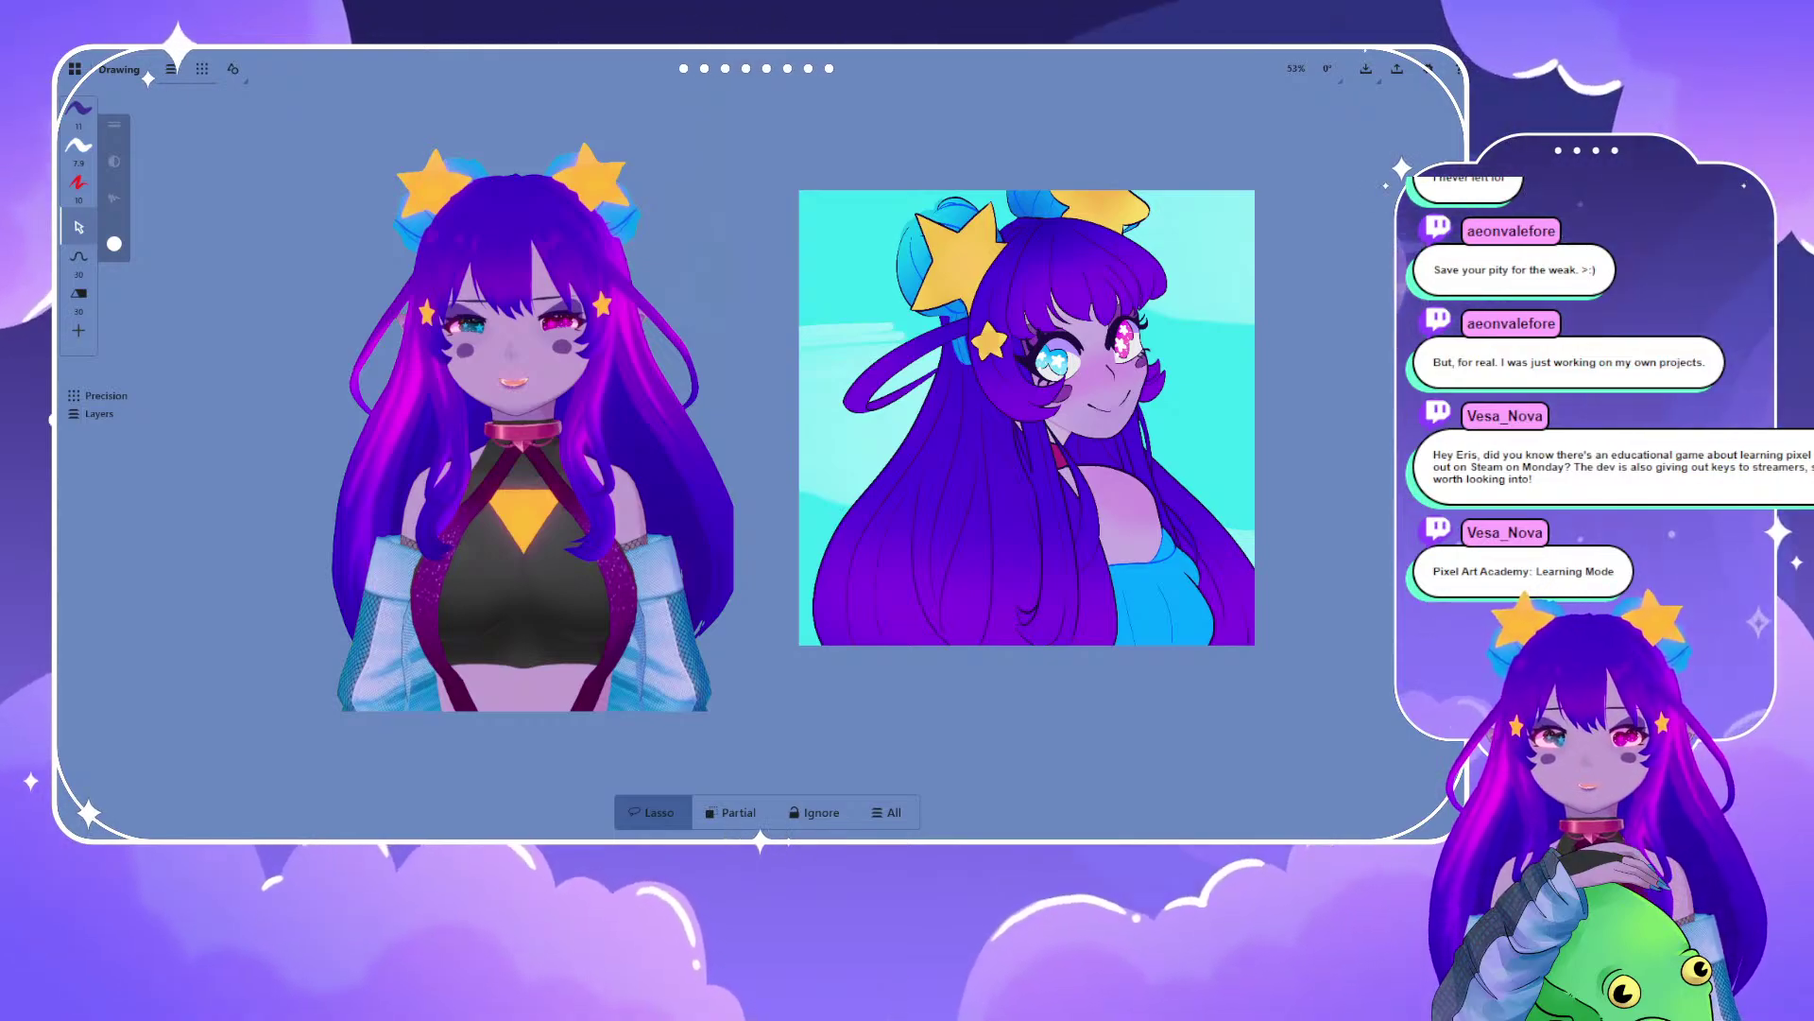
drag(993, 582, 1023, 533)
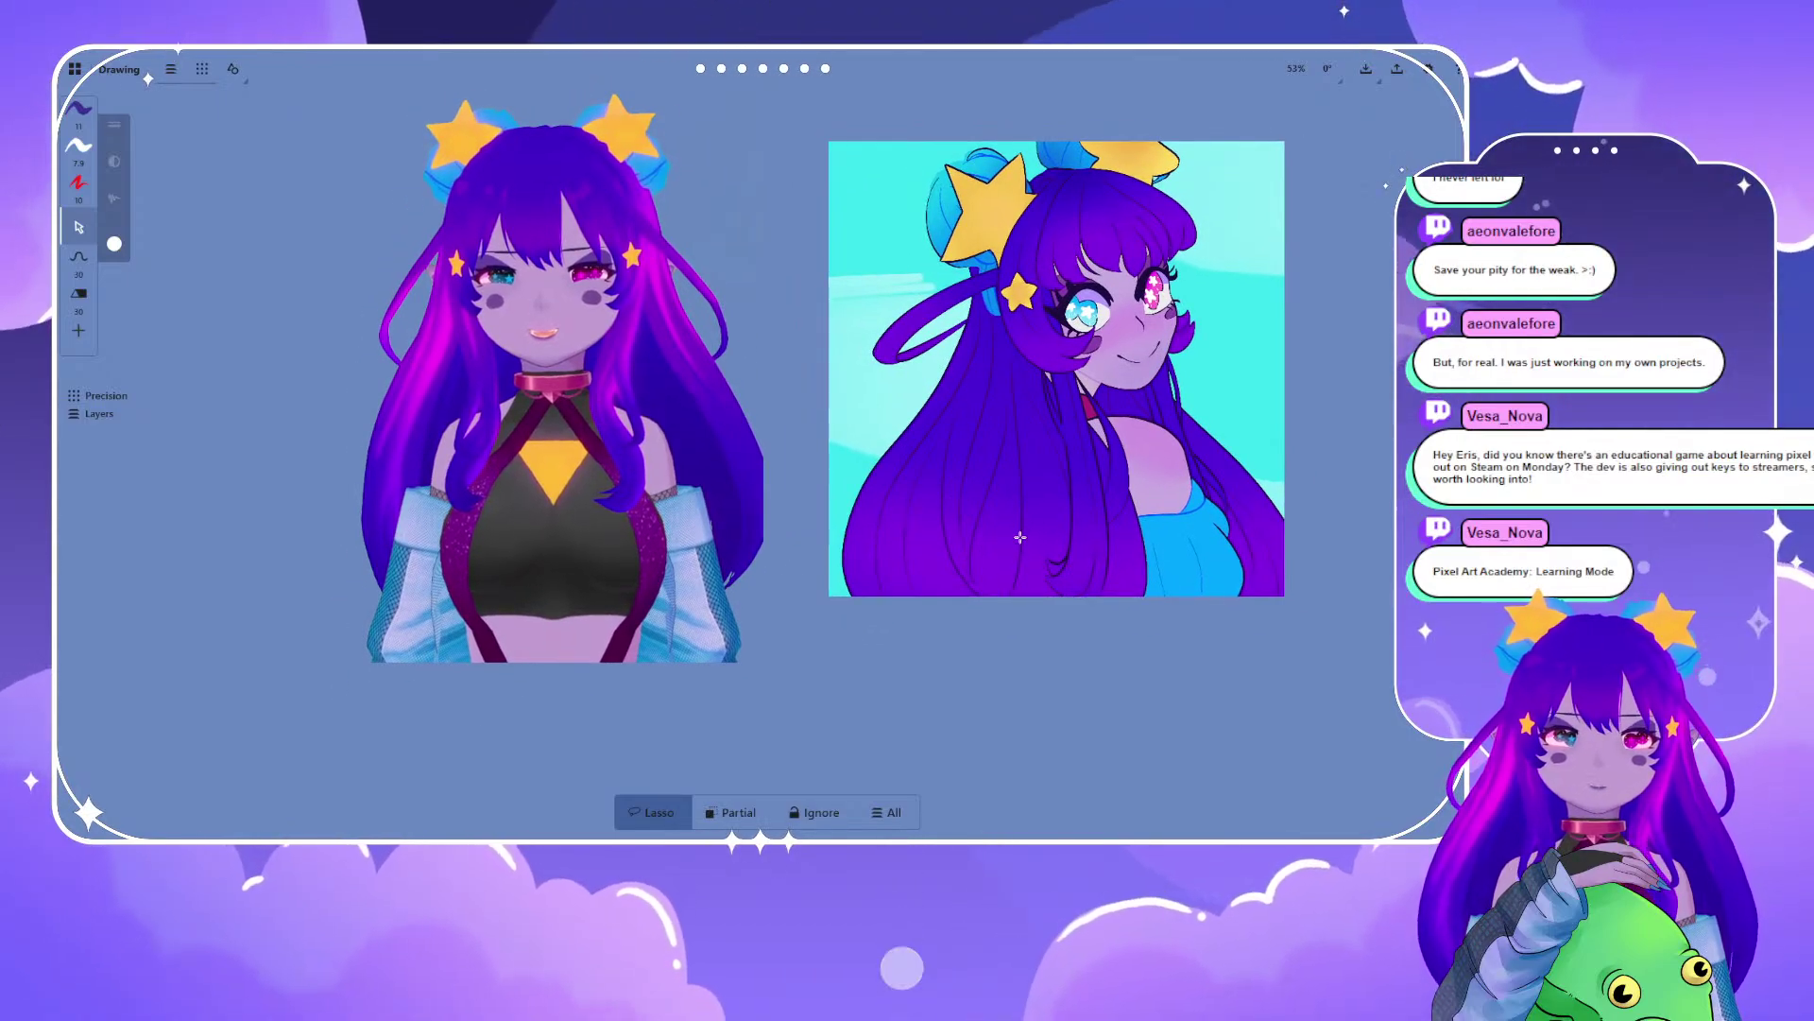
drag(1011, 507, 1025, 528)
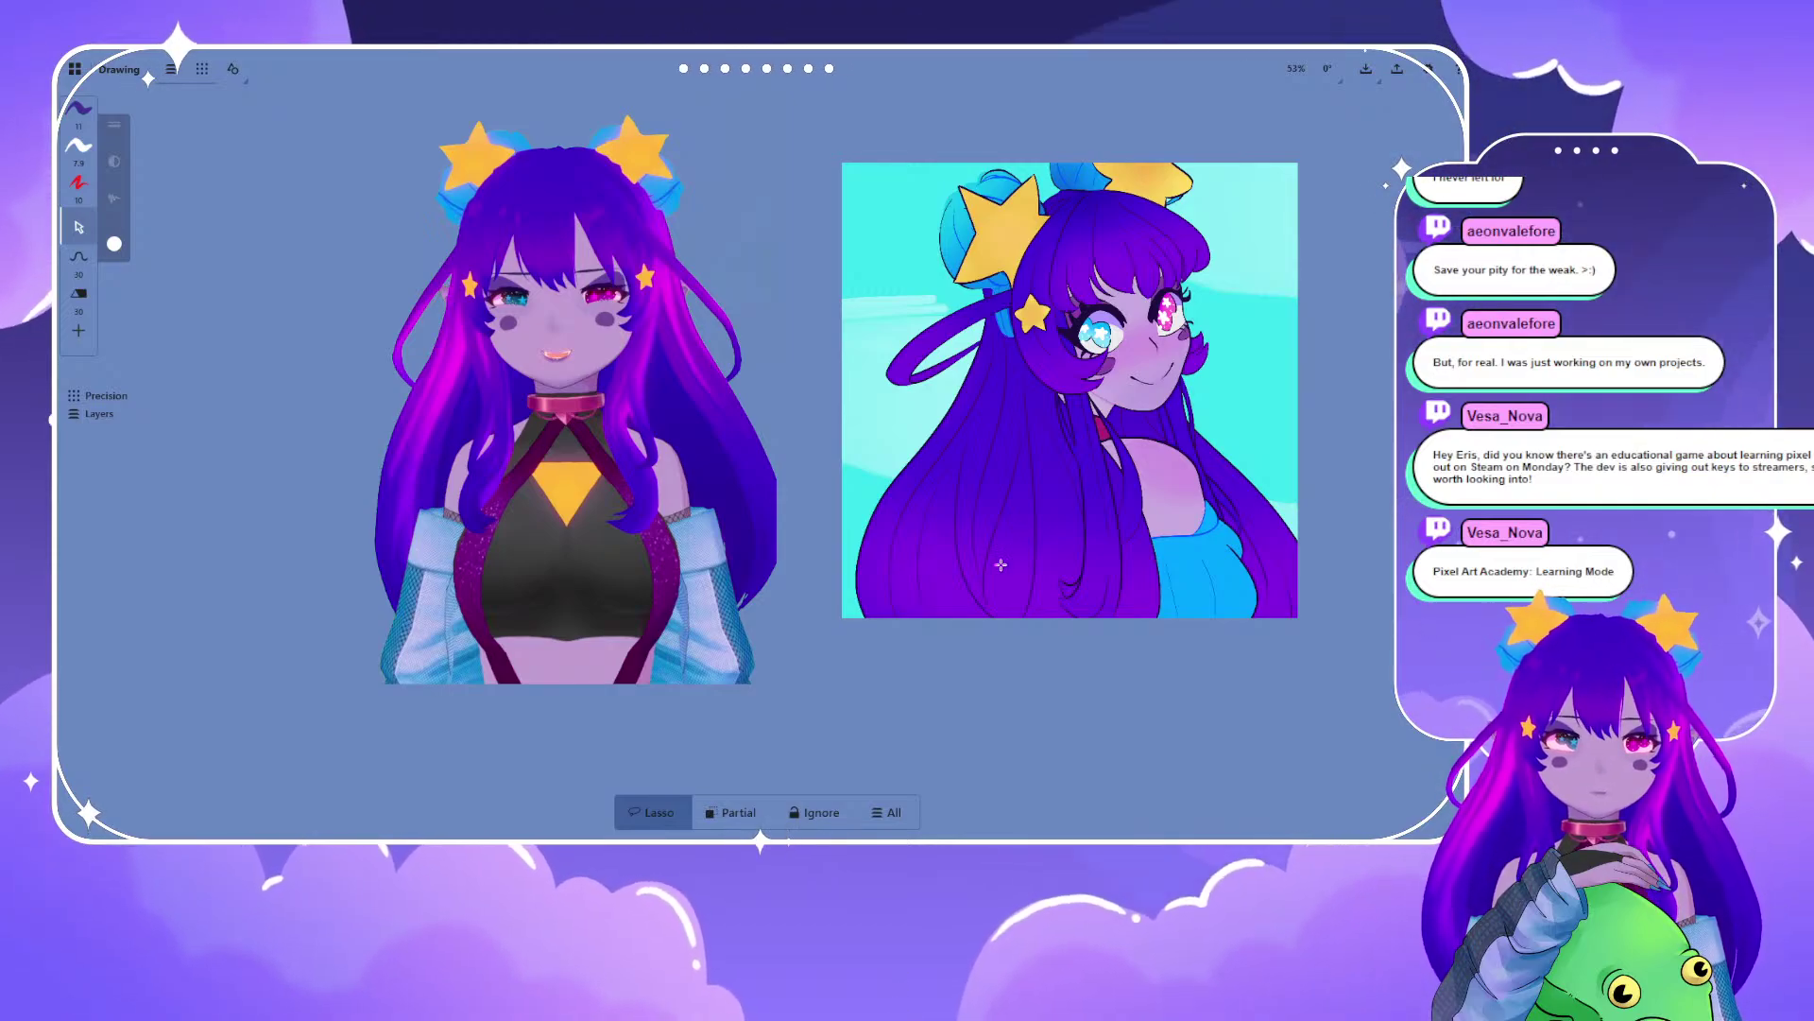
scroll(630, 267, down, 5)
drag(679, 282, 770, 322)
scroll(770, 321, up, 2)
scroll(772, 322, up, 2)
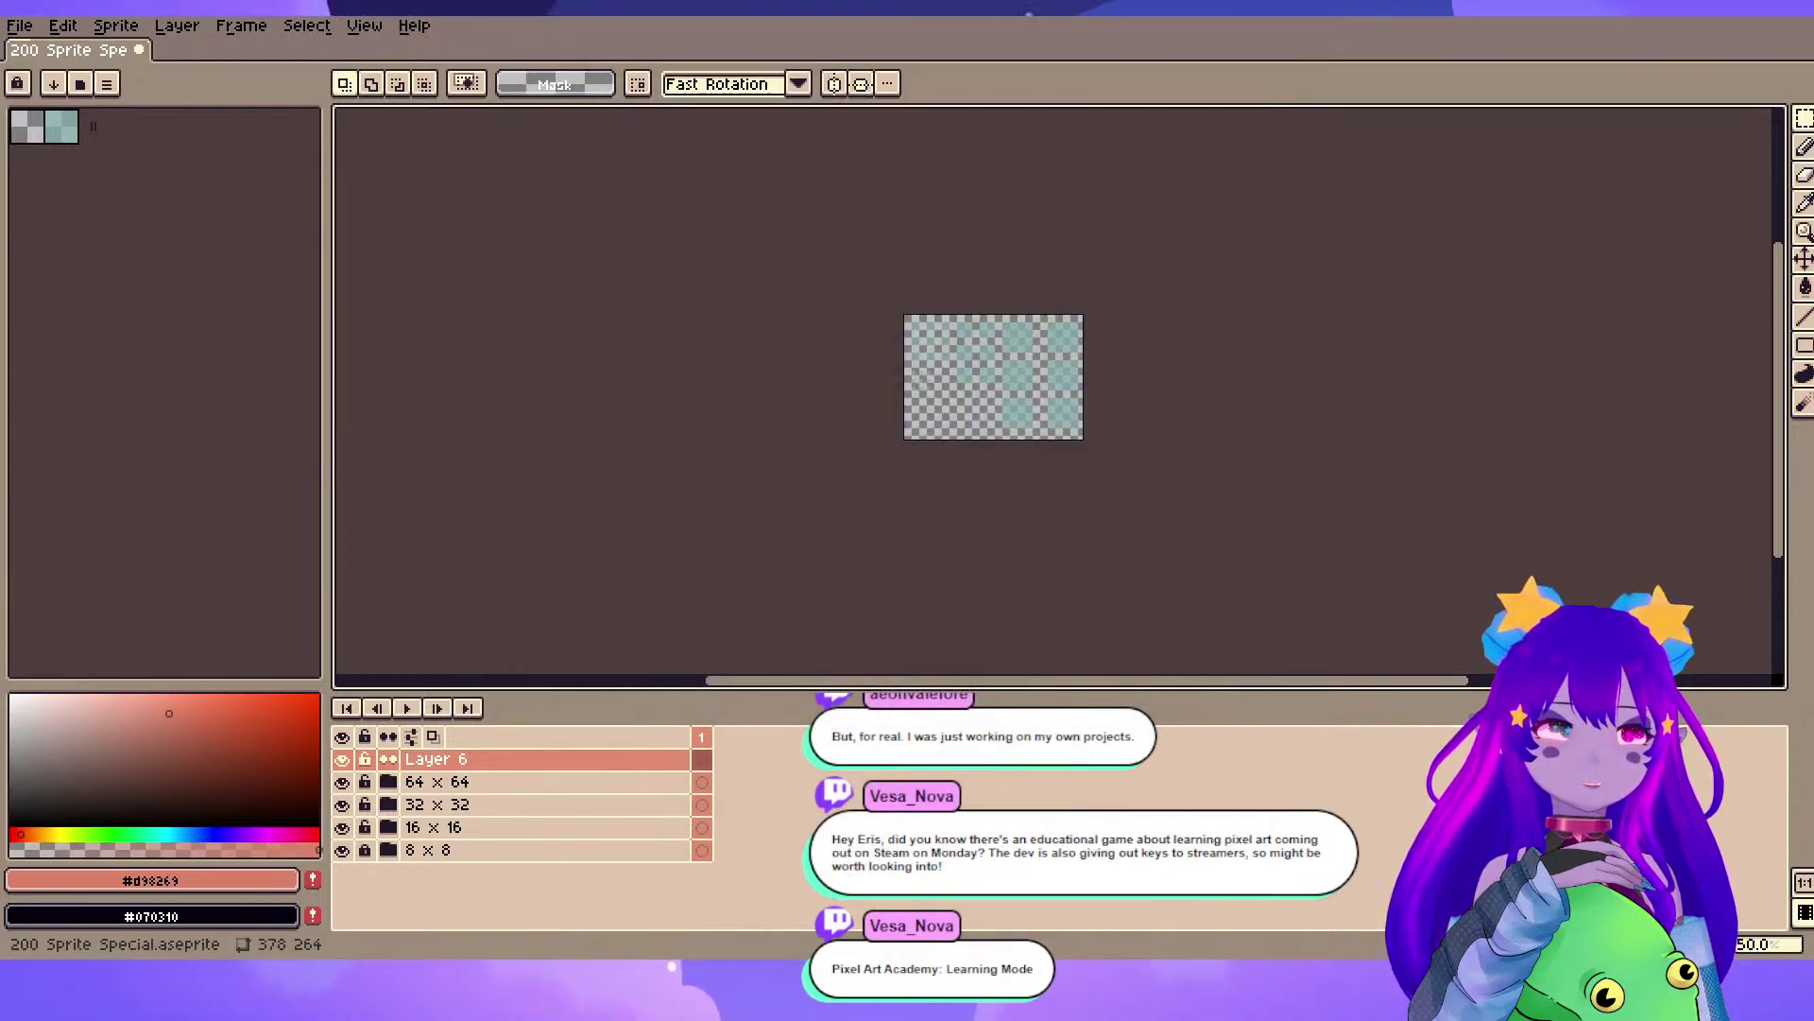
- Open the recent file Pixel Art Character Study.aseprite
click(19, 26)
mouse_move(94, 93)
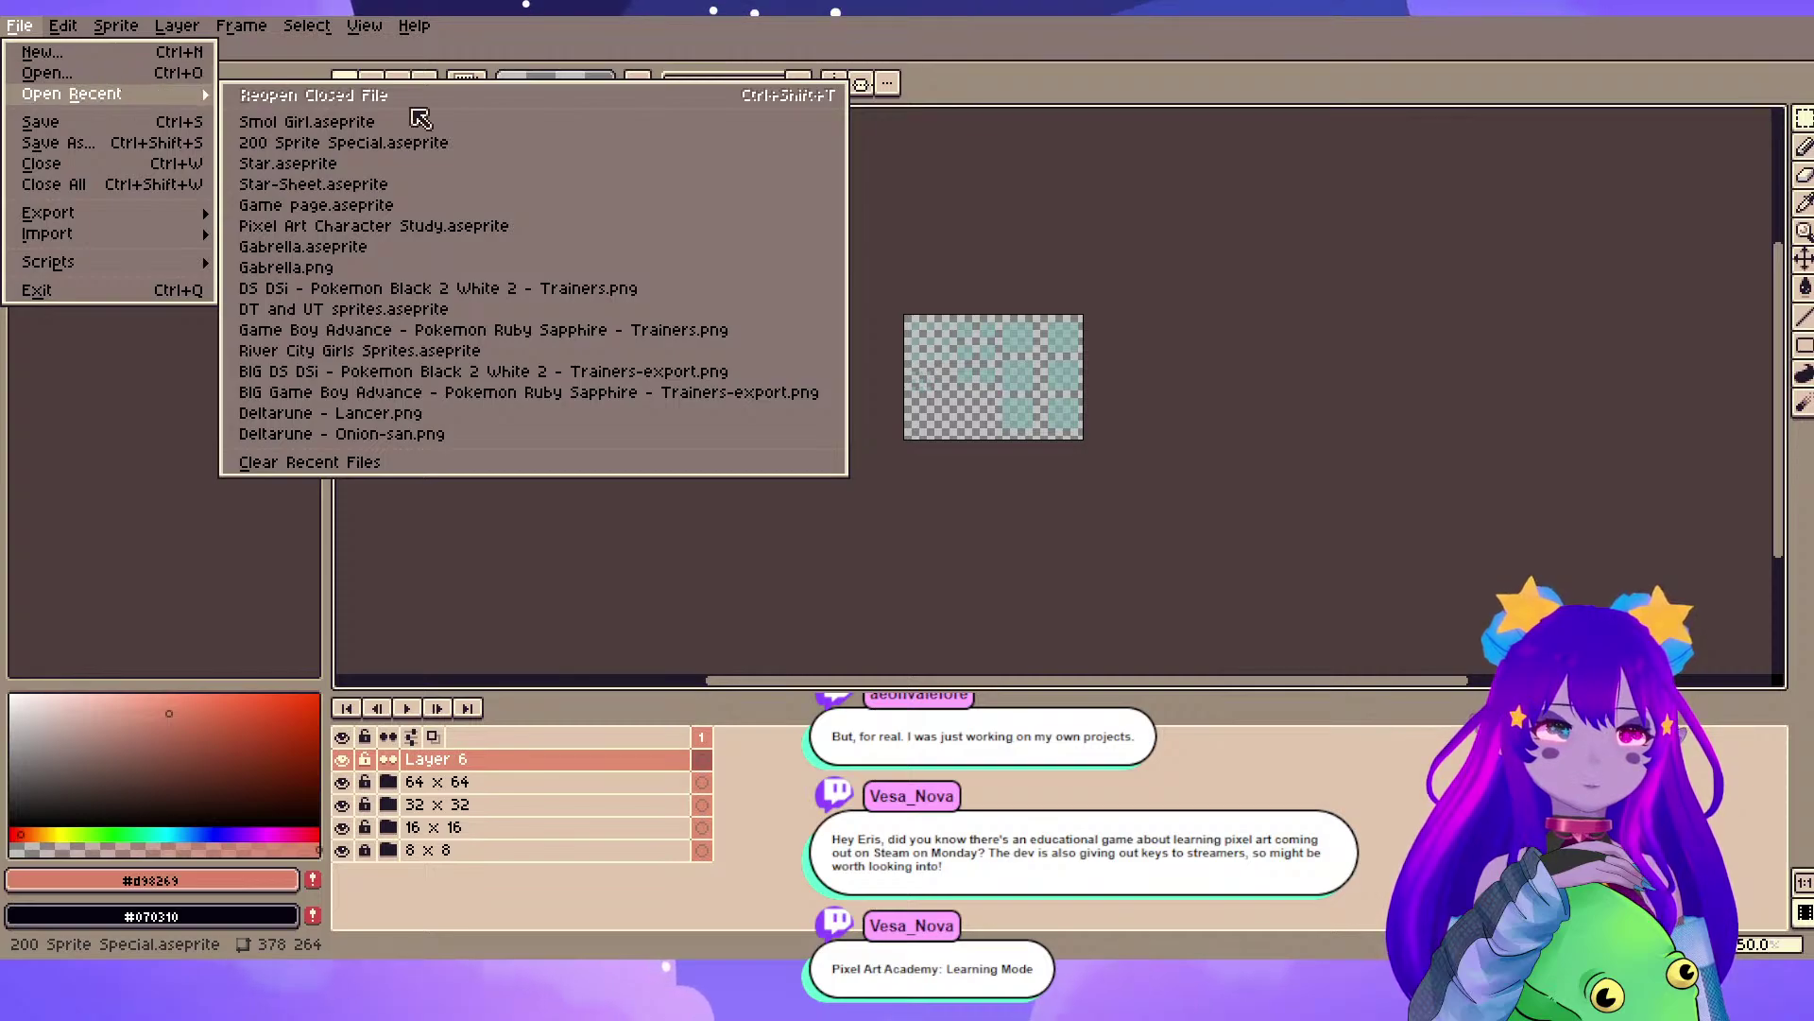
click(386, 232)
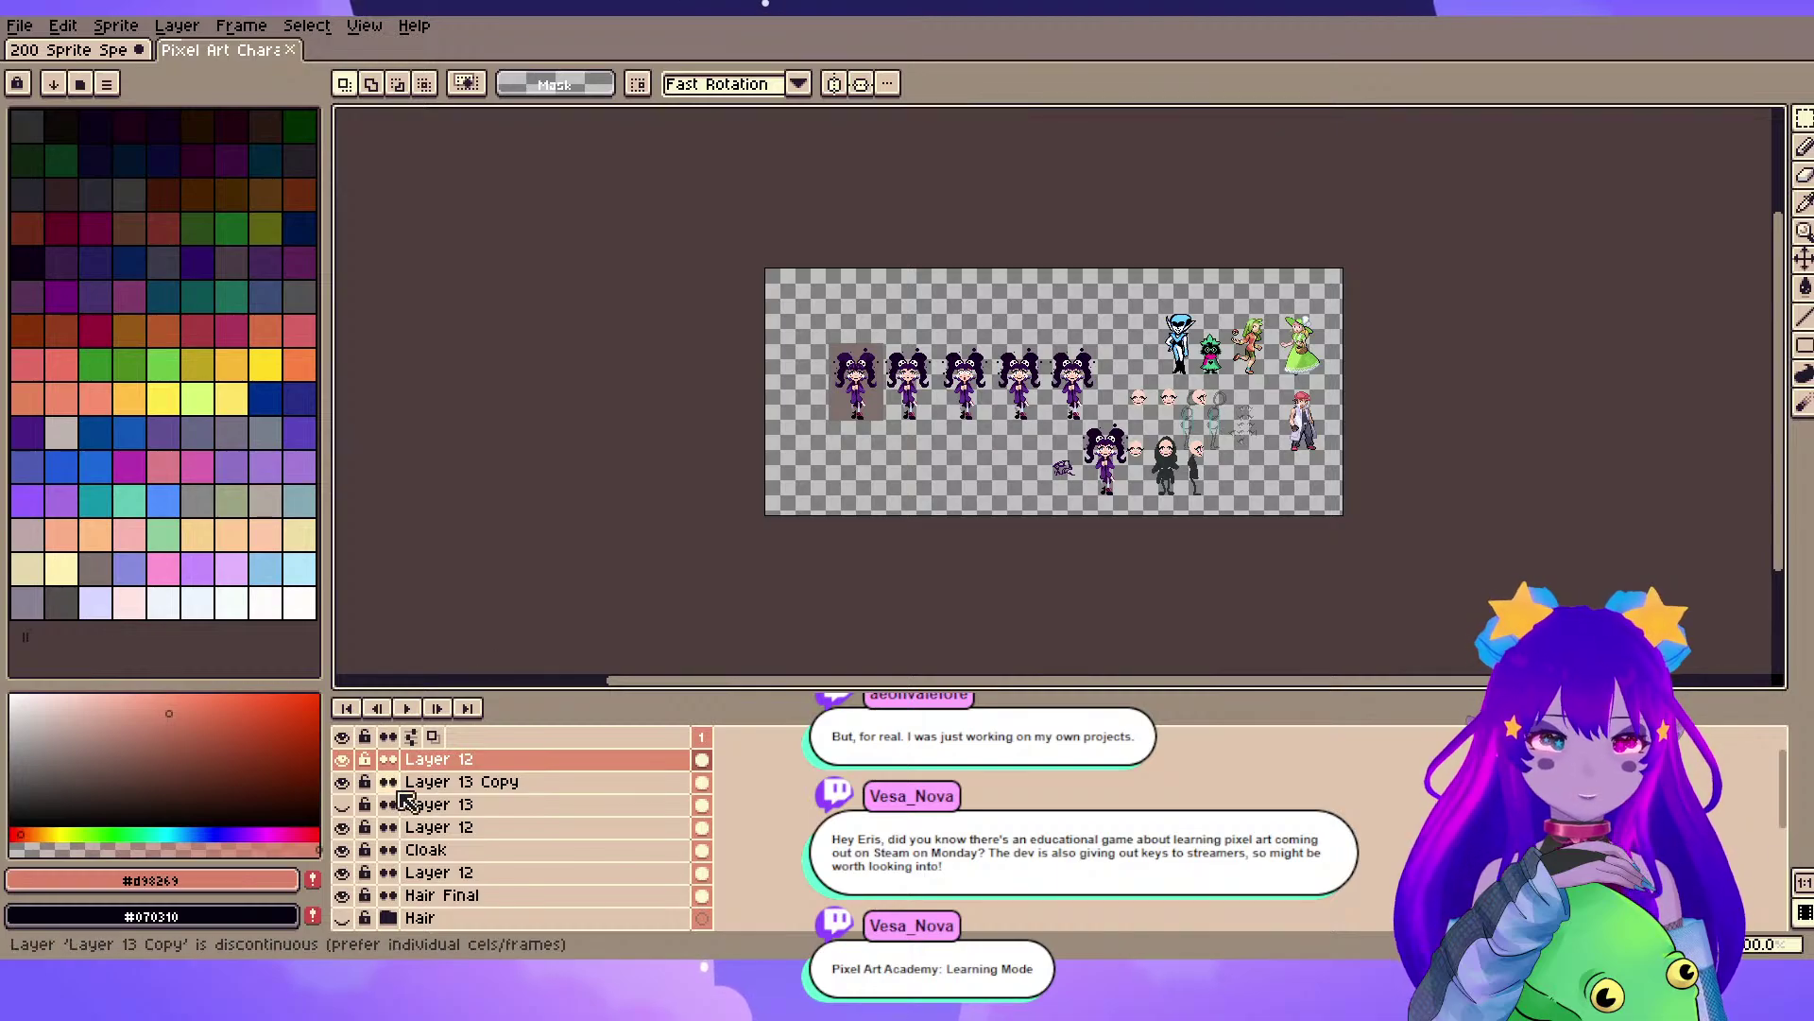
- Hide the other visible layers and show only the Stardew Valley group and the Chavis layer
click(342, 759)
mouse_move(340, 794)
mouse_down()
mouse_move(353, 924)
mouse_move(486, 923)
mouse_move(357, 915)
mouse_up()
click(344, 897)
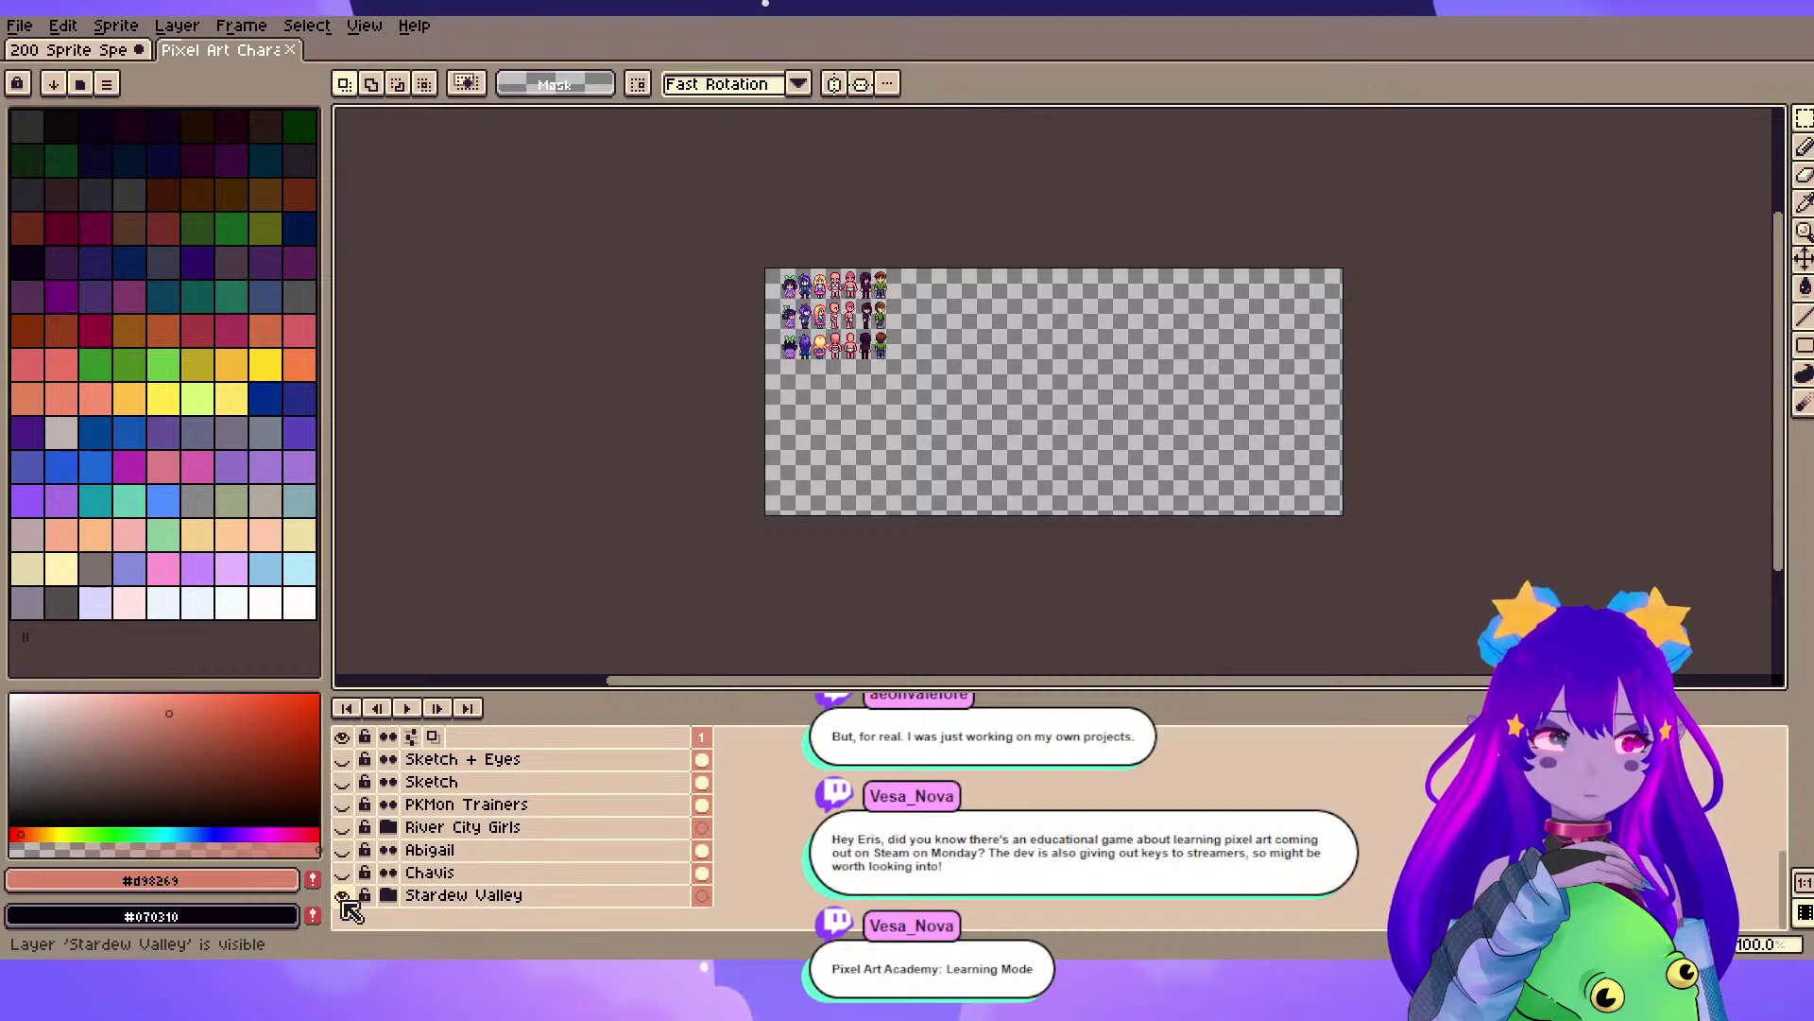
scroll(813, 302, up, 5)
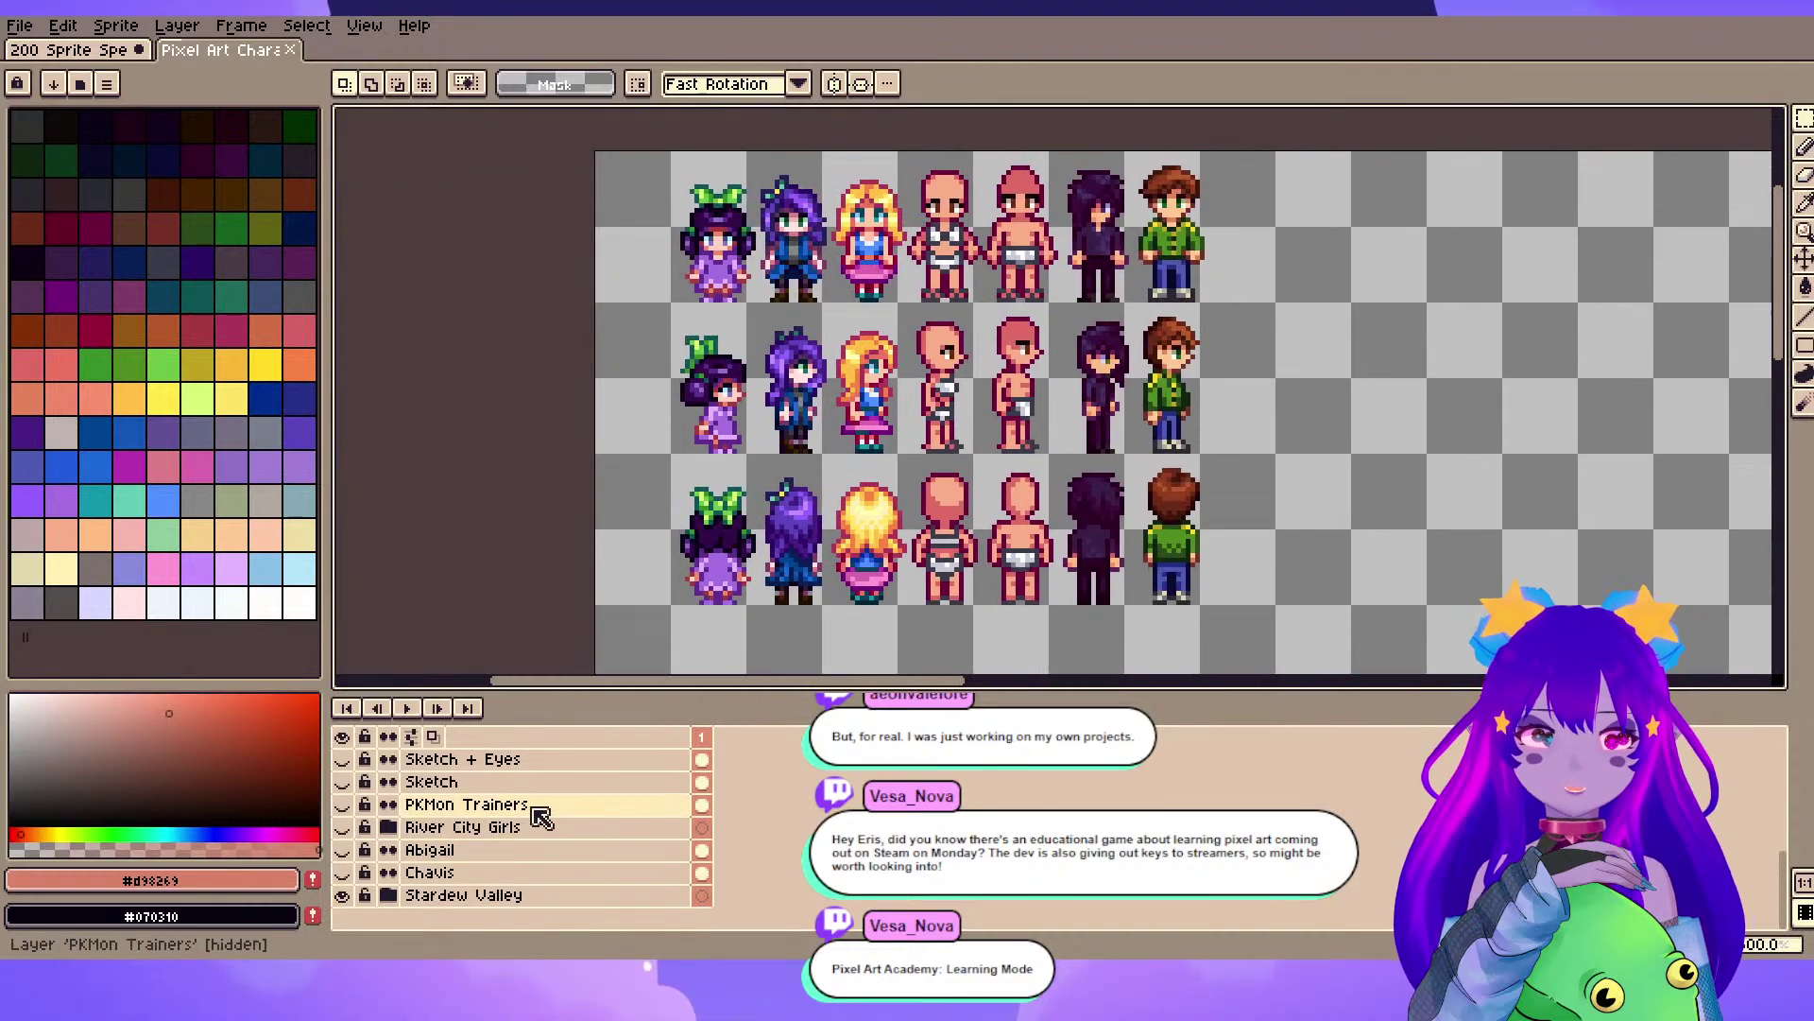
click(346, 873)
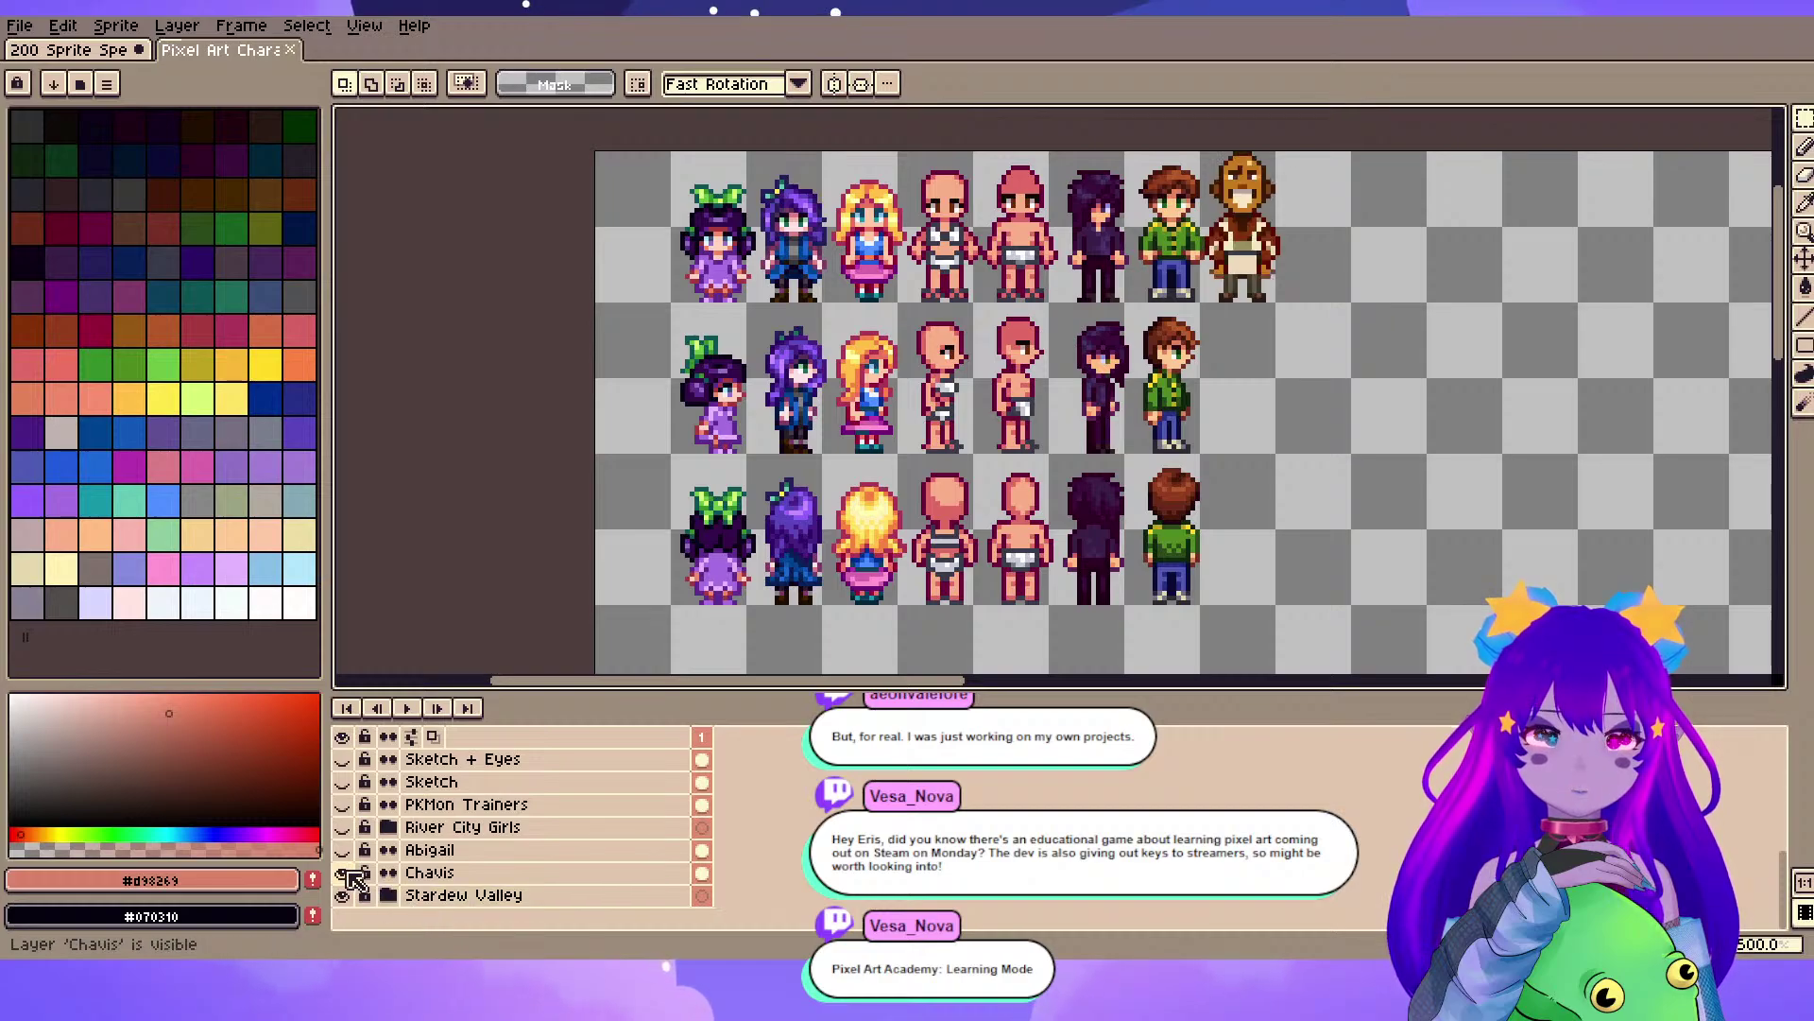
- Examine the large Chavis sprite and the row of small variants below it alongside the Stardew Valley lineup
scroll(1509, 299, down, 5)
scroll(1639, 333, up, 5)
scroll(854, 331, down, 1)
drag(854, 331, 1370, 239)
scroll(1172, 264, down, 1)
drag(1053, 249, 1083, 257)
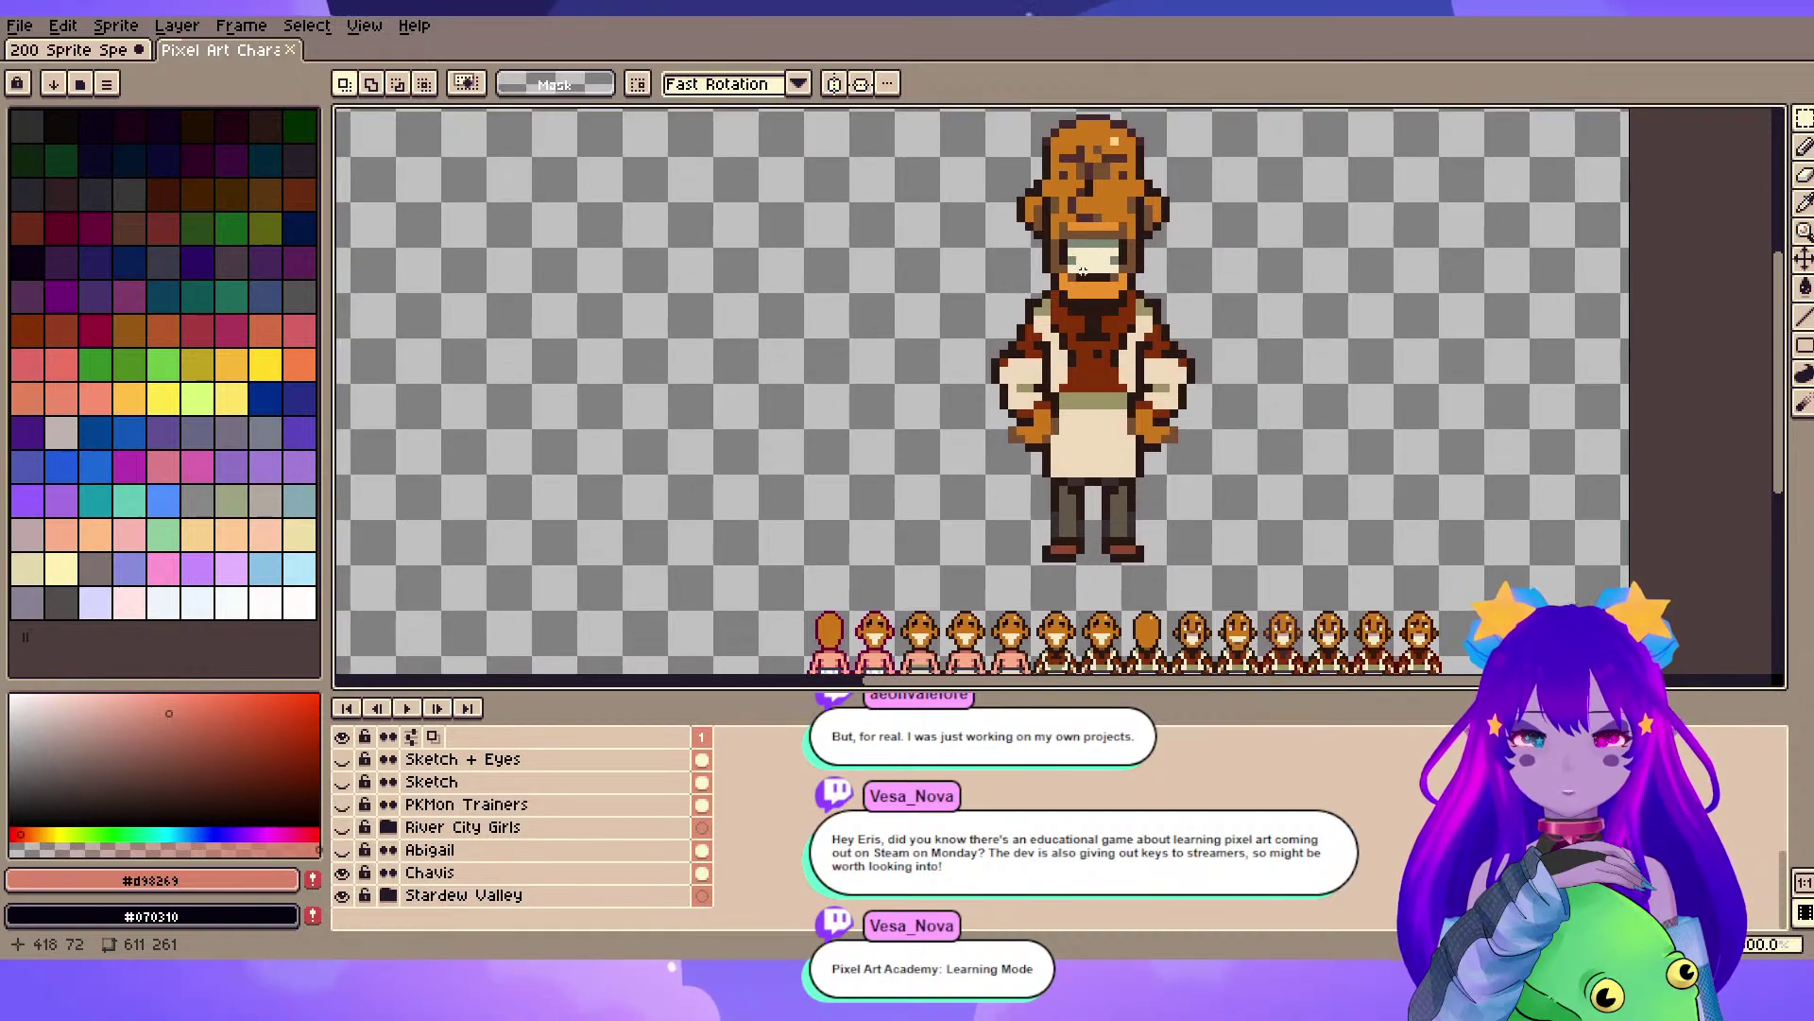
drag(1398, 532, 1271, 263)
scroll(1342, 391, up, 6)
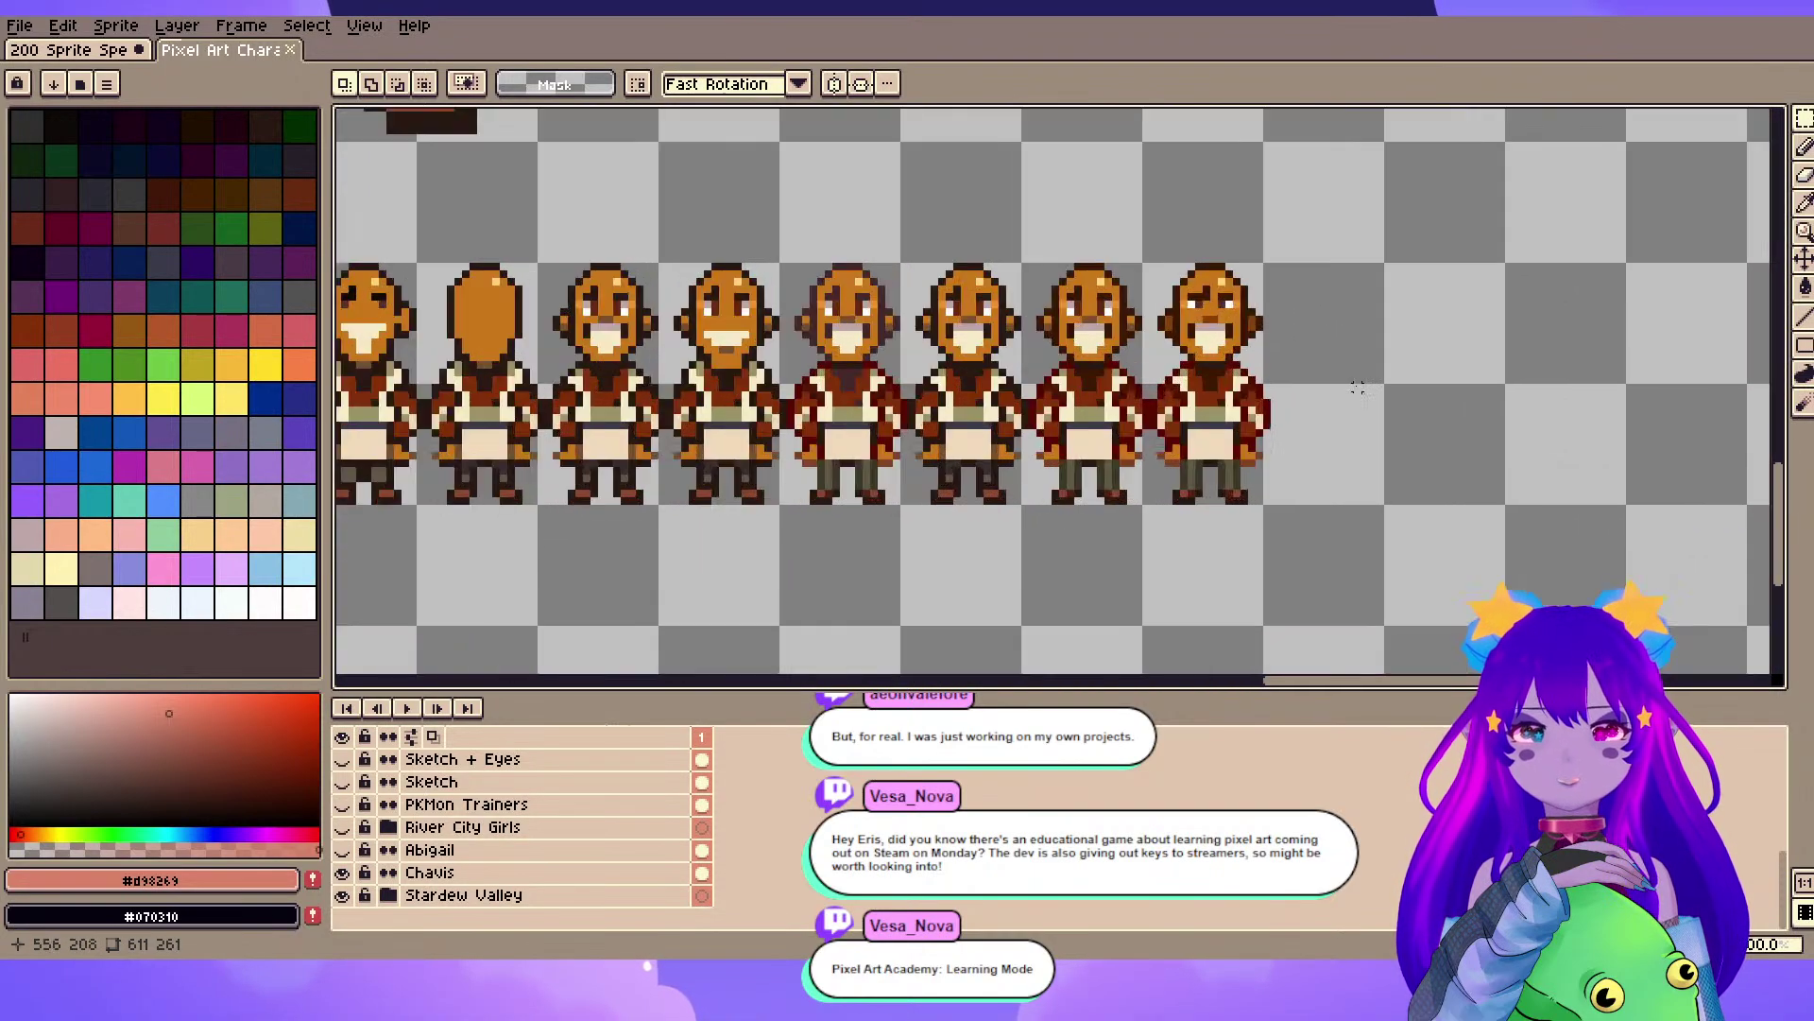
scroll(1092, 263, down, 6)
drag(775, 233, 1081, 470)
drag(895, 337, 1232, 470)
scroll(1231, 469, up, 3)
scroll(966, 308, up, 1)
scroll(1229, 406, down, 3)
drag(1370, 463, 1167, 142)
drag(1644, 586, 1203, 201)
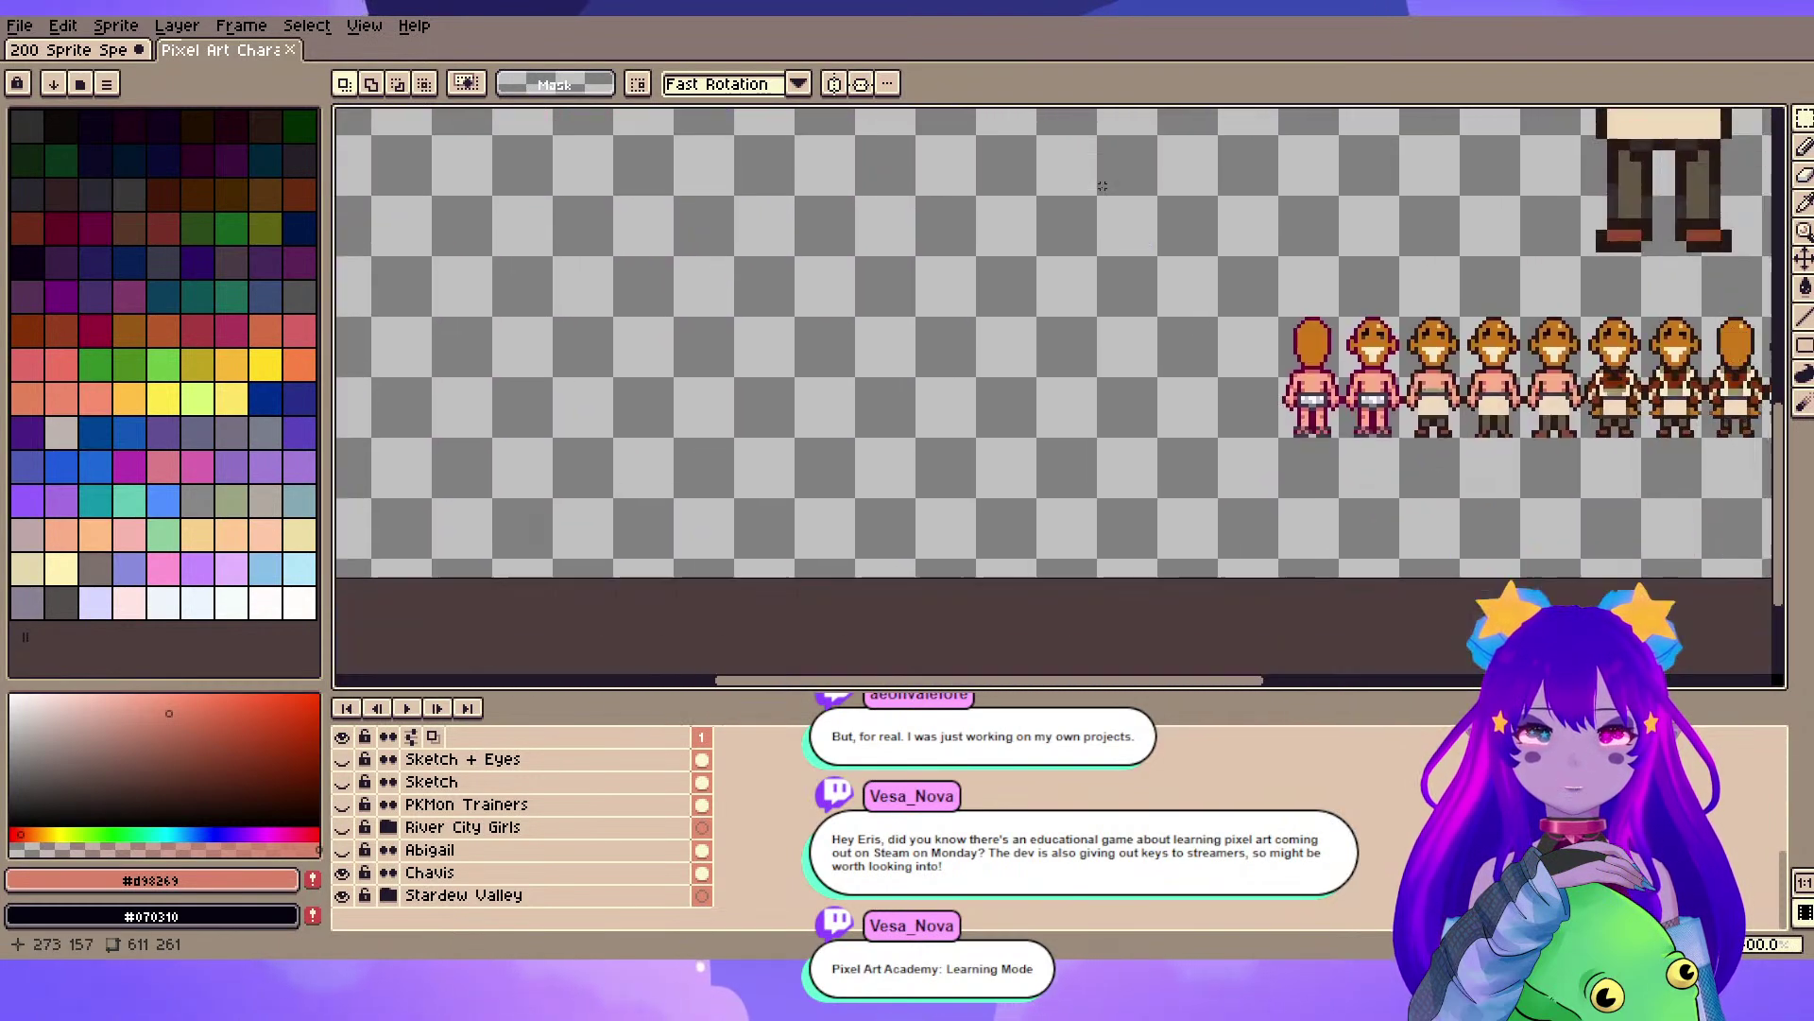
- Inspect the early Chavis variants up close, from the undressed base body to the first clothed versions
scroll(1467, 451, up, 3)
drag(1457, 357, 1114, 369)
drag(1556, 428, 1392, 427)
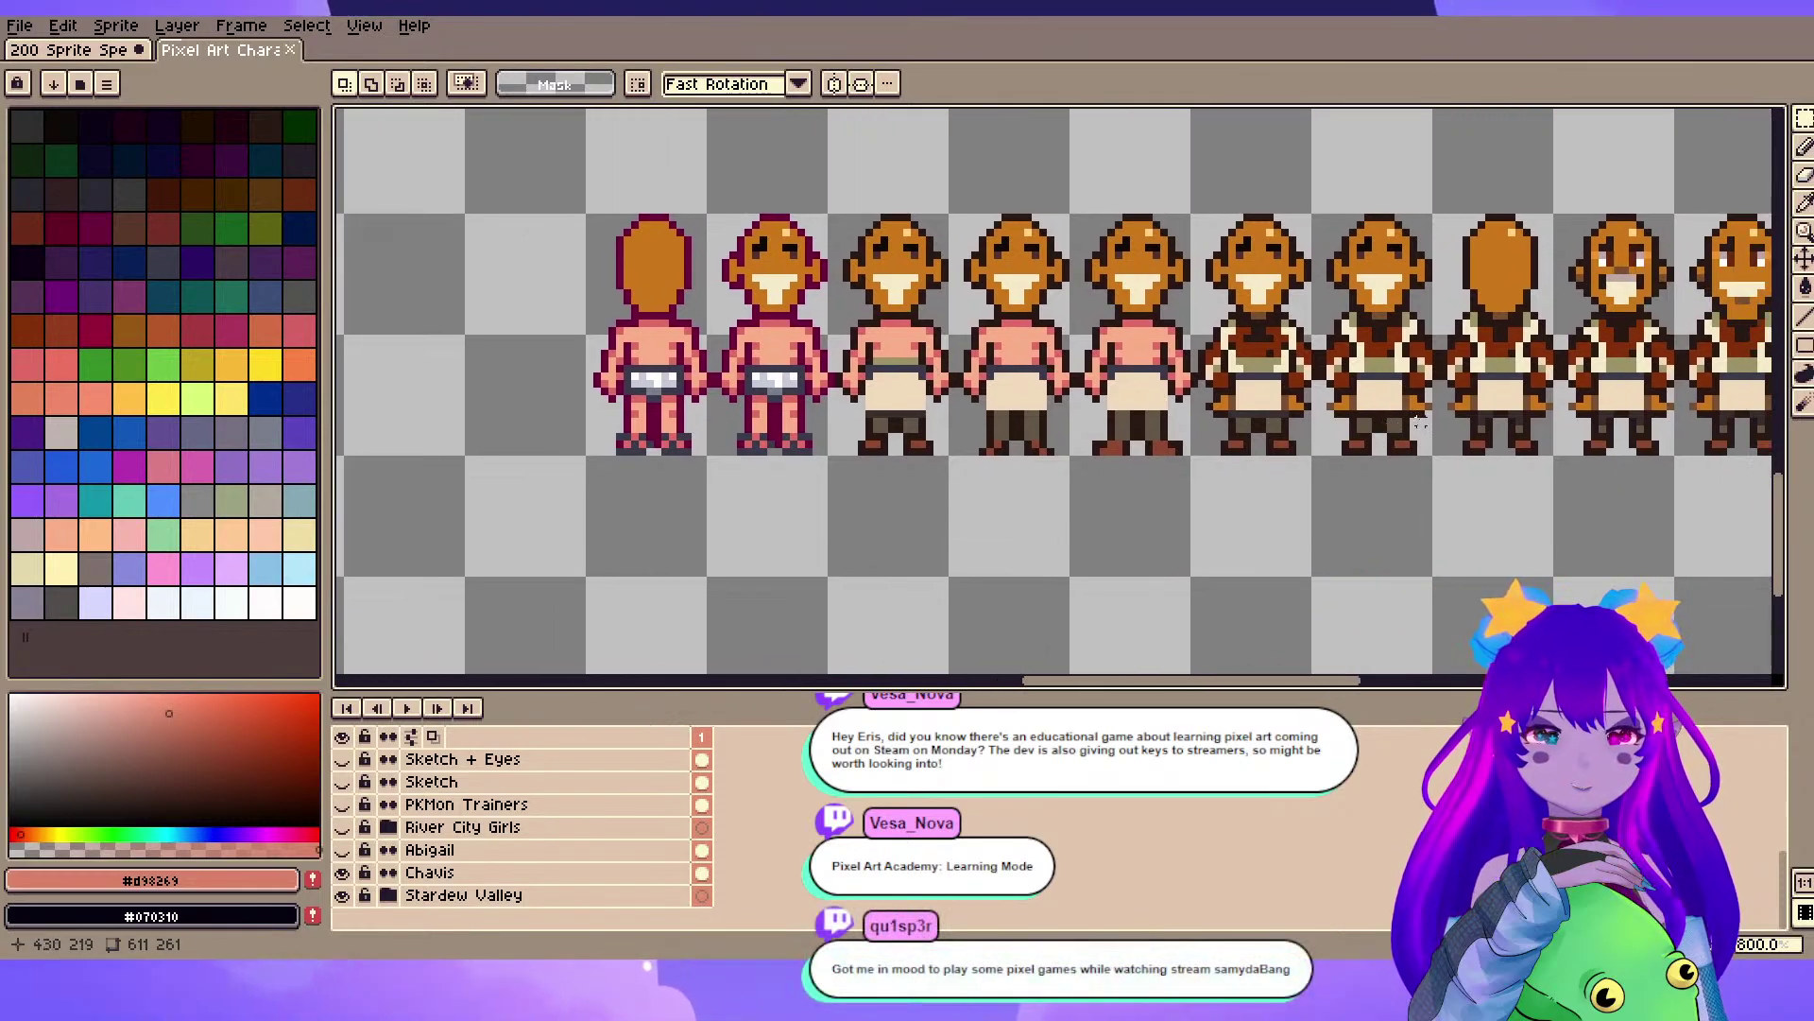
drag(820, 366, 1130, 385)
scroll(1166, 391, up, 1)
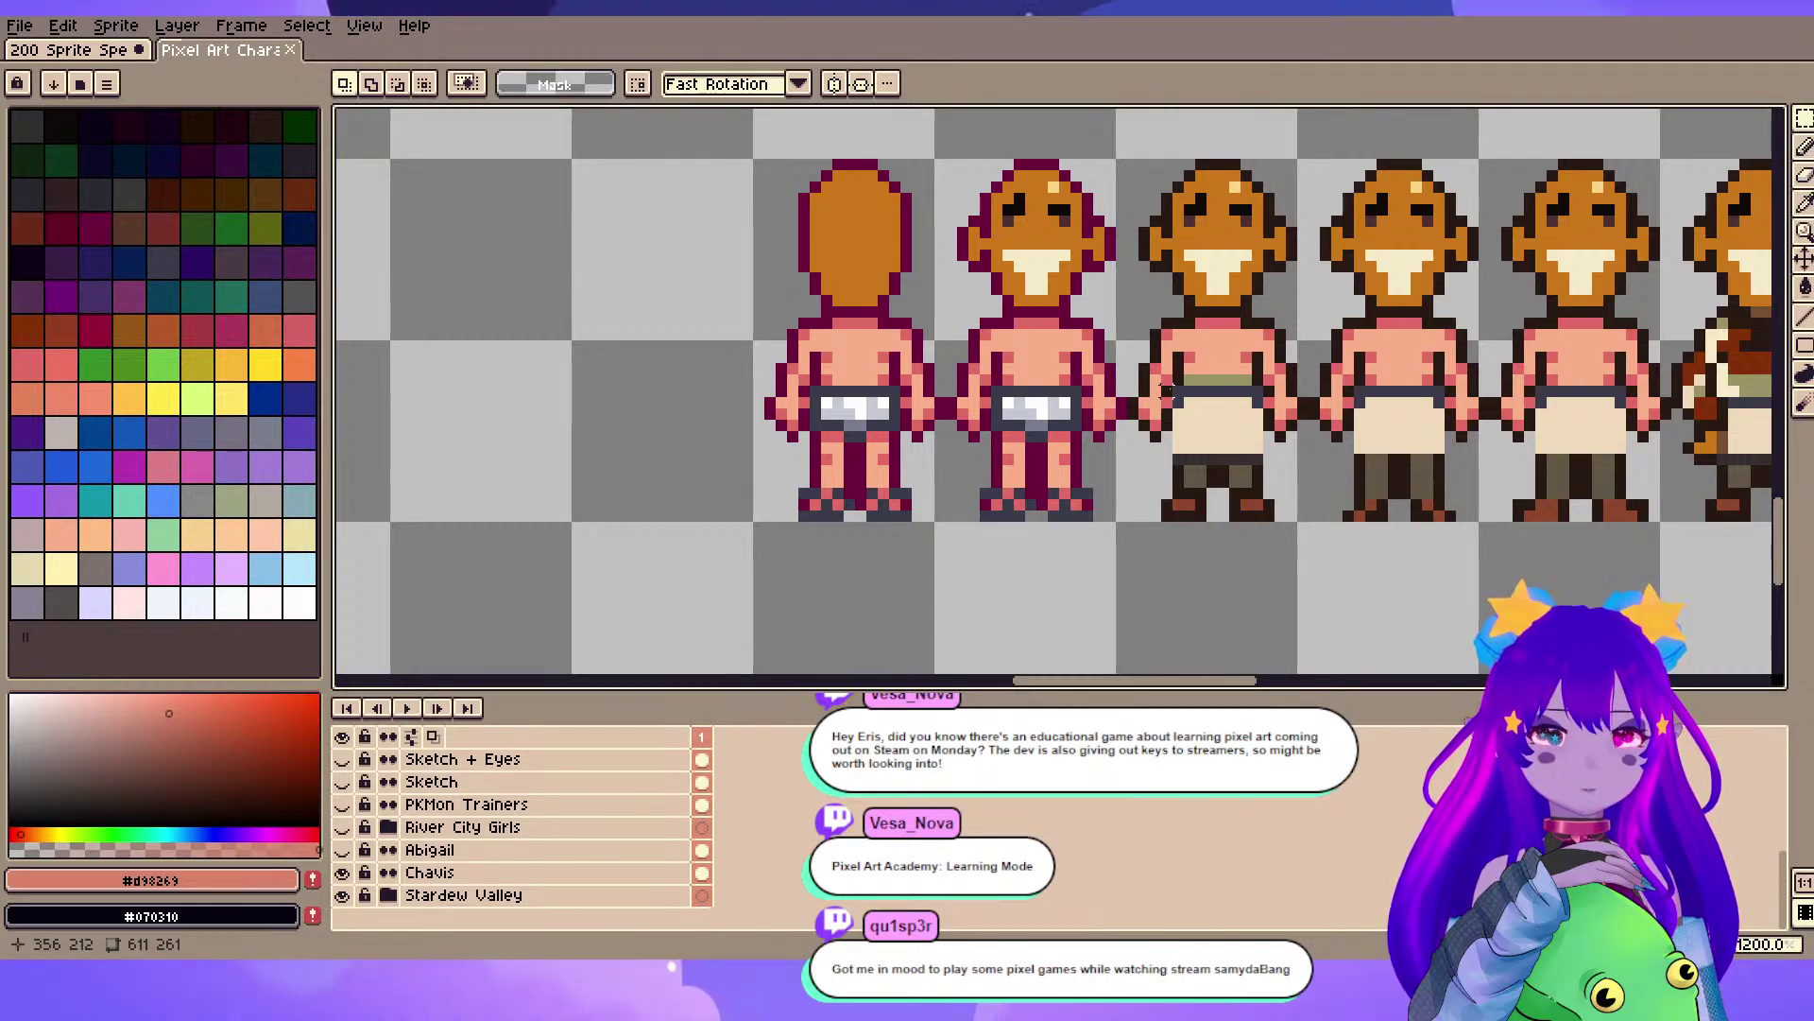
drag(1257, 366, 1116, 396)
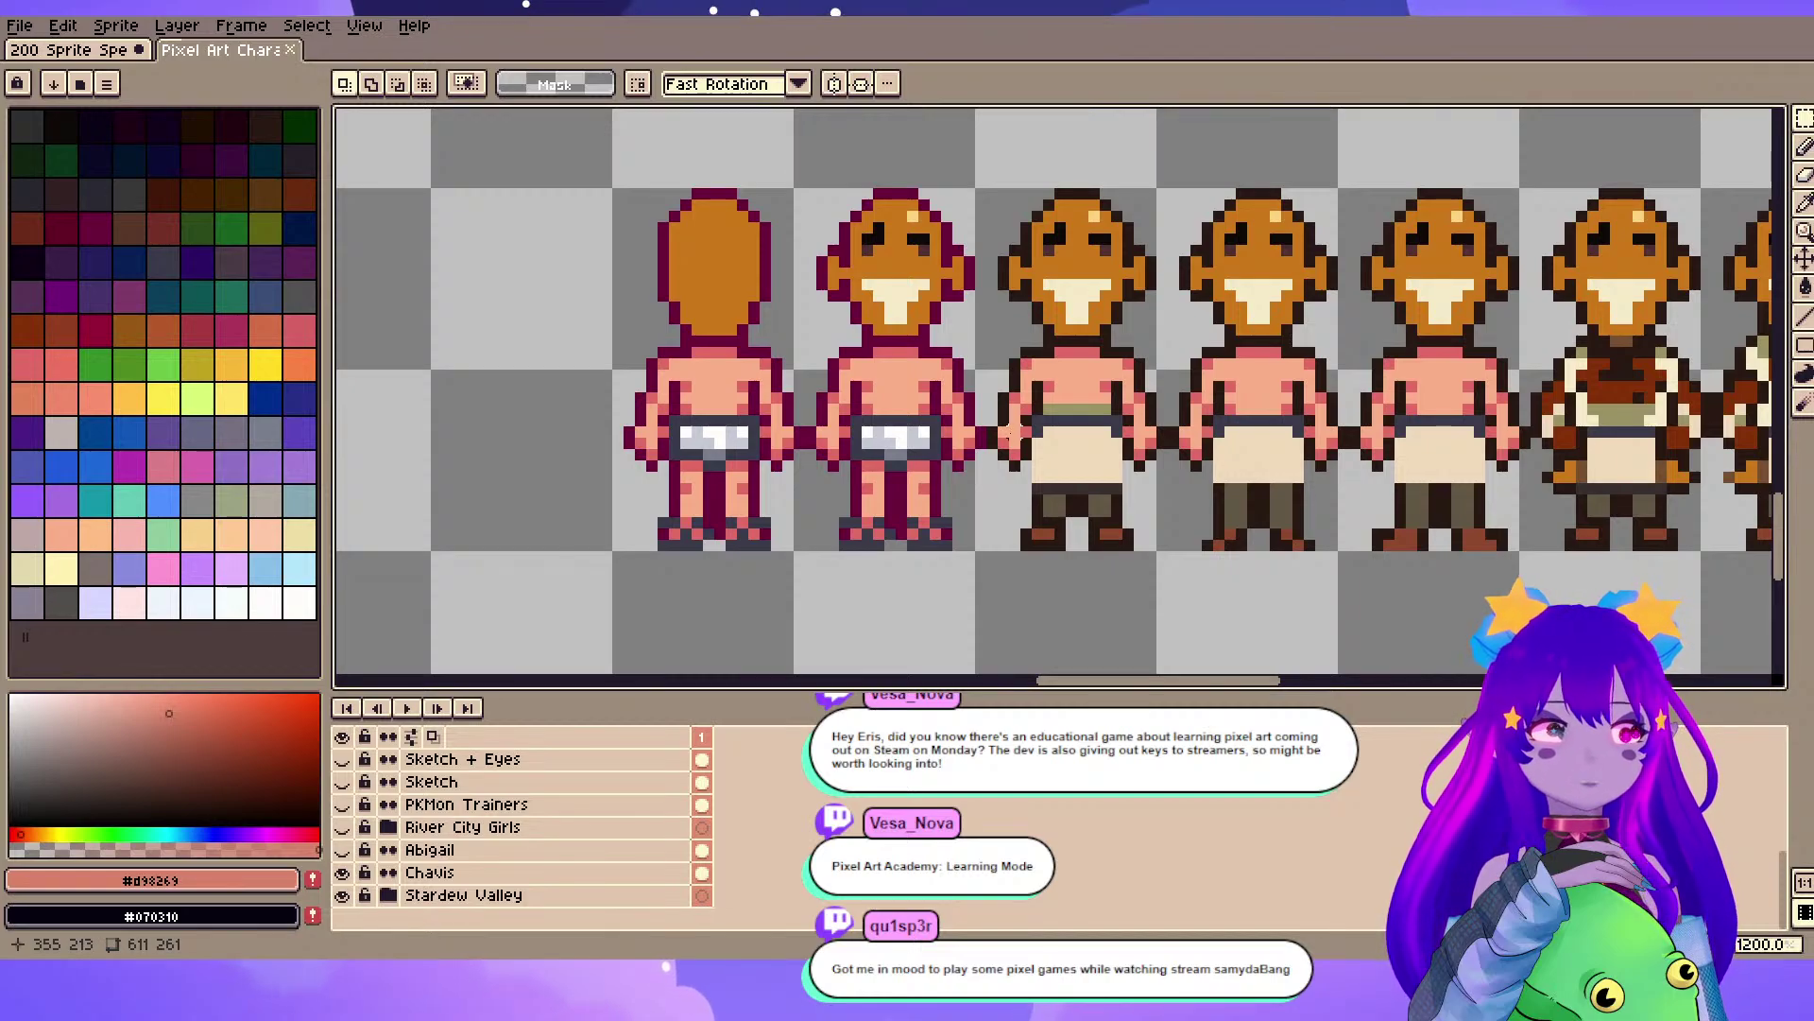
drag(1298, 407, 1082, 406)
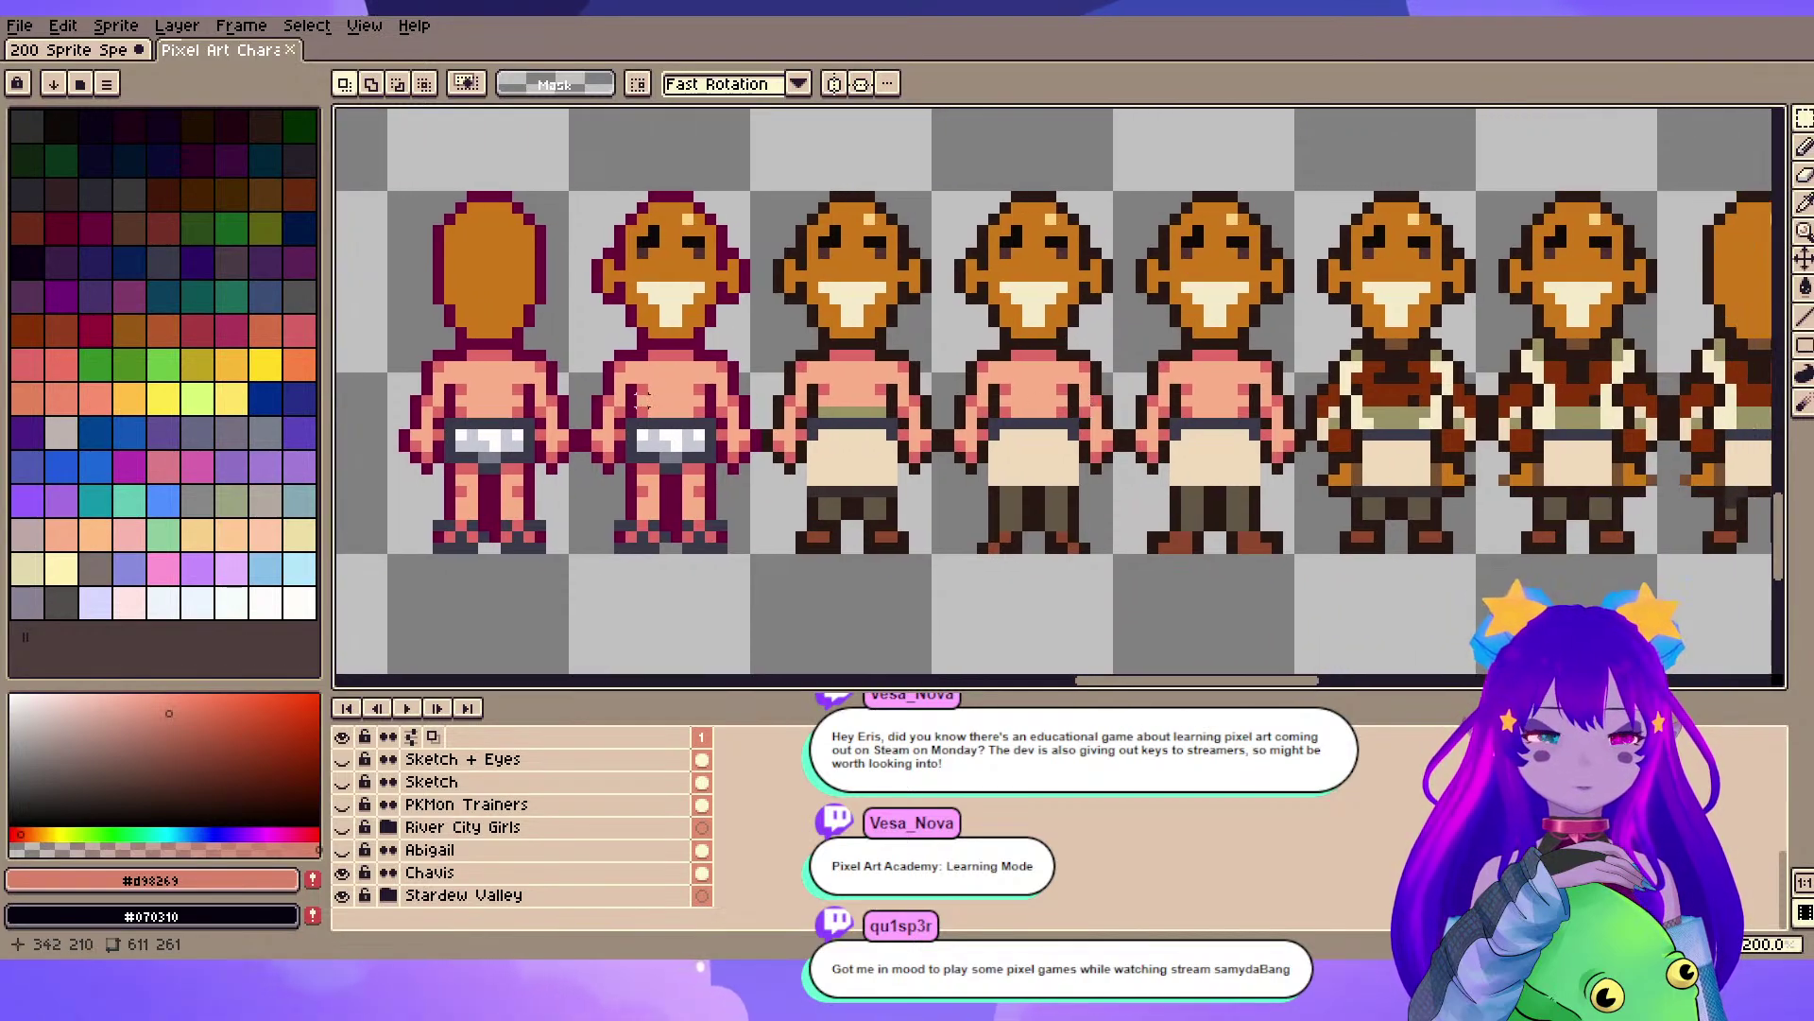
drag(501, 333, 728, 334)
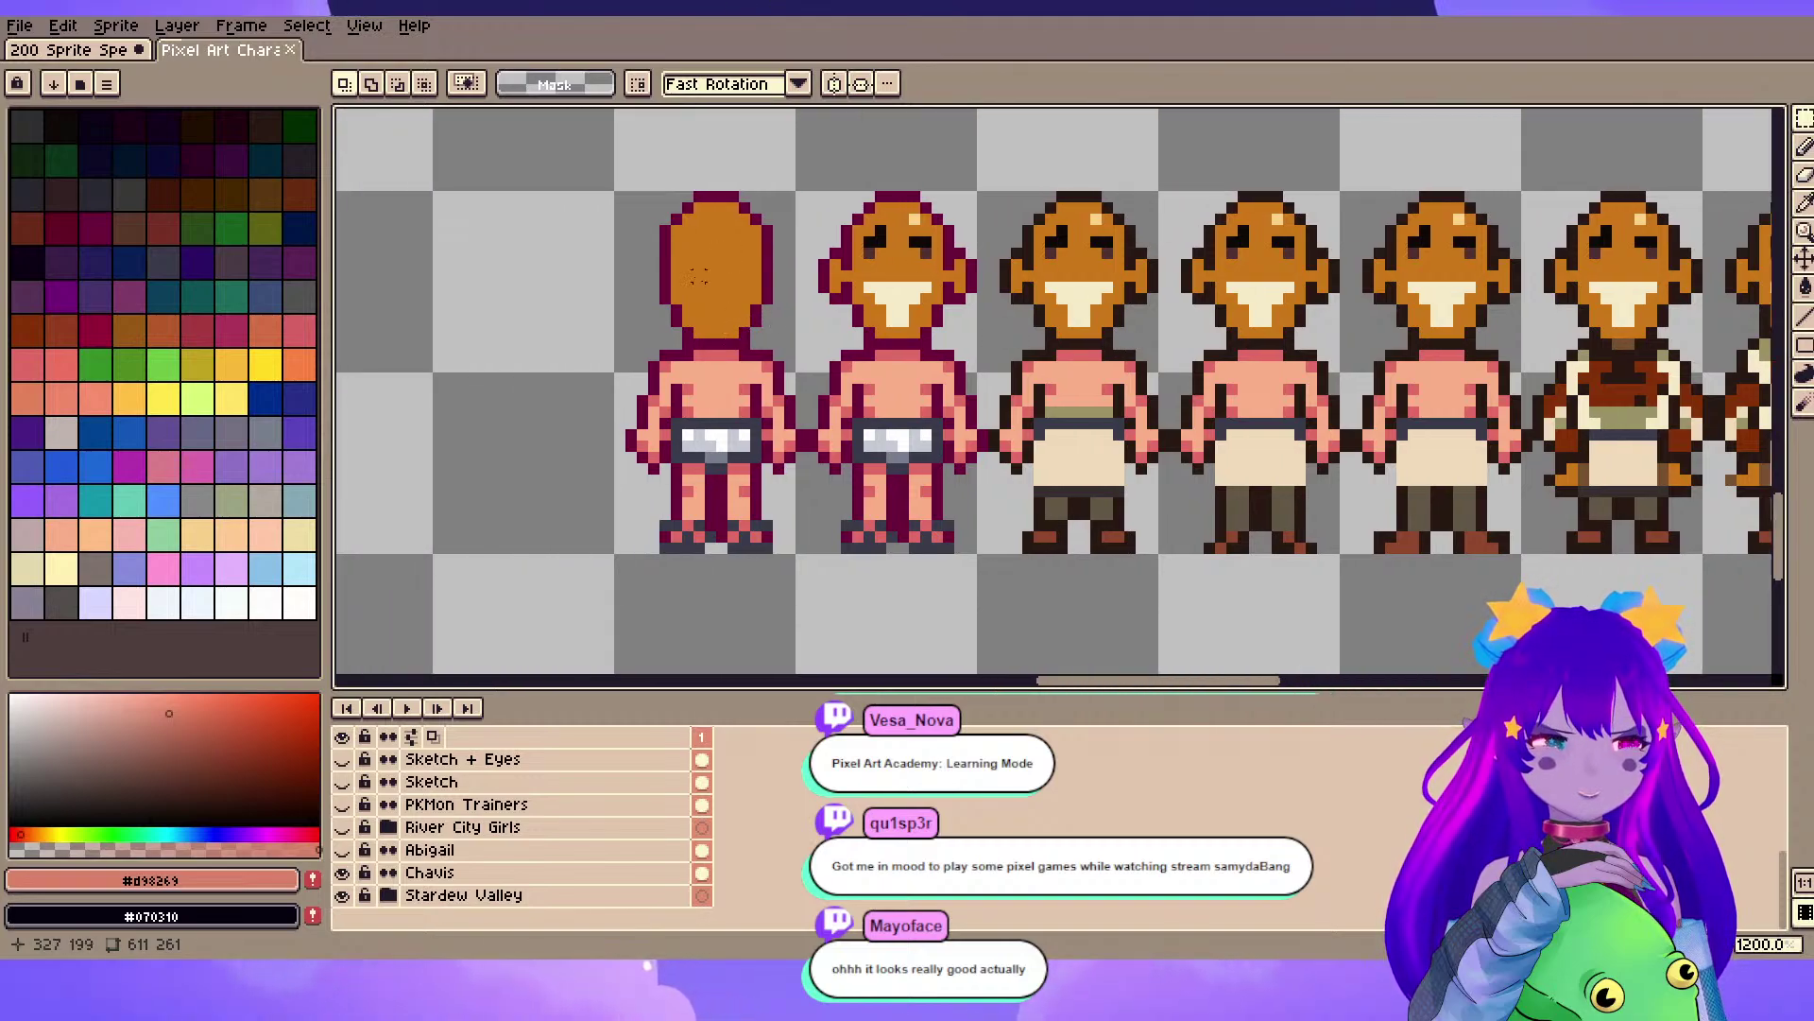
scroll(733, 274, down, 5)
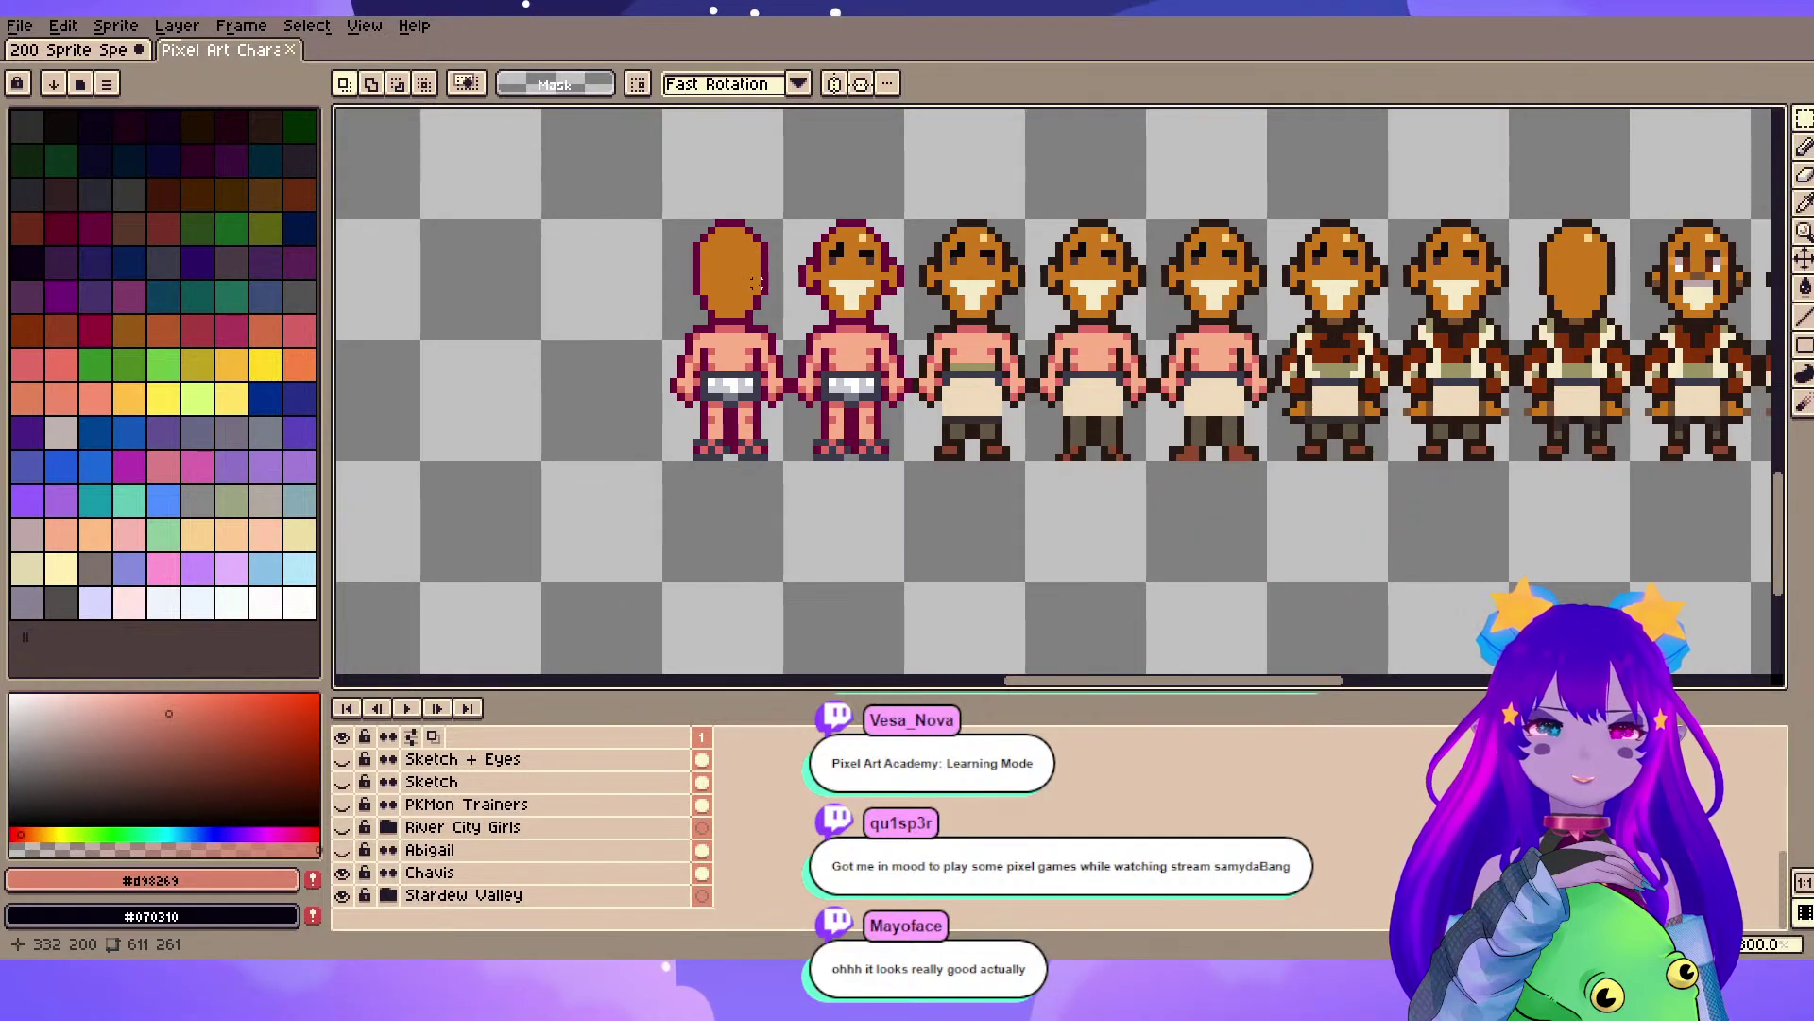
scroll(713, 227, up, 2)
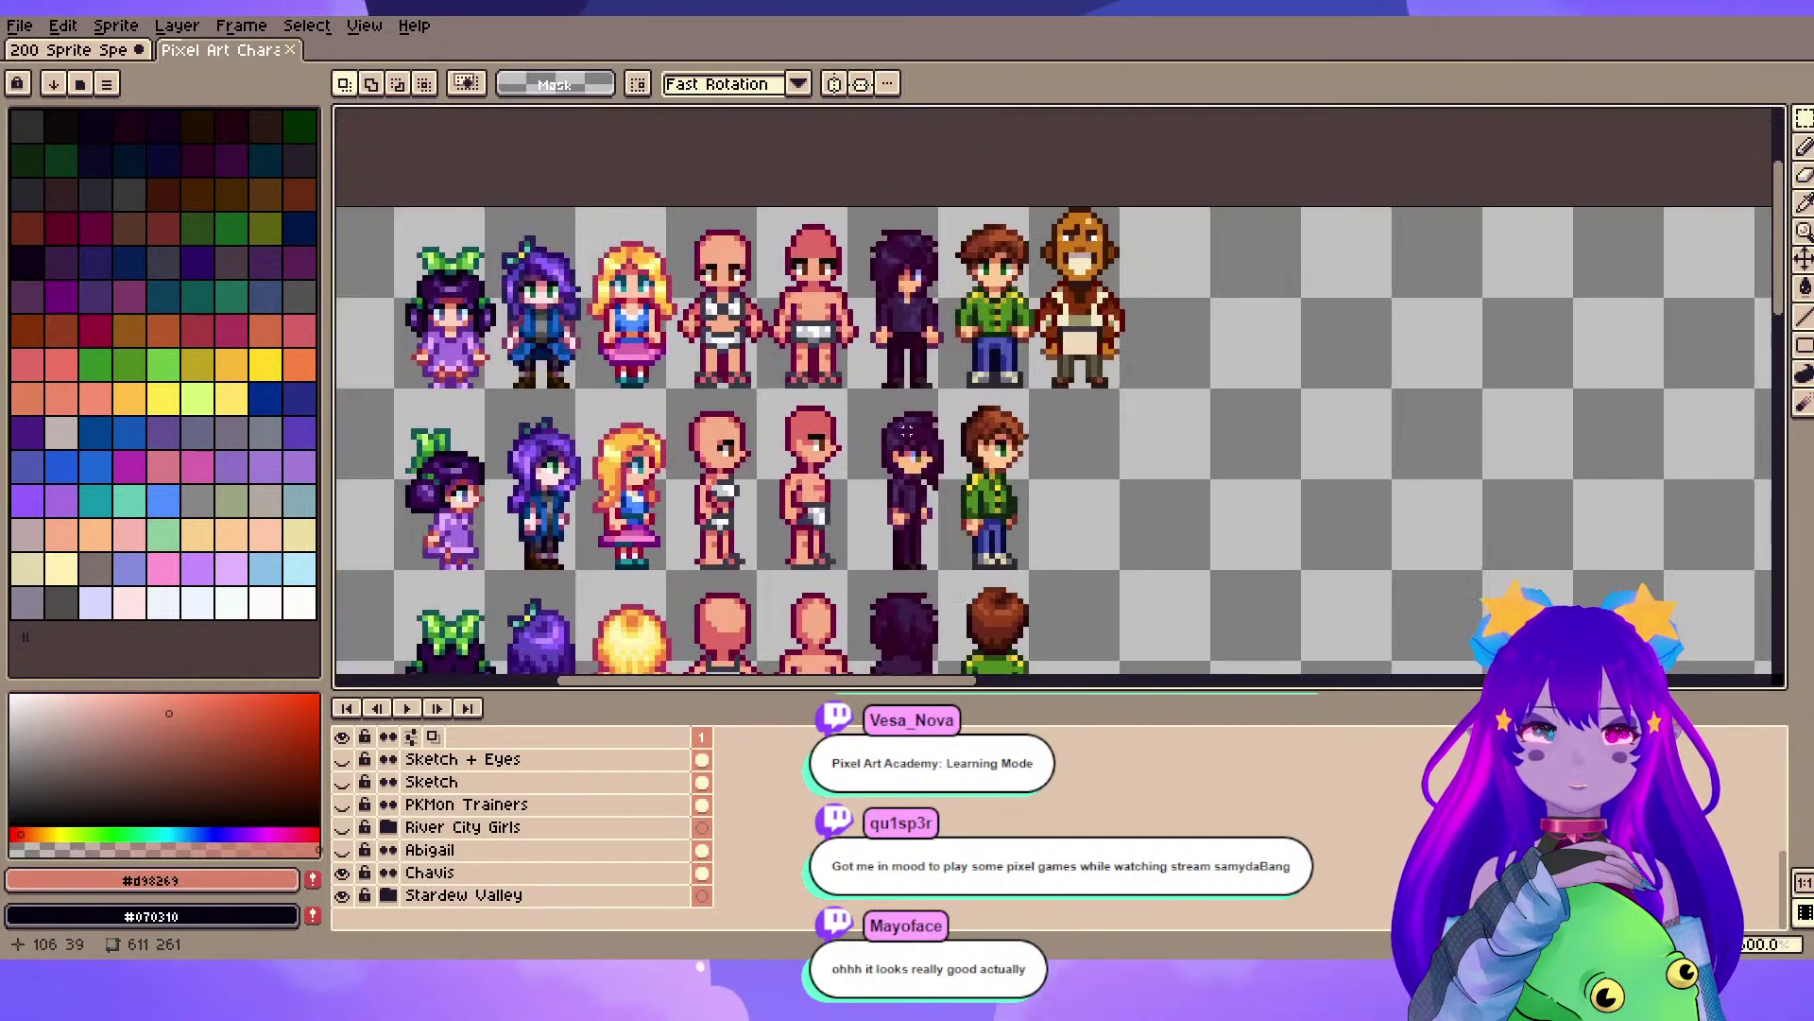
scroll(815, 114, down, 3)
scroll(1304, 379, up, 5)
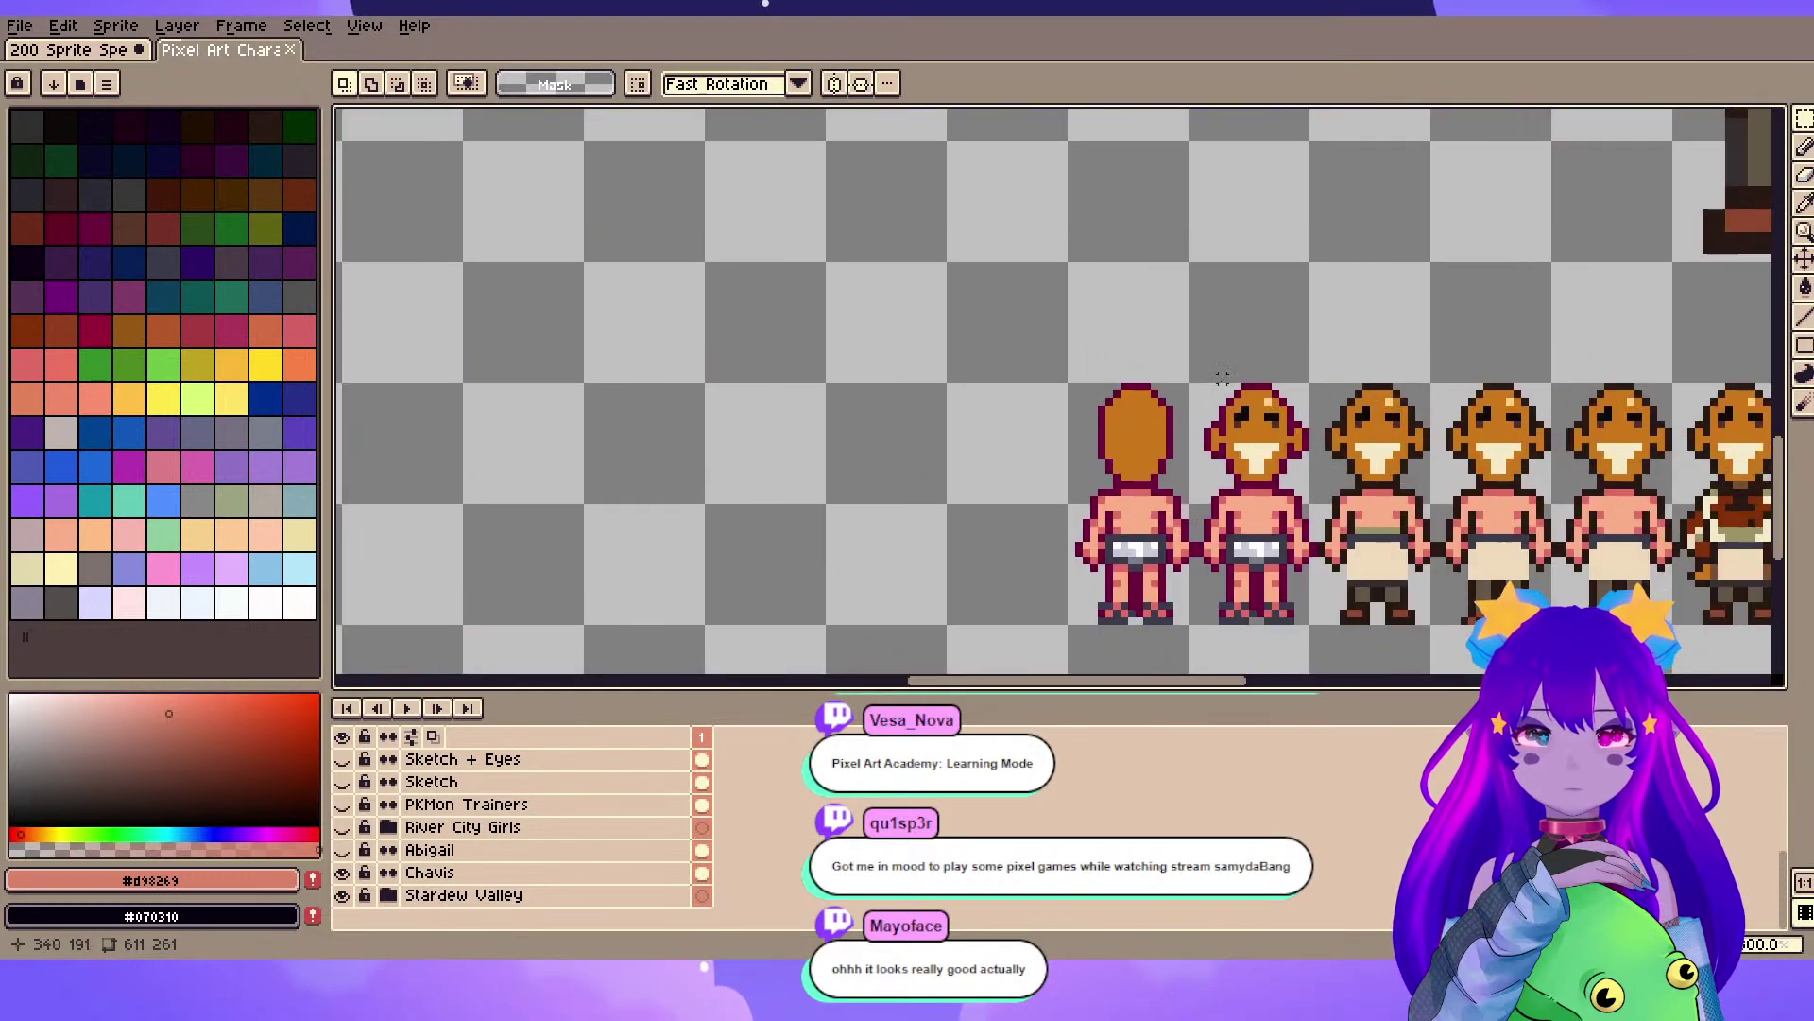
scroll(1469, 368, down, 1)
scroll(1468, 368, right, 8)
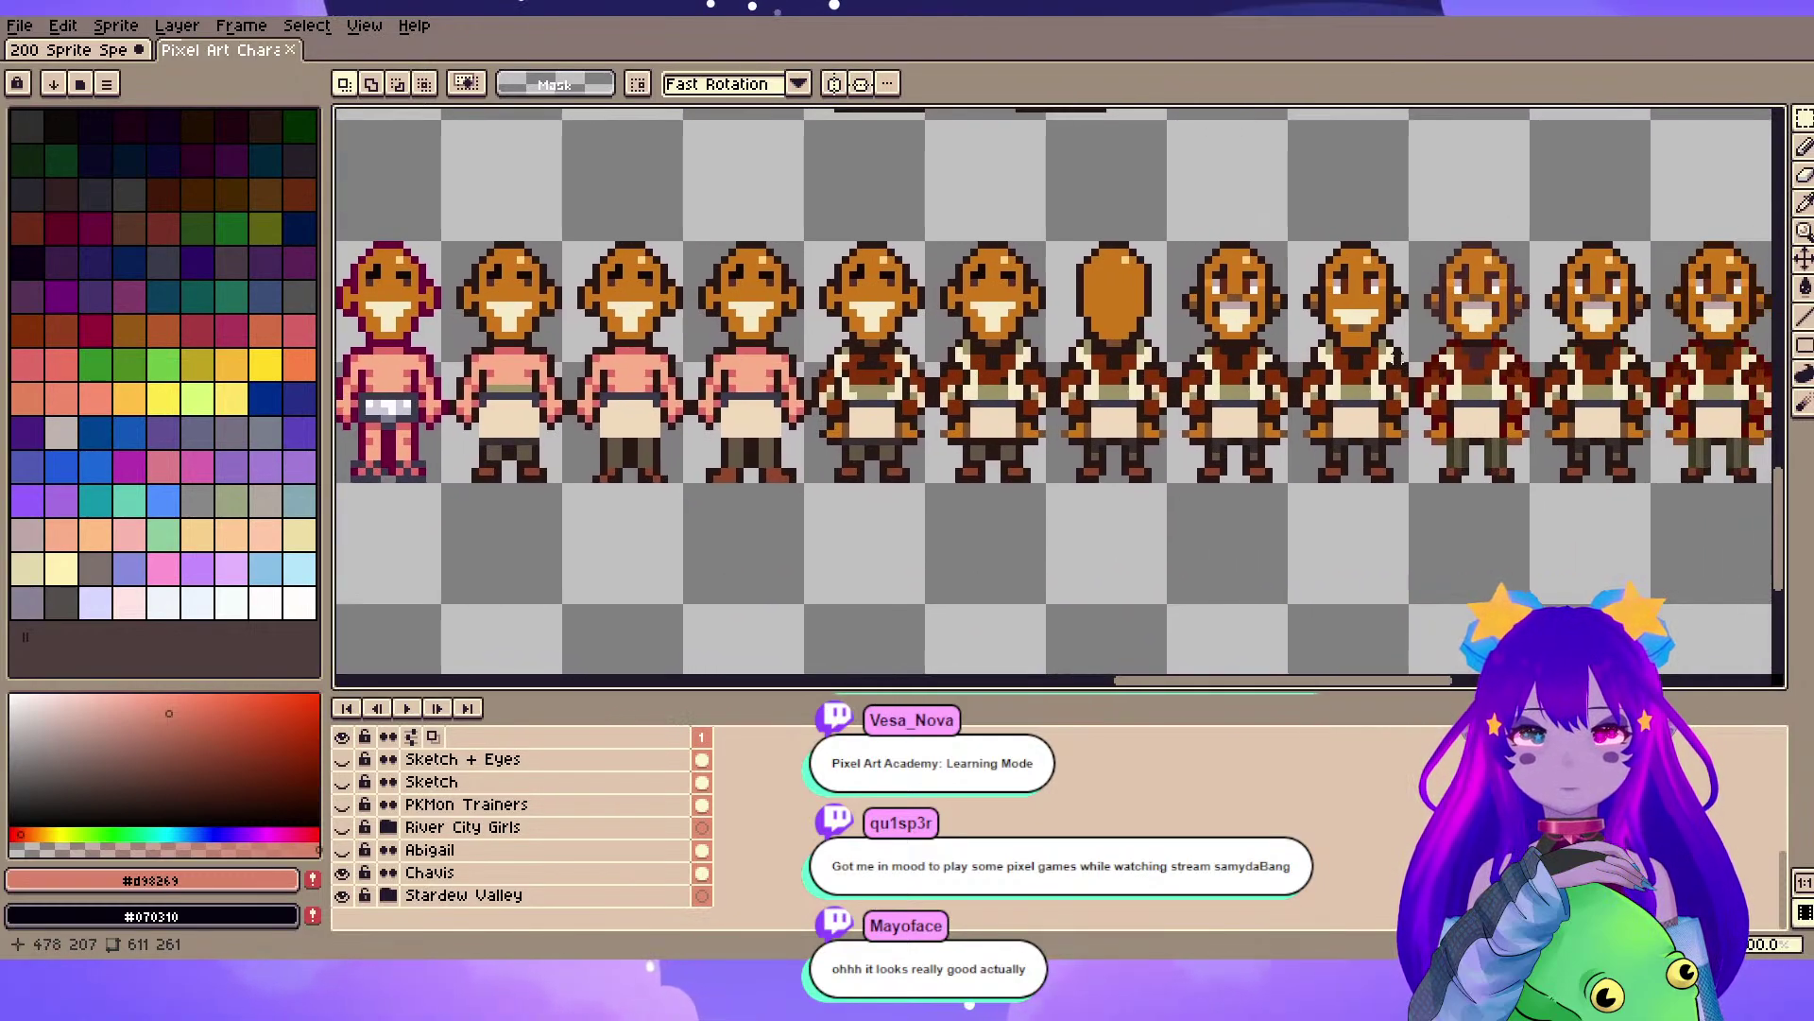
- Inspect the later clothed Chavis variants, briefly marking the chin of the wide-smiling one with a rectangular selection
drag(1397, 357, 1001, 380)
scroll(1002, 380, up, 3)
scroll(997, 380, down, 1)
drag(867, 376, 896, 381)
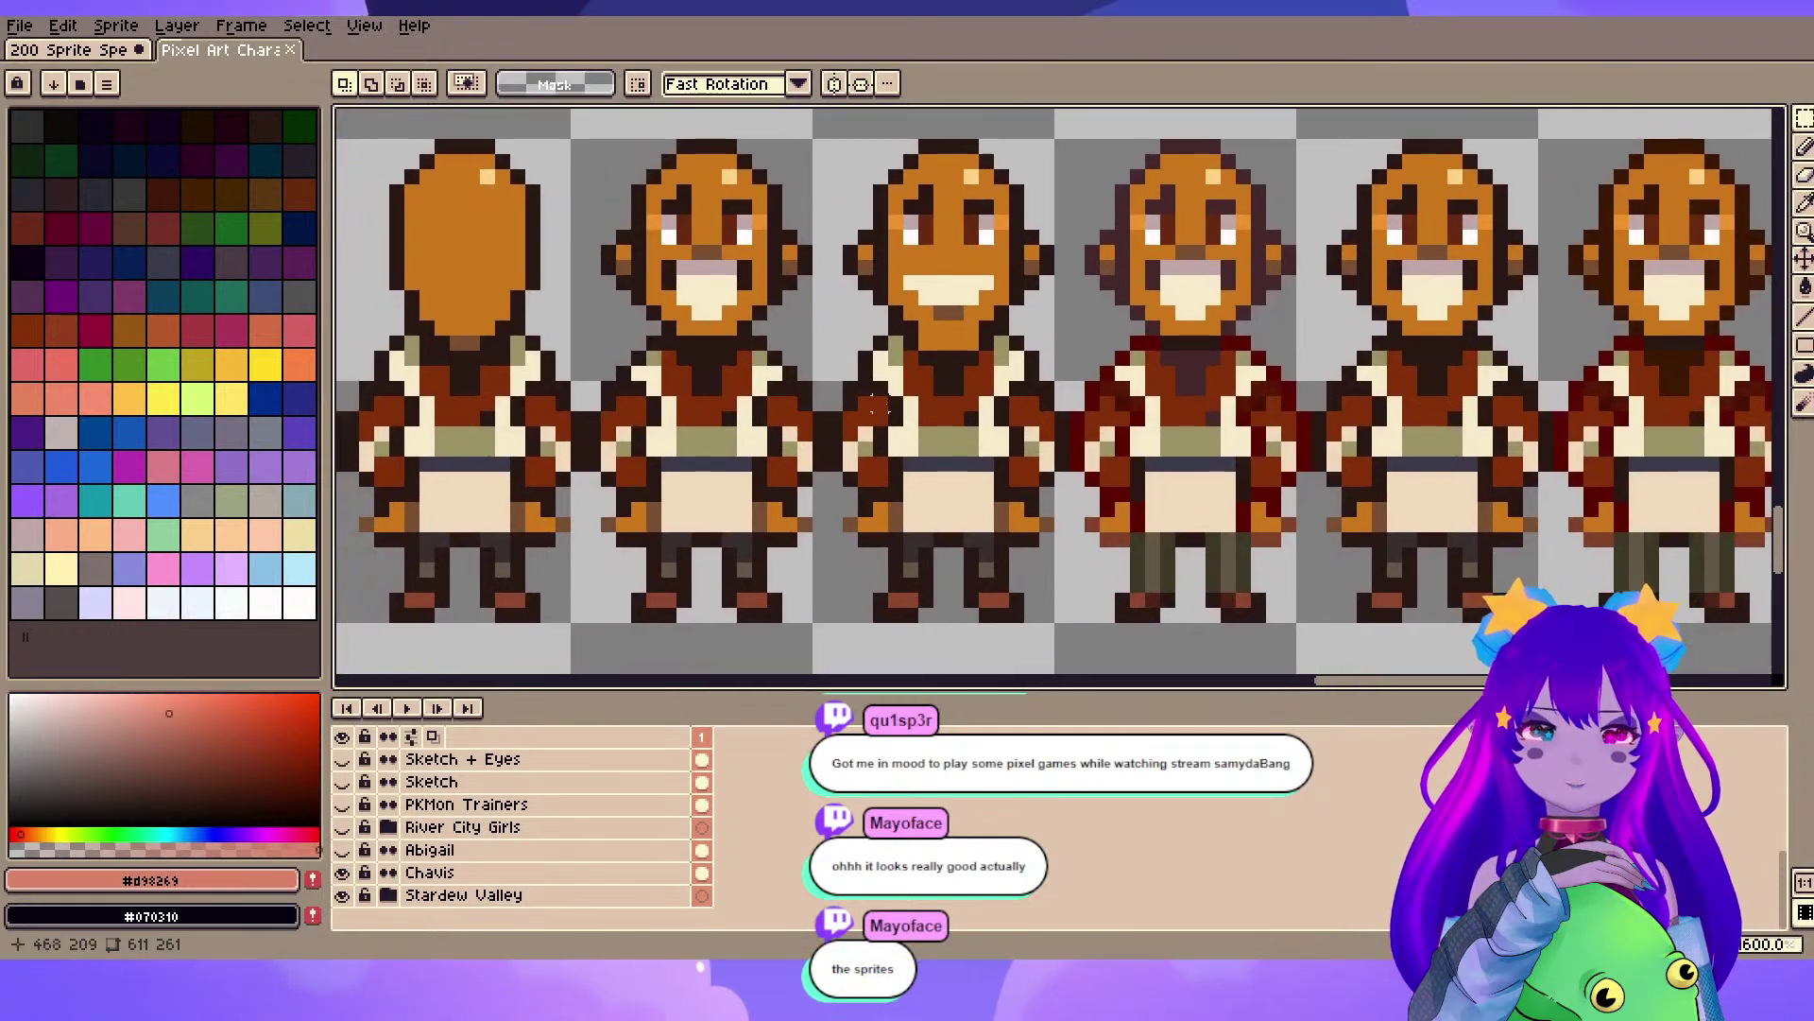
drag(898, 317, 968, 355)
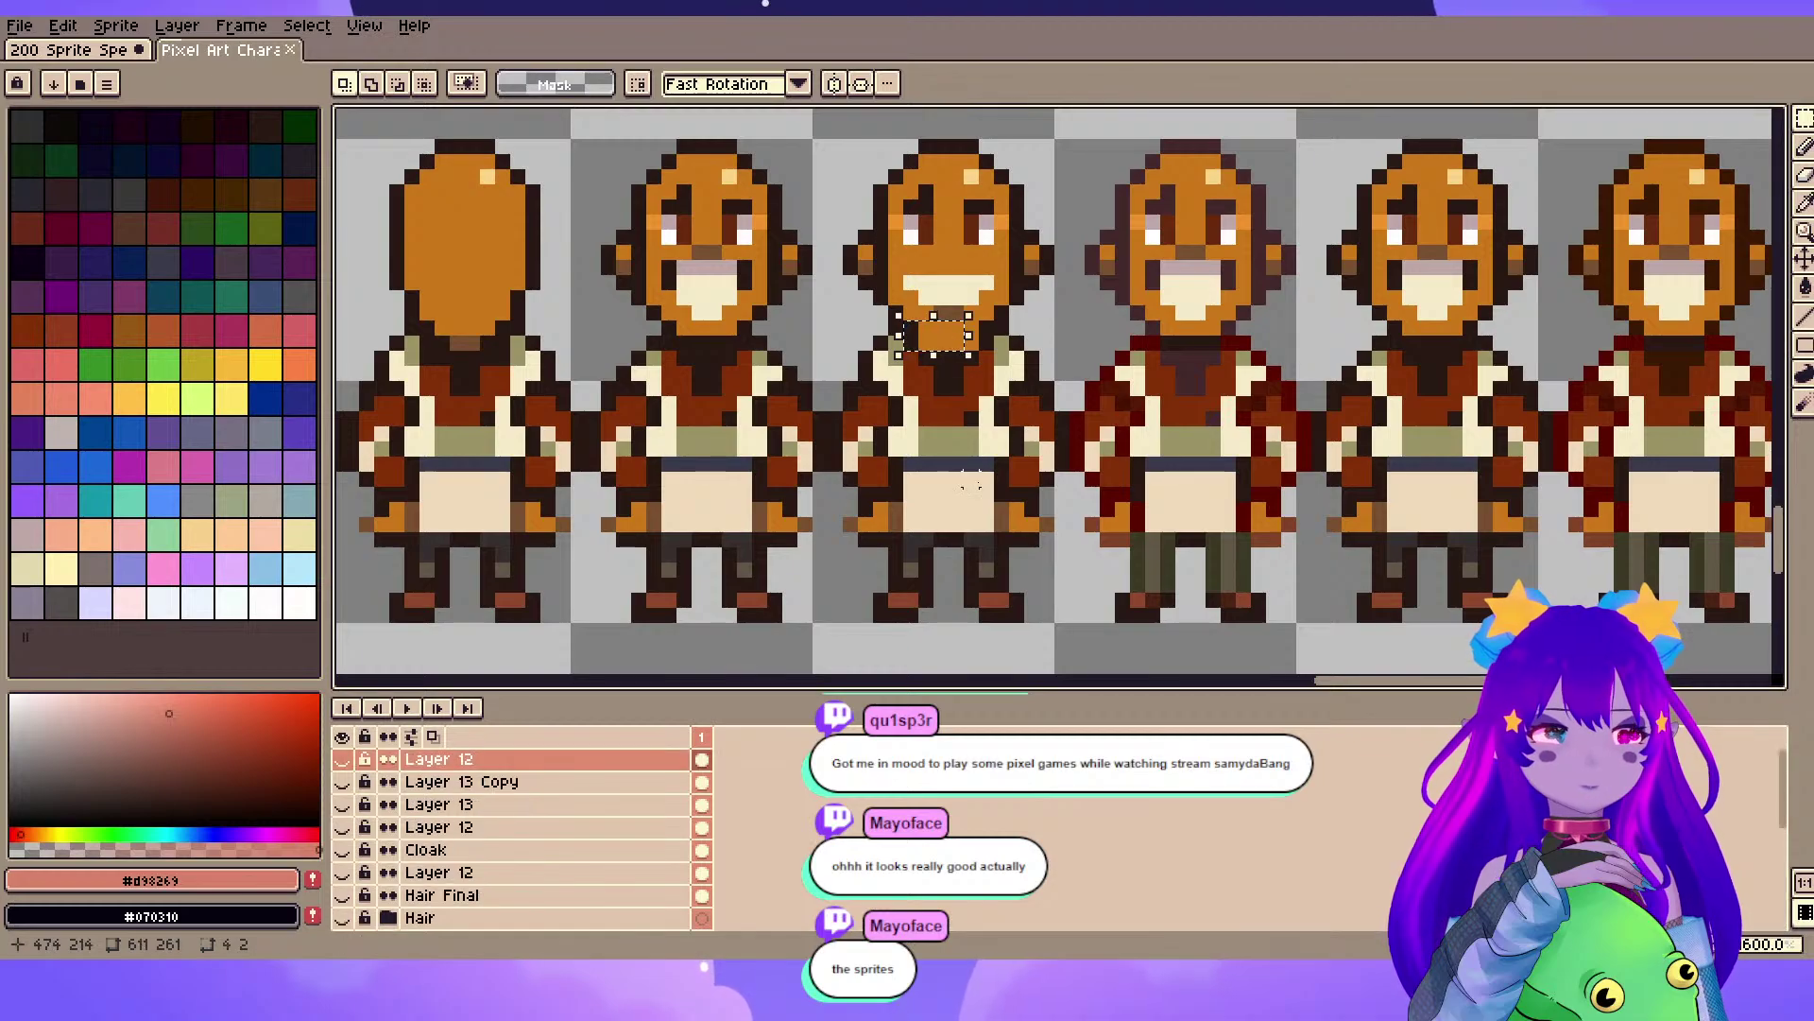
click(970, 481)
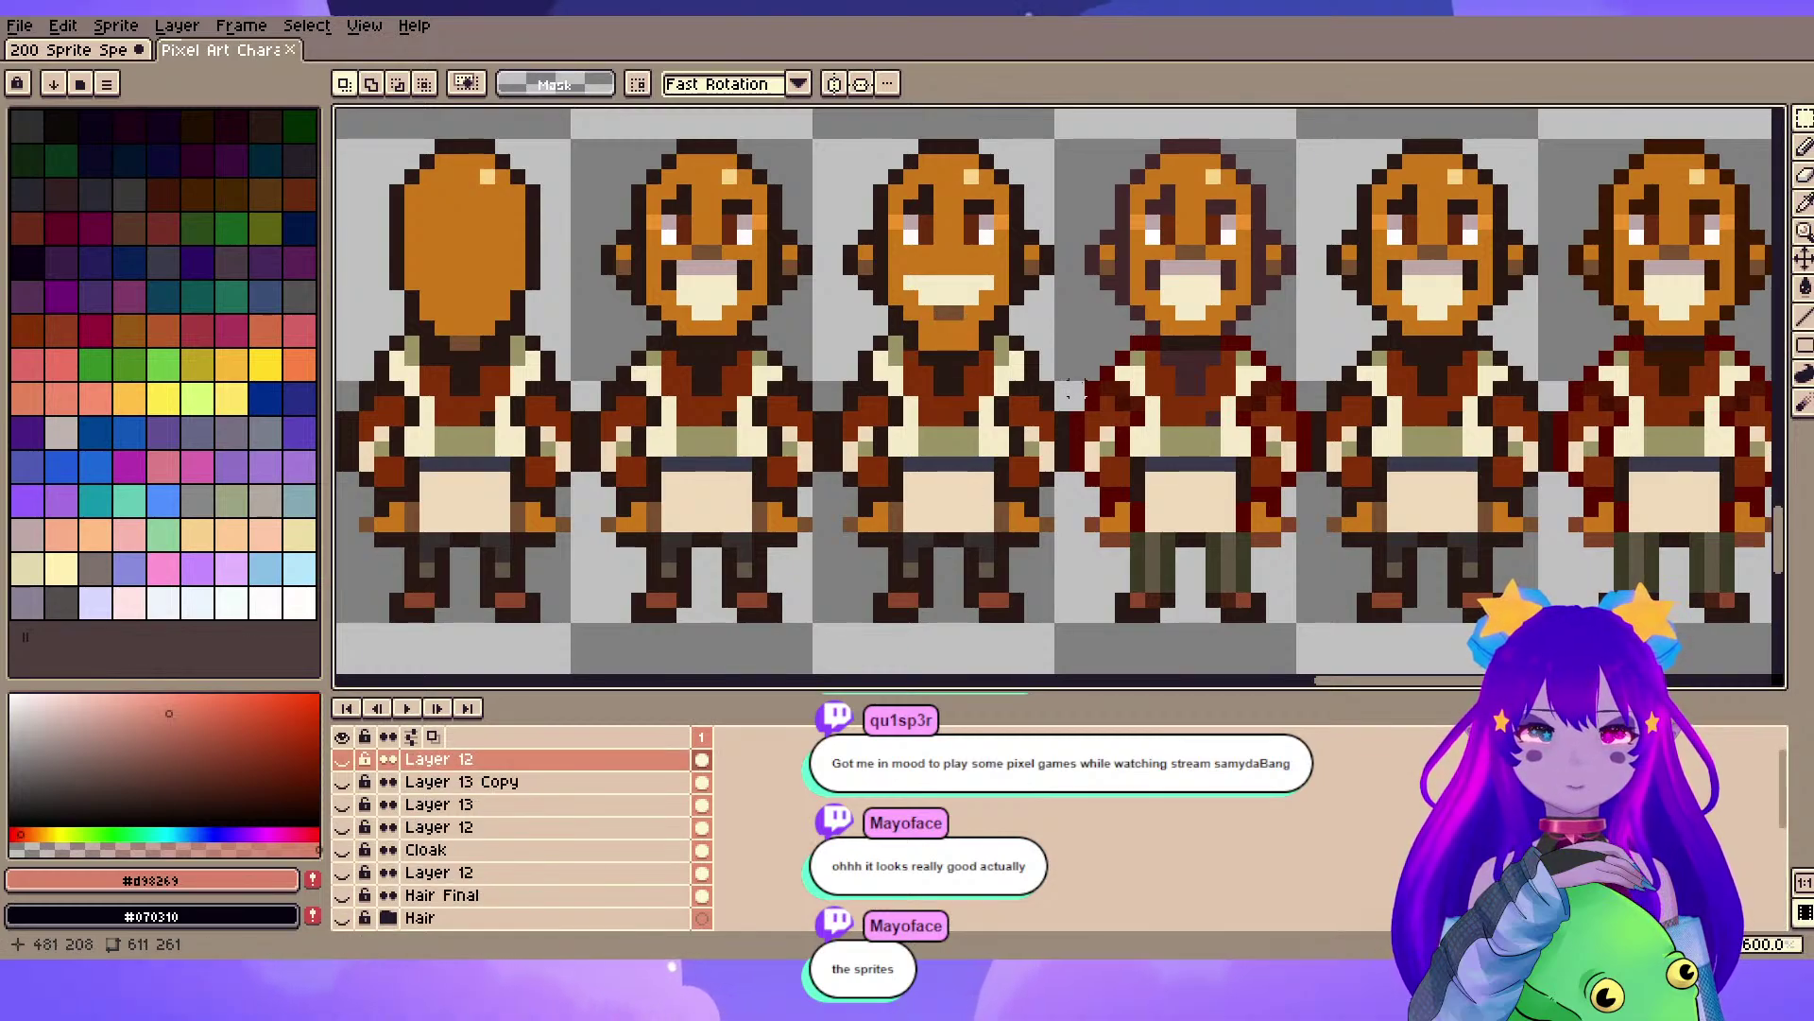
scroll(1077, 389, down, 2)
drag(1379, 399, 698, 418)
scroll(698, 418, up, 2)
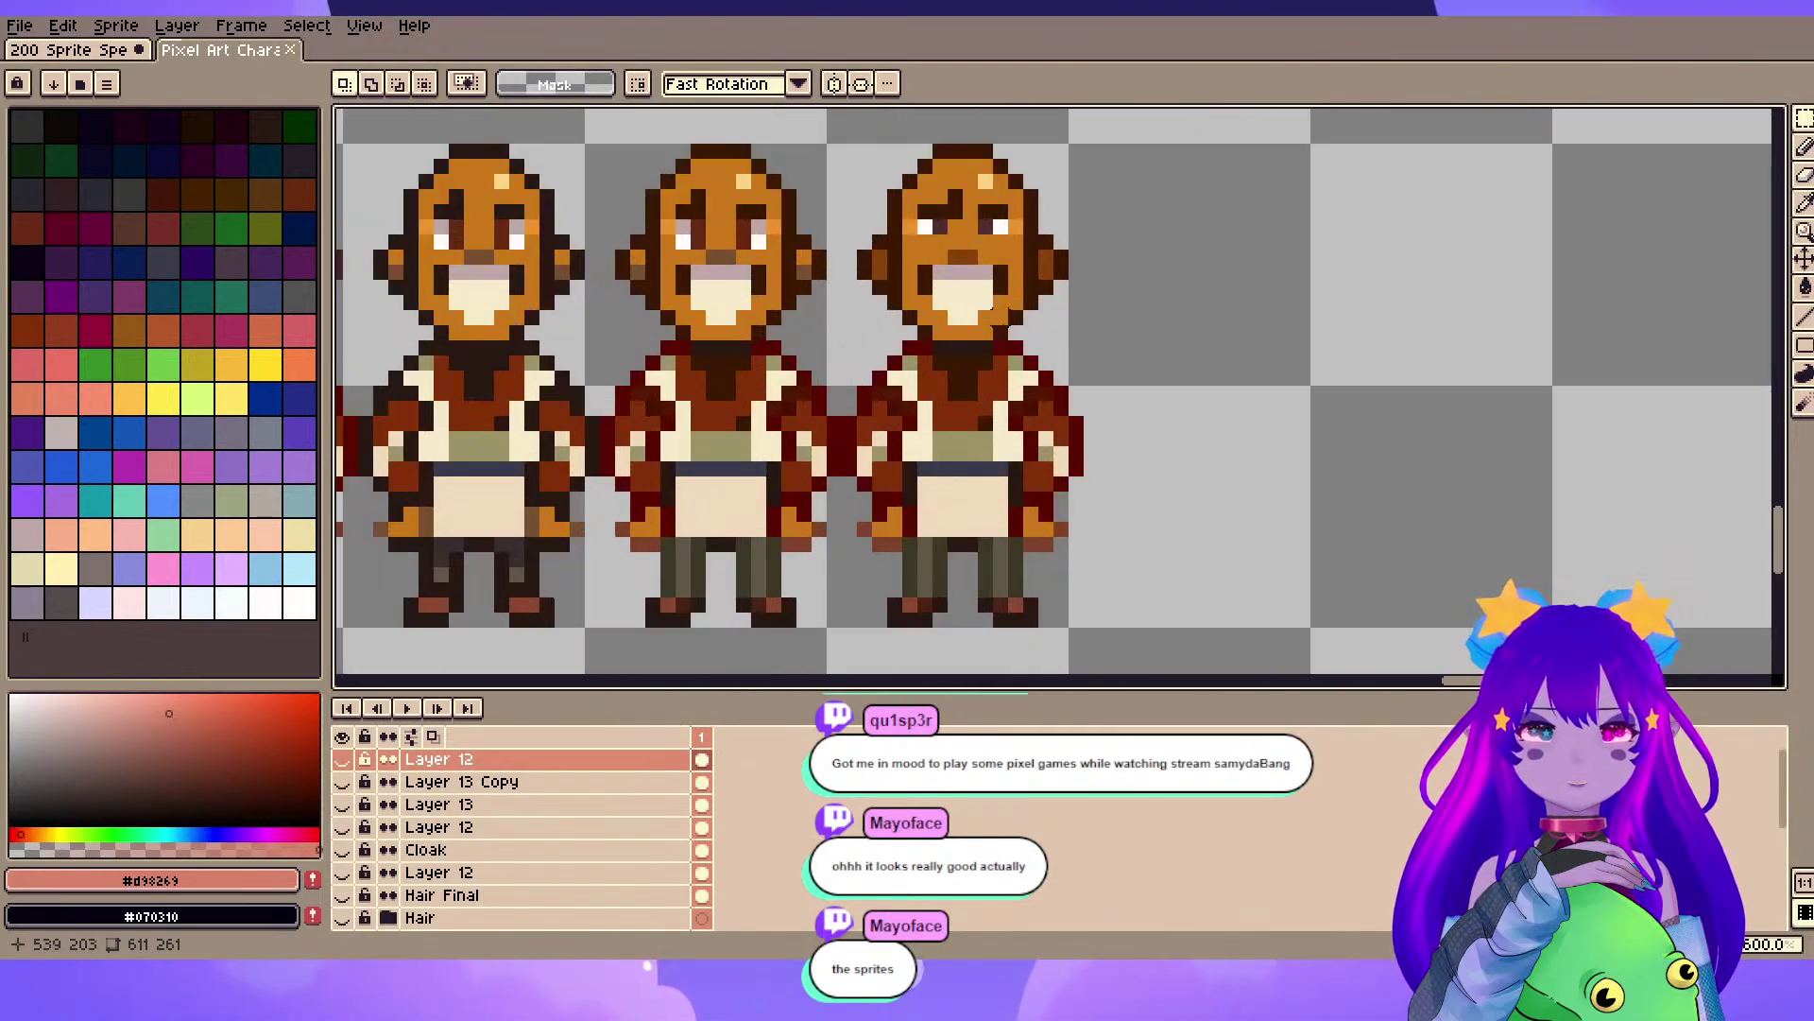
- Compare the height of the finished Chavis sprite with the other characters in the Stardew Valley lineup
scroll(851, 317, down, 6)
scroll(605, 295, down, 1)
drag(604, 295, 1399, 581)
scroll(732, 309, up, 2)
scroll(888, 220, up, 2)
drag(888, 220, 987, 331)
scroll(988, 331, up, 3)
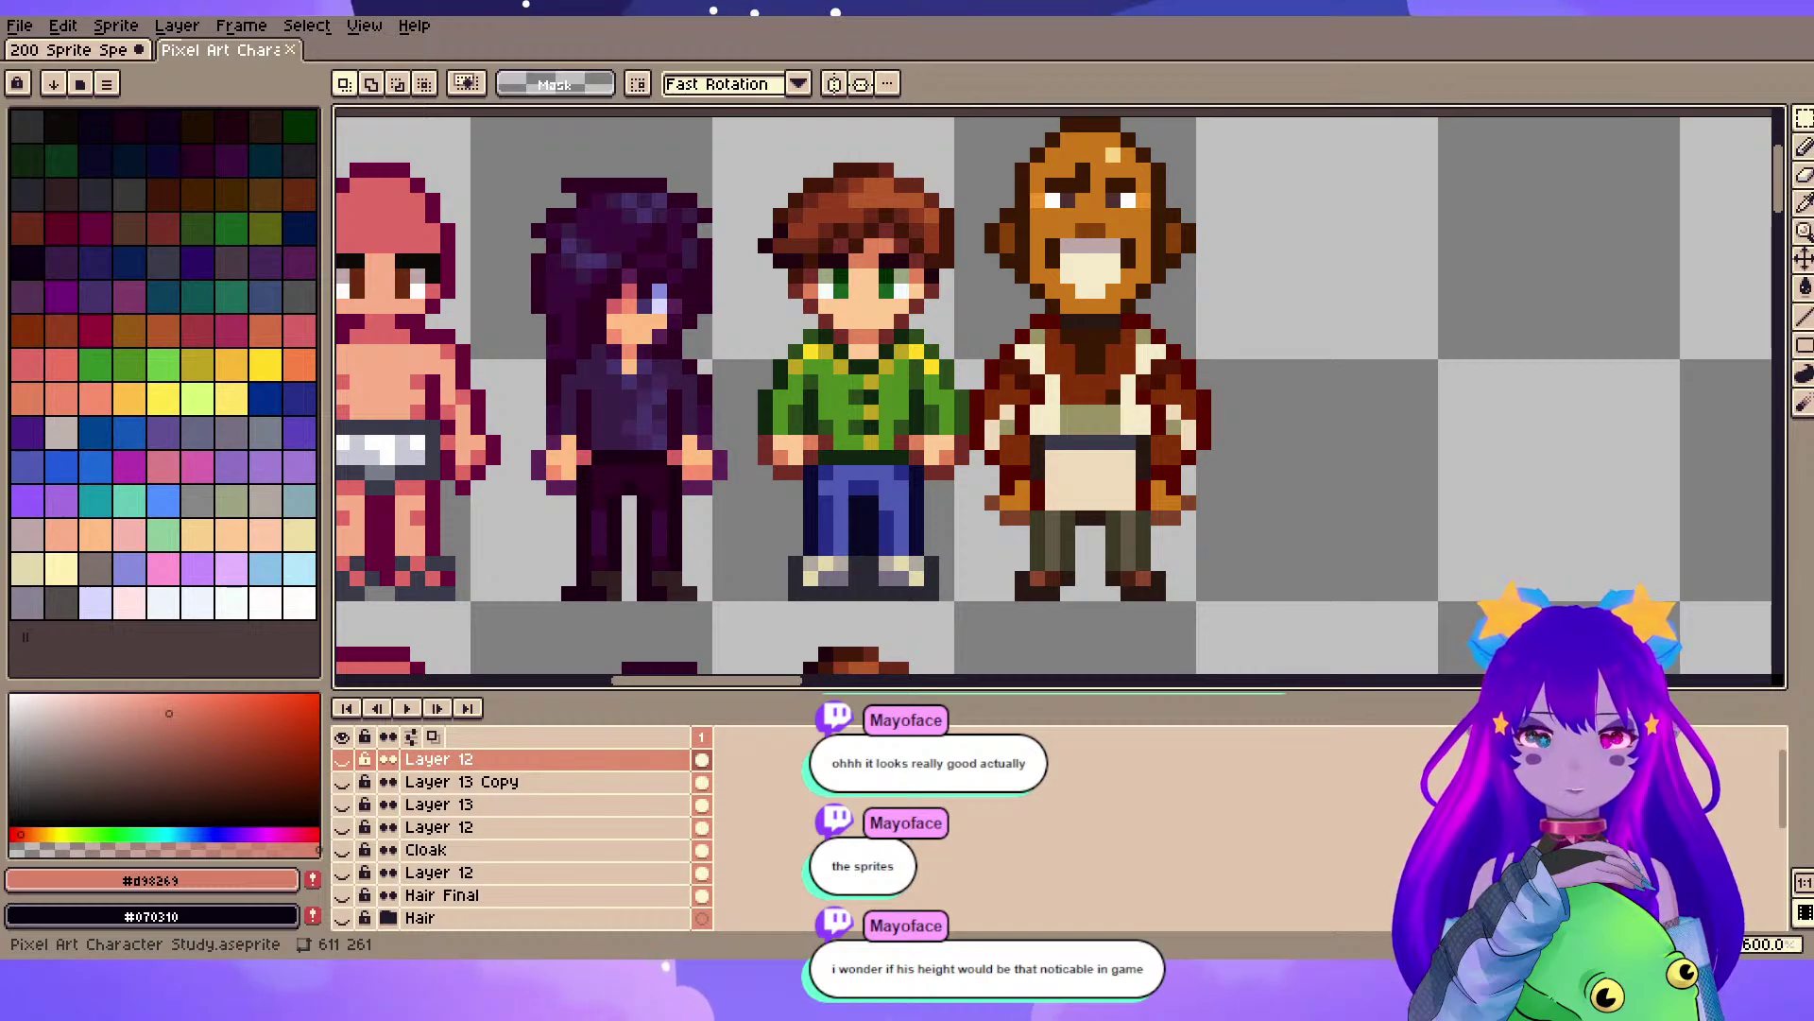
scroll(1398, 383, down, 6)
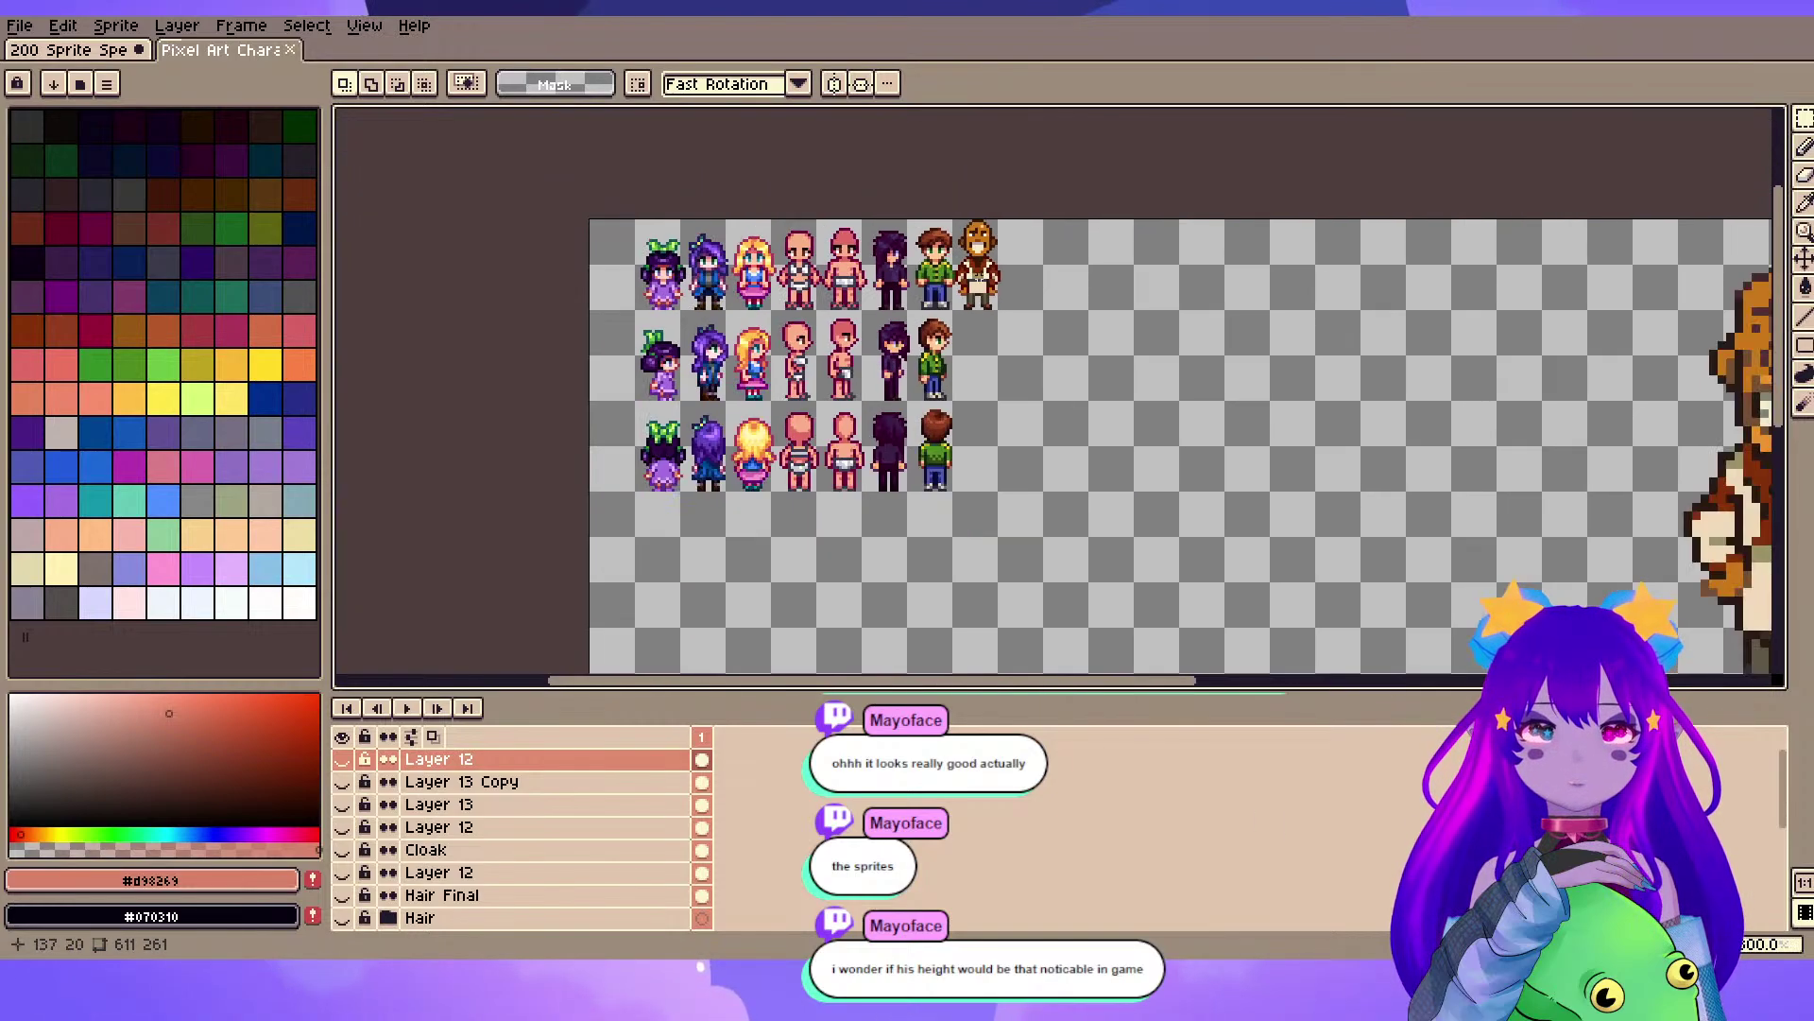
scroll(1398, 384, up, 5)
scroll(1292, 324, up, 1)
scroll(1291, 324, down, 3)
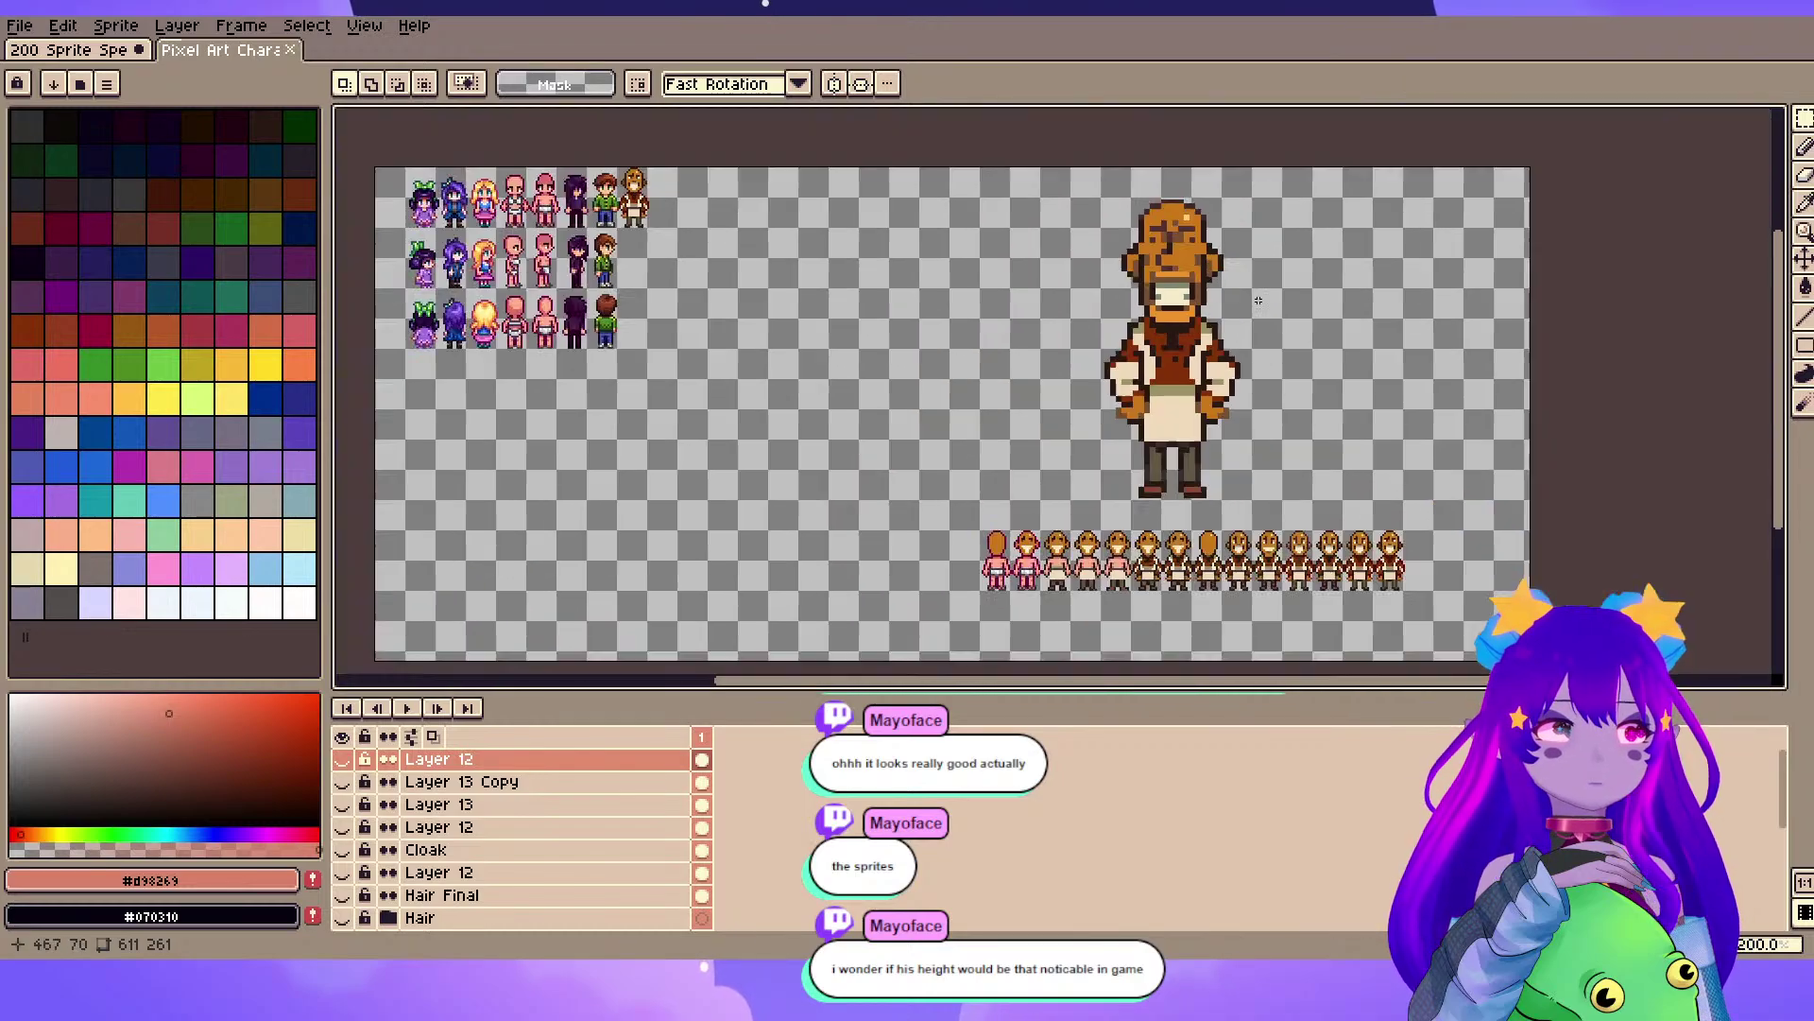
- Compare the mouth of the large Chavis sprite with the small one's, marking each with a temporary rectangular selection
scroll(1296, 350, up, 3)
drag(1290, 237, 1287, 395)
drag(1122, 309, 1202, 369)
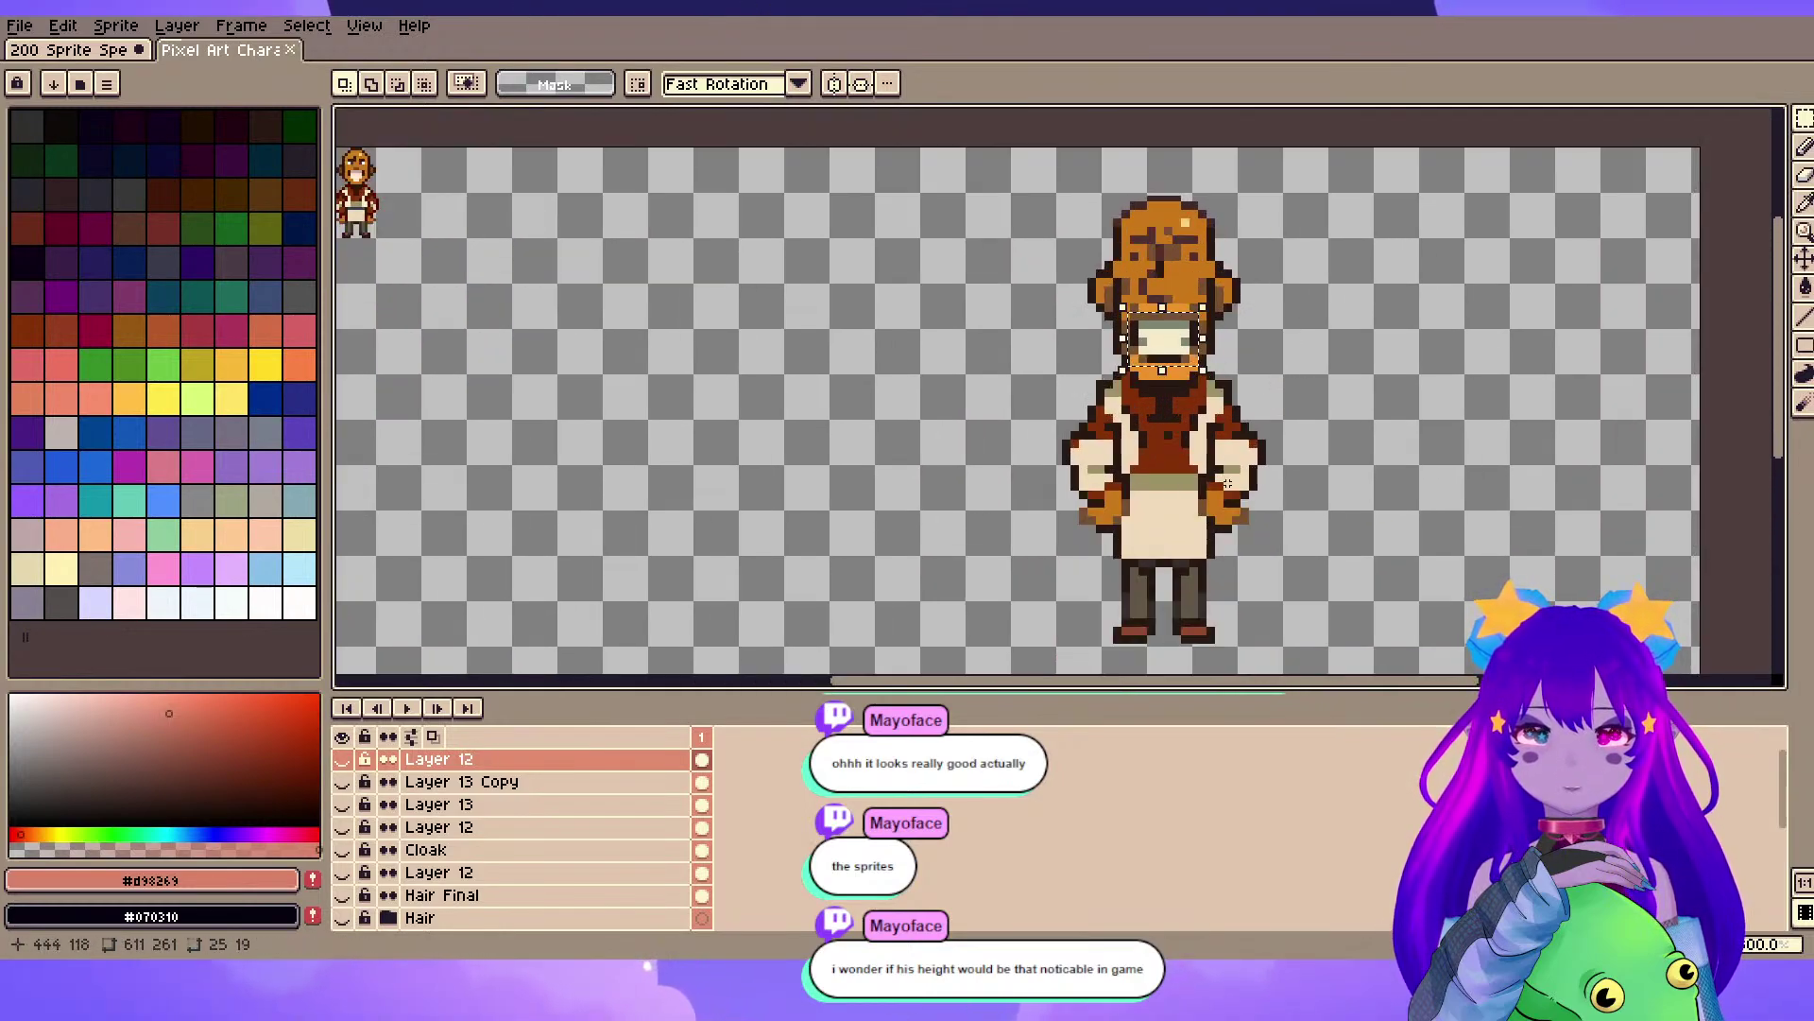
scroll(801, 348, down, 3)
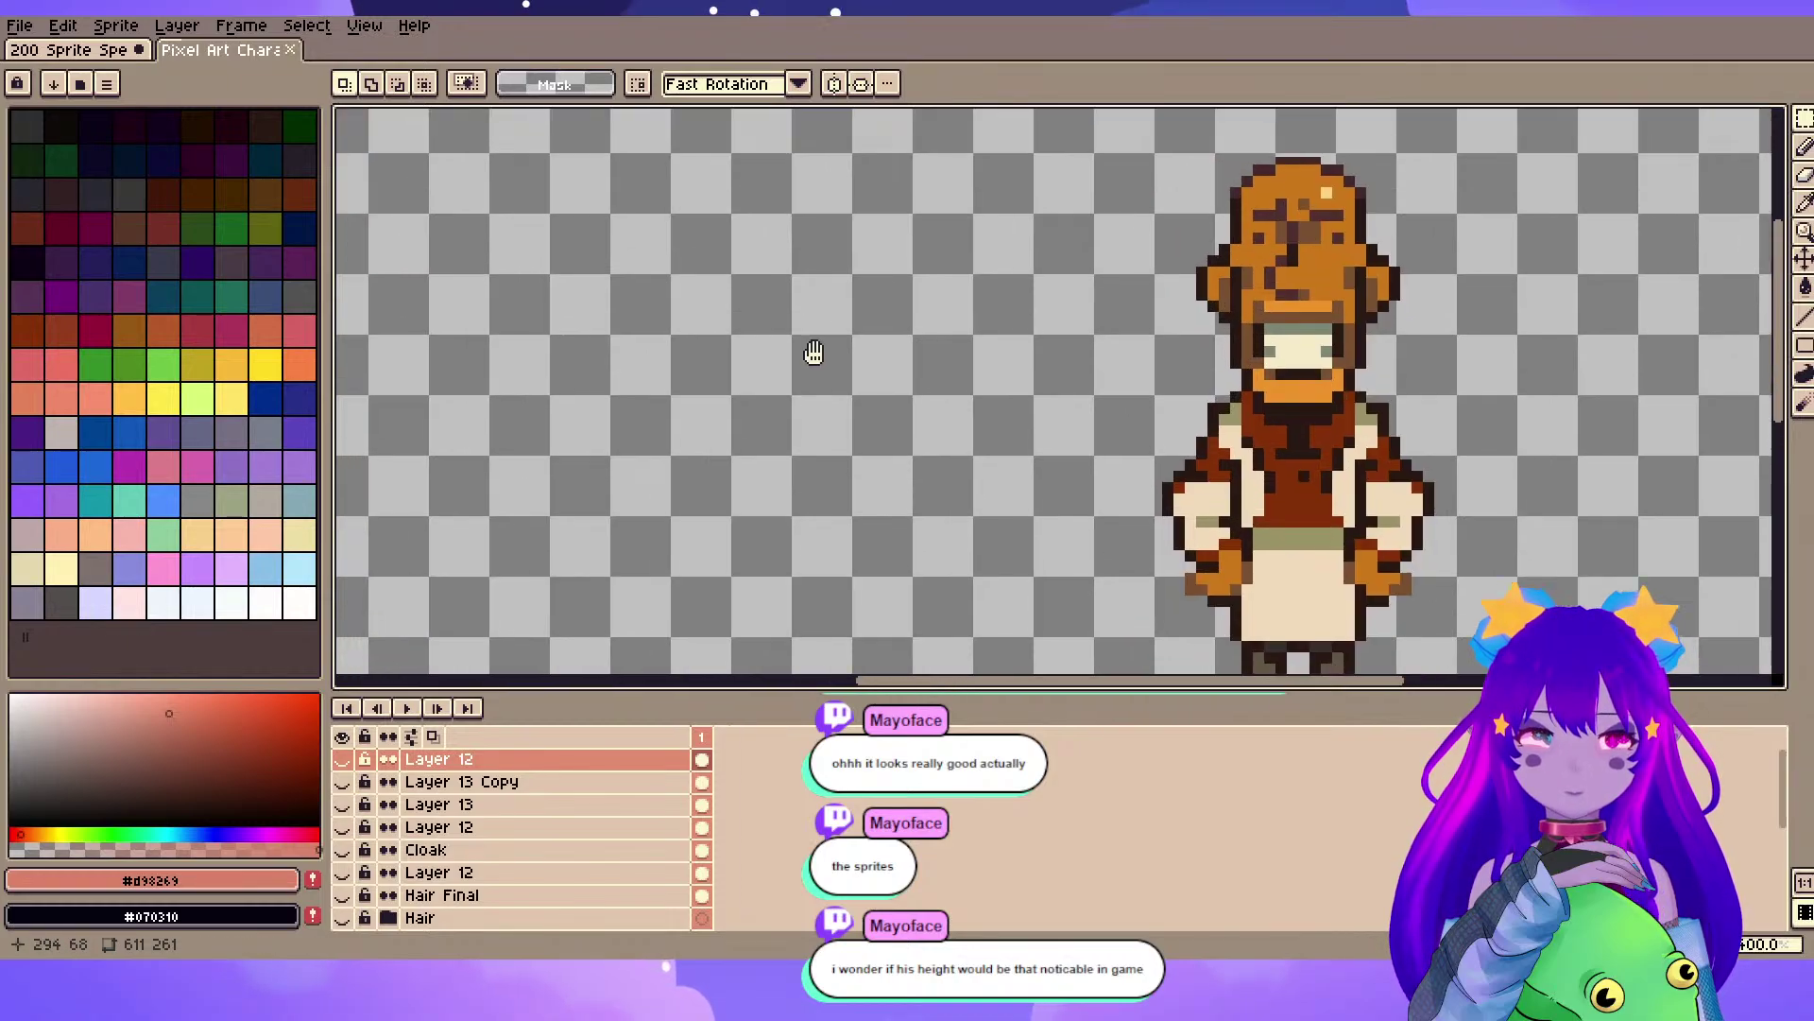
scroll(1004, 444, up, 2)
scroll(1005, 445, up, 1)
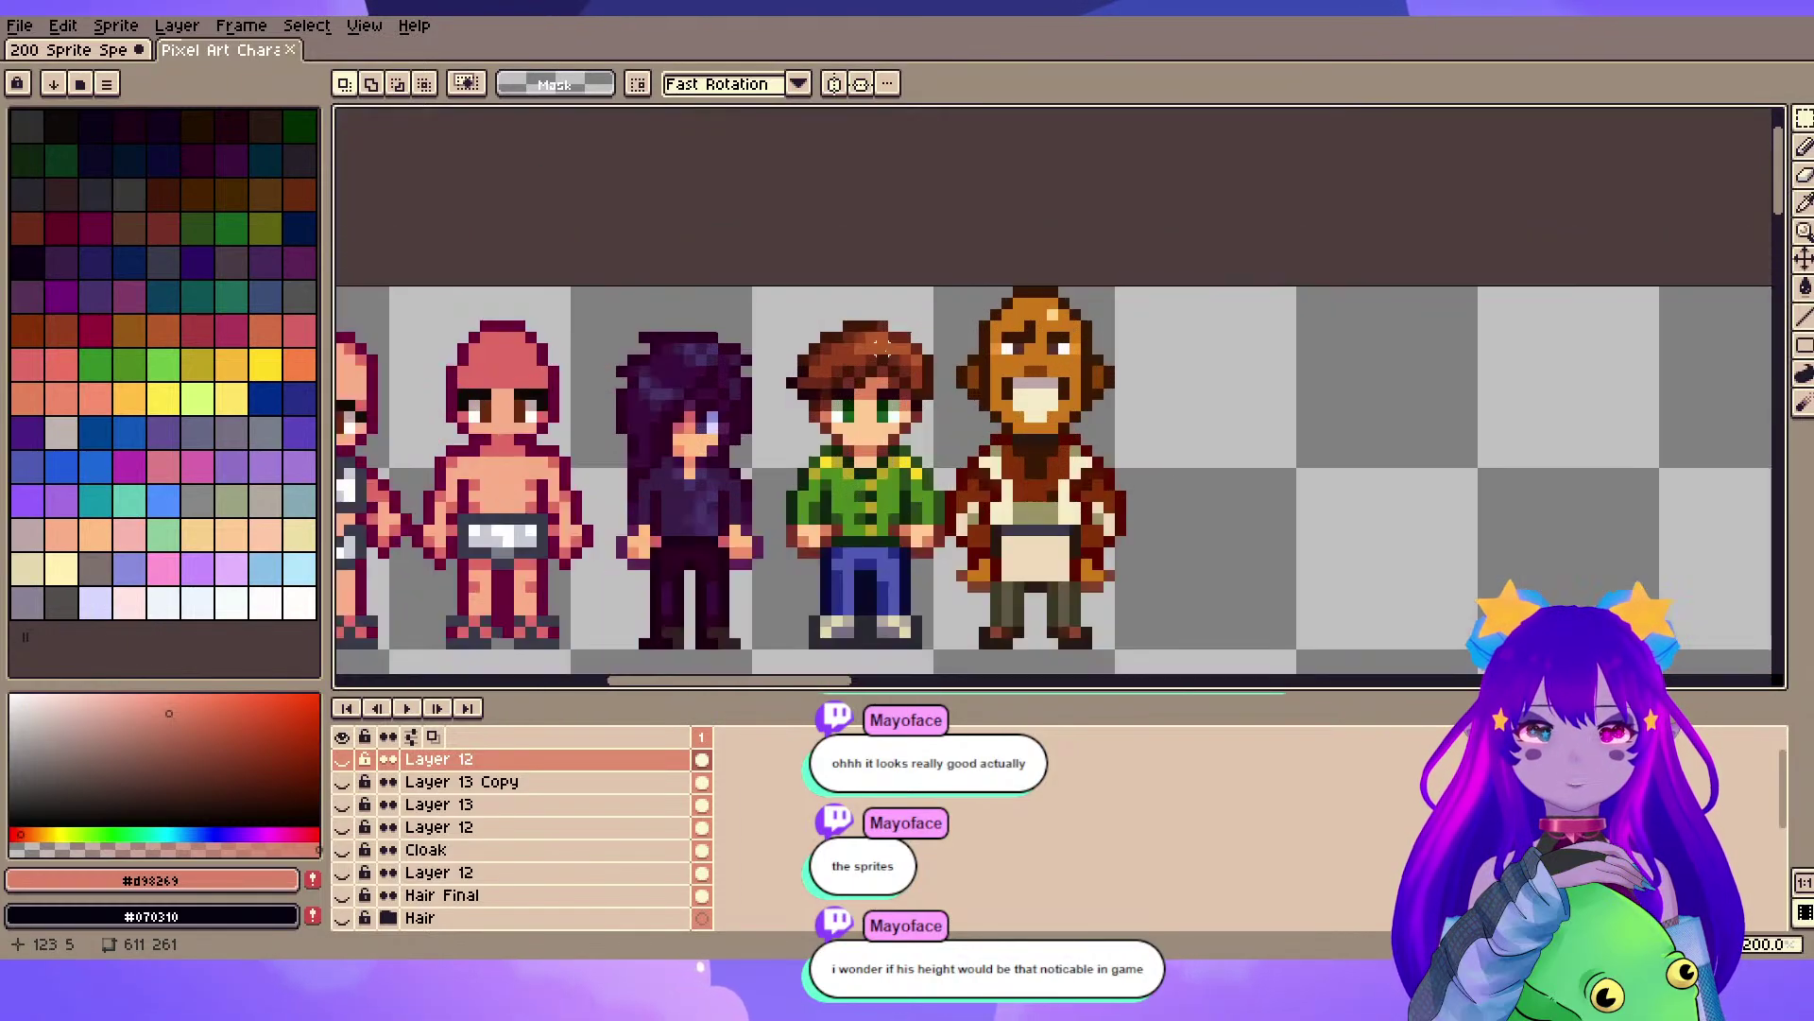
drag(1215, 340, 1269, 397)
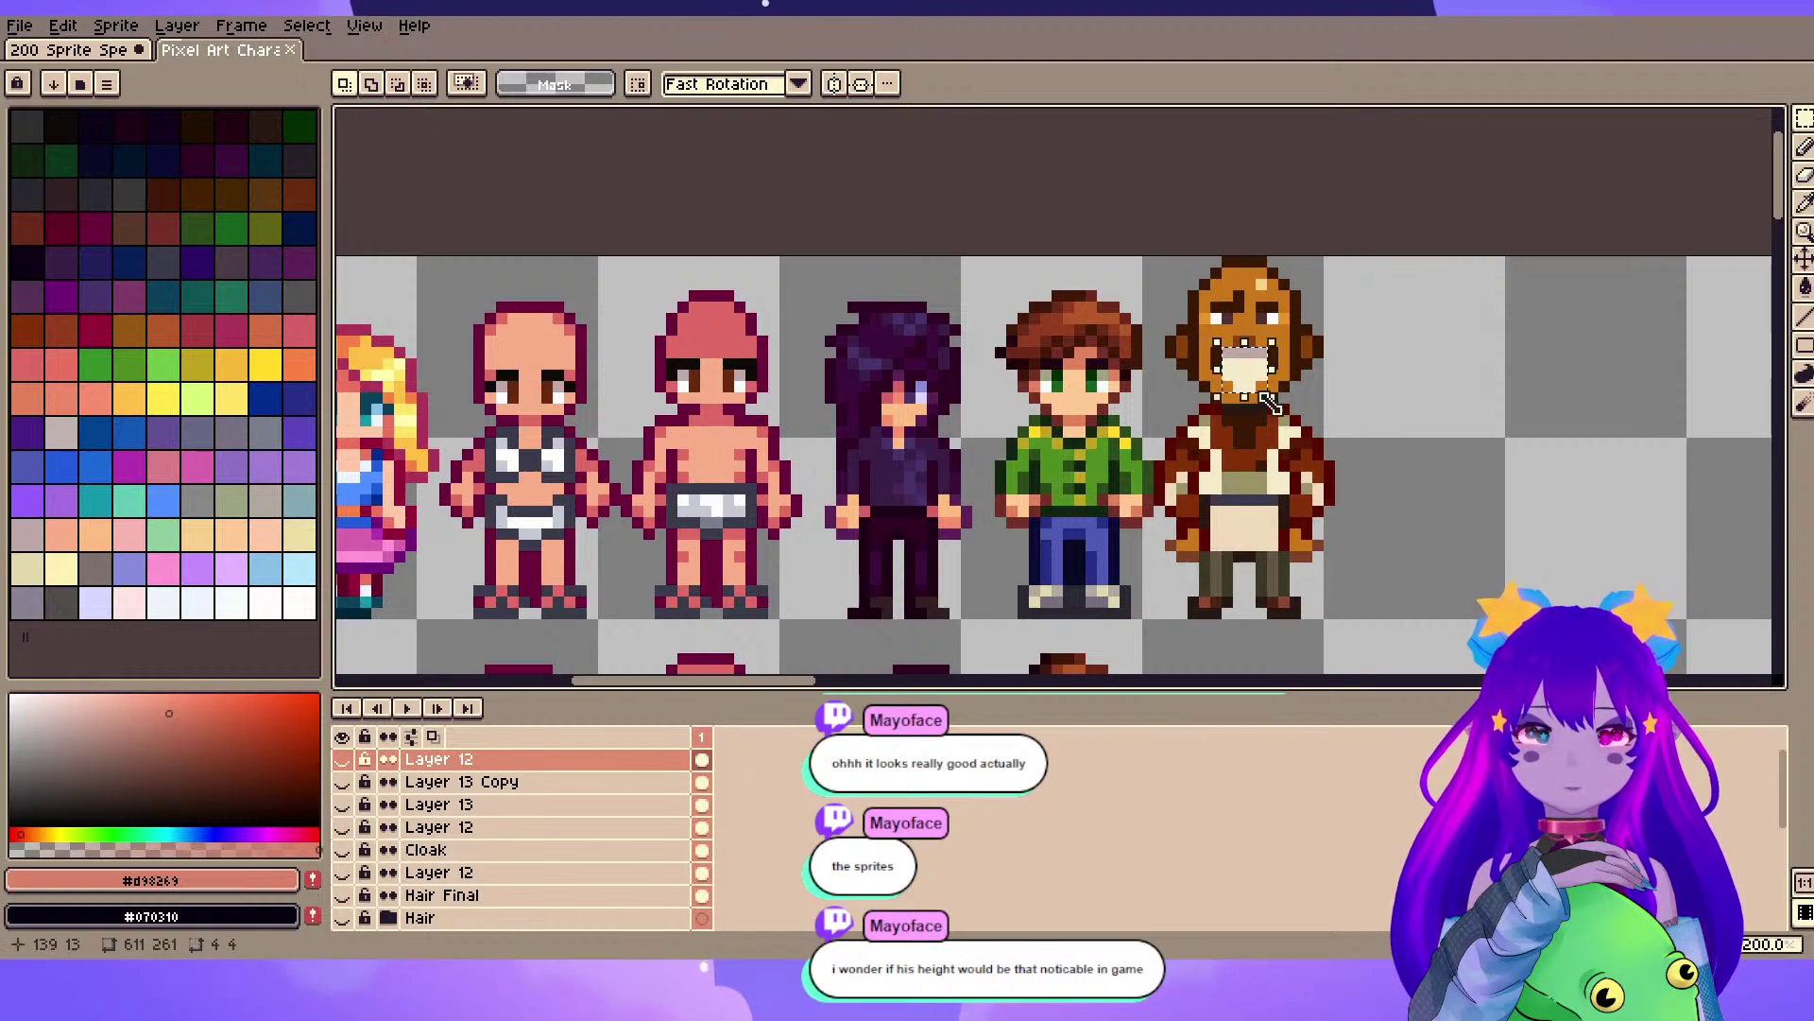
scroll(898, 532, down, 1)
drag(930, 470, 1148, 409)
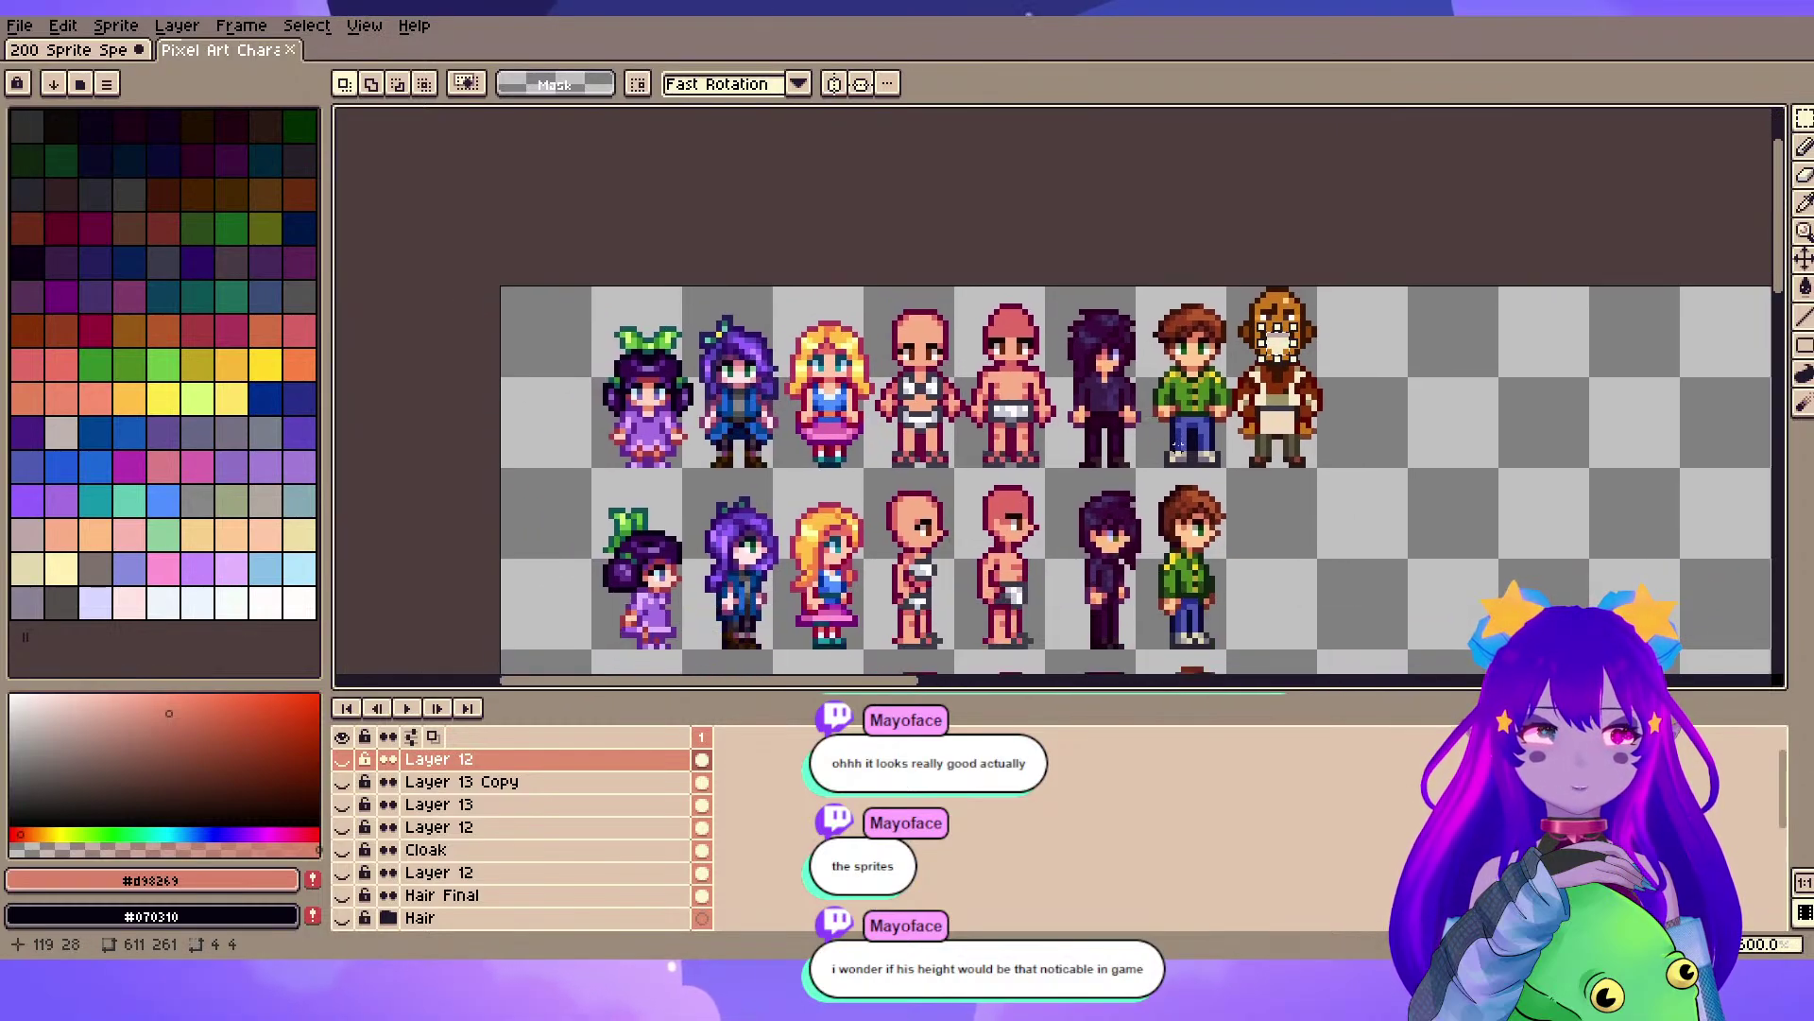
click(1428, 369)
- Review the finished Chavis sprite next to its neighbours, the row of variants and the whole reference sheet
scroll(1148, 380, up, 3)
drag(1170, 267, 935, 307)
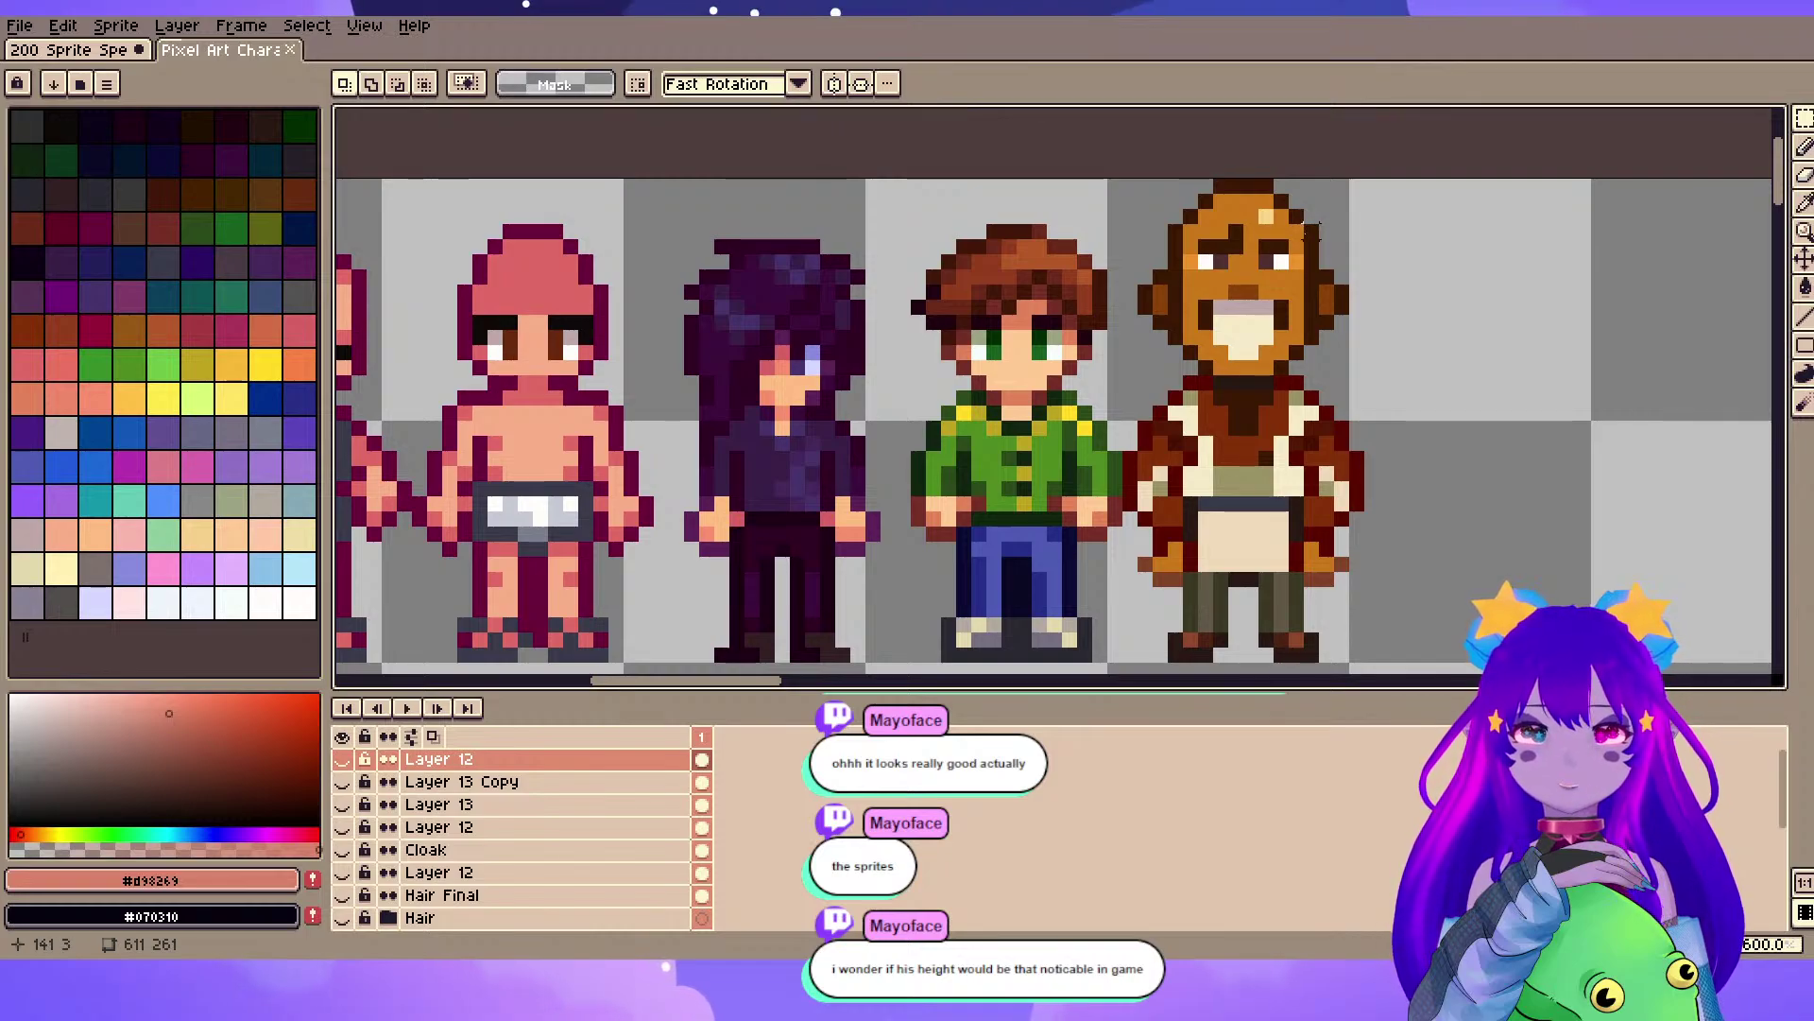
scroll(1312, 232, down, 4)
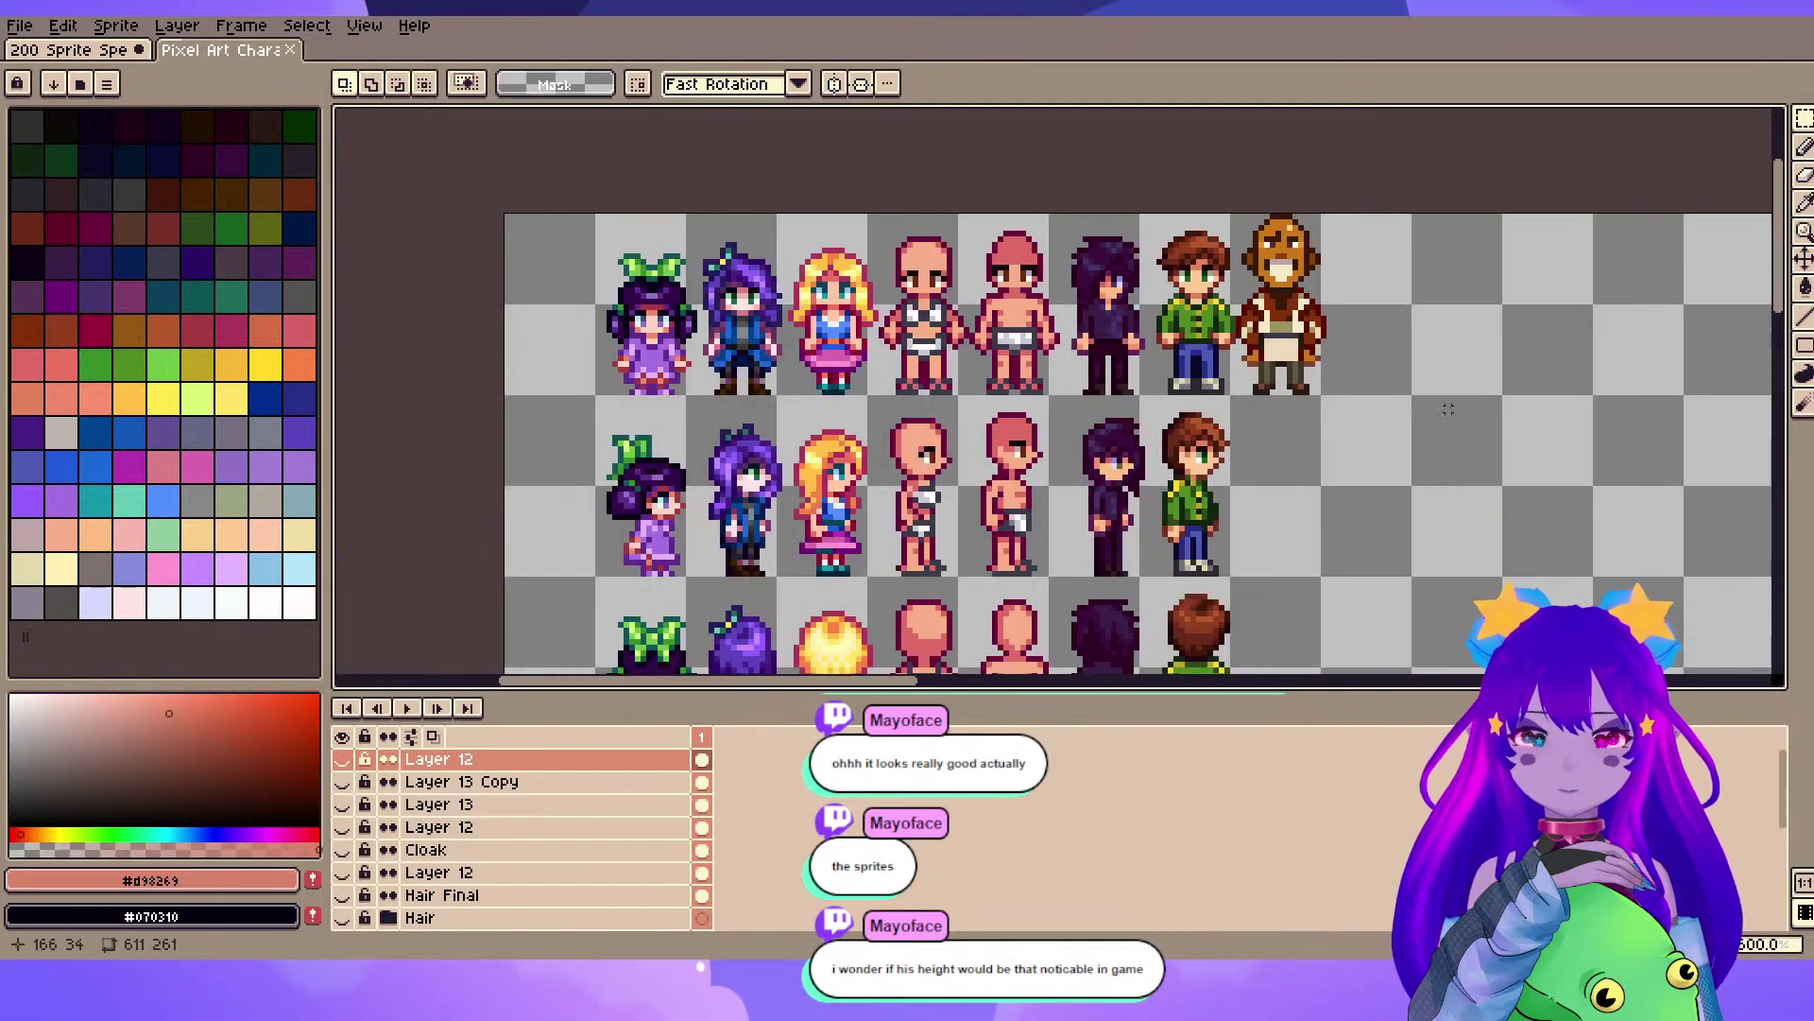
drag(1653, 587, 992, 352)
scroll(1110, 501, up, 3)
scroll(1473, 386, up, 1)
drag(1475, 386, 785, 413)
scroll(1101, 414, down, 4)
drag(1102, 414, 1287, 635)
scroll(1287, 635, down, 1)
scroll(1008, 336, down, 1)
drag(1007, 336, 1195, 354)
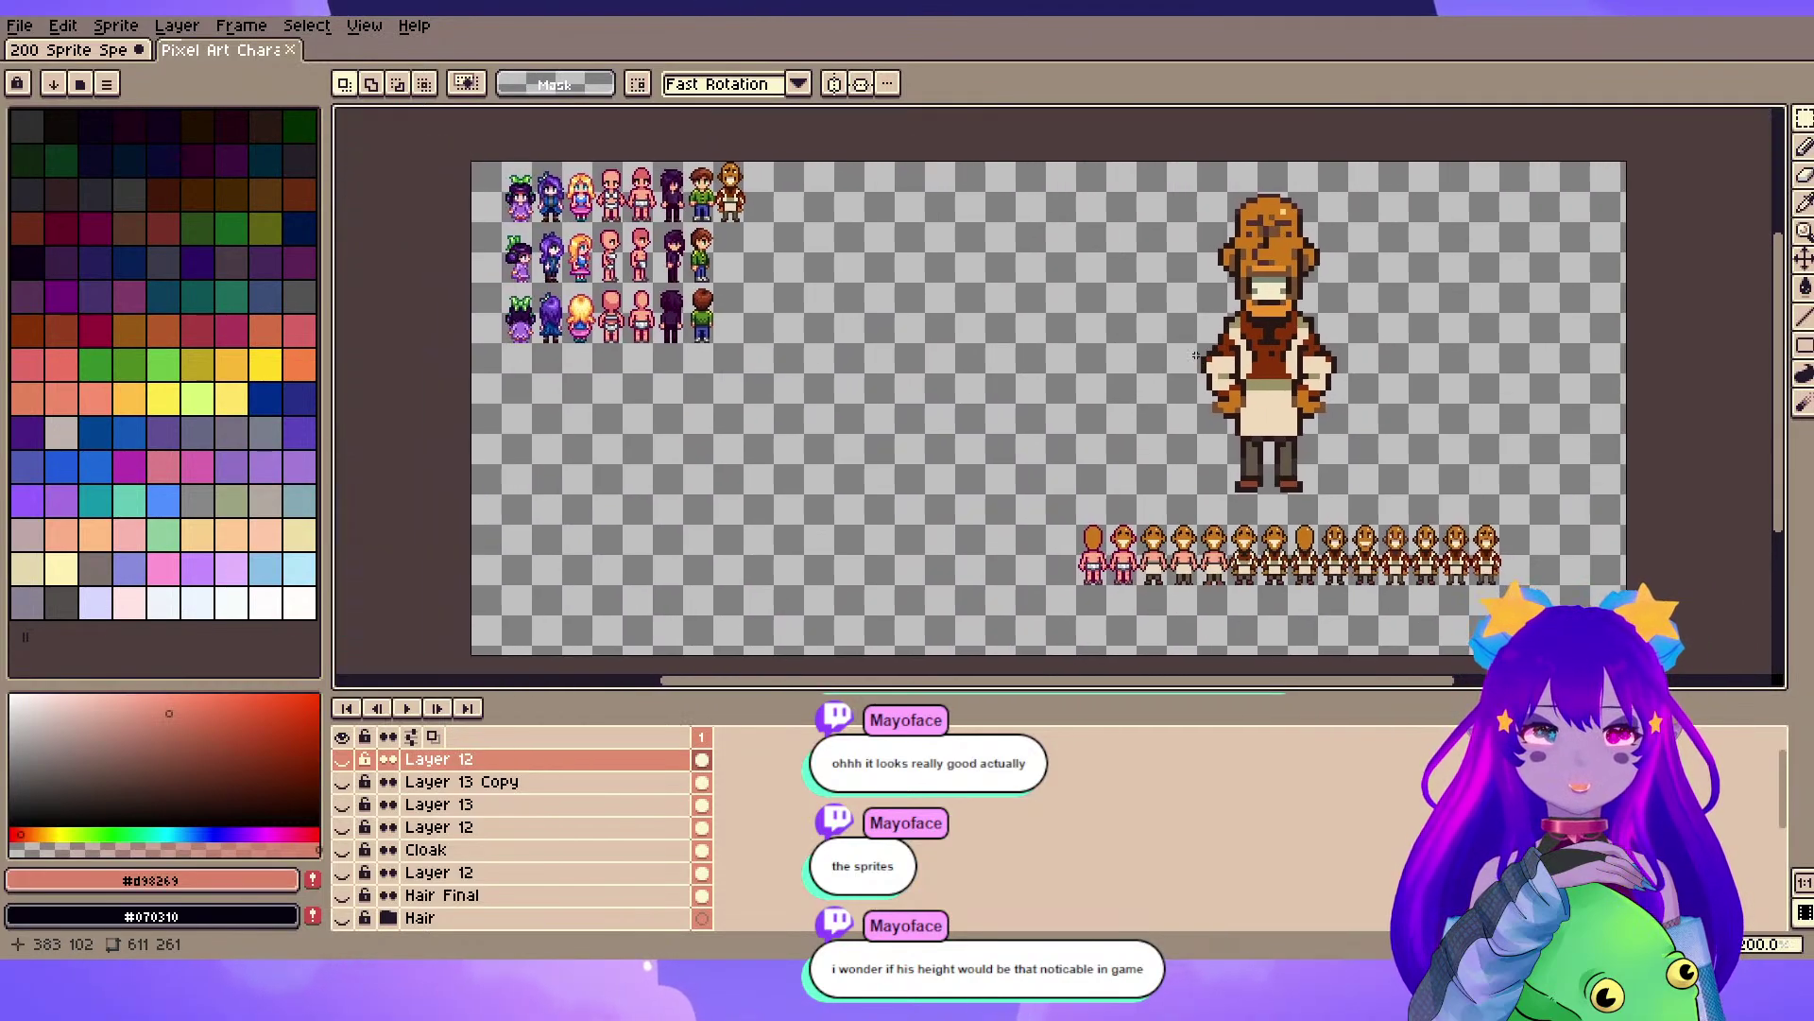
- Show the Abigail layer and hide the Stardew Valley group and the Chavis layer
scroll(425, 851, down, 6)
click(342, 850)
click(342, 849)
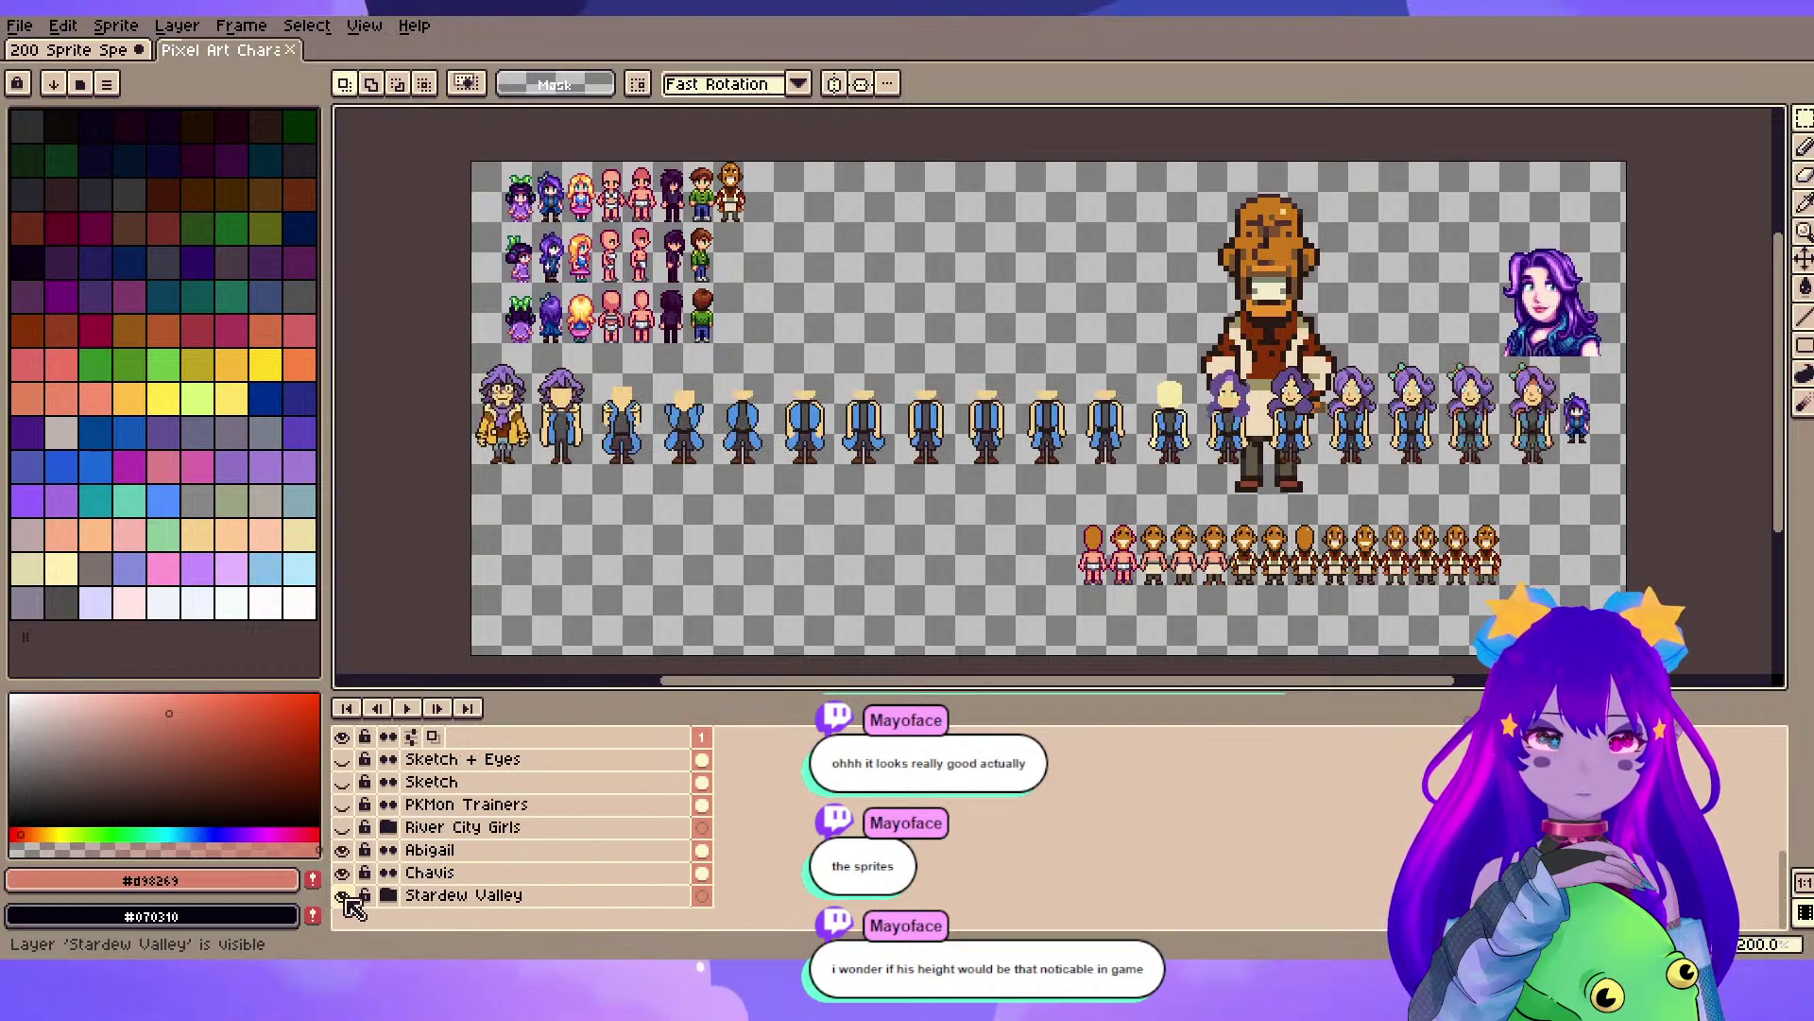
click(342, 895)
click(342, 872)
- Examine the row of Abigail variants, from the purple-haired reference character through the body stages to the haired versions
scroll(625, 283, up, 3)
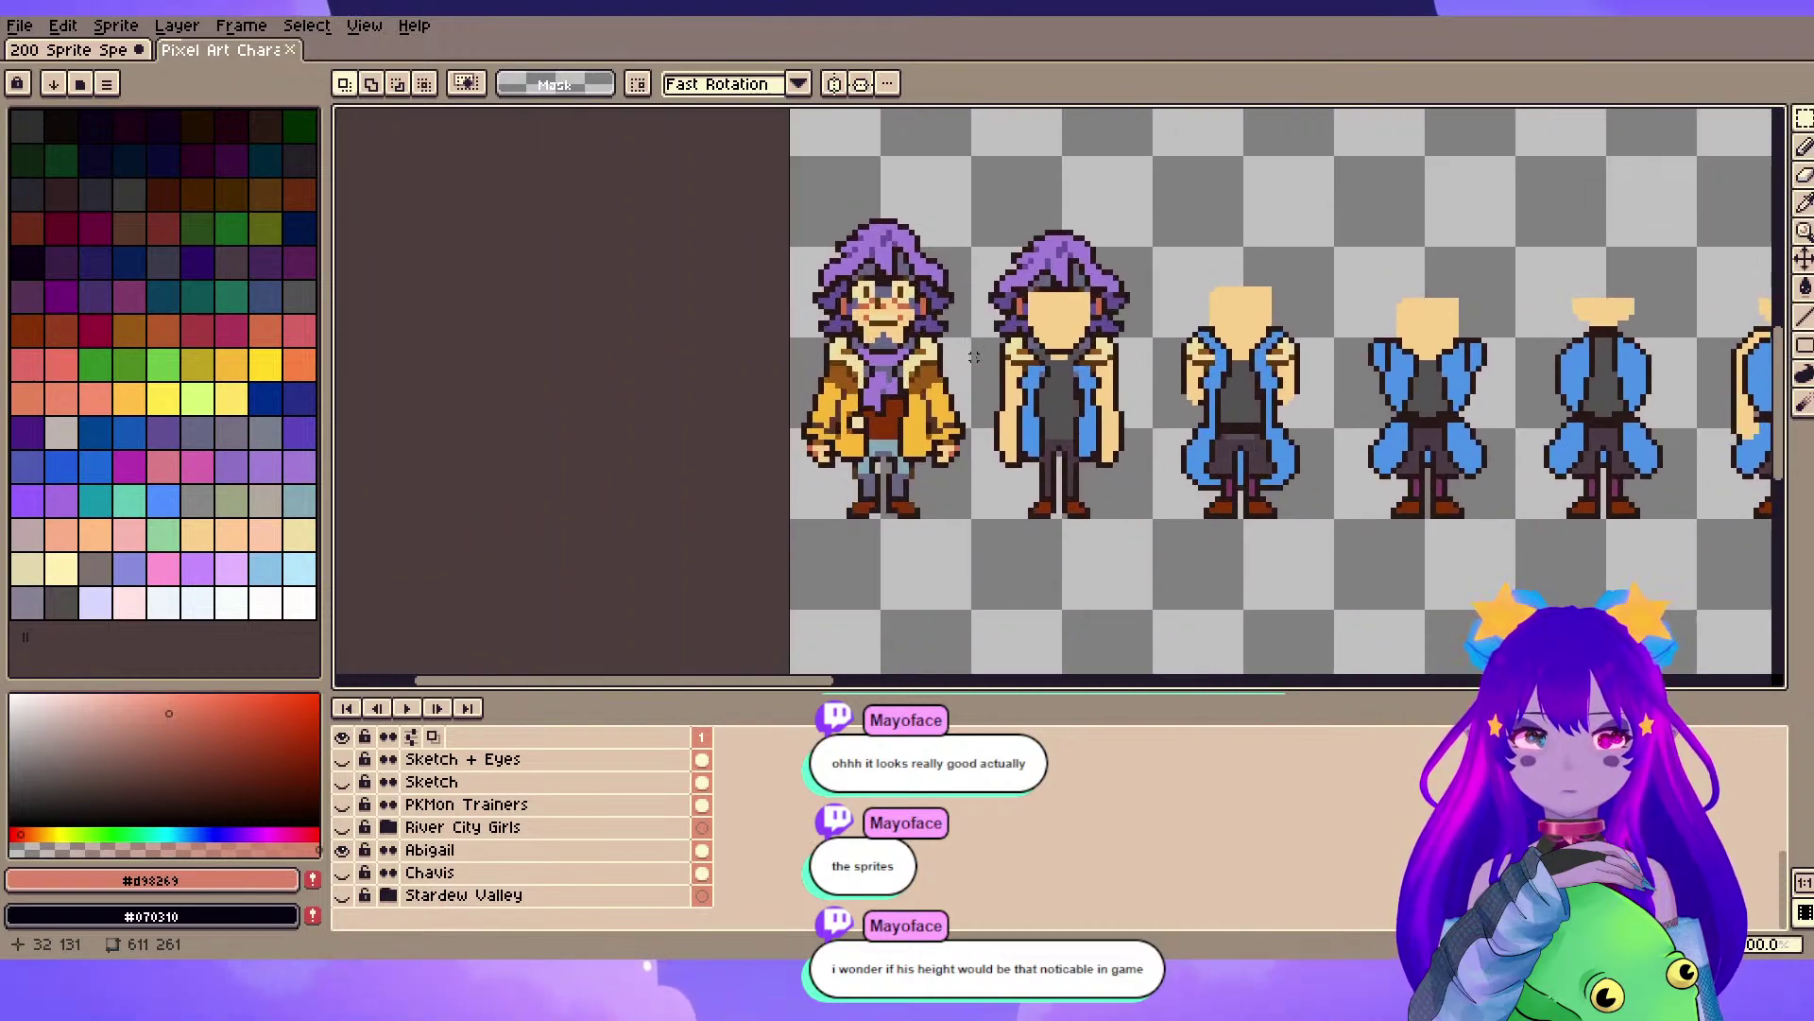
scroll(780, 561, up, 2)
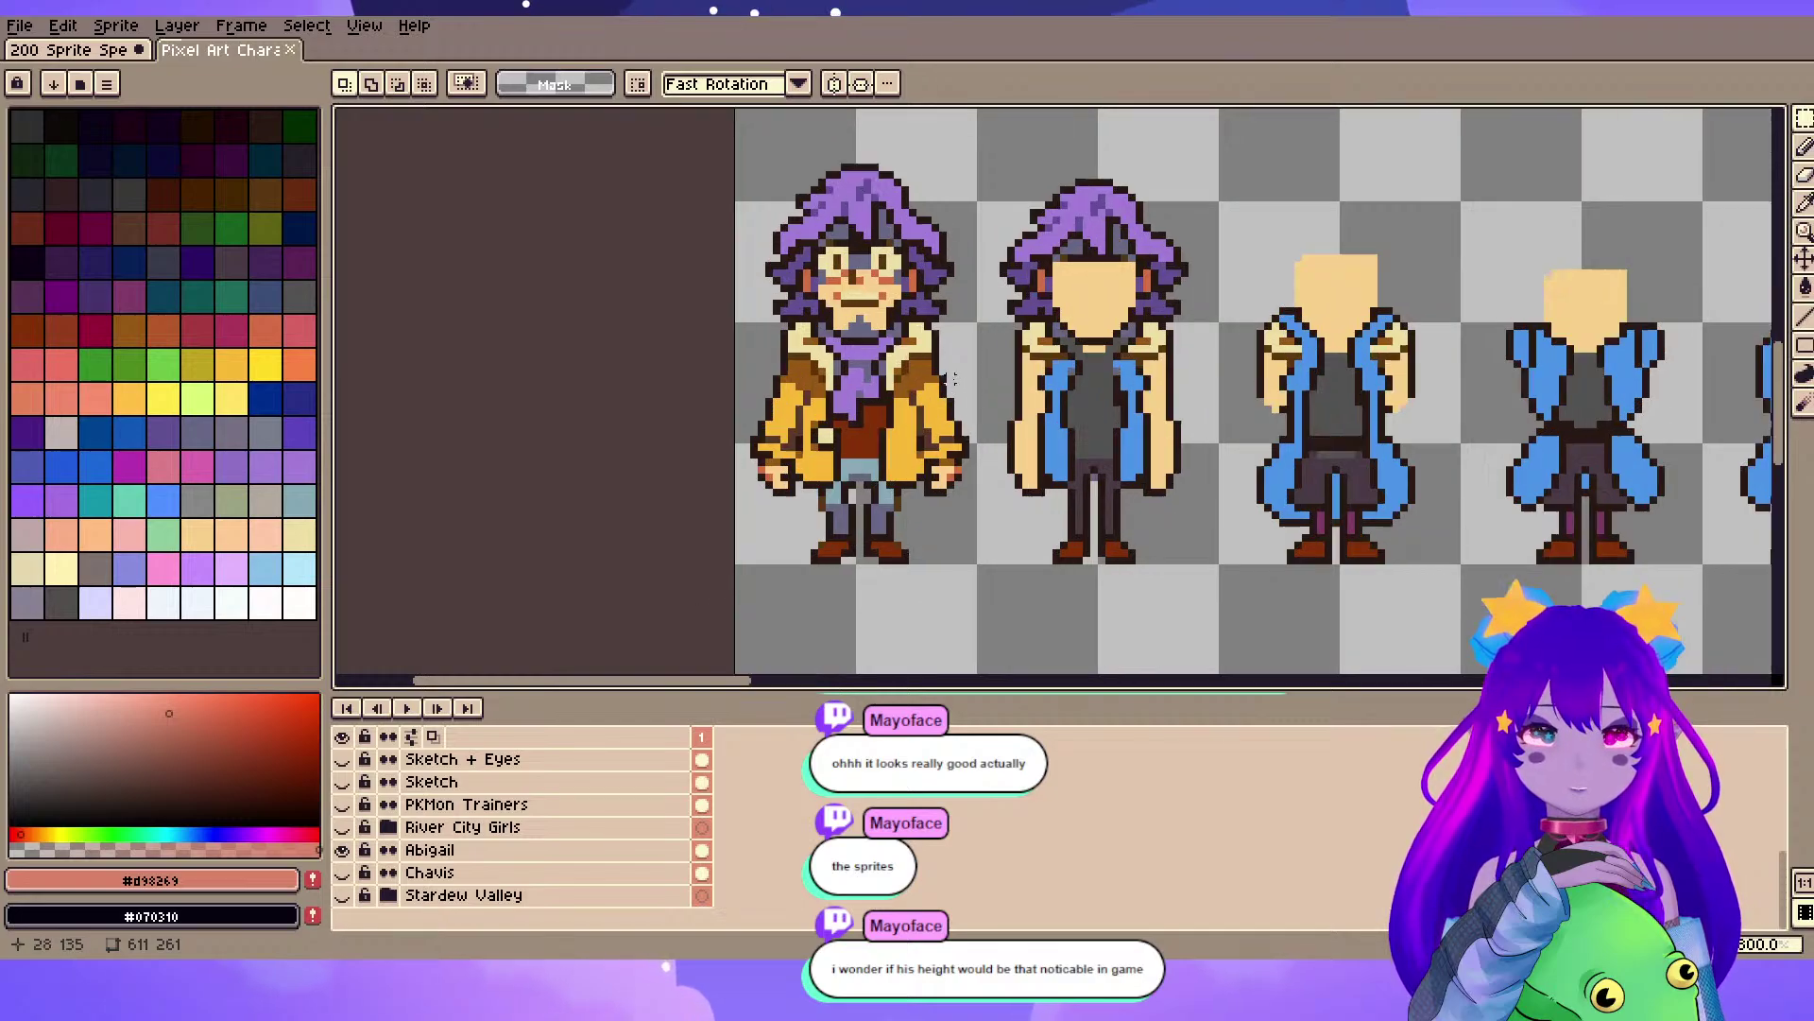
scroll(976, 351, down, 2)
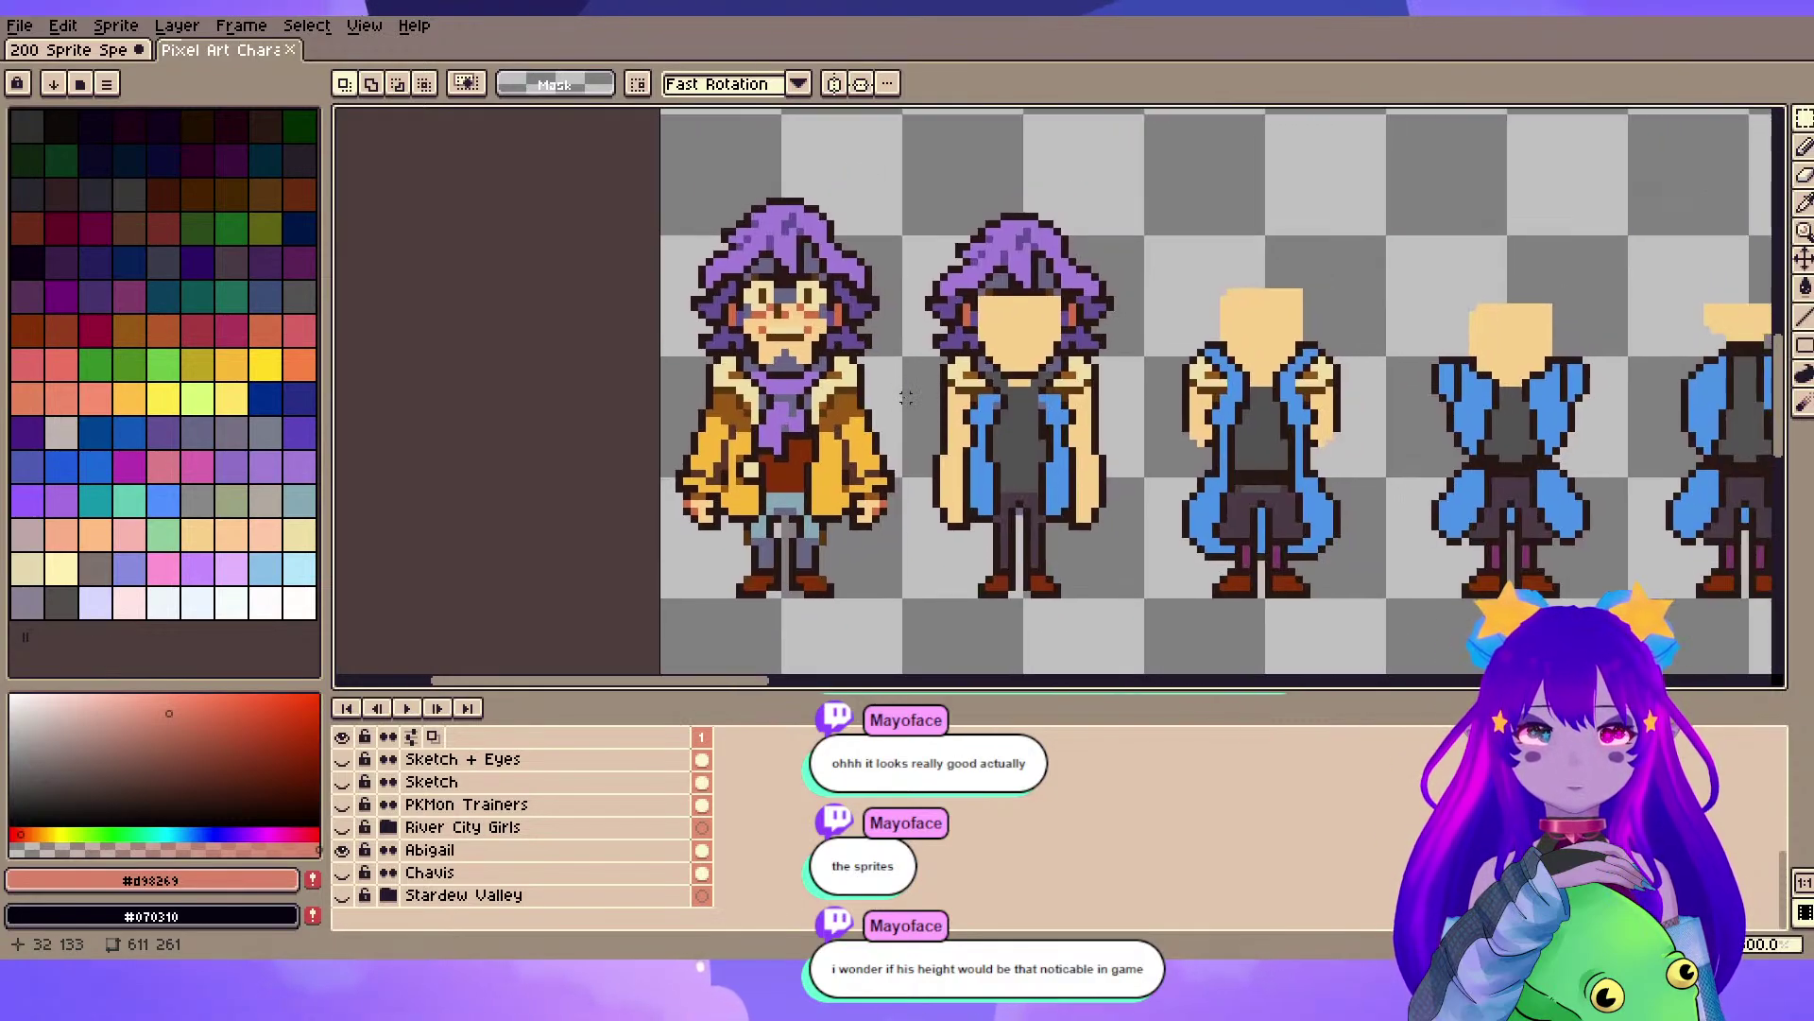
scroll(851, 376, down, 3)
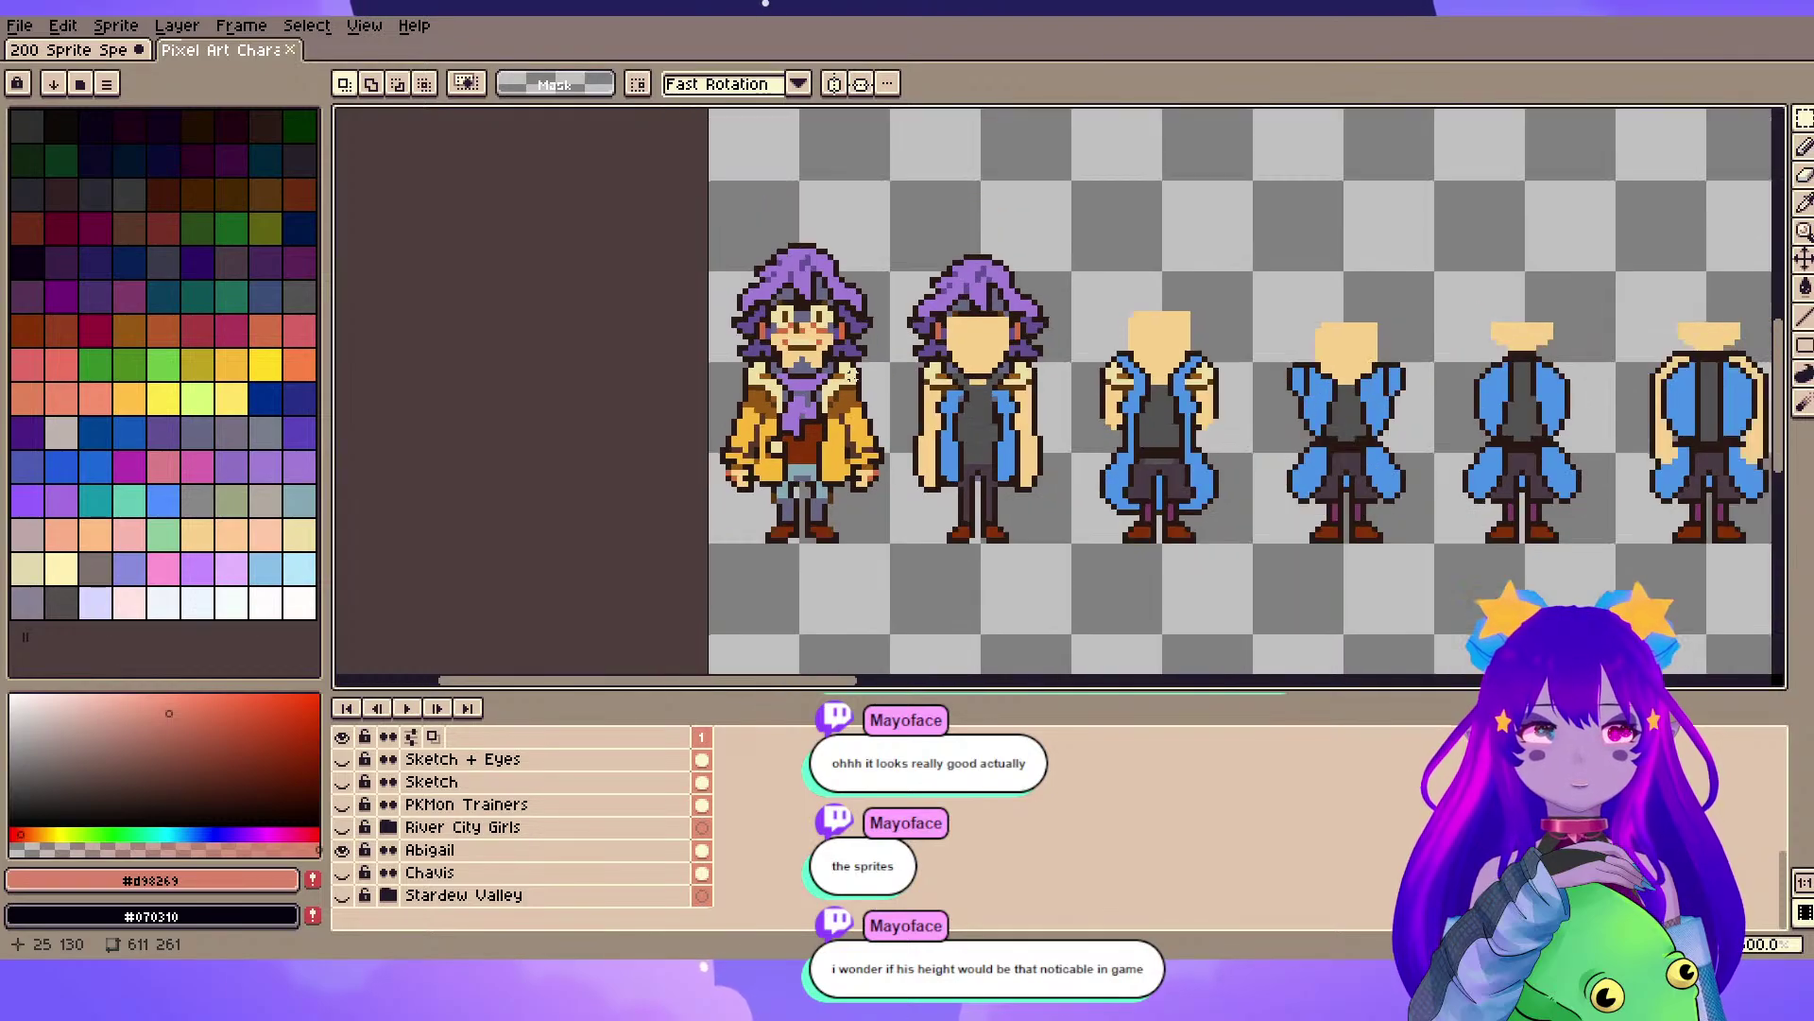
drag(1153, 397, 893, 401)
drag(1571, 412, 1096, 424)
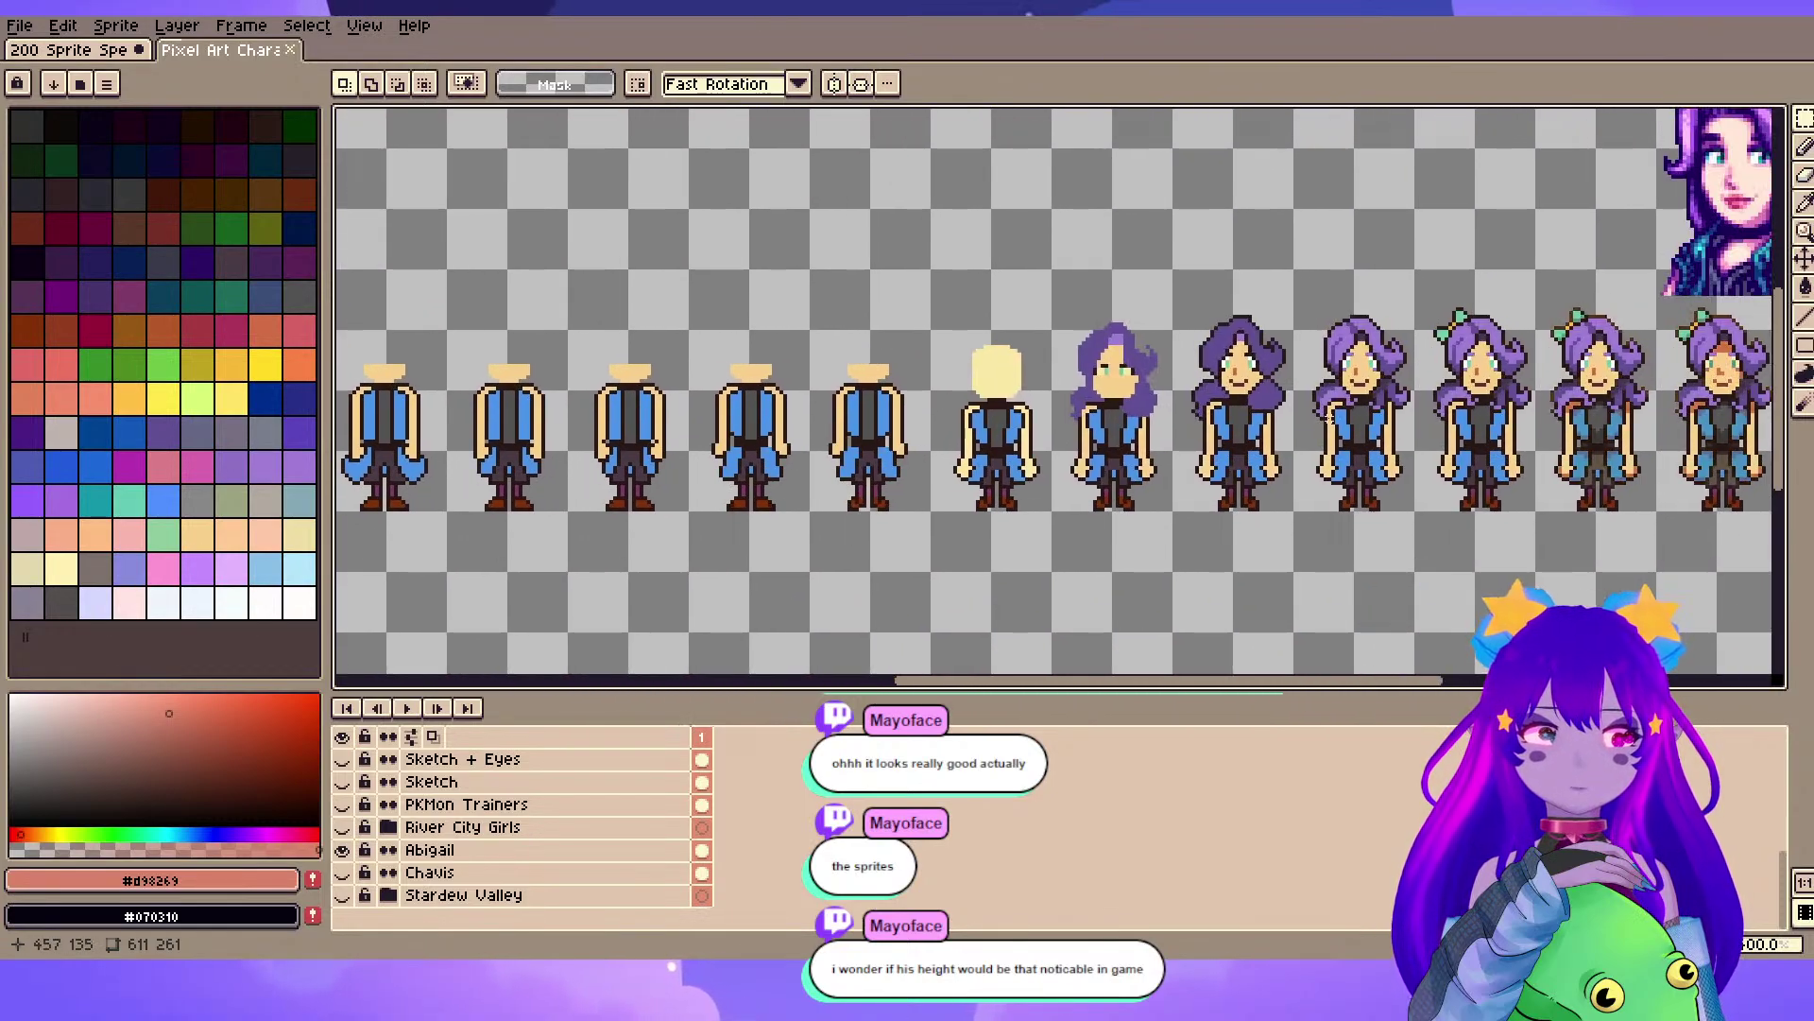
drag(1460, 424, 1166, 423)
drag(1488, 423, 1203, 425)
- Compare the last Abigail variants with the small Stardew Valley sprite beside them
scroll(1214, 426, up, 4)
scroll(1271, 430, down, 3)
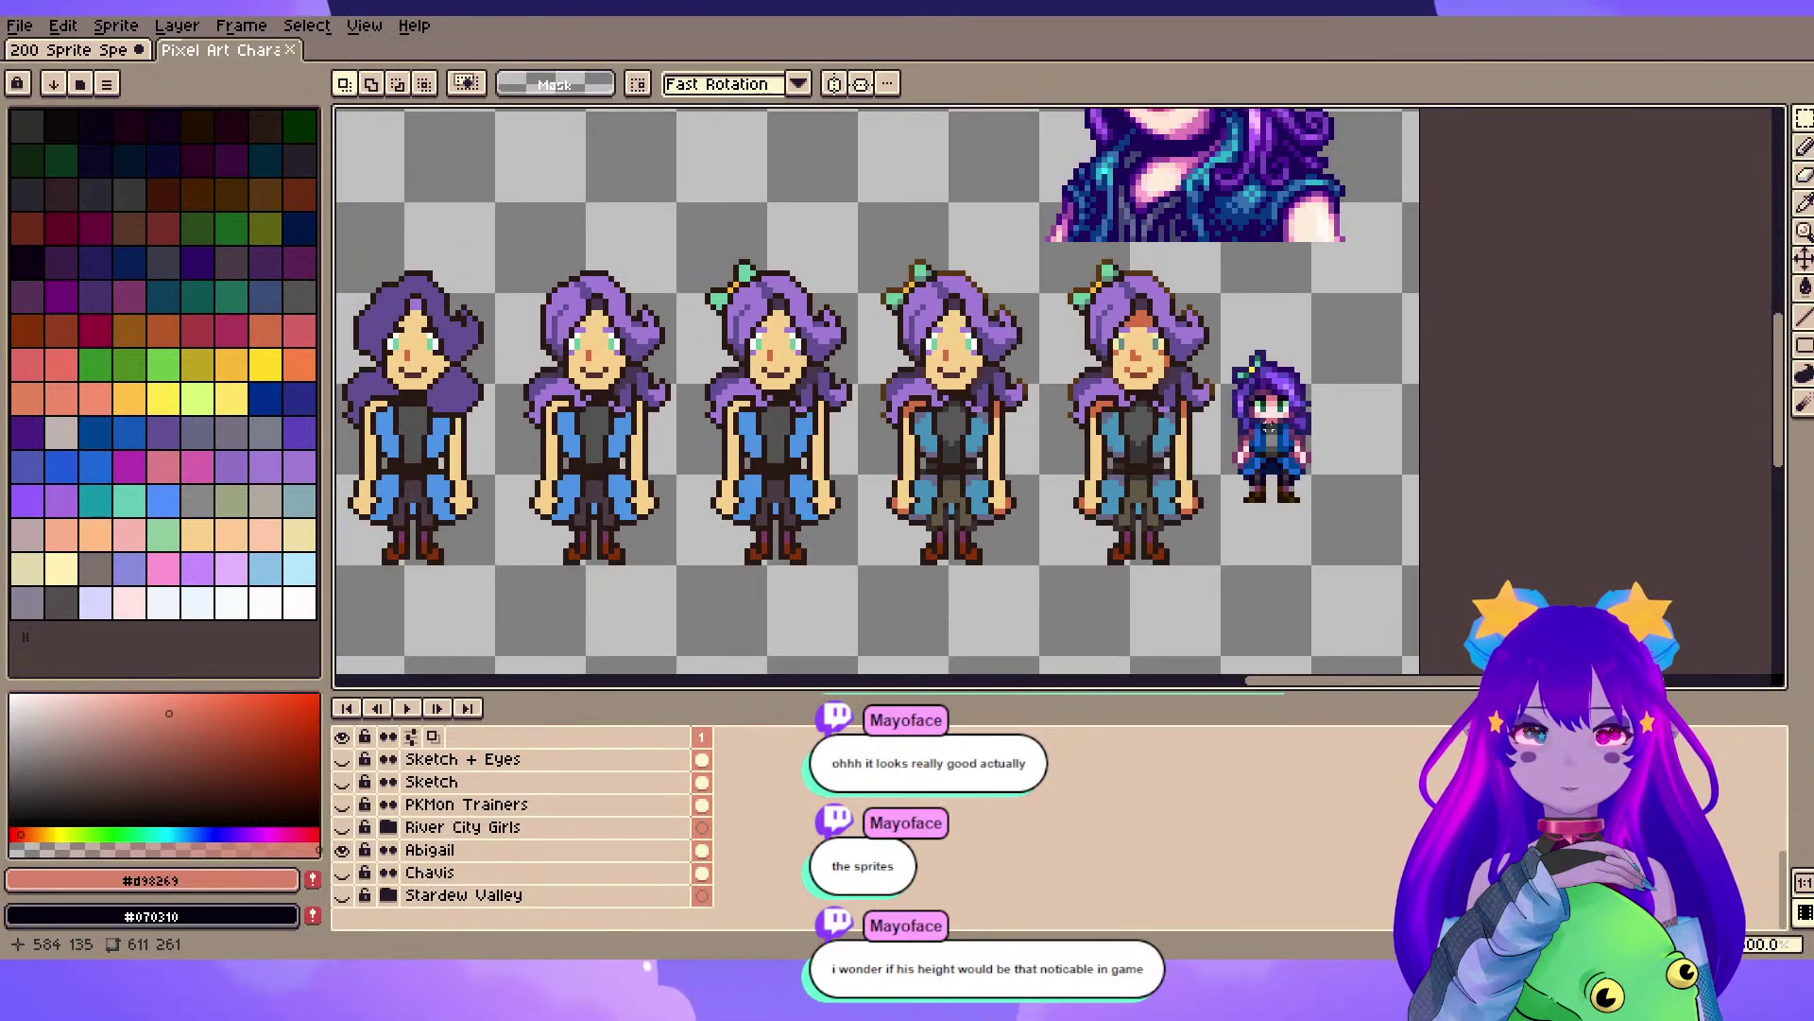
scroll(1269, 430, up, 1)
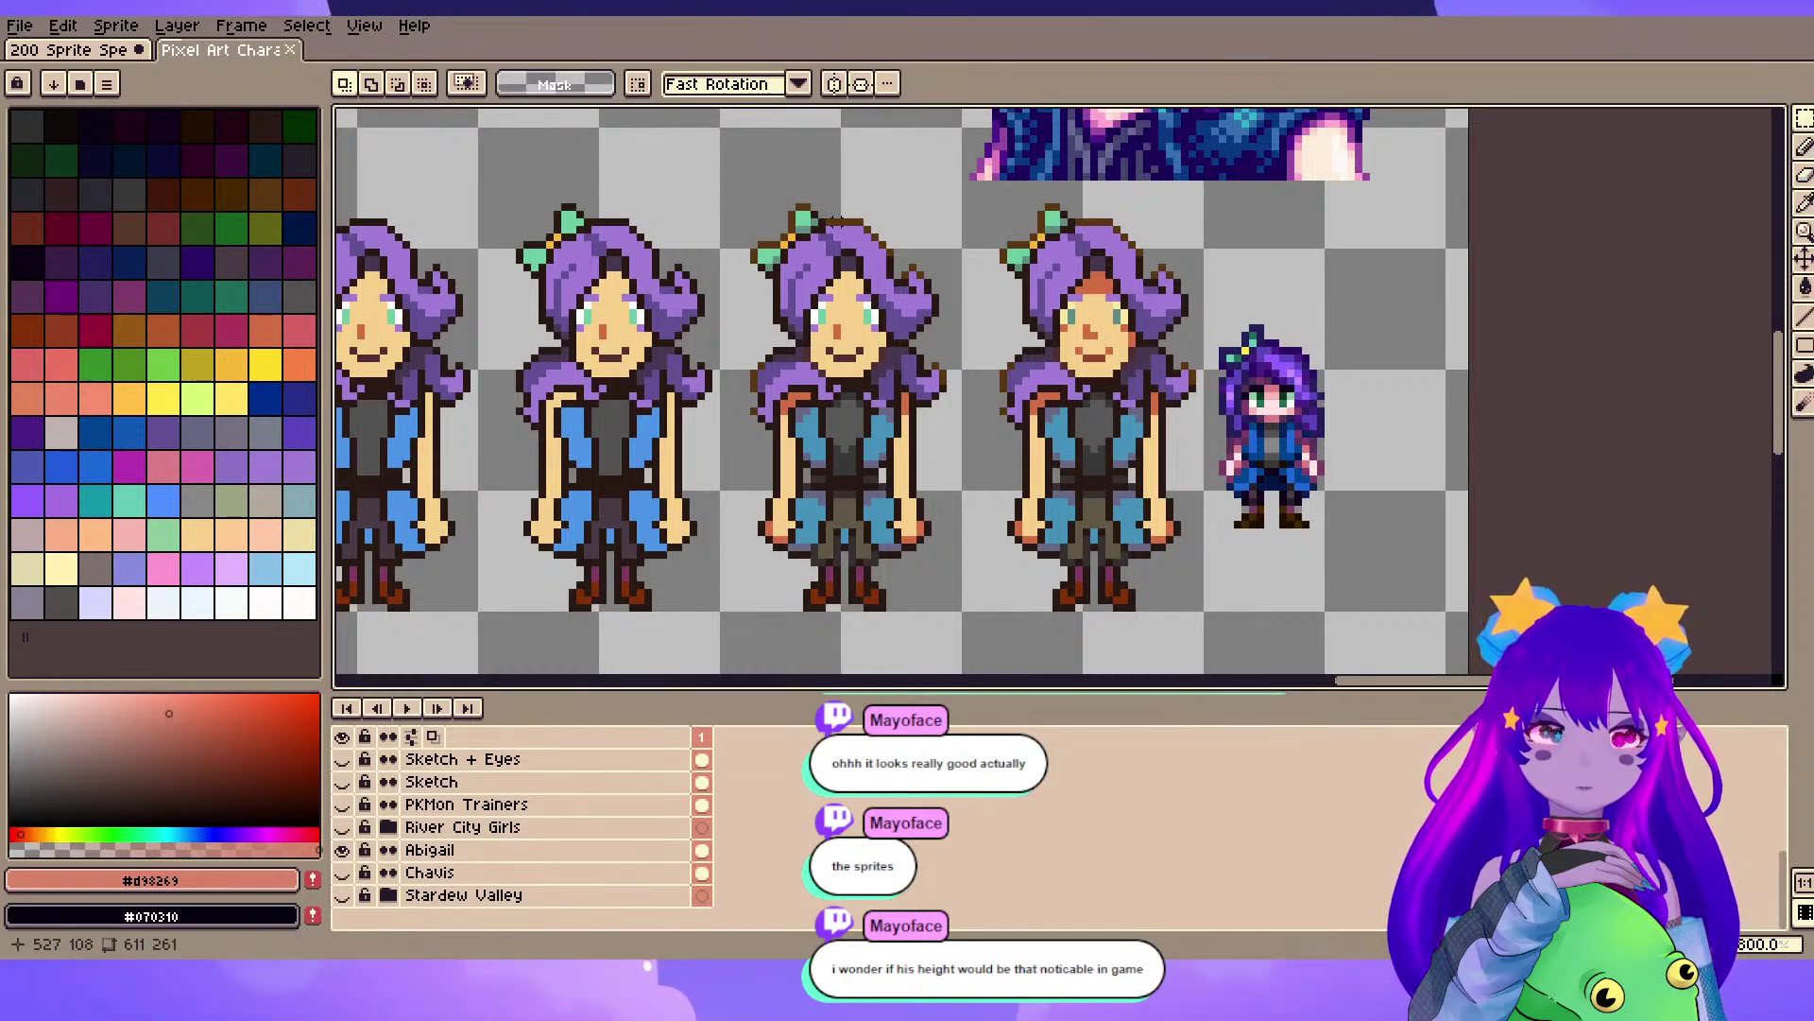
drag(836, 222, 912, 544)
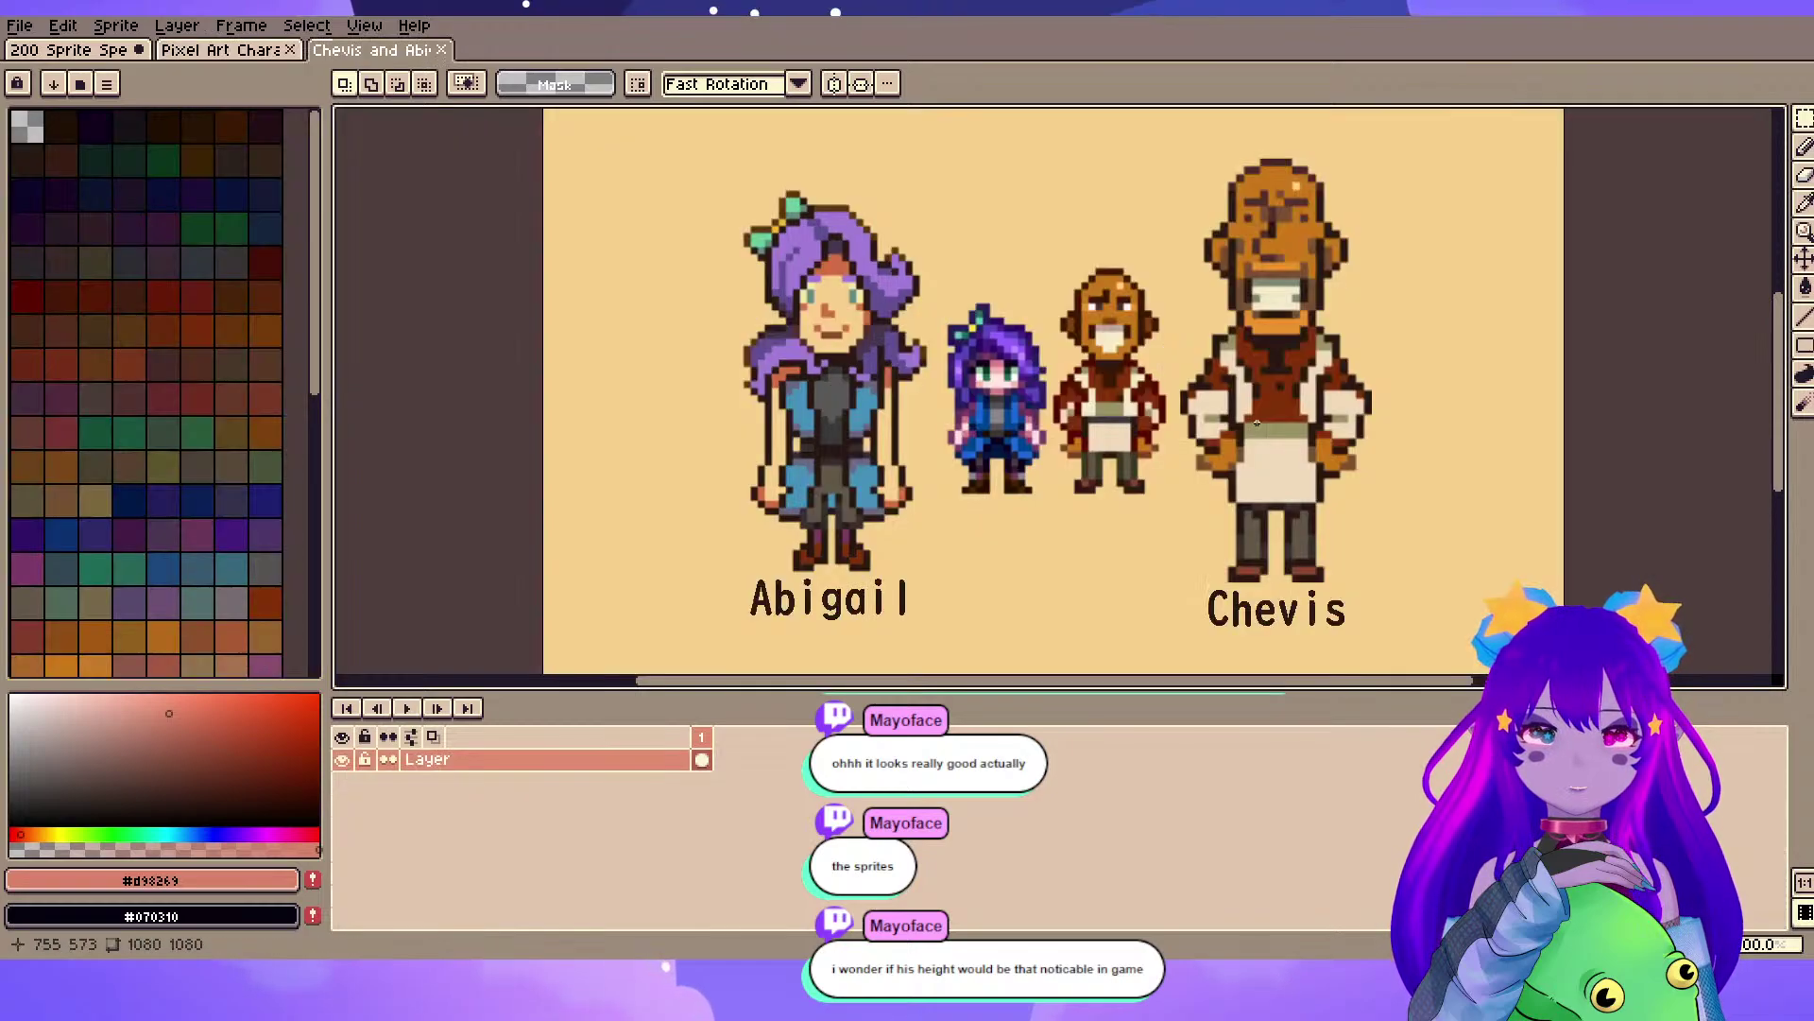
- Review the Abigail and Chevis comparison image alongside the Eastward Sprites lineup and the character study
drag(1229, 433, 1297, 402)
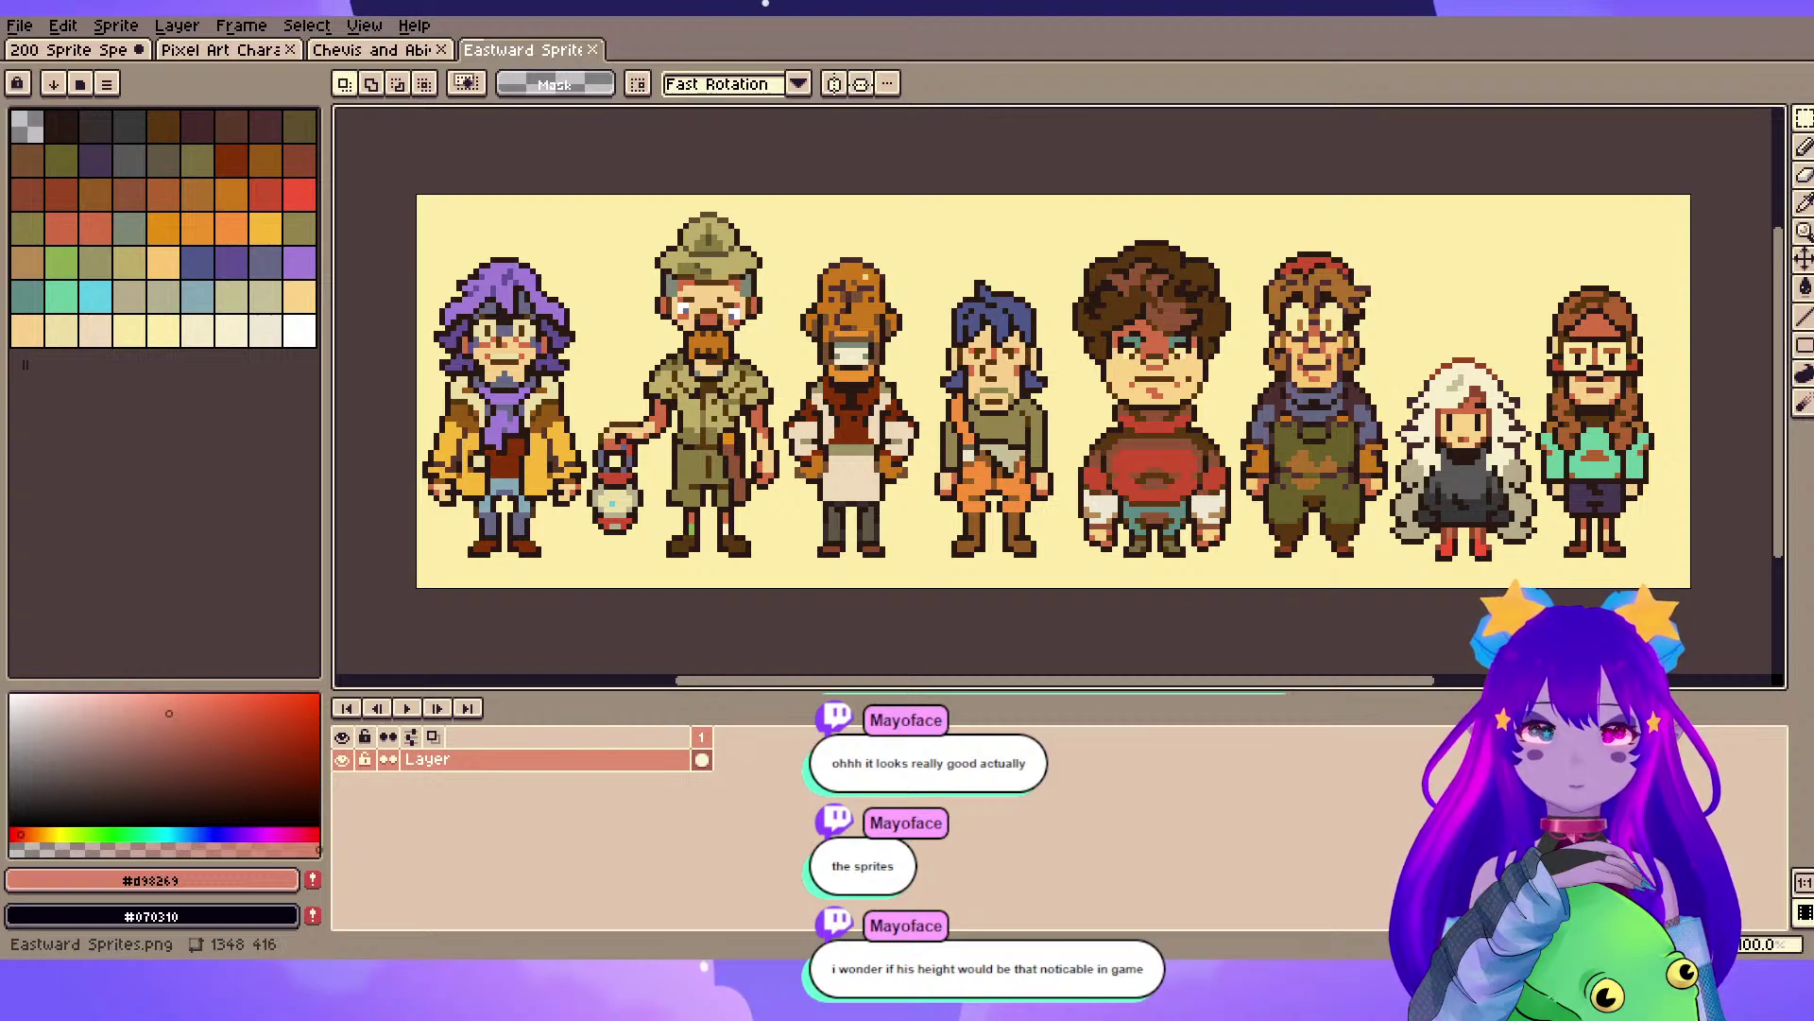
drag(1041, 275, 1012, 255)
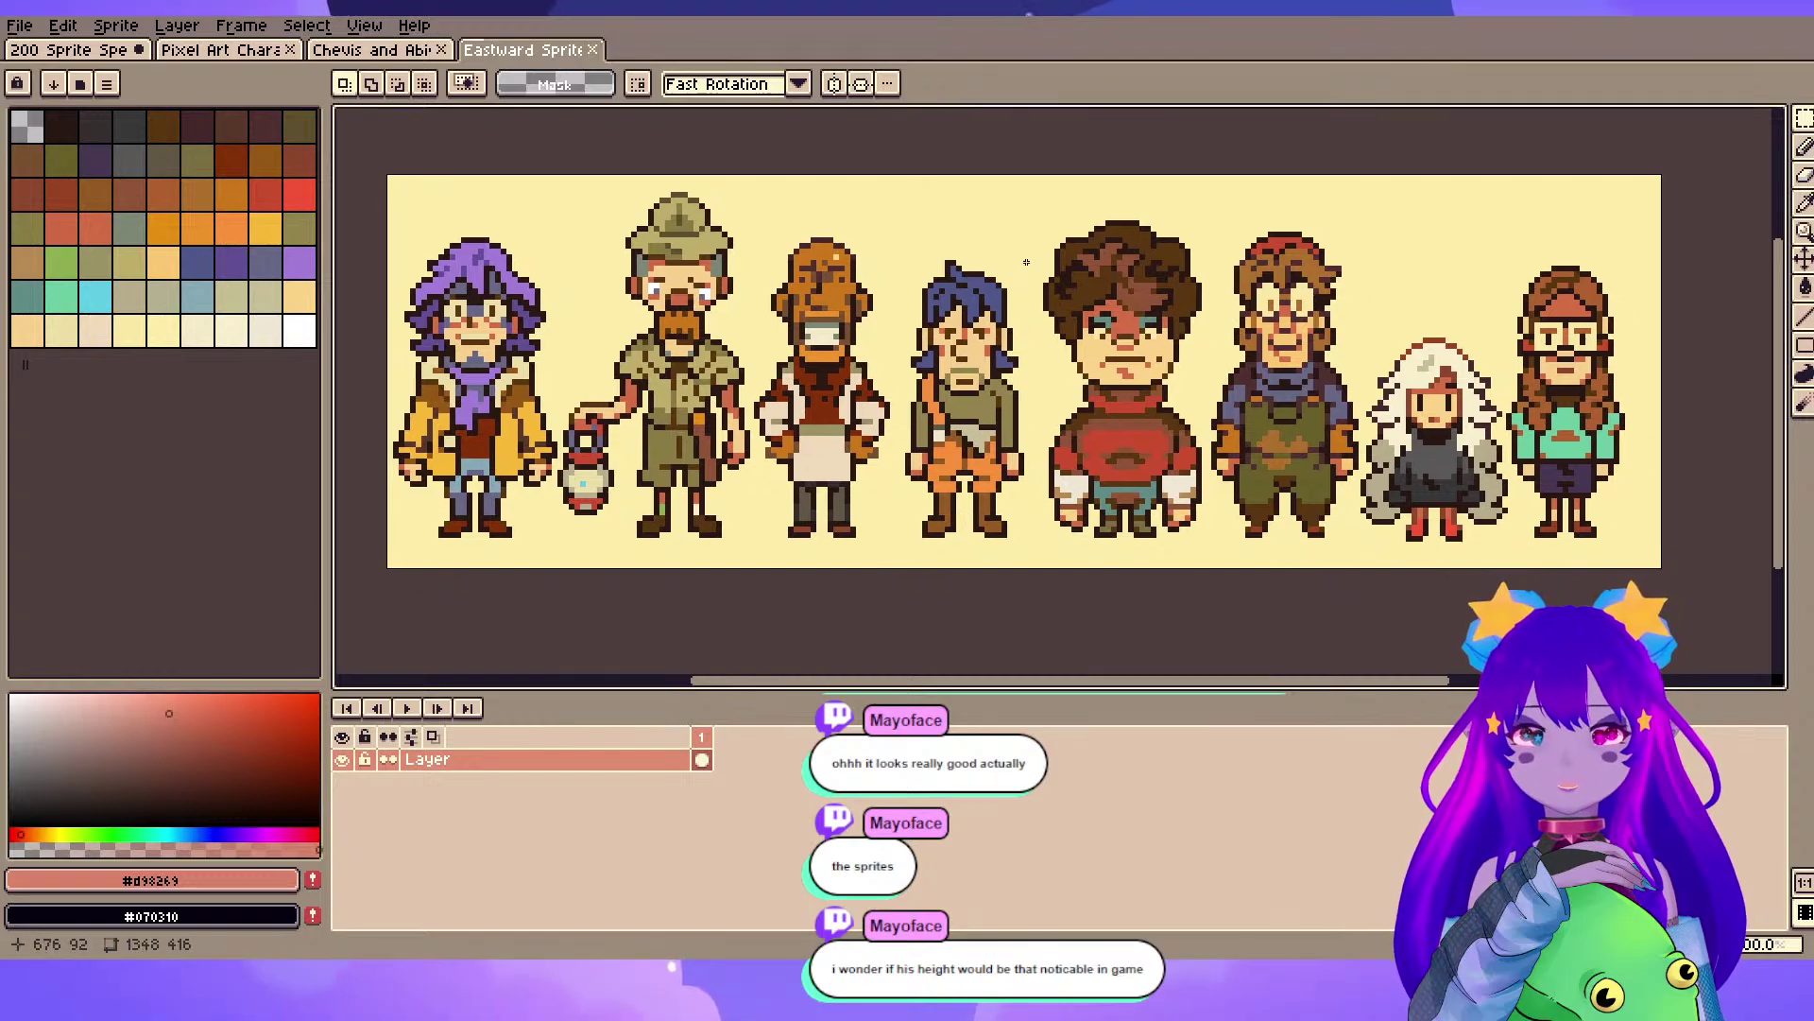
click(234, 51)
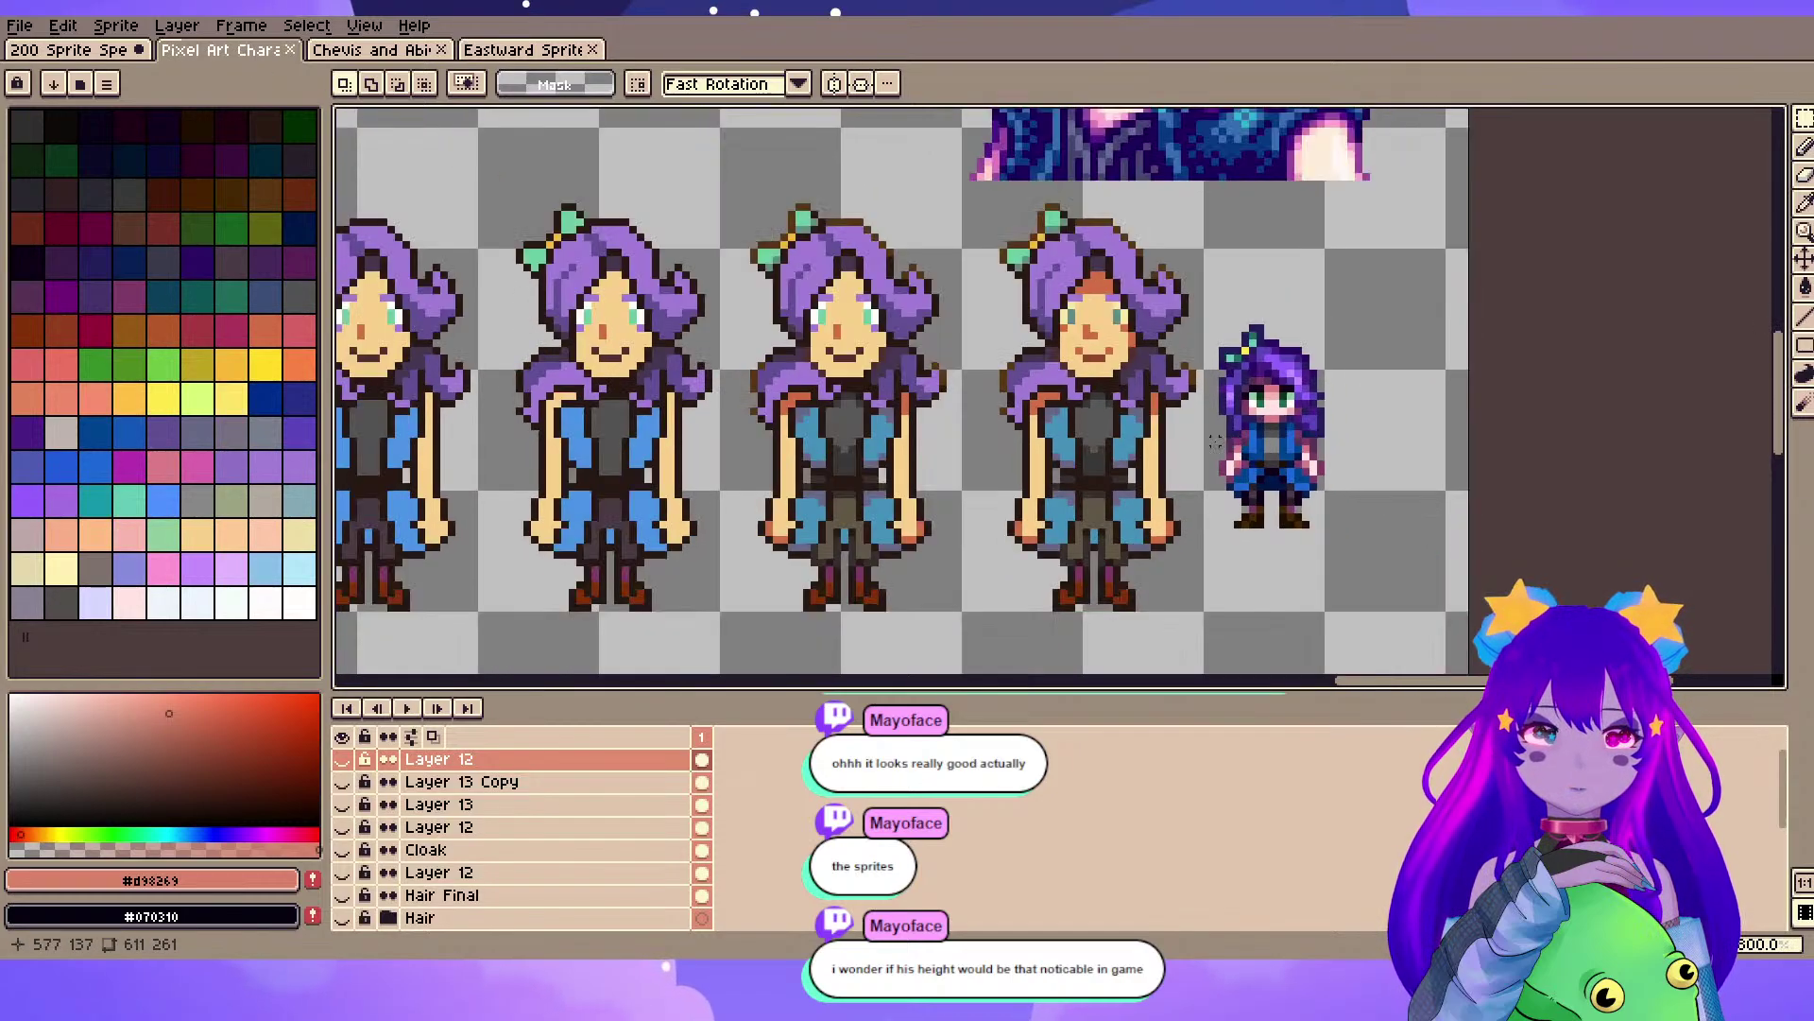
click(396, 50)
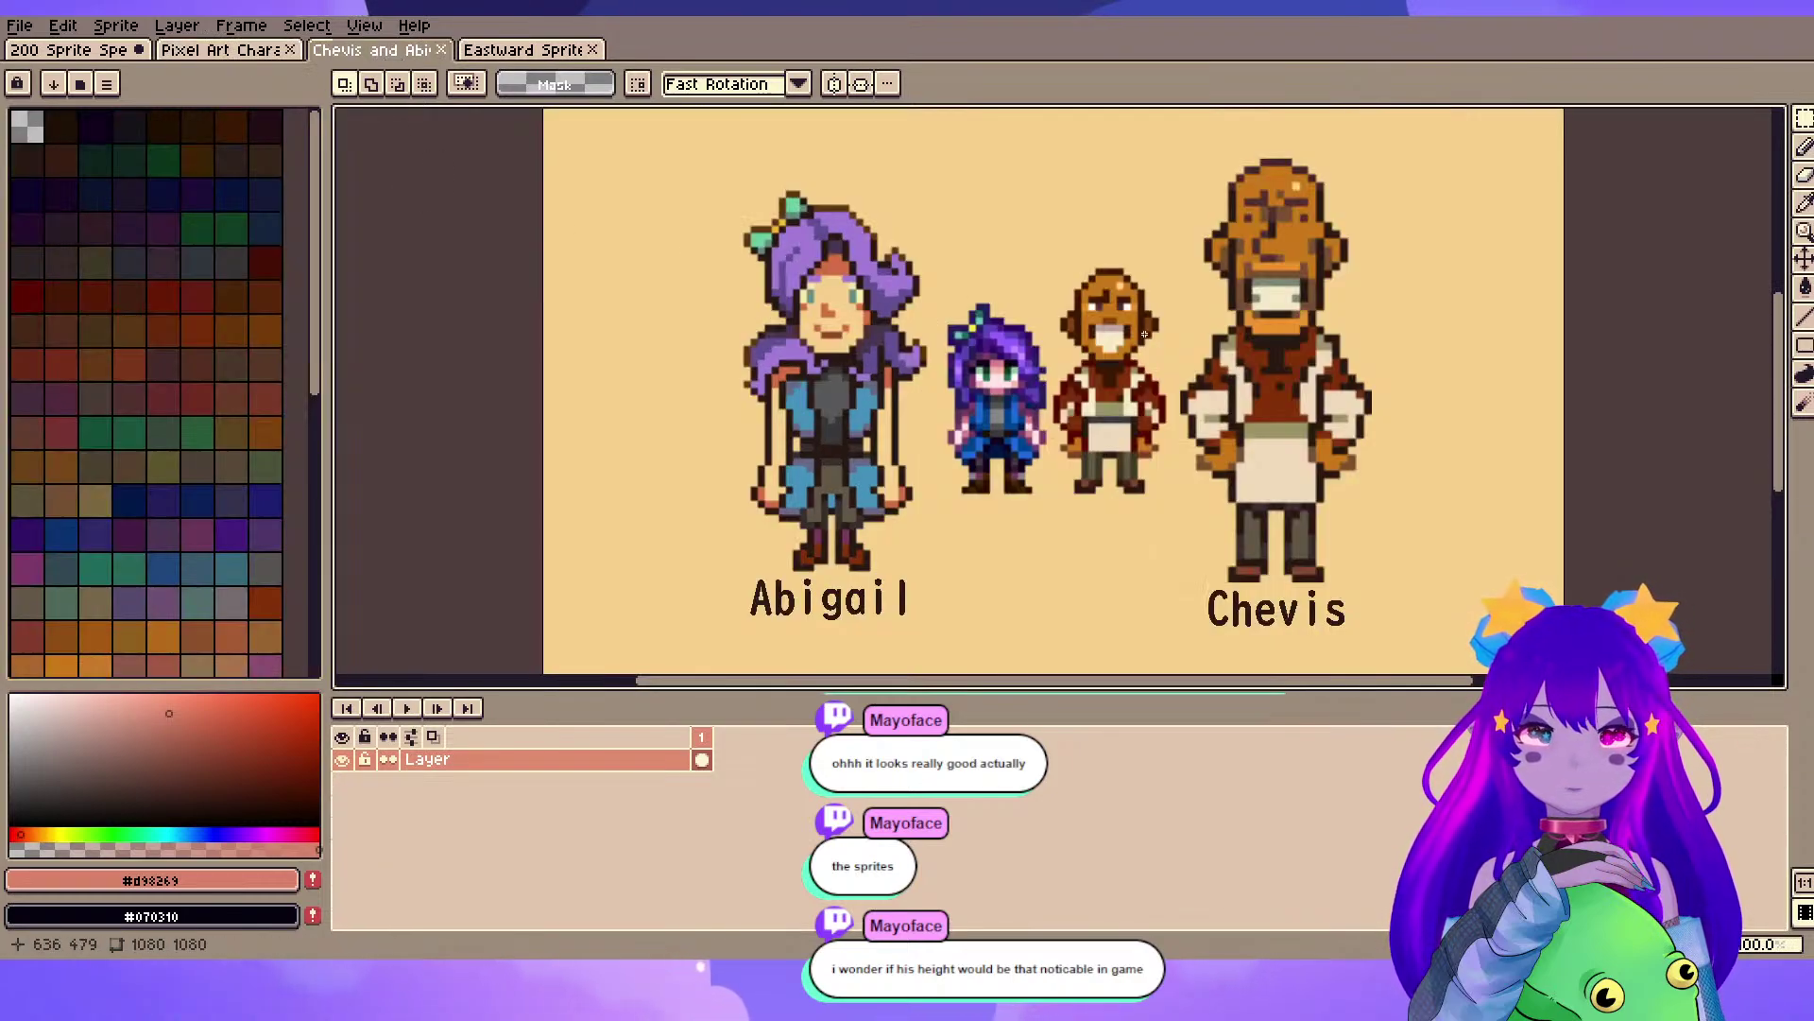
- Mark the small sprites and the Abigail and Chevis name labels in the comparison image with temporary rectangular selections
drag(966, 506, 1034, 518)
drag(788, 592, 875, 625)
drag(1272, 592, 1335, 623)
drag(1060, 473, 1179, 507)
- Clear the selection and close the Abigail and Chevis comparison and the Eastward Sprites image
key(ctrl+d)
click(439, 51)
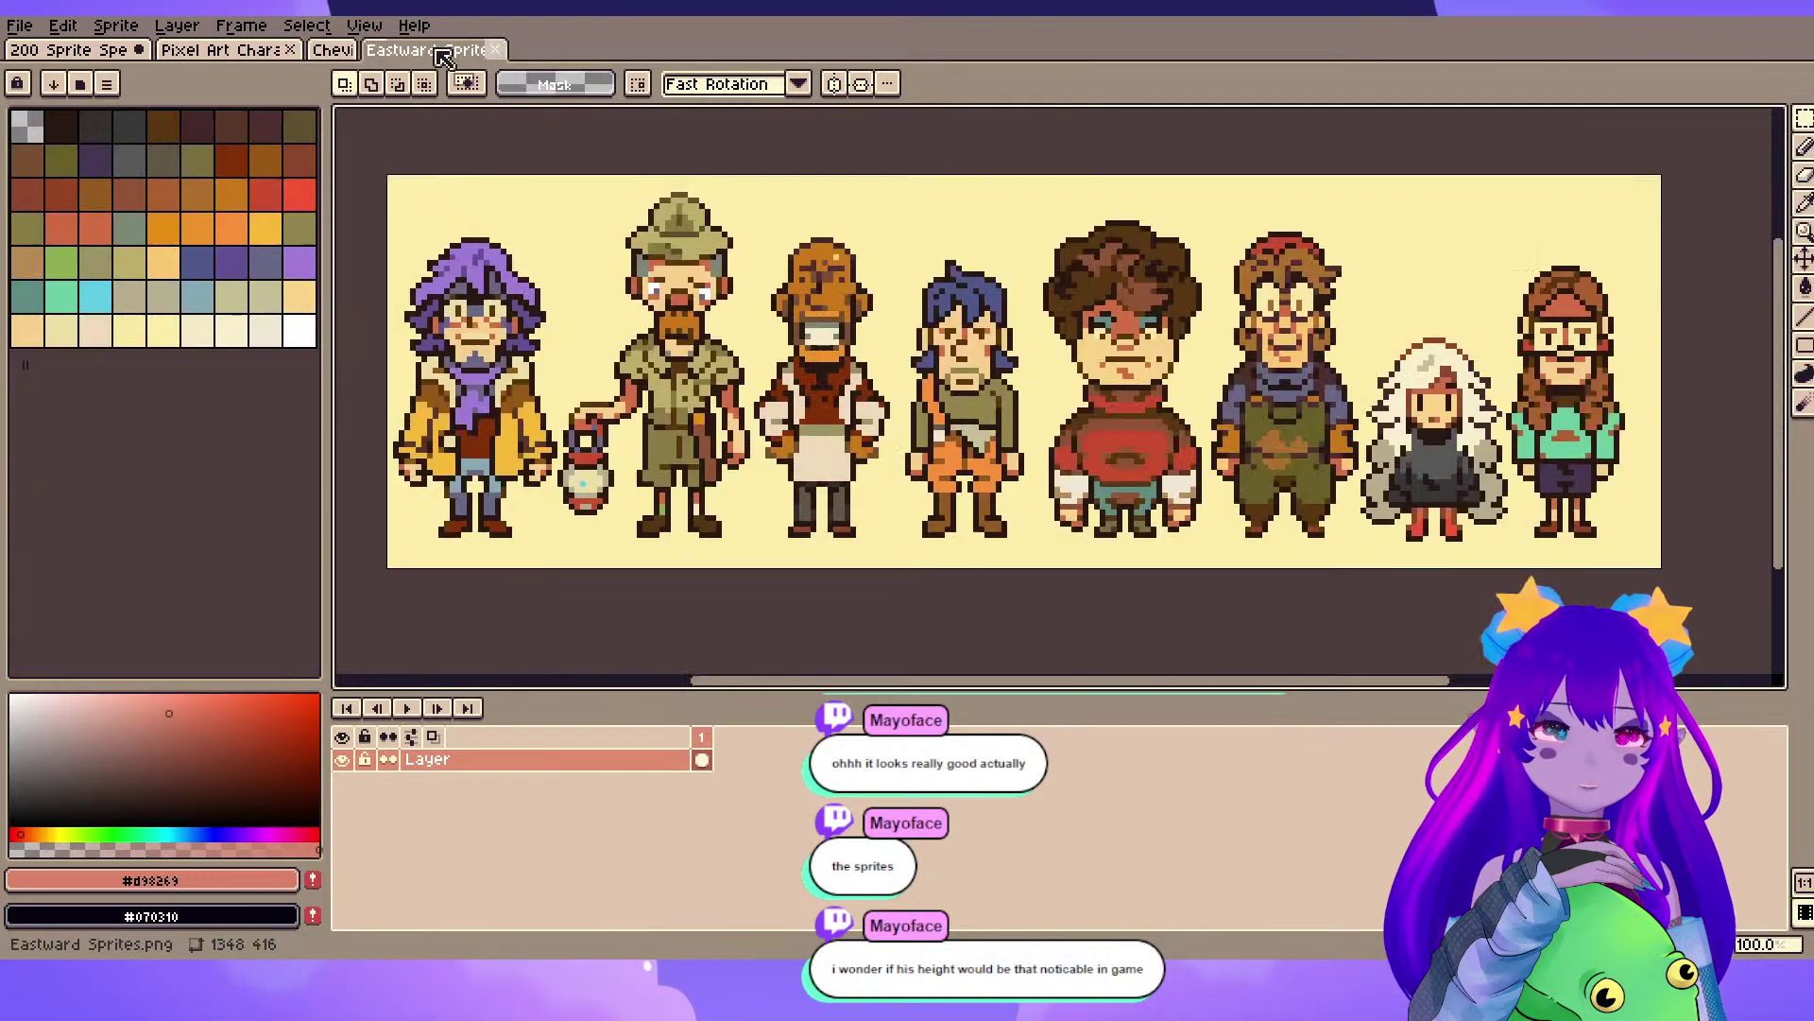
click(443, 50)
- Review the whole row of Abigail variants and the portrait in the character study again
scroll(811, 241, down, 5)
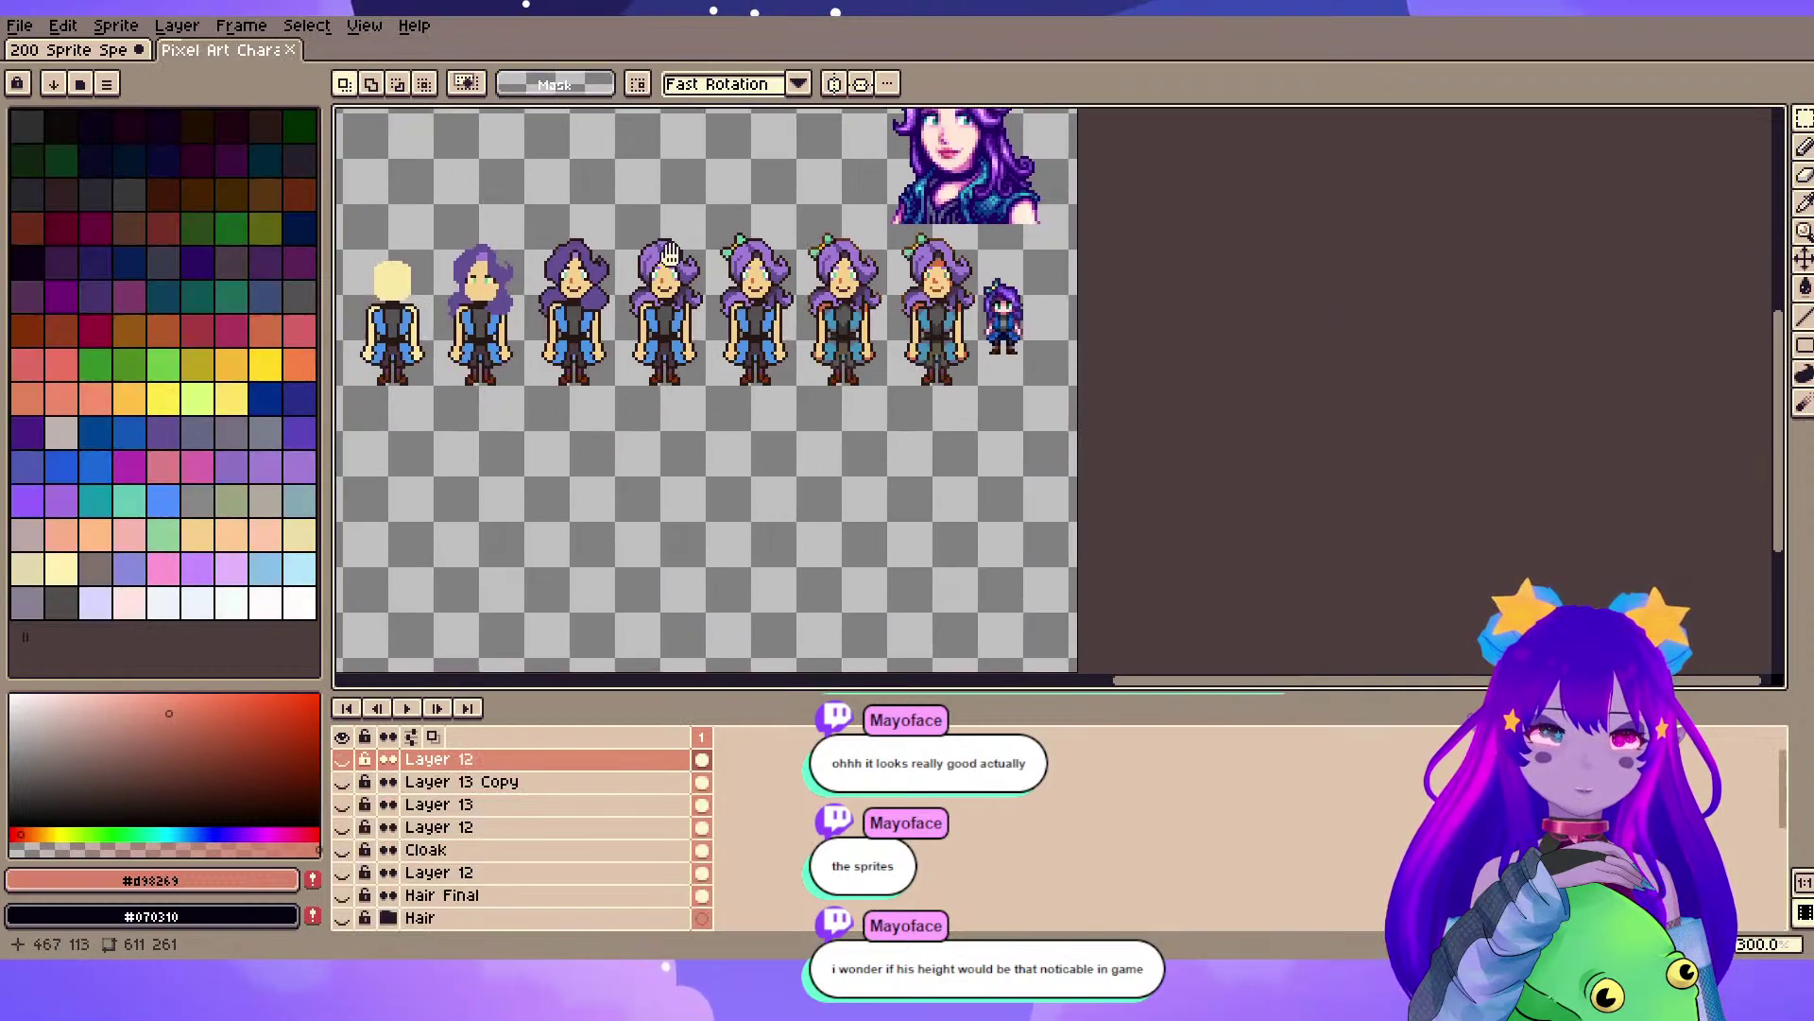
drag(604, 284, 1020, 474)
drag(634, 422, 879, 449)
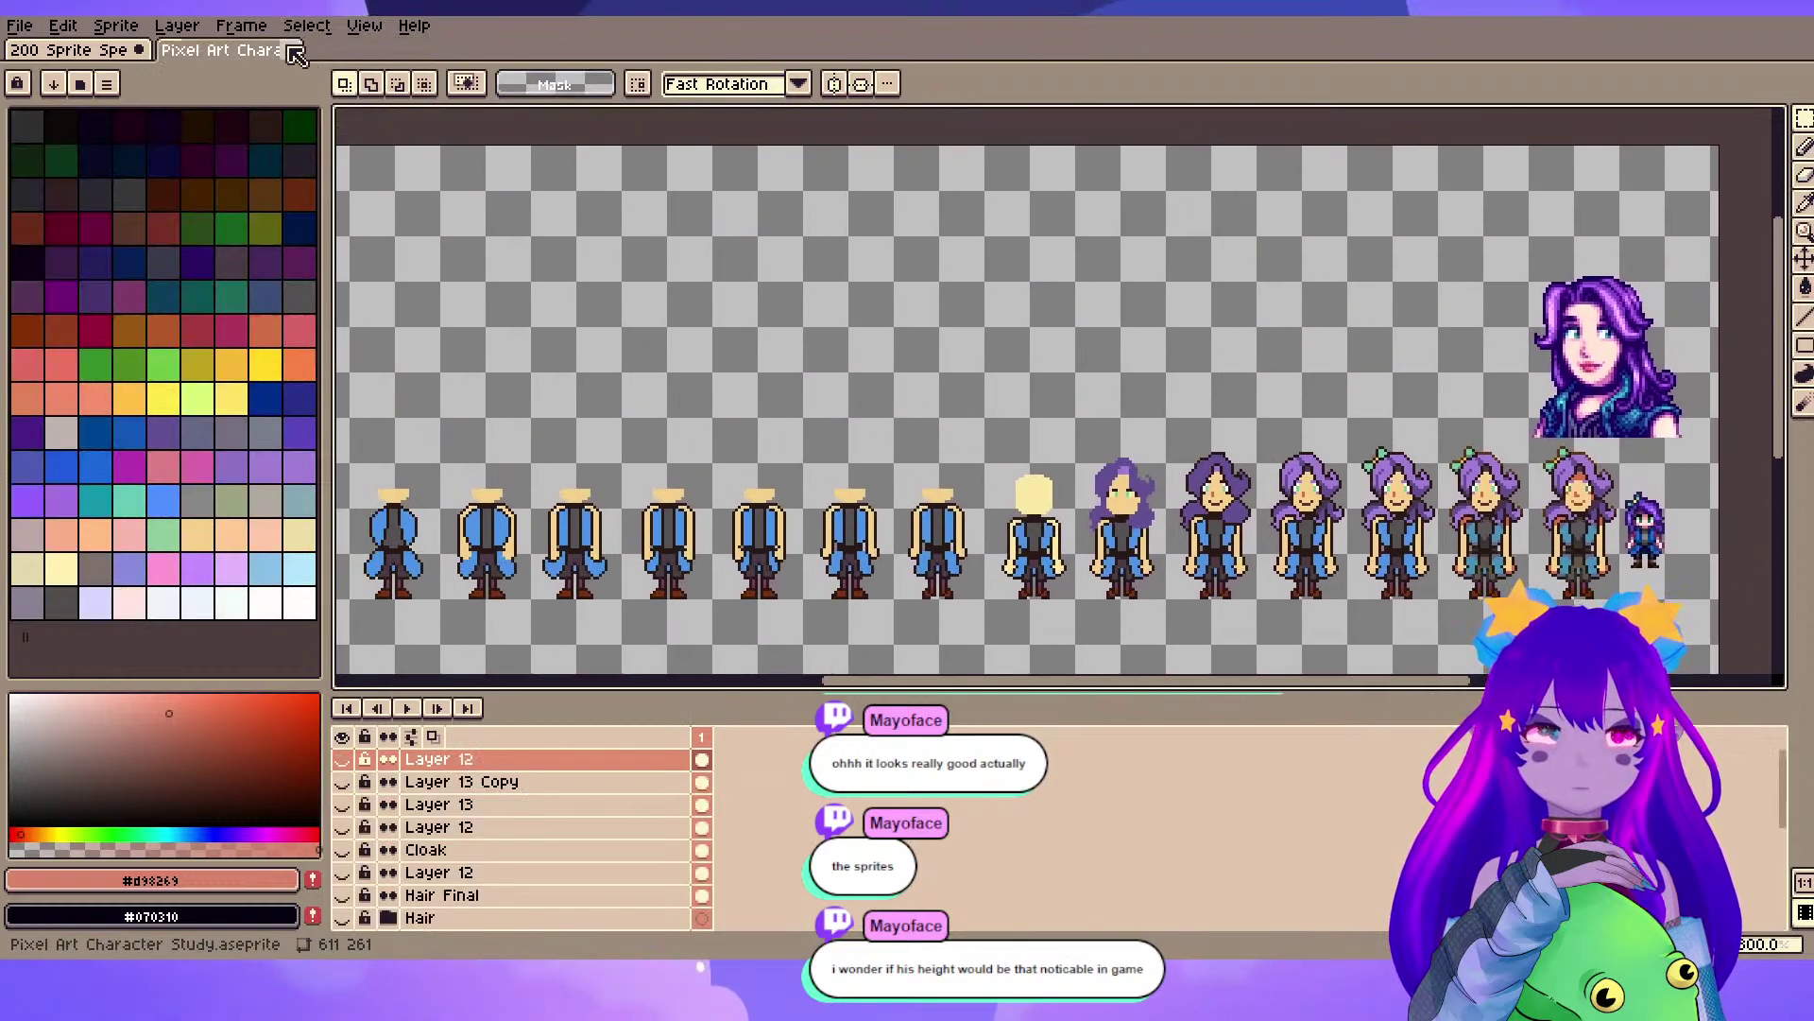
scroll(506, 565, down, 2)
drag(507, 565, 904, 504)
scroll(353, 880, down, 2)
scroll(362, 888, down, 3)
click(344, 850)
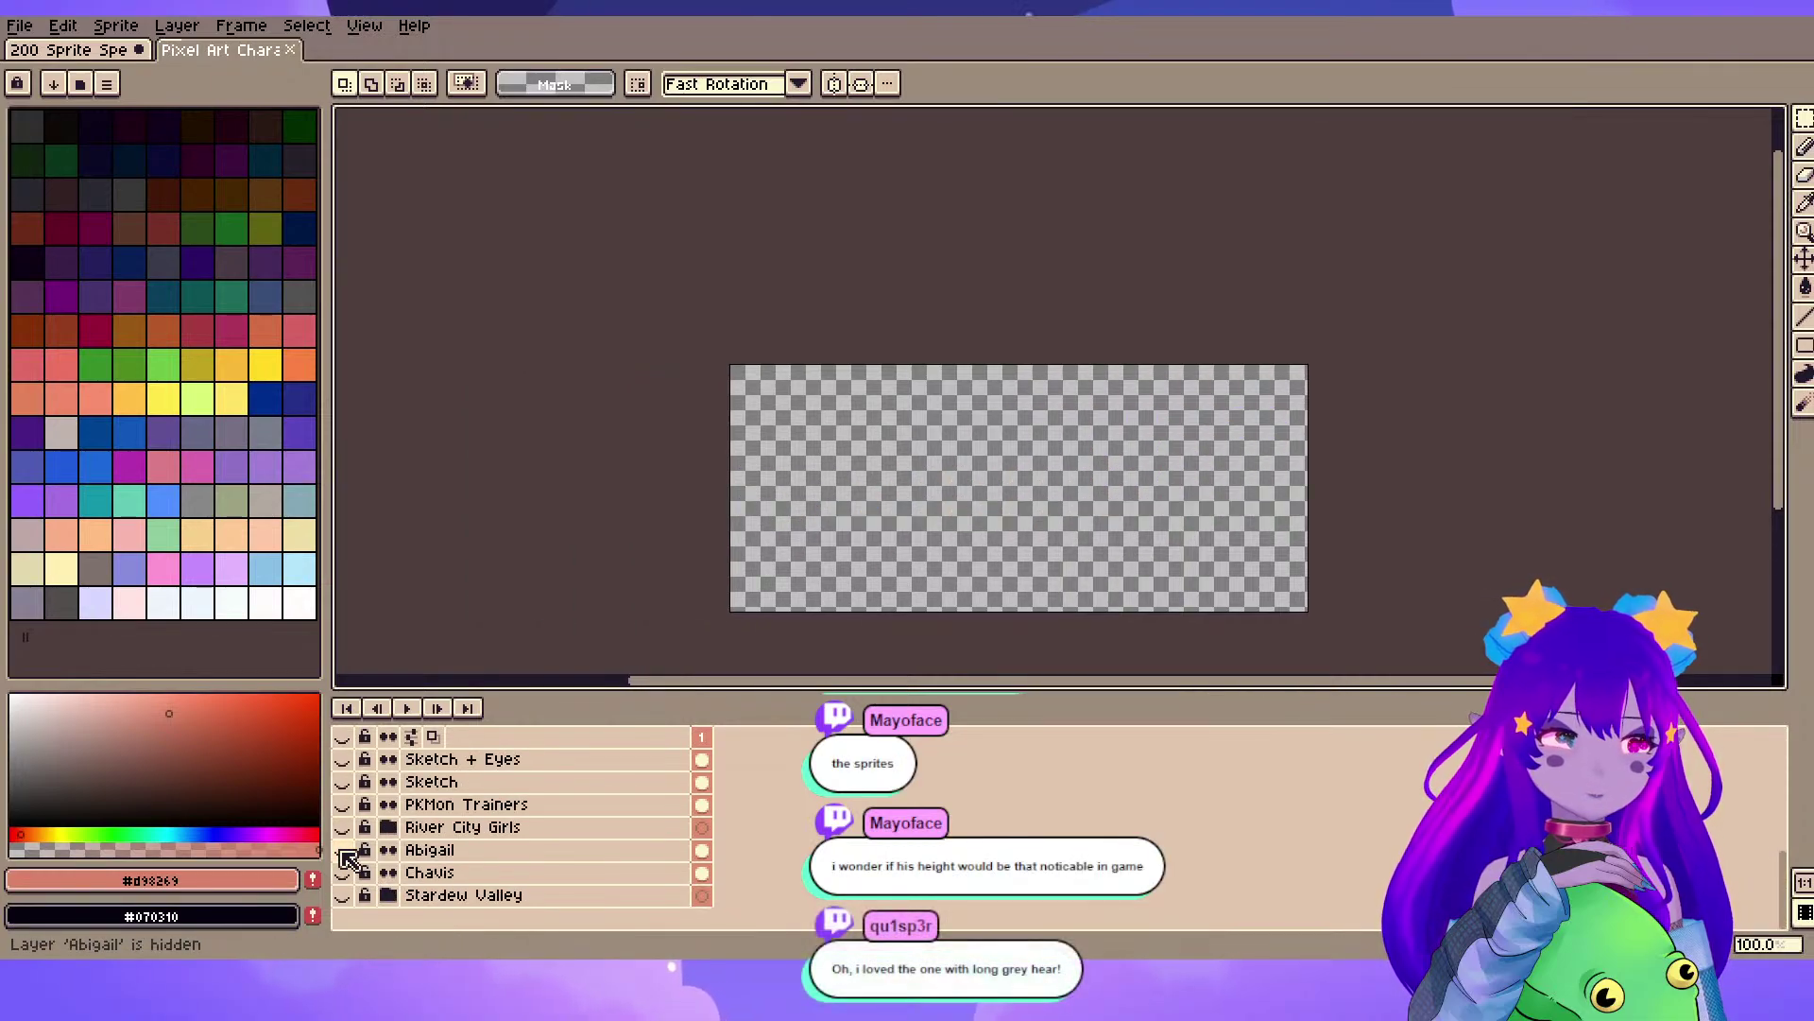
click(344, 850)
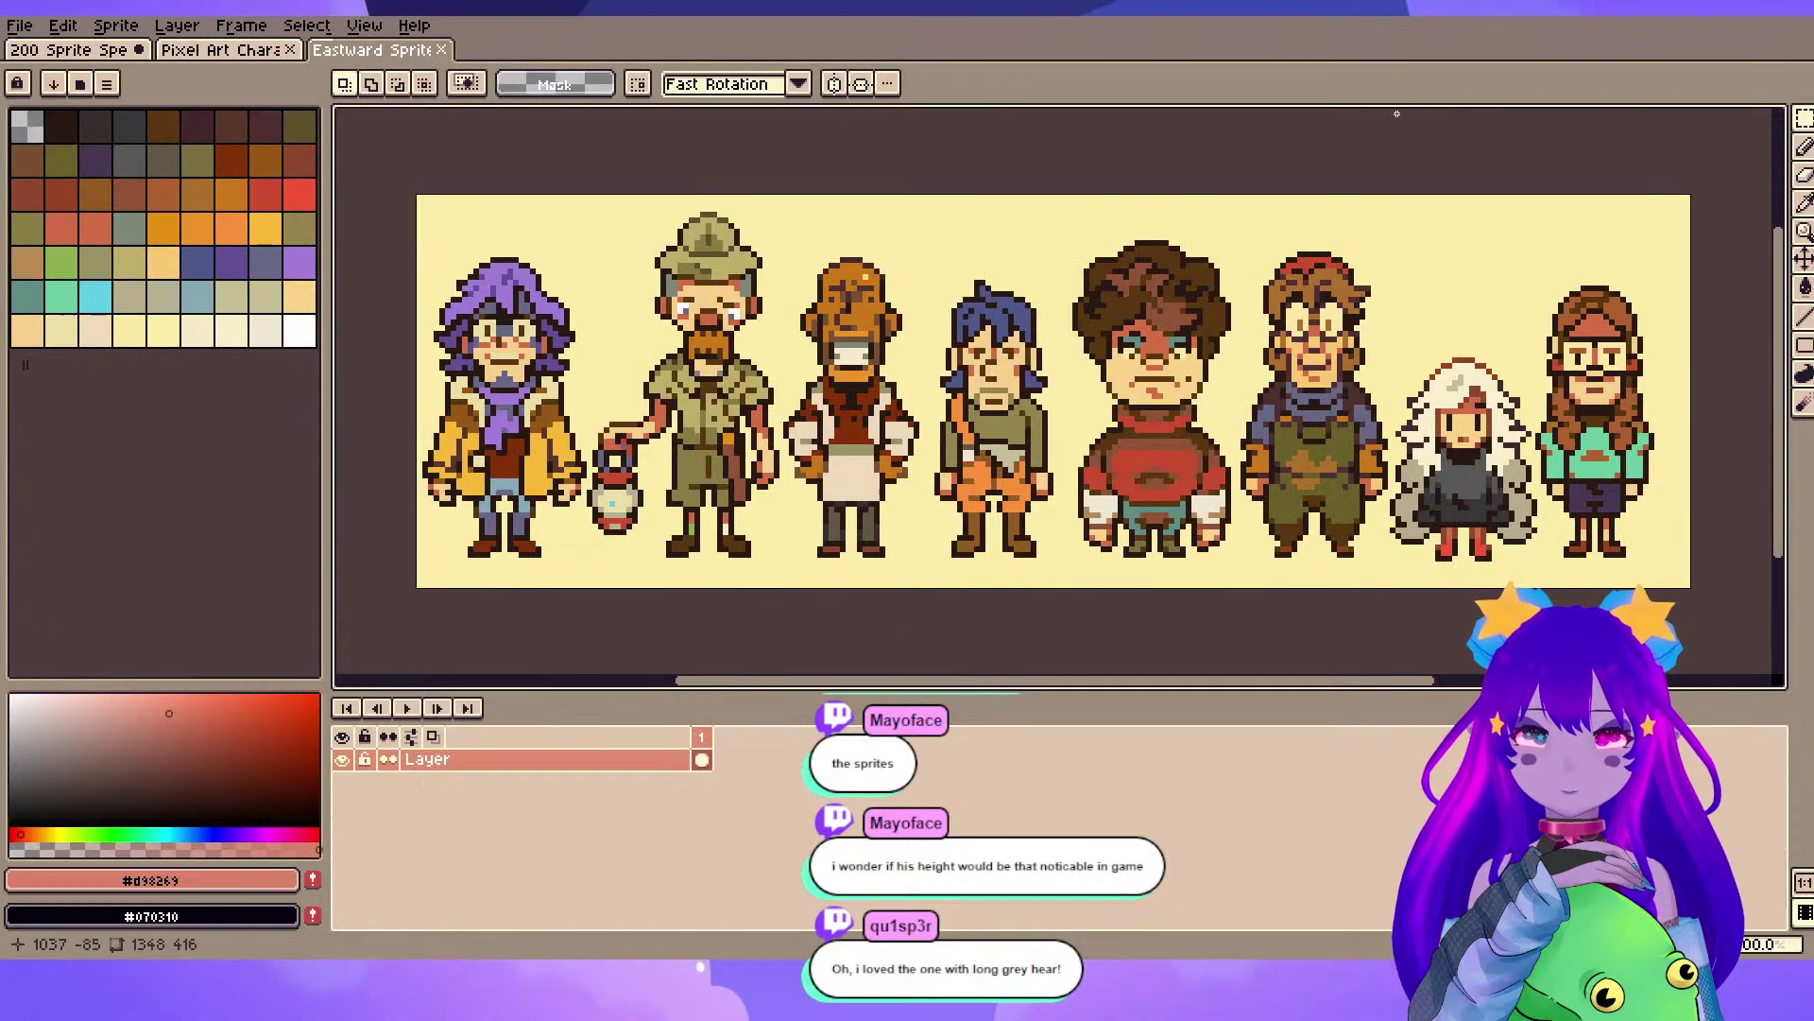
- Inspect the long white-haired girl and her neighbours in the Eastward Sprites lineup, closing the image when done
scroll(1538, 541, up, 3)
scroll(1538, 541, down, 2)
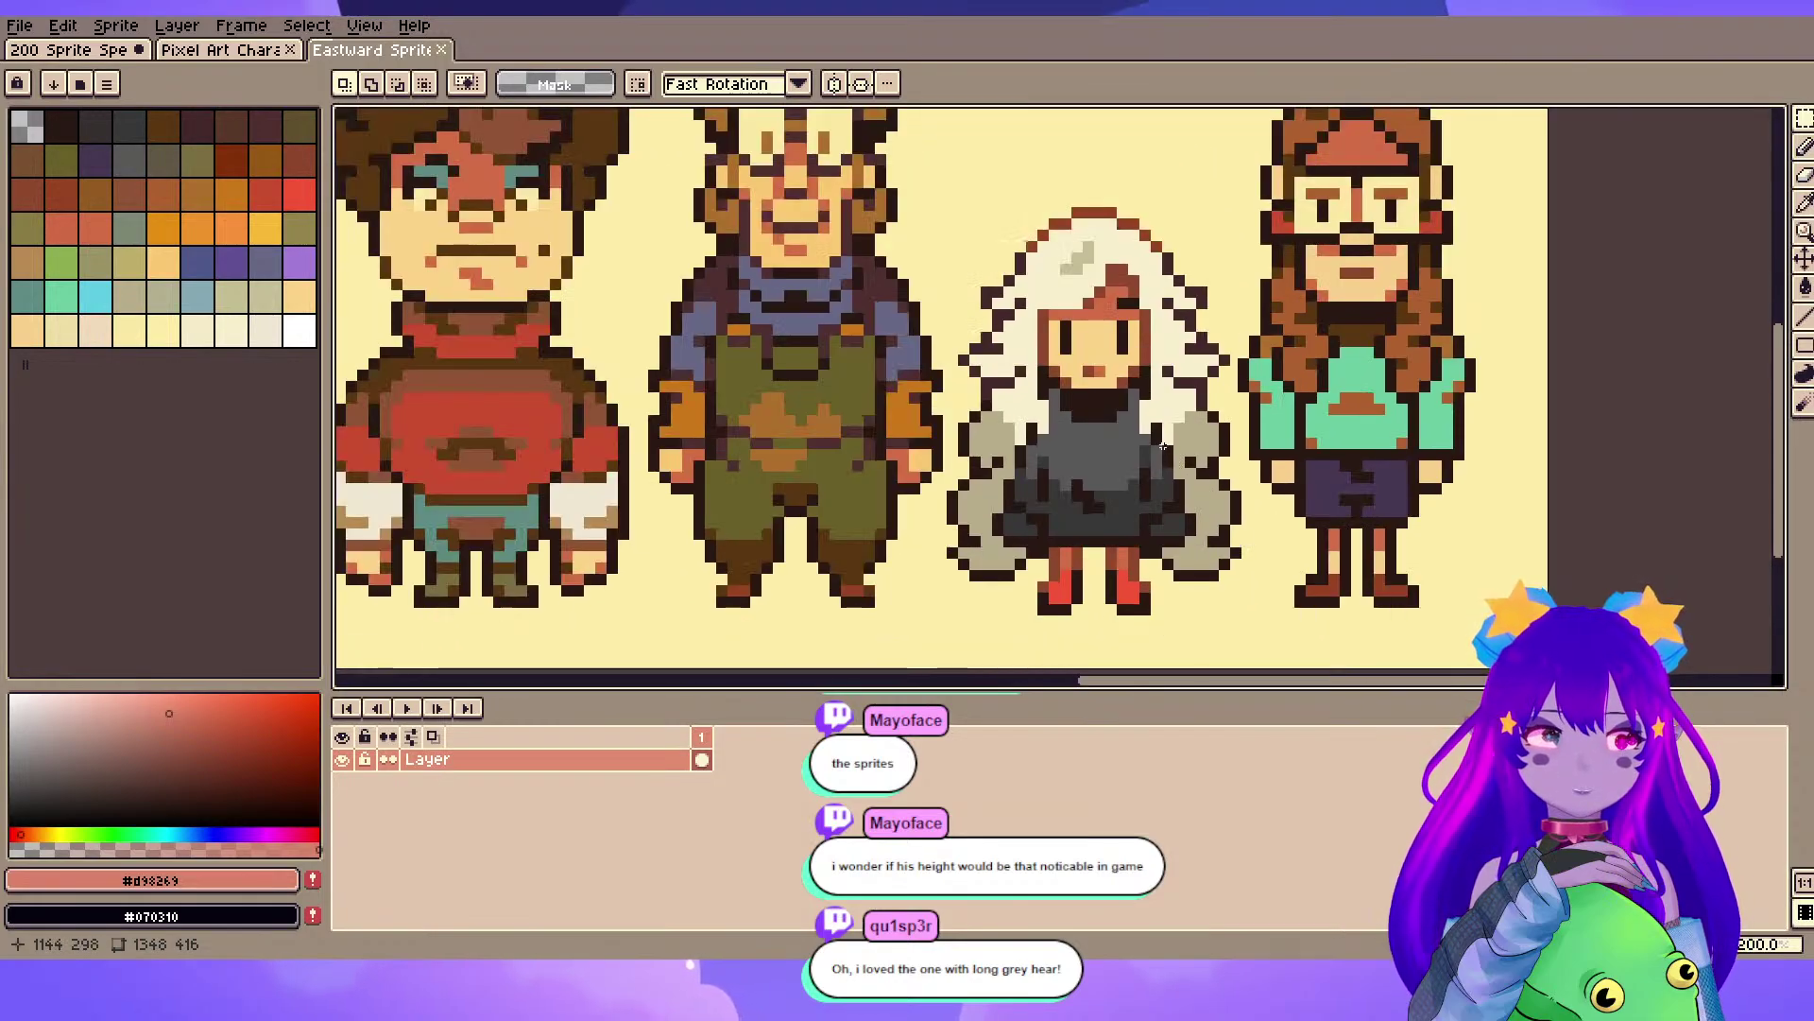
drag(1164, 446, 1134, 496)
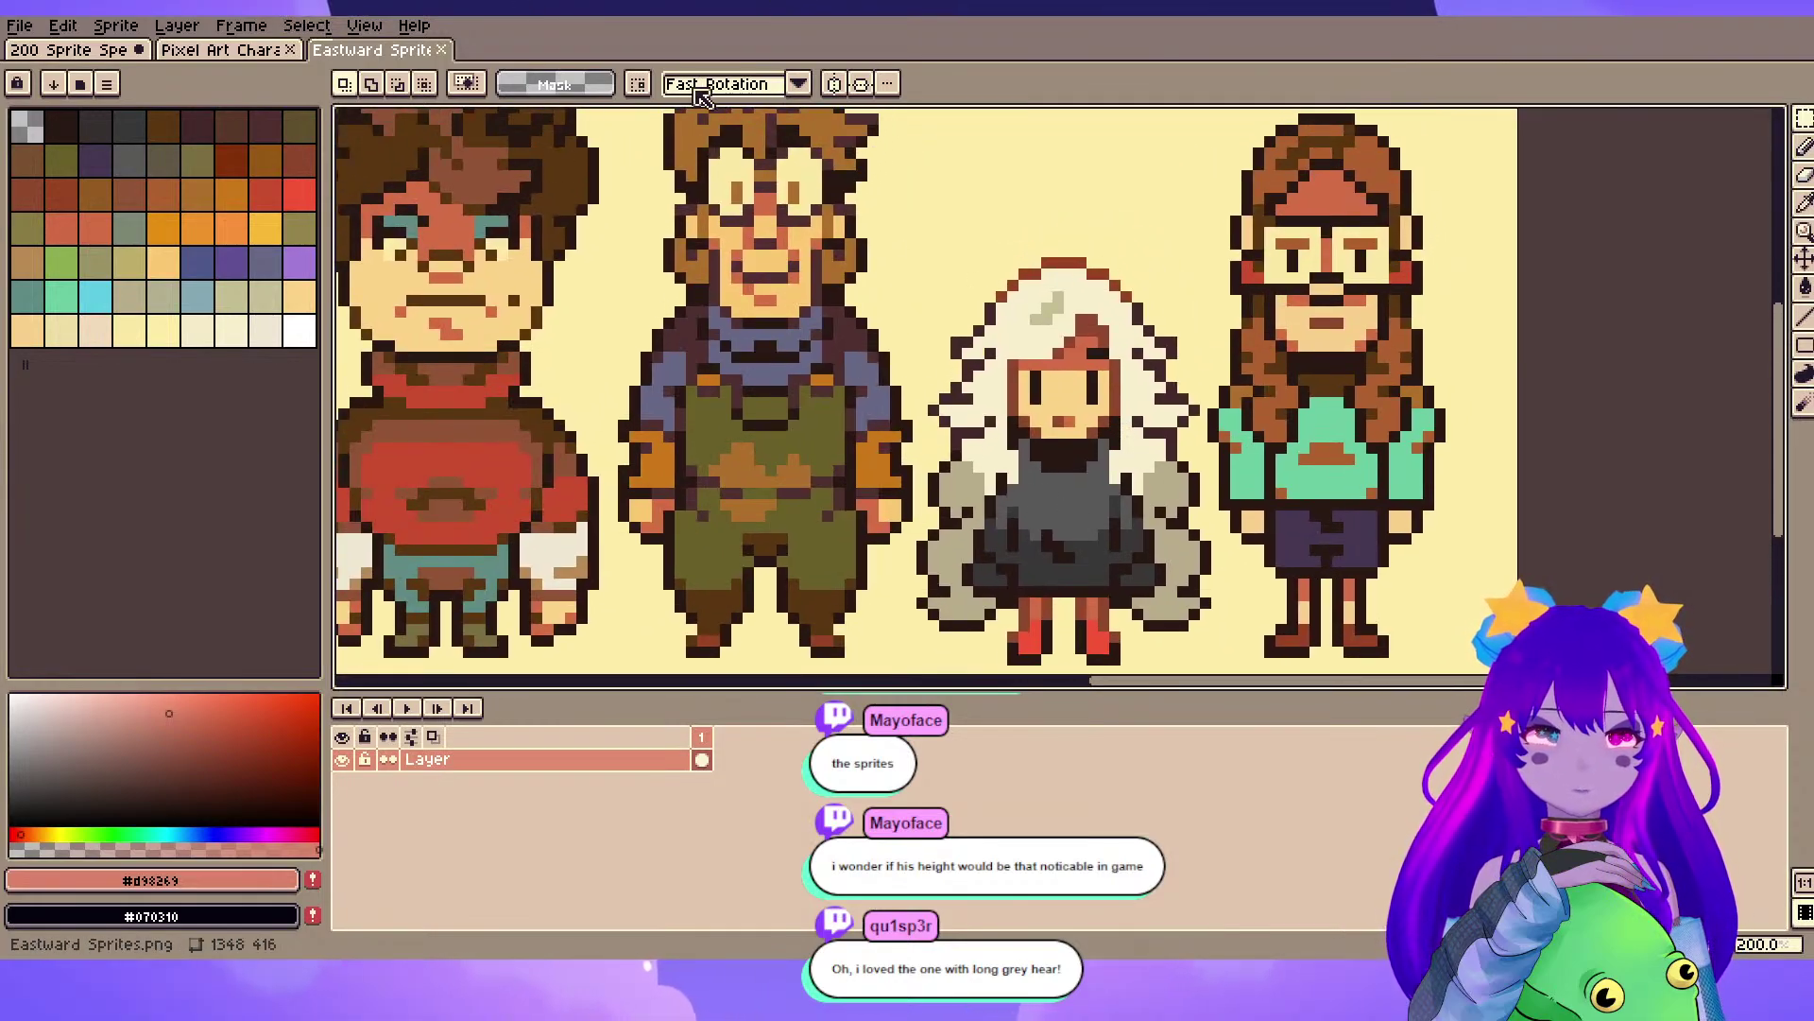
click(440, 53)
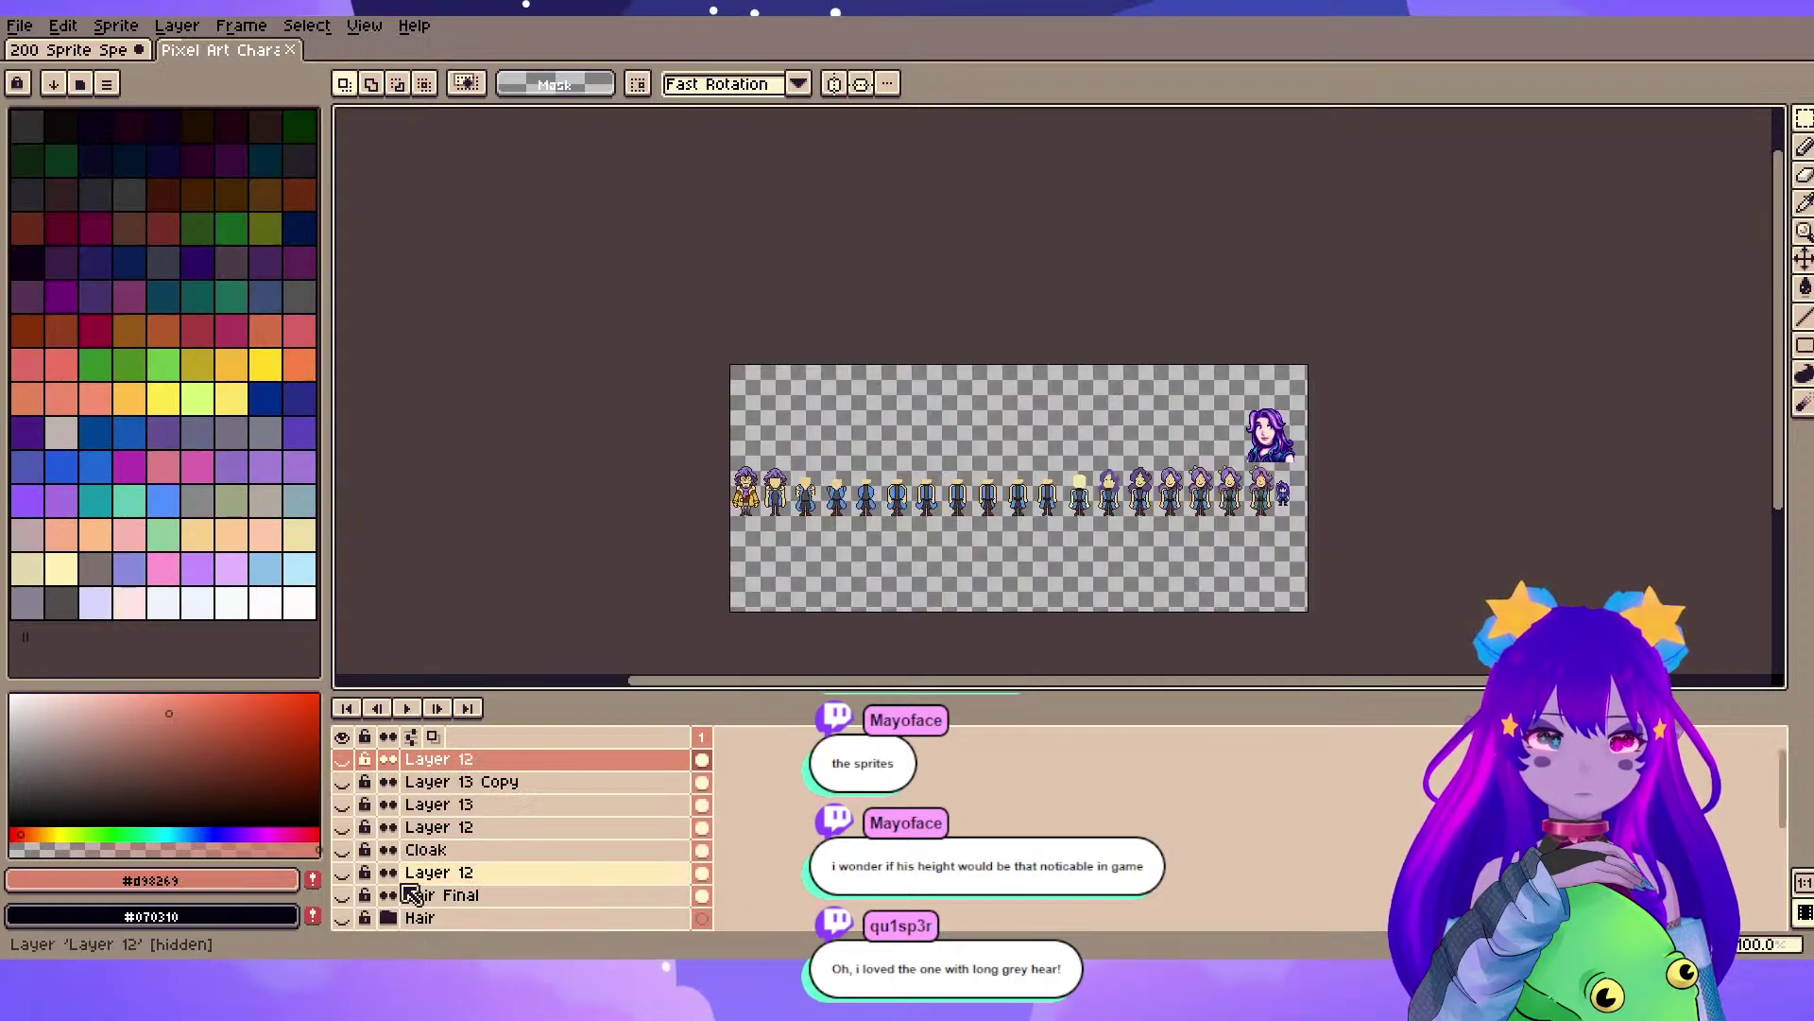
- Hide the Abigail layer, and show and expand the River City Girls group
click(342, 849)
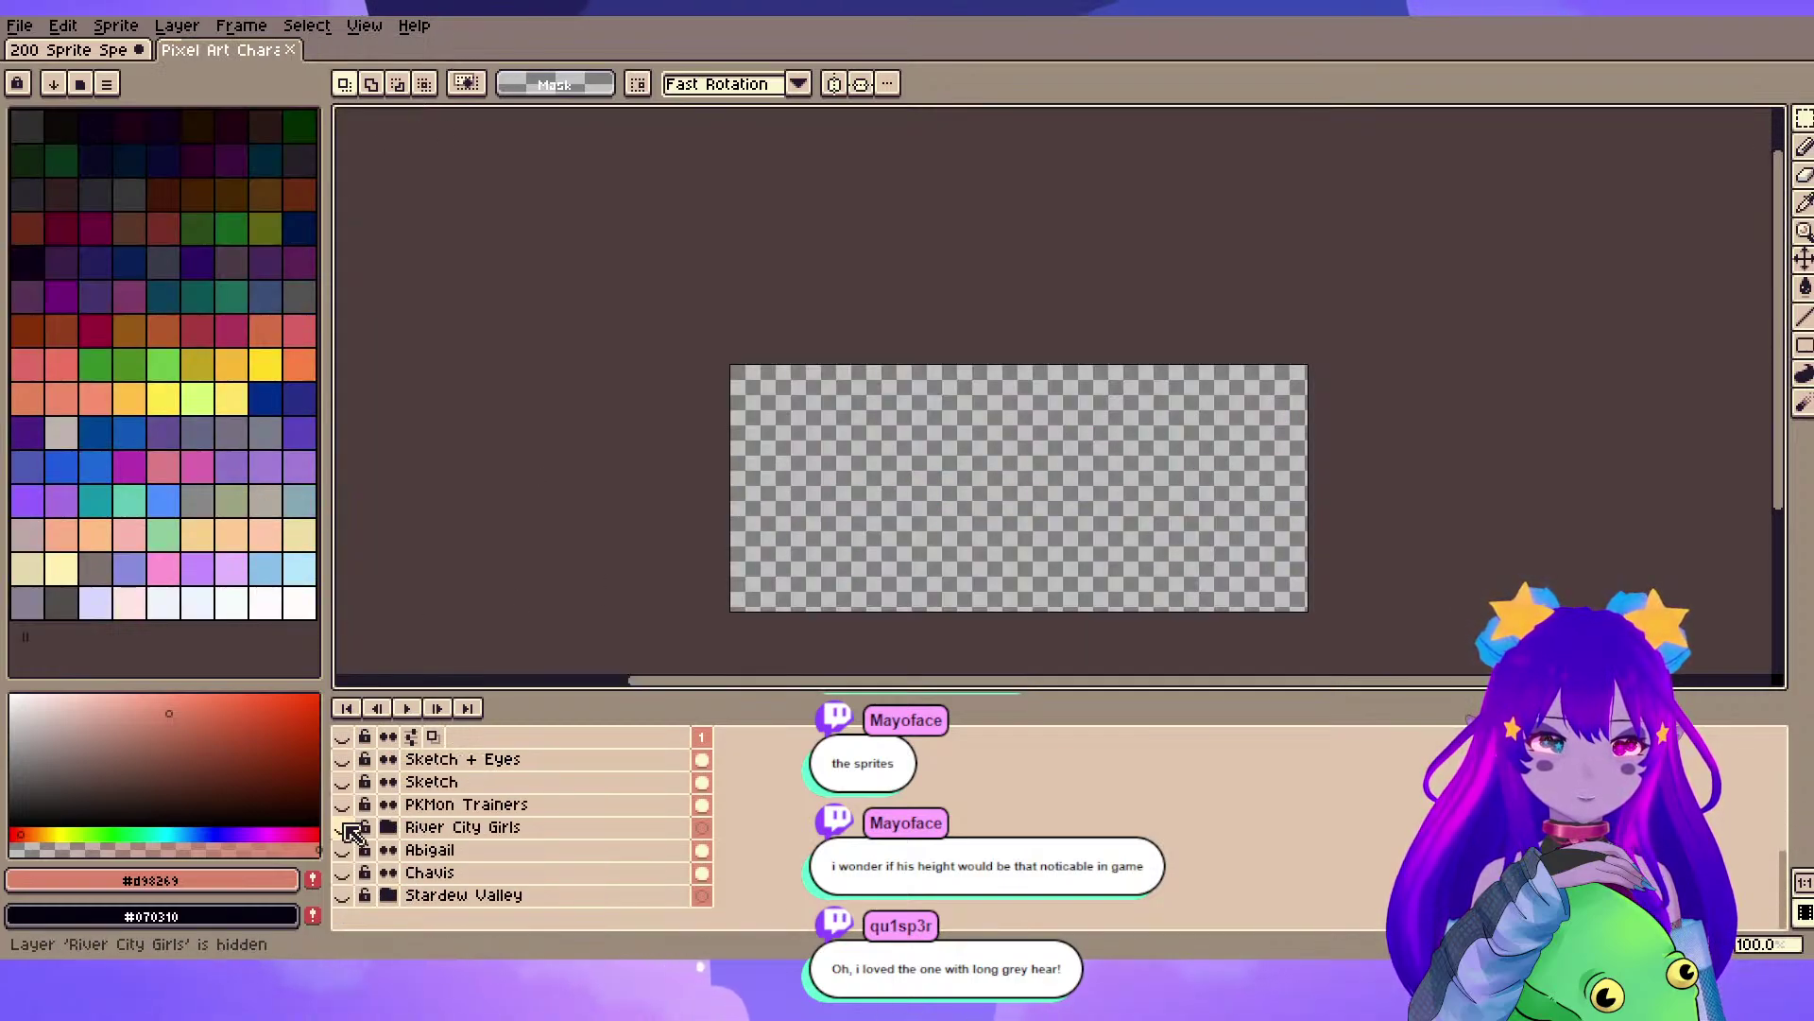
click(344, 828)
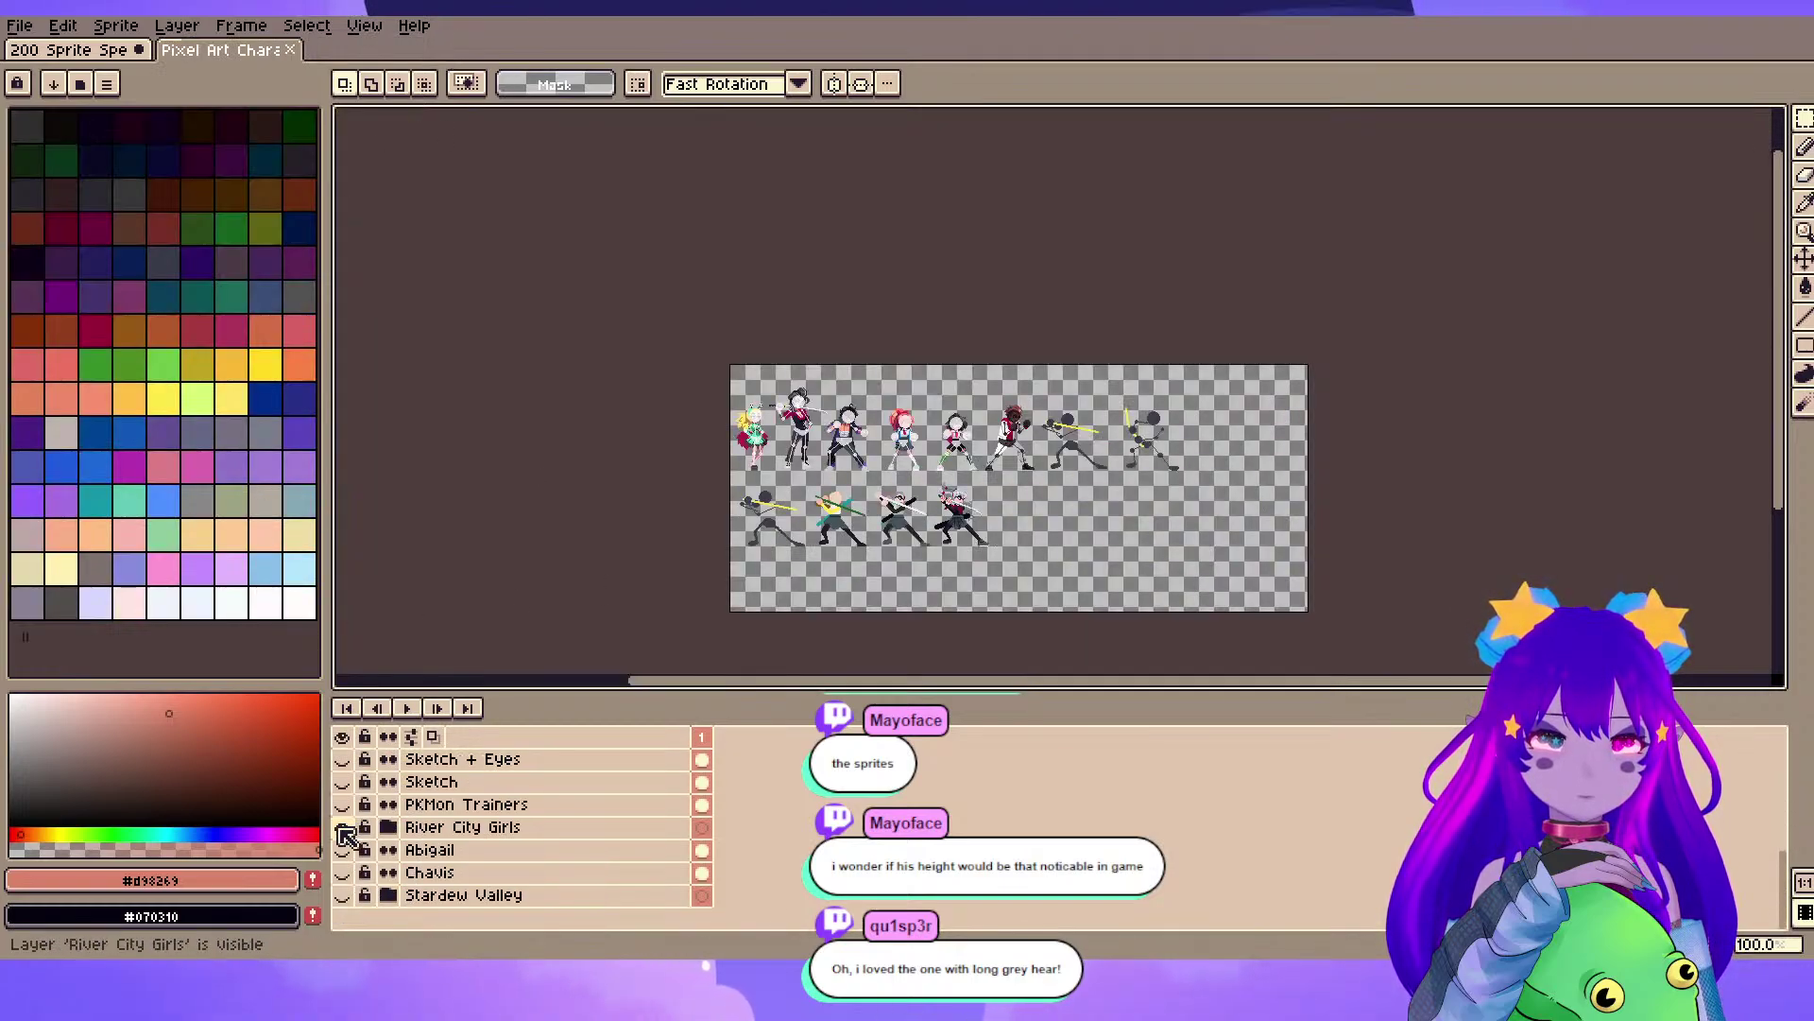
click(387, 828)
- Hide the Process group and the My Sticks, Stick and Round layers inside River City Girls
scroll(408, 844, down, 1)
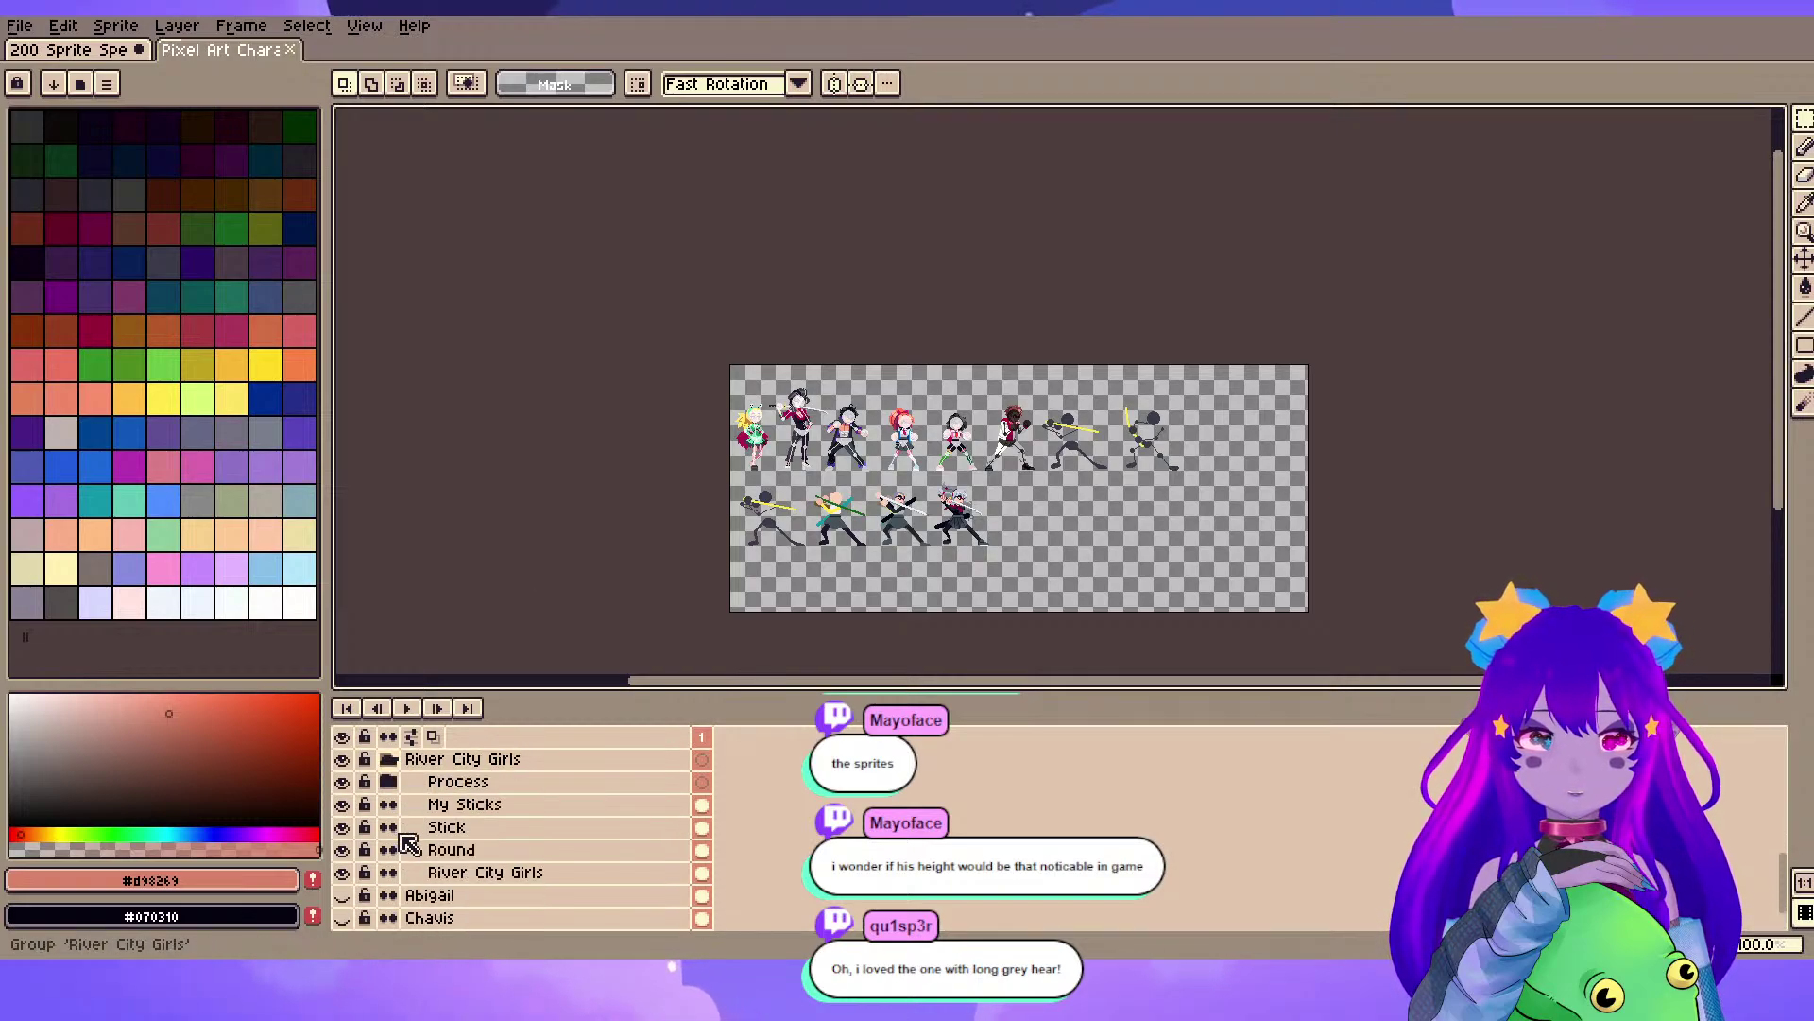
scroll(409, 843, up, 1)
click(343, 827)
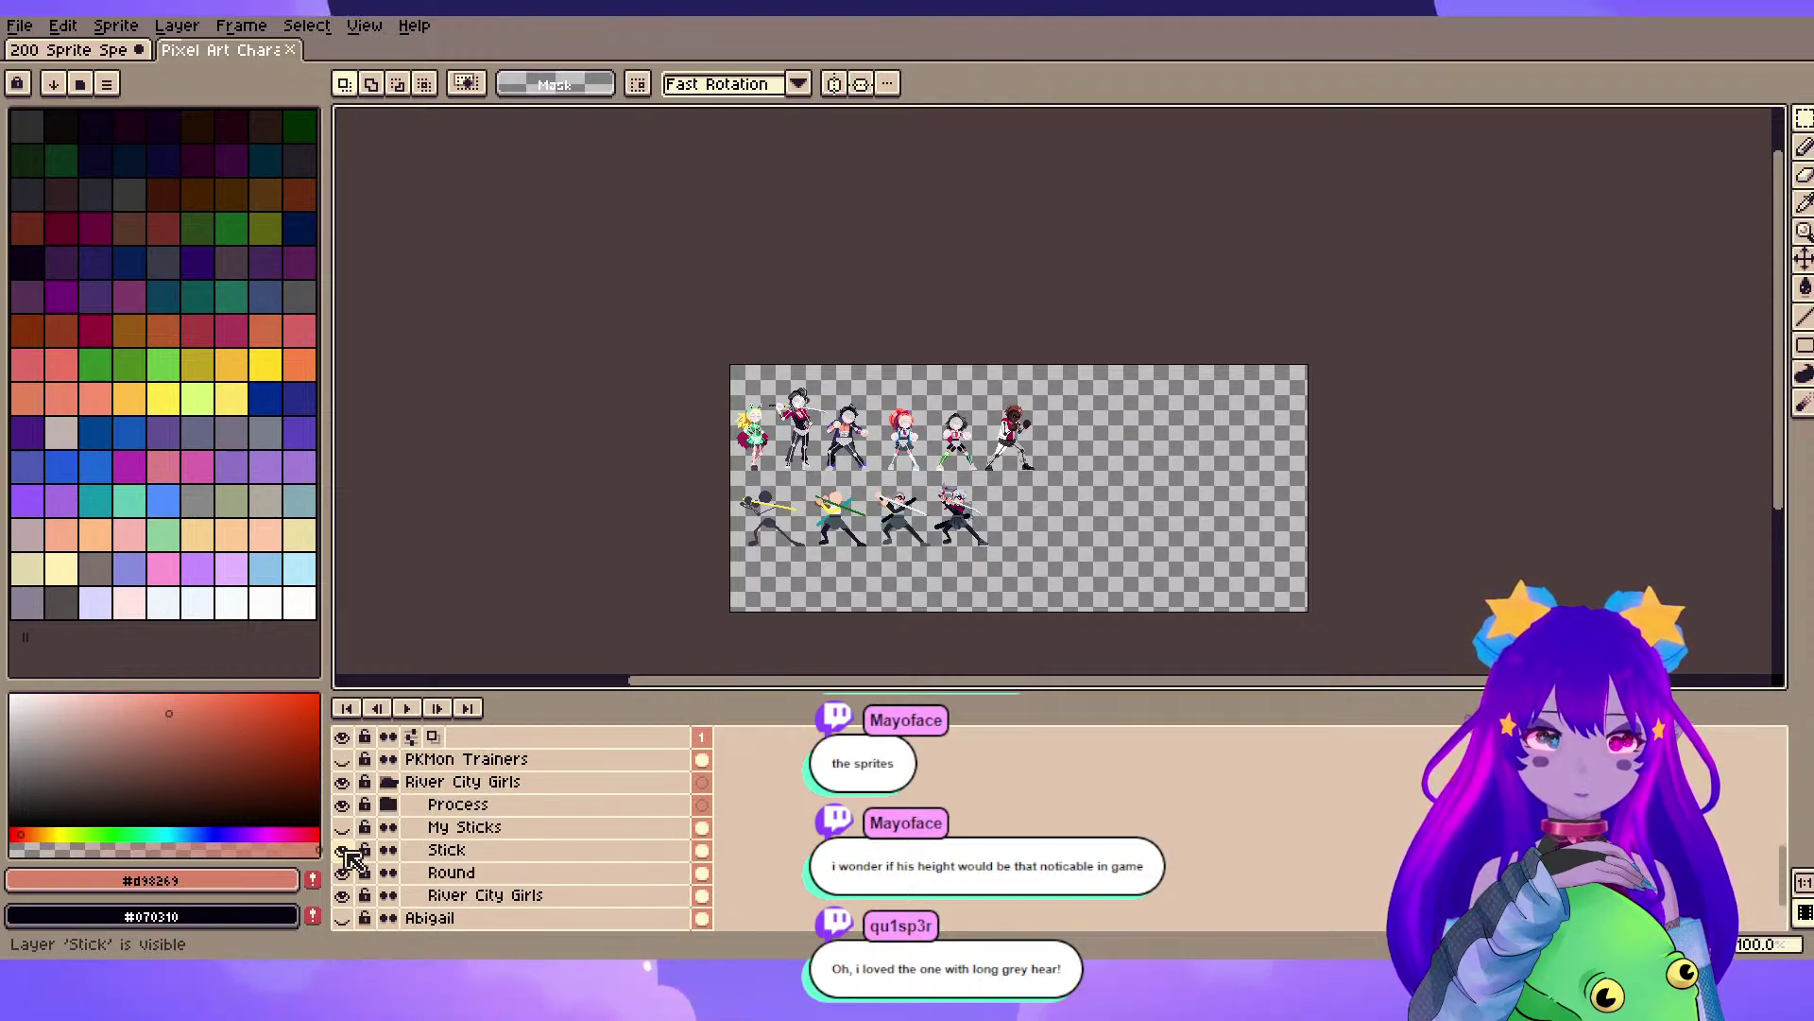
click(342, 804)
- Examine the River City Girls lineup, comparing the six characters' proportions and poses up close and as a whole
scroll(924, 365, up, 3)
drag(952, 517, 1118, 291)
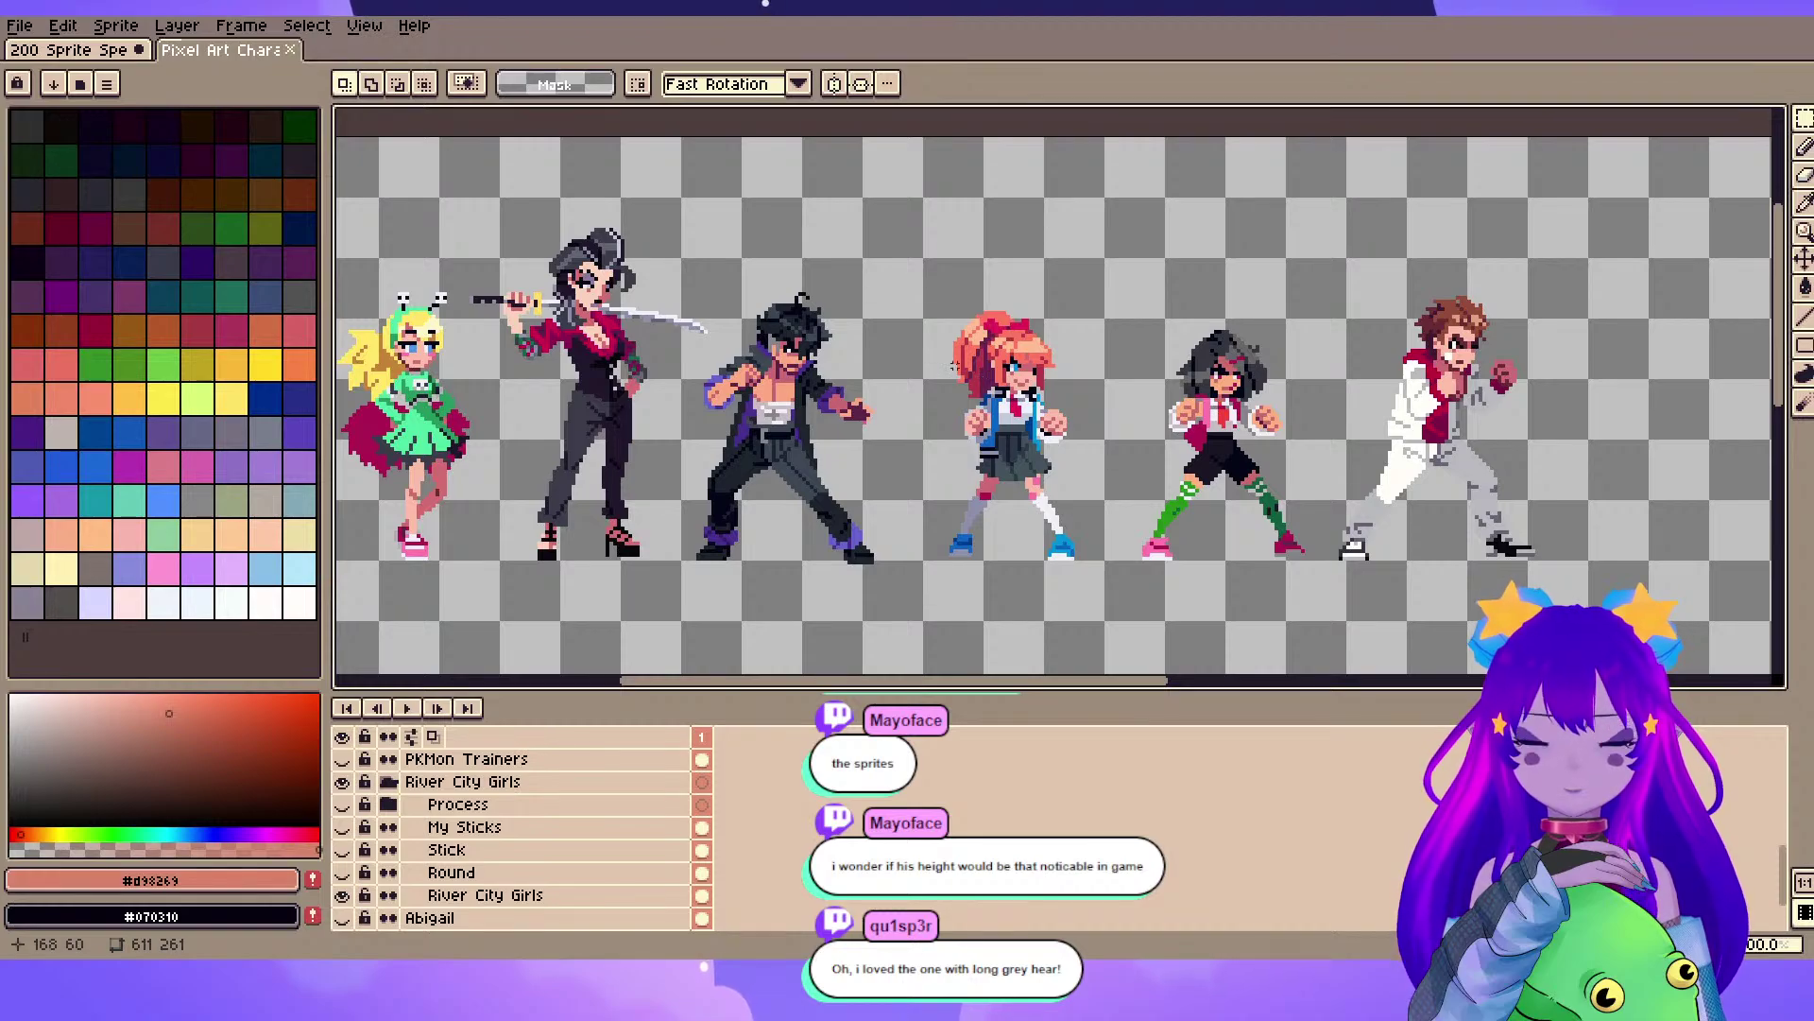
drag(936, 340, 1027, 315)
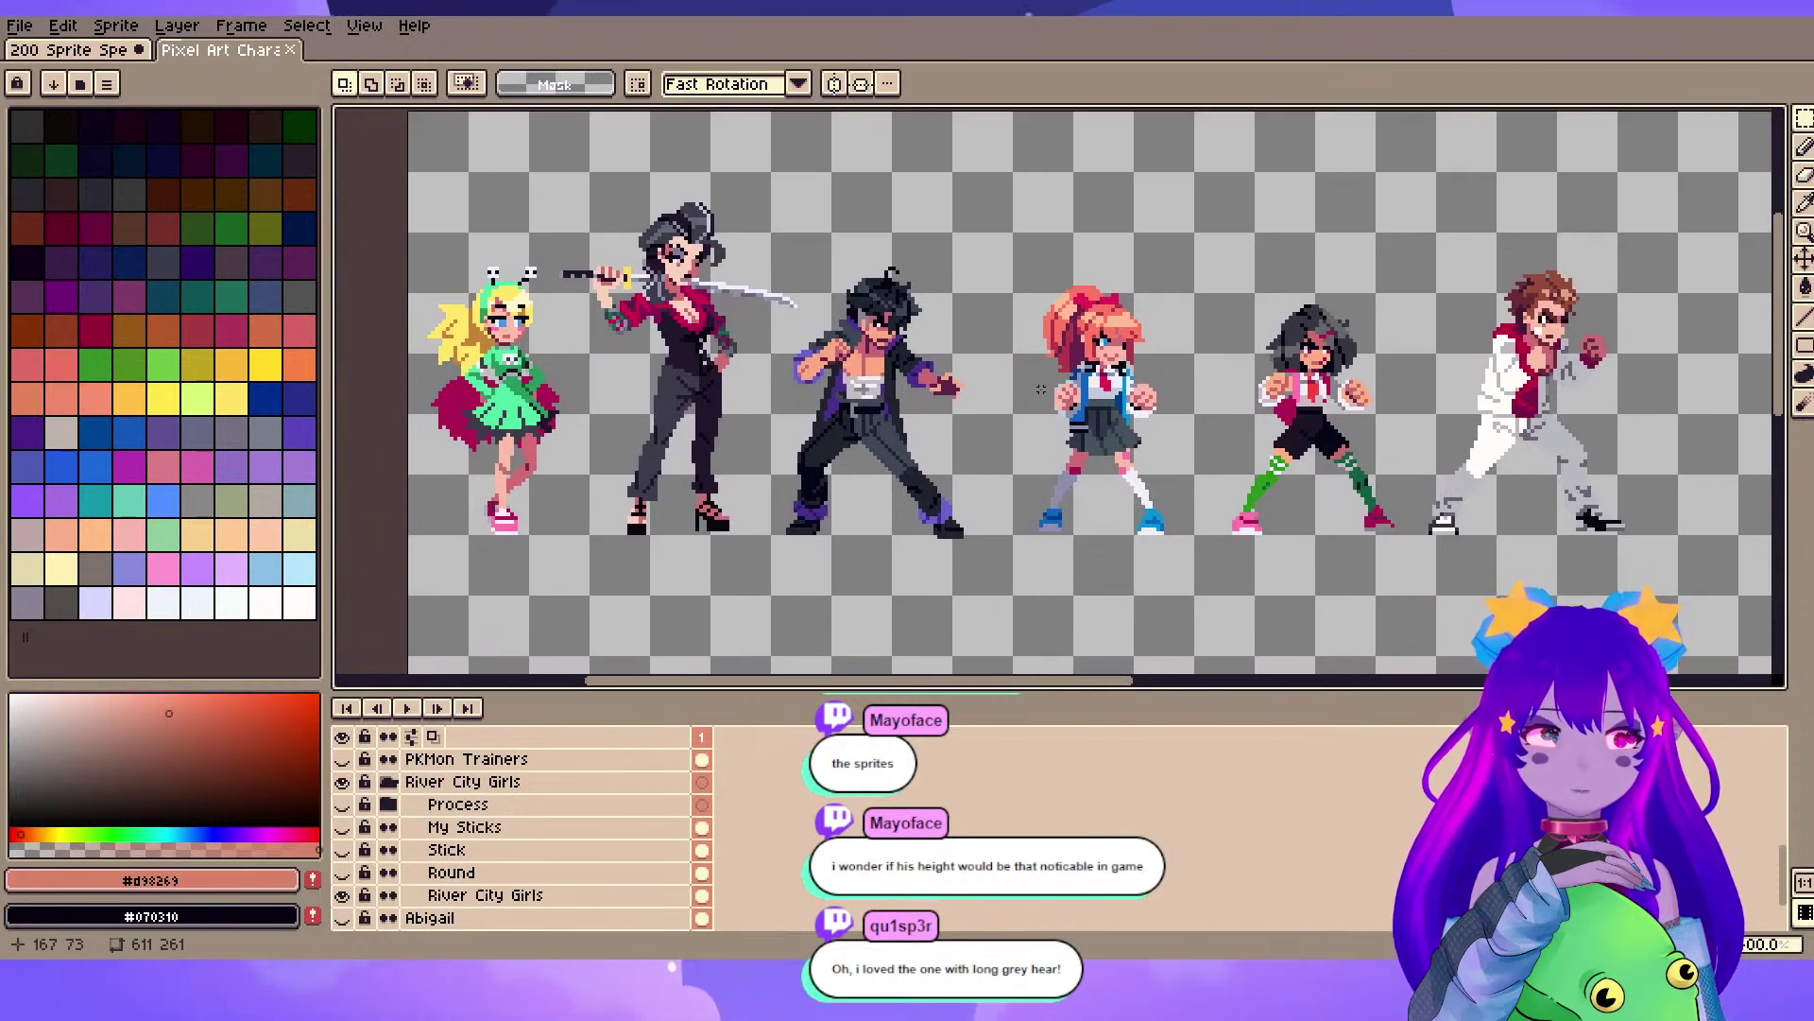
drag(701, 302, 1030, 335)
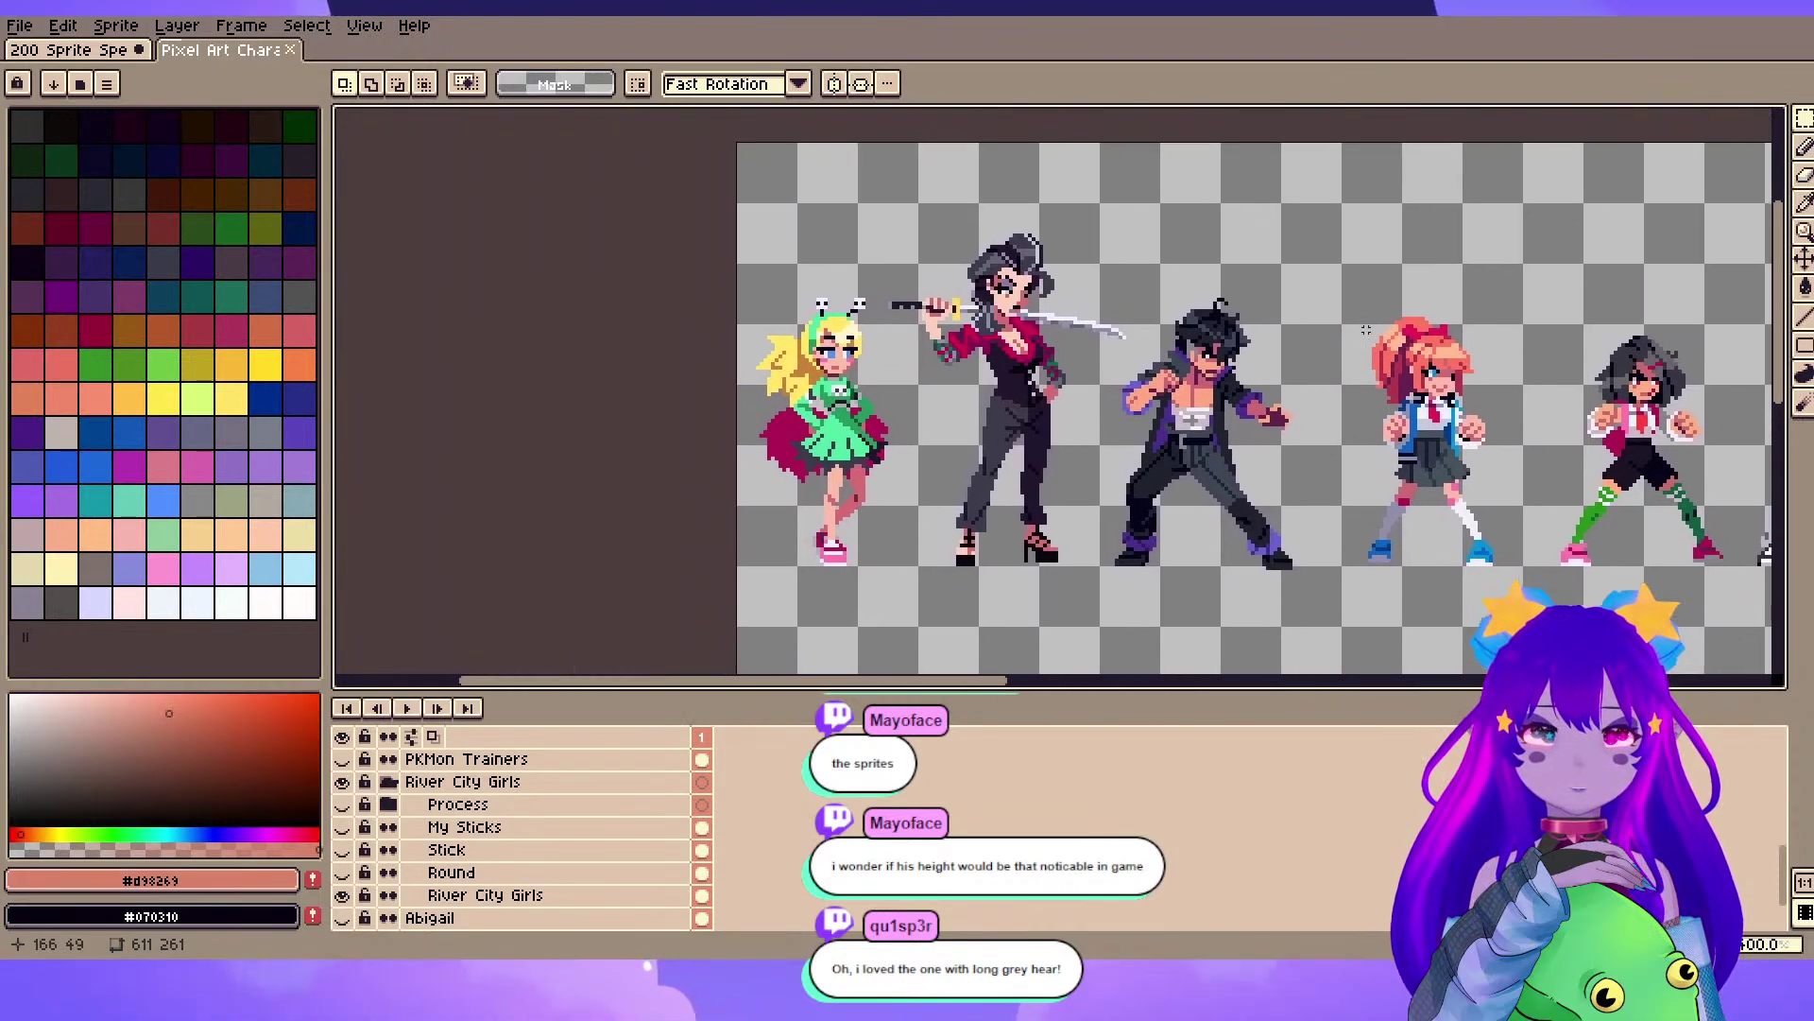
drag(1559, 357, 990, 338)
scroll(801, 345, down, 2)
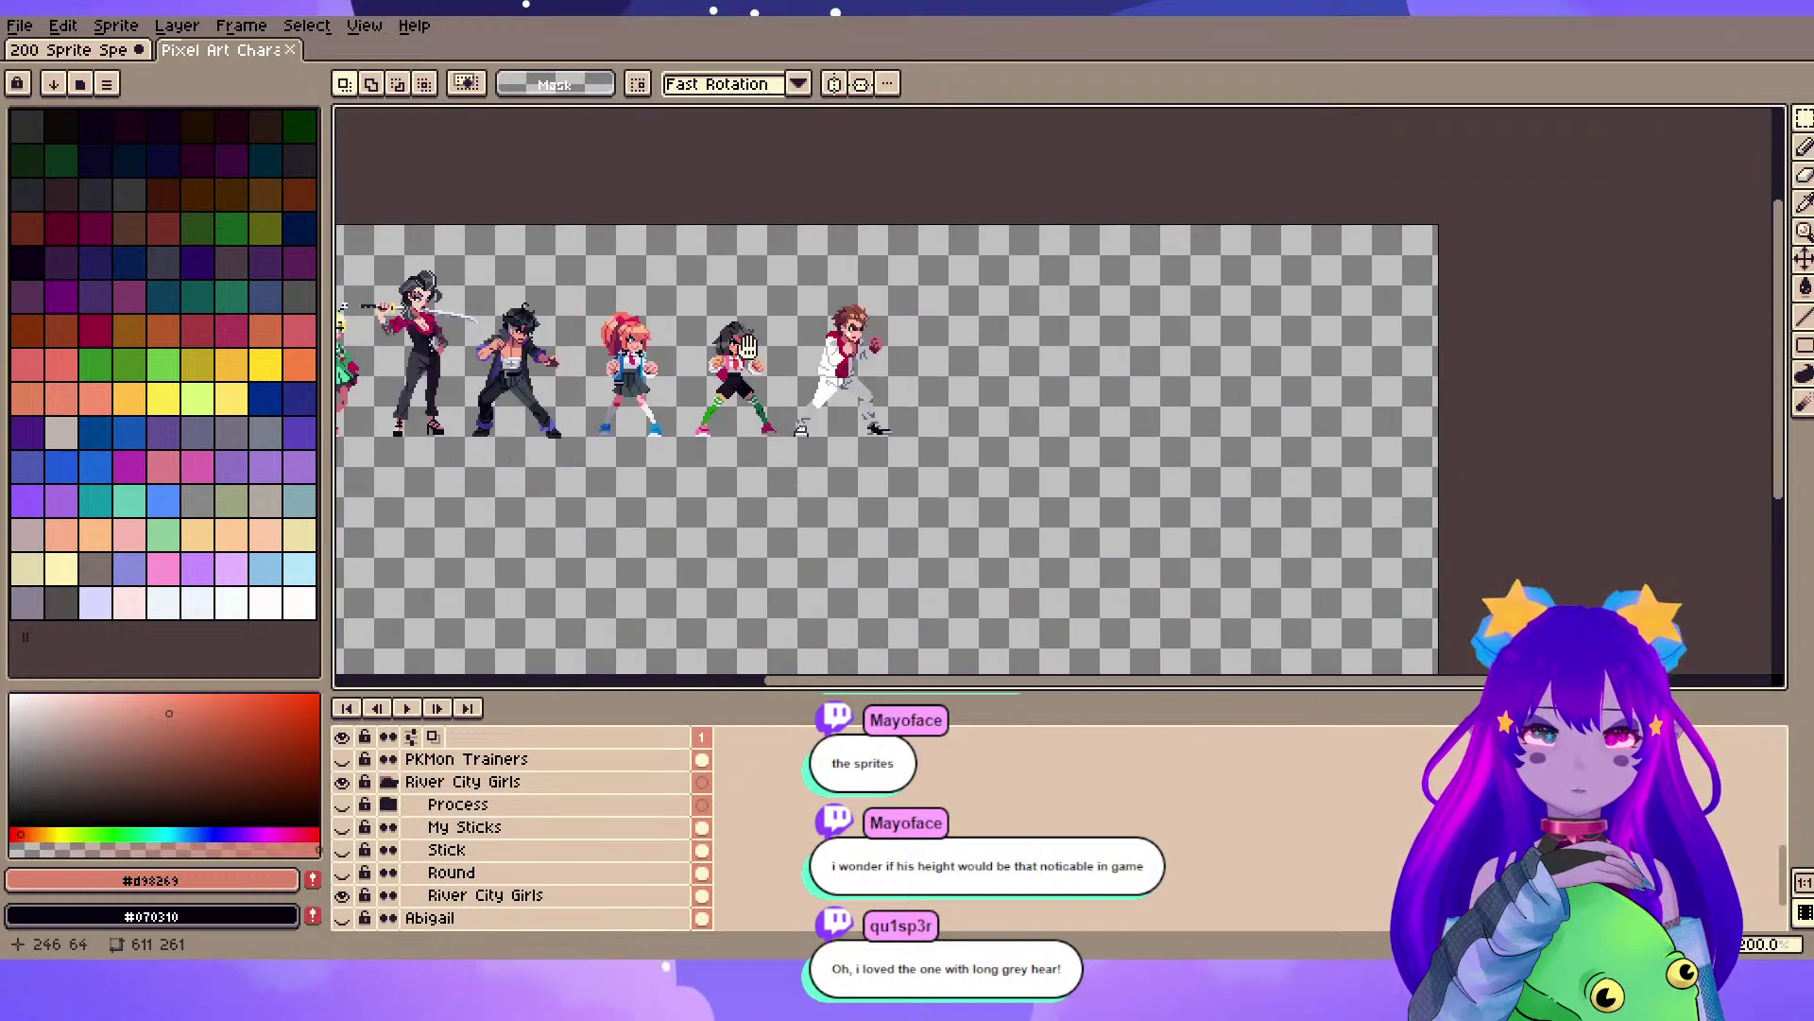
drag(748, 348, 1079, 266)
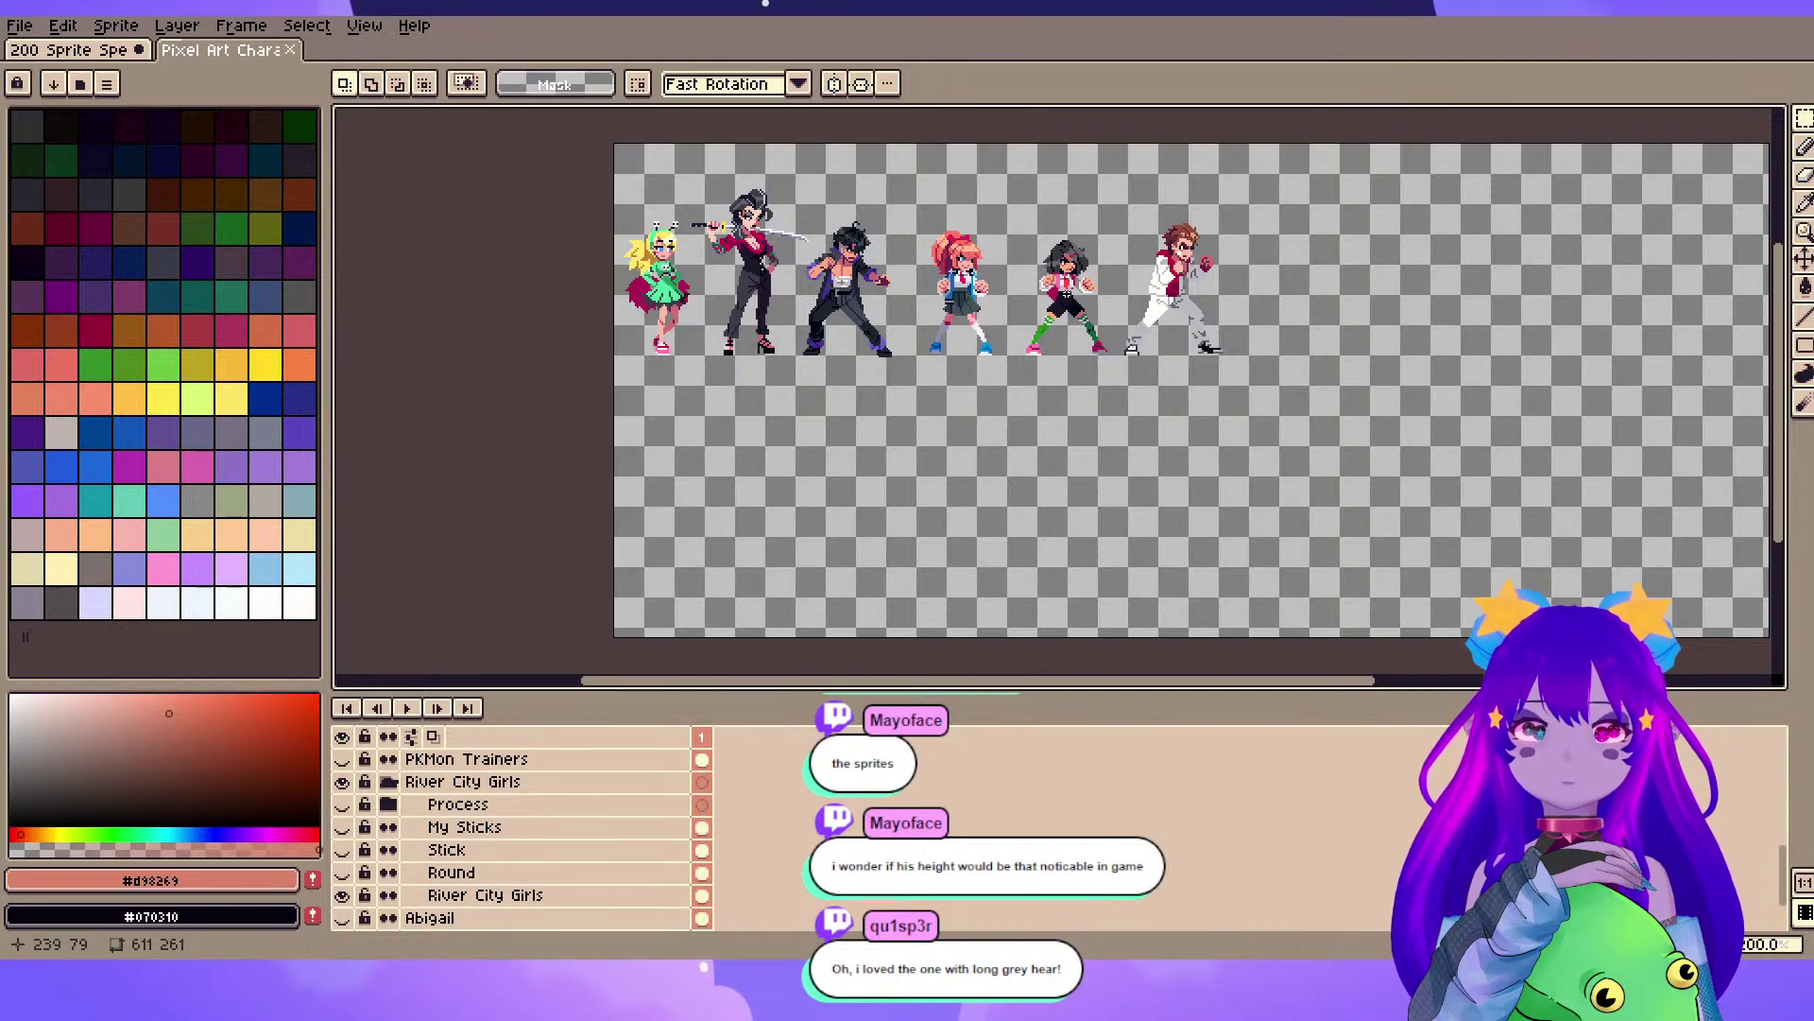
drag(718, 285, 673, 390)
scroll(702, 469, up, 2)
scroll(1319, 470, down, 2)
drag(1319, 465, 1111, 397)
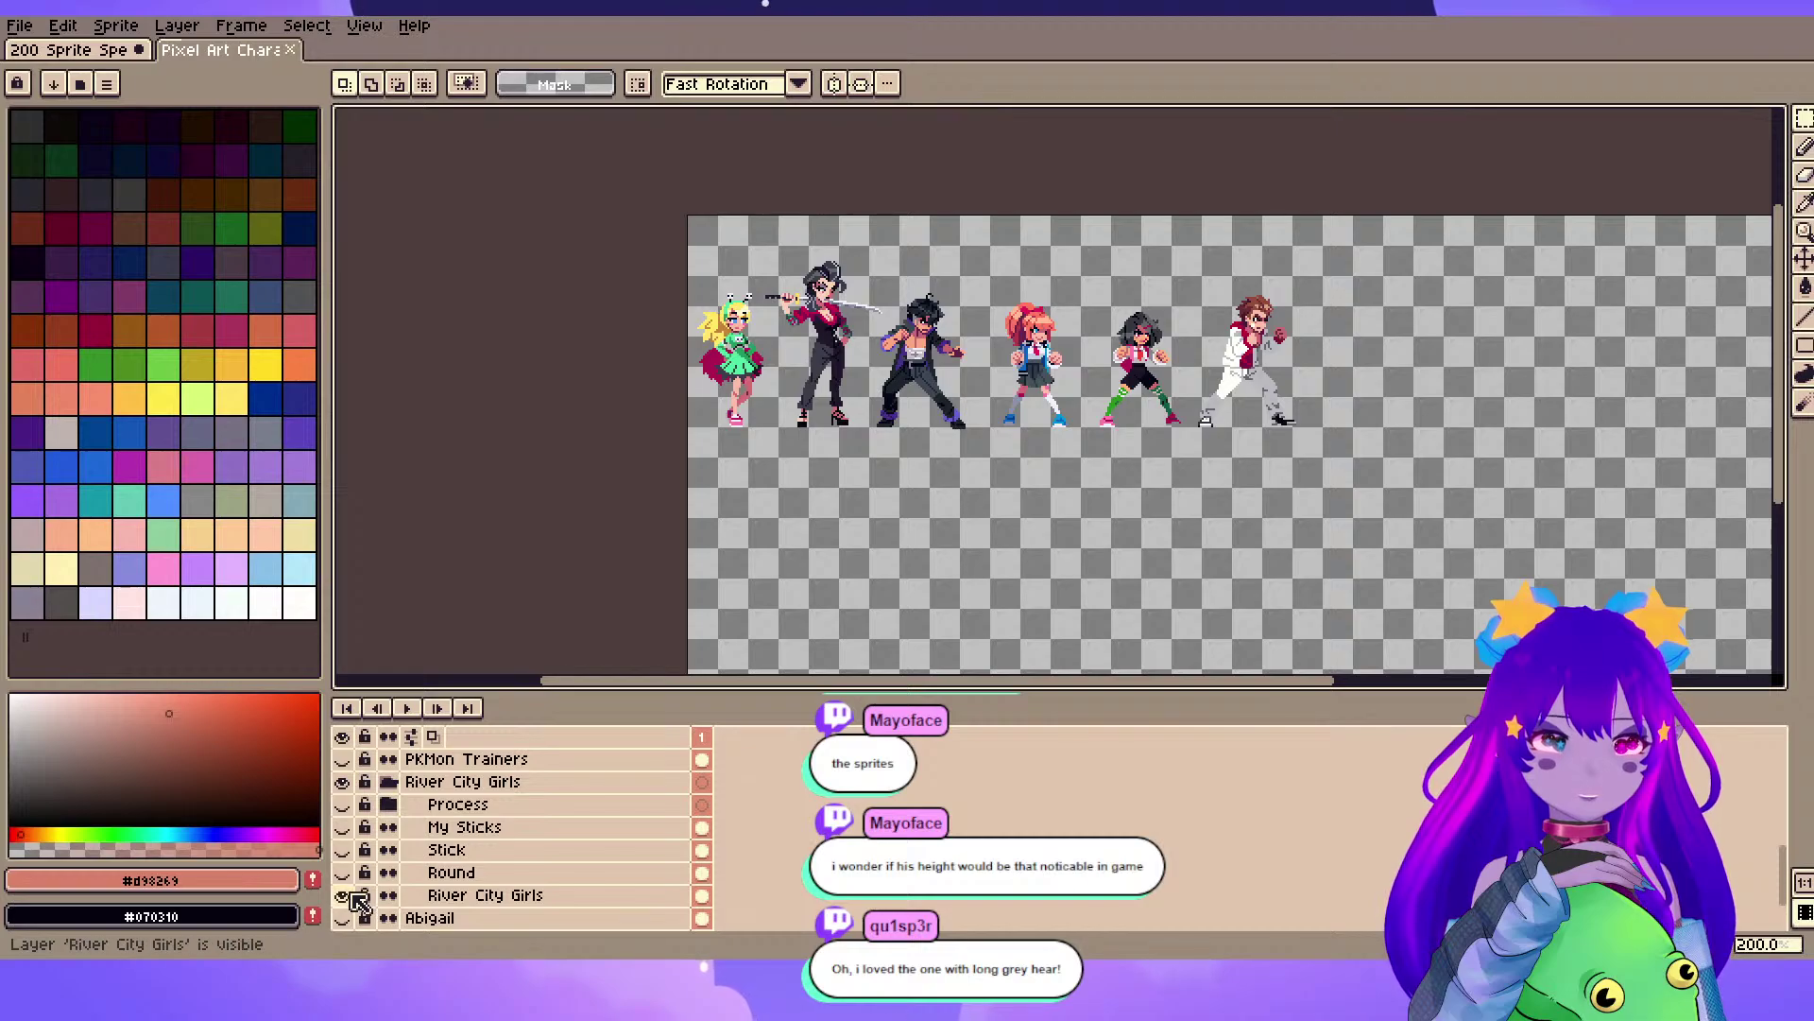
- Show the Round layer and examine its round shapes over the heads, hands and joints of the River City Girls characters
click(342, 873)
scroll(1335, 386, up, 3)
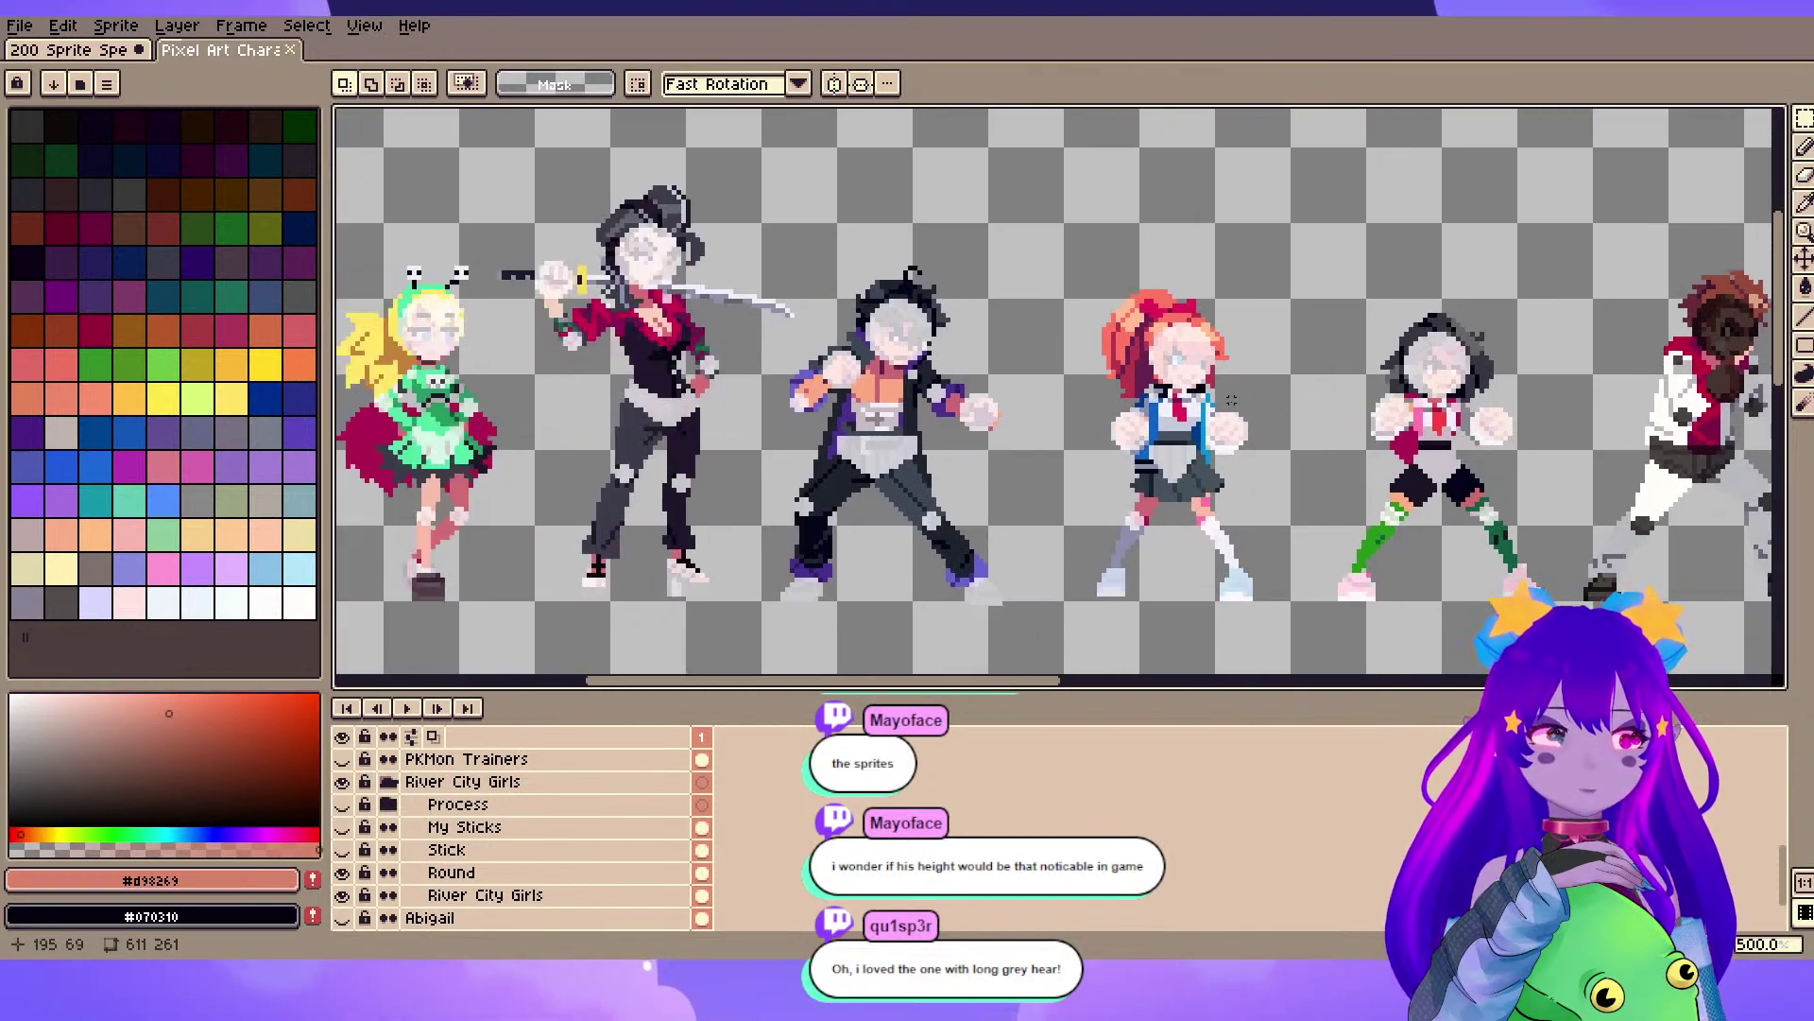
scroll(1326, 446, down, 2)
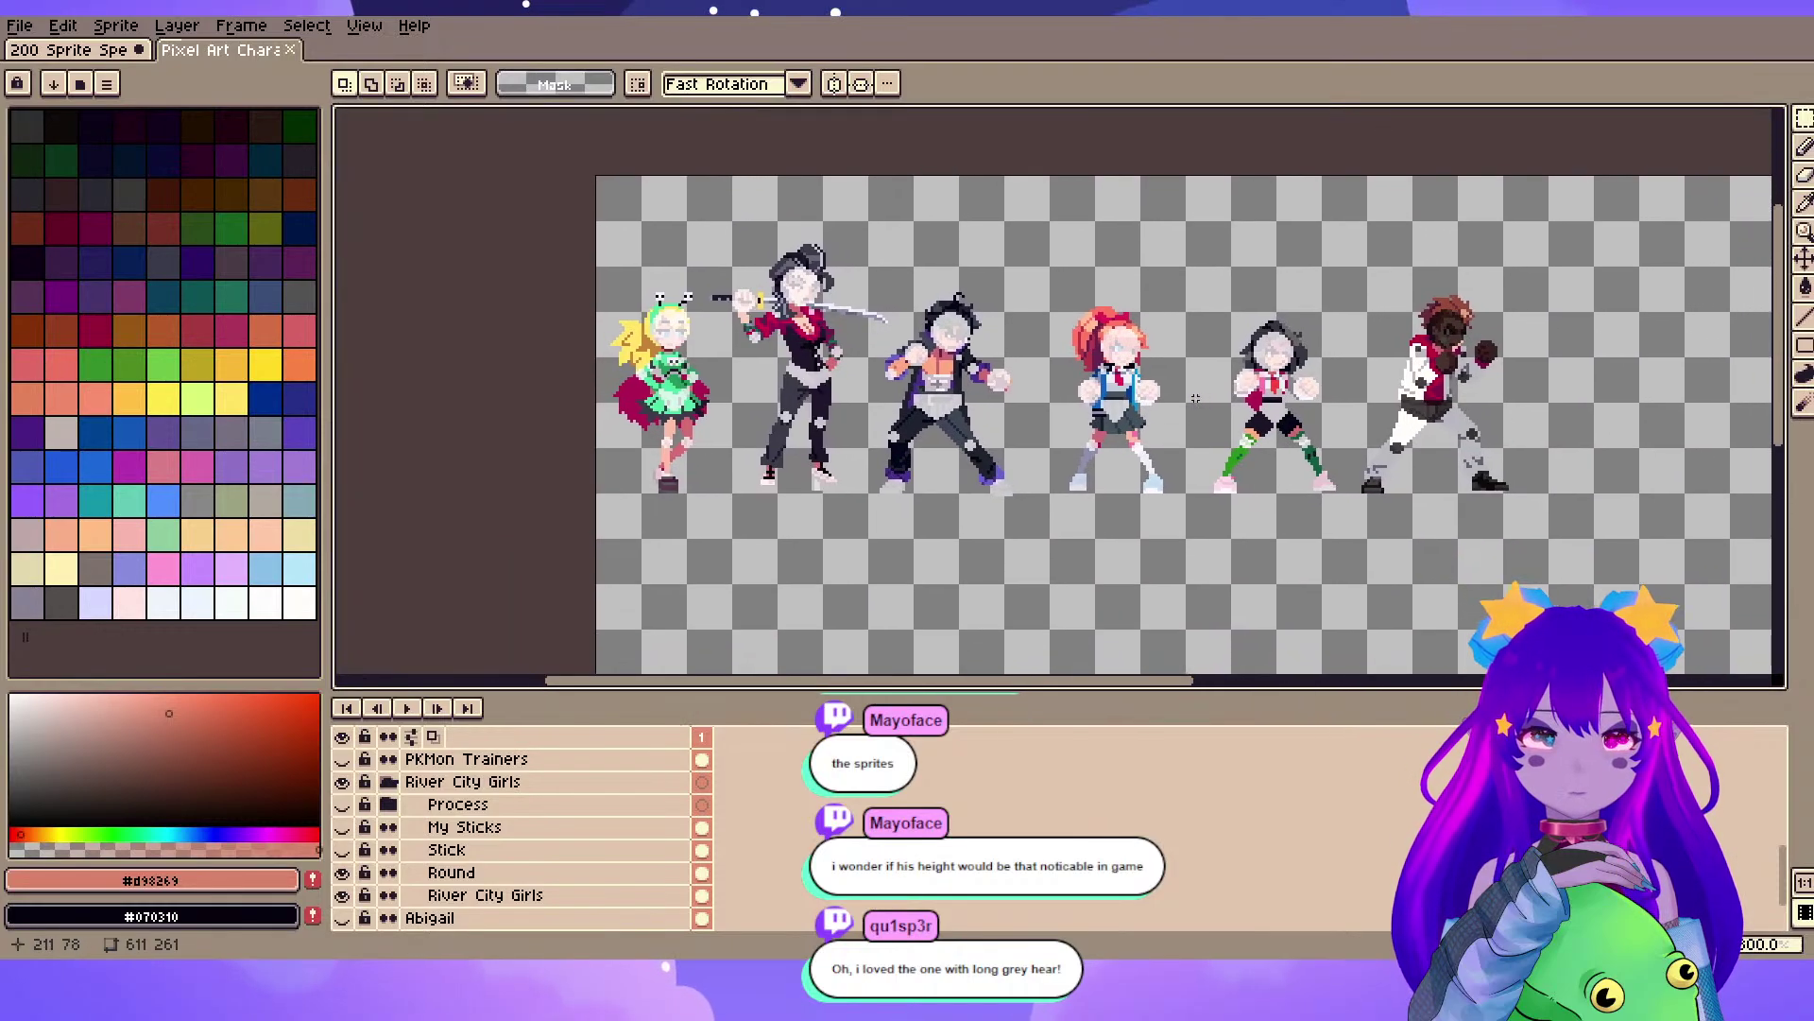
scroll(1492, 362, up, 3)
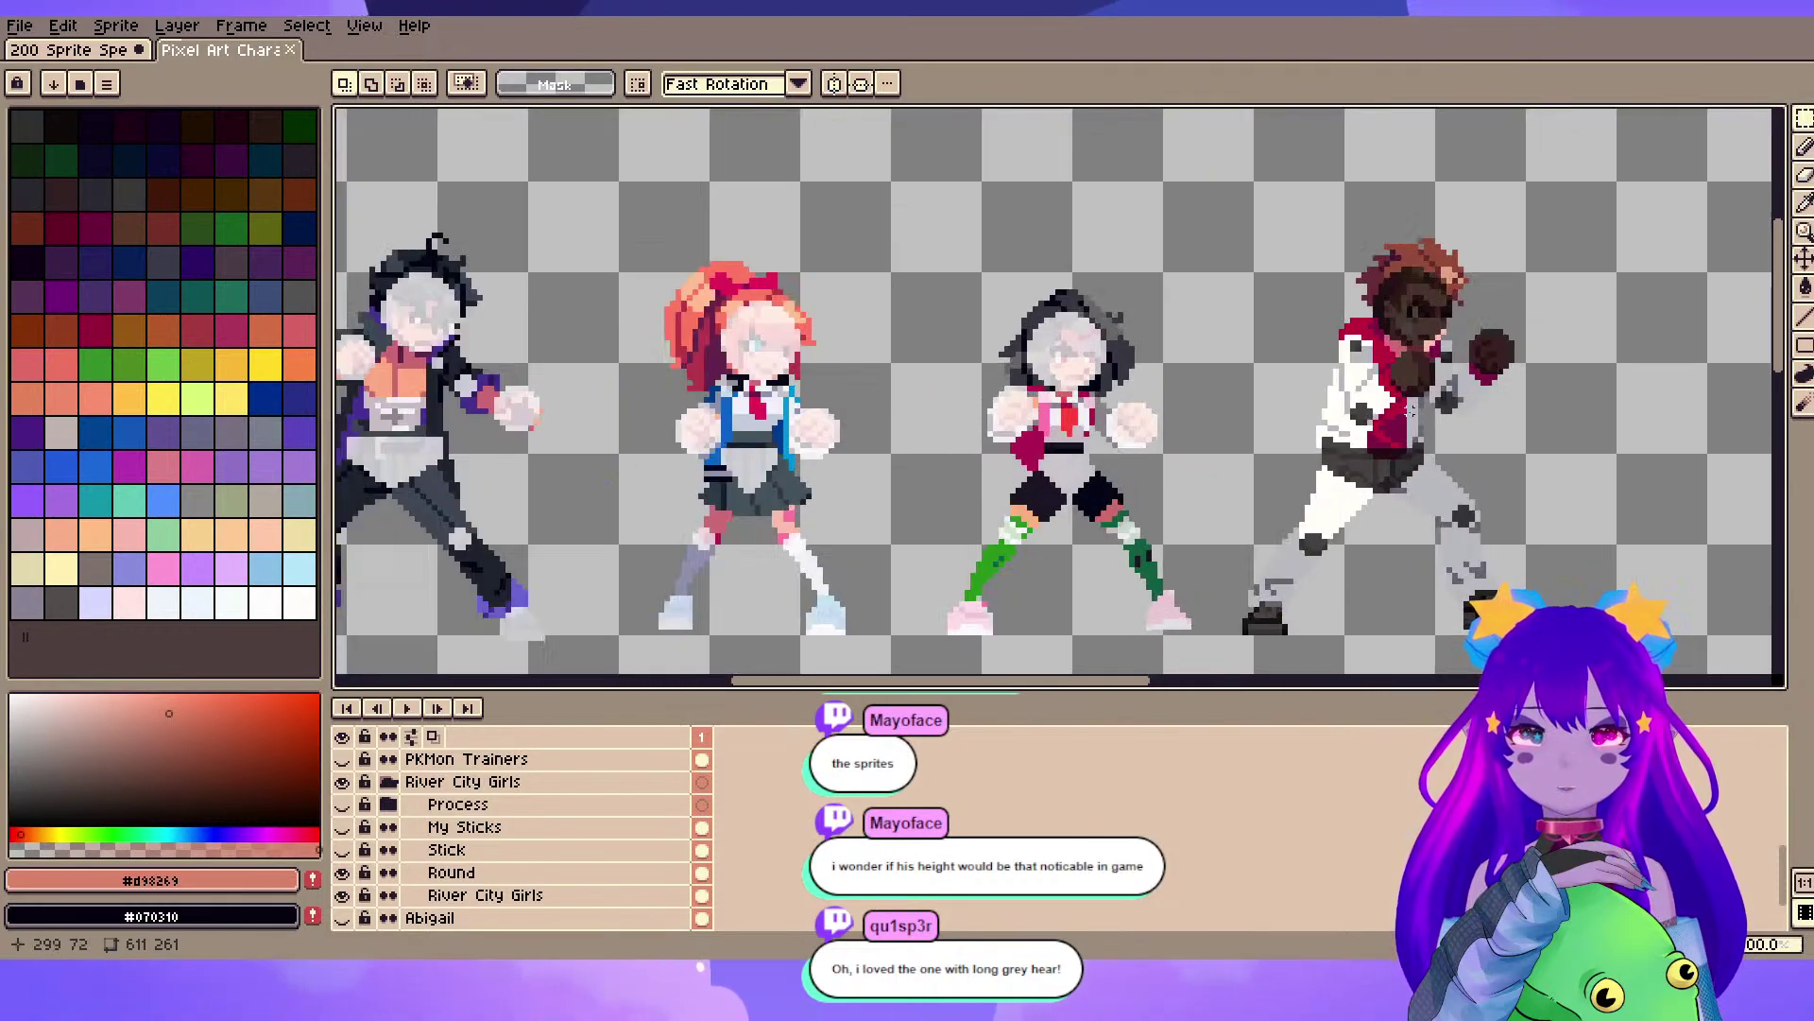
scroll(796, 589, down, 3)
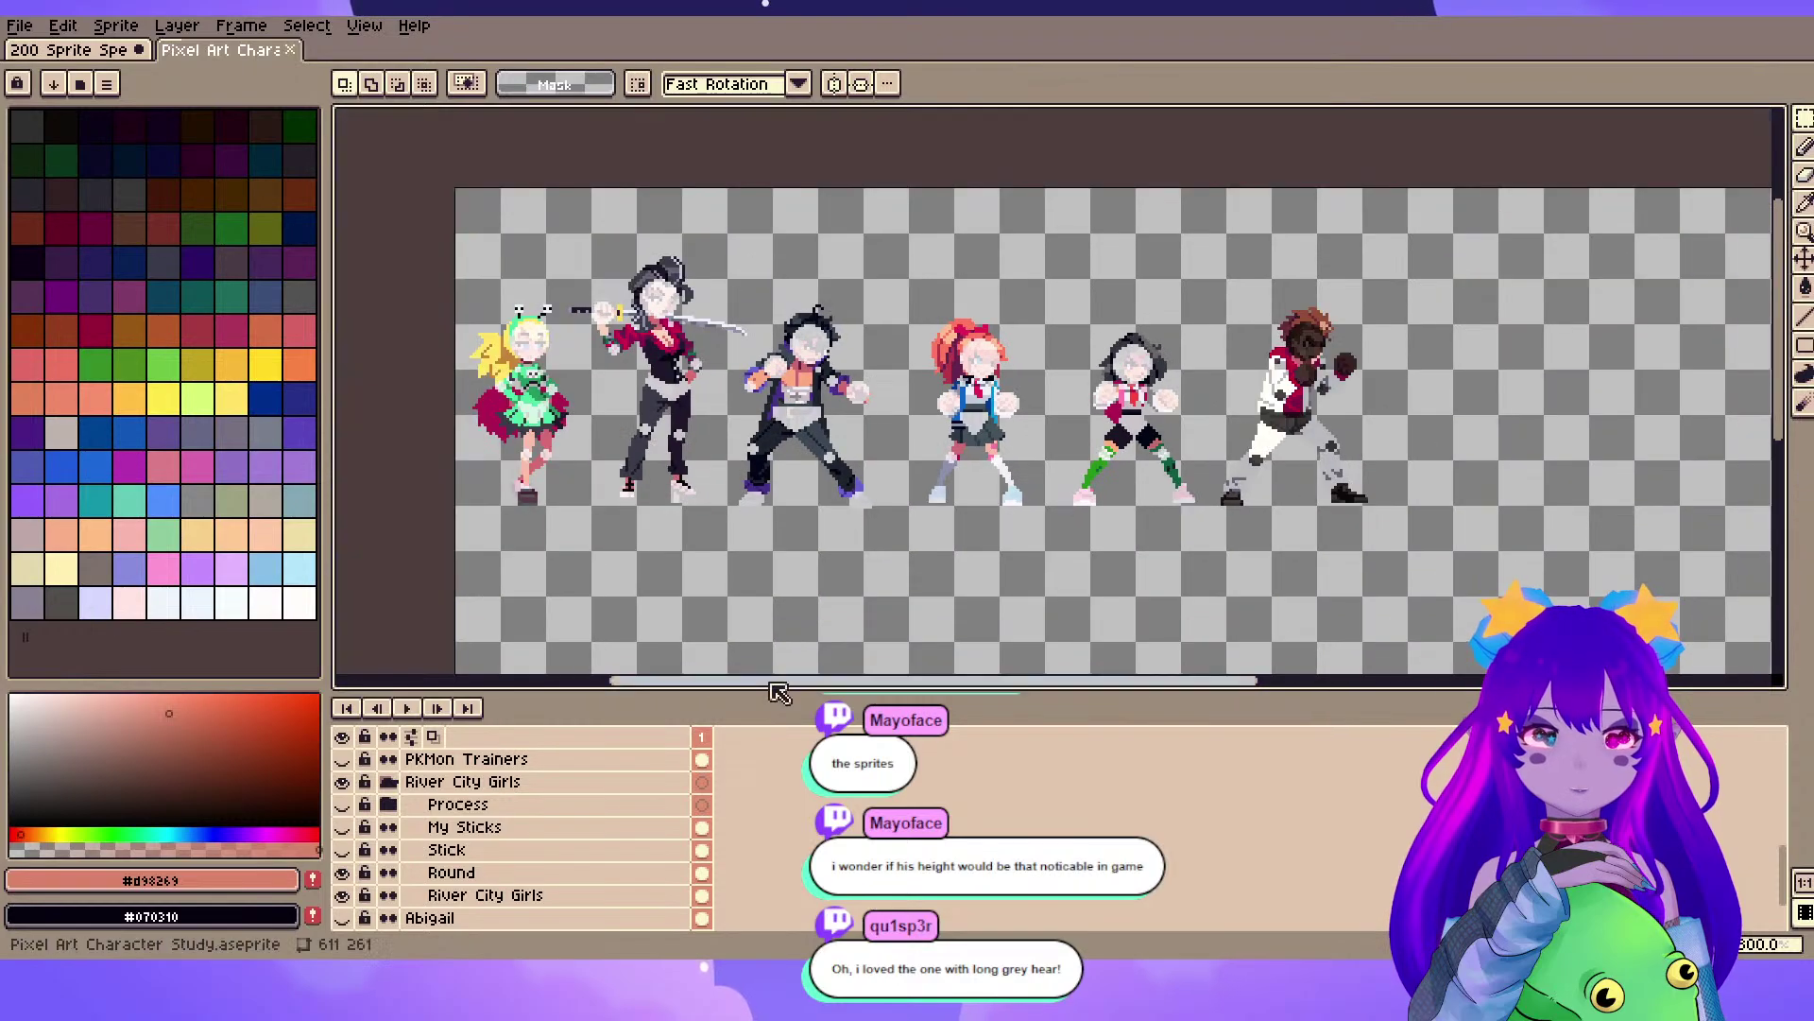
- Hide the River City Girls layer, show the Stick and My Sticks layers, and examine the stick figures, including the two sword poses
click(342, 895)
click(342, 849)
scroll(762, 378, right, 3)
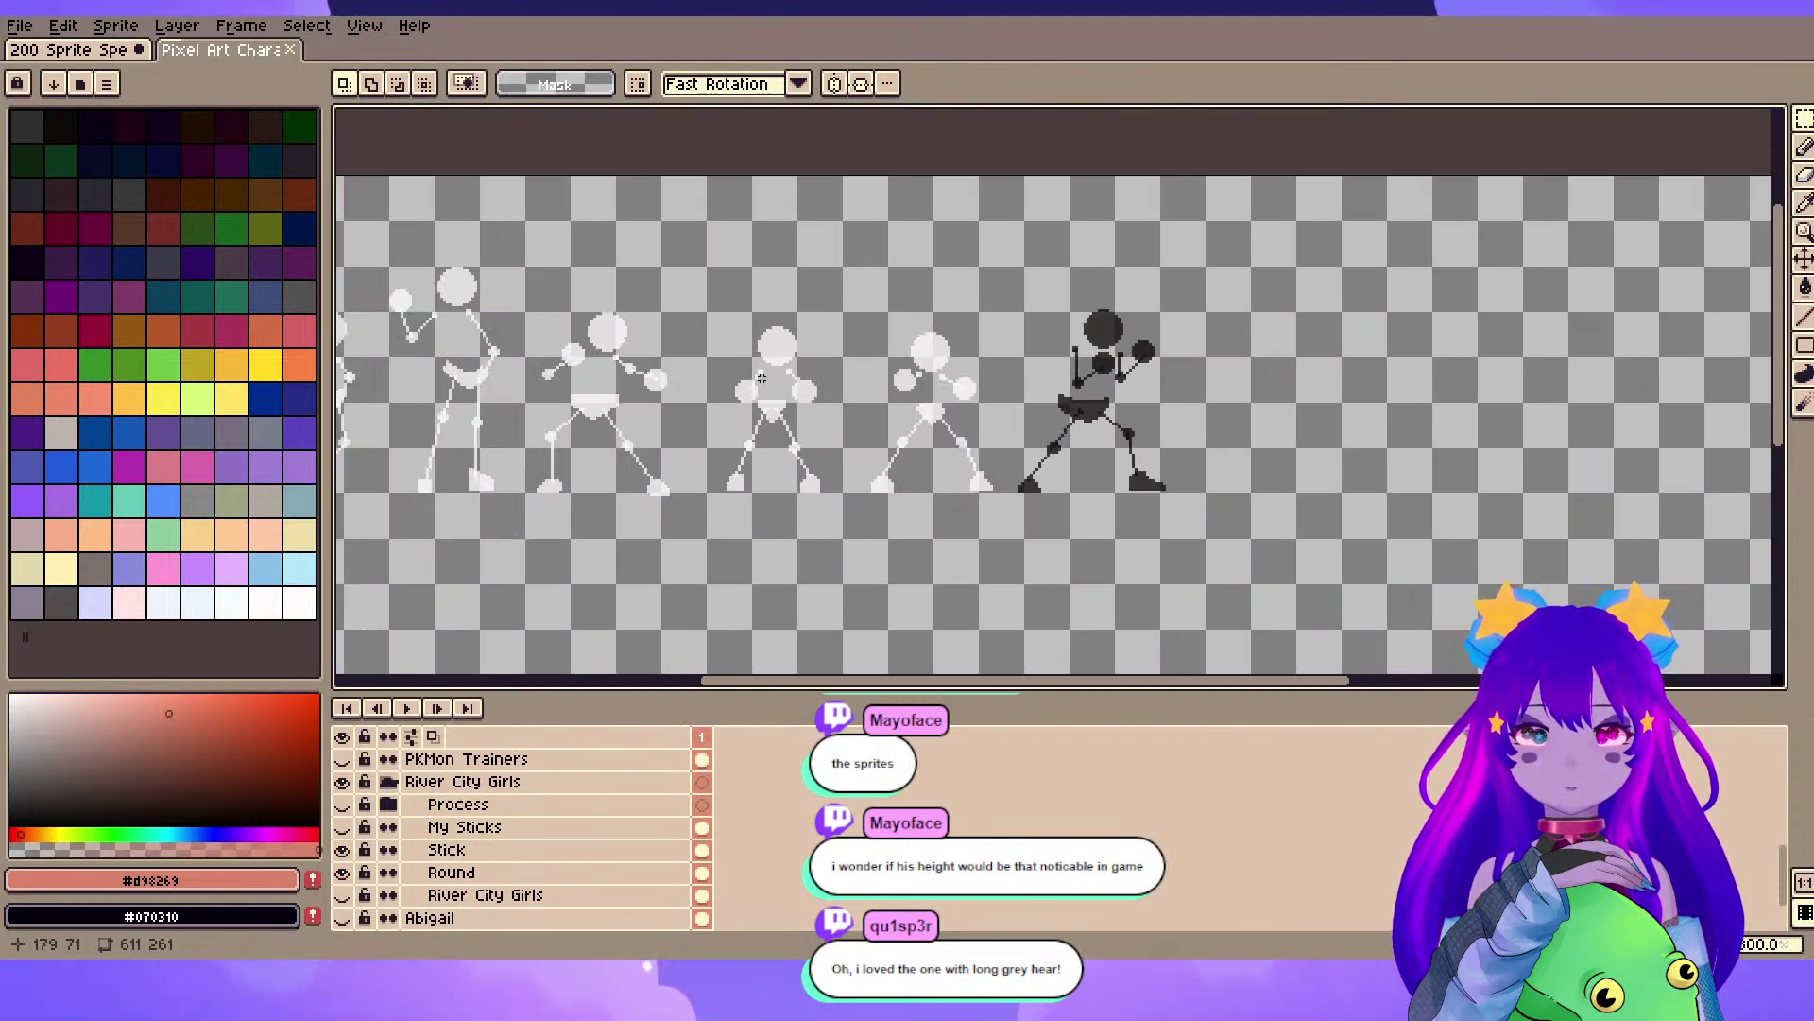
drag(761, 378, 1166, 379)
click(342, 827)
drag(1532, 419, 911, 441)
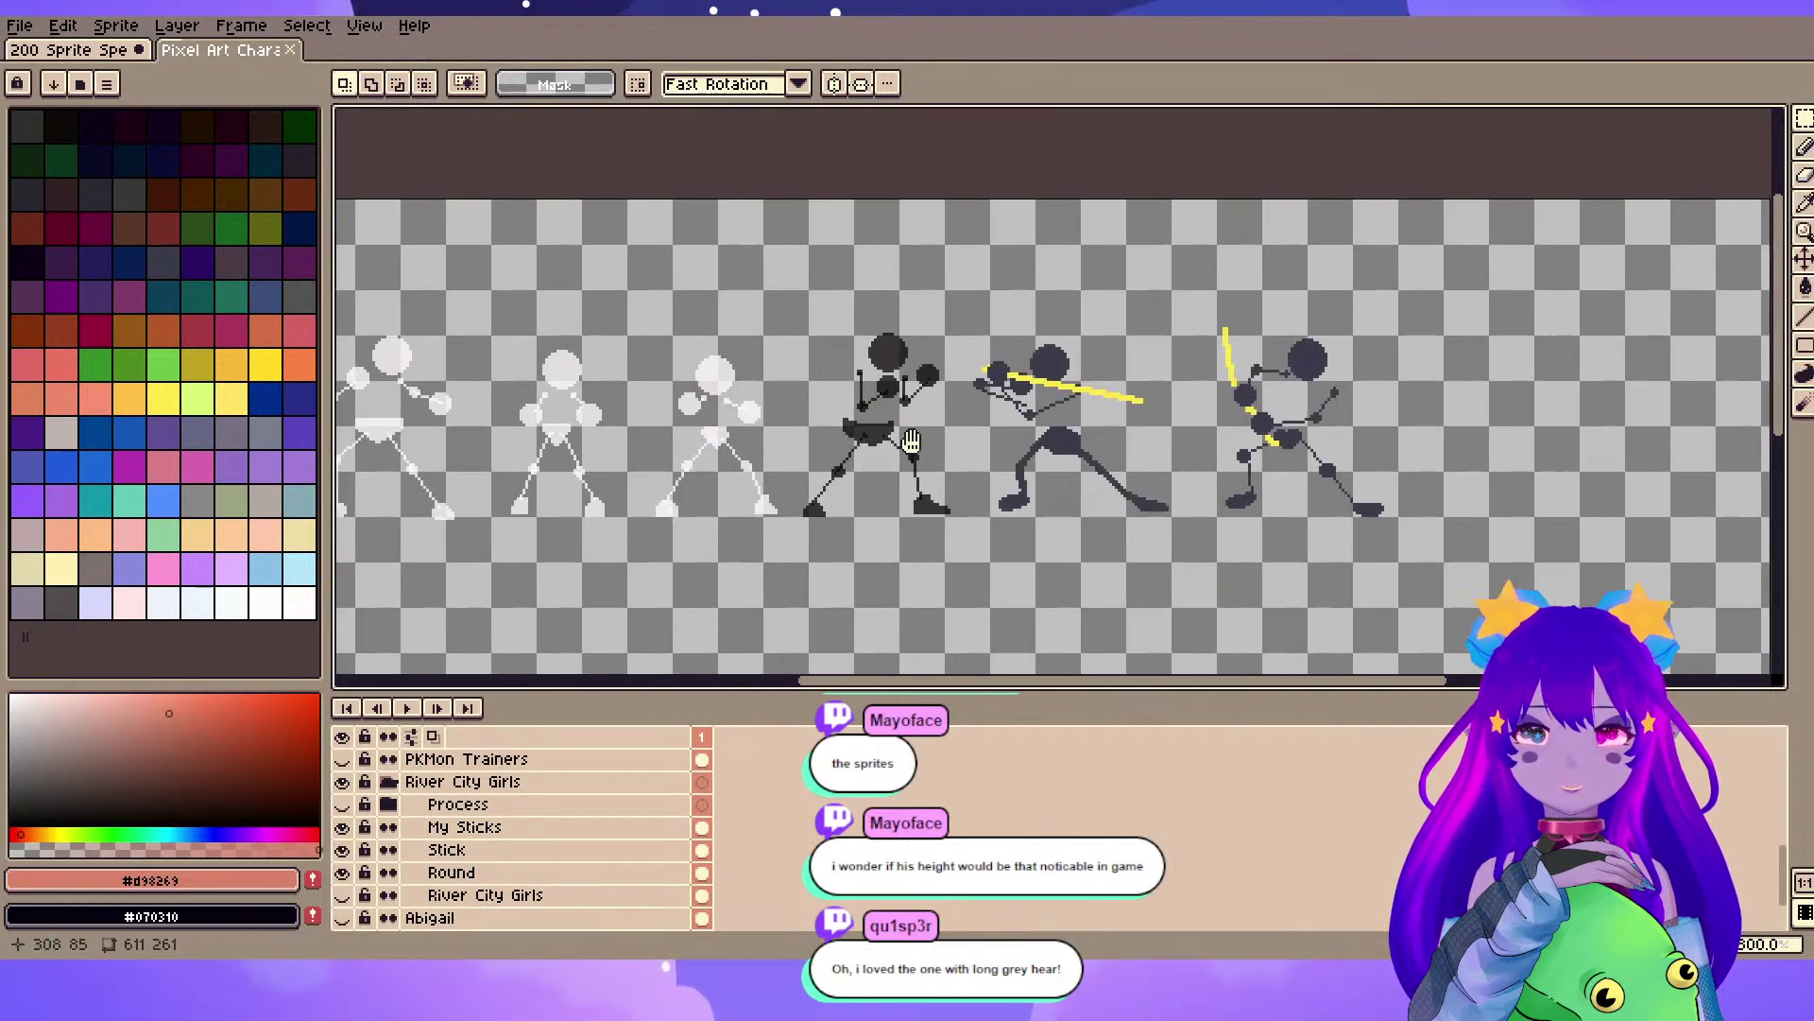
scroll(1268, 444, up, 3)
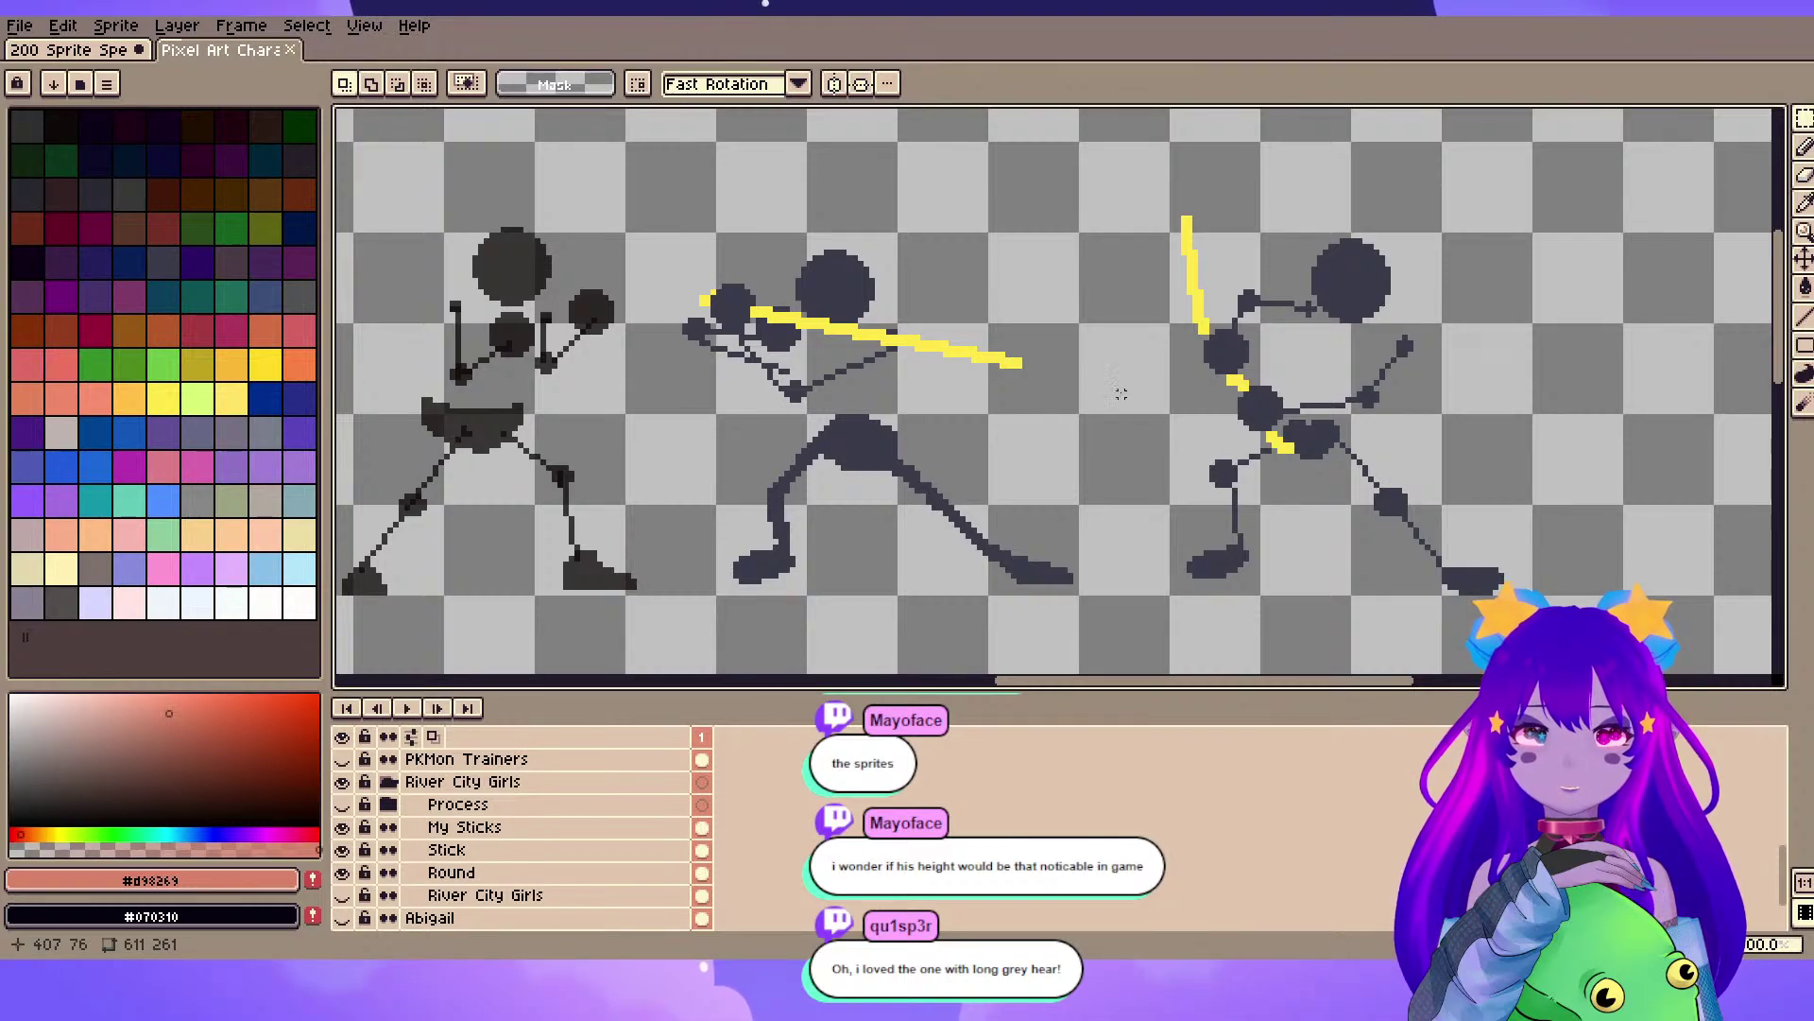
drag(677, 154, 1119, 611)
click(1405, 281)
scroll(1405, 280, down, 4)
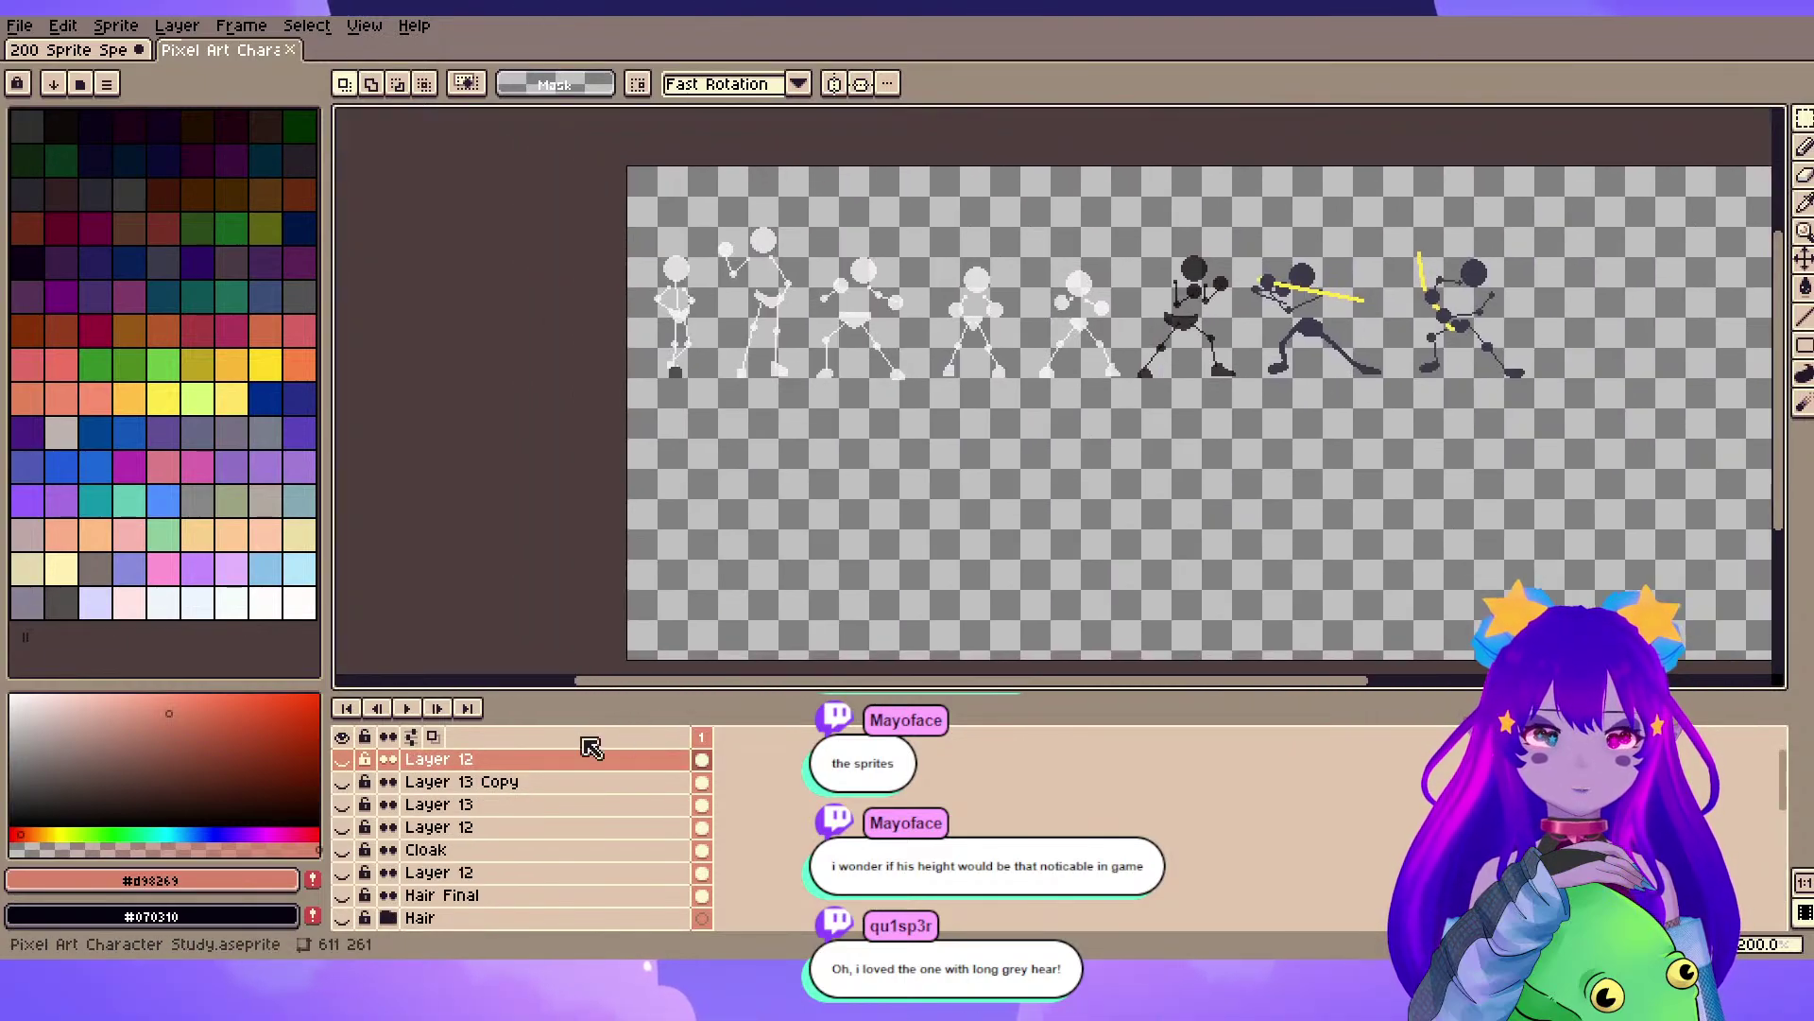
- Show the Process group and examine the sword fighter's four construction stages, from stick figure to finished sprite
scroll(371, 872, down, 3)
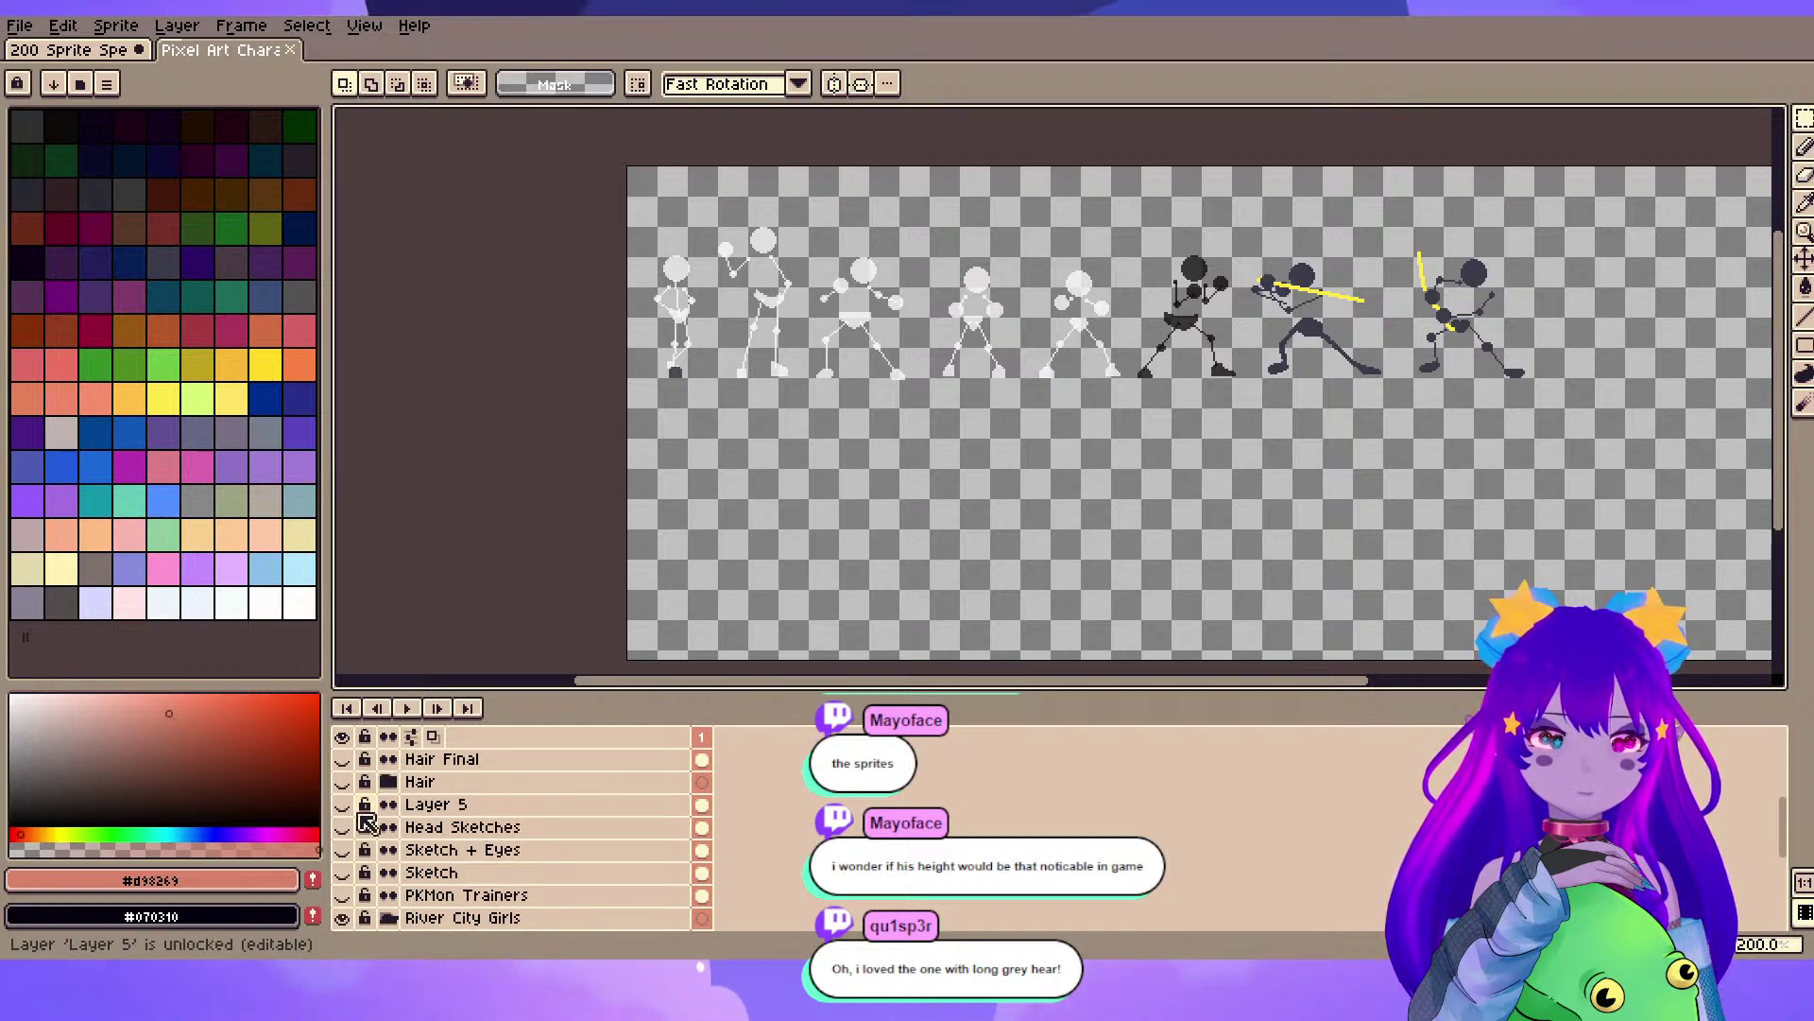
scroll(413, 898, down, 4)
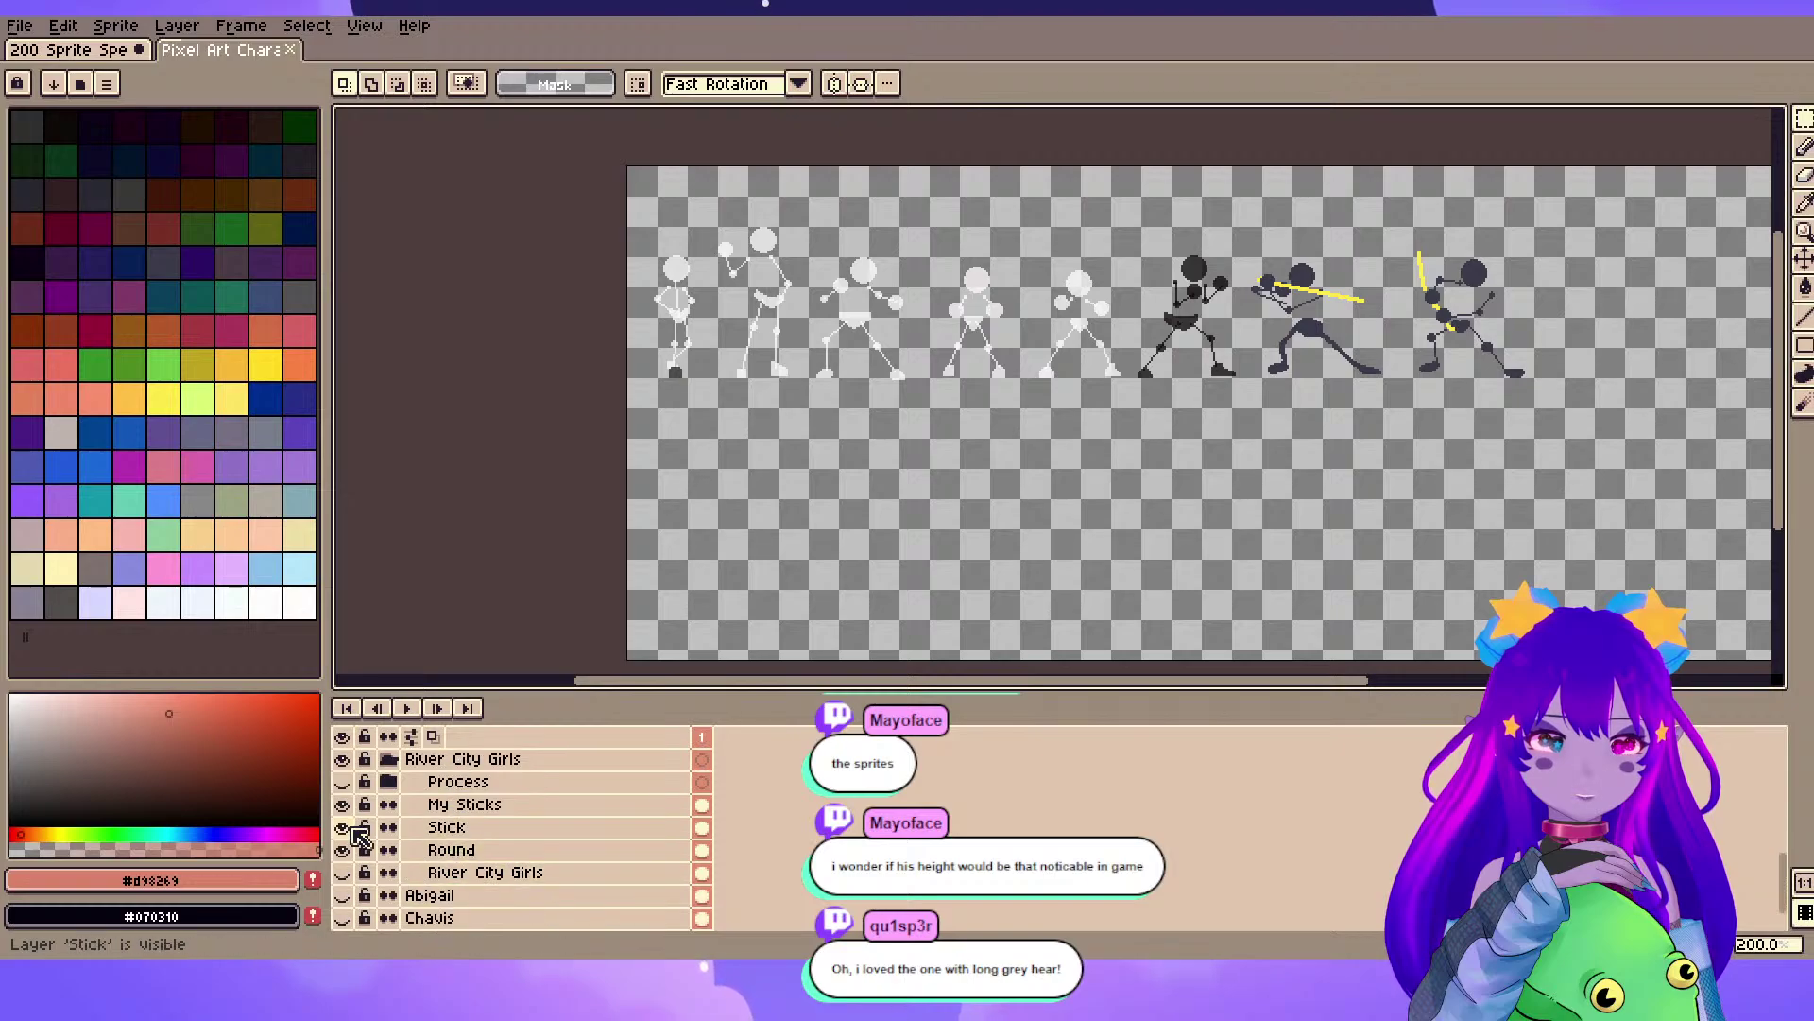
click(342, 827)
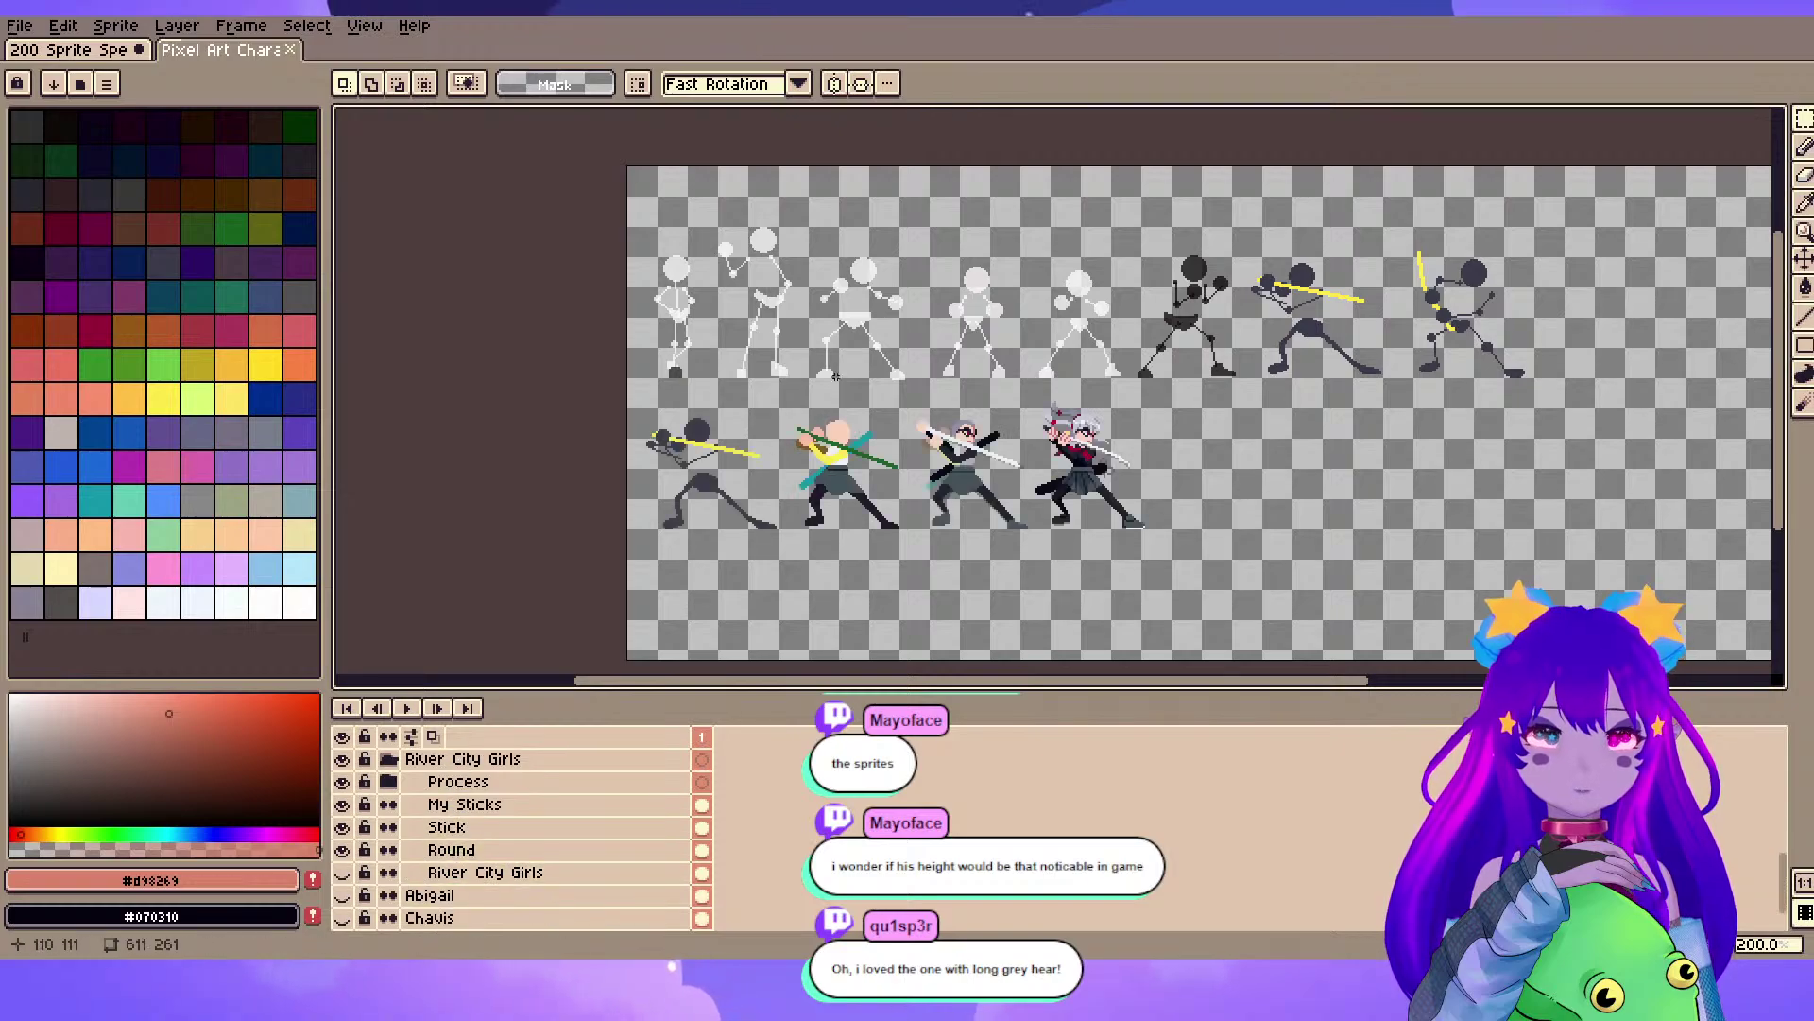
scroll(860, 354, up, 4)
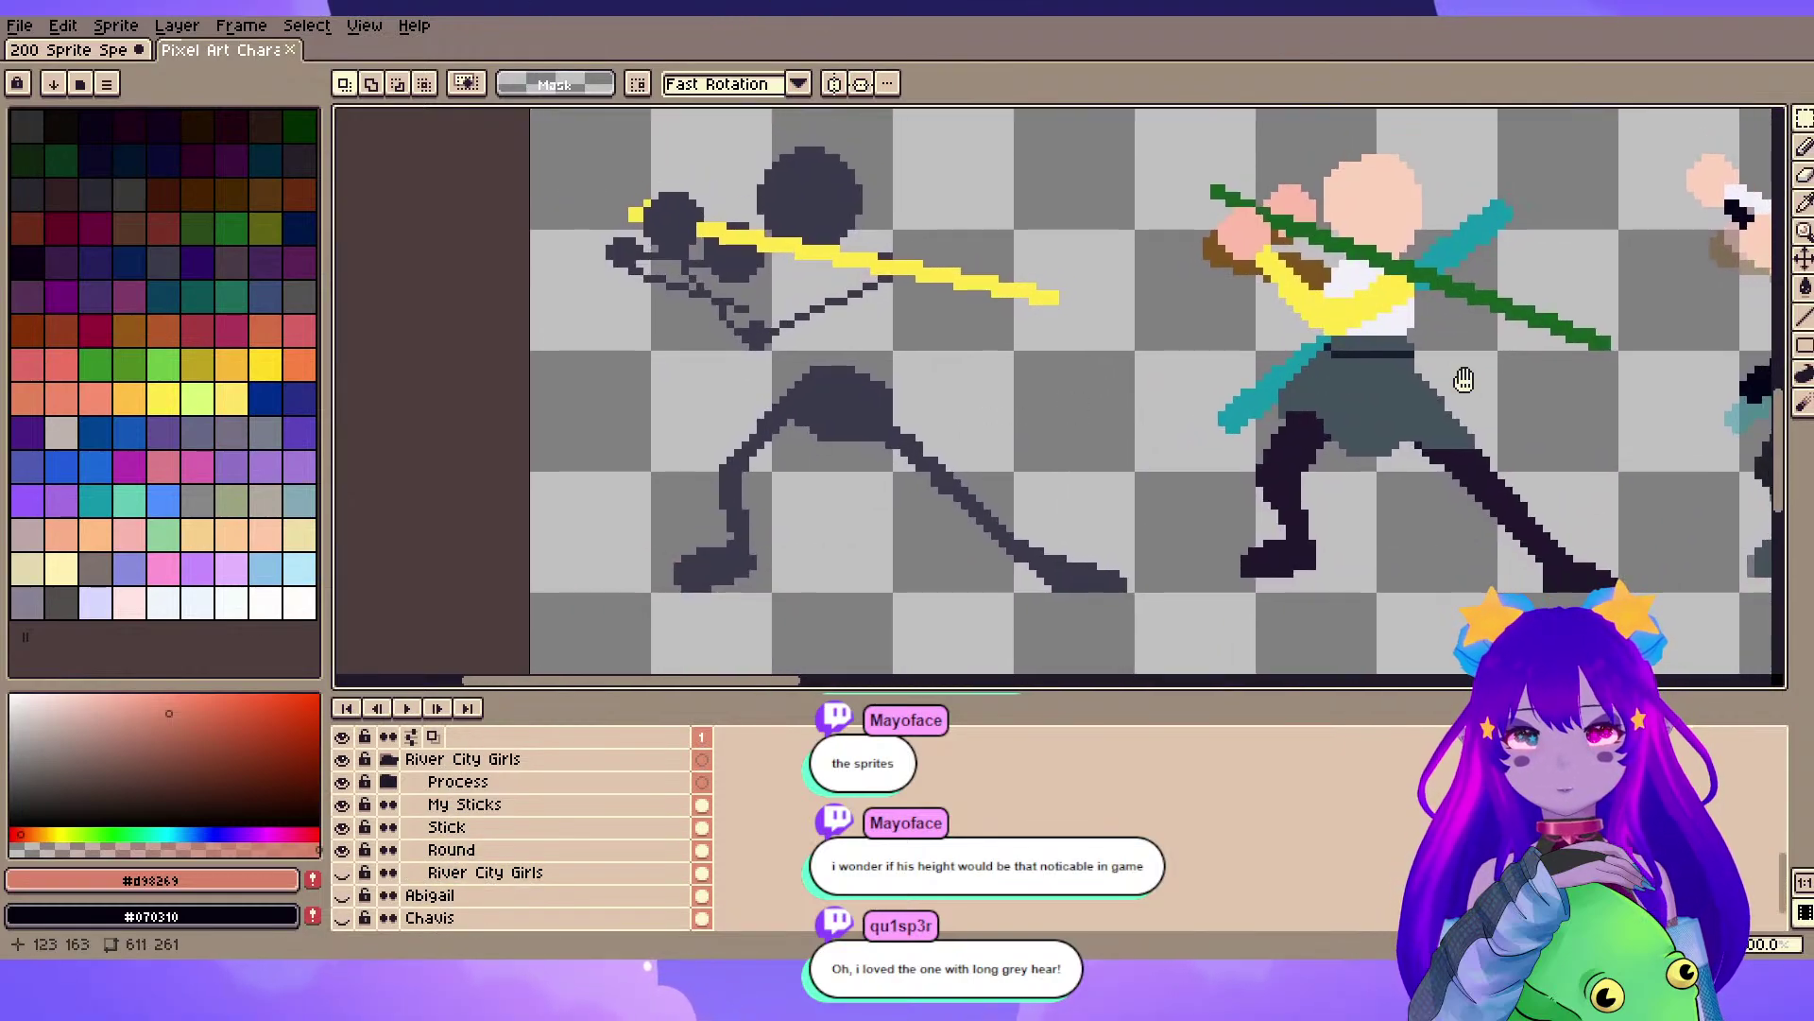
scroll(1464, 379, right, 10)
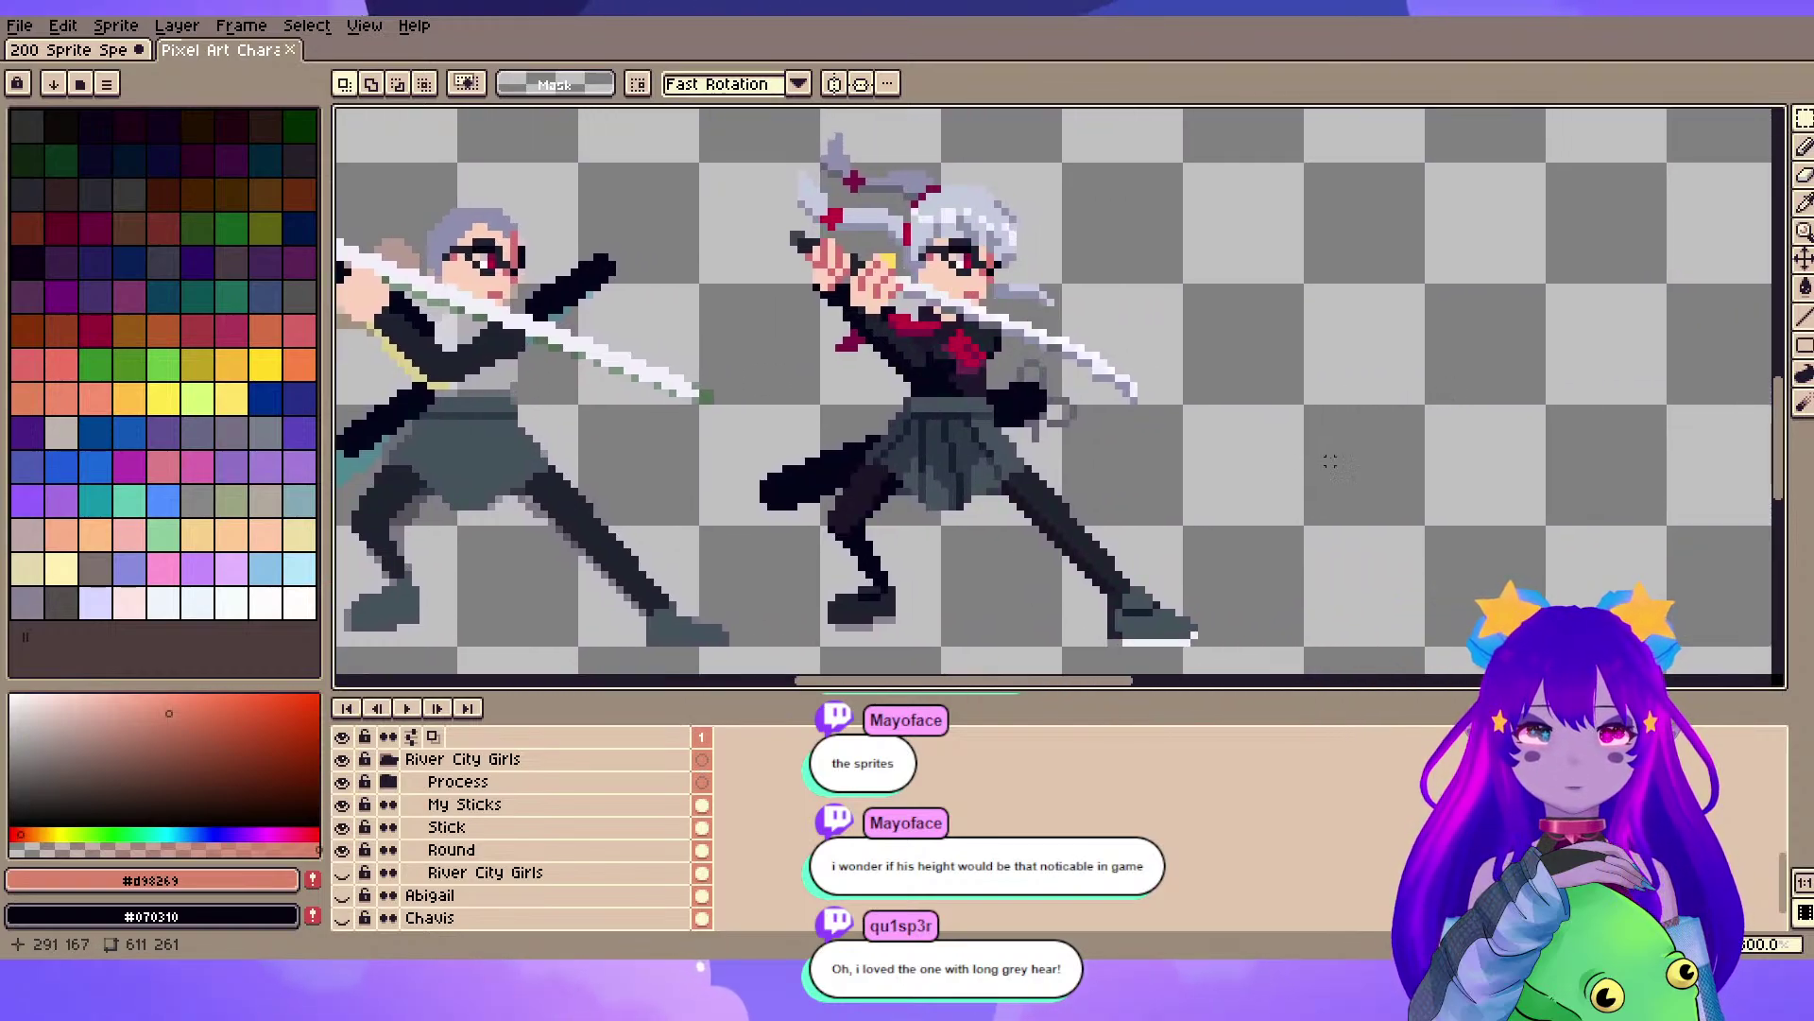
scroll(1216, 440, down, 2)
scroll(1217, 439, down, 3)
scroll(1216, 440, up, 2)
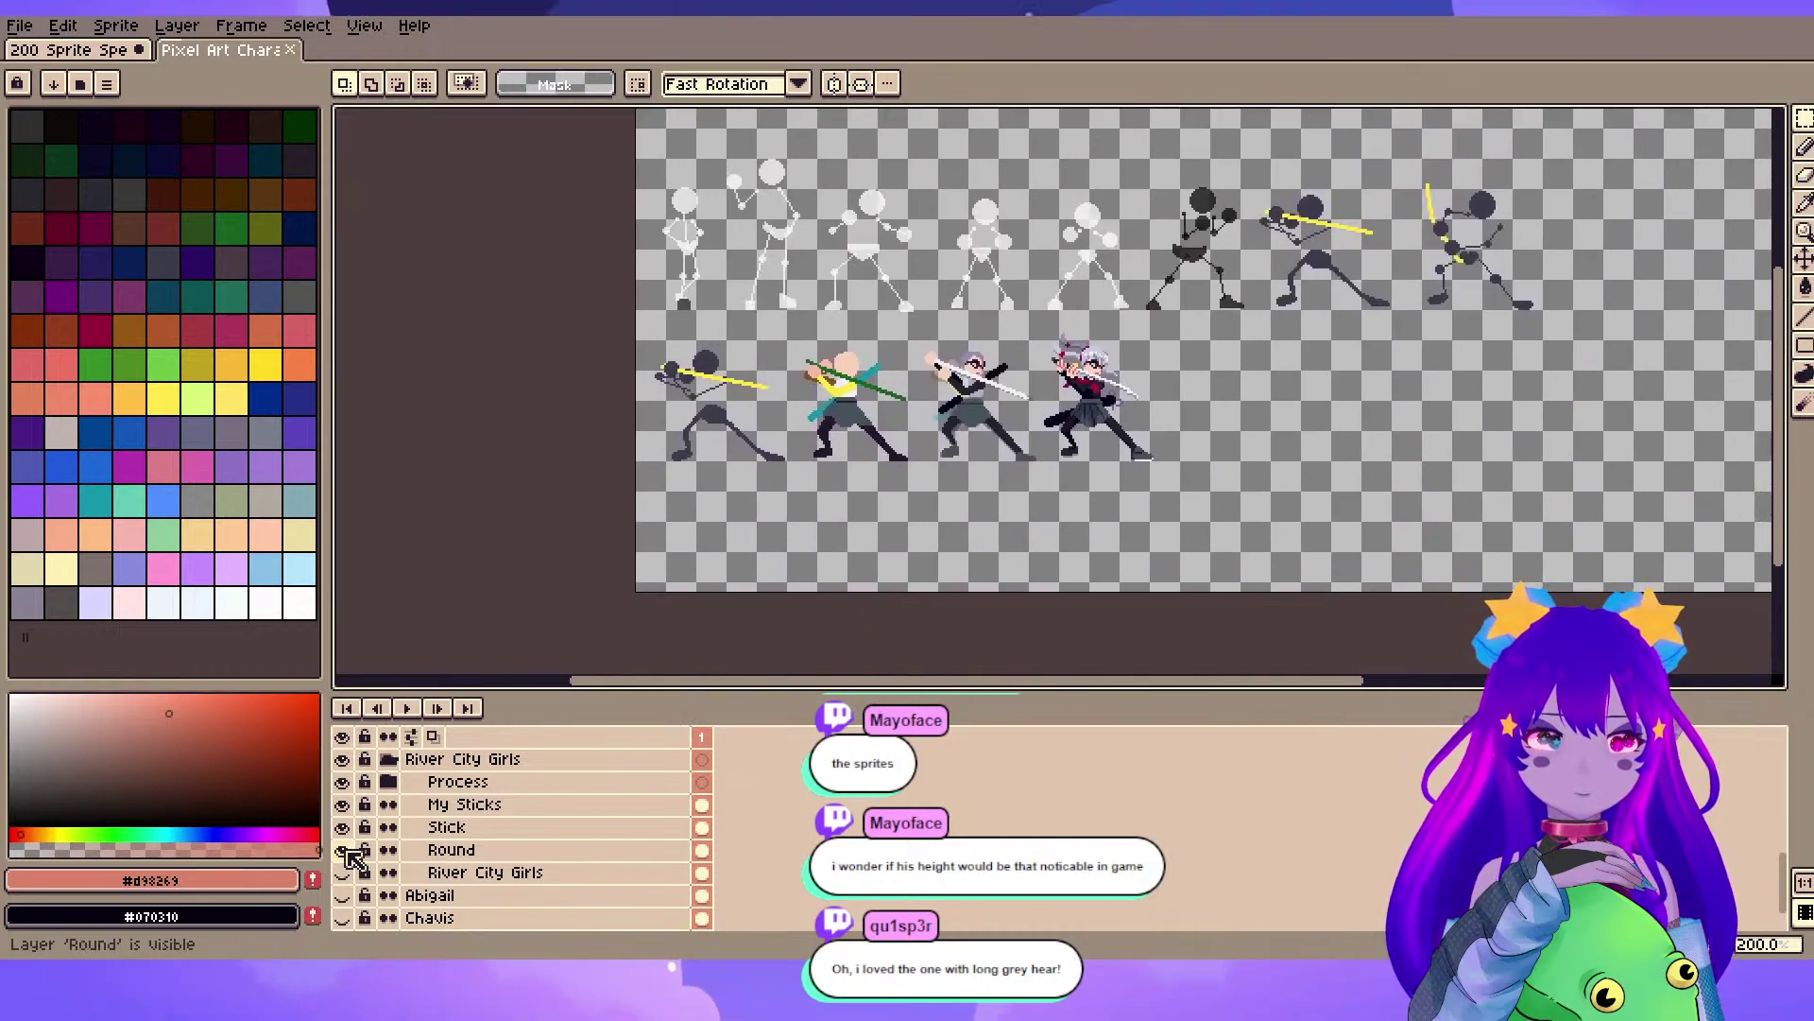
- Show the River City Girls layer and hide the My Sticks, Stick and Round layers, leaving the Process group shown
click(342, 872)
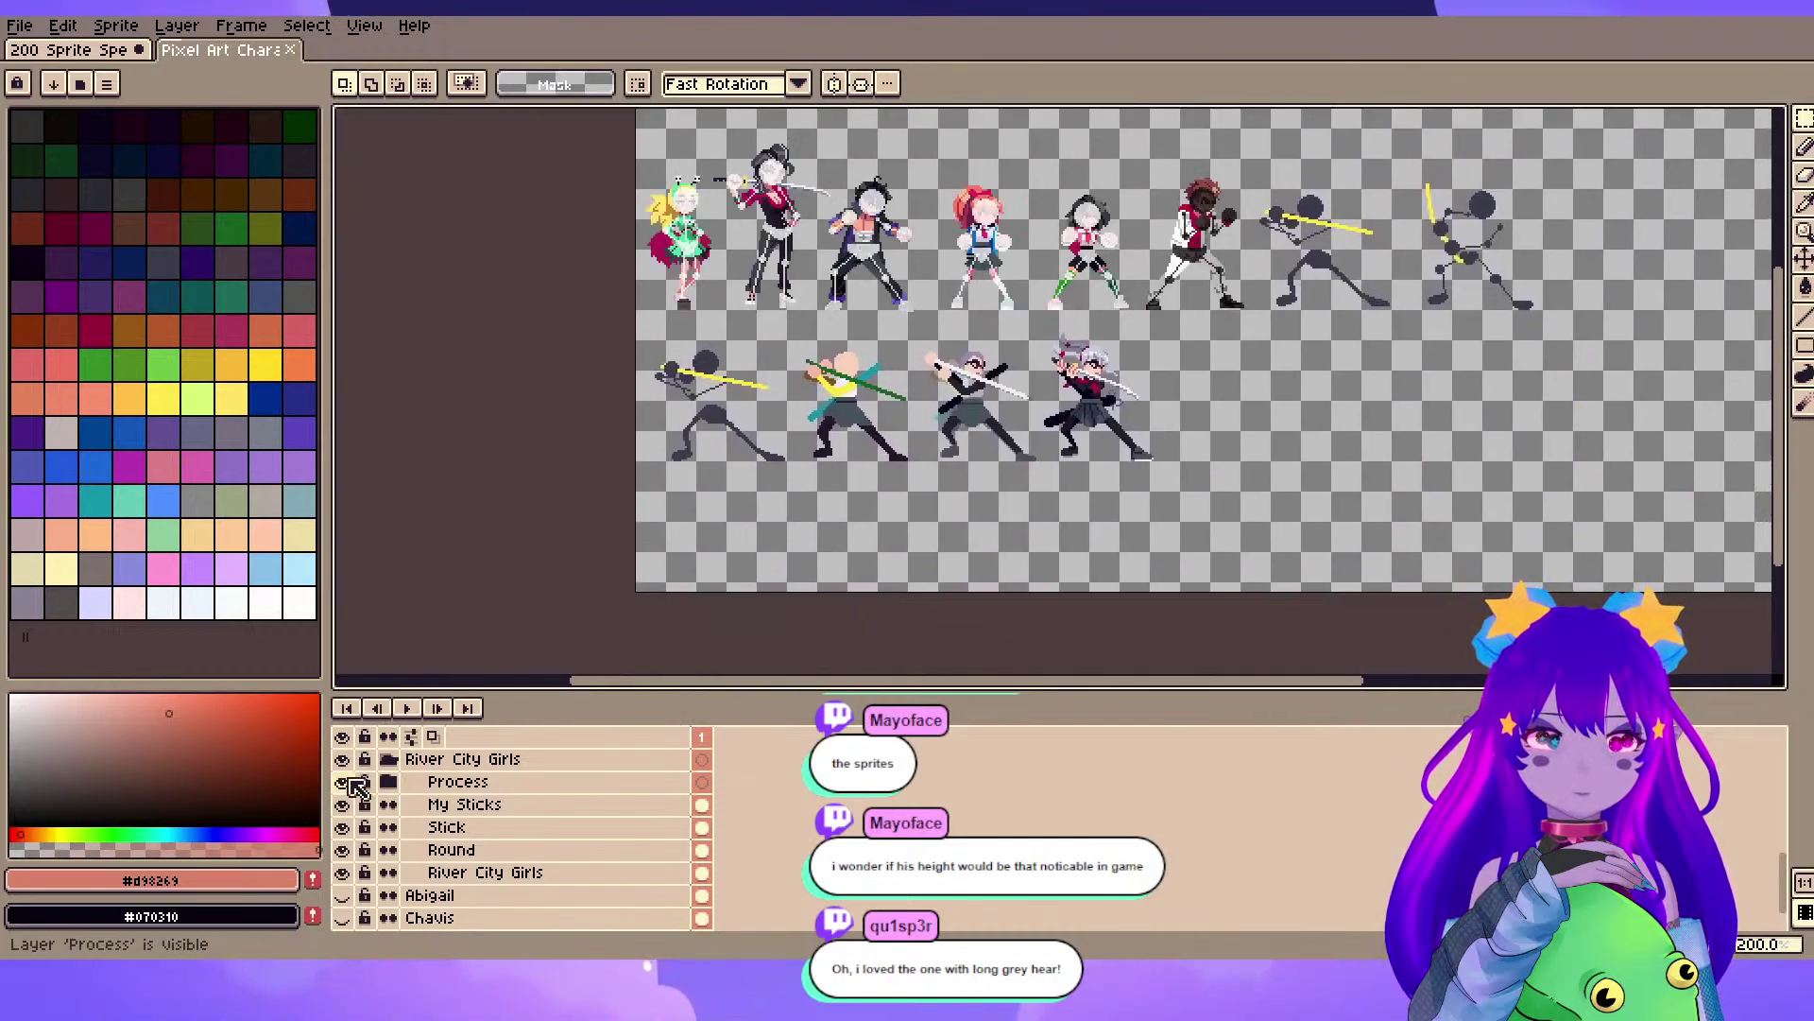
click(342, 781)
click(342, 781)
click(342, 805)
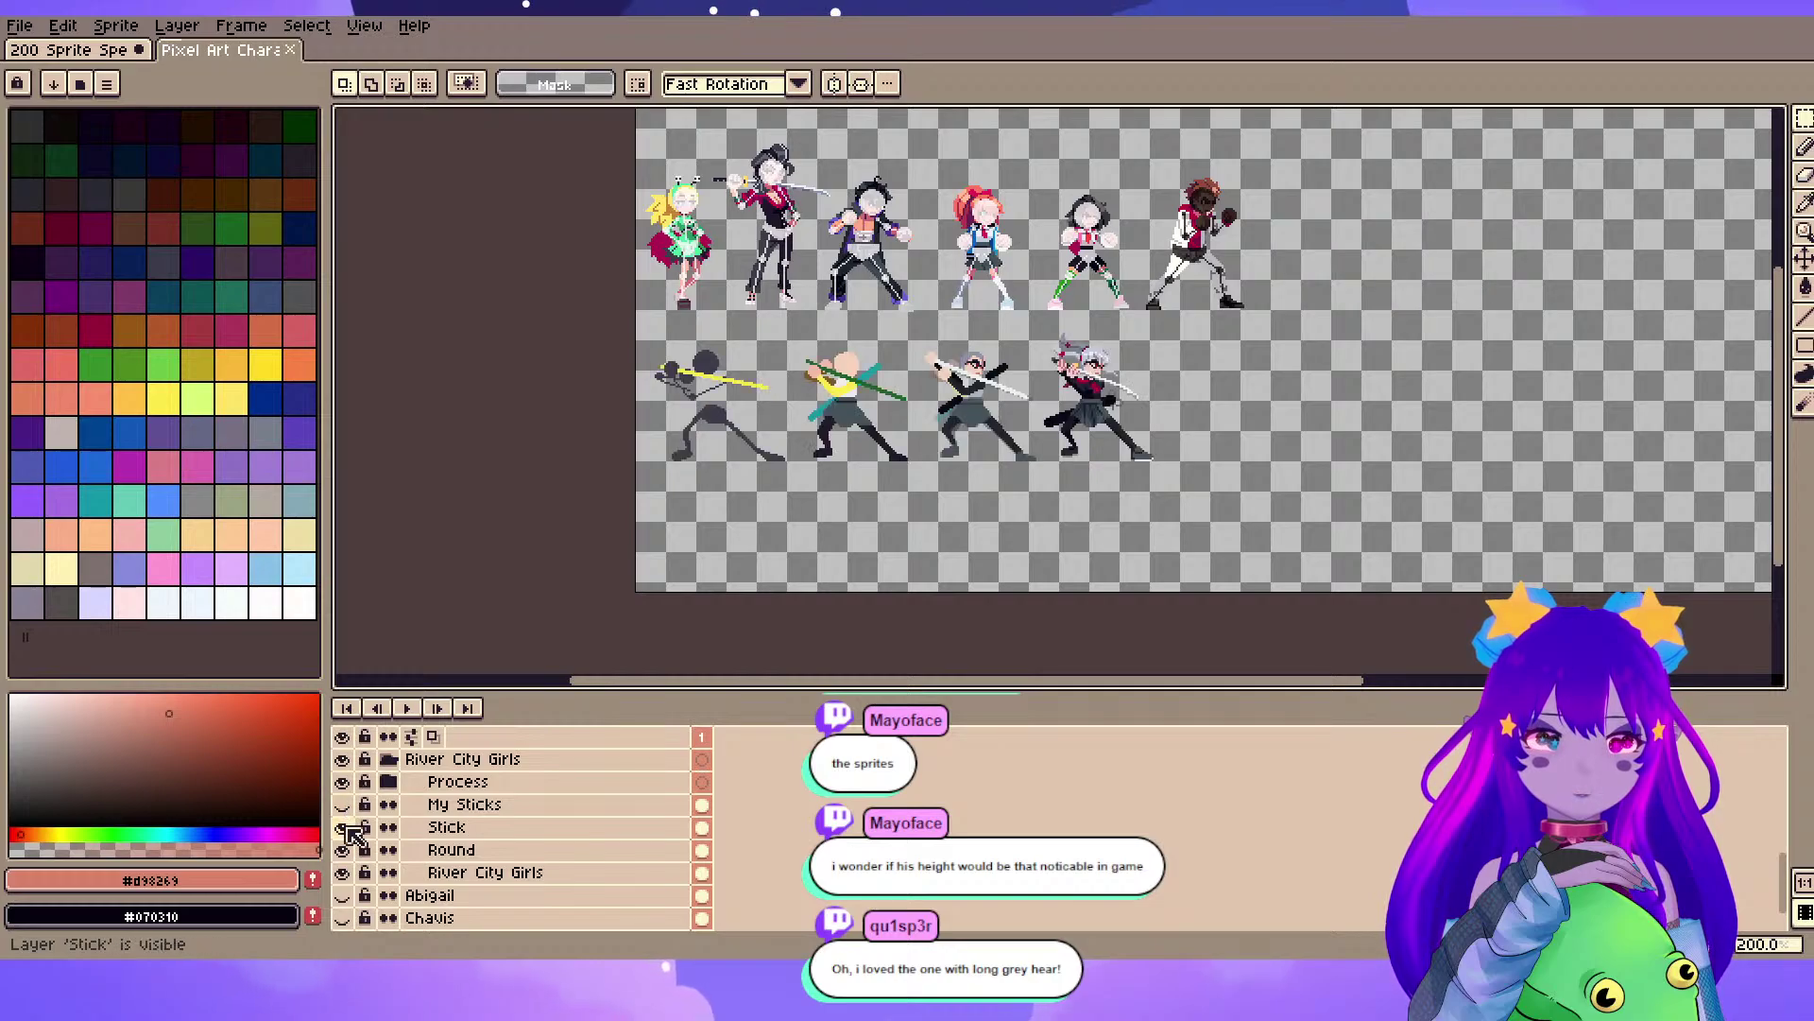
click(342, 827)
click(342, 850)
- Examine the red-haired girl, the black-haired girl and the white-jacketed fighter in the River City Girls lineup up close
scroll(1359, 325, up, 4)
drag(1142, 282, 1516, 614)
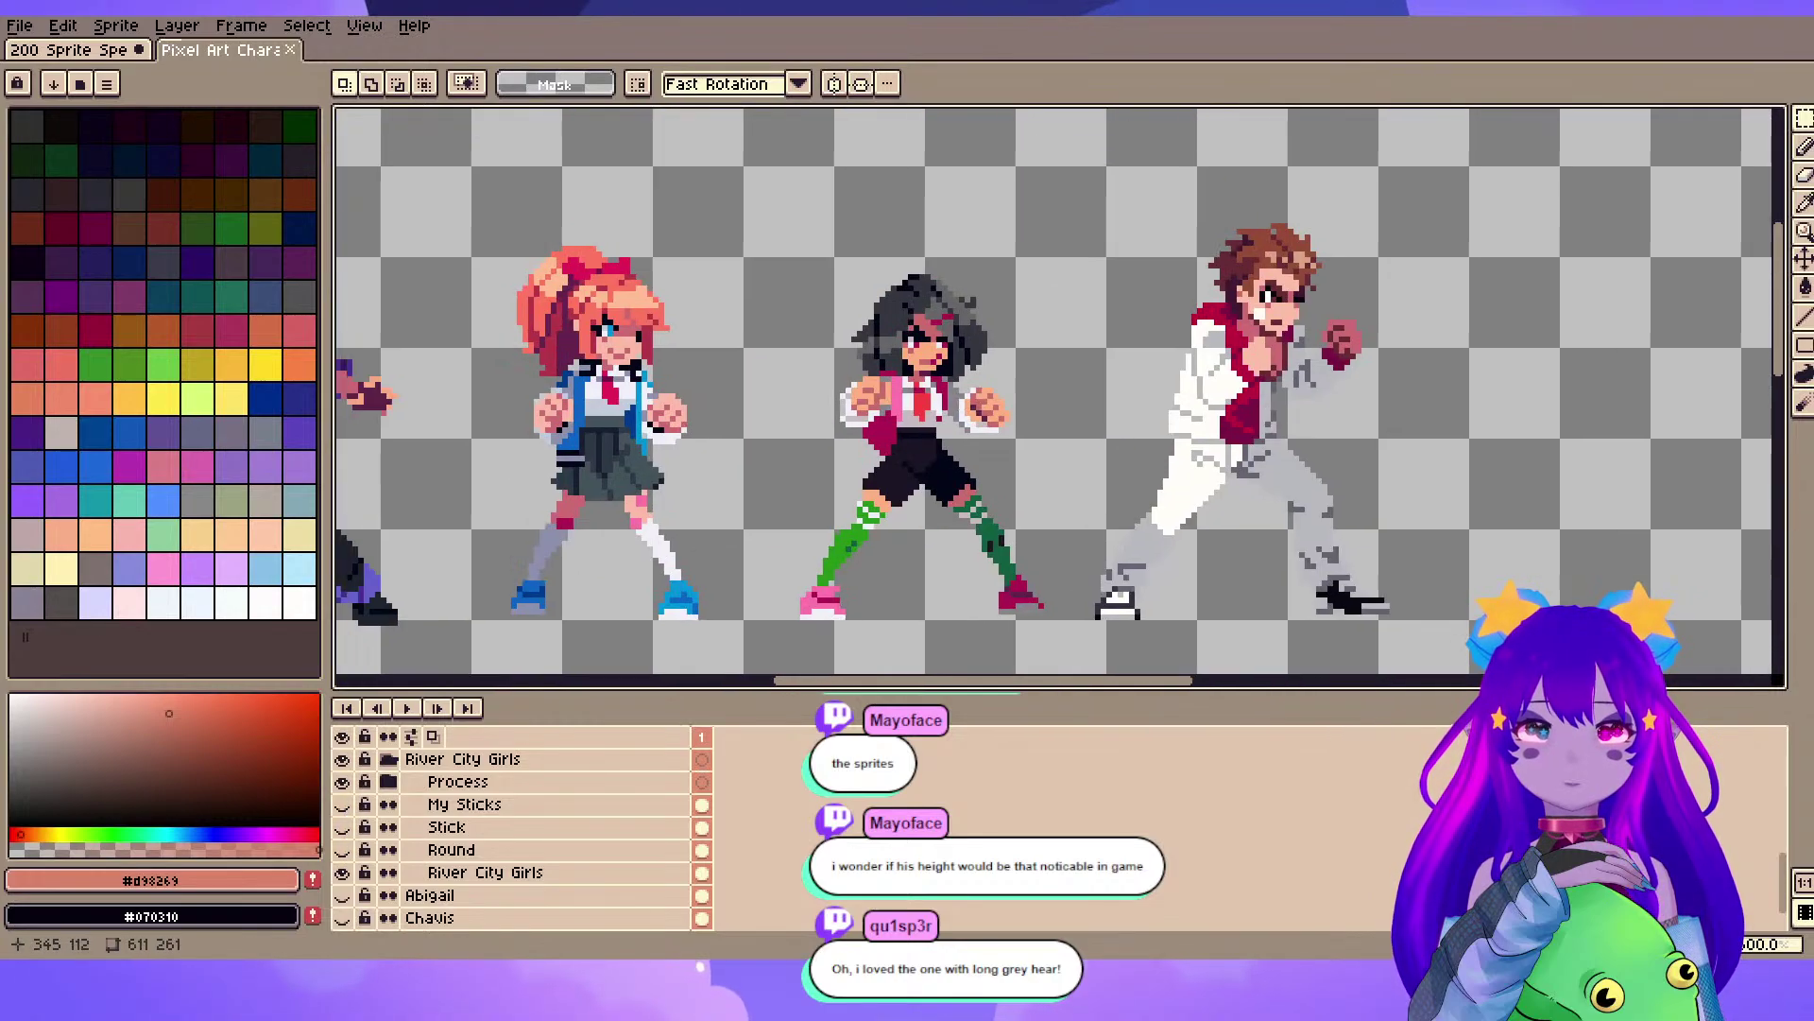
scroll(1521, 610, up, 1)
scroll(1261, 508, down, 1)
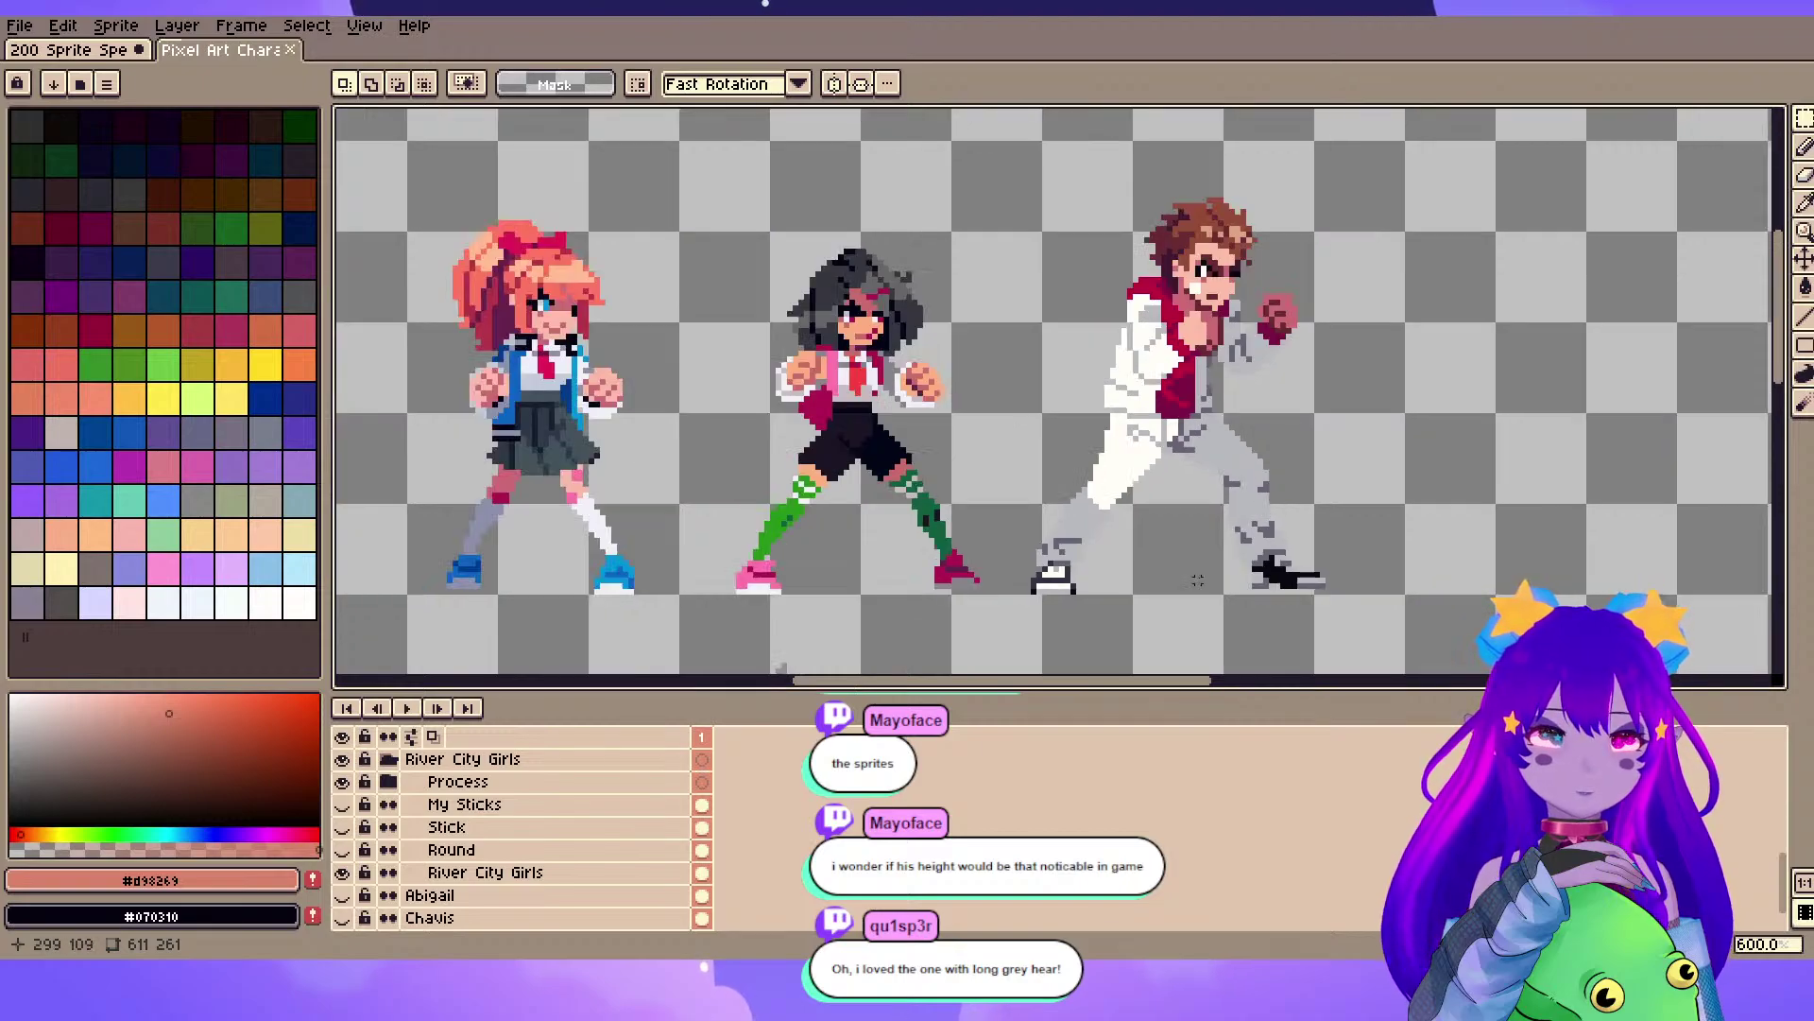
scroll(978, 340, down, 2)
- Compare the sword fighter's stick figure, blocked-in color shapes, refined sketch and finished sprite below the River City Girls lineup
drag(746, 551, 1209, 334)
scroll(619, 457, up, 2)
drag(619, 457, 892, 235)
scroll(770, 344, up, 1)
drag(1035, 284, 982, 358)
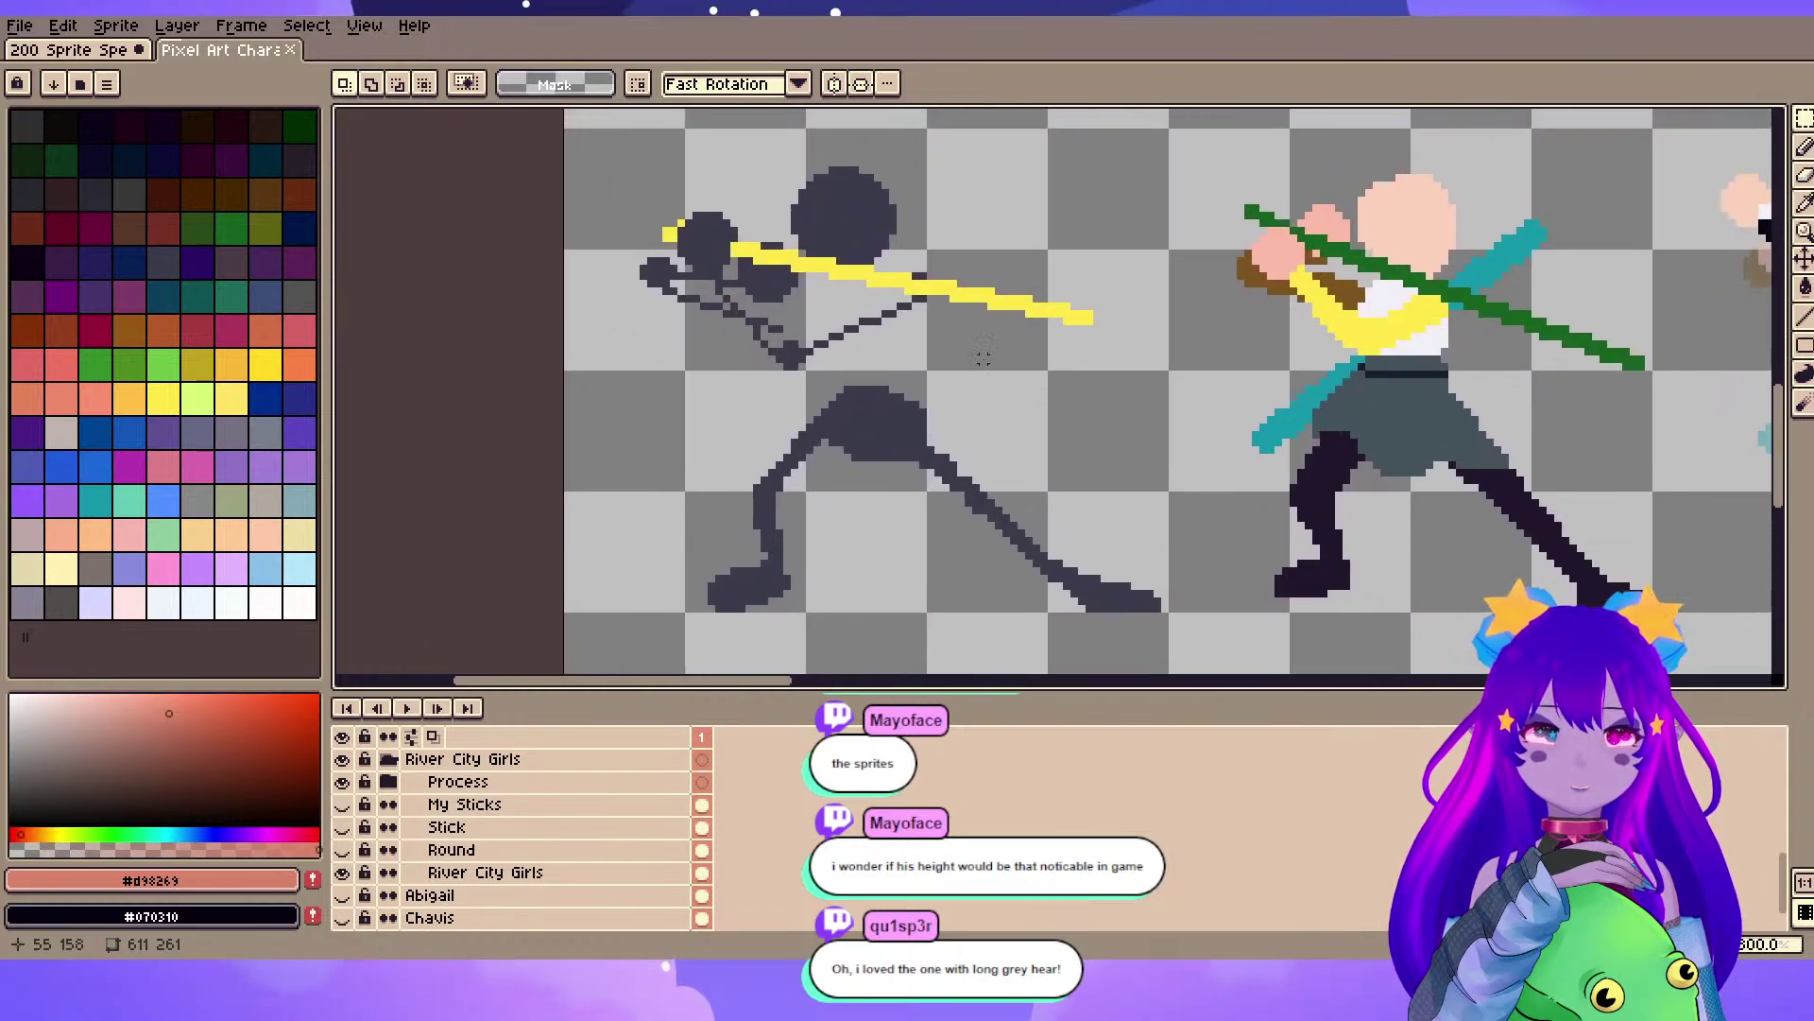
scroll(981, 359, down, 3)
drag(1295, 365, 622, 387)
scroll(962, 312, up, 3)
scroll(962, 312, down, 3)
drag(777, 488, 886, 428)
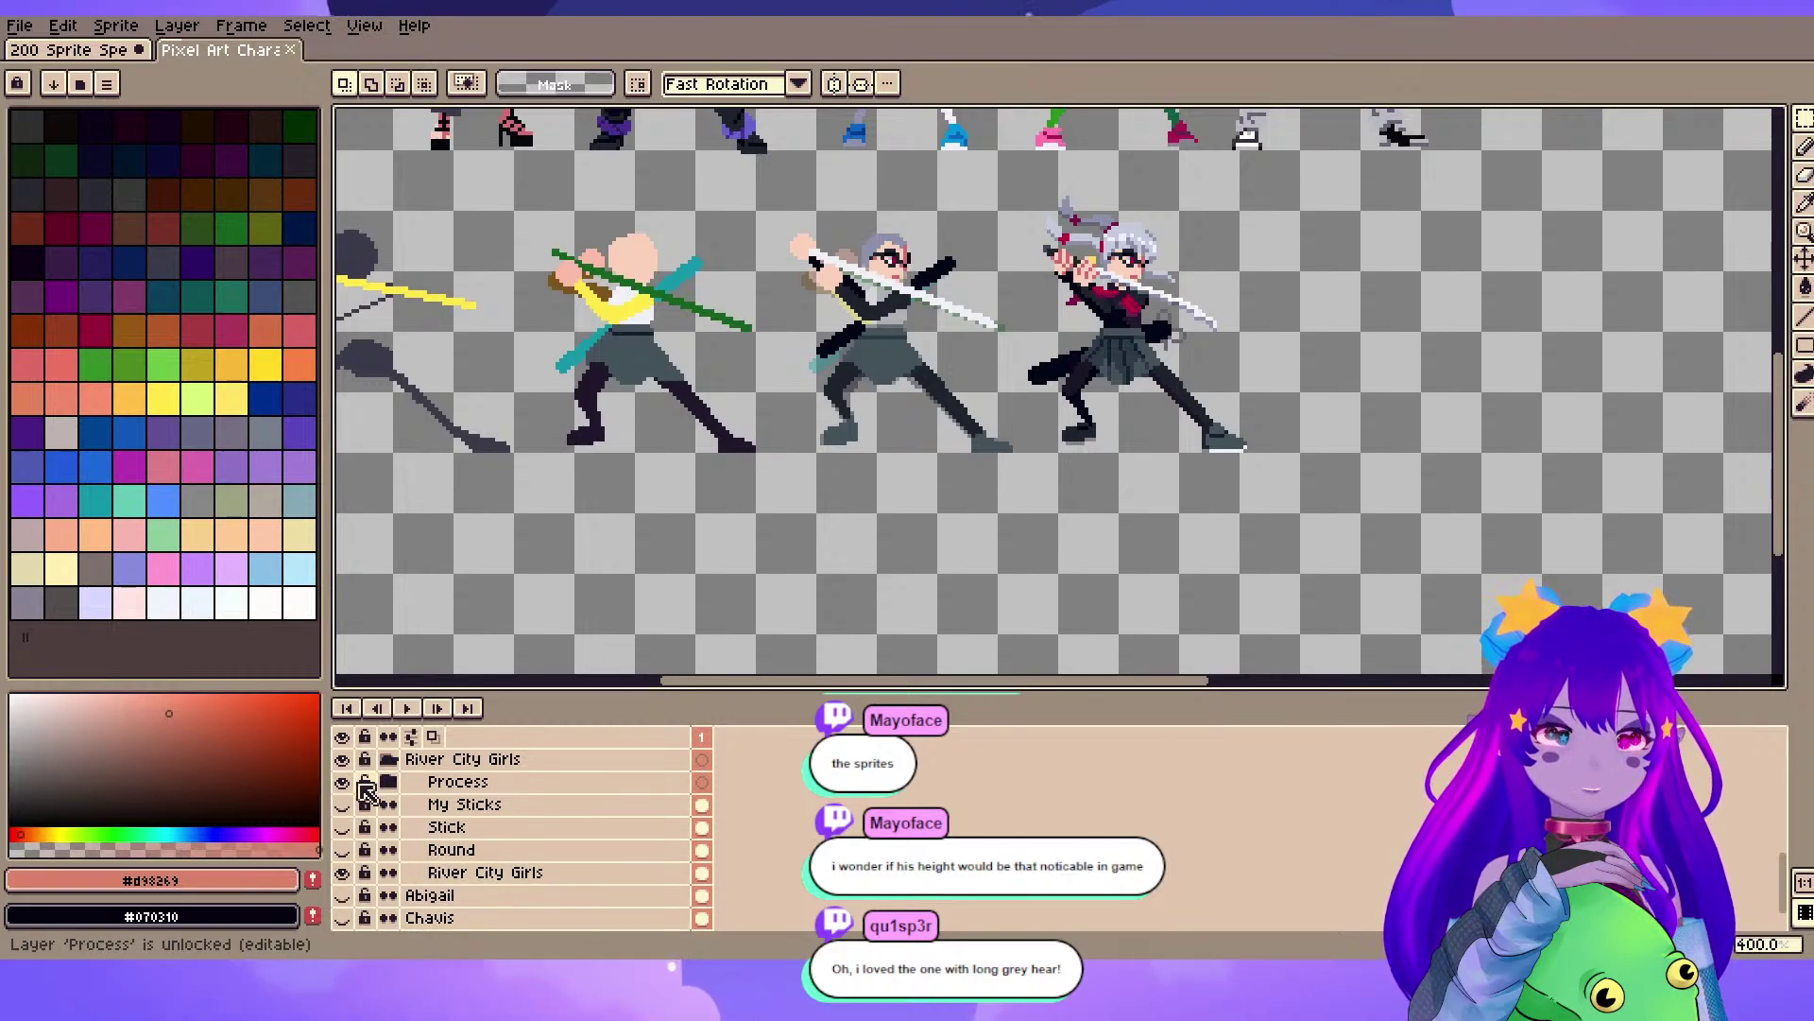
- Hide the Process group and collapse both it and the River City Girls group in the layer list
click(342, 781)
click(389, 781)
scroll(408, 804, up, 1)
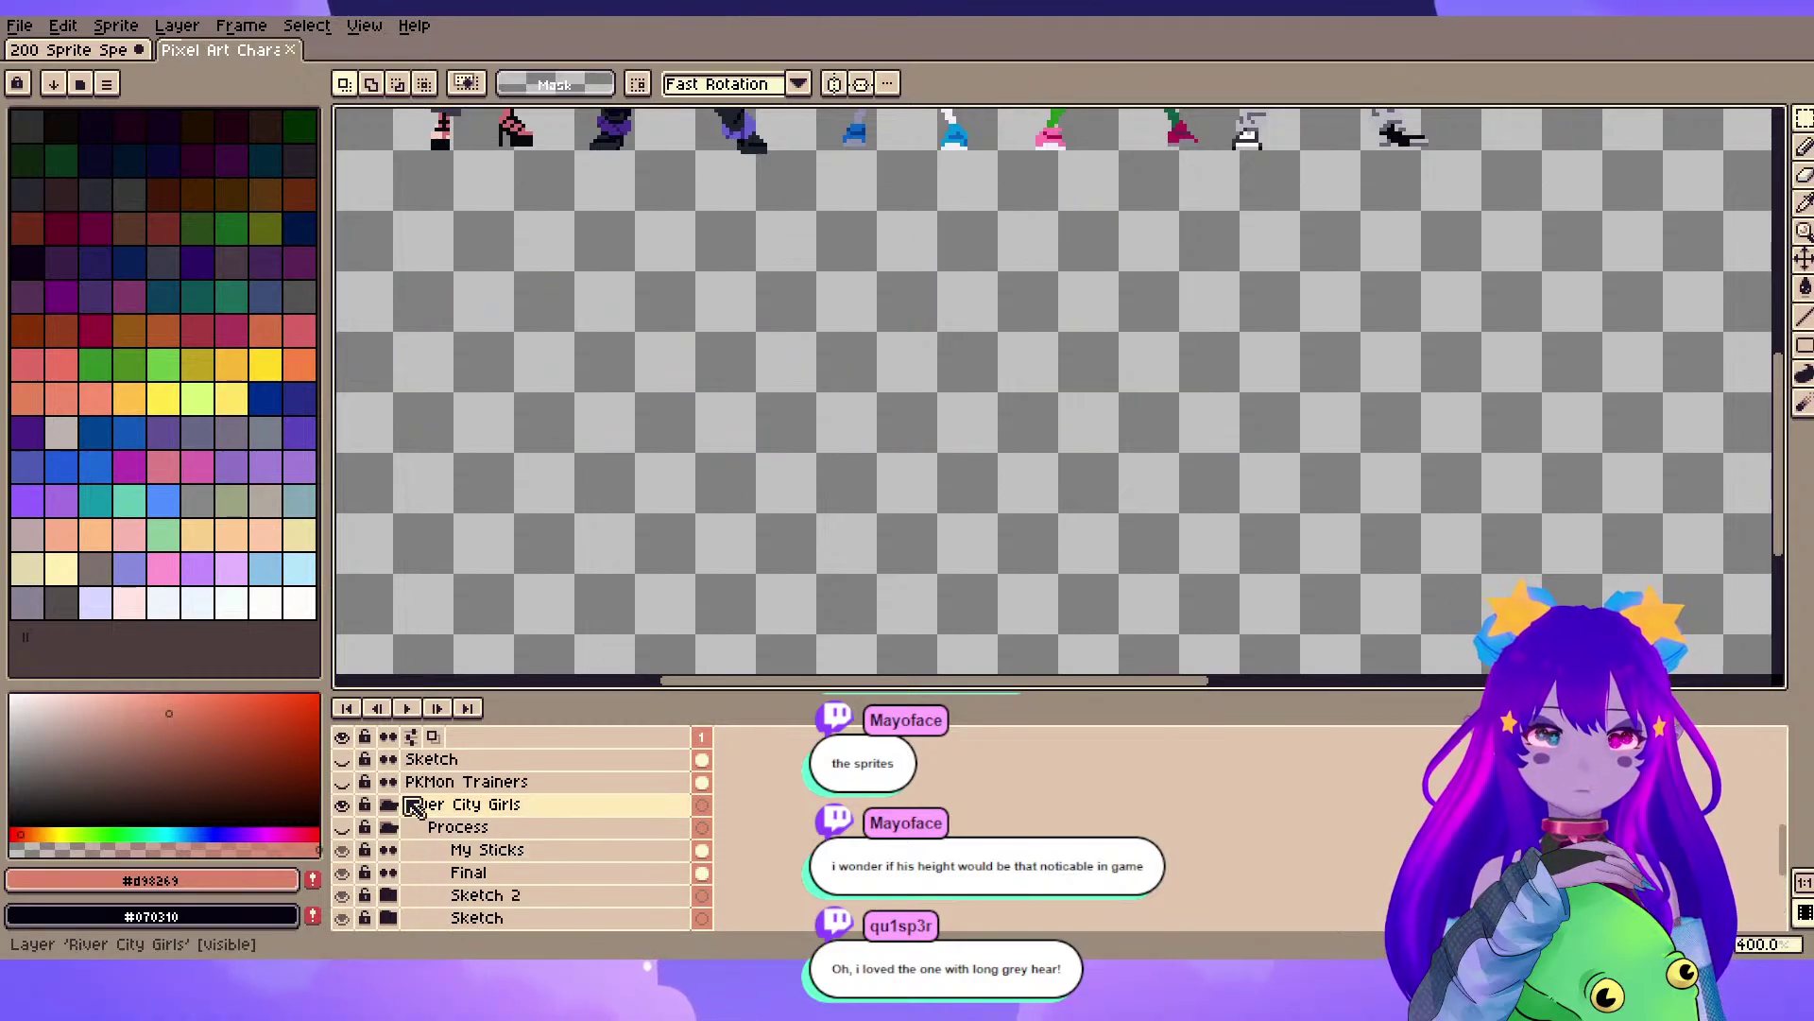
click(389, 827)
click(389, 805)
- Show the Sketch layer with the three standing body sketches and hide the River City Girls group
scroll(395, 814, up, 2)
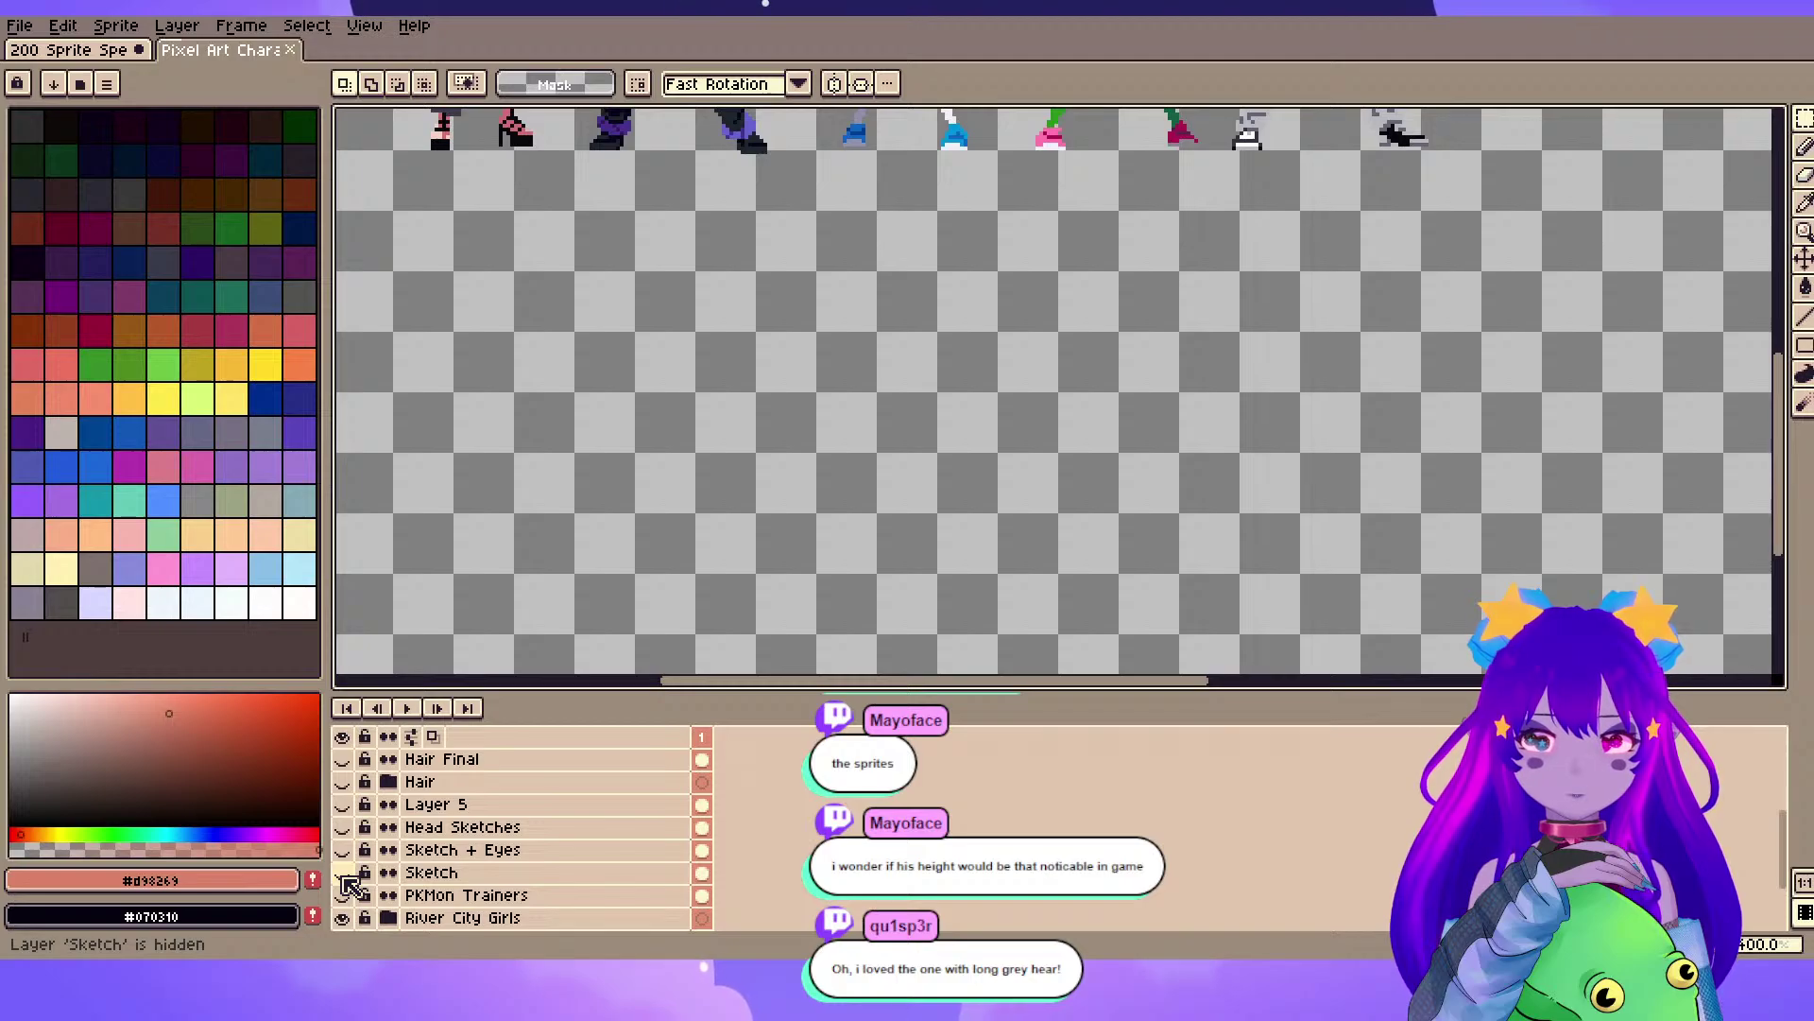
scroll(1040, 376, down, 2)
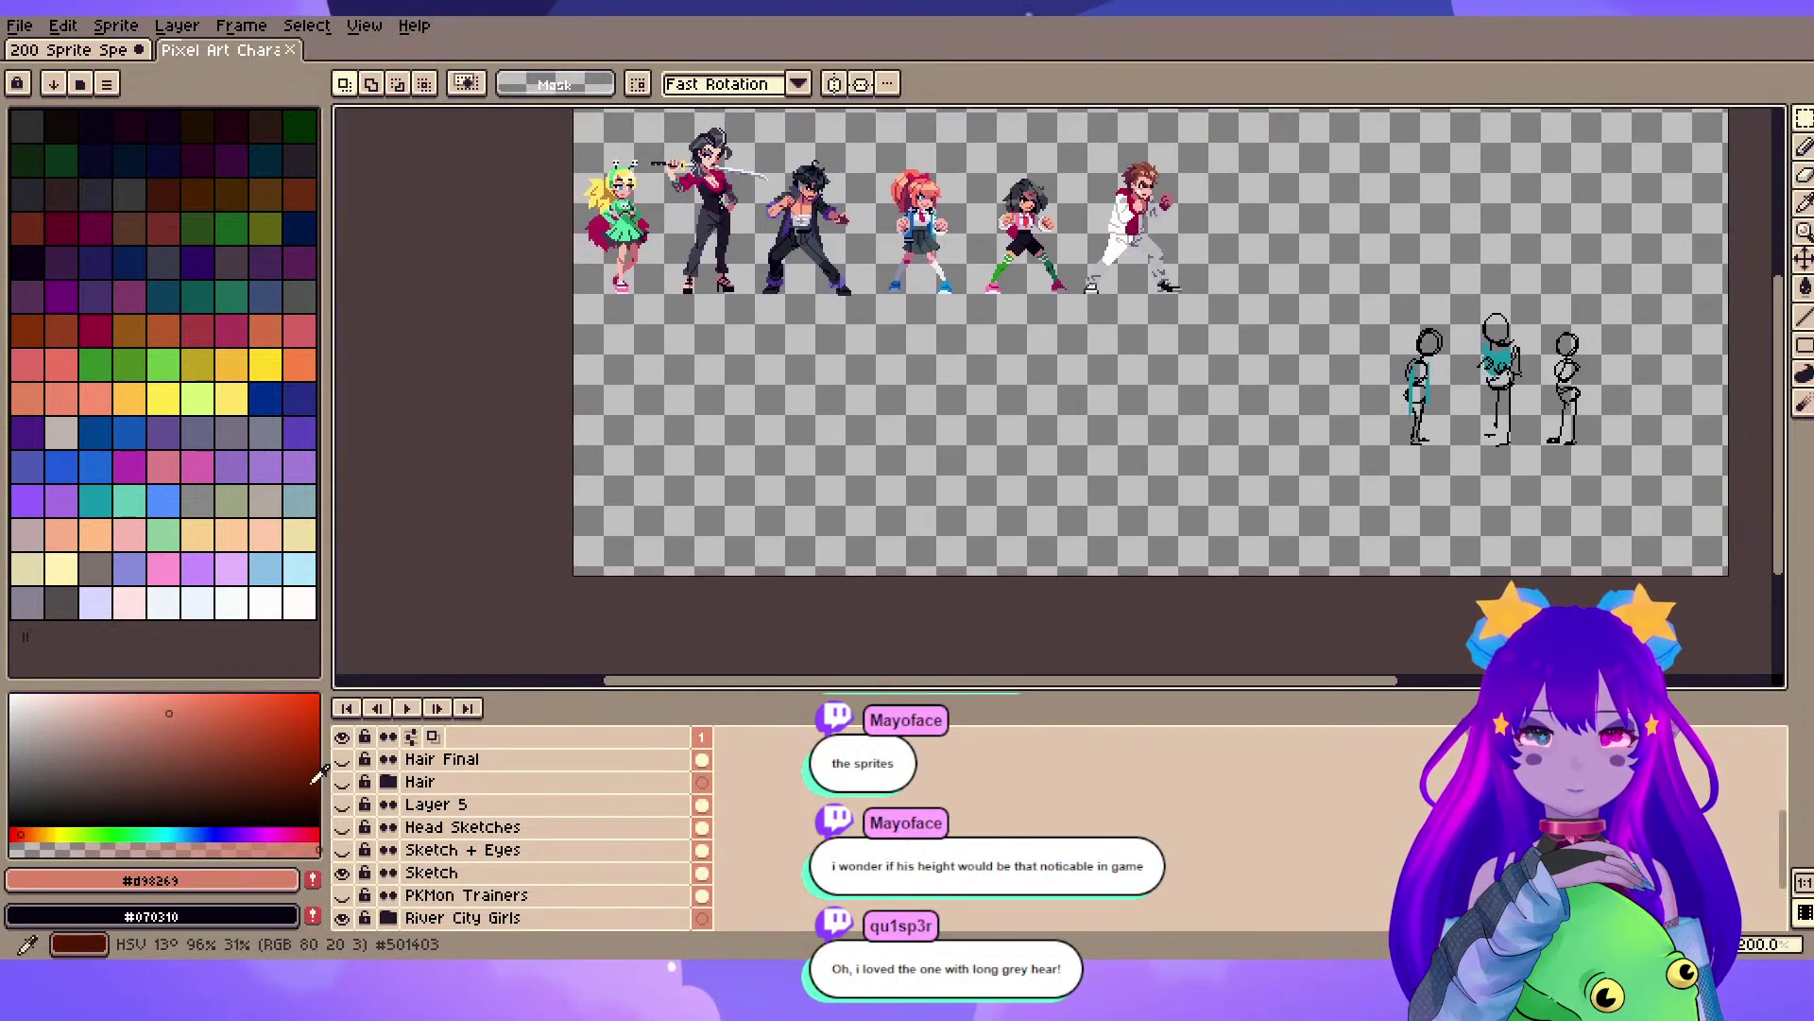
scroll(378, 841, down, 1)
scroll(378, 841, down, 1)
click(343, 873)
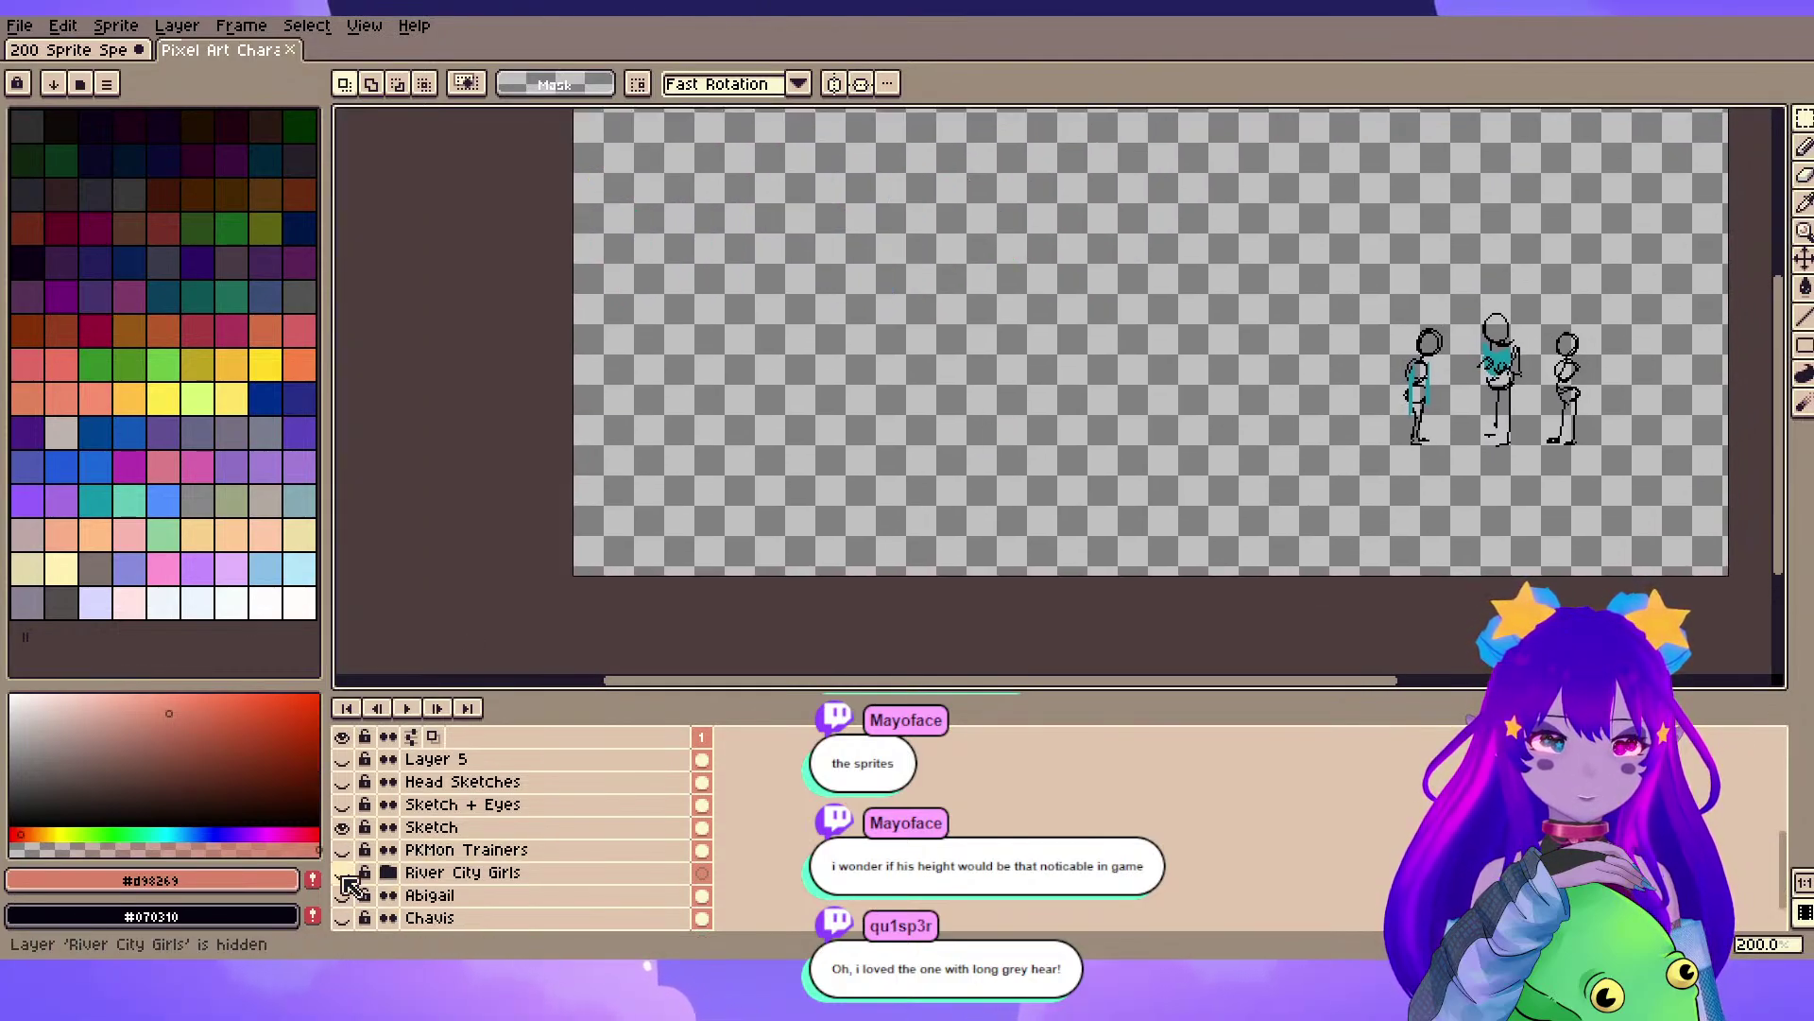
- Show the Sketch + Eyes, Head Sketches and Layer 5 layers and the Hair group
click(343, 804)
click(343, 782)
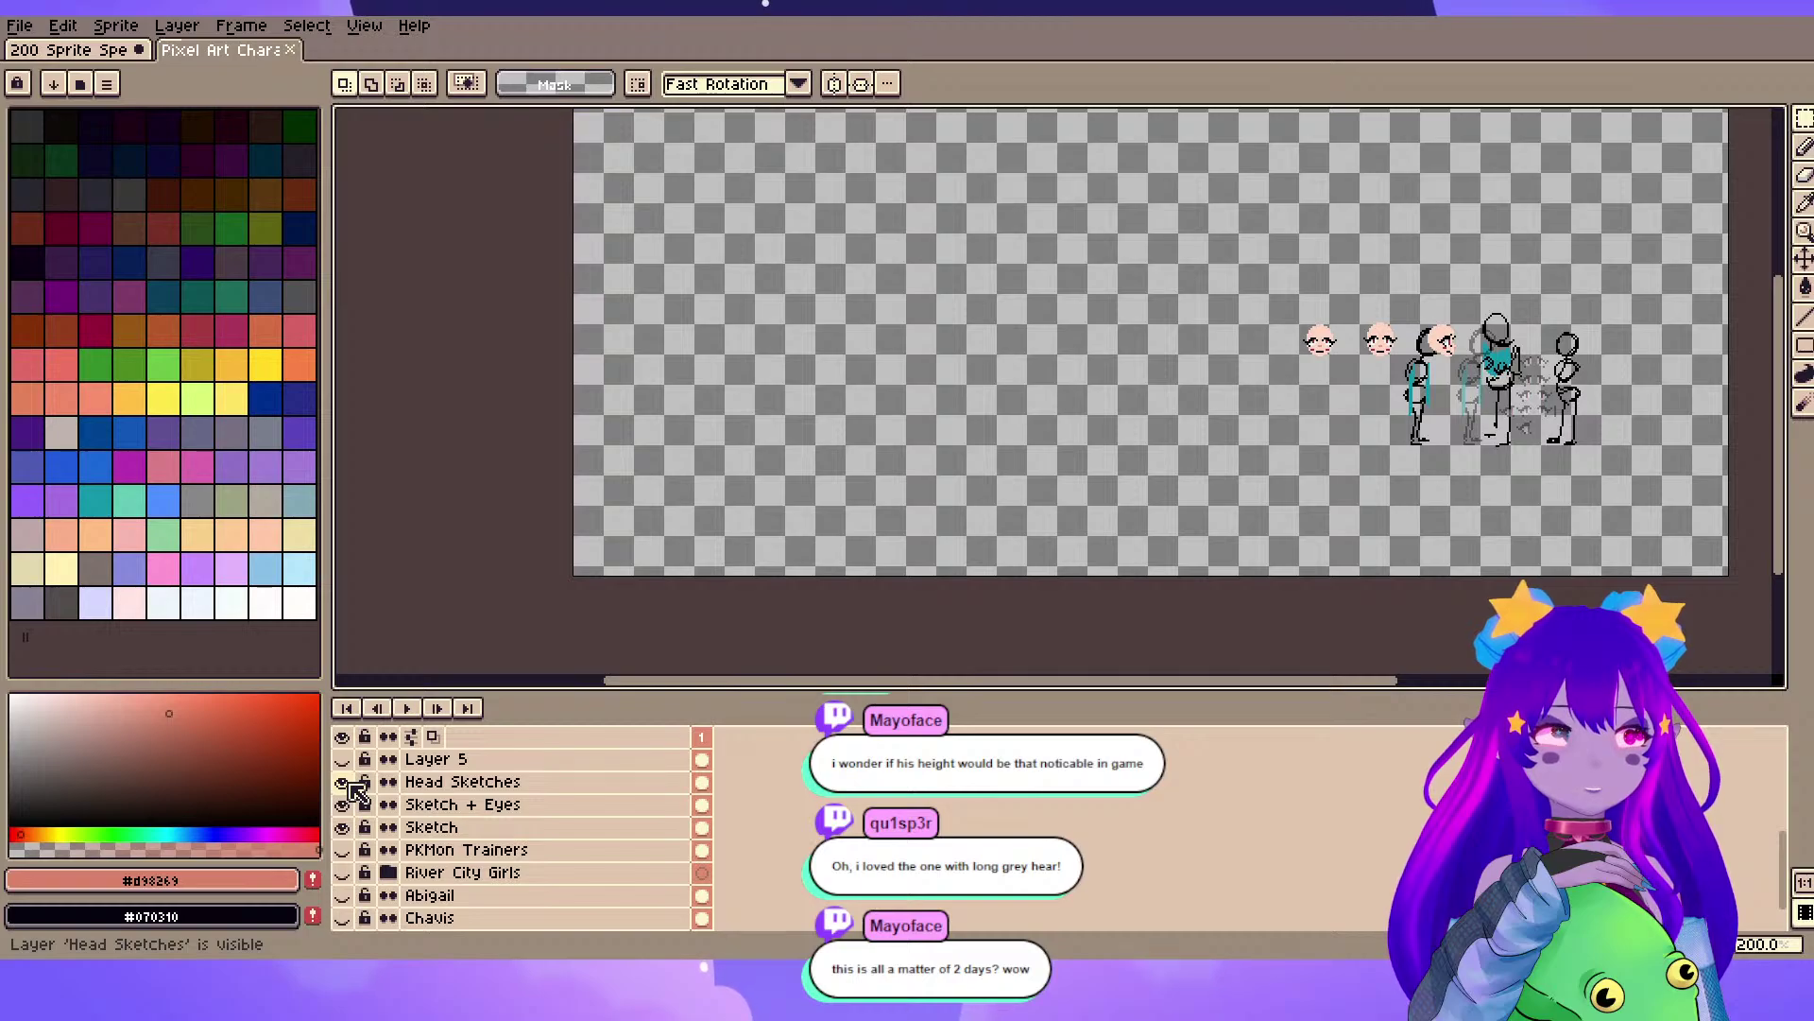
click(344, 760)
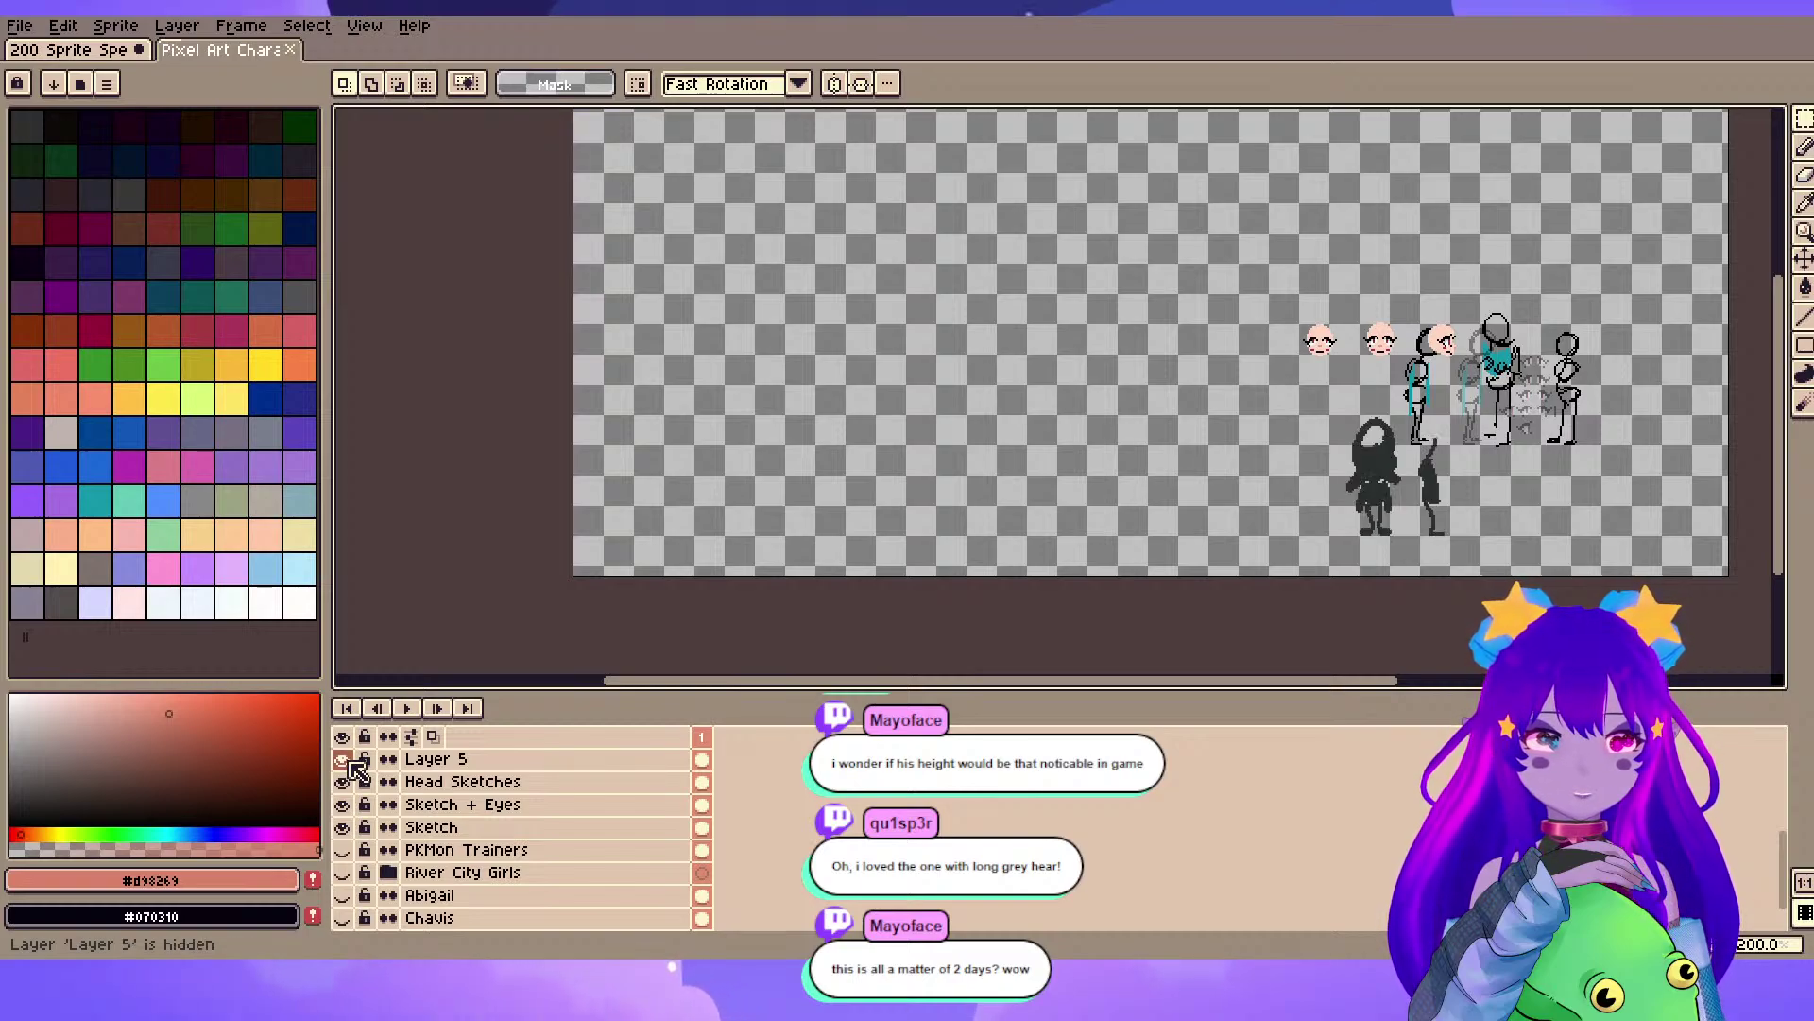
scroll(361, 778, up, 1)
click(346, 782)
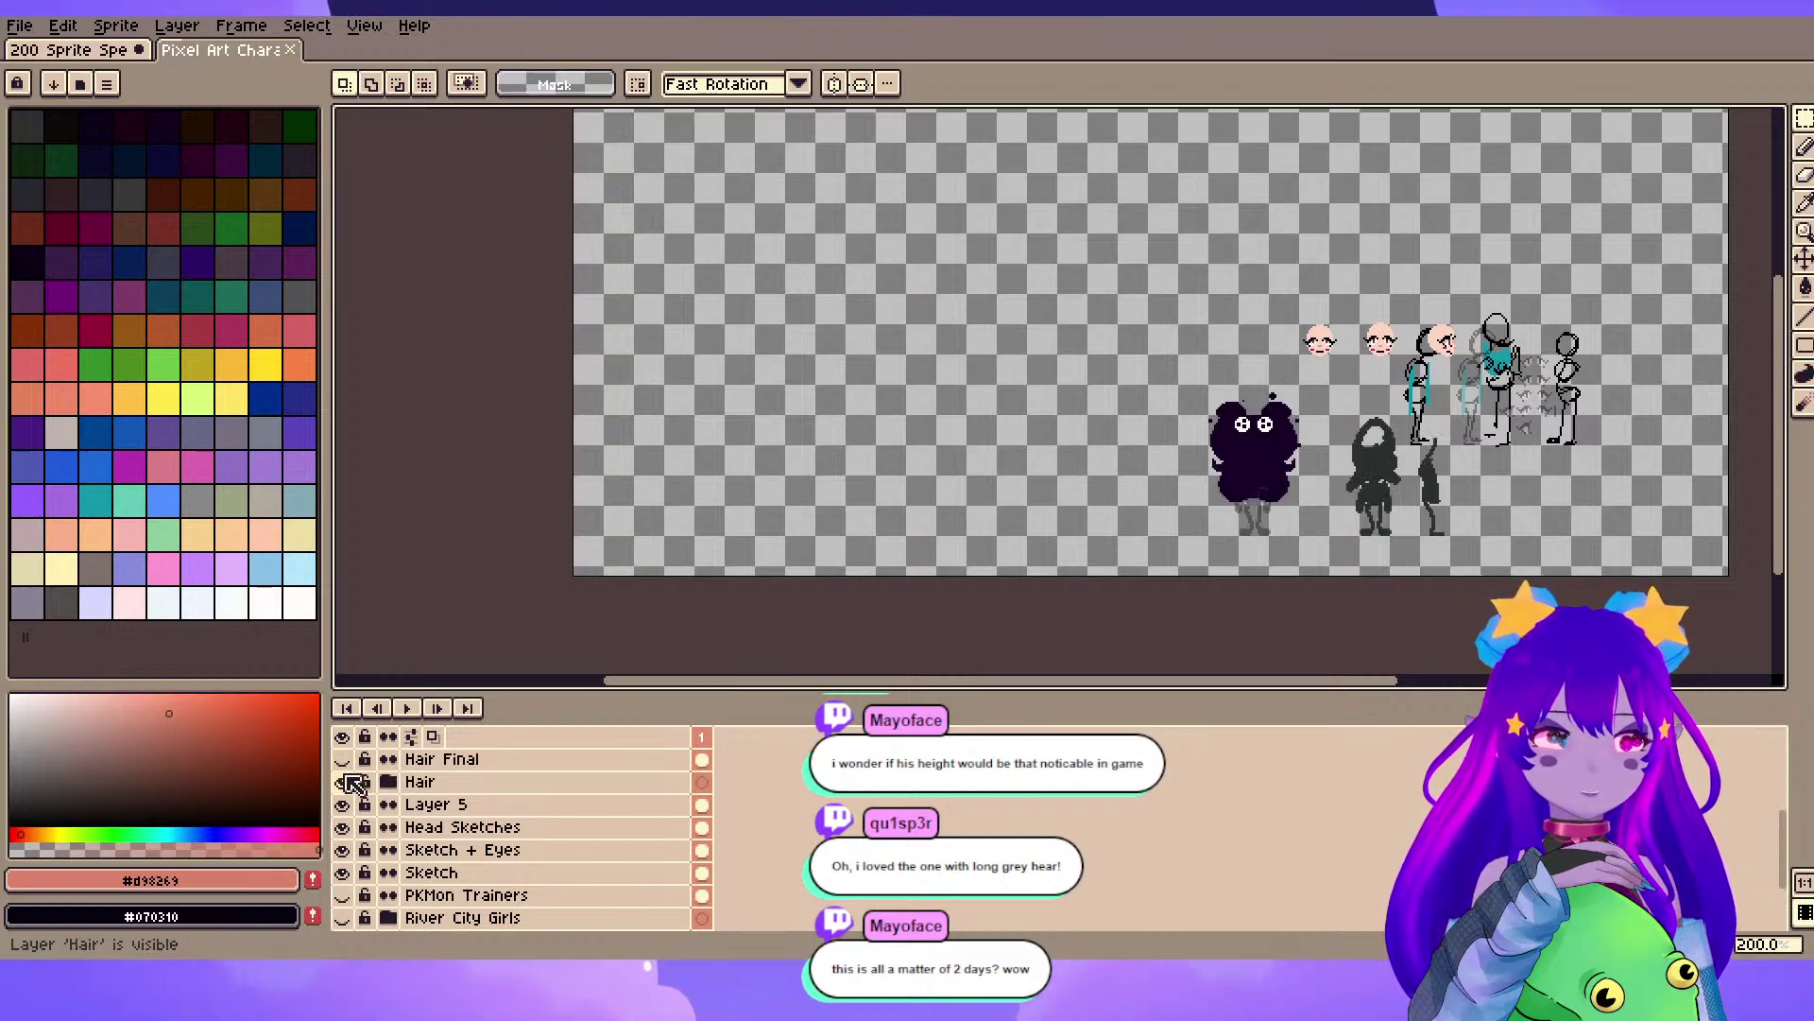
- Show the Hair Final, Cloak, Layer 13 and Layer 13 Copy layers and all three Layer 12 layers
scroll(354, 783, up, 2)
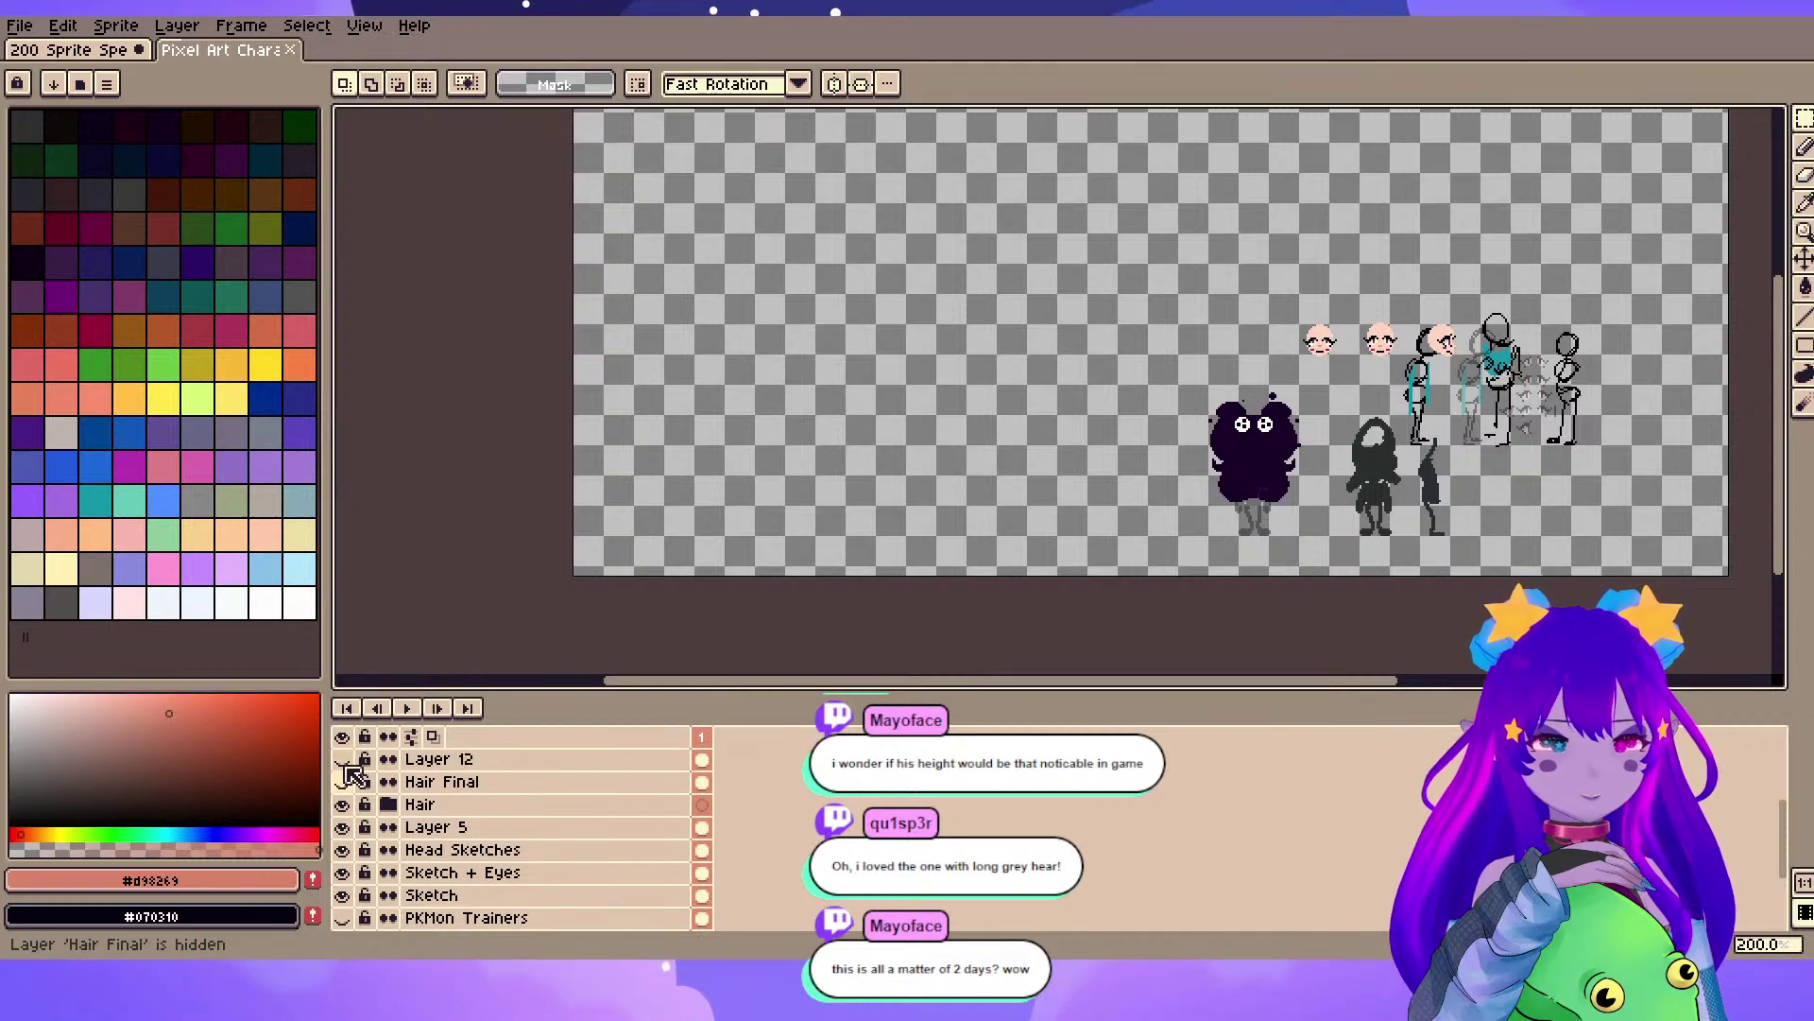
click(343, 803)
click(342, 783)
click(342, 759)
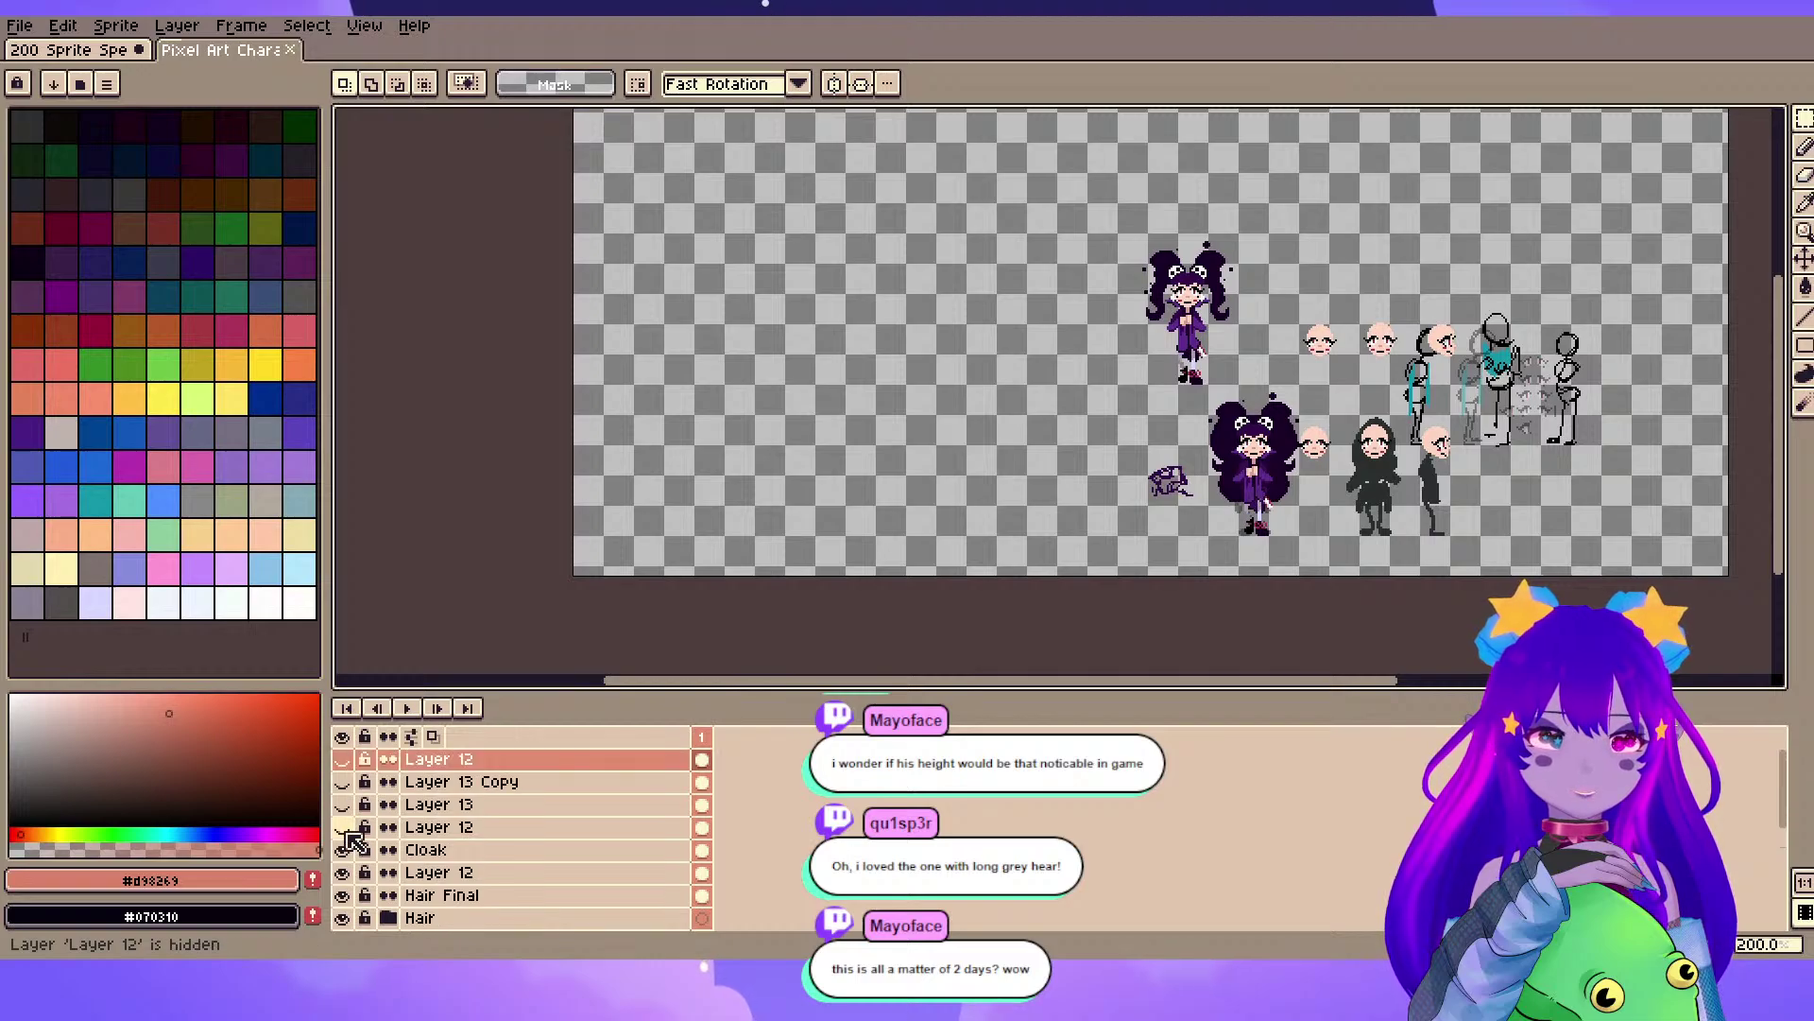
click(342, 827)
click(342, 804)
click(342, 781)
click(342, 759)
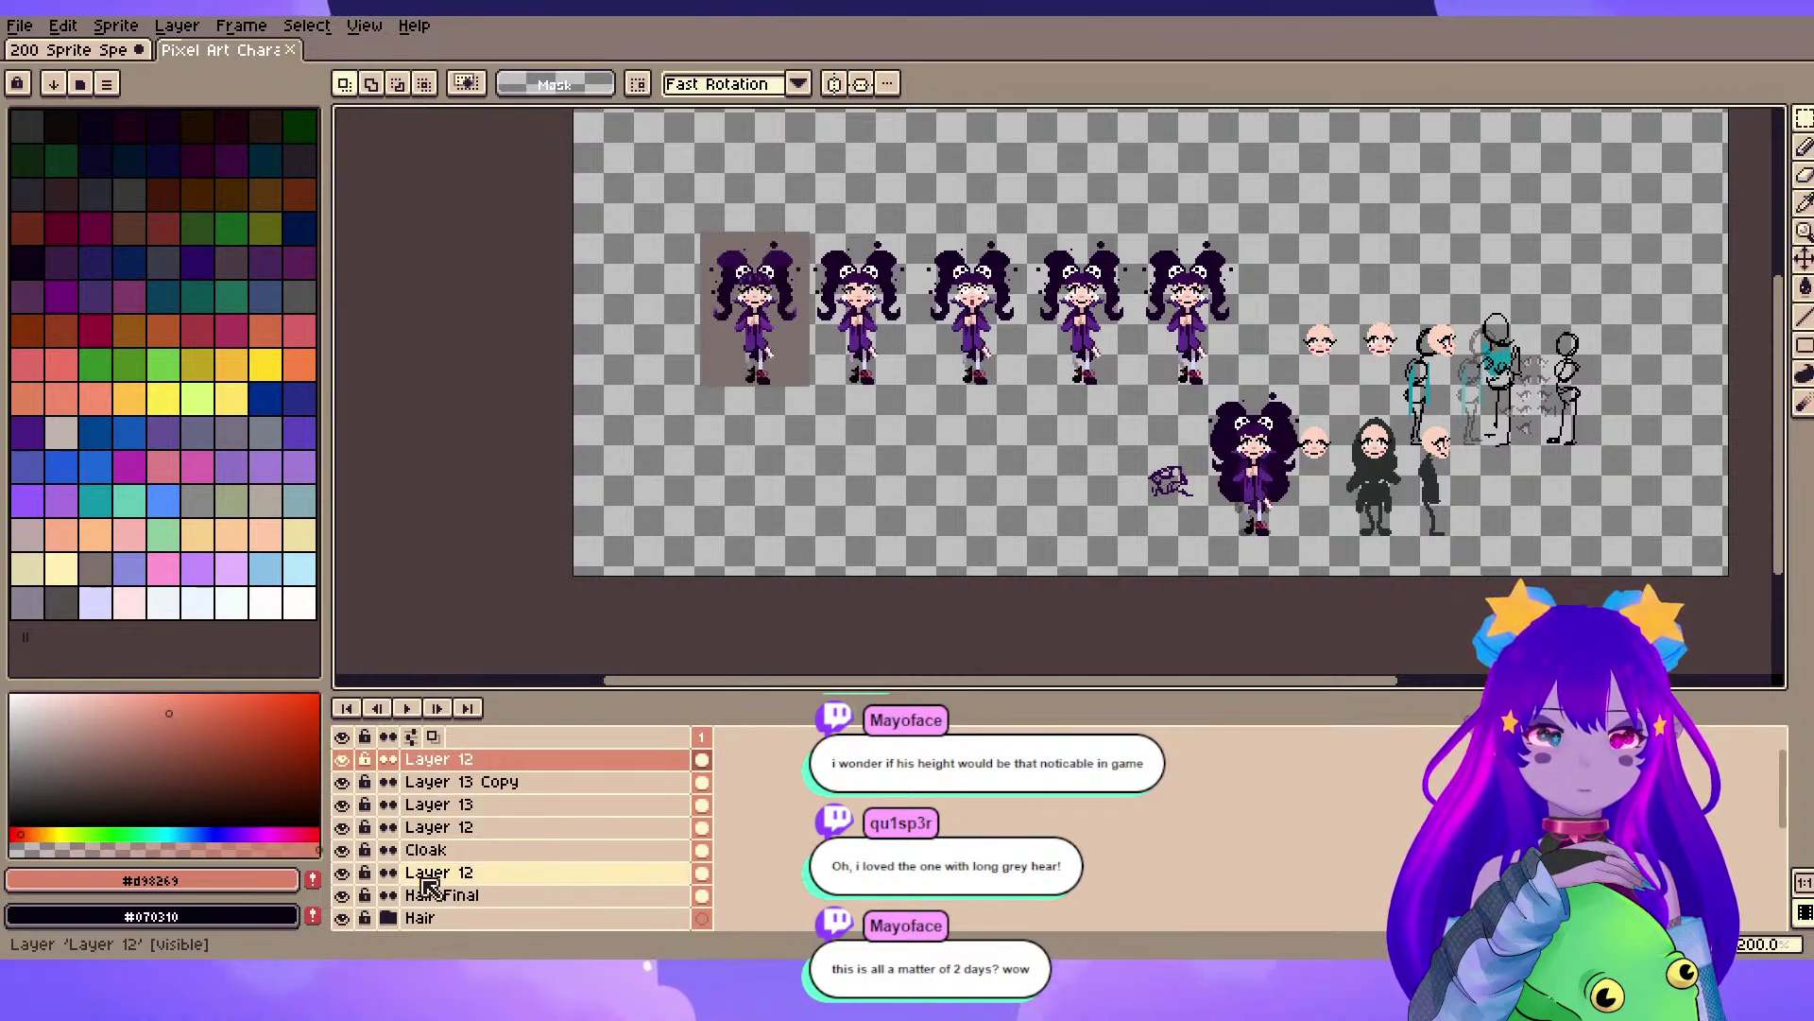
- Show the PKMon Trainers layer and compare its reference sprites with the body, head and hair sketches beside them
scroll(430, 886, down, 3)
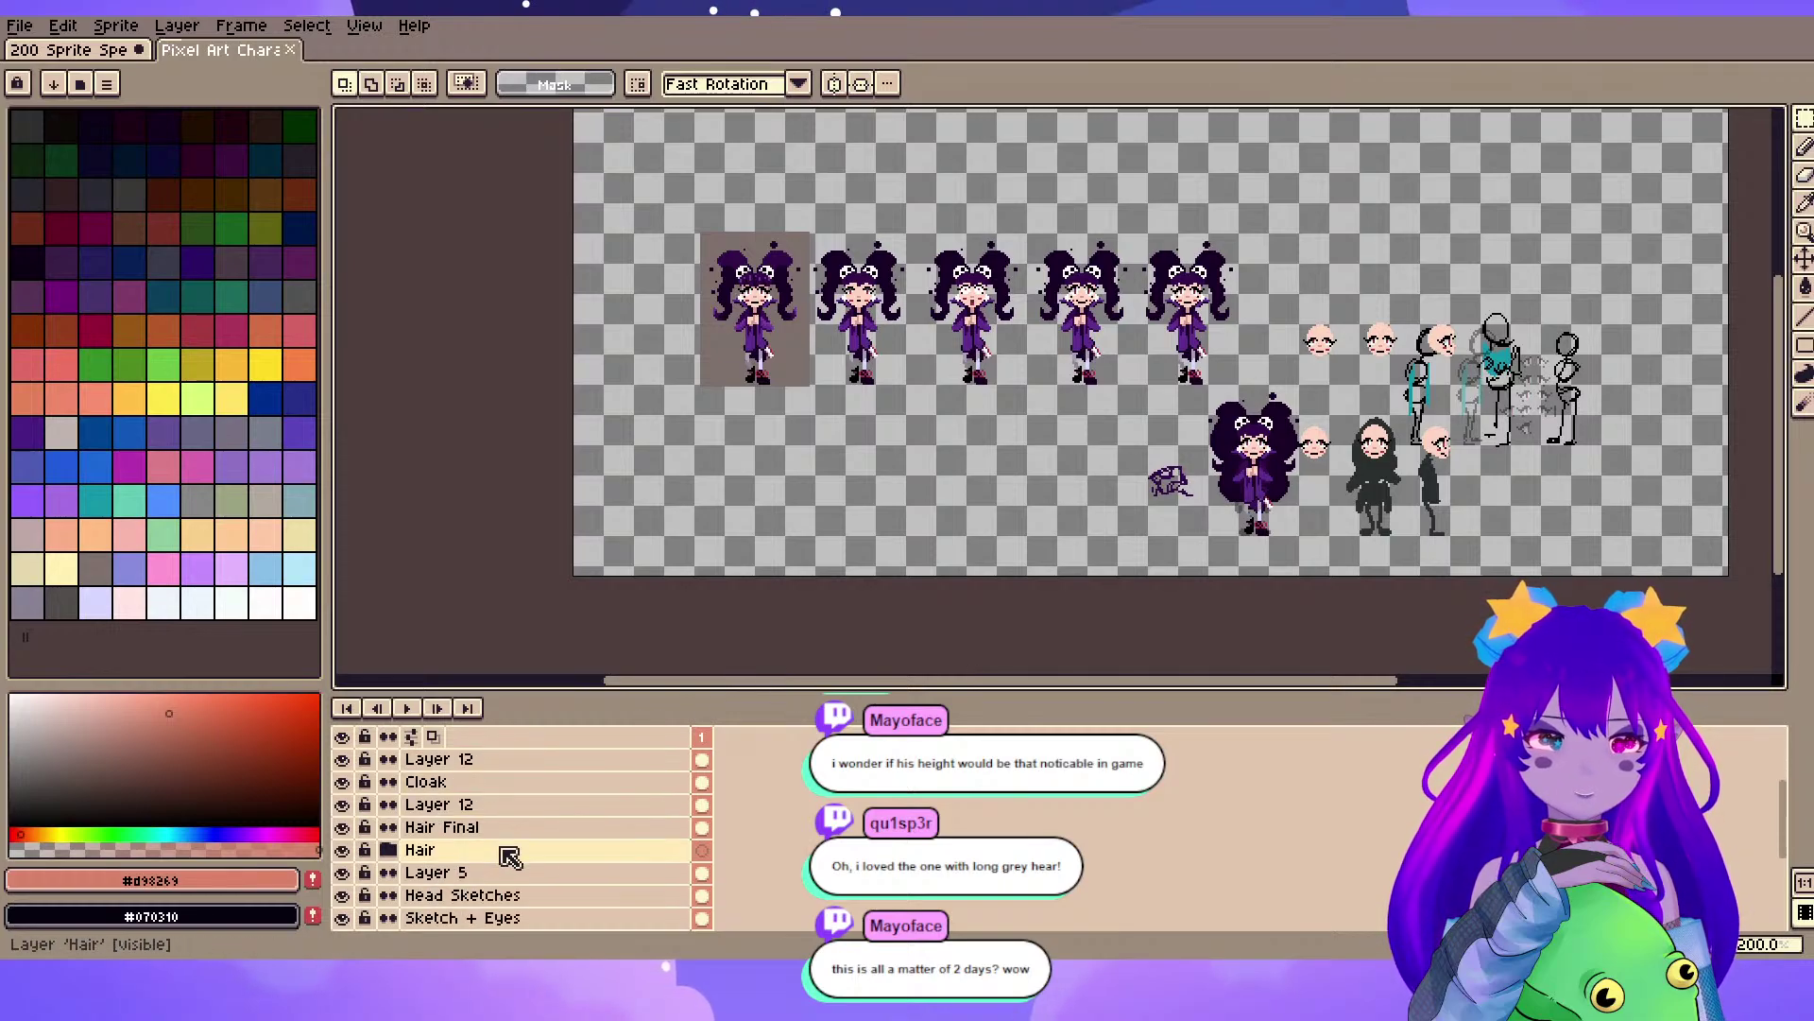
click(342, 895)
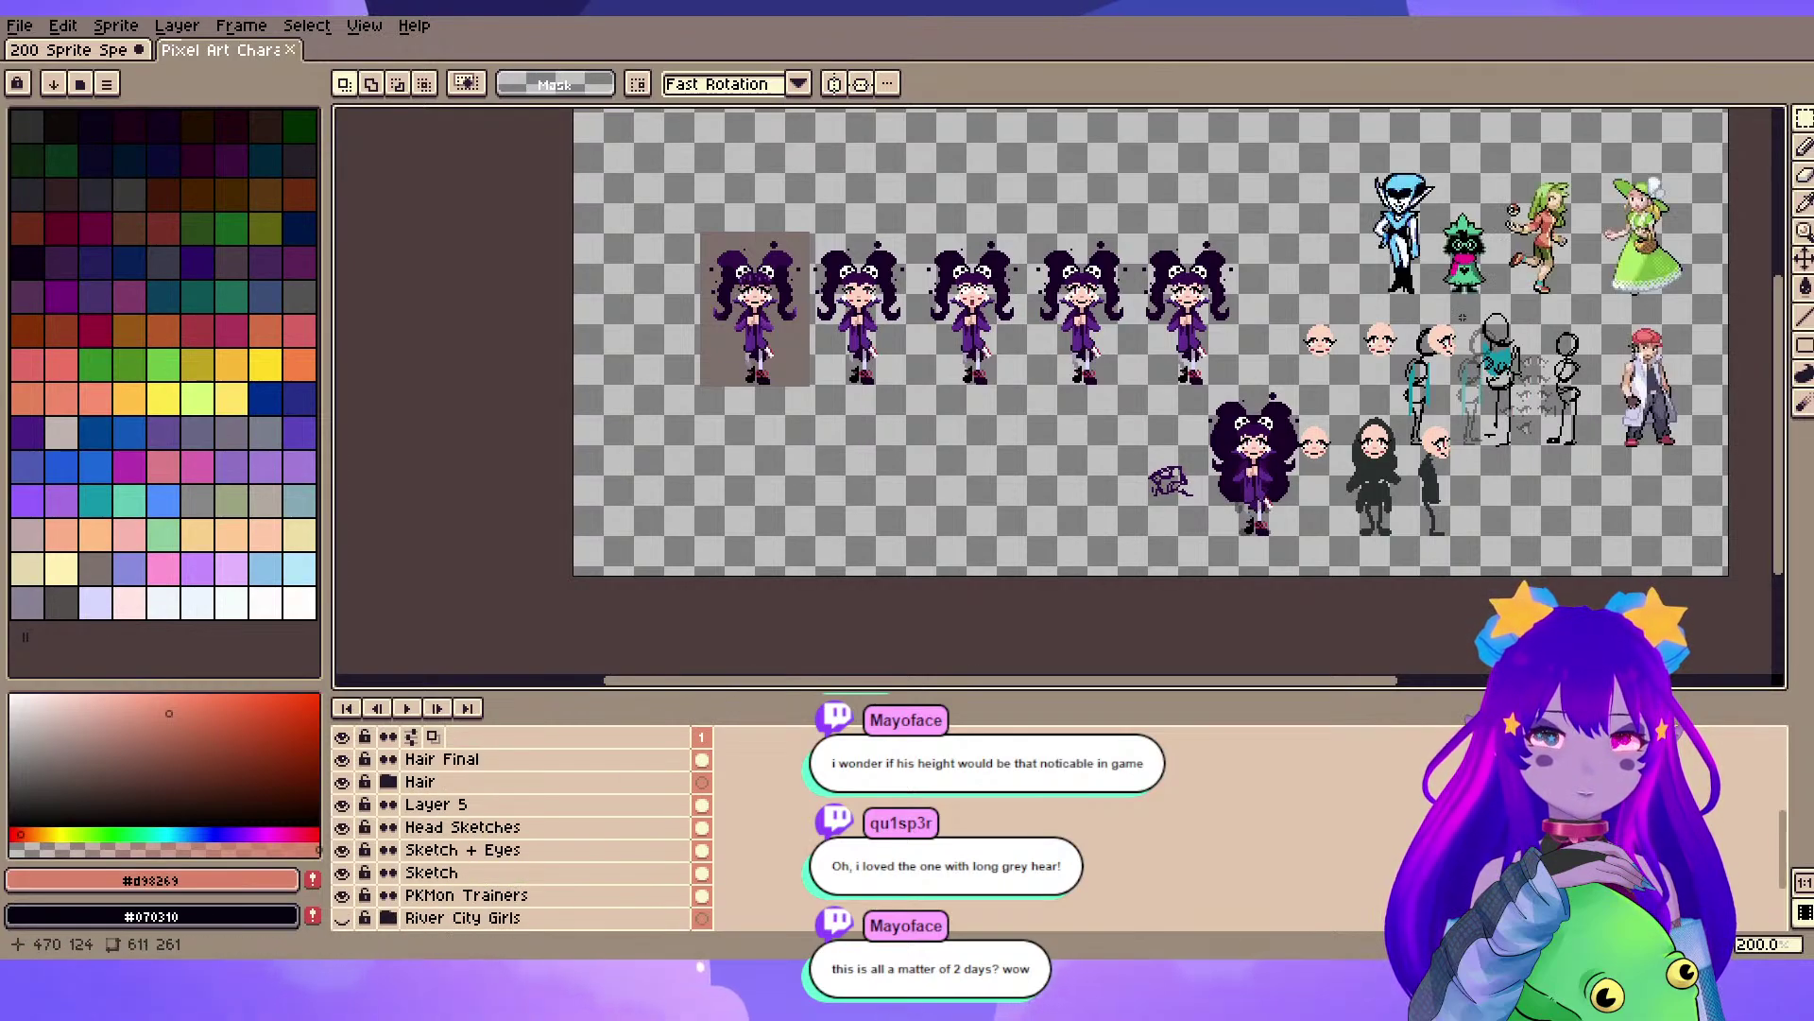
drag(1613, 381, 1323, 400)
scroll(1323, 400, up, 3)
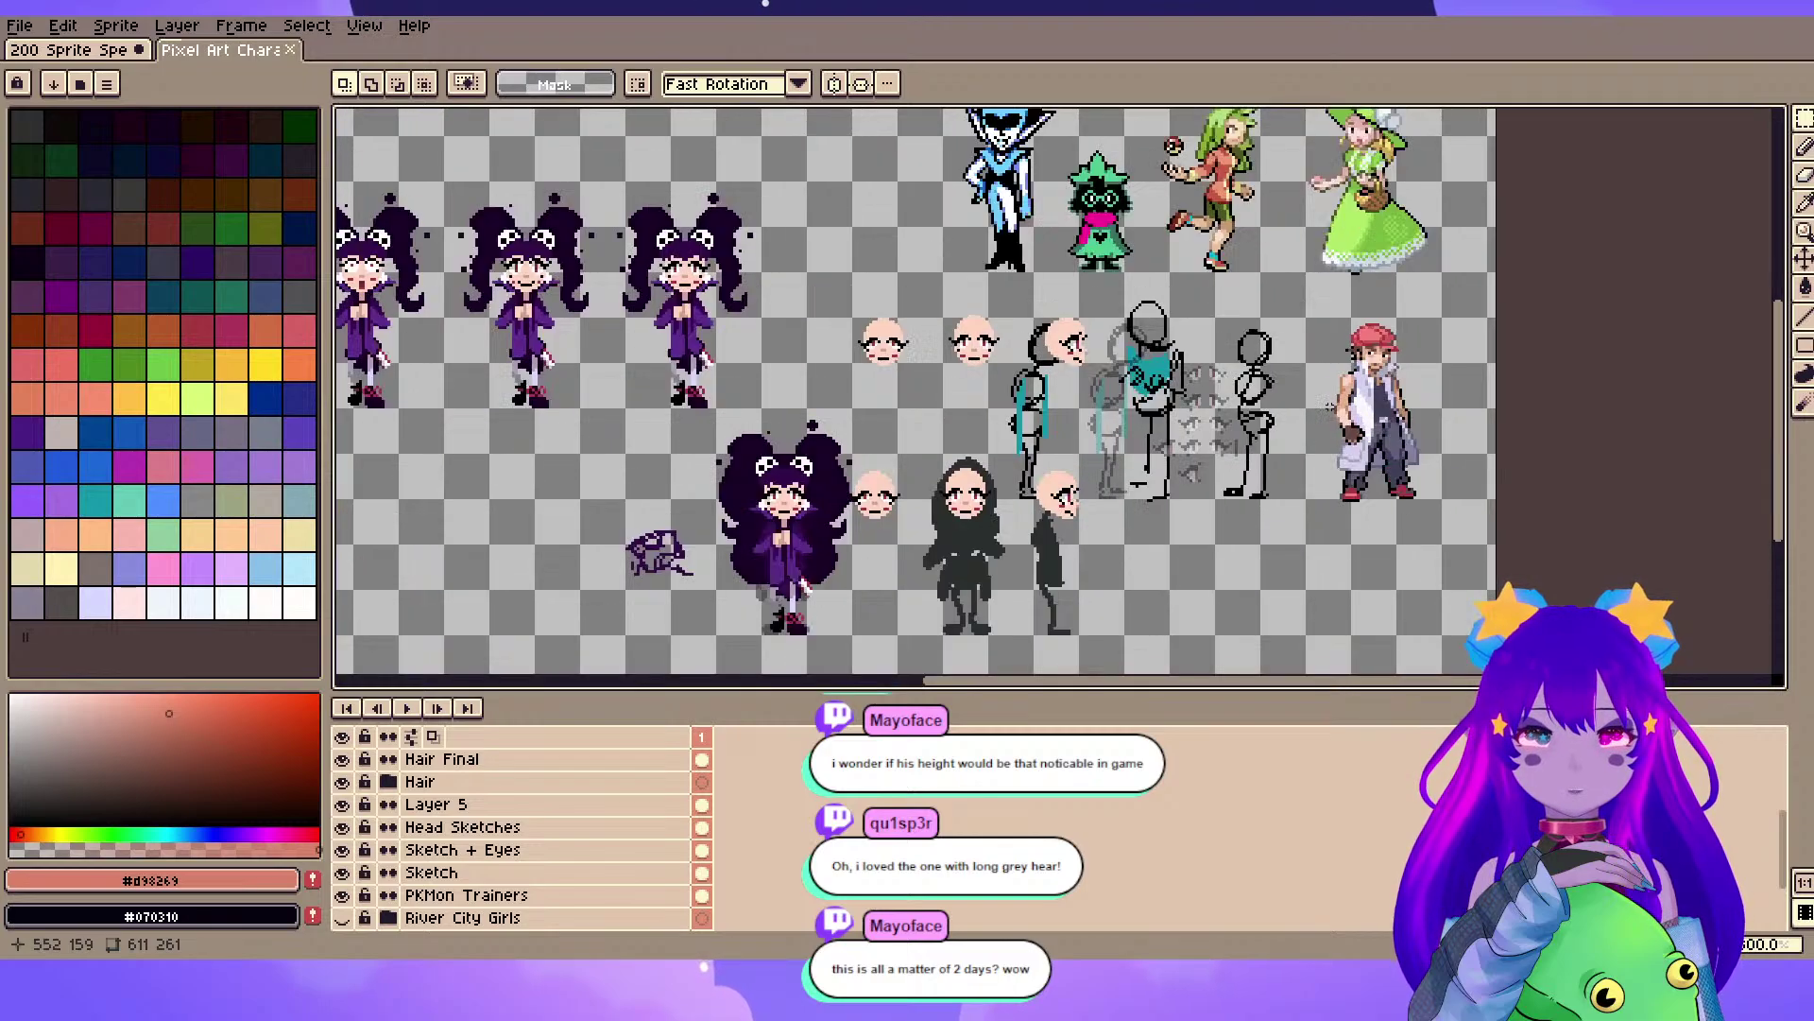
drag(1372, 255, 1393, 236)
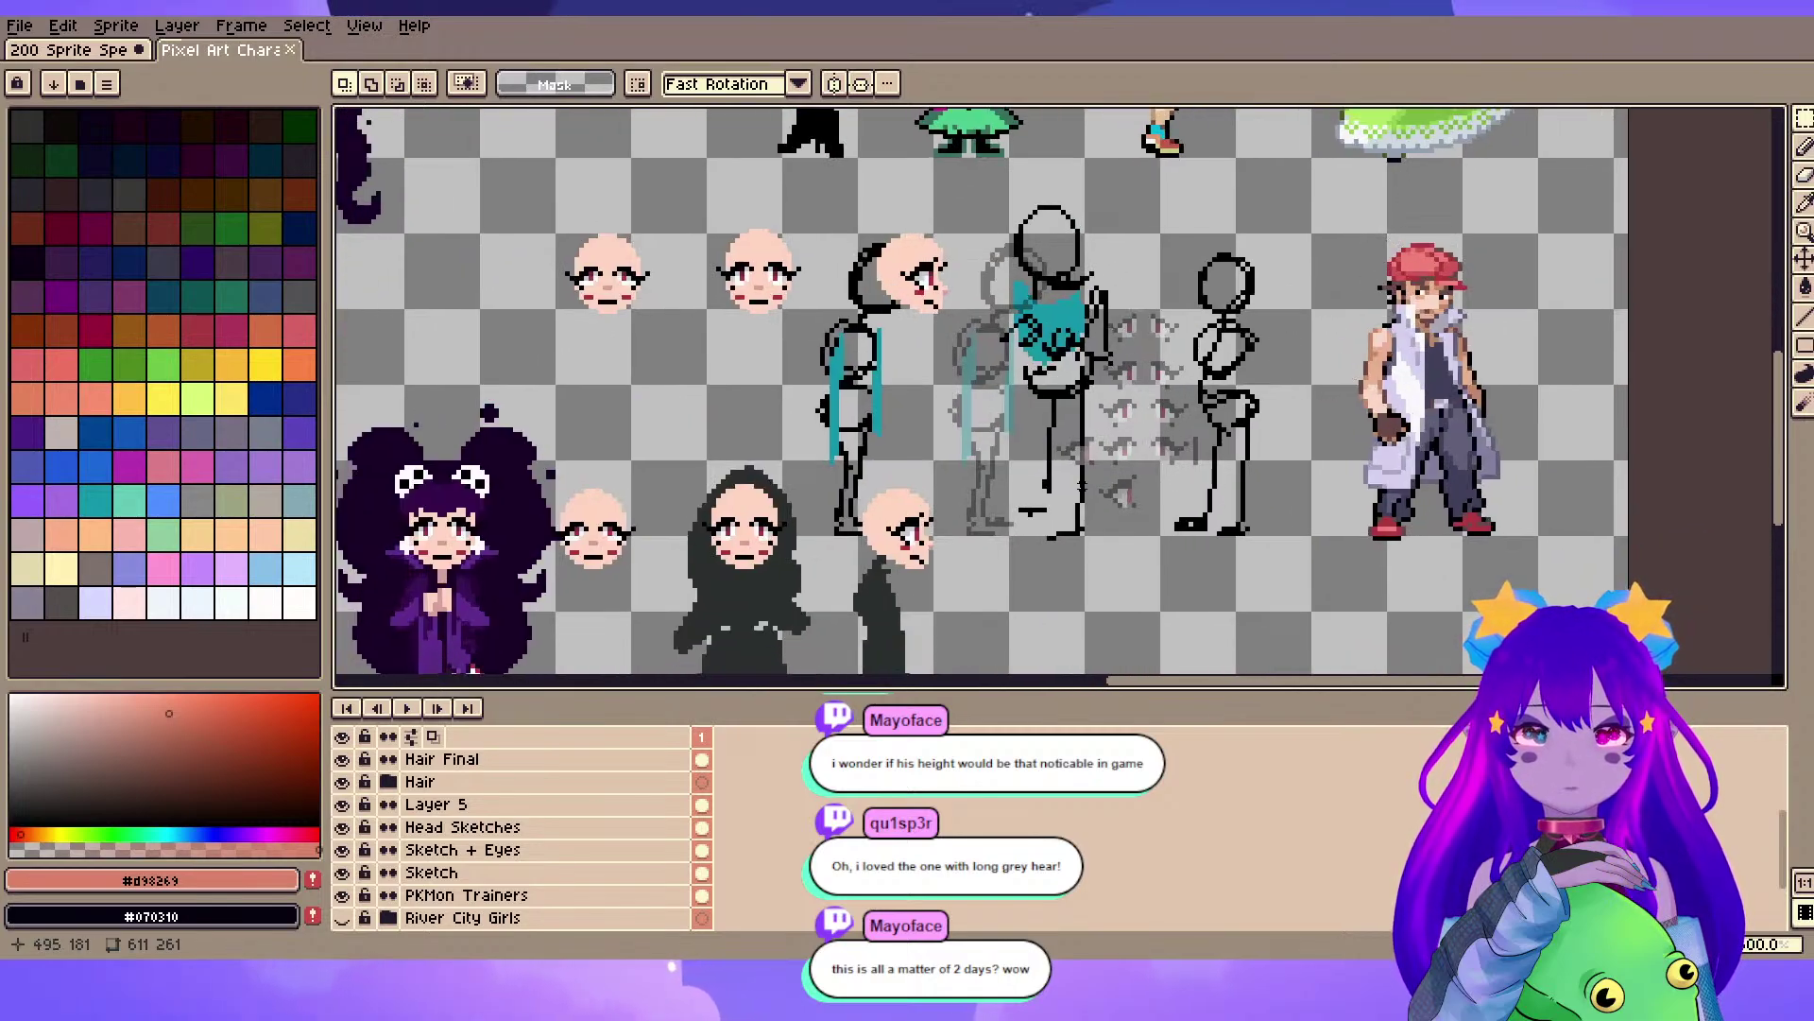
drag(944, 570, 1001, 465)
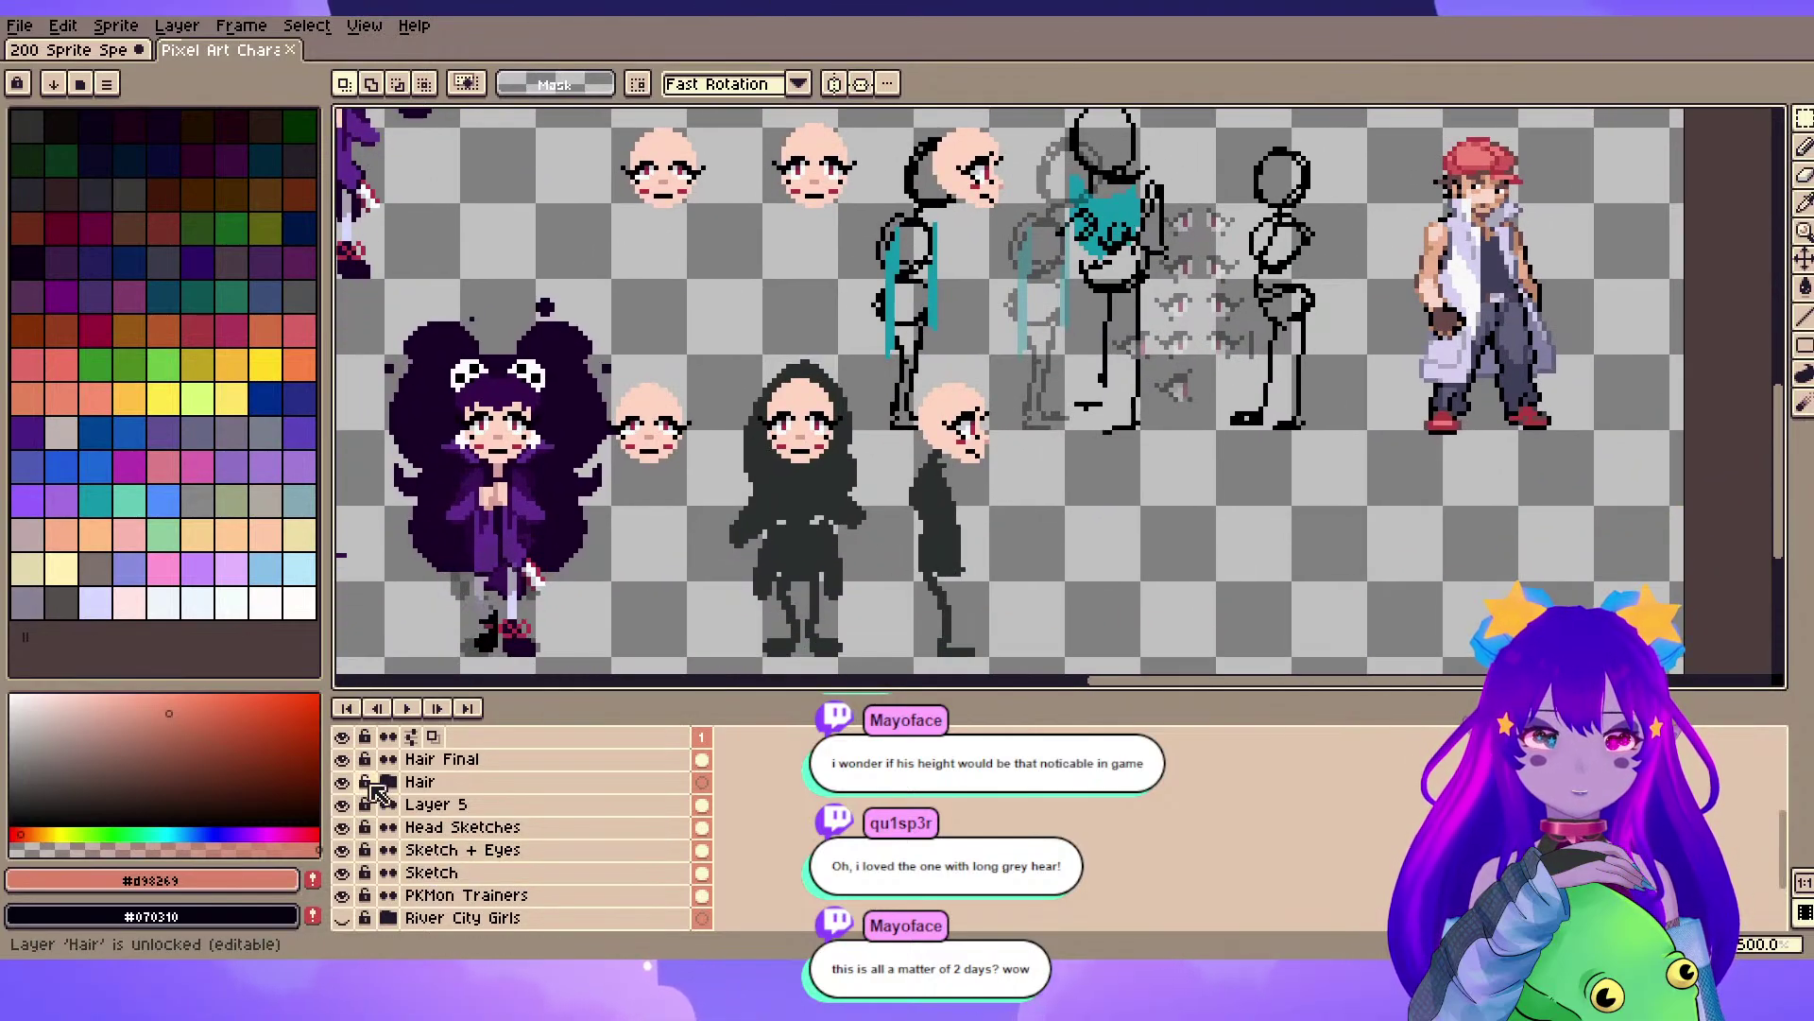
- Hide all three Layer 12 layers, Layer 13 Copy, Layer 13, Cloak, Hair Final and the Hair group
scroll(364, 771, up, 5)
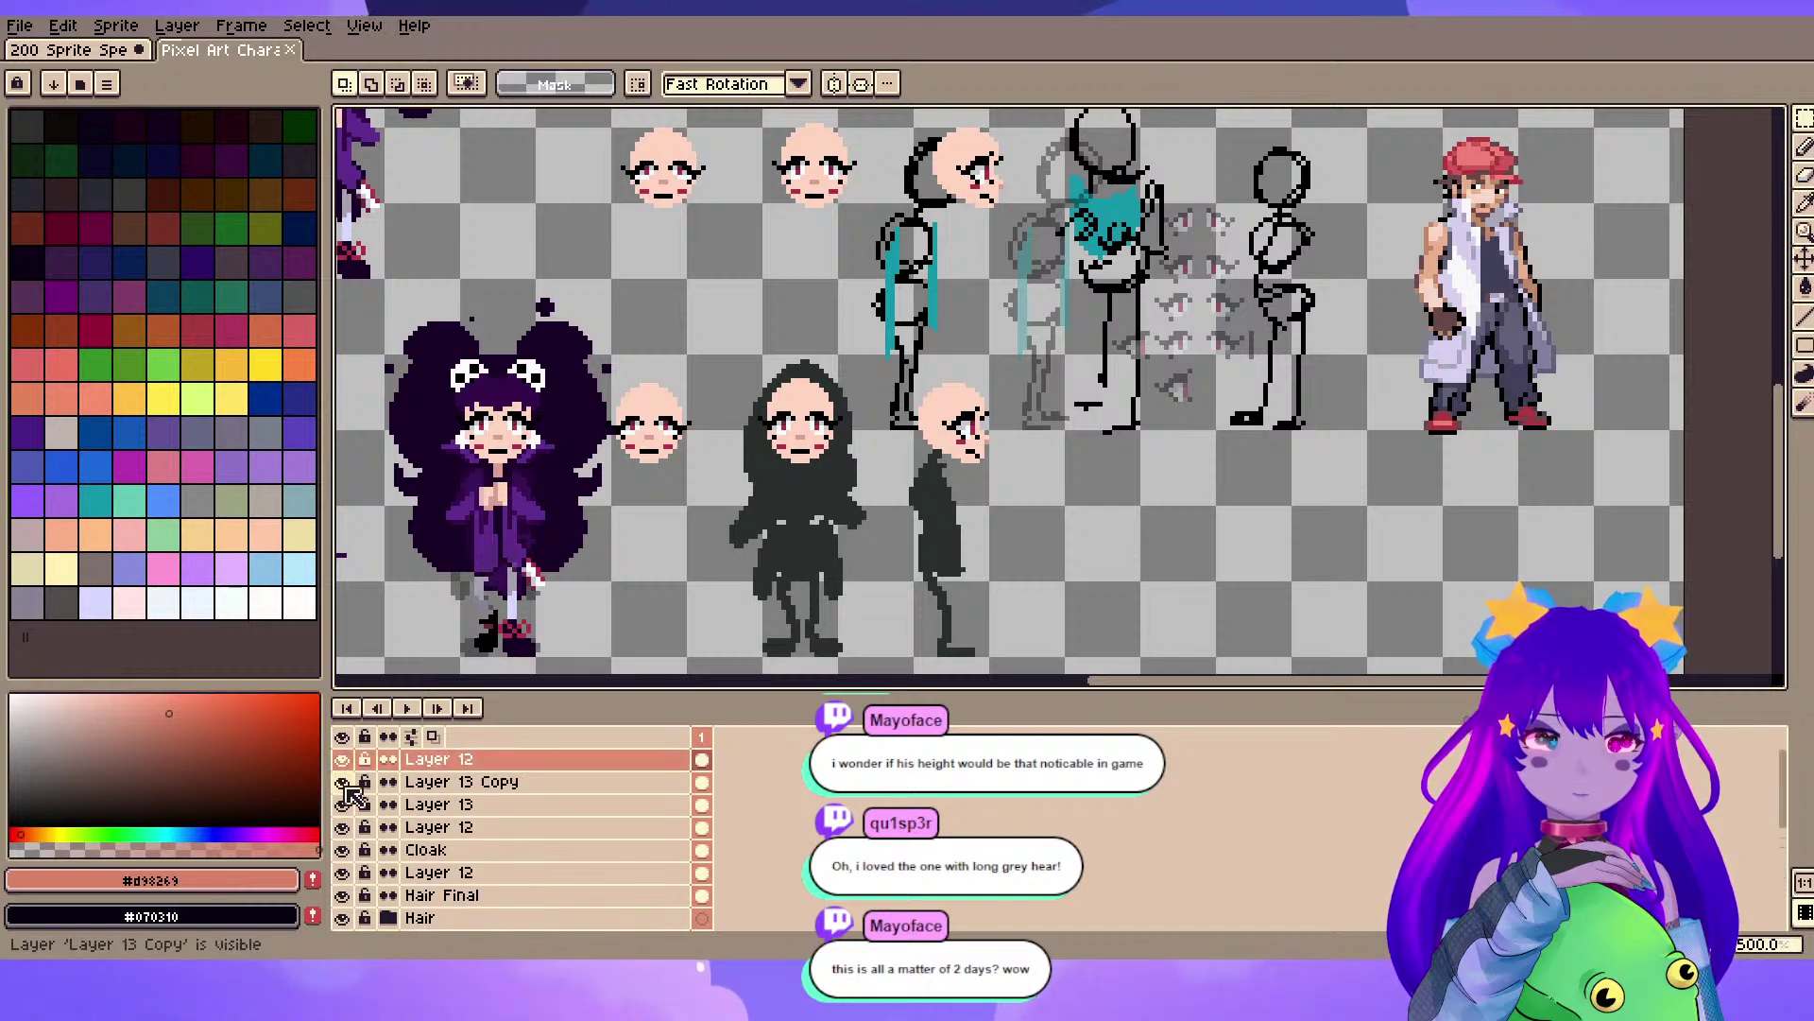
drag(344, 783, 344, 759)
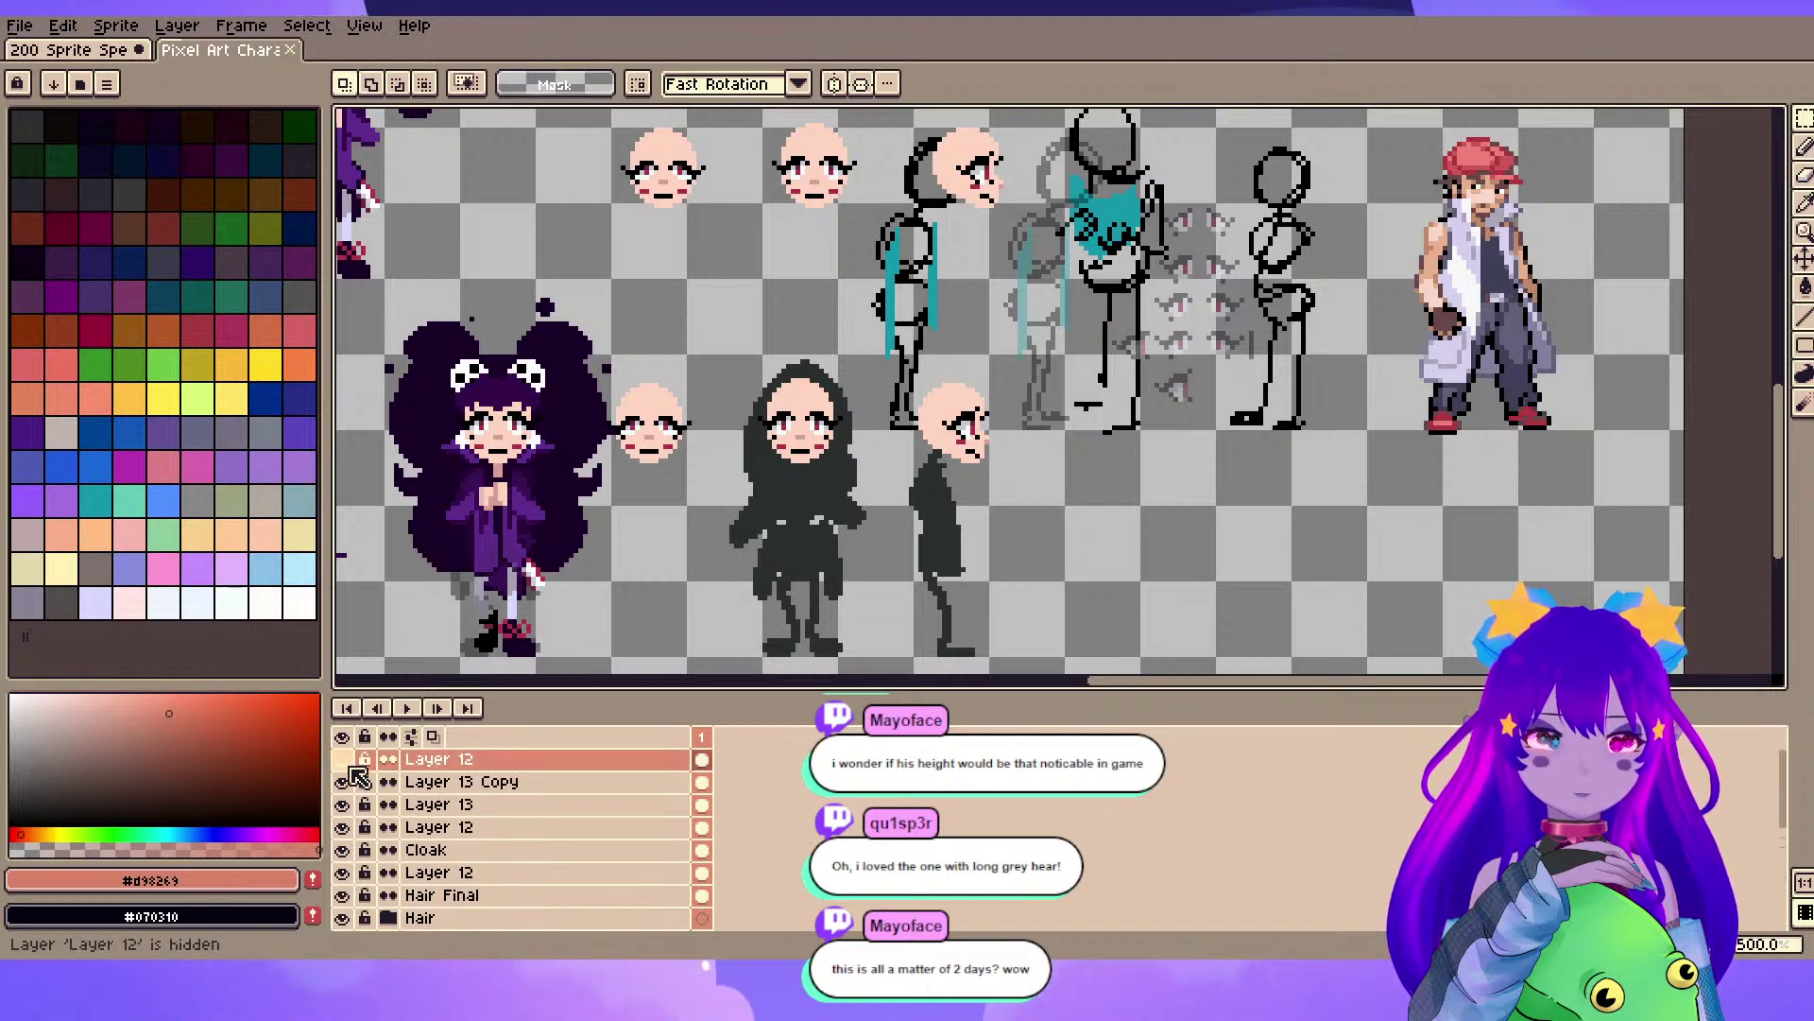
click(343, 871)
click(344, 918)
click(344, 918)
click(343, 896)
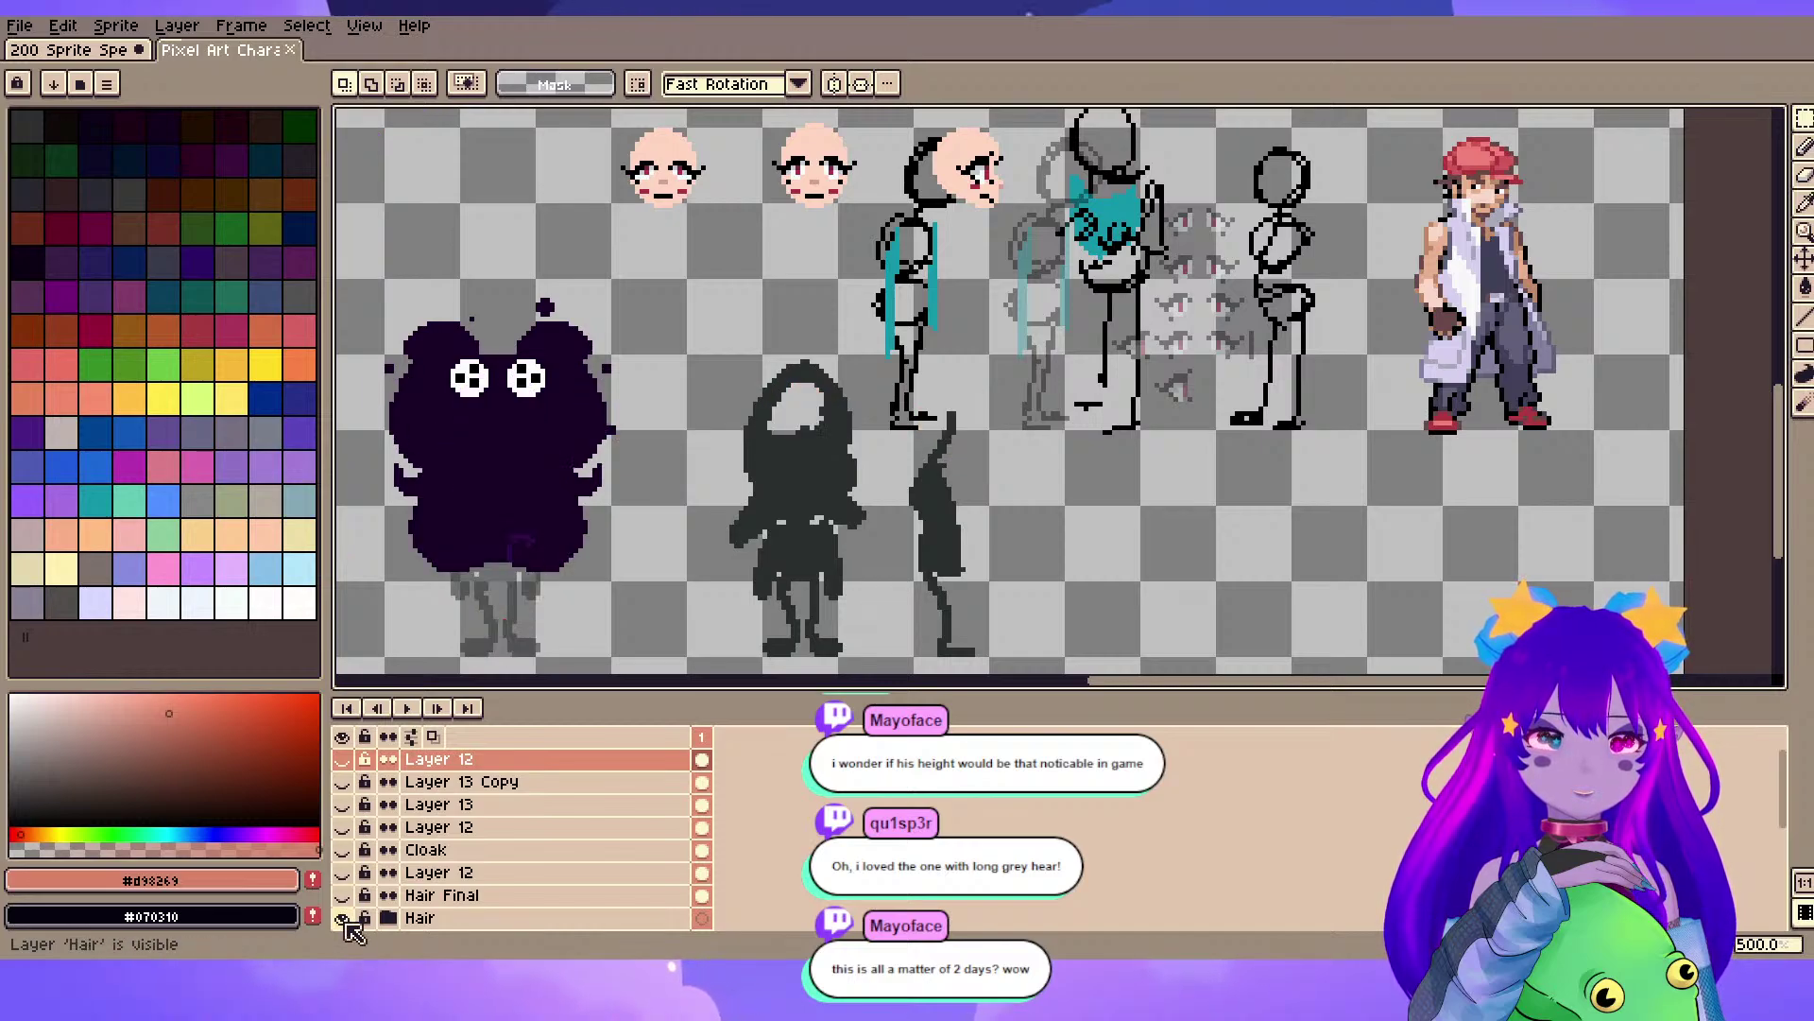
click(344, 917)
scroll(351, 907, down, 1)
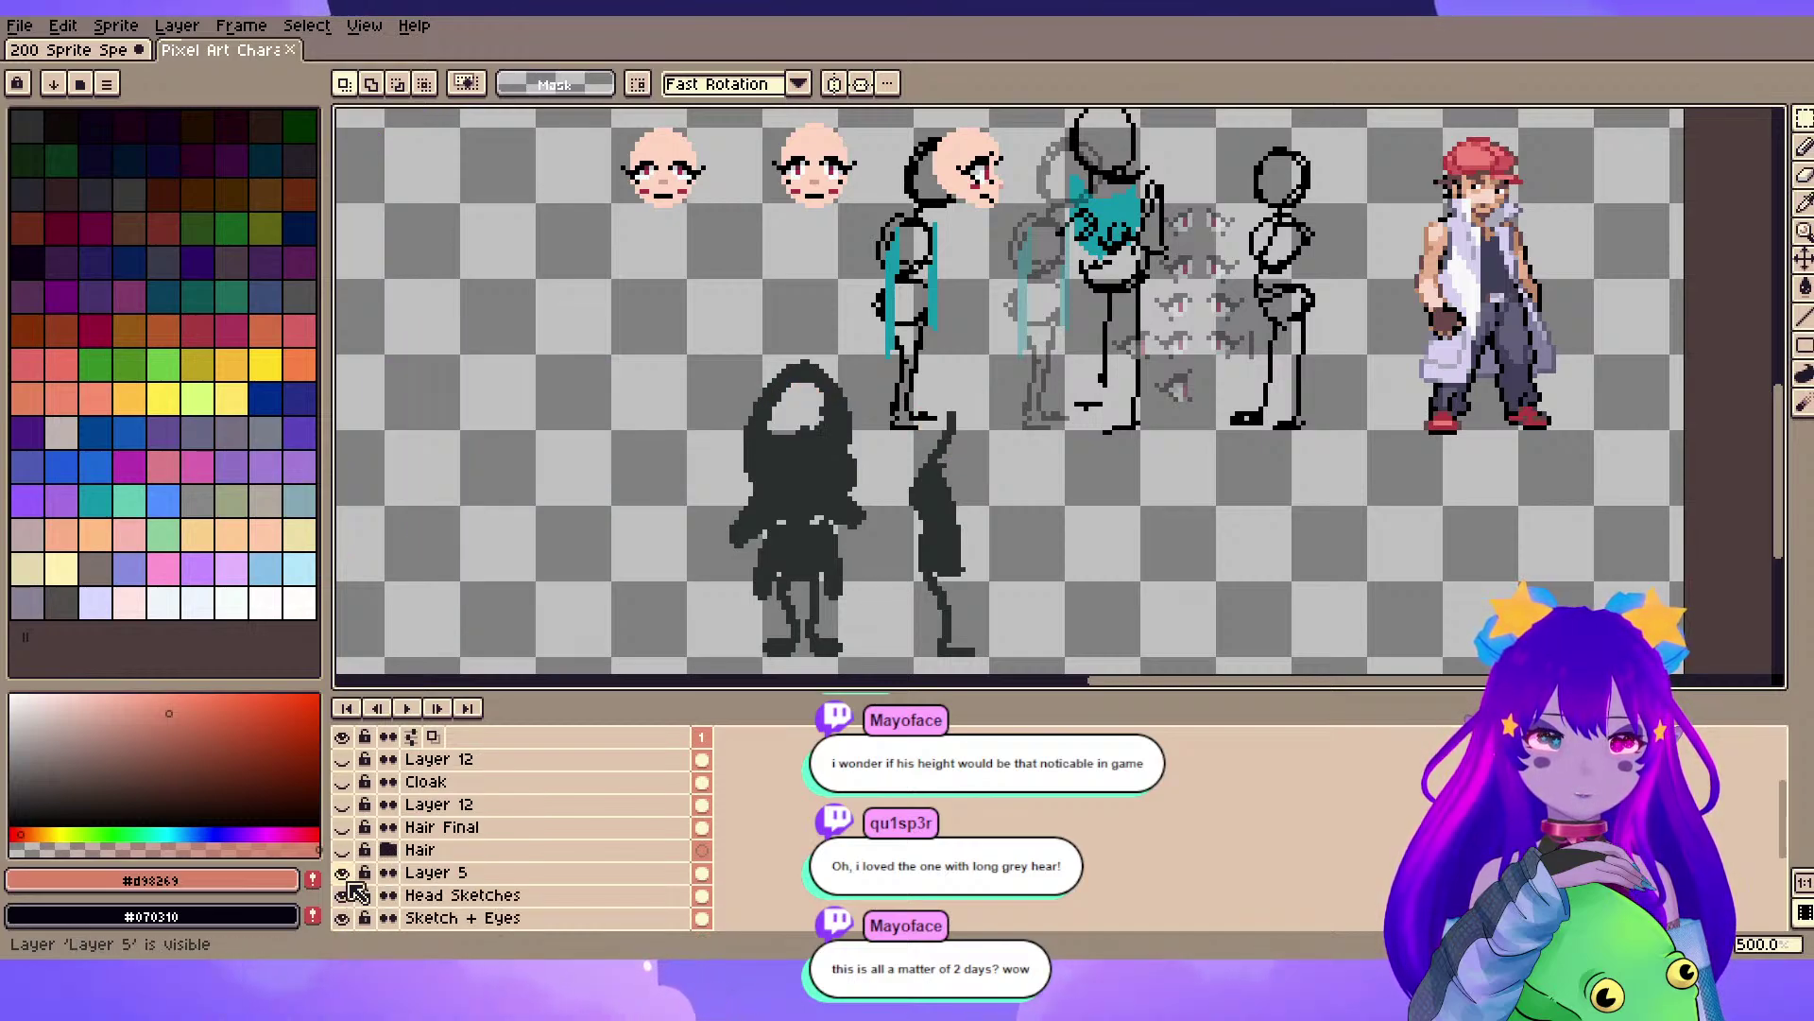
- Hide the Layer 5, Head Sketches and Sketch + Eyes layers, keeping Sketch and PKMon Trainers shown
click(342, 872)
click(342, 895)
scroll(352, 907, down, 1)
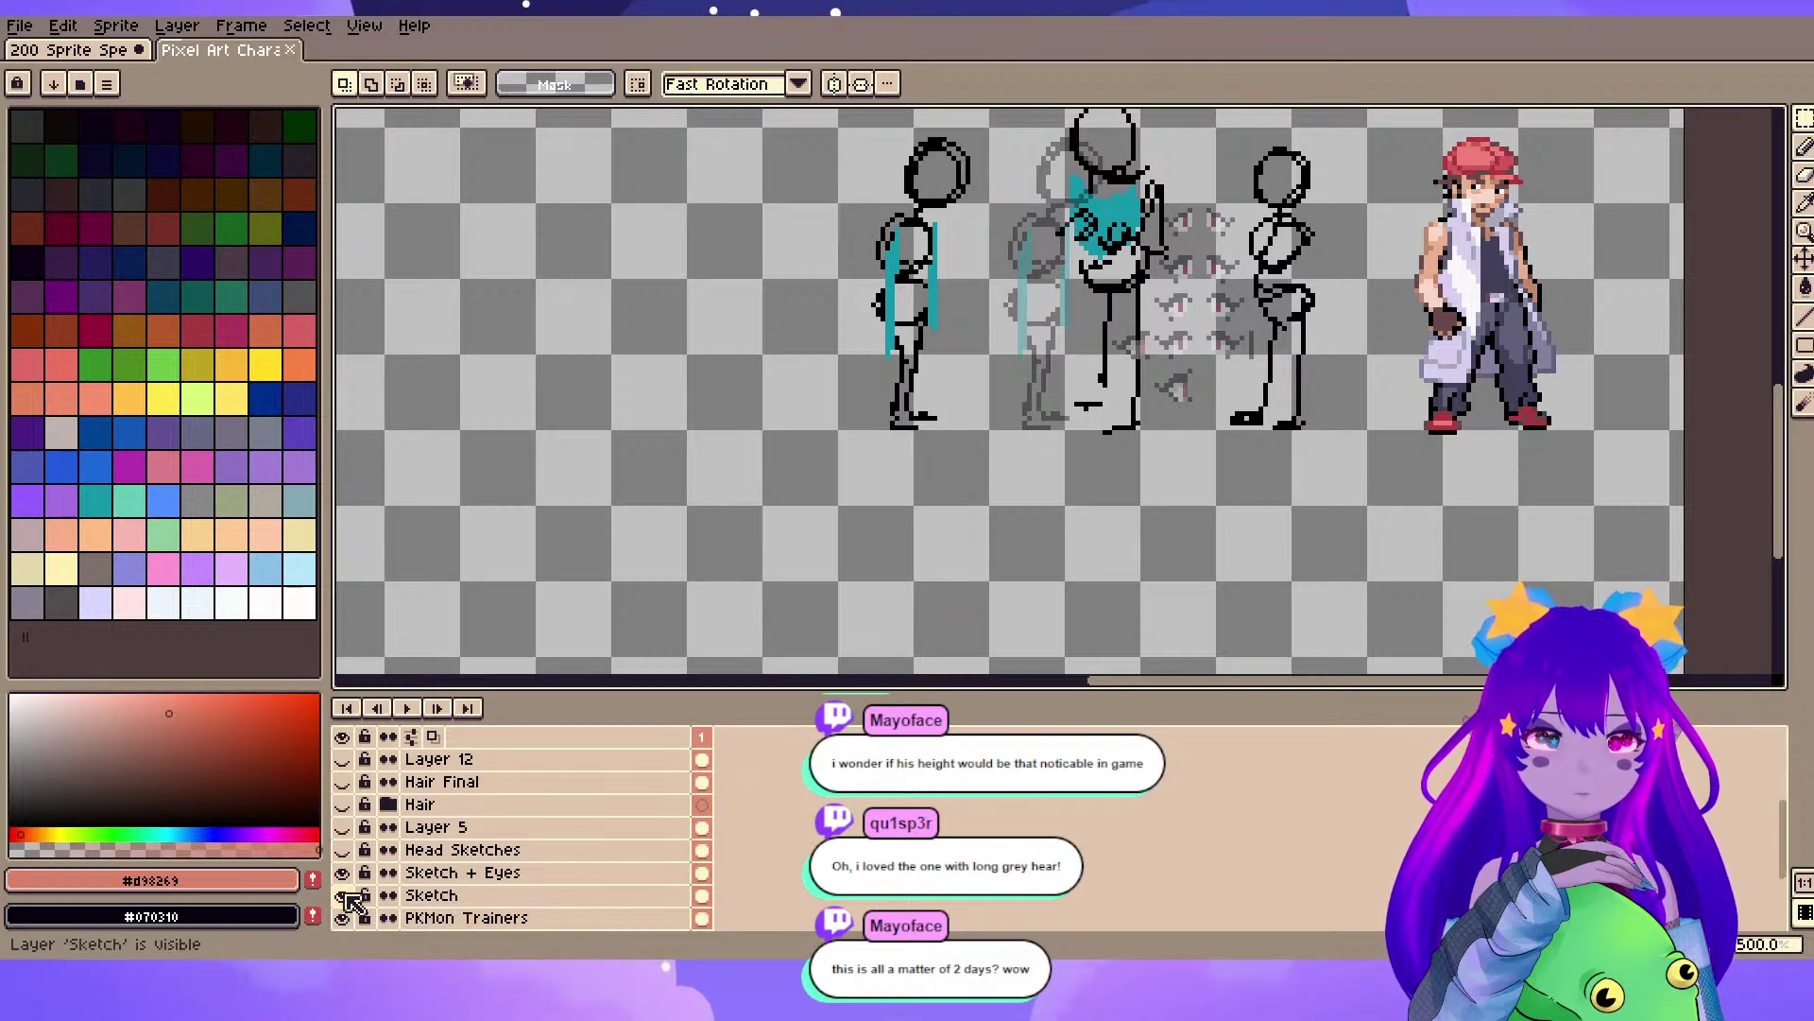
click(343, 874)
- Compare the three standing body sketches with the reference sprites beside and above them, including the blue and green characters
scroll(1071, 431, up, 1)
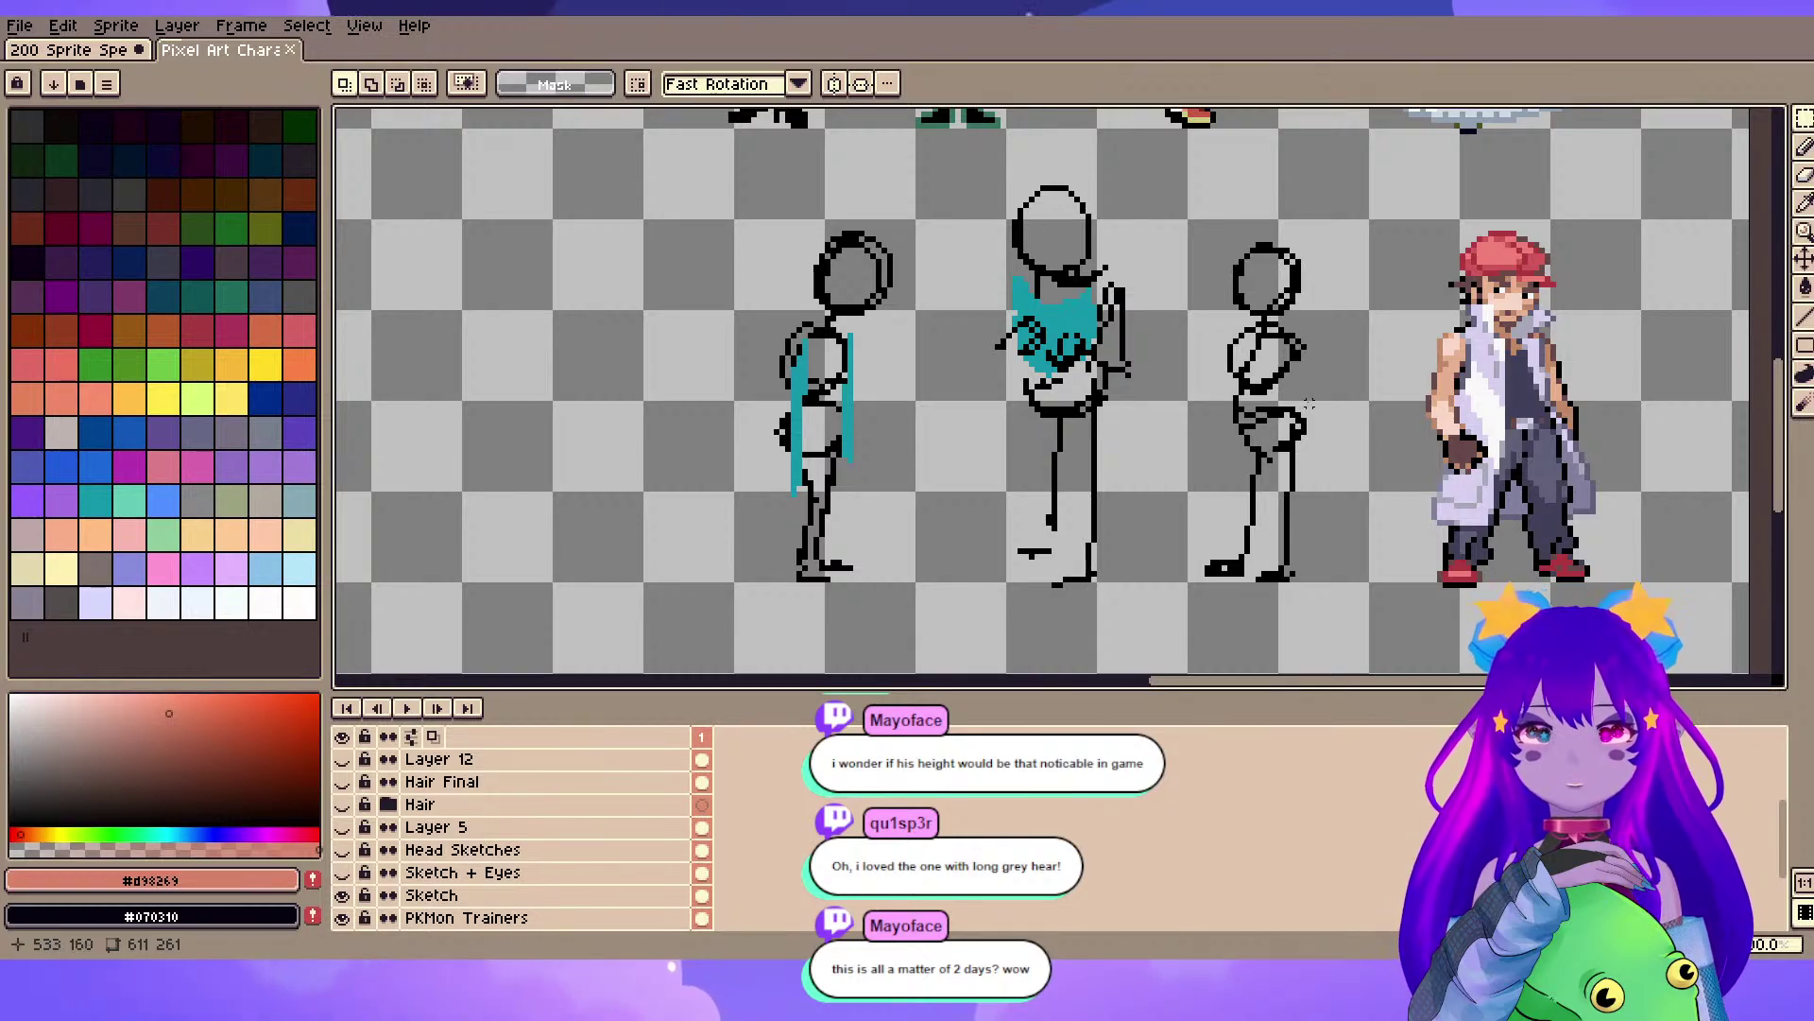
scroll(1308, 405, down, 3)
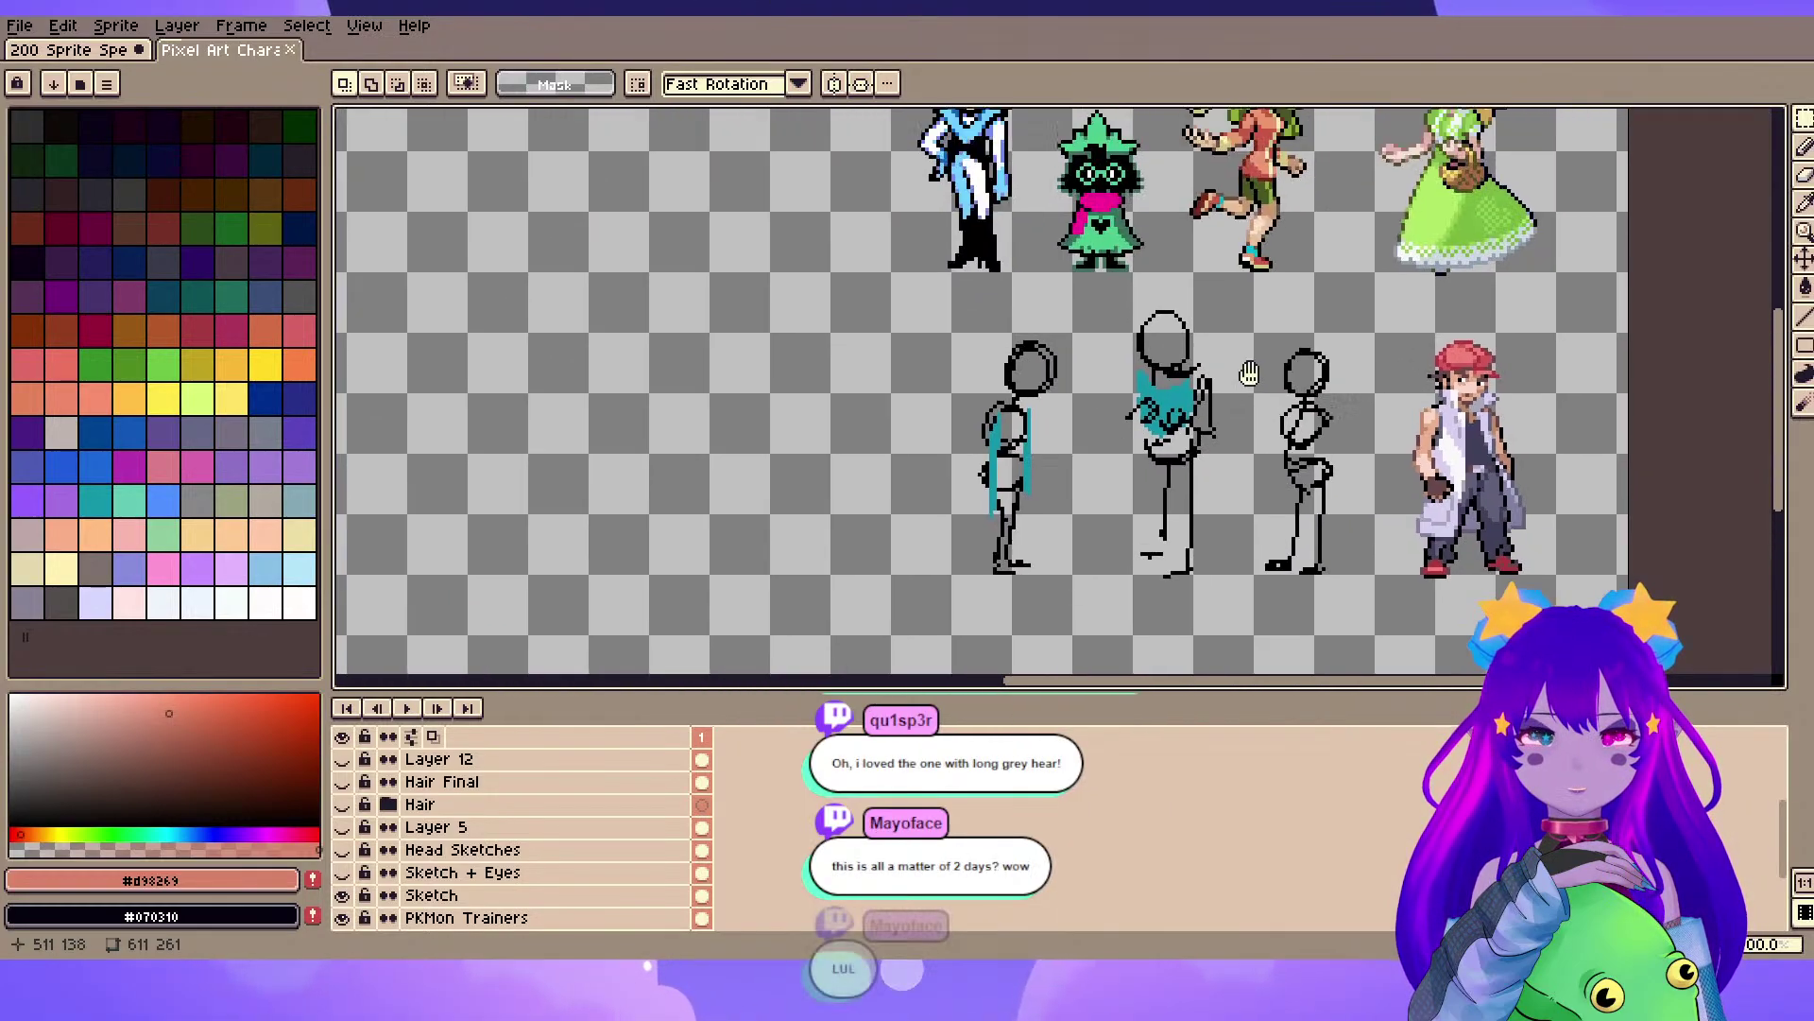
drag(1250, 373, 1222, 470)
drag(1354, 198, 1343, 374)
scroll(1344, 374, up, 2)
drag(1026, 522, 1075, 485)
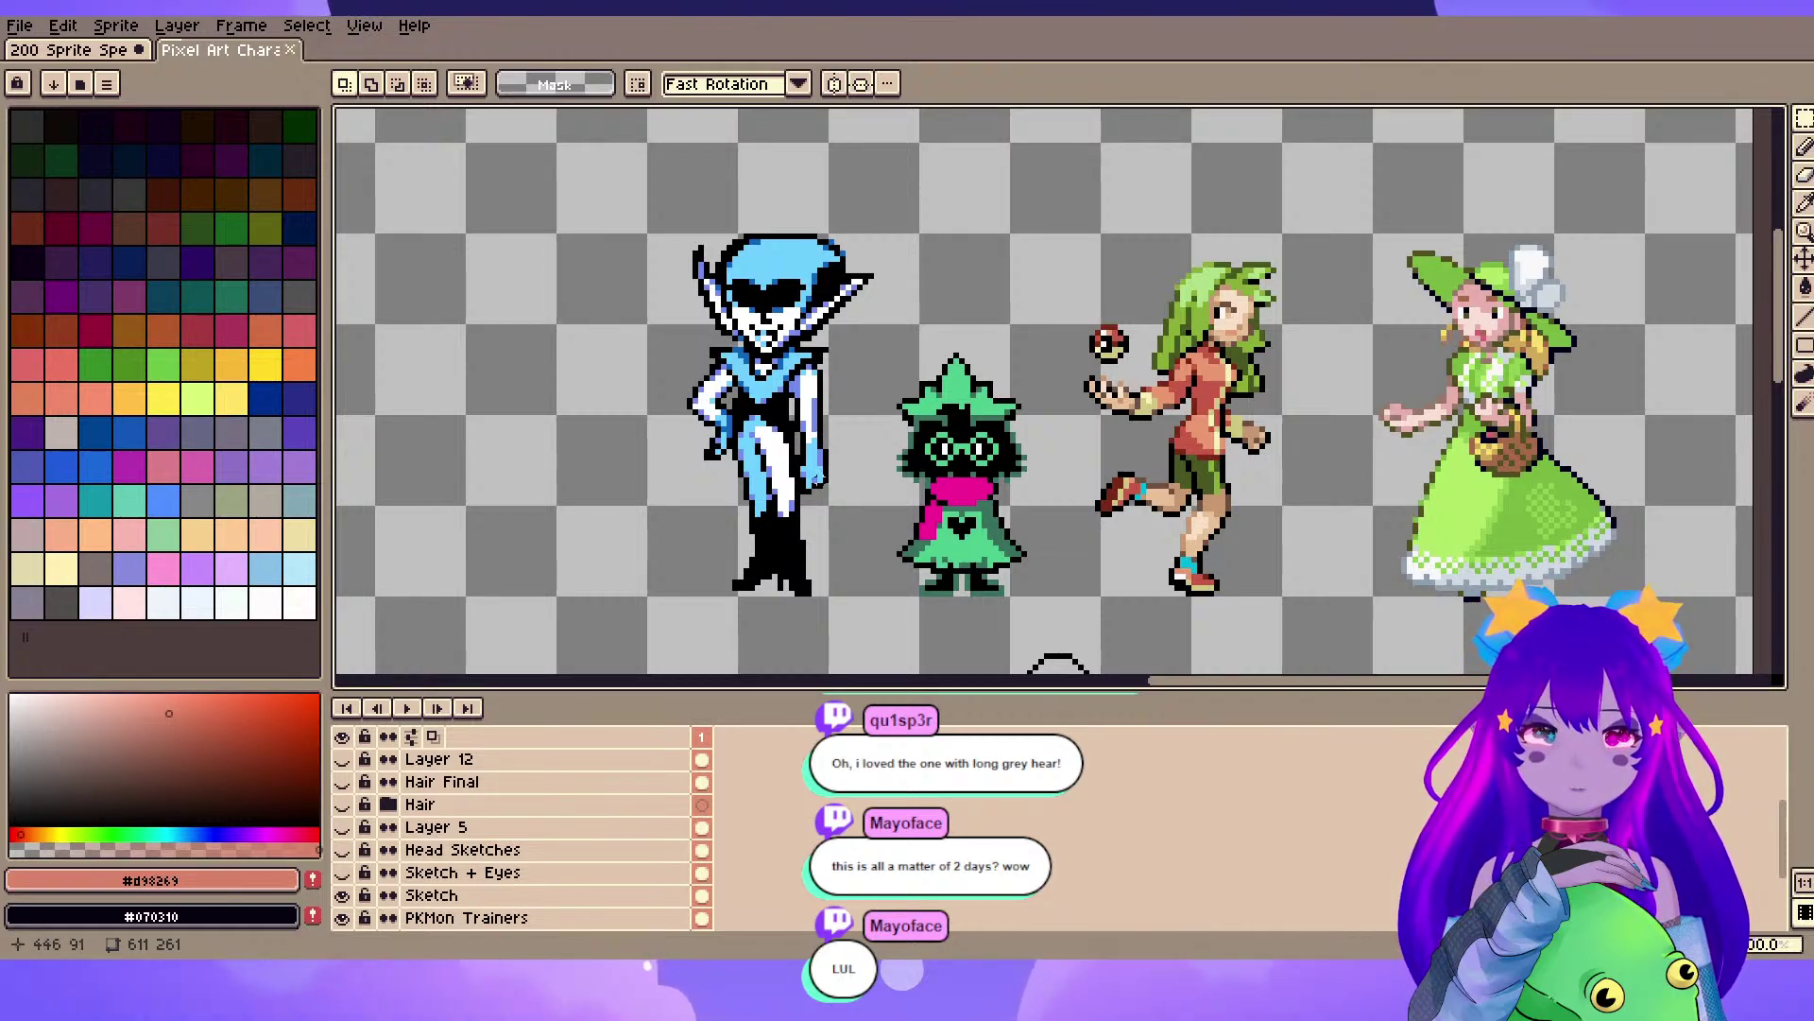
scroll(820, 458, up, 3)
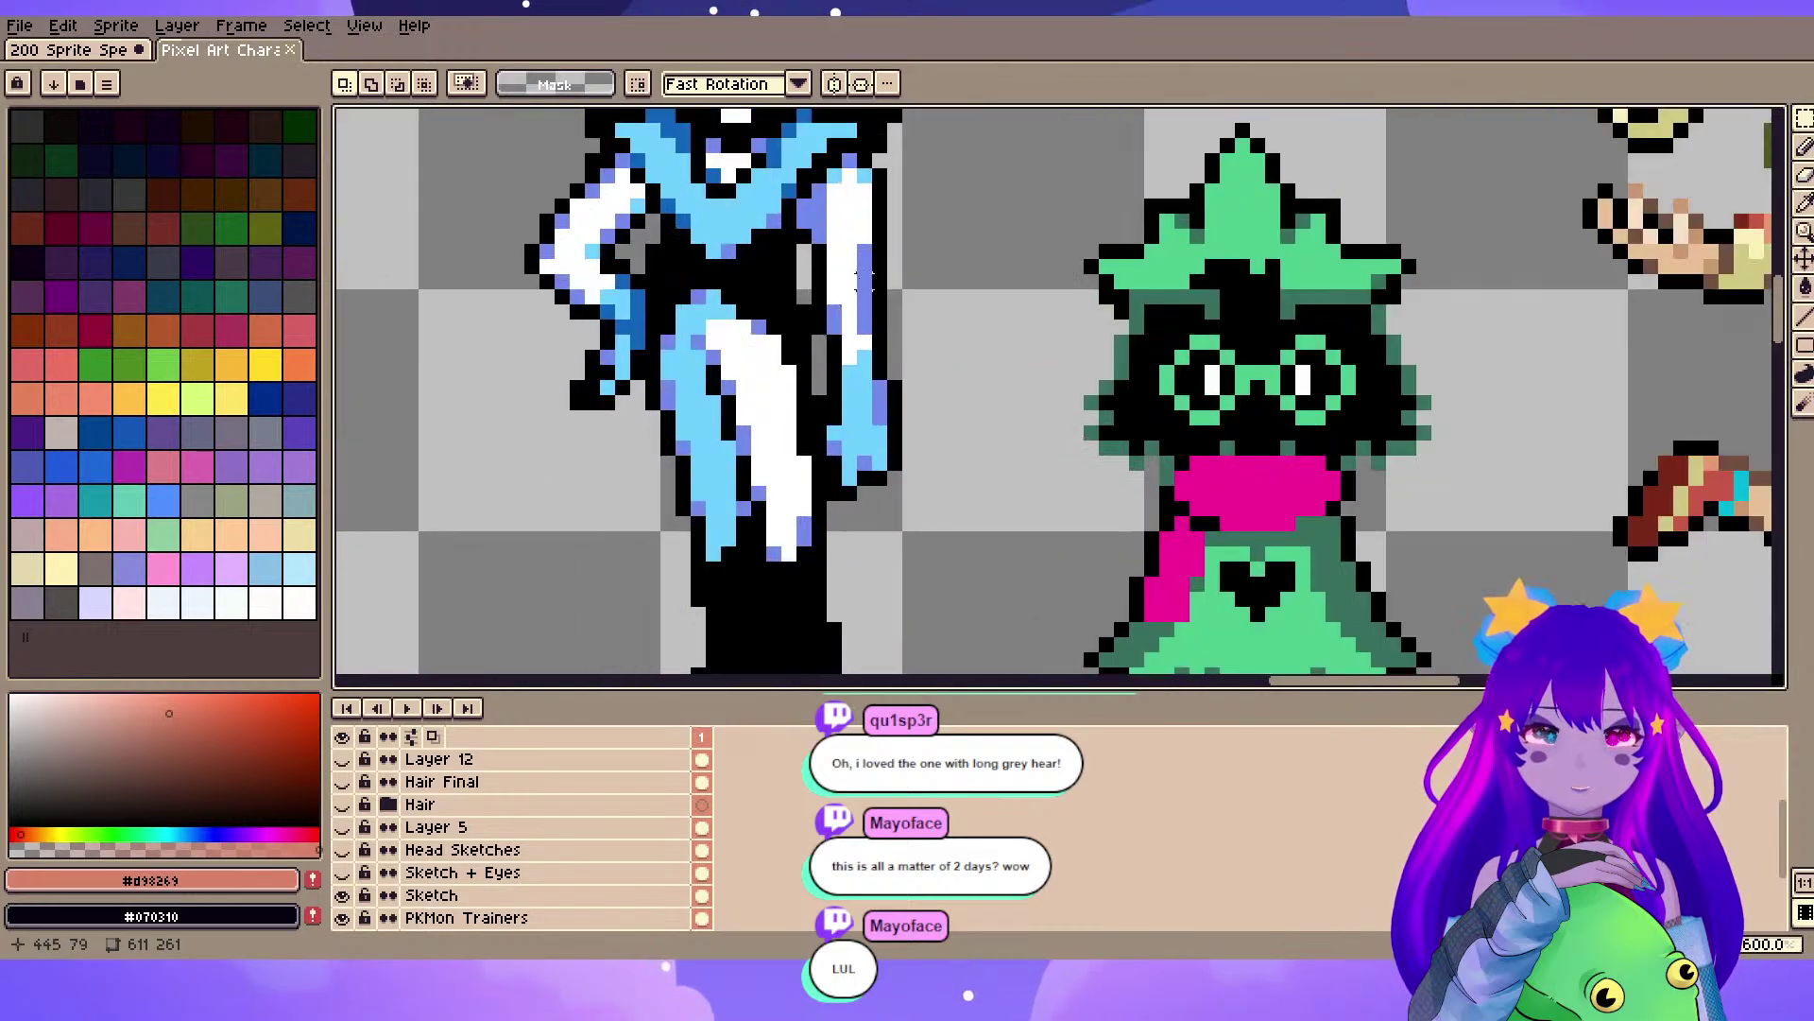
scroll(859, 297, down, 5)
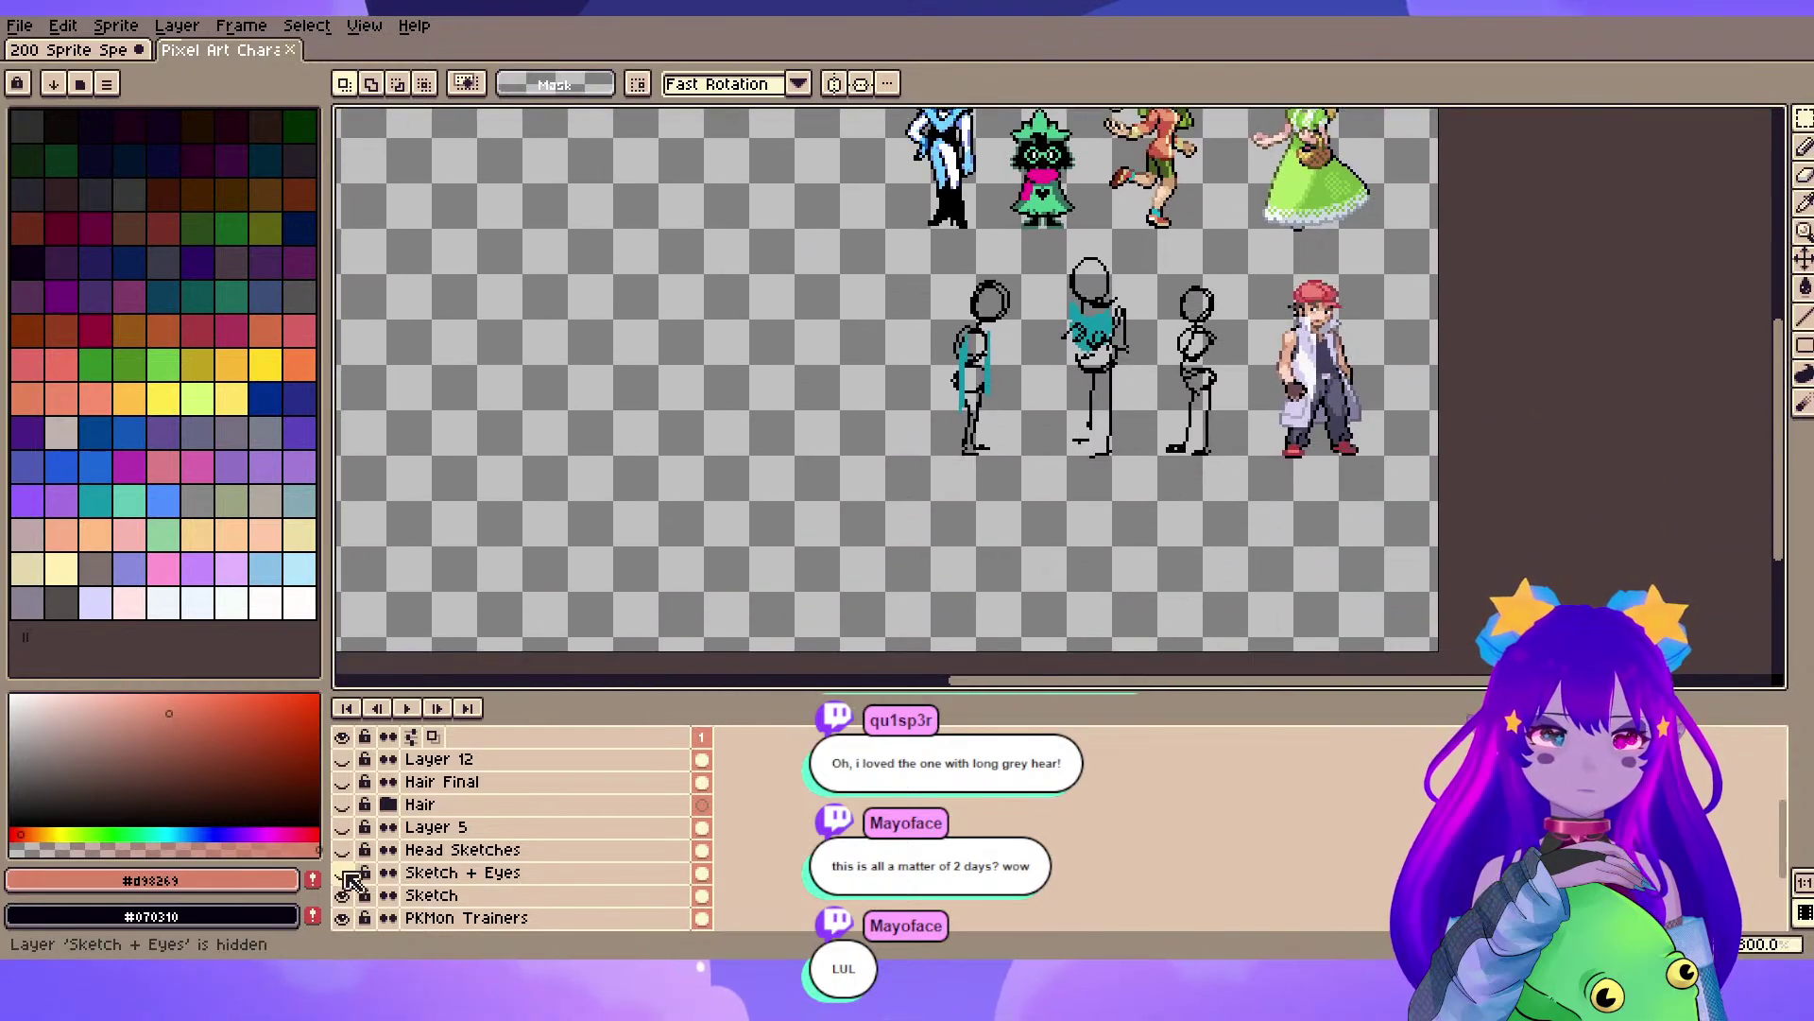
- Show the Sketch + Eyes layer with its body and eye studies and hide the Sketch layer
click(344, 872)
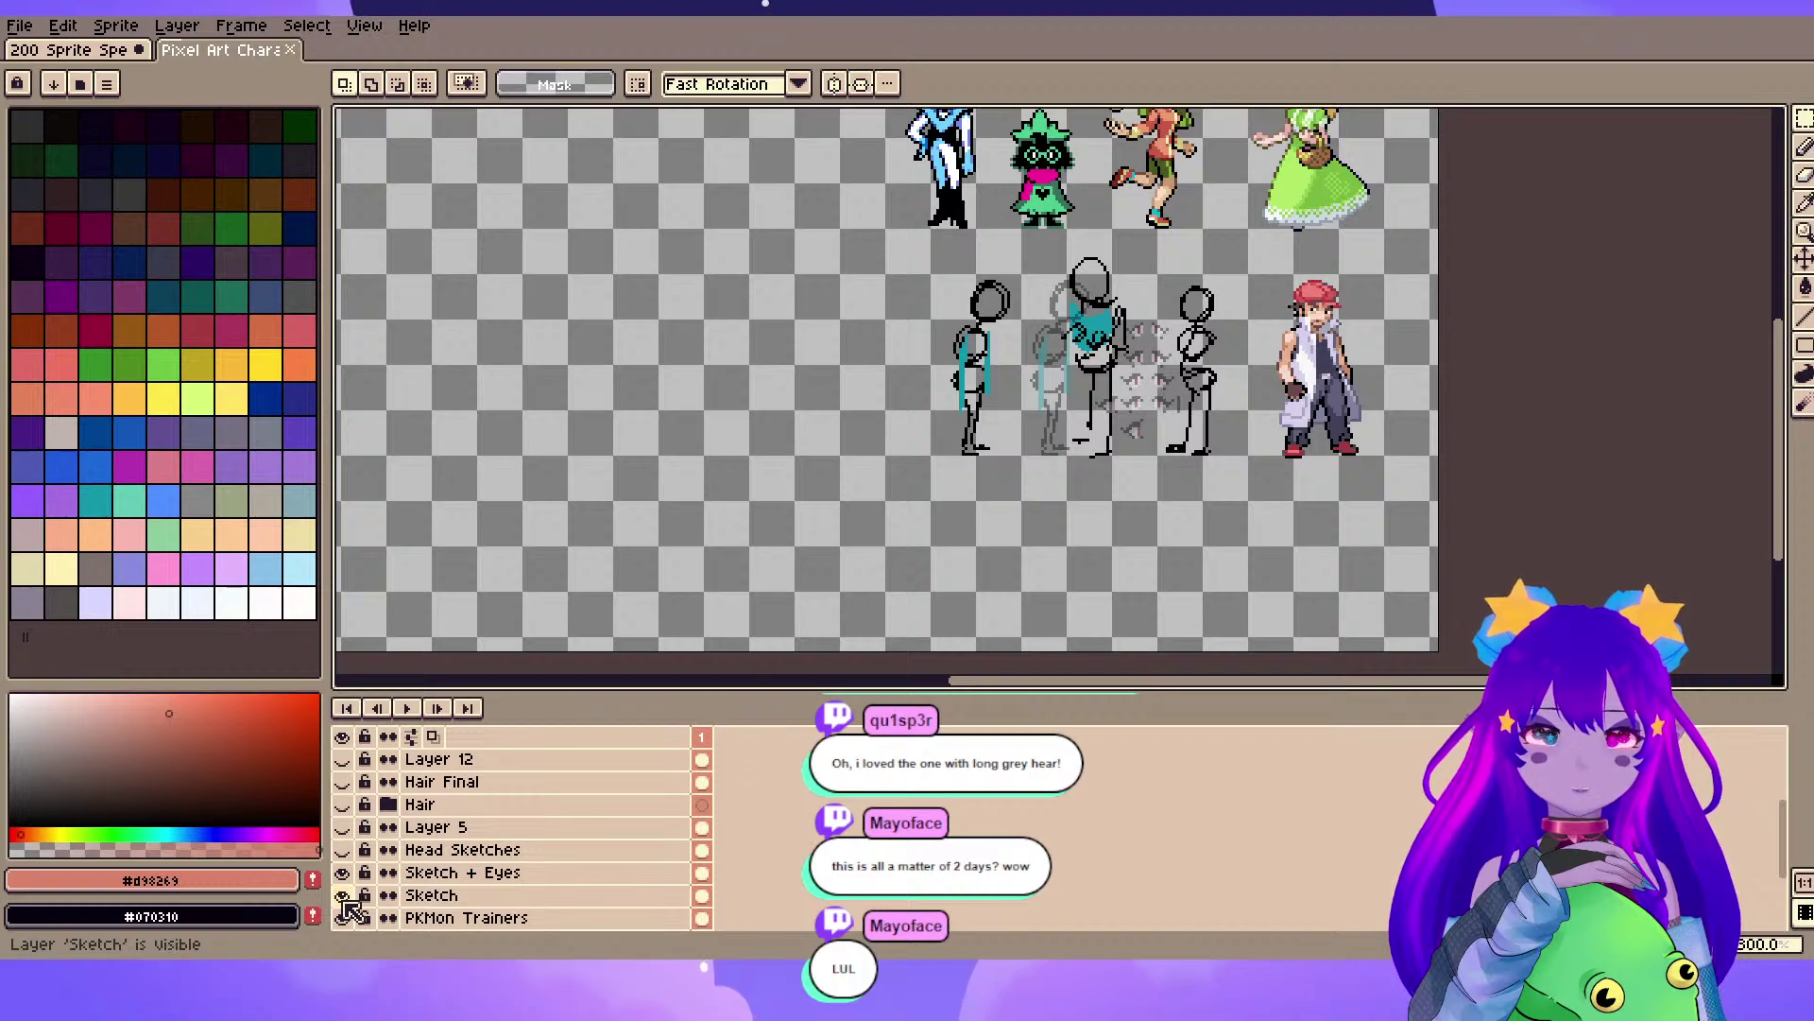
click(343, 894)
scroll(1206, 311, up, 4)
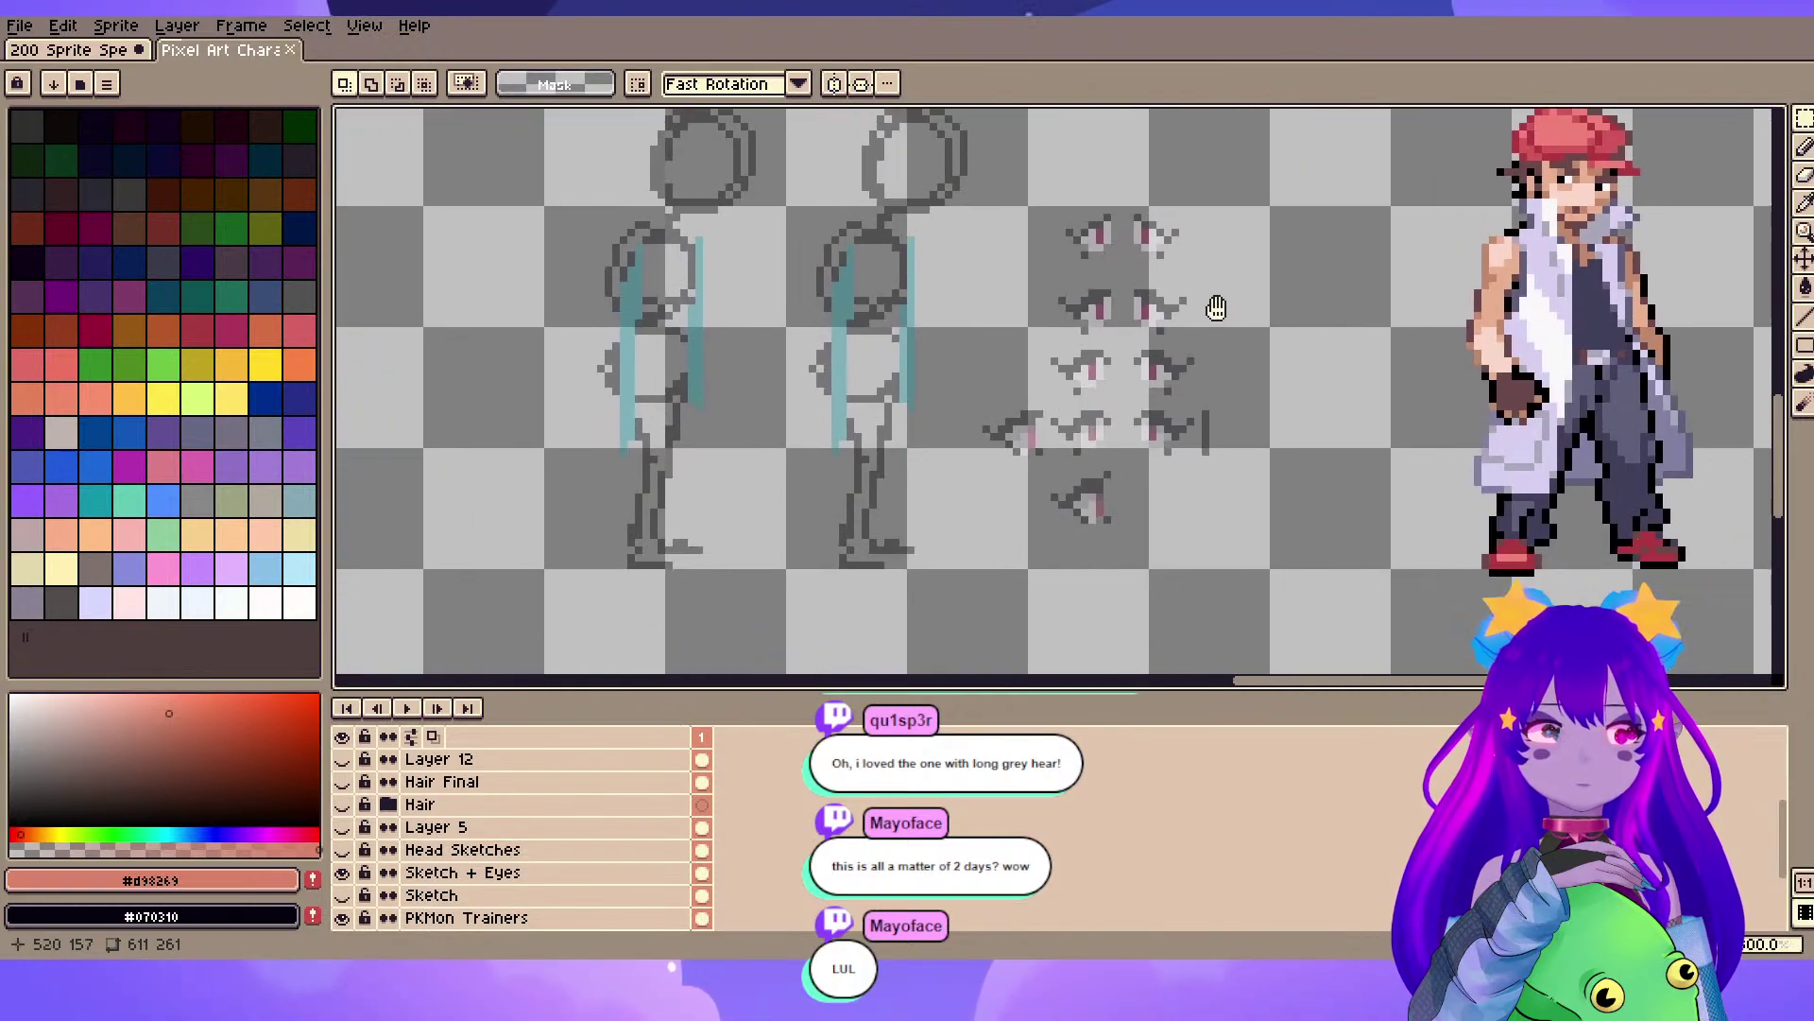
drag(1206, 312, 1210, 388)
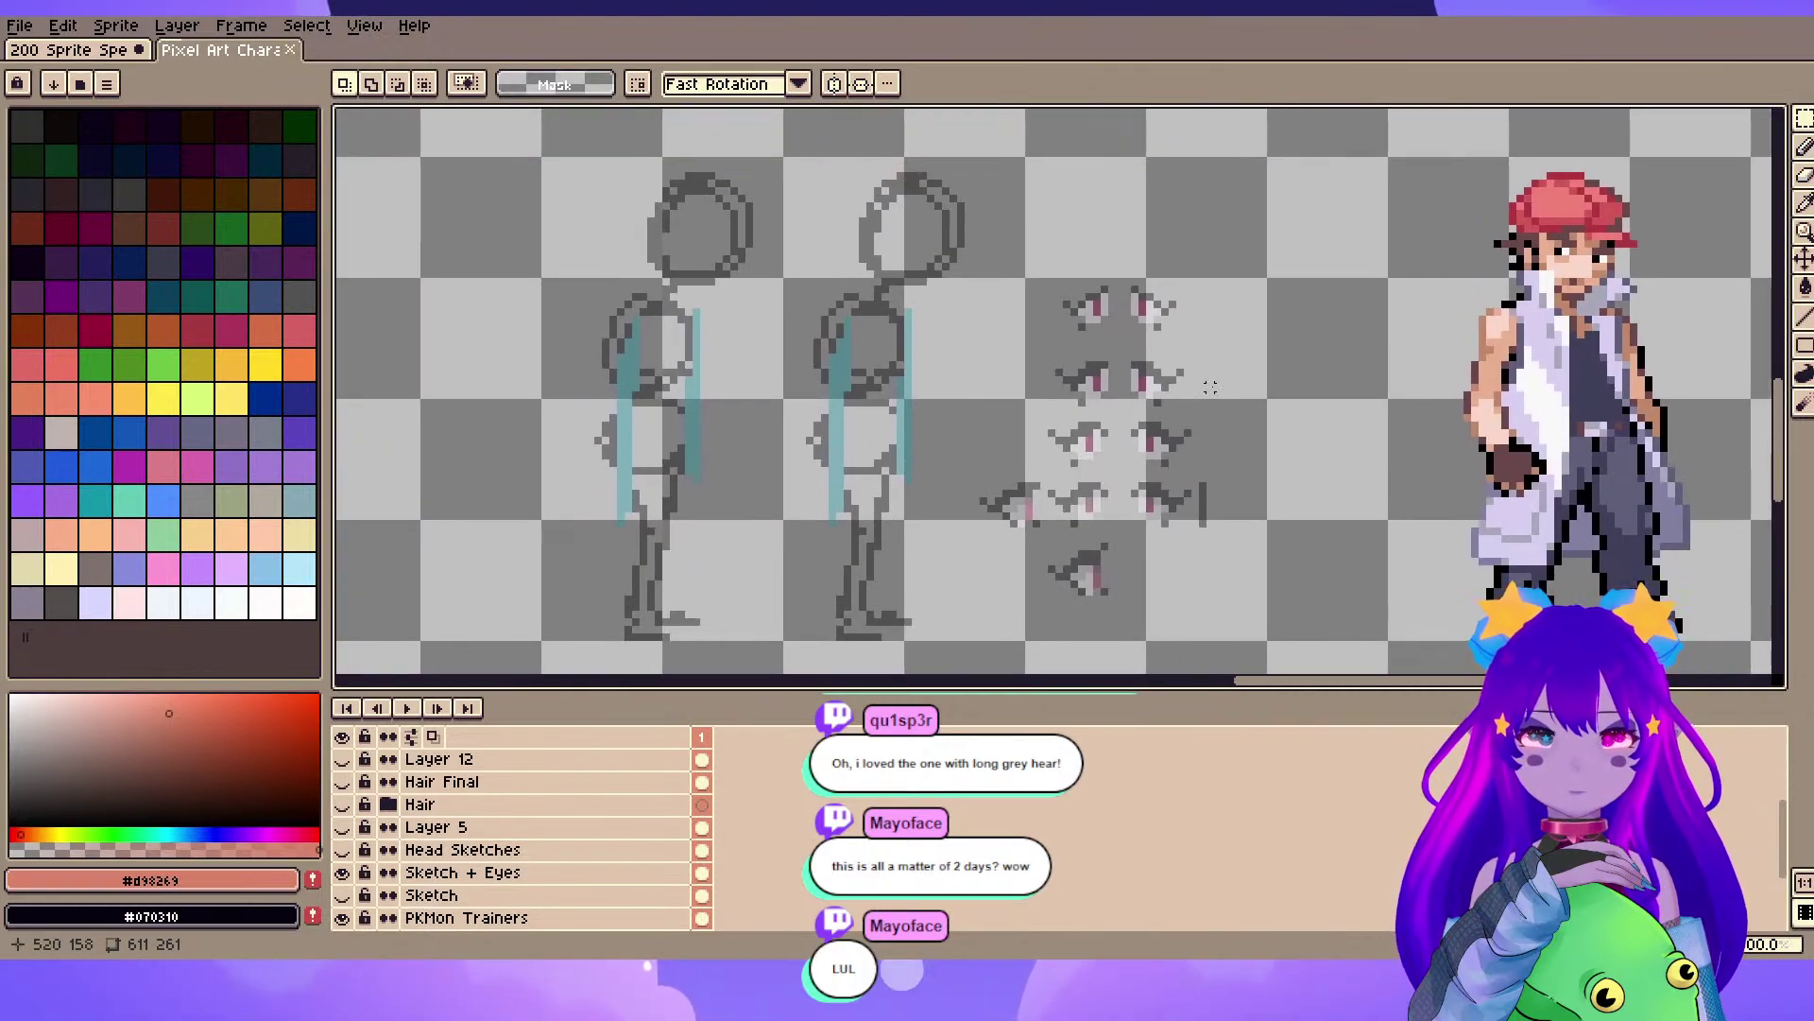
- Raise the Sketch + Eyes layer to full opacity in its layer properties
double_click(434, 872)
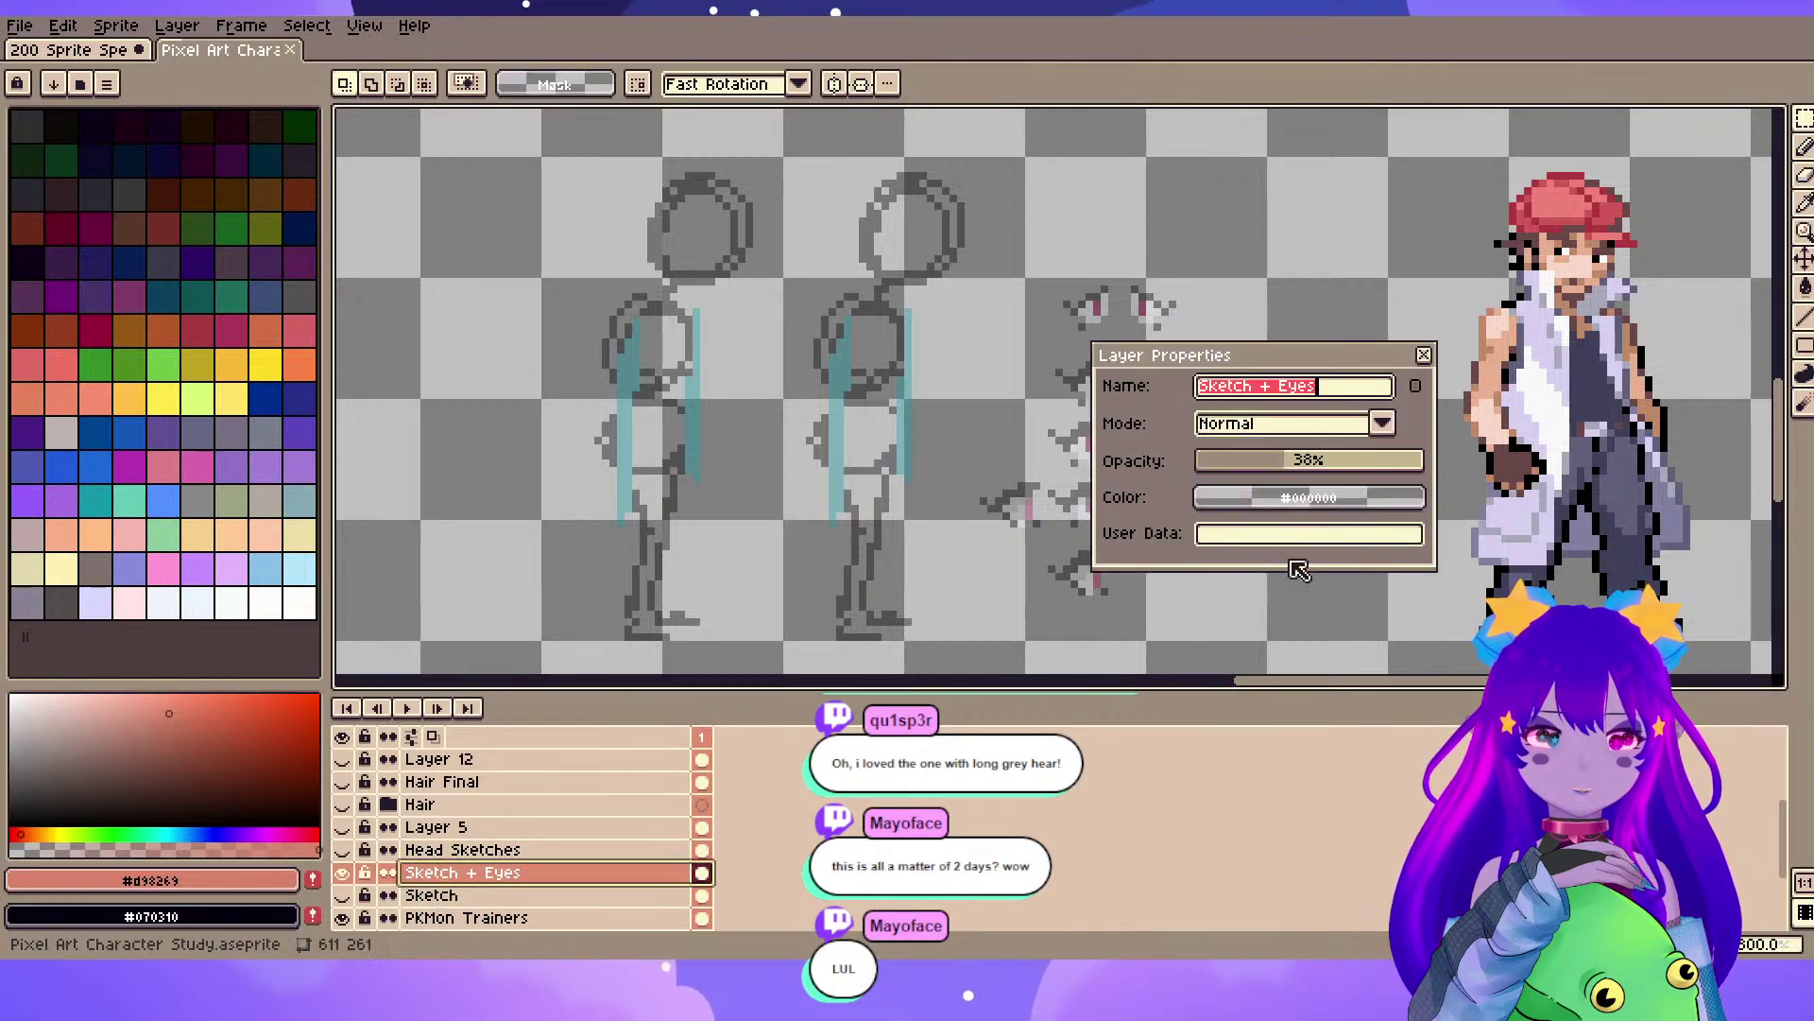
drag(1318, 461, 1422, 460)
click(1423, 355)
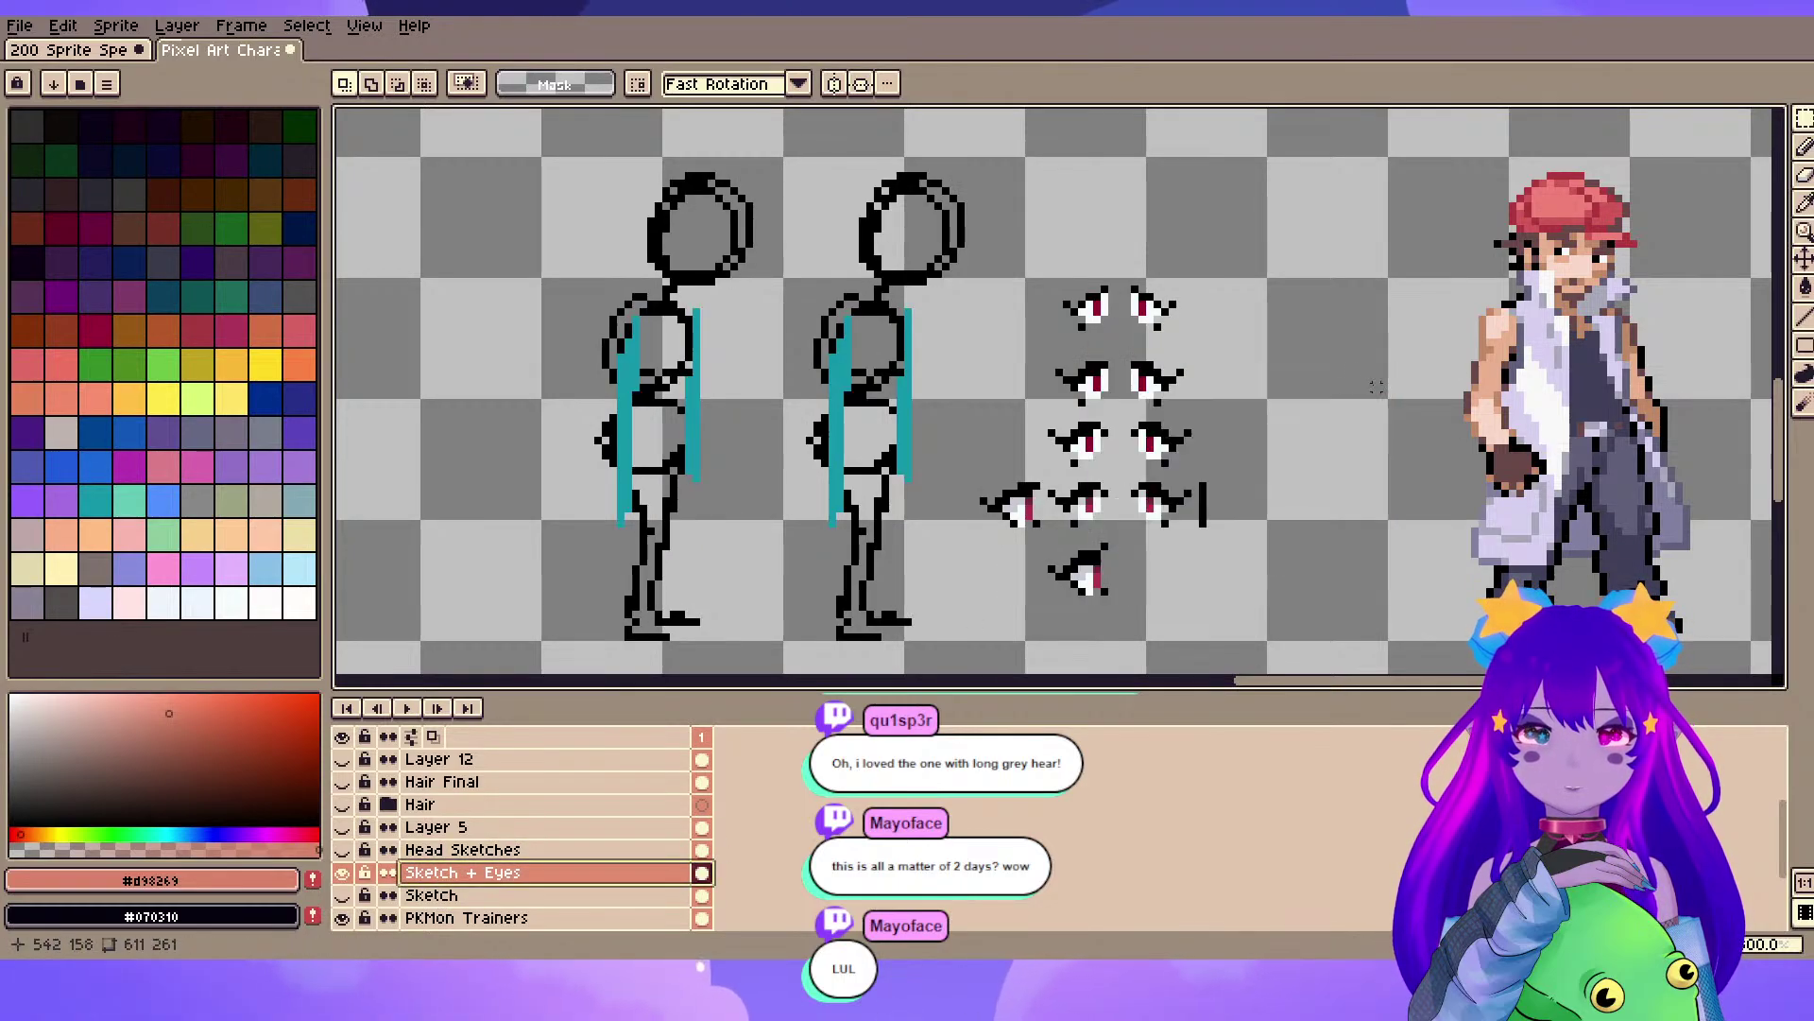
scroll(836, 363, left, 3)
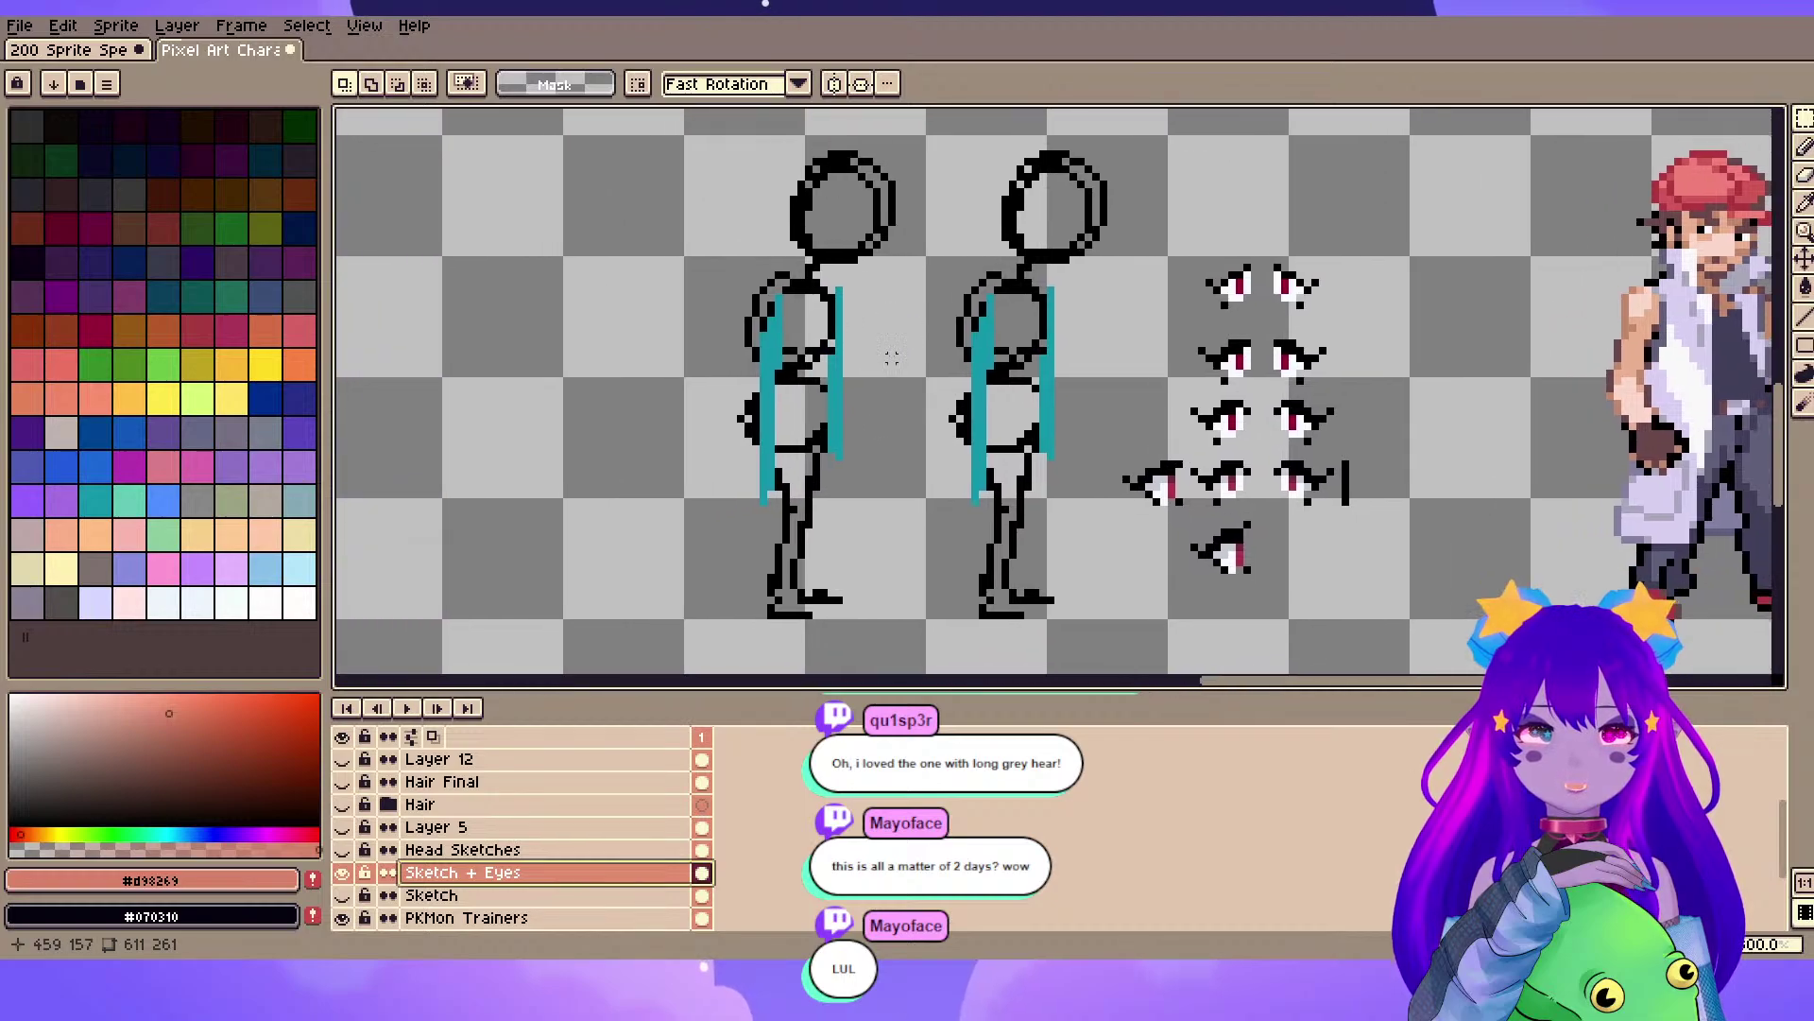
- Hide the Sketch + Eyes layer and show Head Sketches to view the three bald heads up close
click(344, 873)
click(342, 849)
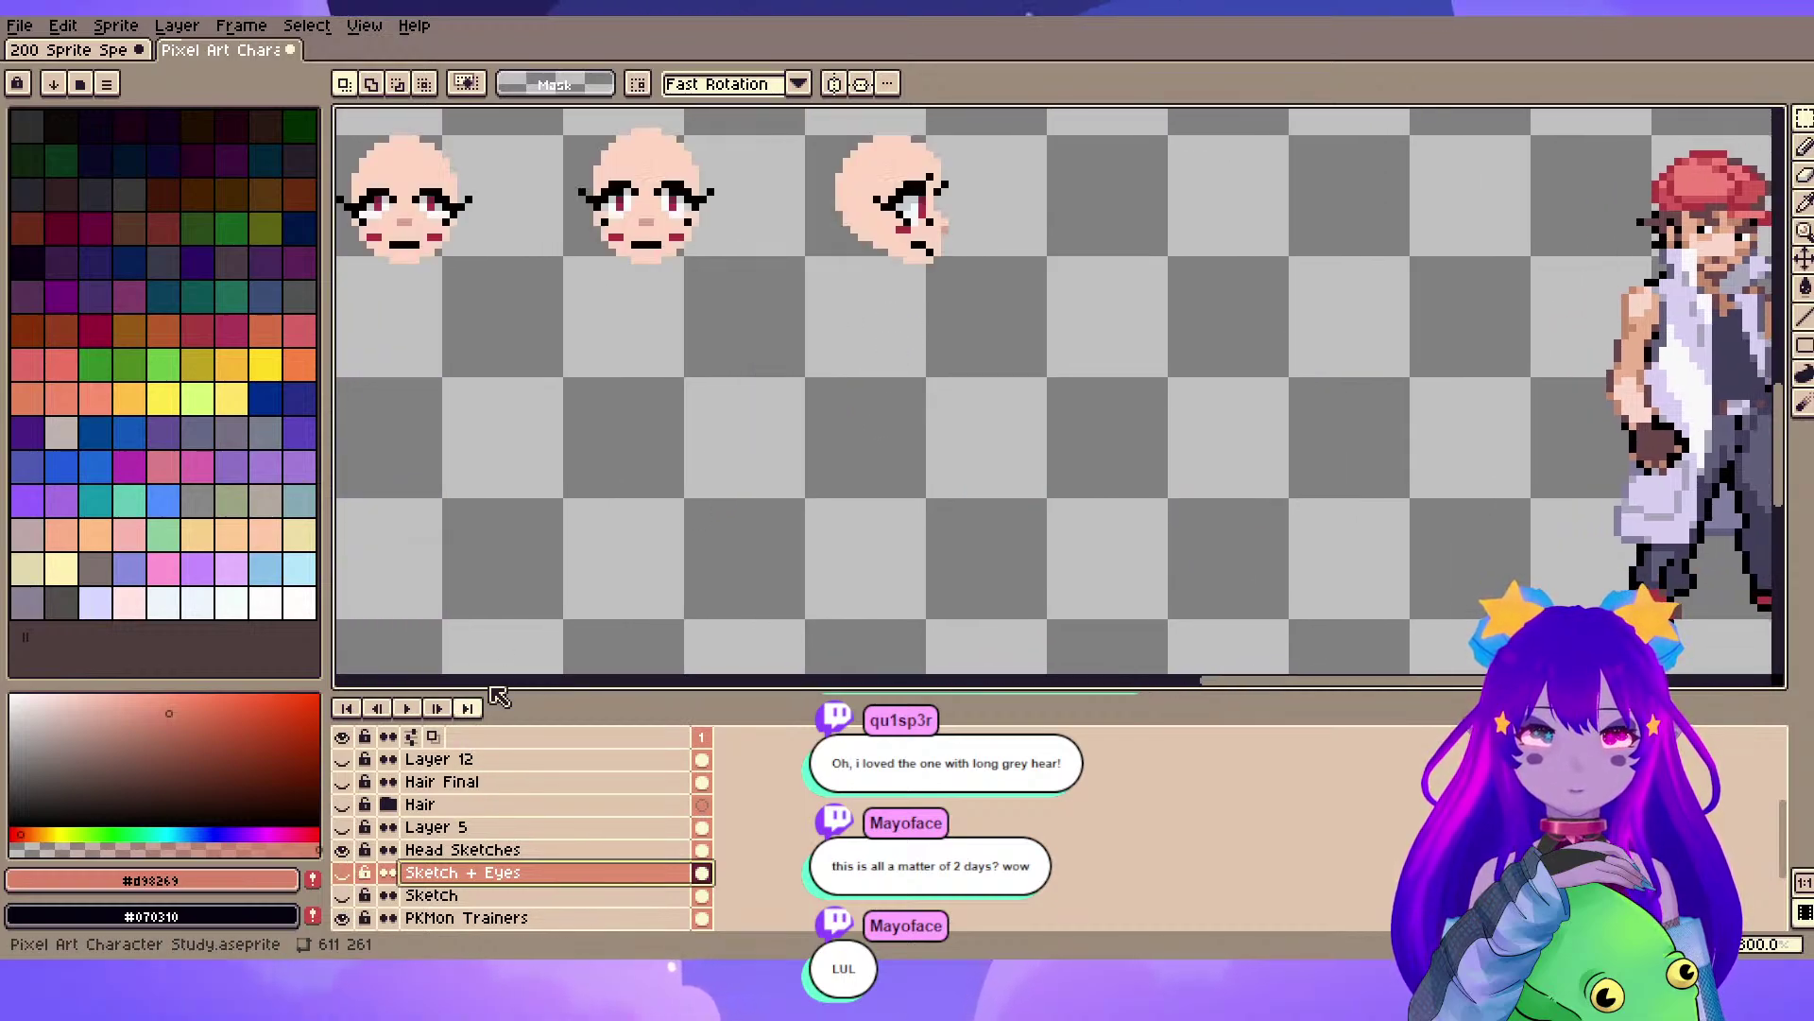
scroll(899, 593, up, 3)
scroll(1017, 561, up, 3)
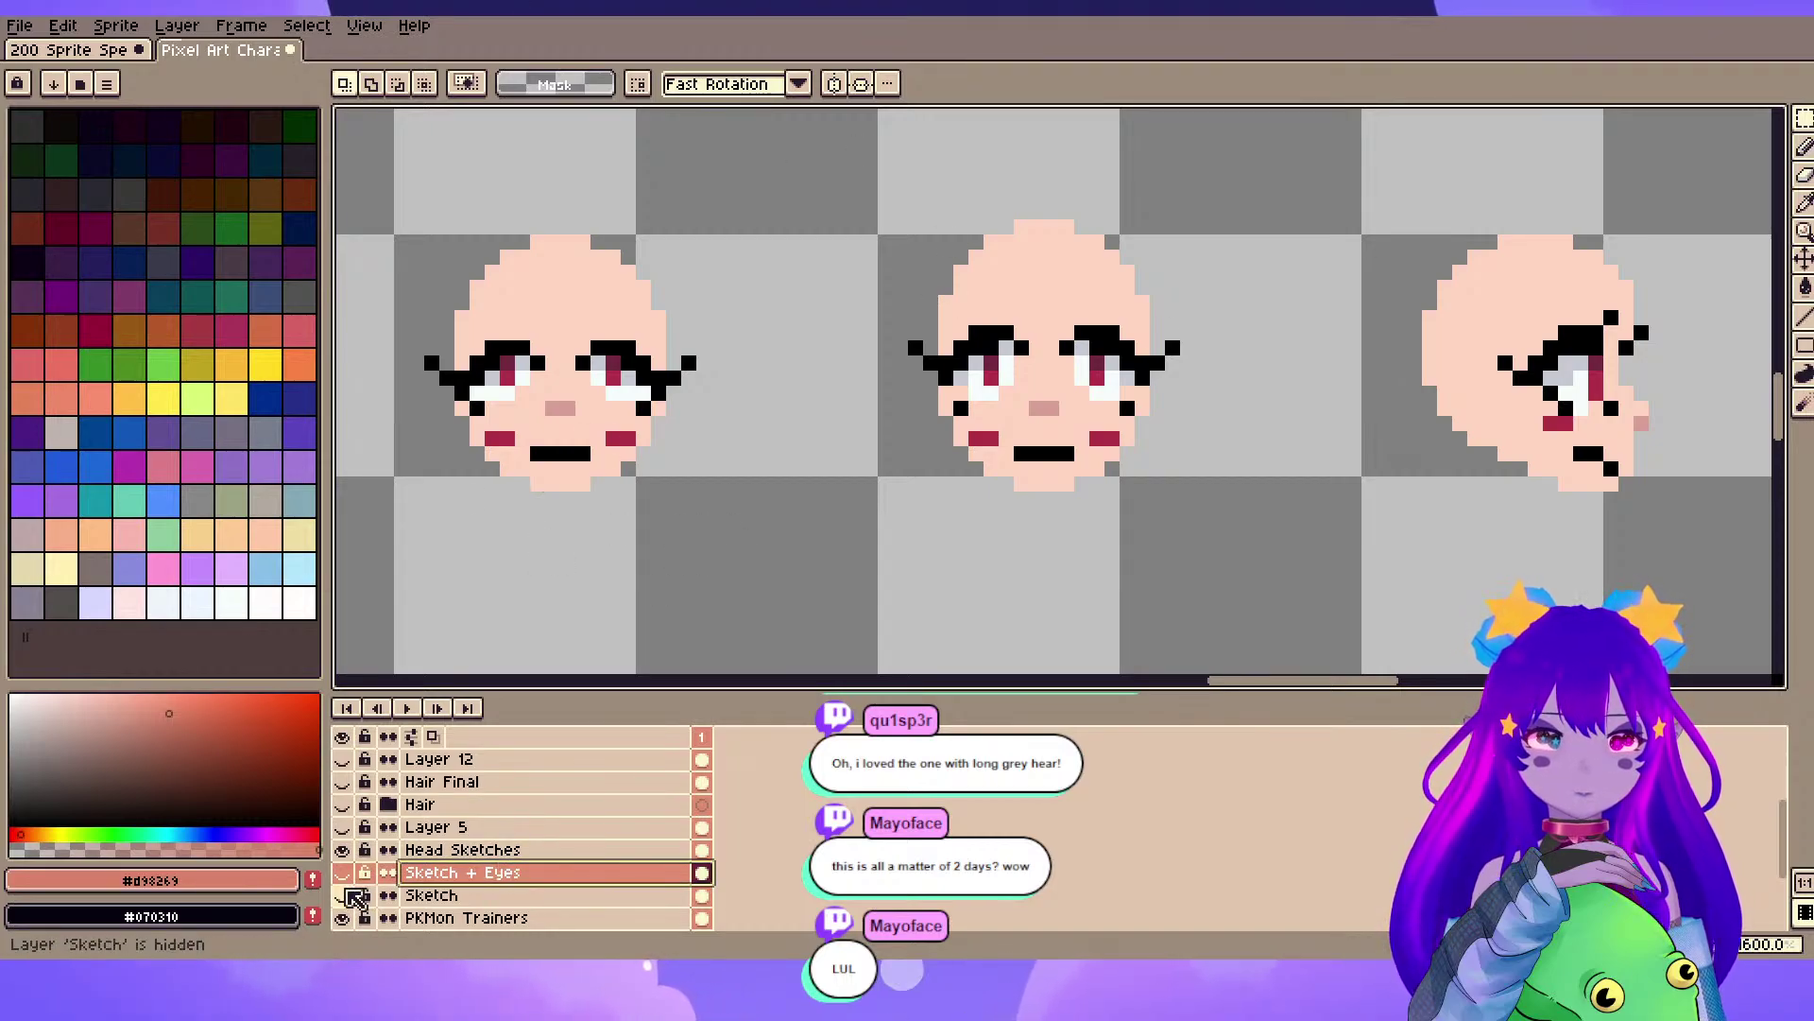
- Hide the Head Sketches layer and show Layer 5 with the dark front and side body silhouettes
click(344, 848)
click(343, 827)
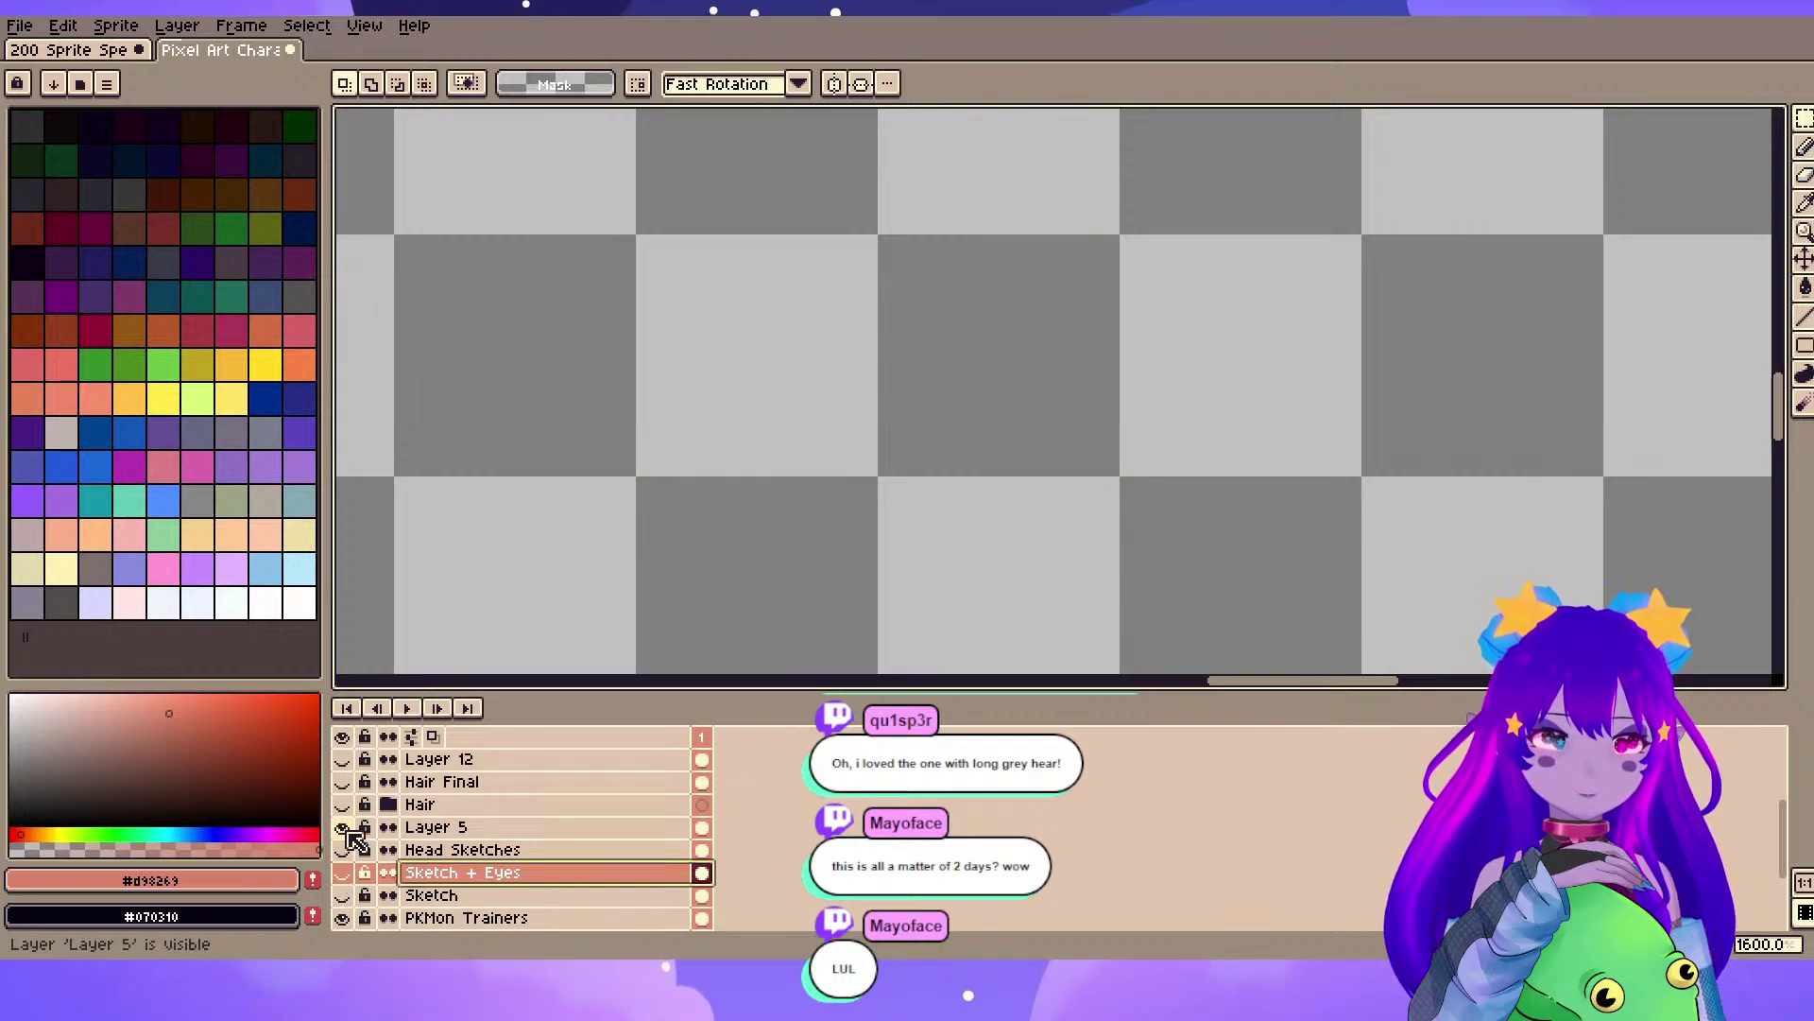
scroll(848, 442, down, 5)
drag(849, 451, 885, 235)
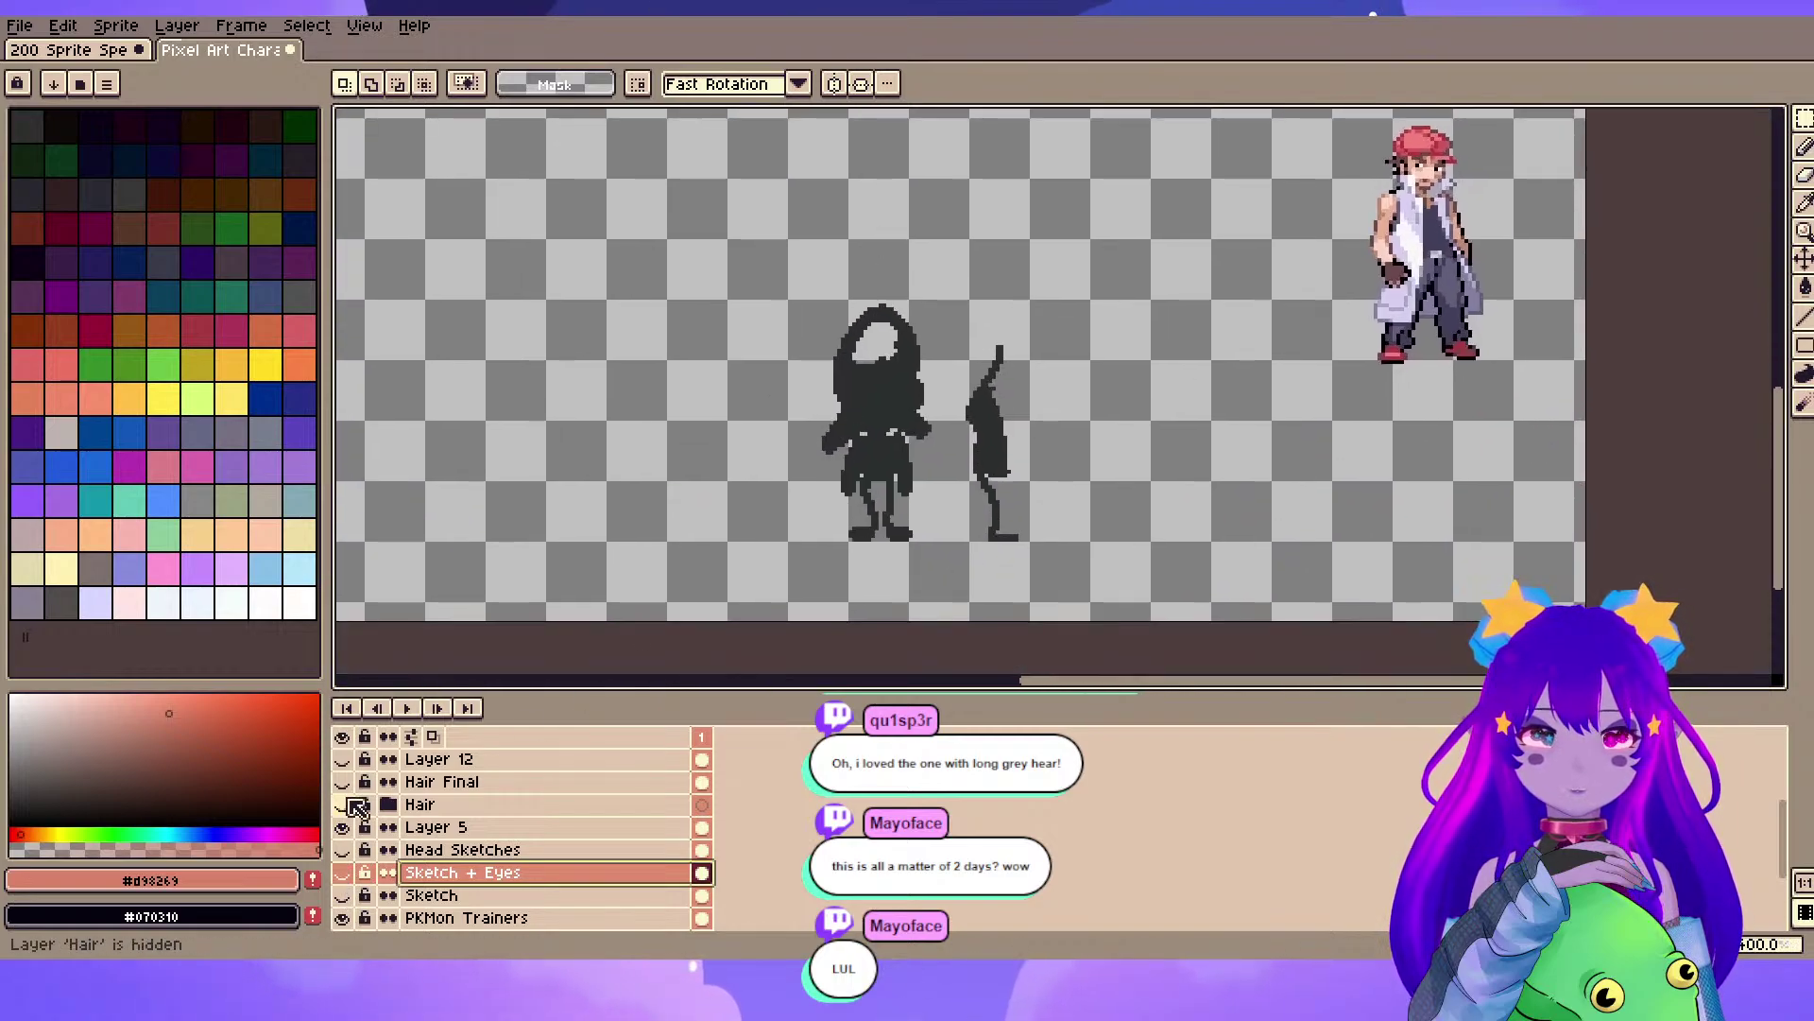
- Show the Sketch + Eyes, Head Sketches and Hair Final layers and the Hair group
click(343, 872)
click(343, 849)
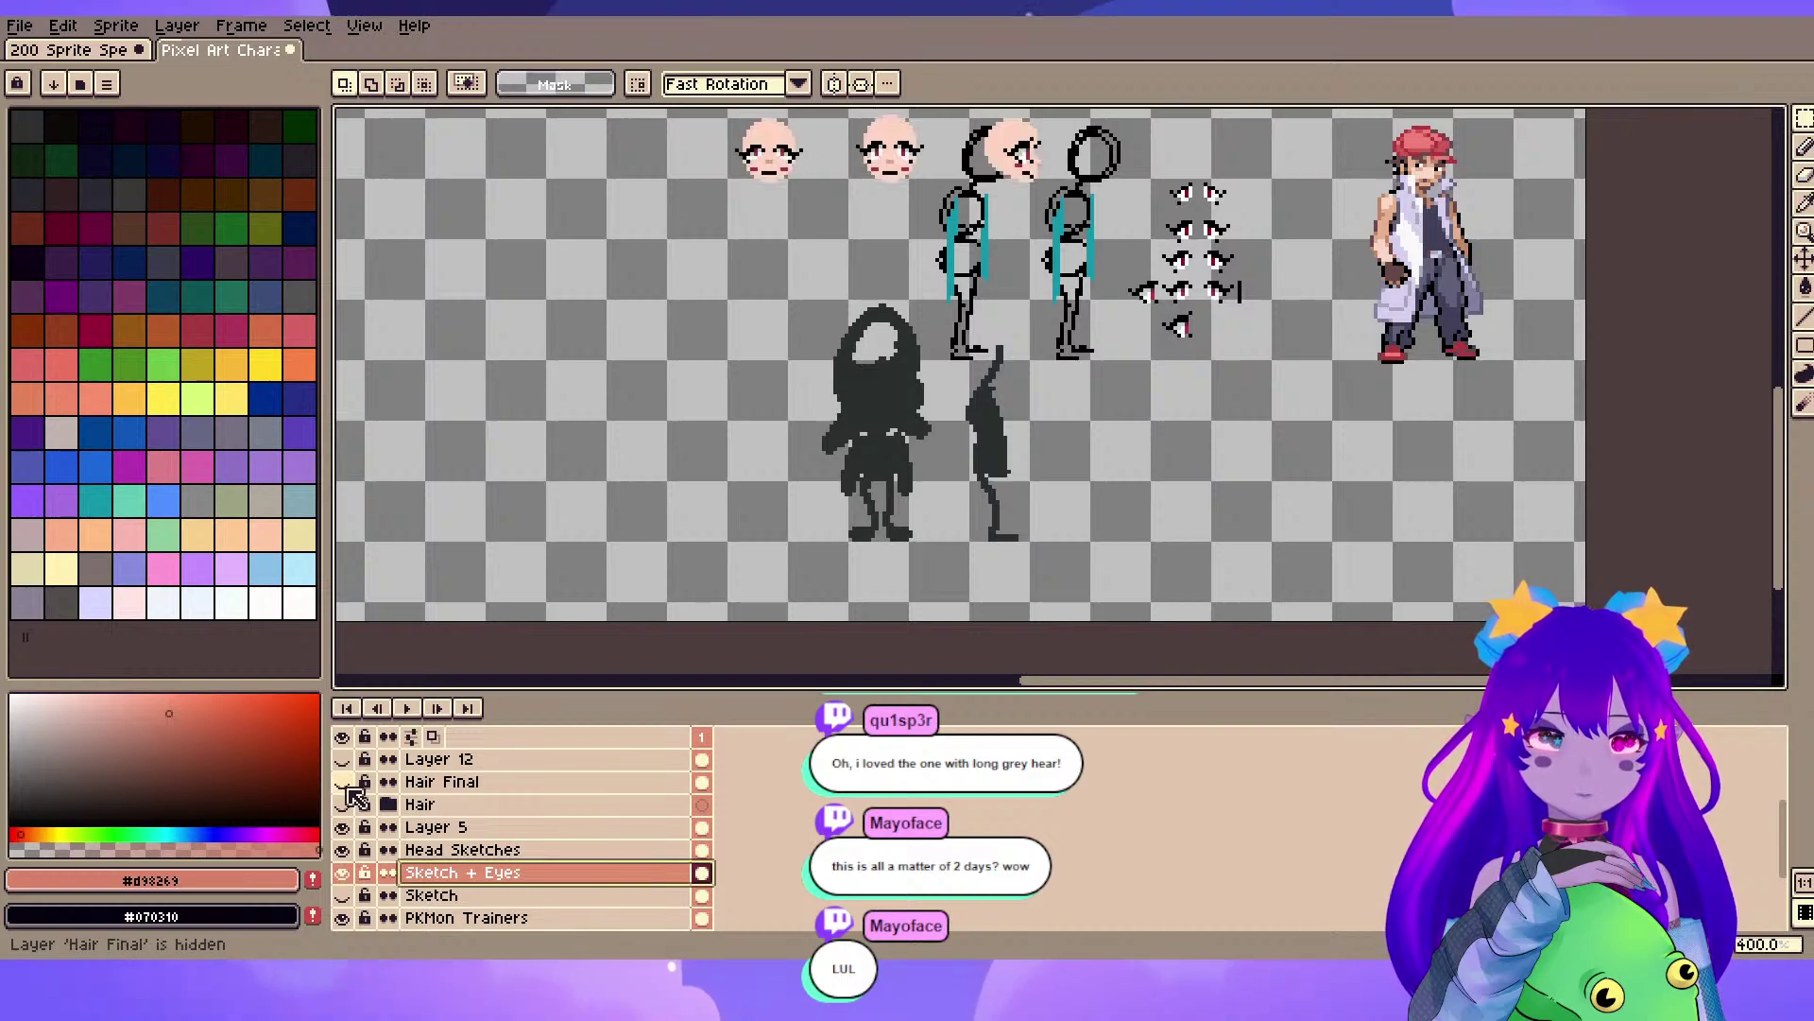
click(343, 805)
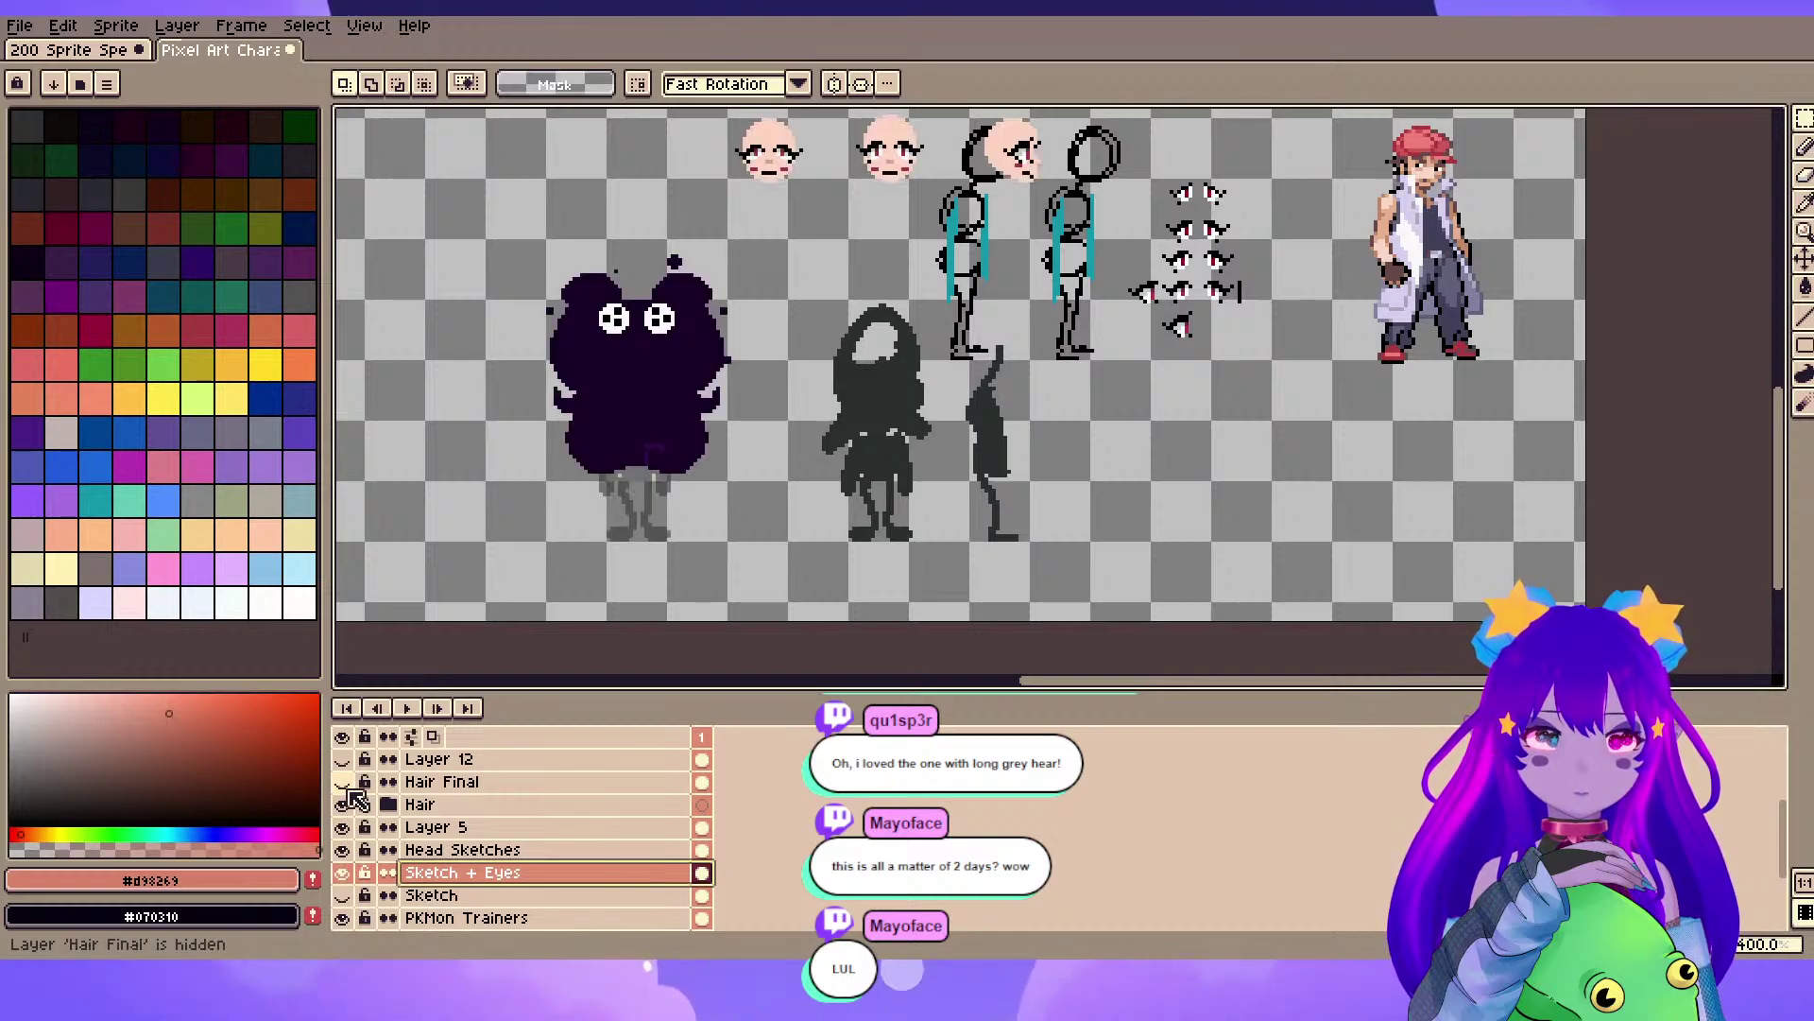
click(344, 782)
- Examine the purple-haired character's face, skull hair clips and hair volume against the bald head and dark silhouettes beside it
scroll(974, 418, up, 3)
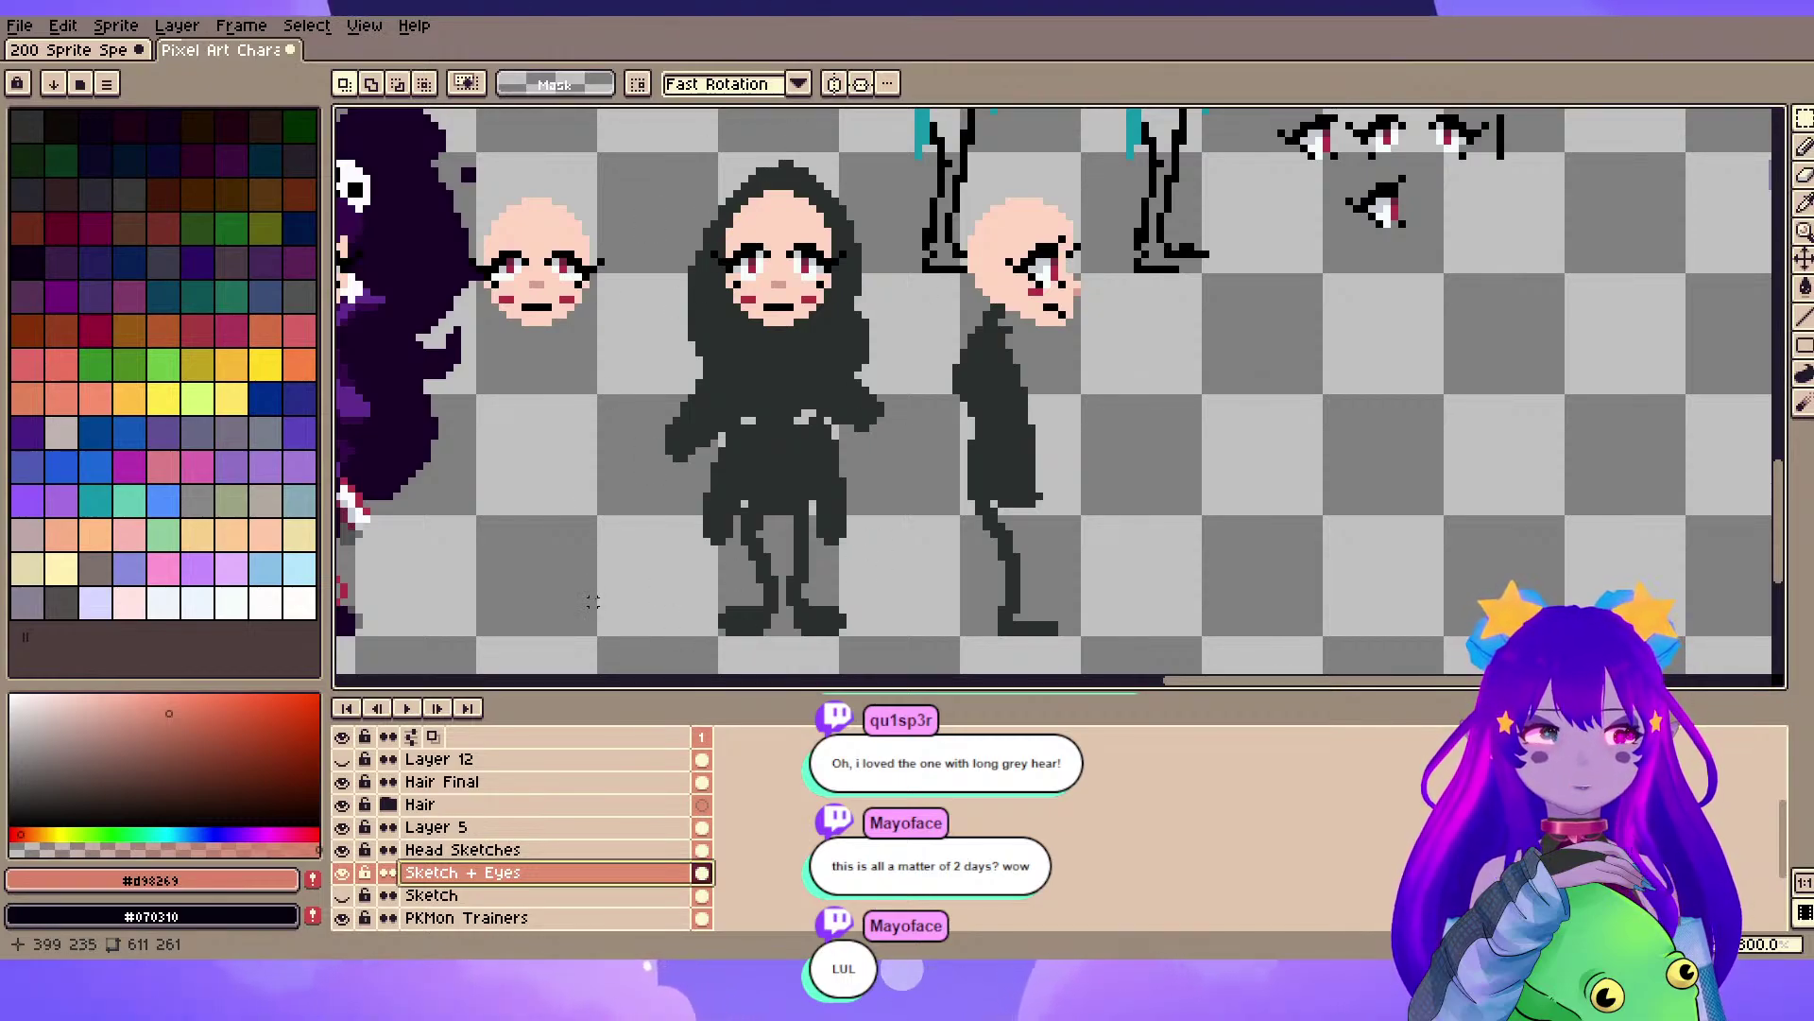
scroll(616, 458, left, 5)
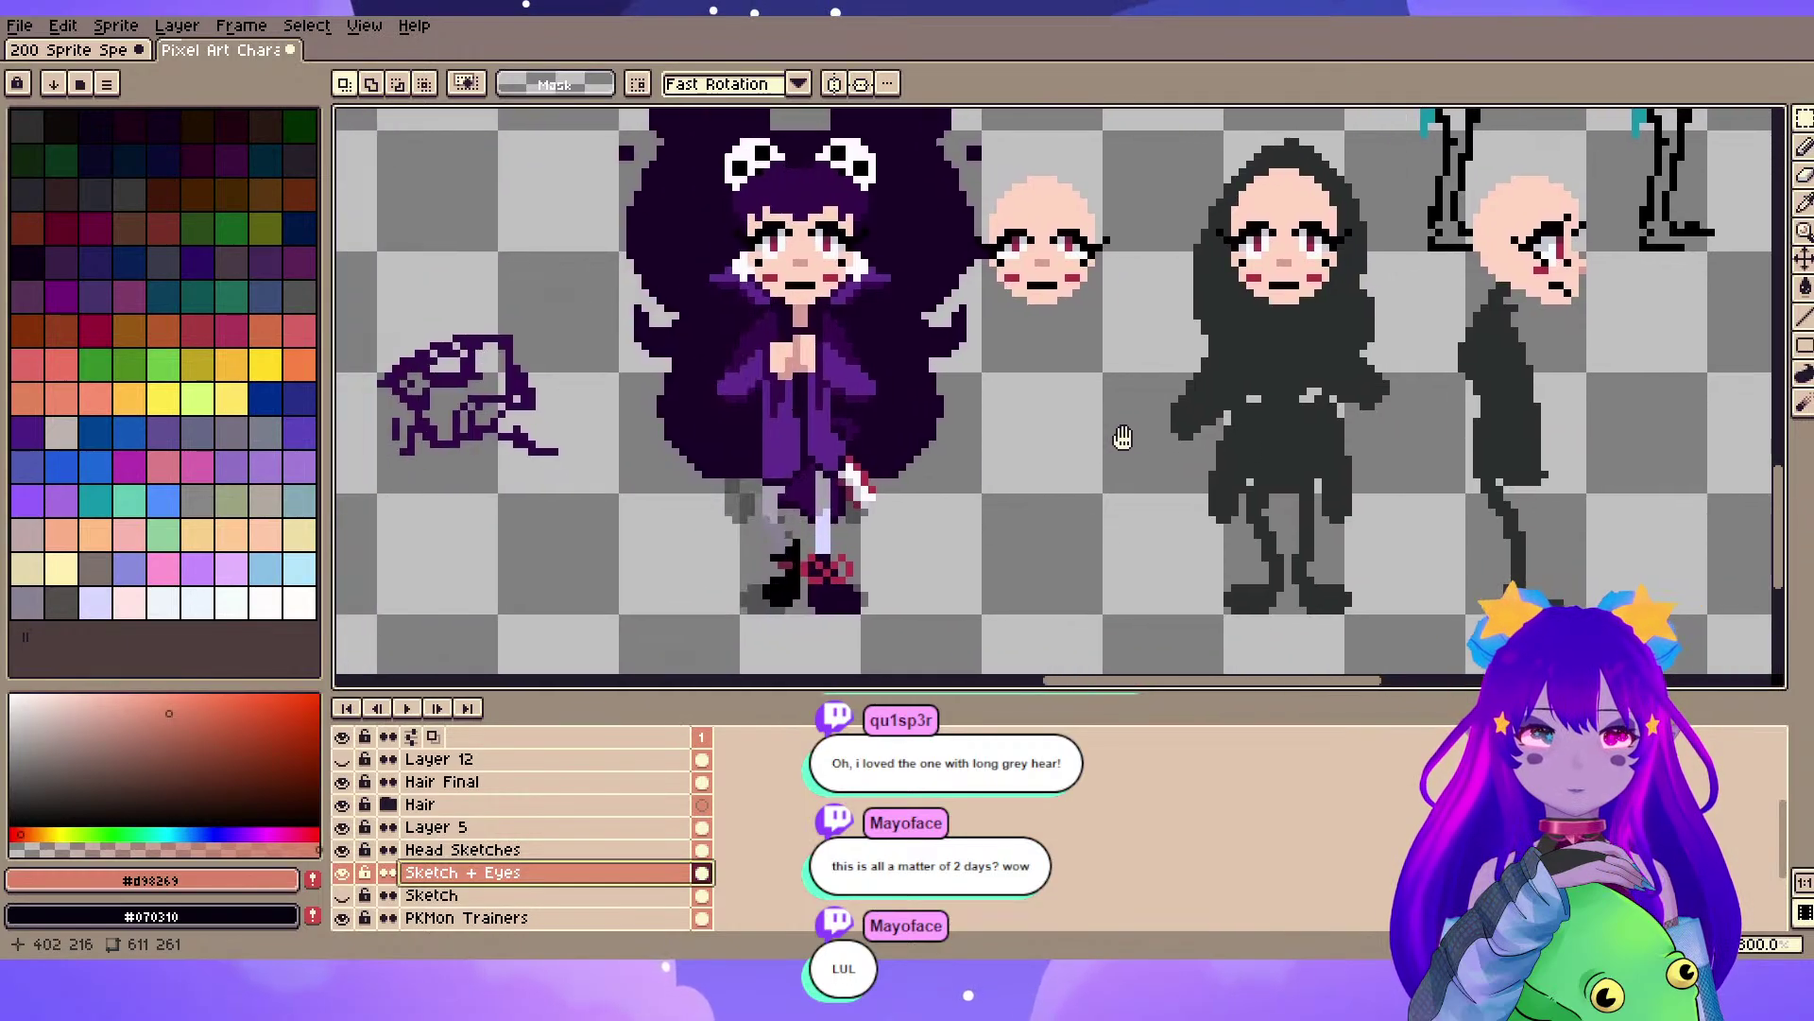
scroll(1114, 473, down, 1)
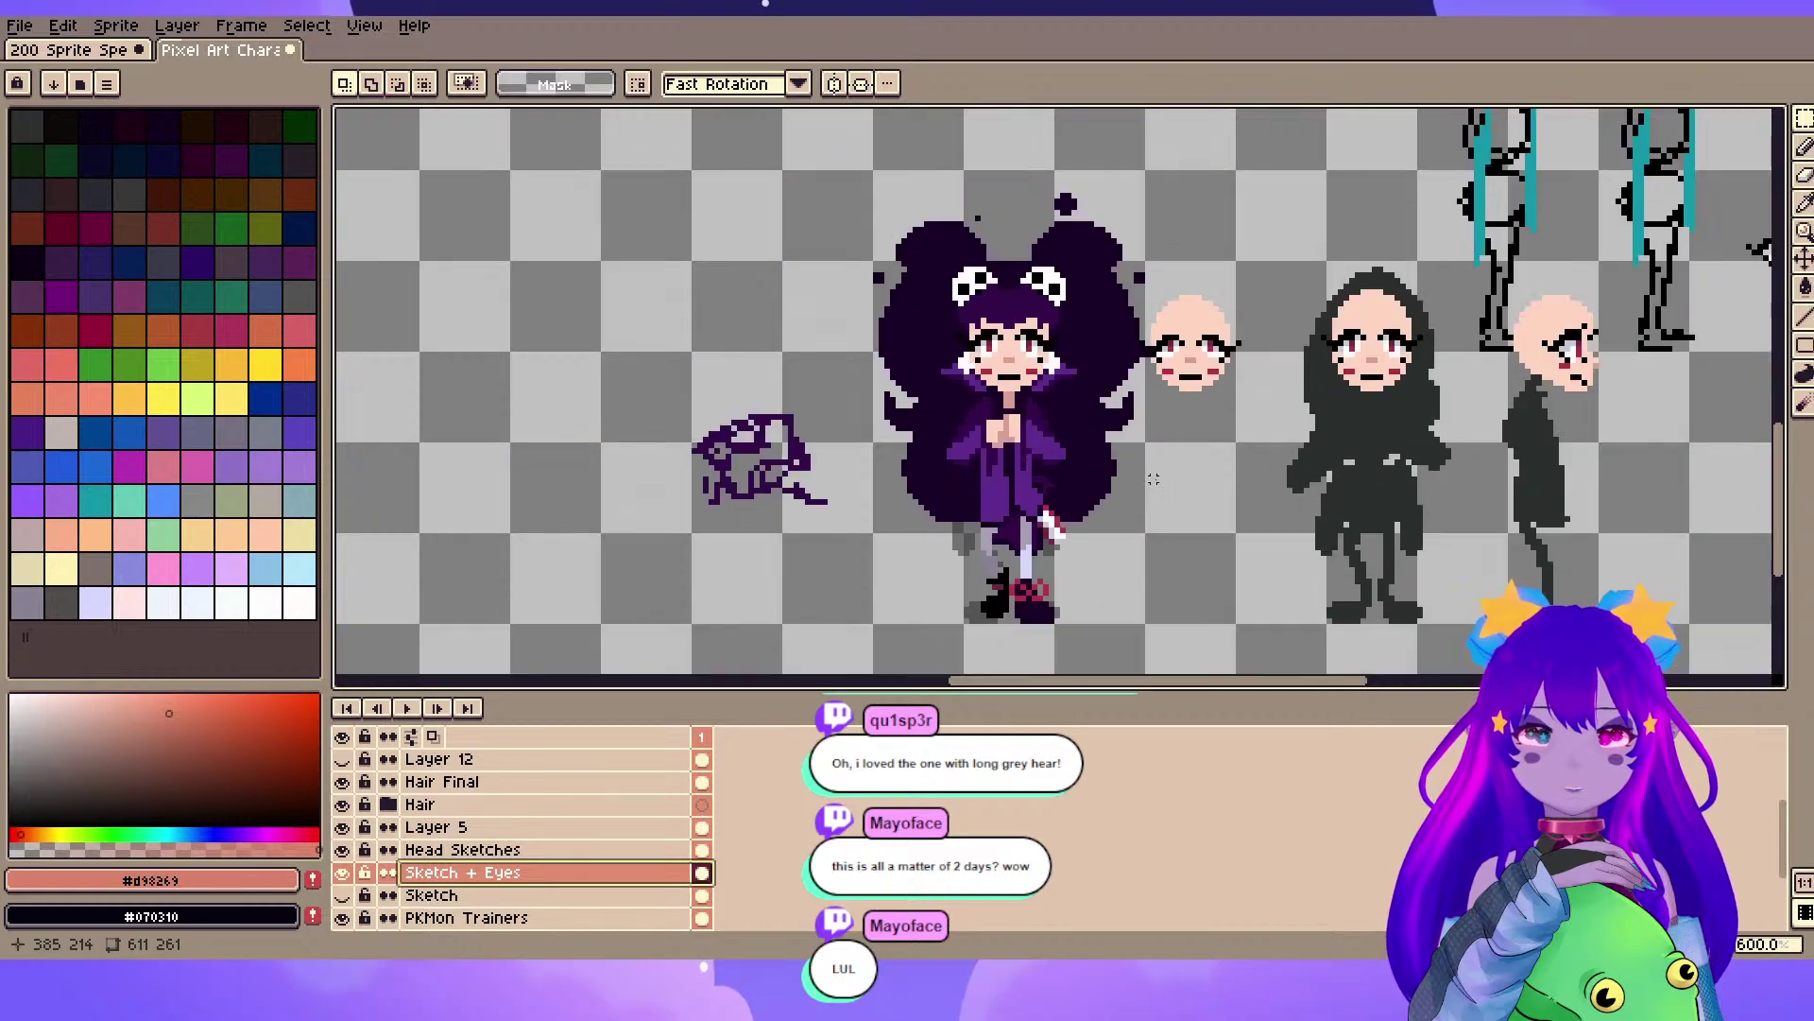
scroll(1176, 467, up, 1)
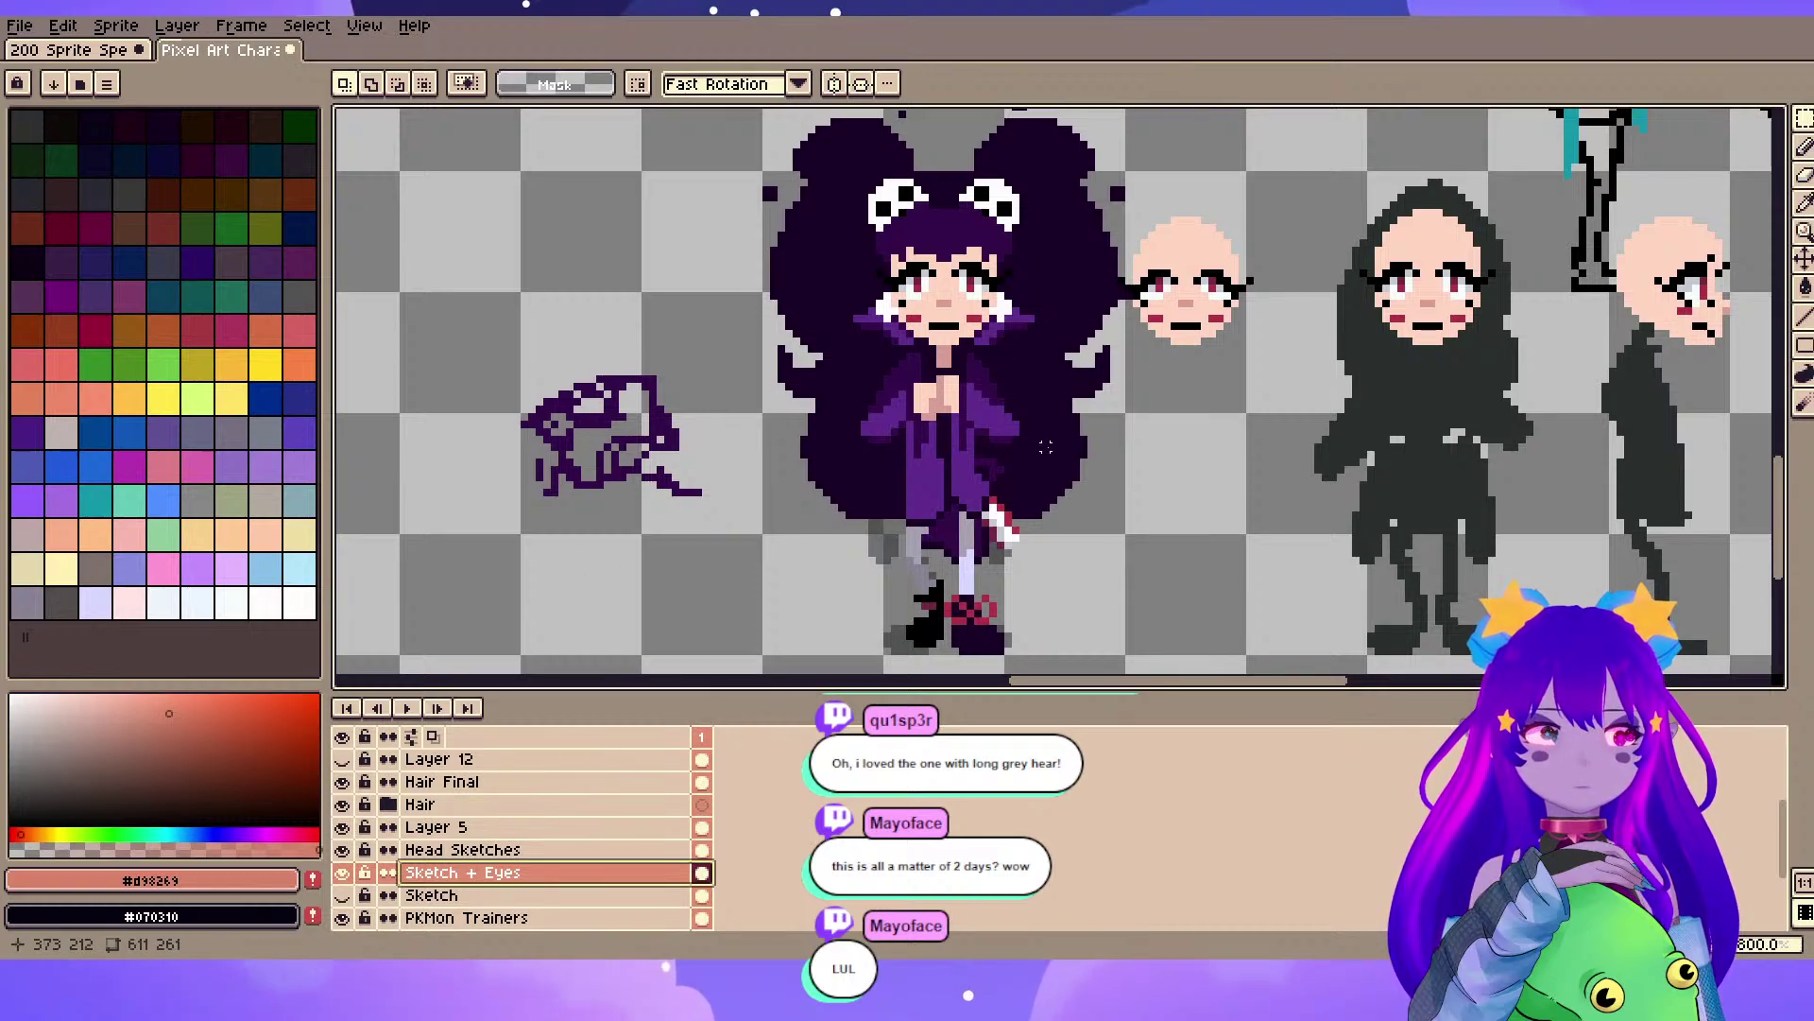
scroll(1046, 447, up, 2)
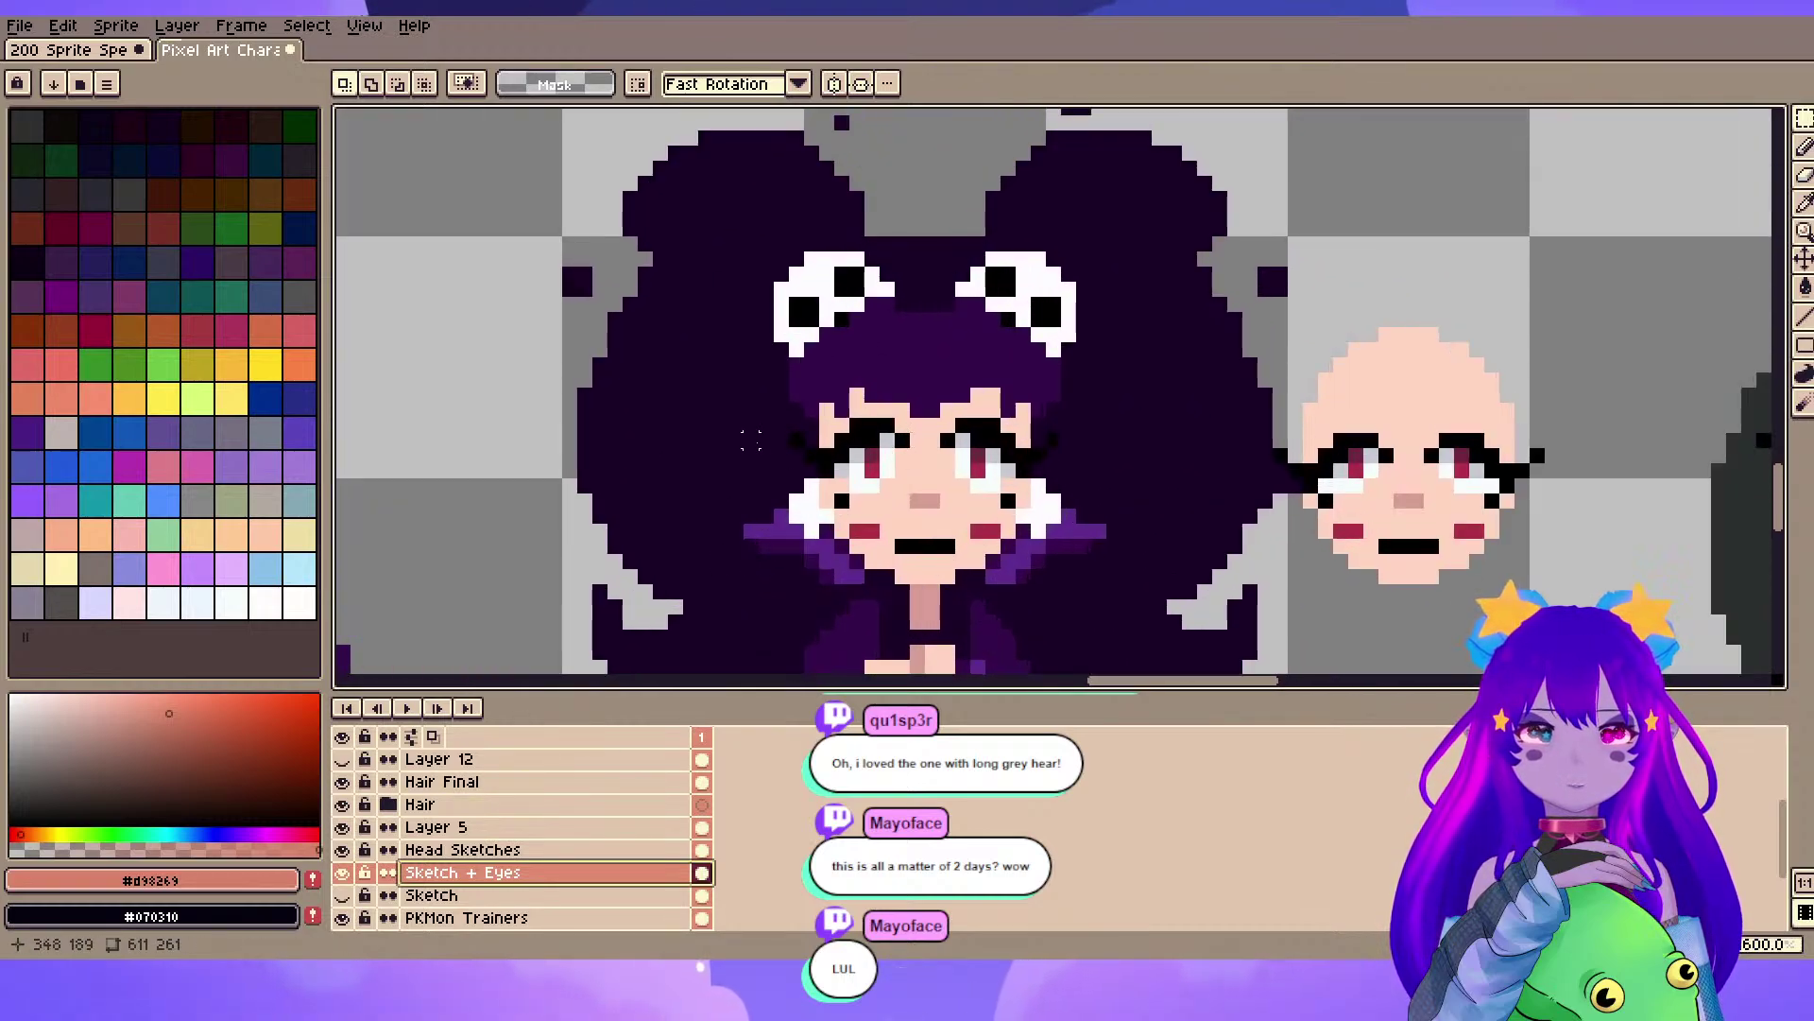
drag(766, 440, 851, 555)
click(842, 622)
scroll(1007, 363, down, 1)
mouse_move(1013, 363)
mouse_down()
mouse_move(1087, 167)
mouse_move(1017, 355)
mouse_up()
drag(850, 212, 1020, 391)
drag(1032, 223, 1194, 408)
click(1034, 588)
scroll(1034, 589, down, 1)
scroll(1034, 589, down, 1)
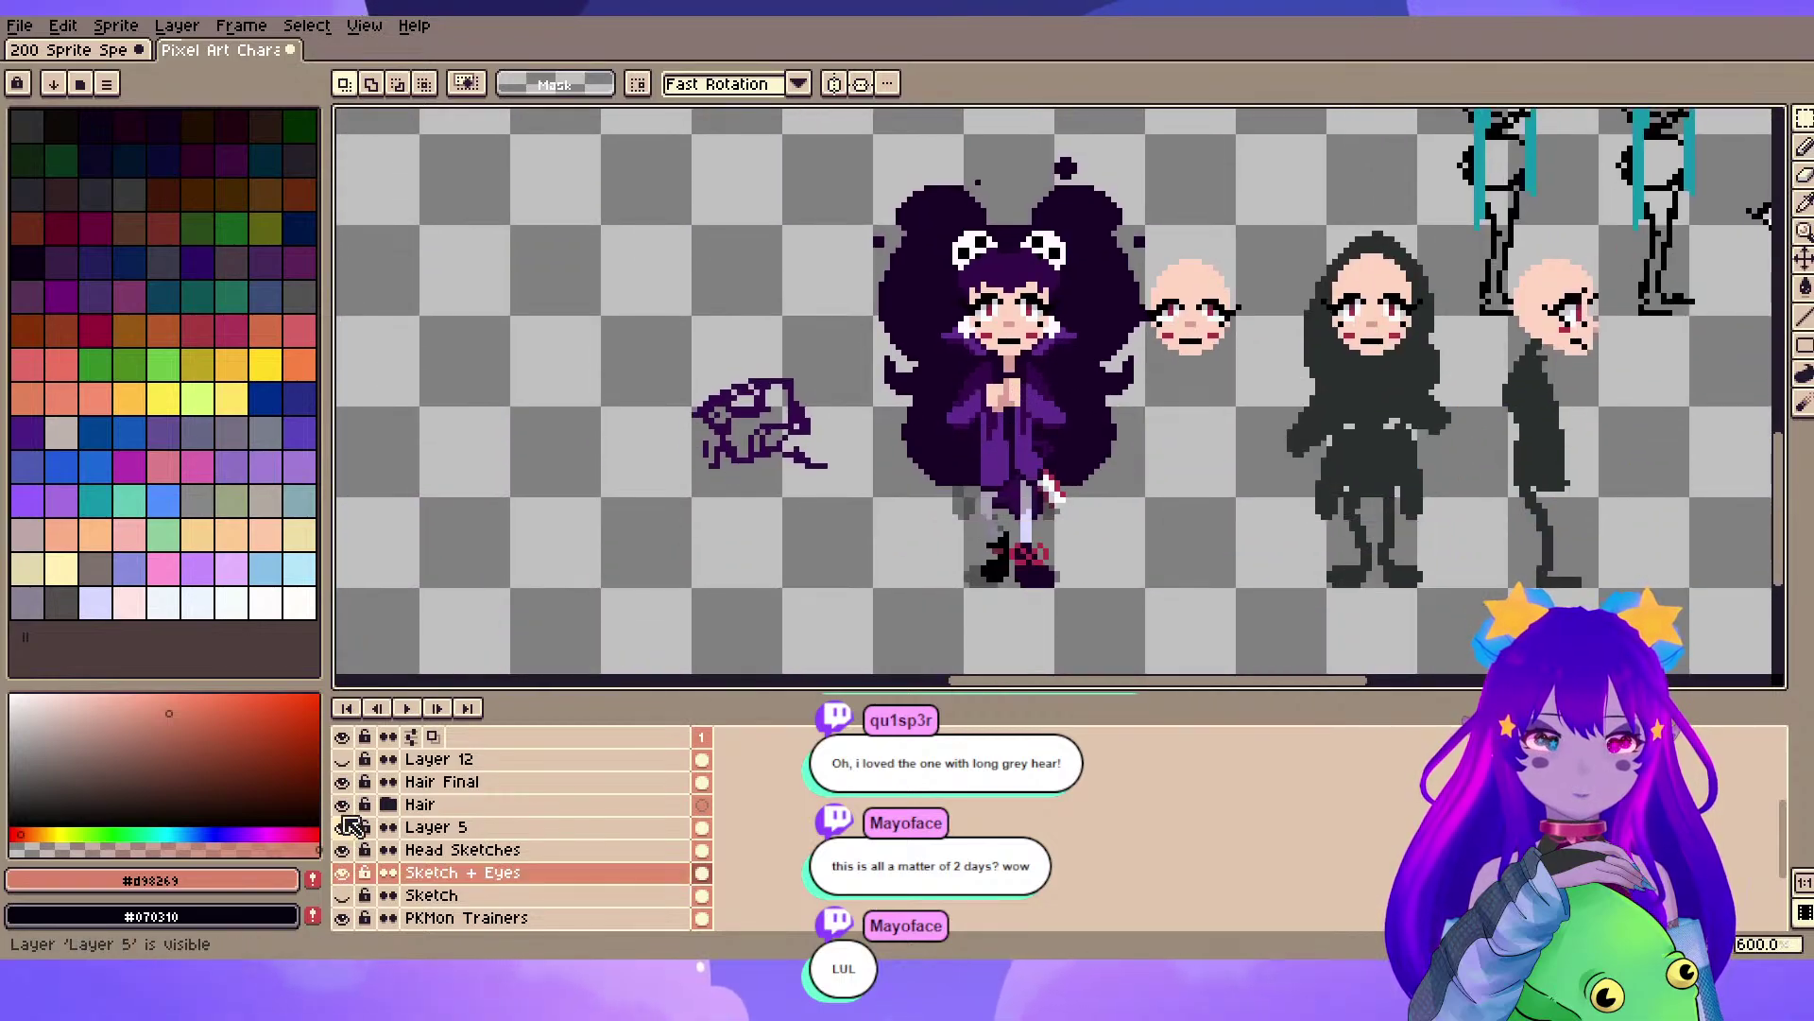
- Show the Cloak, Layer 13 and Layer 13 Copy layers and all three Layer 12 layers
scroll(369, 813, up, 2)
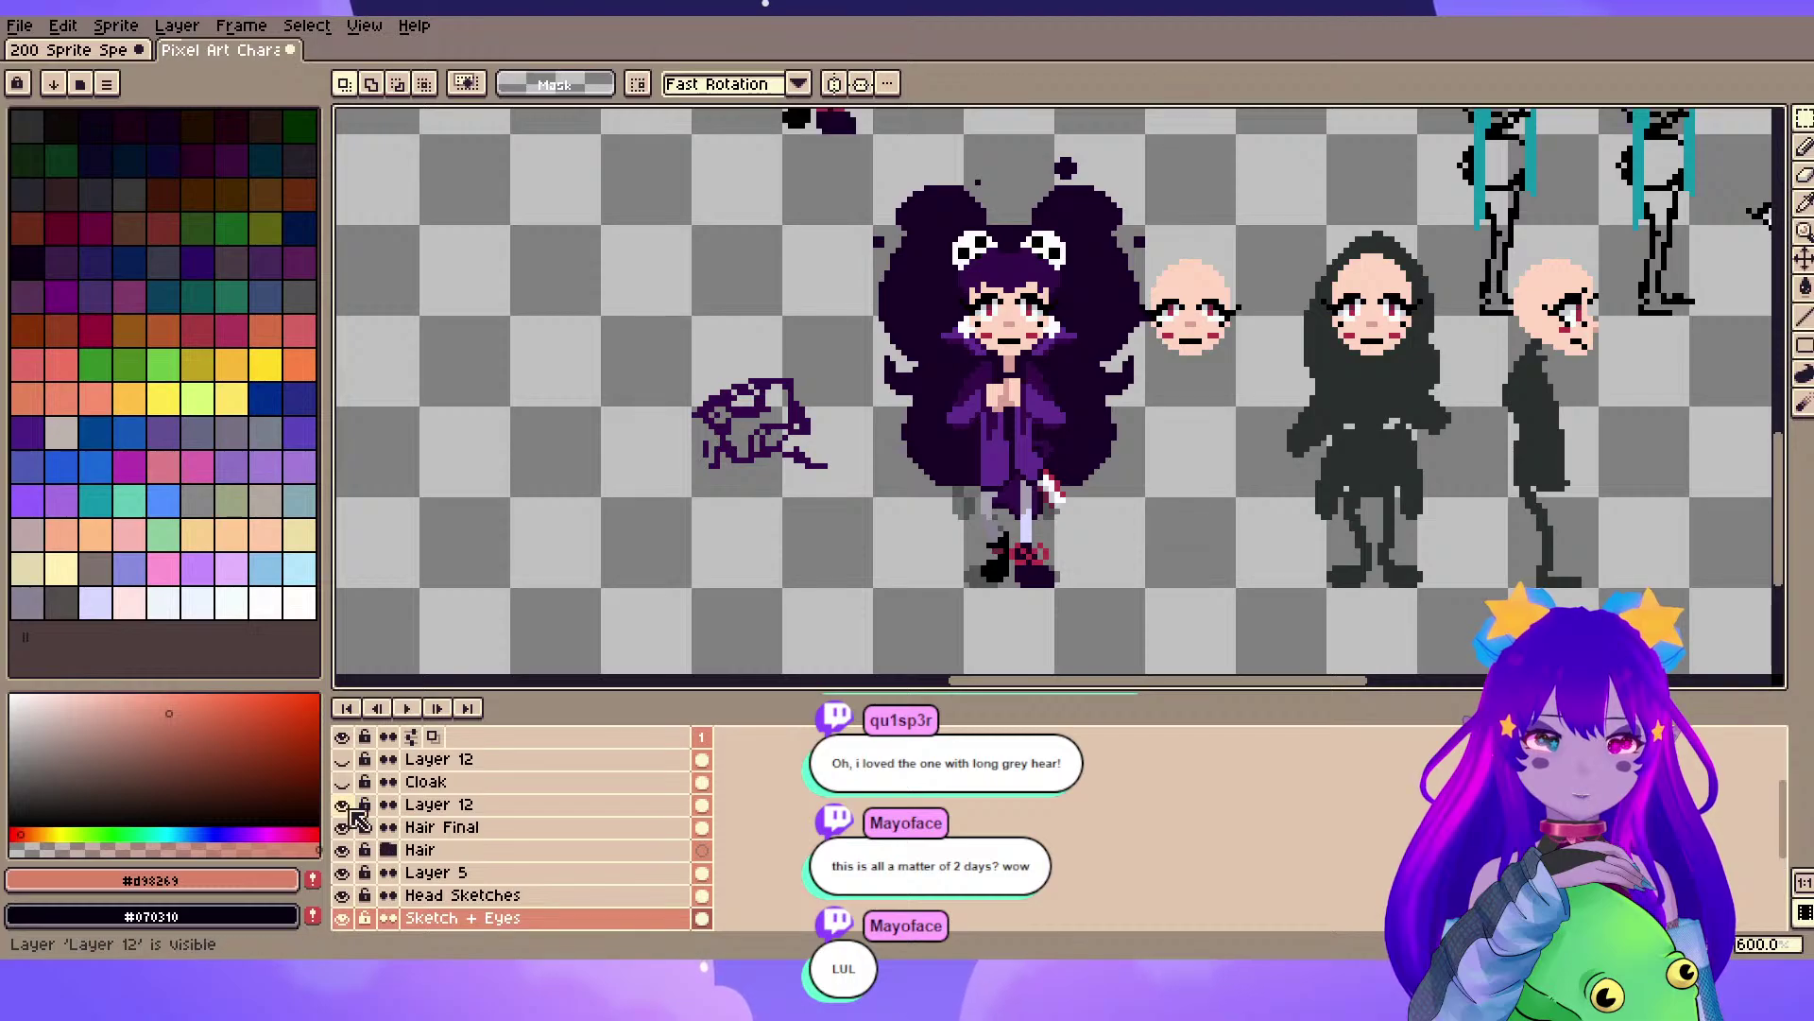
scroll(349, 794, up, 2)
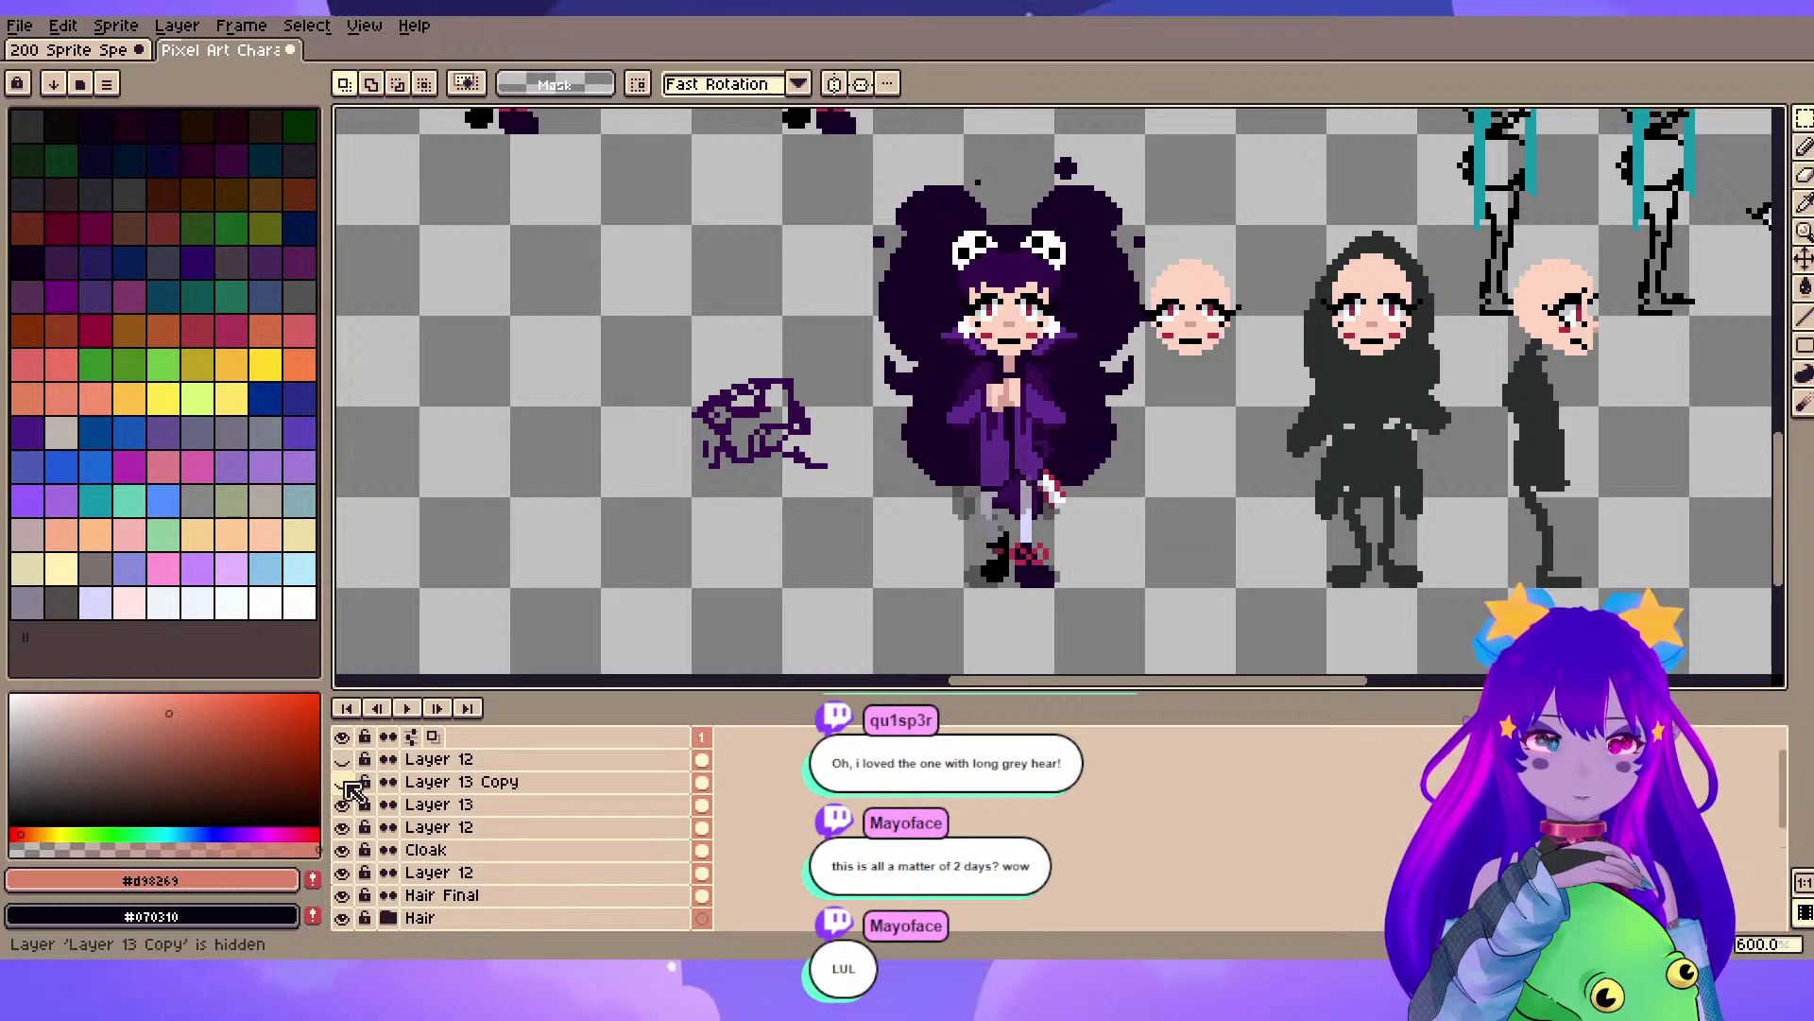
scroll(633, 233, down, 4)
- Examine the pigtailed character variants up close, comparing their facial expressions, hair and the shaded version on the brown backdrop
drag(632, 233, 894, 503)
scroll(1013, 342, up, 4)
drag(1013, 342, 1323, 200)
scroll(1271, 251, up, 1)
scroll(1228, 284, down, 1)
drag(943, 335, 1250, 343)
scroll(1266, 362, up, 1)
drag(1080, 428, 1363, 447)
scroll(1361, 444, up, 4)
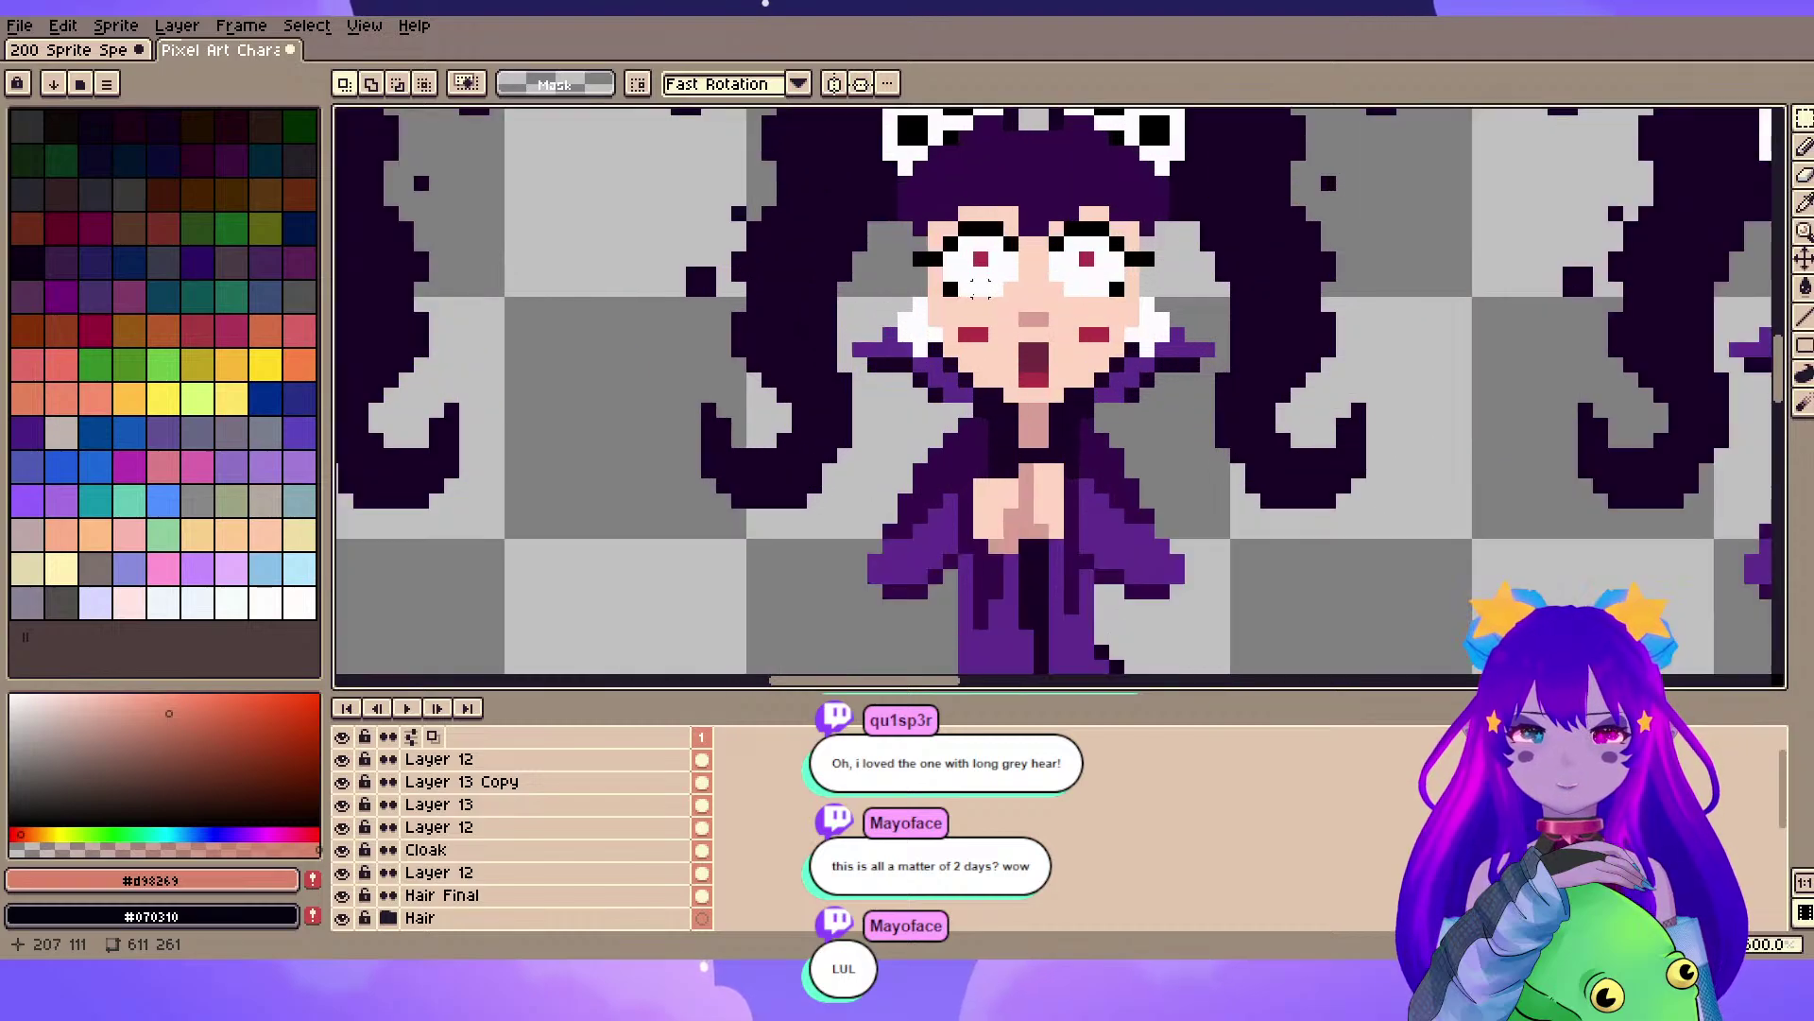
scroll(1338, 425, down, 6)
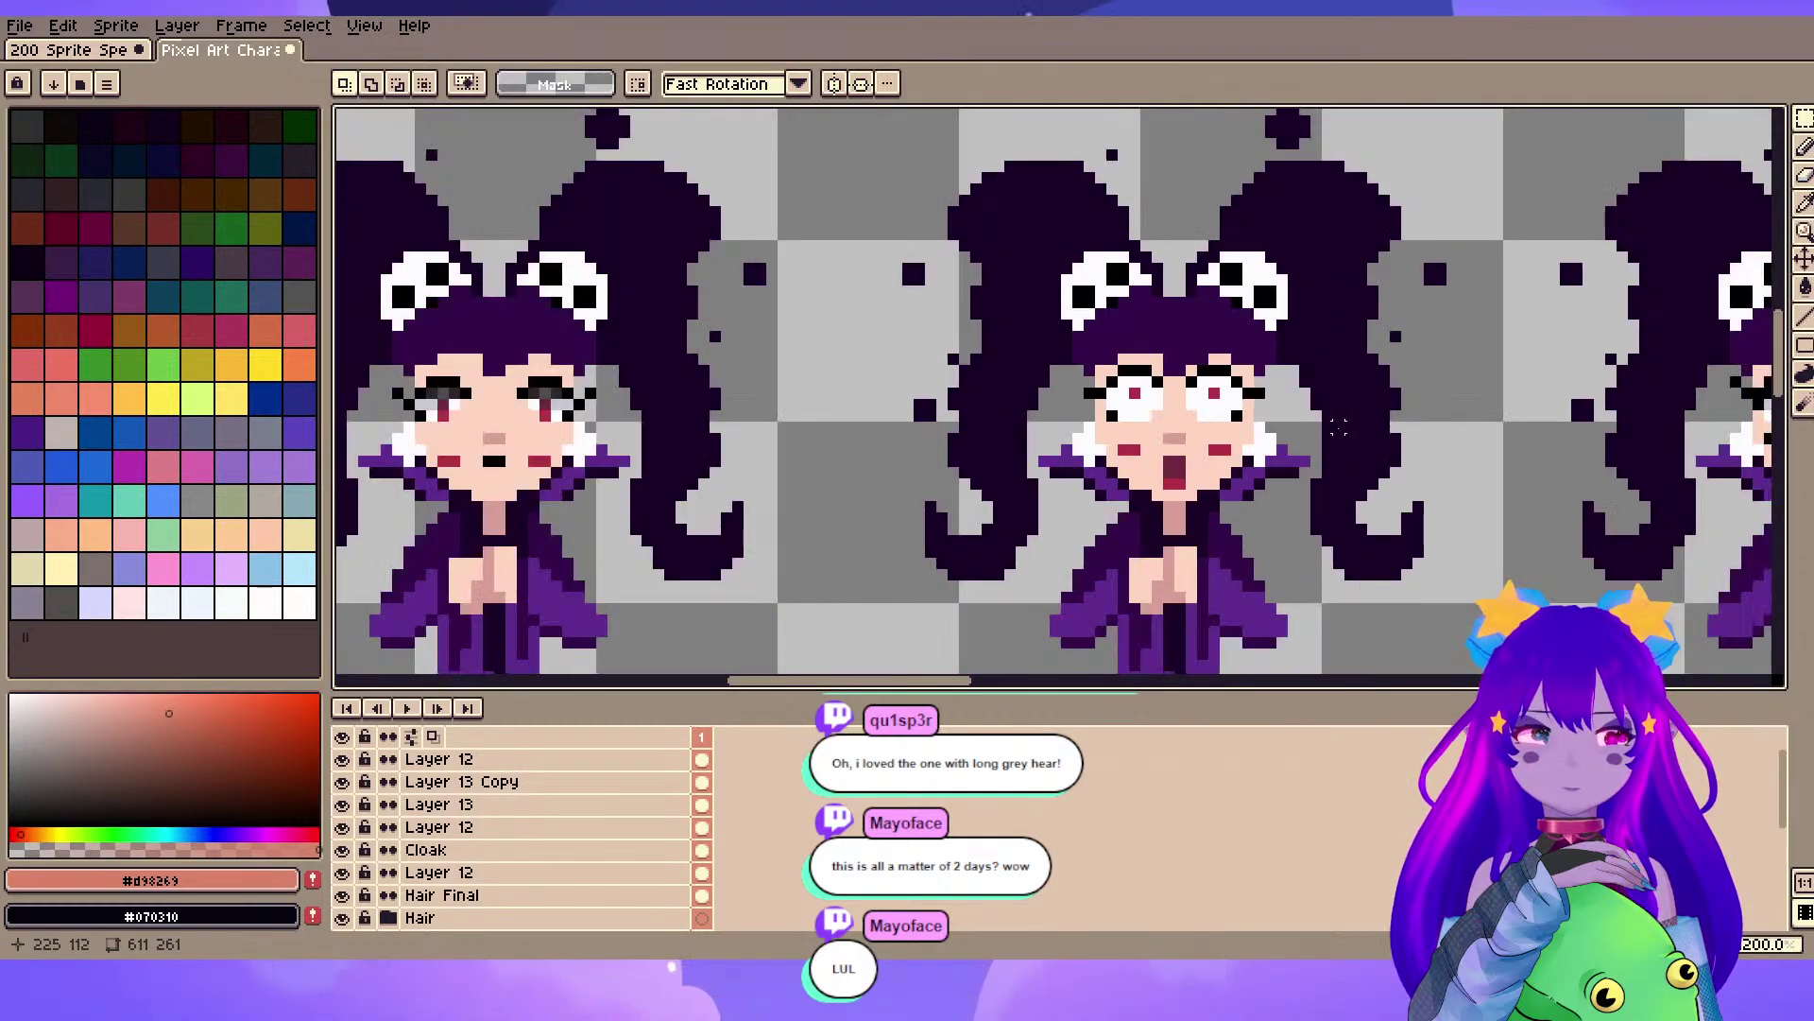
scroll(1145, 387, up, 2)
scroll(1145, 388, up, 3)
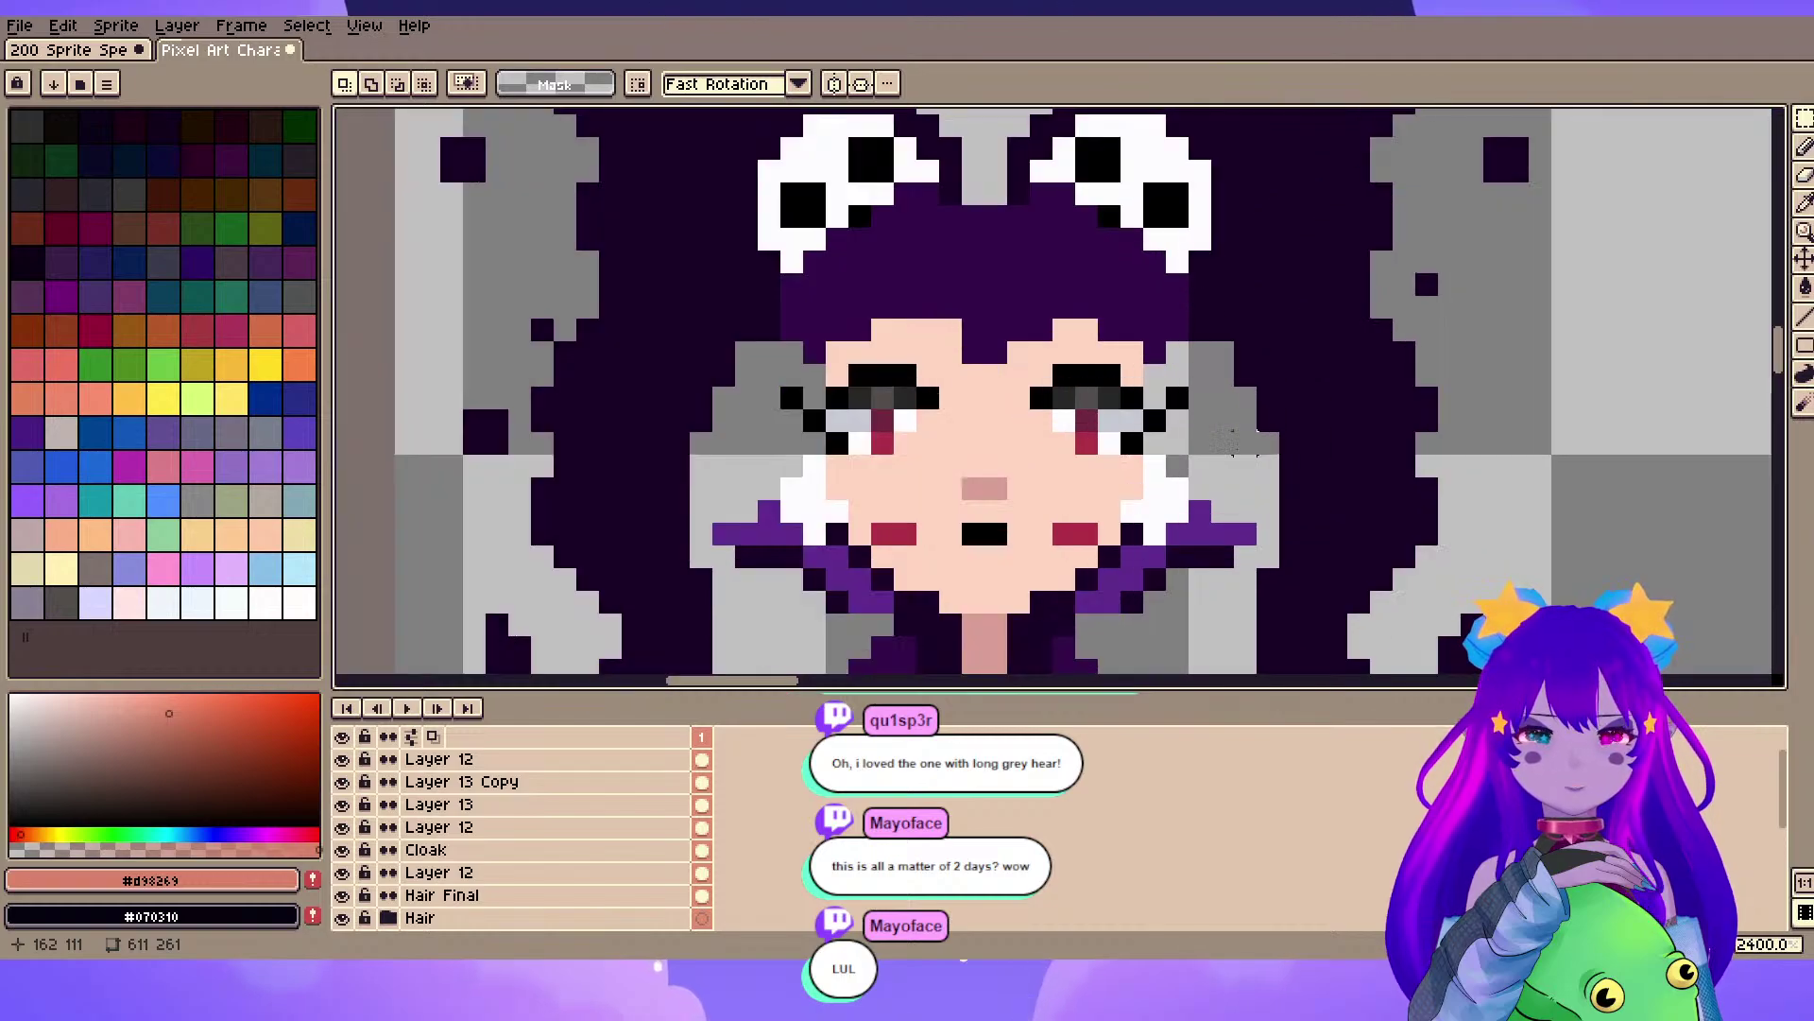
scroll(1232, 441, down, 6)
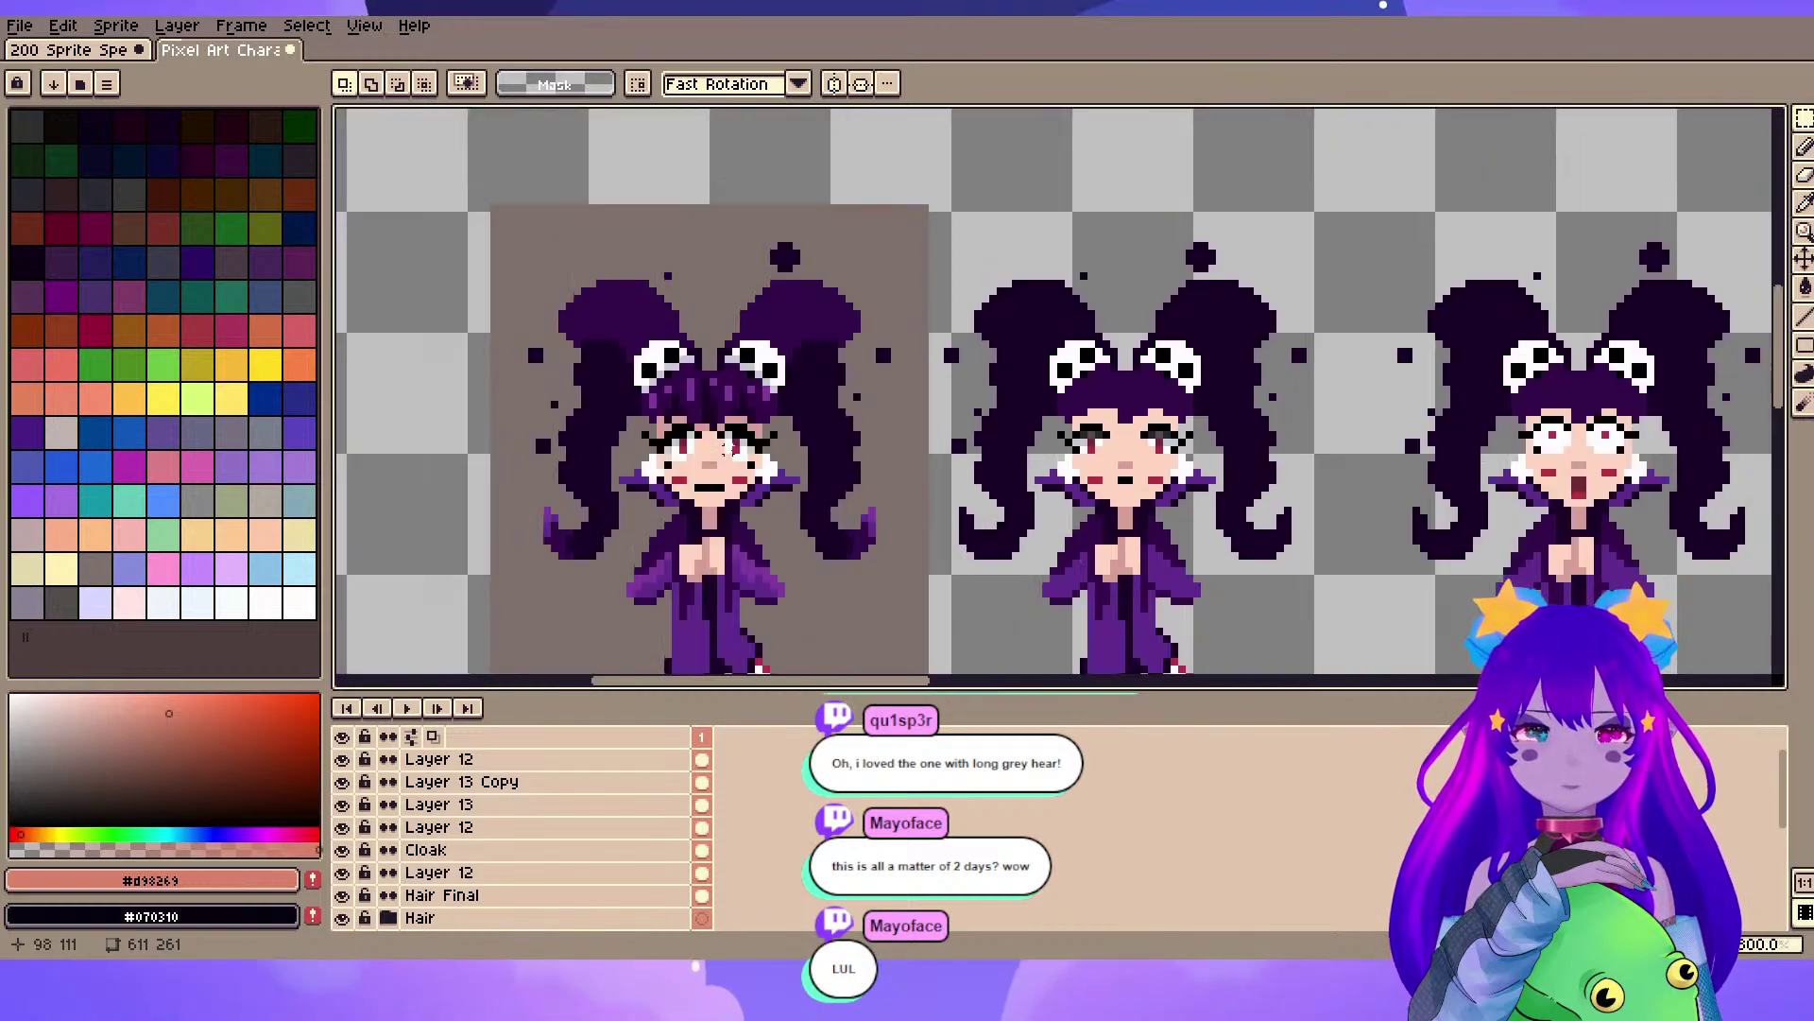
scroll(1040, 365, up, 1)
scroll(1040, 365, down, 1)
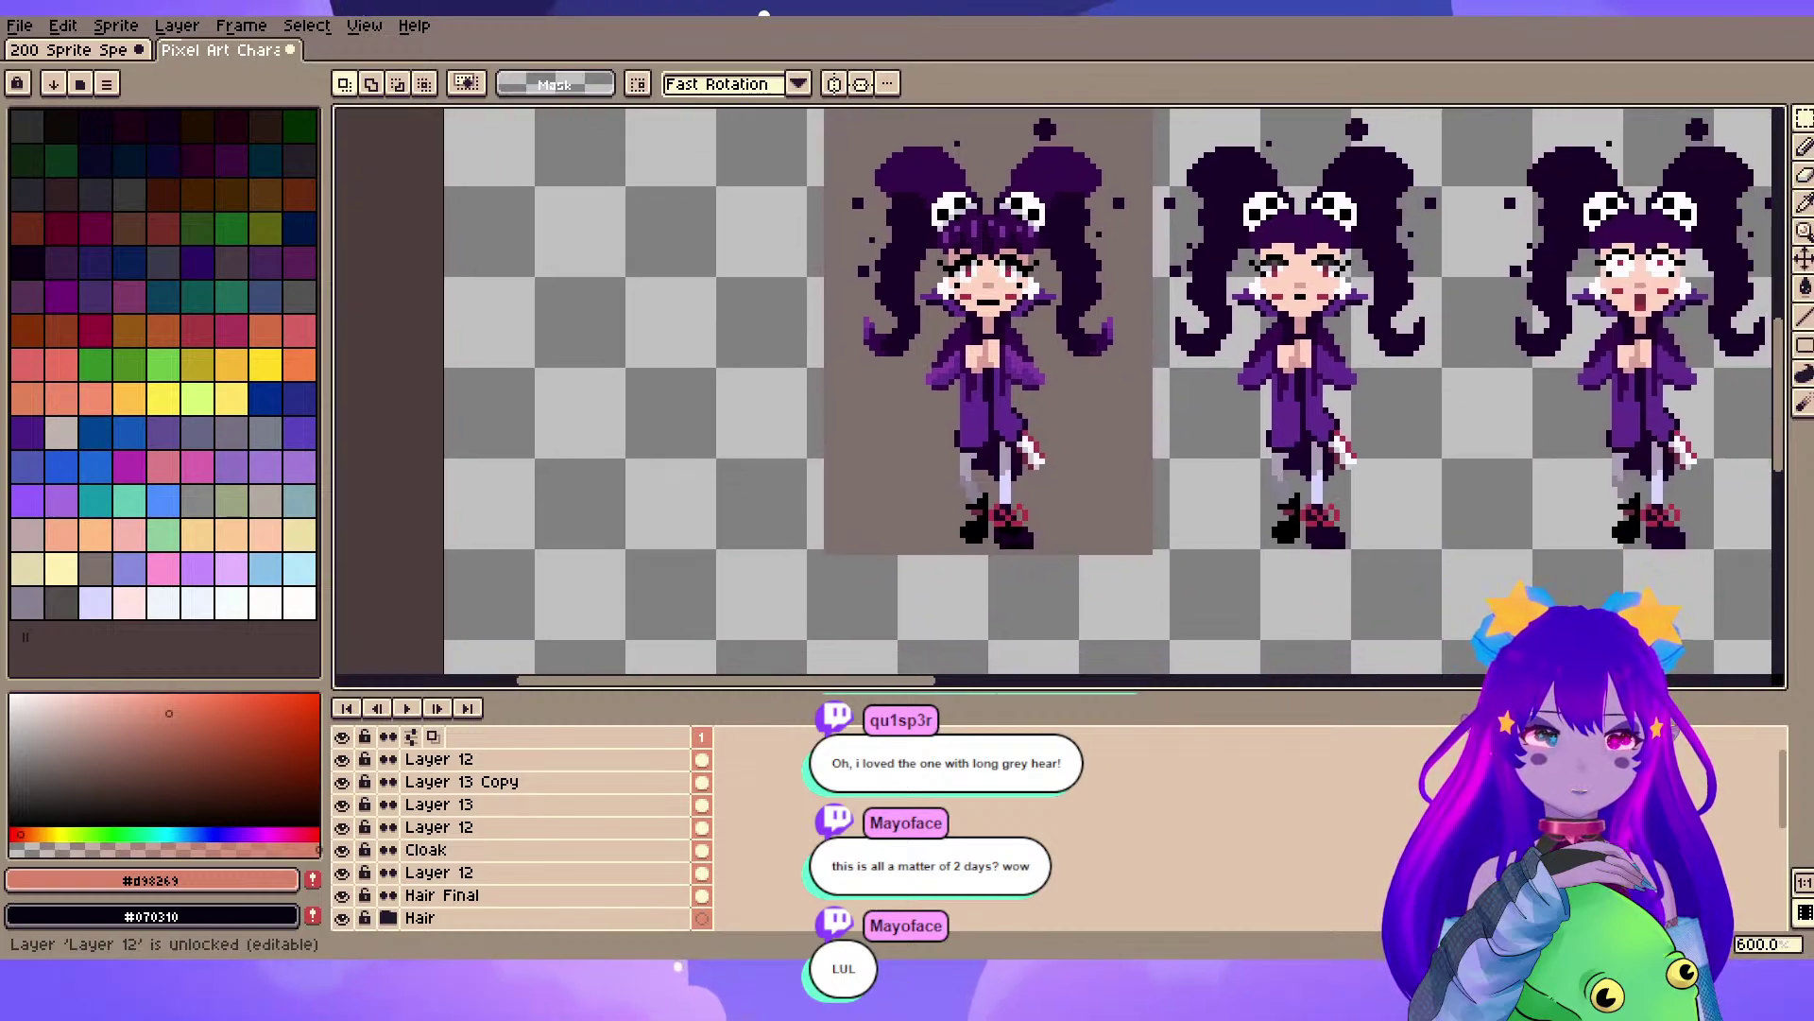
- Examine the finished ERISESRA character card in Gabrella.png and close that file
scroll(1114, 387, down, 3)
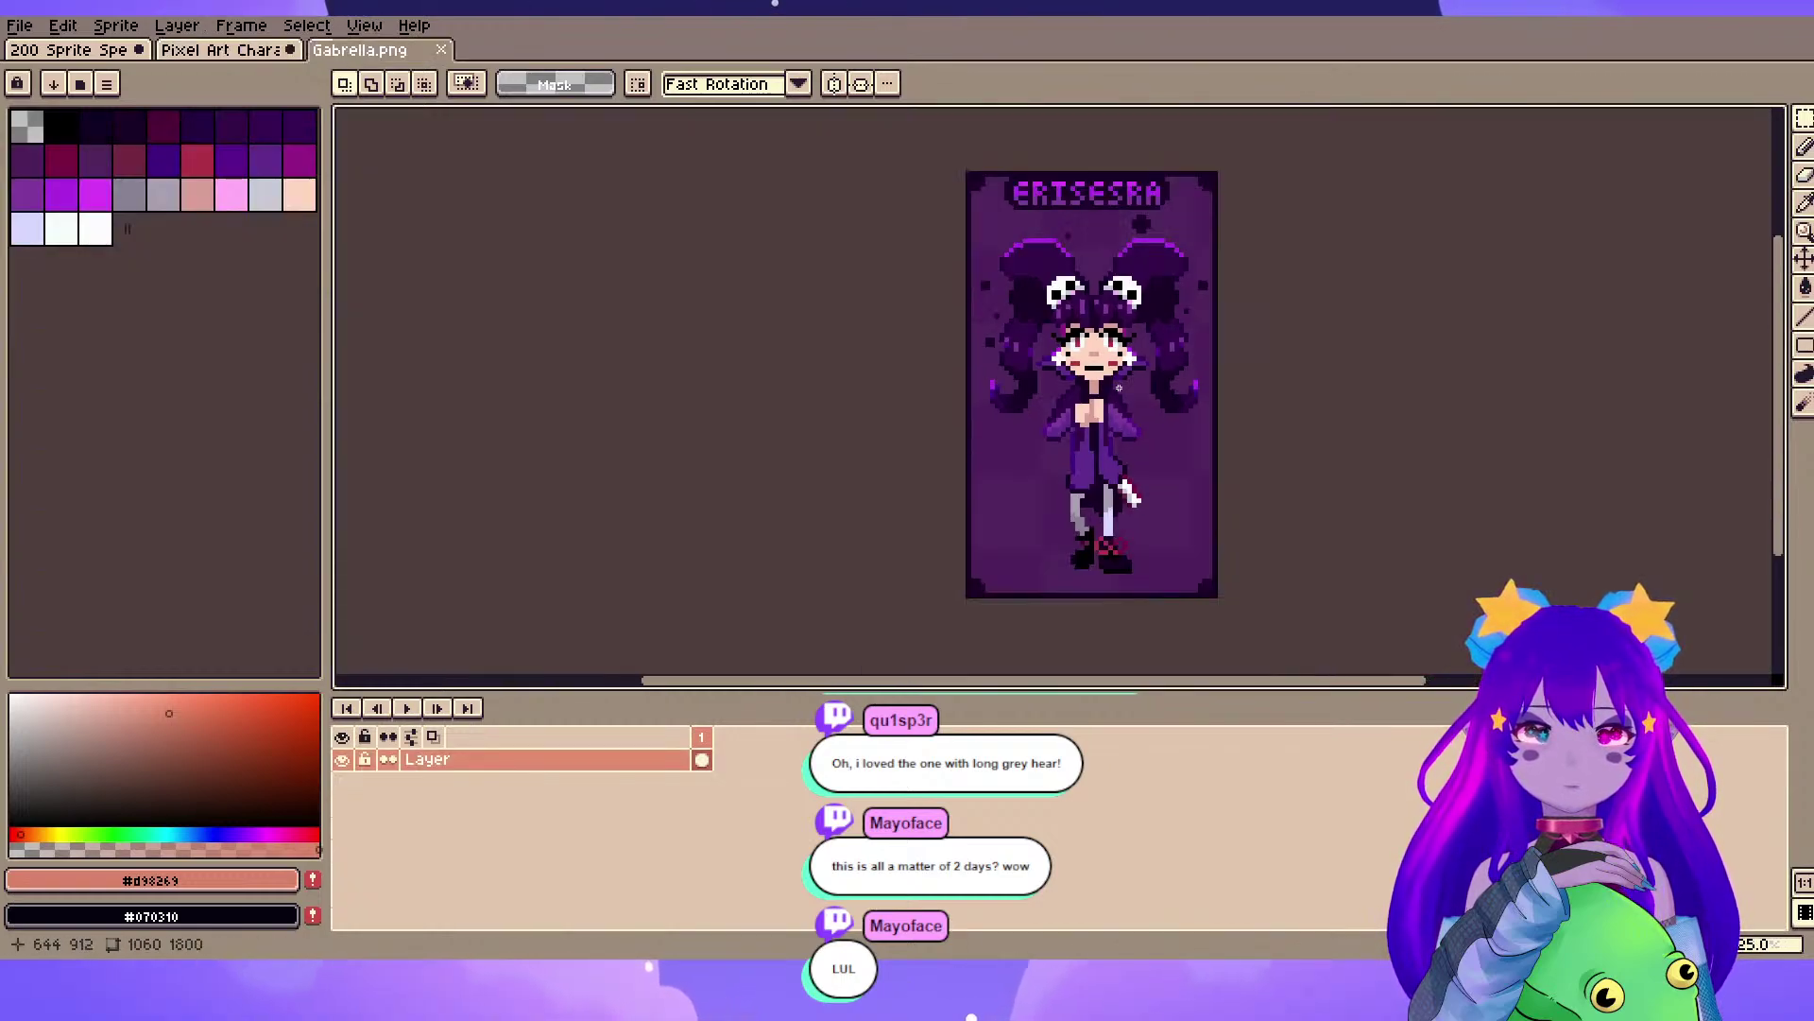
mouse_move(1291, 366)
mouse_down()
mouse_move(1322, 385)
mouse_move(1279, 358)
mouse_move(1305, 366)
mouse_up()
scroll(1289, 369, up, 1)
drag(1393, 417, 1421, 417)
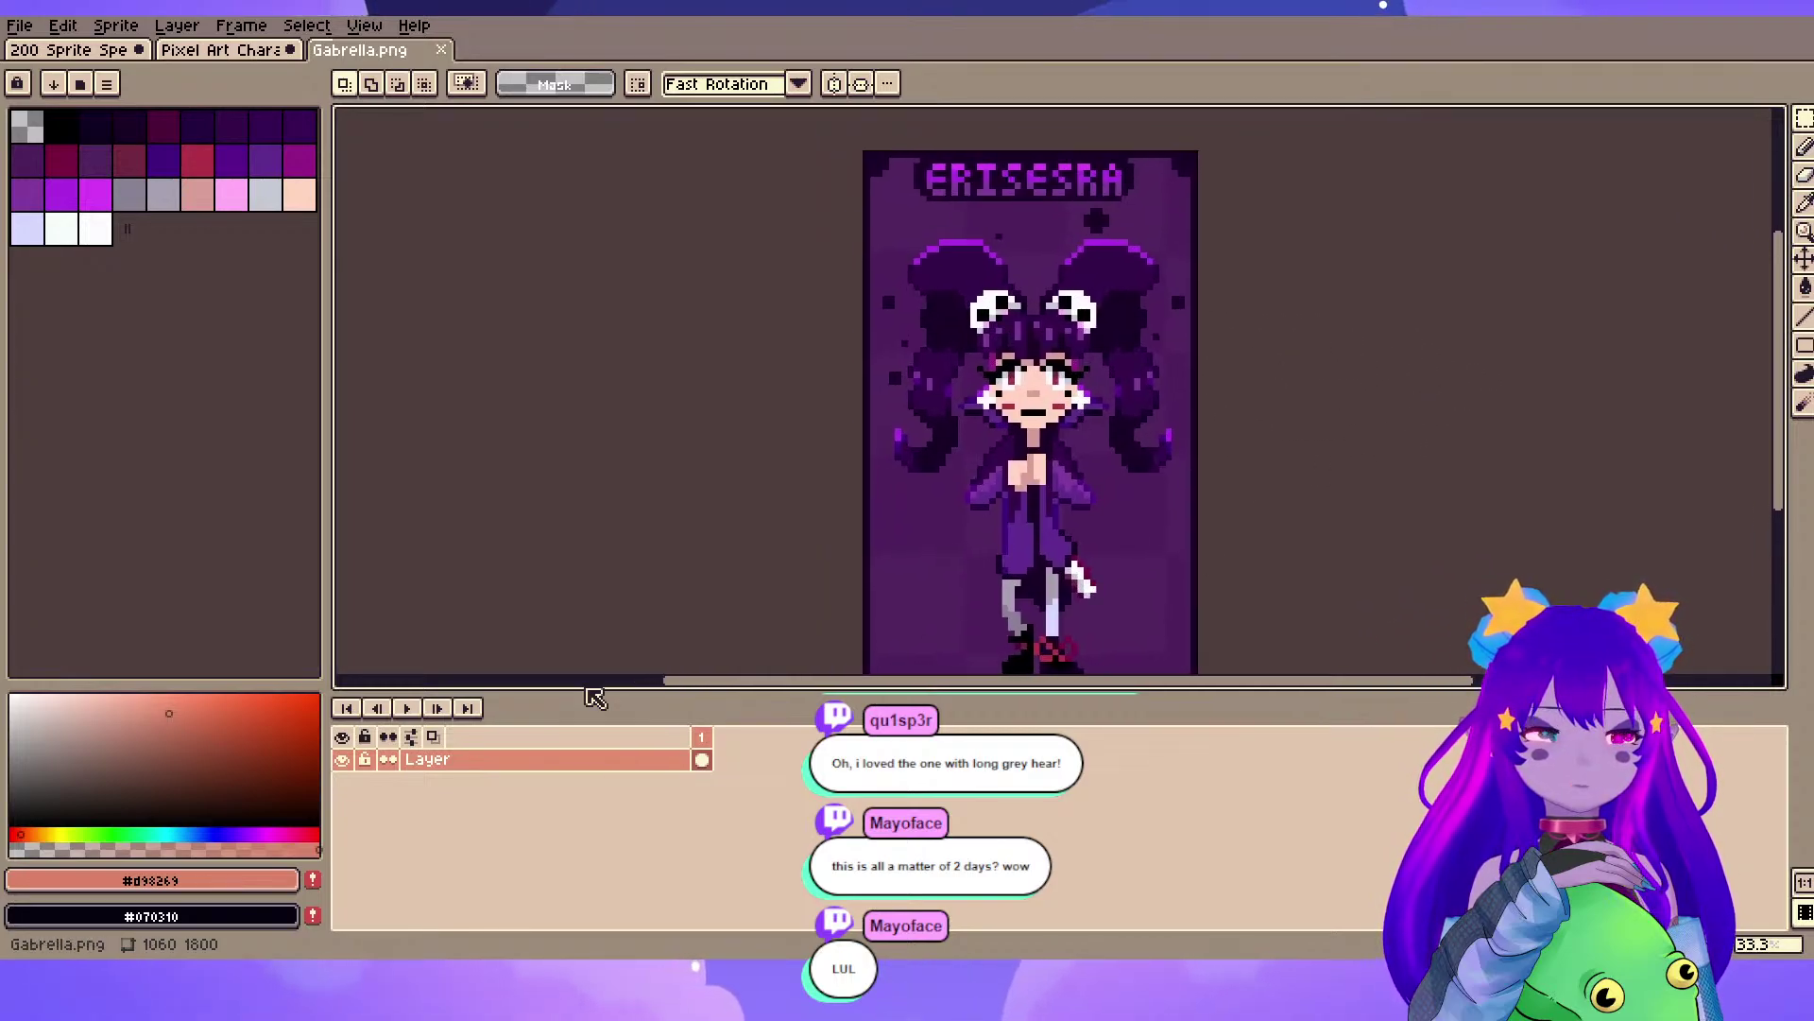
click(441, 49)
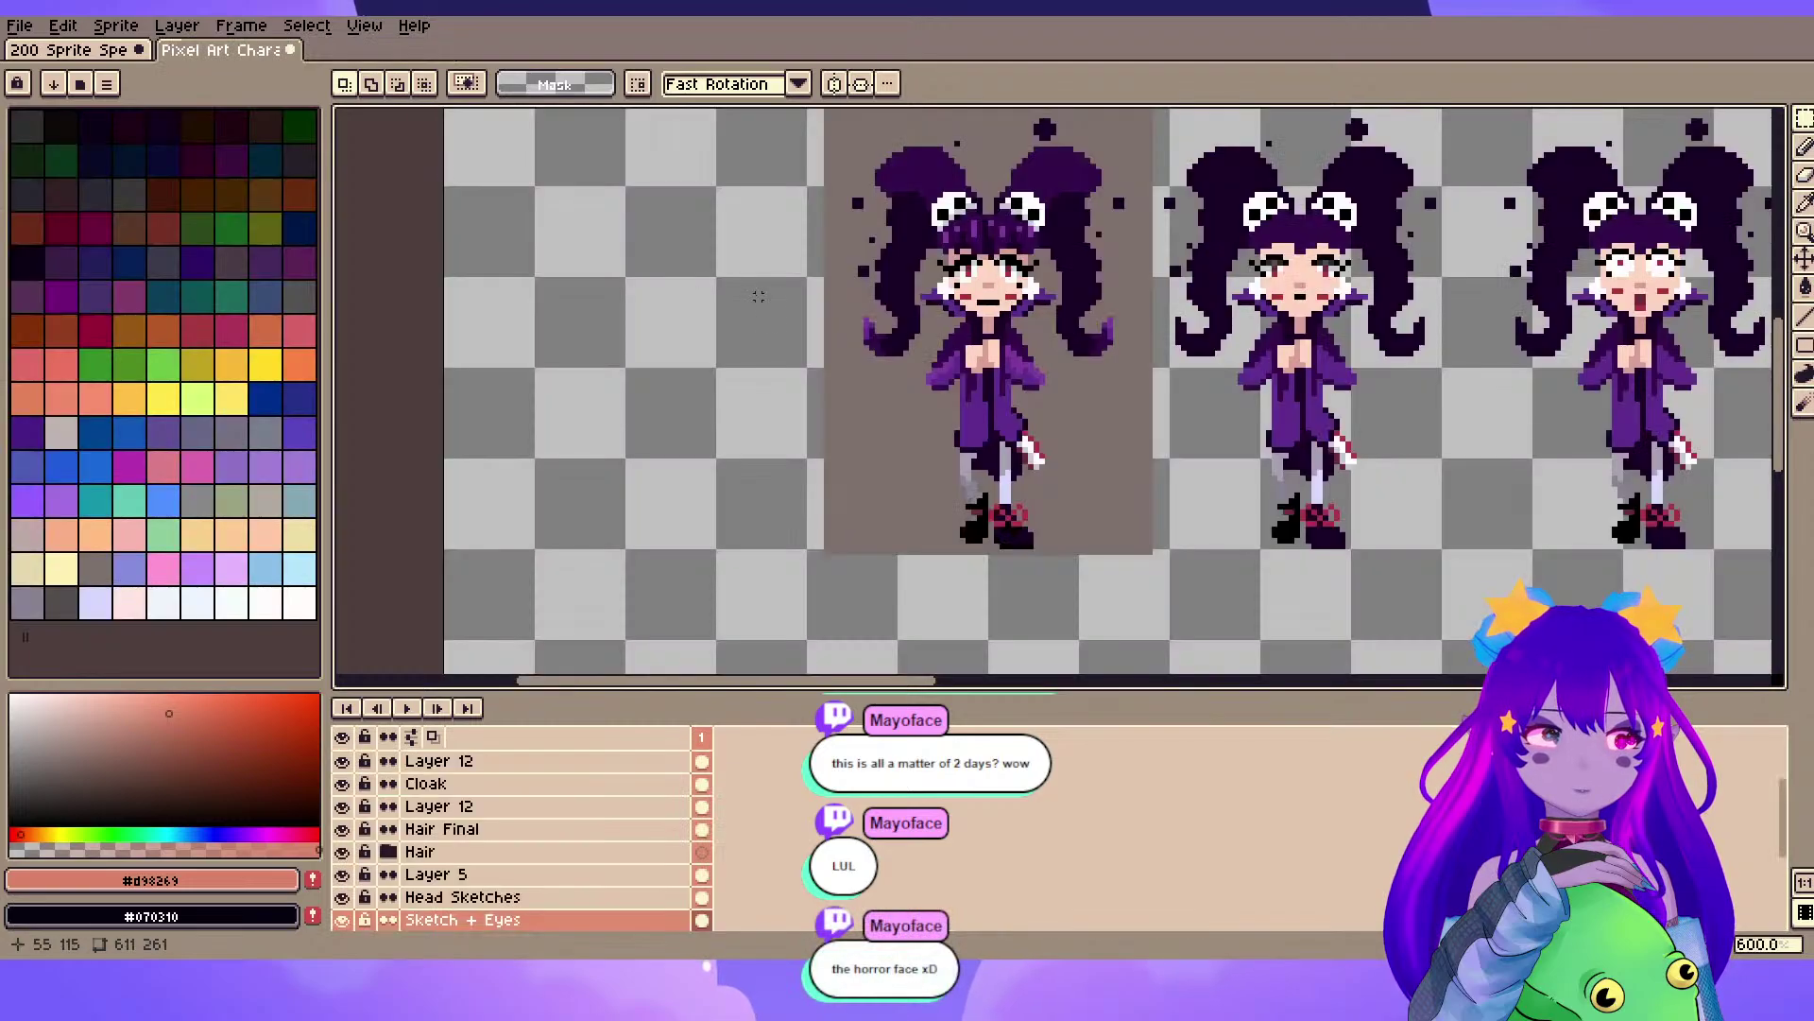
- Examine the shocked face of the third pigtailed variant up close, then view the whole character sheet
drag(1463, 220, 1040, 273)
scroll(1040, 273, up, 3)
drag(1359, 312, 1089, 285)
scroll(1089, 286, up, 1)
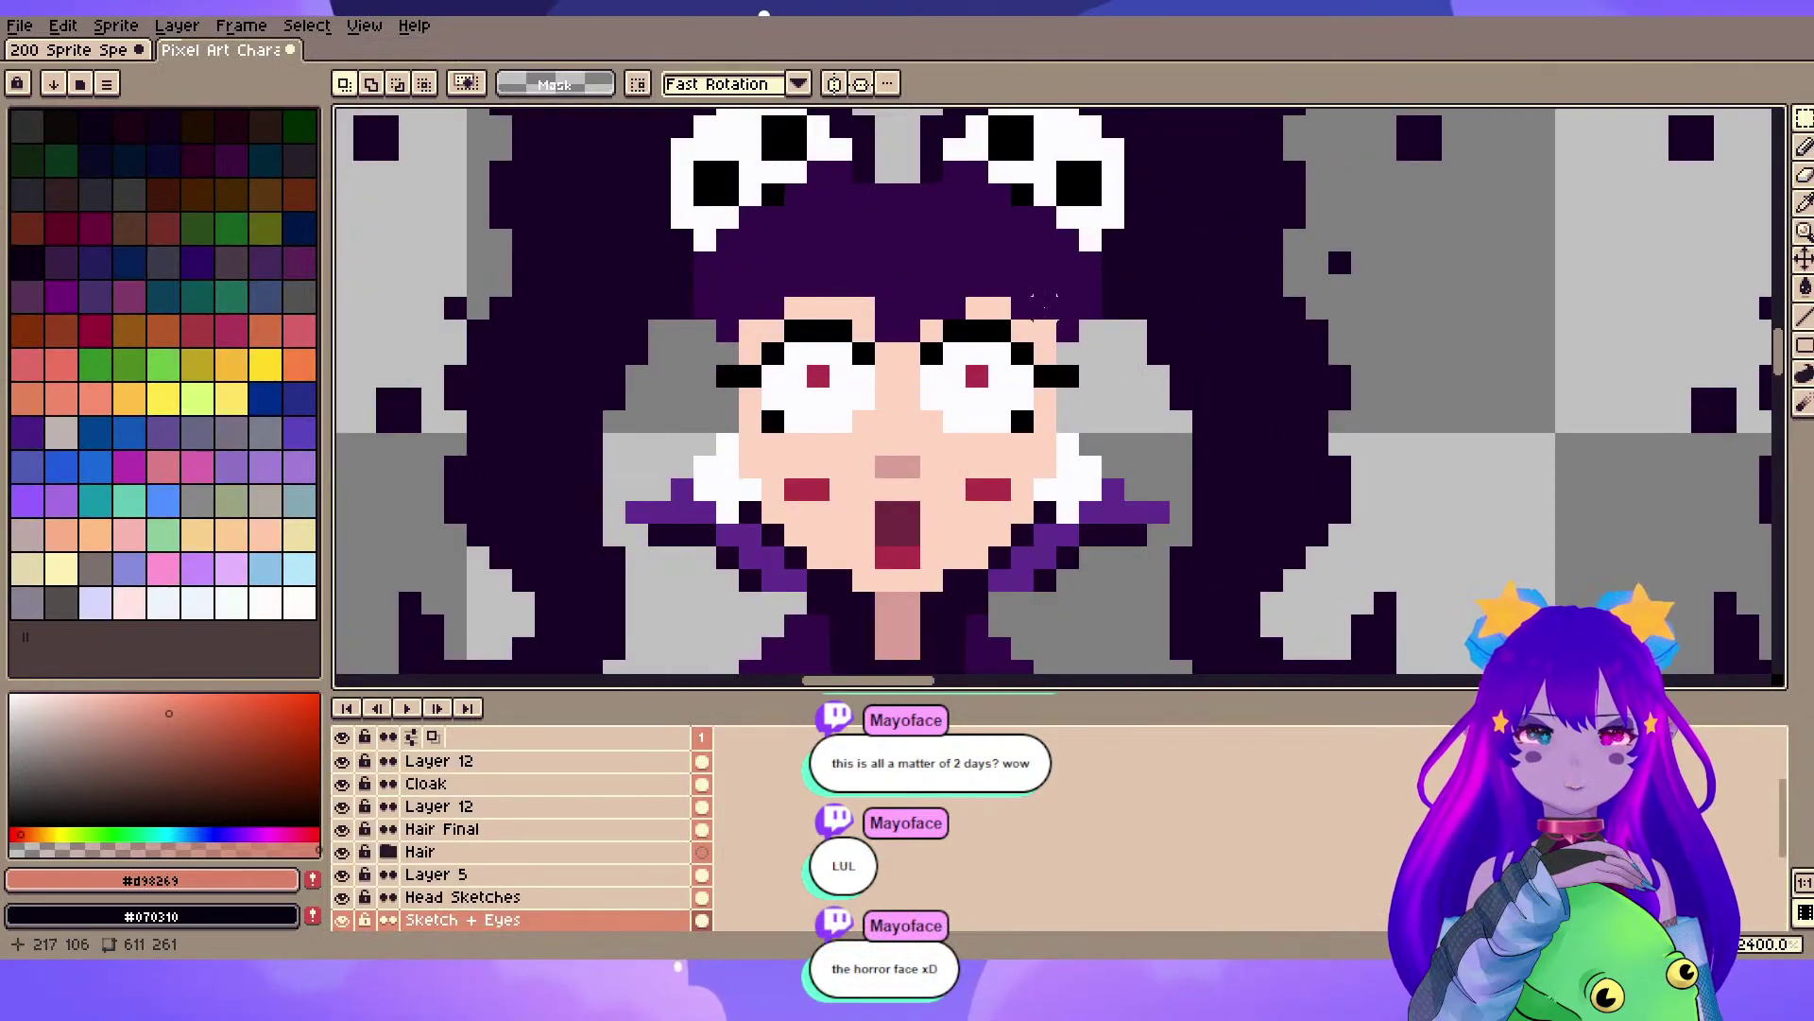
scroll(832, 326, down, 3)
scroll(832, 326, up, 3)
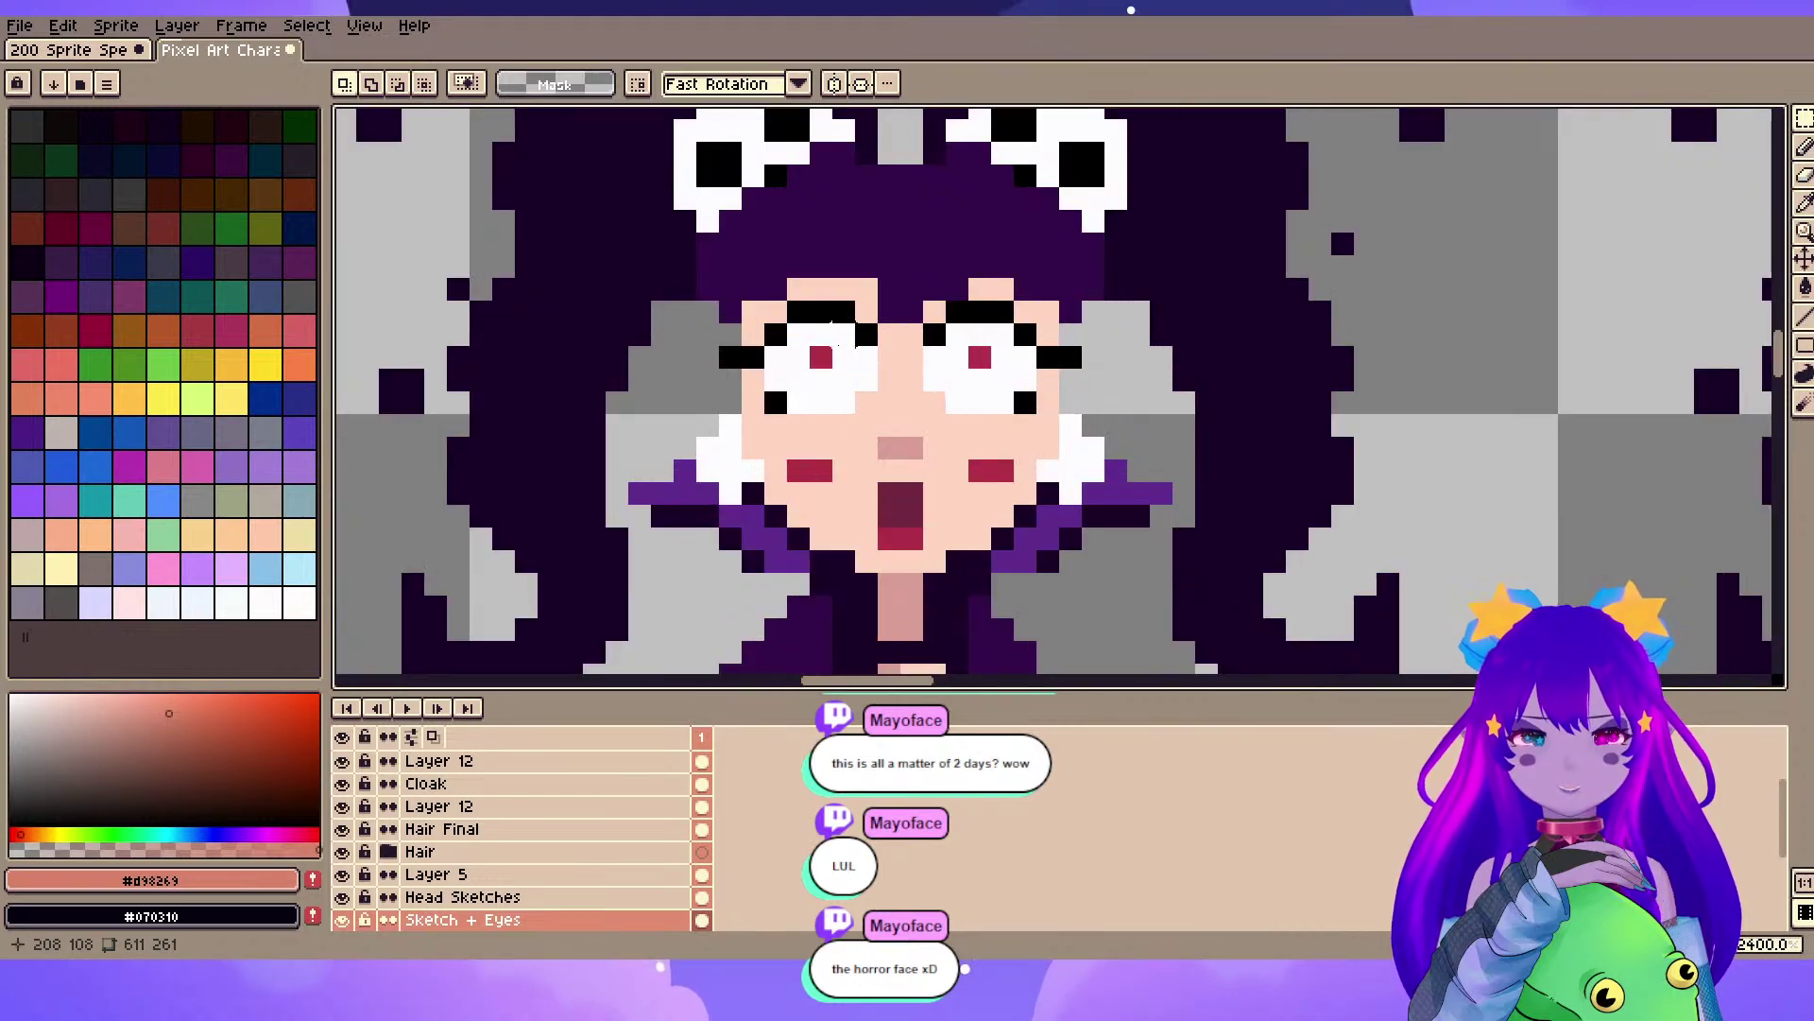
scroll(831, 326, down, 8)
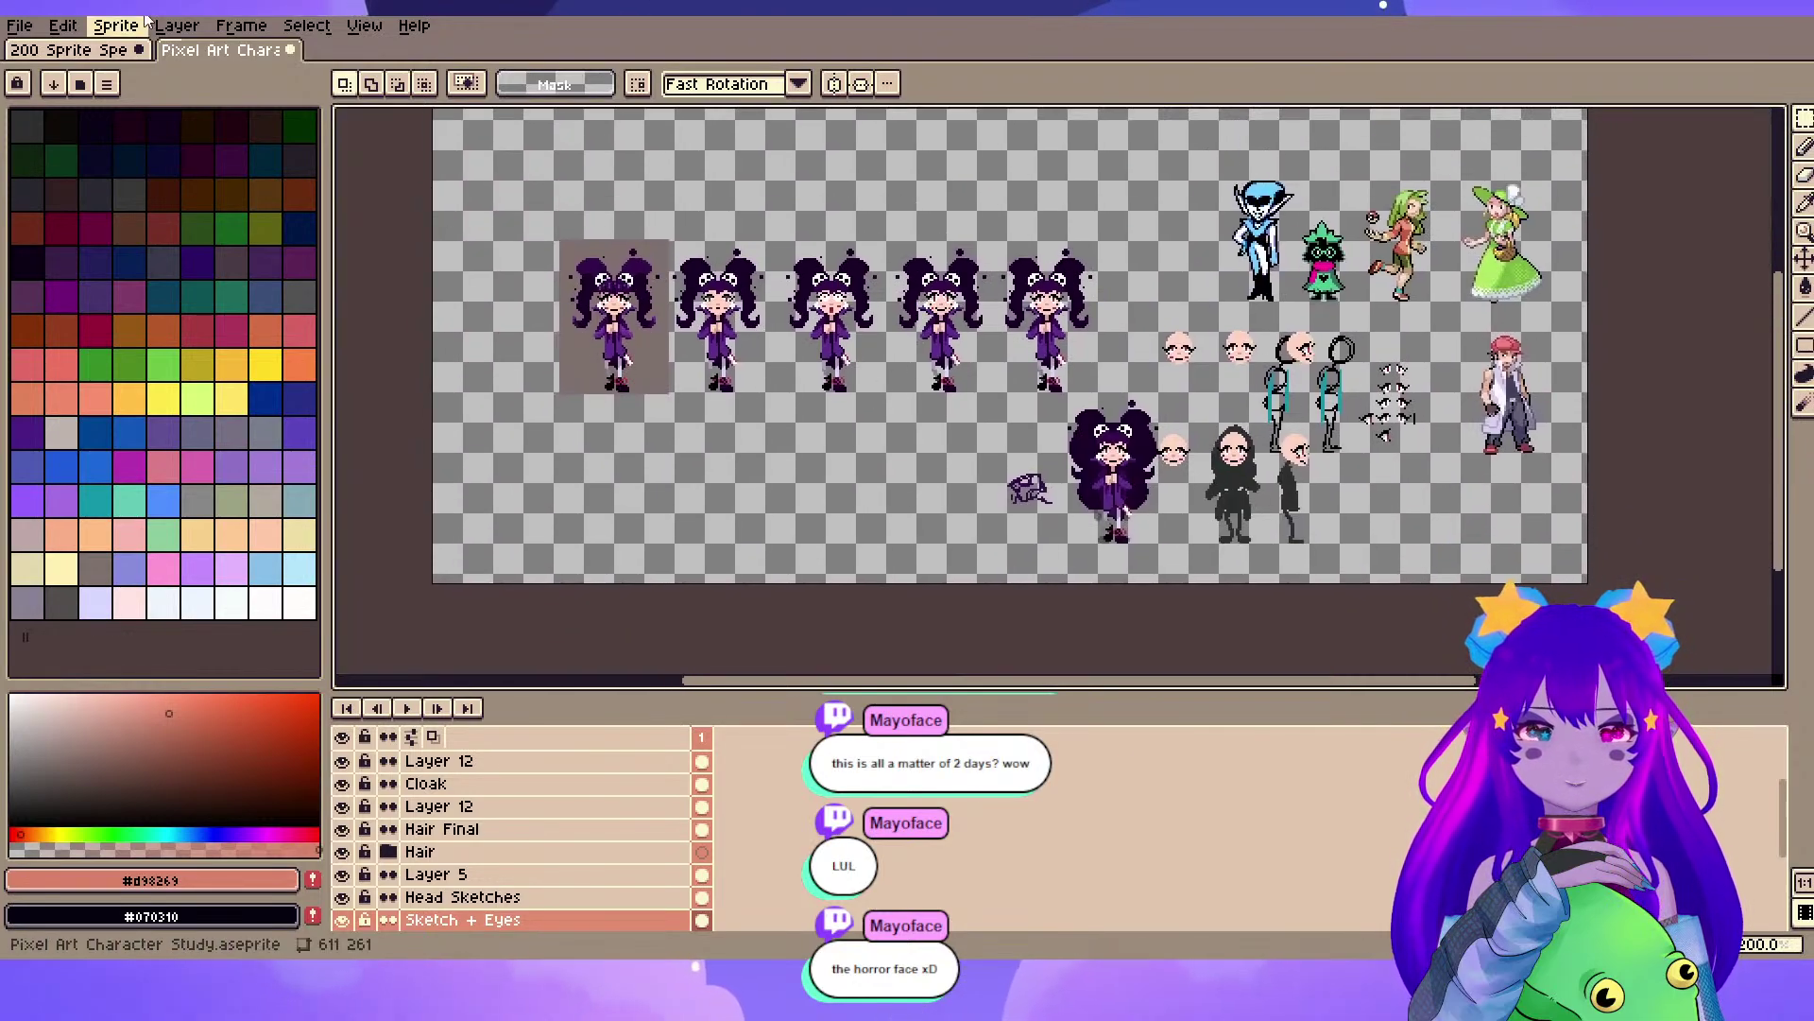
- Close Pixel Art Character Study.aseprite without saving and view the remaining sprite document with the 8 to 64 pixel layer groups
click(294, 50)
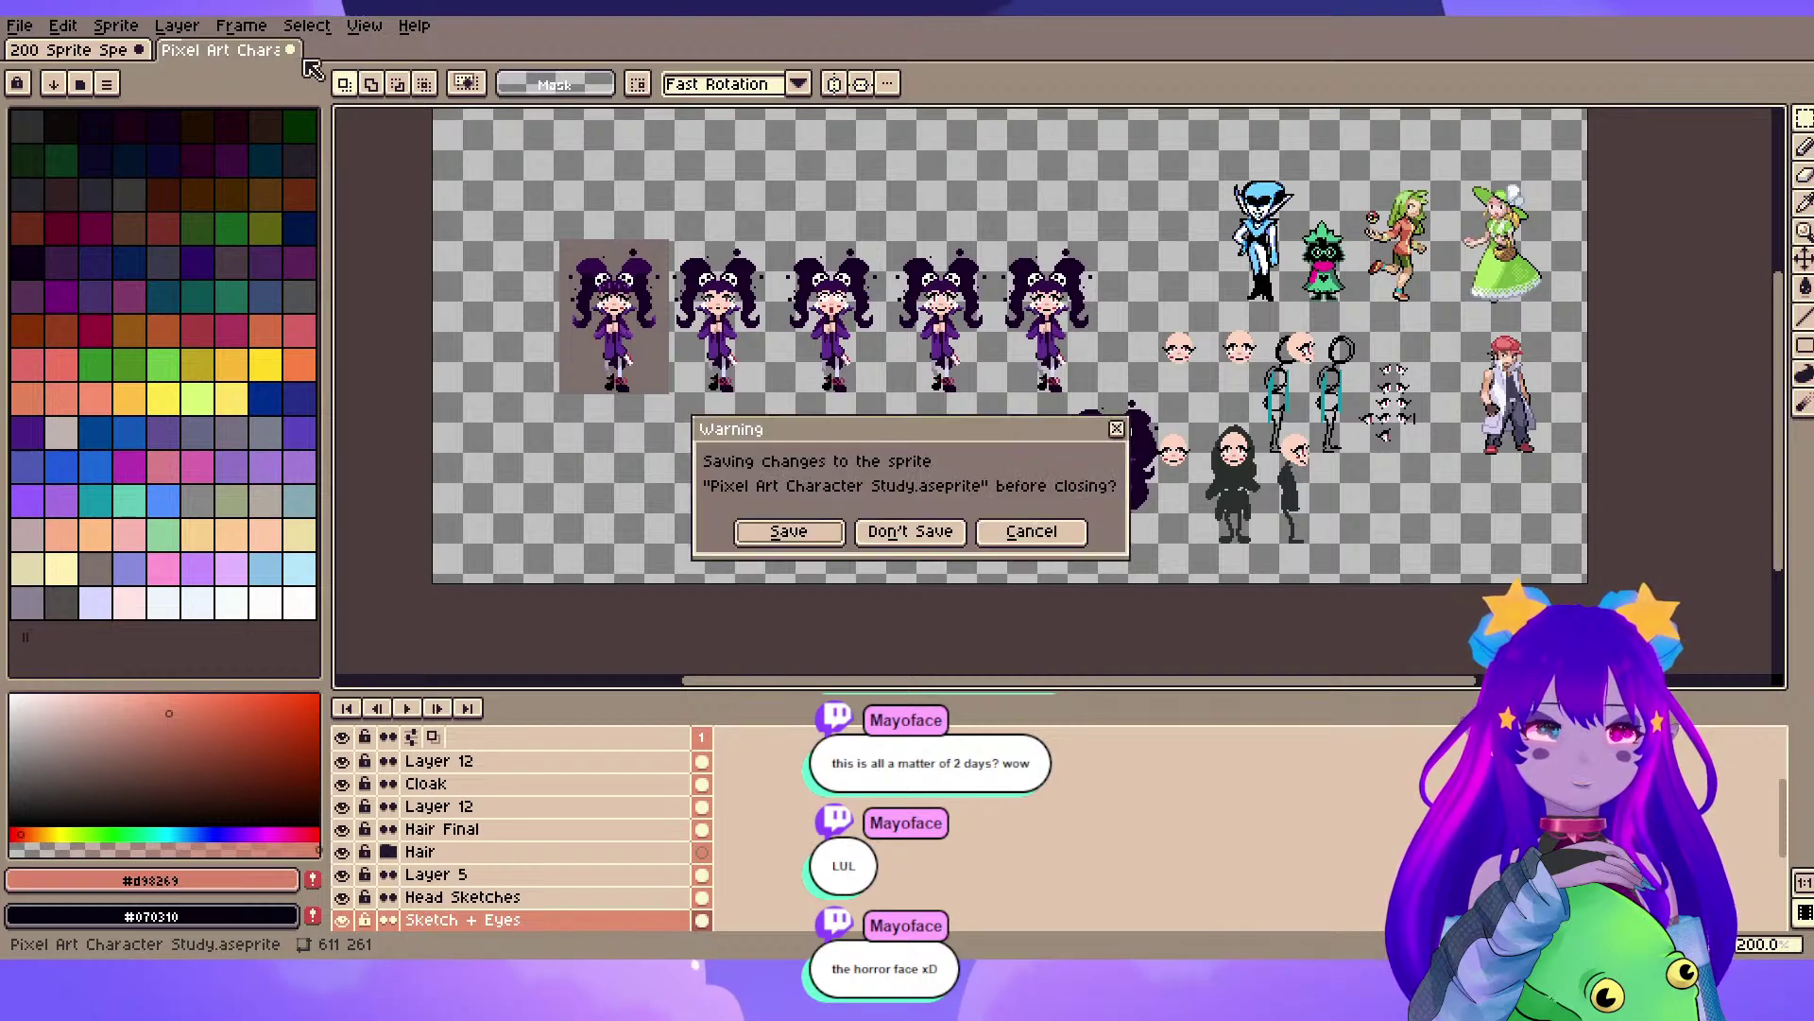
click(916, 529)
scroll(1067, 349, up, 2)
scroll(1049, 350, down, 1)
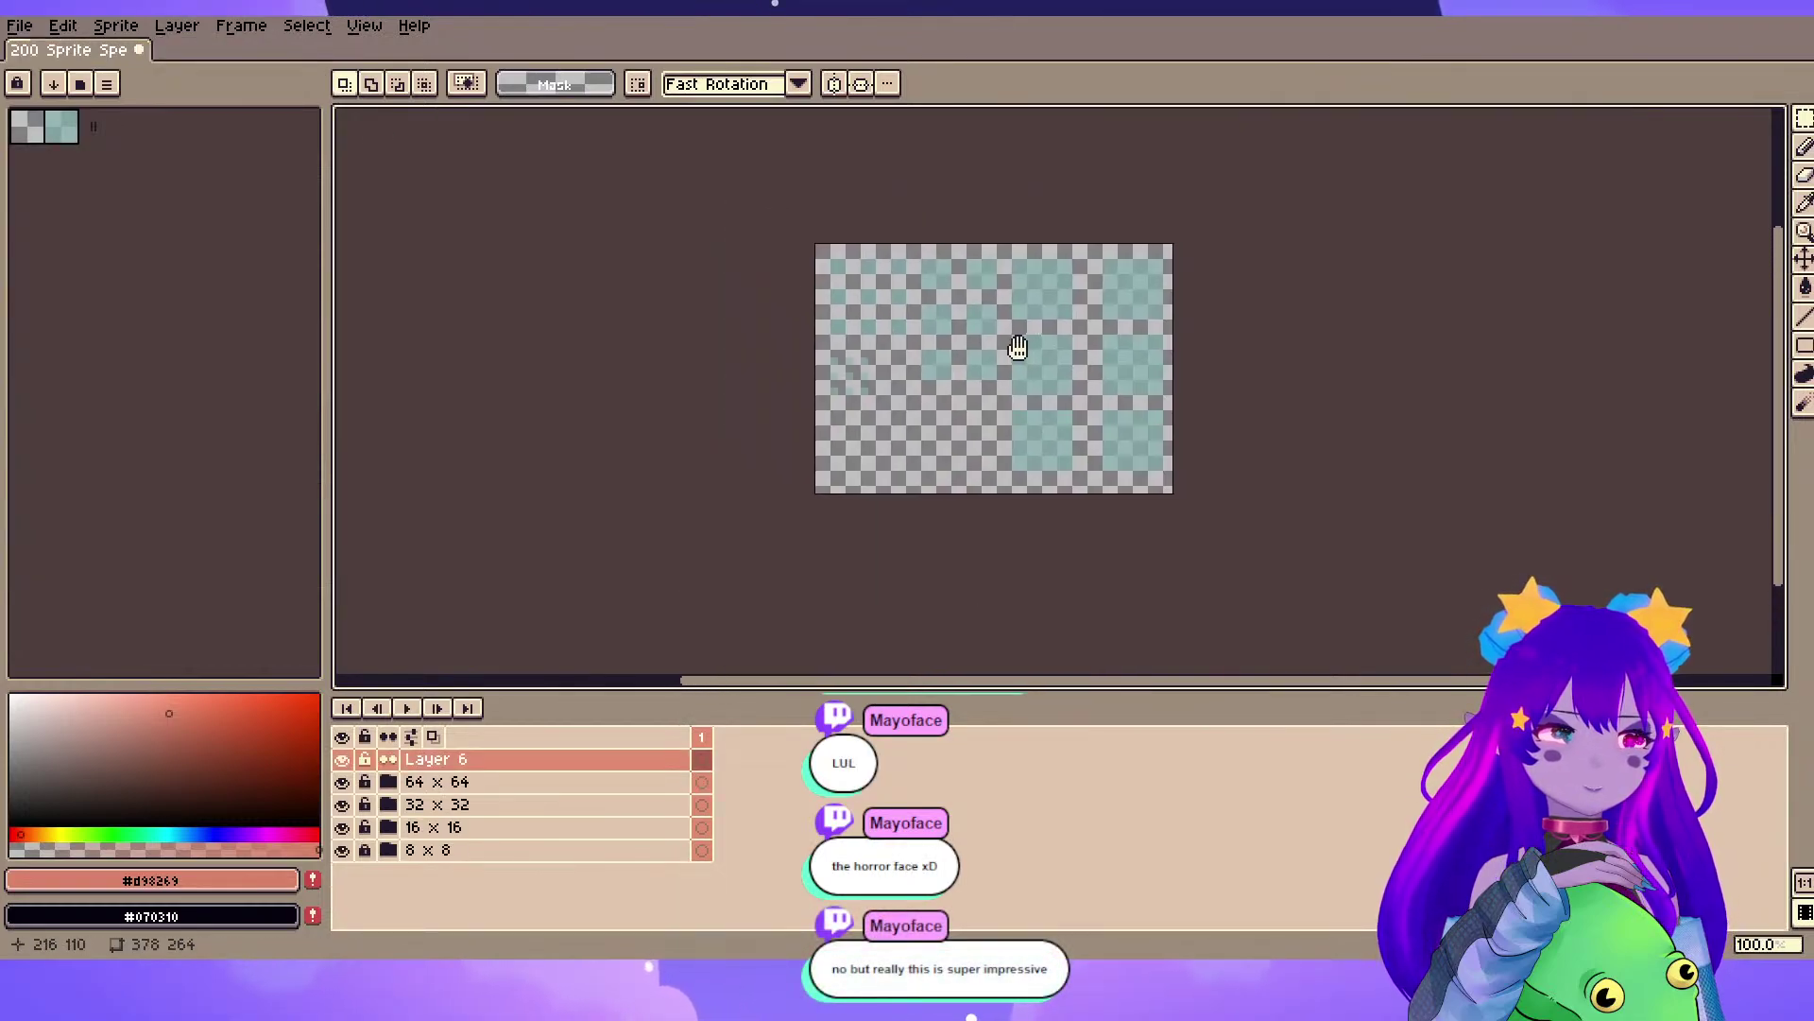
scroll(1039, 359, up, 1)
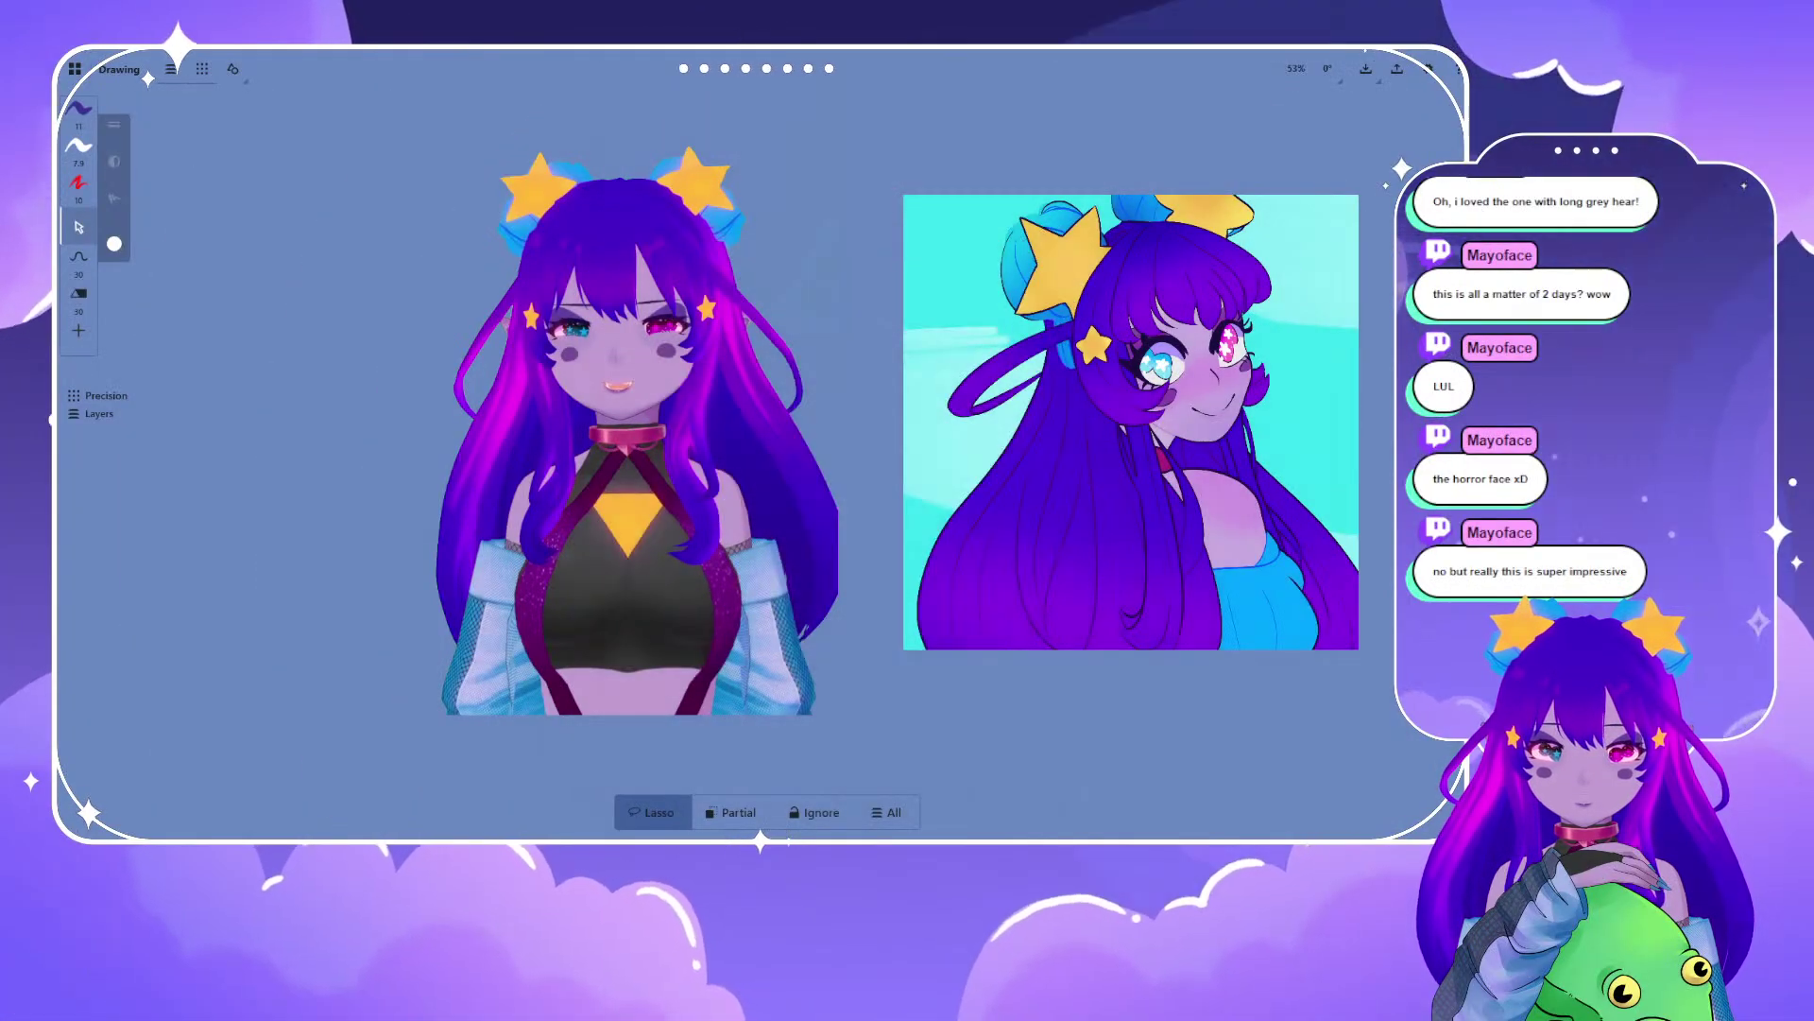
- Switch to the Concepts drawing and compare the 3D model reference with the illustrated portrait of the purple-haired character
scroll(775, 495, down, 3)
drag(775, 495, 708, 469)
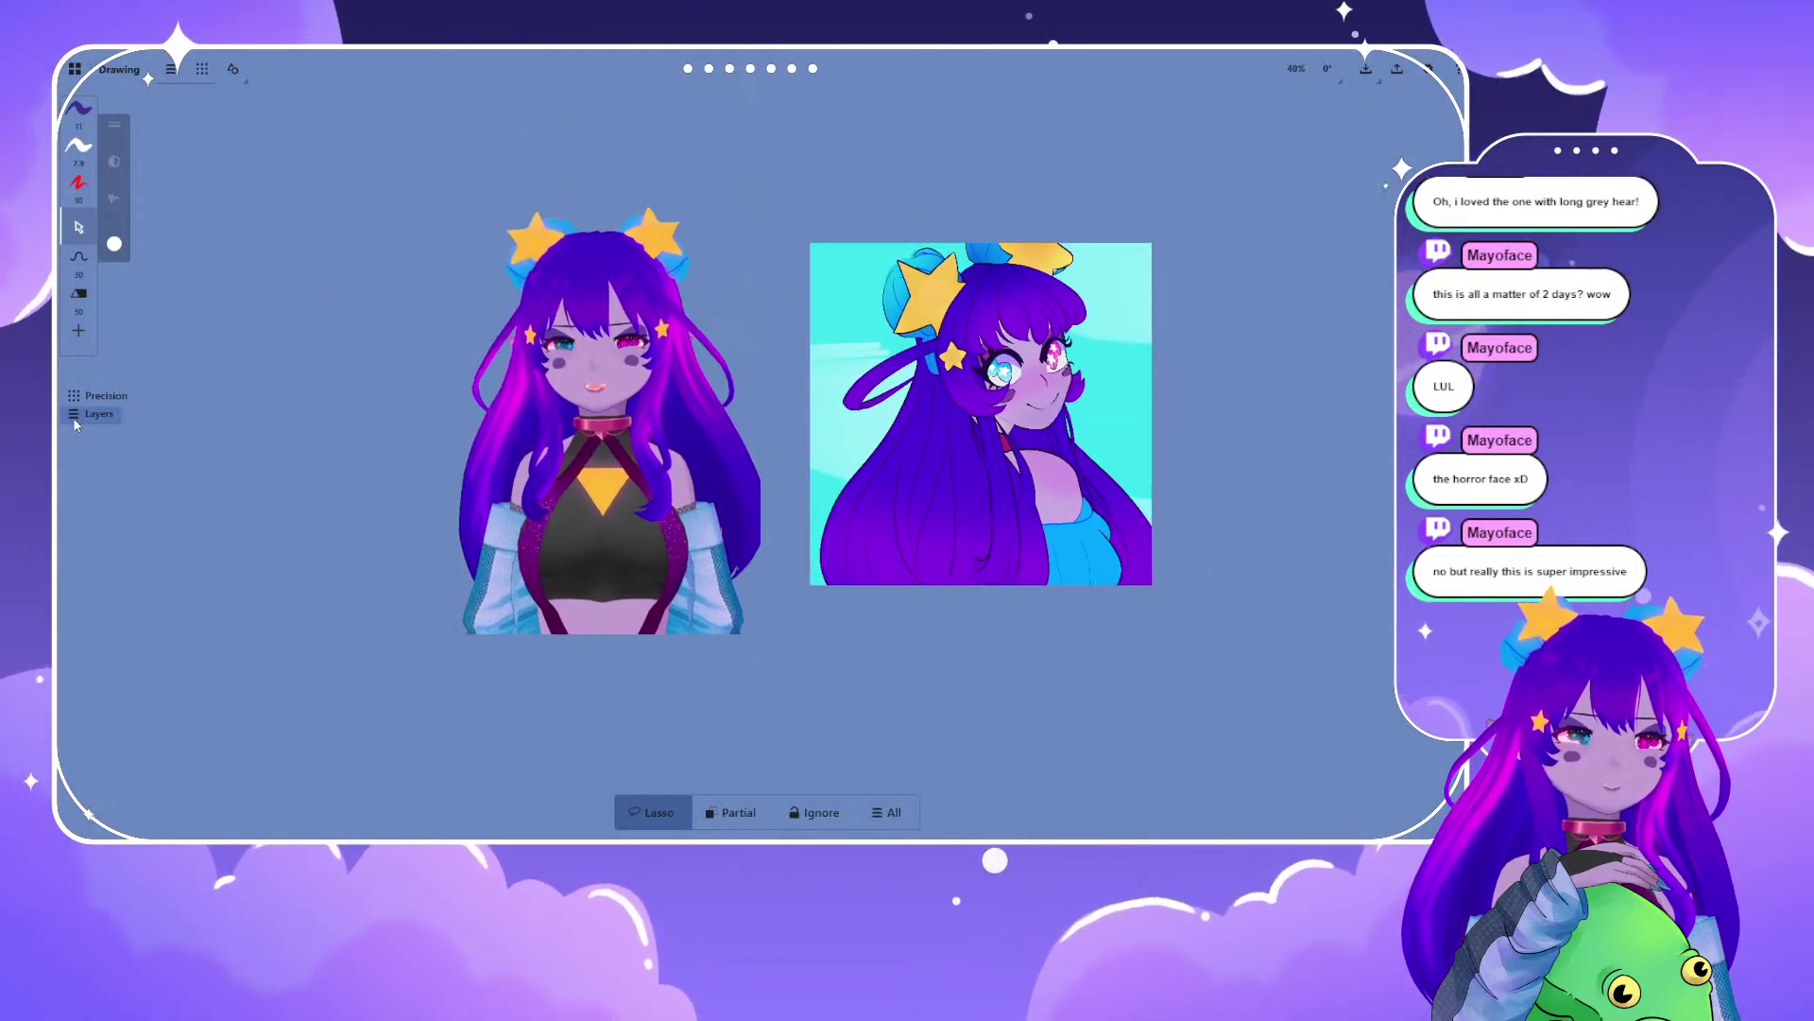
scroll(718, 368, up, 3)
drag(718, 368, 786, 343)
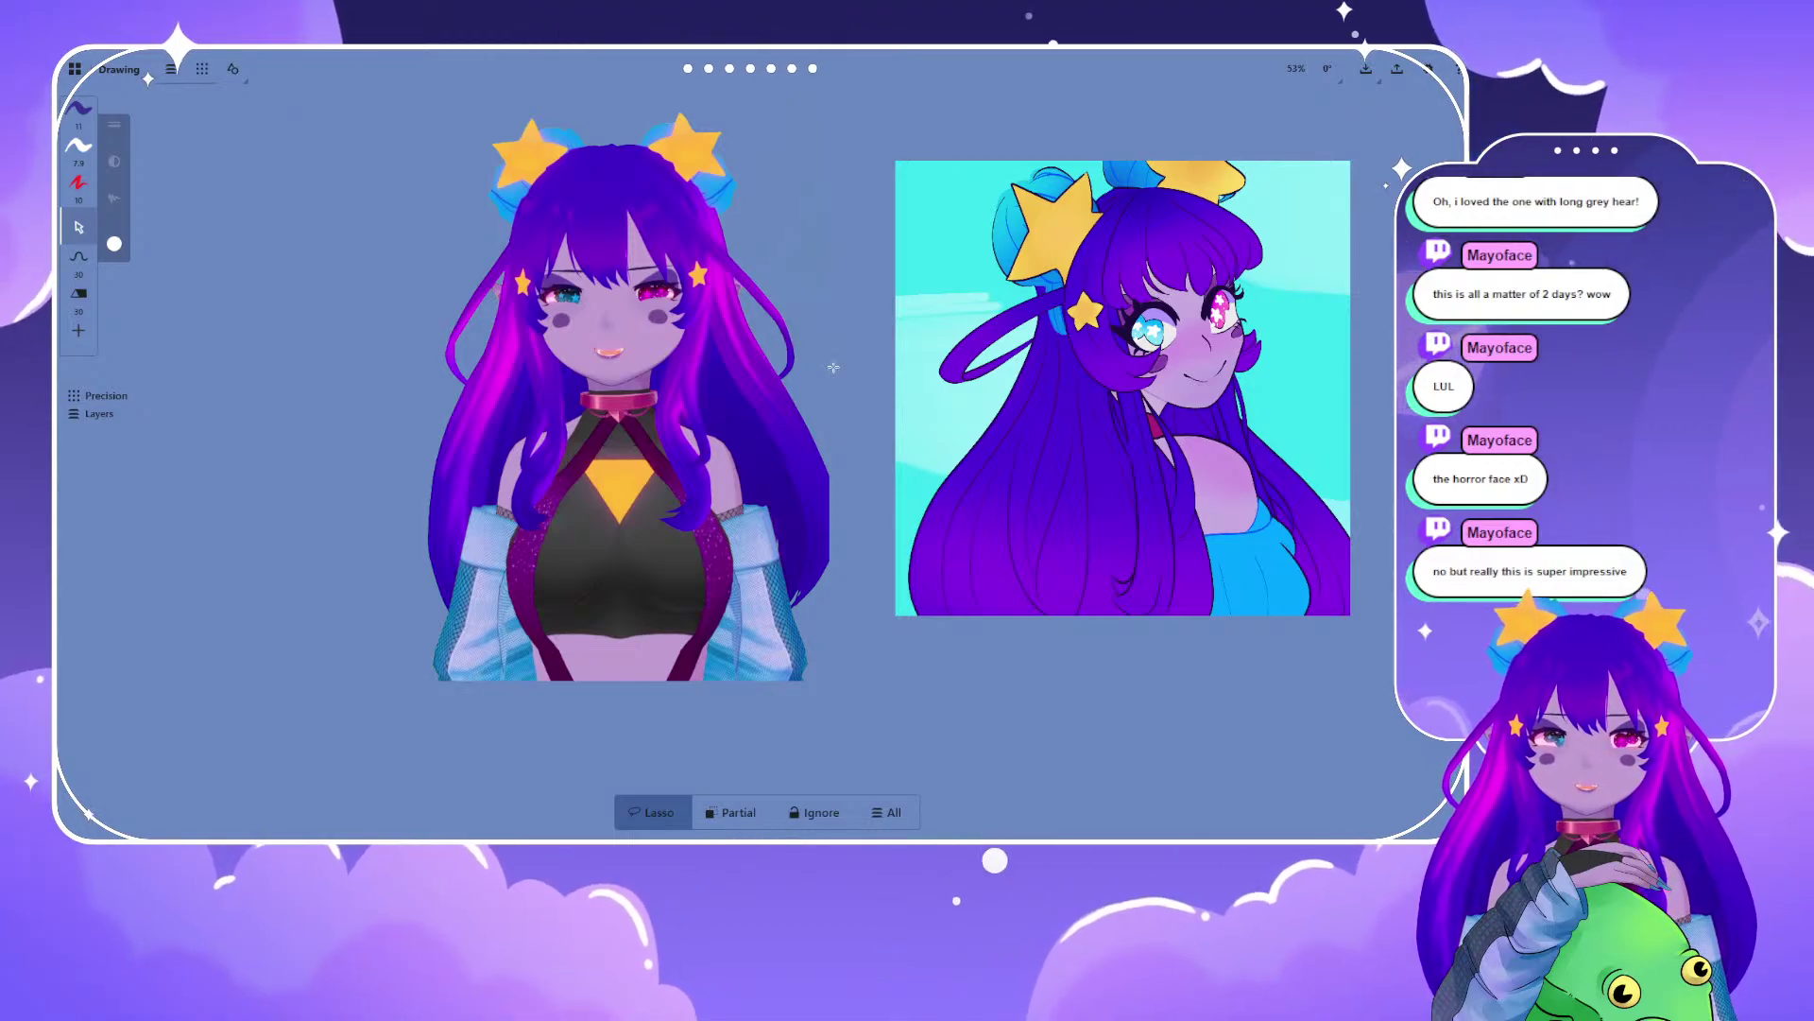
drag(828, 371, 815, 404)
scroll(816, 404, up, 1)
scroll(815, 404, down, 1)
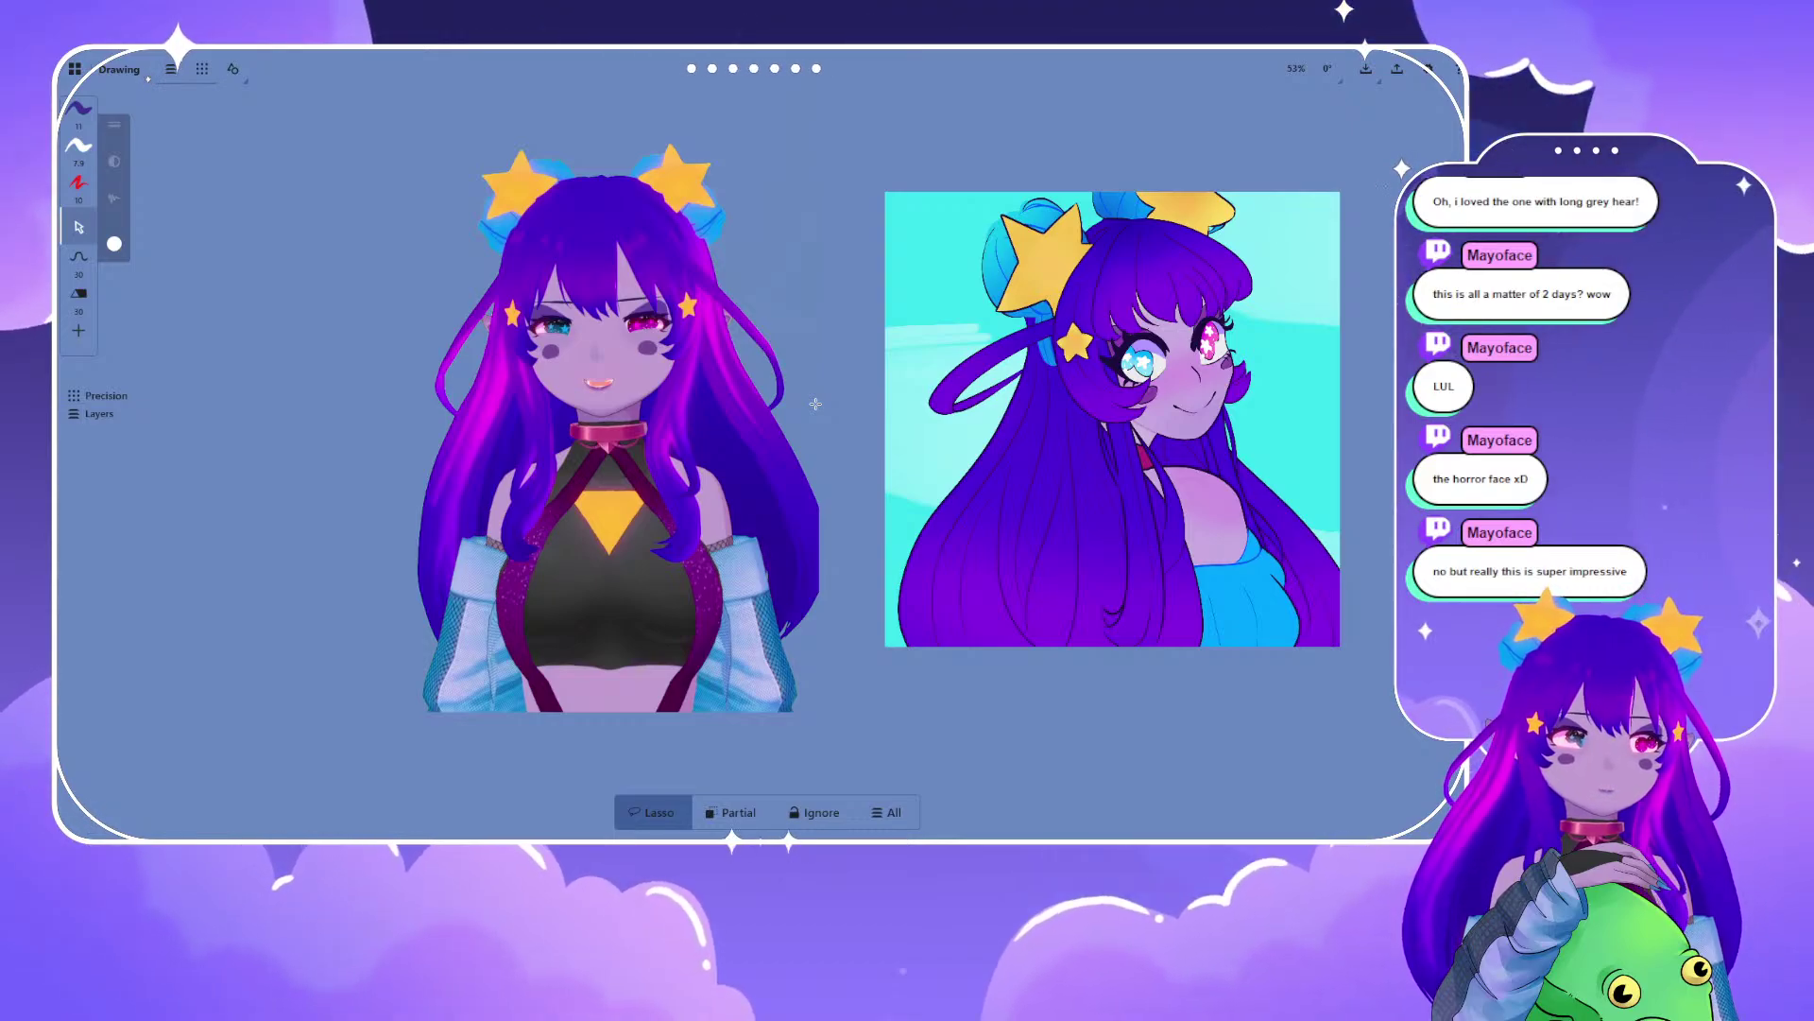
drag(879, 443, 962, 411)
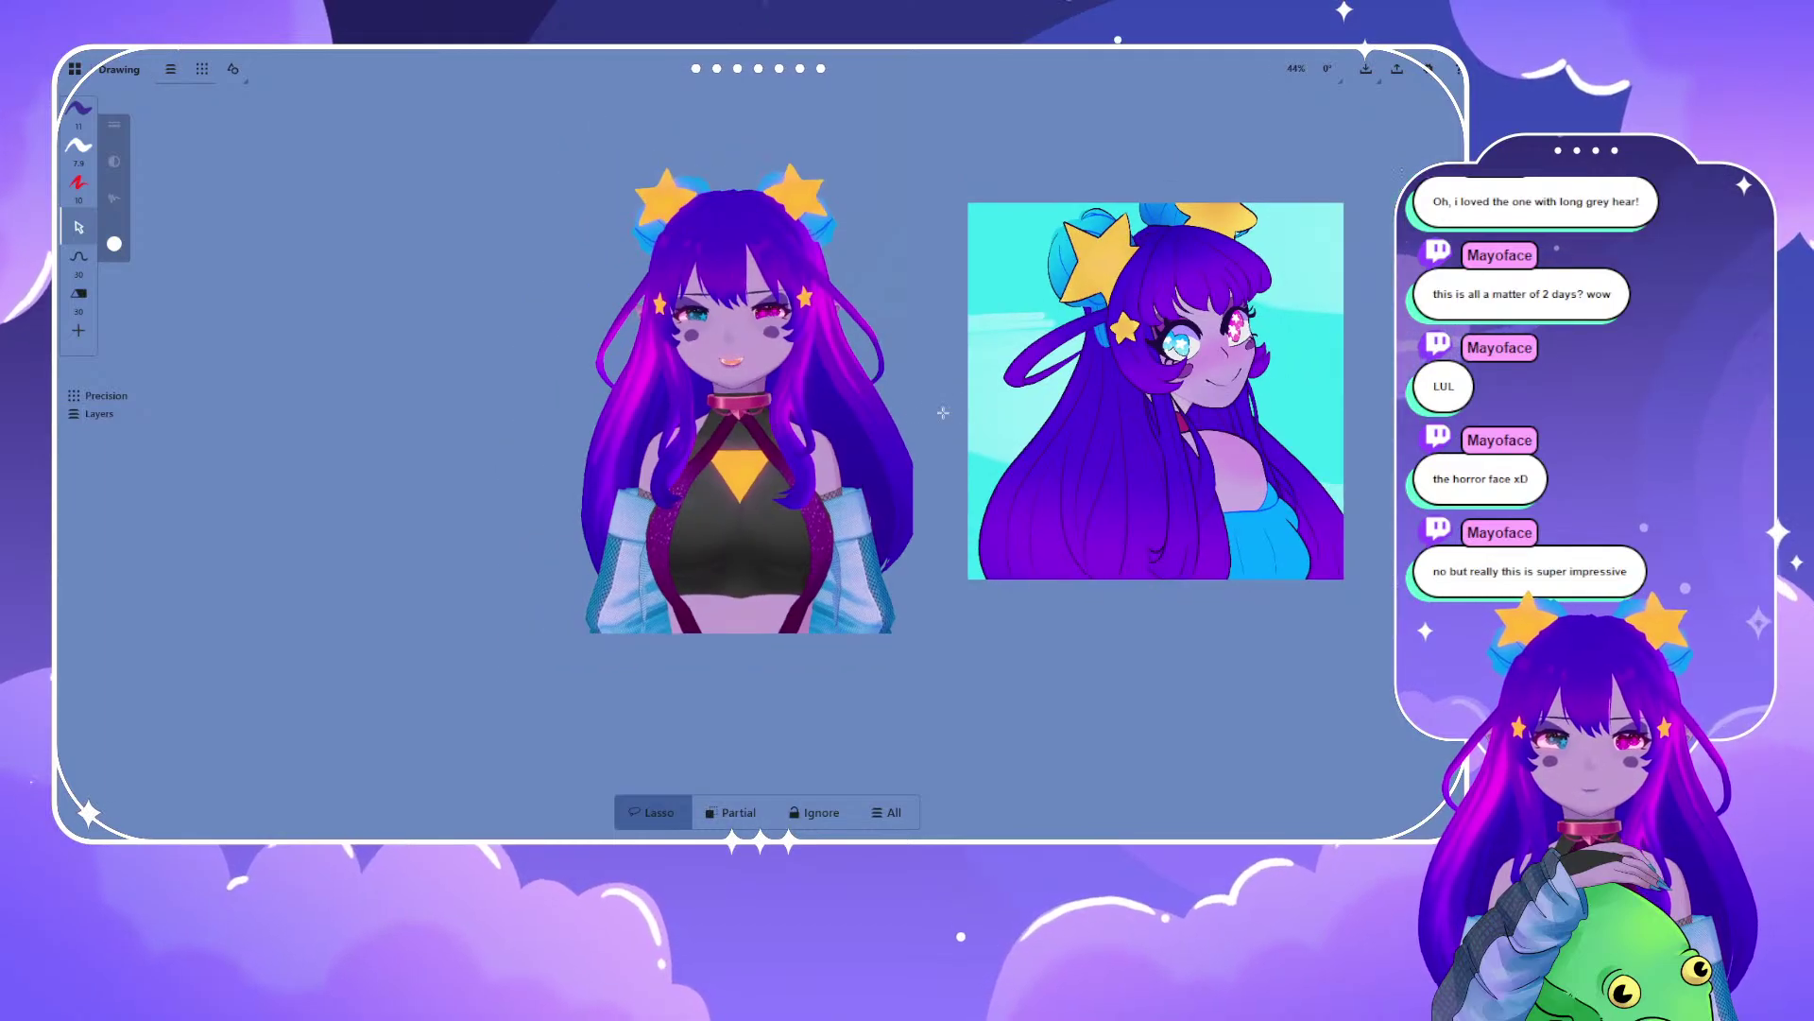
scroll(843, 382, down, 1)
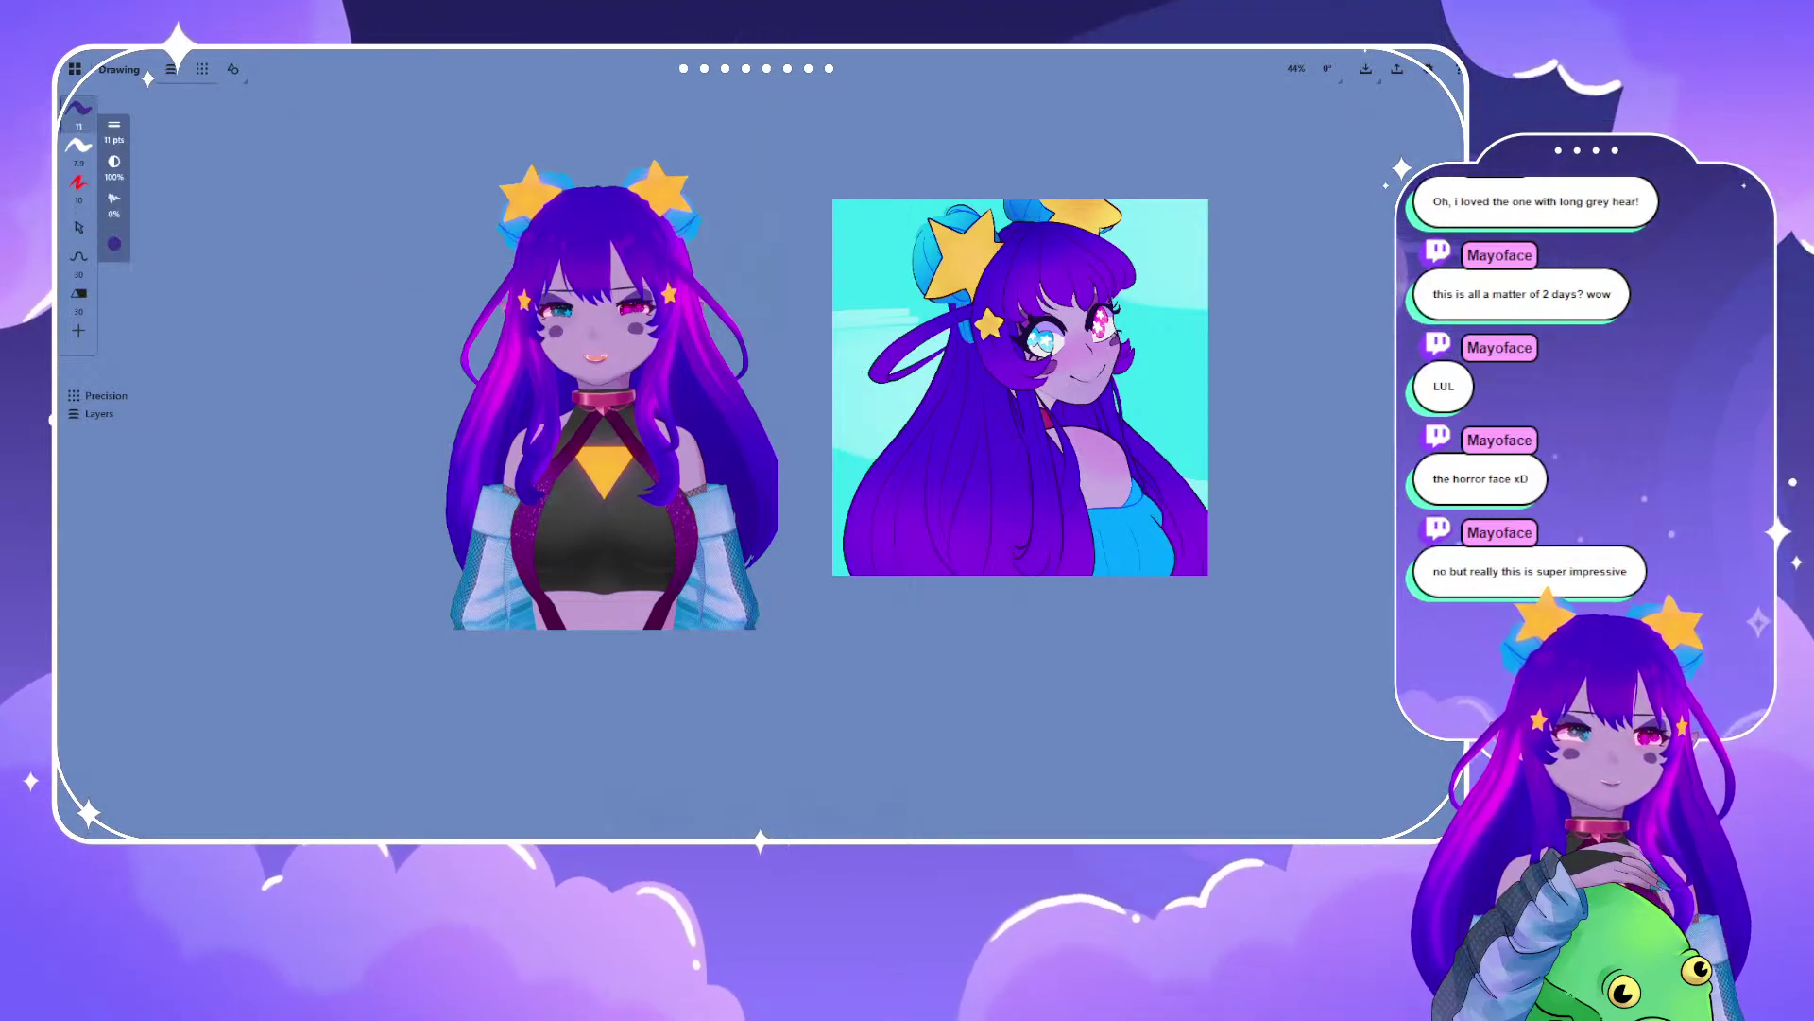
- Select both reference images together and scale them down on the canvas
drag(435, 248, 673, 262)
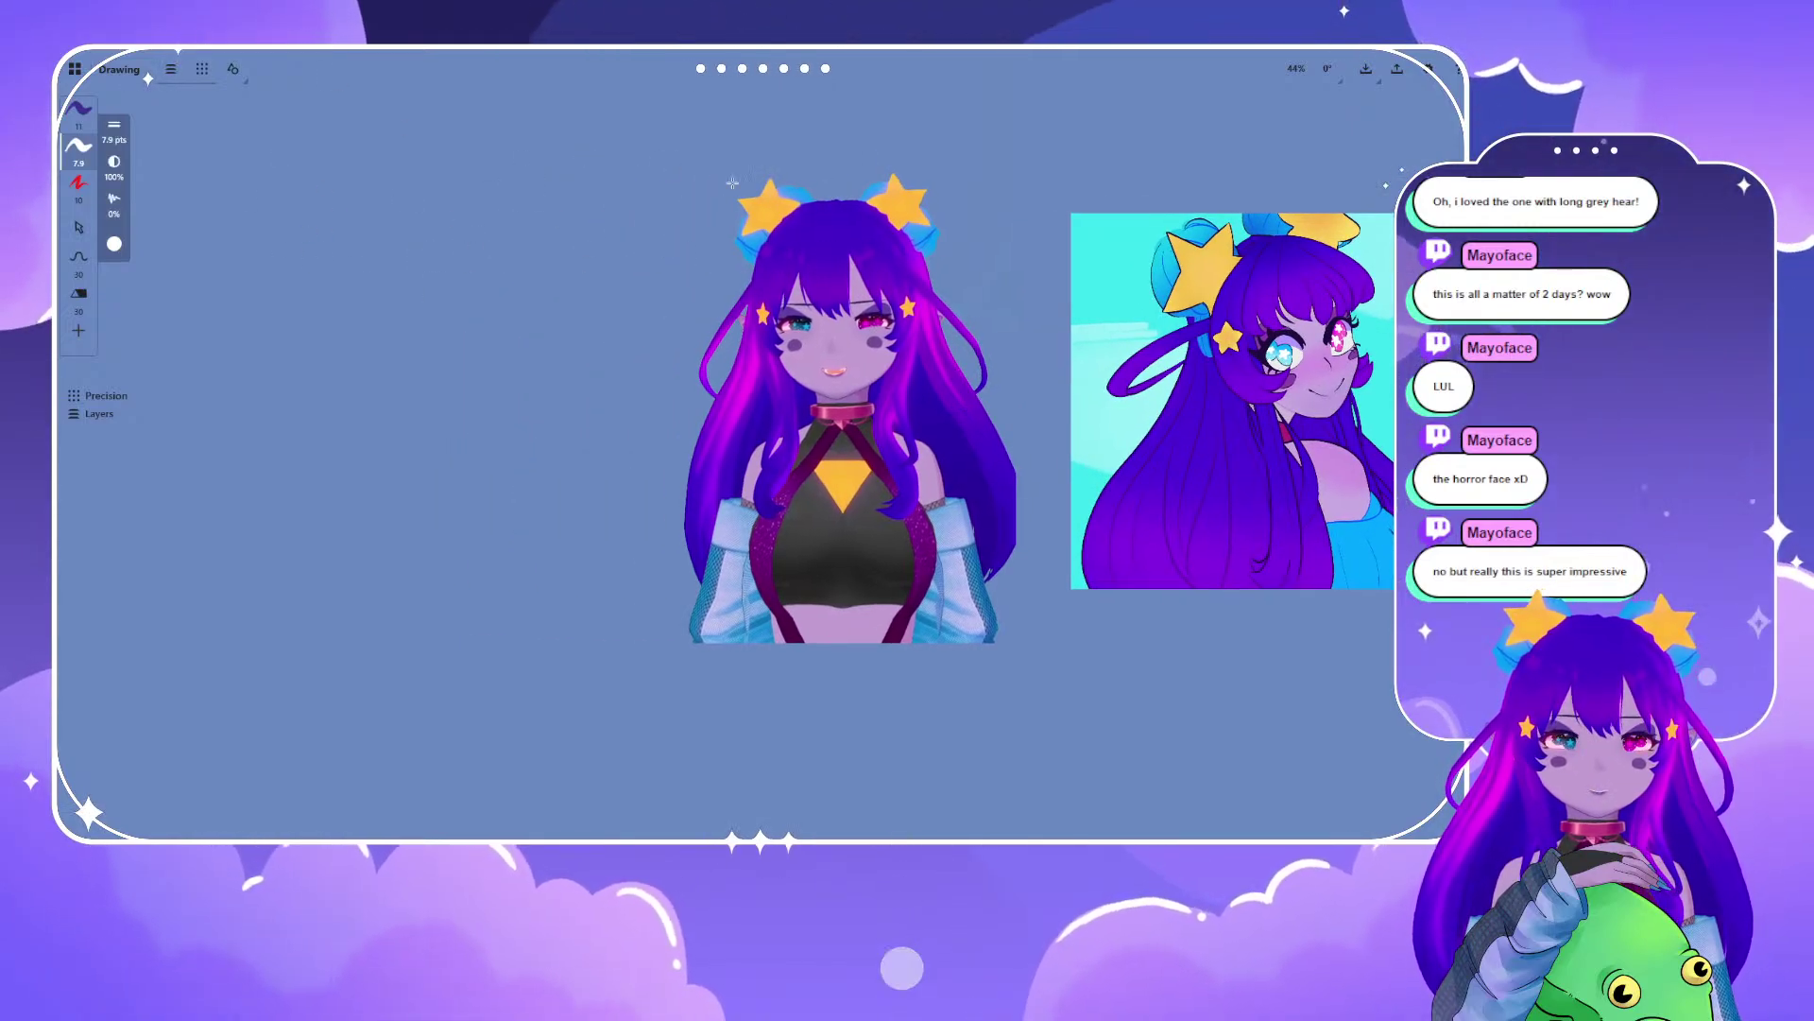
drag(704, 244, 600, 223)
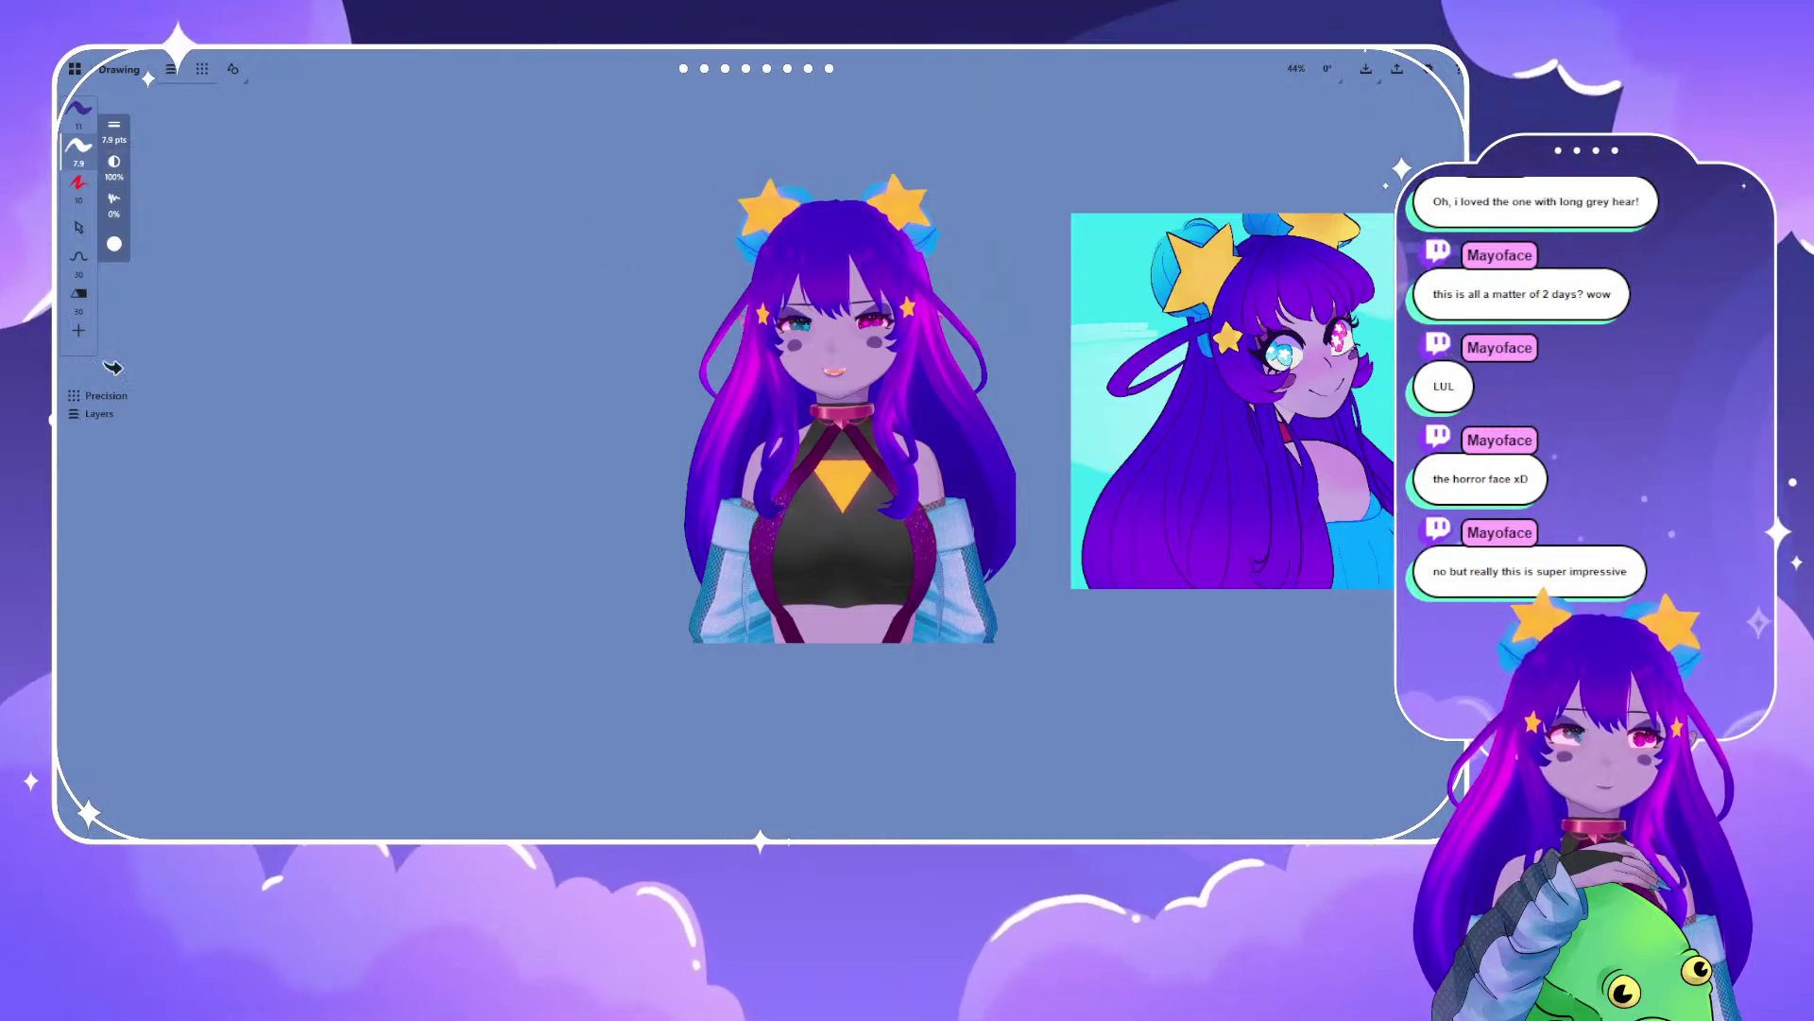
click(80, 227)
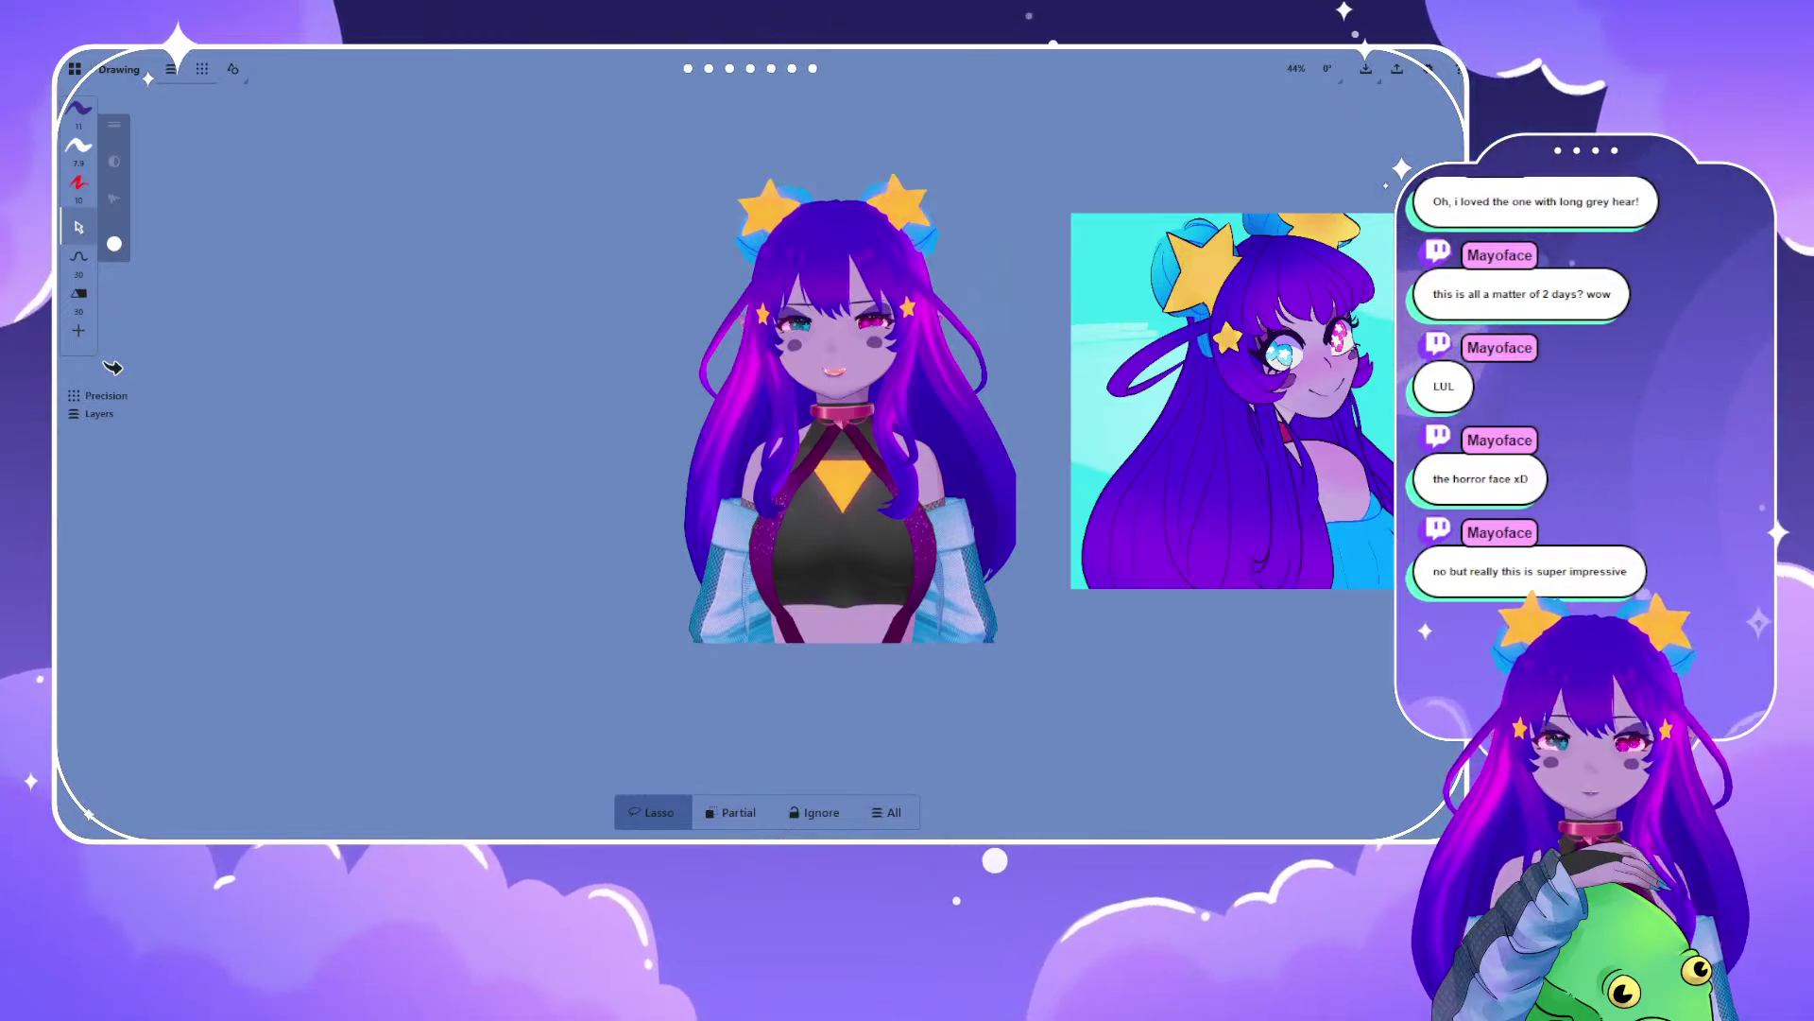
drag(851, 416, 762, 407)
mouse_move(1261, 146)
mouse_down()
mouse_move(830, 738)
mouse_move(1380, 604)
mouse_move(1308, 592)
mouse_move(1037, 370)
mouse_up()
drag(930, 307, 1051, 420)
click(1063, 641)
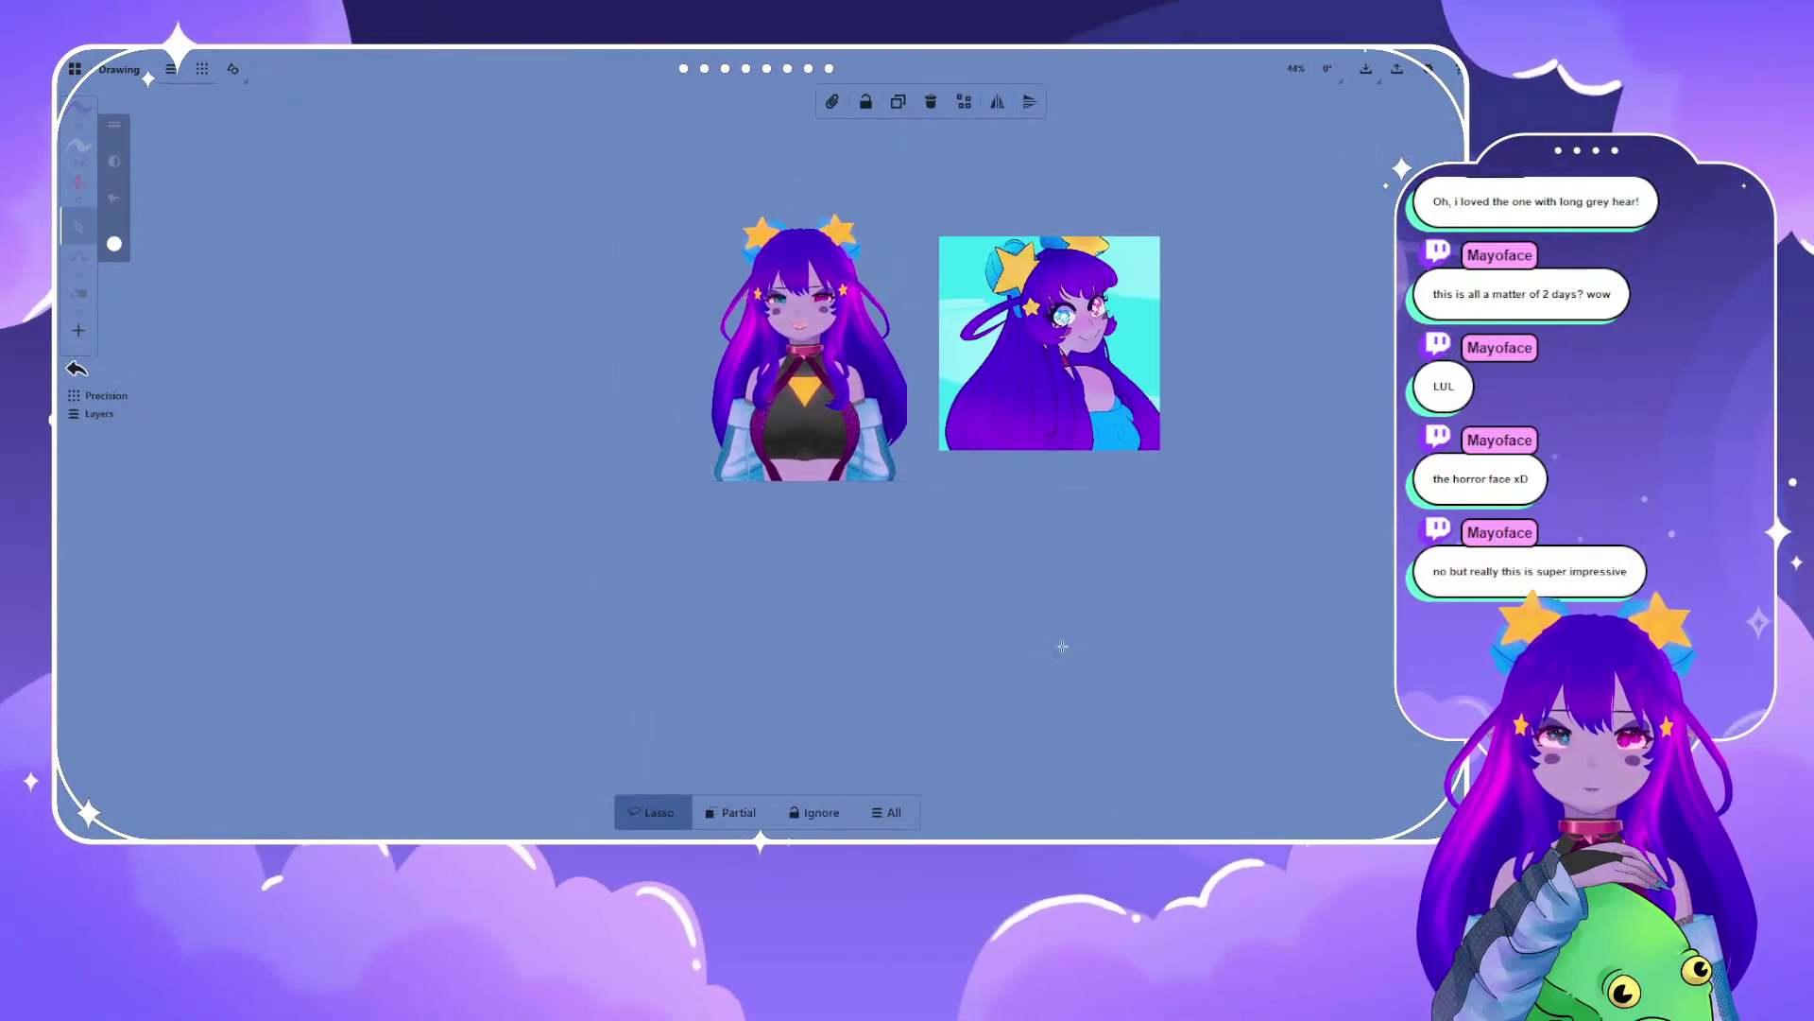
- Examine the illustrated portrait's eyes and hair up close, then the 3D model reference
scroll(1150, 354, up, 8)
scroll(1143, 469, up, 2)
drag(1152, 339, 1160, 428)
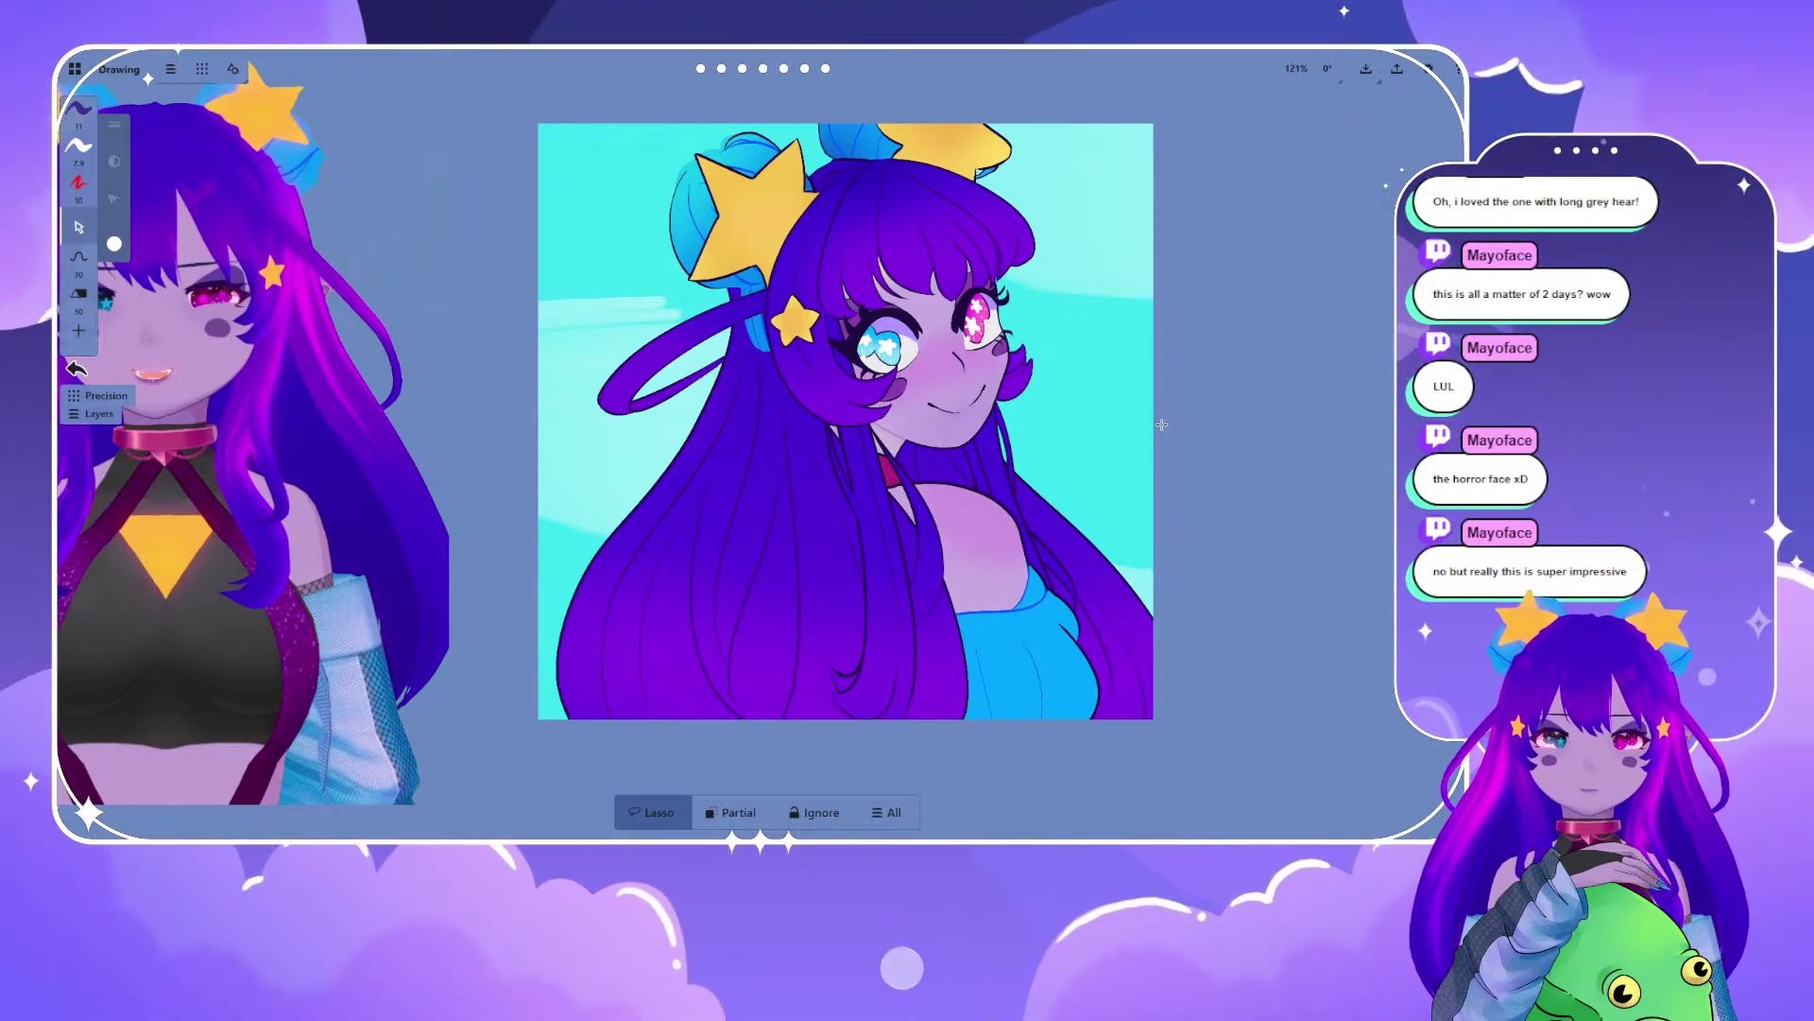
drag(477, 435, 1046, 373)
scroll(607, 334, down, 2)
mouse_move(606, 335)
mouse_down()
mouse_move(629, 348)
mouse_move(598, 369)
mouse_up()
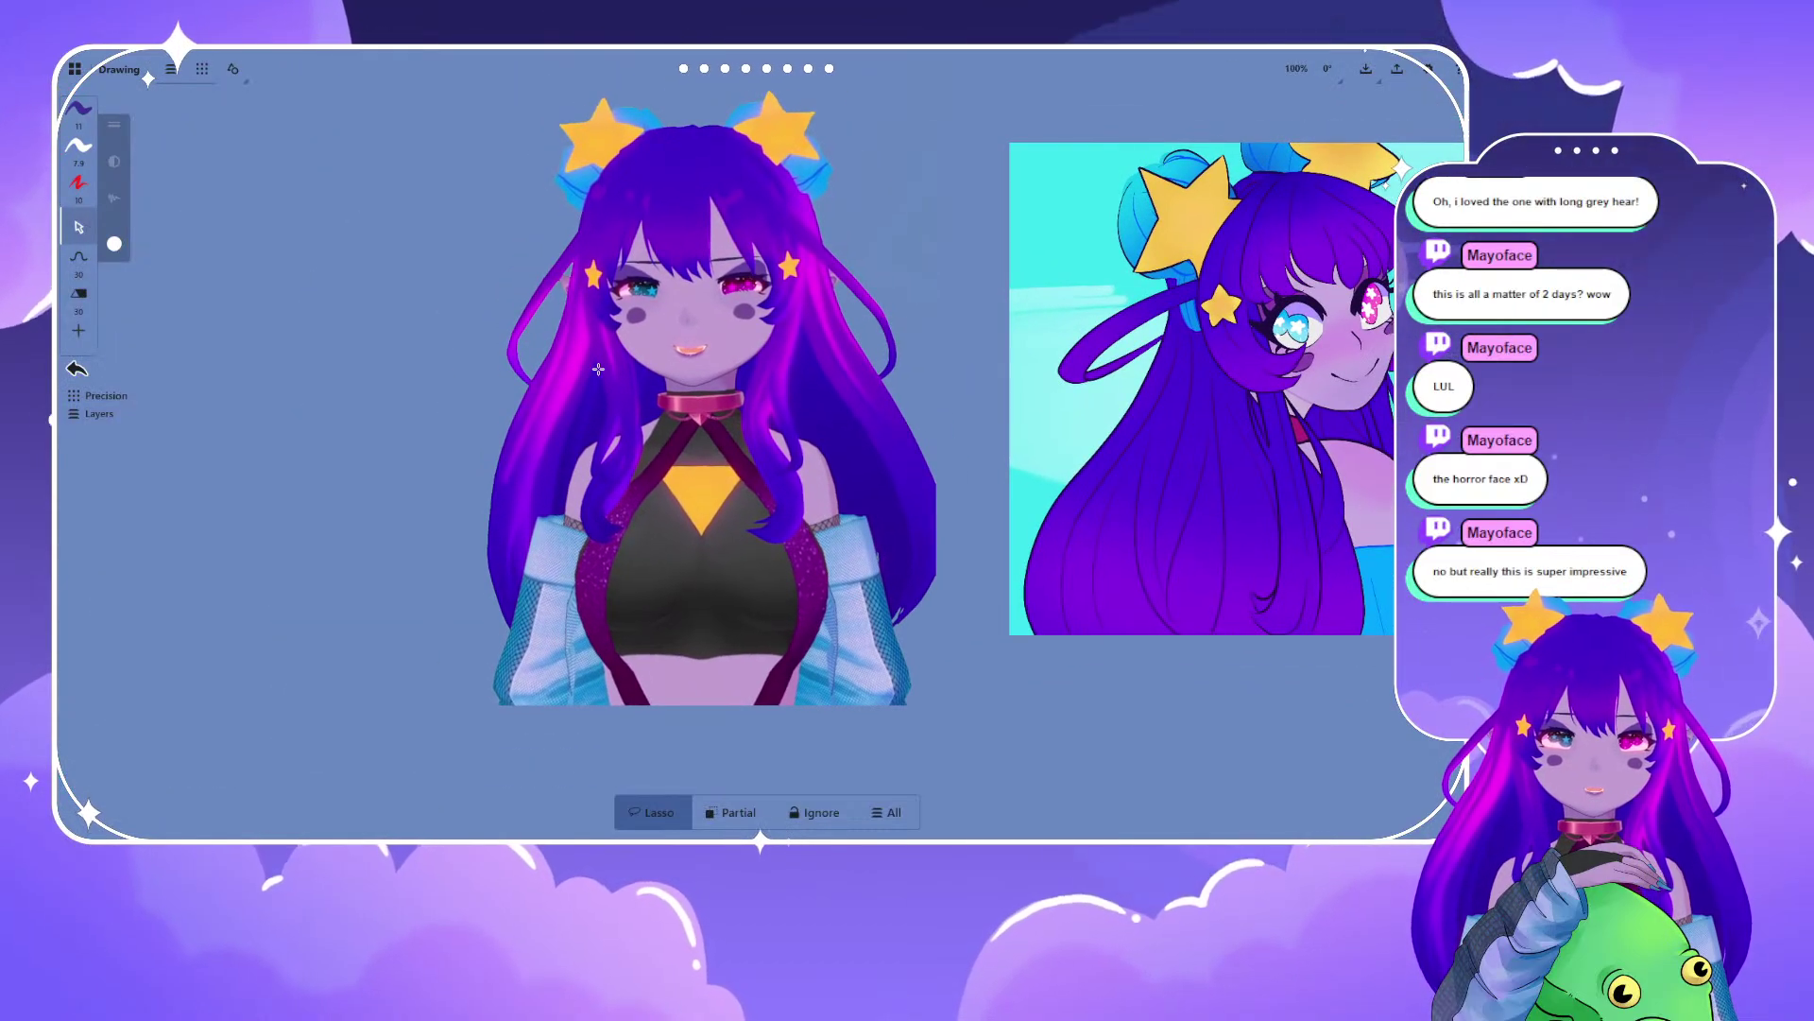
drag(285, 184, 424, 194)
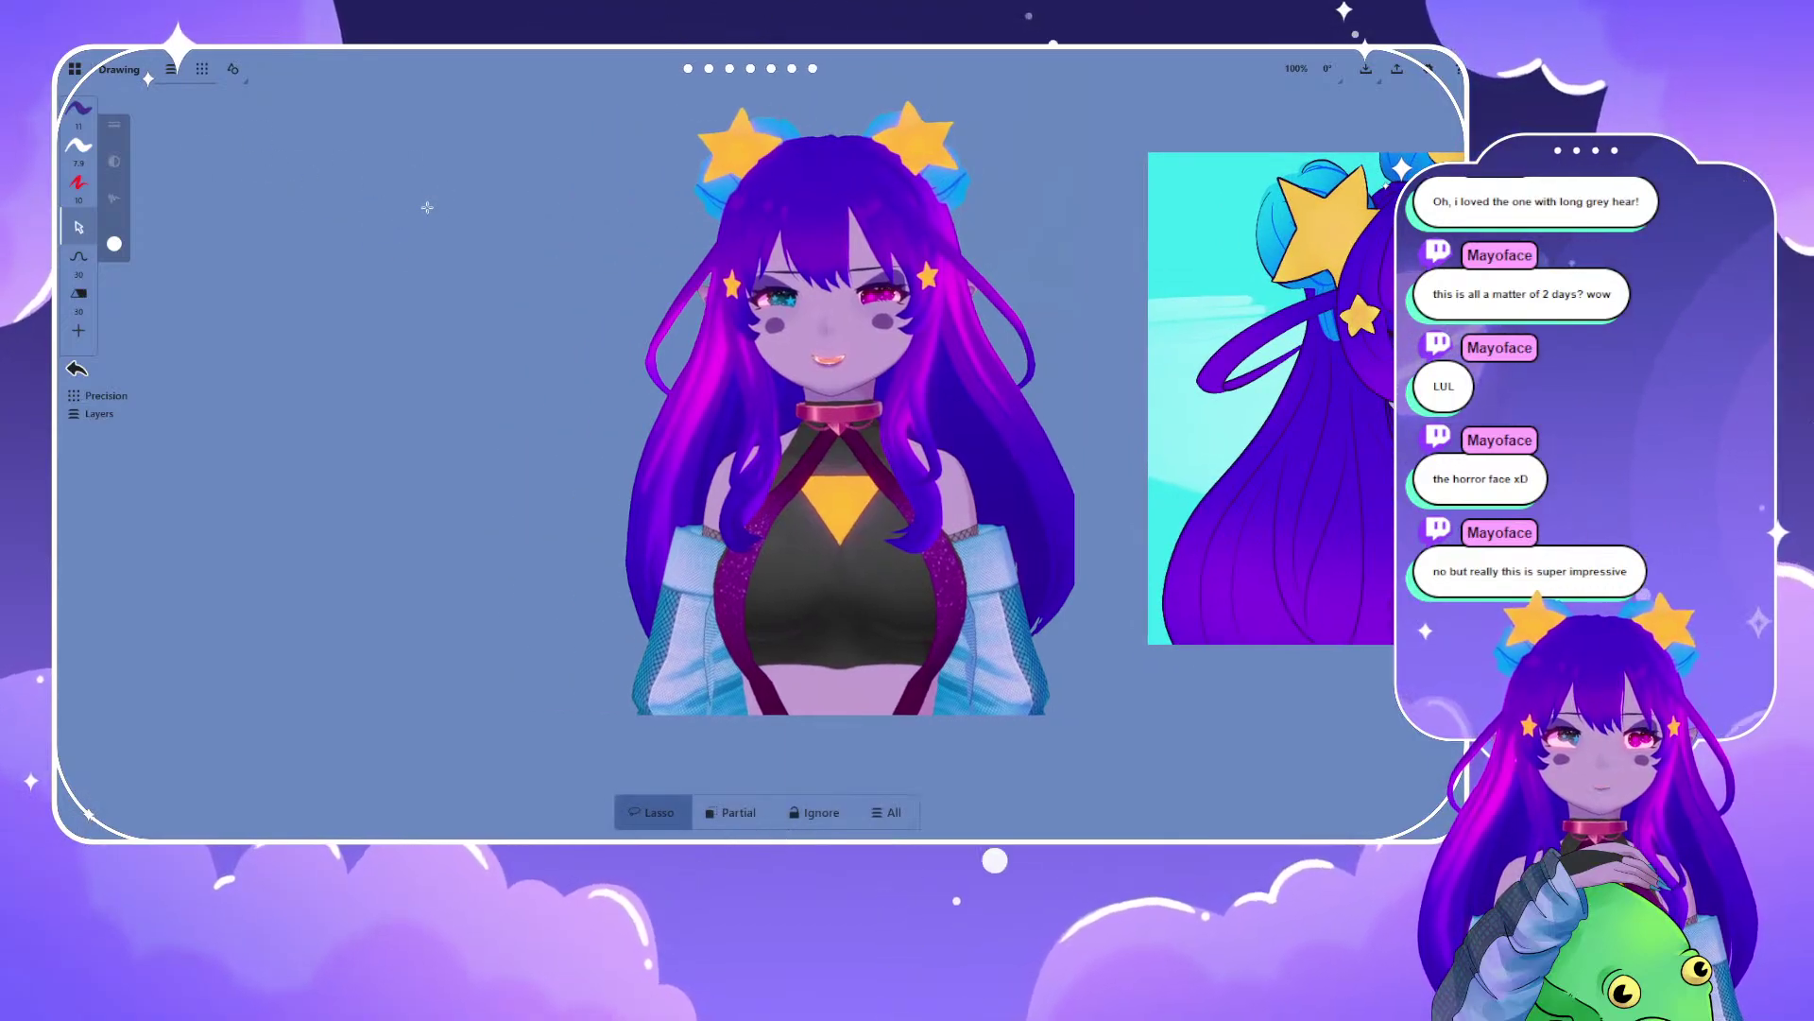
- Handwrite a bulleted note "Polychromic" beside the 3D model reference with the white 7.9 pt pen
click(79, 147)
mouse_move(379, 248)
mouse_down()
mouse_move(406, 240)
mouse_move(427, 264)
mouse_up()
mouse_move(425, 211)
mouse_down()
mouse_move(467, 247)
mouse_move(469, 214)
mouse_move(497, 251)
mouse_move(477, 282)
mouse_move(480, 250)
mouse_move(701, 247)
mouse_up()
mouse_move(1126, 431)
mouse_down()
mouse_move(662, 445)
mouse_move(943, 420)
mouse_up()
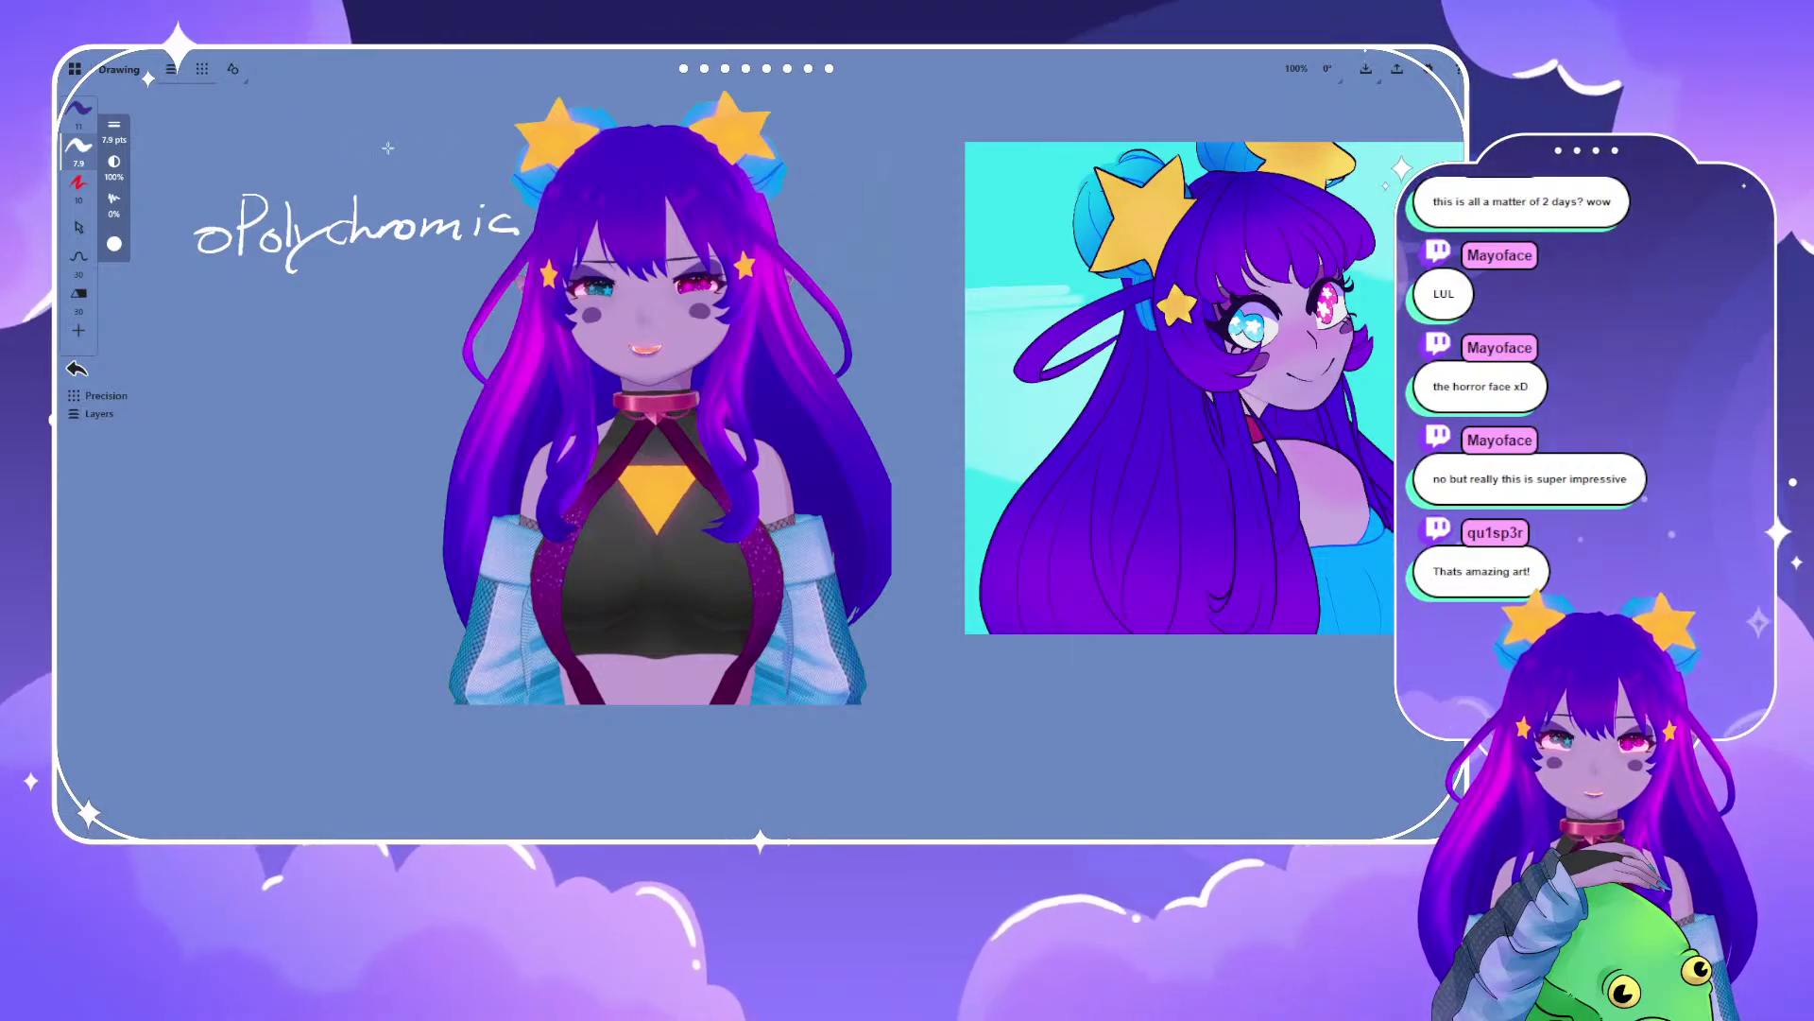
- Erase the end of the handwritten note with the 50 pt eraser, keeping its bullet and "Polyc"
scroll(248, 191, down, 1)
drag(248, 191, 487, 365)
scroll(487, 366, up, 4)
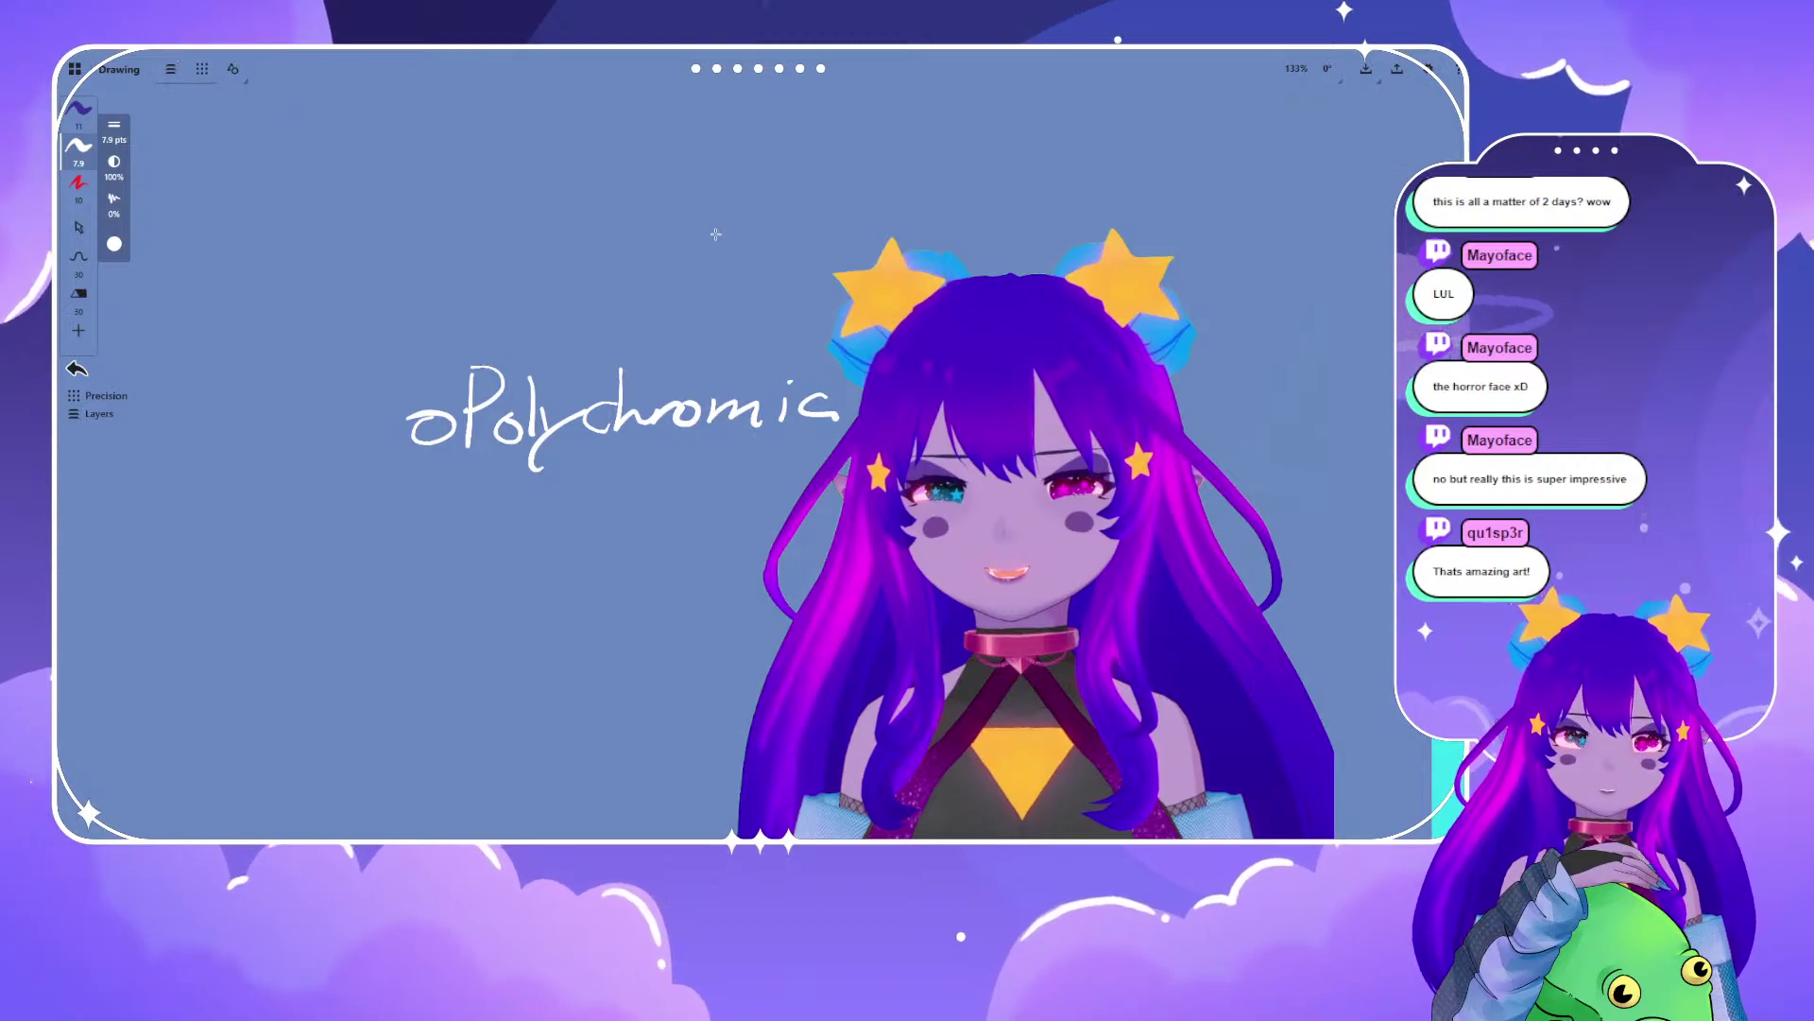
key(e)
drag(707, 412, 777, 413)
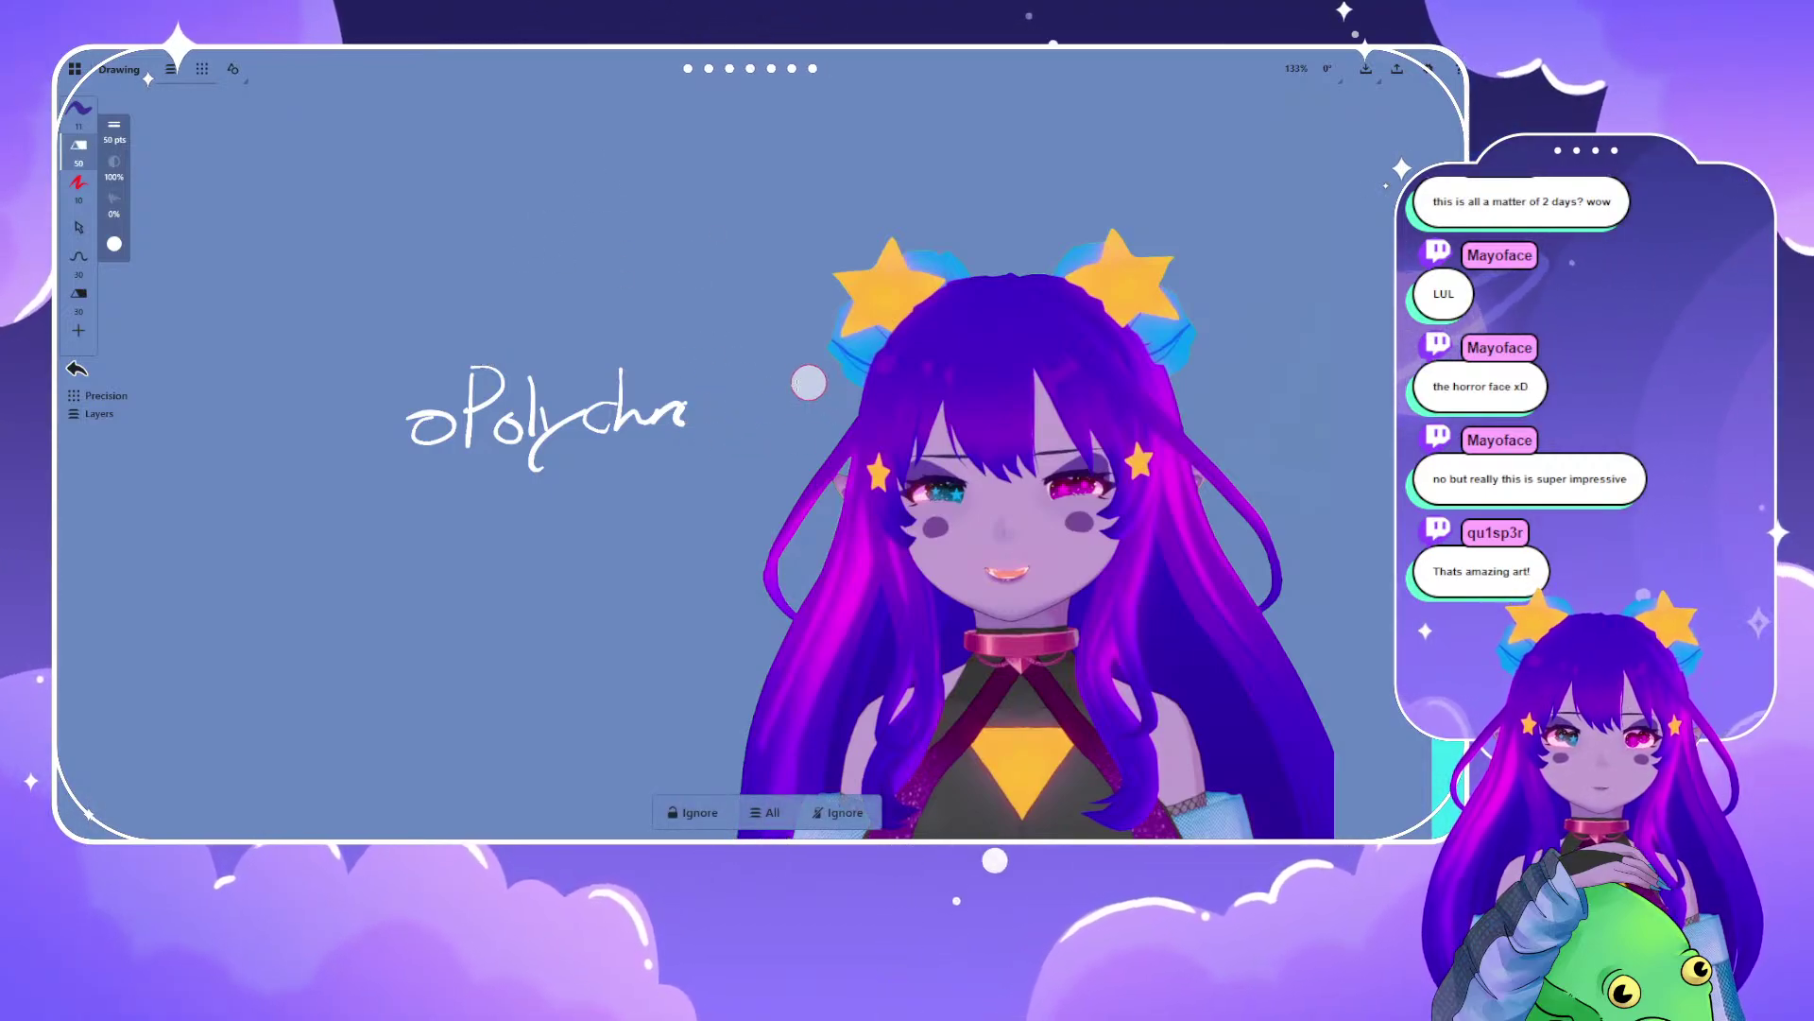
mouse_move(659, 431)
mouse_down()
mouse_move(620, 388)
mouse_move(638, 418)
mouse_up()
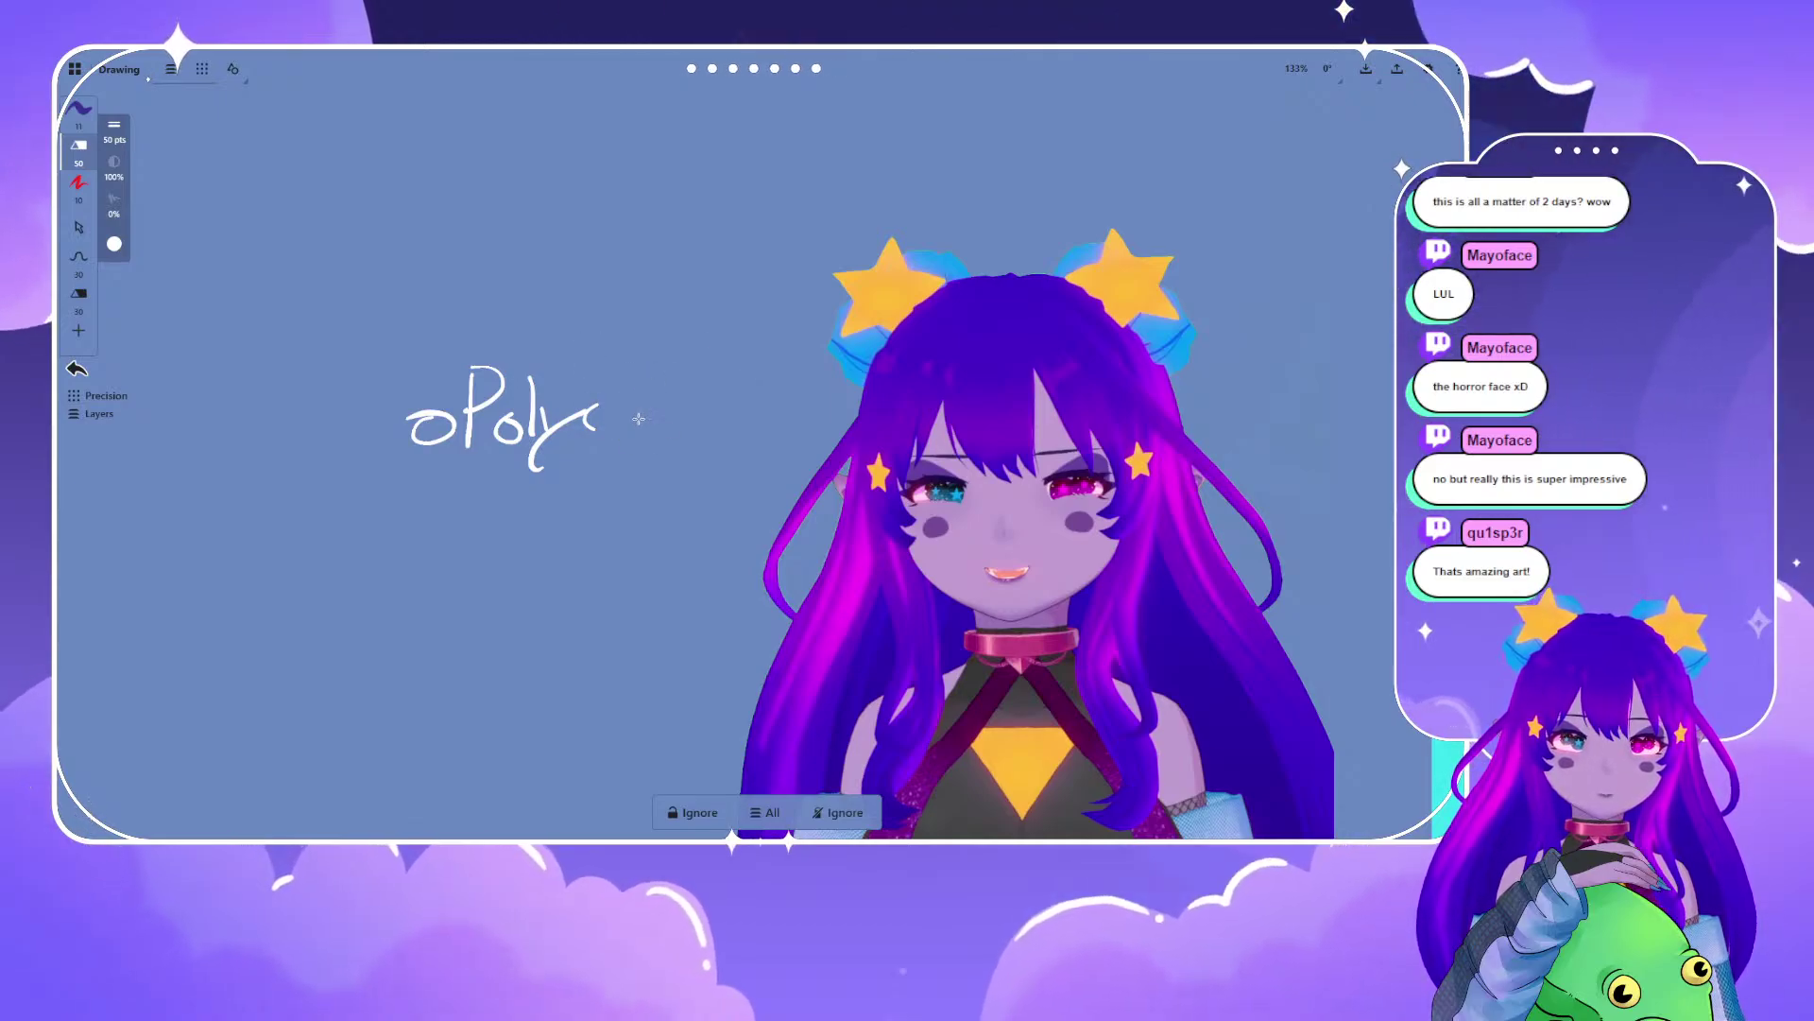
key(ctrl+z)
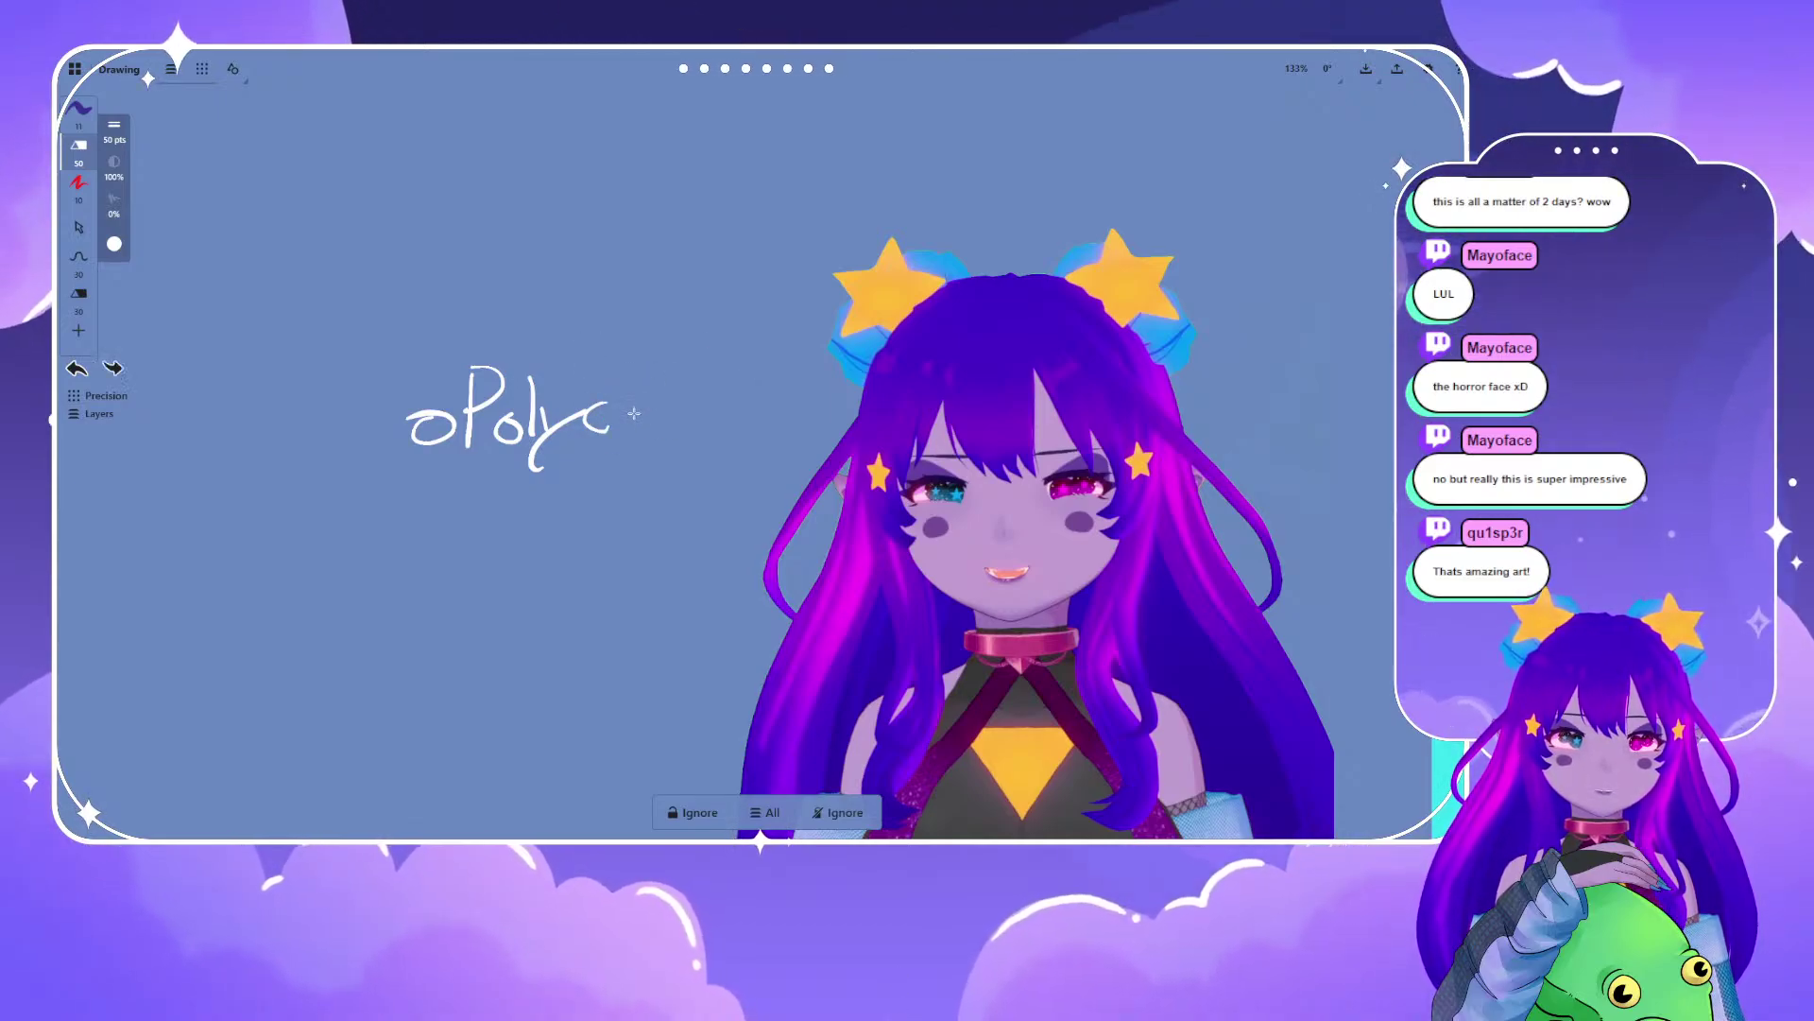
- Complete the handwritten note to read "Polycorea" with the white pen
drag(635, 406, 670, 418)
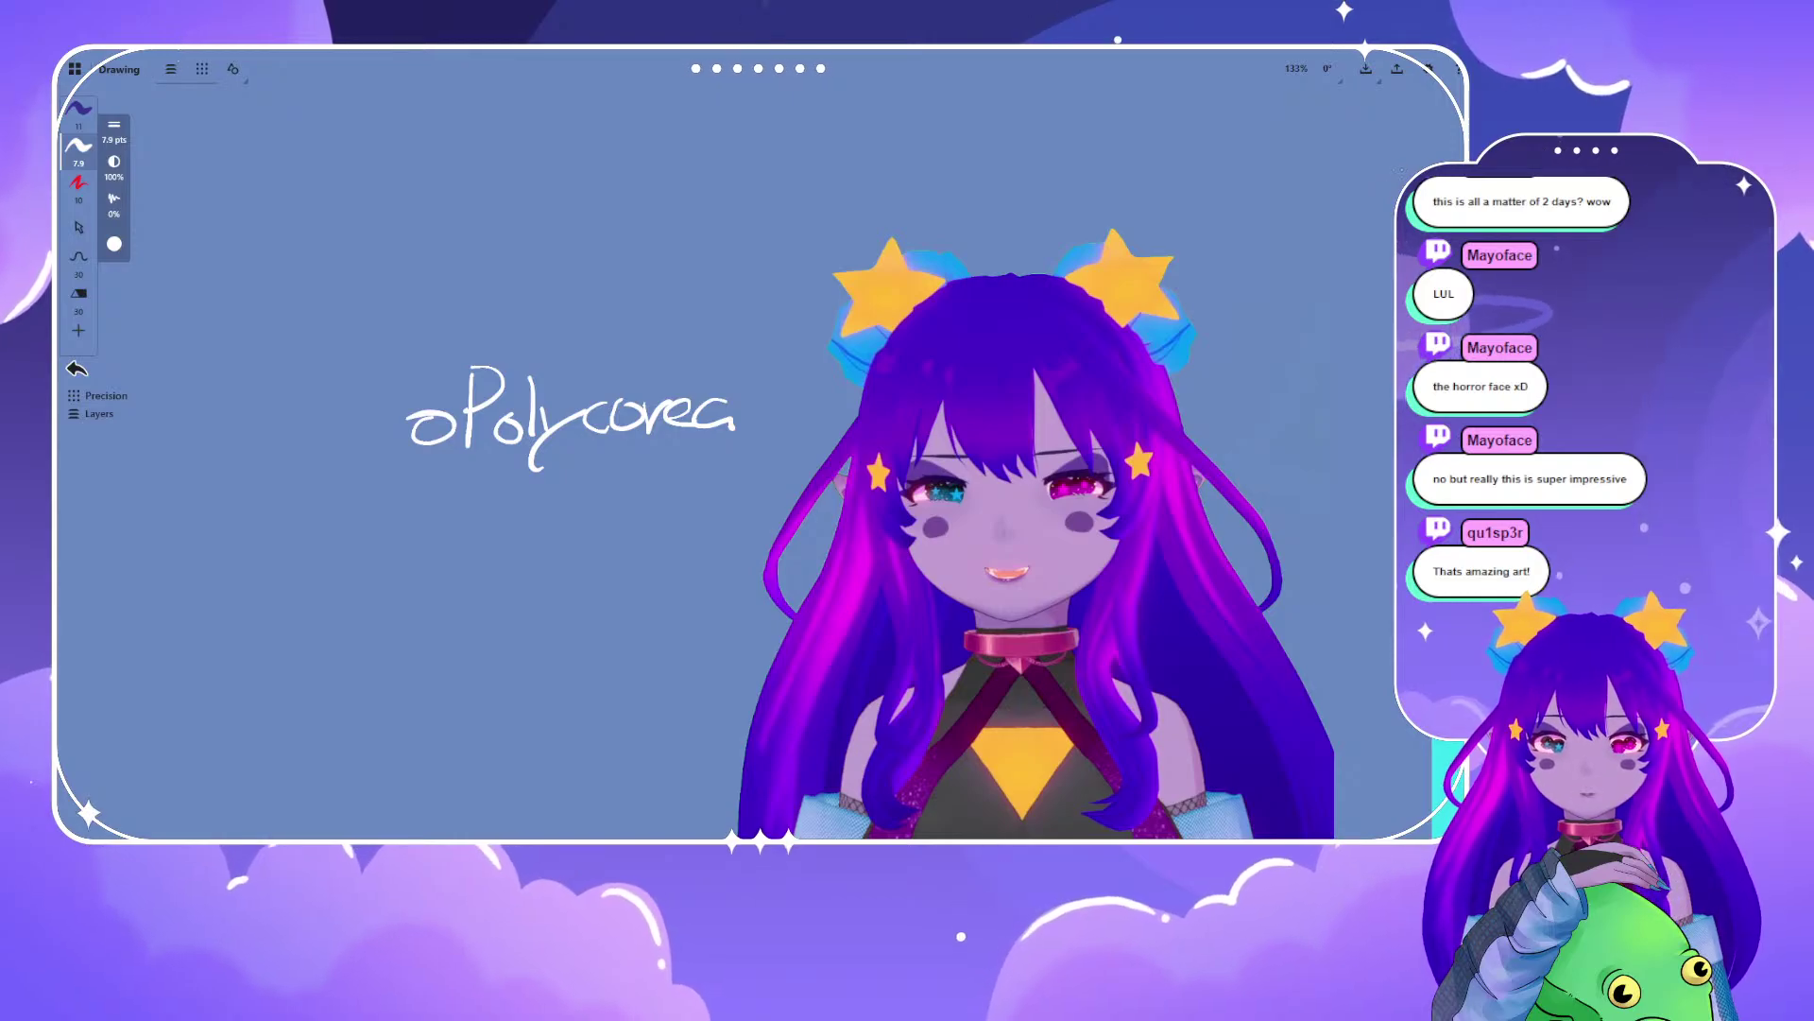
scroll(1003, 514, up, 5)
scroll(1004, 514, down, 5)
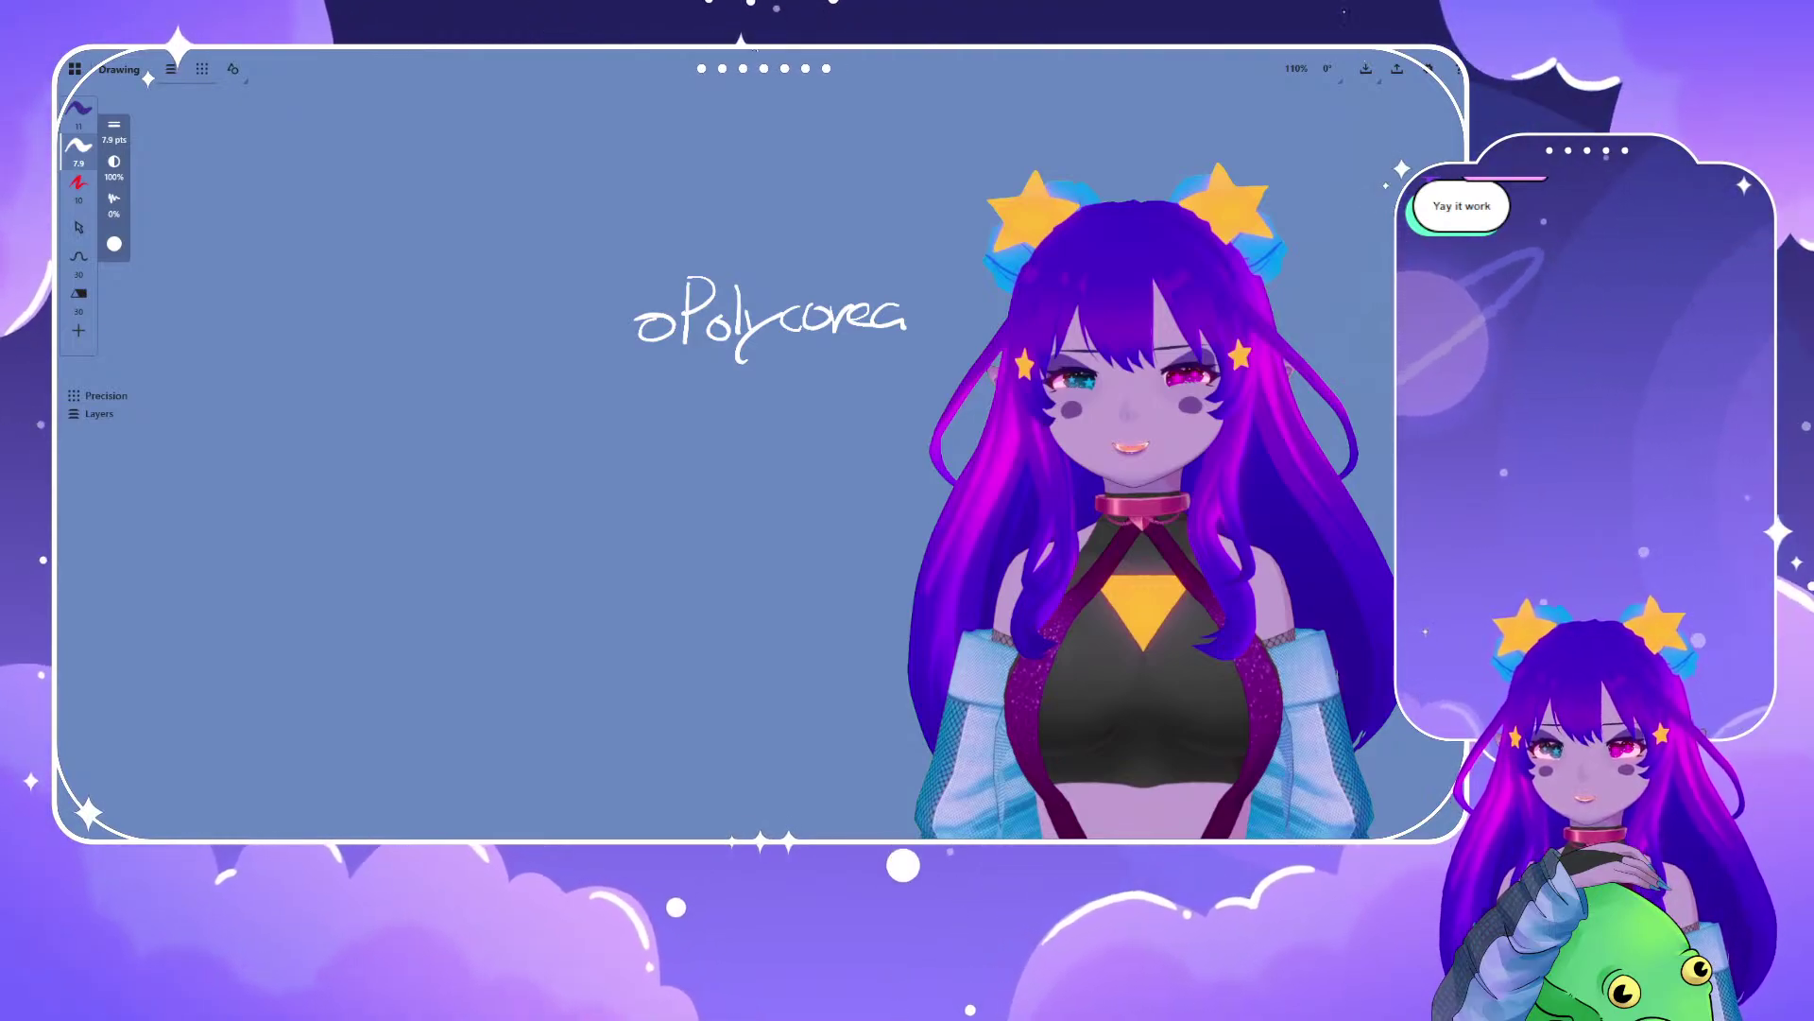
- Handwrite a second bulleted note "Hetrochromic" below "Polycorea"
mouse_move(666, 385)
mouse_down()
mouse_move(640, 406)
mouse_move(669, 389)
mouse_move(683, 433)
mouse_up()
mouse_move(707, 369)
mouse_down()
mouse_move(703, 426)
mouse_move(709, 406)
mouse_move(720, 424)
mouse_move(770, 404)
mouse_up()
mouse_move(788, 404)
mouse_down()
mouse_move(831, 427)
mouse_move(950, 413)
mouse_up()
click(923, 388)
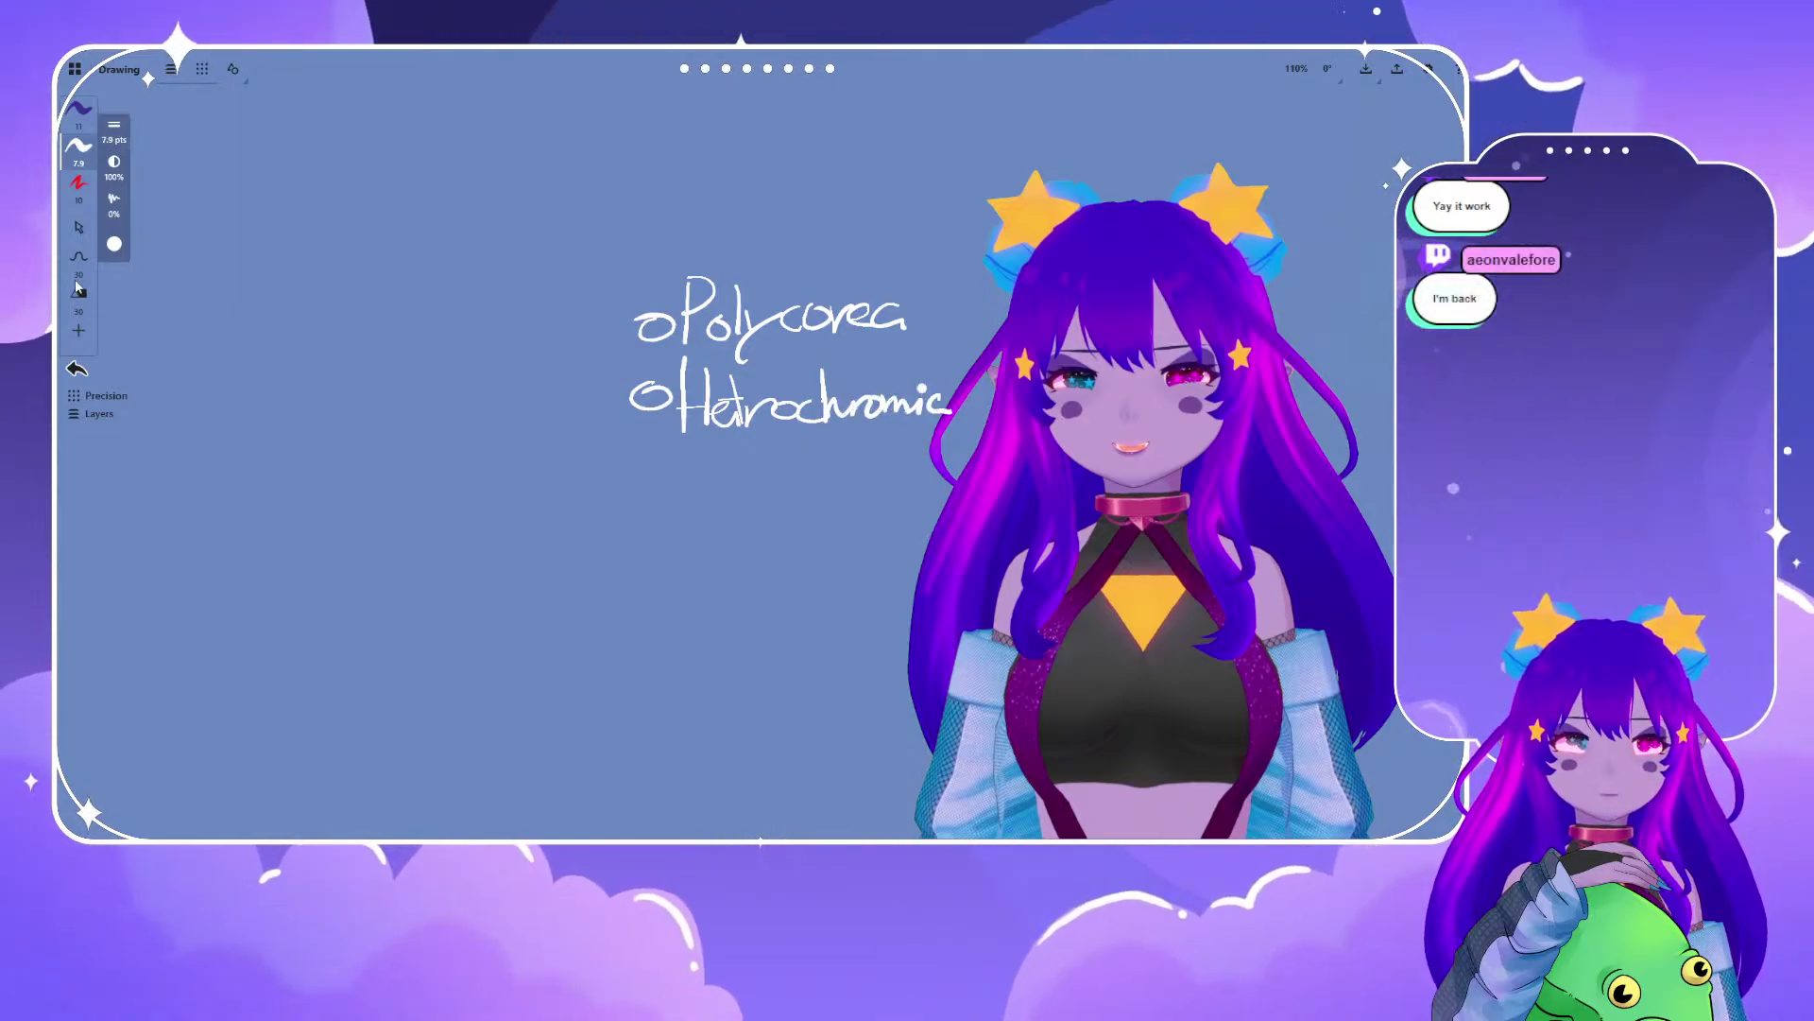
- Select both reference images and move them slightly away from the handwritten notes so they no longer overlap
click(78, 227)
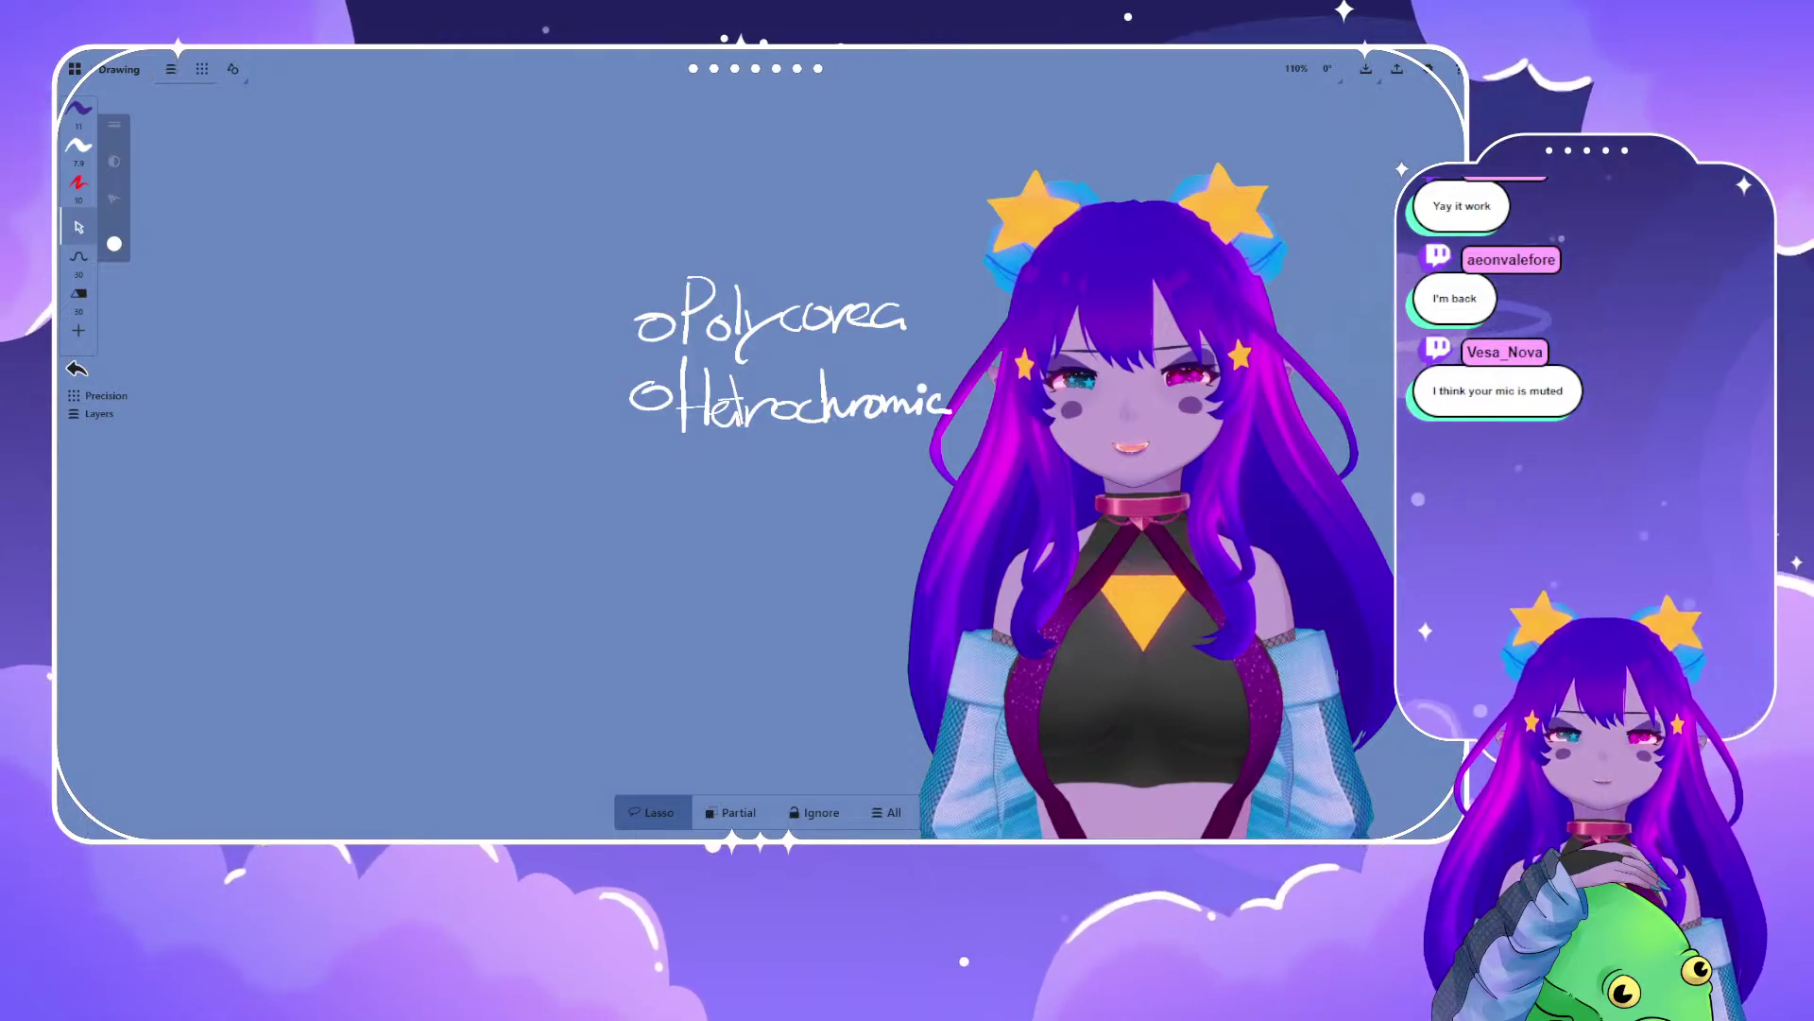
scroll(1067, 248, down, 3)
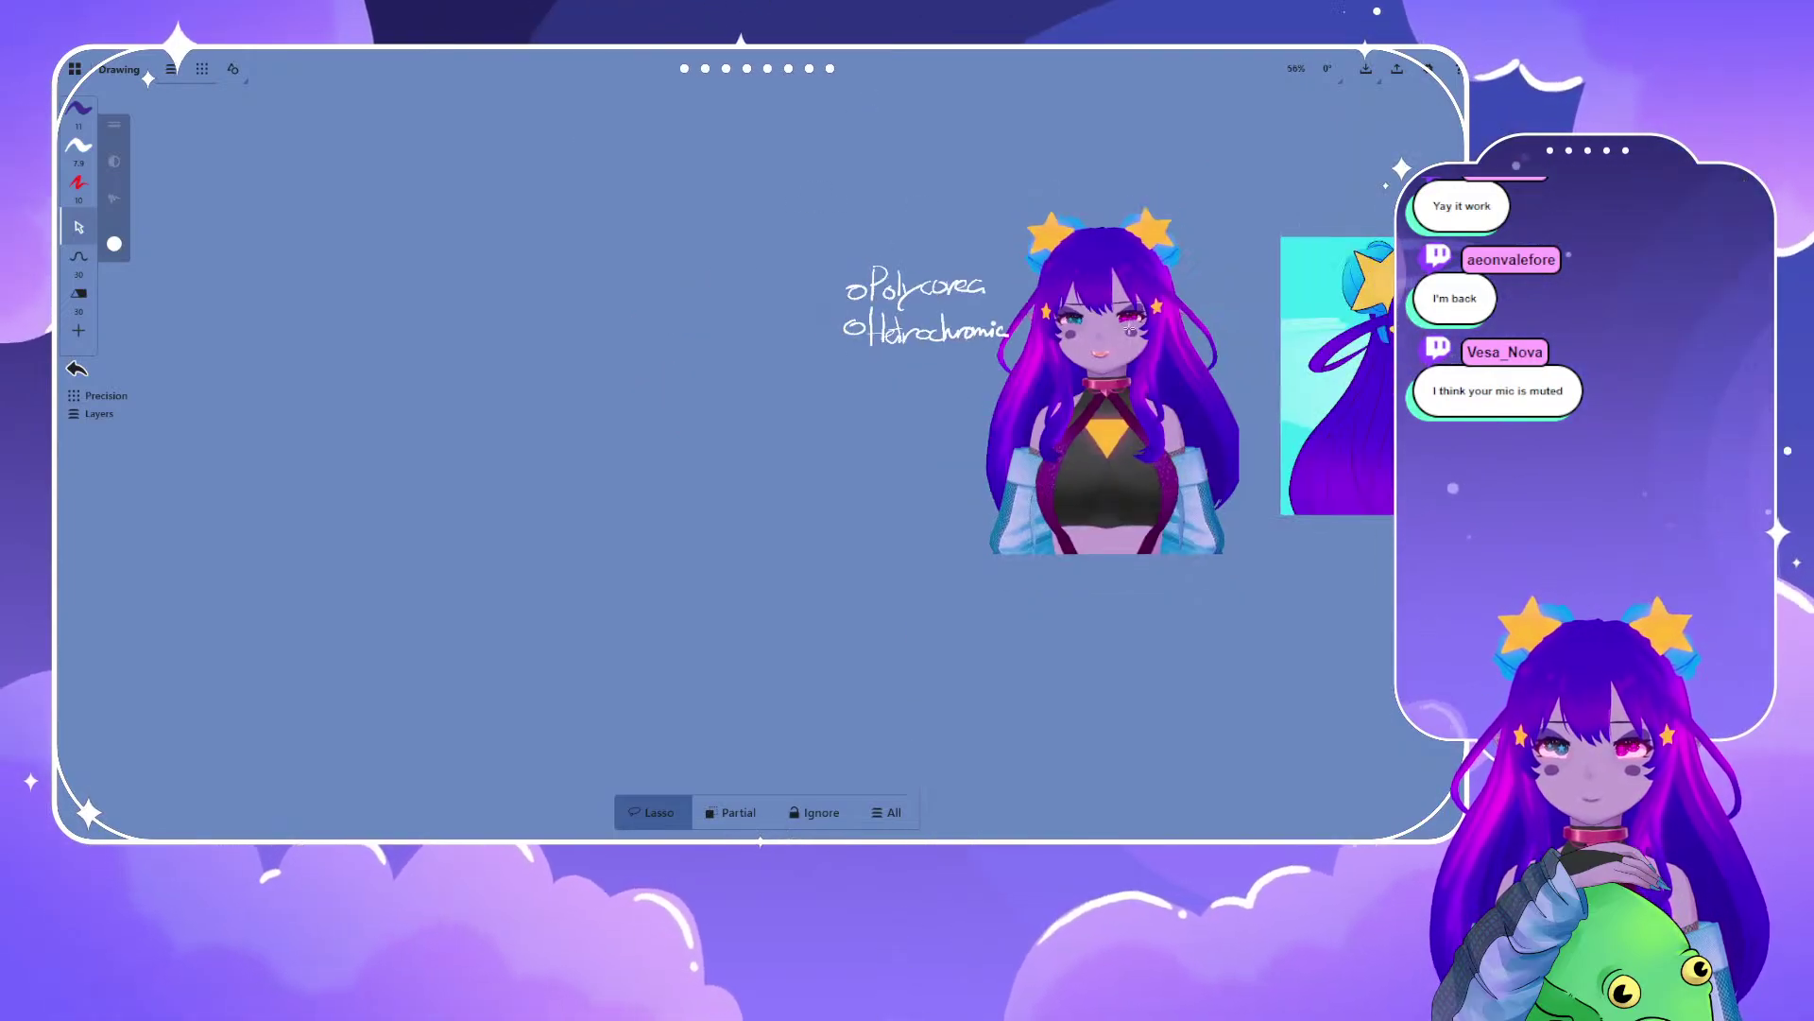
scroll(111, 274, down, 3)
mouse_move(687, 320)
mouse_down()
mouse_move(1087, 586)
mouse_move(680, 326)
mouse_up()
mouse_move(698, 430)
mouse_down()
mouse_move(783, 380)
mouse_move(750, 402)
mouse_up()
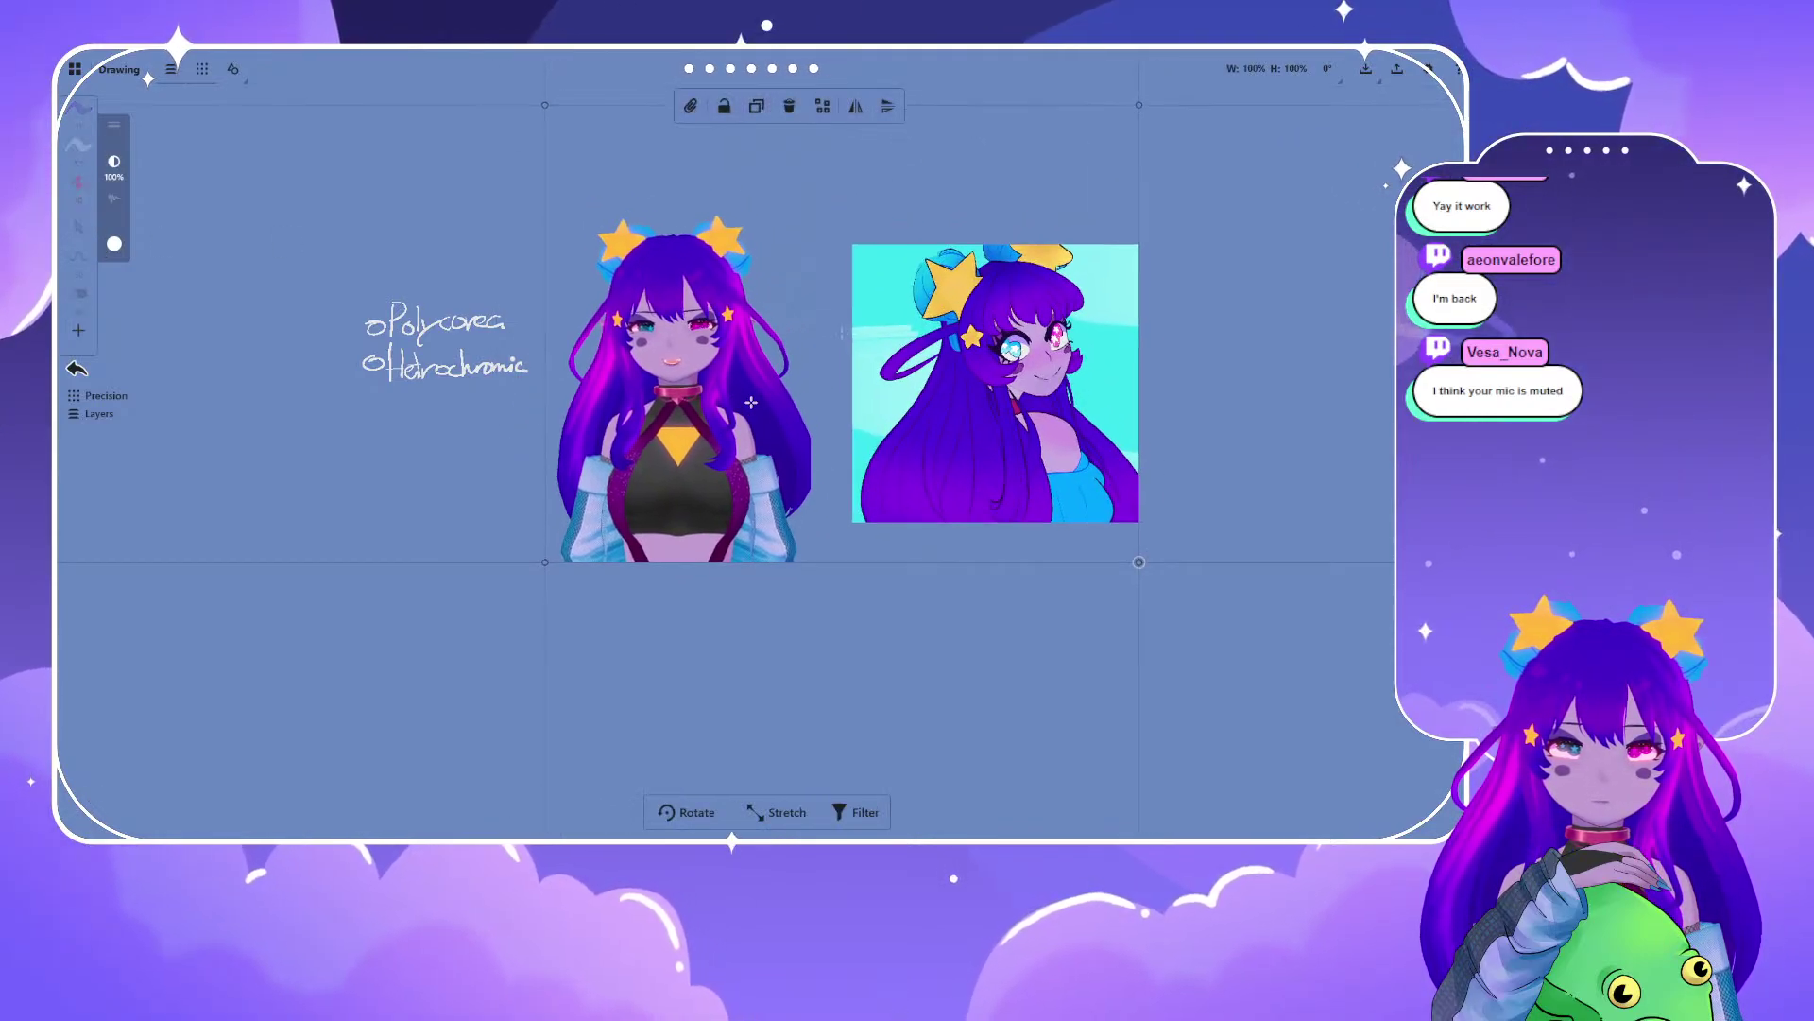
click(762, 636)
drag(455, 376, 744, 388)
scroll(743, 388, up, 4)
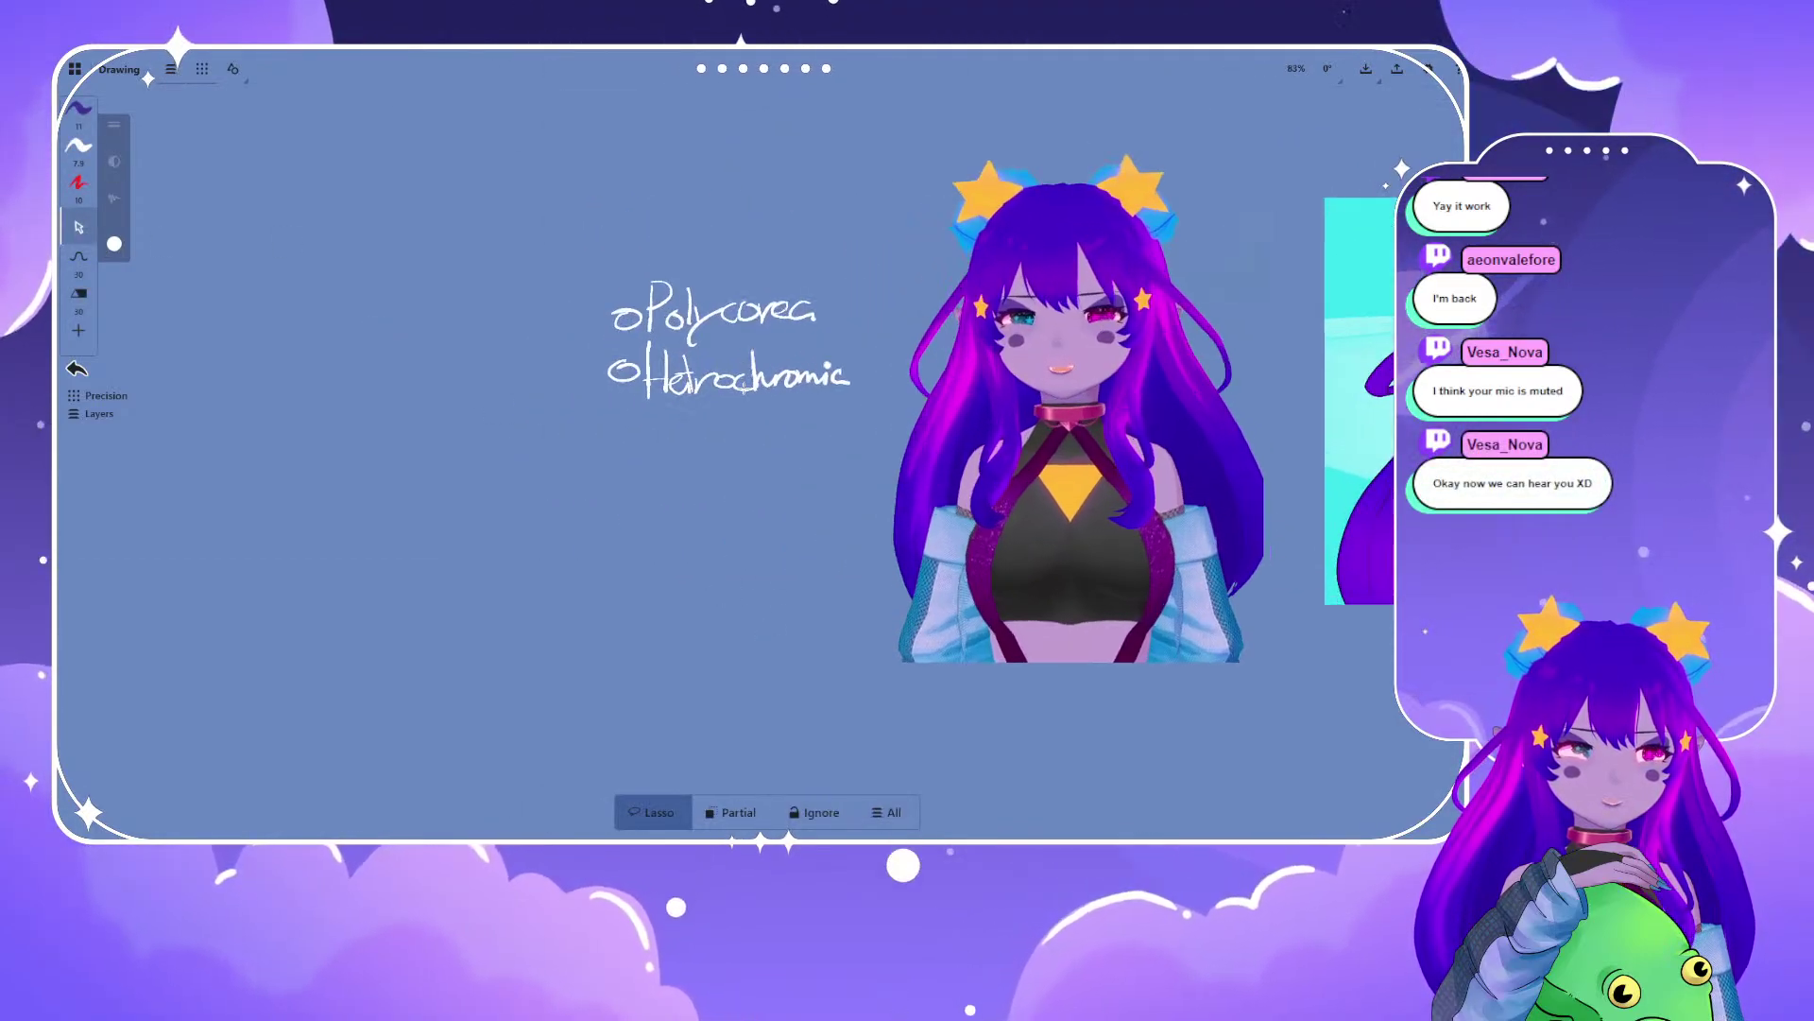
scroll(747, 390, up, 2)
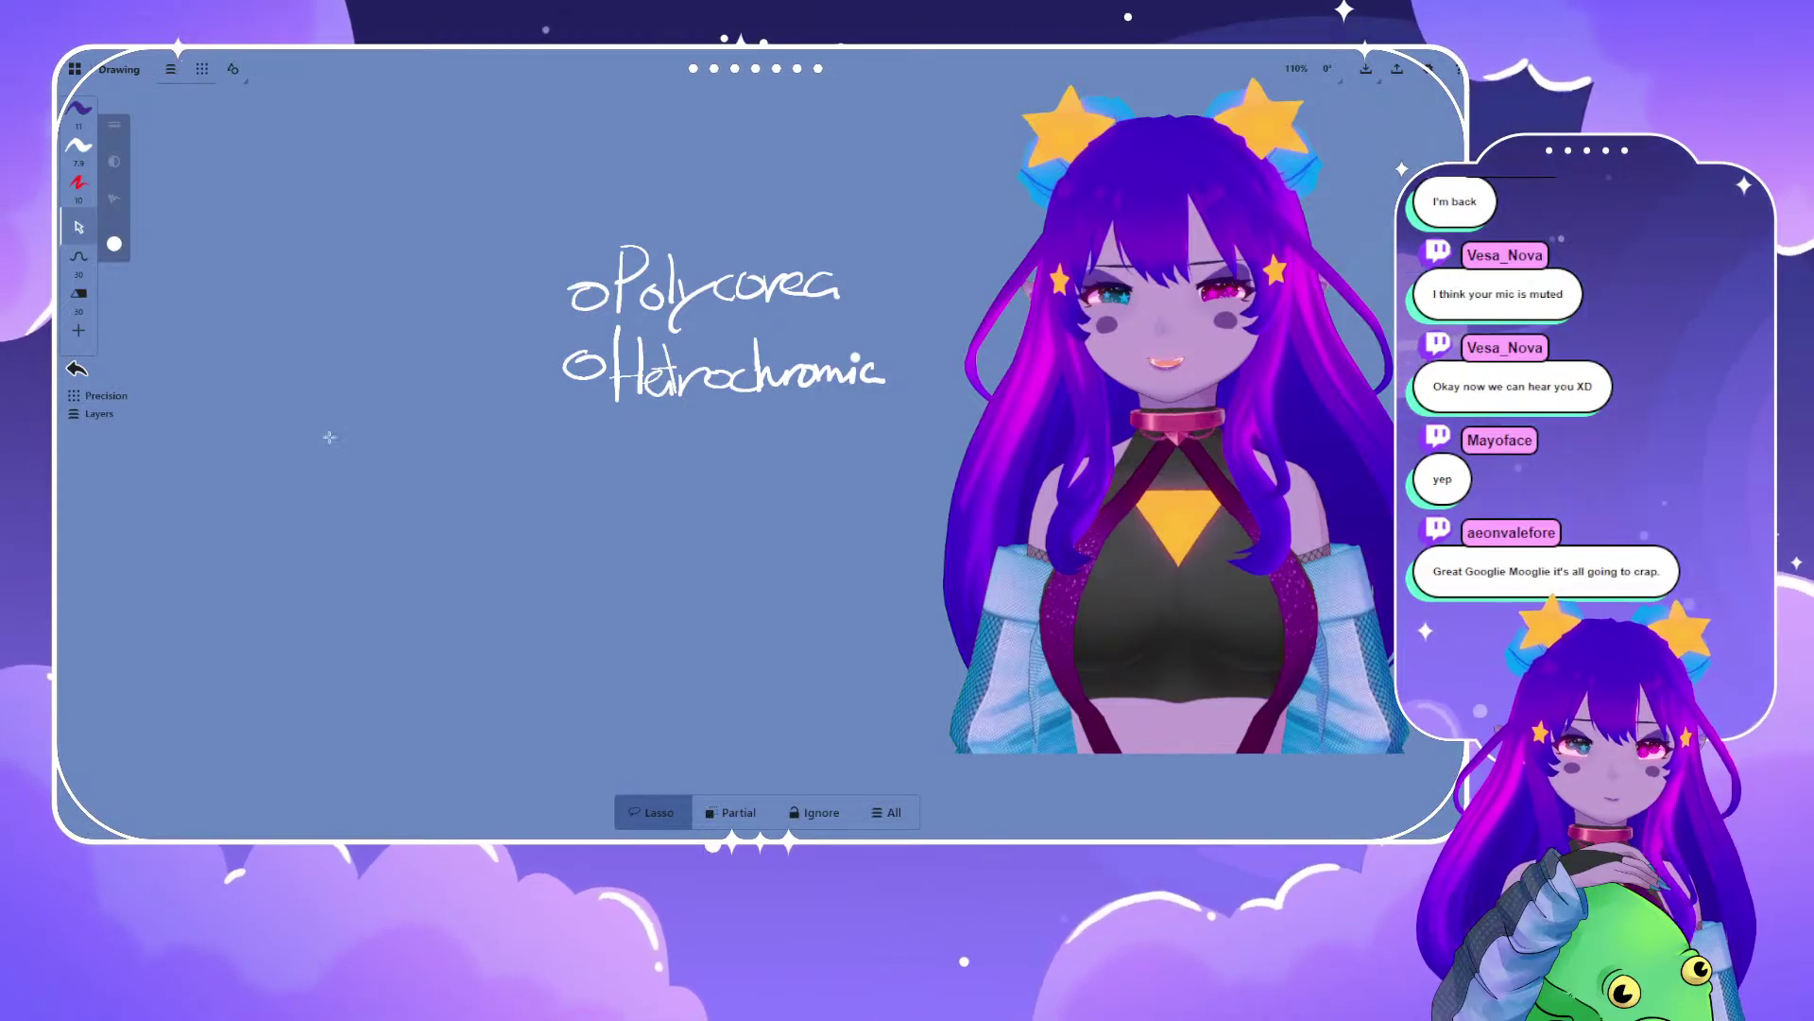
scroll(862, 514, down, 1)
drag(862, 514, 801, 520)
scroll(779, 486, up, 2)
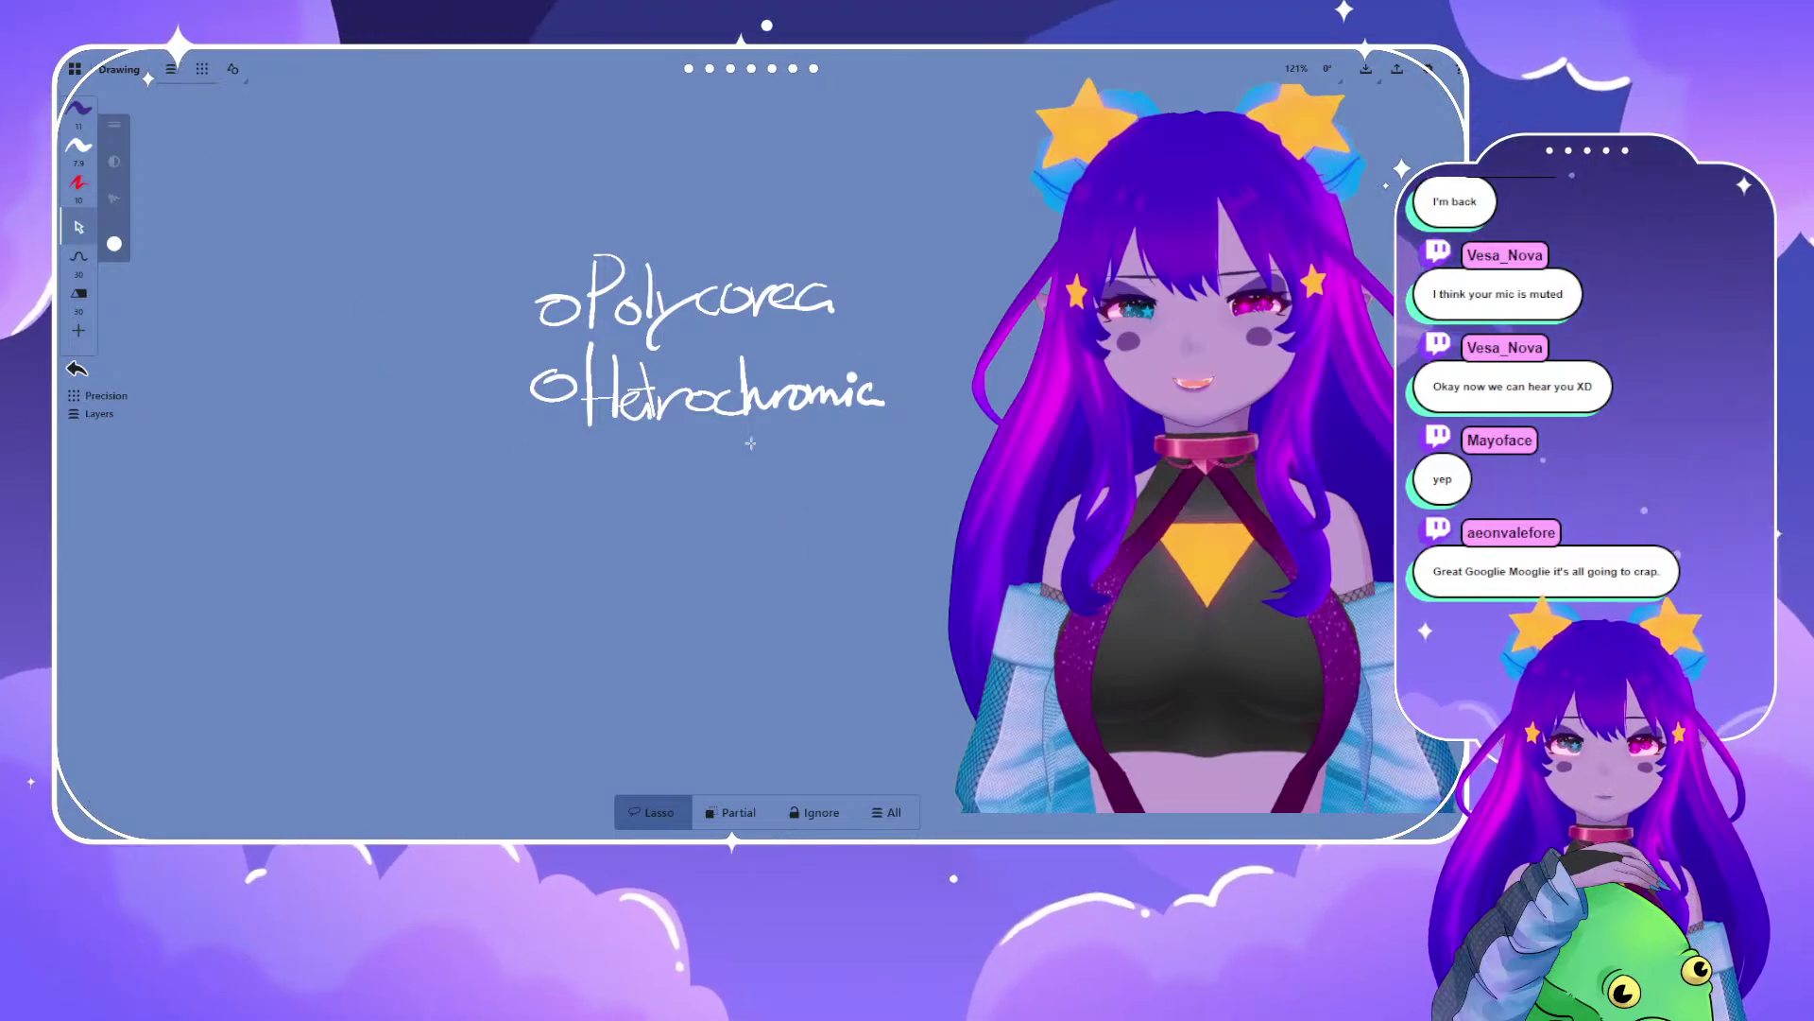
- Paste the pixel art portrait of the character, enlarge it to about 133%, and place it below the handwritten notes
drag(837, 456, 822, 418)
drag(789, 276, 542, 323)
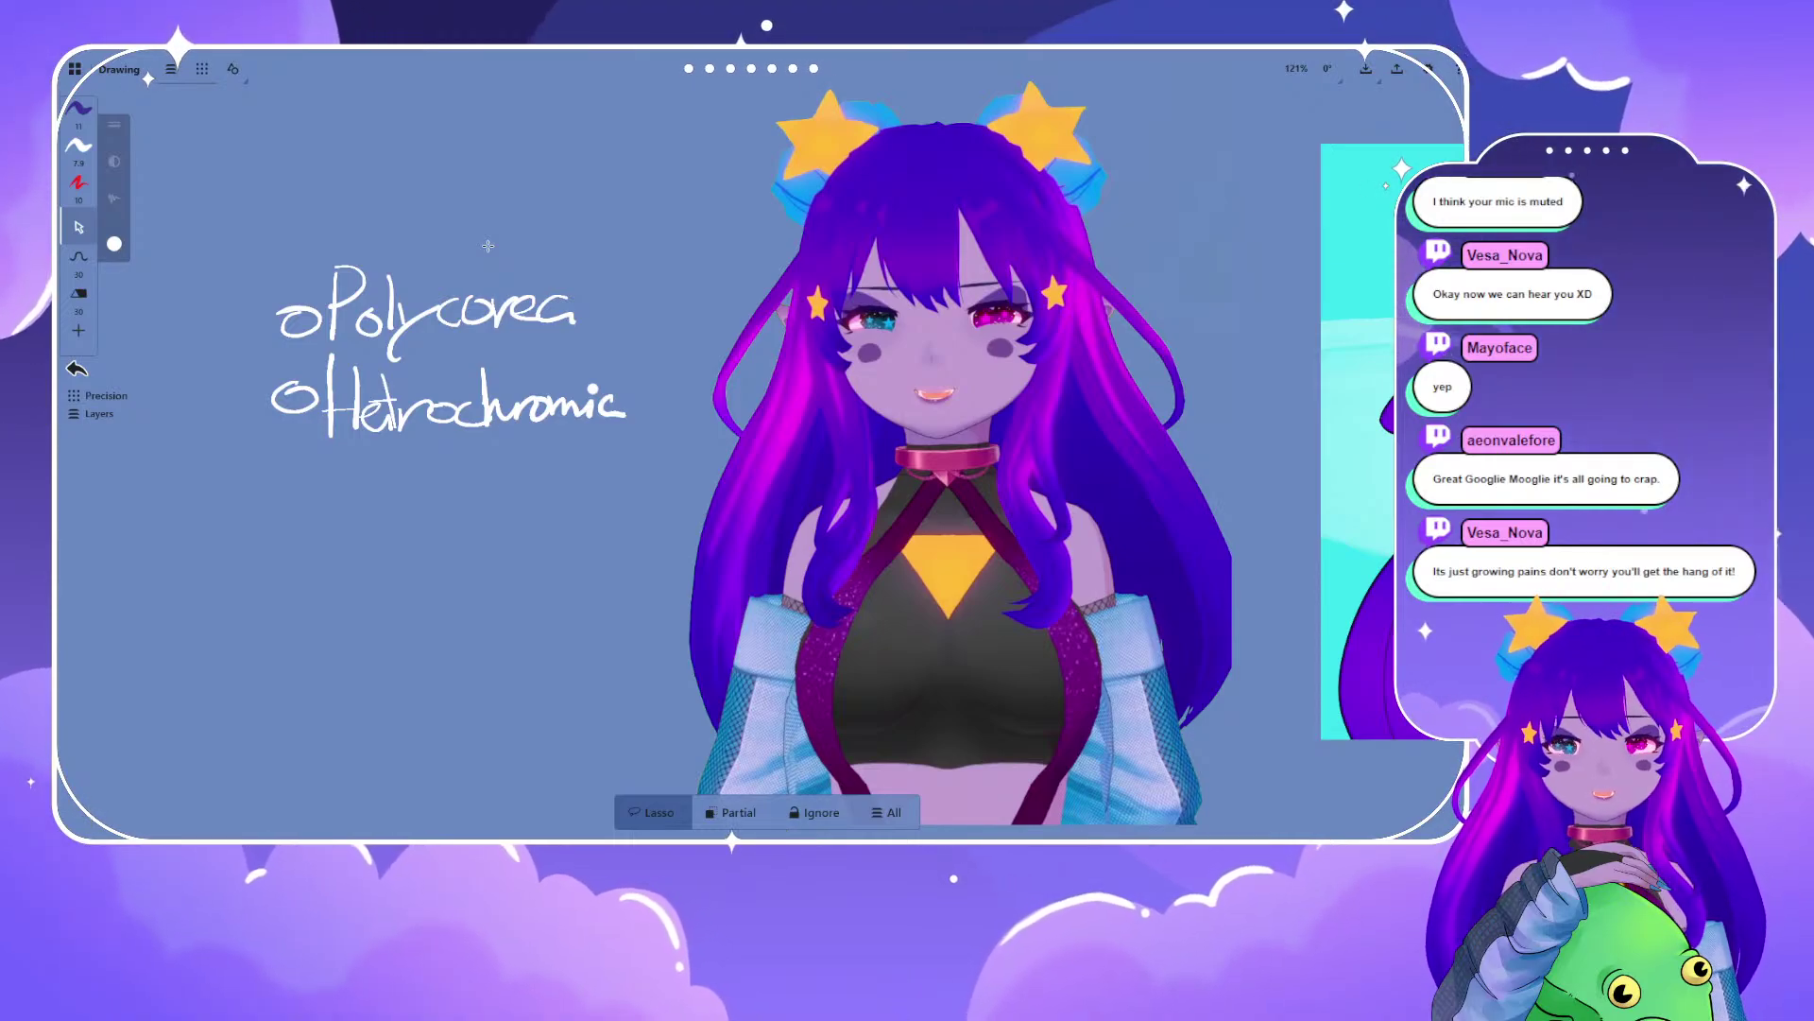
mouse_move(498, 465)
mouse_down()
mouse_move(681, 399)
mouse_move(710, 443)
mouse_up()
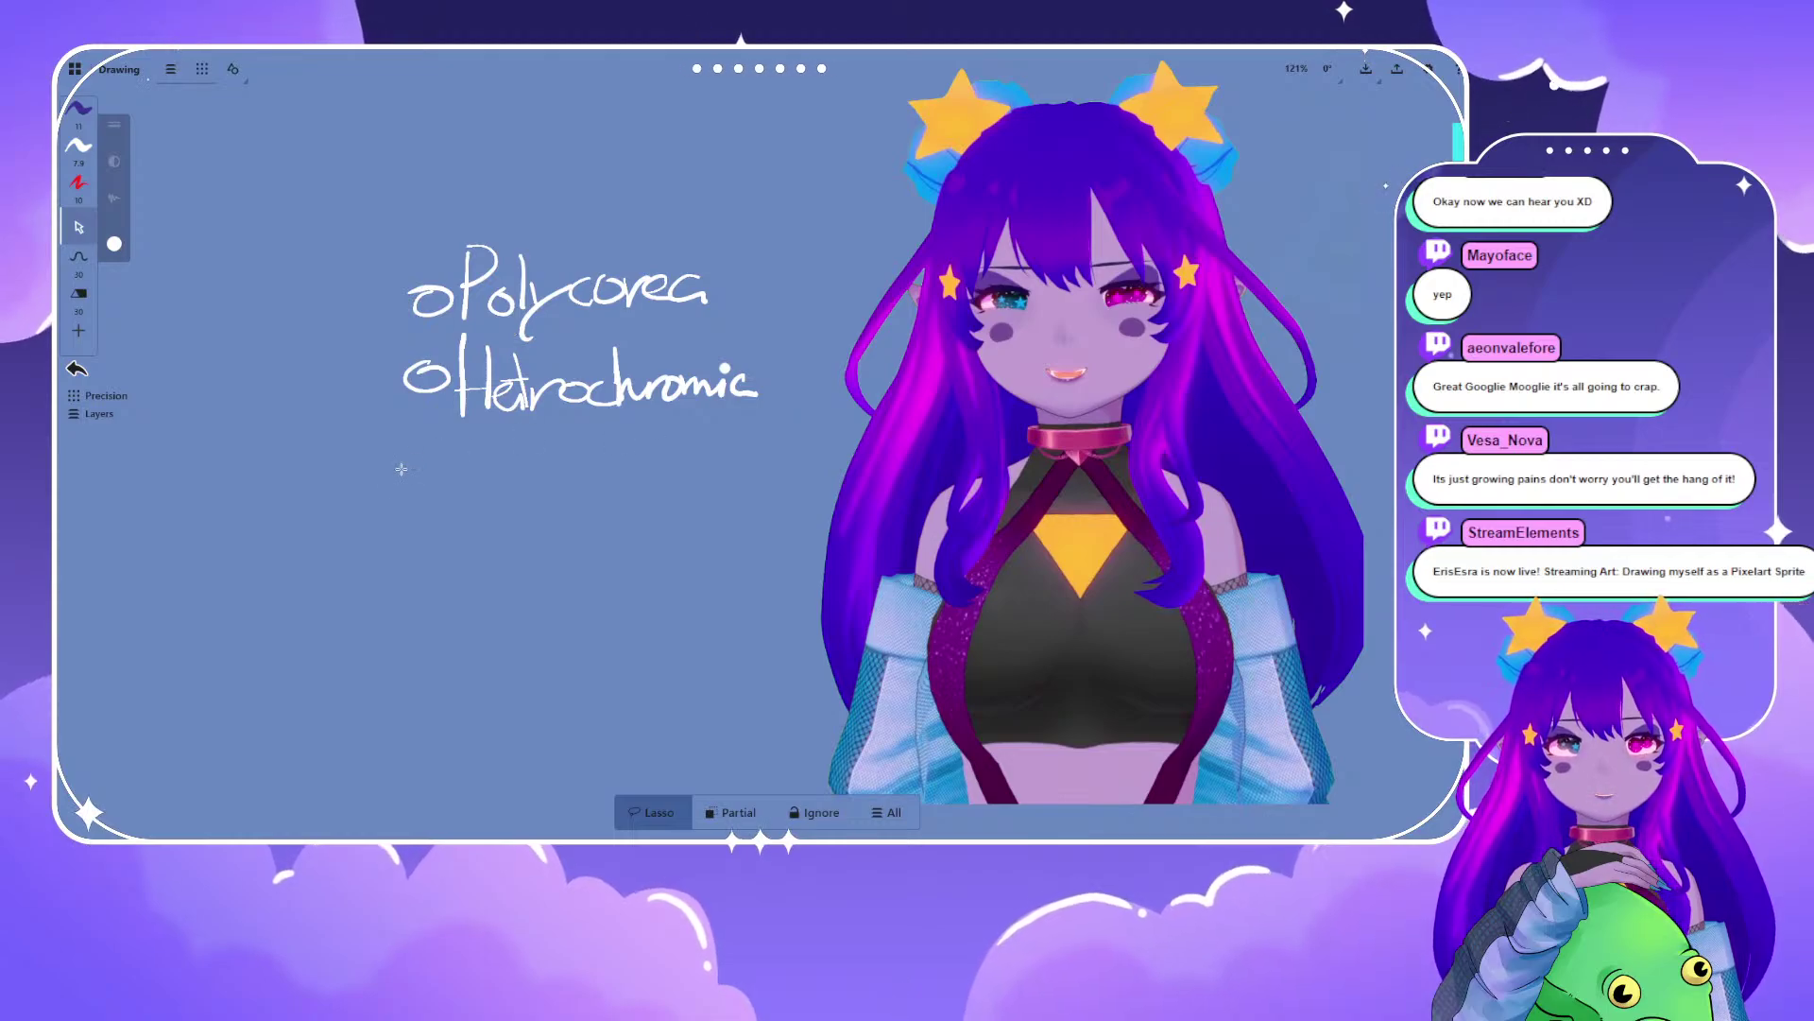
click(78, 148)
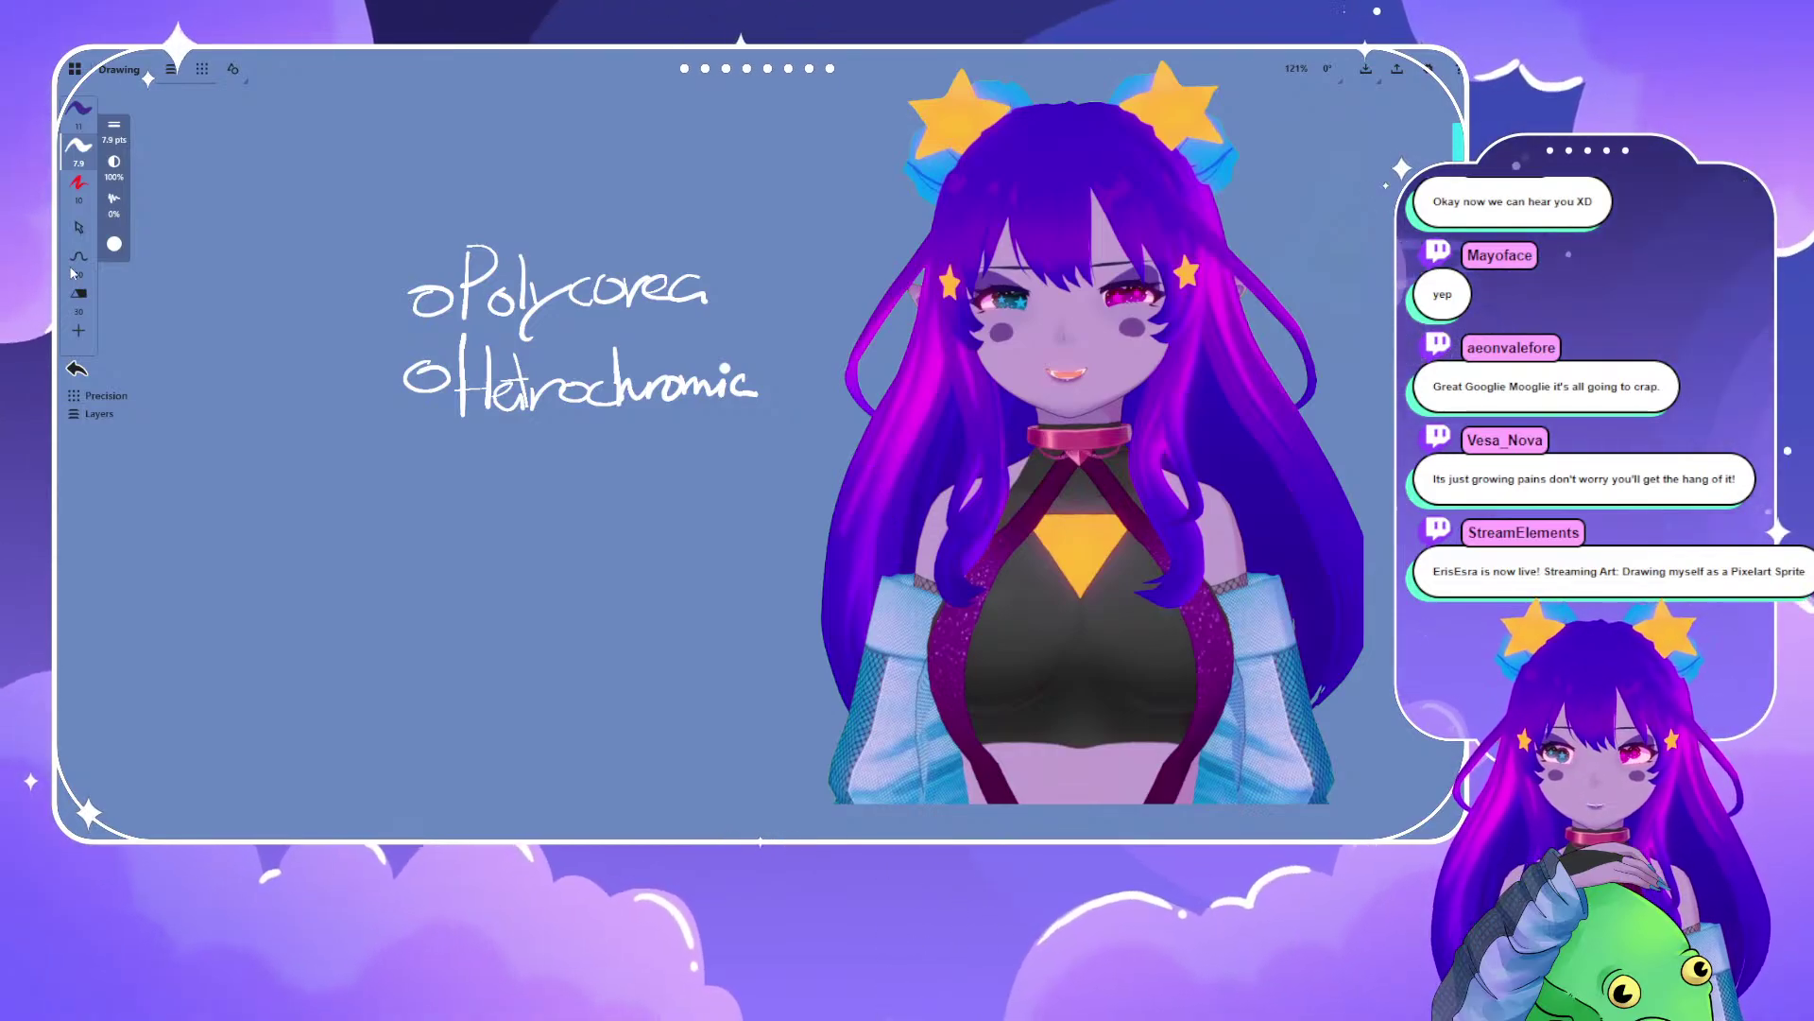
click(78, 187)
scroll(710, 329, down, 5)
drag(711, 329, 660, 283)
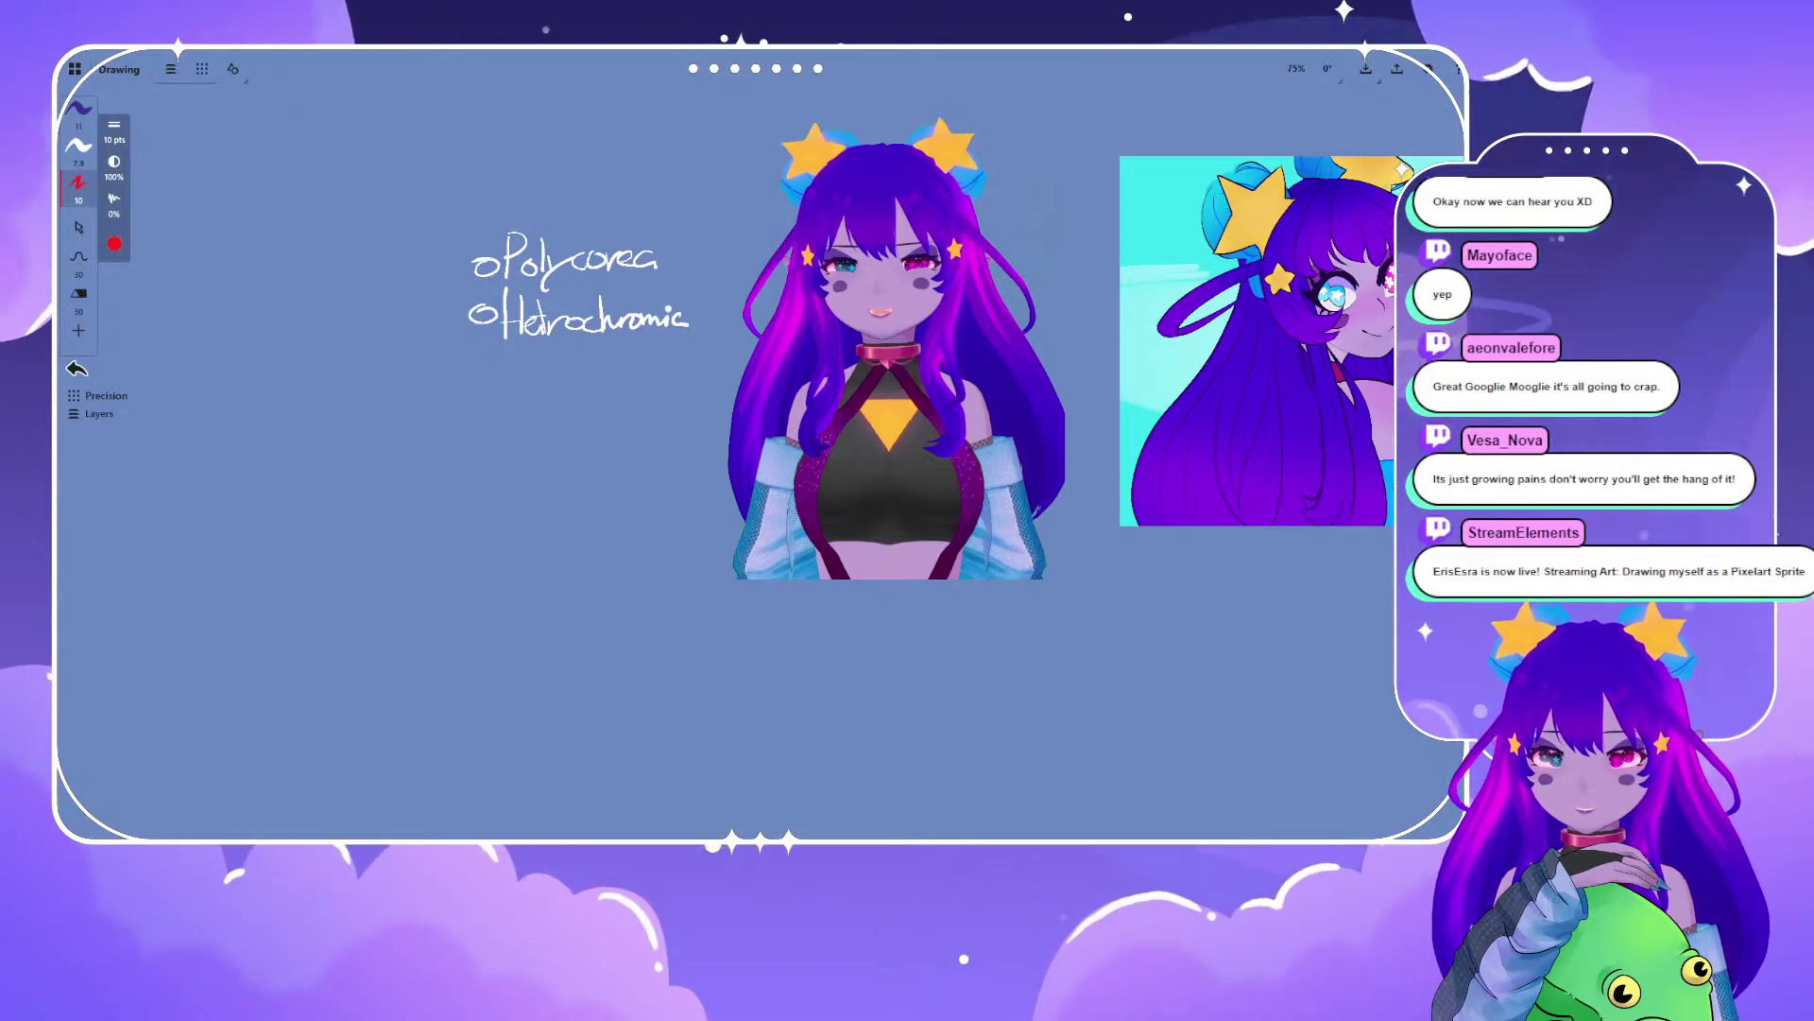
key(ctrl+v)
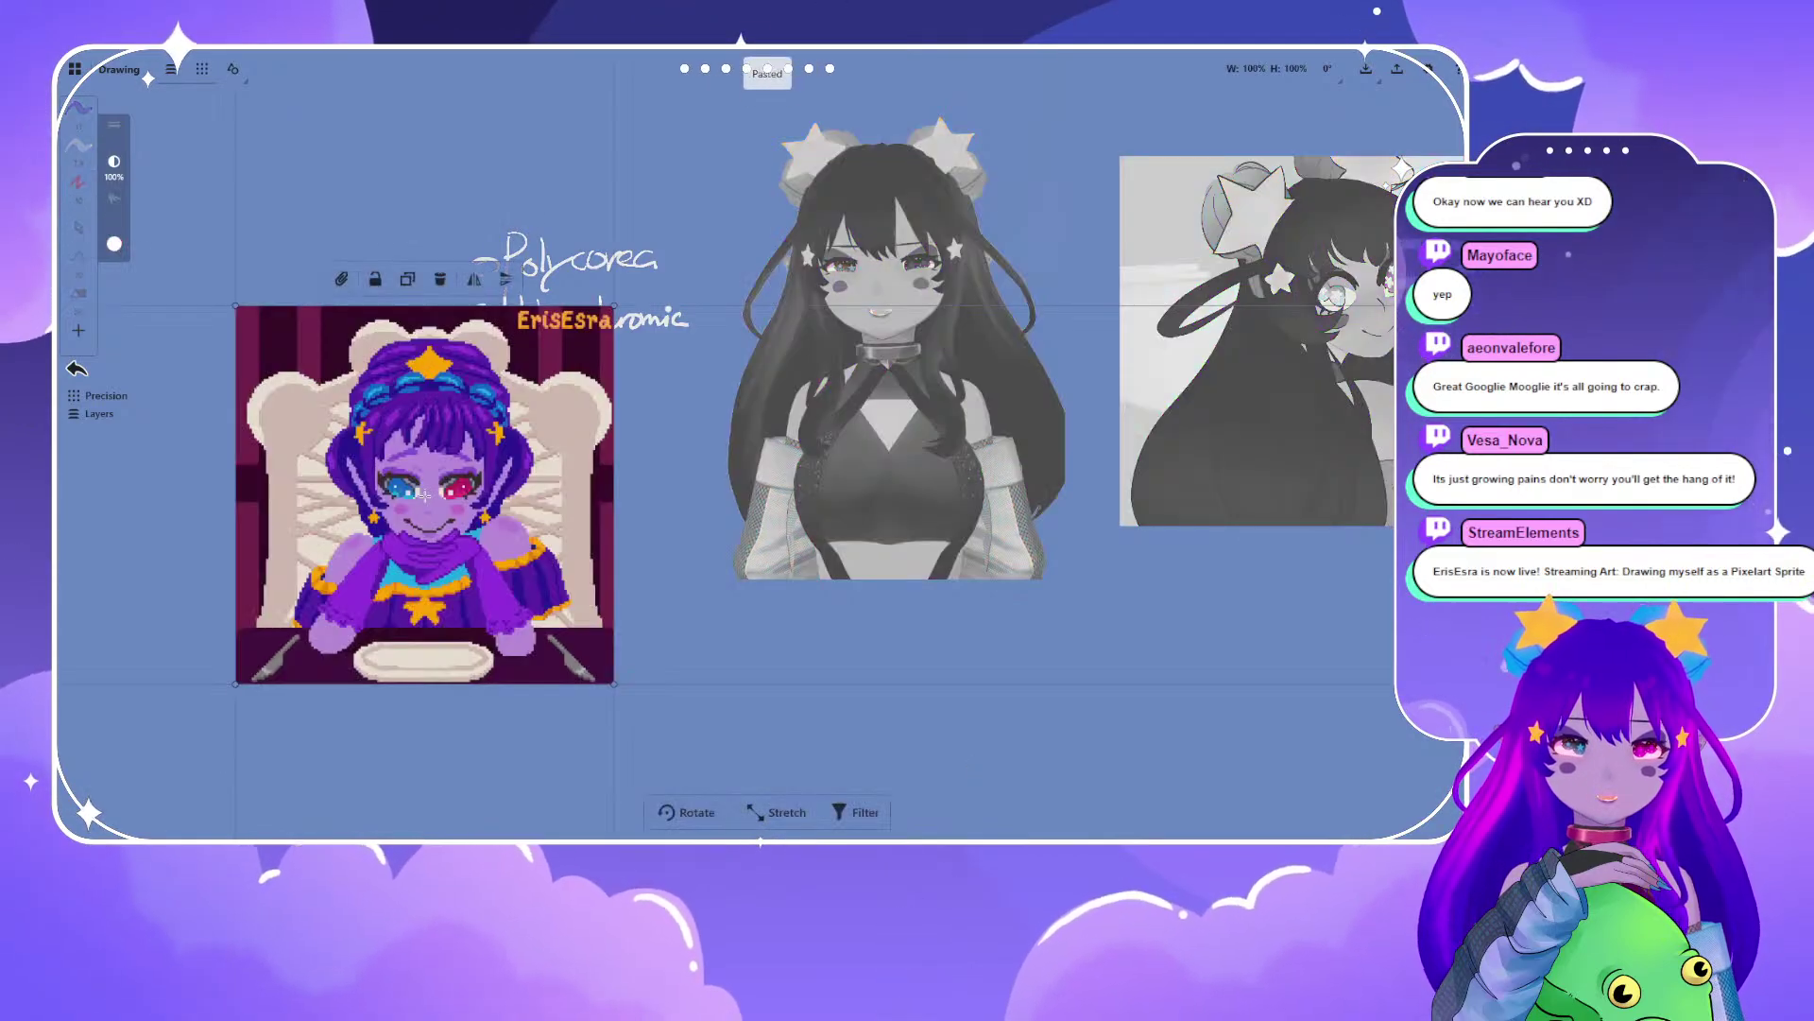
drag(614, 305, 678, 243)
drag(513, 389, 527, 572)
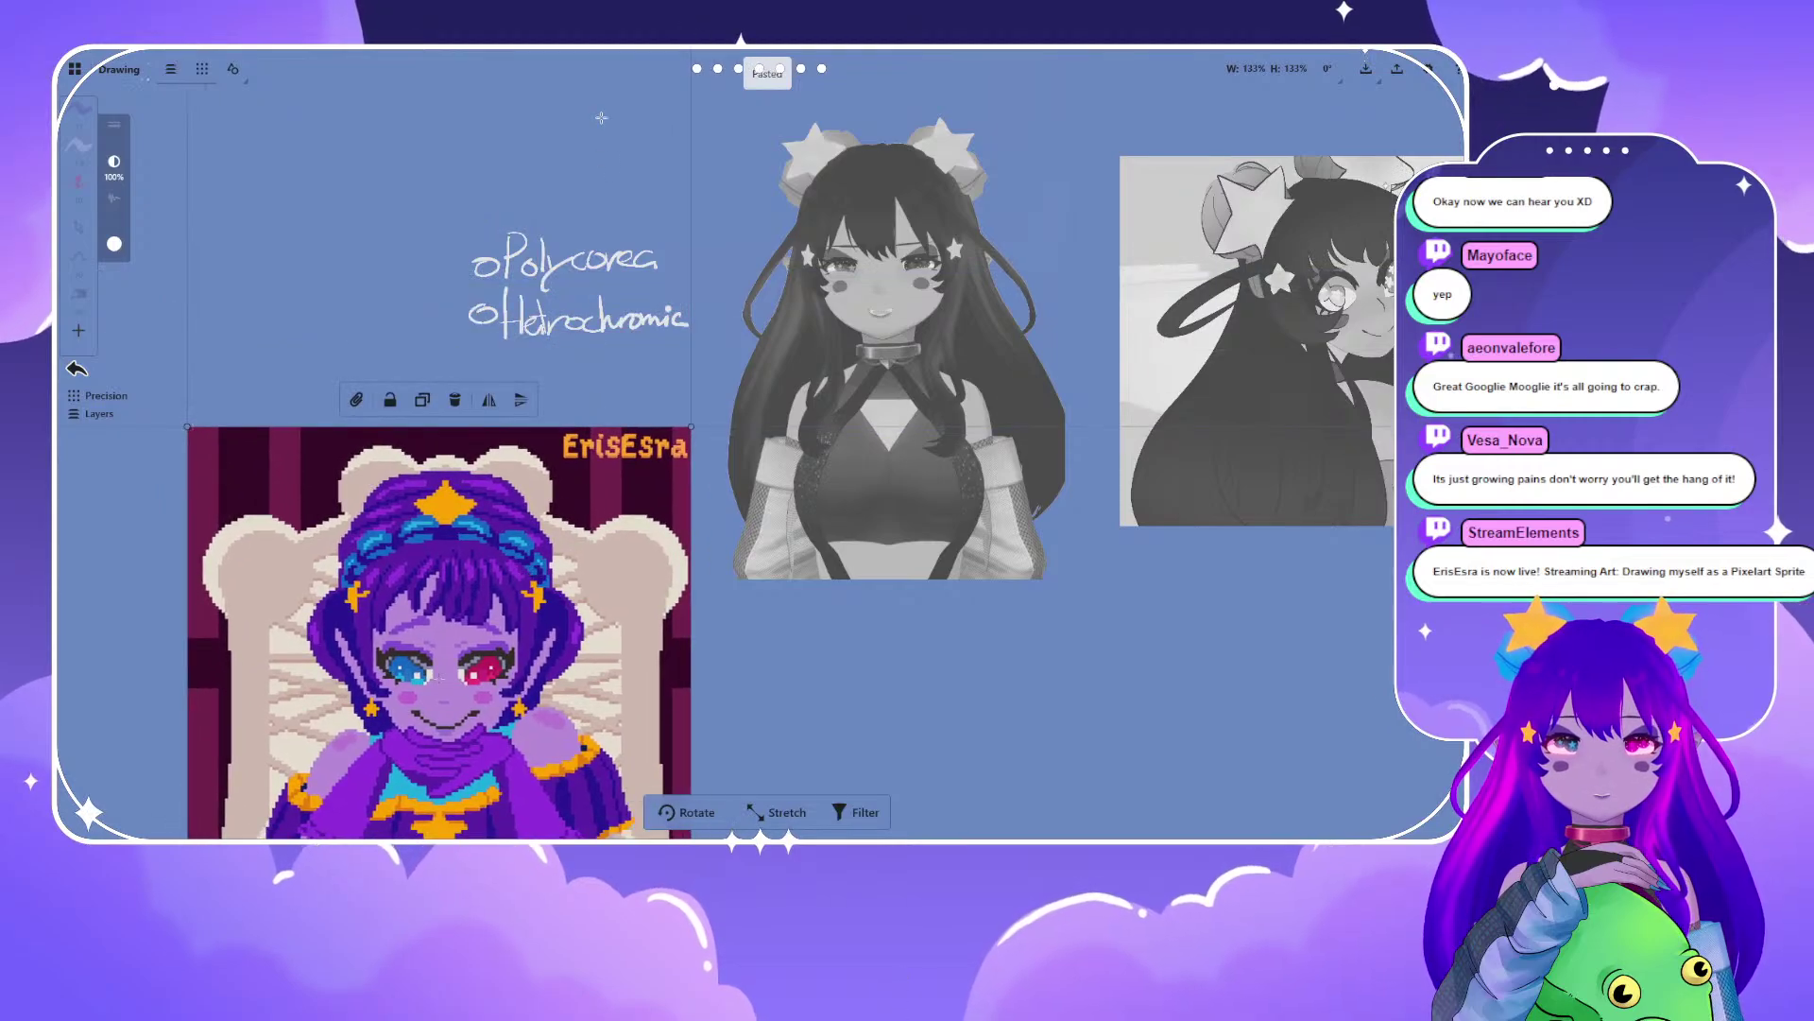
click(603, 117)
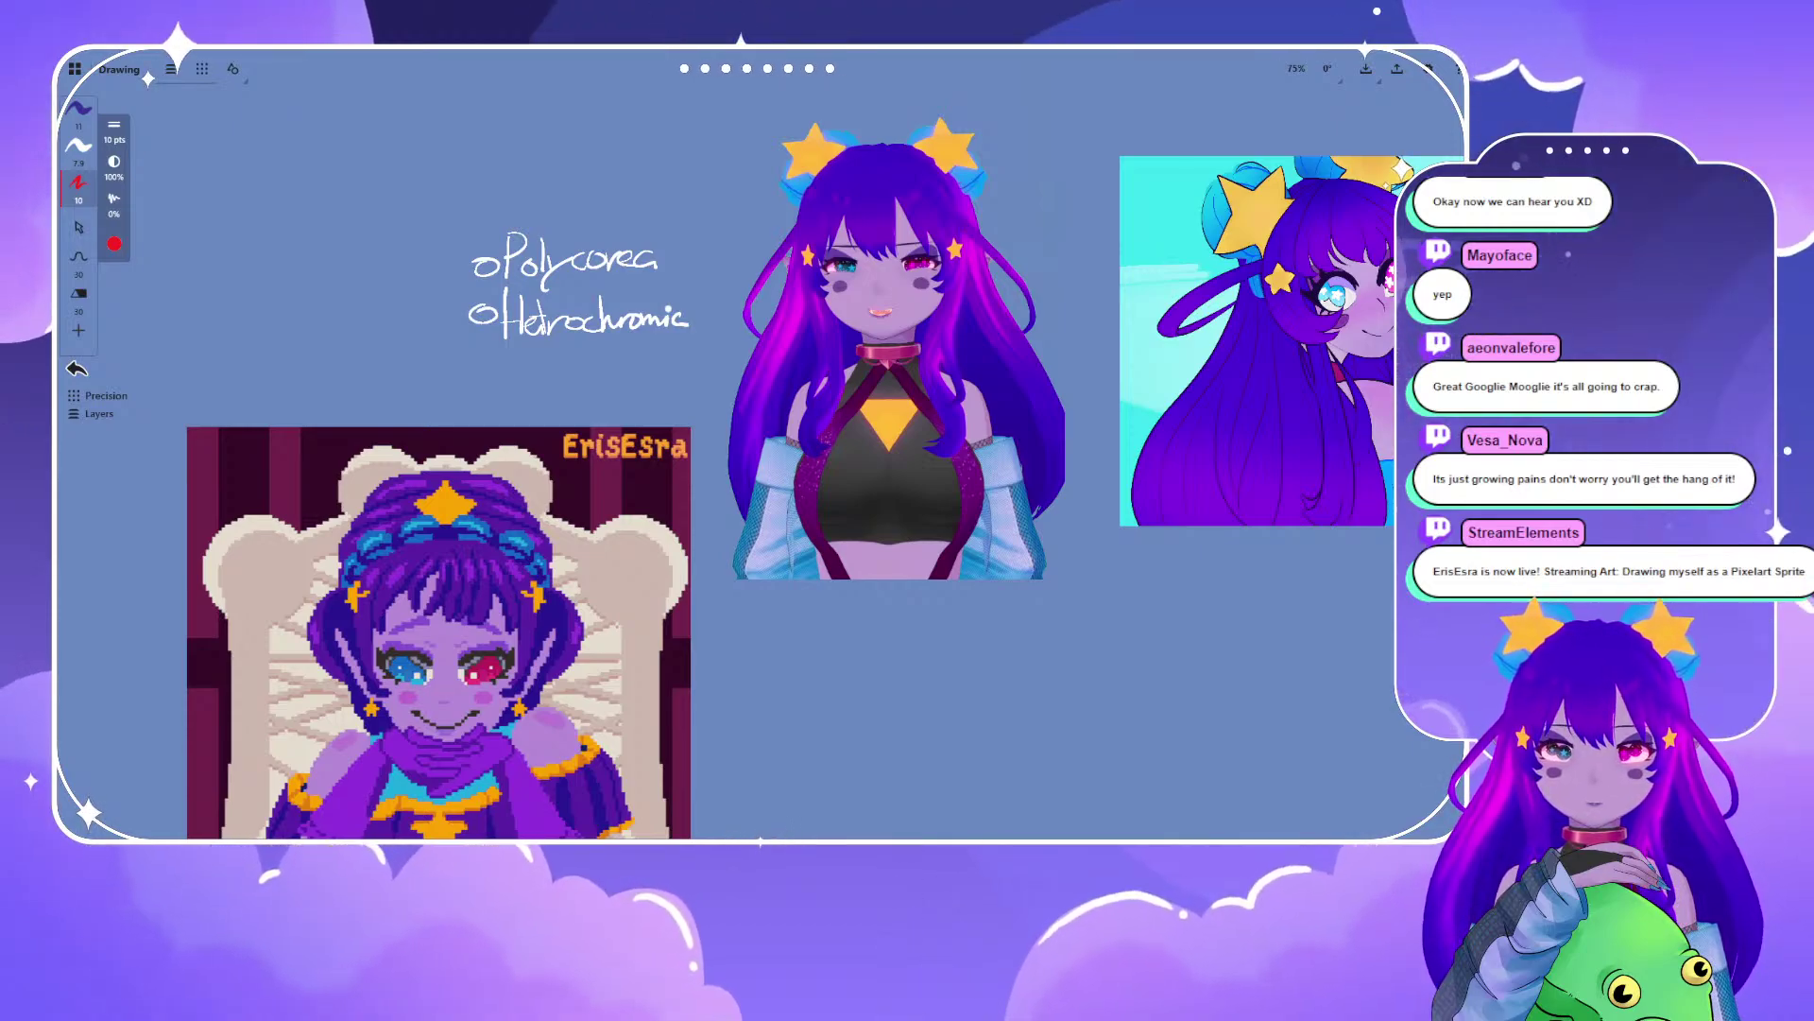
- Handwrite the bulleted note "Star in hair" above "Polycorea" with the 7.9 pt white pen
scroll(764, 463, down, 2)
drag(767, 463, 783, 385)
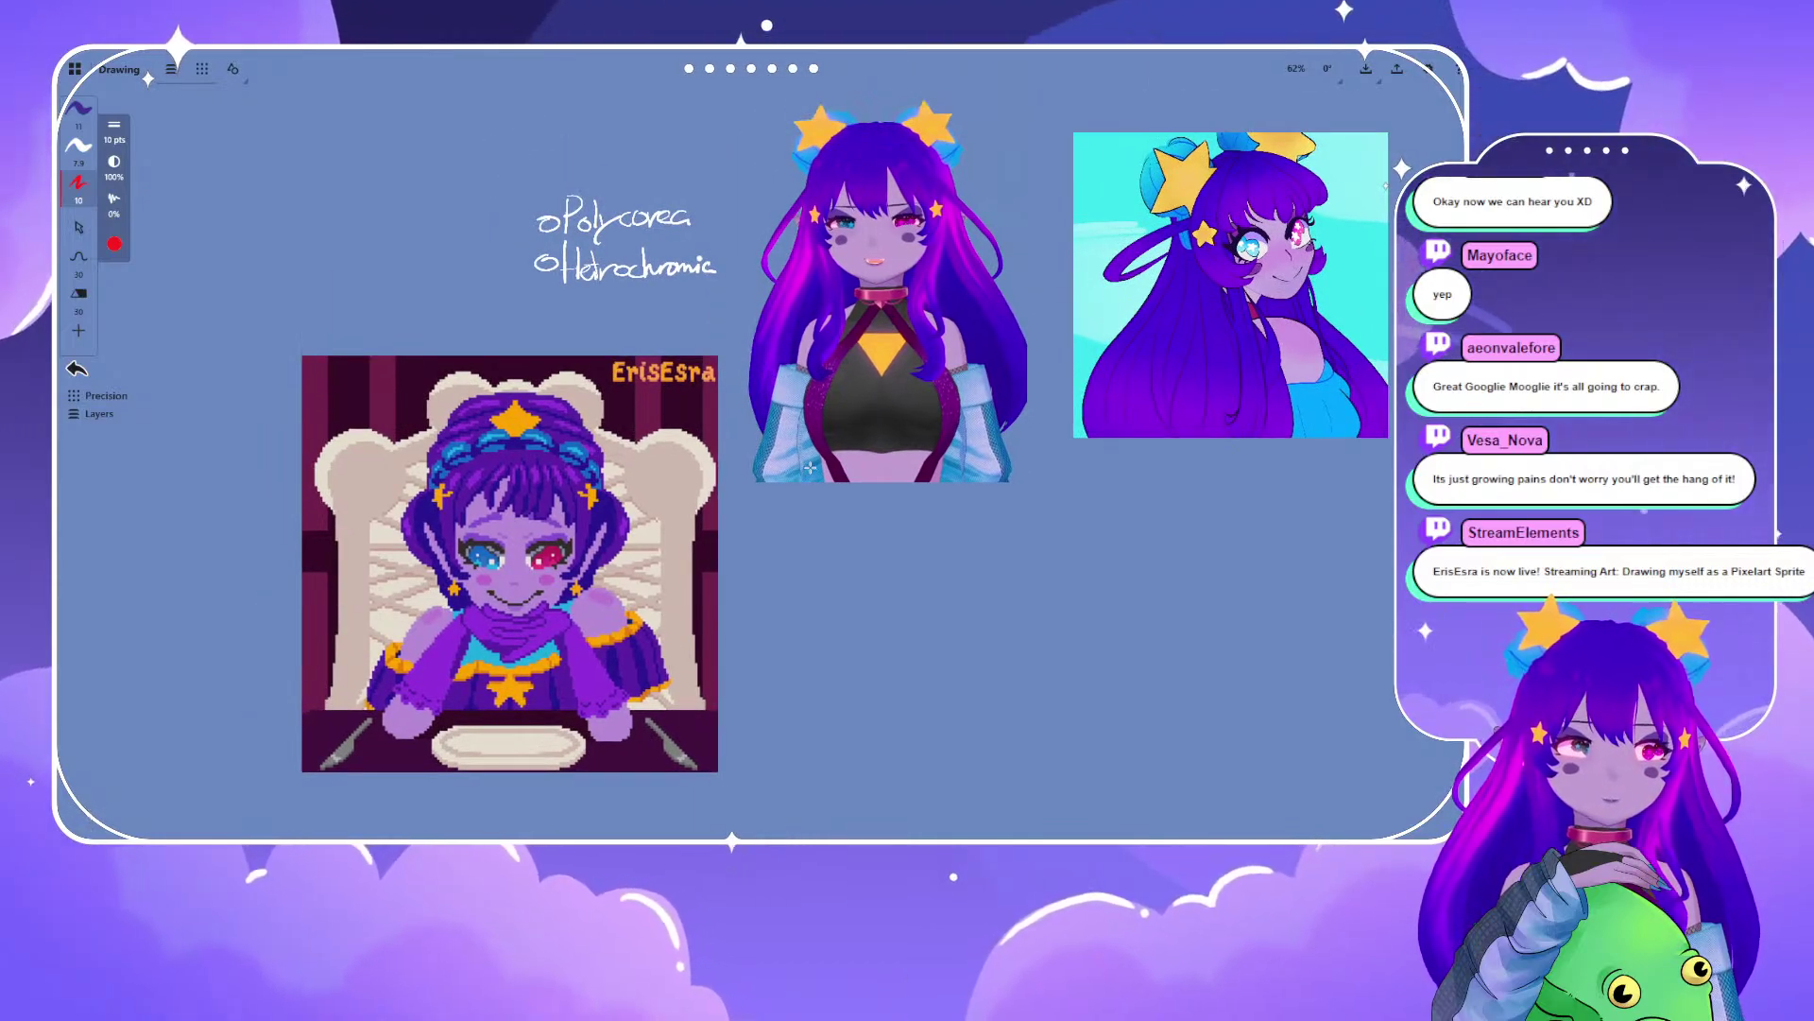
click(78, 228)
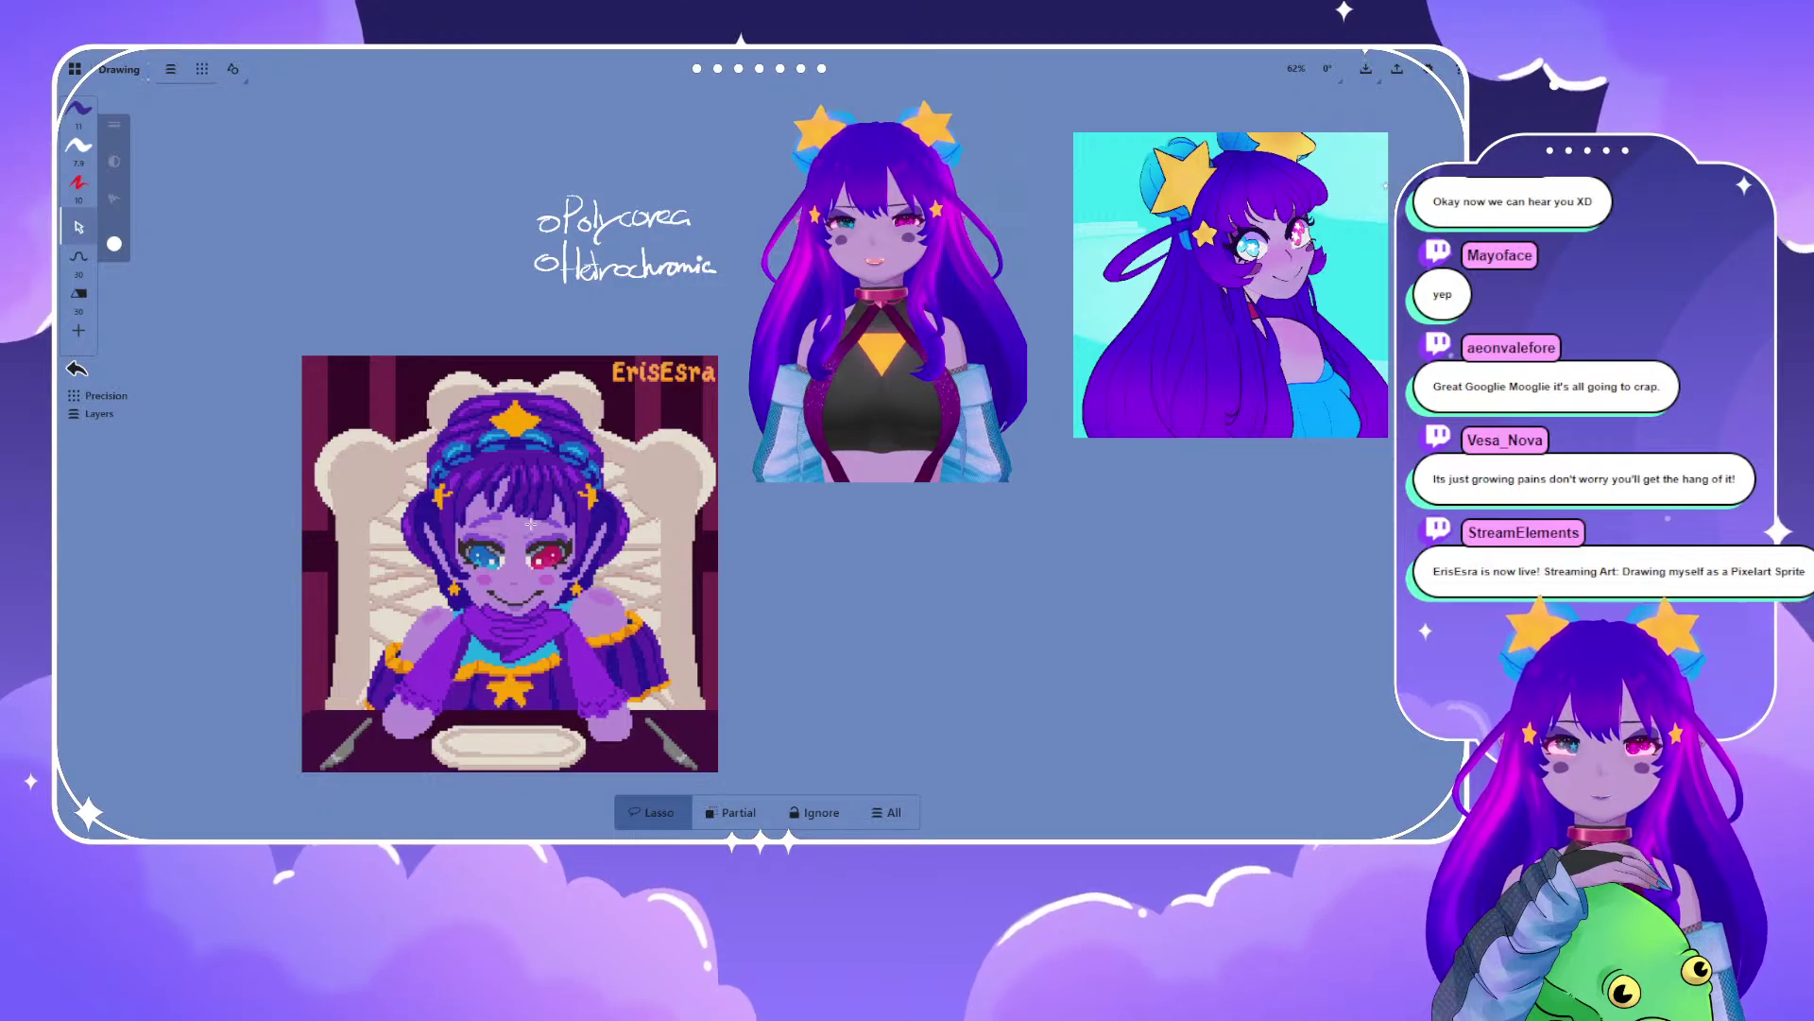
drag(572, 138, 687, 256)
scroll(569, 223, up, 5)
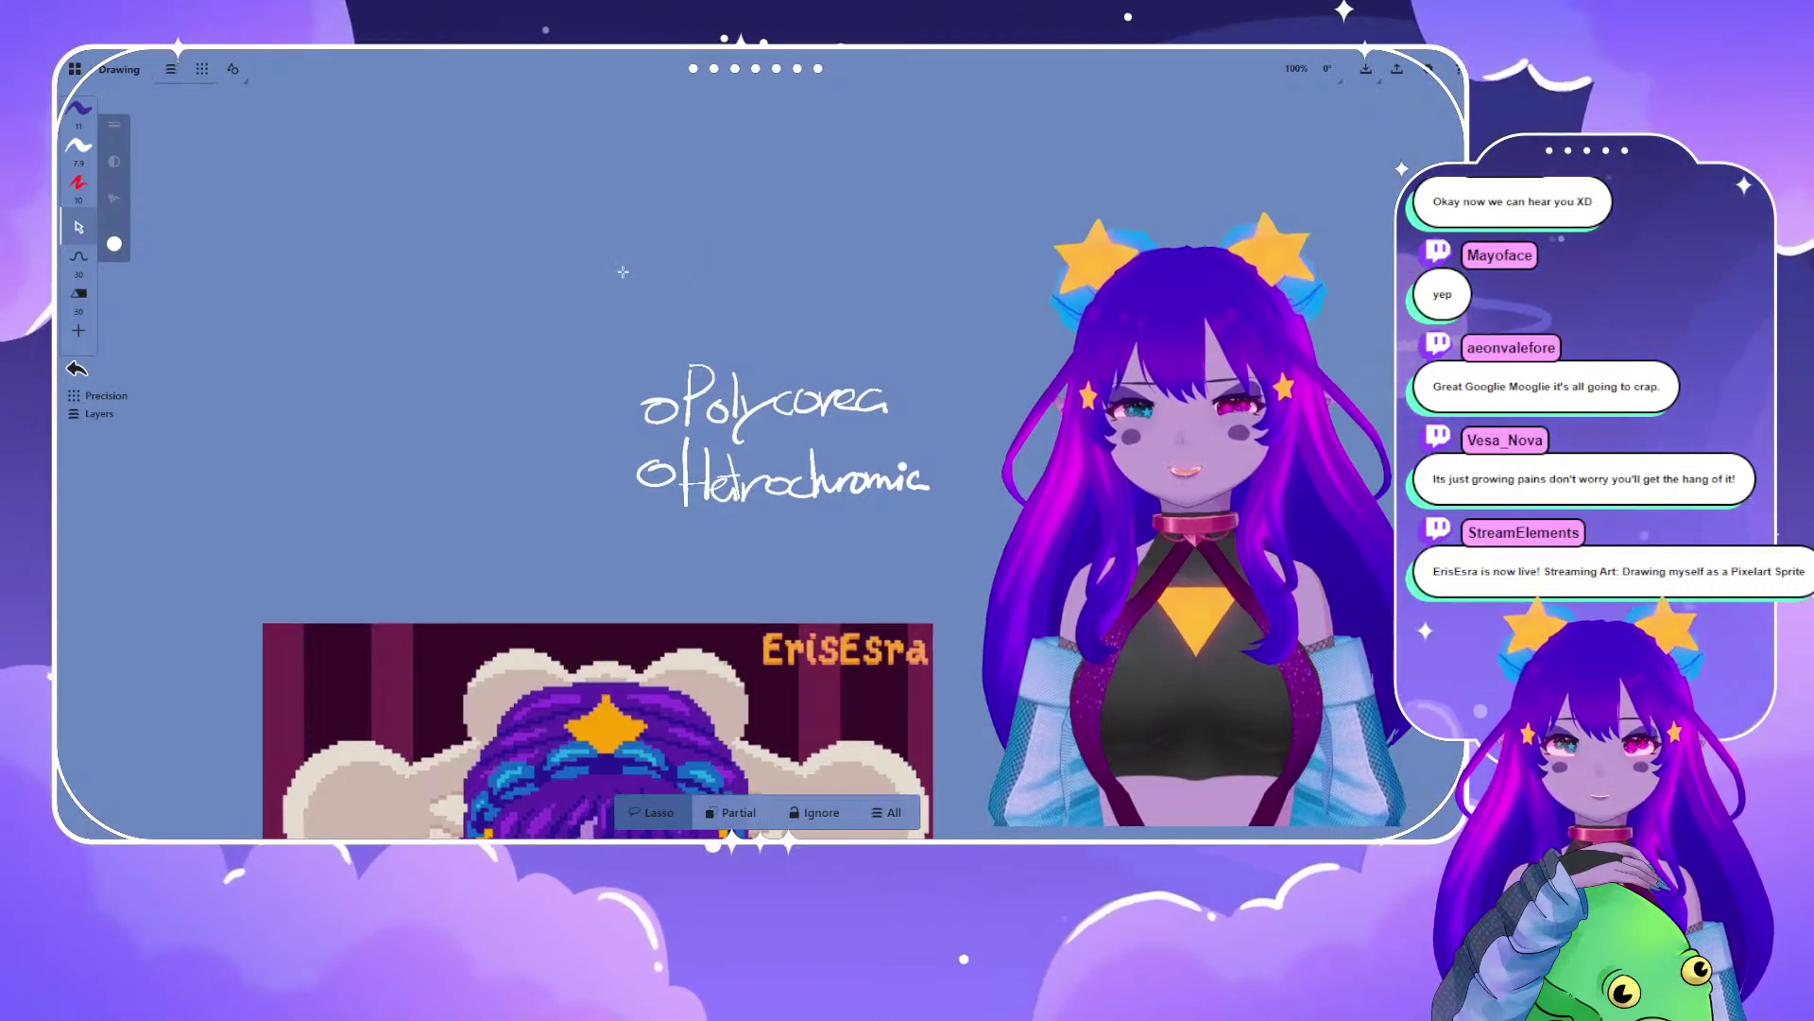
click(79, 144)
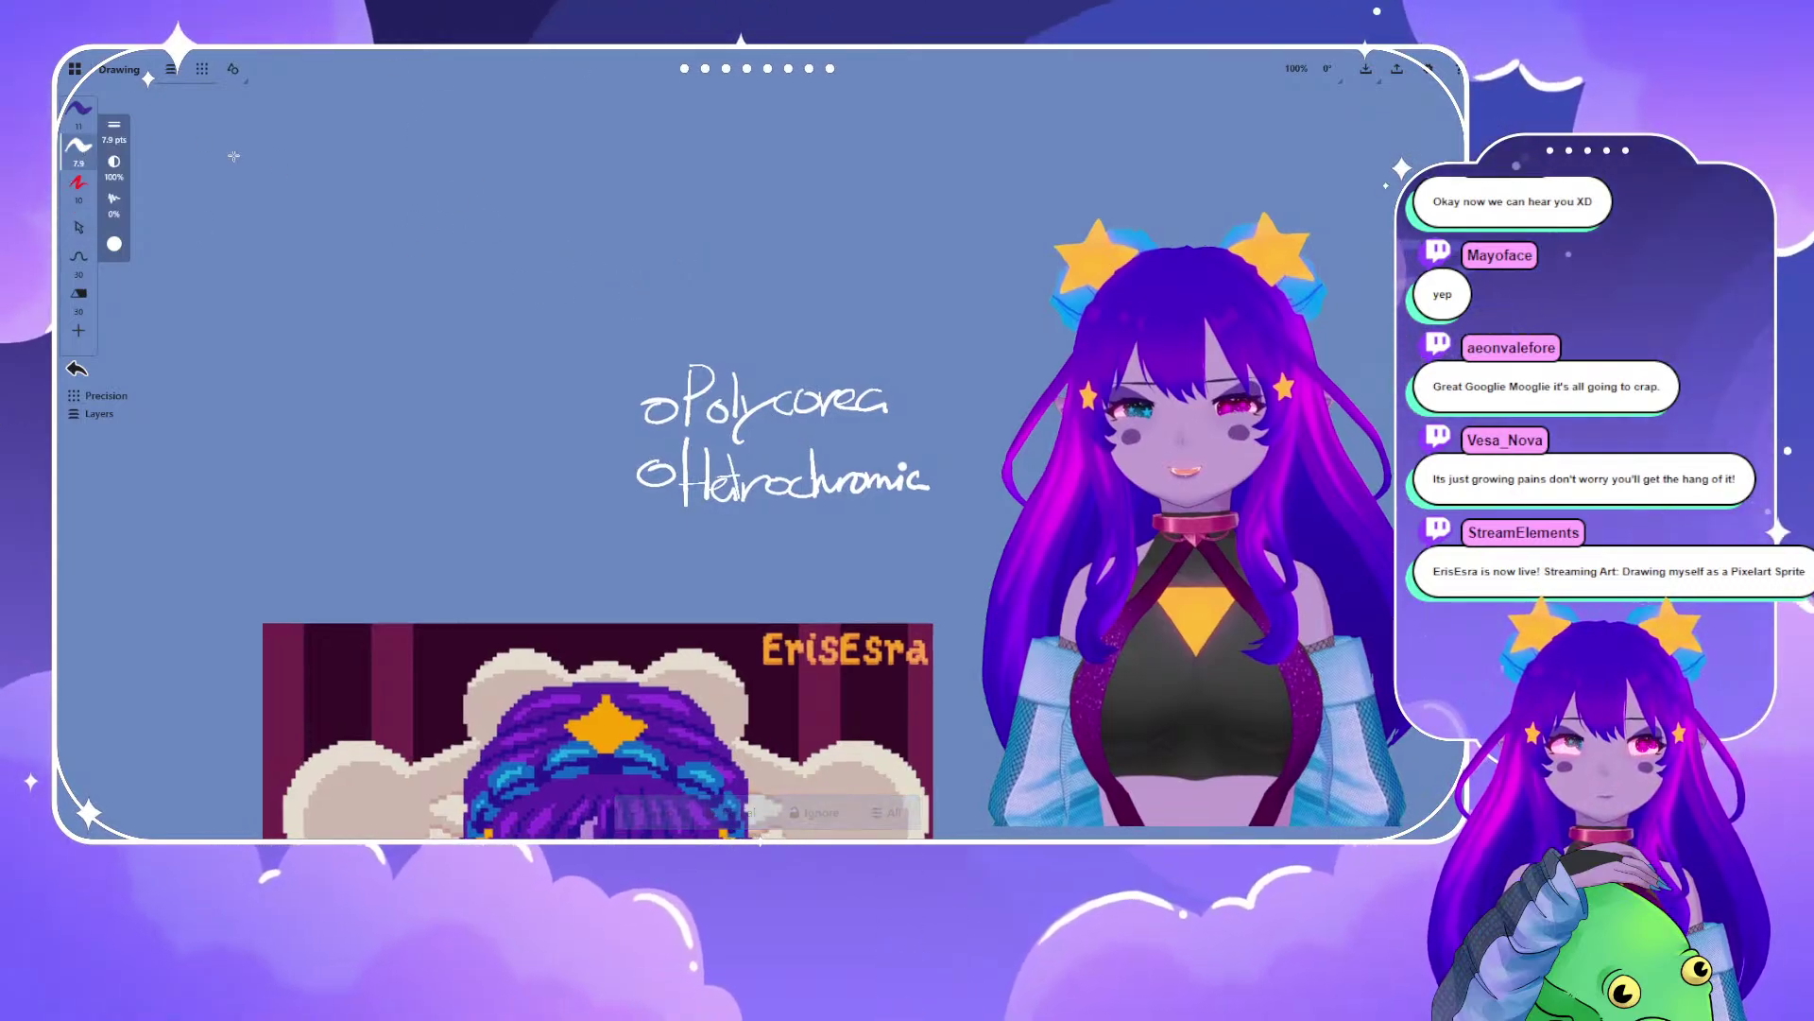
mouse_move(654, 313)
mouse_down()
mouse_move(660, 328)
mouse_move(747, 303)
mouse_up()
mouse_move(749, 313)
mouse_down()
mouse_move(804, 334)
mouse_move(799, 298)
mouse_move(815, 326)
mouse_move(920, 334)
mouse_up()
mouse_move(927, 318)
mouse_down()
mouse_move(928, 336)
mouse_move(962, 313)
mouse_up()
mouse_move(873, 375)
mouse_down()
mouse_move(909, 261)
mouse_move(895, 426)
mouse_up()
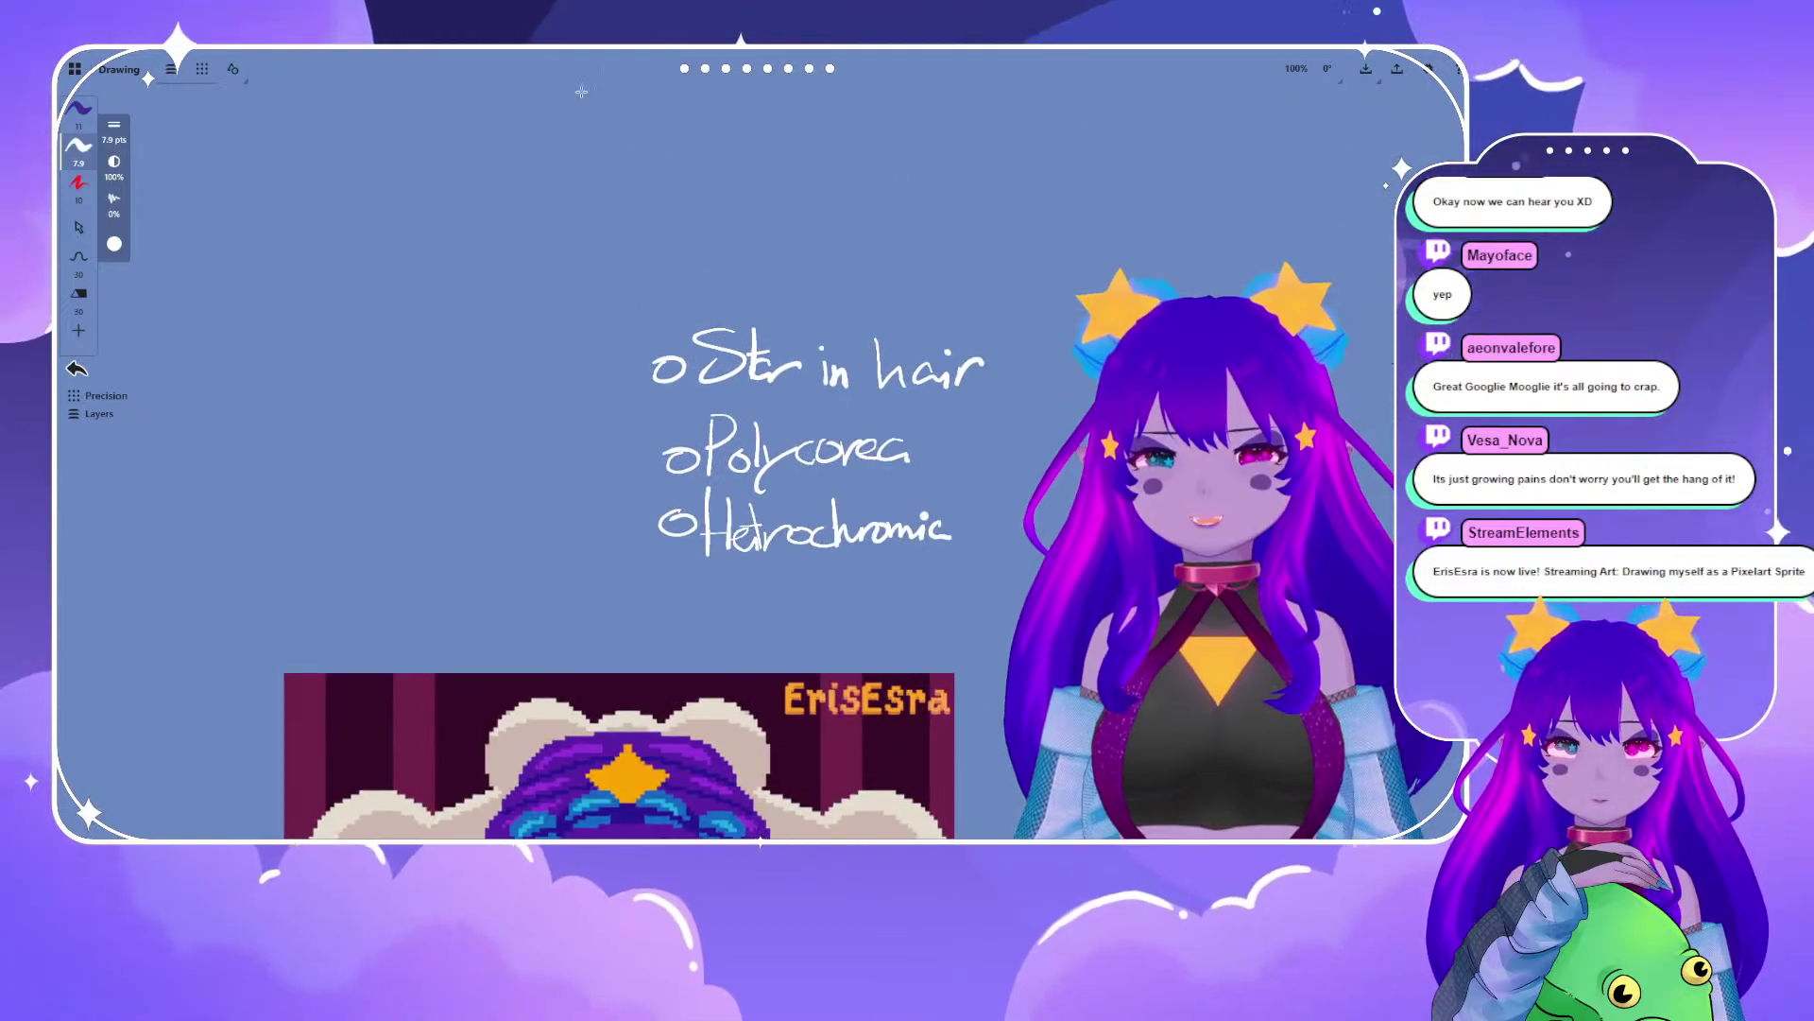
- Handwrite the bulleted note "Blue/Purp" above "Star in hair"
mouse_move(657, 256)
mouse_down()
mouse_move(673, 272)
mouse_move(701, 251)
mouse_move(698, 284)
mouse_up()
mouse_move(753, 218)
mouse_down()
mouse_move(754, 281)
mouse_move(831, 280)
mouse_up()
mouse_move(862, 220)
mouse_down()
mouse_move(849, 287)
mouse_move(931, 283)
mouse_up()
mouse_move(938, 262)
mouse_down()
mouse_move(959, 264)
mouse_move(969, 310)
mouse_move(974, 283)
mouse_up()
- Mark the side hair loops on the avatar and the pixel portrait with white strokes, and undo the marks
drag(793, 388, 764, 137)
drag(1353, 174, 1272, 204)
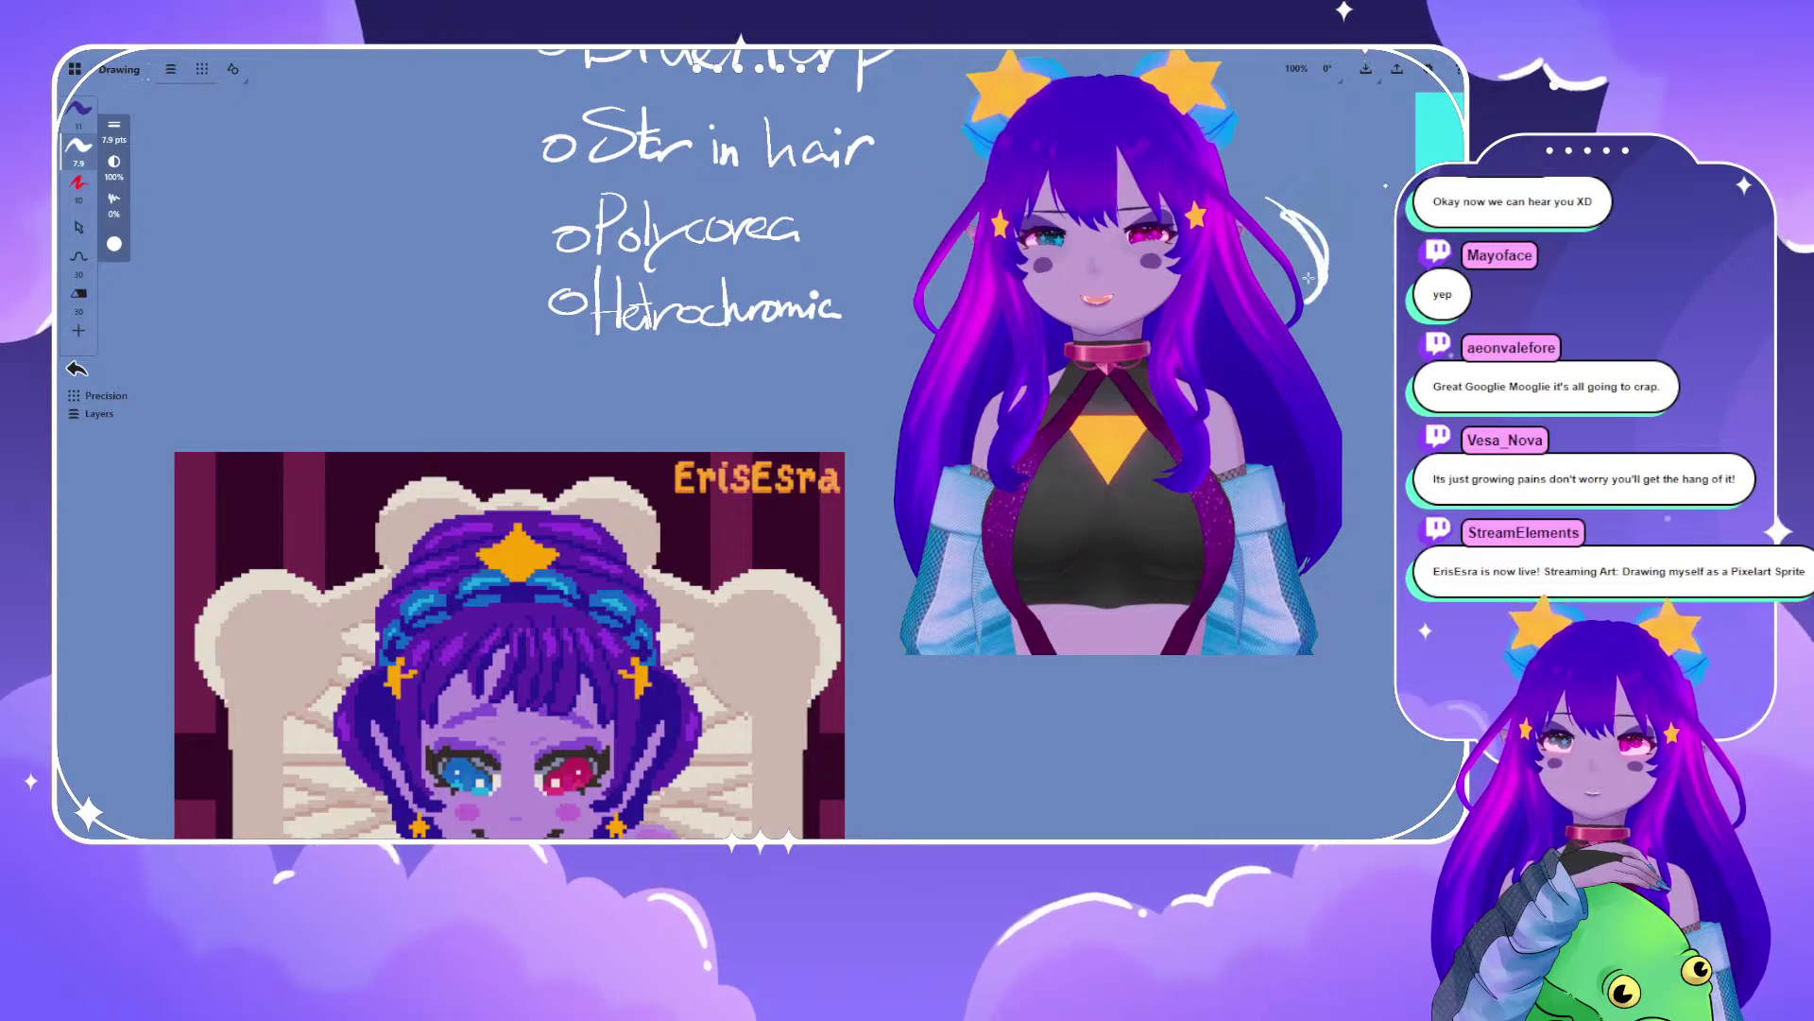
mouse_move(397, 690)
mouse_down()
mouse_move(601, 551)
mouse_move(592, 646)
mouse_up()
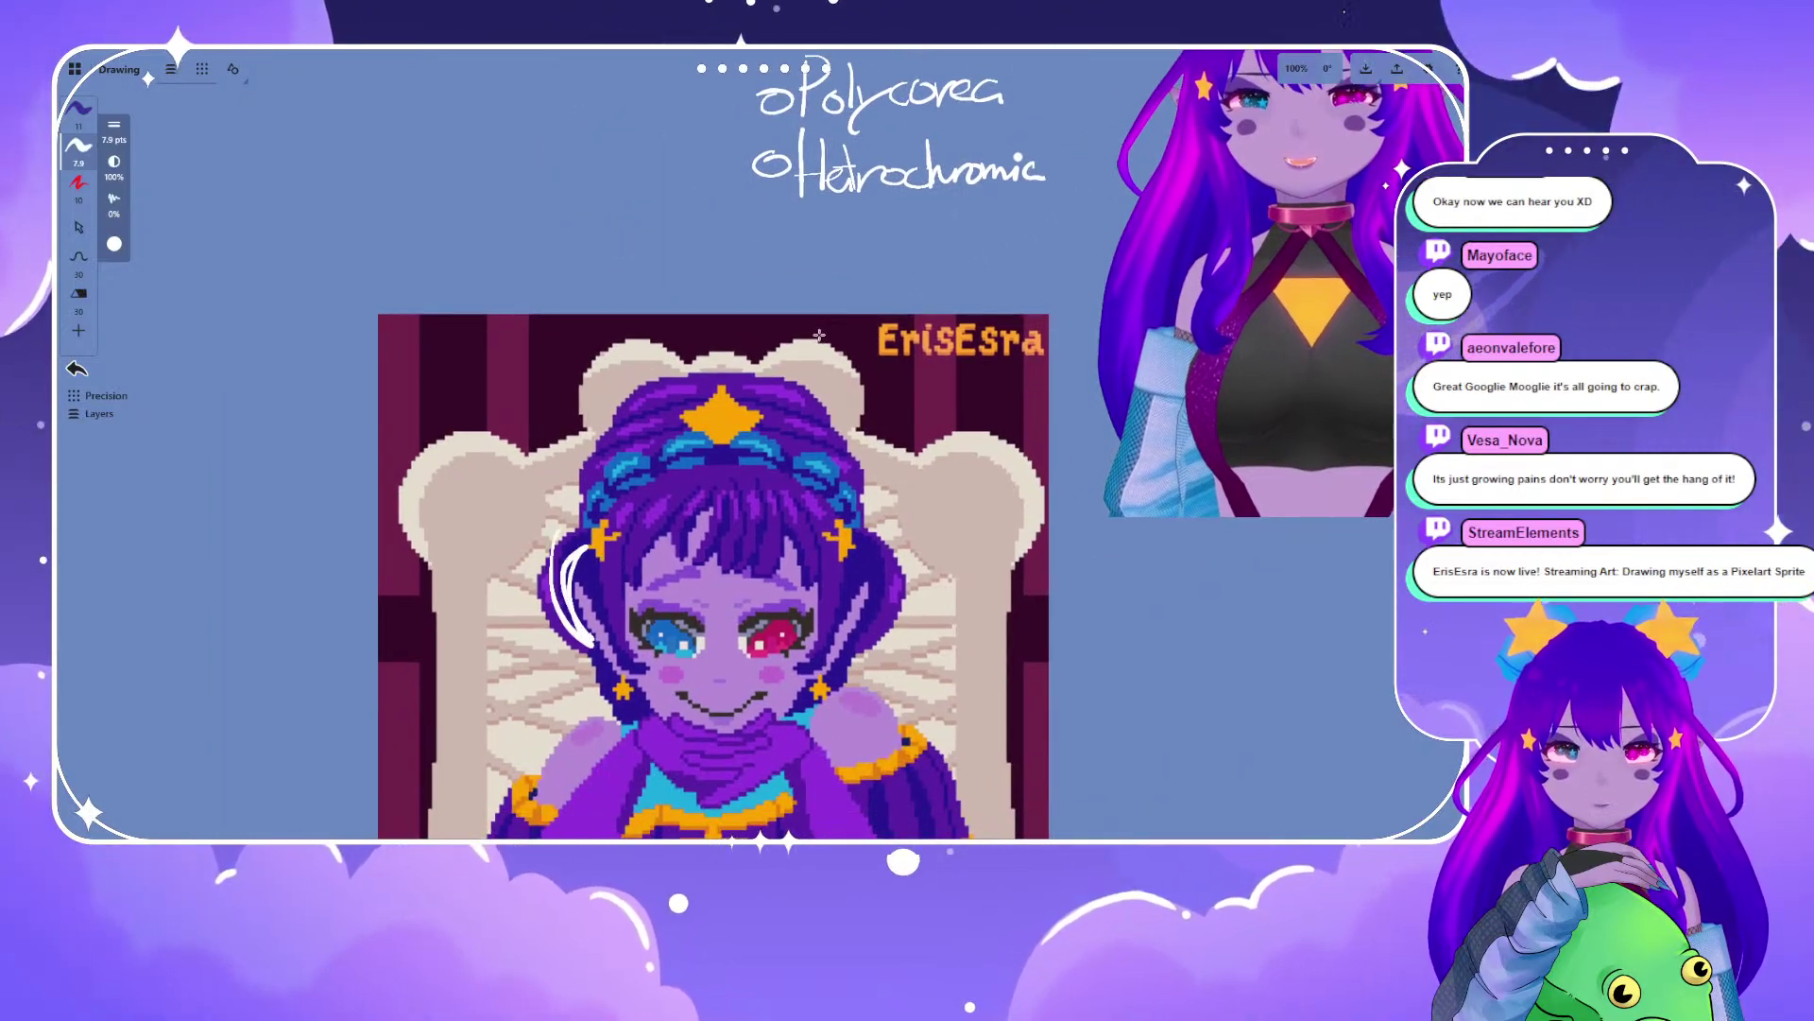
key(ctrl+z)
- Mark the avatar's cheek and circle the eye area in white, and undo those marks
drag(1232, 201, 983, 320)
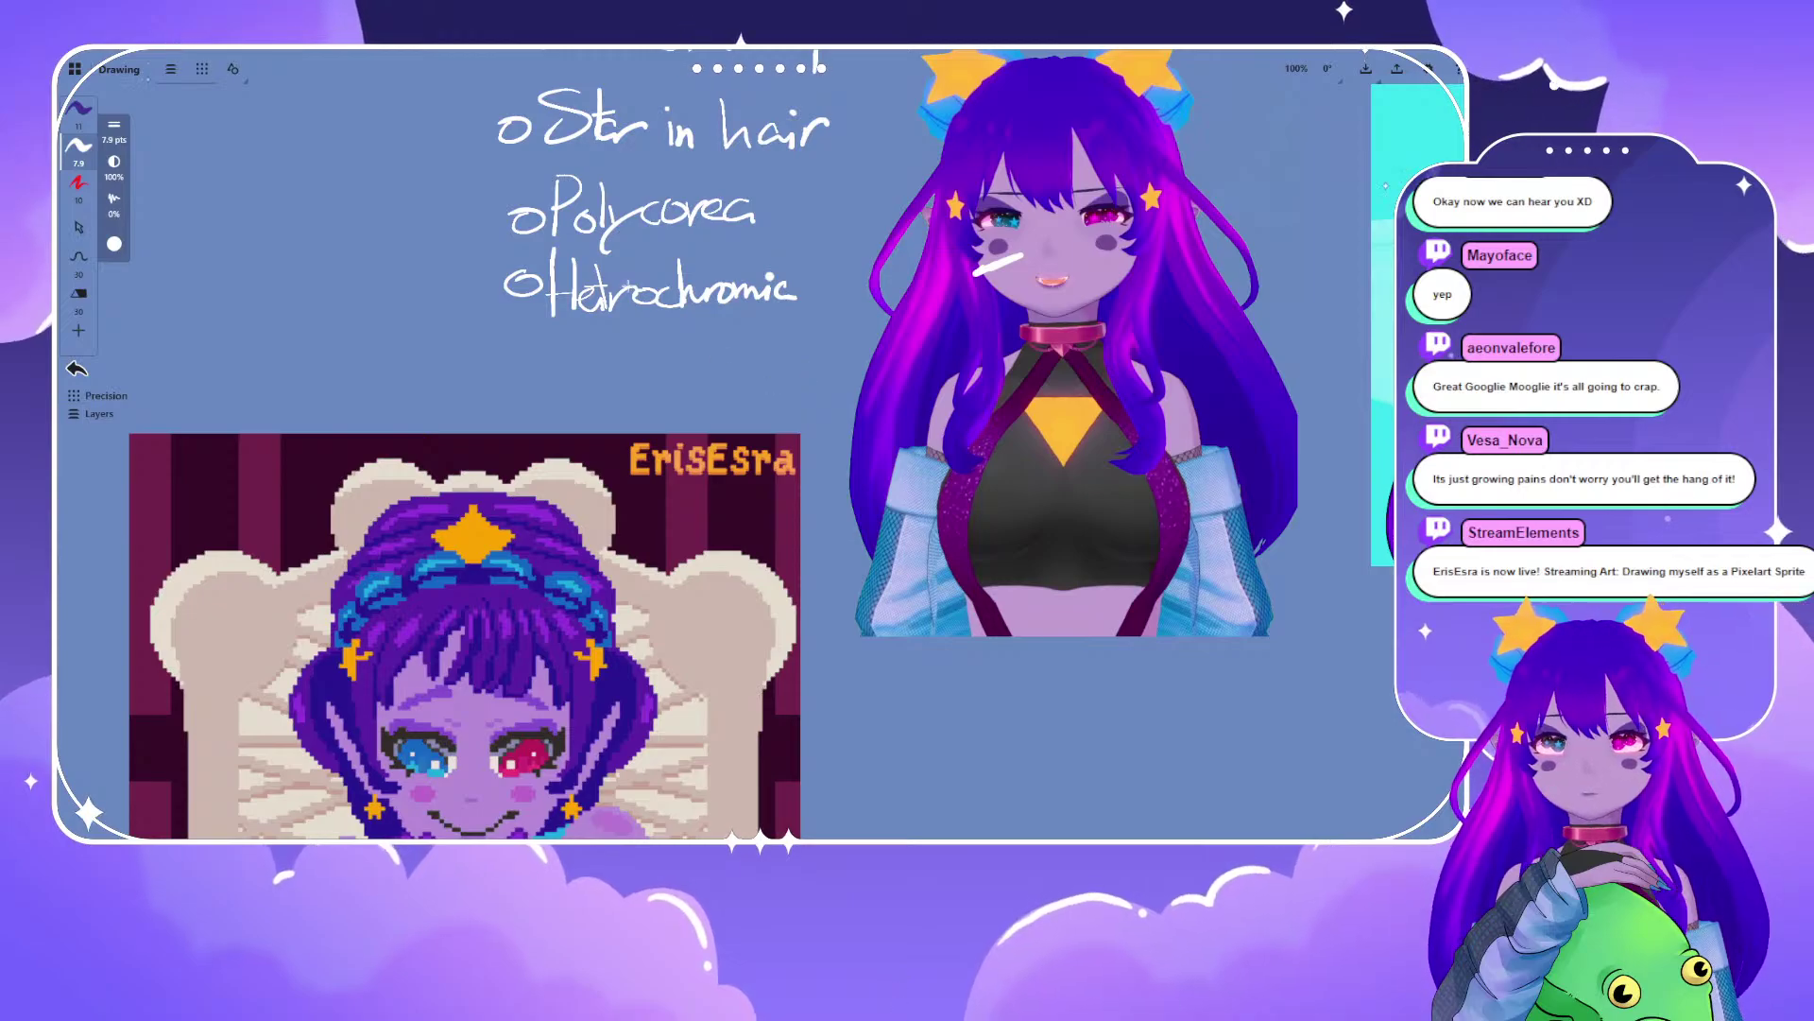
drag(695, 66, 790, 359)
key(ctrl+z)
drag(636, 232, 643, 231)
mouse_move(1087, 491)
mouse_down()
mouse_move(977, 303)
mouse_move(972, 248)
mouse_move(1071, 255)
mouse_up()
drag(1025, 301, 1056, 320)
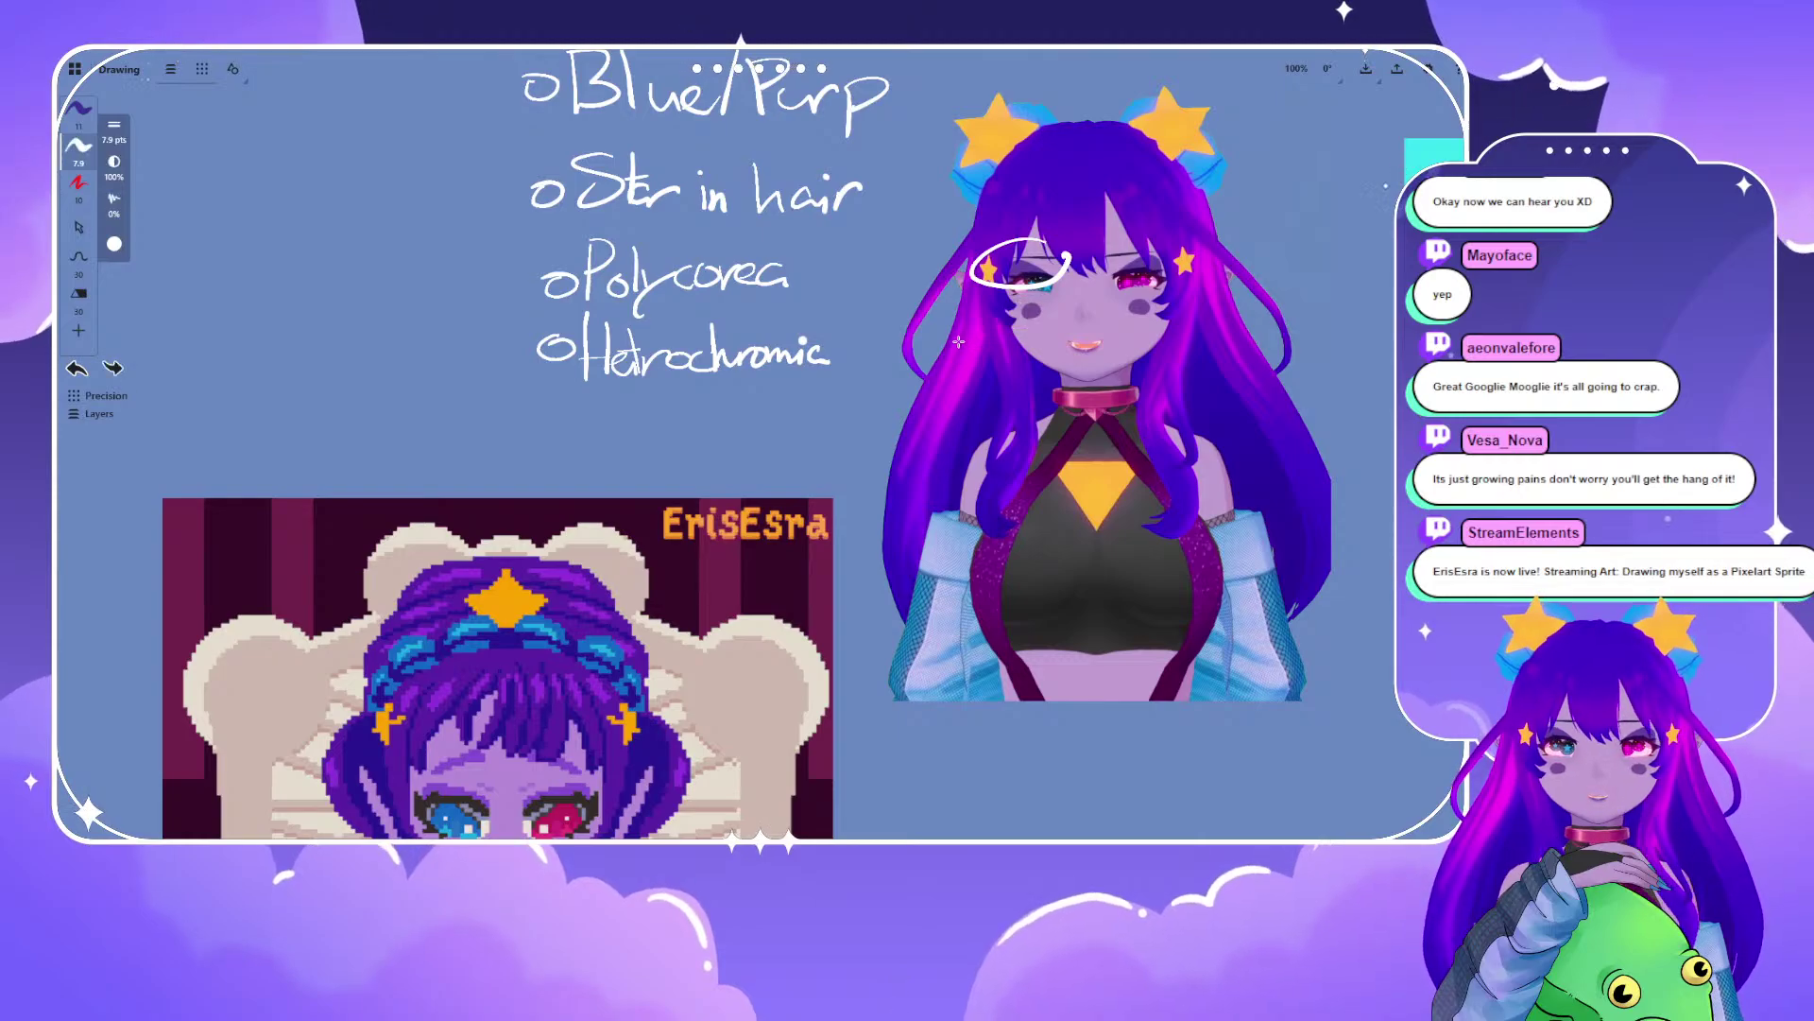
drag(918, 343, 779, 366)
- Handwrite a bulleted note beginning with "Butterfly" above "Blue/Purp"
drag(603, 237, 821, 403)
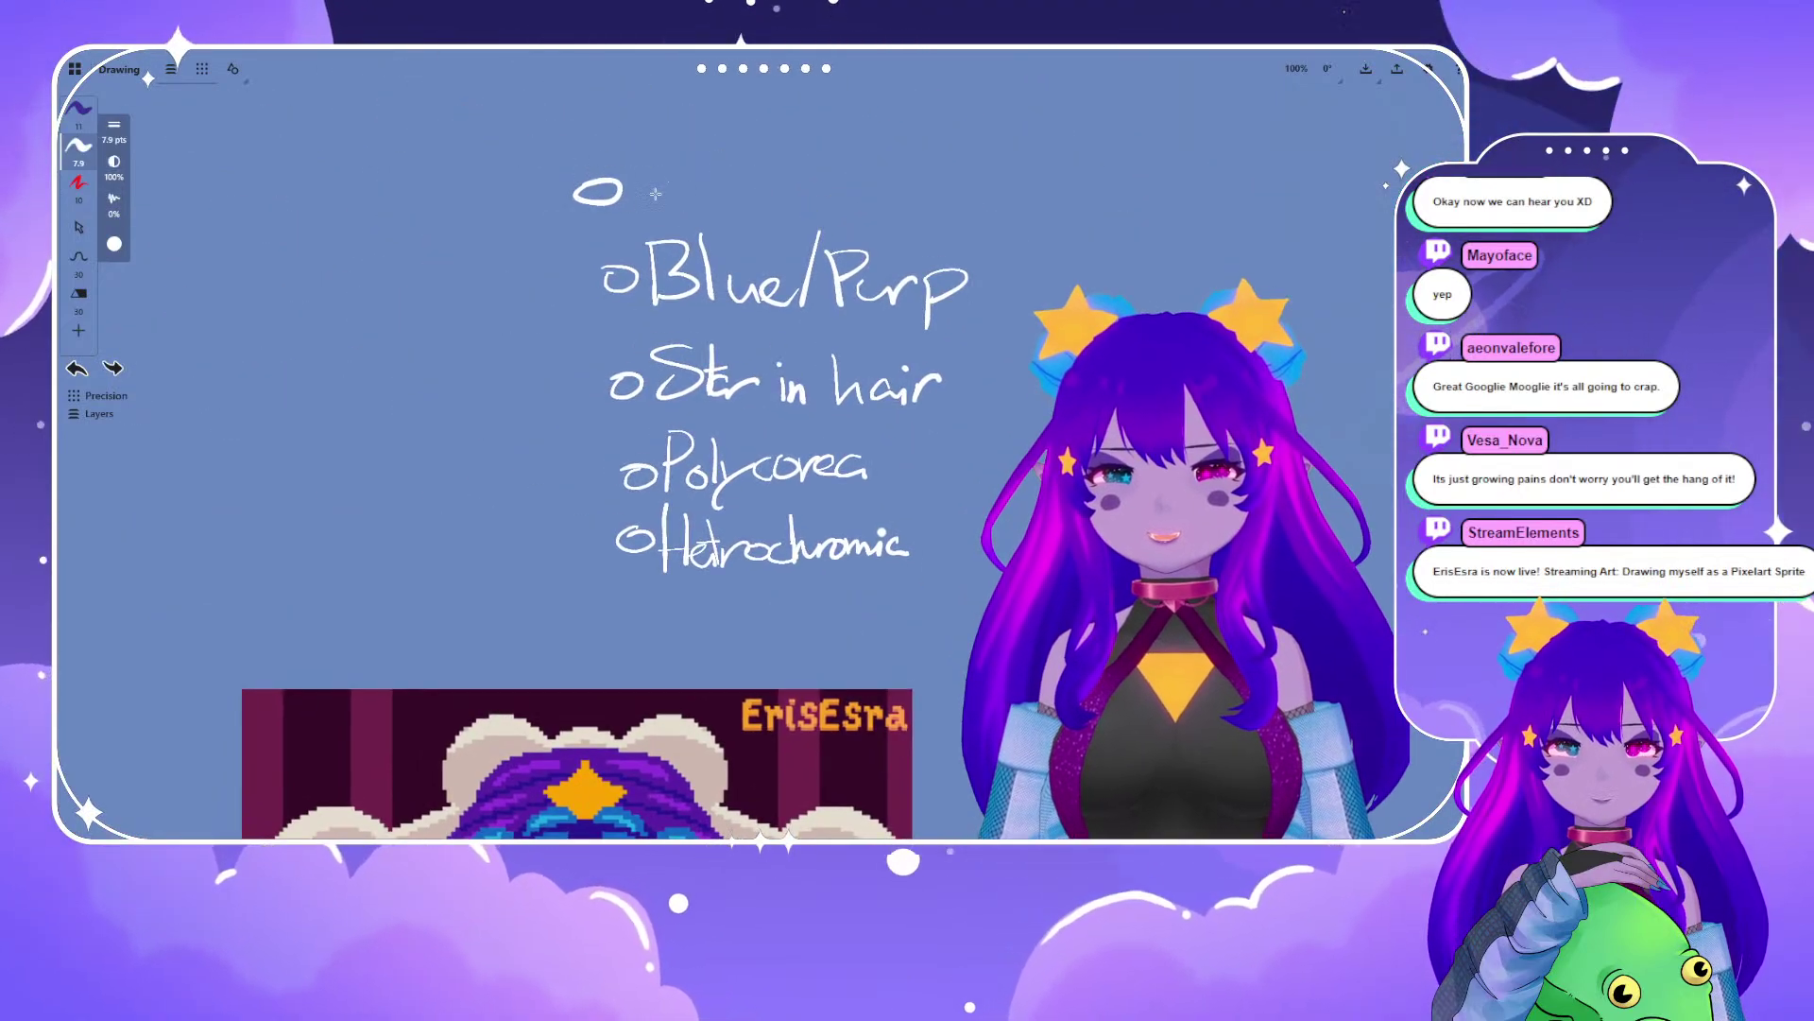
mouse_move(644, 149)
mouse_down()
mouse_move(645, 206)
mouse_move(674, 144)
mouse_move(646, 208)
mouse_up()
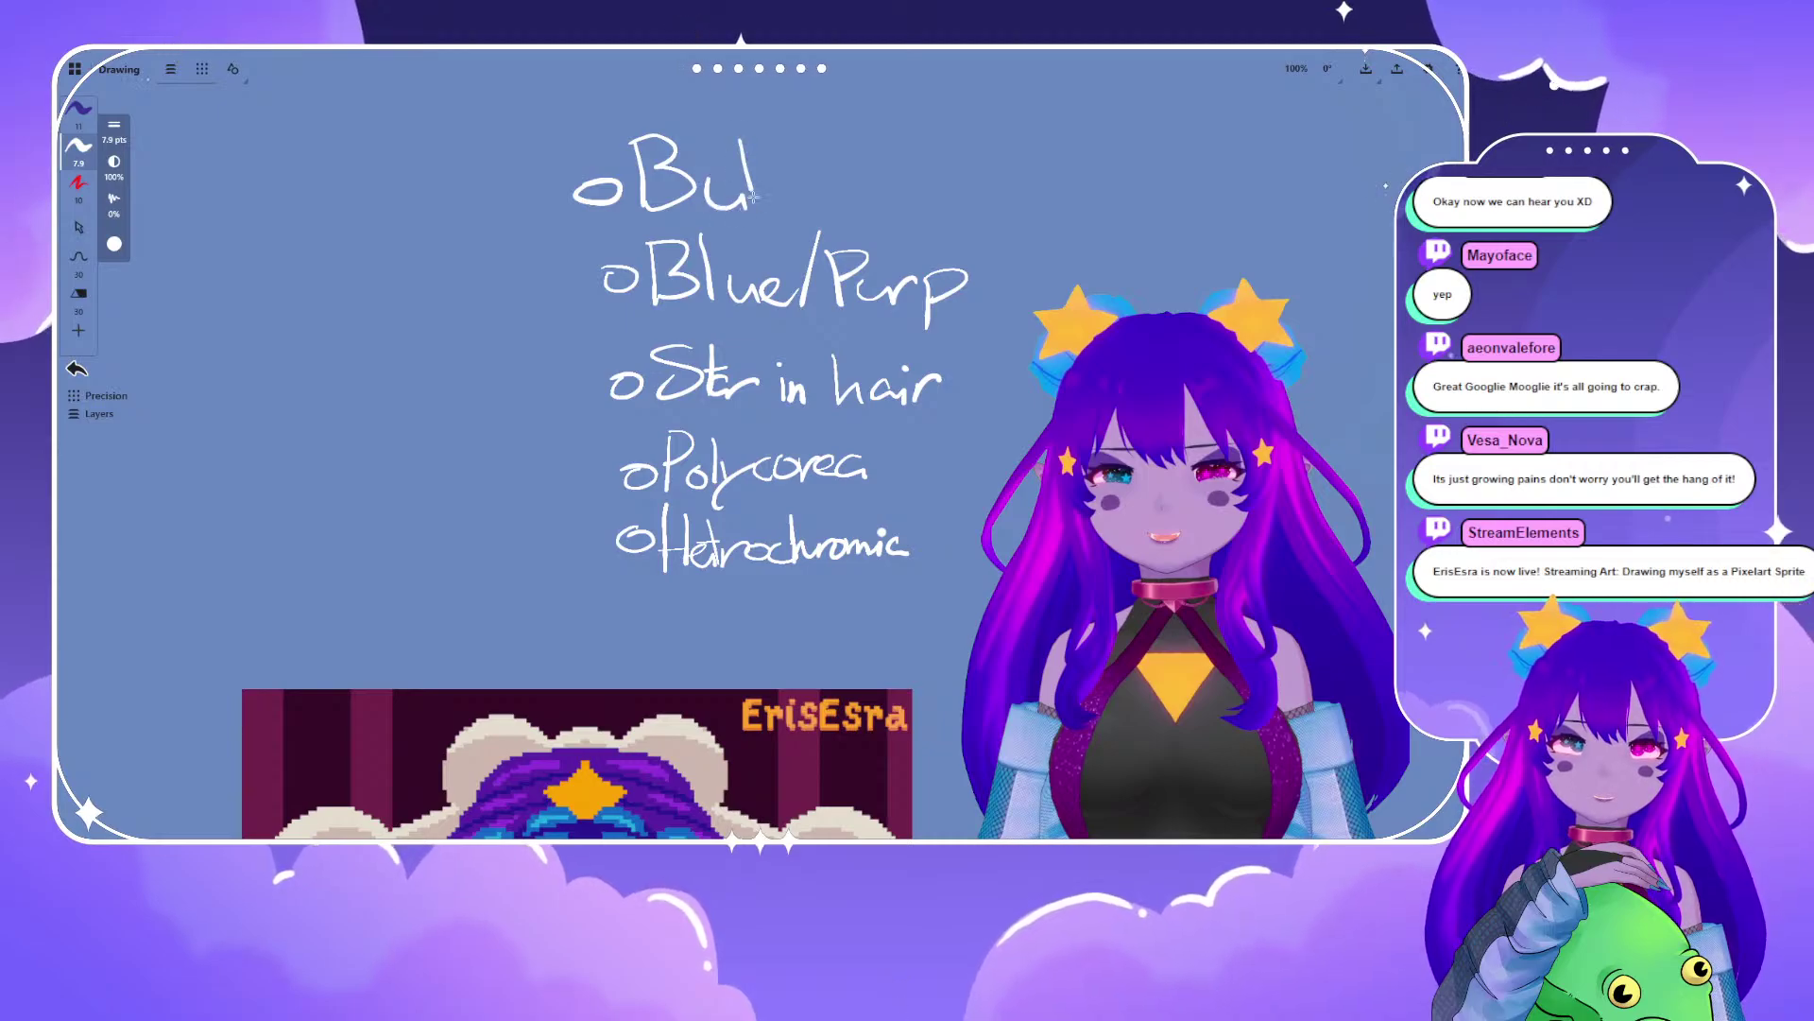
mouse_move(767, 147)
mouse_down()
mouse_move(788, 200)
mouse_move(870, 188)
mouse_move(859, 139)
mouse_move(903, 186)
mouse_up()
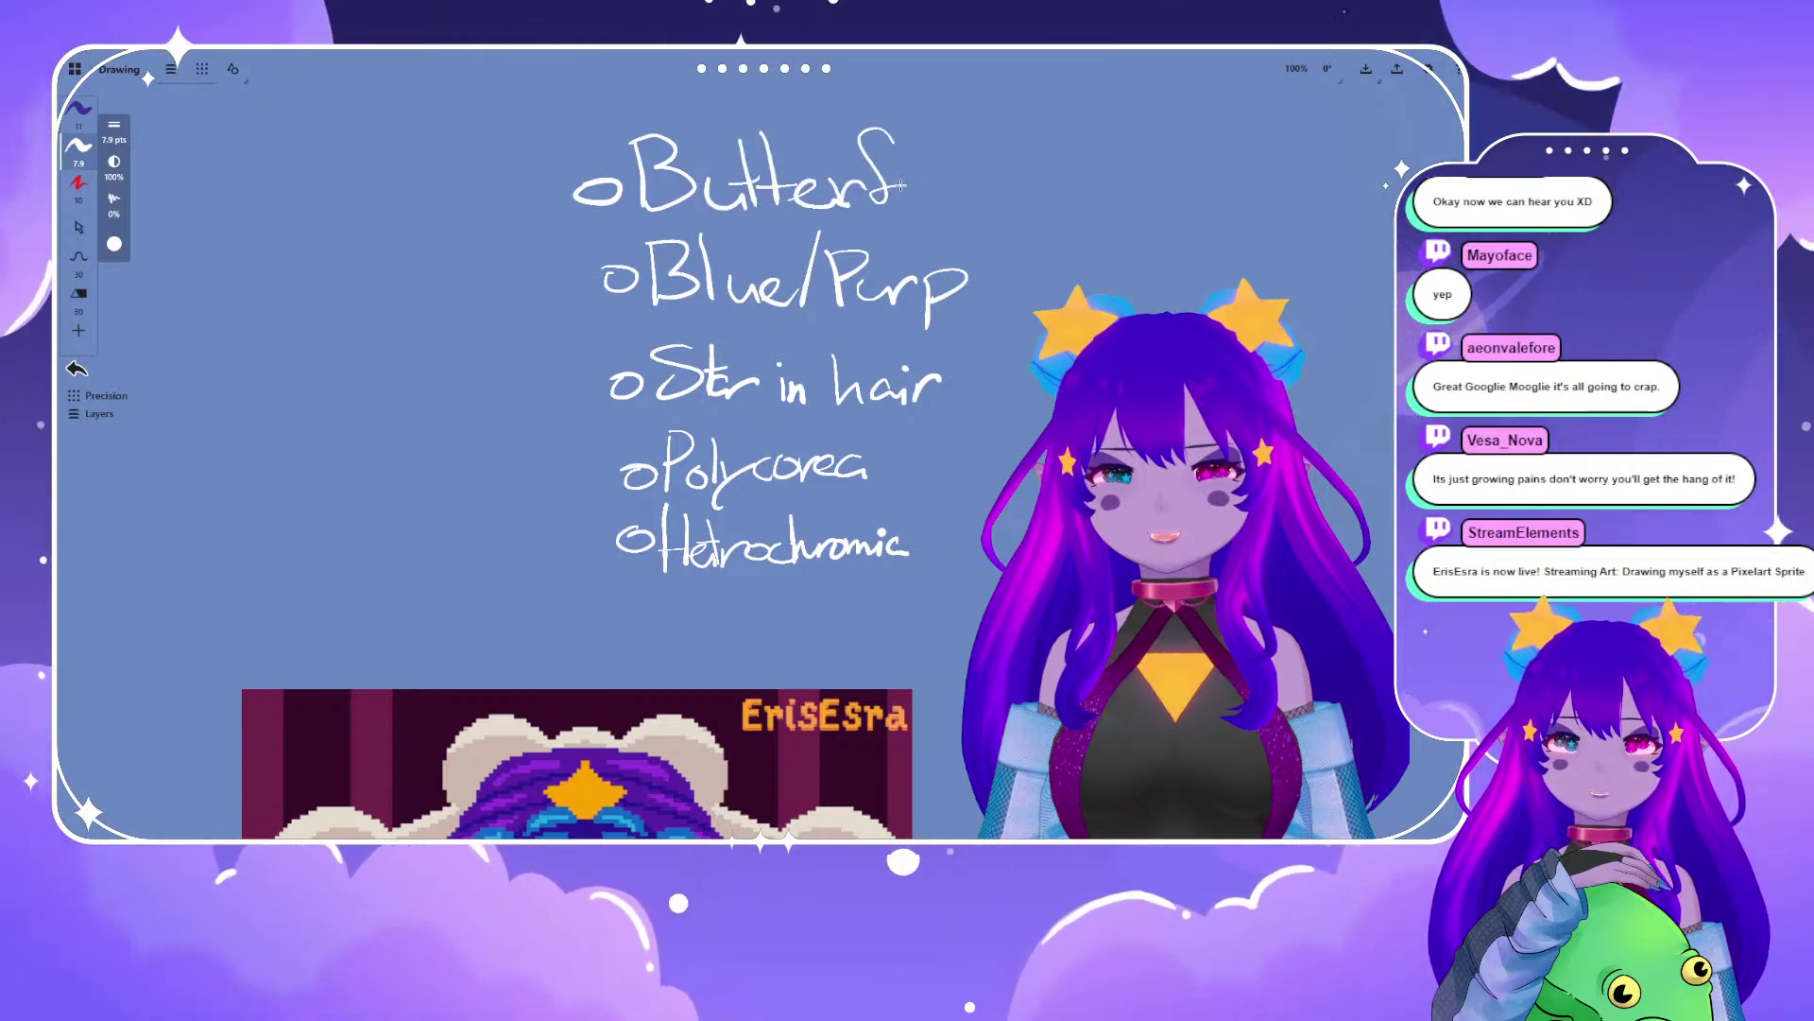
drag(1027, 196, 1047, 202)
mouse_move(1054, 181)
mouse_down()
mouse_move(1056, 204)
mouse_move(1104, 202)
mouse_up()
- Circle the pixel portrait's scarf and neckline and its dress sleeve in white, and undo both circles
key(space)
drag(1072, 577, 552, 336)
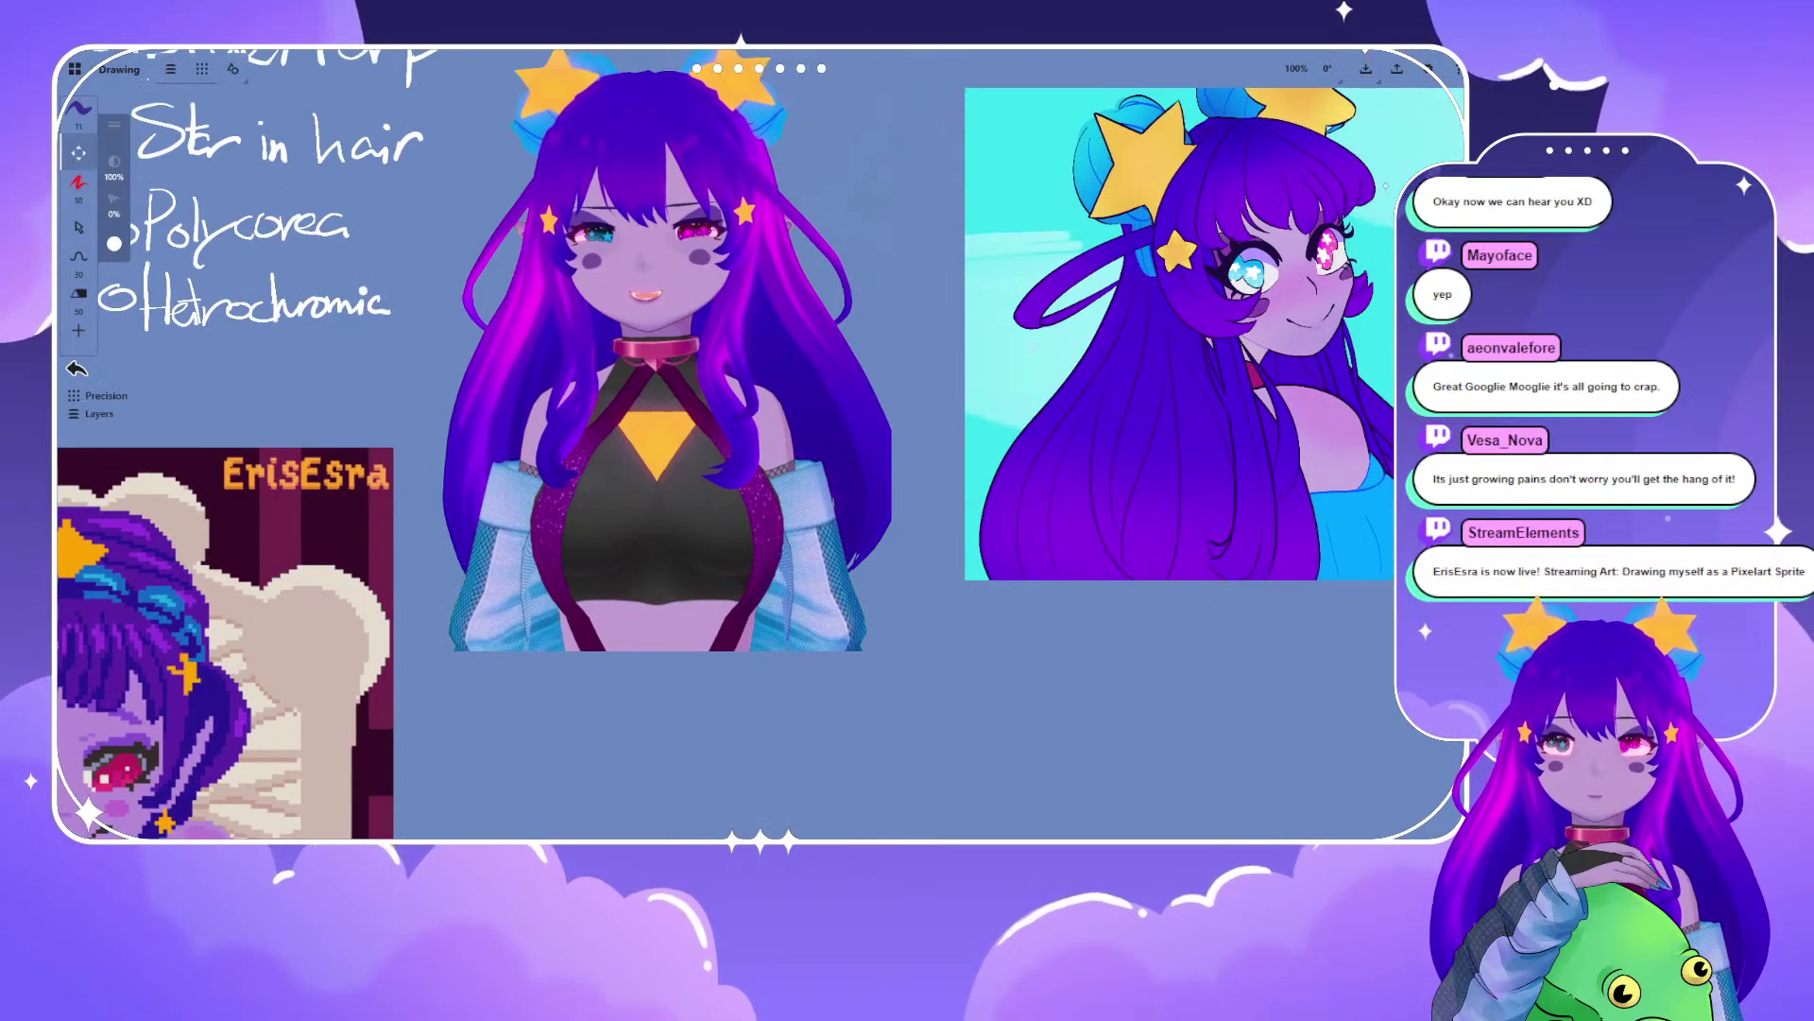
drag(784, 321, 1191, 140)
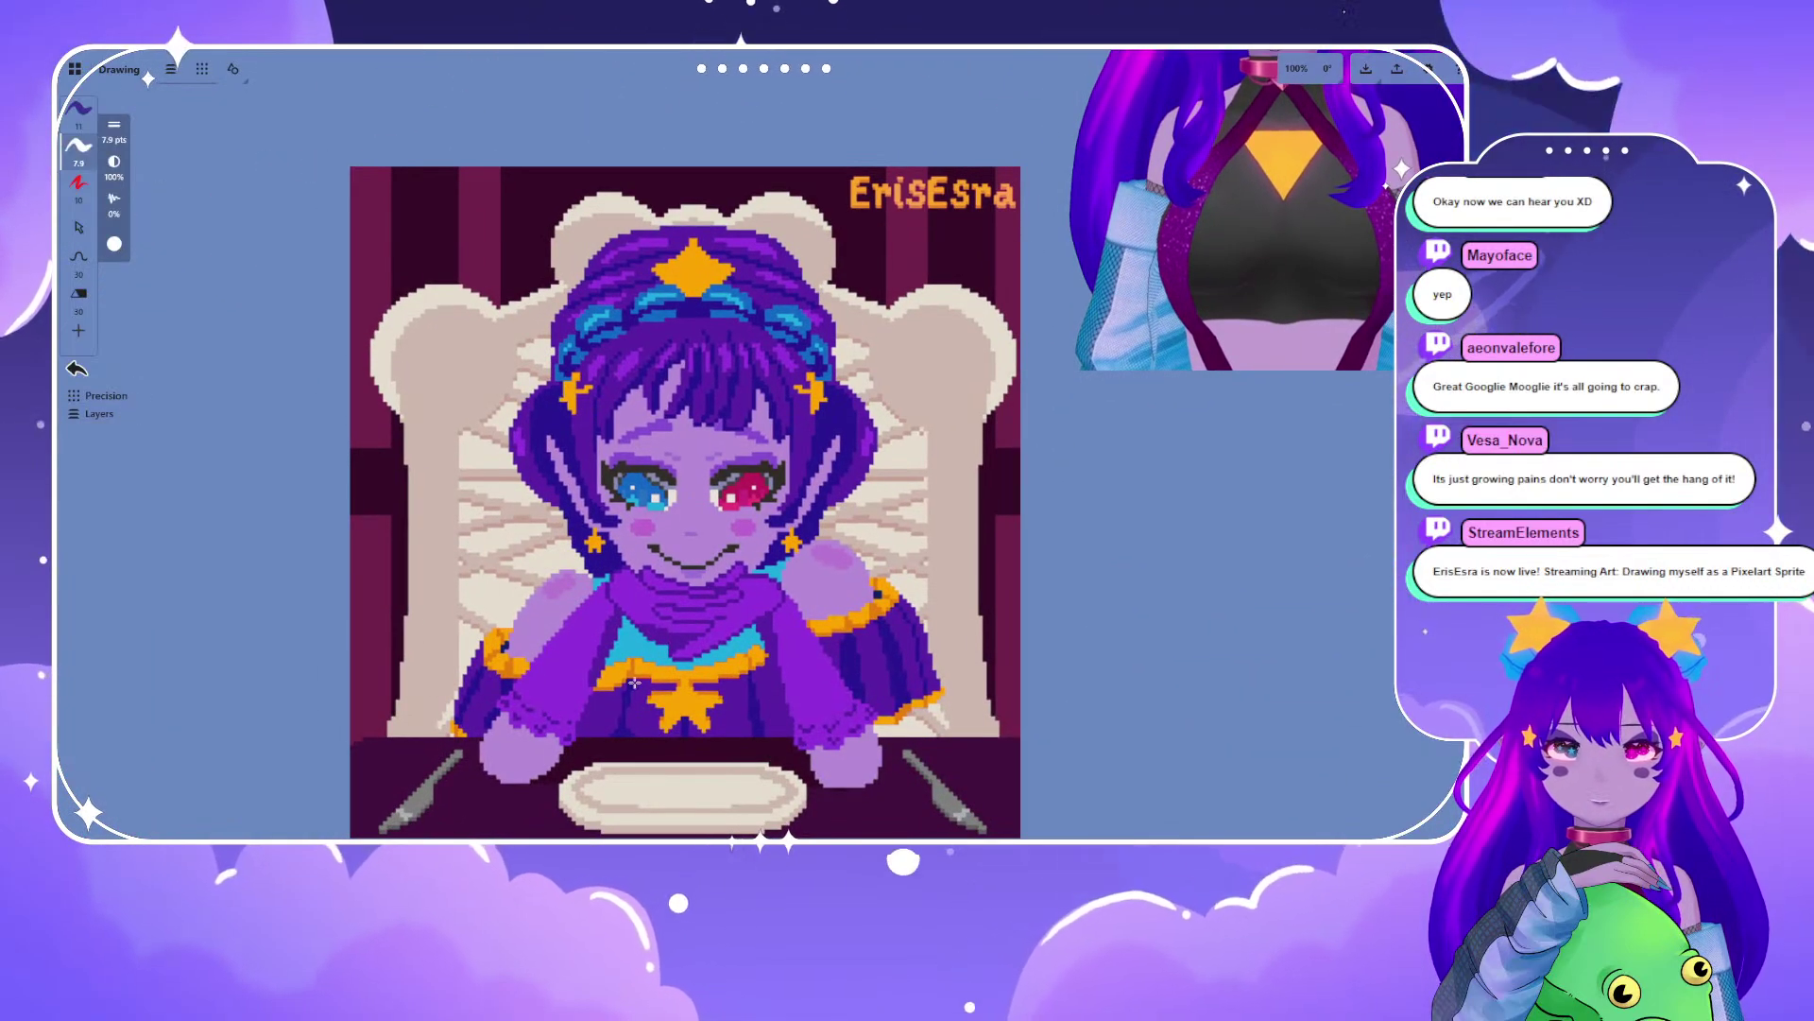
drag(777, 673, 775, 716)
drag(964, 580, 924, 467)
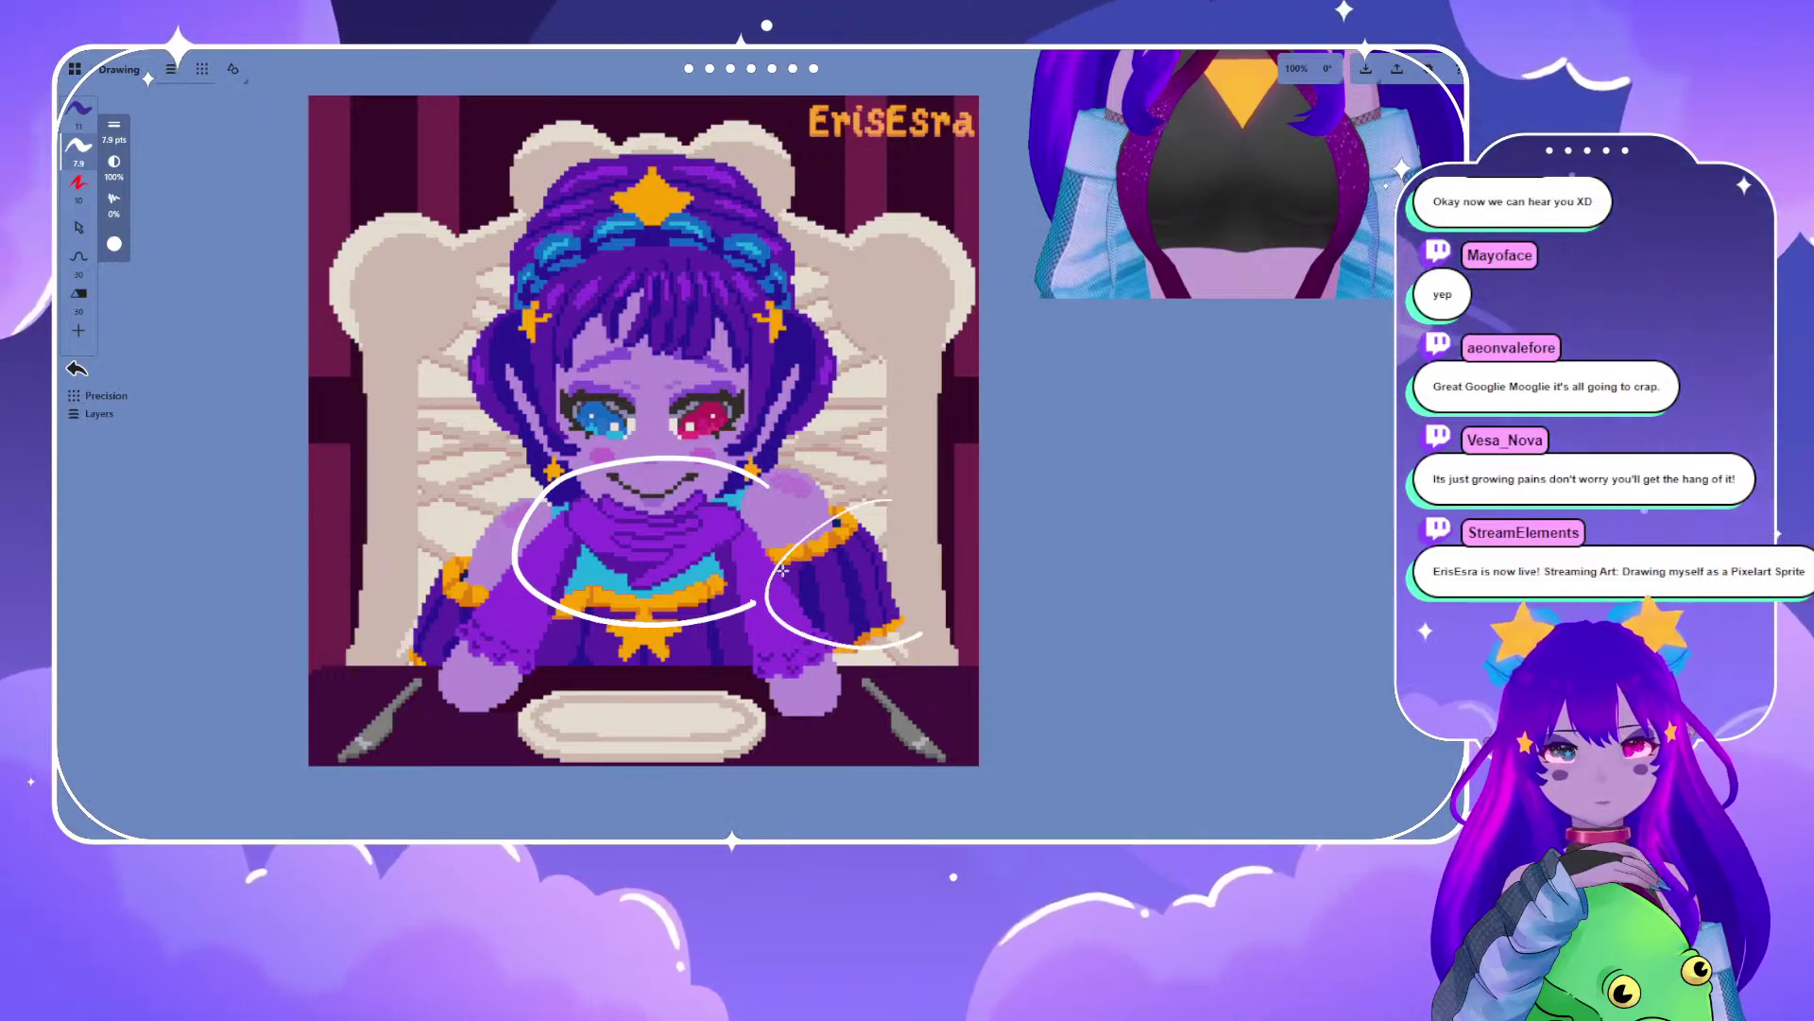
key(ctrl+z)
key(ctrl+z)
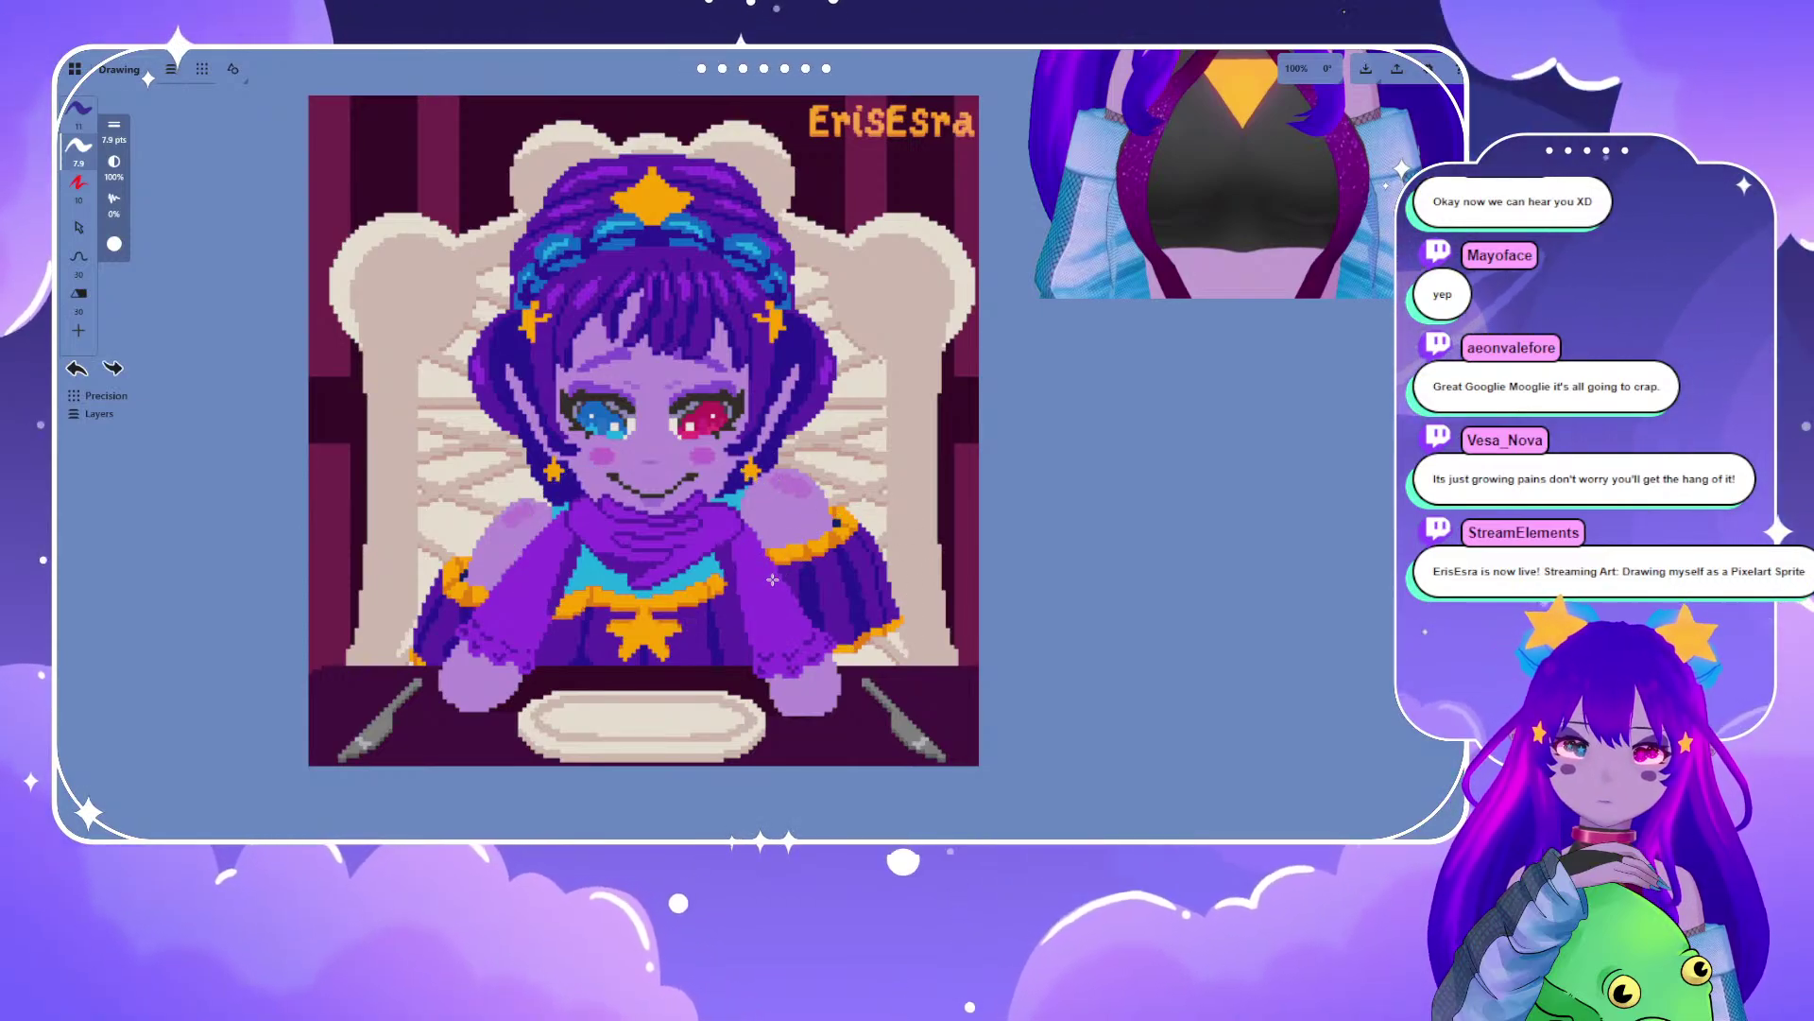
- Paste the dark-background illustration of the seated character and place it below the reference images
drag(934, 161, 527, 352)
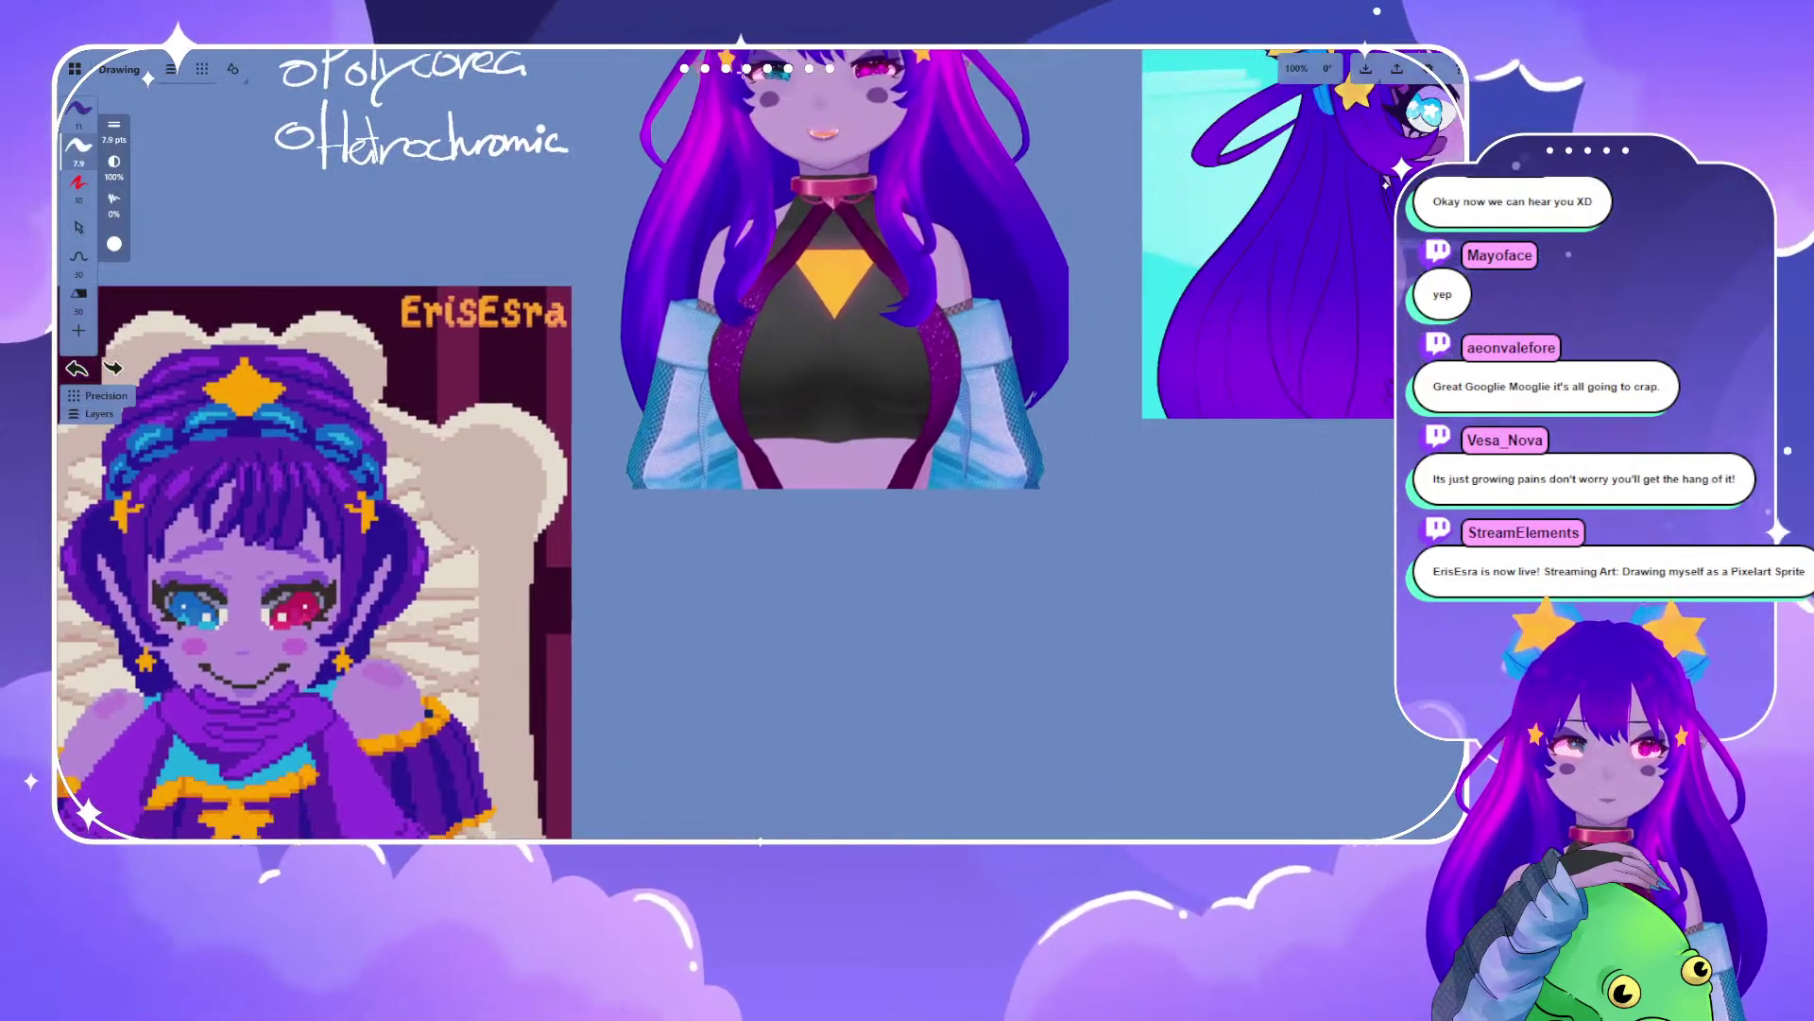
scroll(945, 344, down, 5)
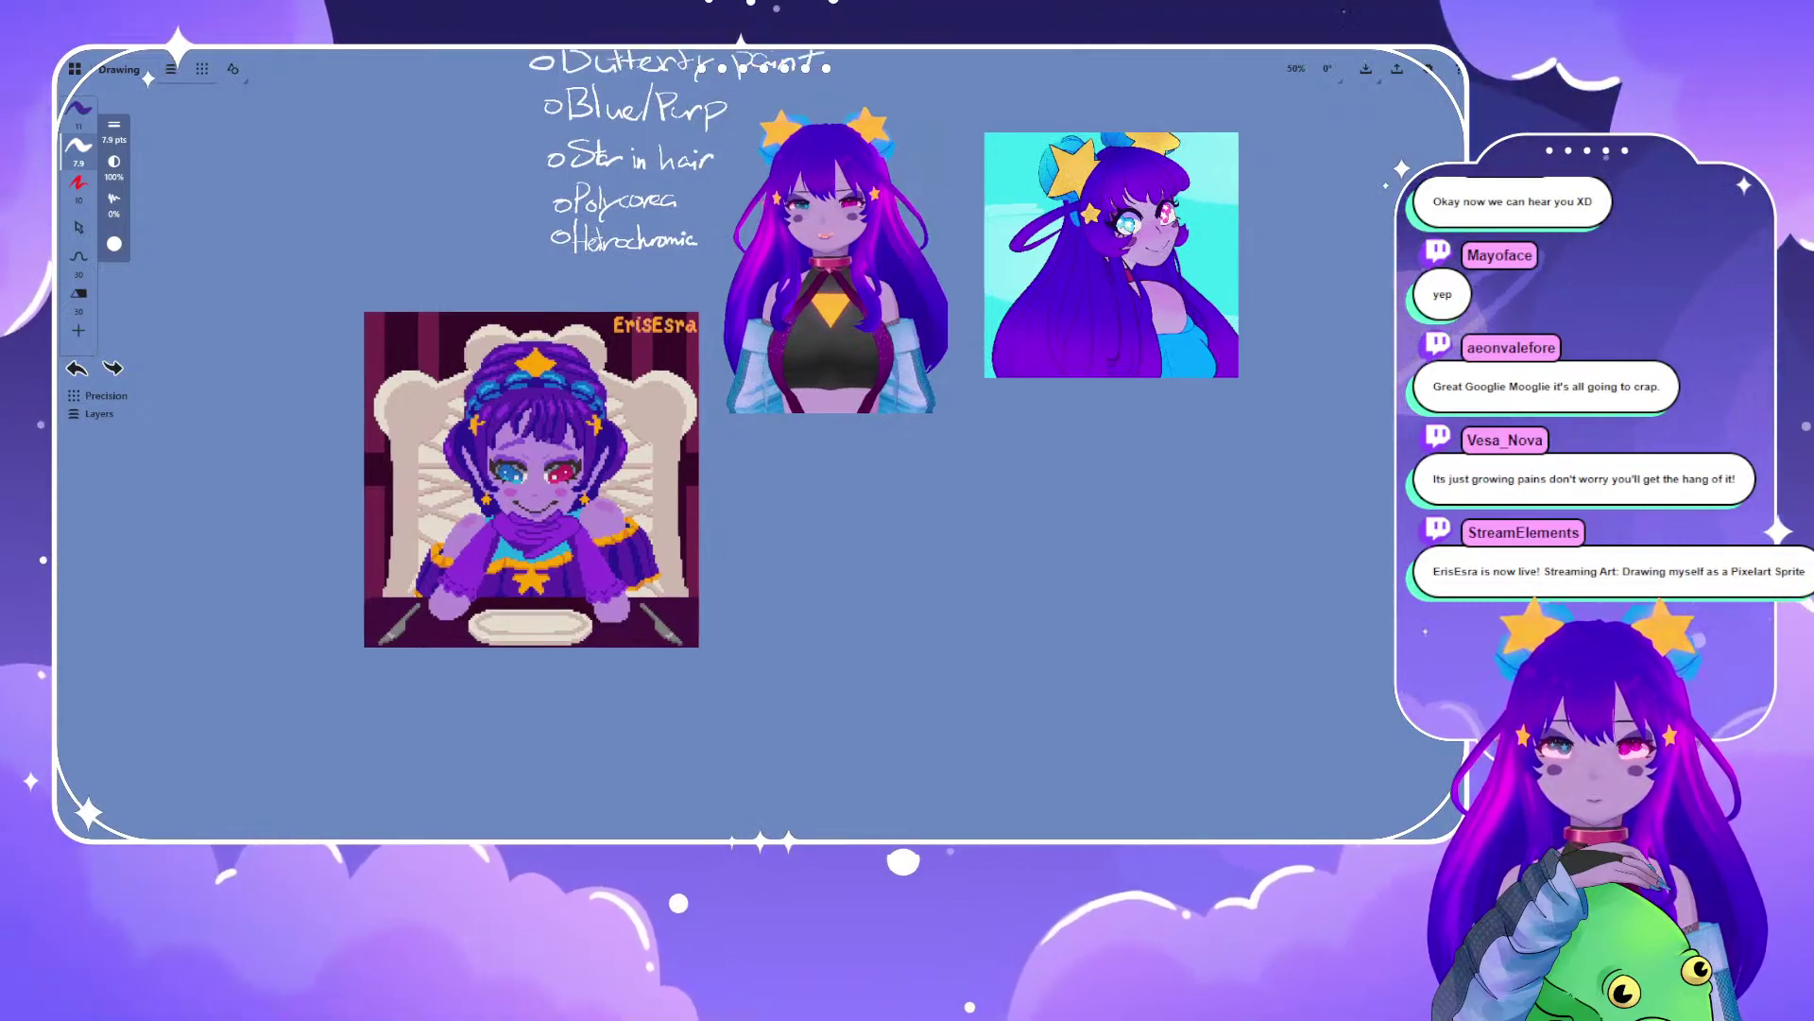
key(ctrl+v)
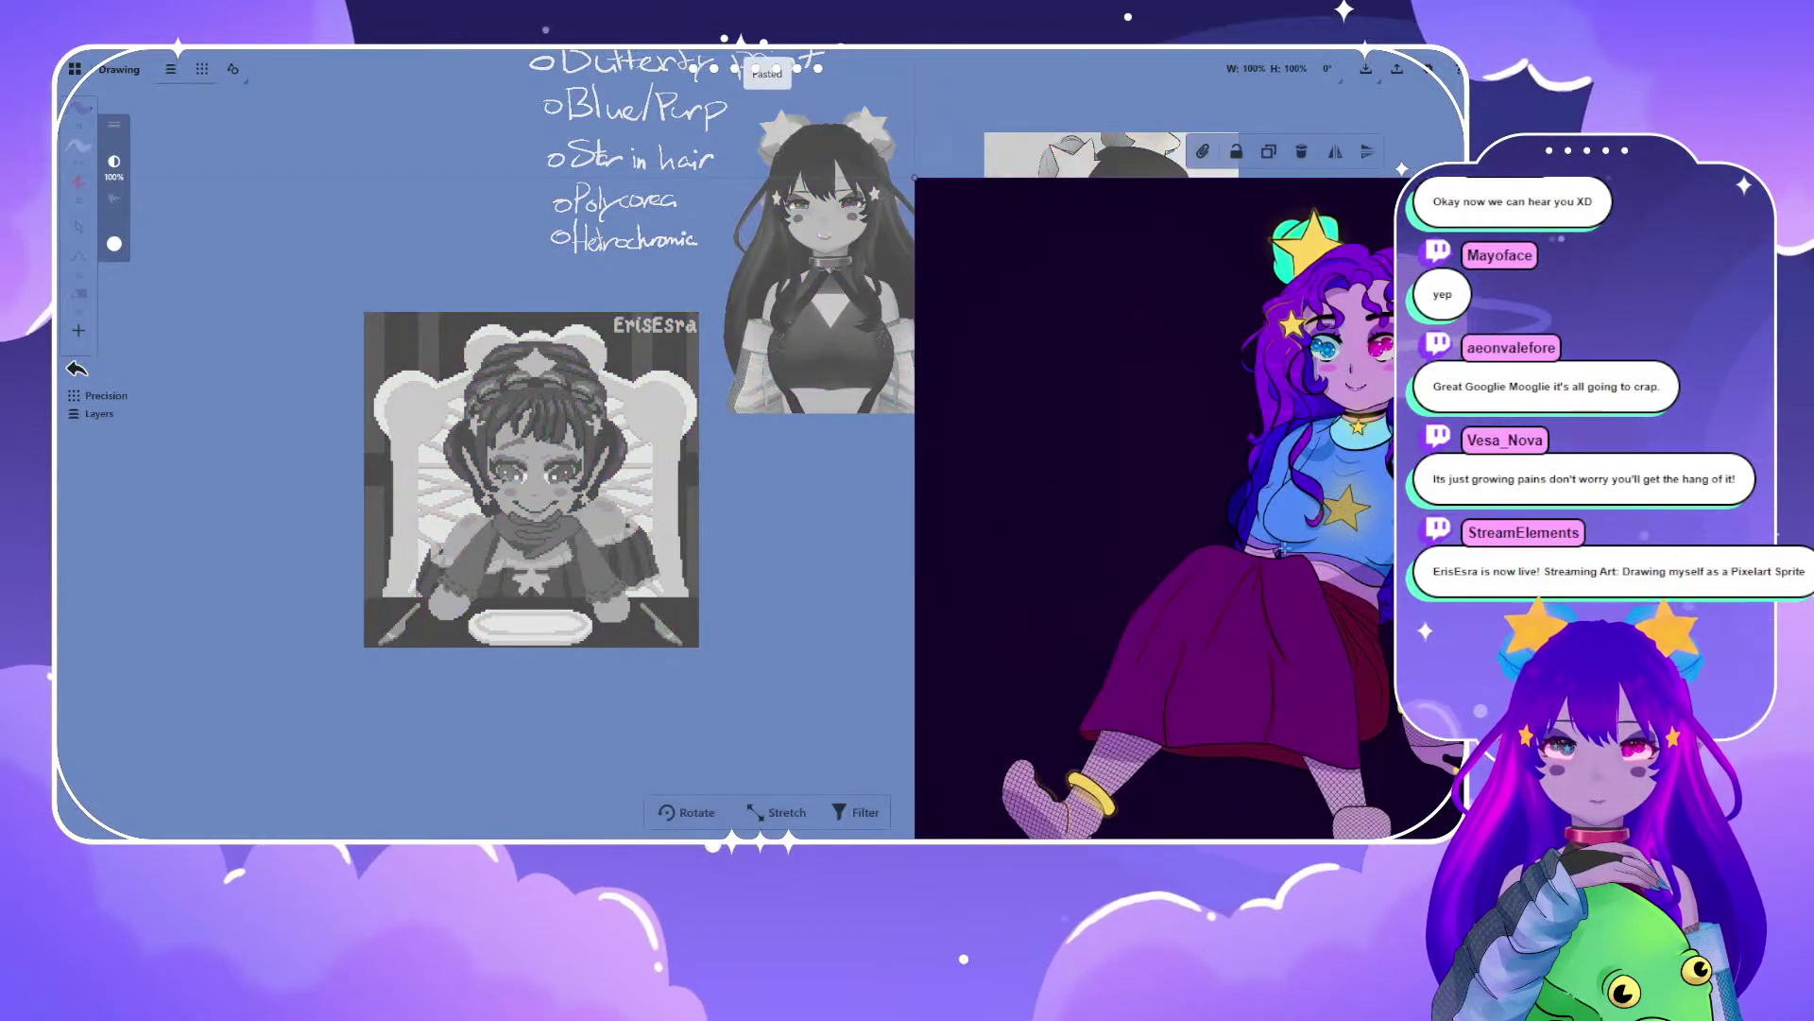
drag(1284, 549, 1240, 779)
click(859, 616)
drag(1295, 722, 954, 577)
- Examine the seated character illustration up close and compare its features with the pixel portrait and the other reference images
scroll(955, 576, up, 5)
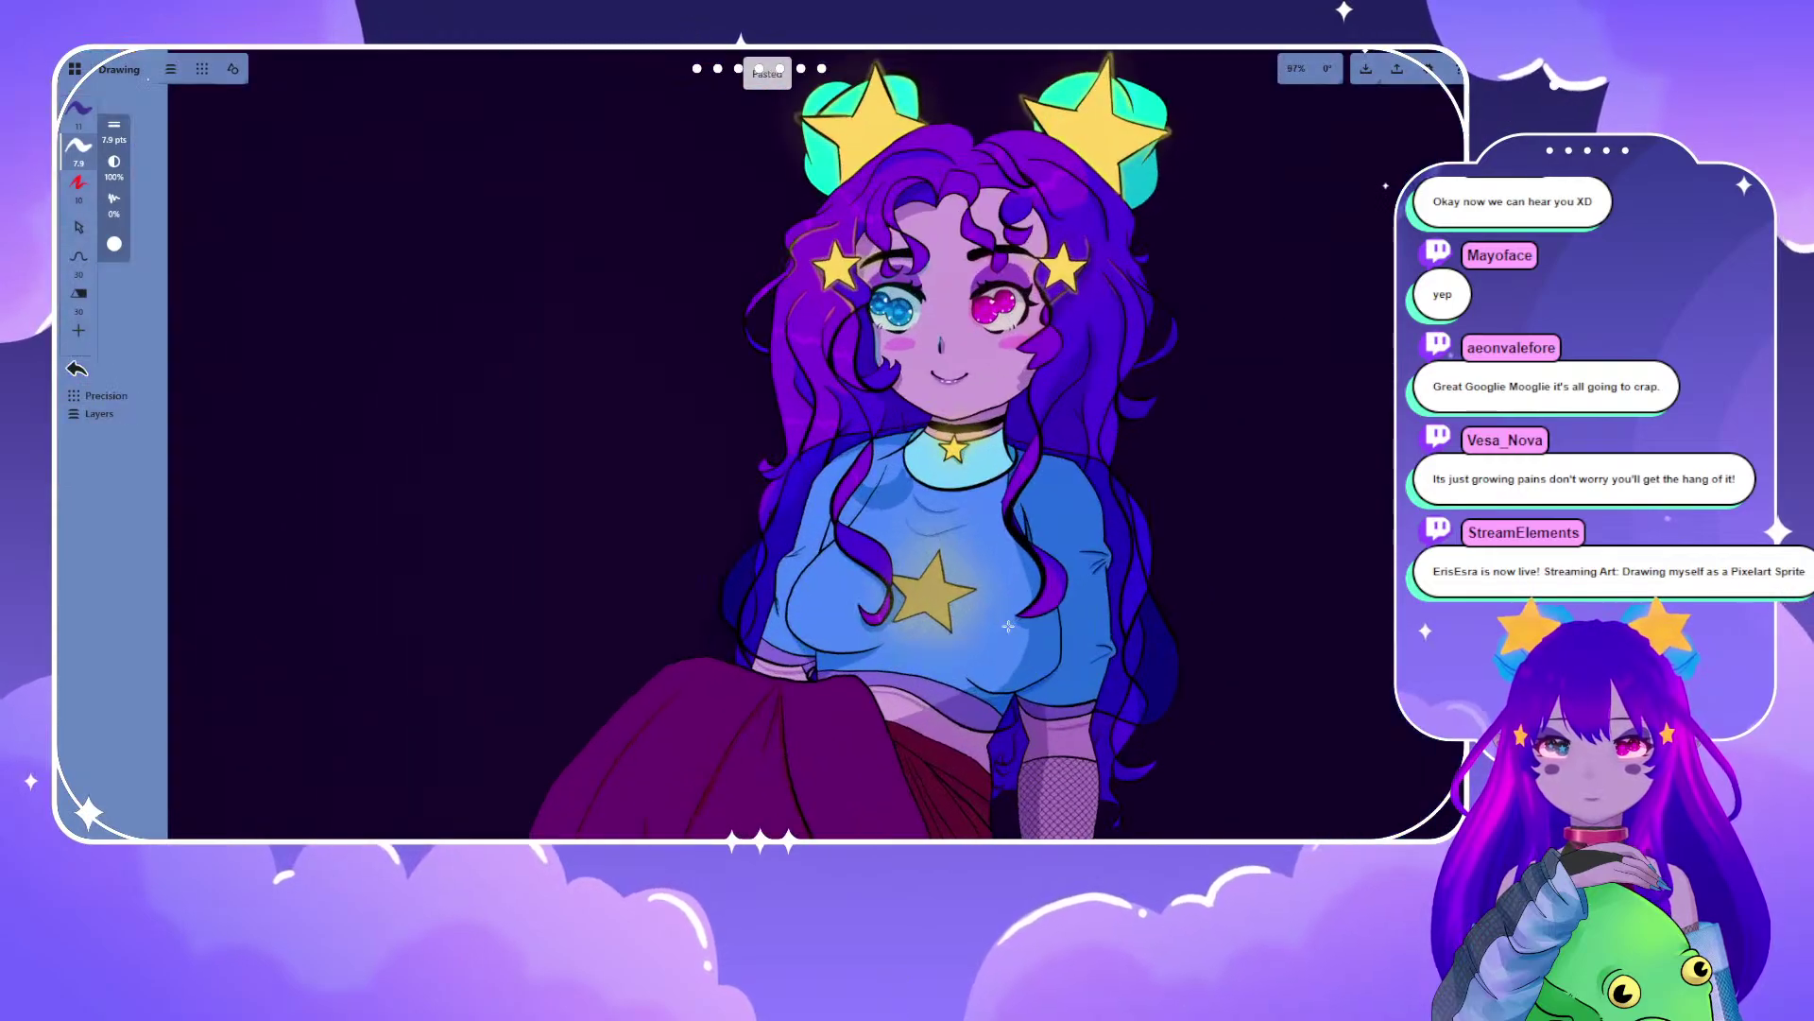
drag(777, 273, 751, 355)
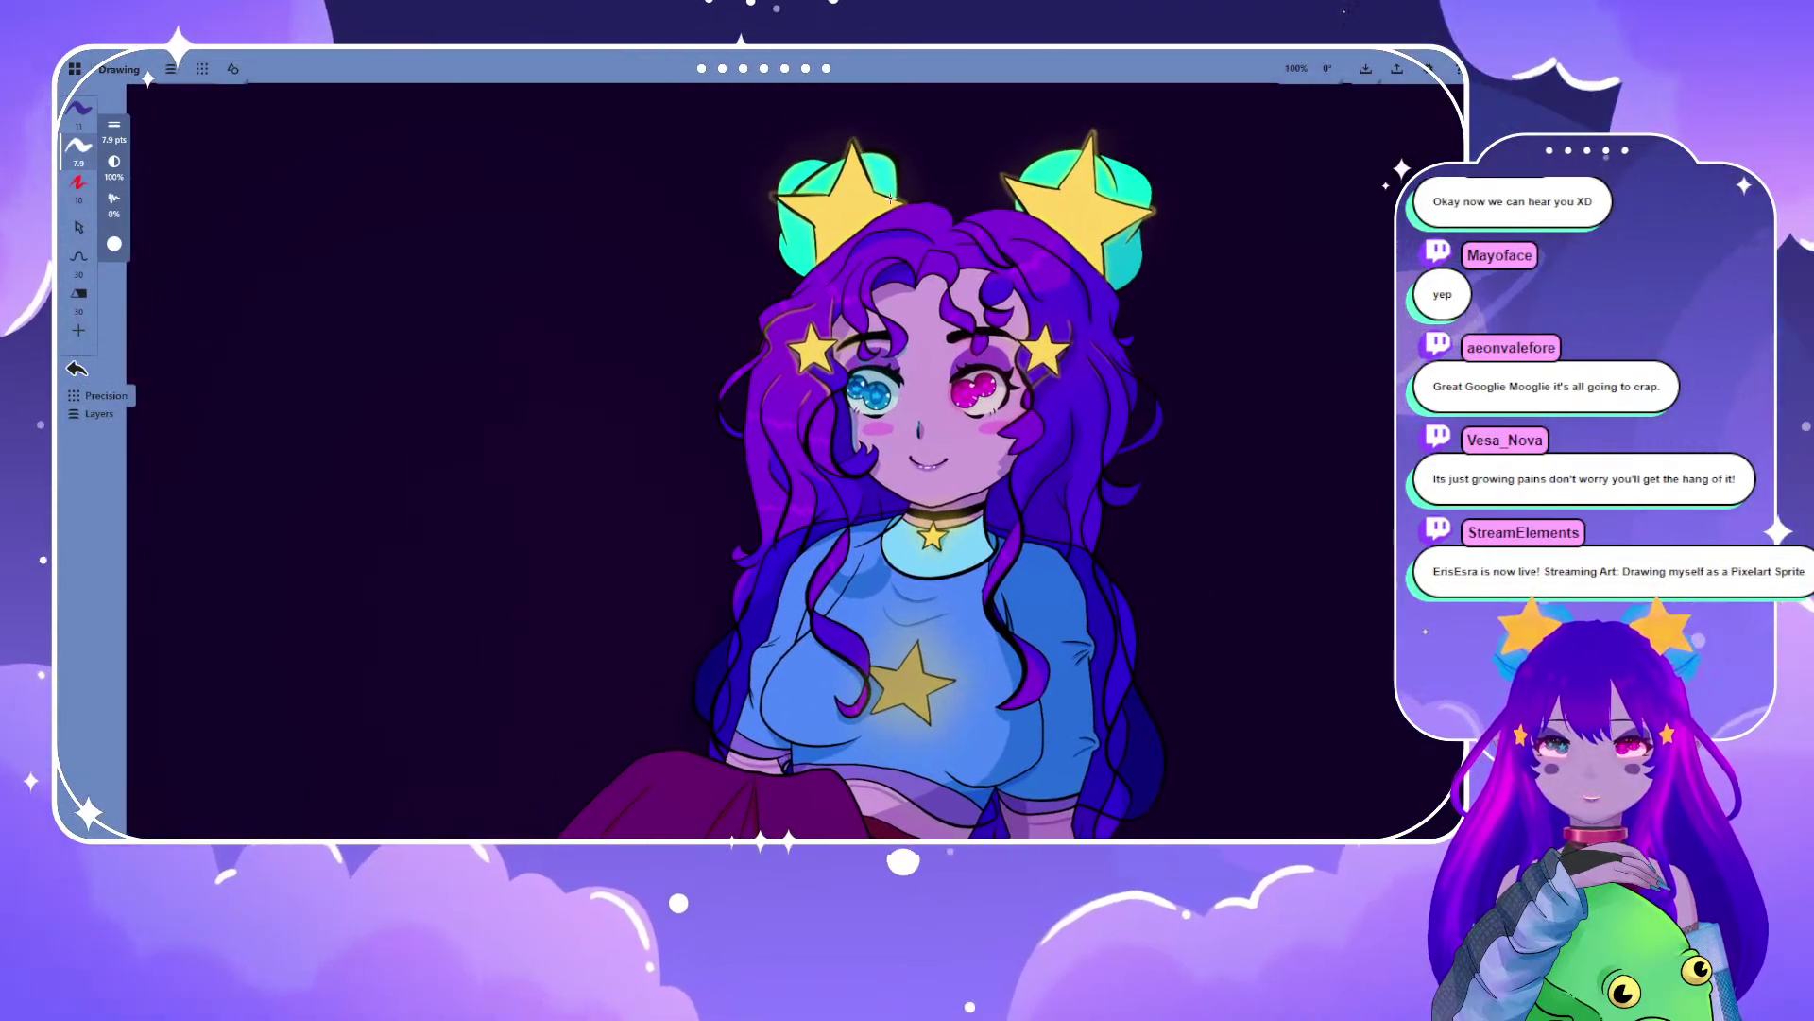
scroll(900, 312, up, 7)
scroll(902, 312, down, 10)
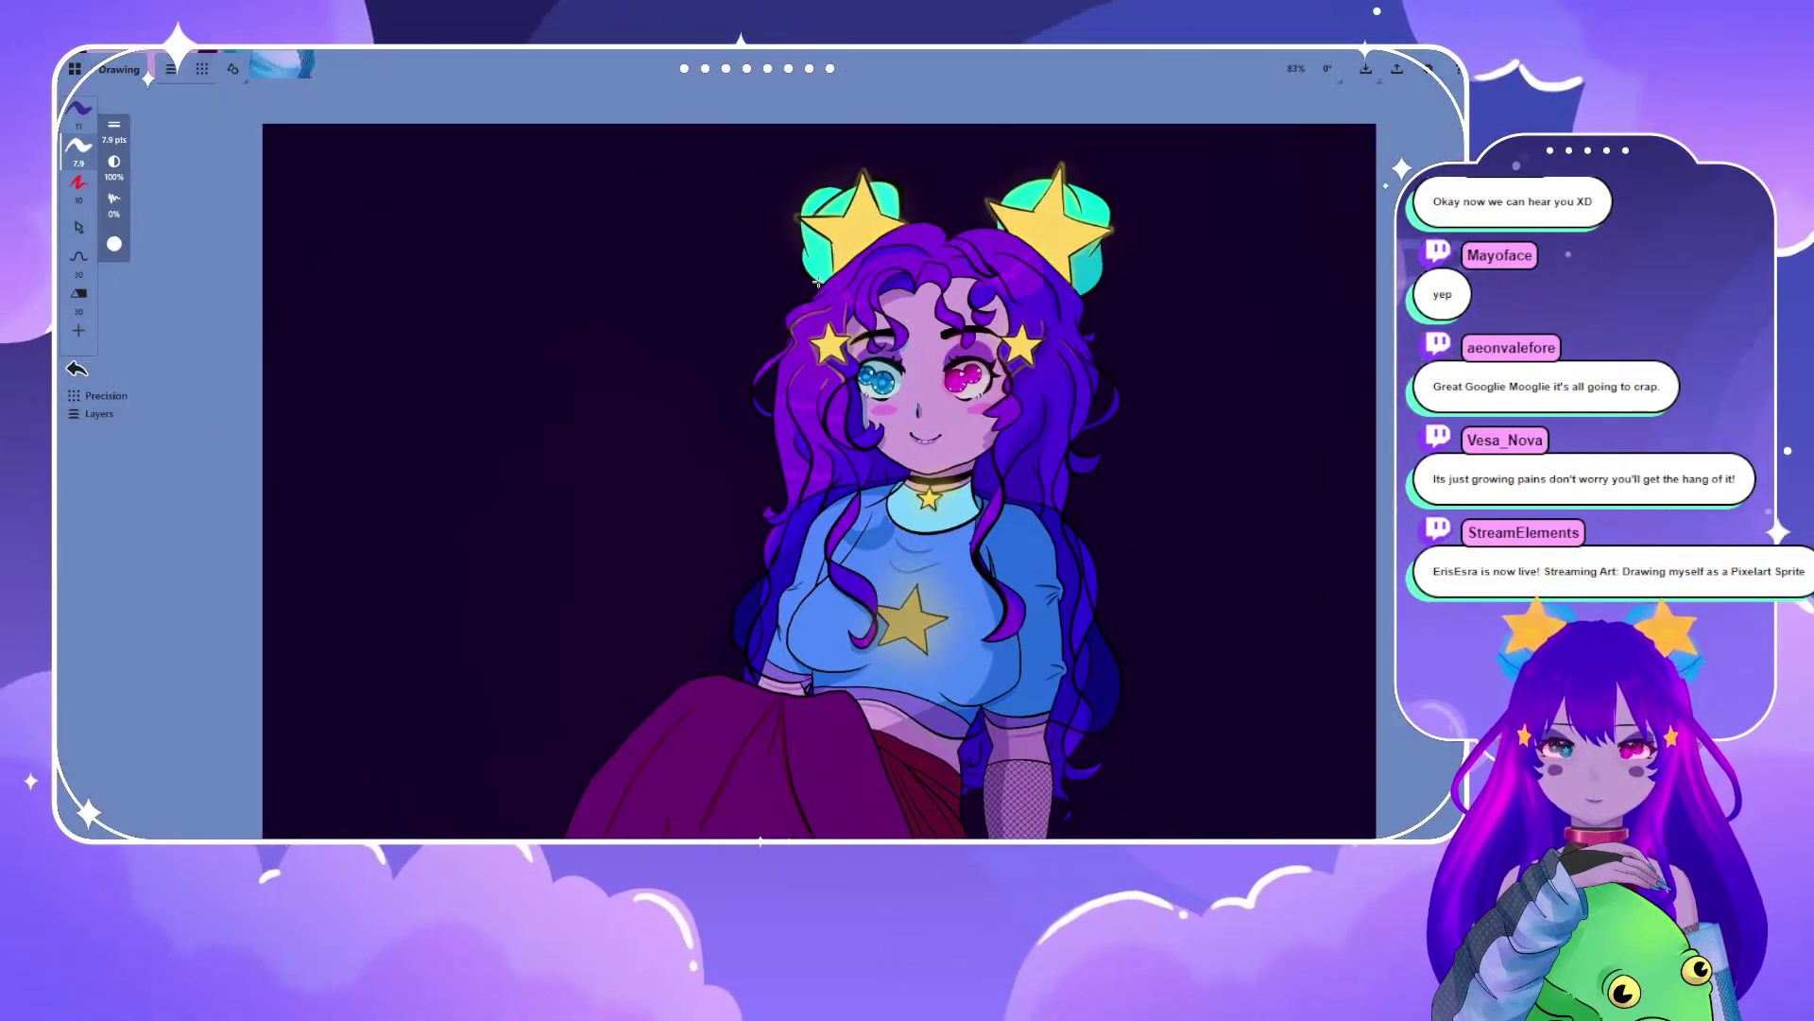
drag(667, 112, 992, 242)
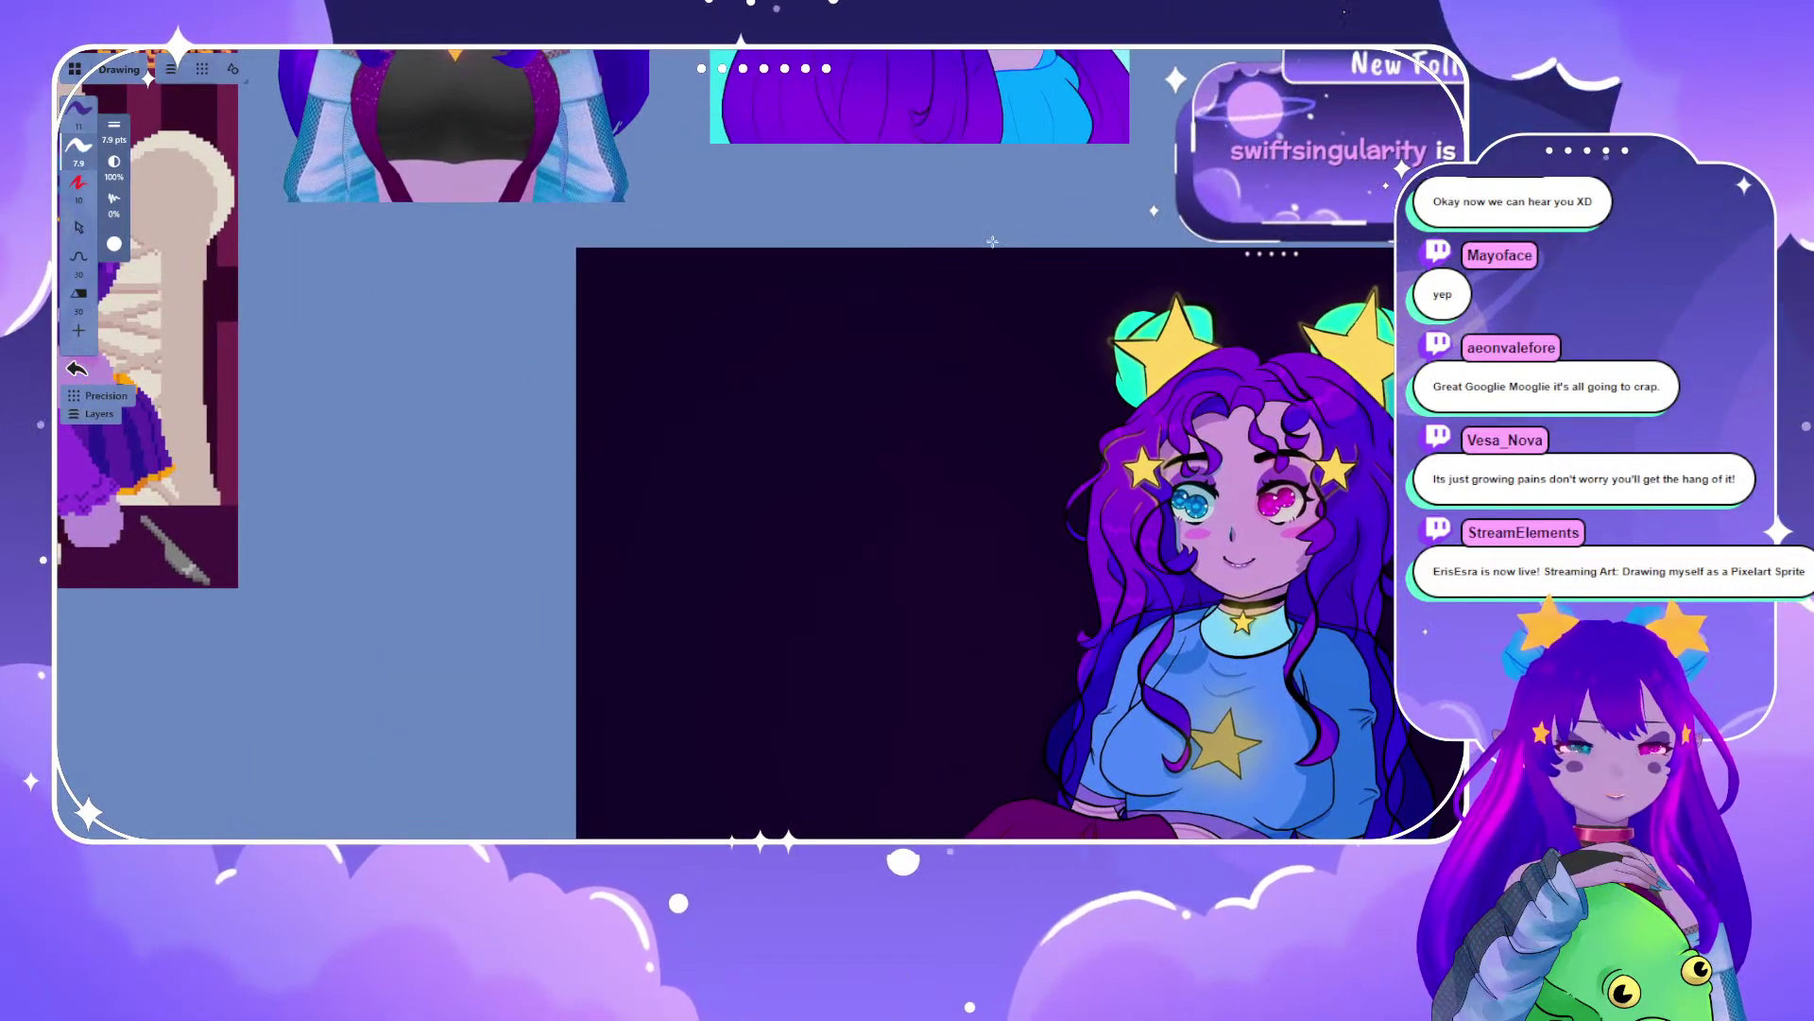
scroll(576, 198, down, 1)
scroll(577, 198, down, 1)
drag(254, 142, 649, 286)
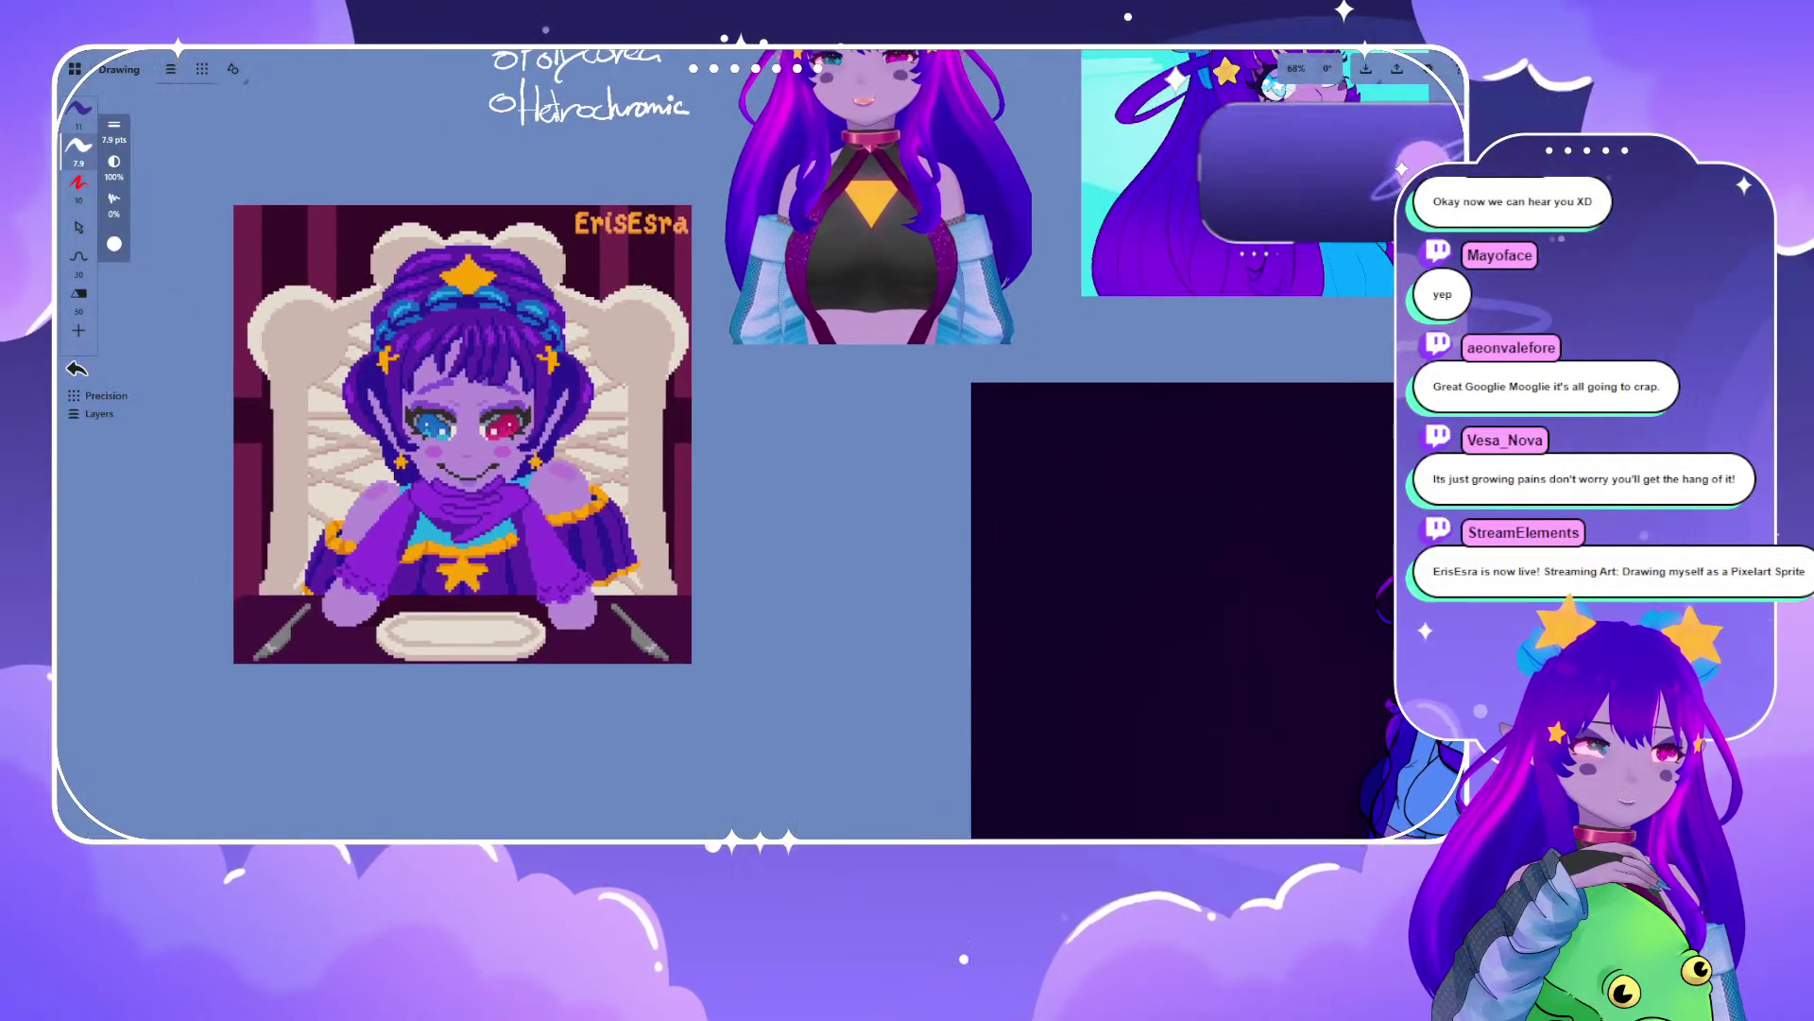
drag(375, 191, 682, 404)
scroll(673, 231, down, 4)
drag(1125, 426, 978, 336)
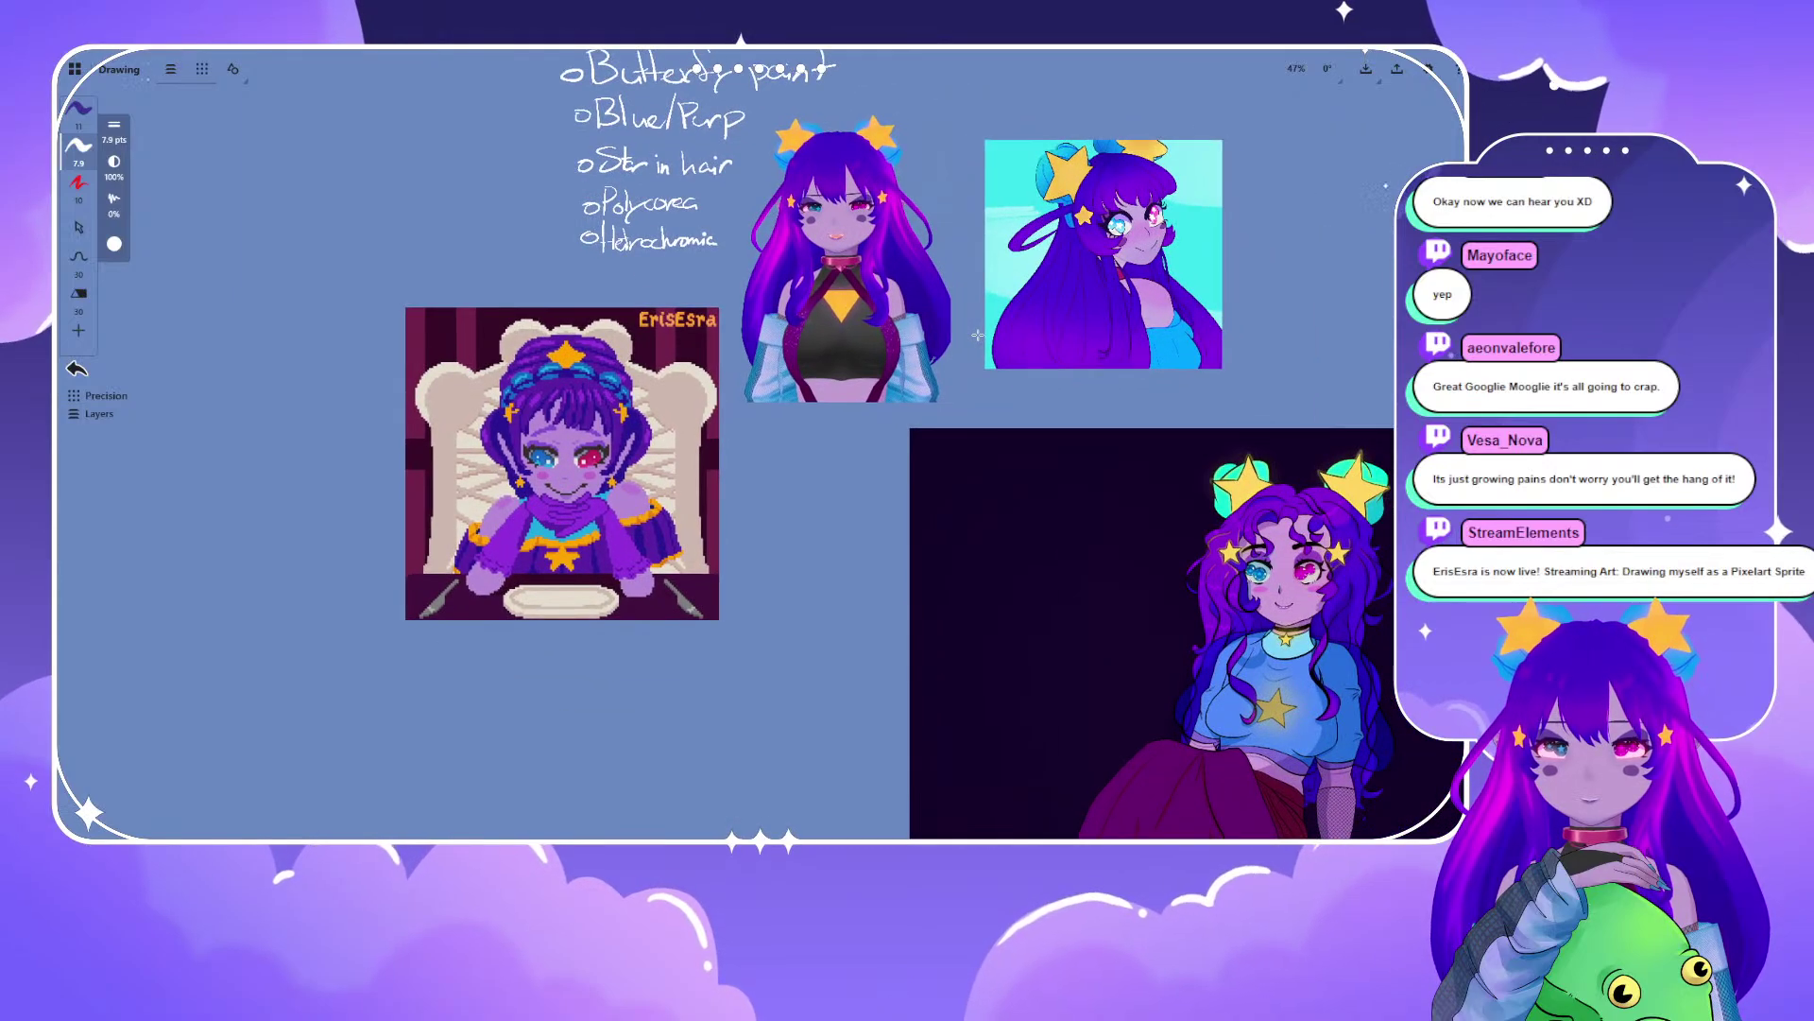
scroll(1075, 482, up, 4)
drag(1075, 482, 840, 383)
drag(563, 353, 1104, 533)
drag(1077, 378, 622, 369)
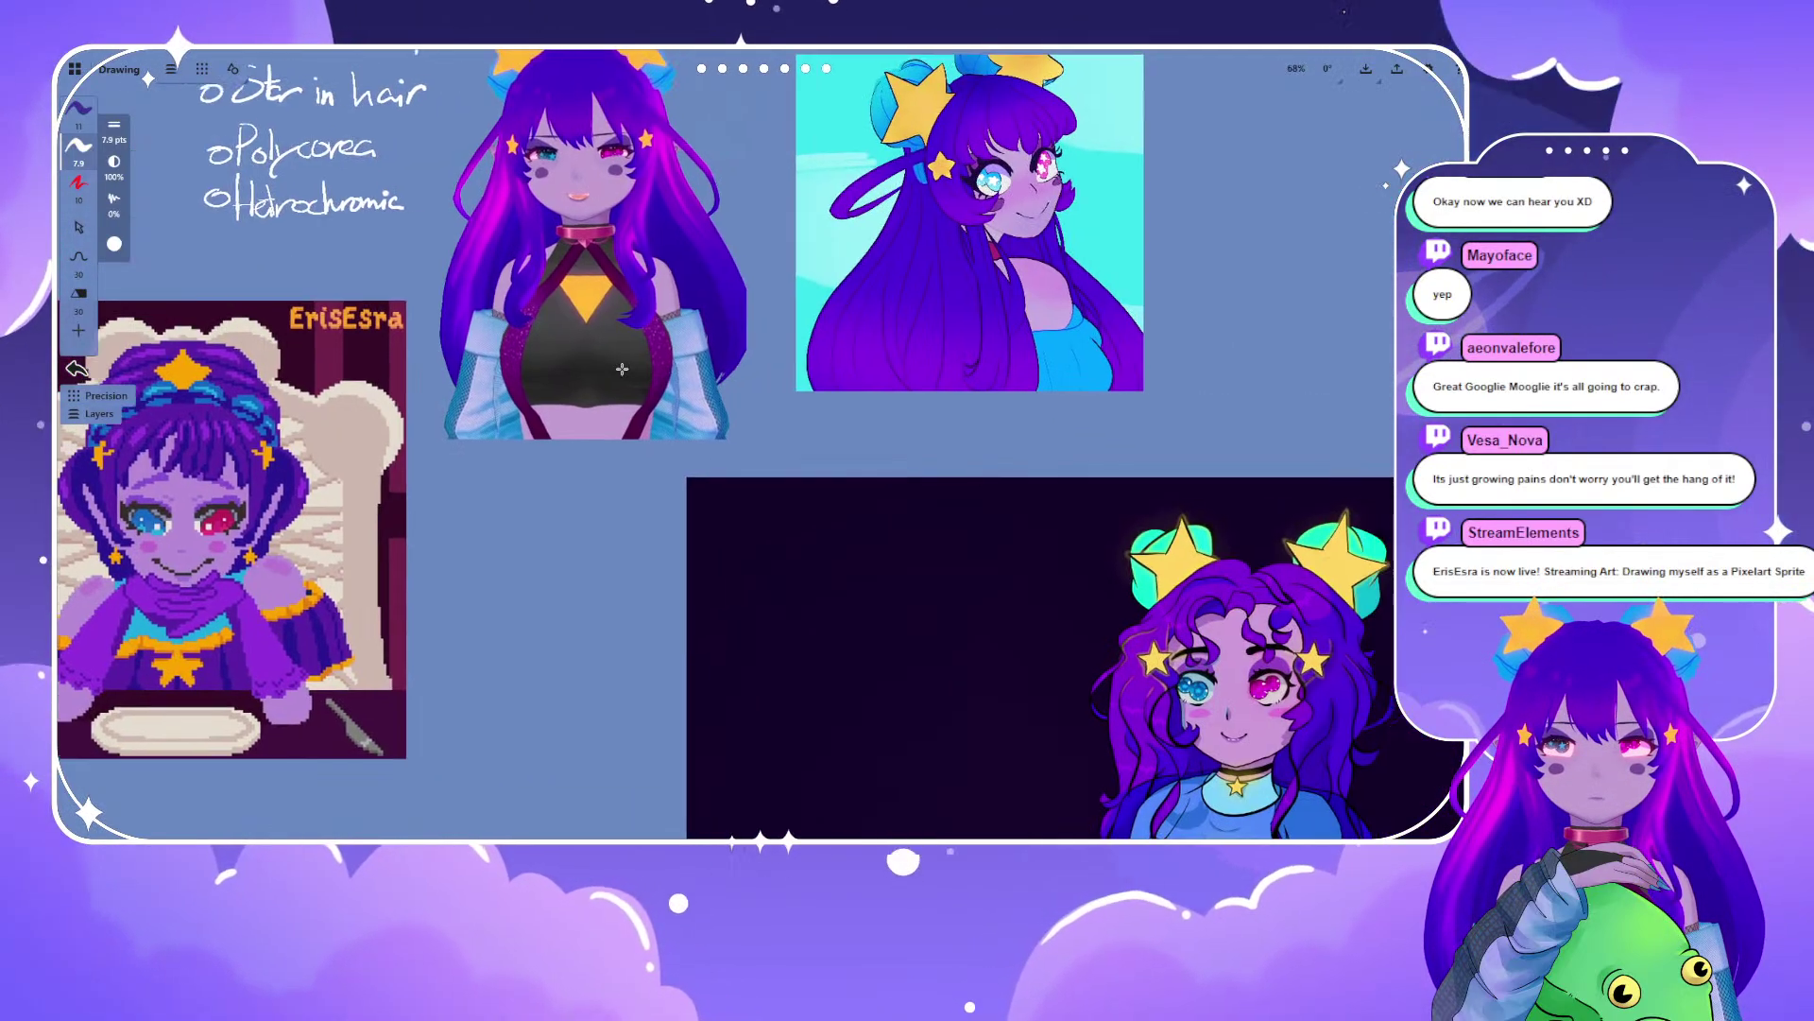
drag(509, 372, 900, 375)
scroll(701, 492, up, 1)
drag(708, 442, 846, 666)
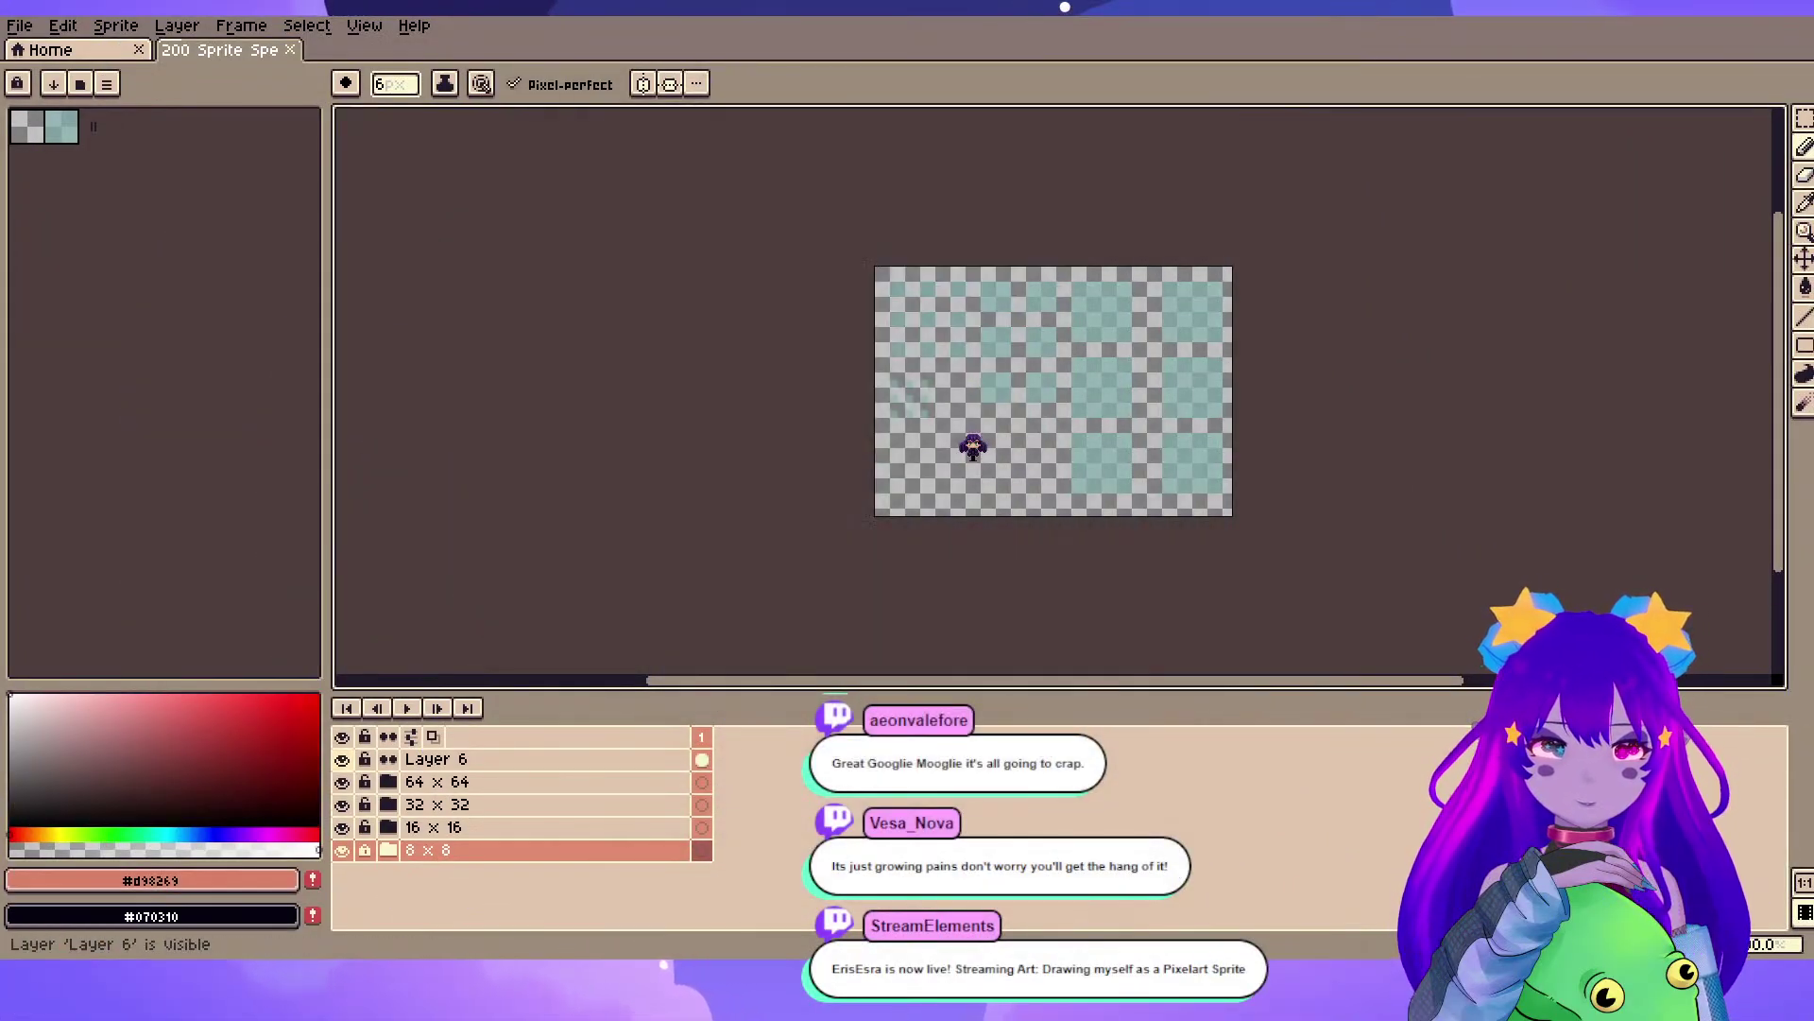
- Examine the teal guide squares across the sprite sheet, from the smallest 8 × 8 set to the largest 64 × 64 set
scroll(948, 296, up, 4)
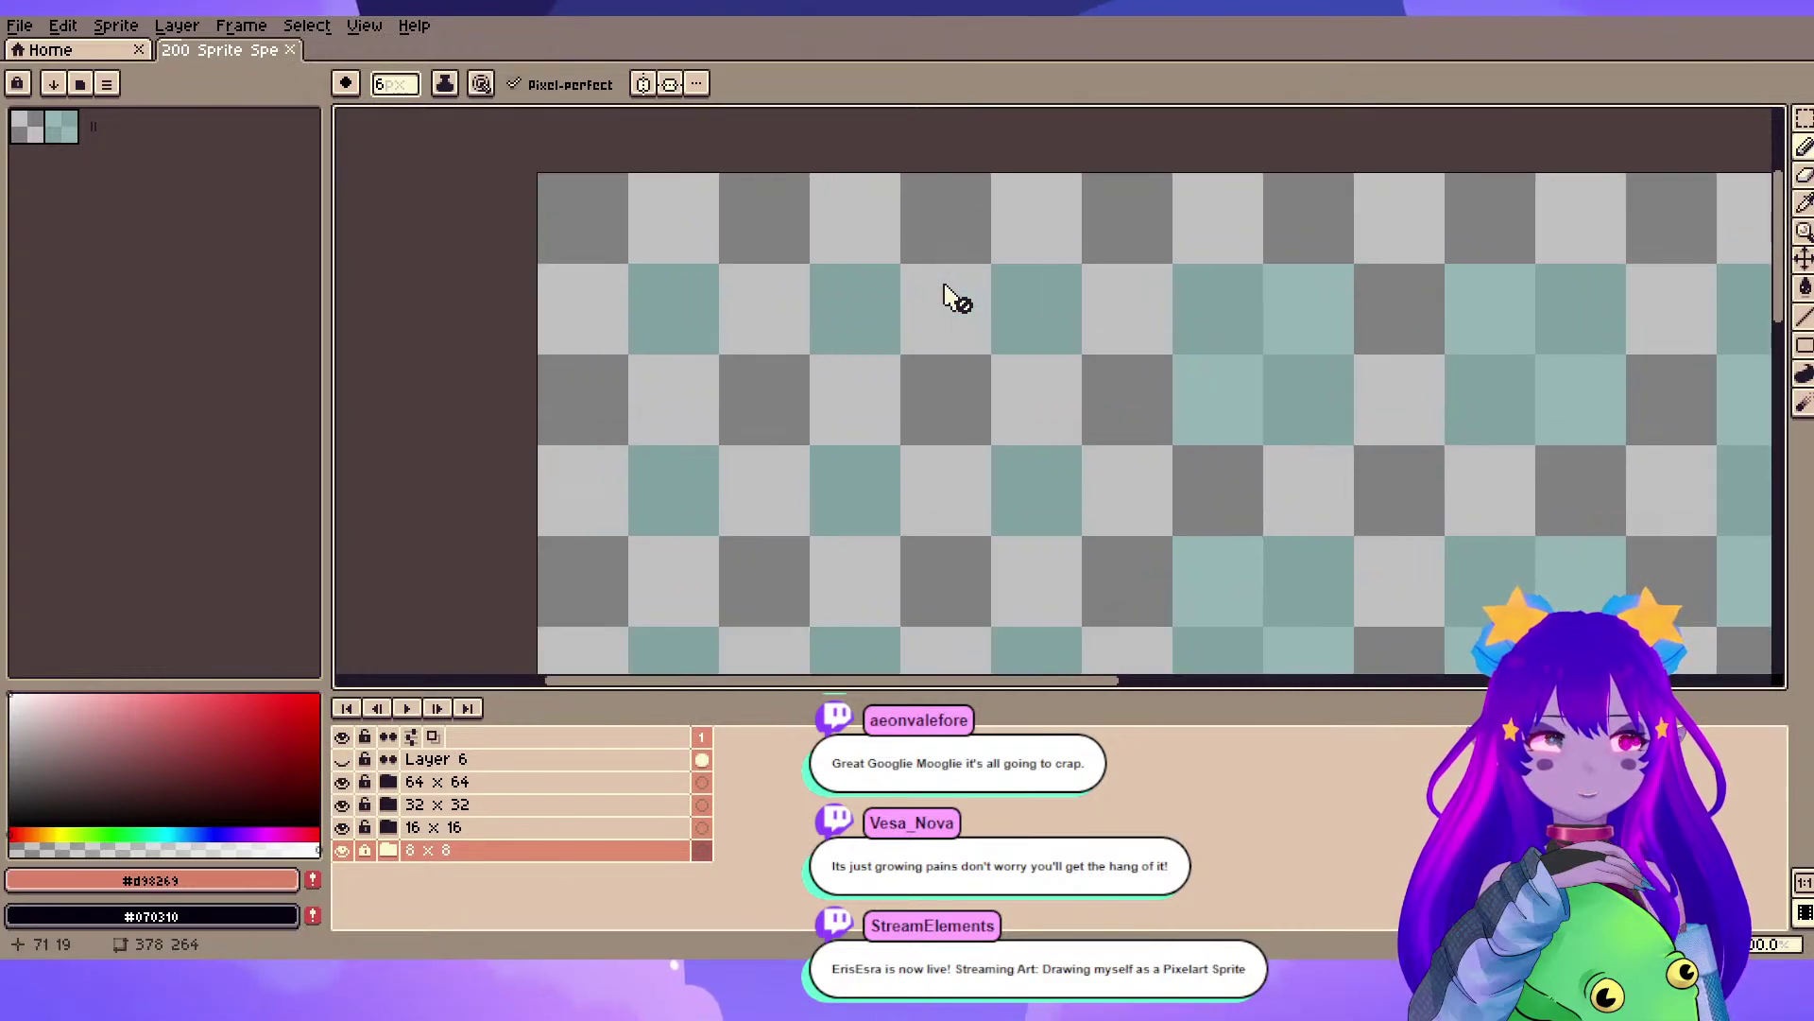
drag(983, 567, 955, 316)
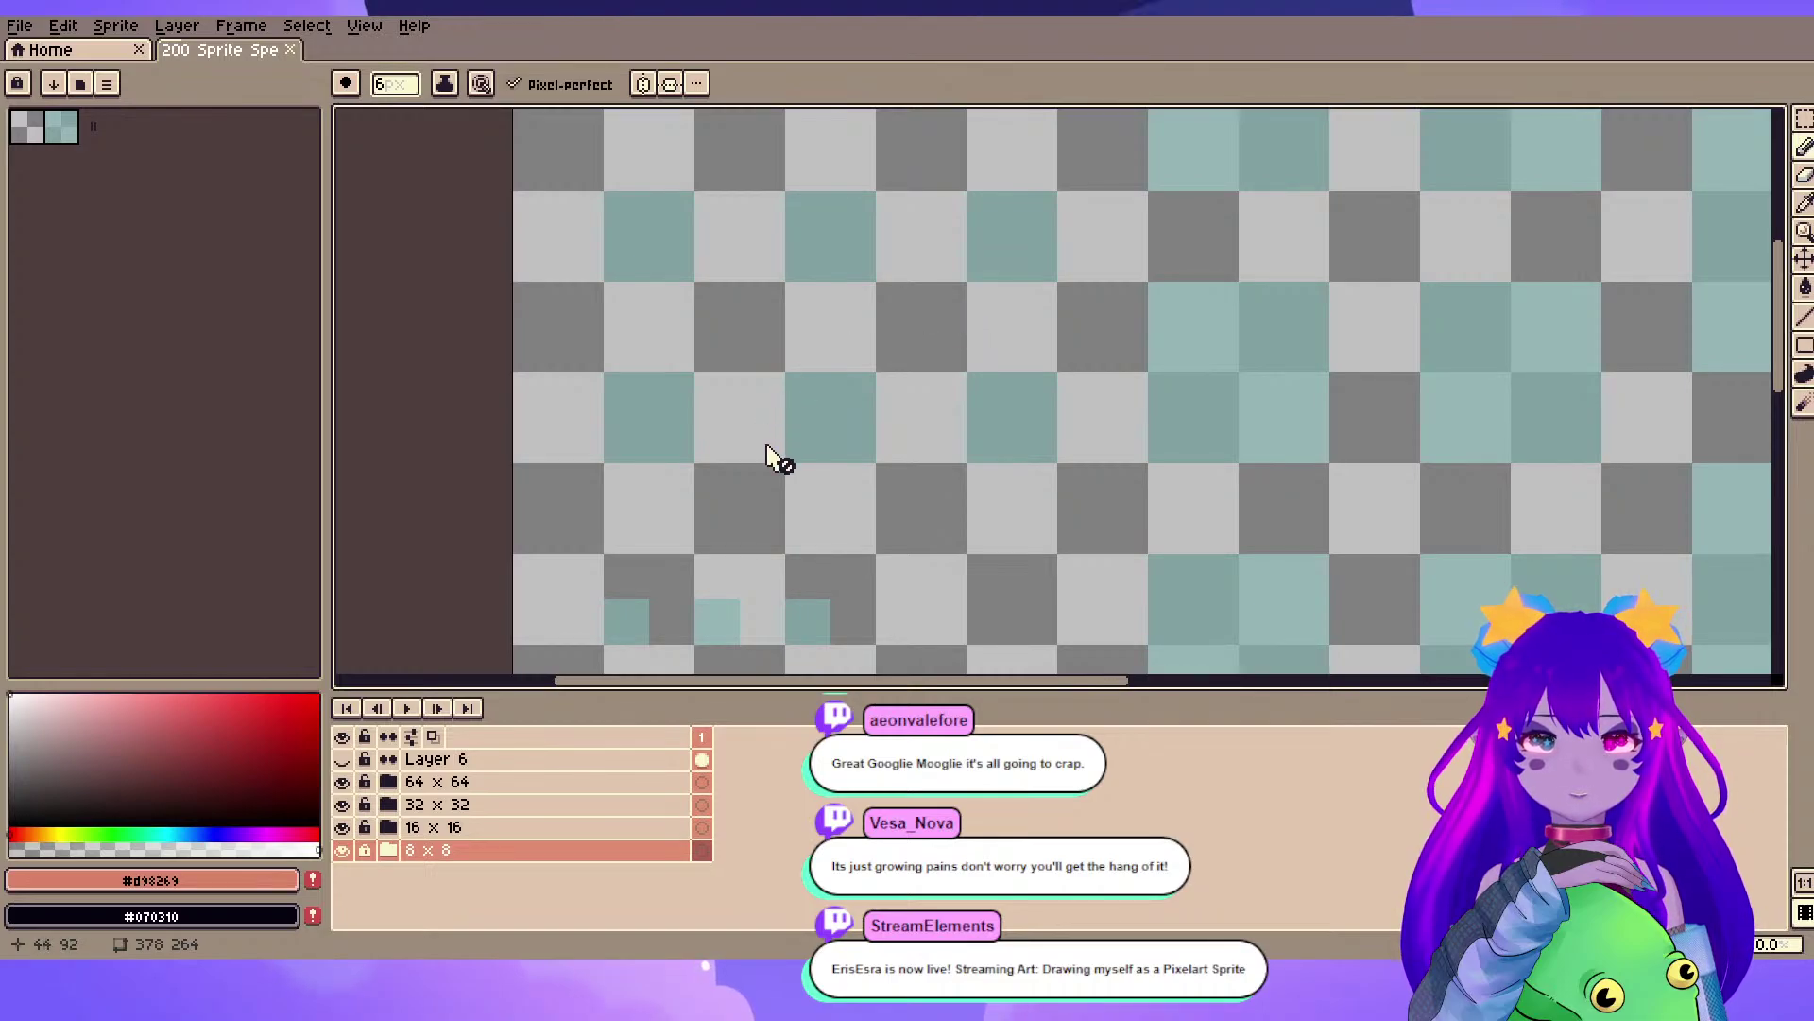
drag(729, 553, 885, 110)
scroll(885, 110, up, 2)
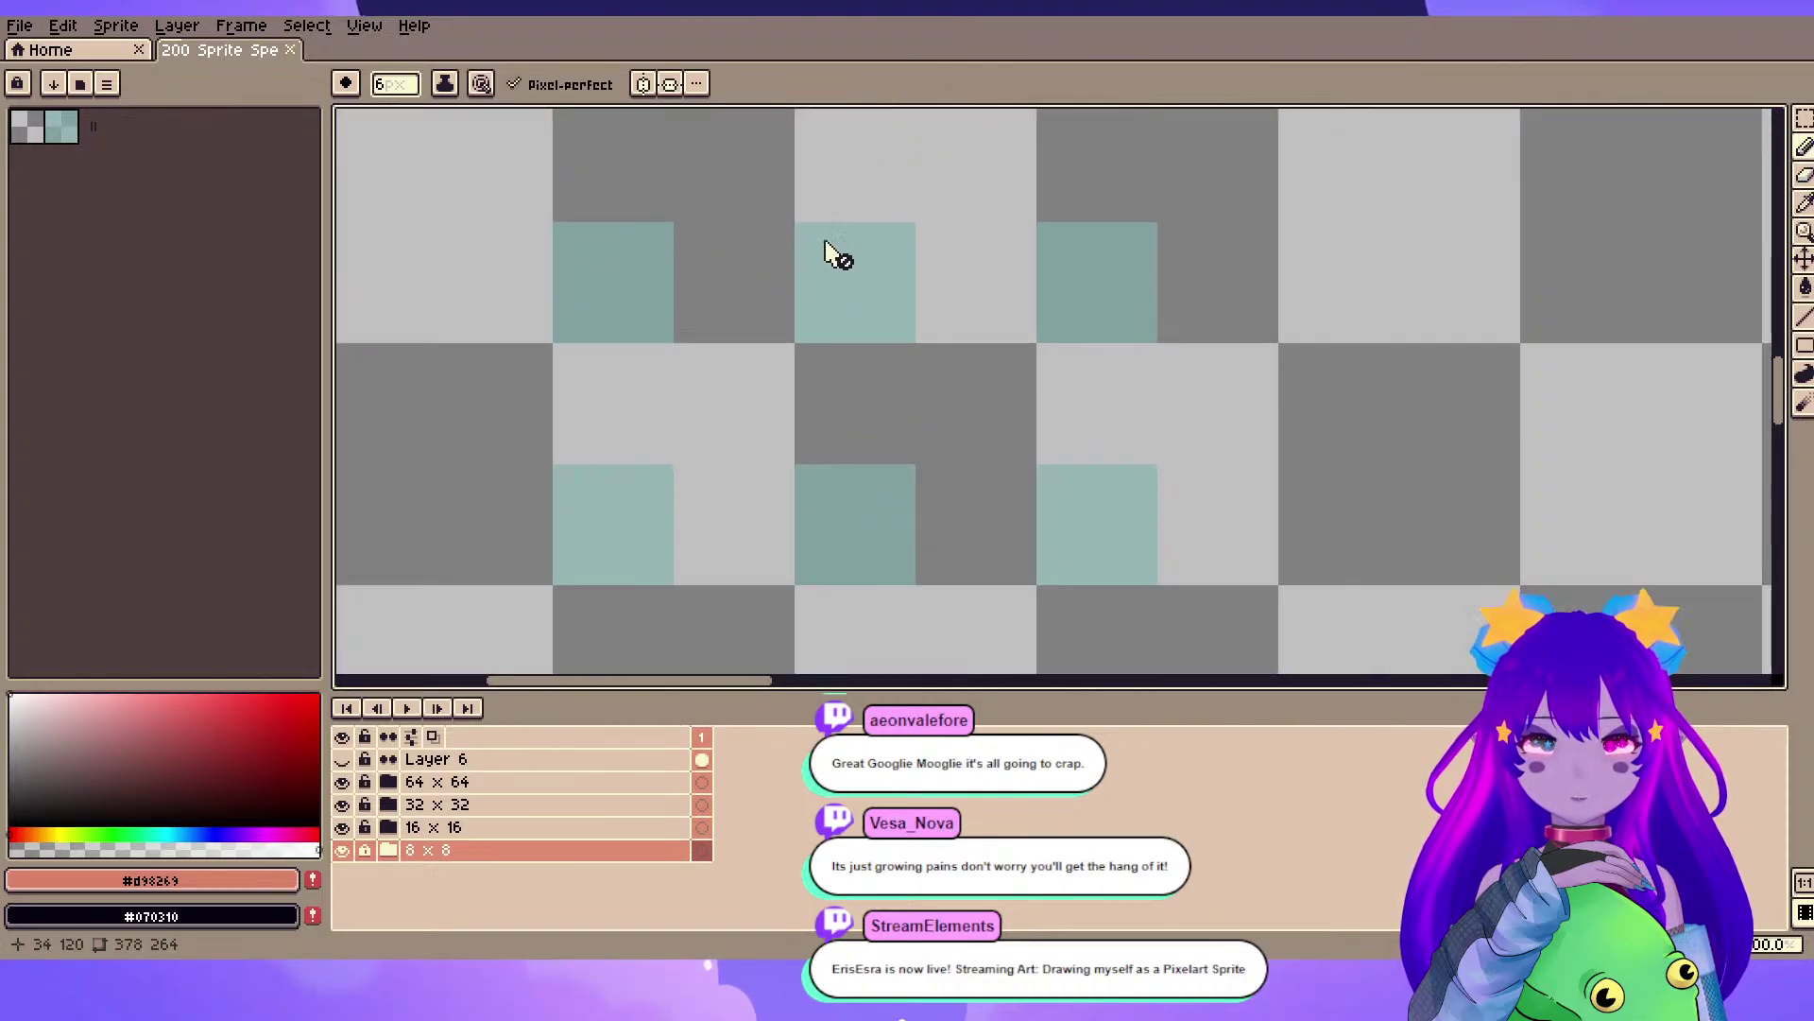
click(470, 829)
scroll(824, 413, down, 3)
drag(876, 261, 863, 592)
scroll(898, 511, up, 1)
drag(1402, 574, 953, 458)
drag(1607, 326, 1008, 383)
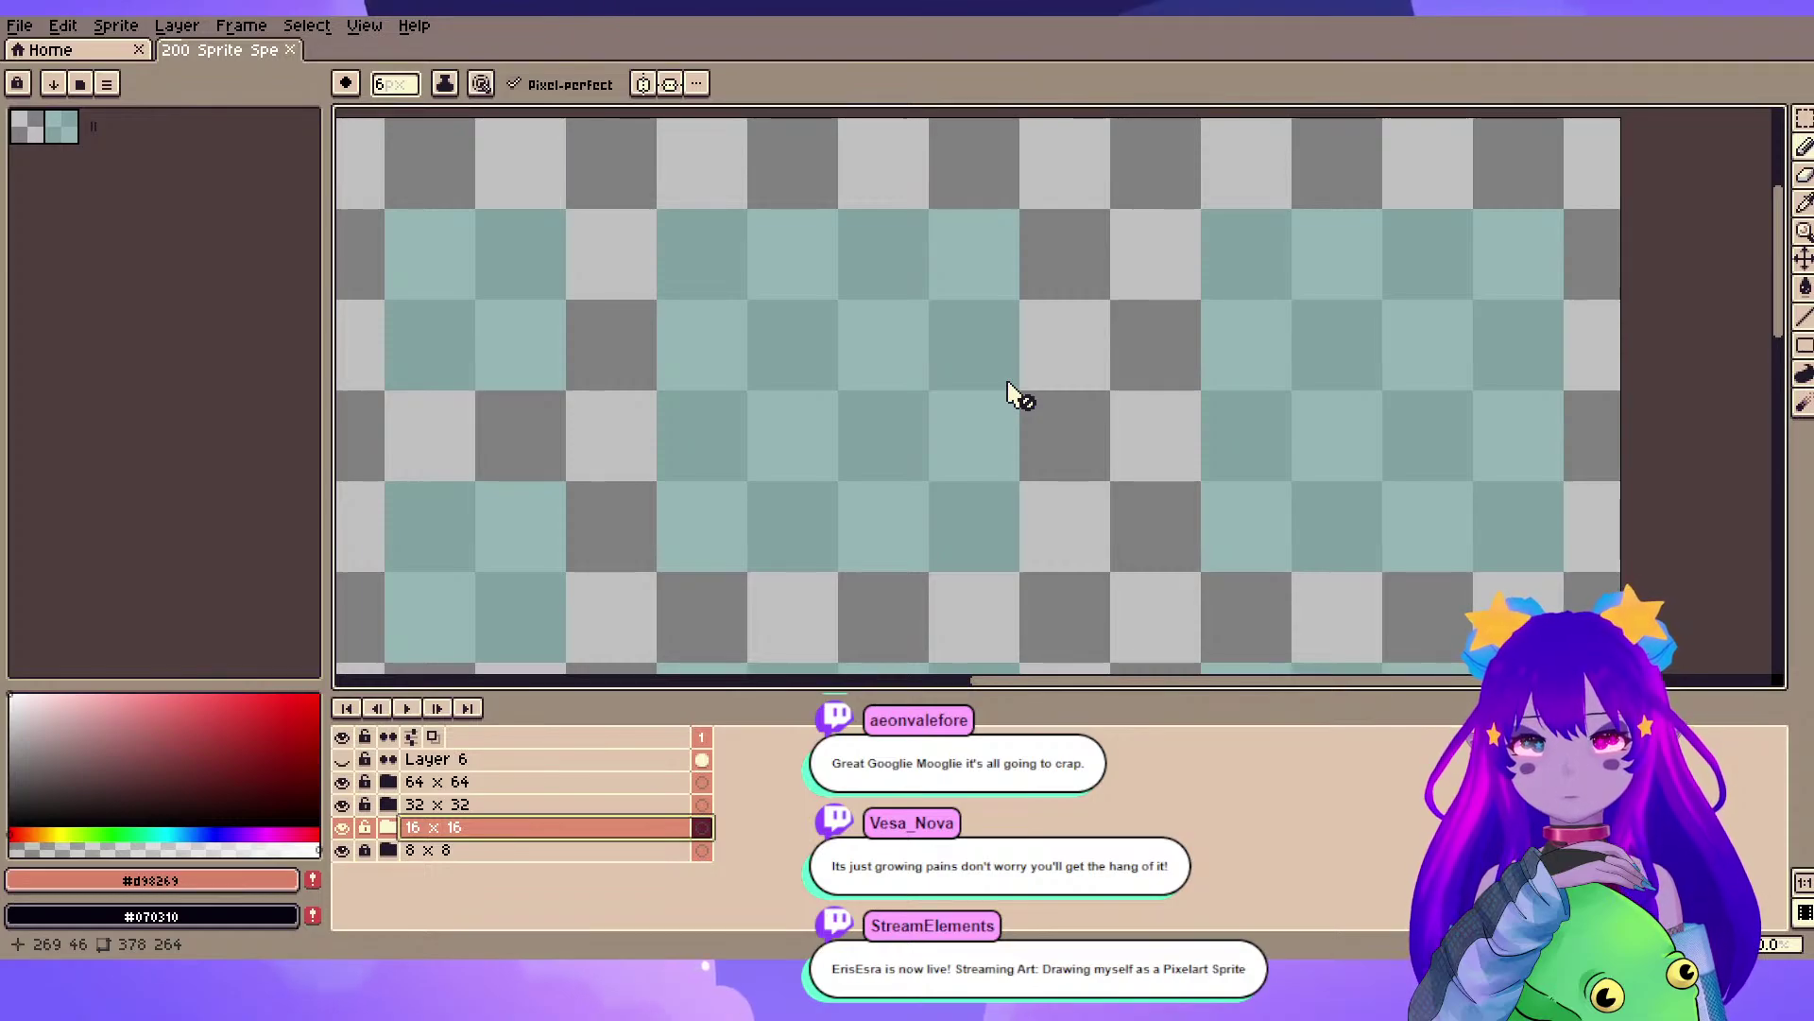
scroll(832, 452, down, 2)
drag(668, 490, 1220, 284)
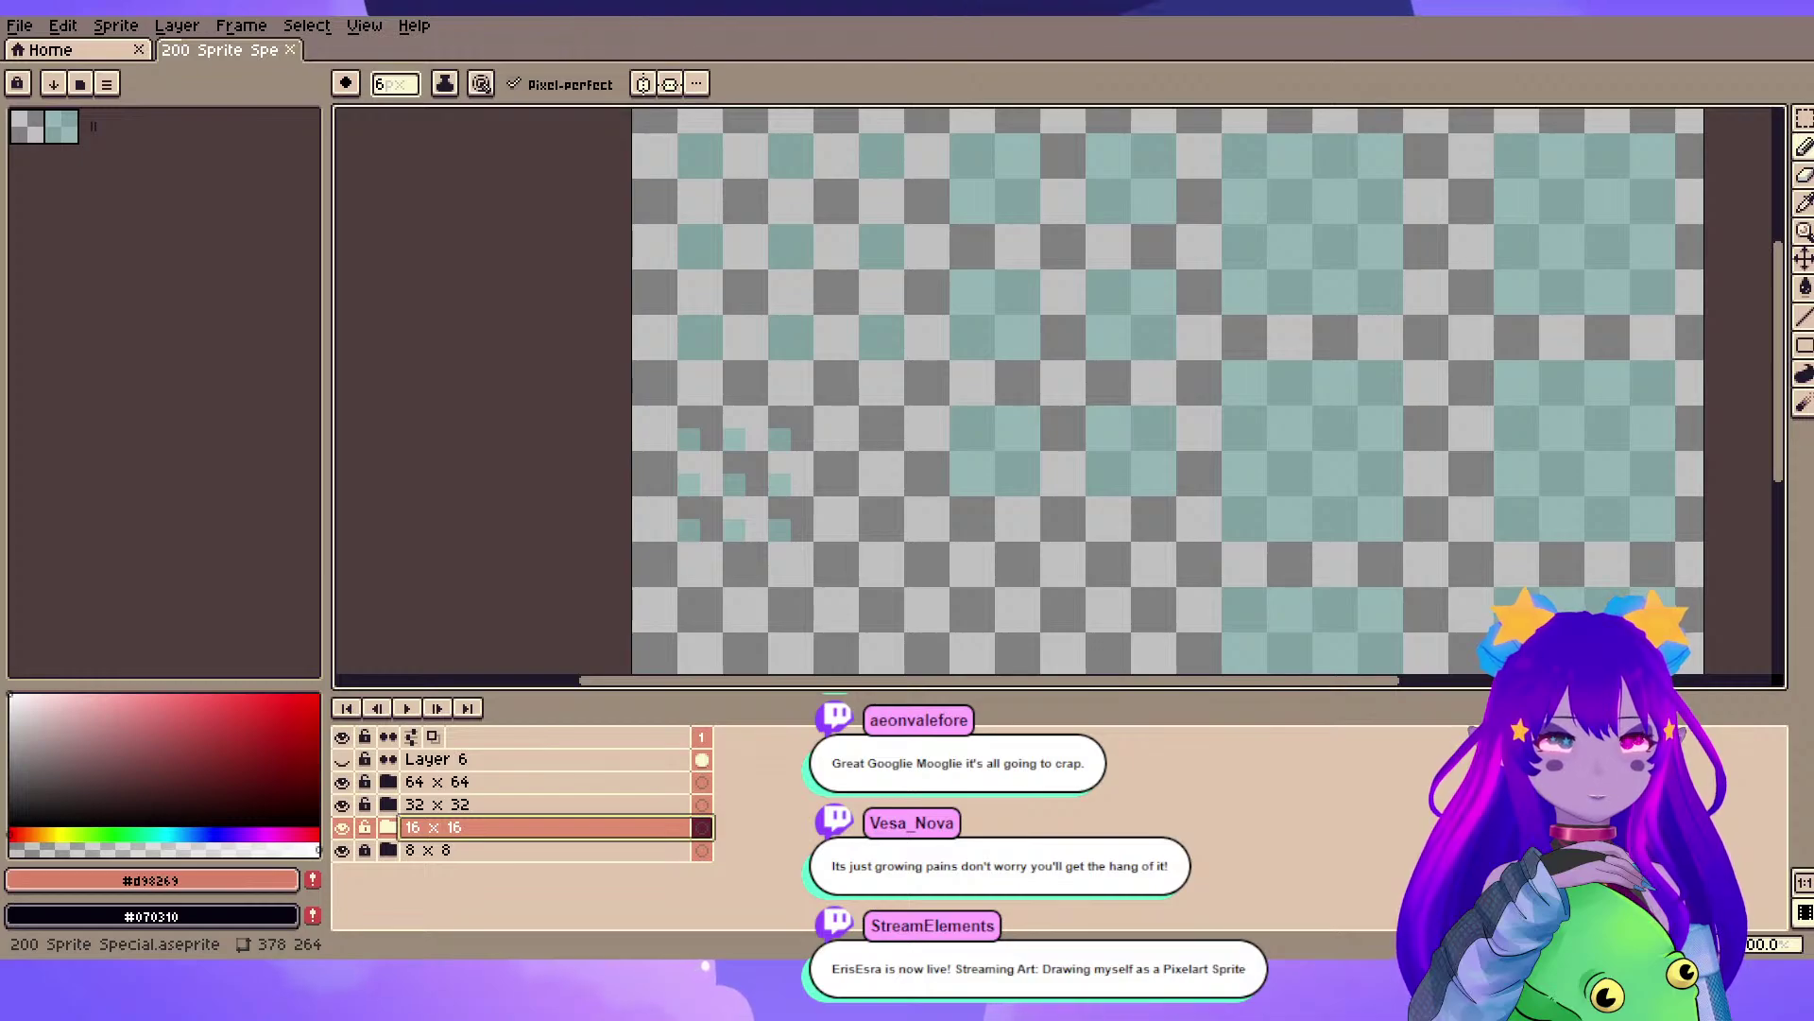
scroll(844, 204, up, 2)
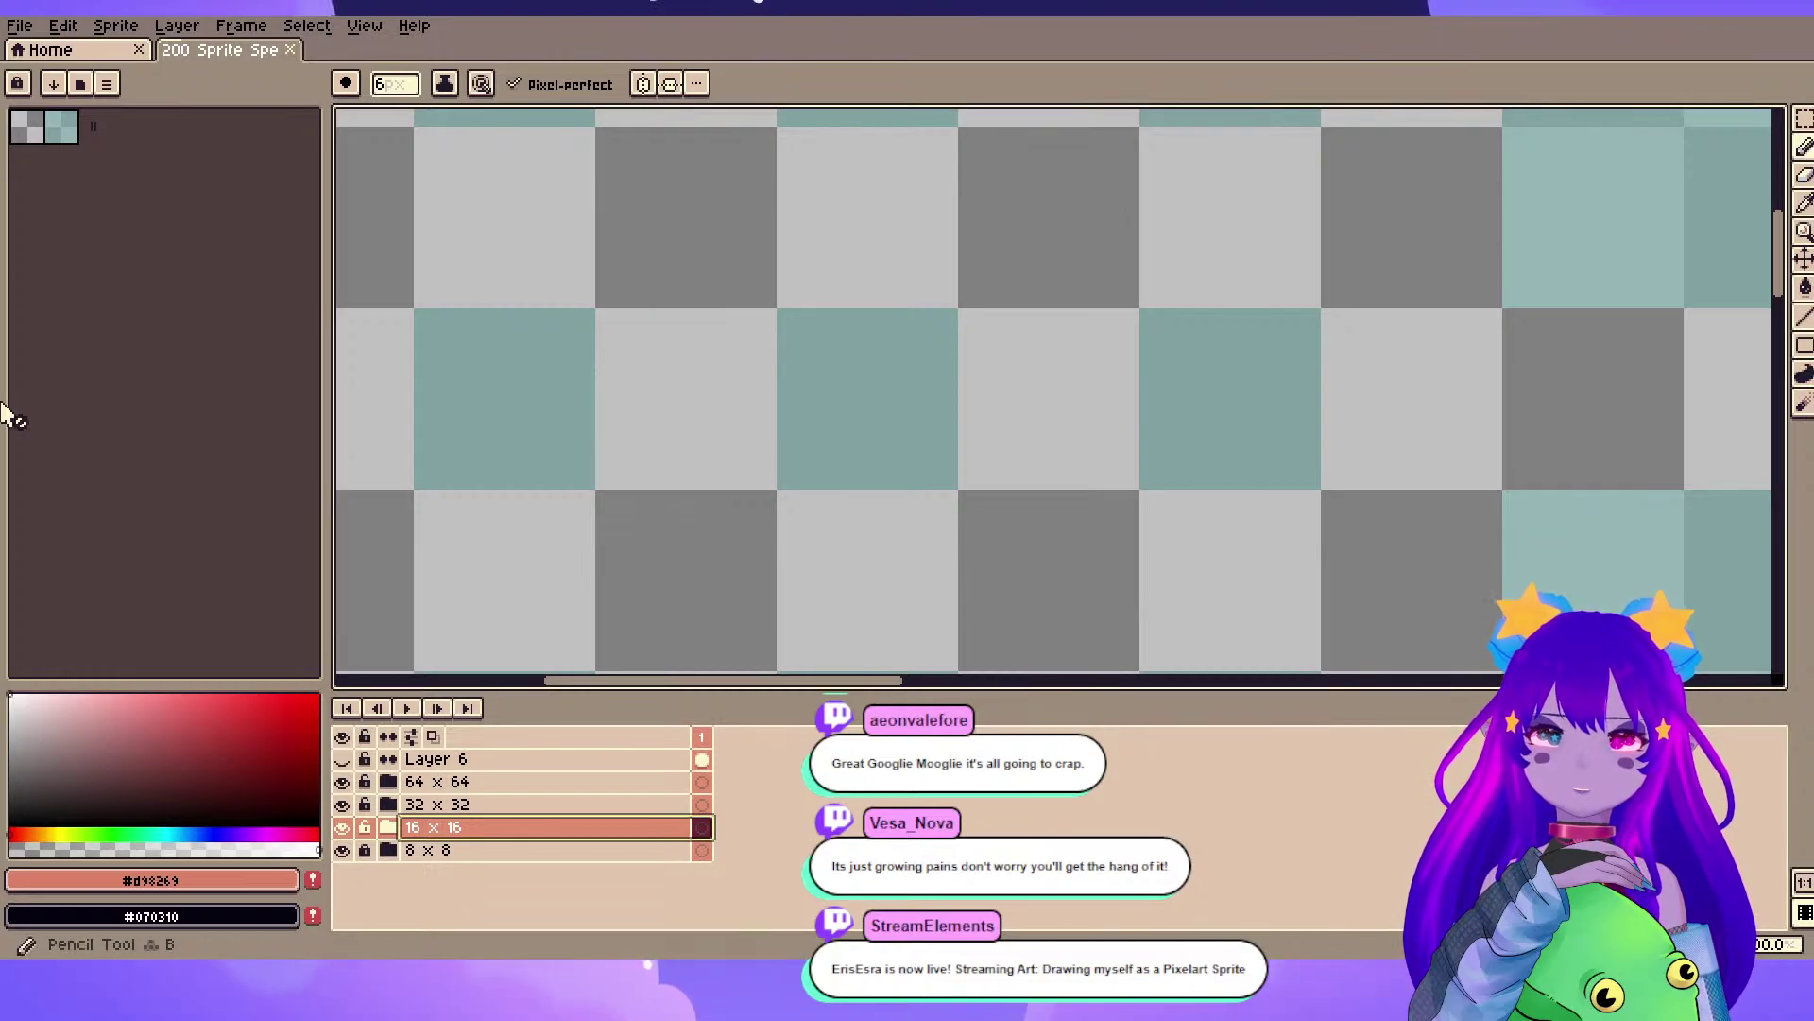
- Add a new layer and move it below the 8 × 8 group
click(473, 849)
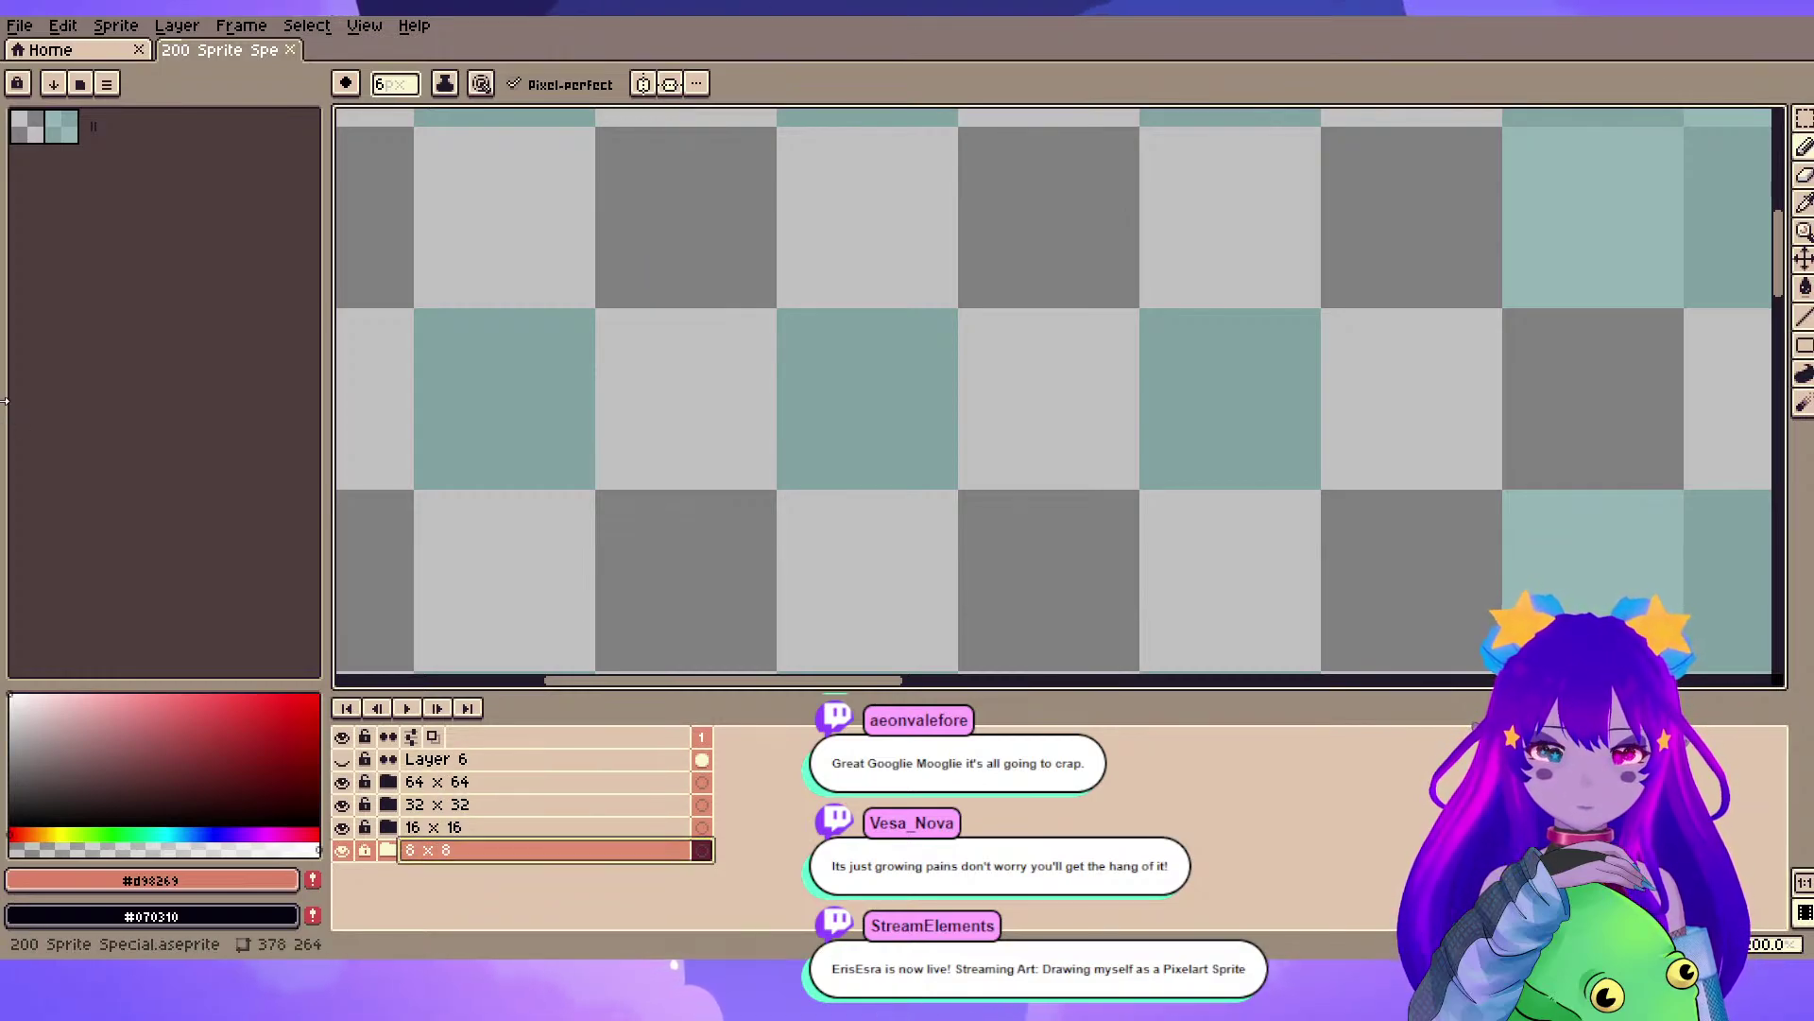
key(shift+n)
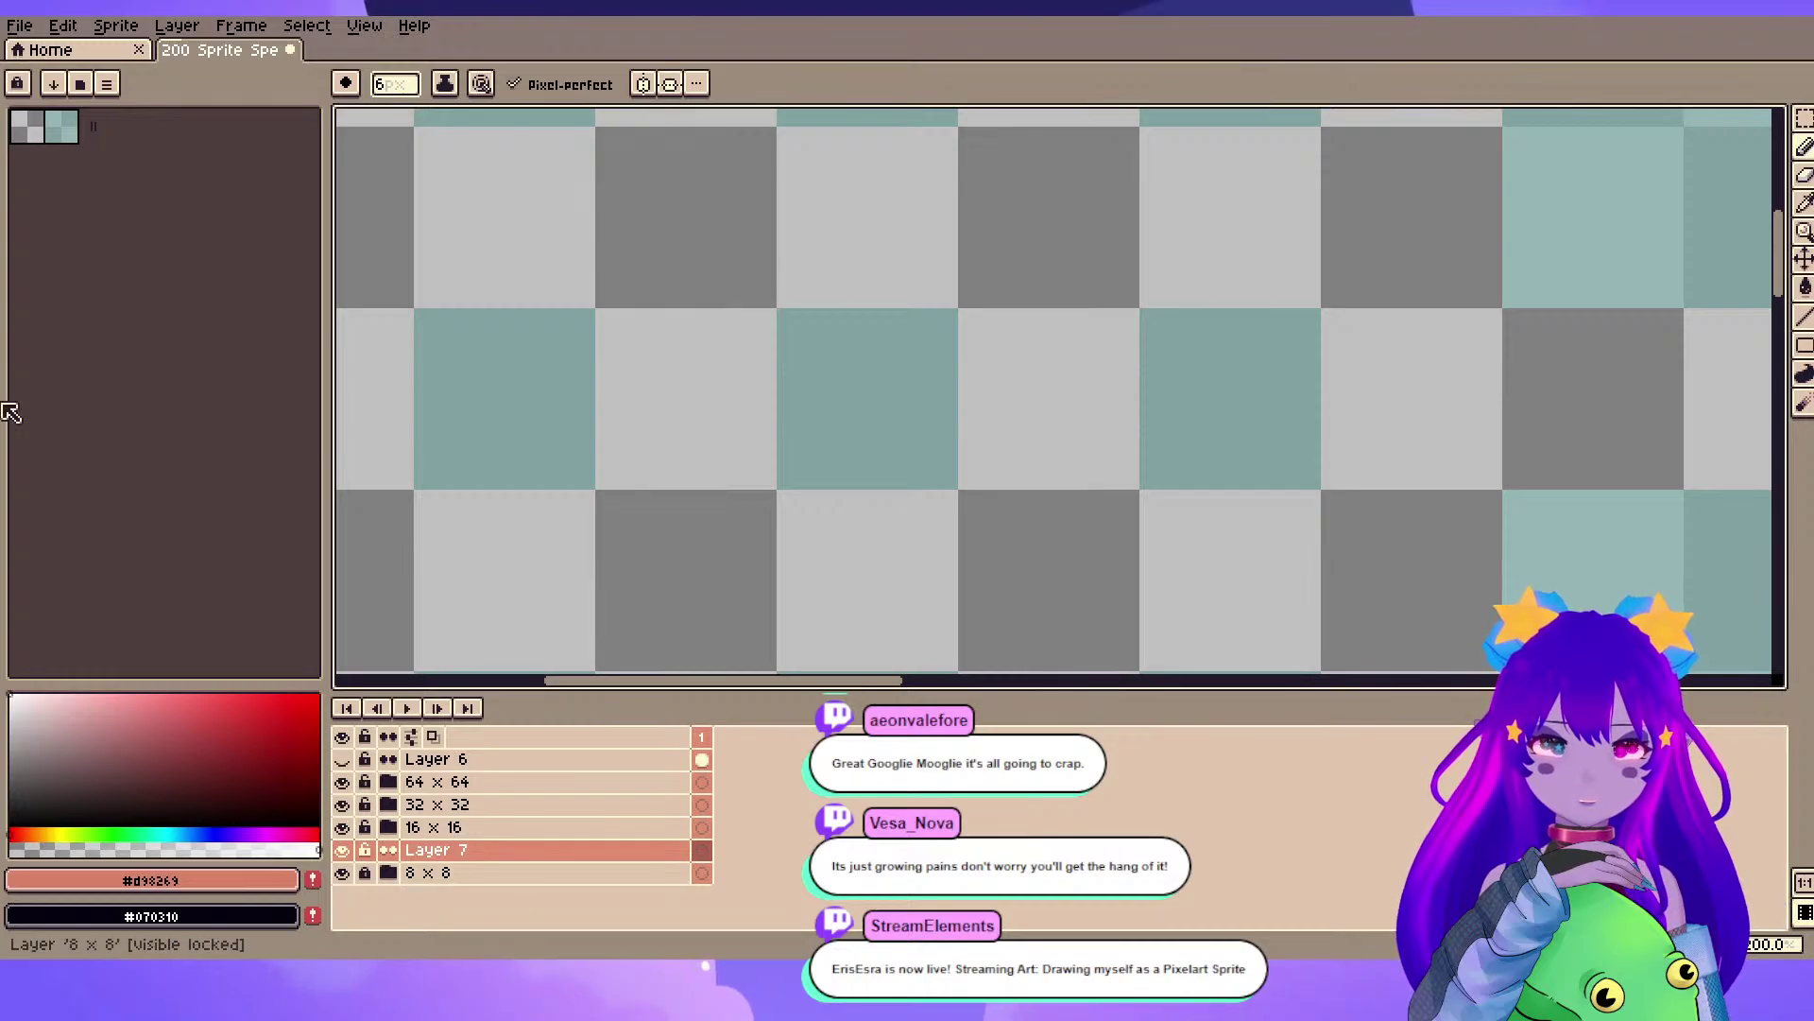
double_click(580, 851)
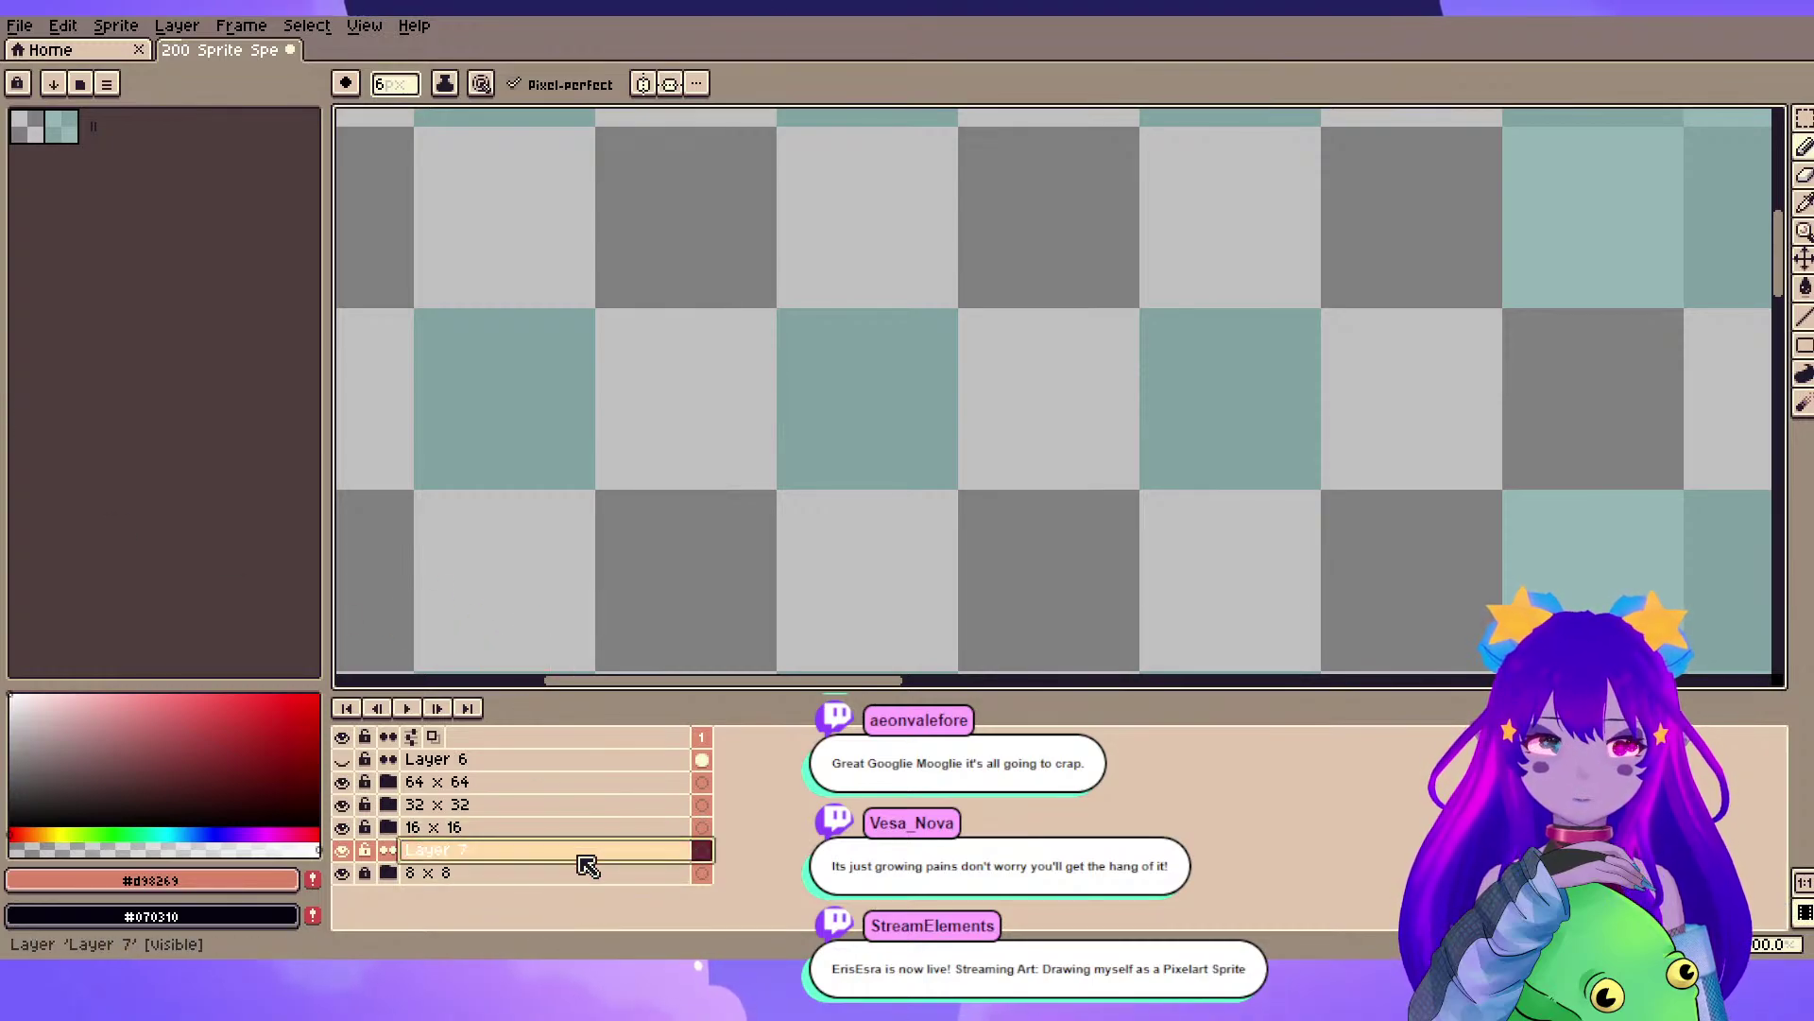
key(Return)
drag(595, 870, 588, 878)
scroll(595, 394, down, 1)
scroll(883, 284, down, 1)
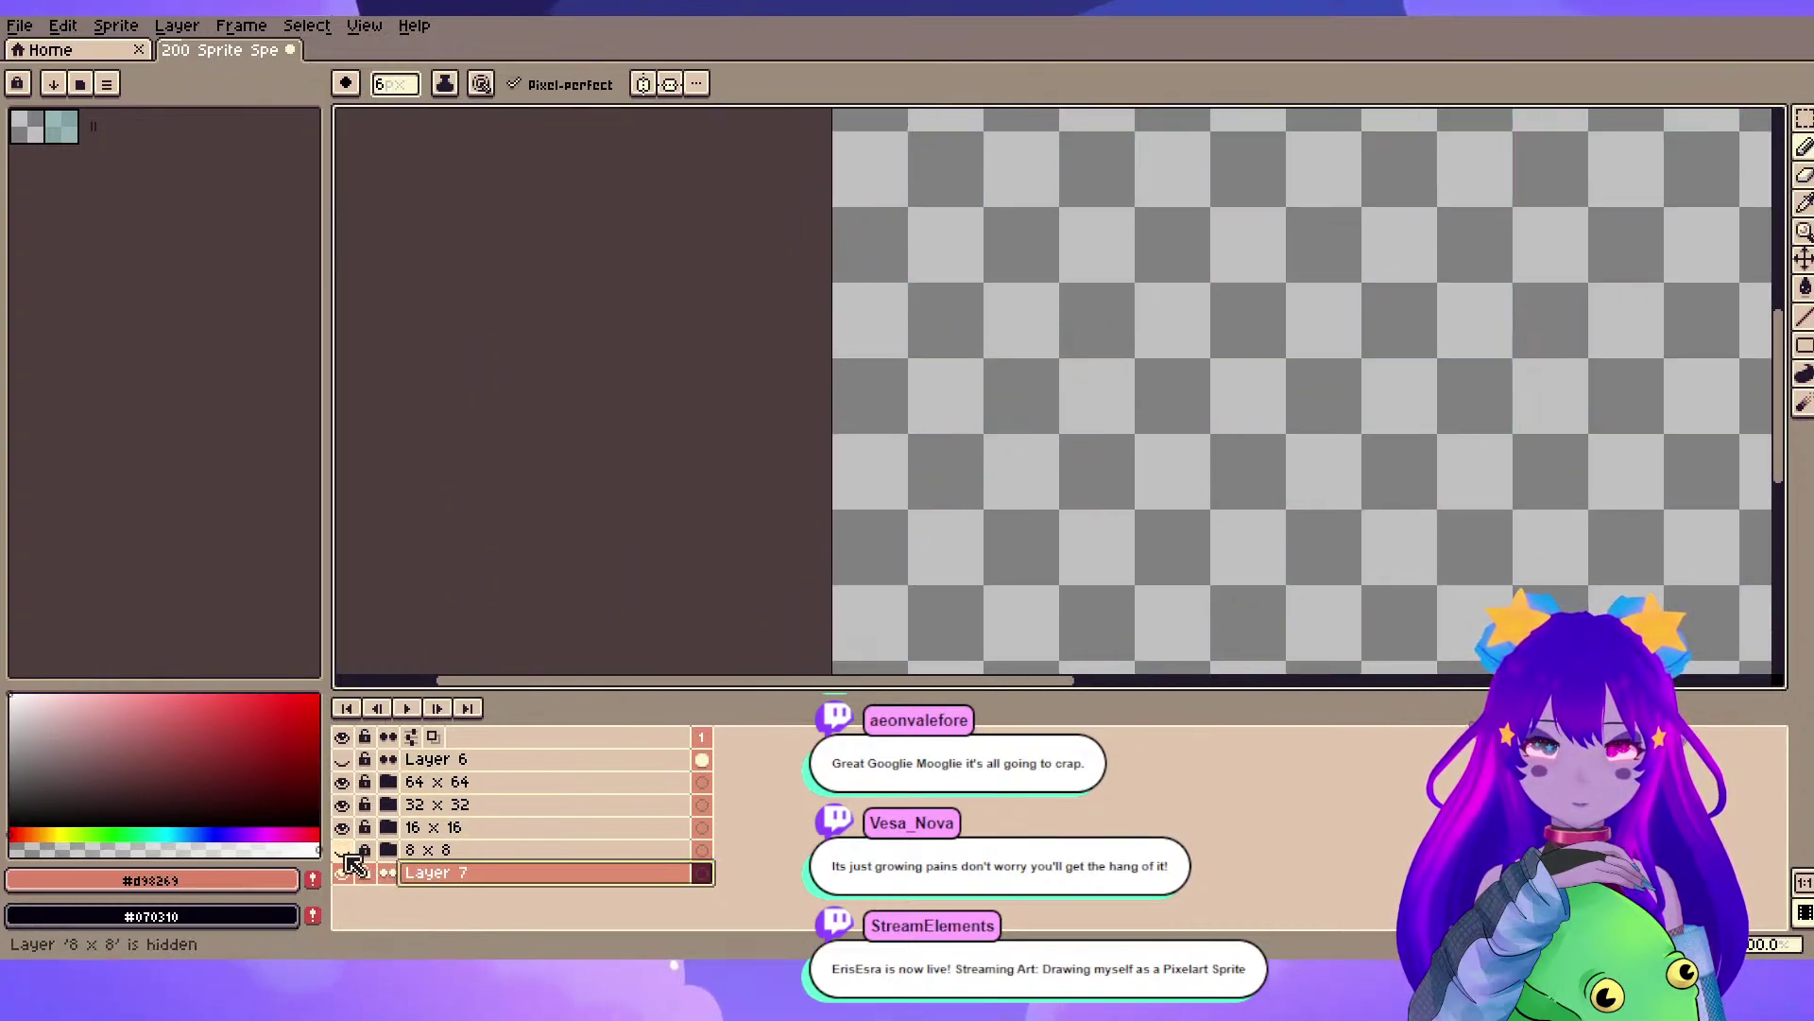
- Expand the 8 × 8 group and delete the newly added extra layer
click(383, 856)
click(496, 890)
drag(485, 888, 501, 849)
click(475, 876)
key(Delete)
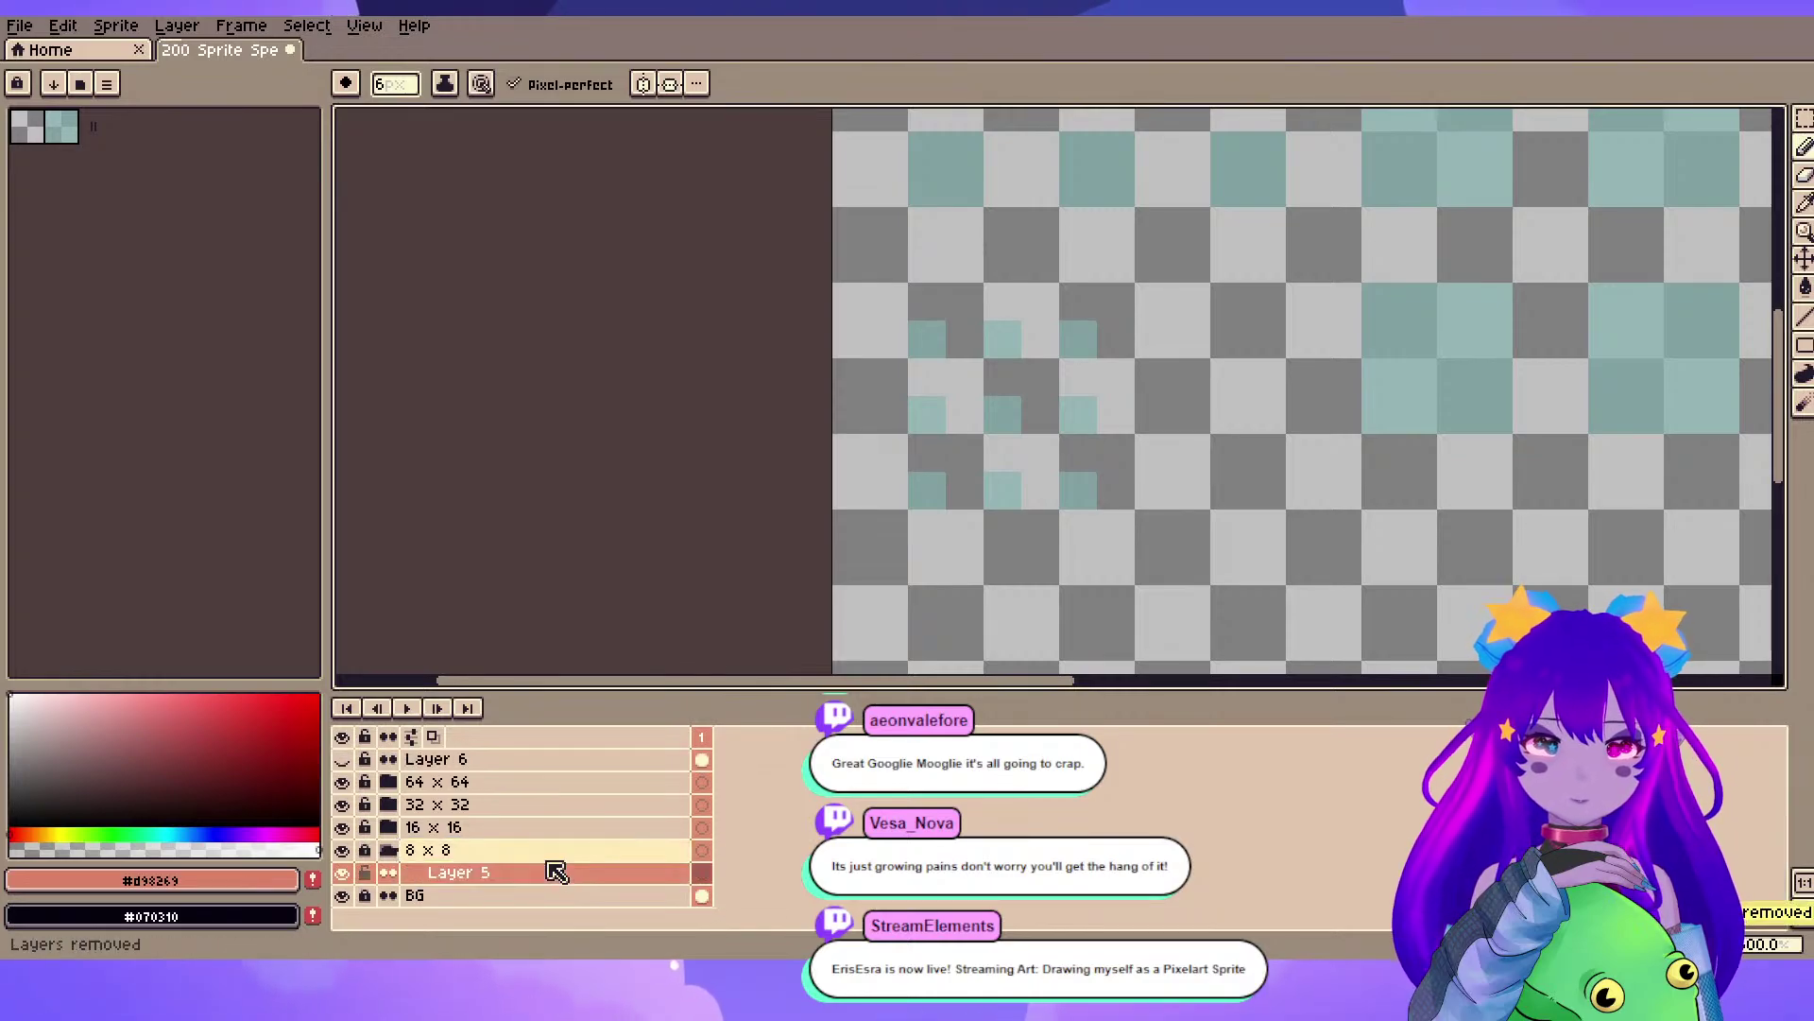
- Unlock the 8 × 8 group for painting on its Layer 5, with the teal palette colour selected
scroll(1130, 364, up, 5)
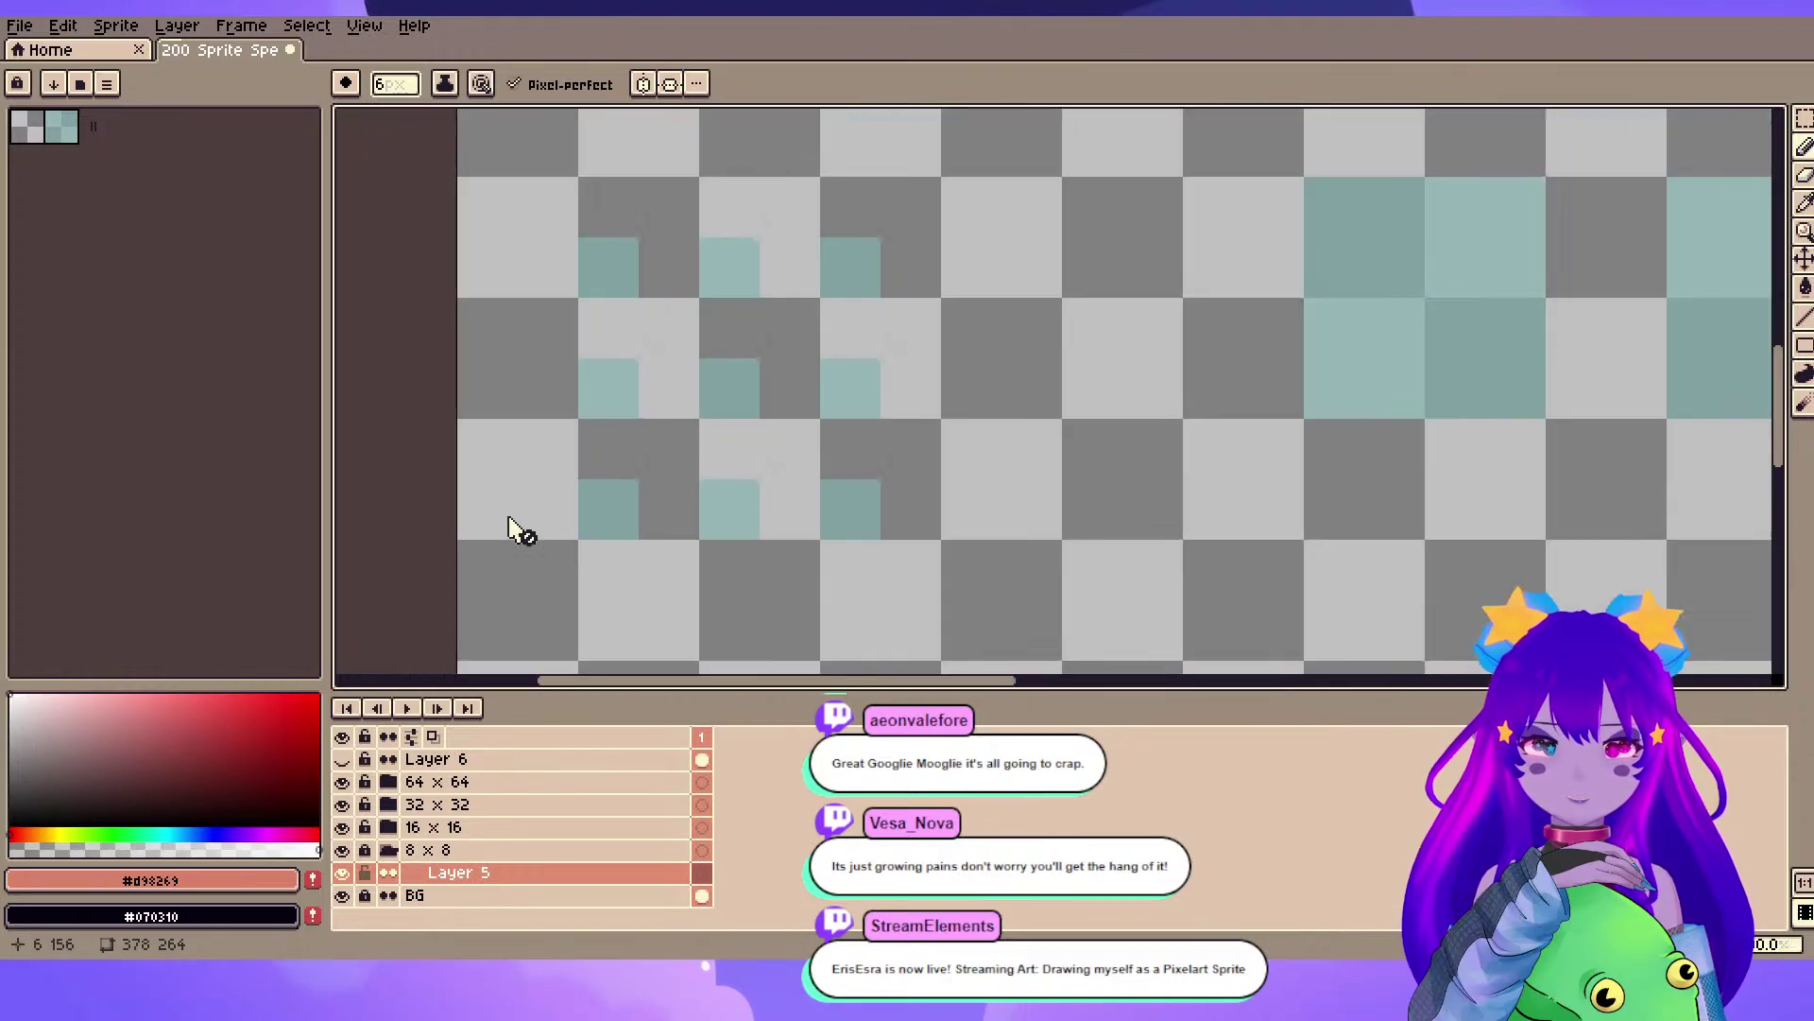
scroll(744, 444, down, 1)
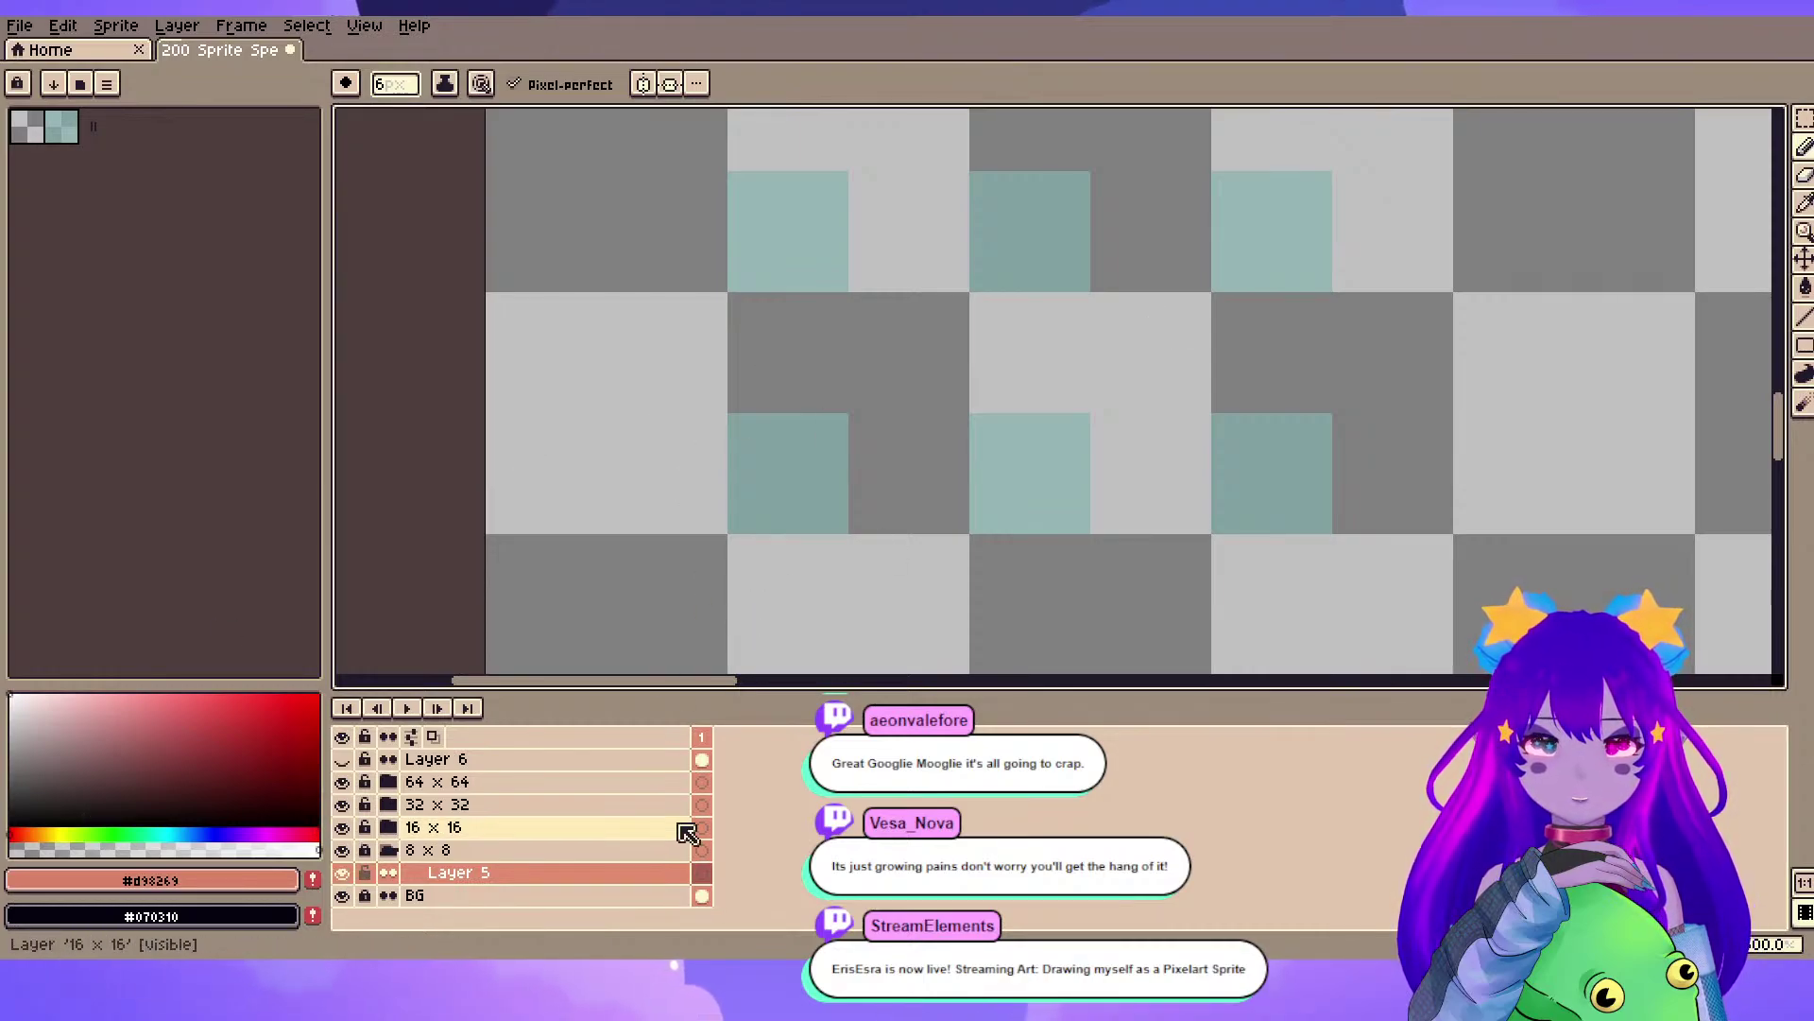
key(shift+b)
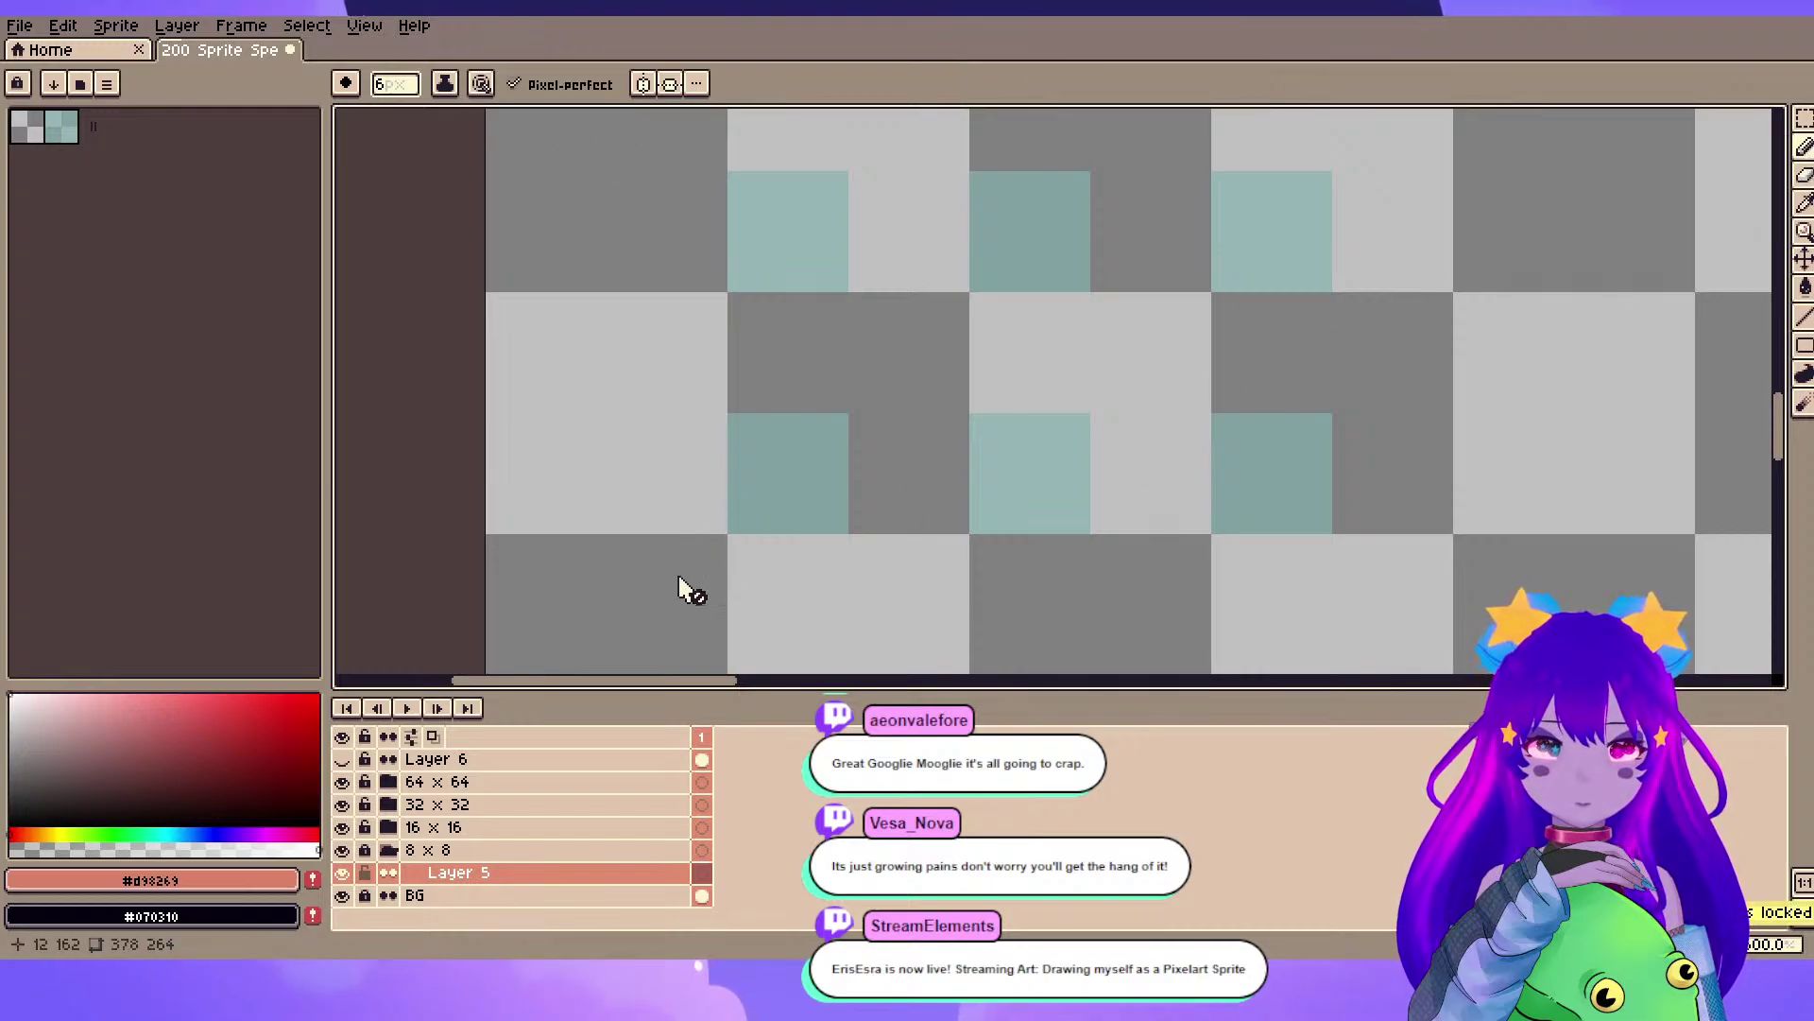
drag(448, 877, 517, 870)
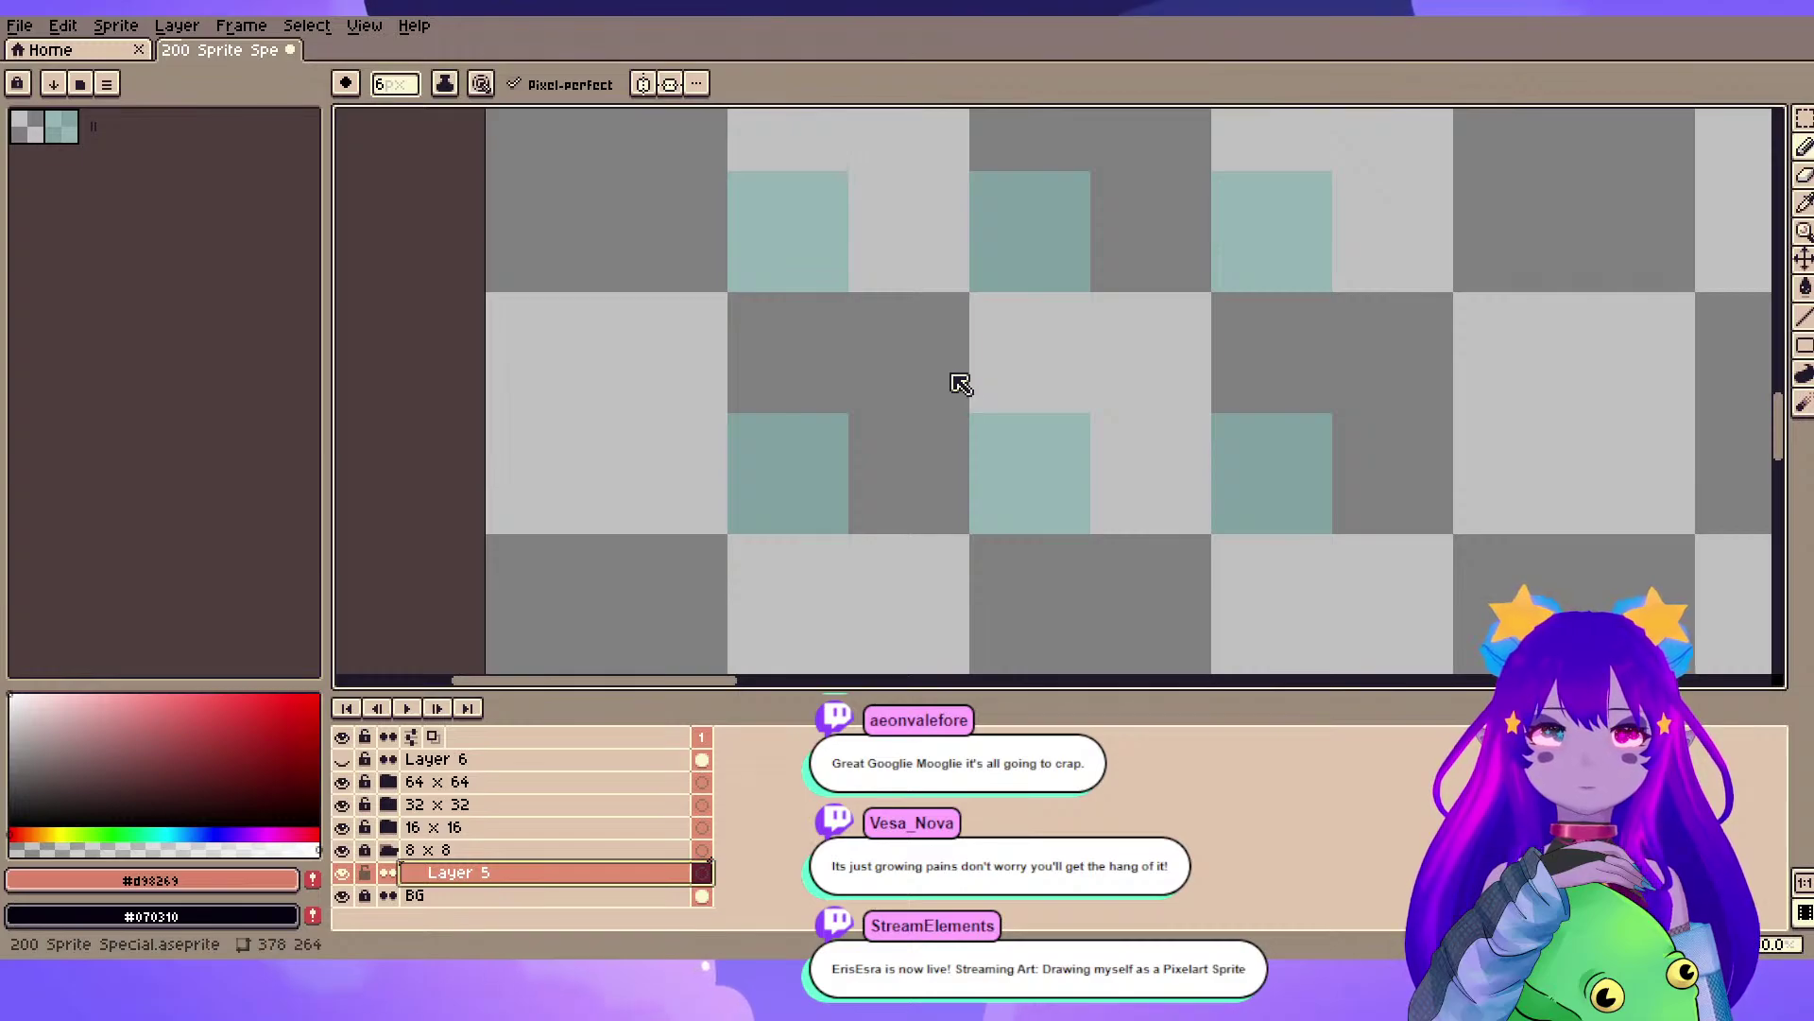
click(27, 127)
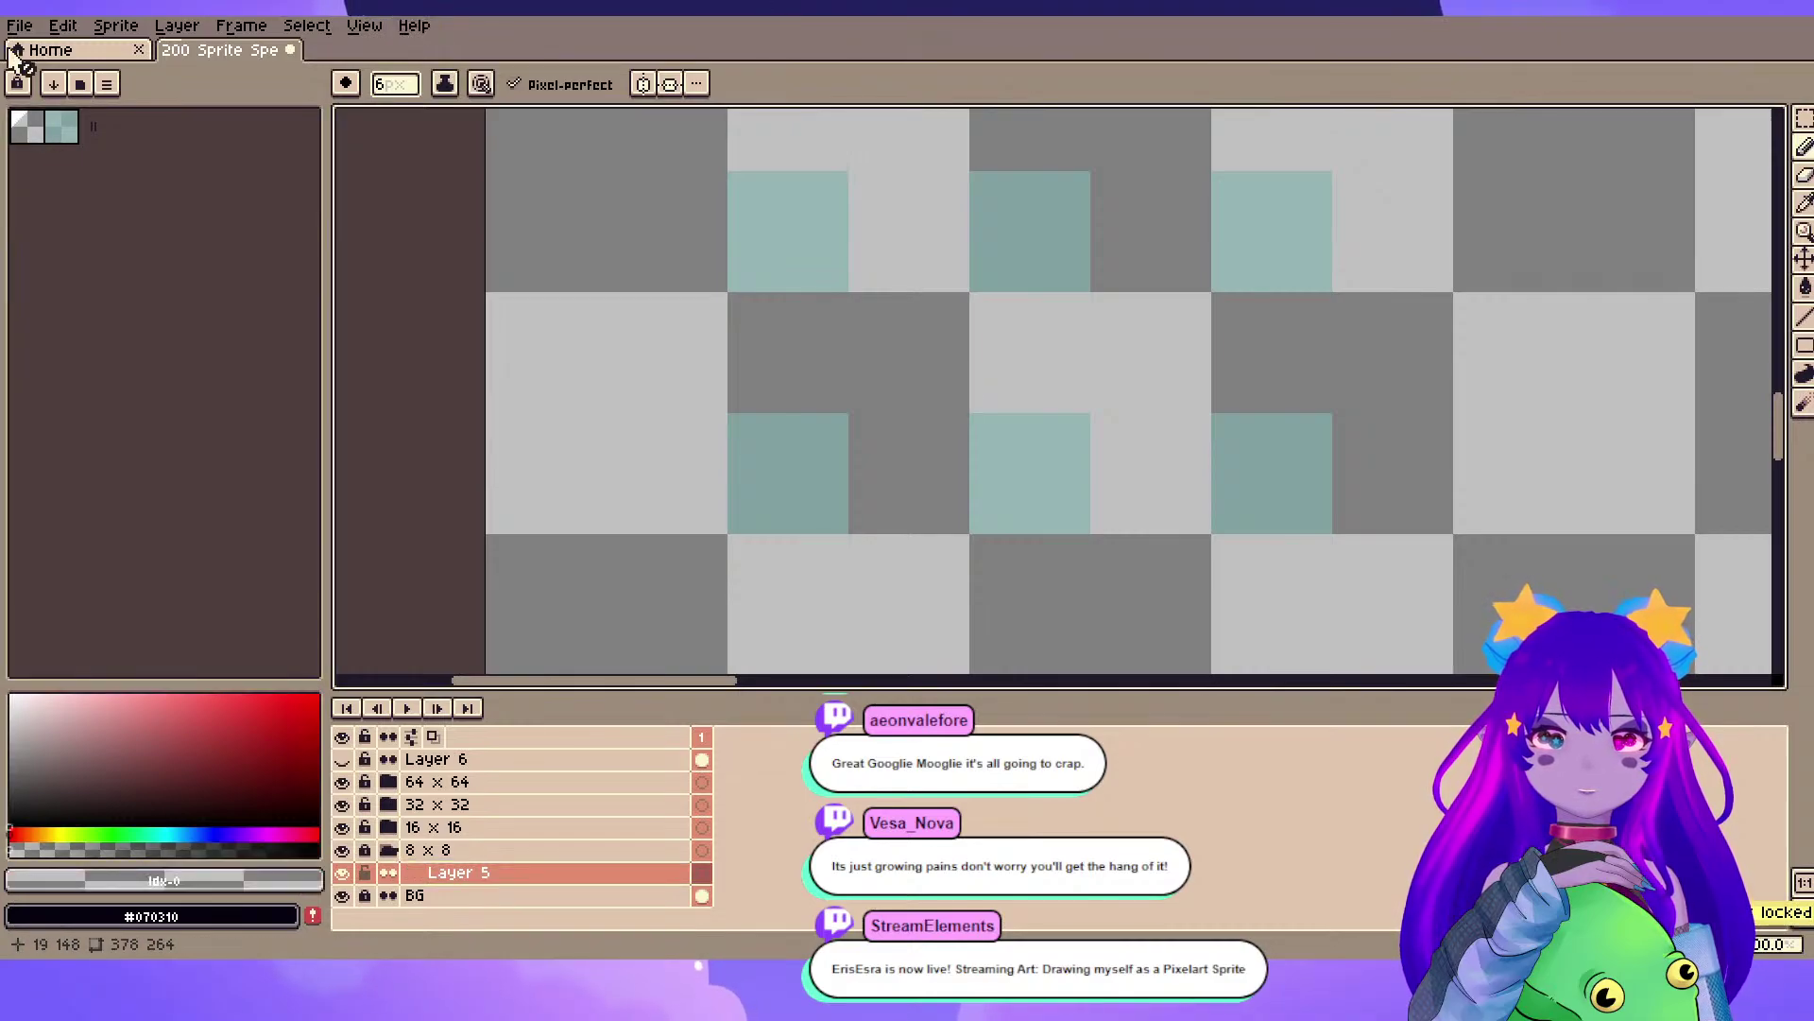
click(63, 125)
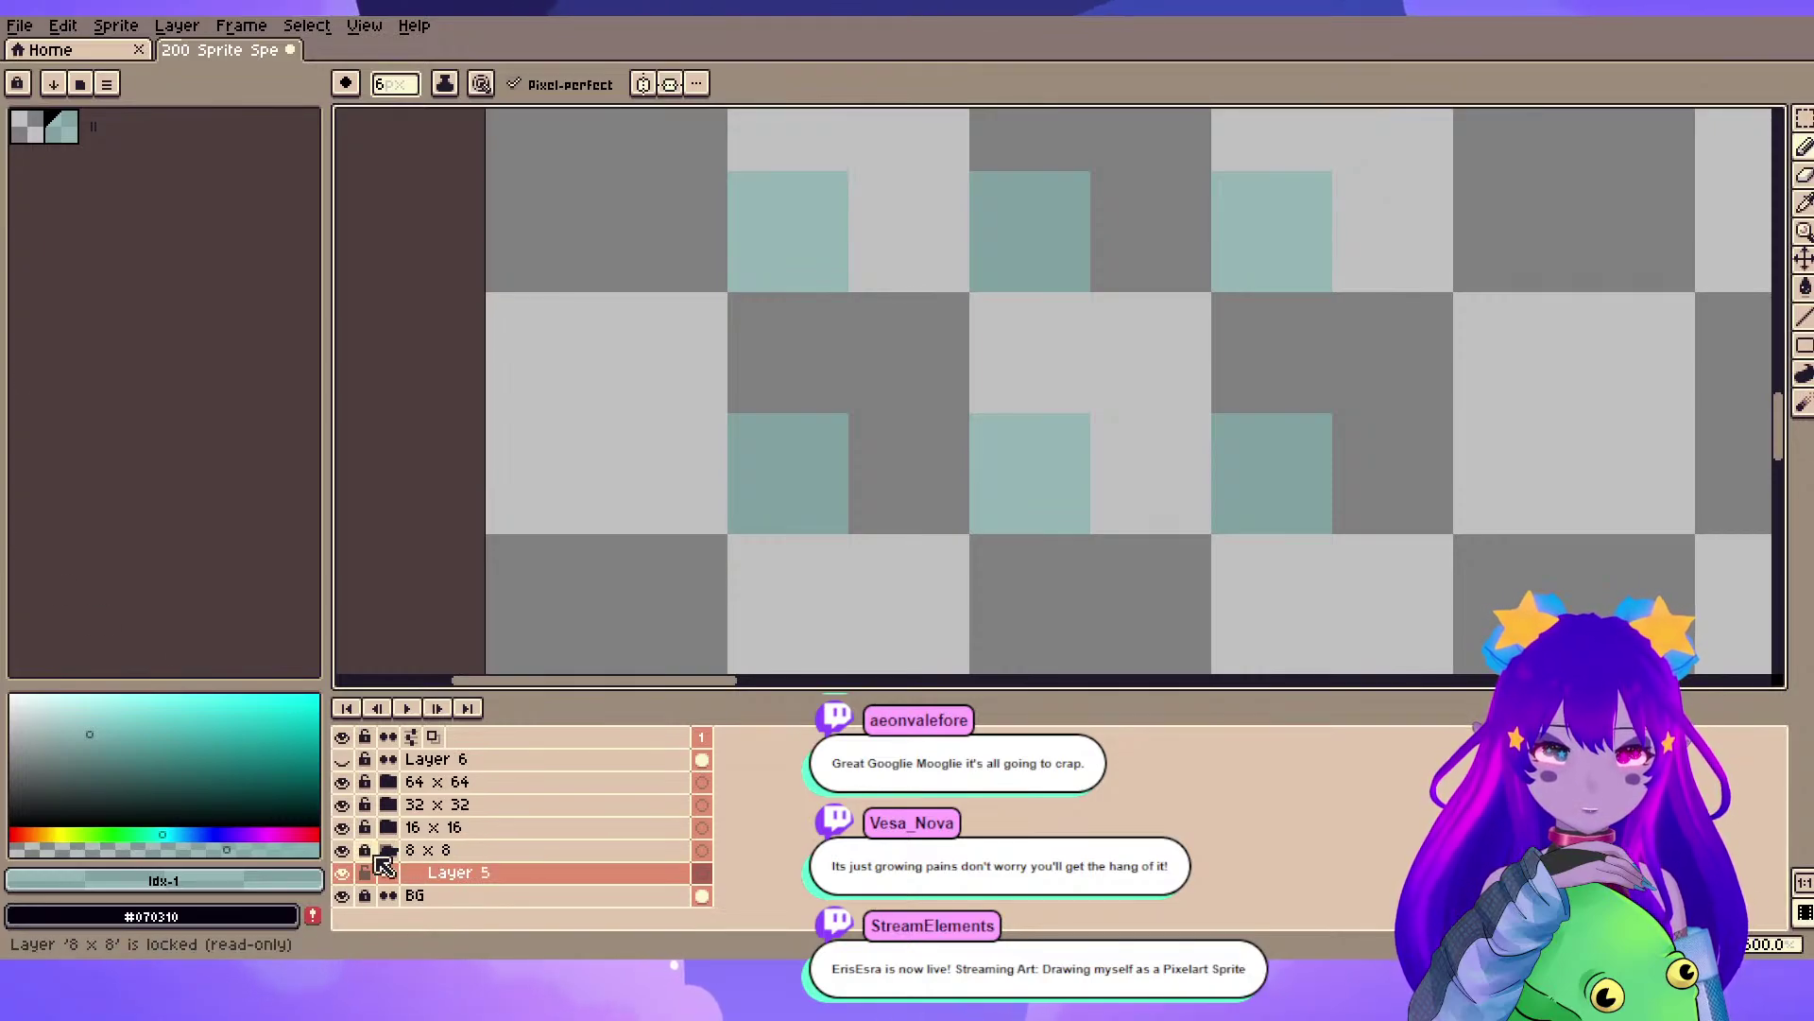
click(367, 804)
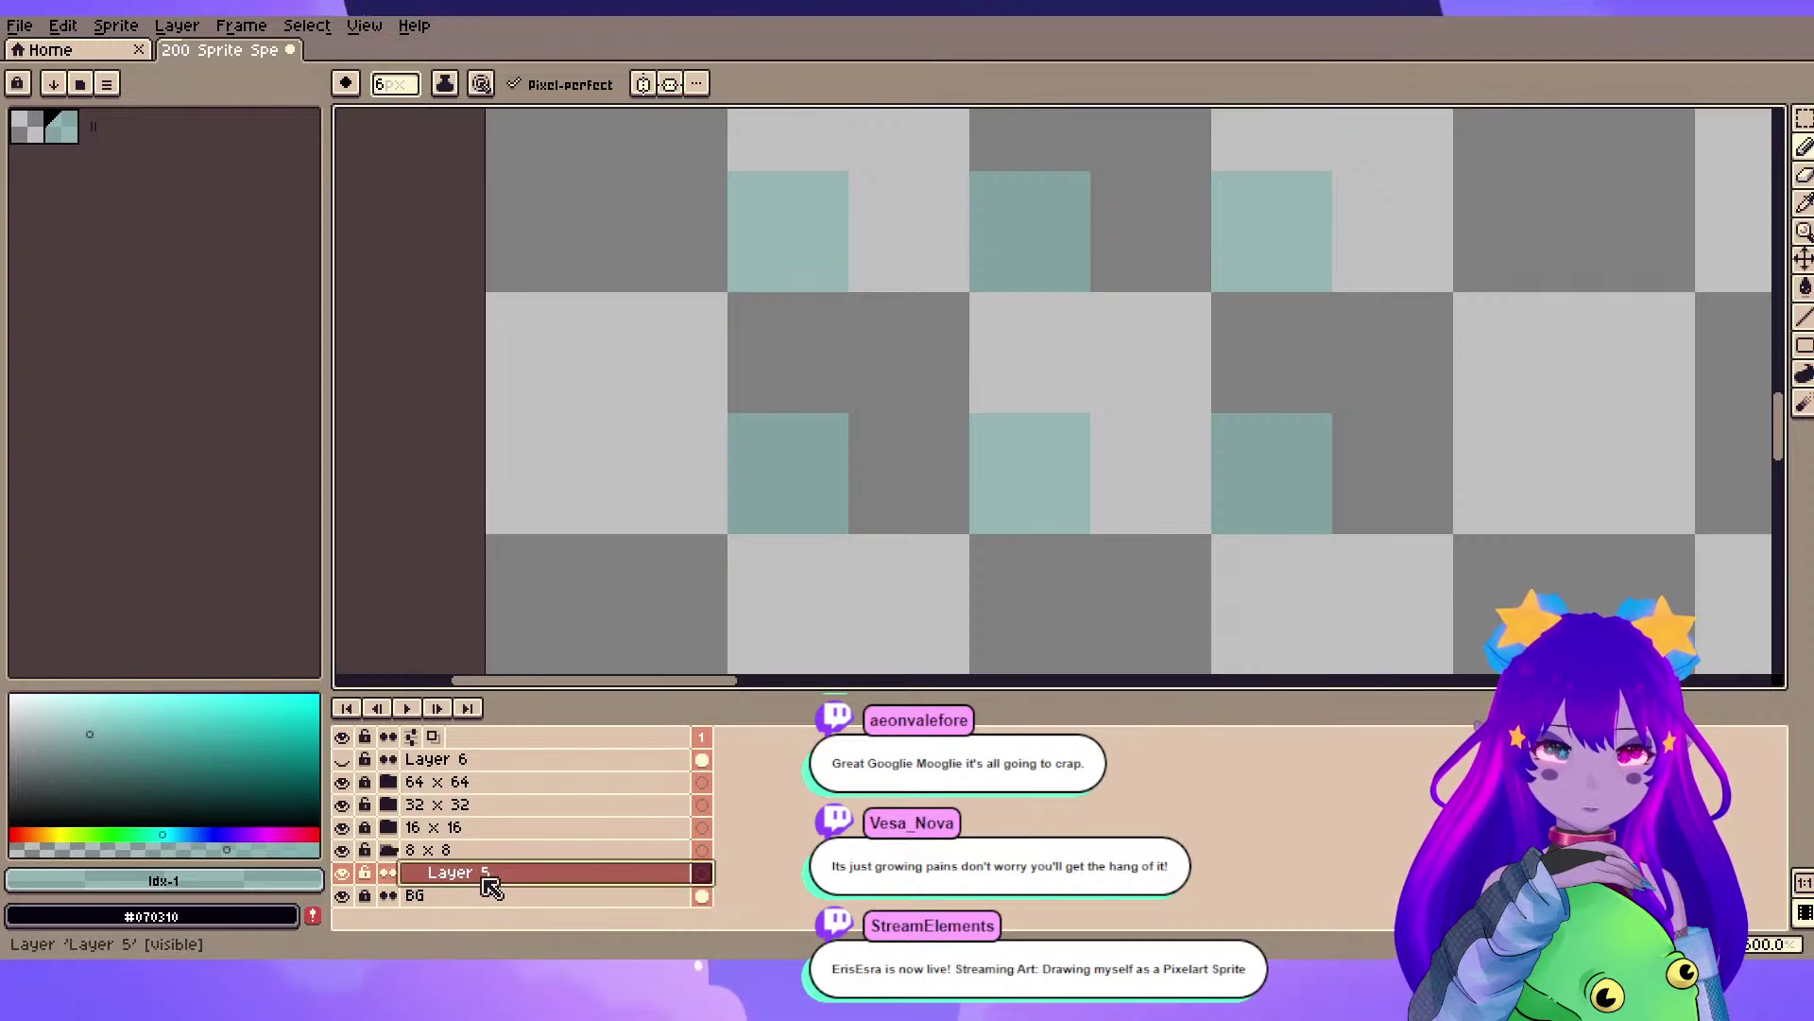
- Undo a teal test dab, and set the pencil to the dark colour #070310 at 1 px
click(746, 537)
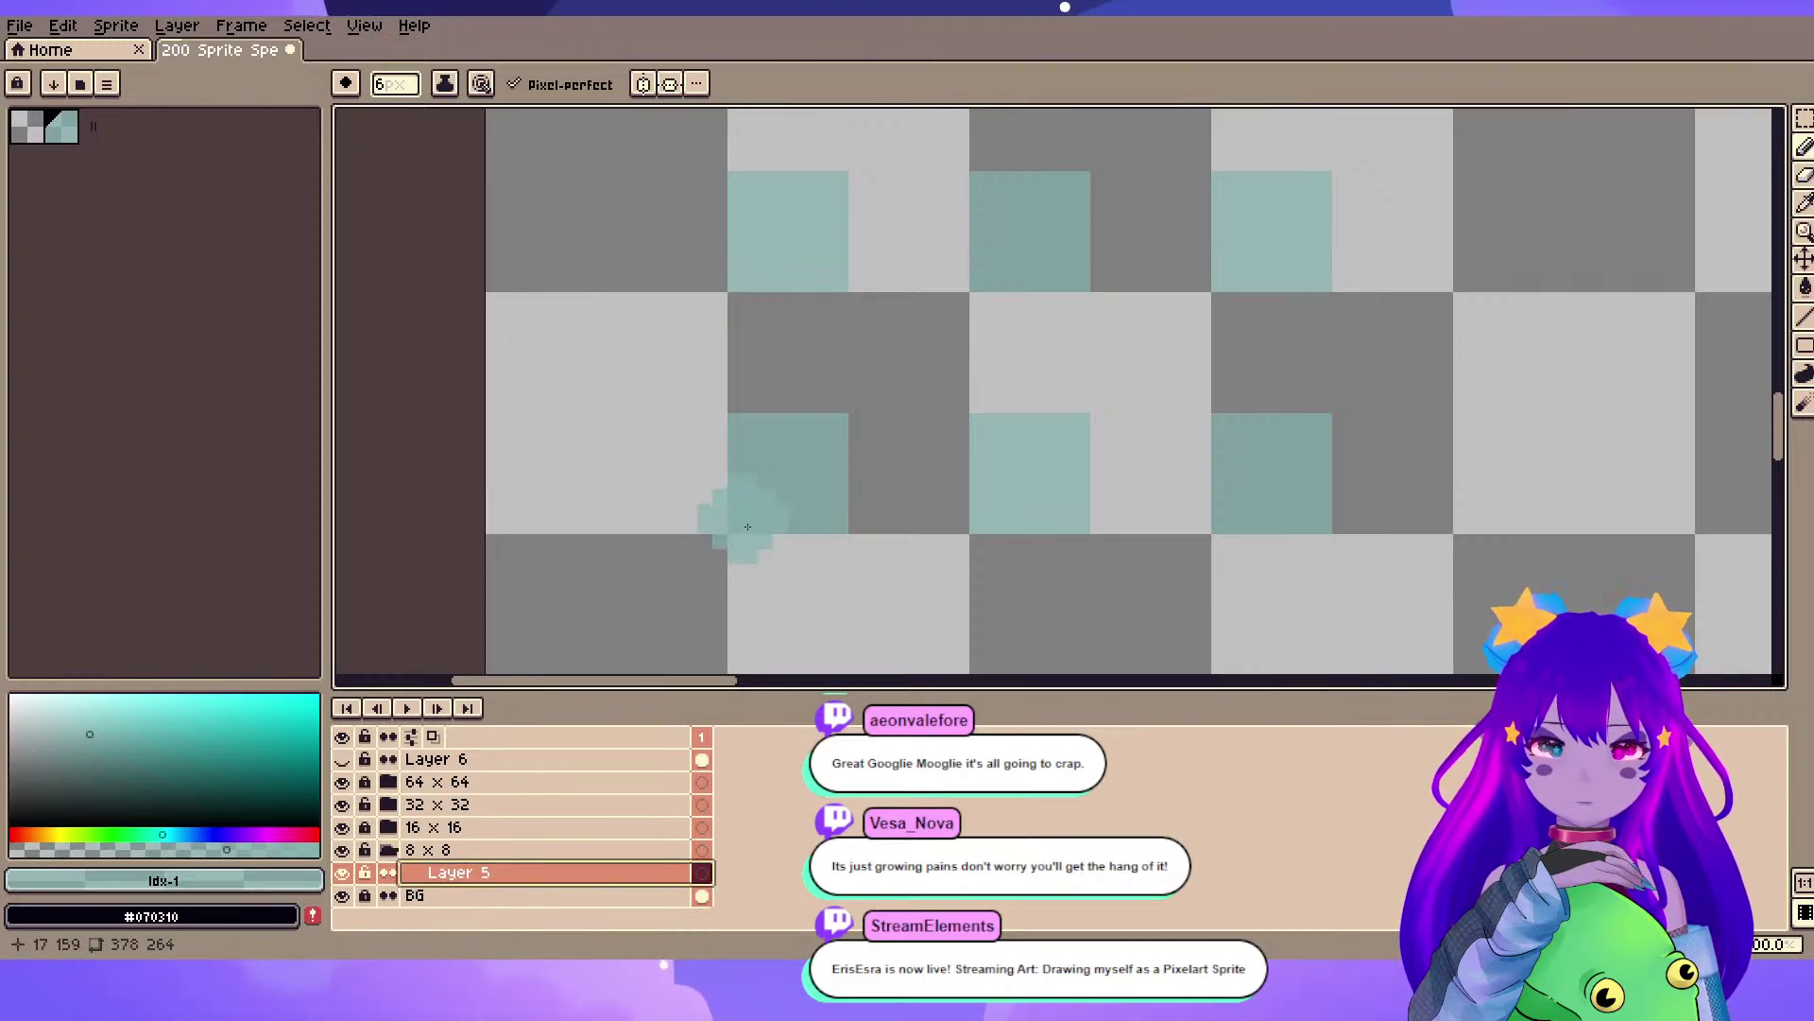
key(ctrl+z)
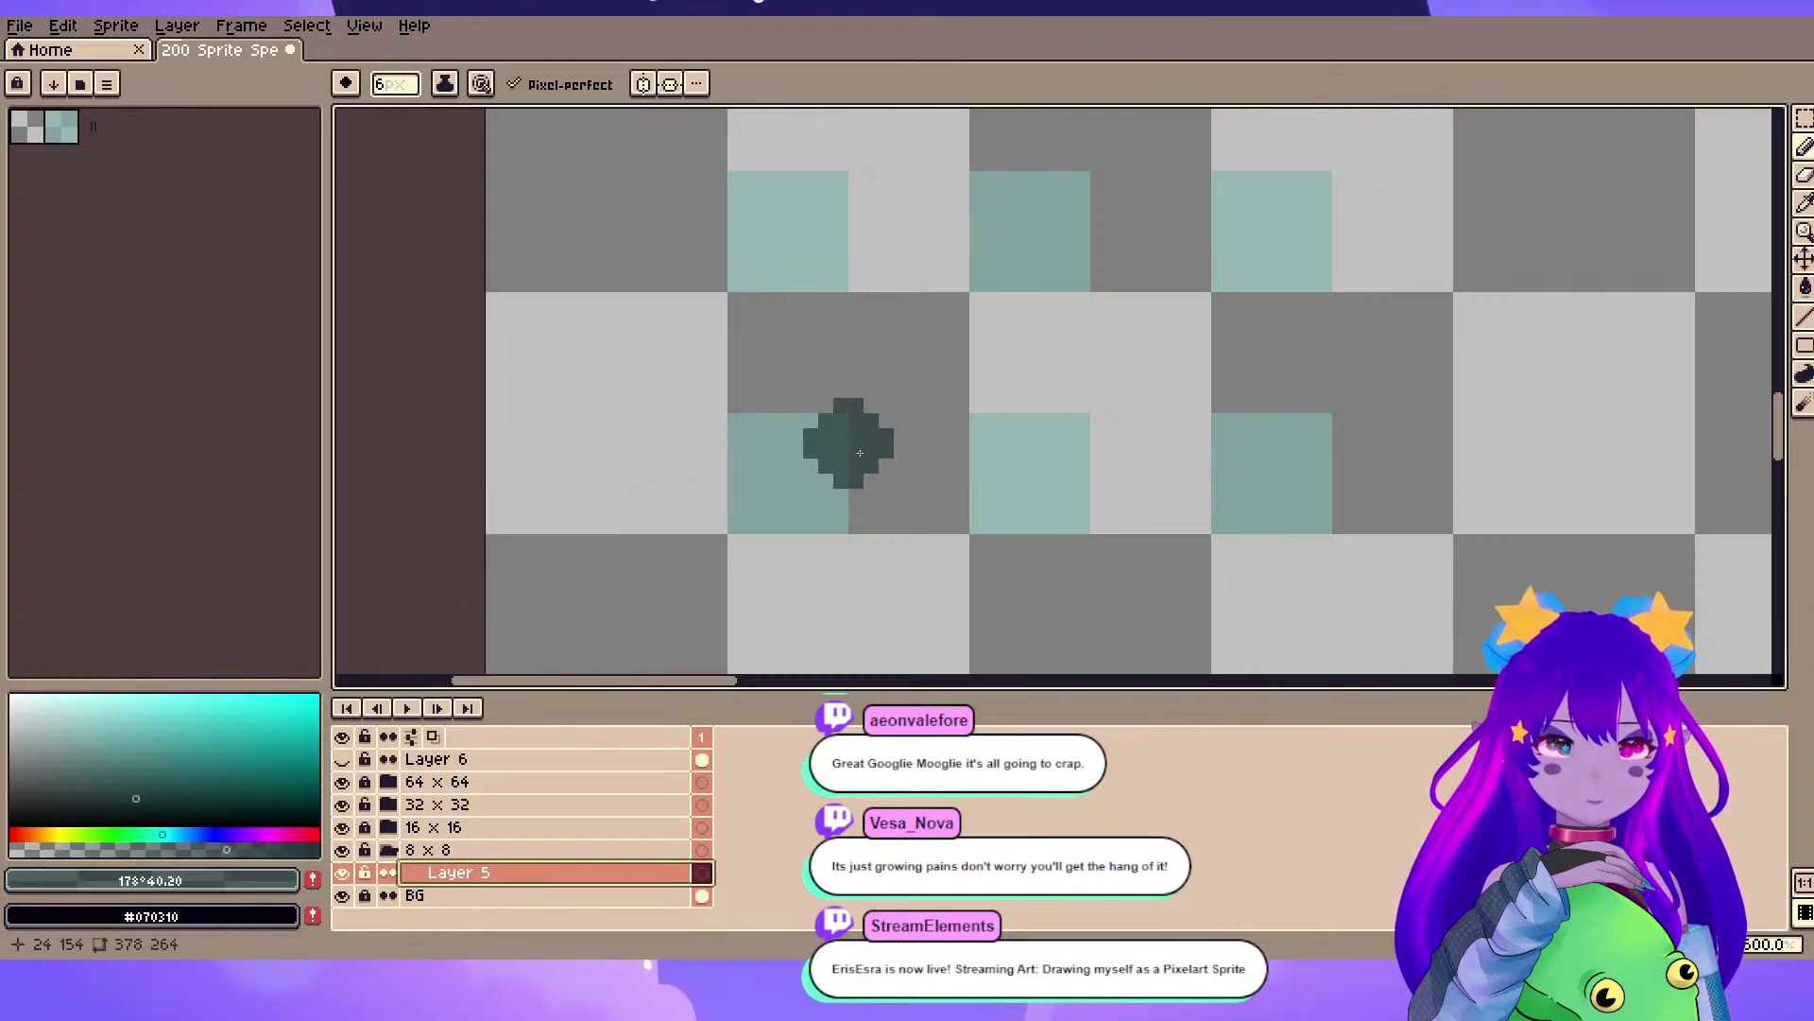
key(x)
scroll(840, 443, up, 2)
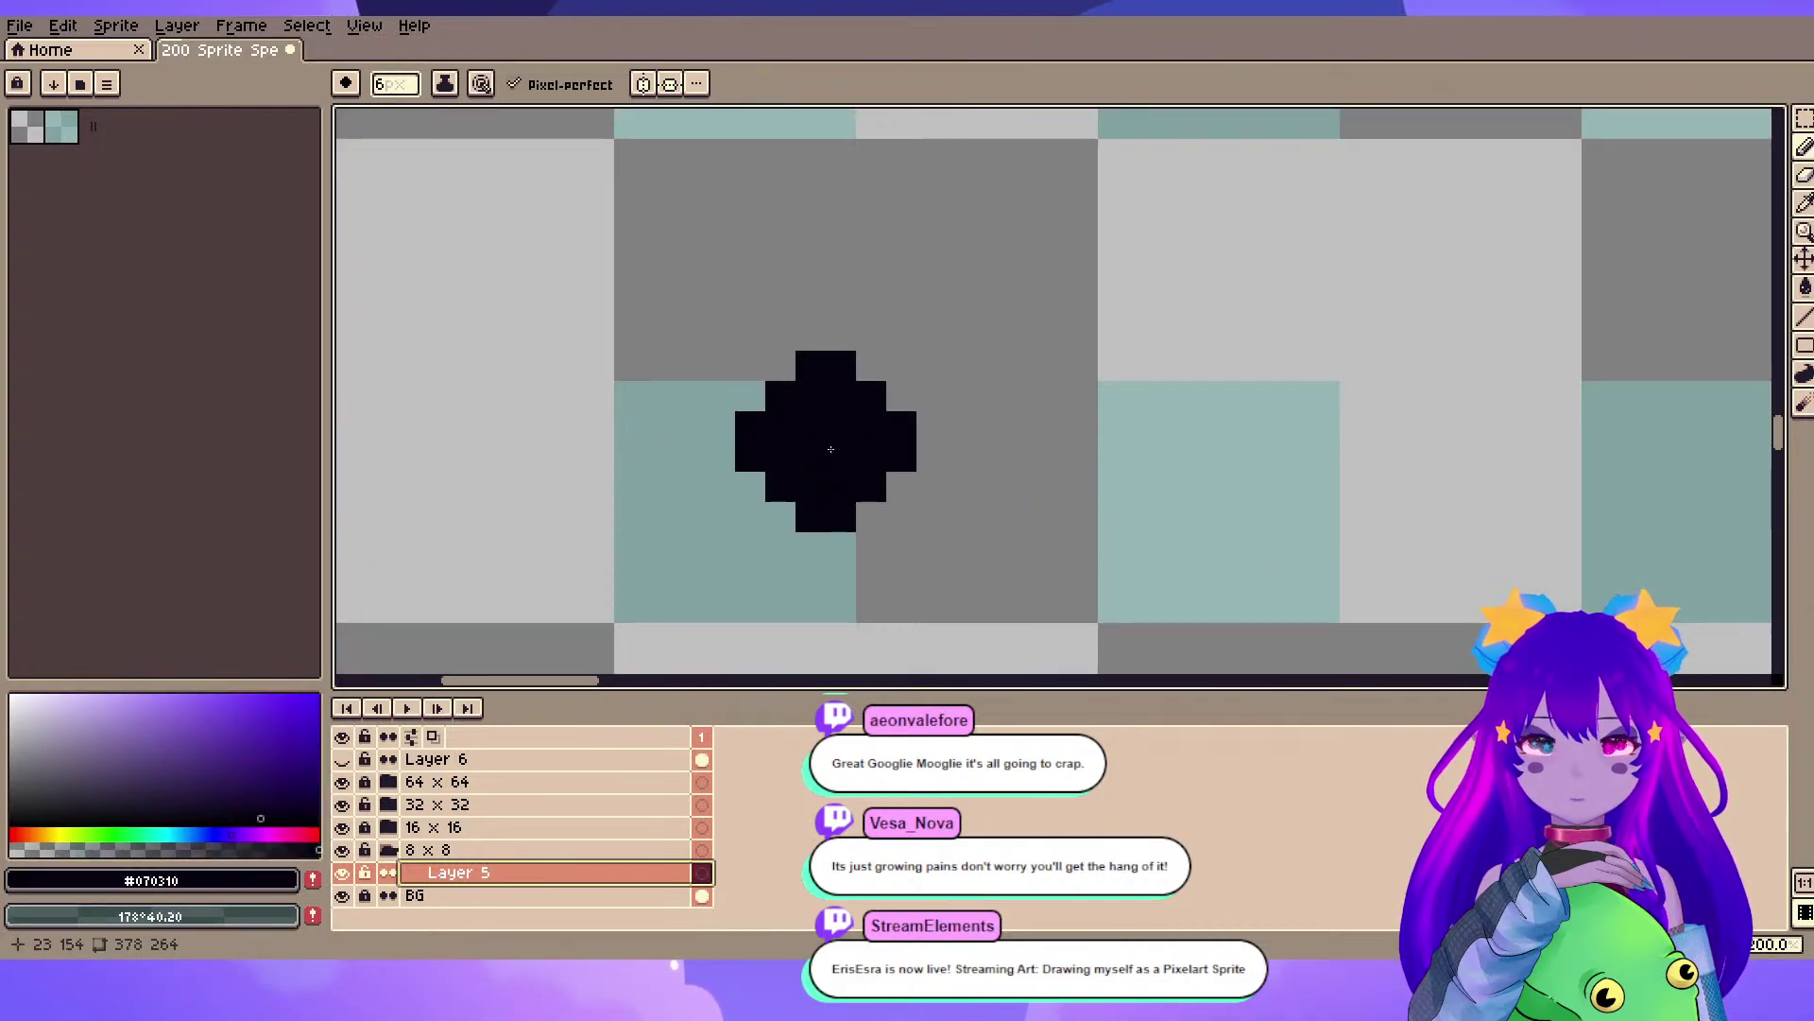
drag(748, 469, 927, 311)
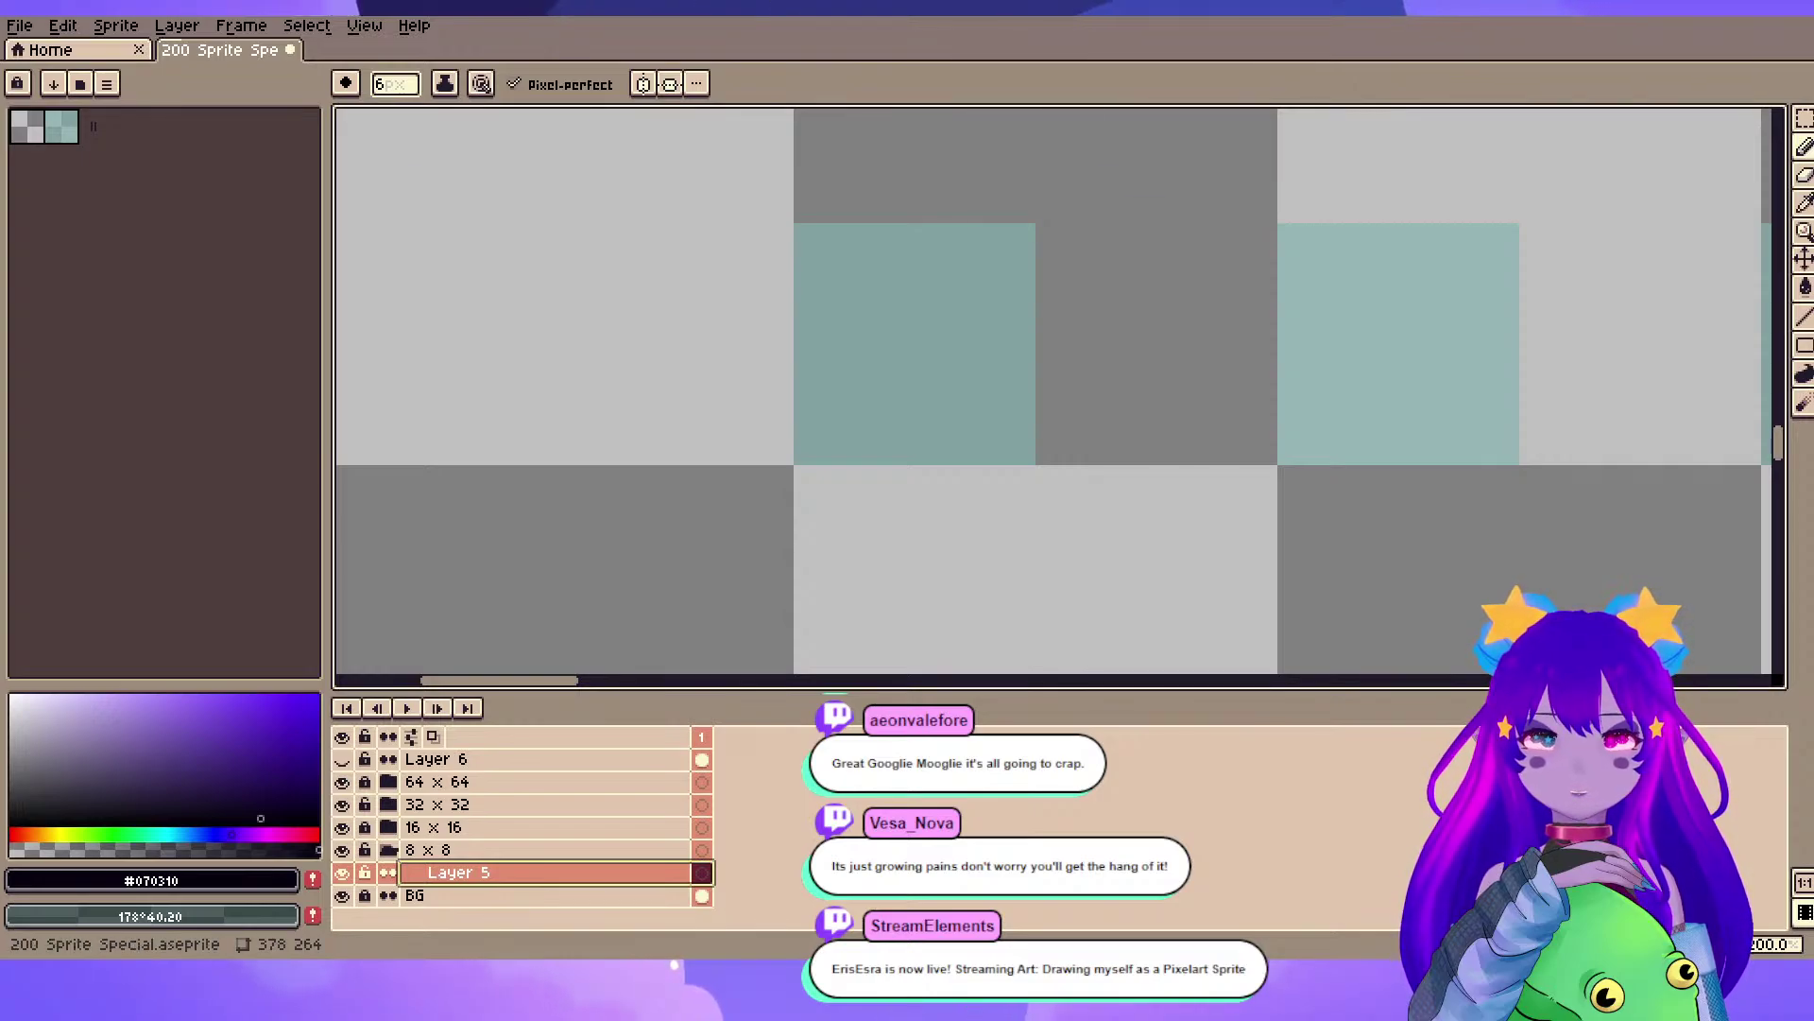
key(minus)
key(minus)
key(minus)
key(minus)
key(minus)
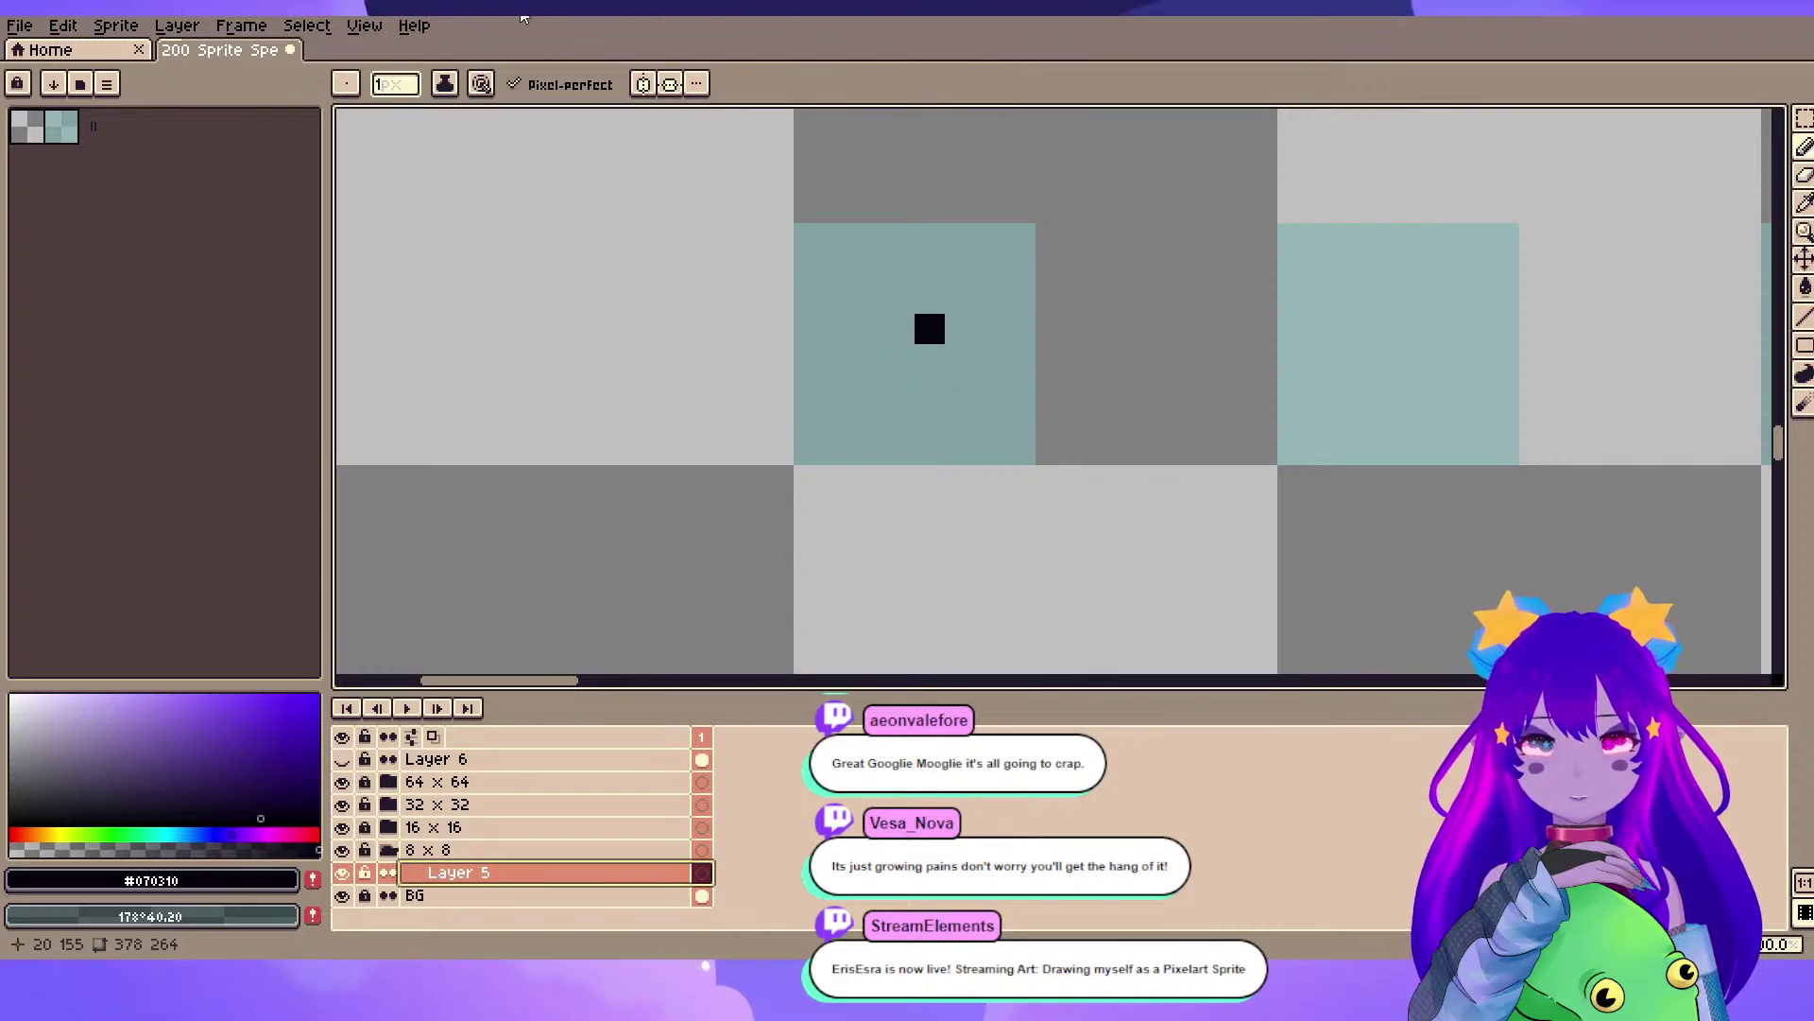
- With a 4 px pencil, stamp a dark oval about 6 pixels wide and 4 high in the bottom-left 8 × 8 guide square
drag(1050, 329, 986, 359)
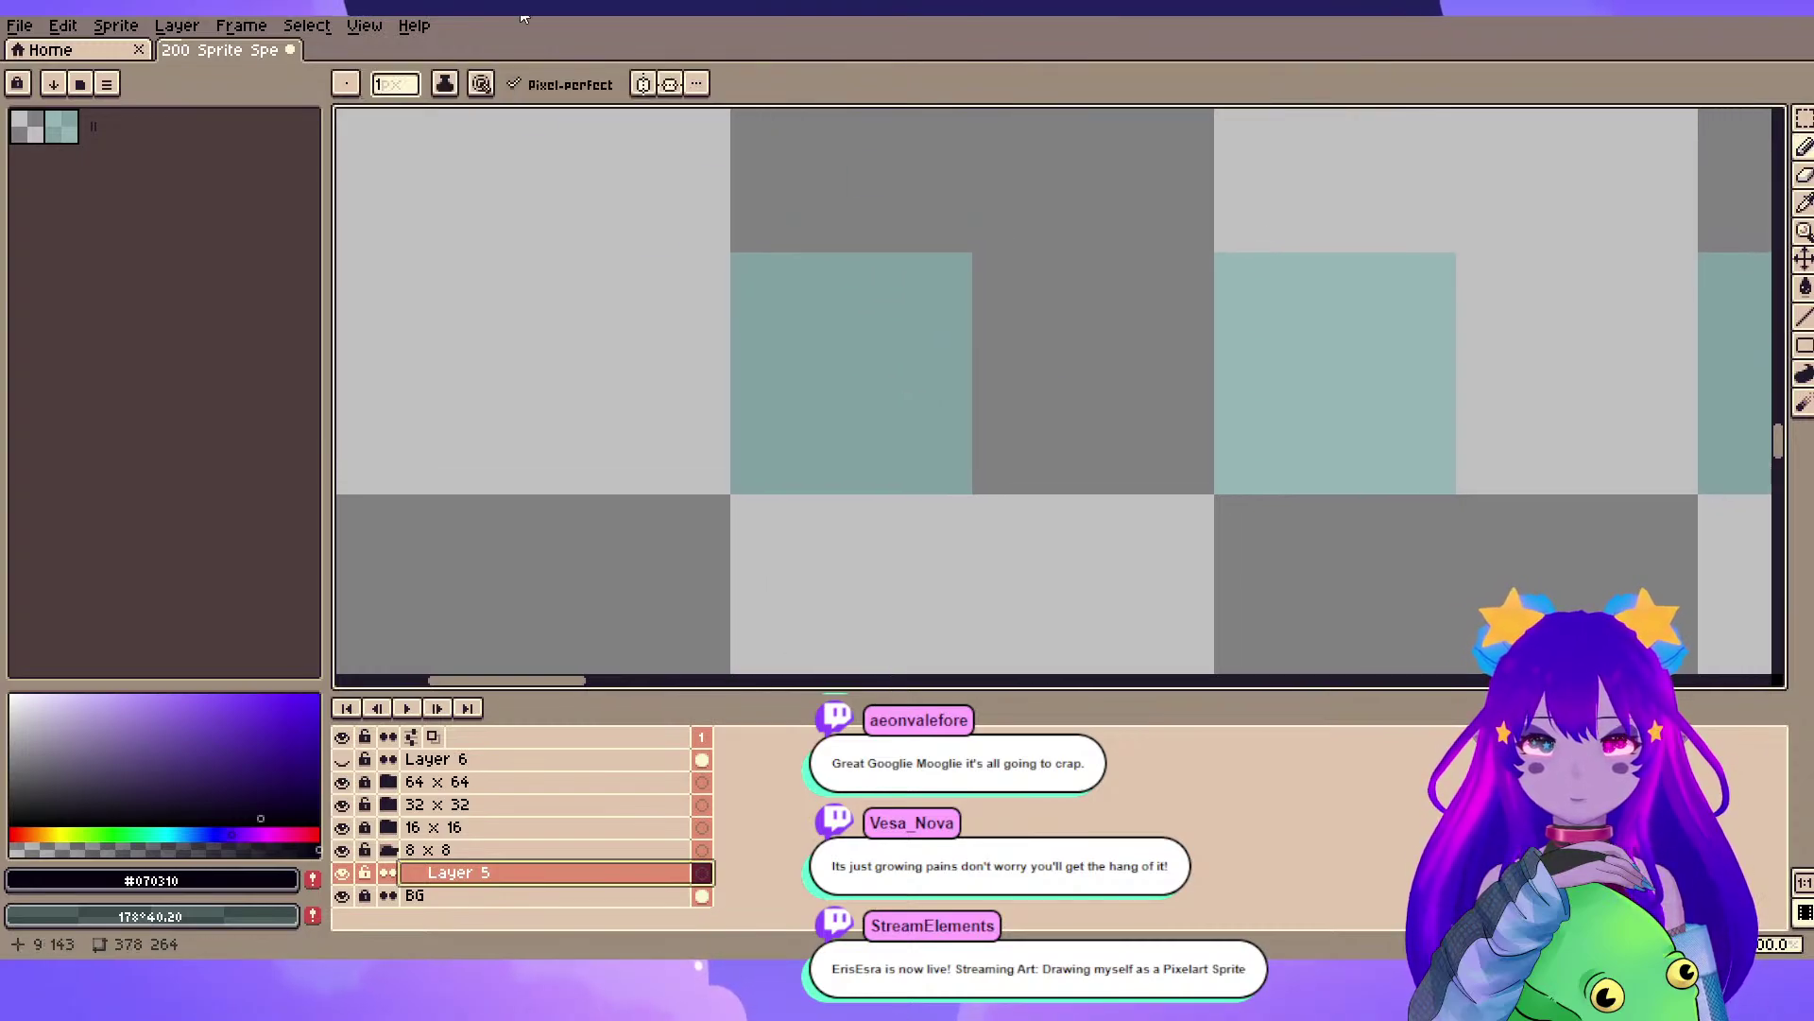
mouse_move(836, 328)
mouse_down()
mouse_move(806, 388)
mouse_move(938, 335)
mouse_move(919, 341)
mouse_up()
key(ctrl+z)
key(b)
key(e)
key(b)
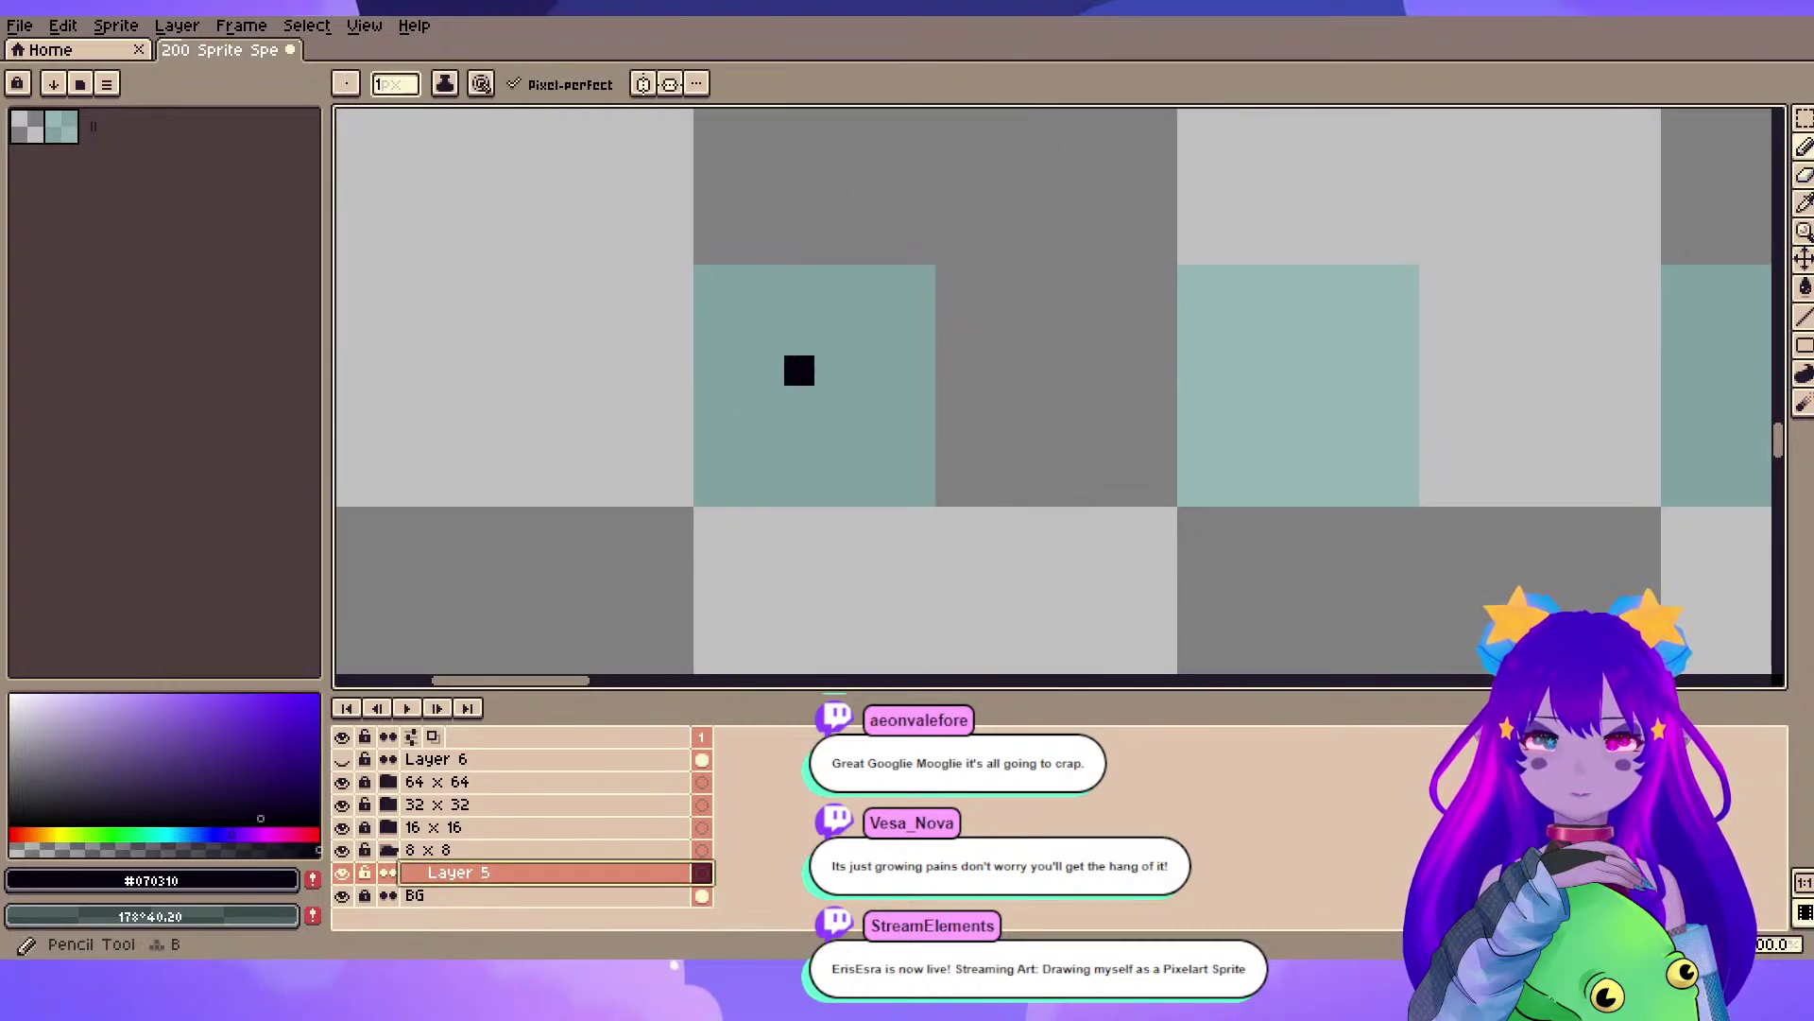
key(e)
key(b)
key(plus)
key(plus)
key(plus)
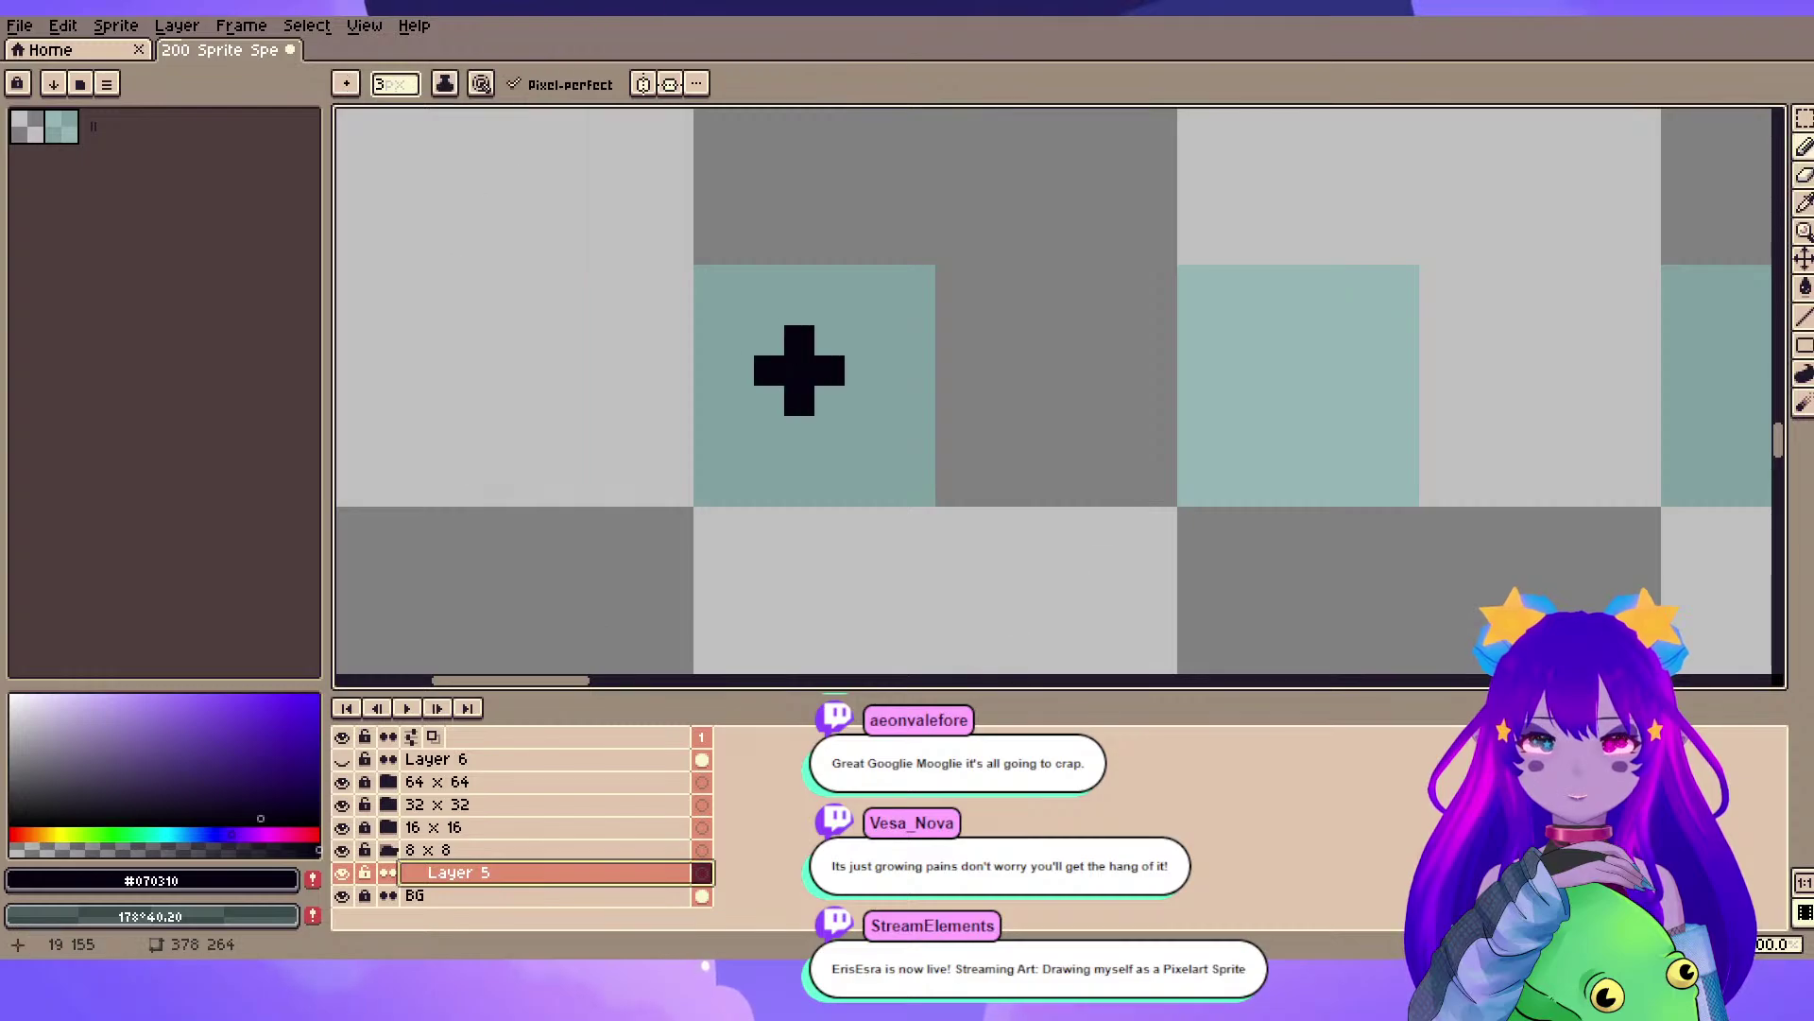
click(815, 354)
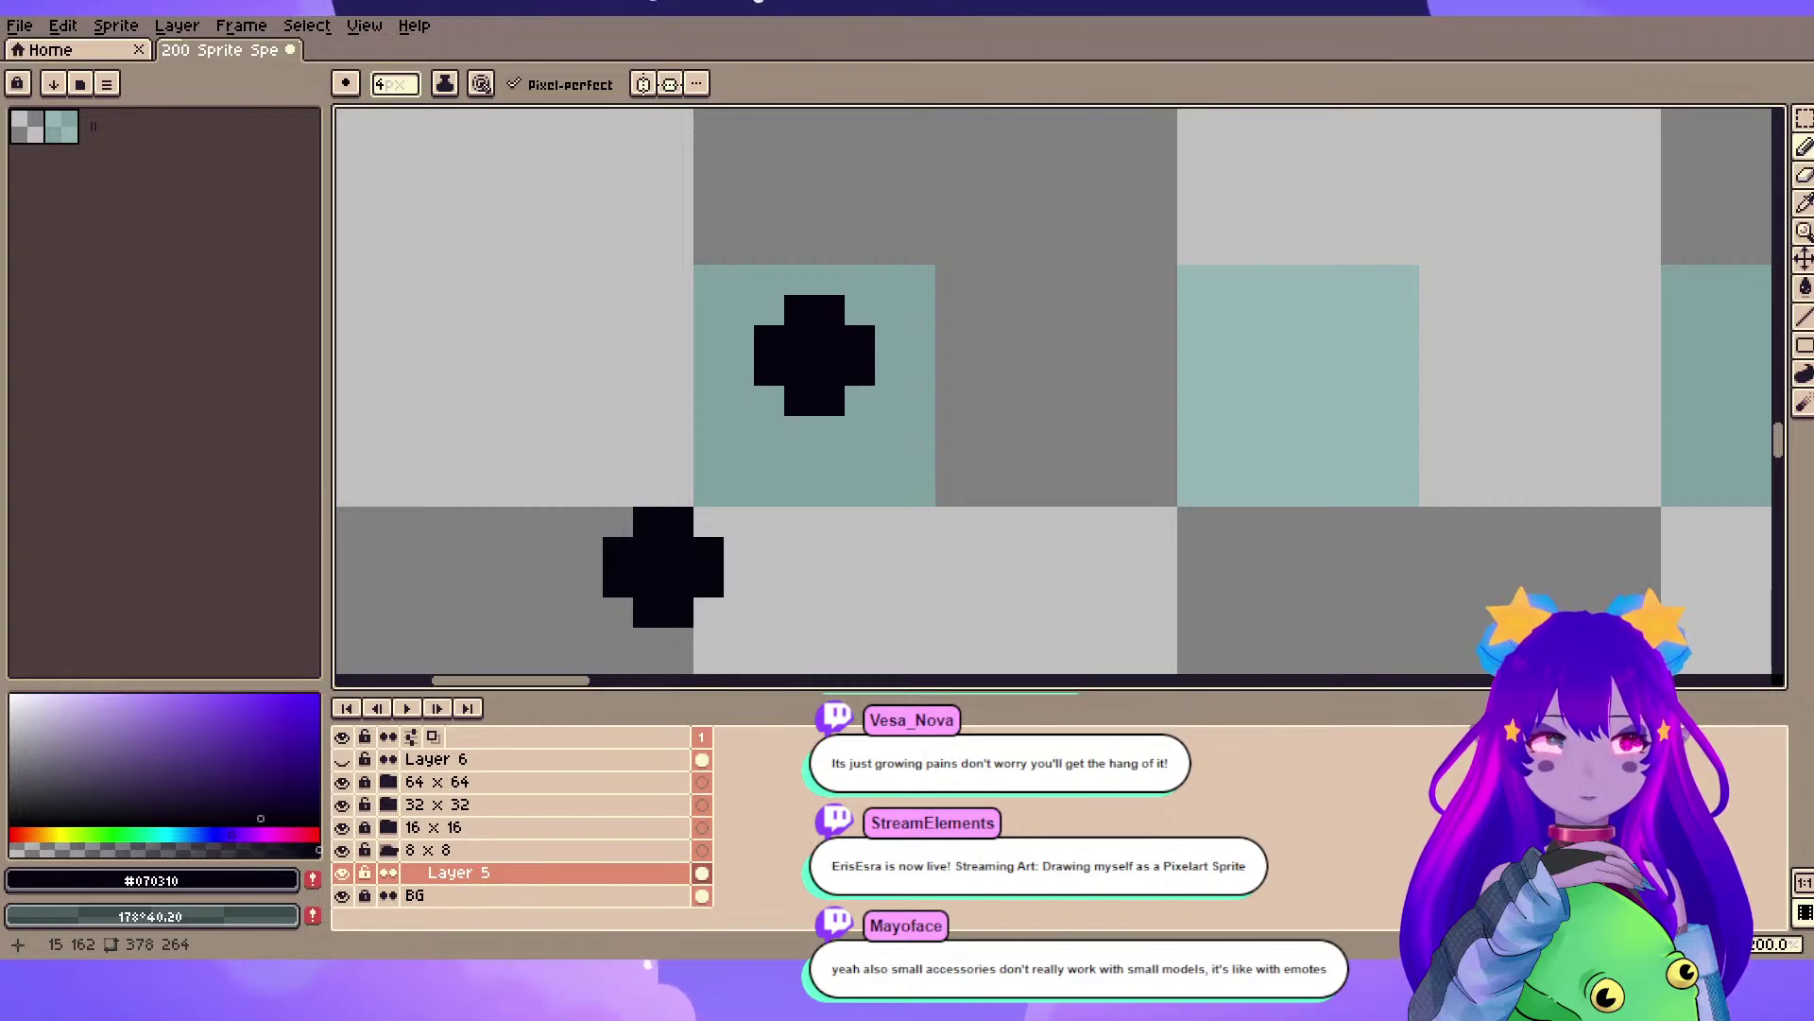
click(784, 354)
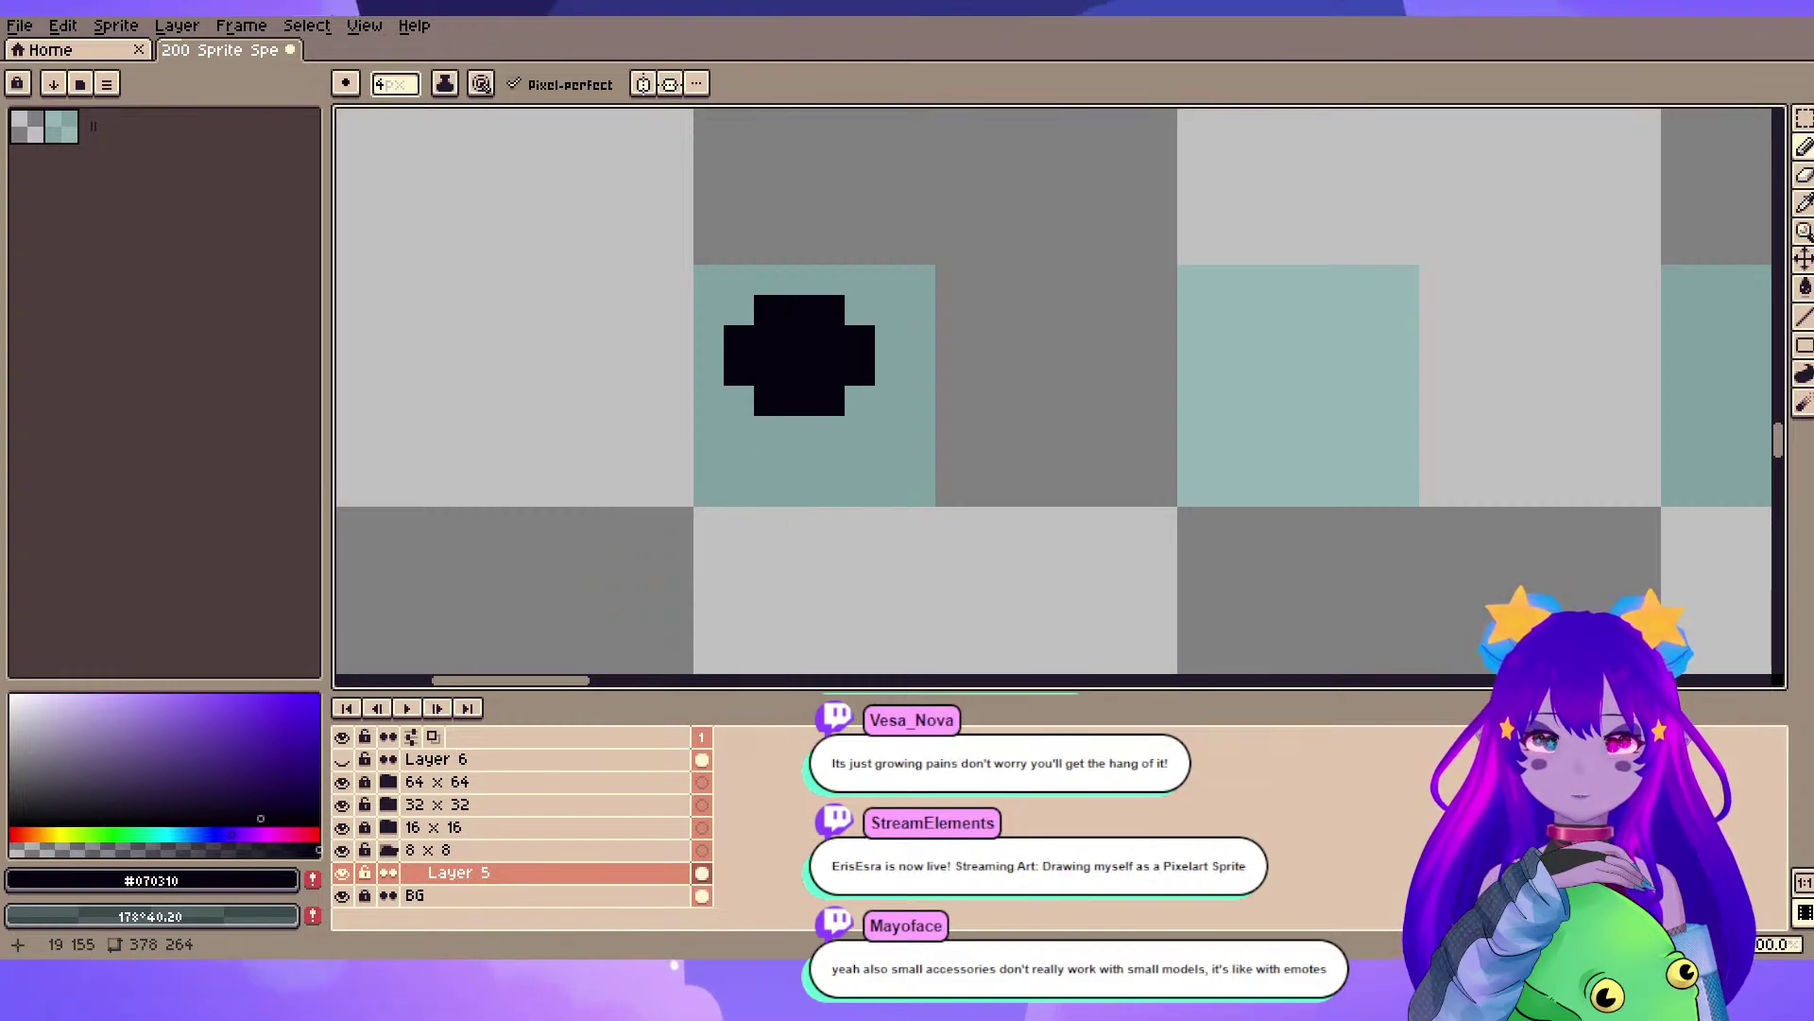
click(845, 355)
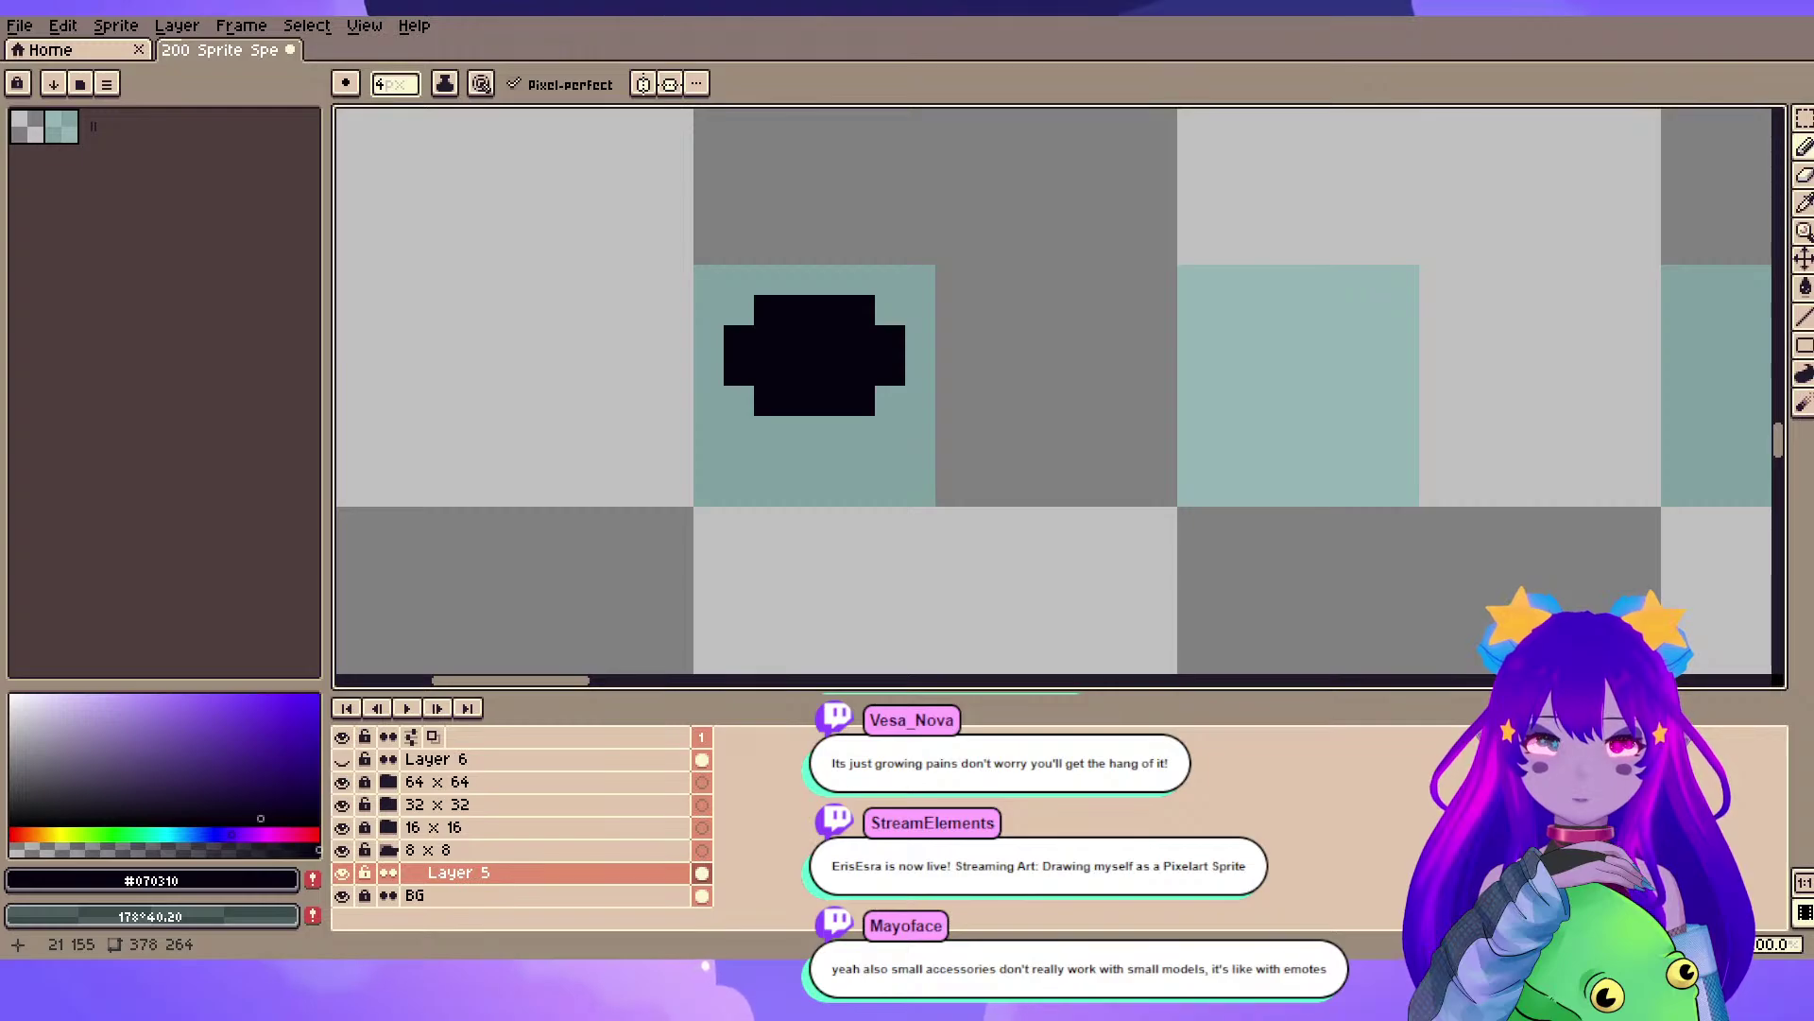
- Erase the dark oval from the bottom-left 8 × 8 guide square
key(ctrl+e)
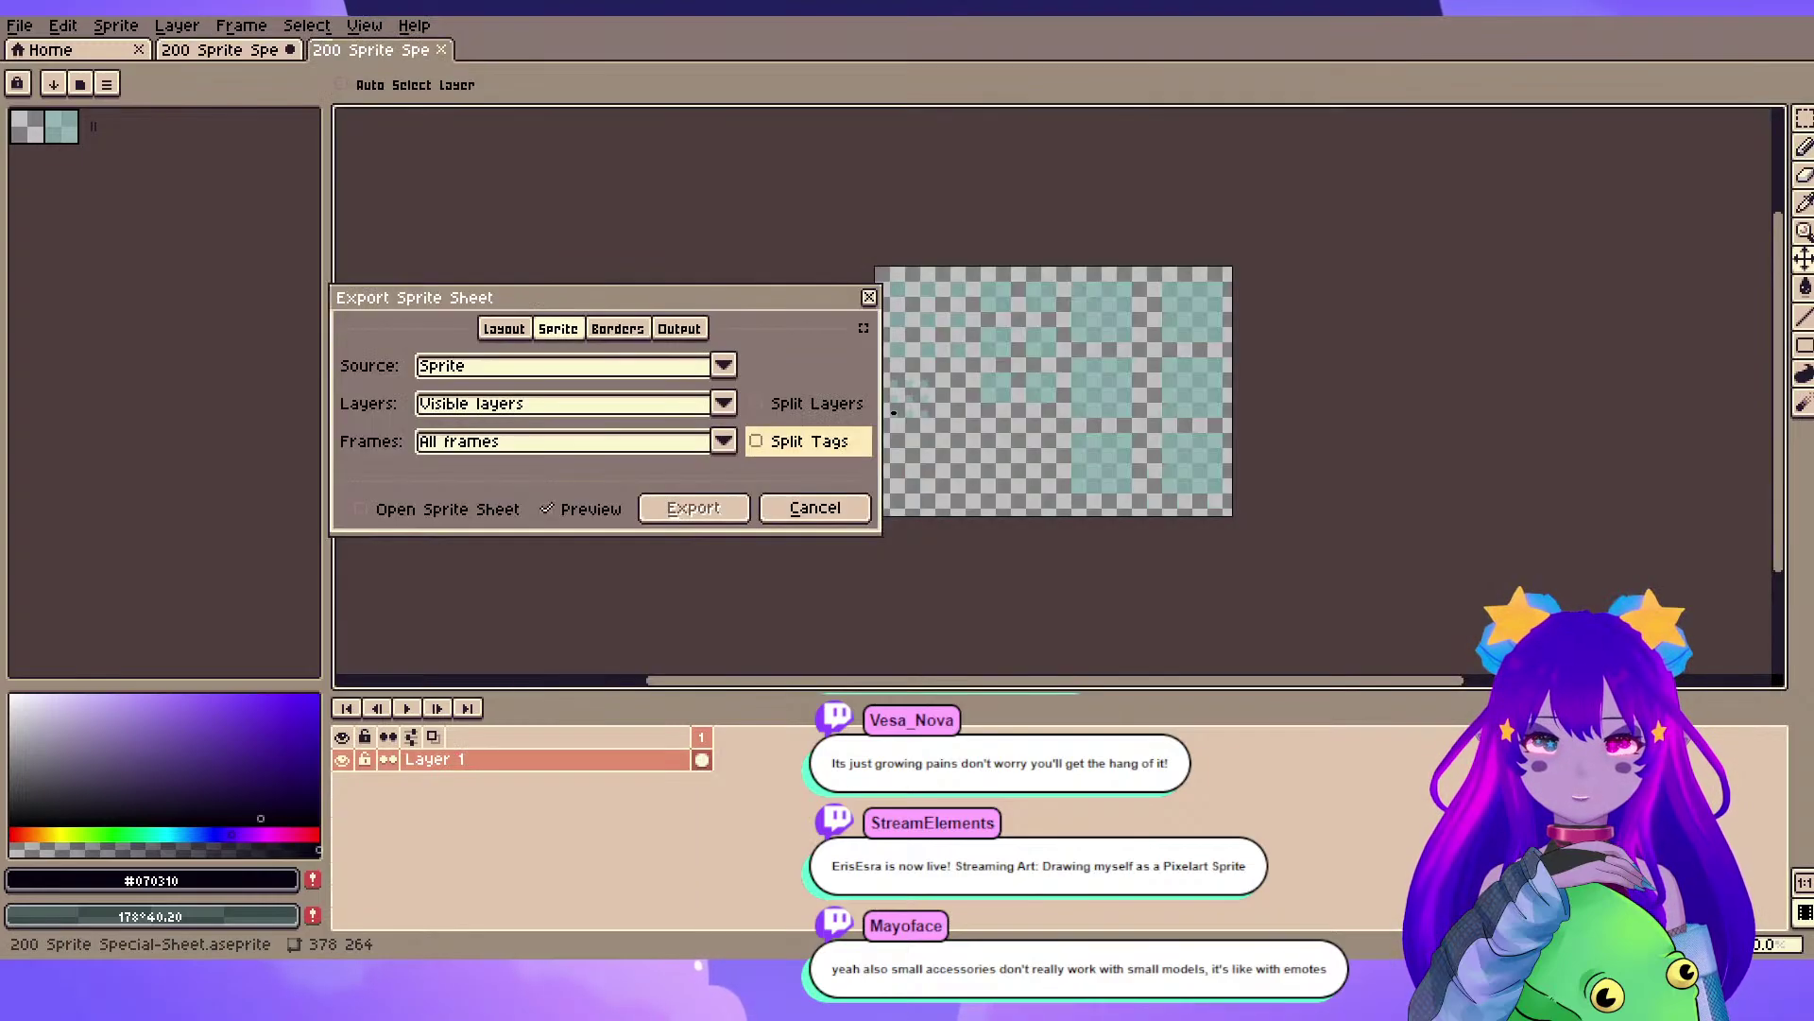
key(Escape)
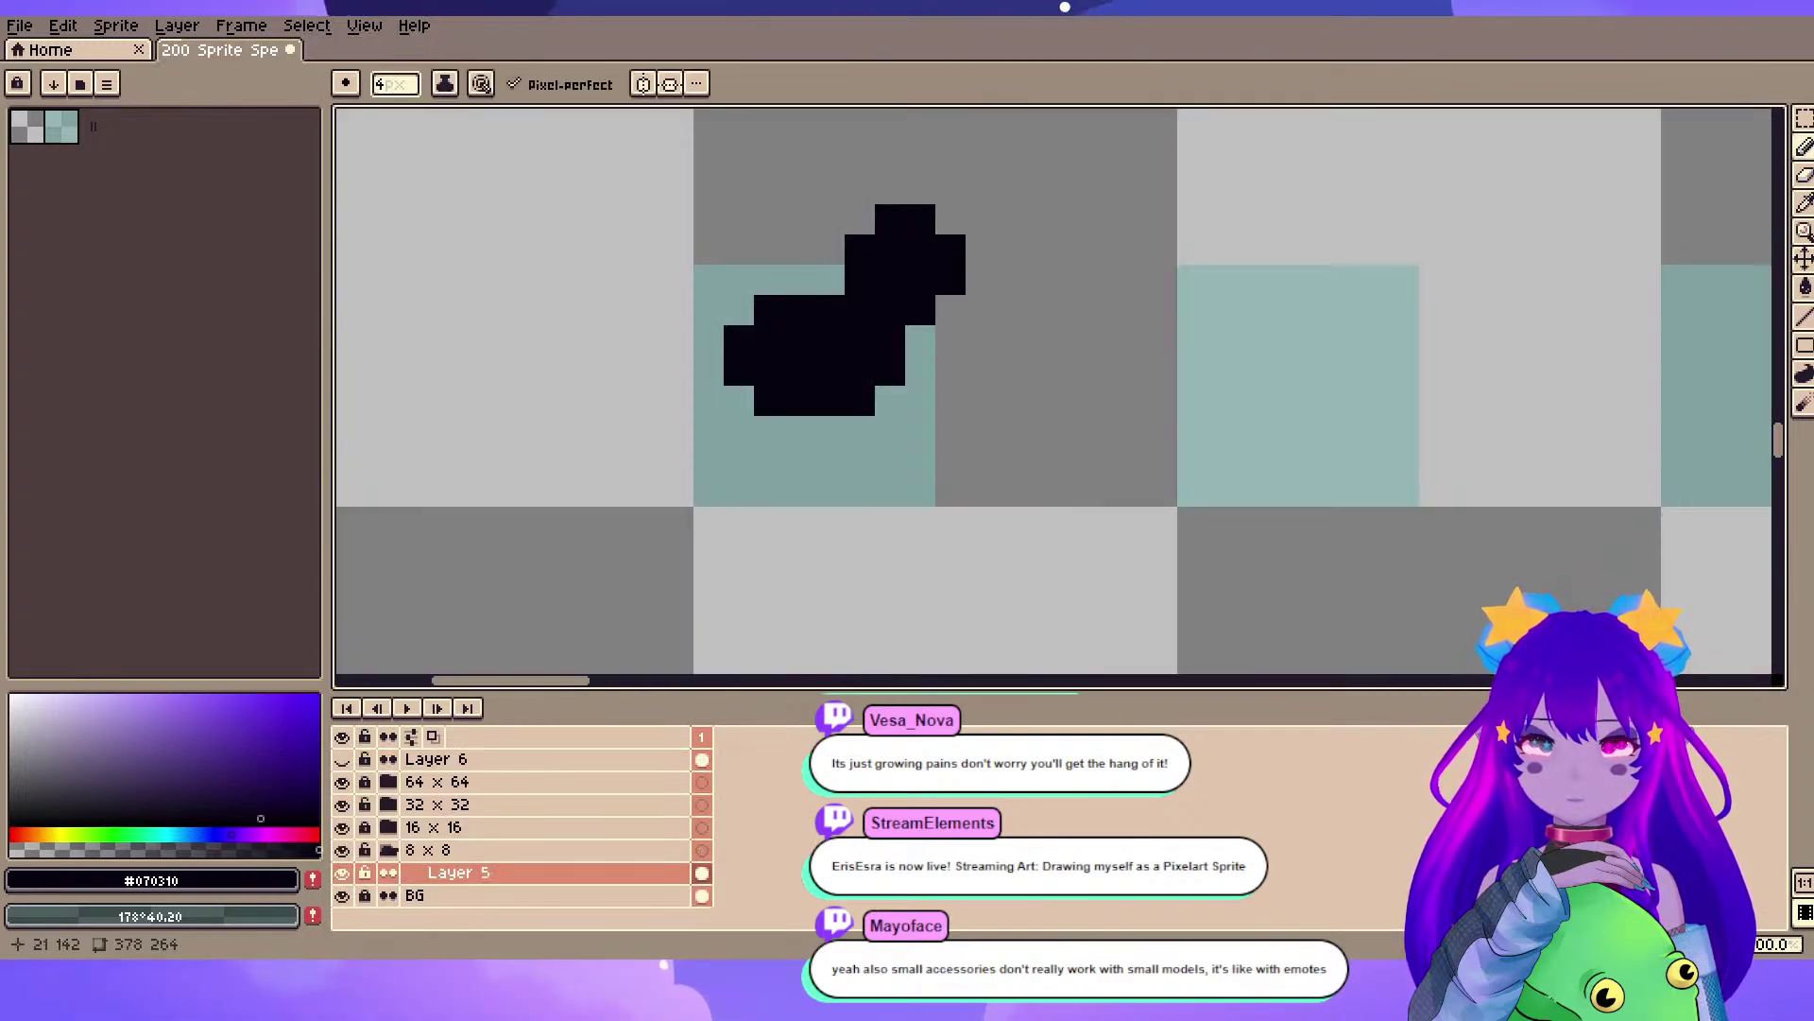
key(e)
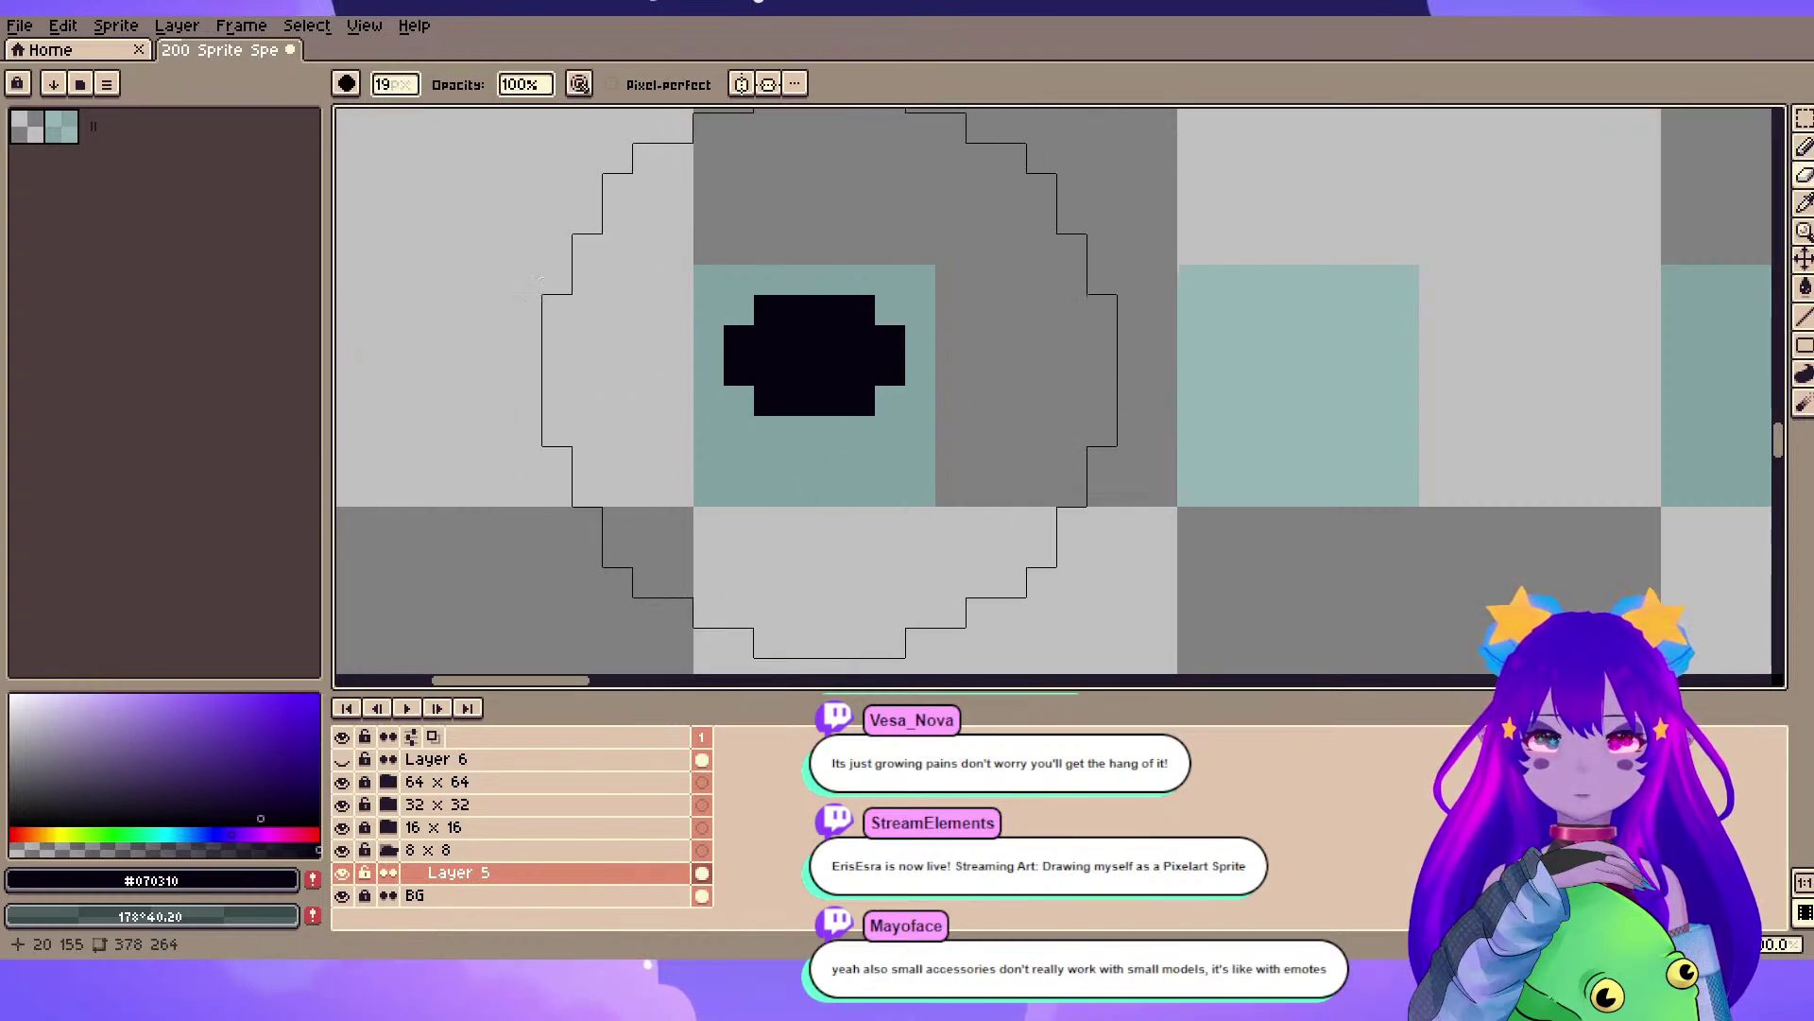
click(850, 359)
- With a 1 px pencil, paint two dark L-shaped ears near the upper corners of the bottom-left 8 × 8 guide square, undoing the stray mark between them
key(b)
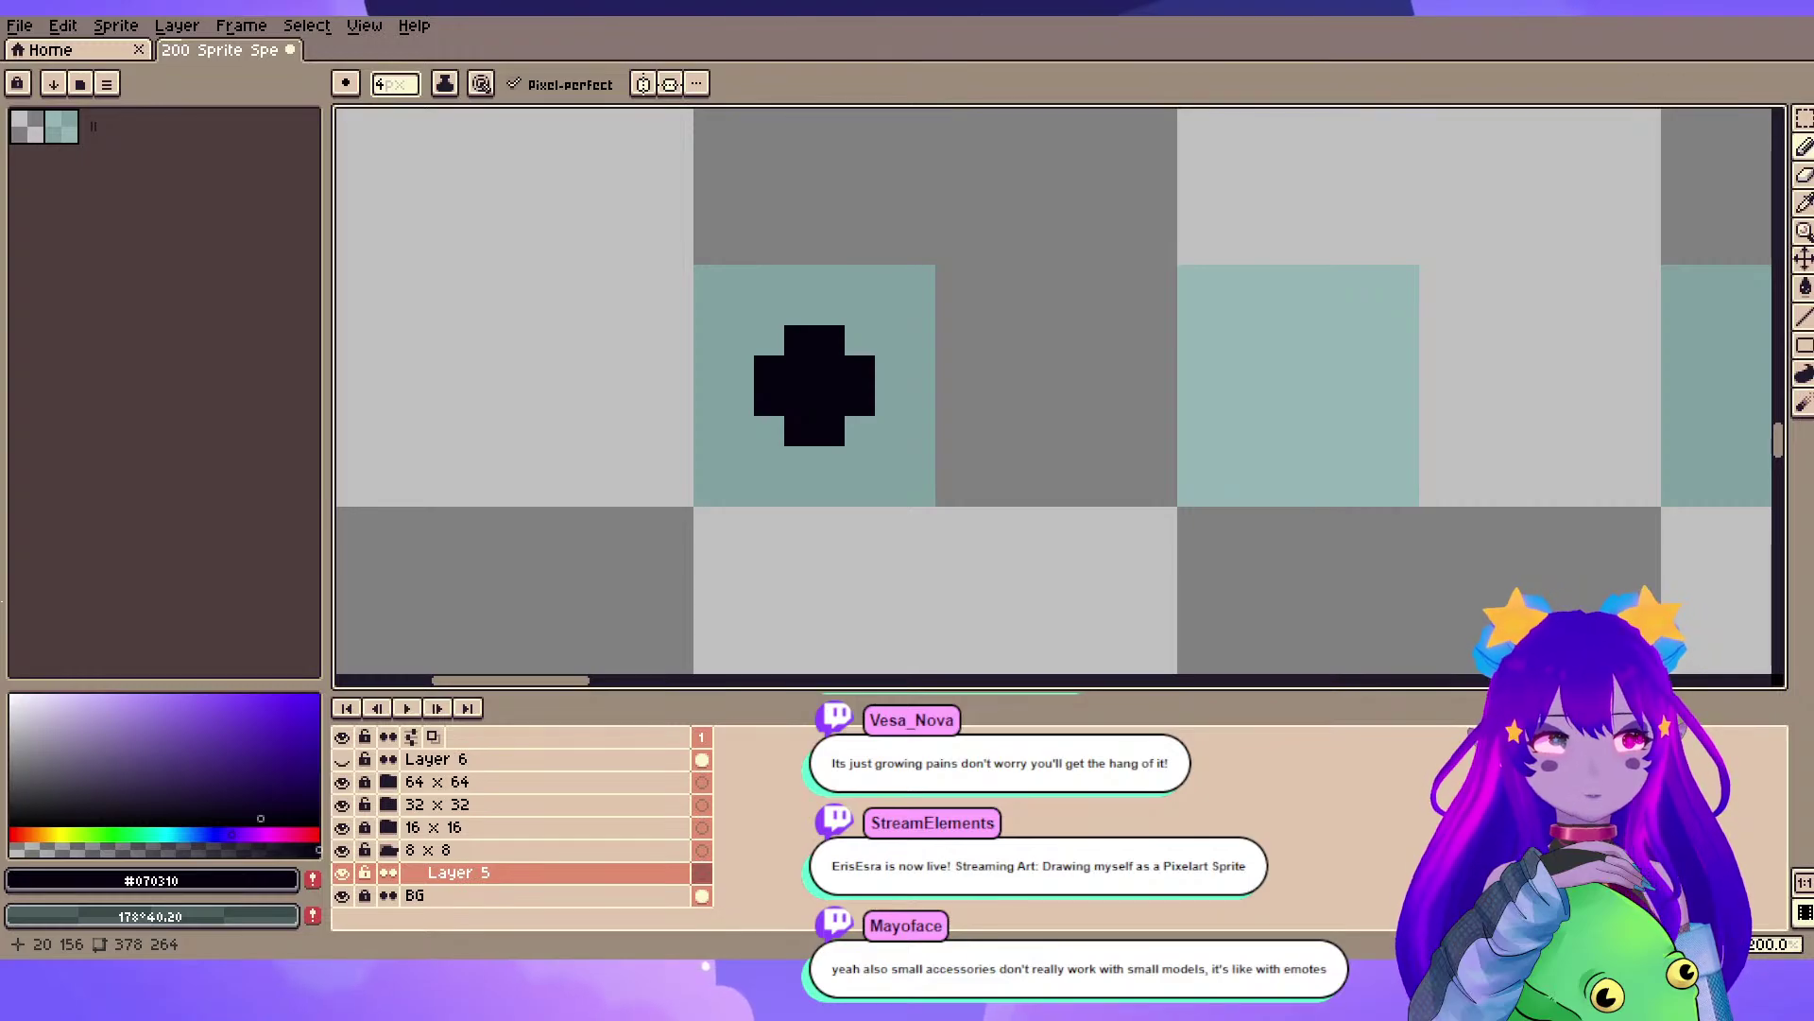
key(plus)
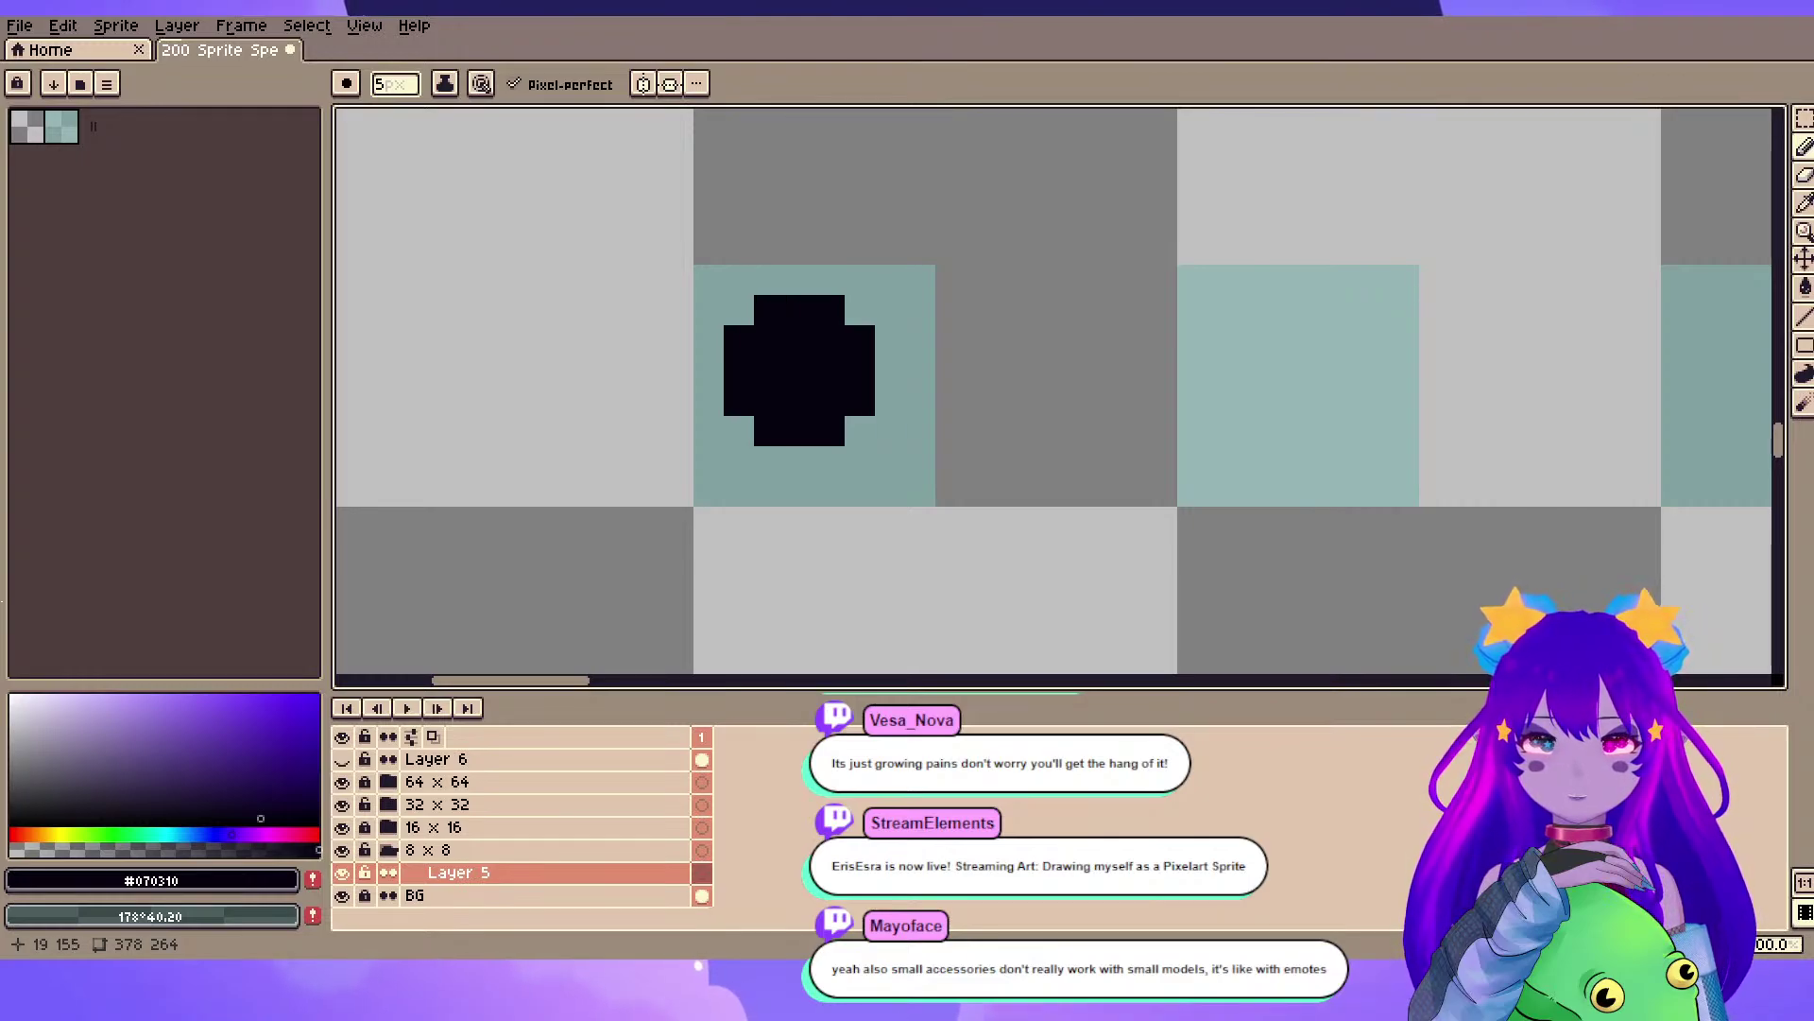
key(minus)
key(minus)
key(minus)
key(minus)
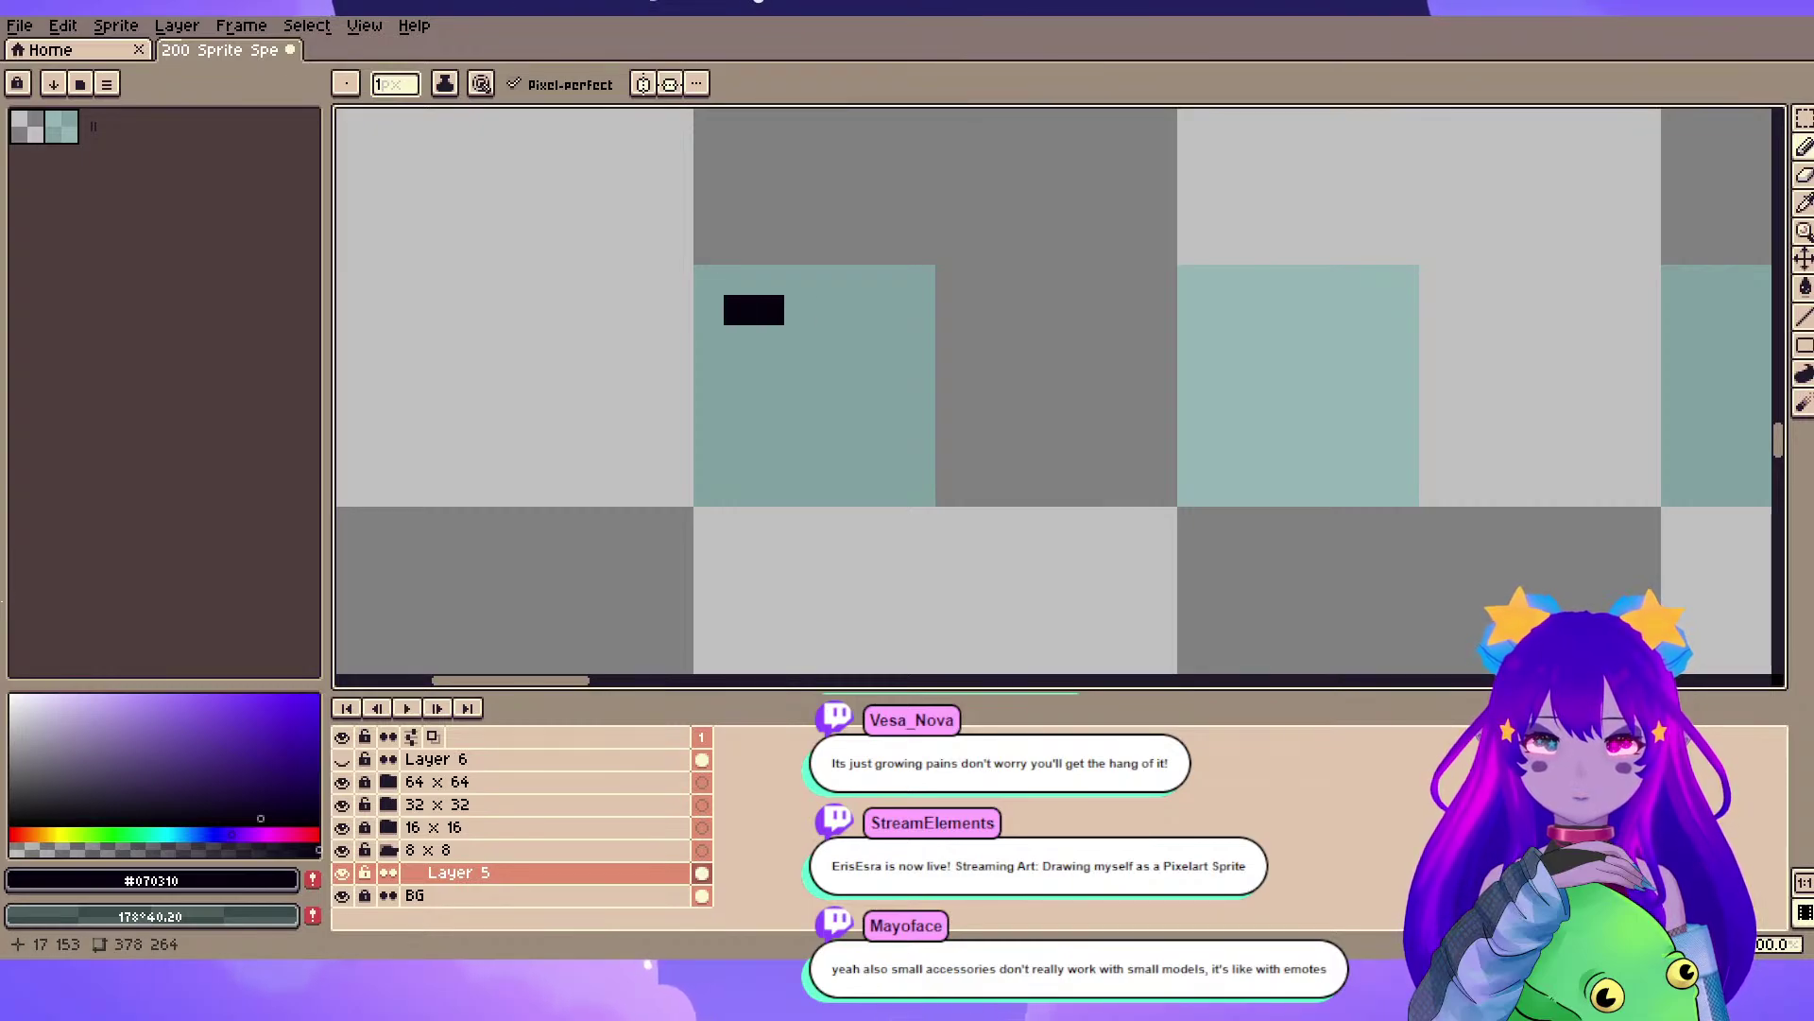
drag(860, 310, 890, 310)
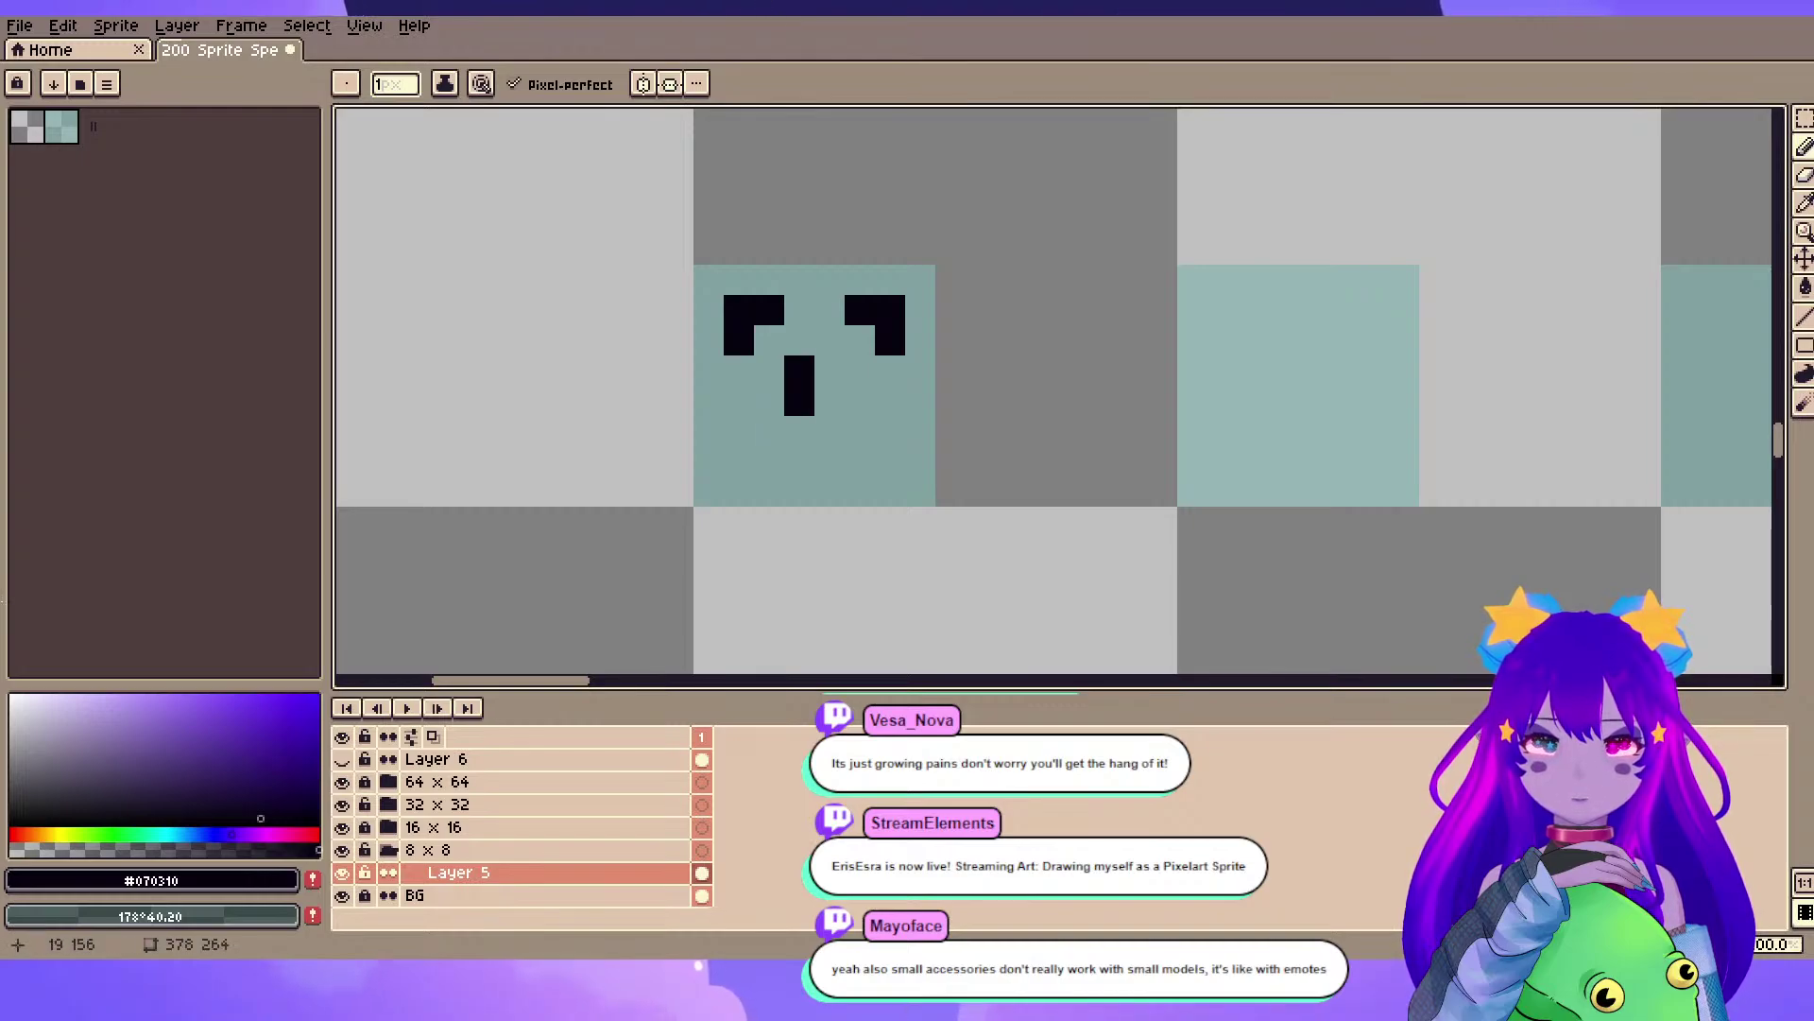
key(ctrl+z)
- Complete the dark silhouette with square ears, a head 4 px wide and 4 px high, a 2 px wide neck and a 4 px wide base
click(770, 341)
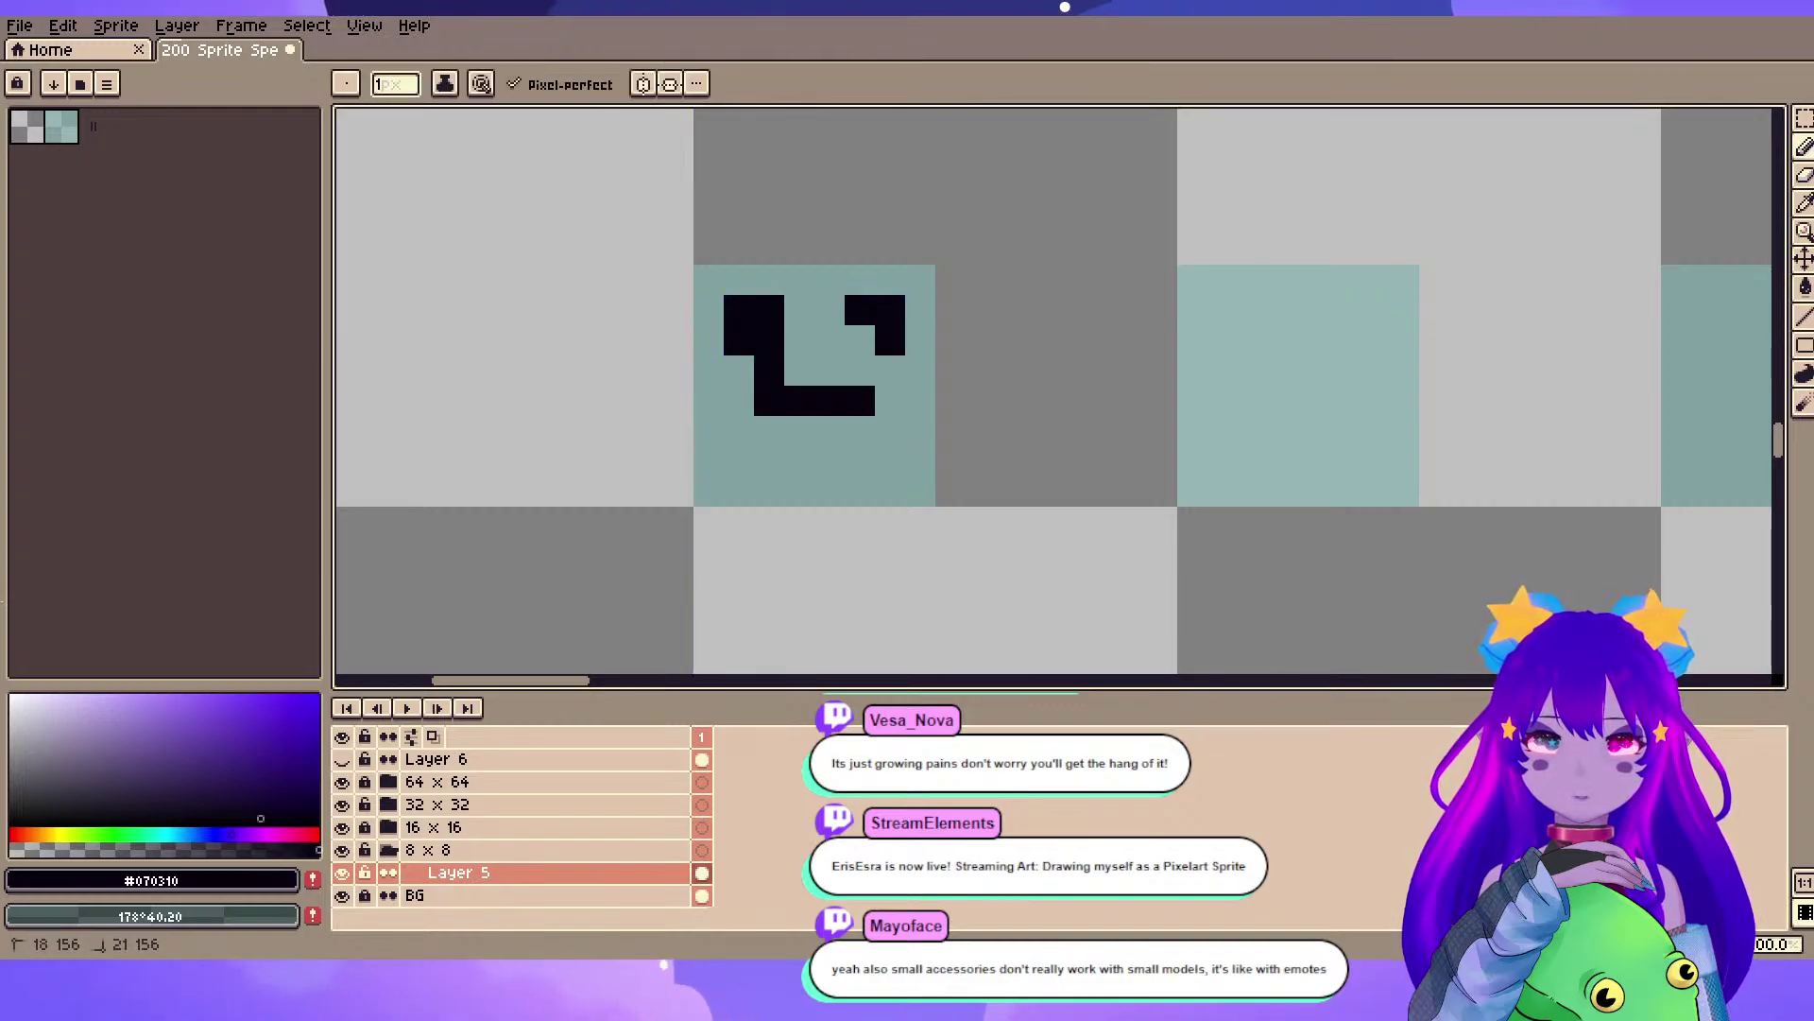
click(860, 371)
drag(800, 341, 860, 340)
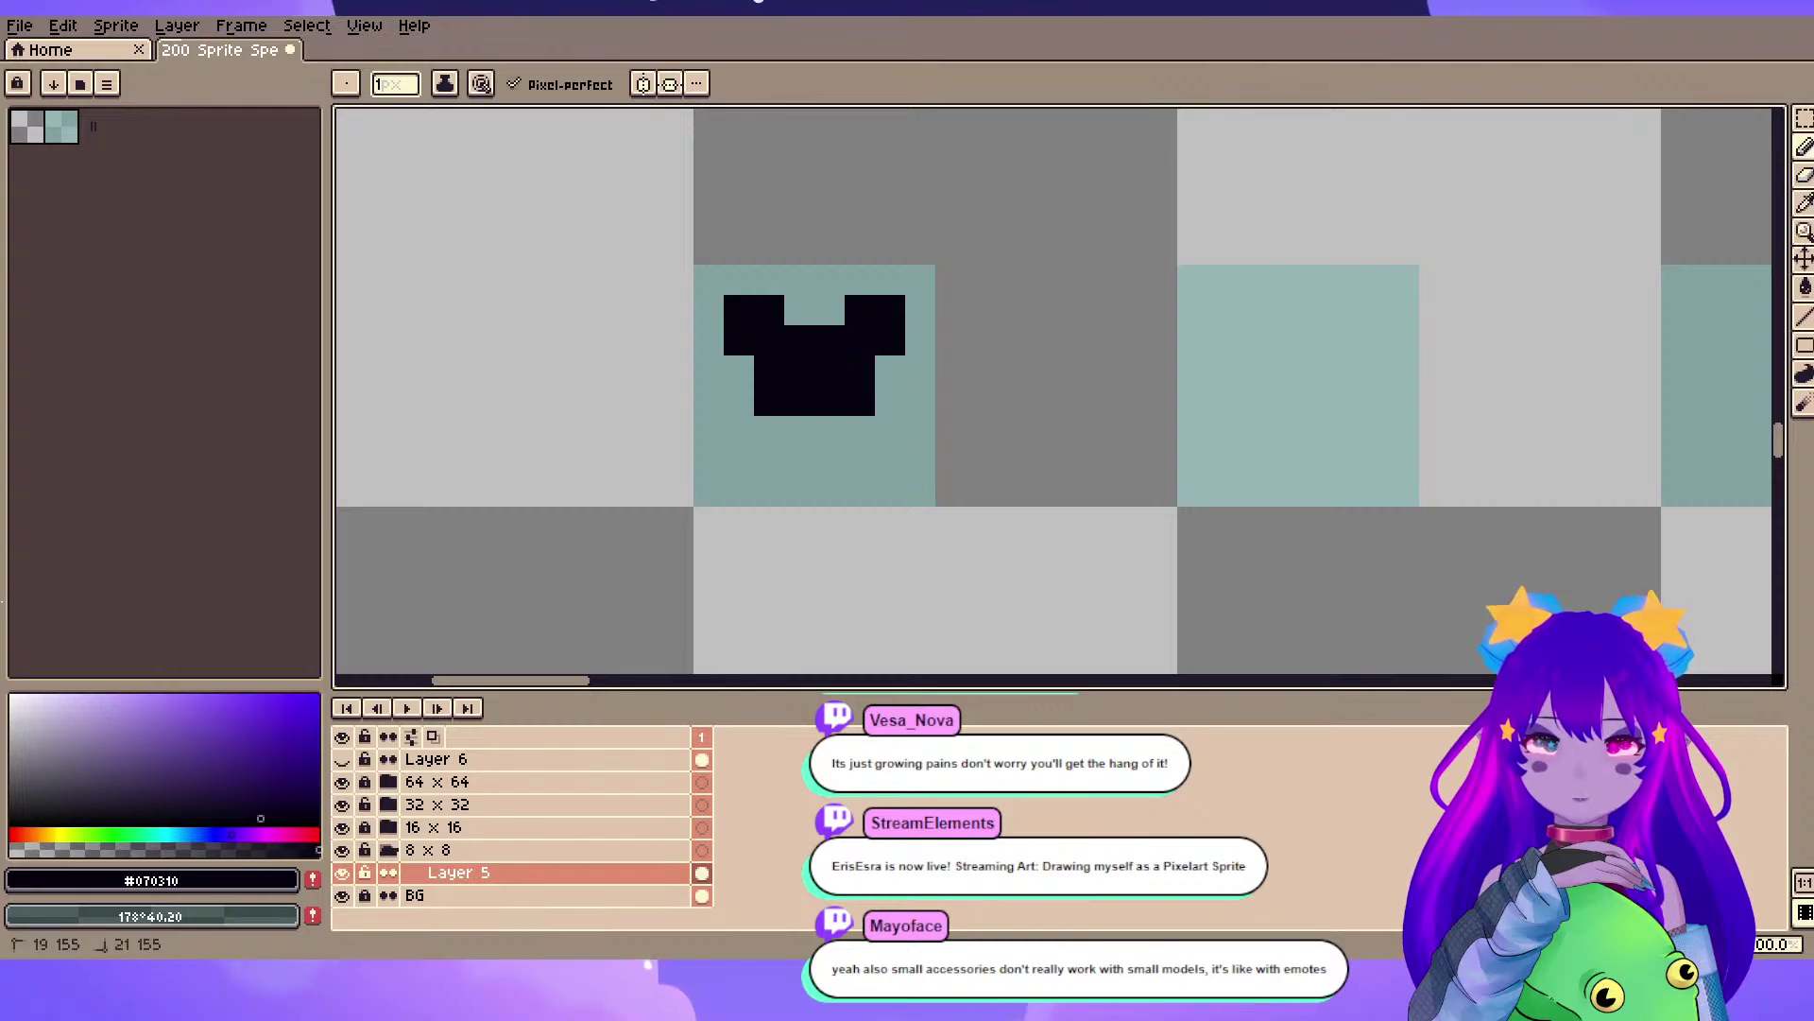
drag(769, 431, 860, 431)
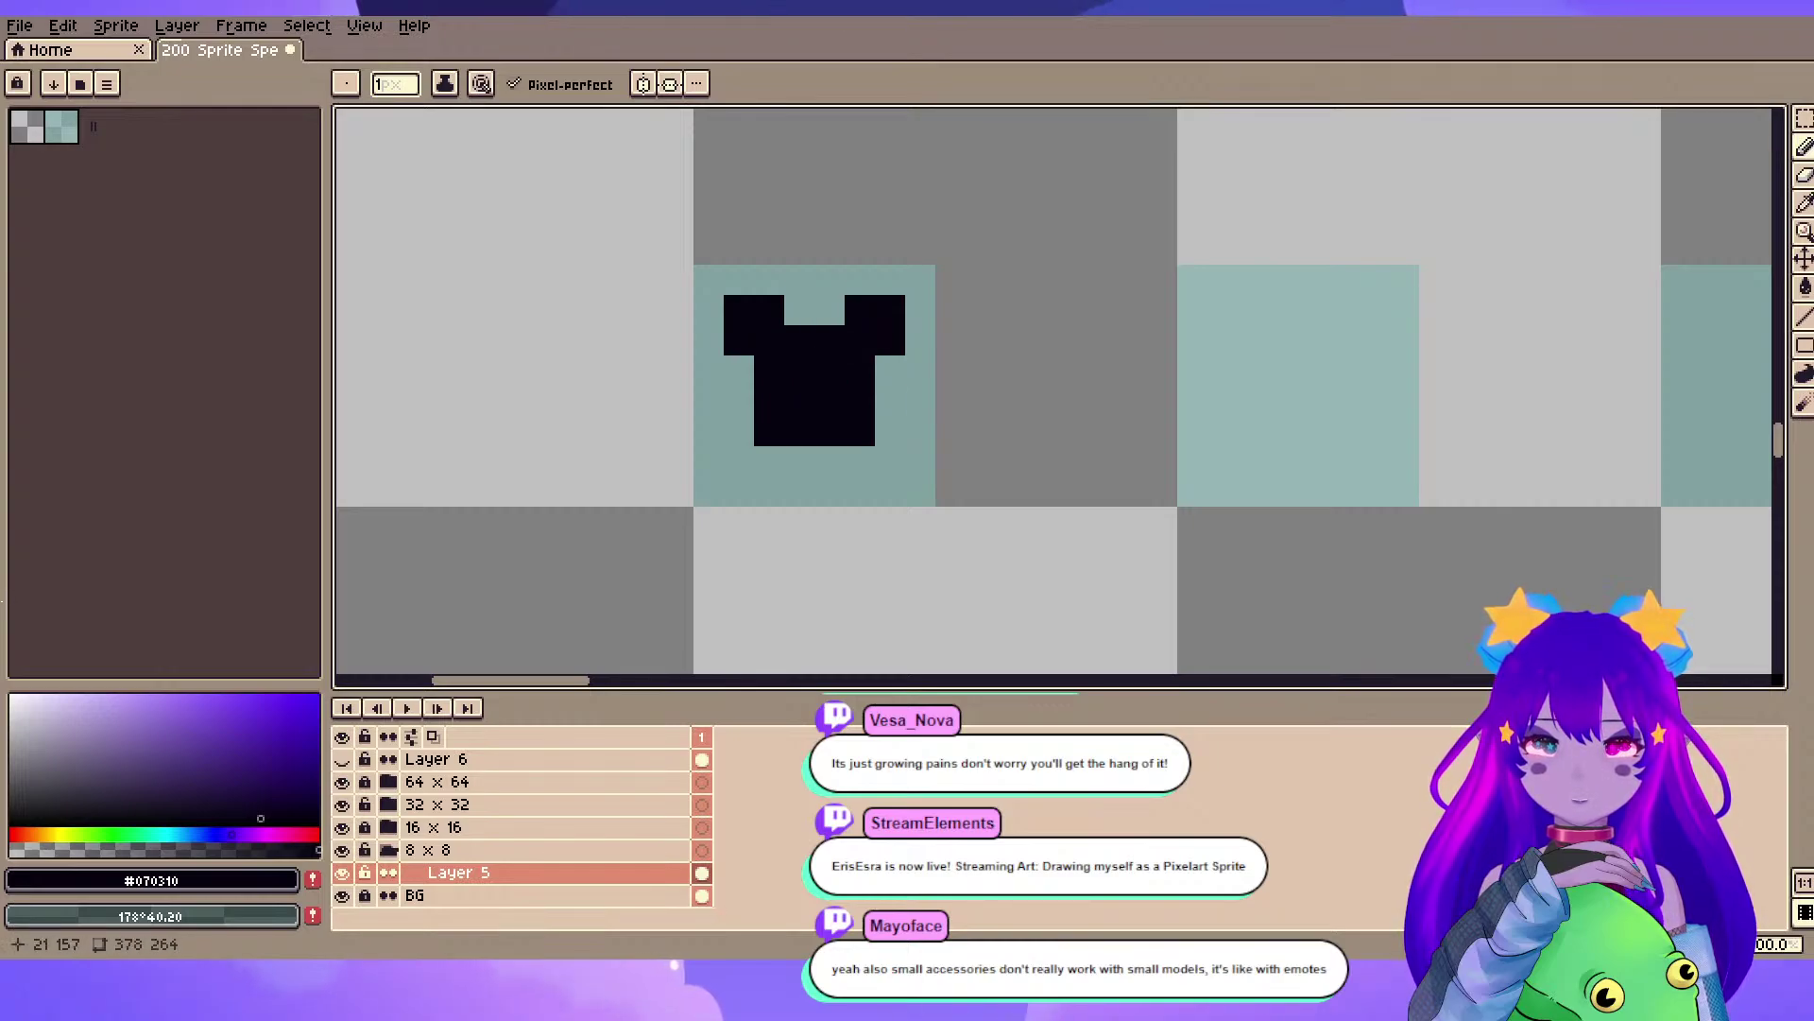
click(800, 462)
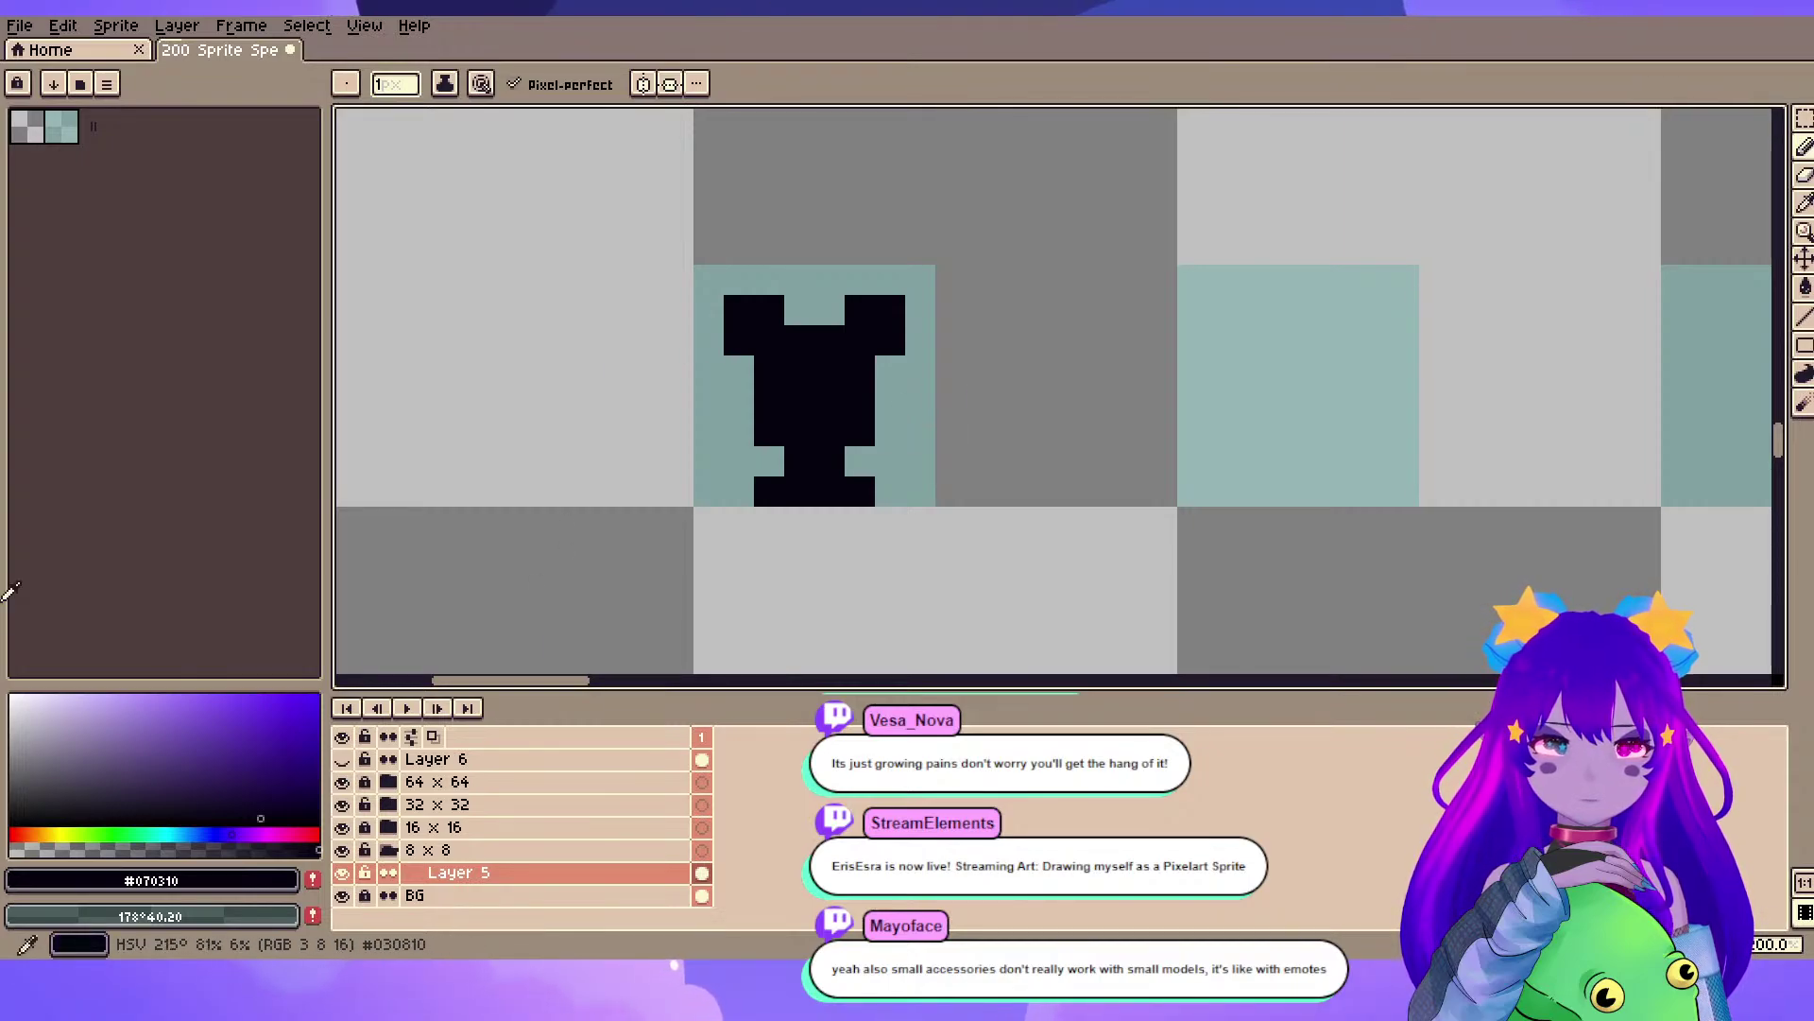
- Mix a bright teal of HSV 181°, 75, 75 and add it to the sprite's palette
click(165, 835)
click(165, 834)
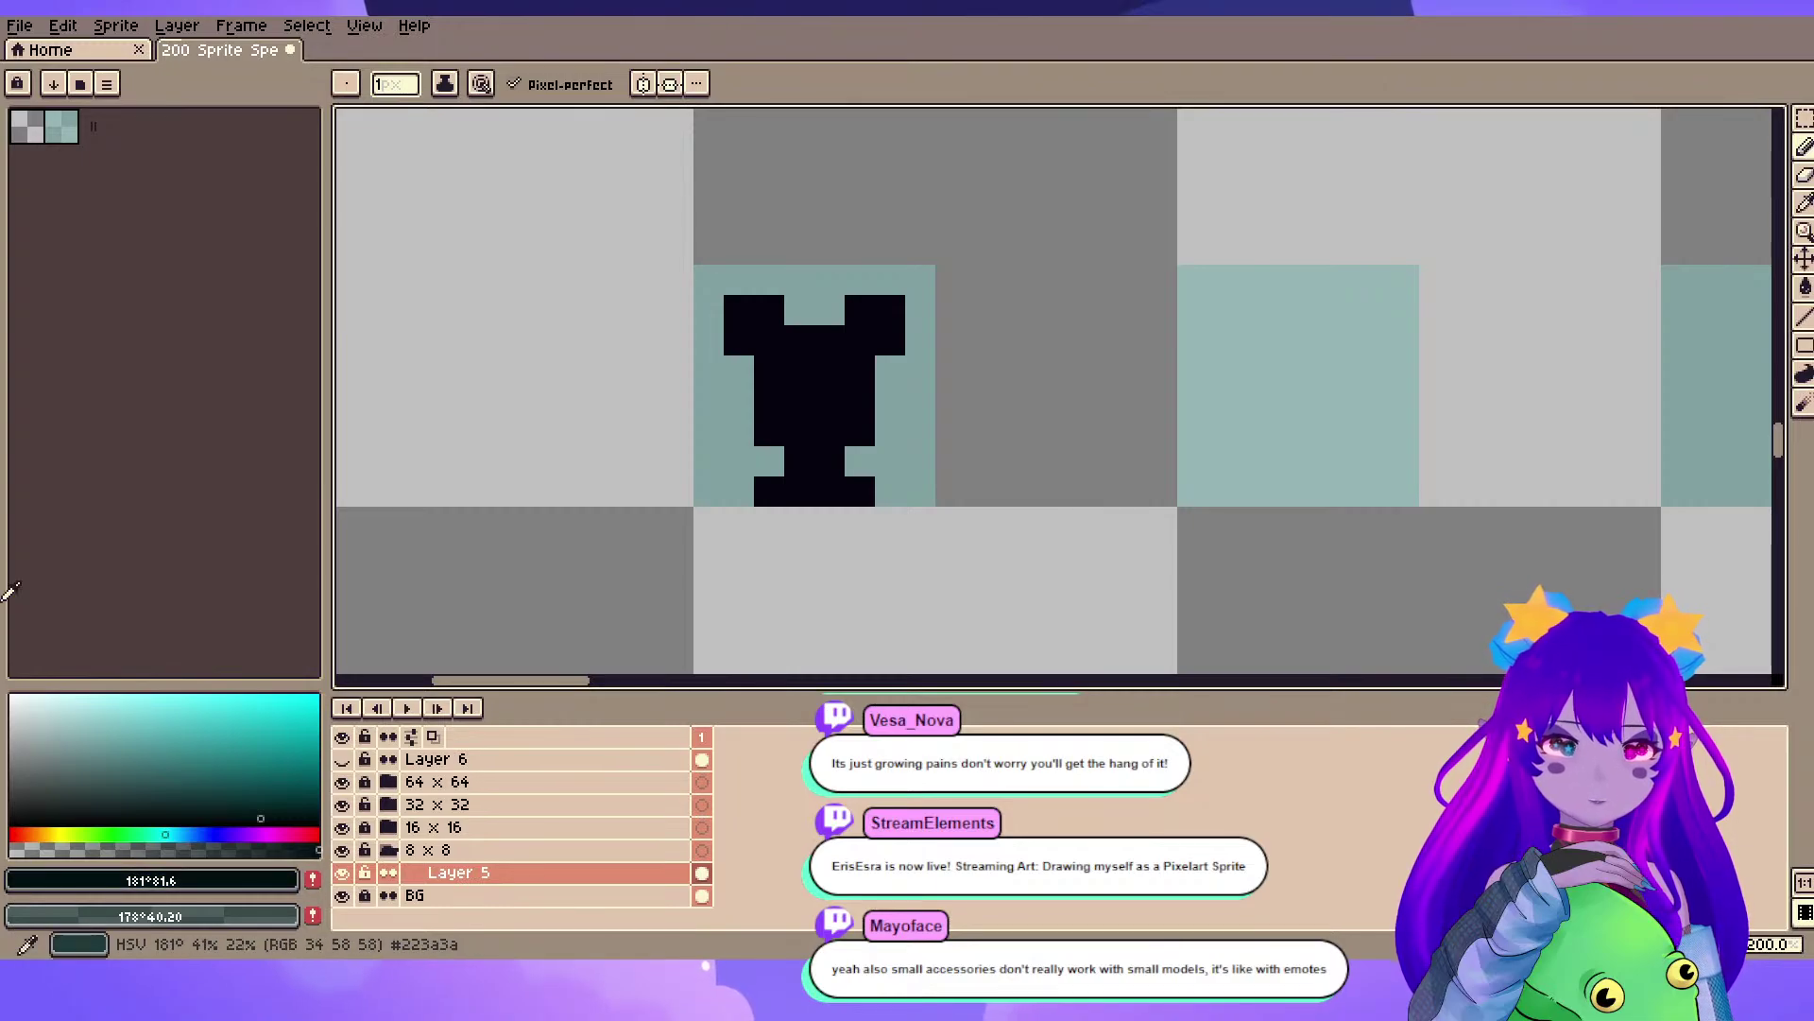
click(242, 726)
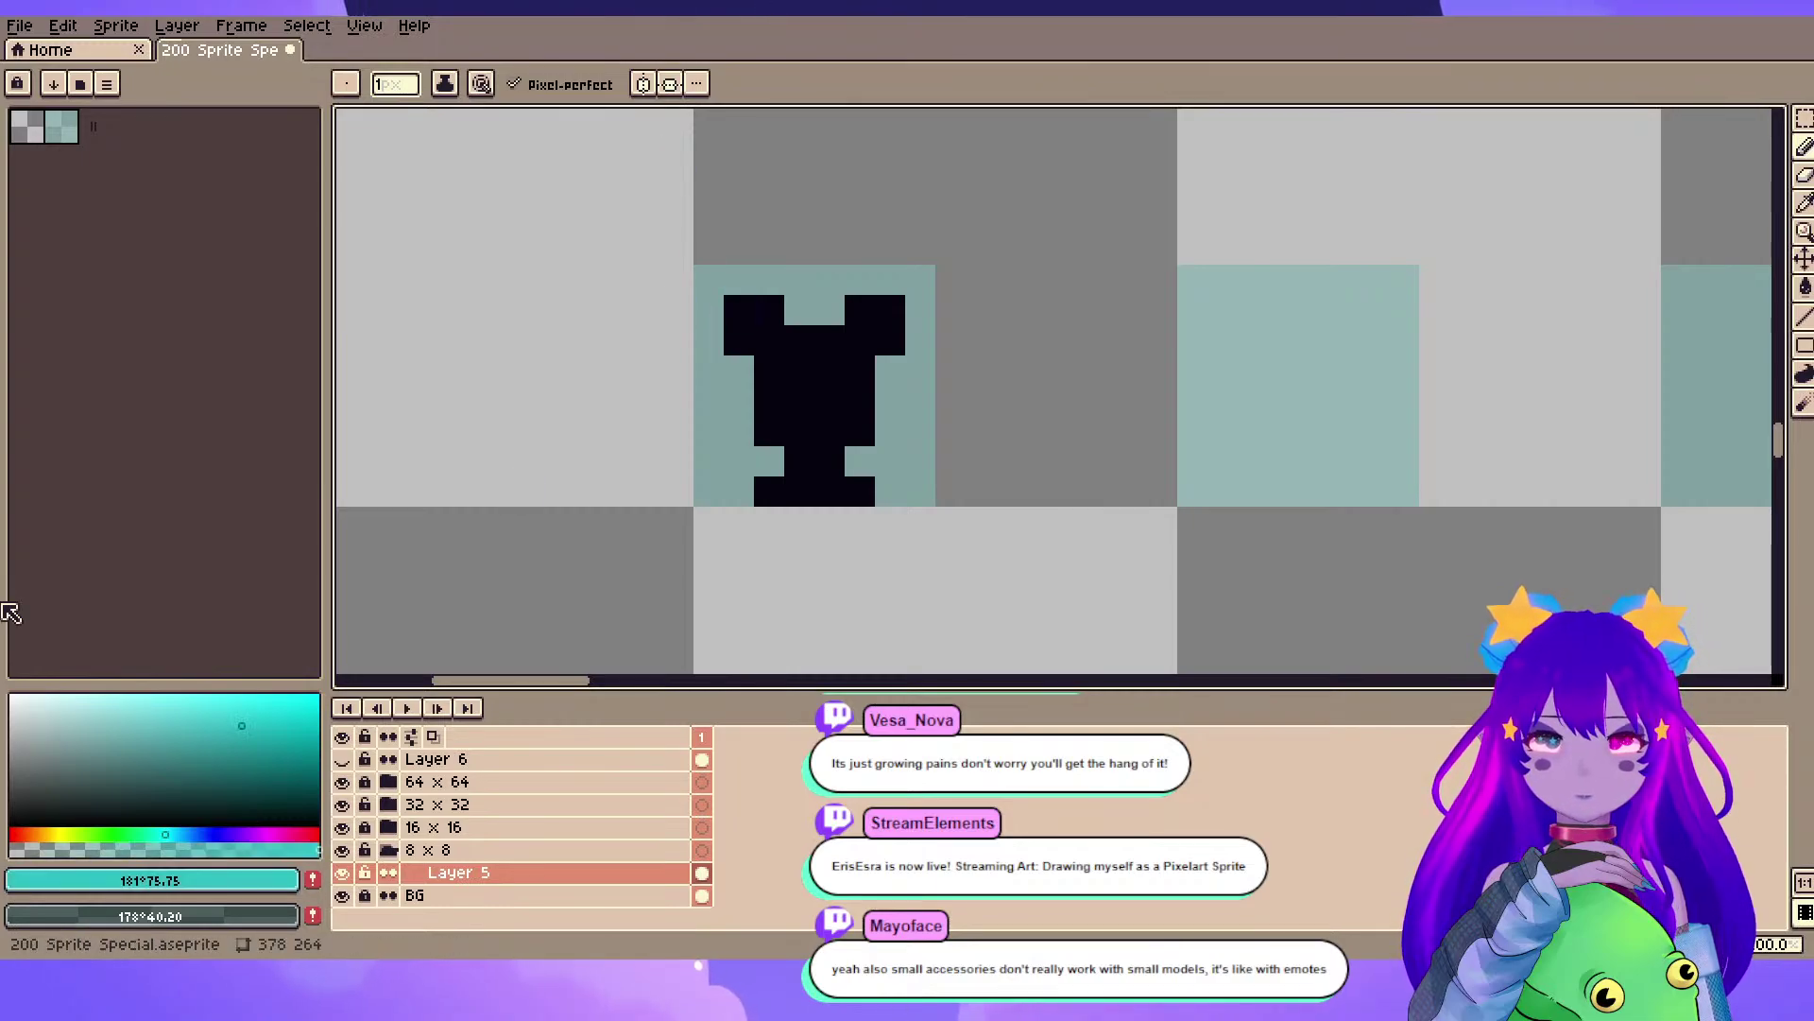
click(313, 880)
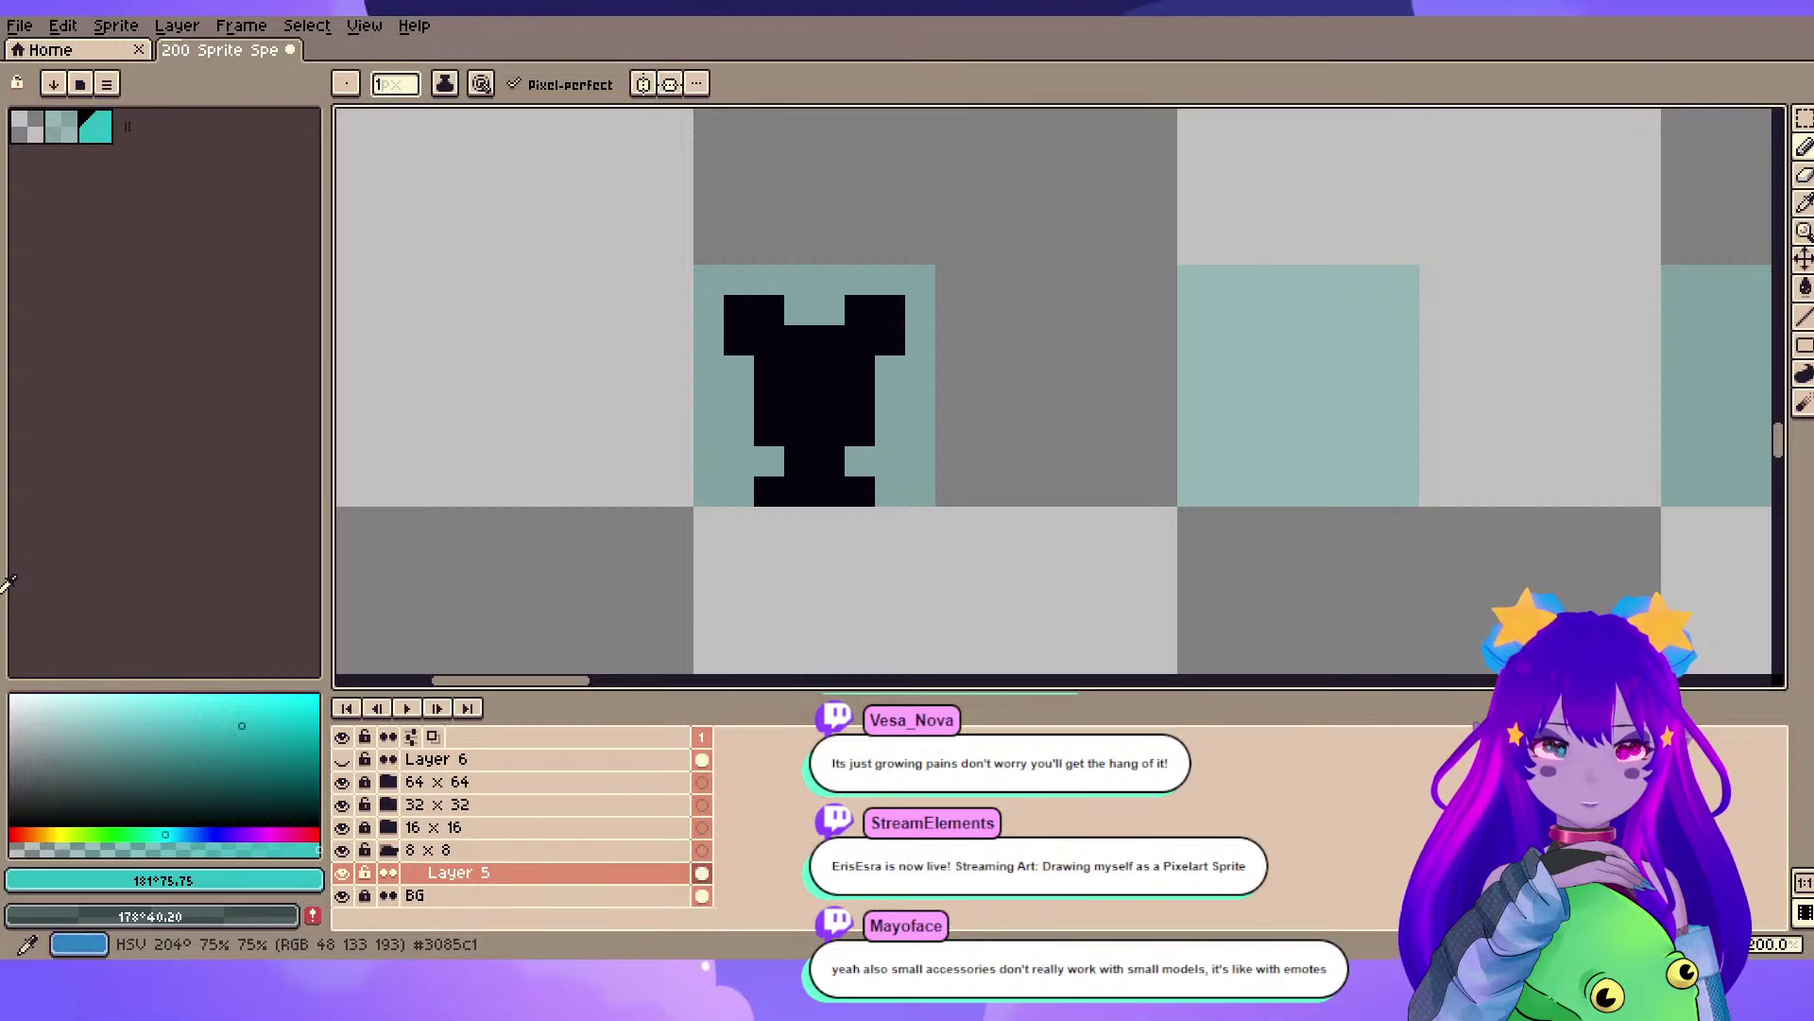
- Recolour the second palette entry to purple, then undo the two darker variations of it
click(3, 590)
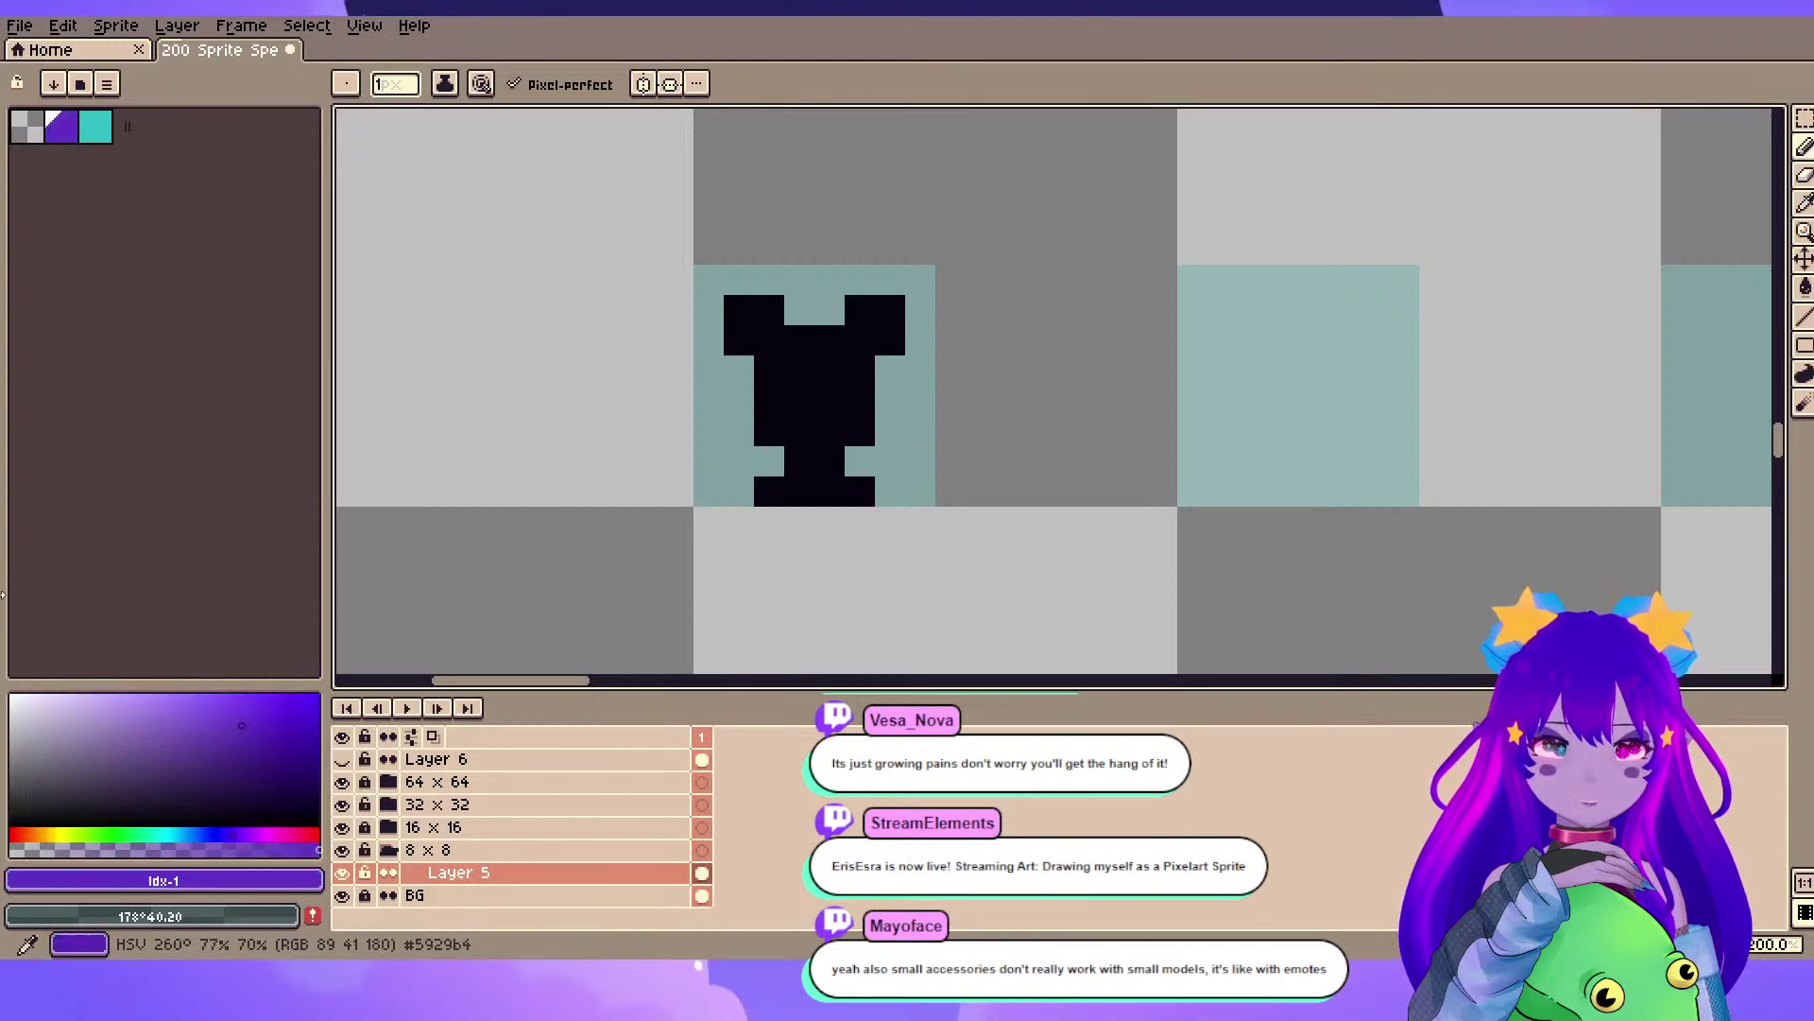
click(251, 742)
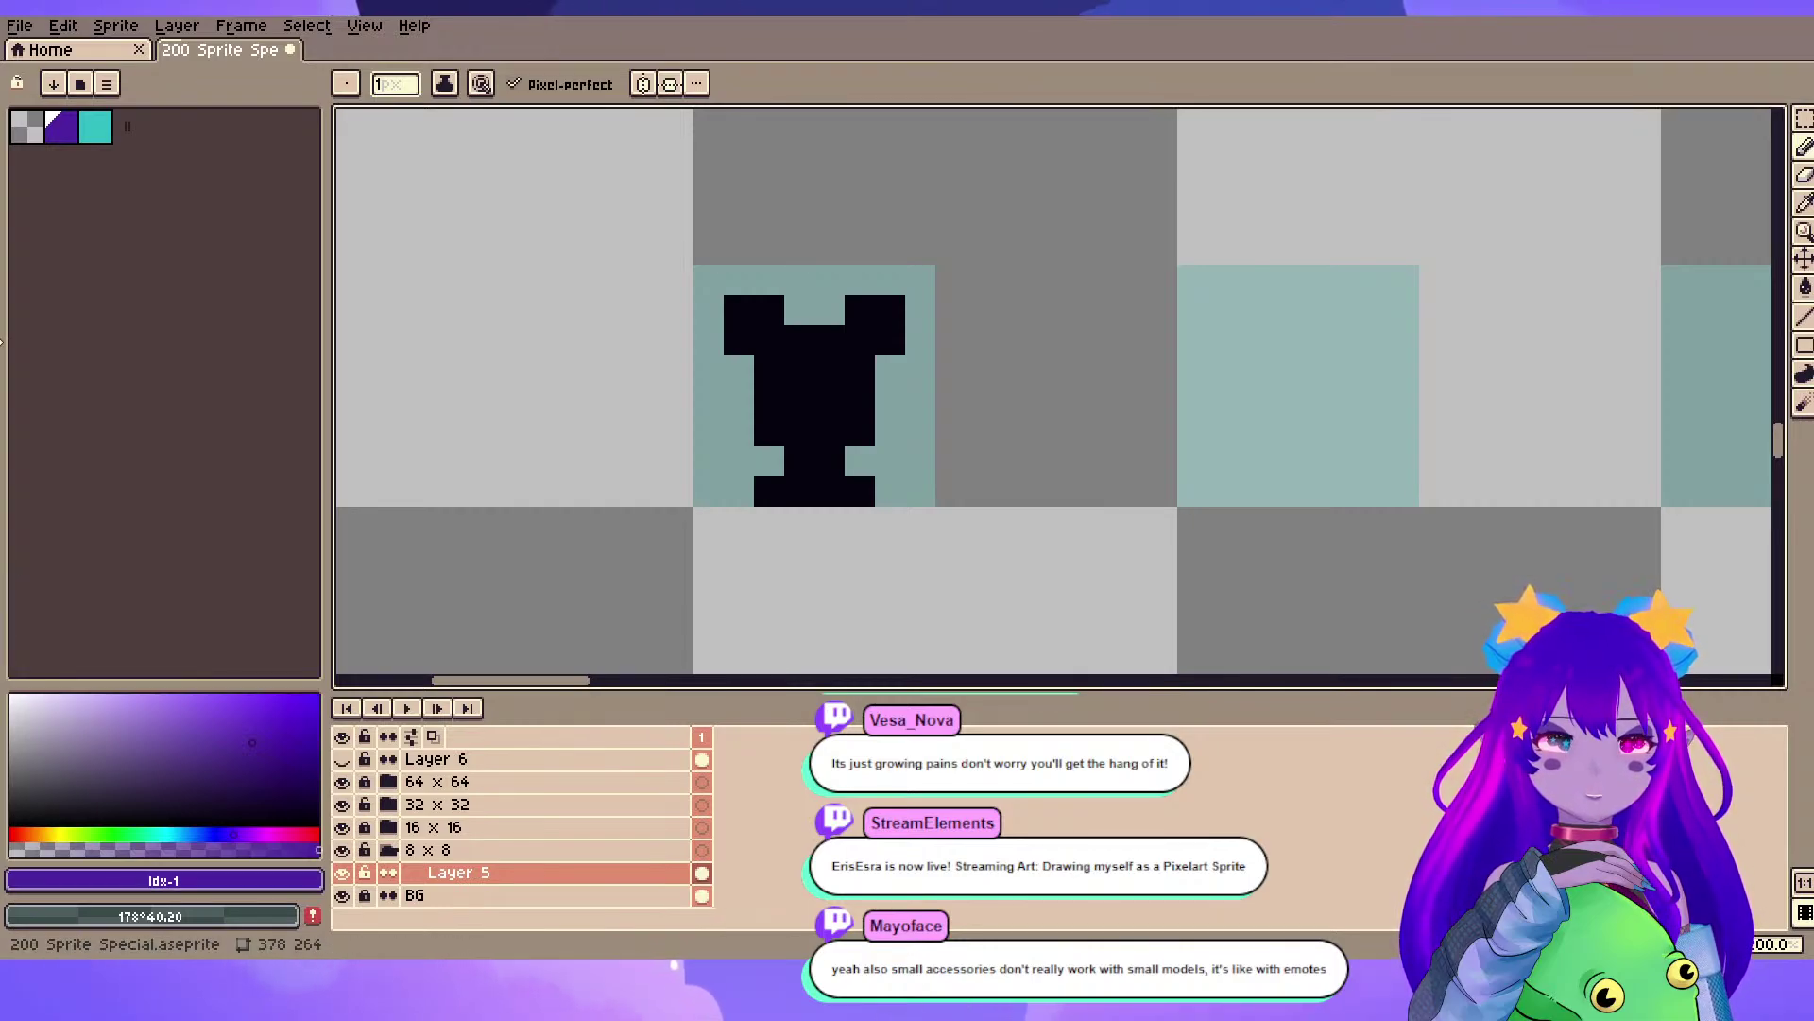
click(263, 761)
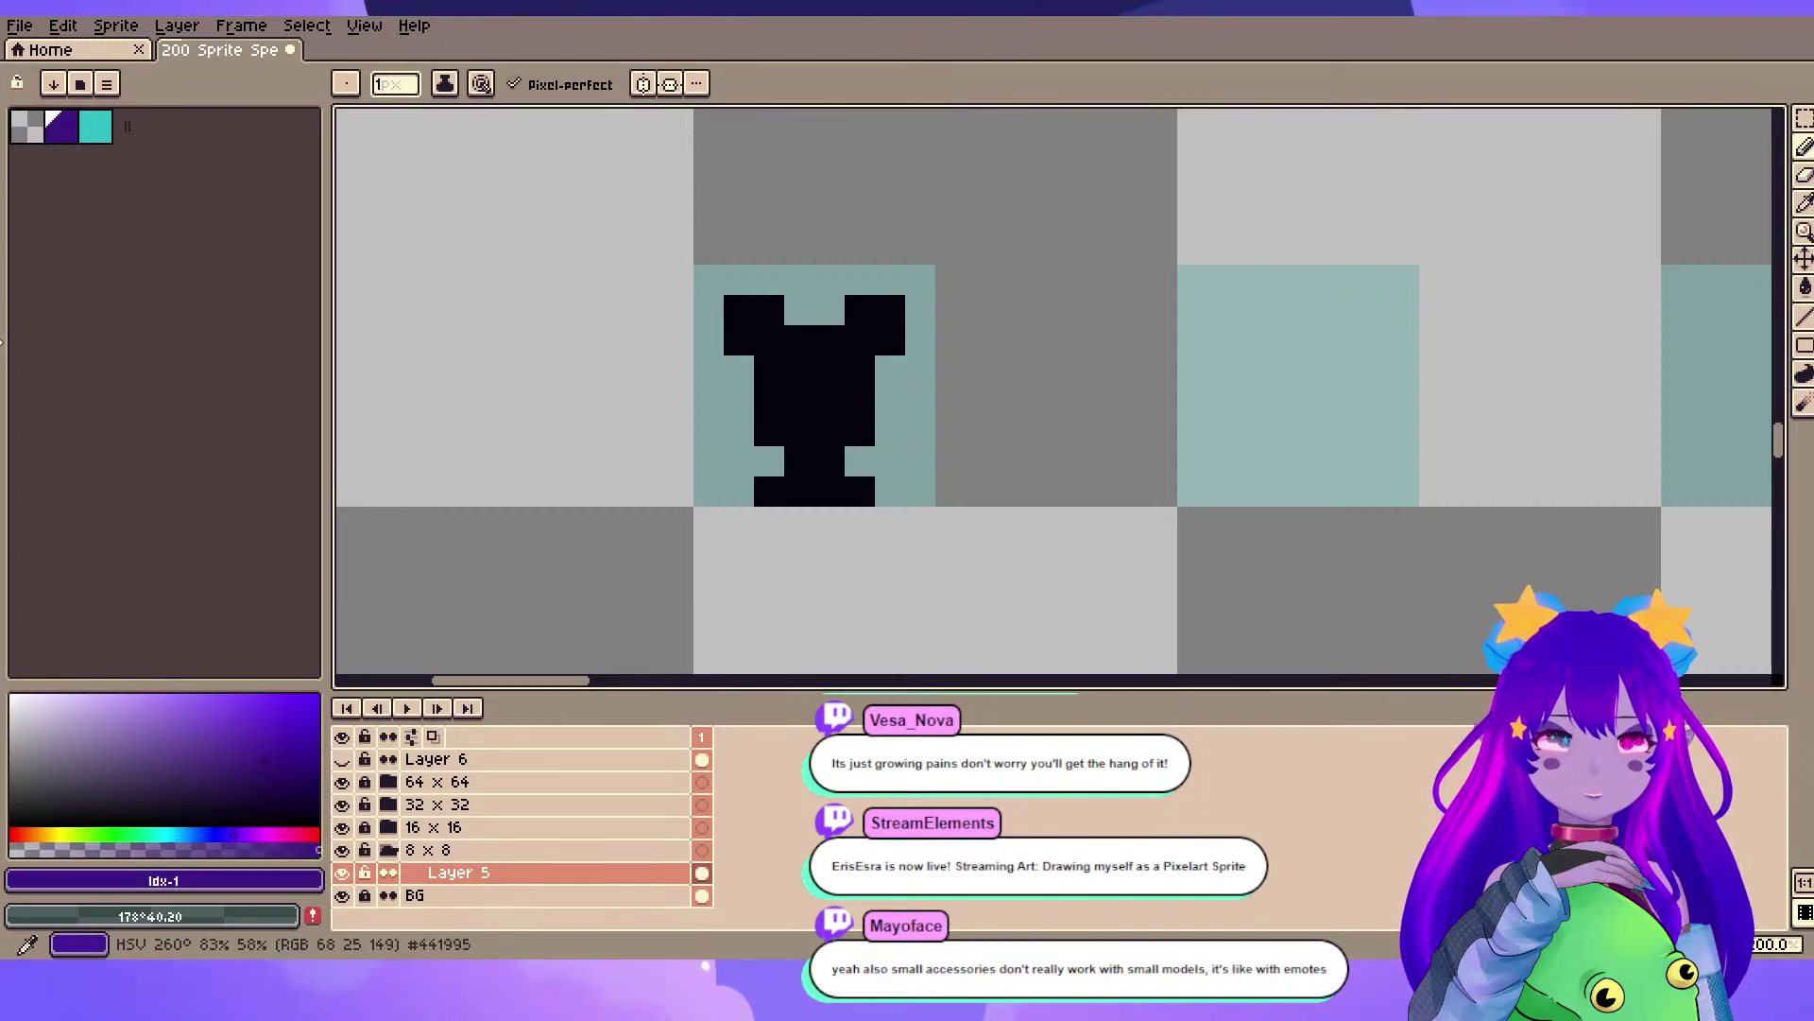
key(ctrl+z)
key(ctrl+z)
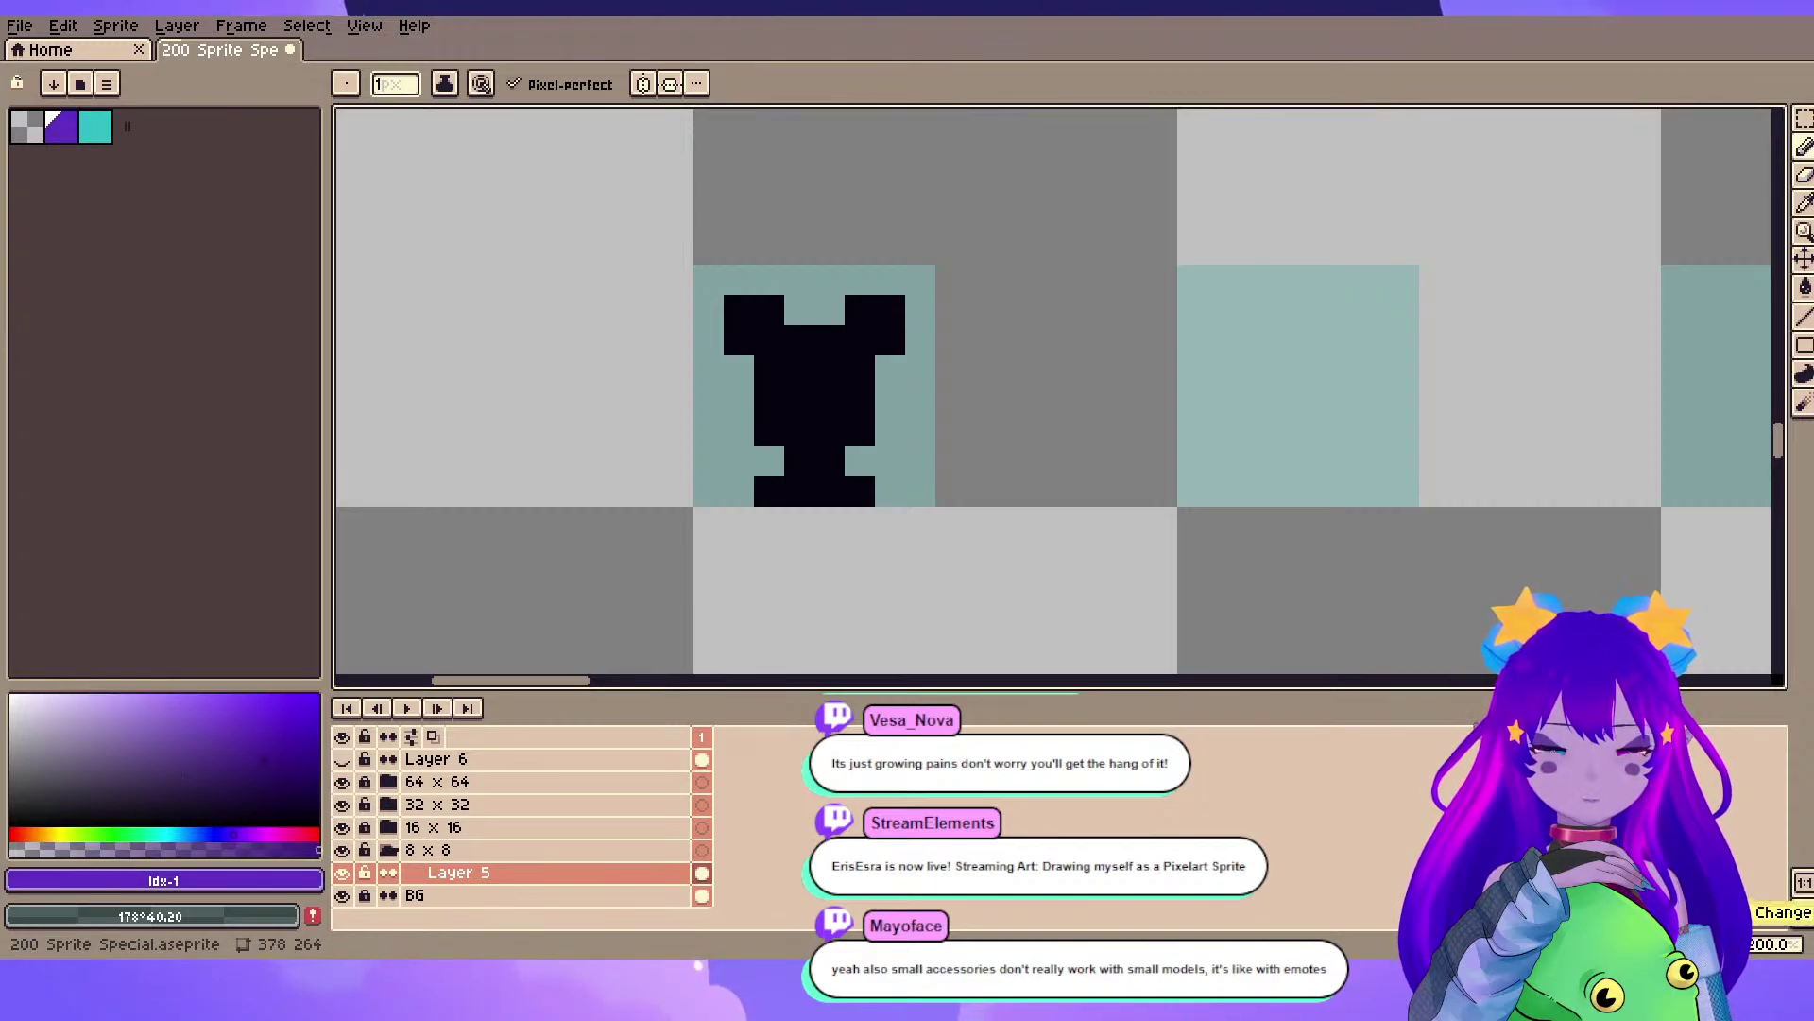
- Extend the palette by one entry and change that entry to a vivid magenta
drag(137, 132, 161, 131)
click(126, 137)
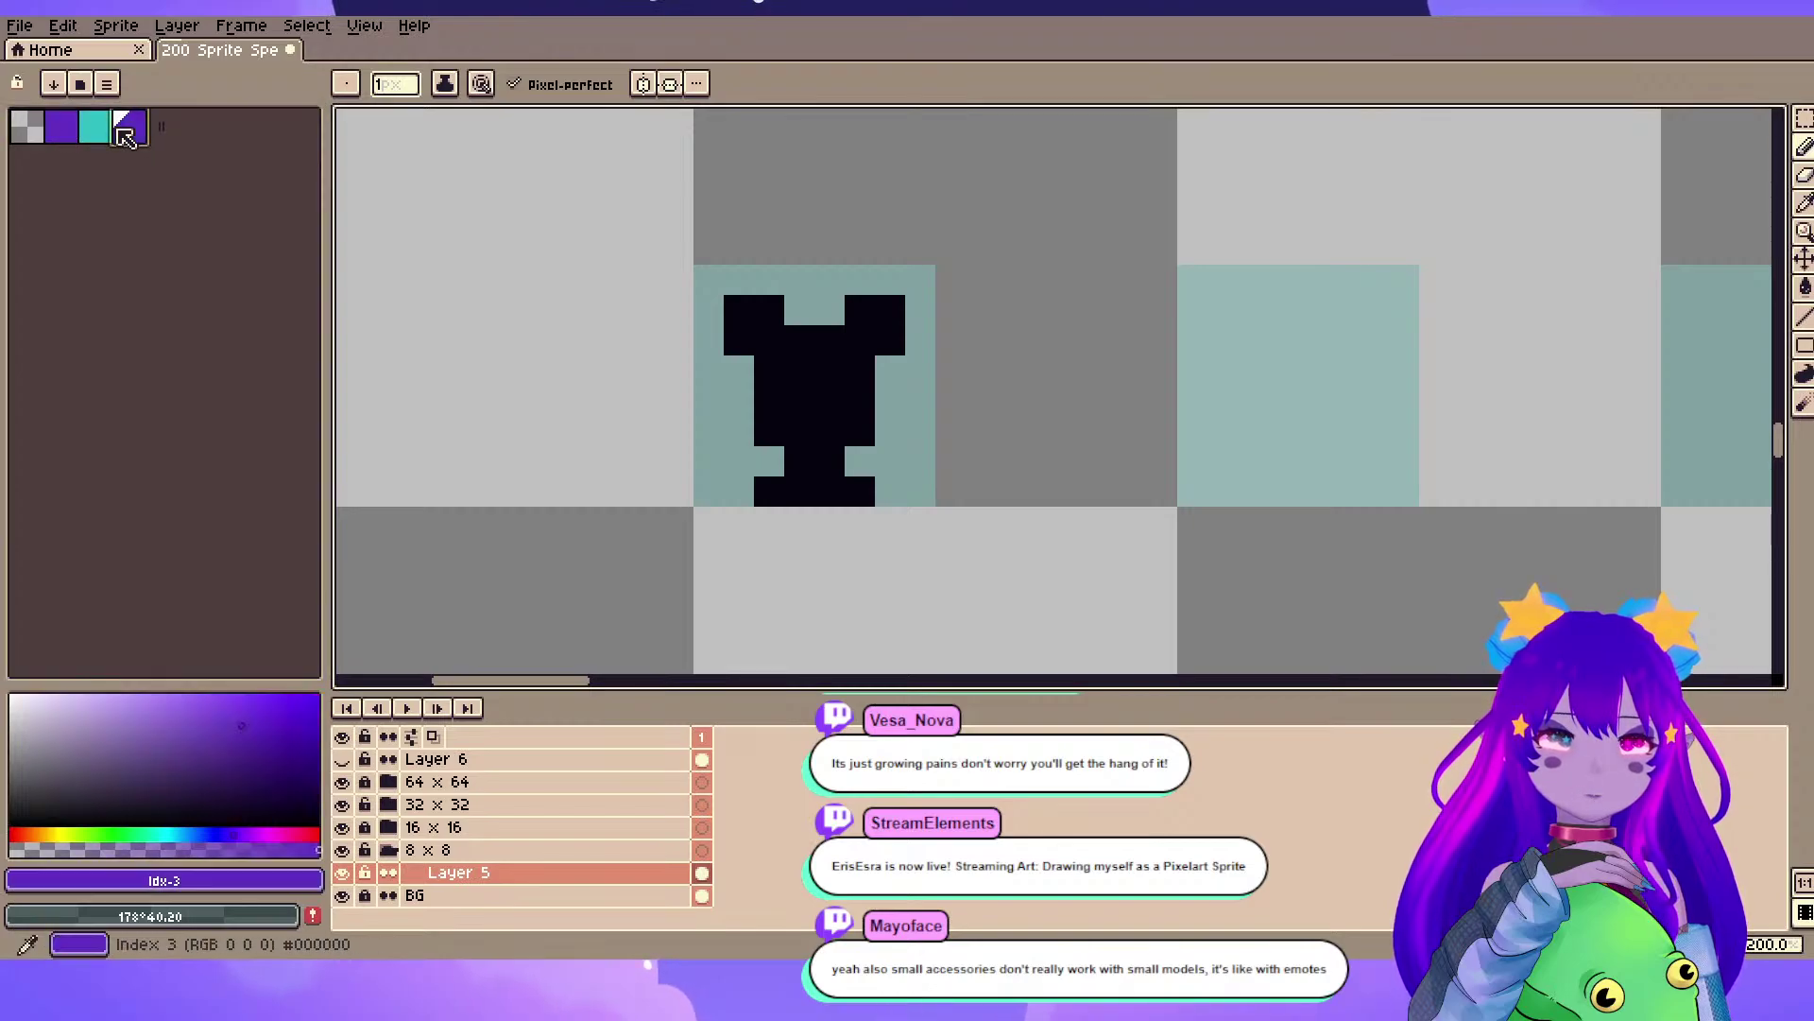
click(269, 832)
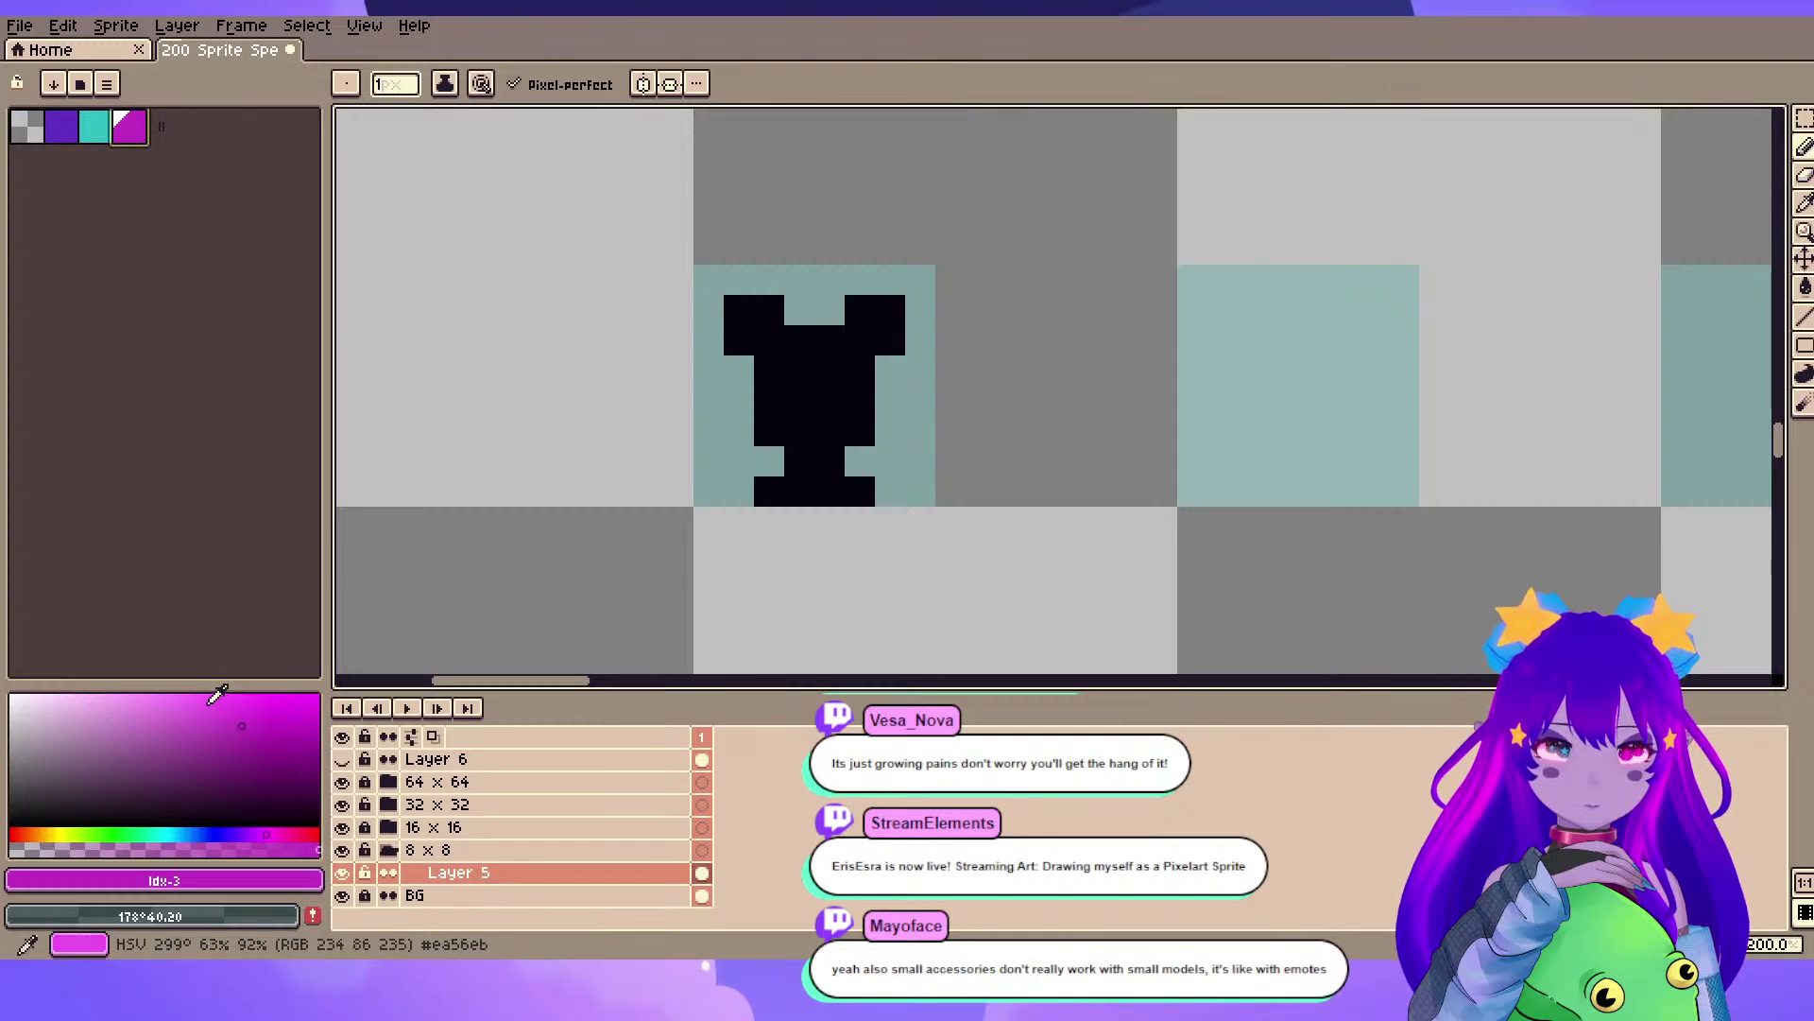
click(271, 717)
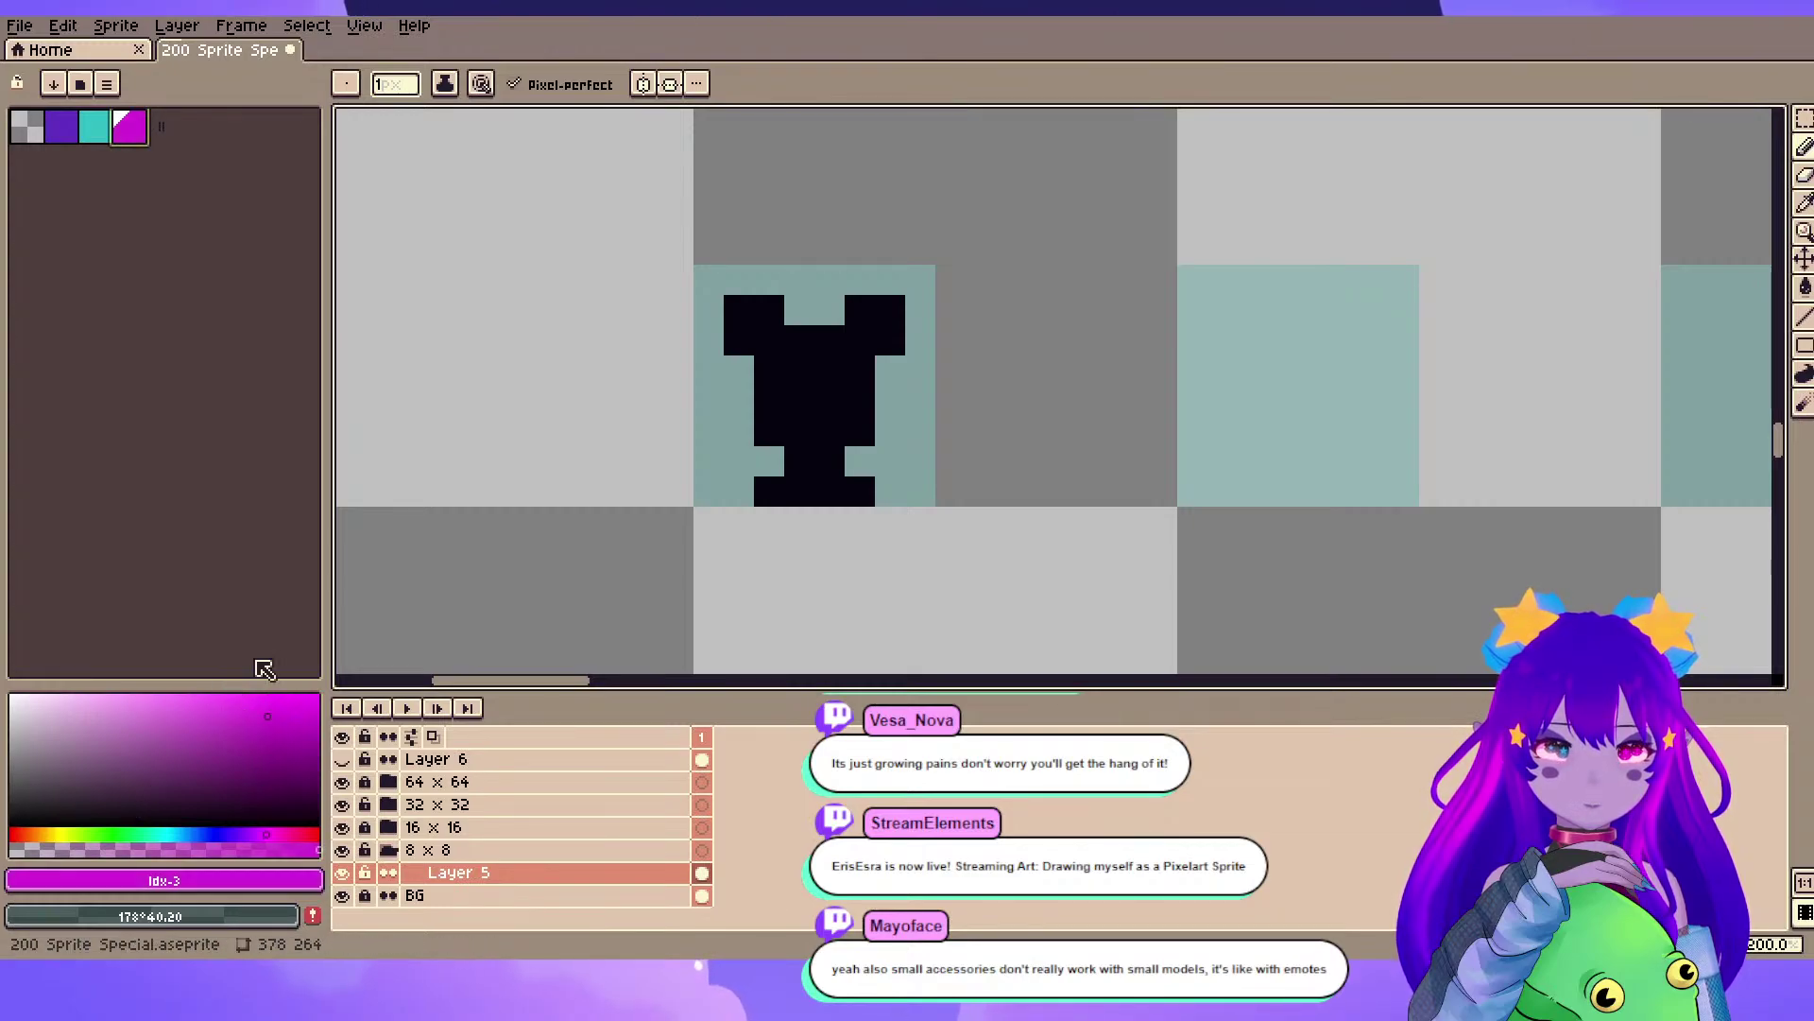
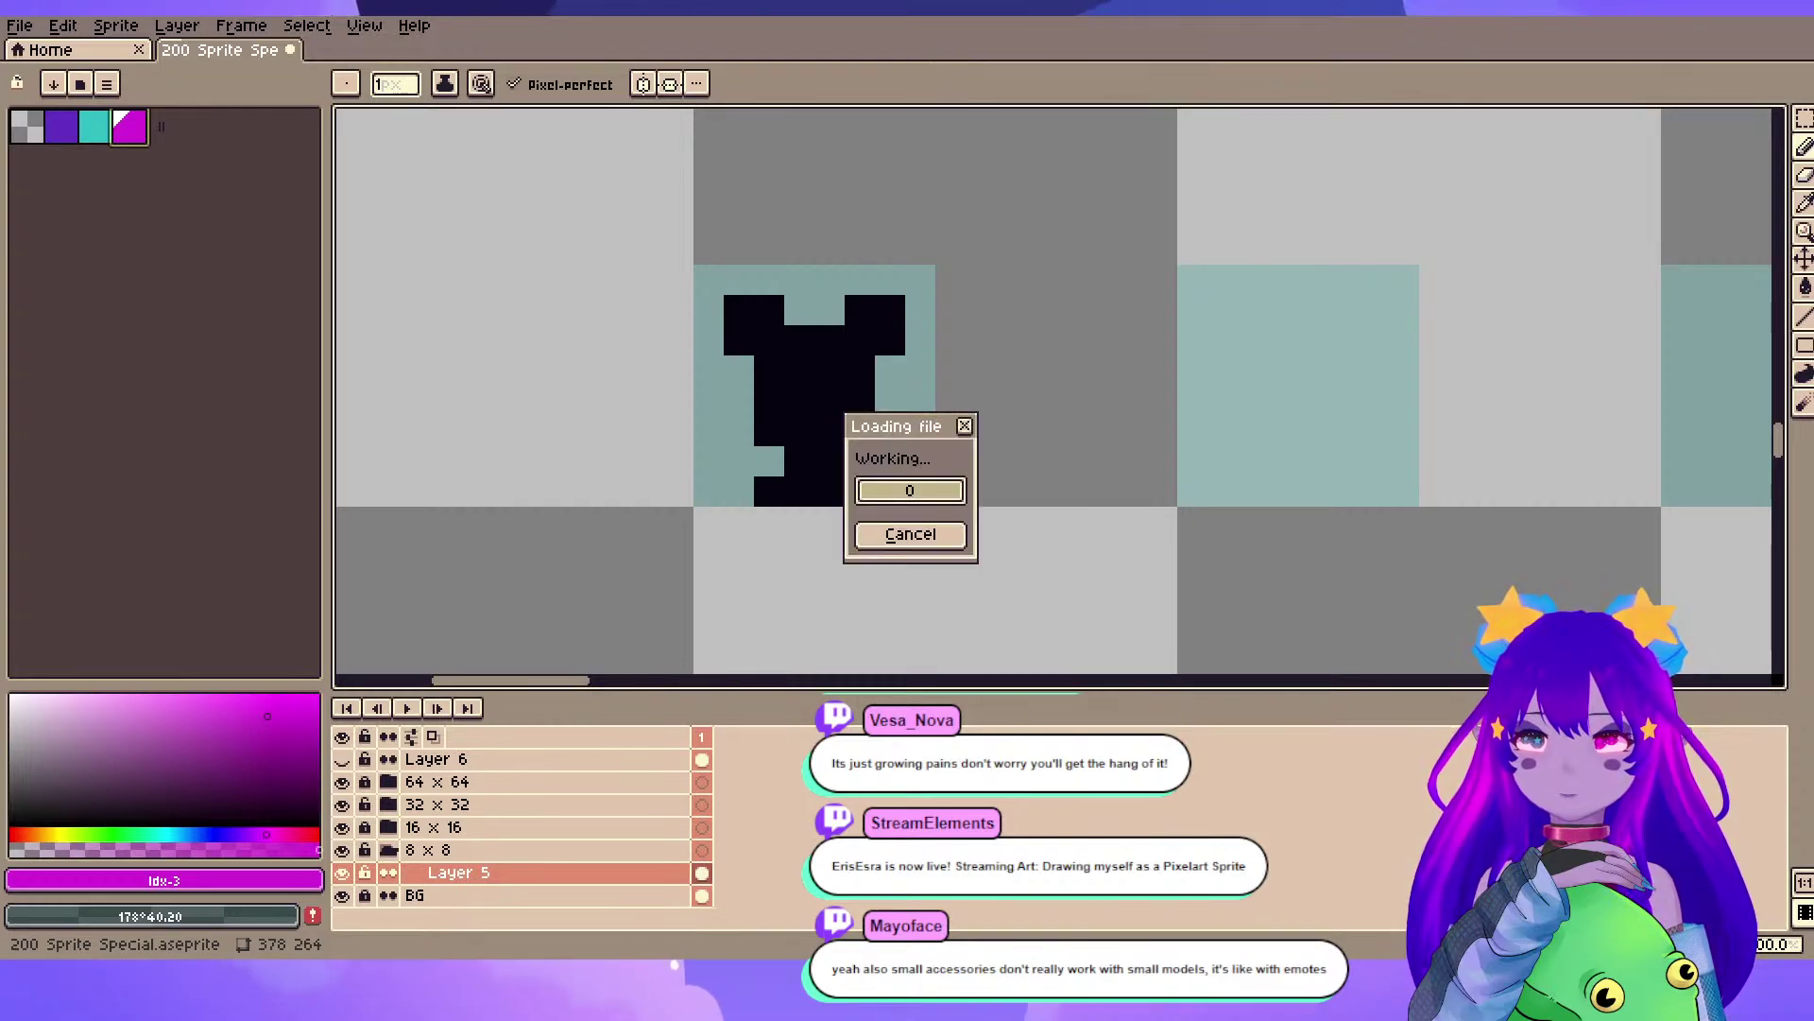
- Sample the light lilac #c8aae1 from Palette.png and add it to the sprite sheet's palette
scroll(1104, 188, down, 2)
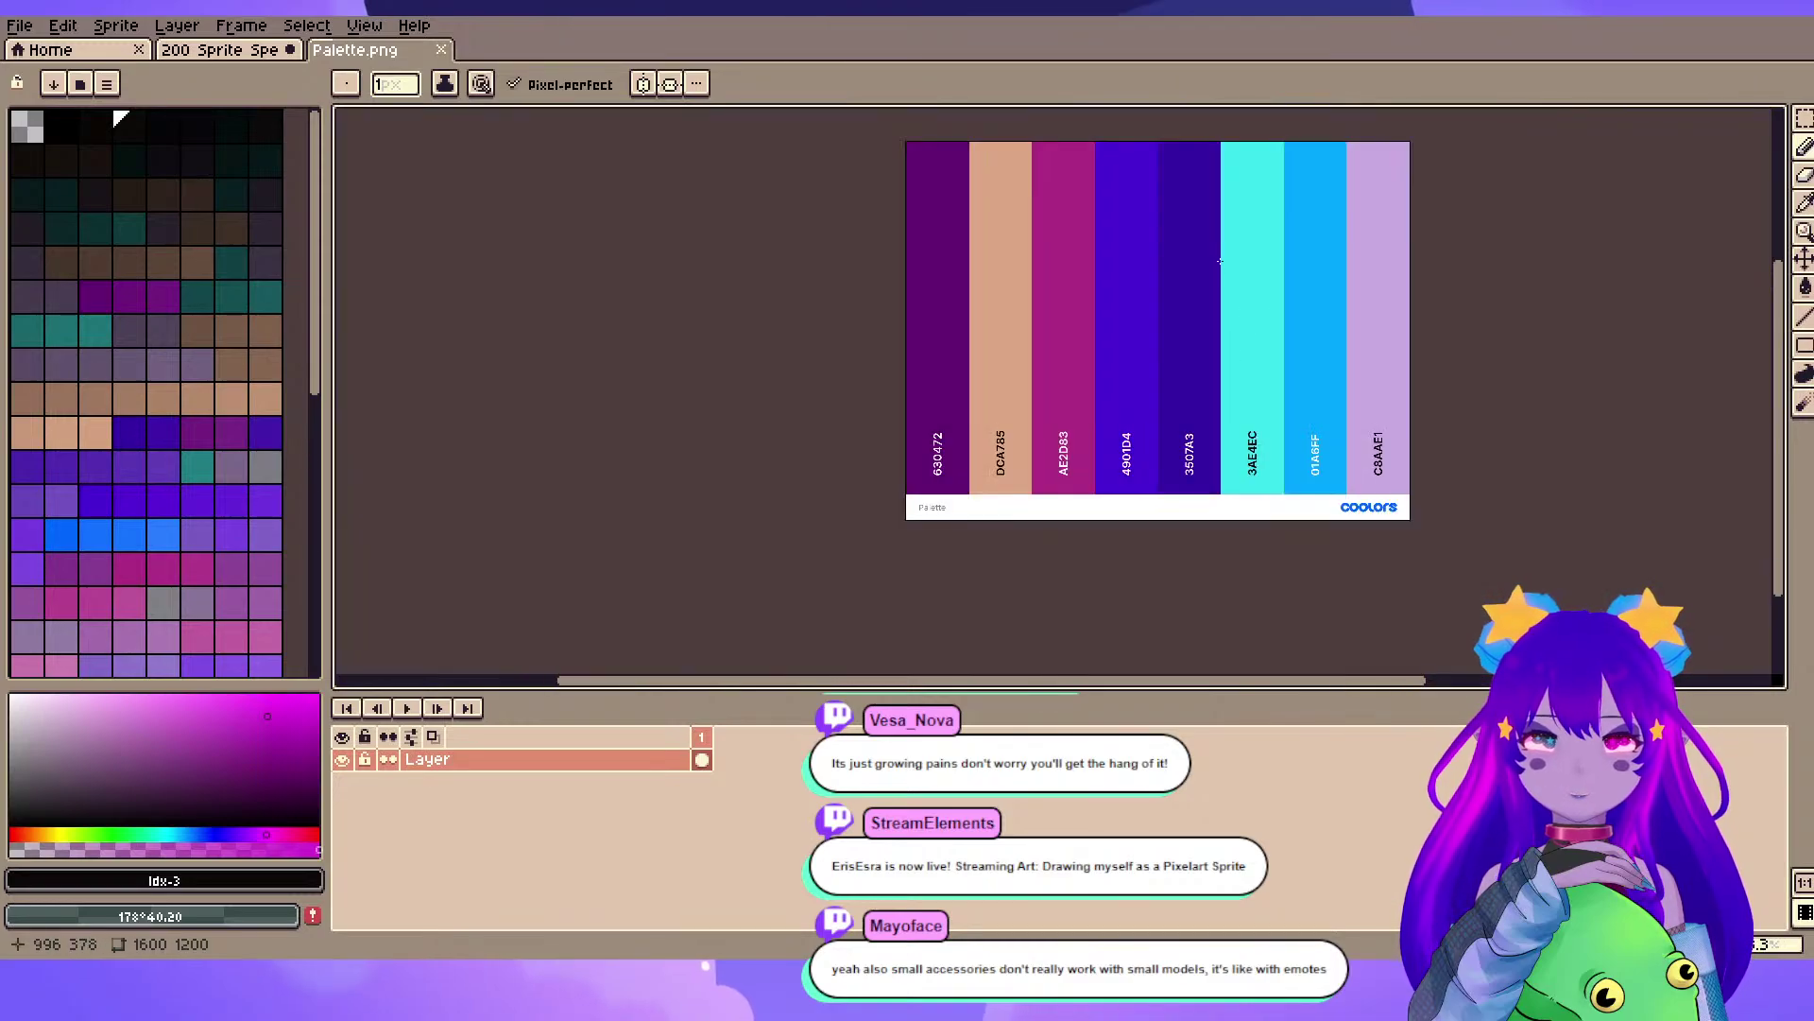
scroll(1181, 237, up, 1)
drag(1263, 276, 1162, 364)
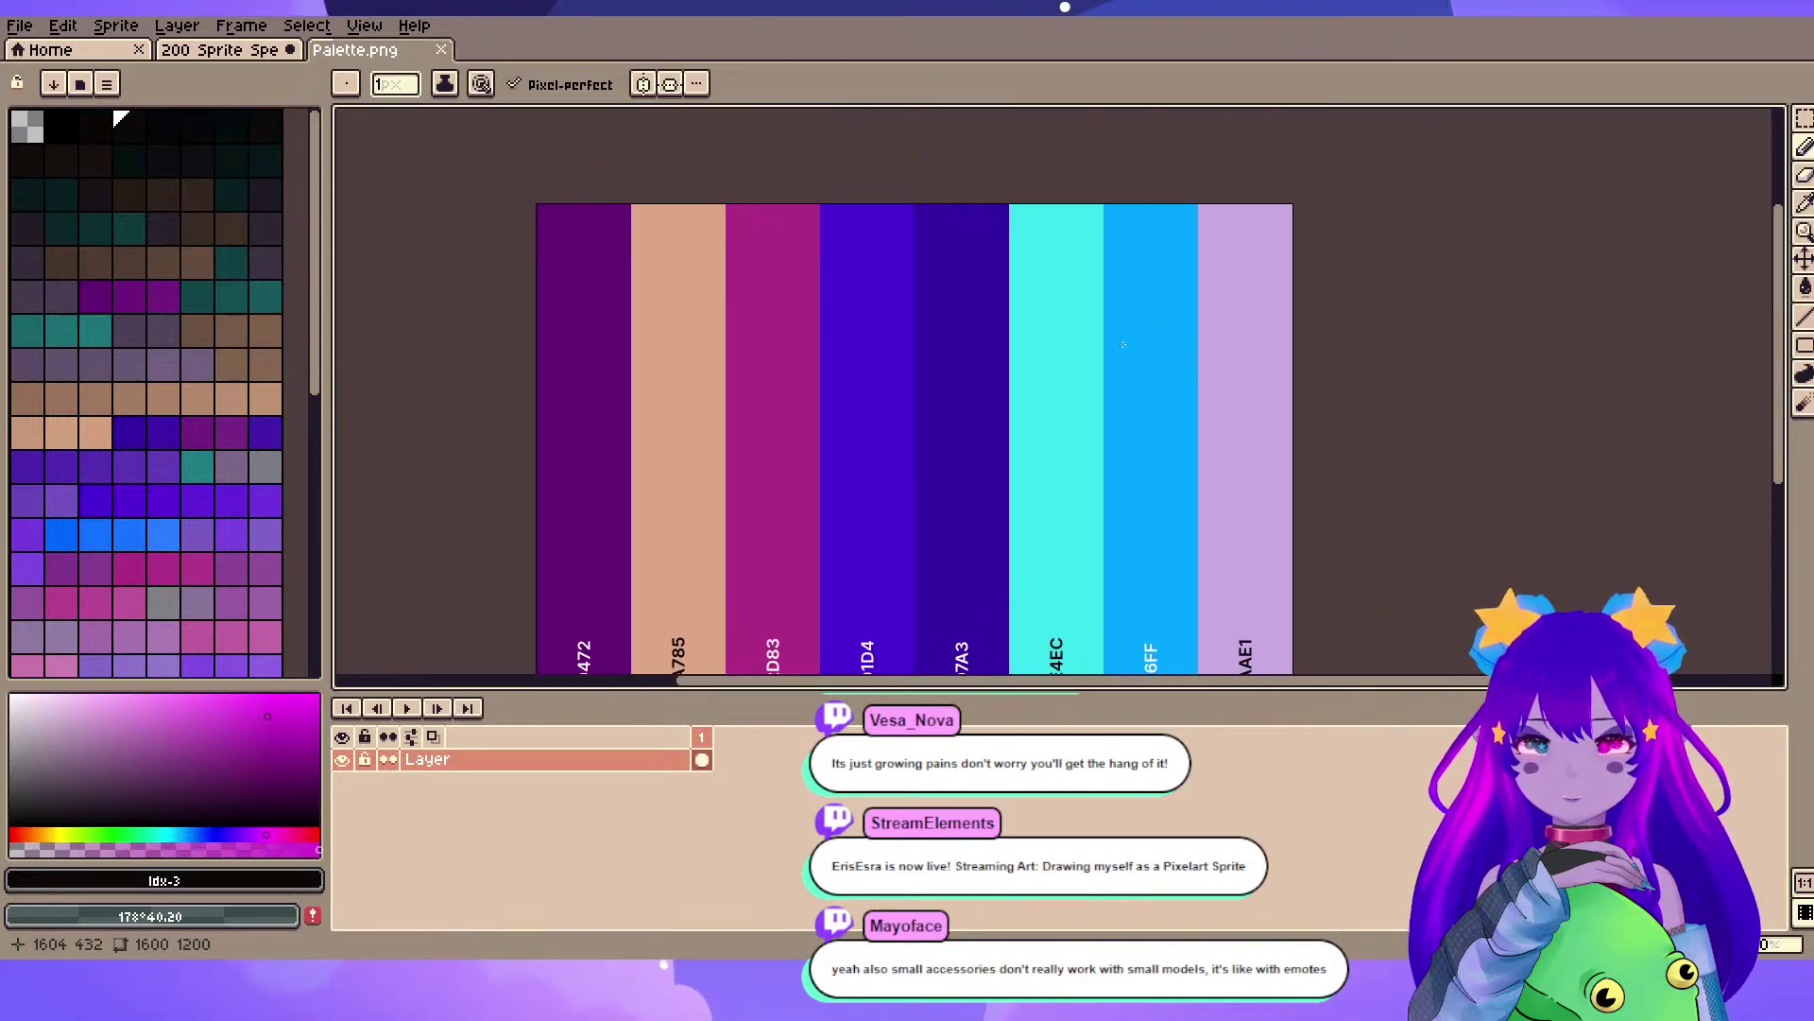
alt+click(1247, 385)
click(227, 50)
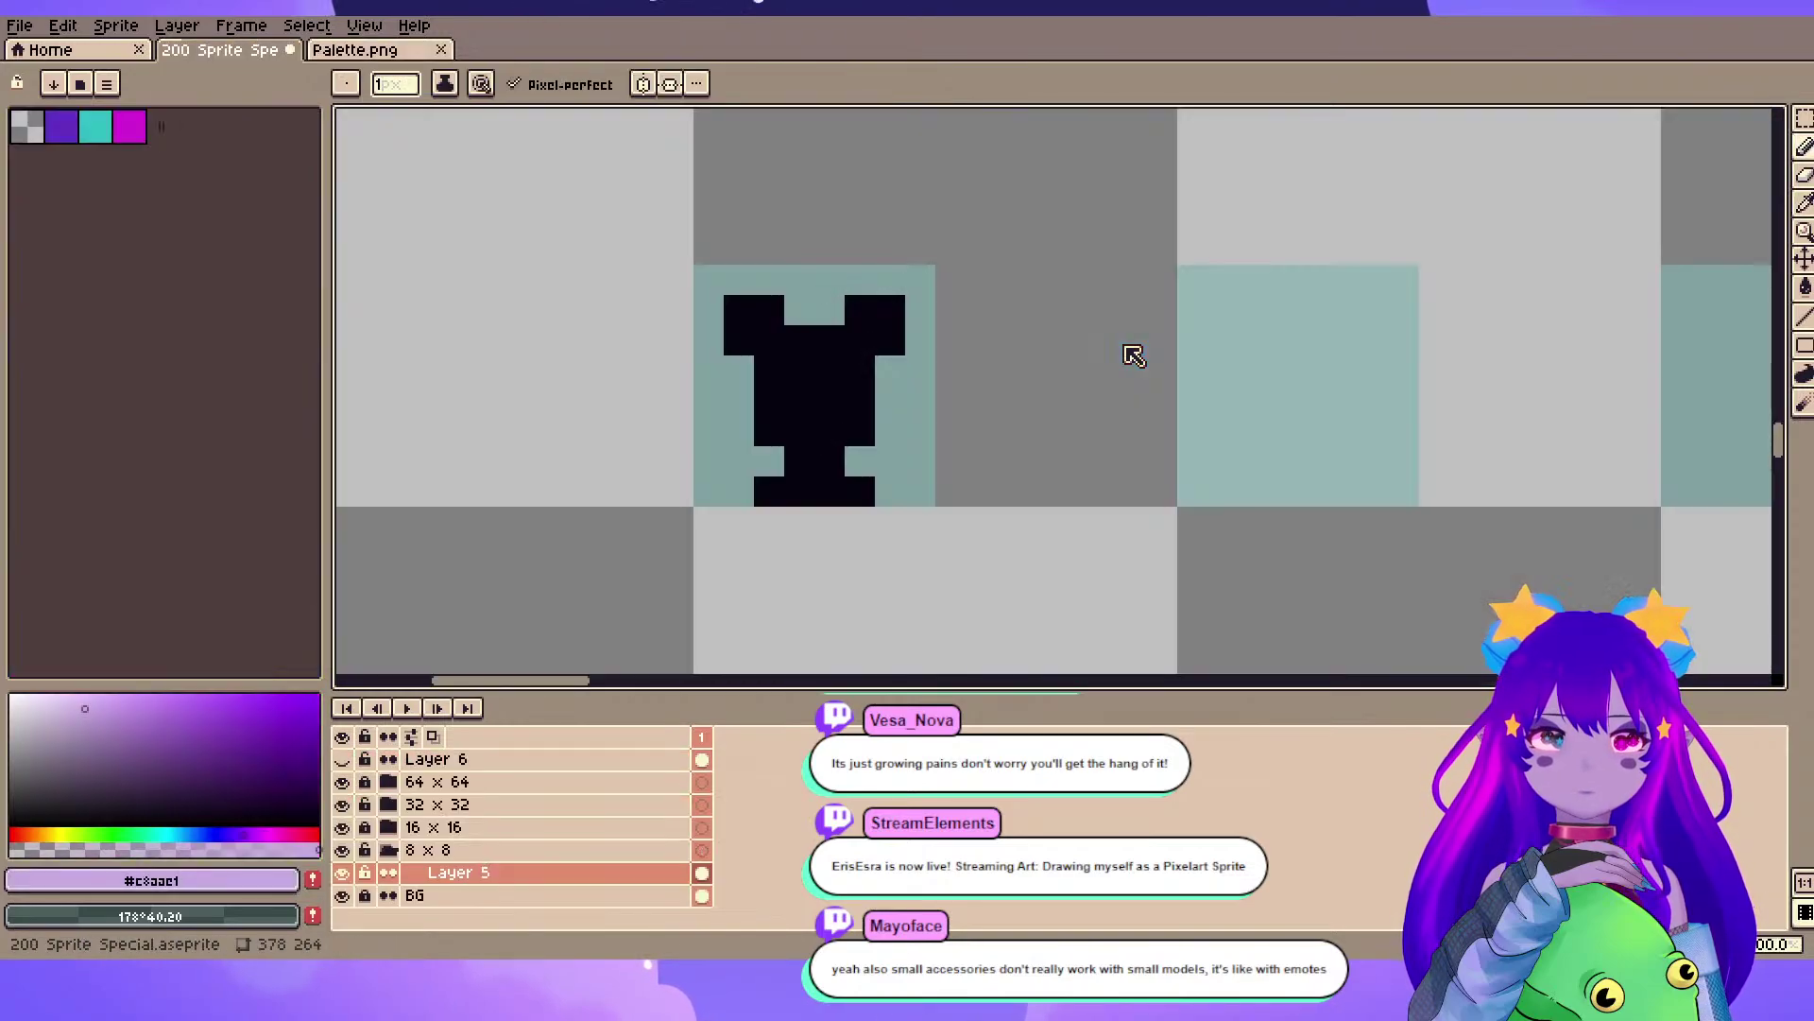
click(313, 880)
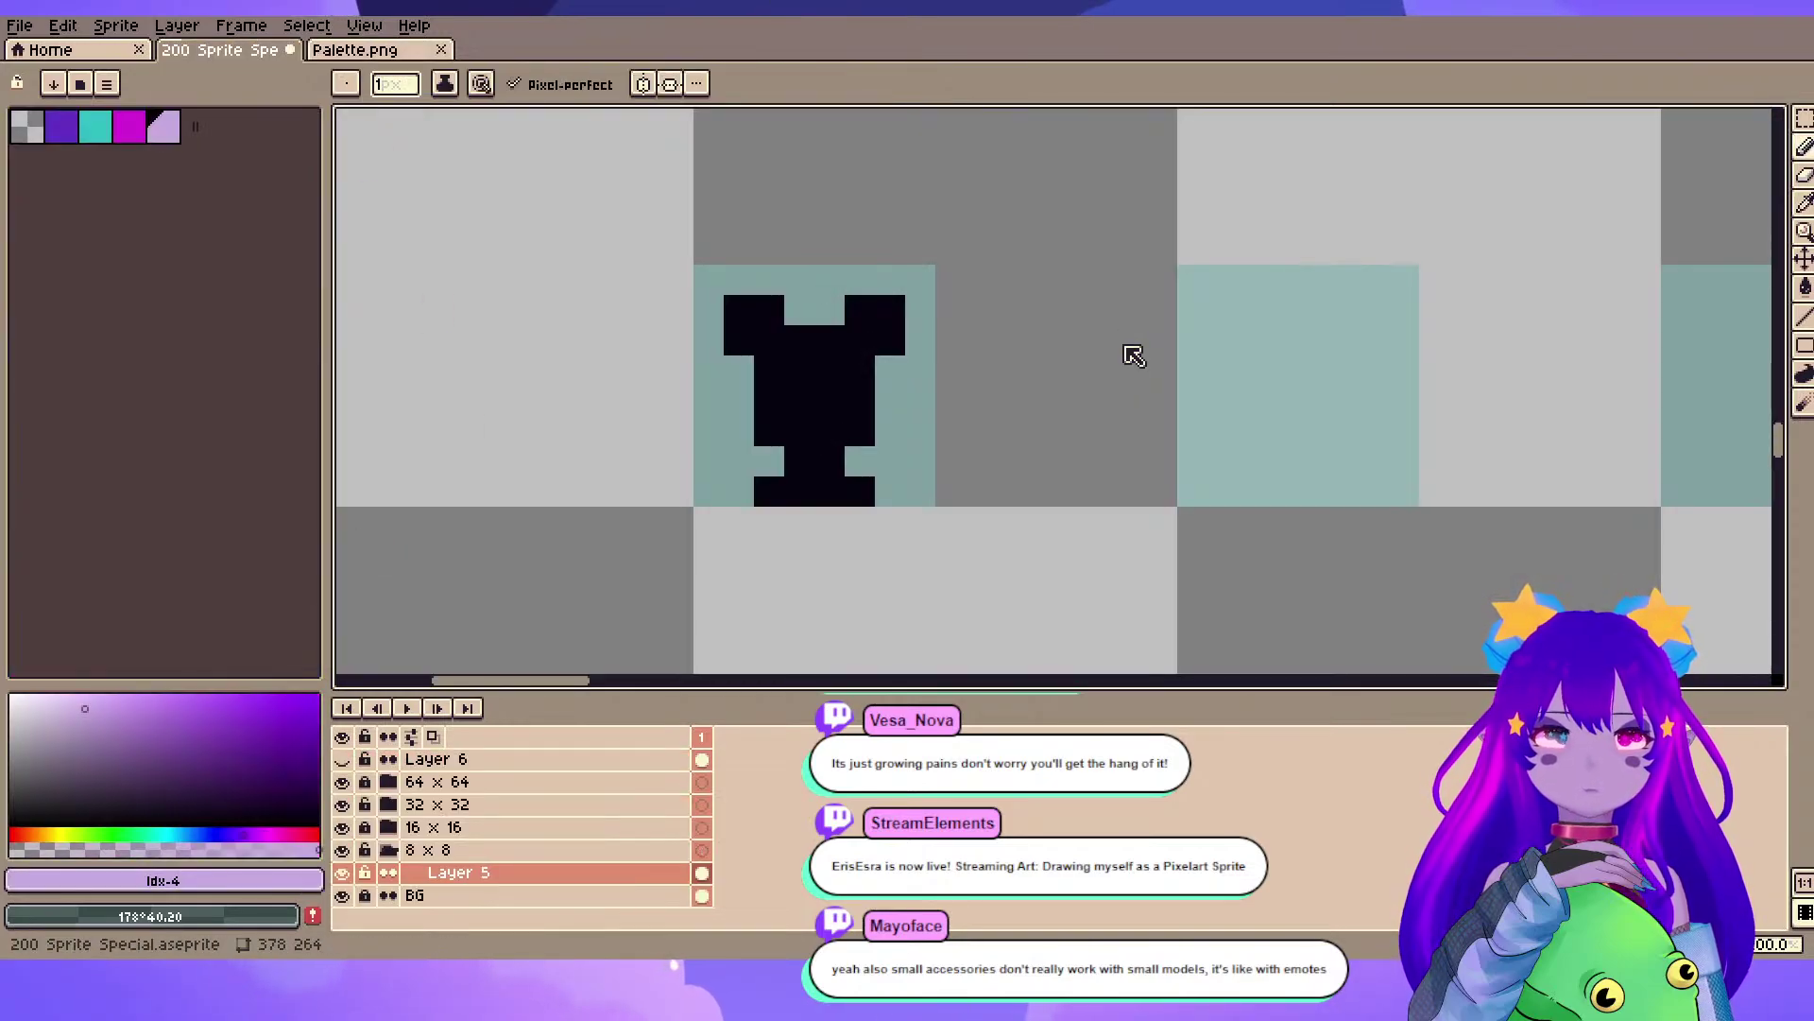
- Delete the hand-mixed magenta, teal and purple entries from the sprite sheet's palette
click(130, 132)
key(Delete)
click(96, 139)
key(Delete)
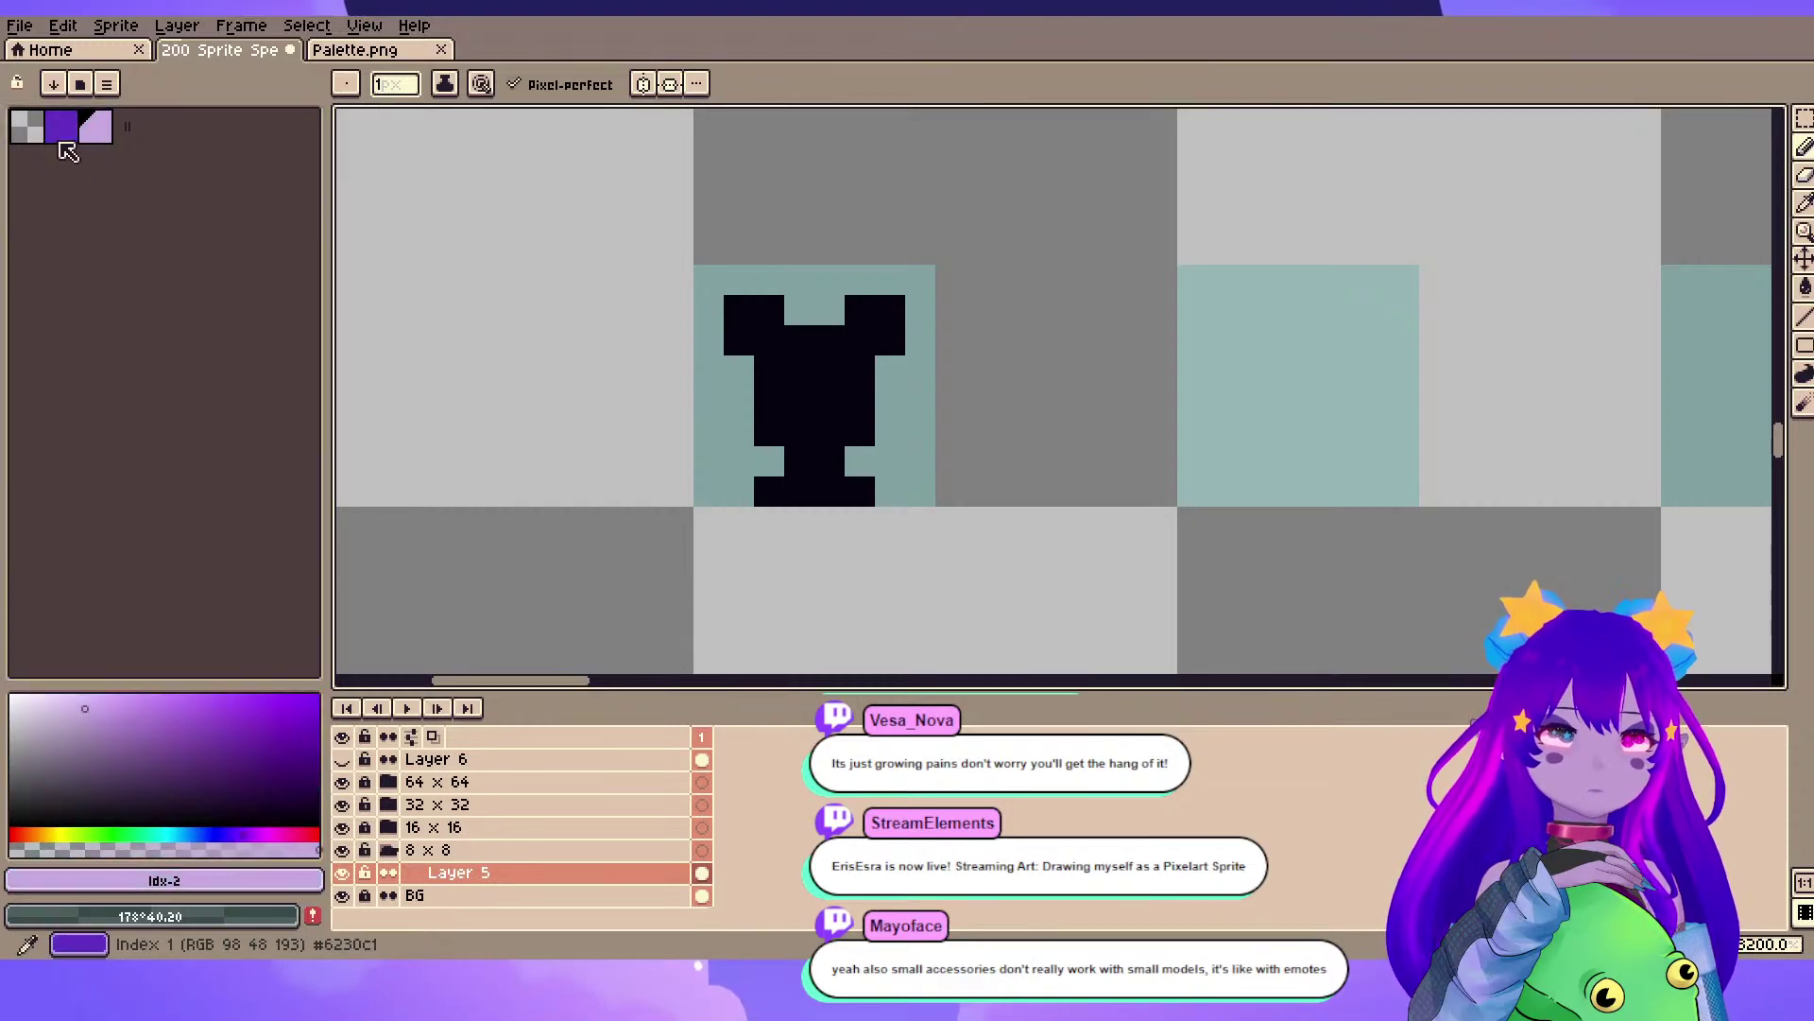
click(60, 140)
key(Delete)
- Sample the sky blue #01a6ff from Palette.png and add it to the sprite sheet's palette
click(417, 54)
key(i)
click(1175, 365)
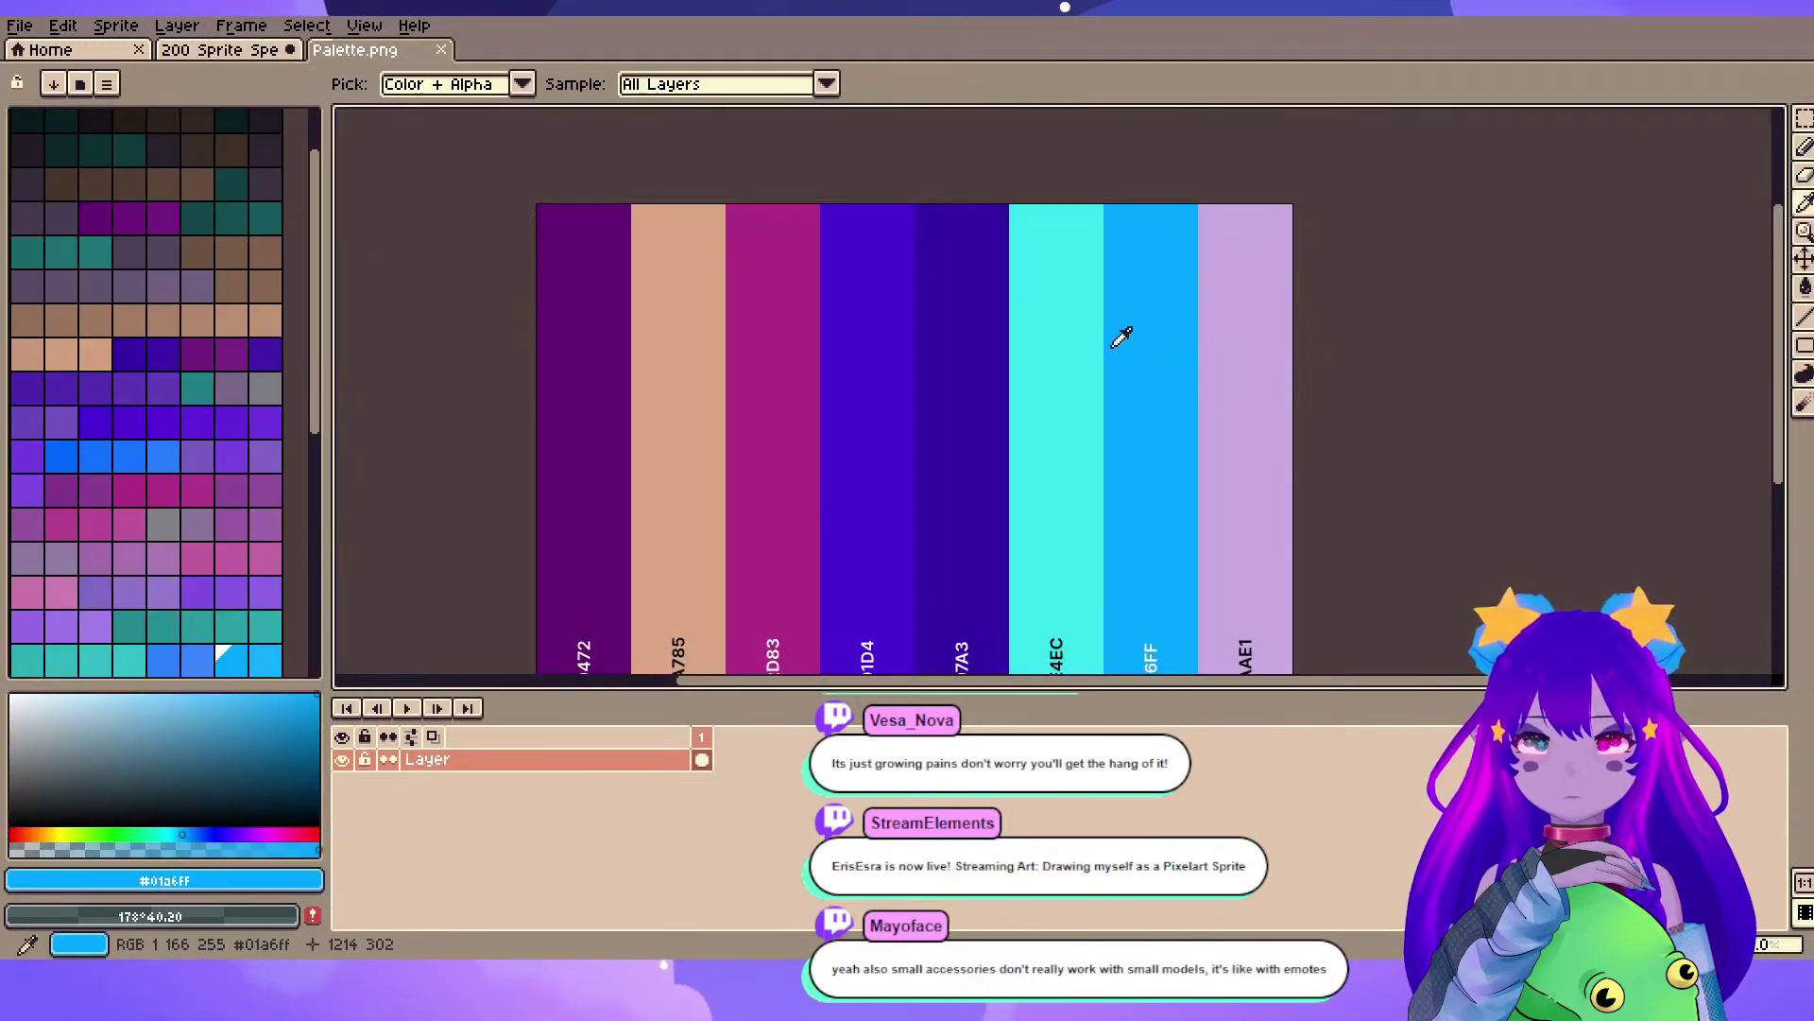
click(198, 59)
click(314, 880)
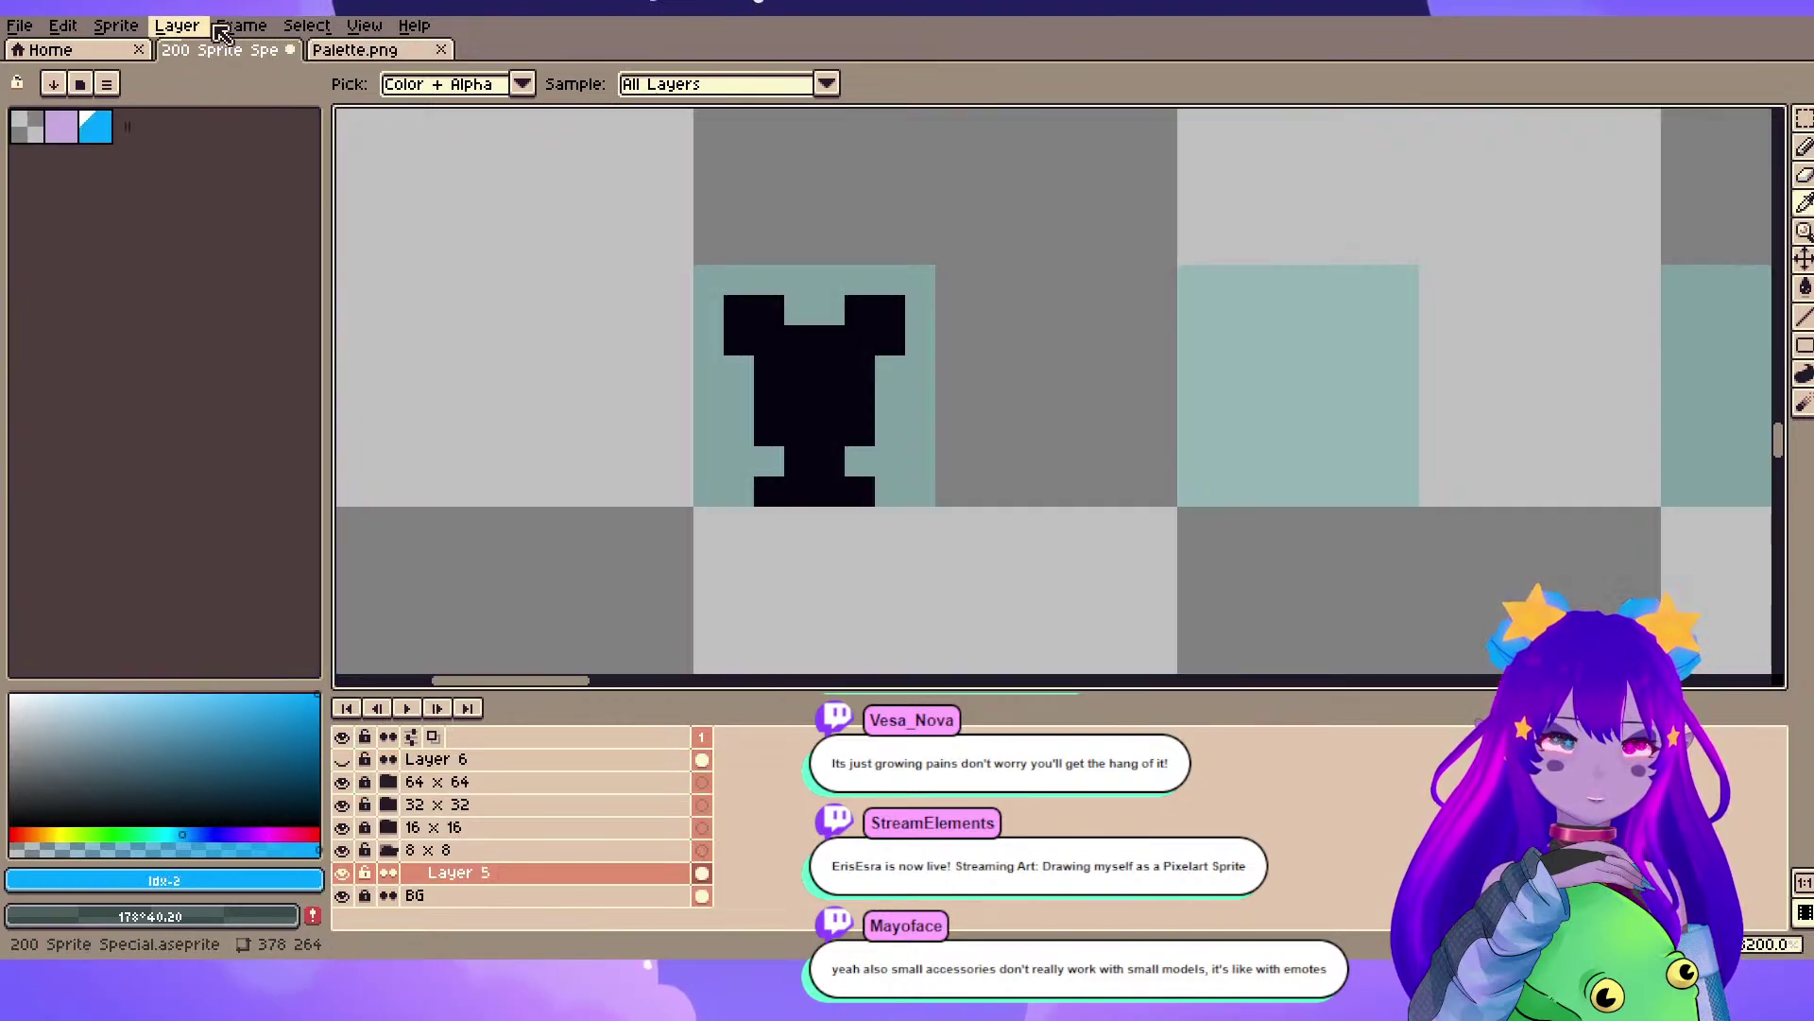
- Sample the cyan #3ae4ec from Palette.png and add it to the sprite sheet's palette
click(343, 55)
key(i)
click(1058, 409)
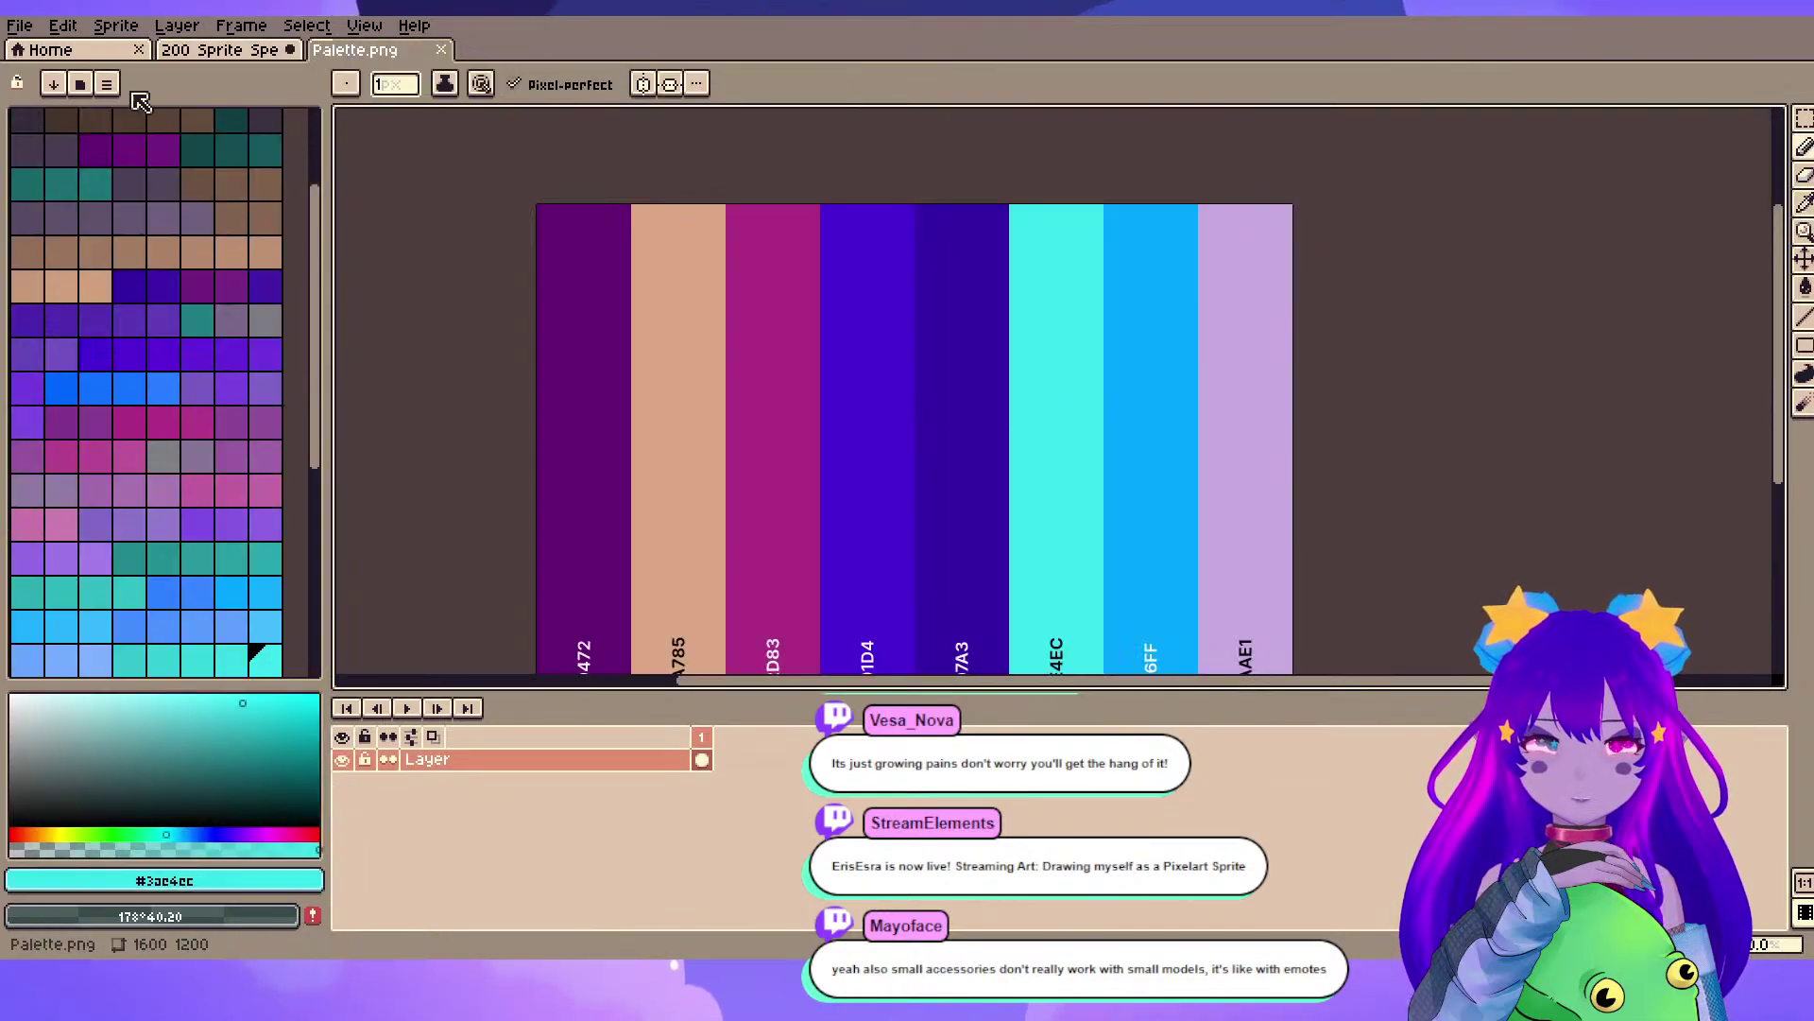
click(182, 54)
click(313, 880)
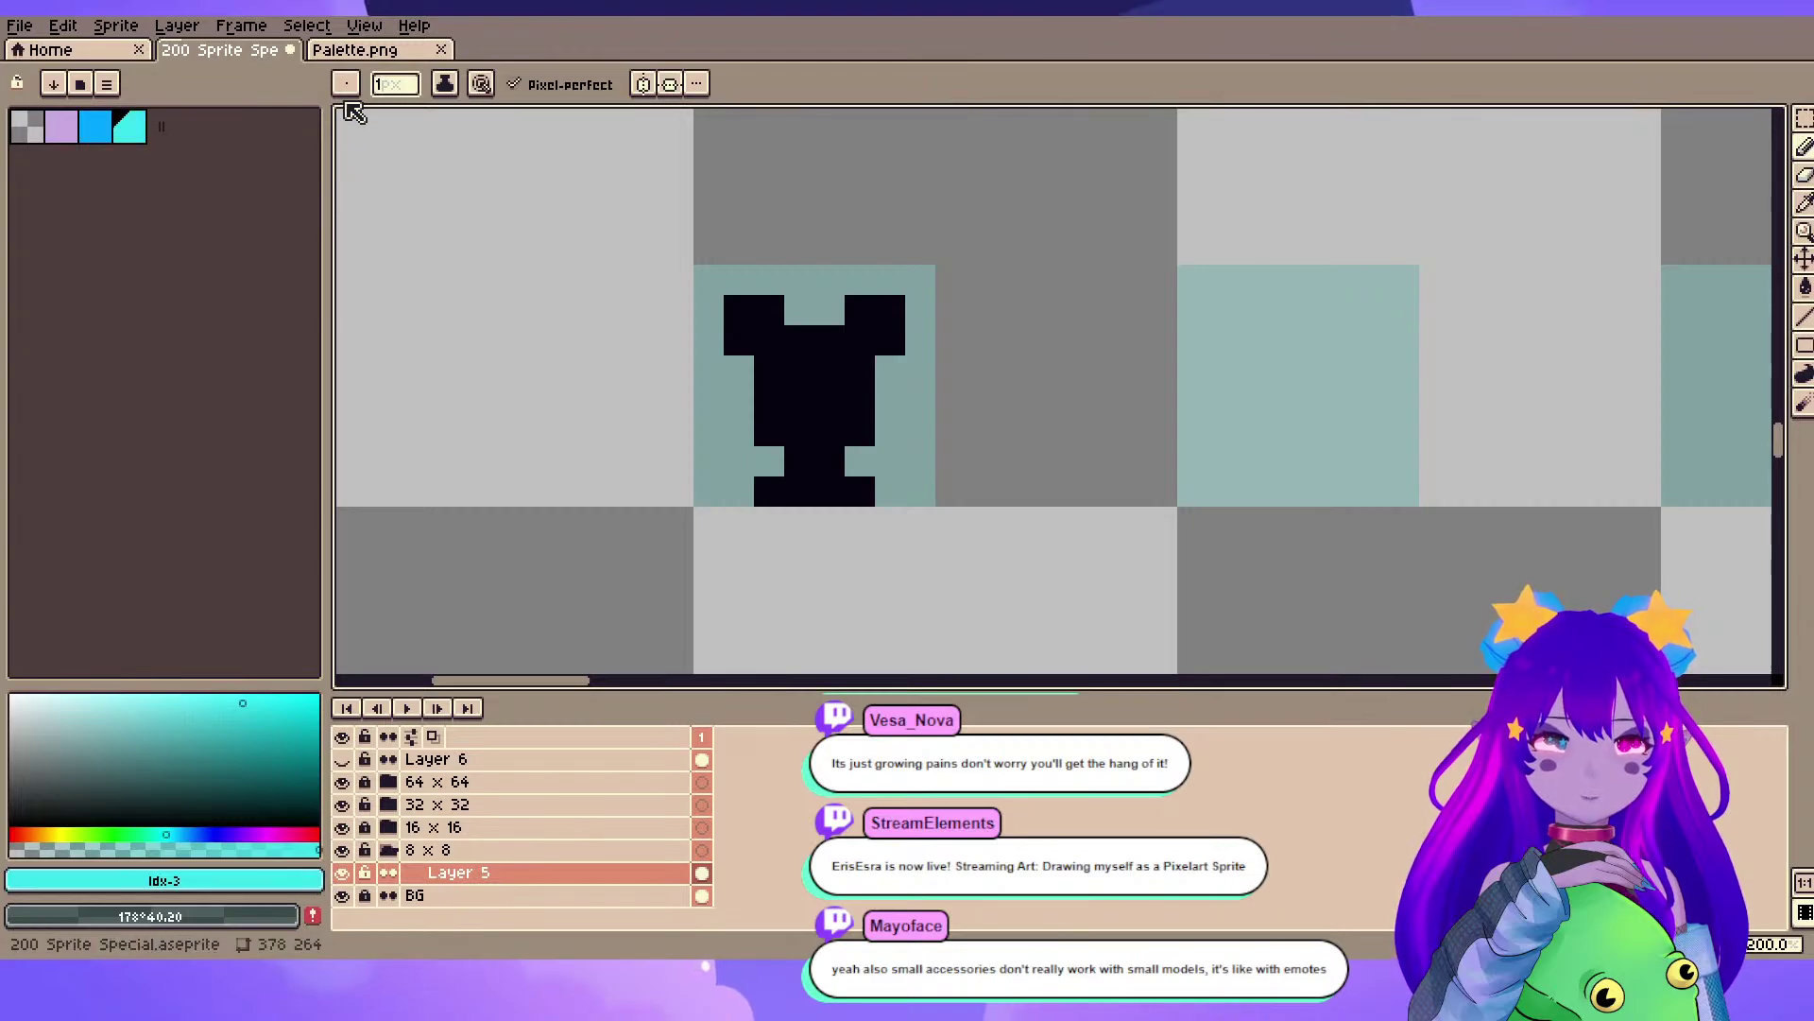
- Add the dark indigo #3507a3 and the brighter blue-violet #4901d4 from Palette.png to the sprite sheet's palette
click(351, 49)
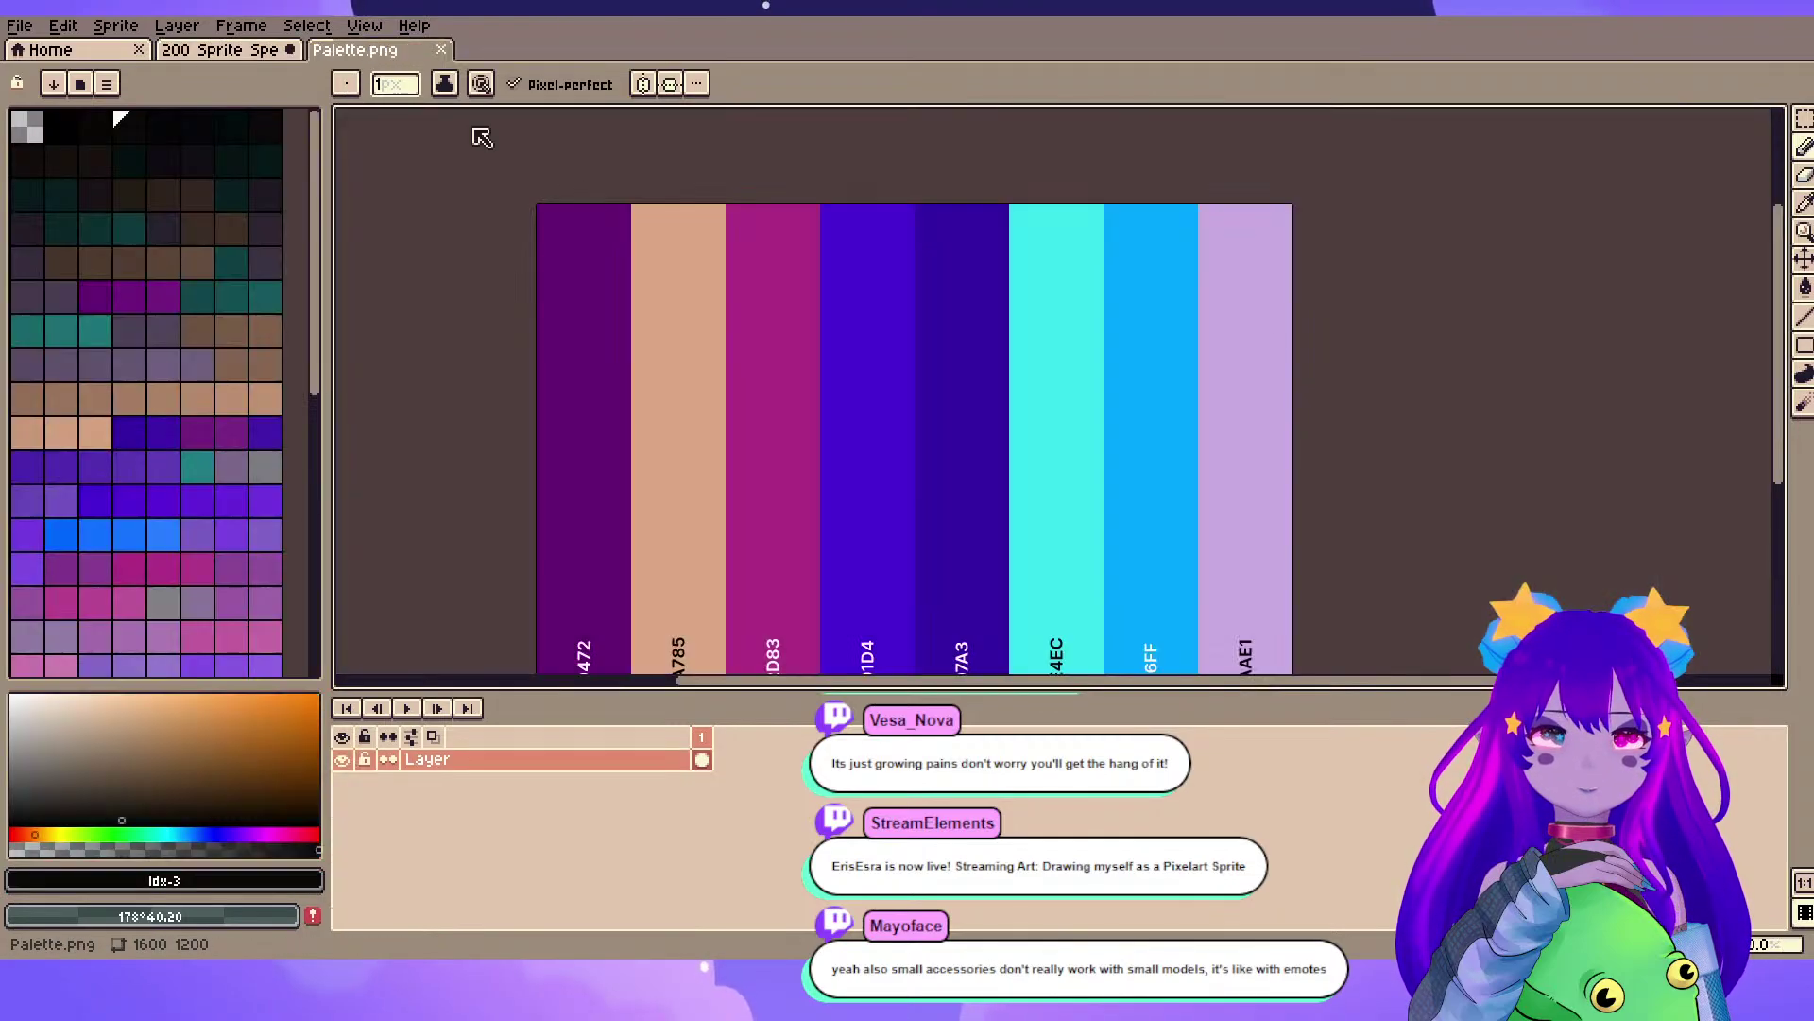
alt+click(973, 421)
click(194, 55)
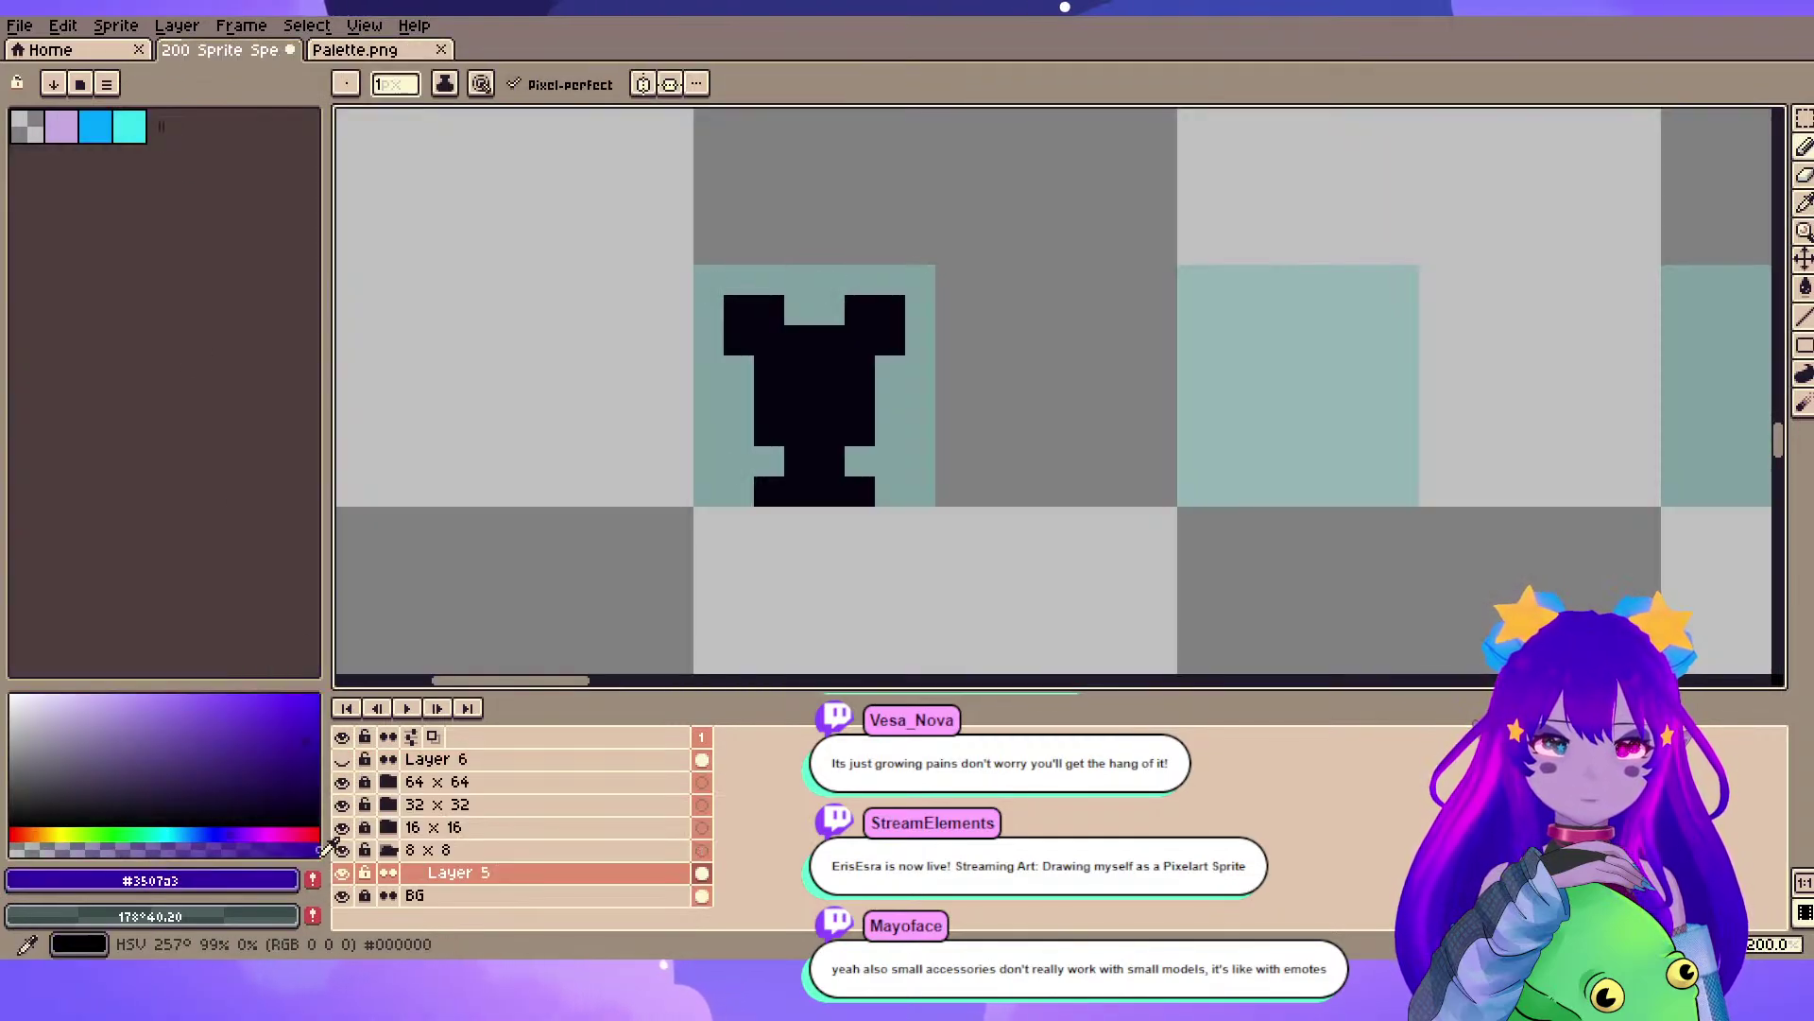
click(352, 49)
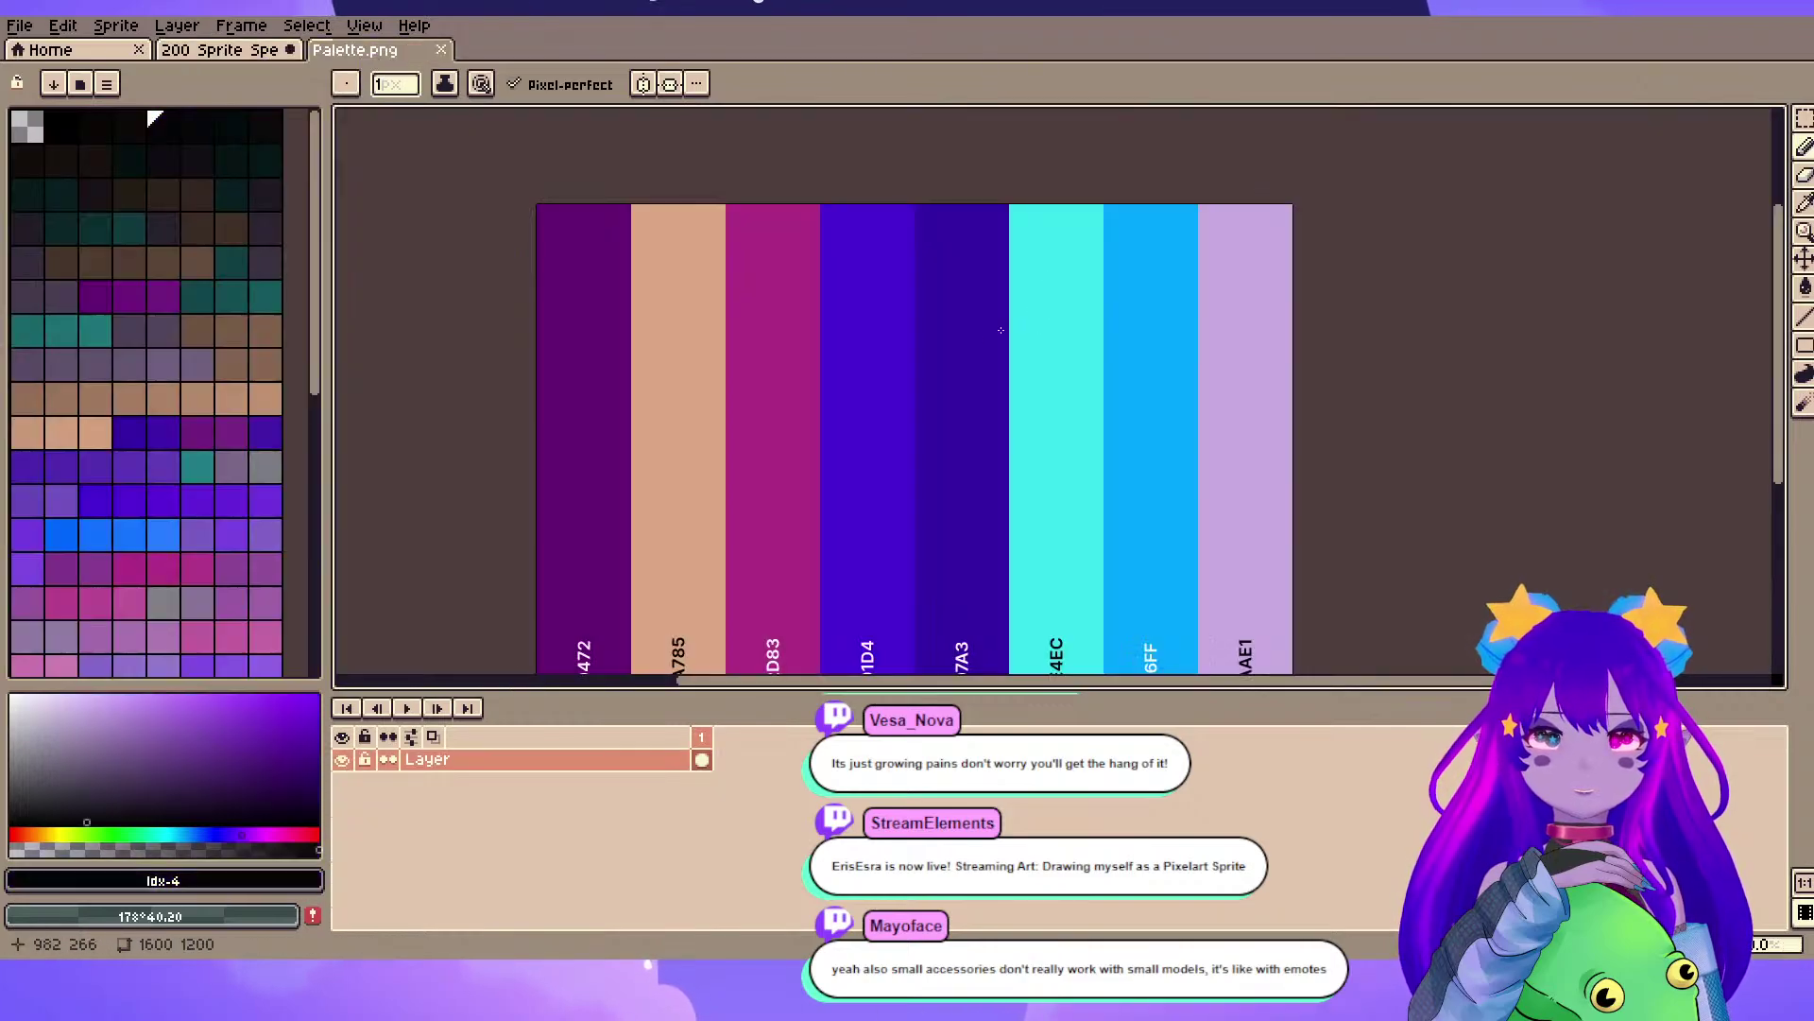
alt+click(886, 338)
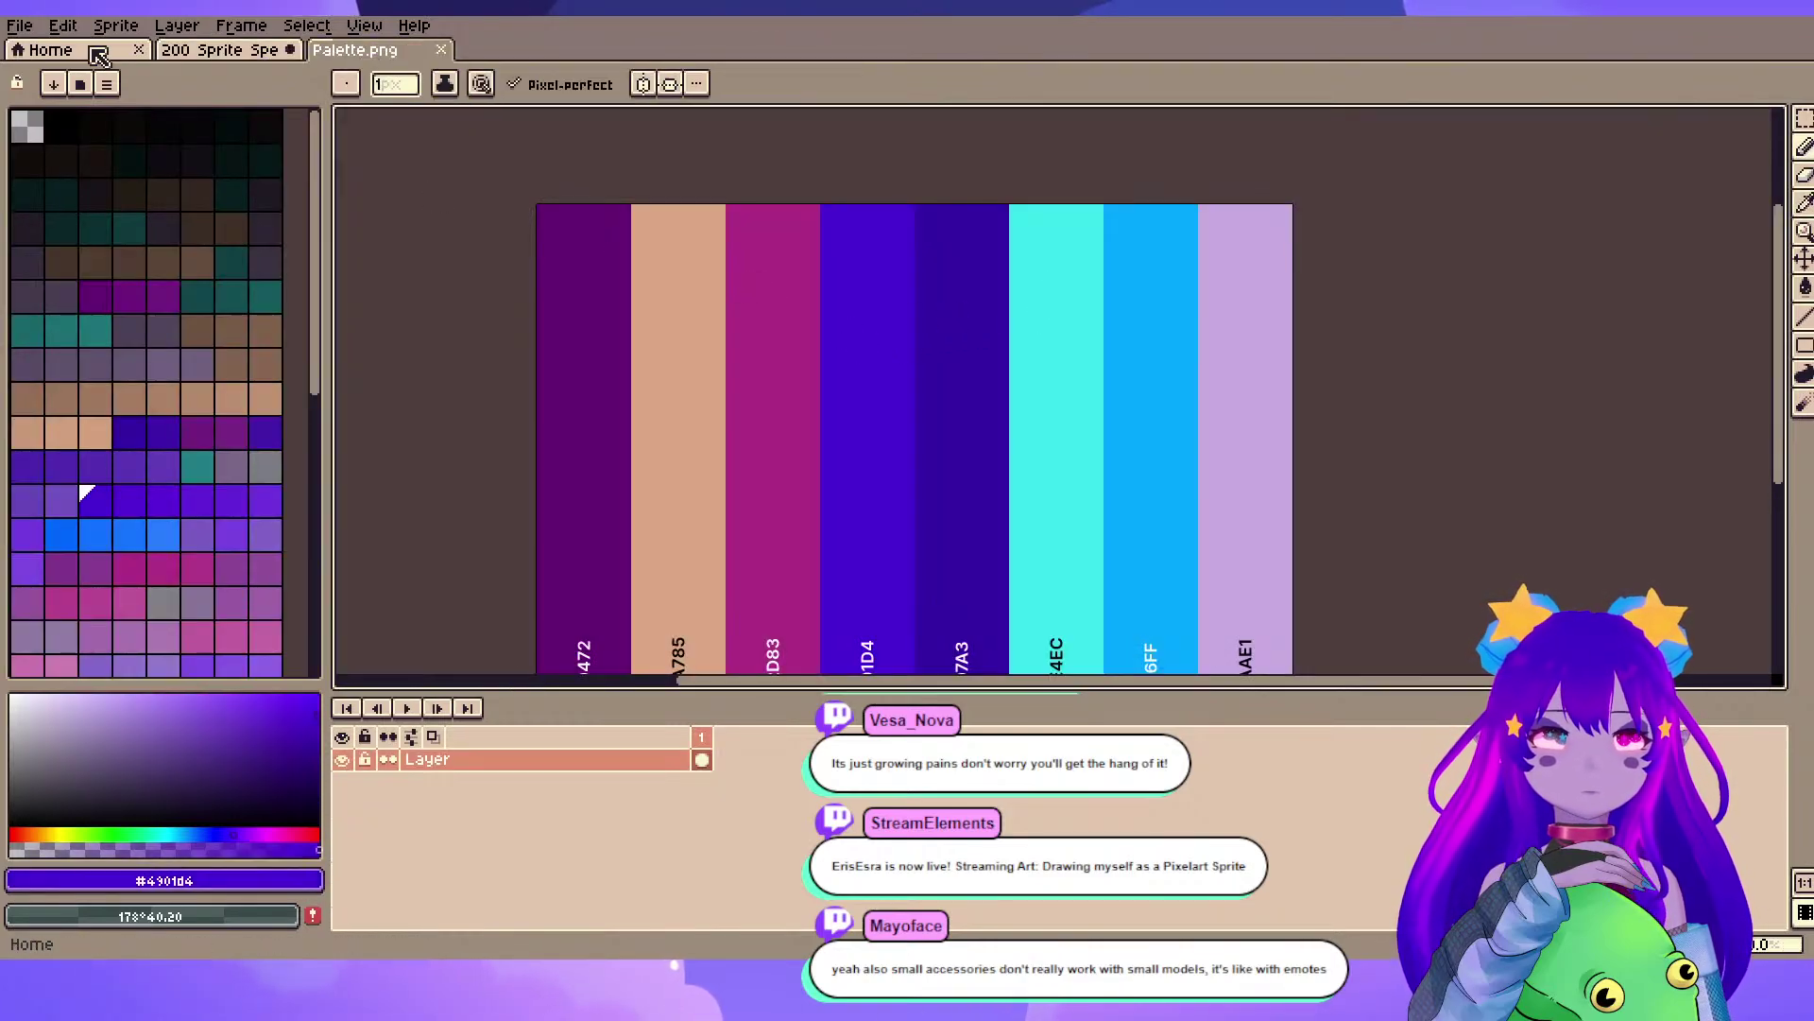
click(208, 53)
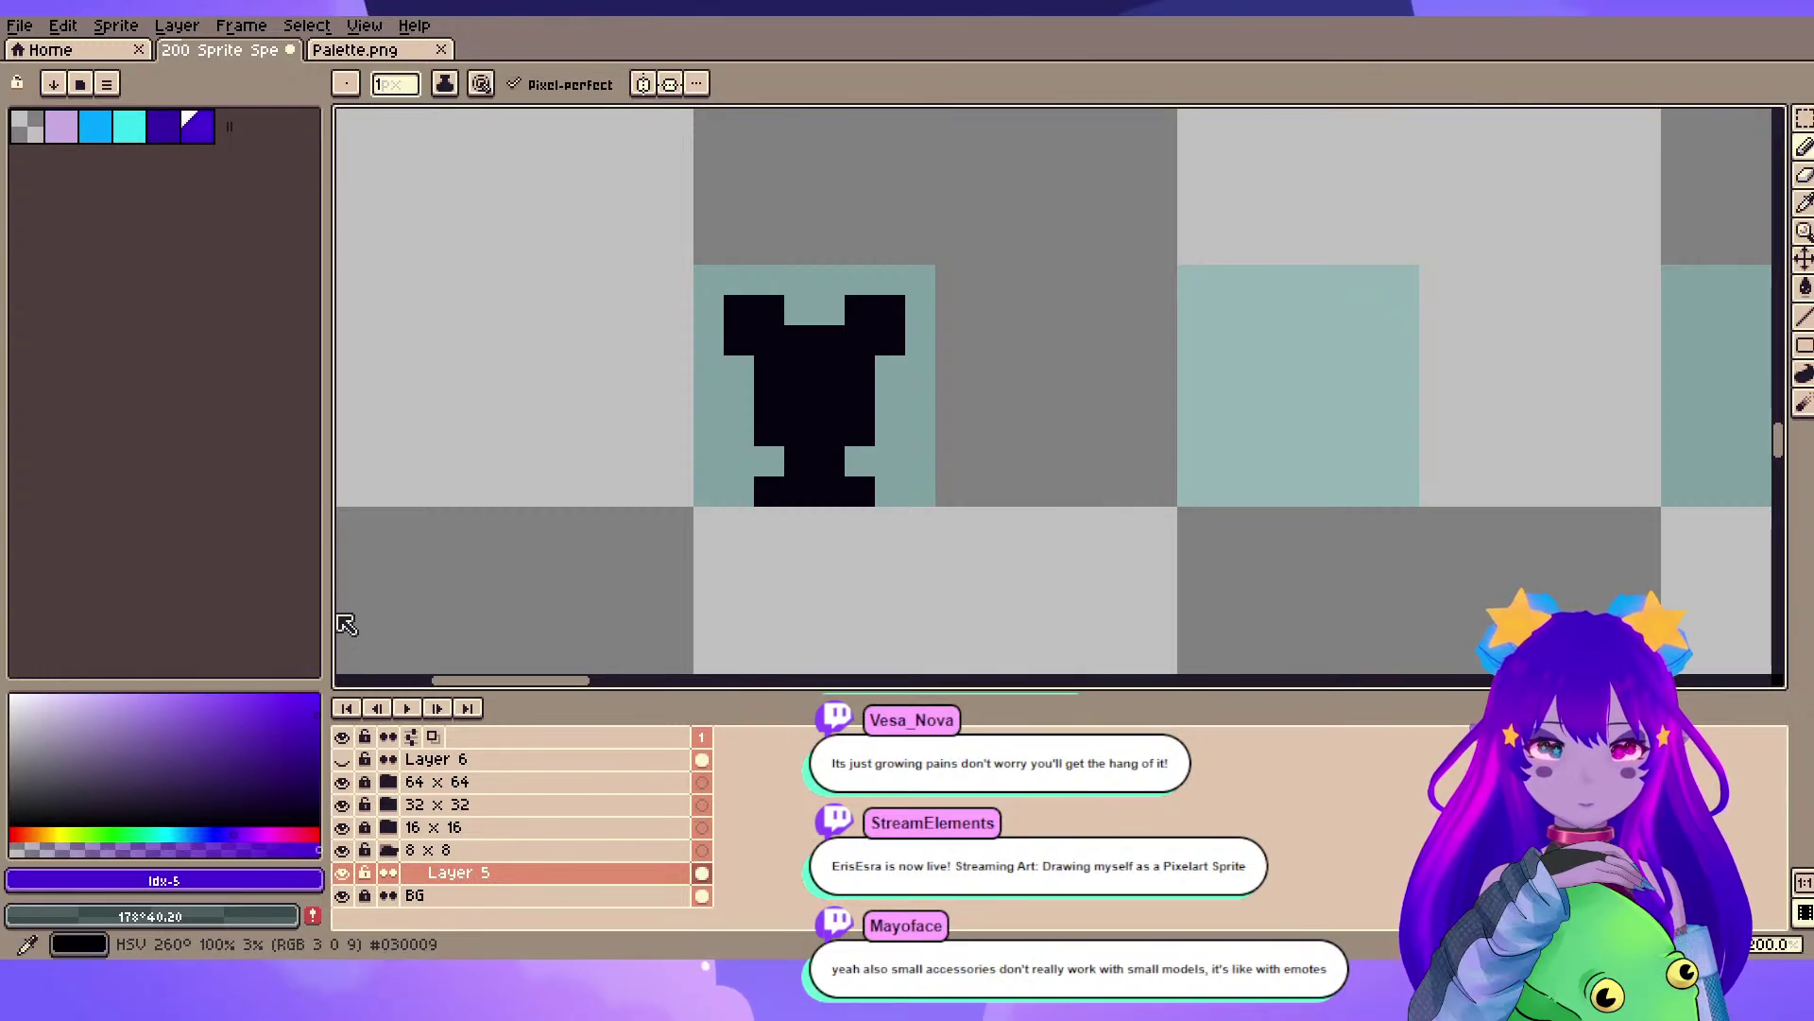
- Pick the raspberry pink #ae2d83 in Palette.png and add it to the sprite sheet's palette
click(370, 52)
click(125, 565)
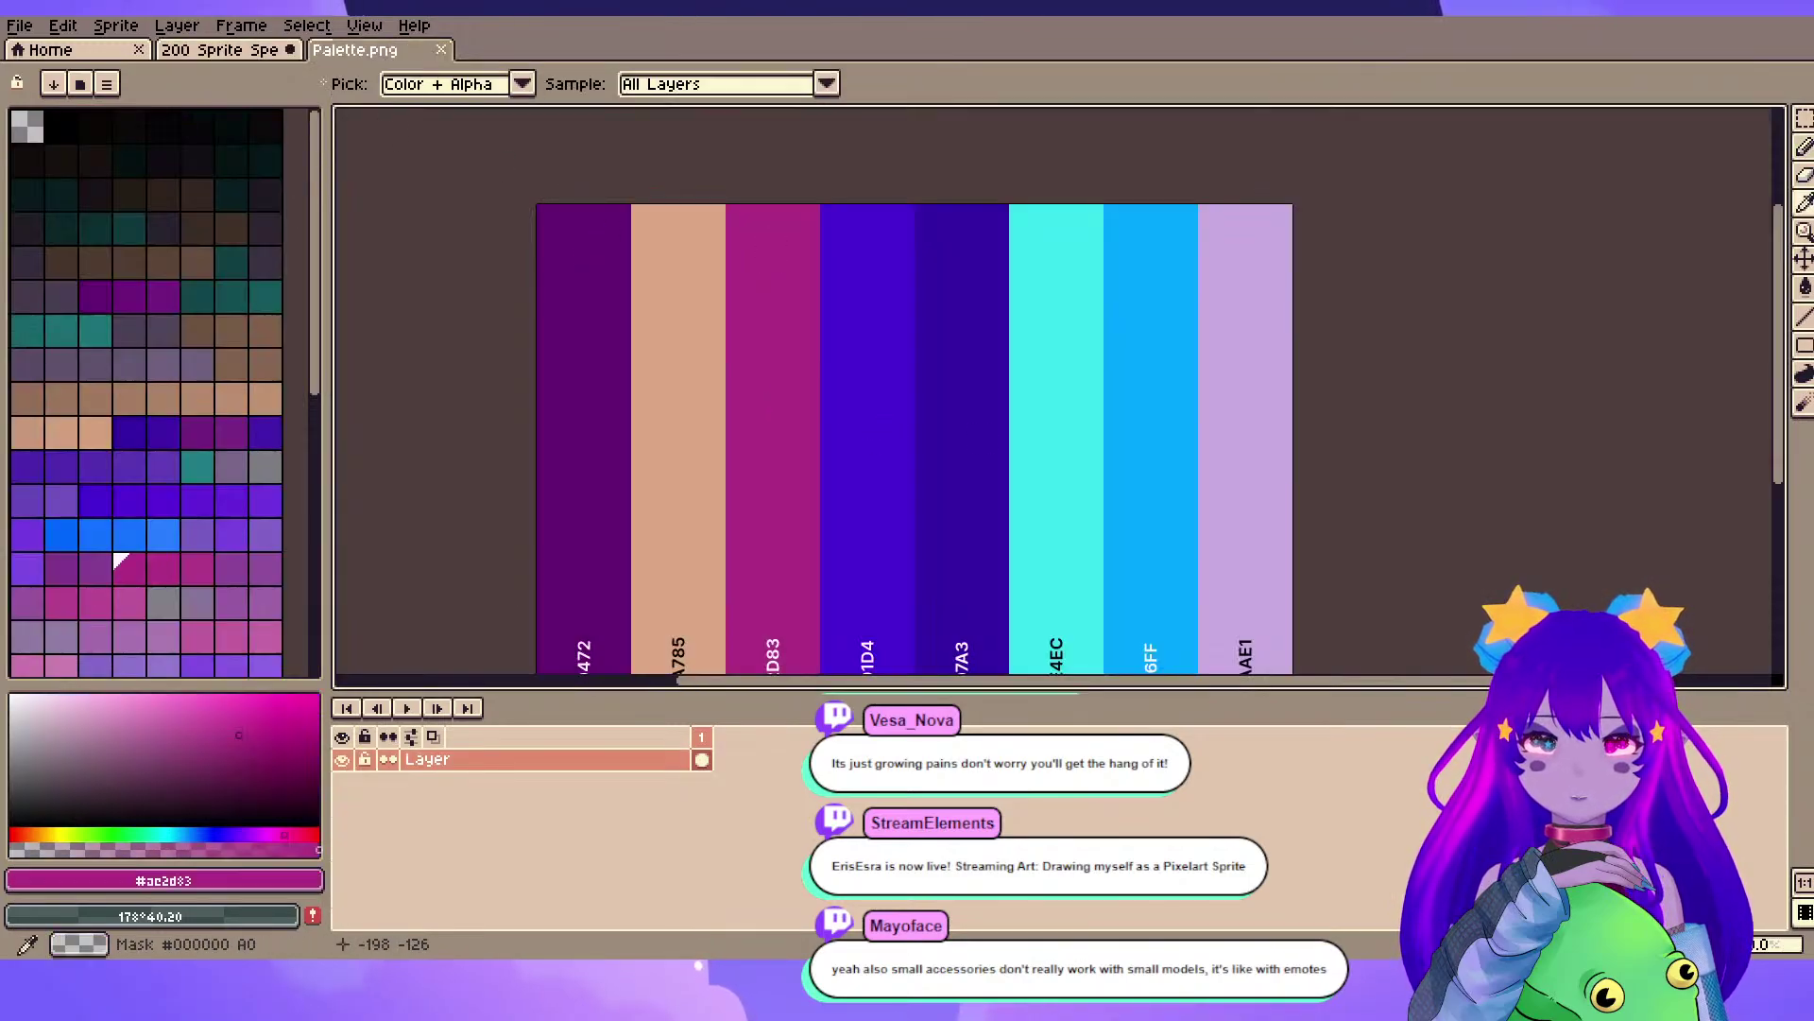
click(207, 49)
click(312, 881)
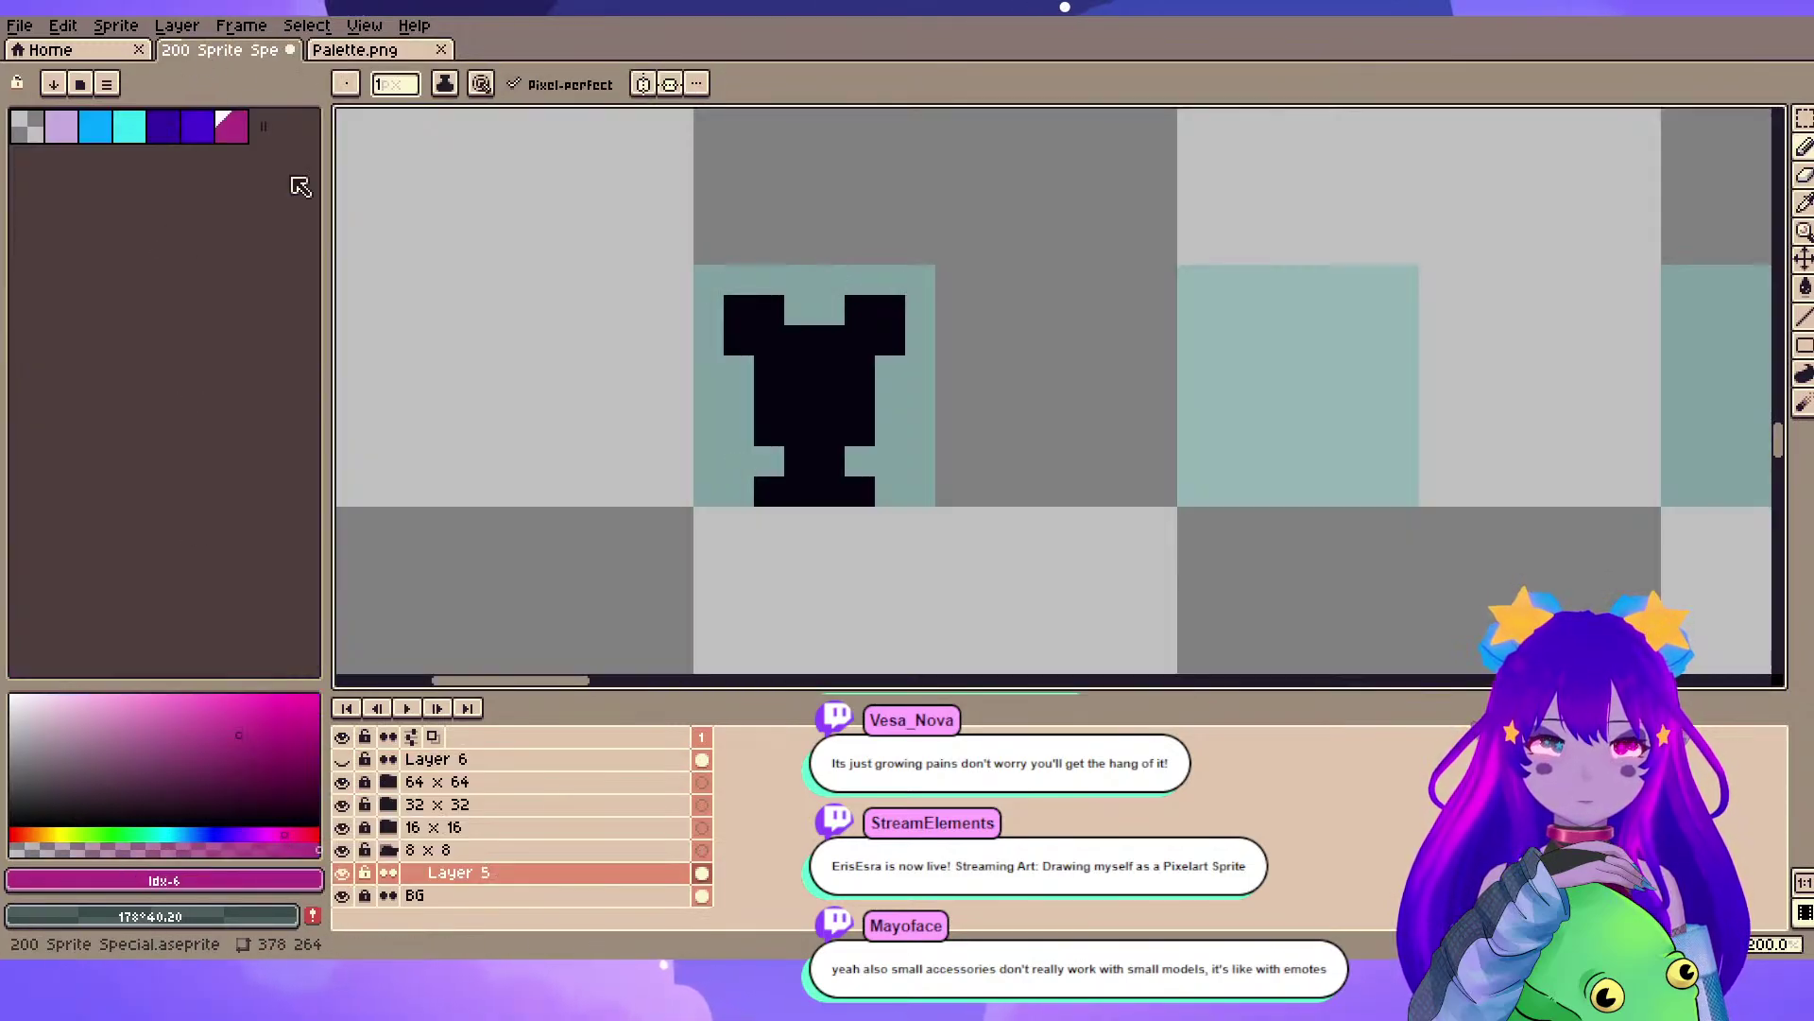
- Try sampling the tan #dca785 in Palette.png and shifting it to a golden yellow for the stars
click(344, 57)
alt+click(696, 401)
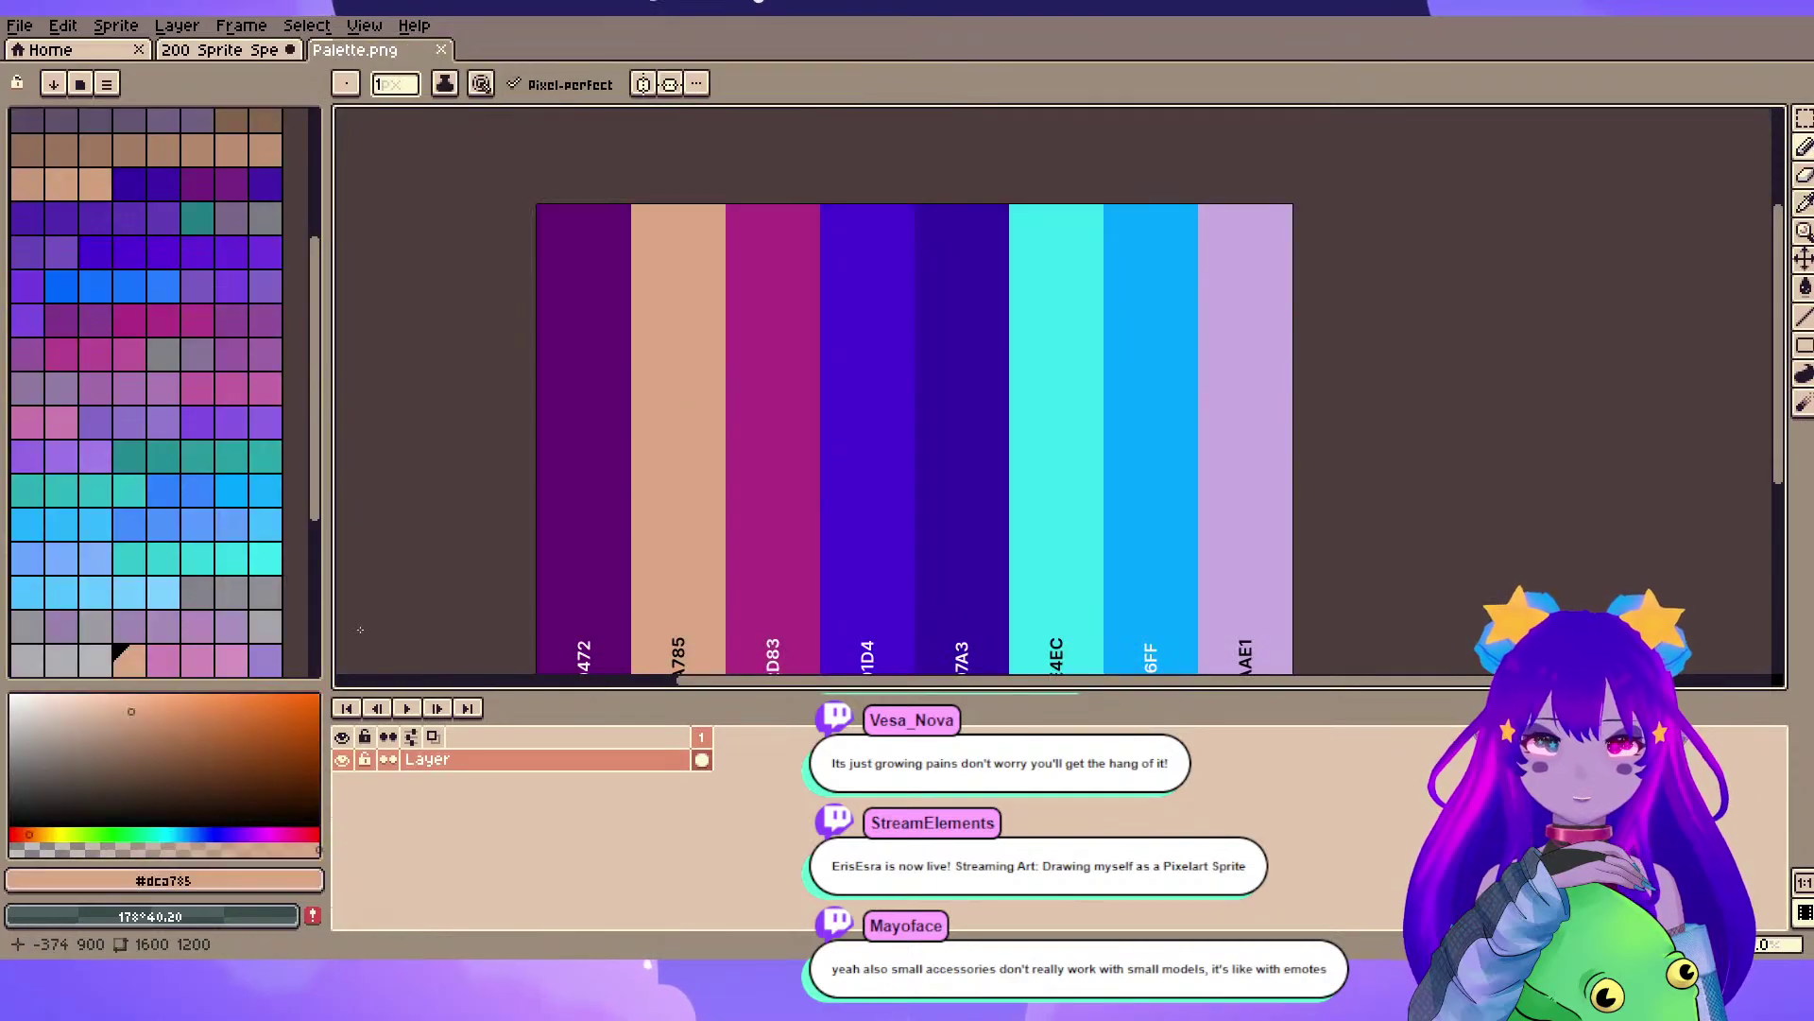
click(42, 831)
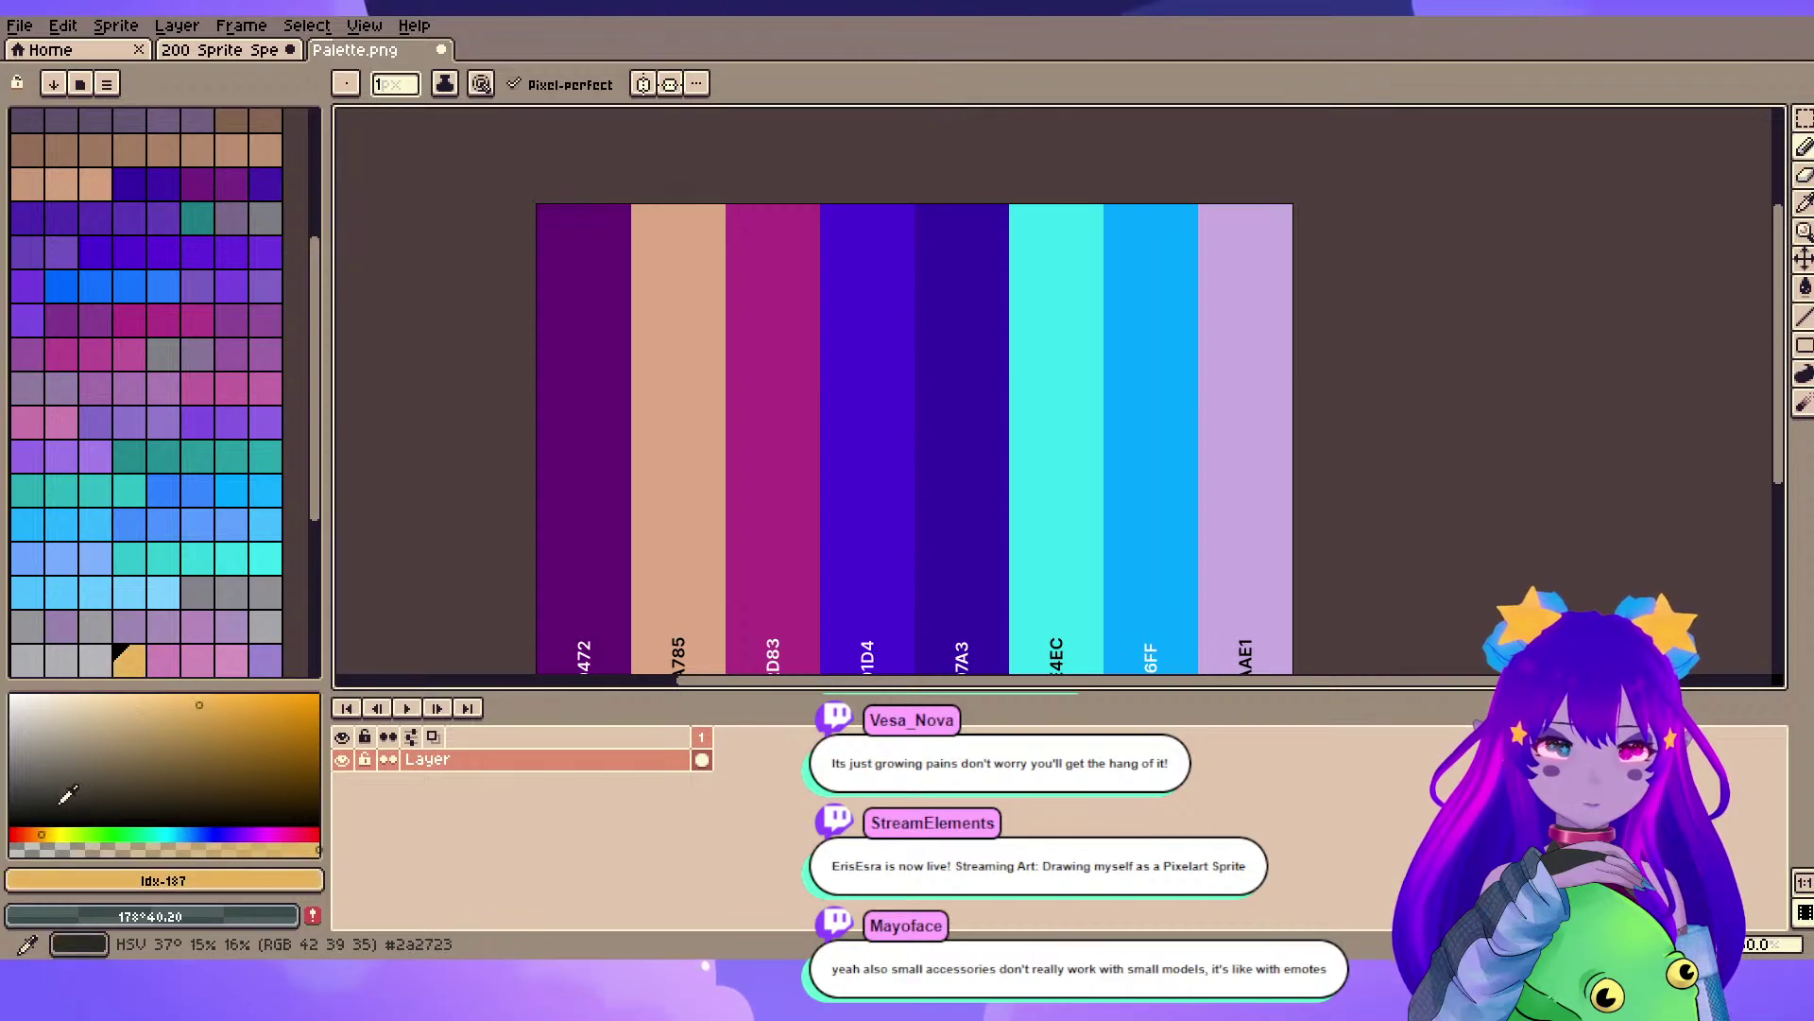
click(31, 834)
click(235, 719)
drag(234, 720, 239, 707)
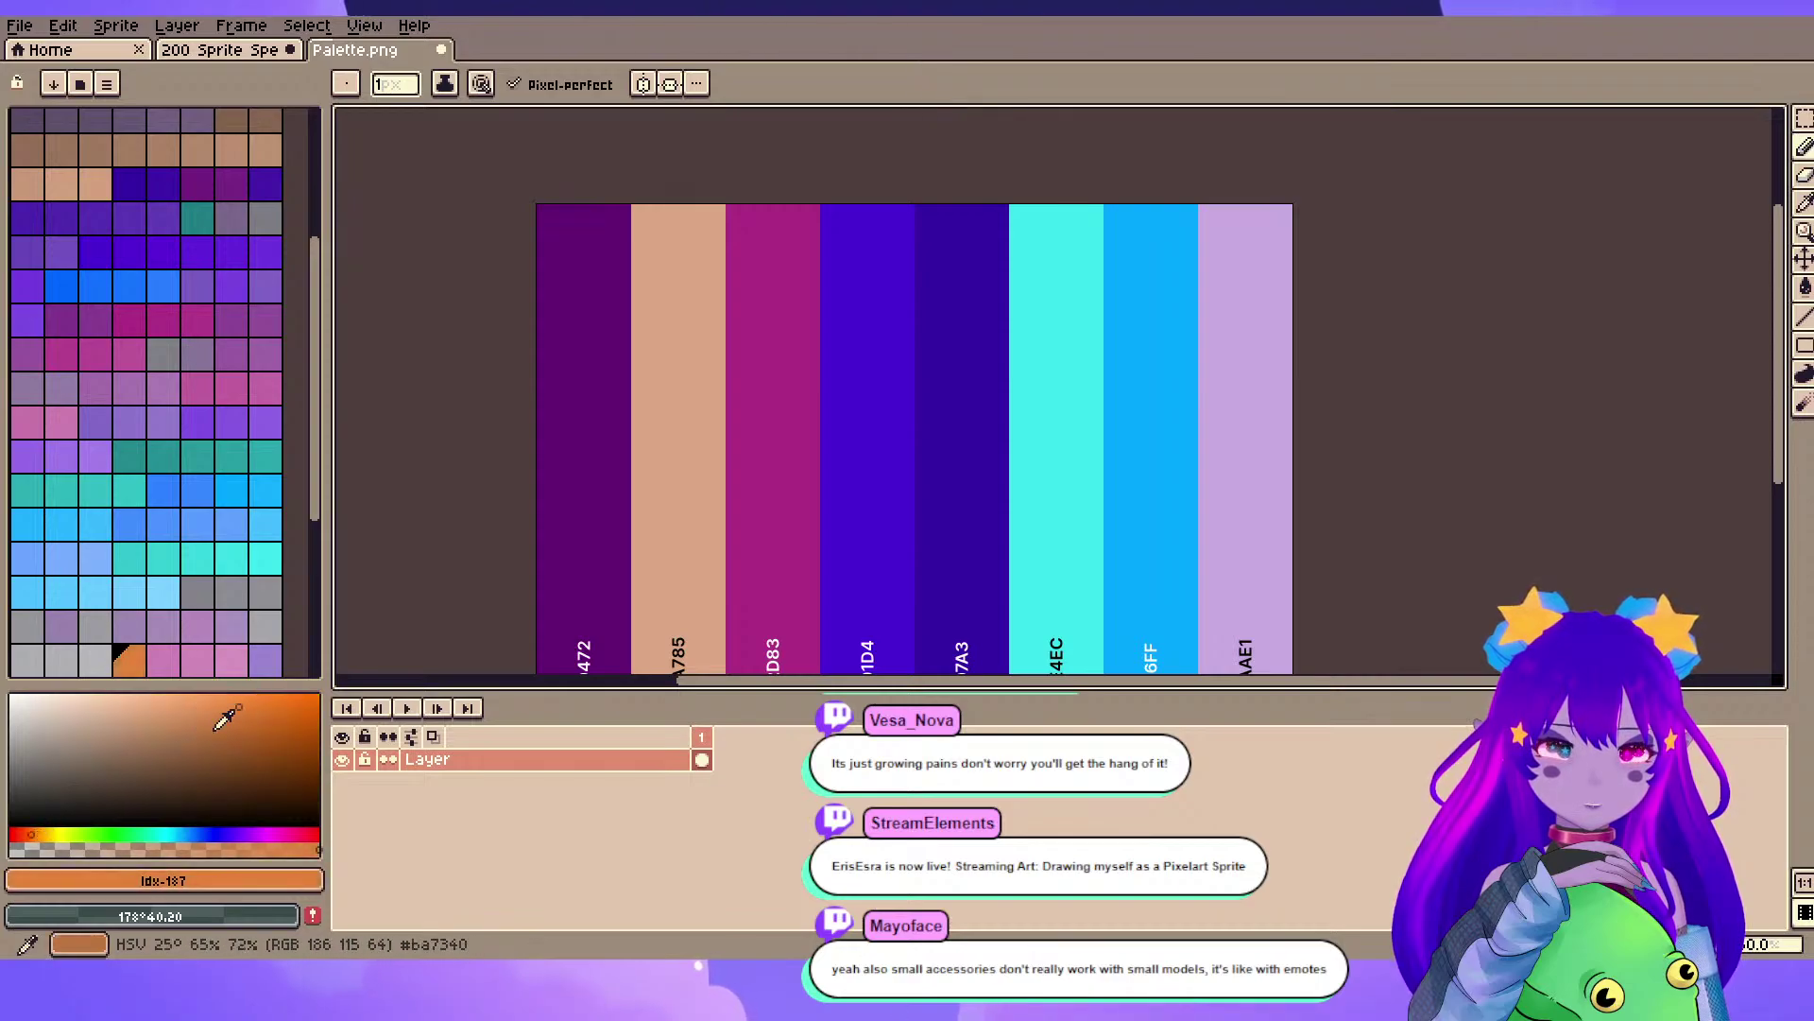
drag(40, 835, 46, 836)
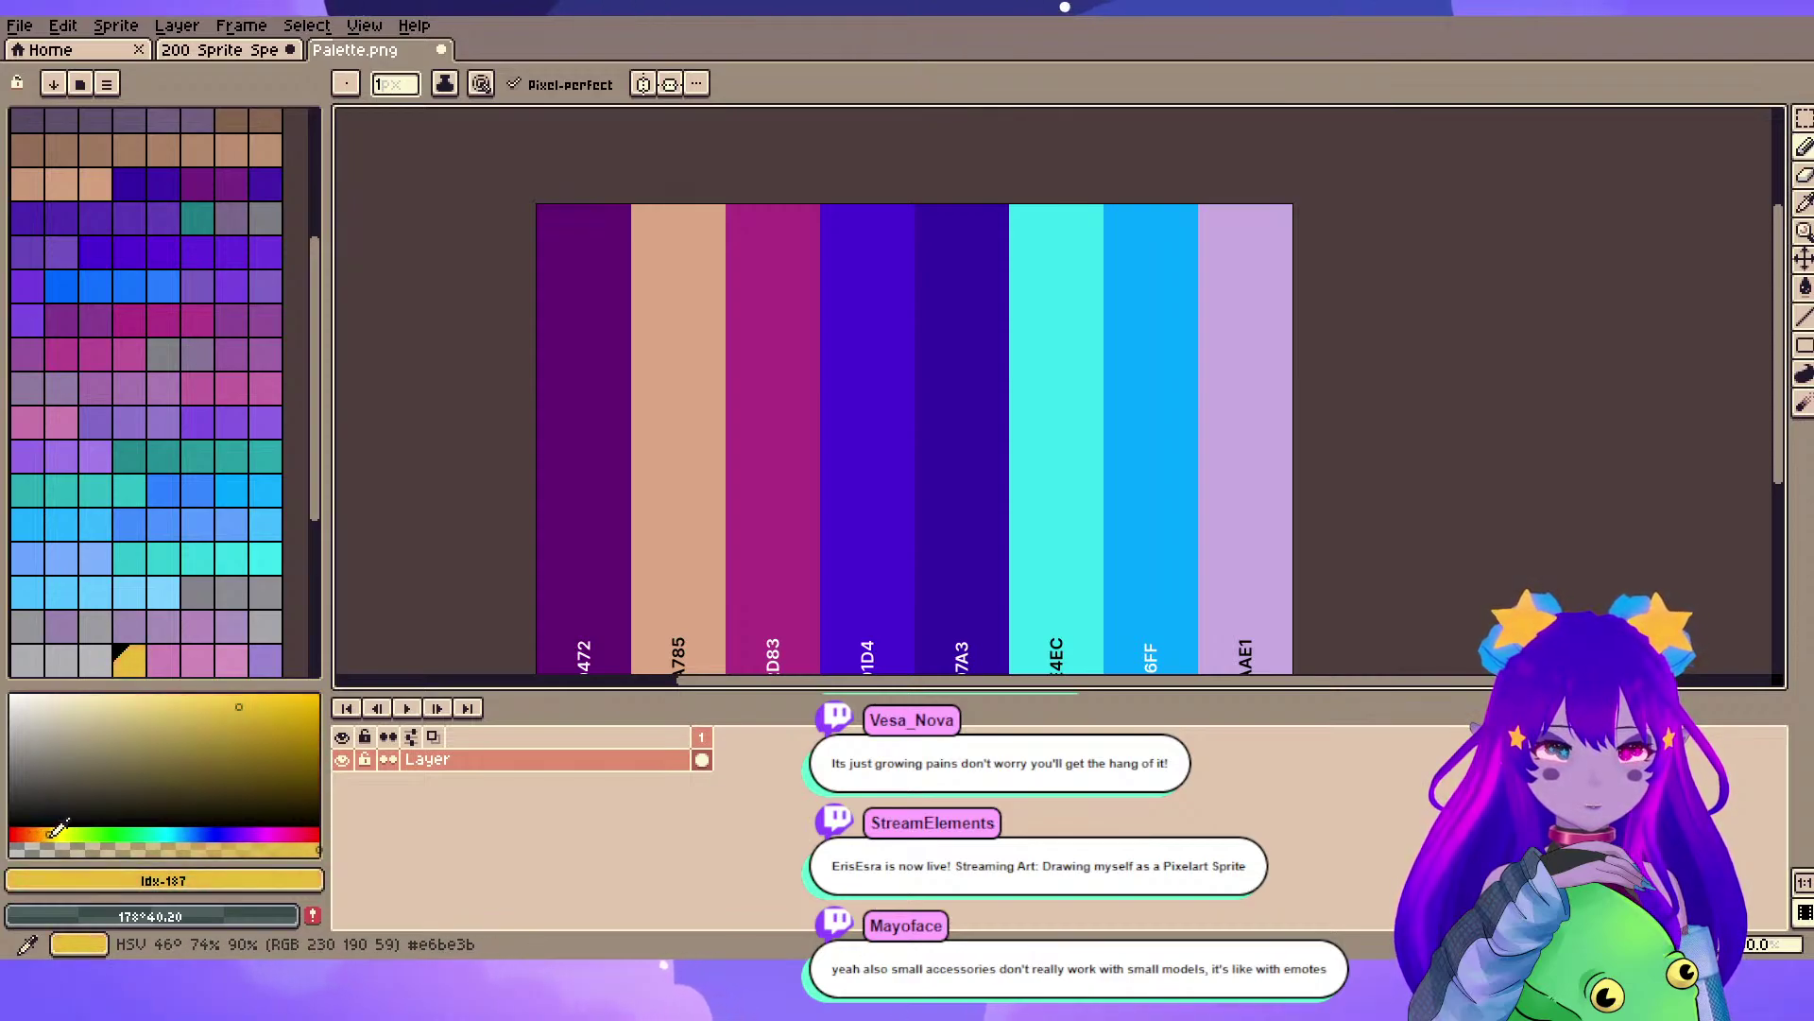
click(274, 704)
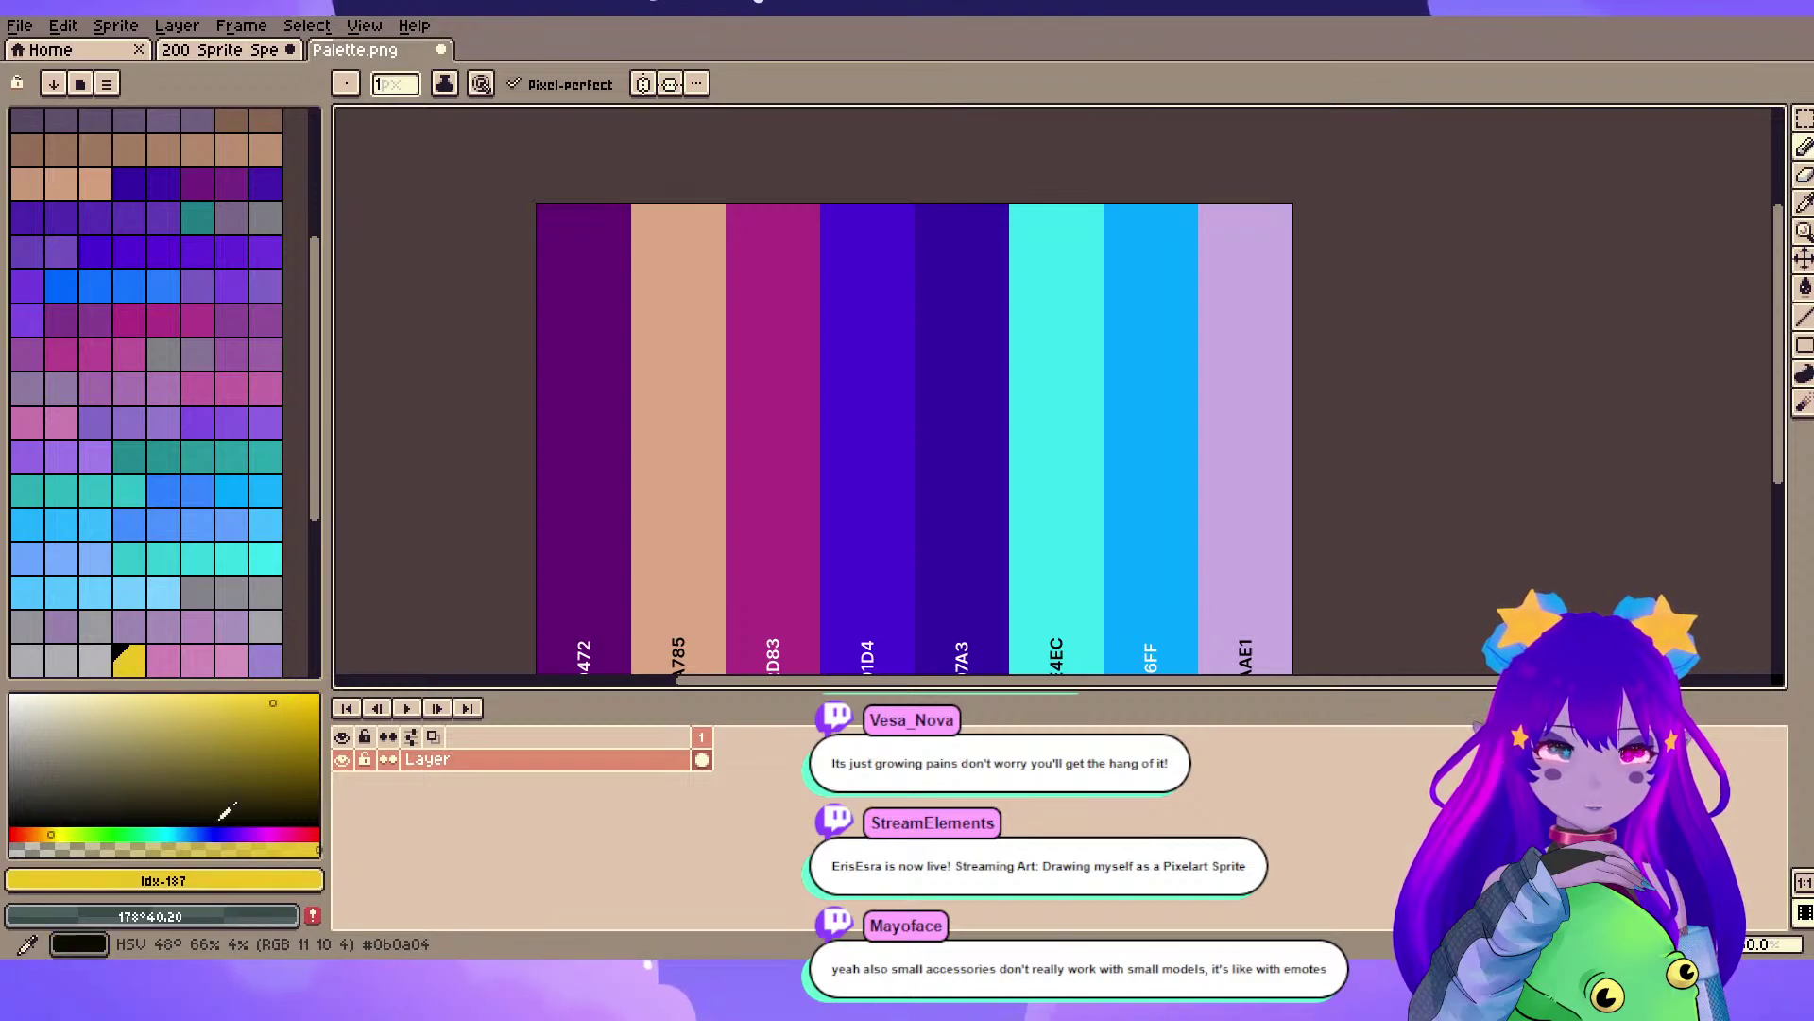
click(200, 50)
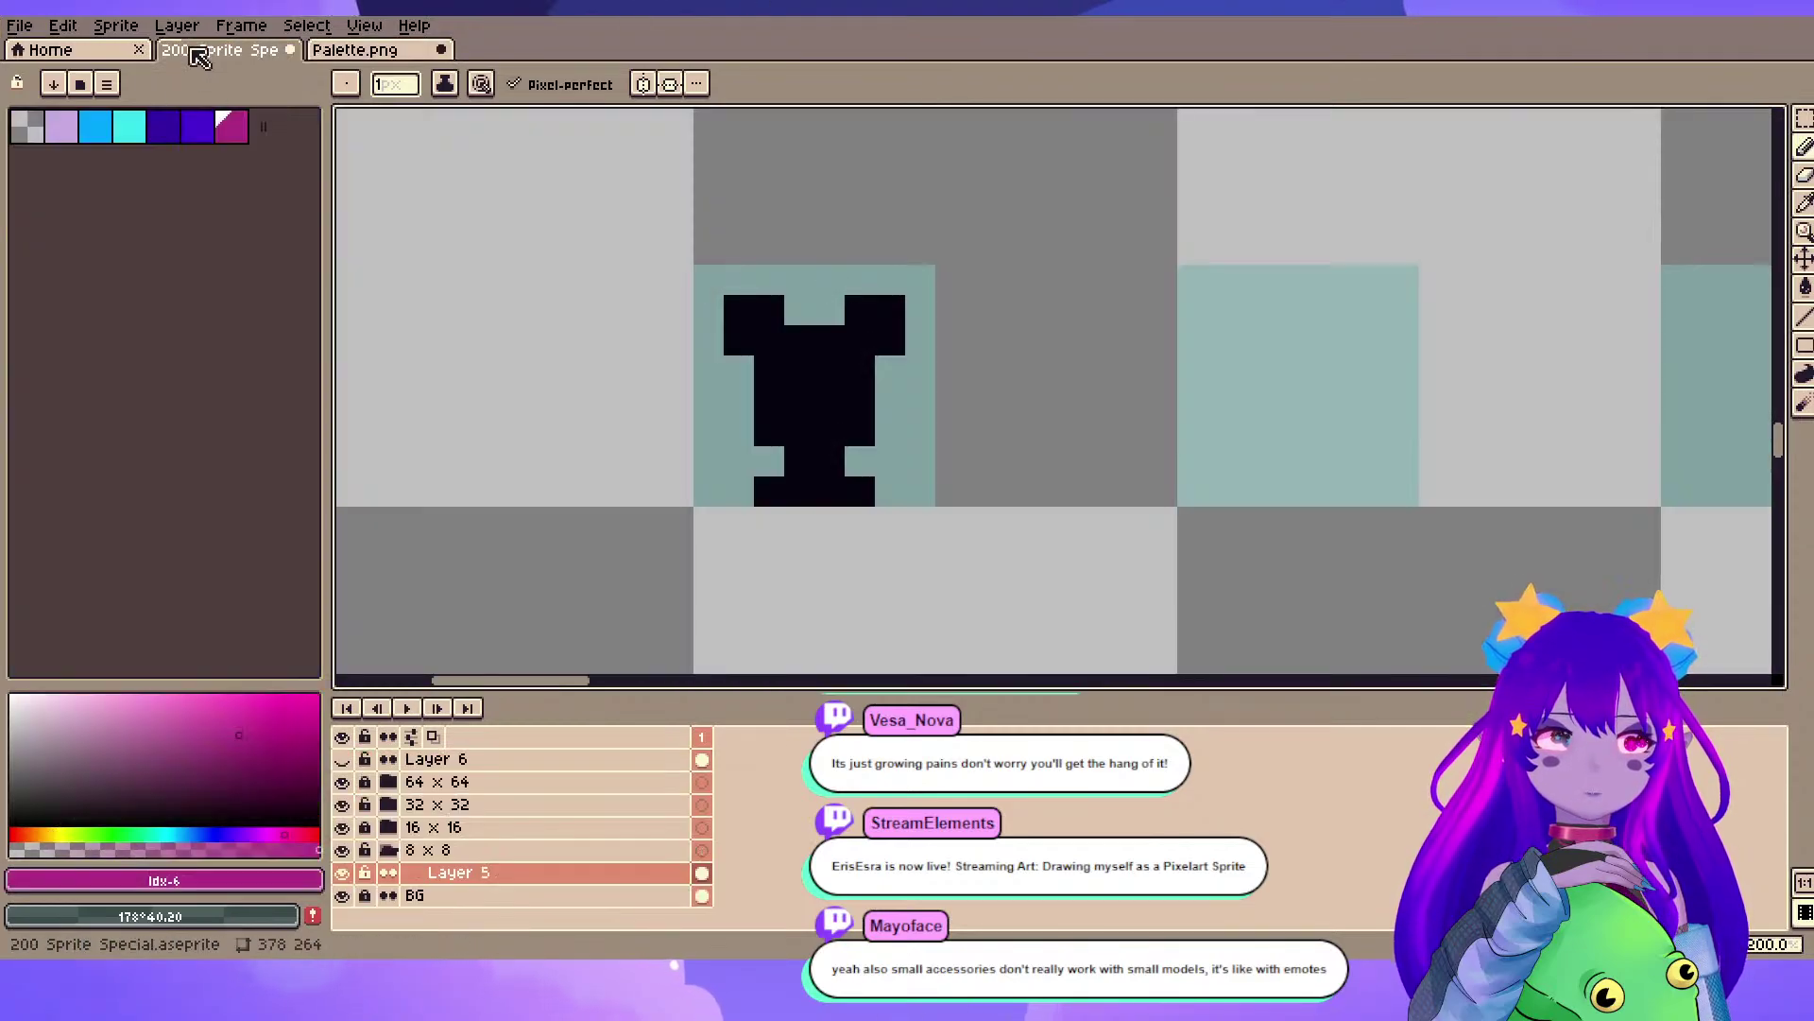
- Sample the tan #dca785 in Palette.png as the base for the star colour
click(361, 52)
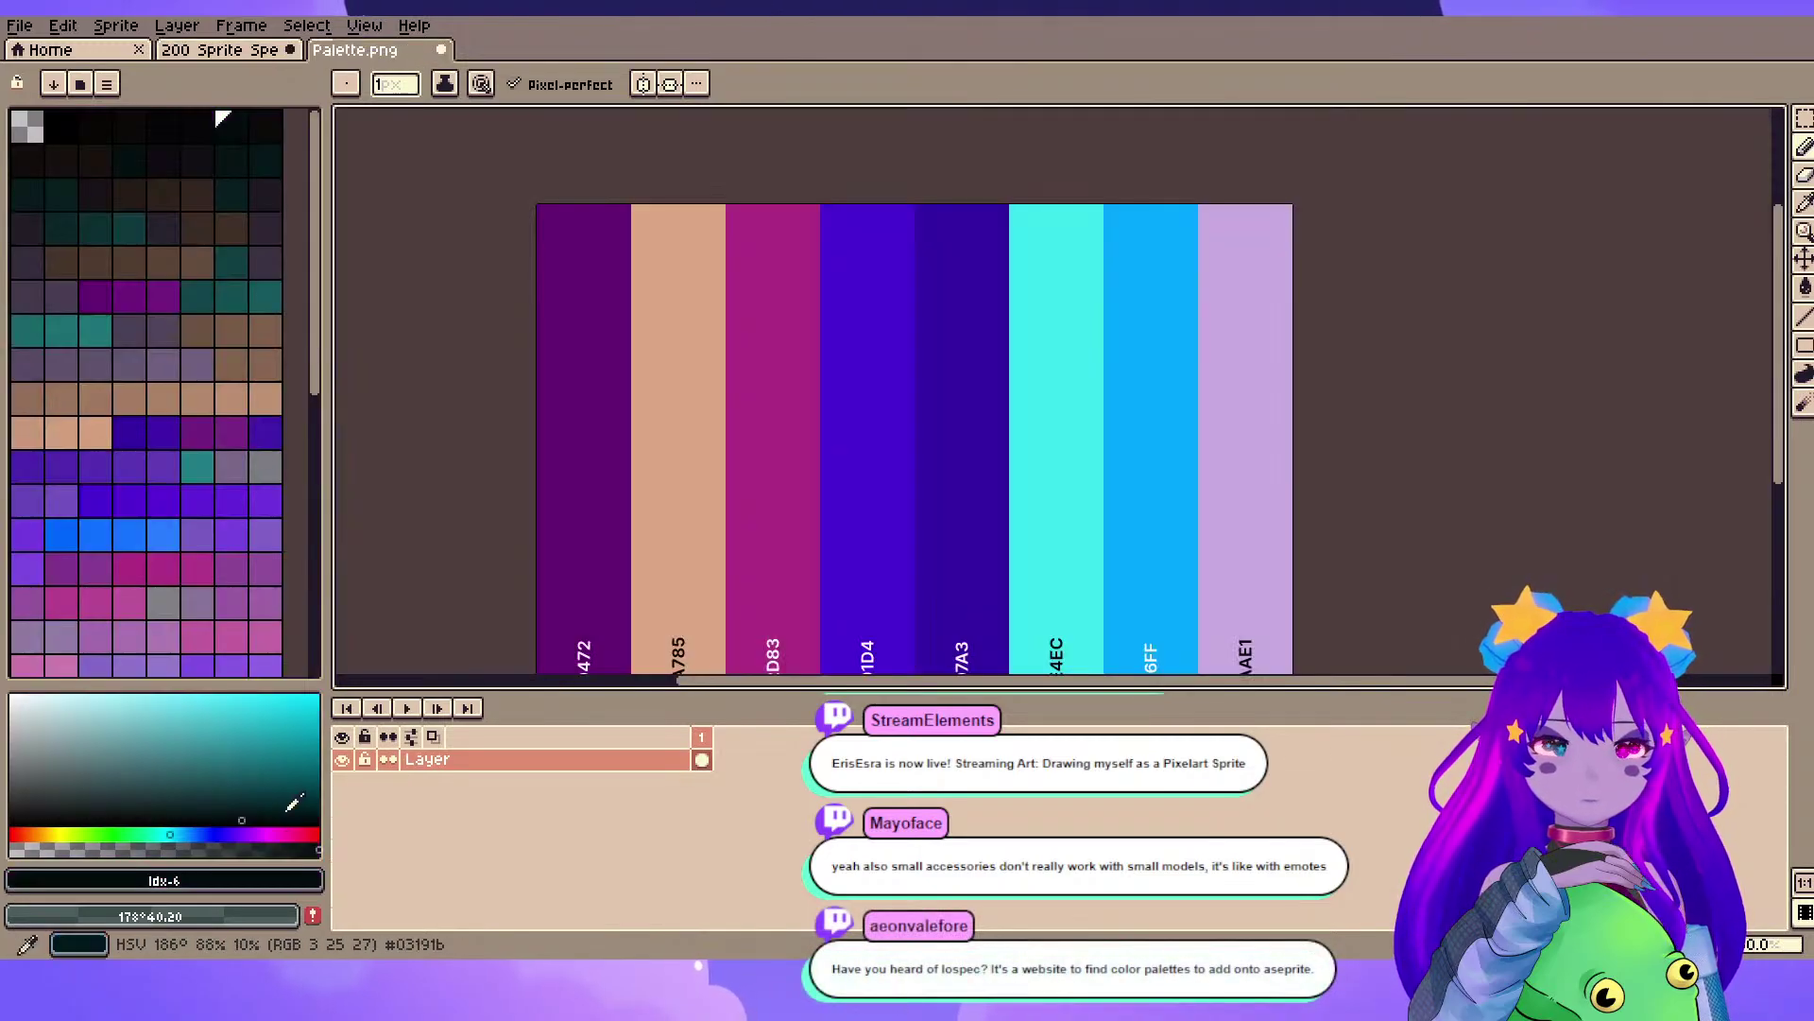
alt+click(683, 385)
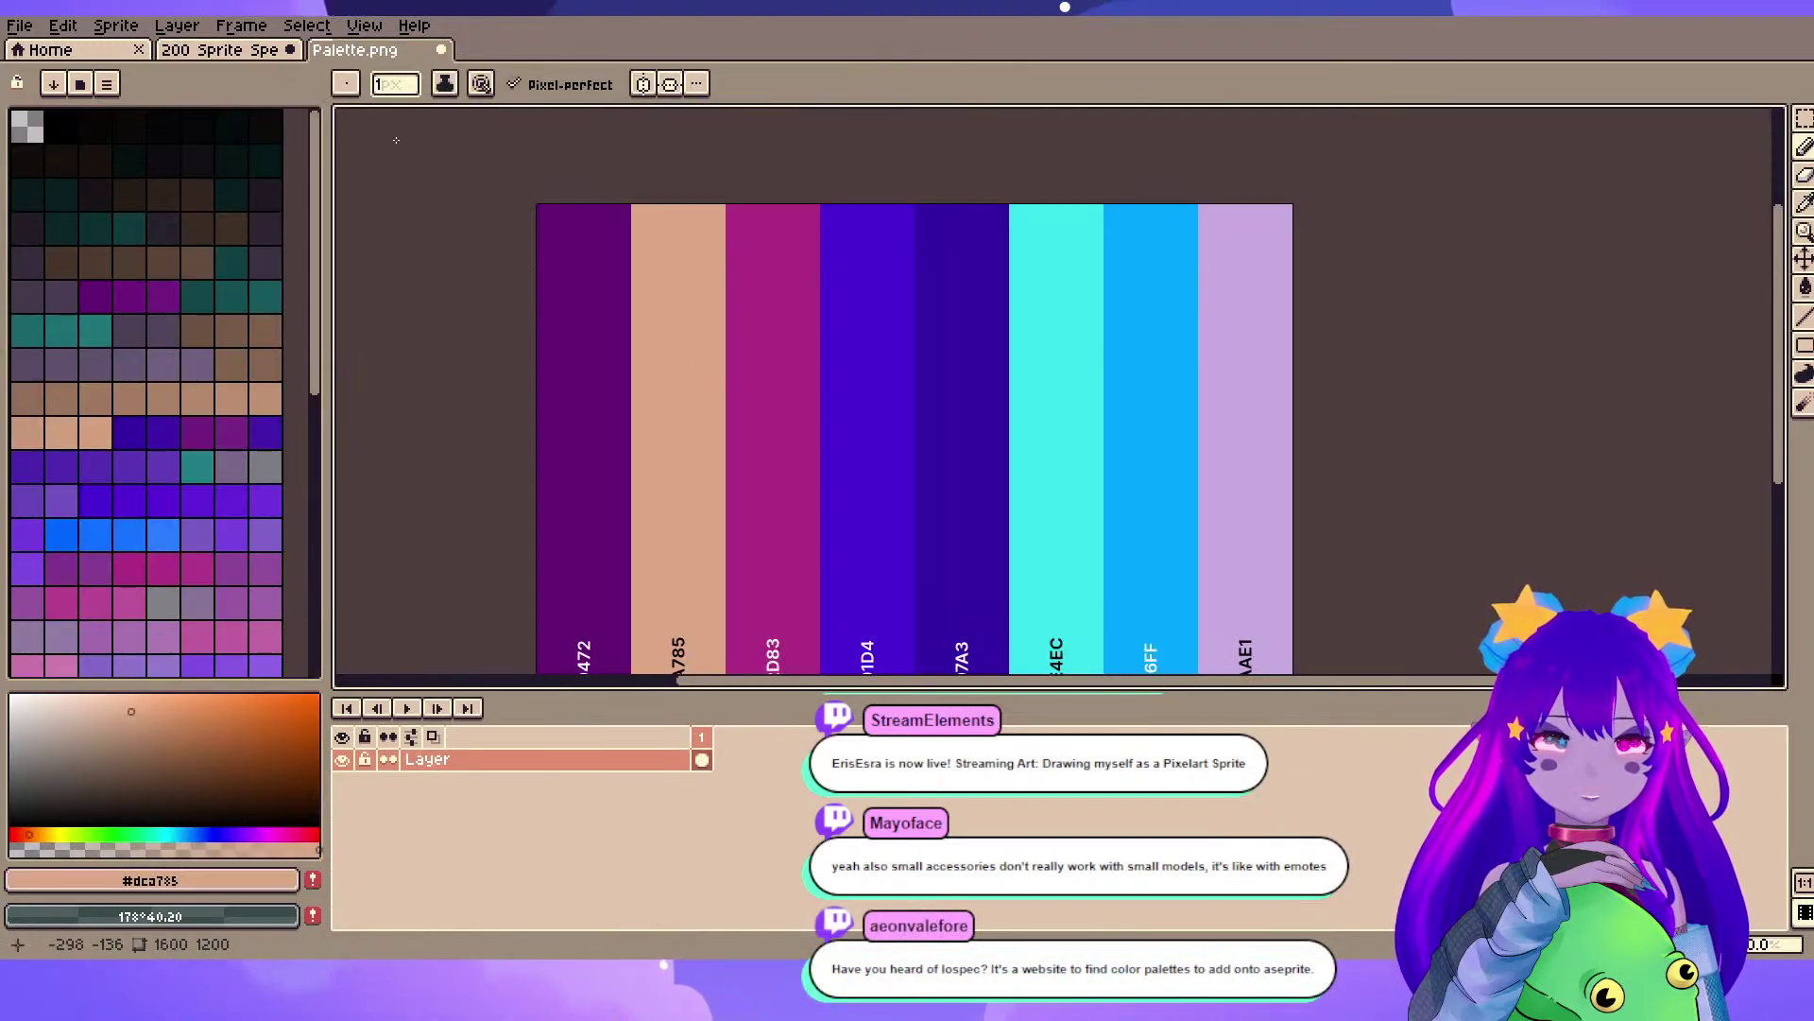
click(185, 31)
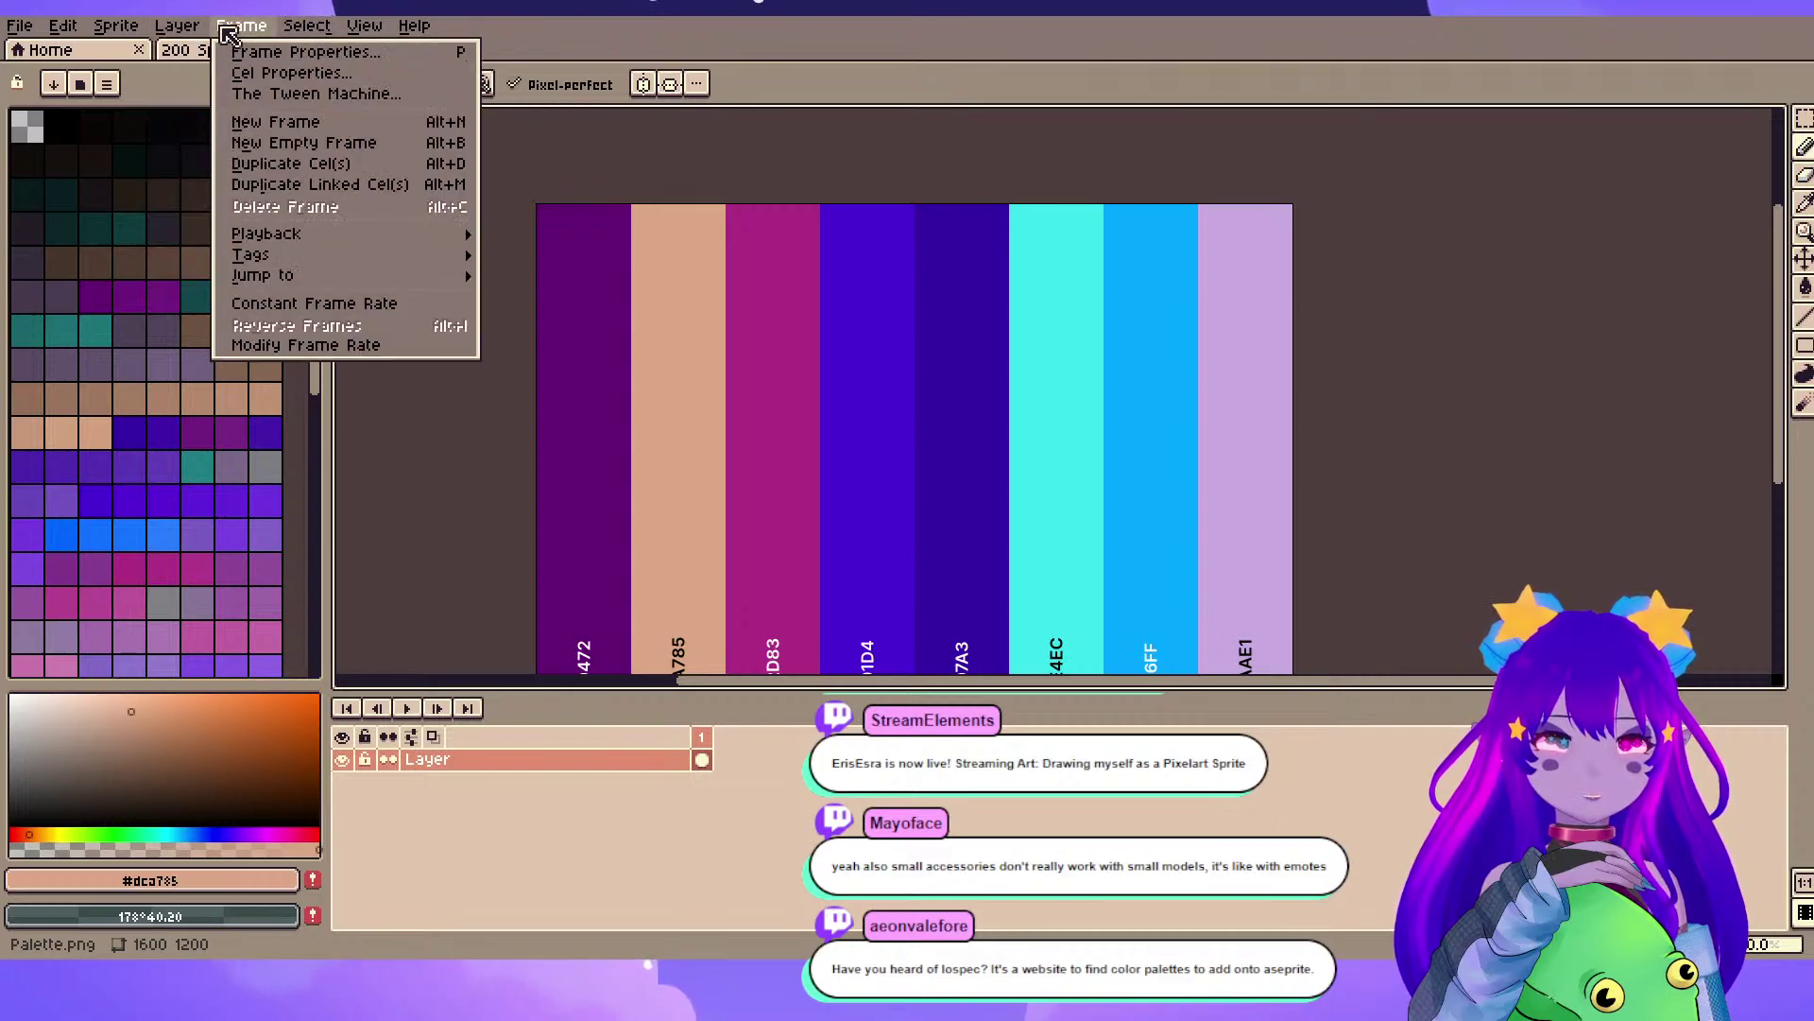
mouse_move(146, 31)
mouse_move(64, 26)
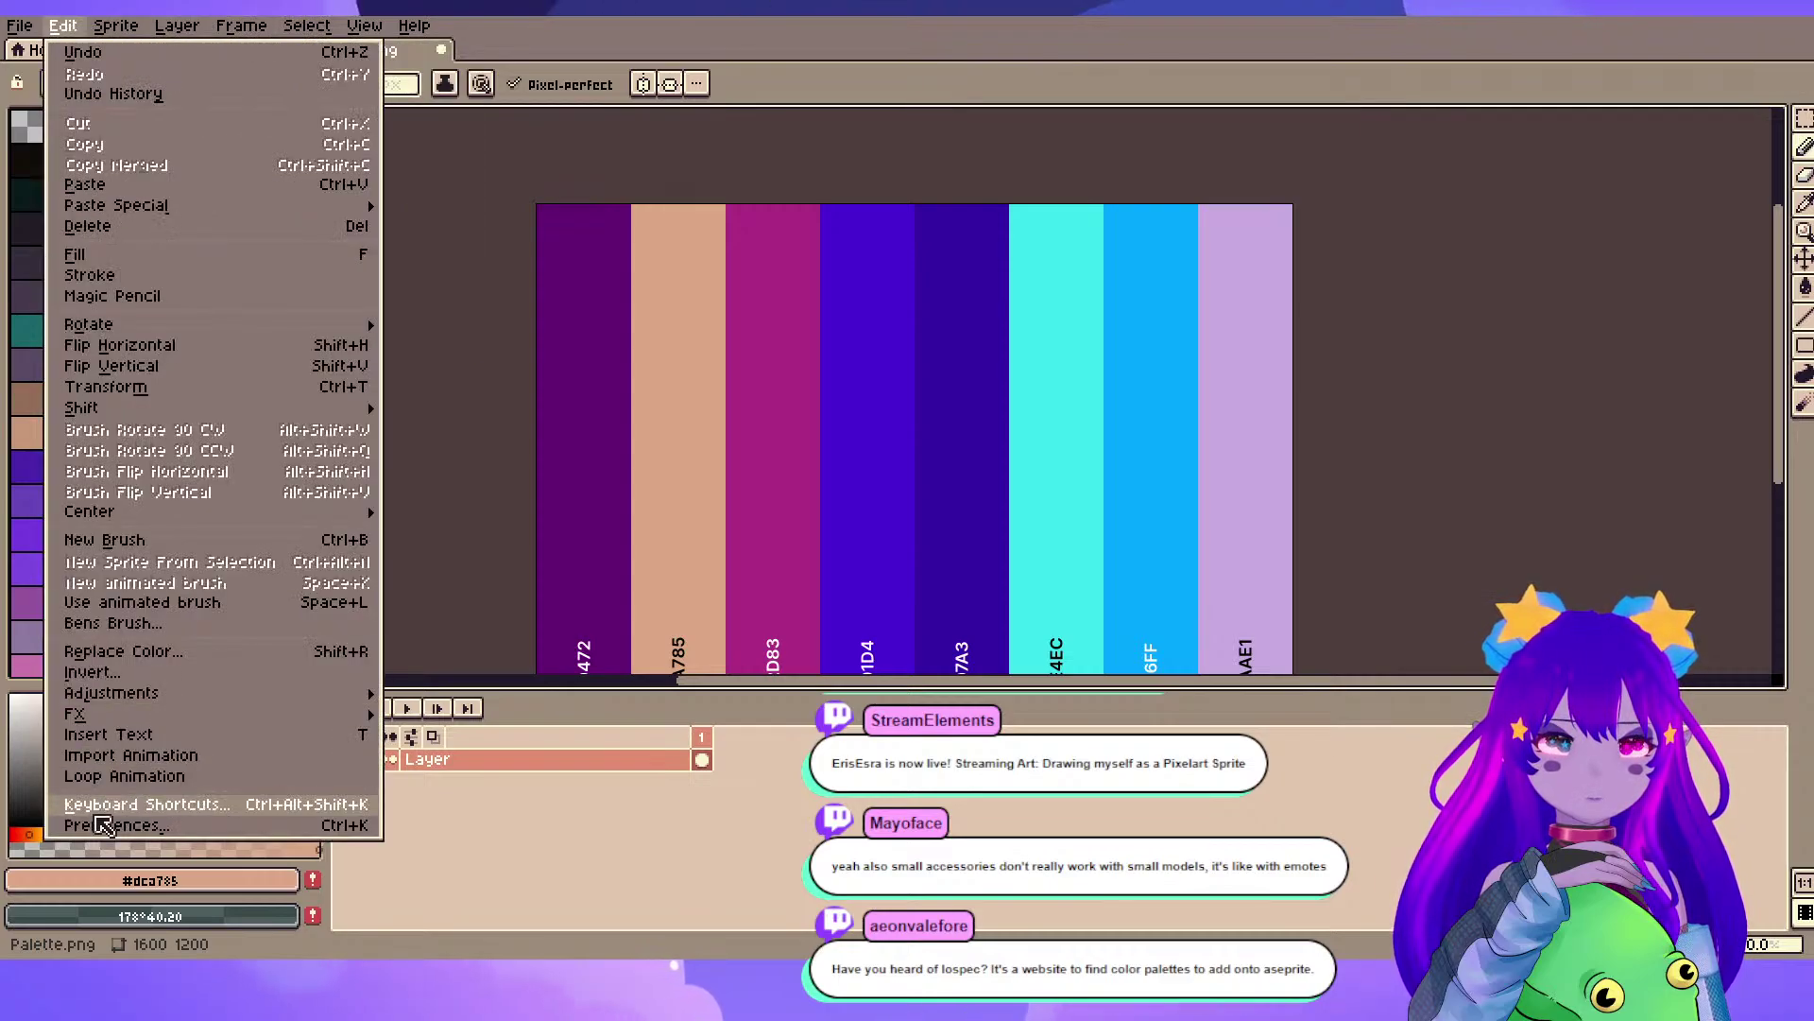
mouse_move(118, 697)
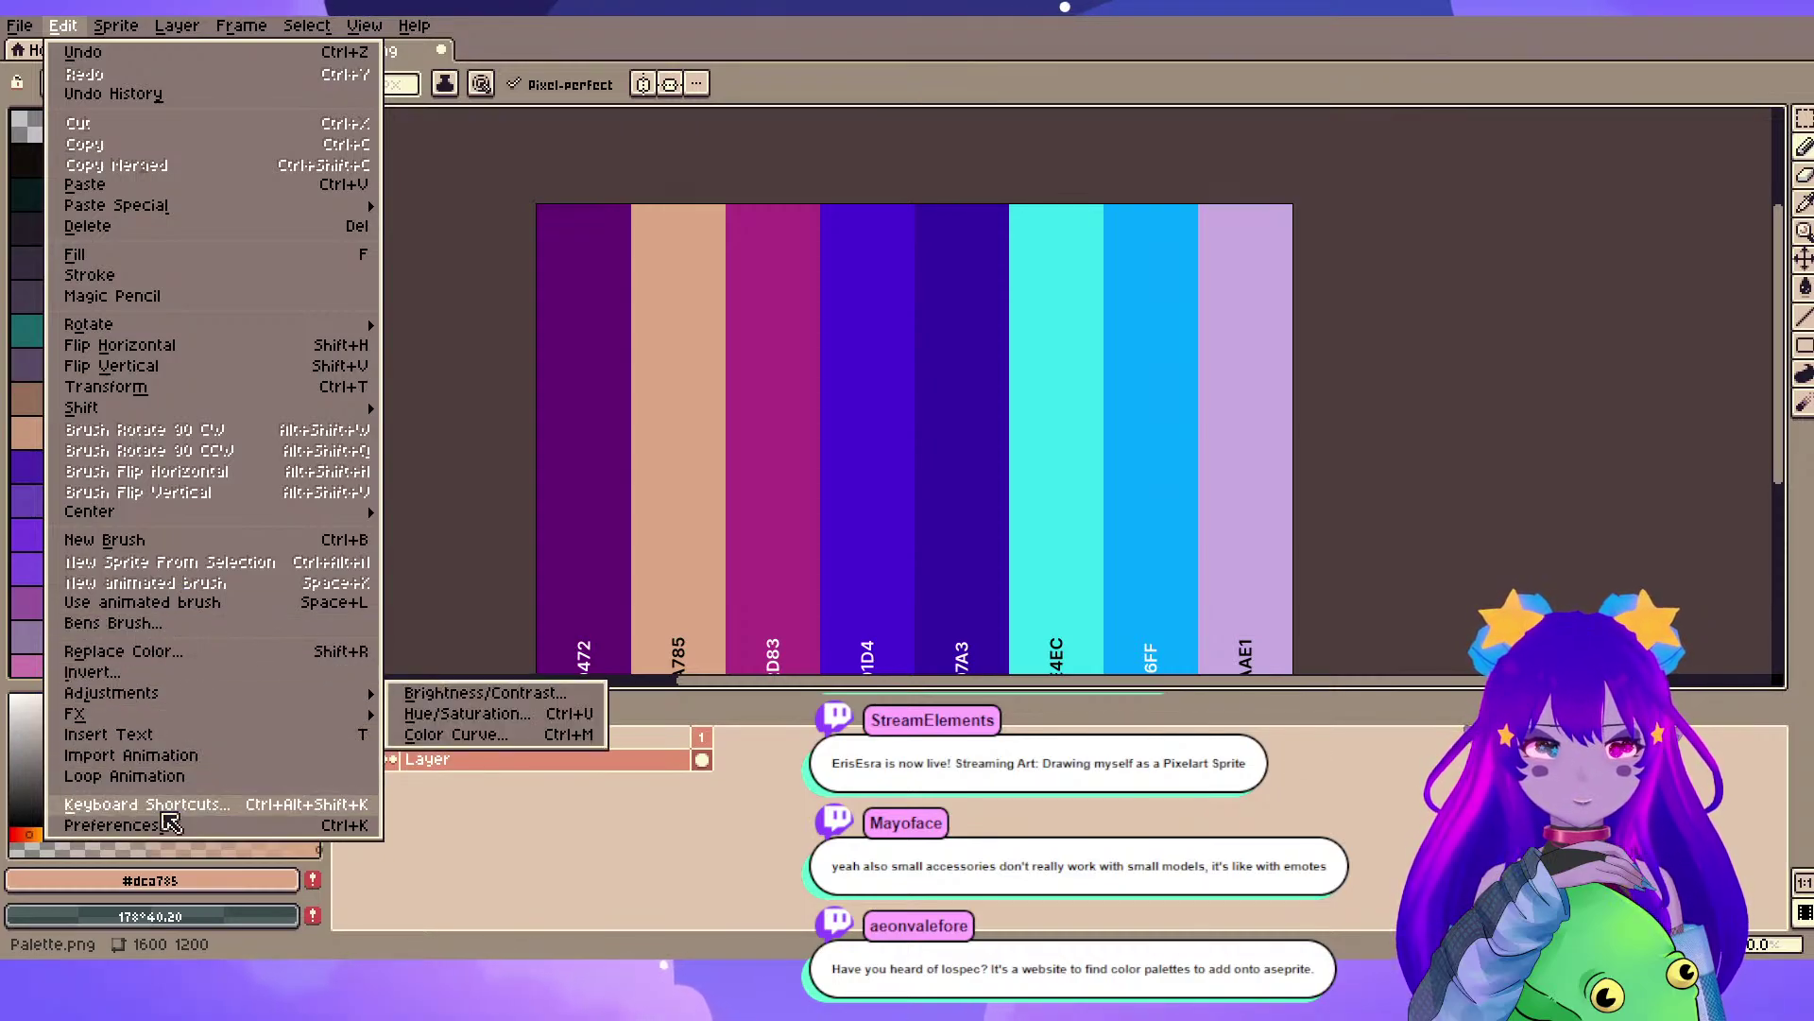
click(937, 58)
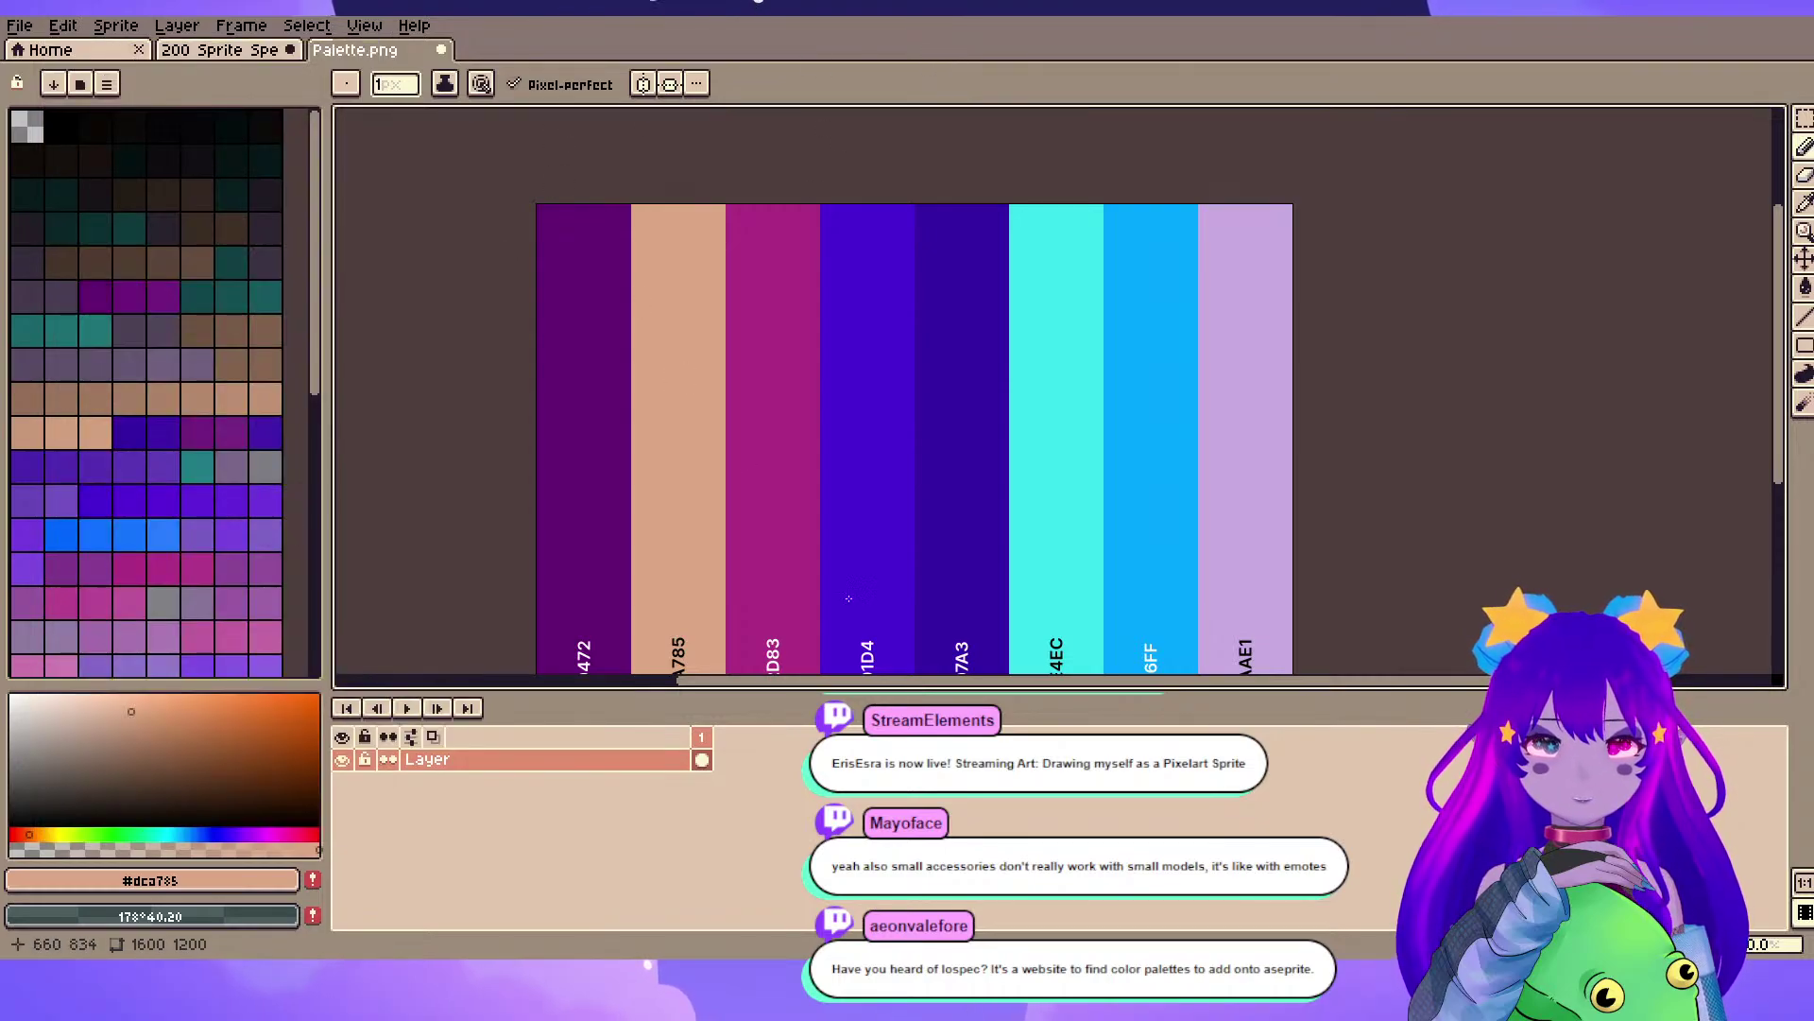
- Recolour the raspberry pink entry in the sprite sheet's palette to a saturated golden yellow
scroll(849, 598, up, 1)
drag(539, 433, 686, 494)
key(i)
key(b)
click(223, 52)
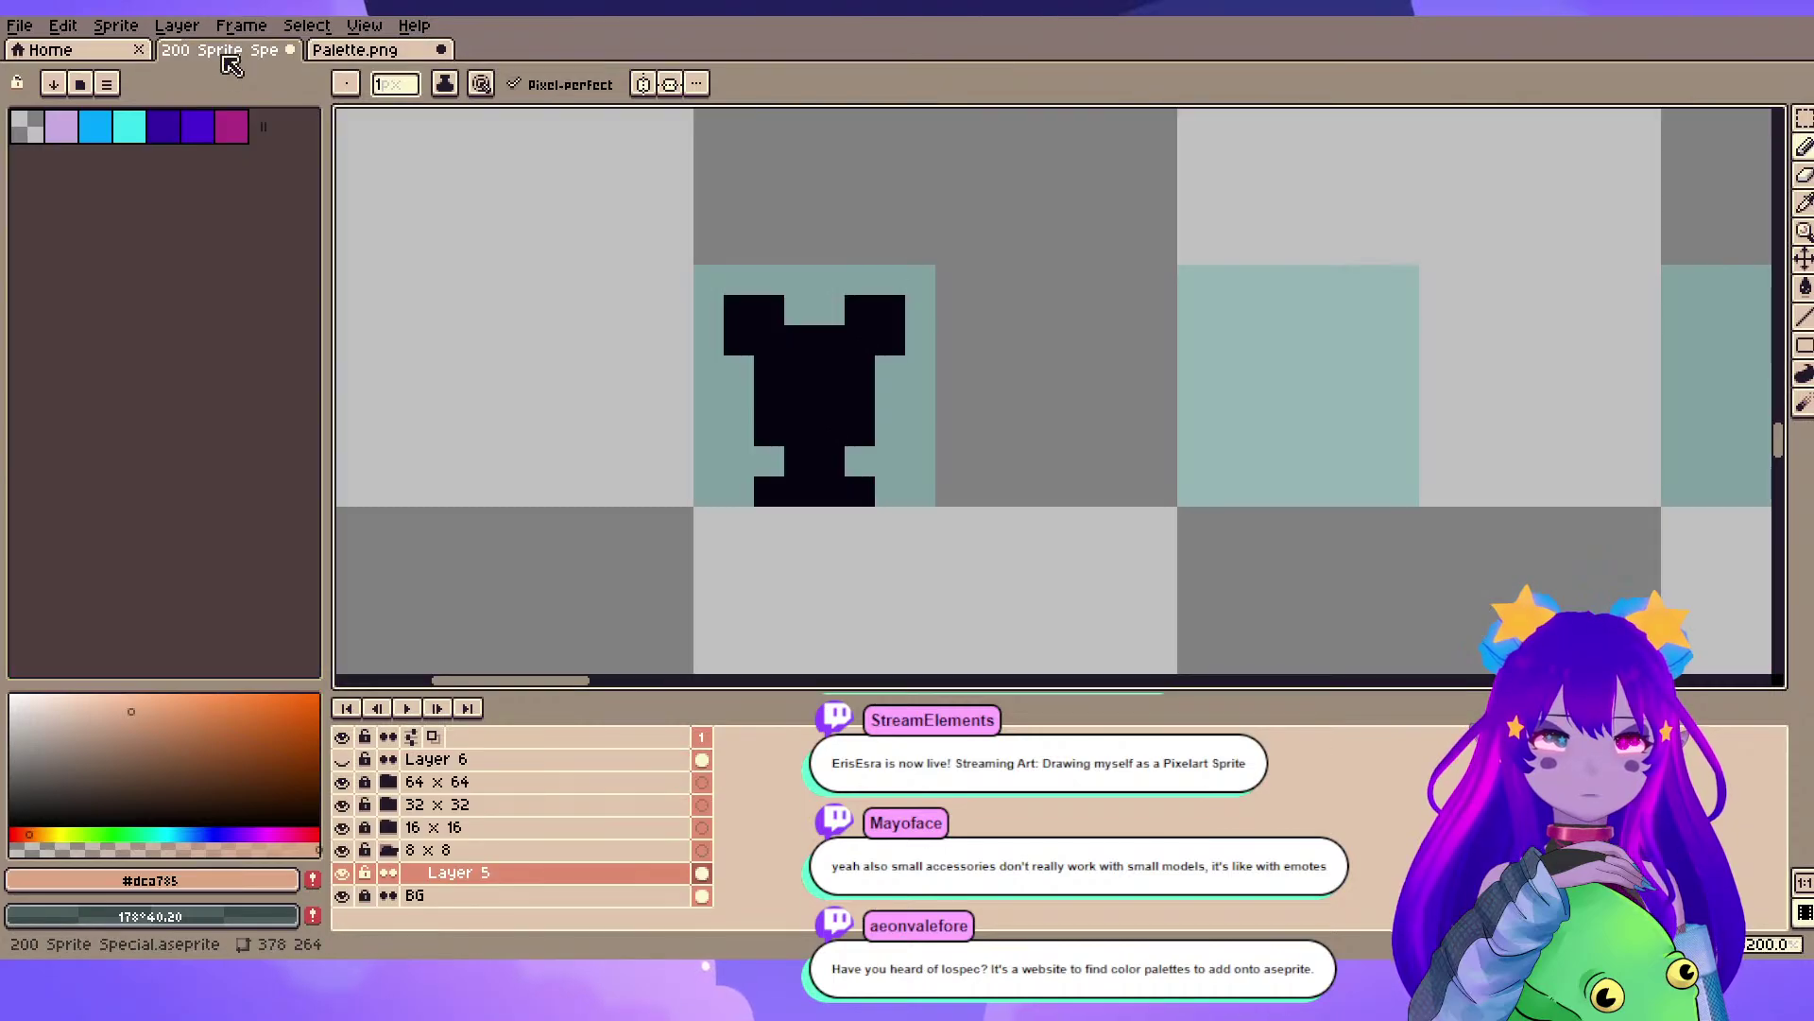
click(256, 707)
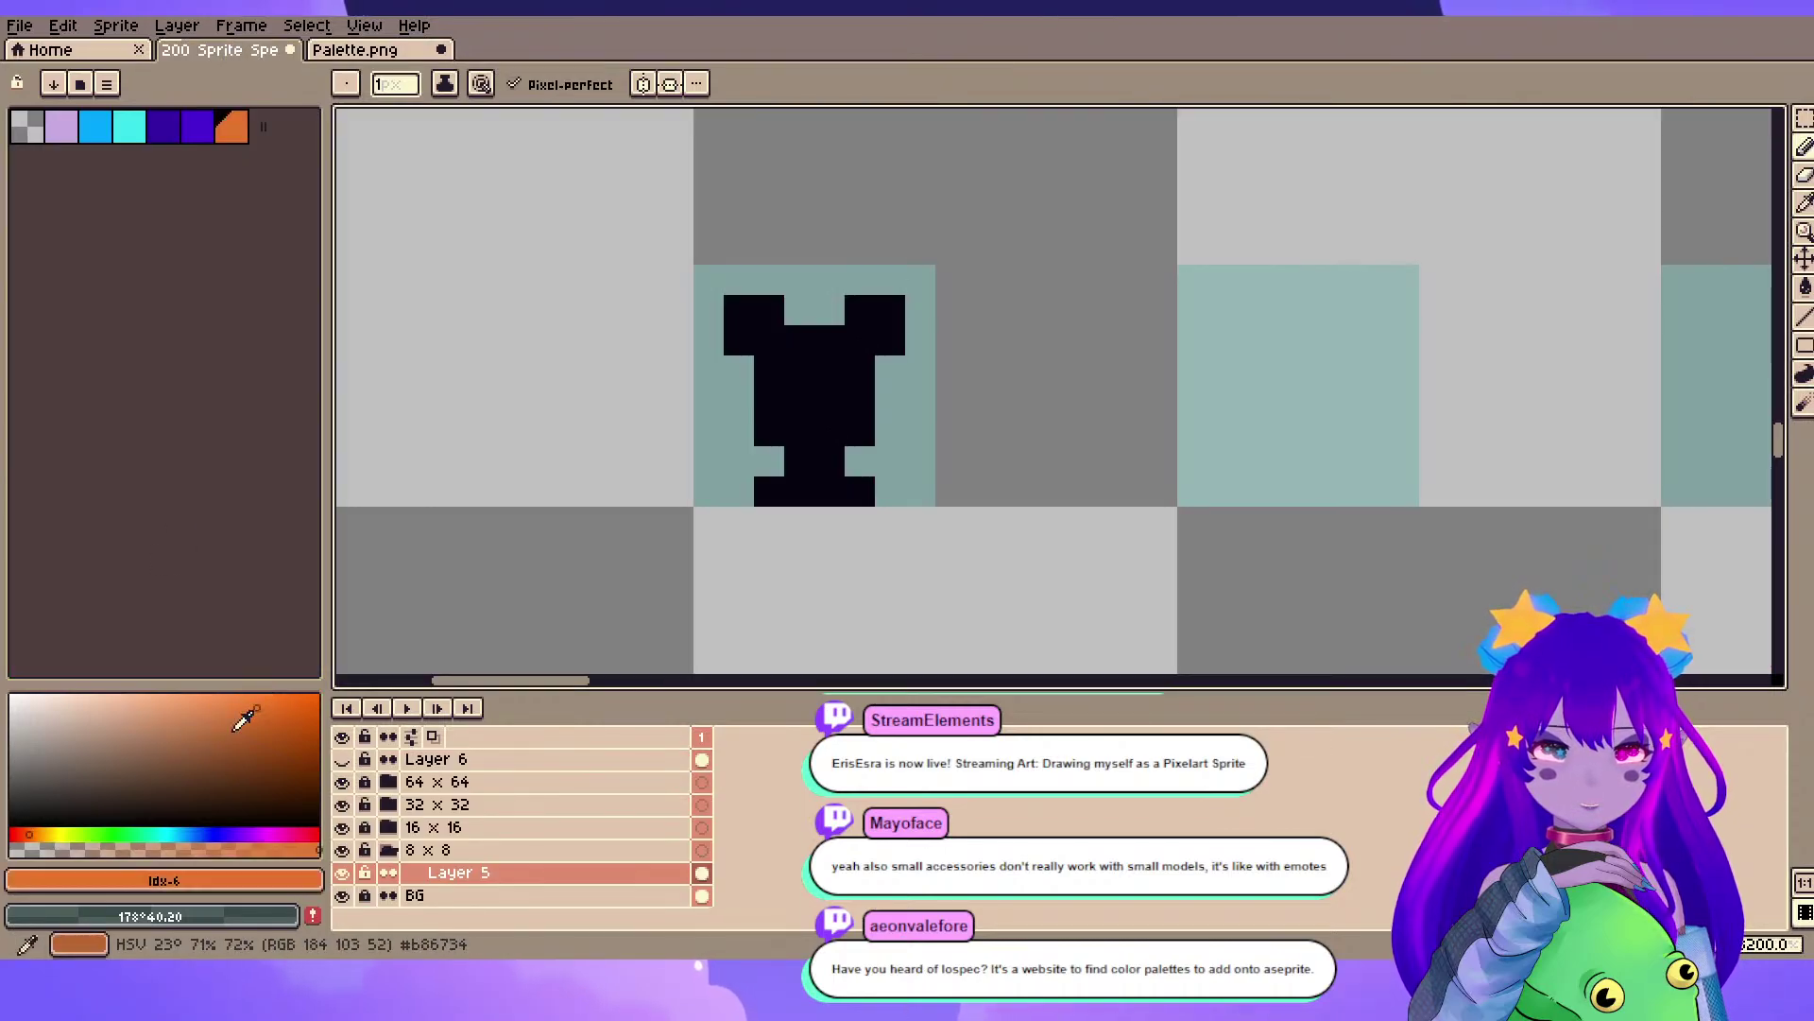
click(54, 832)
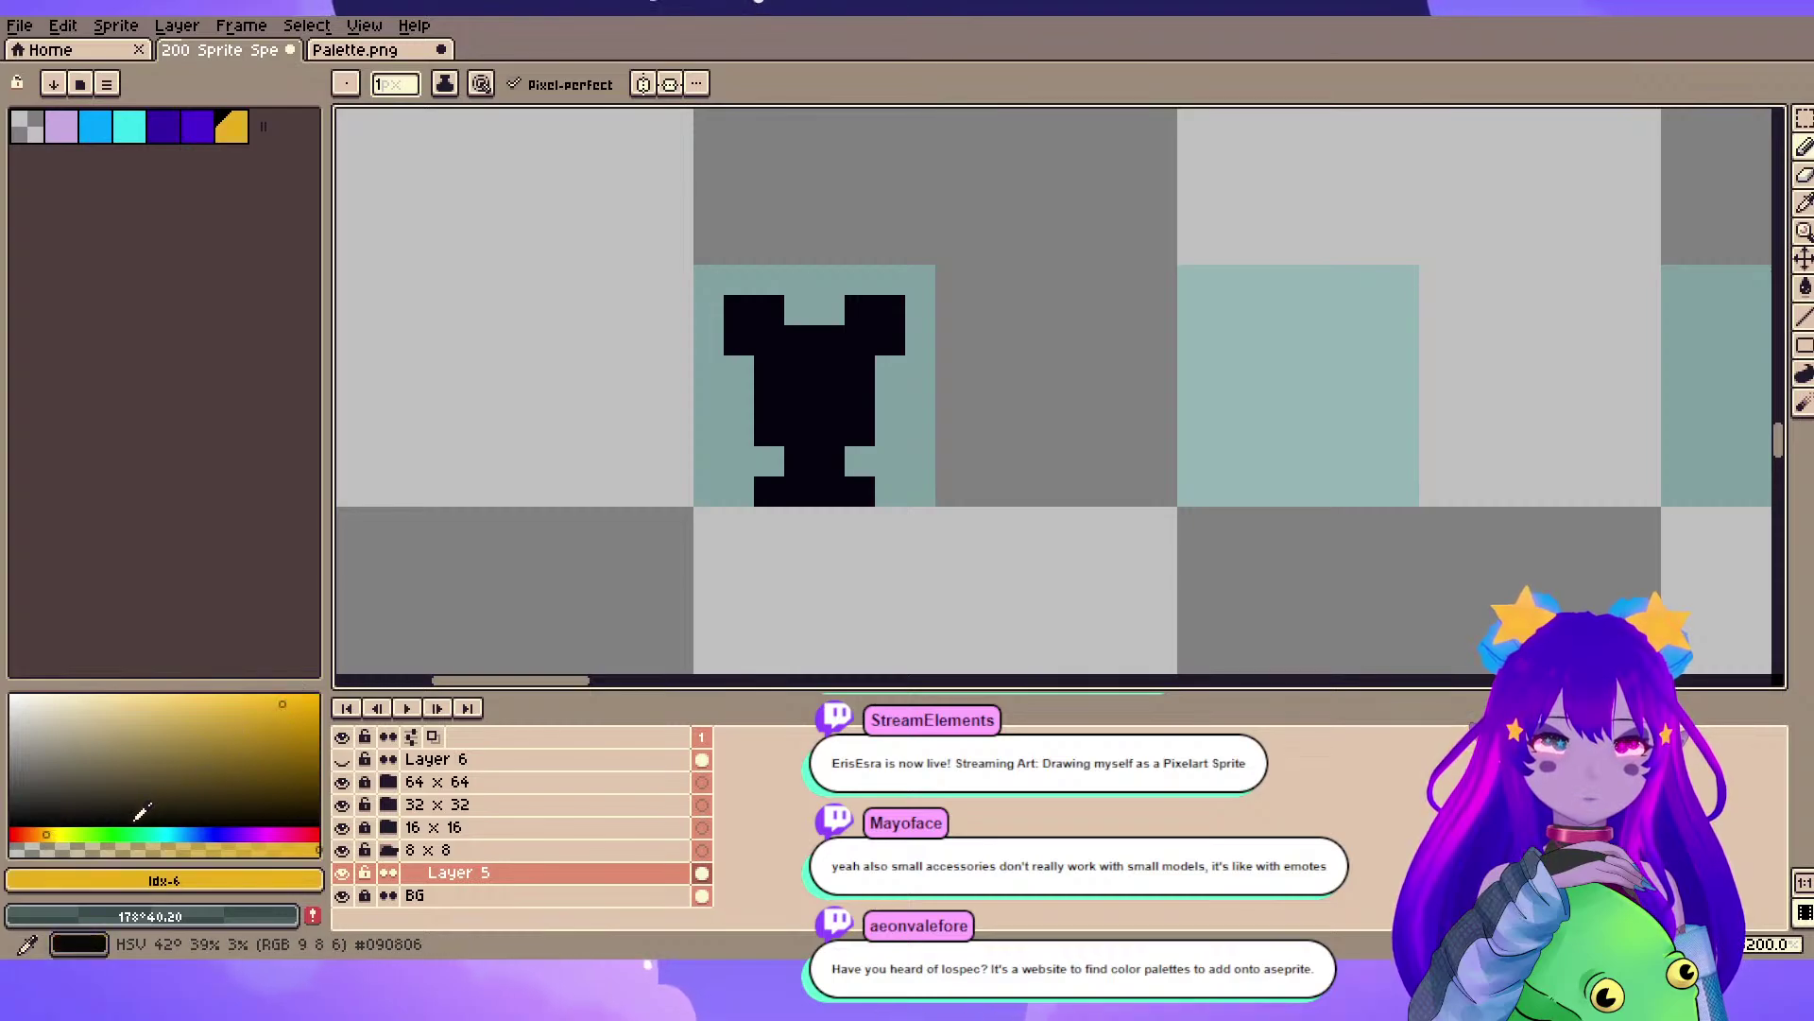
- Paint a 6 px yellow test swatch beside the sprite, shift the palette entry to orange, and compare it with an overlapping orange swatch
key(plus)
key(plus)
key(plus)
key(plus)
key(plus)
click(44, 830)
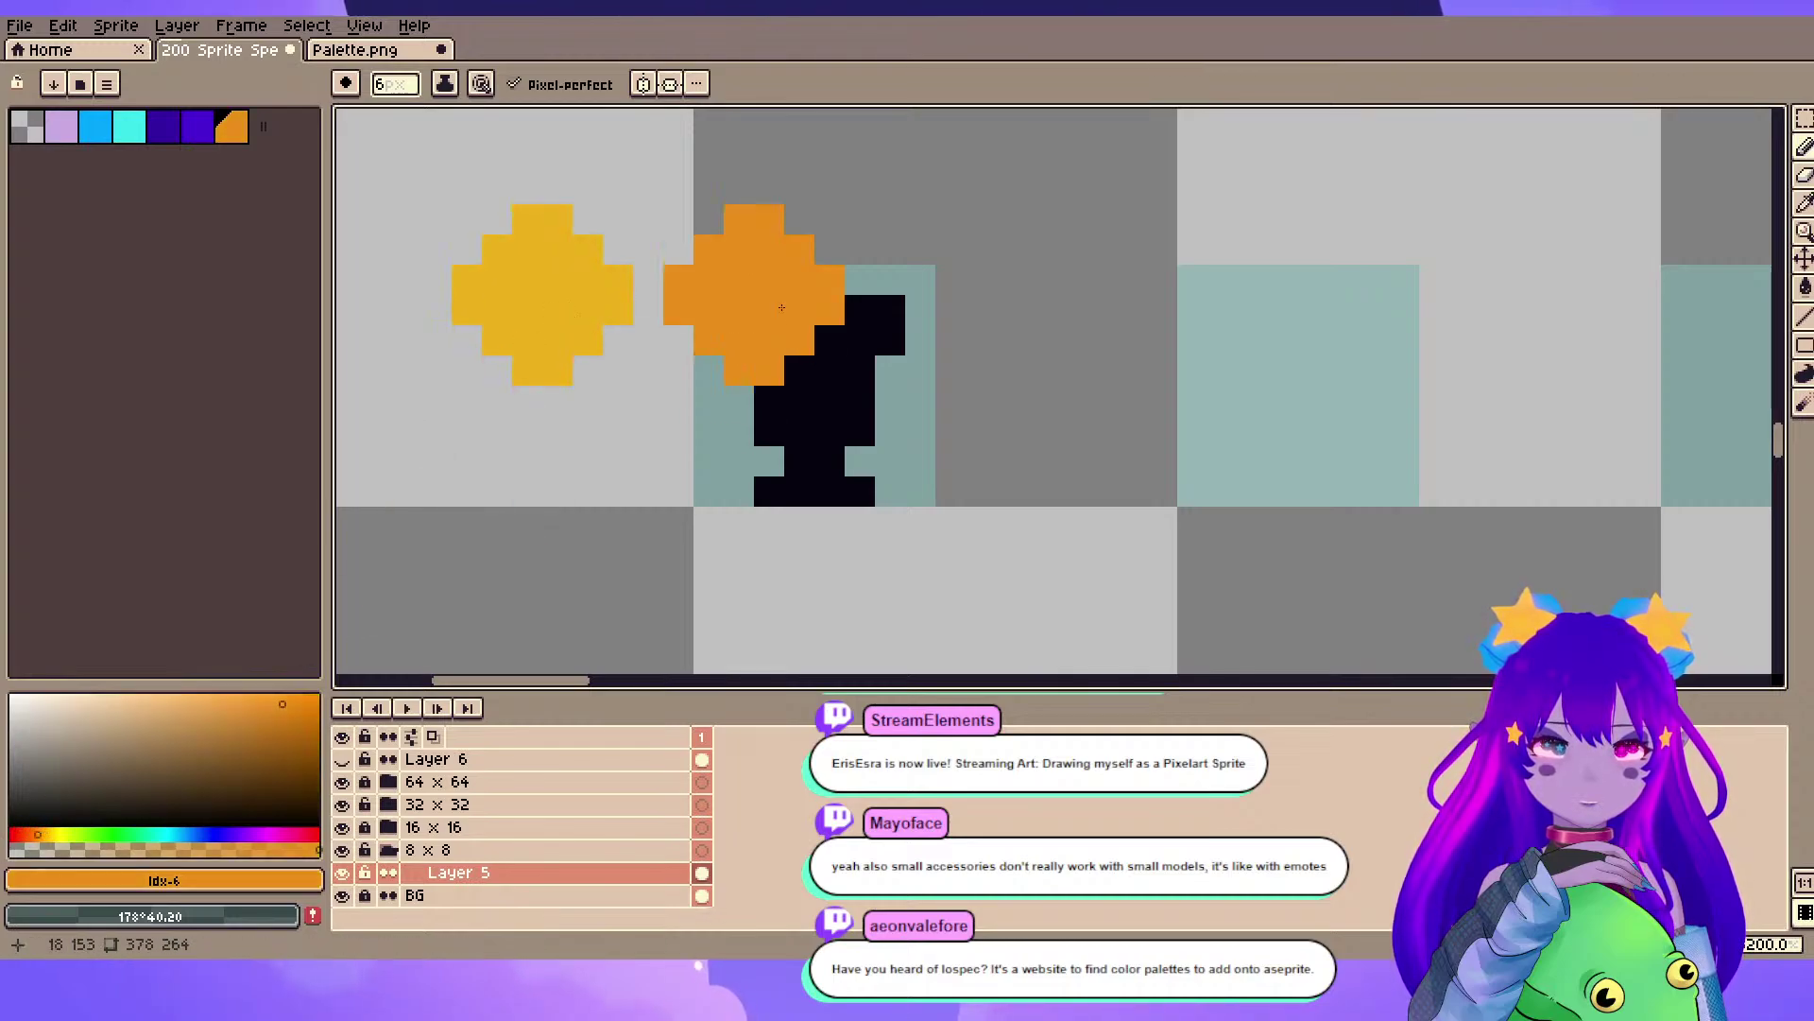
click(542, 355)
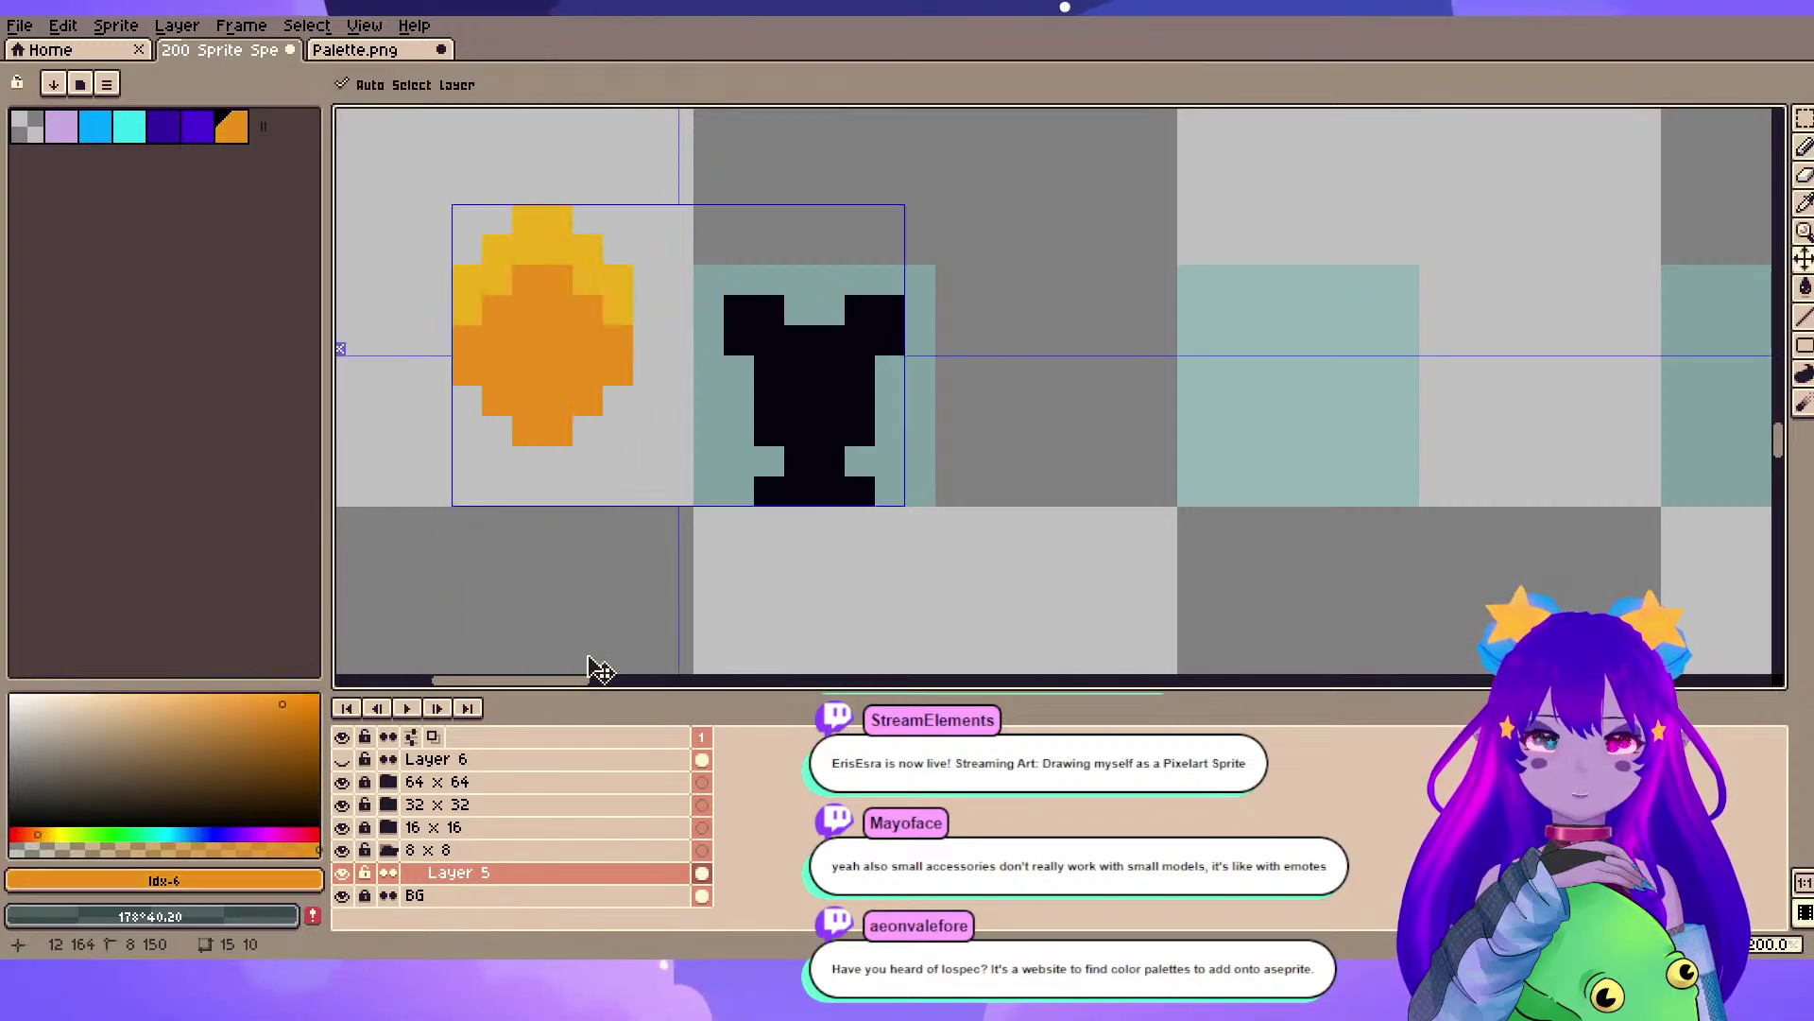
key(ctrl+z)
key(ctrl+z)
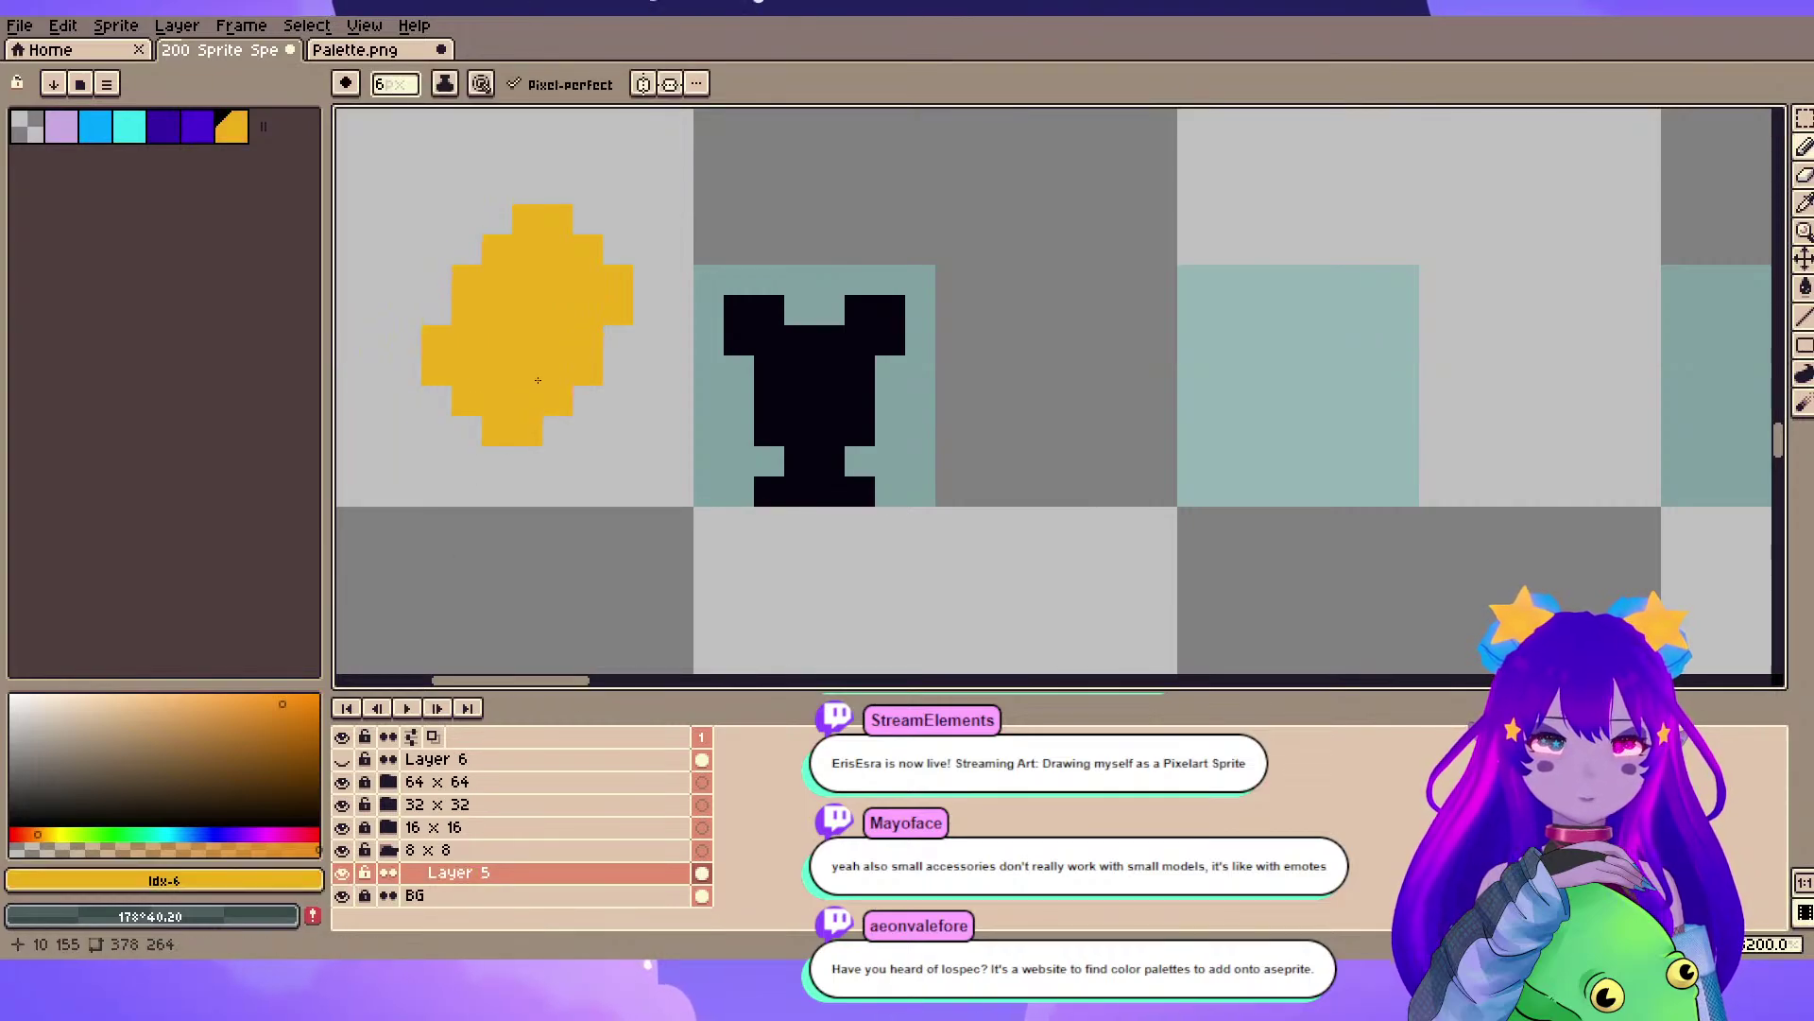
key(ctrl+y)
key(ctrl+y)
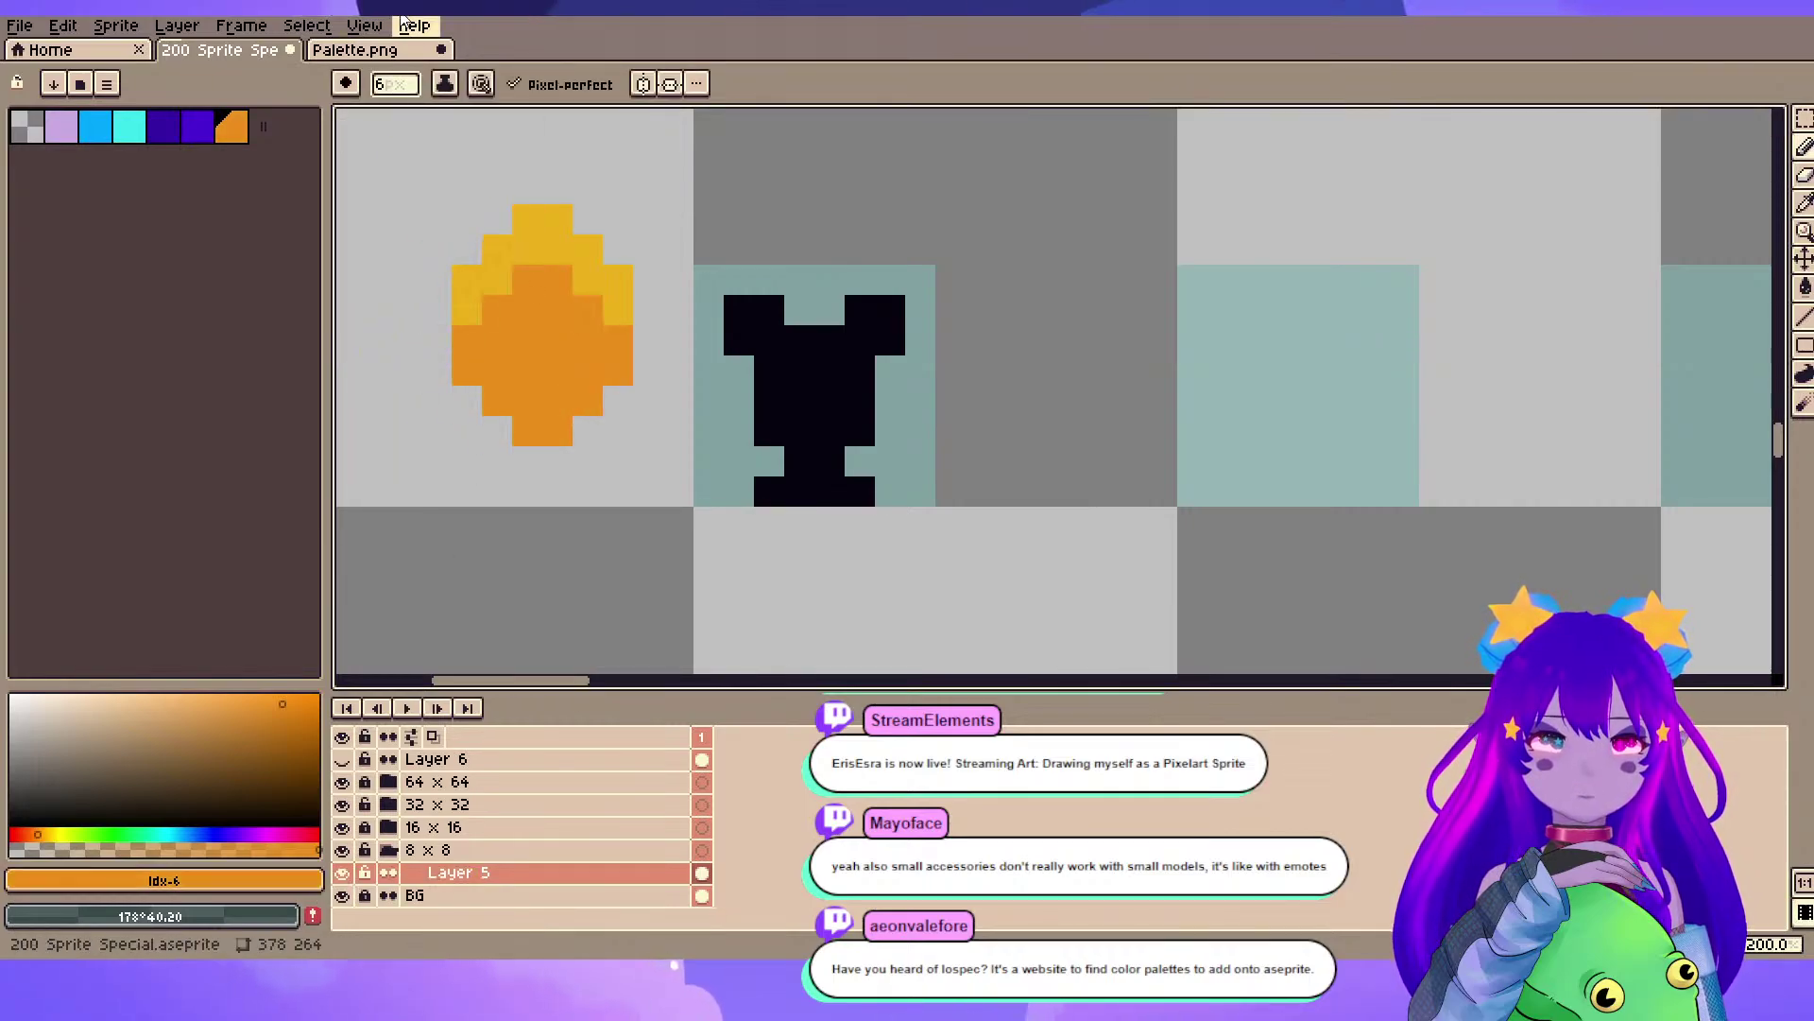
- Sample the dark purple #630472 from Palette.png and add it to the sprite sheet's palette
click(364, 50)
alt+click(543, 372)
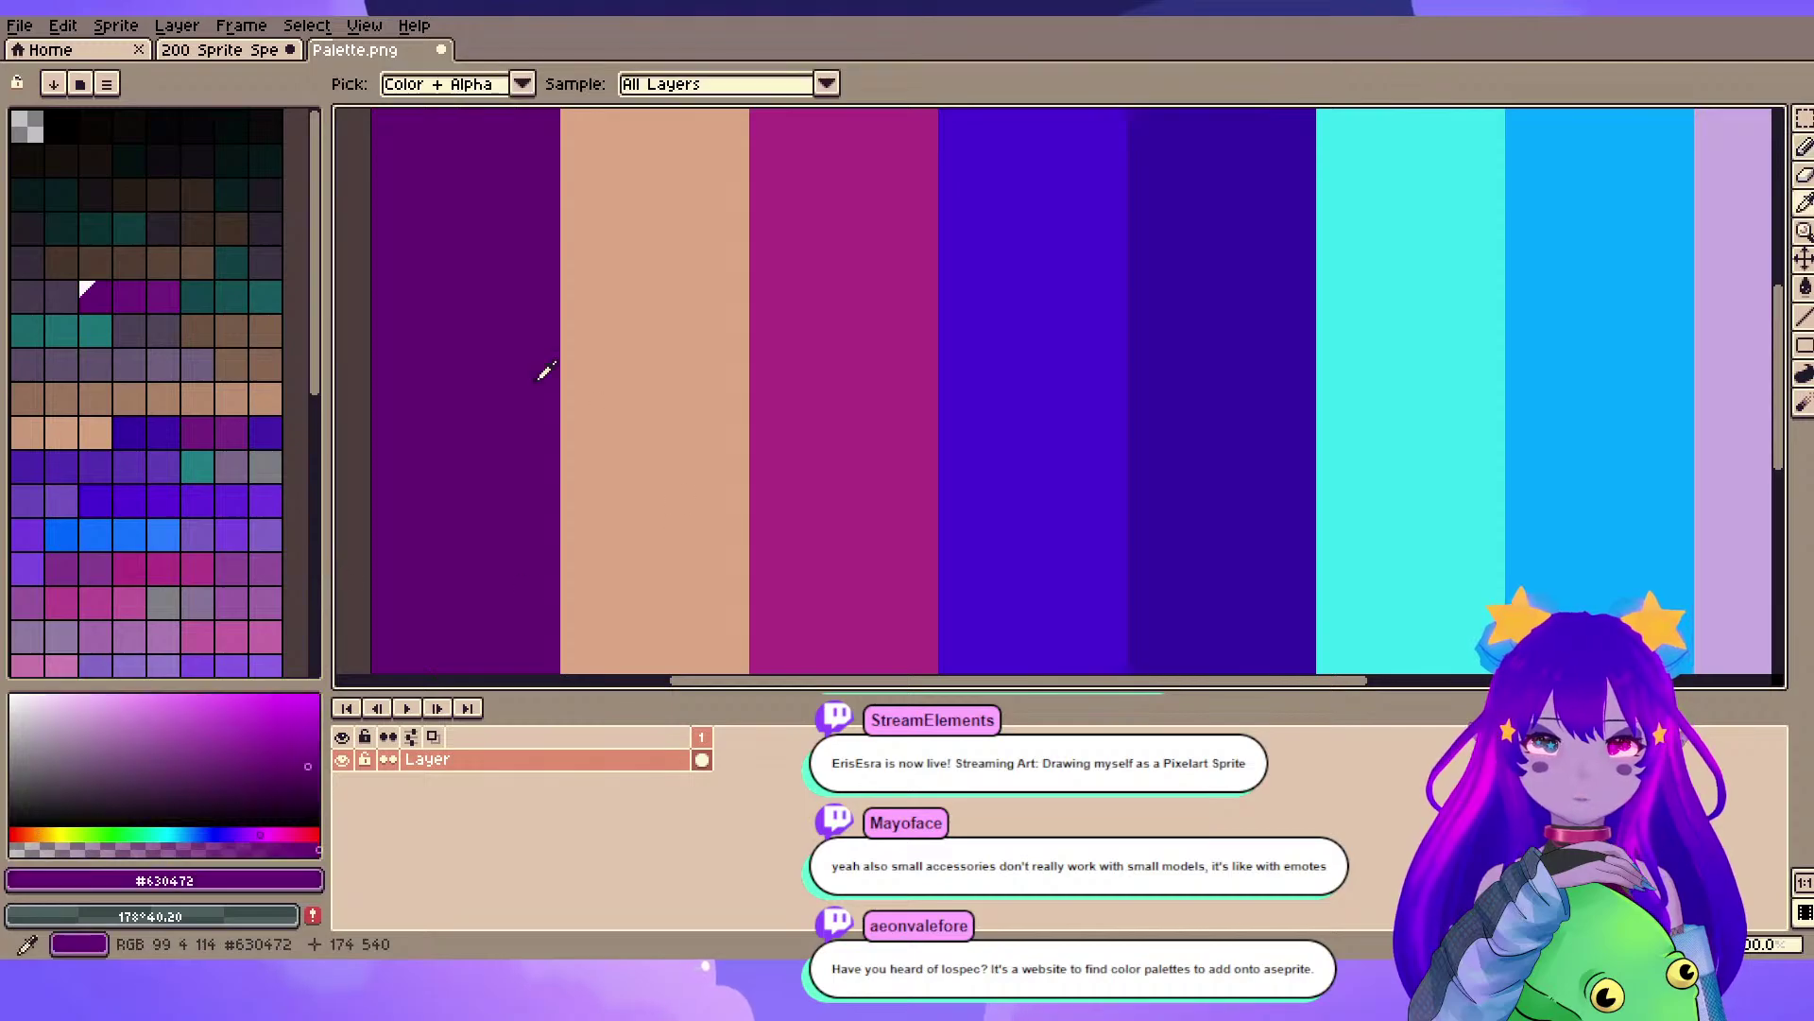
click(227, 50)
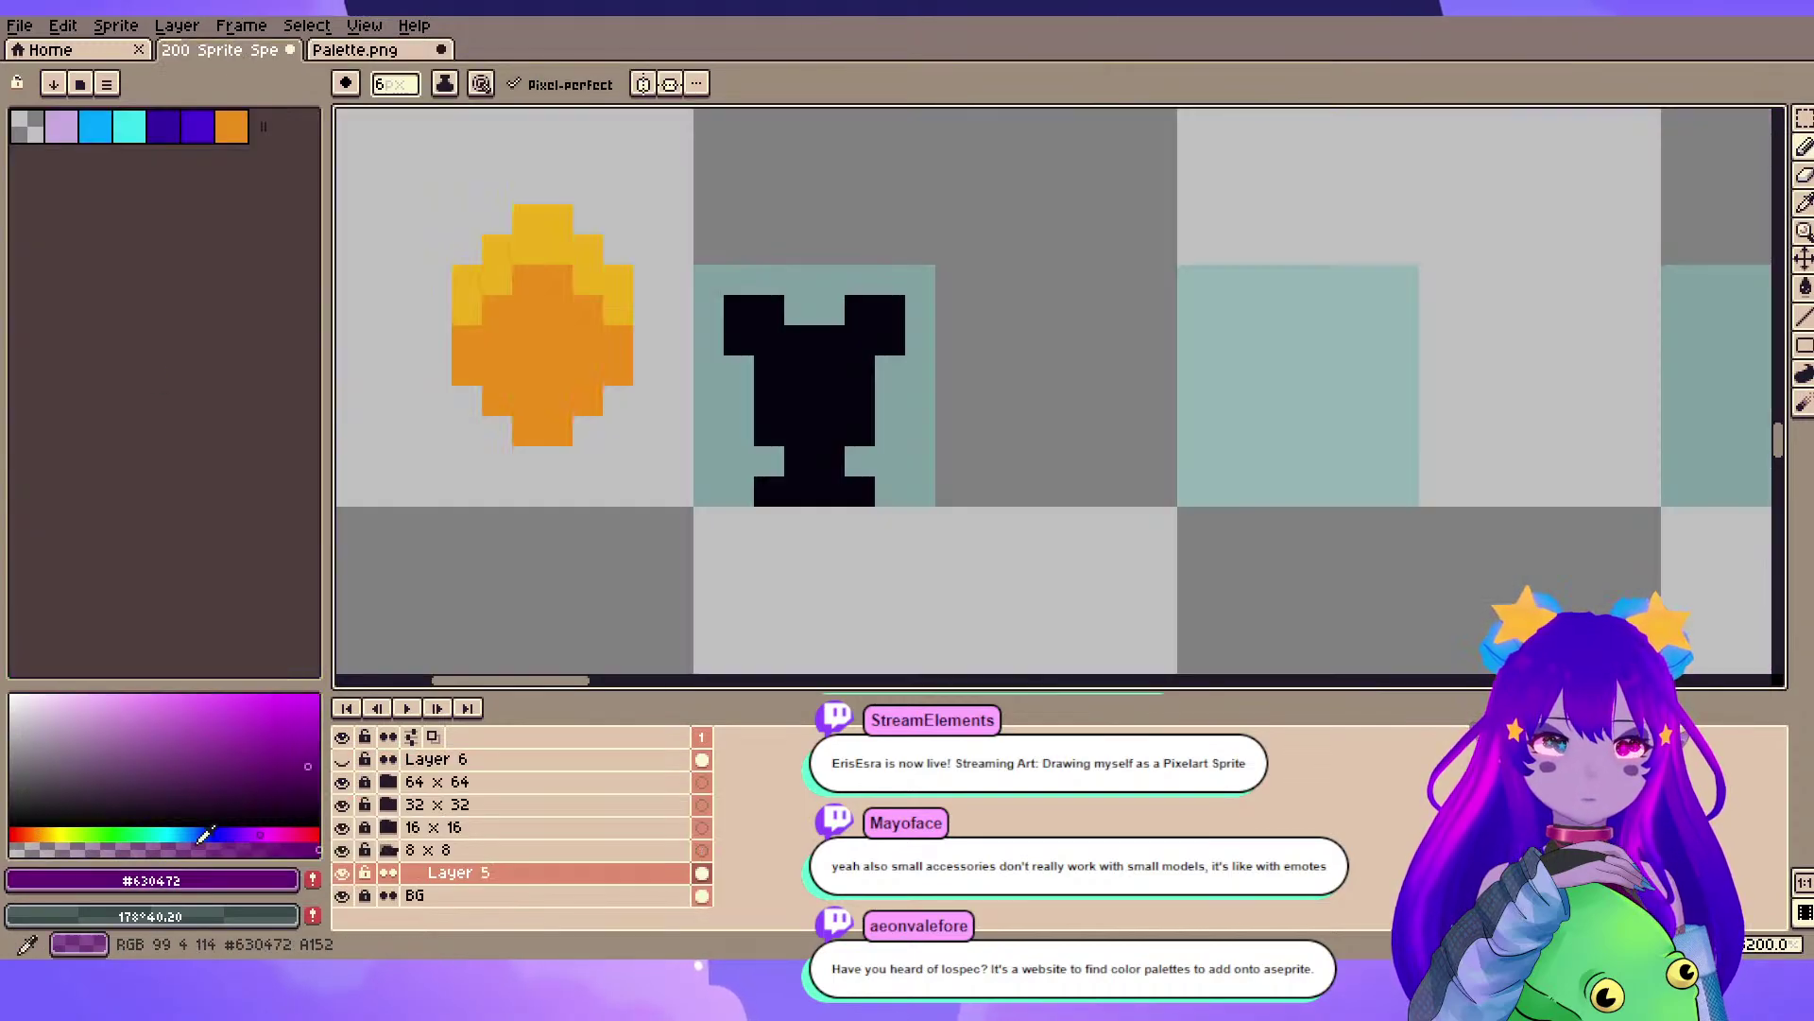
click(313, 880)
- Paint the 8 × 8 character's face lilac #c8aae1 with a 1 px Pencil, leaving the top row of the head black
drag(875, 345, 720, 388)
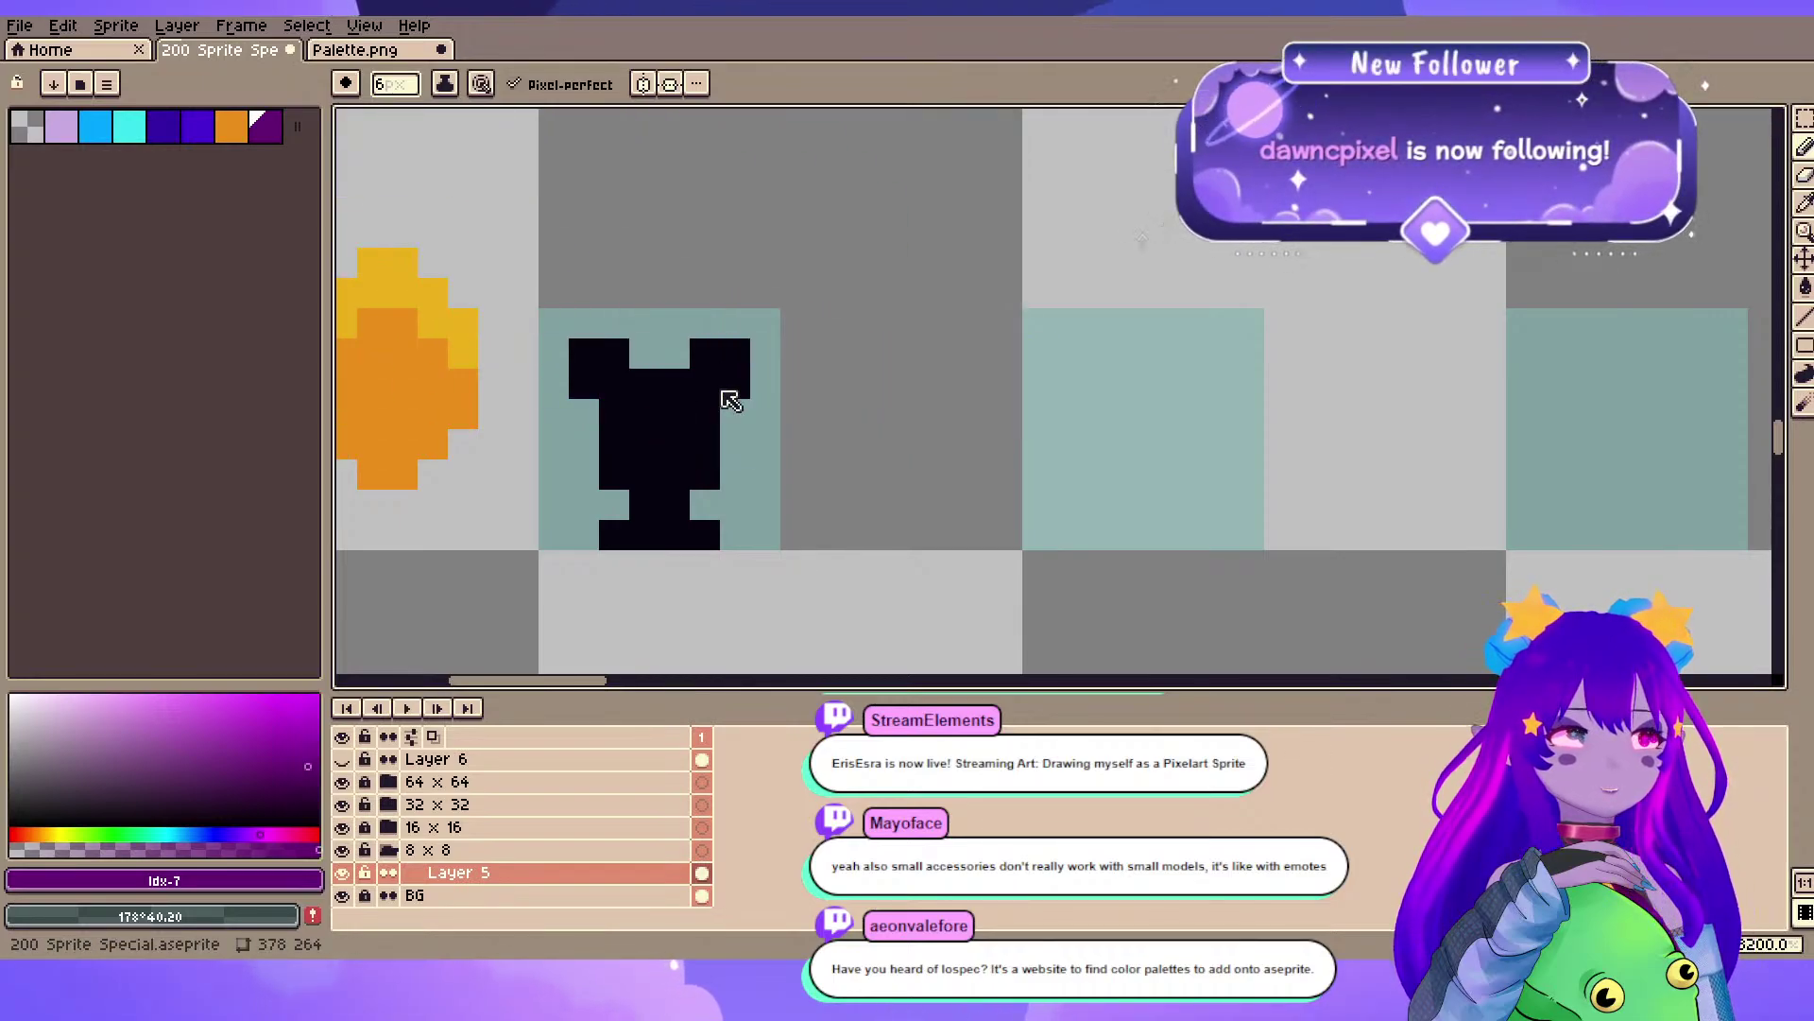
key(space)
drag(597, 383, 728, 397)
click(61, 127)
key(minus)
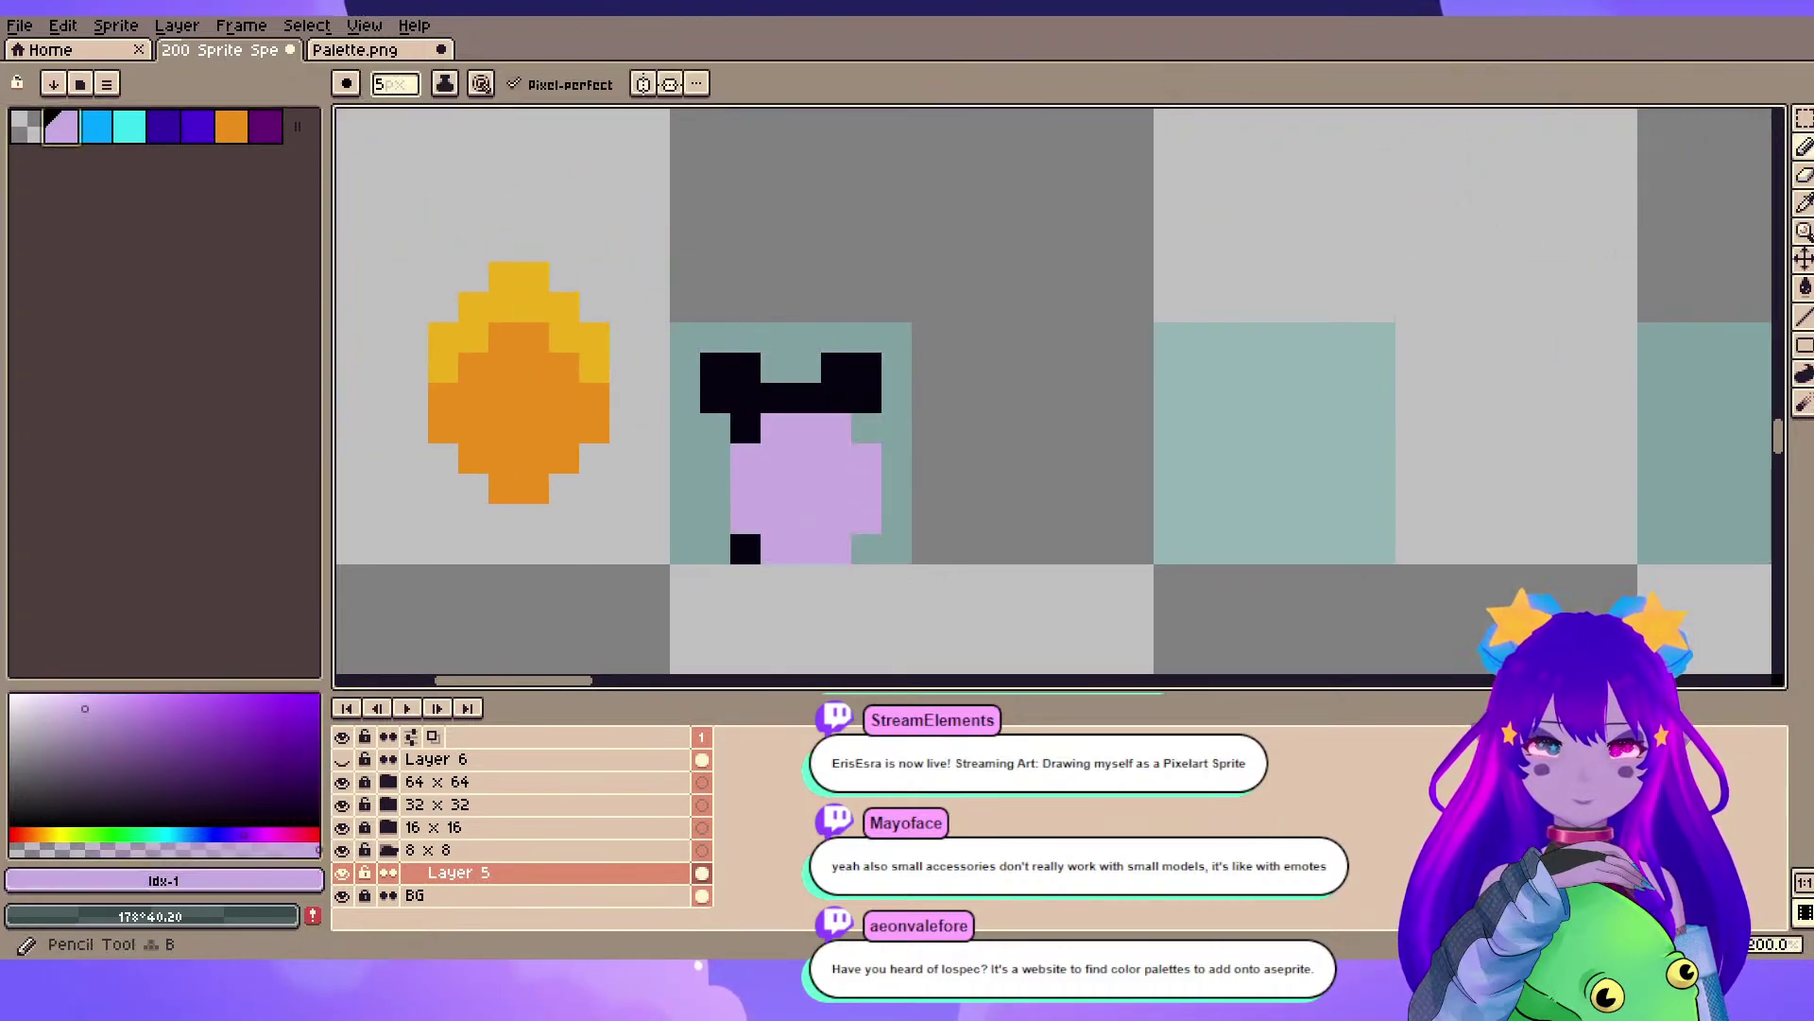
key(minus)
key(minus)
key(minus)
key(minus)
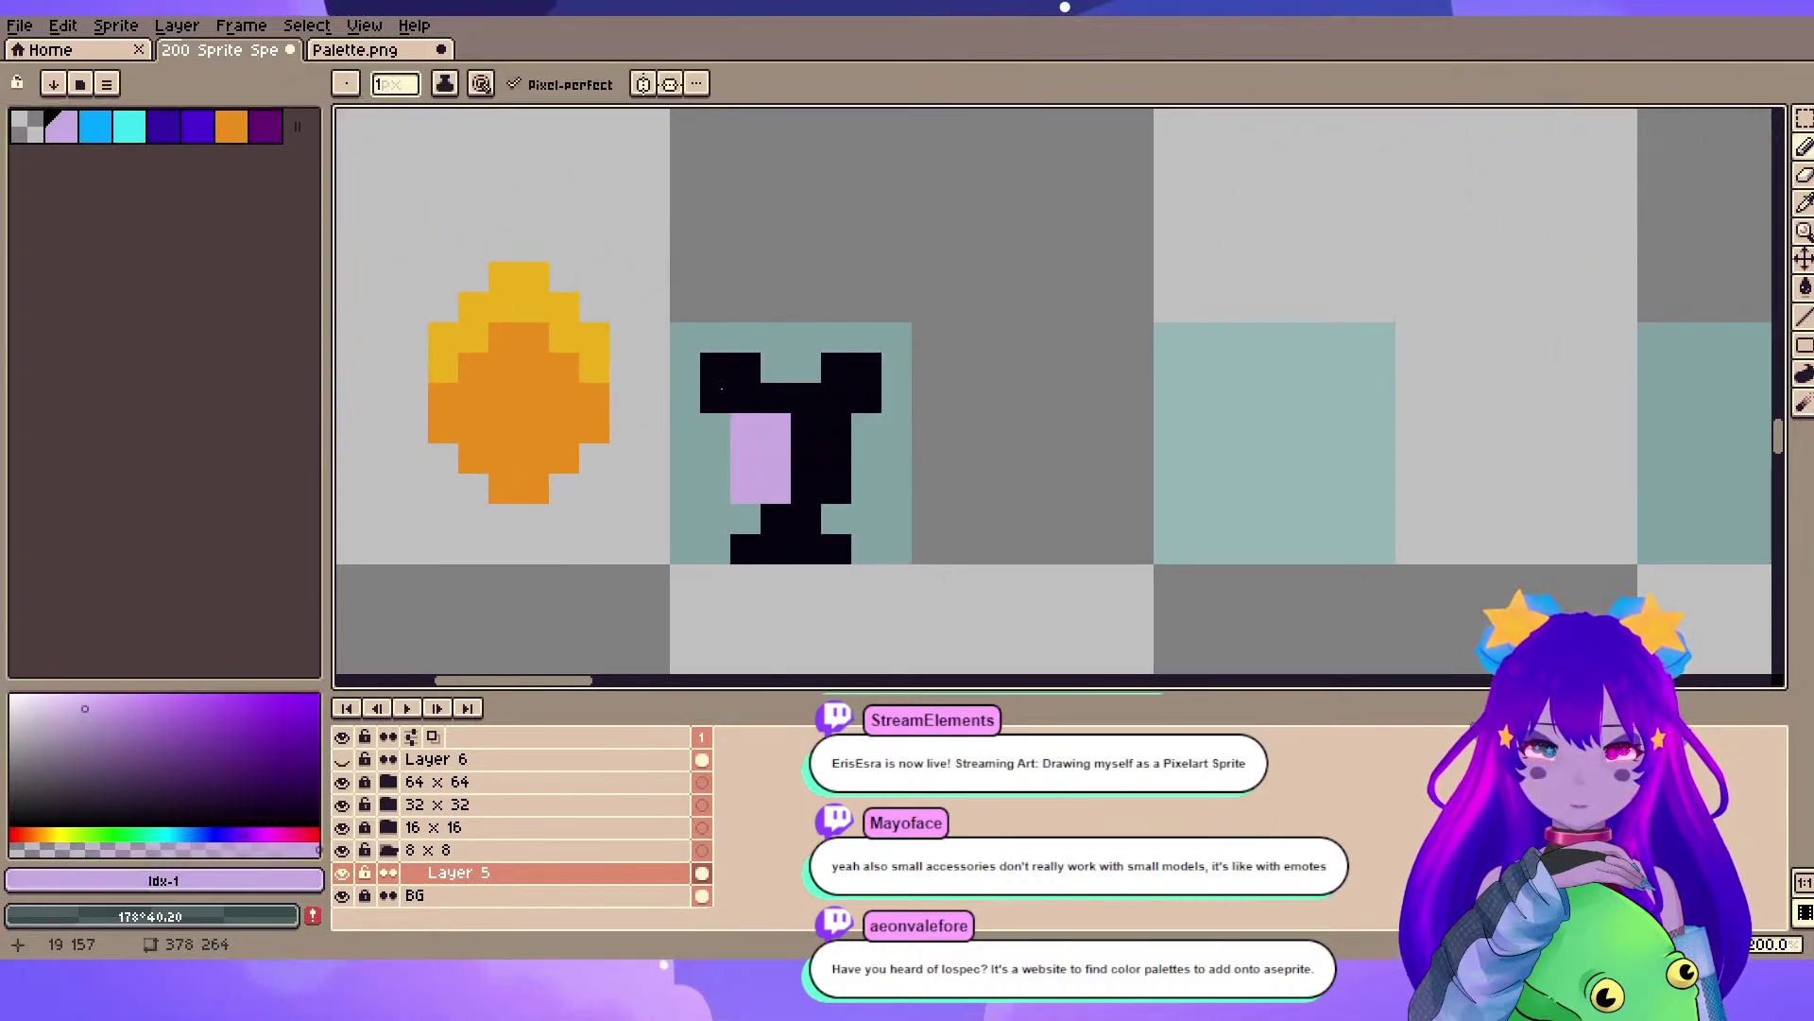
drag(836, 428, 837, 458)
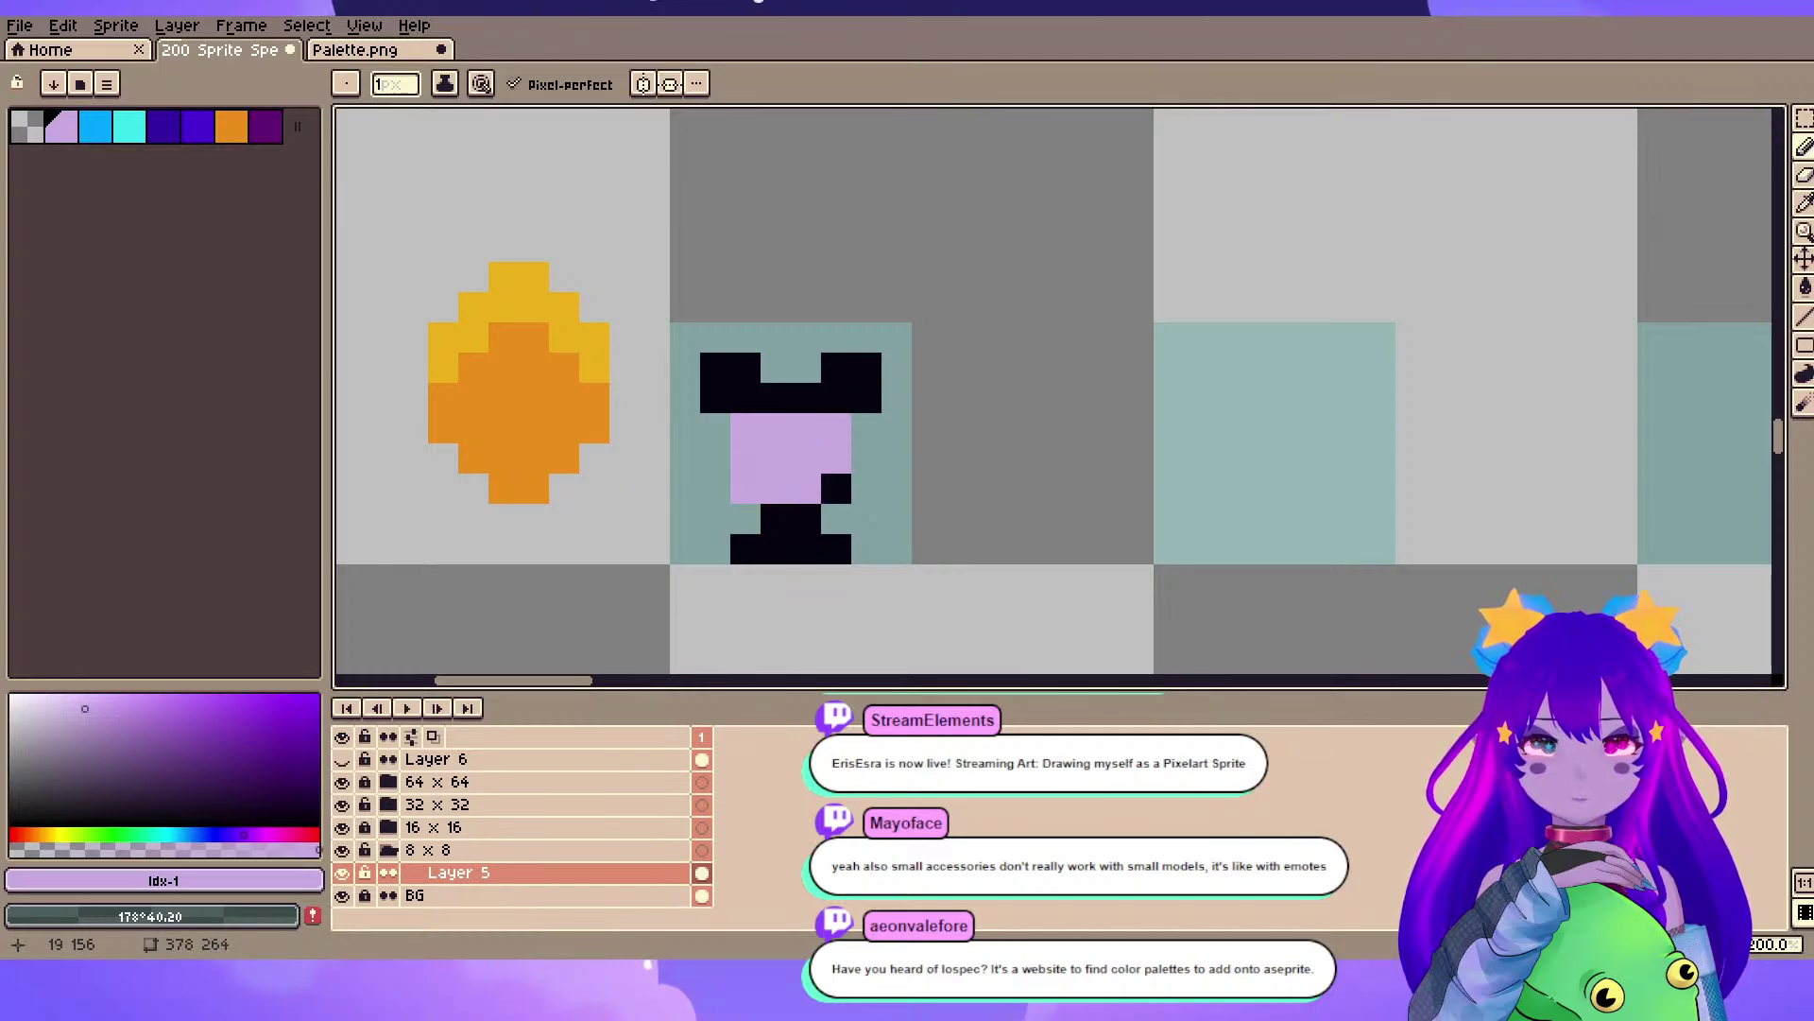
- Erase the yellow and orange test swatches beside the 8 × 8 sprite
key(e)
drag(547, 385, 486, 365)
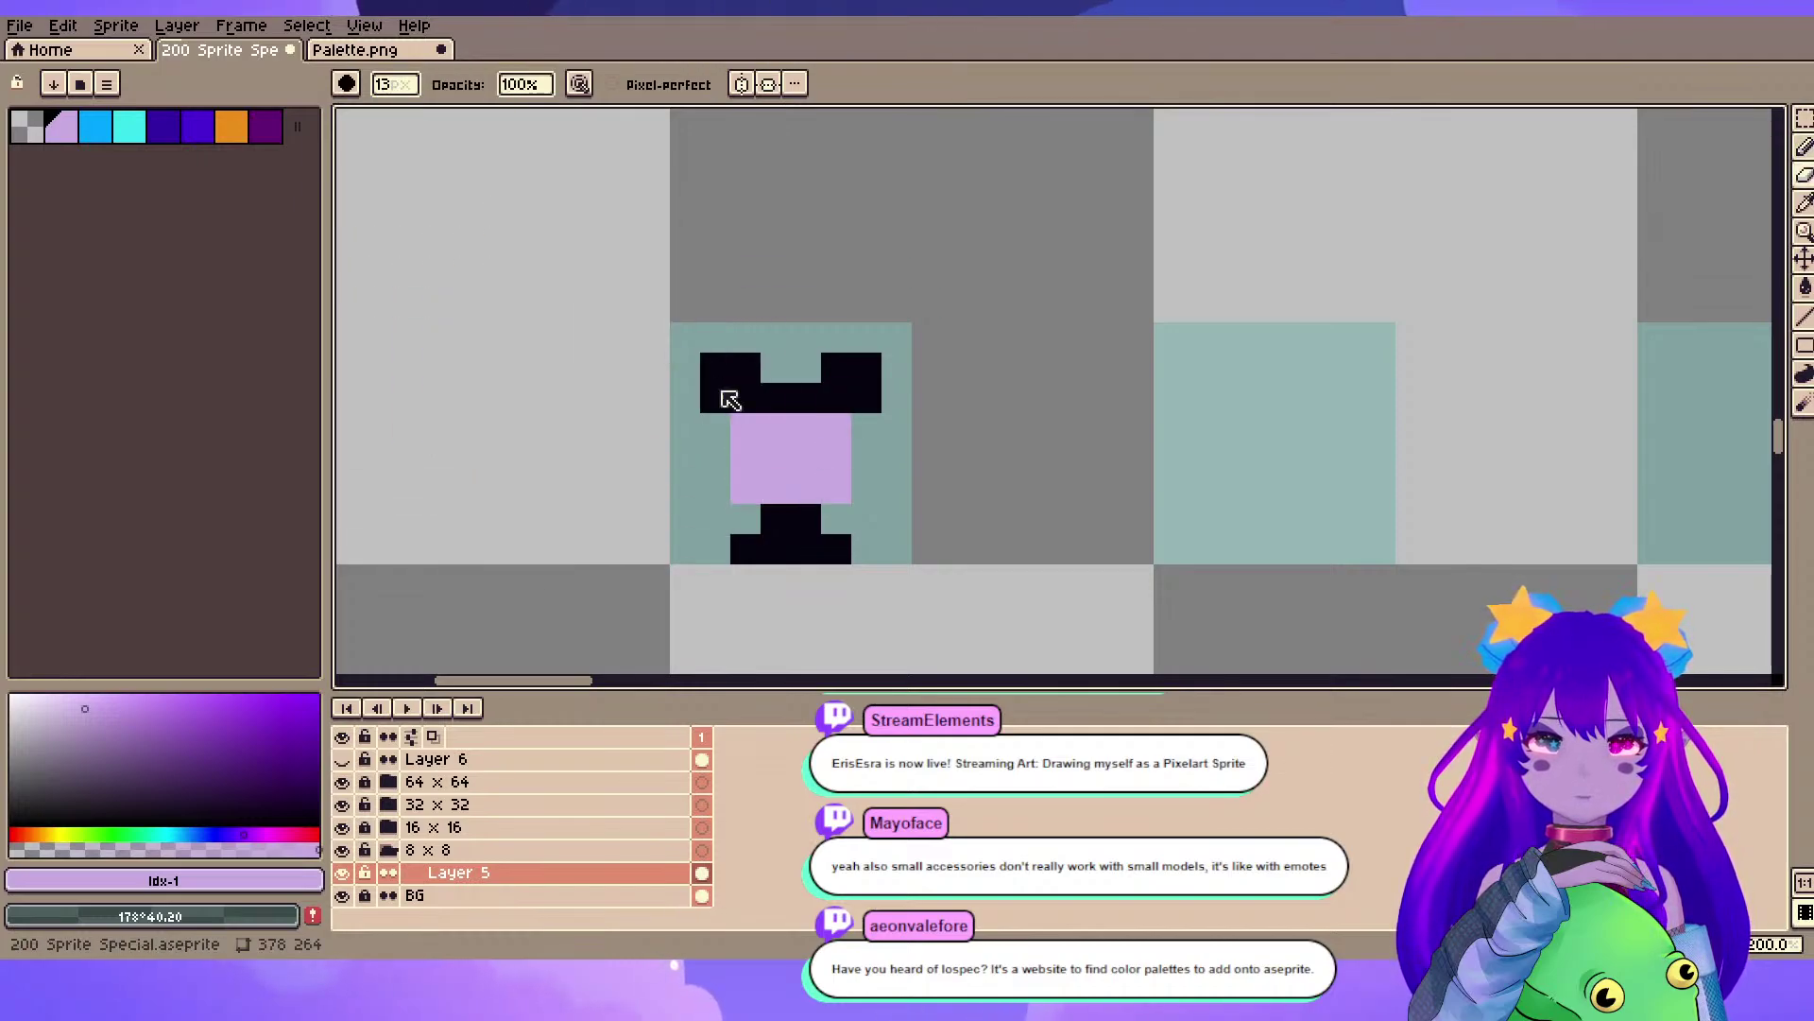
- Paint the sprite's two hair buns cyan and fill the black row at the top of the head with lilac #c8aae1
click(129, 127)
key(b)
mouse_move(746, 367)
mouse_down()
mouse_move(715, 368)
mouse_move(720, 389)
mouse_up()
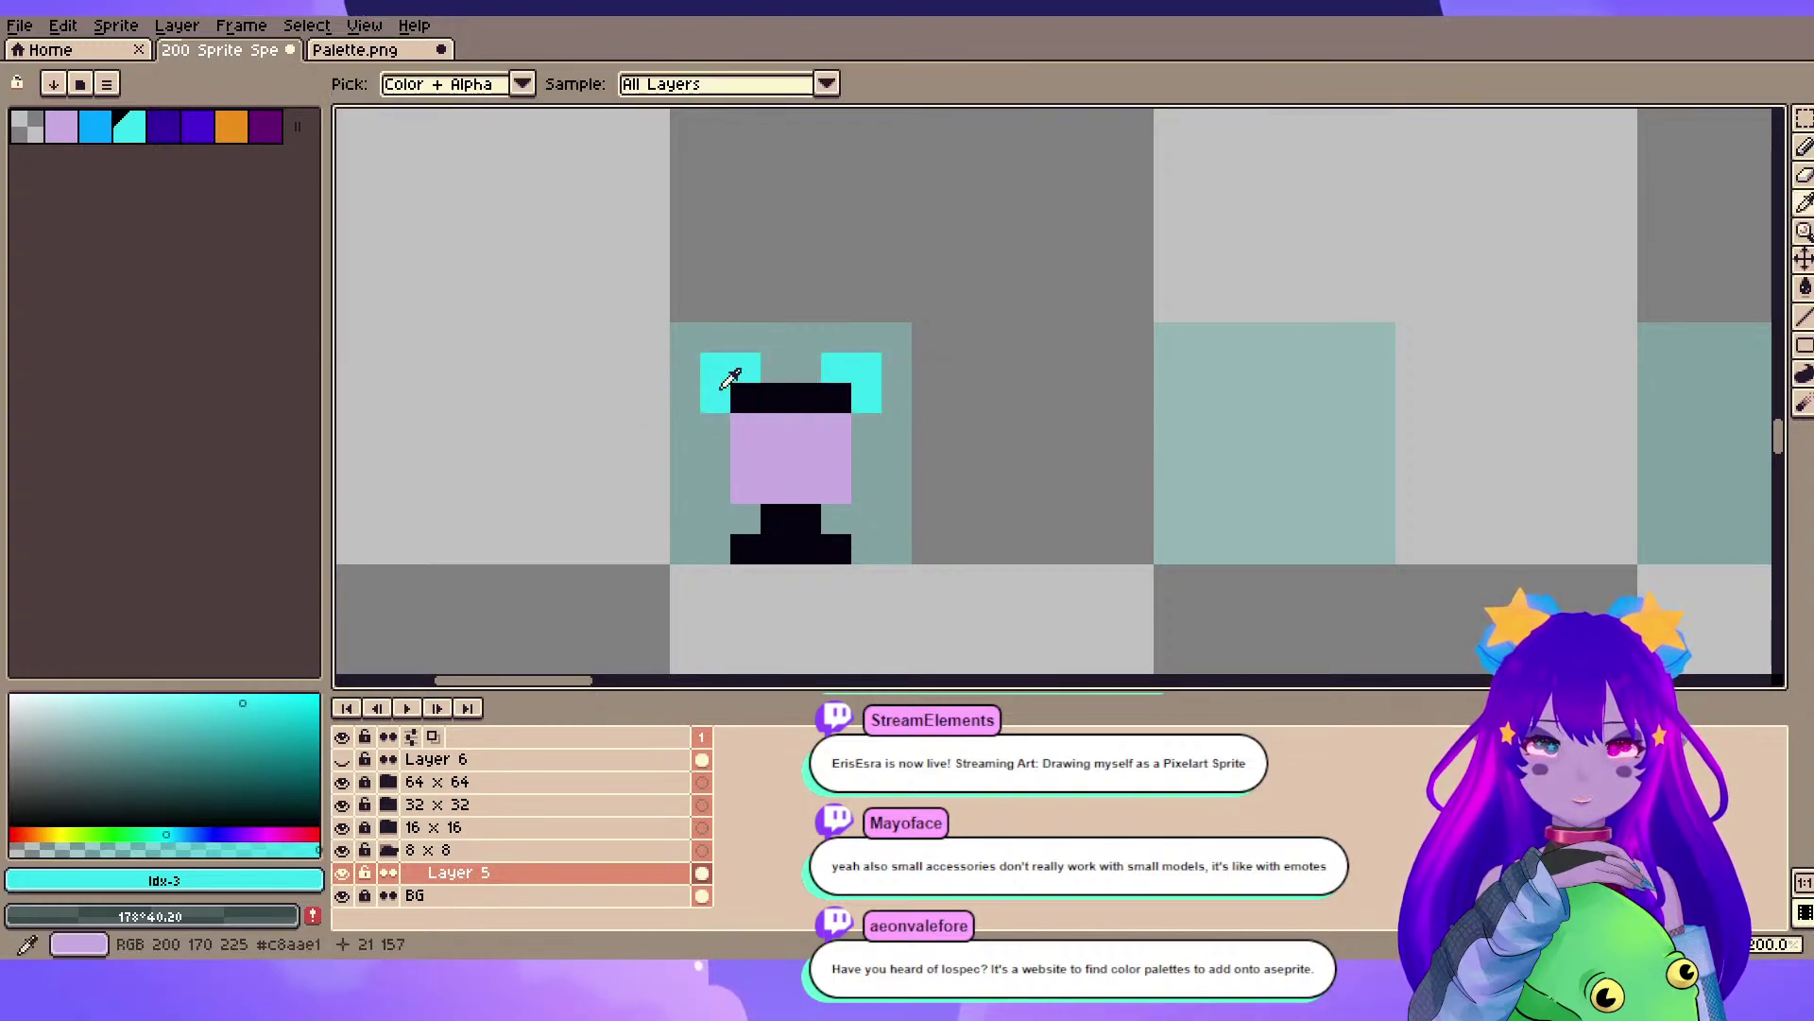
alt+click(792, 435)
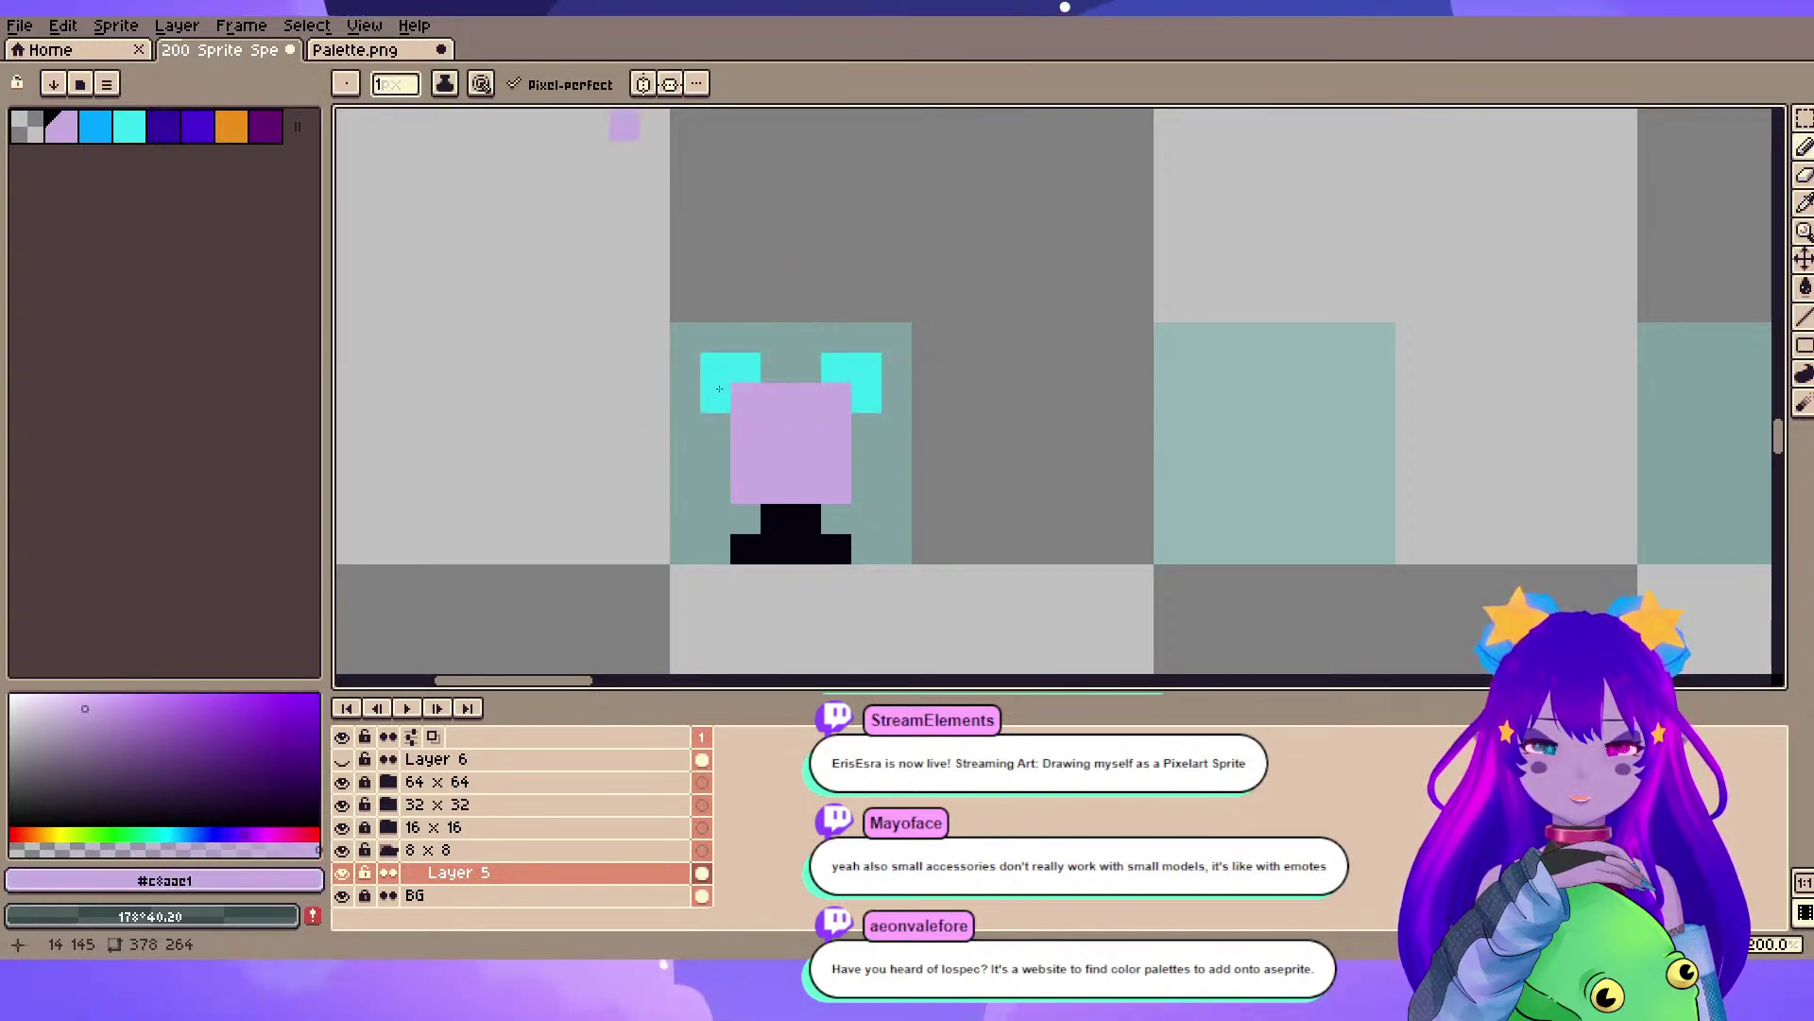
- Paint two diagonal cyan pixels on the left half of the face and restore the pixel beside them to lilac
alt+click(719, 389)
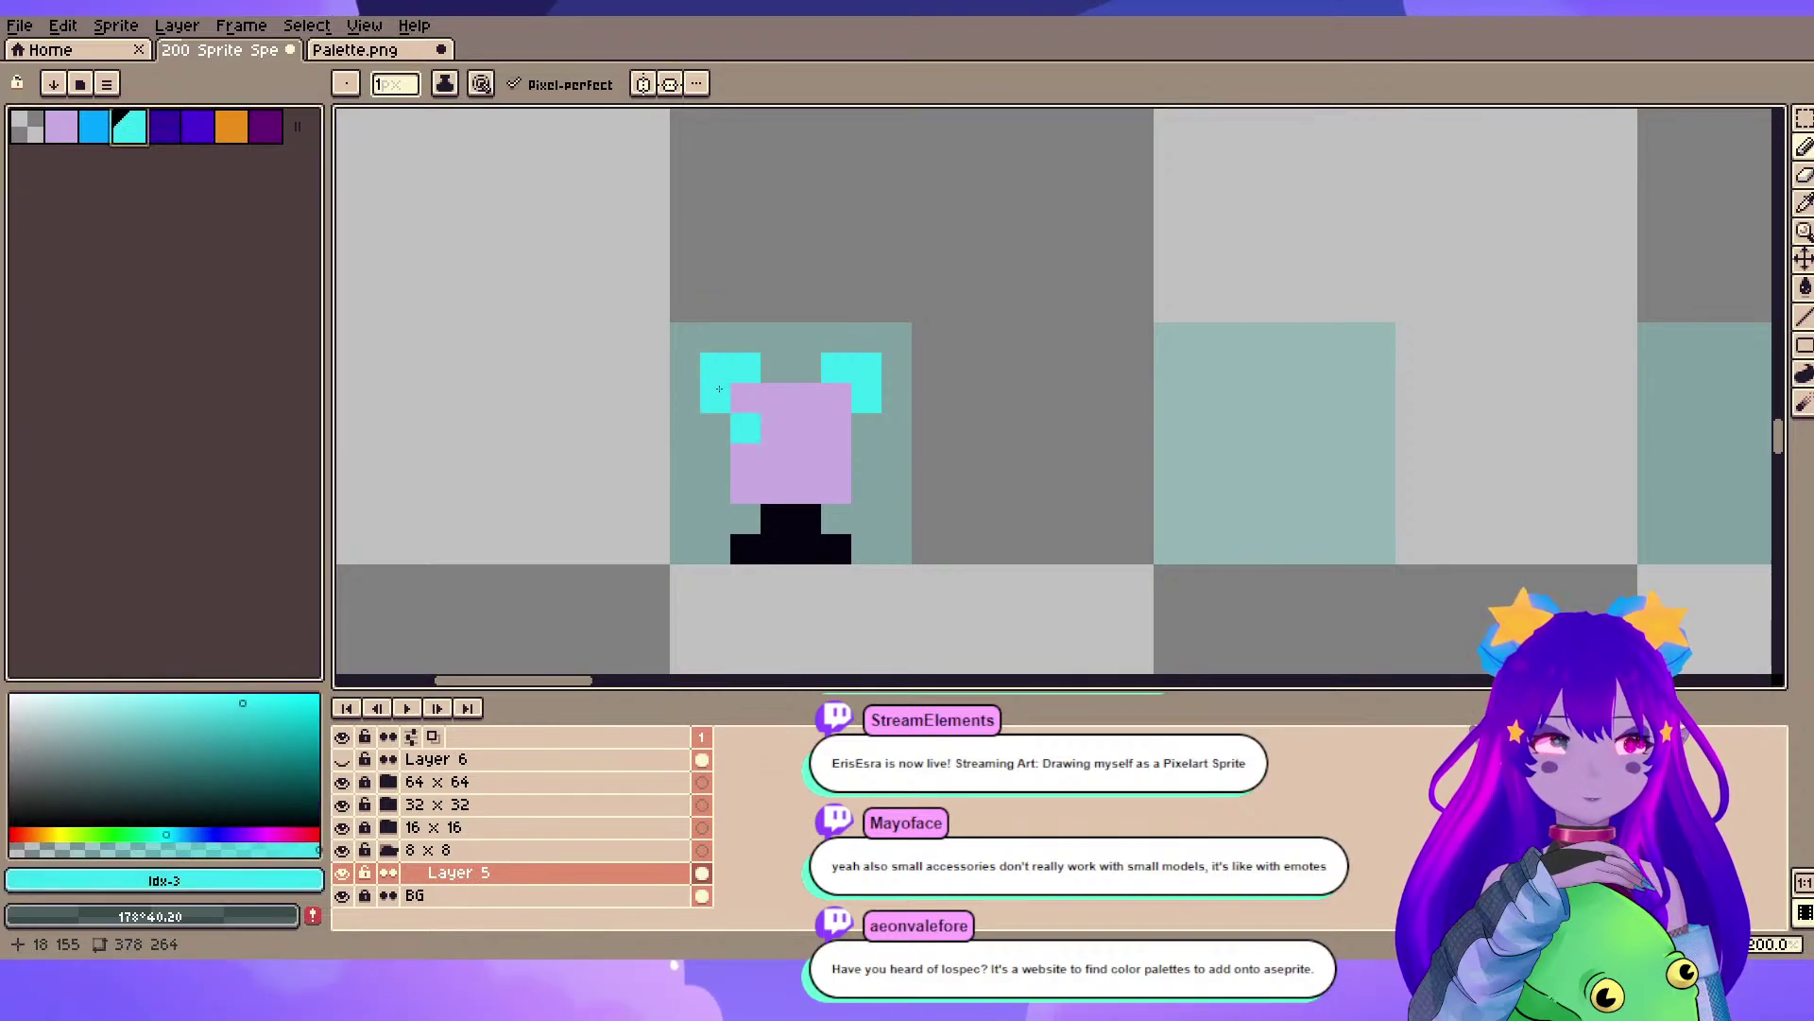
click(745, 428)
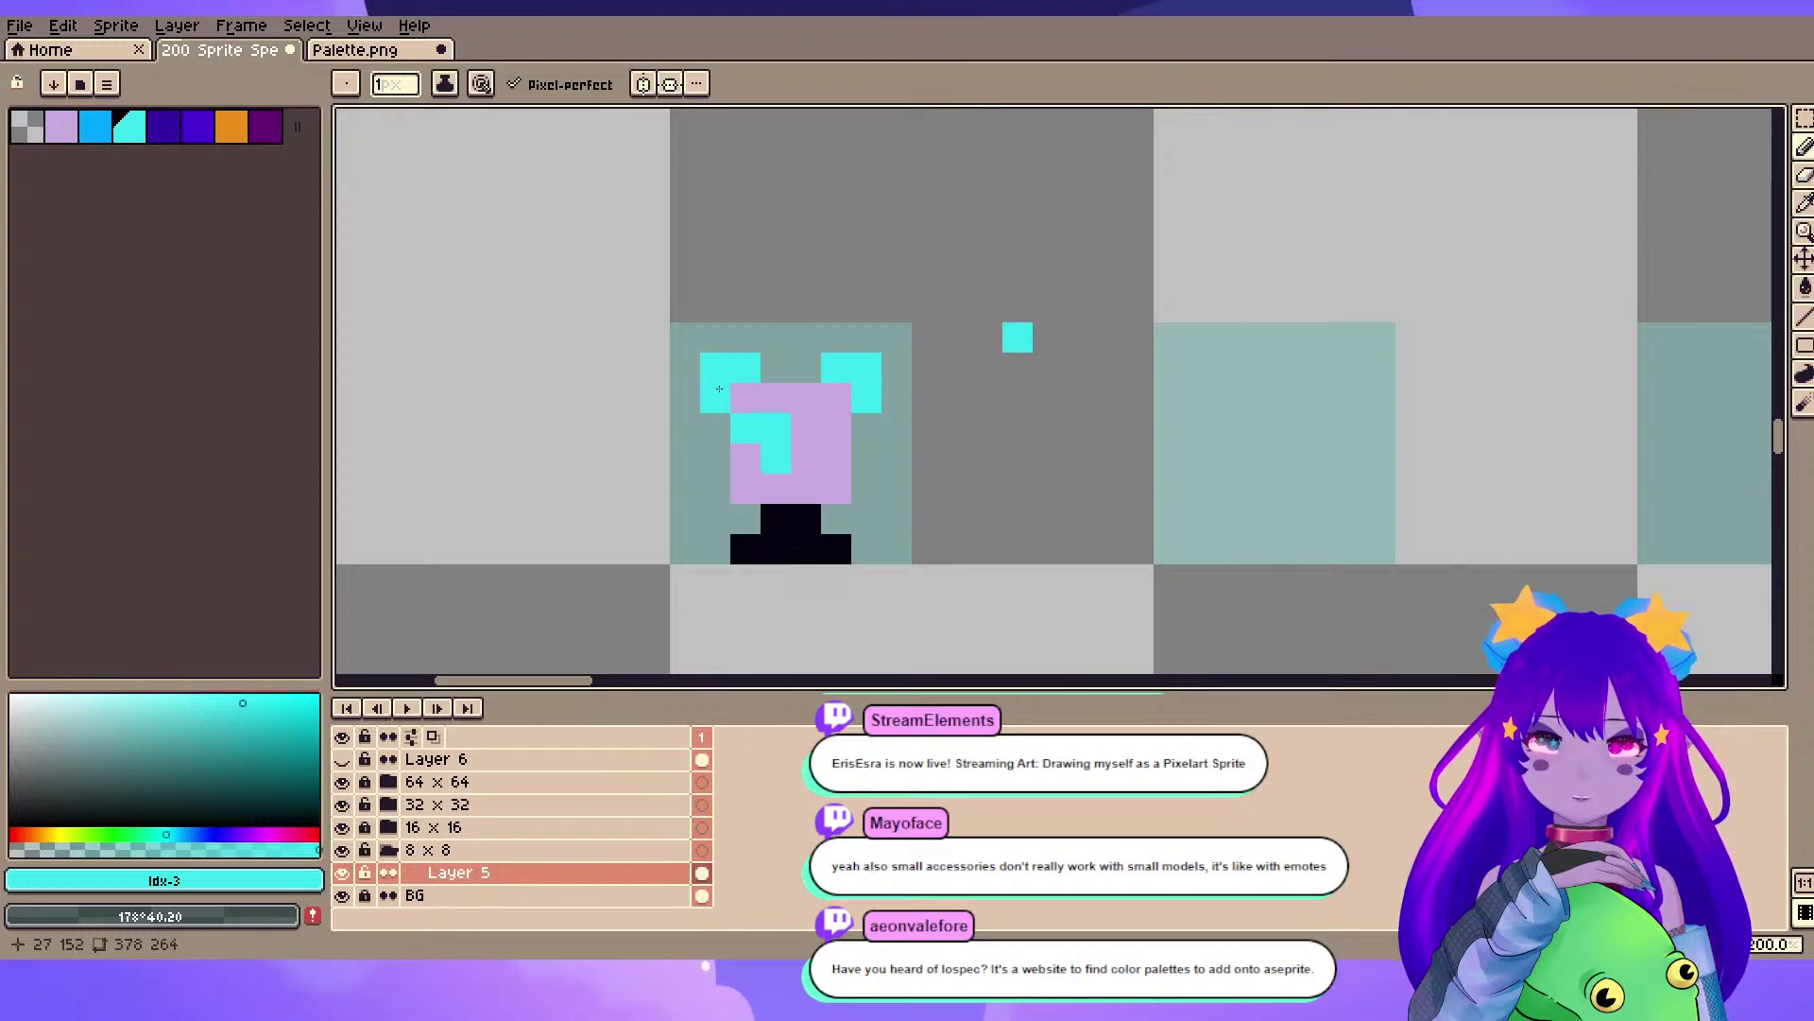
alt+click(806, 428)
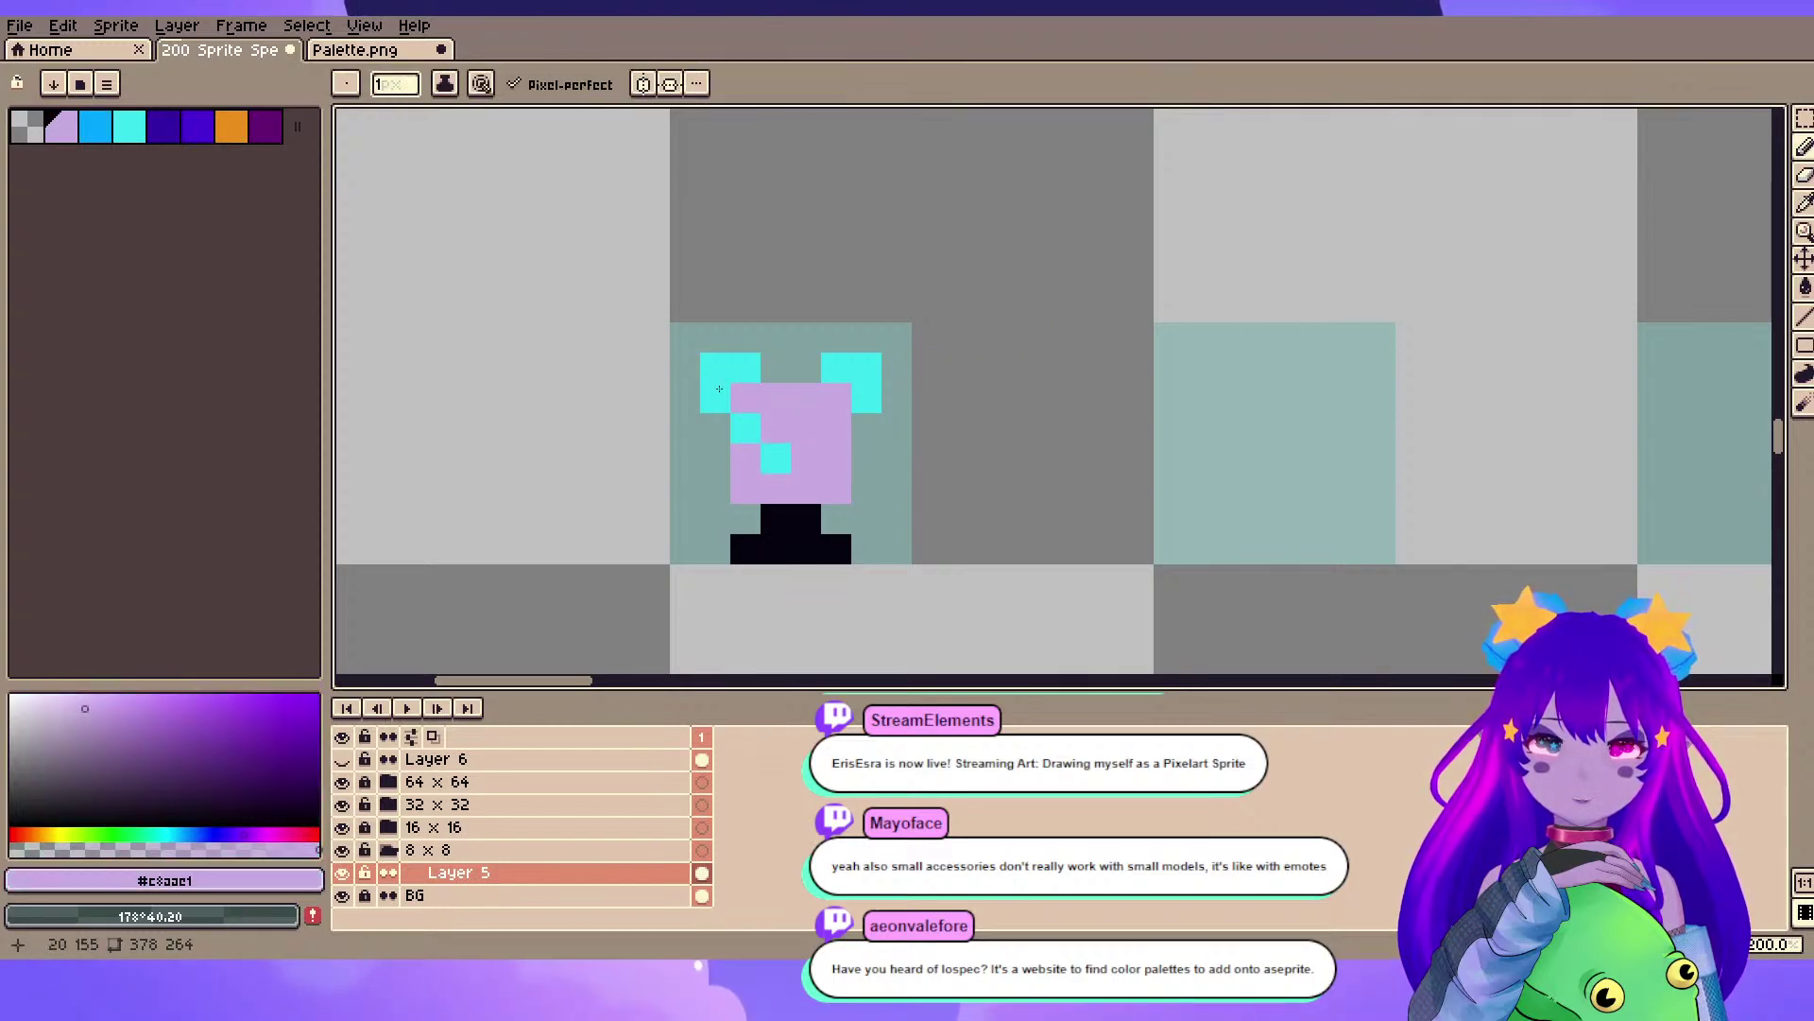
- Try extending the lilac head one pixel column to the left and undo those strokes
click(866, 428)
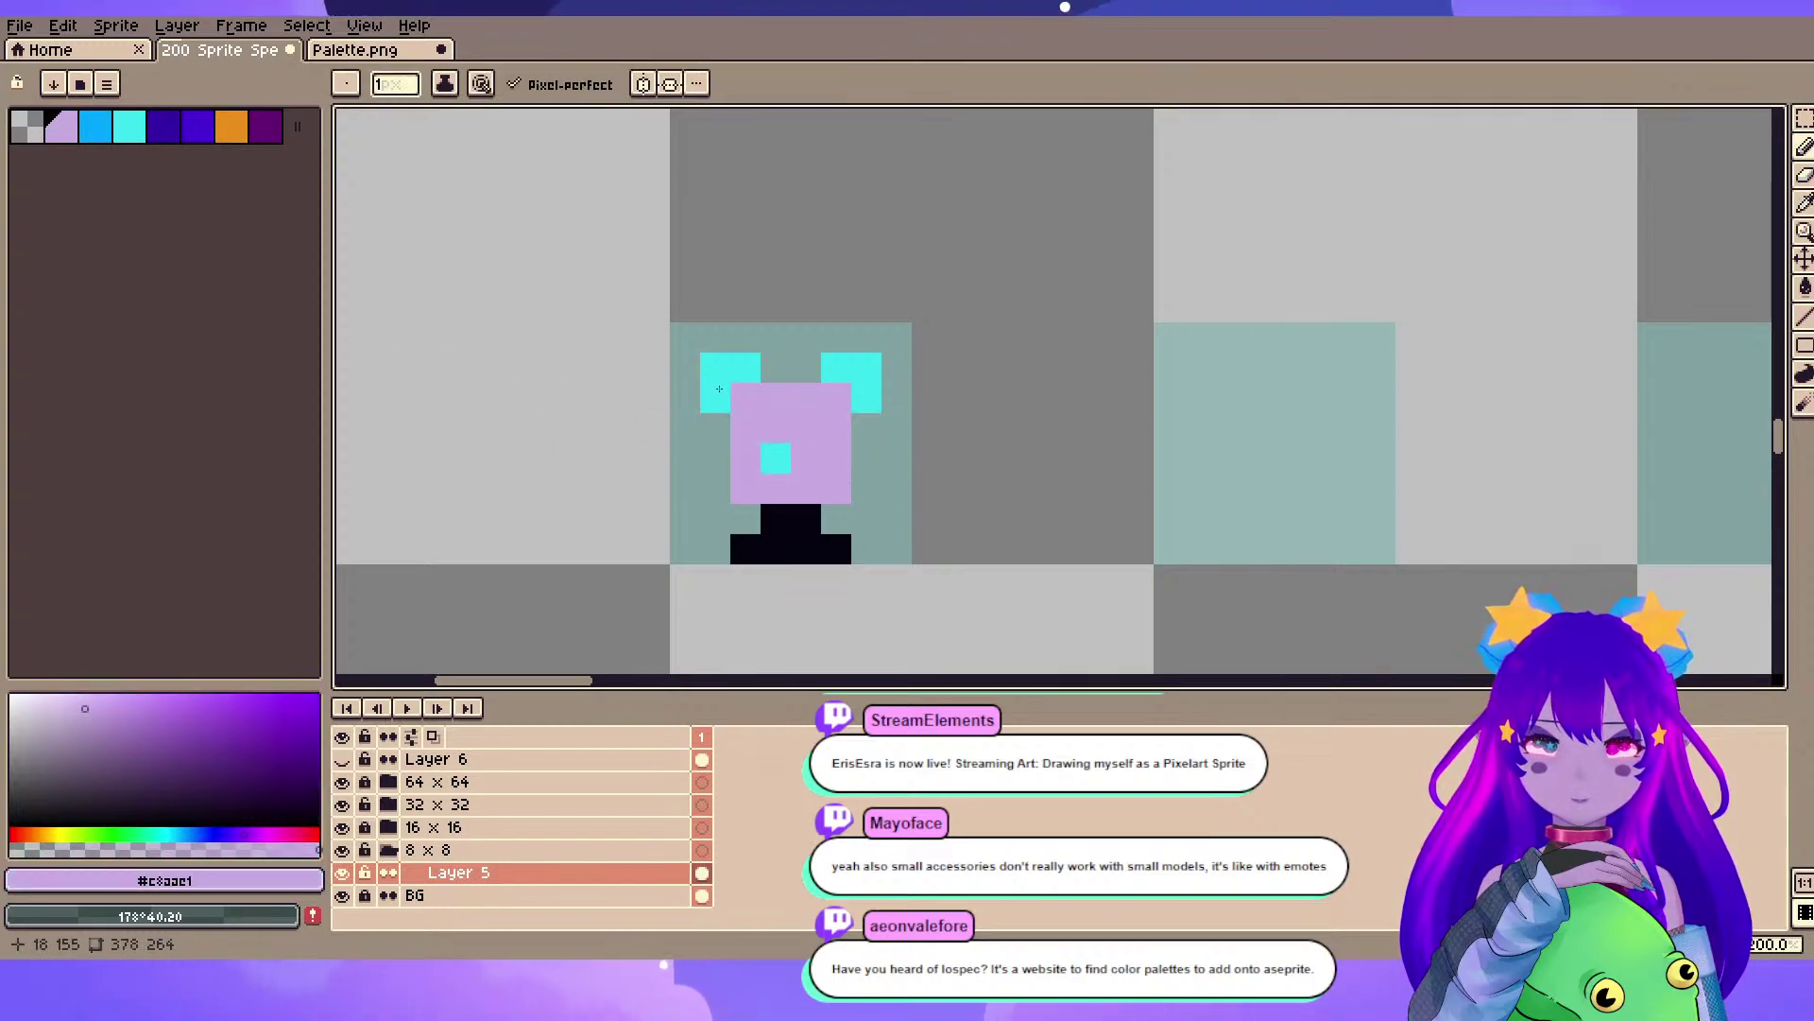
click(720, 389)
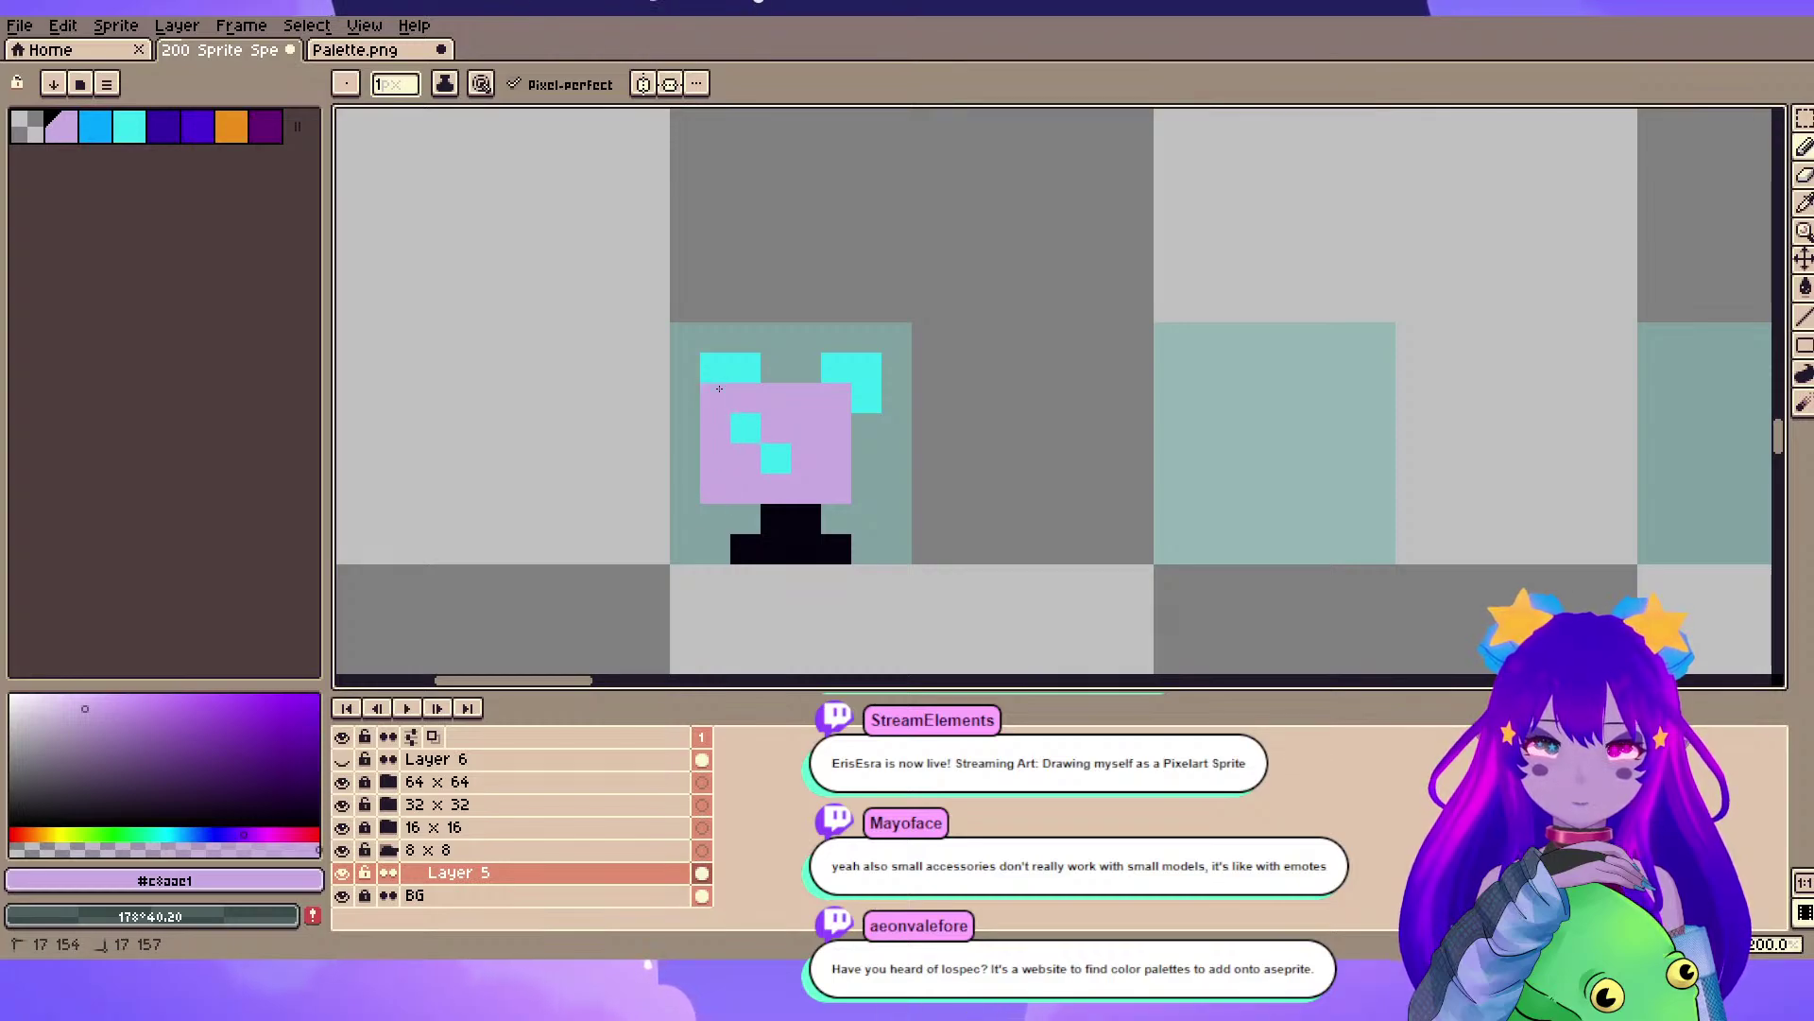
key(ctrl+z)
key(ctrl+z)
key(ctrl+z)
key(ctrl+z)
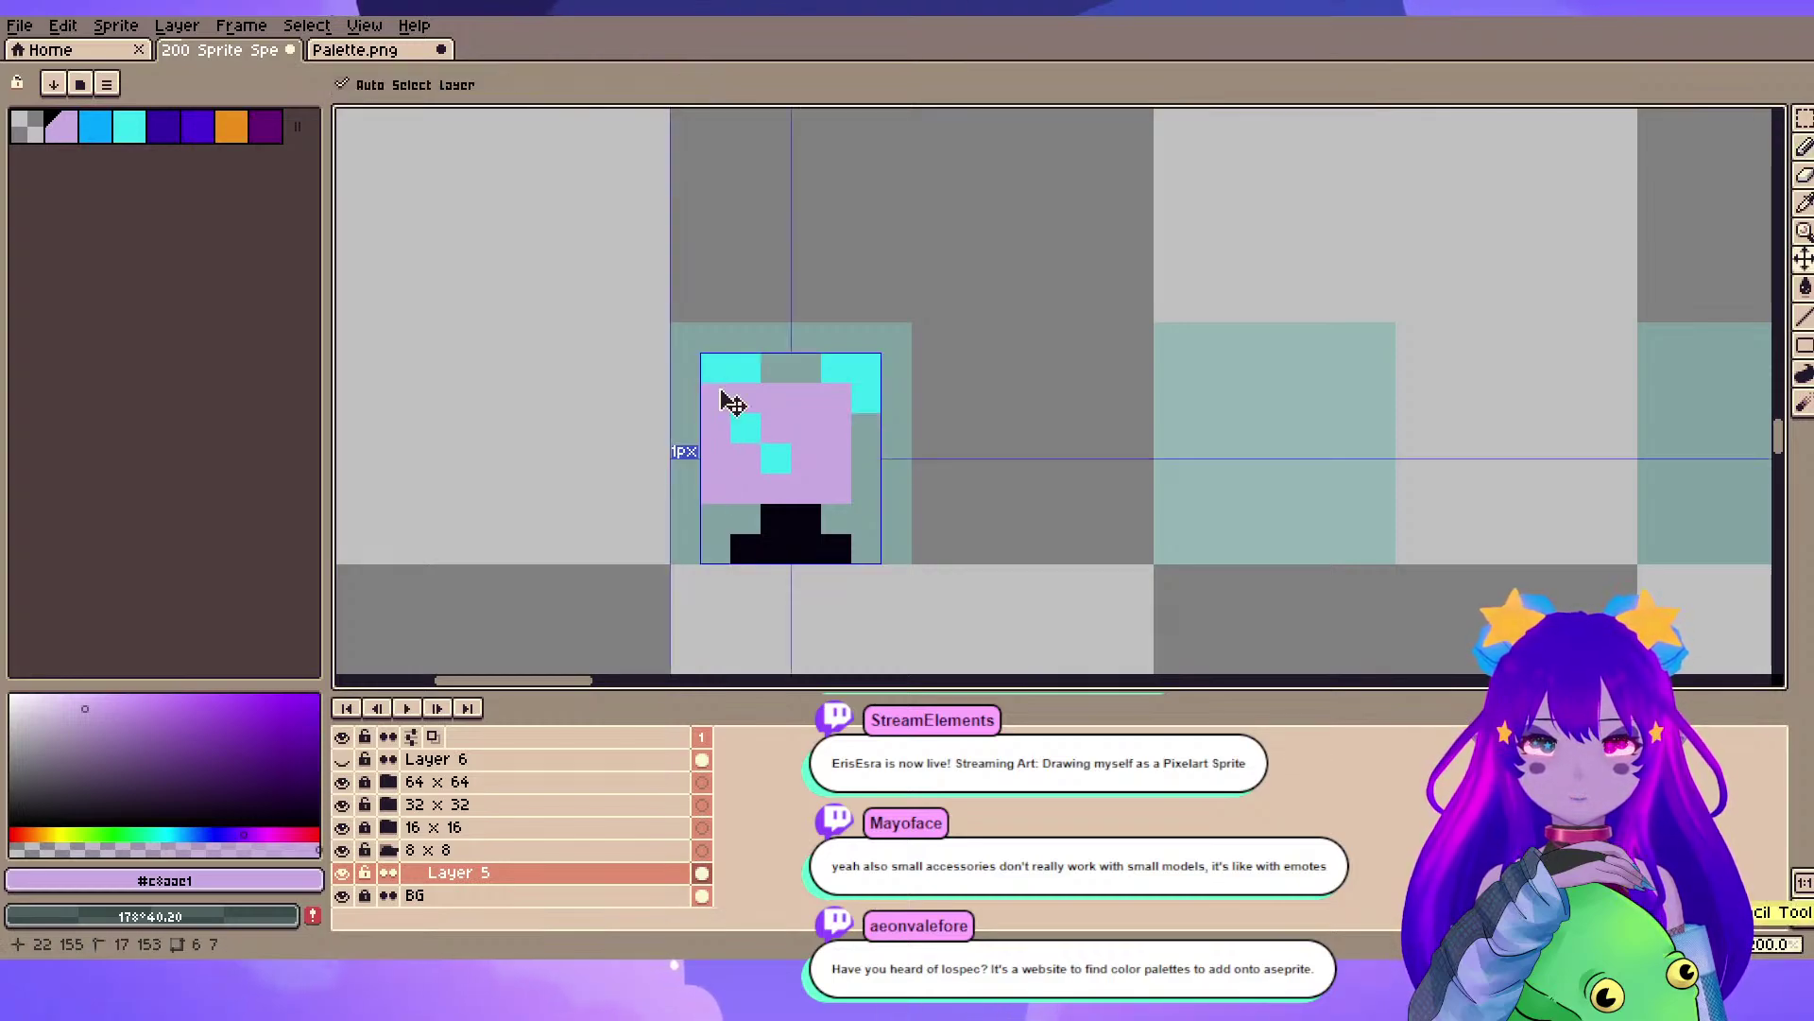
key(space)
drag(725, 421, 719, 388)
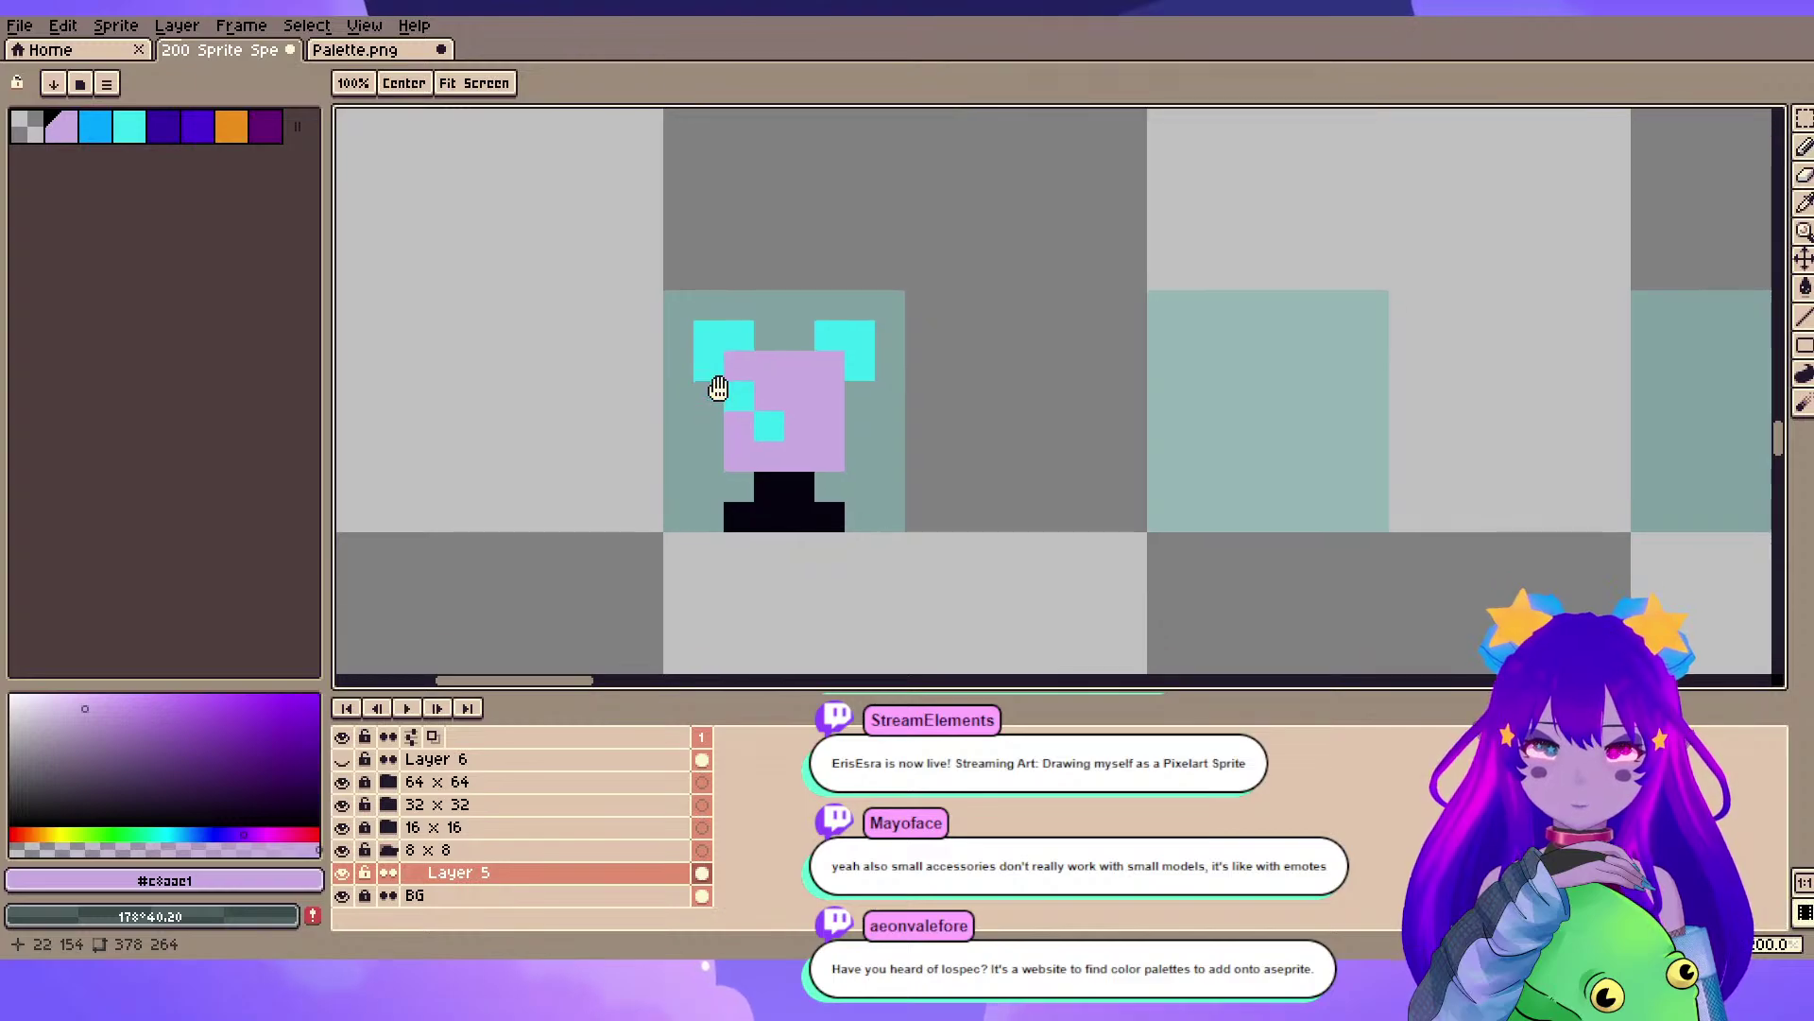
- Undo the diagonal cyan pixels and paint a three-pixel, L-shaped cyan eye on the left half of the face
key(ctrl+z)
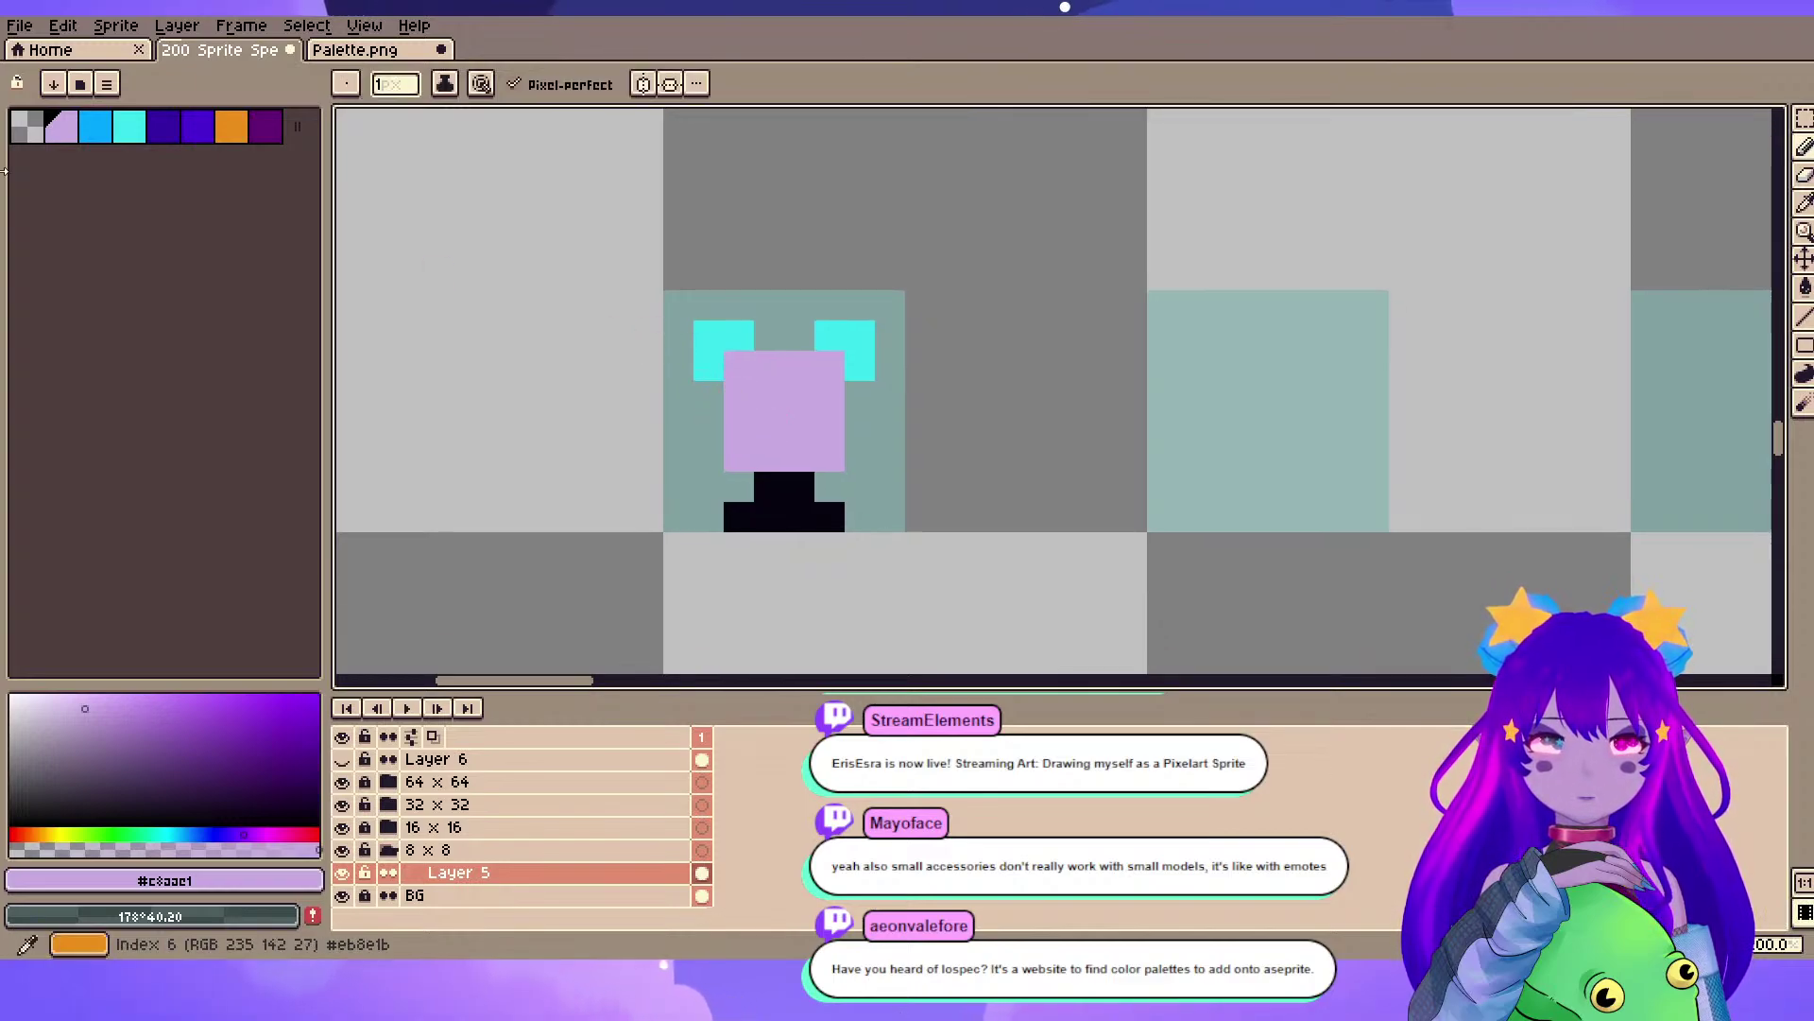
click(129, 127)
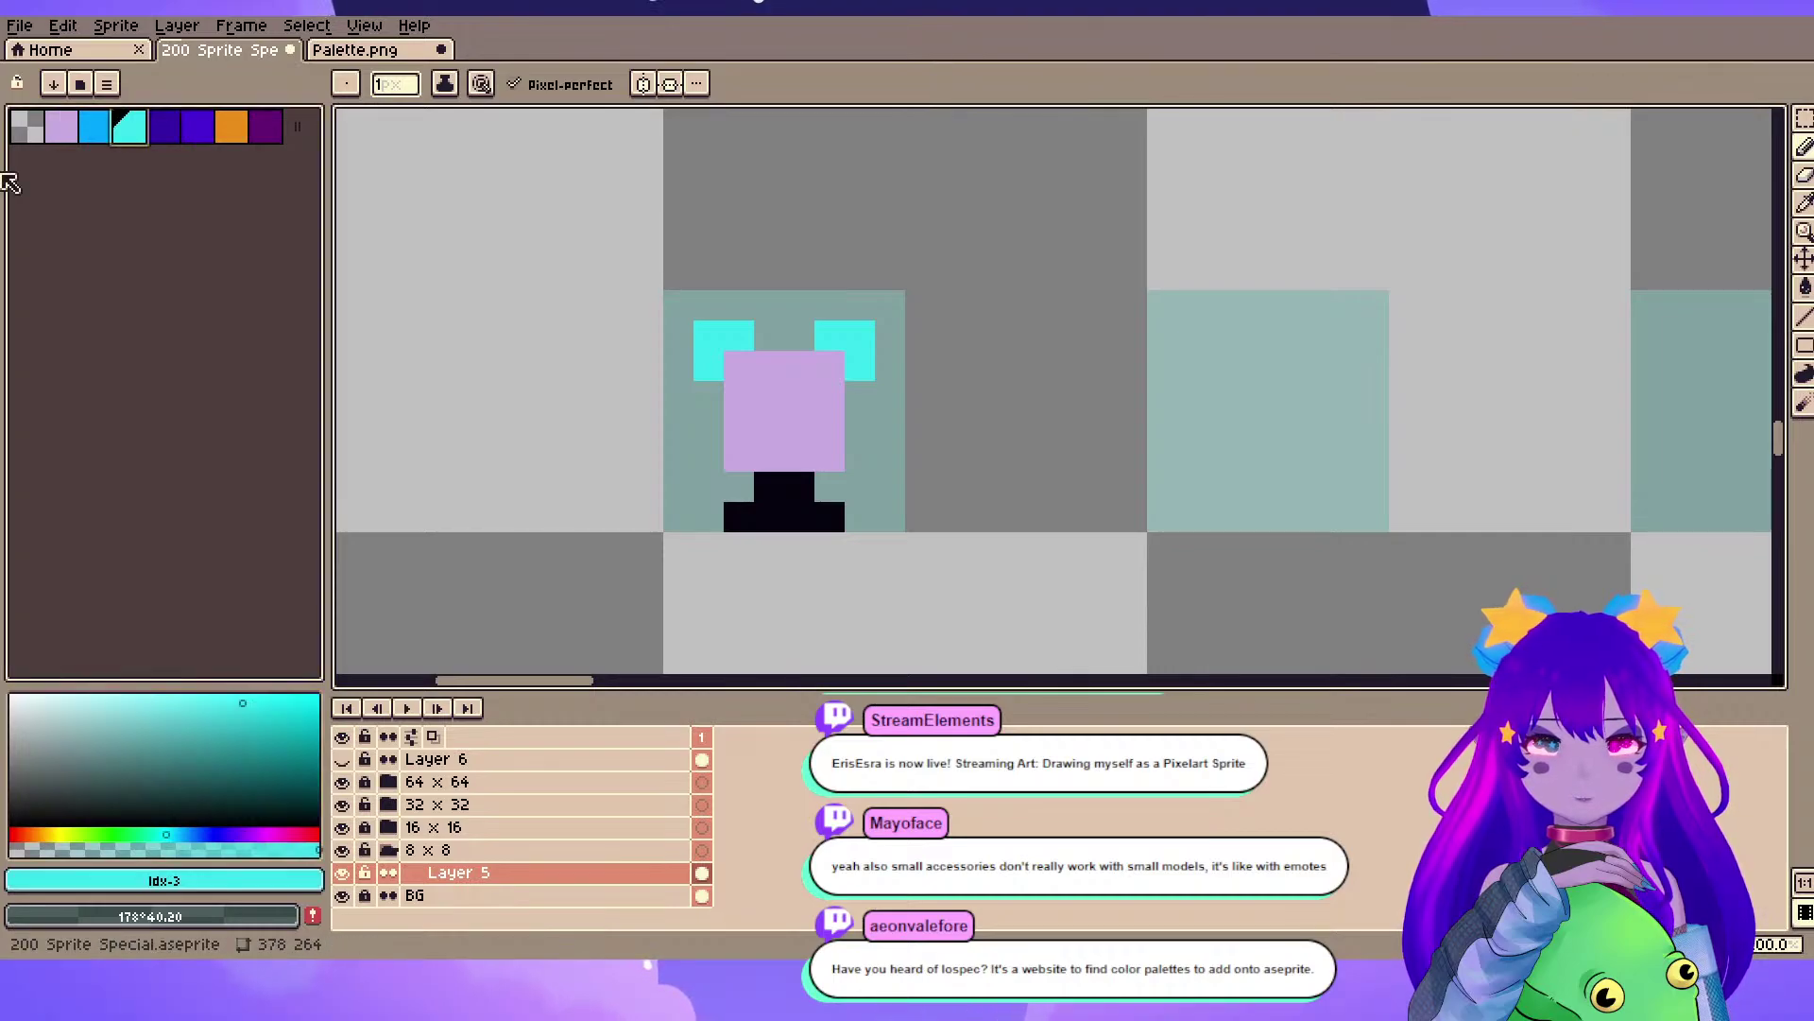
drag(739, 396, 769, 396)
click(769, 426)
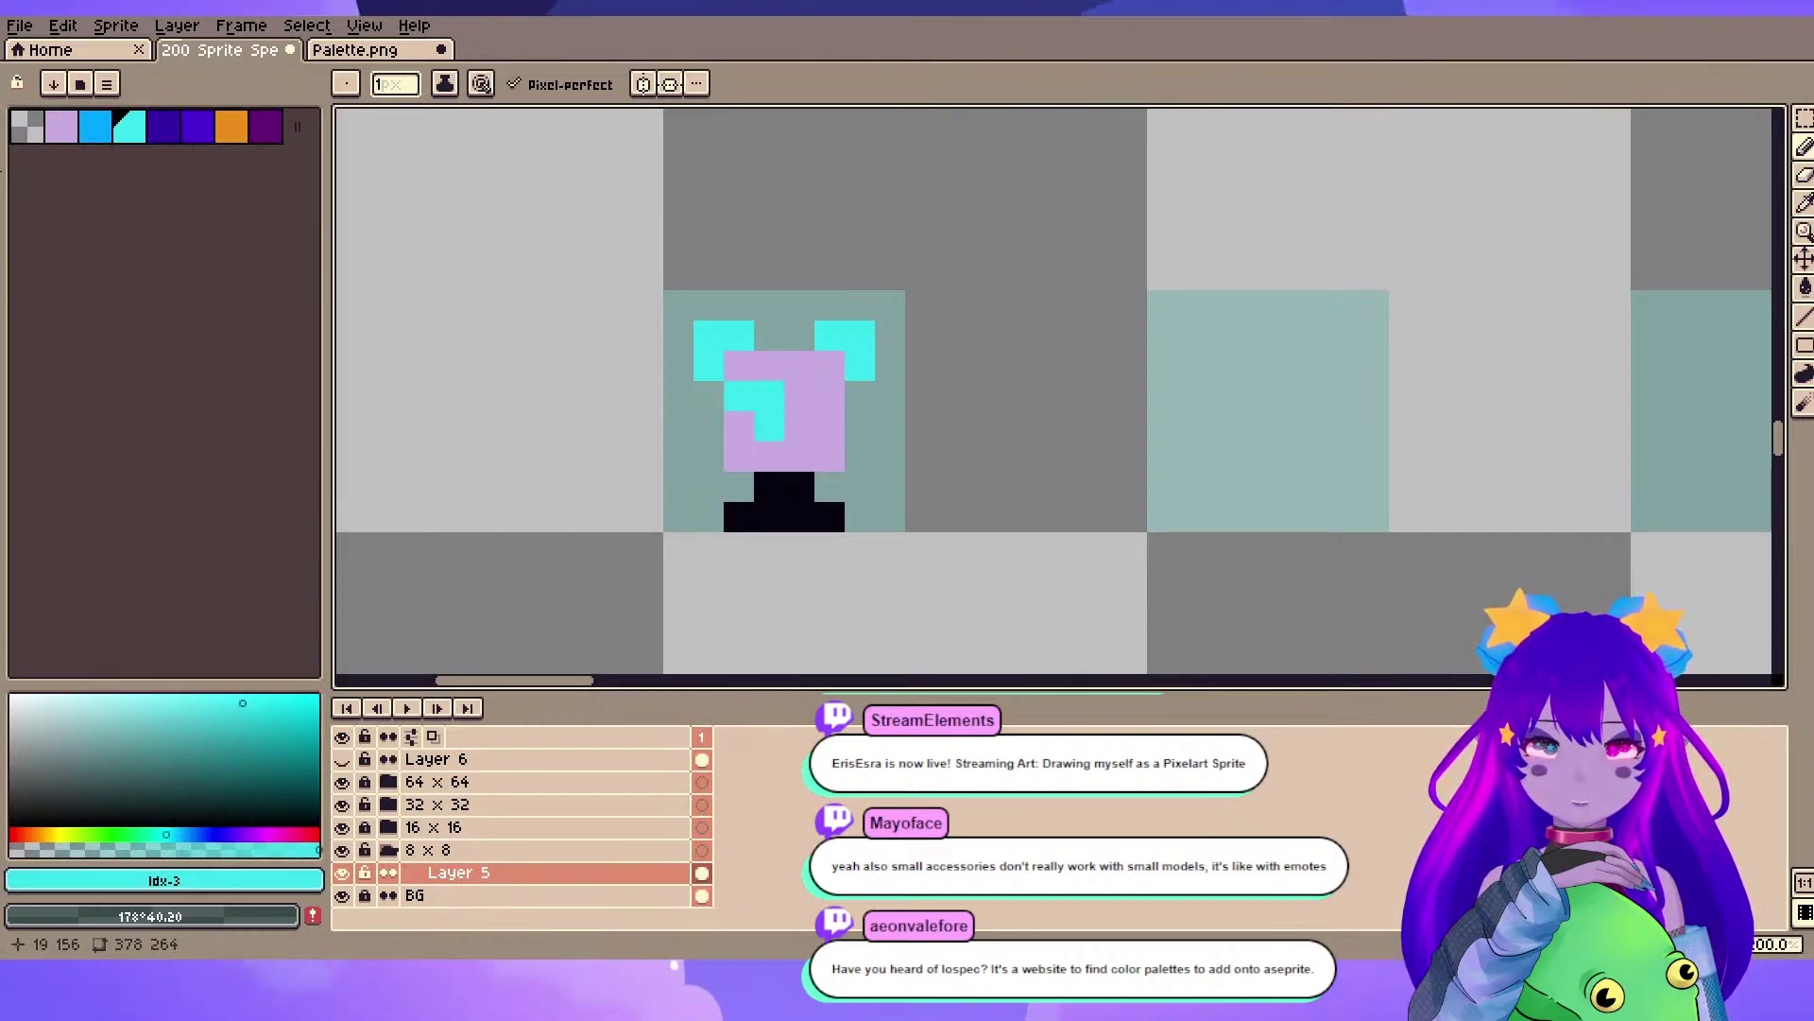
key(ctrl+z)
key(ctrl+y)
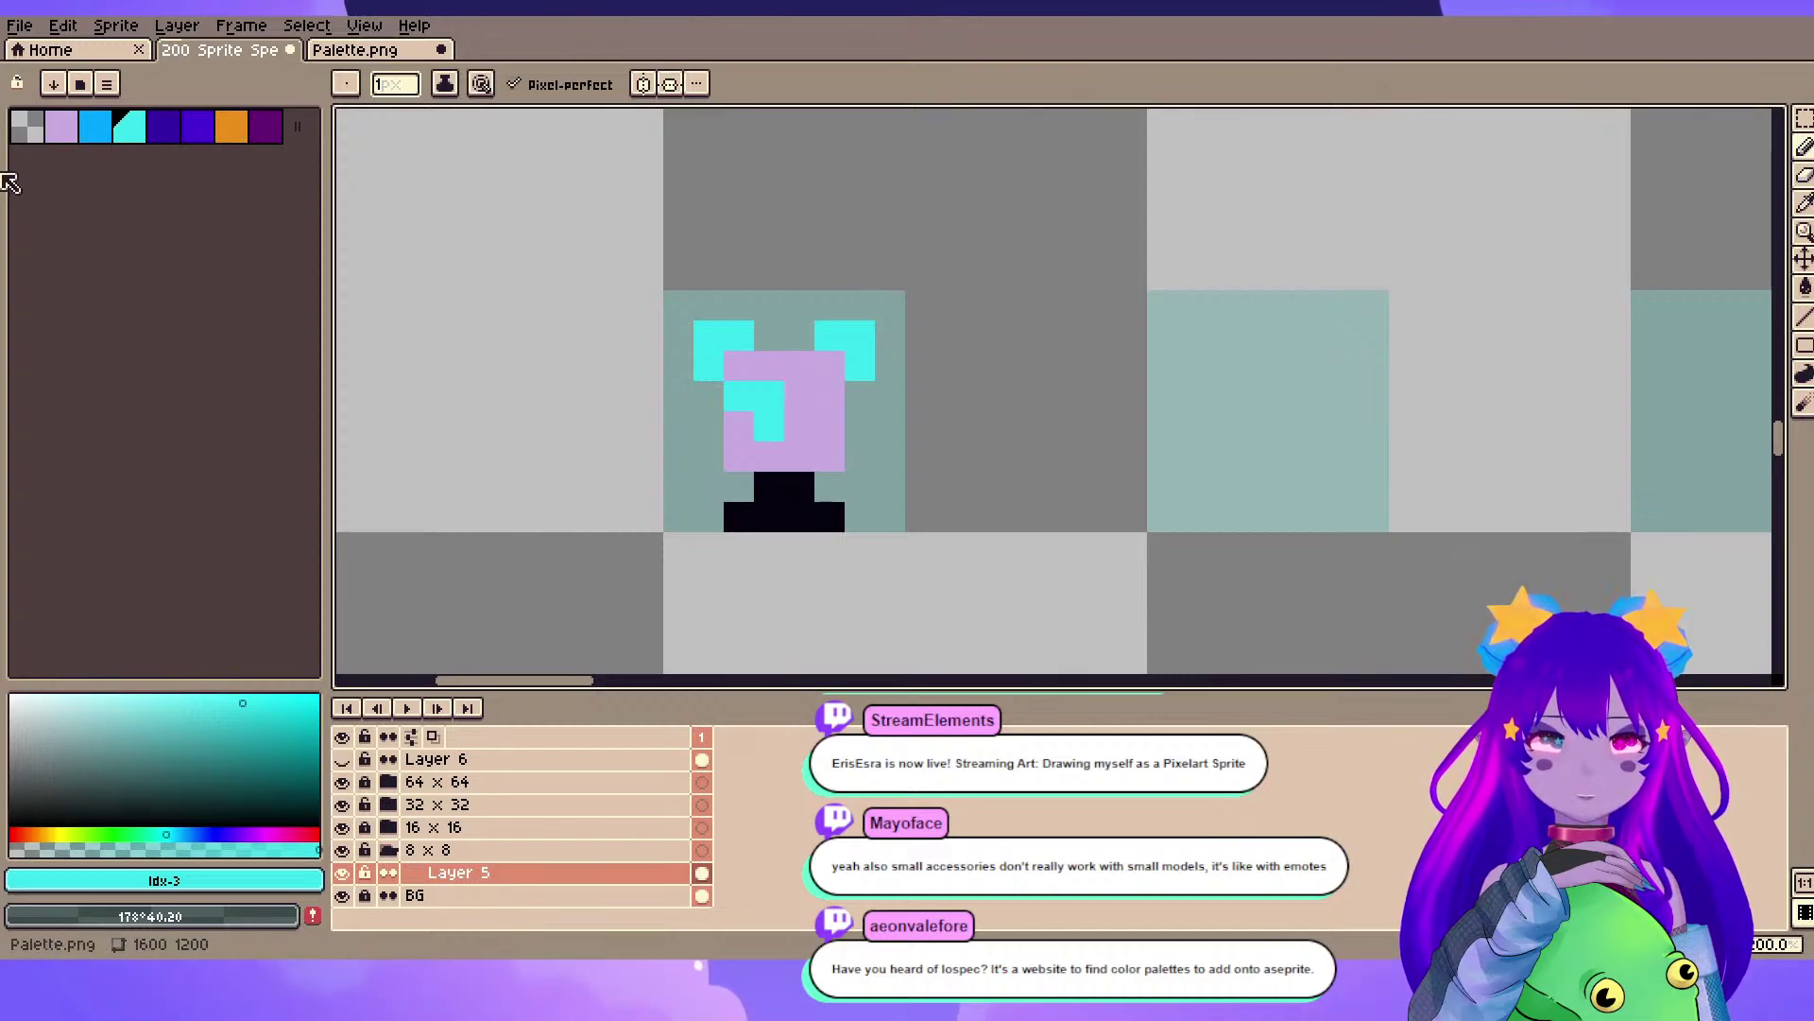
- Sample magenta #ae2d83 from Palette.png, add it to the sprite's palette and paint a mirrored eye on the right half of the face
key(ctrl+Tab)
click(117, 557)
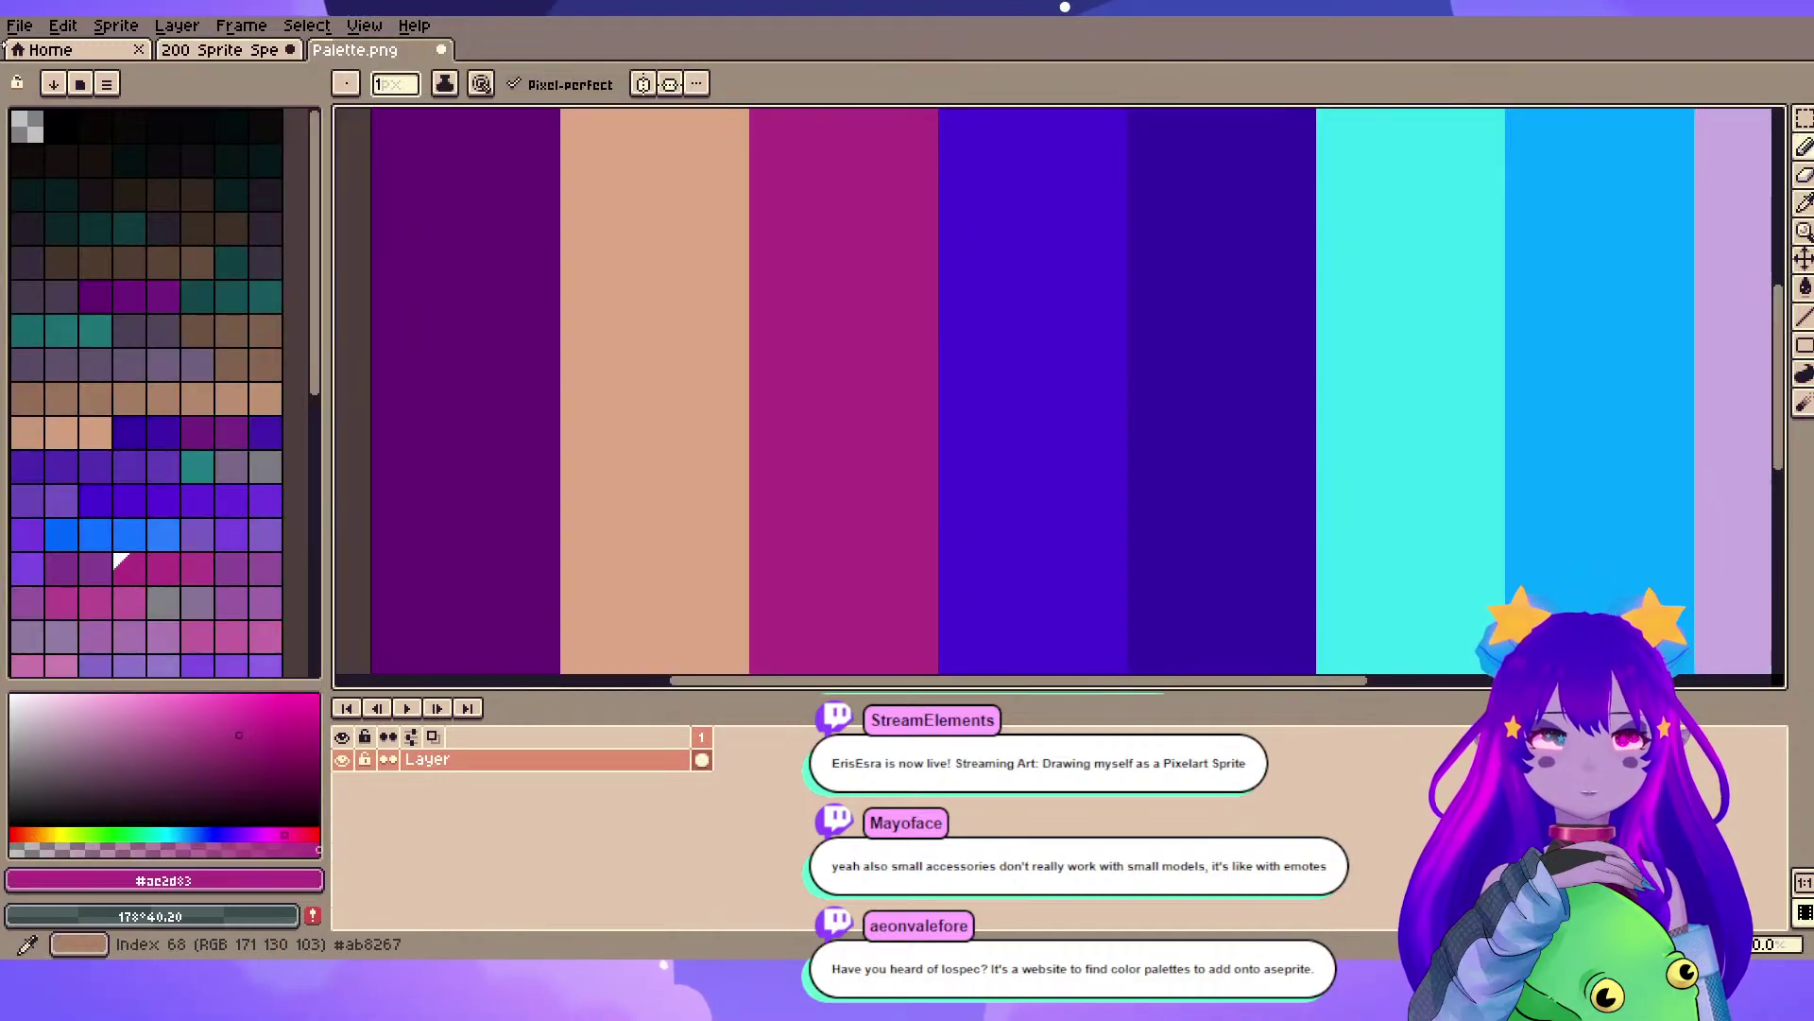
key(ctrl+shift+Tab)
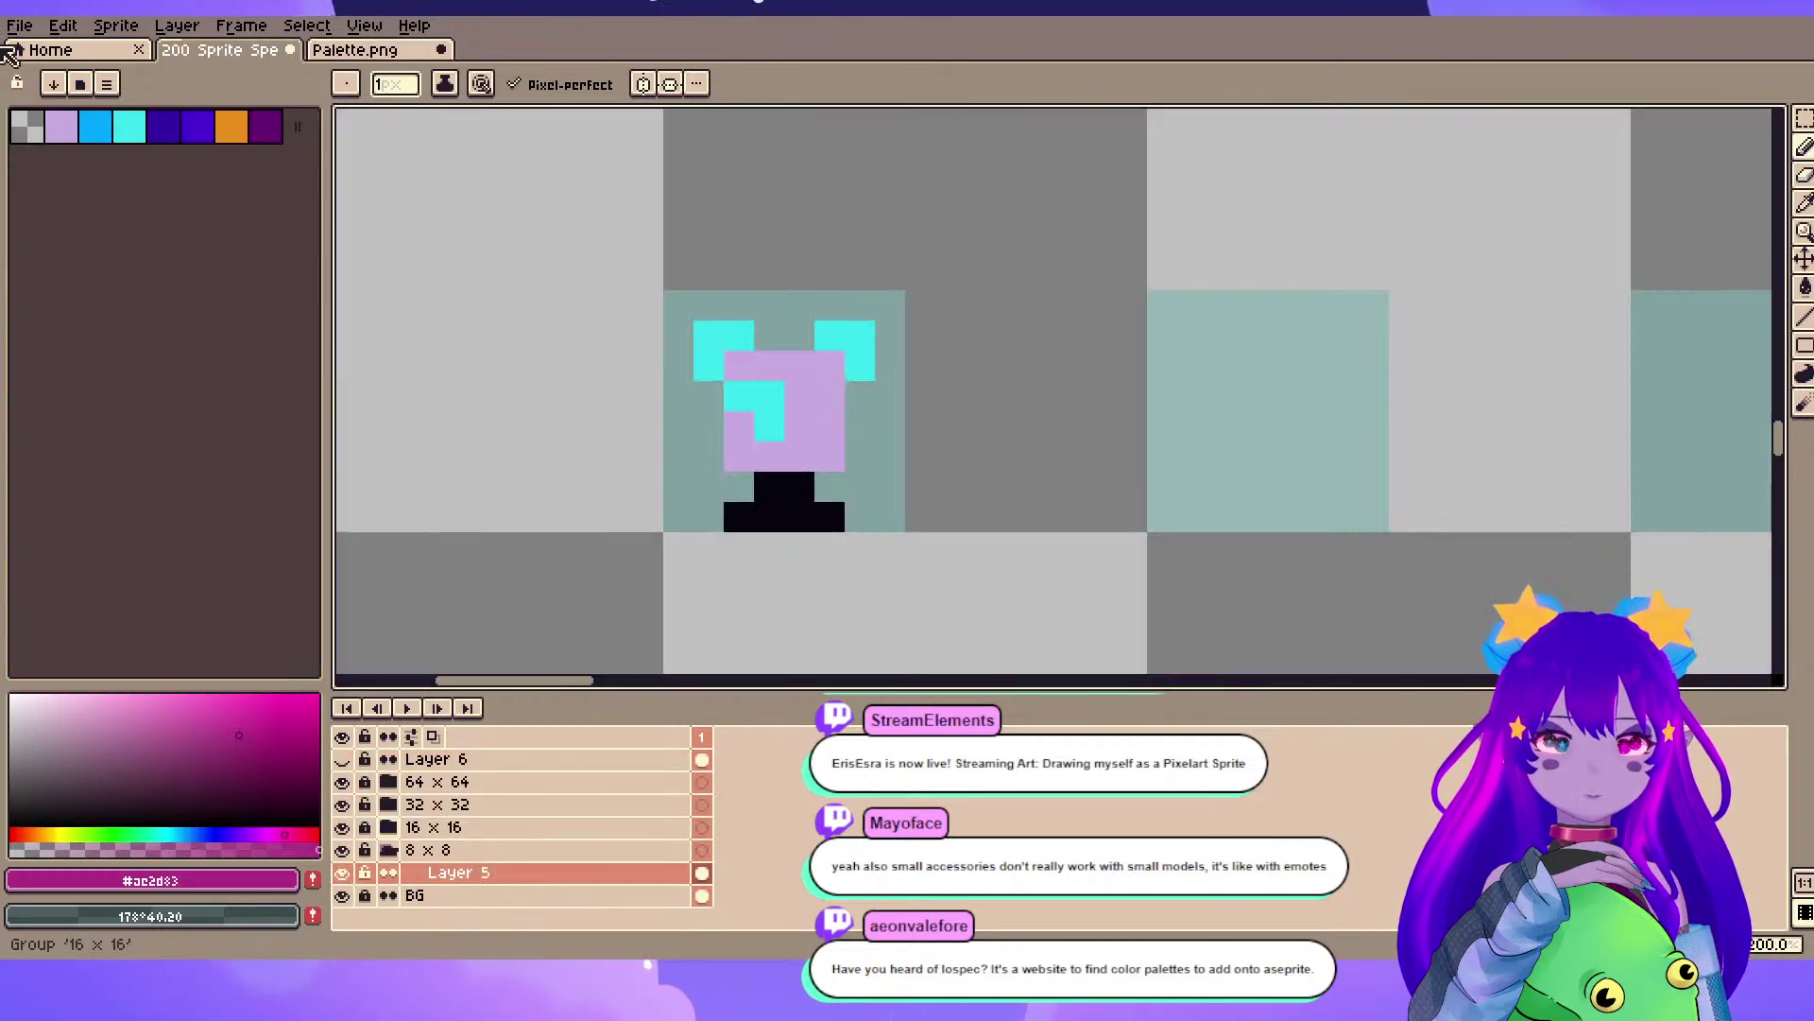
click(313, 880)
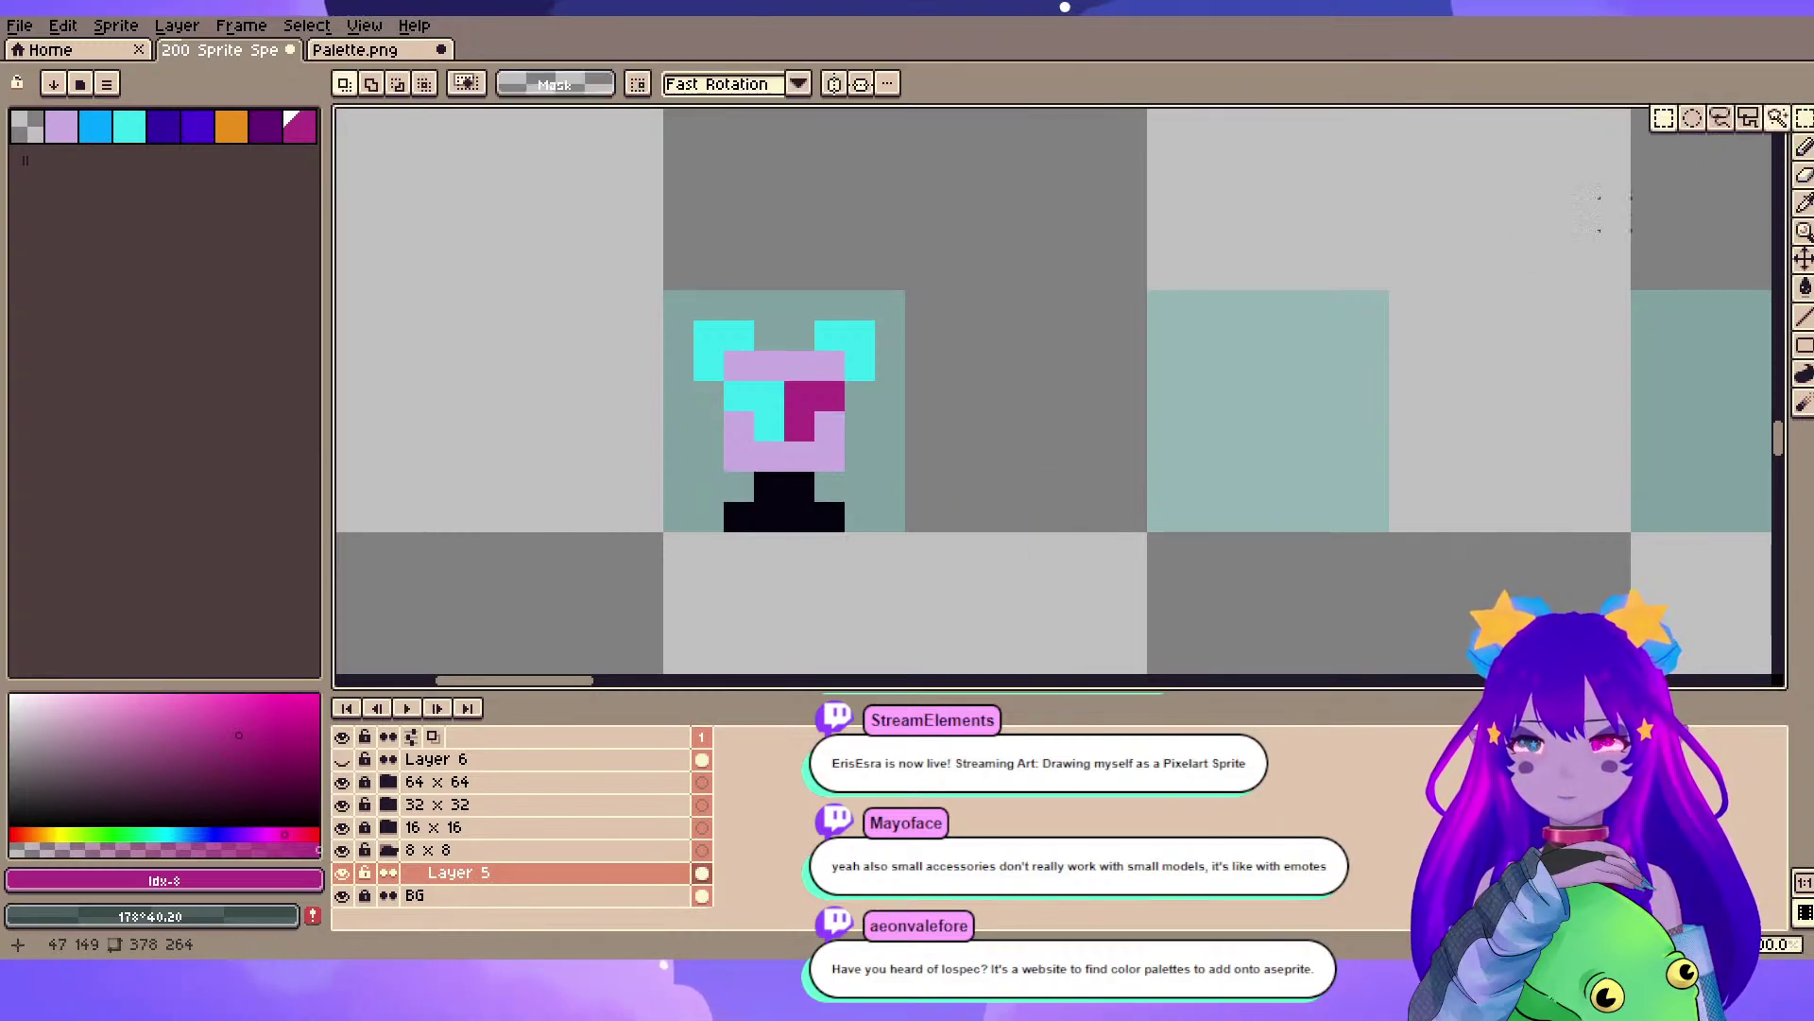
- Widen the sprite by shifting its right and left halves one pixel outward each, and fill the gap in the head with lilac #c8aae1
key(m)
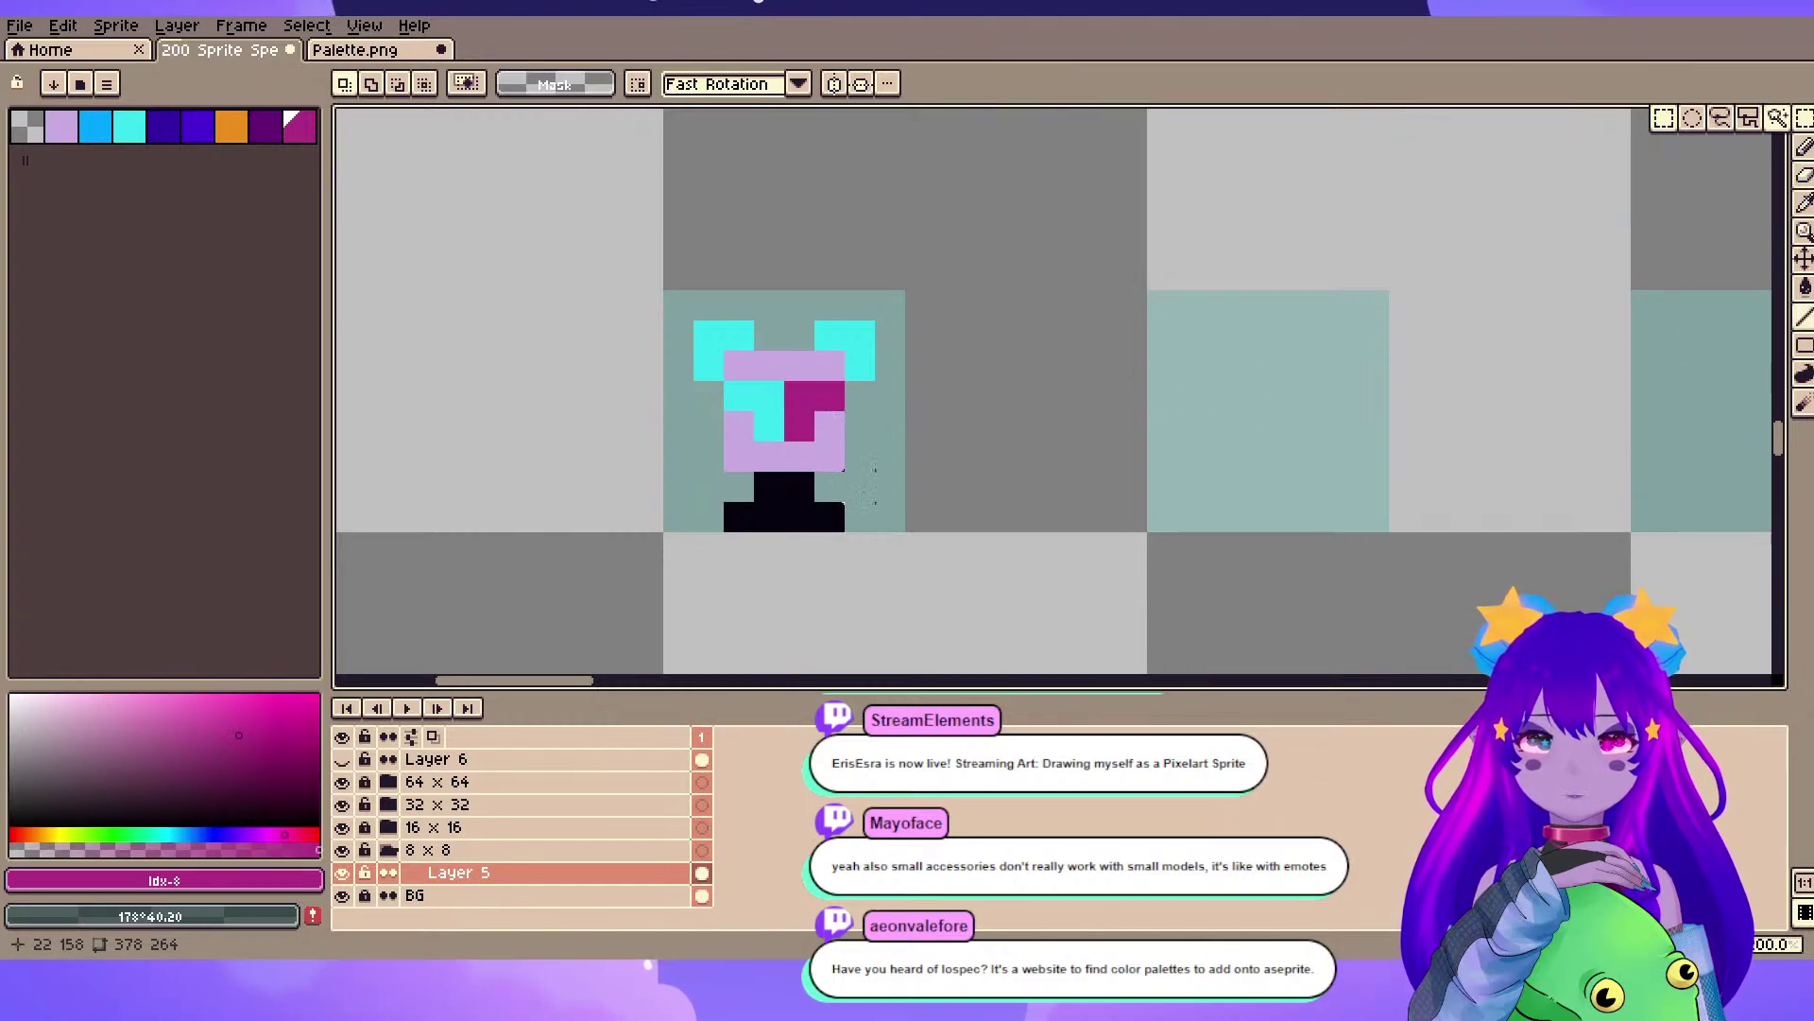
drag(799, 301, 905, 536)
drag(835, 427, 864, 427)
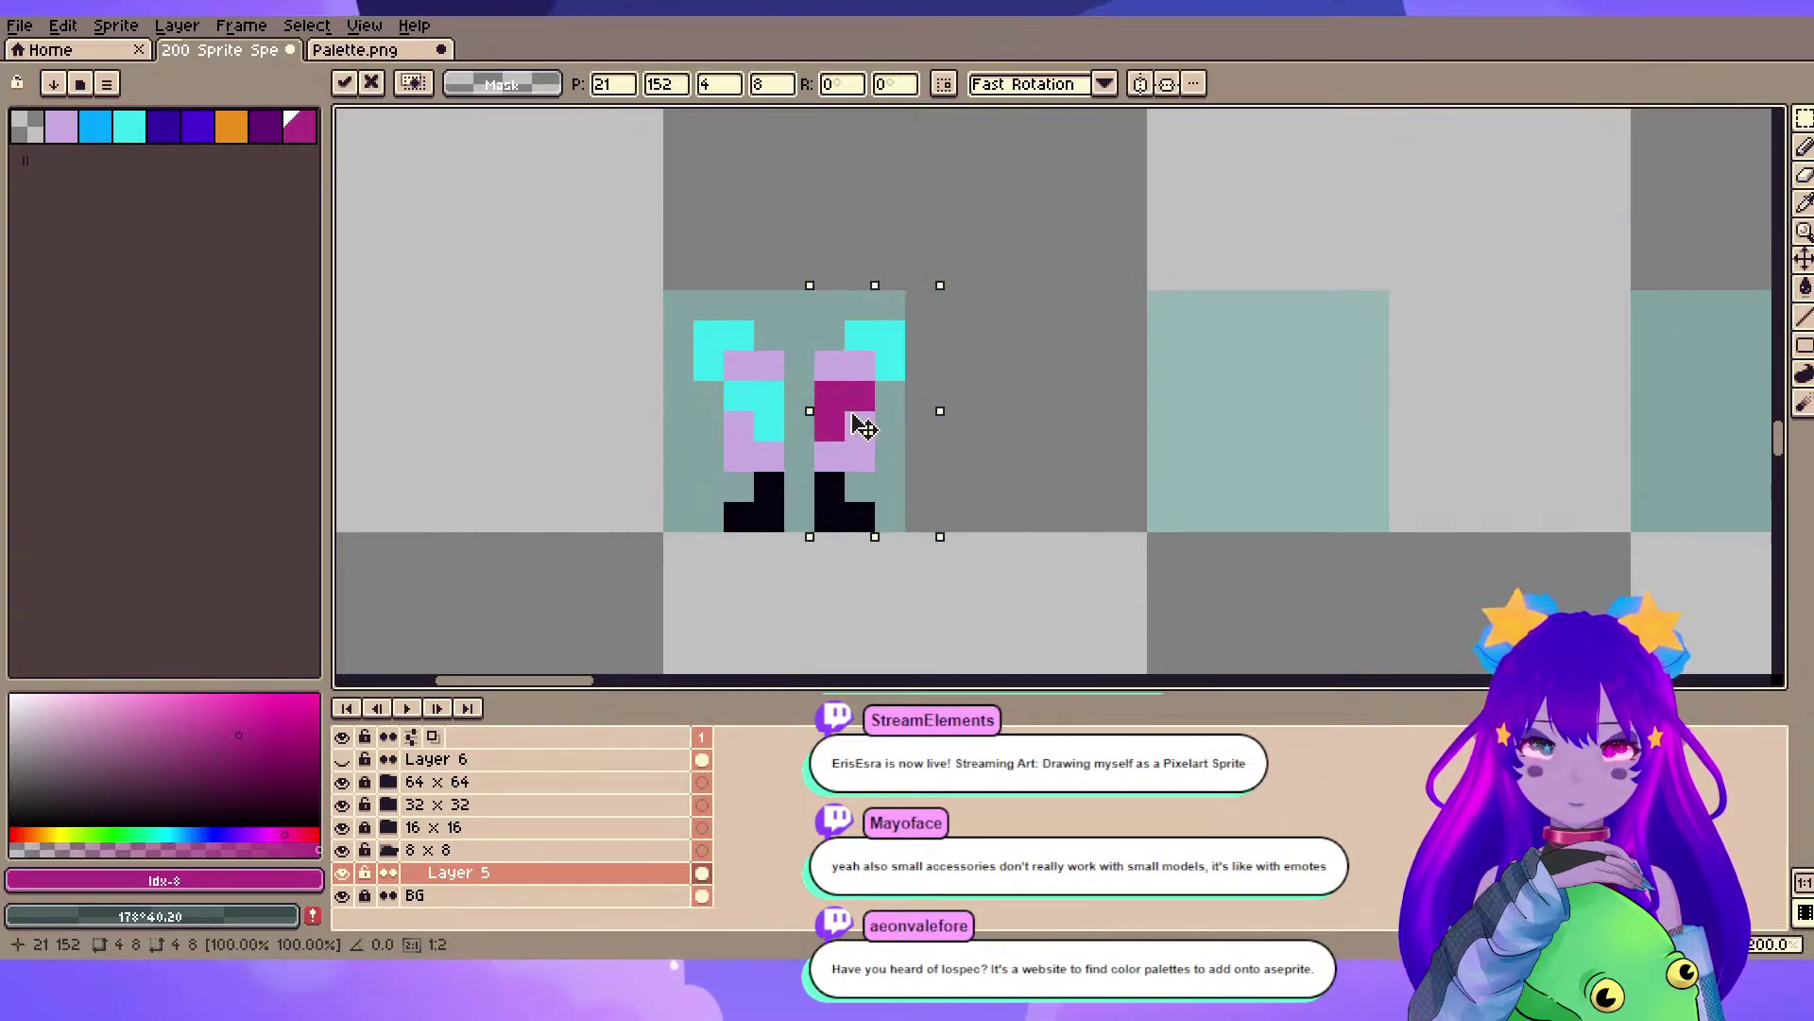
drag(661, 227, 790, 567)
drag(753, 395, 779, 466)
key(ctrl+d)
alt+click(852, 372)
key(b)
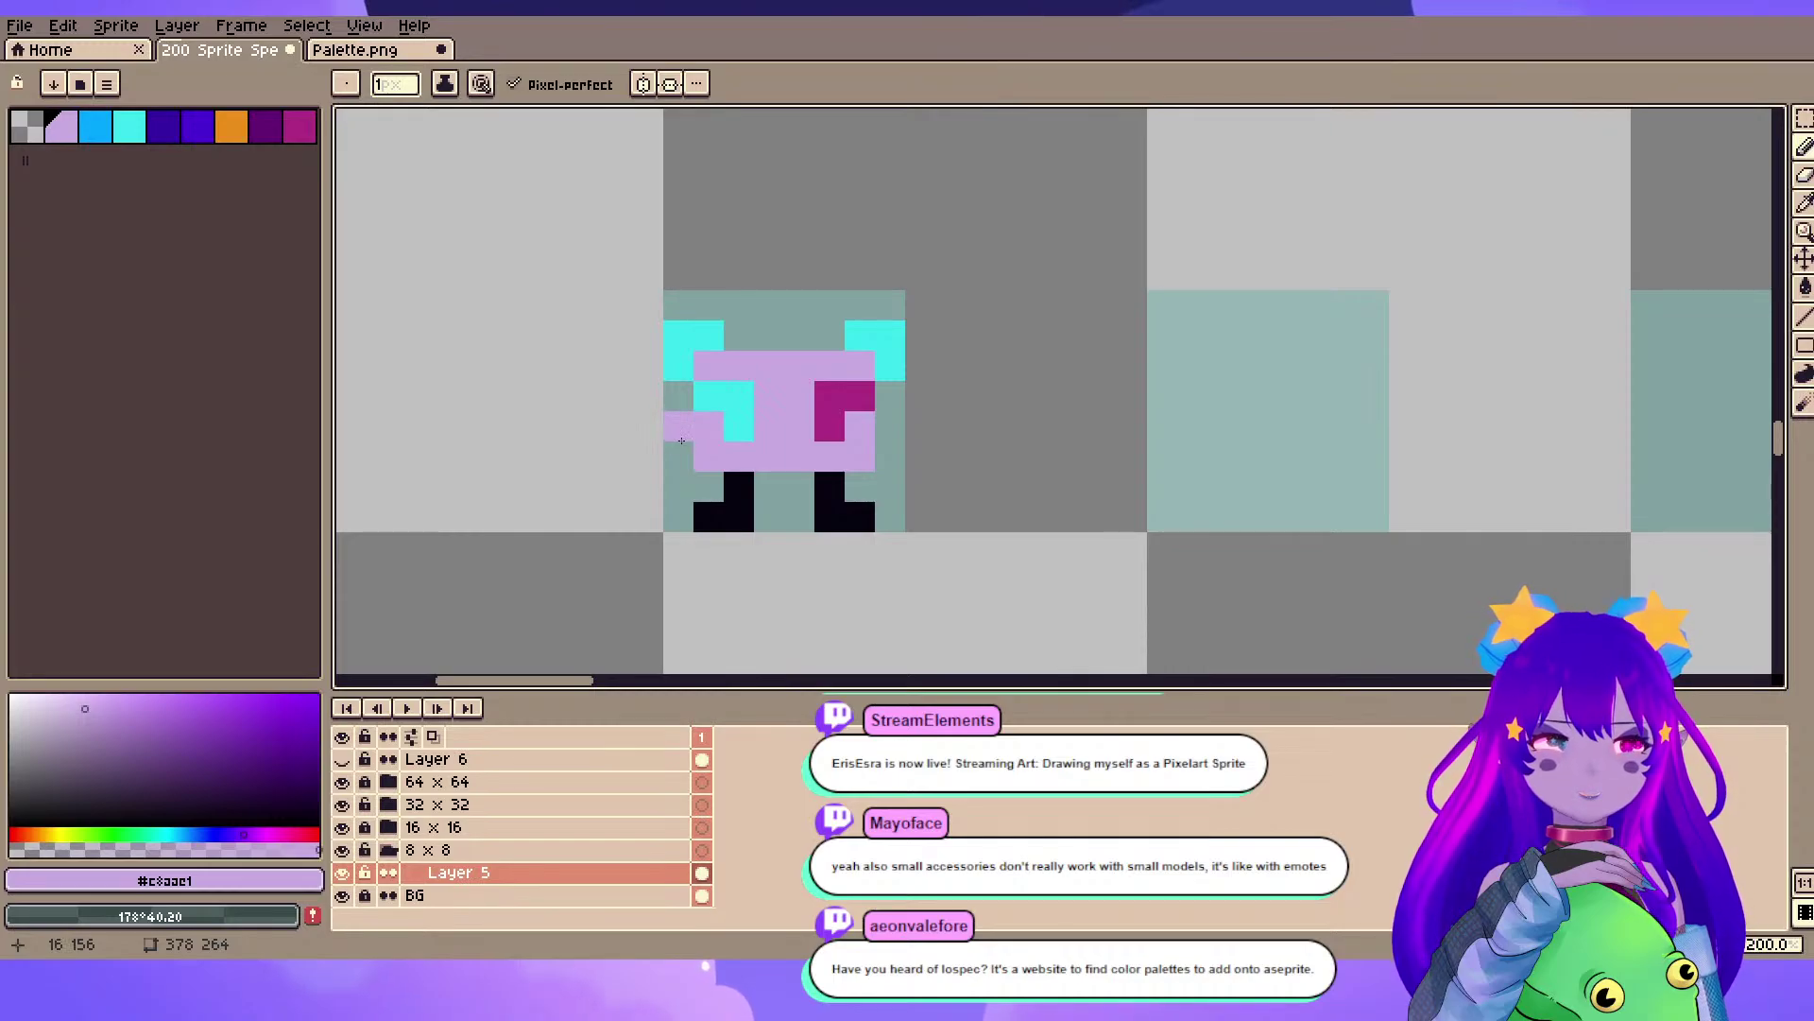
click(688, 441)
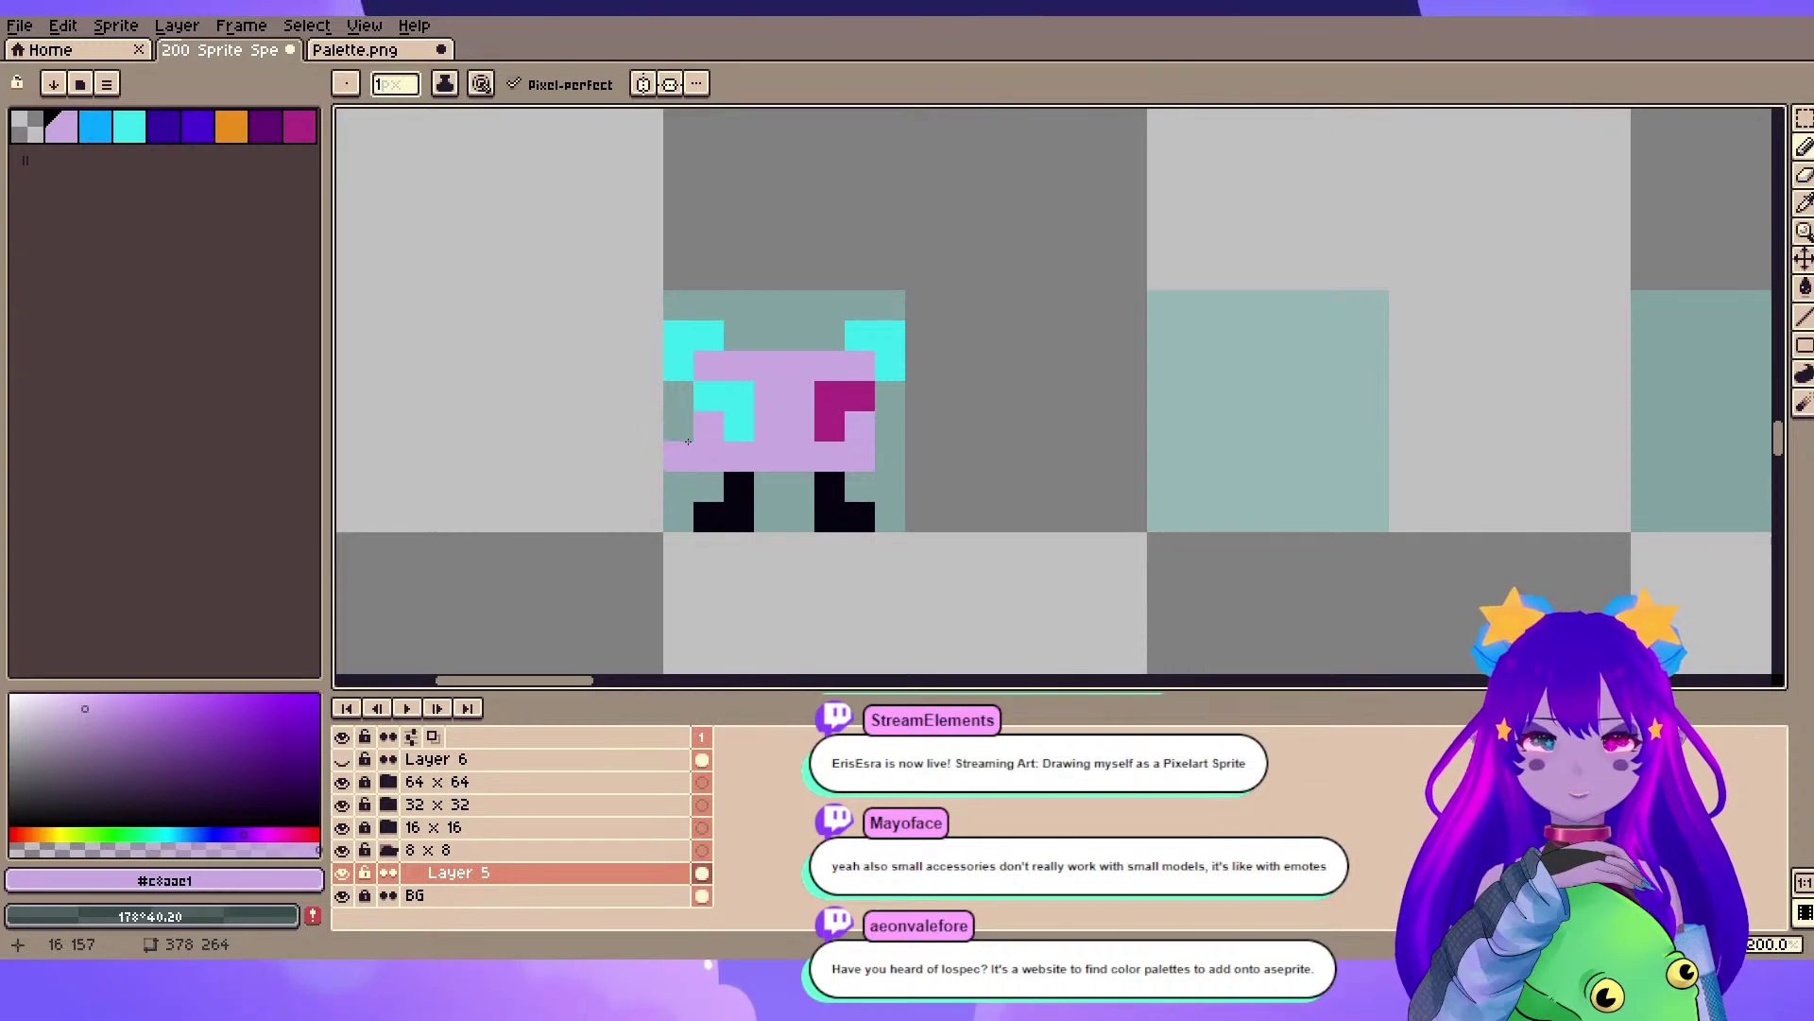
- Try orange accent pixels on the outer parts of the two cyan hair buns
click(111, 132)
click(682, 357)
click(709, 337)
click(860, 337)
click(887, 376)
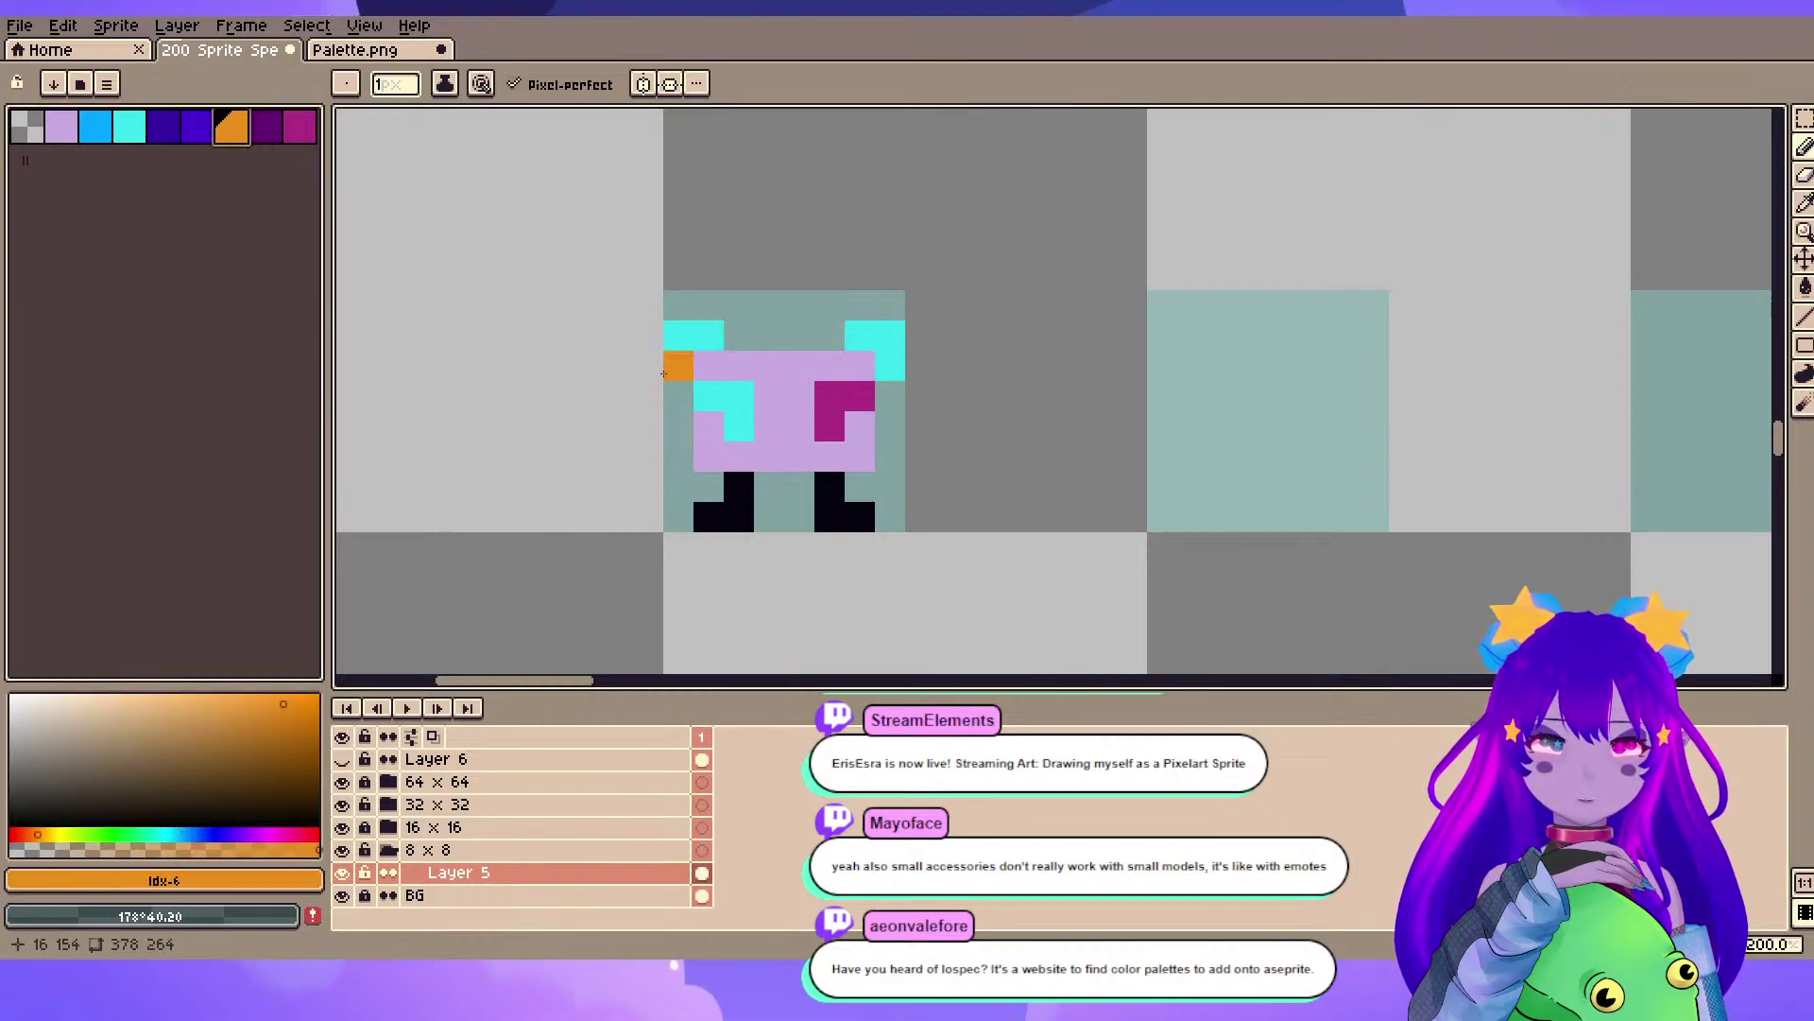
- Paint indigo #3507a3 hair down both sides of the face and across the top of the head between the buns
click(167, 132)
scroll(742, 323, up, 1)
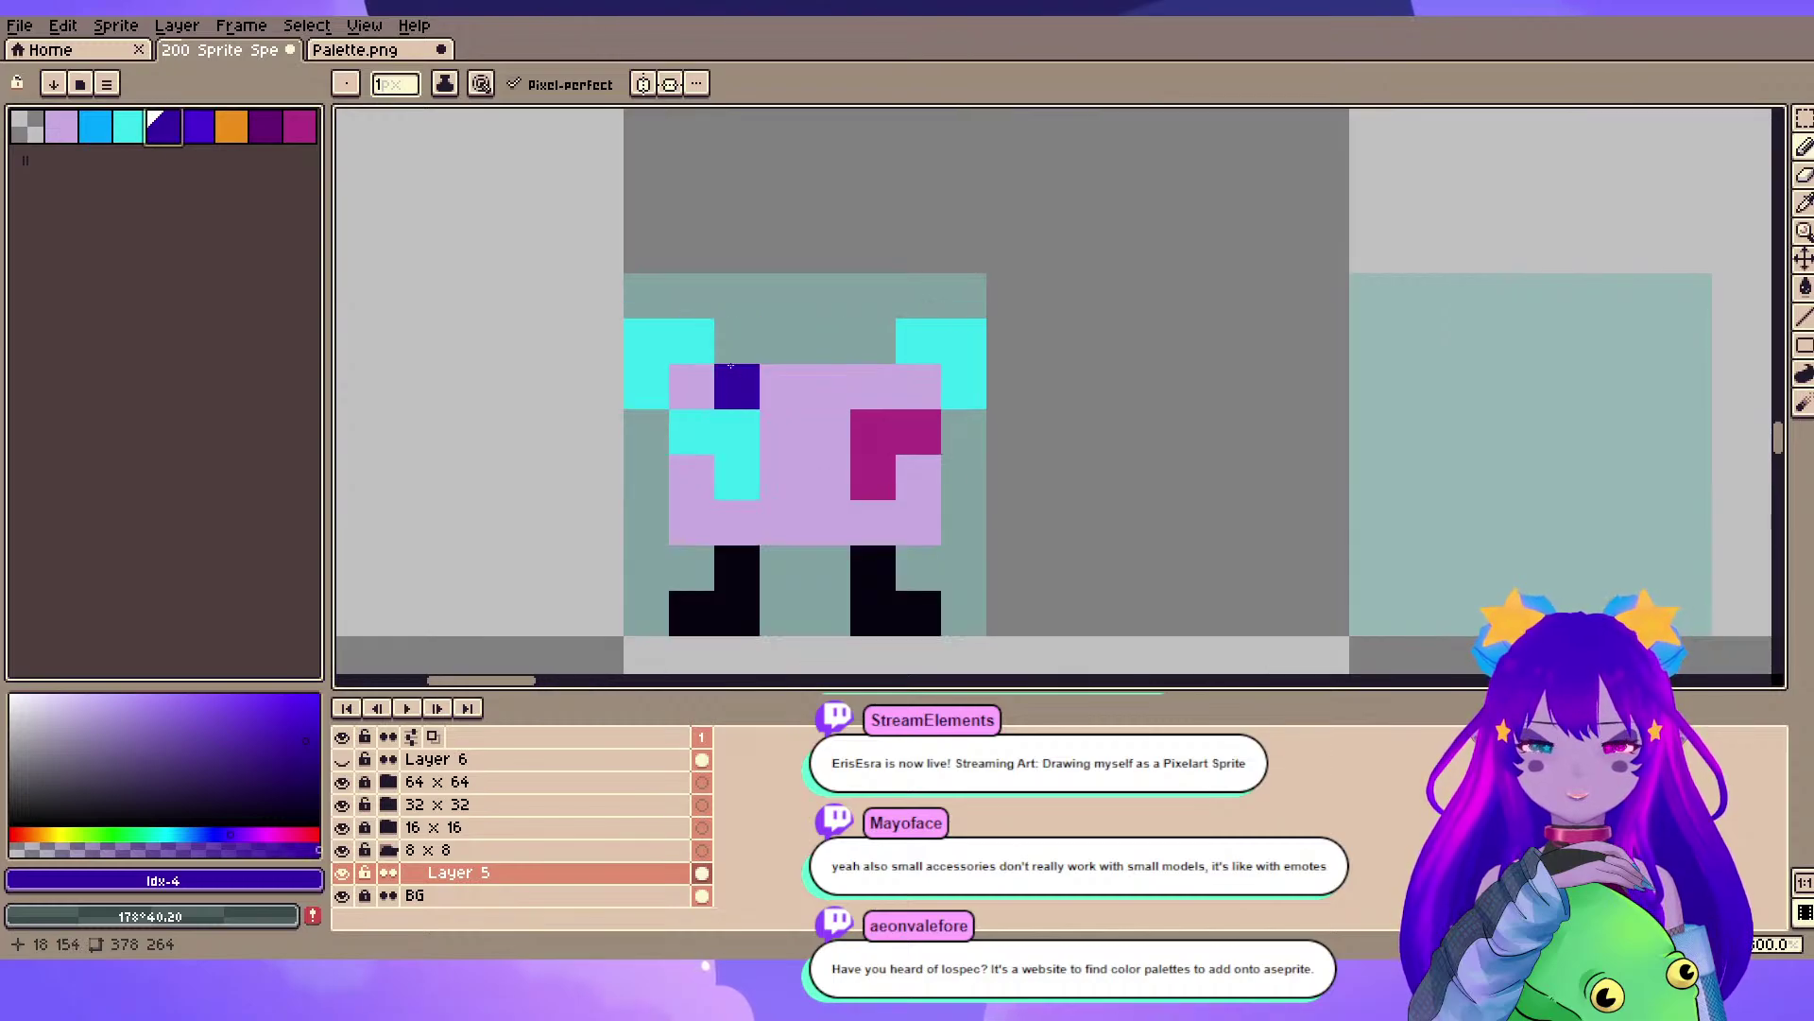
drag(755, 400, 729, 364)
click(802, 488)
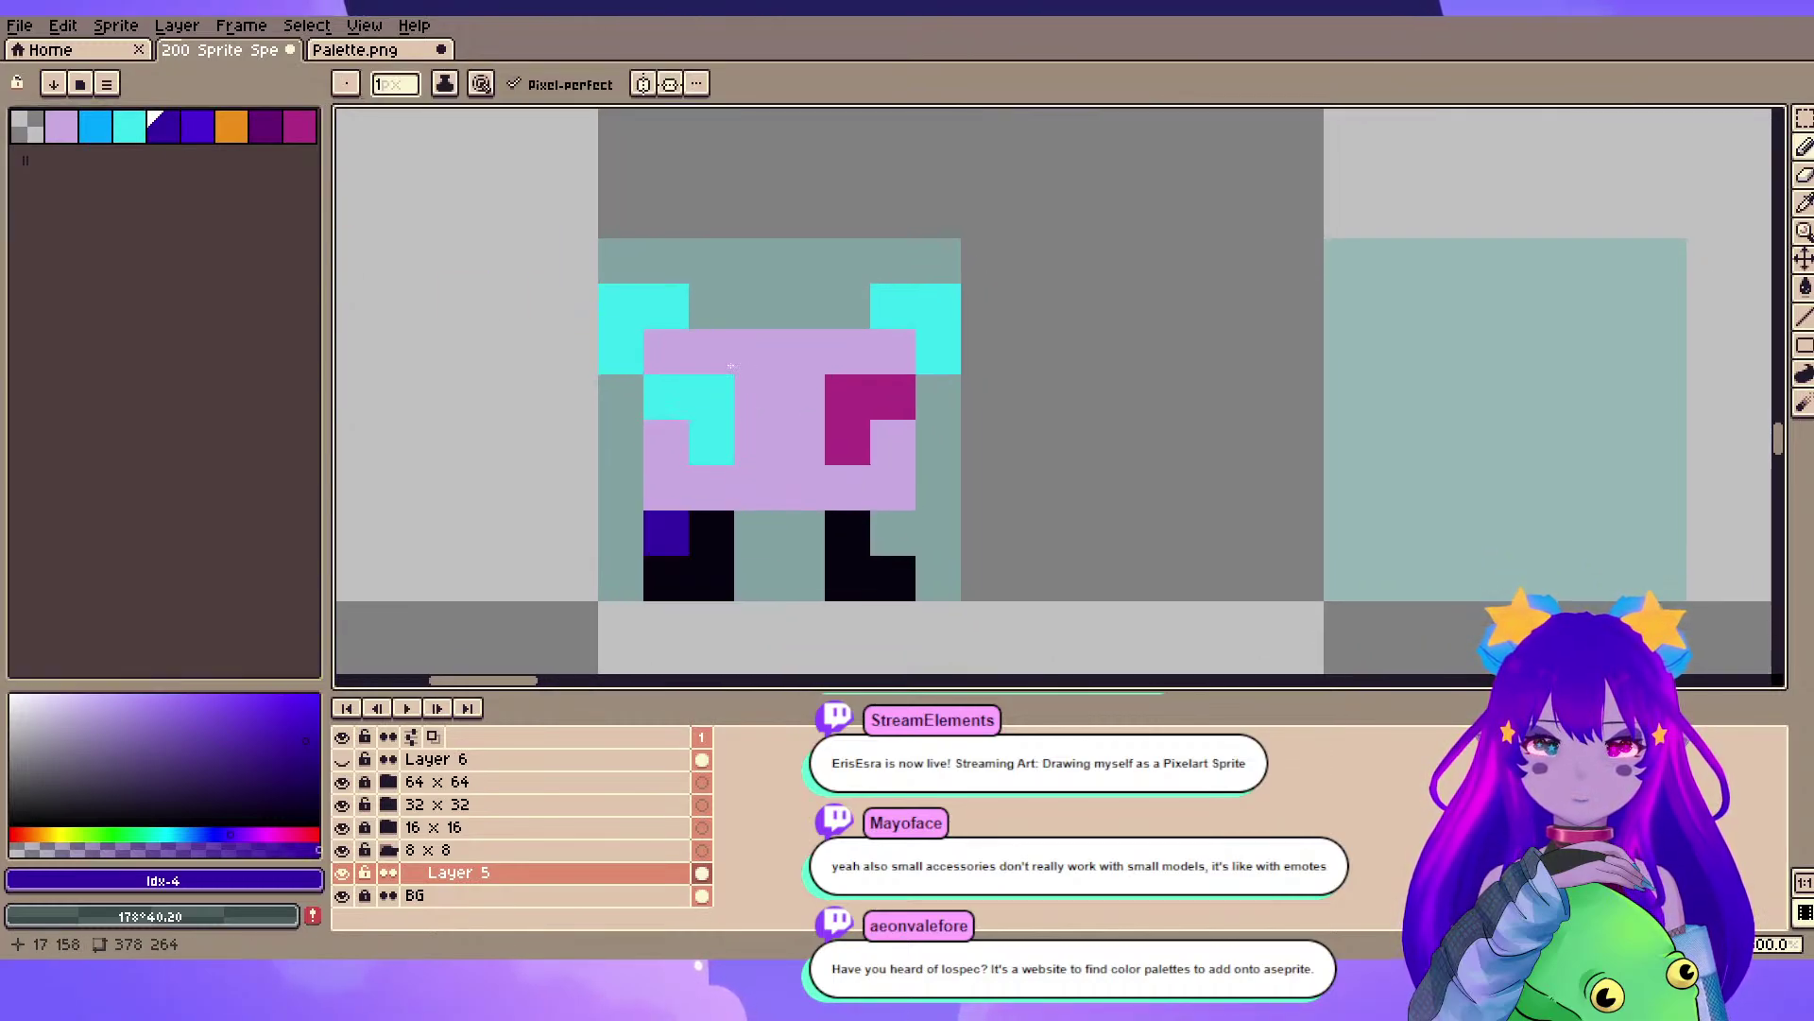
drag(621, 397, 620, 442)
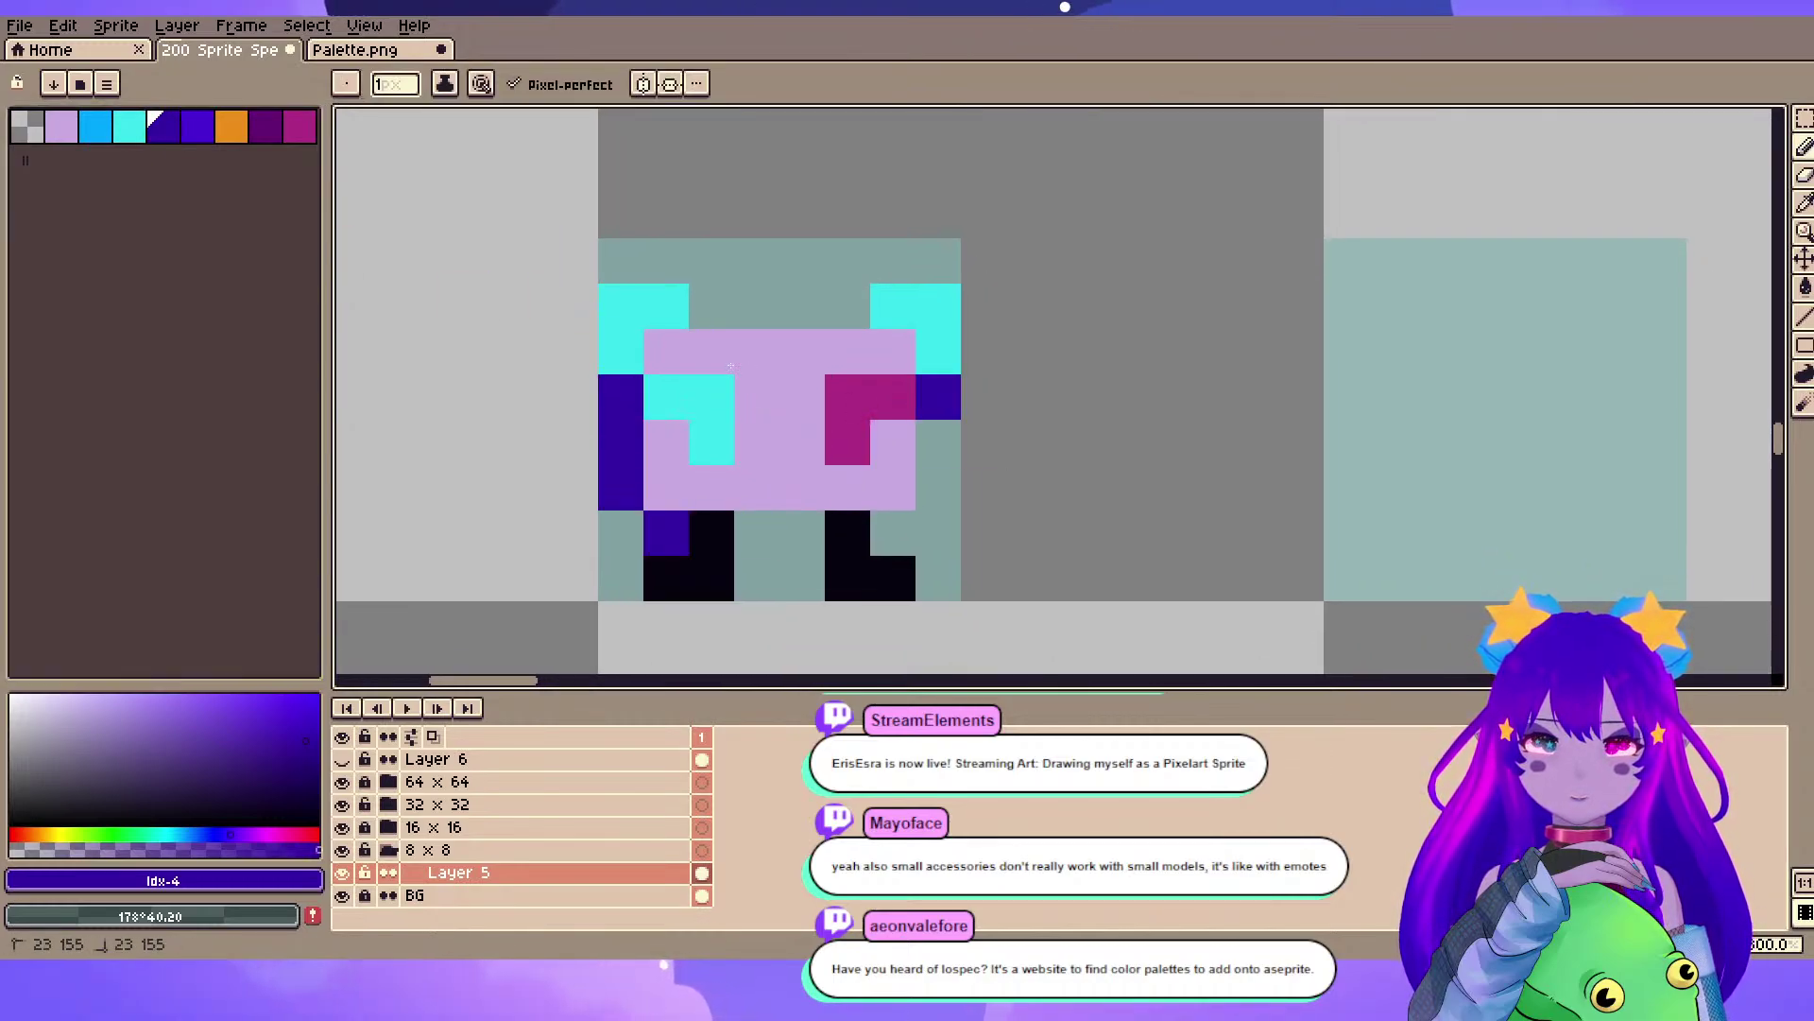
drag(938, 396, 893, 533)
mouse_move(711, 352)
mouse_down()
mouse_move(731, 364)
mouse_move(847, 306)
mouse_up()
drag(757, 397, 802, 397)
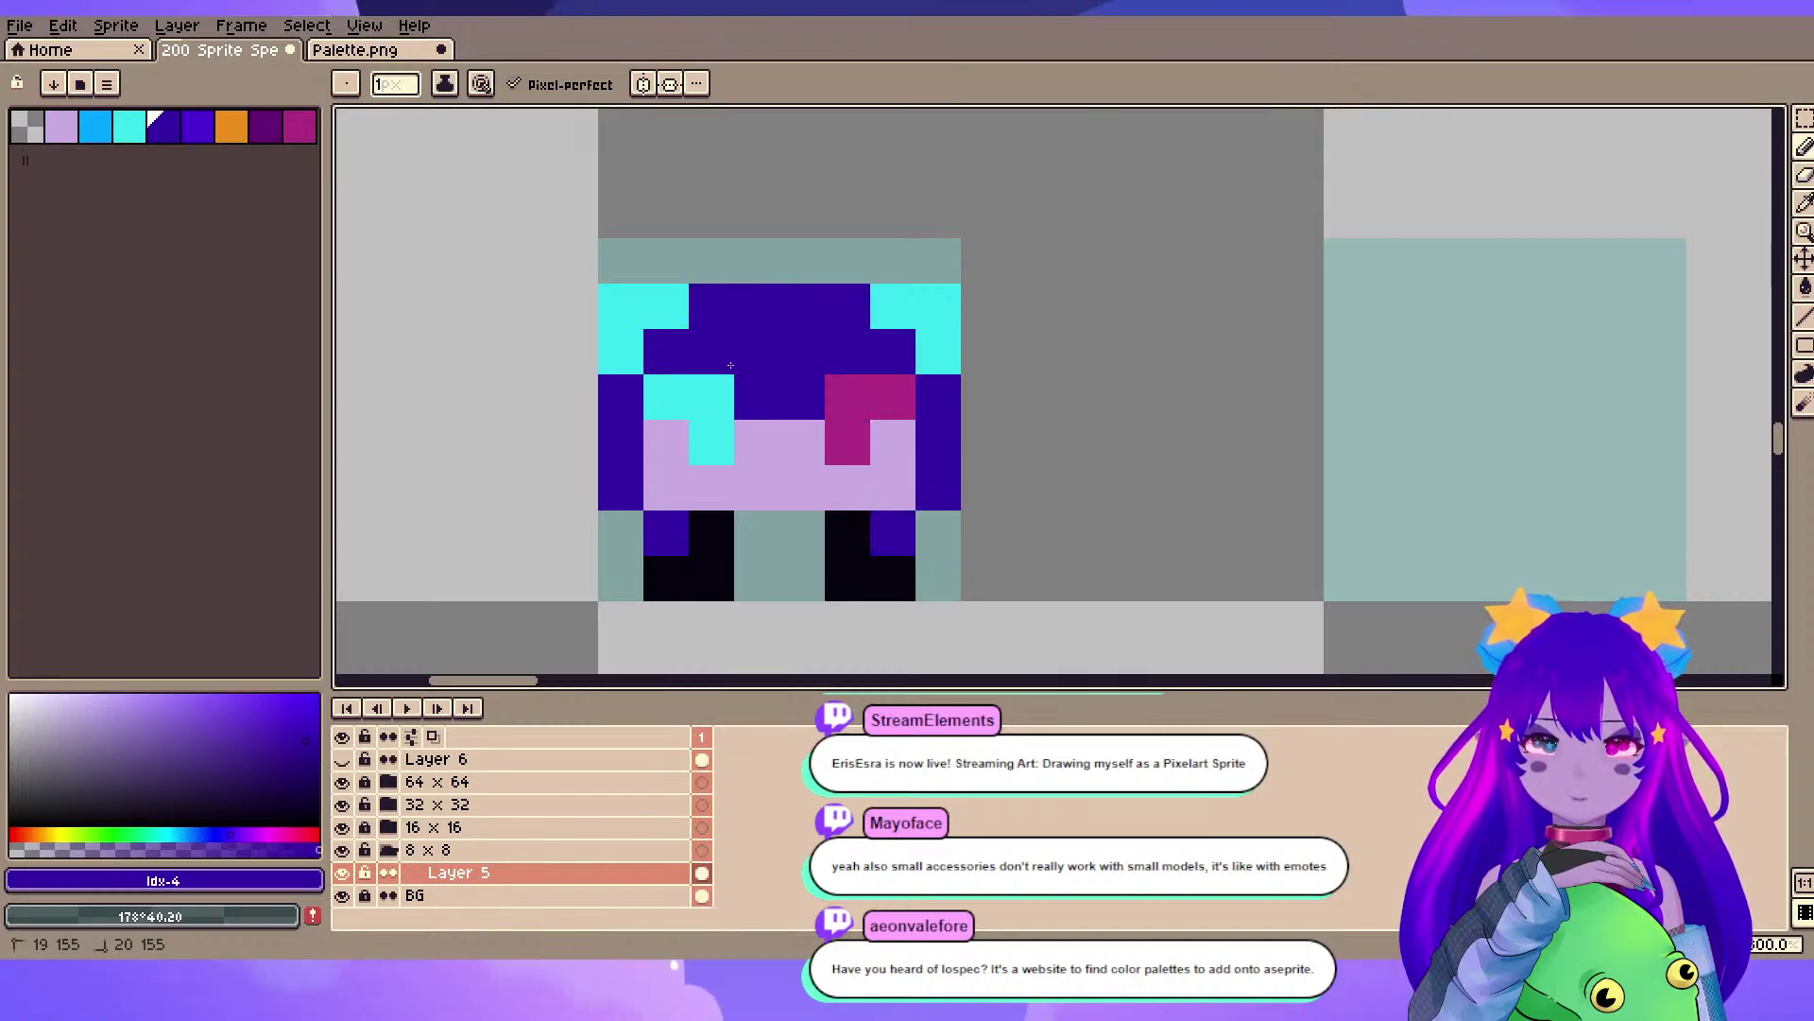
key(ctrl+z)
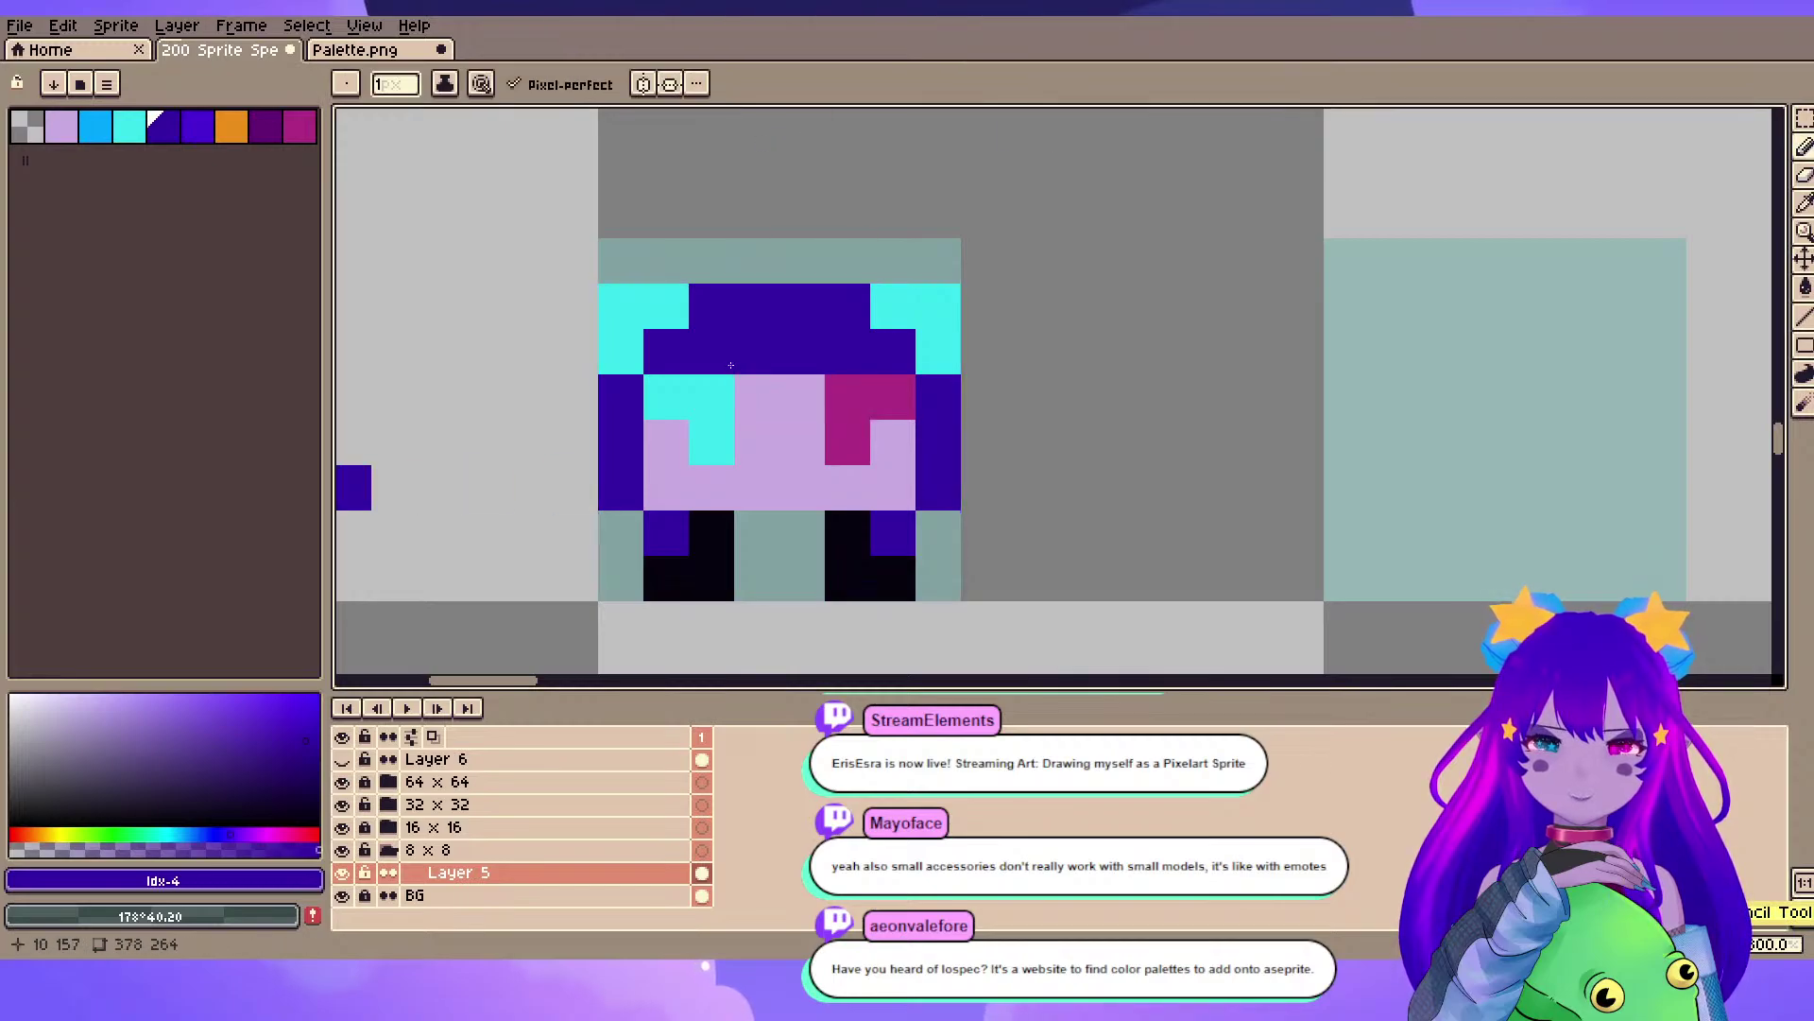
- Paint one orange pixel at the inner lower corner of each hair bun
click(232, 127)
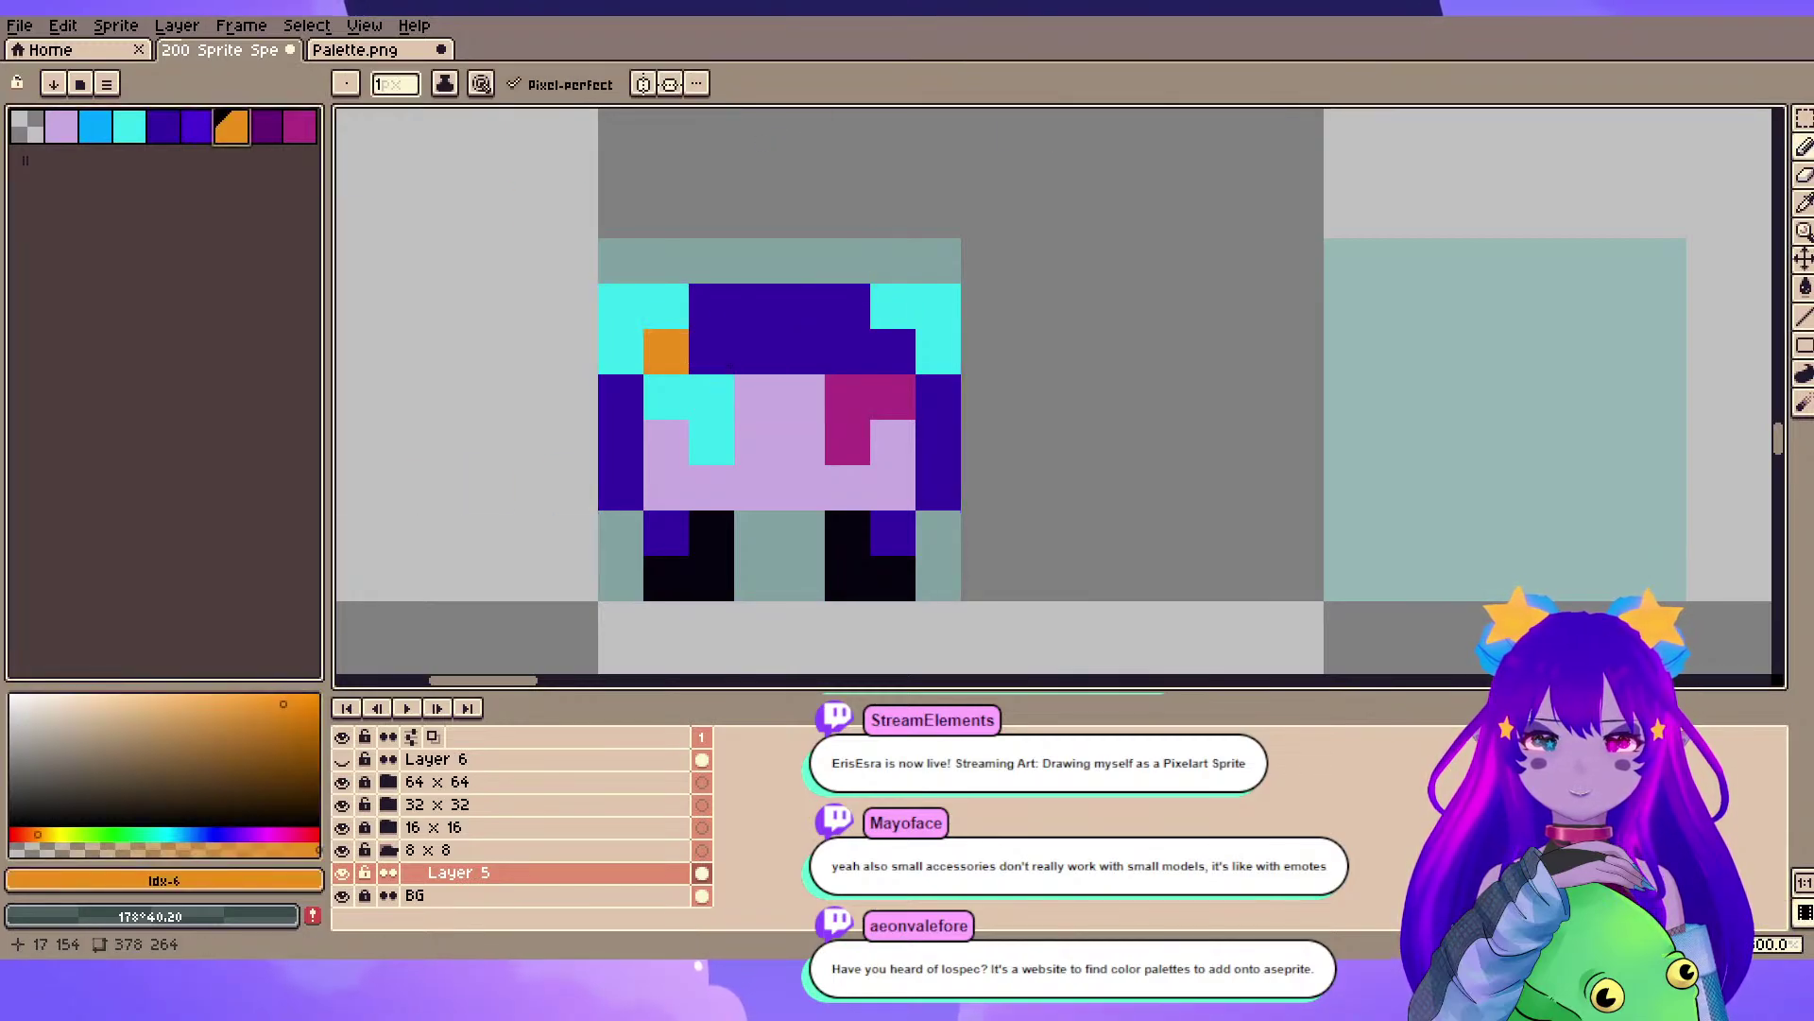
click(893, 351)
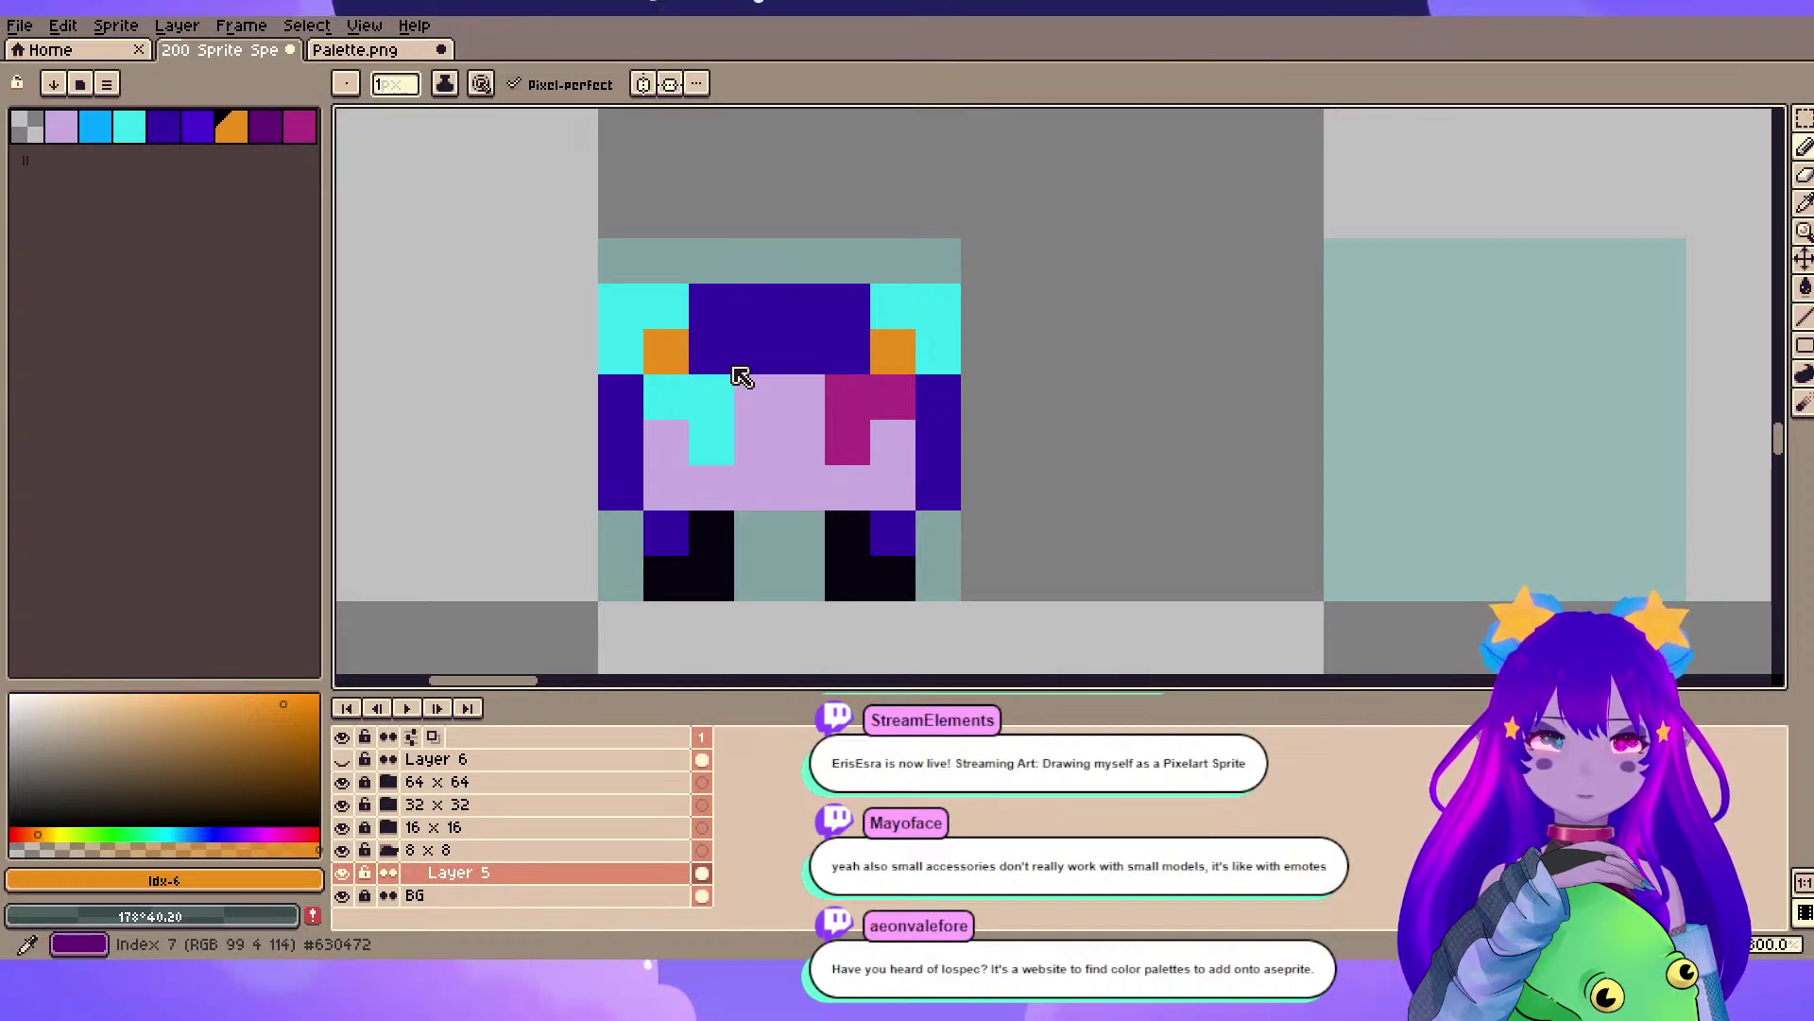
key(ctrl+Tab)
key(ctrl+shift+Tab)
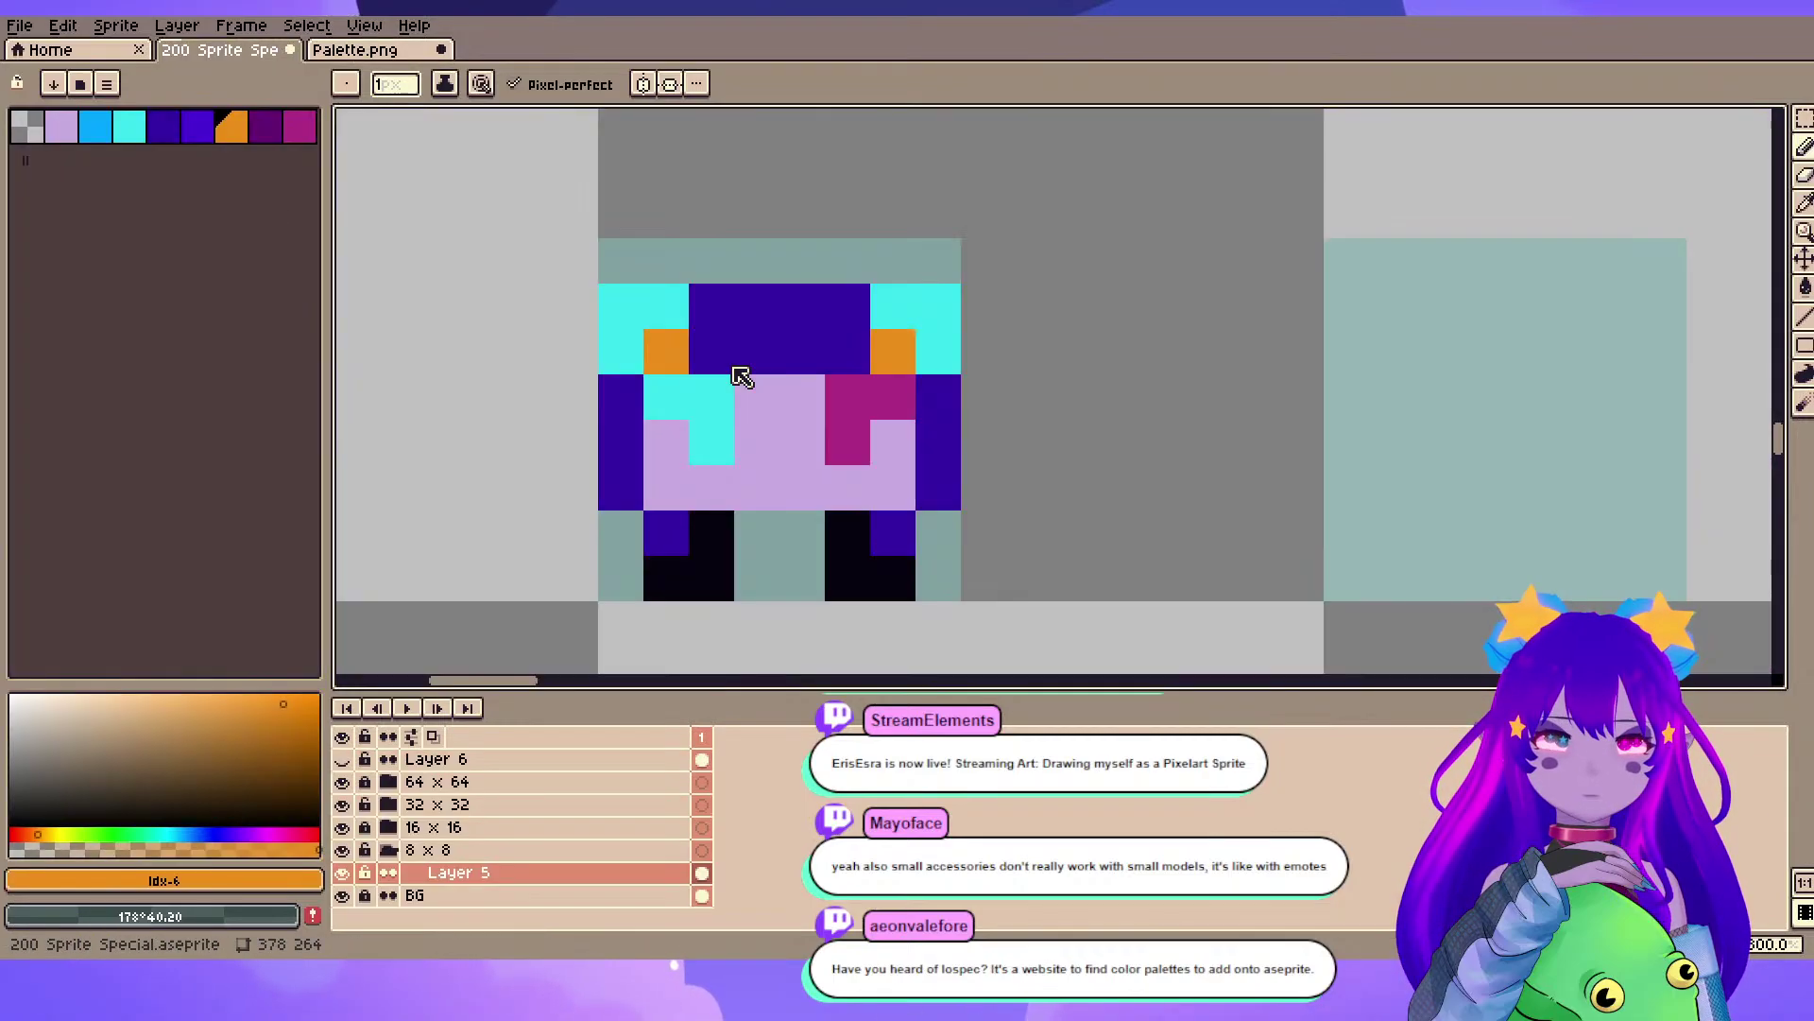
- Replace the lilac palette entry with a darker purple and paint a two-pixel cheek on each side of the face's bottom row
key(alt)
click(741, 356)
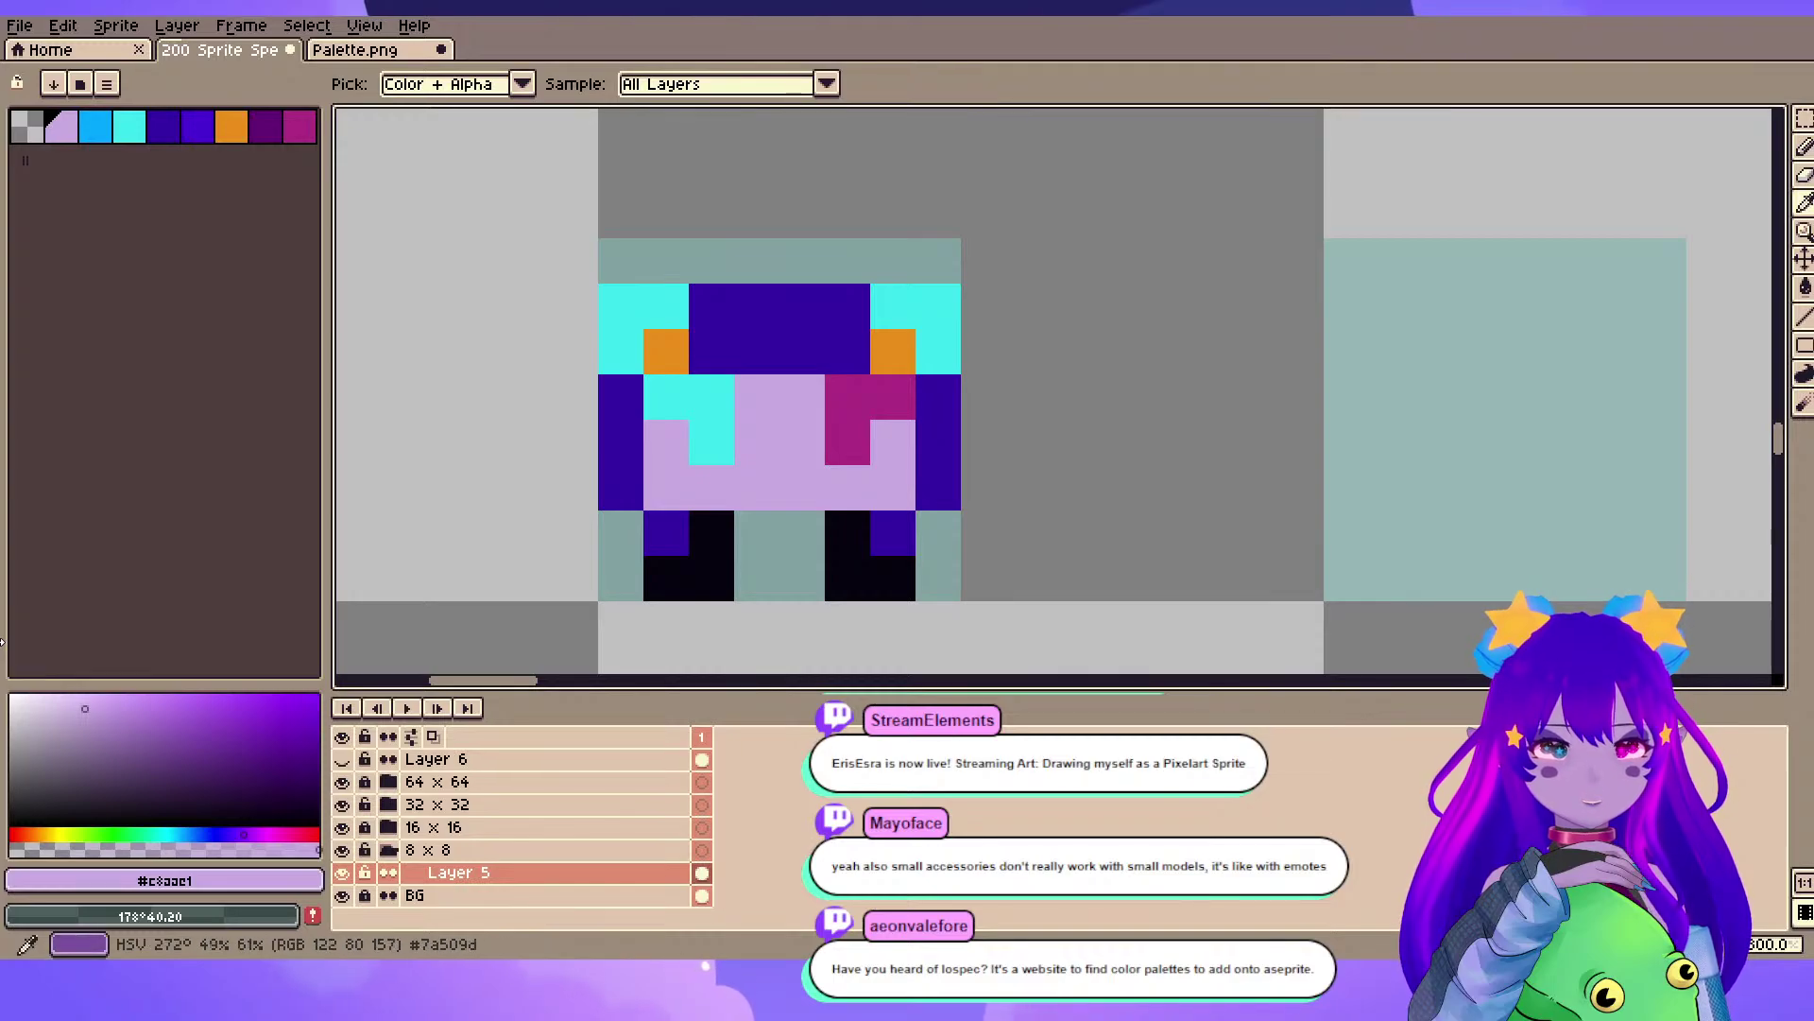
key(b)
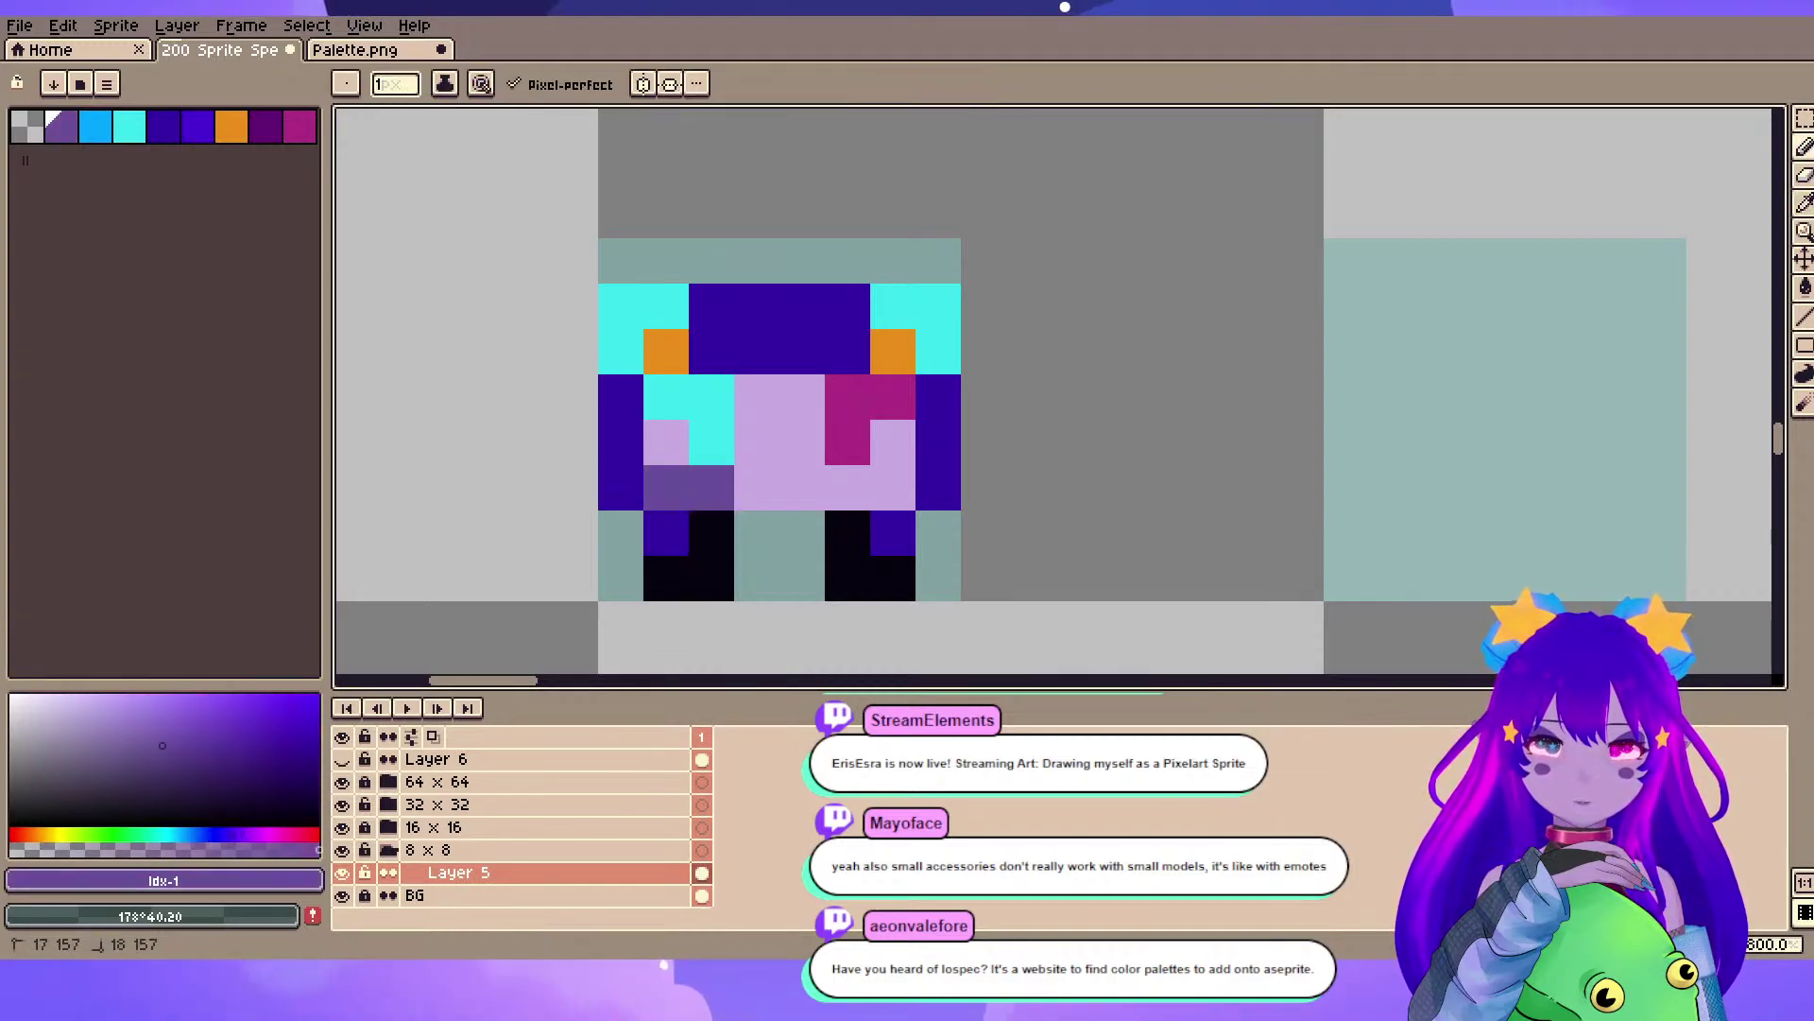
drag(848, 488, 893, 488)
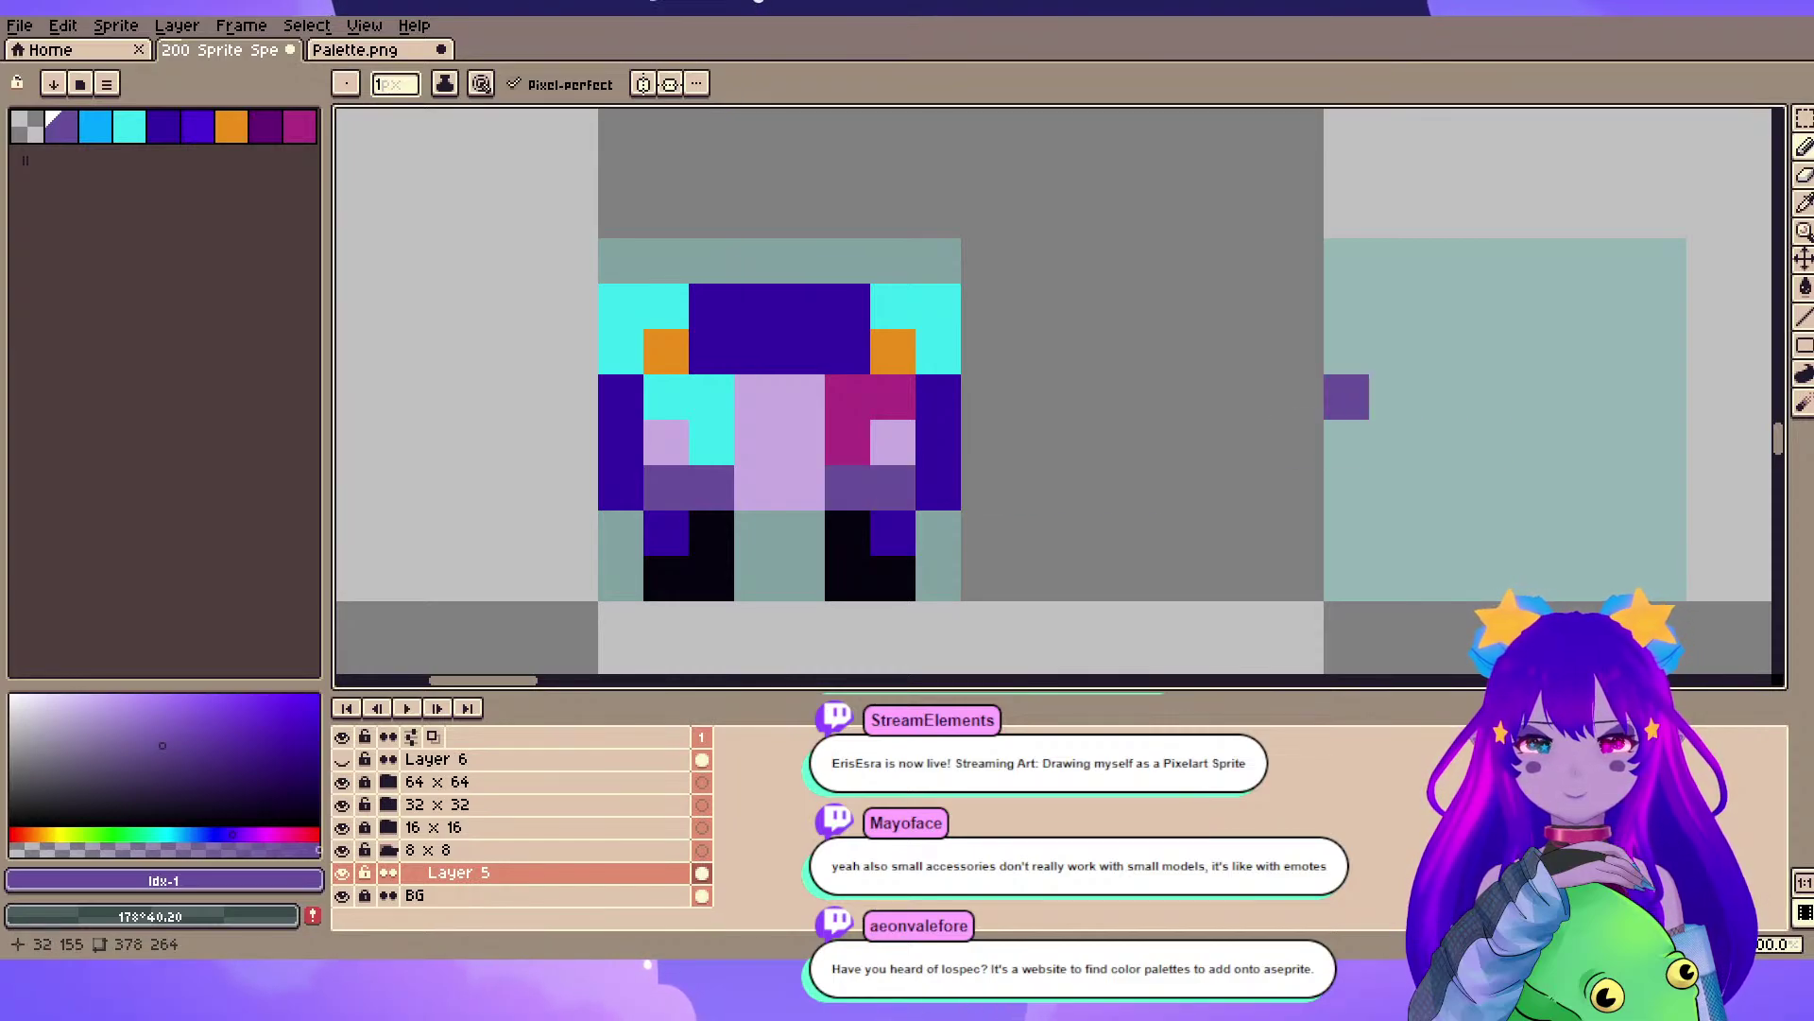
- Select the upper part of the sprite from the hair down to the eyes and move it up one pixel
scroll(1124, 488, down, 1)
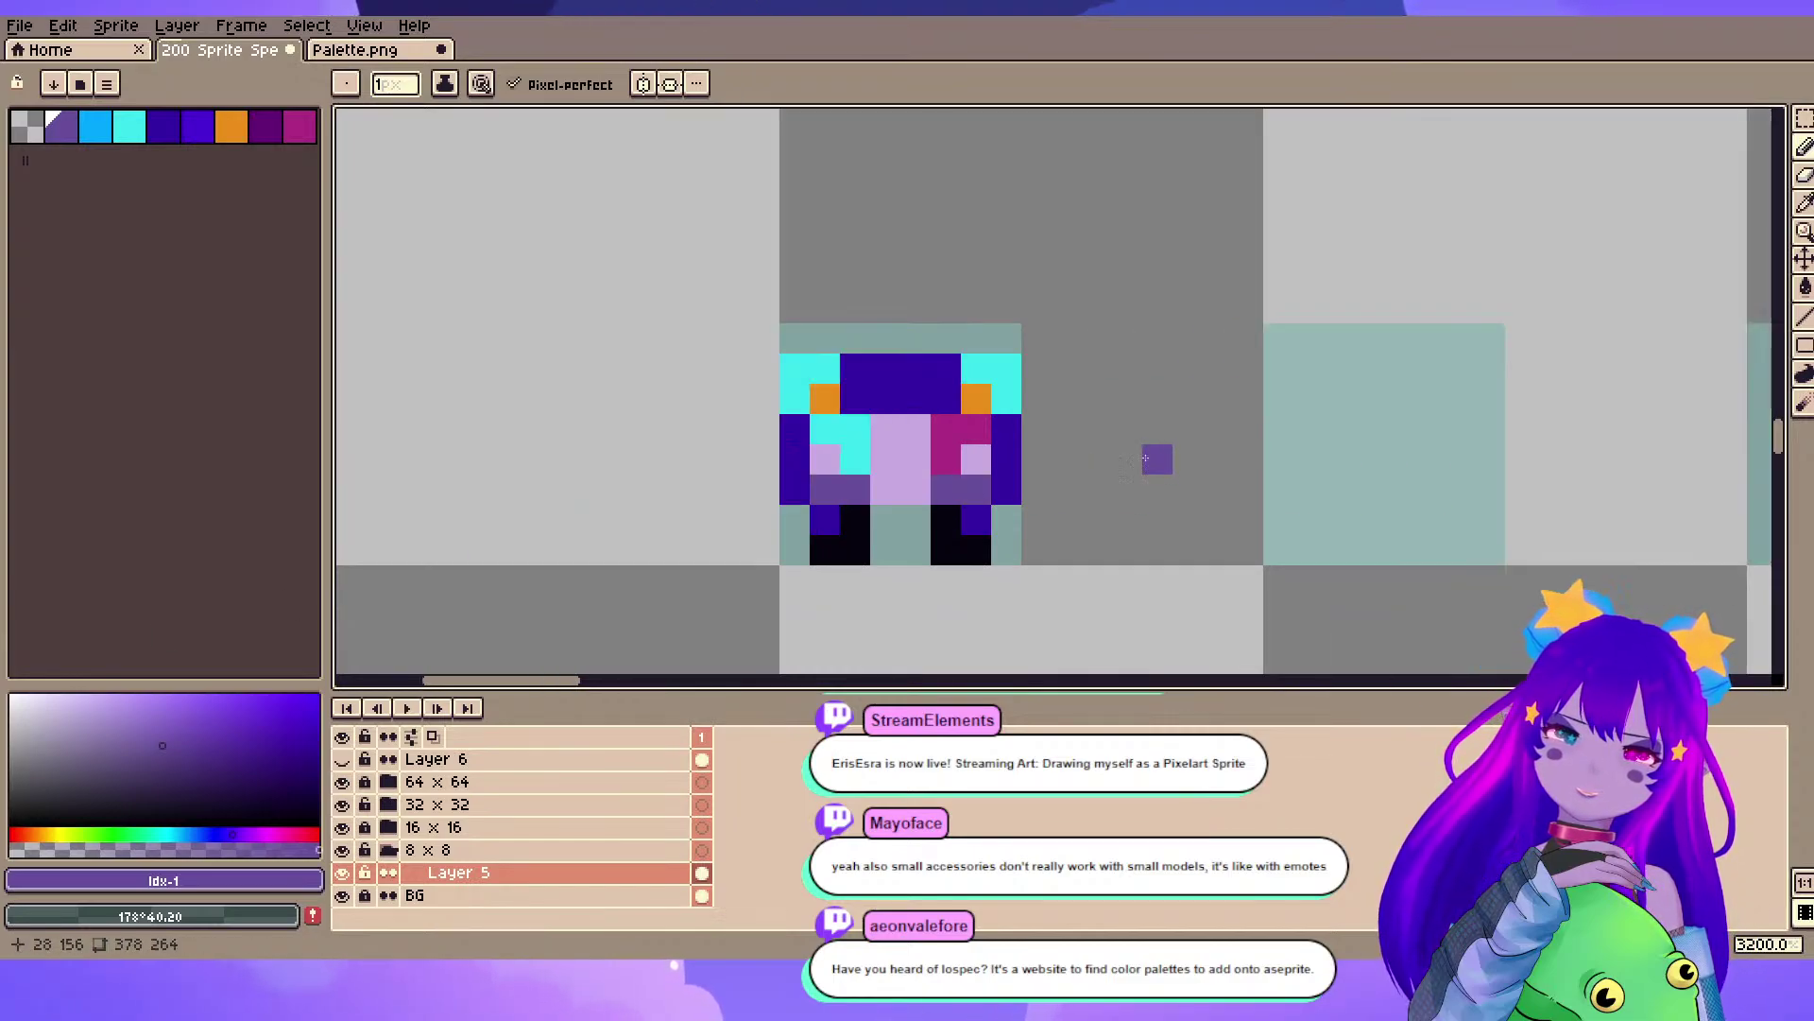
drag(1157, 460, 1084, 463)
click(1807, 121)
drag(879, 522, 583, 522)
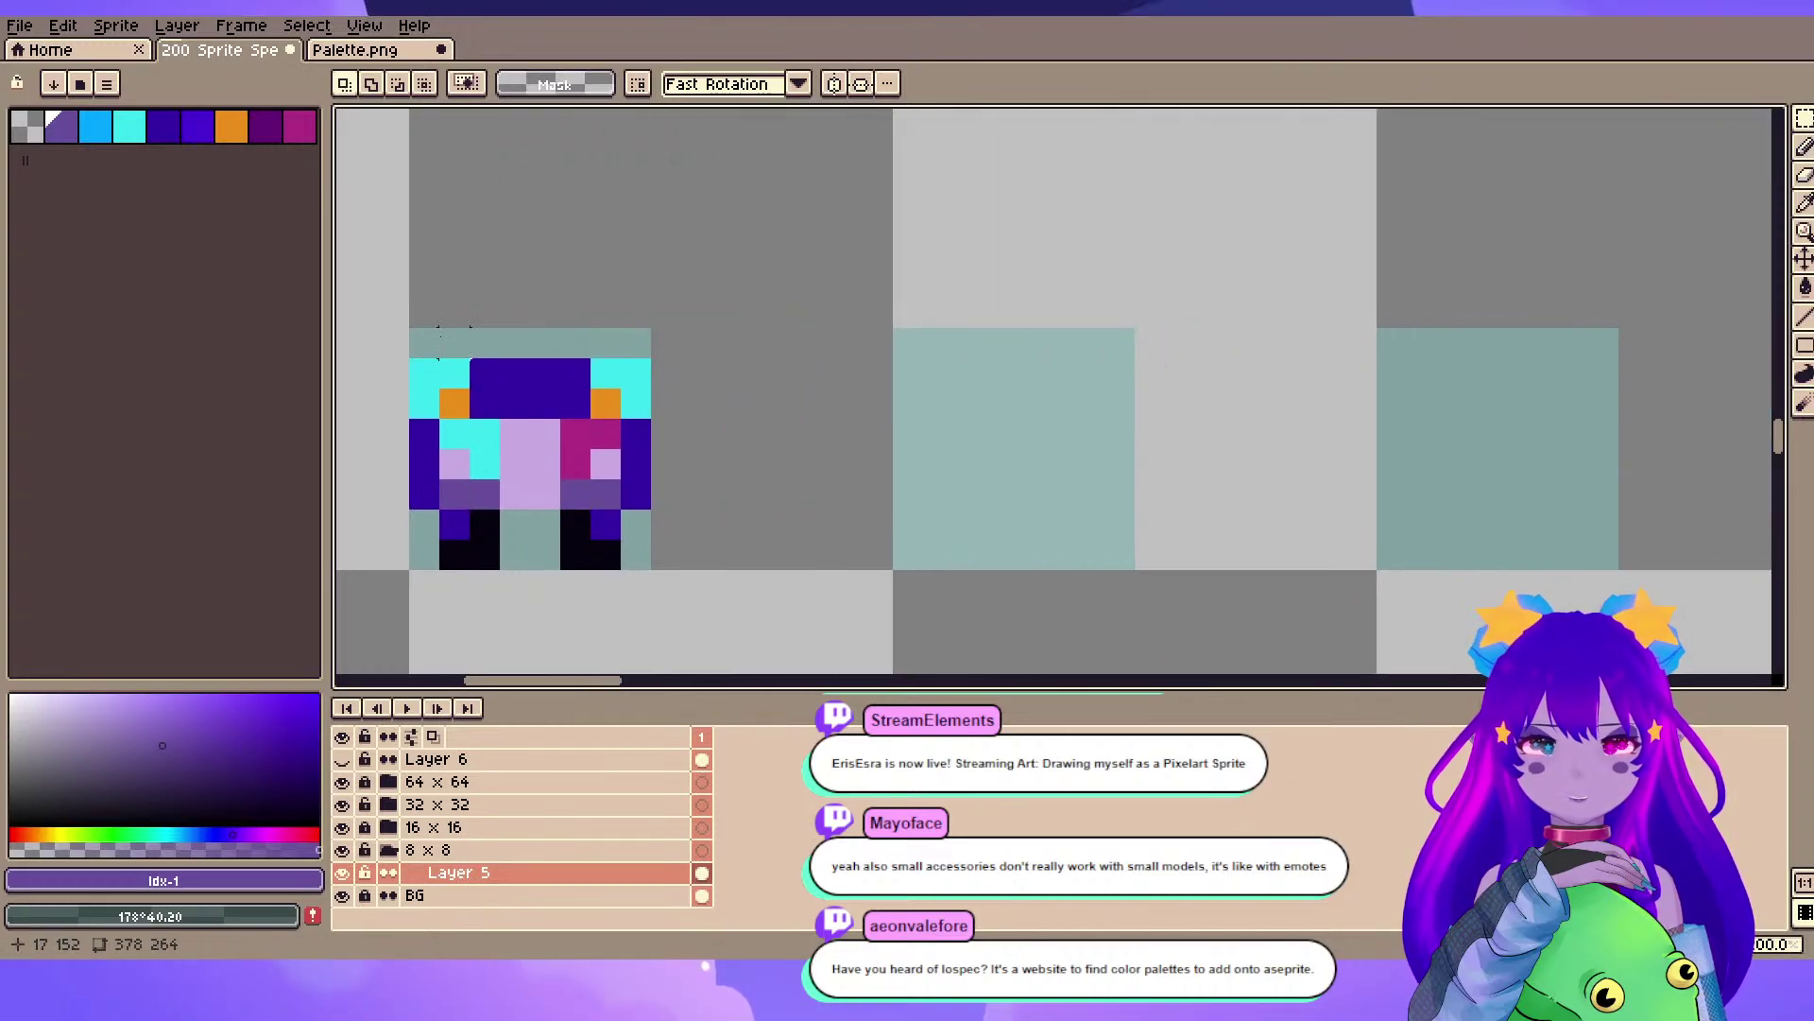
drag(444, 343, 571, 347)
scroll(571, 348, up, 1)
drag(498, 295, 999, 515)
drag(749, 453, 753, 397)
click(908, 654)
drag(904, 509, 929, 411)
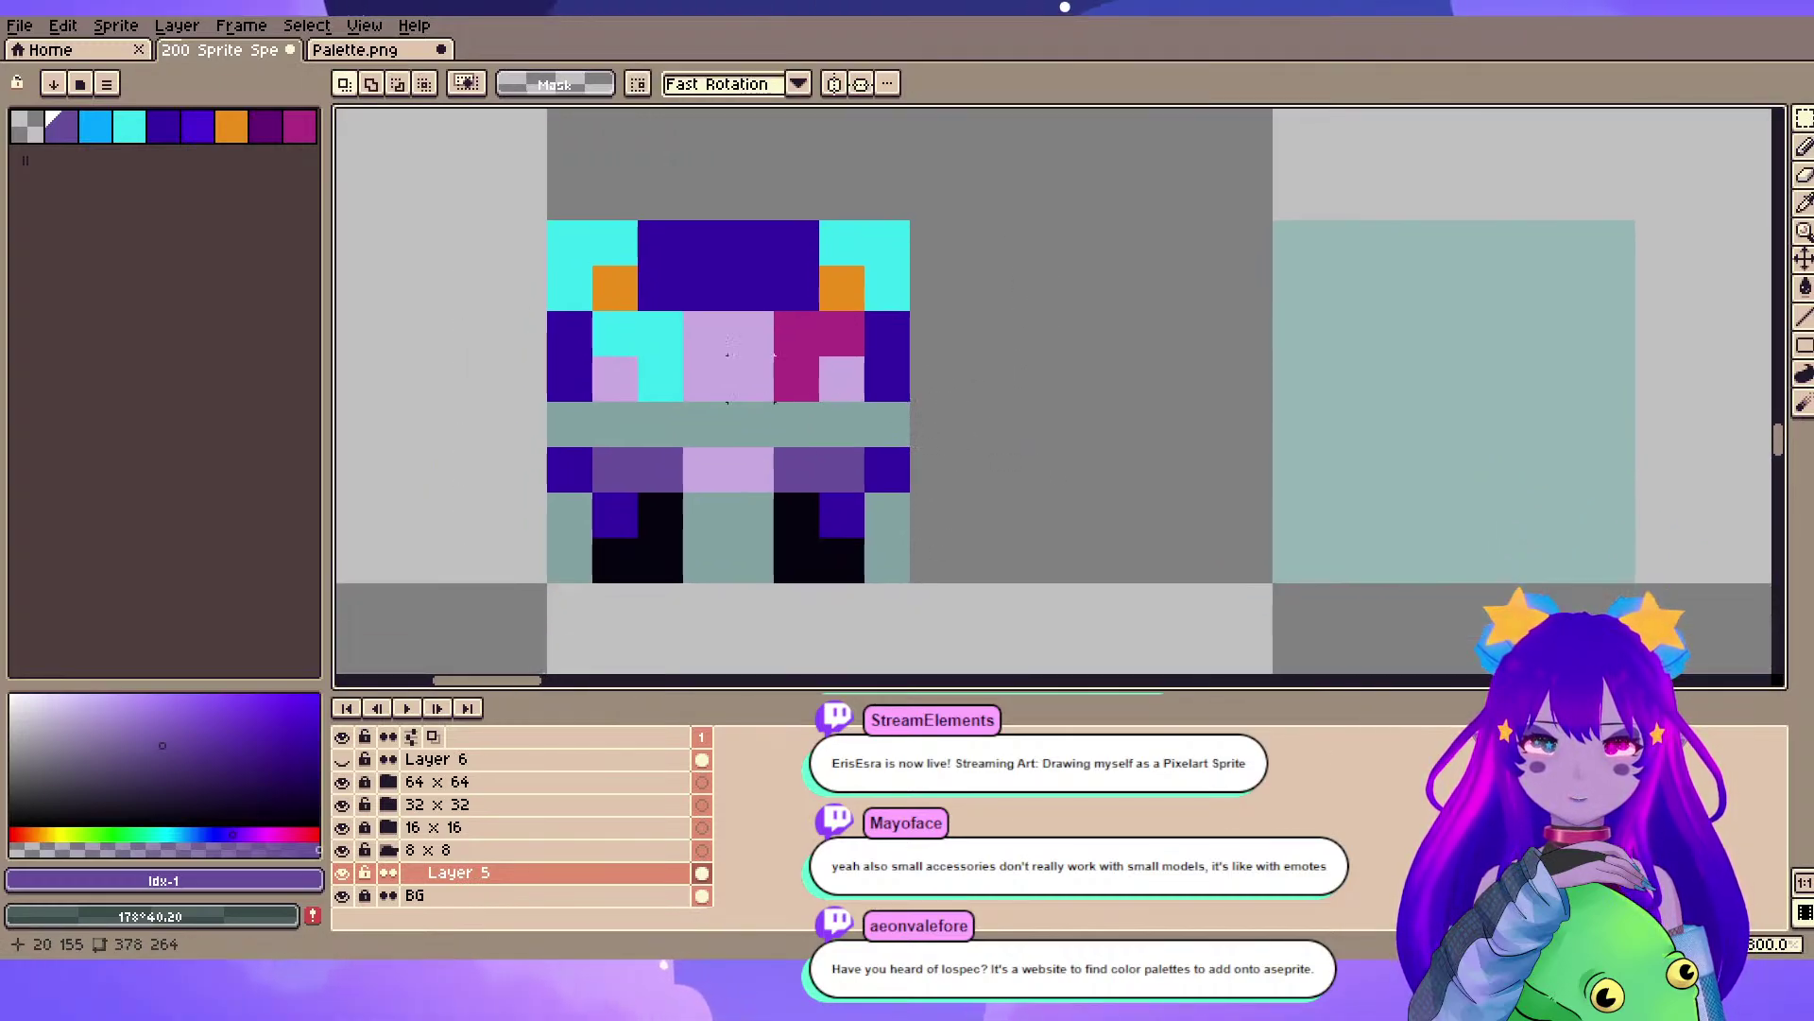
- Fill the empty row below the eyes with indigo #3507a3 hair at both edges and lilac #c8aae1 skin between them
alt+click(573, 376)
key(b)
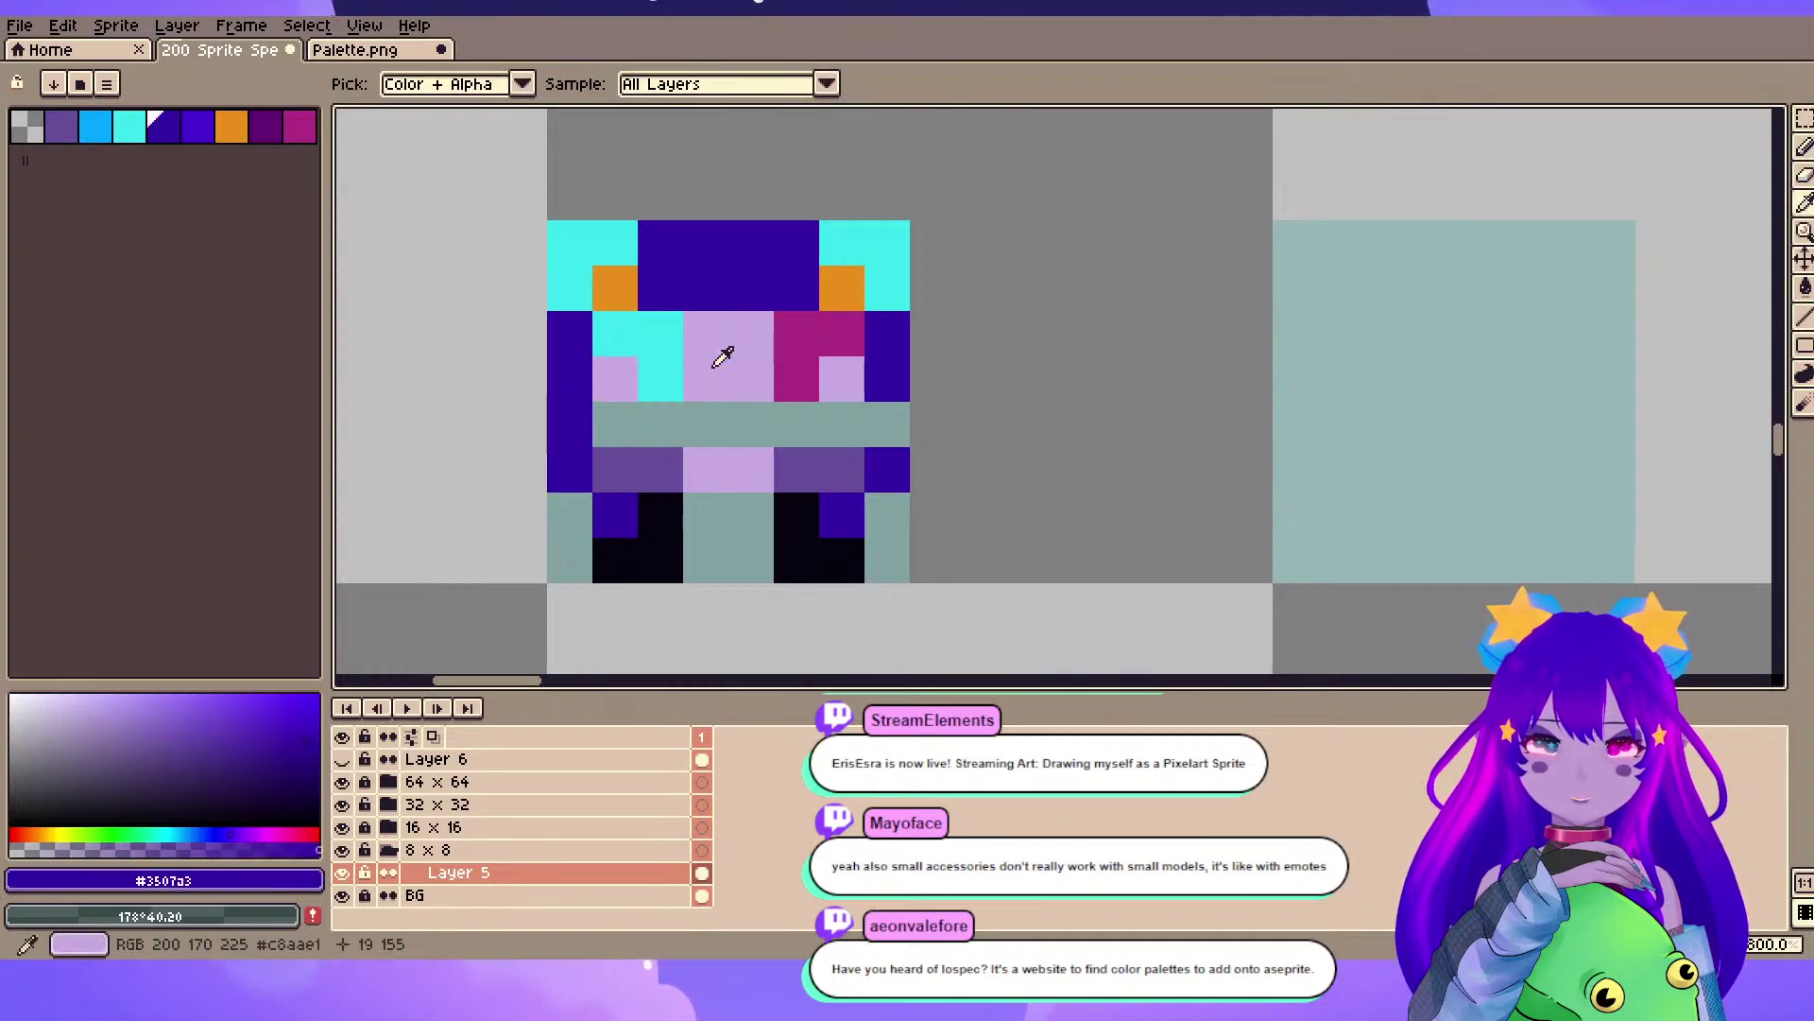
alt+click(721, 352)
click(717, 430)
click(845, 443)
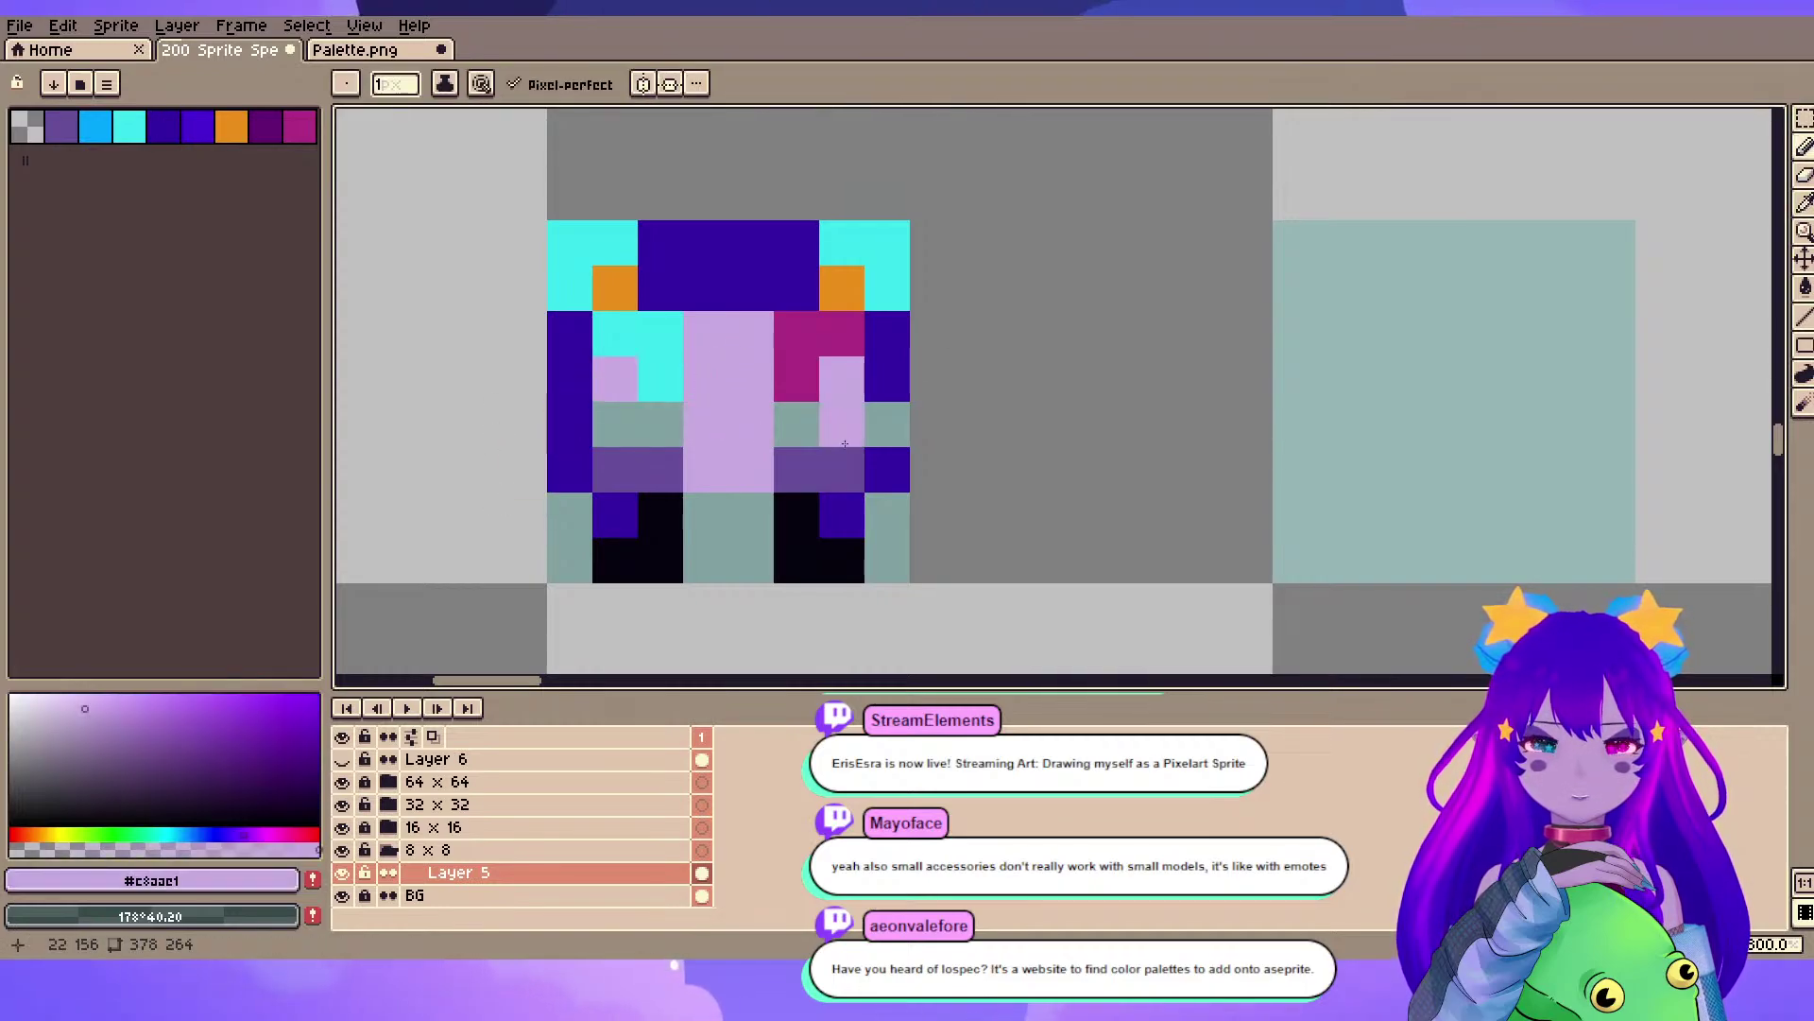
click(619, 418)
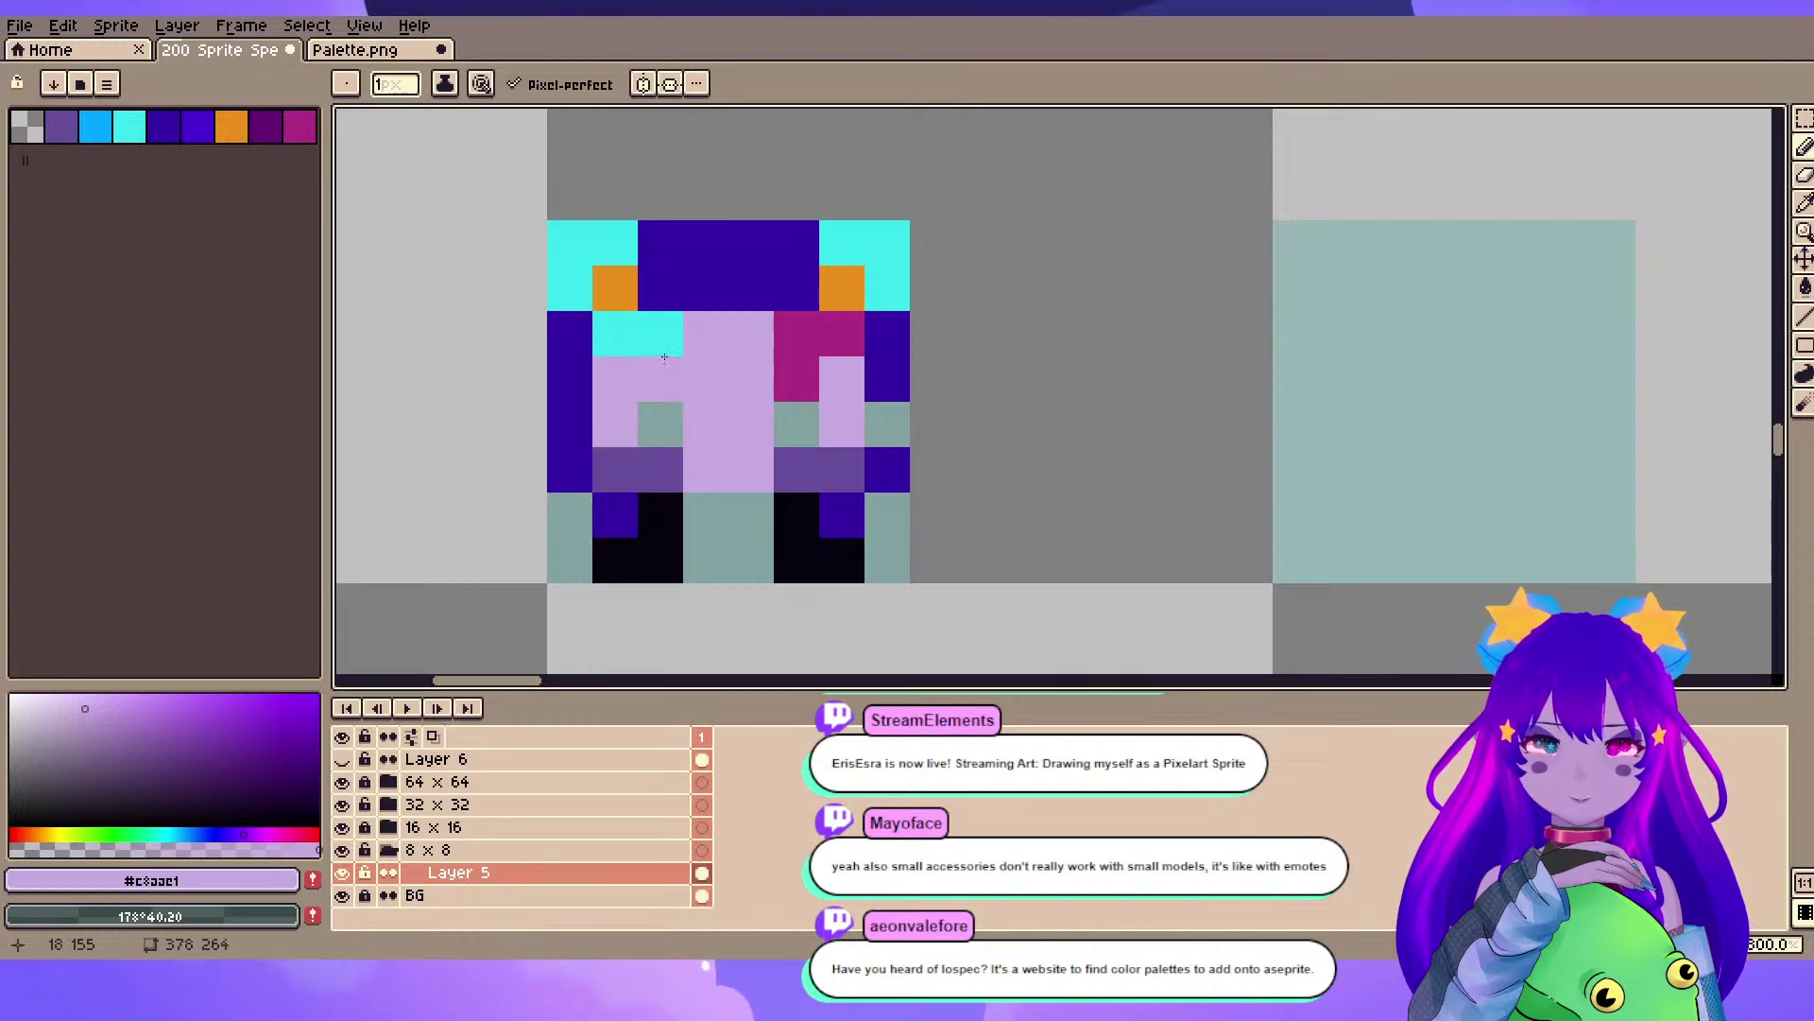
alt+click(893, 359)
click(895, 433)
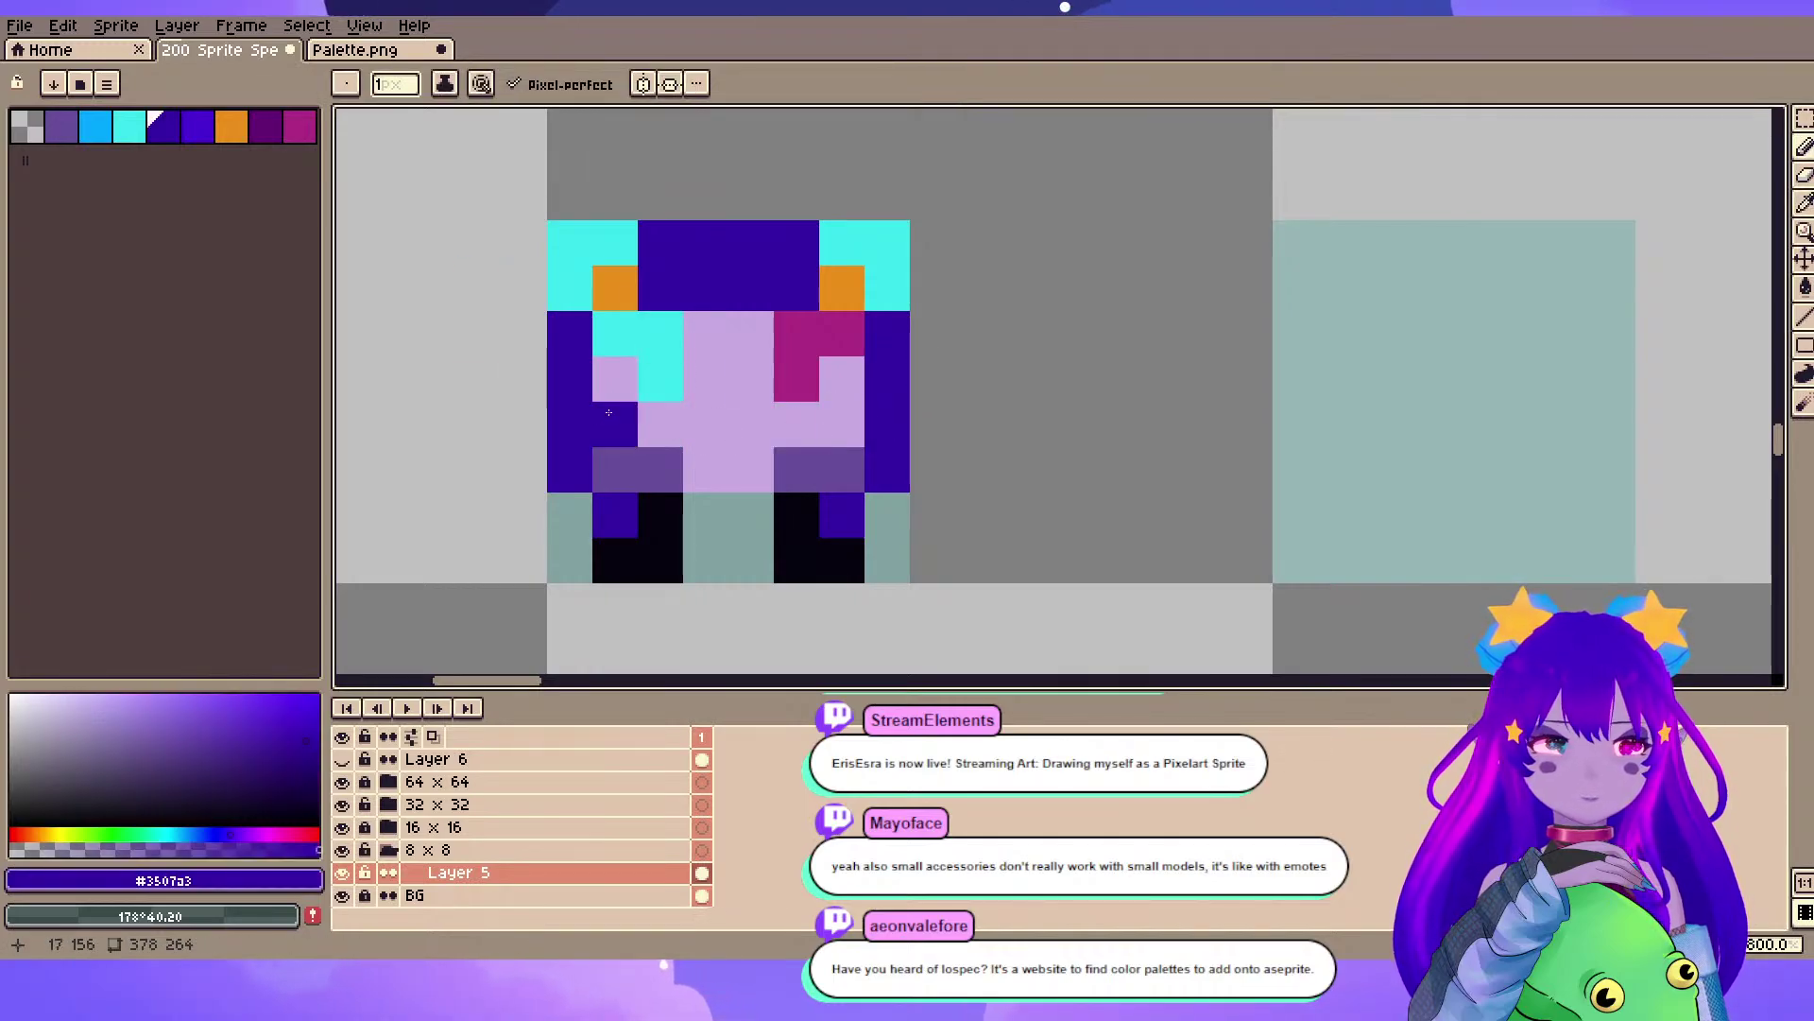
- Repaint both two-pixel purple cheeks one row higher, directly below the eyes, and return the row beneath to lilac #c8aae1
alt+click(656, 450)
key(x)
alt+click(675, 421)
key(x)
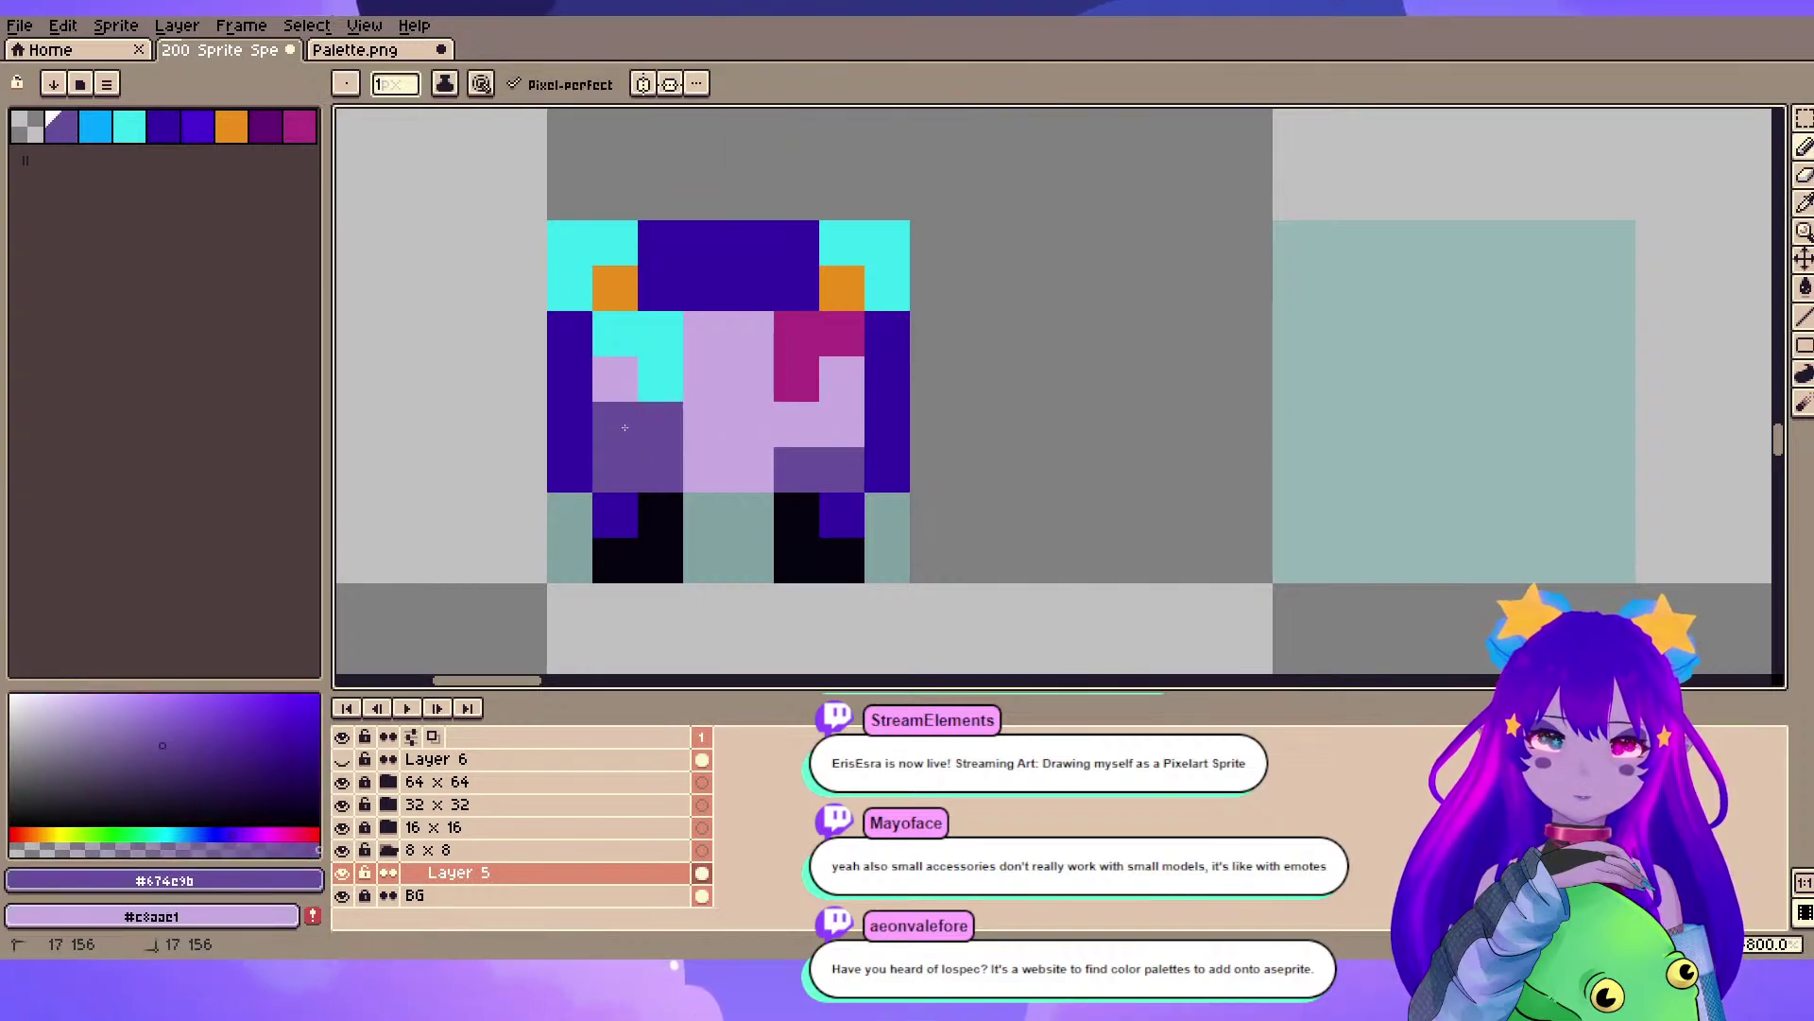
key(x)
click(670, 475)
key(x)
click(797, 424)
click(842, 424)
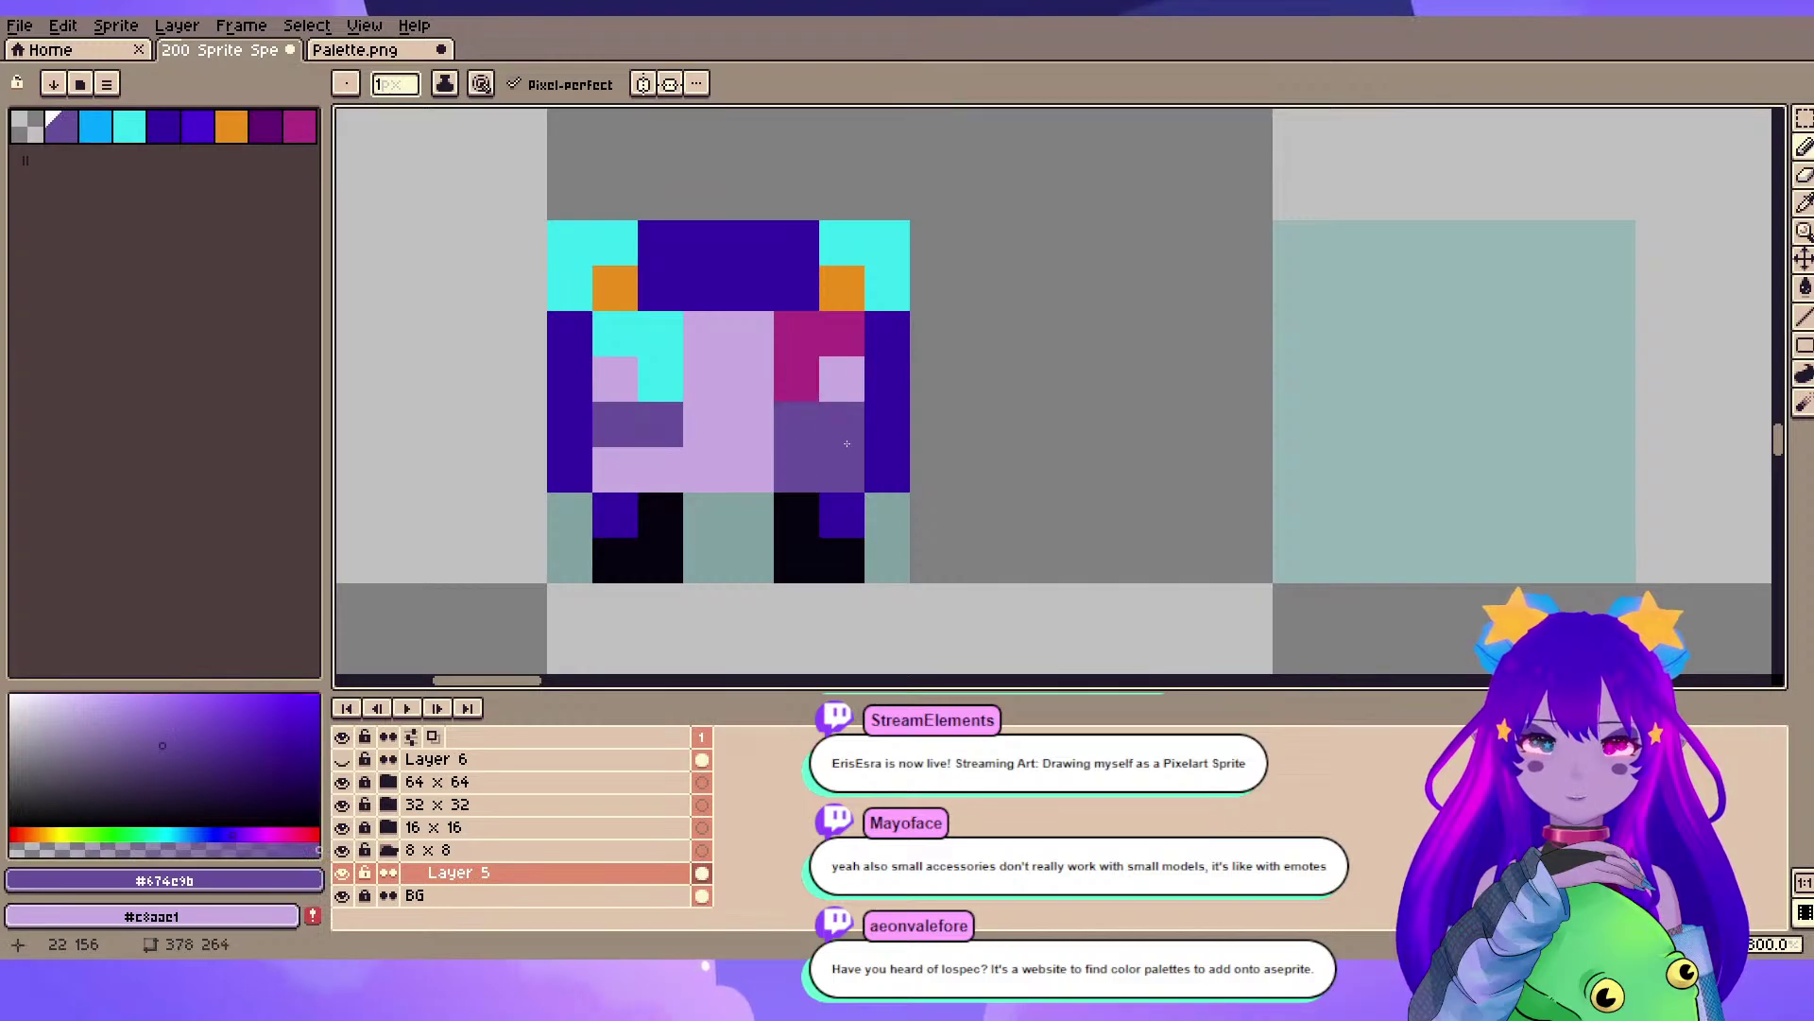
key(x)
click(837, 469)
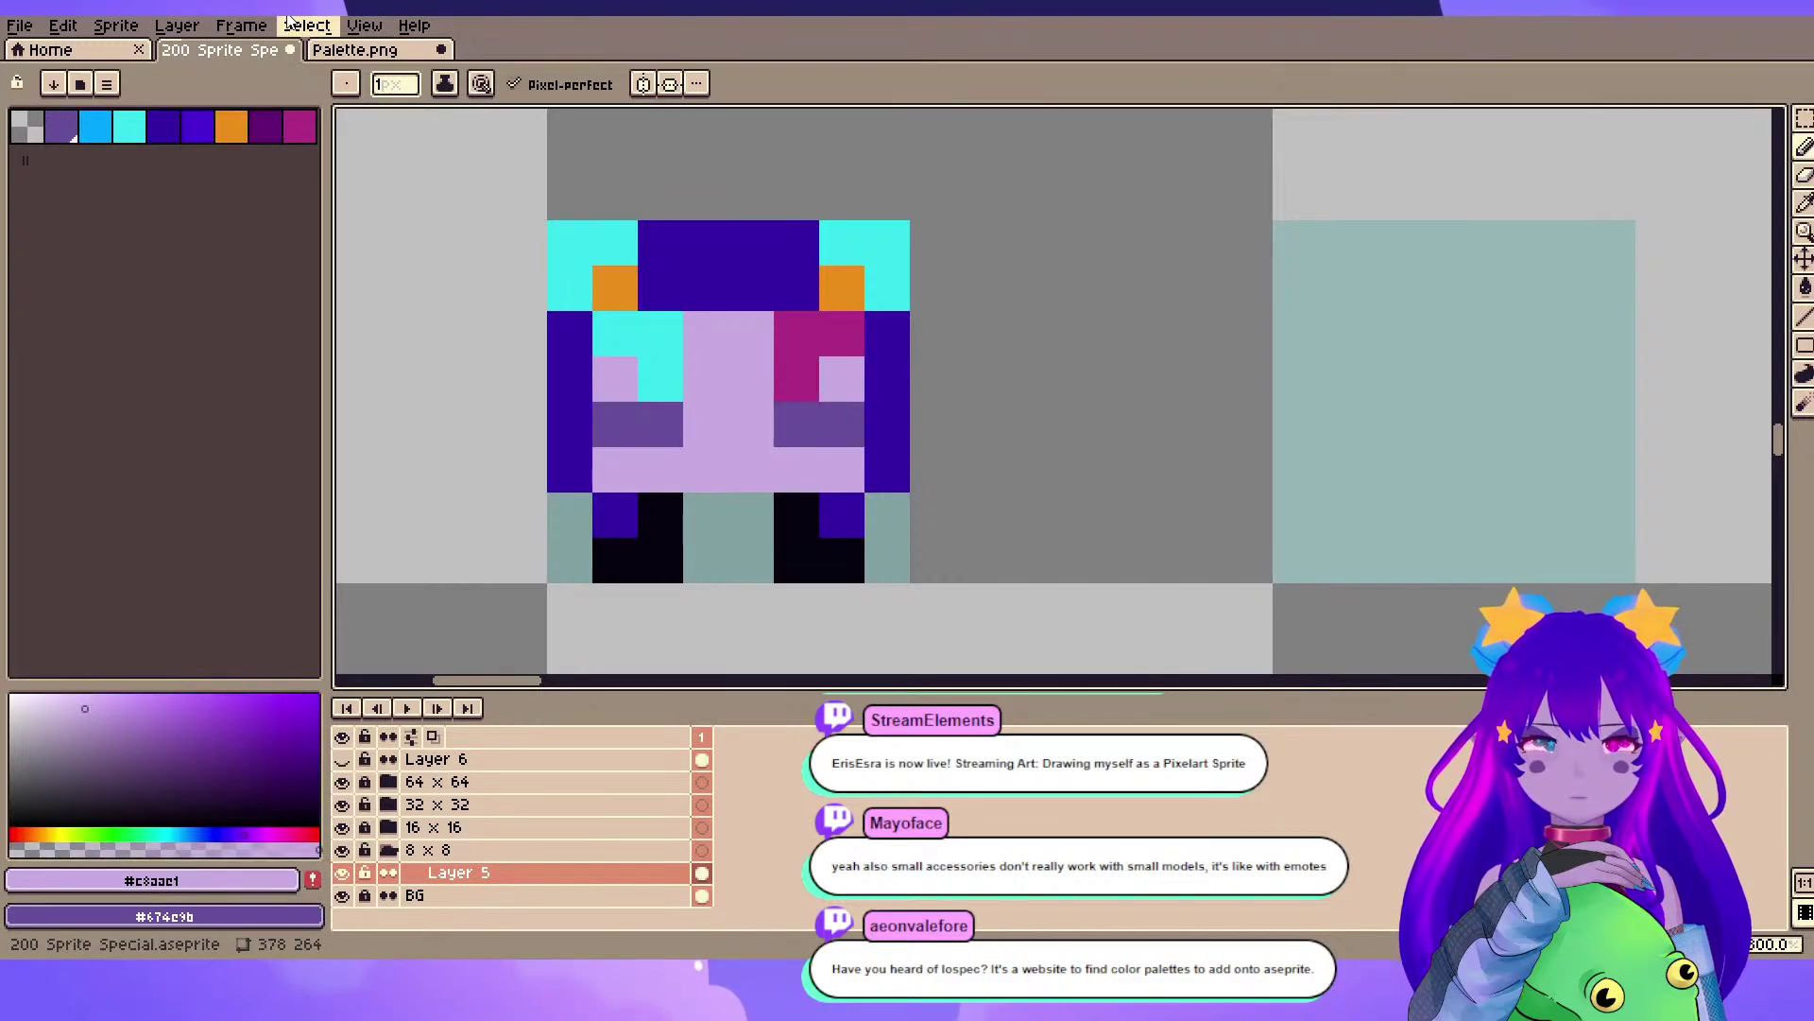
- Try to pick up white from the blank strip beneath the swatches in Palette.png
click(354, 49)
scroll(971, 308, down, 3)
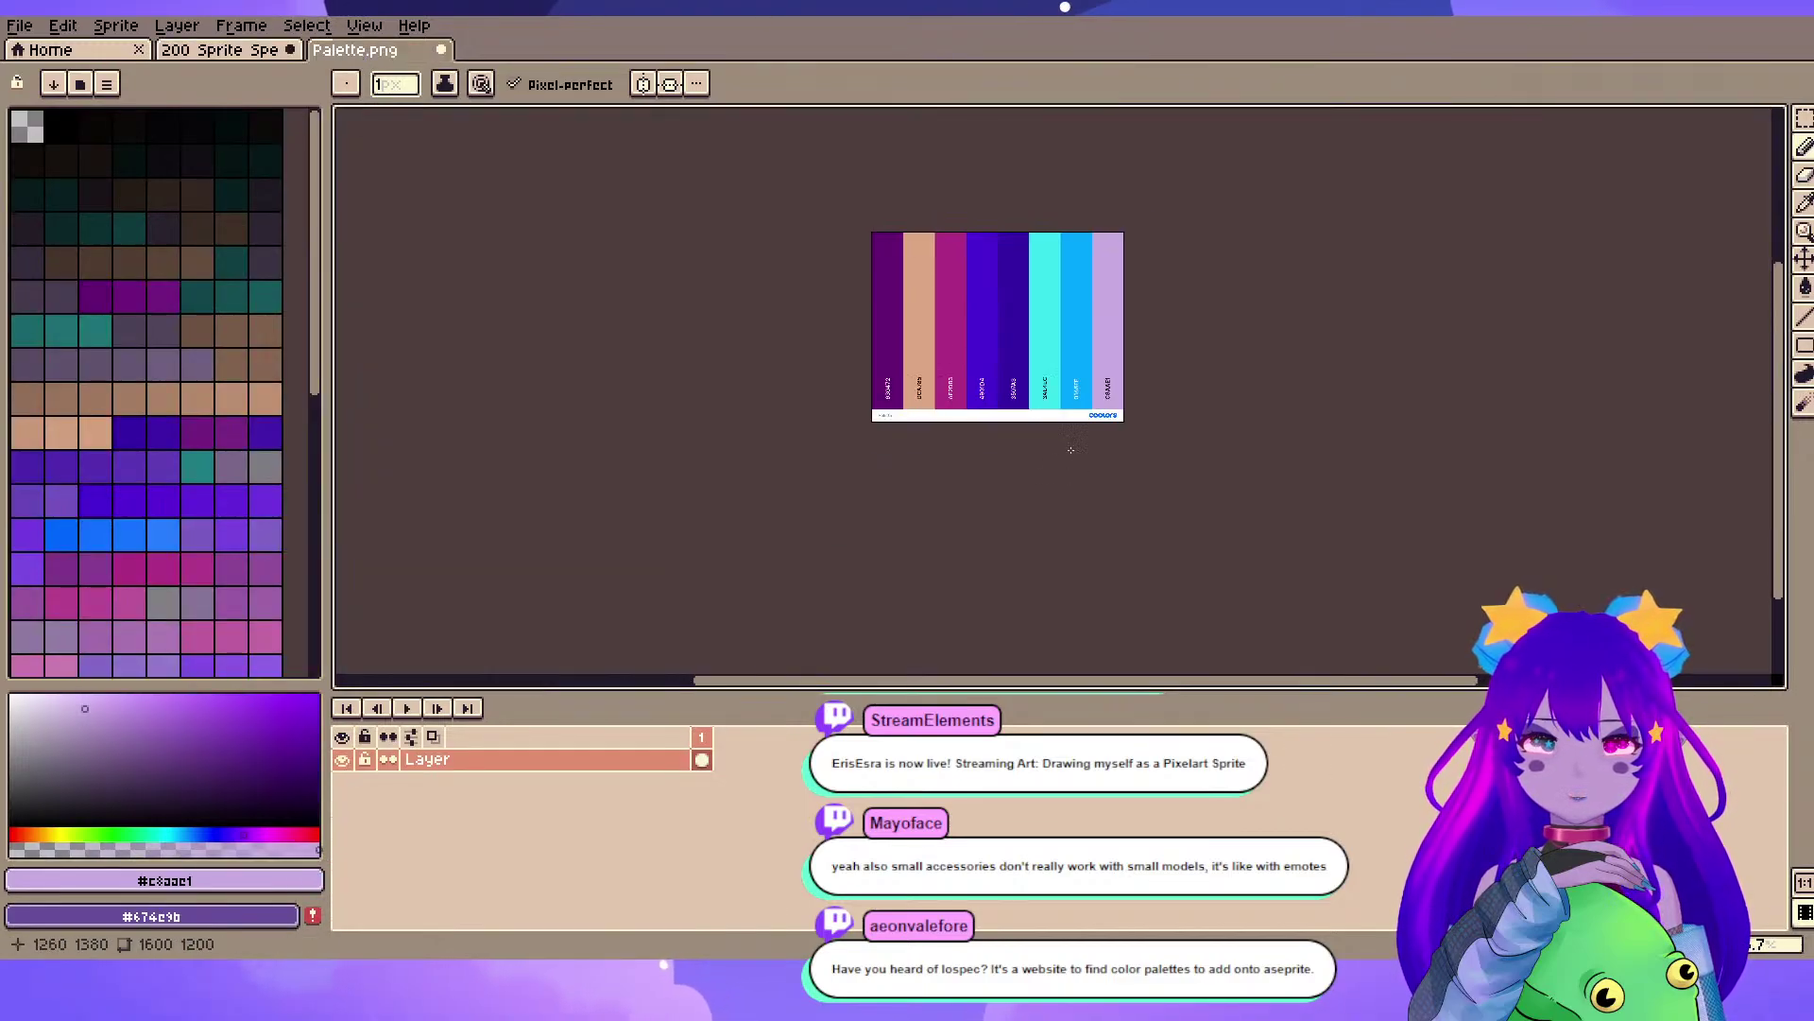
scroll(1019, 417, up, 4)
alt+click(978, 421)
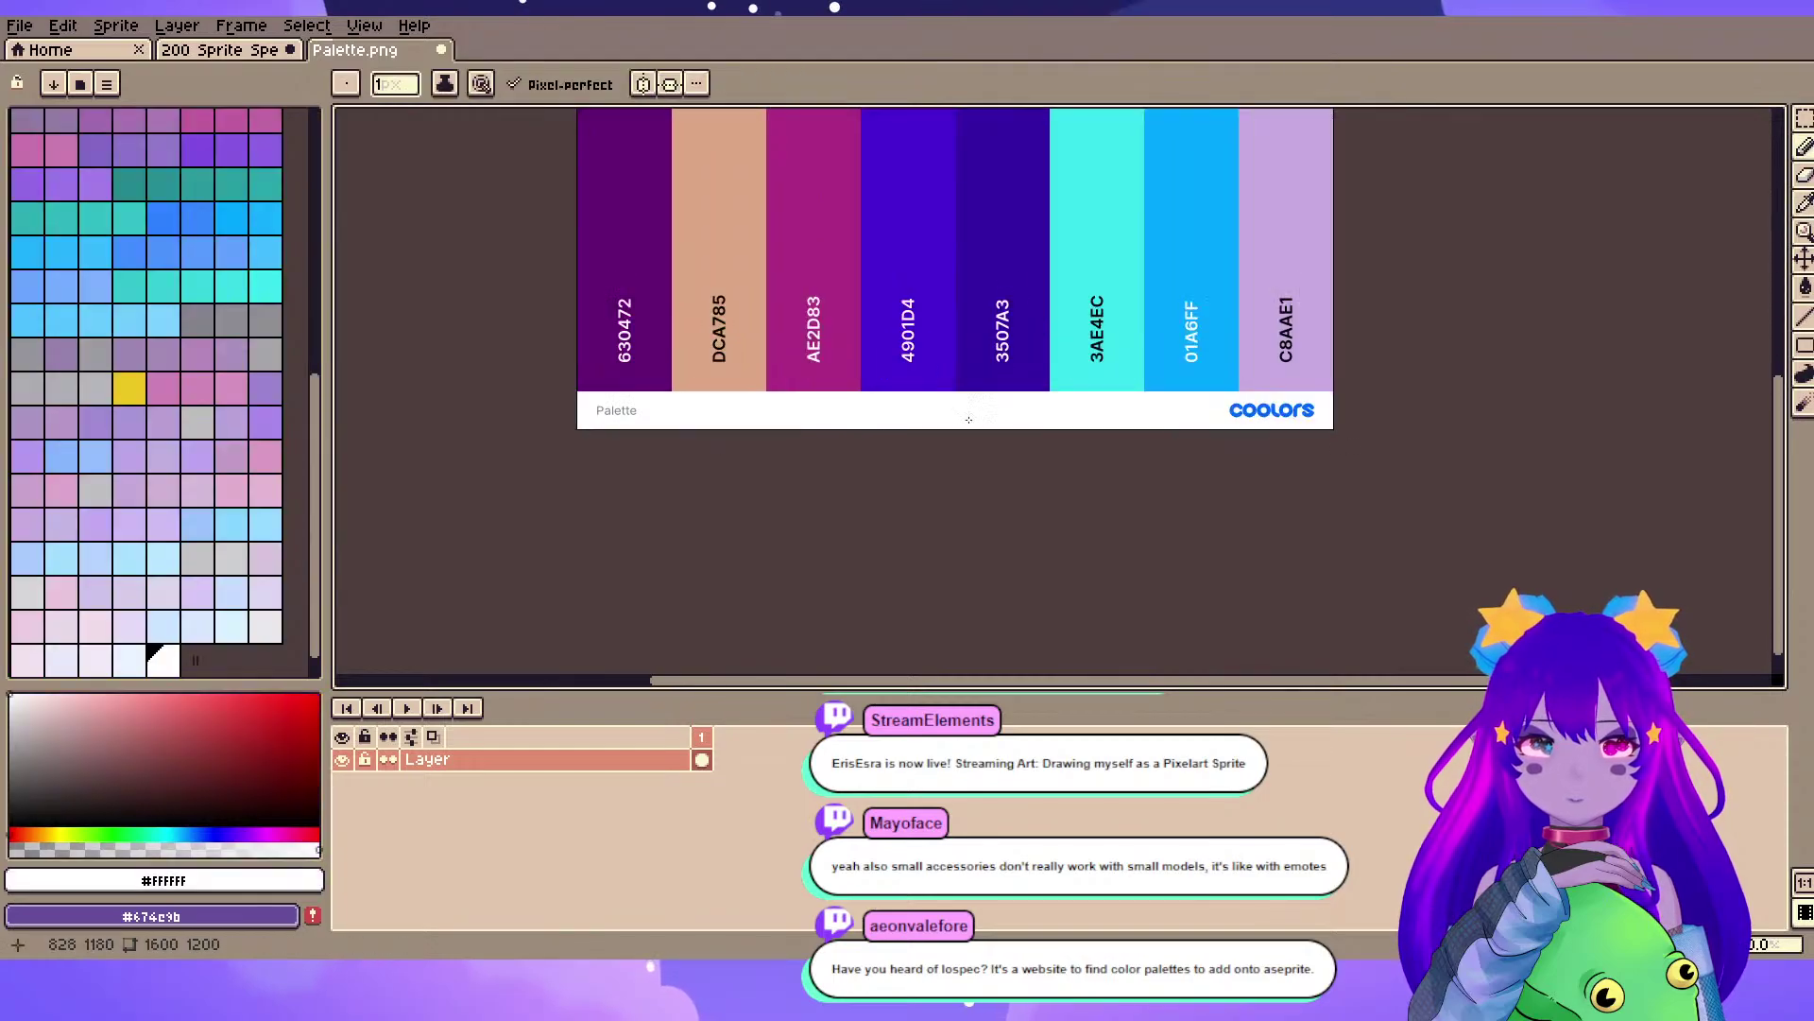
click(30, 706)
click(223, 55)
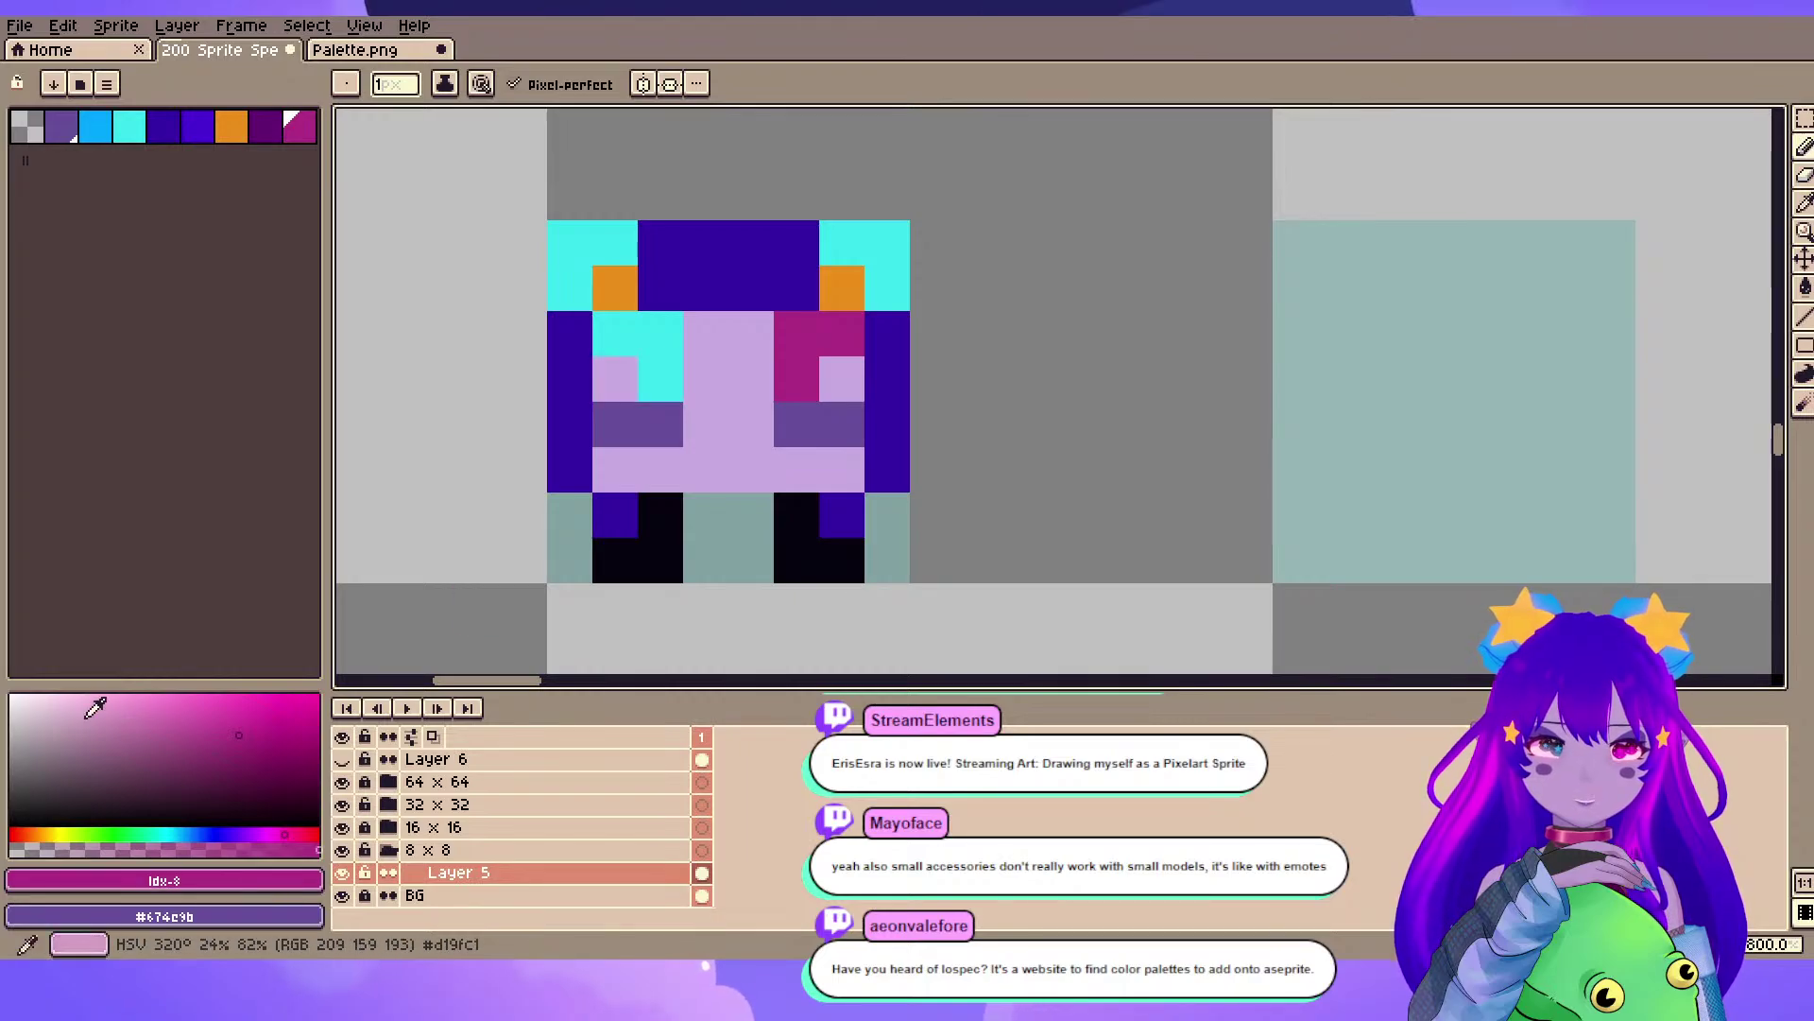
- Change the magenta palette entry to off-white and paint the lower outer pixel of each eye with it
click(32, 716)
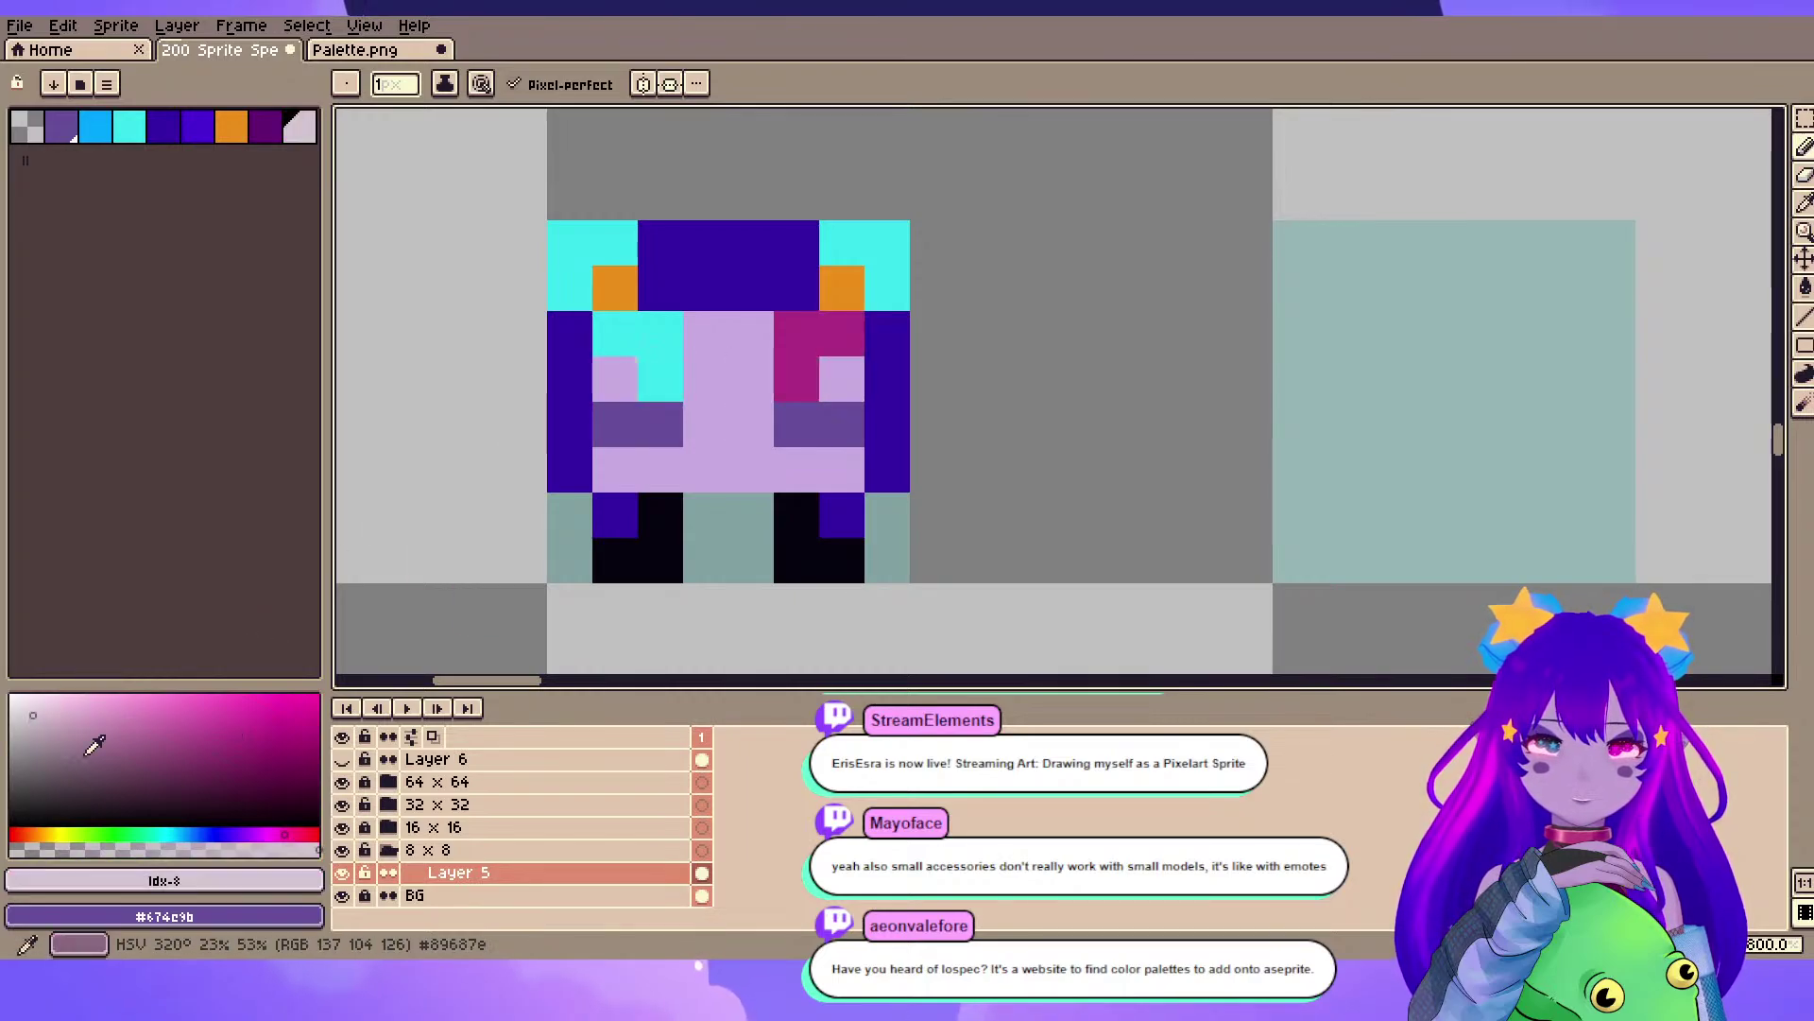
click(17, 702)
click(615, 379)
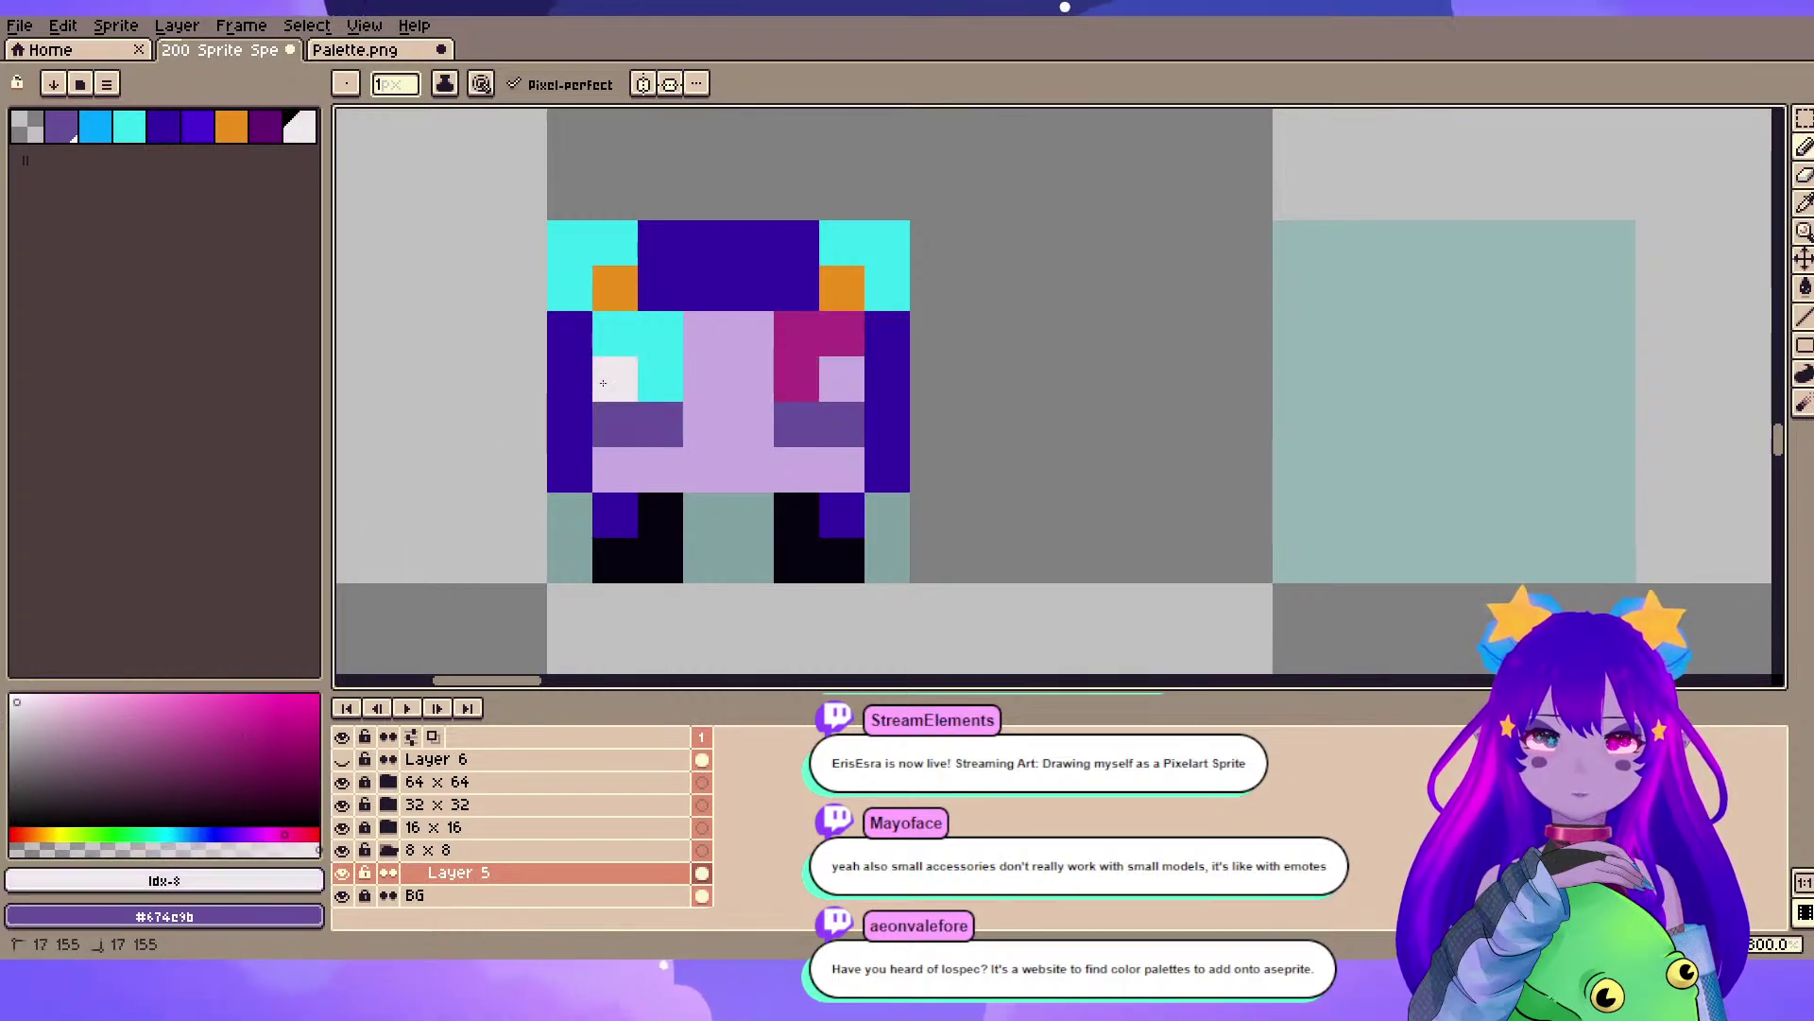
scroll(1167, 344, down, 5)
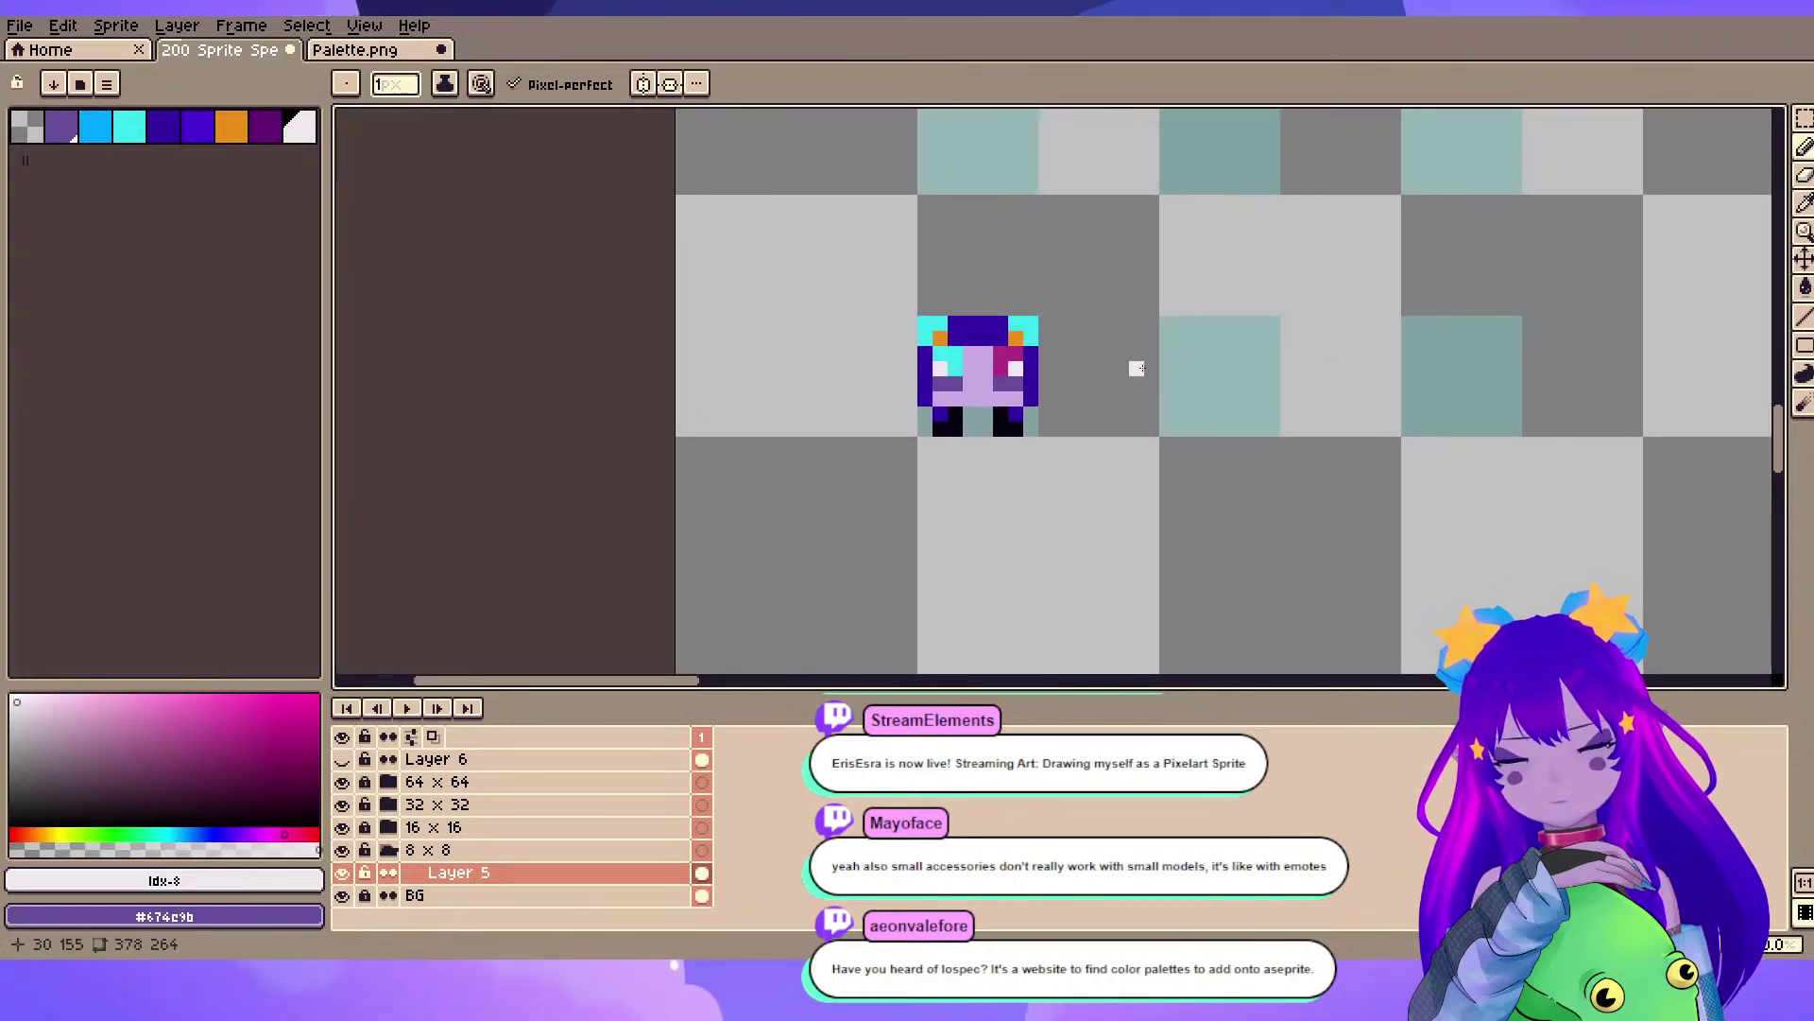
scroll(1137, 368, up, 4)
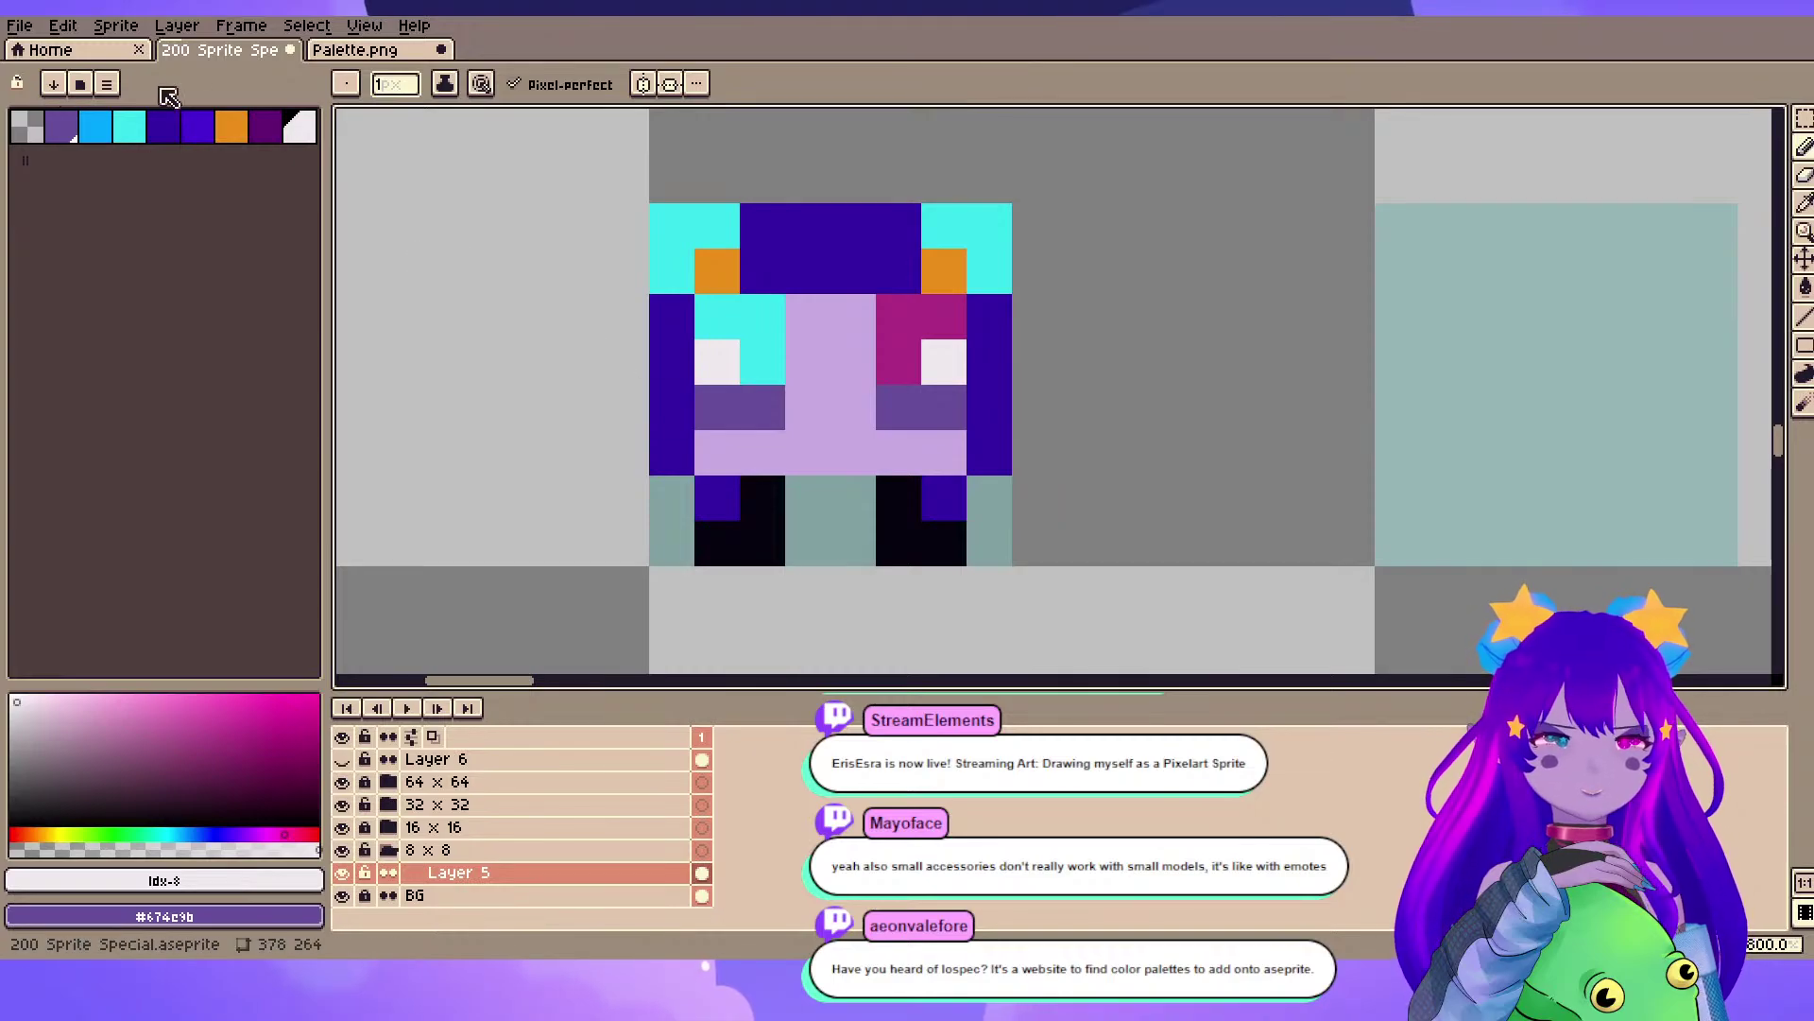
- Fill all the indigo areas of the sprite, including the hair, with the dark purple #630472 palette colour
click(266, 126)
key(g)
click(990, 303)
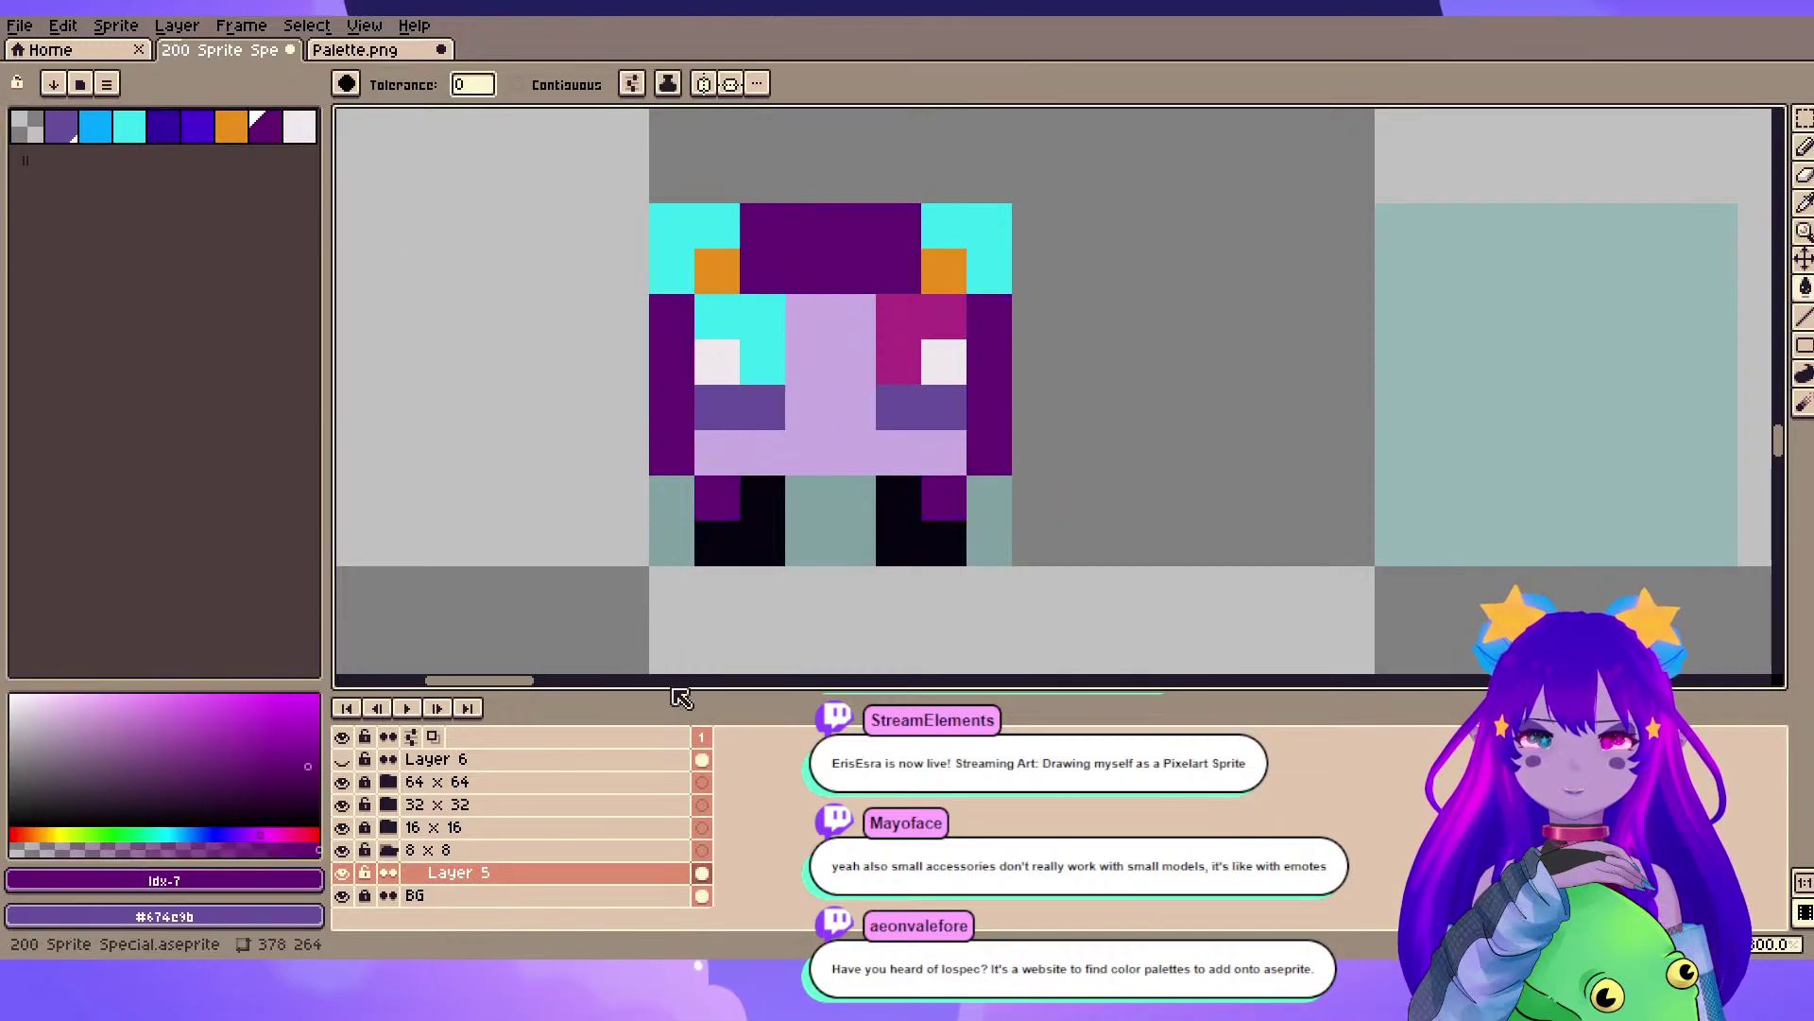
- Try indigo #3507a3 fills on the cyan hair ornament and on the hair
click(162, 125)
click(706, 253)
key(ctrl+z)
click(837, 255)
key(ctrl+z)
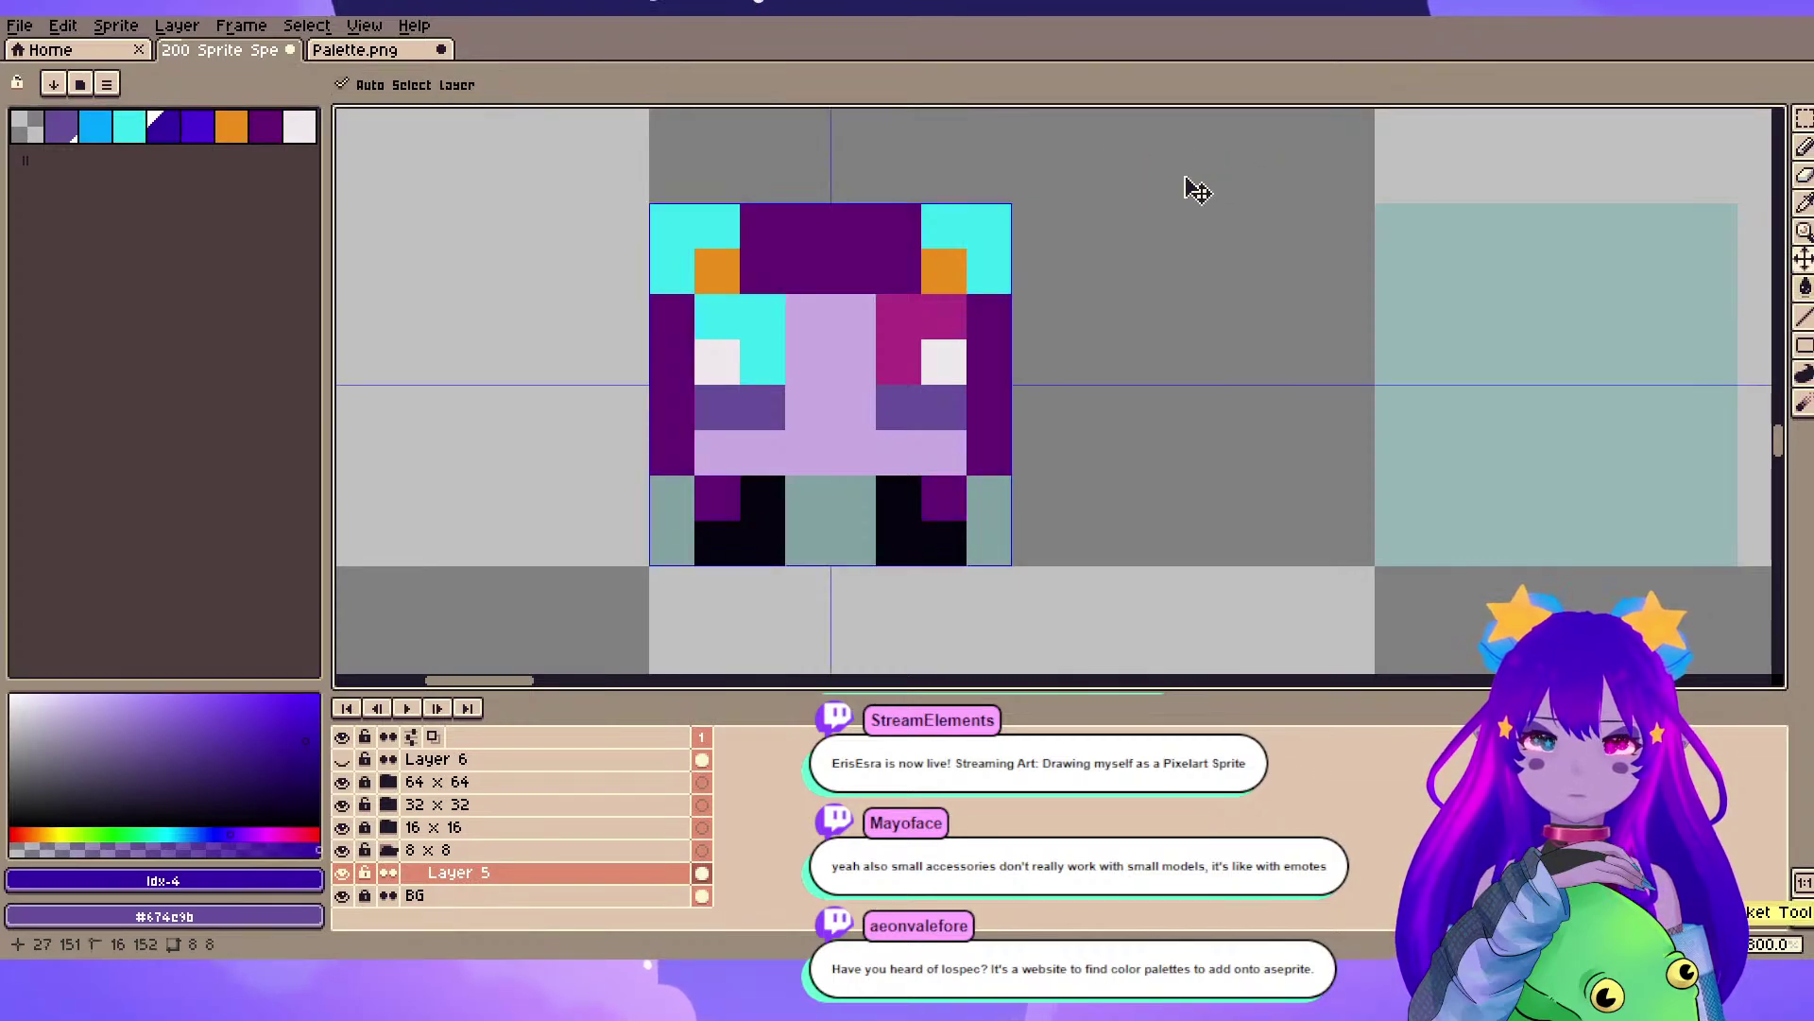
- Paint the lower outer pixel of both cyan hair ornaments bright blue #01a6ff
click(114, 126)
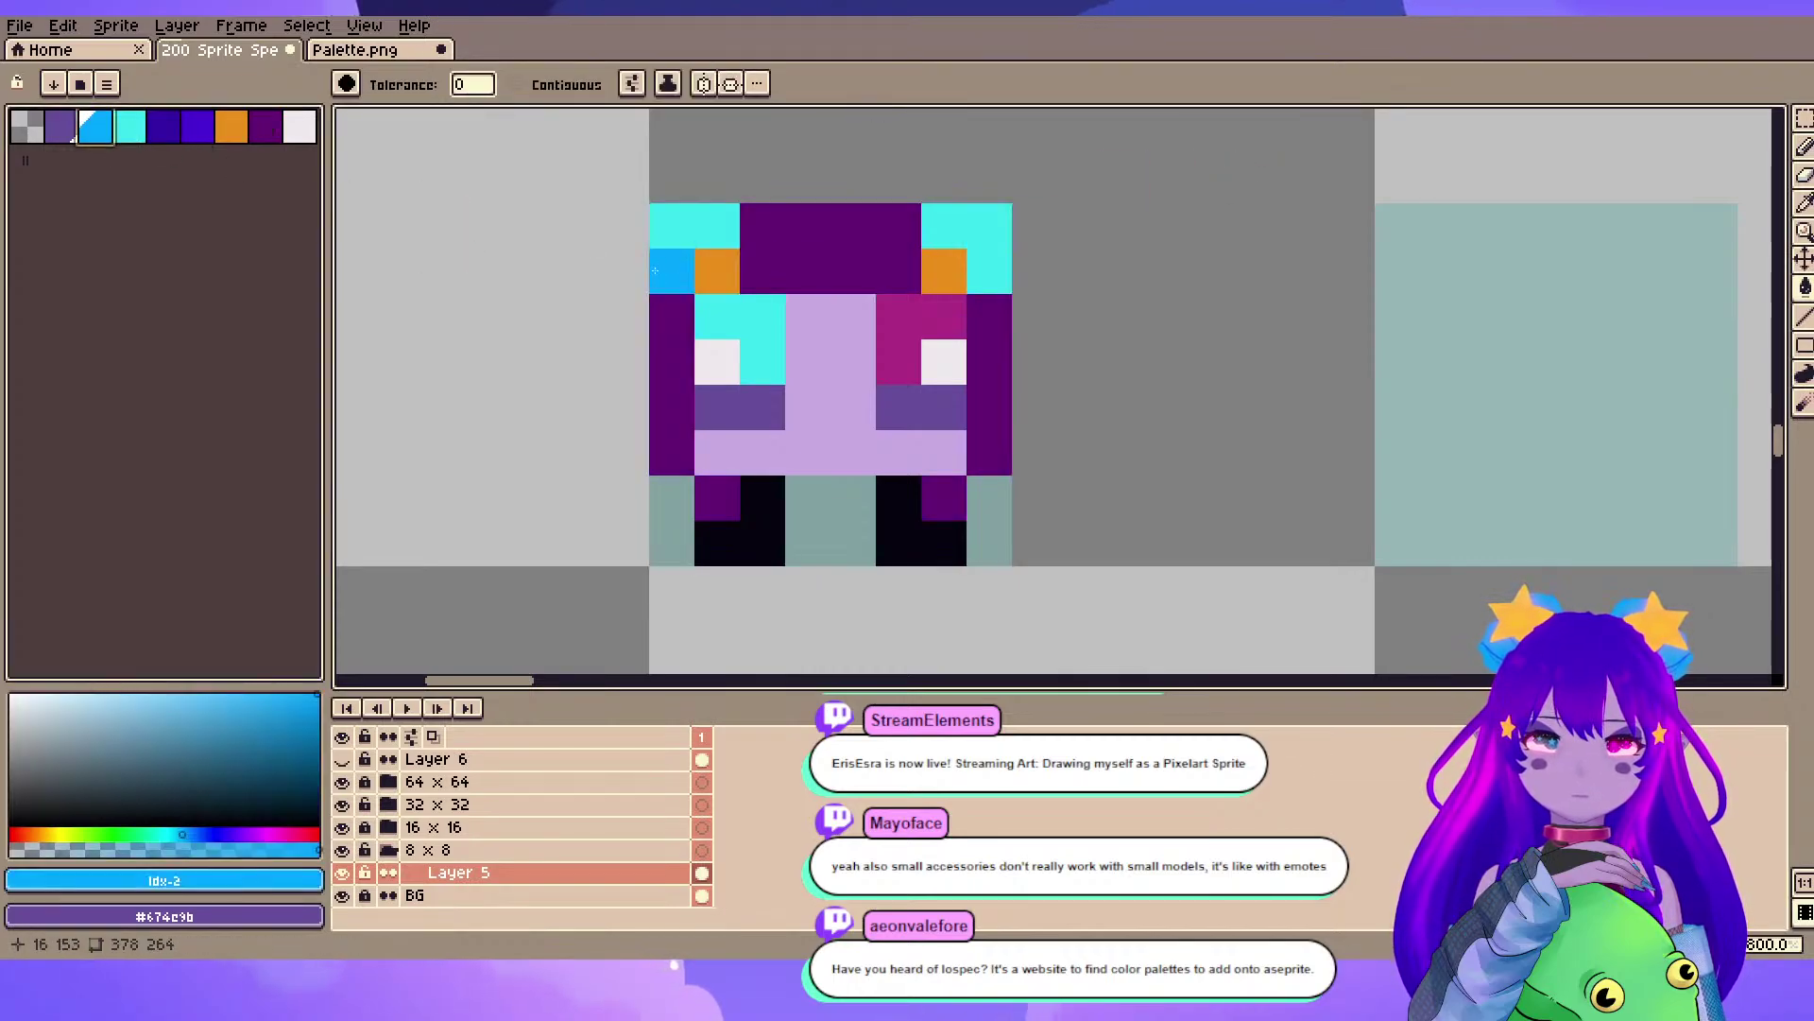
key(b)
click(672, 271)
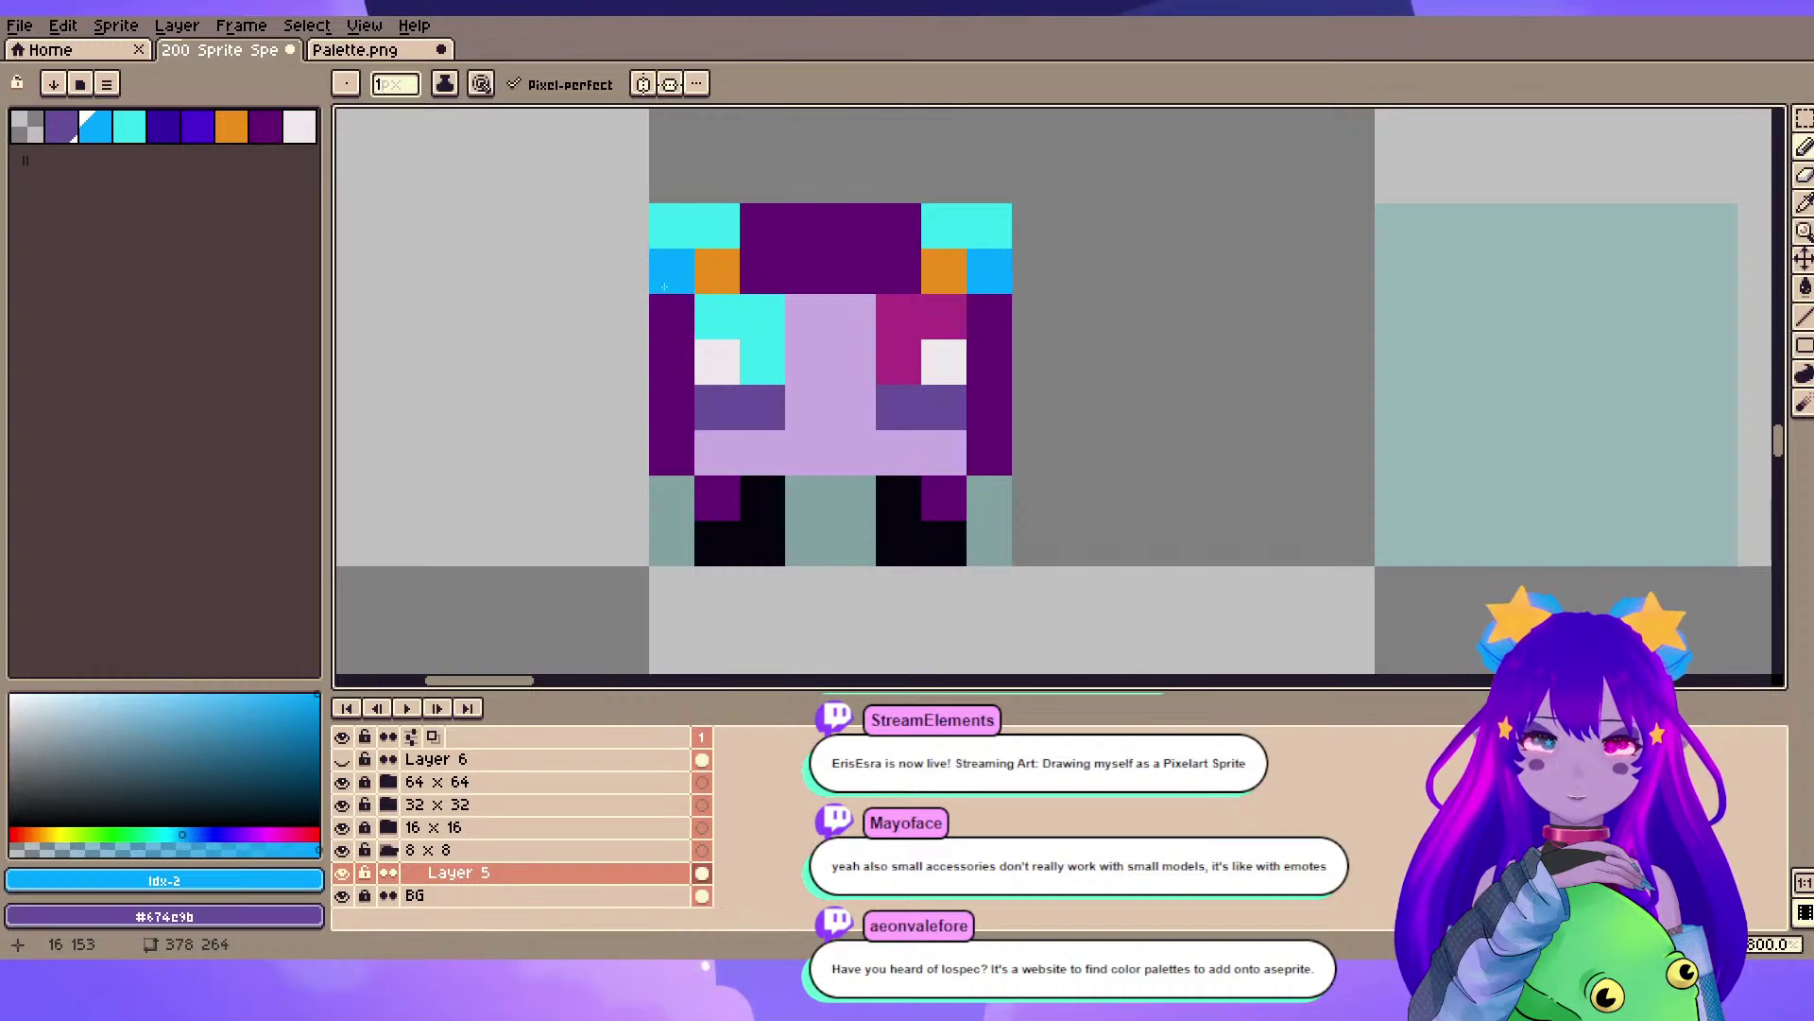
scroll(1168, 467, down, 3)
scroll(1168, 468, up, 4)
drag(861, 345, 1240, 328)
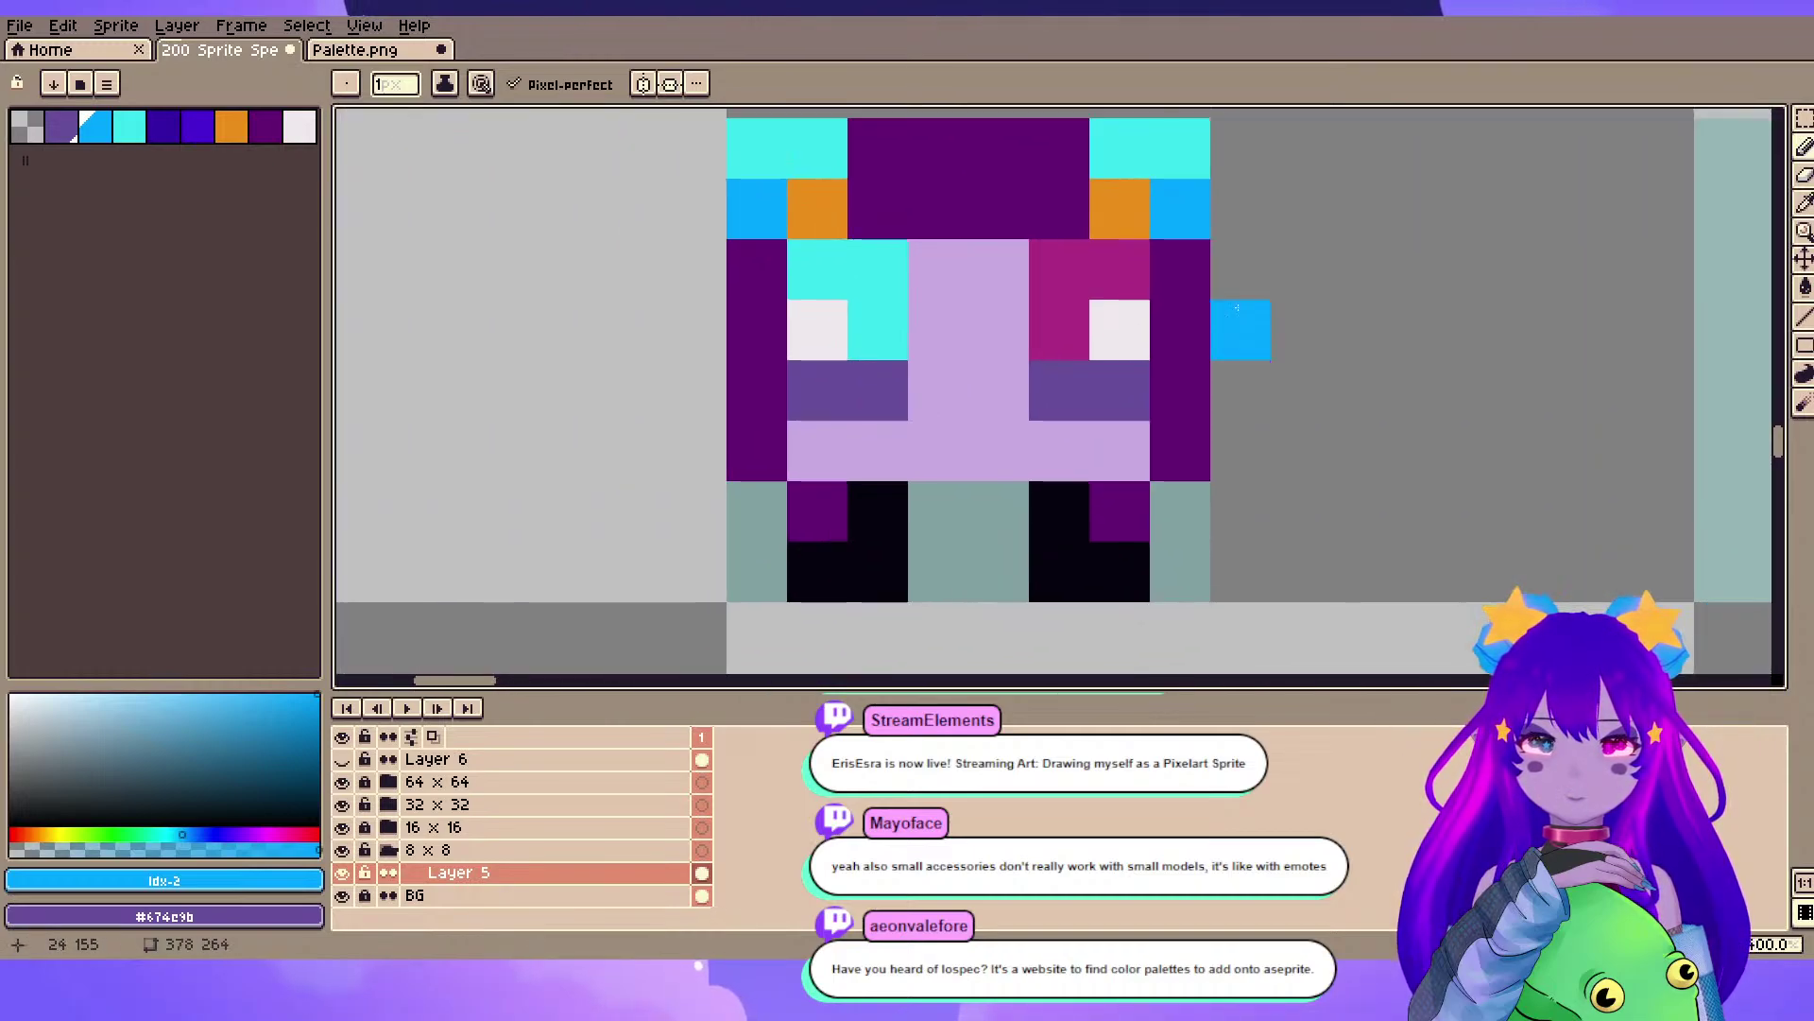
- Lock the palette, mix a very dark purple from the hair colour, and paint the upper outer pixel of each leg with it
key(i)
click(778, 323)
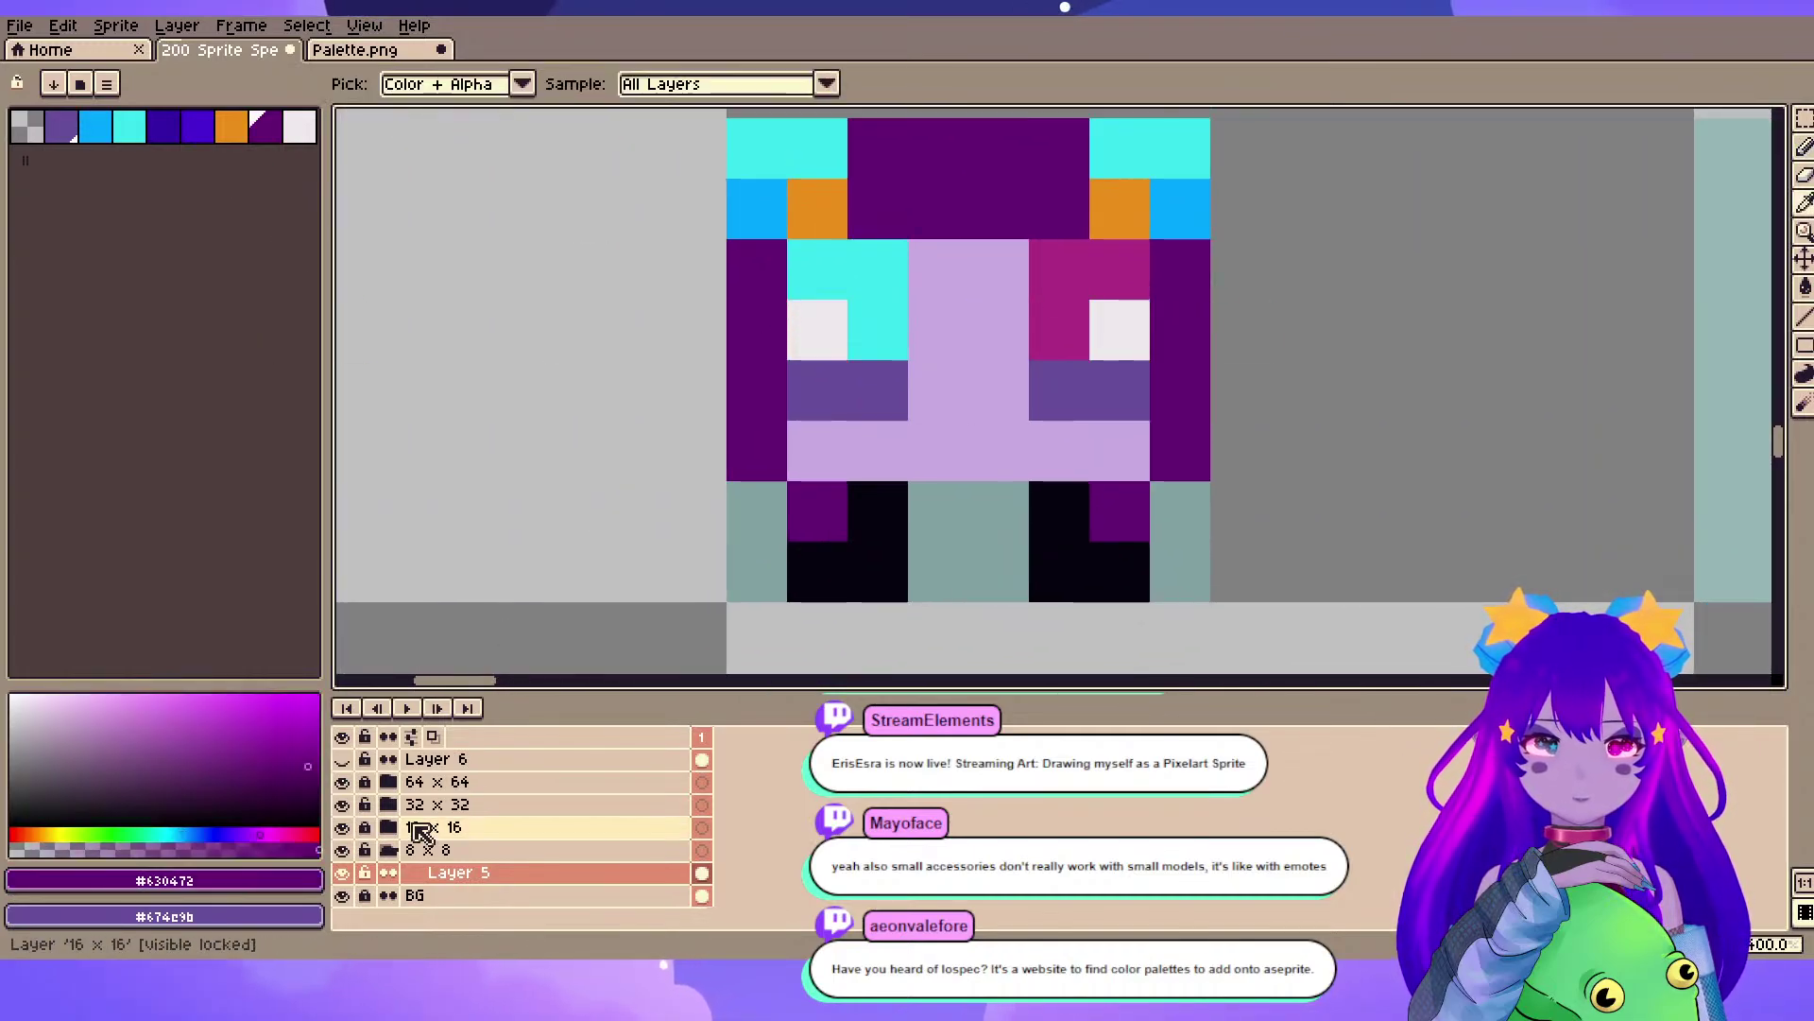
click(17, 83)
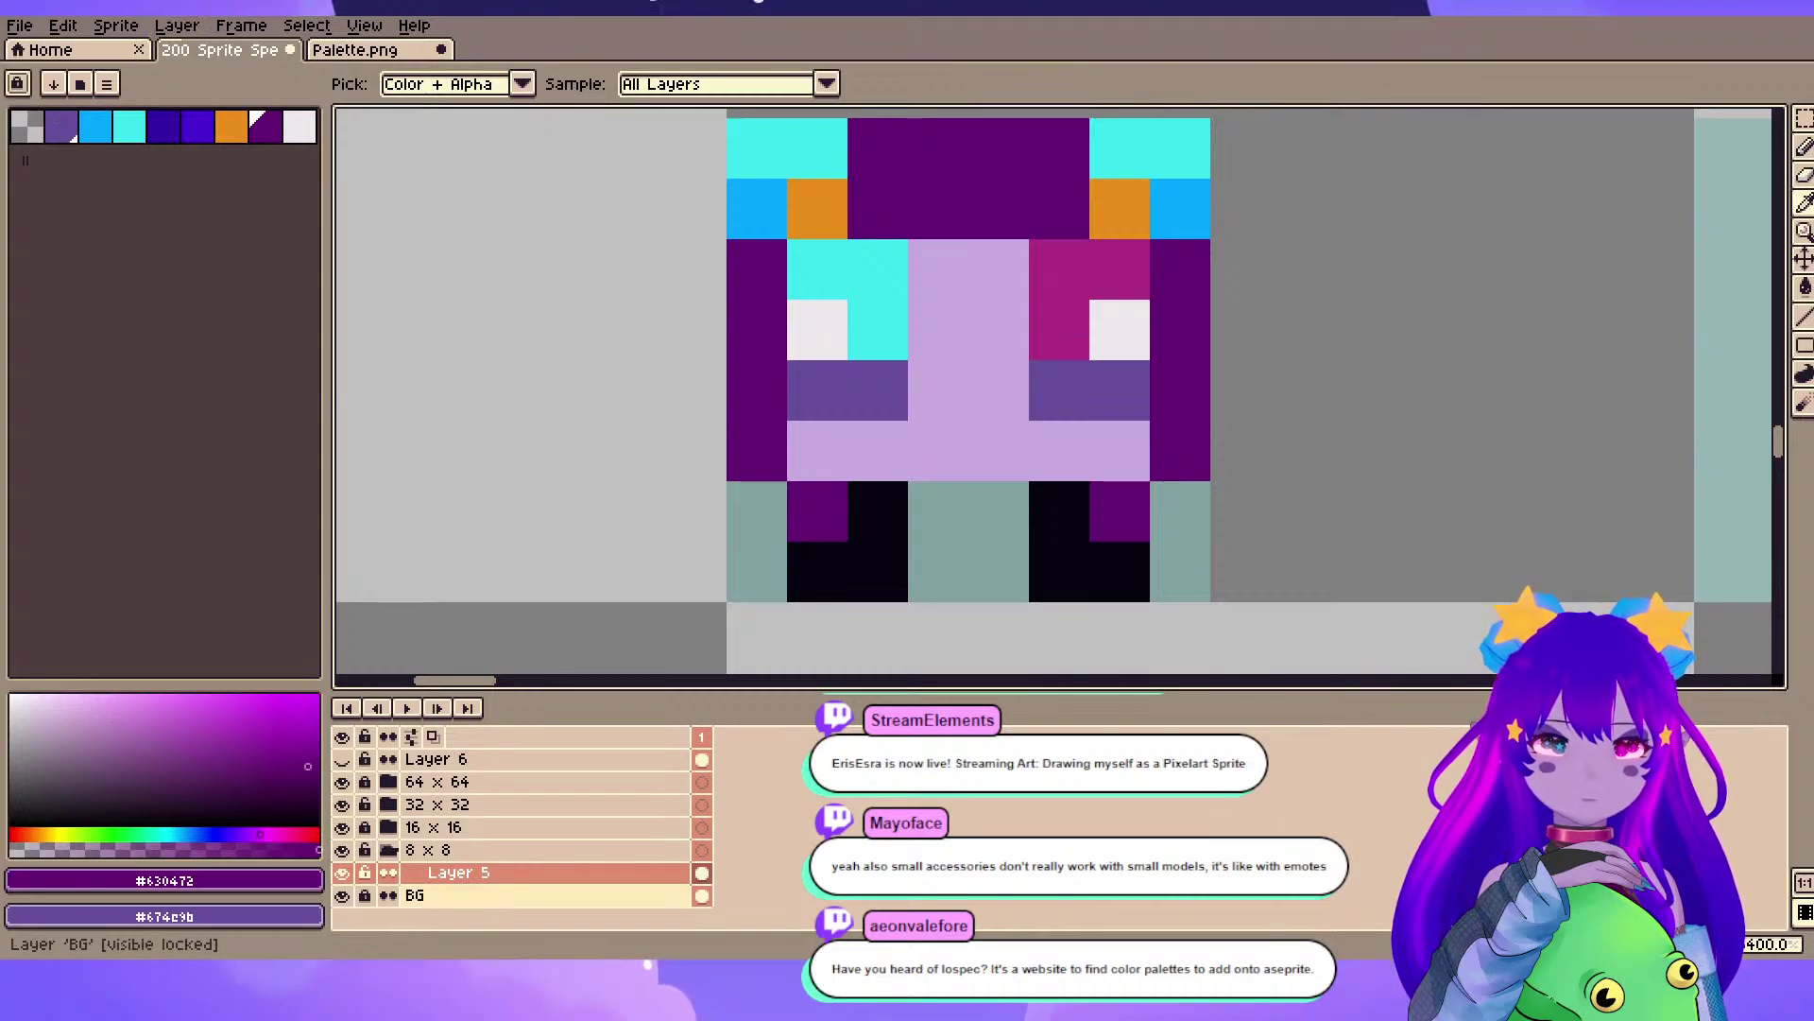
click(301, 799)
click(257, 835)
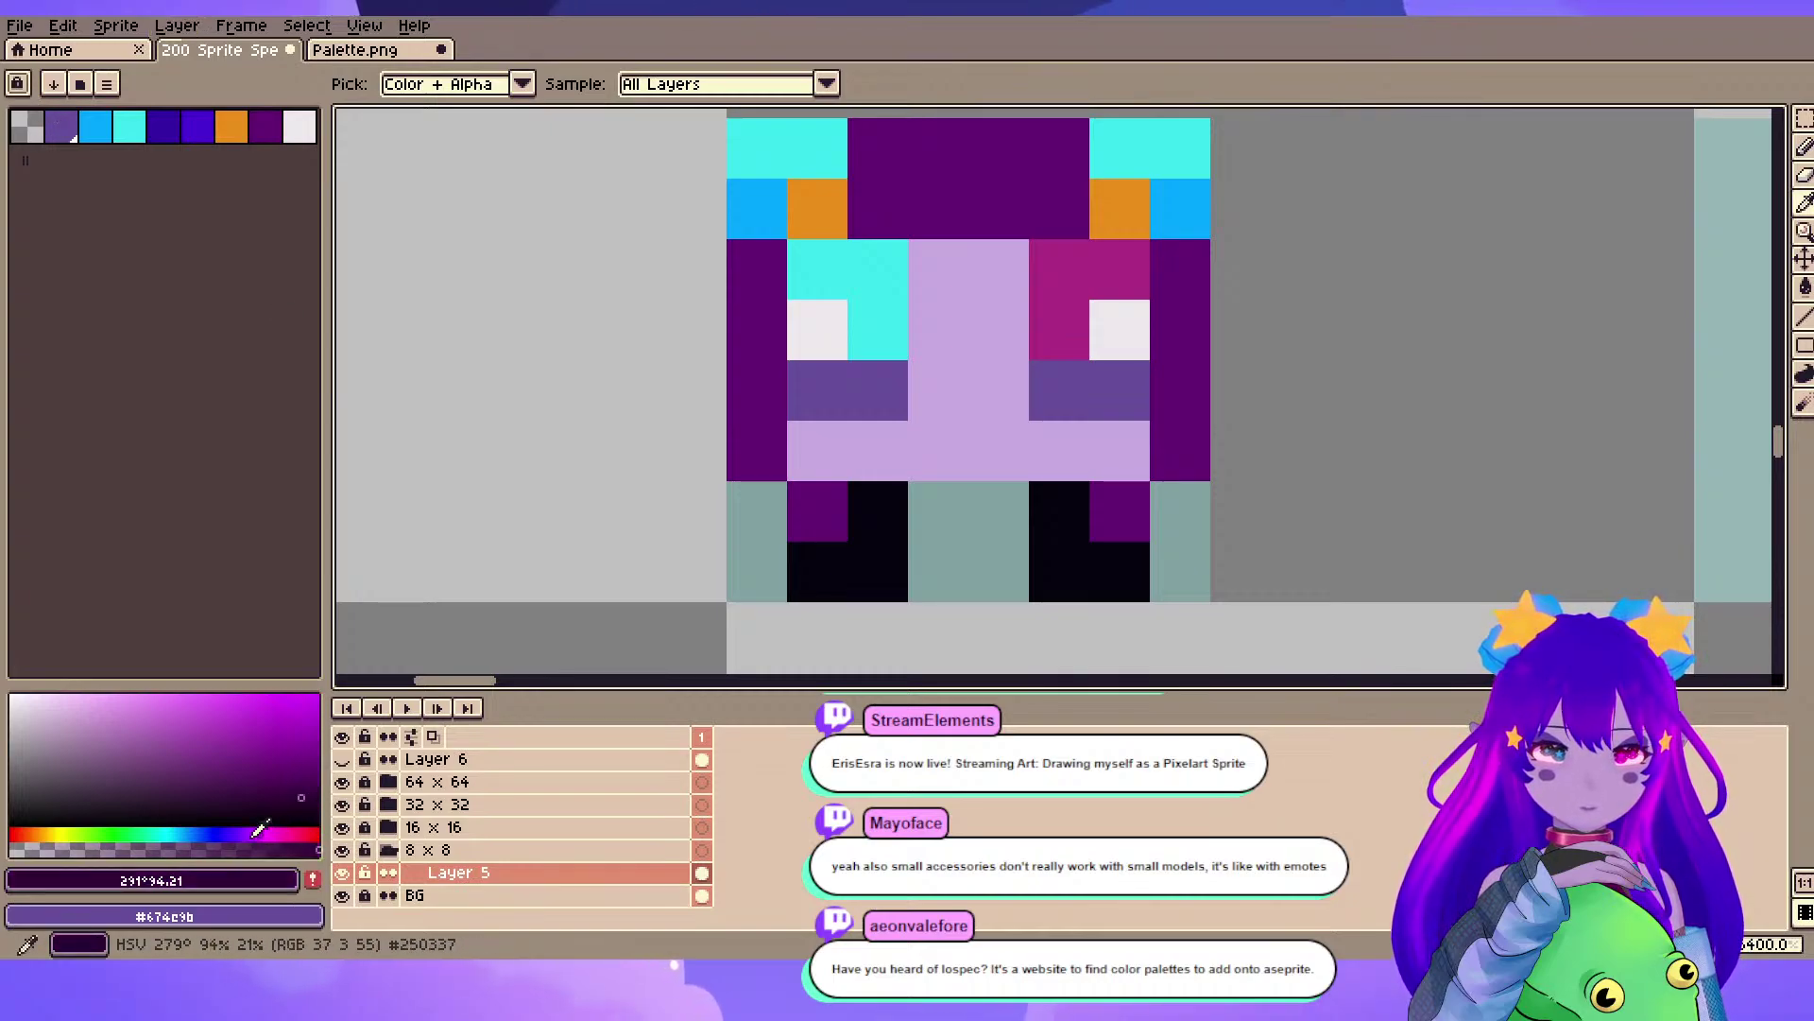
key(b)
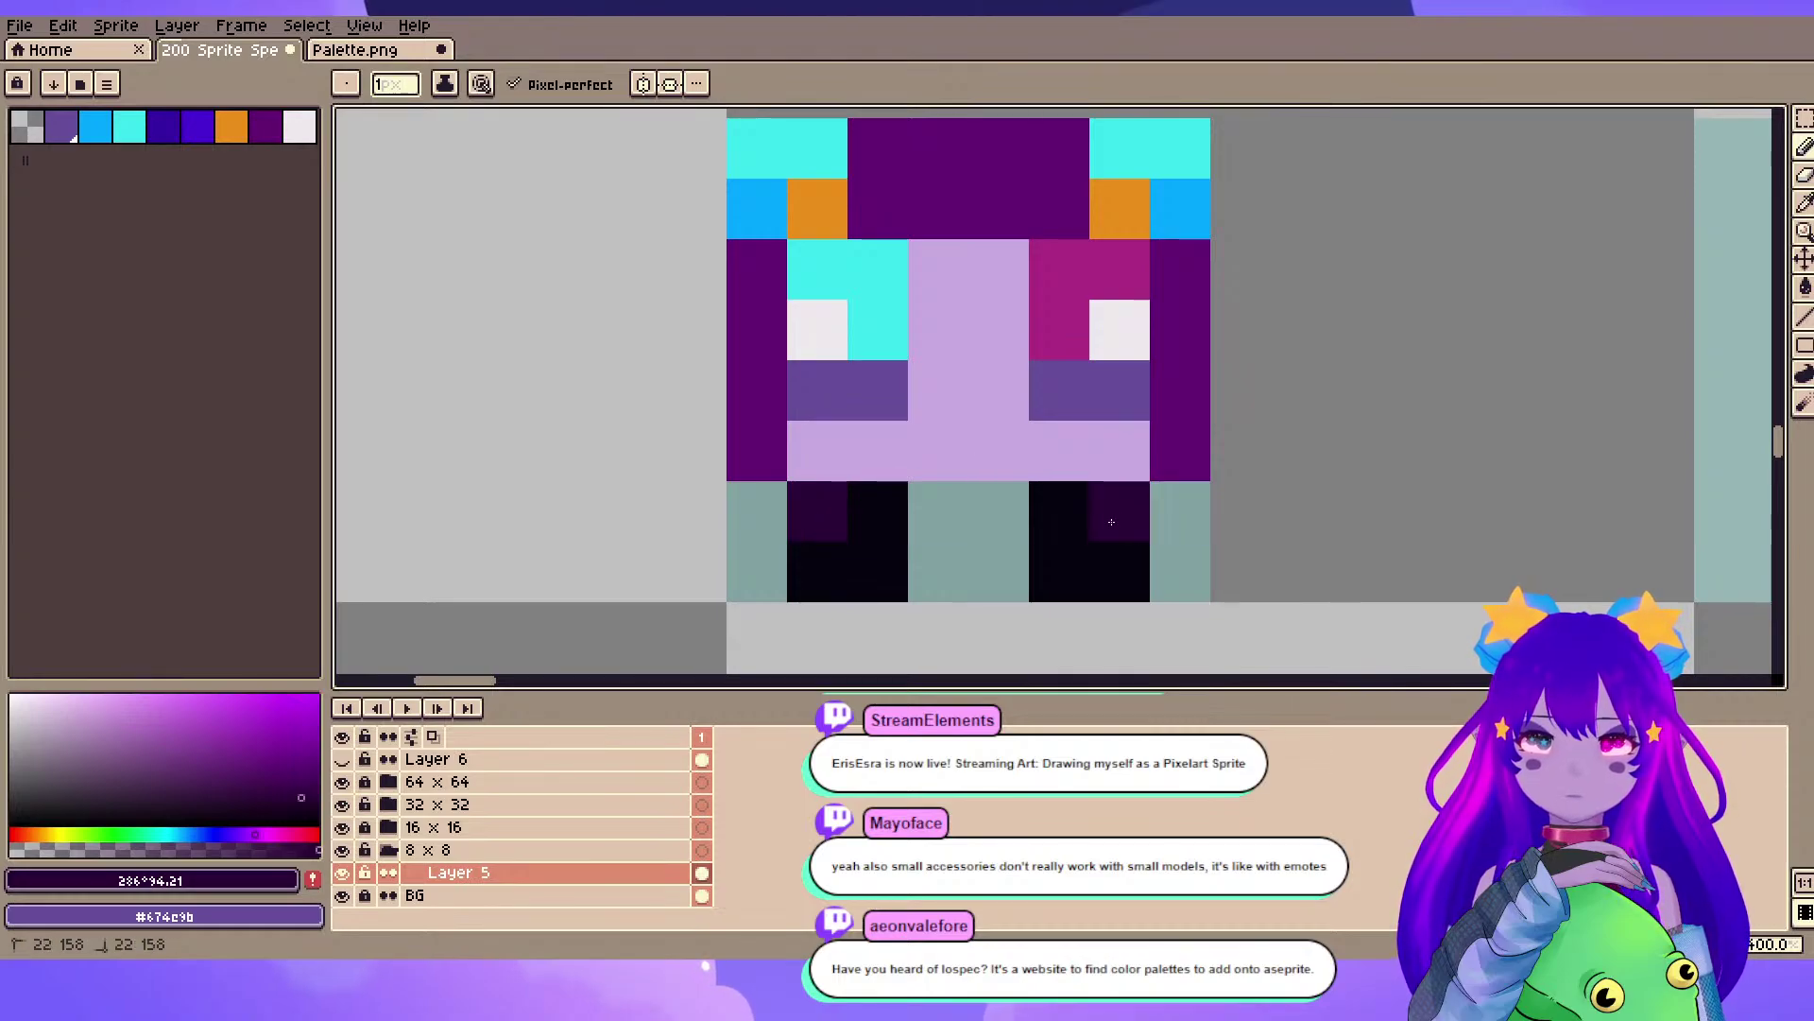
scroll(1522, 373, down, 3)
drag(1521, 373, 947, 459)
scroll(930, 467, up, 2)
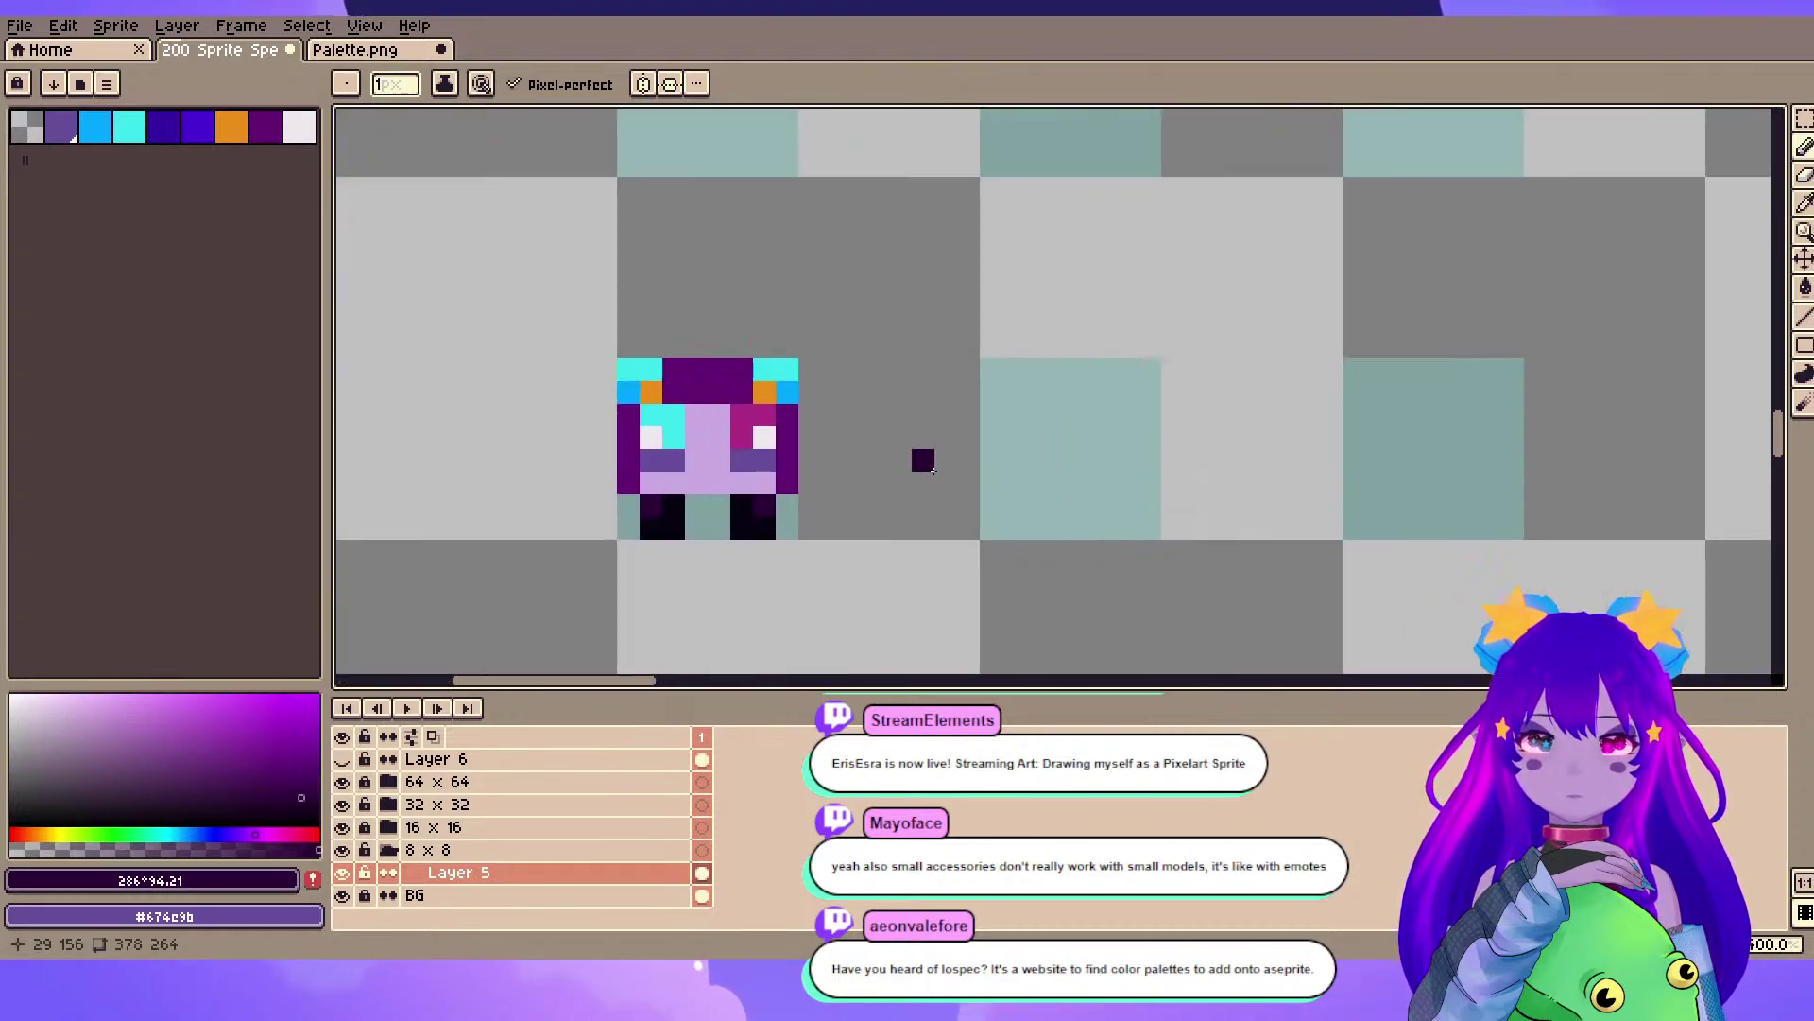
- Paint two very dark purple pixels at the centre of the face's bottom row
key(ctrl+z)
drag(1199, 473, 1280, 433)
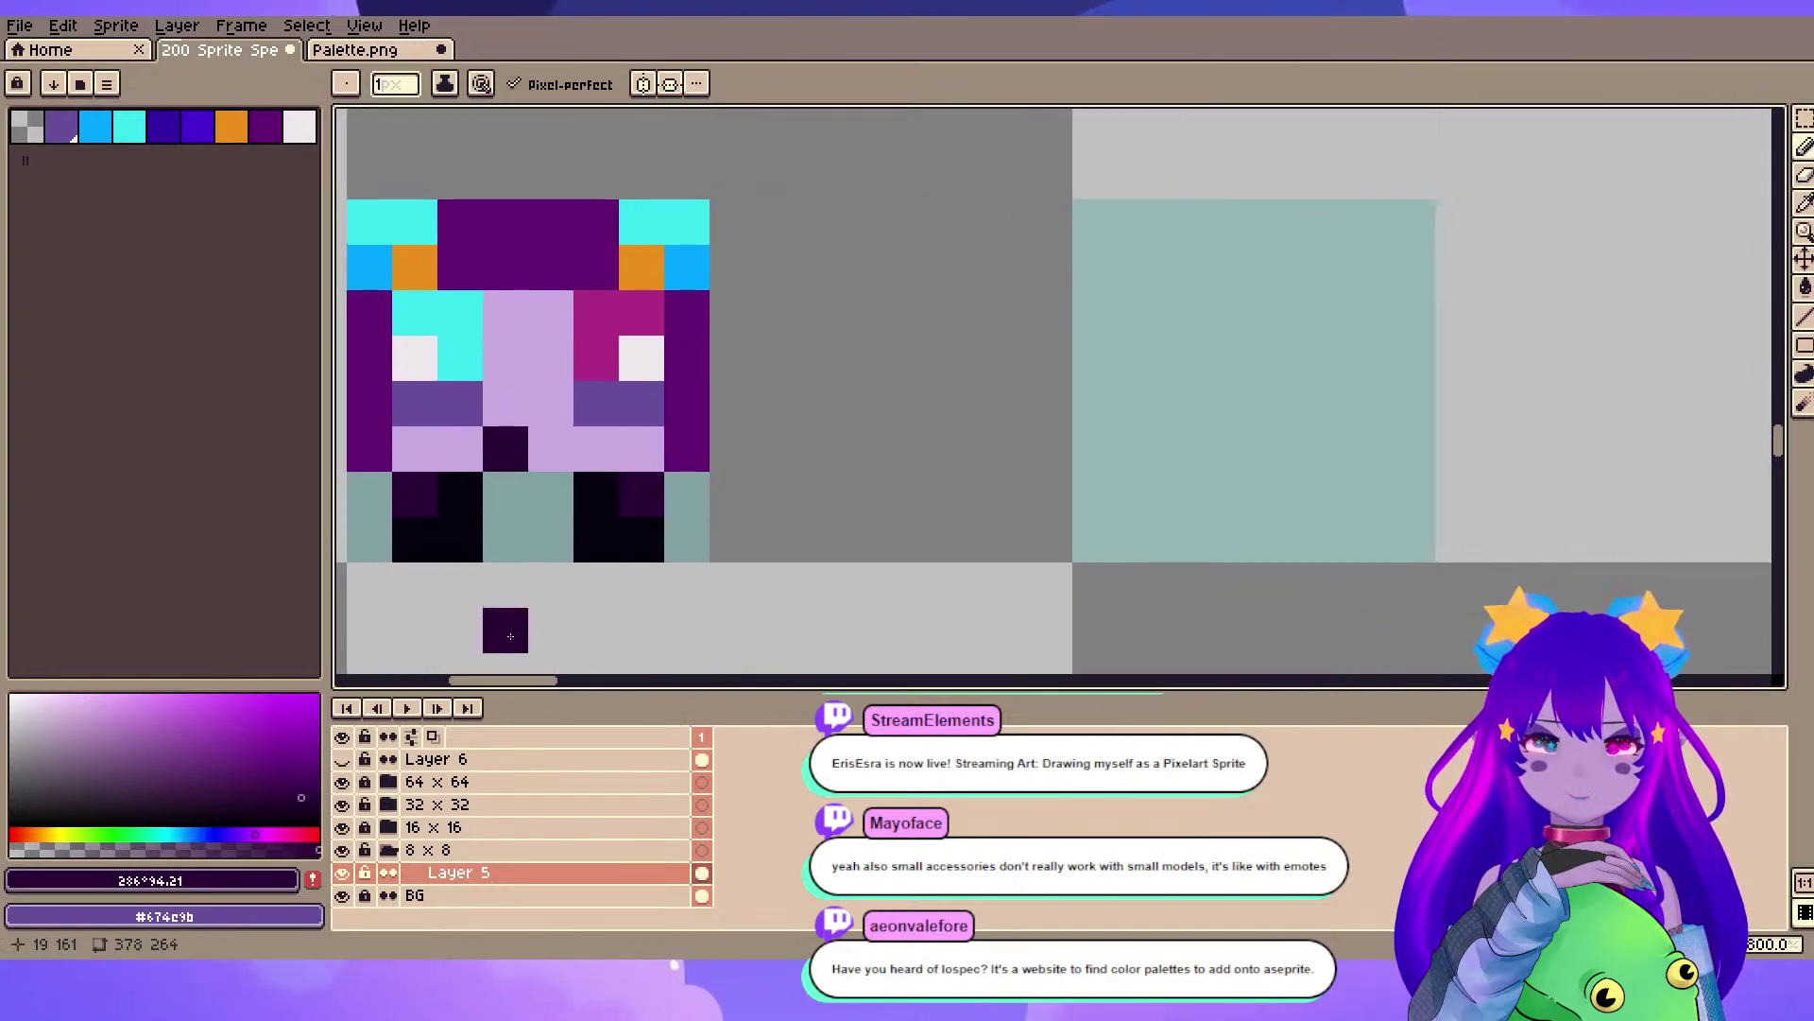
scroll(619, 501, down, 3)
drag(1090, 494, 1170, 454)
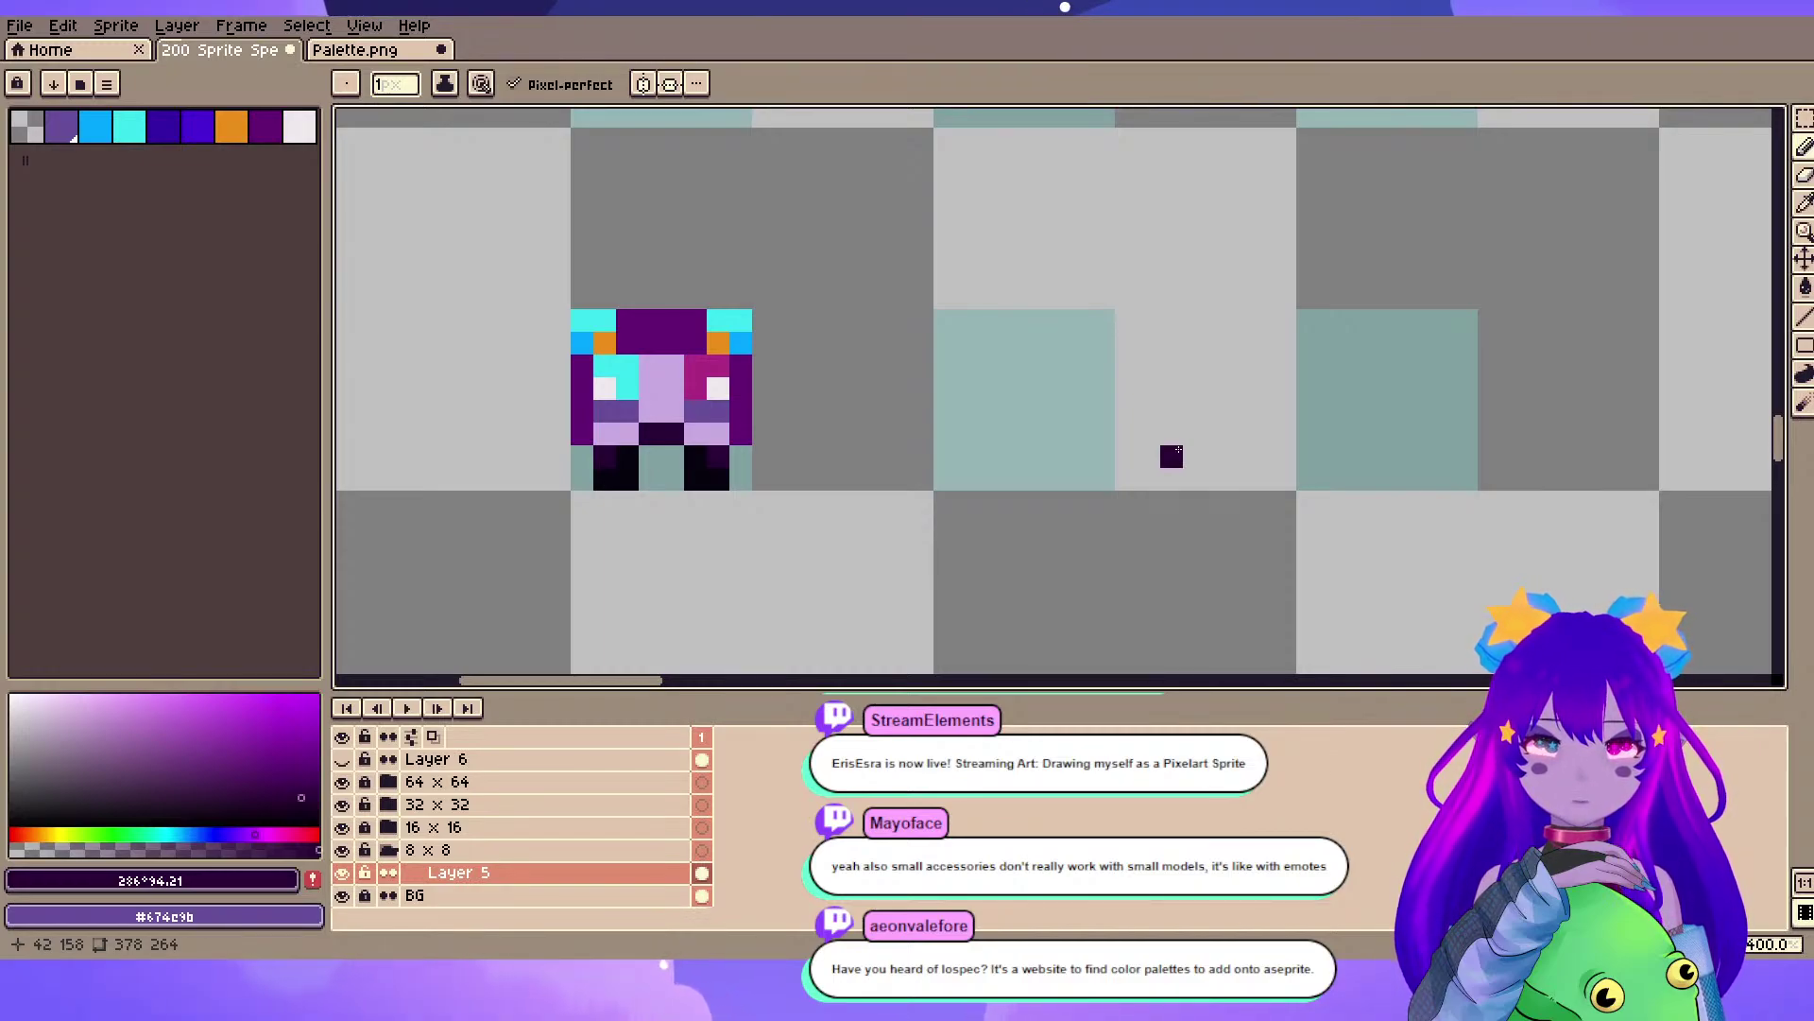
scroll(559, 455, up, 2)
- Mix a darker magenta with hue 312°, saturation 80 and value 47, and paint the magenta eye's two upper pixels with it
key(alt)
alt+click(843, 419)
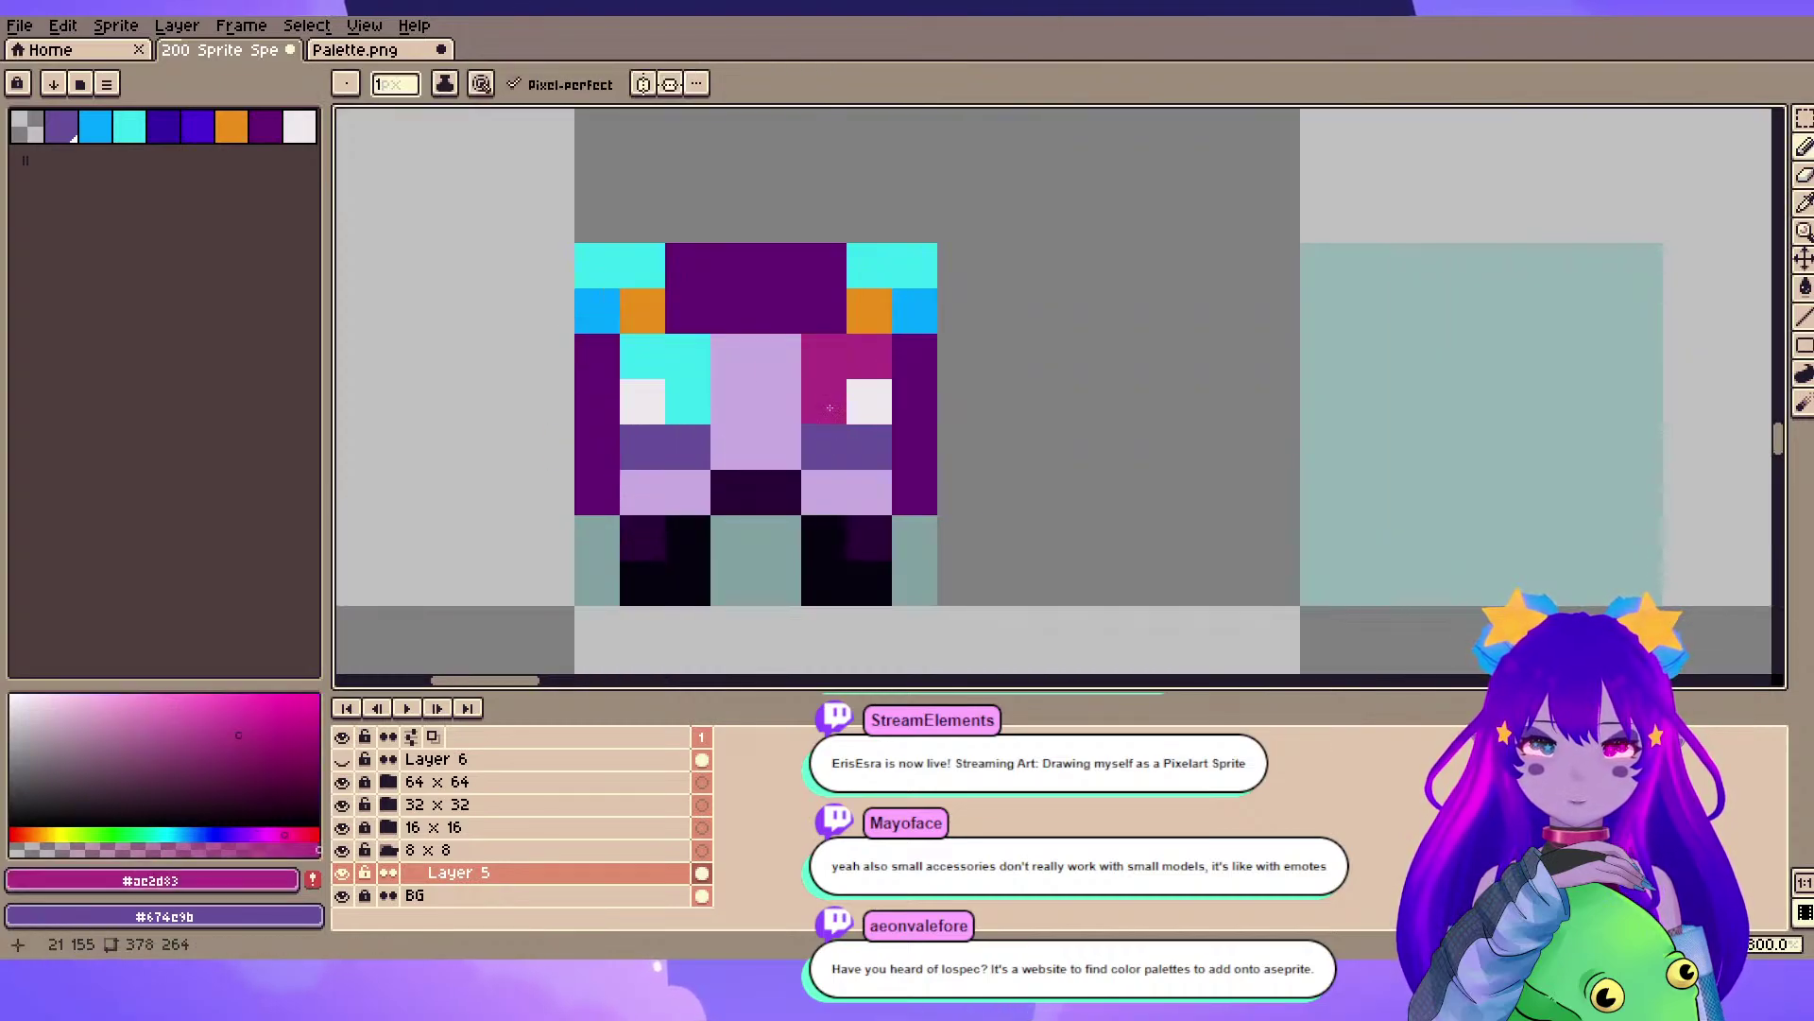
click(258, 762)
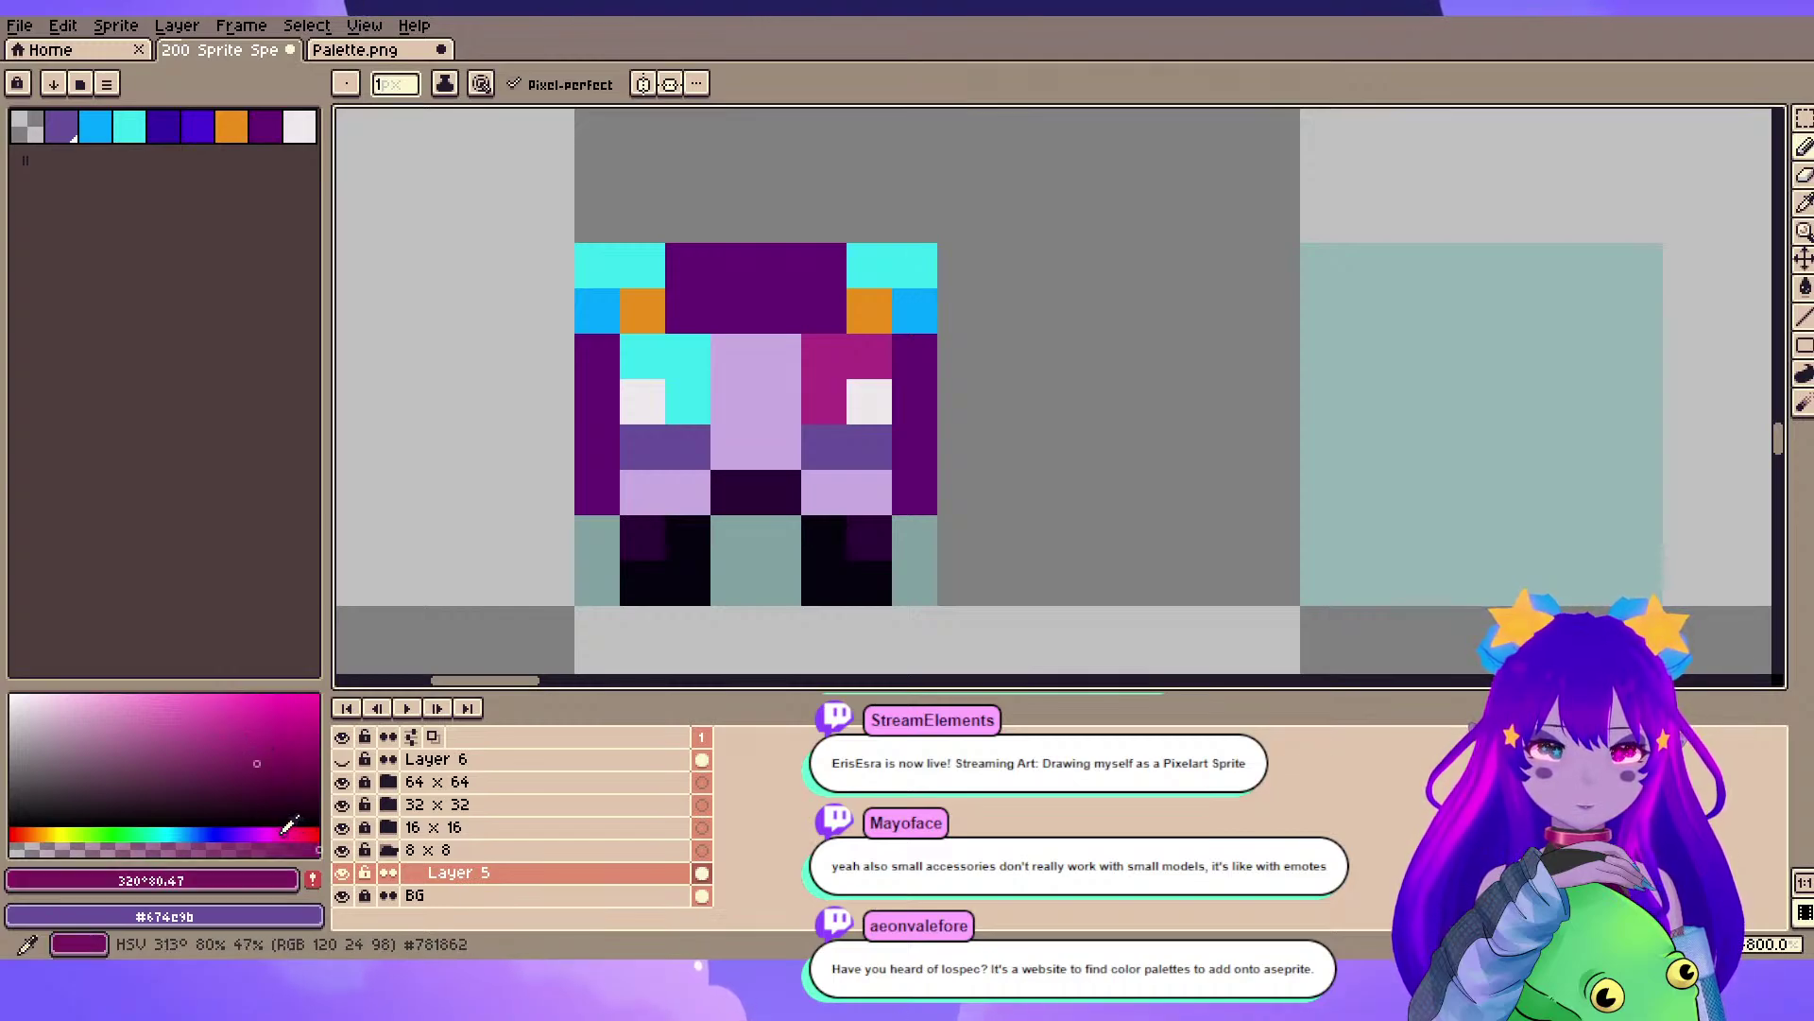
click(279, 833)
click(863, 361)
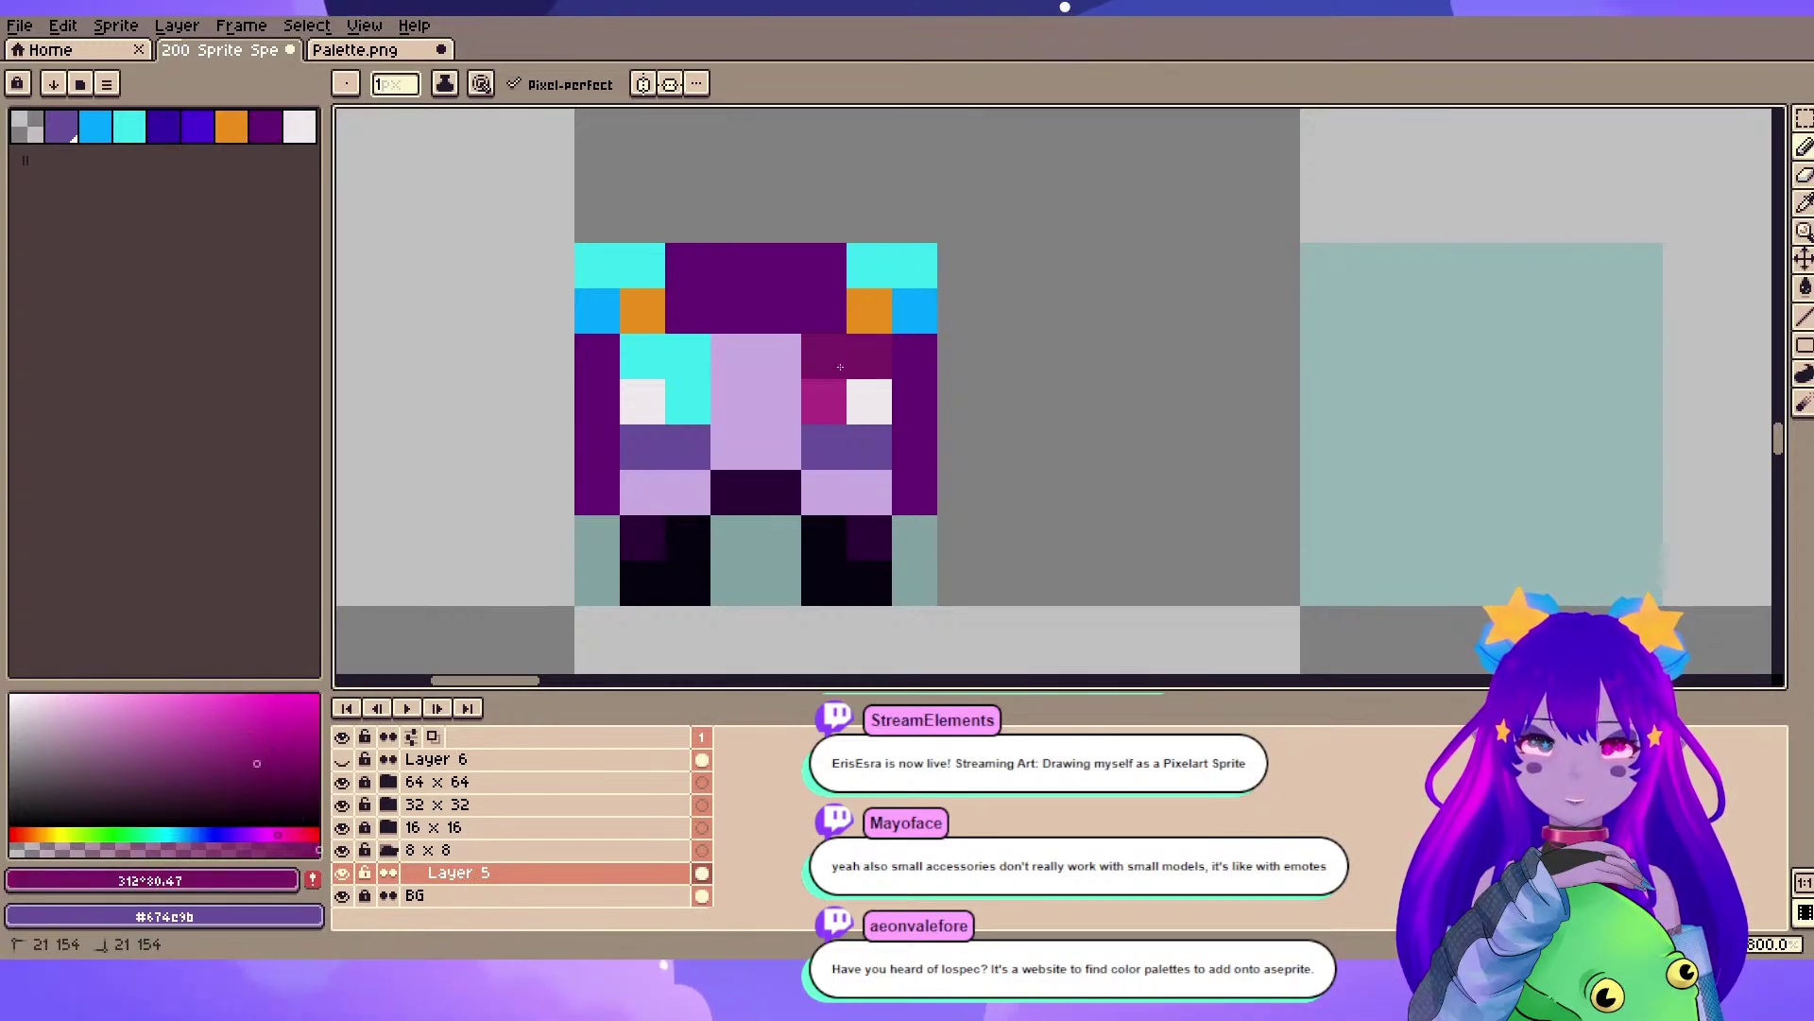
- Try bright blue #01a6ff on the two upper pixels of the cyan eye
alt+click(609, 312)
click(631, 359)
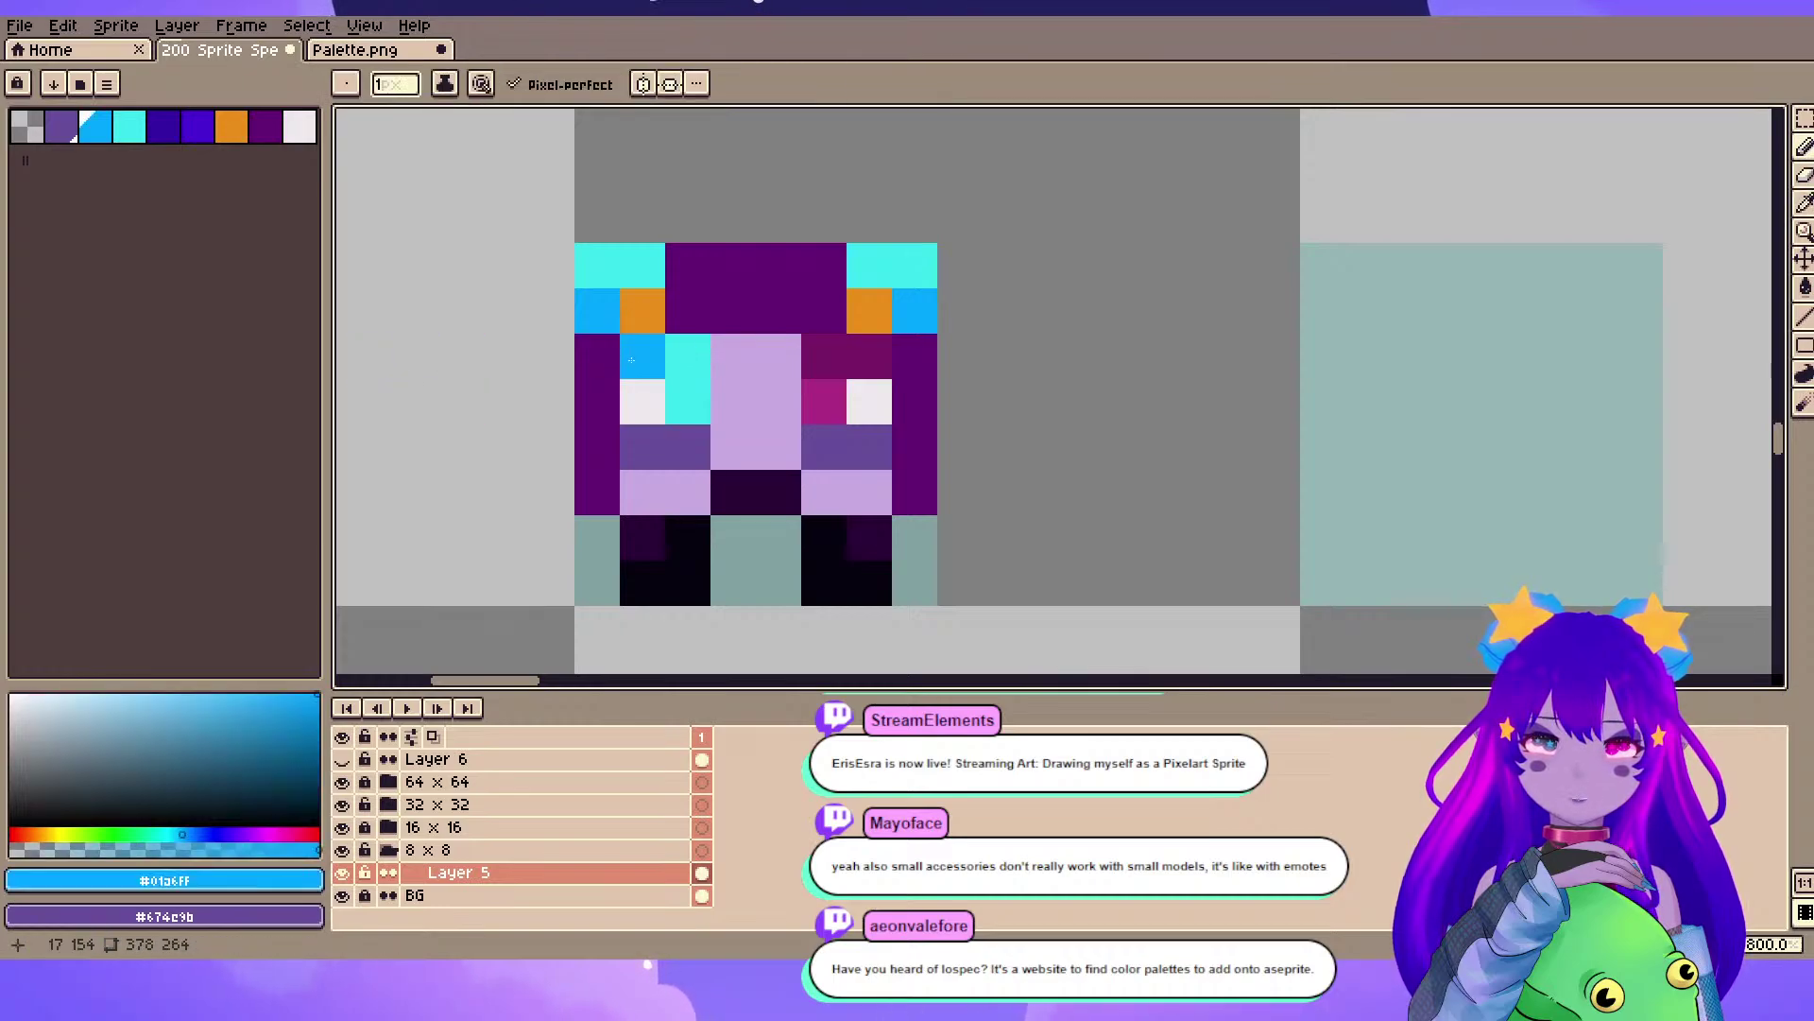
scroll(1094, 240, down, 2)
drag(1208, 188, 1213, 187)
scroll(1215, 190, up, 2)
drag(876, 332, 1000, 311)
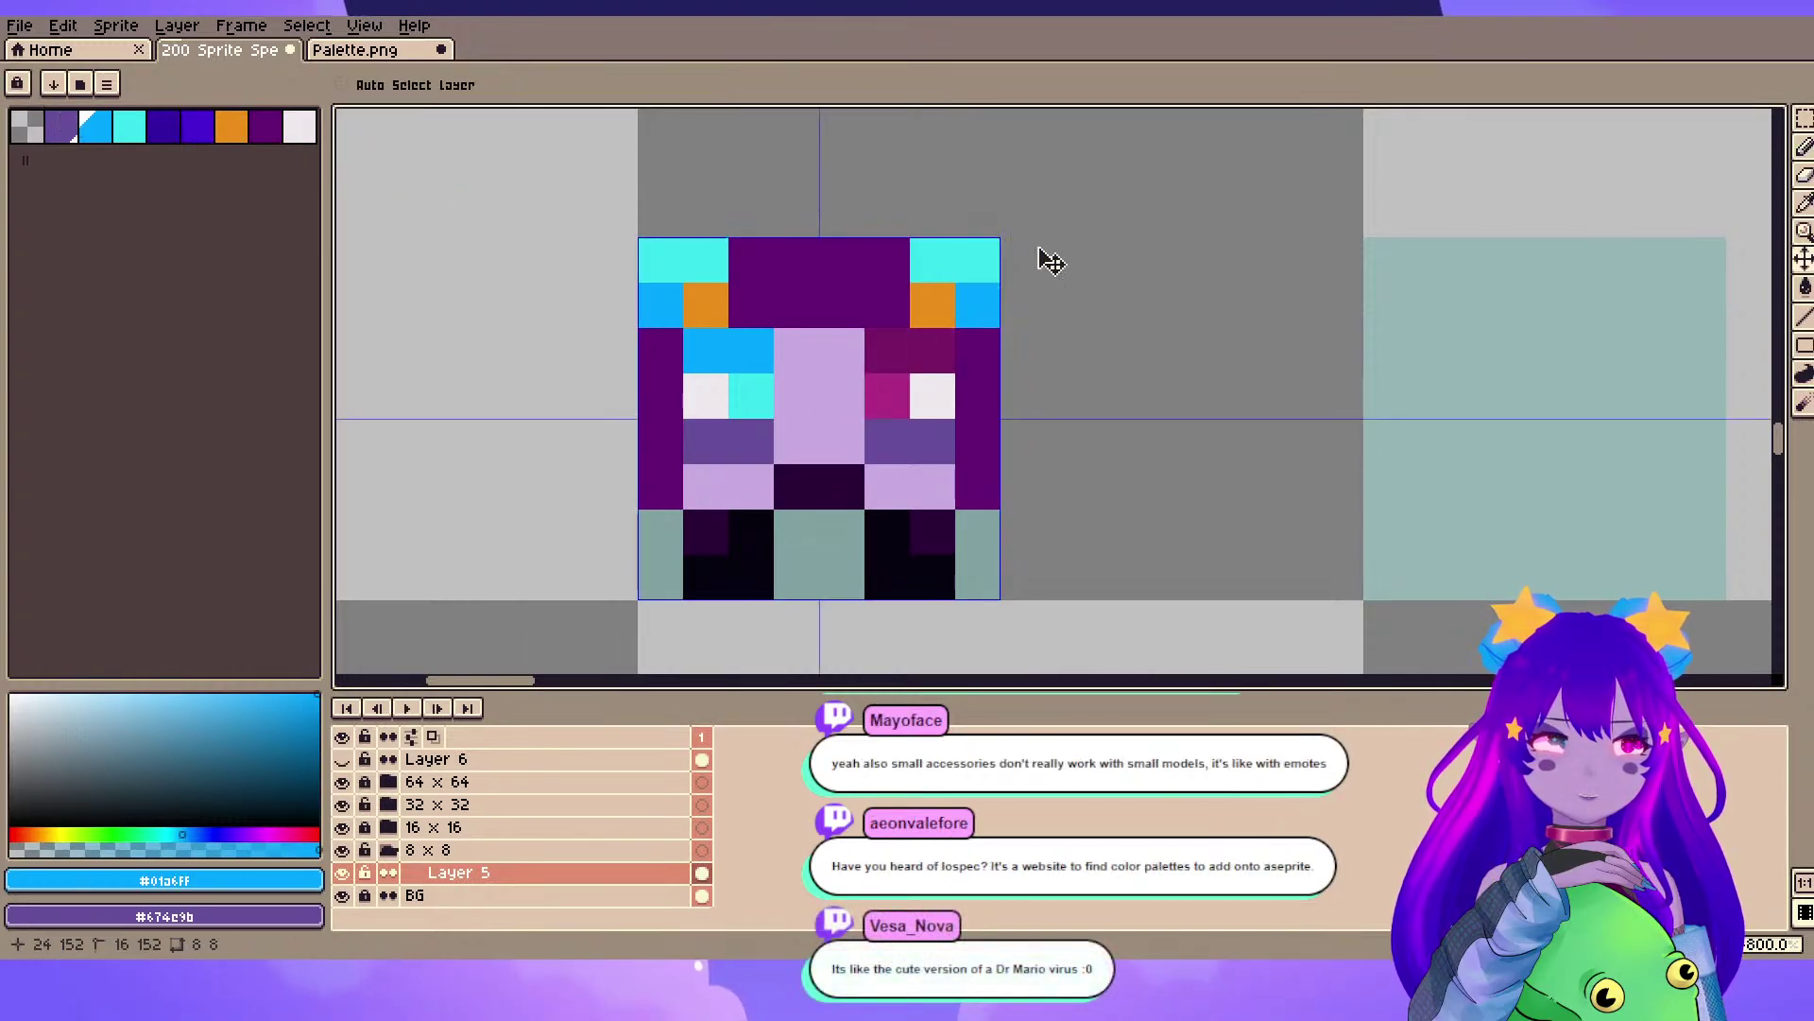
click(1008, 379)
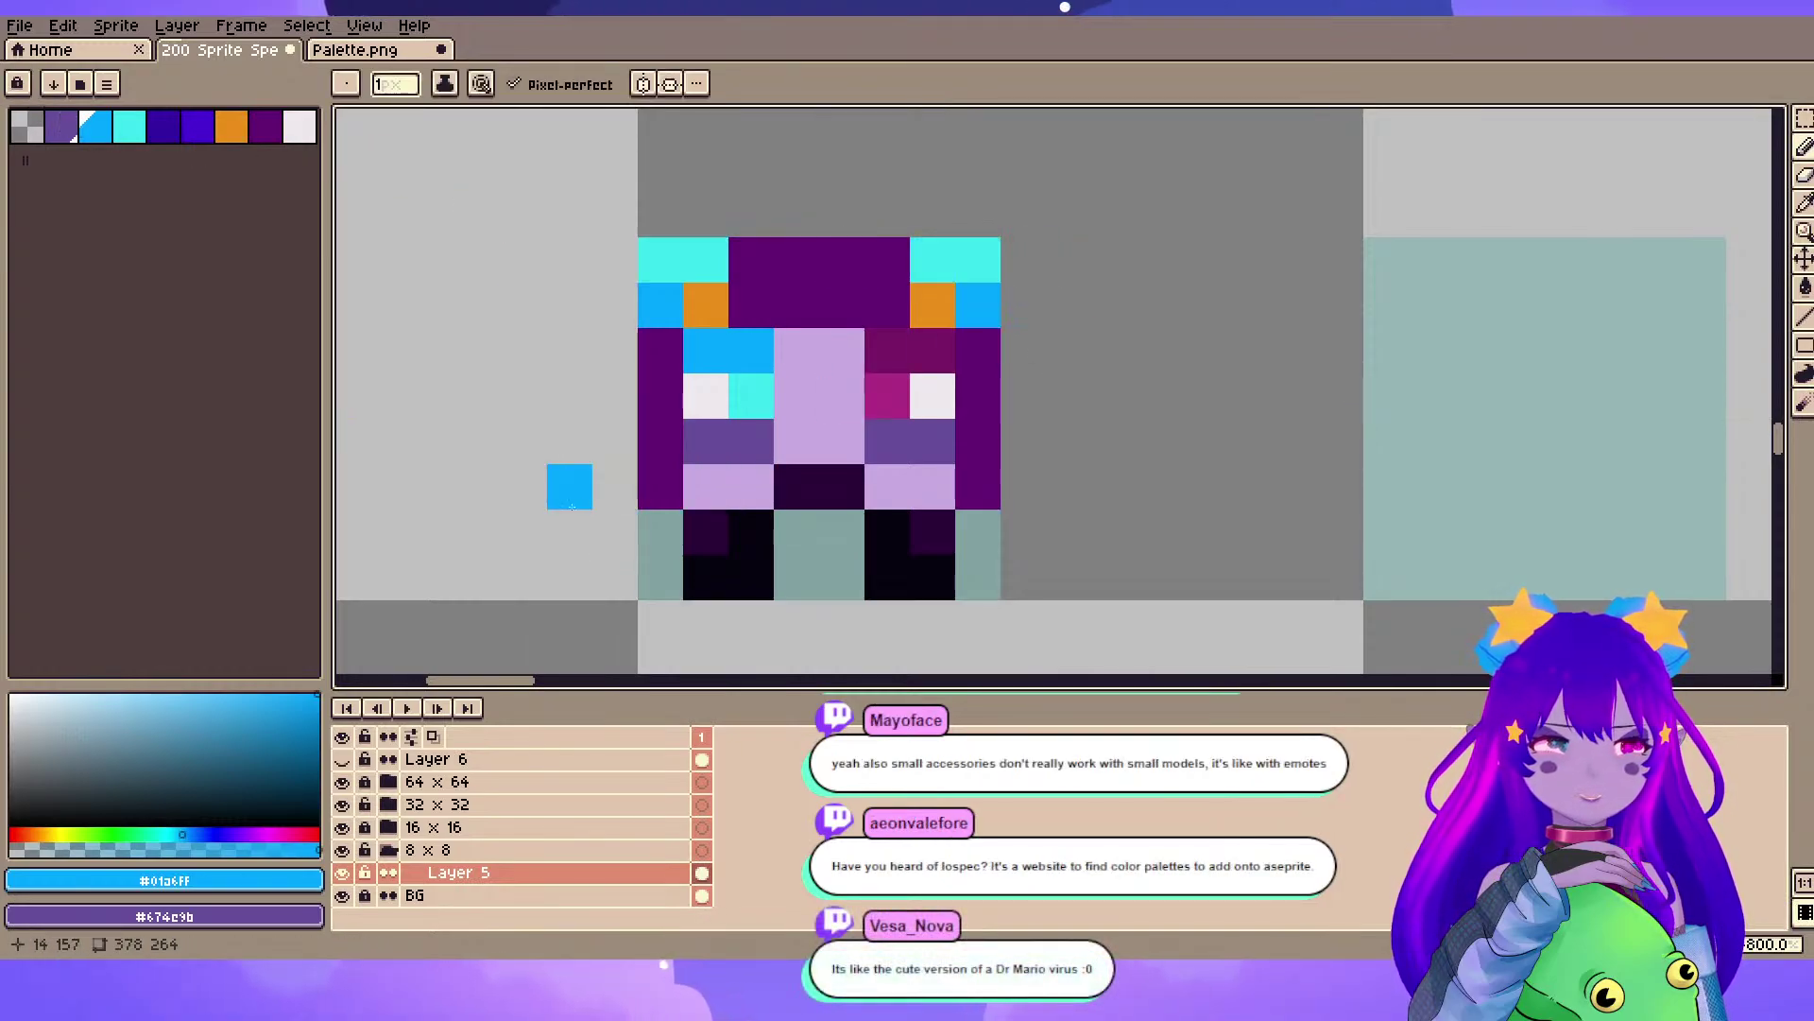
key(ctrl+z)
key(ctrl+z)
- Mix a darker blue with hue 198°, saturation 79 and value 67, and paint the cyan eye's two upper pixels with it
alt+click(755, 341)
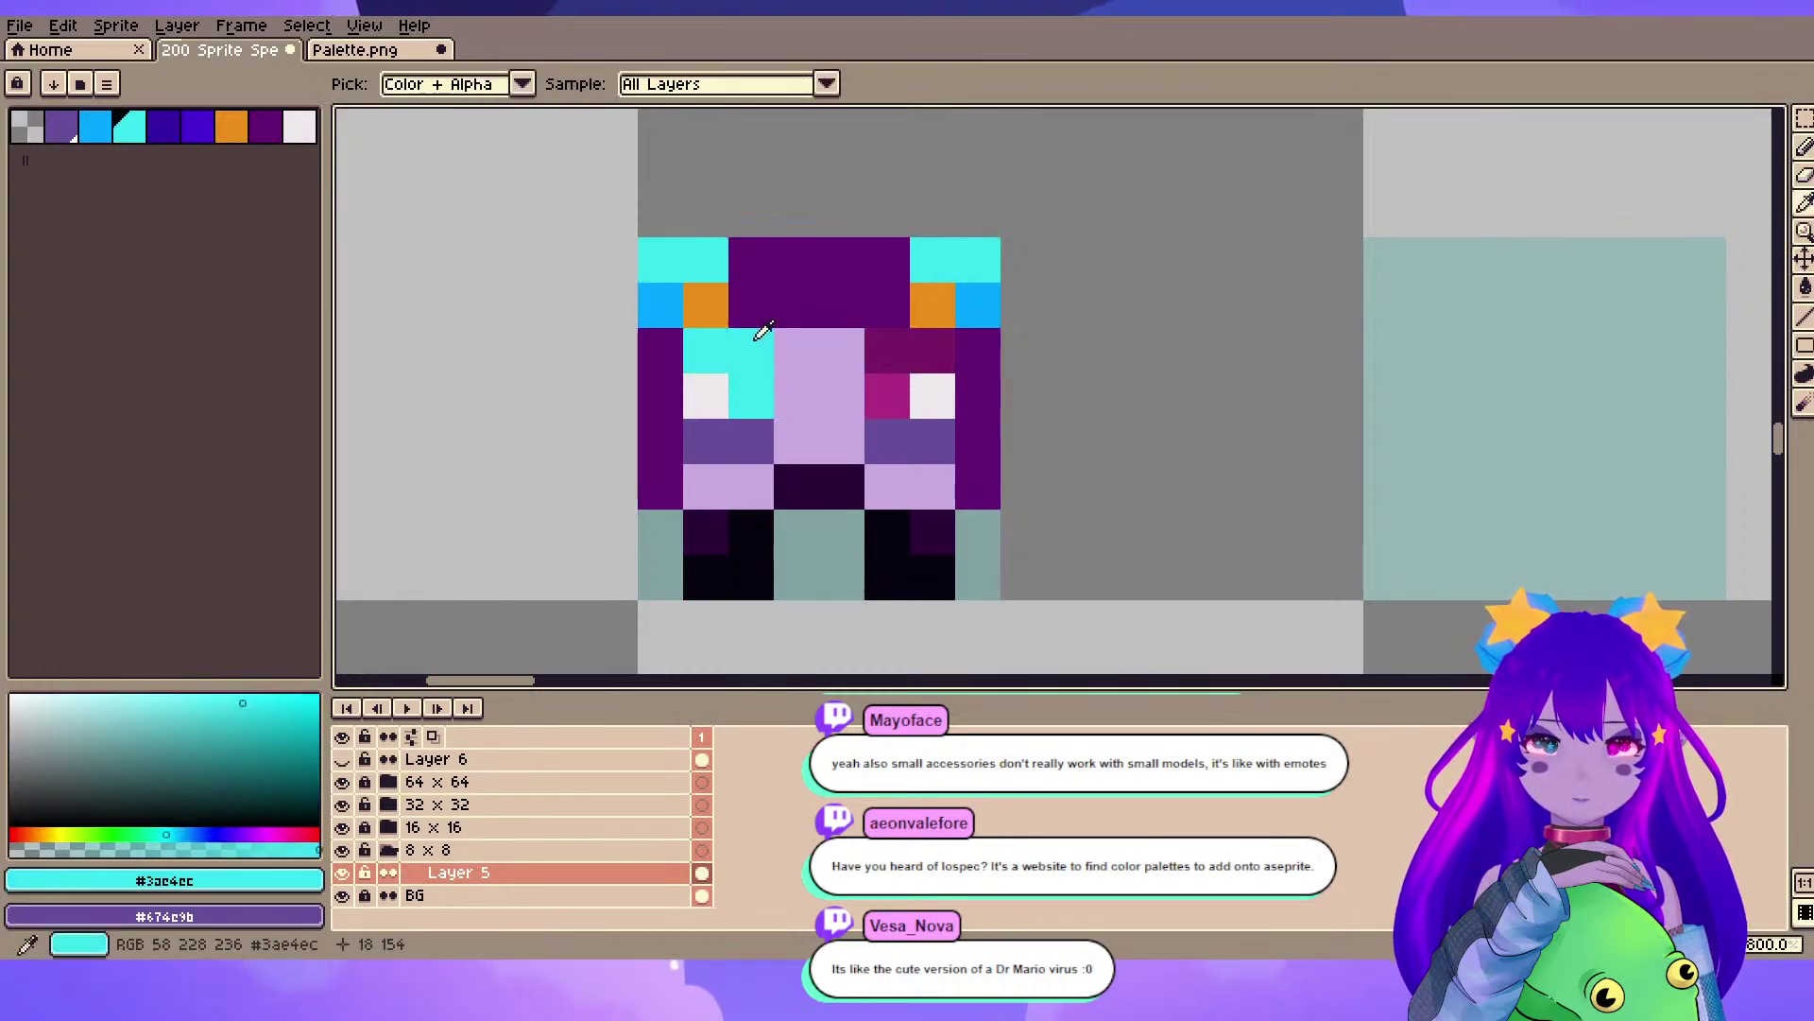
click(254, 737)
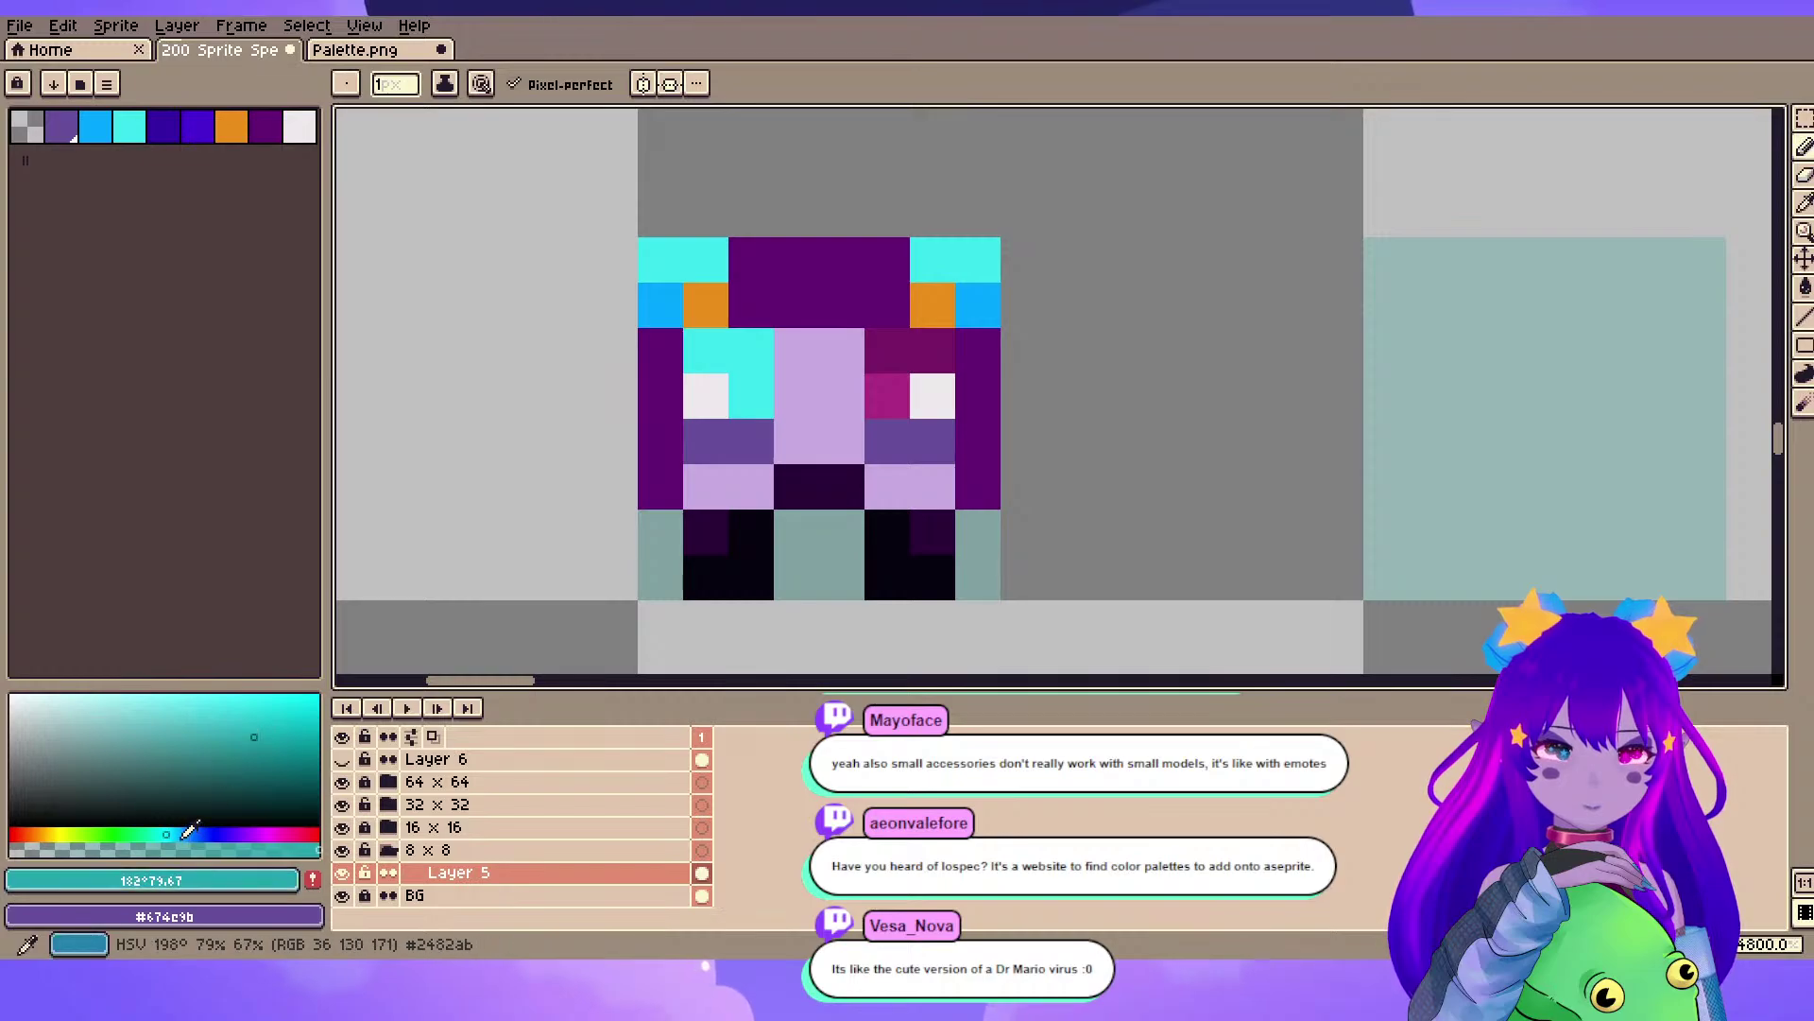
click(179, 834)
click(724, 346)
click(752, 347)
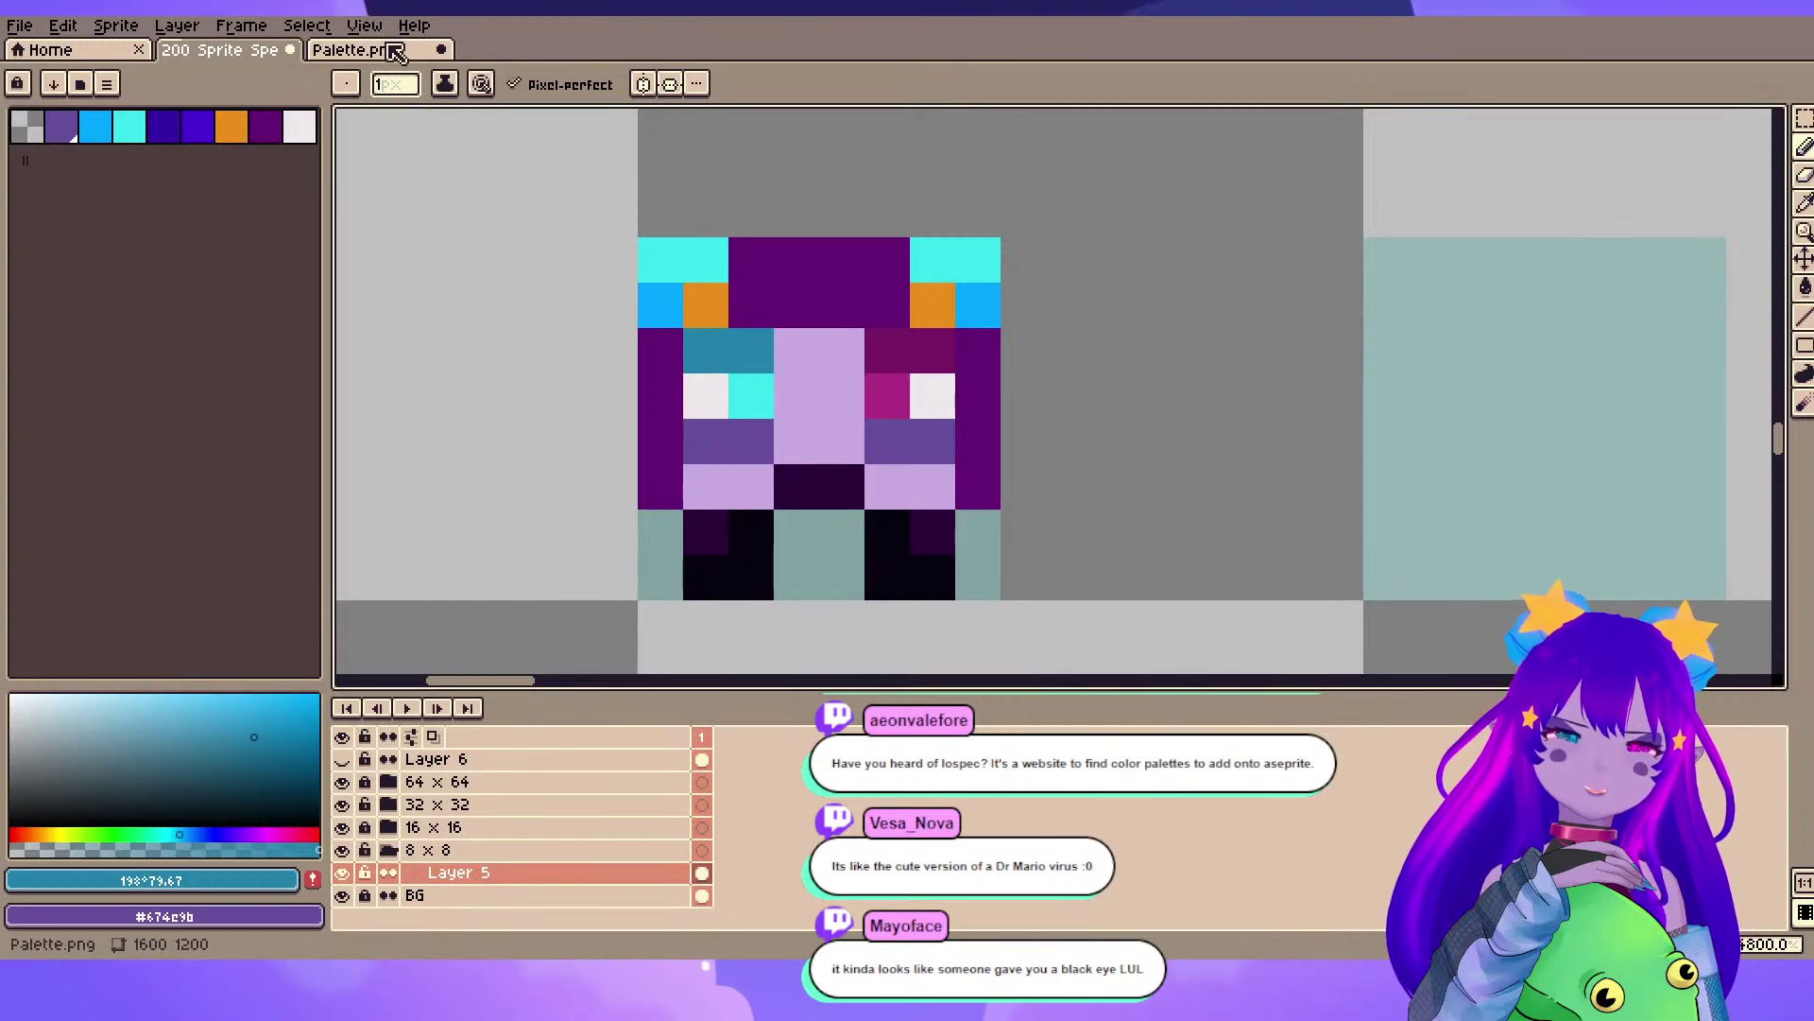
- Try near-black #070310 pixels on the hair edge and the orange star pixel beside the cyan eye
key(ctrl+Tab)
click(231, 49)
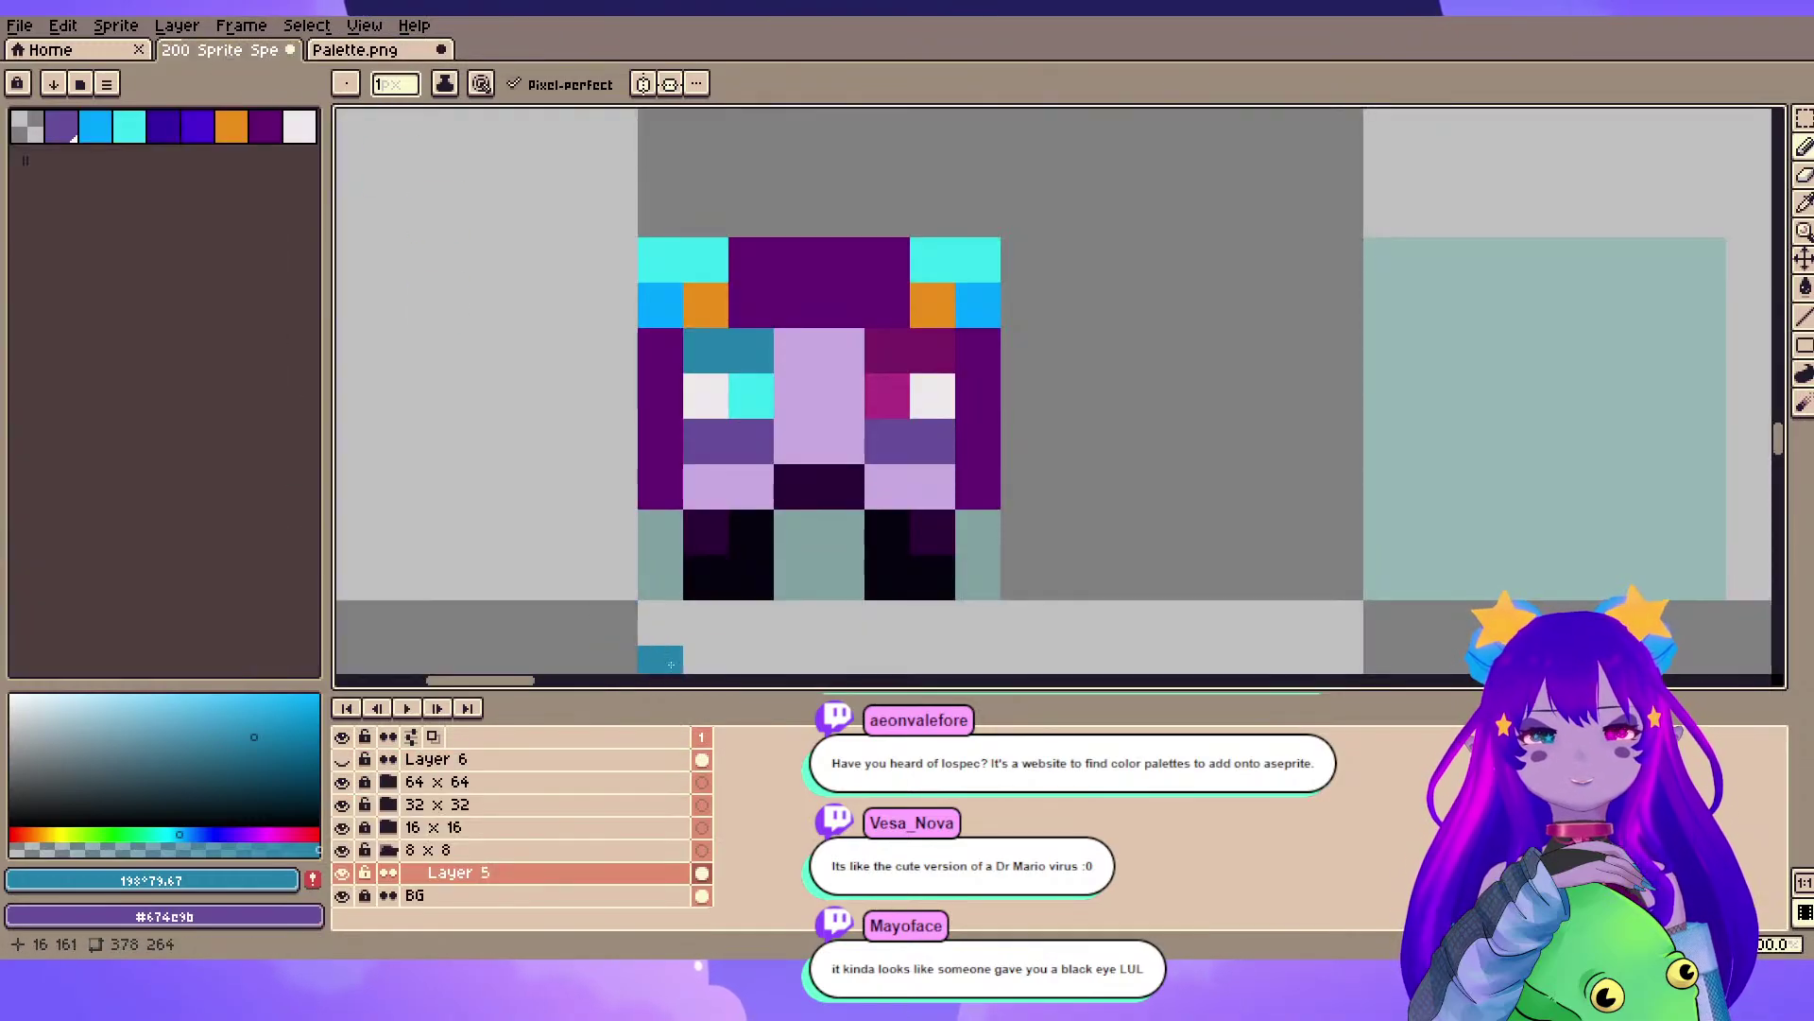
alt+click(663, 332)
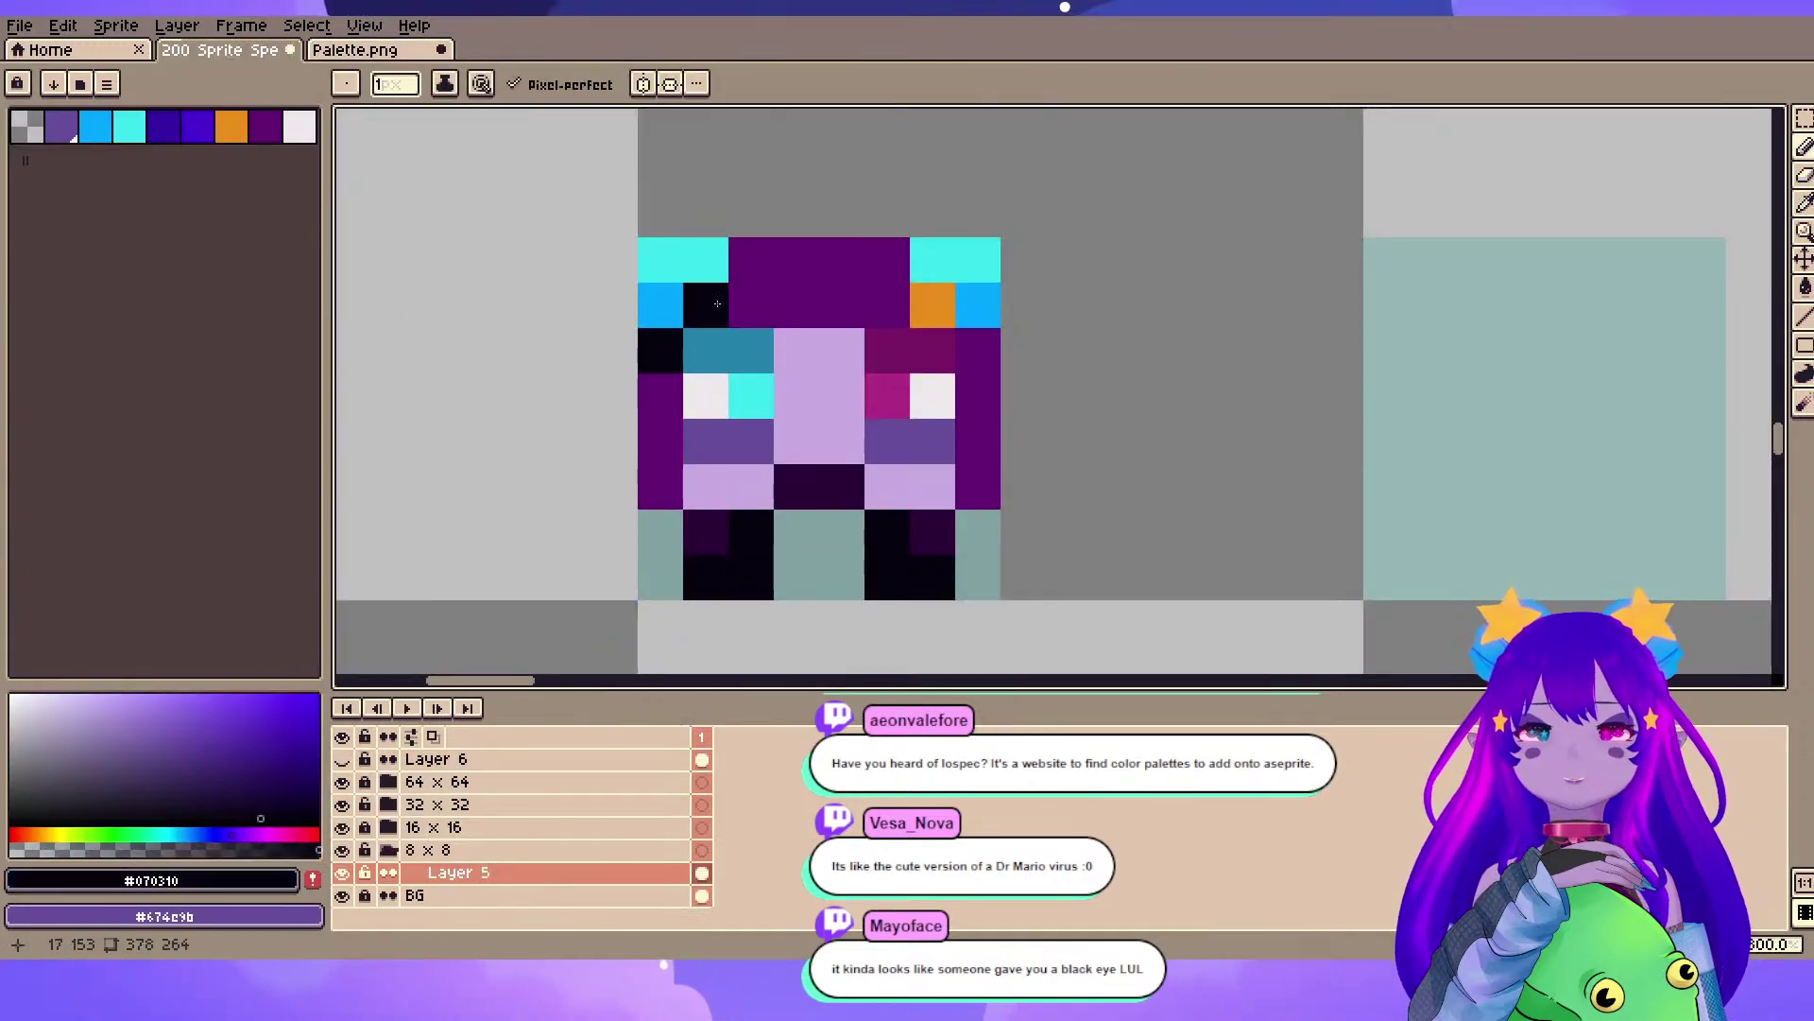
key(ctrl+z)
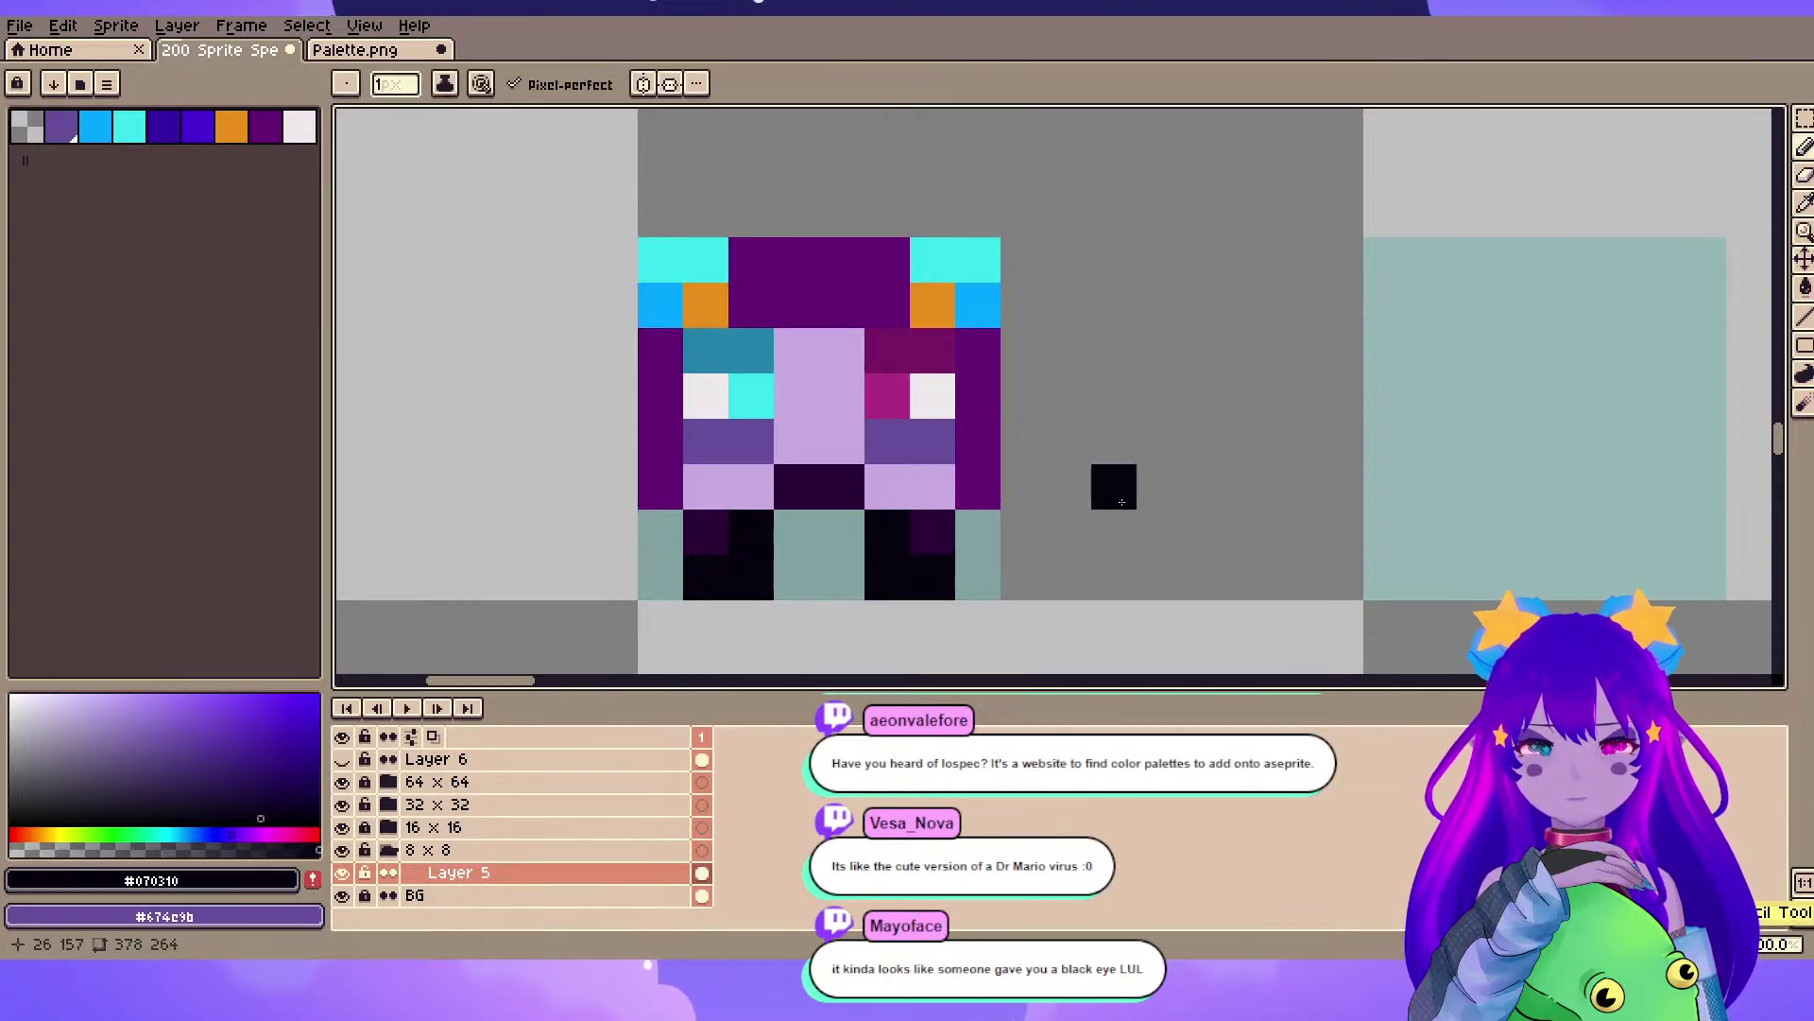
- Cover the dark pixels at the centre of the face's bottom row with lilac #c8aae1 and paint two-pixel purple cheeks beside them
alt+click(809, 458)
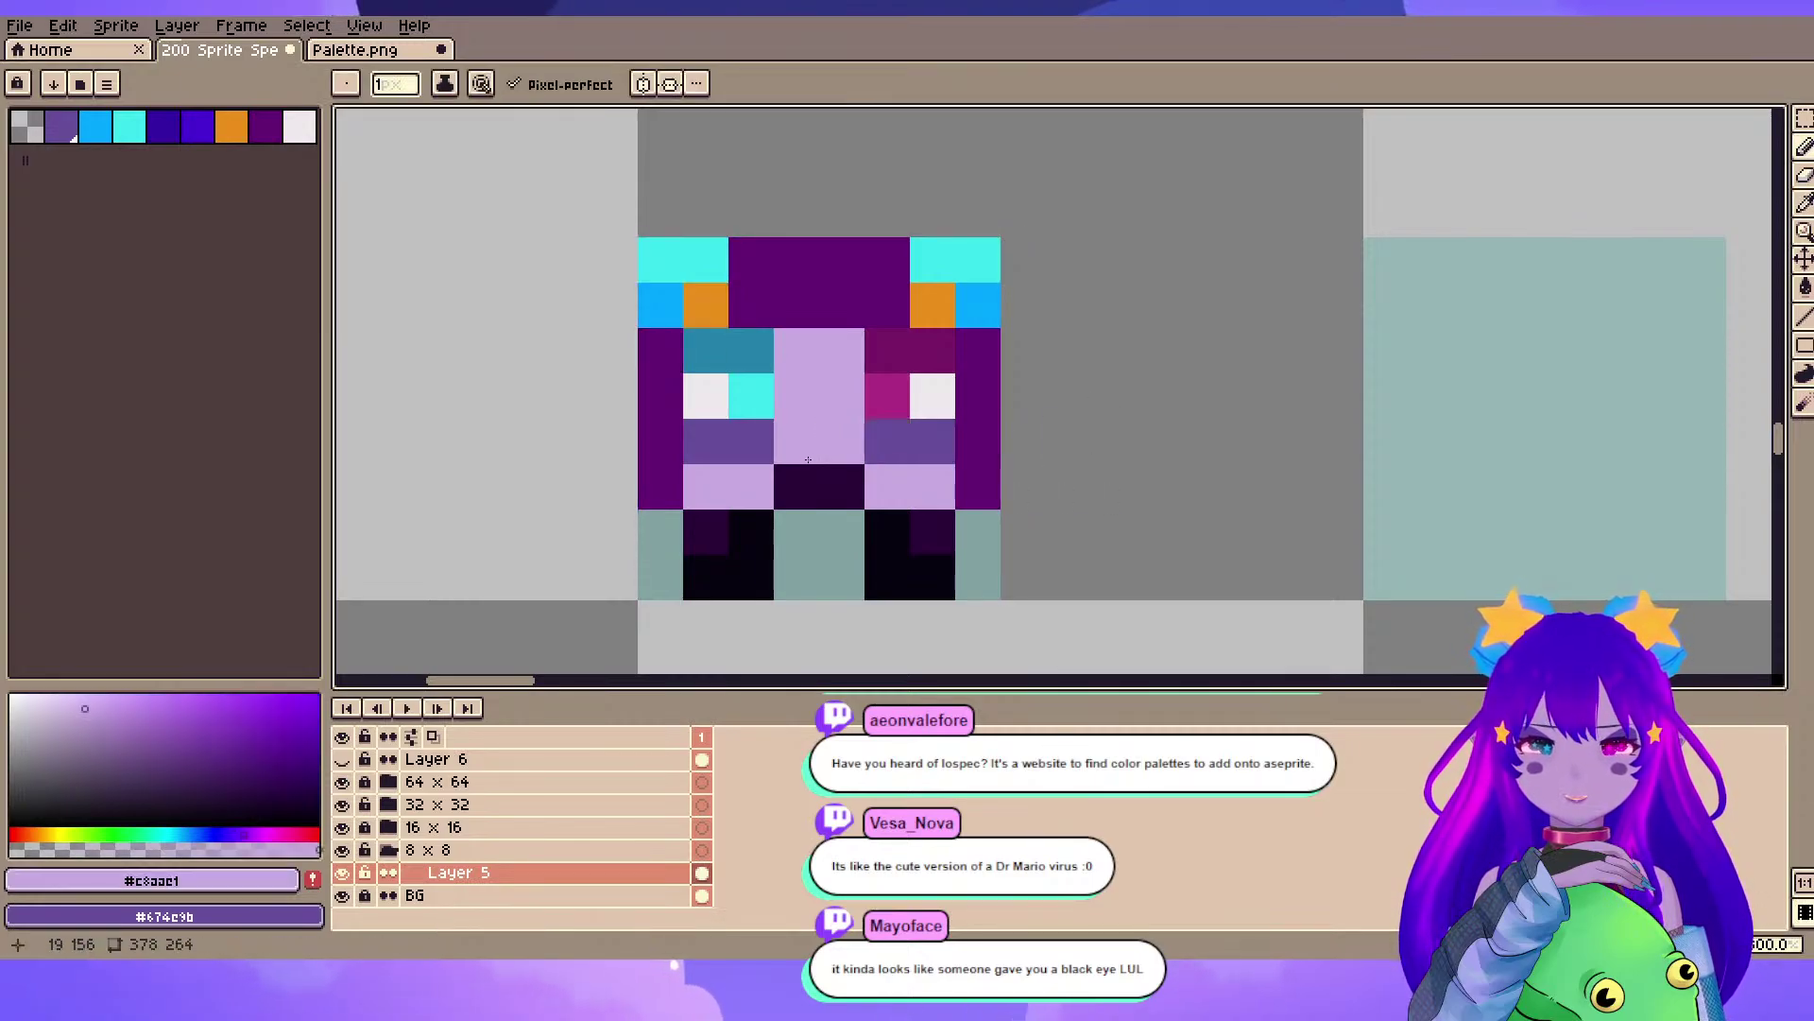
alt+click(741, 433)
click(727, 484)
click(883, 482)
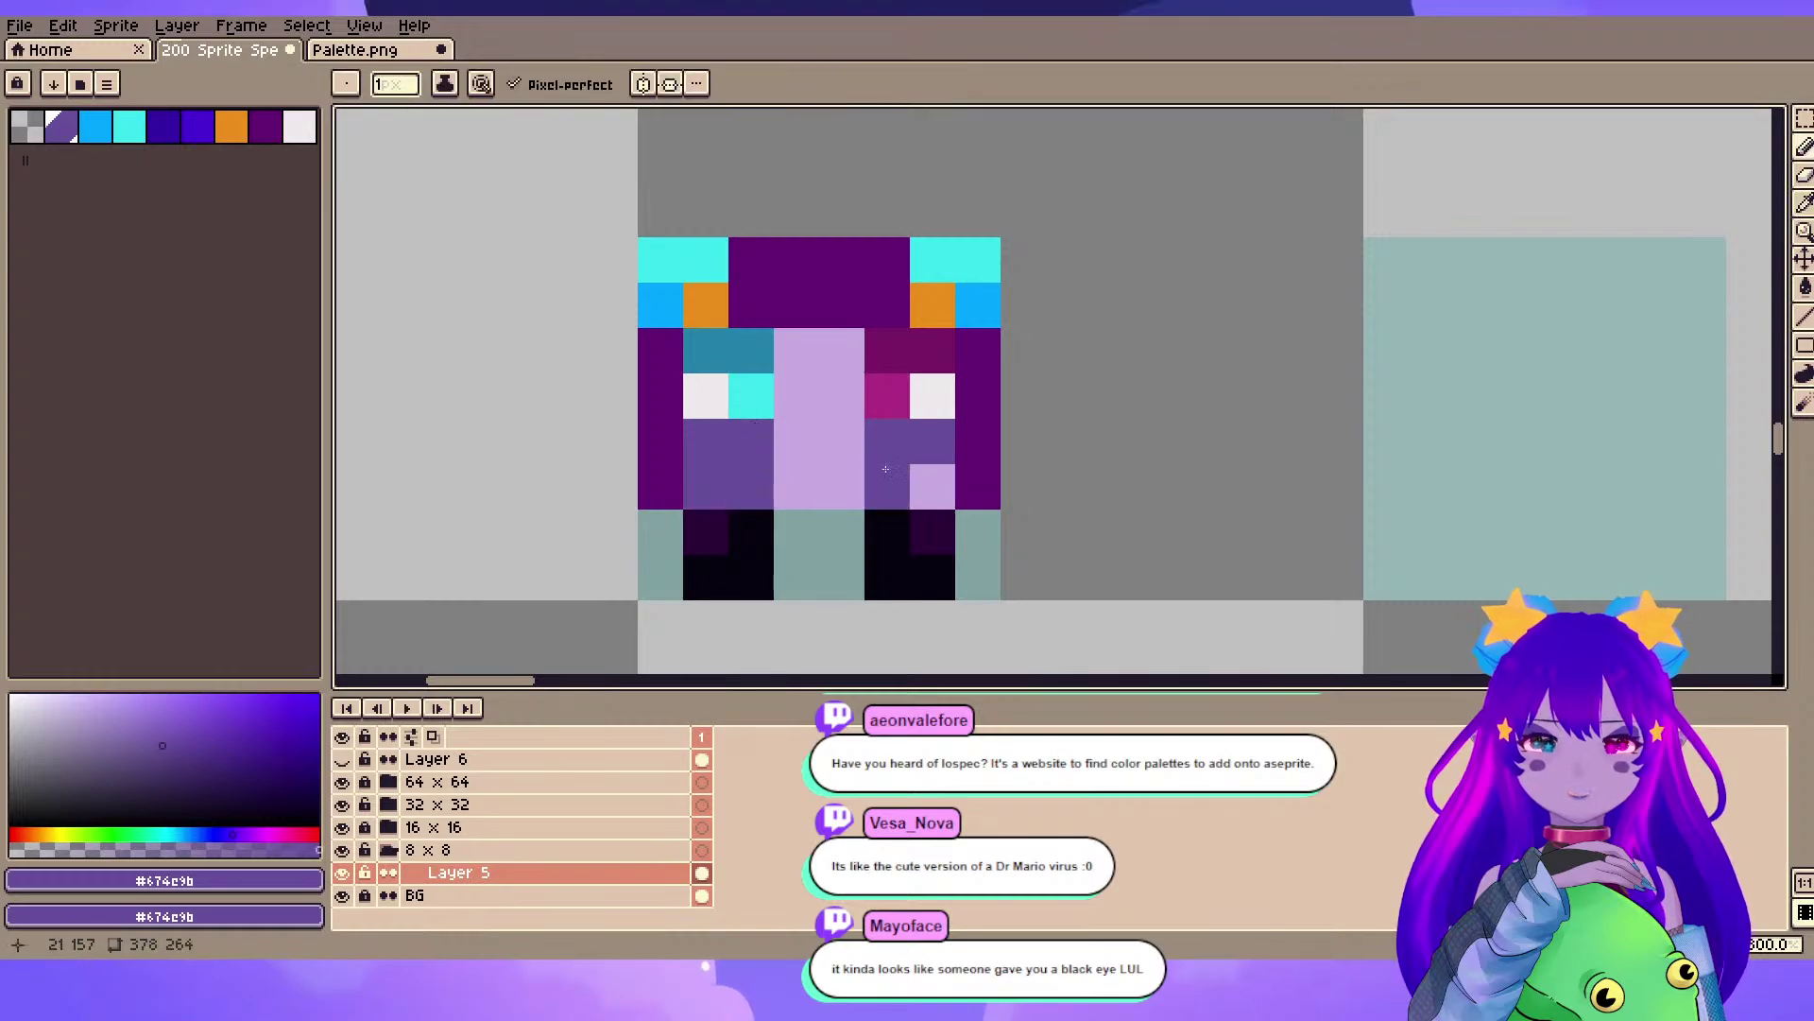
- Return the cheek pixels directly below both eyes to lilac #c8aae1, leaving the cheeks only on the face's bottom row
alt+click(839, 439)
drag(888, 444, 928, 482)
key(ctrl+z)
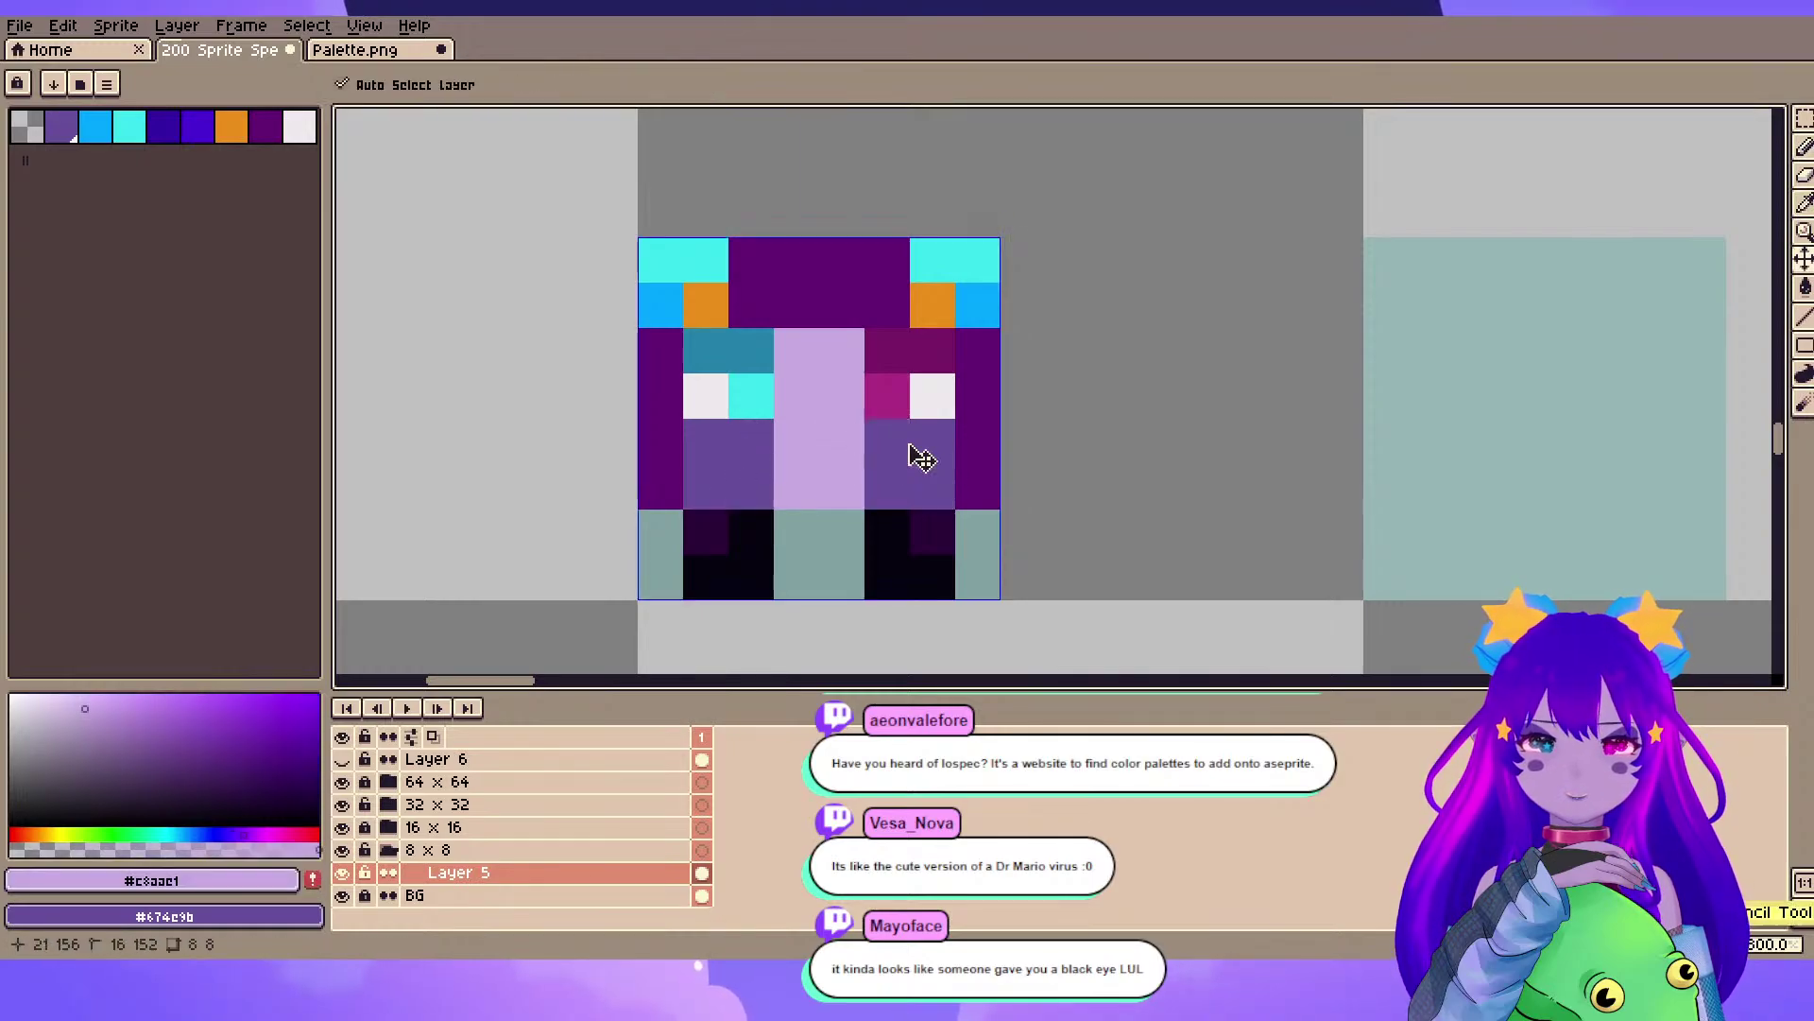
click(926, 444)
click(888, 447)
click(673, 480)
key(ctrl+z)
click(709, 444)
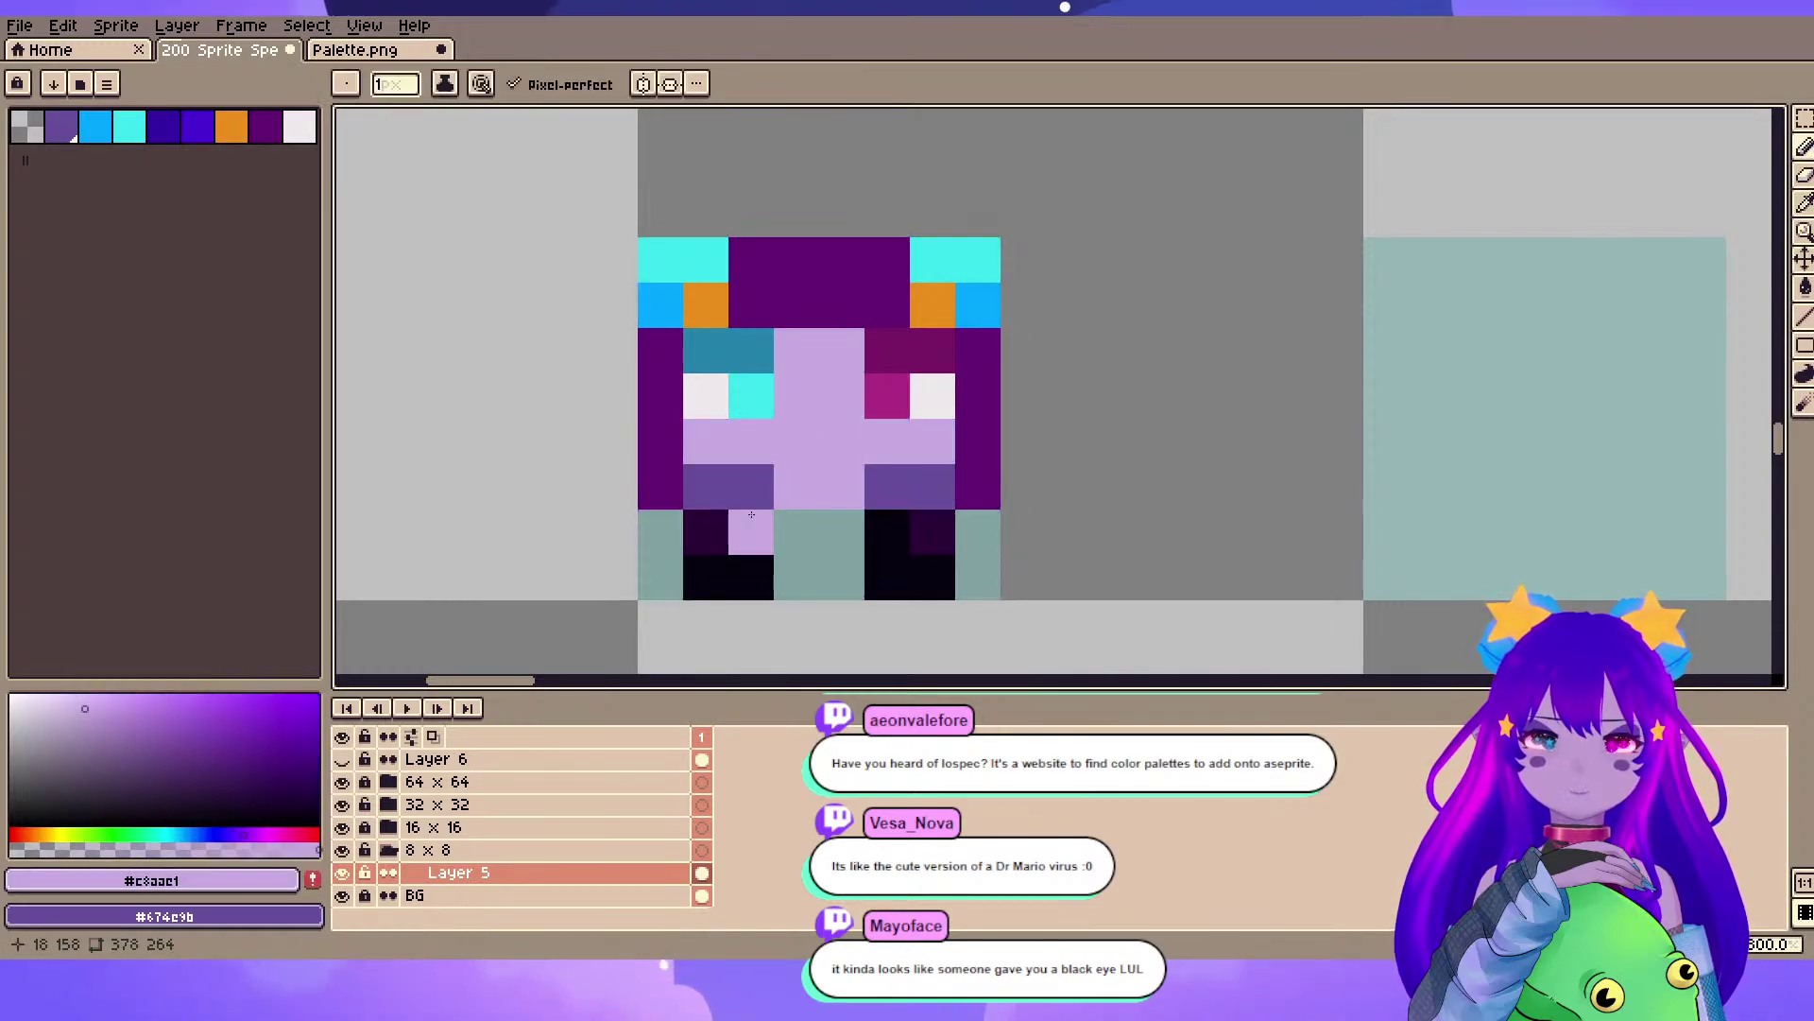
key(ctrl+z)
- Paint a near-black #070310 outline around each eye's upper edge, with two pixels above the eye and one on the outer hair edge
alt+click(756, 557)
click(718, 454)
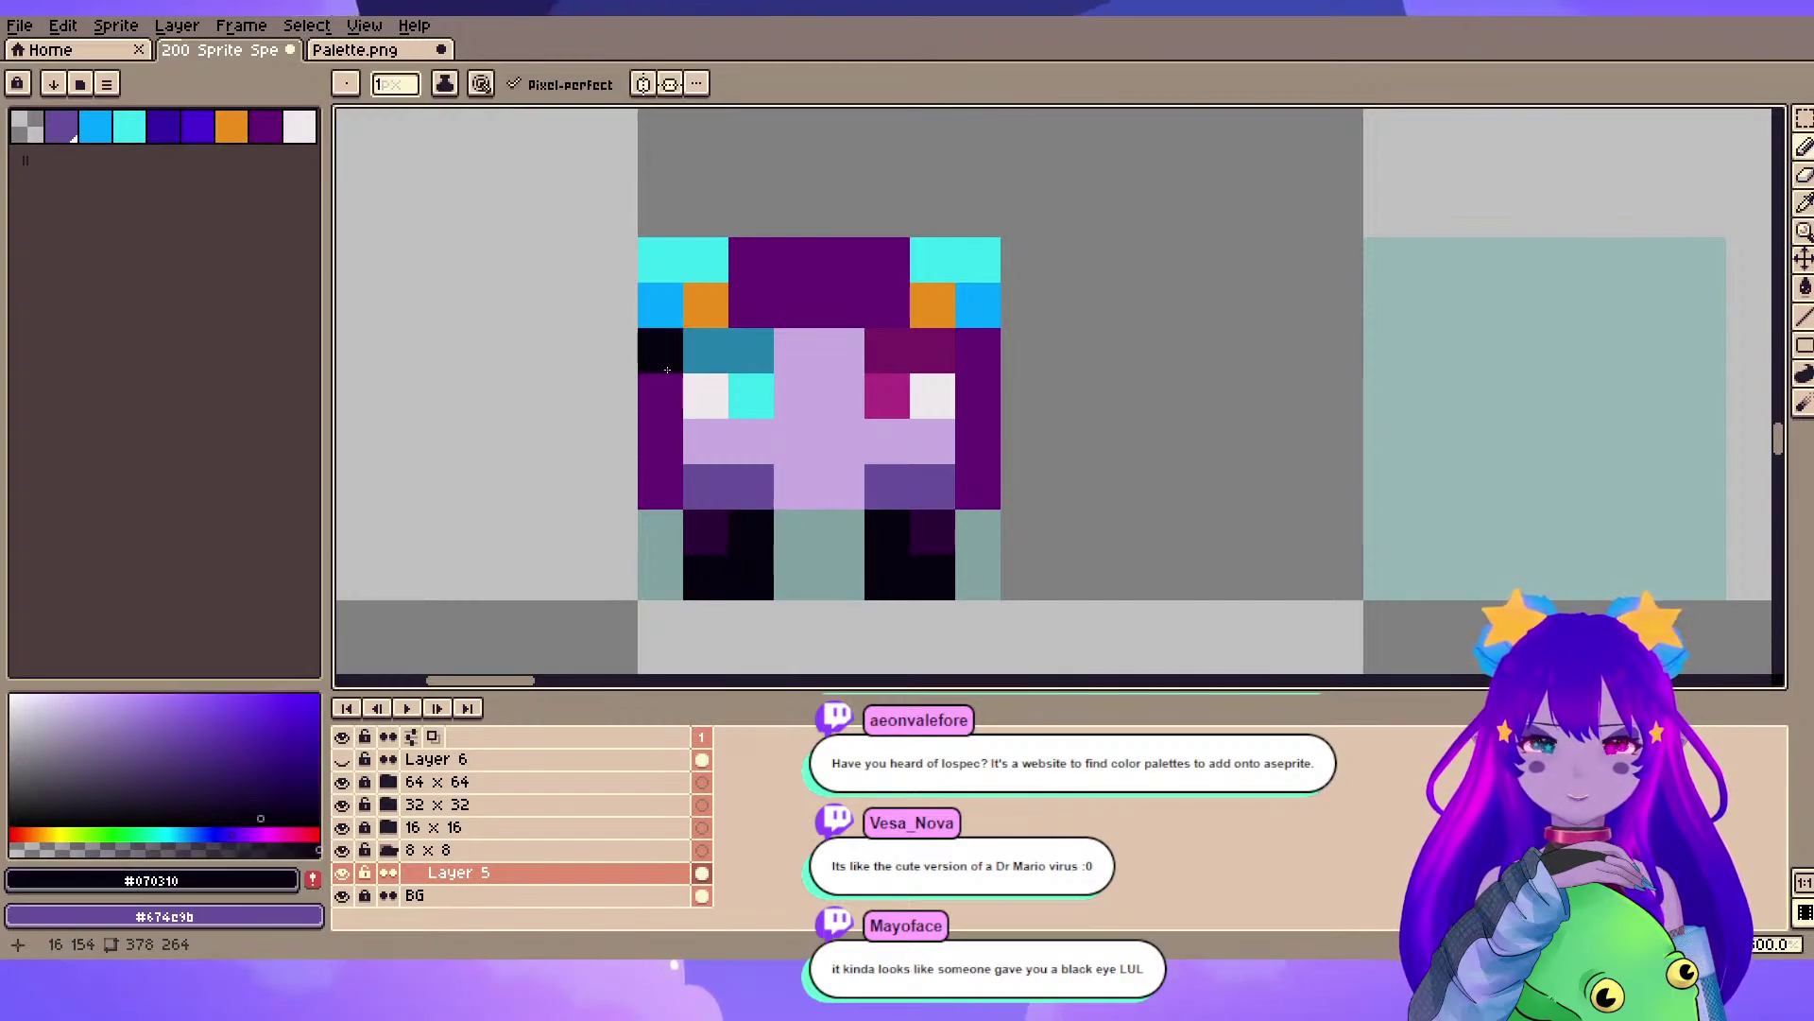
click(751, 304)
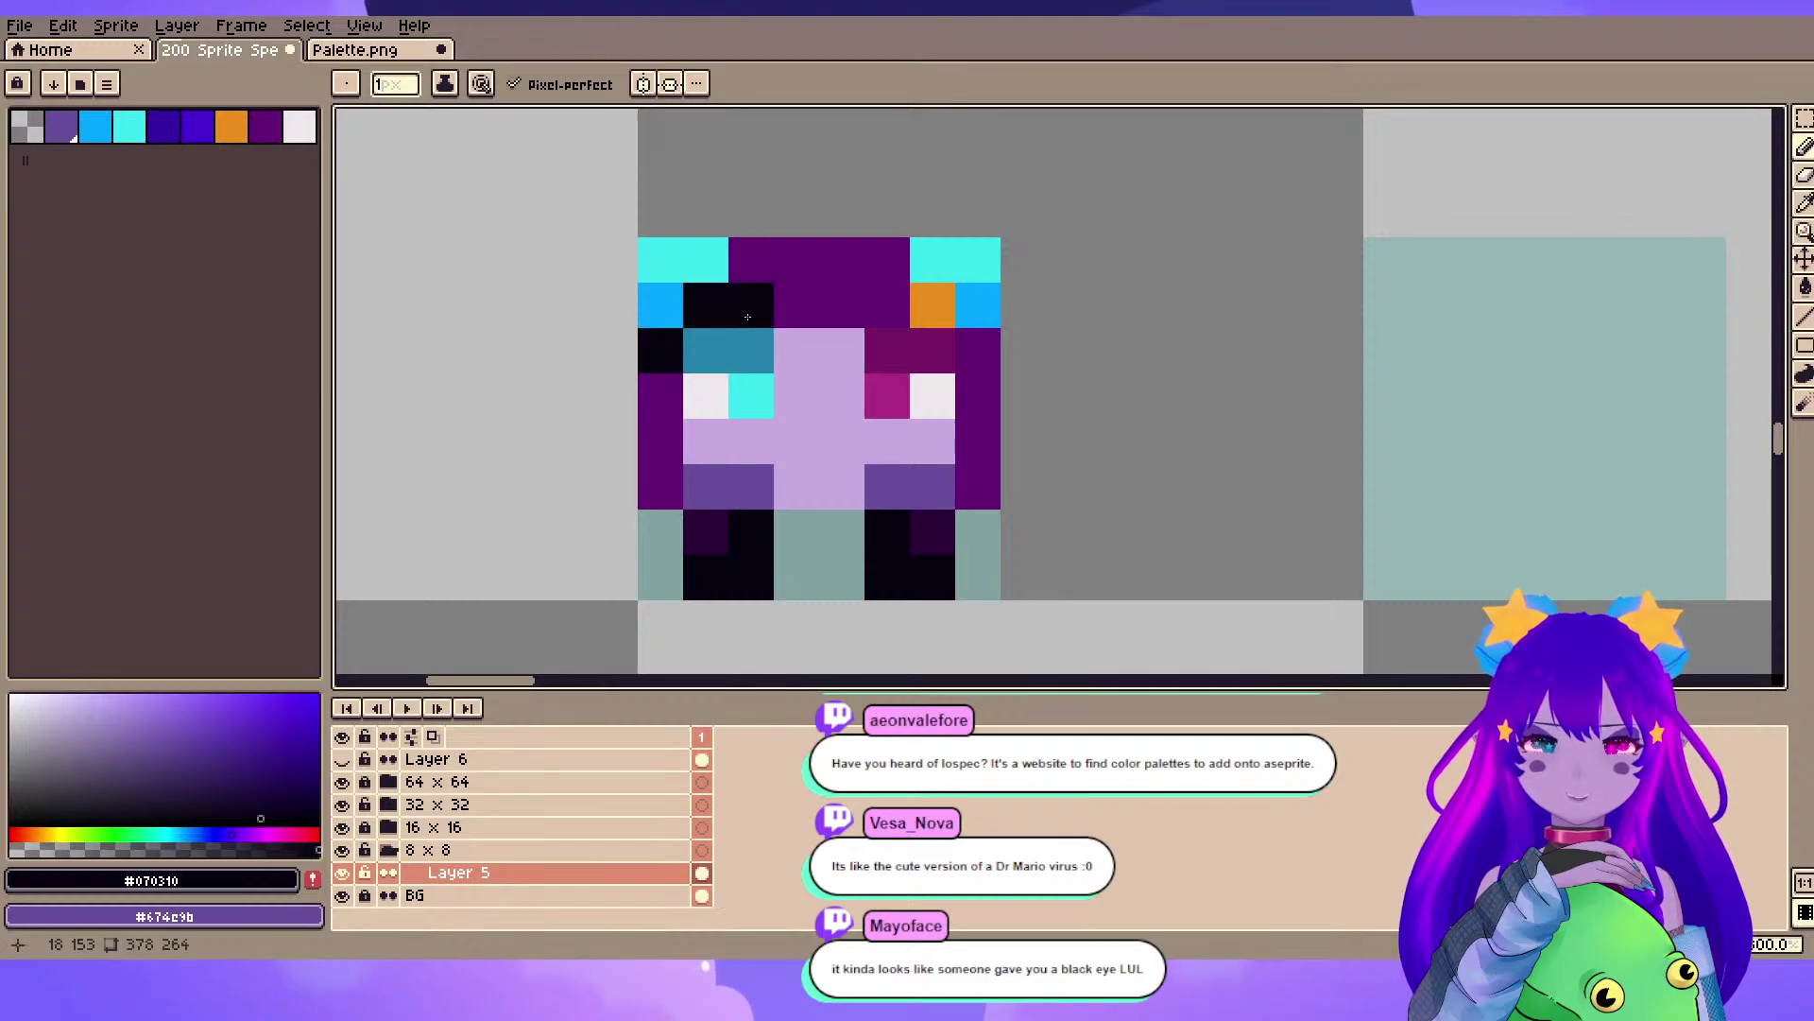
click(887, 304)
scroll(970, 351, down, 3)
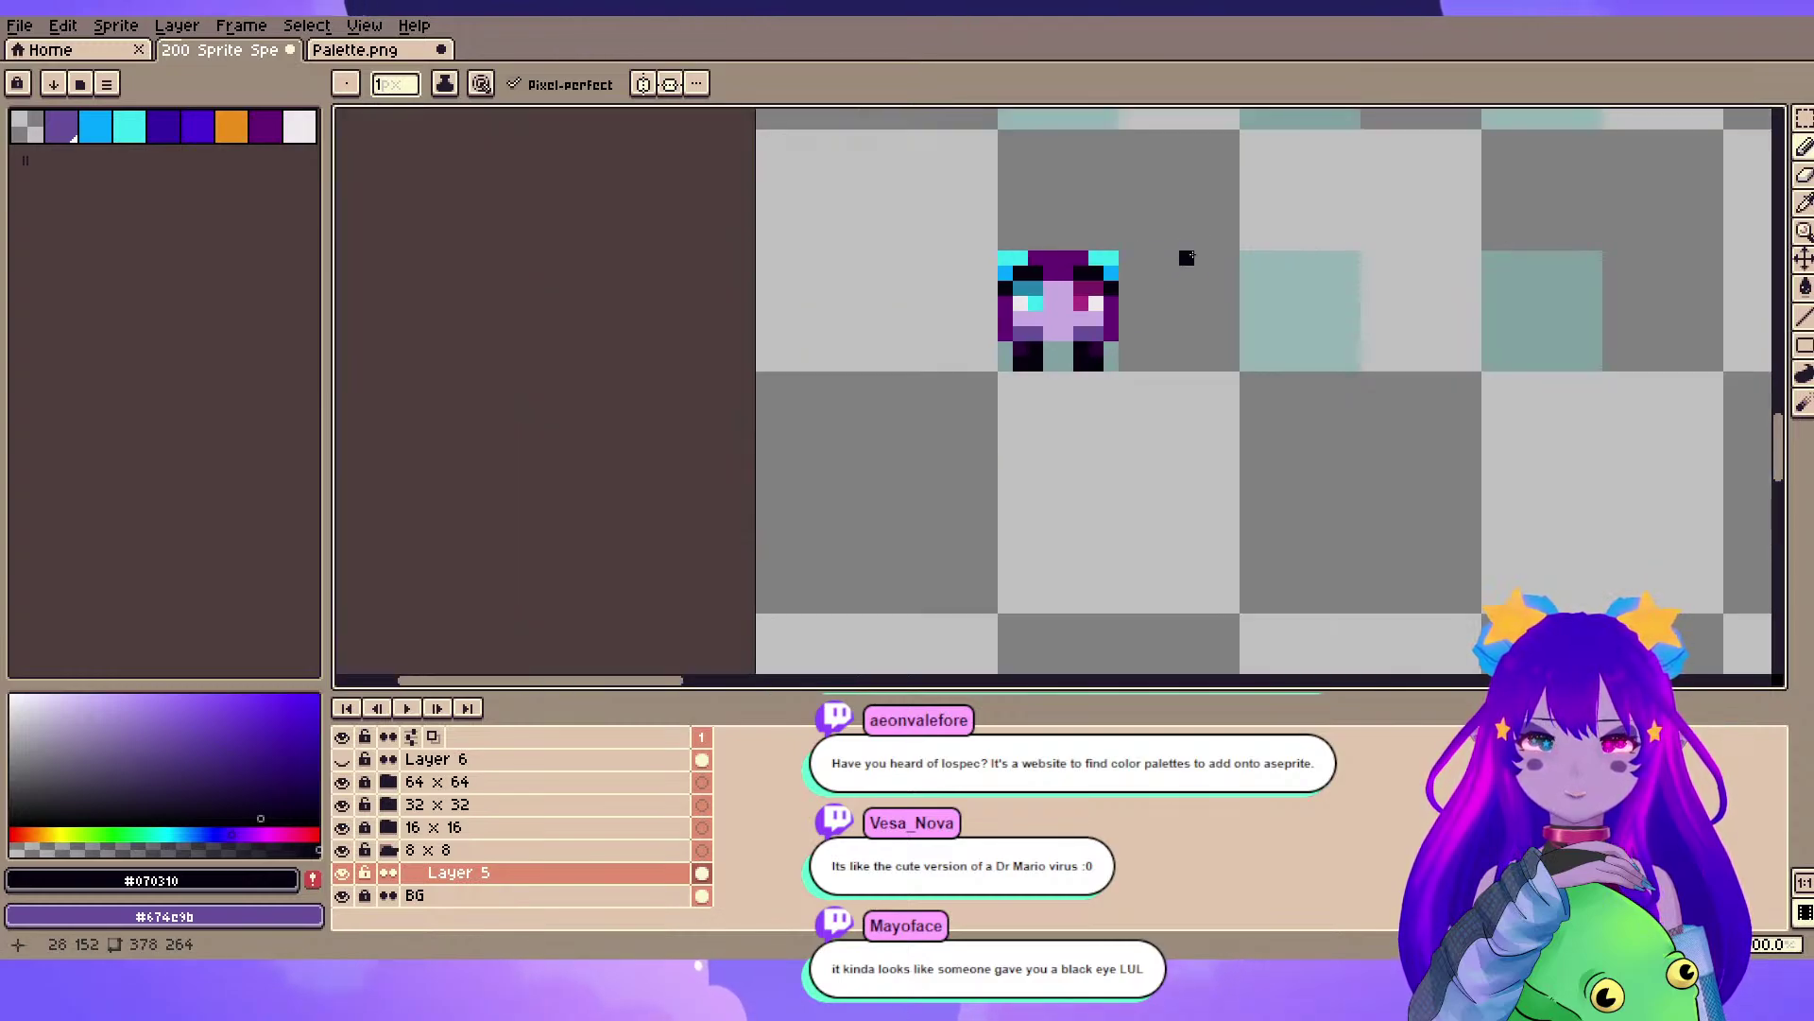
- Paint orange pixels along both outer edges of the head, beside the brows and beside the eyes
scroll(1187, 257, up, 2)
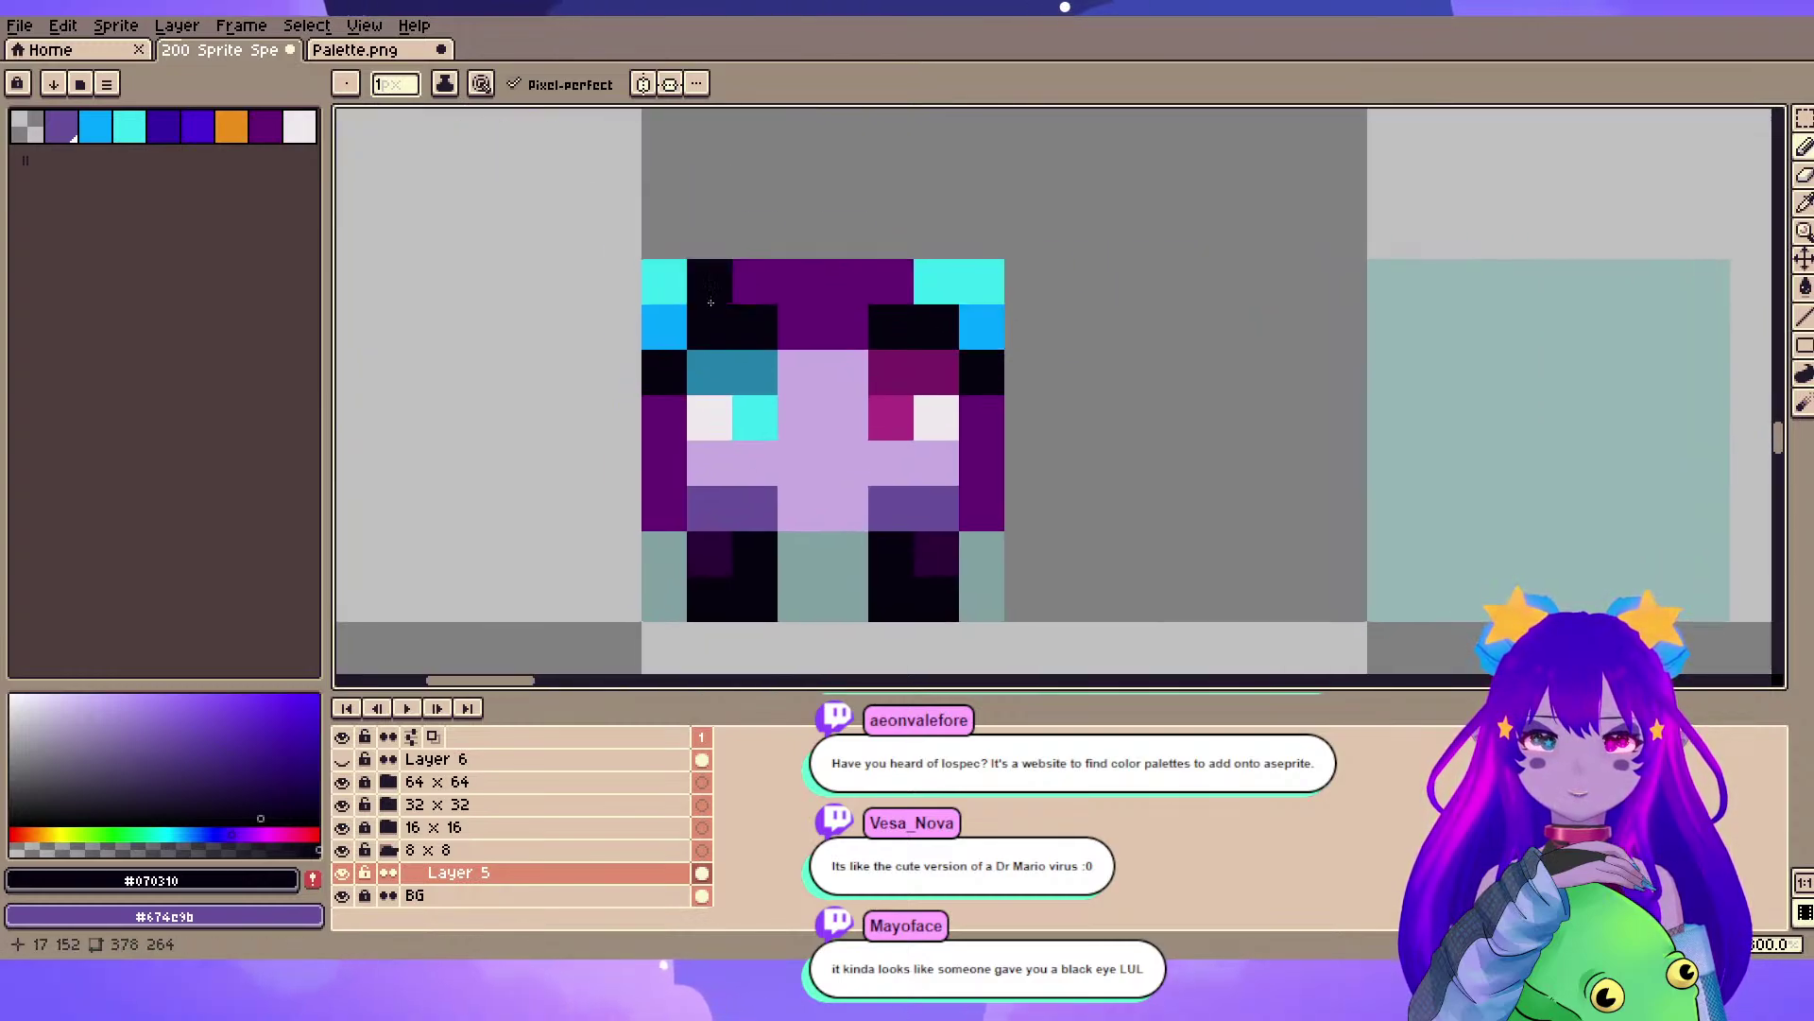
click(800, 372)
key(v)
key(b)
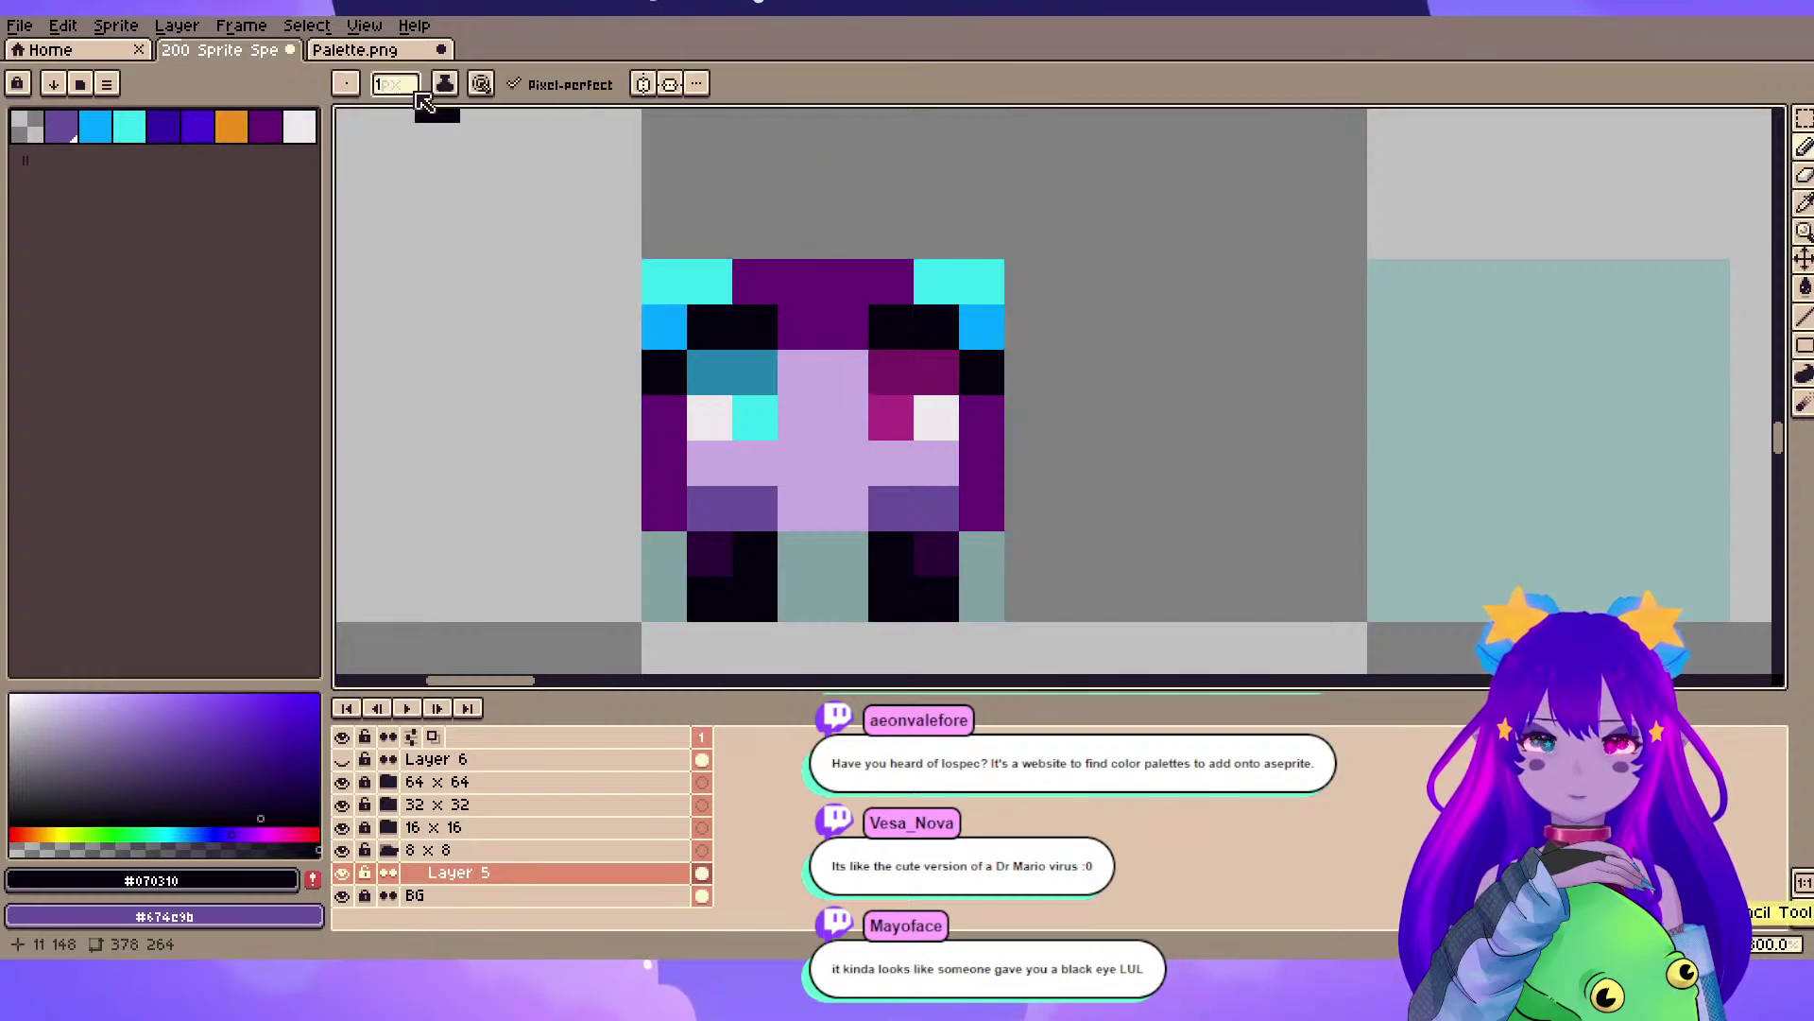
click(231, 125)
click(843, 339)
key(ctrl+z)
click(729, 364)
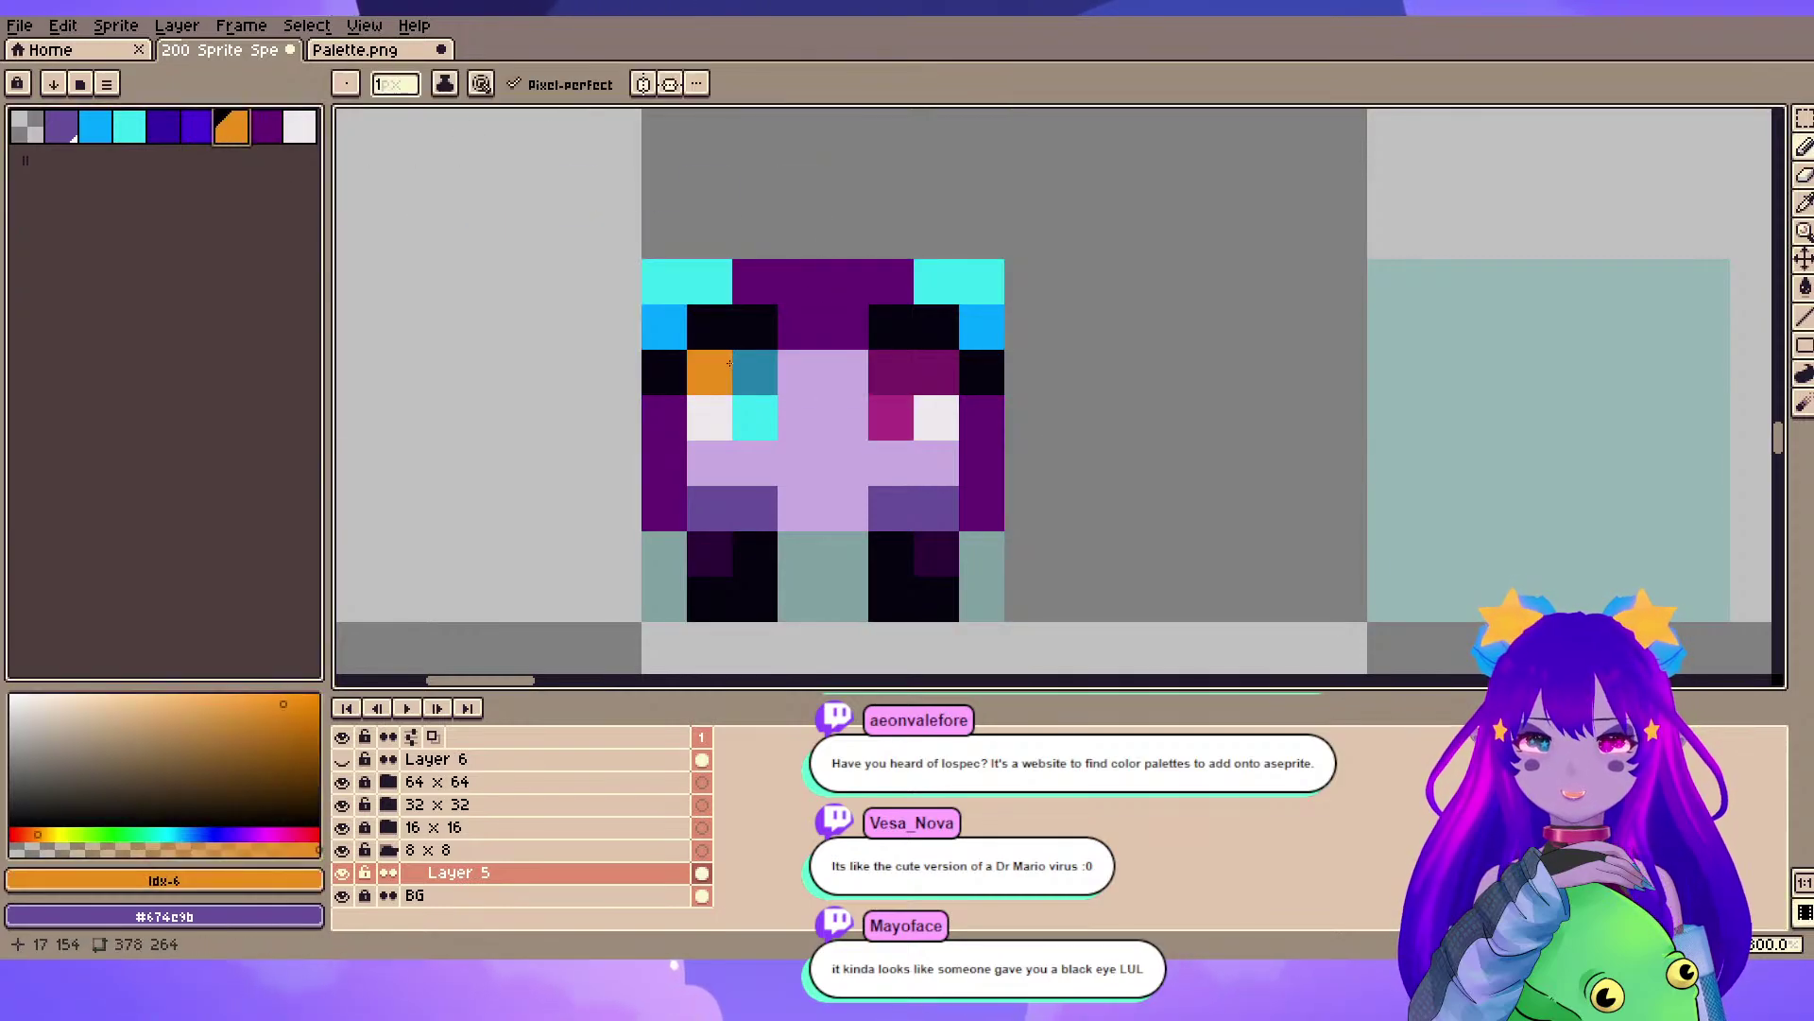
key(ctrl+z)
click(682, 340)
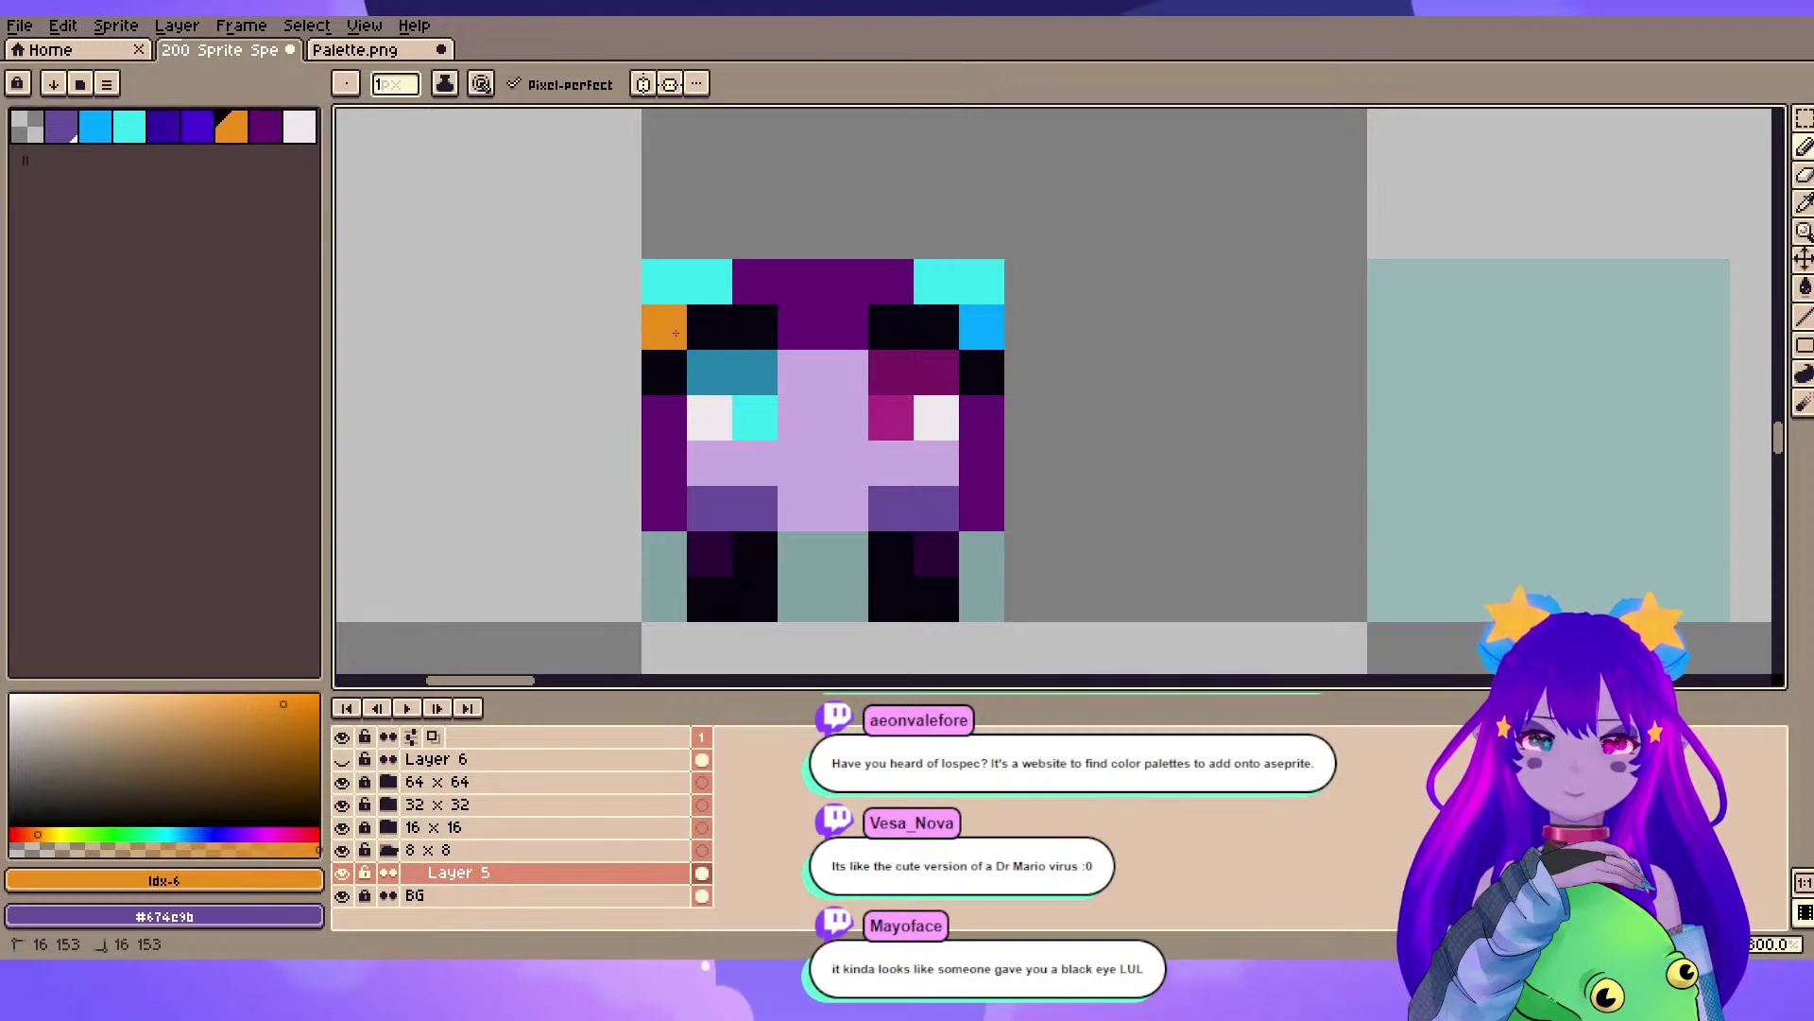
click(981, 327)
click(705, 421)
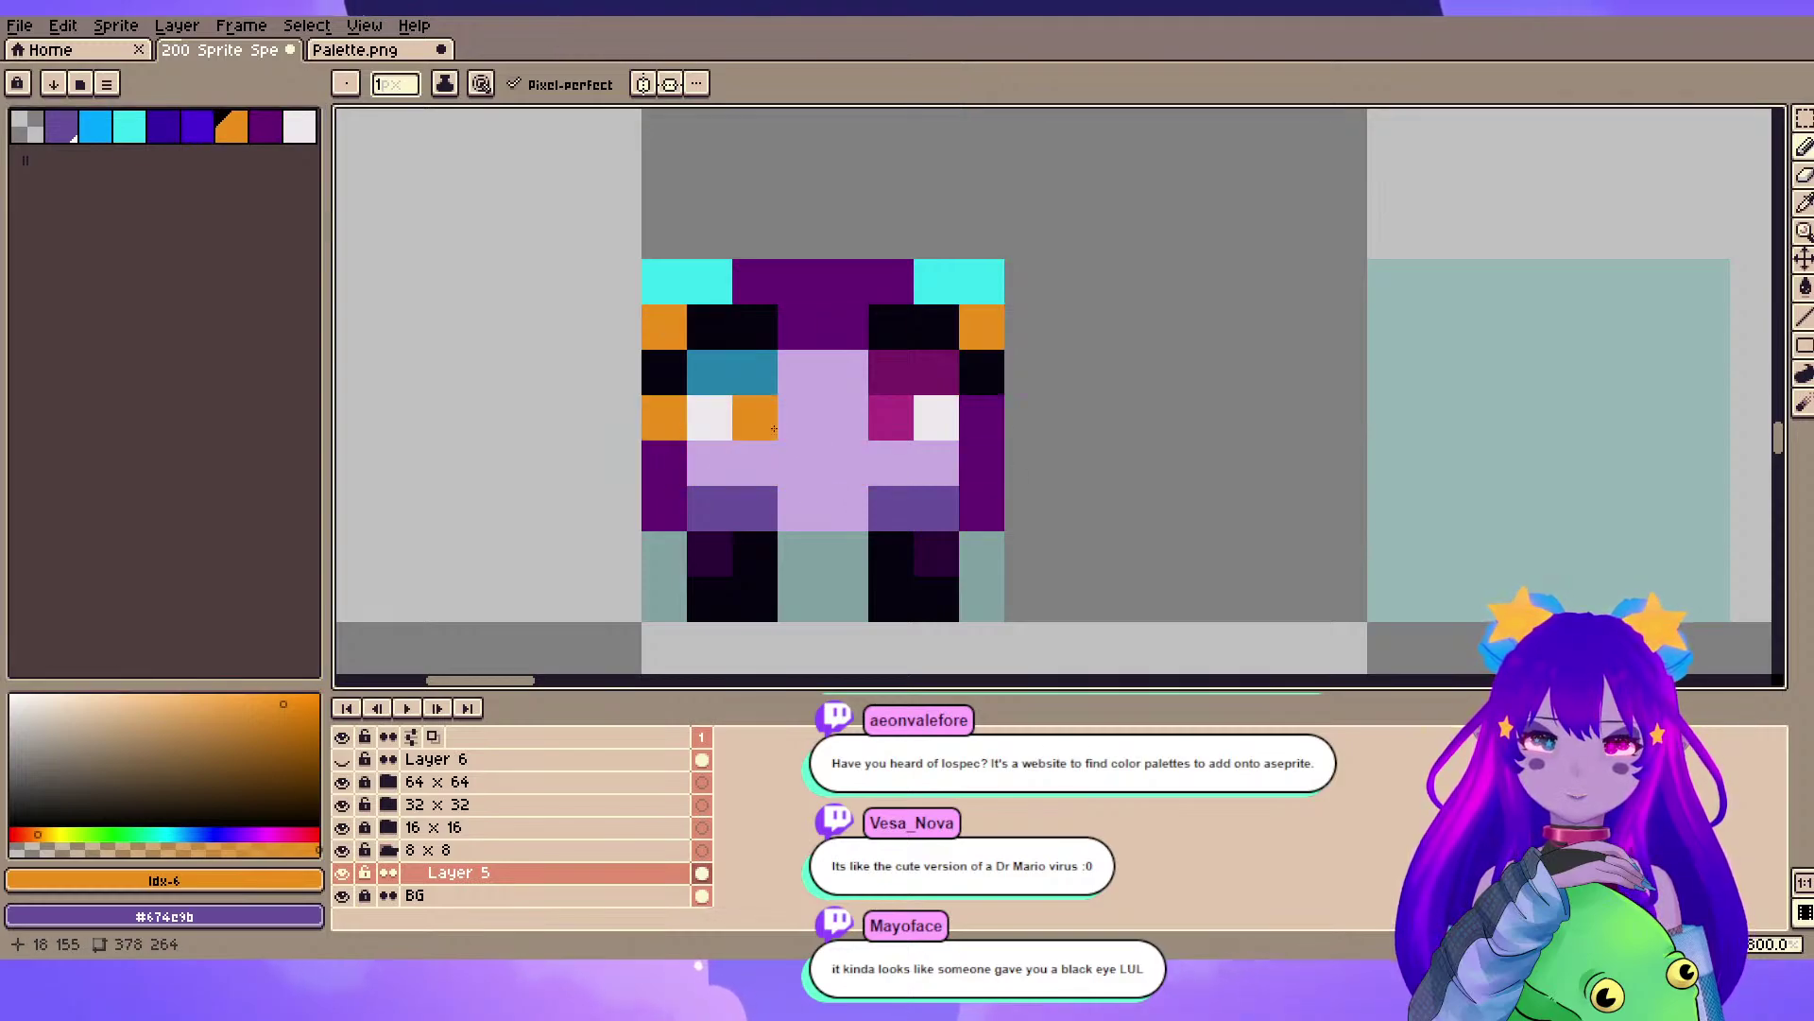
- Paint a two-pixel-wide nose at the centre of the face in the near-black of the brows
scroll(1082, 368, down, 3)
scroll(1032, 399, up, 3)
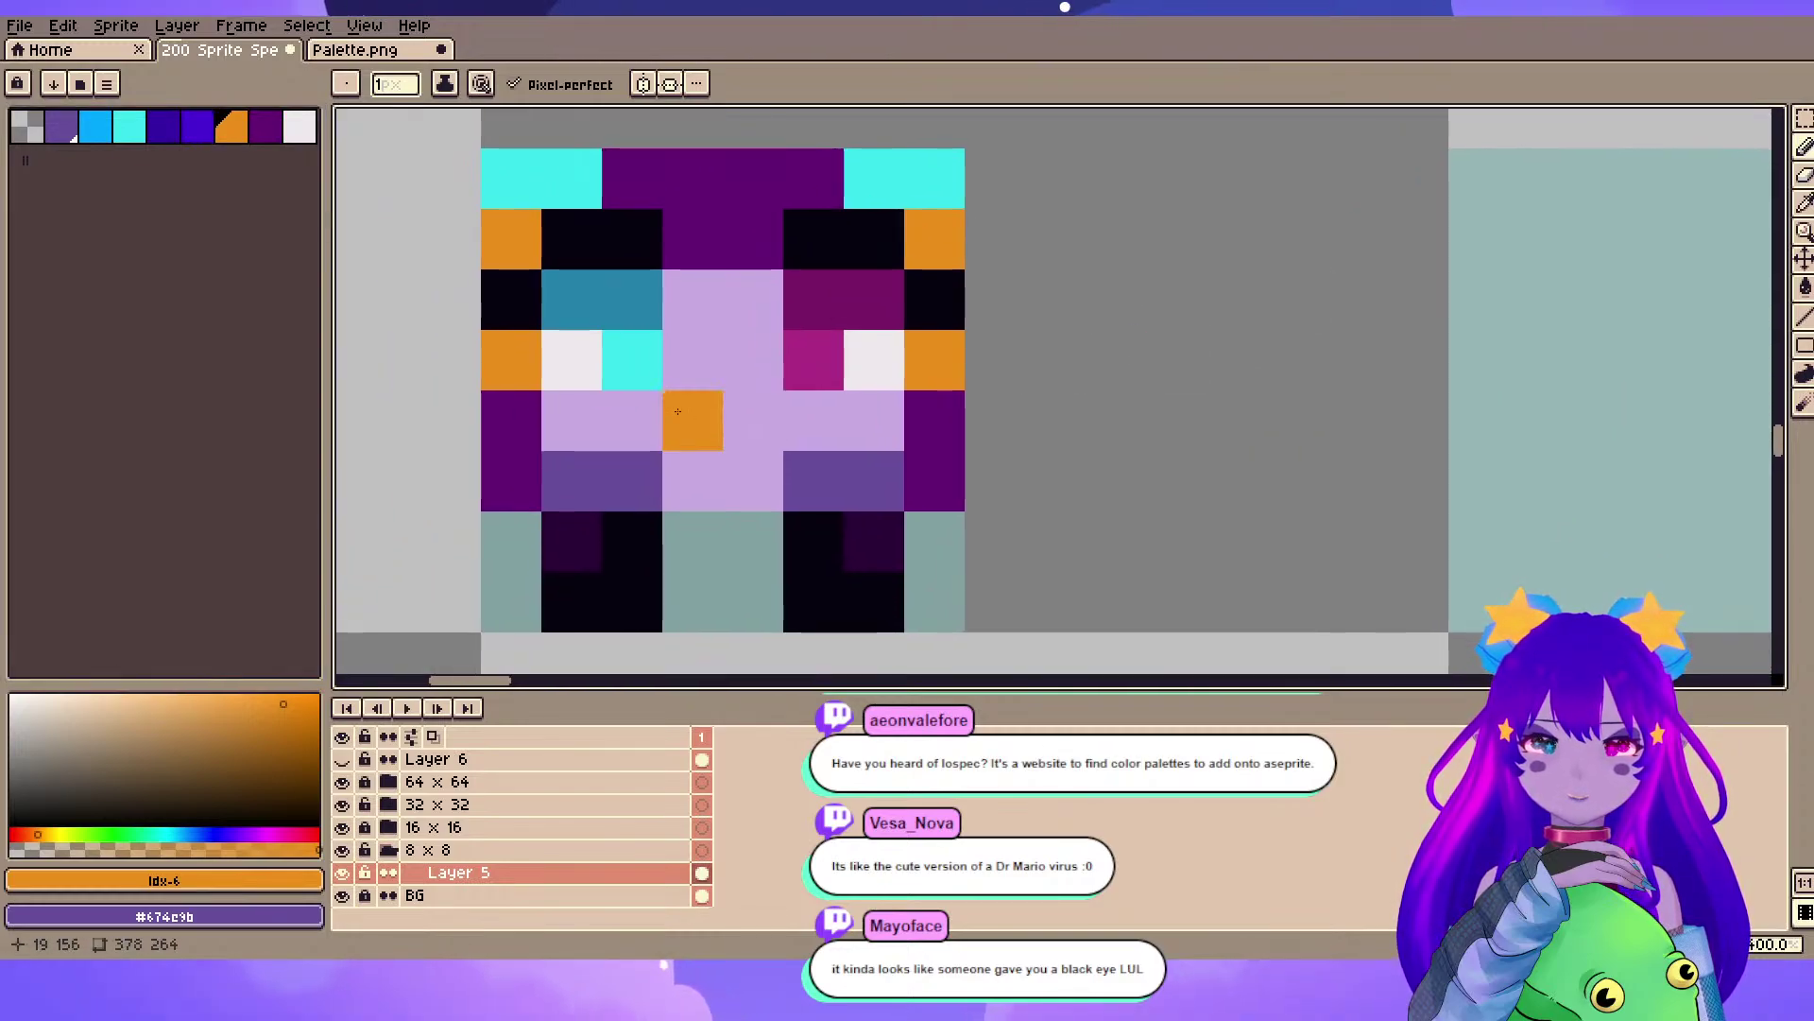
alt+click(628, 243)
click(710, 481)
scroll(710, 481, down, 3)
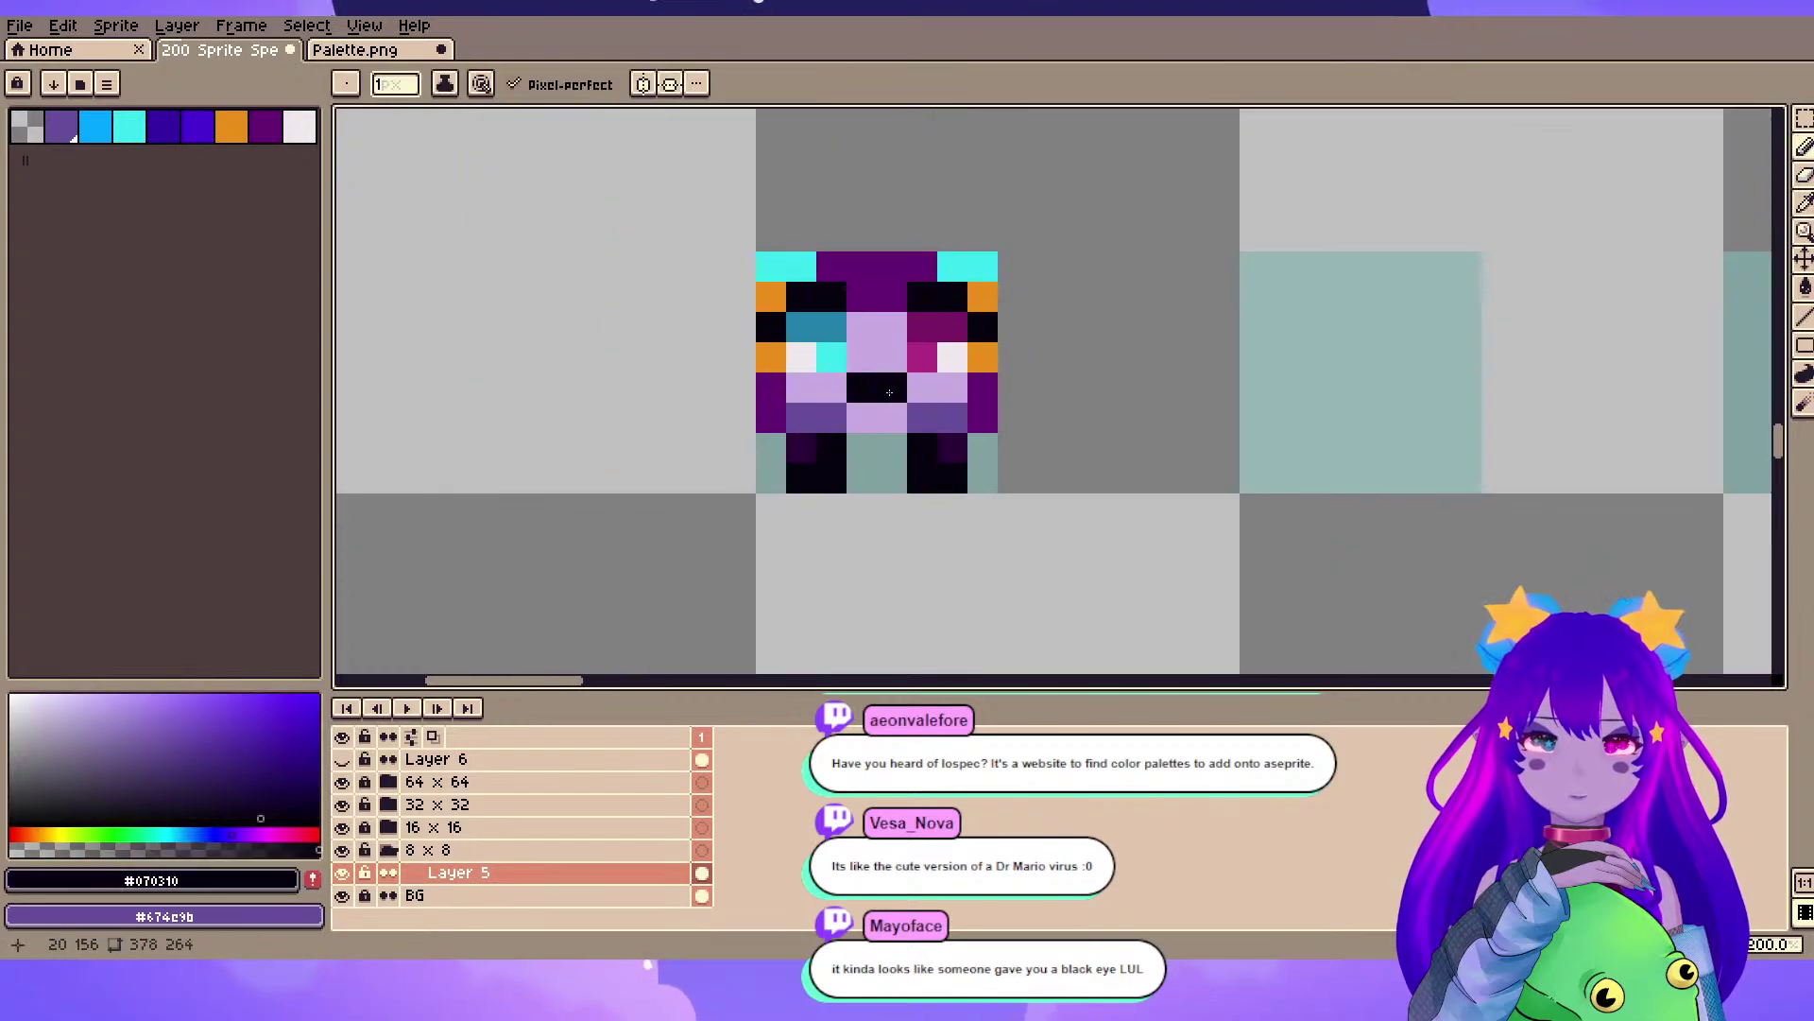
- Try filling the upper gap between the legs with the legs' dark purple #2b0337
mouse_move(1285, 338)
mouse_down()
mouse_move(1238, 329)
mouse_move(1153, 369)
mouse_up()
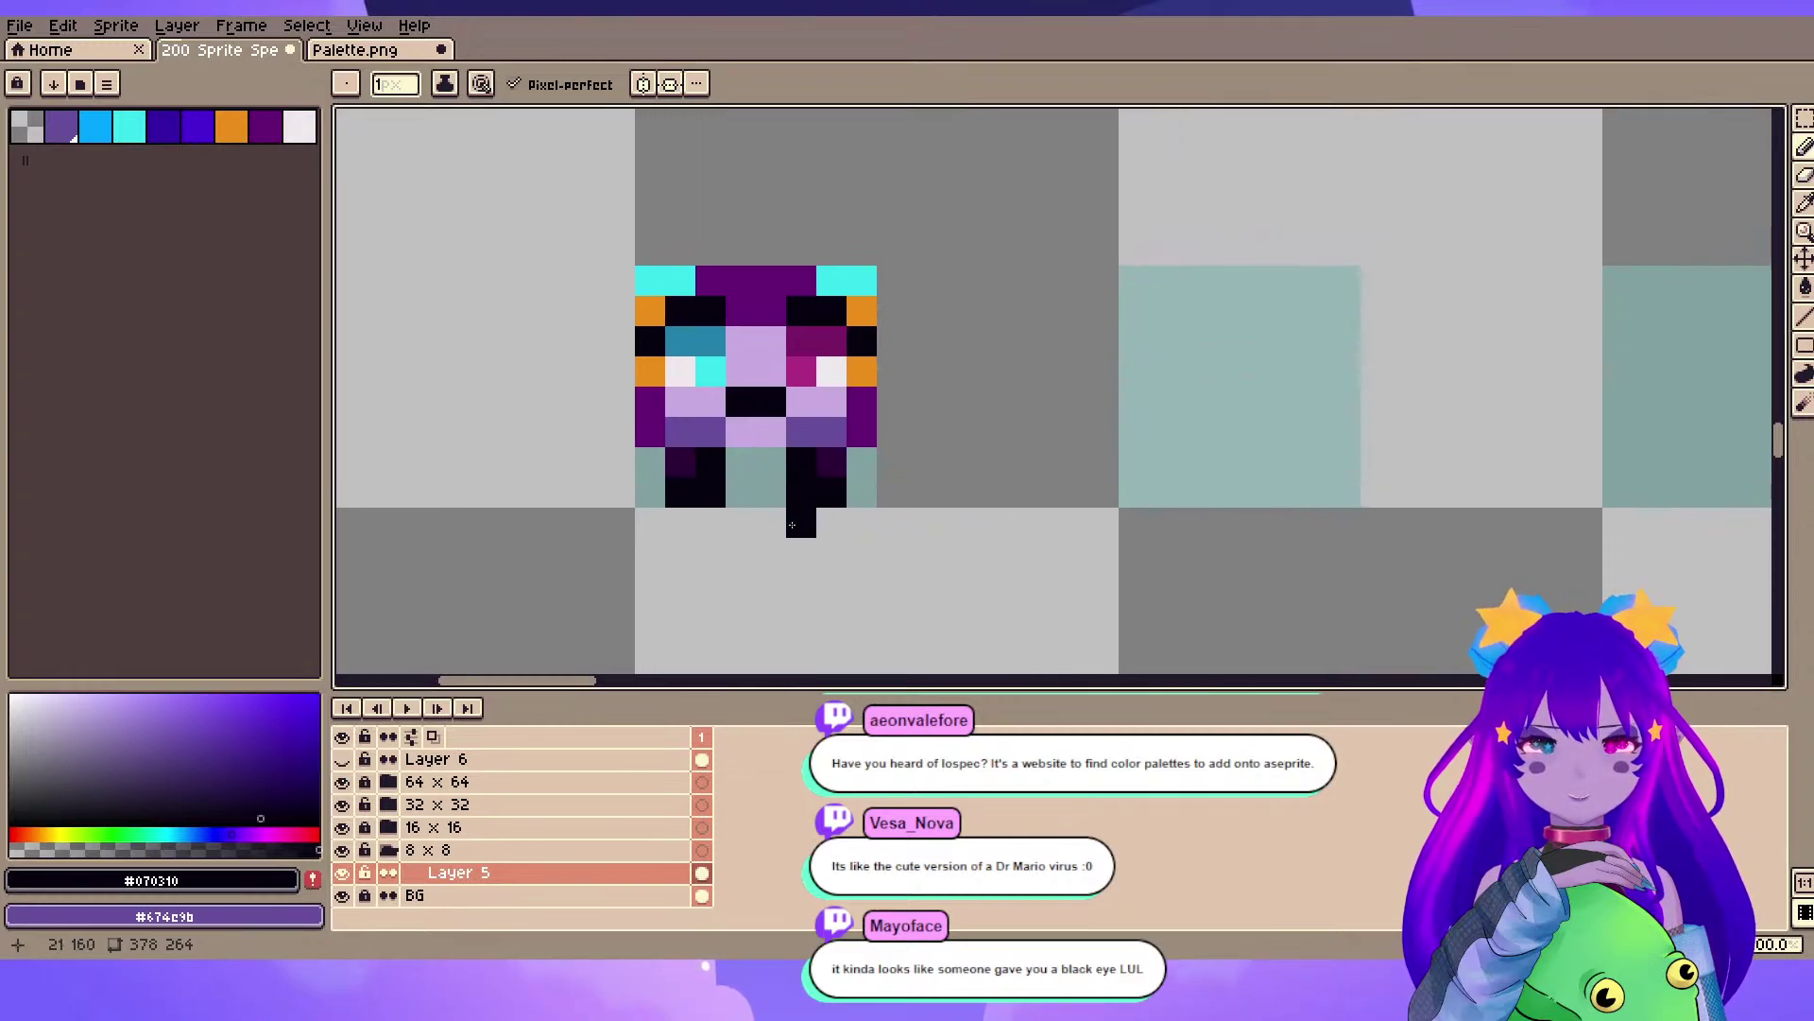
alt+click(682, 463)
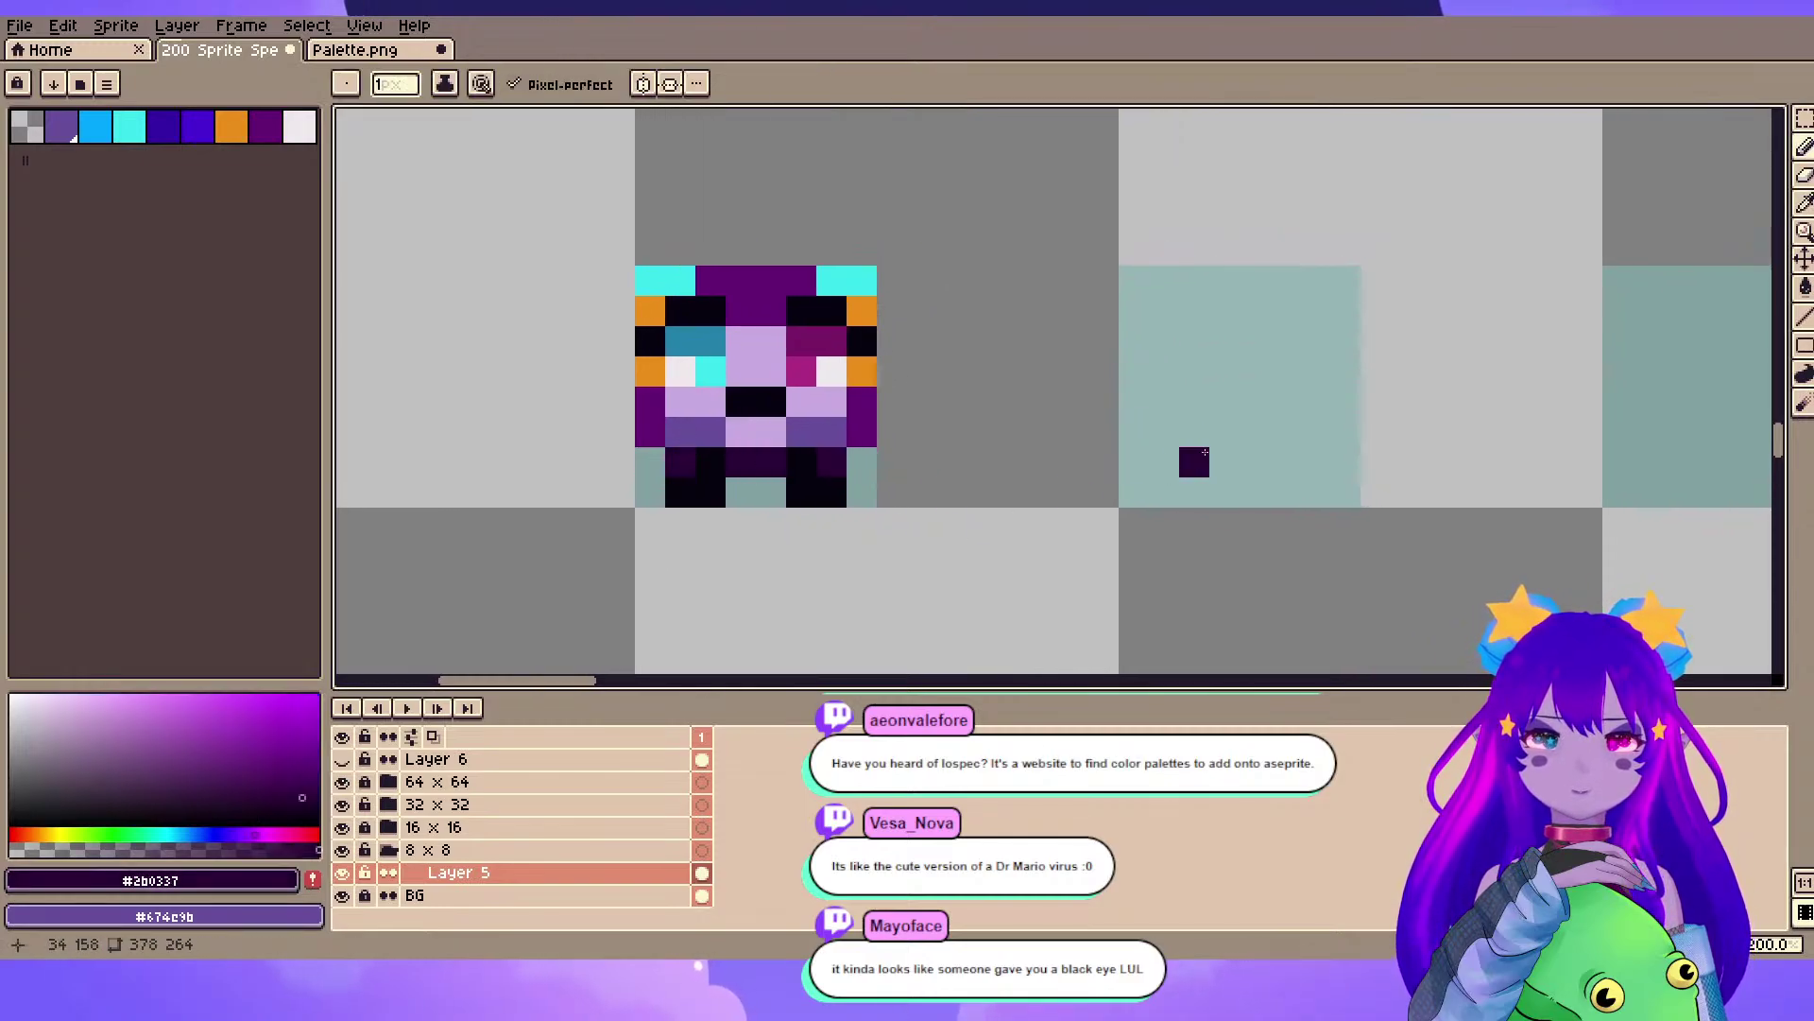
key(v)
key(ctrl+z)
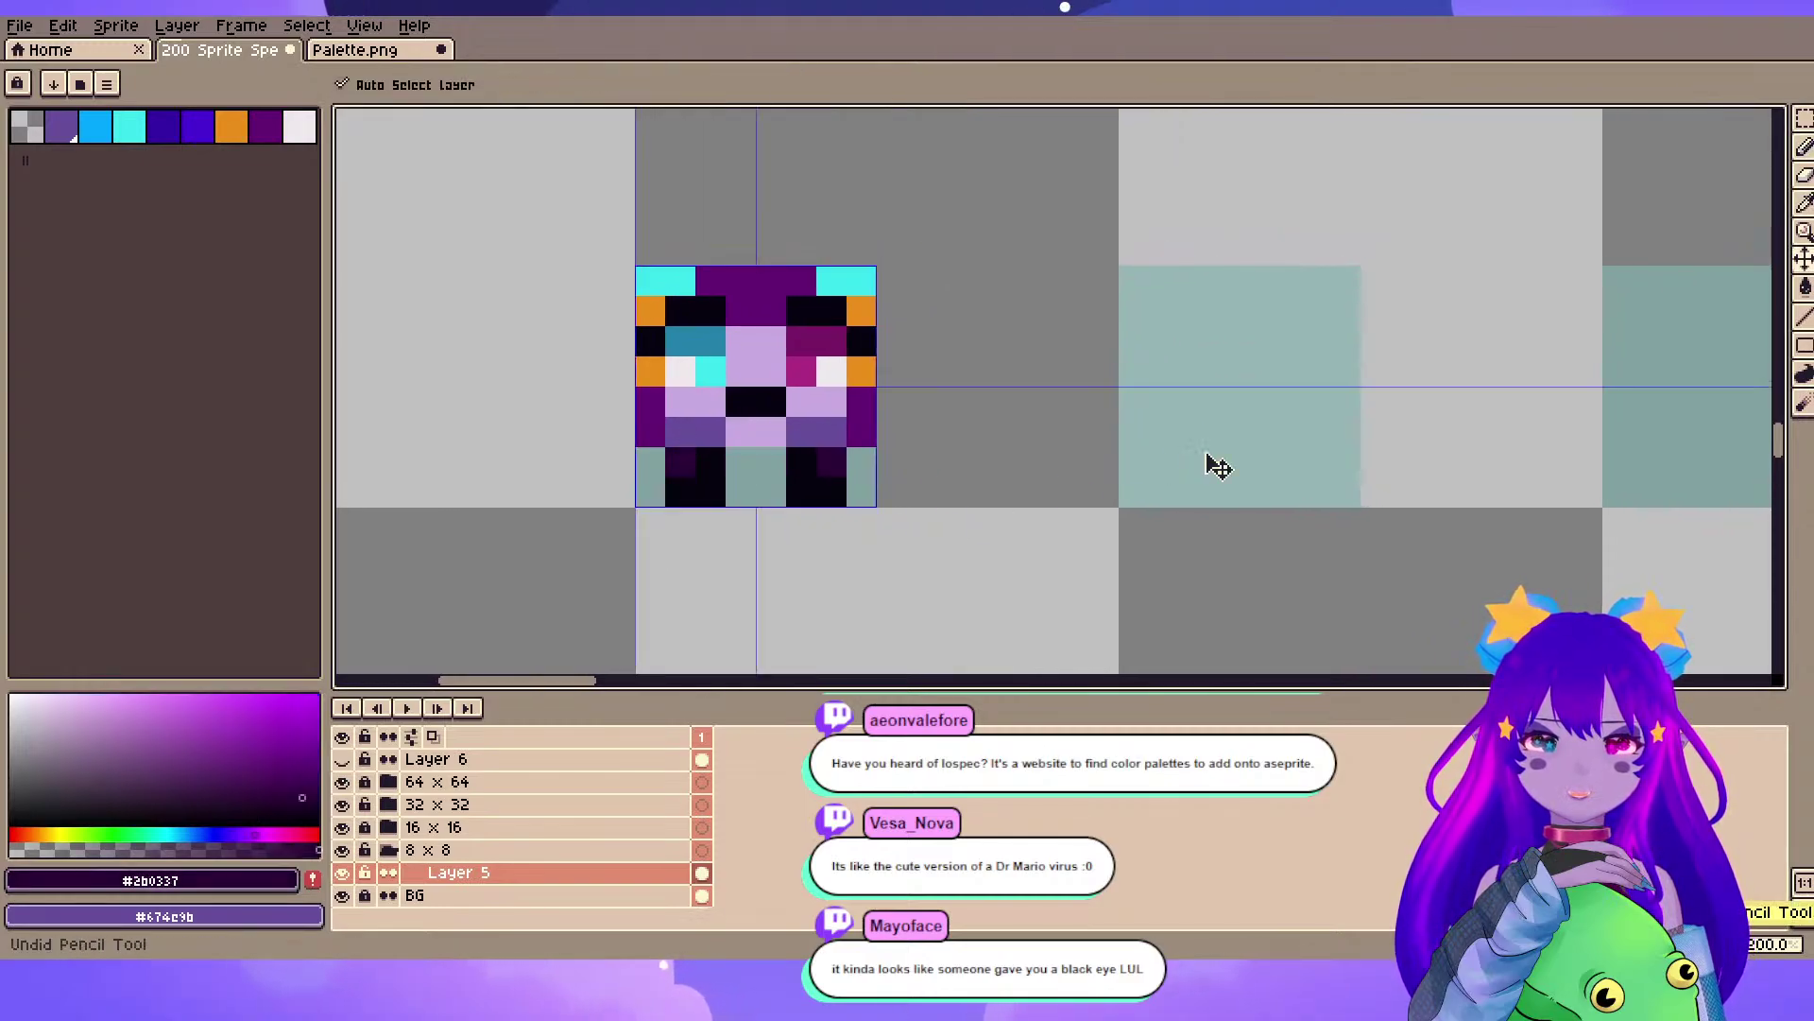
- Erase the dark purple pixel of each leg and the lowest hair pixel on each side of the face
key(e)
scroll(828, 474, up, 12)
click(829, 470)
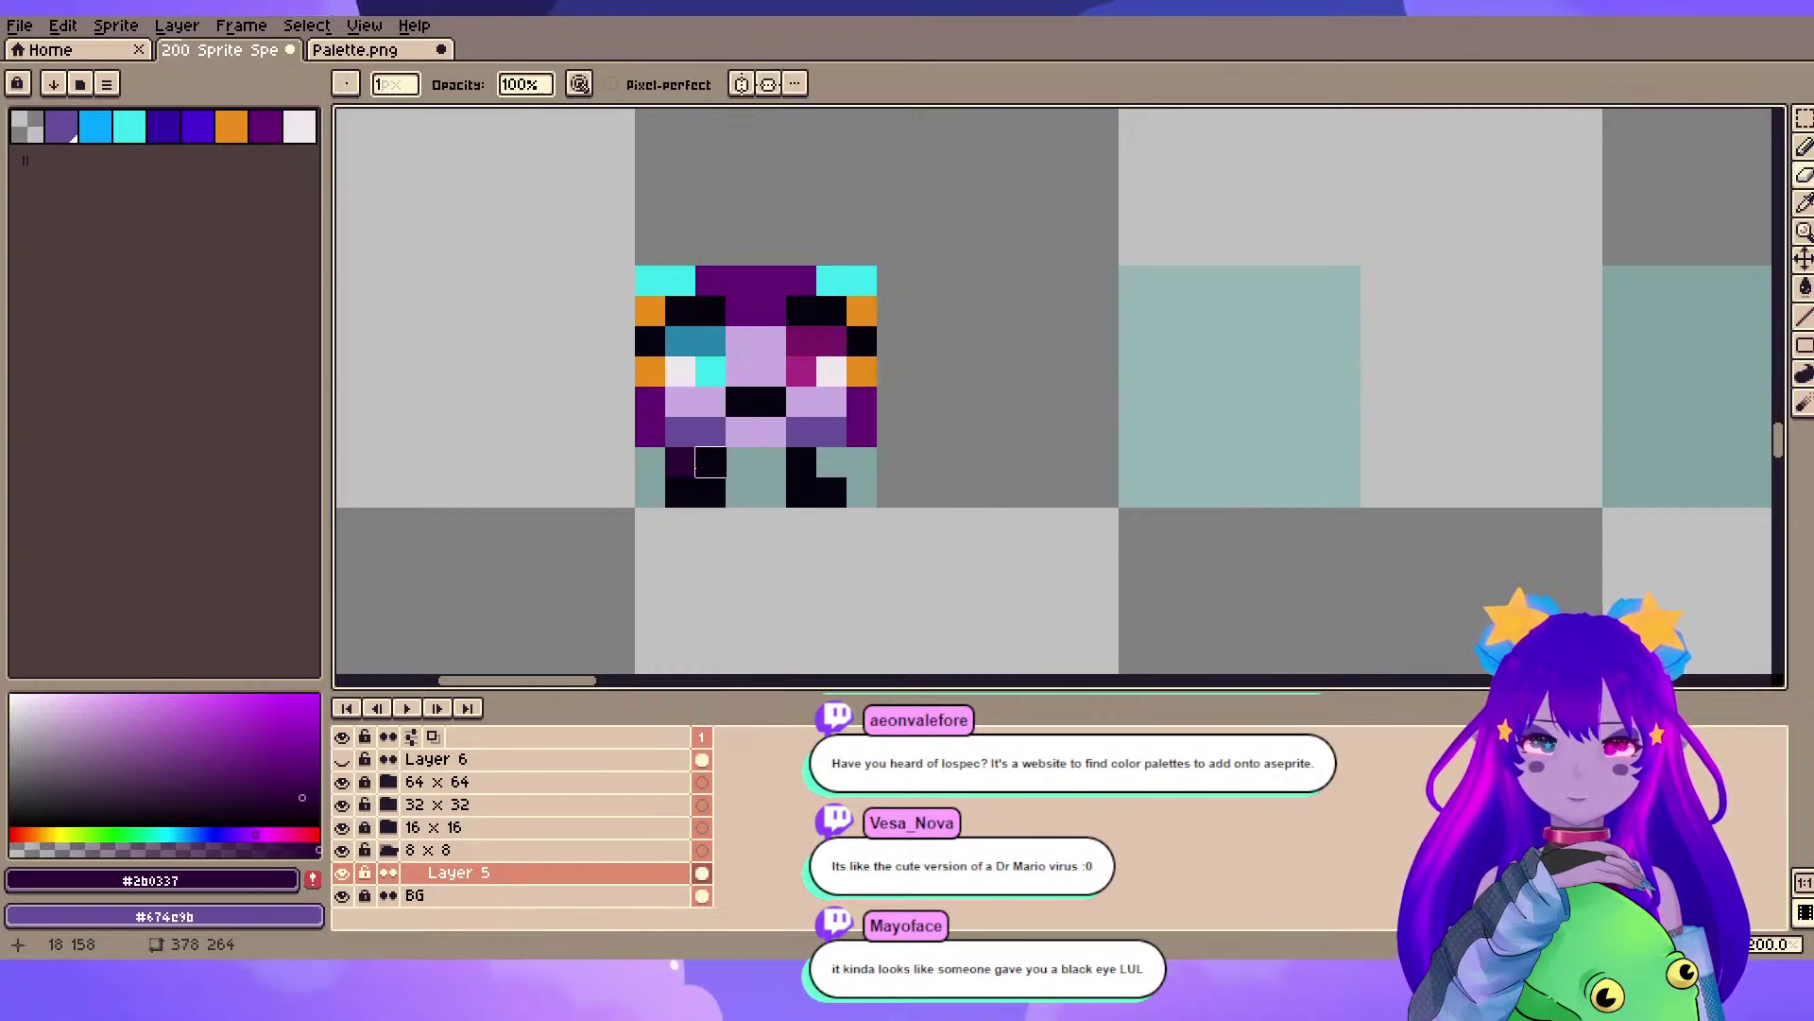
scroll(1129, 366, down, 1)
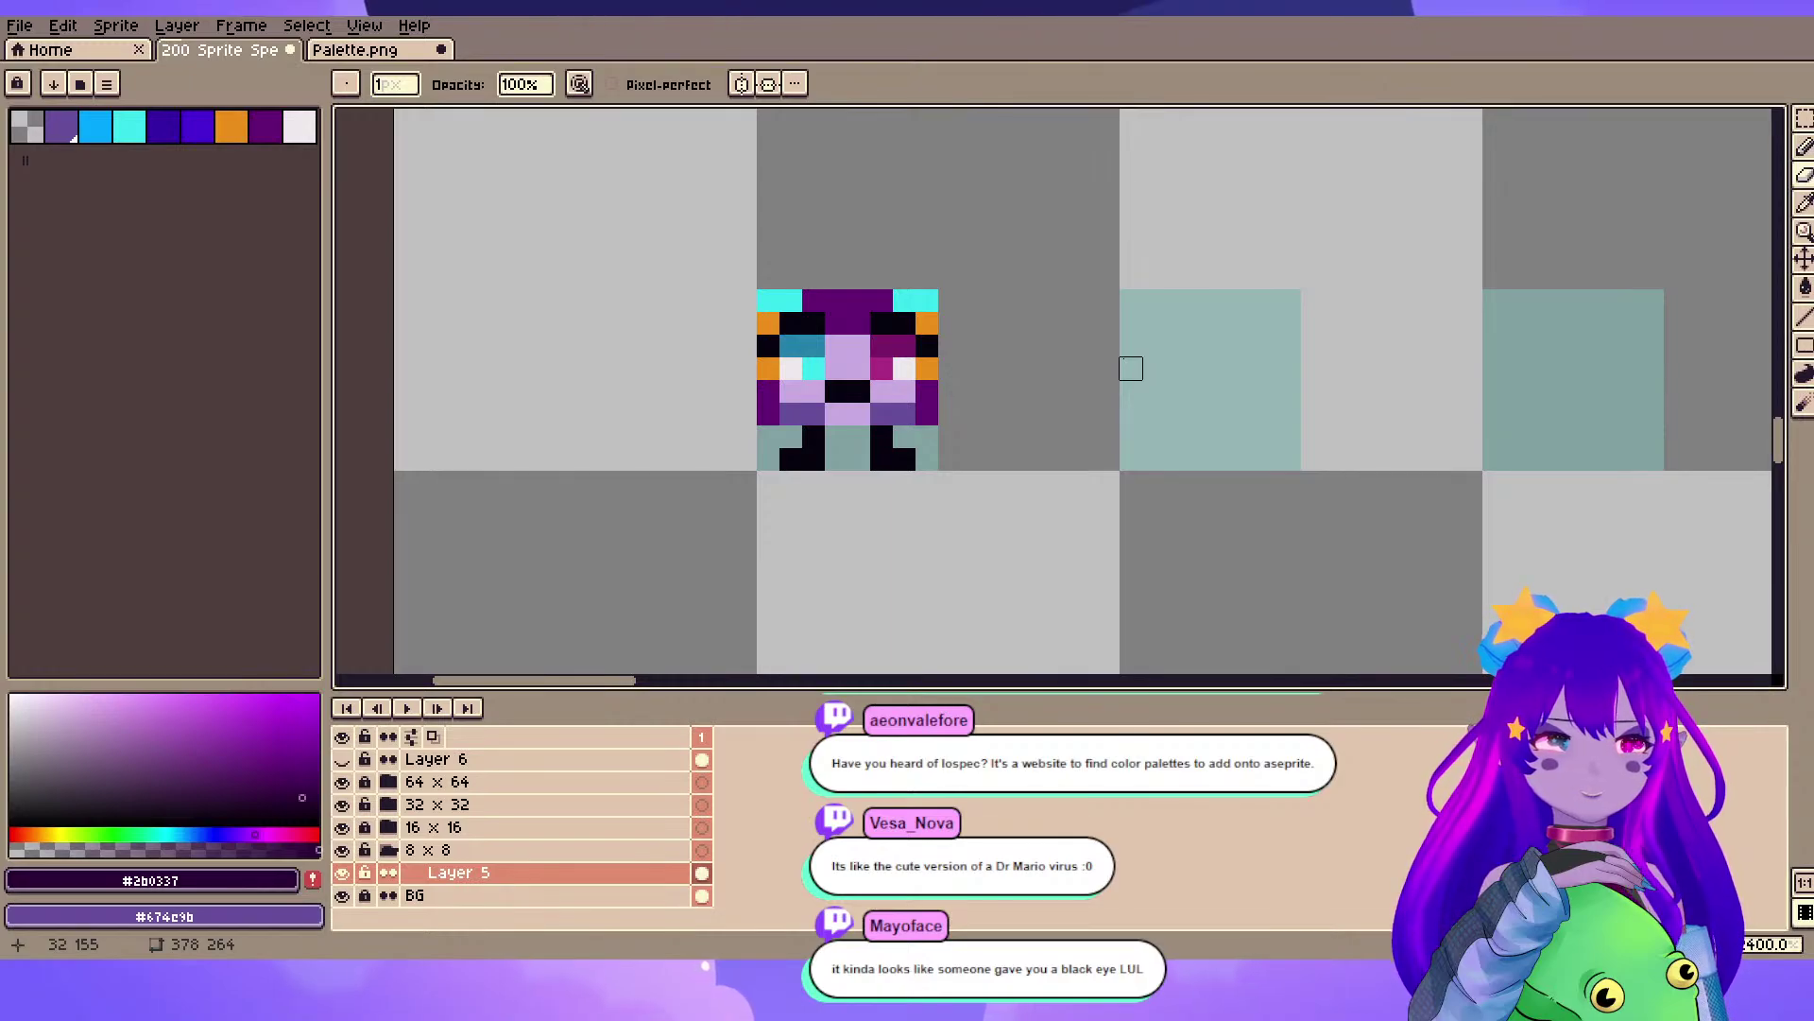
scroll(1131, 368, up, 4)
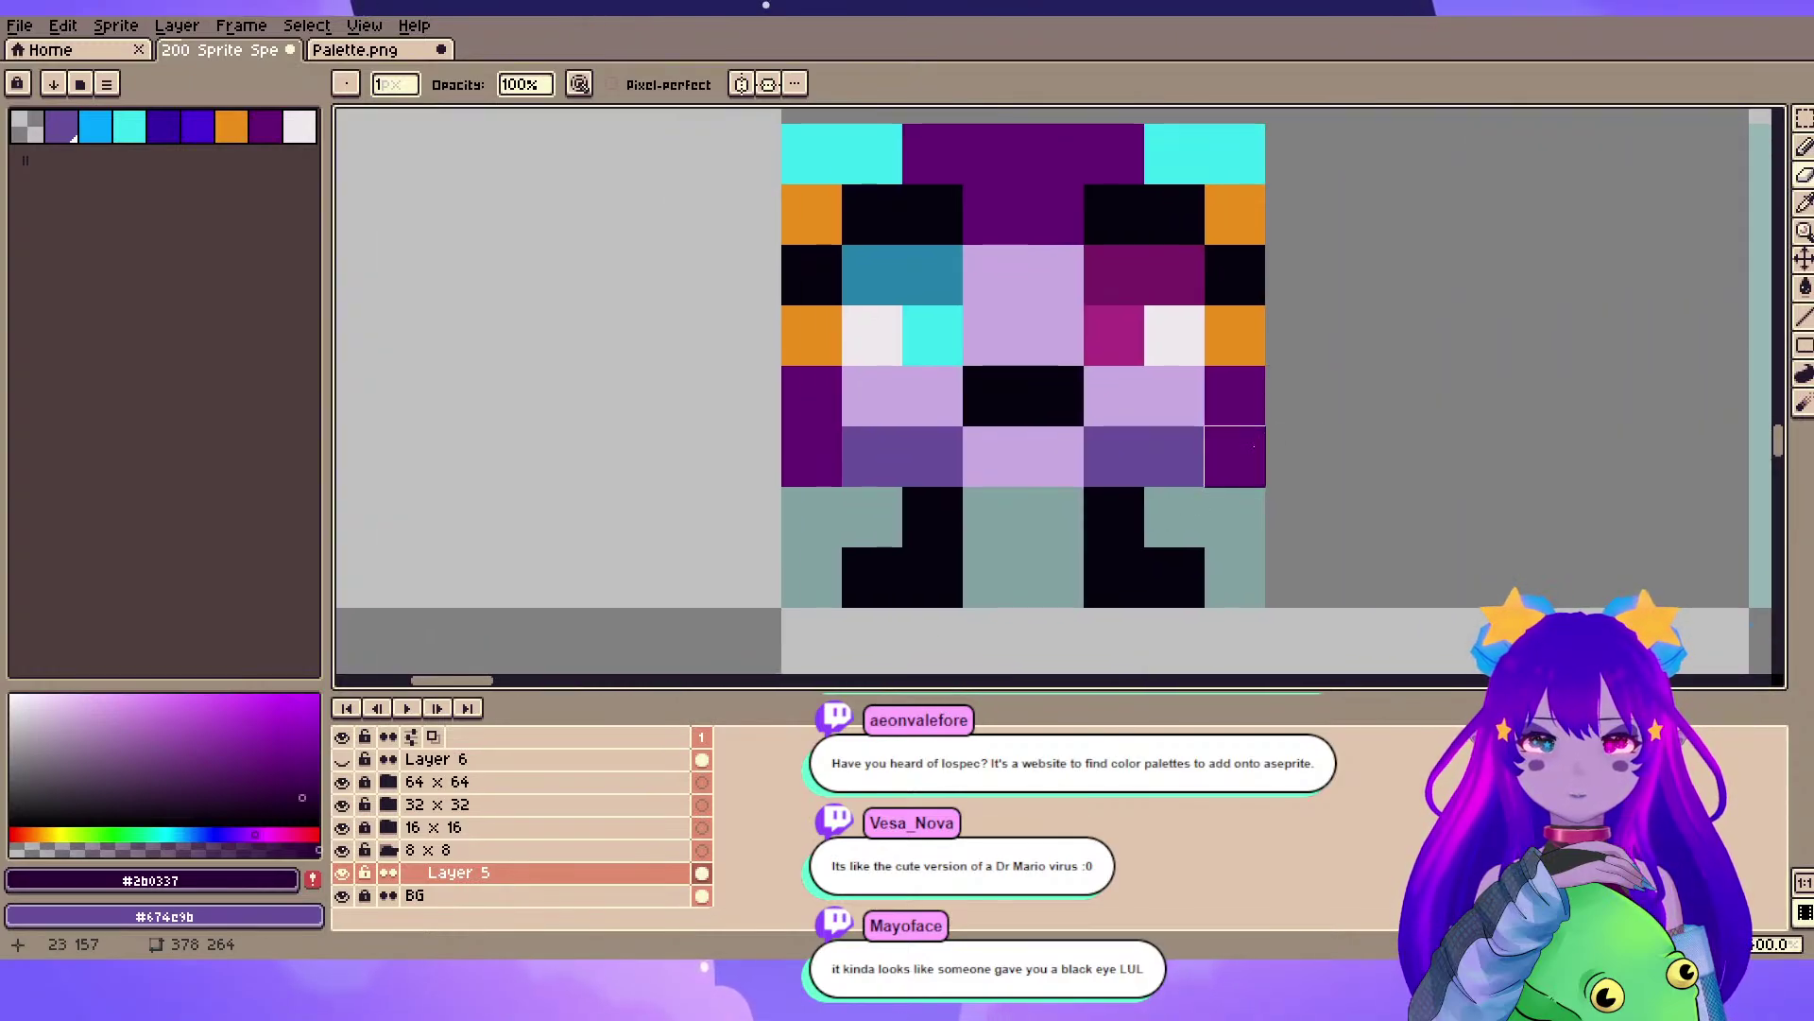
click(1238, 454)
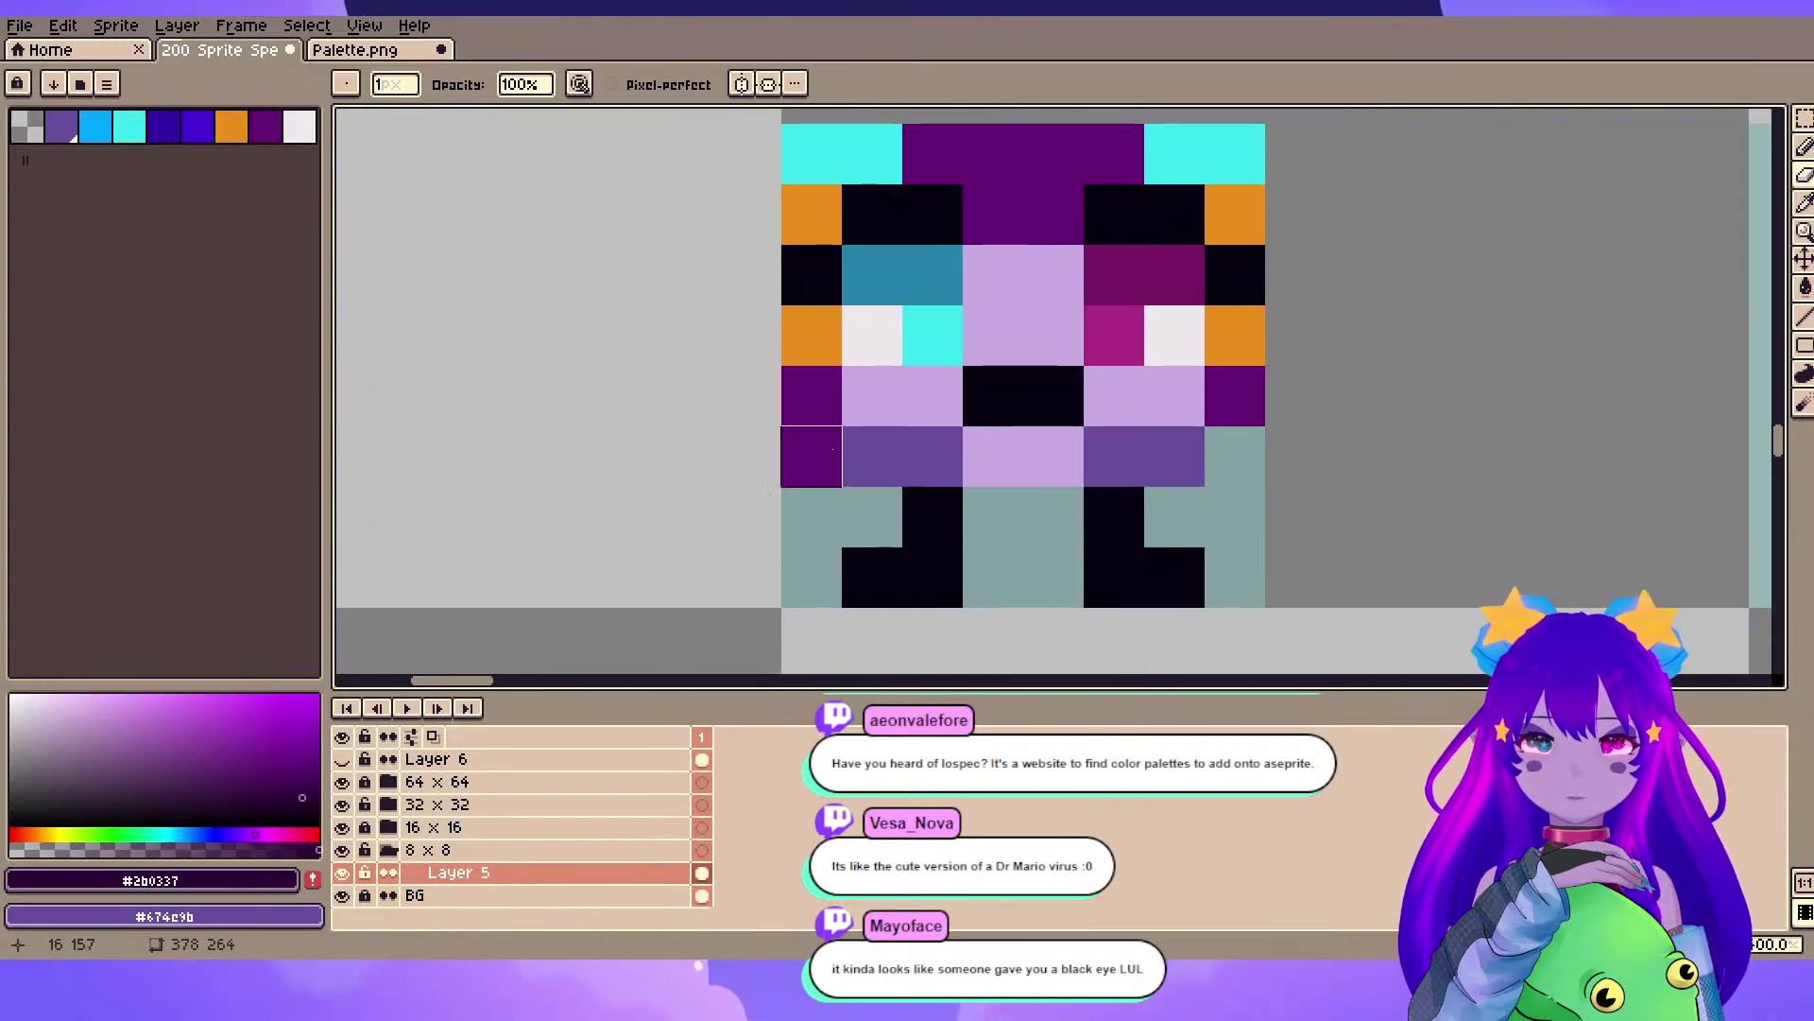
click(811, 457)
- Paint the upper gap between the legs, the outer upper leg pixels and the lower hair ends in the hair purple #630472
scroll(903, 390, down, 3)
alt+click(881, 386)
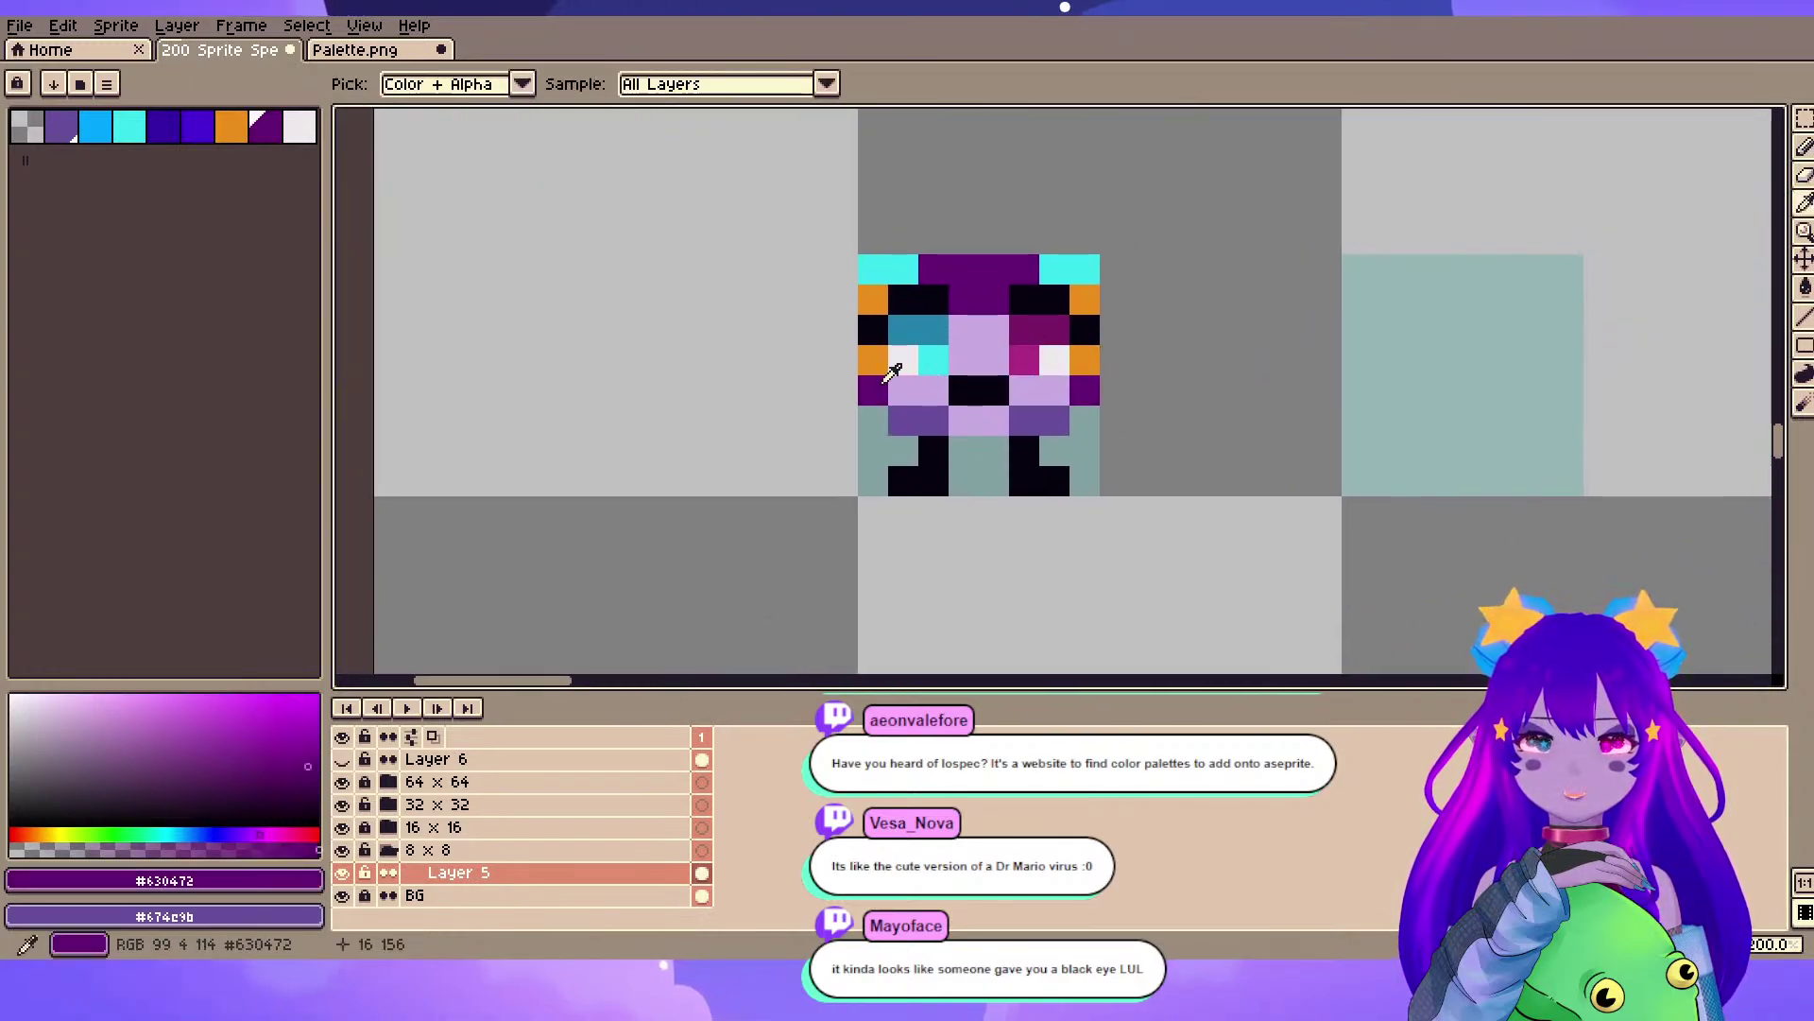
key(b)
drag(964, 451, 993, 451)
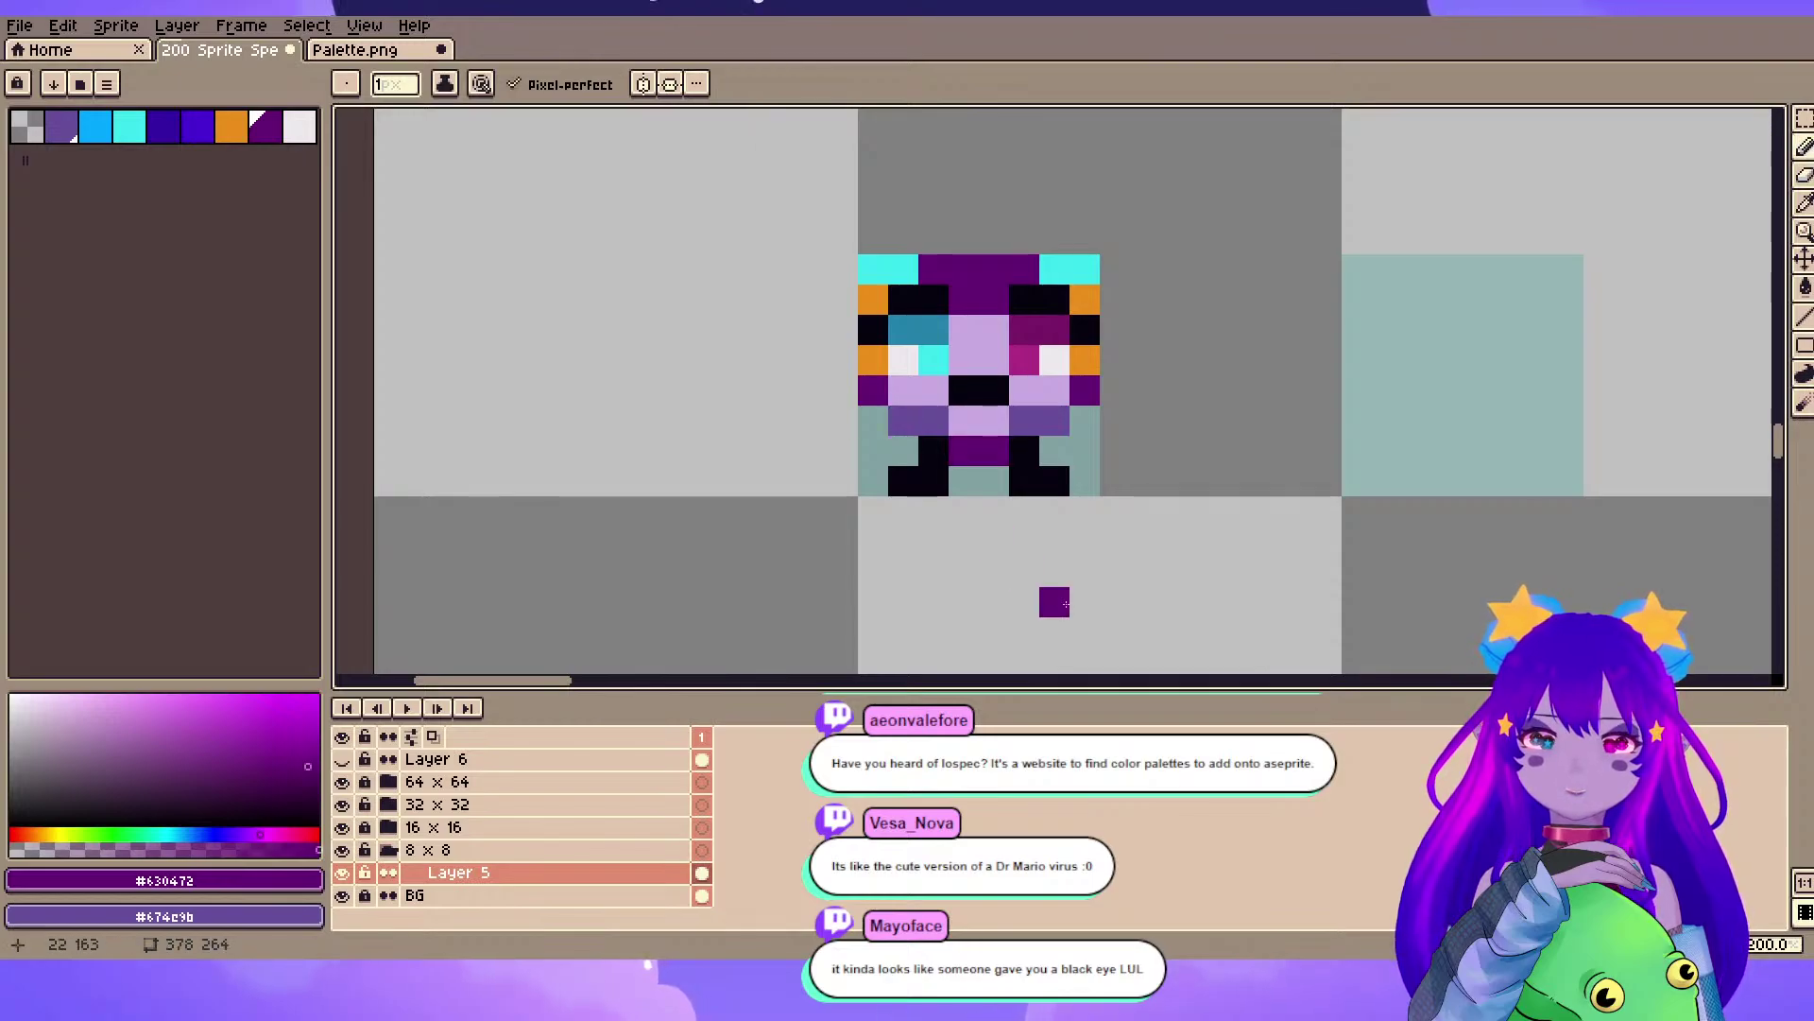
click(875, 422)
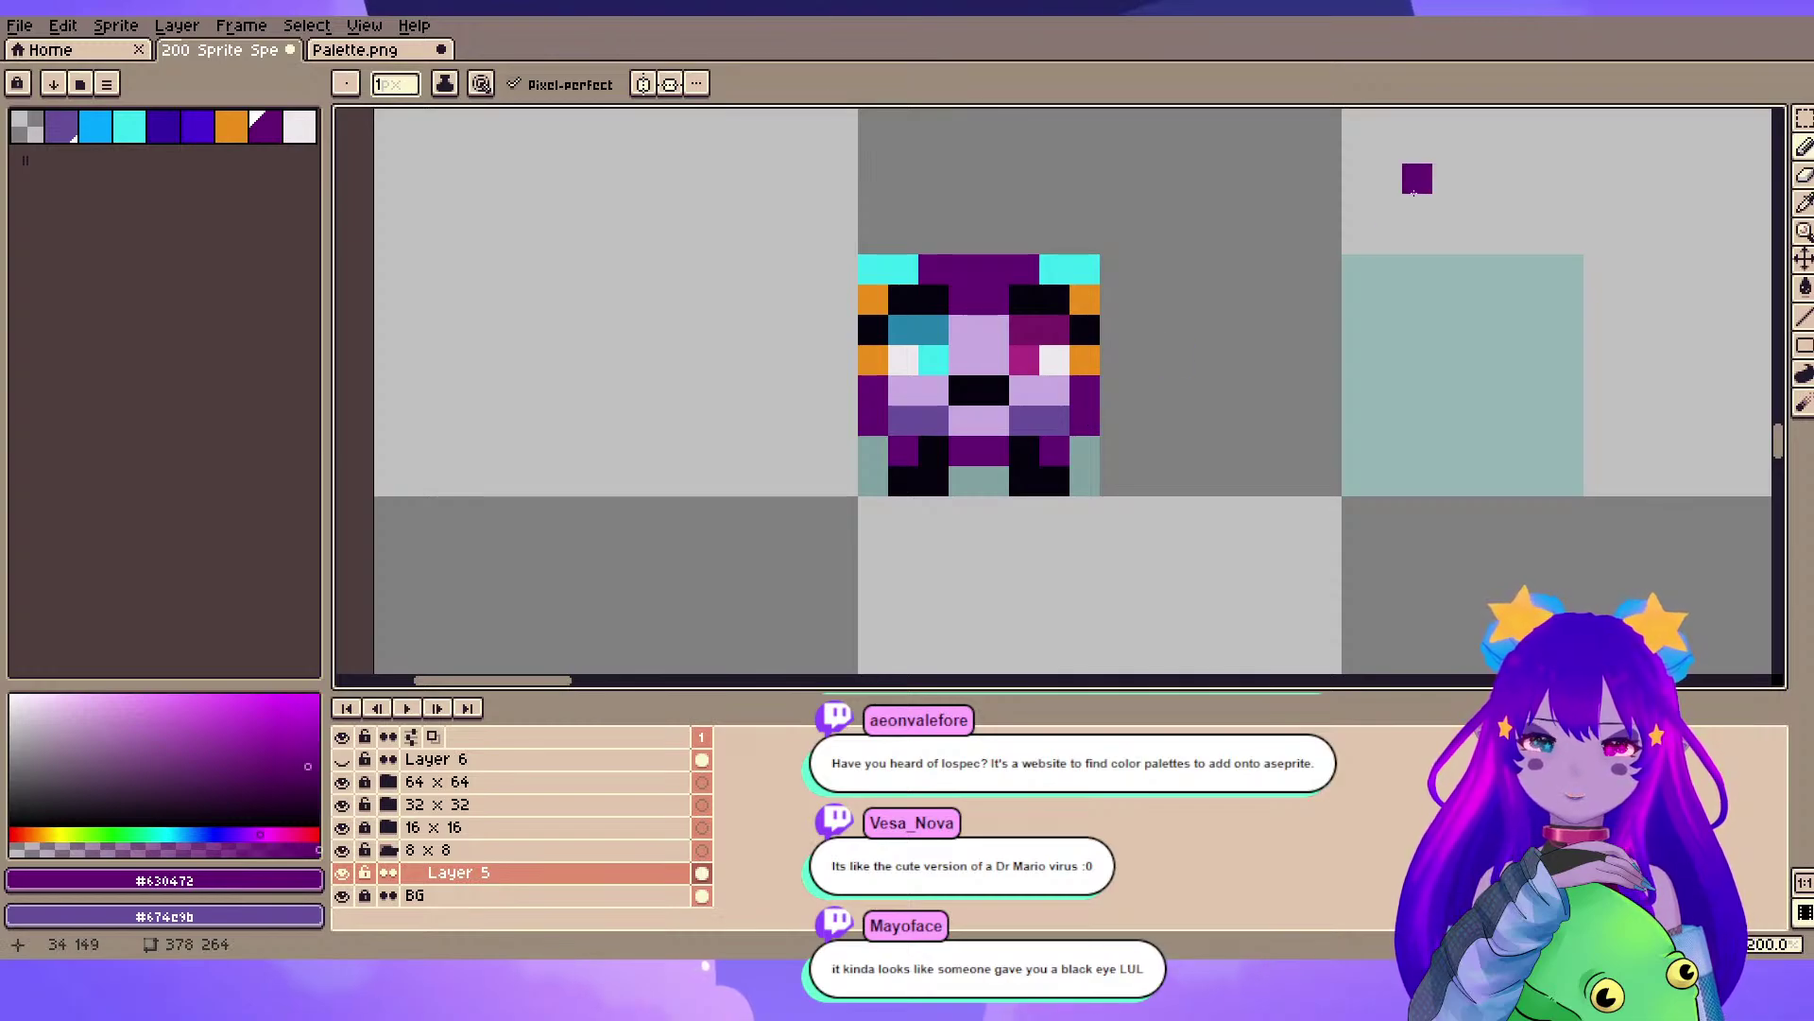
- Try recolouring both eyelids entirely with the brighter magenta and cyan of the eyes beneath them
scroll(1253, 286, up, 1)
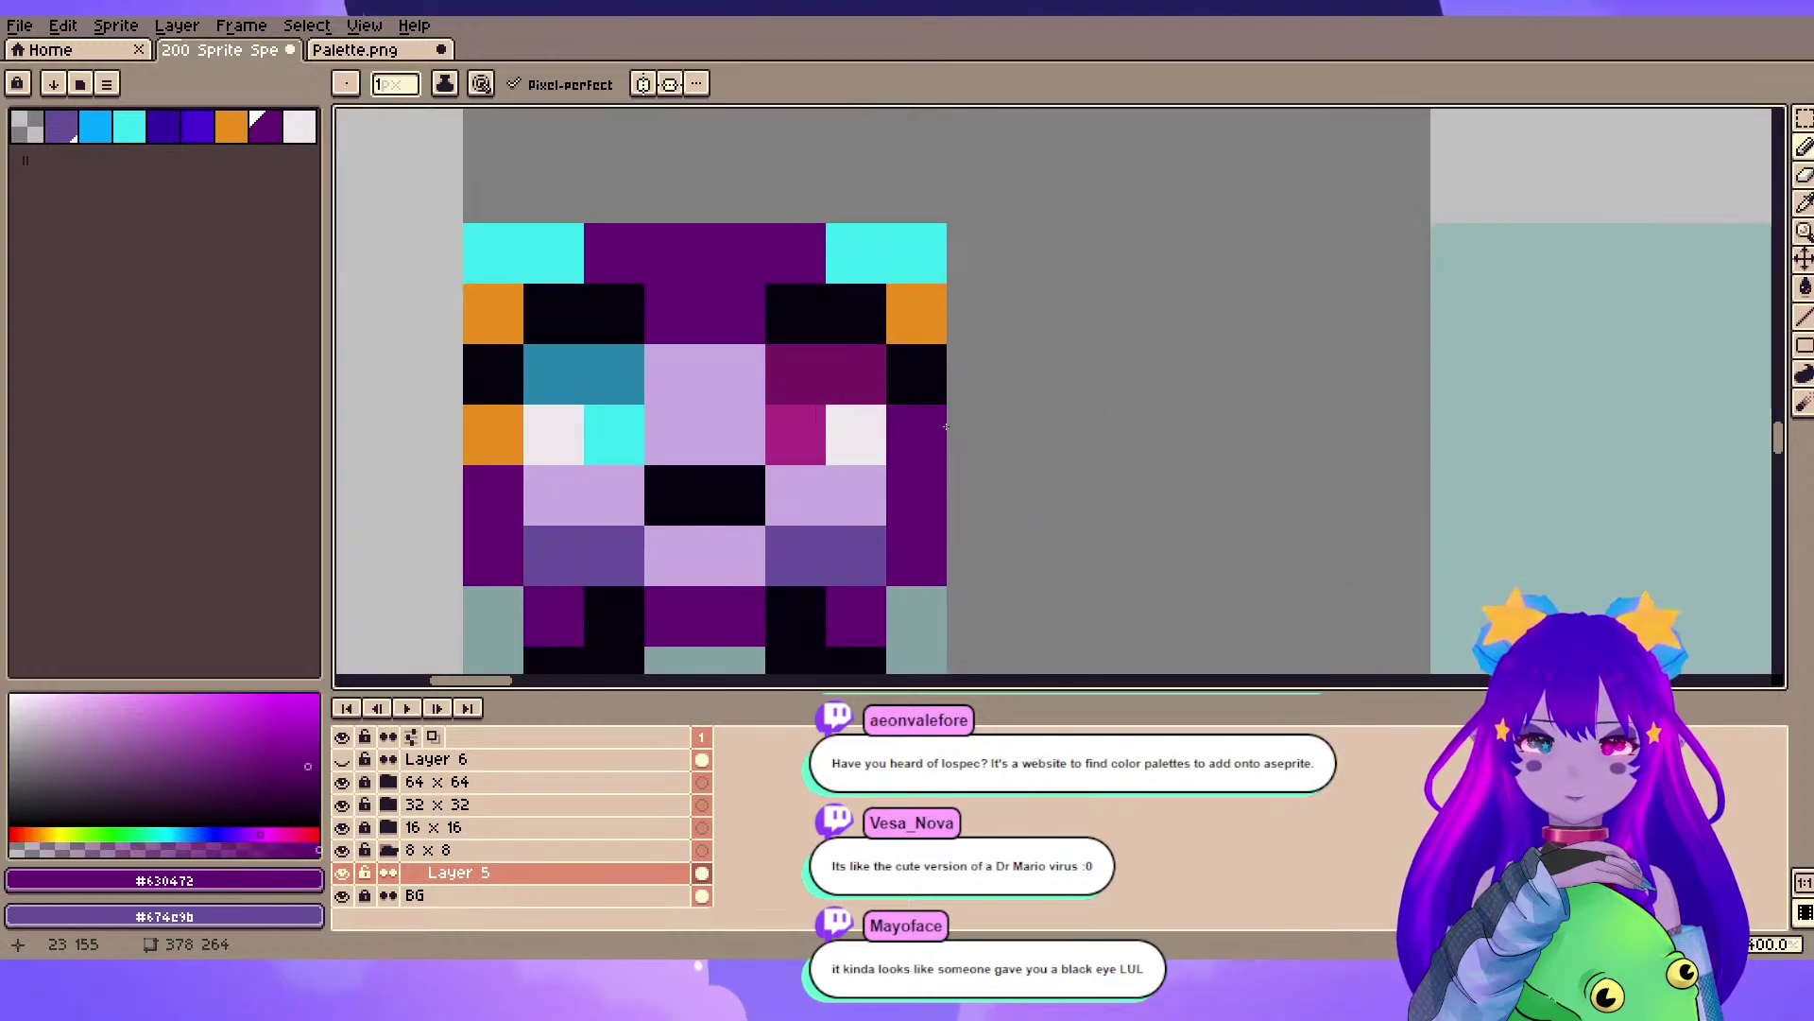
scroll(992, 426, down, 1)
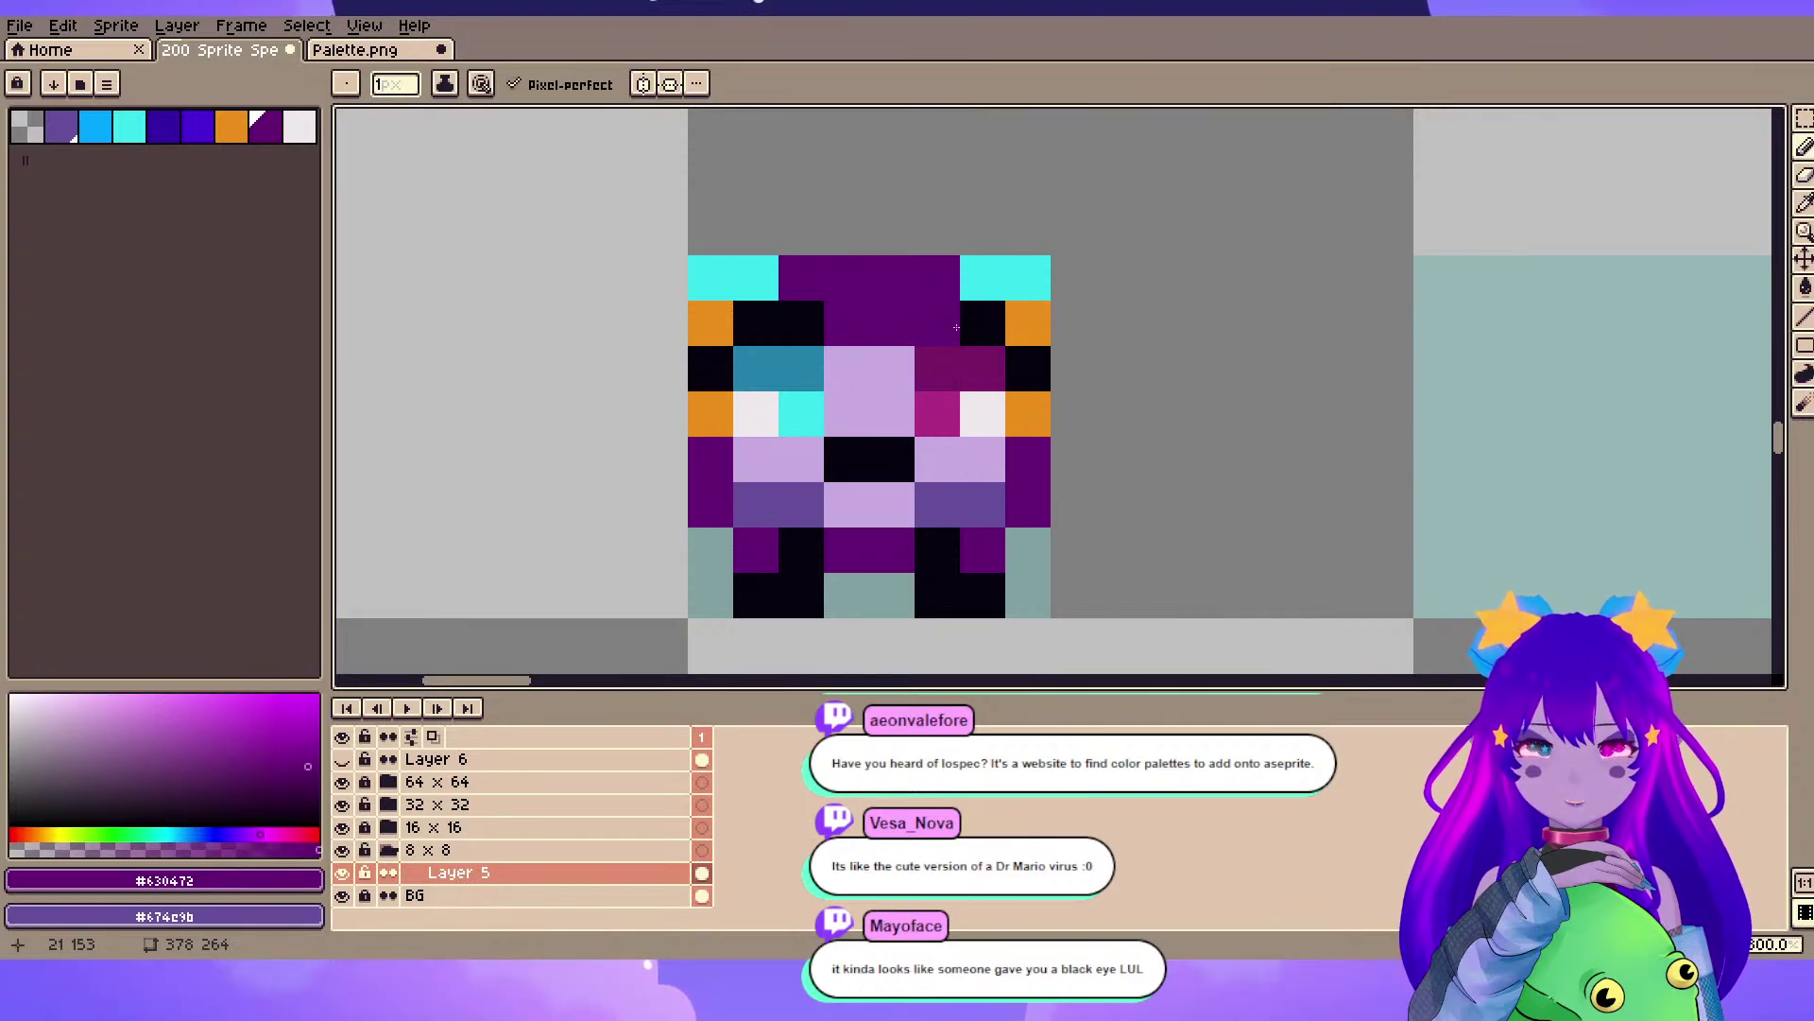
alt+click(940, 414)
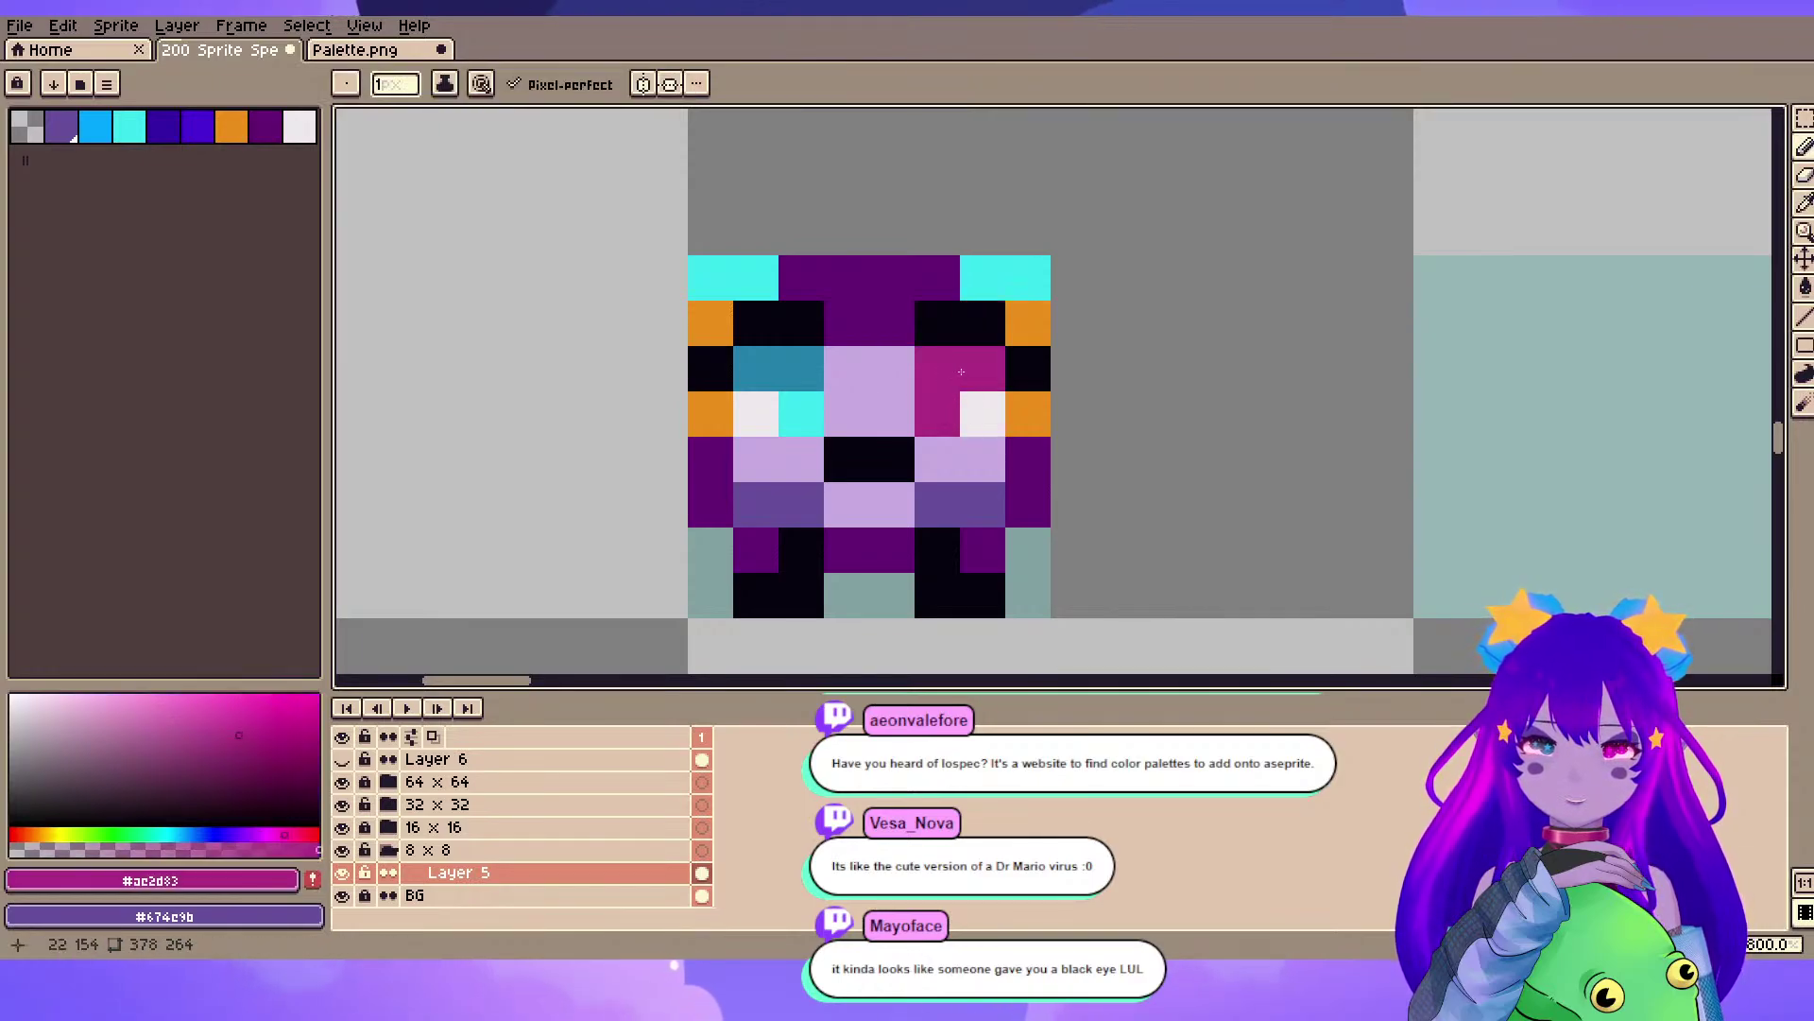
alt+click(801, 407)
click(801, 368)
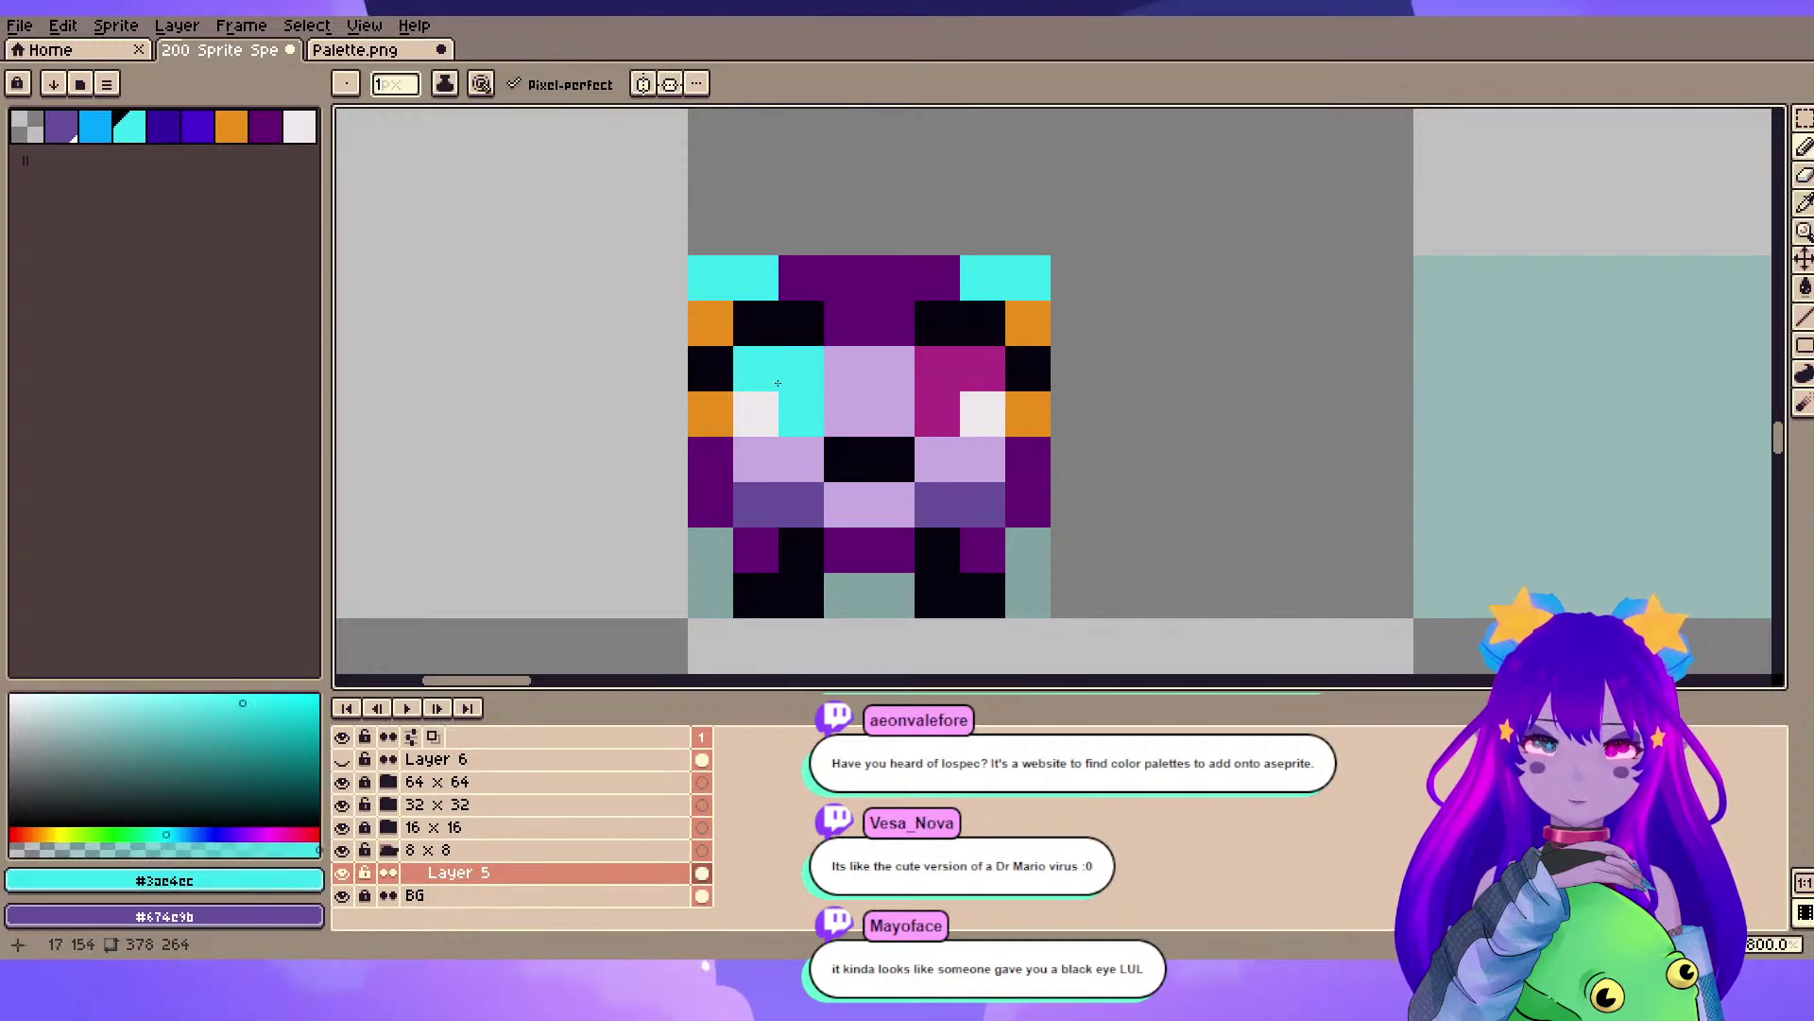
click(756, 369)
scroll(1433, 246, down, 1)
drag(1434, 246, 1217, 255)
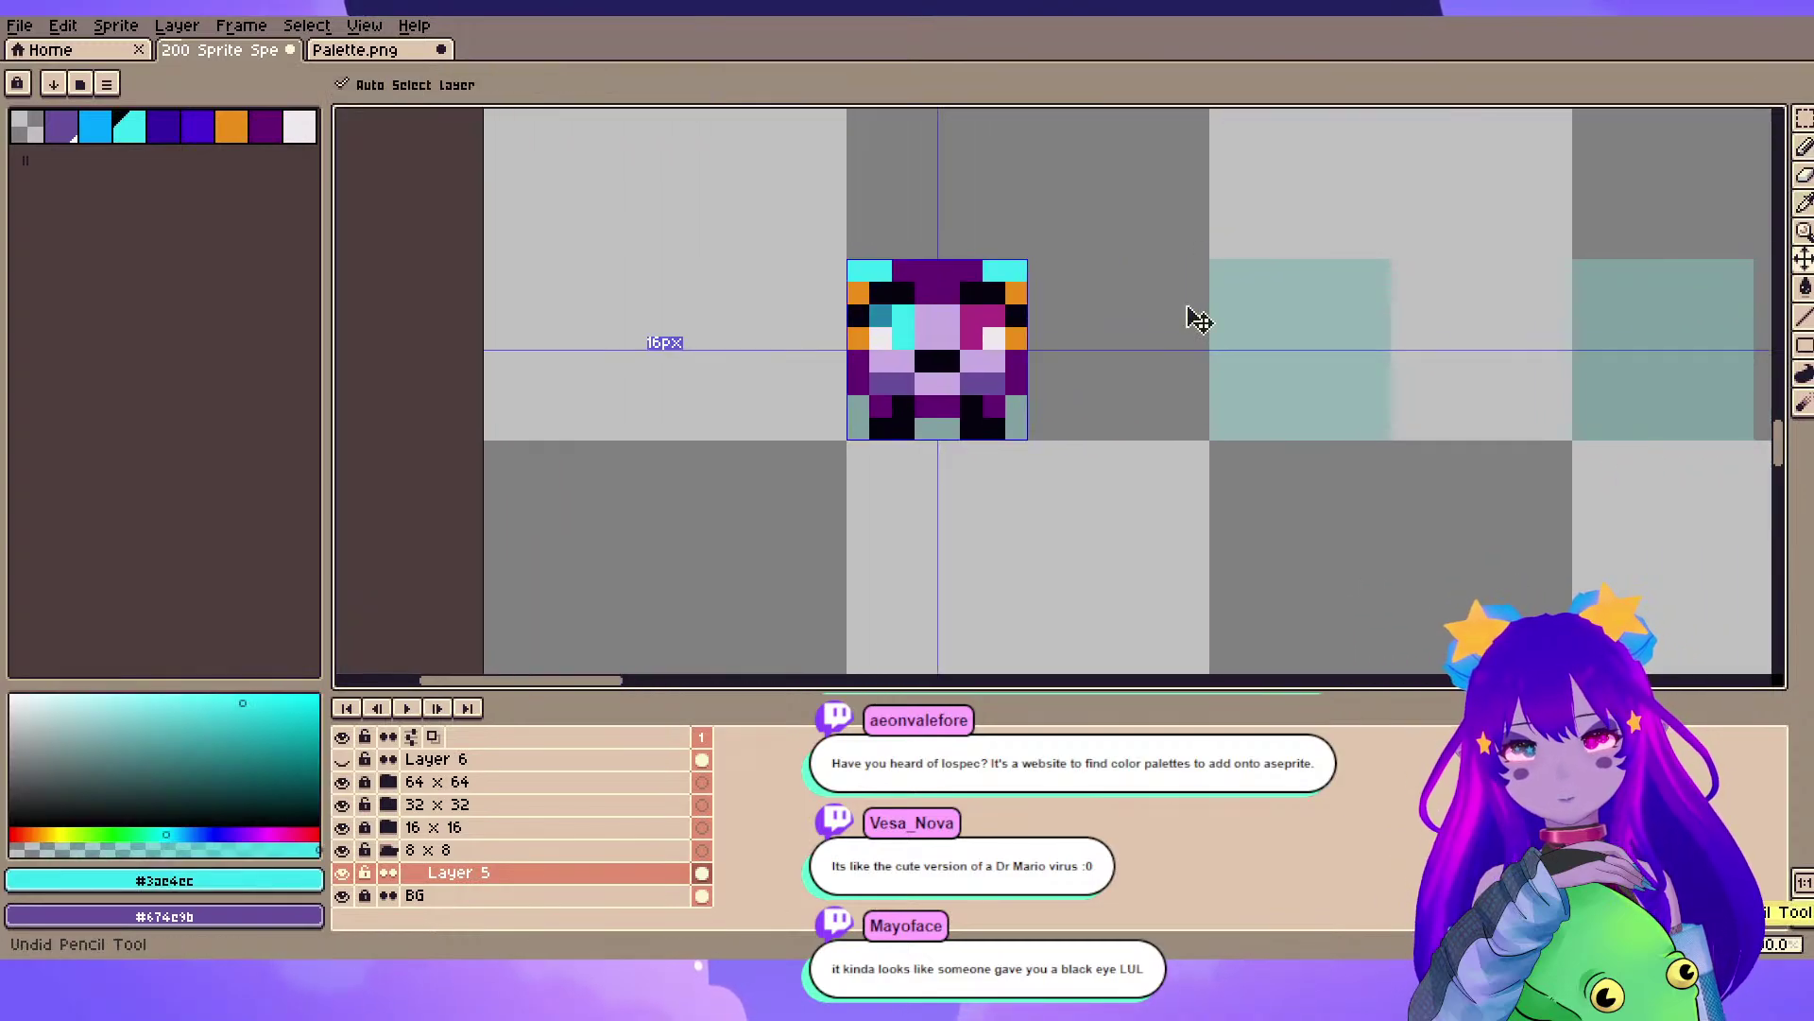
- Try brightening only the inner pixel of the eyelids with the matching eye colours, magenta and cyan
scroll(1187, 303, up, 1)
scroll(1186, 305, up, 1)
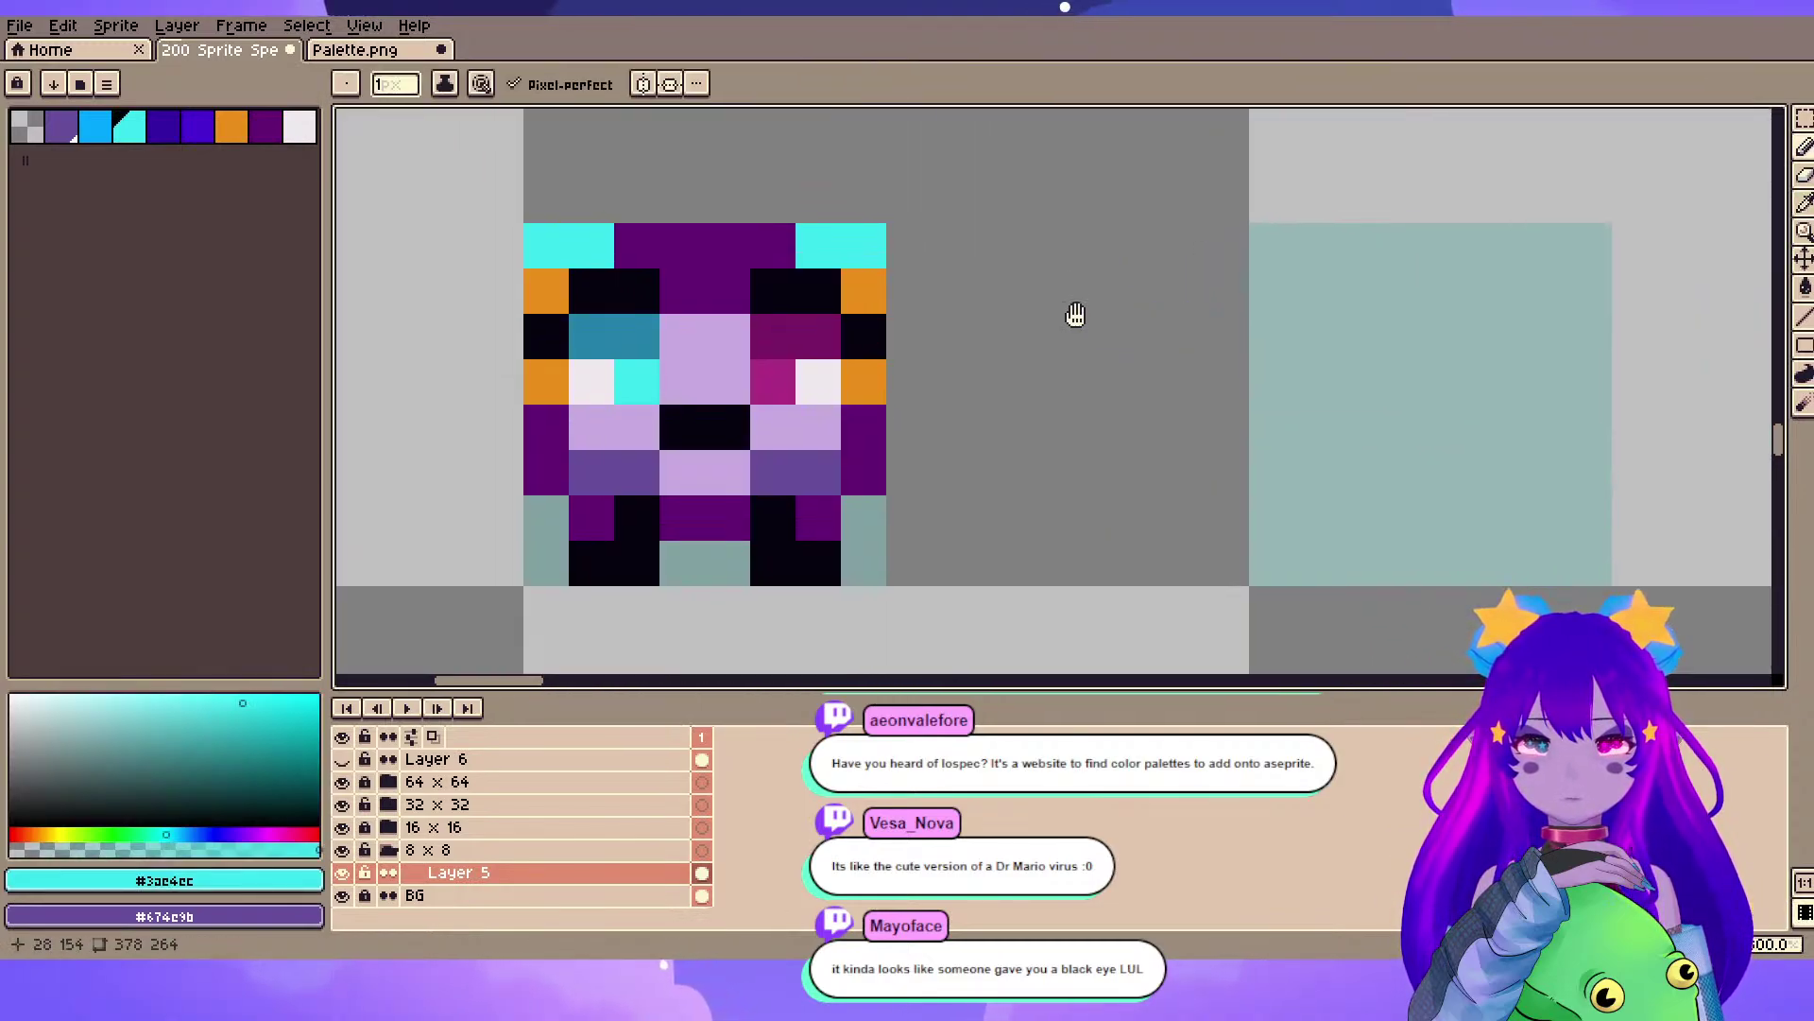
alt+click(809, 407)
click(810, 364)
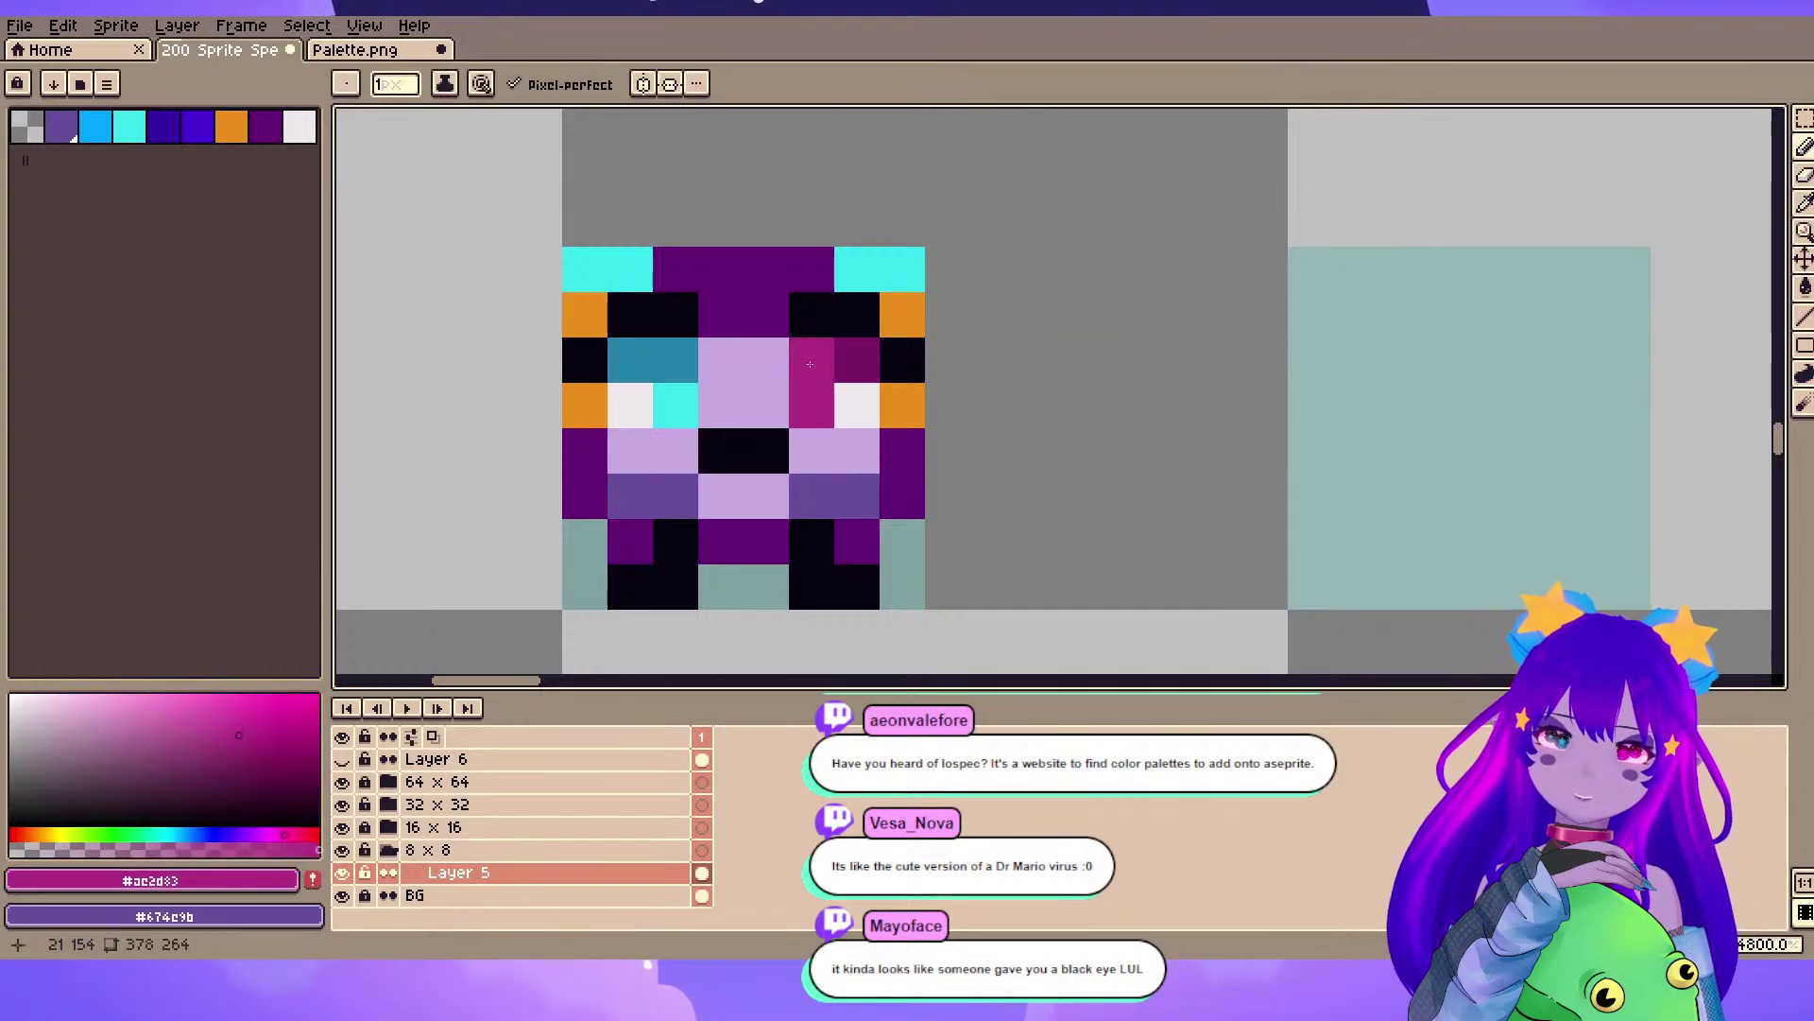
scroll(1054, 185, down, 3)
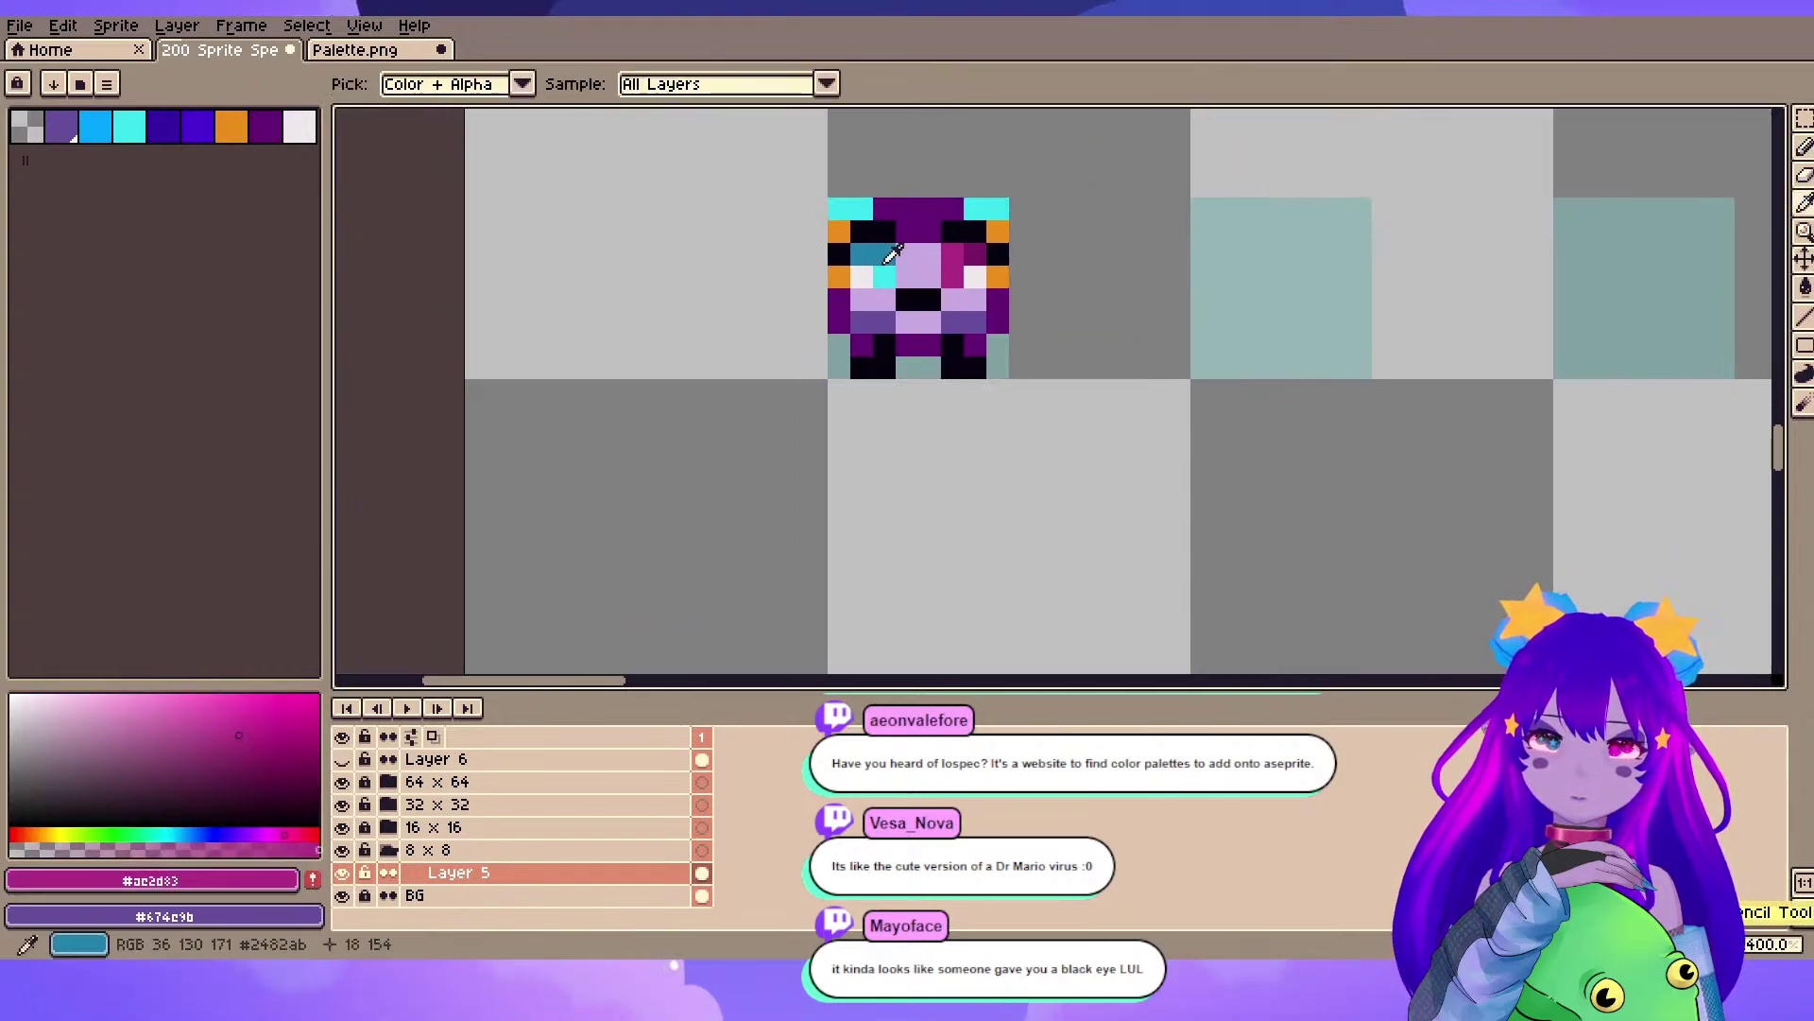
alt+click(893, 266)
scroll(1161, 268, up, 2)
scroll(1166, 287, down, 6)
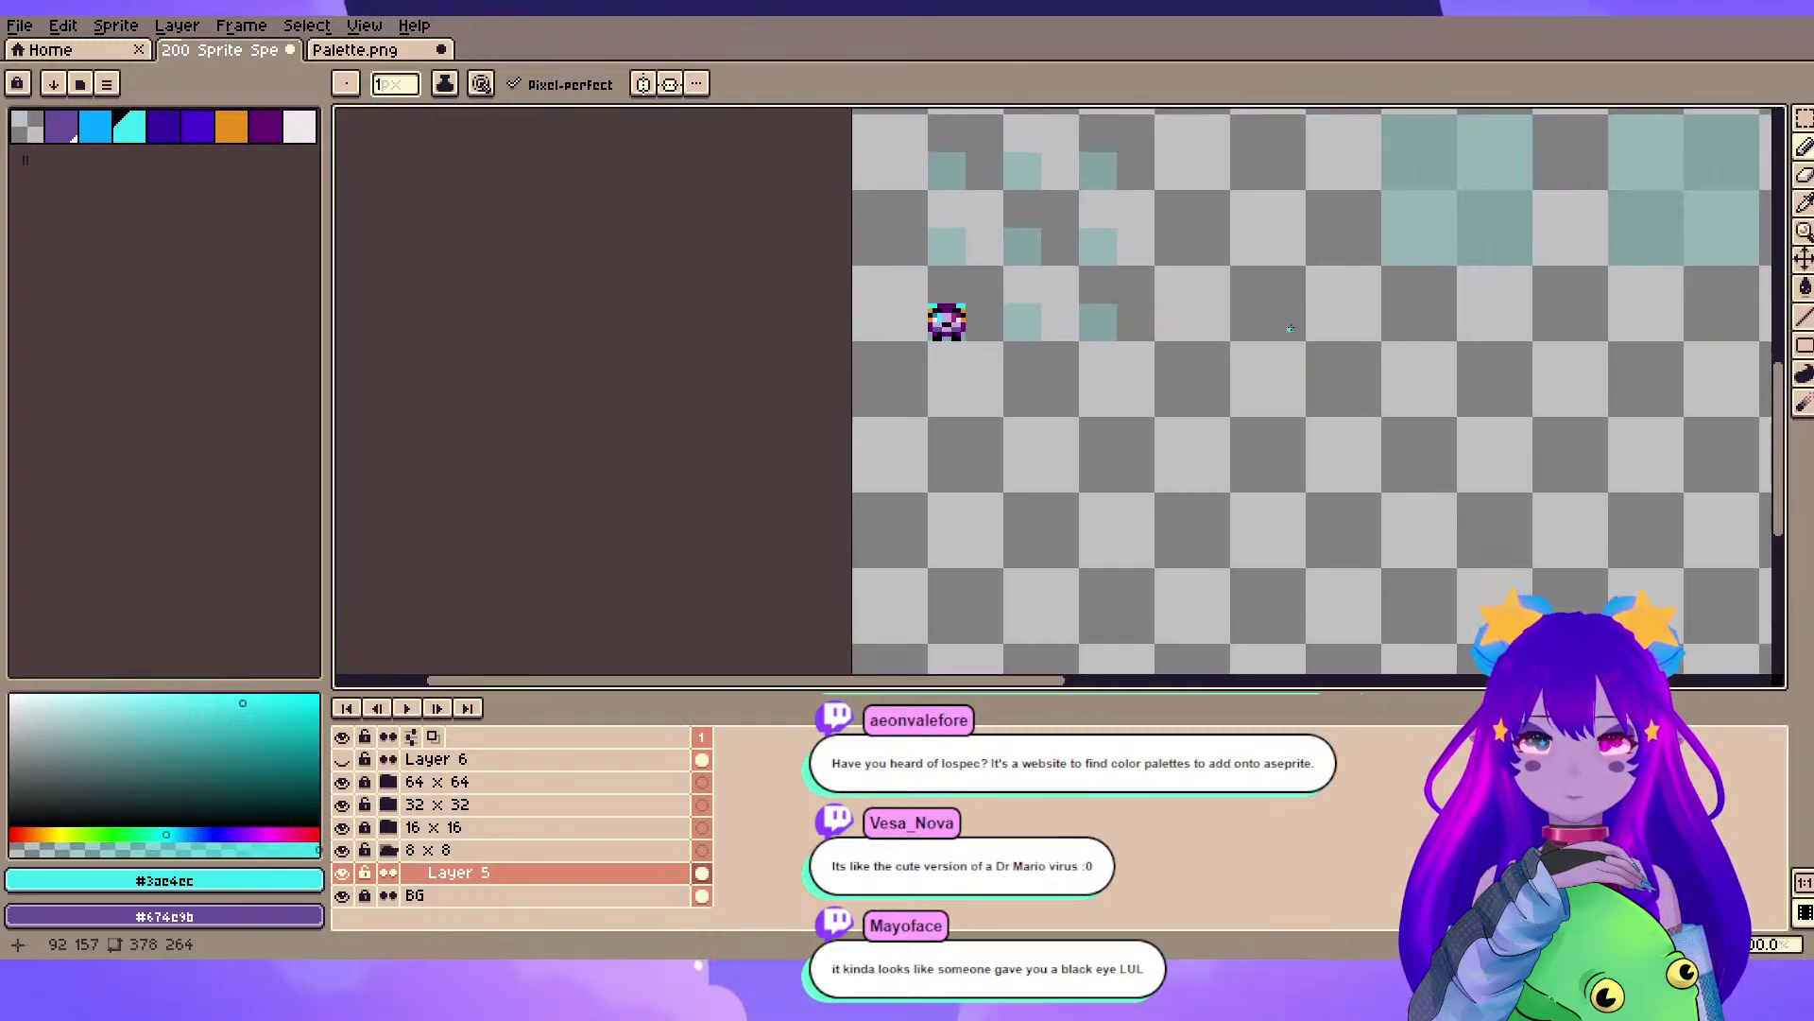
key(ctrl+z)
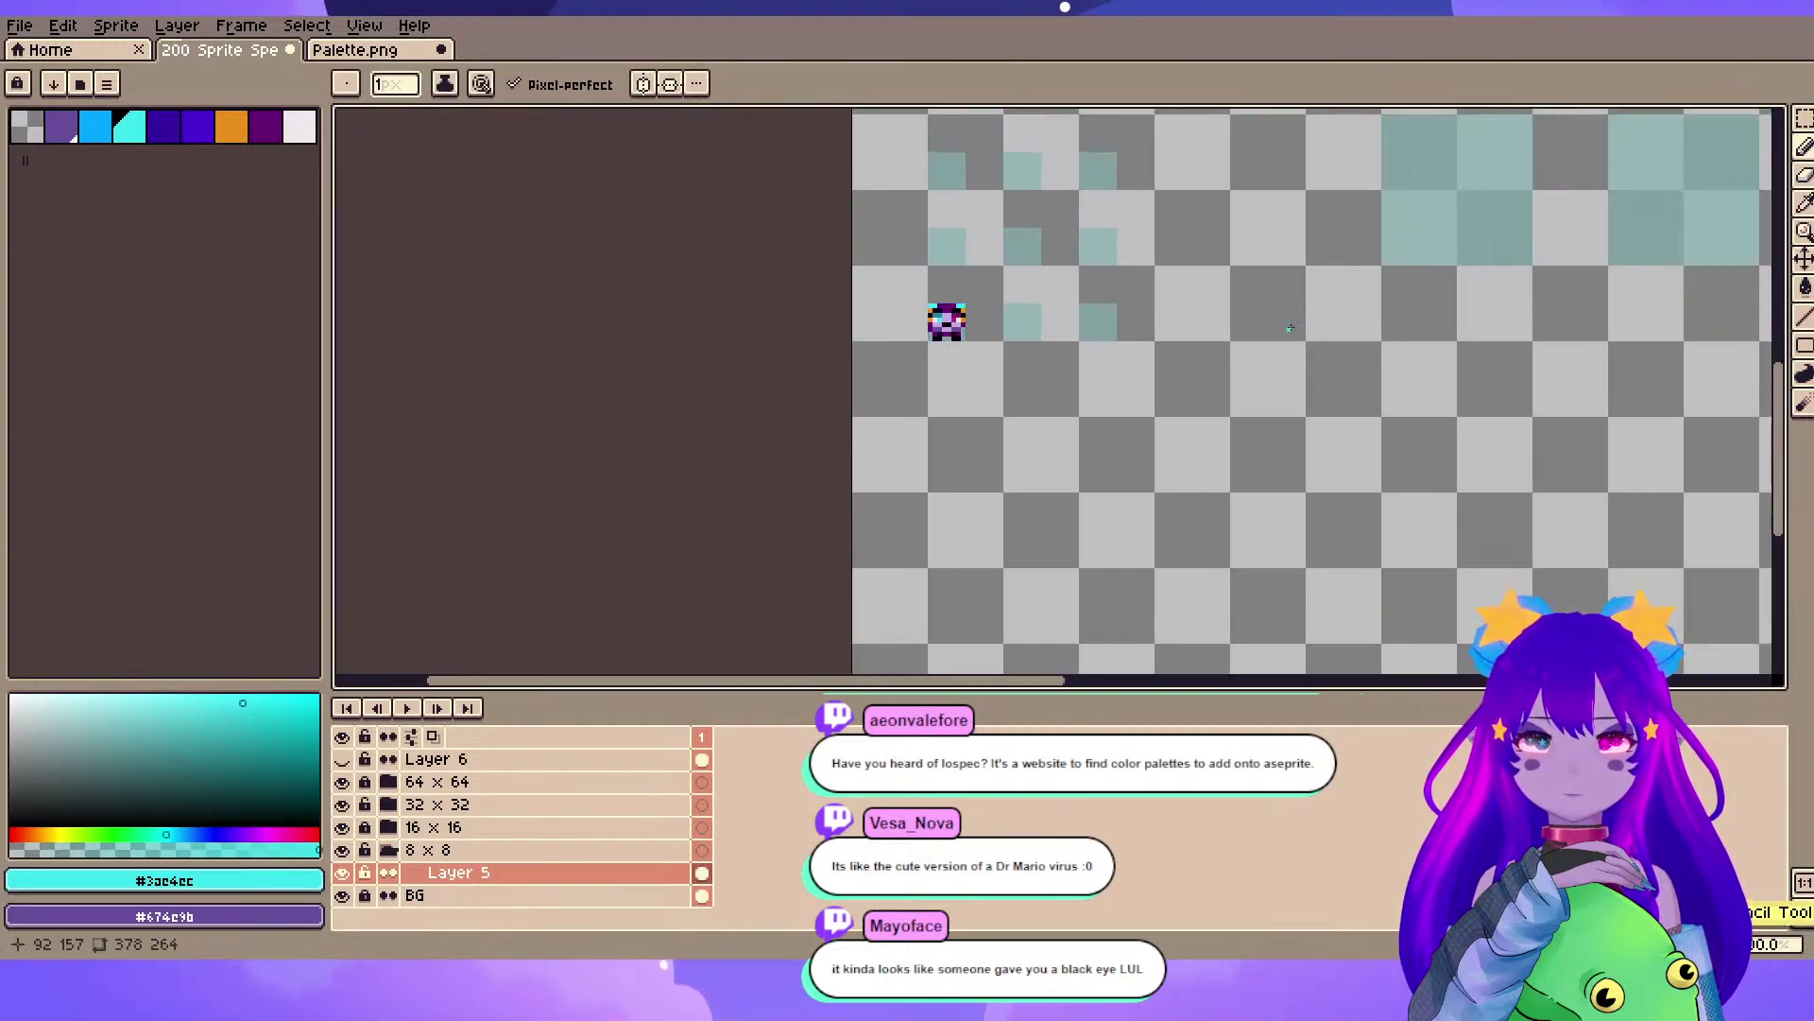
- Paint over the black nose with the light purple skin colour and save the sprite file
scroll(973, 310, up, 2)
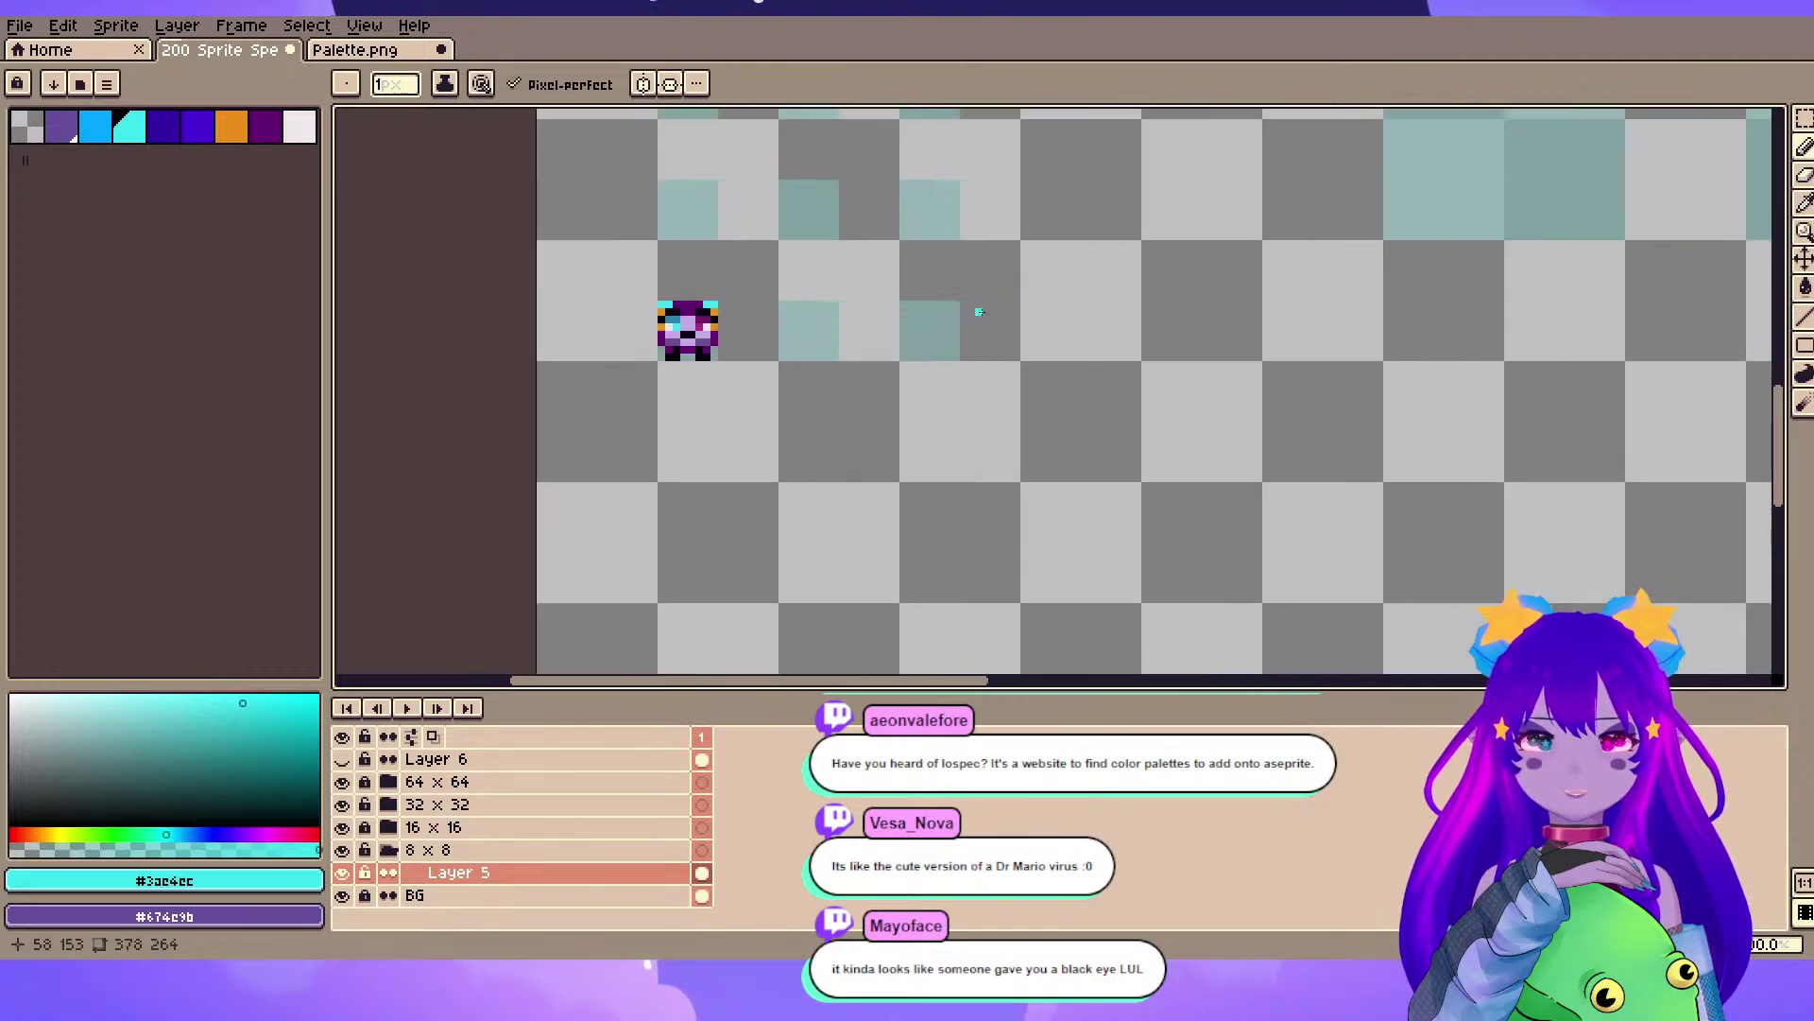
scroll(976, 310, up, 1)
scroll(773, 371, up, 1)
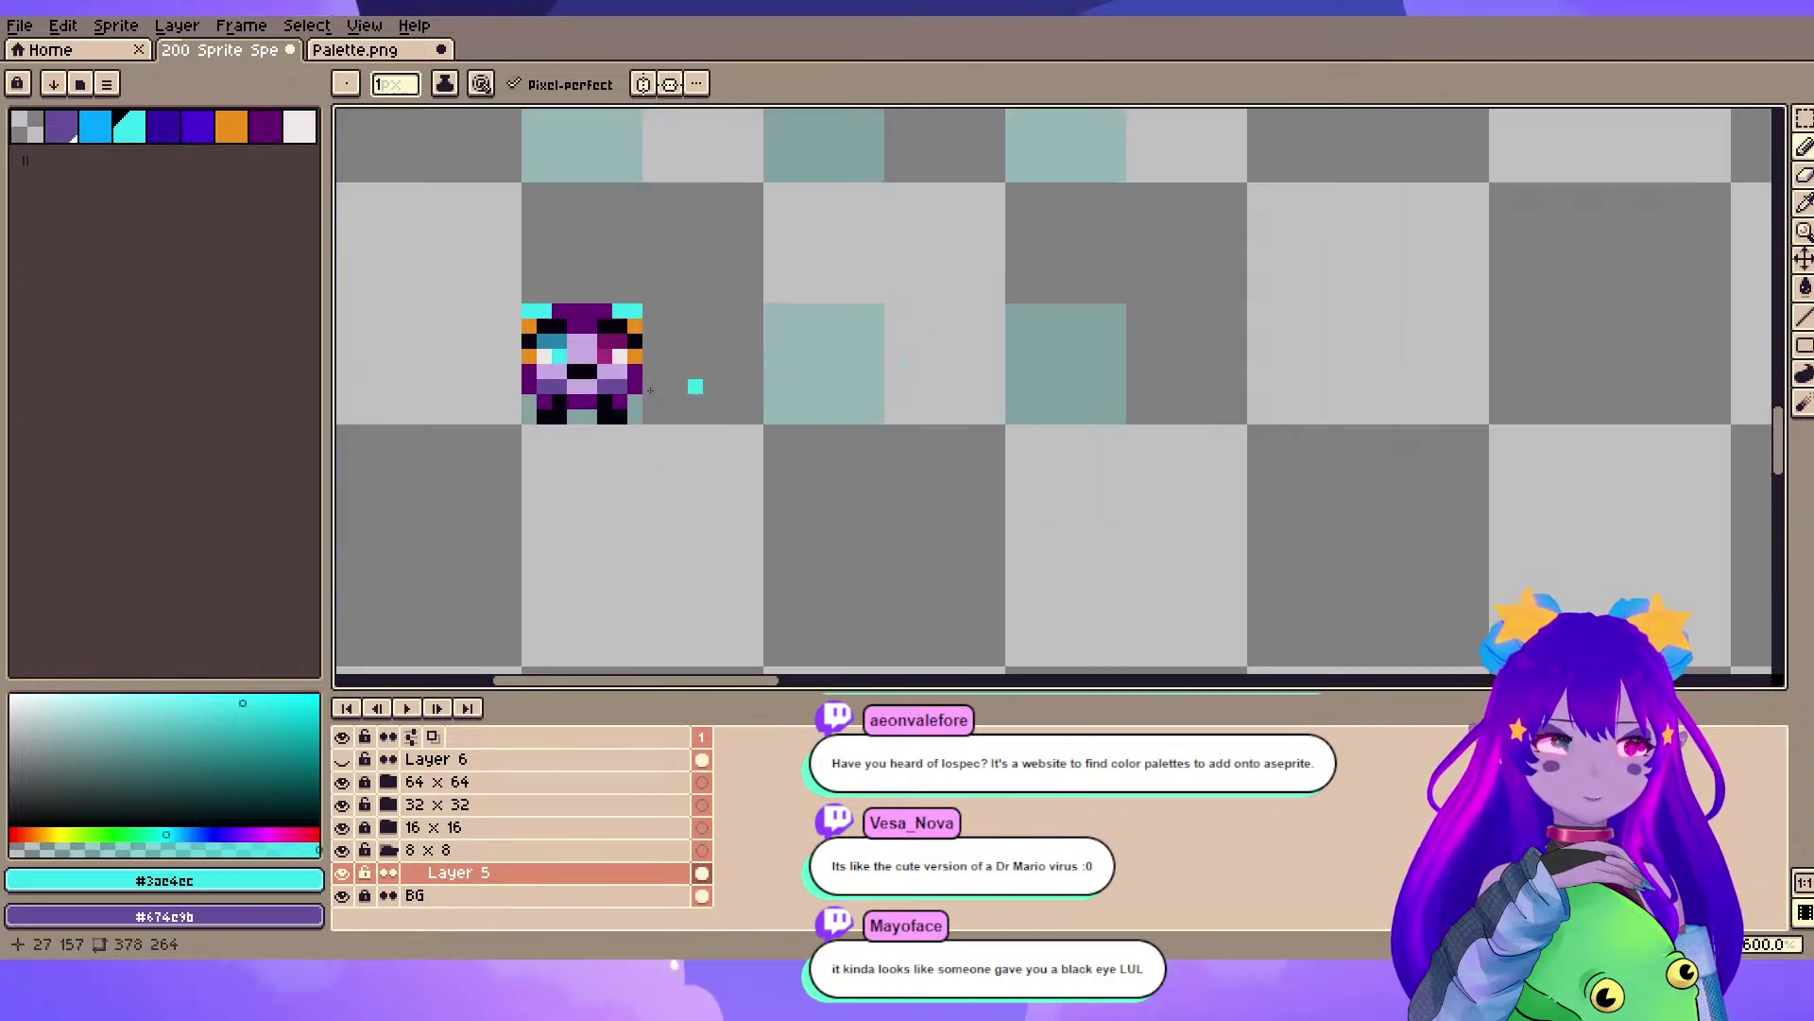
alt+click(587, 355)
drag(575, 372, 590, 371)
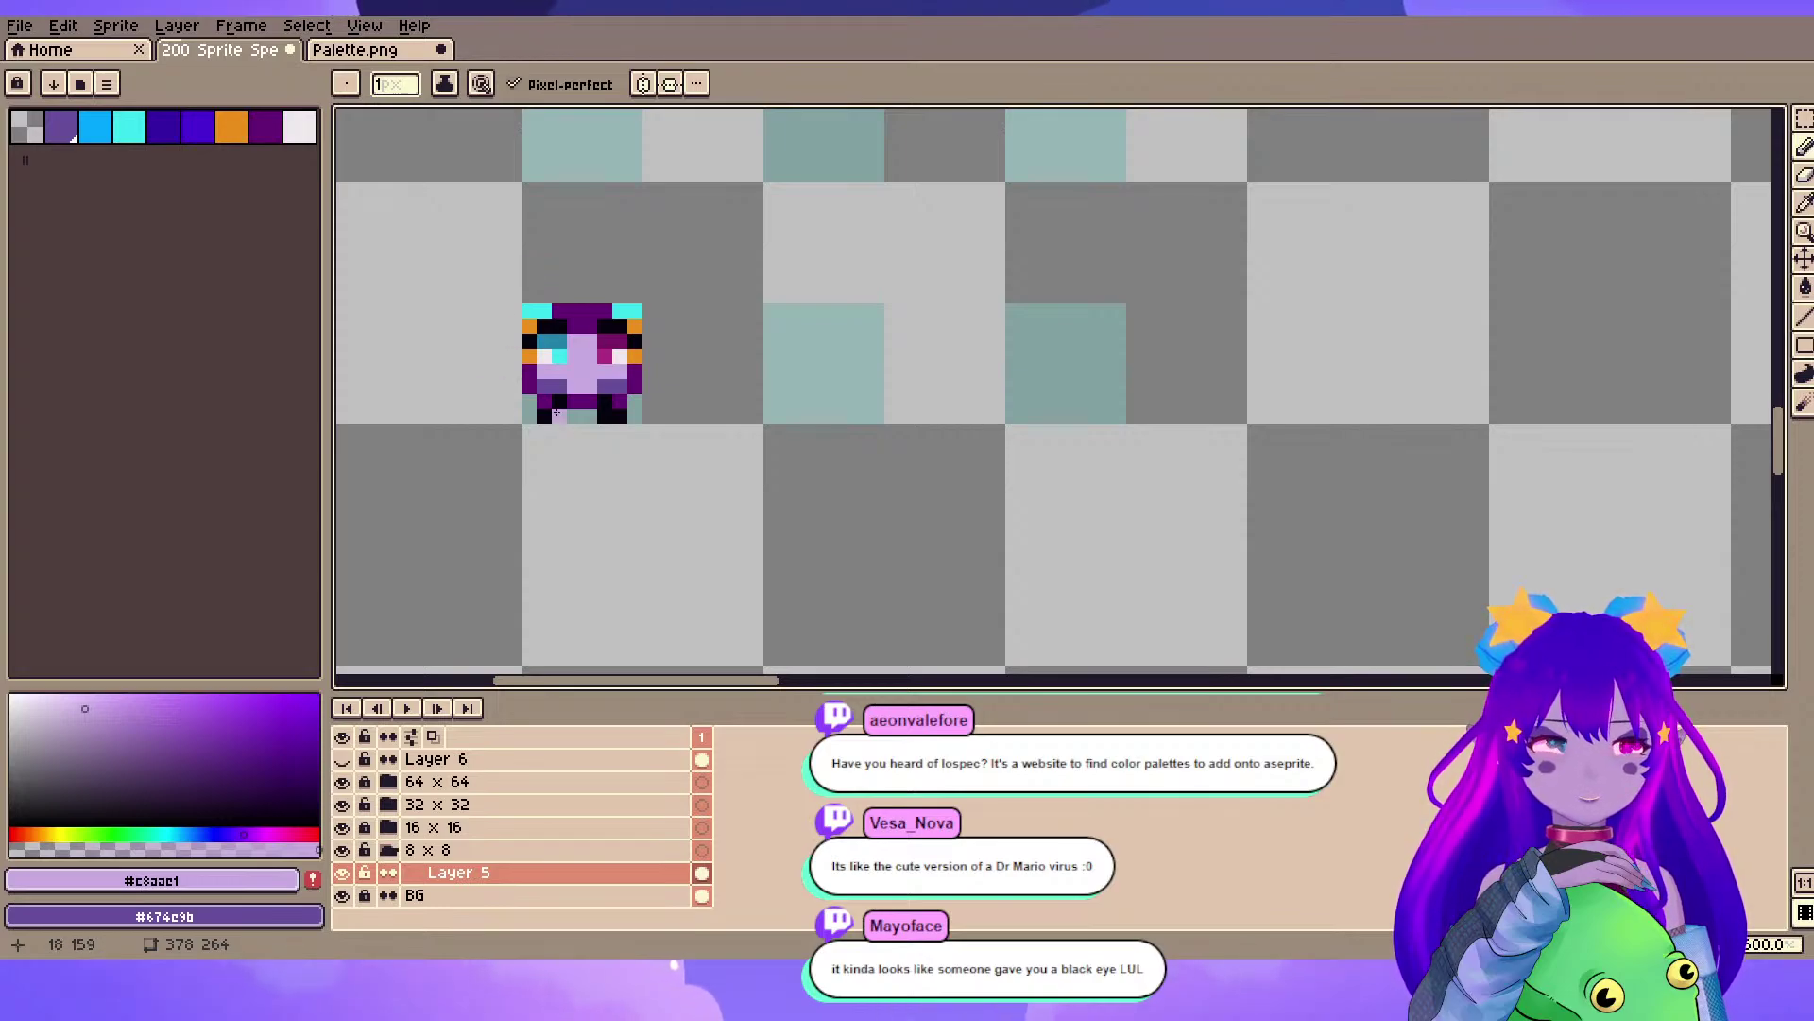
scroll(626, 357, up, 1)
scroll(705, 340, right, 3)
key(ctrl+s)
drag(574, 429, 507, 399)
scroll(667, 409, up, 3)
scroll(507, 398, down, 2)
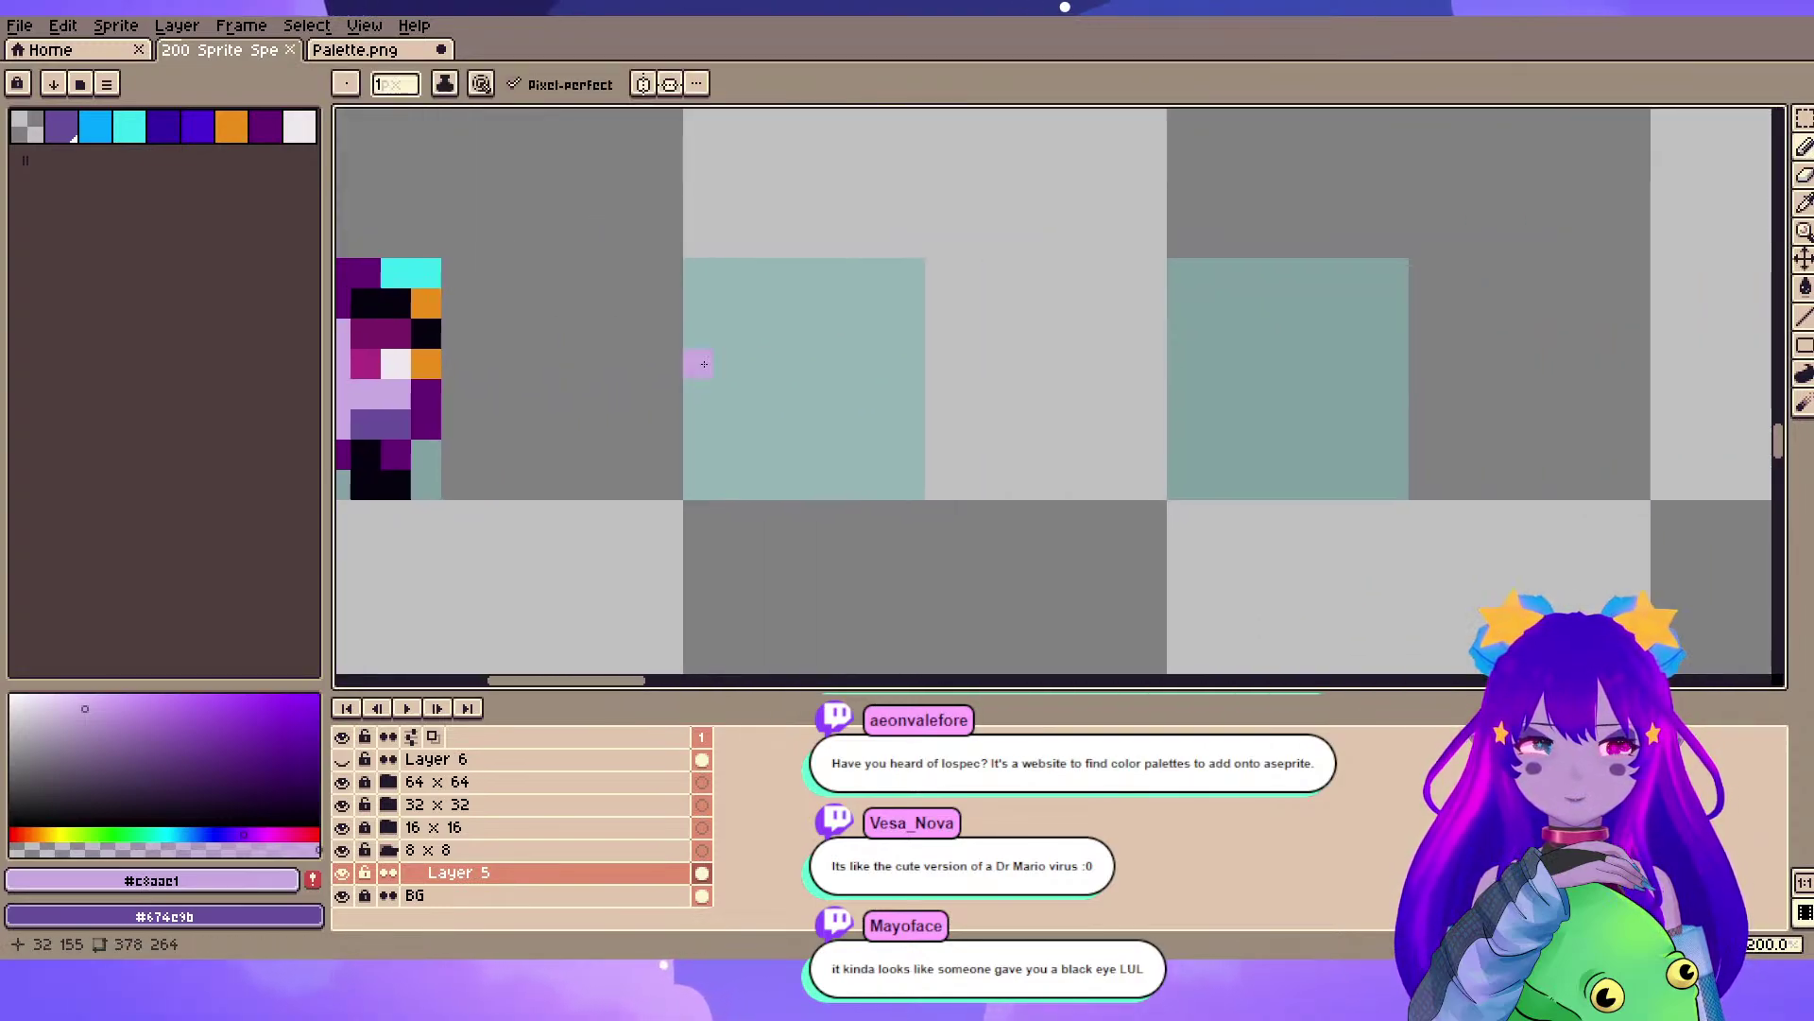
scroll(1005, 380, down, 2)
drag(1005, 381, 954, 380)
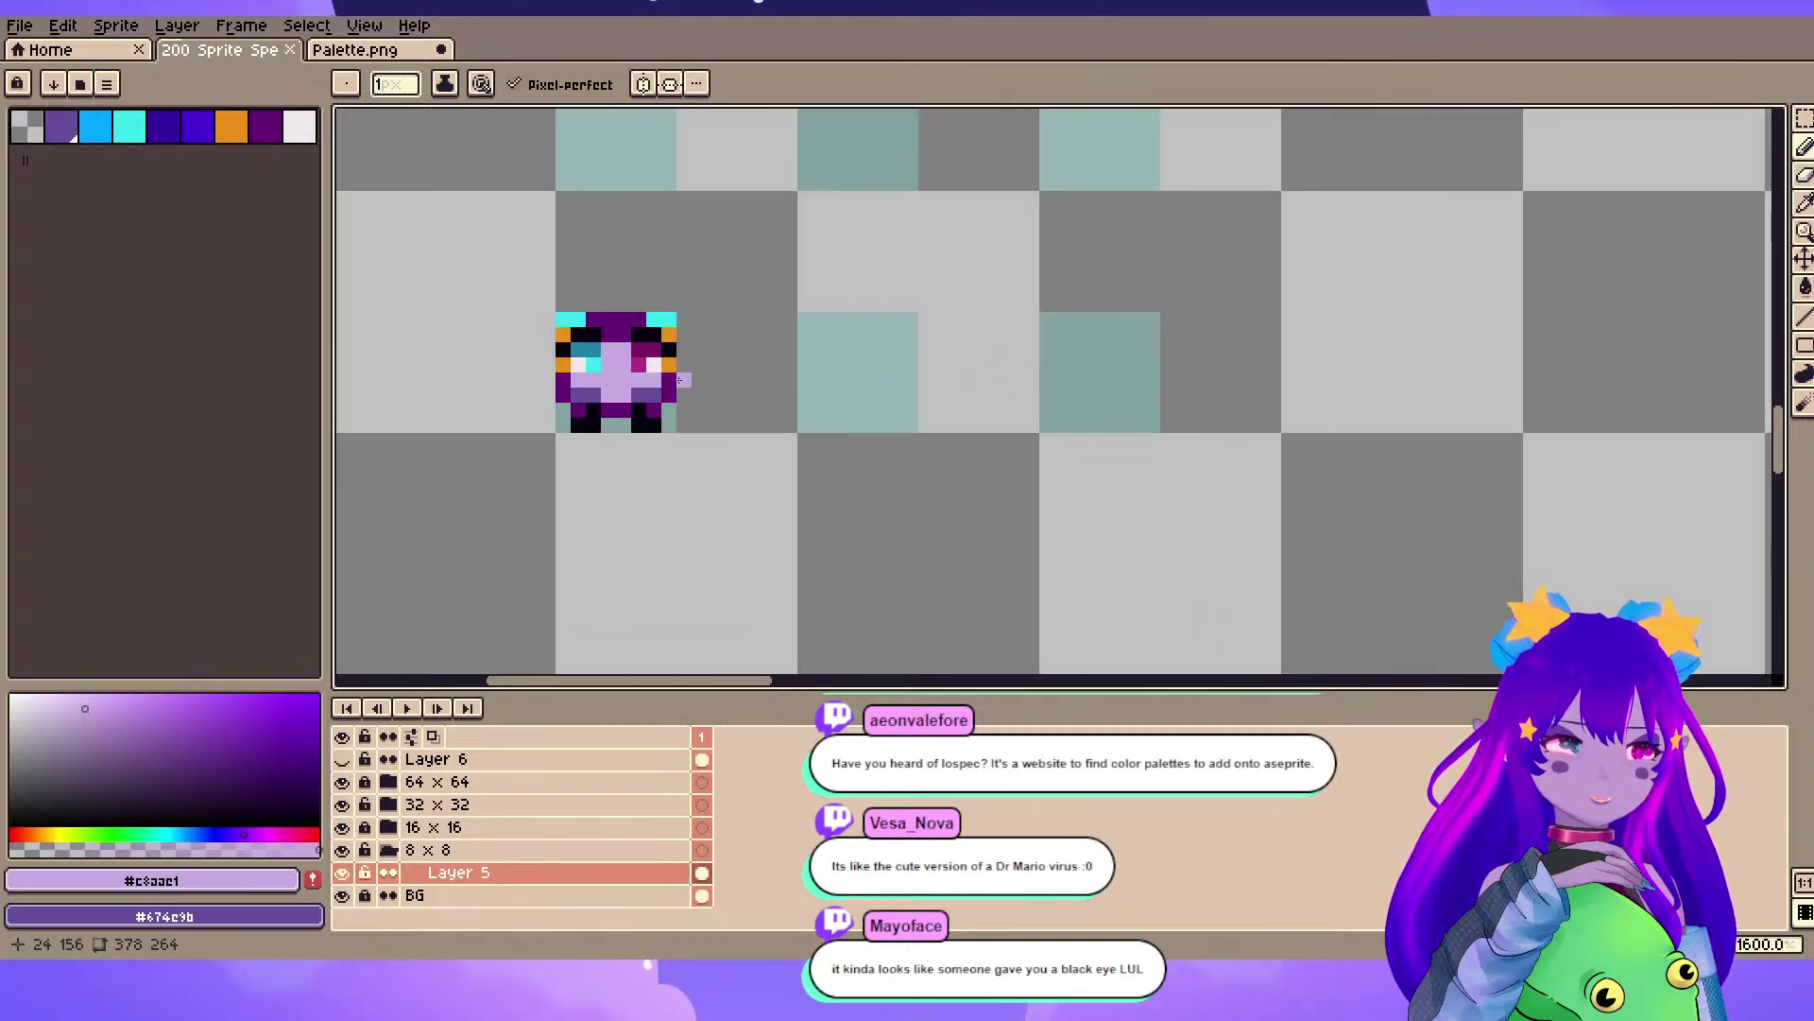
scroll(769, 377, up, 2)
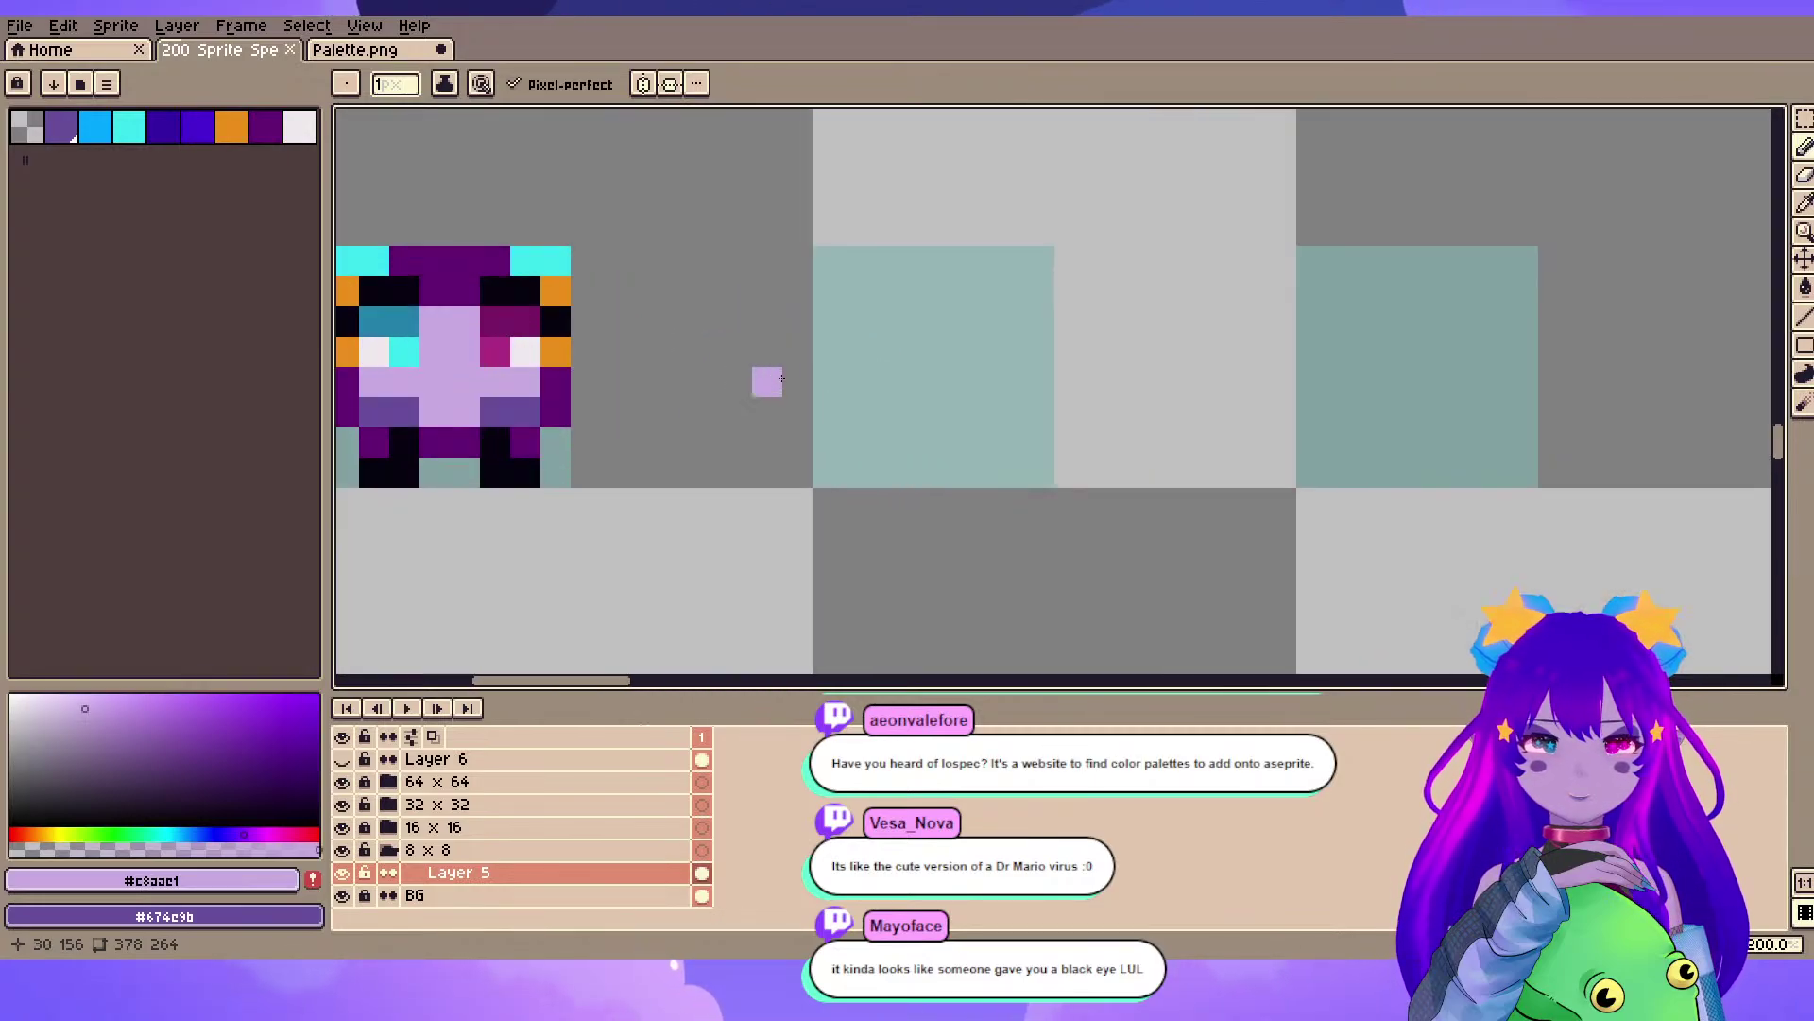
scroll(1035, 377, down, 1)
drag(1065, 378, 1028, 382)
scroll(864, 409, up, 1)
drag(923, 223, 1008, 280)
scroll(1015, 287, up, 2)
drag(943, 352, 1235, 166)
scroll(1215, 234, down, 1)
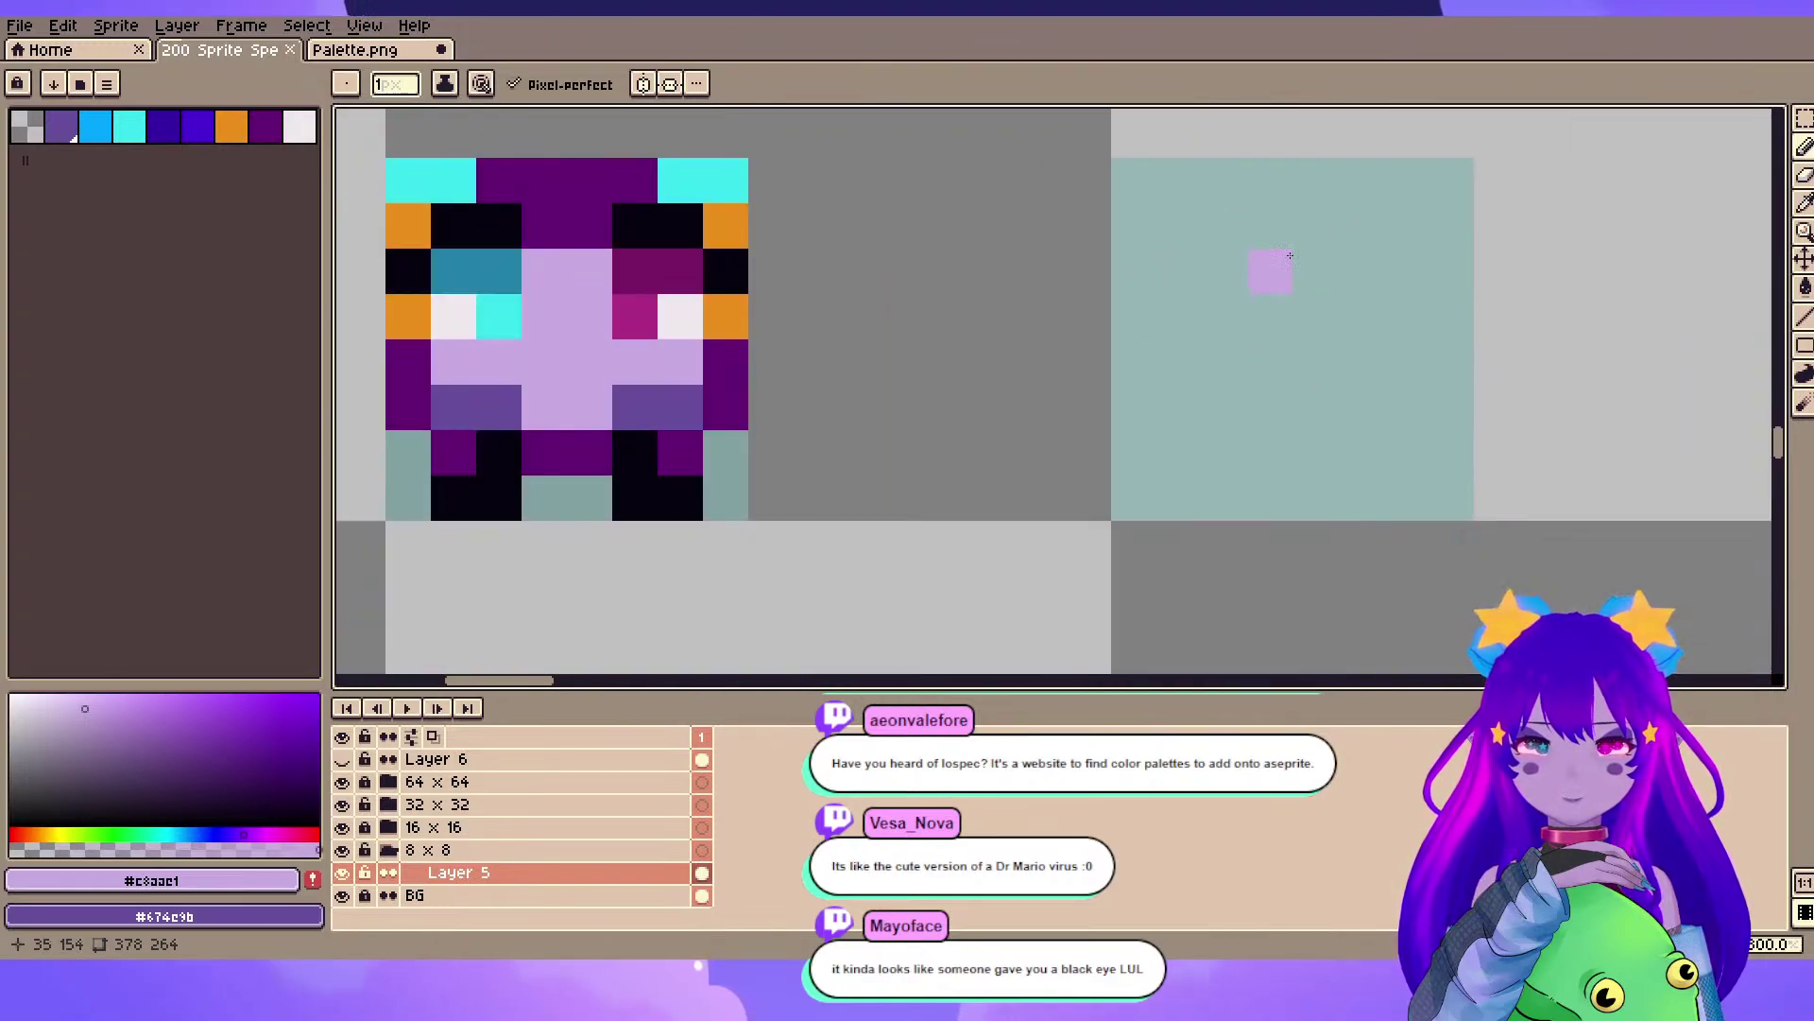
drag(1287, 236, 1306, 267)
alt+click(680, 300)
click(1282, 359)
drag(1281, 360, 1027, 365)
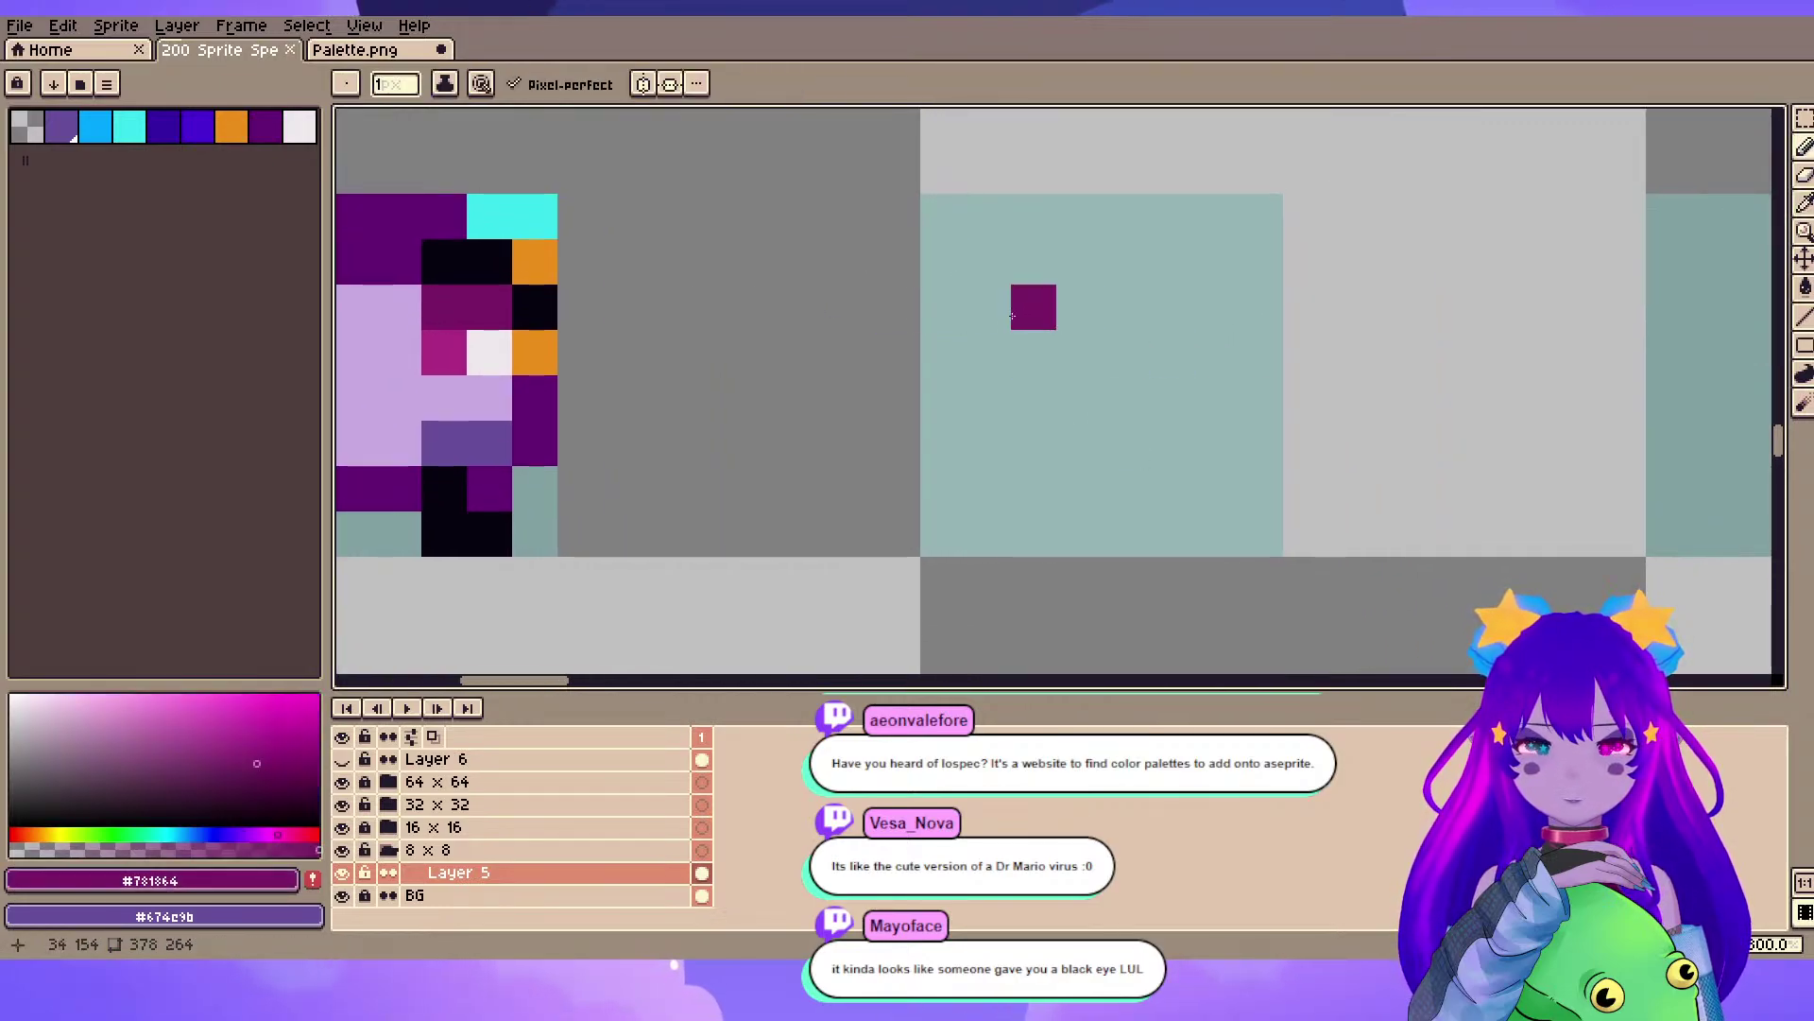
drag(1022, 359, 1107, 328)
alt+click(556, 393)
drag(983, 360, 680, 413)
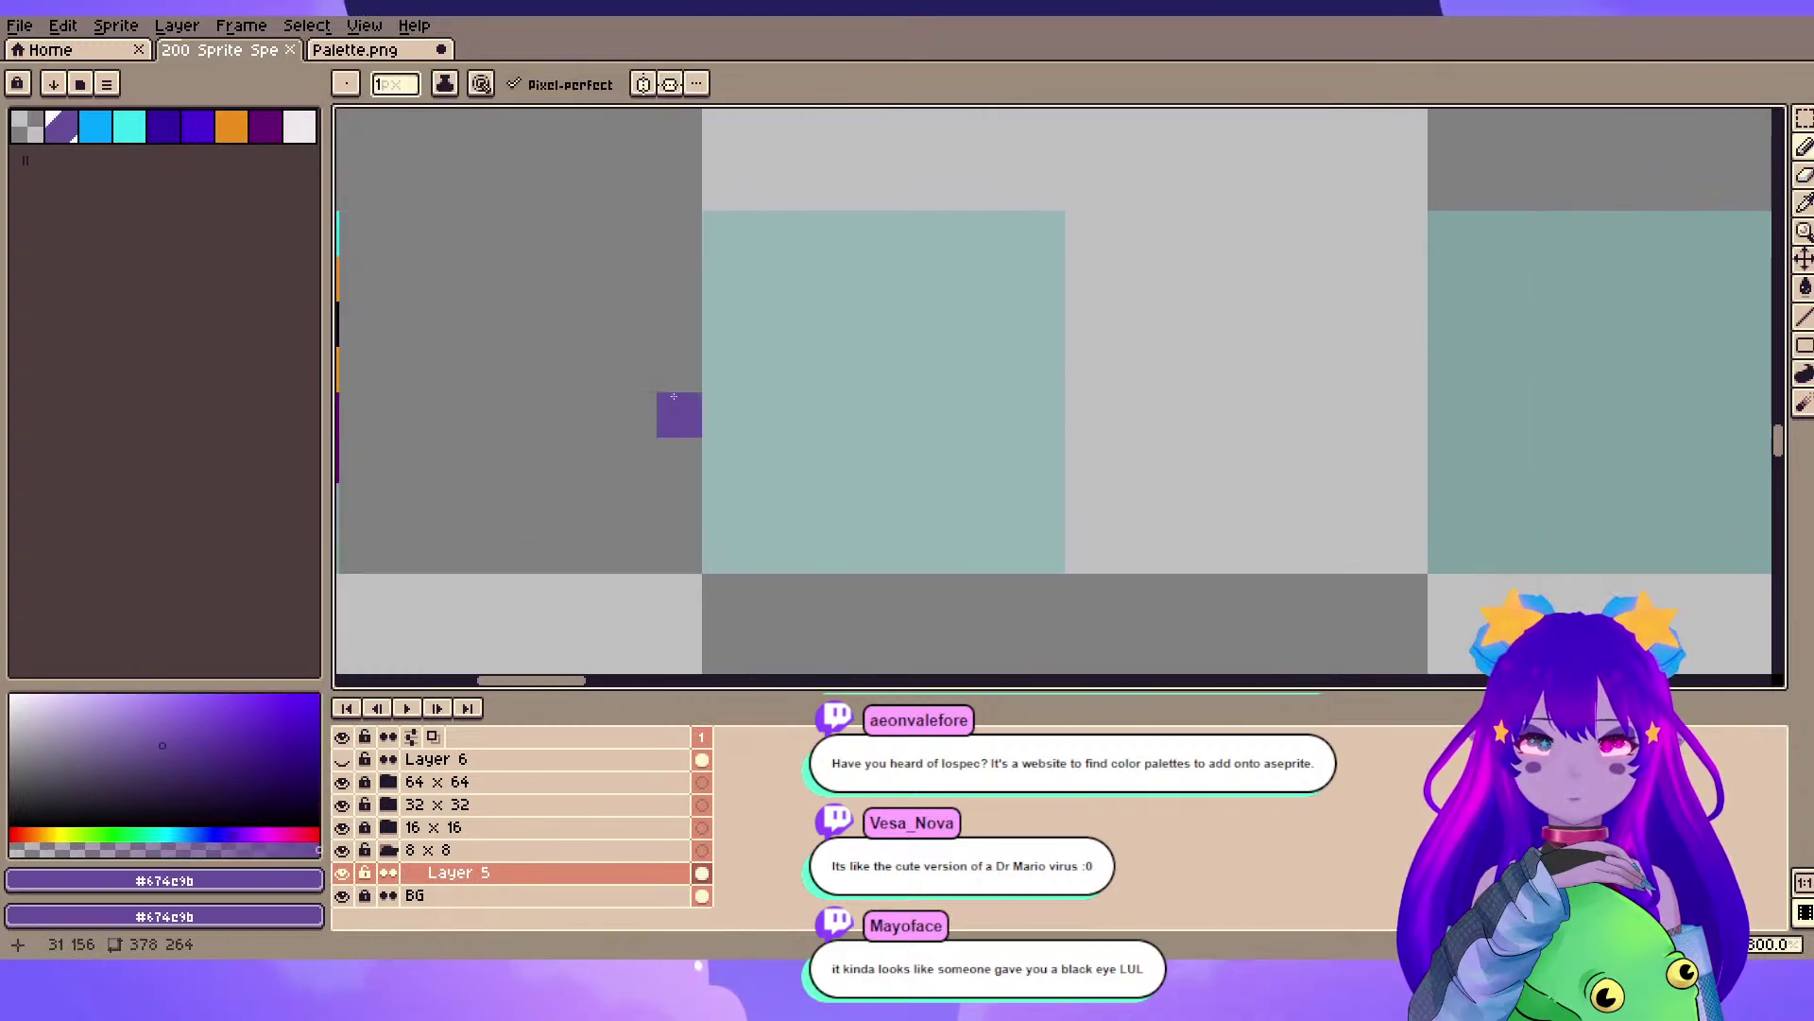
drag(799, 372, 1169, 332)
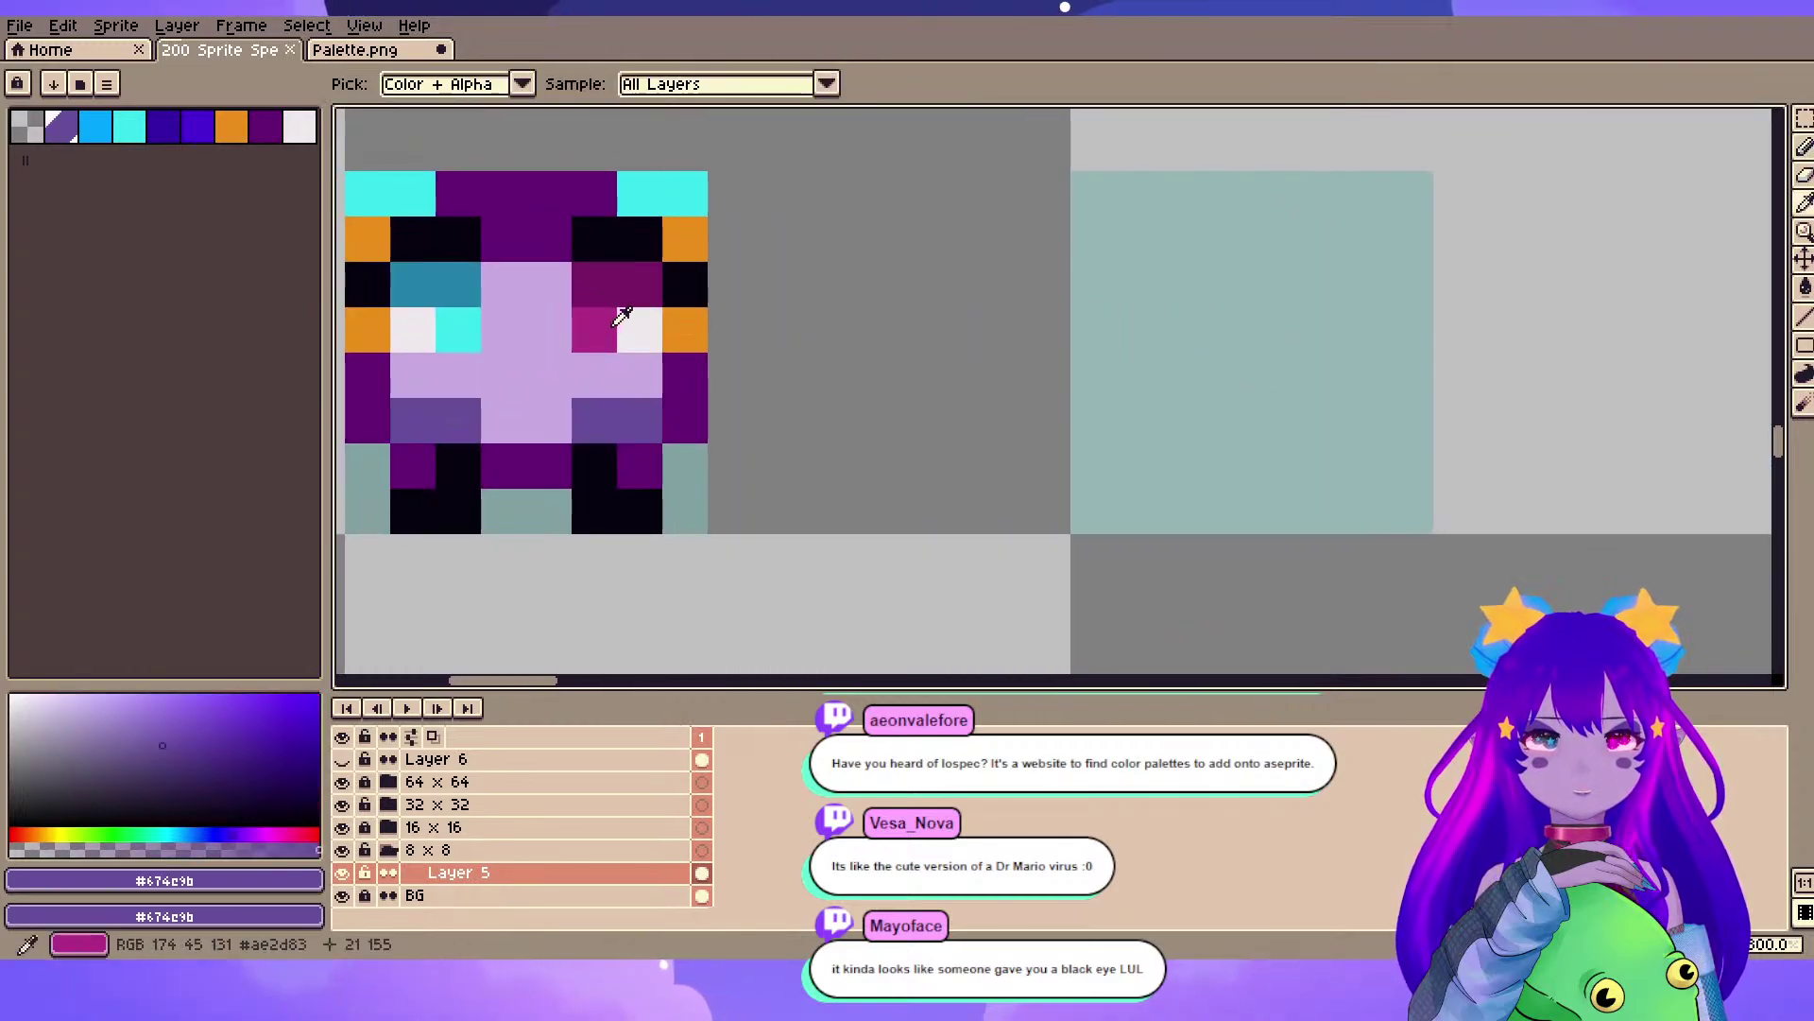
- Try painting a mirrored pair of angular three-pixel eyes in the magenta eye colour in the empty 8 × 8 cell, and undo them
alt+click(605, 321)
click(1185, 287)
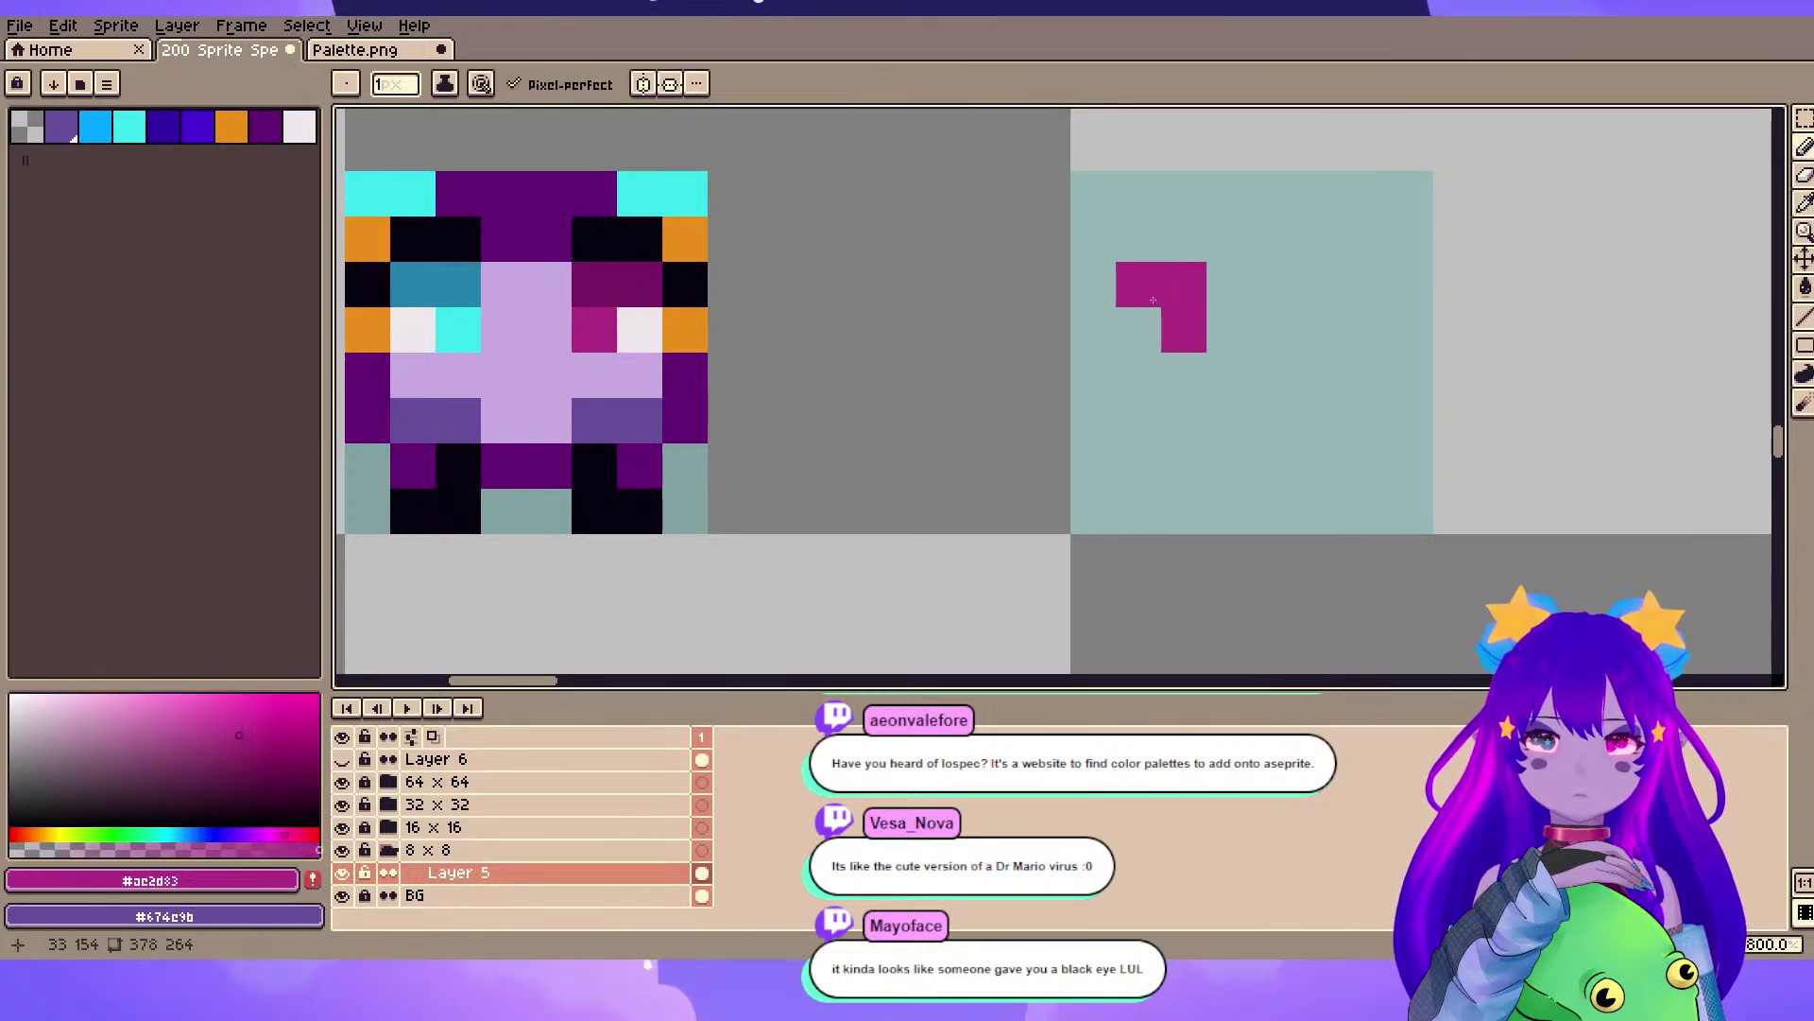
key(ctrl+z)
click(1326, 333)
click(1359, 289)
scroll(1184, 539, down, 1)
mouse_move(1184, 538)
mouse_down()
mouse_move(1039, 328)
mouse_move(1041, 419)
mouse_up()
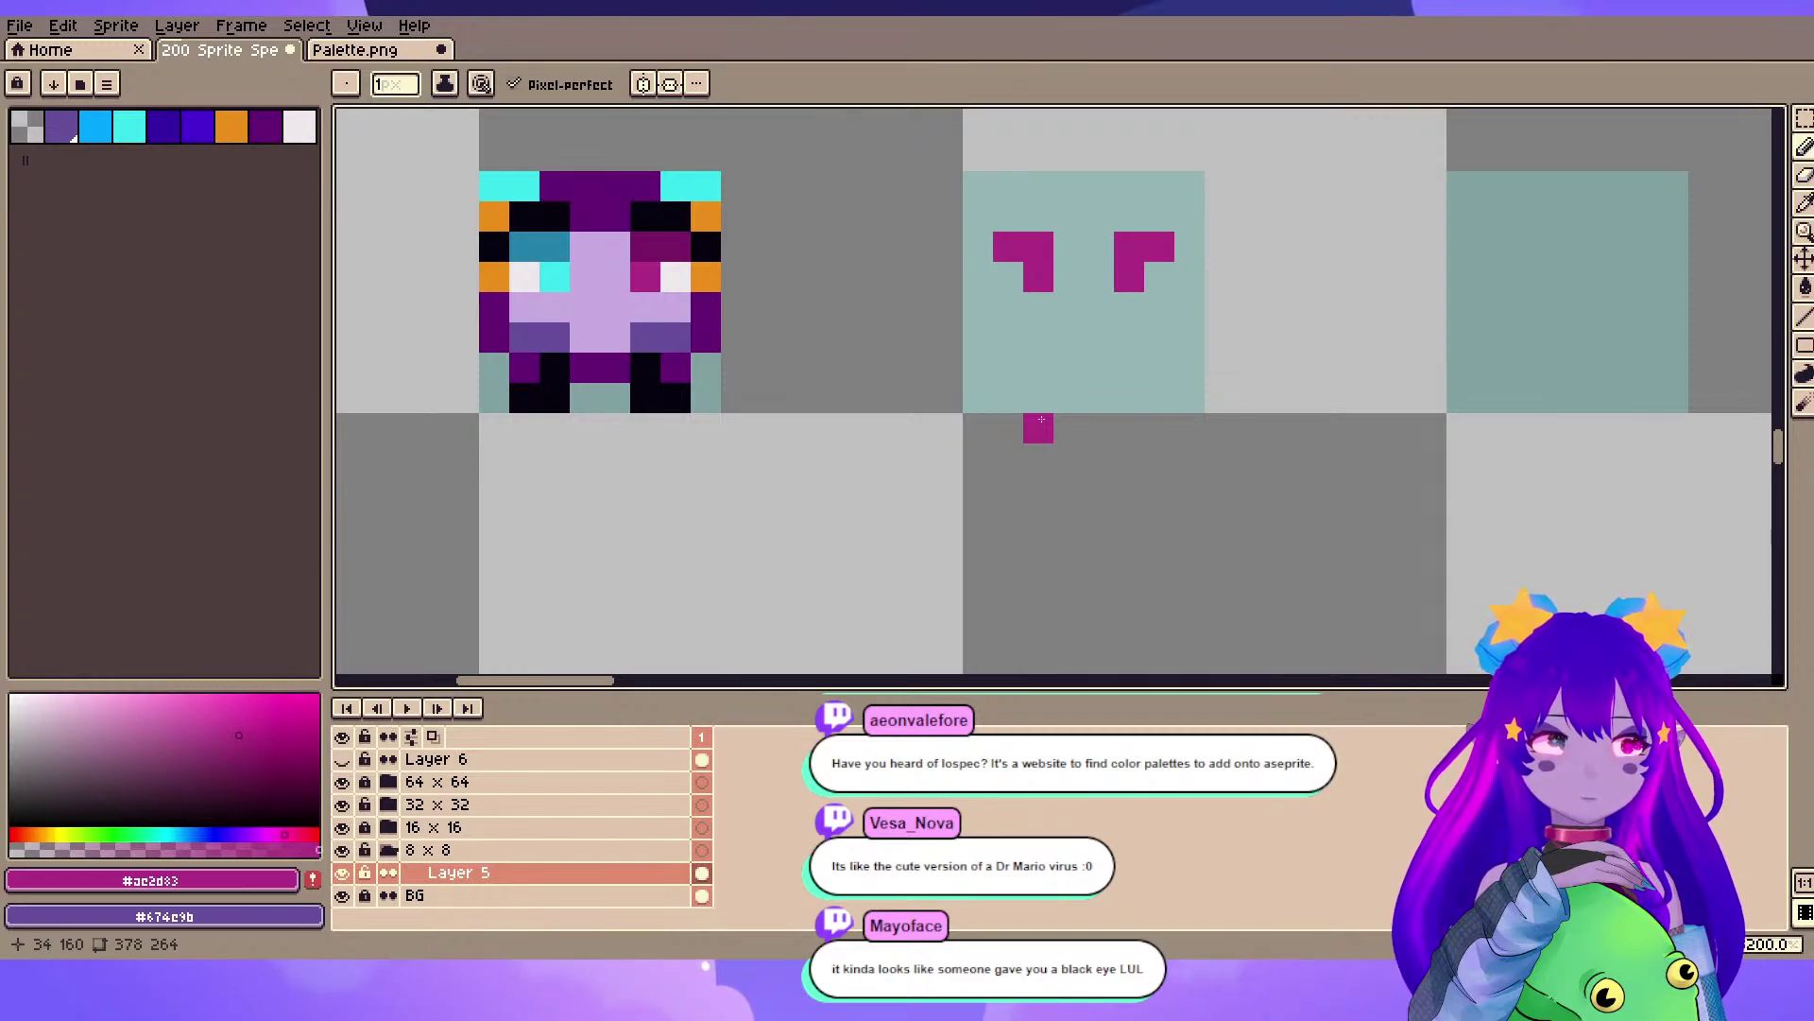
scroll(1041, 418, up, 1)
drag(1194, 277, 1012, 507)
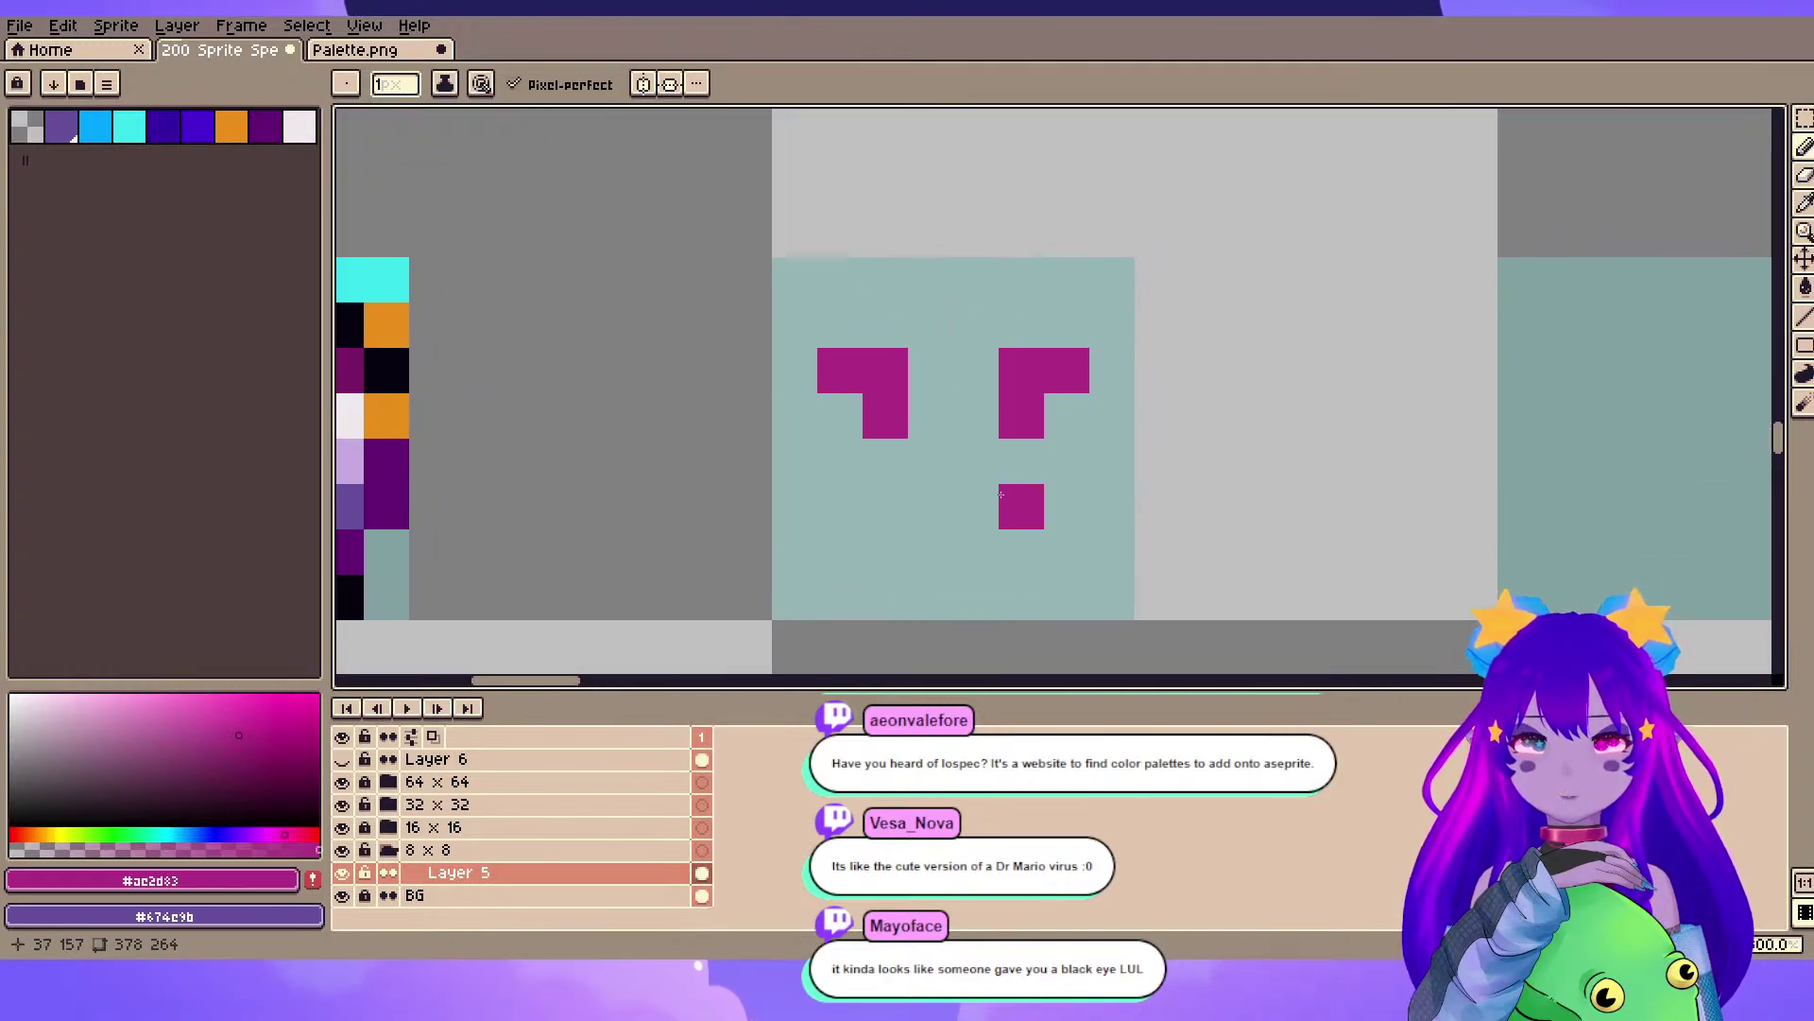
key(ctrl+z)
key(ctrl+z)
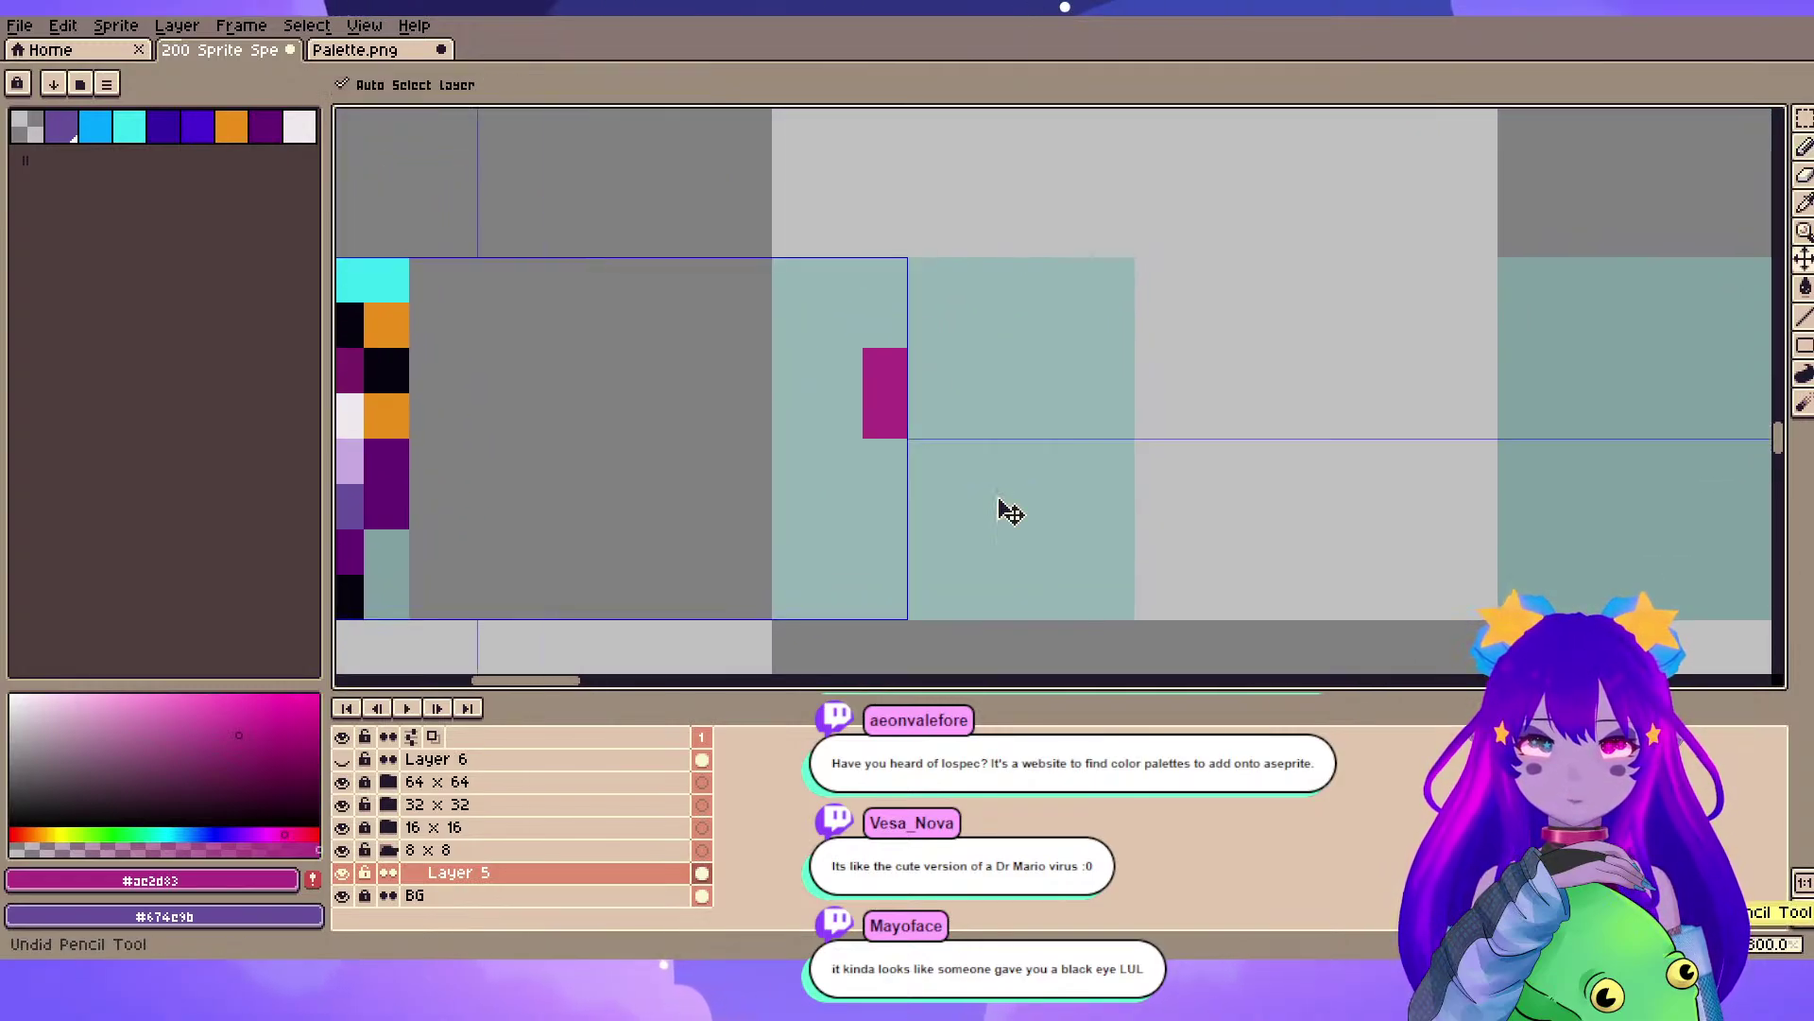
key(ctrl+z)
key(ctrl+z)
- Paint a 4 × 2 pixel block centred at the upper edge of the empty cell, using the first character's hair purple #630472
drag(1284, 435, 945, 460)
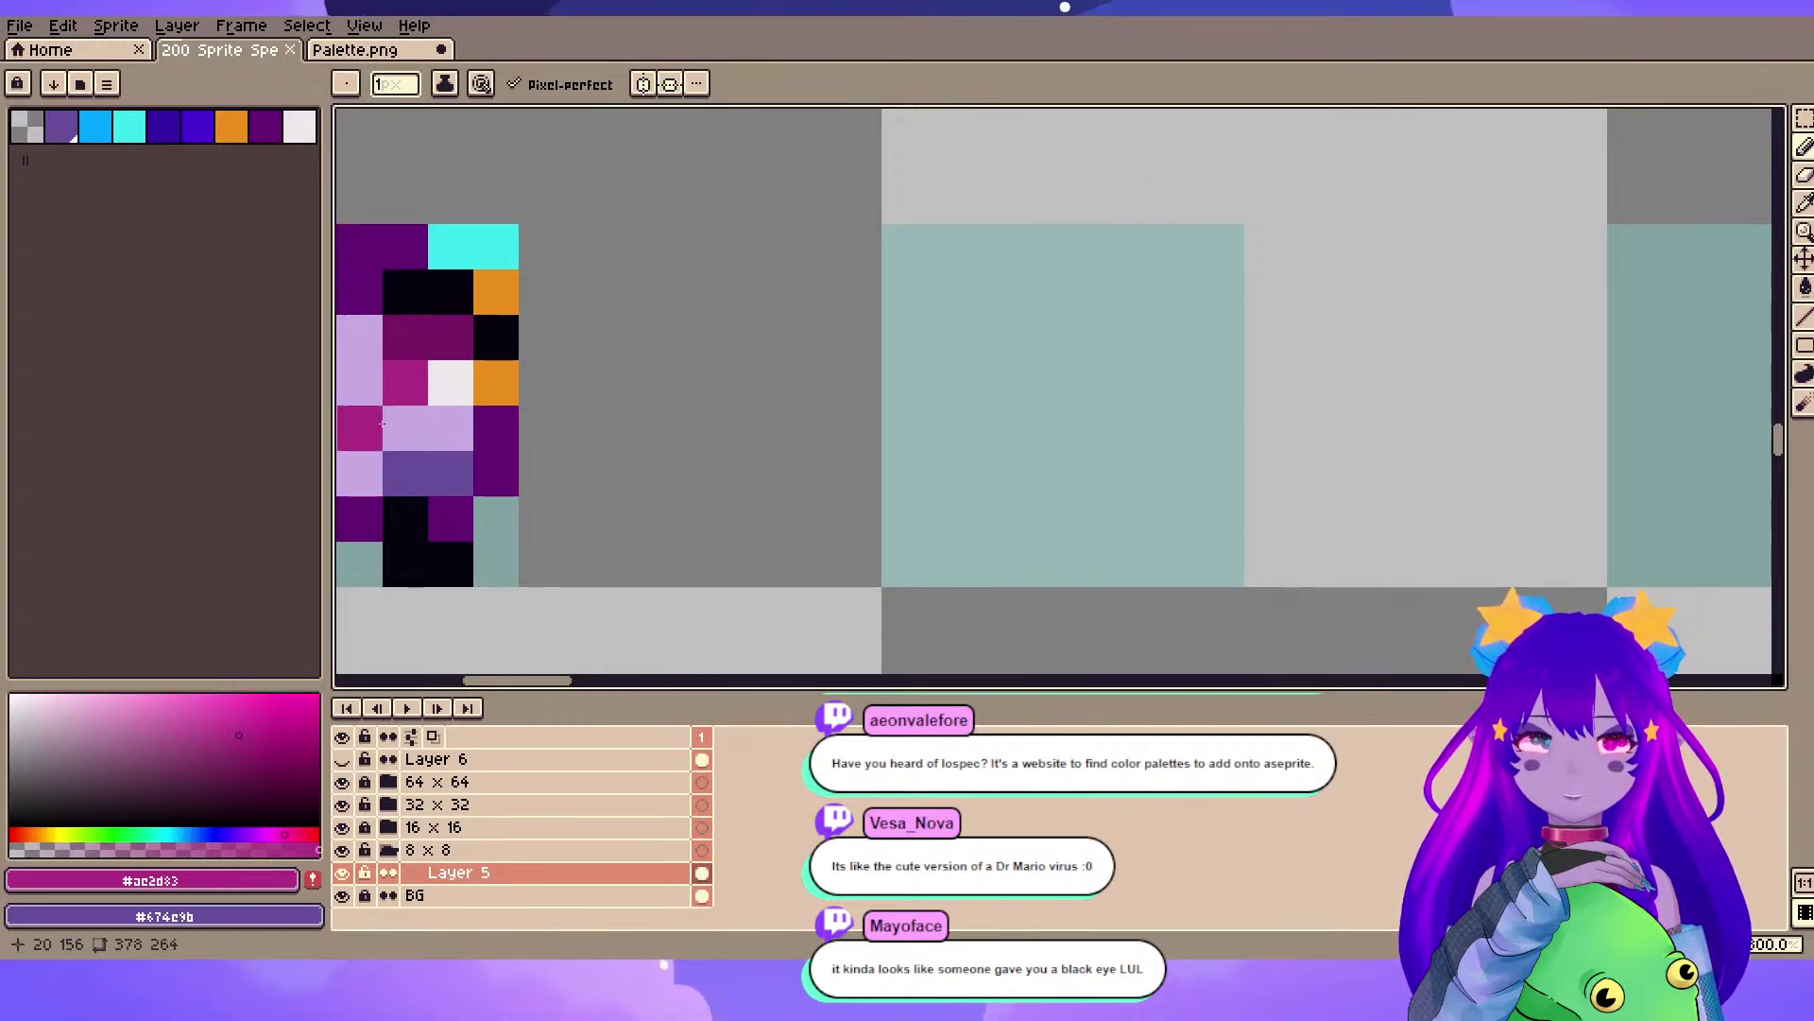
scroll(862, 350, down, 1)
mouse_move(896, 343)
mouse_down()
mouse_move(862, 349)
mouse_move(826, 392)
mouse_up()
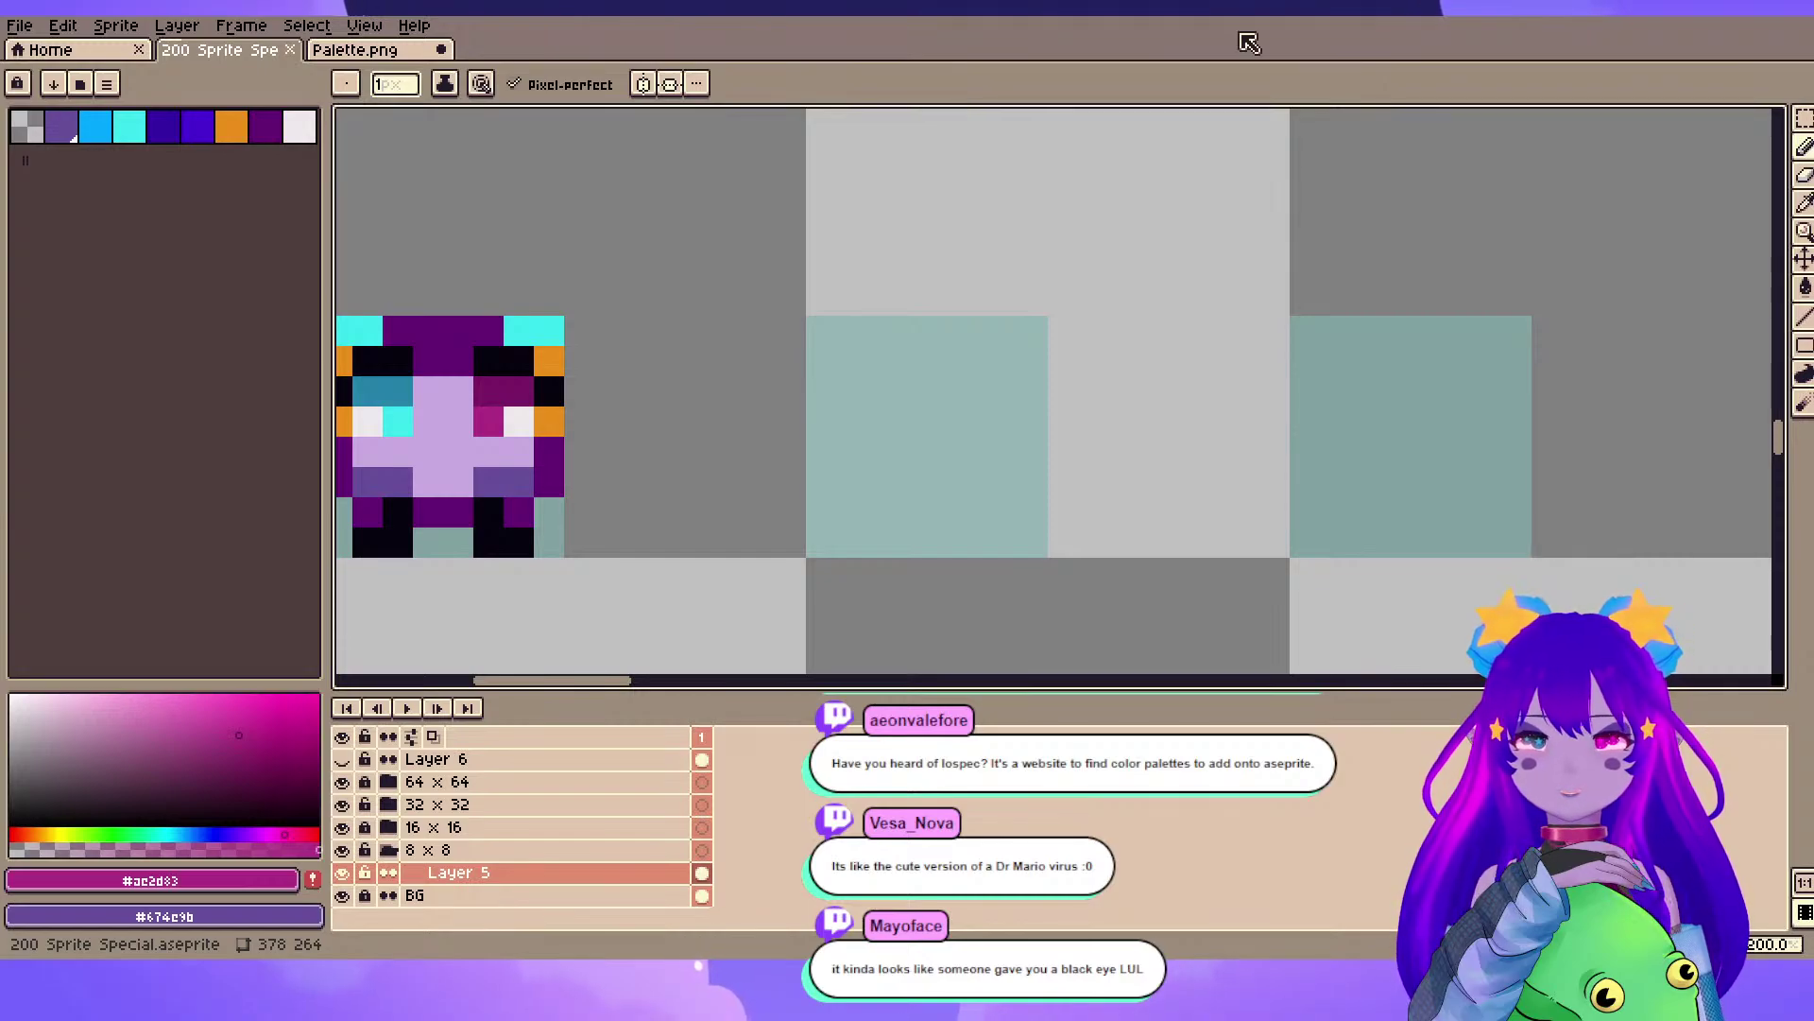
alt+click(554, 449)
drag(882, 330, 972, 331)
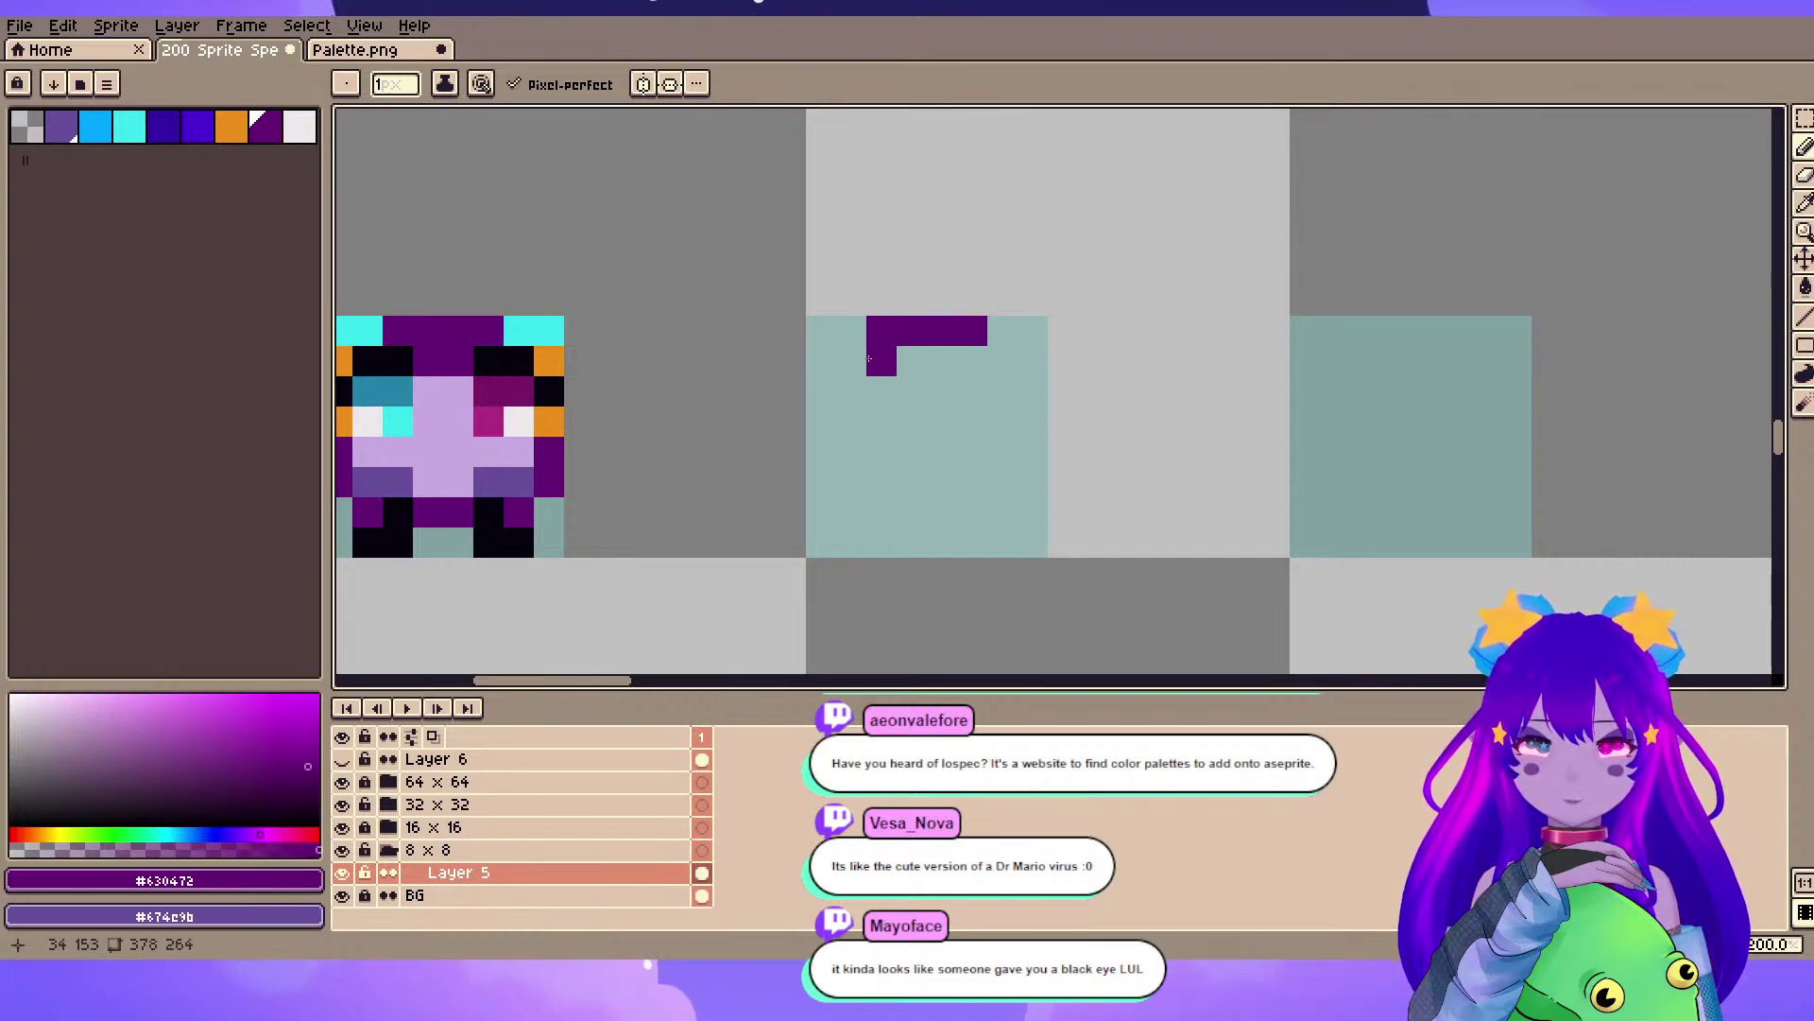
click(930, 453)
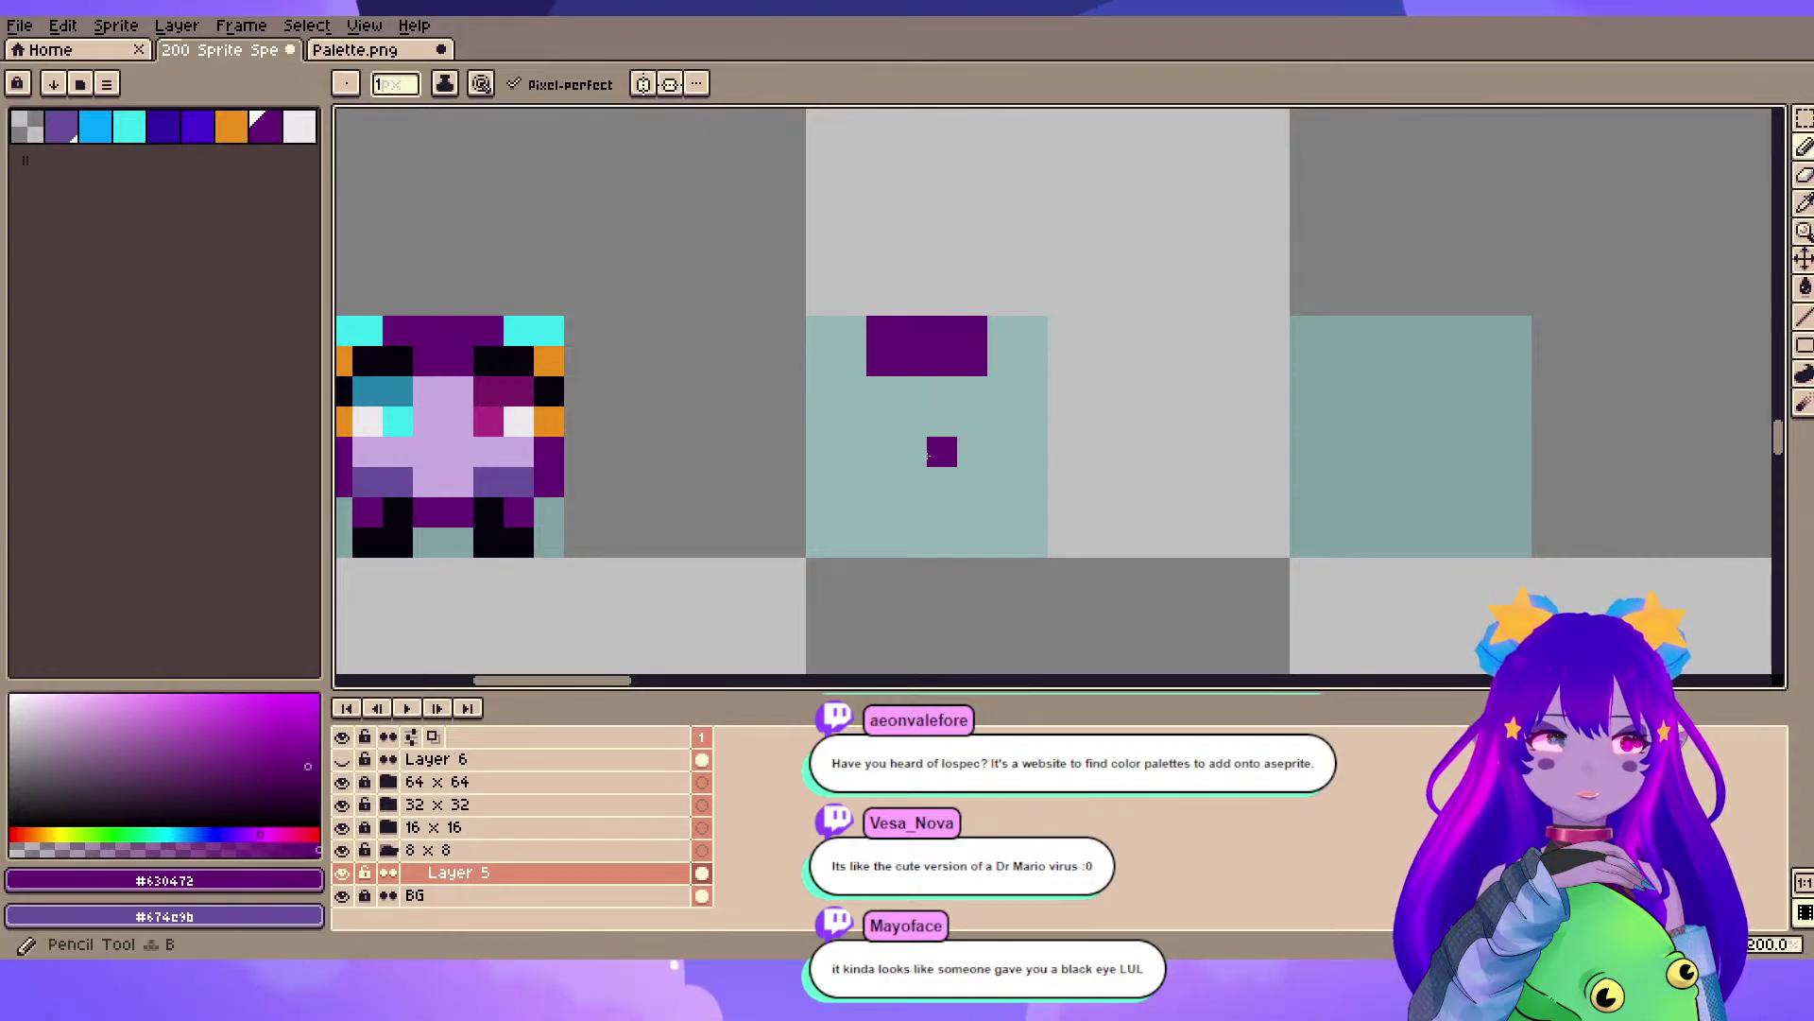
- Enlarge the brush to 2 px and extend the purple block into a rounded head shape that tapers towards the cell's lower centre
key(plus)
key(plus)
key(plus)
key(plus)
key(minus)
key(plus)
key(minus)
key(minus)
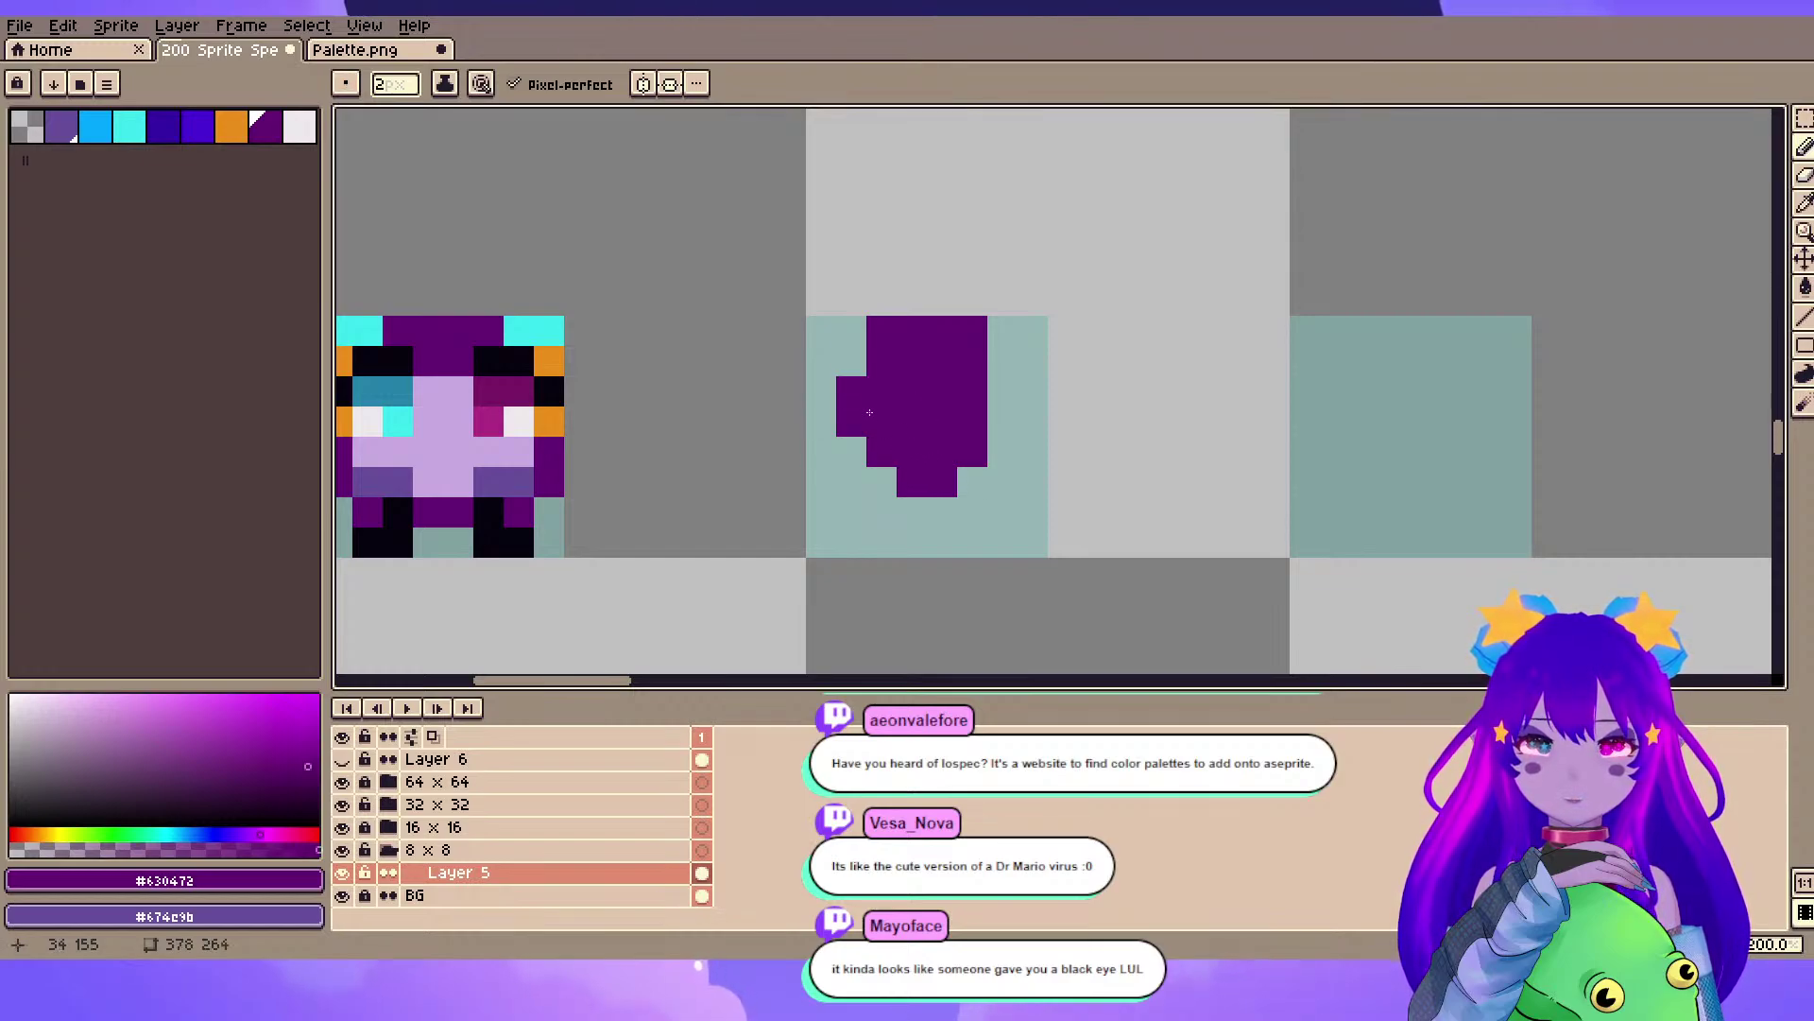
key(minus)
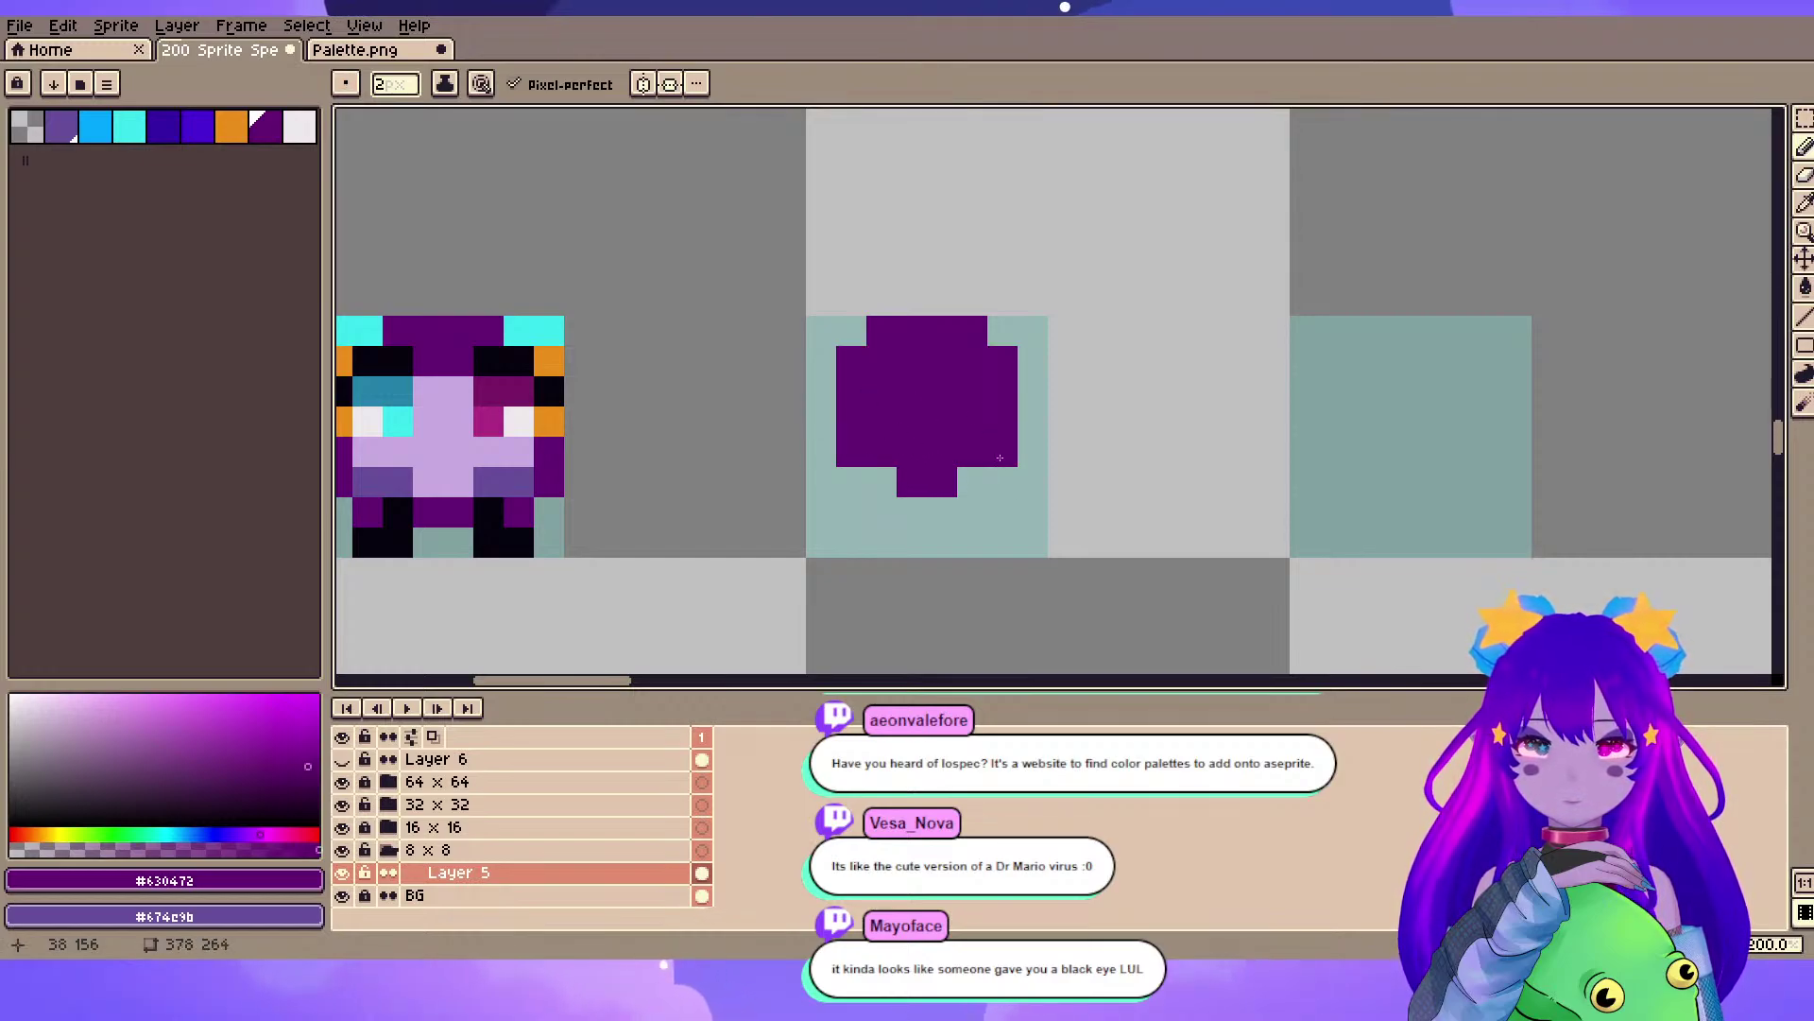
mouse_move(971, 492)
mouse_down()
mouse_move(940, 521)
mouse_move(886, 493)
mouse_up()
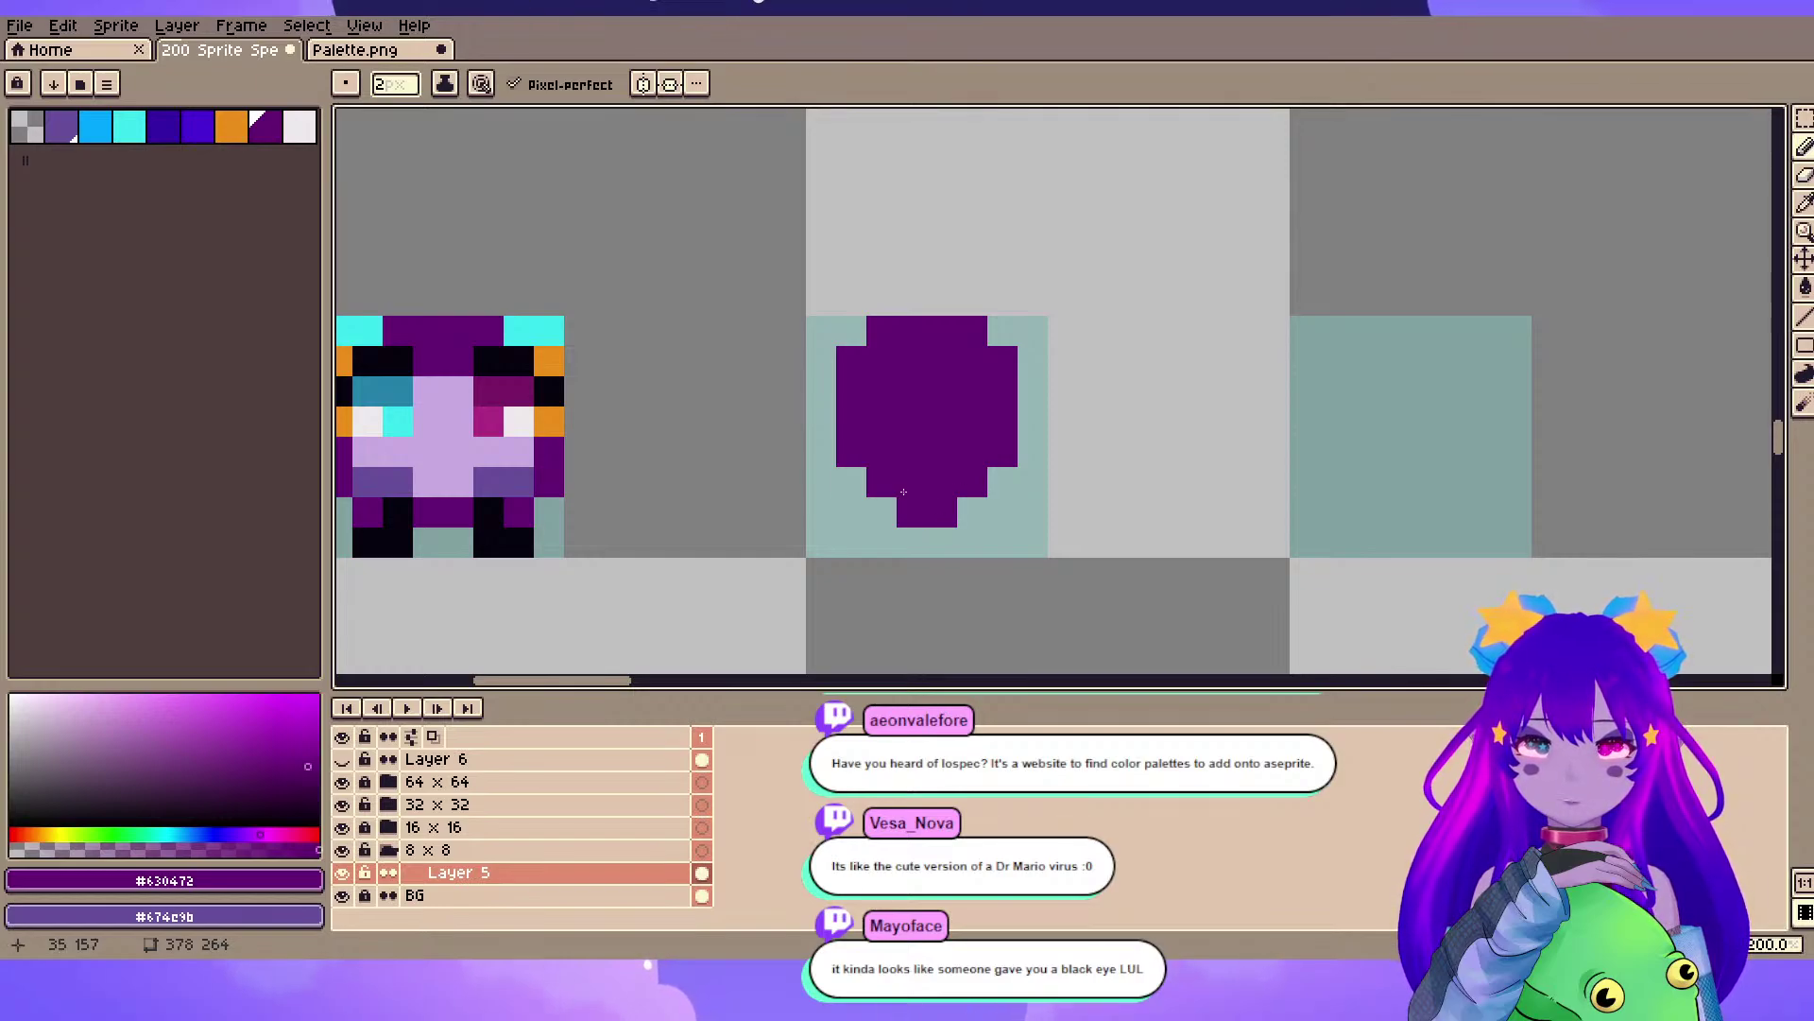
- Paint a two-pixel-wide leg block in near-black #070310 at the lower centre and a 4 × 3 face in the light purple skin colour
alt+click(525, 539)
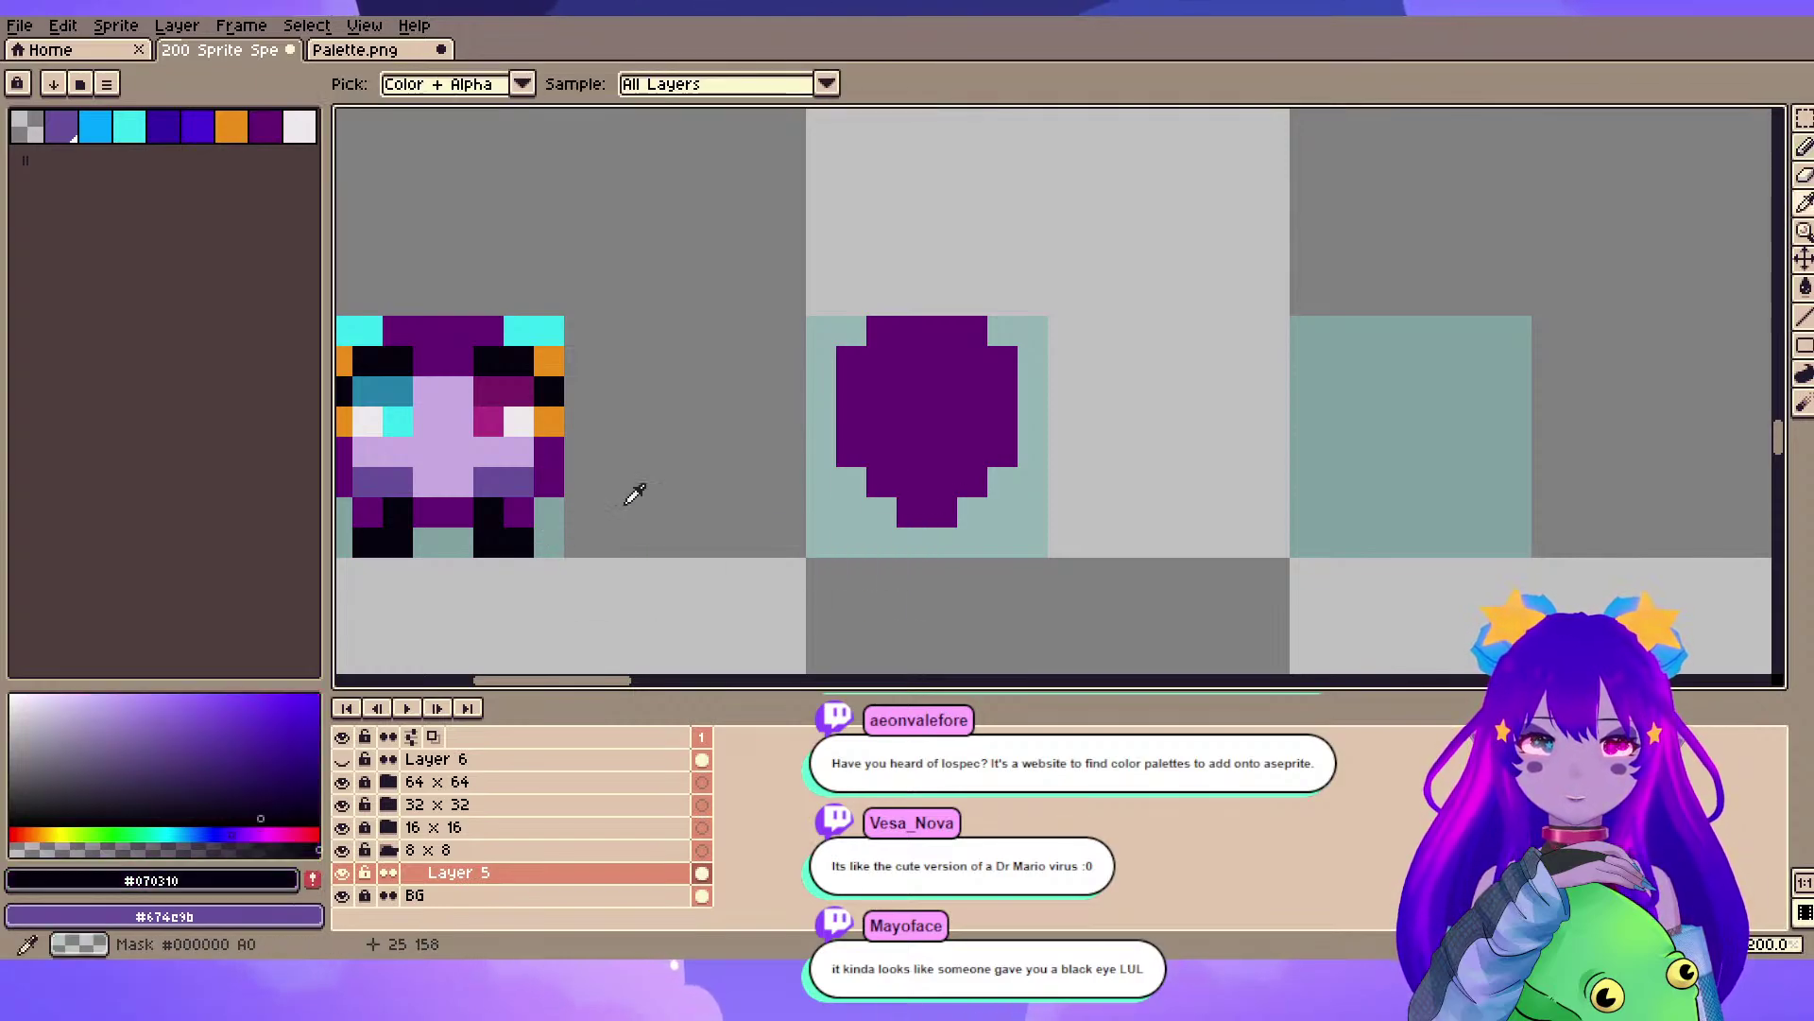
click(912, 484)
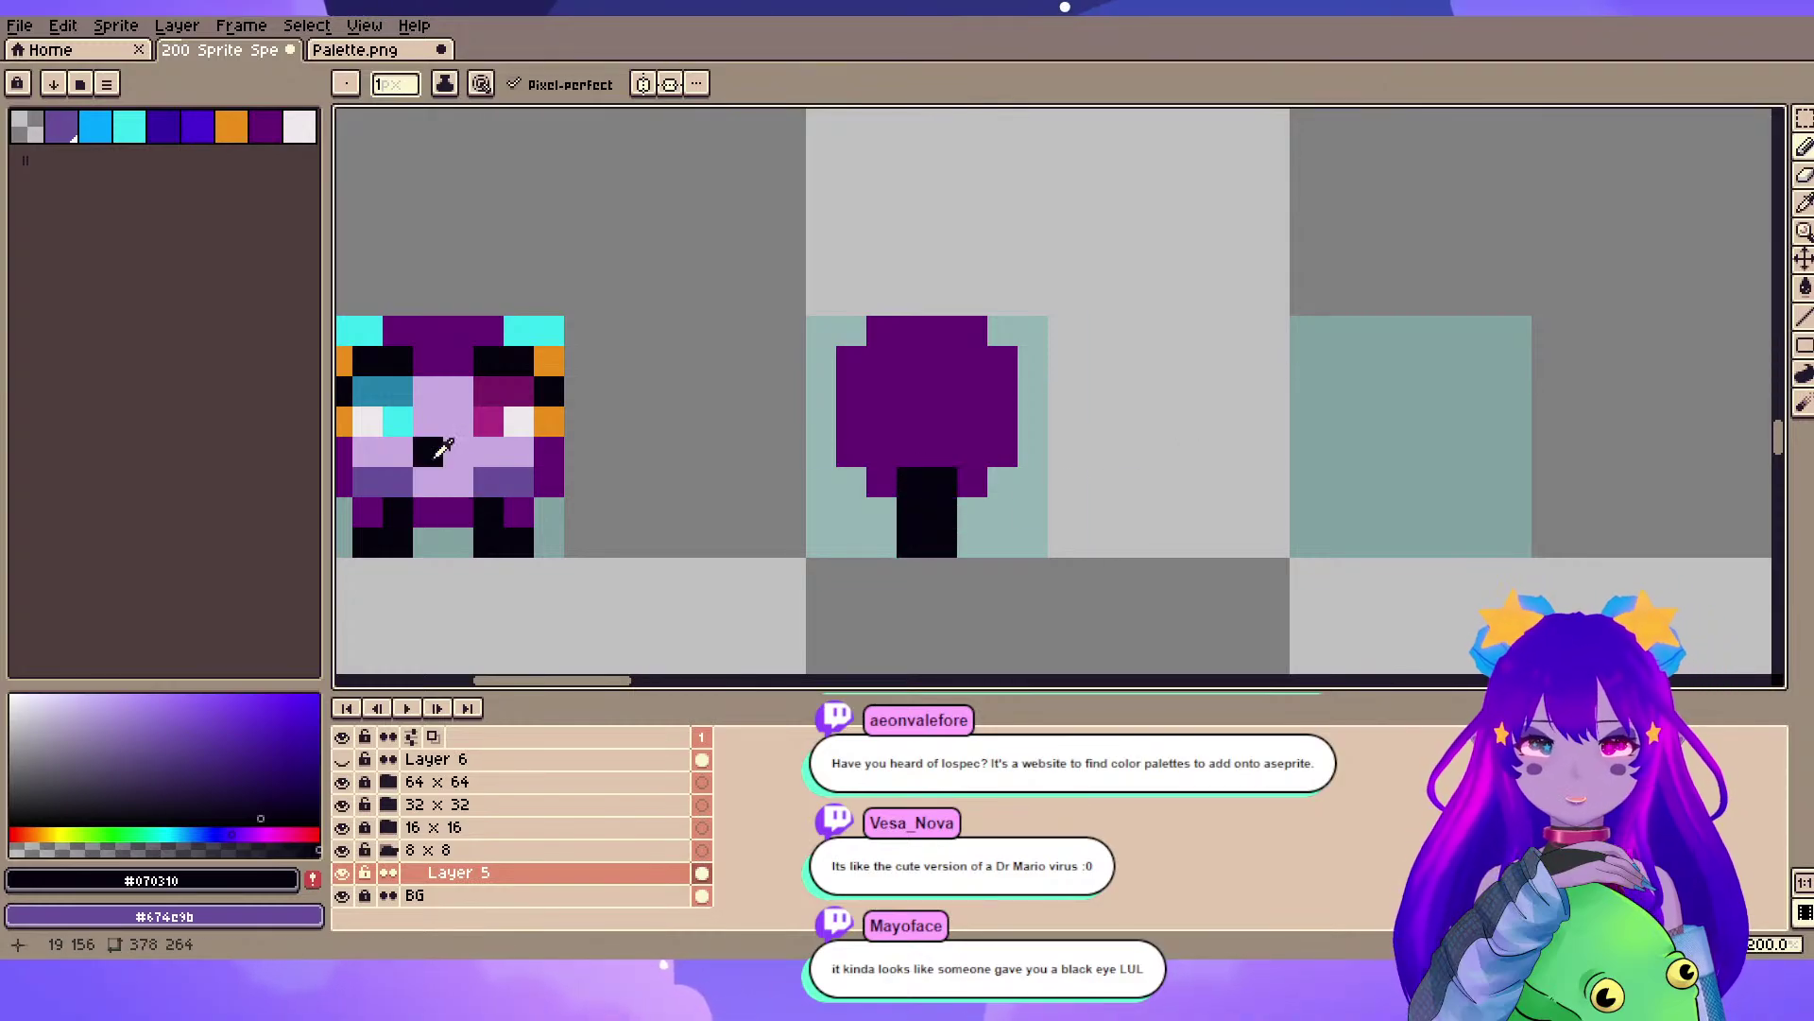
alt+click(424, 466)
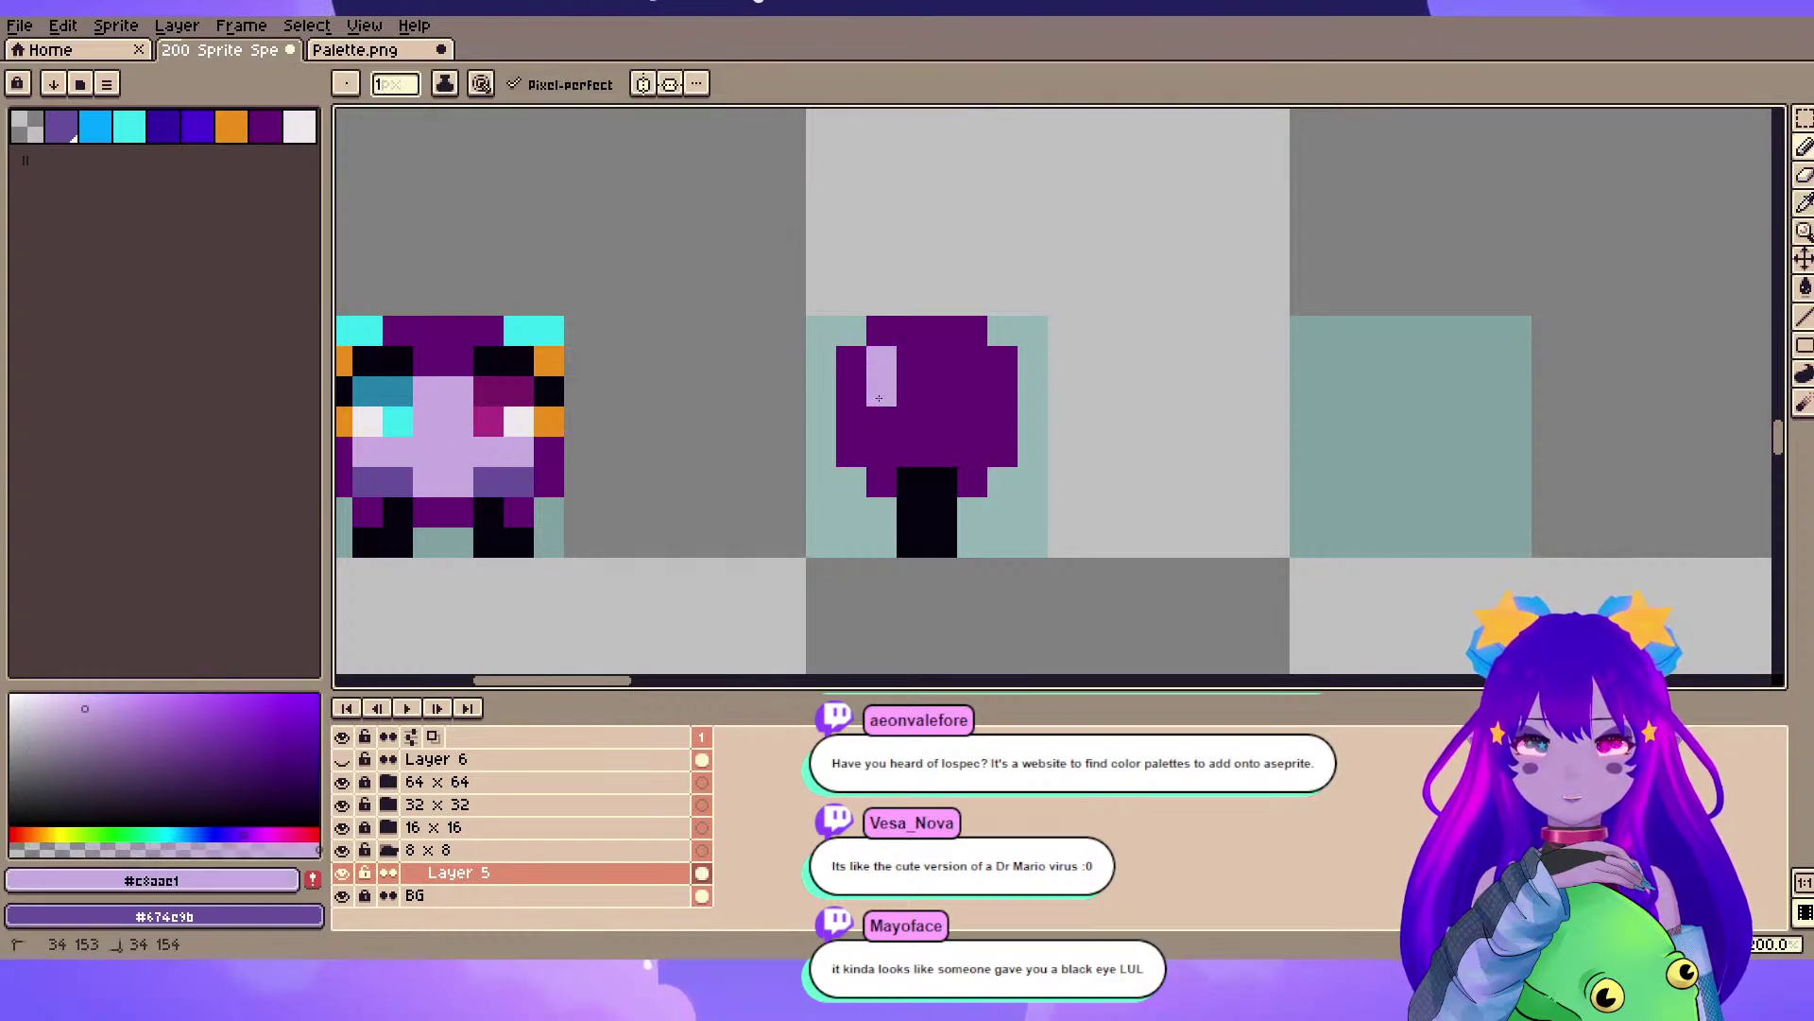
mouse_move(910, 390)
mouse_down()
mouse_move(955, 382)
mouse_move(911, 367)
mouse_move(961, 363)
mouse_move(963, 426)
mouse_move(884, 421)
mouse_up()
click(916, 541)
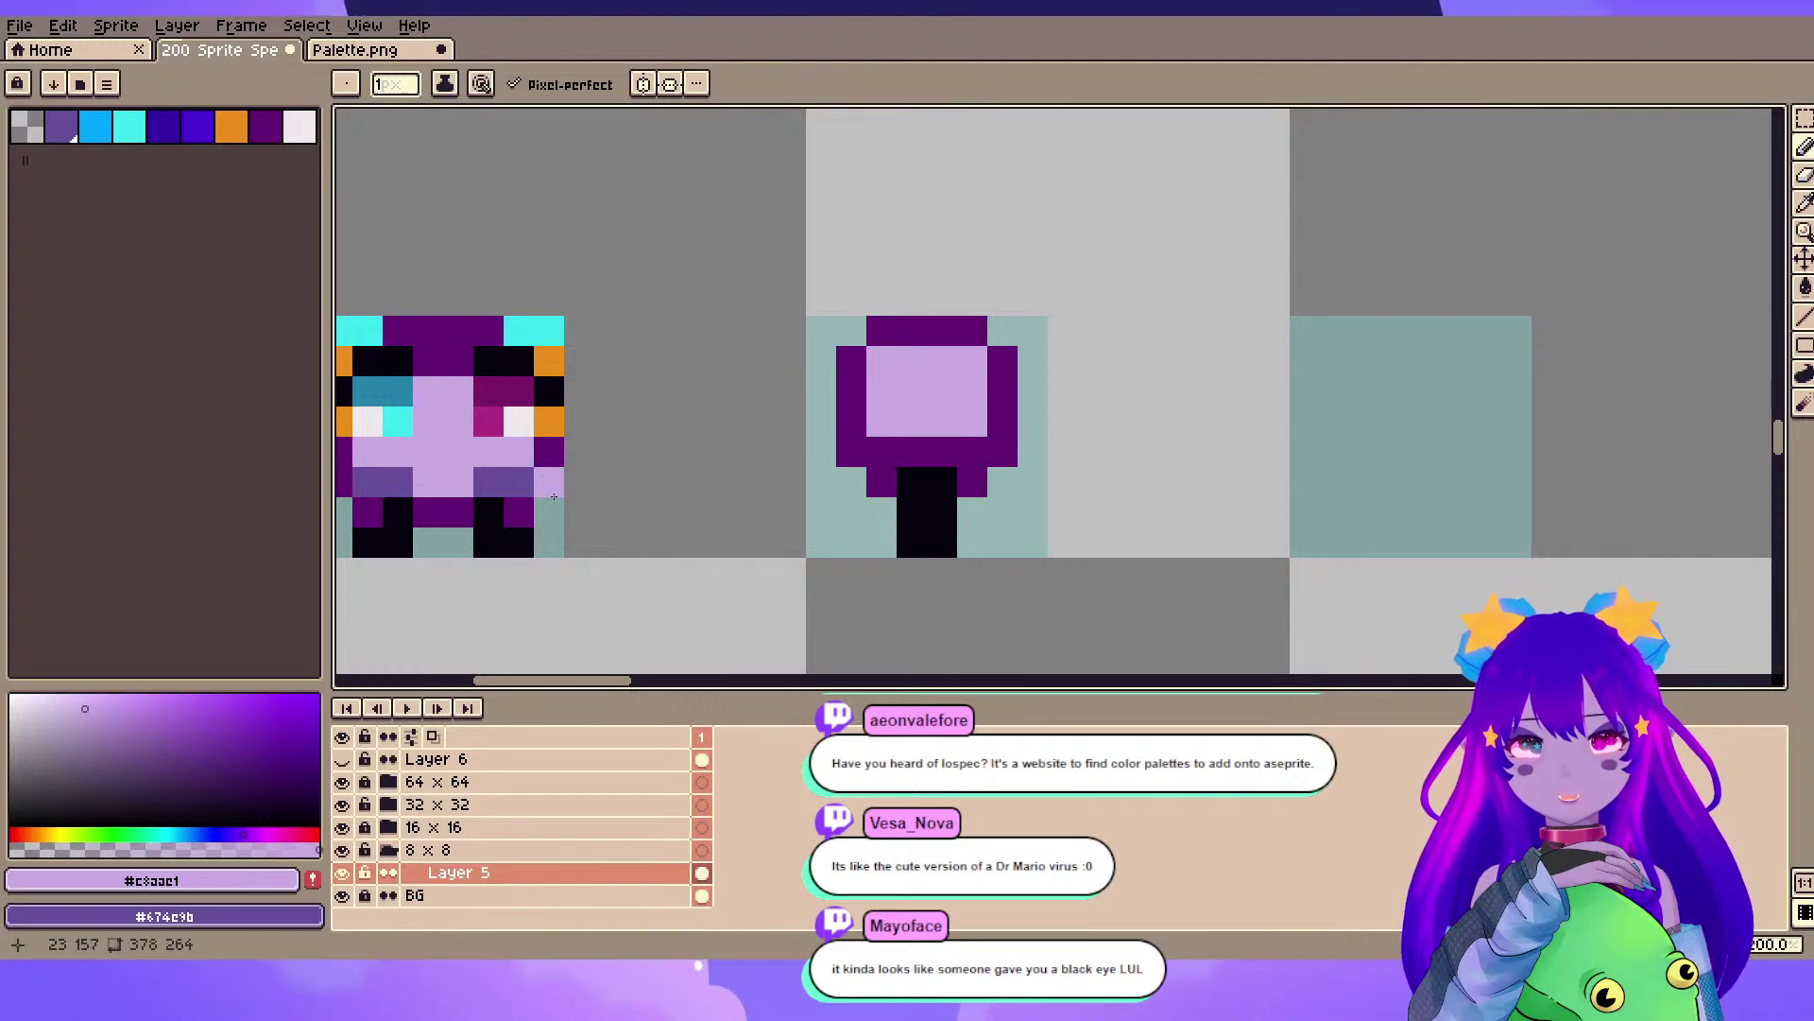
- Paint a cyan torso four pixels wide and two rows high directly beneath the face
click(129, 126)
scroll(842, 395, up, 1)
click(860, 425)
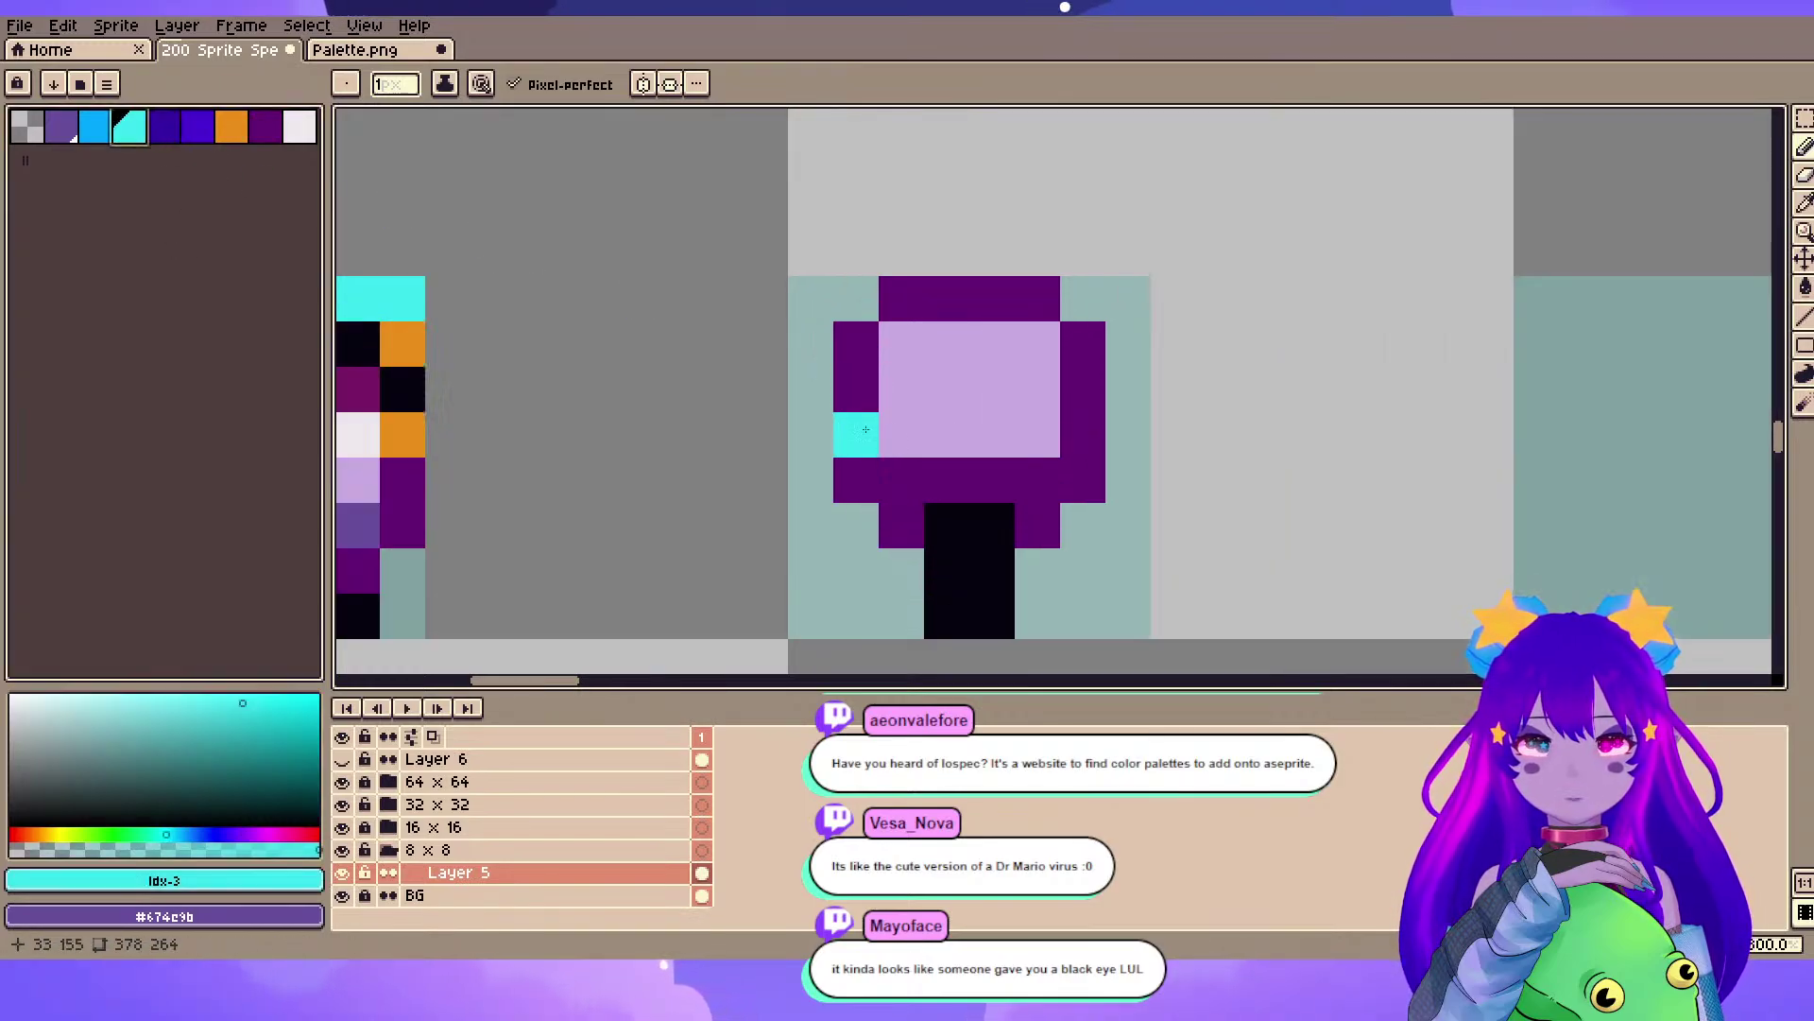
mouse_move(945, 480)
mouse_down()
mouse_move(834, 351)
mouse_move(919, 356)
mouse_up()
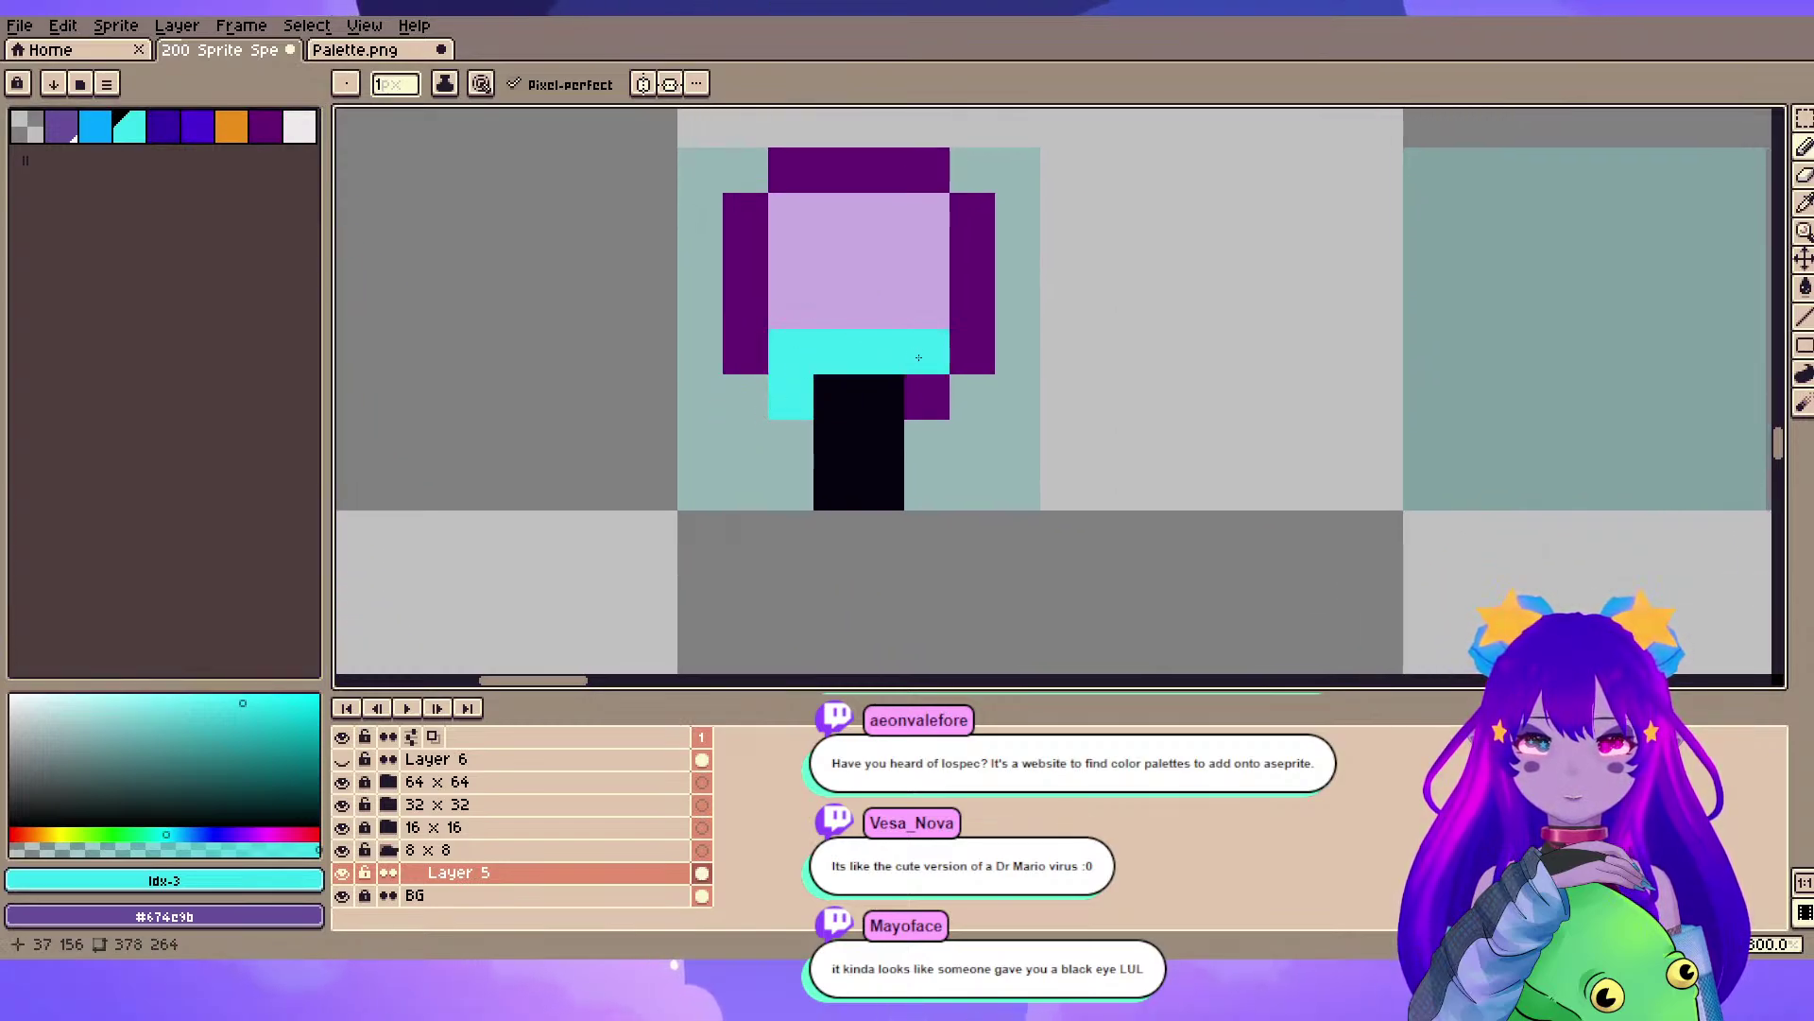
scroll(901, 355, down, 1)
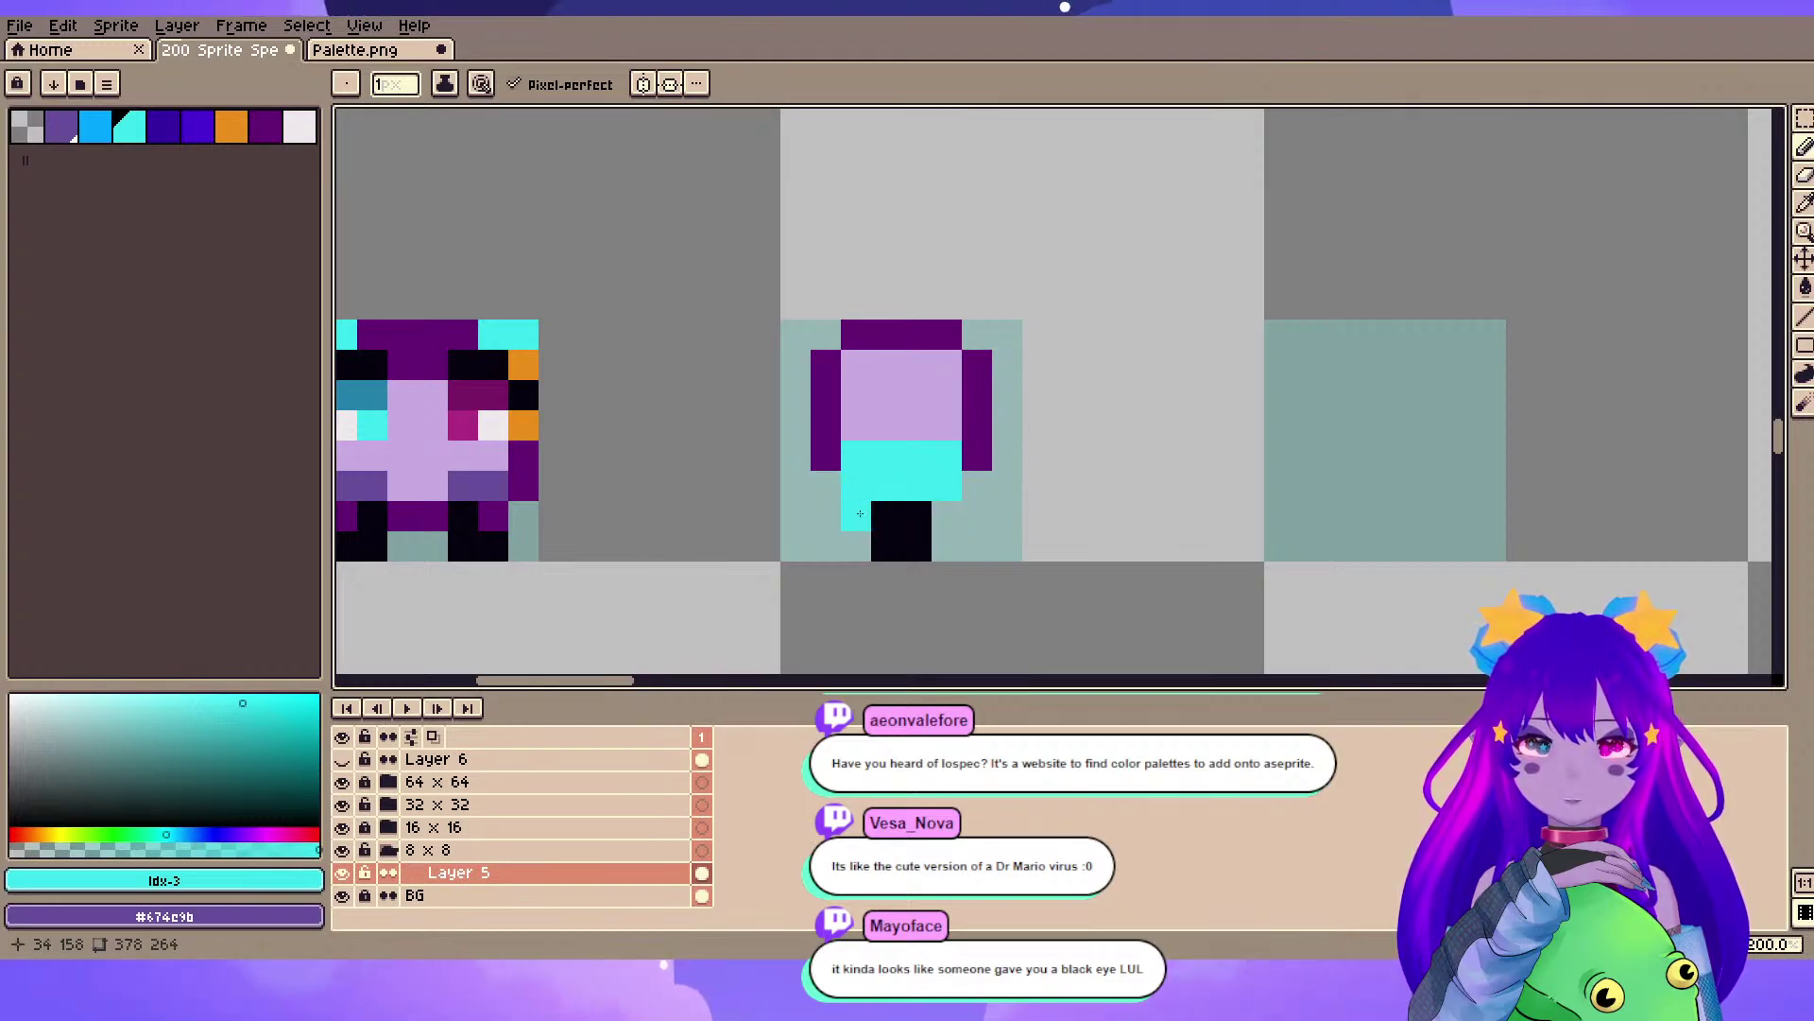
- Paint one light purple skin pixel on each side of the upper legs as hands
alt+click(943, 401)
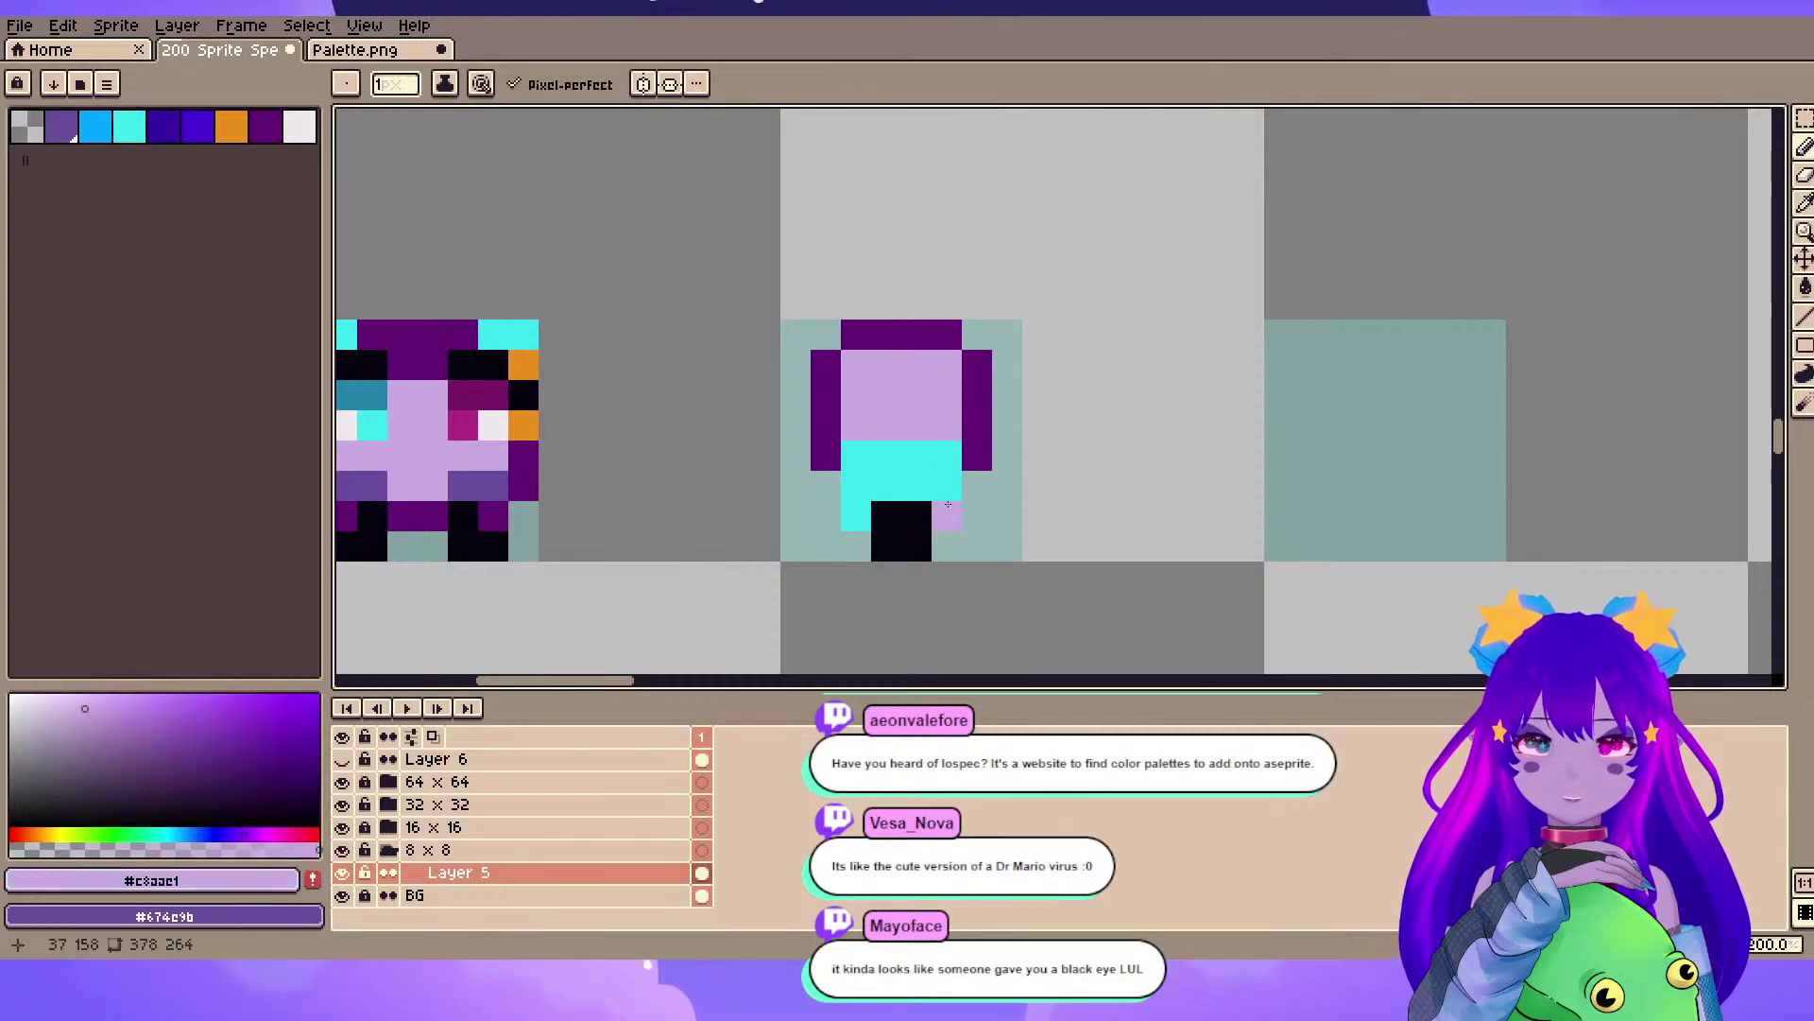
scroll(962, 444, up, 1)
drag(1093, 367, 1140, 331)
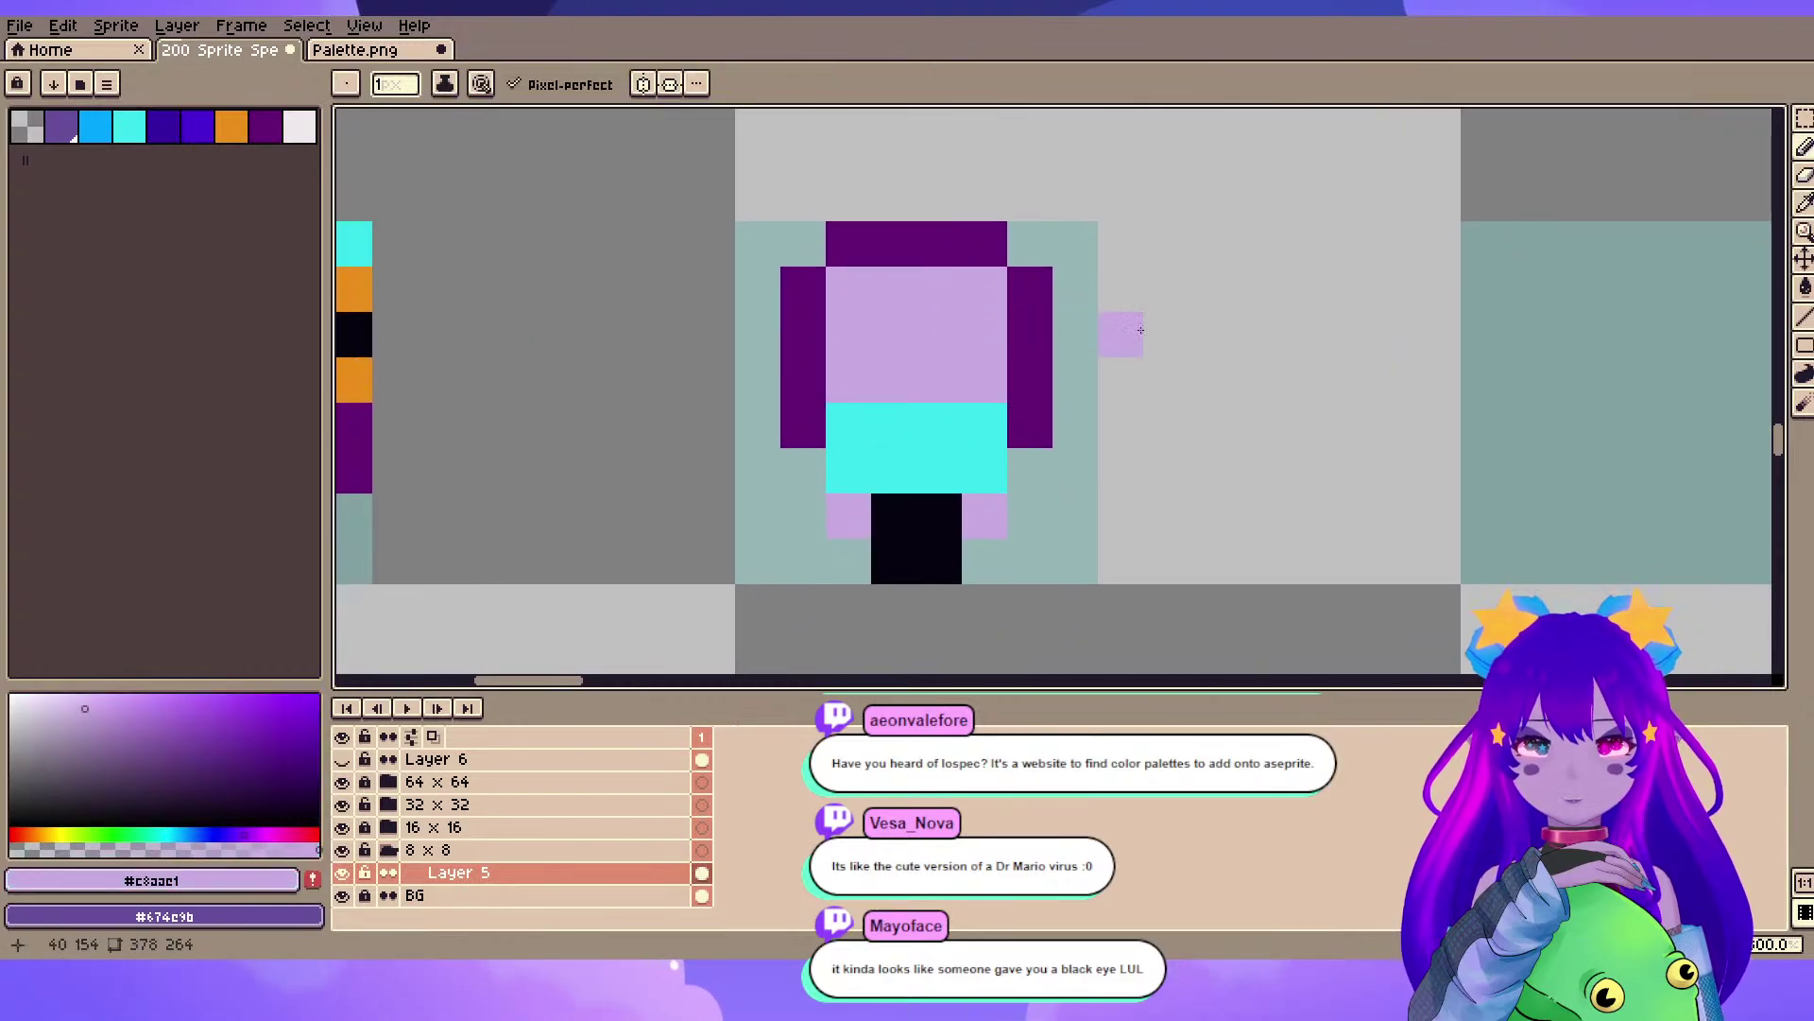
- Widen the #630472 hair to both cell edges and into the upper corners, with stepped lower ends curving in beside the legs
alt+click(821, 397)
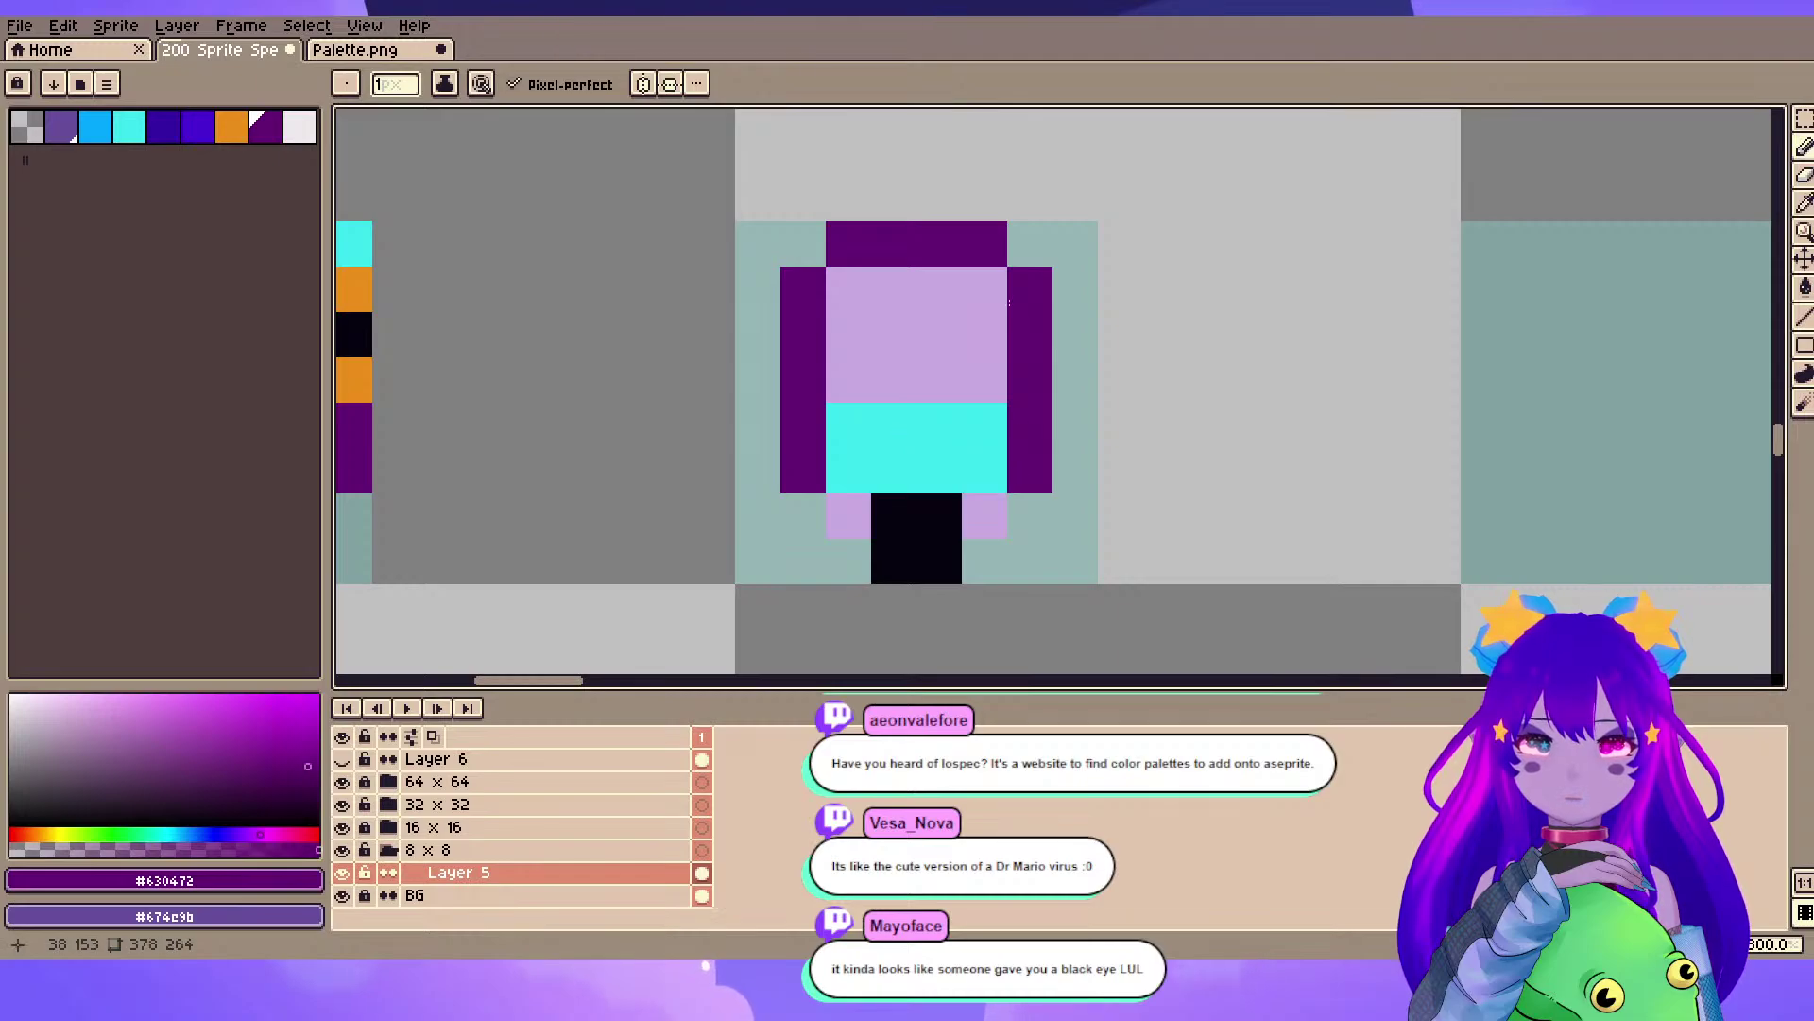
mouse_move(714, 335)
mouse_down()
mouse_move(756, 346)
mouse_move(759, 449)
mouse_up()
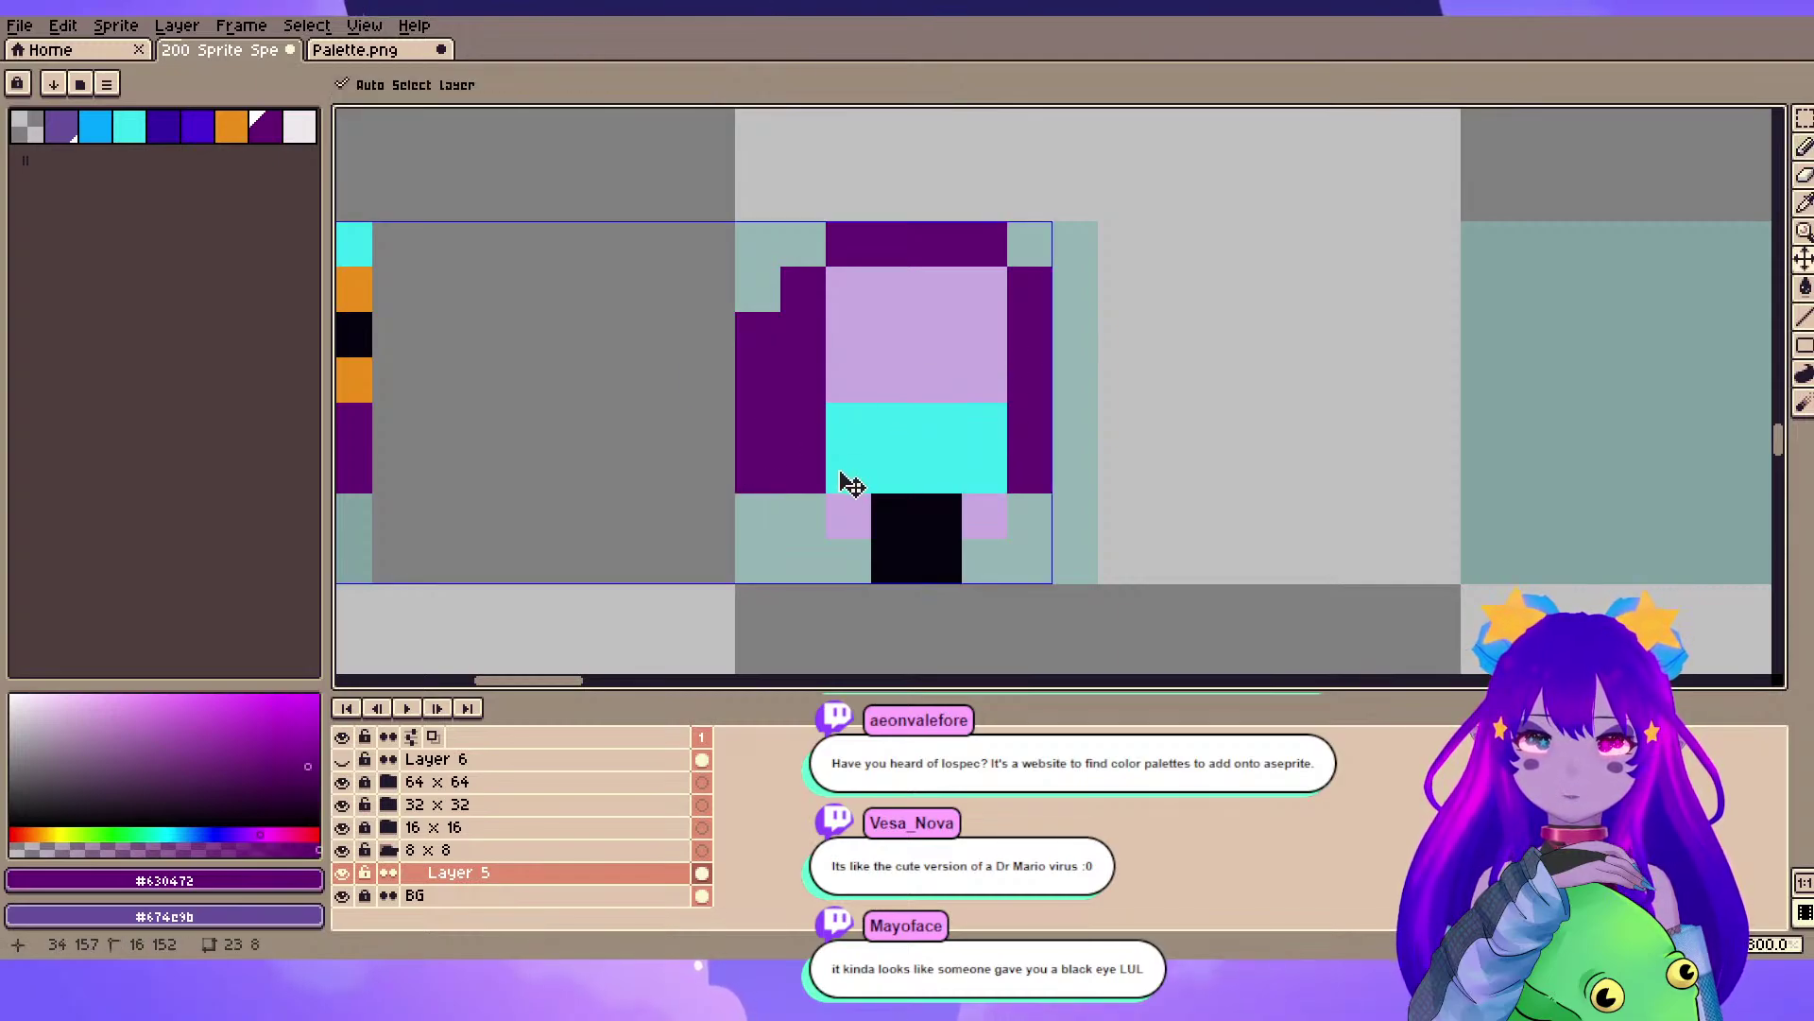
key(ctrl+z)
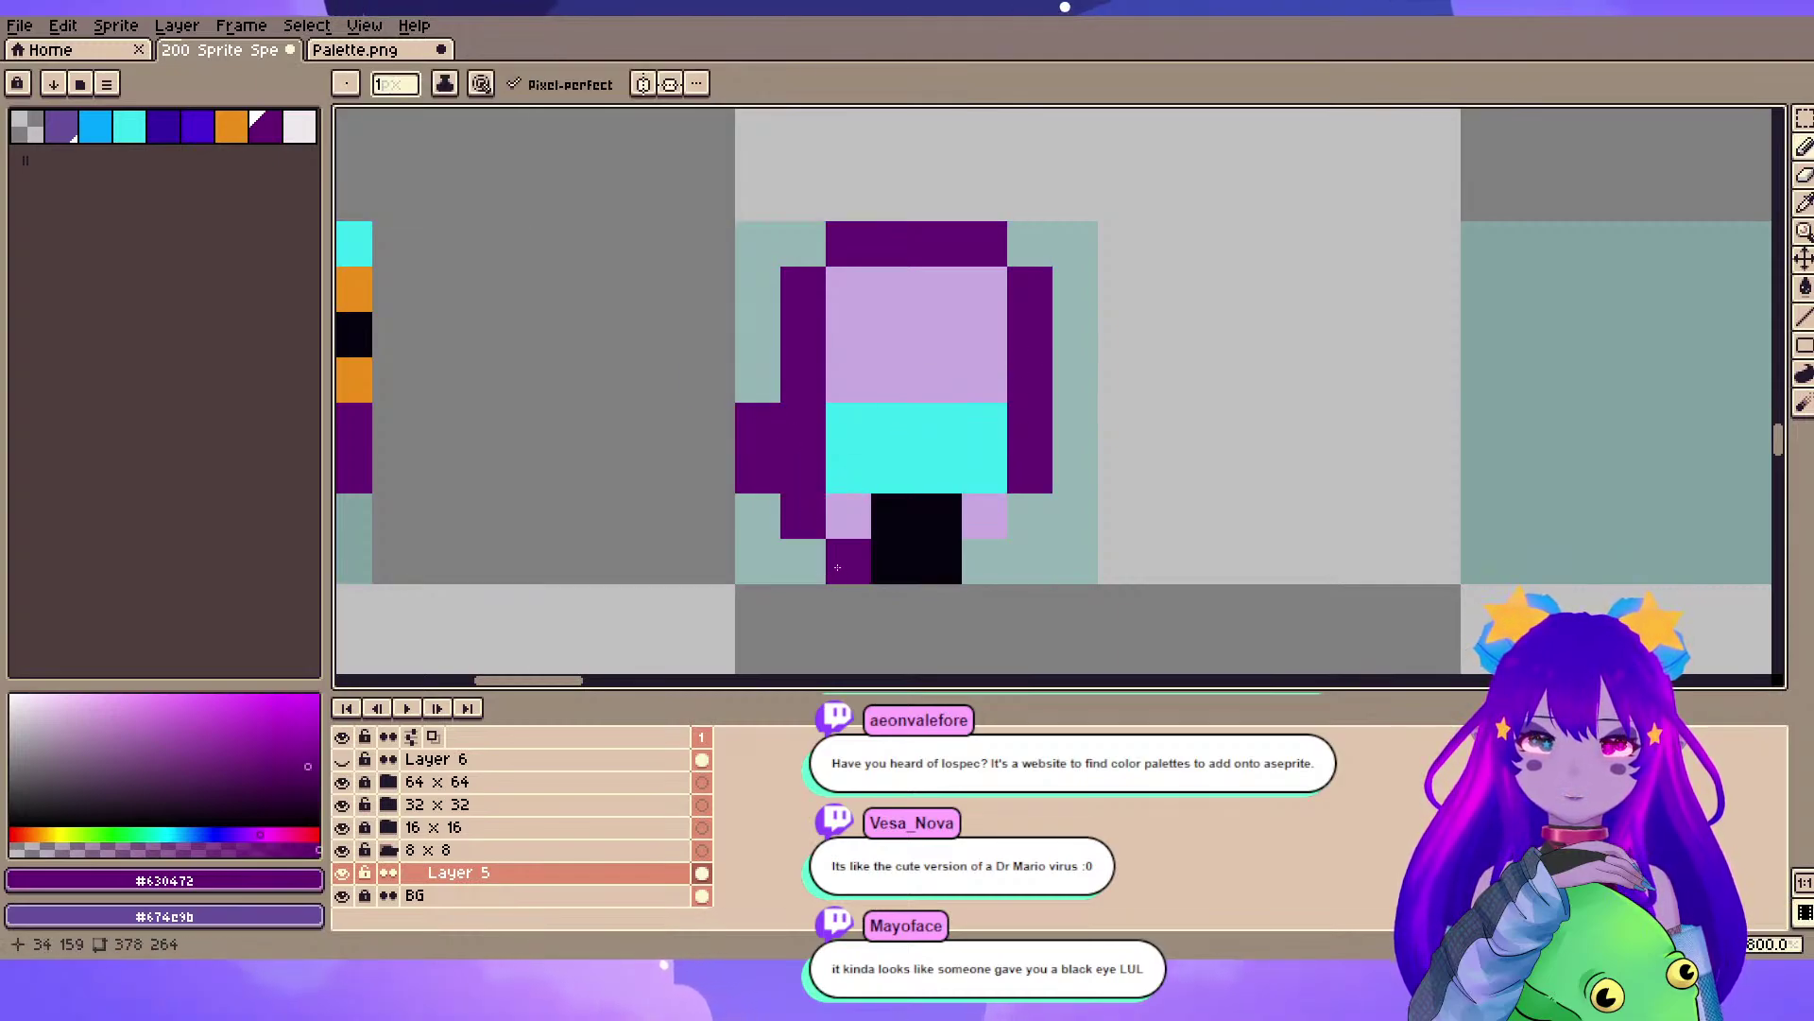
drag(758, 243, 759, 379)
click(803, 246)
mouse_move(1028, 244)
mouse_down()
mouse_move(1117, 240)
mouse_move(1106, 256)
mouse_move(1065, 235)
mouse_move(1063, 455)
mouse_up()
key(ctrl+z)
click(1075, 244)
click(985, 561)
scroll(862, 293, down, 2)
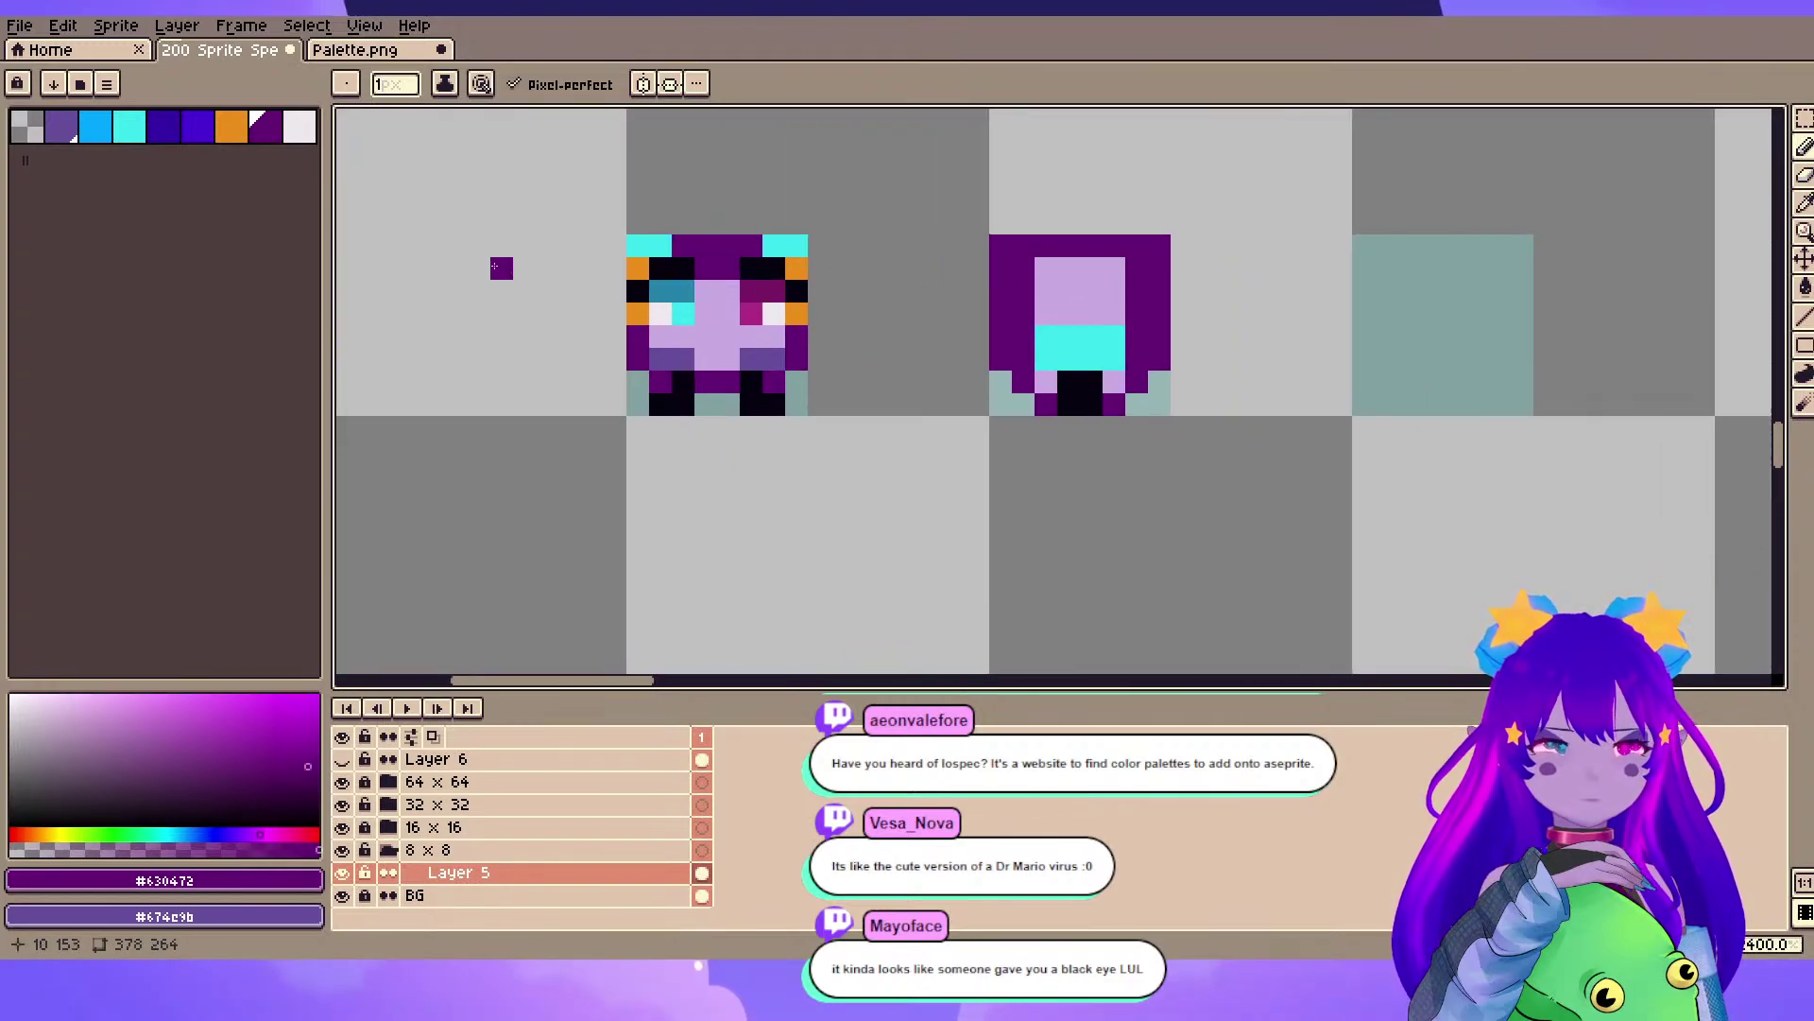
- Paint three-pixel L-shaped cyan bows in both upper corners of the hair, using the first character's cyan
alt+click(660, 234)
click(1010, 323)
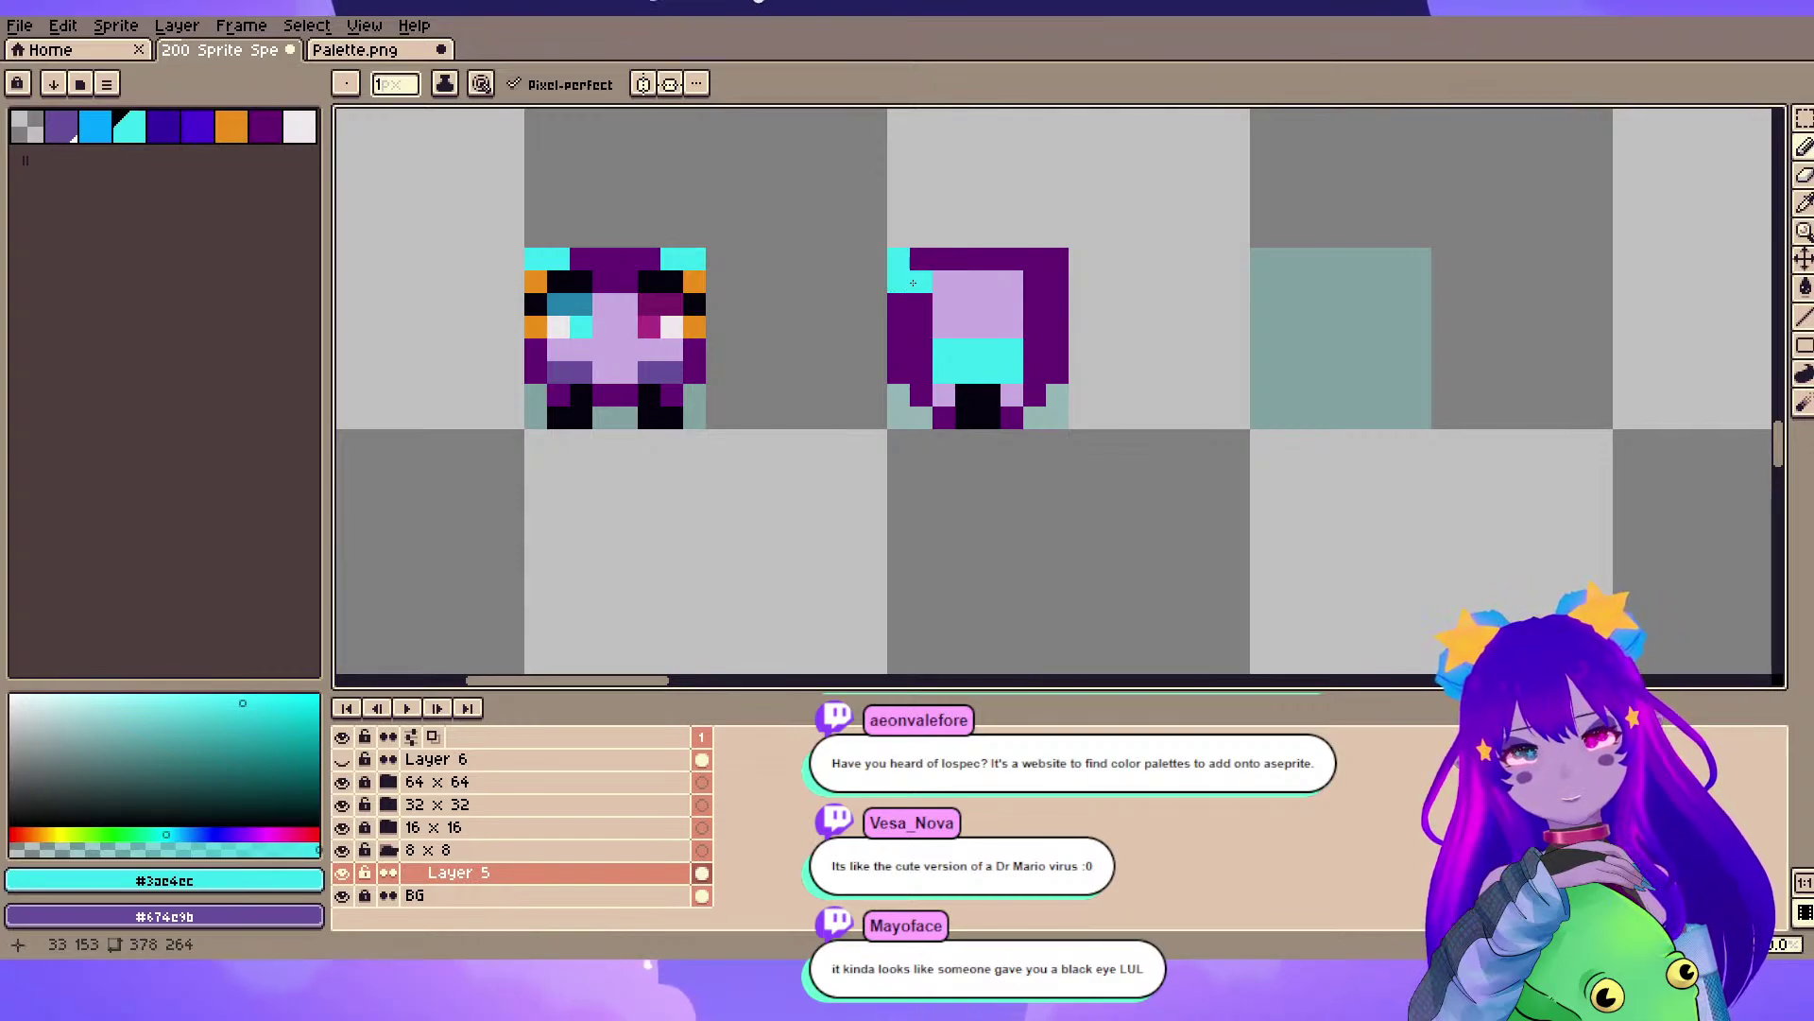
scroll(1002, 289, up, 2)
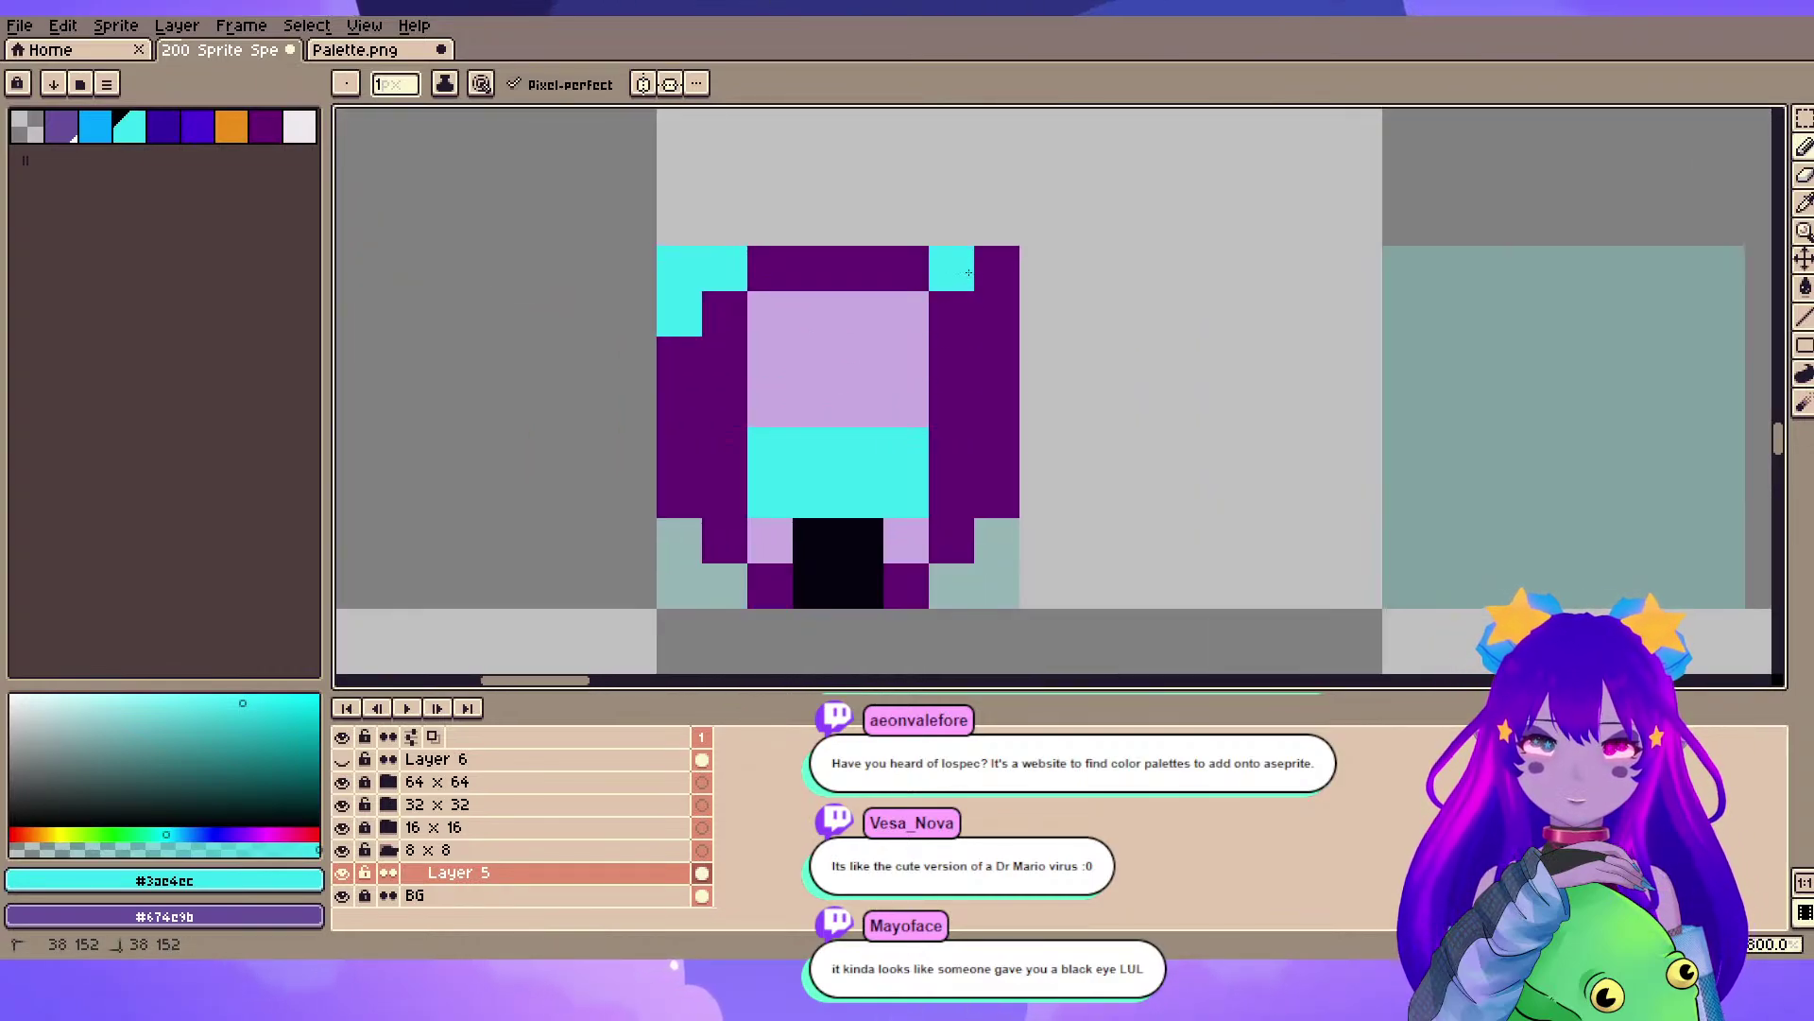
drag(969, 272, 996, 271)
click(997, 312)
scroll(865, 386, down, 3)
drag(863, 387, 1096, 360)
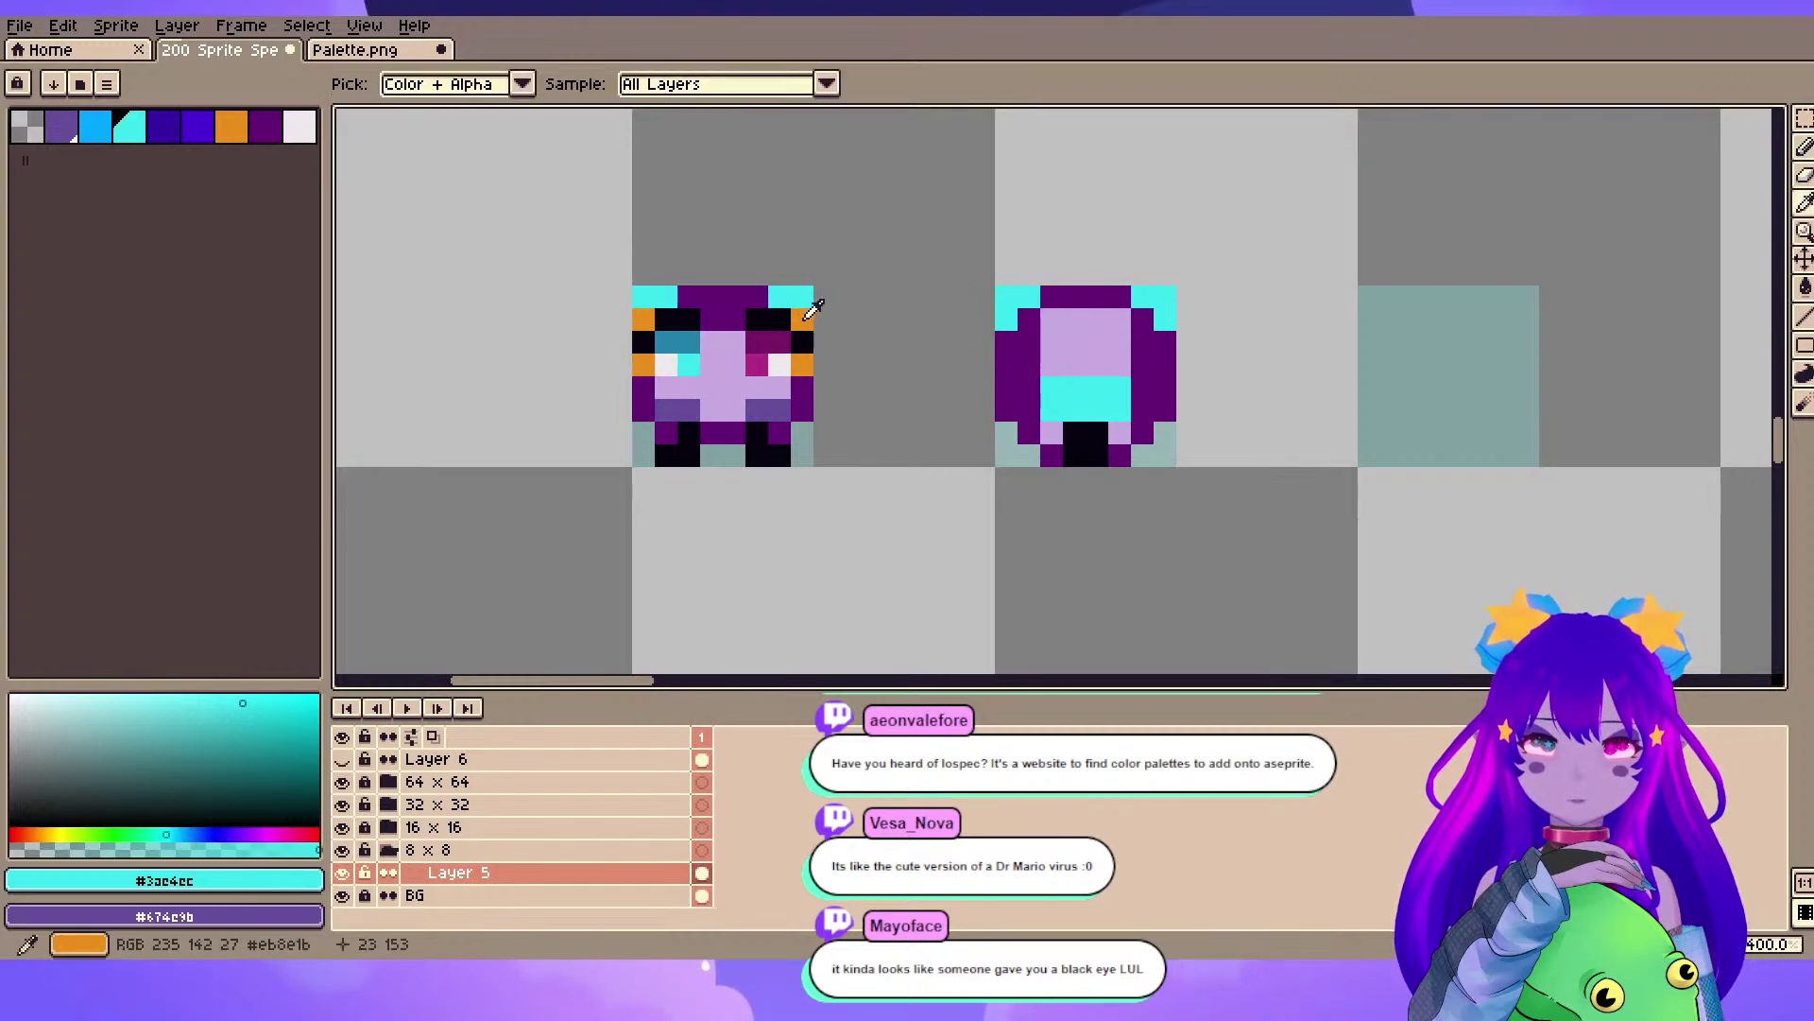
- Add an orange #eb8e1b pixel inside each cyan bow and paint the face row between them in the hair purple #630472
click(812, 310)
scroll(1096, 321, up, 3)
click(915, 312)
click(1217, 312)
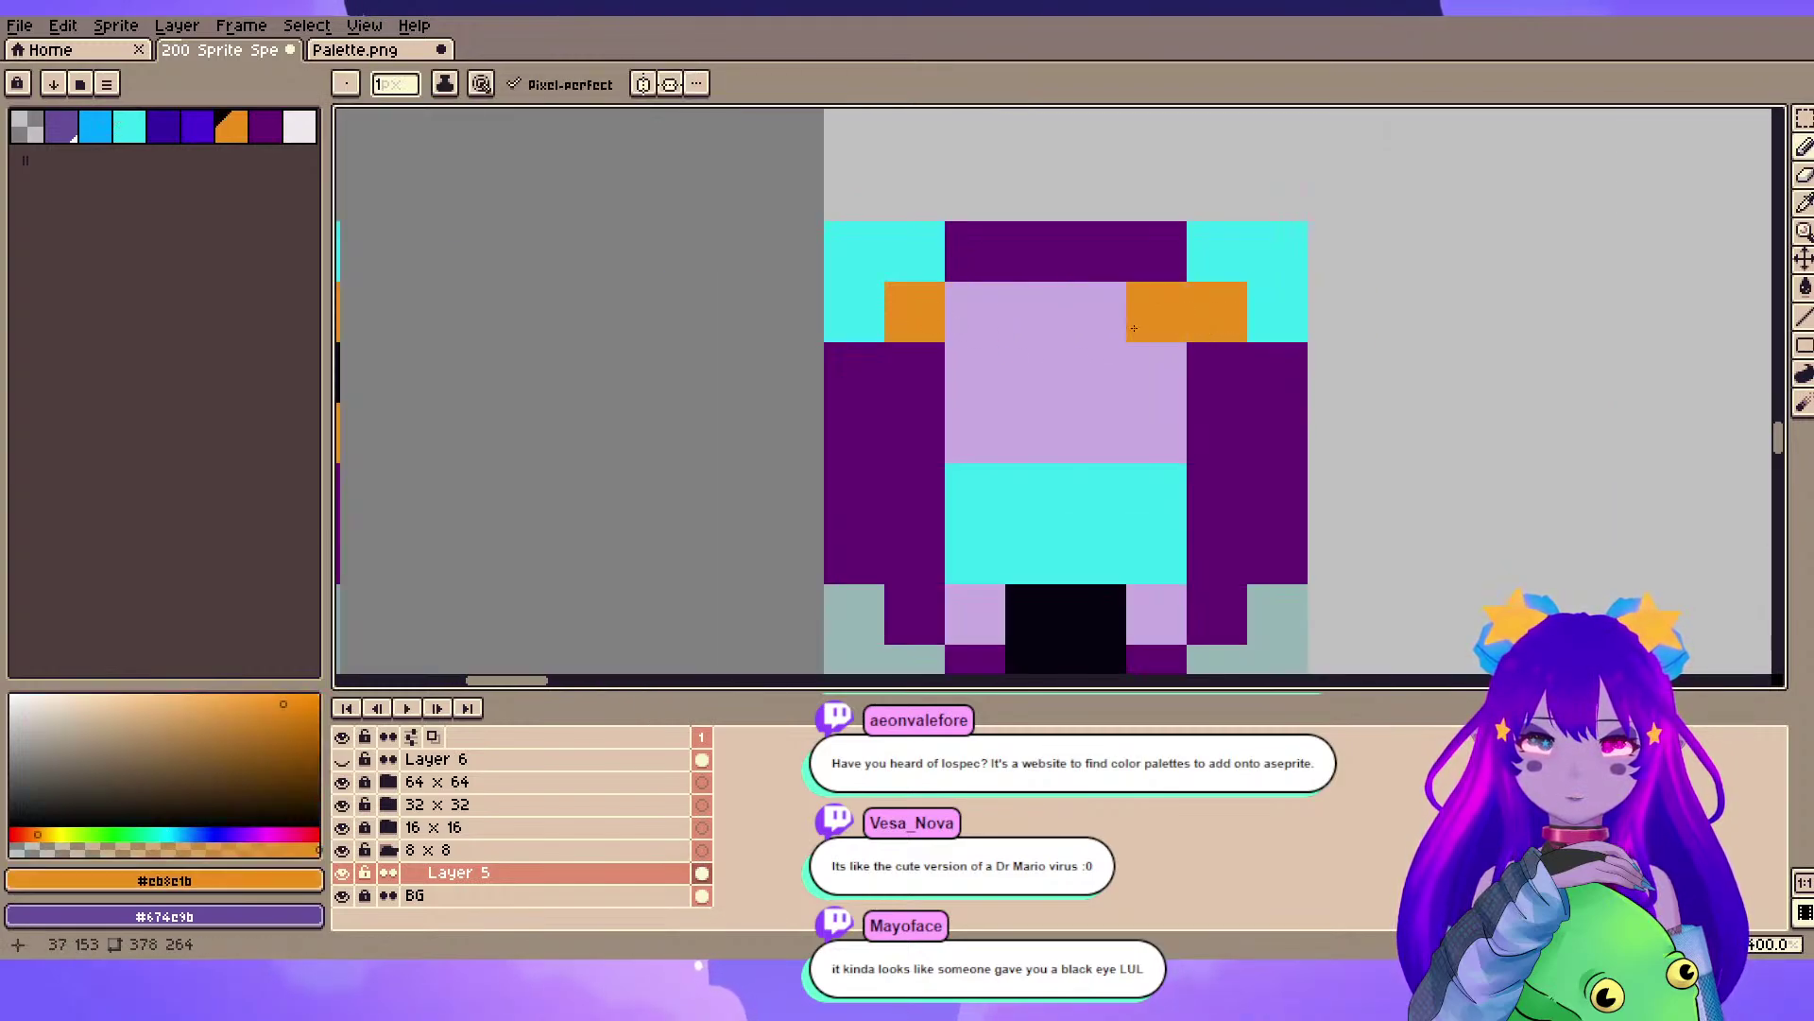
scroll(1134, 328, down, 1)
click(907, 257)
drag(836, 302, 960, 292)
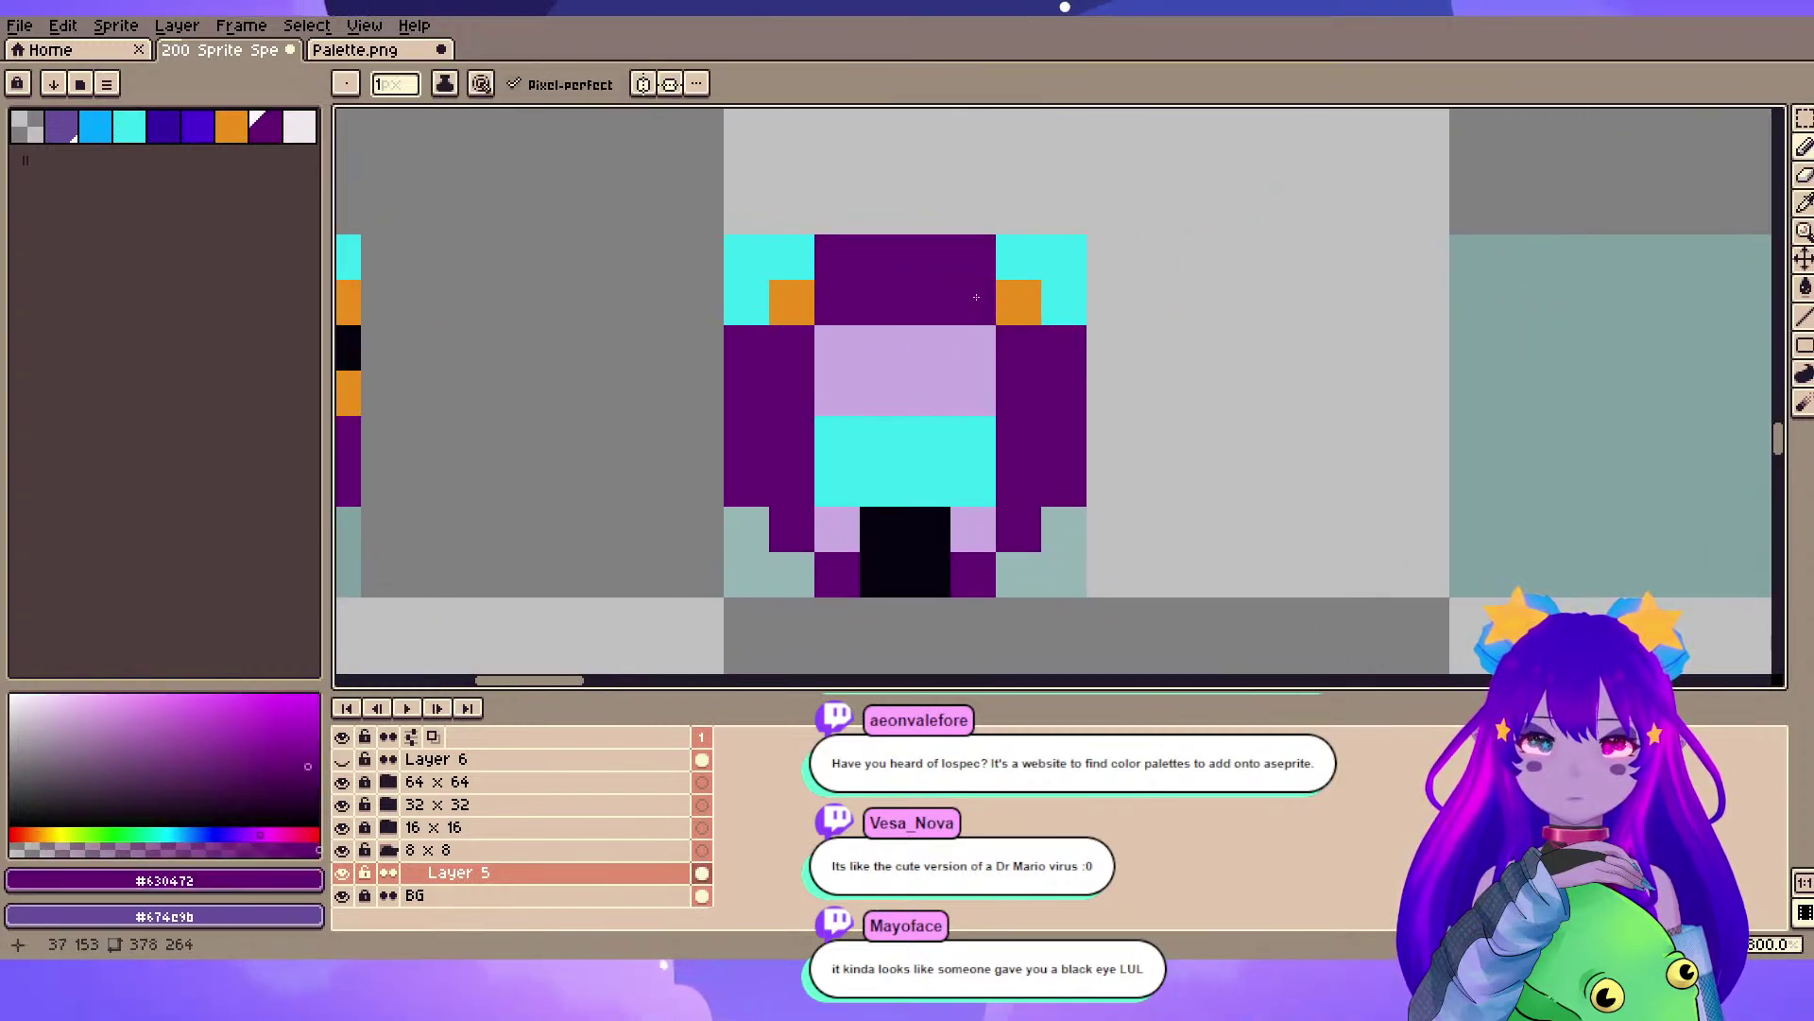
- Try narrowing the upper row of the light purple face by painting its two outer pixels in the hair purple
click(837, 348)
click(989, 364)
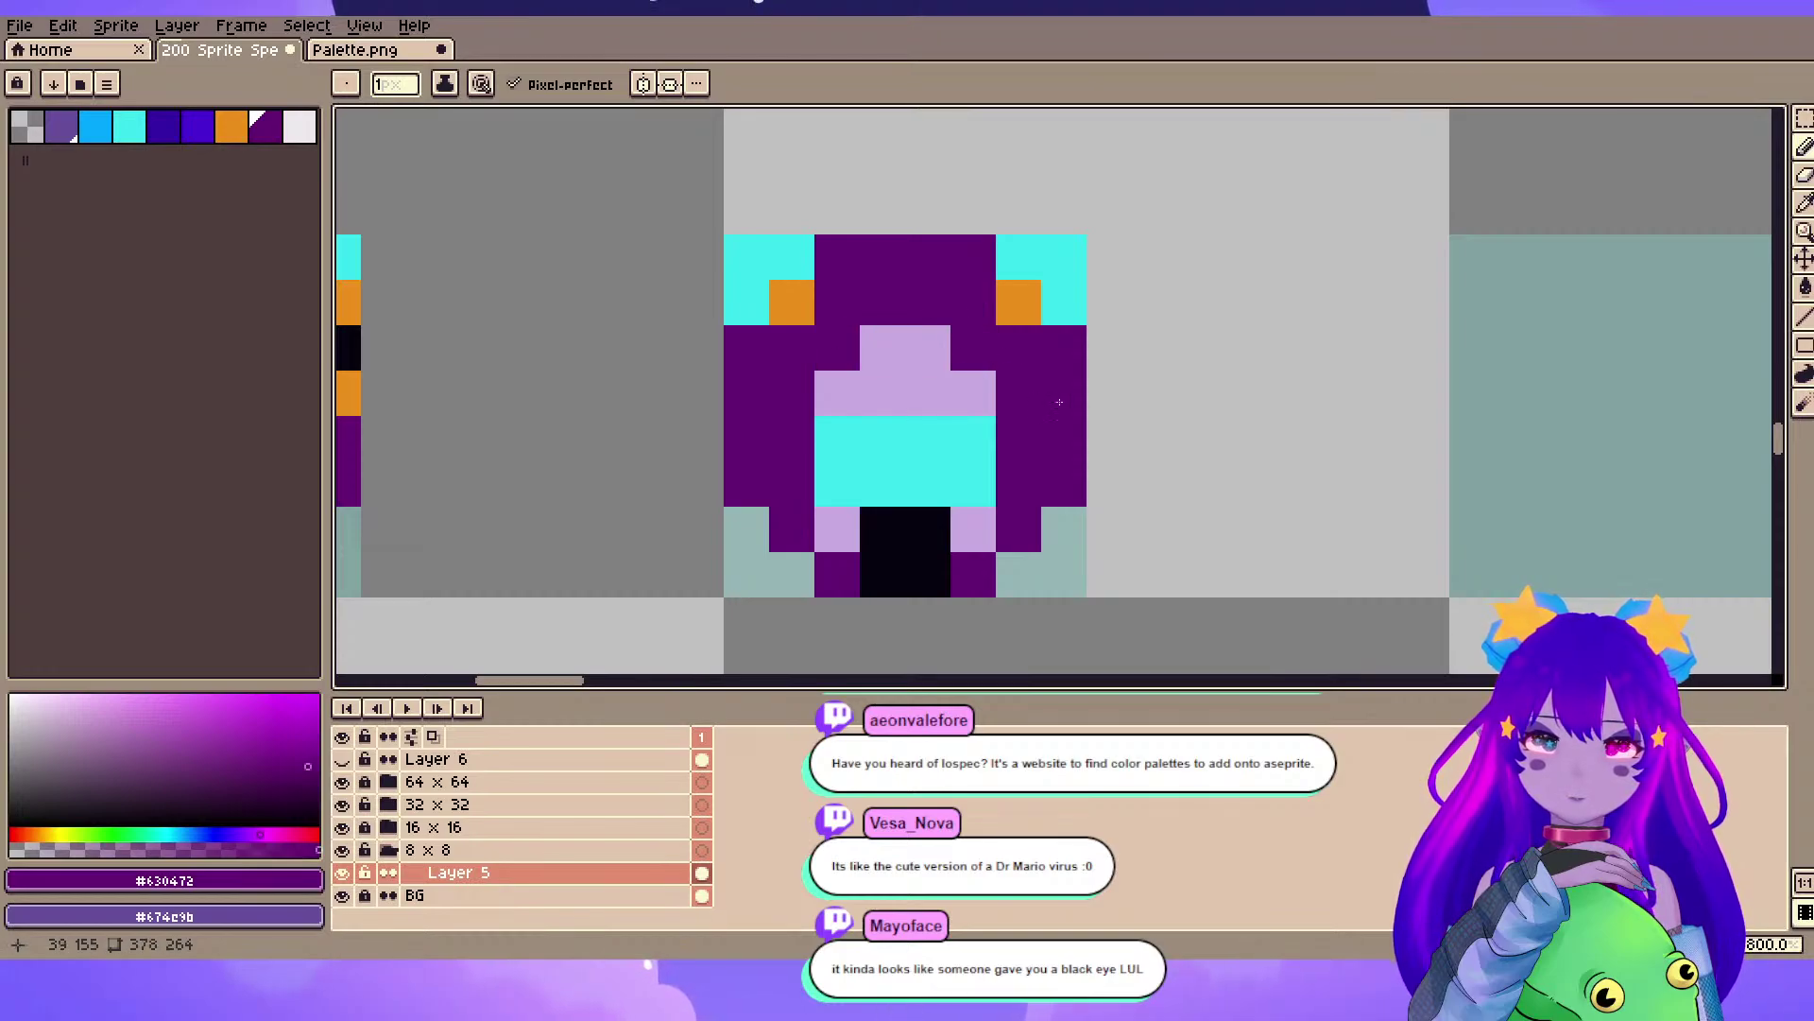
scroll(1030, 396, down, 2)
drag(1154, 243, 1109, 446)
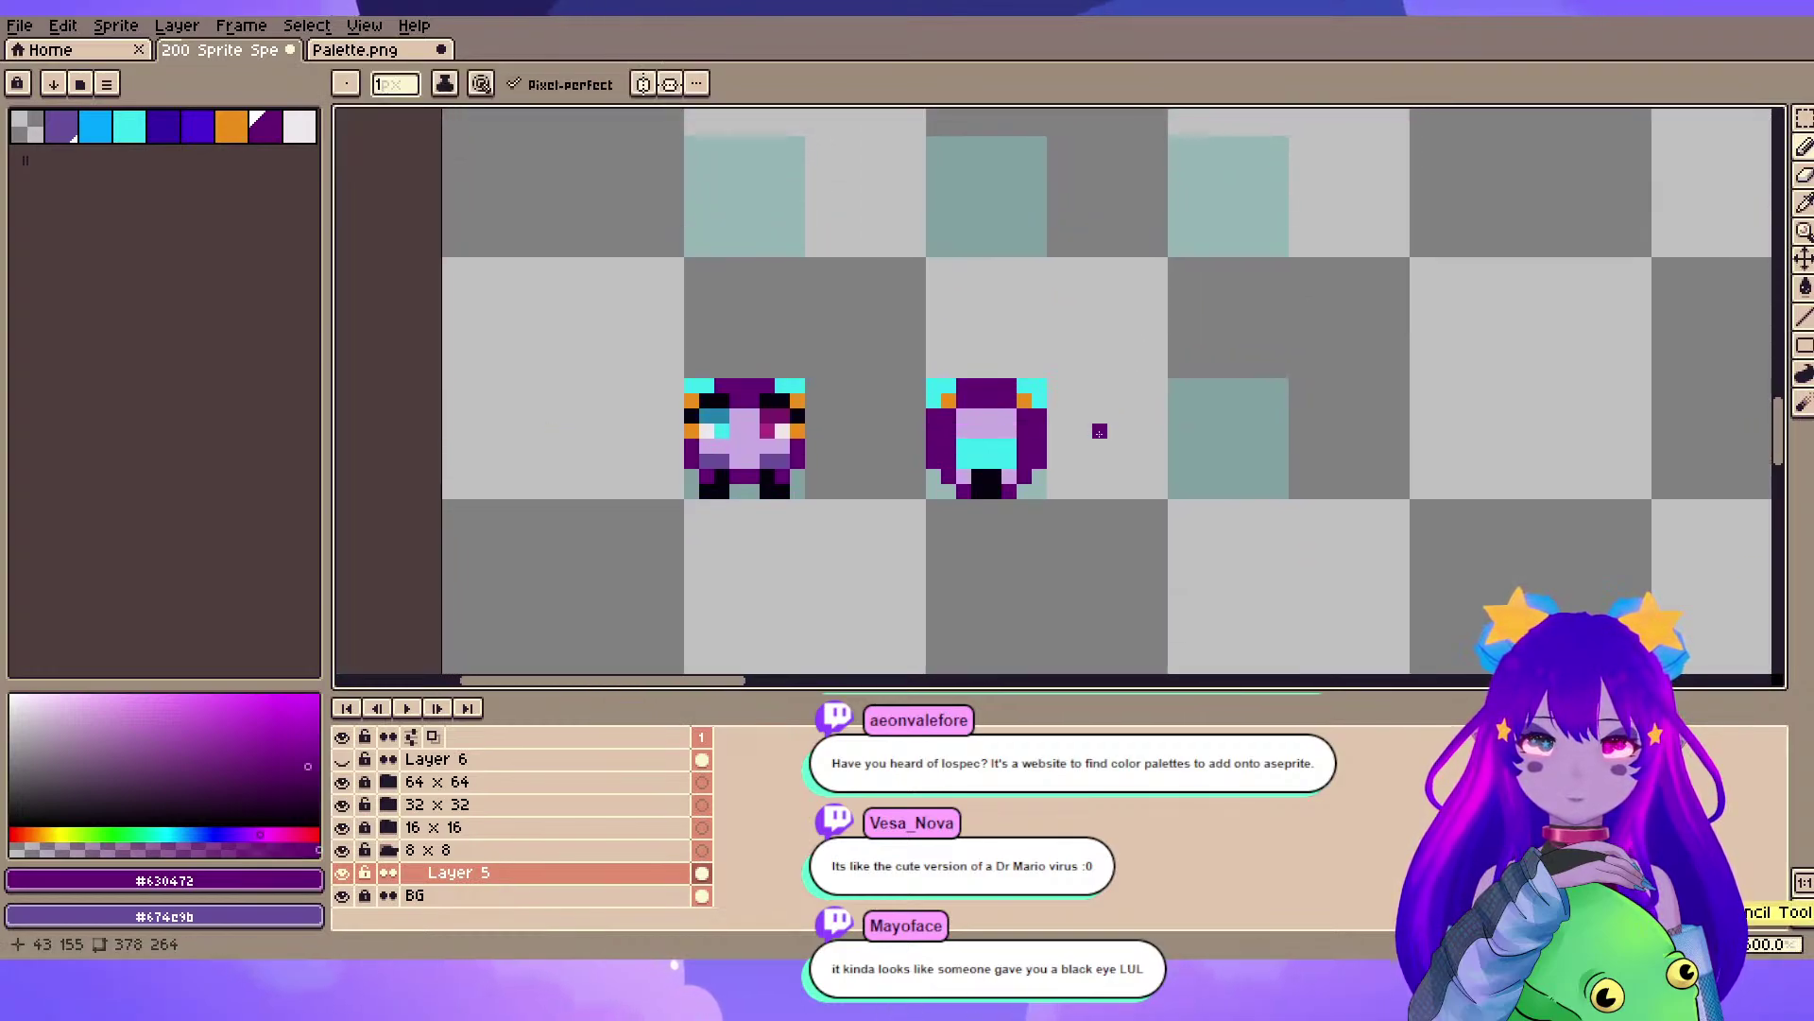
scroll(1100, 431, up, 2)
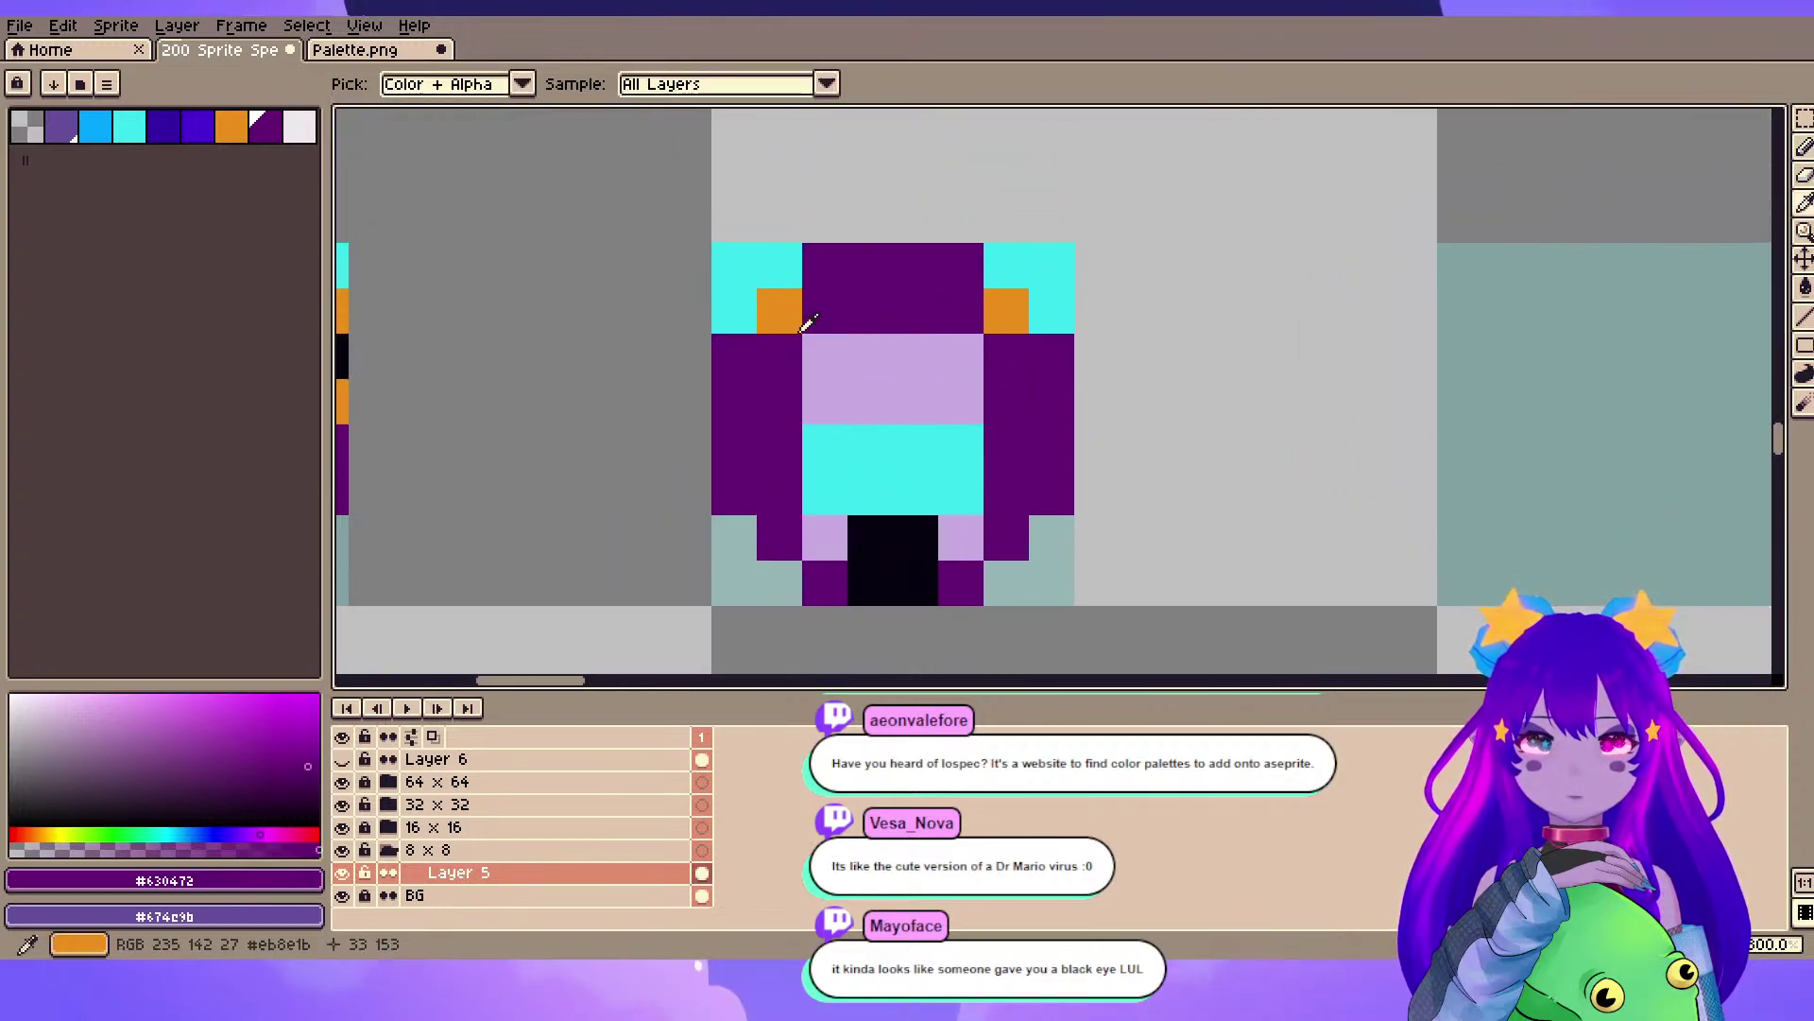
alt+click(794, 313)
click(789, 373)
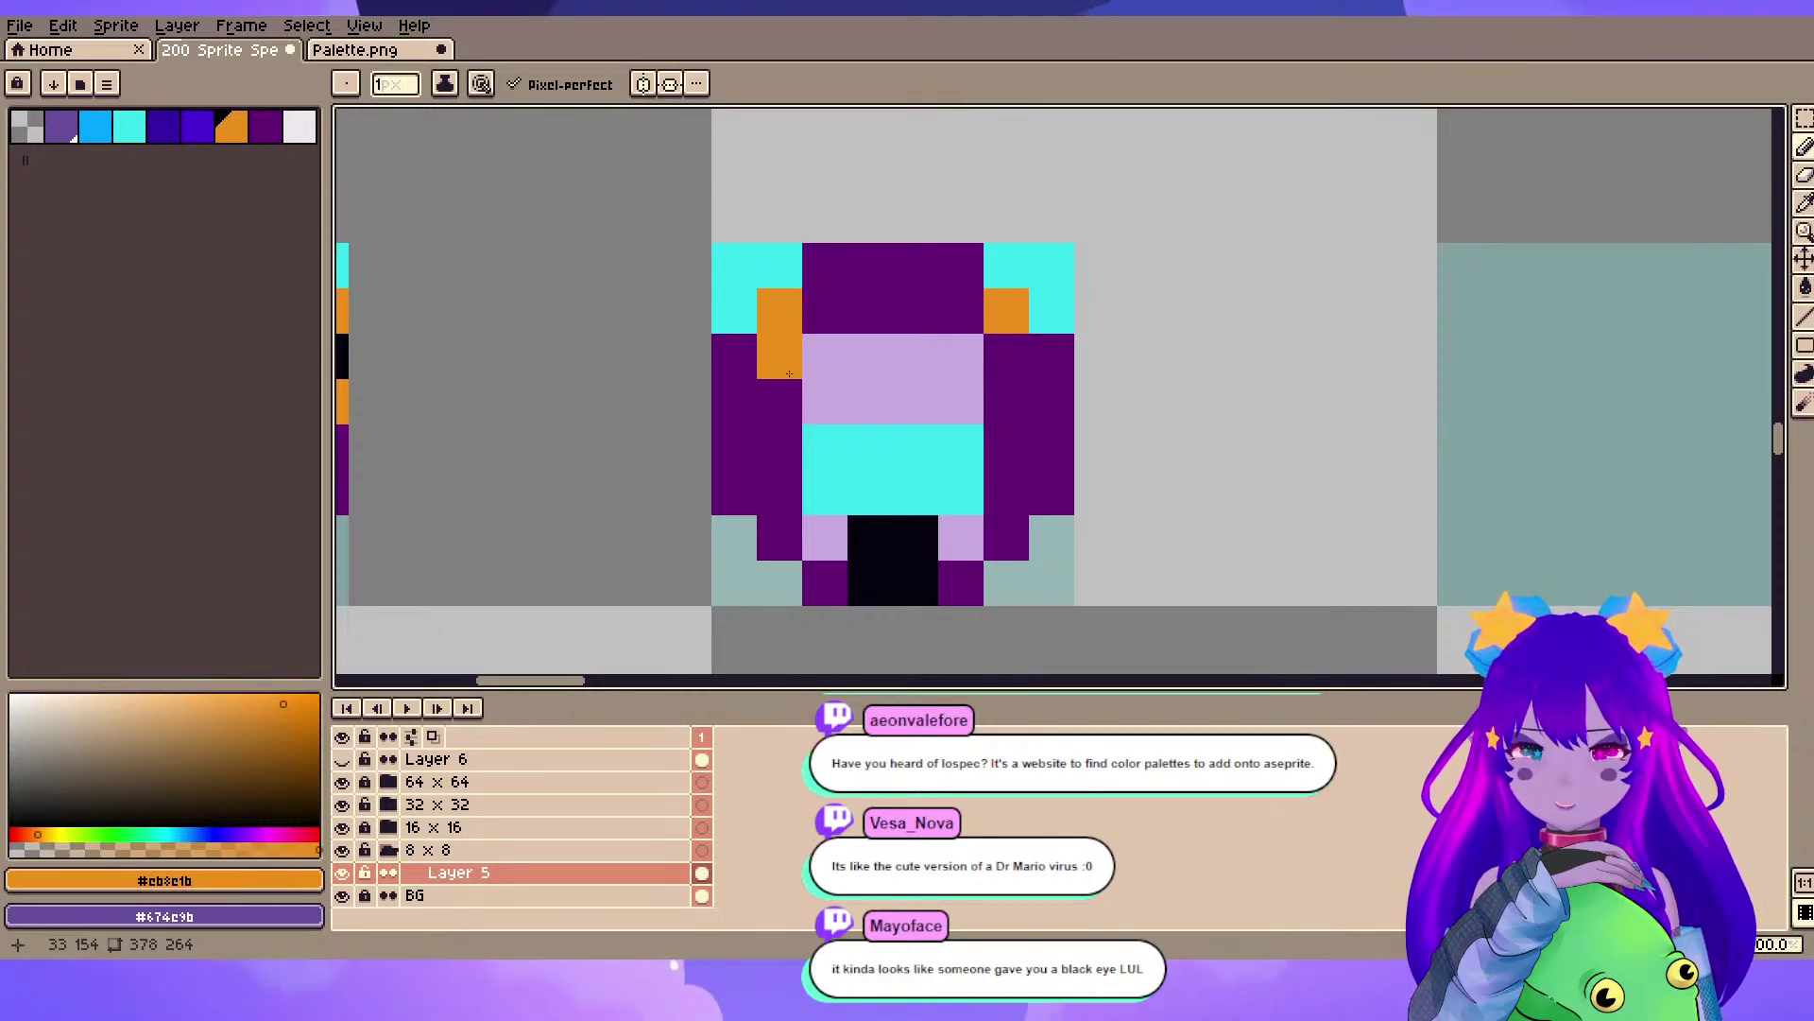
key(ctrl+z)
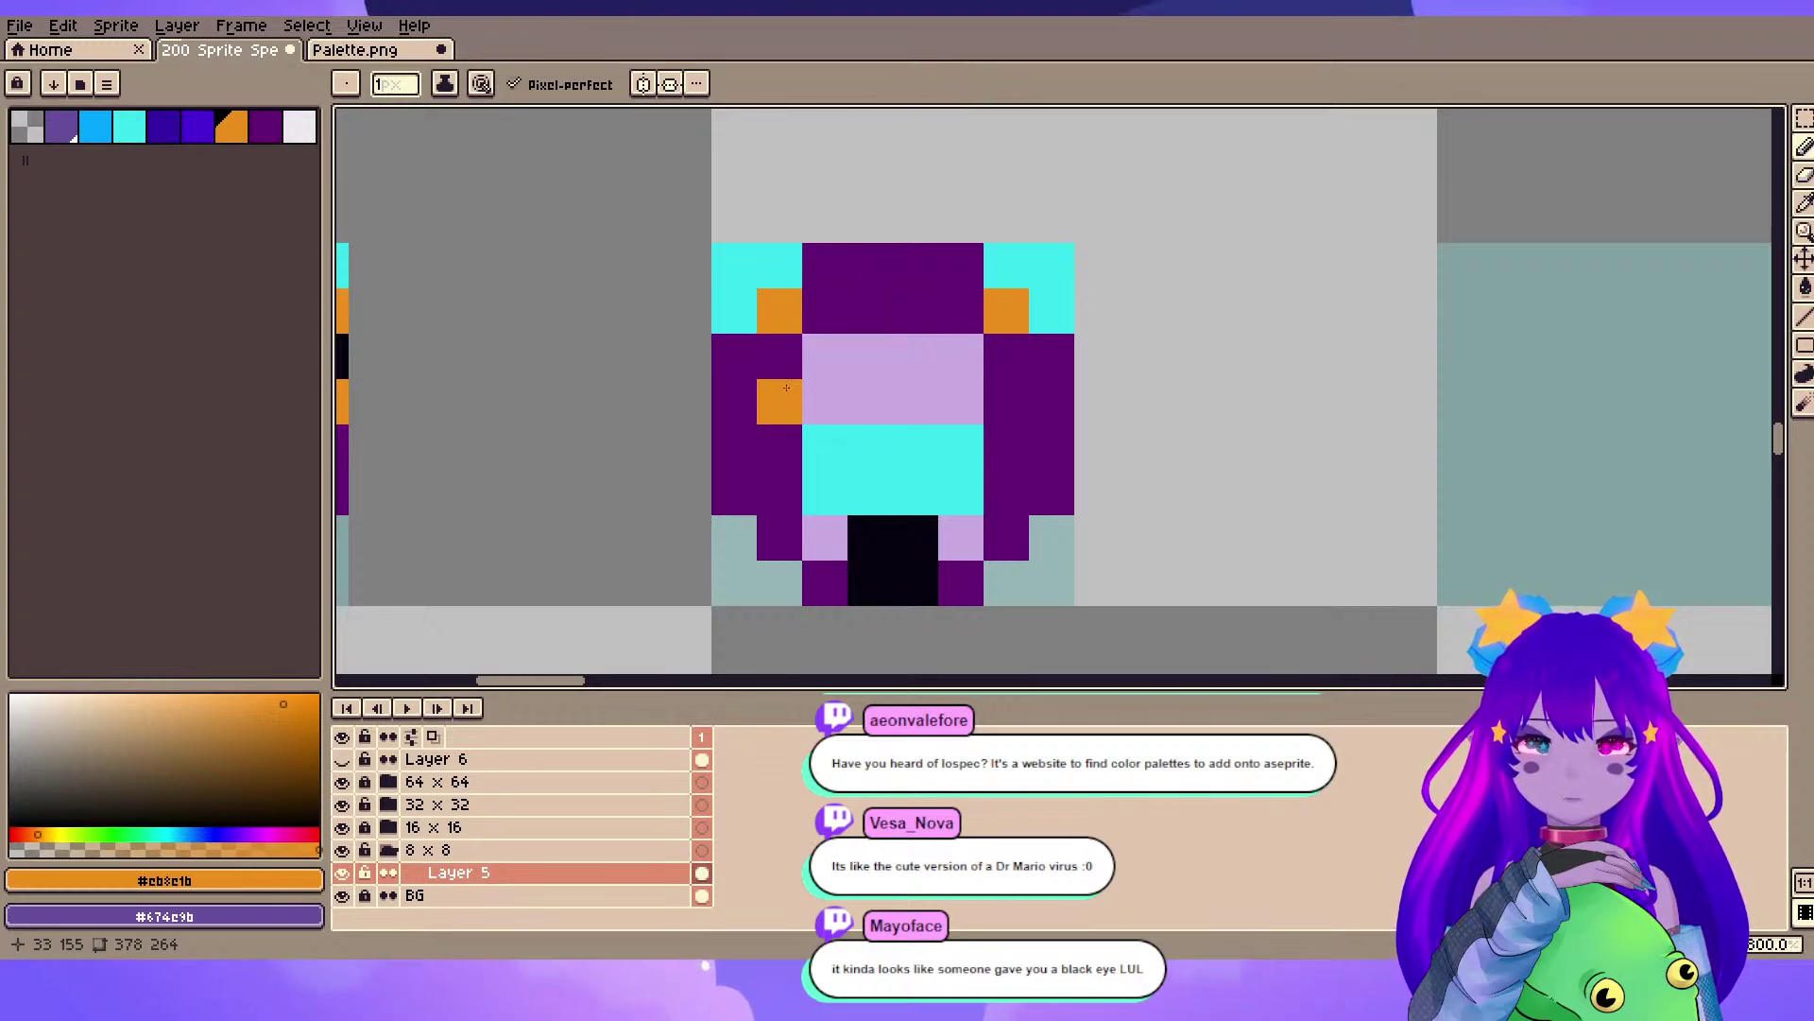
drag(800, 323, 1219, 327)
drag(1126, 360, 686, 335)
alt+click(713, 235)
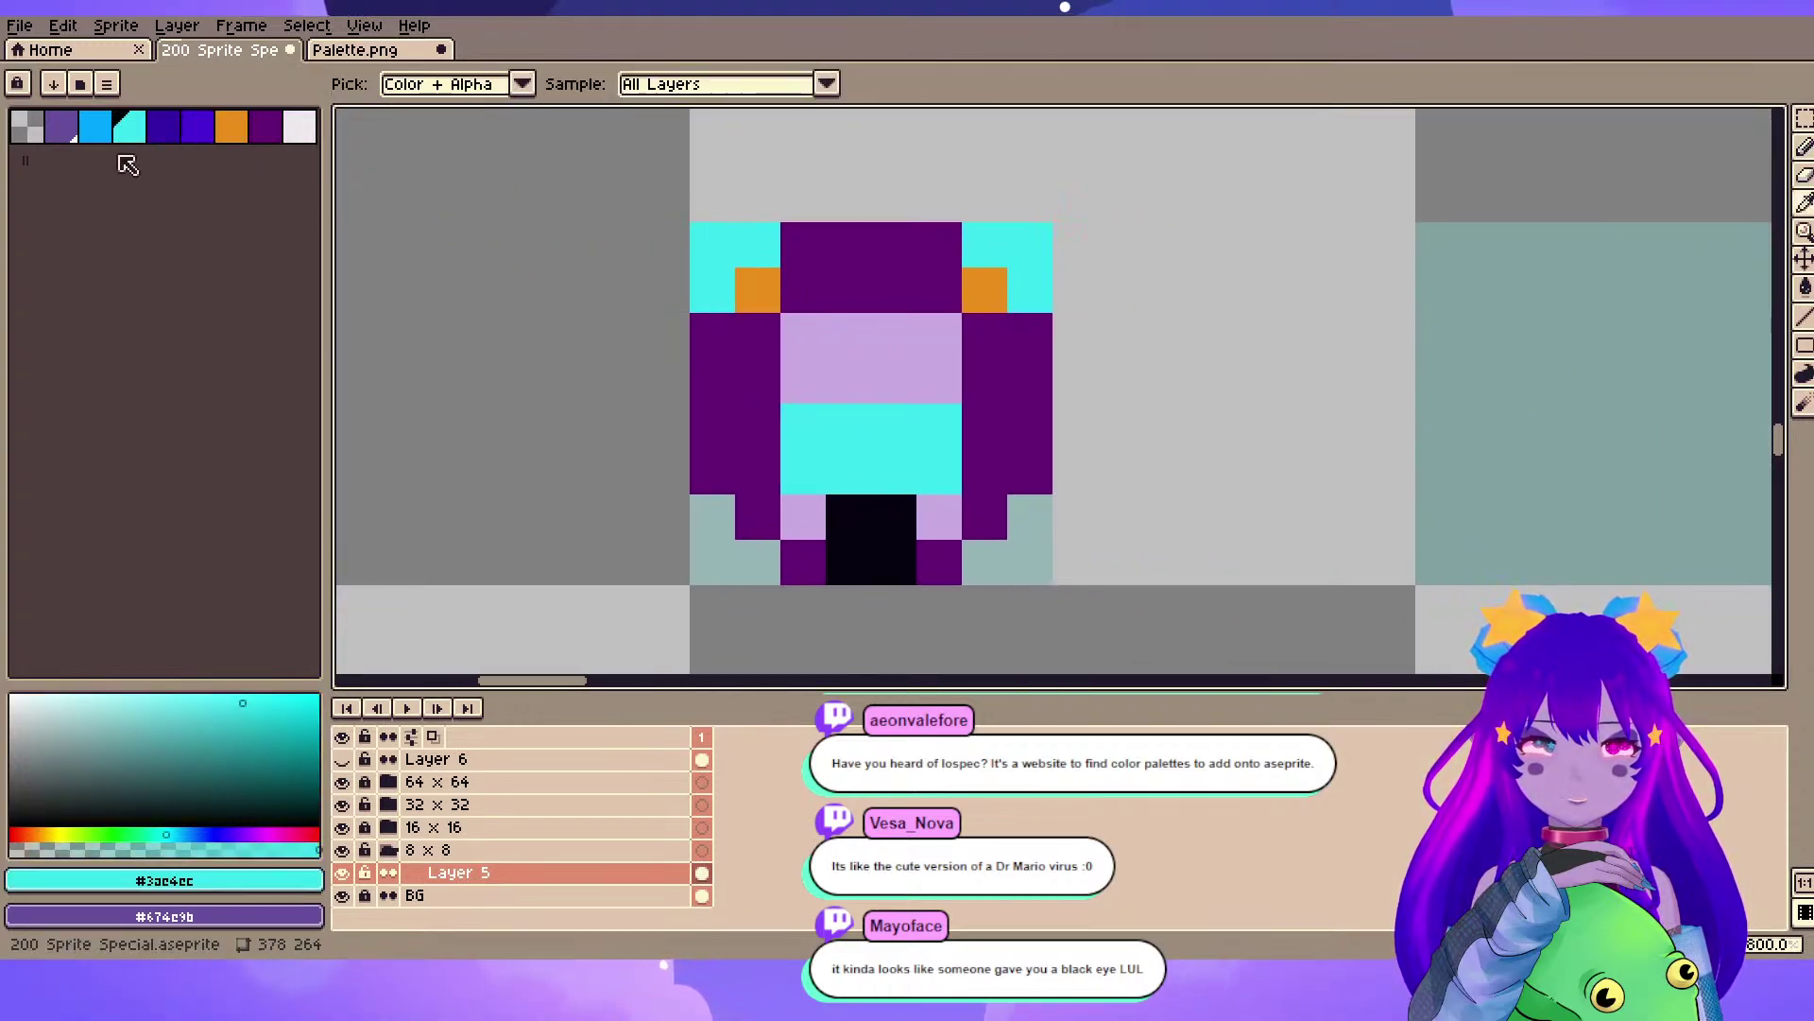
click(95, 125)
click(733, 301)
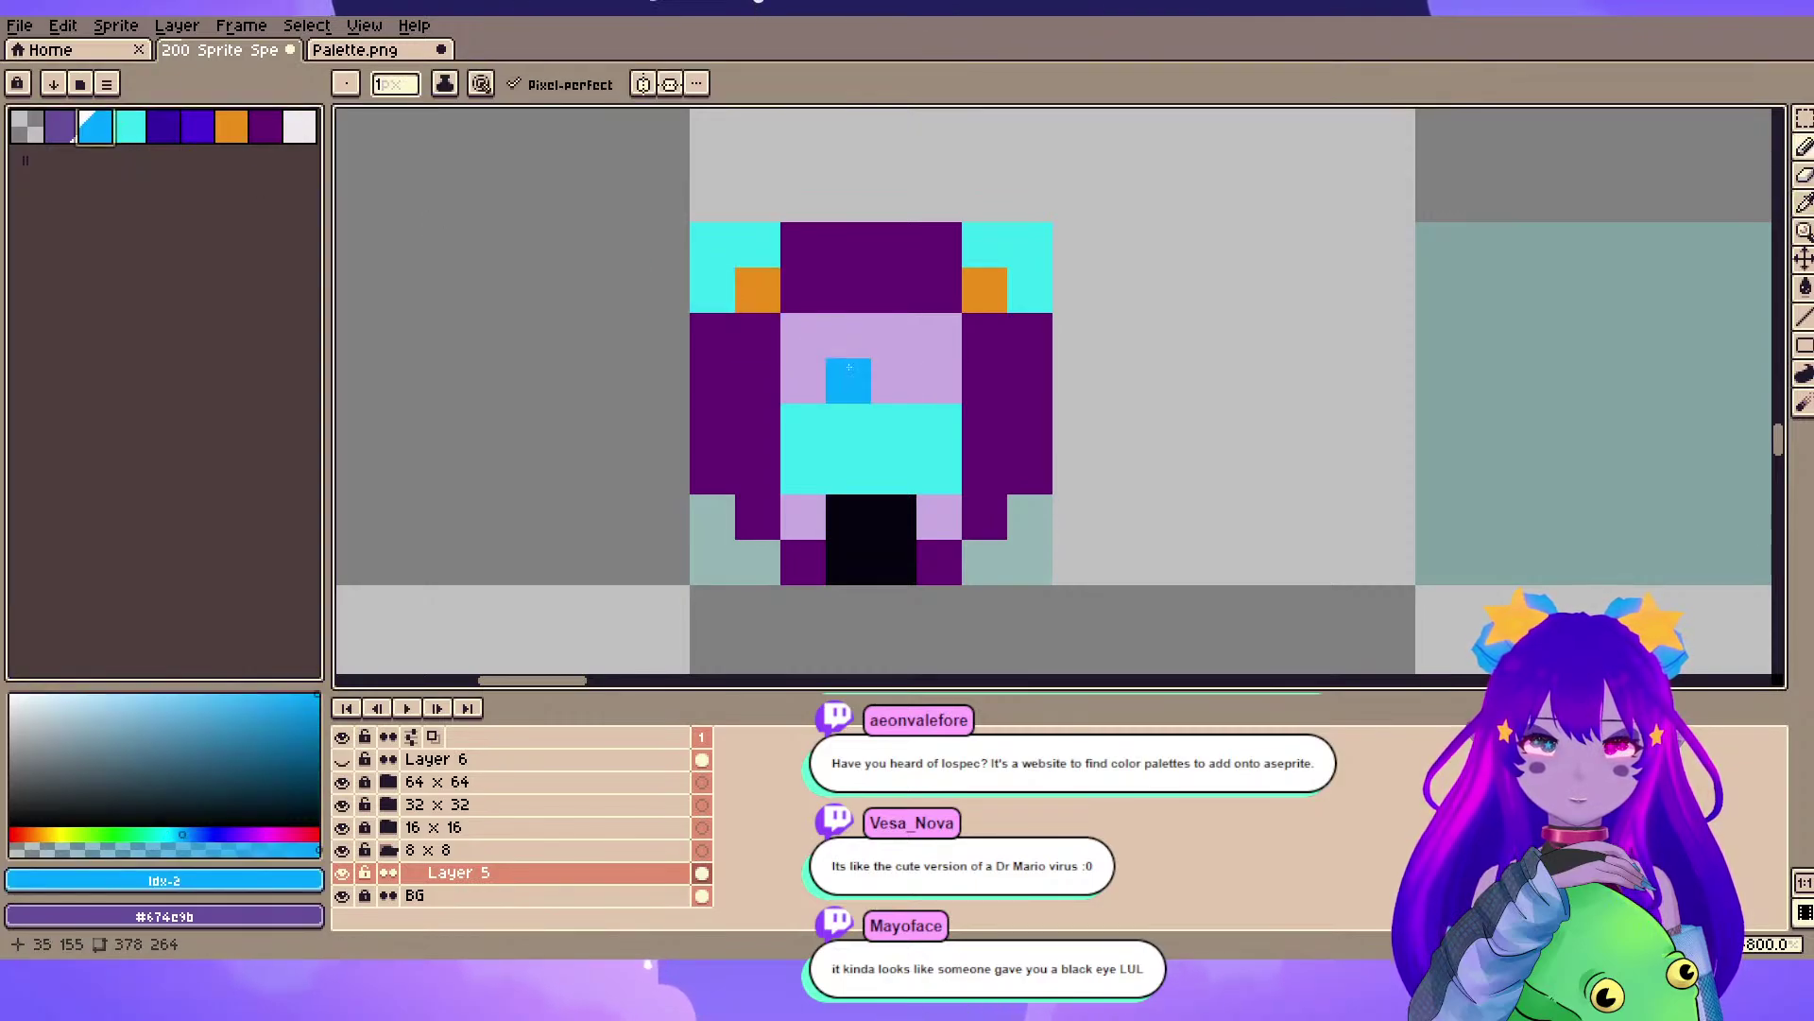
scroll(827, 401, down, 2)
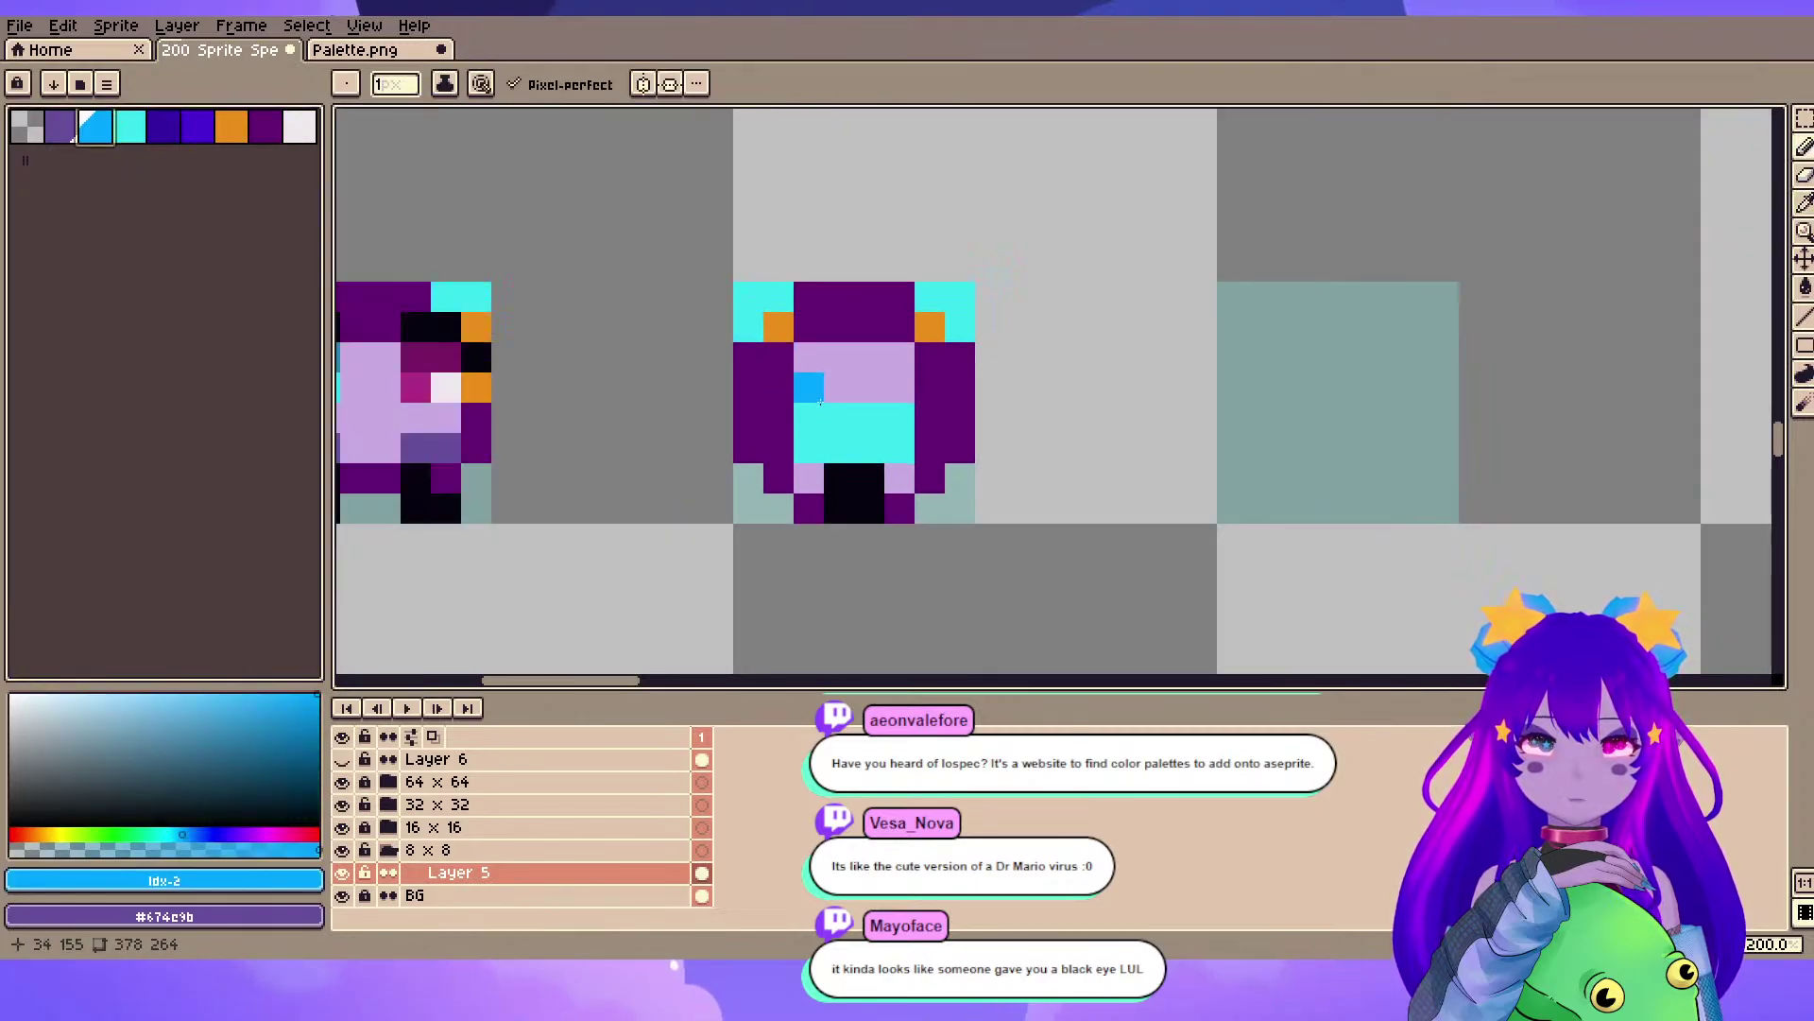
- Paint two #674e9b eye pixels at the outer ends of the lower face row, using the first character's muted purple
alt+click(467, 451)
scroll(868, 405, up, 1)
click(825, 383)
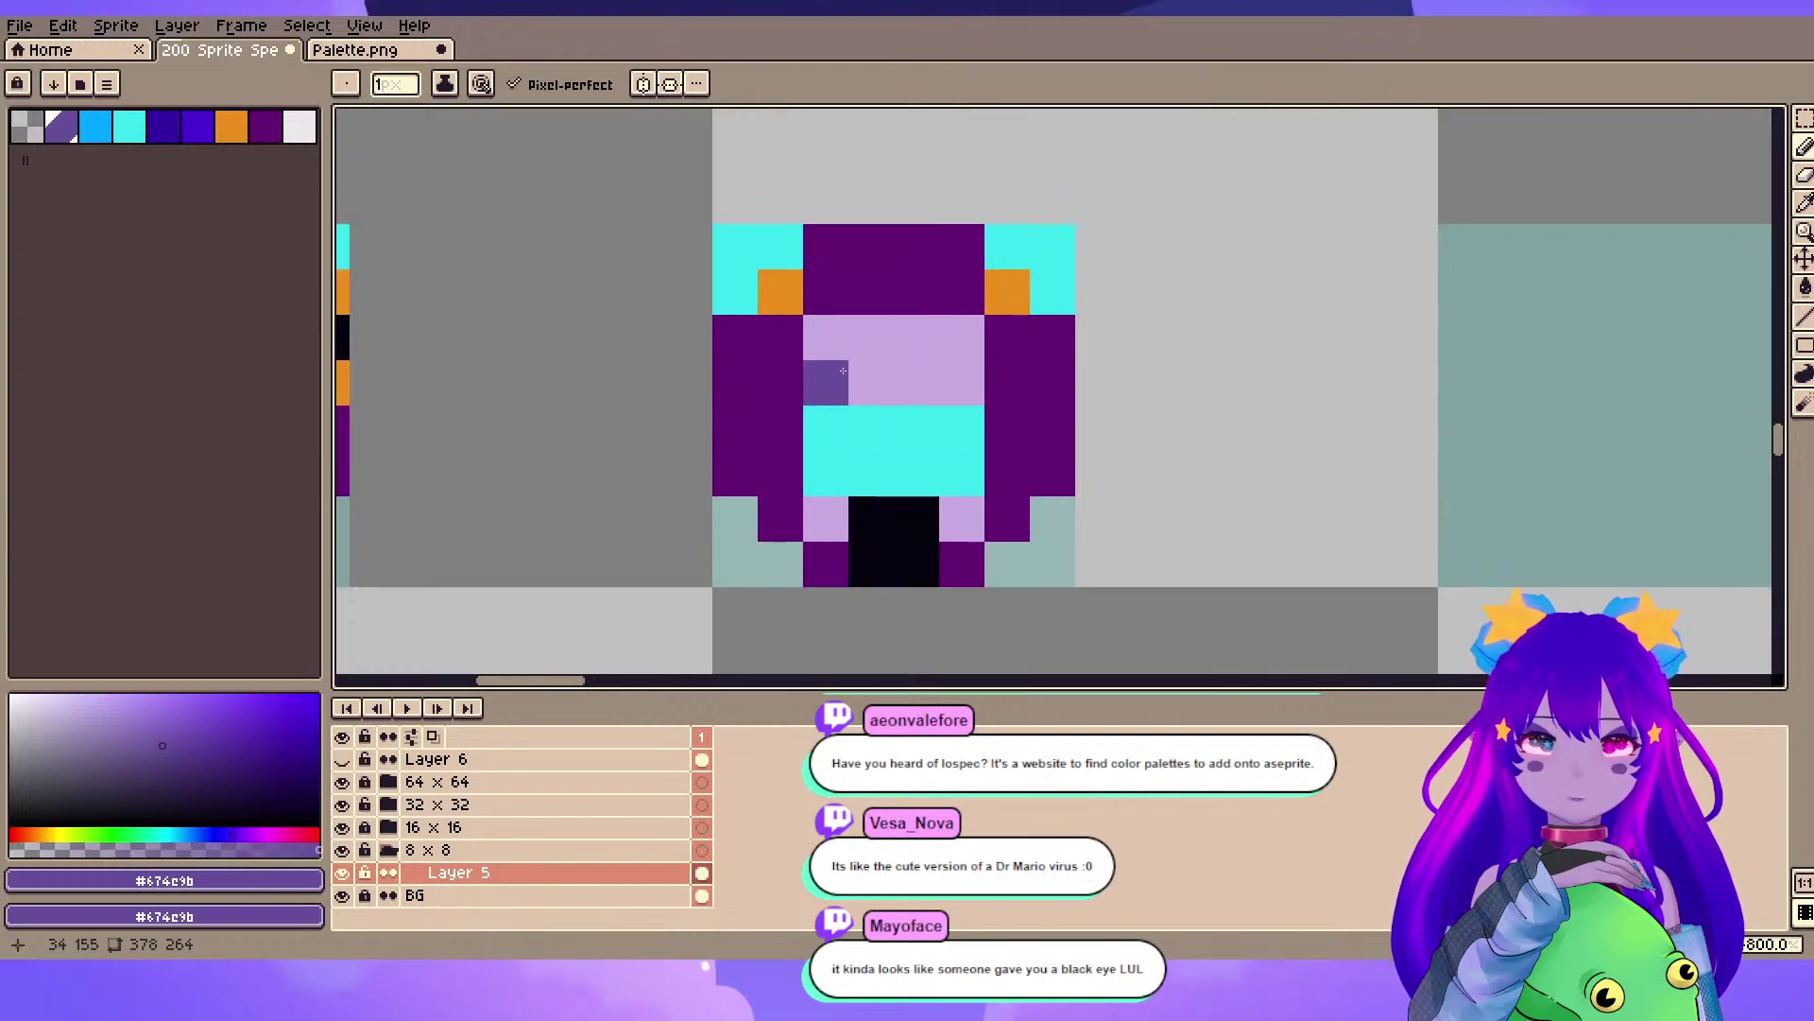
click(959, 382)
scroll(1142, 373, down, 3)
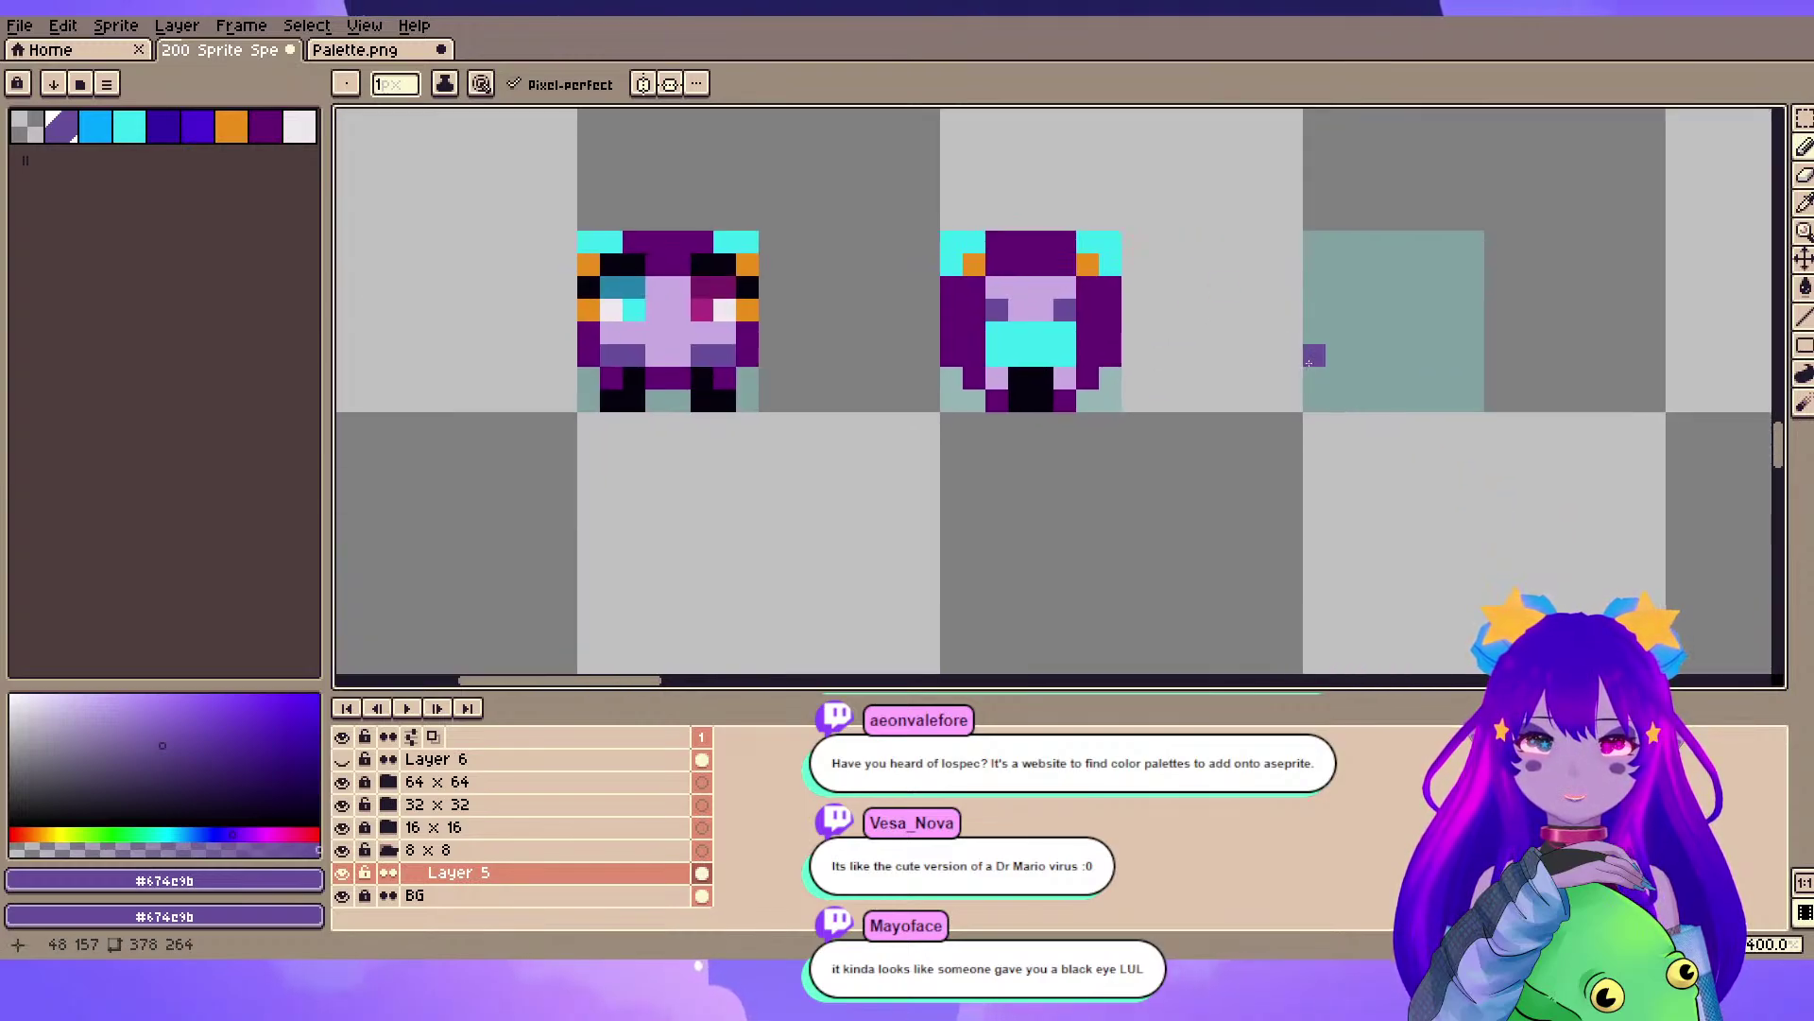
scroll(1307, 361, up, 2)
drag(1191, 248, 1279, 340)
mouse_move(1257, 453)
mouse_down()
mouse_move(1379, 327)
mouse_move(1327, 408)
mouse_up()
drag(1446, 363, 1299, 371)
- Paint the middle 2 × 2 pixels of the cyan top in the magenta from the first character's eye
key(i)
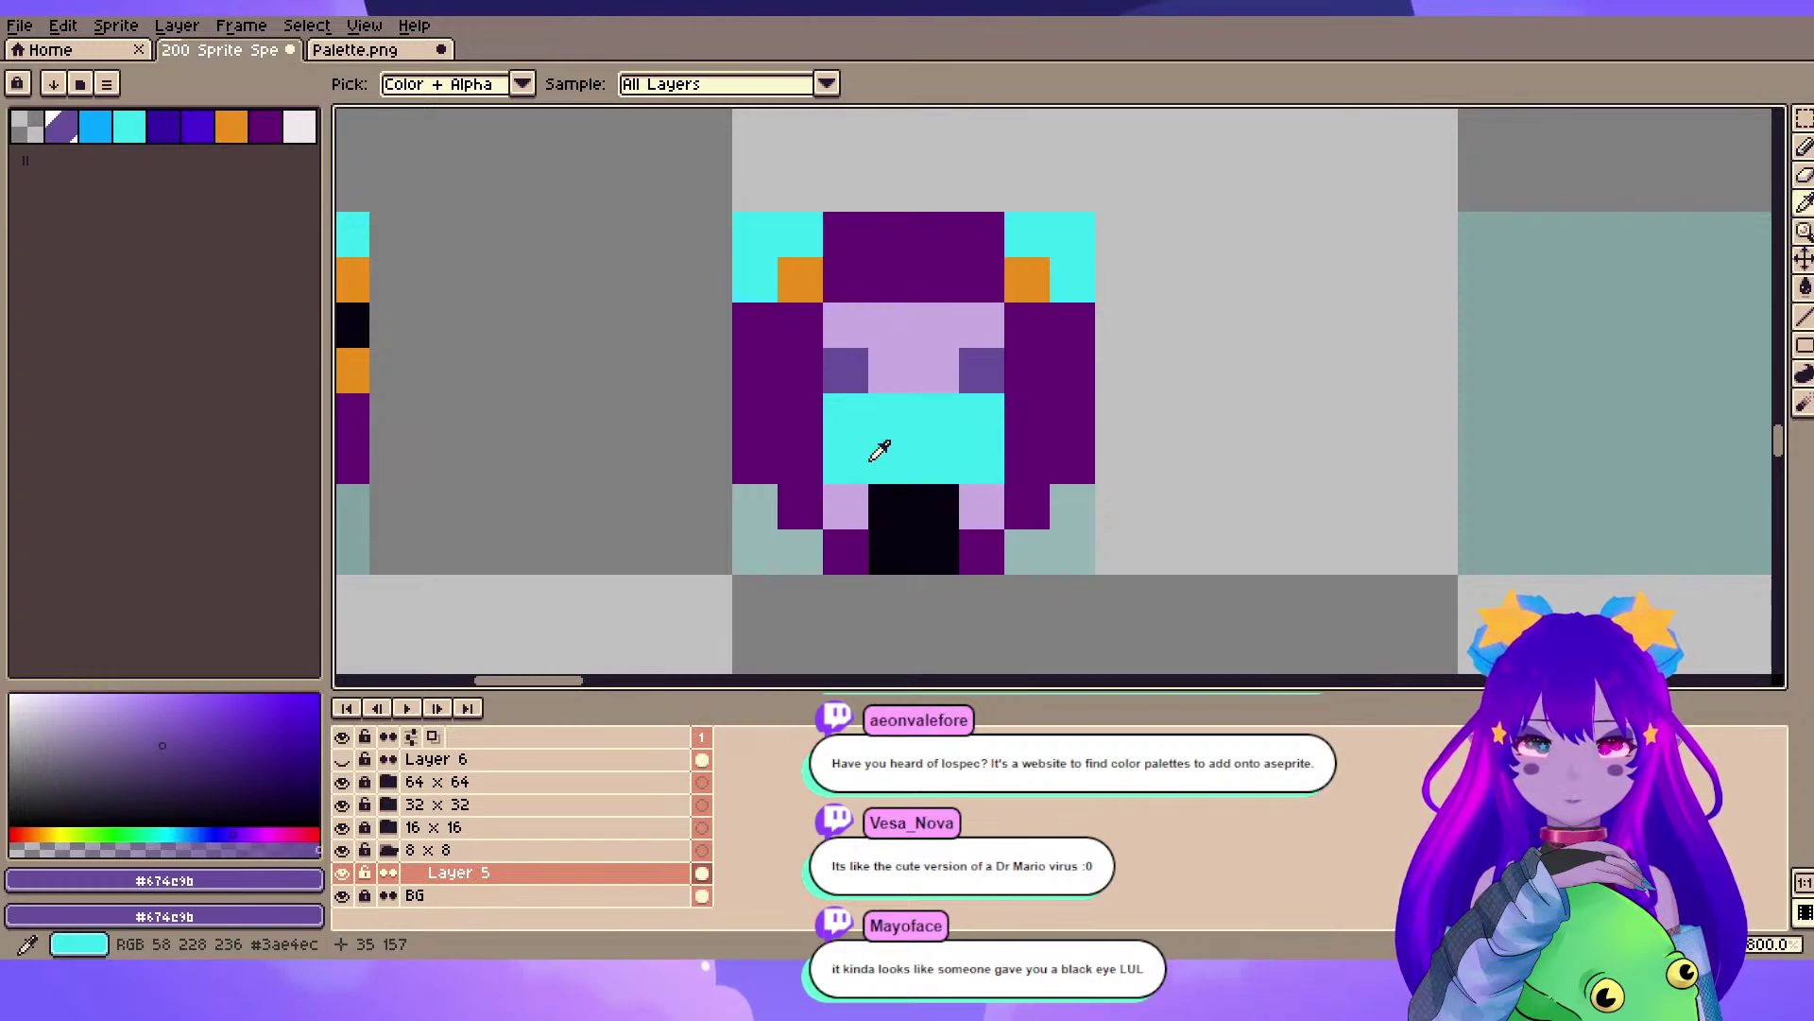
scroll(753, 387, down, 1)
mouse_move(753, 386)
mouse_down()
mouse_move(975, 350)
mouse_move(1035, 416)
mouse_move(998, 371)
mouse_move(1027, 373)
mouse_up()
key(alt)
click(495, 315)
scroll(756, 341, right, 1)
click(1043, 356)
alt+click(951, 376)
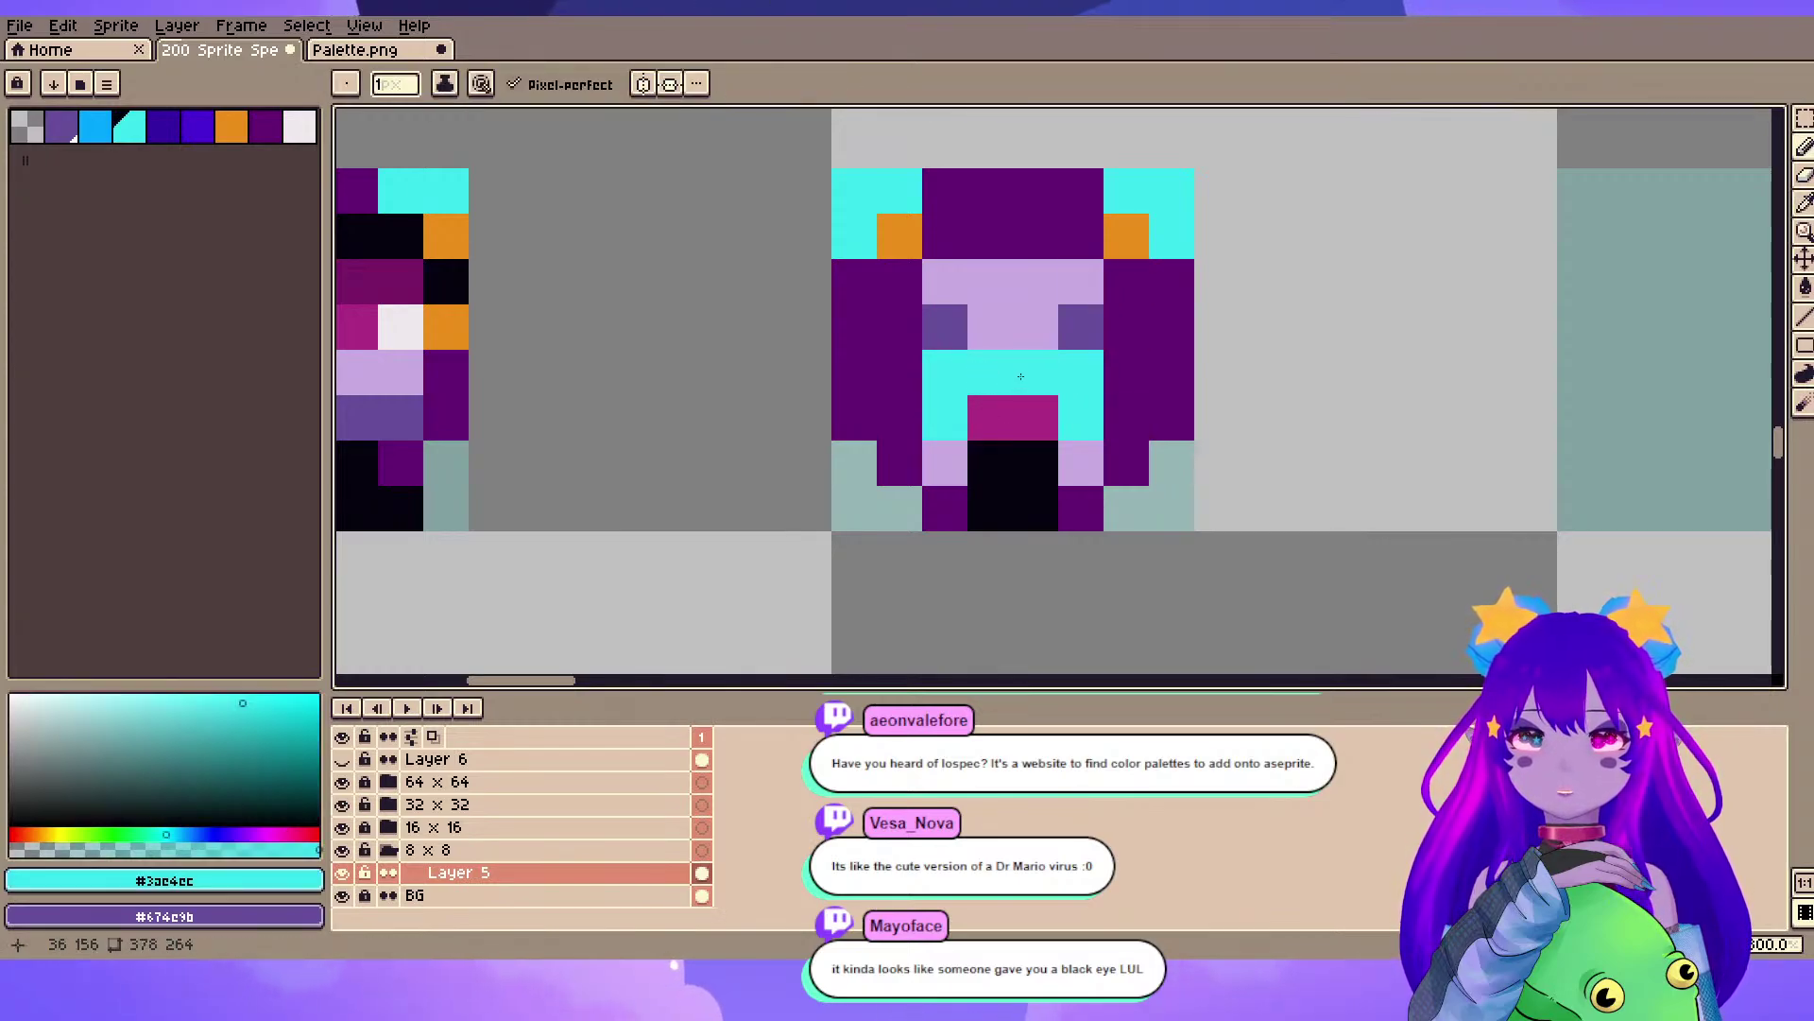
drag(1254, 228, 1168, 270)
key(ctrl+z)
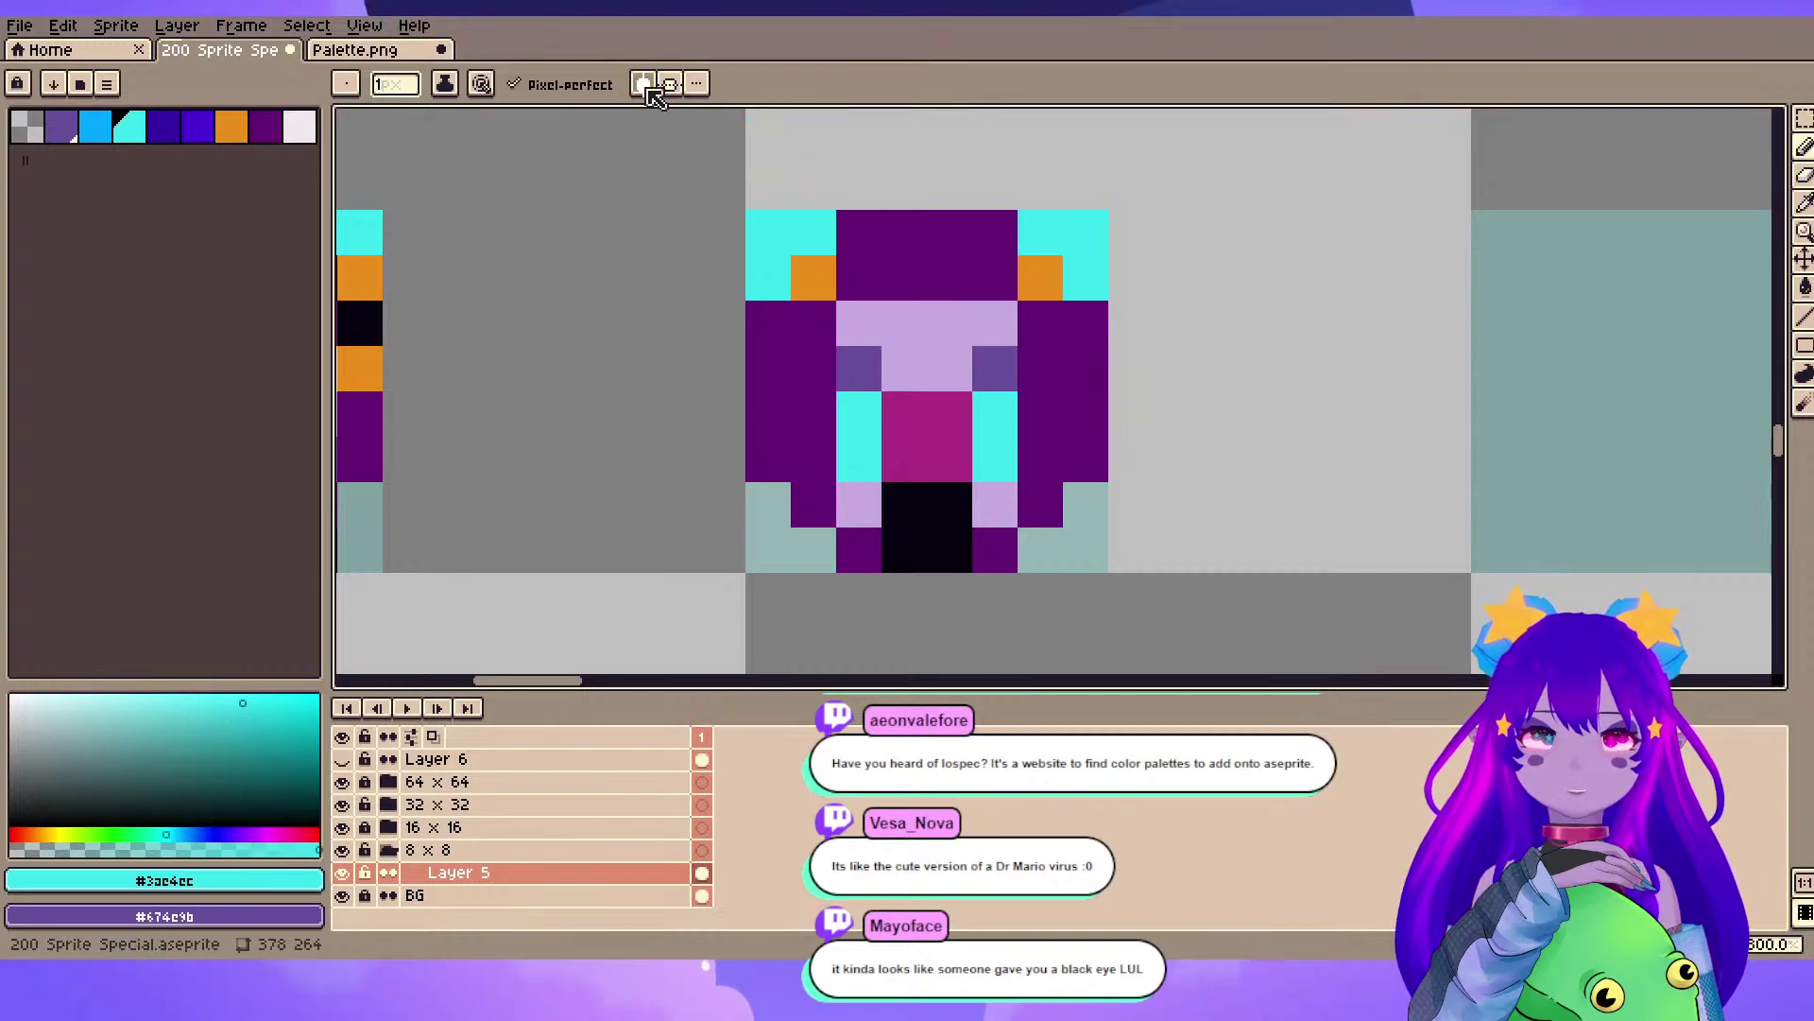
- Turn on mirrored drawing about a vertical axis and align the axis with the centre of the second character
scroll(1155, 156, down, 5)
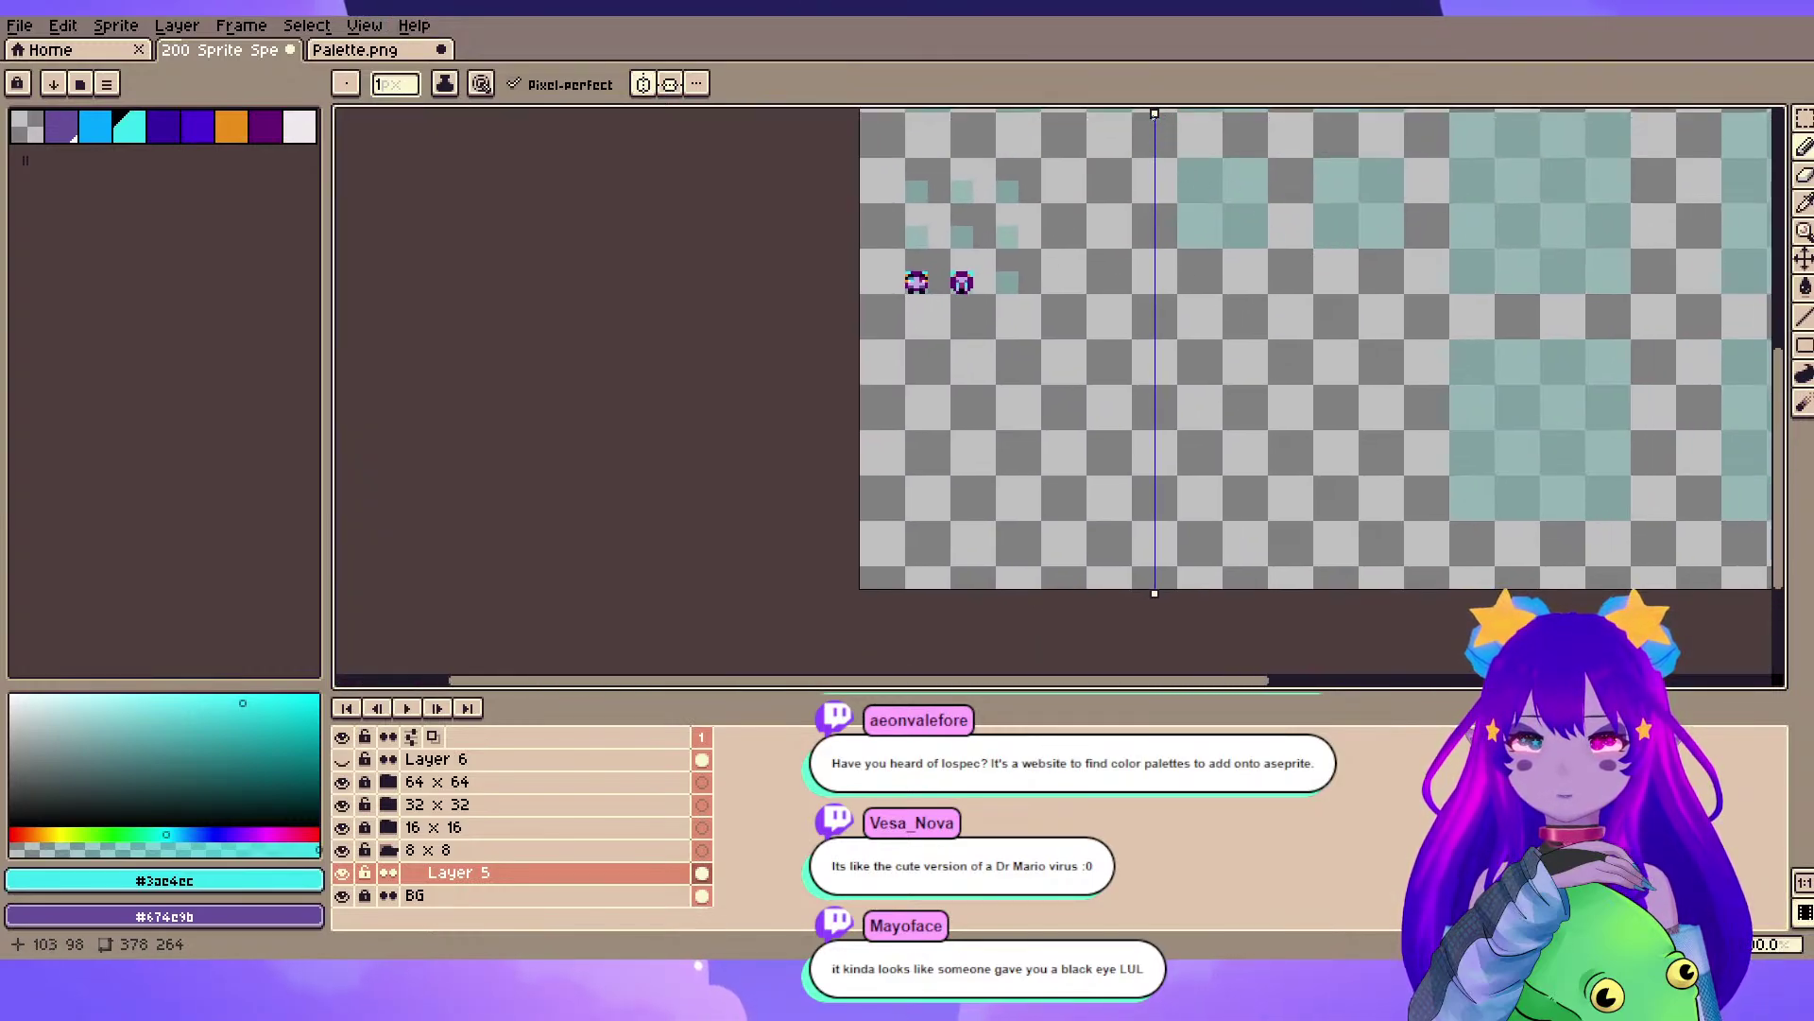
drag(1155, 140, 982, 140)
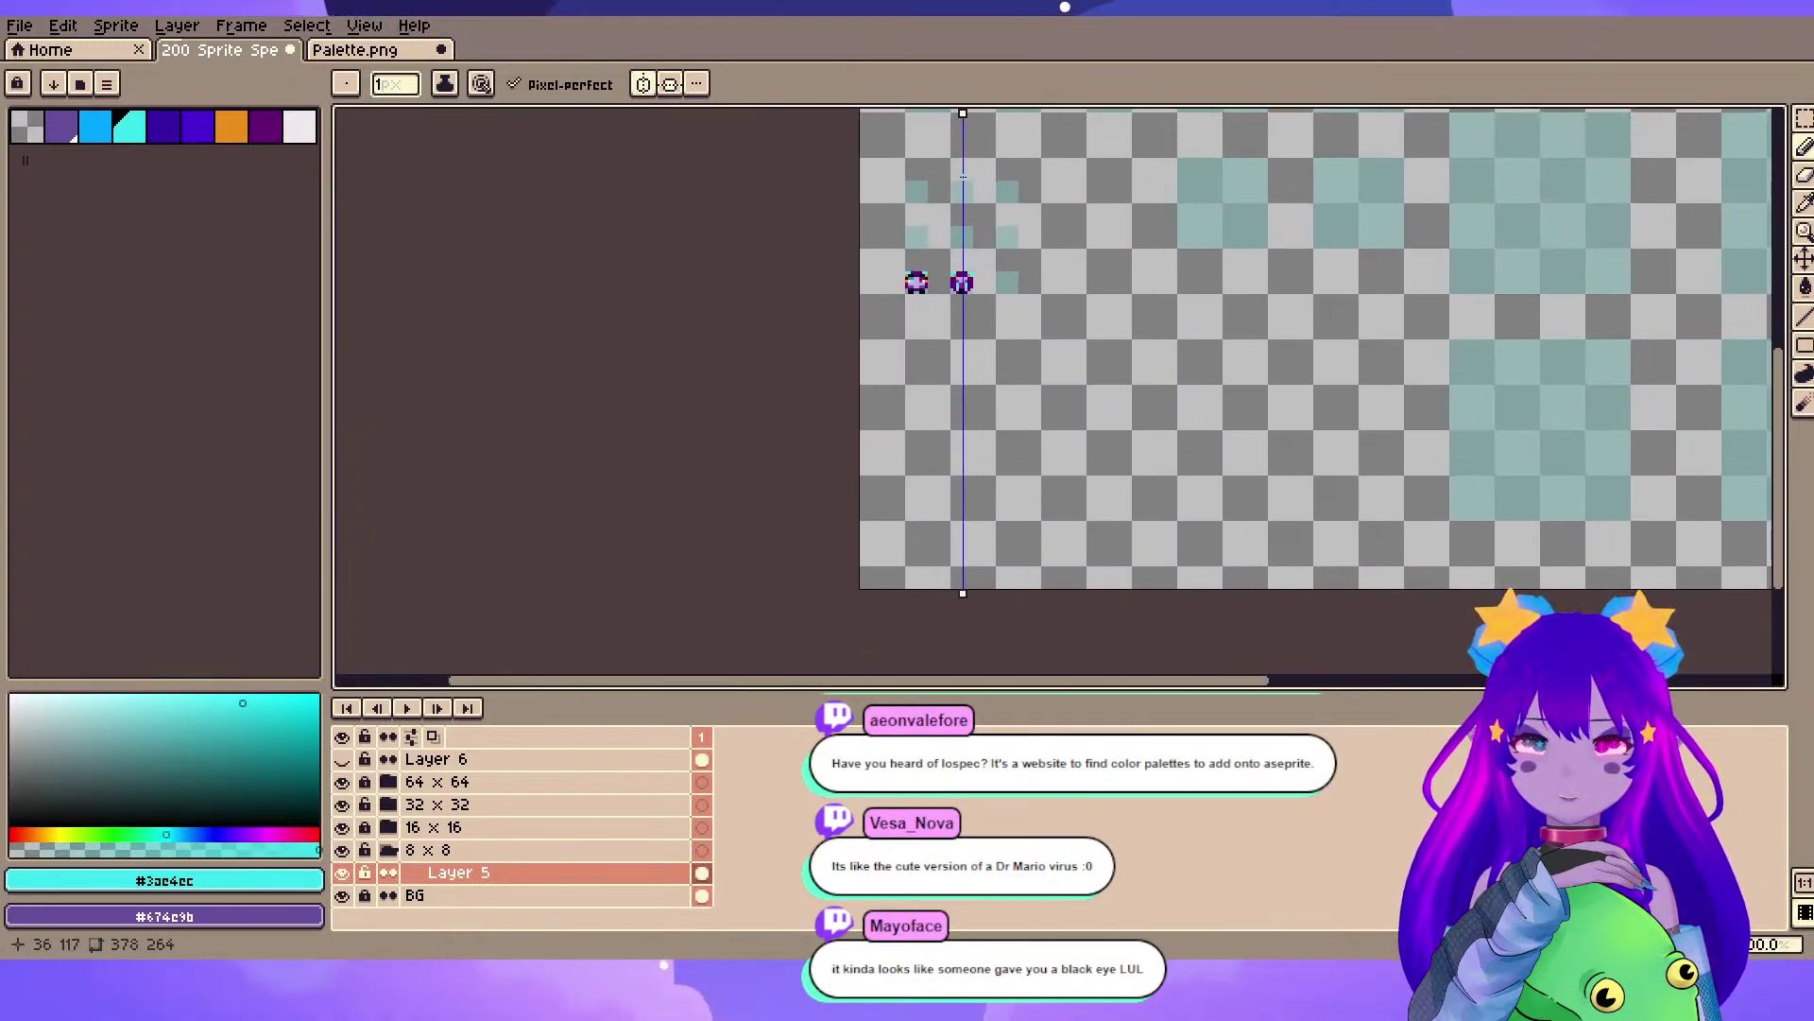
scroll(962, 163, up, 5)
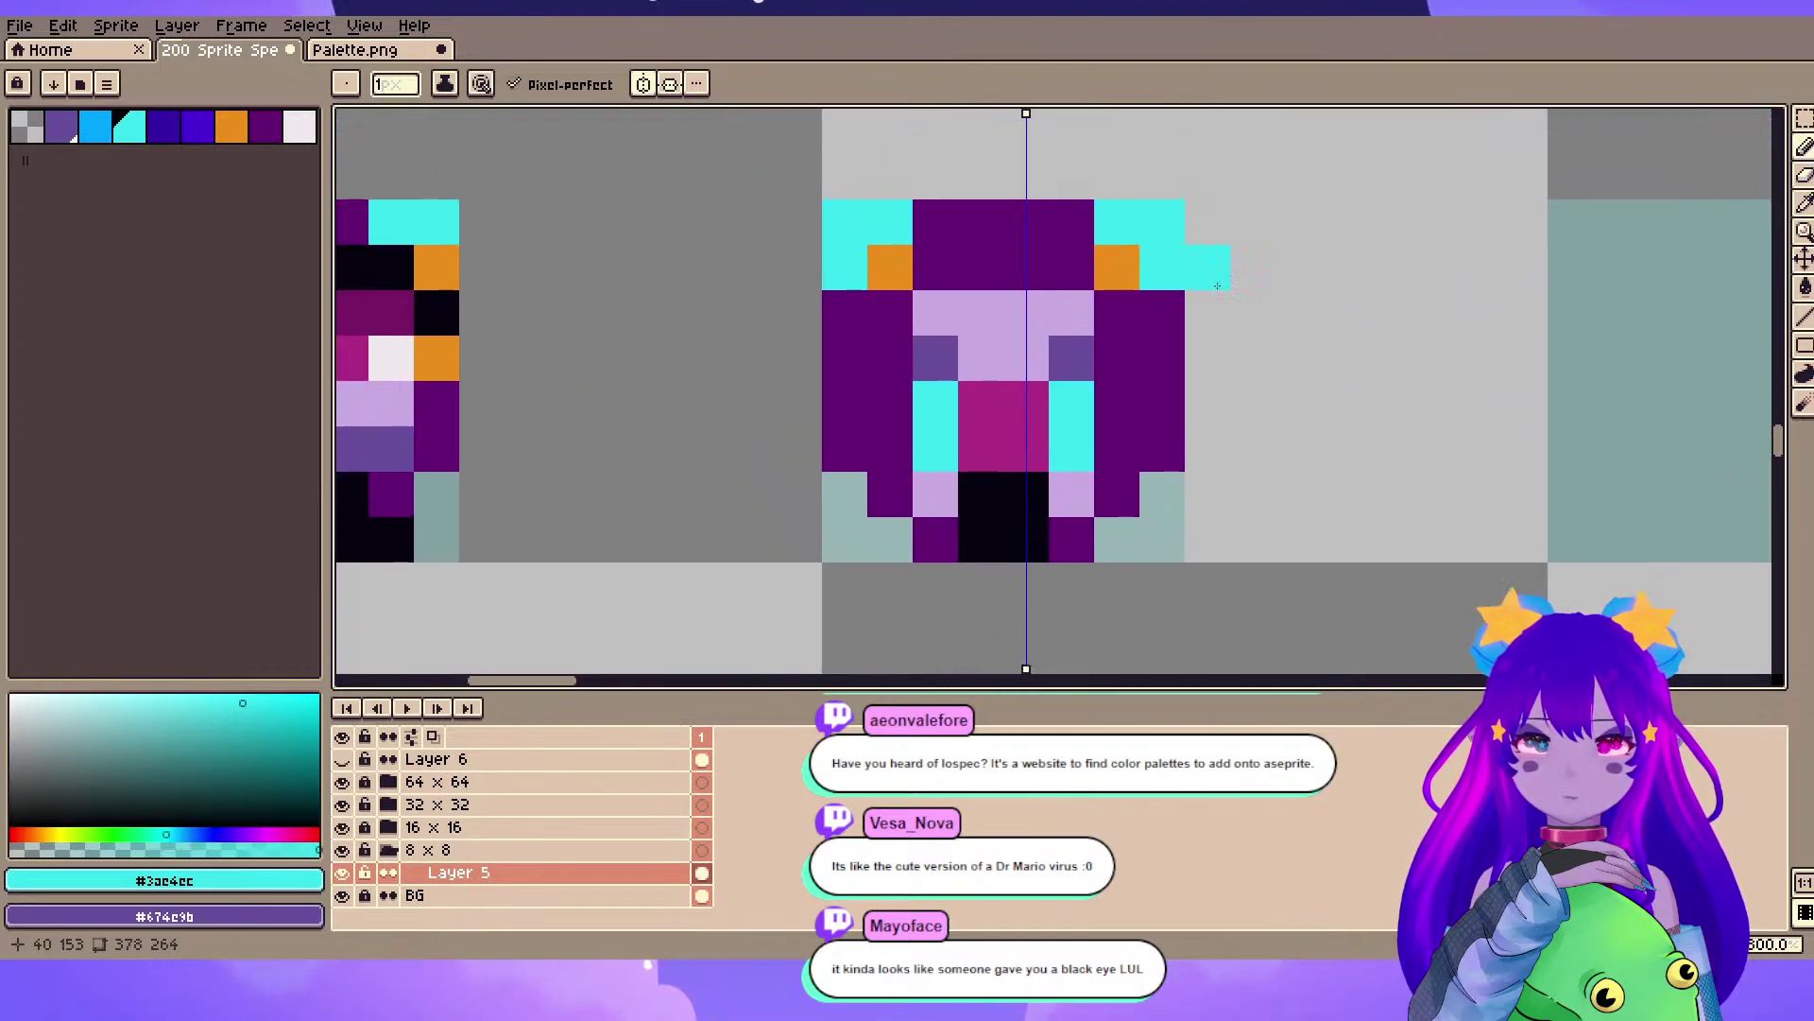
mouse_move(1027, 111)
mouse_down()
mouse_move(983, 112)
mouse_move(1004, 114)
mouse_up()
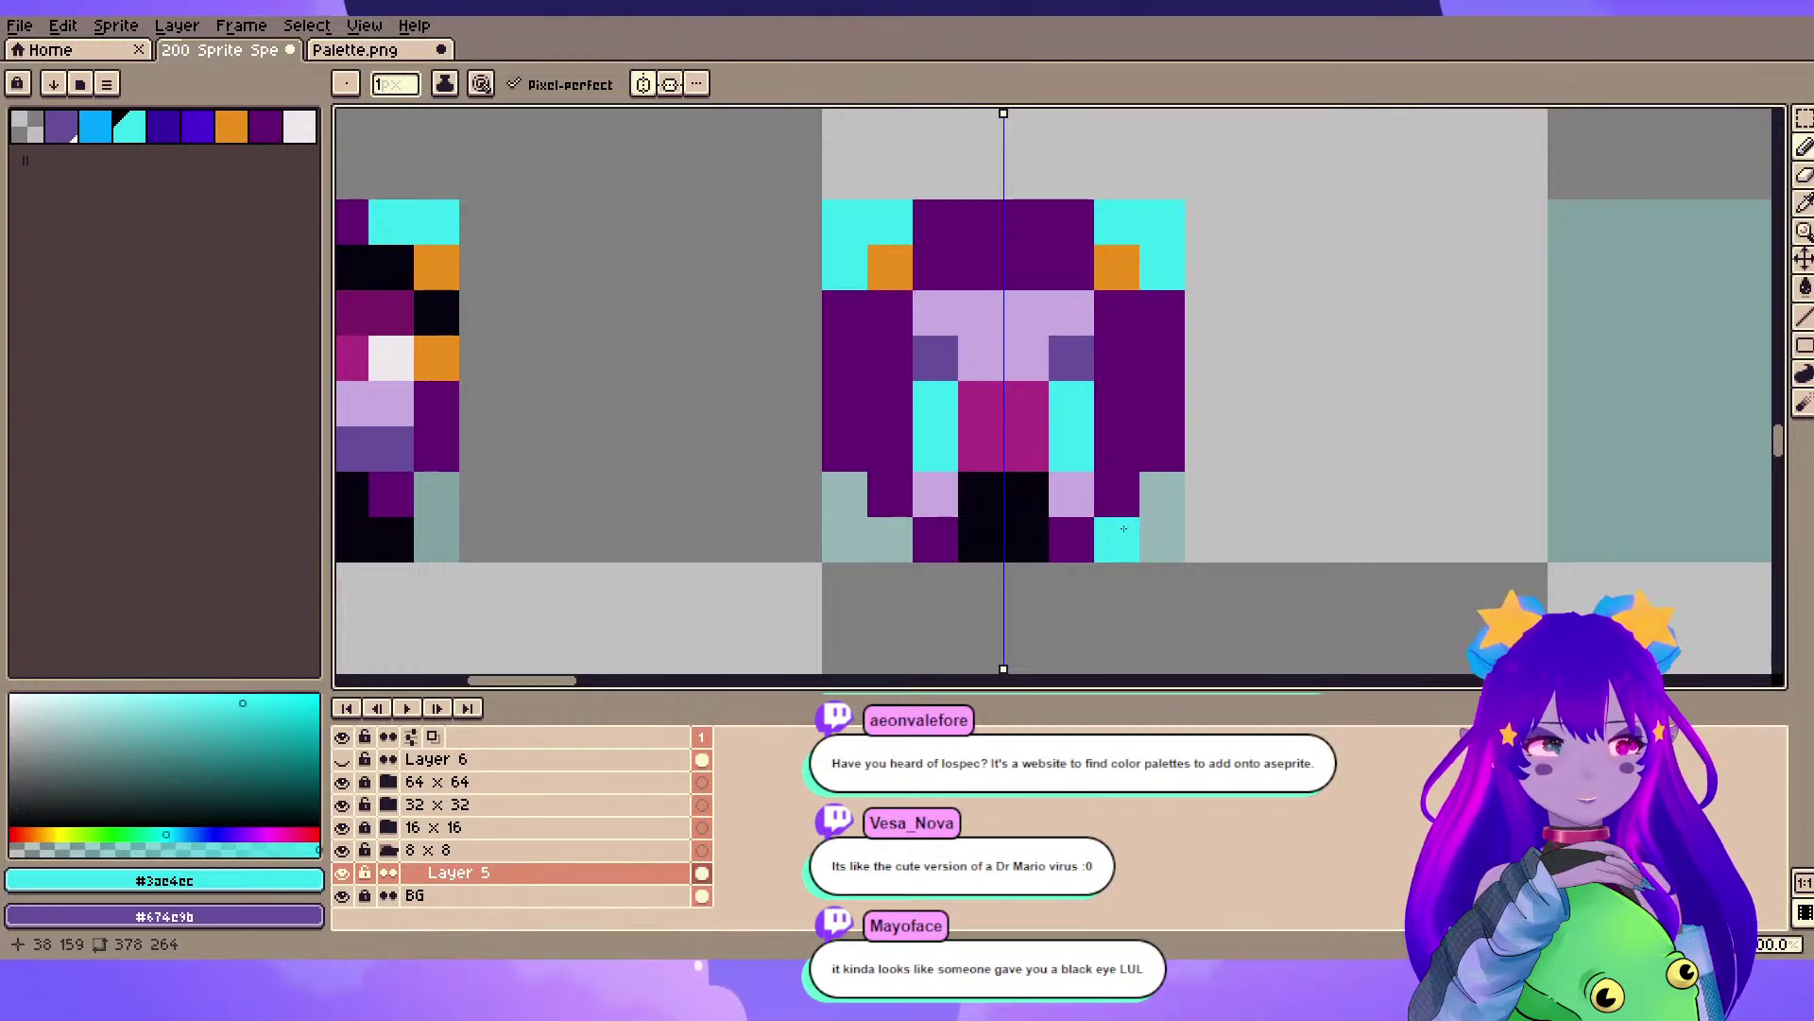
- Try painting the two hand pixels beside the legs hair purple #630472 and the upper cyan sleeve pixels #2482ab
alt+click(949, 536)
click(946, 495)
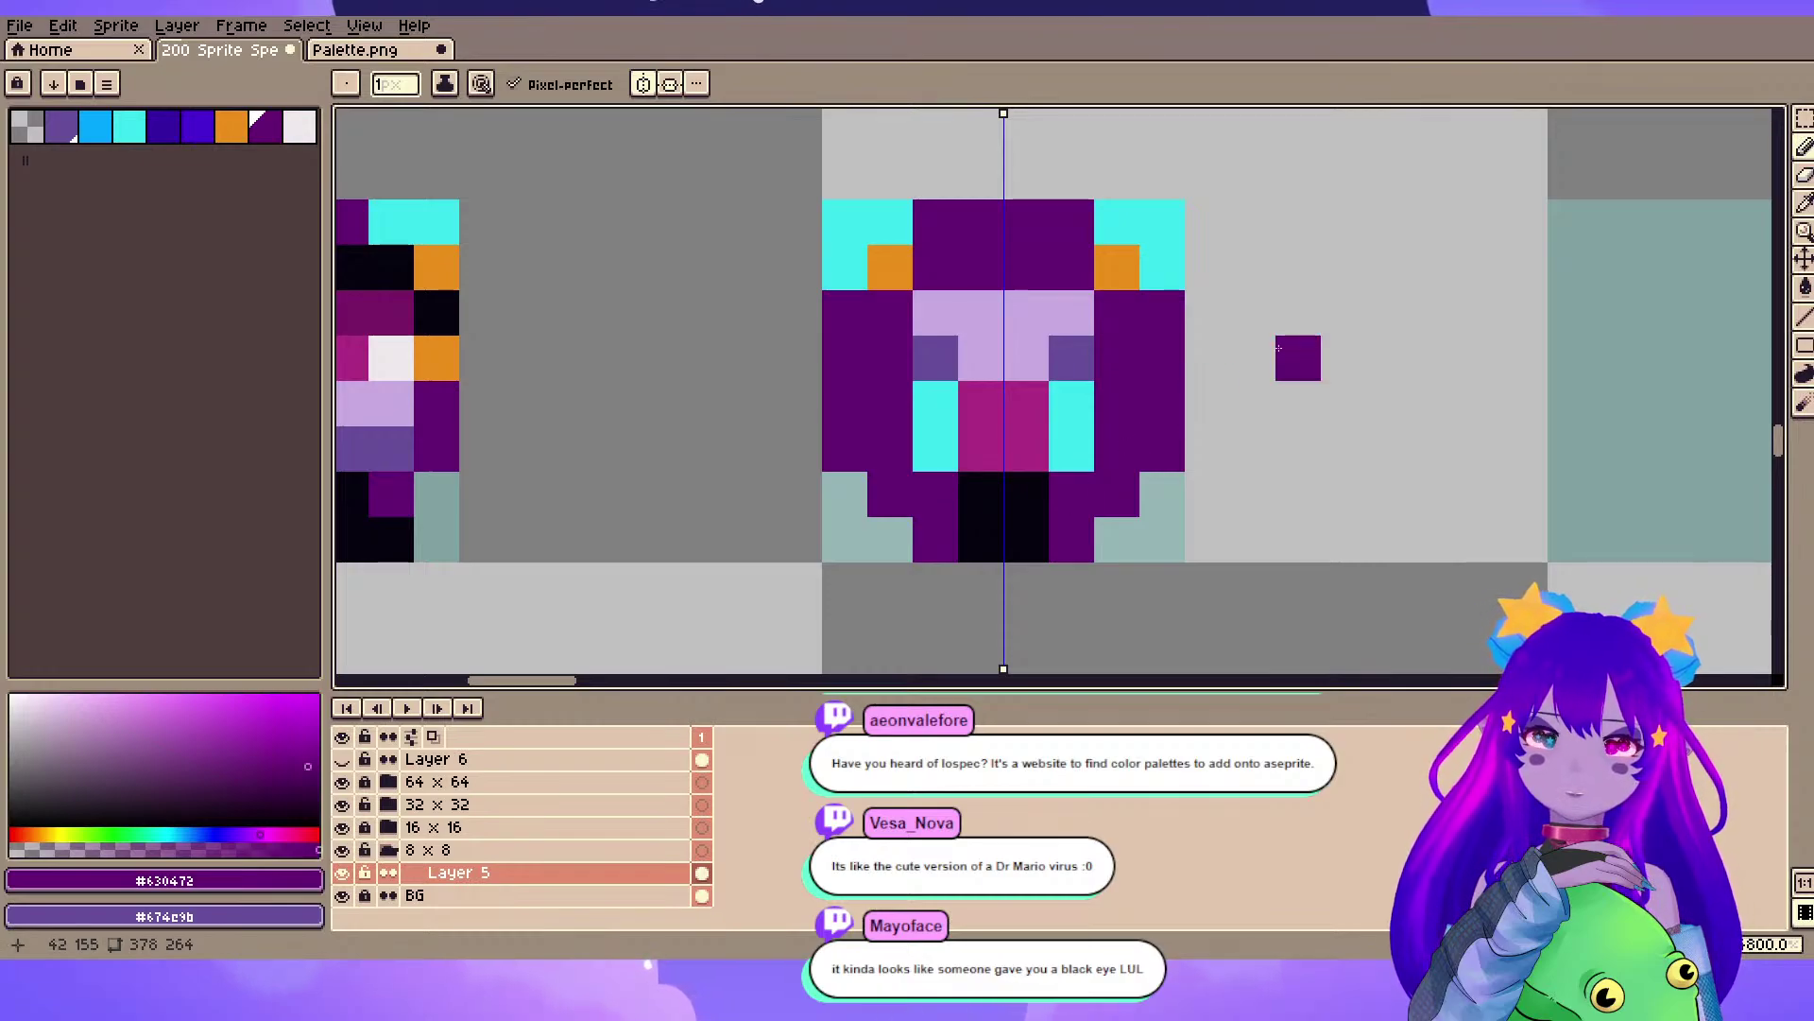
mouse_move(936, 375)
mouse_down()
mouse_move(1018, 349)
mouse_move(775, 408)
mouse_move(1330, 341)
mouse_up()
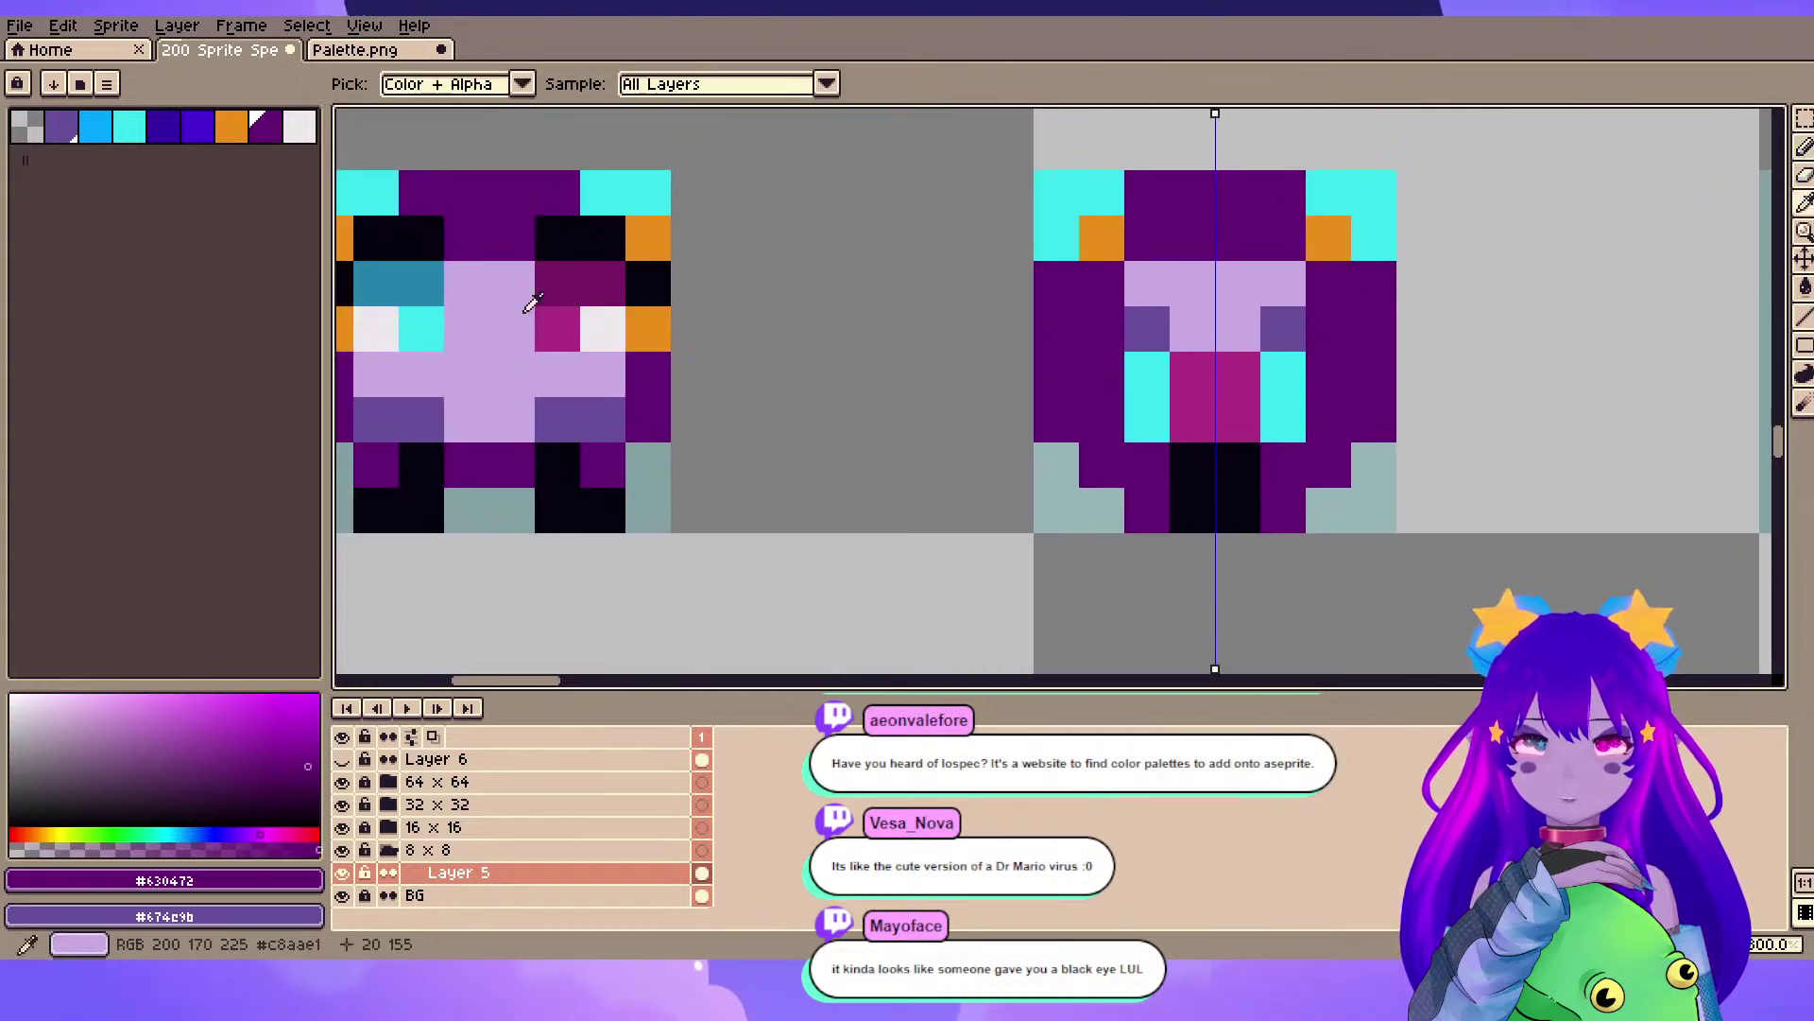
alt+click(425, 275)
click(1167, 354)
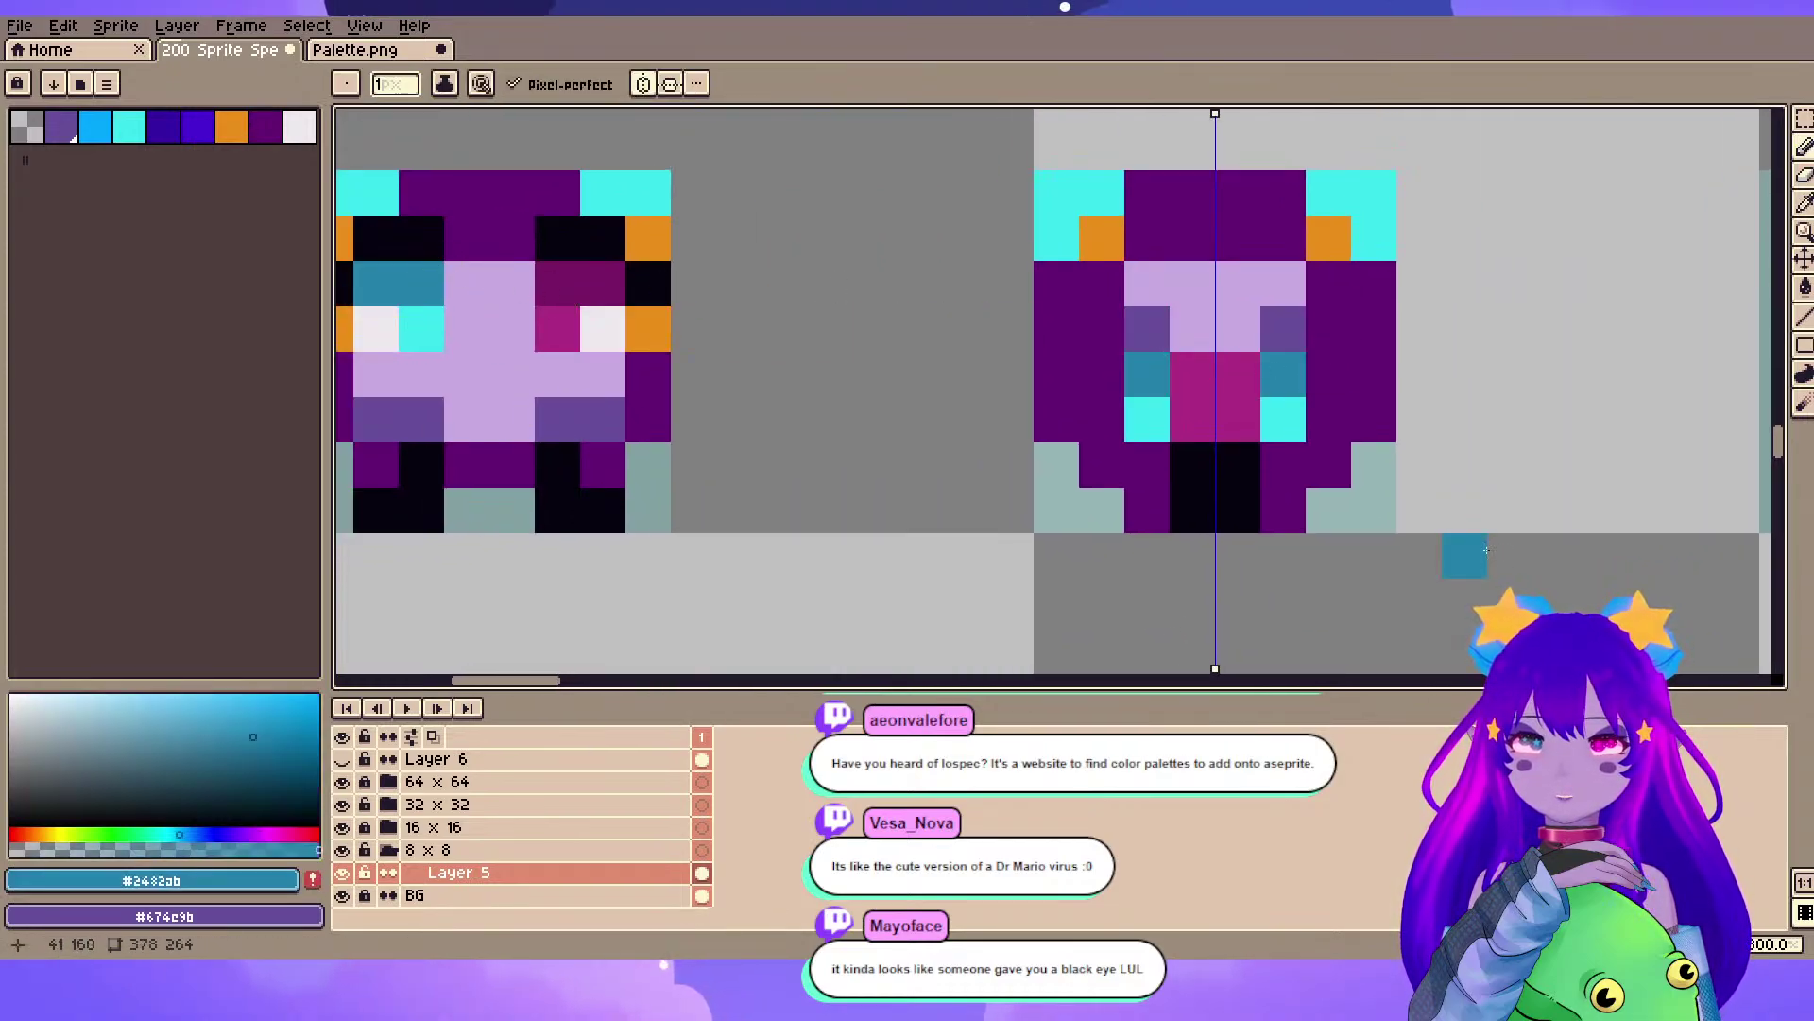
scroll(1458, 232, down, 7)
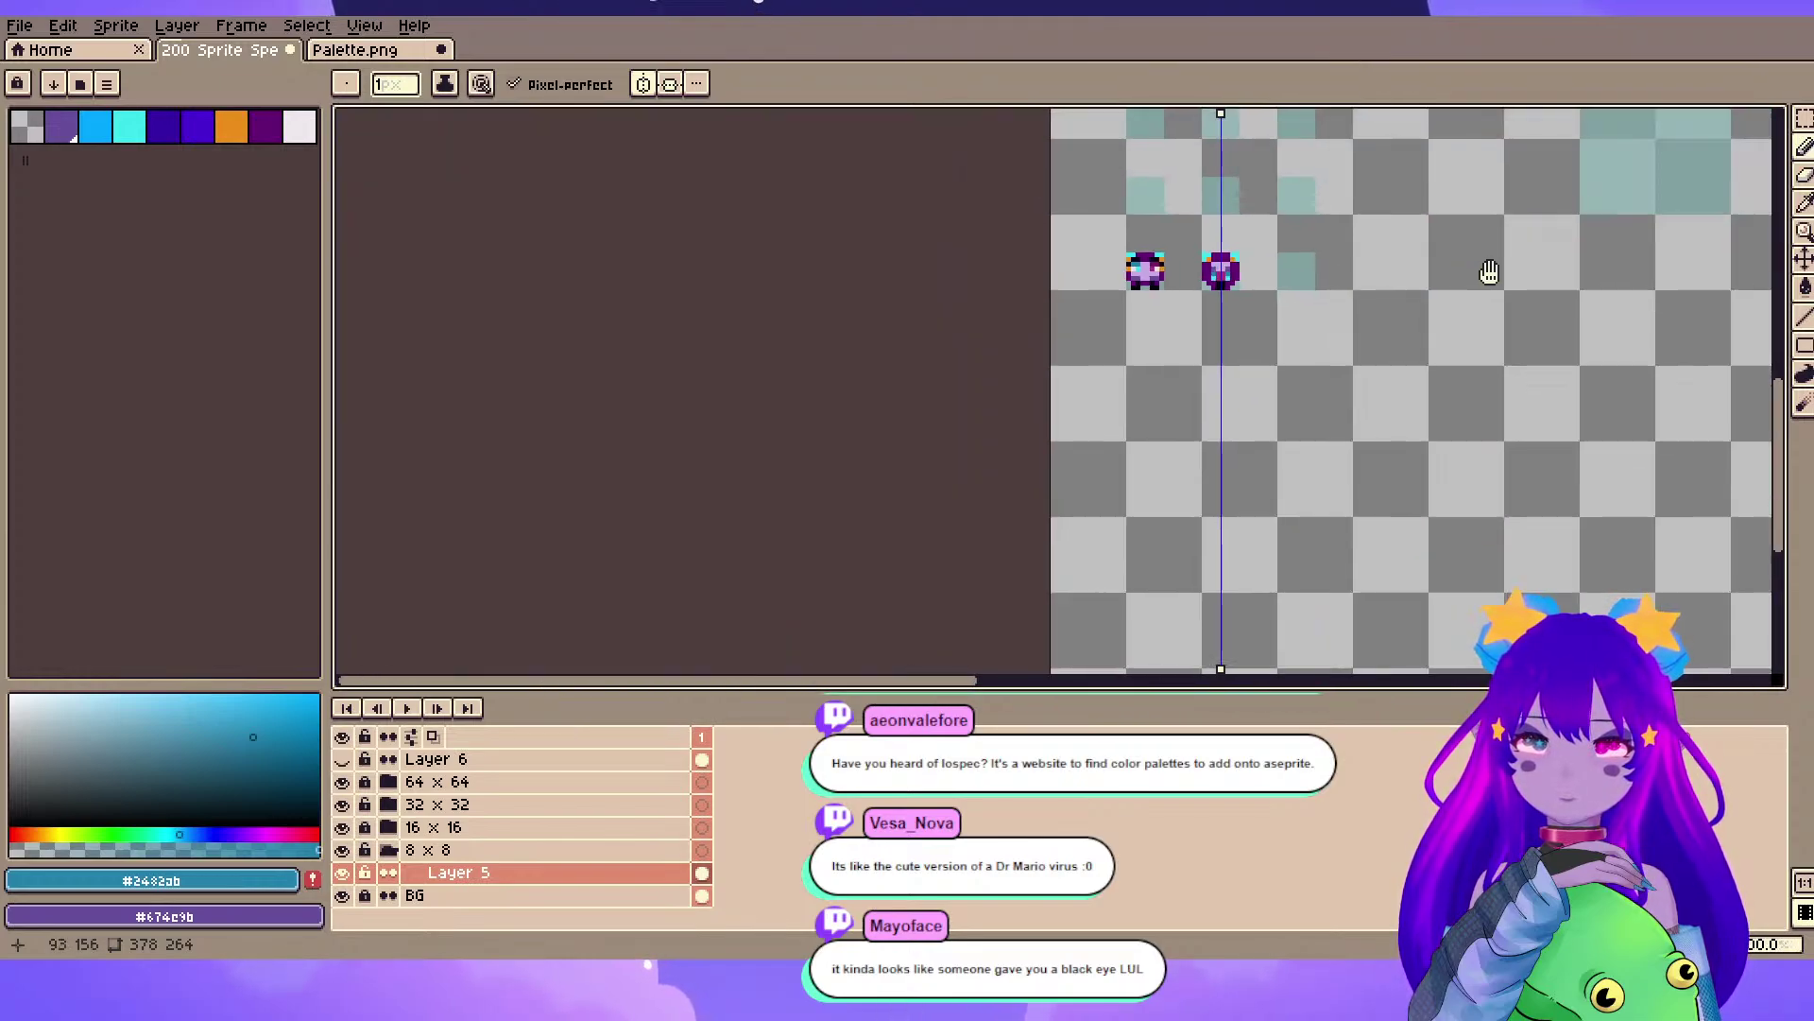
drag(1491, 272, 1285, 281)
- Repaint the two hand pixels beside the legs in the light purple skin colour #c8aae1
scroll(1288, 283, up, 3)
scroll(939, 271, up, 1)
drag(940, 271, 1569, 494)
scroll(1262, 448, up, 2)
drag(1087, 473, 1735, 242)
mouse_move(999, 289)
mouse_down()
mouse_move(1349, 306)
mouse_move(1165, 319)
mouse_up()
alt+click(1151, 295)
click(1066, 425)
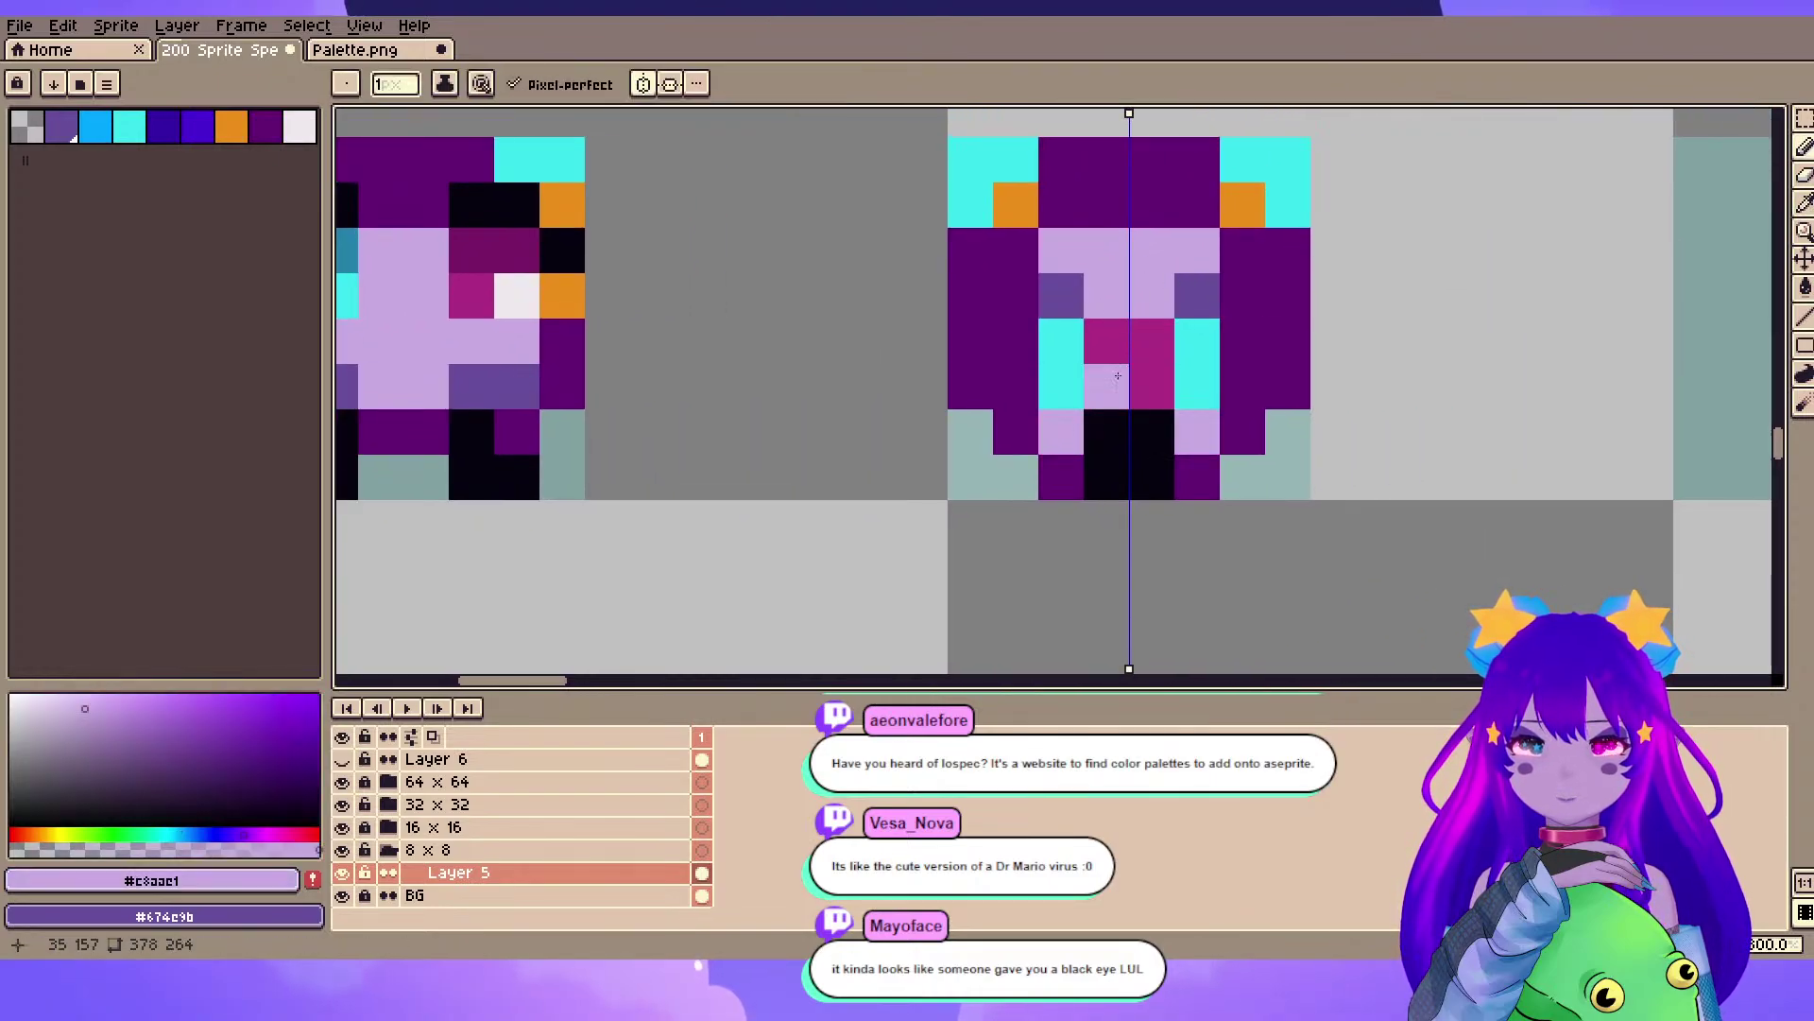
drag(742, 342, 803, 343)
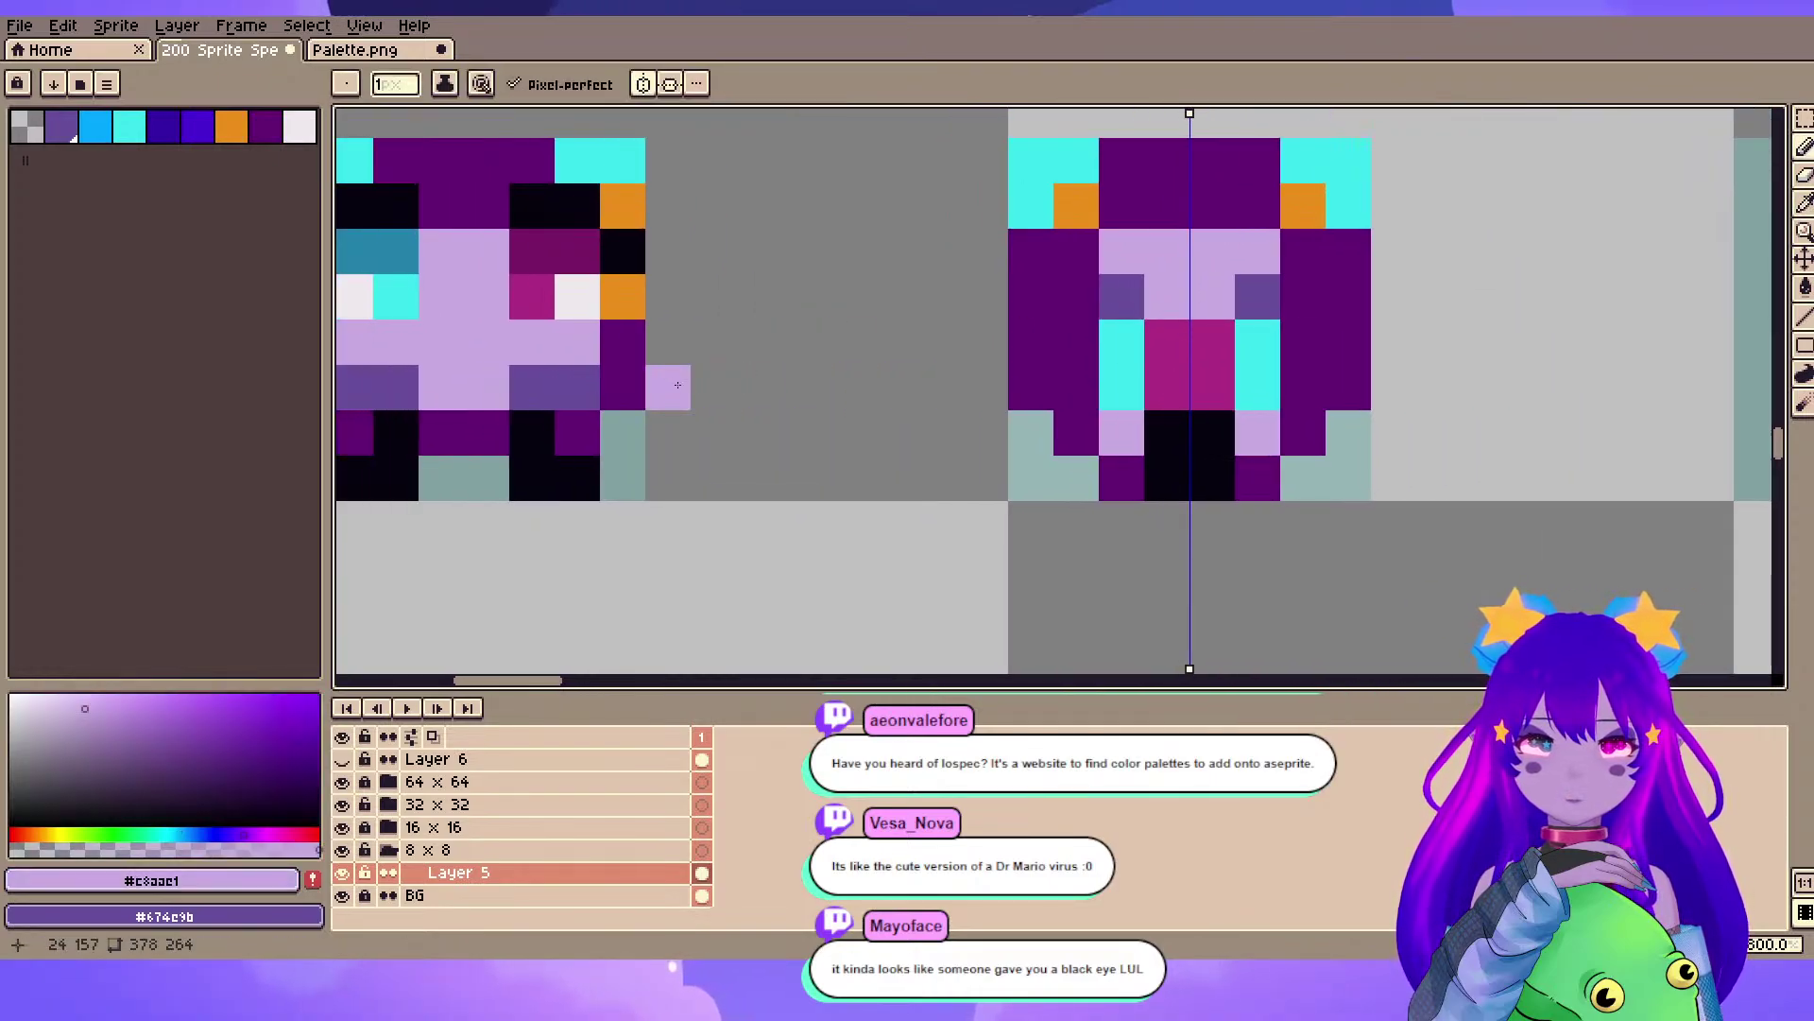
- Mix a darker purple from the hair colour and shade the inner strands, lower hair ends and lower fringe row with it
alt+click(628, 353)
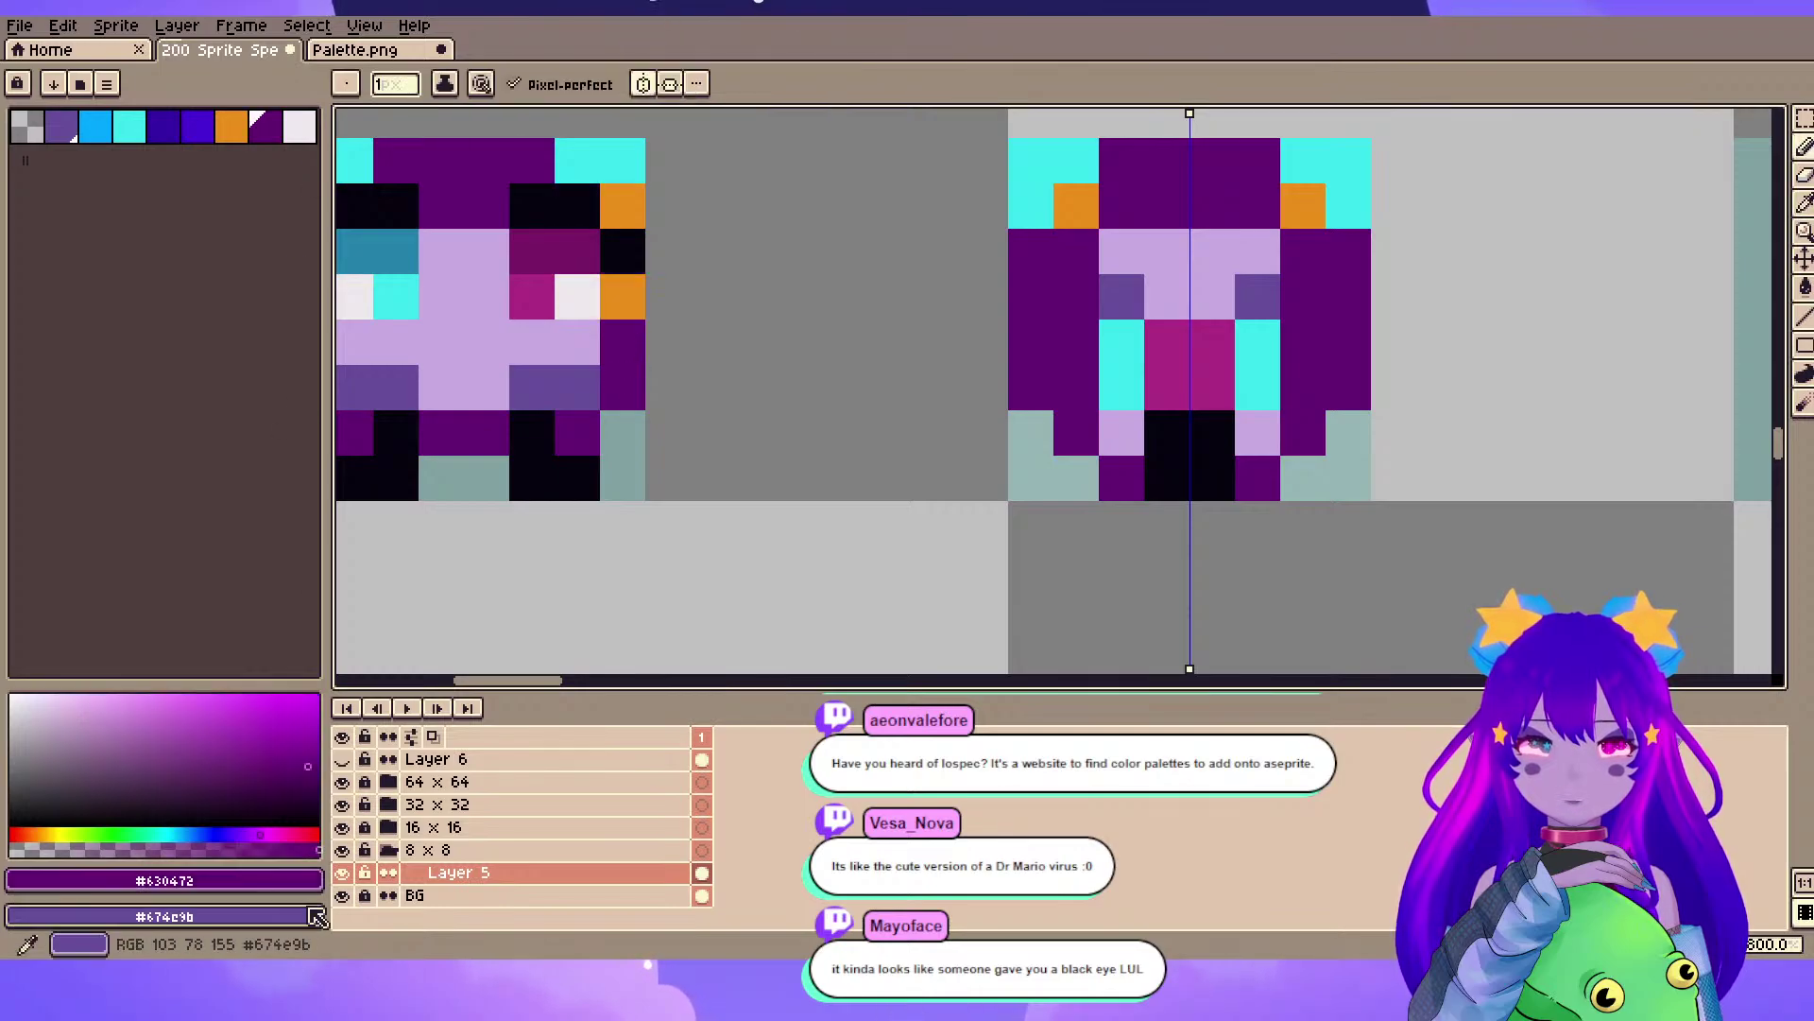
click(253, 833)
drag(1293, 251, 965, 320)
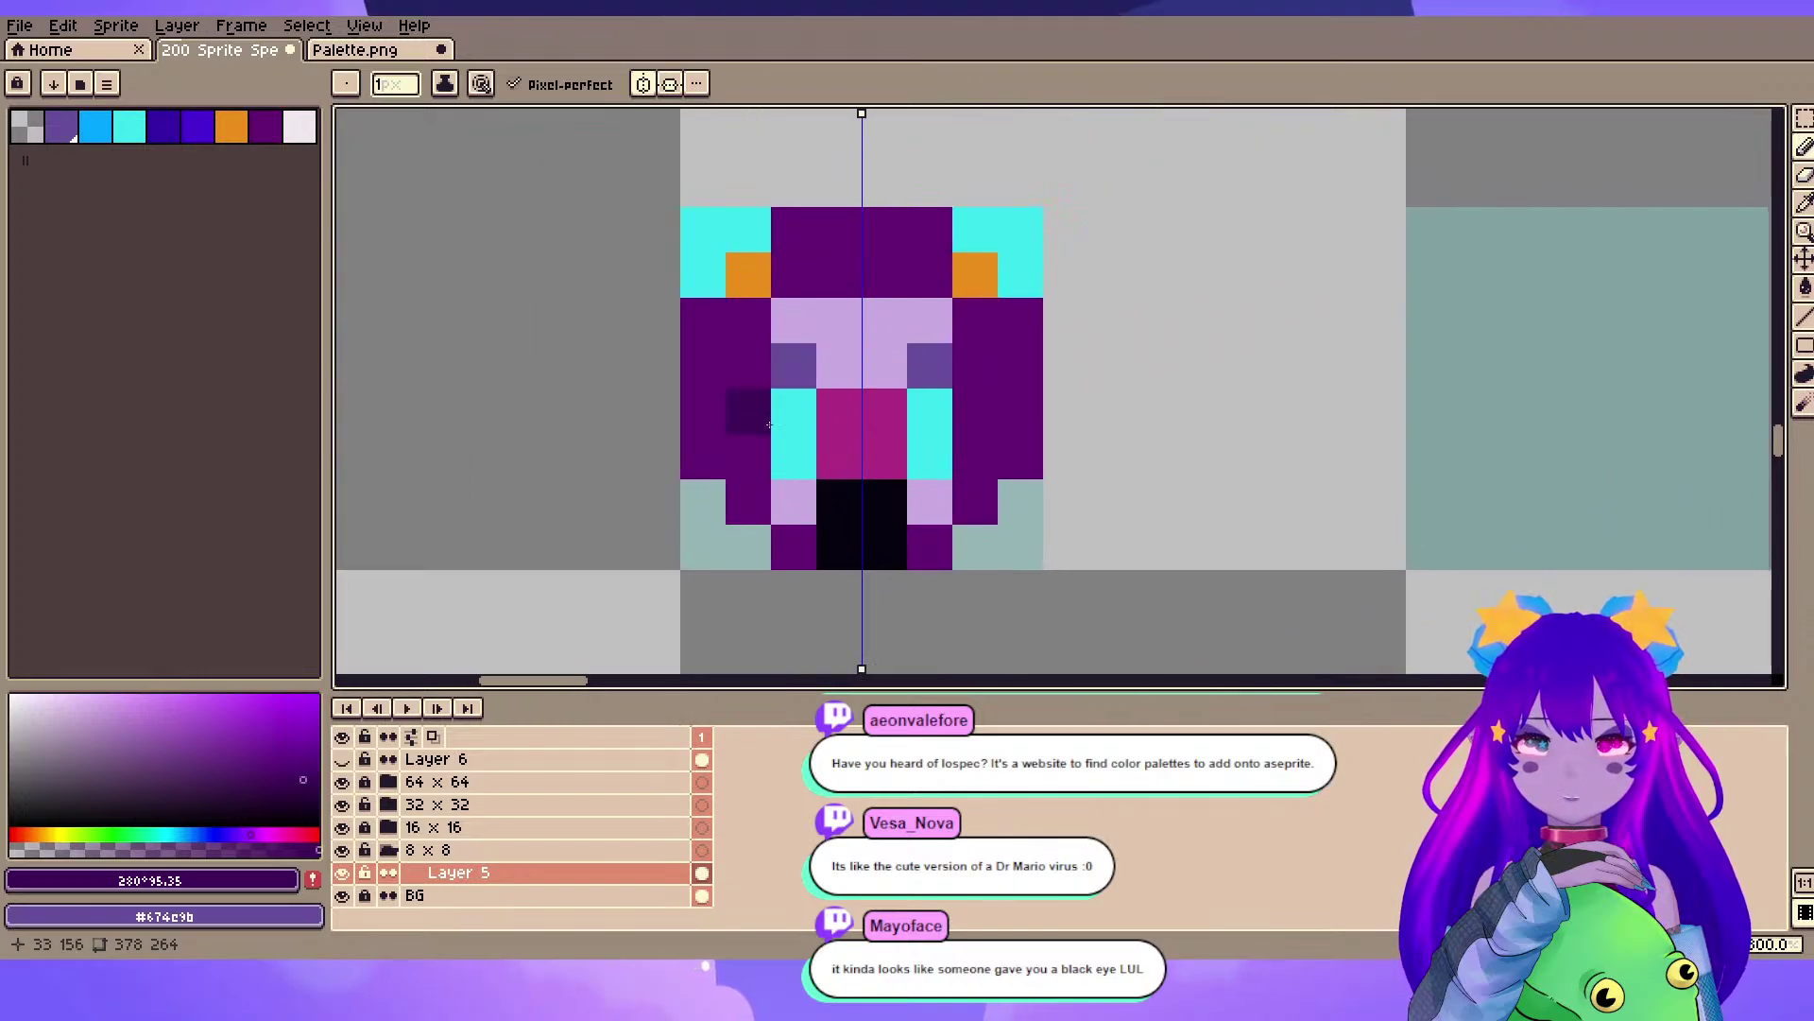
drag(750, 412, 765, 500)
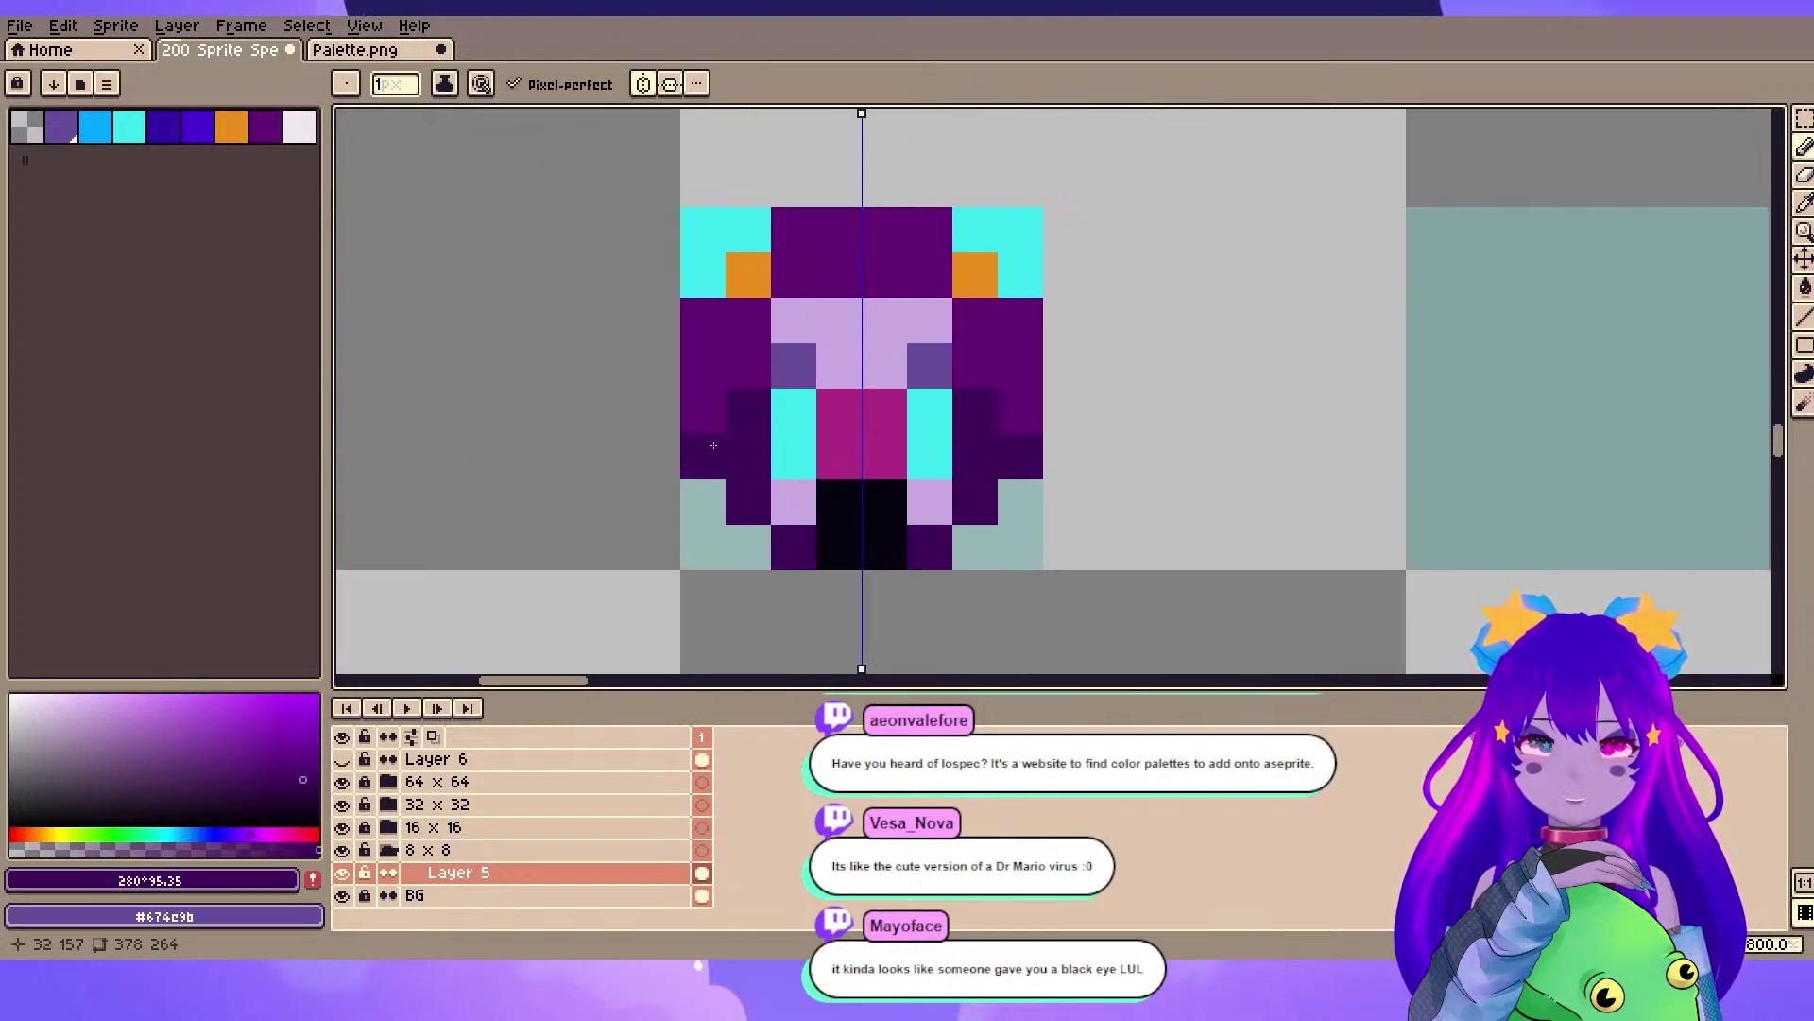
click(747, 379)
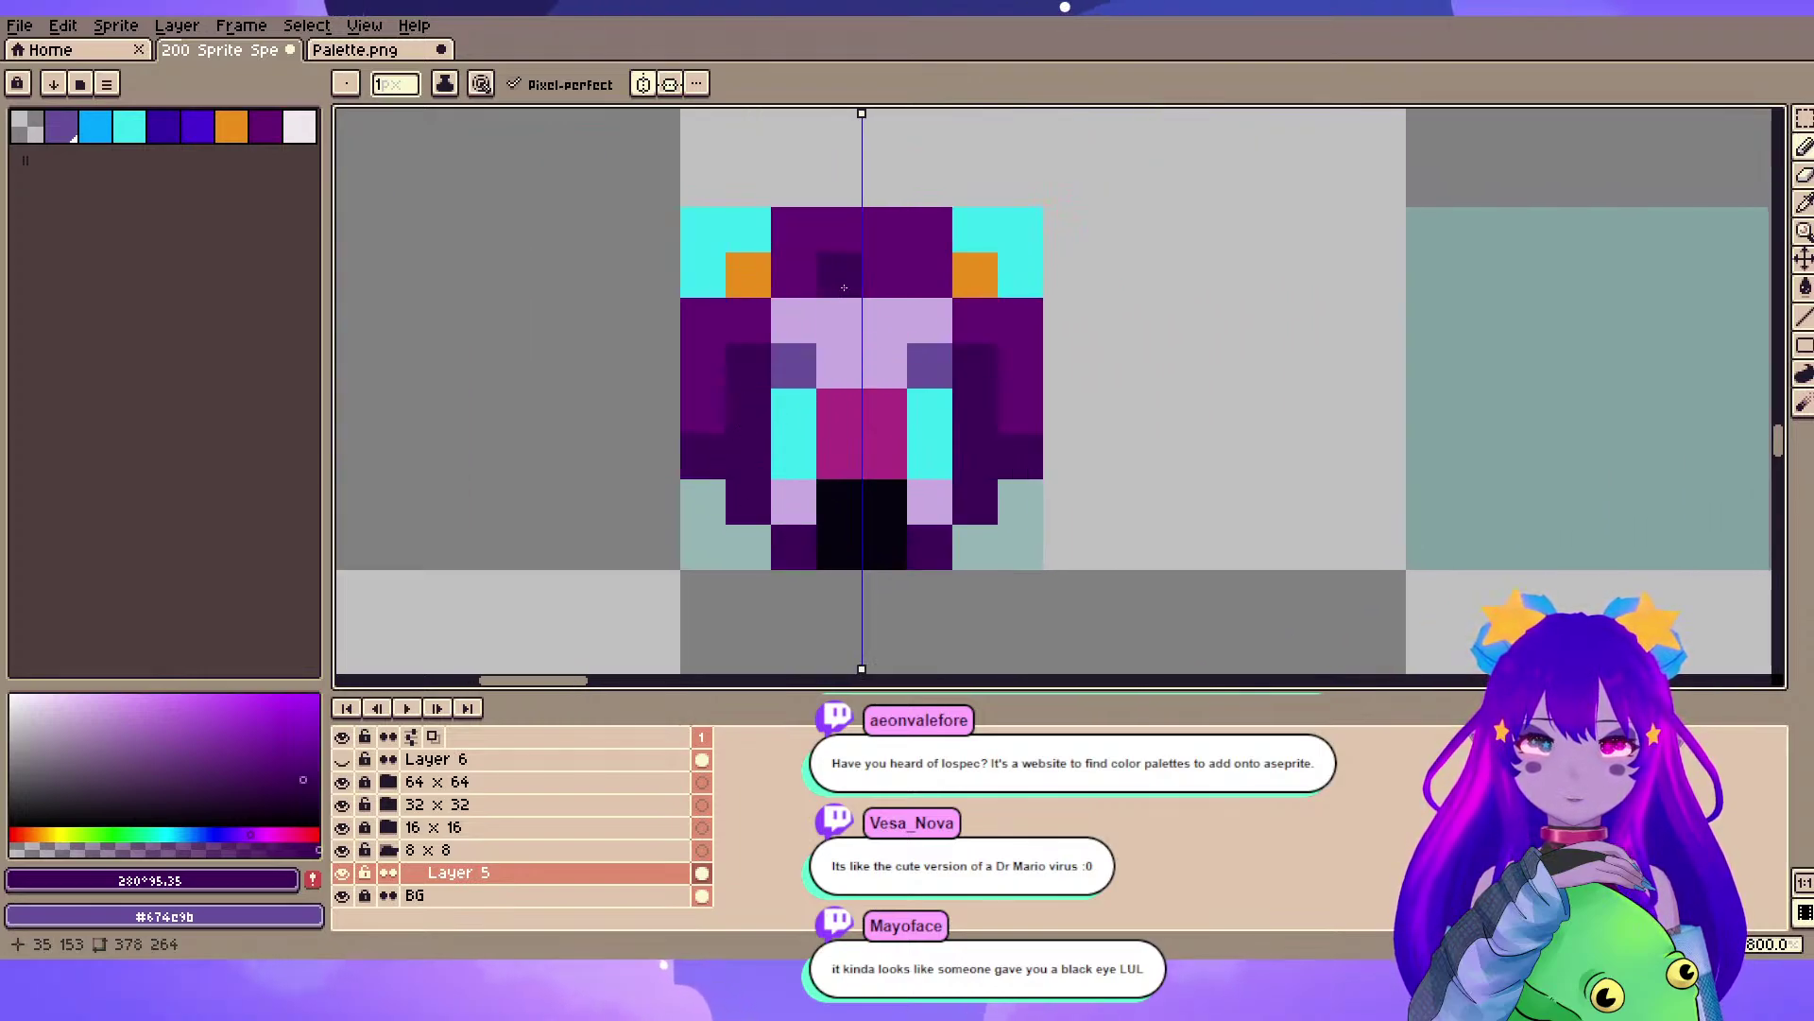
click(813, 286)
scroll(1146, 389, down, 3)
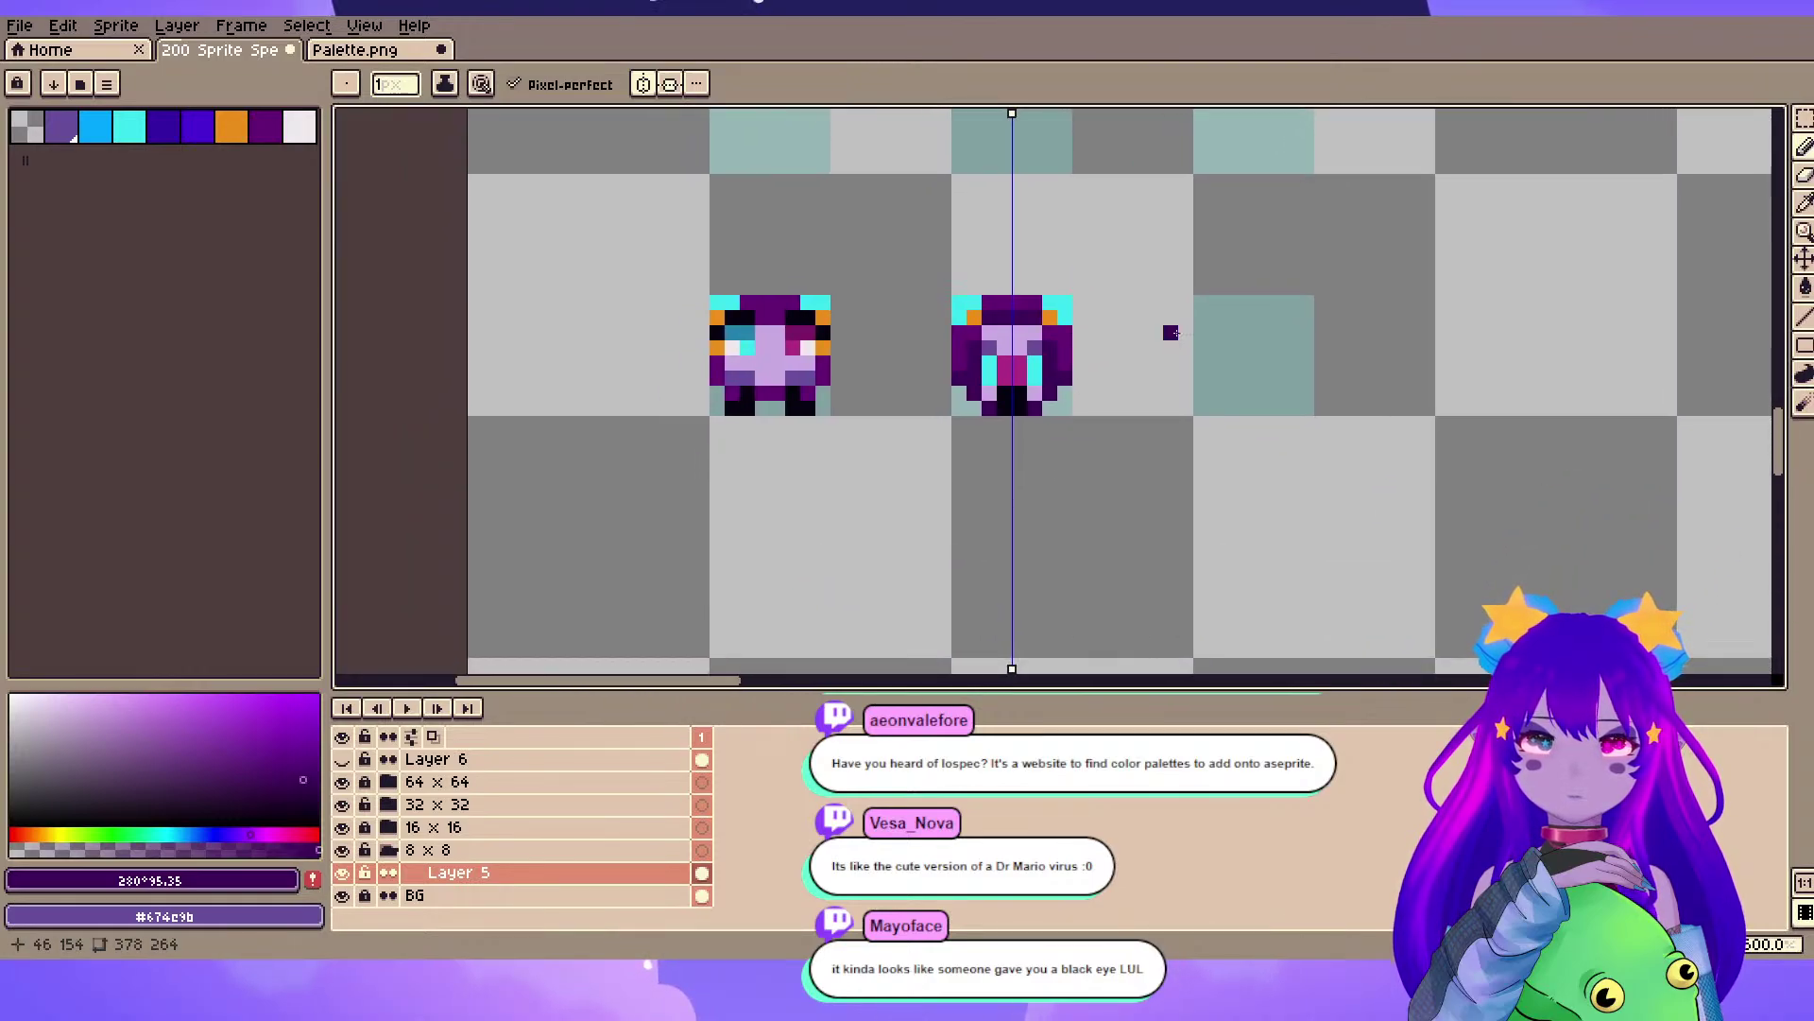
scroll(1171, 333, up, 3)
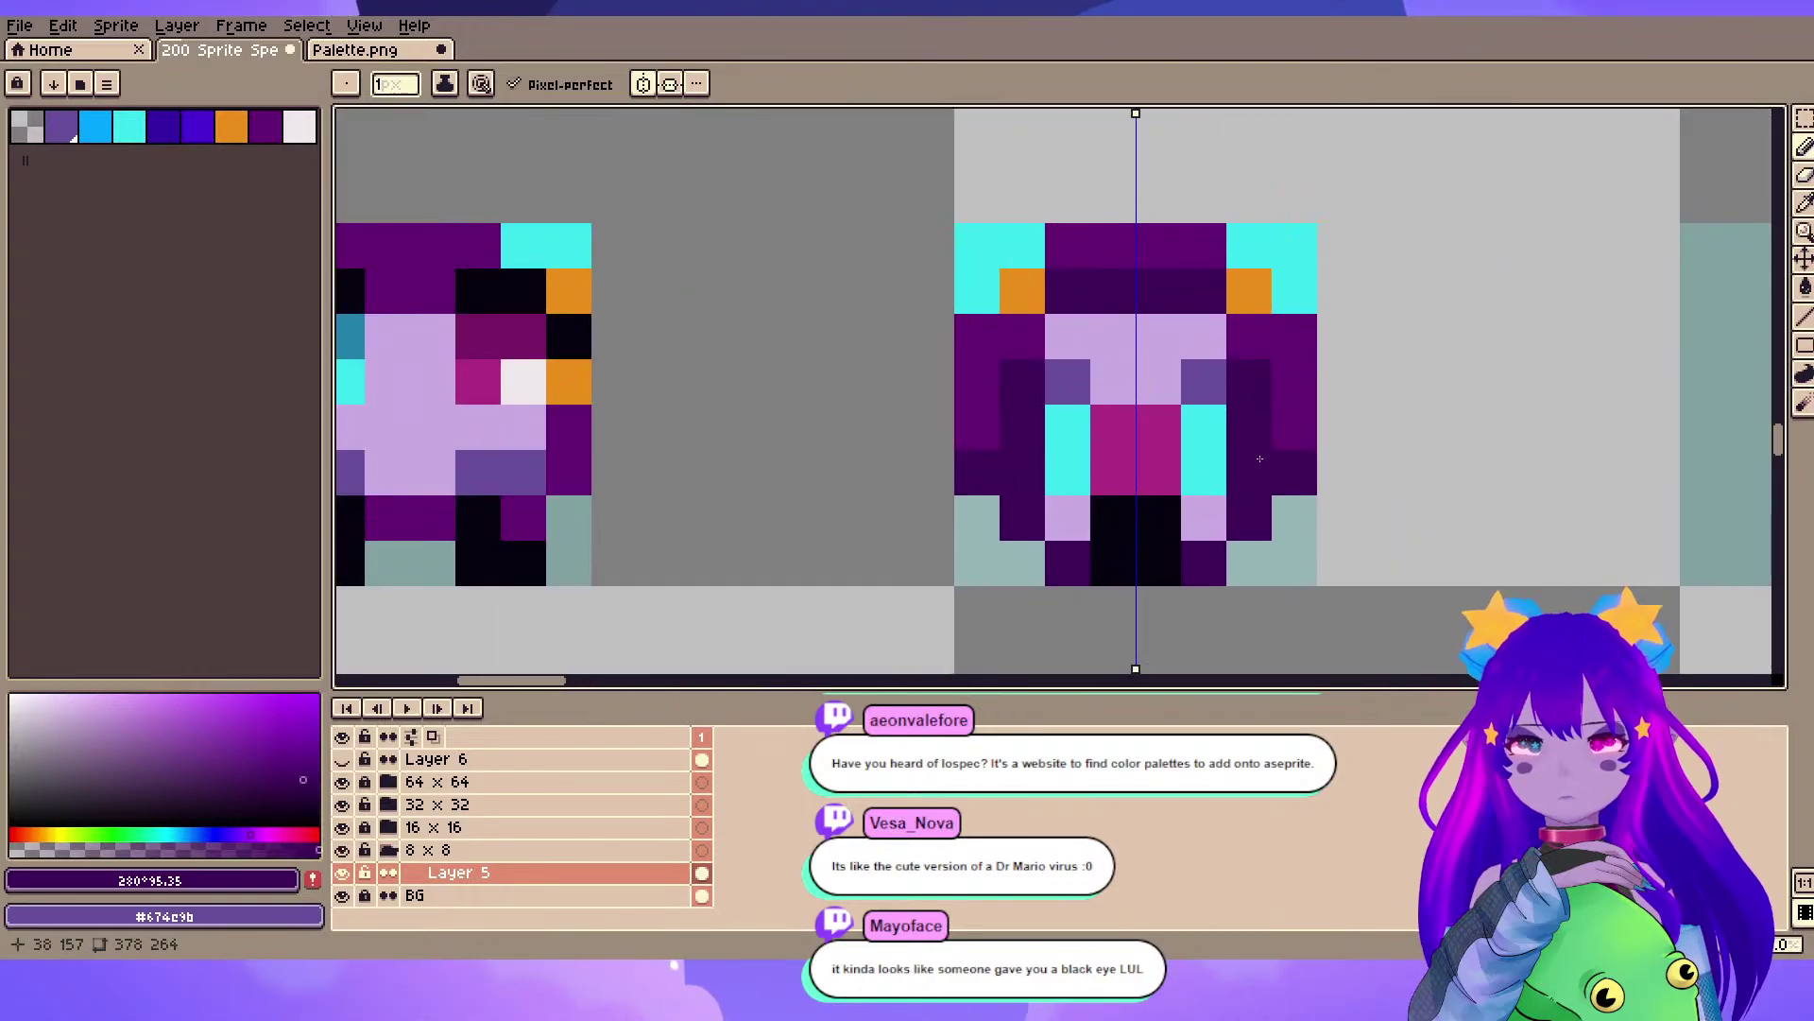
- Repaint the fringe and upper inner strands #630472, keeping the darker purple only on the lower hair ends
key(x)
alt+click(1101, 250)
drag(1106, 288, 1064, 291)
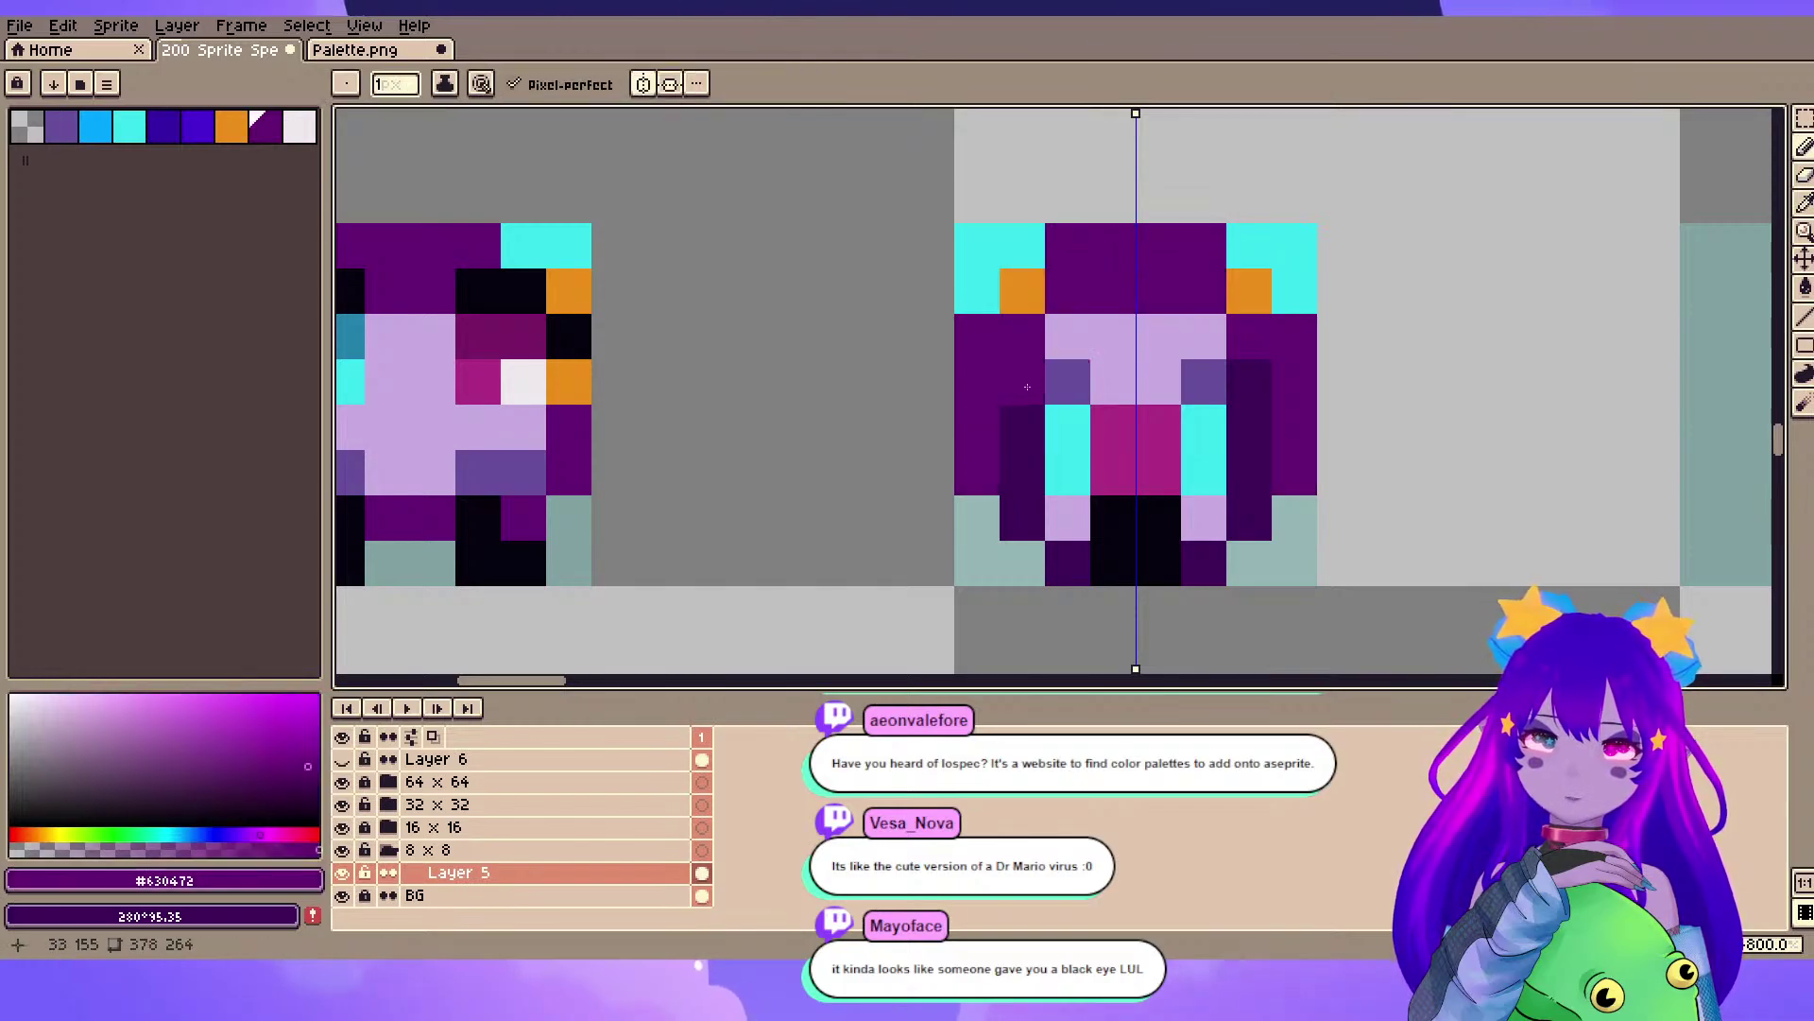
click(1024, 428)
key(x)
click(977, 473)
scroll(1221, 152, down, 1)
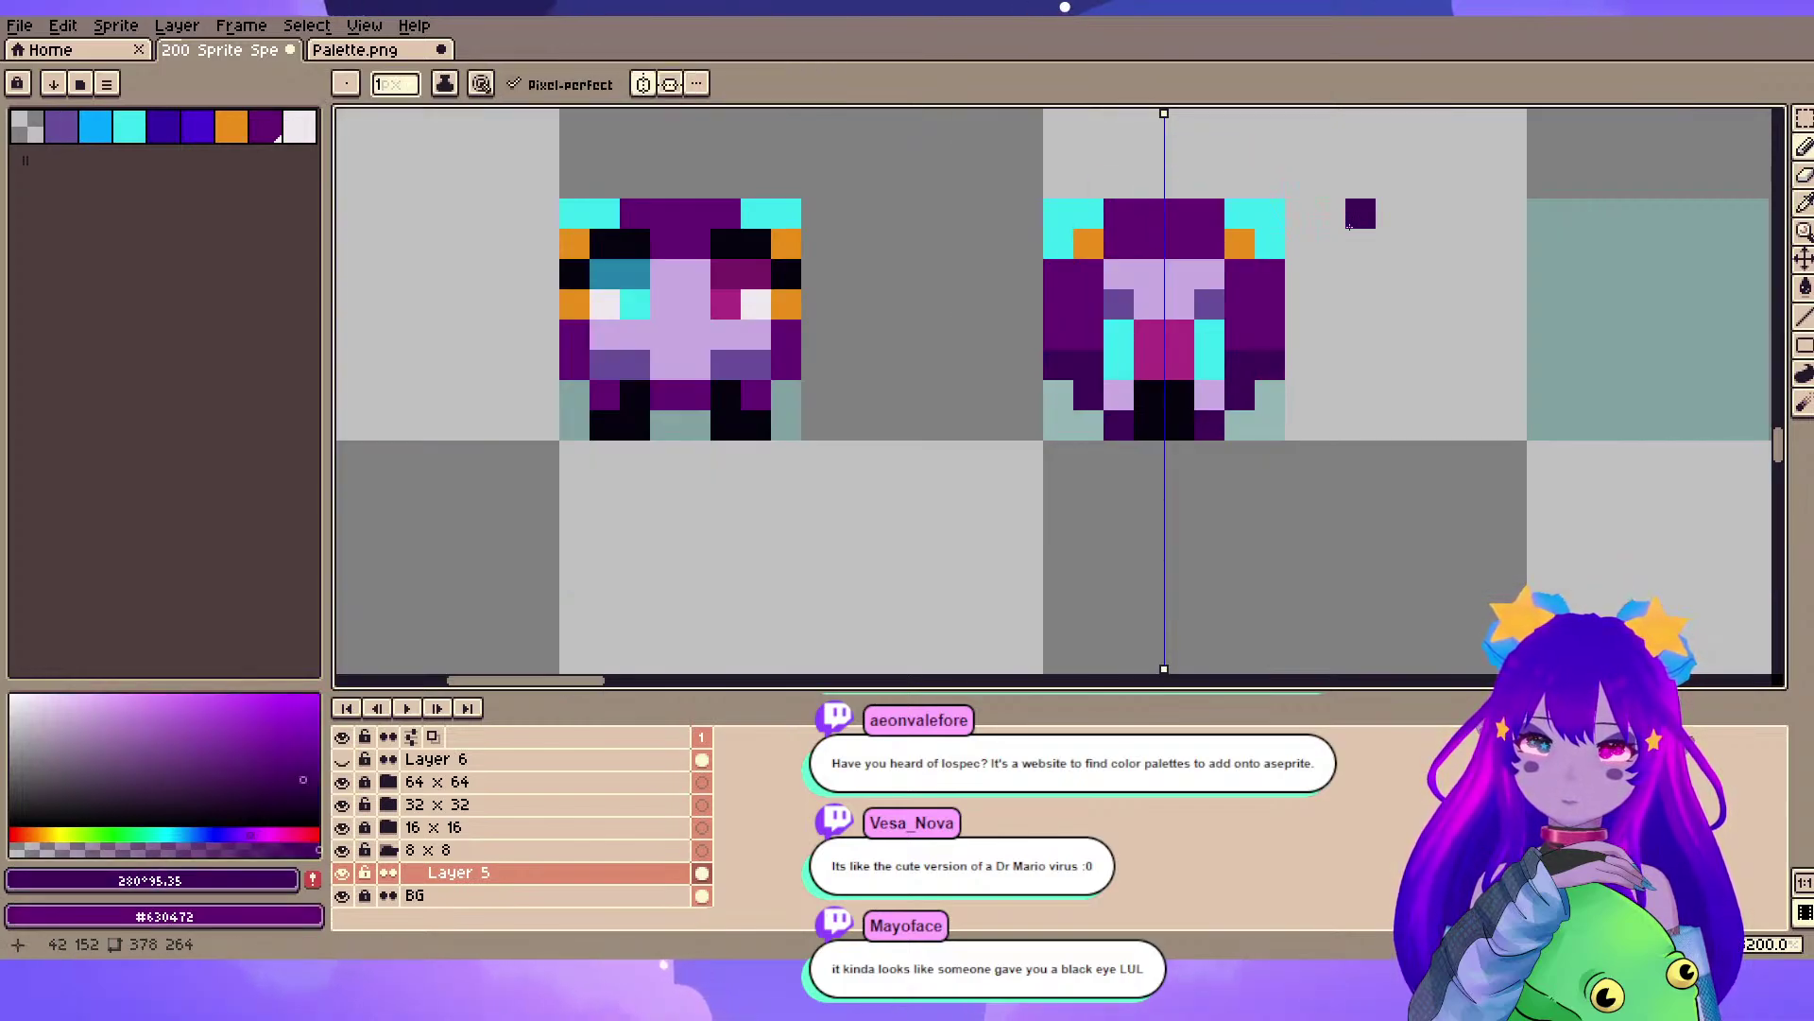
scroll(1351, 230, down, 4)
drag(1397, 252, 1037, 233)
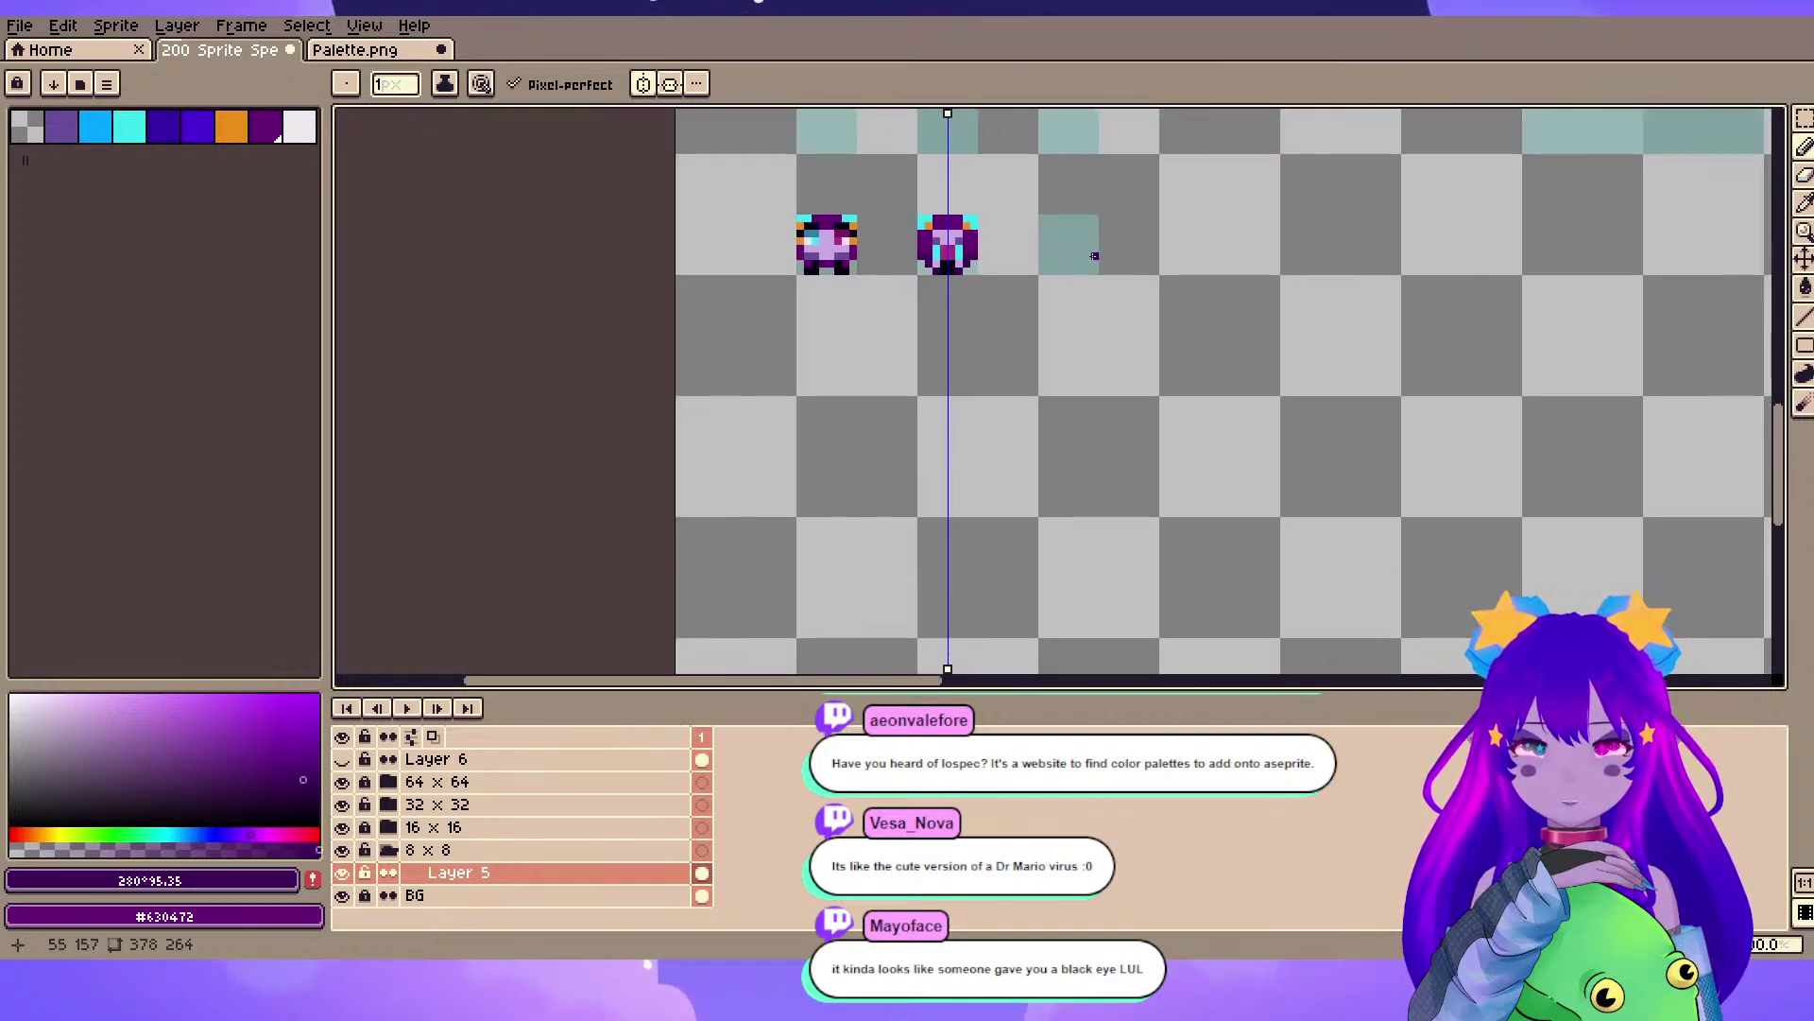
- Extend the face upward by painting the four-pixel fringe row between the orange pixels light purple #c8aae1
scroll(1094, 255, up, 8)
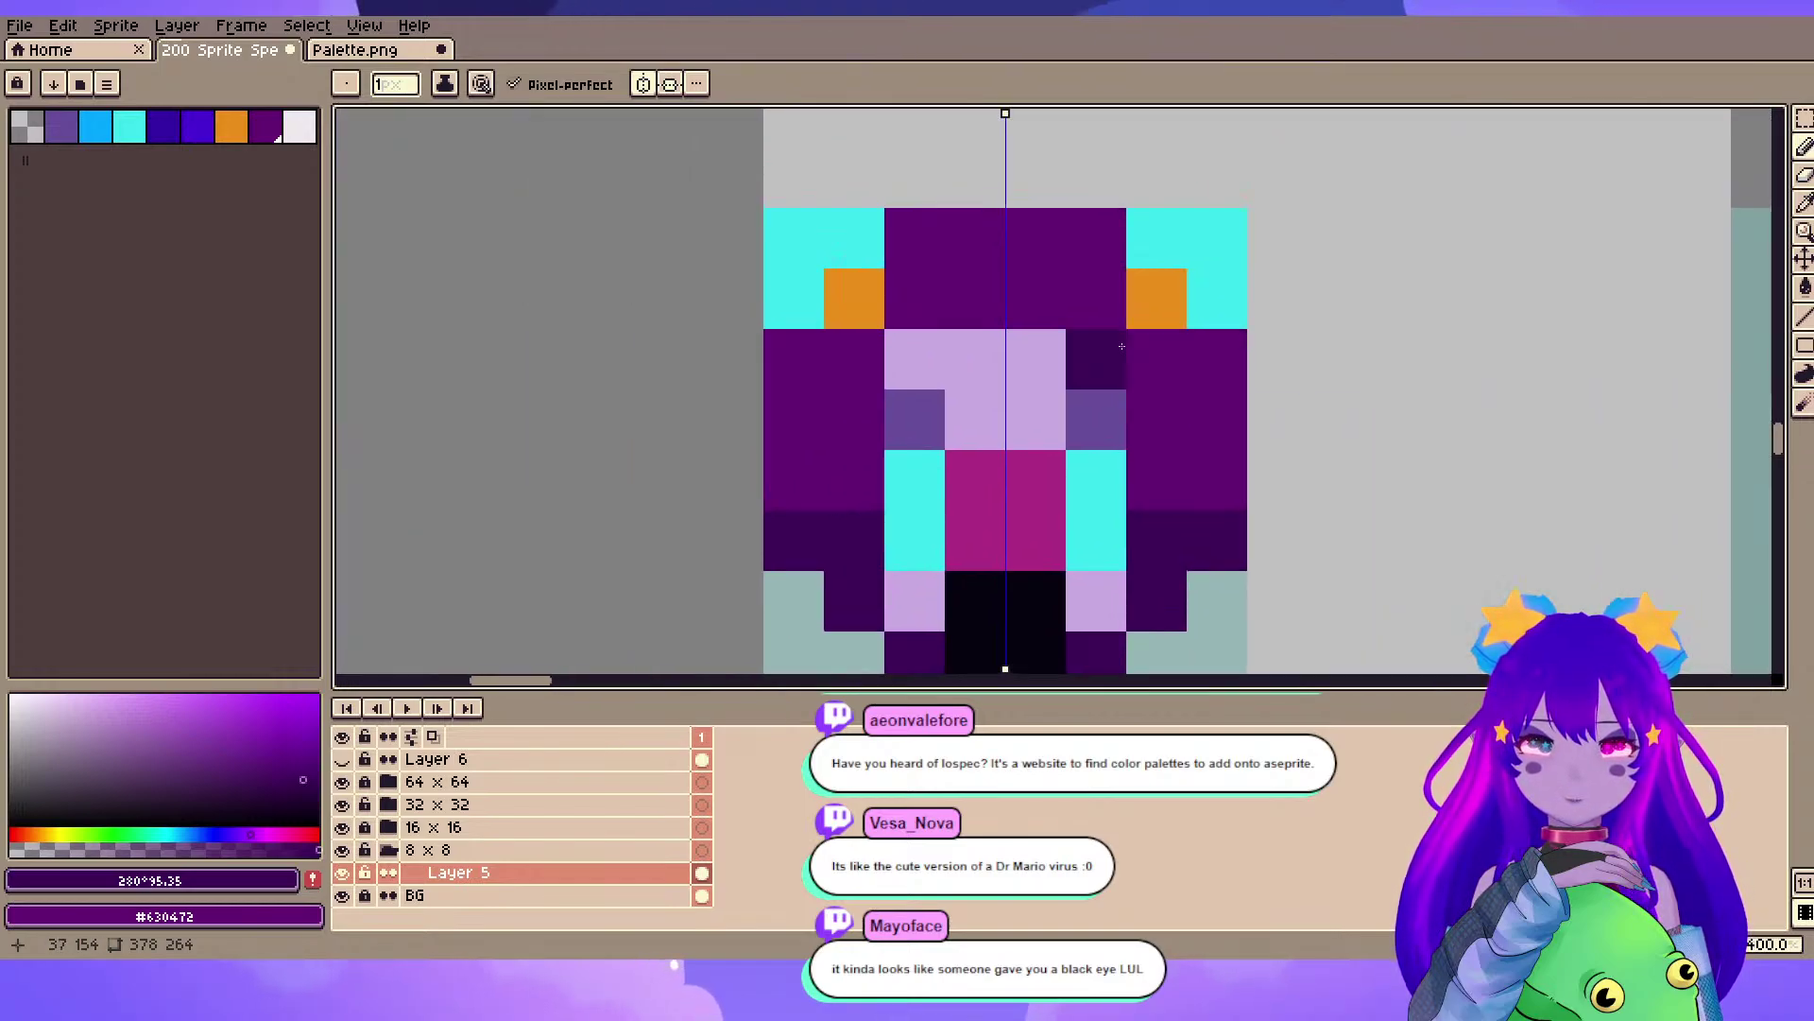
alt+click(953, 306)
drag(954, 307, 1124, 299)
scroll(1229, 265, down, 3)
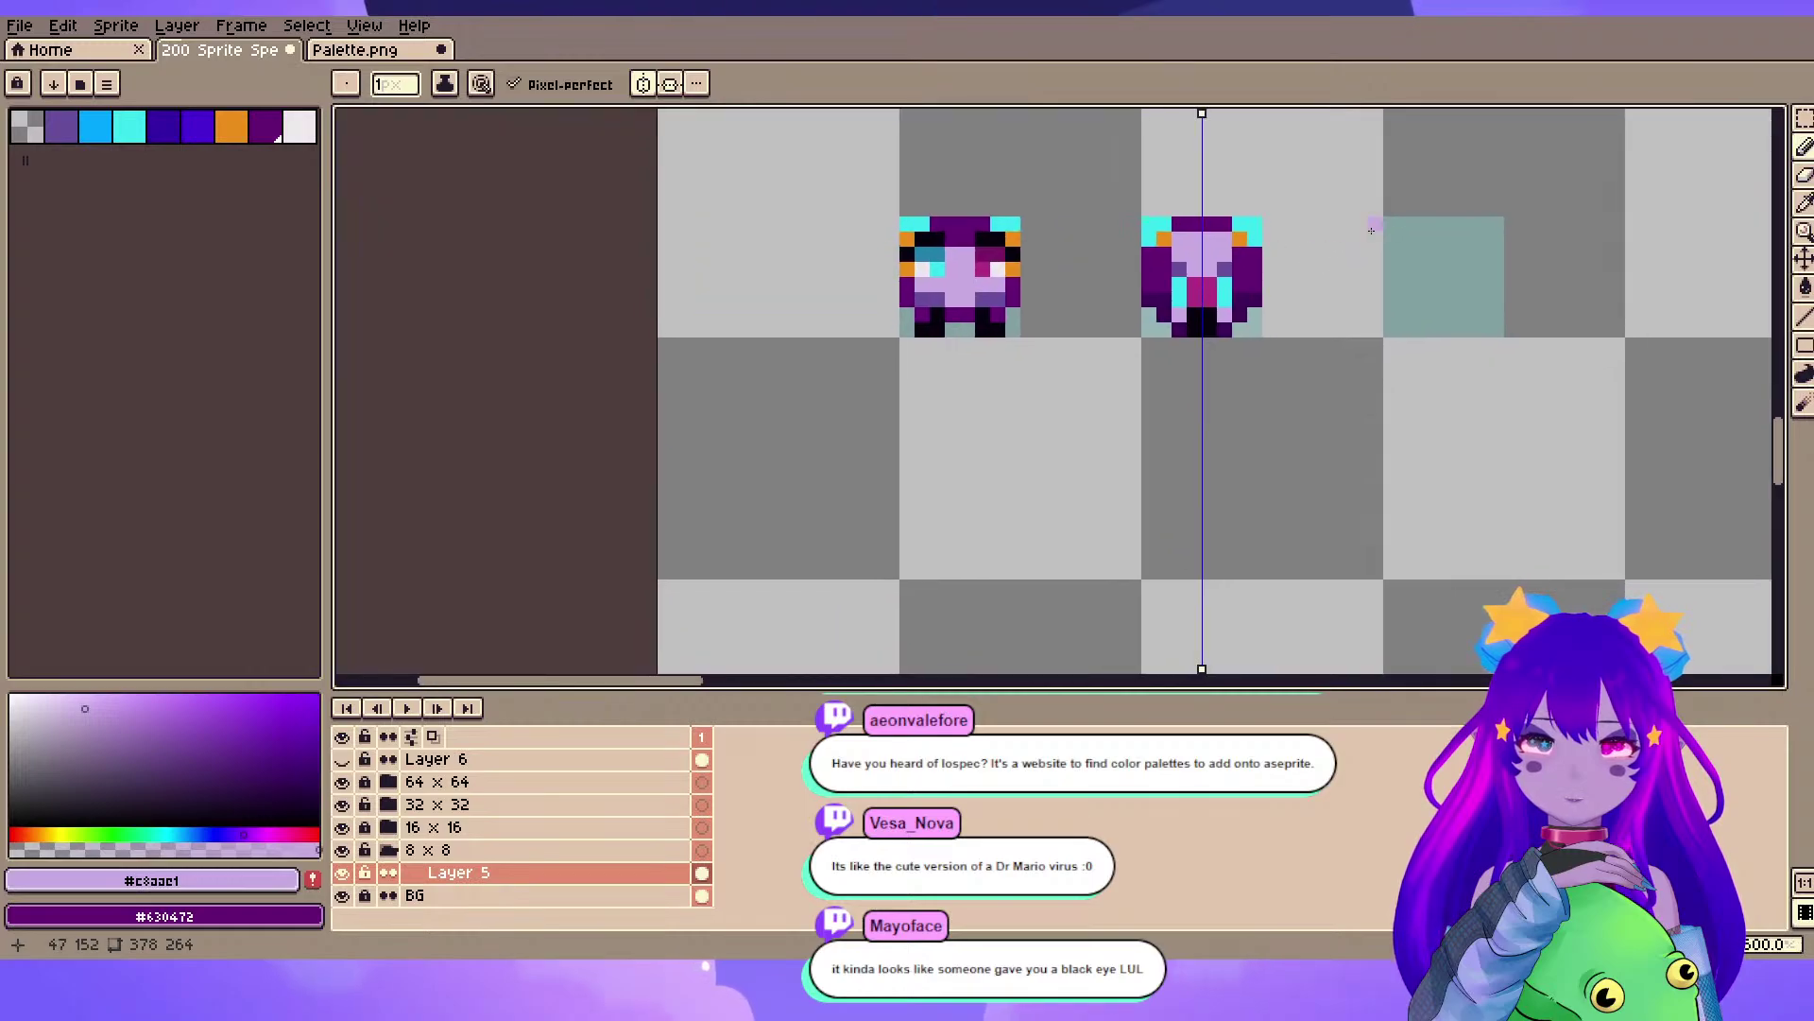
scroll(1372, 229, up, 3)
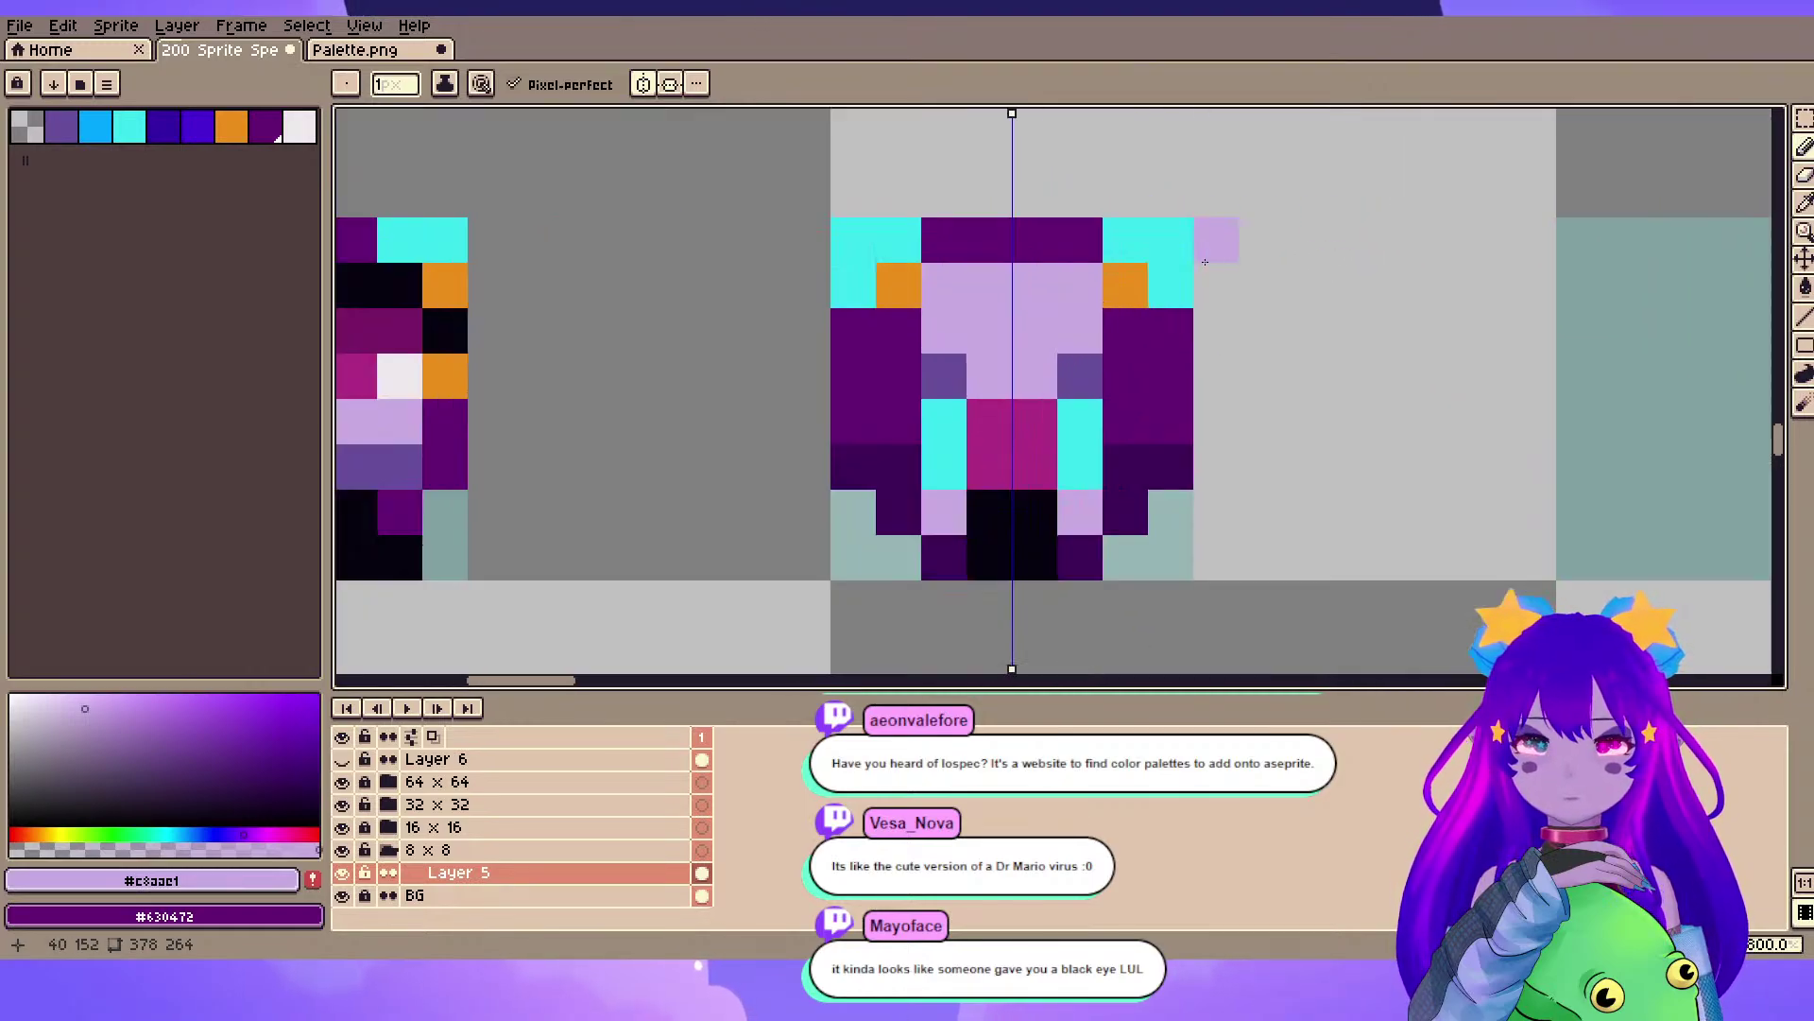
- Erase the outermost top corner pixel of each cyan bow
key(e)
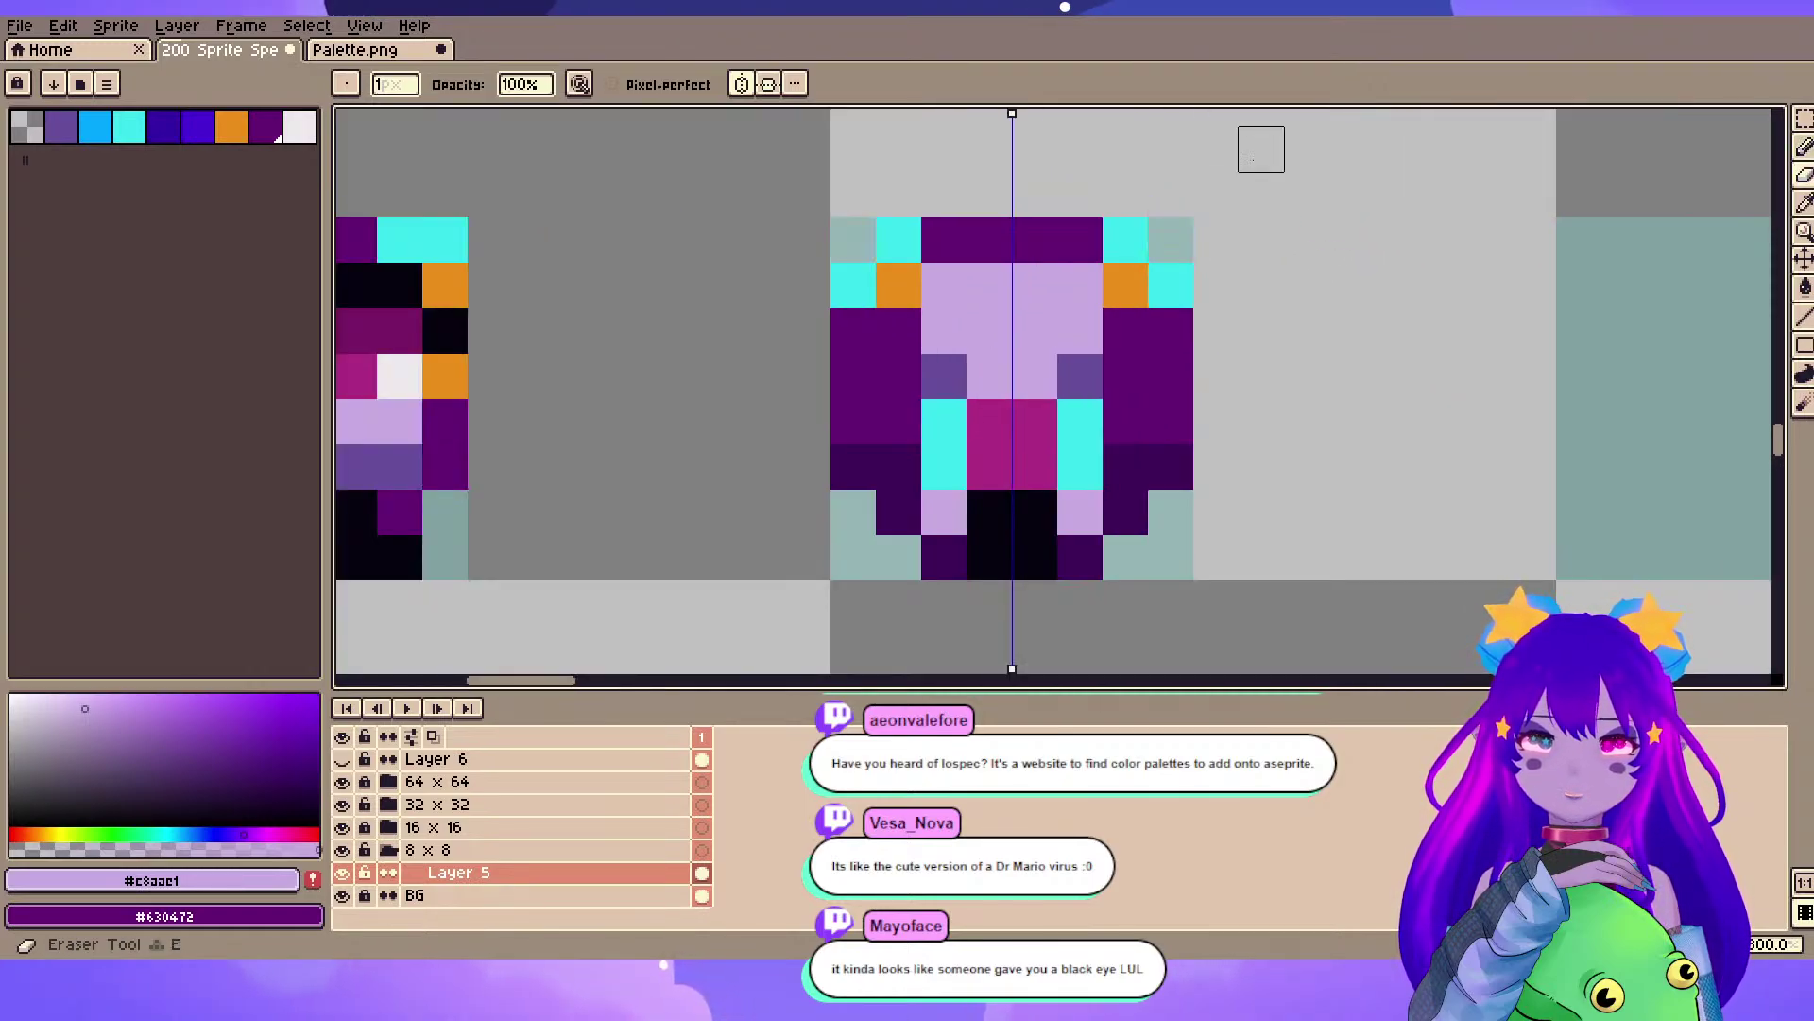
scroll(1258, 153, down, 1)
drag(1256, 154, 1205, 247)
- Paint the two outer pixels of the top face row hair purple #630472 to round off the forehead
key(i)
click(953, 381)
key(b)
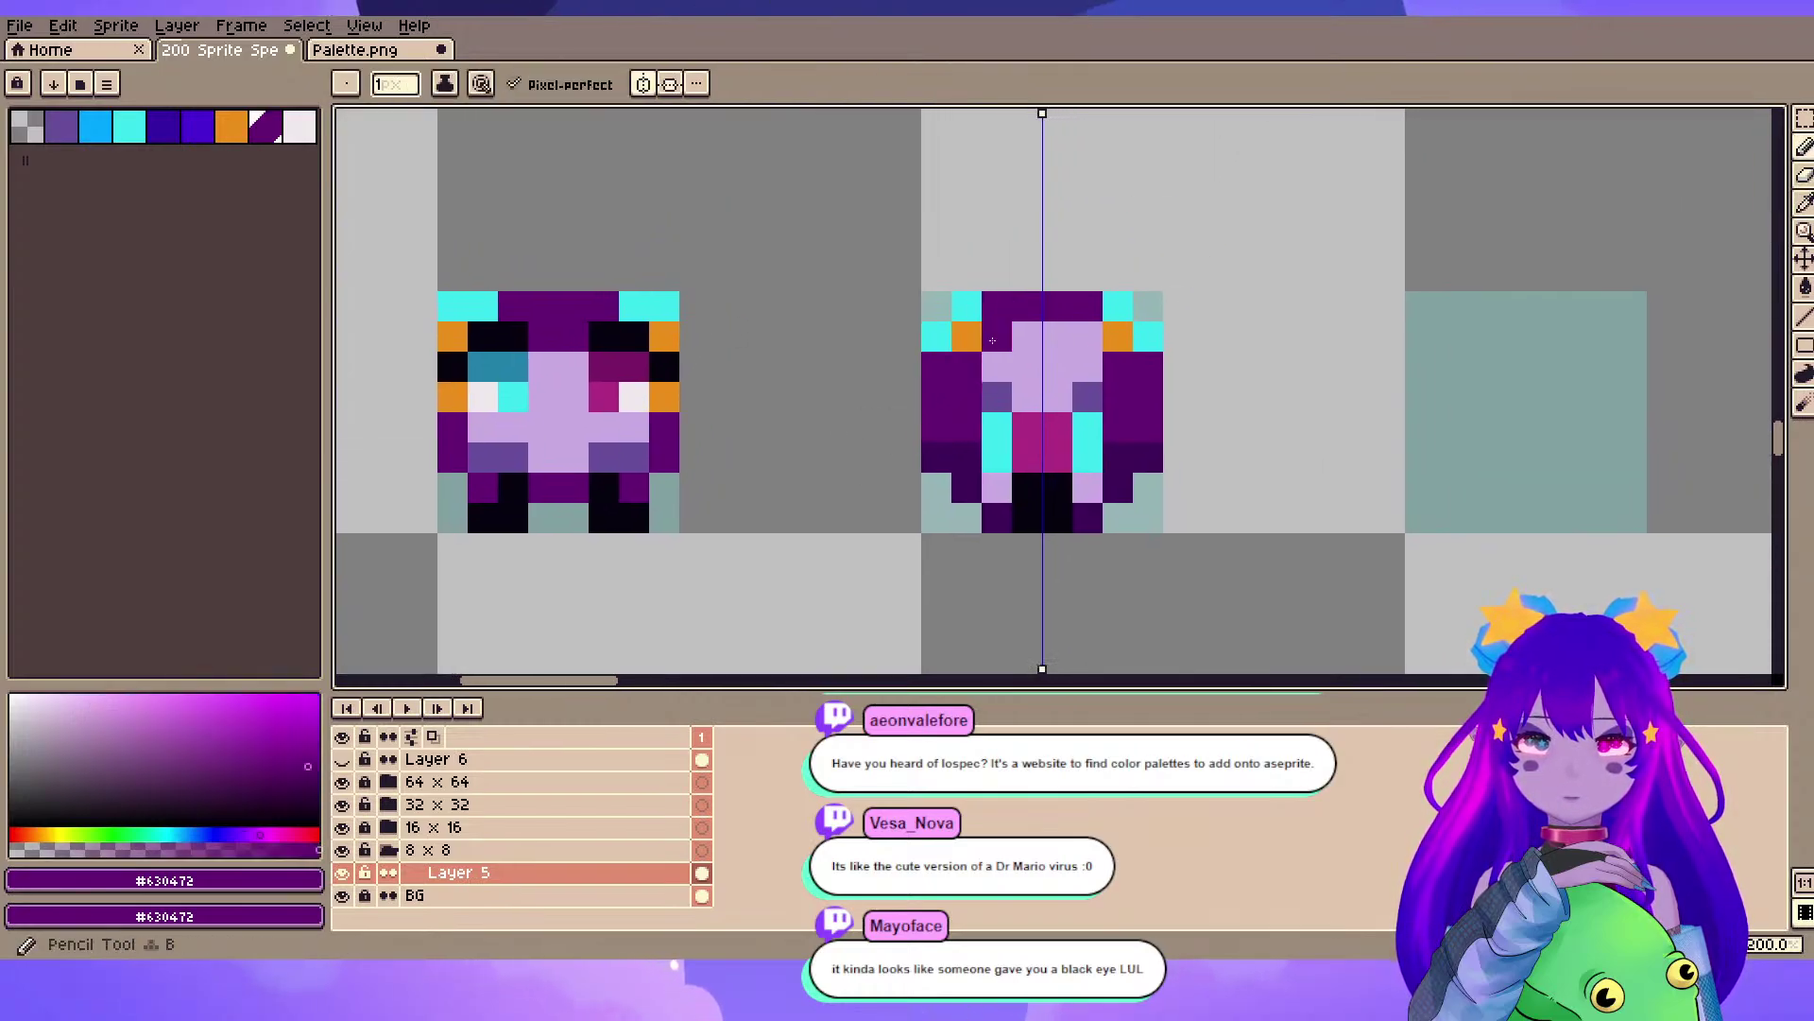
scroll(1299, 213, down, 1)
scroll(1352, 231, up, 2)
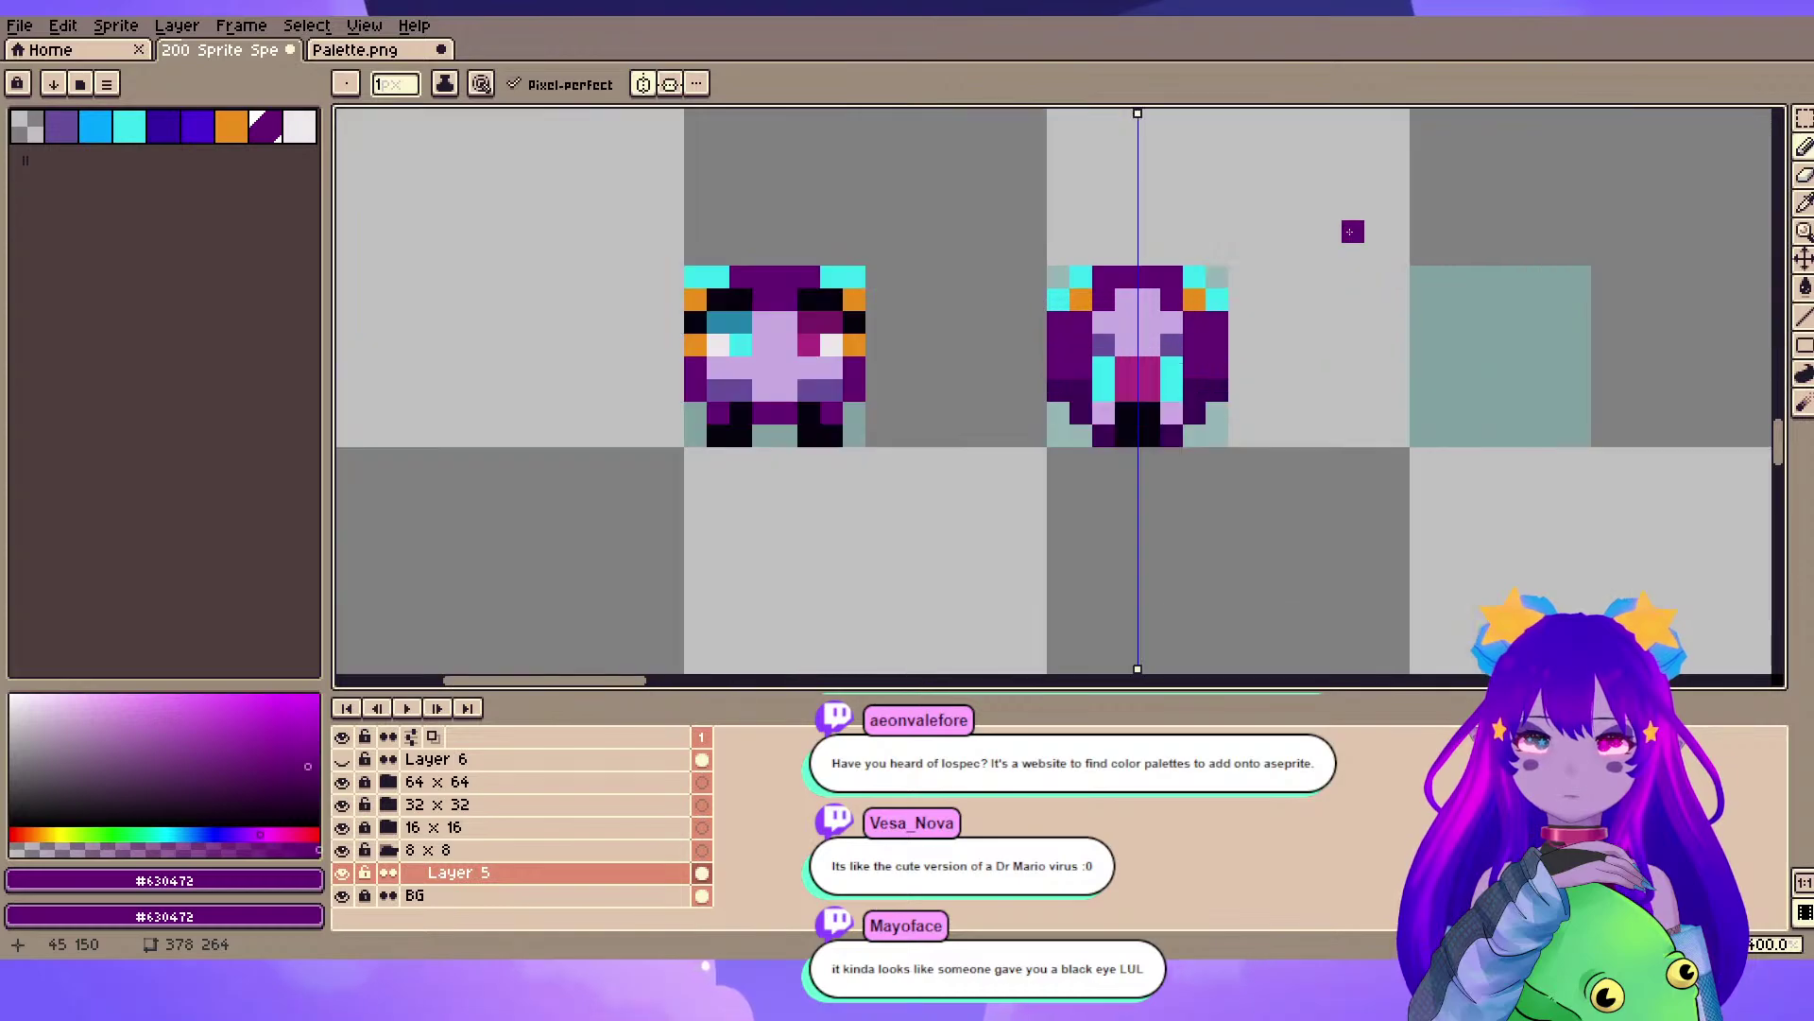
- Erase the outermost hair pixel directly below each cyan bow on the second sprite
key(e)
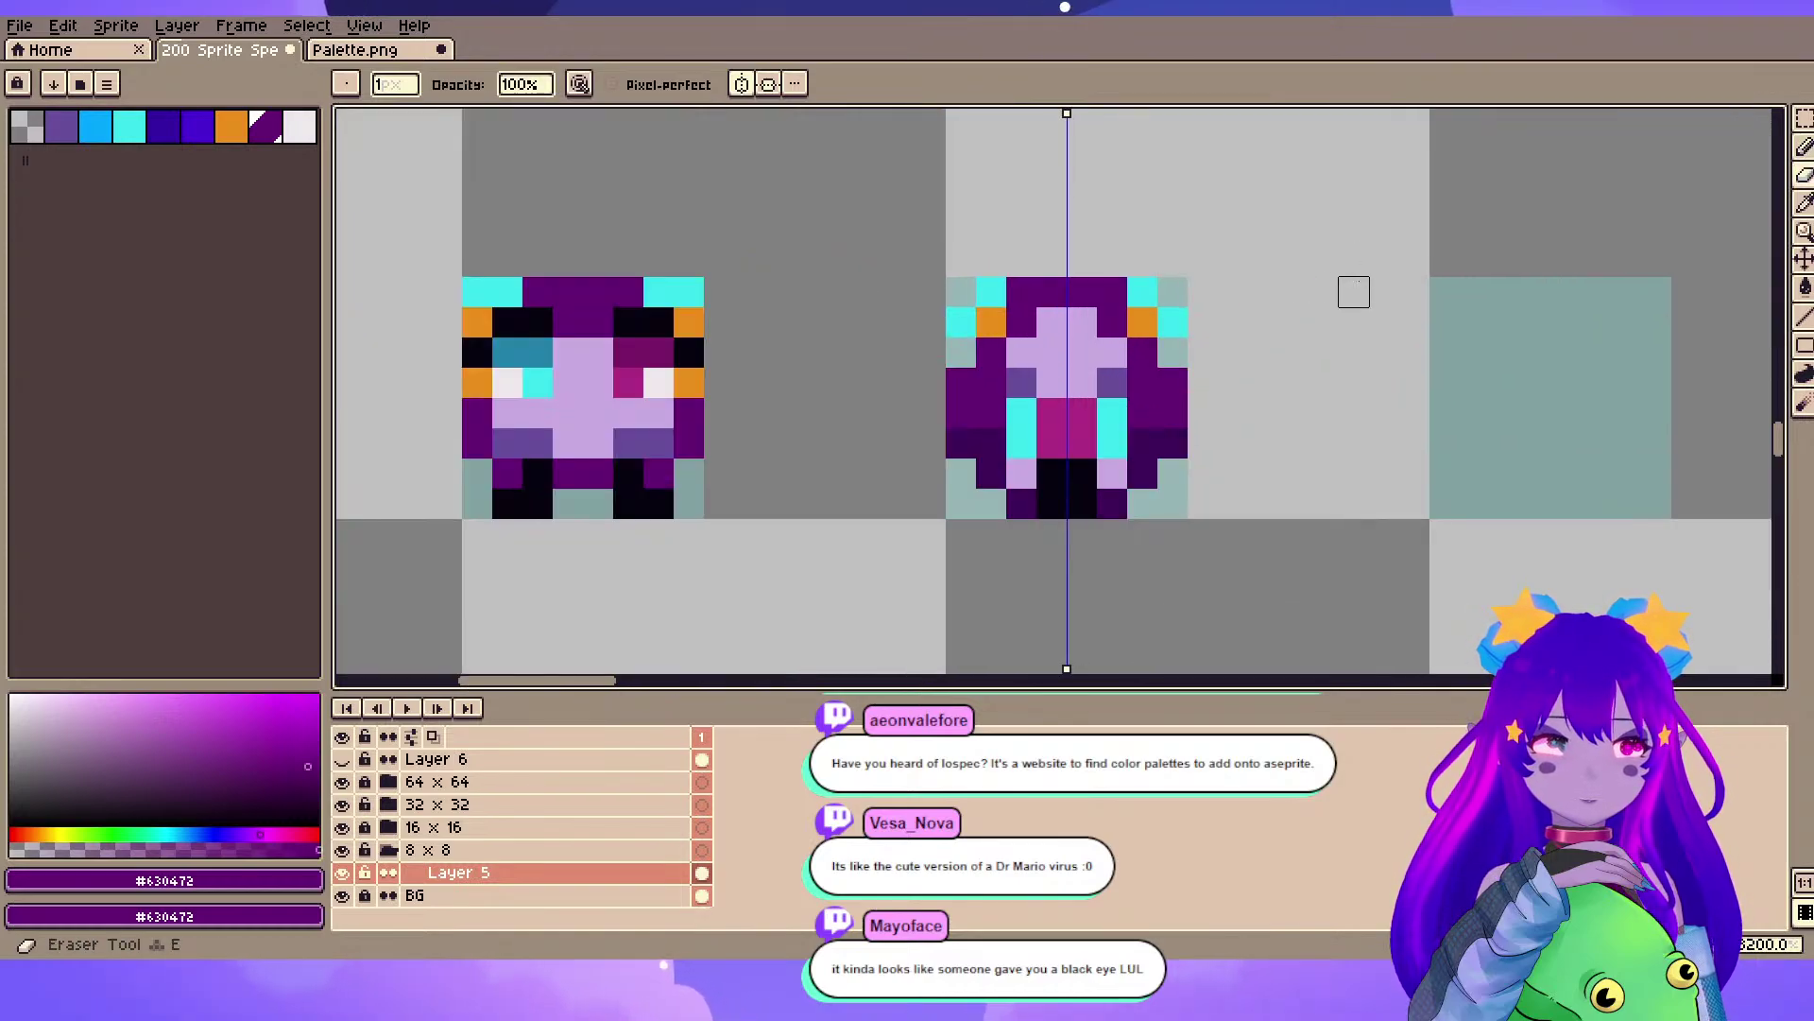
scroll(1247, 351, up, 1)
drag(1133, 430, 1133, 338)
key(ctrl+z)
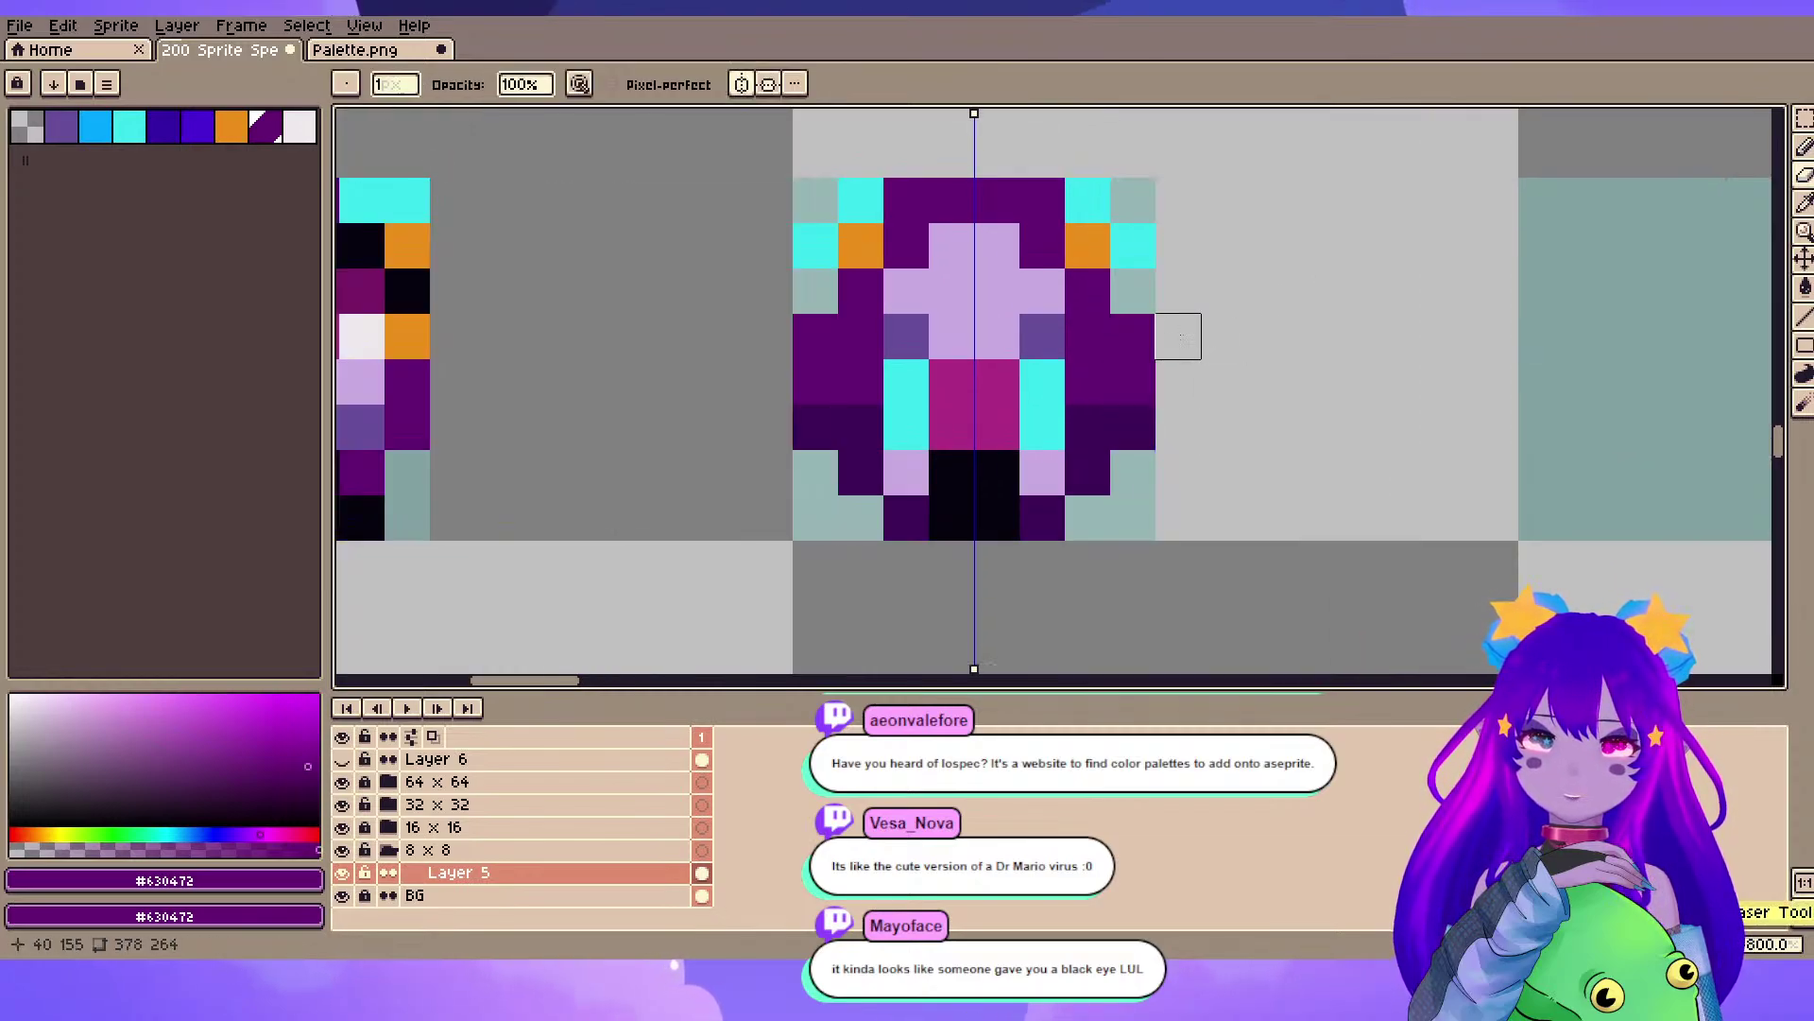
click(1153, 330)
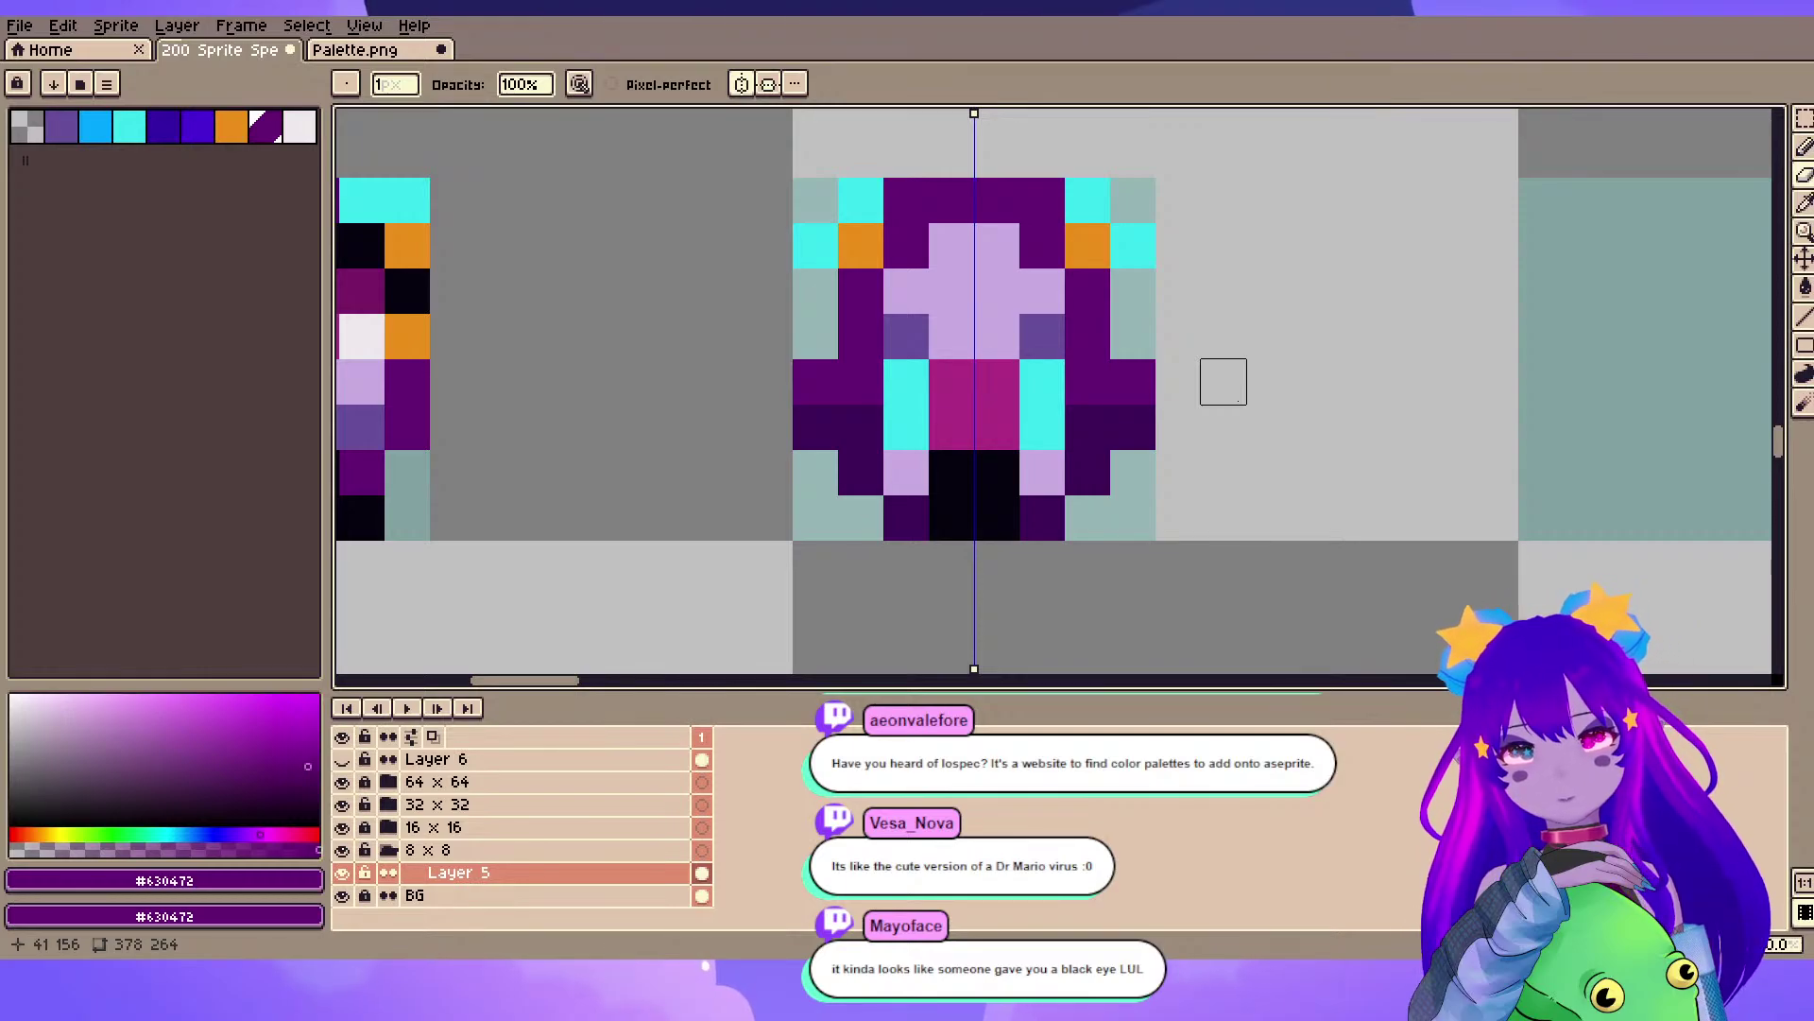
click(1133, 428)
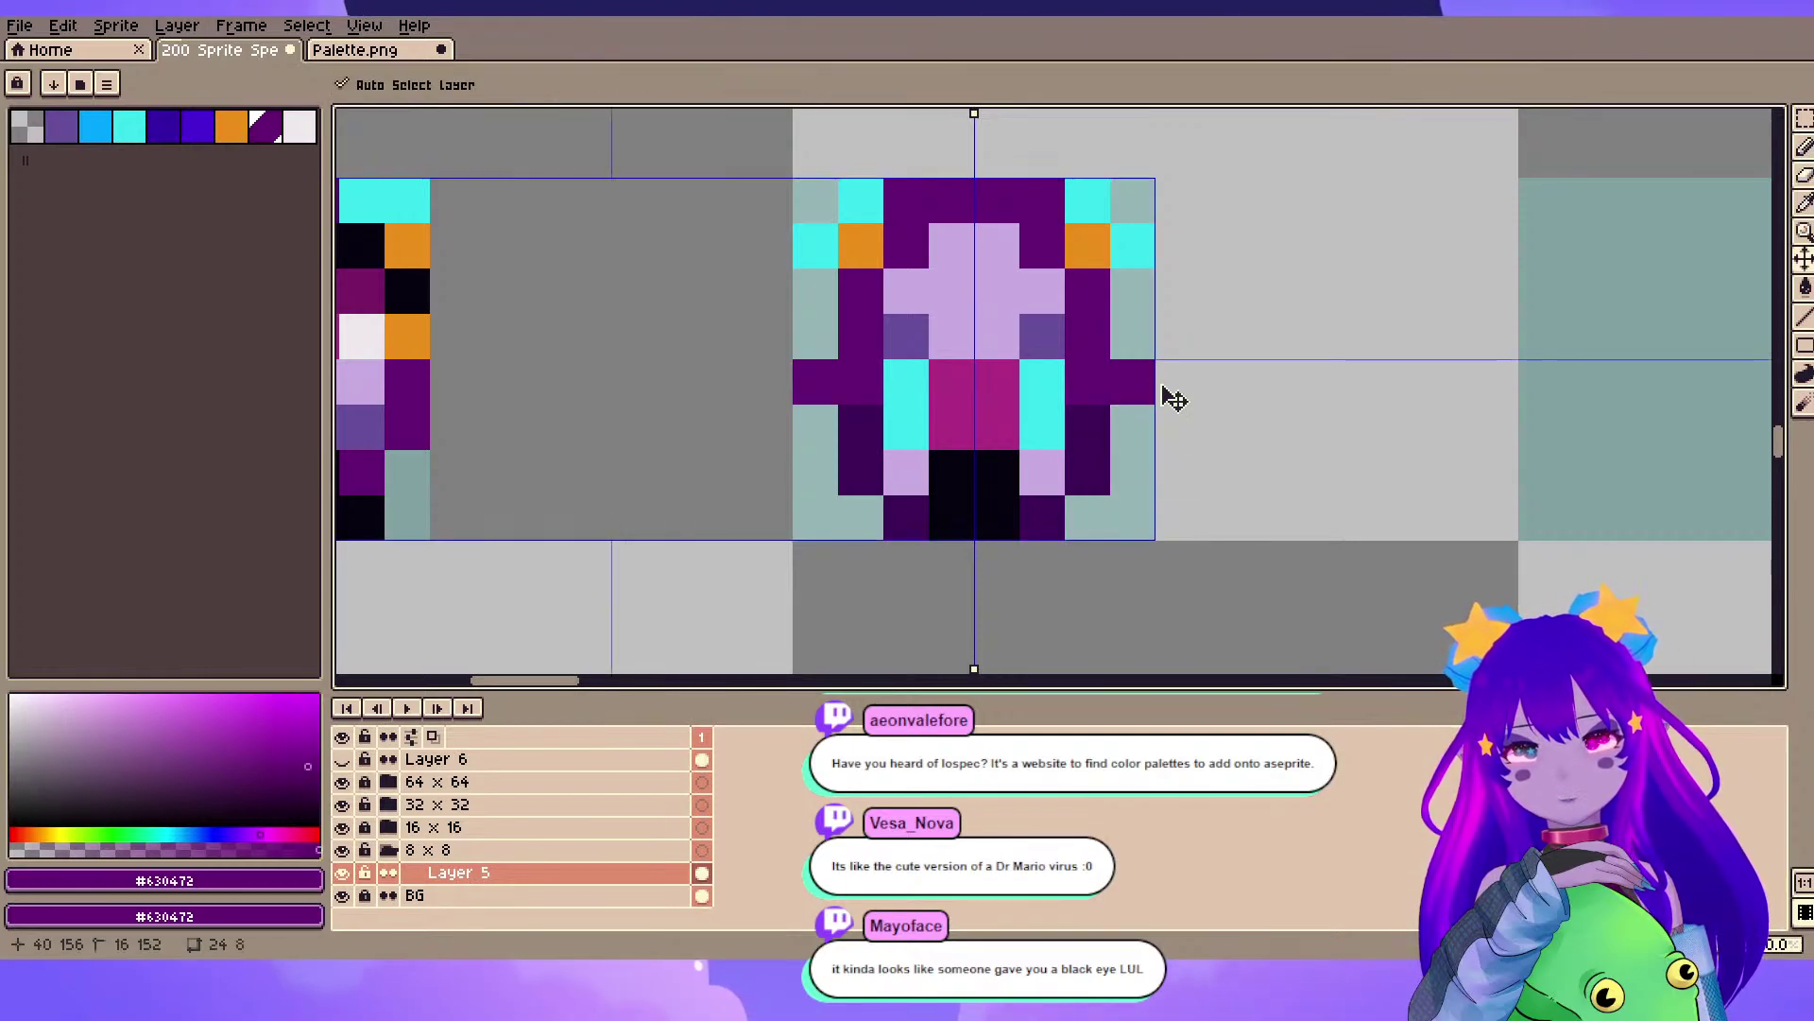
key(ctrl+z)
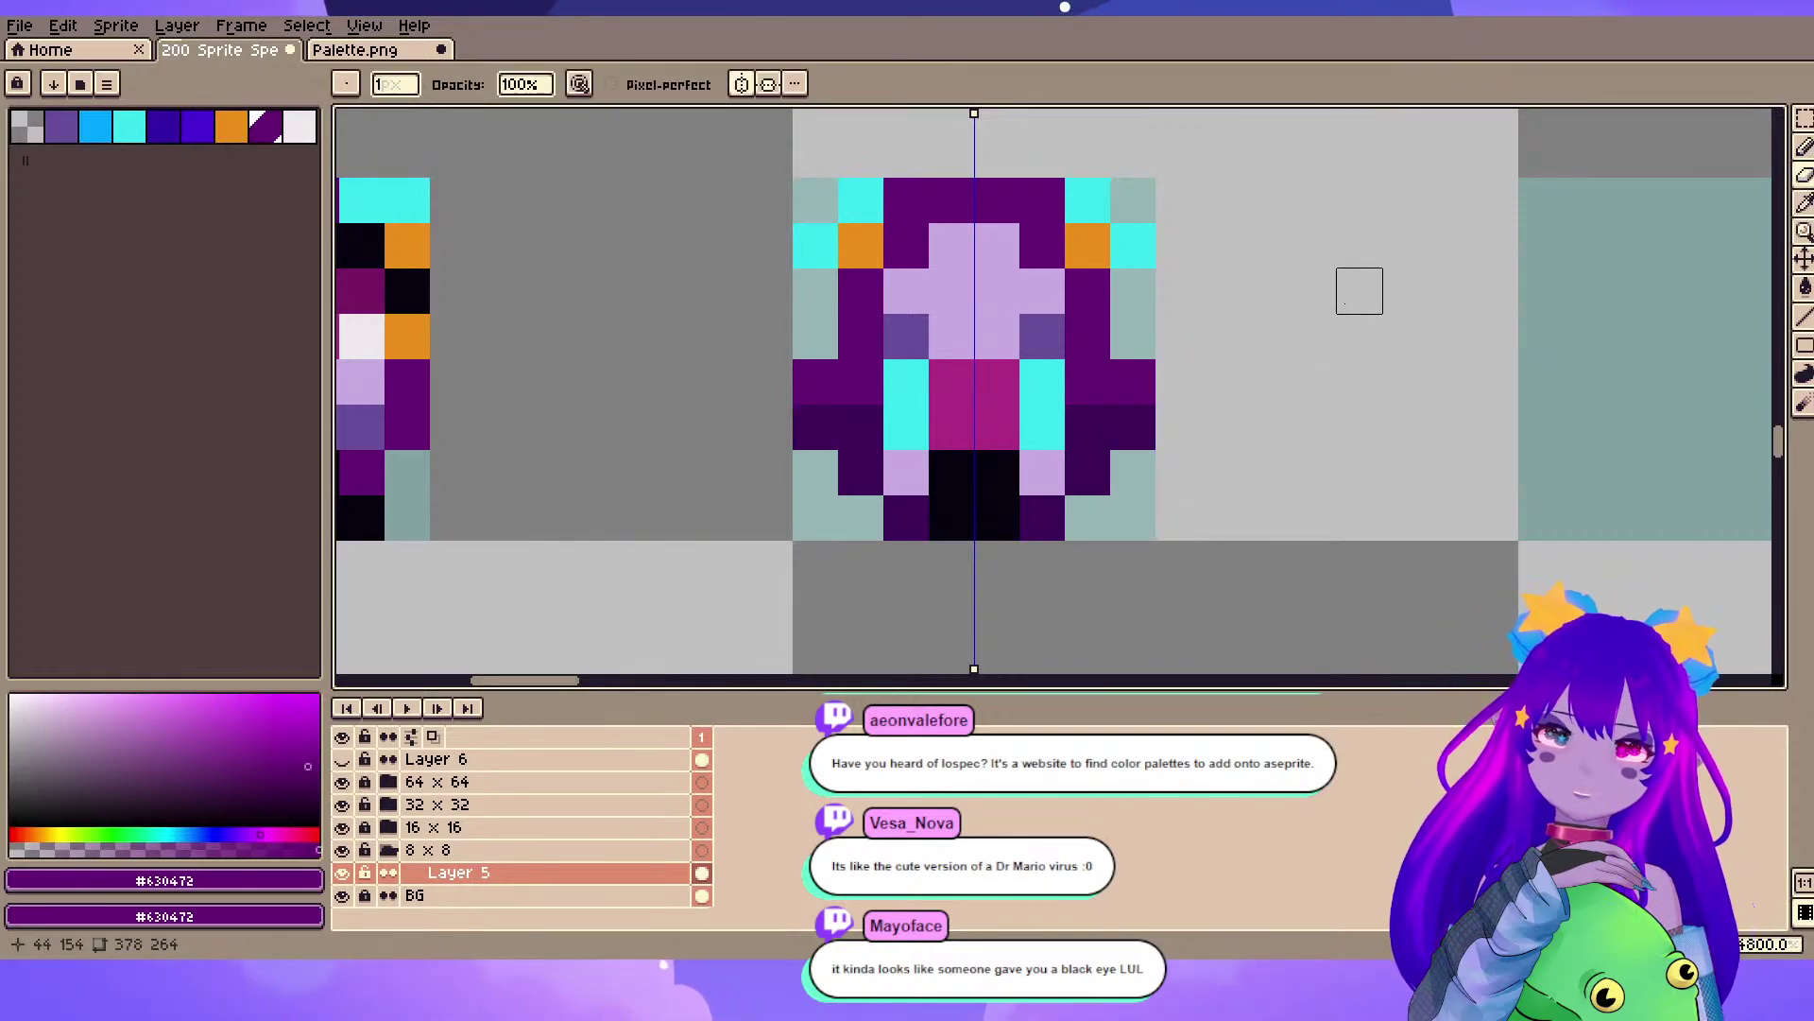
- Move the vertical symmetry axis to the centre of the empty third 8 × 8 cell
scroll(1359, 291, down, 5)
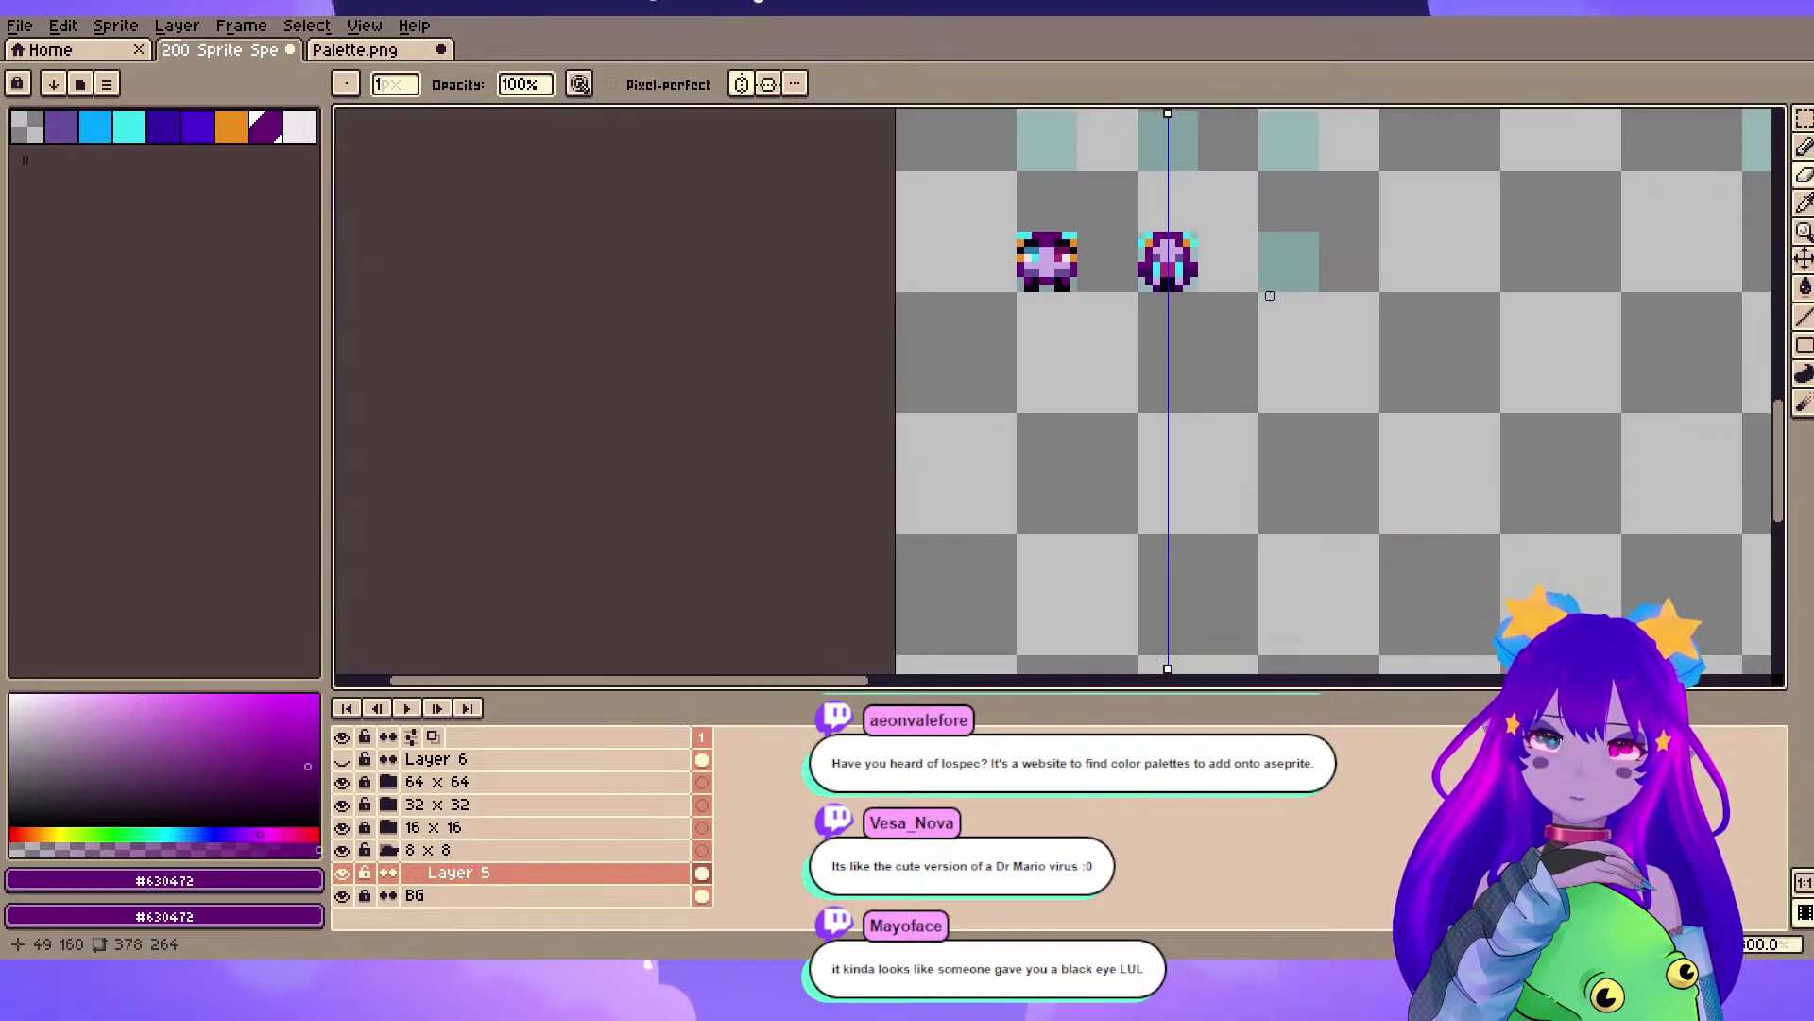
scroll(1270, 296, up, 1)
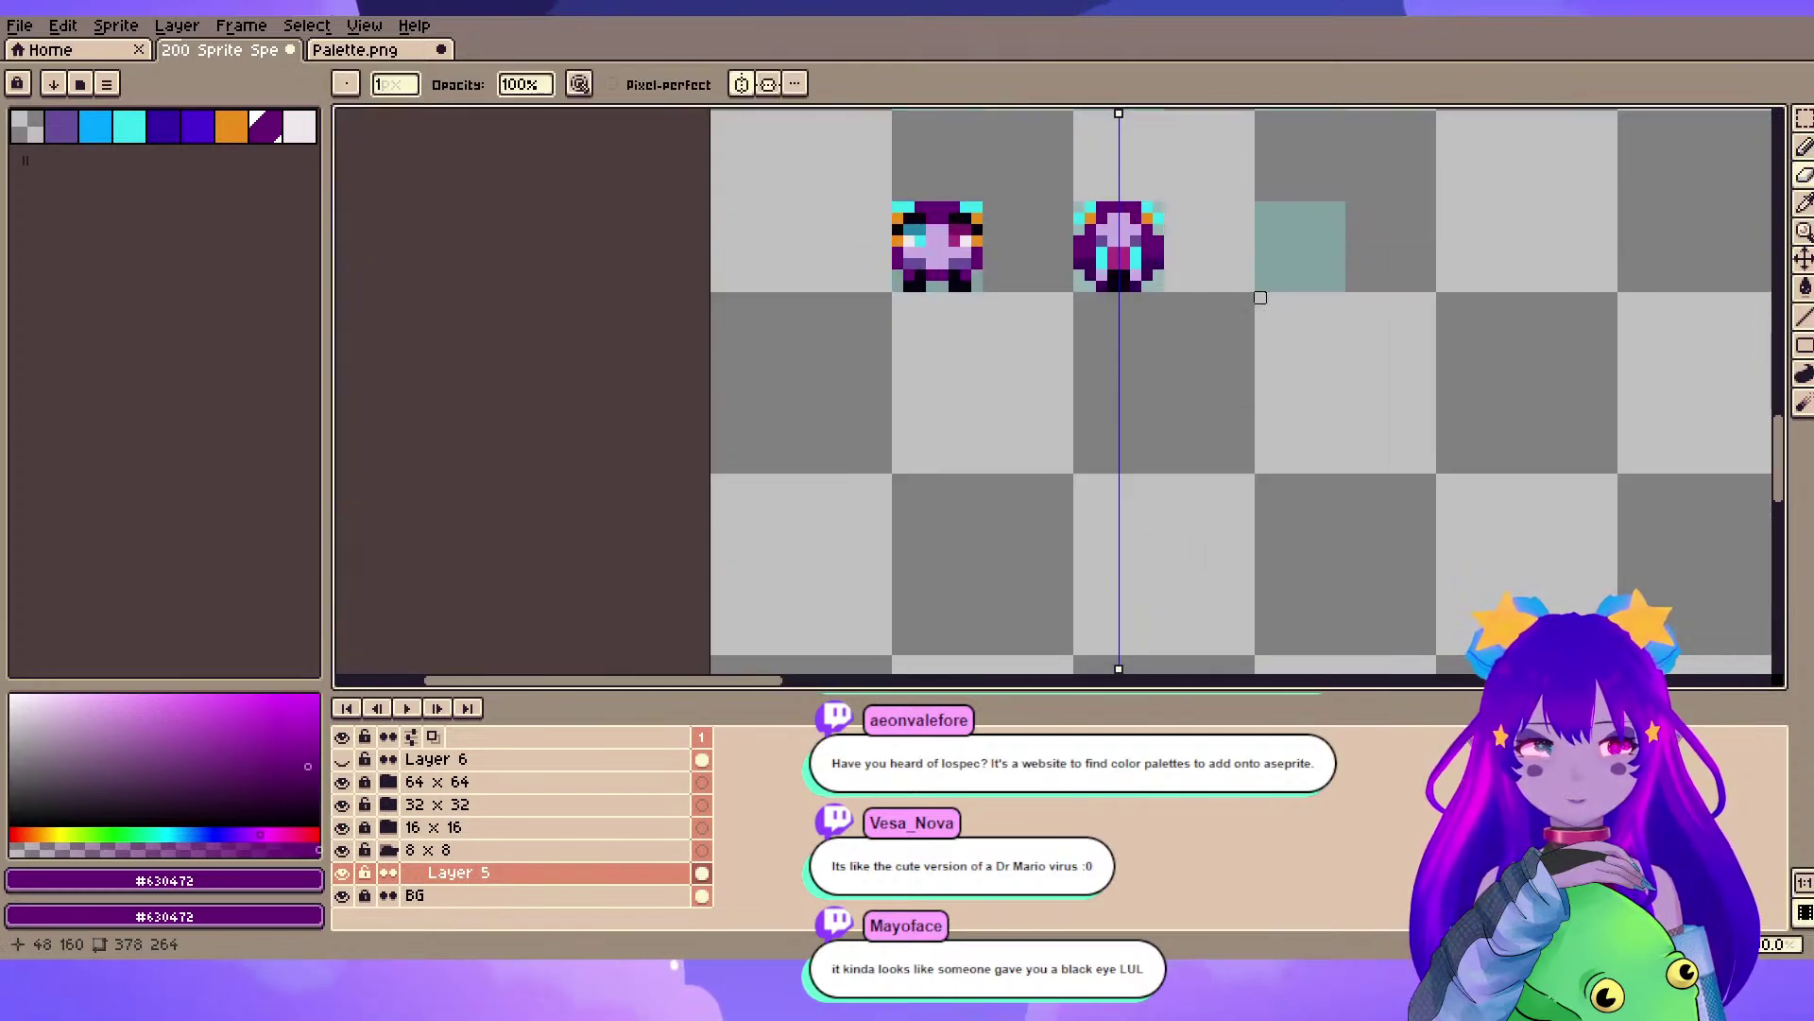
scroll(1261, 298, up, 3)
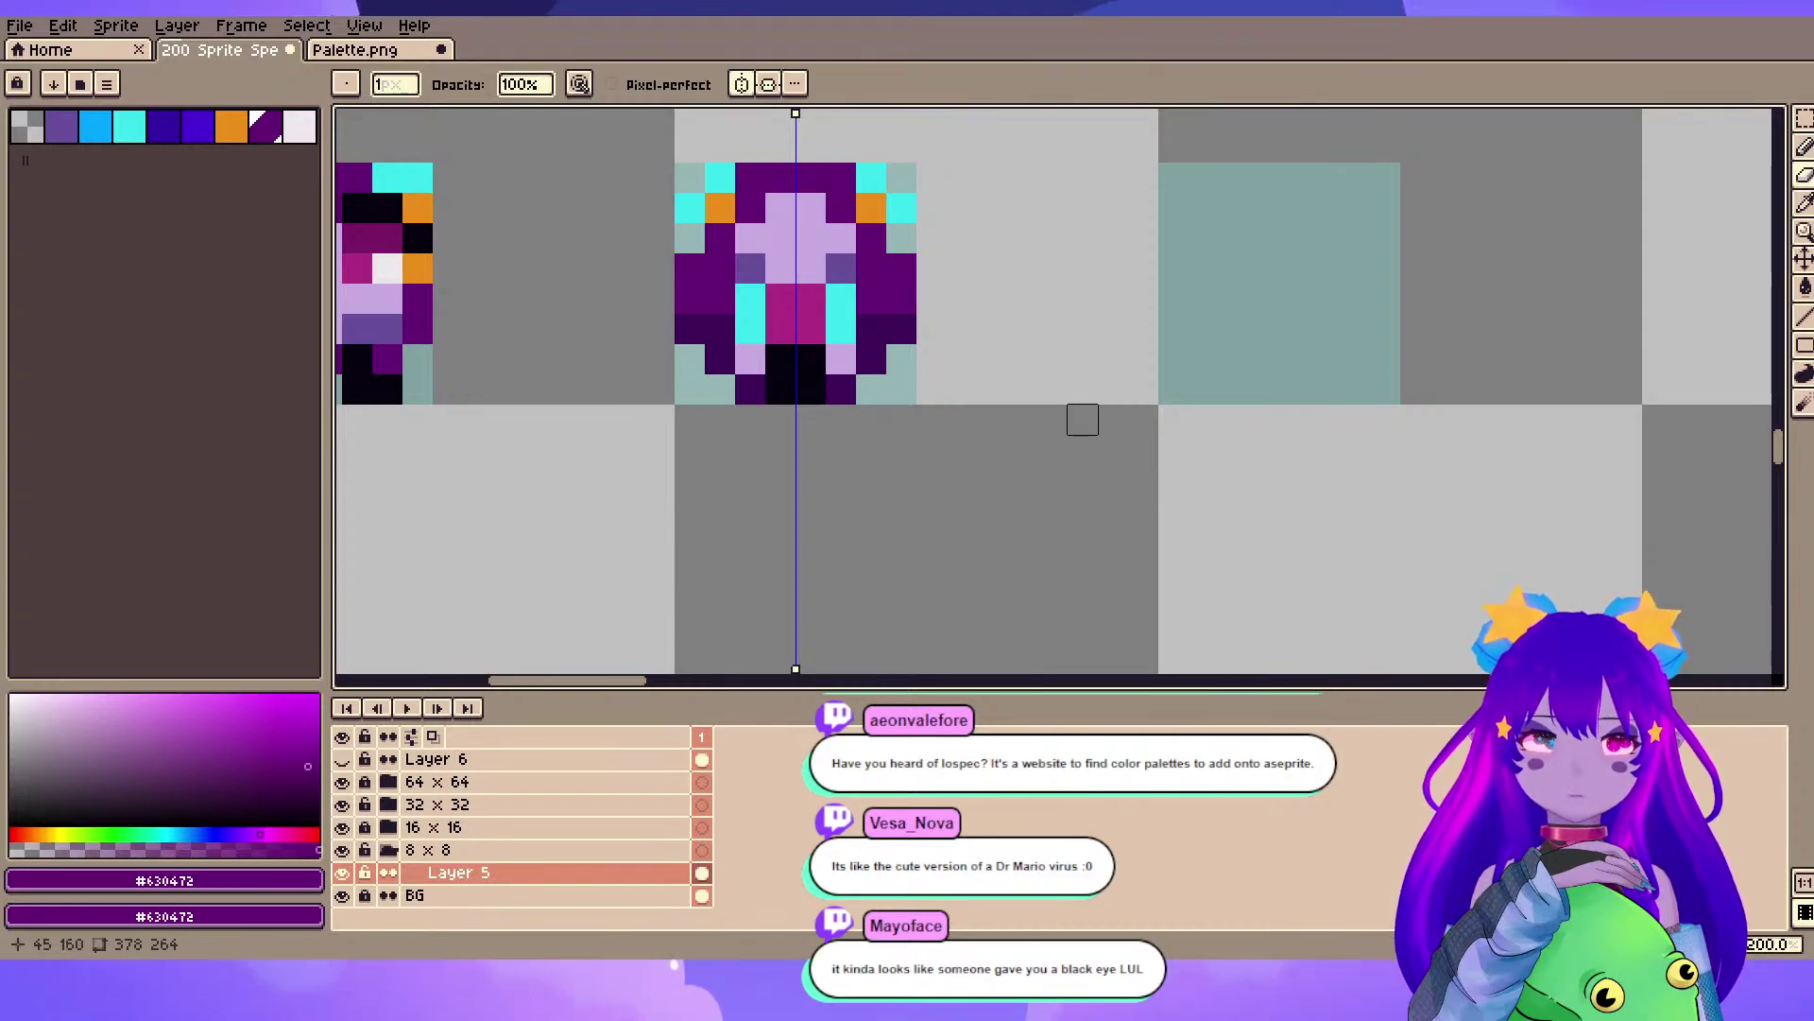
drag(1187, 325, 952, 344)
scroll(1046, 353, down, 2)
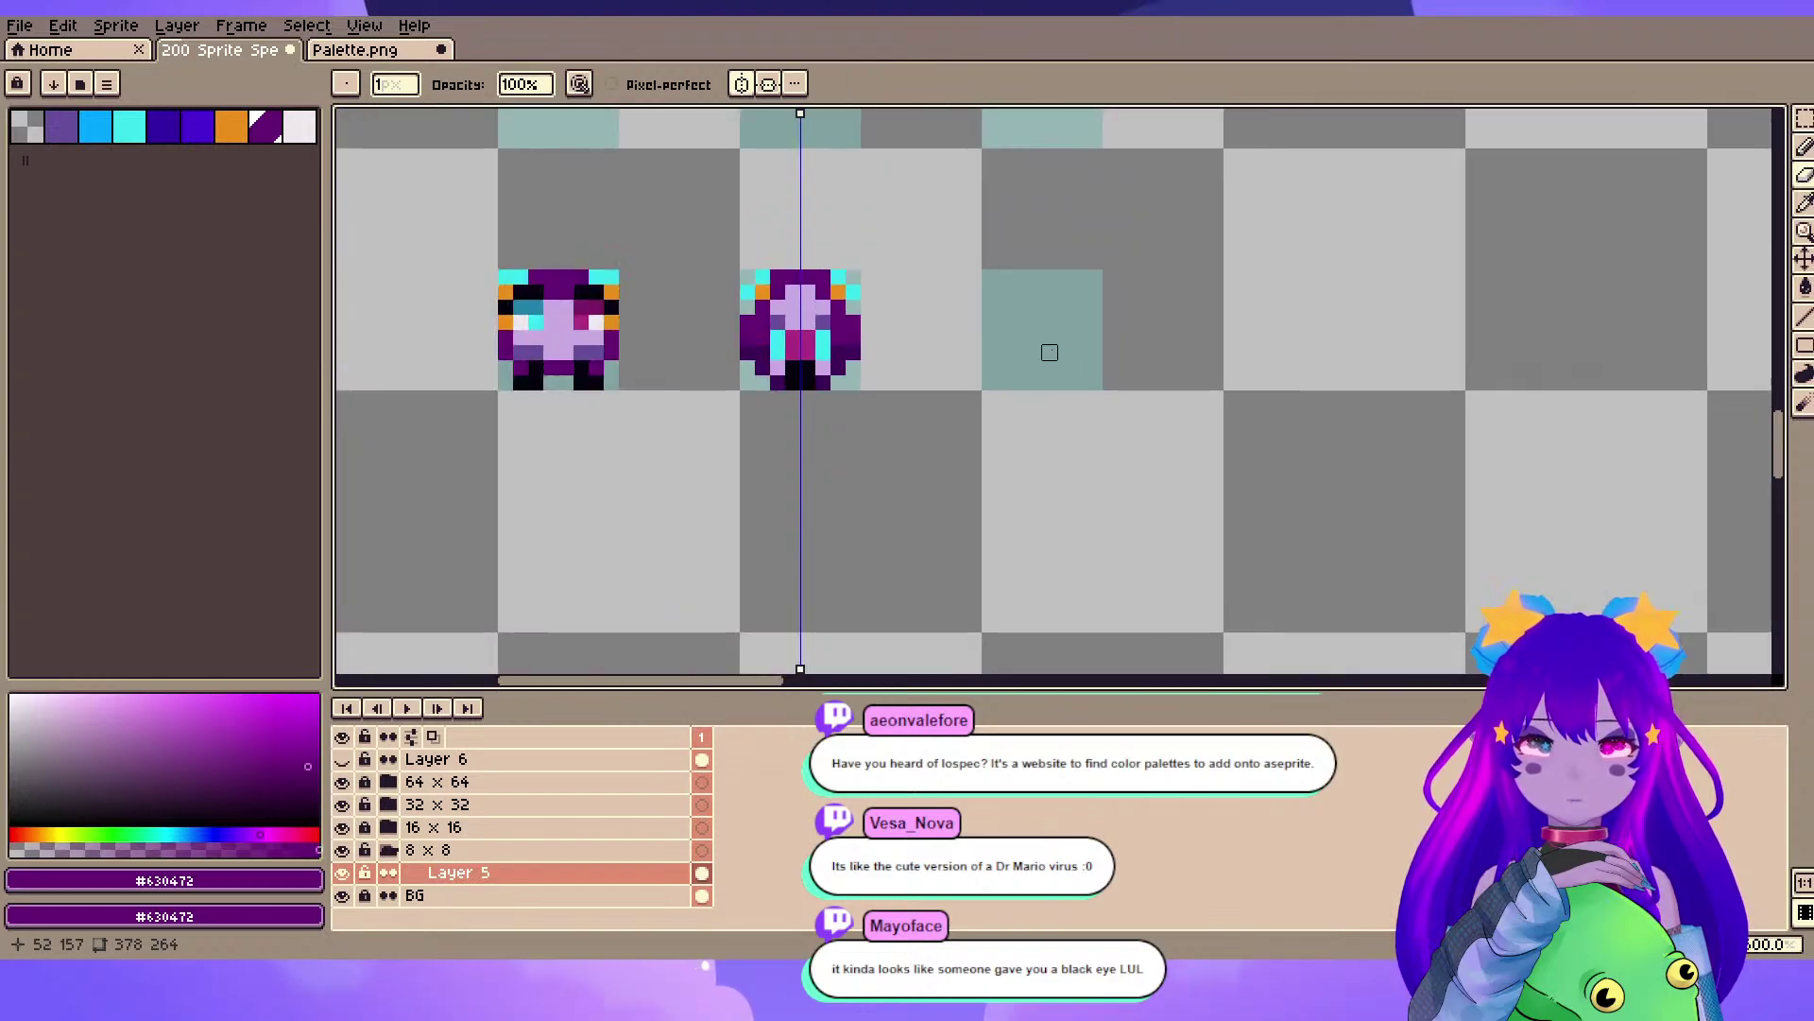
scroll(1080, 353, up, 1)
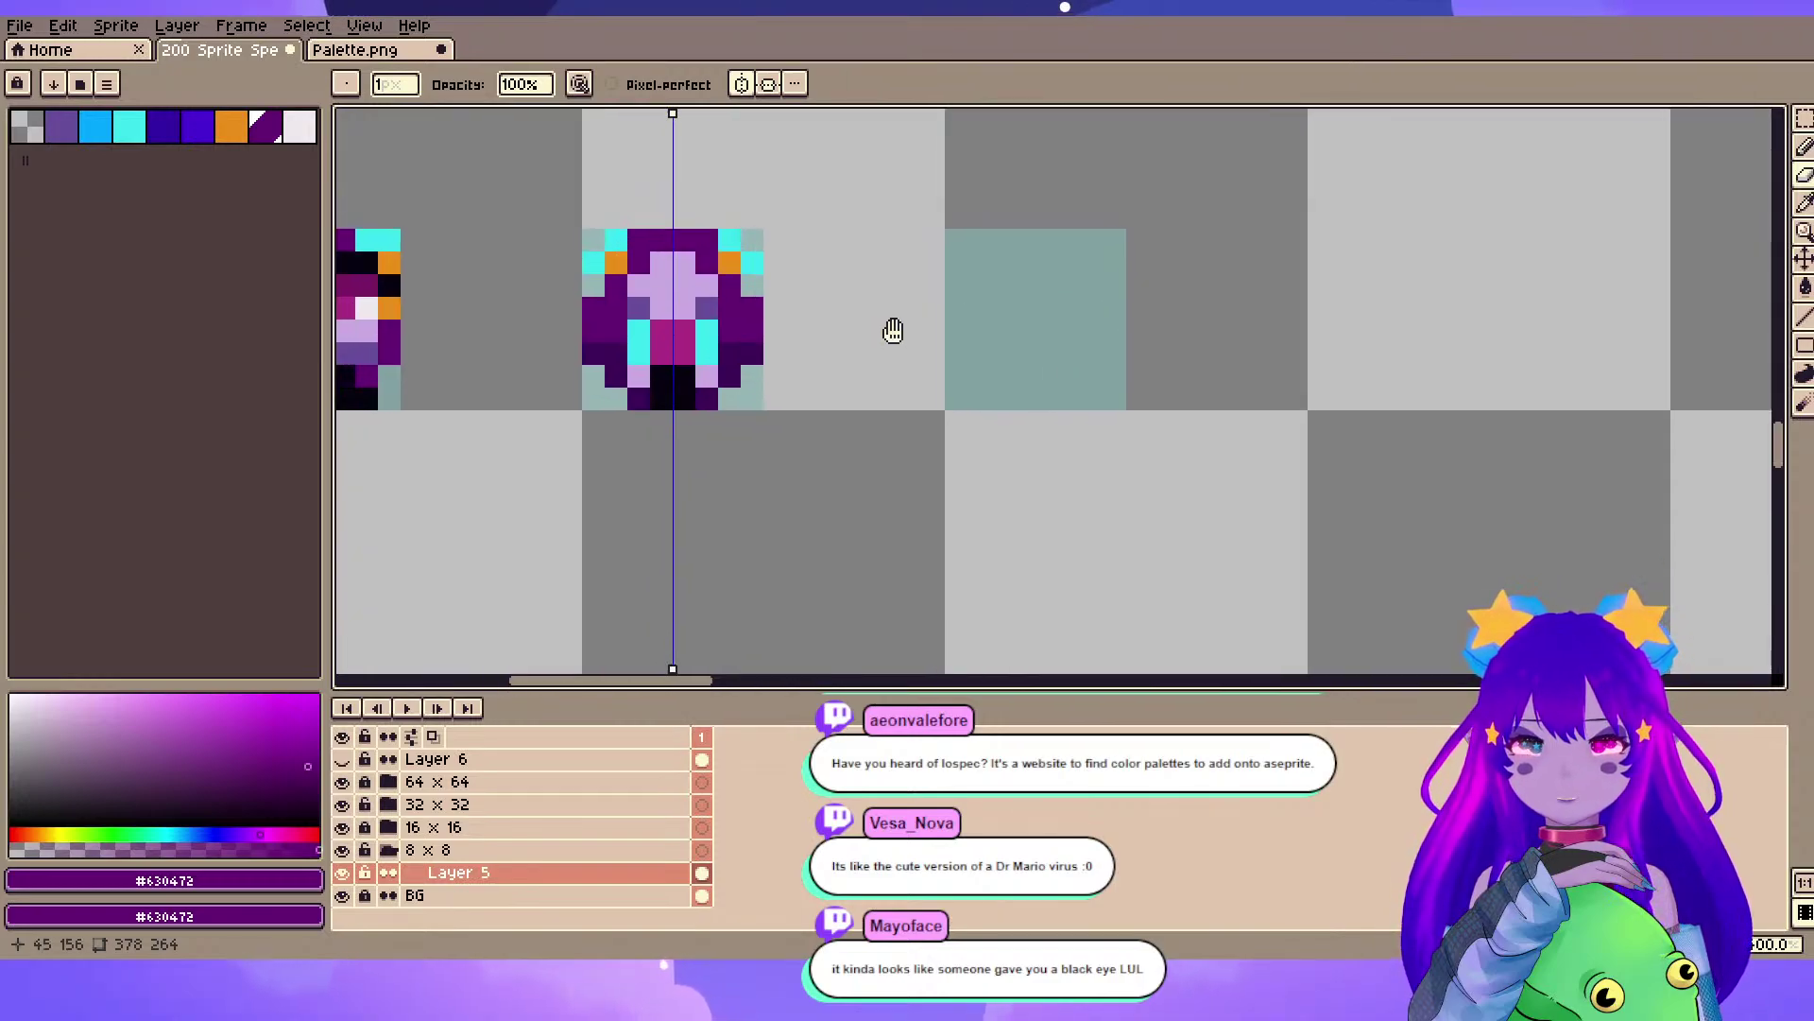
drag(883, 328, 1097, 349)
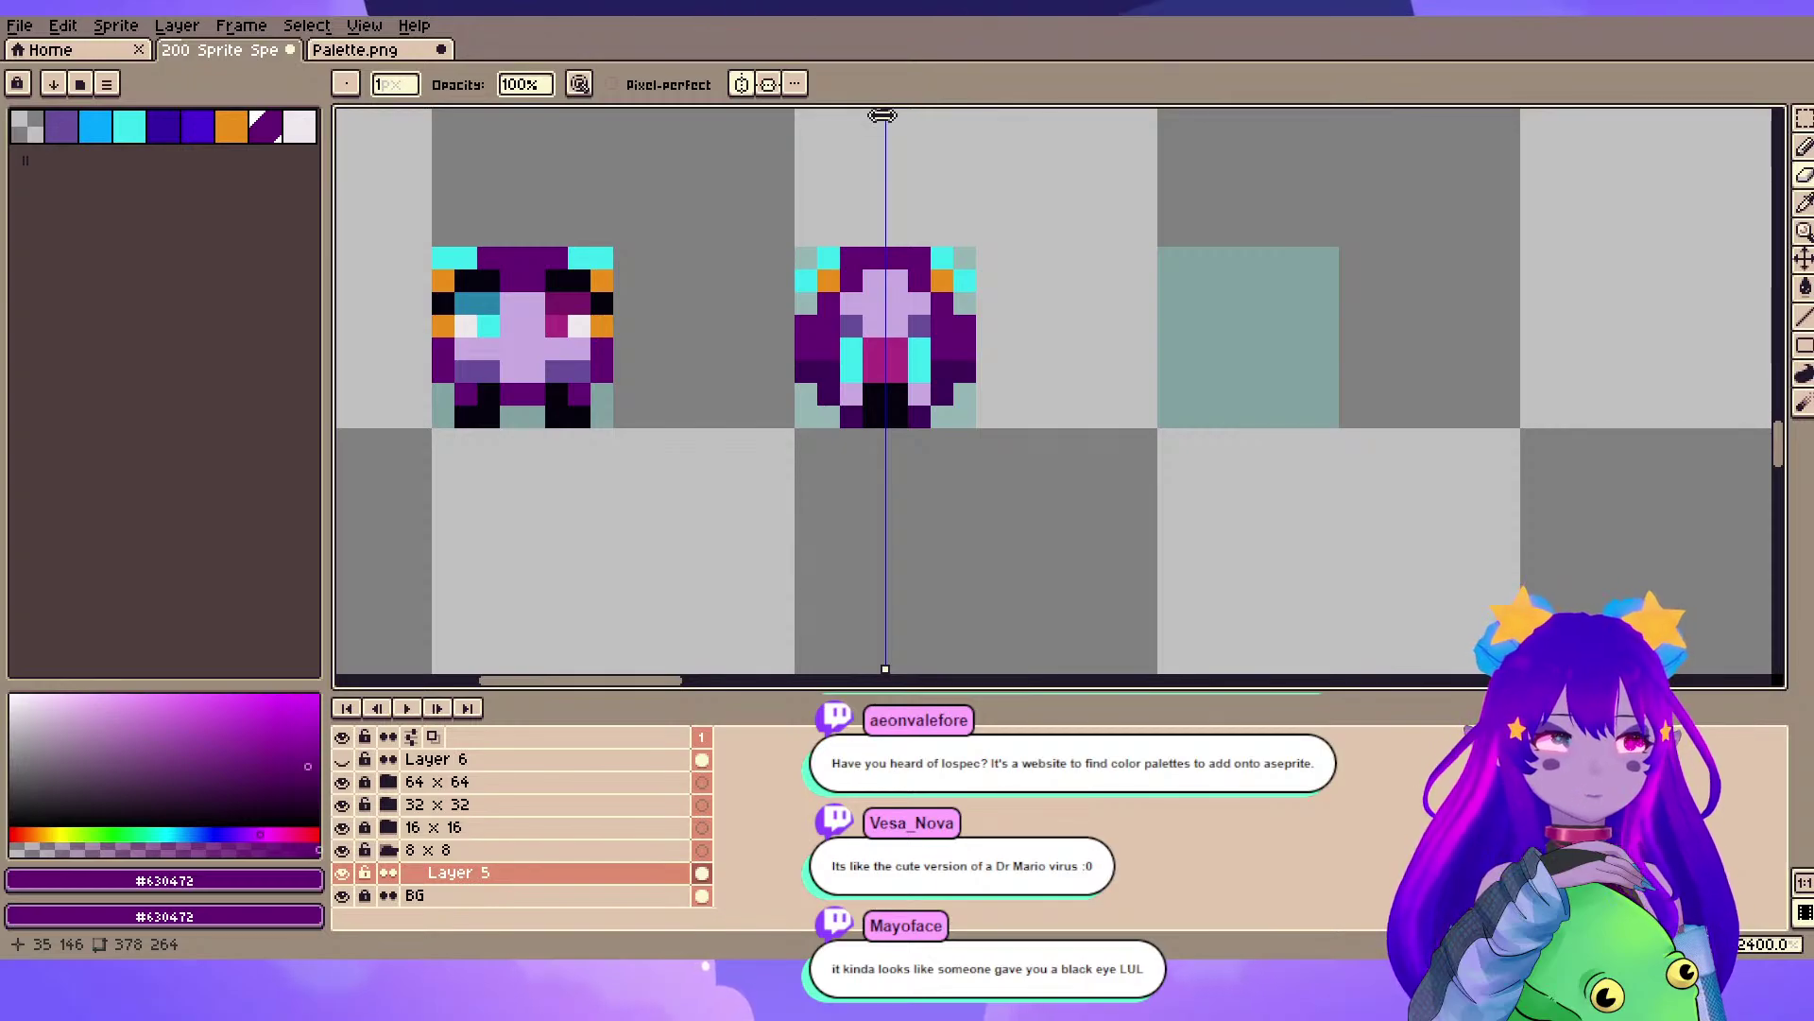
drag(884, 115, 942, 121)
drag(1282, 212, 1243, 211)
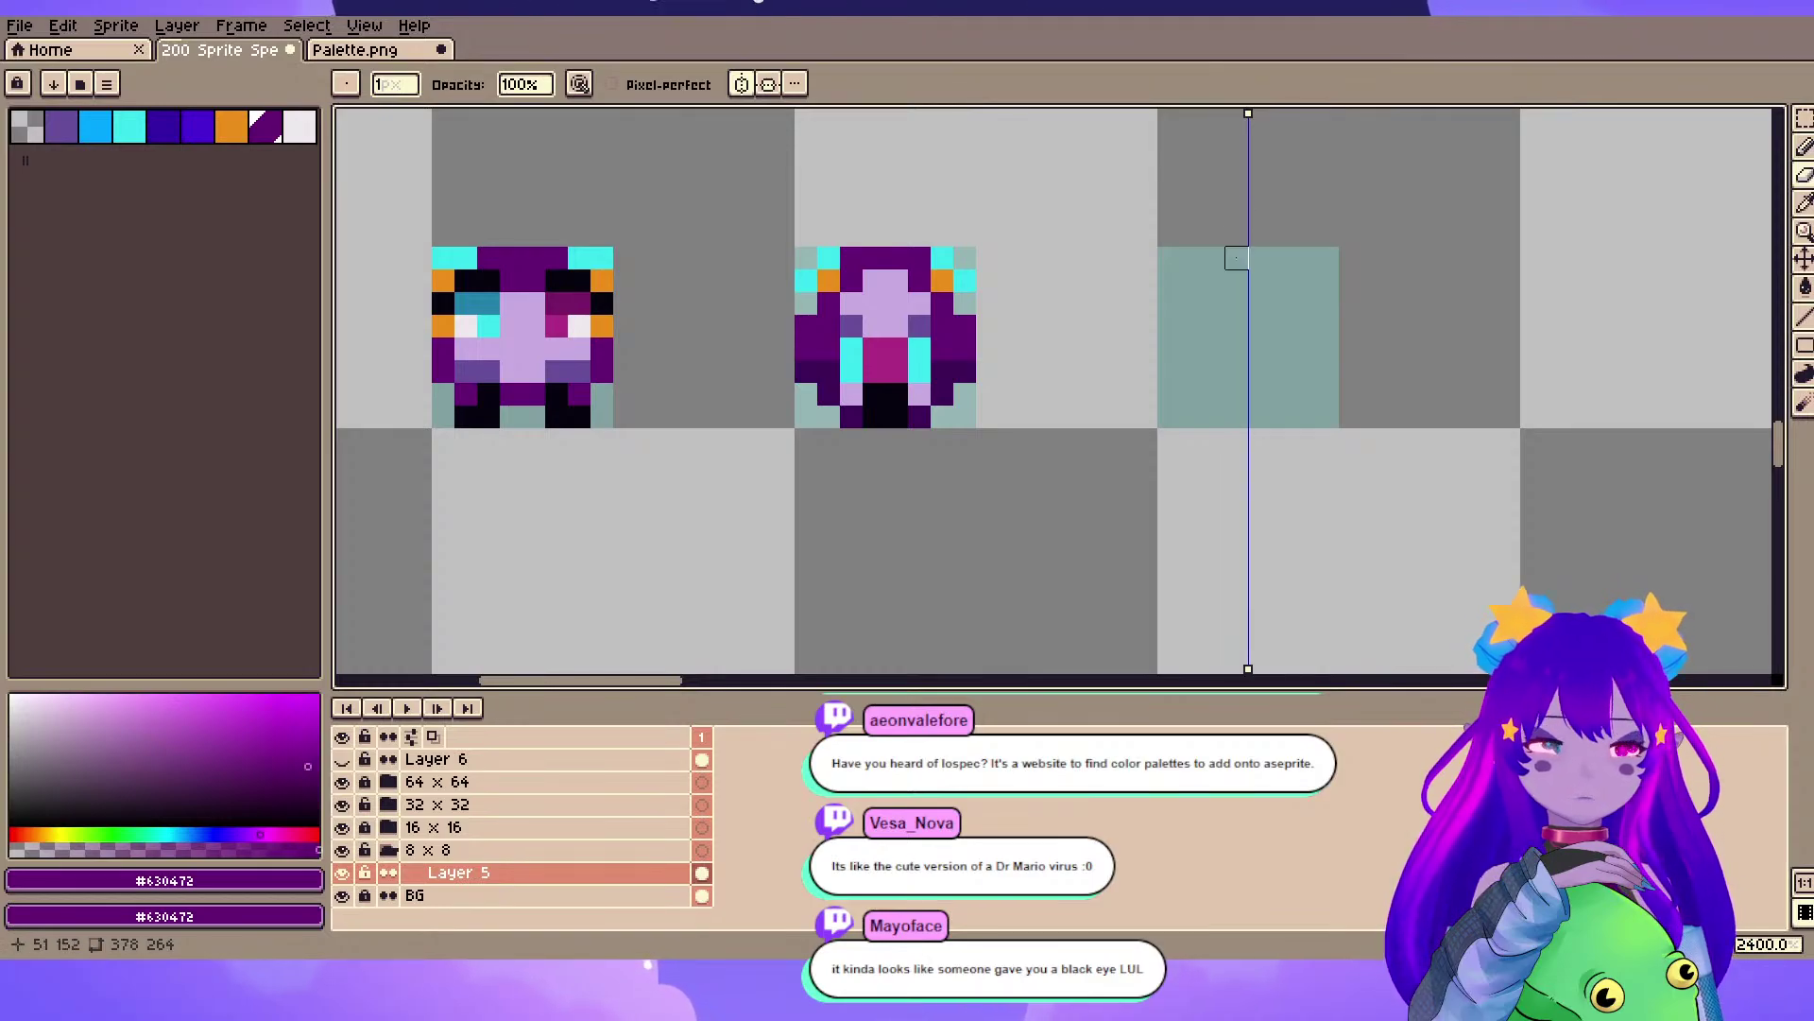
mouse_move(1296, 352)
mouse_down()
mouse_move(1081, 413)
mouse_move(1154, 405)
mouse_move(1104, 421)
mouse_up()
scroll(1081, 413, up, 1)
scroll(1185, 432, down, 1)
scroll(1093, 439, up, 2)
scroll(1093, 439, down, 2)
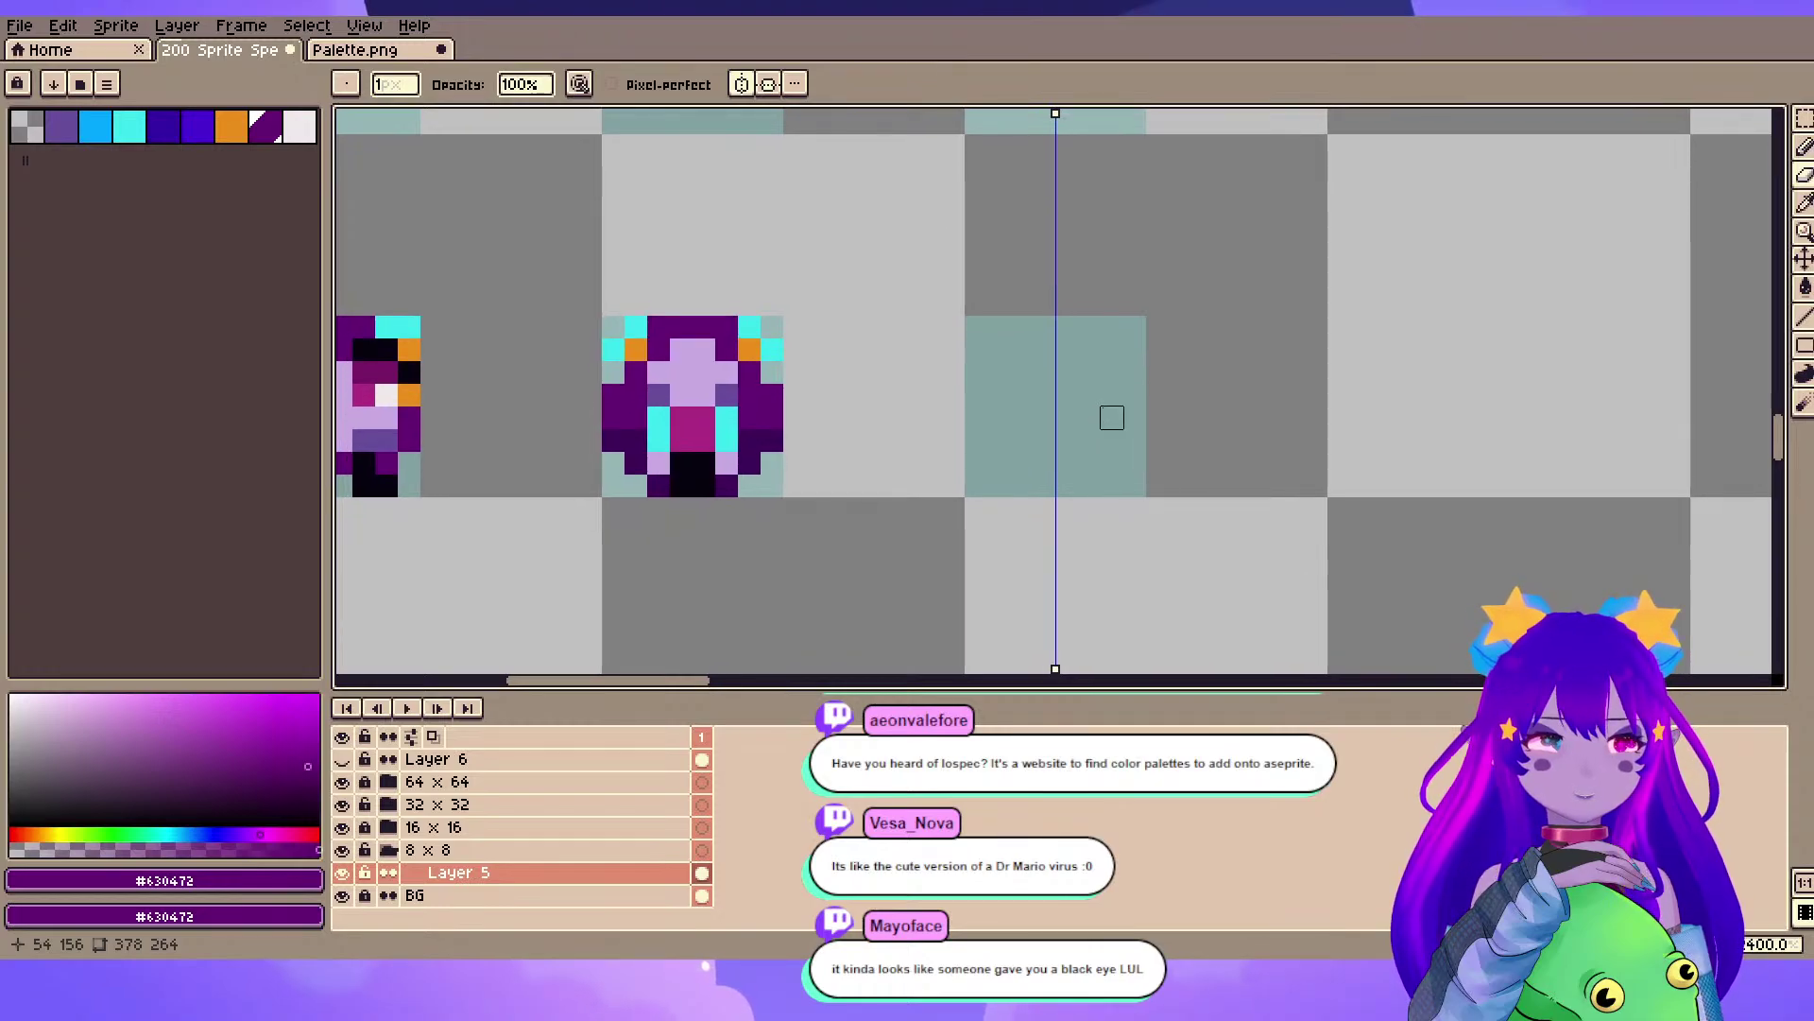
scroll(1112, 418, up, 1)
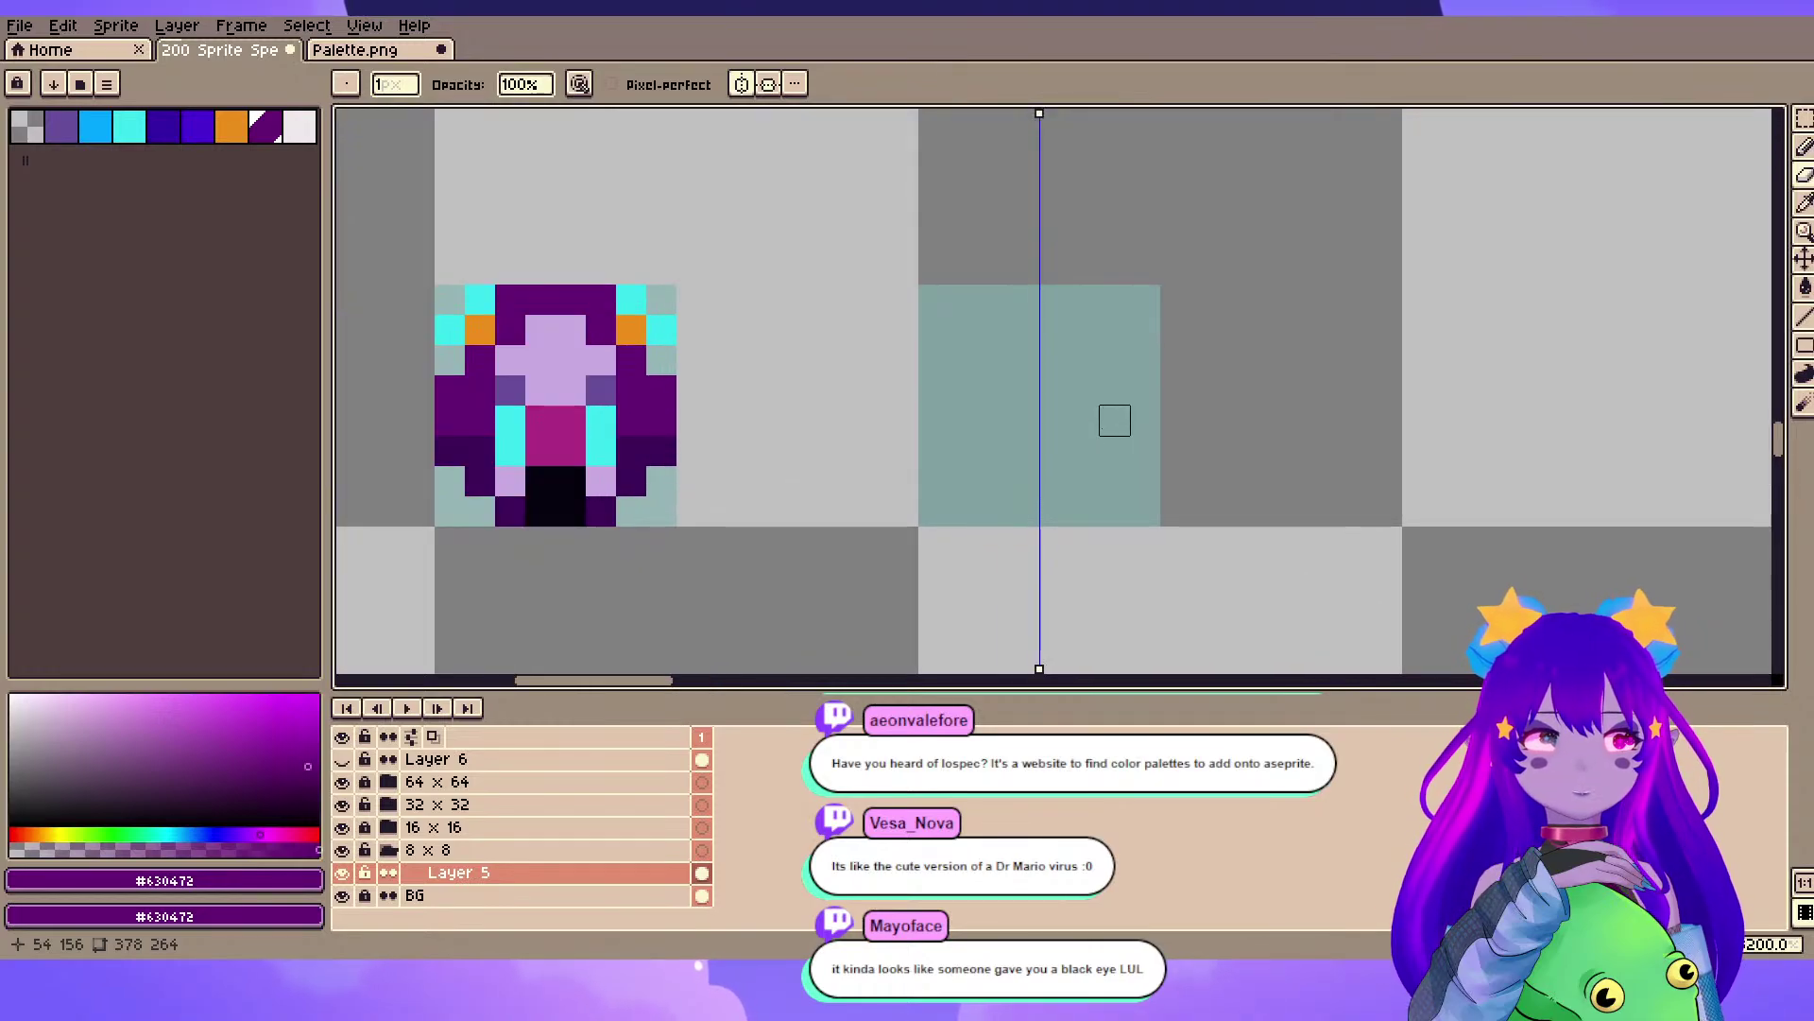
scroll(1085, 419, up, 1)
scroll(987, 460, down, 1)
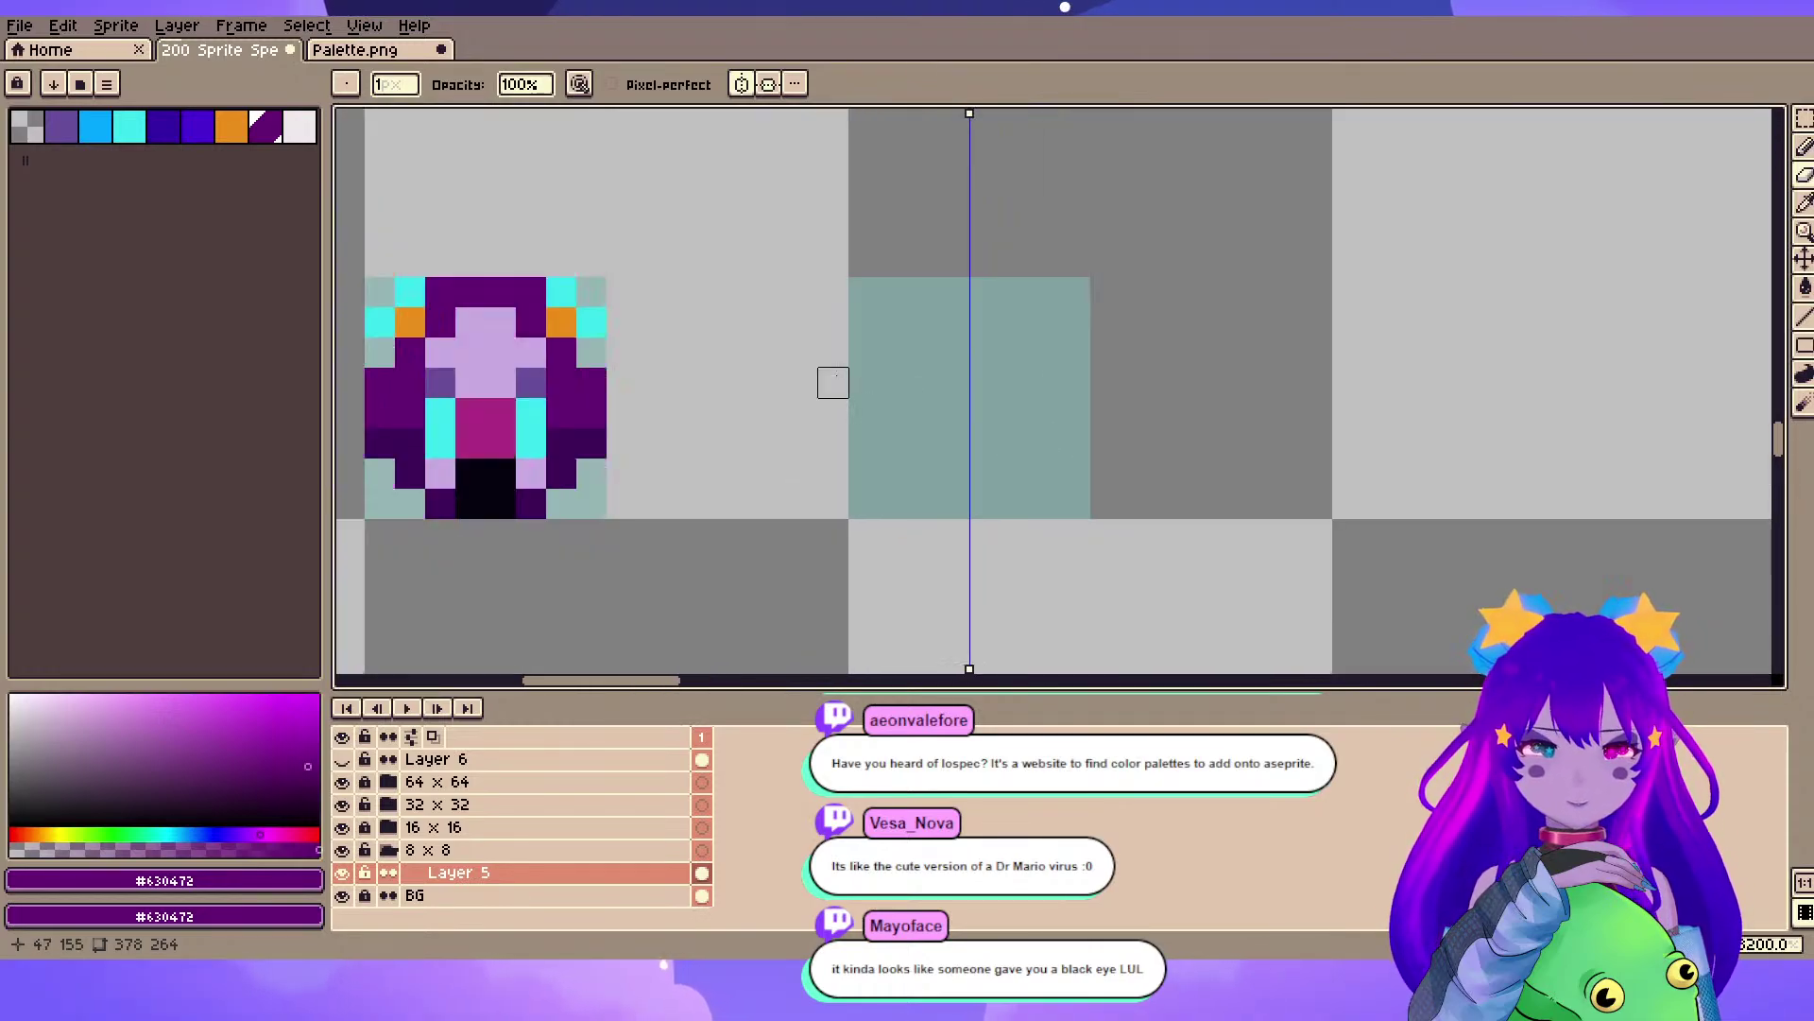
scroll(831, 383, up, 2)
scroll(1072, 320, down, 1)
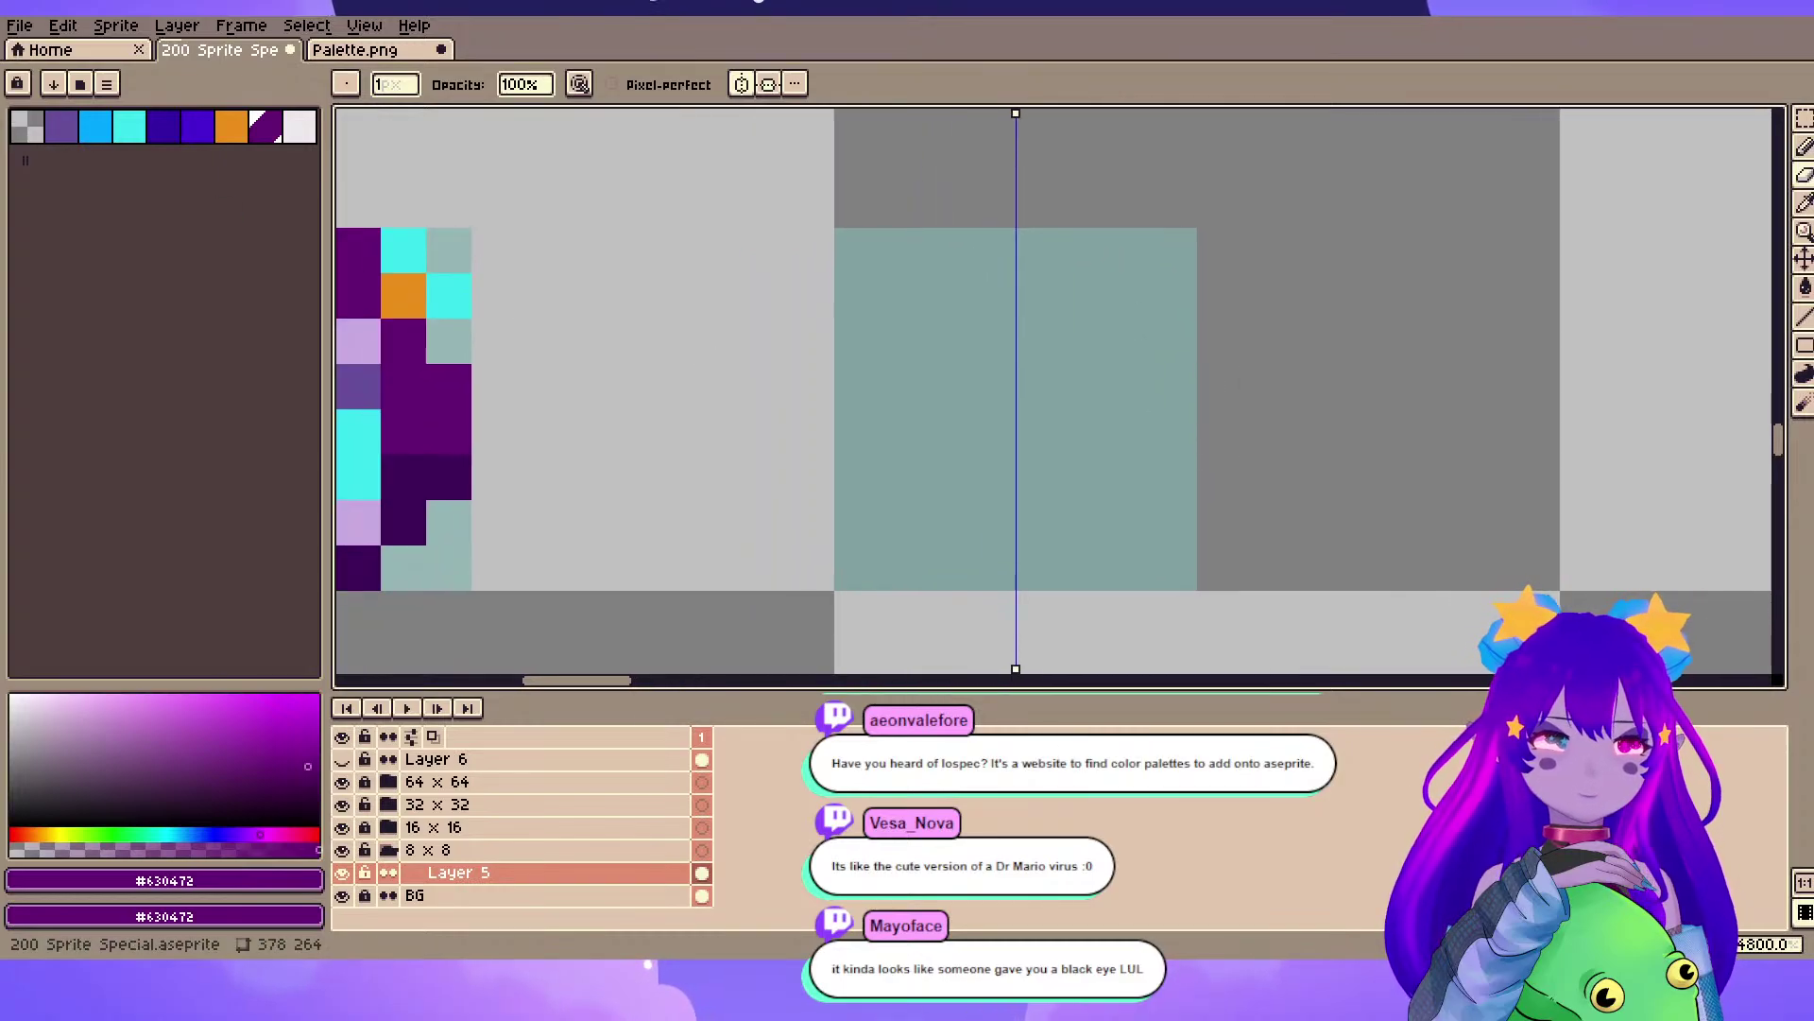
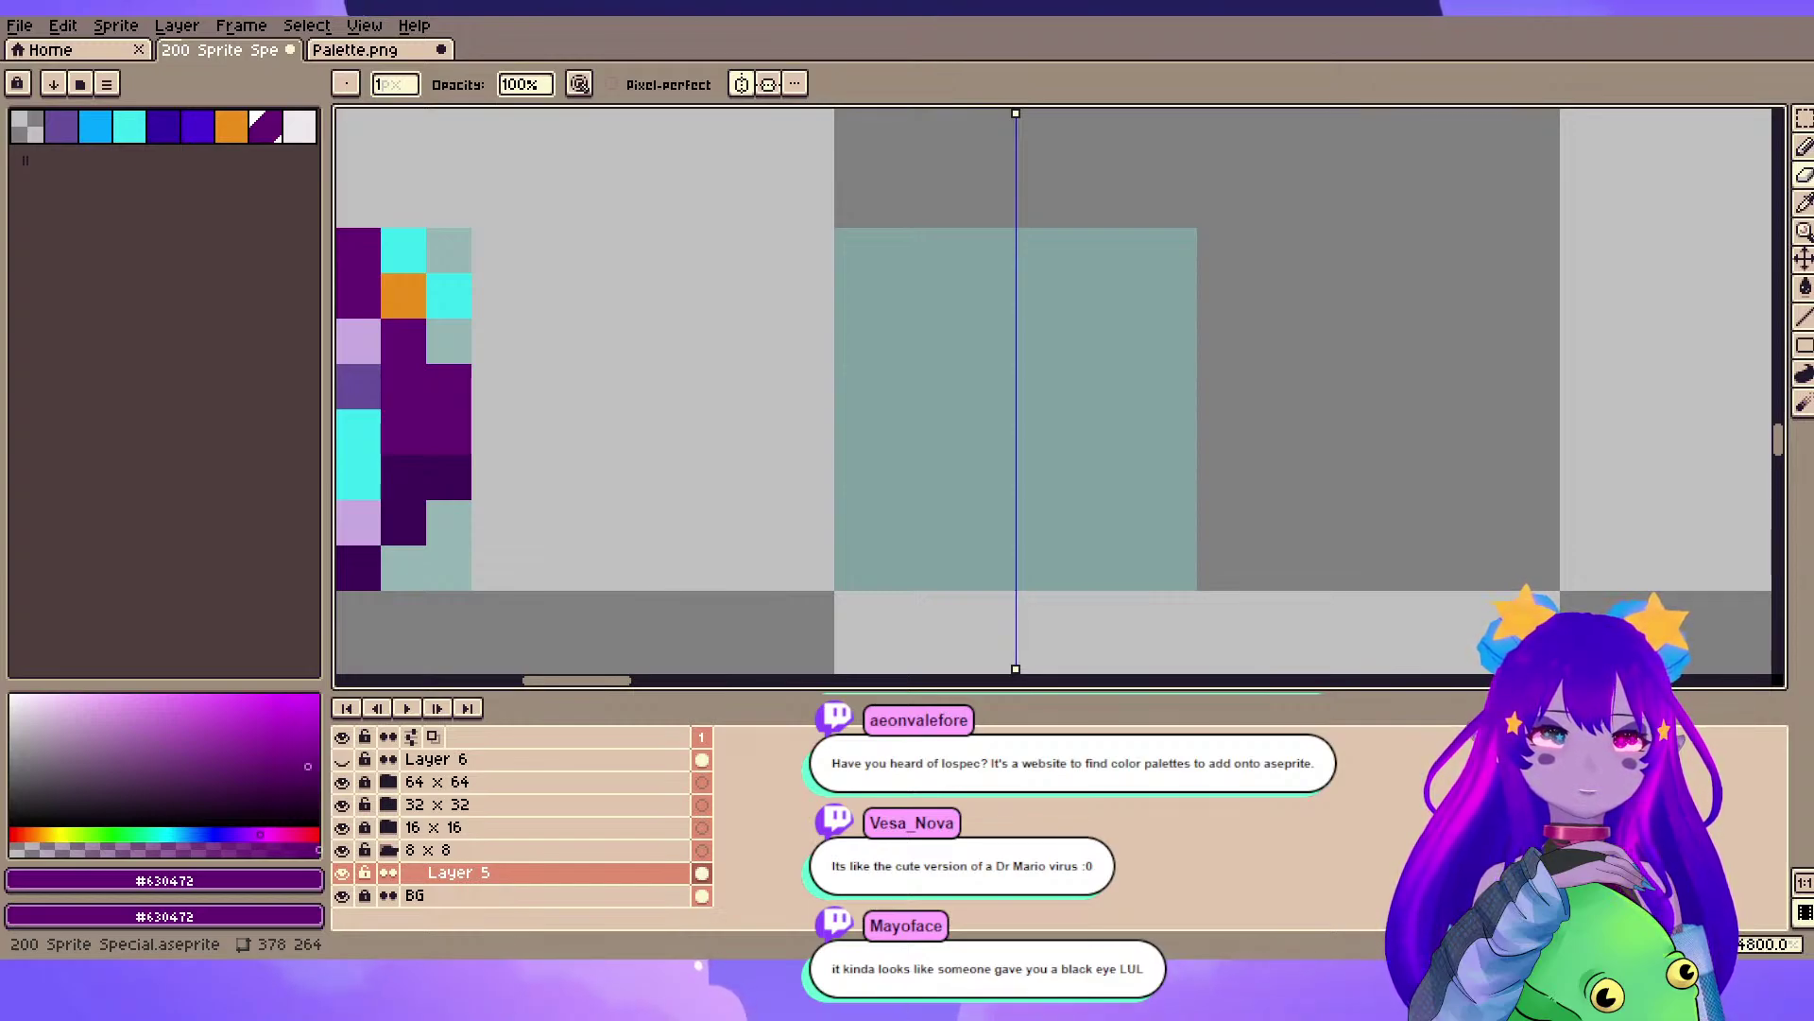
scroll(626, 236, down, 2)
scroll(1066, 270, up, 2)
drag(626, 236, 707, 111)
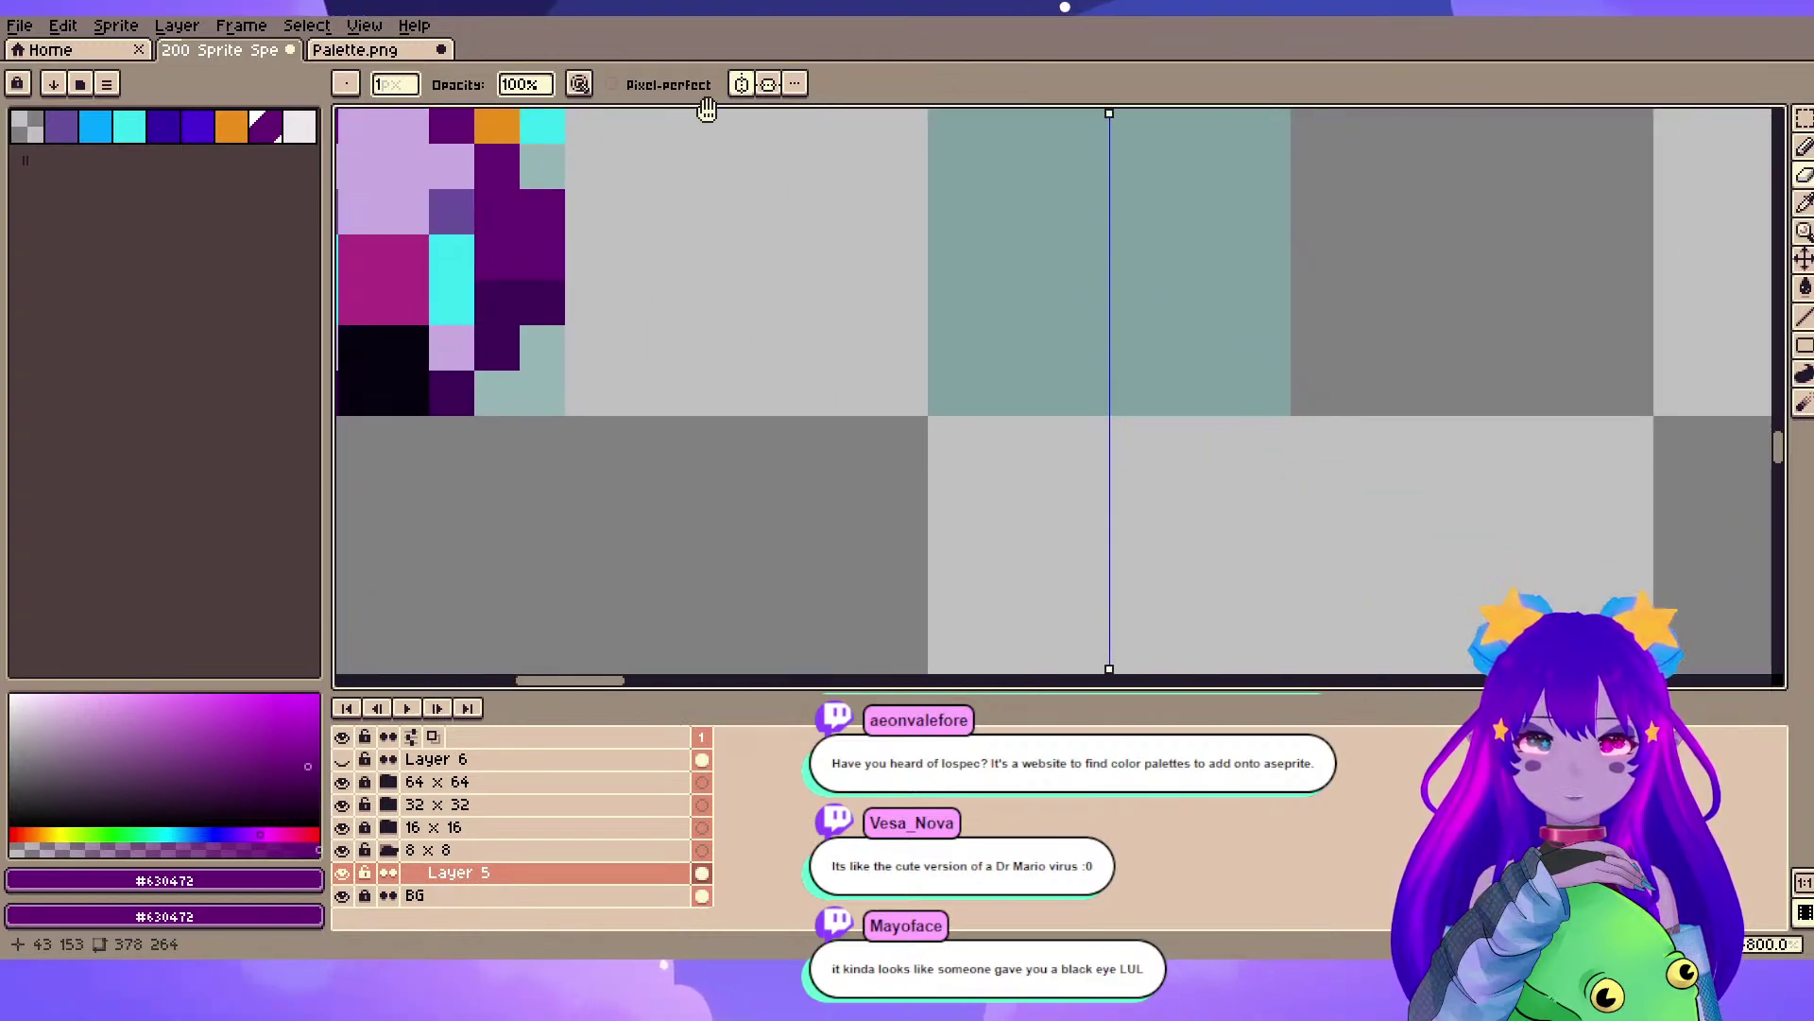
scroll(777, 275, down, 1)
drag(778, 275, 794, 308)
- Paint a mirrored, rounded six-pixel-wide face in light purple #c8aae1 inside the third cell with a 4 px brush
alt+click(574, 283)
scroll(1160, 311, up, 1)
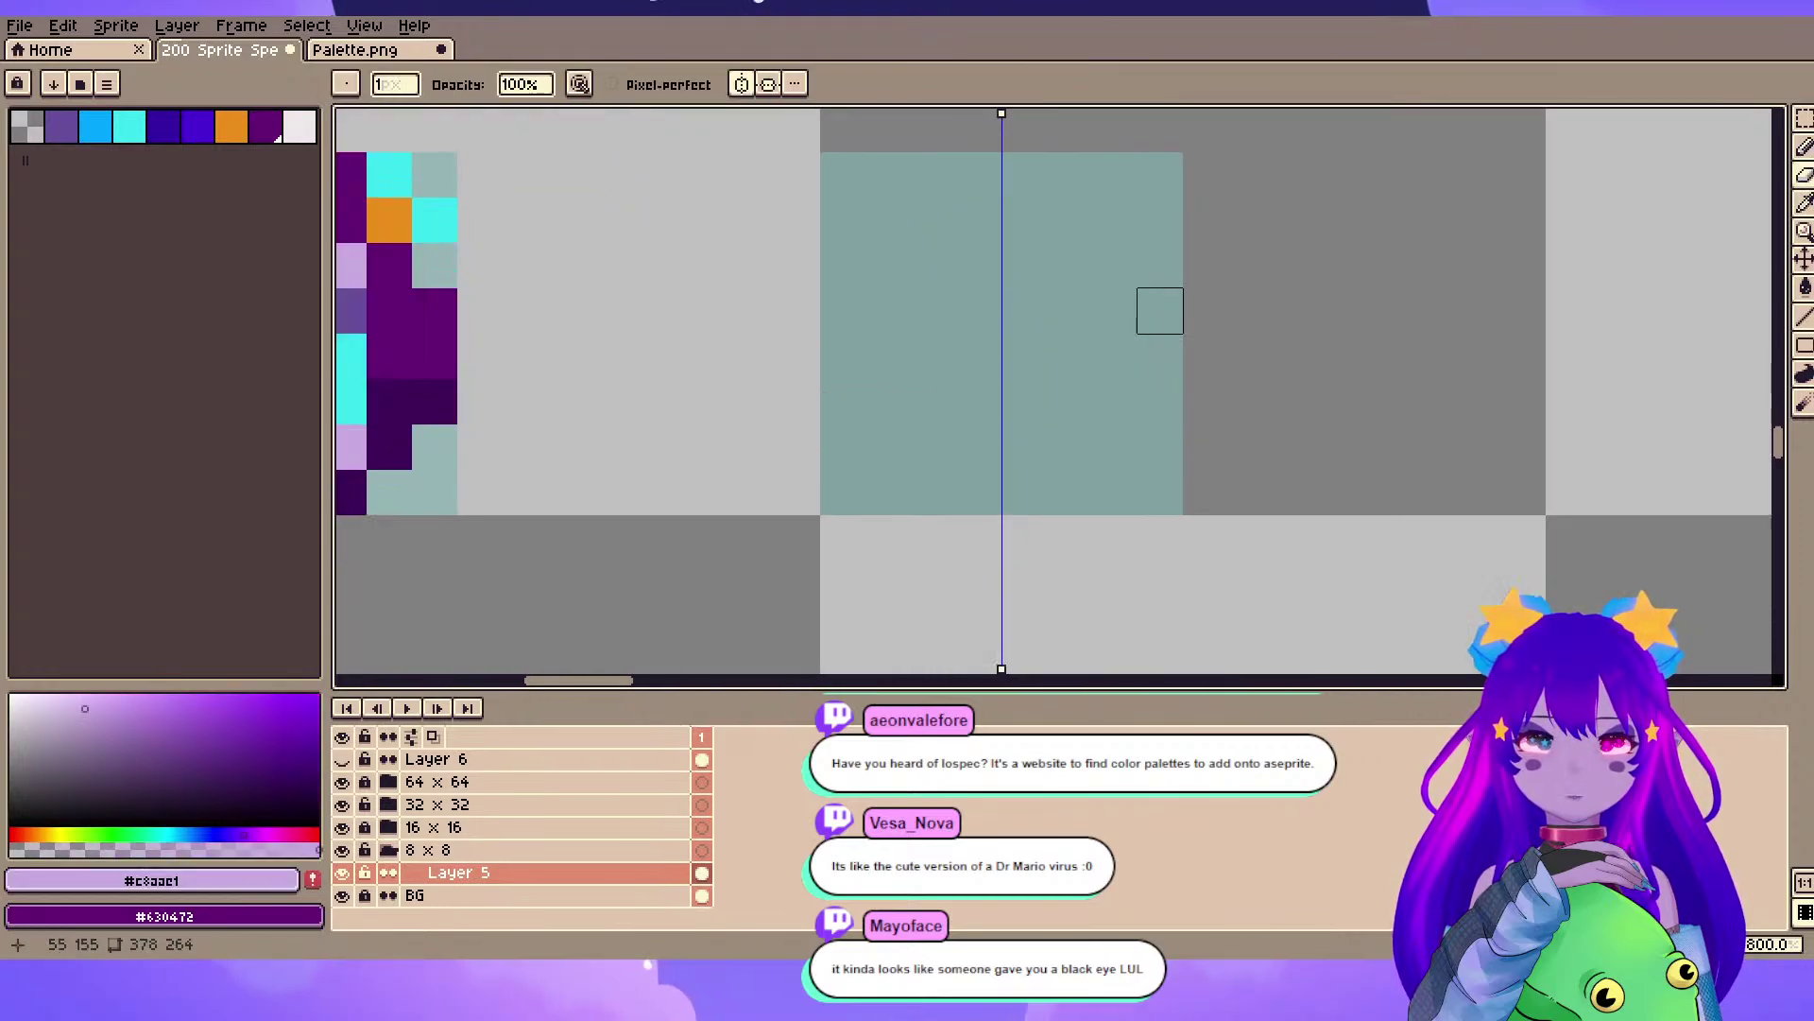
key(b)
key(plus)
key(plus)
key(plus)
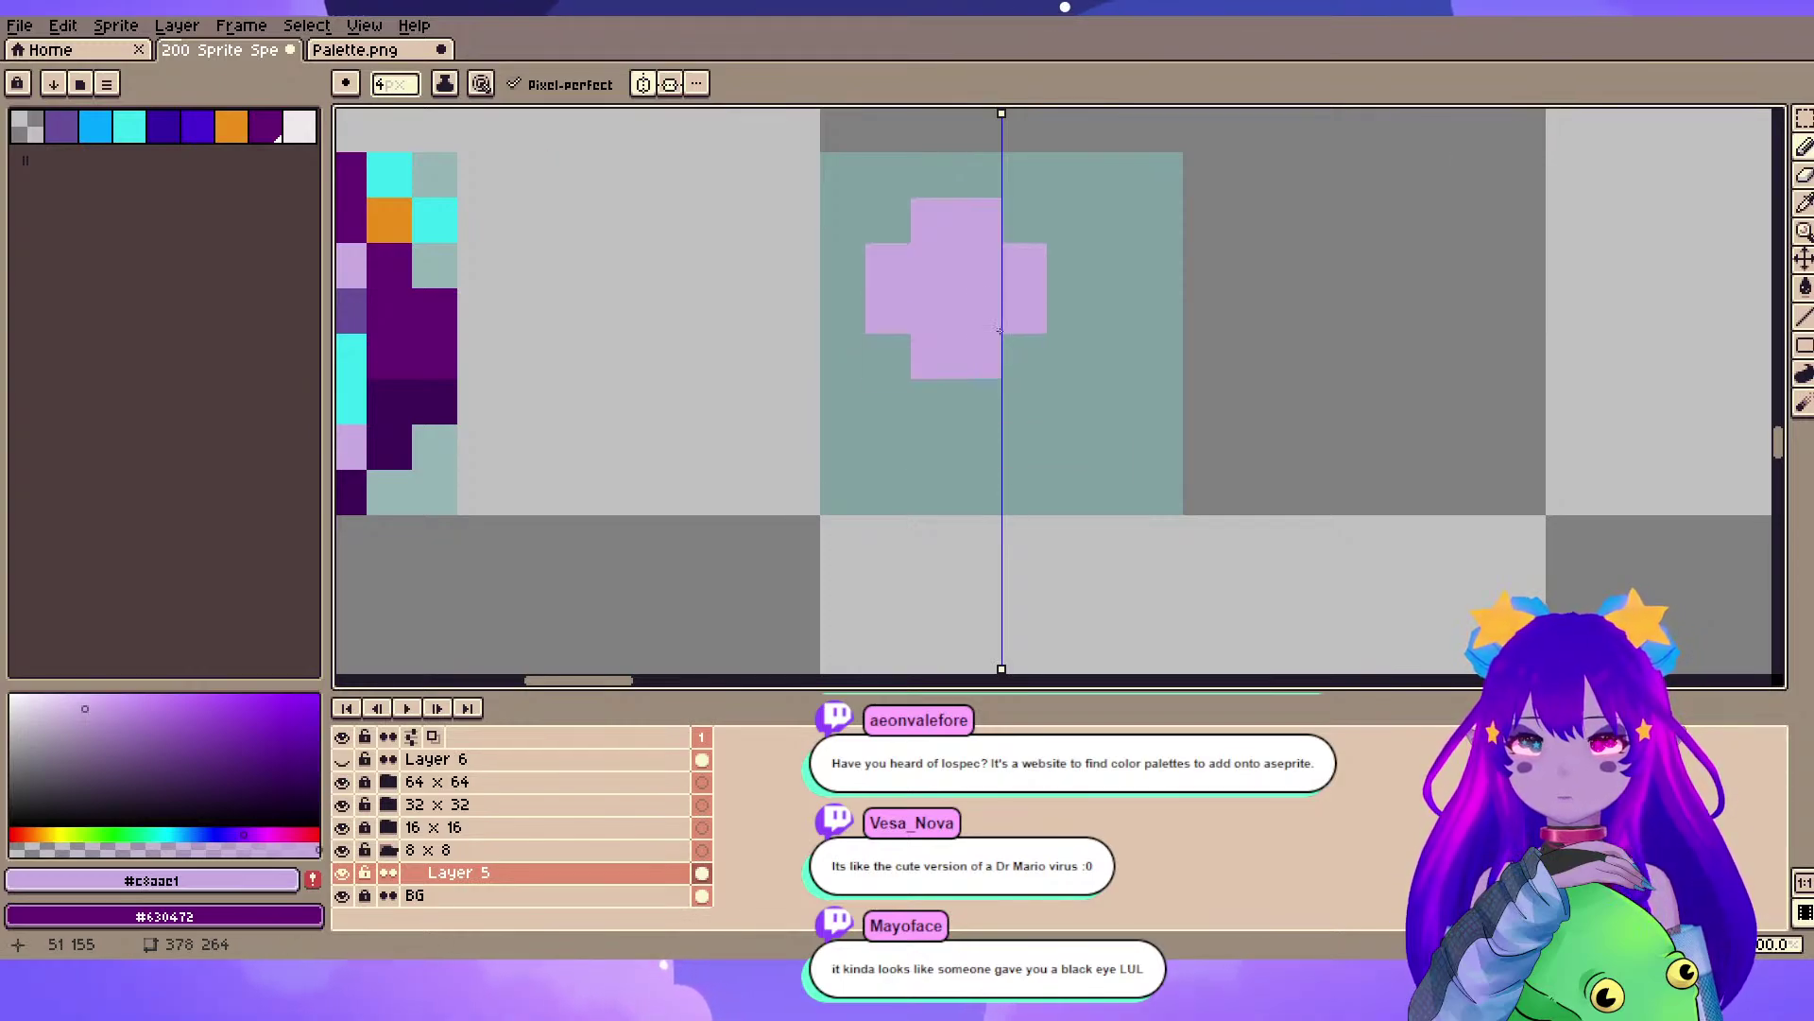
mouse_move(1007, 360)
mouse_down()
mouse_move(977, 388)
mouse_move(998, 383)
mouse_move(998, 235)
mouse_move(979, 323)
mouse_up()
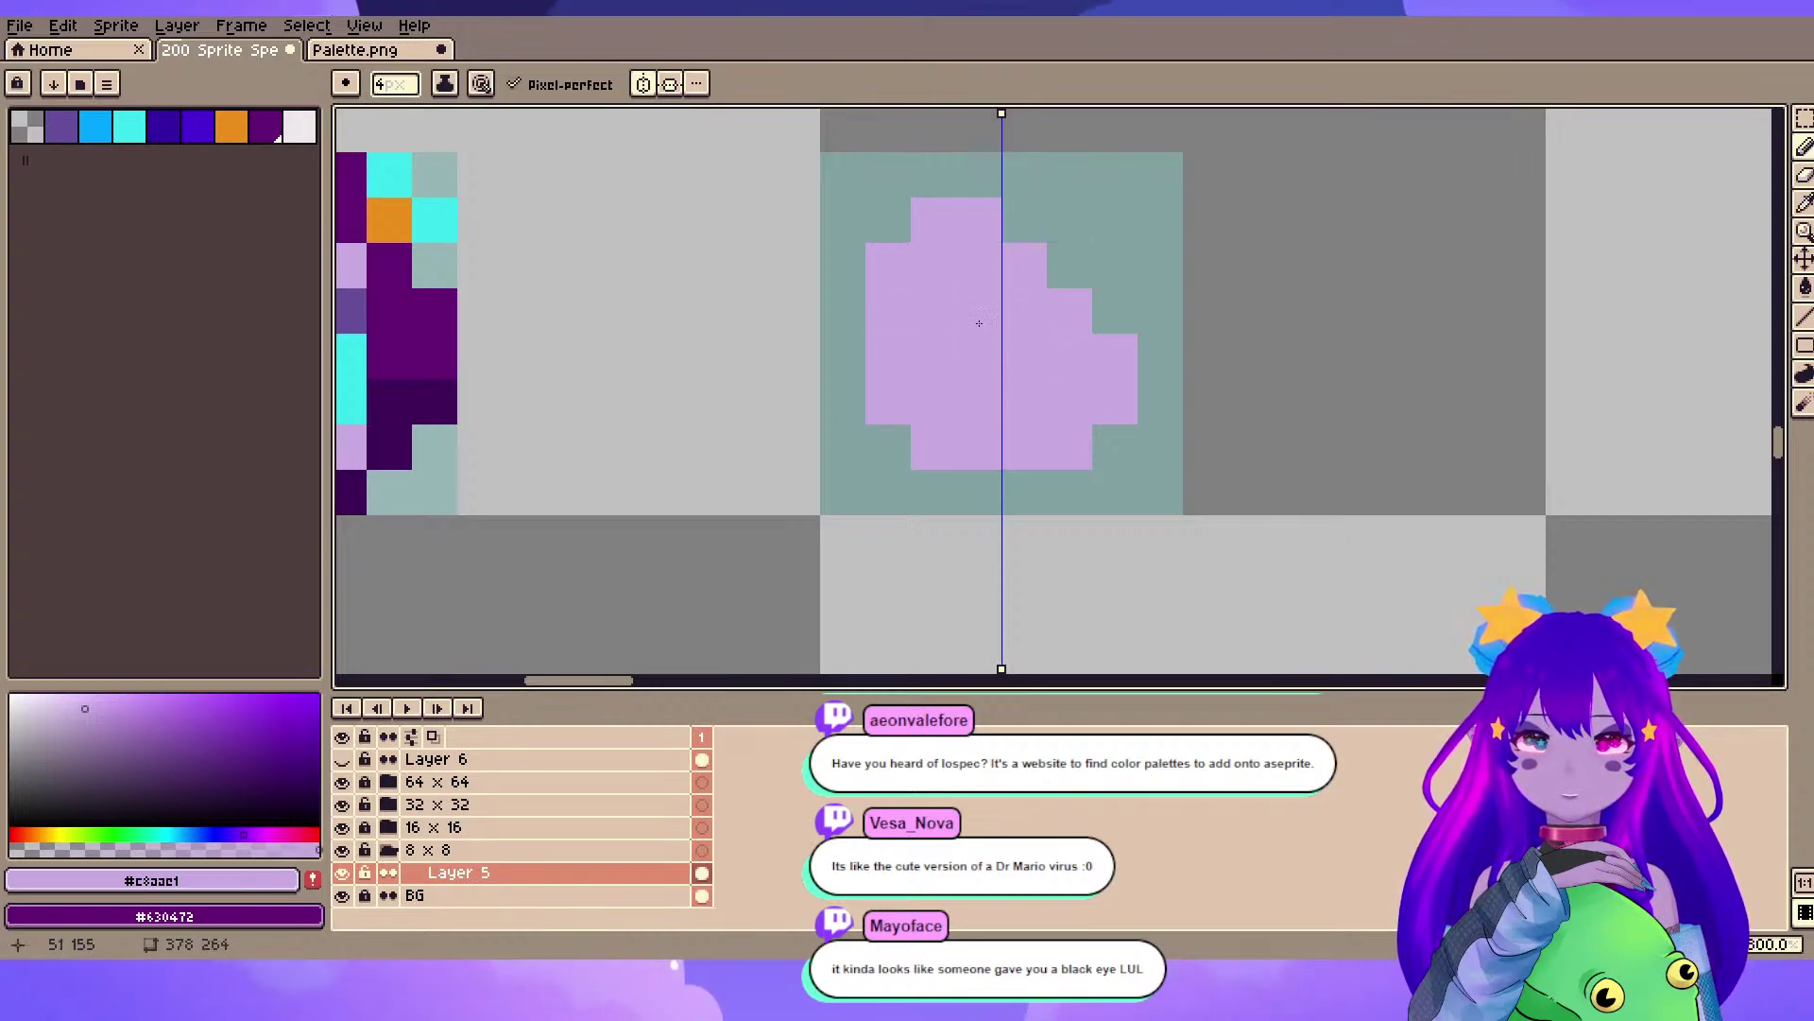
click(979, 323)
- Erase the face's top pixel row and the outer pixels of the row below with a 1 px eraser
key(minus)
key(minus)
key(minus)
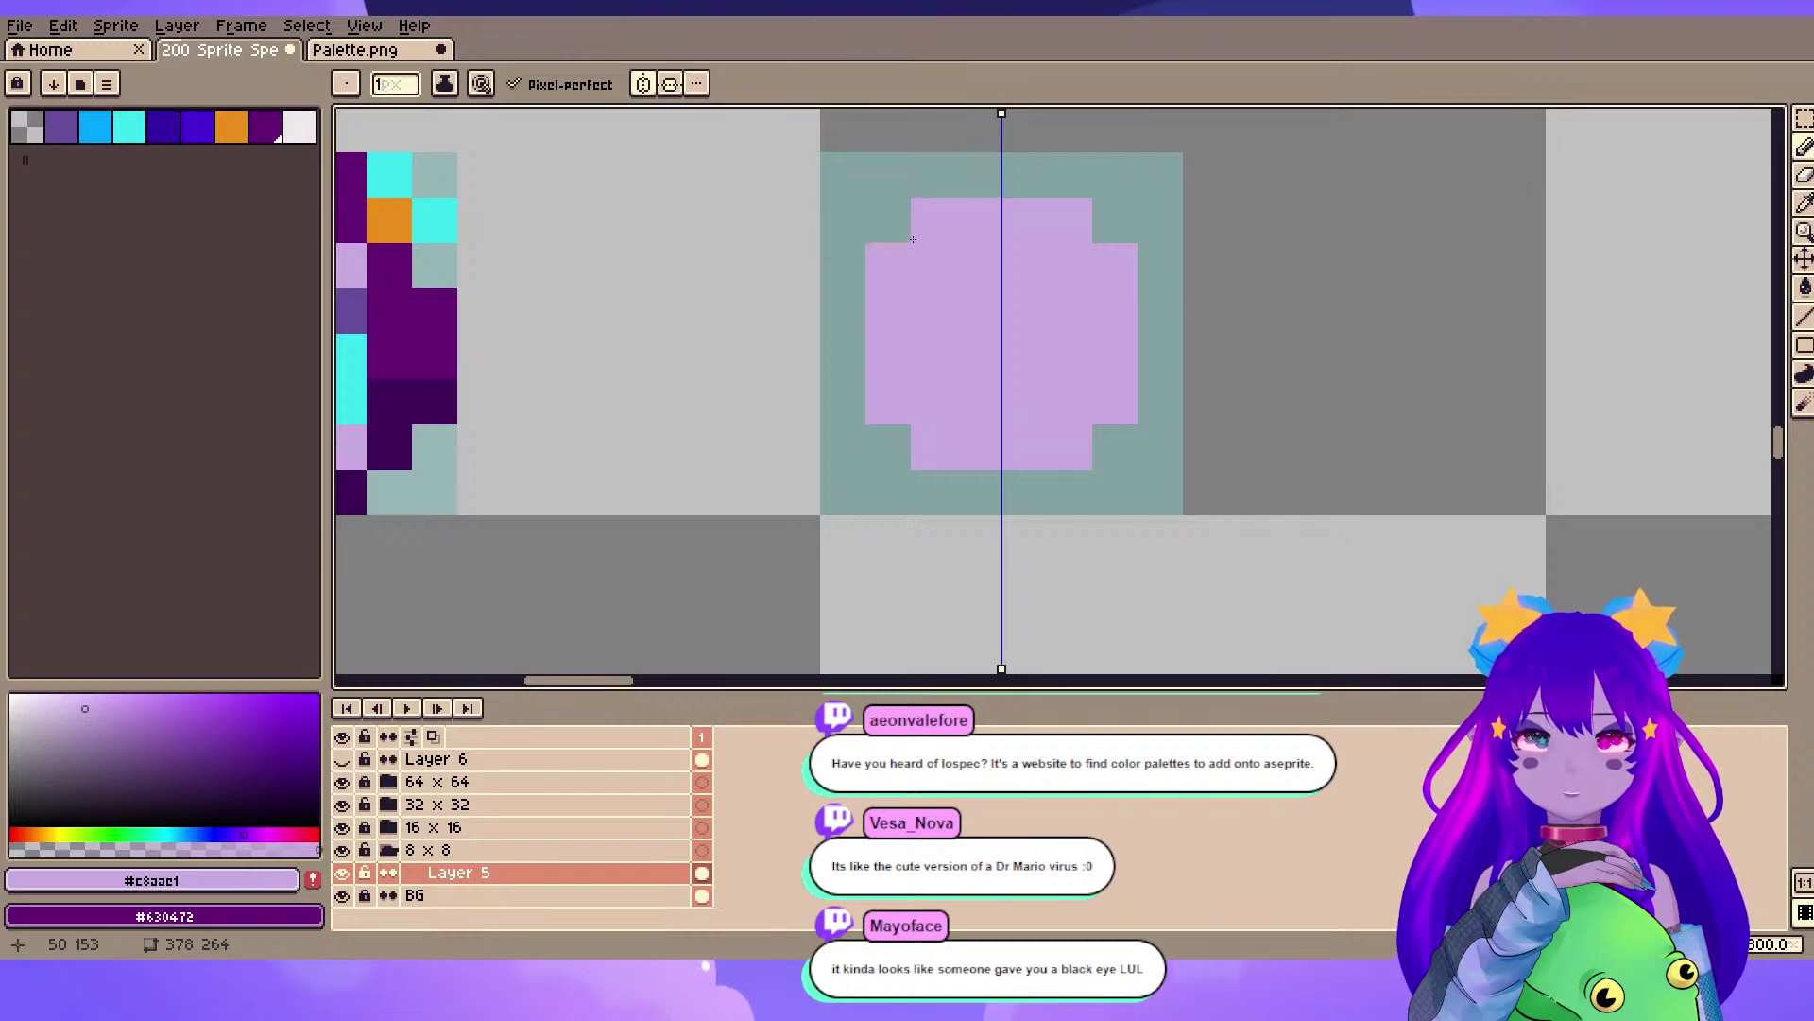
key(e)
mouse_move(932, 216)
mouse_down()
mouse_move(888, 265)
mouse_move(957, 216)
mouse_up()
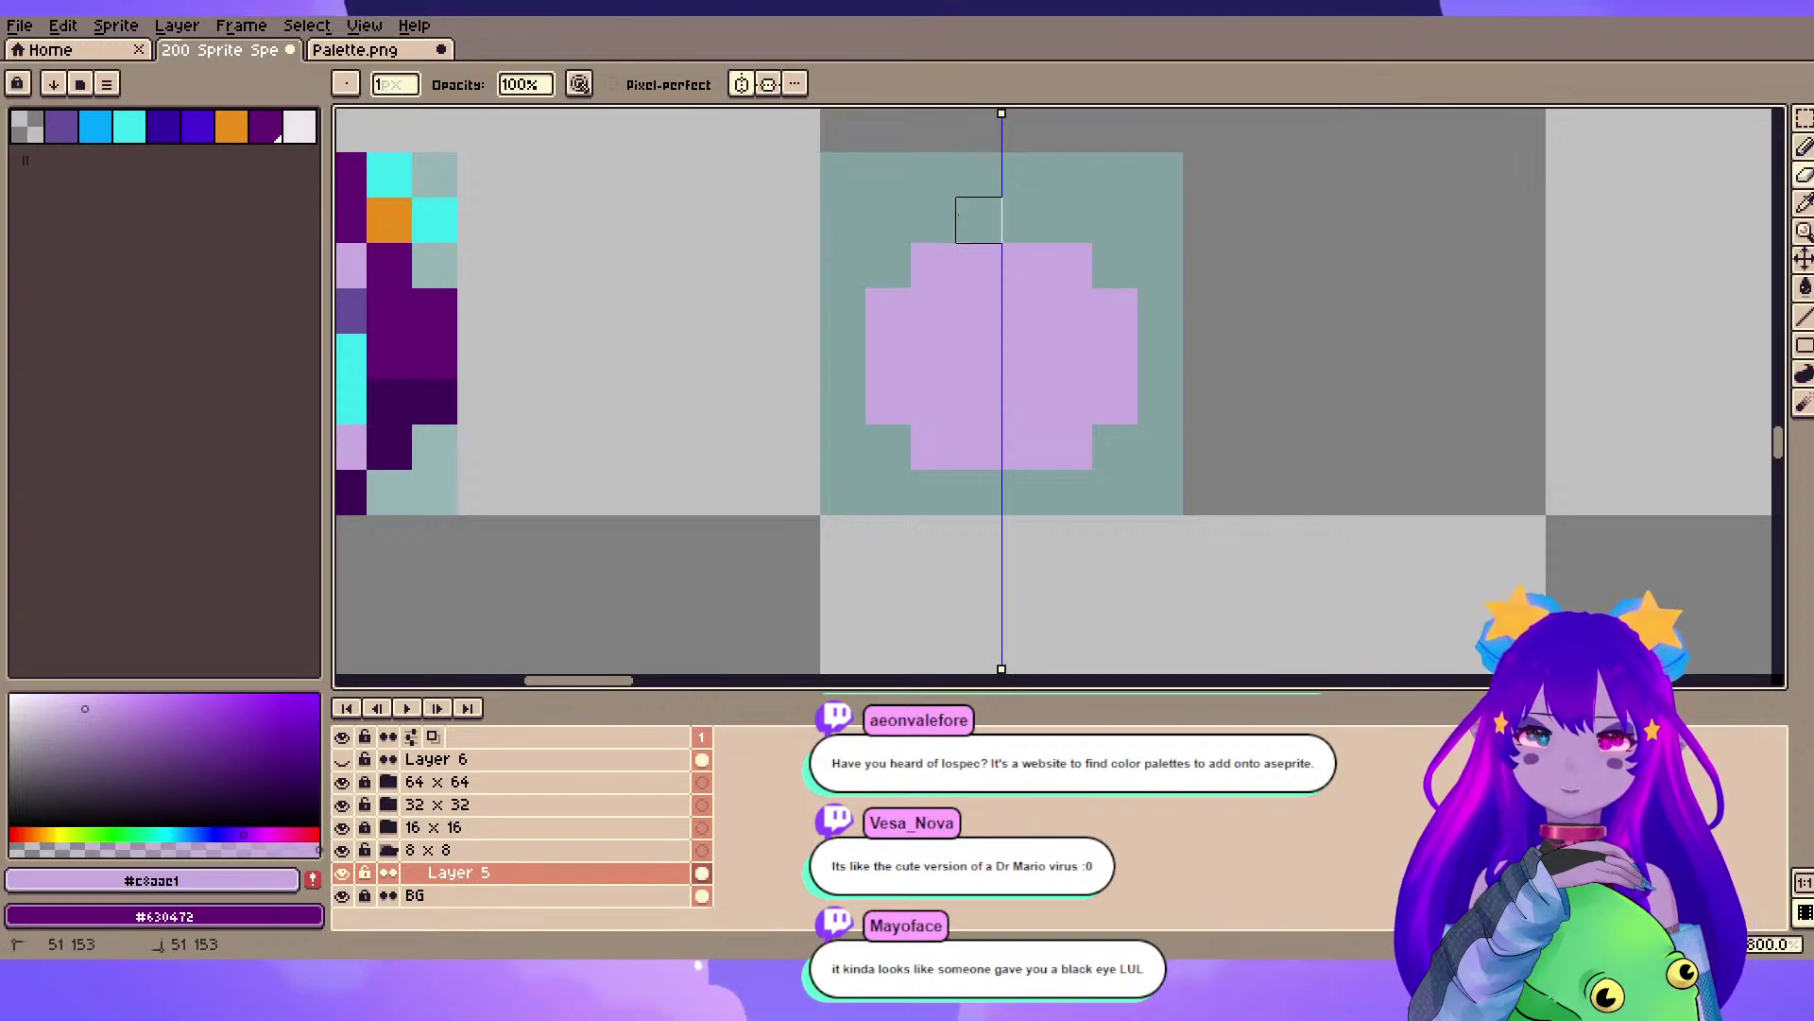
drag(571, 401, 737, 394)
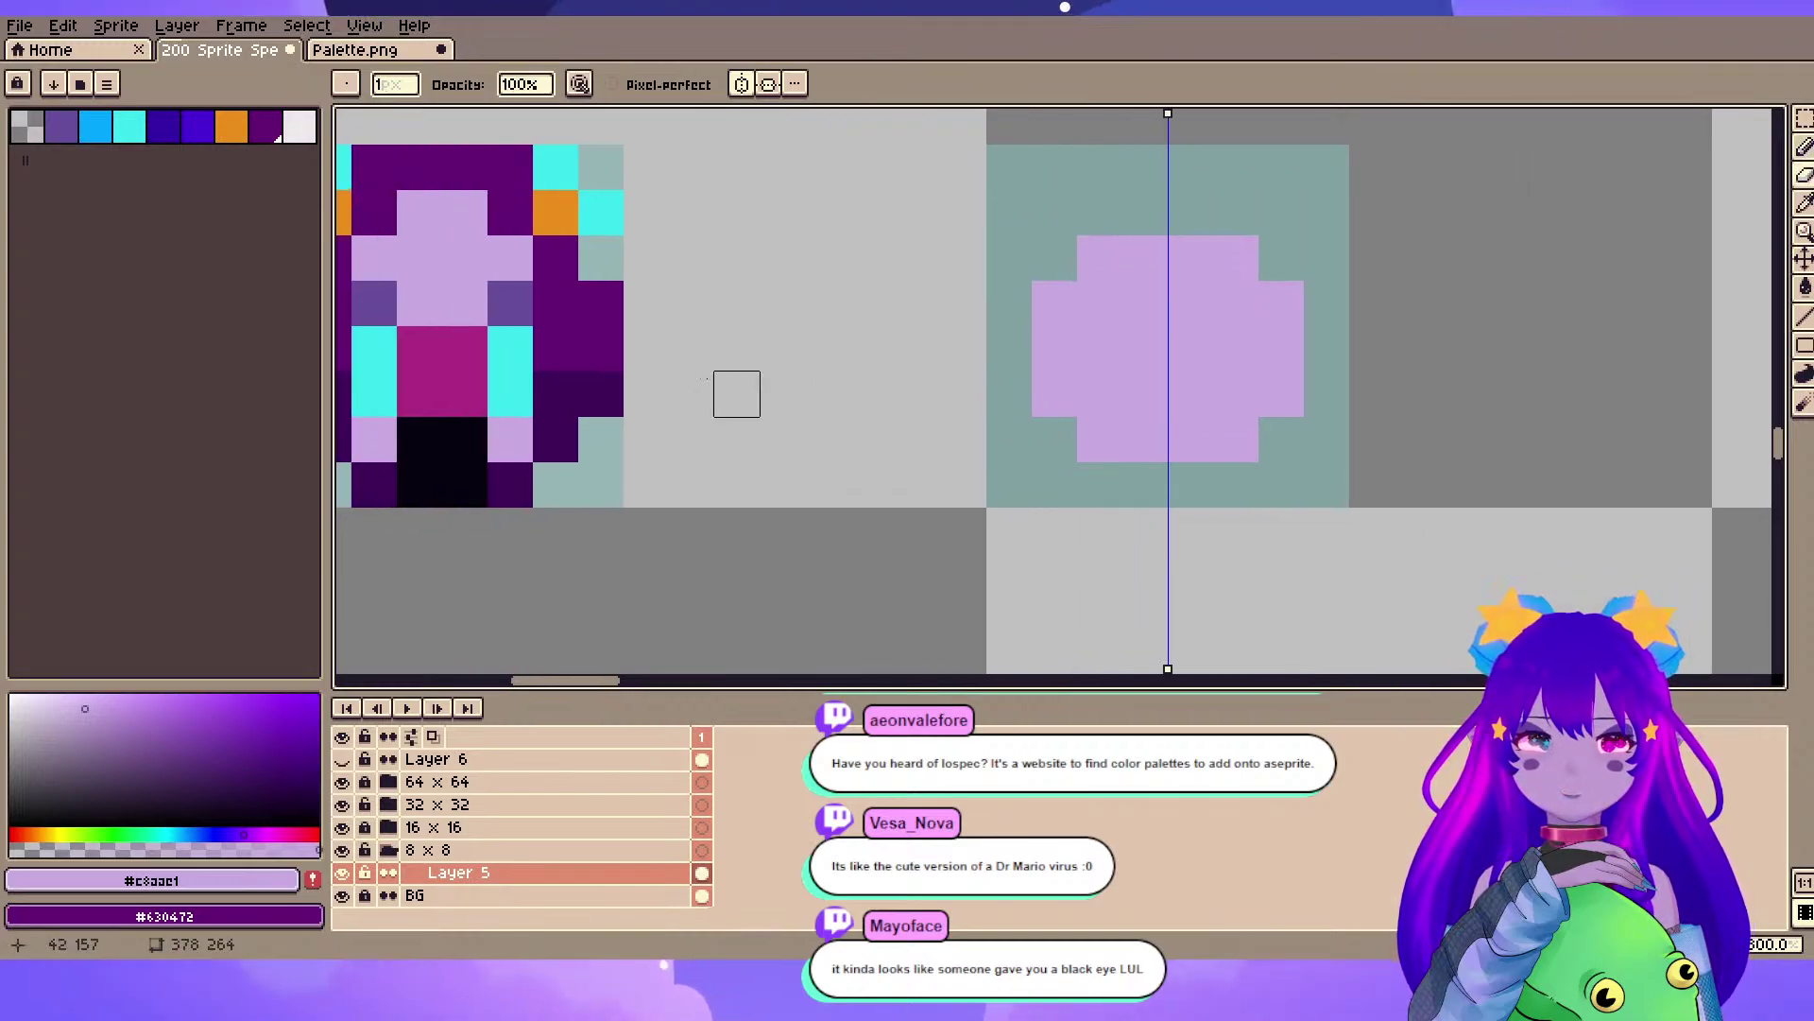
alt+click(540, 299)
key(b)
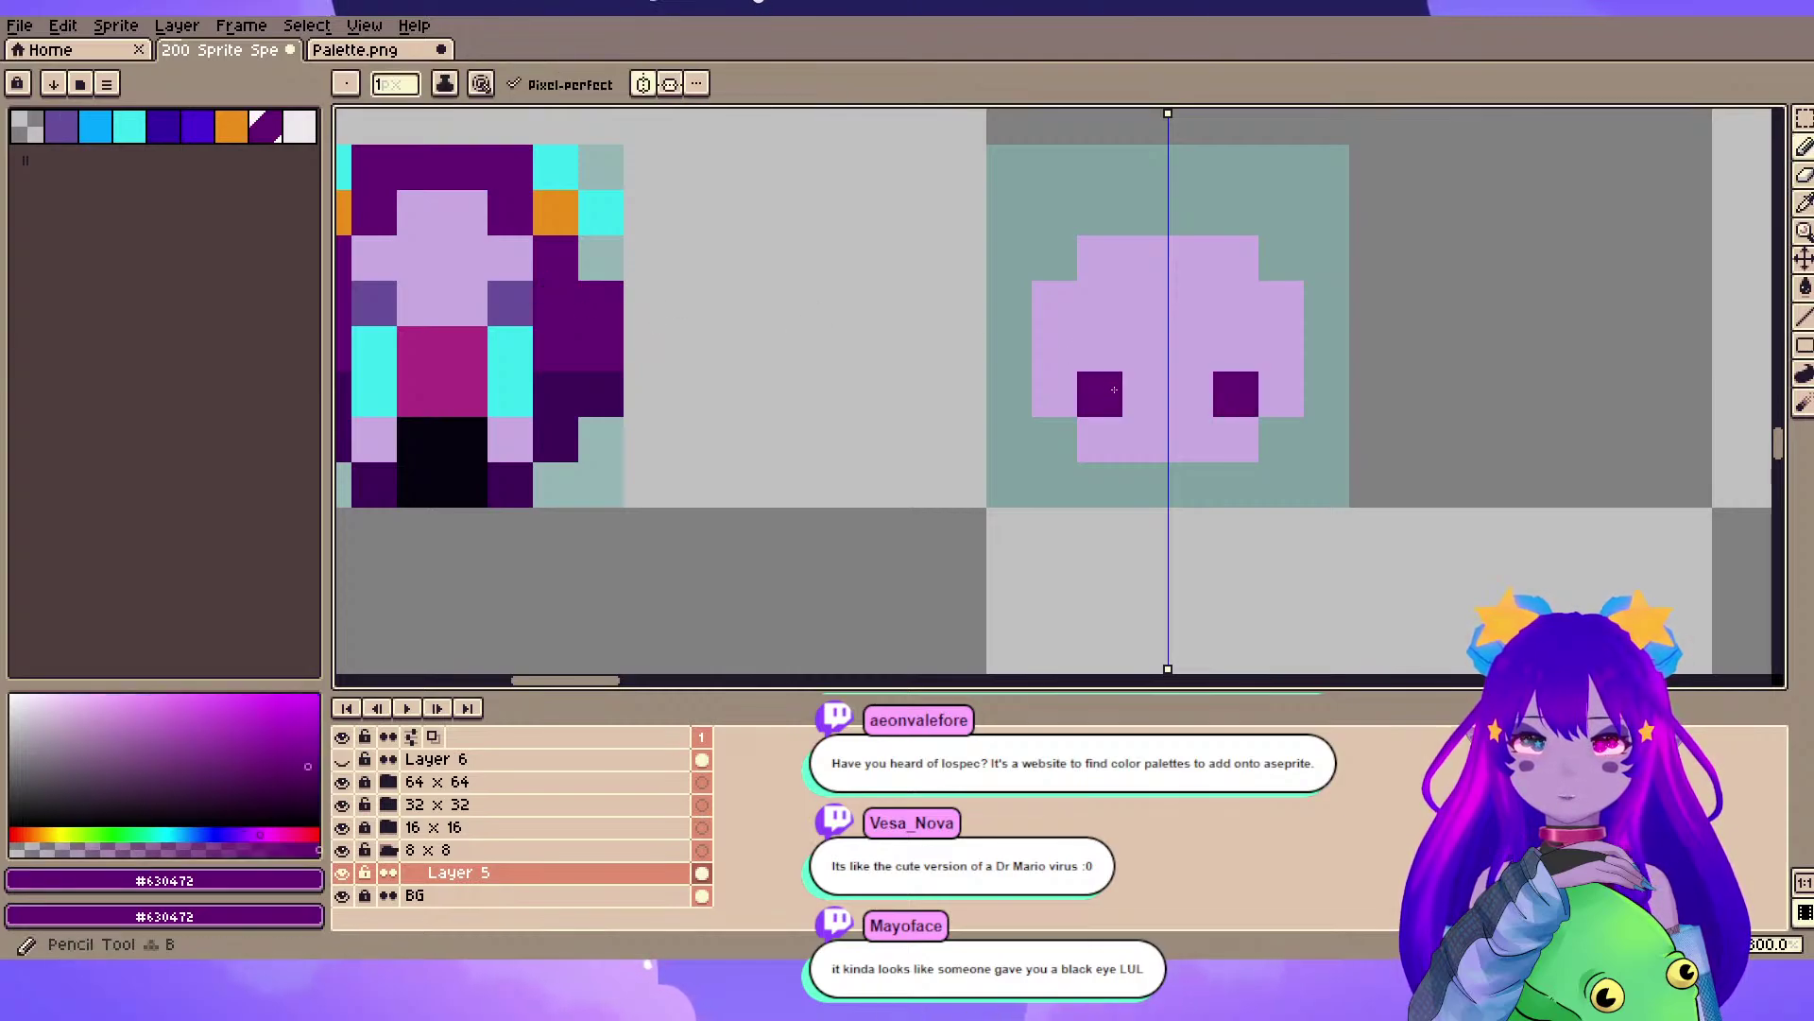
key(ctrl+z)
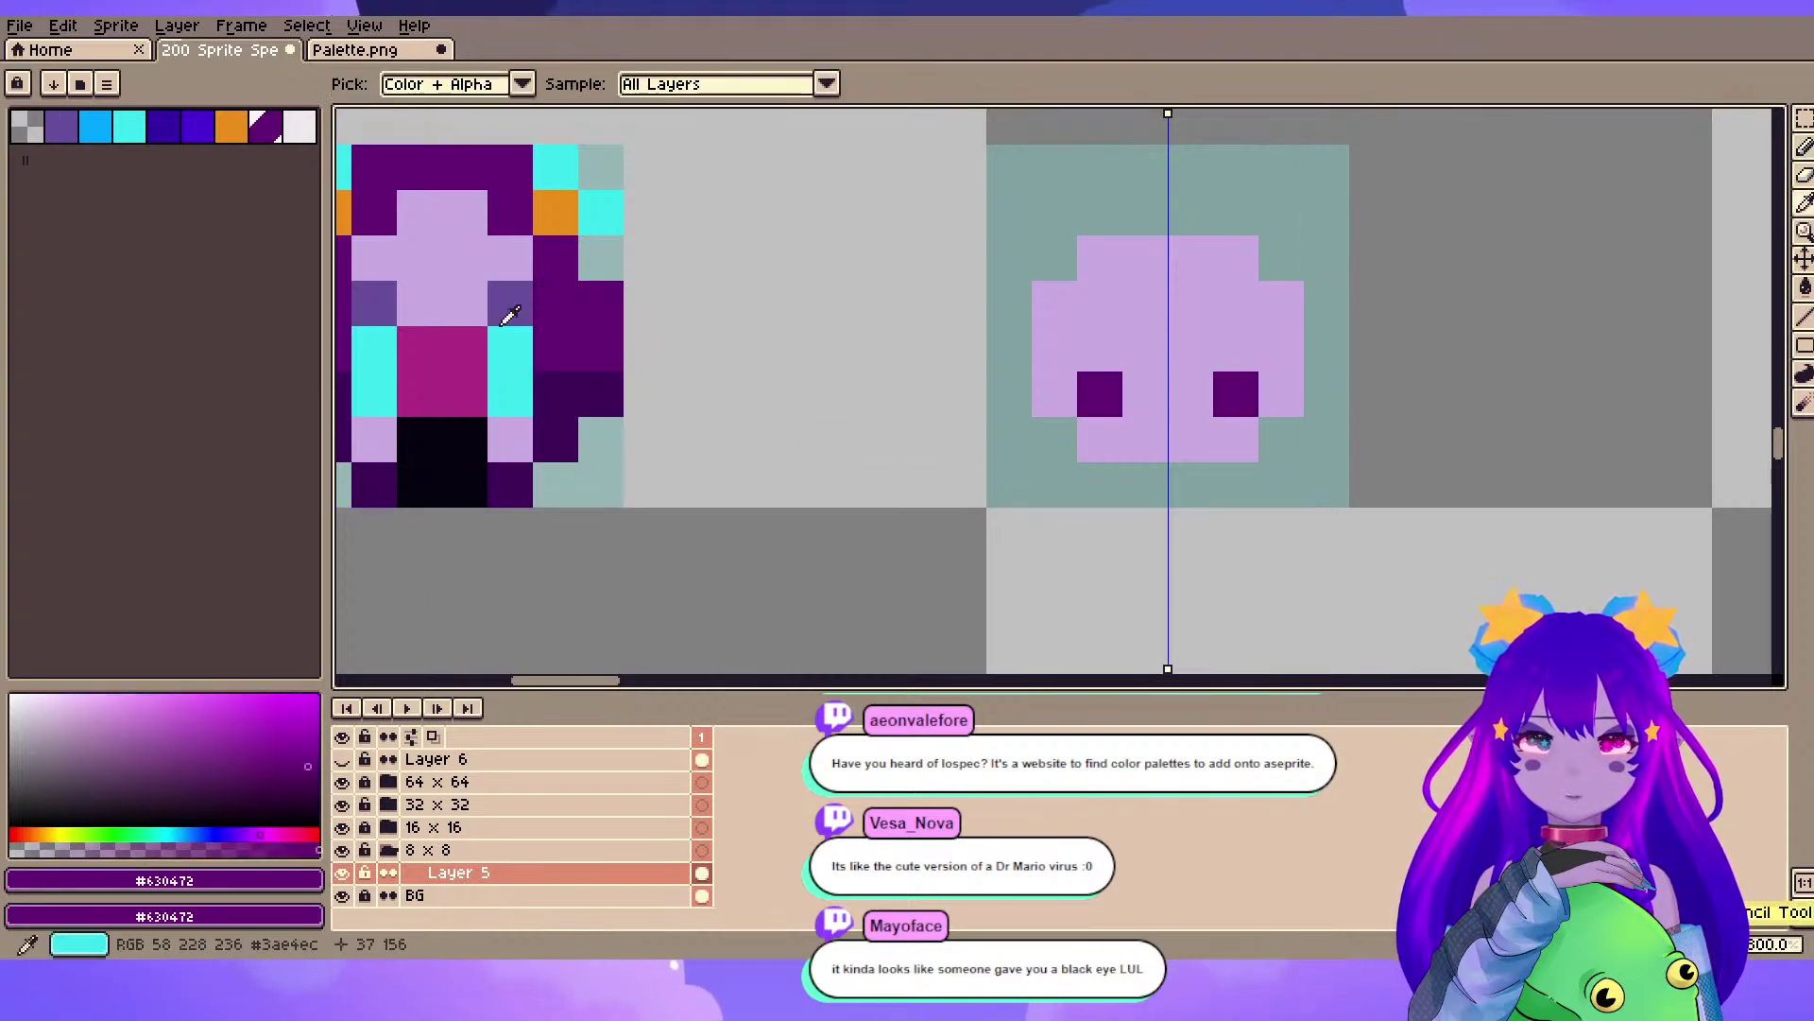
- Paint one mirrored muted-purple cheek pixel on each side of the lower face, using the second sprite's cheek colour
alt+click(510, 307)
click(1125, 388)
key(ctrl+z)
click(1113, 395)
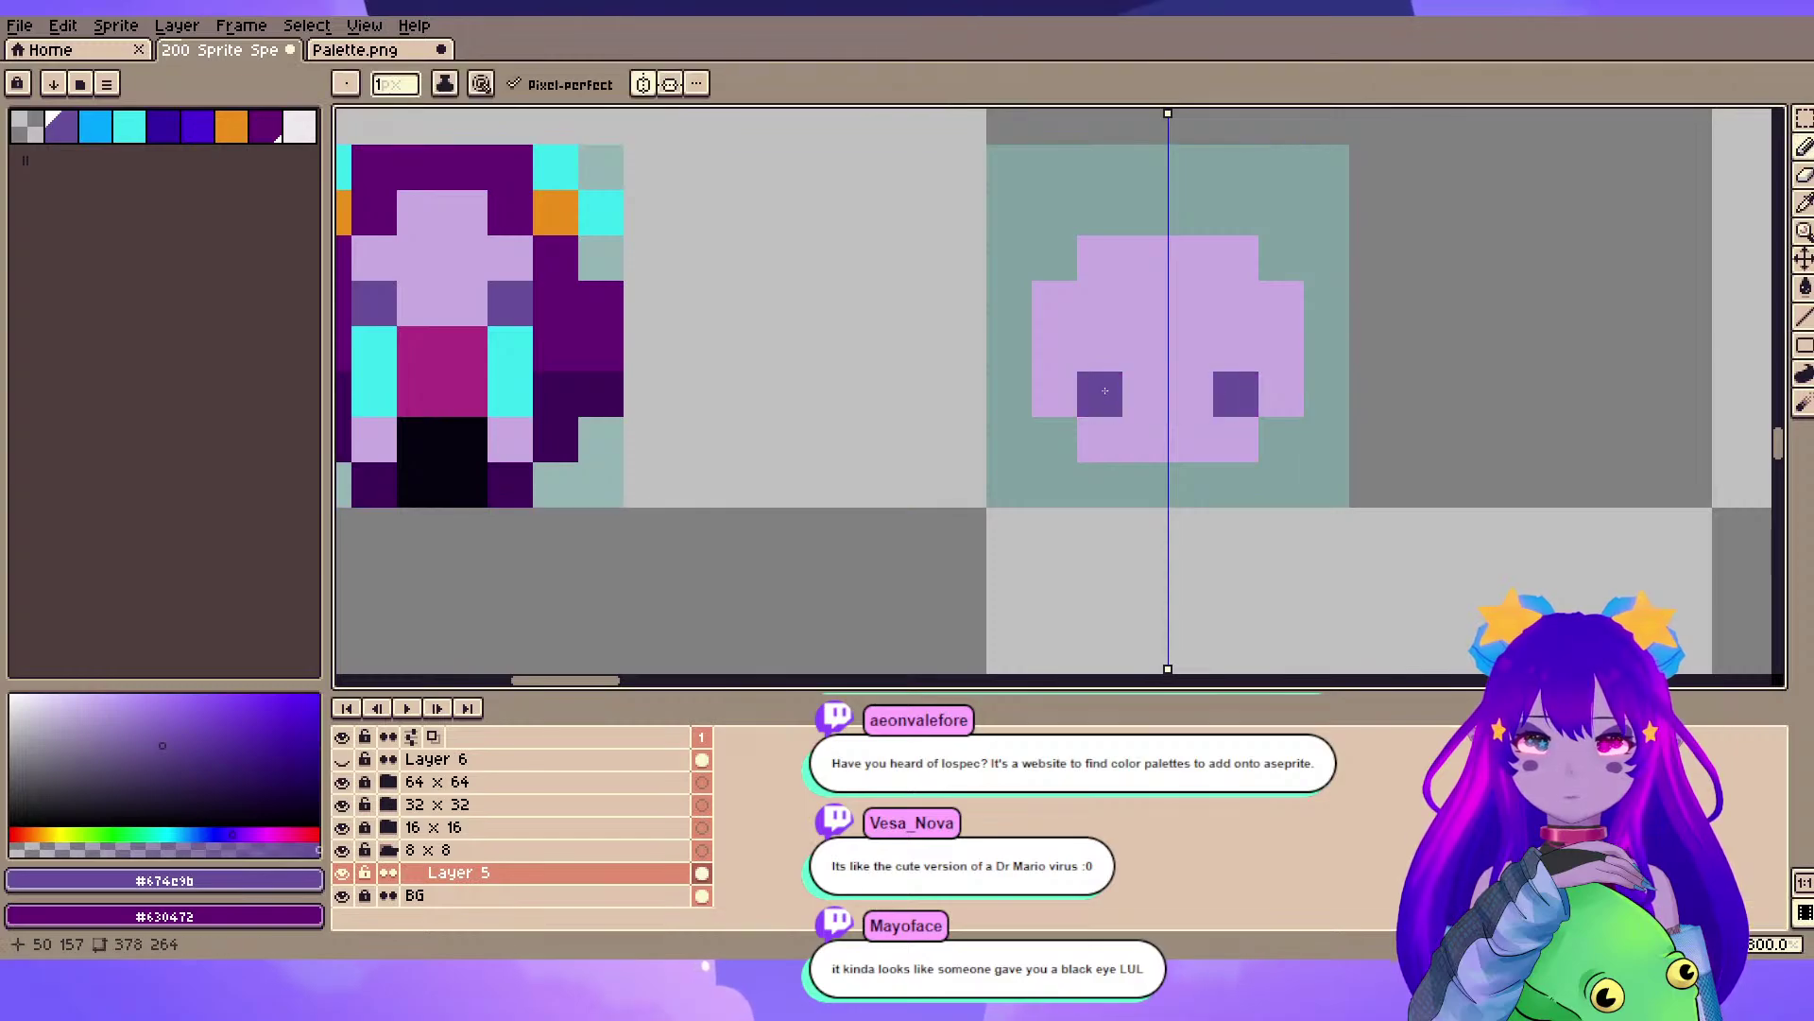
- Paint #630472 hair around the third sprite's face, with a parted fringe and strands down both sides
drag(596, 348, 615, 365)
alt+click(569, 326)
drag(1109, 386, 986, 410)
mouse_move(948, 480)
mouse_down()
mouse_move(952, 517)
mouse_move(922, 517)
mouse_move(921, 353)
mouse_move(969, 280)
mouse_move(1000, 288)
mouse_move(1010, 264)
mouse_move(1073, 249)
mouse_move(1036, 216)
mouse_move(992, 224)
mouse_move(900, 296)
mouse_up()
click(910, 521)
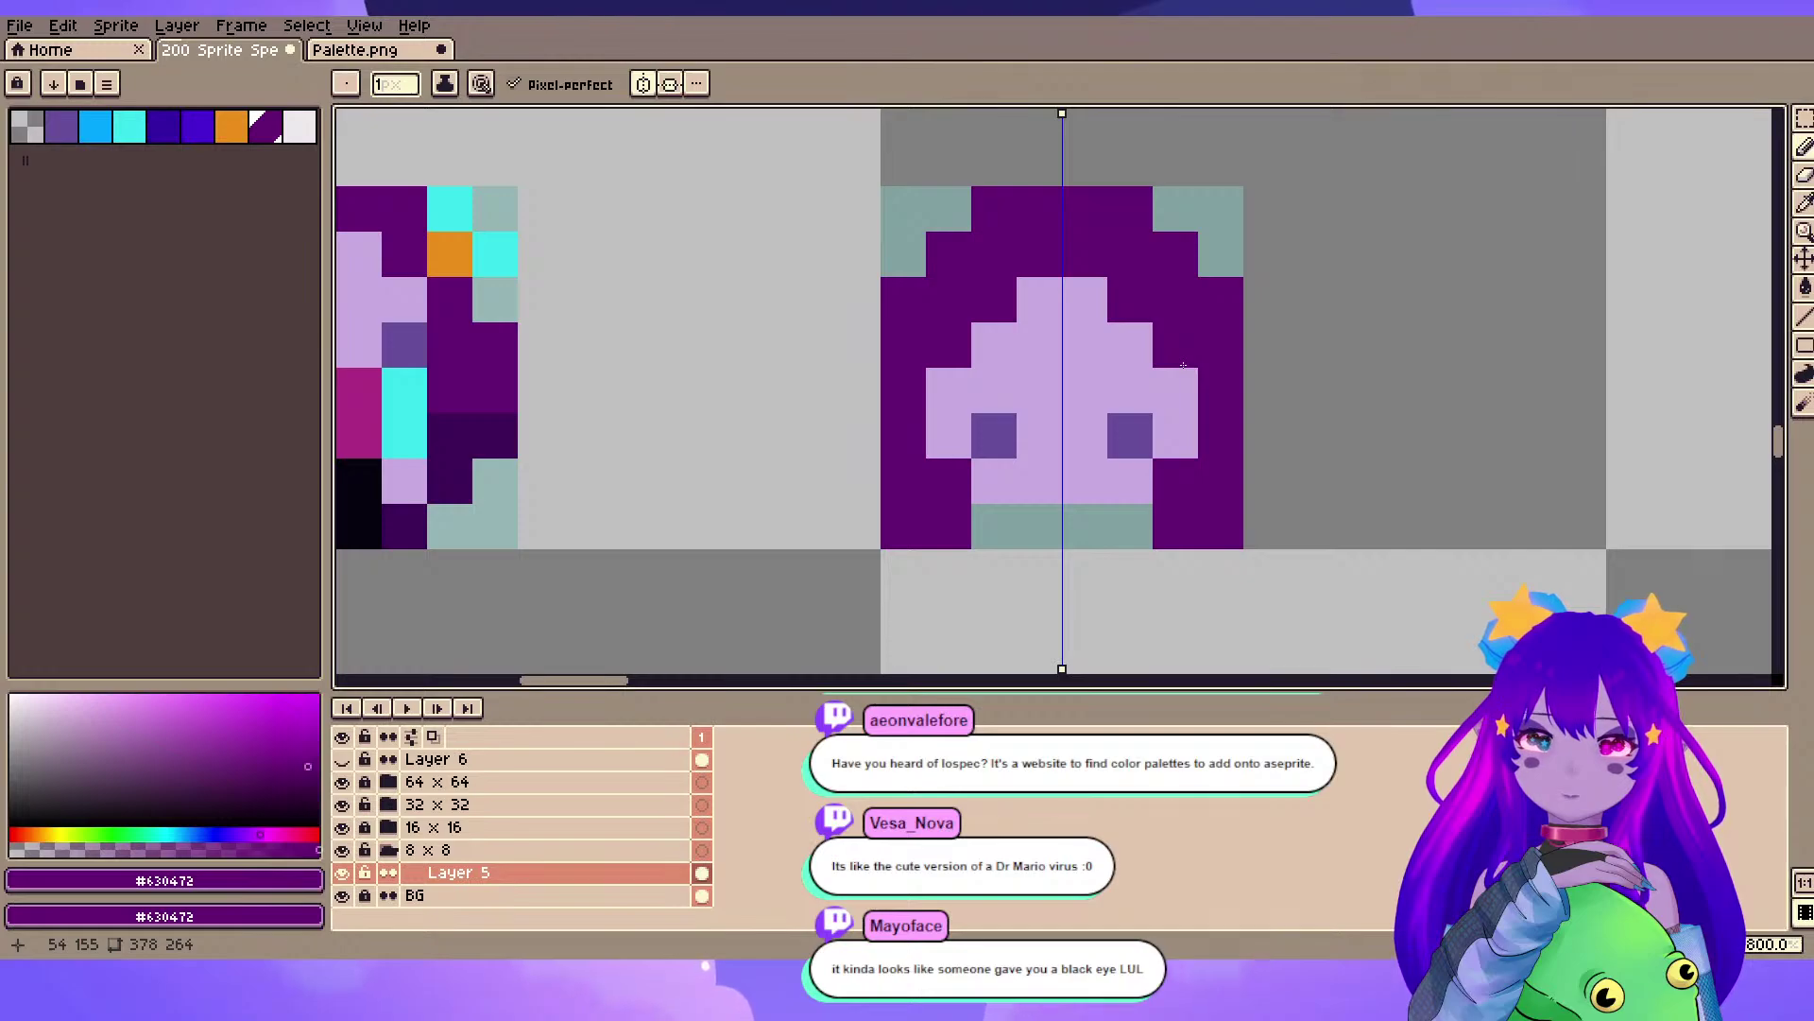
- Mix a darker shade of the skin purple and paint the two centre pixels under the chin as the neck
drag(731, 327, 895, 327)
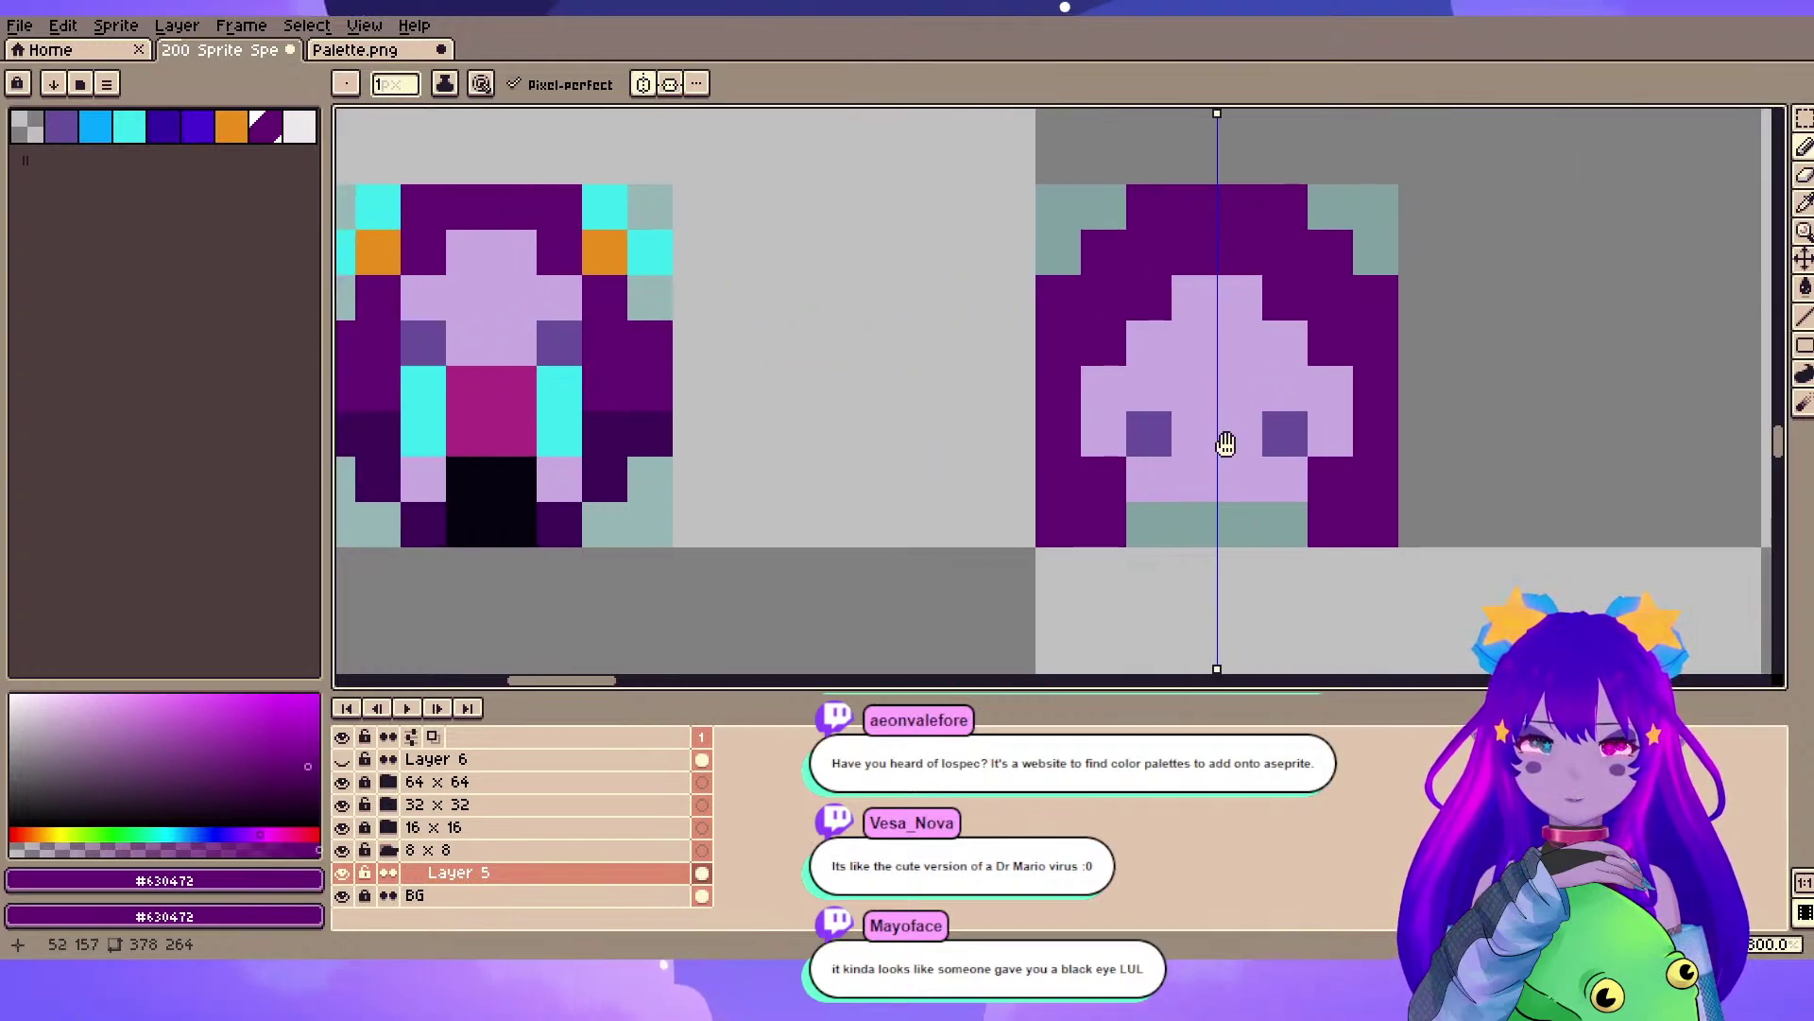
alt+click(567, 303)
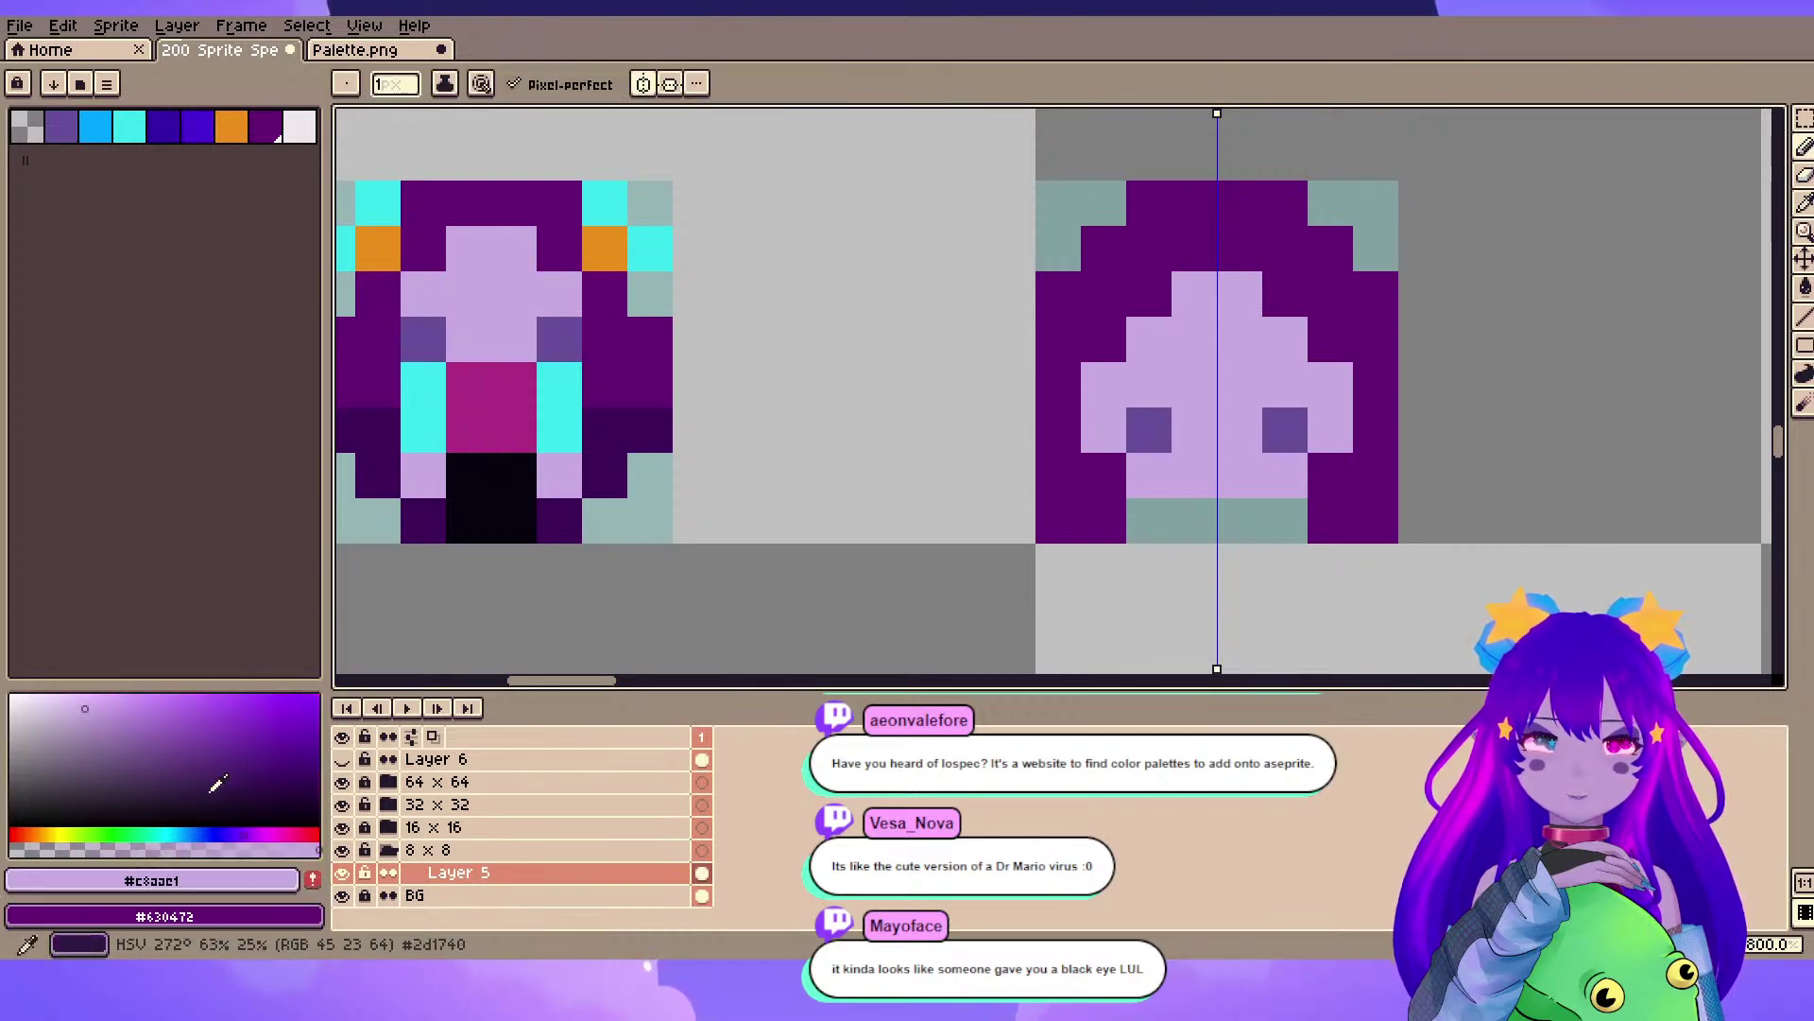
click(122, 734)
drag(1577, 333, 1352, 236)
click(992, 411)
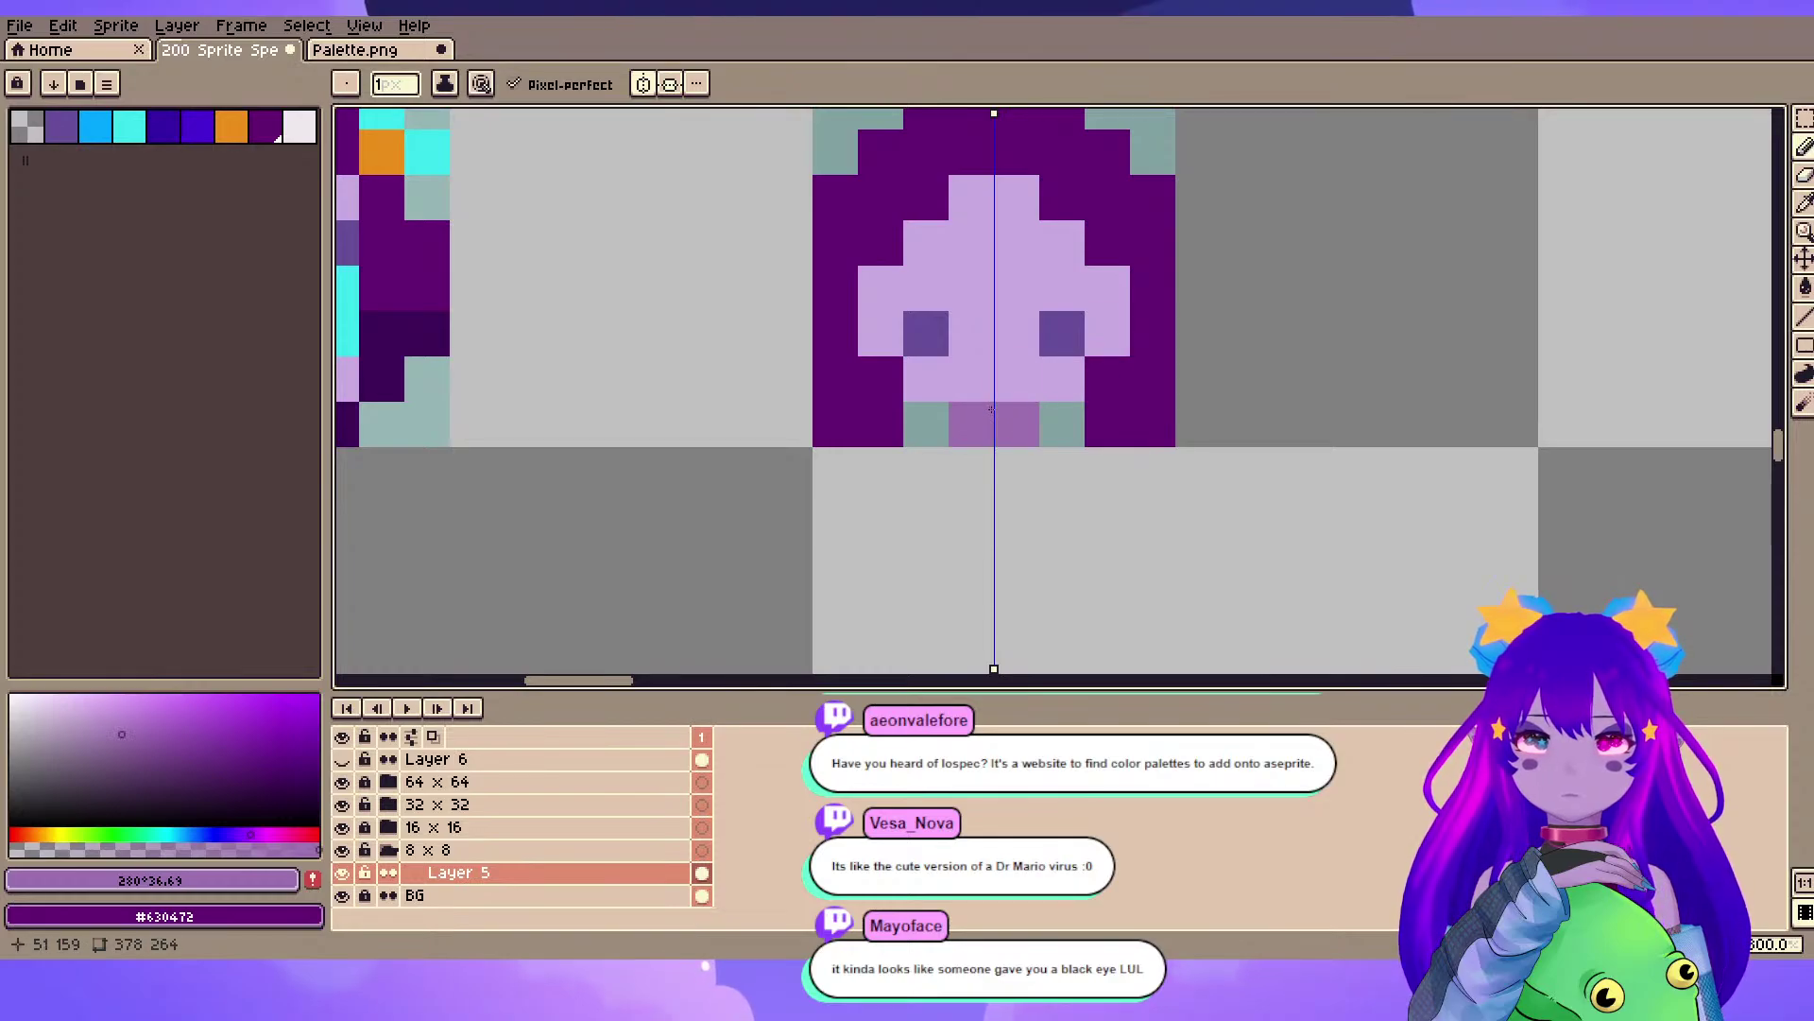
- Erase the bottom outer corner pixels of the hair and fill the gaps beside the neck with #630472
scroll(1340, 268, down, 3)
scroll(1352, 377, up, 3)
click(1039, 510)
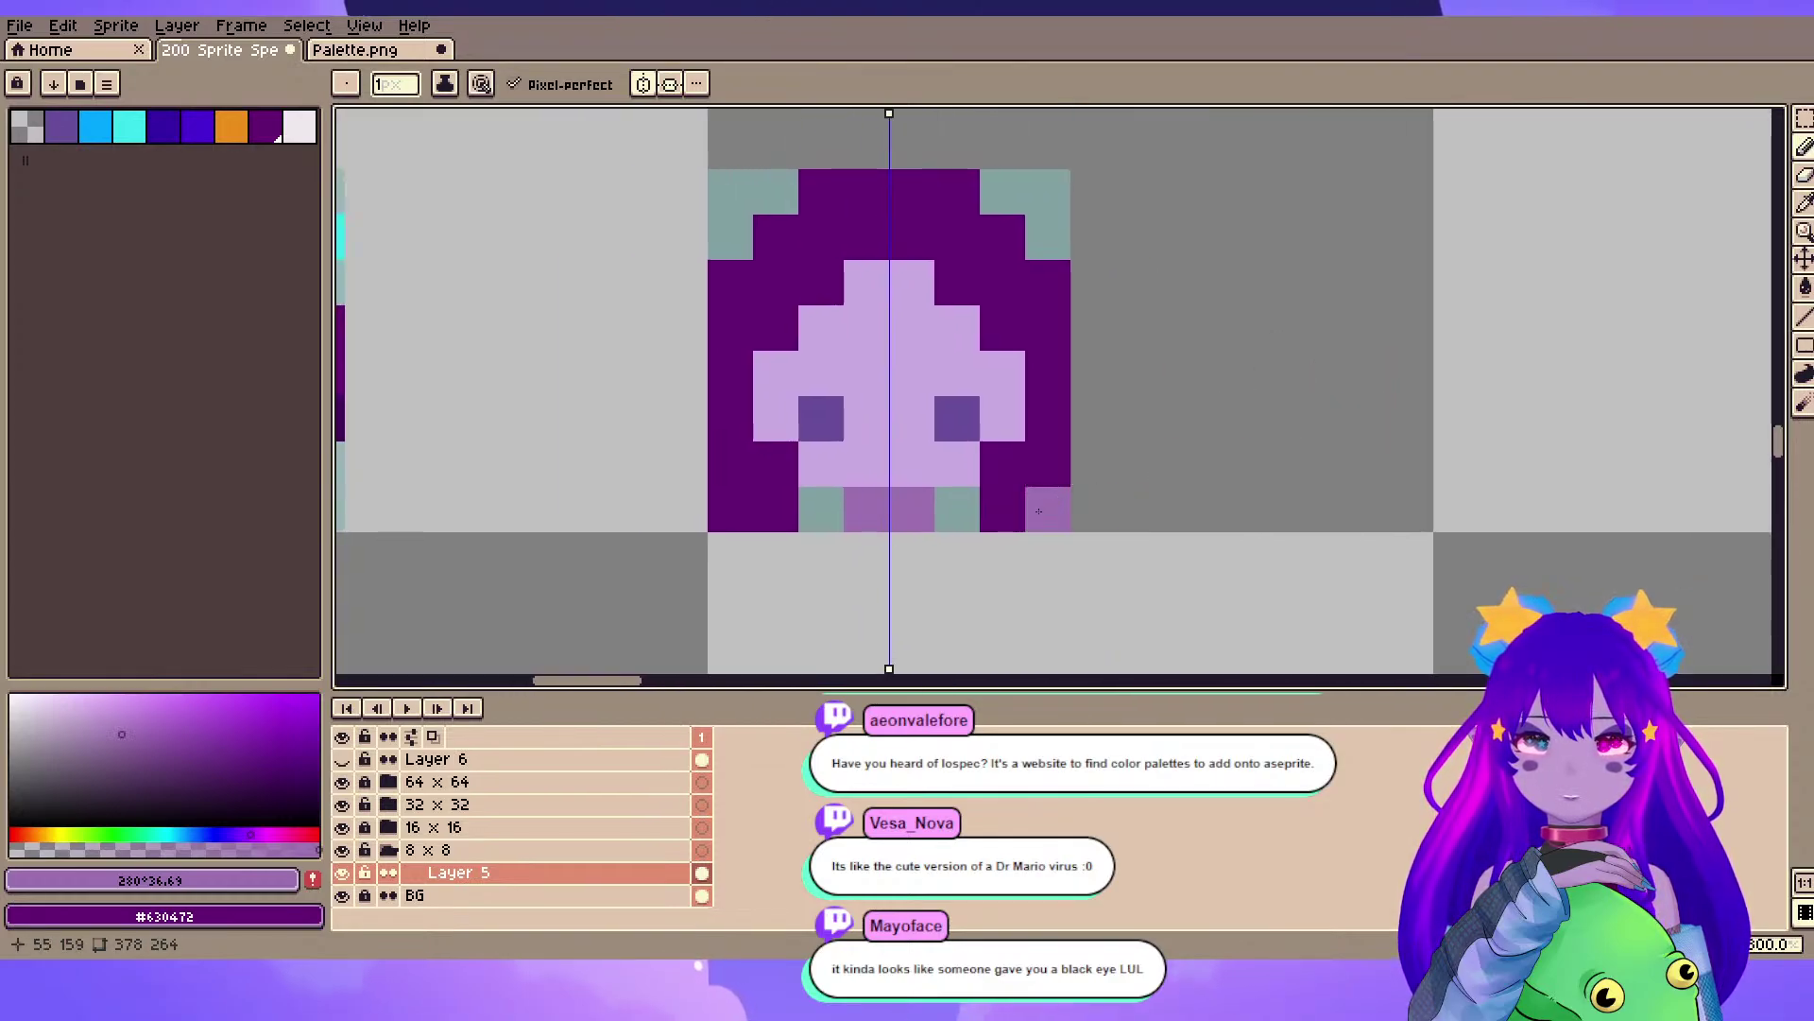
key(e)
click(1046, 511)
alt+click(783, 457)
key(b)
click(825, 503)
- Sample the second sprite's orange and paint one mirrored orange pixel on each upper side of the third sprite's face
scroll(872, 416, down, 3)
drag(1039, 257, 1159, 151)
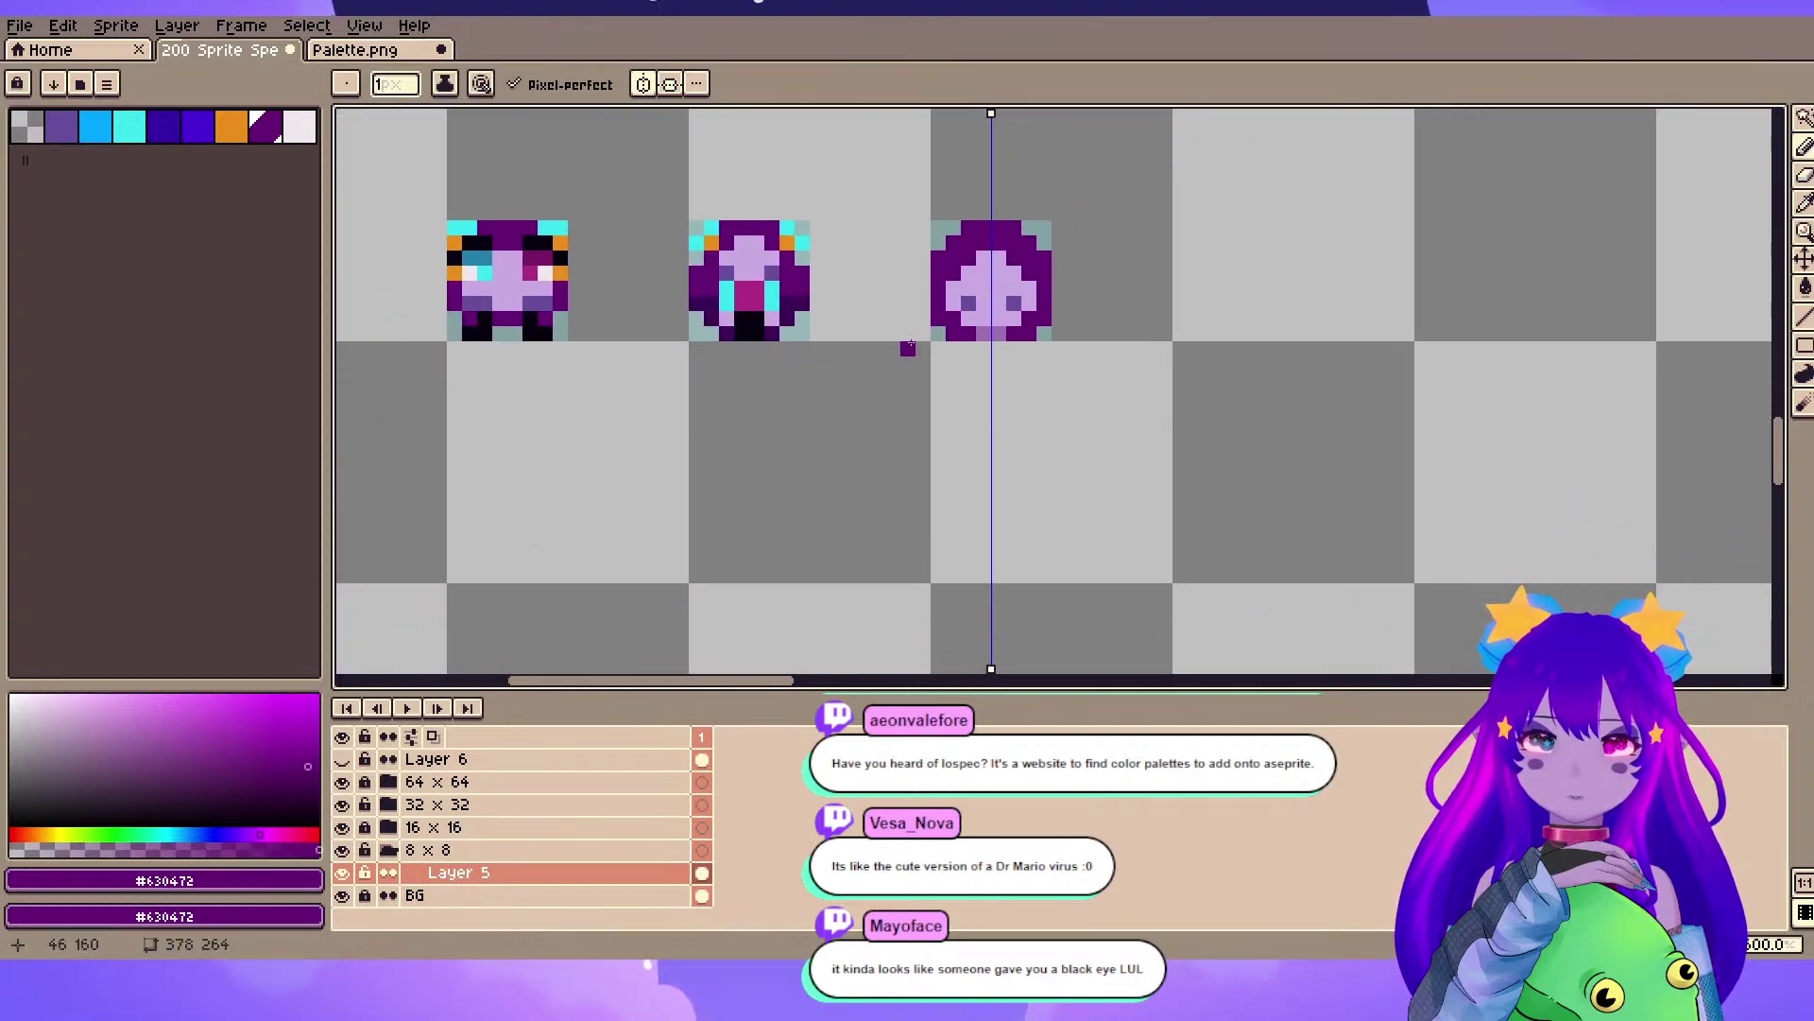
scroll(1149, 197, up, 3)
drag(1041, 283, 1243, 385)
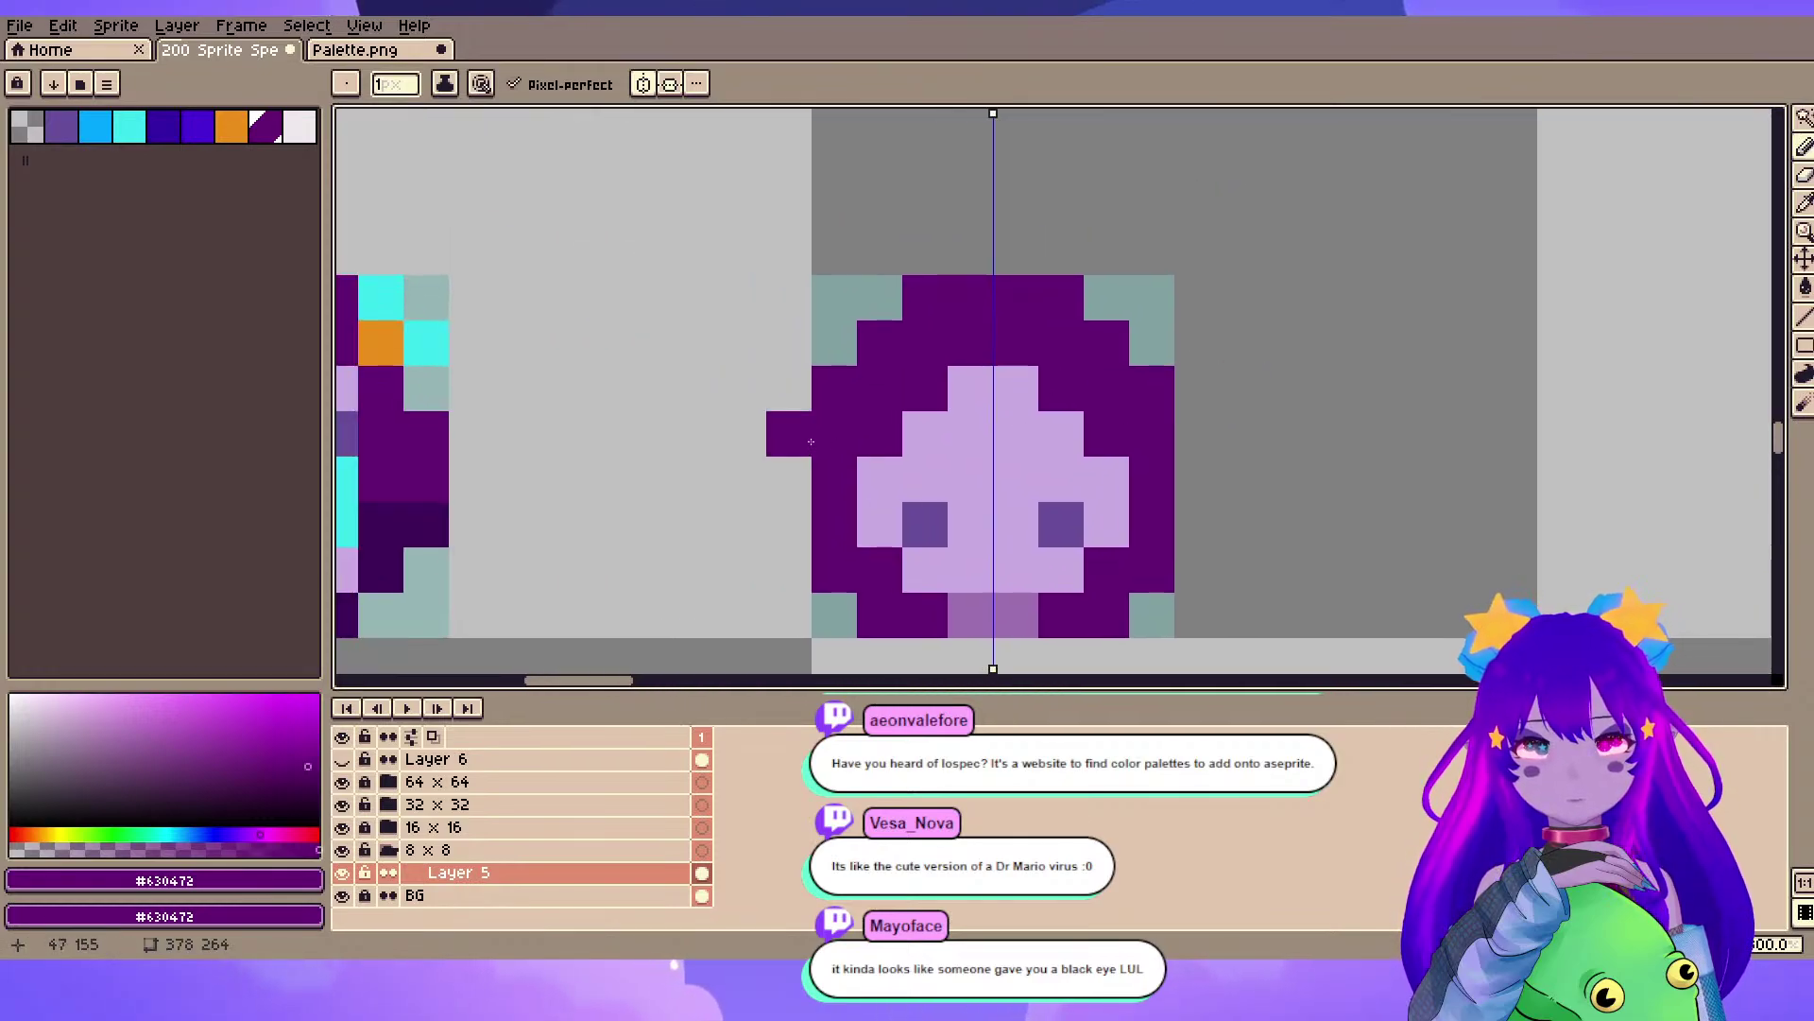
drag(837, 442, 893, 407)
alt+click(445, 301)
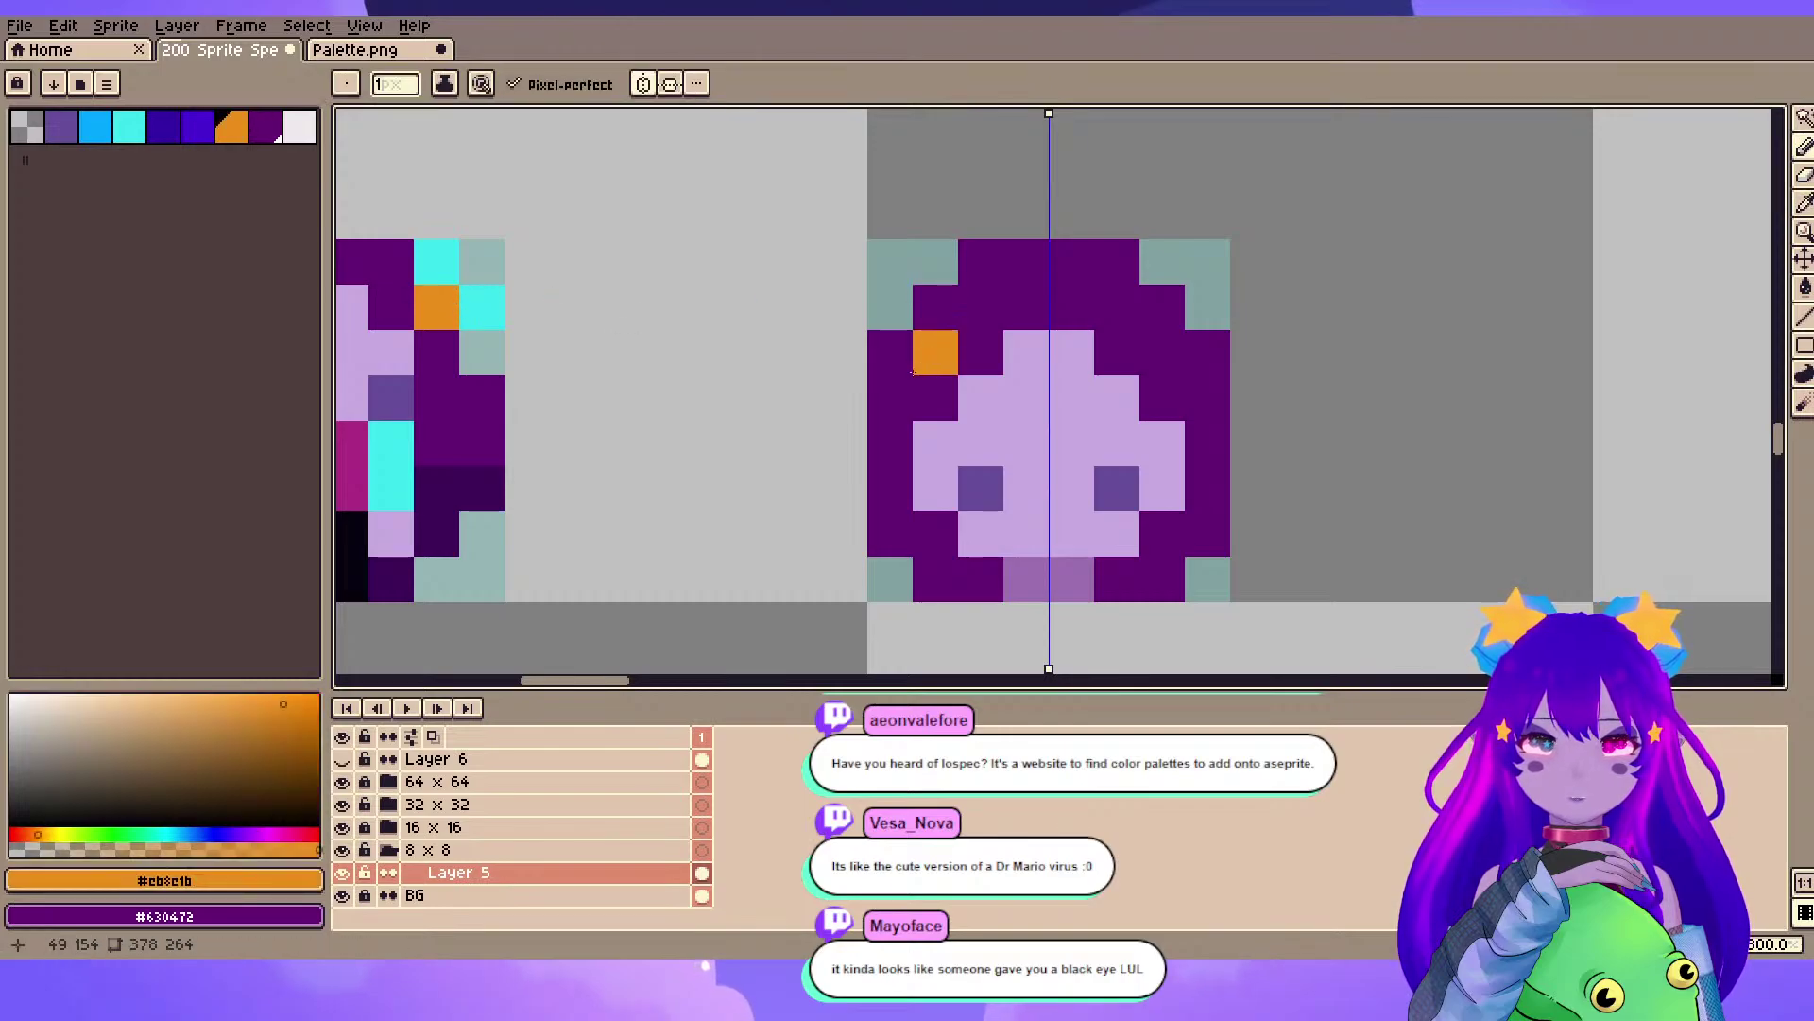
click(927, 391)
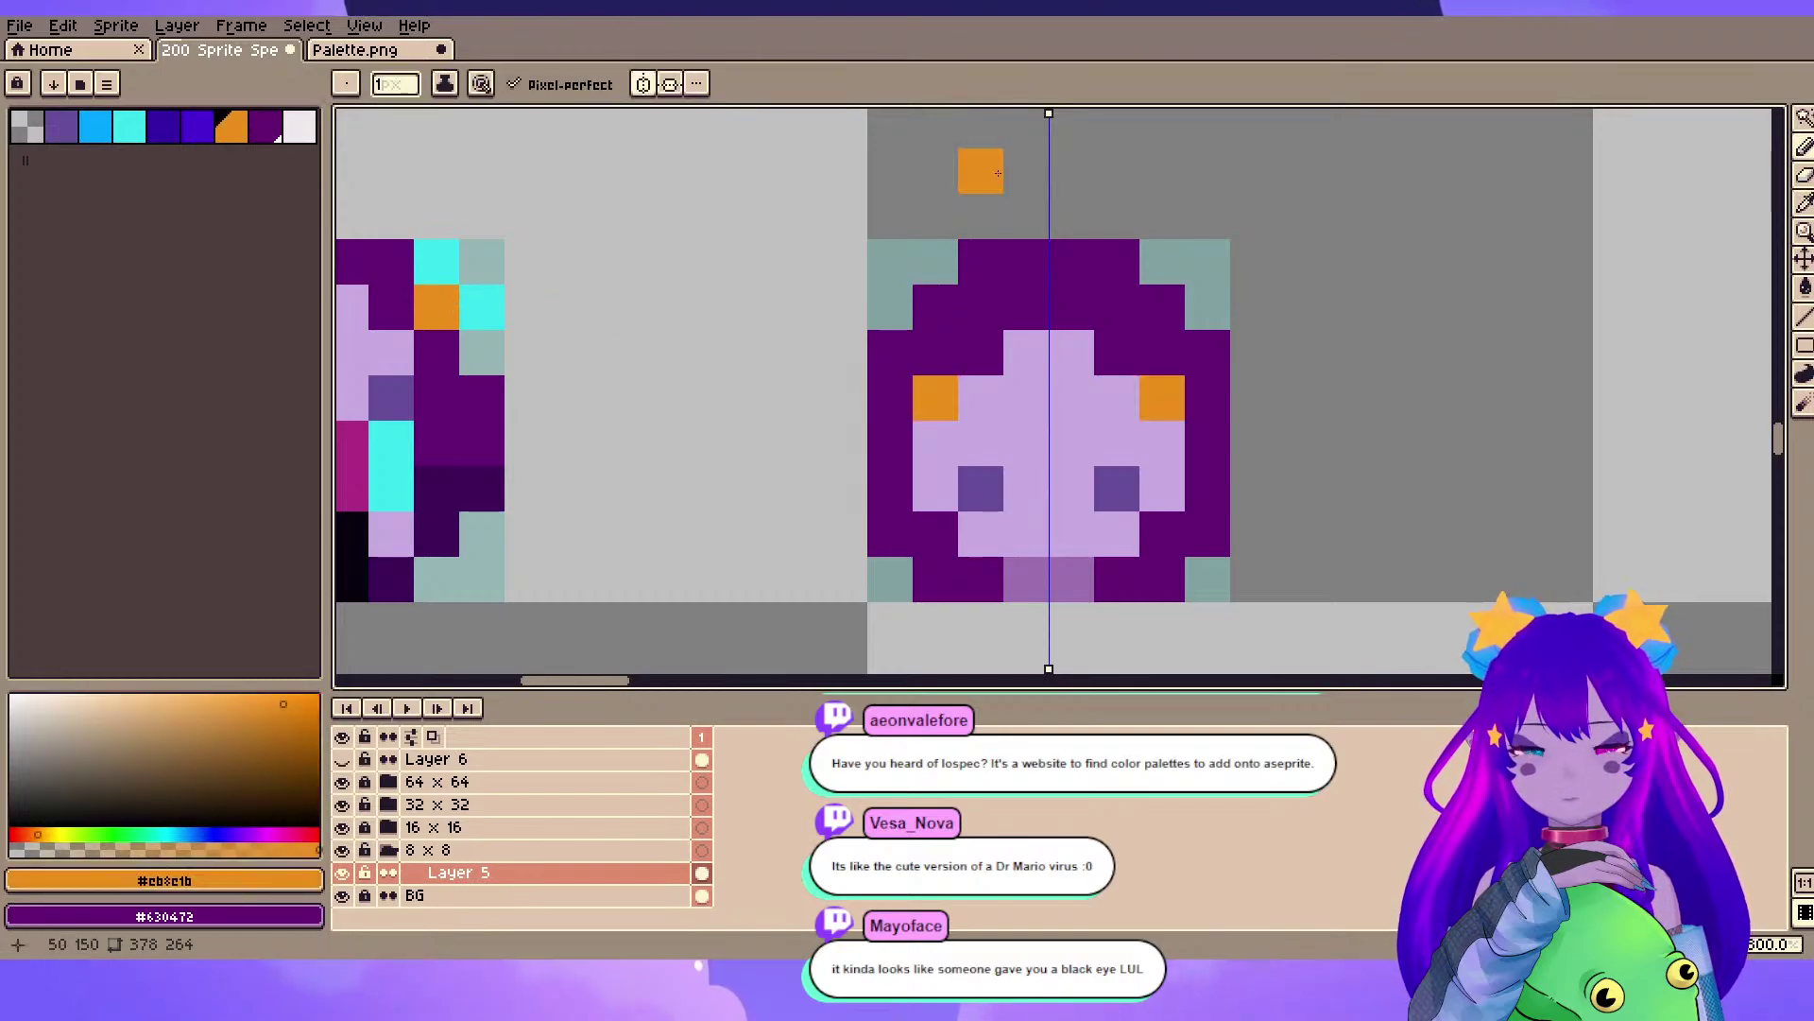
scroll(998, 173, down, 5)
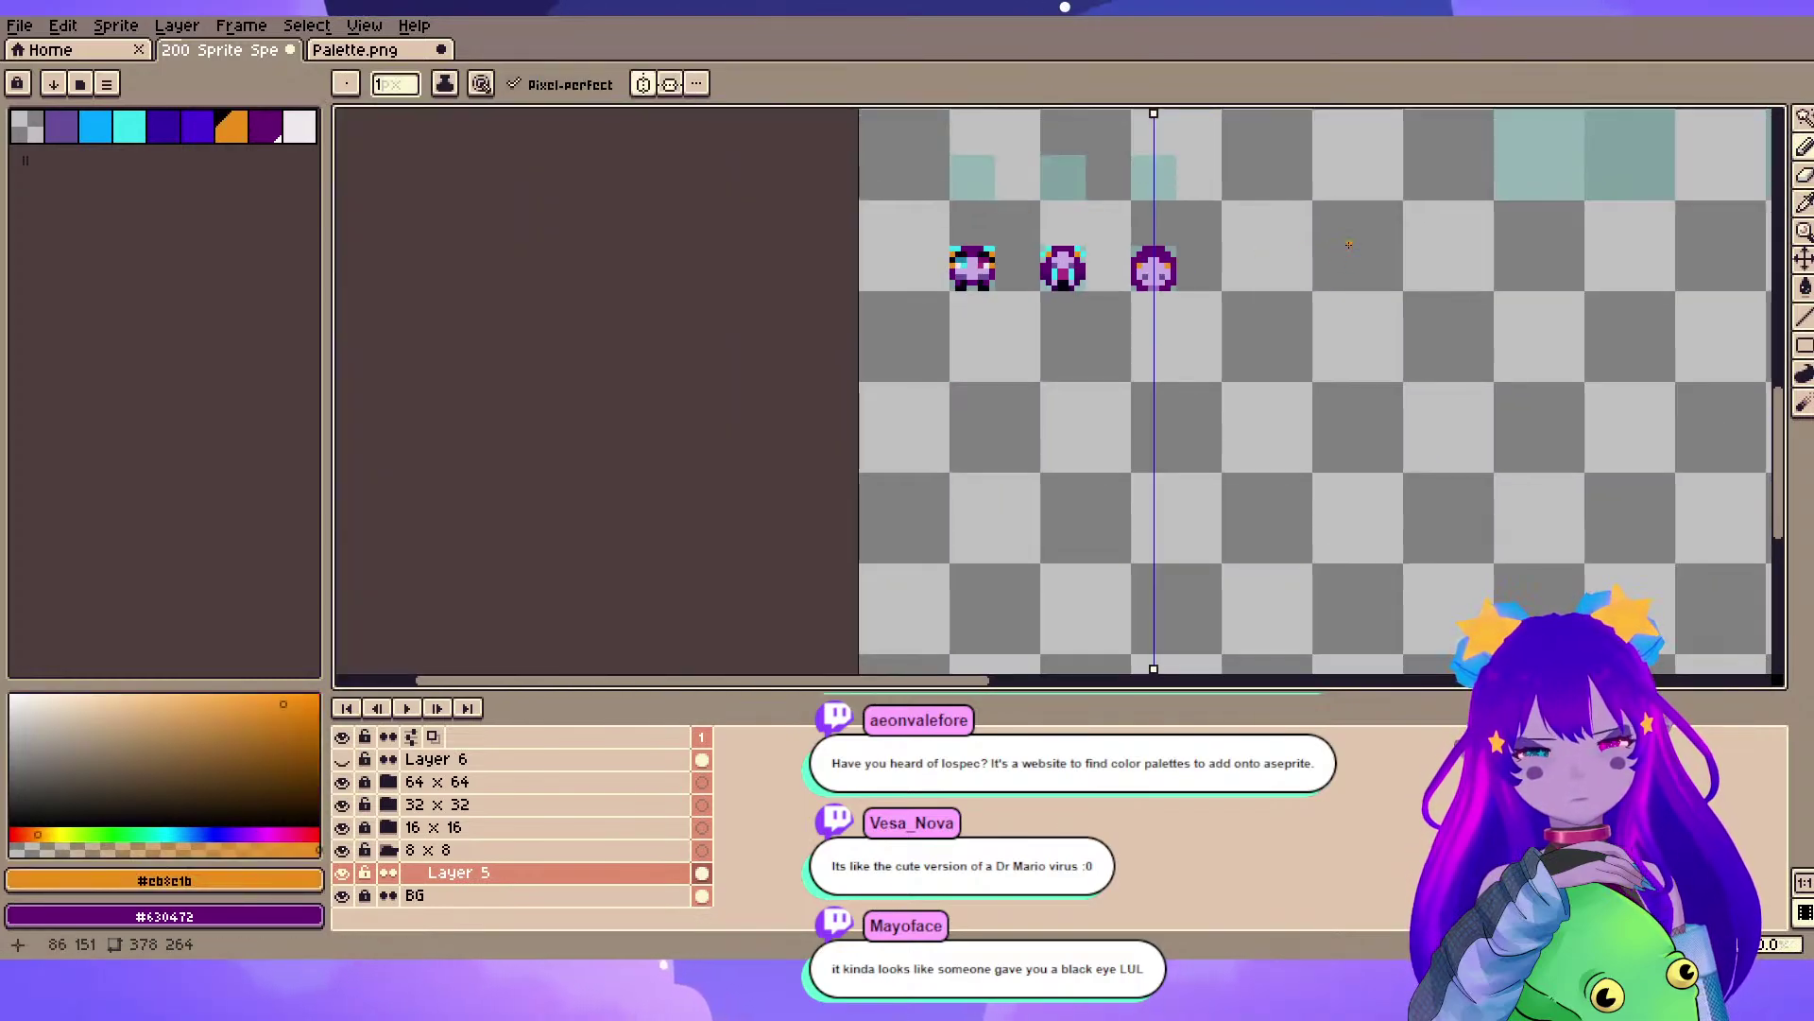
scroll(1213, 252, up, 6)
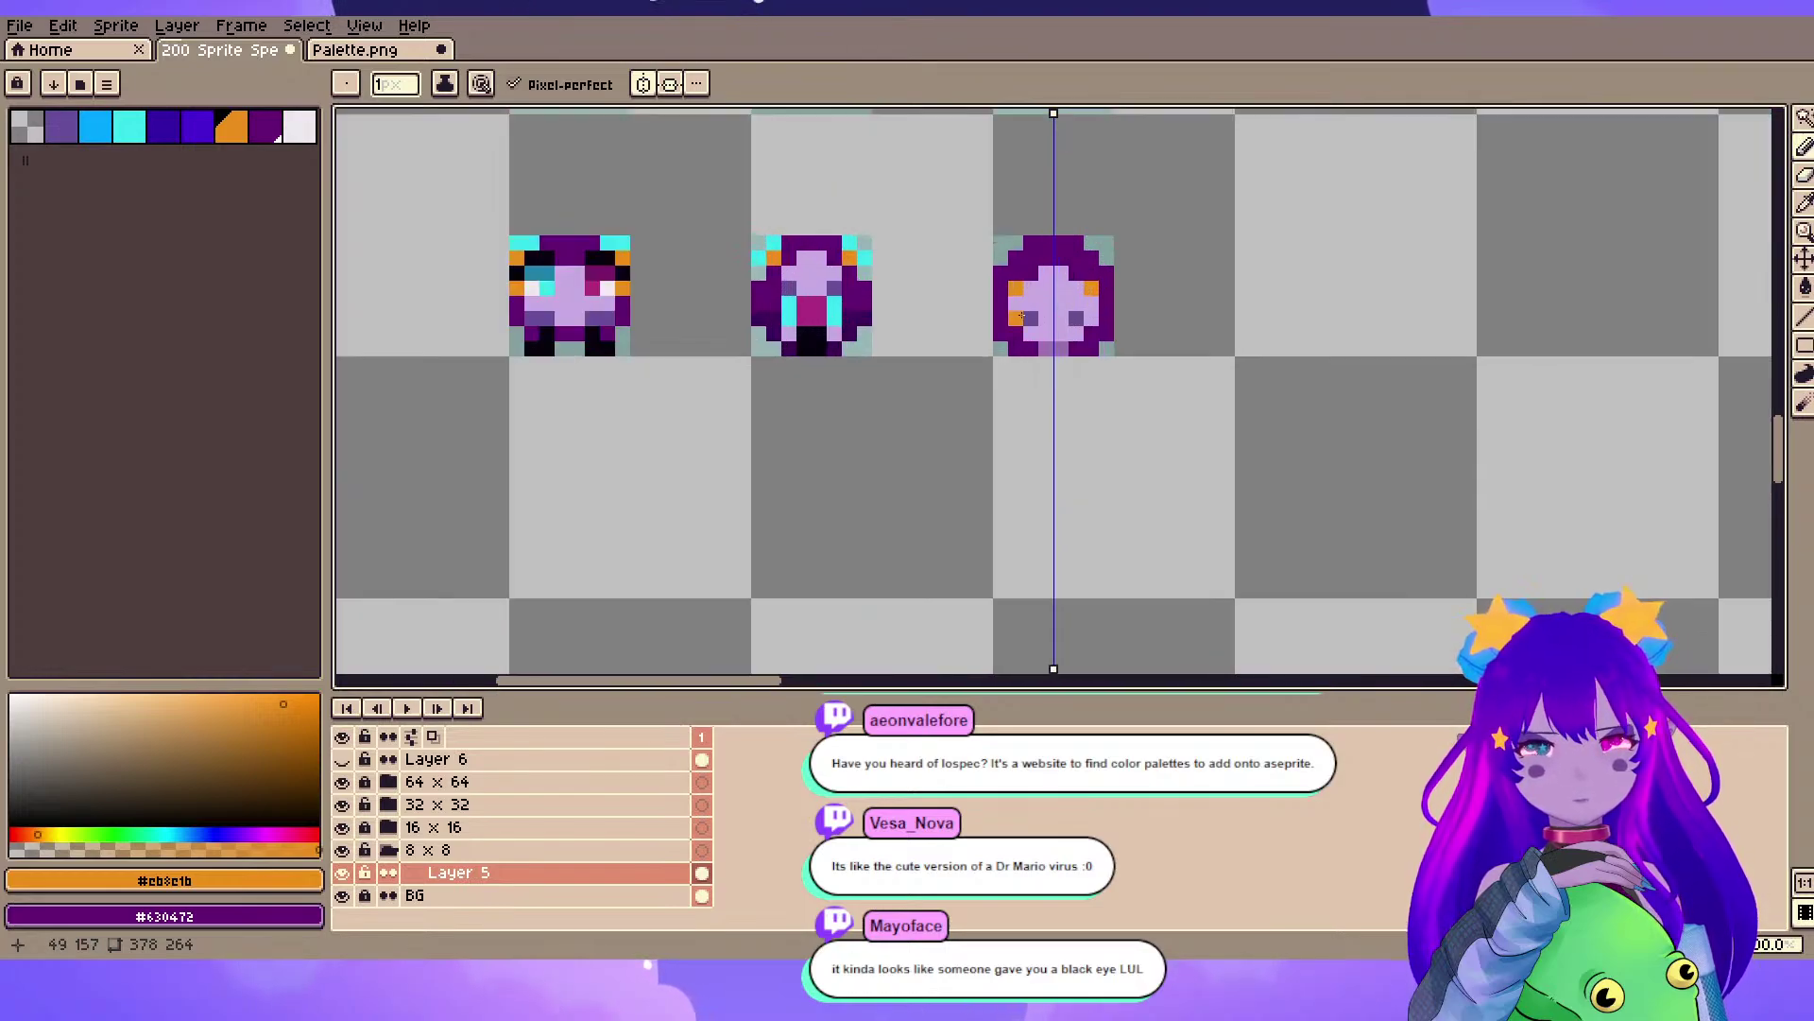
- Fill the third sprite's upper corners with the #630472 hair colour and erase only the outermost top corner pixels
drag(1148, 122, 587, 430)
drag(496, 380, 684, 354)
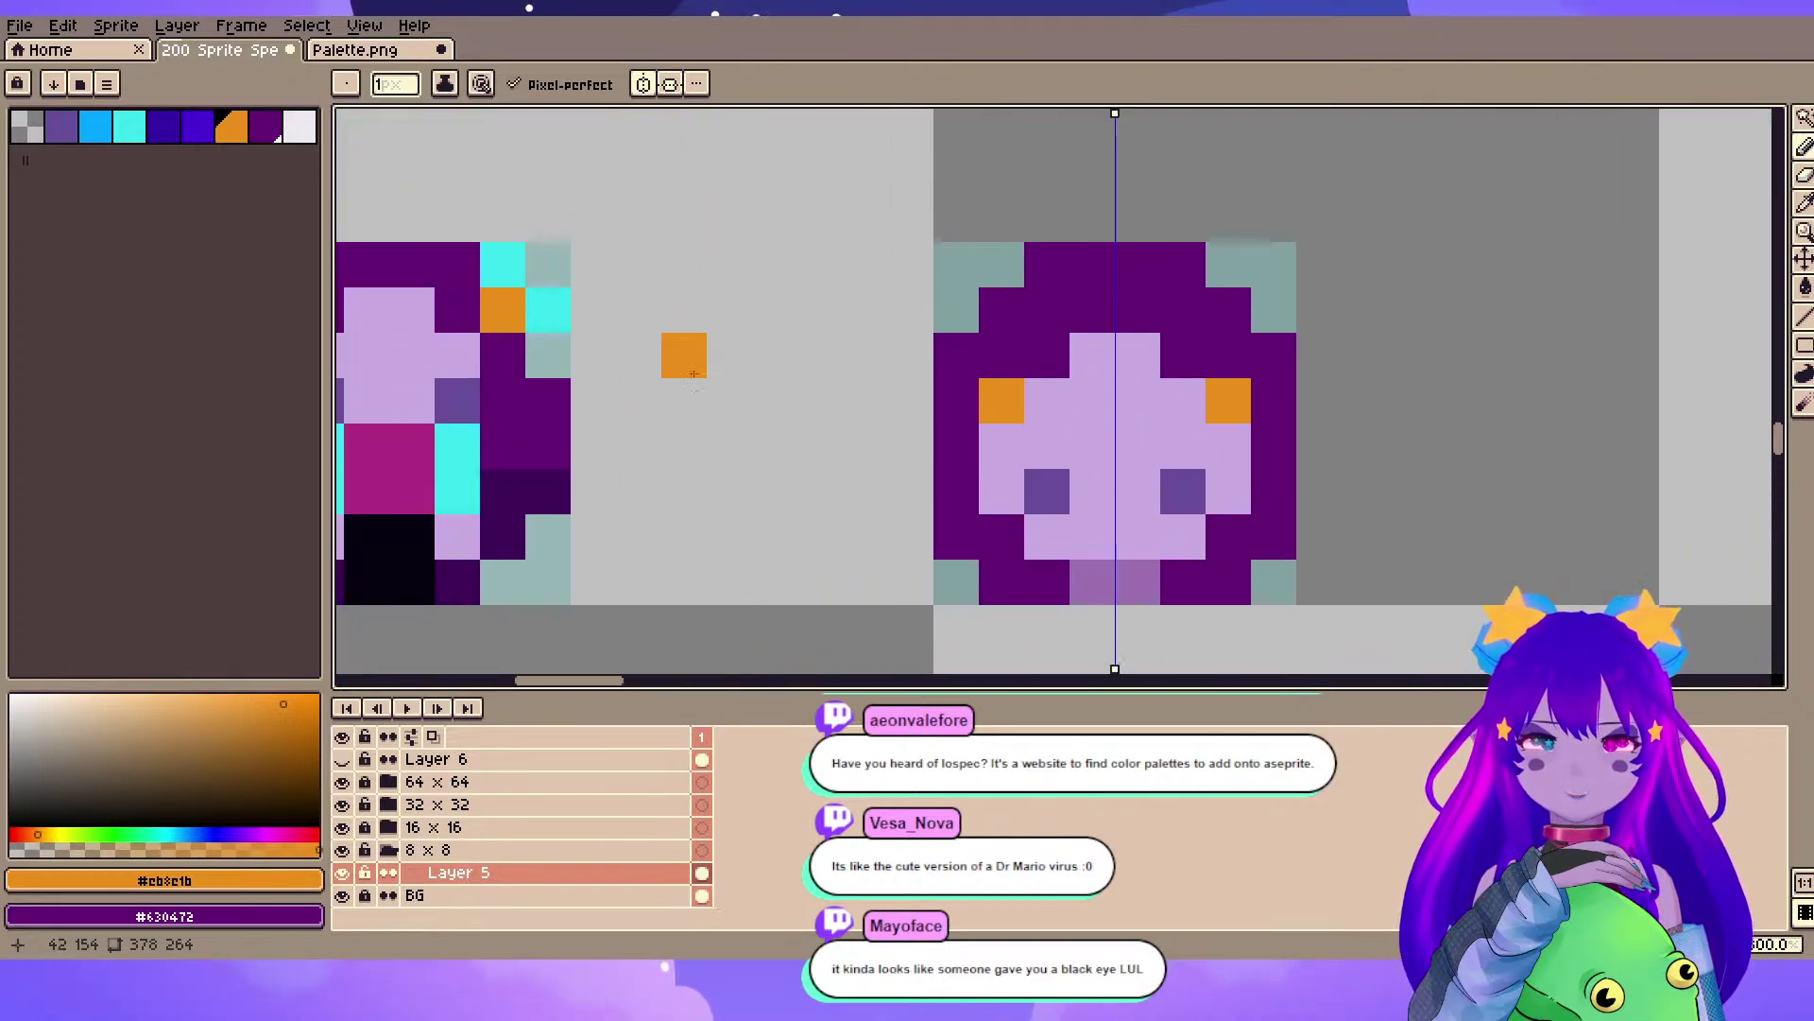
alt+click(534, 407)
drag(956, 267, 960, 301)
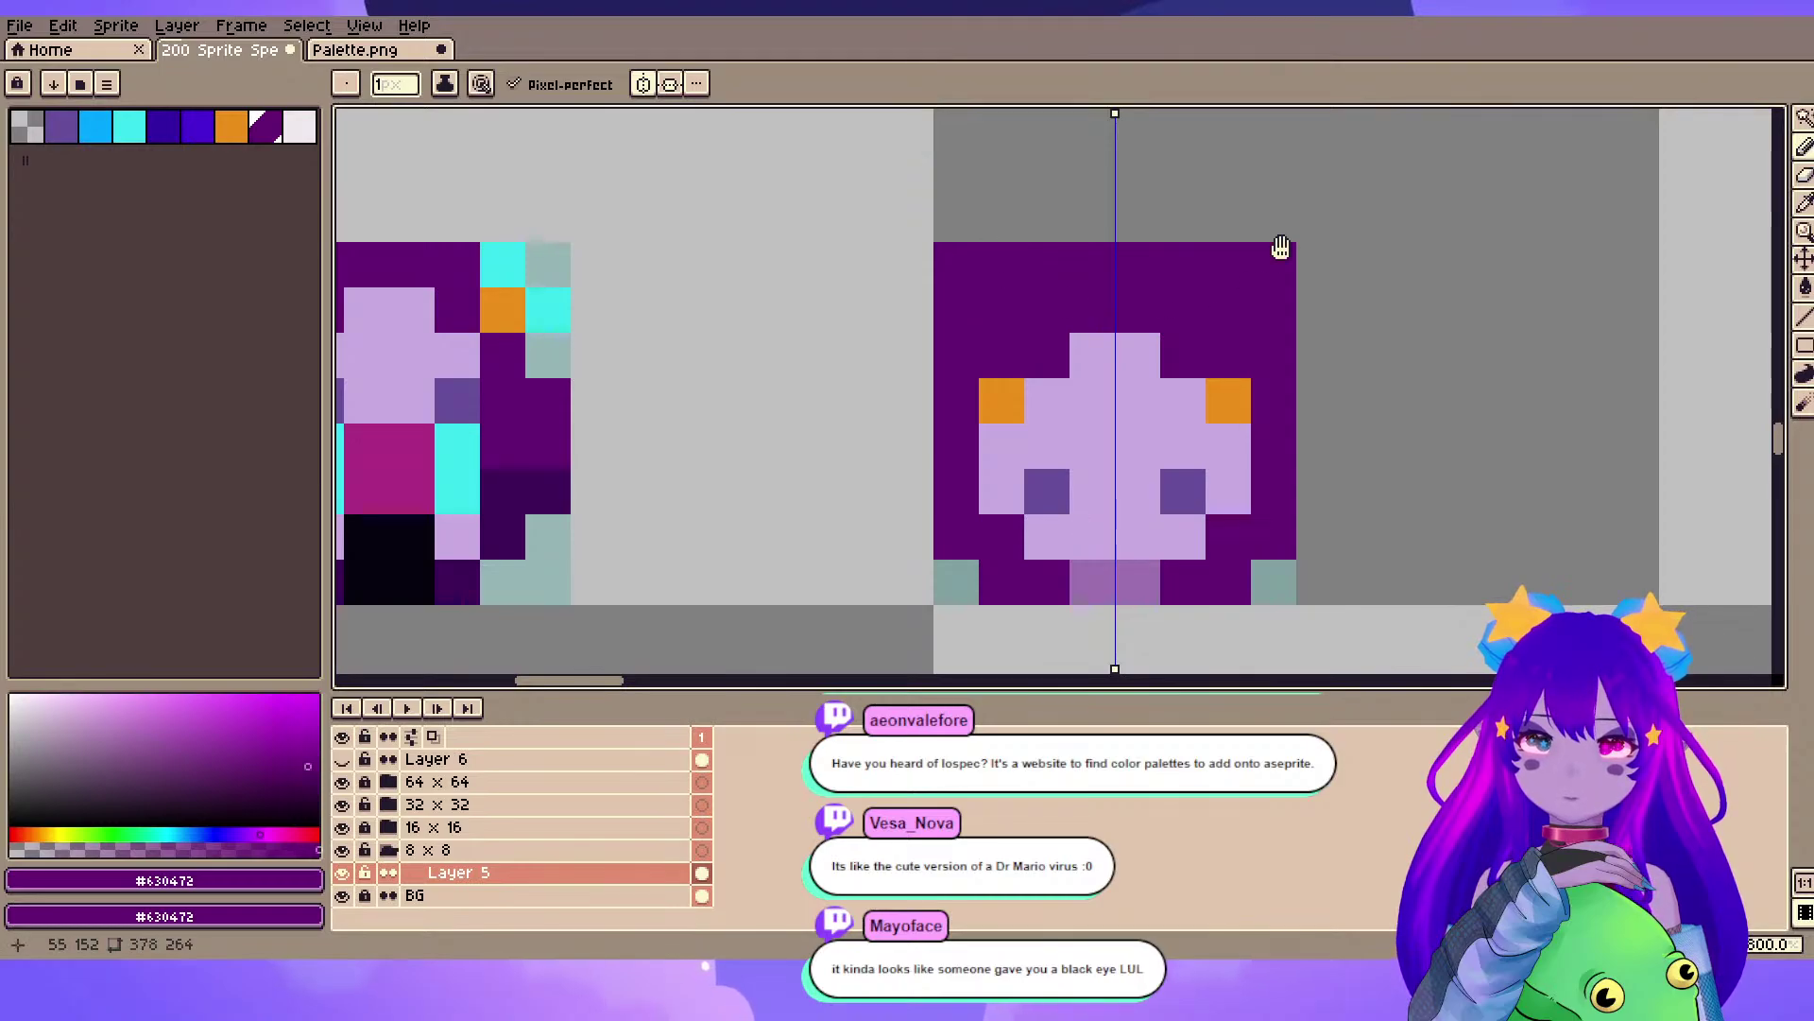
drag(1126, 313, 959, 291)
key(e)
click(805, 233)
- Try to extend the fringe down over the third sprite's forehead with #630472 pixels
key(b)
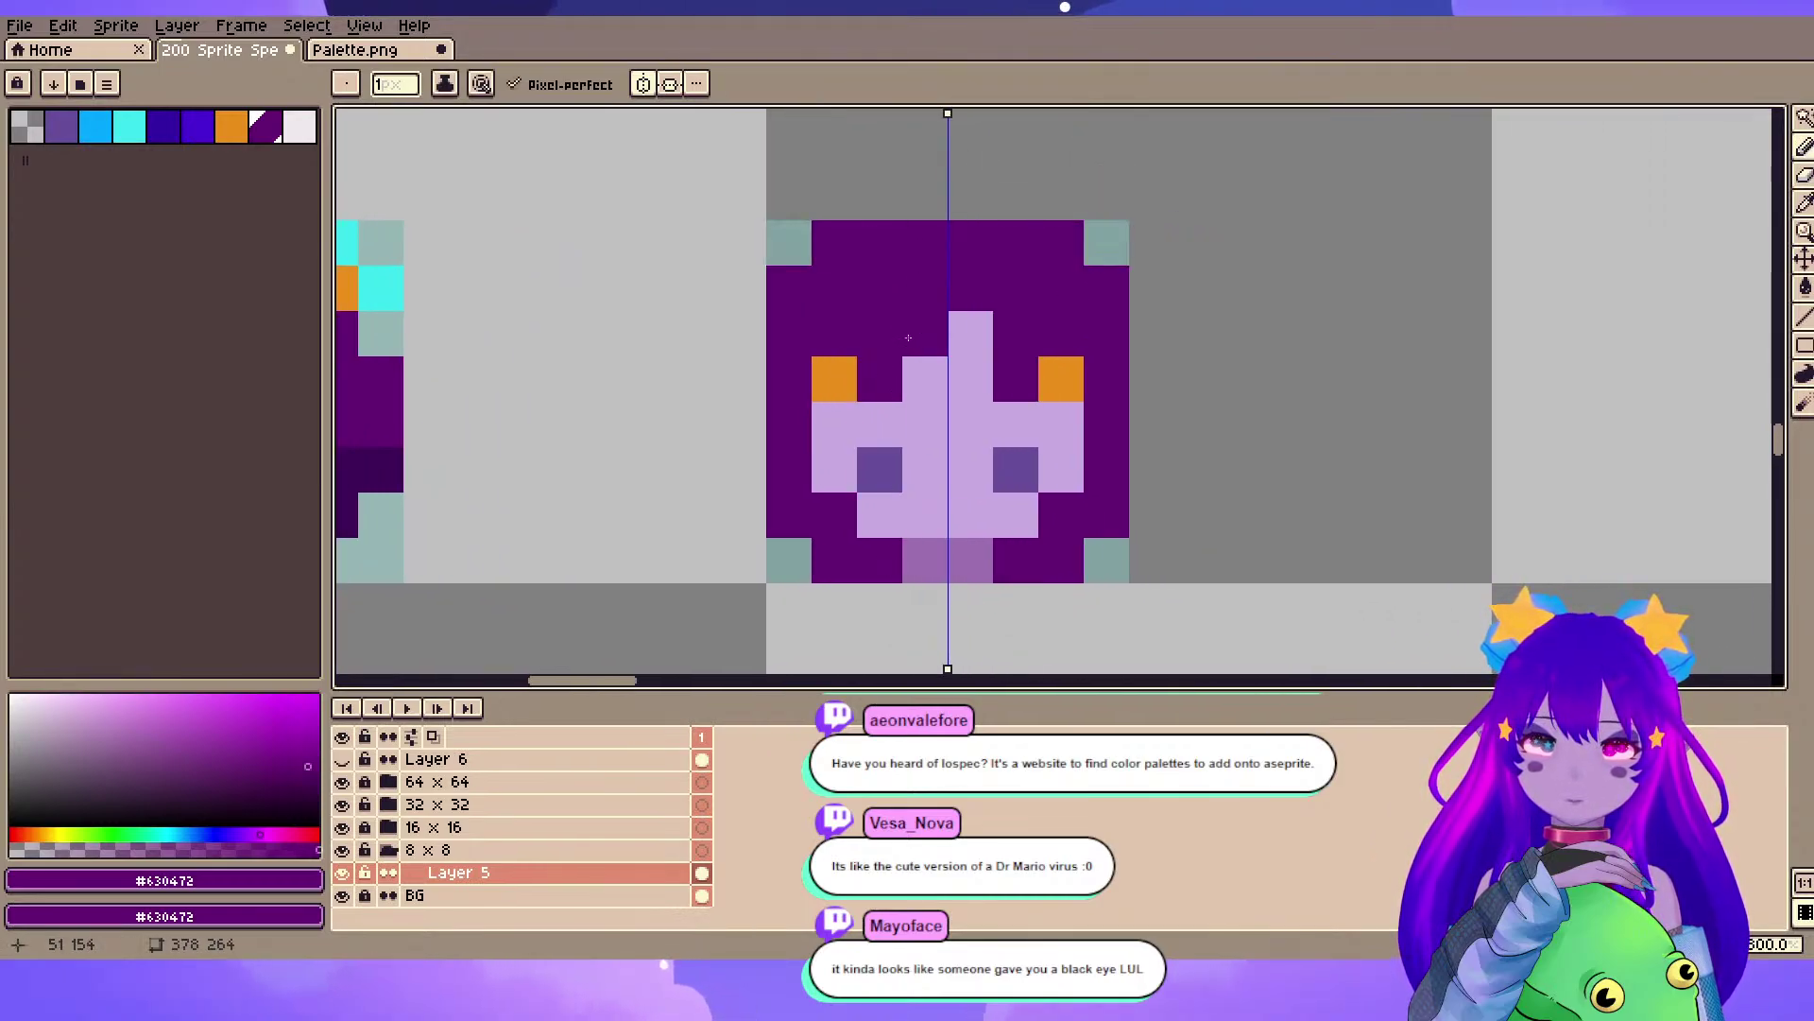
scroll(1021, 267, down, 6)
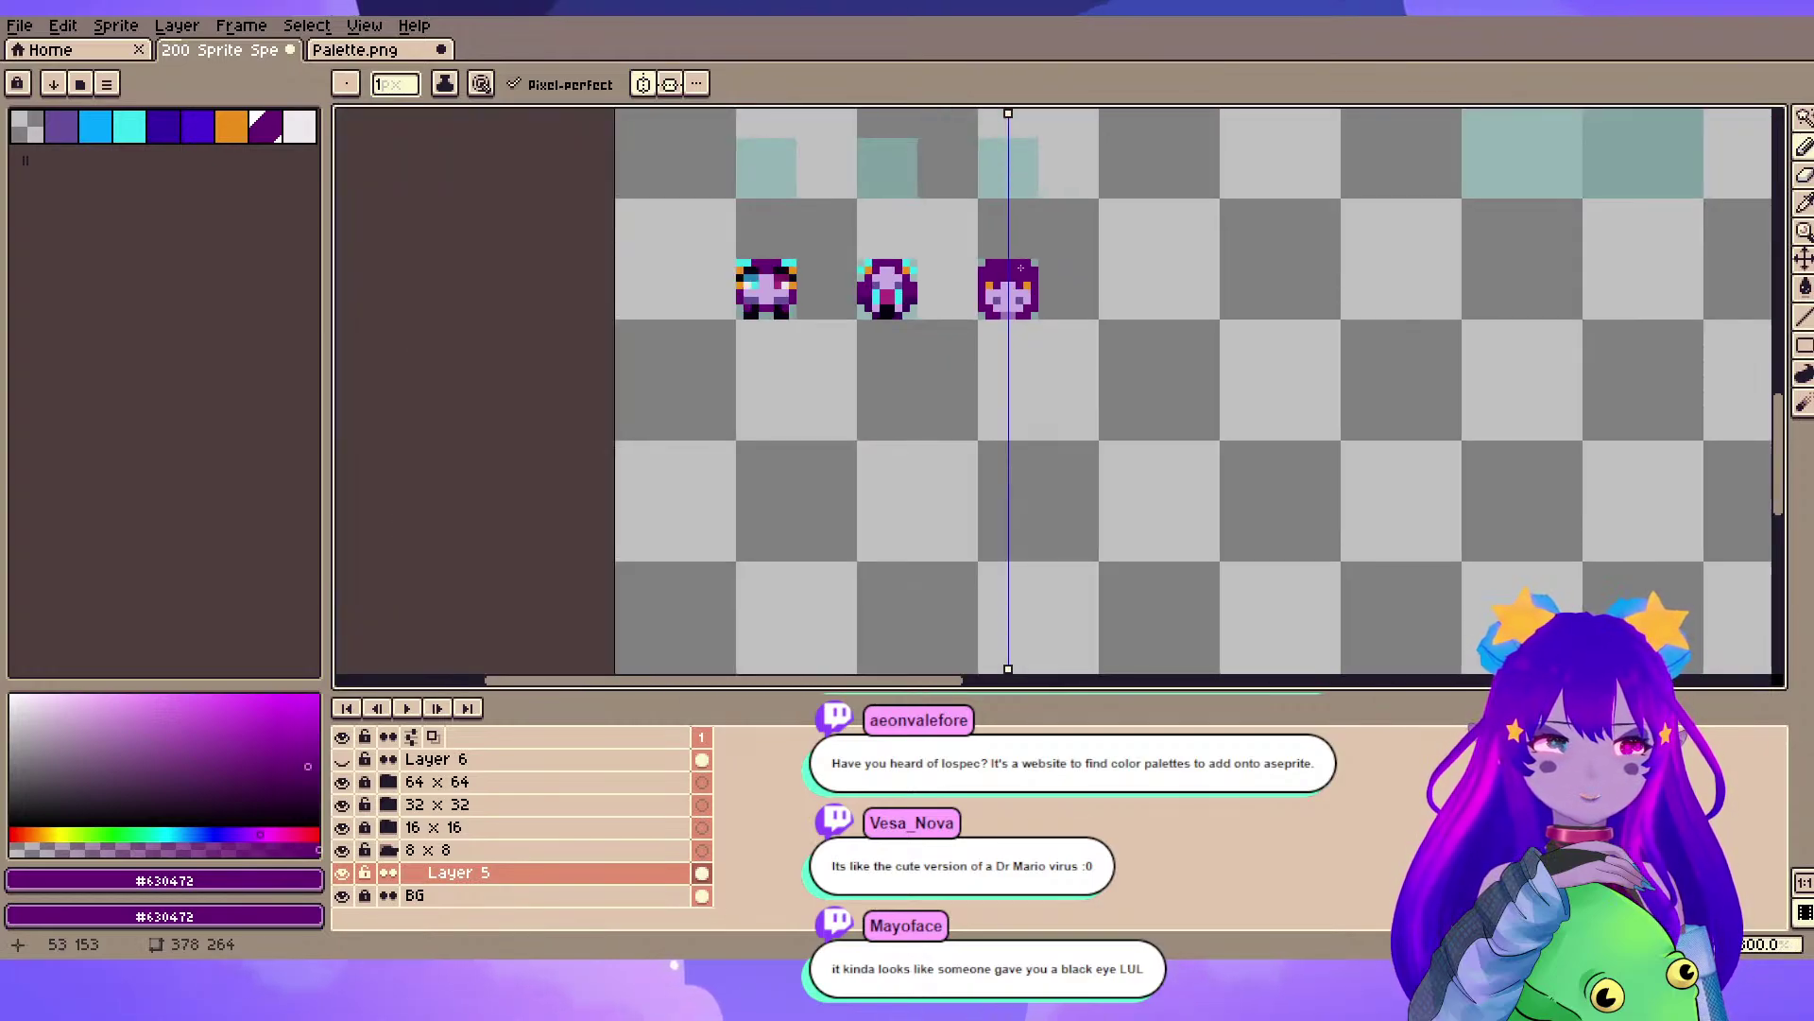
scroll(1021, 268, up, 4)
key(ctrl+z)
key(ctrl+z)
key(ctrl+z)
key(ctrl+z)
click(1322, 210)
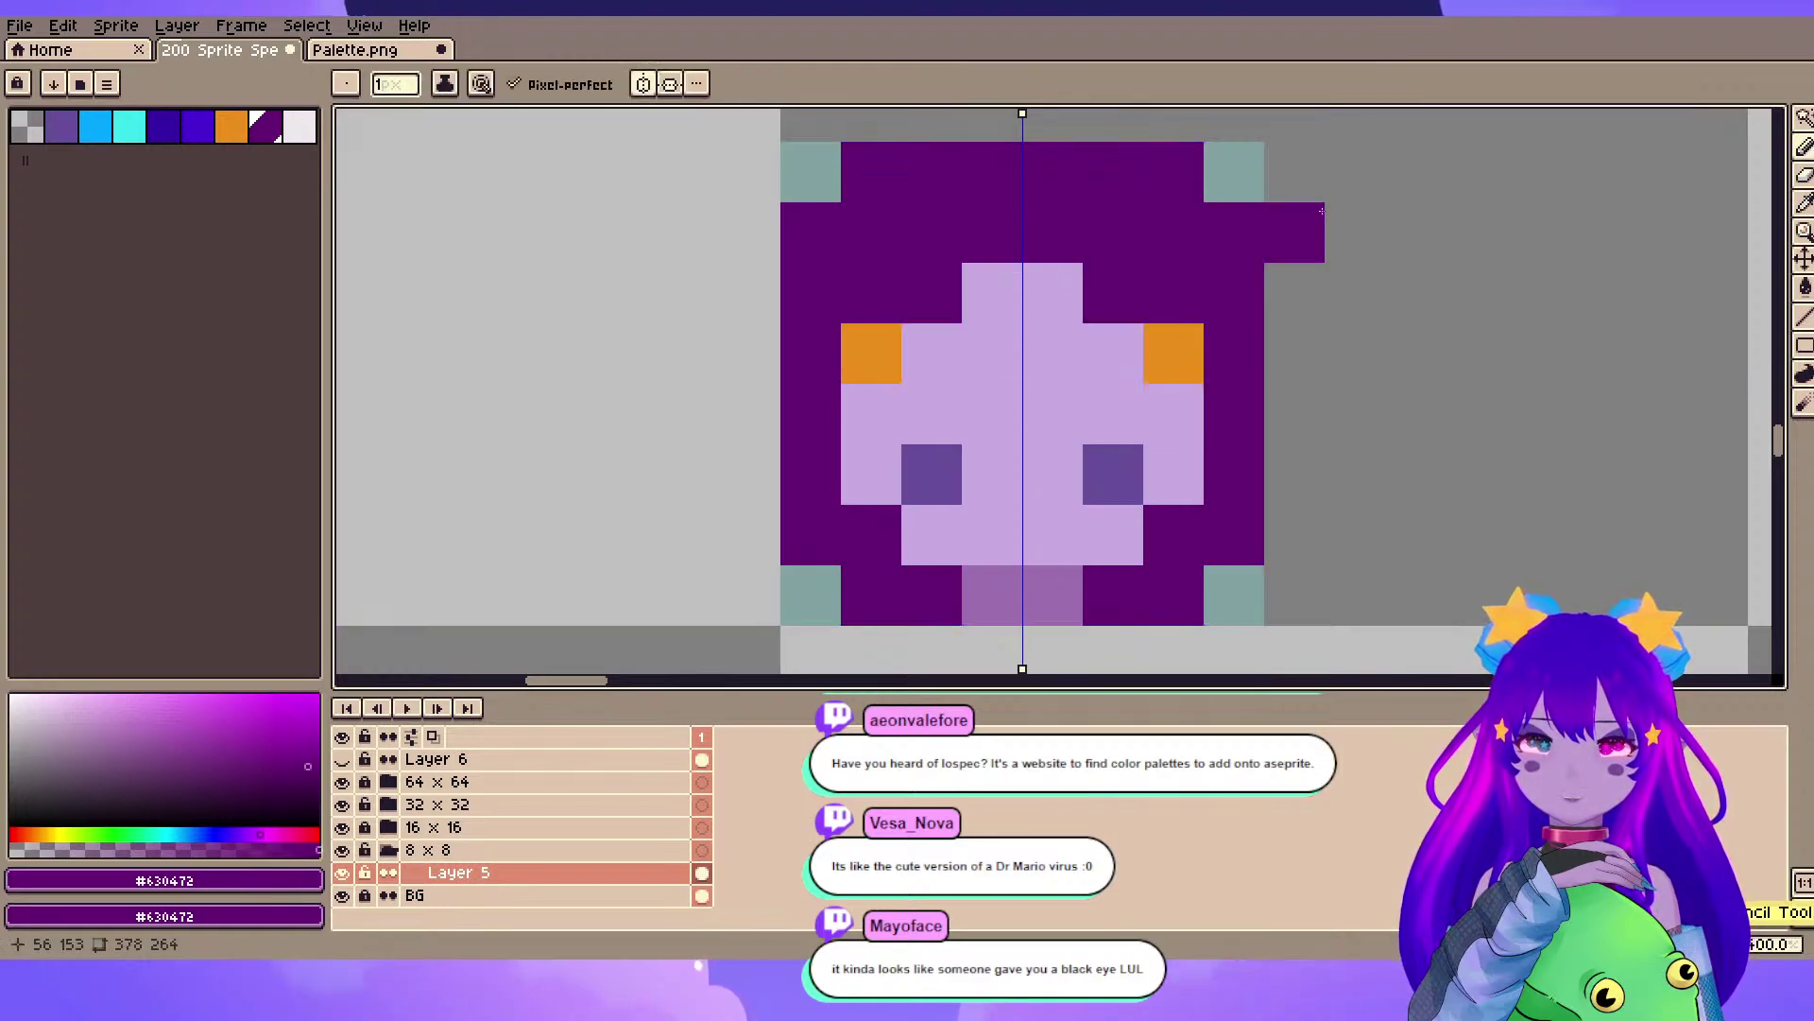
- Sample the first sprite's magenta and cyan eye colours as background and foreground colours
scroll(1322, 209, down, 2)
mouse_move(733, 281)
mouse_down()
mouse_move(1486, 331)
mouse_move(759, 308)
mouse_up()
key(alt)
alt+click(1007, 322)
key(x)
alt+click(1018, 306)
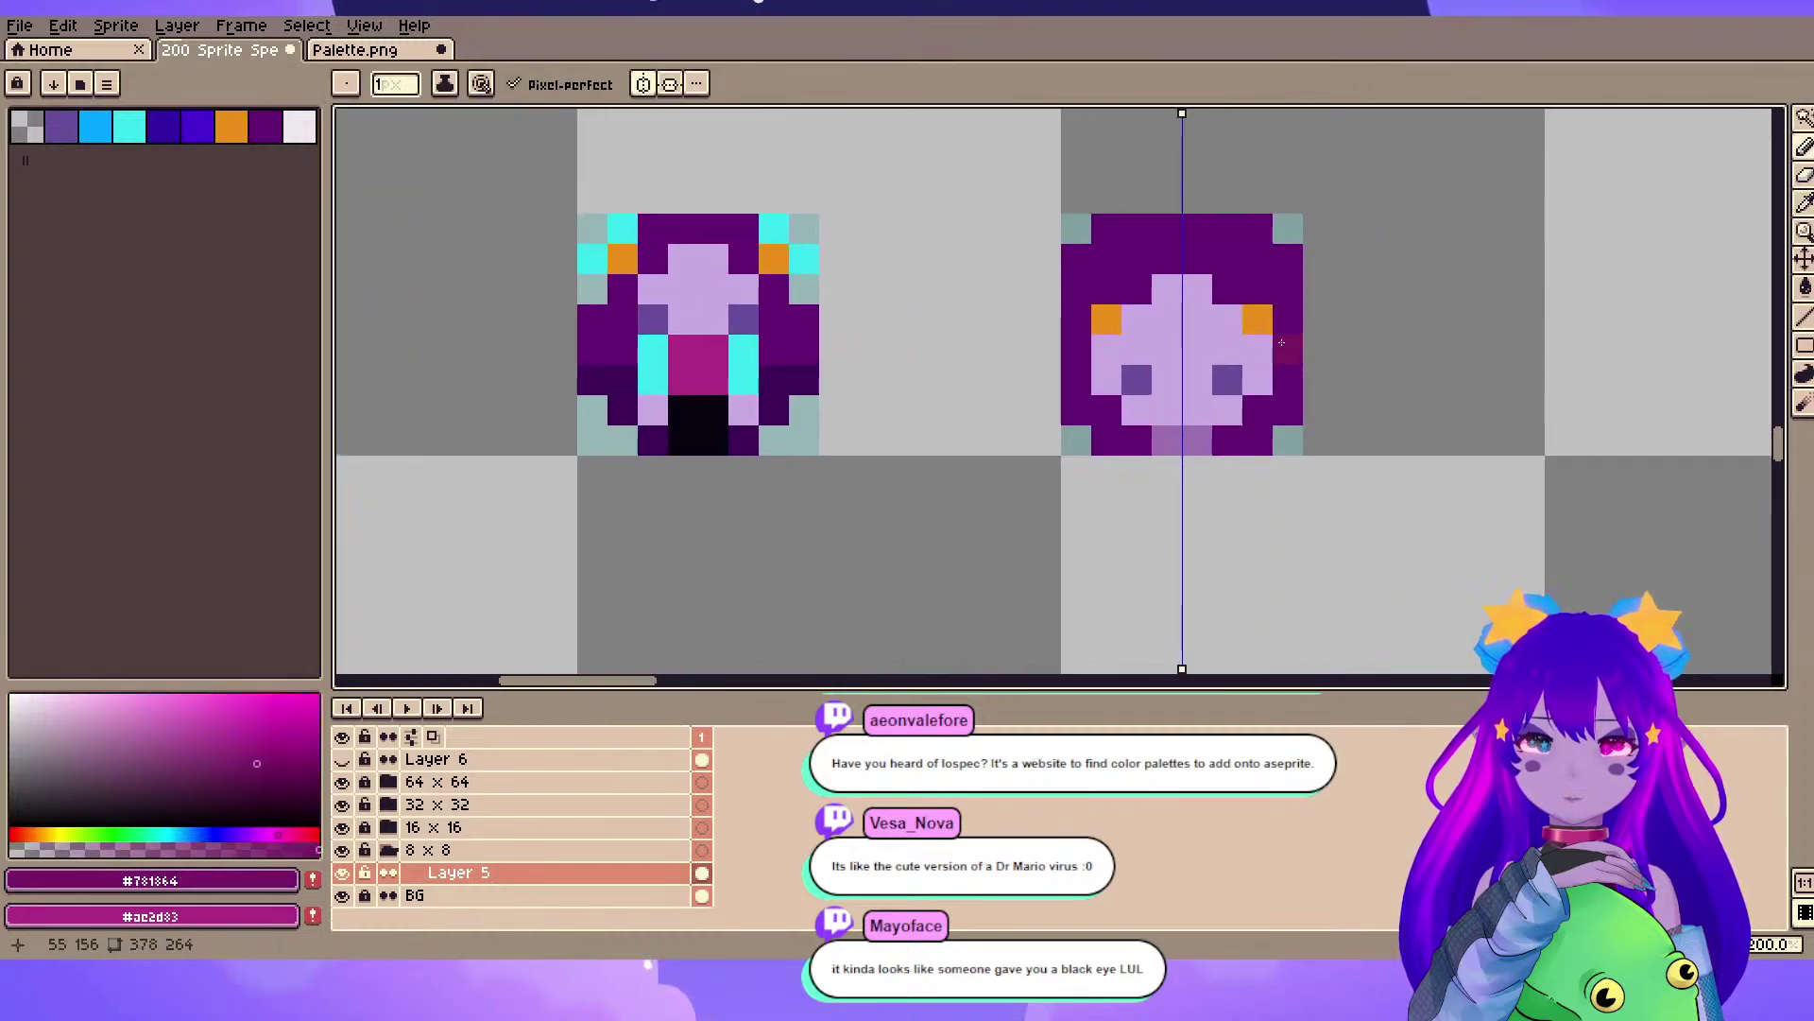
drag(1210, 332, 960, 332)
drag(604, 381, 1352, 388)
key(x)
alt+click(764, 326)
key(x)
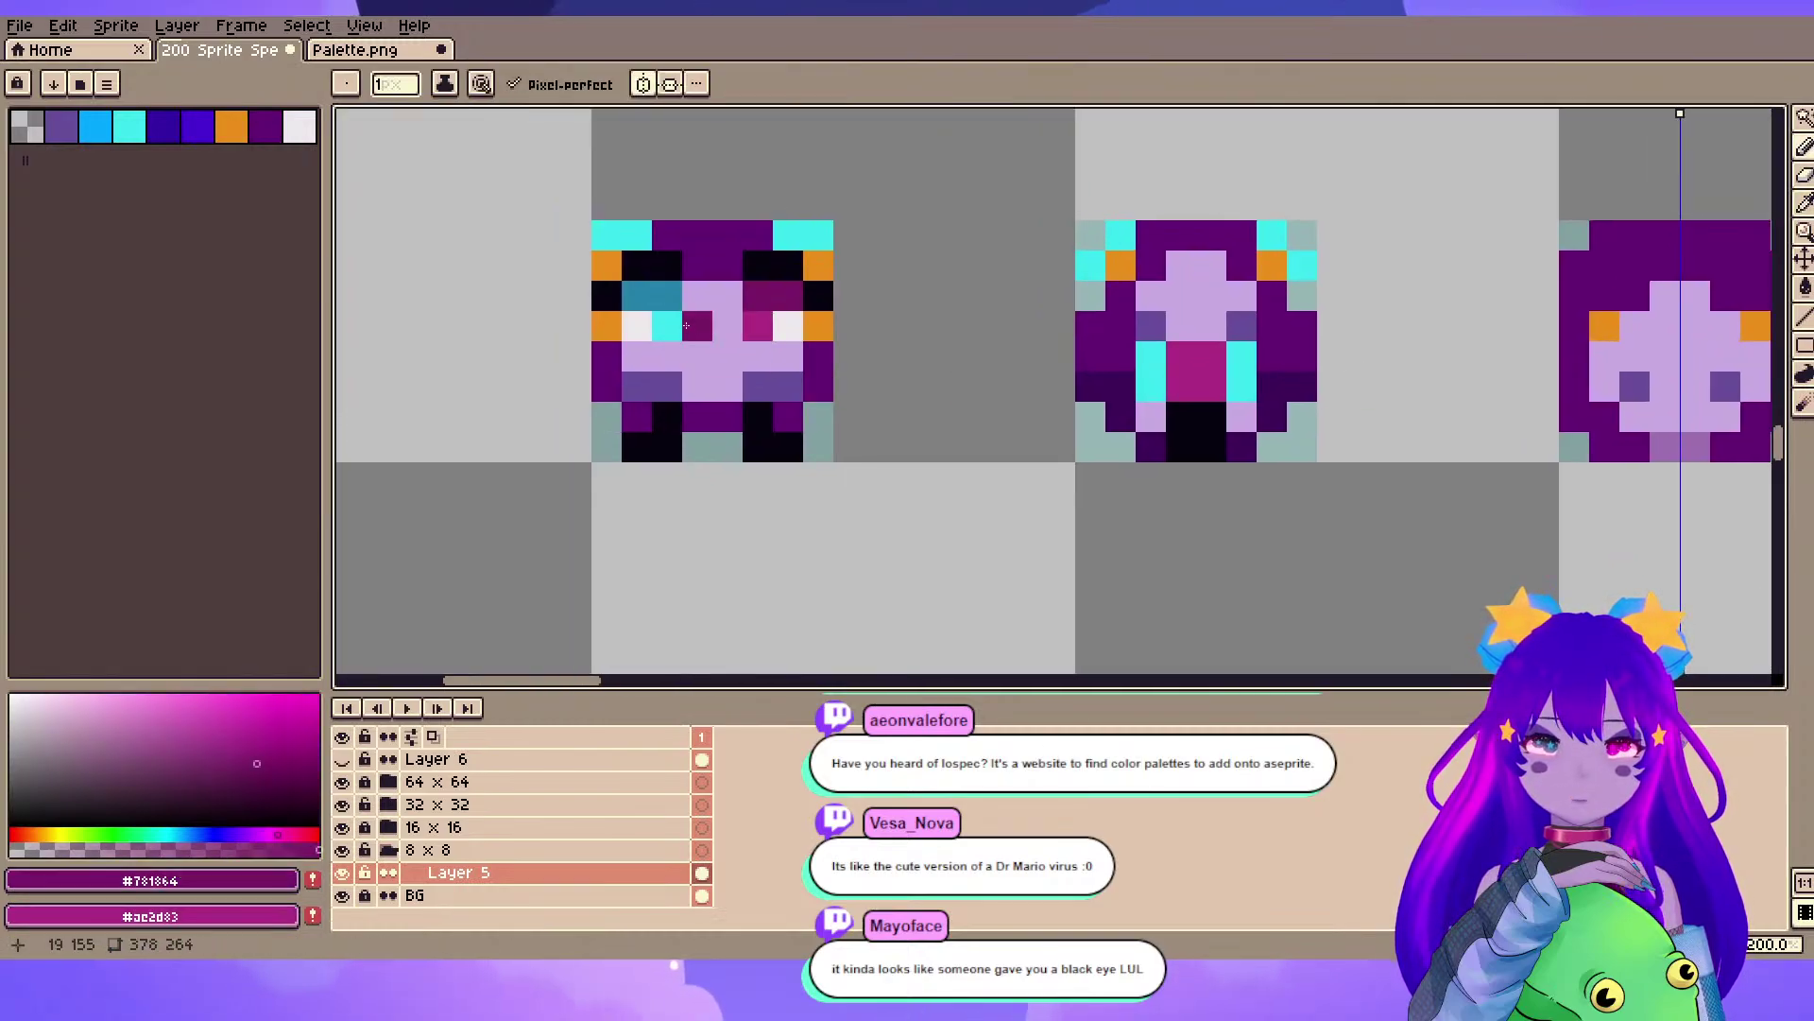
alt+click(671, 327)
- Paint mirrored three-pixel cyan eyes around the orange pixels on the third sprite's face
drag(1423, 326, 819, 349)
drag(1479, 422, 1318, 412)
scroll(1313, 412, up, 2)
drag(977, 449, 1587, 452)
drag(1207, 261, 1039, 332)
mouse_move(895, 340)
mouse_down()
mouse_move(882, 293)
mouse_move(883, 329)
mouse_up()
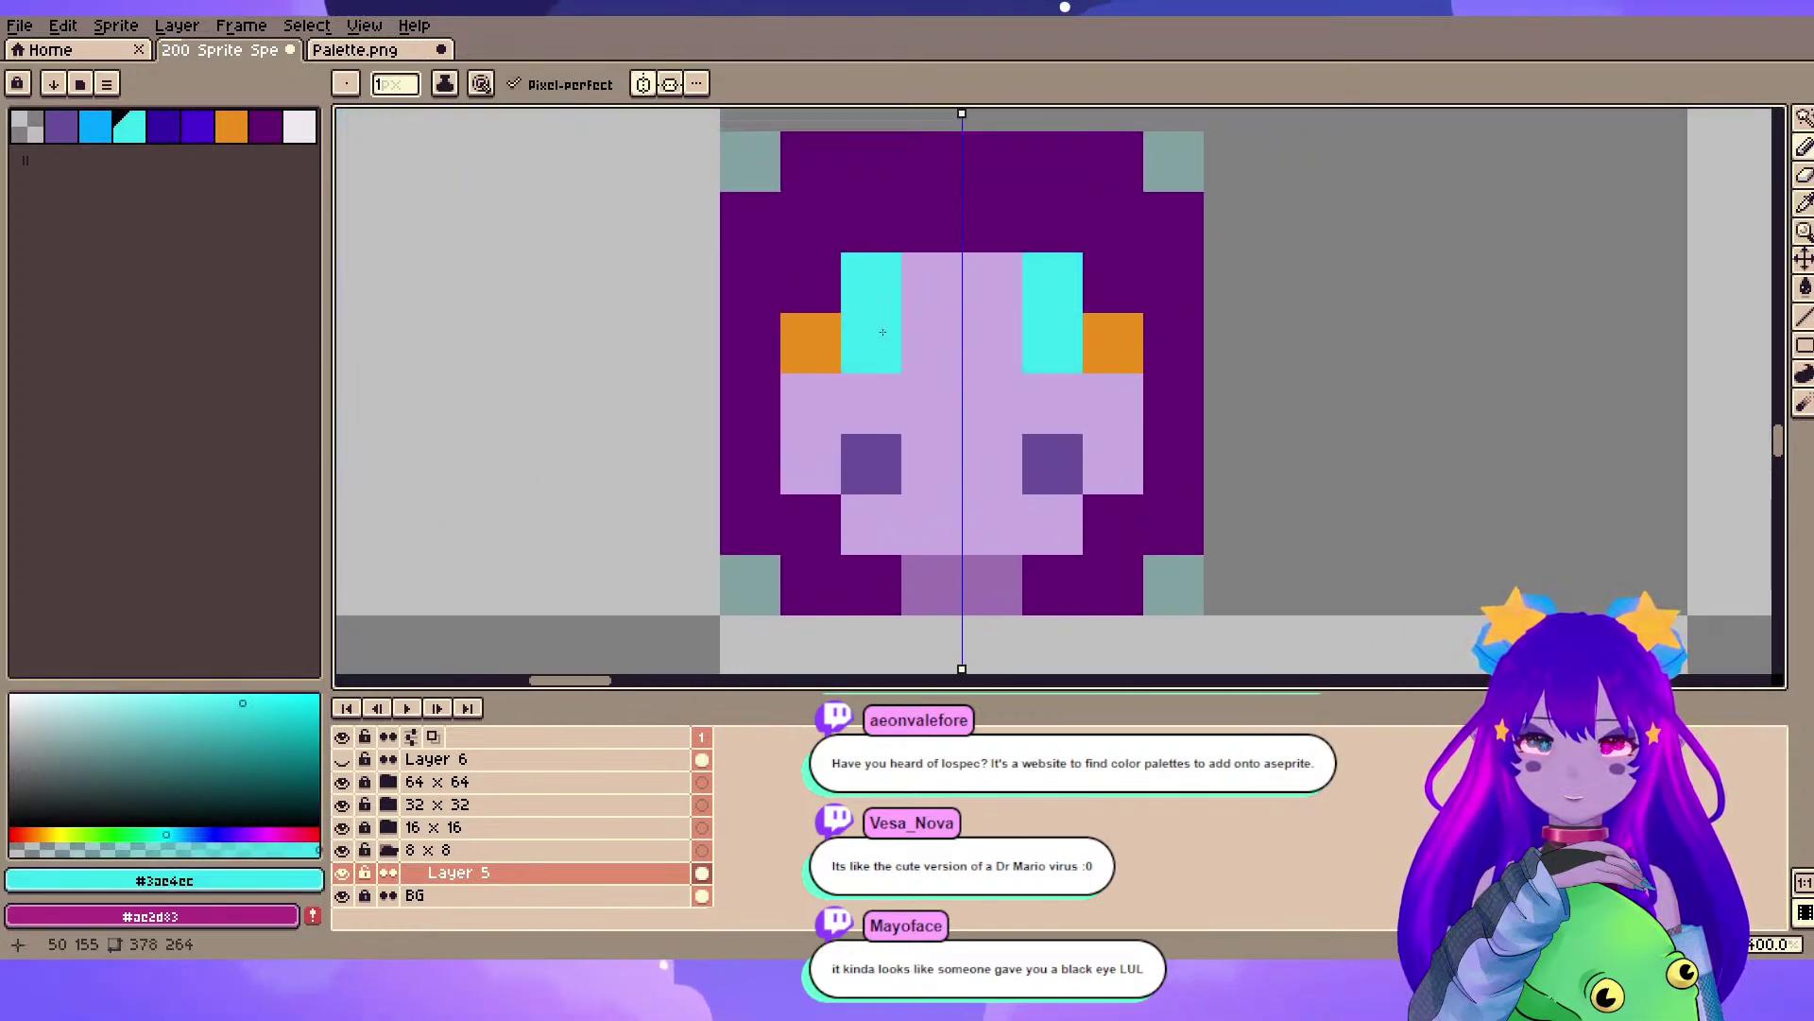
click(811, 284)
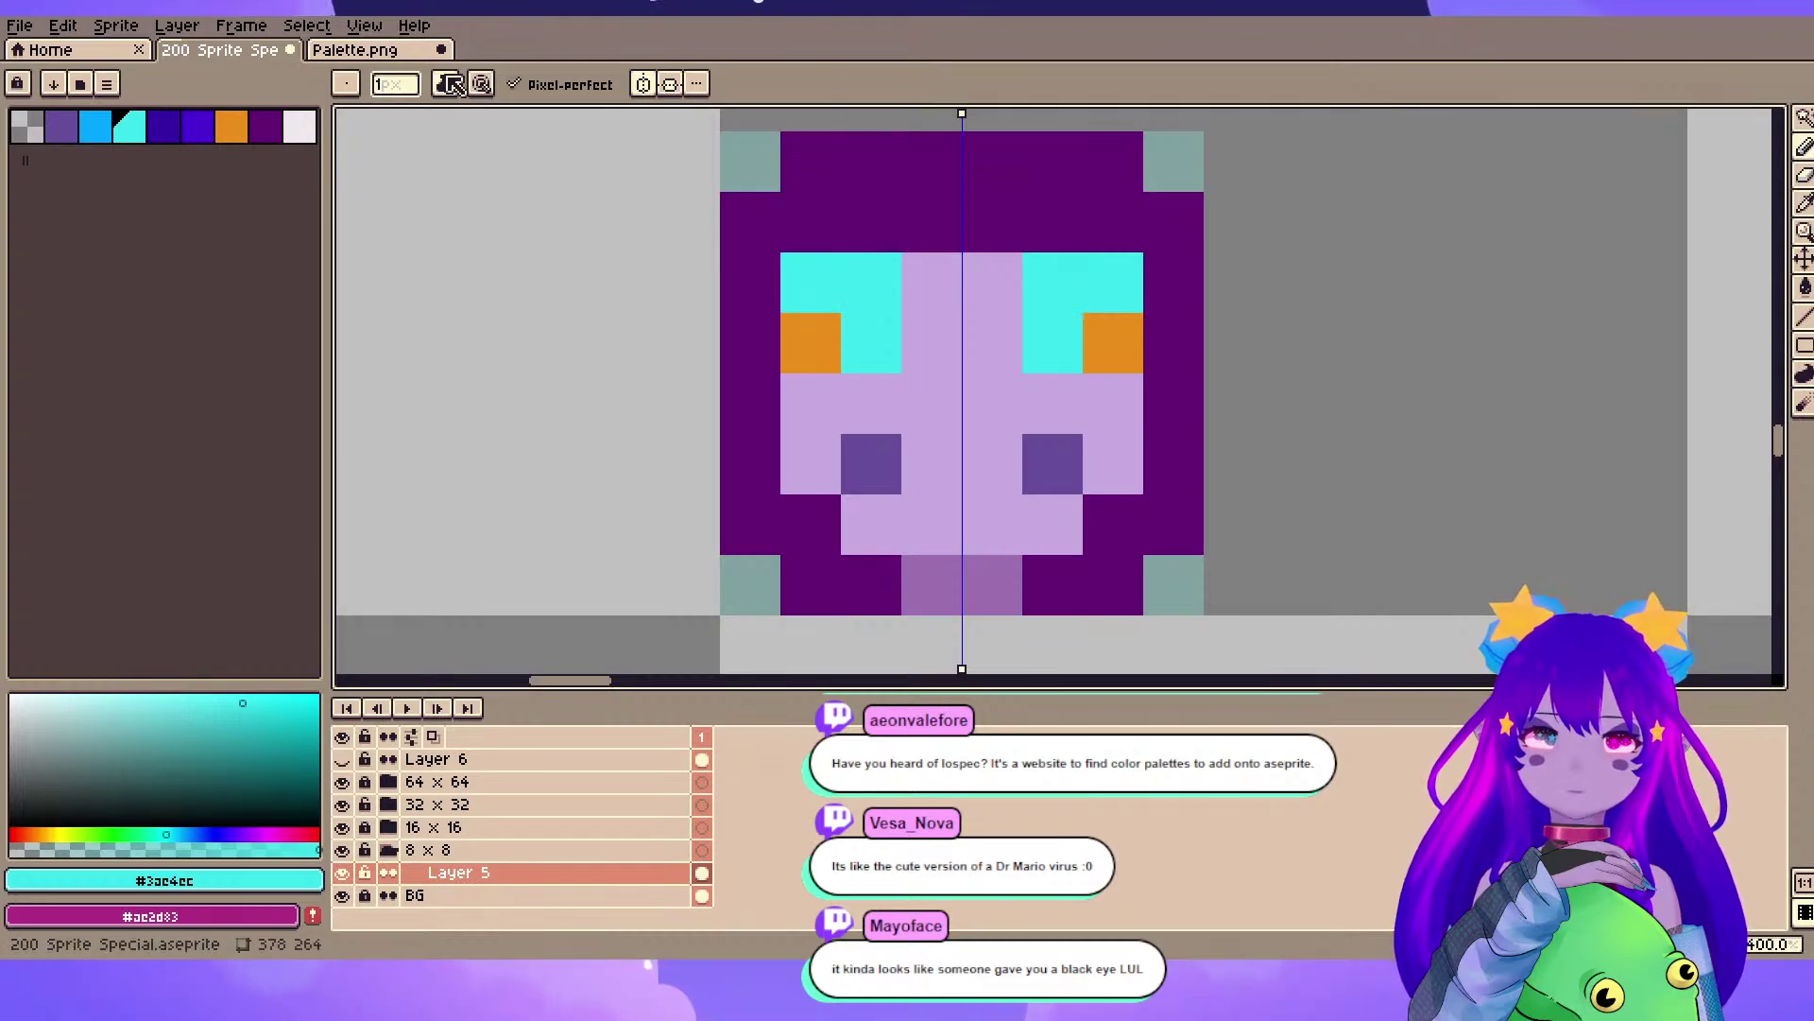
- Turn off horizontal symmetry and recolour the third sprite's right eye with the sampled magenta
click(641, 87)
key(x)
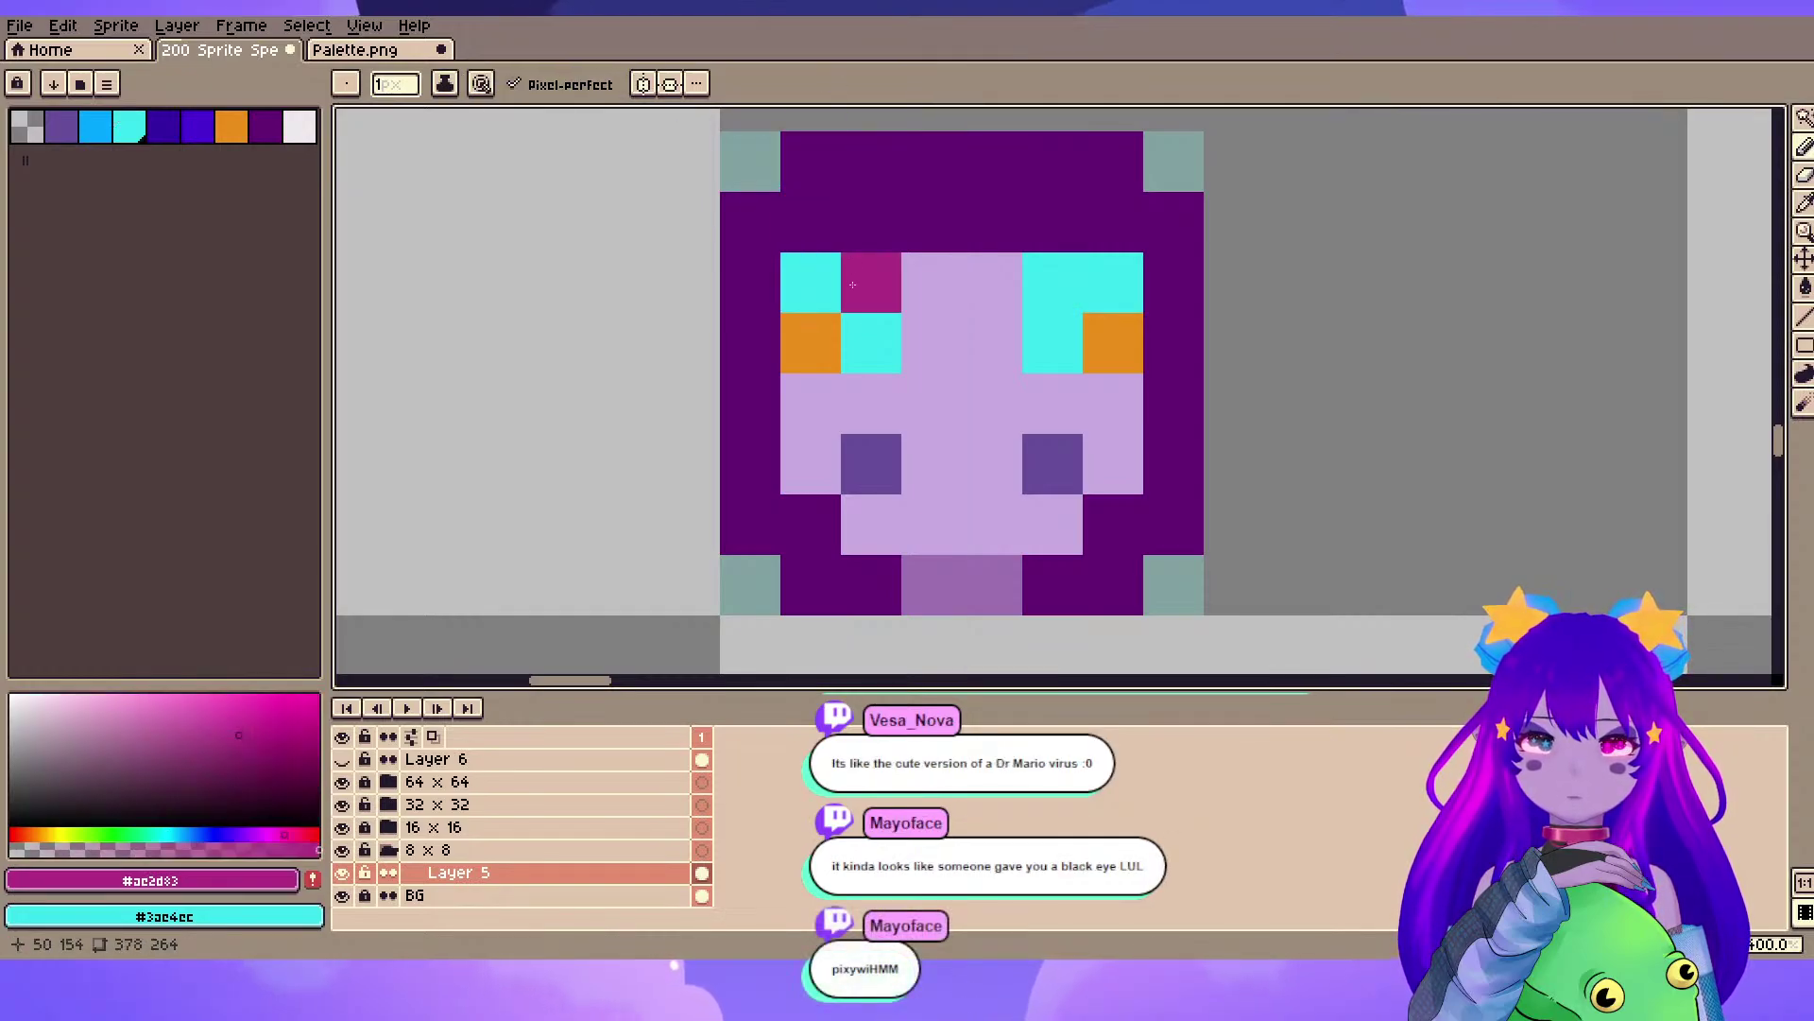
scroll(1058, 292, down, 5)
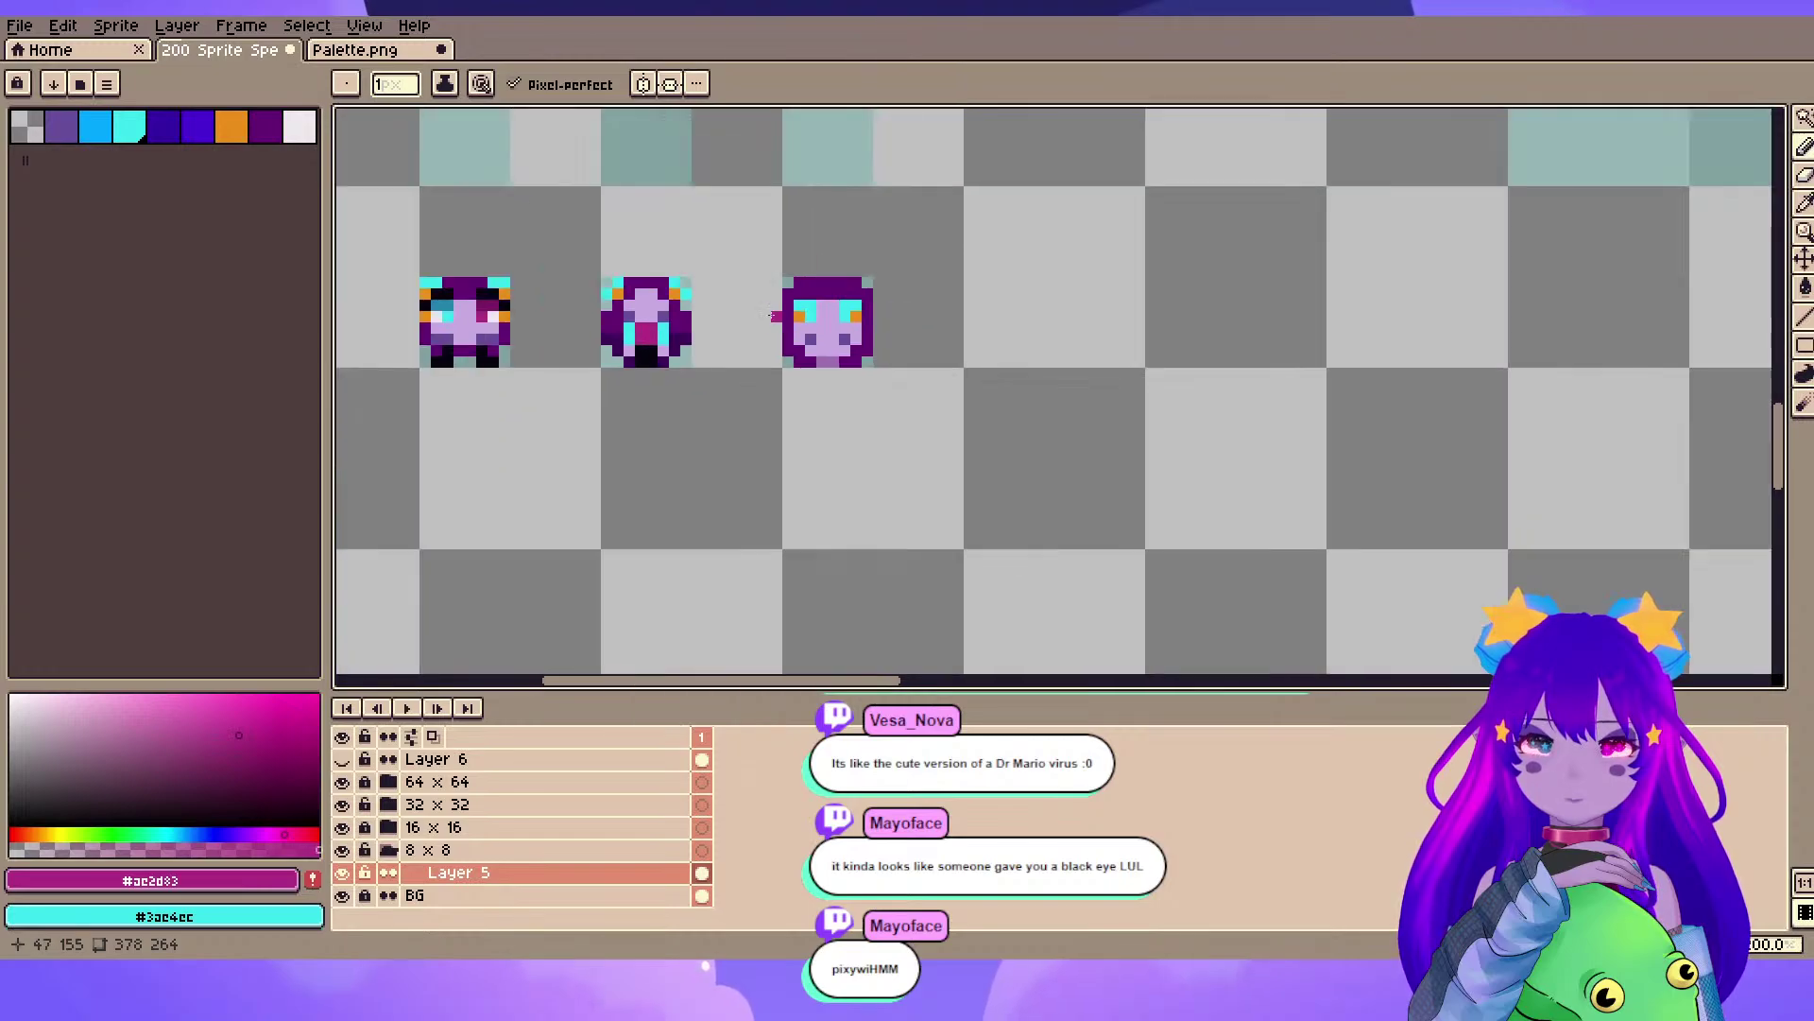
scroll(1218, 245, up, 5)
- Sample the orange and paint one pixel in the hair at the outer edge beside each eye
drag(1218, 245, 1151, 379)
alt+click(1243, 303)
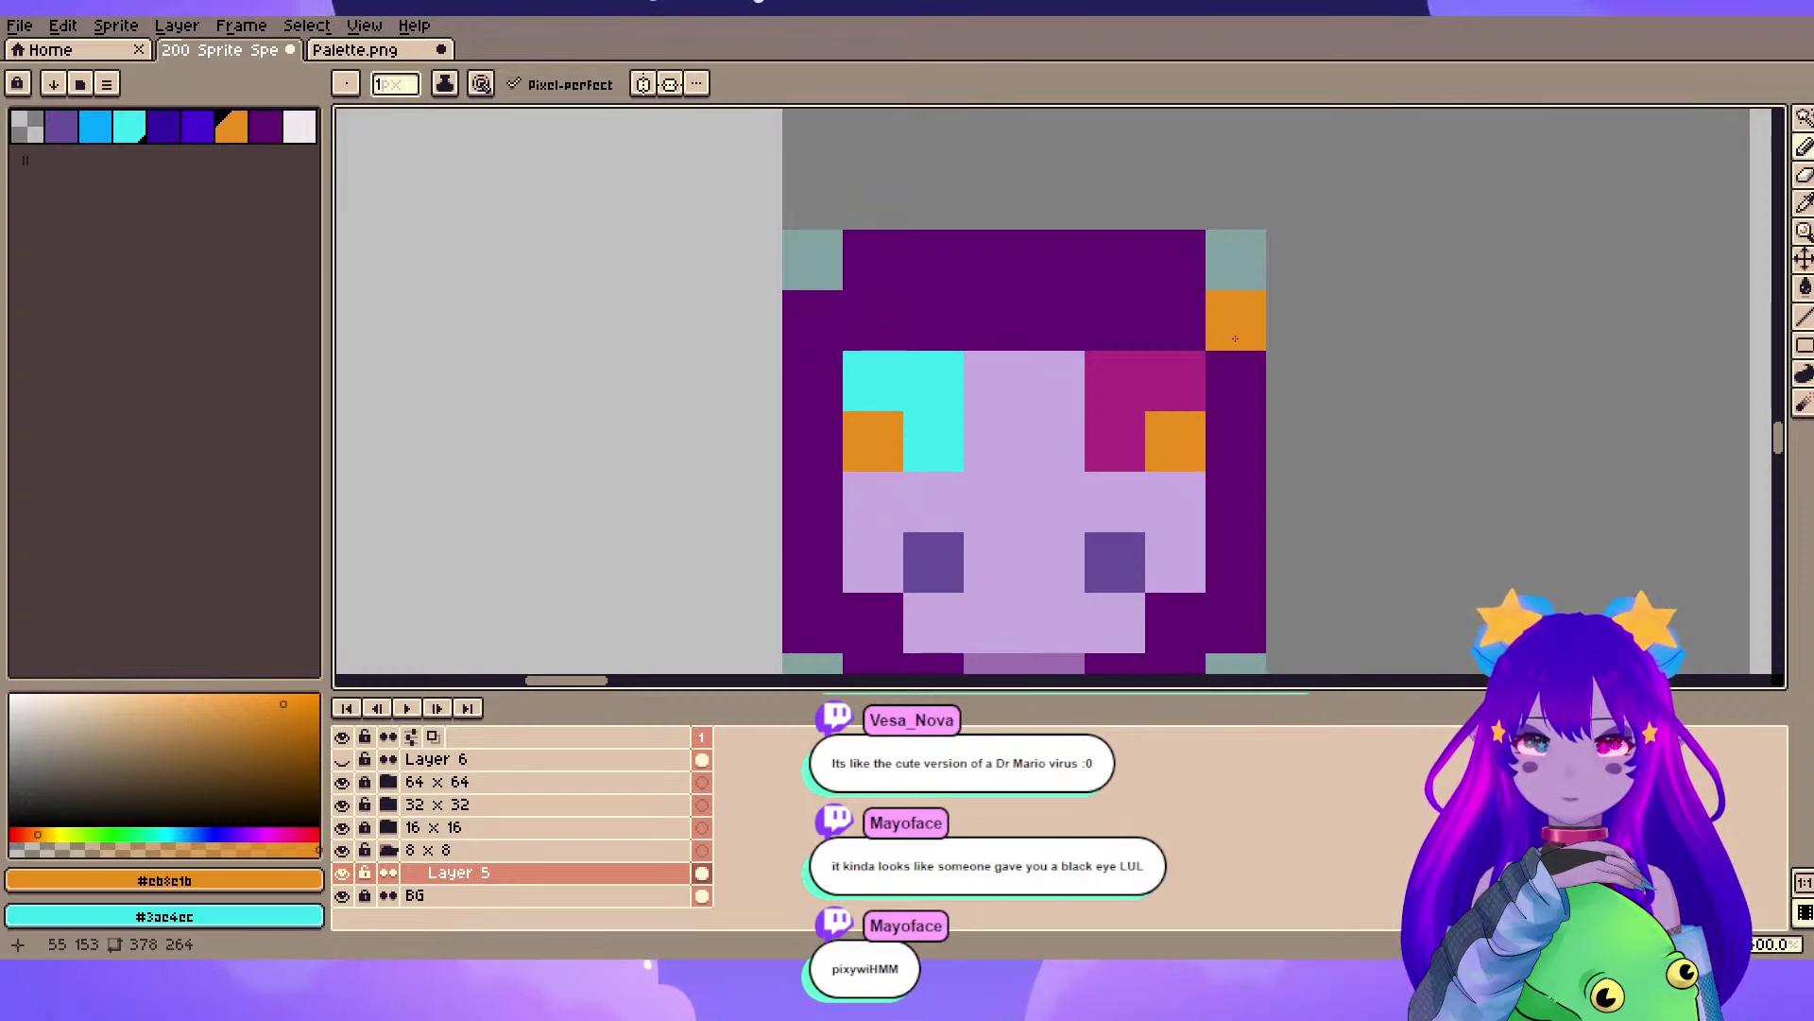
click(1235, 378)
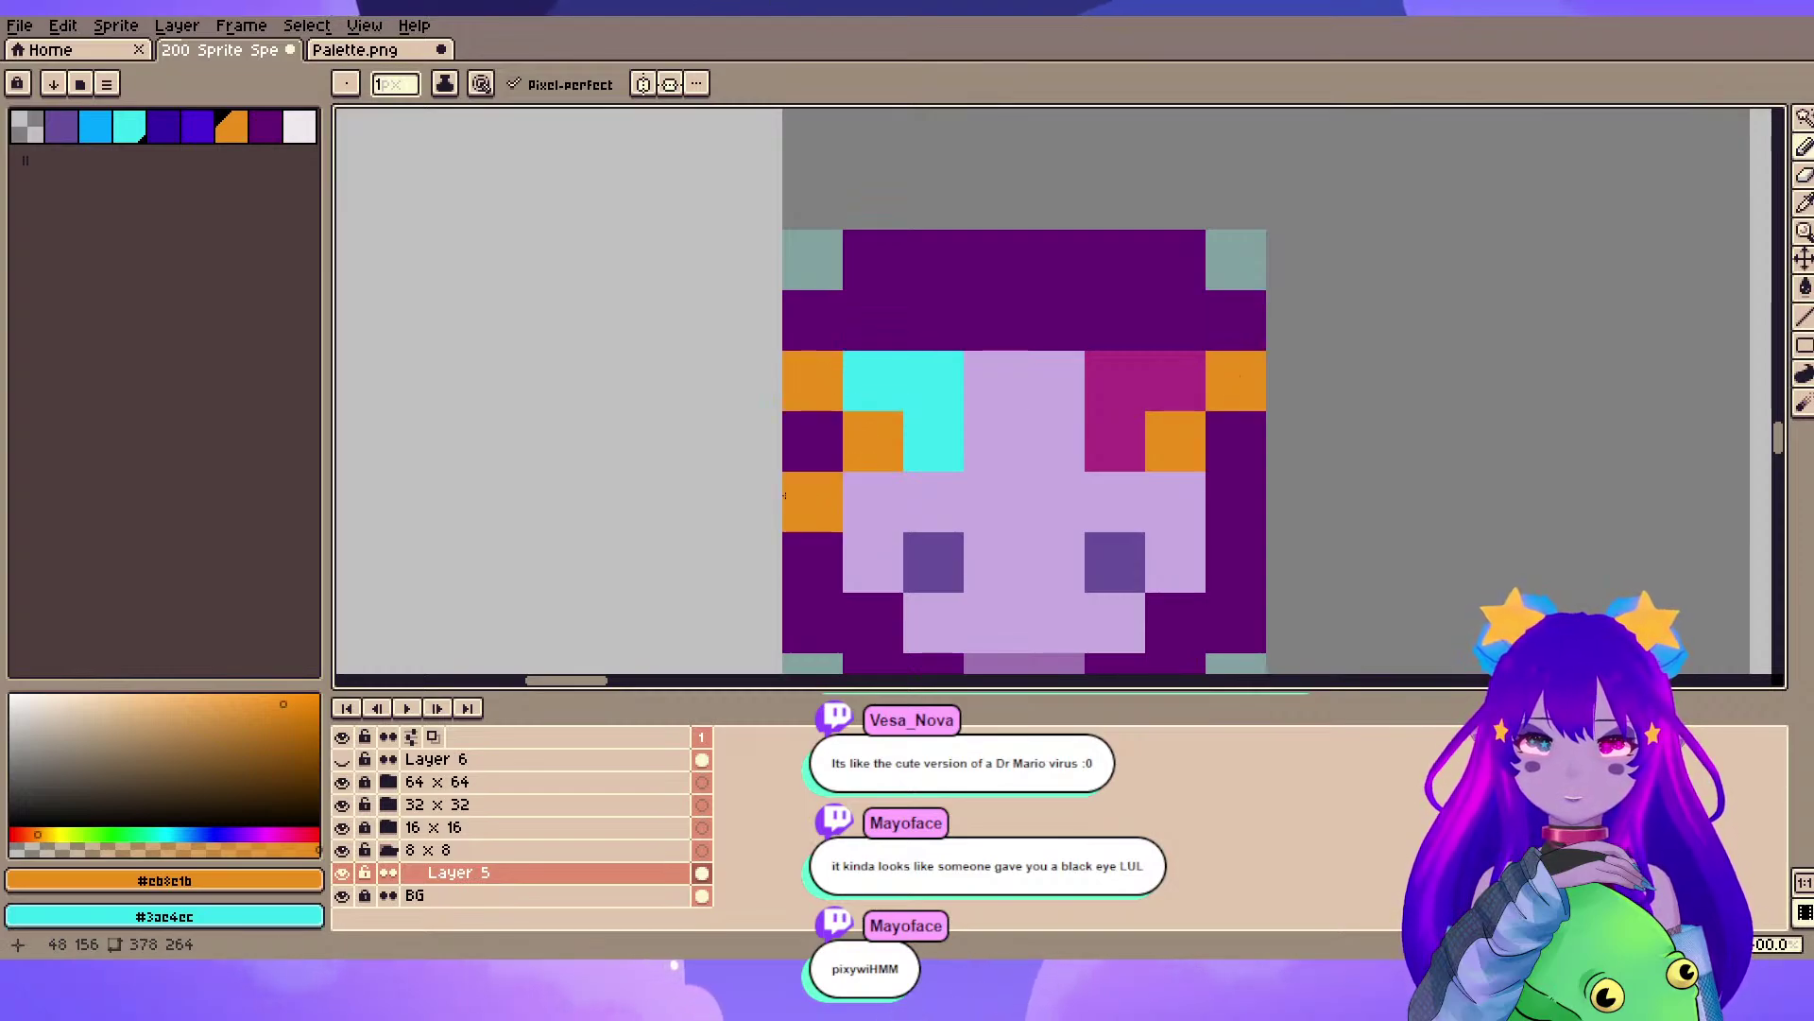
- Replace the inner orange pixels with the first sprite's eye white and restore the cyan iris pixel in the left eye
scroll(794, 491, down, 2)
alt+click(512, 342)
scroll(1114, 372, up, 2)
click(960, 324)
click(914, 324)
scroll(1187, 257, down, 3)
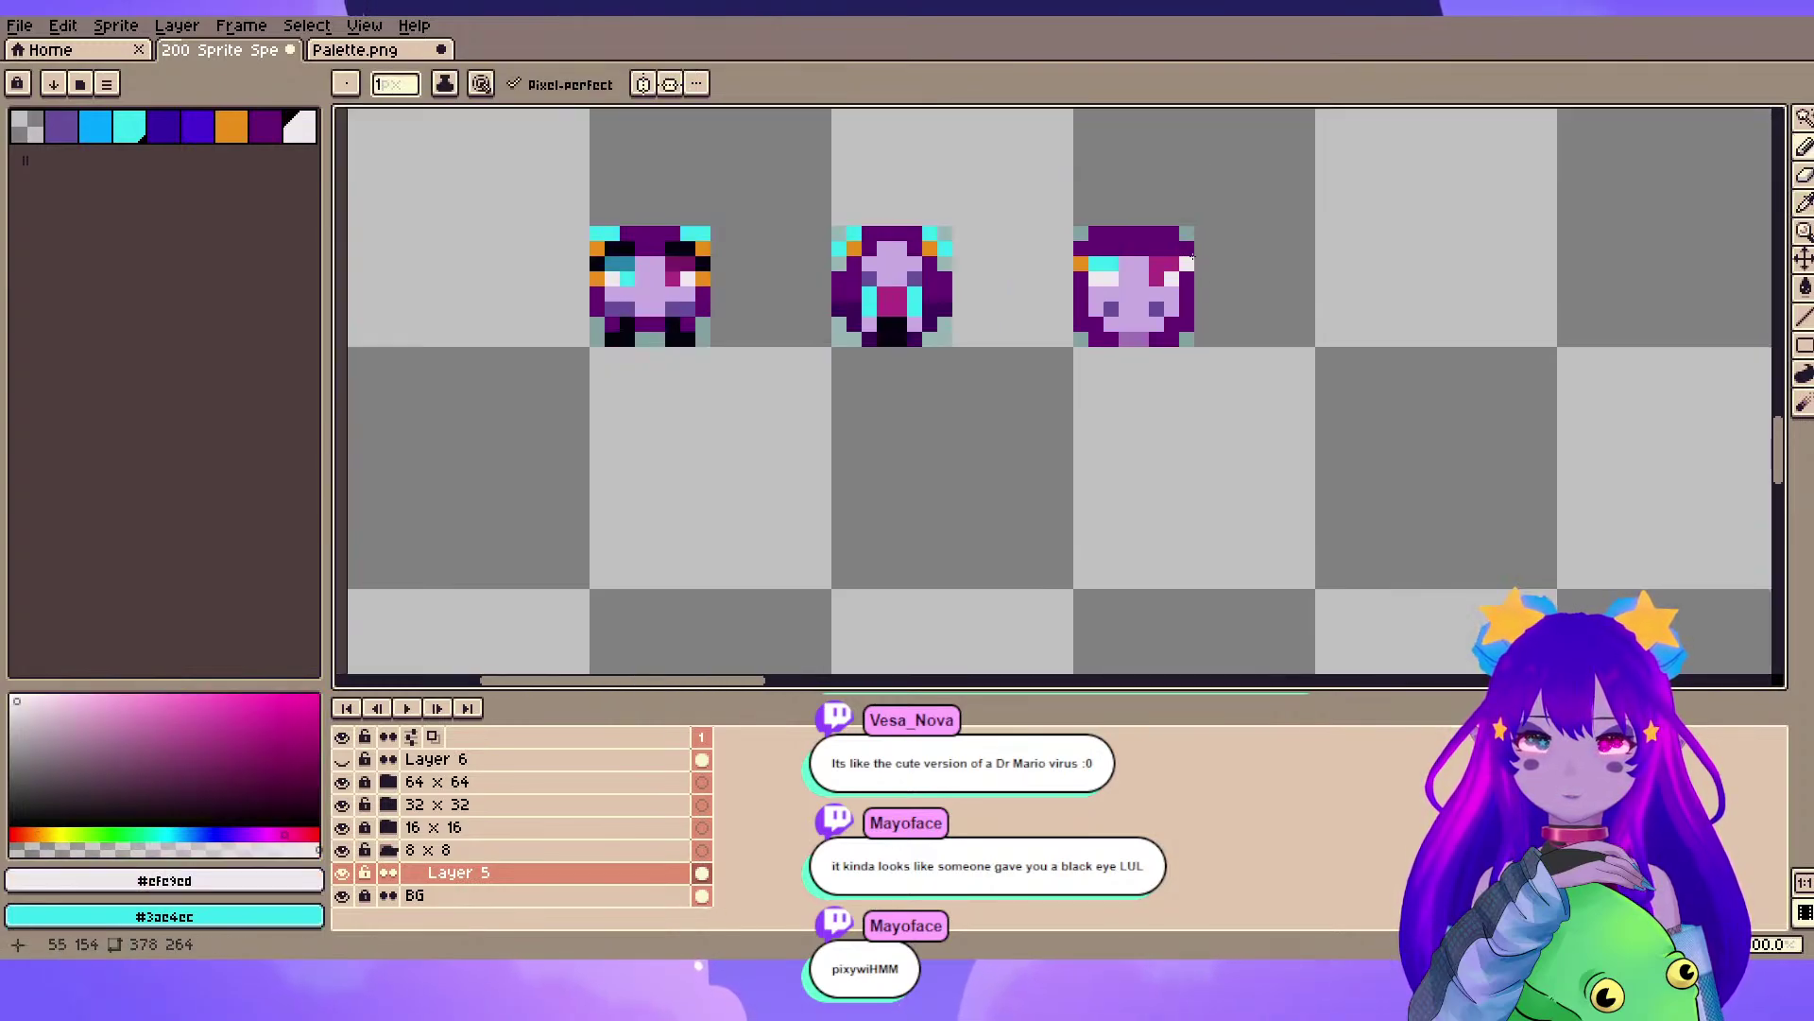
scroll(1193, 256, up, 5)
alt+click(792, 300)
click(801, 329)
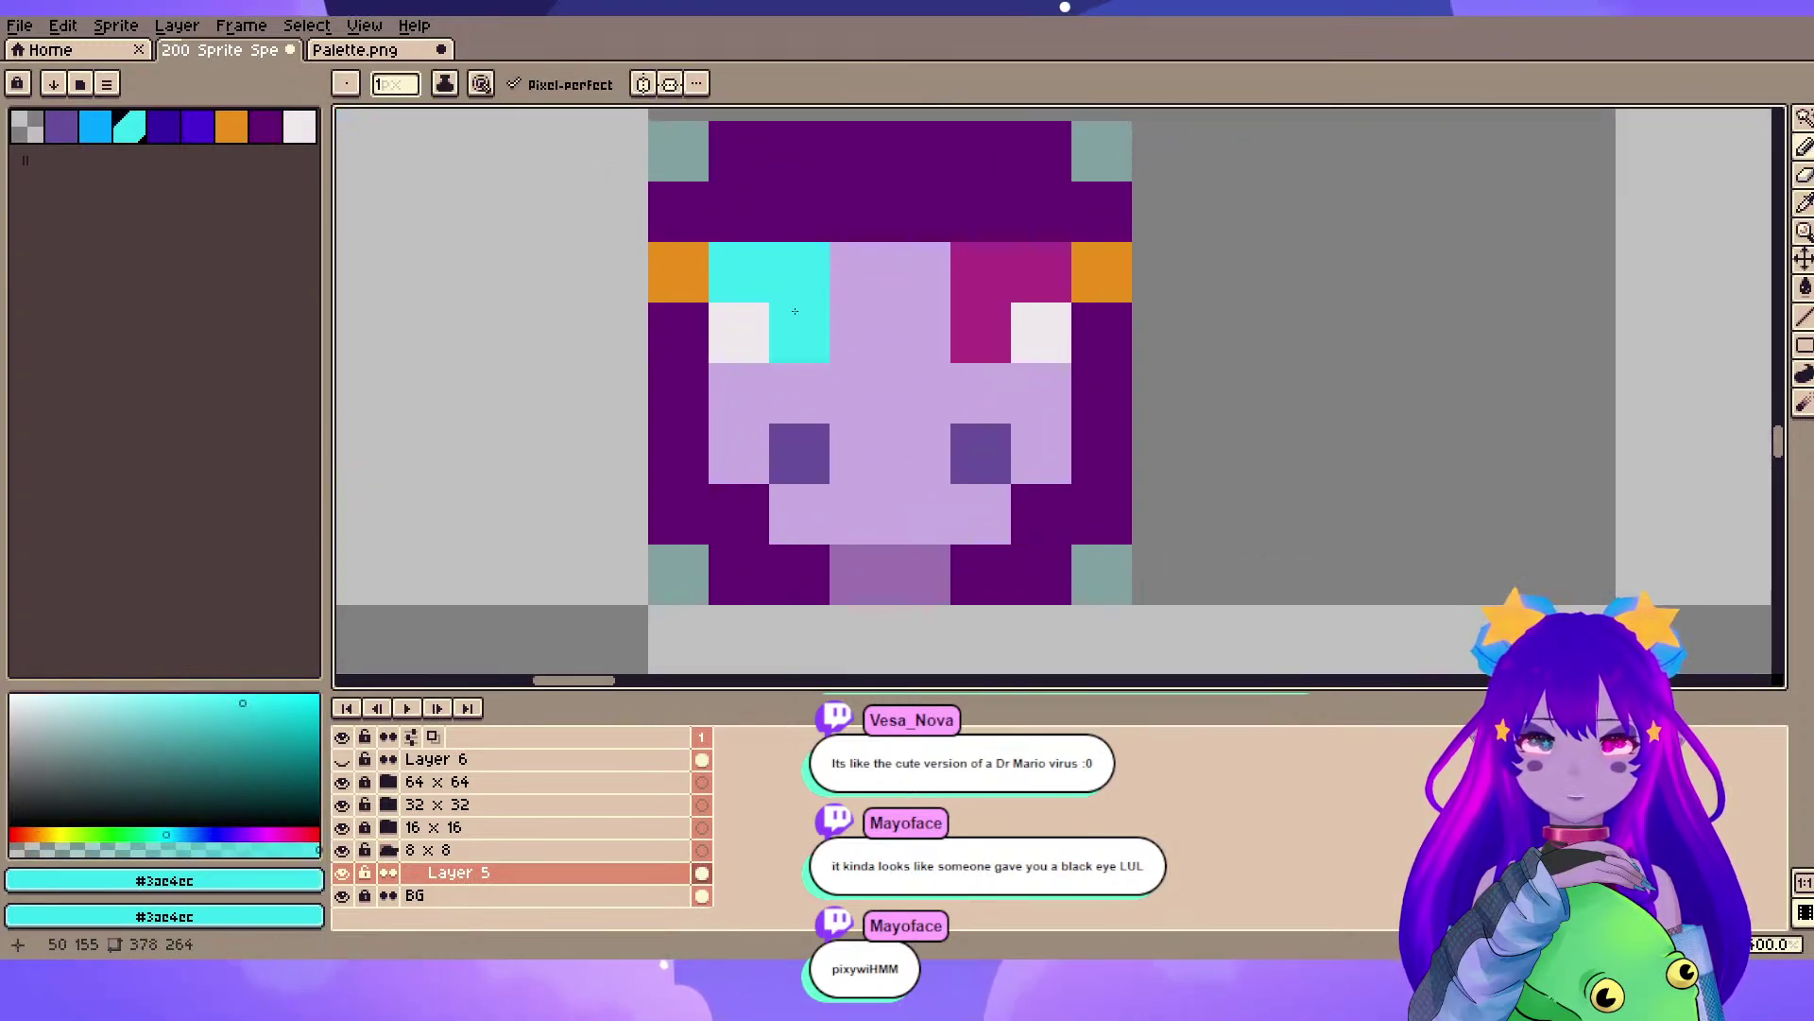
- Sample the first sprite's eyelid colours, dark magenta #781864 as background and blue #2482ab as foreground
scroll(847, 389, down, 3)
drag(825, 383, 739, 359)
alt+click(616, 304)
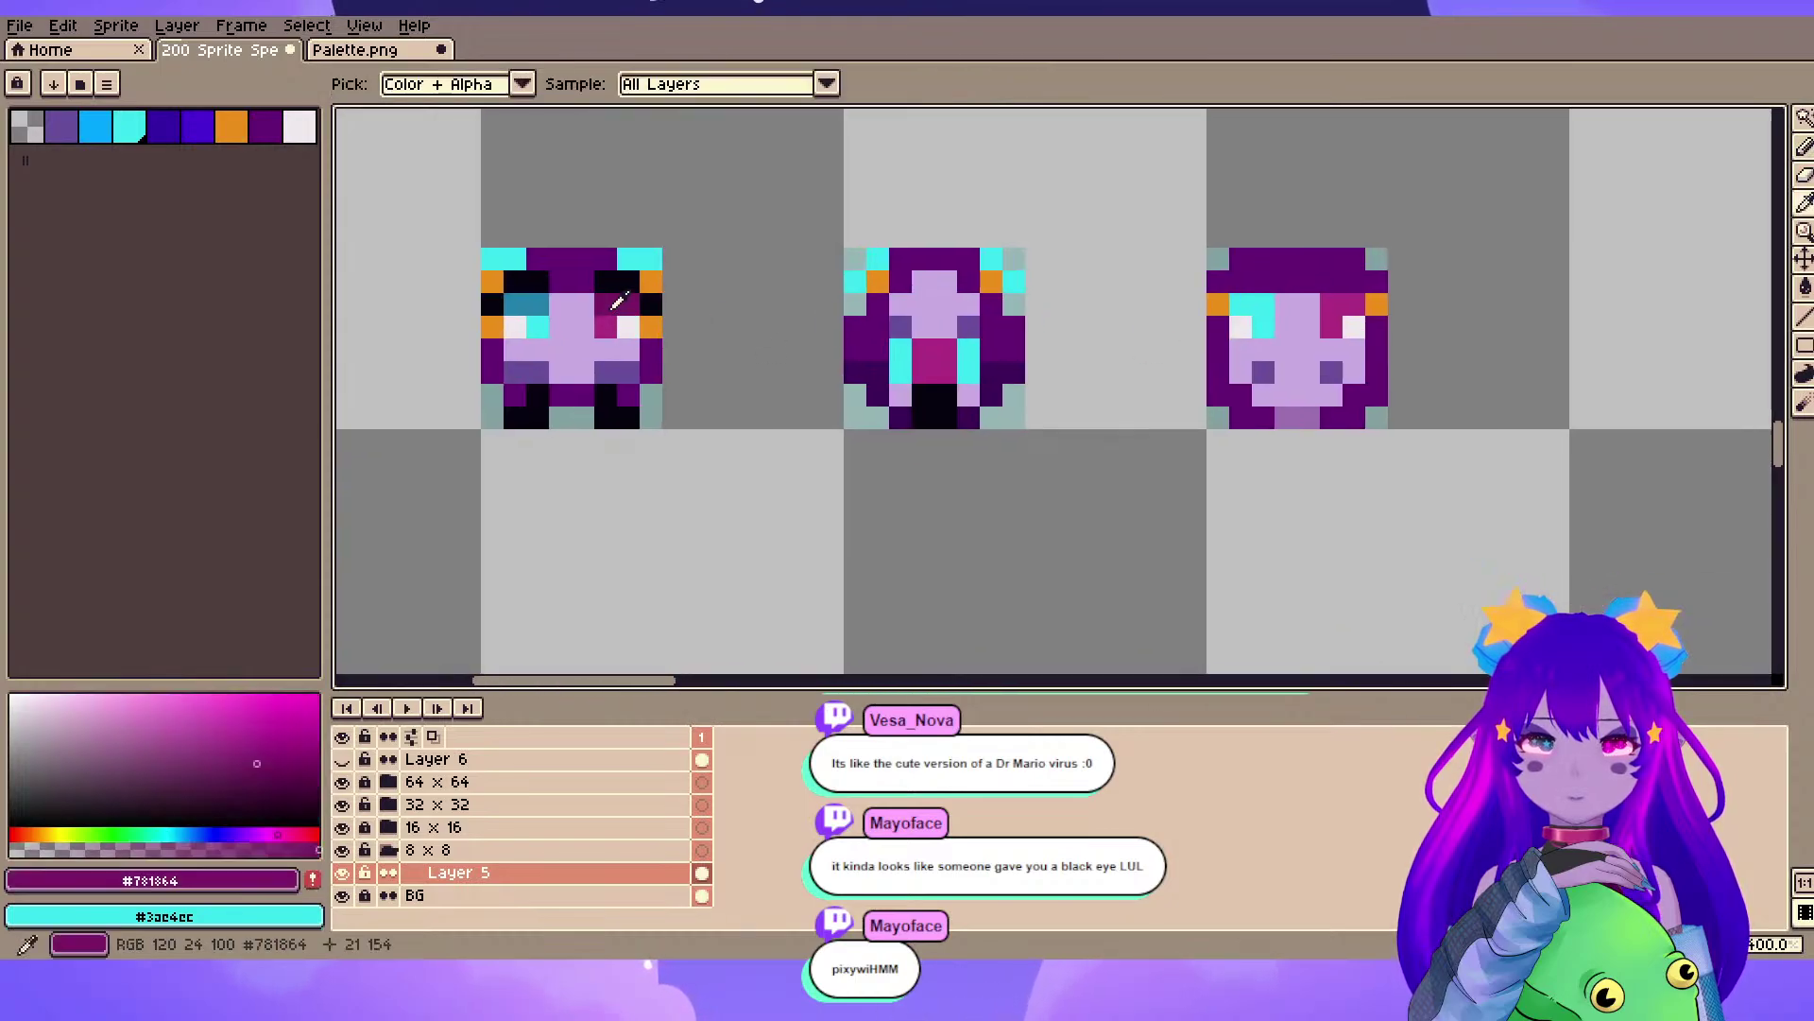
key(x)
alt+click(529, 304)
- Recolour the two upper pixels of the left eye with #2482ab and those of the right eye with #781864
mouse_move(1454, 303)
mouse_down()
mouse_move(760, 315)
mouse_move(1249, 311)
mouse_up()
scroll(698, 312, up, 3)
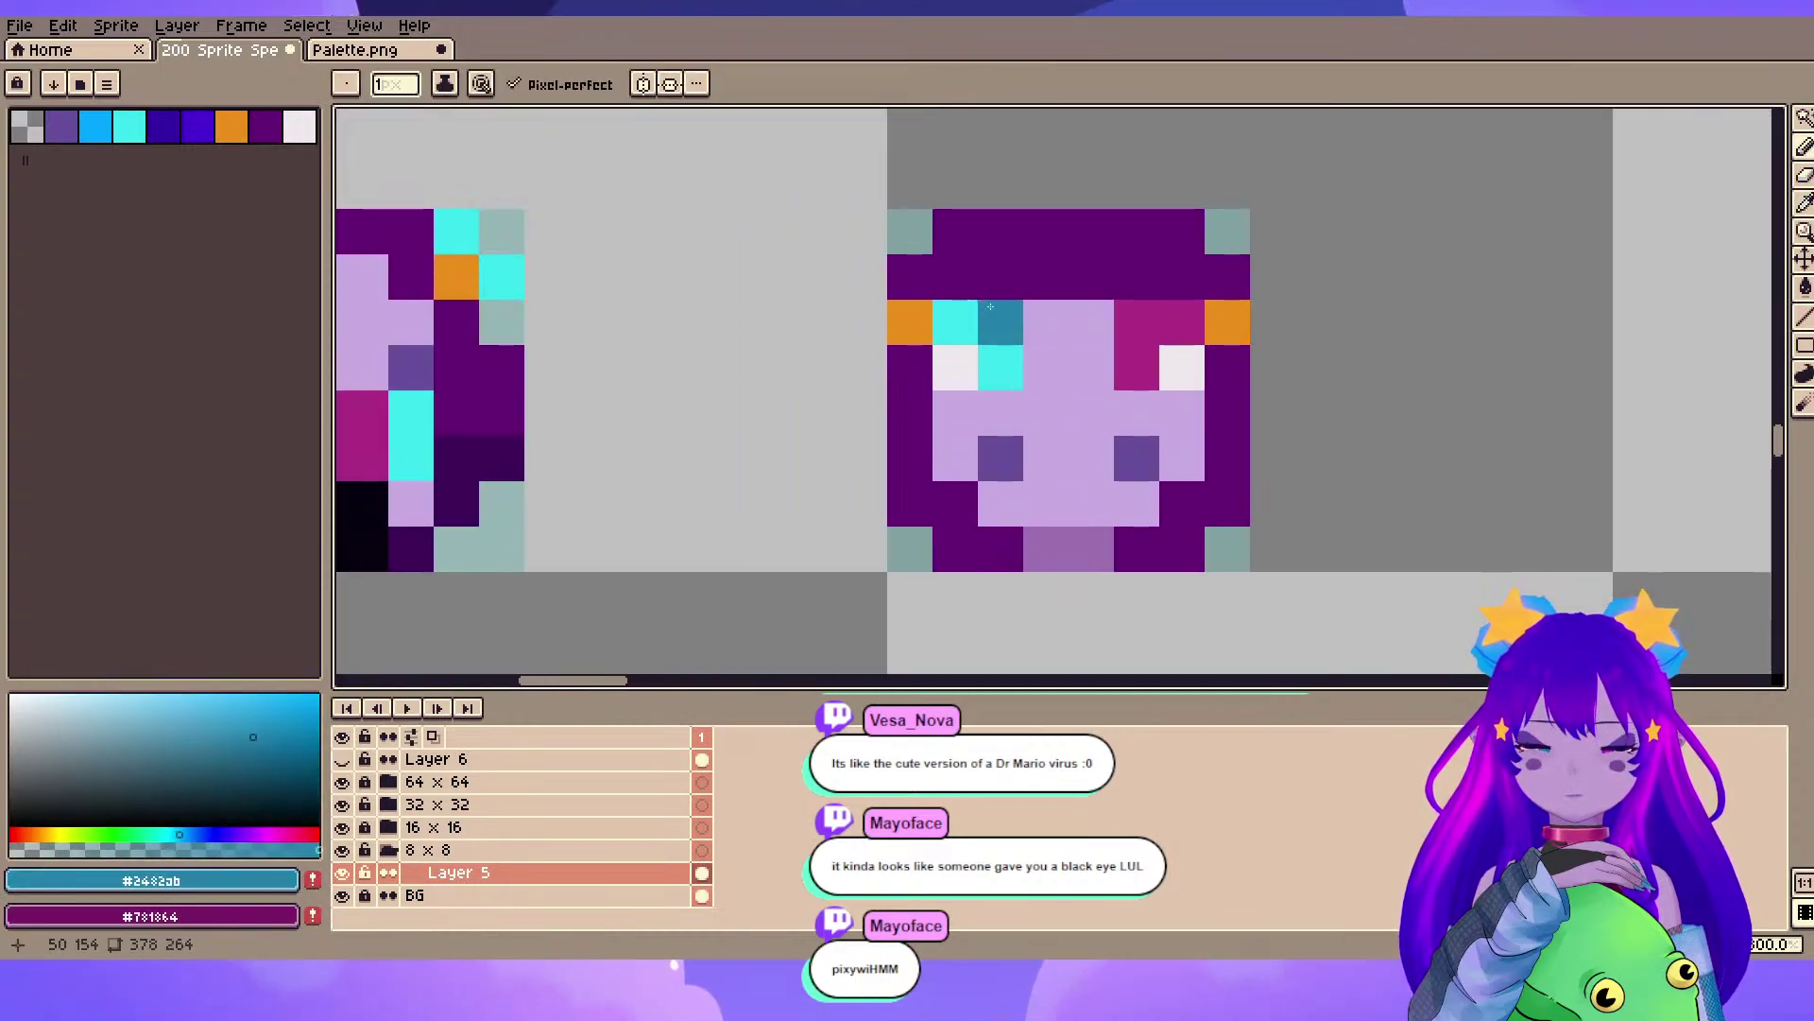
key(x)
scroll(1257, 244, down, 1)
mouse_move(1257, 243)
mouse_down()
mouse_move(1240, 137)
mouse_move(1152, 262)
mouse_up()
scroll(1239, 137, down, 1)
scroll(1152, 263, up, 3)
- Sample the third sprite's light purple skin colour and paint over both cheek pixels
drag(903, 490, 931, 396)
alt+click(929, 486)
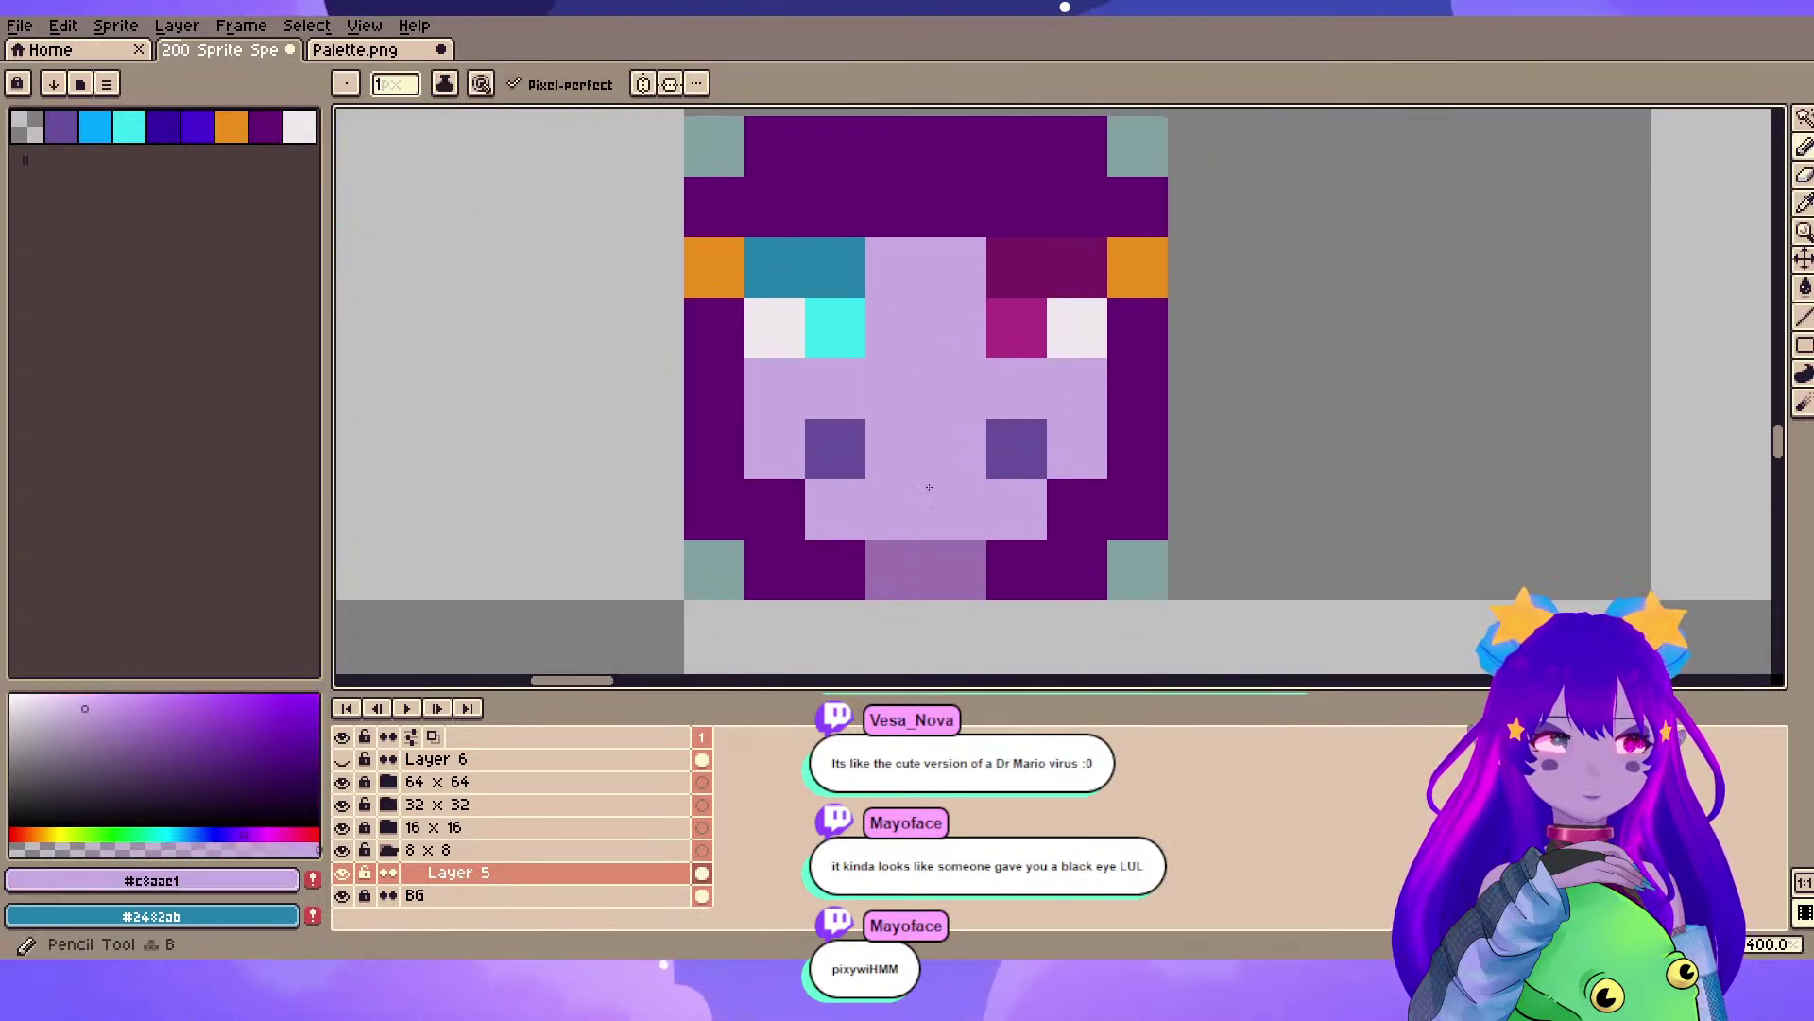
click(836, 449)
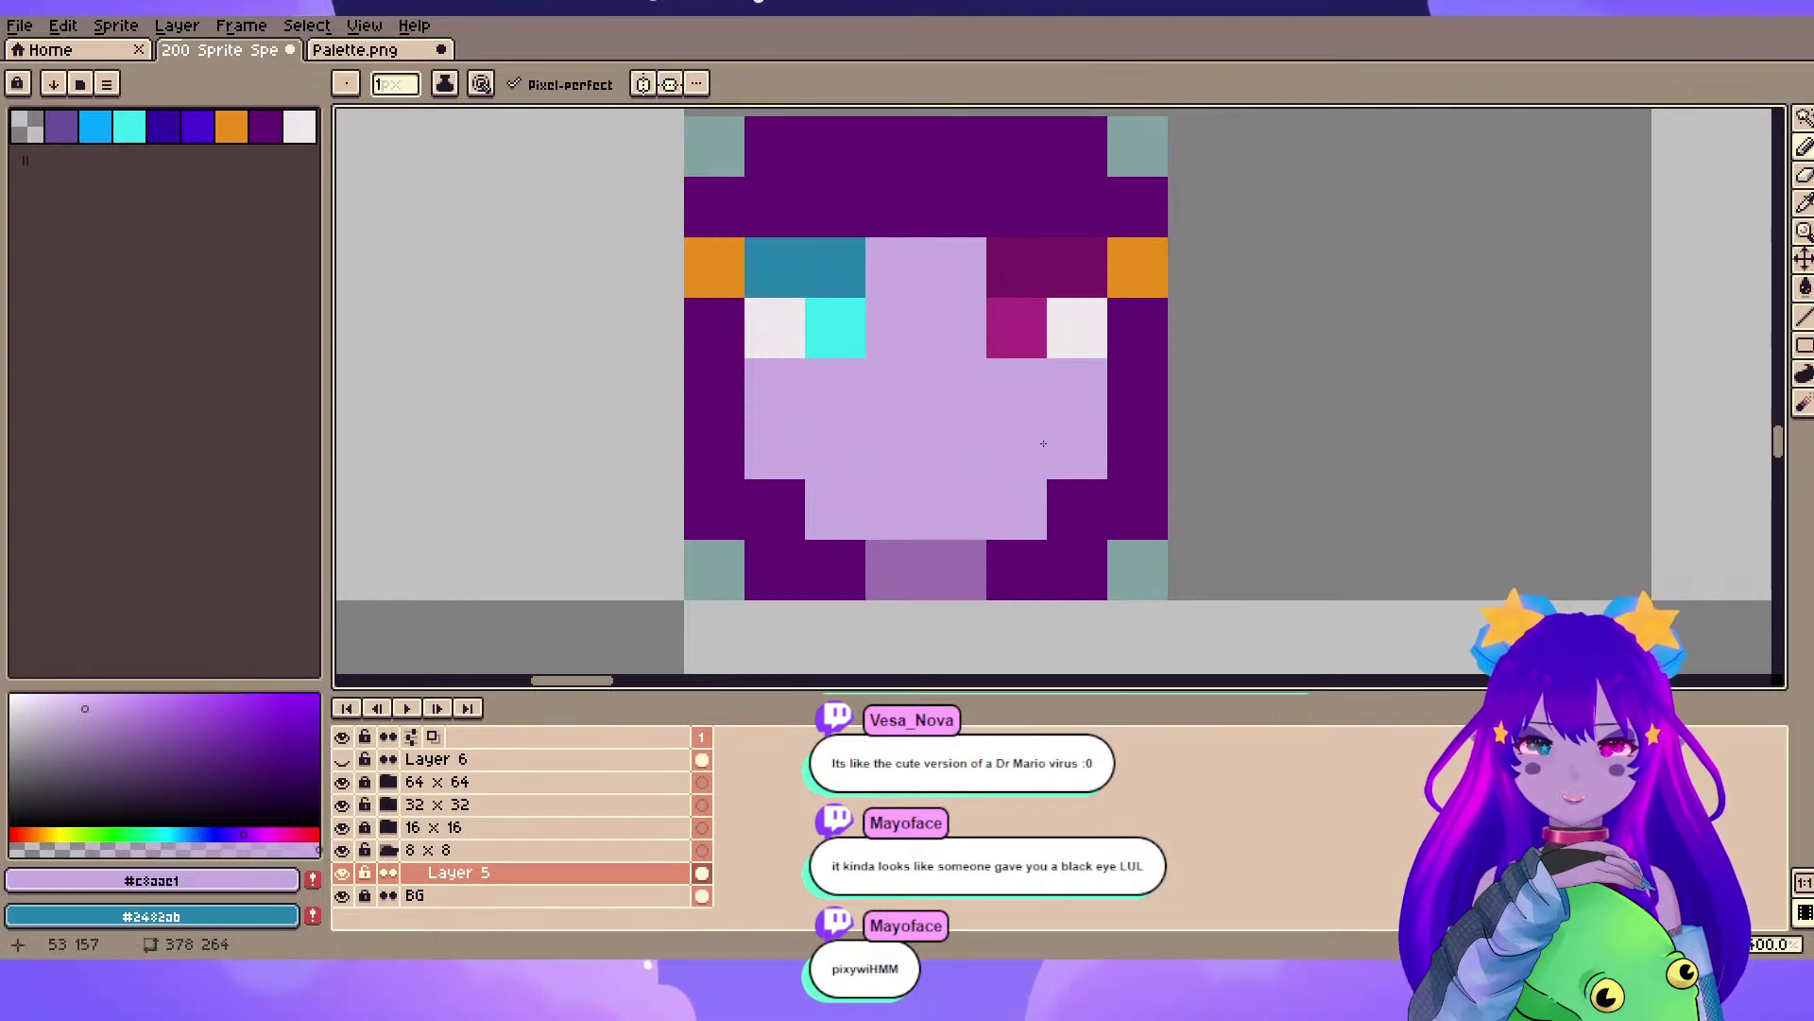
- Try to narrow the third sprite's lower face with #630472 hair pixels on both sides
alt+click(777, 482)
click(782, 454)
click(844, 514)
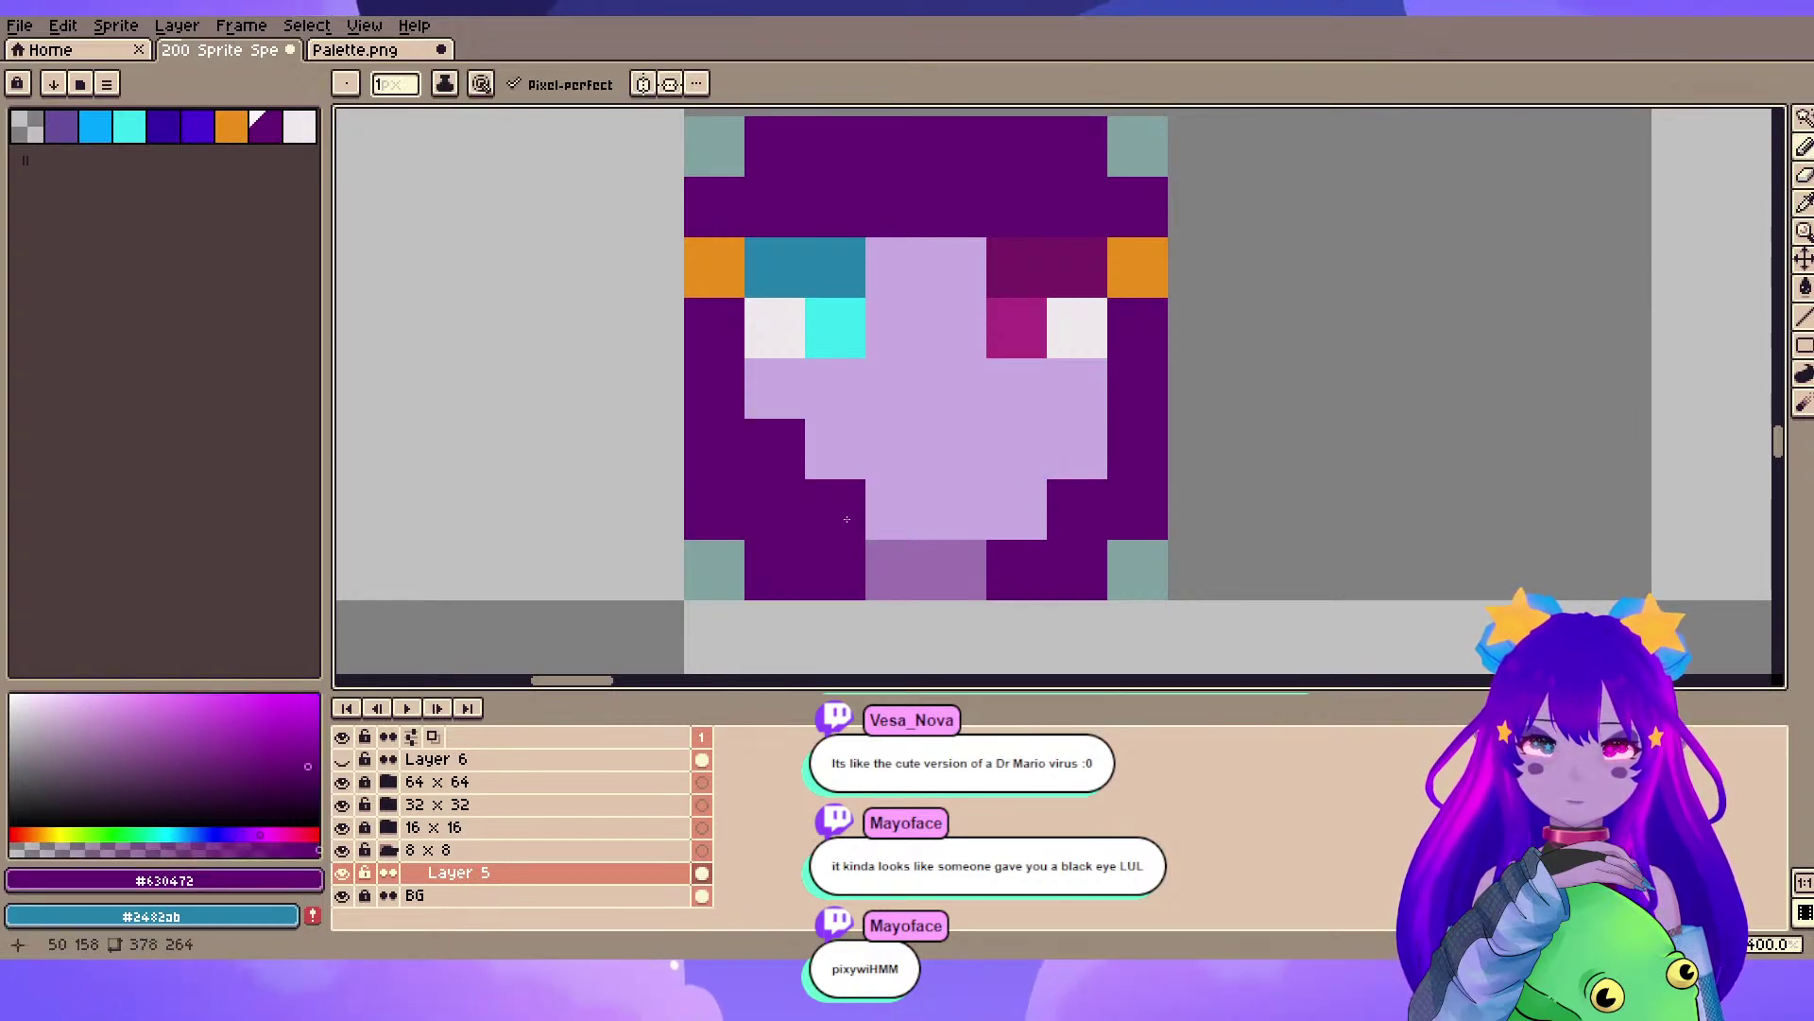
scroll(1101, 540, down, 4)
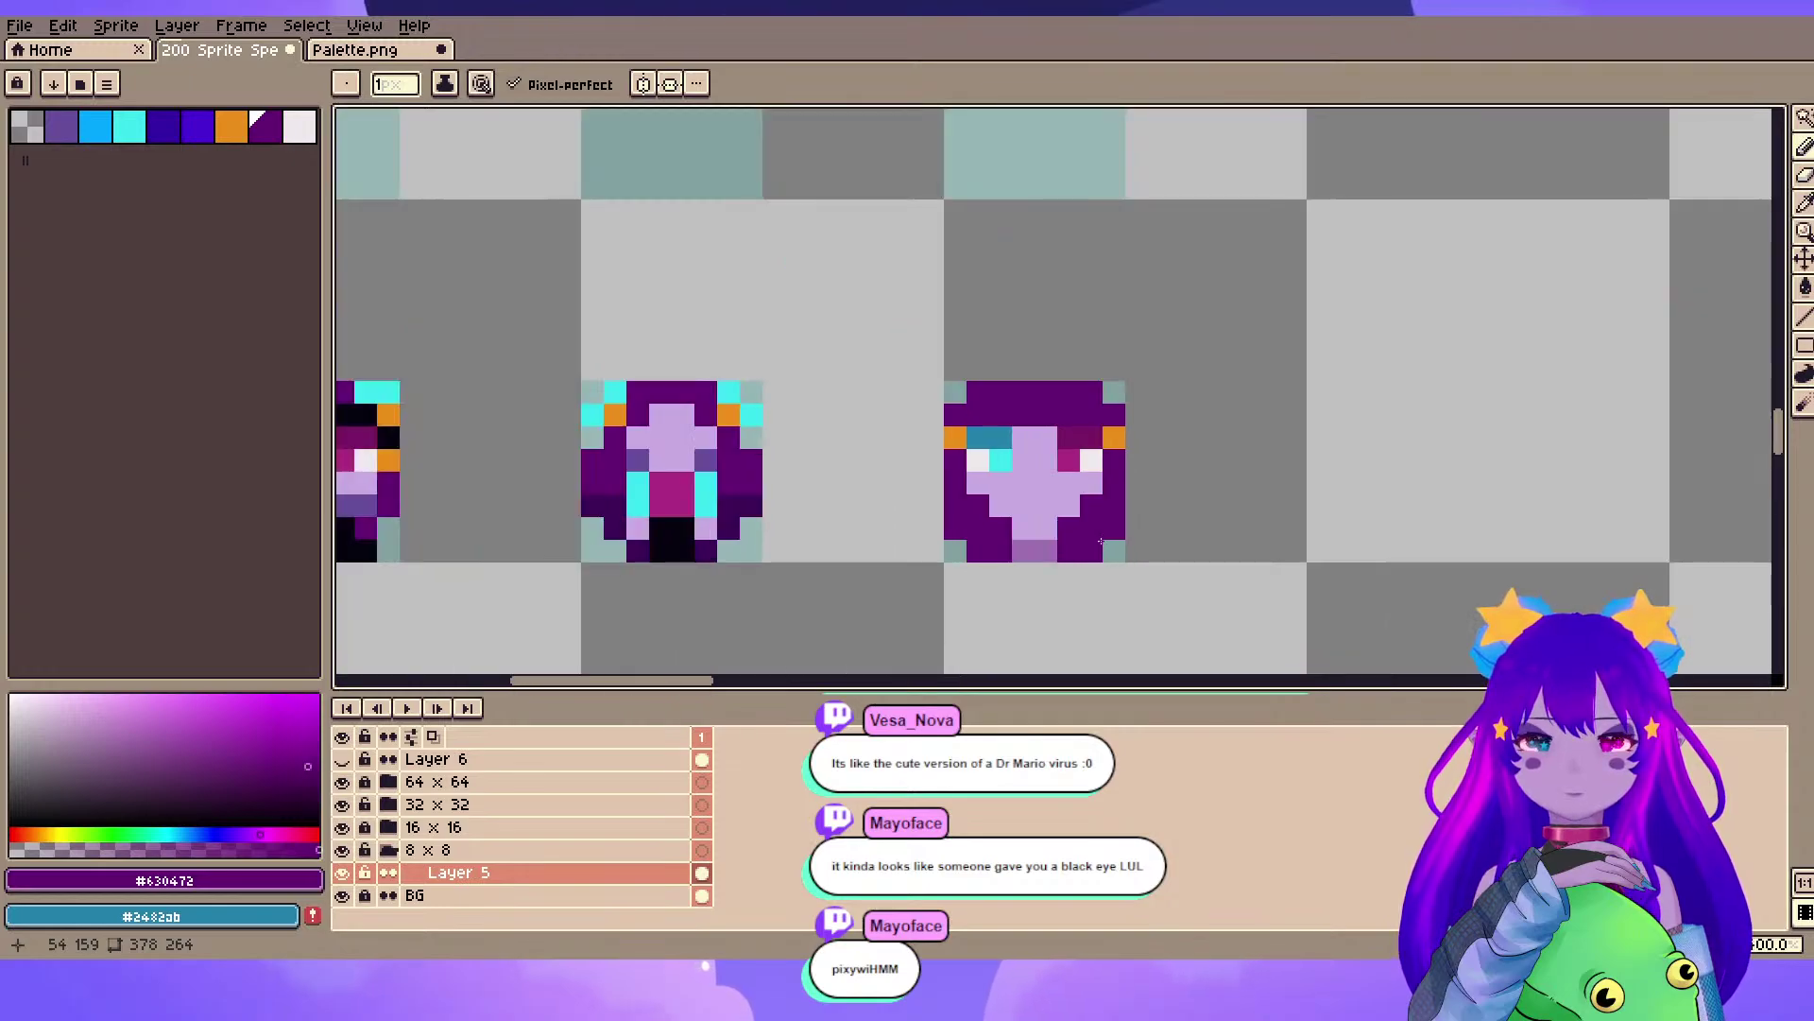
key(v)
key(b)
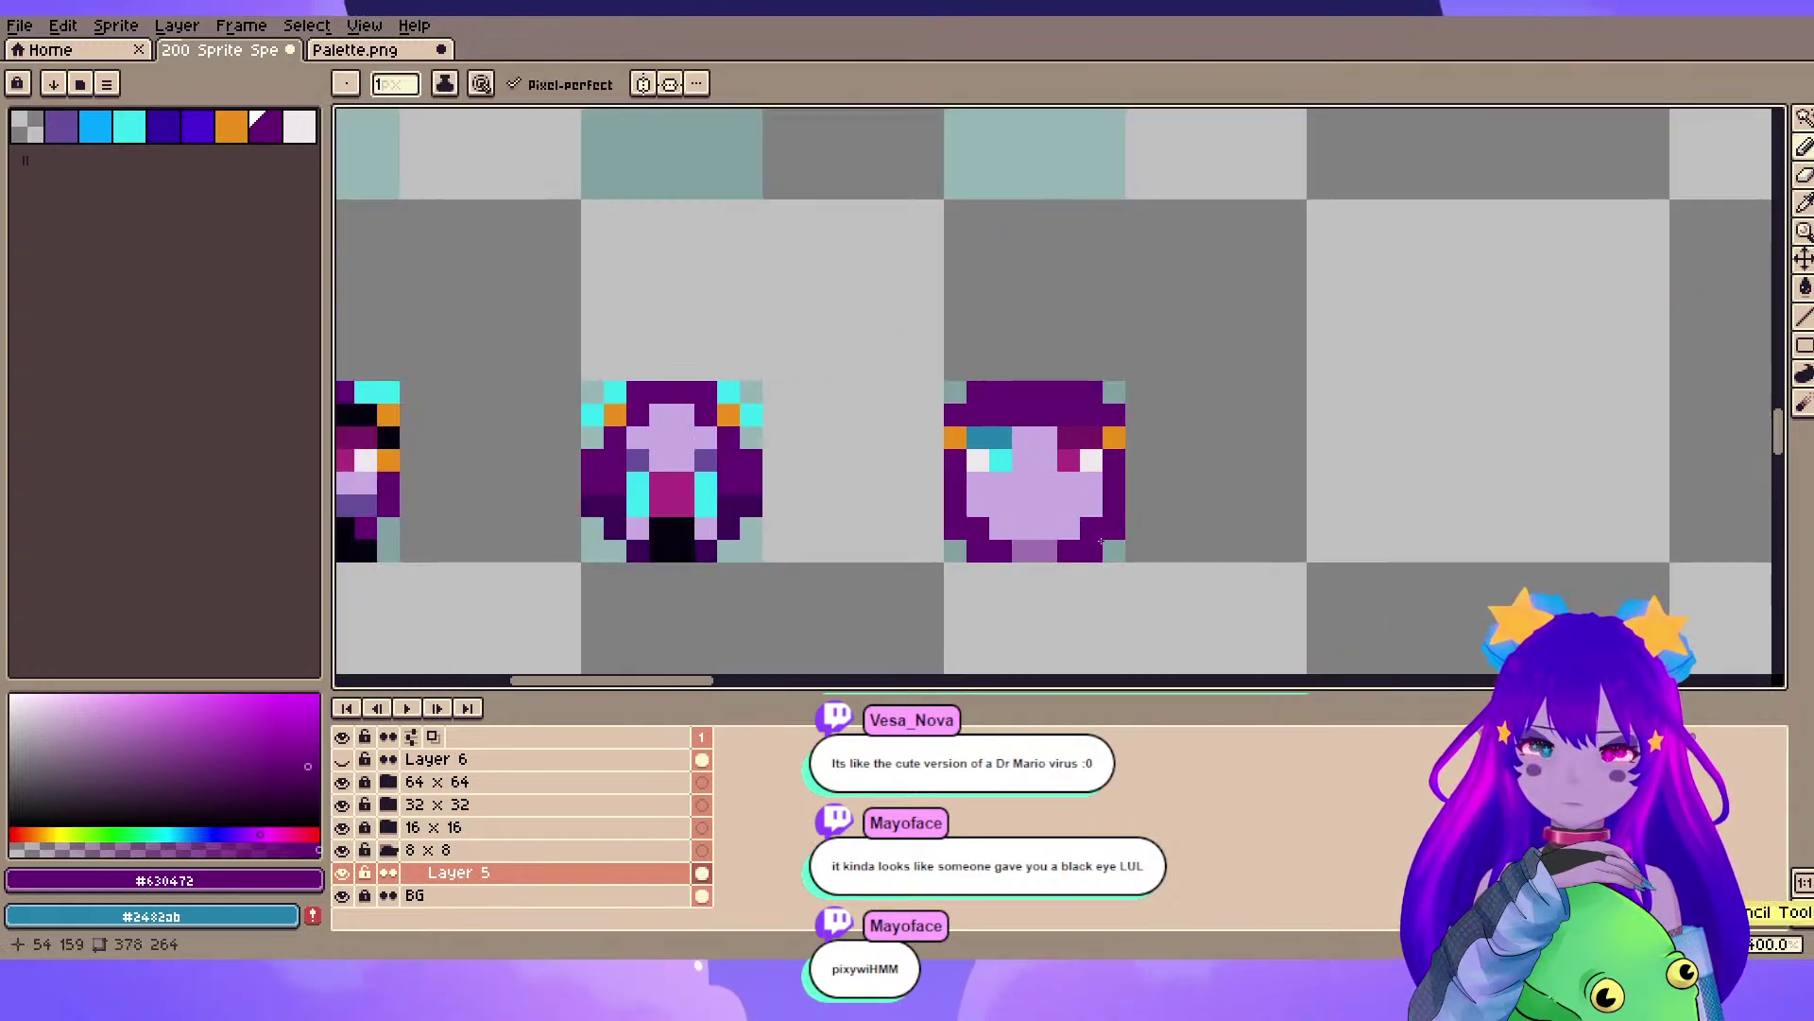
- Turn on horizontal symmetry and extend the #630472 hair inward below the eyes, leaving a two-pixel-wide strip of skin
scroll(1017, 502, up, 3)
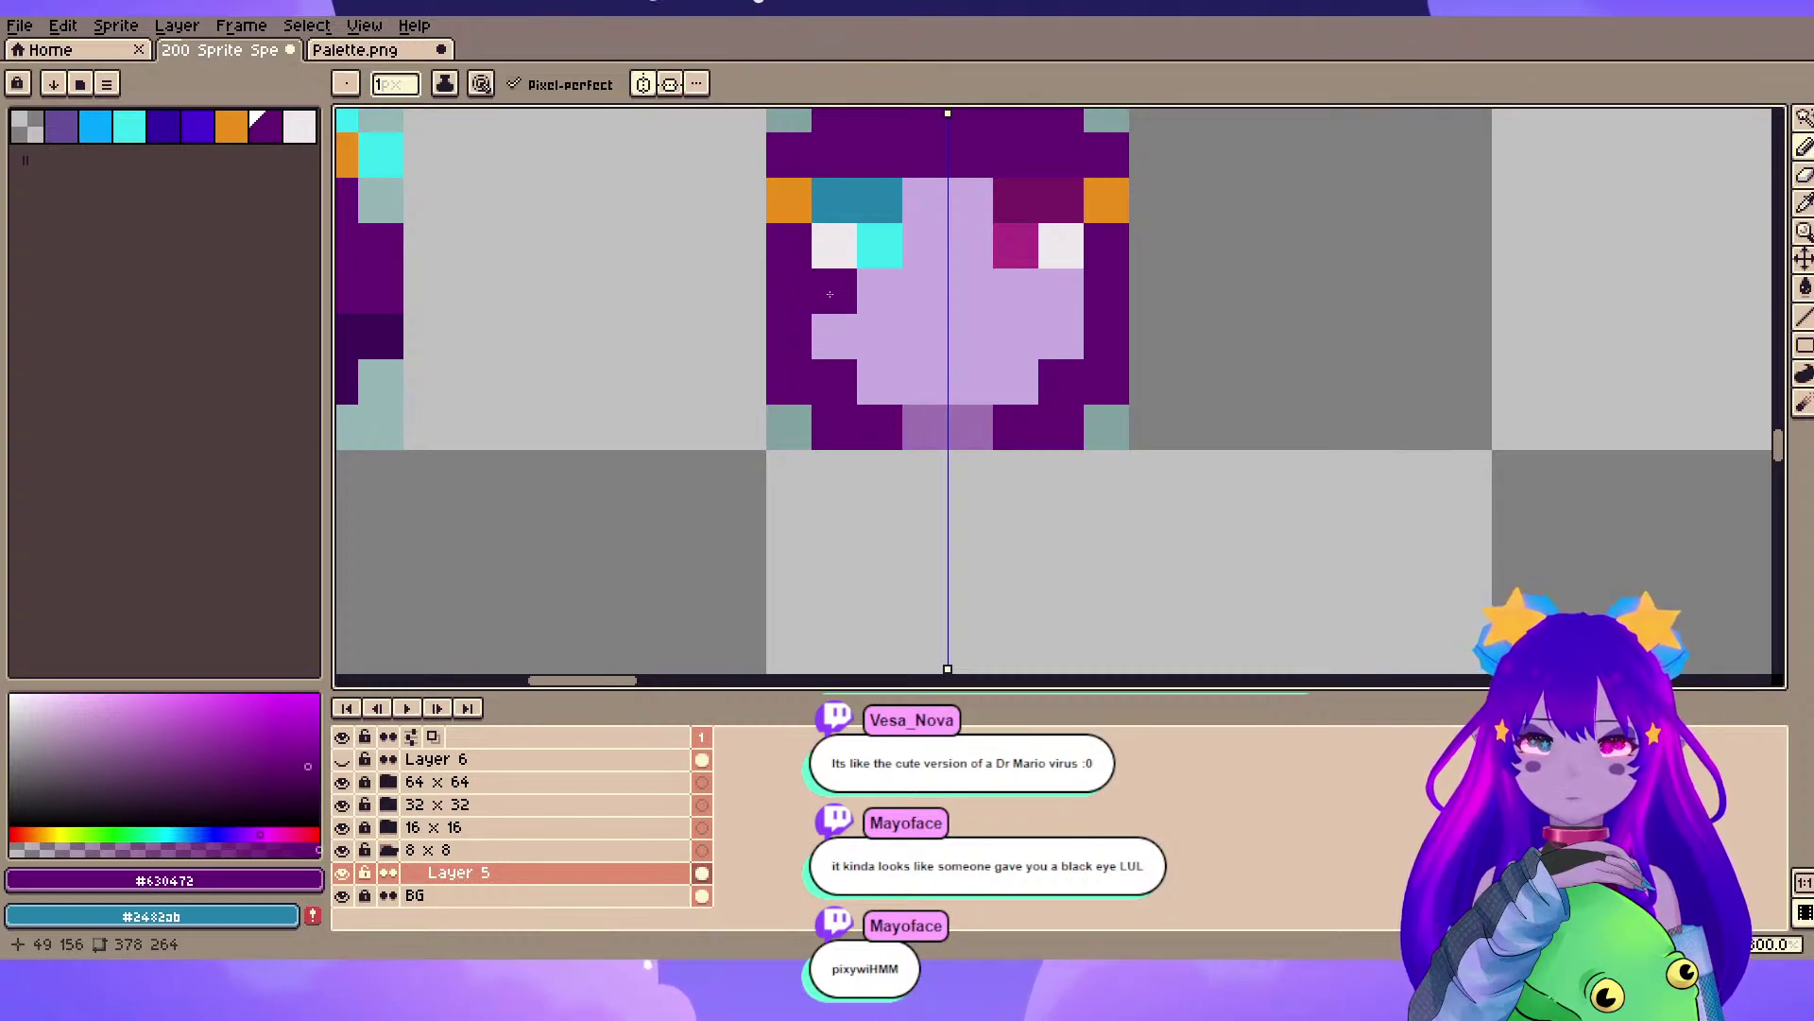
drag(830, 293, 852, 403)
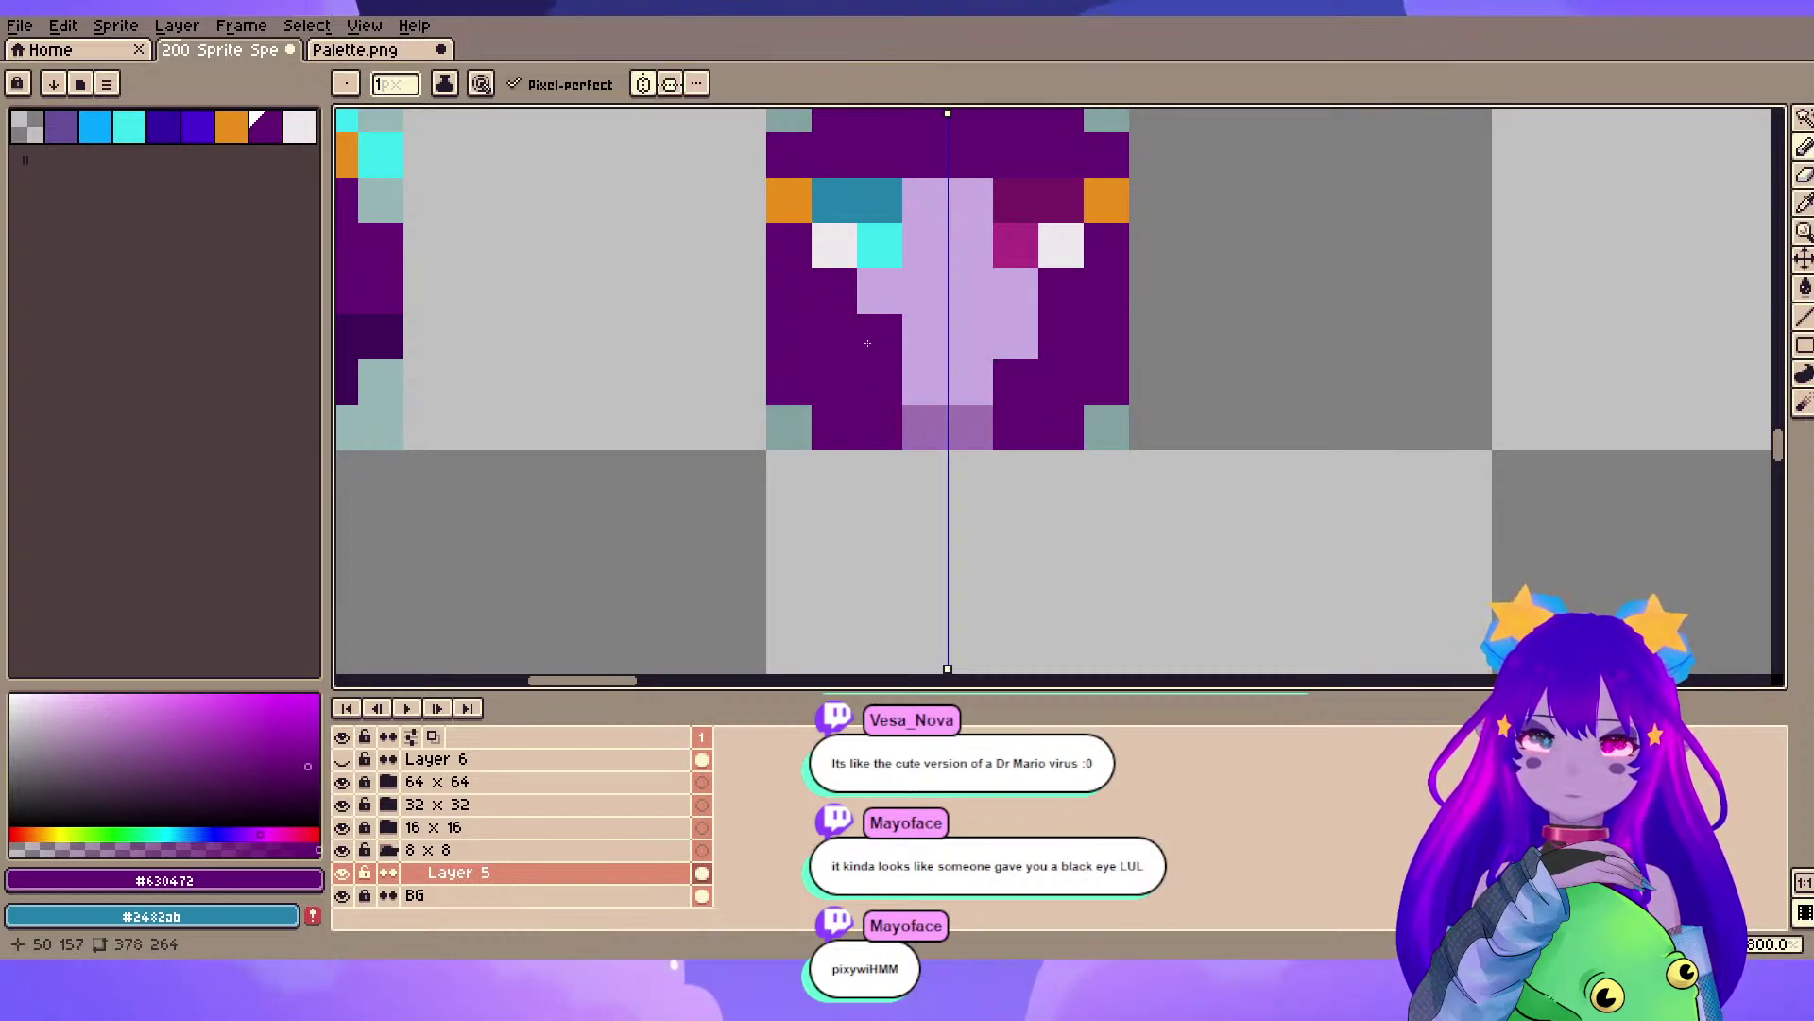
scroll(1098, 352, down, 4)
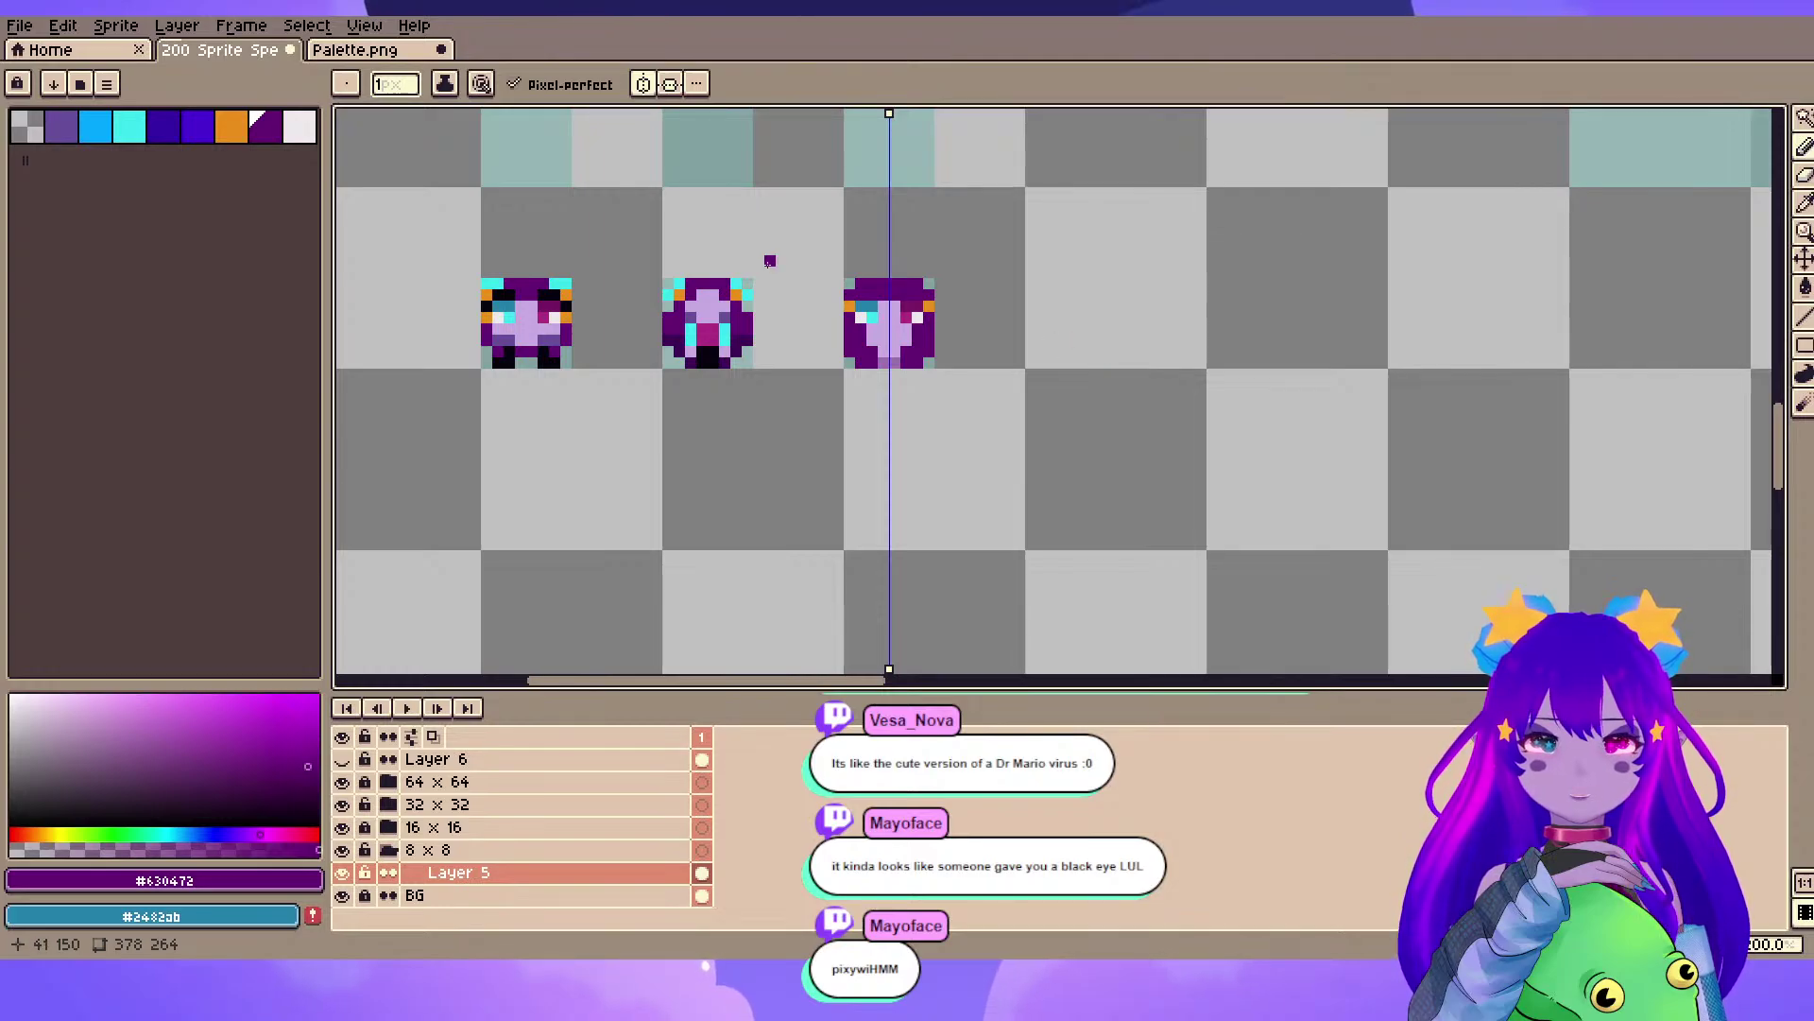
scroll(895, 317, up, 4)
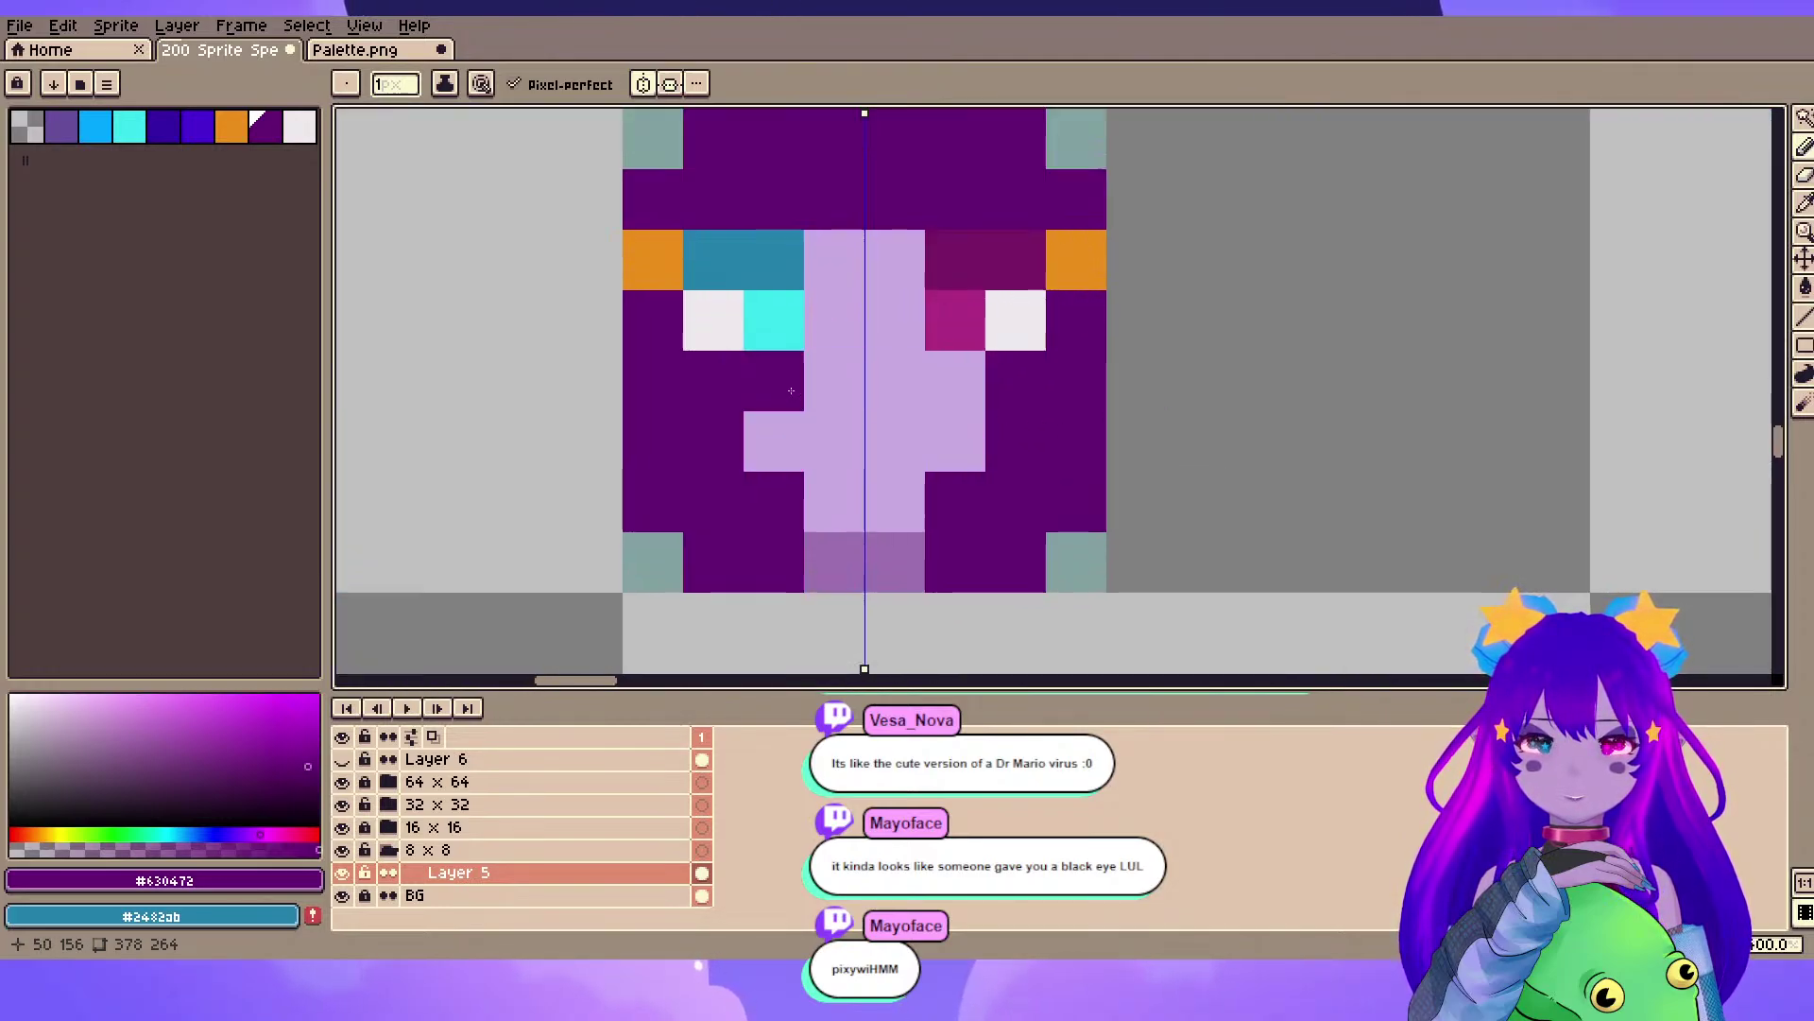
drag(777, 381, 775, 443)
scroll(1077, 304, down, 3)
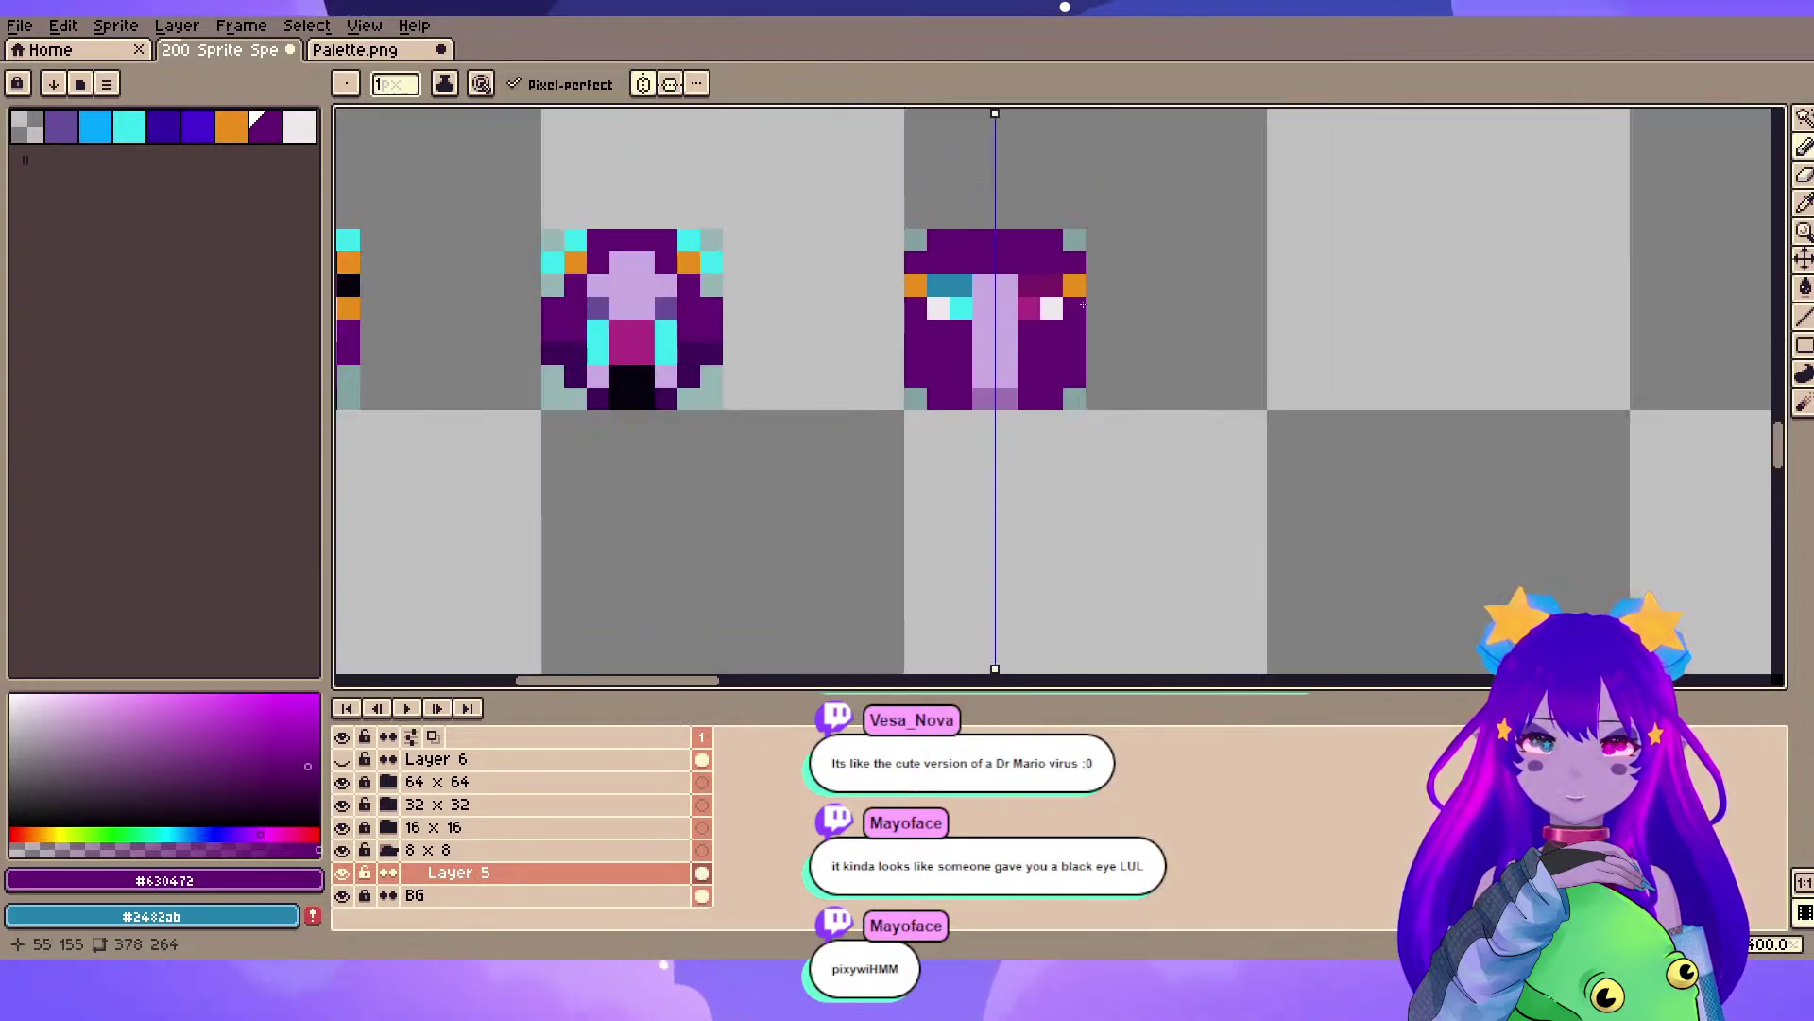
- Paint the two rows of centre skin pixels directly below the eyes with #630472, keeping the light pixels above the neck
click(987, 355)
mouse_move(1218, 330)
mouse_down()
mouse_move(1259, 179)
mouse_move(1241, 397)
mouse_up()
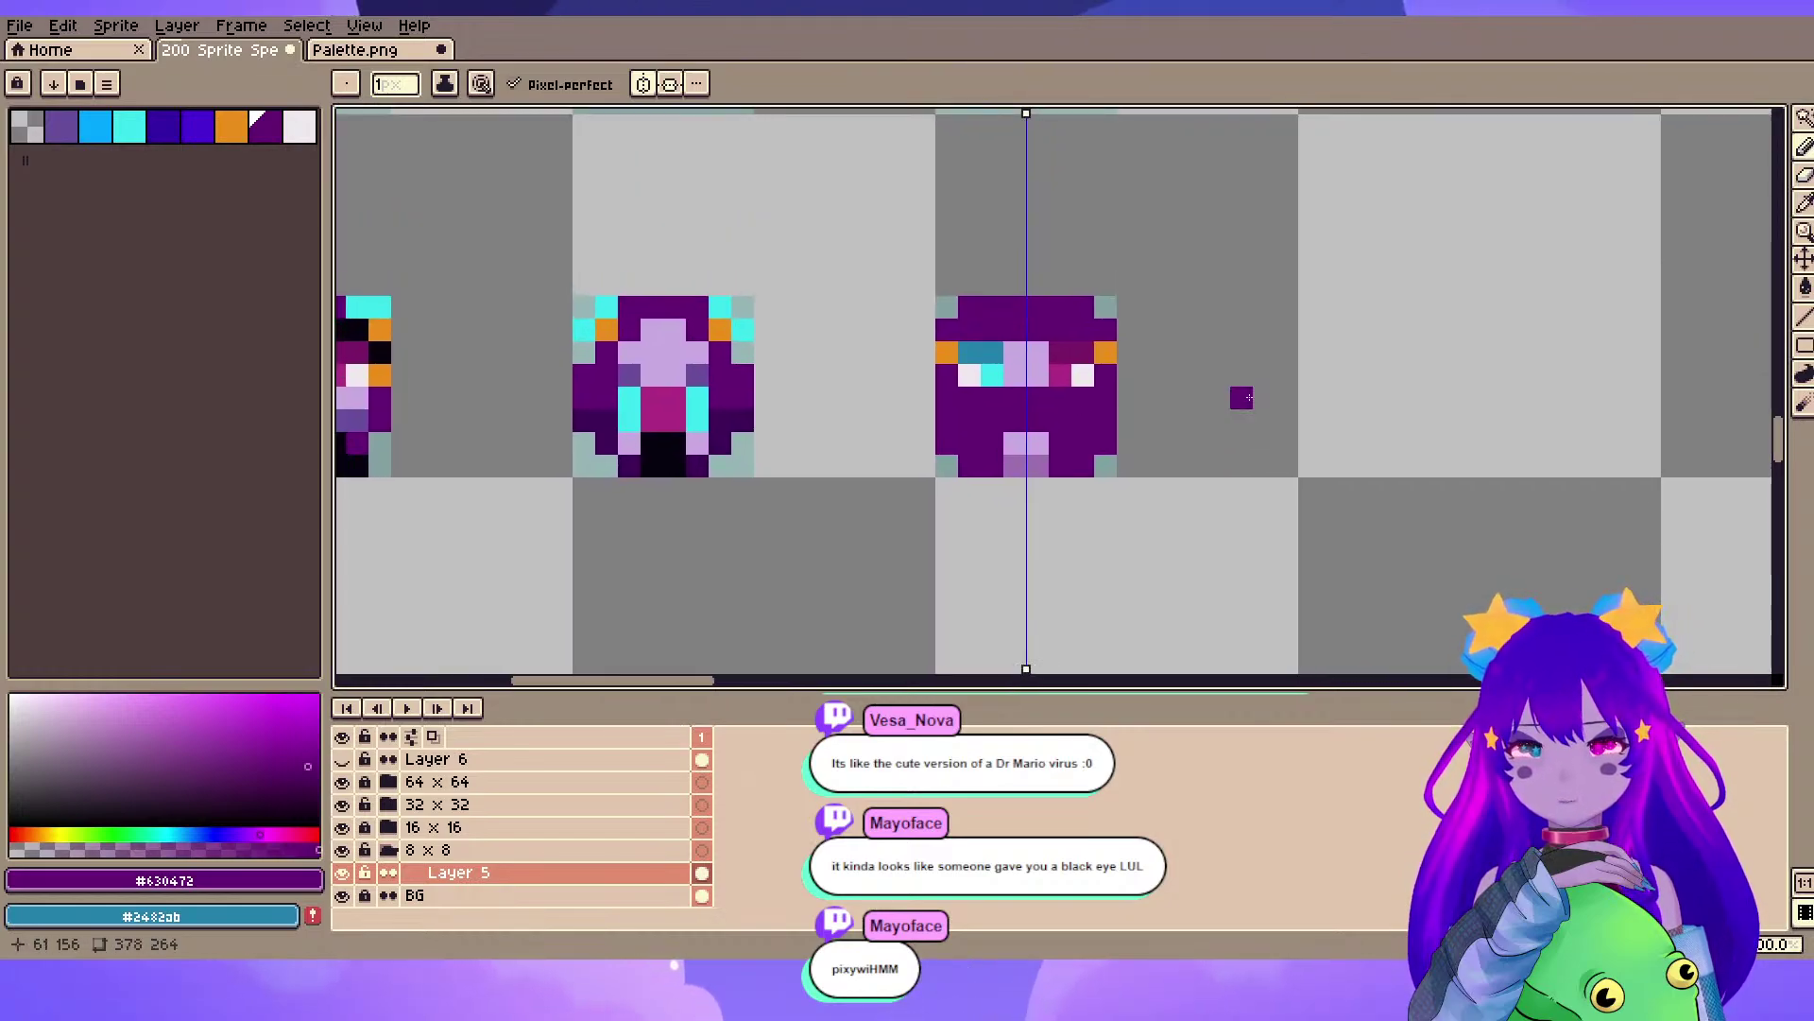
scroll(1219, 397, up, 3)
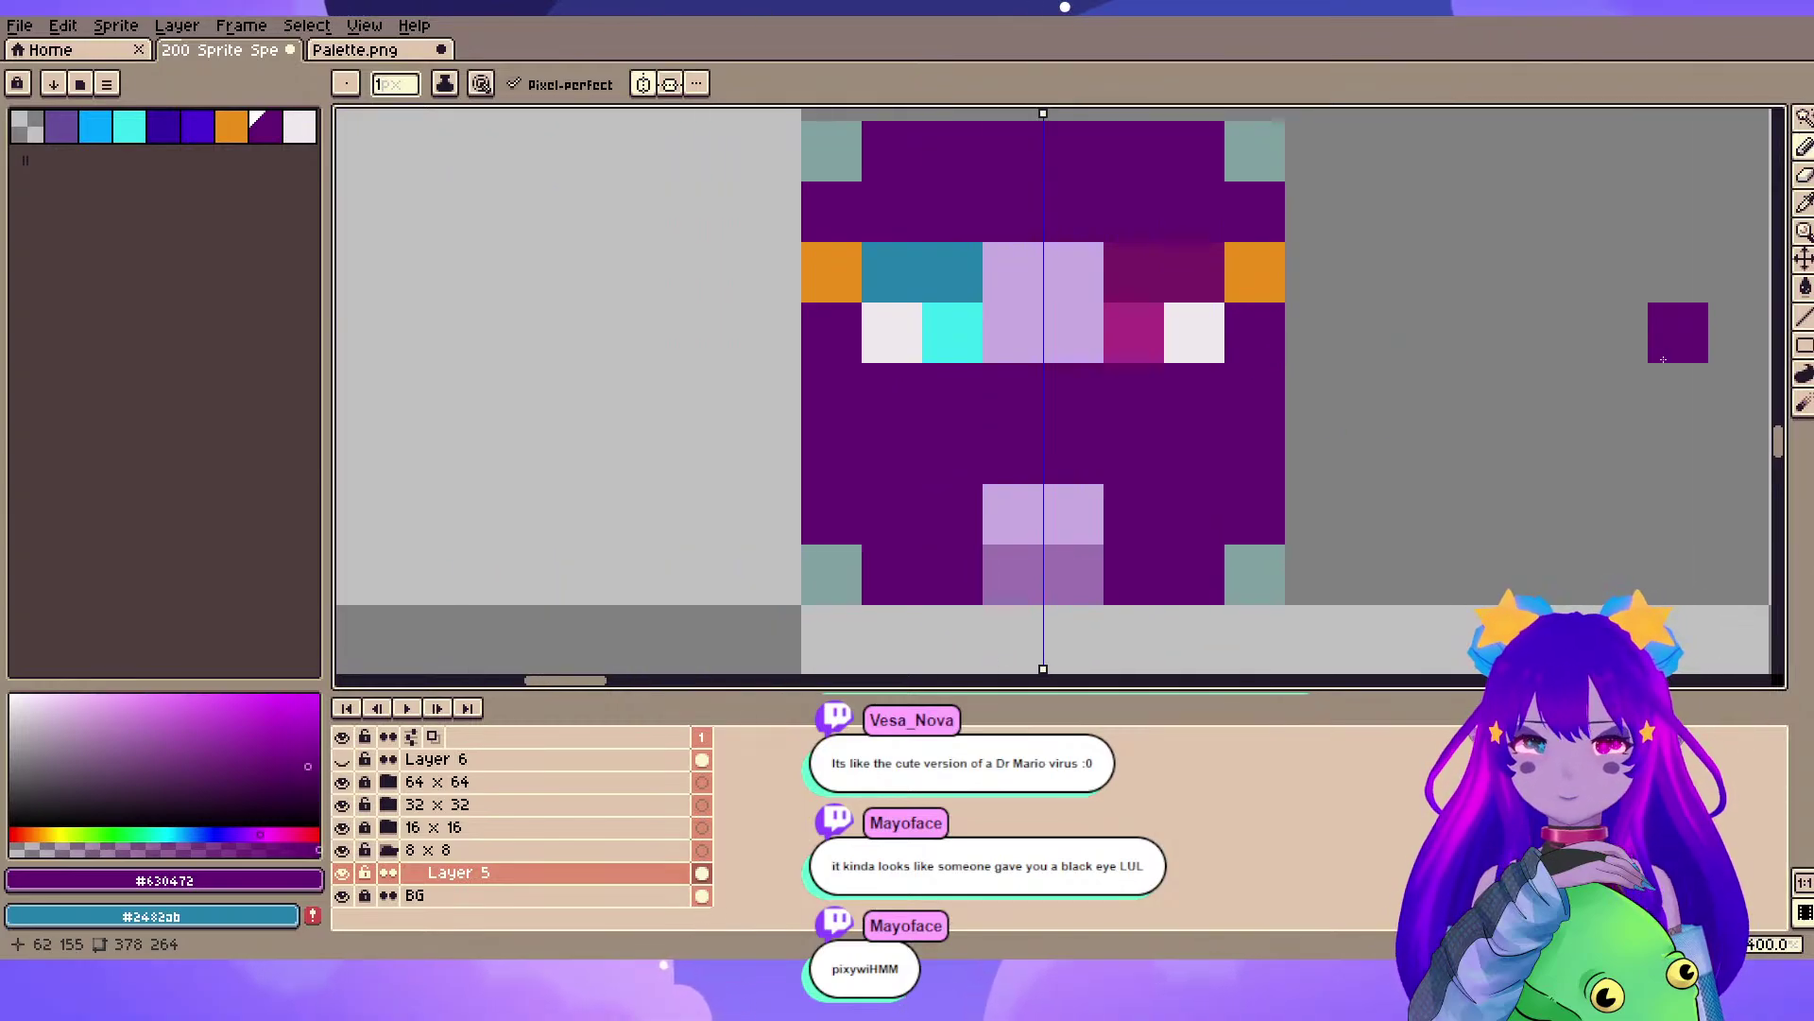
- Try erasing the two light skin pixels directly above the third sprite's neck
scroll(1313, 359, down, 1)
mouse_move(1313, 359)
mouse_down()
mouse_move(1142, 353)
mouse_move(1143, 374)
mouse_up()
key(e)
click(919, 506)
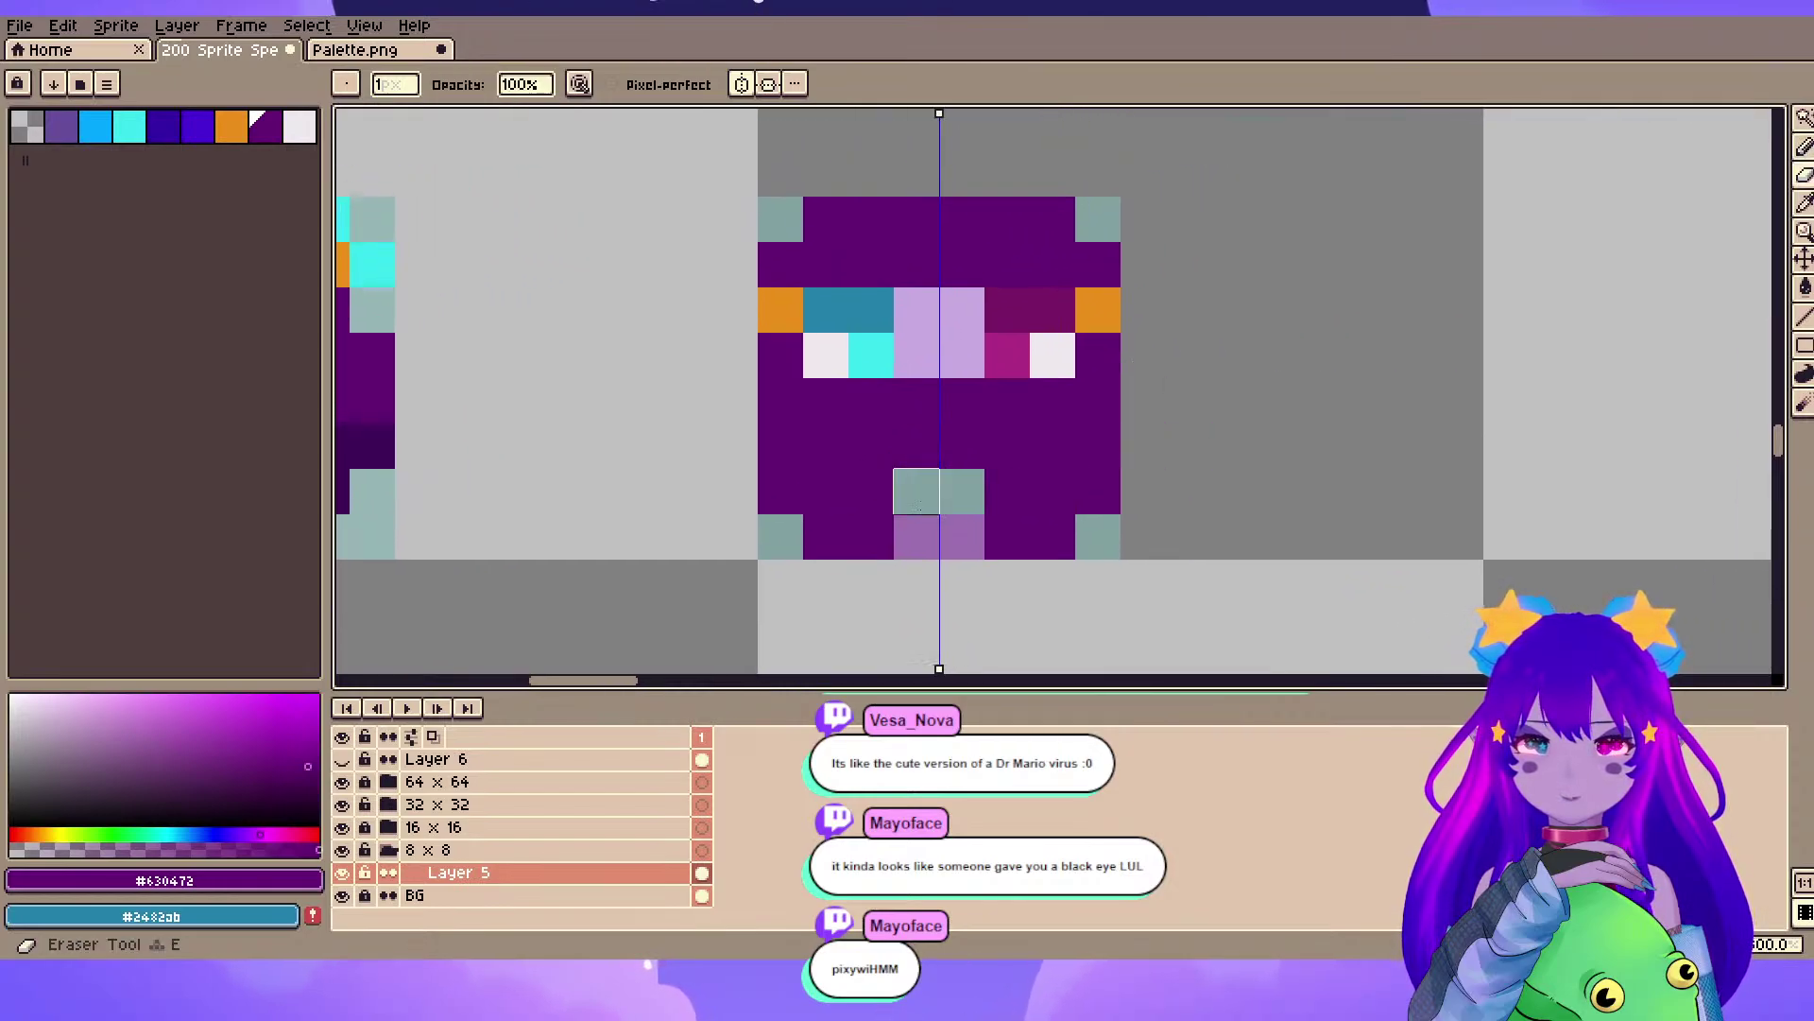
scroll(1388, 344, down, 3)
drag(1428, 303, 1449, 230)
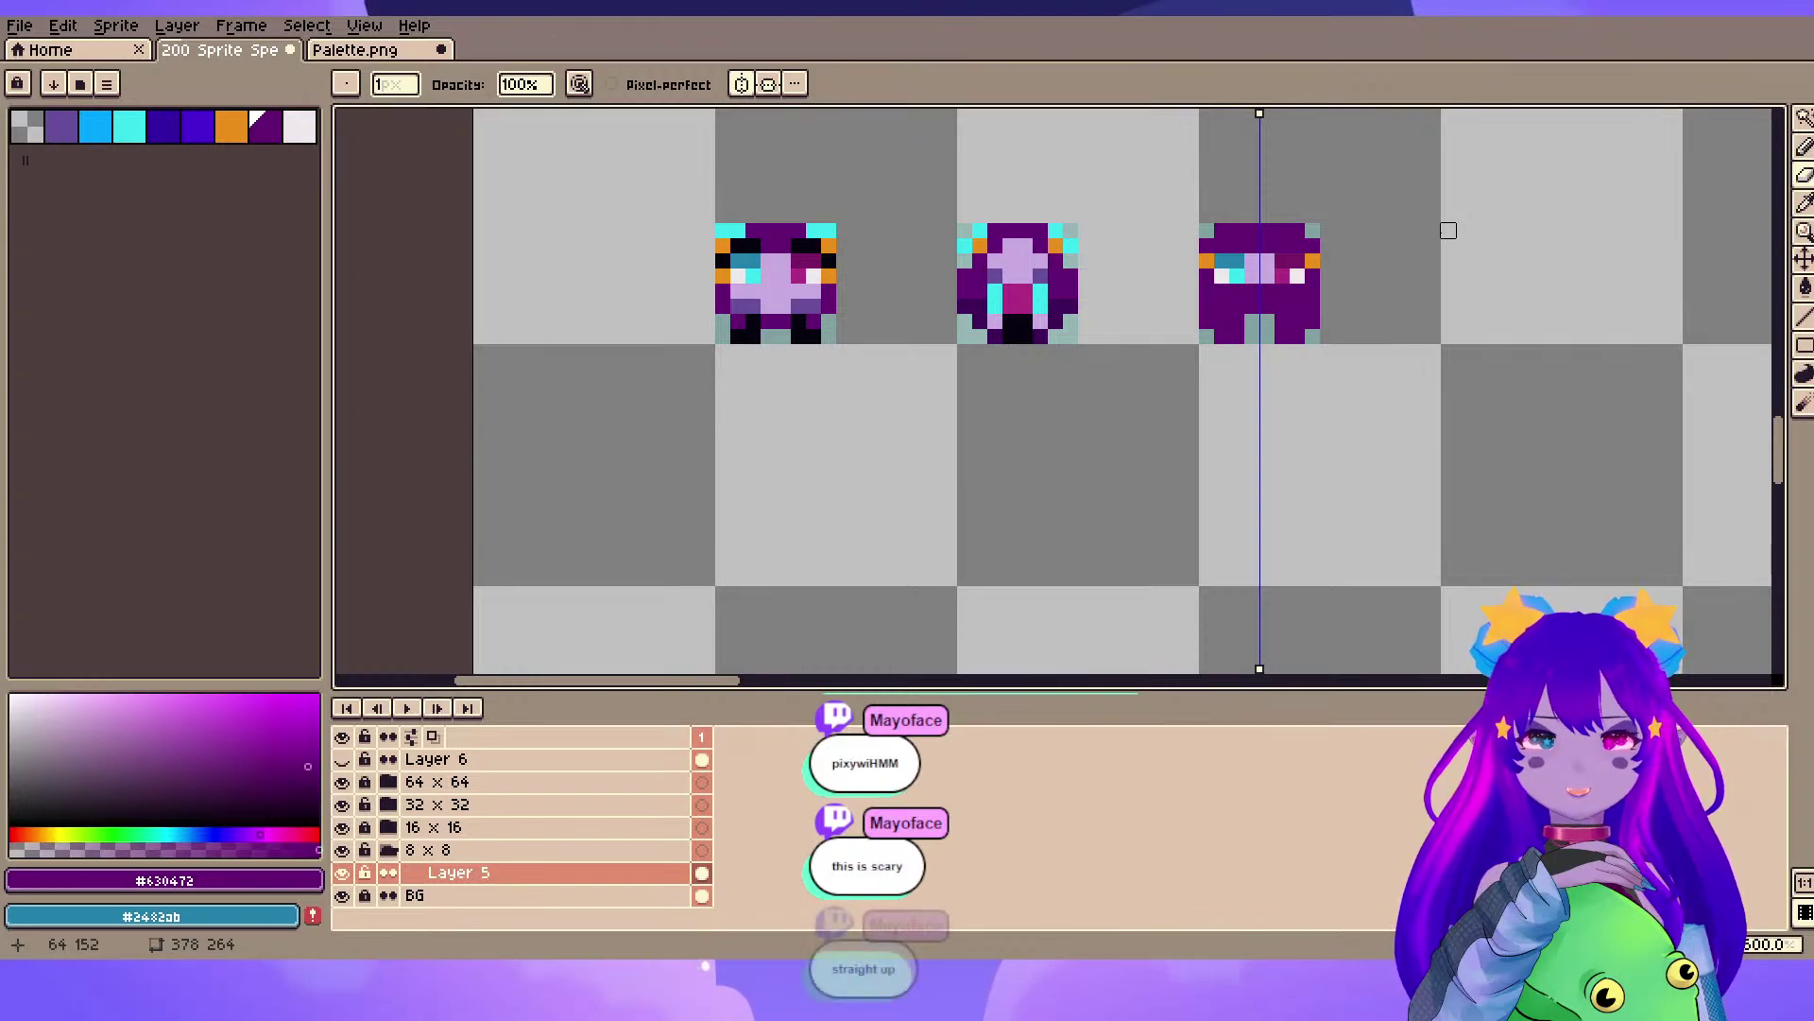
key(ctrl+z)
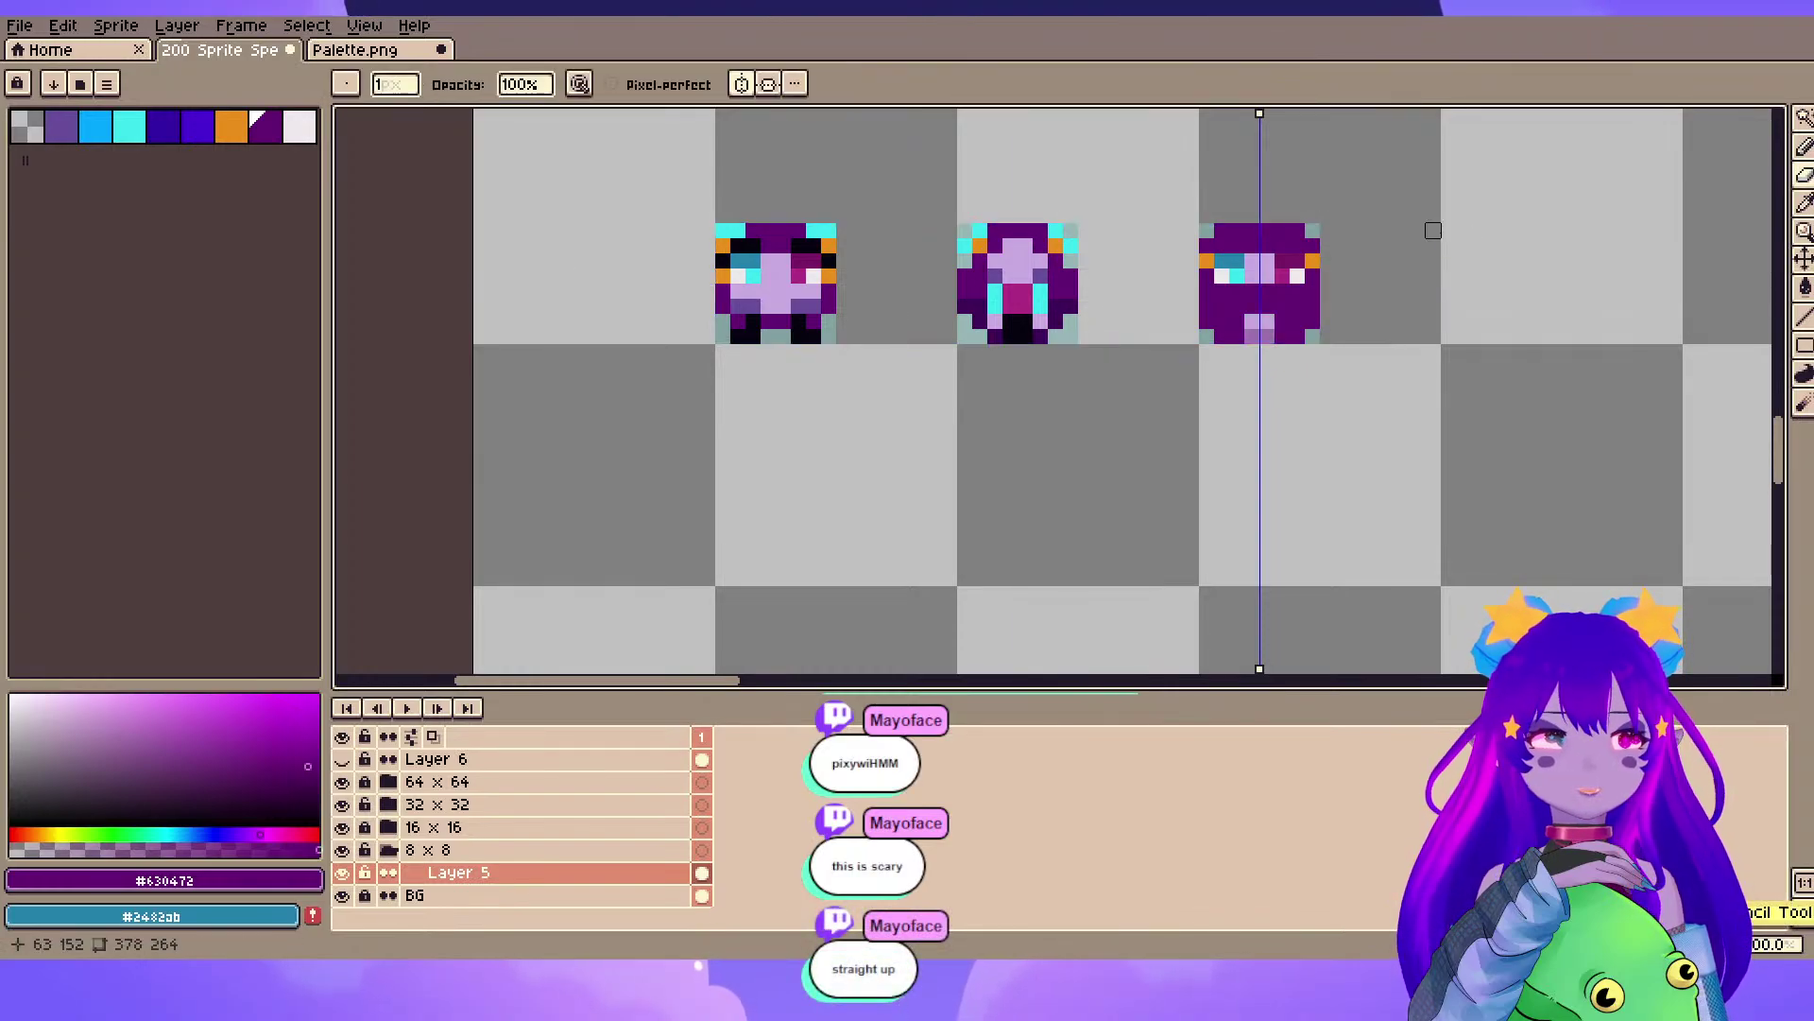
- Undo the recent hair painting below the third sprite's eyes
scroll(1342, 337, up, 4)
drag(1361, 332, 1264, 626)
key(ctrl+z)
scroll(1266, 435, down, 1)
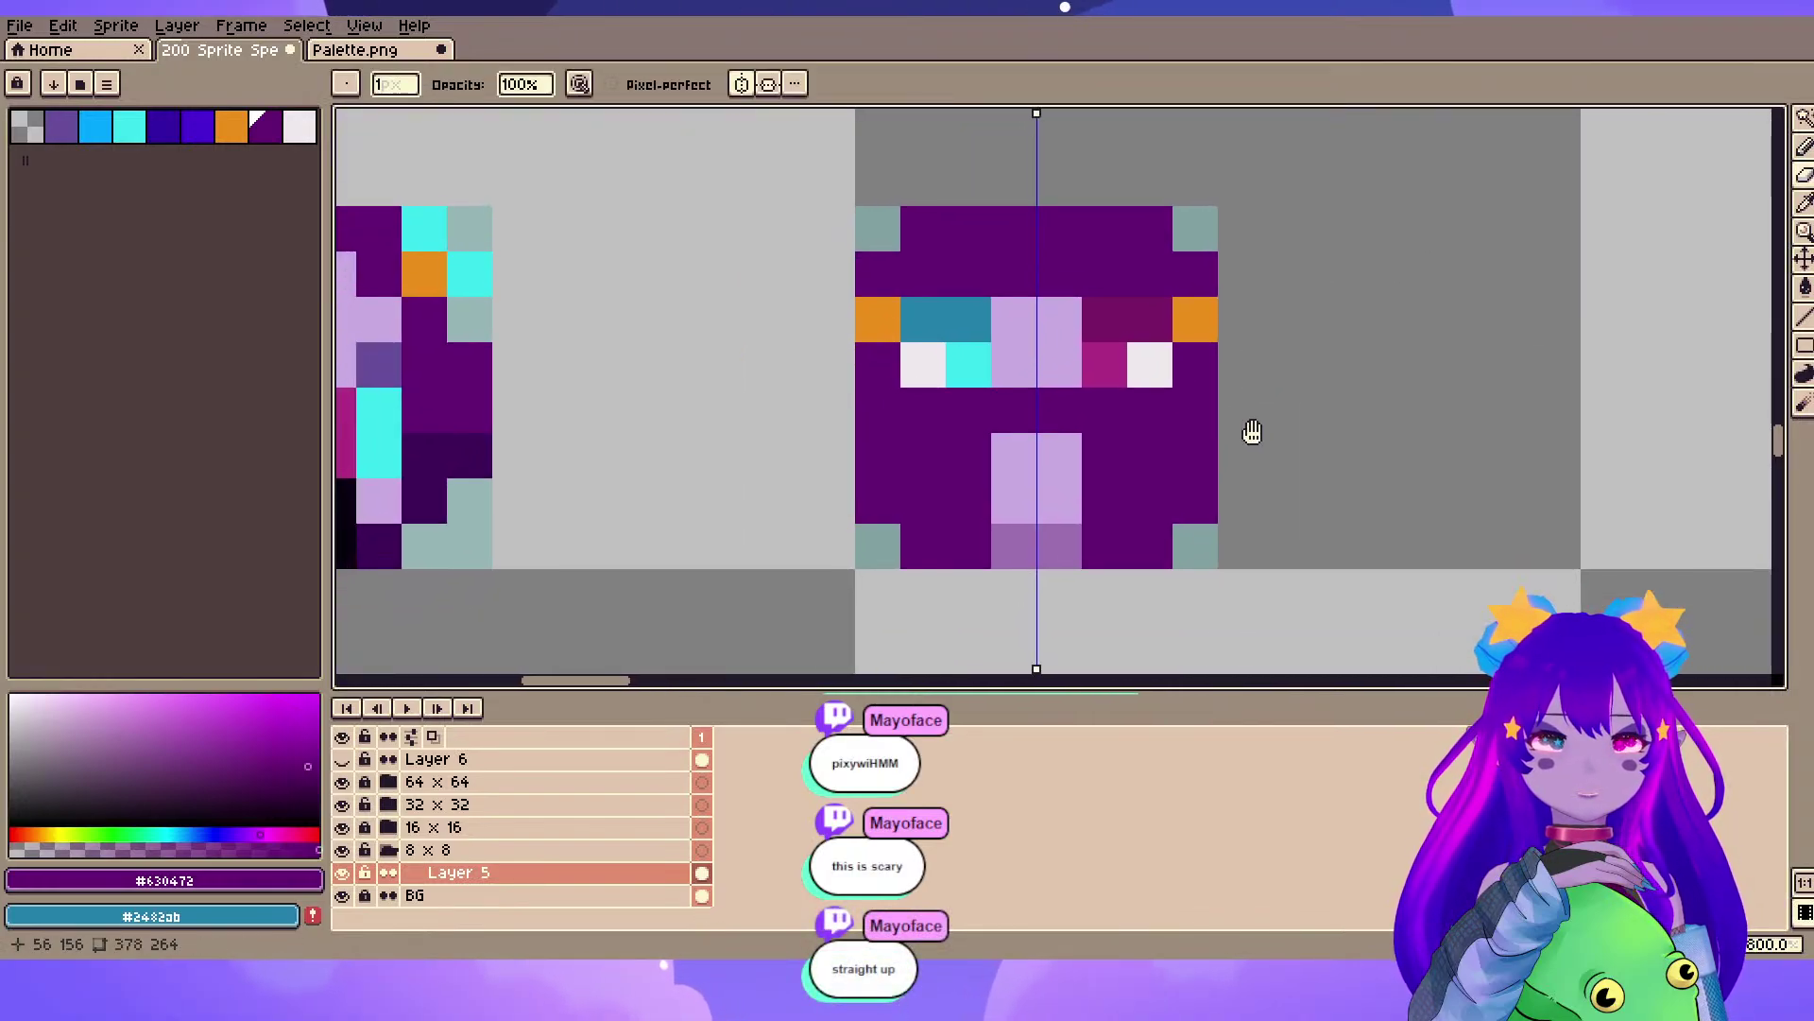
scroll(1285, 449, up, 1)
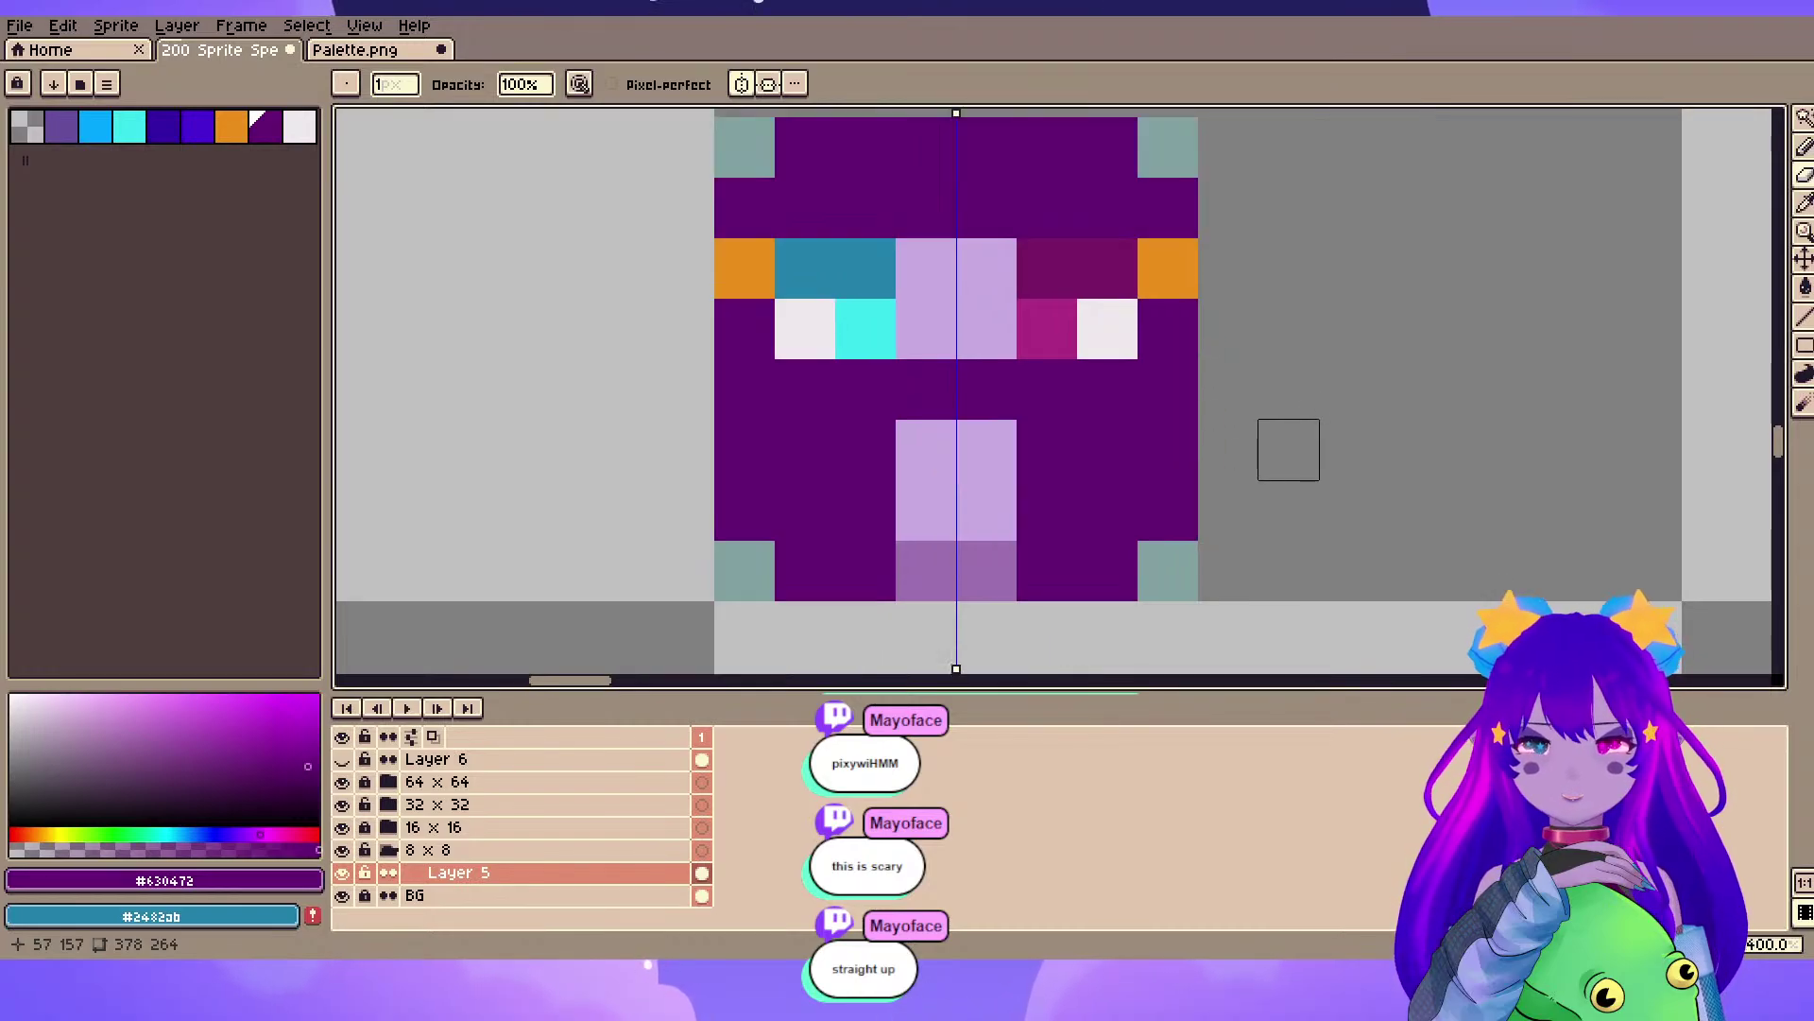
key(ctrl+z)
key(ctrl+z)
- Widen the third sprite's lower face symmetrically with skin colour #c8aae1 in the two rows above the neck
alt+click(841, 392)
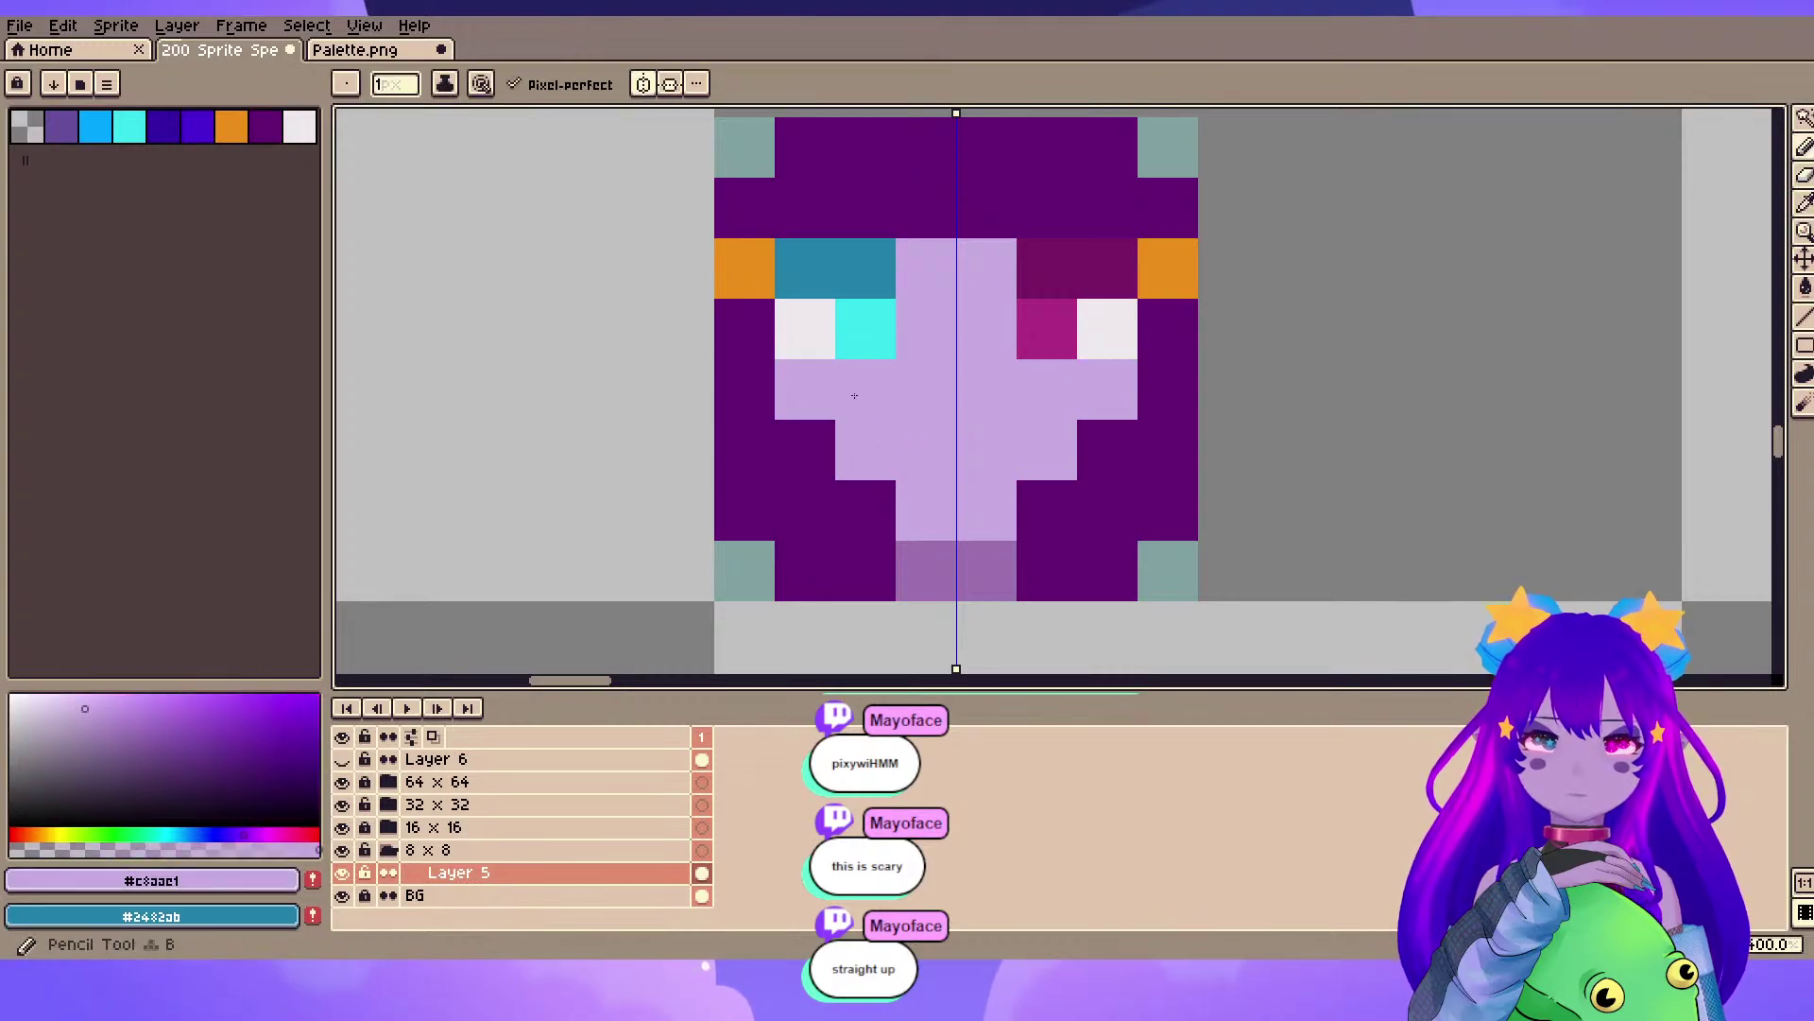
scroll(1153, 255, down, 1)
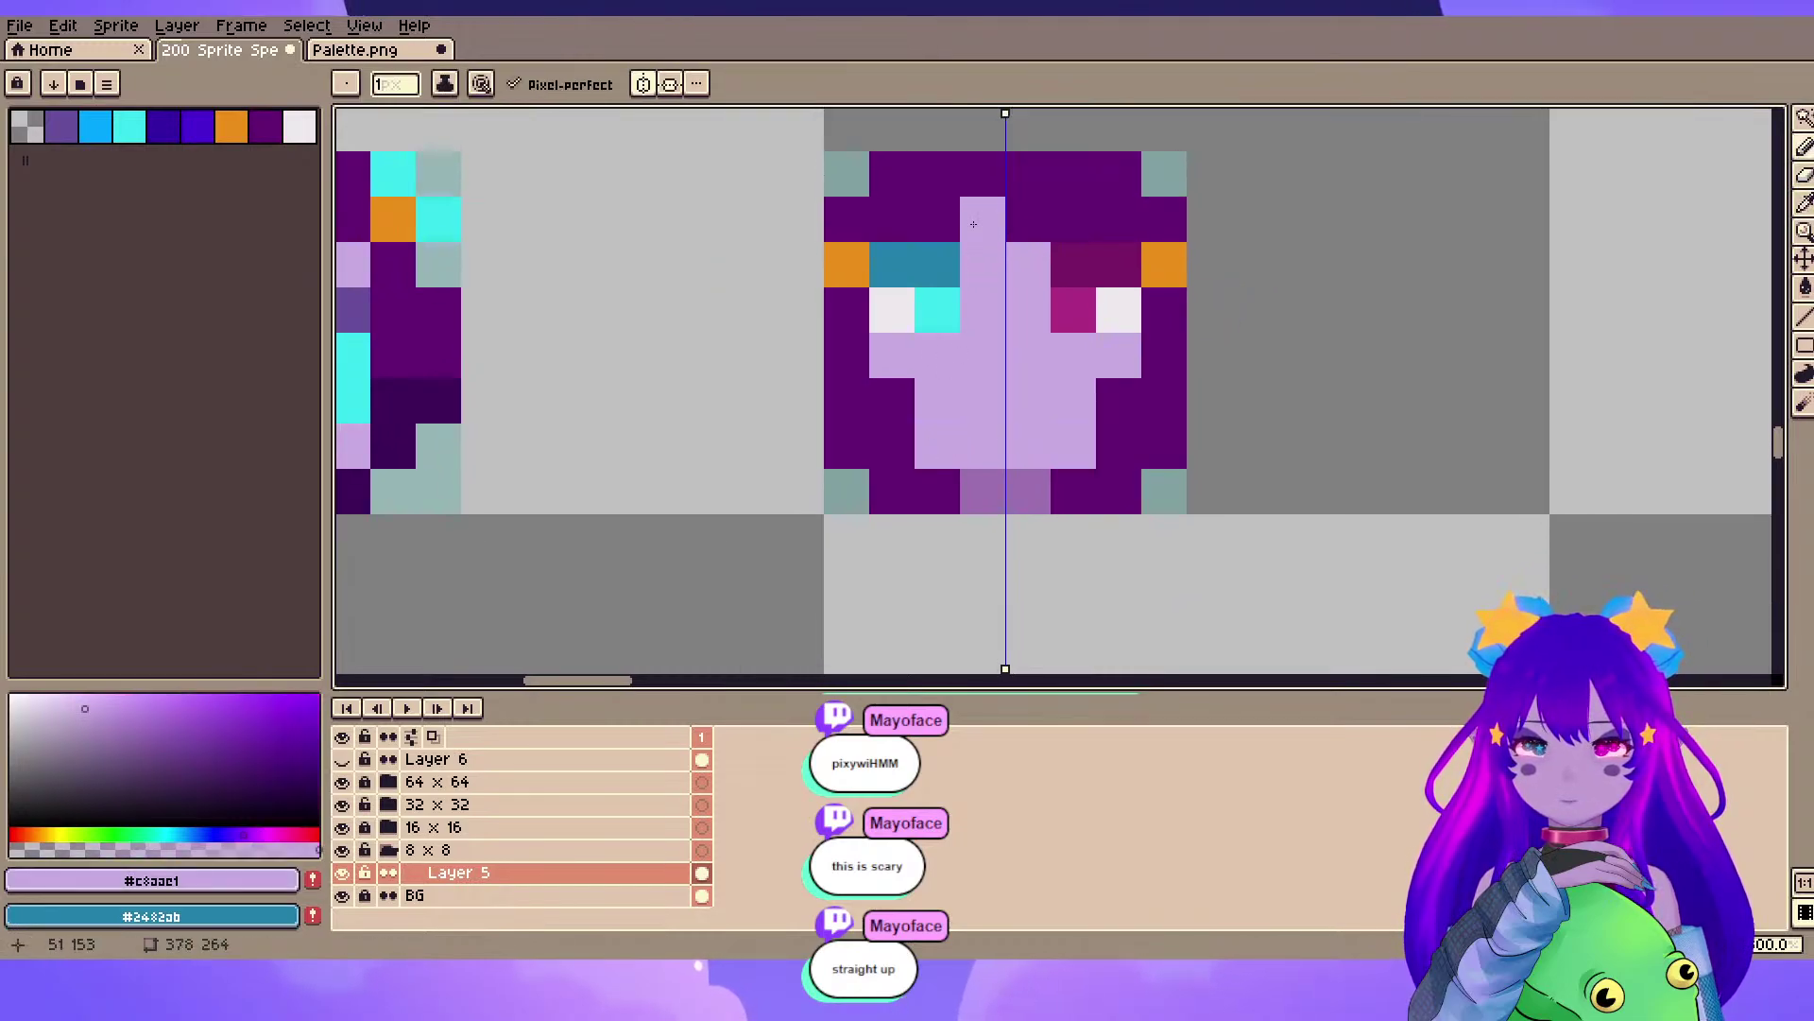
alt+click(977, 489)
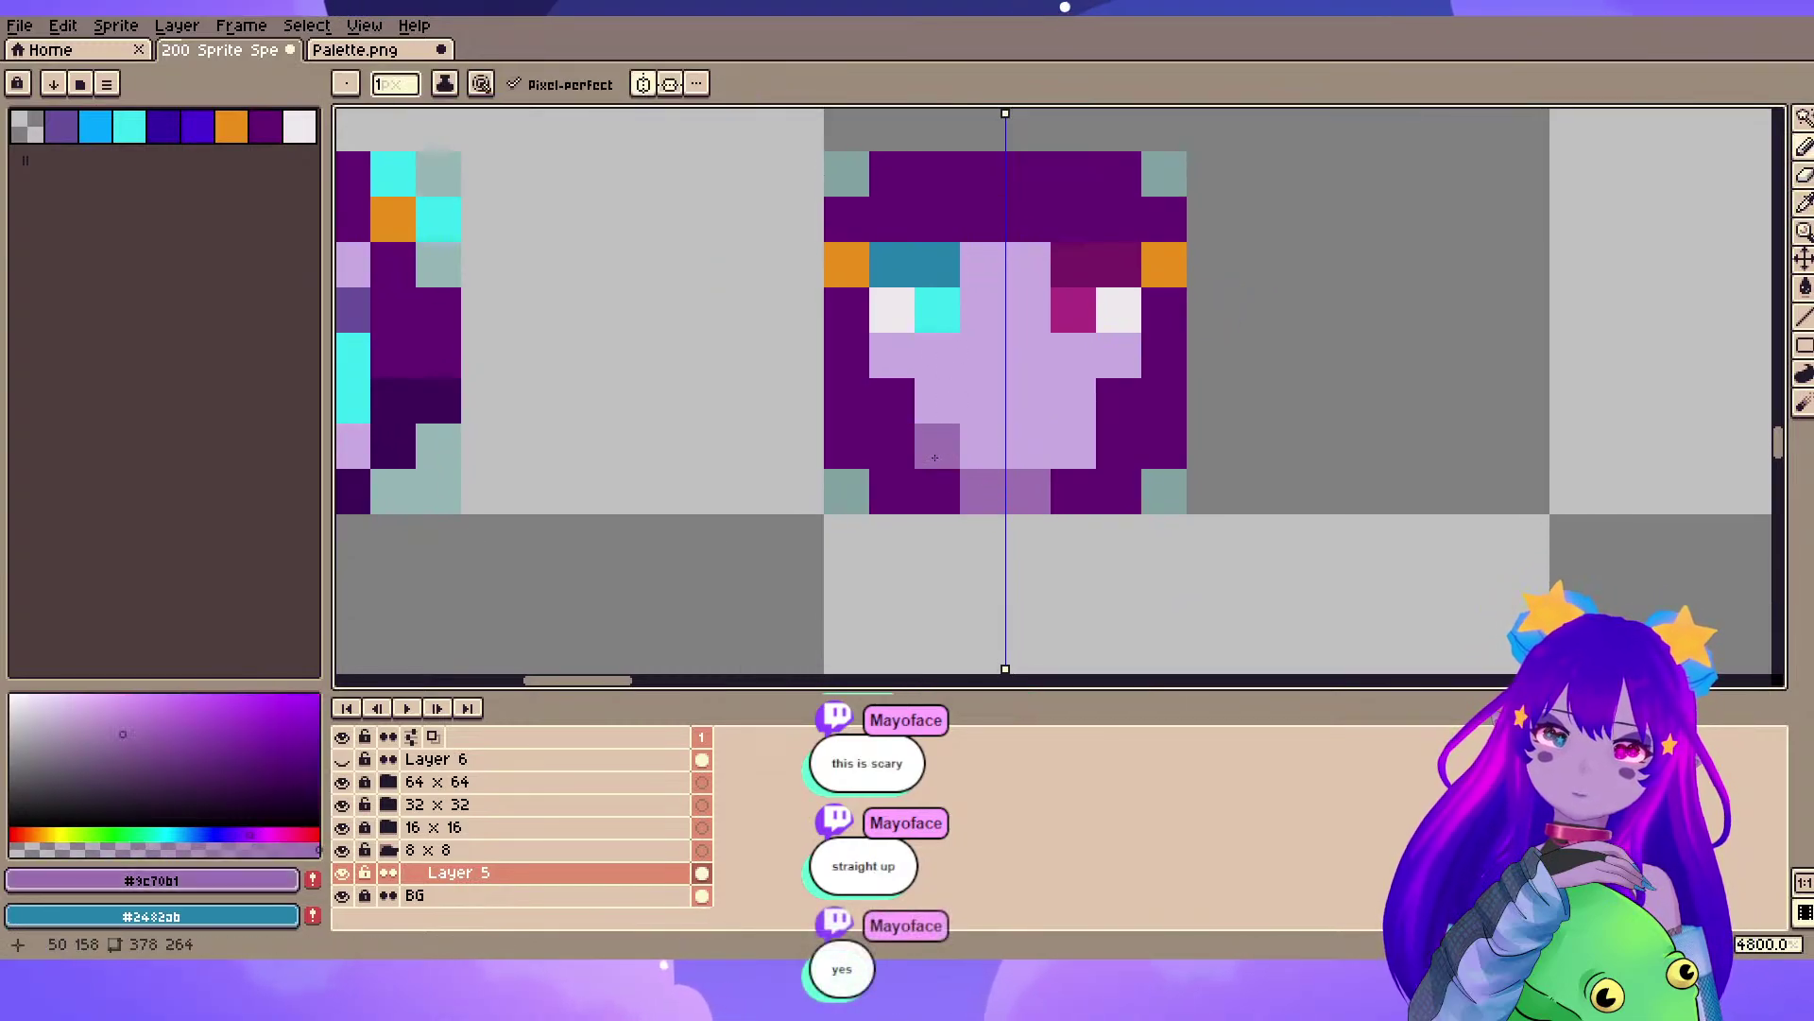
click(935, 457)
scroll(1252, 322, down, 4)
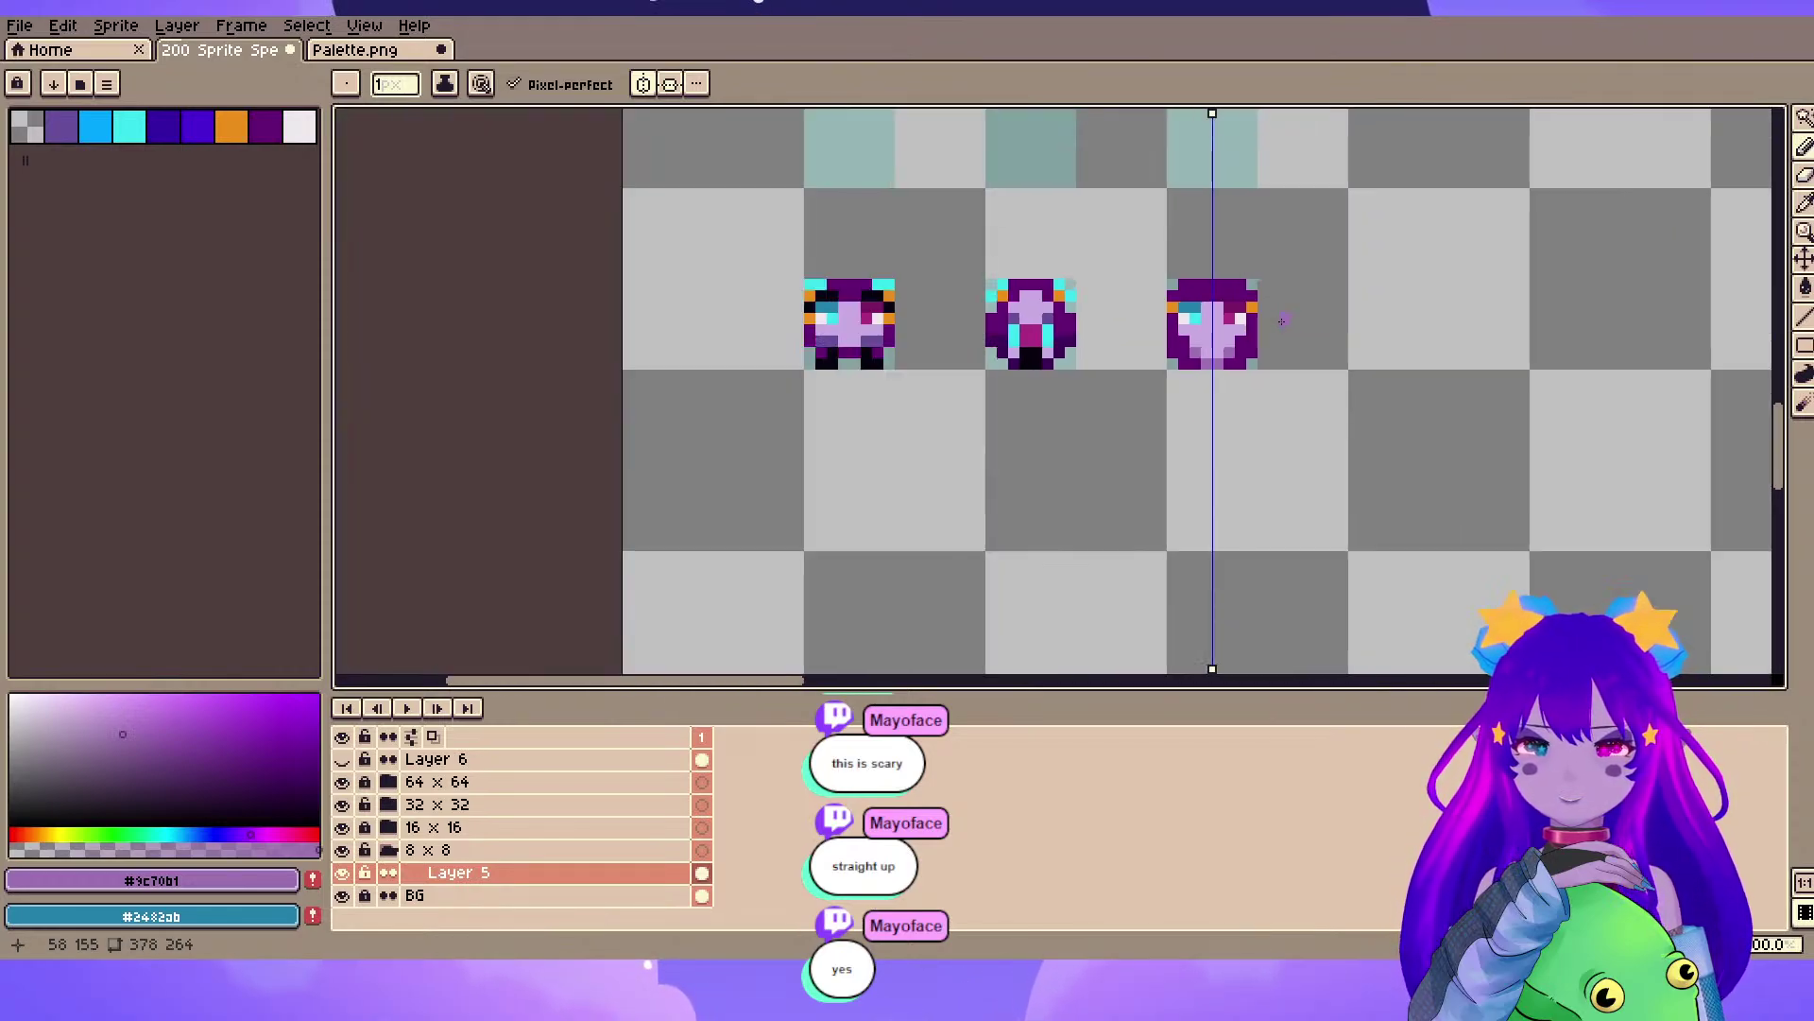
scroll(1228, 326, up, 4)
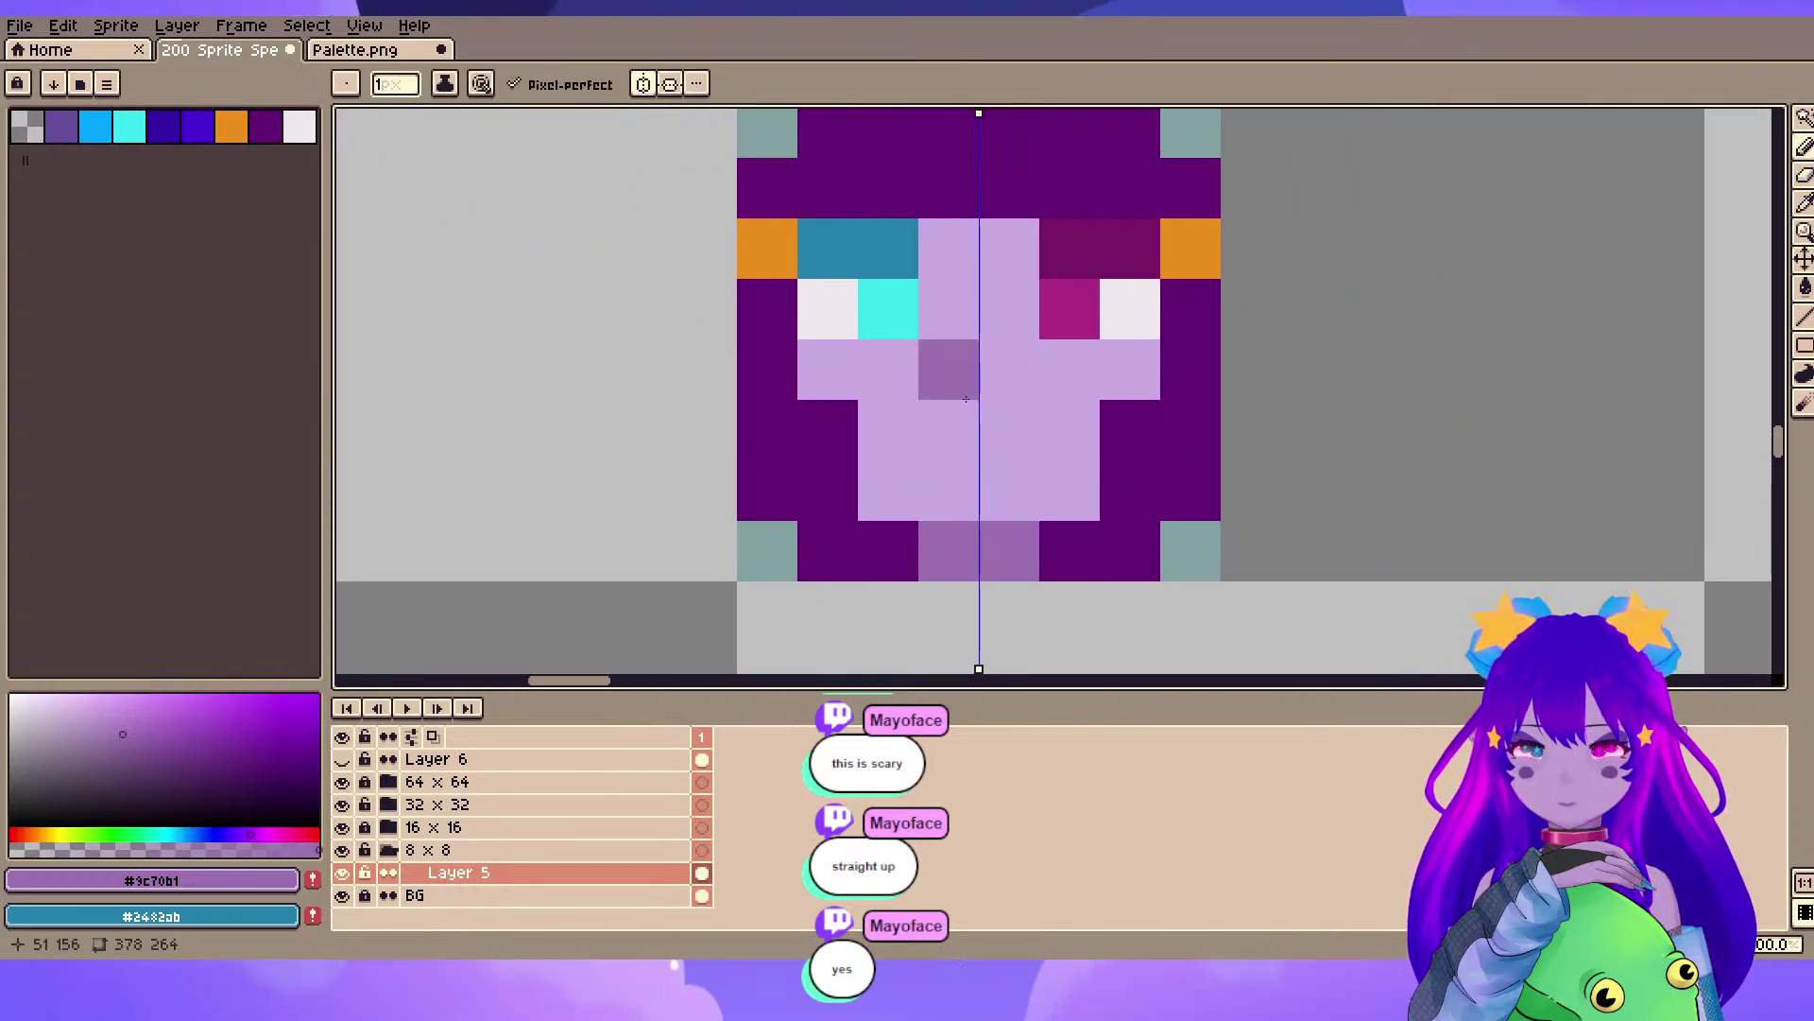
alt+click(964, 380)
click(1130, 430)
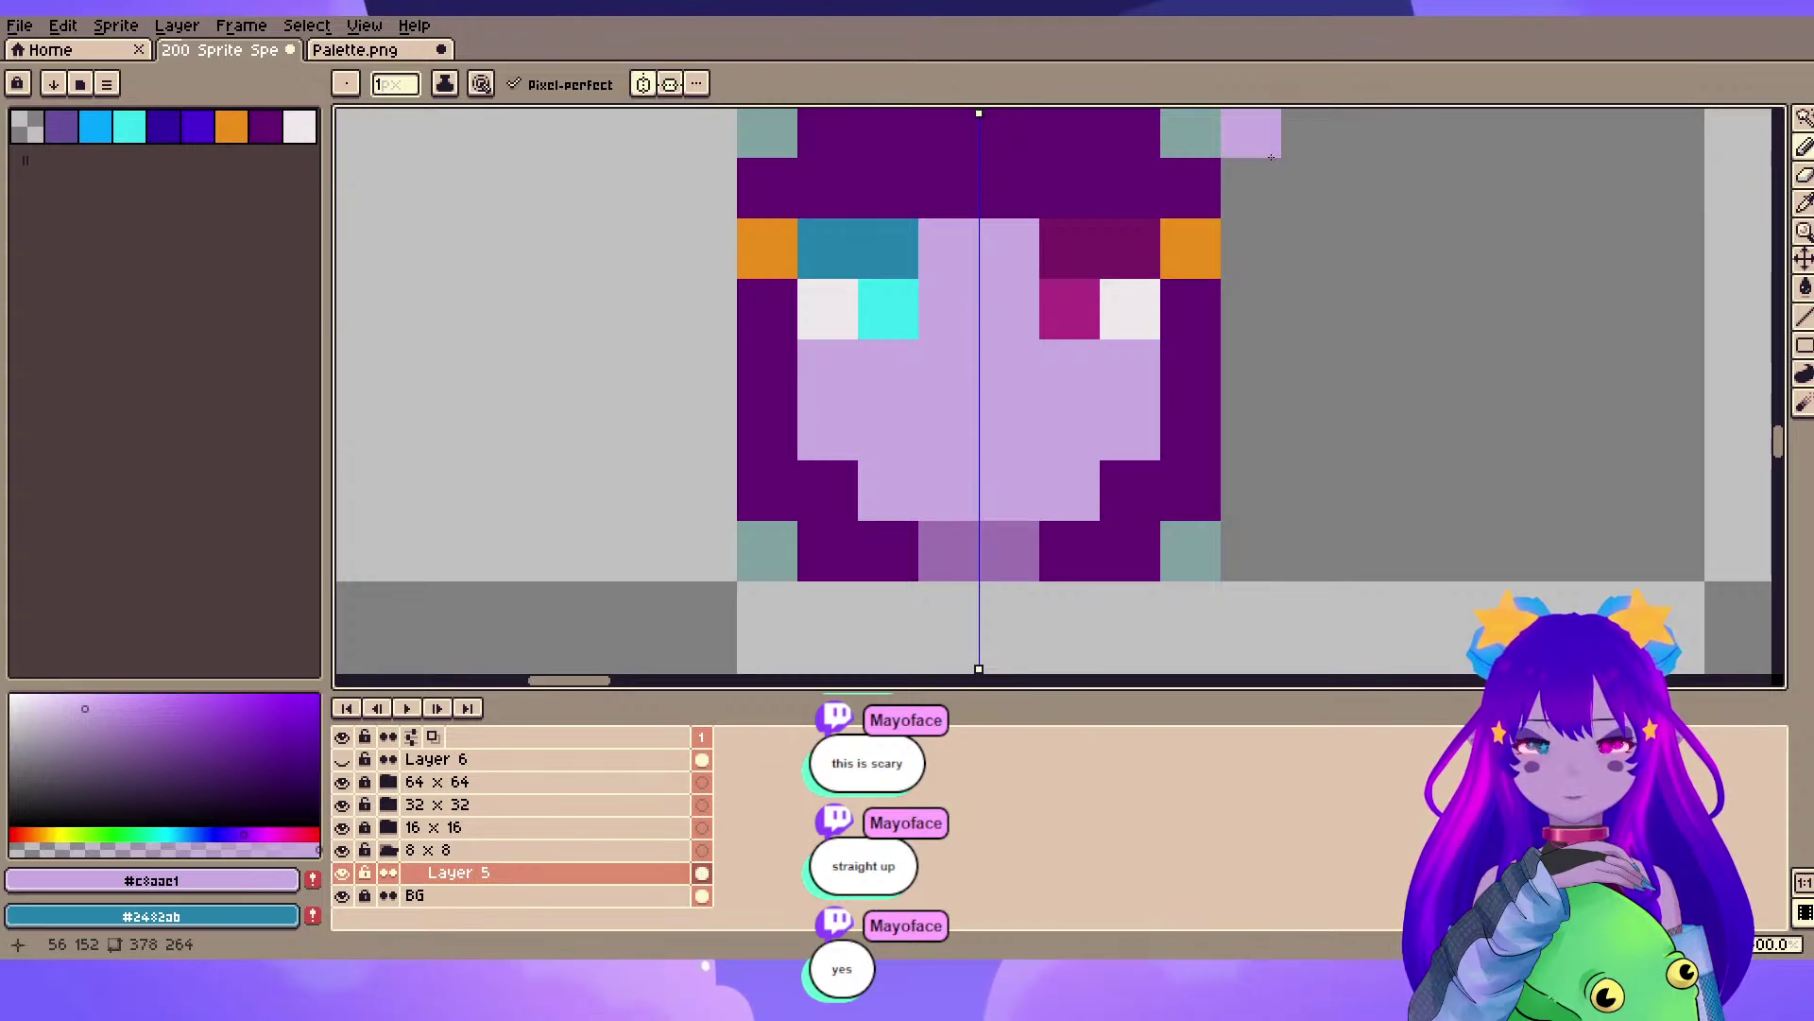
- Try a smile-shaped mouth in #070310 on the third sprite's lower face, and paint it over with skin colour #c8aae1
scroll(1223, 200, down, 4)
alt+click(598, 244)
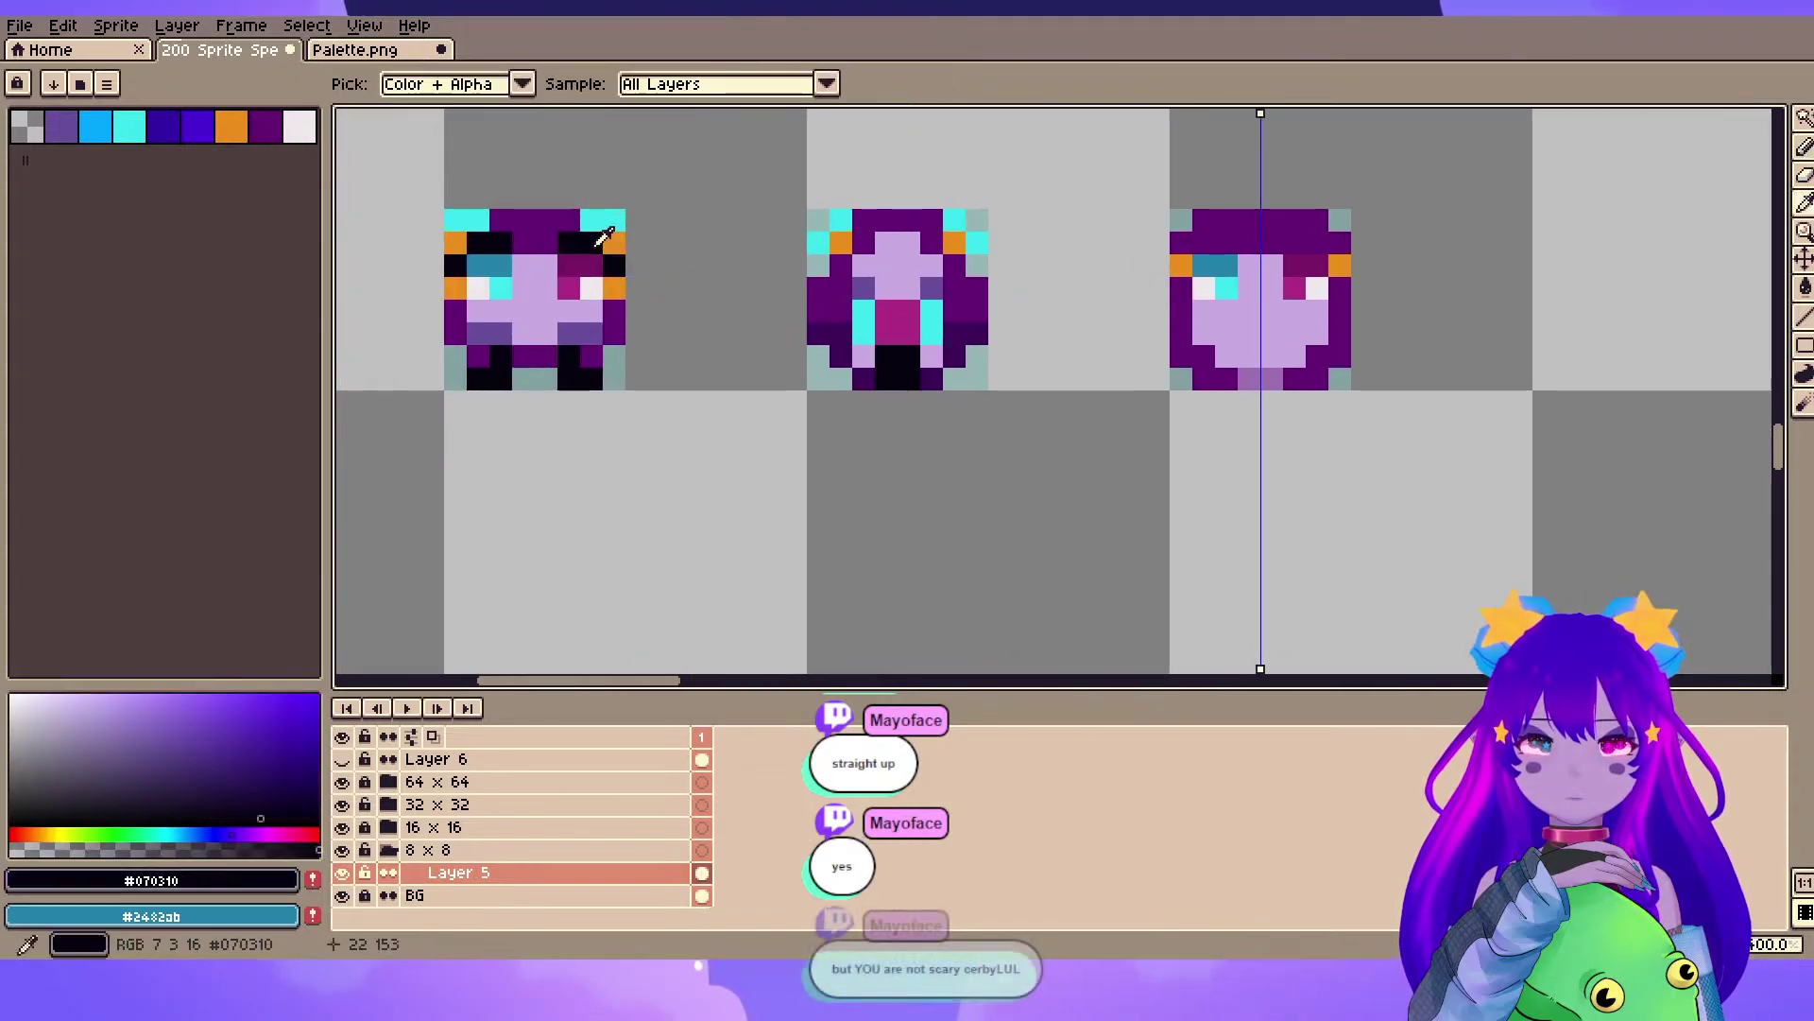
drag(1252, 334, 956, 396)
scroll(960, 387, up, 1)
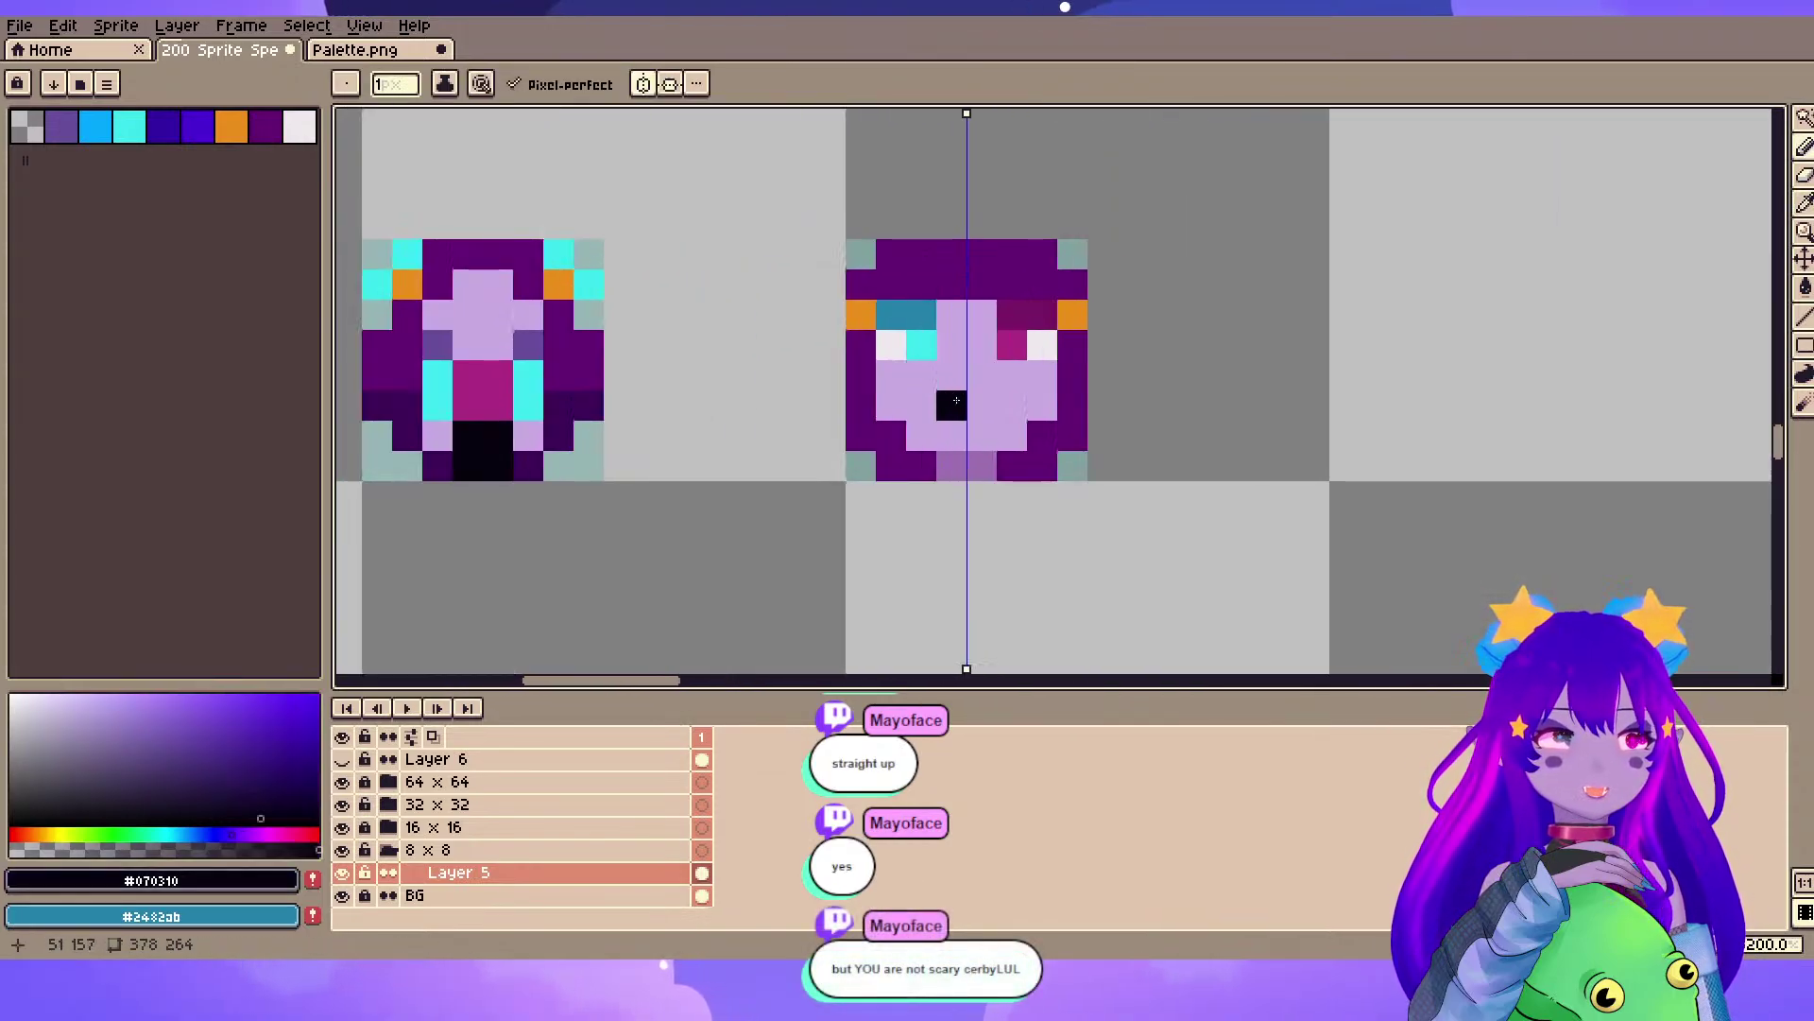
click(956, 401)
scroll(935, 469, up, 1)
key(ctrl+z)
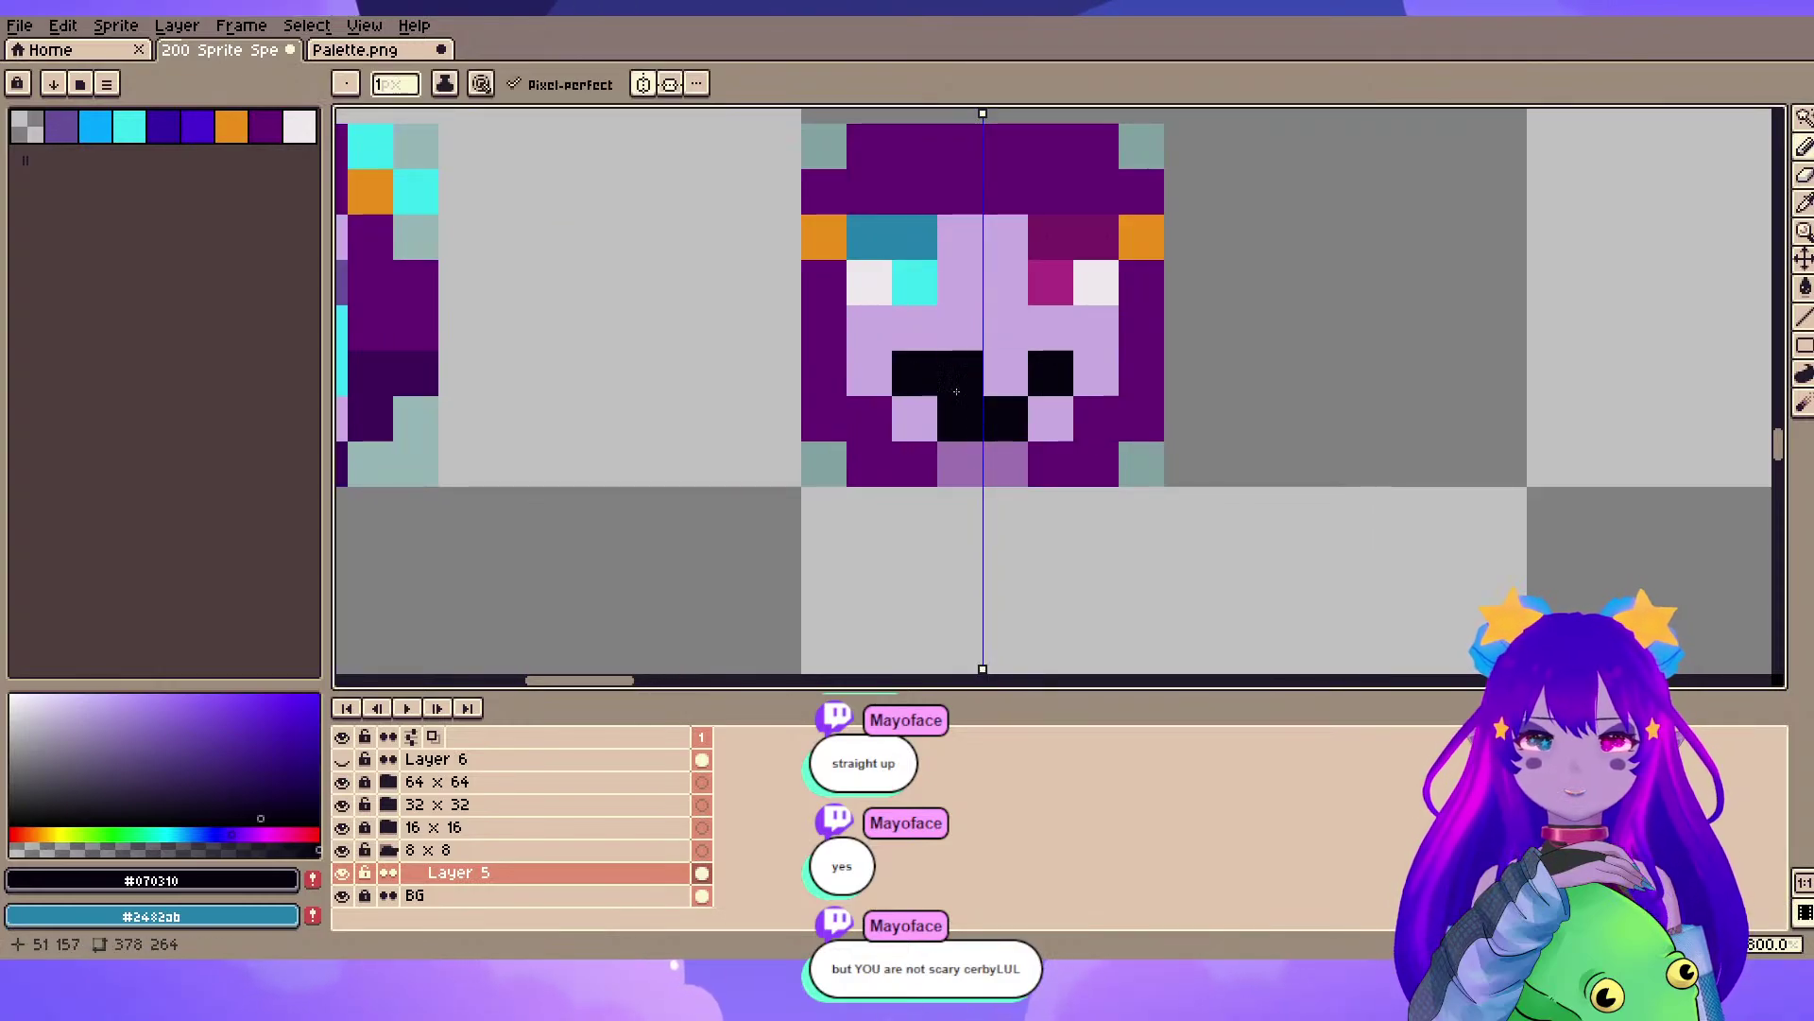
scroll(930, 366, up, 1)
scroll(954, 361, down, 4)
scroll(957, 359, up, 3)
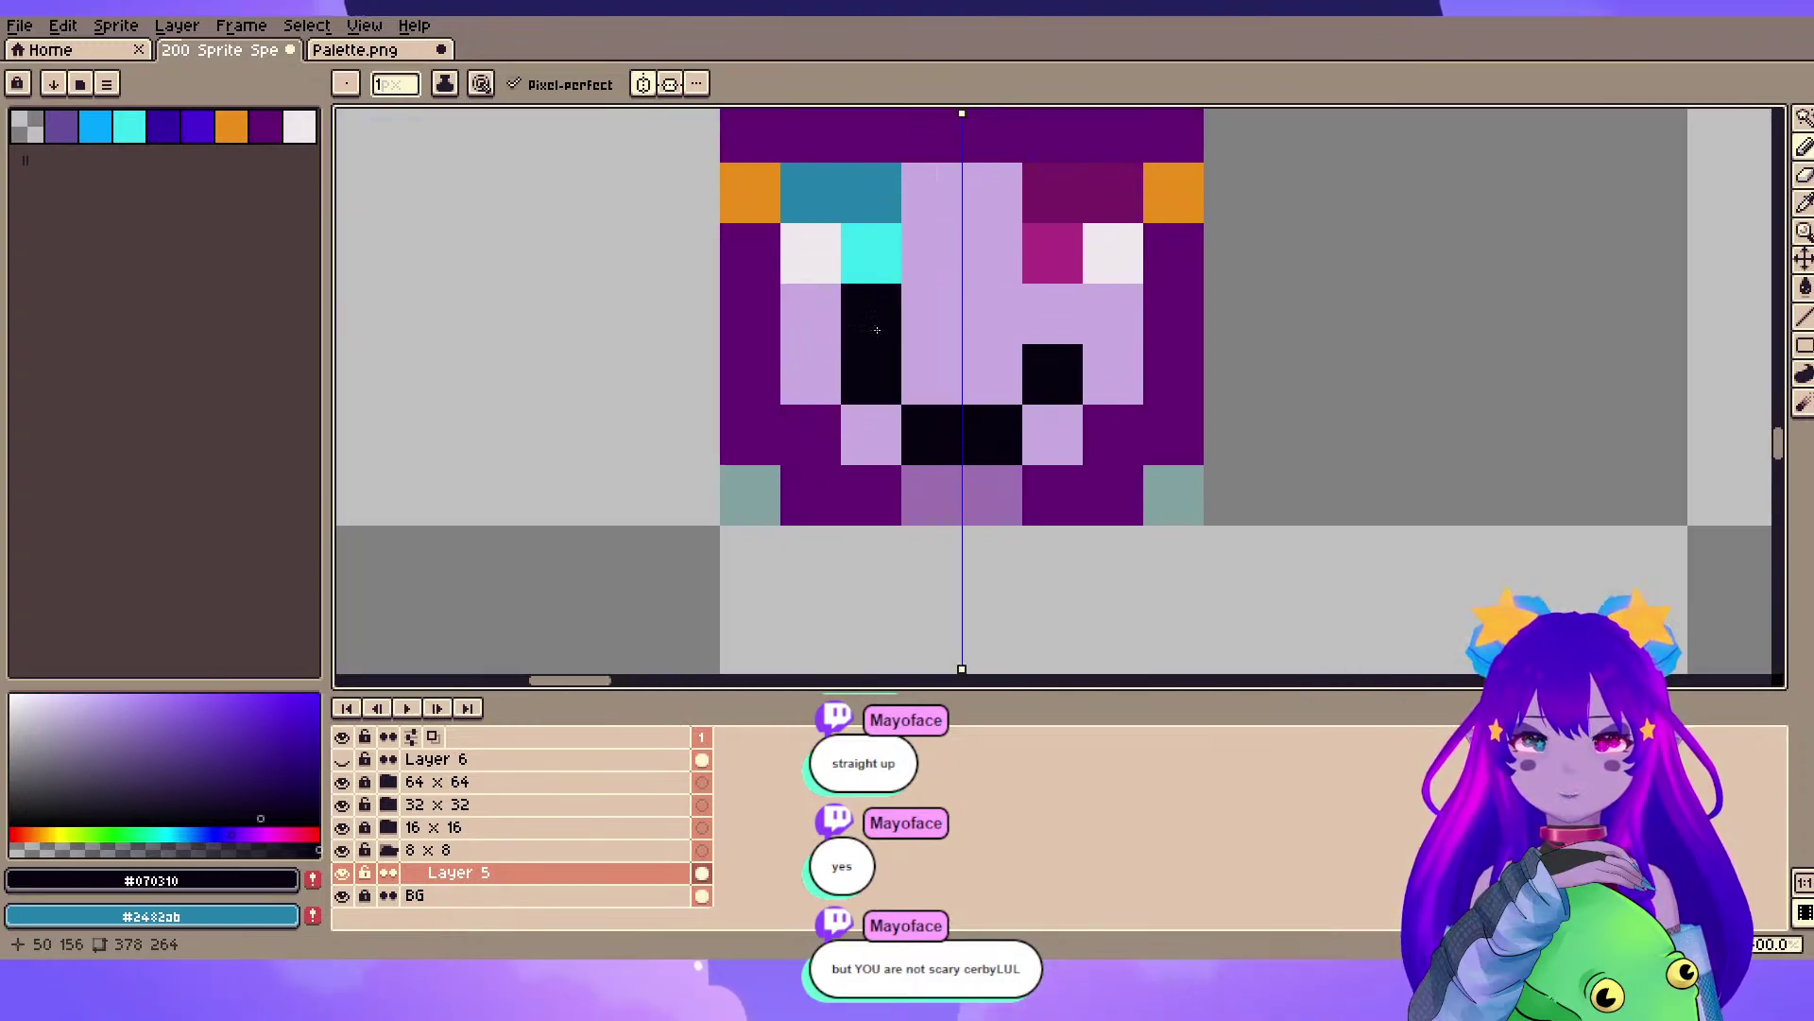
scroll(834, 329, down, 2)
scroll(807, 339, up, 1)
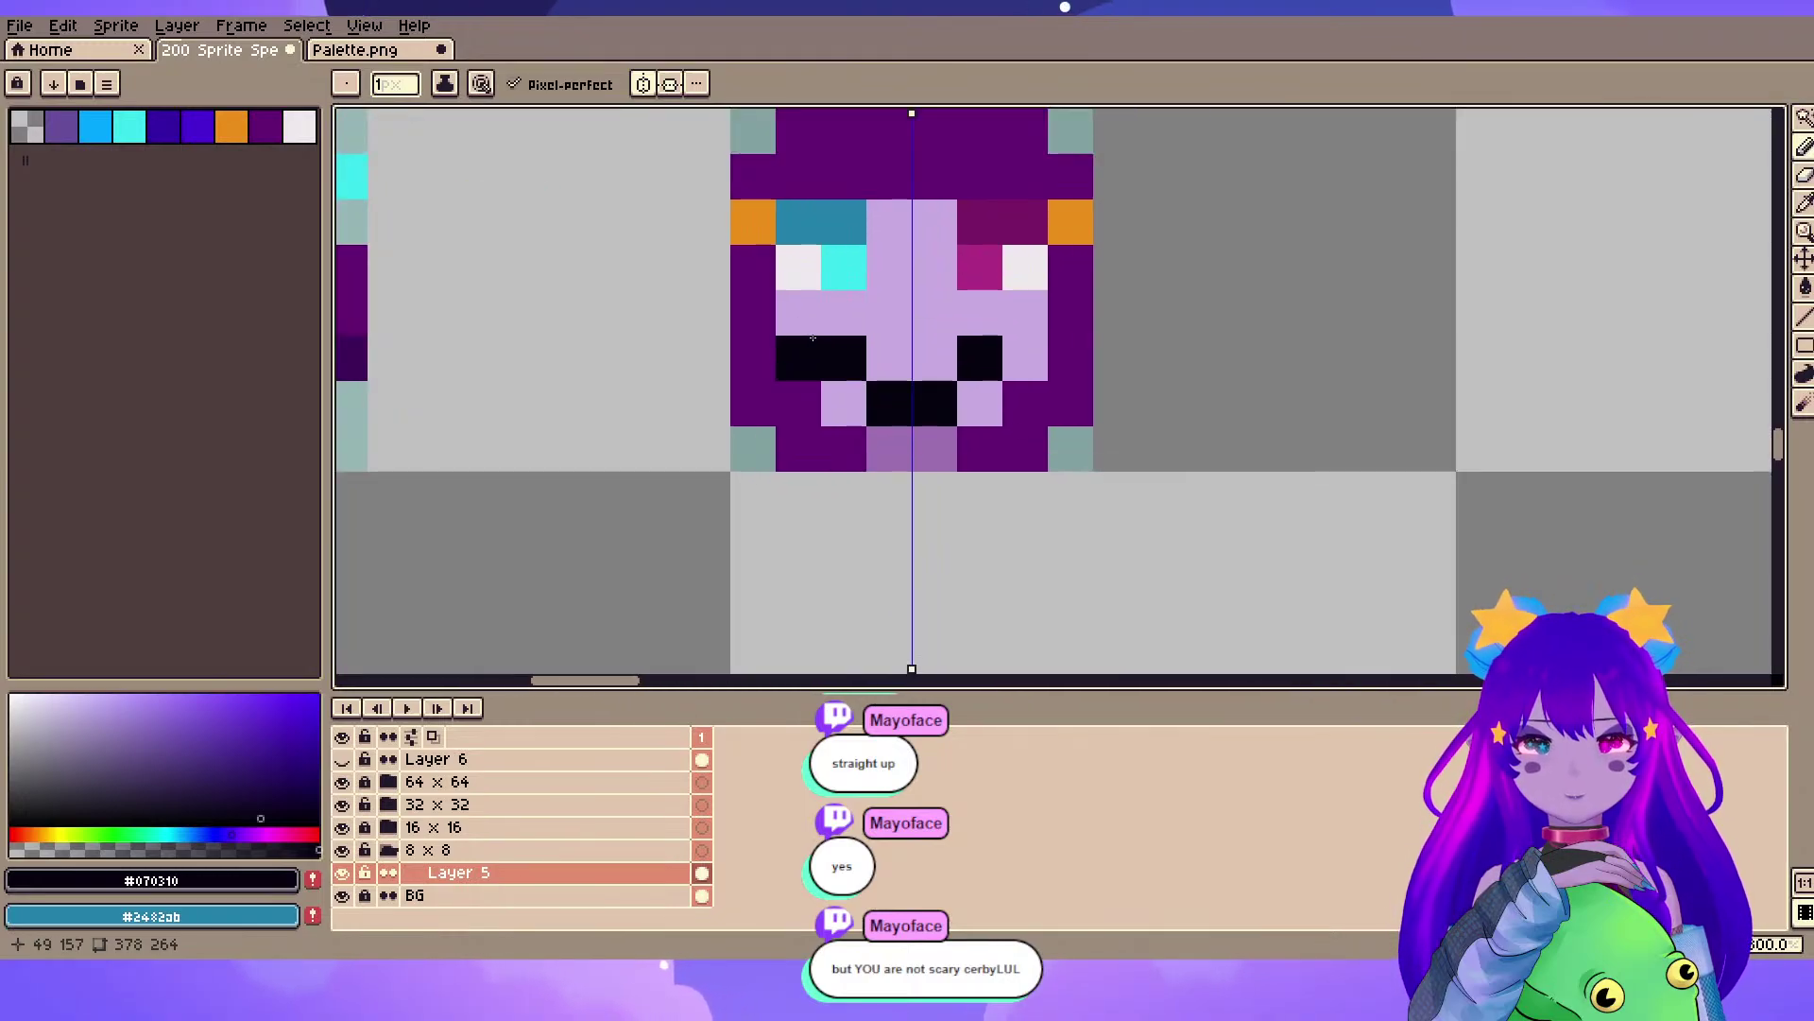
alt+click(803, 325)
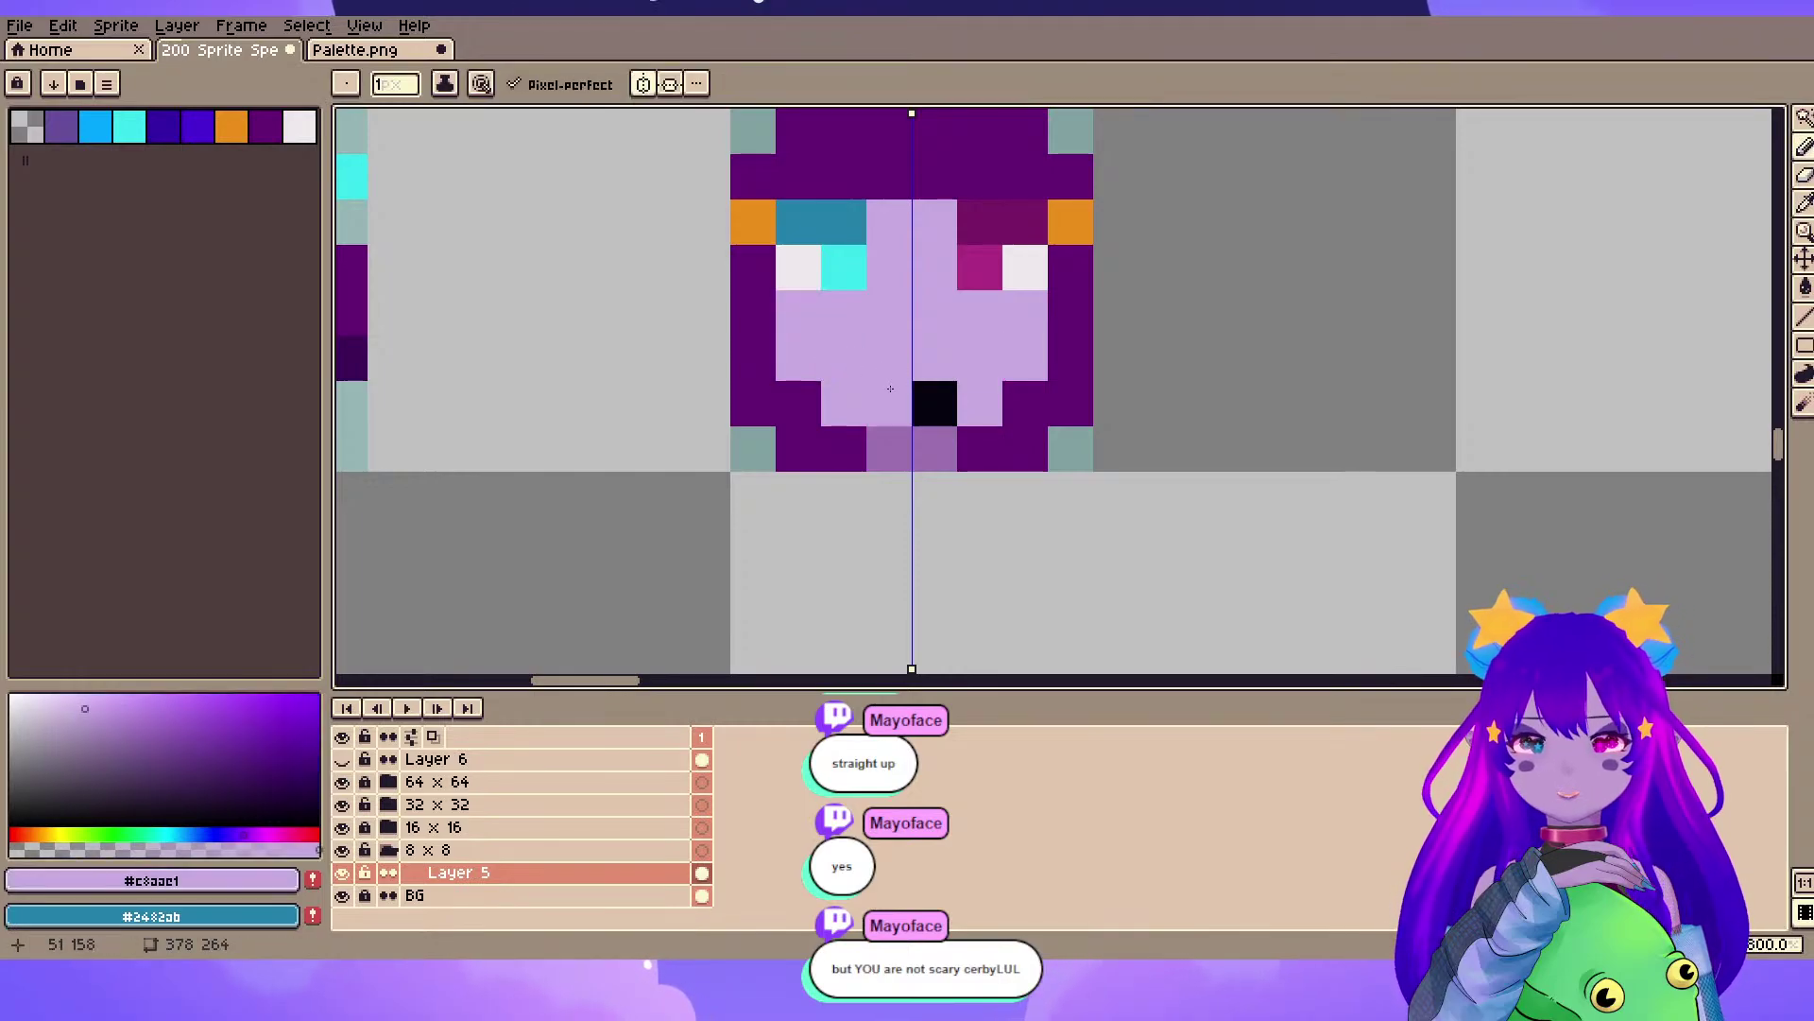
scroll(790, 318, left, 5)
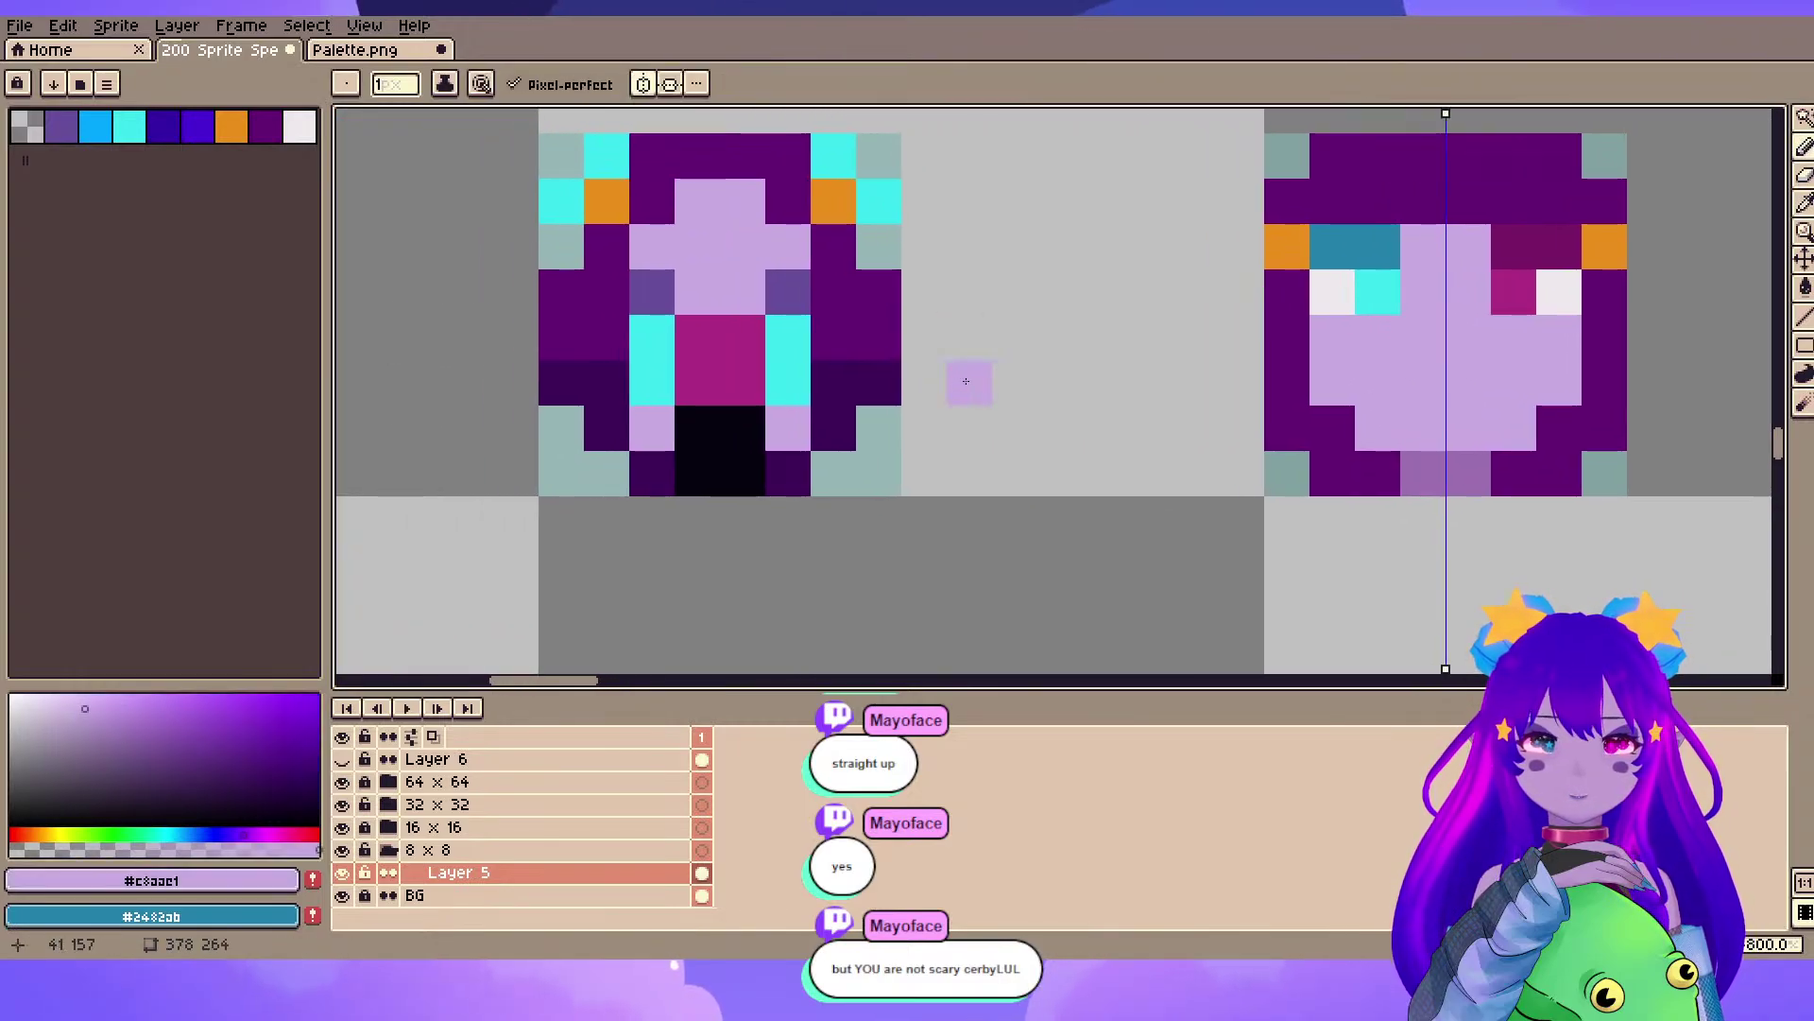
- Try a two-pixel-wide mouth in #070310, sampled from the second sprite, at the centre of the third sprite's lower face
alt+click(713, 430)
scroll(759, 379, right, 6)
click(759, 379)
click(818, 449)
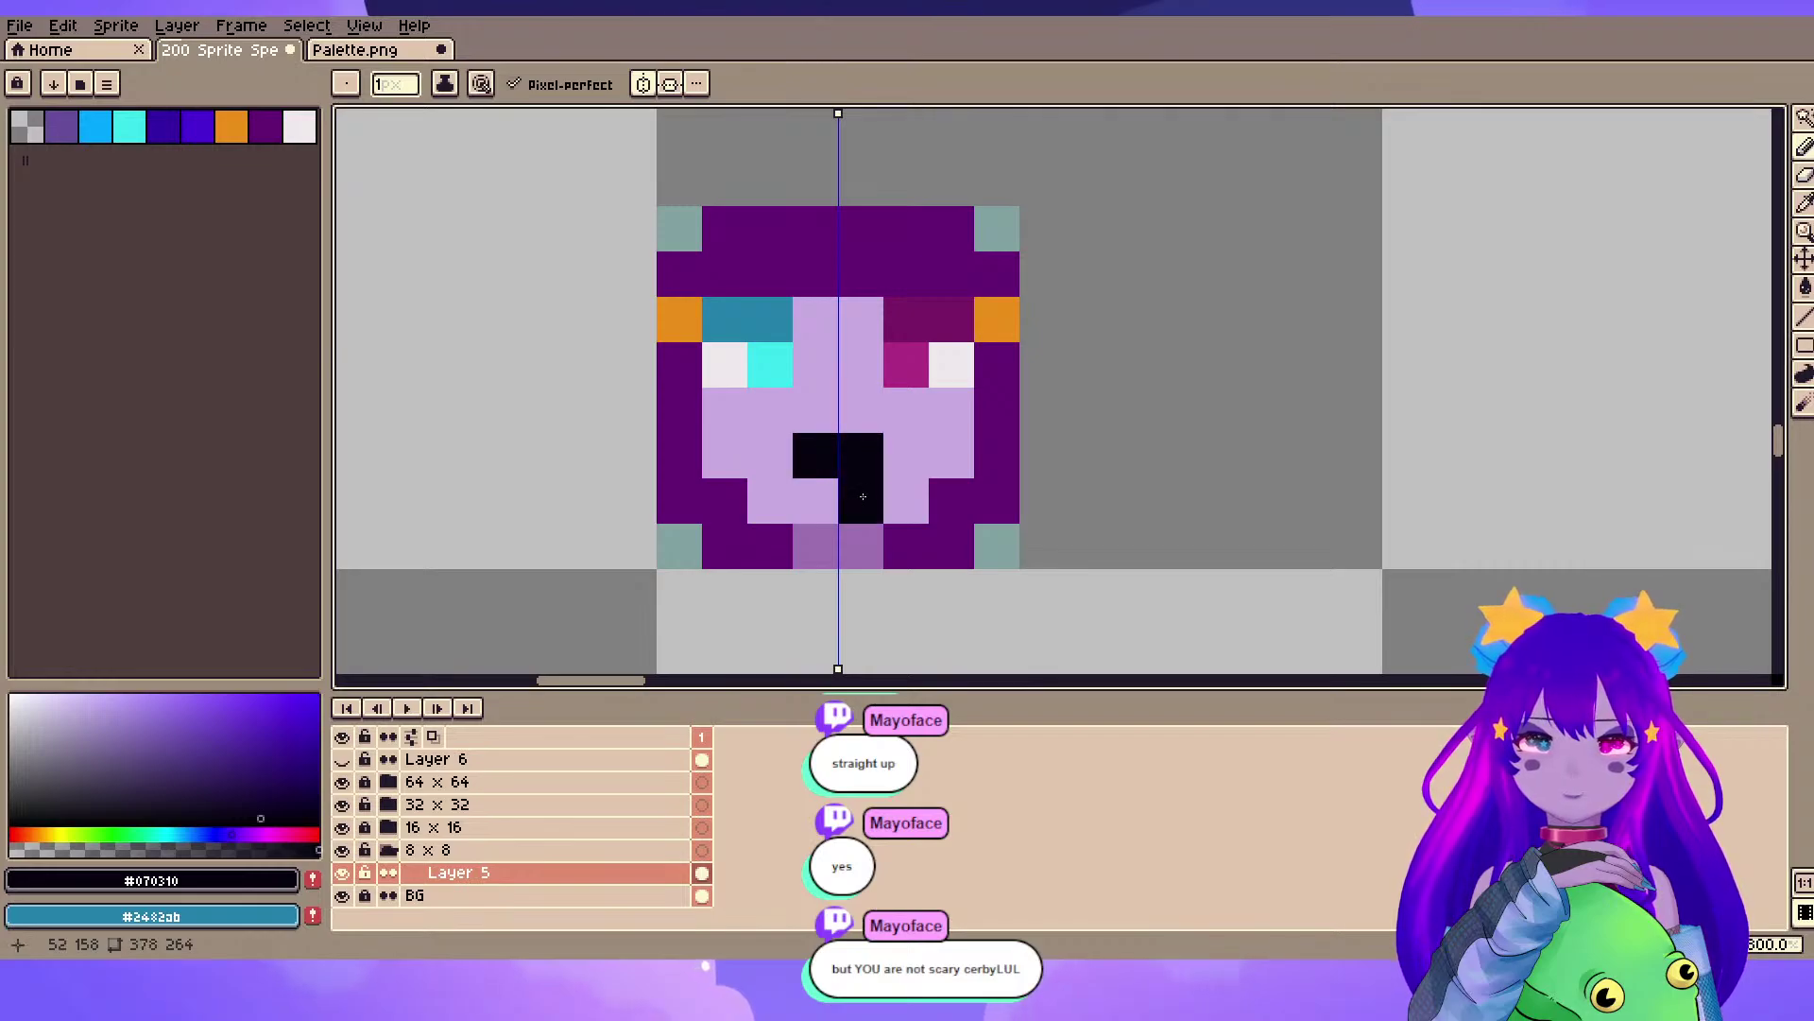
scroll(831, 454, down, 2)
scroll(836, 378, up, 3)
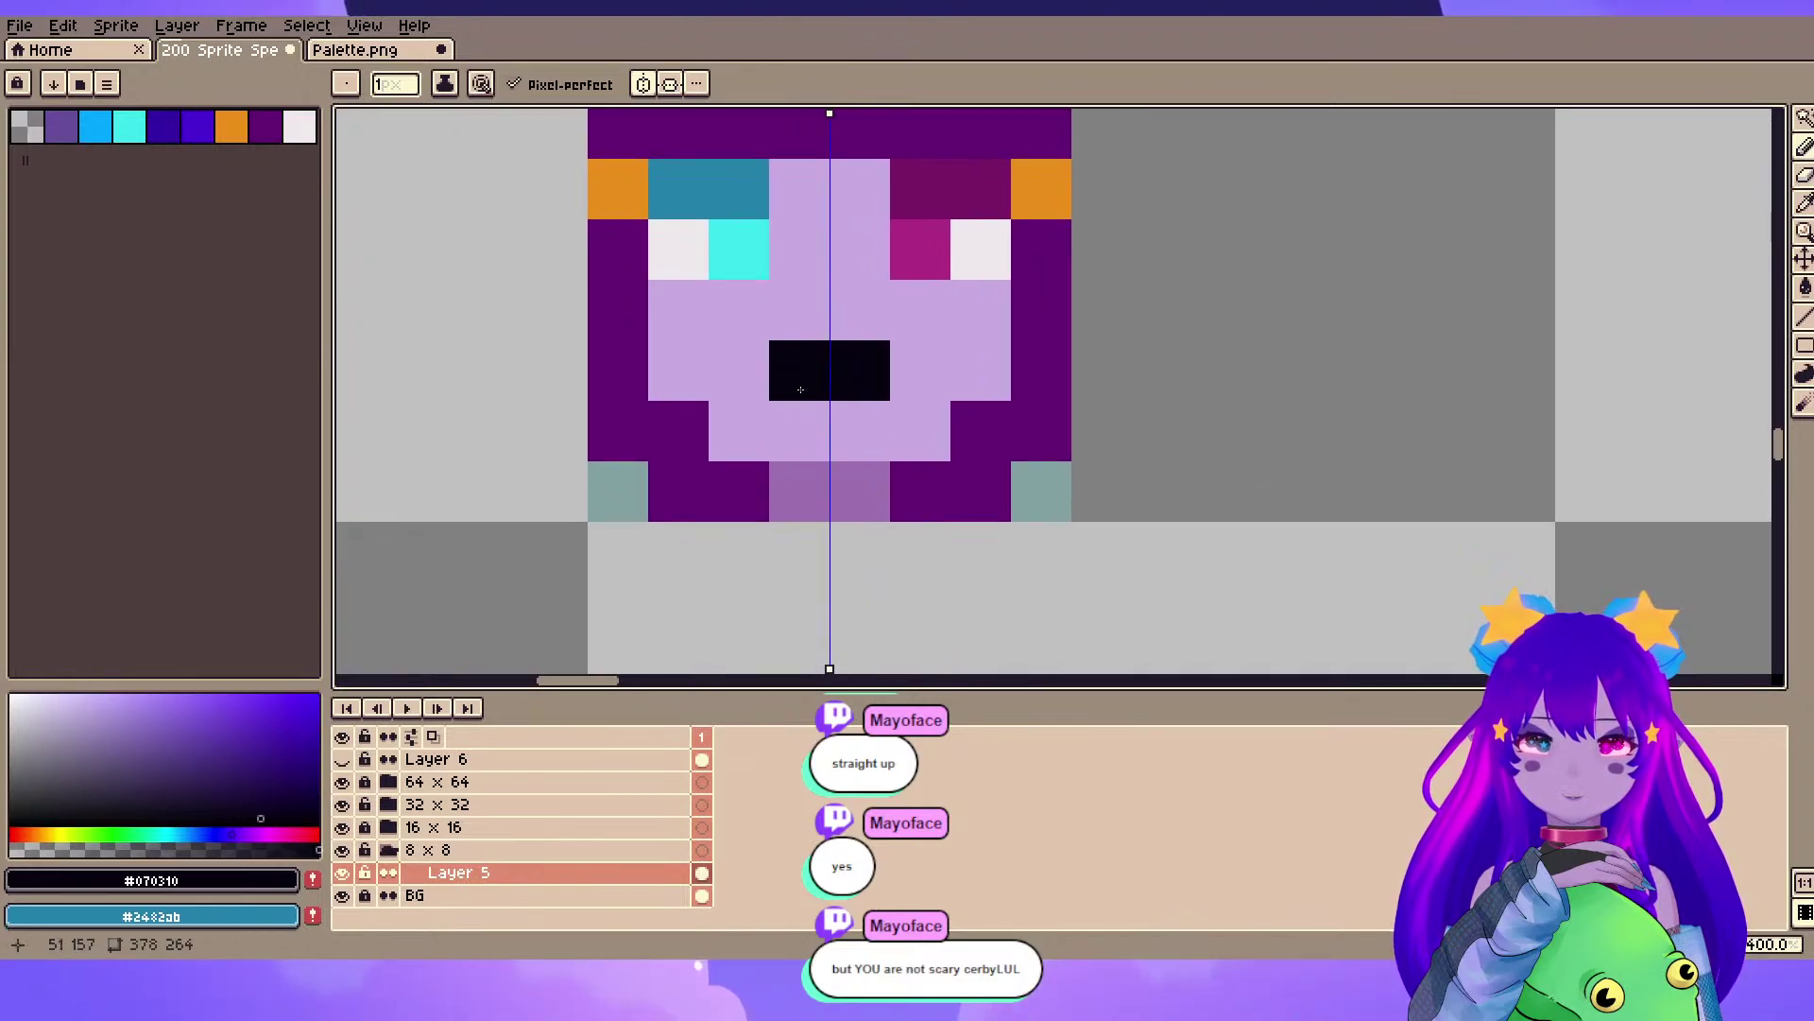
click(746, 314)
scroll(805, 374, down, 4)
key(ctrl+z)
key(ctrl+z)
key(b)
- Select the upper part of the third sprite's head with a rectangular marquee and move it down one pixel
scroll(1086, 340, up, 5)
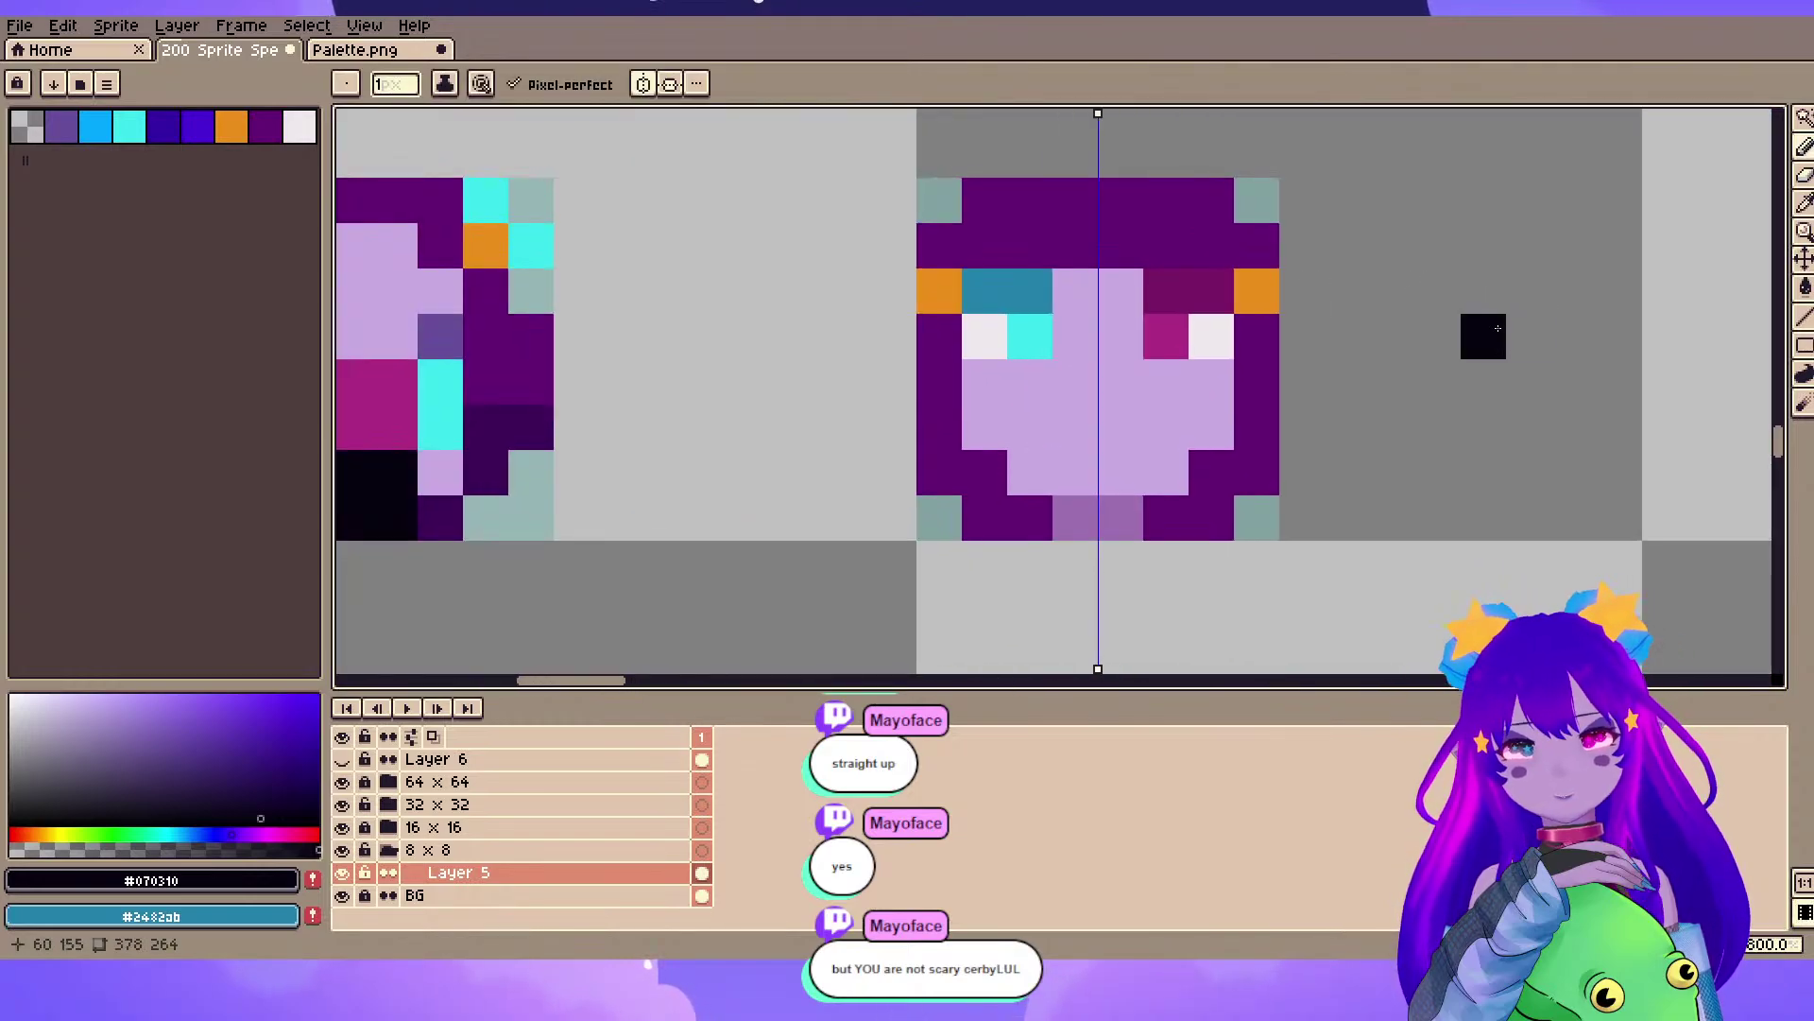
click(1799, 116)
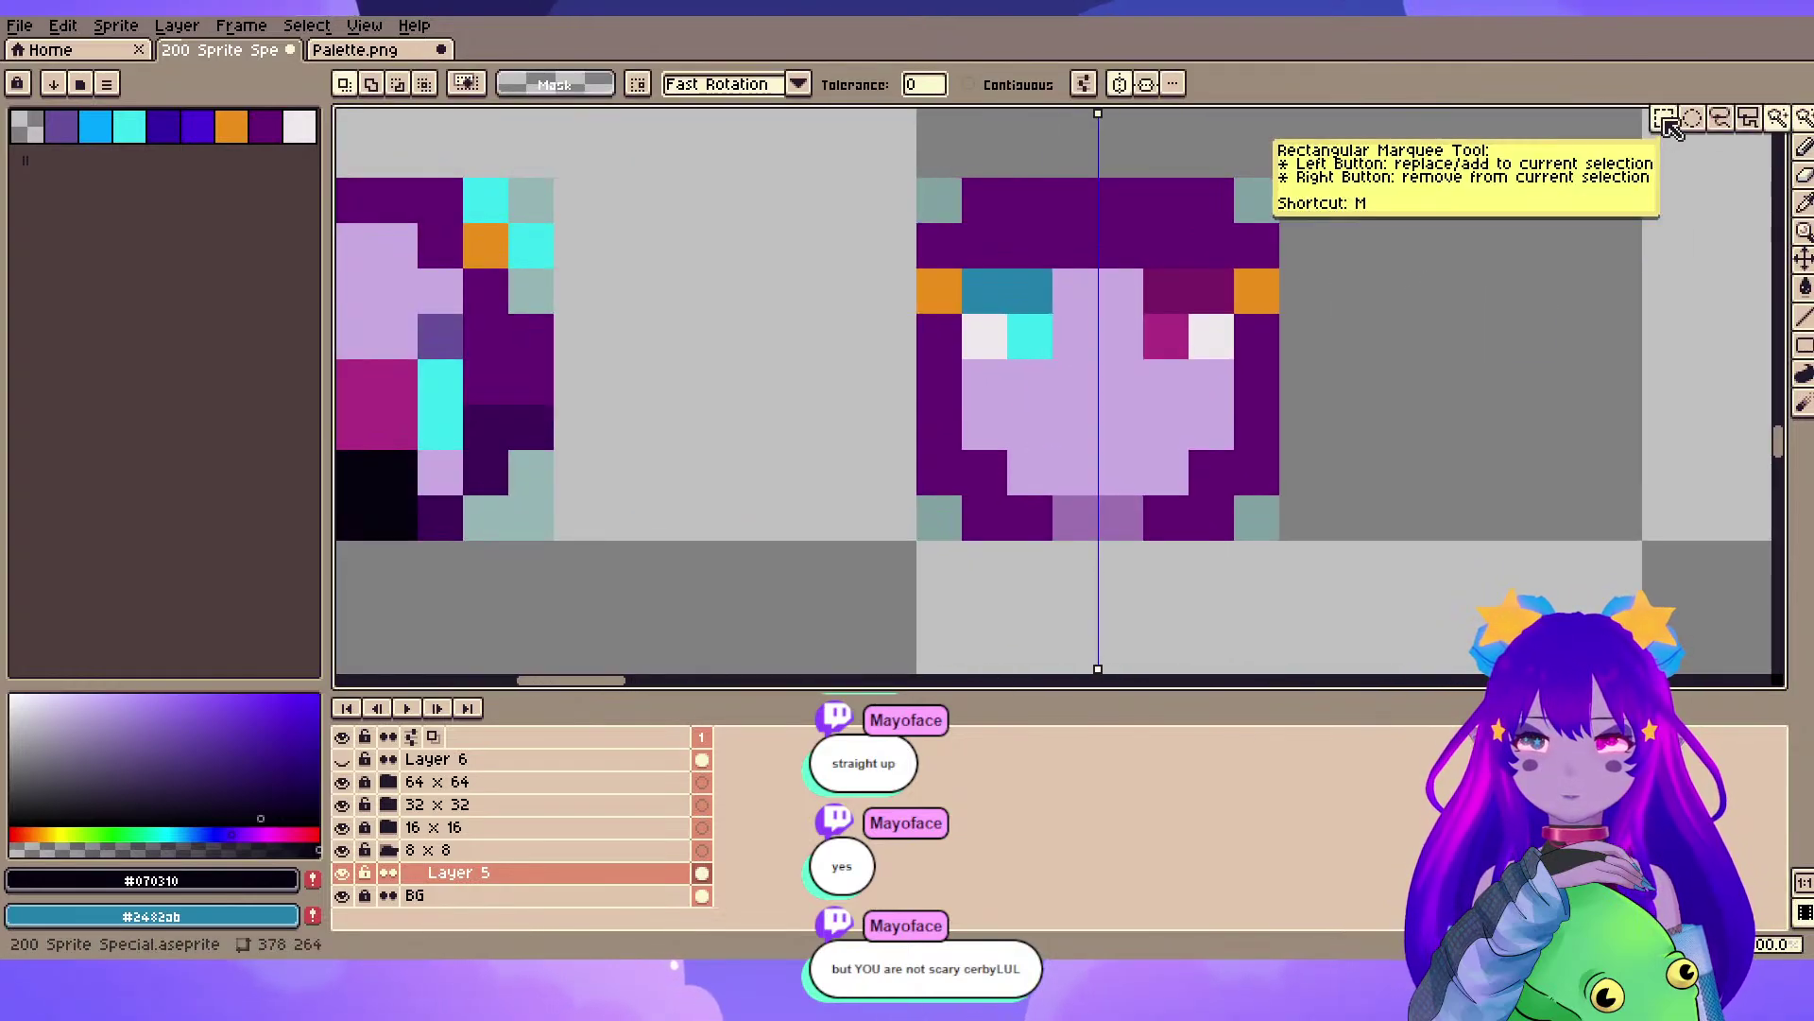
drag(893, 155, 1482, 380)
drag(1223, 241, 1224, 278)
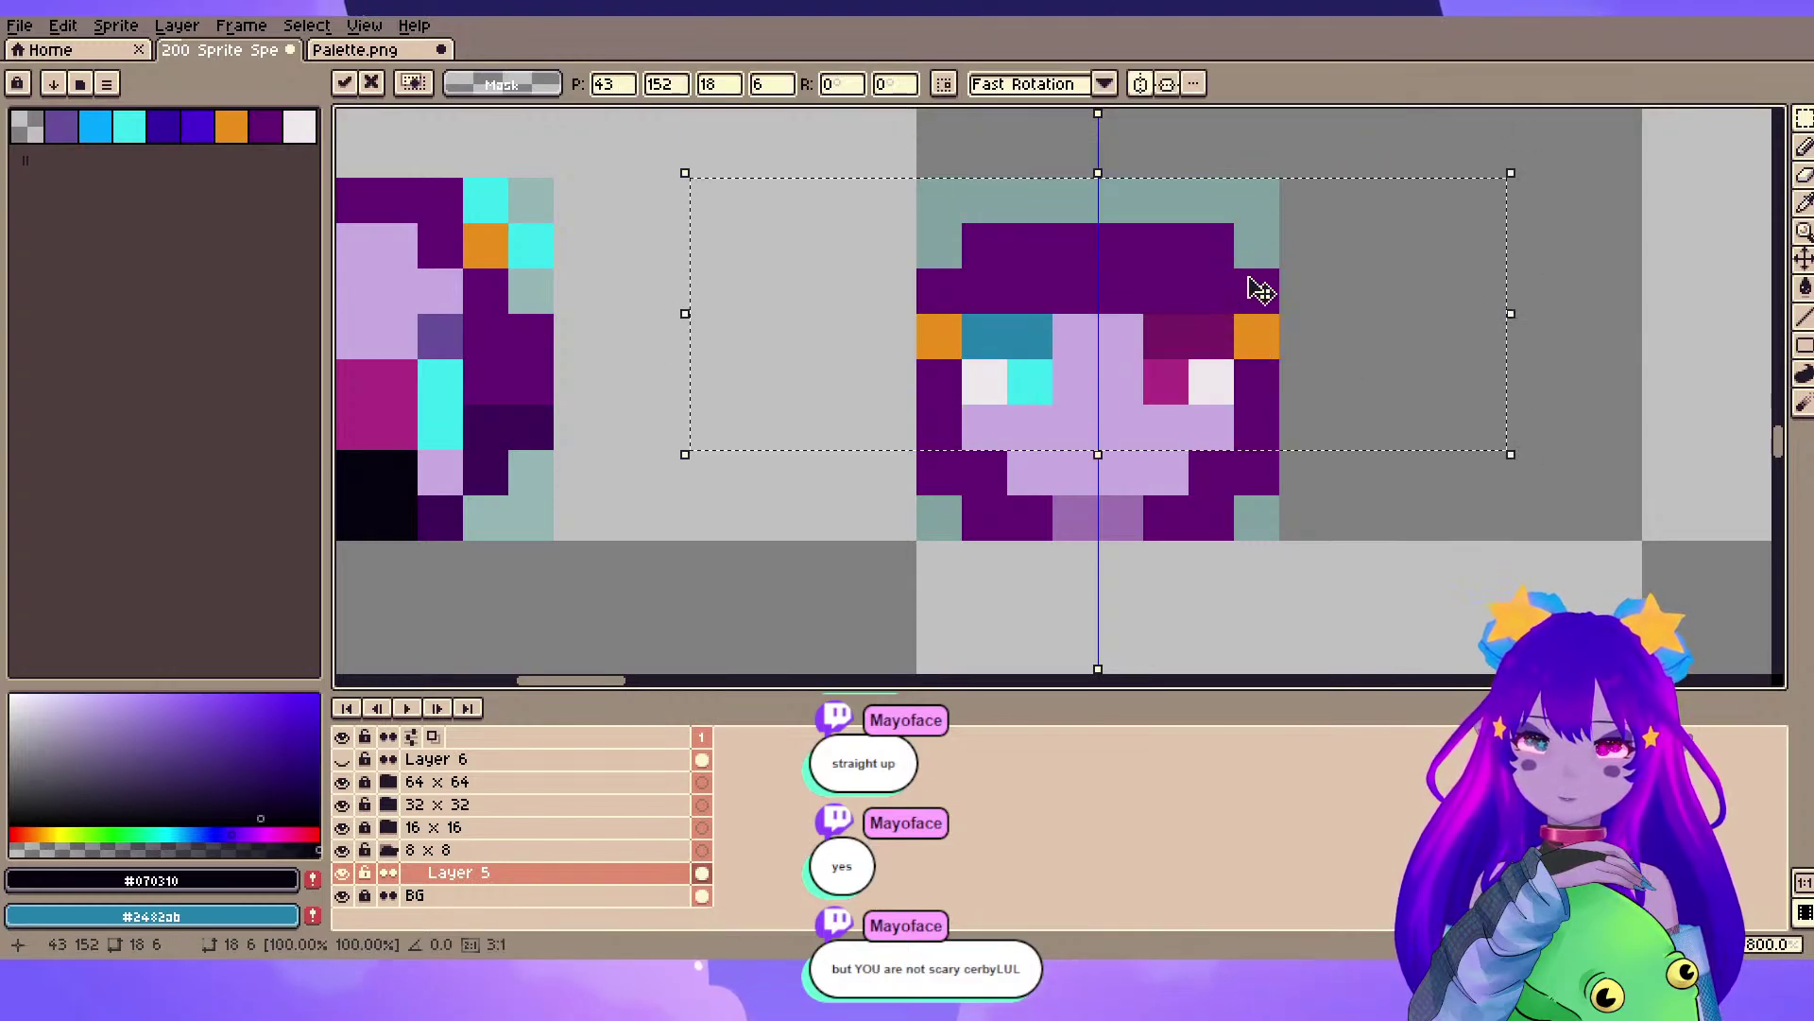
click(1551, 263)
- Paint the lower face and neck with skin colour #c8aae1, making the bottom row four pixels wide and the row above six
drag(1342, 414, 1225, 416)
alt+click(987, 480)
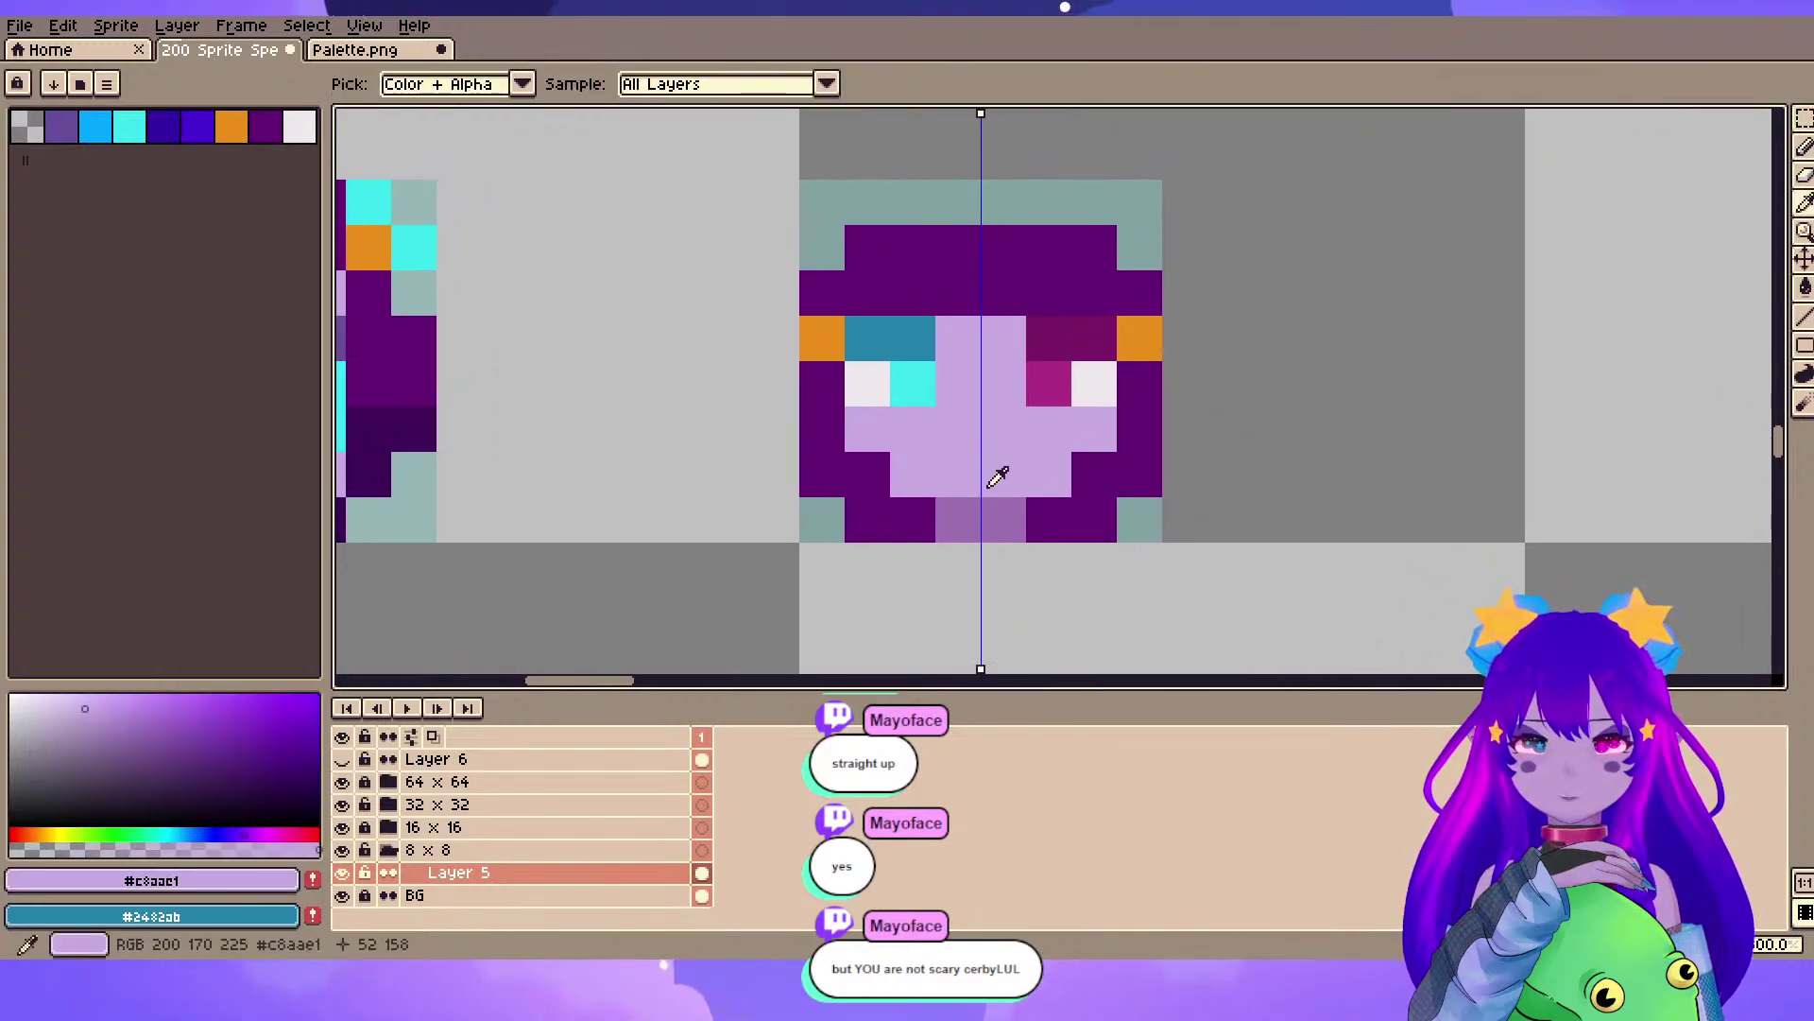
drag(867, 473, 919, 512)
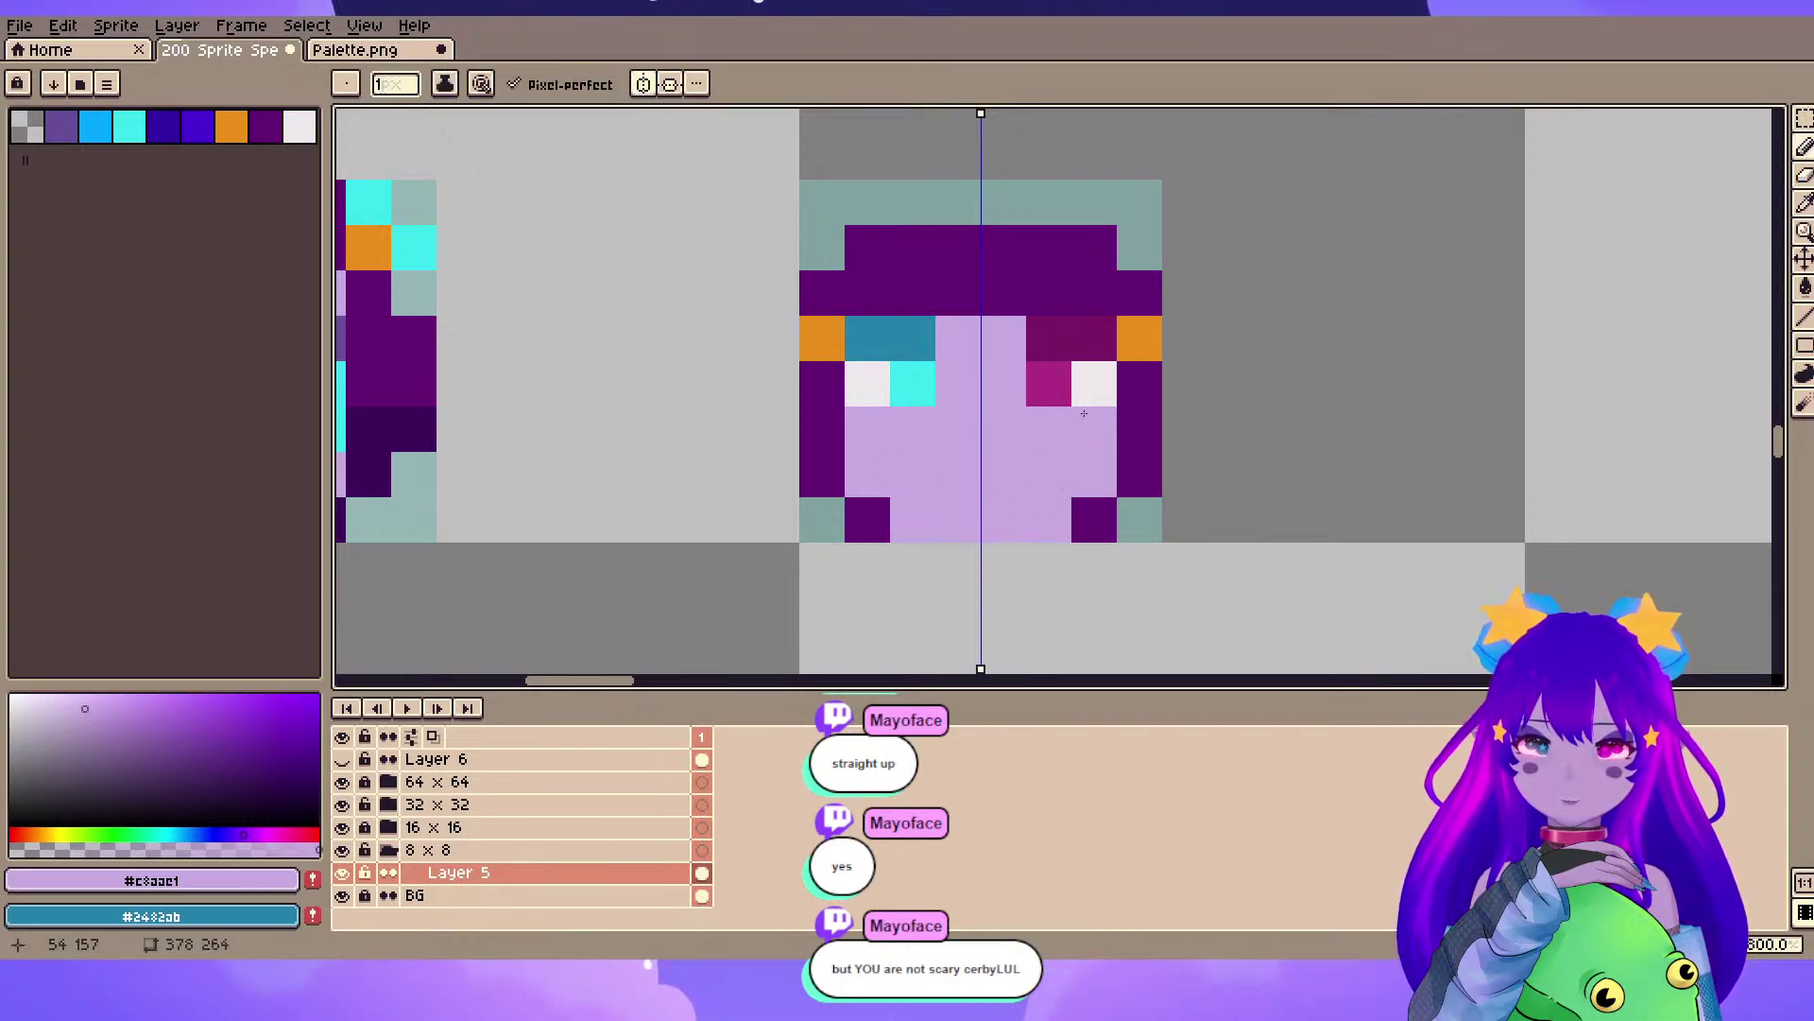
- Sample cyan #3ae4ec and paint two mirrored pairs of diagonal bow pixels at the upper corners of the third sprite's head
drag(827, 194, 1065, 190)
alt+click(624, 199)
drag(1207, 248, 1048, 257)
click(908, 253)
scroll(1313, 206, down, 2)
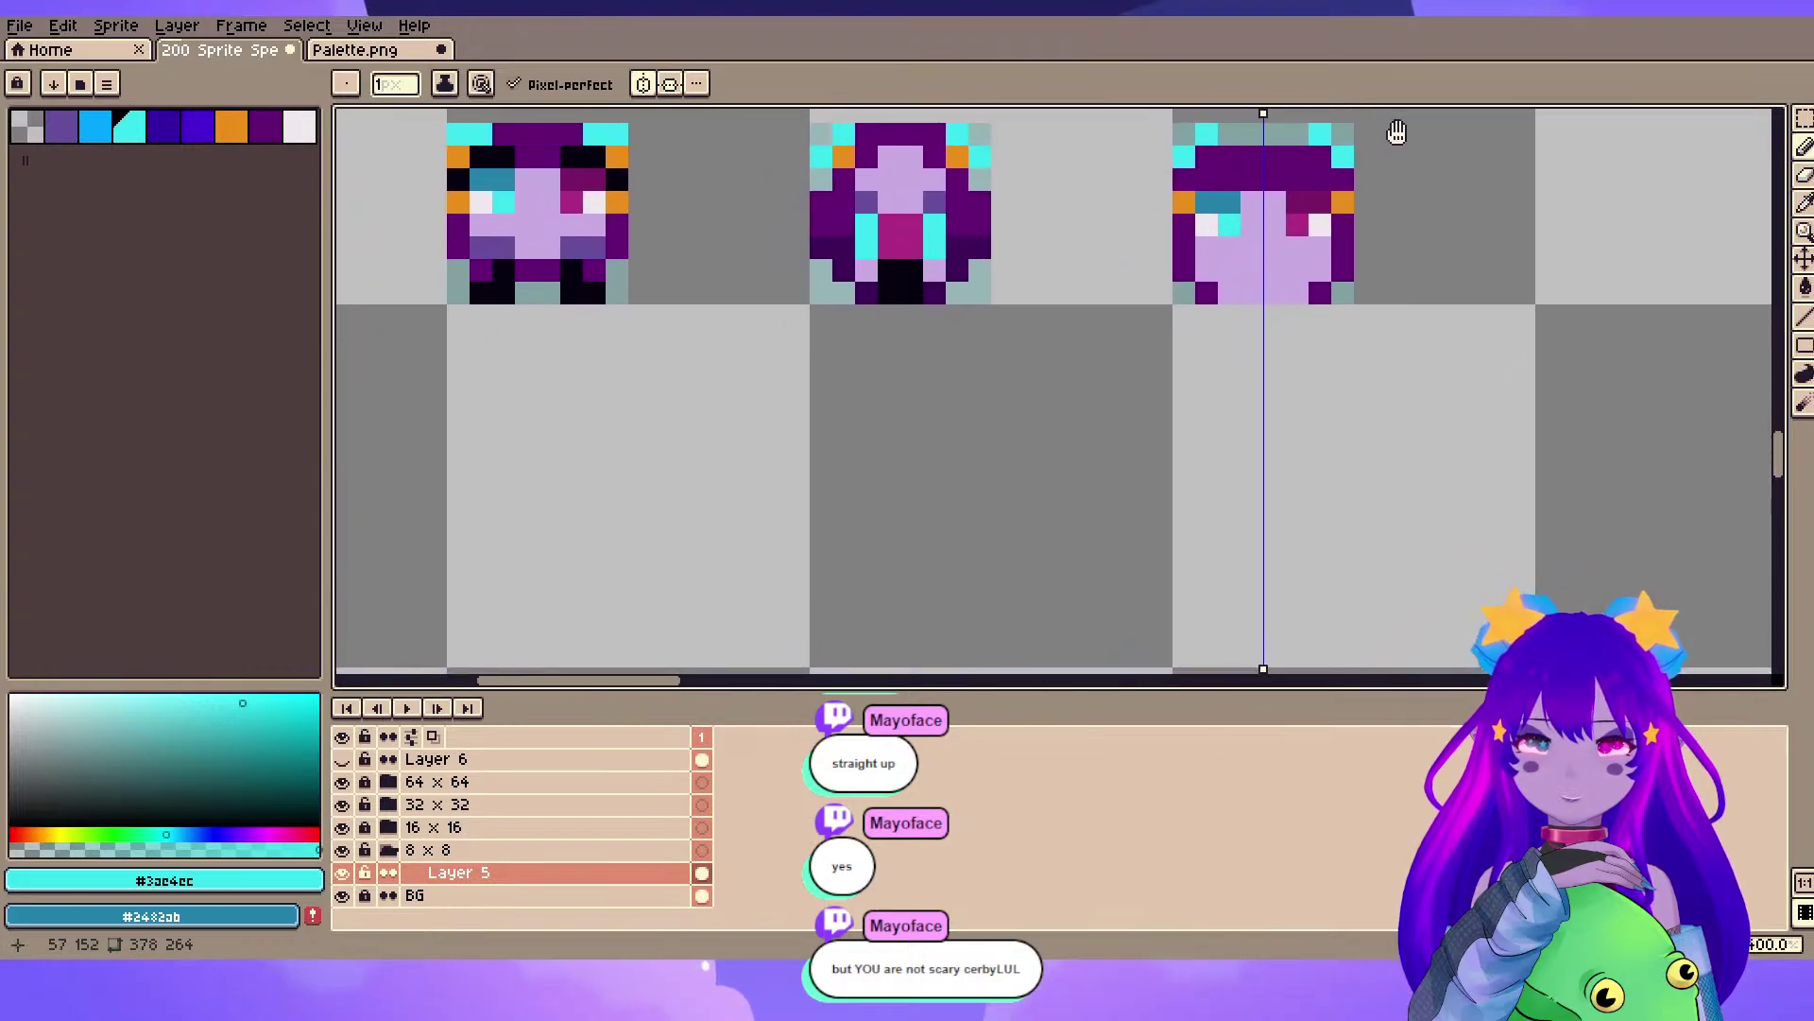
scroll(1171, 270, up, 3)
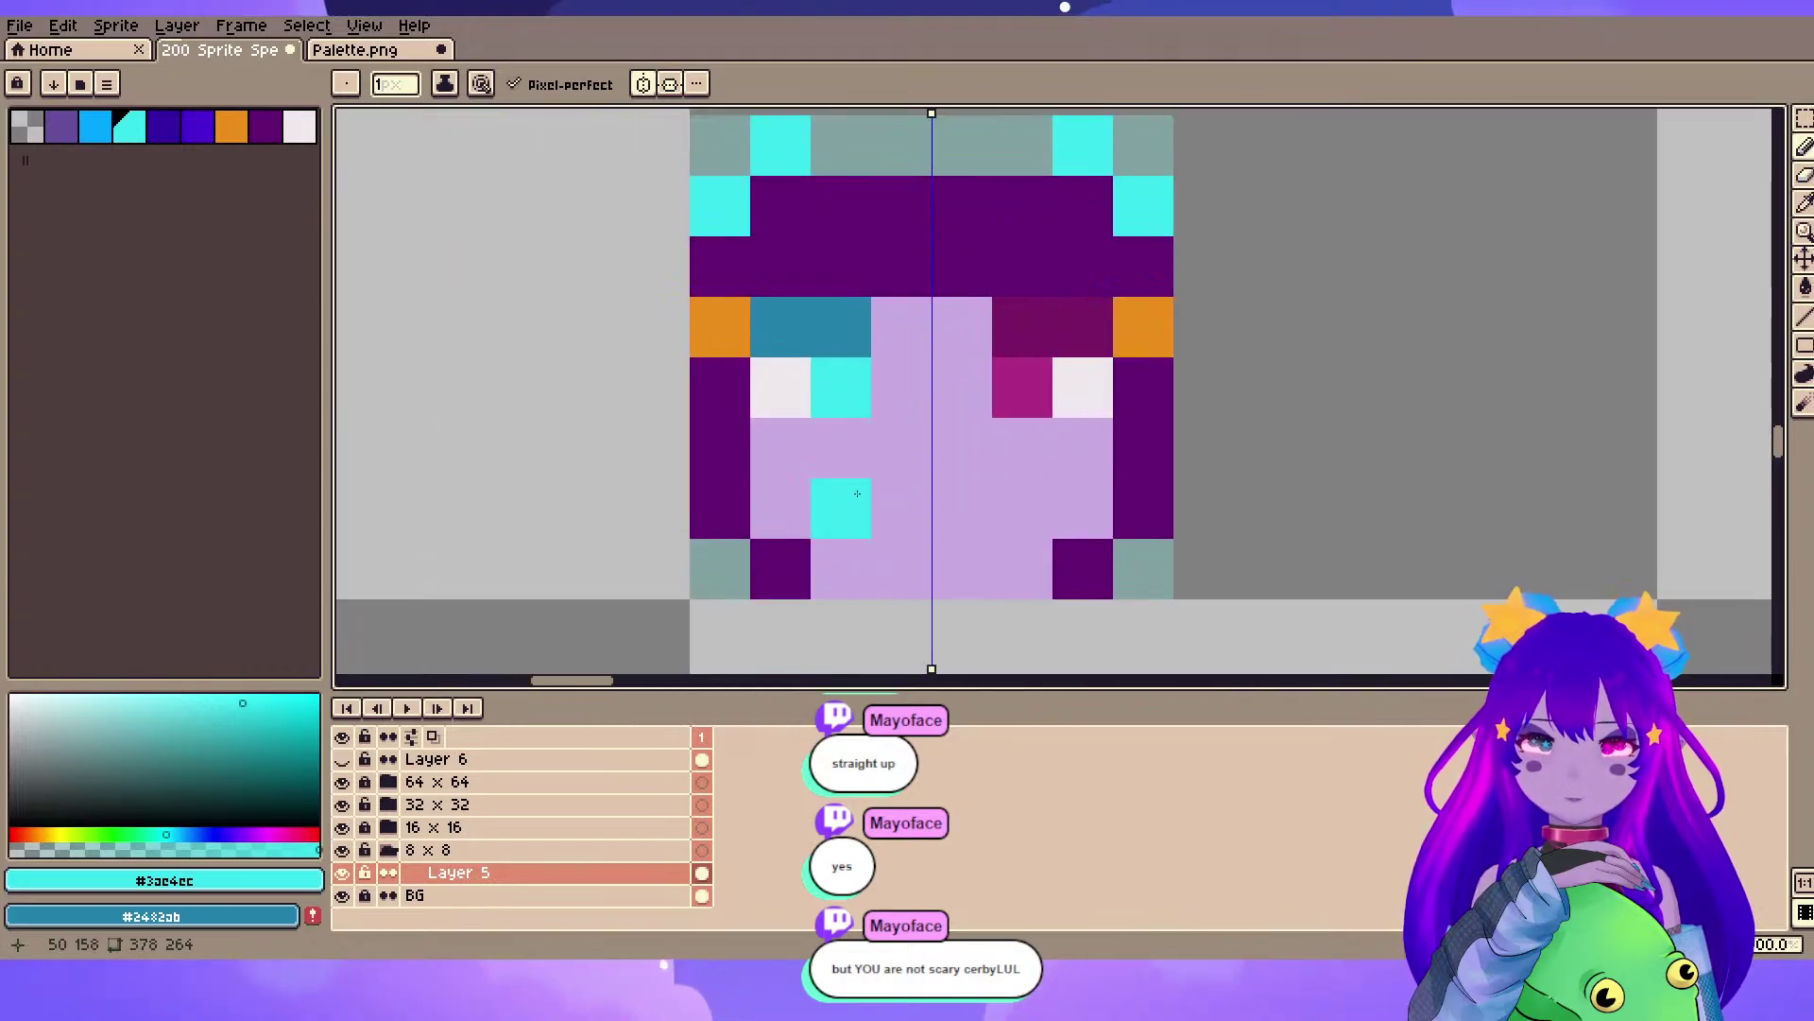
- Sample the magenta eye colour #ae2d83 and try it on the third sprite's lower face
scroll(857, 488, down, 5)
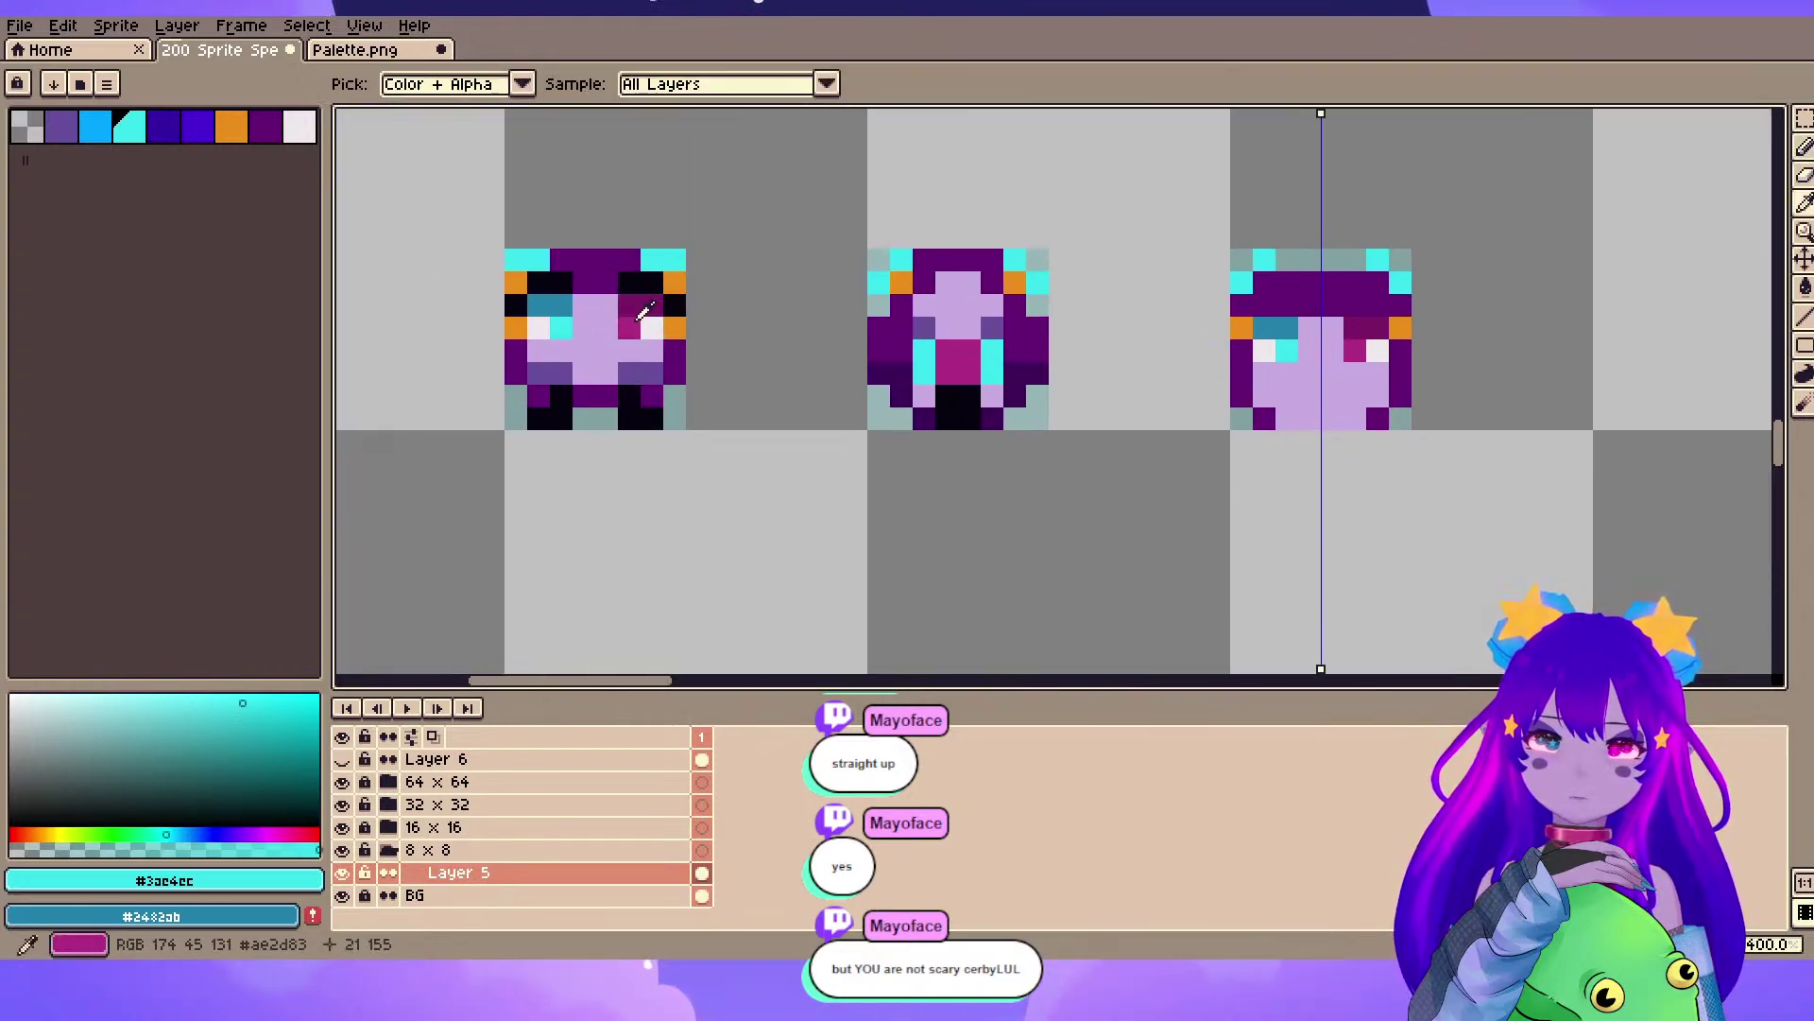
alt+click(1380, 367)
scroll(1380, 366, right, 3)
click(1021, 395)
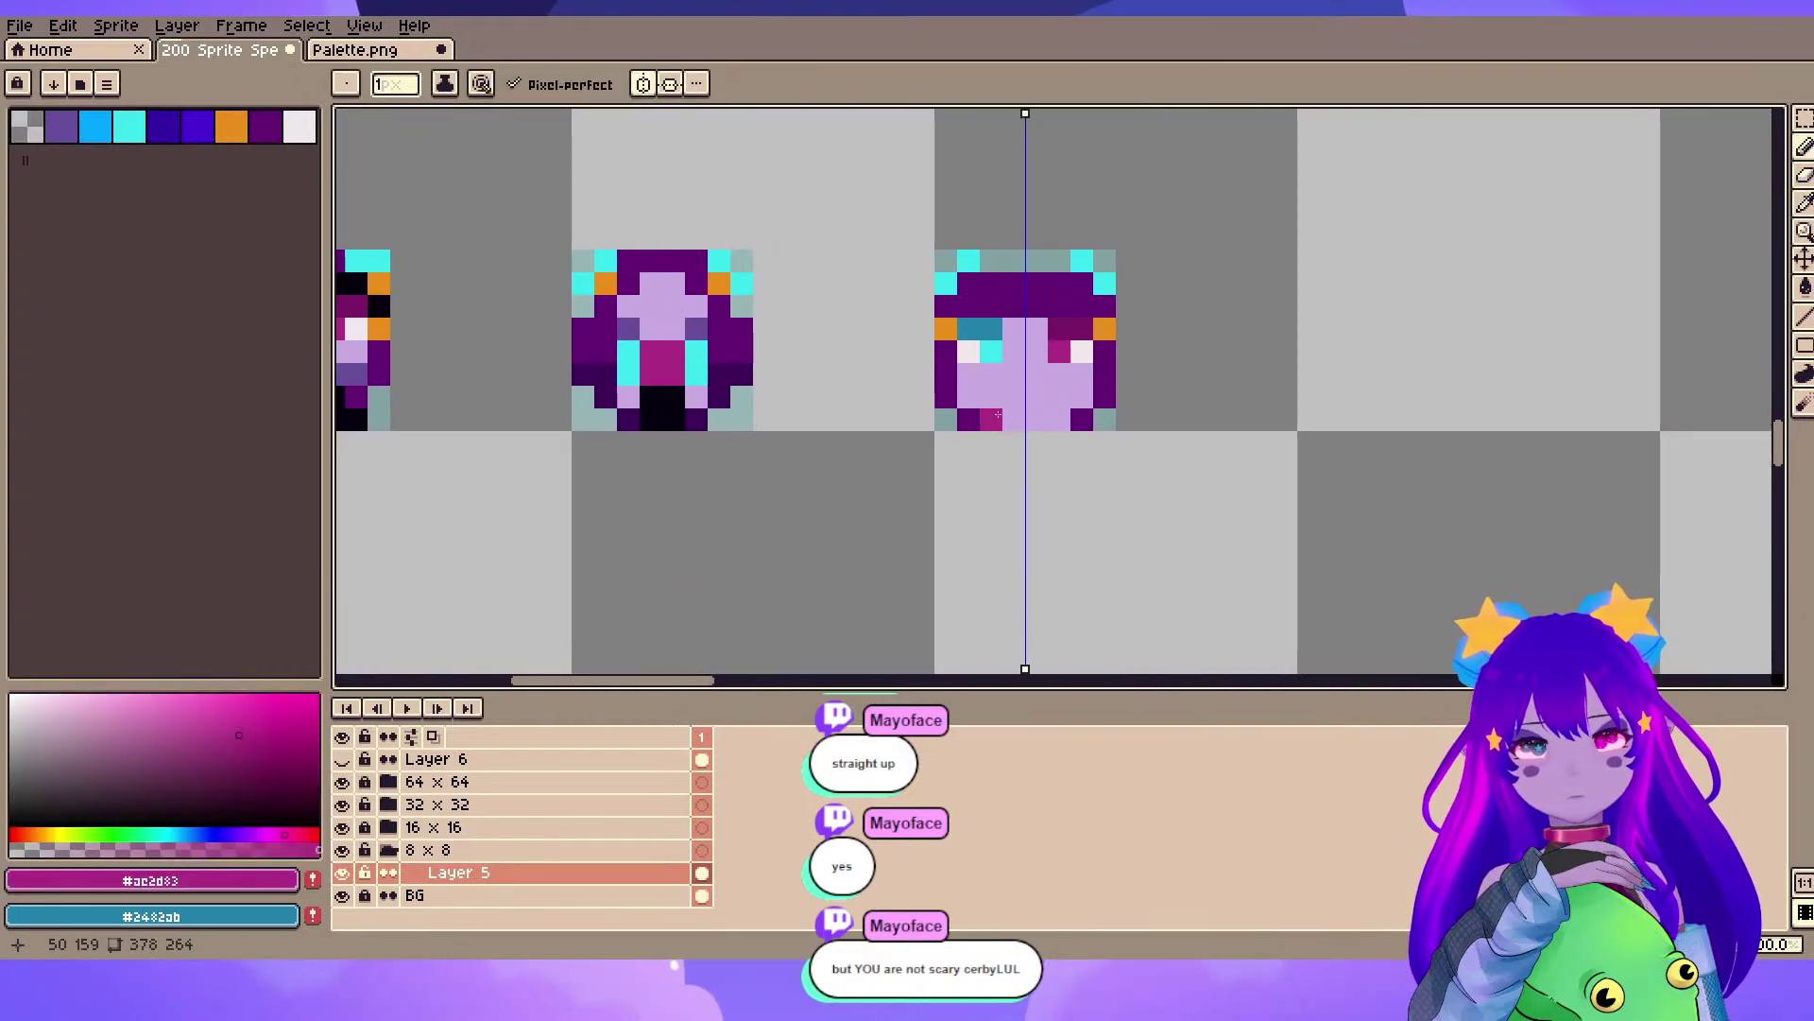
- Sample the second sprite's muted violet and paint a mirrored two-pixel-wide bar on each side of the third sprite's lower face
alt+click(695, 327)
click(991, 419)
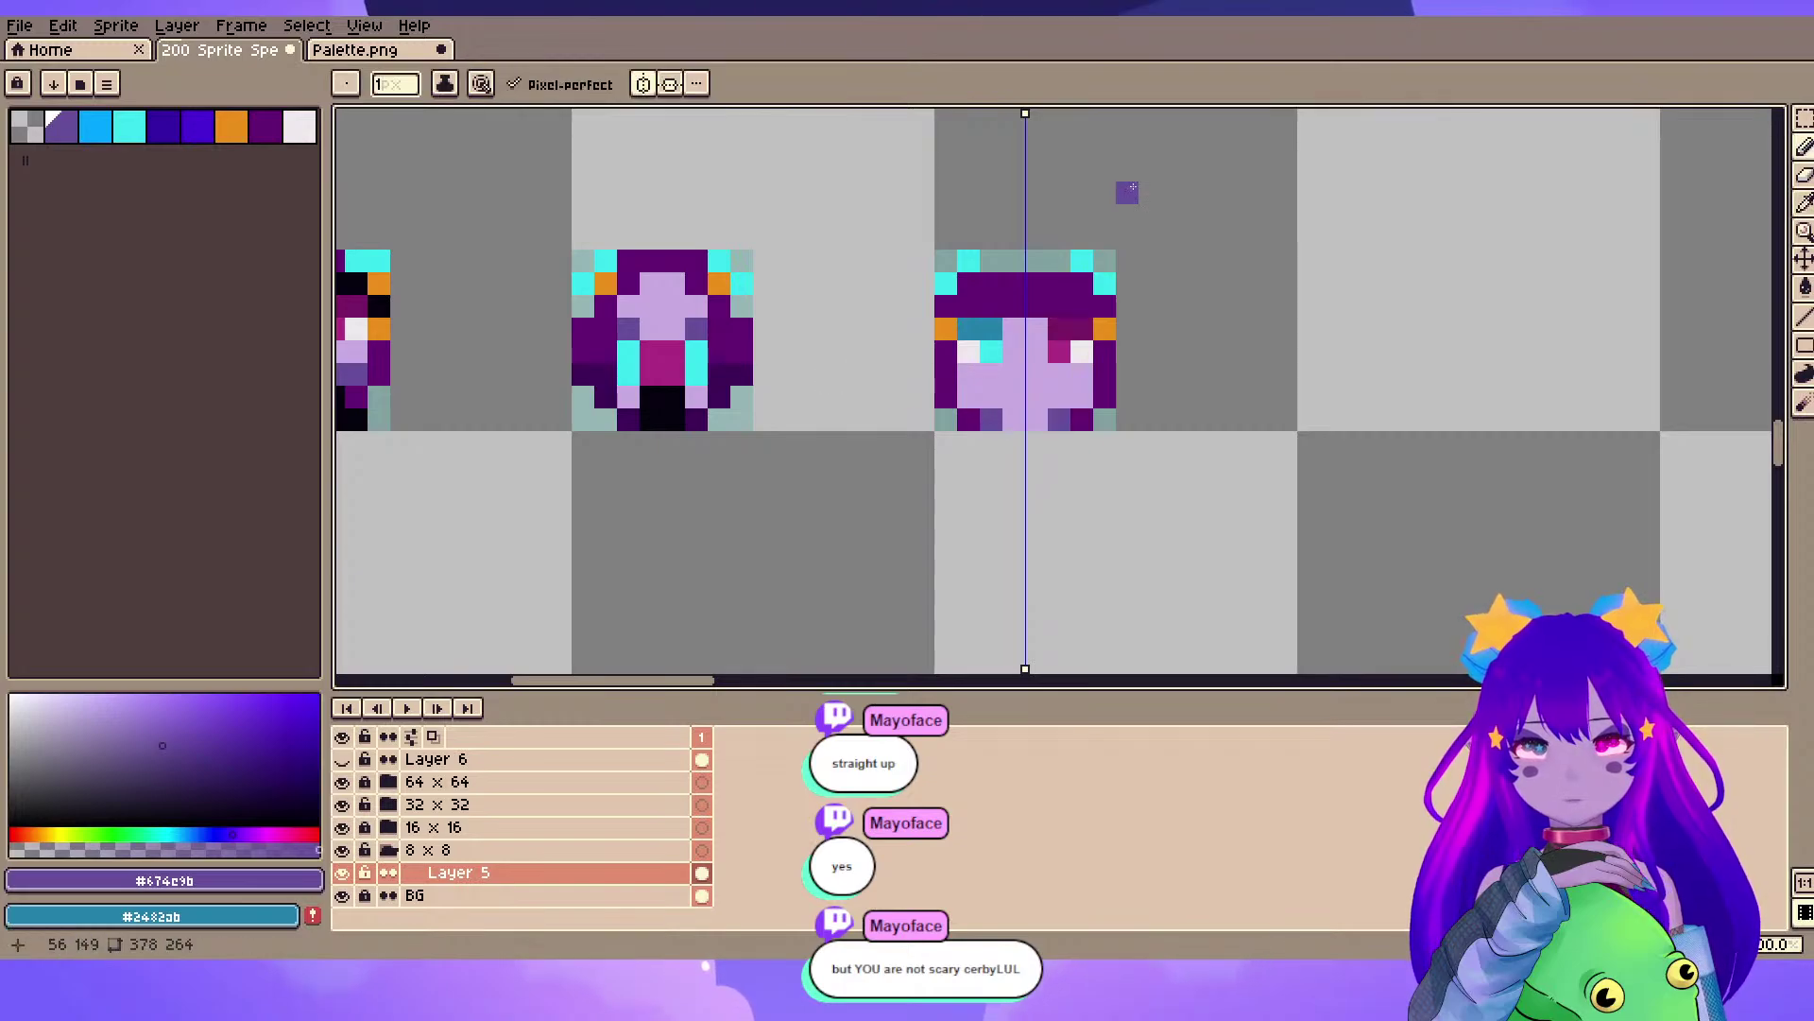
key(ctrl+z)
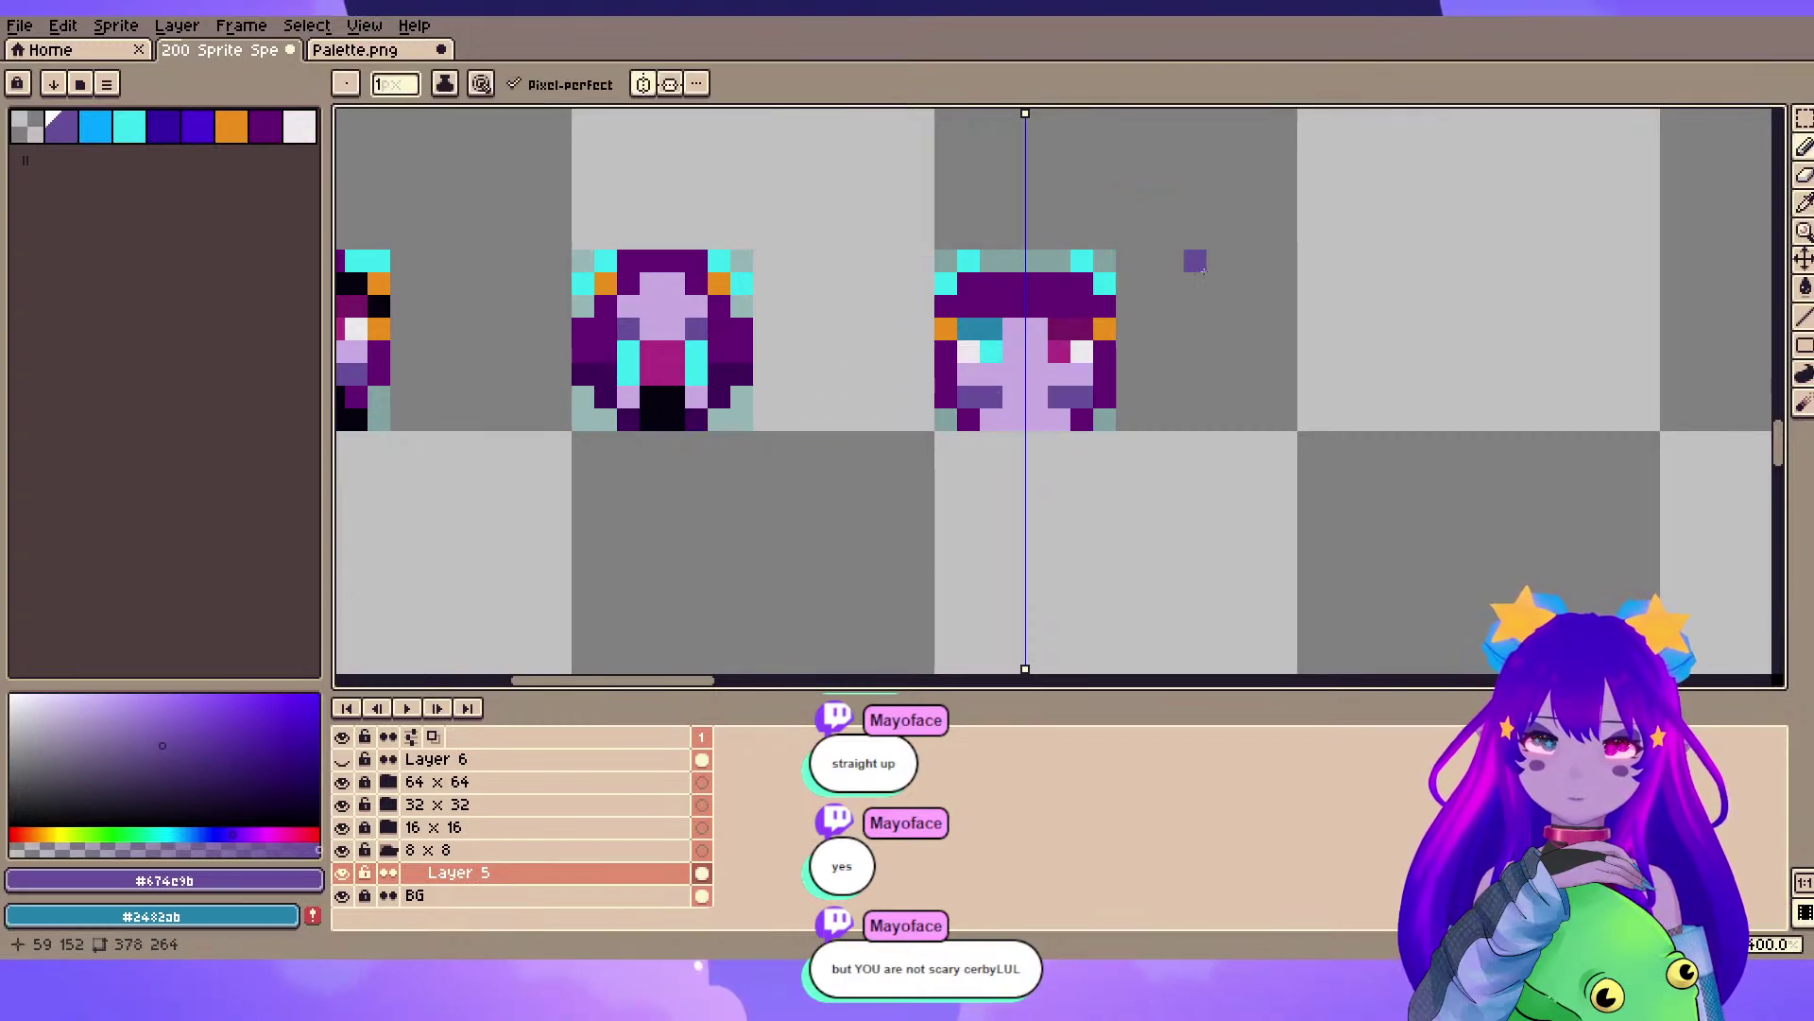
scroll(1204, 270, down, 3)
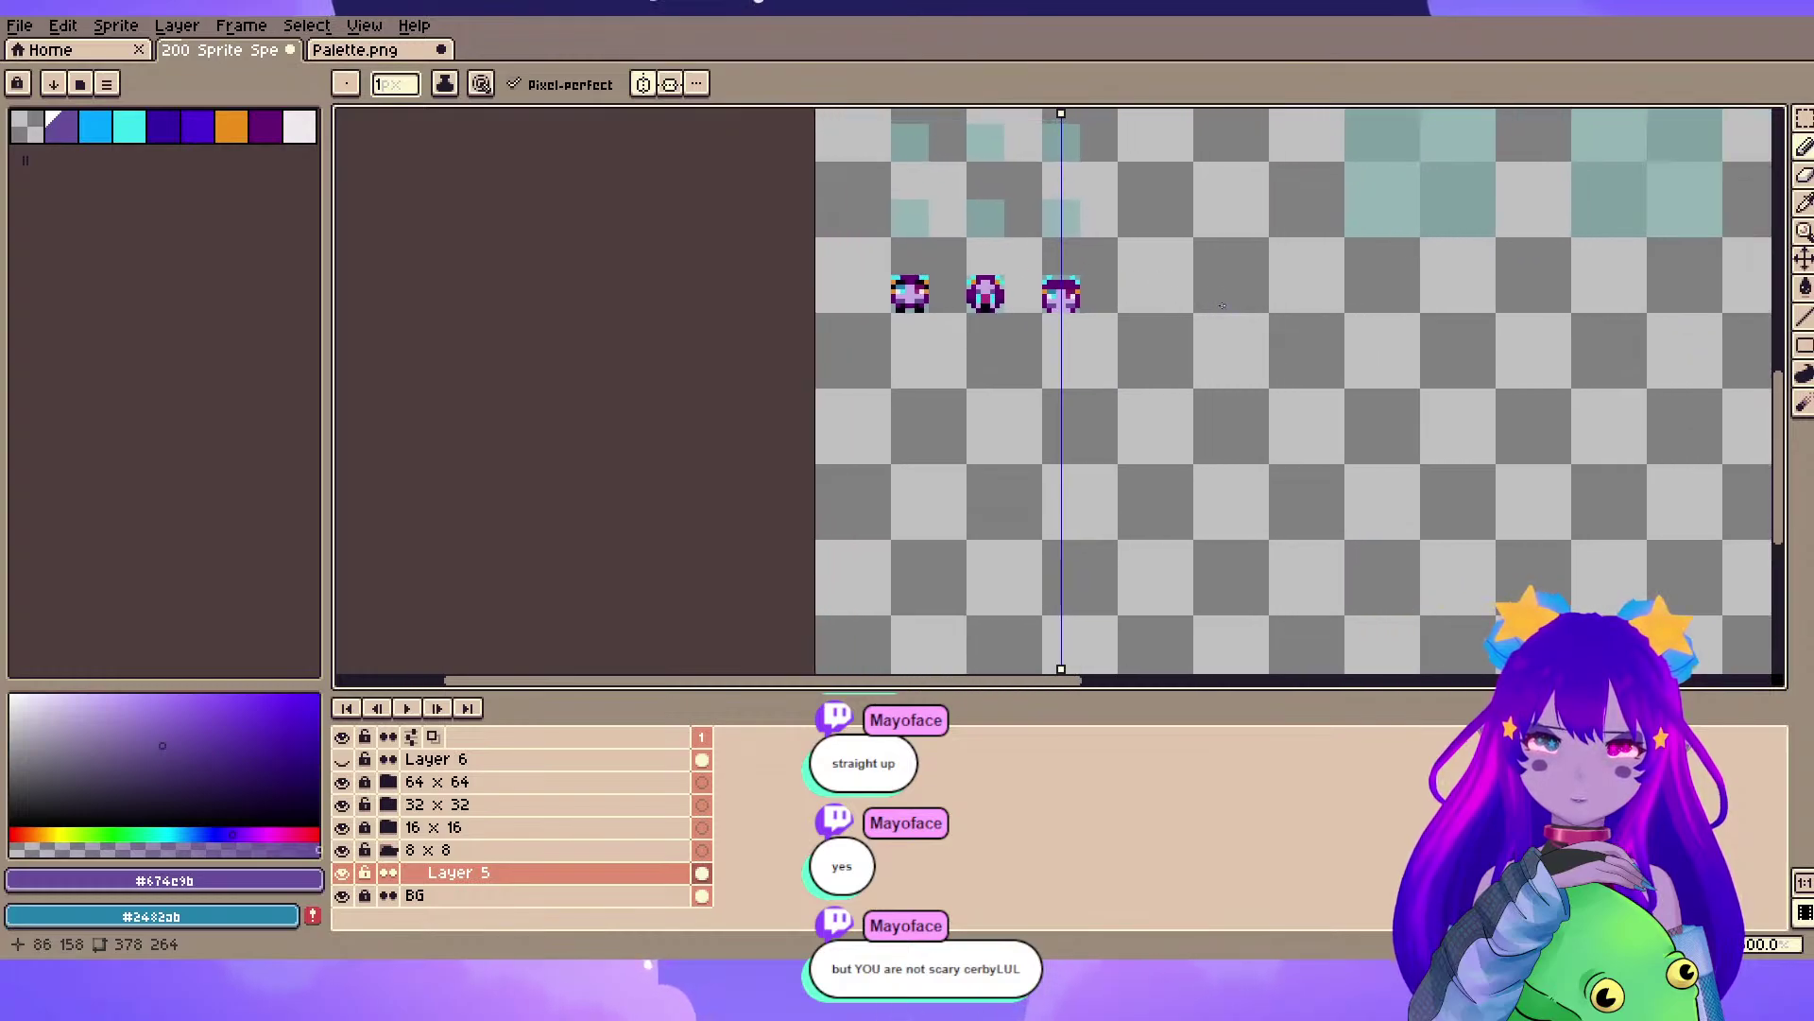
scroll(1222, 305, up, 5)
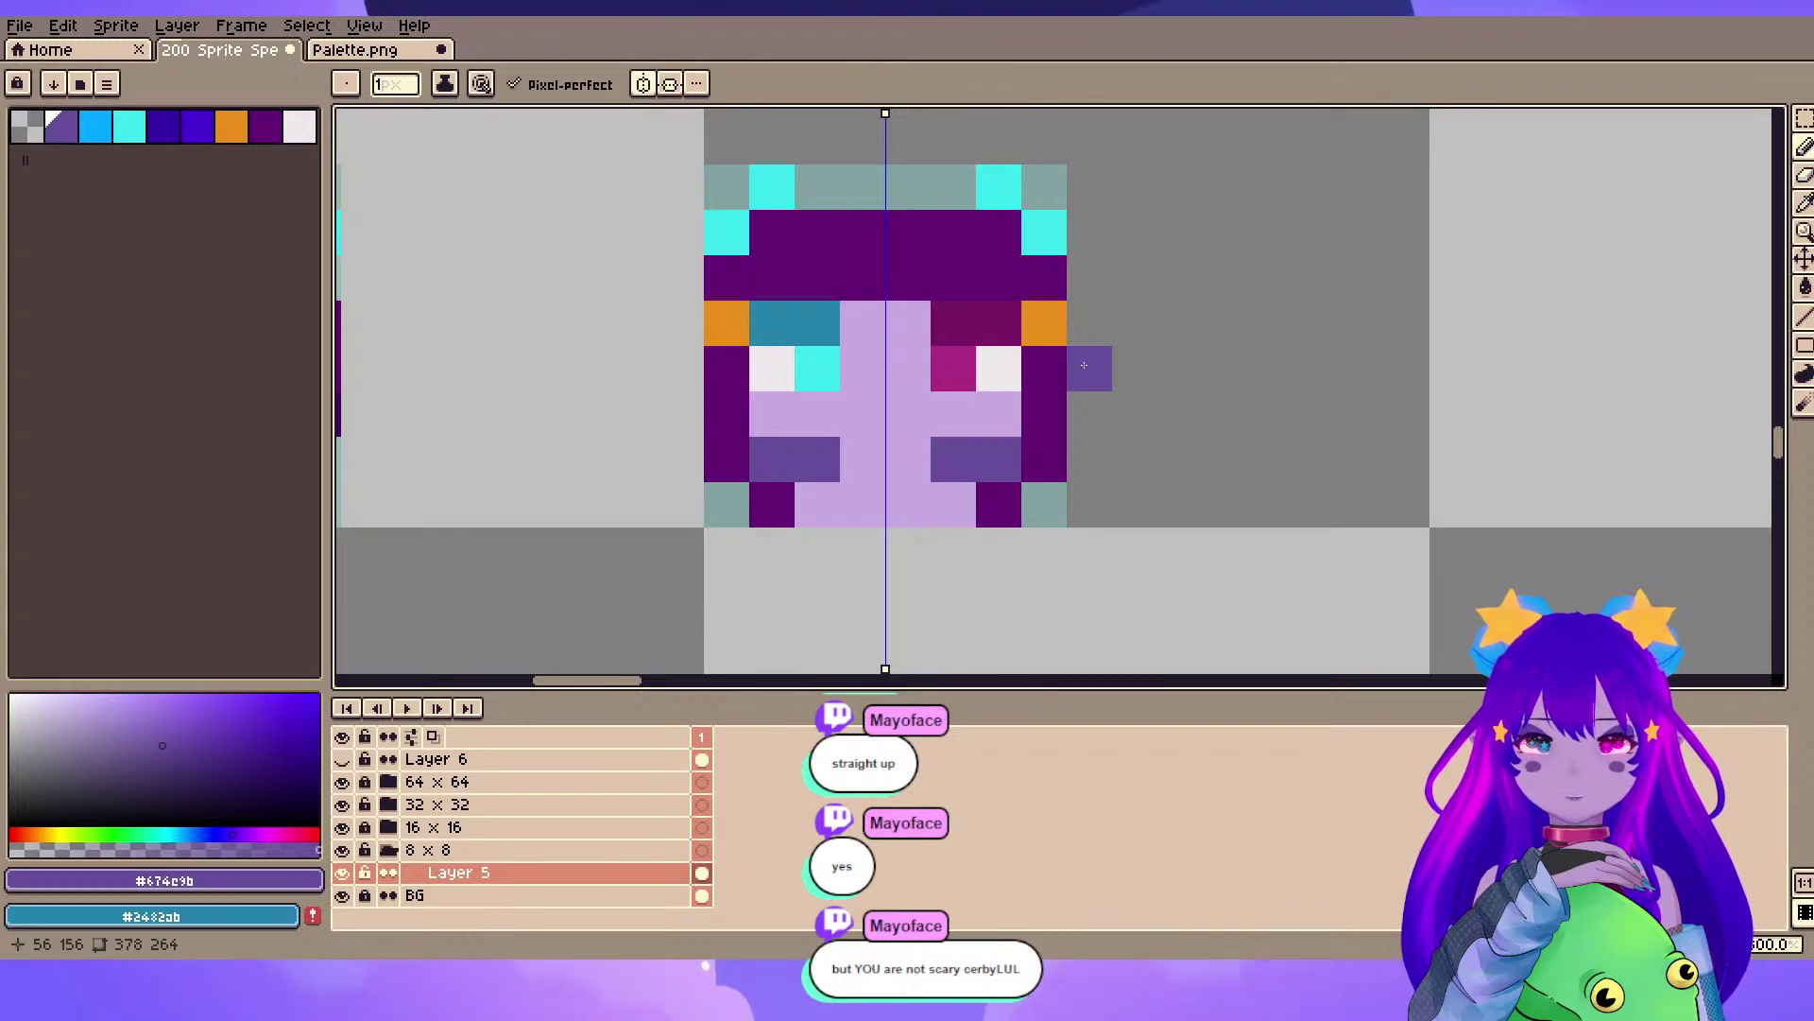
scroll(1084, 365, down, 2)
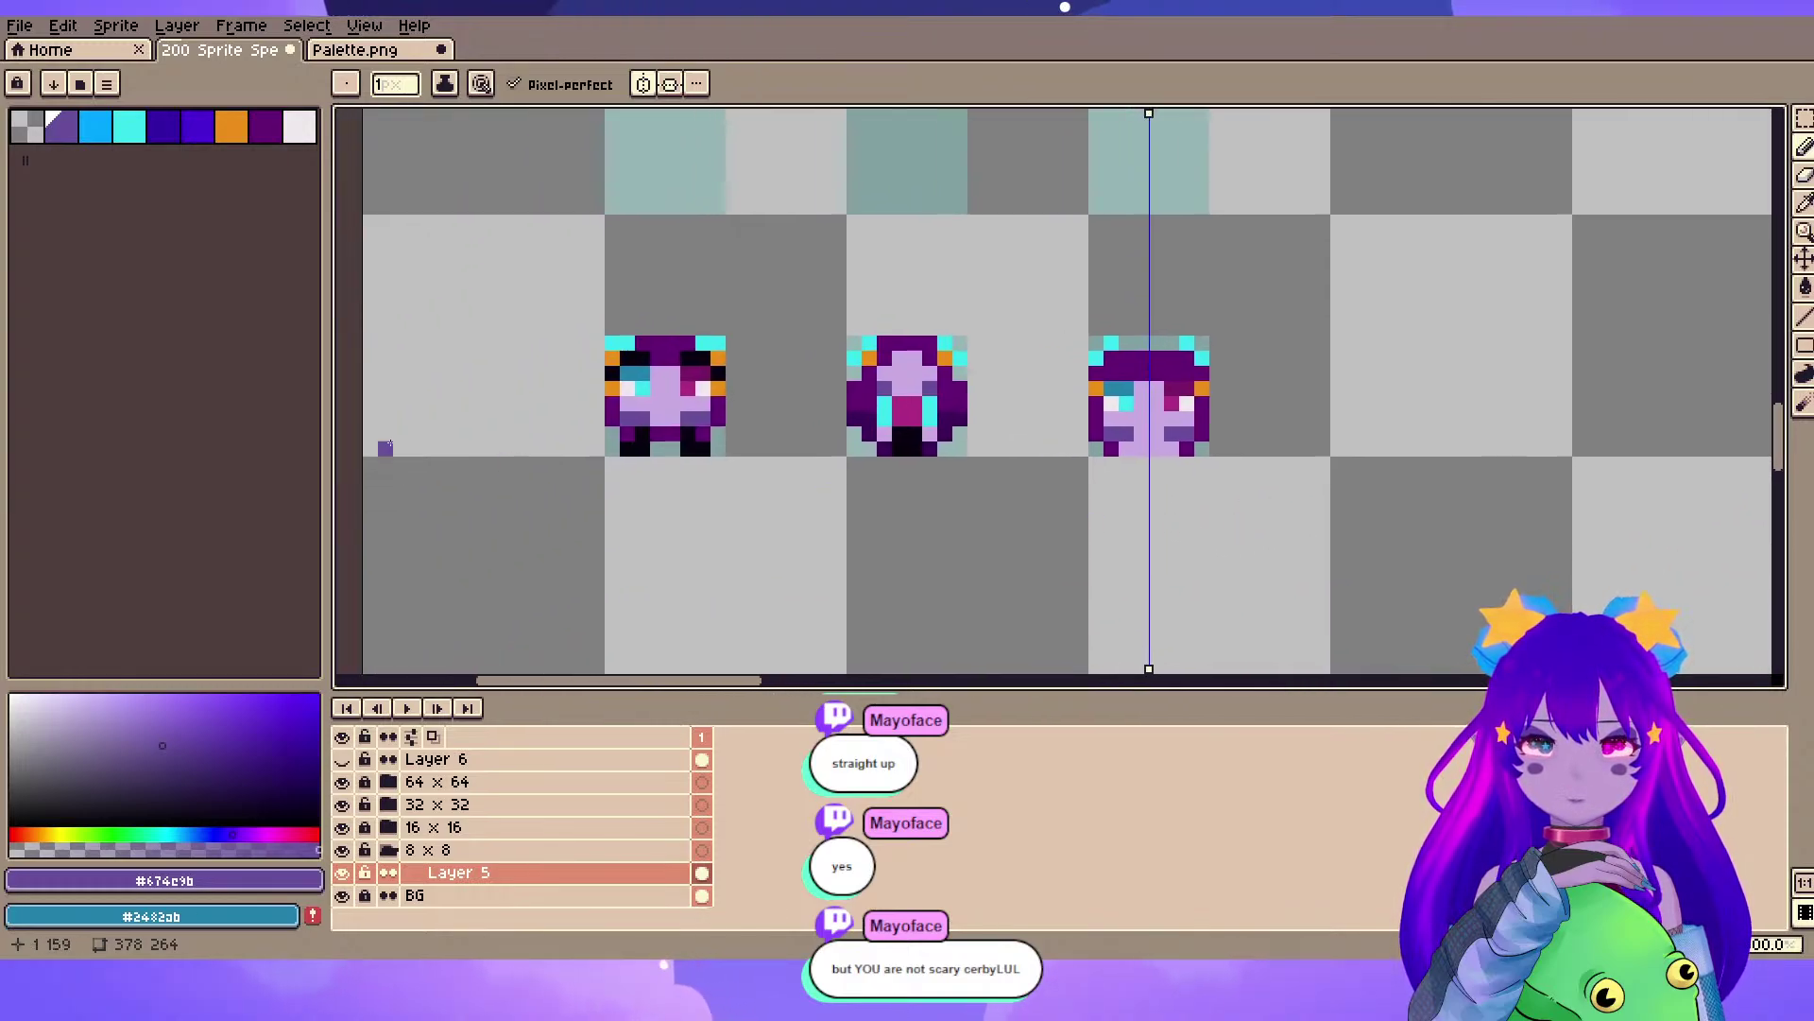
- Sample the hair purple #630472 and repaint the two violet bars on the third sprite's lower face with it
alt+click(721, 416)
drag(1161, 425, 1028, 409)
scroll(1027, 409, up, 3)
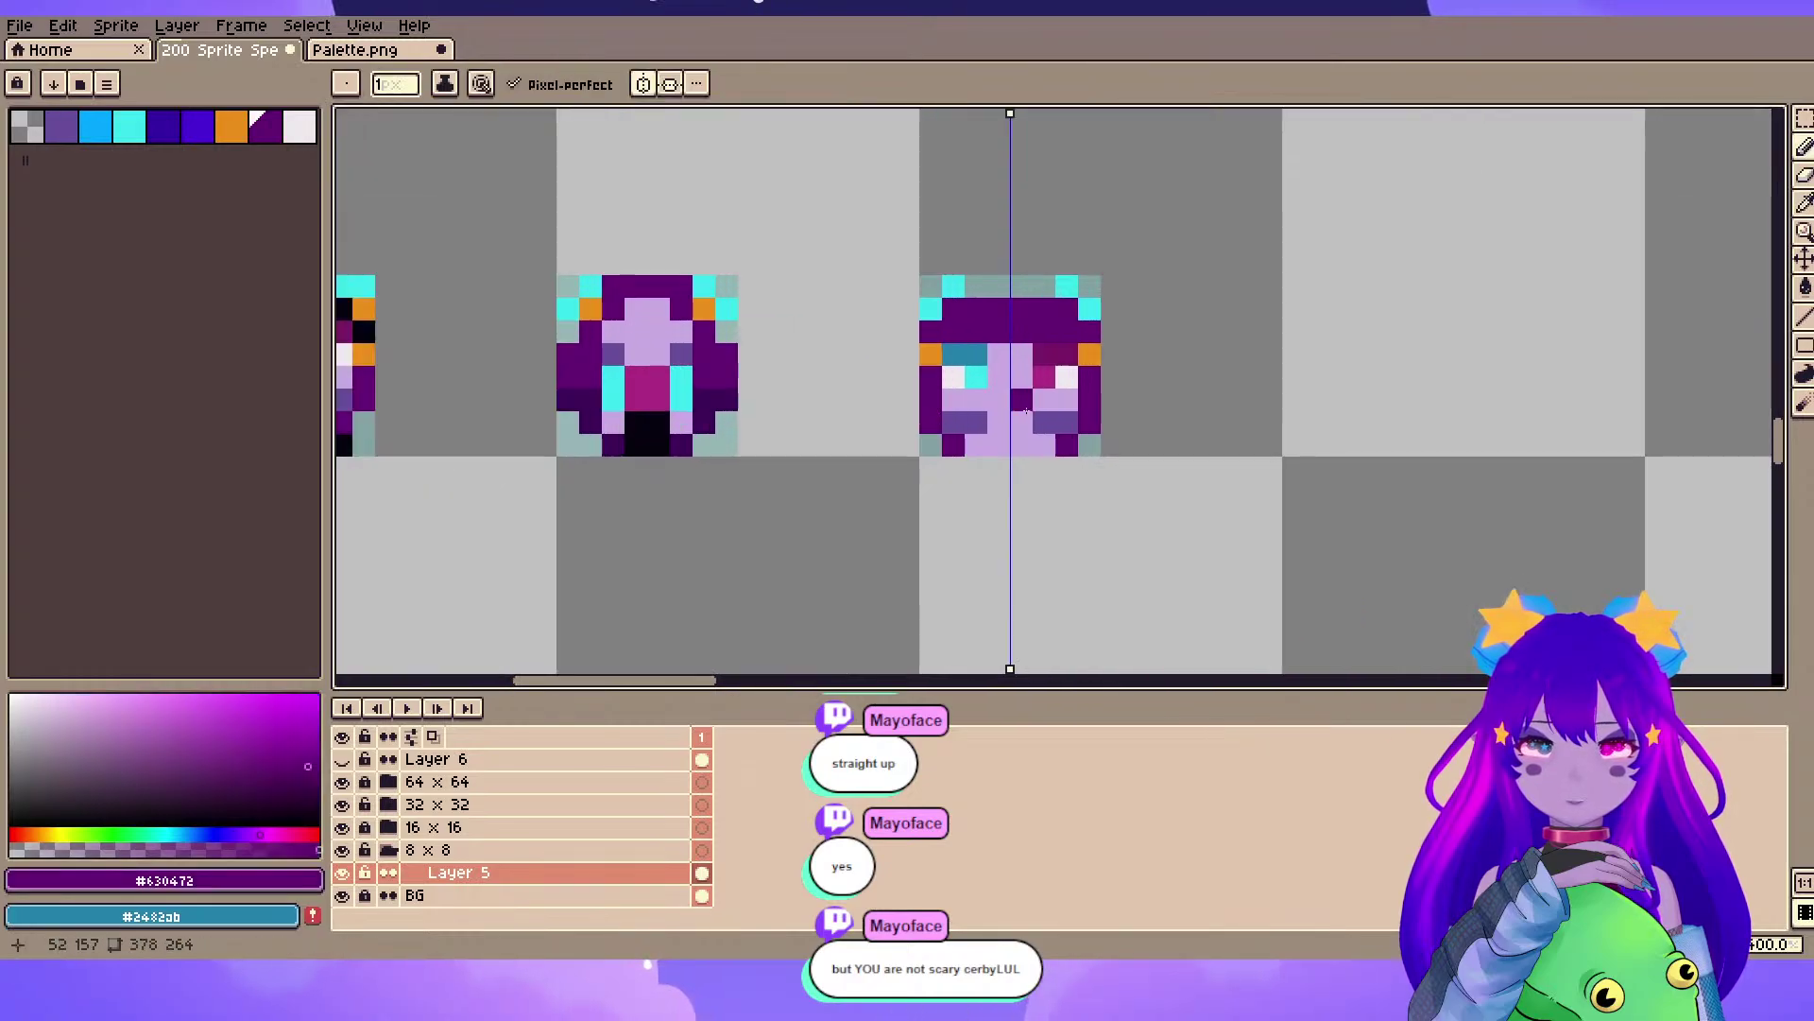
drag(883, 436, 921, 431)
scroll(864, 436, down, 3)
drag(365, 415, 715, 364)
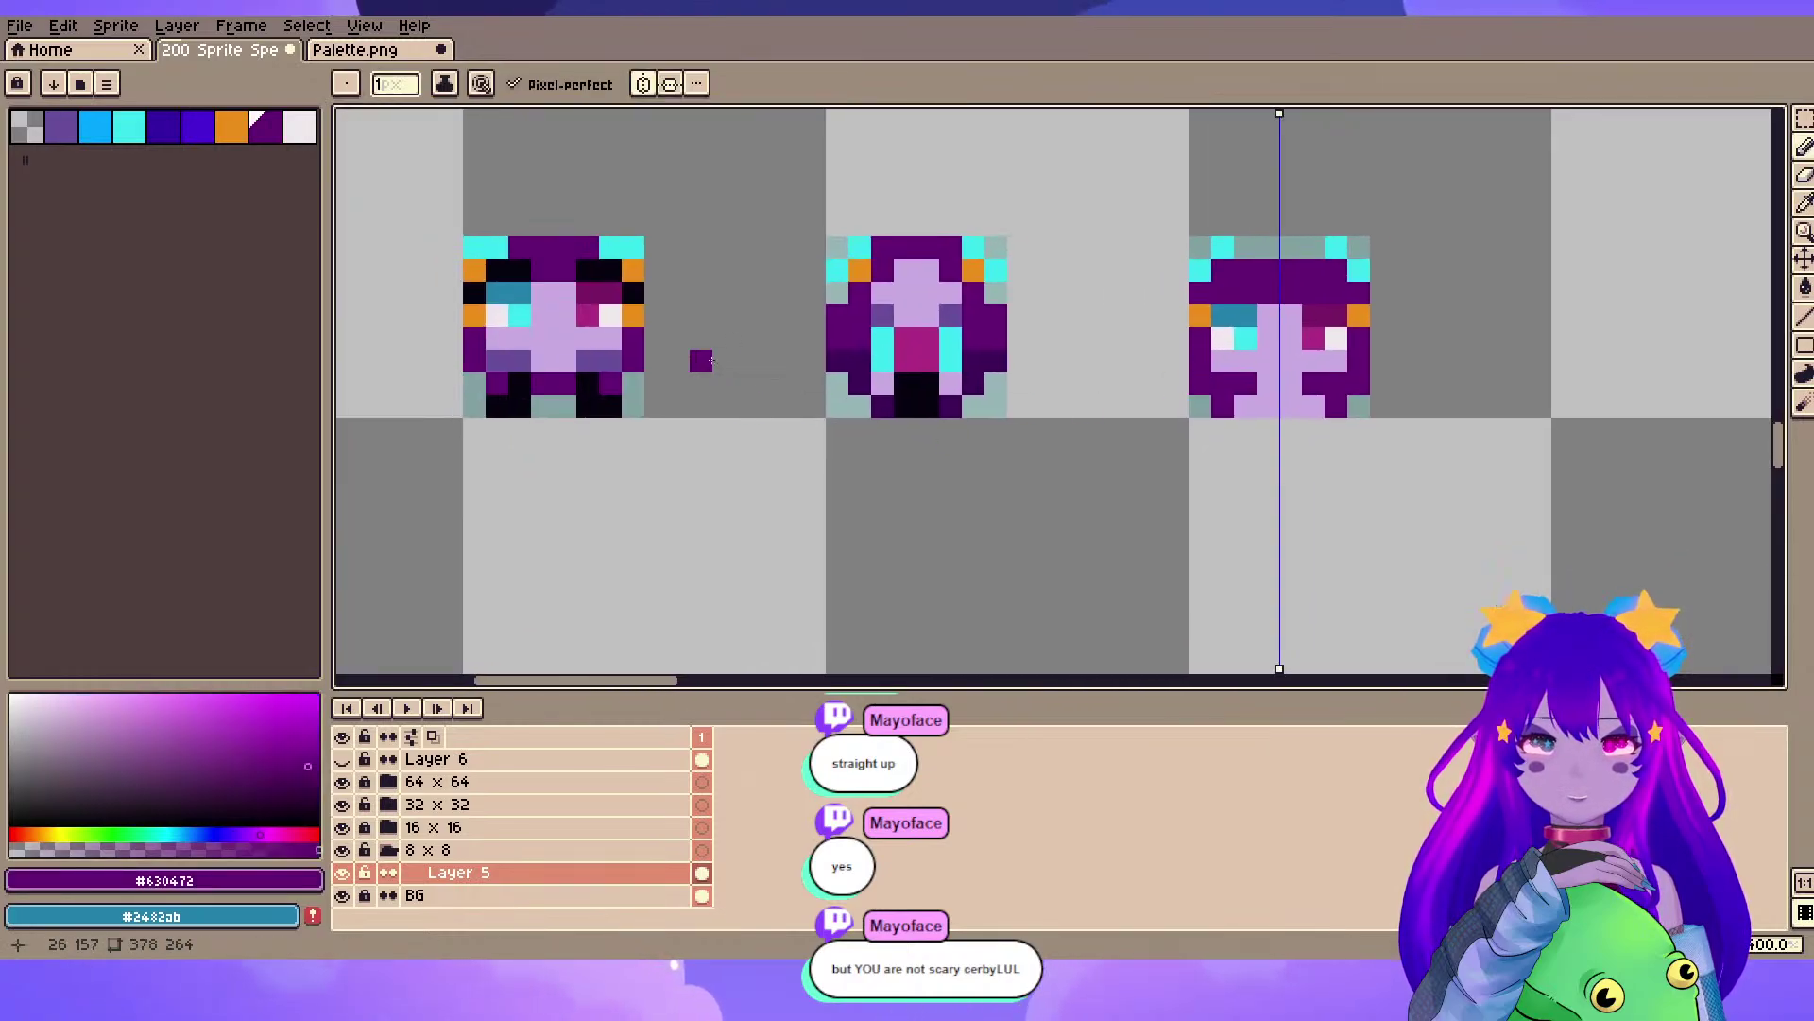
scroll(1334, 370, up, 3)
drag(1334, 370, 1043, 390)
- Darken the sampled skin colour to HSV 264°, 34, 80 and shade the two neck pixels above the third sprite's bottom row
alt+click(926, 336)
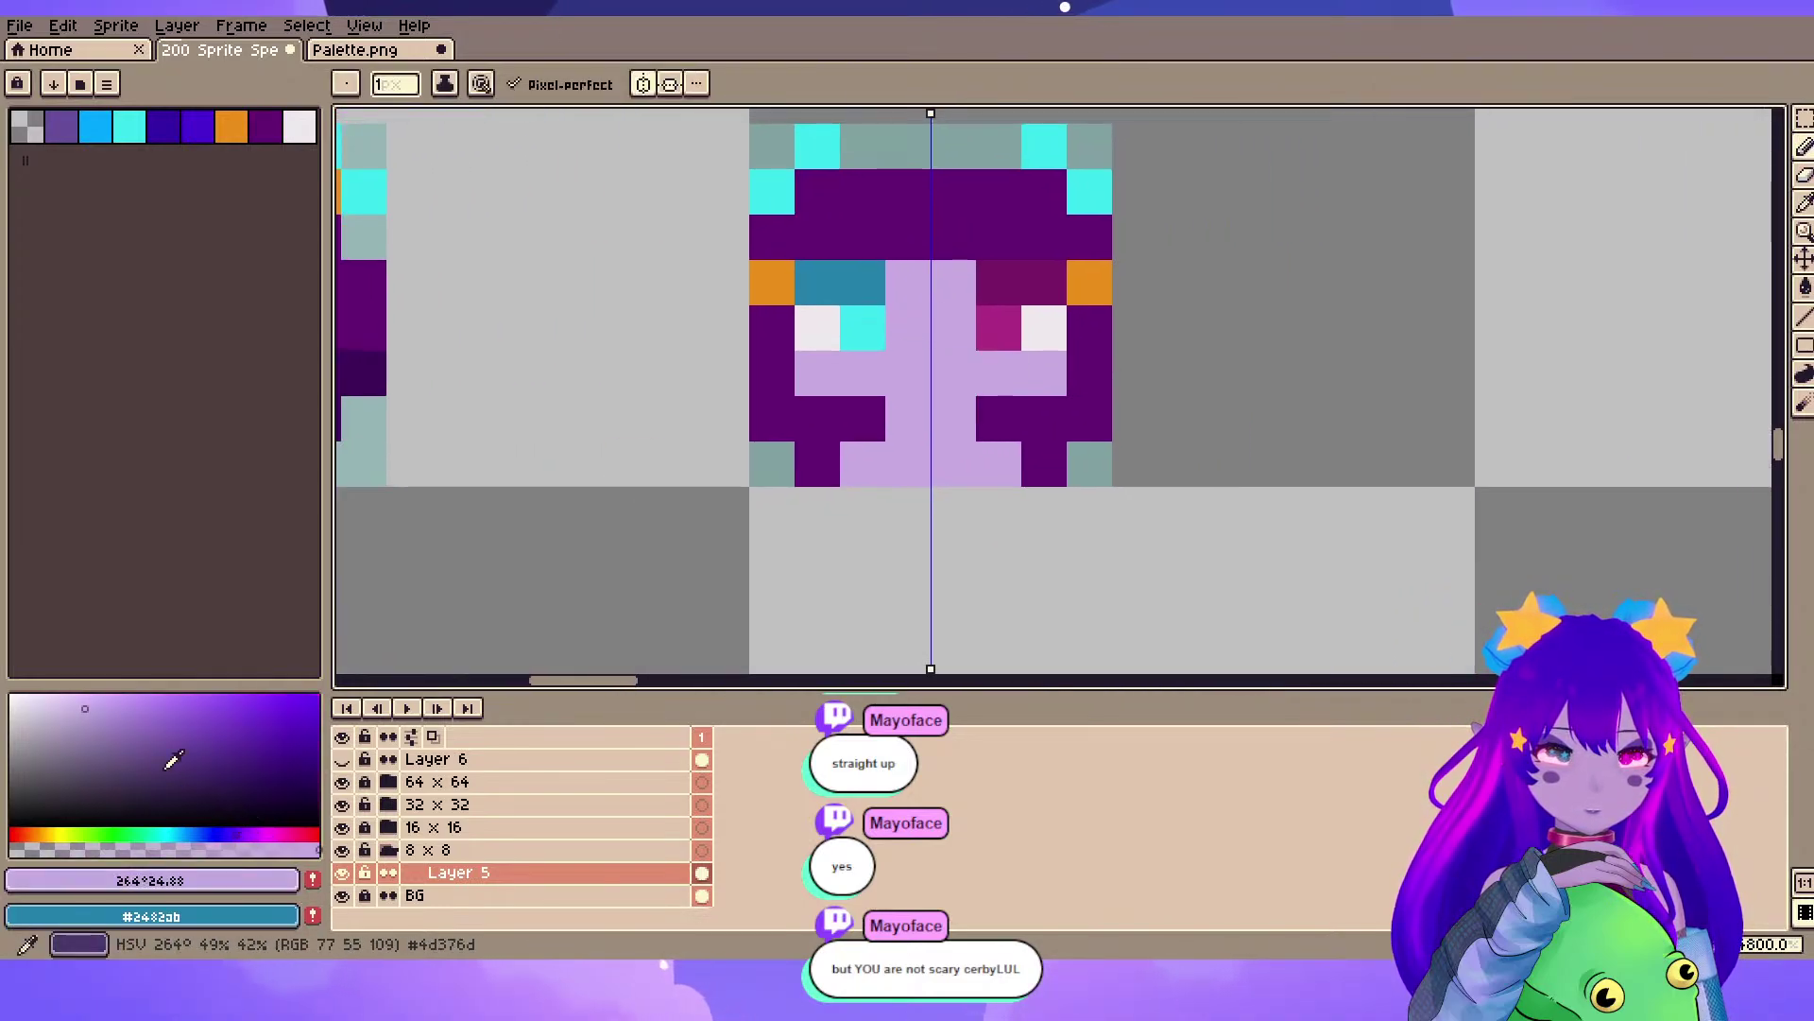
click(115, 720)
click(921, 430)
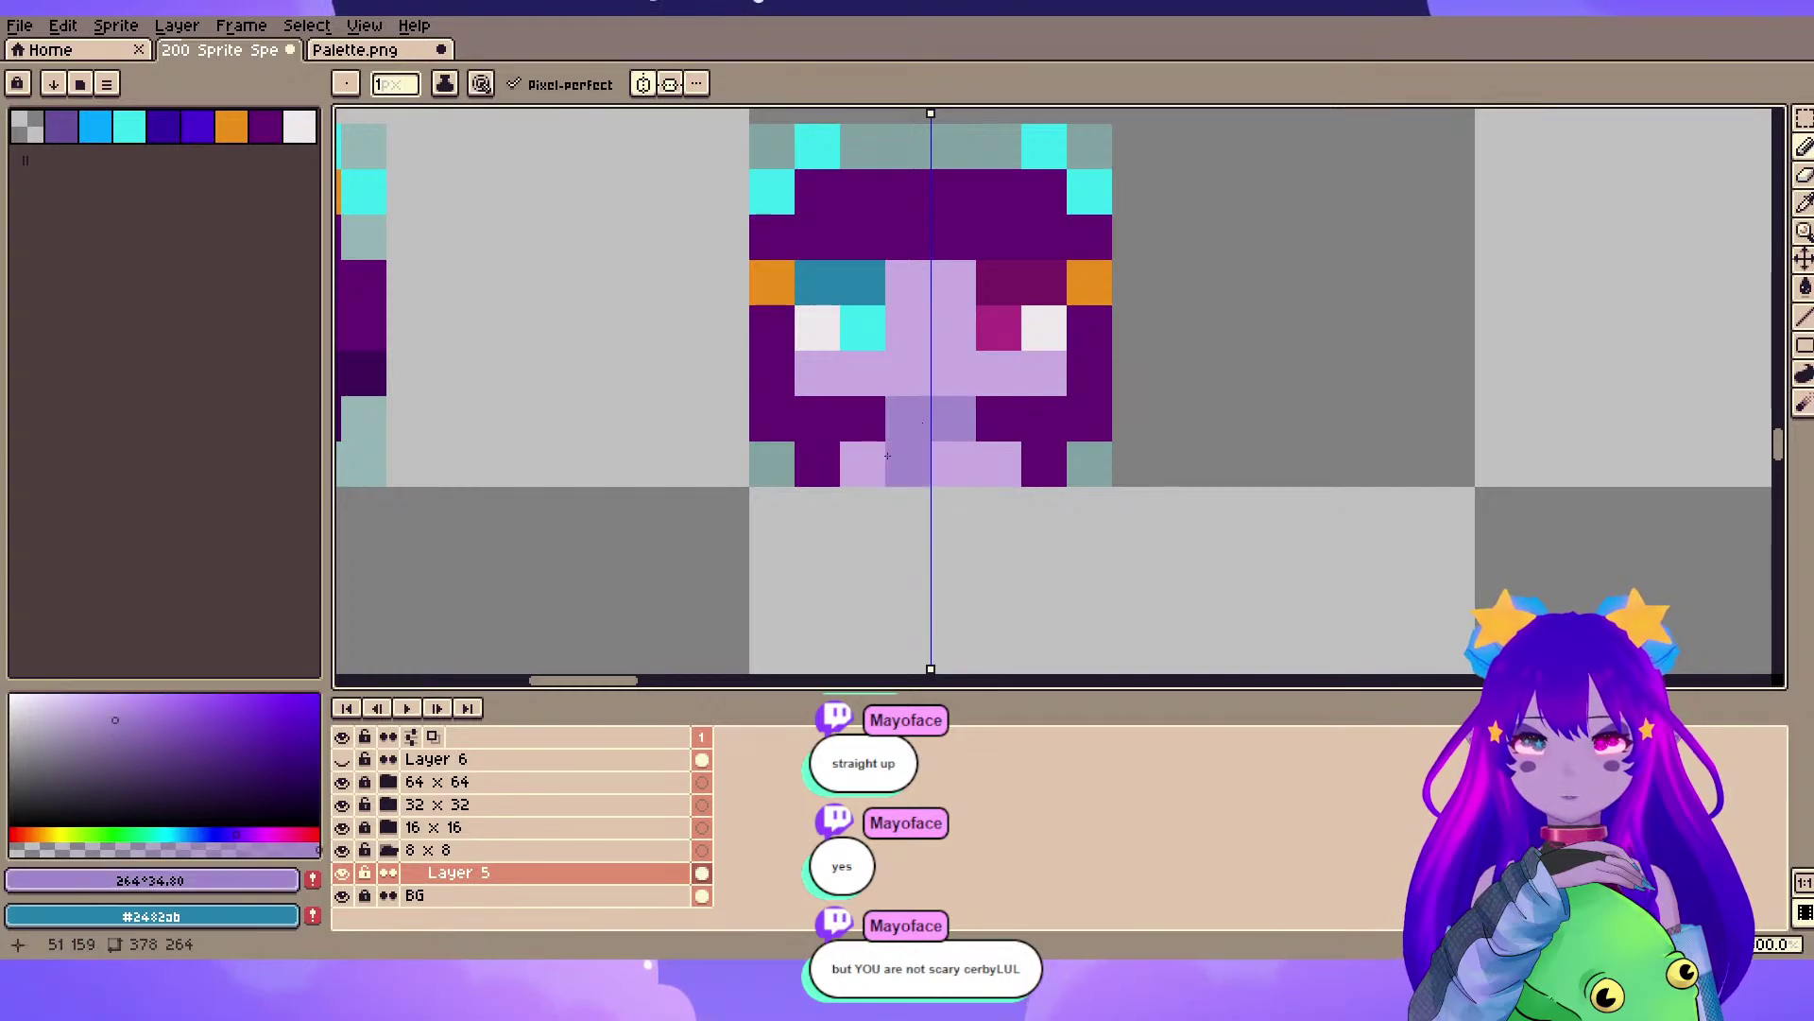
- Sample cyan #3ae4ec and paint a four-pixel-wide collar along the third sprite's bottom row
scroll(778, 584, down, 1)
alt+click(814, 293)
click(844, 512)
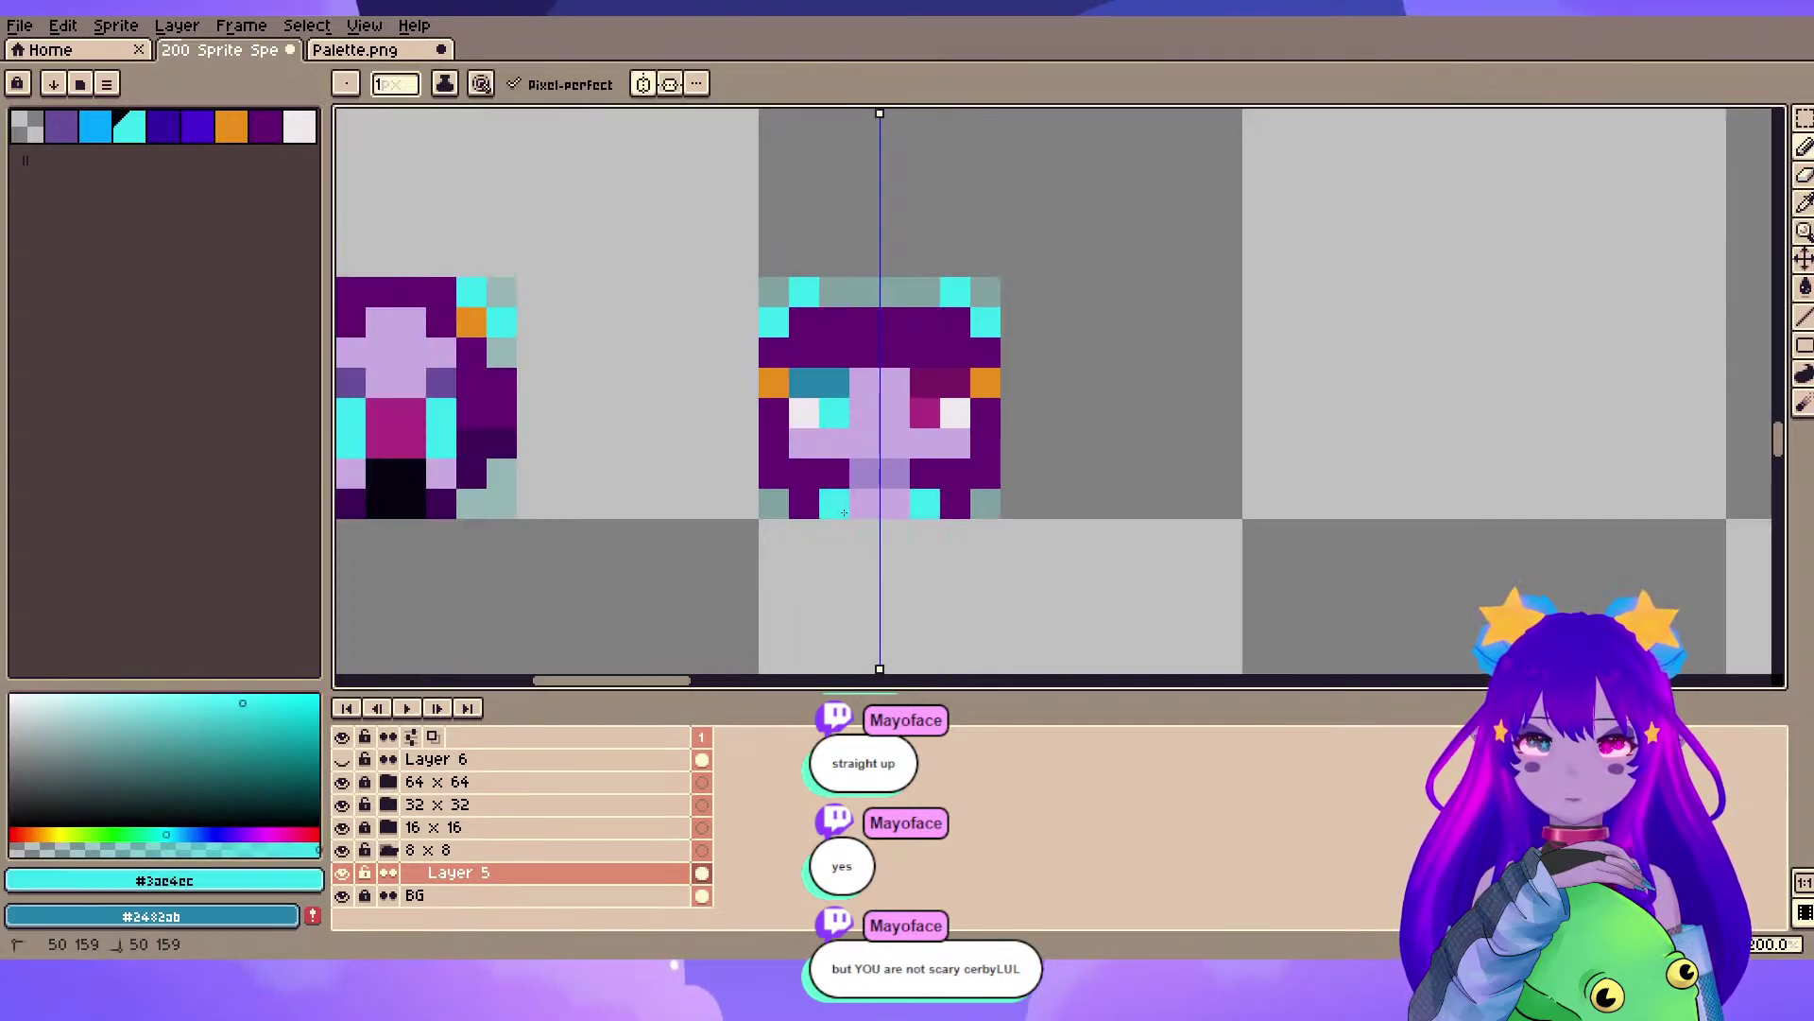
key(ctrl+z)
drag(775, 557, 859, 546)
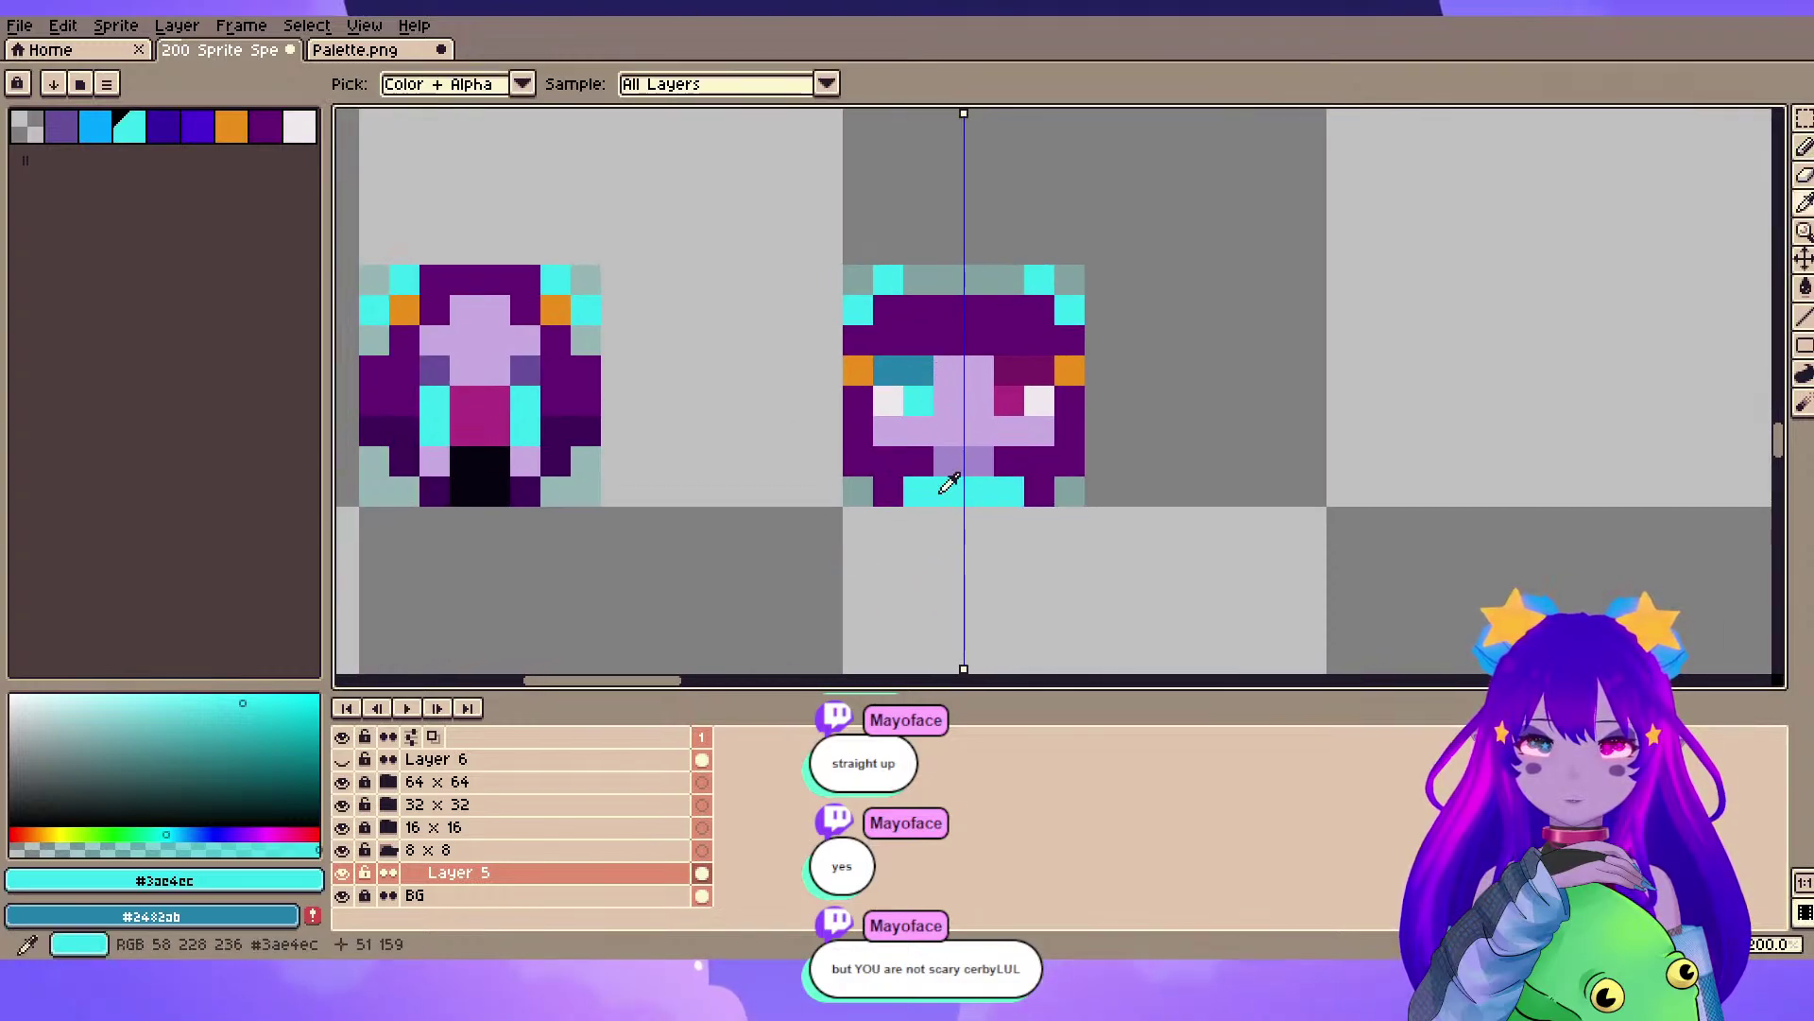
- Shift the cyan to a blue of HSV 205°, 80, 80 and recolour the collar's two outer pixels
click(256, 719)
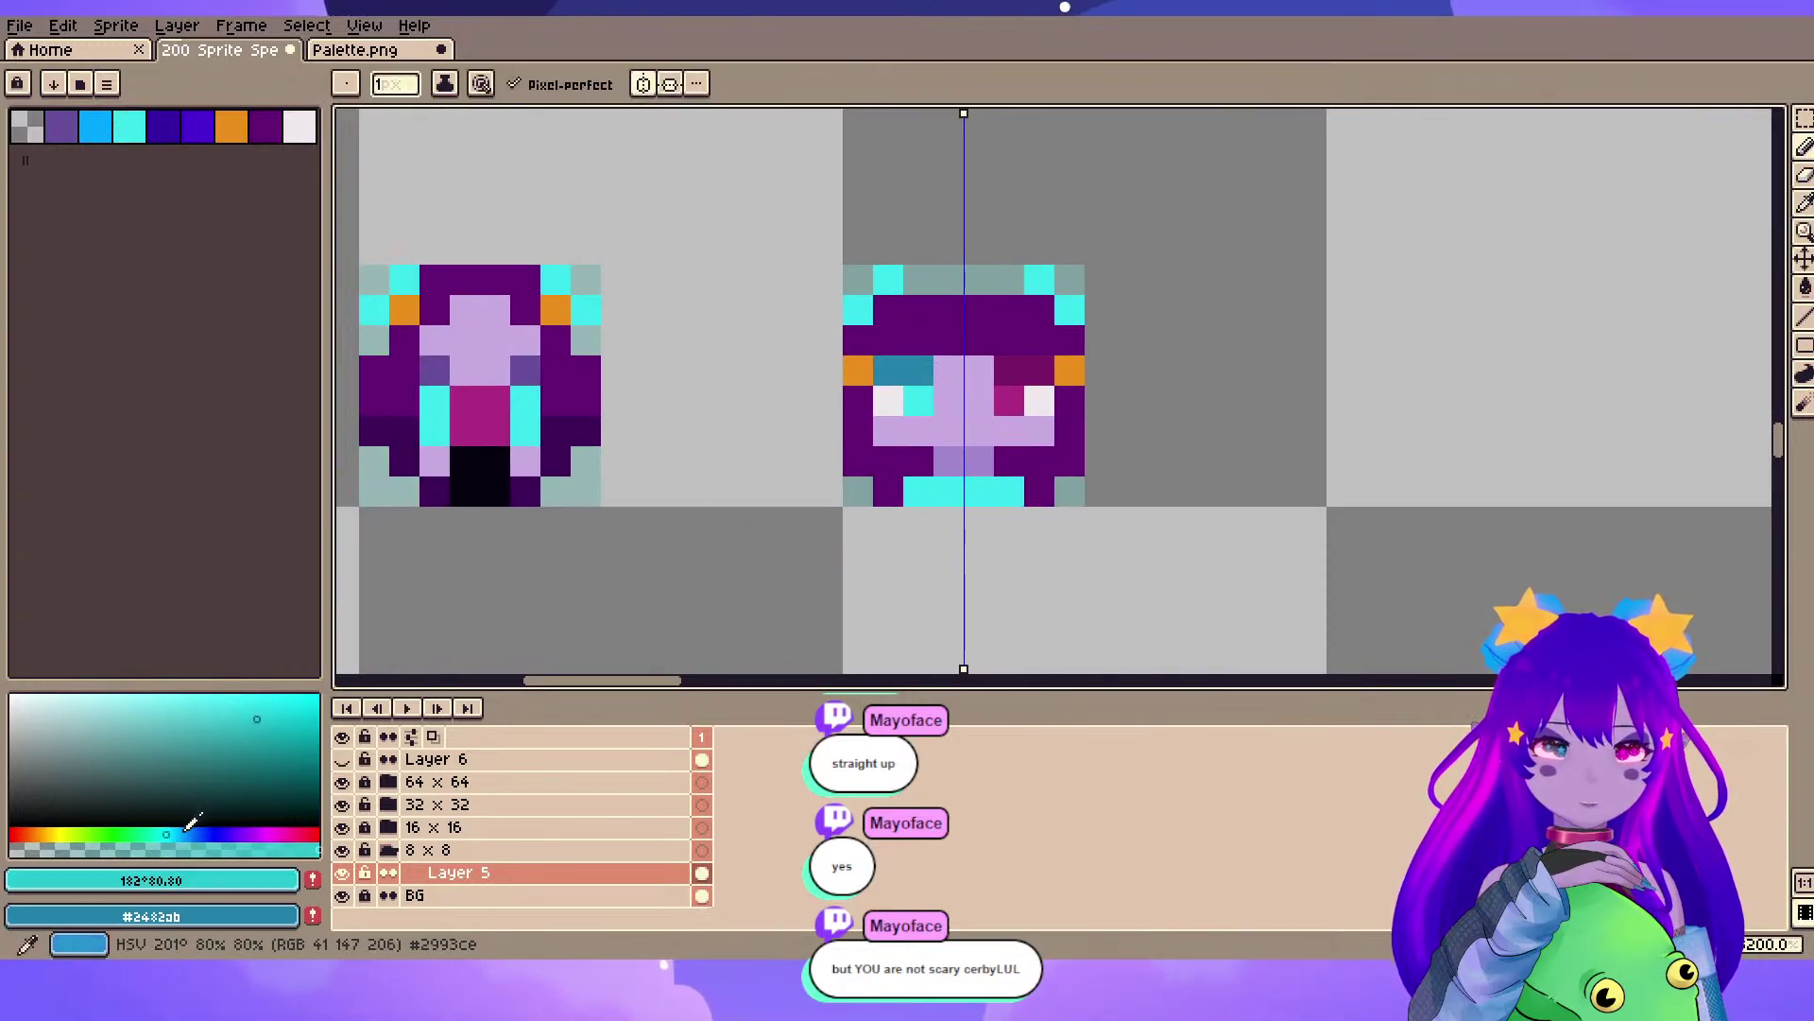
click(186, 834)
click(918, 492)
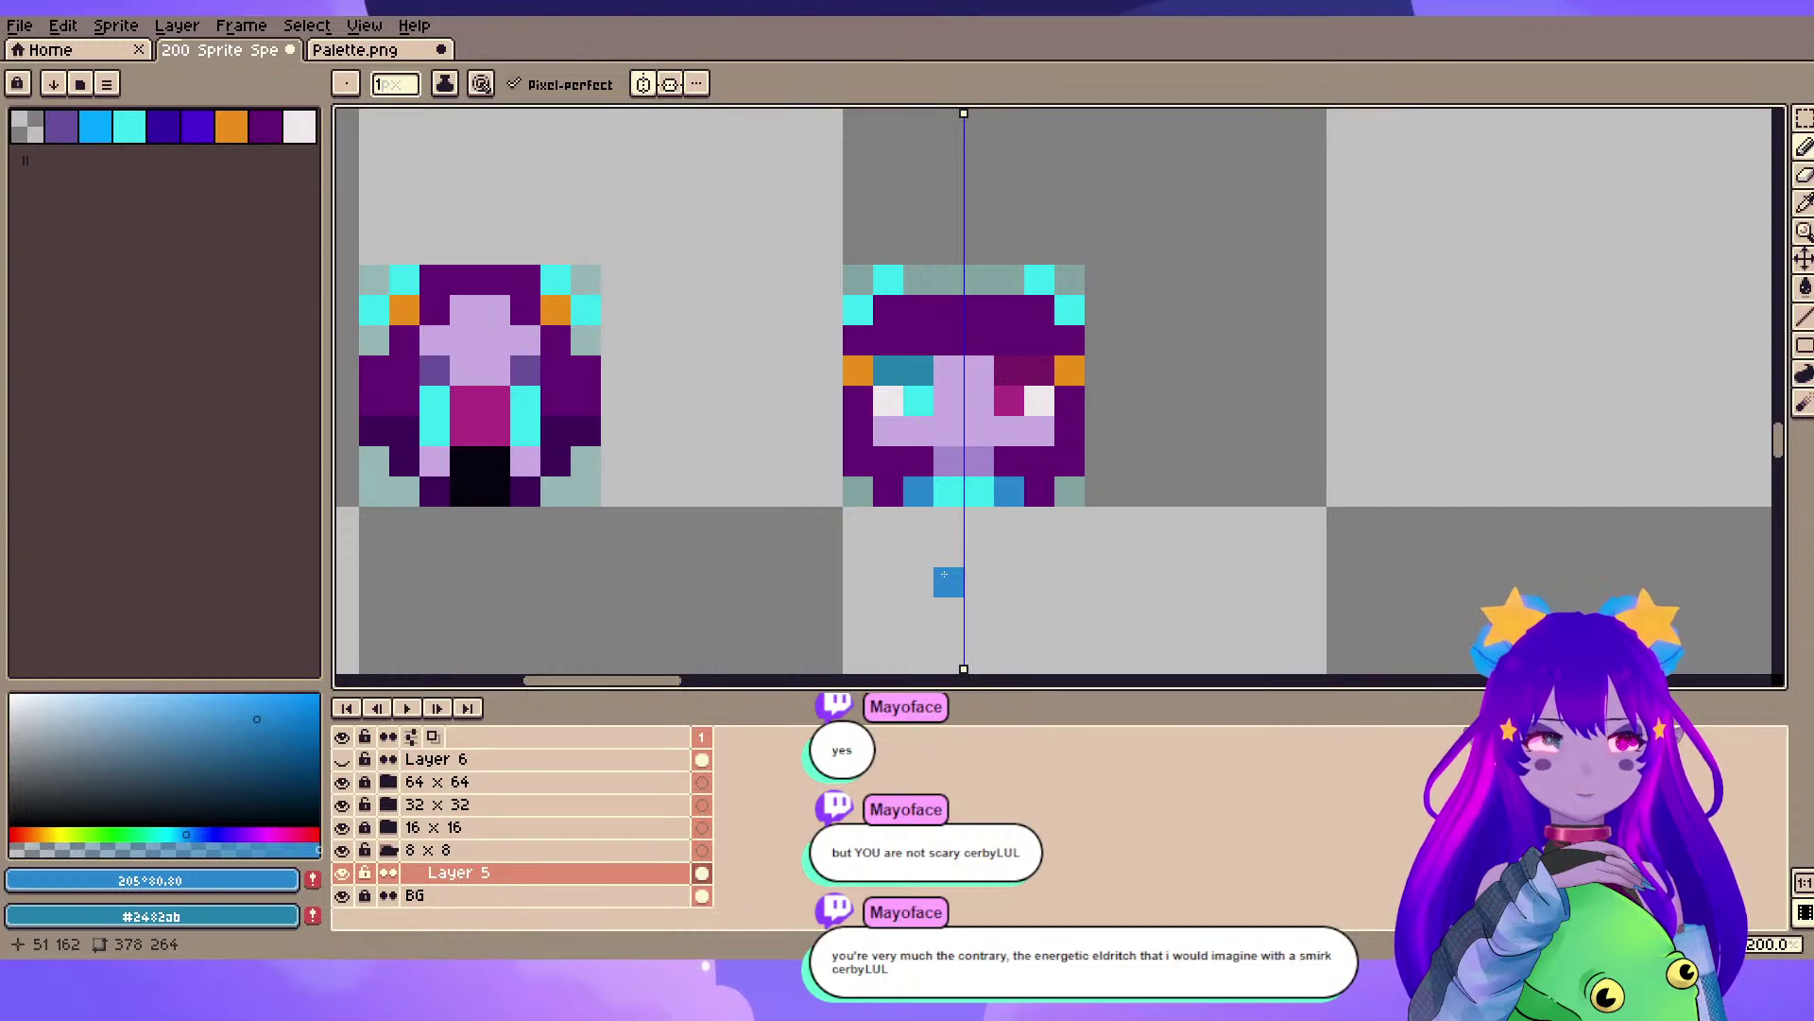
- Sample the second sprite's muted violet and paint one mirrored blush pixel under the white of each eye on the third sprite
scroll(976, 517, up, 2)
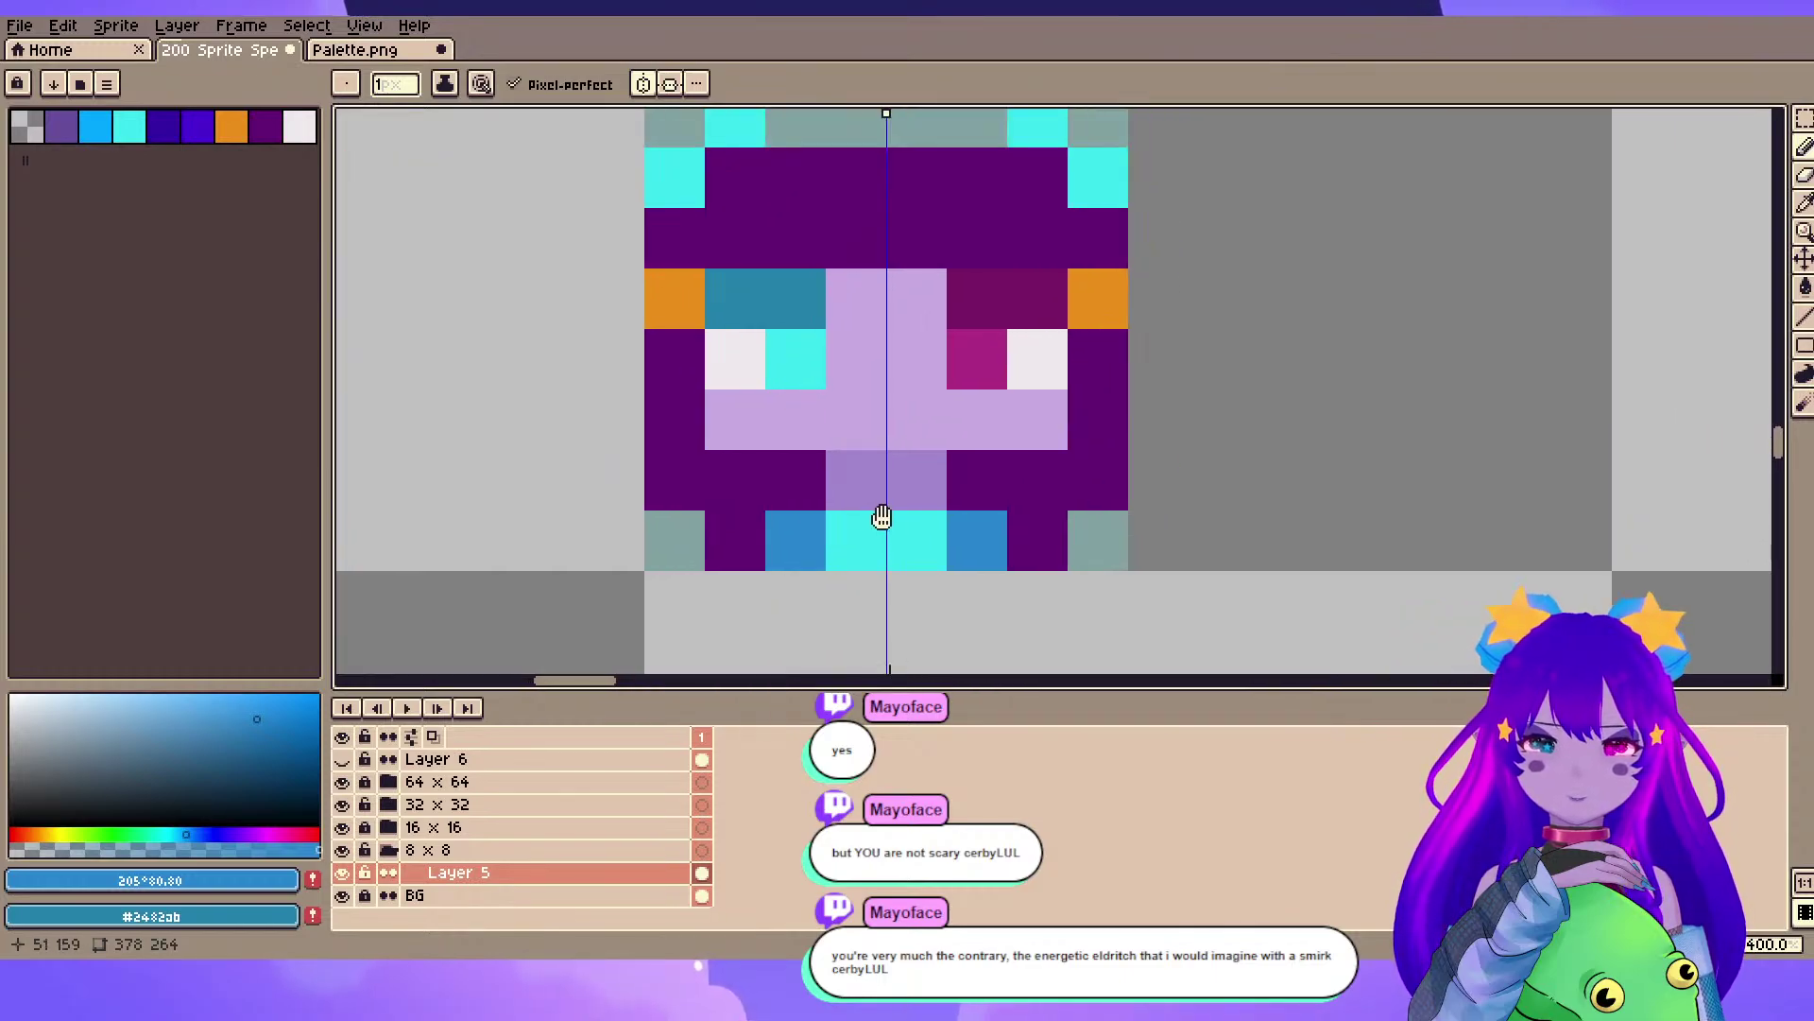
drag(884, 528, 847, 467)
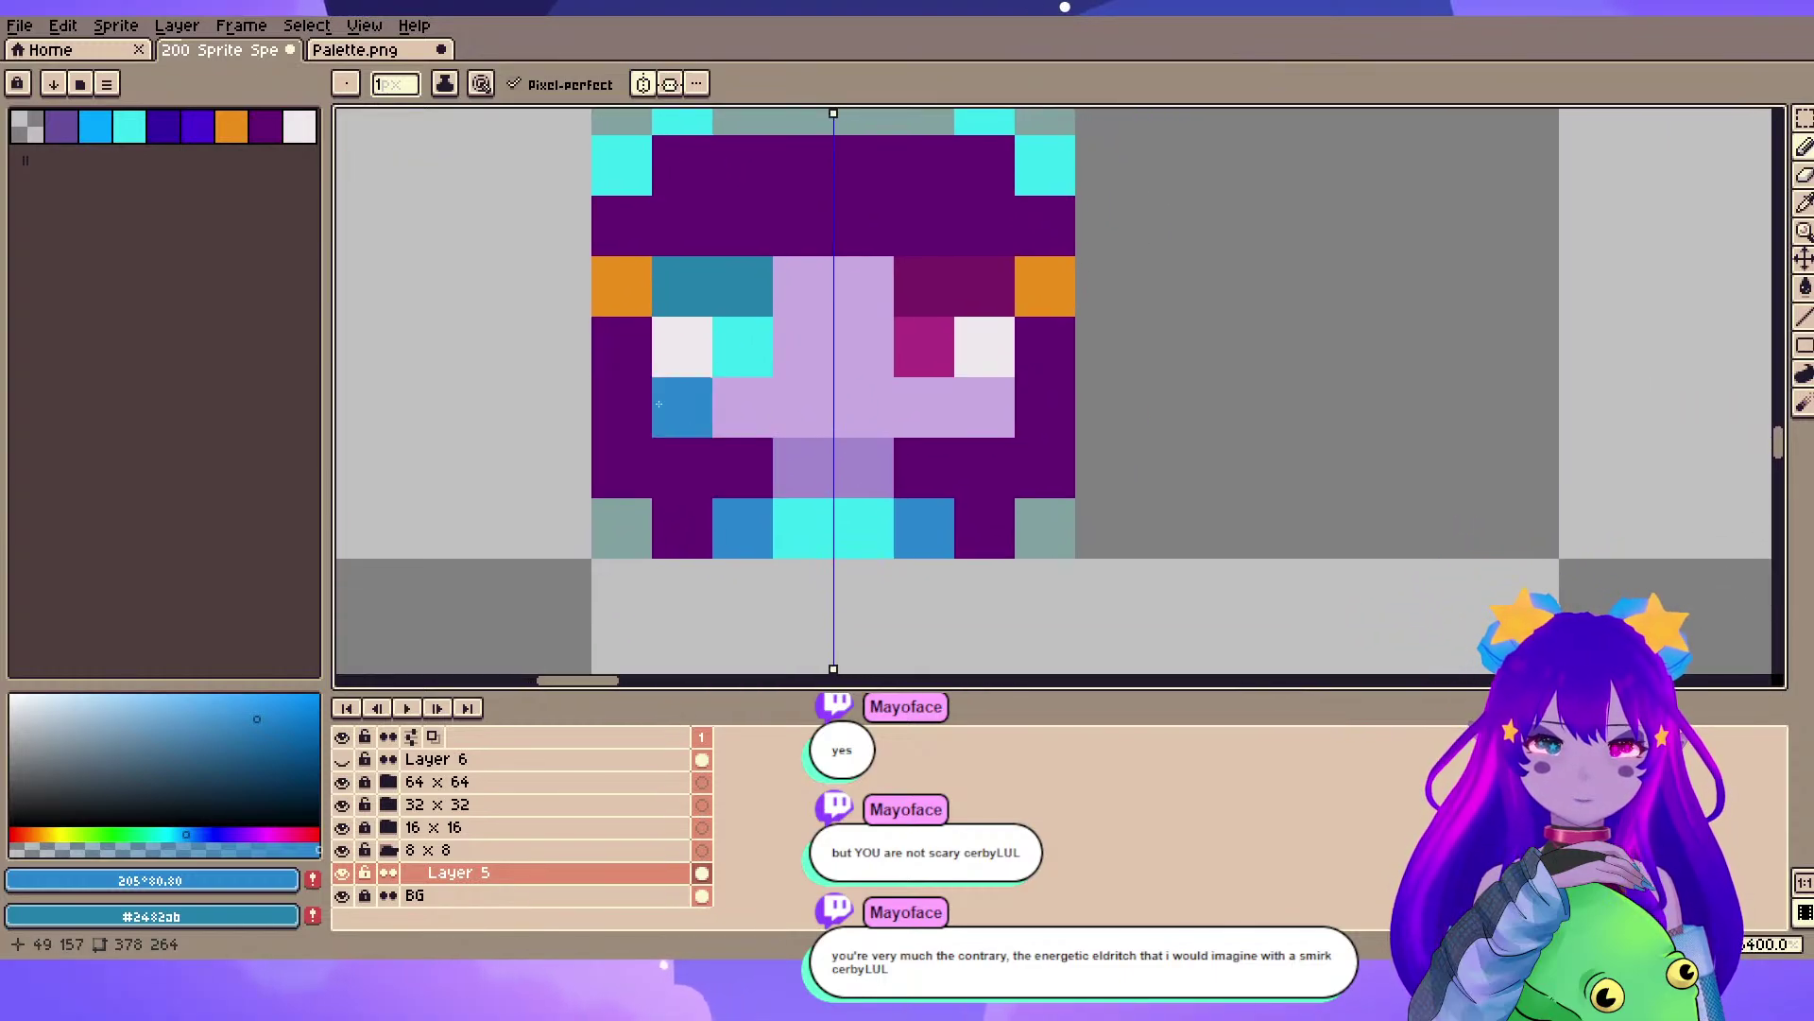
scroll(624, 405, down, 1)
drag(622, 402, 1351, 424)
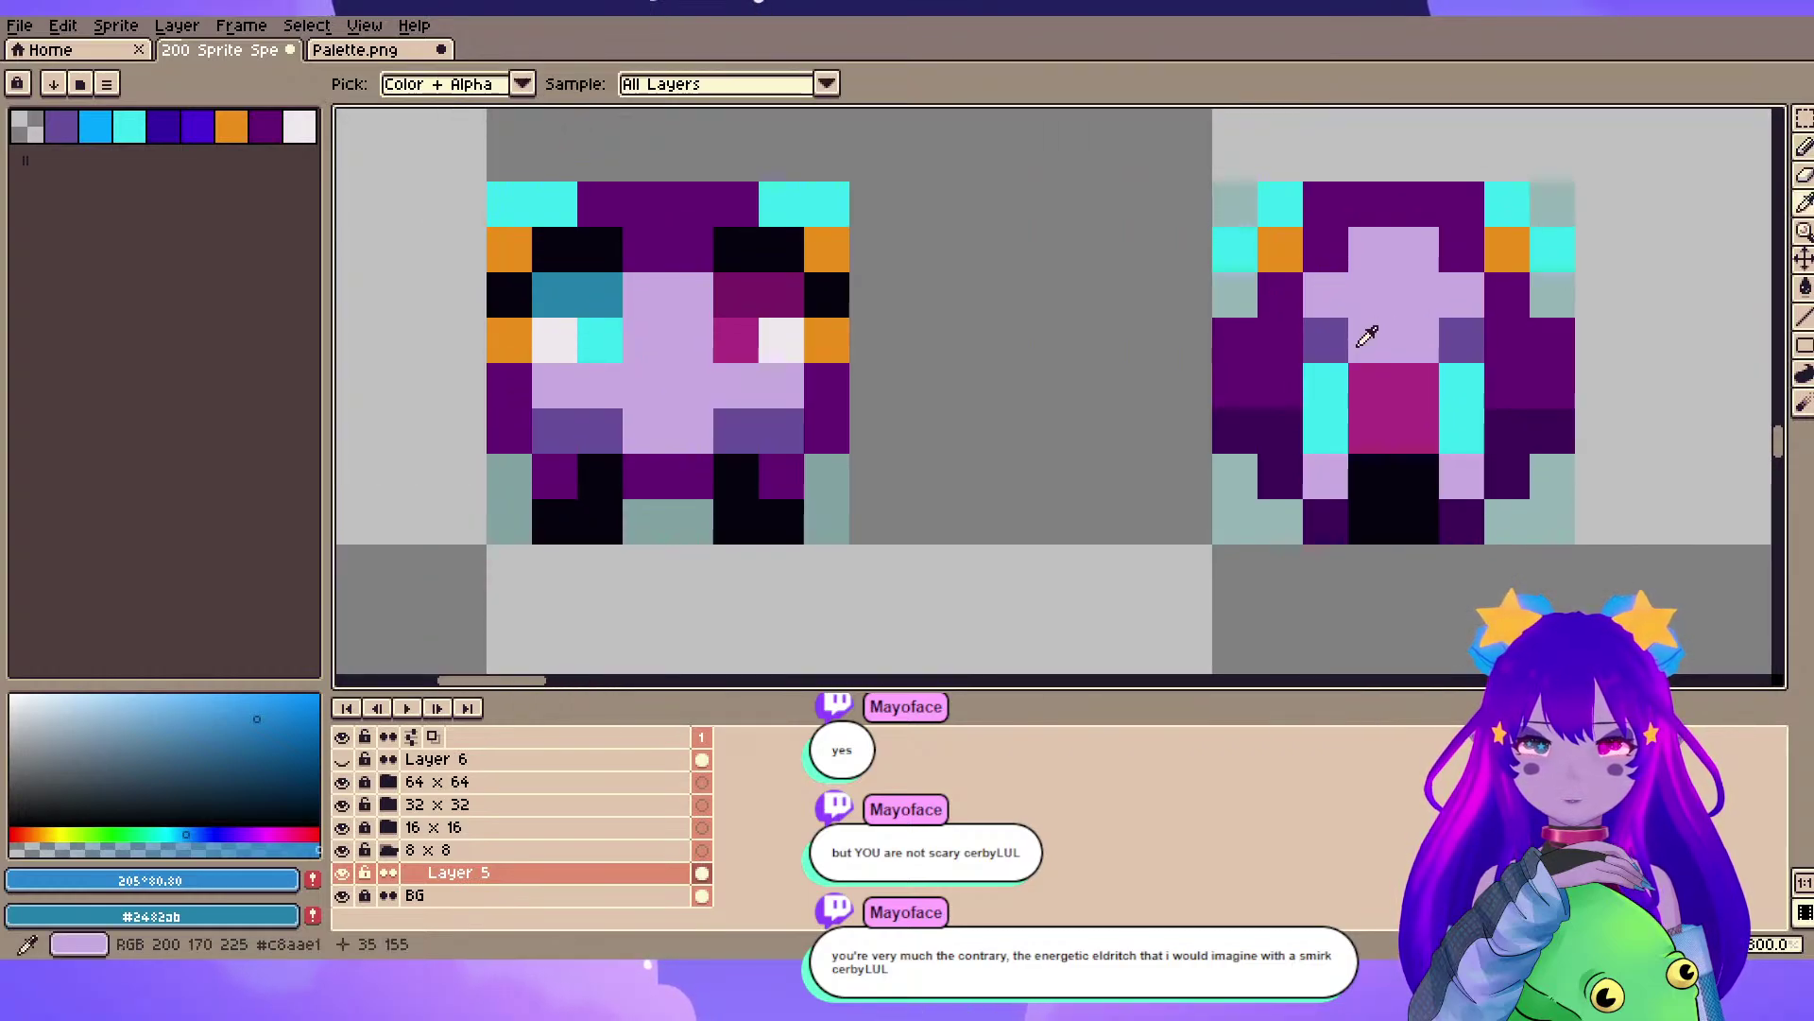
alt+click(1461, 344)
drag(1460, 389, 253, 396)
click(841, 437)
key(ctrl+z)
click(797, 437)
scroll(707, 517, down, 3)
drag(631, 534, 1094, 434)
scroll(1239, 495, up, 3)
scroll(1045, 433, down, 3)
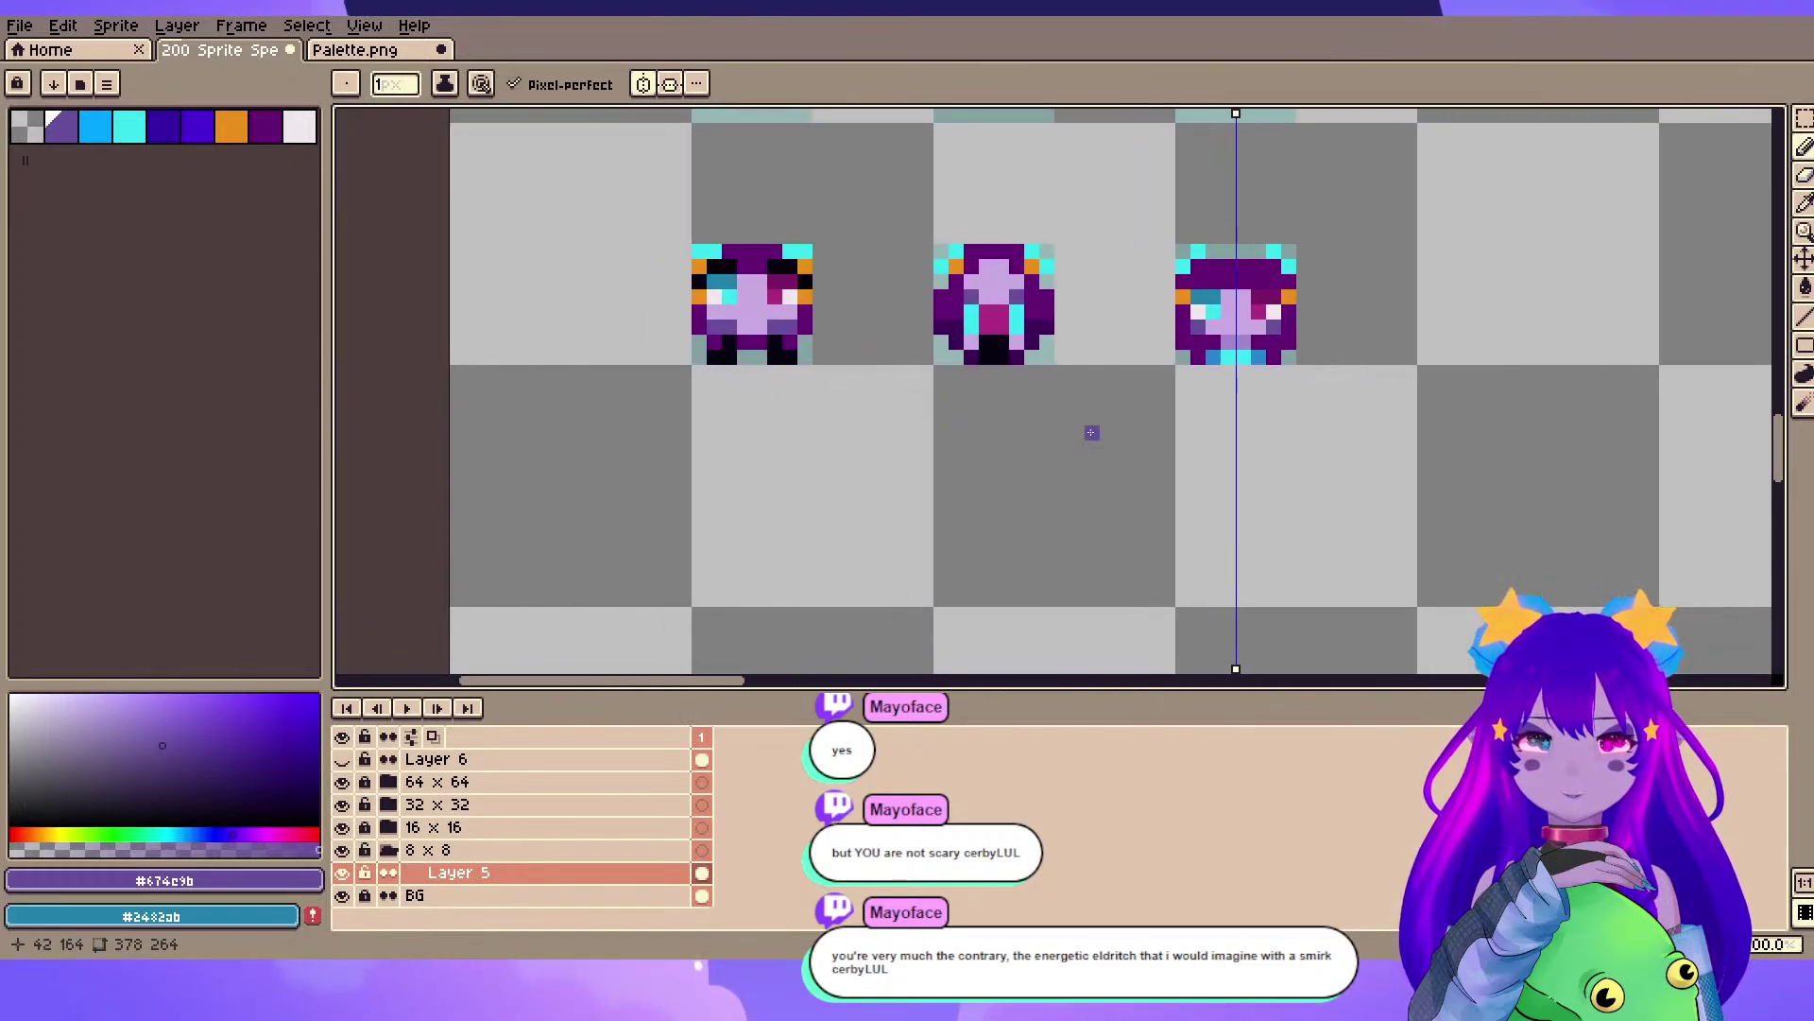
- Erase the outermost pixel on both sides of the third sprite's second-lowest row
scroll(1210, 382, up, 3)
drag(1415, 326, 1296, 445)
scroll(1326, 517, down, 1)
key(e)
scroll(1296, 445, up, 1)
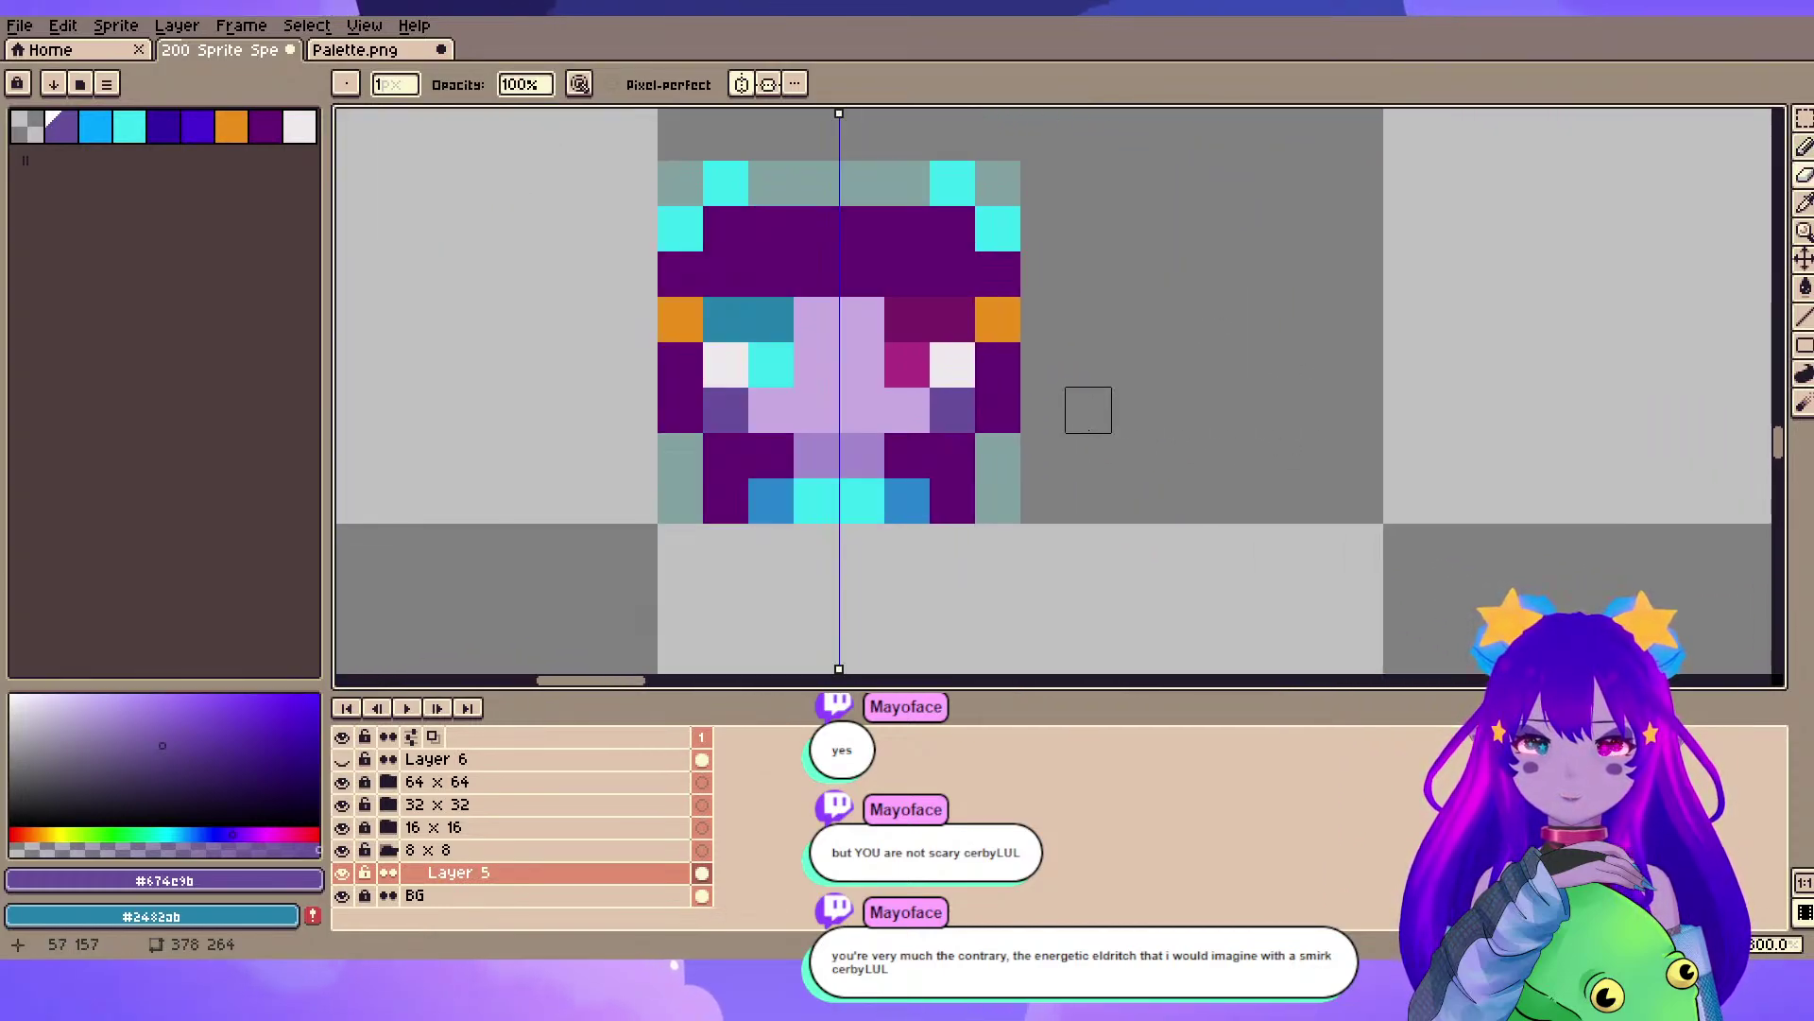
- Sample dark purple #3e0459 and shade the third sprite's outer hair pixels beside the eyes and blush, and the hair pixels flanking the neck
scroll(590, 364, down, 1)
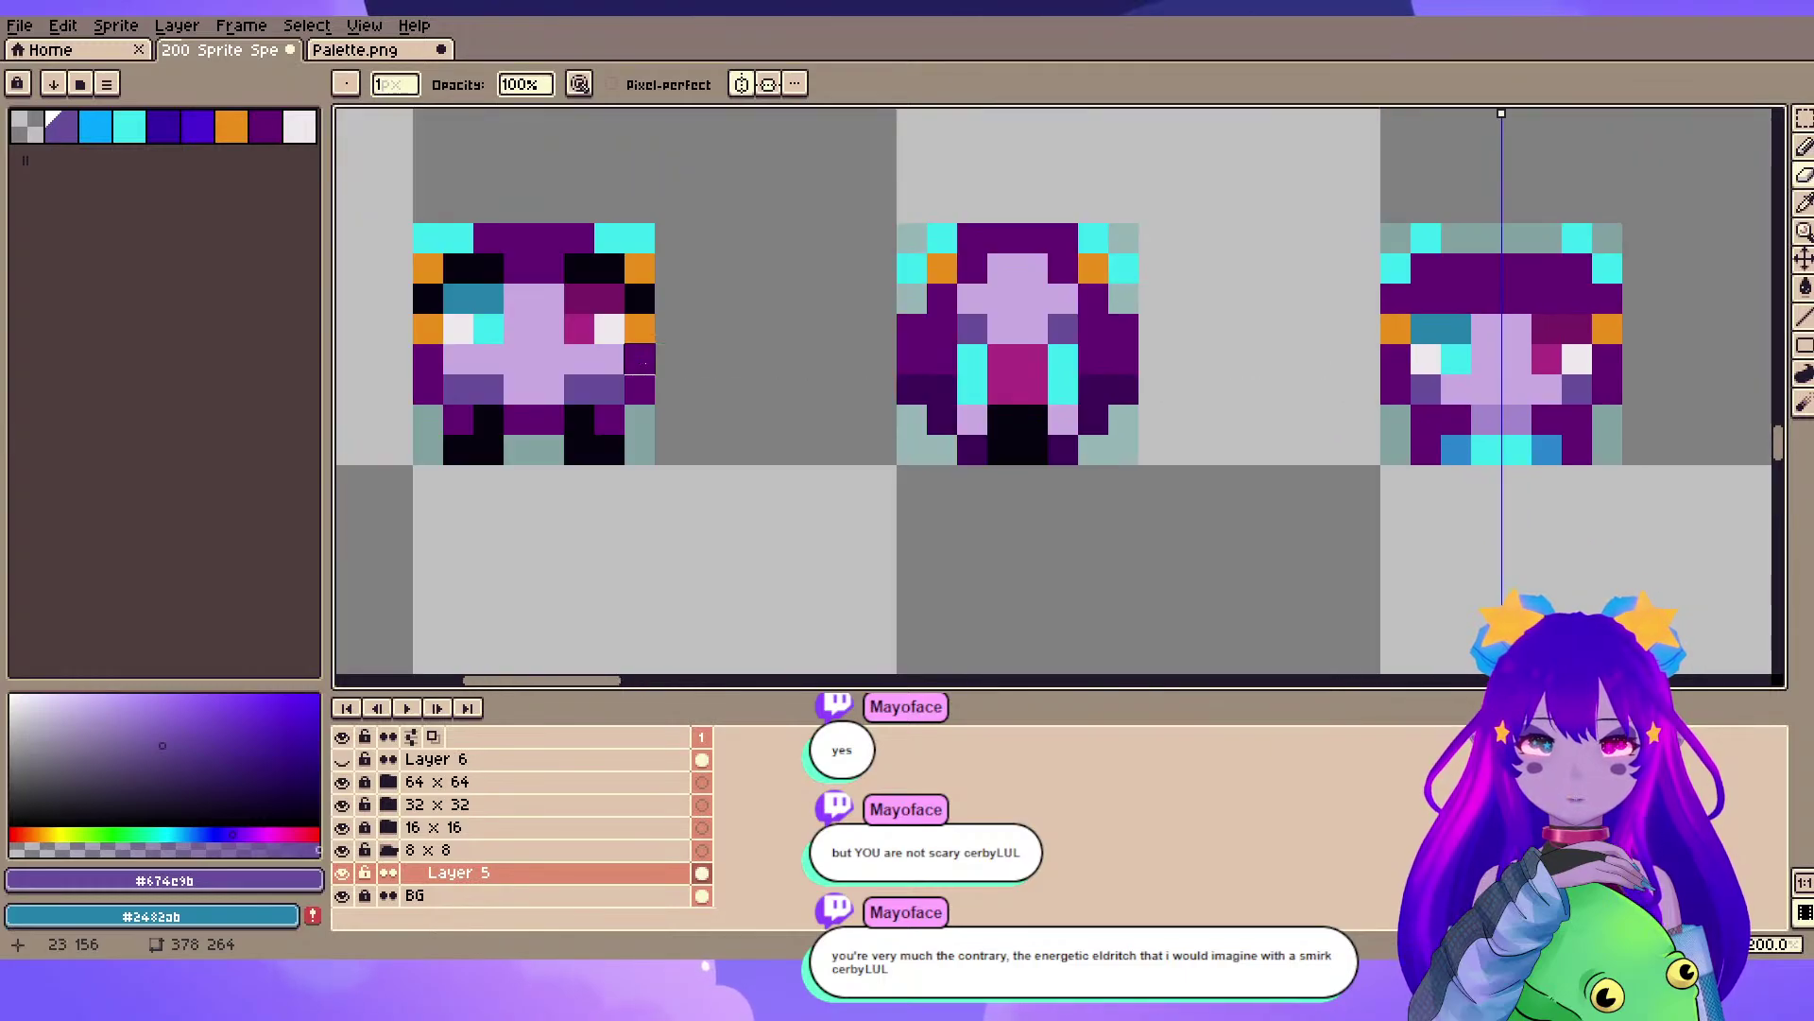
alt+click(1087, 388)
drag(1539, 413, 1073, 407)
scroll(1073, 407, up, 1)
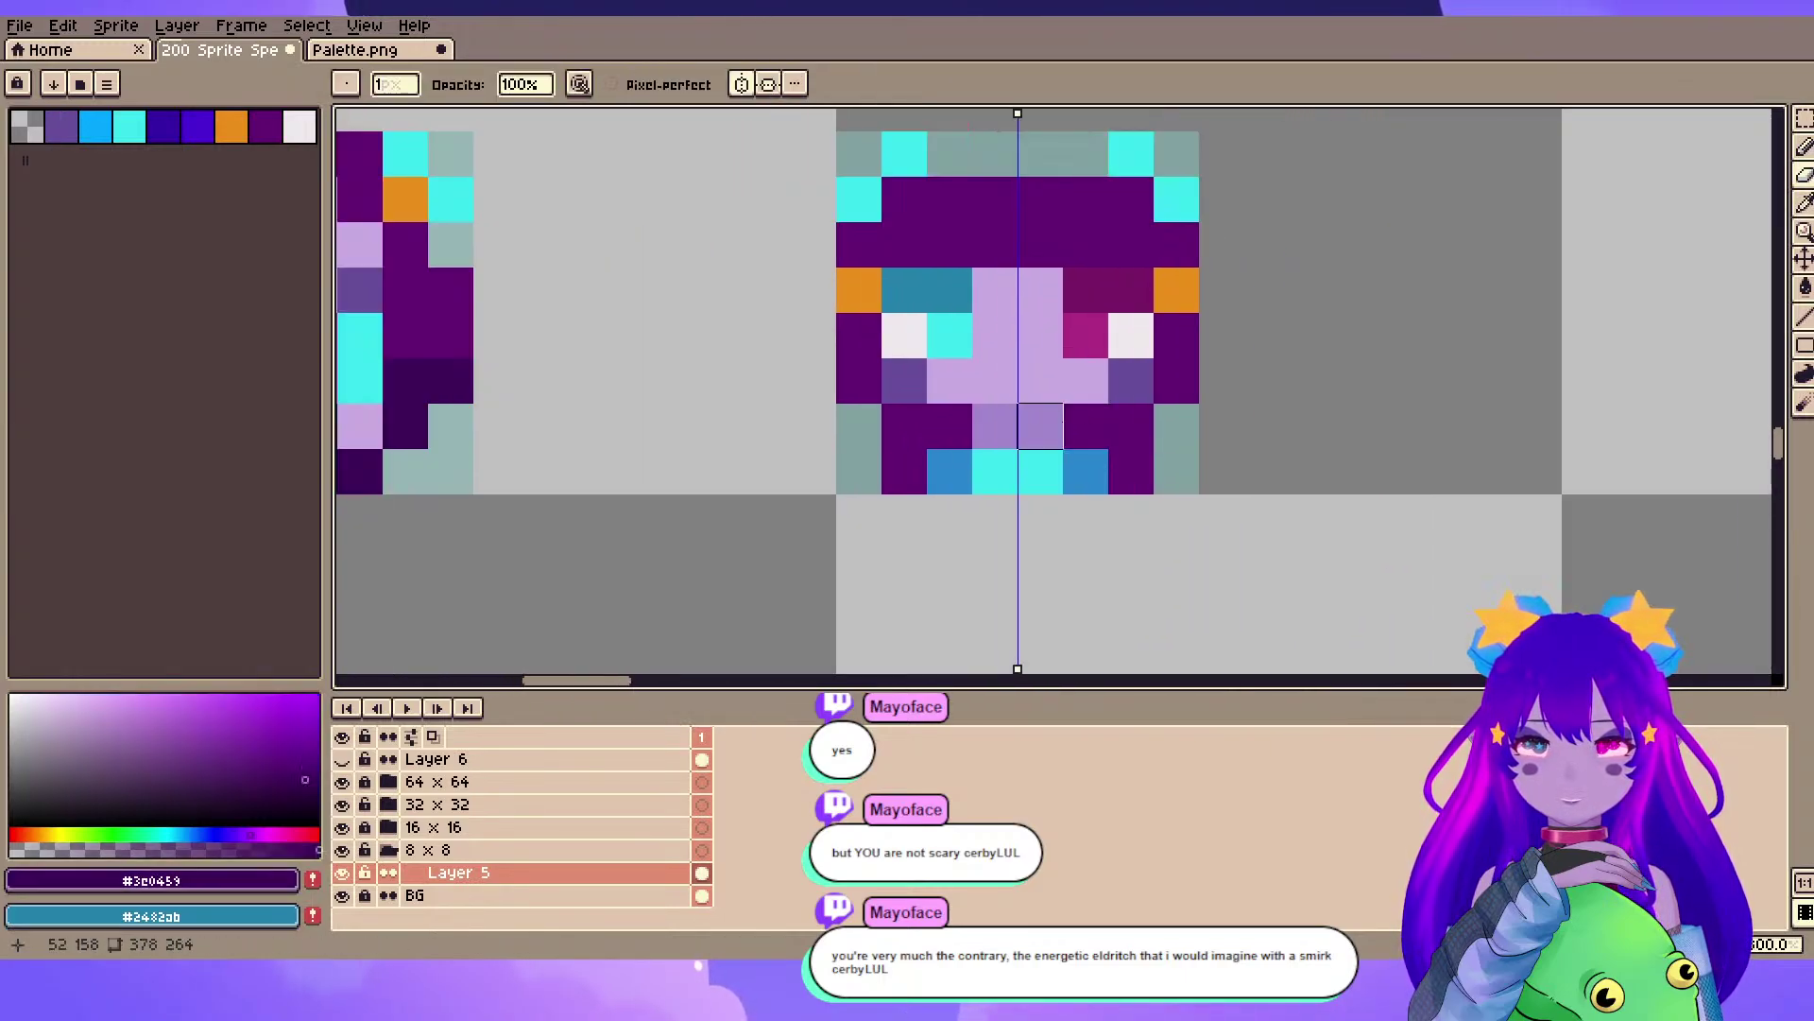
key(b)
click(888, 346)
click(864, 346)
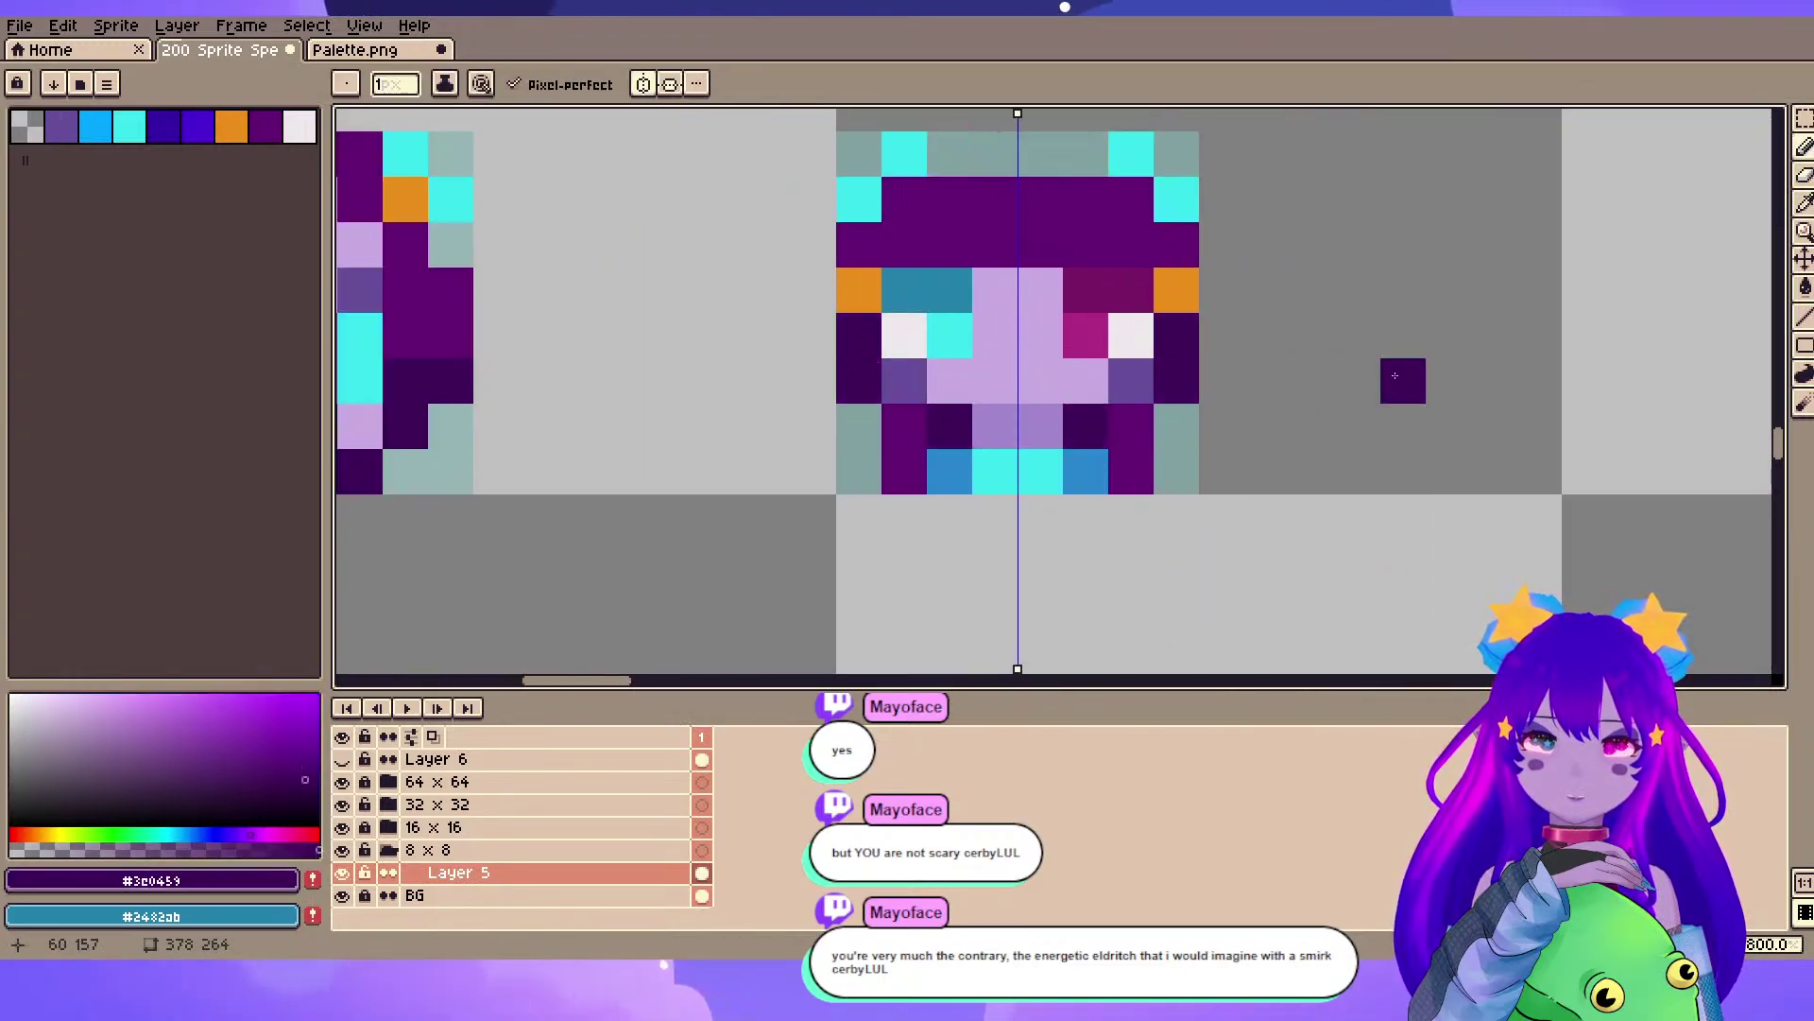
scroll(1382, 359, down, 3)
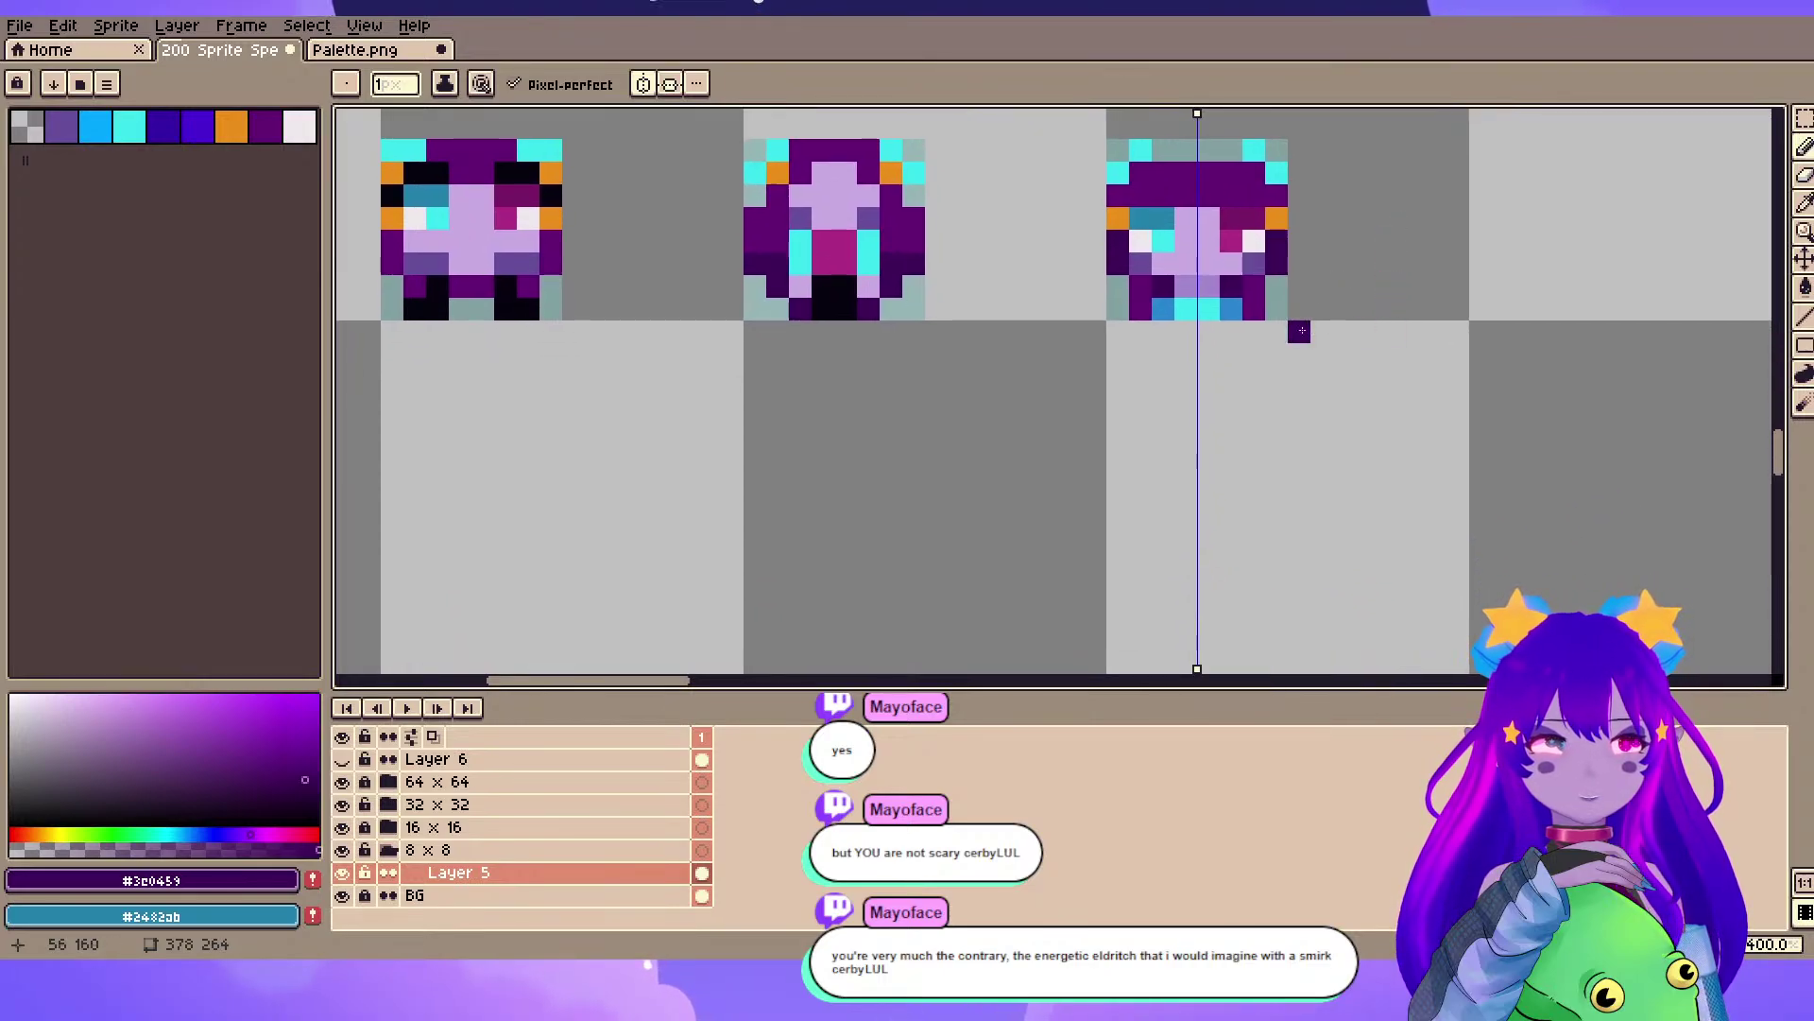
- Try the hair purple #630472 on the middle of the third sprite's top row and on the collar's outer pixels
scroll(1219, 326, up, 3)
alt+click(960, 293)
click(949, 242)
click(942, 545)
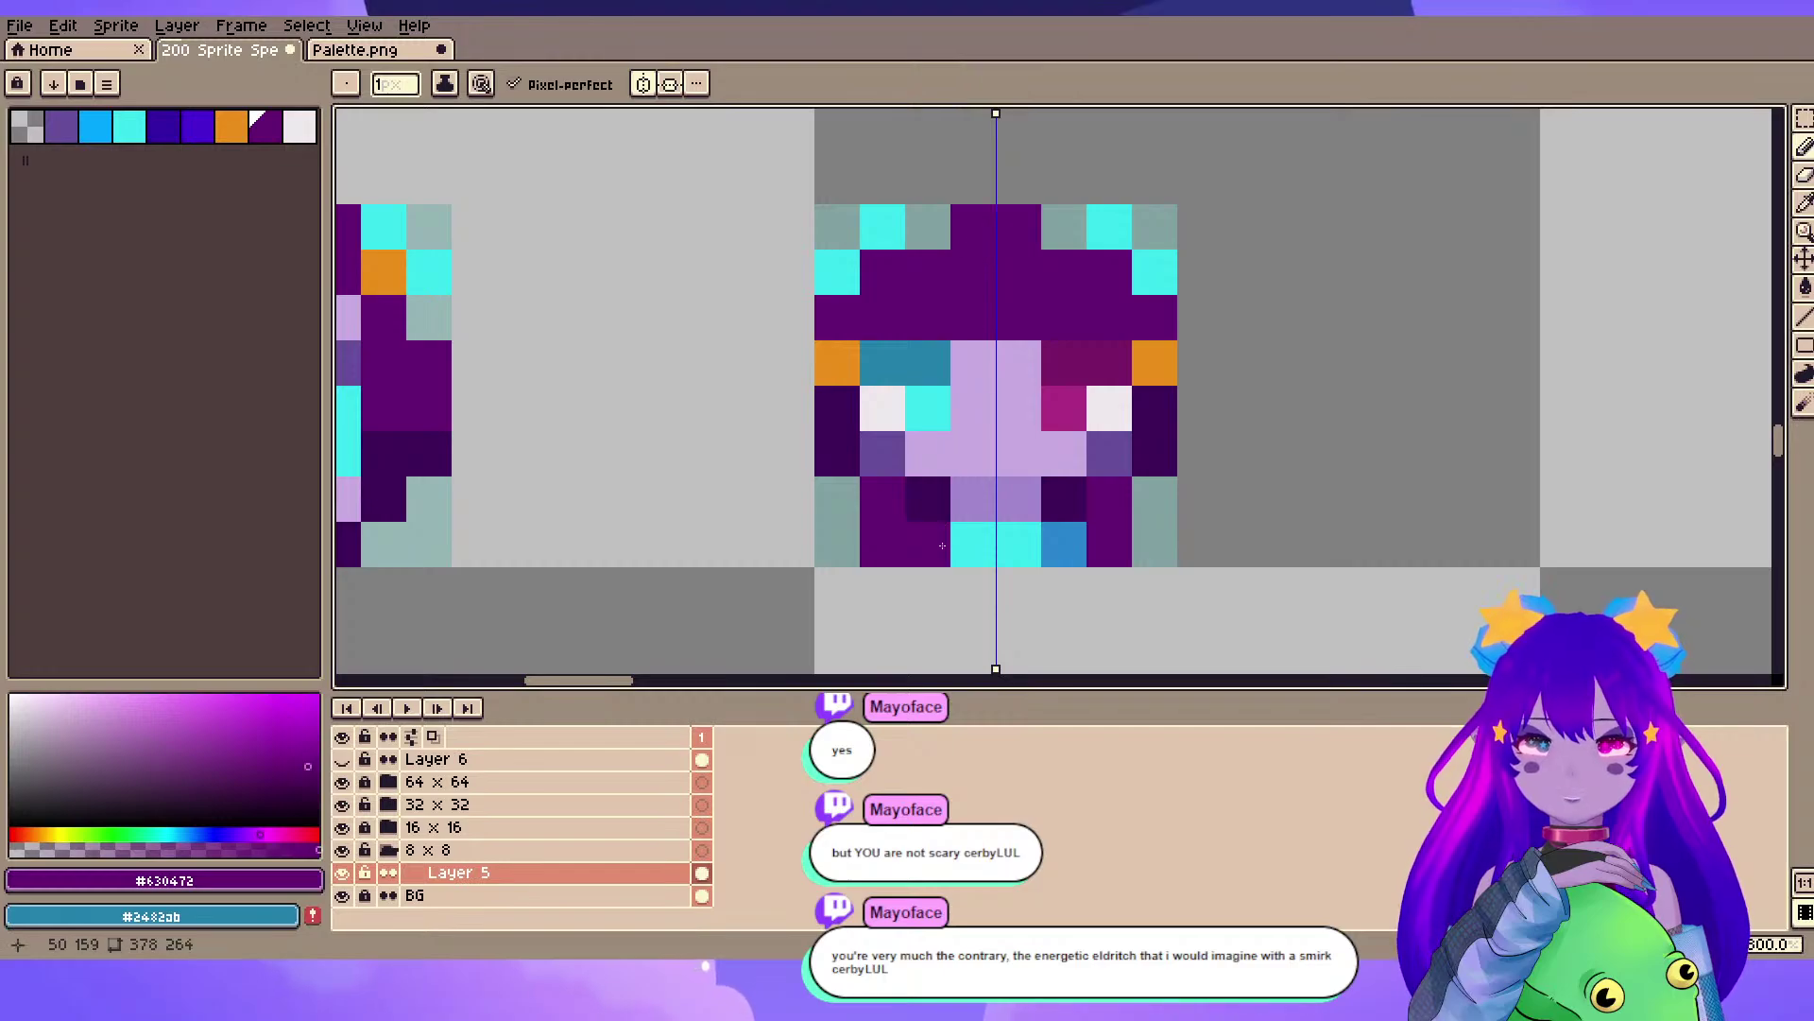
key(ctrl+z)
key(ctrl+z)
click(989, 470)
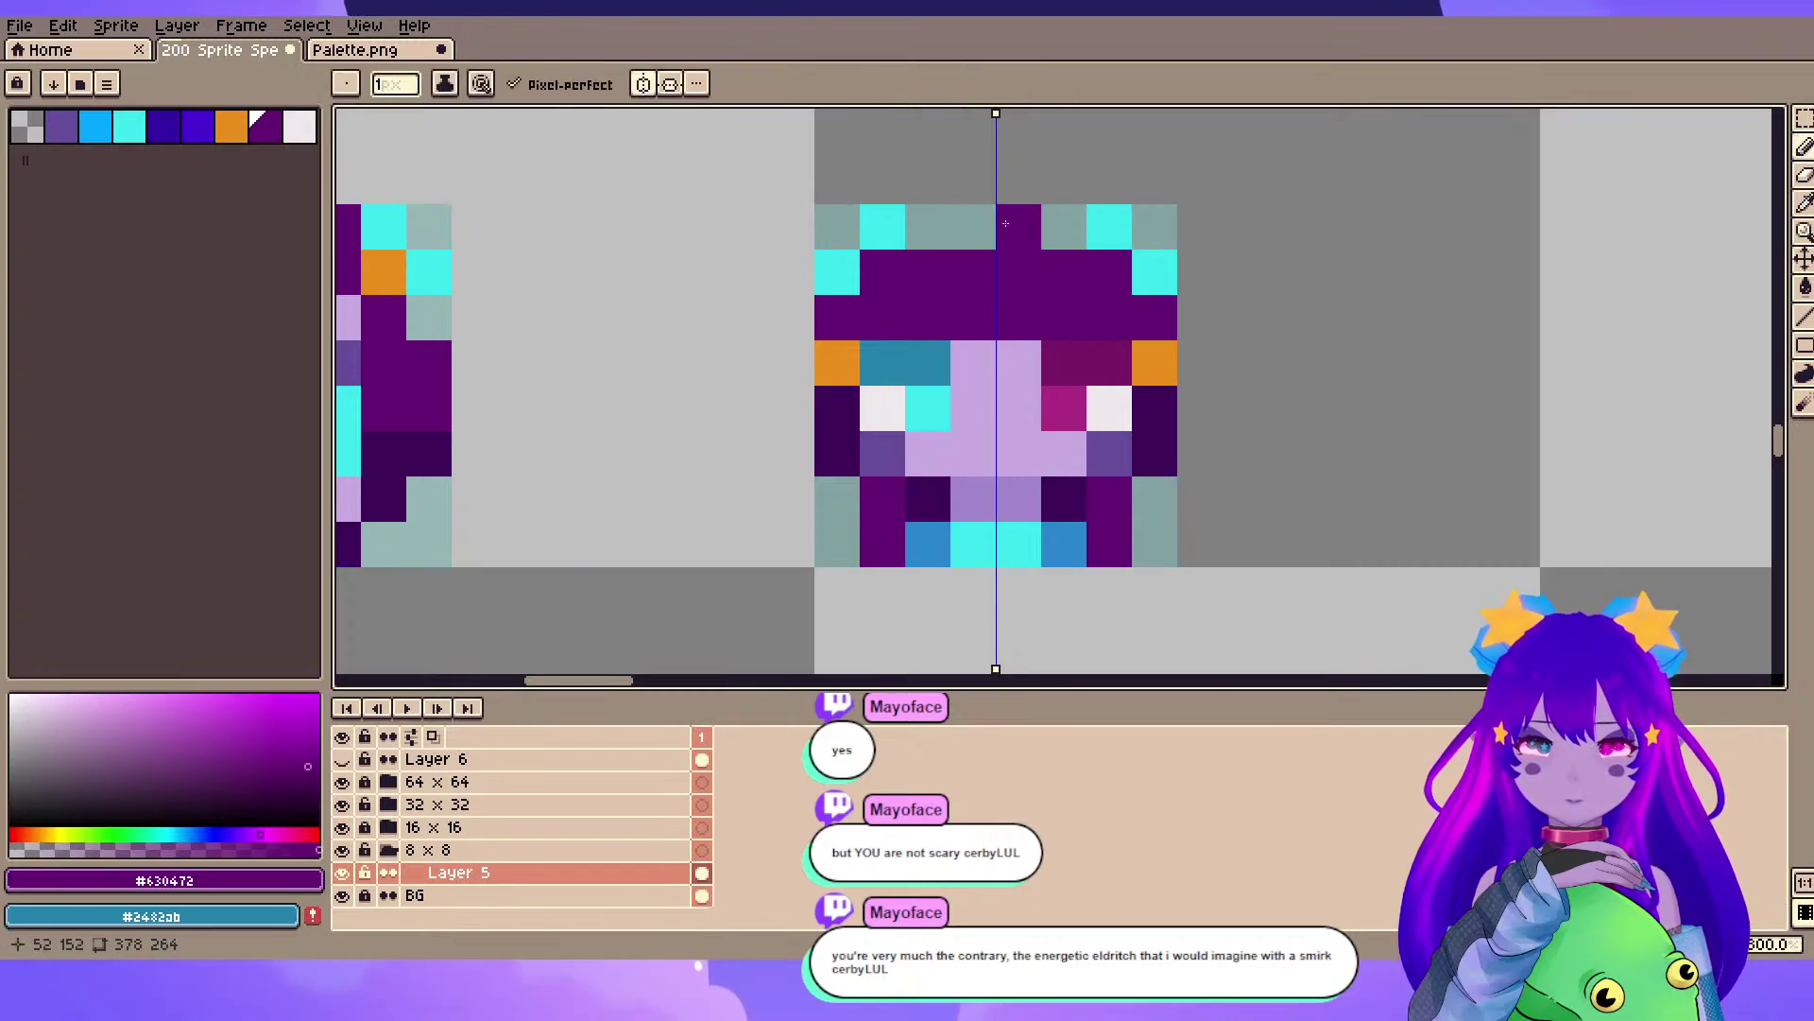
key(ctrl+z)
- Try a six-pixel-wide dark purple #3e0459 shadow along the lower row of the third sprite's fringe
alt+click(837, 453)
scroll(1251, 277, down, 3)
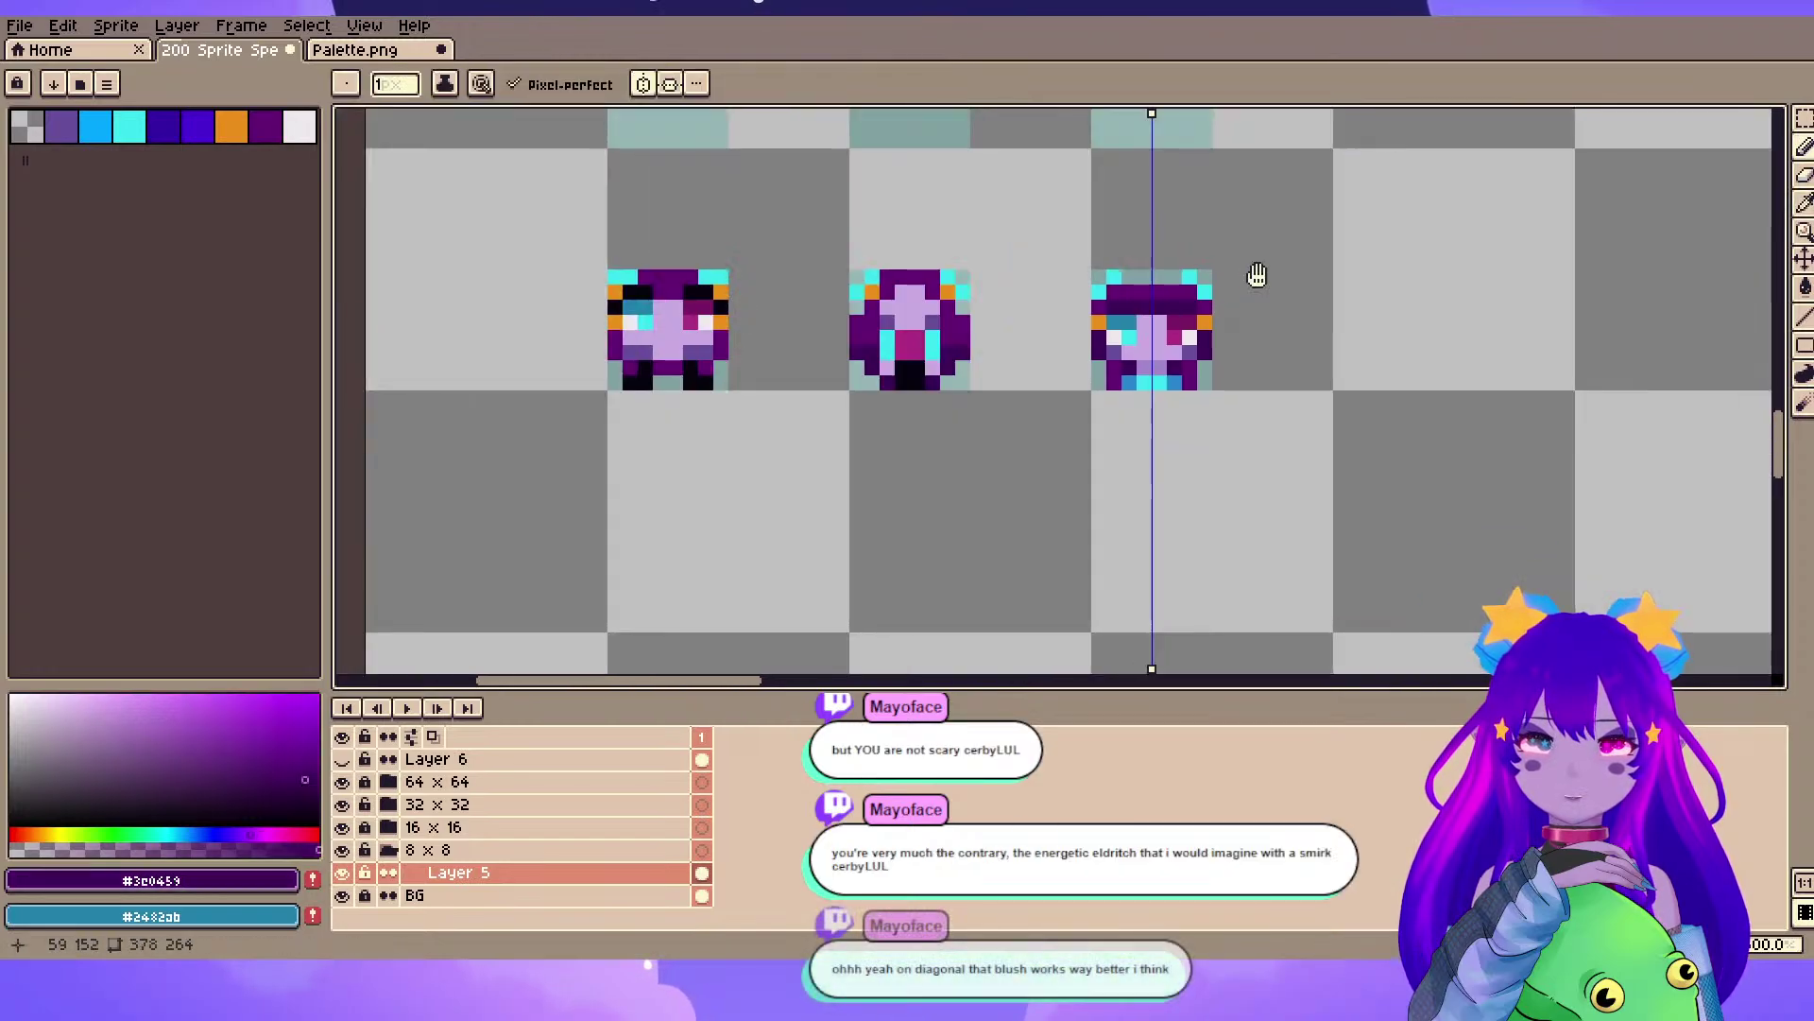
drag(1250, 277, 1310, 236)
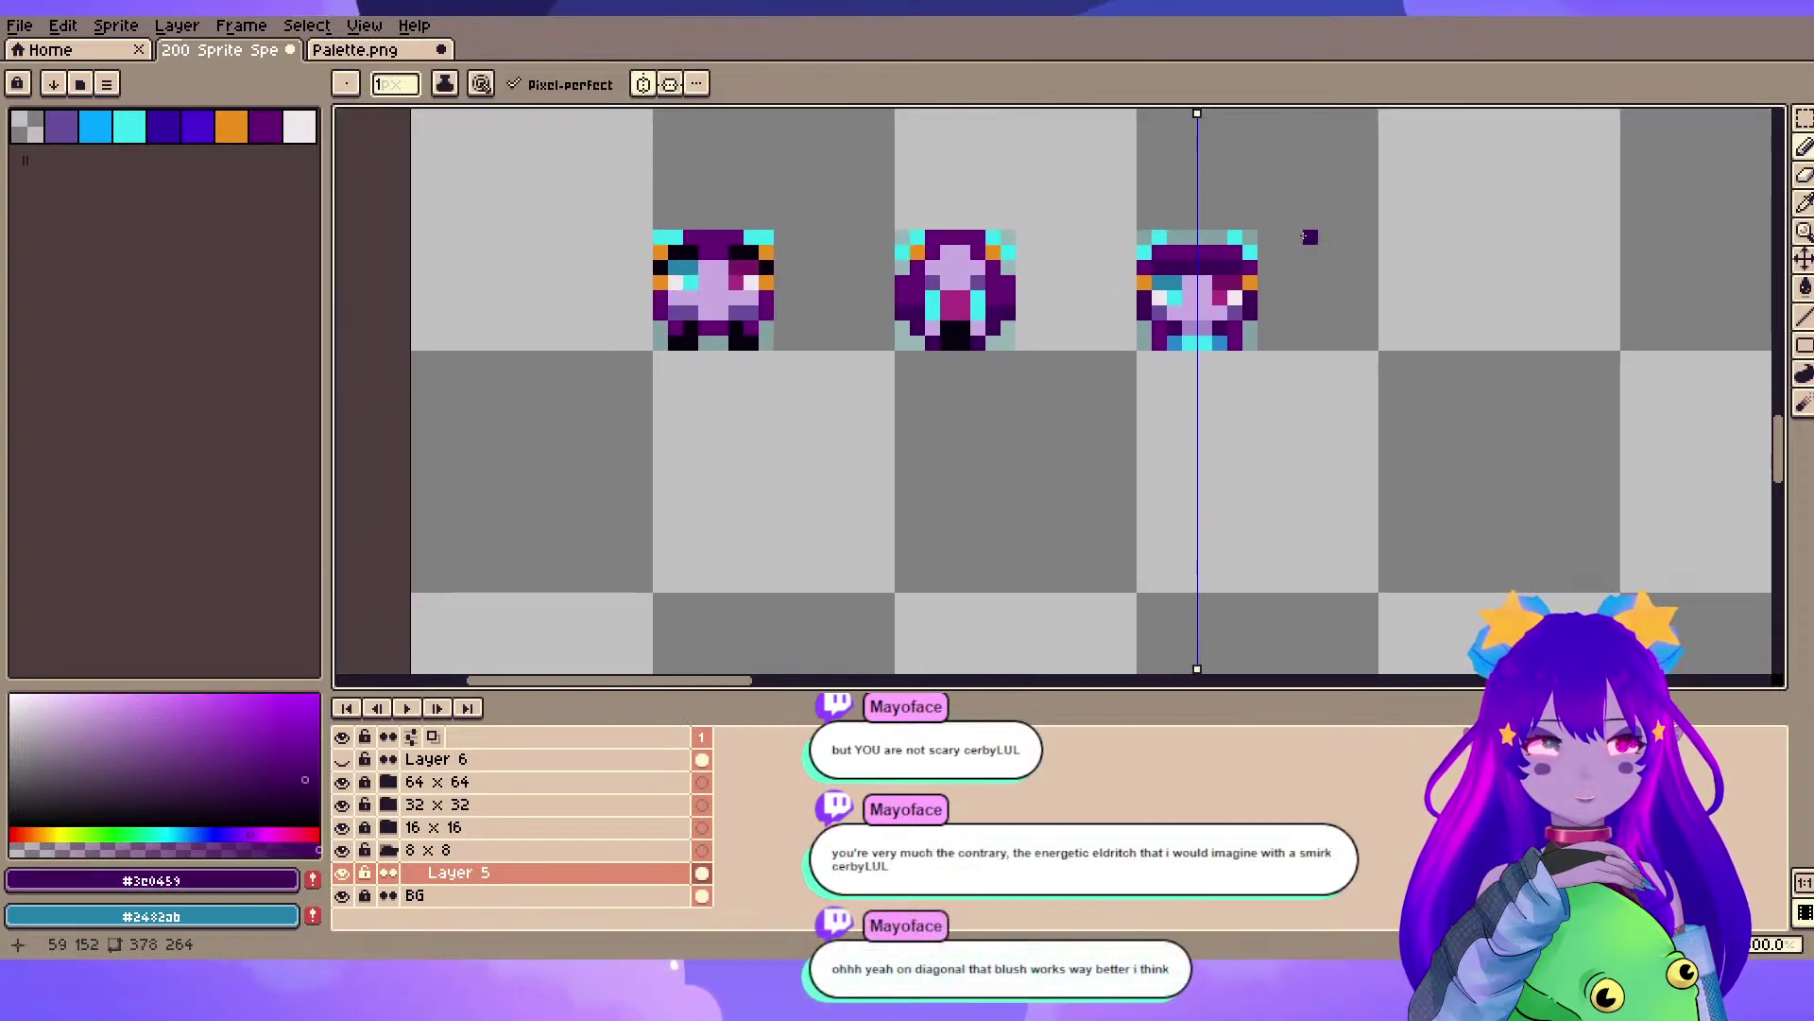
scroll(1310, 236, up, 6)
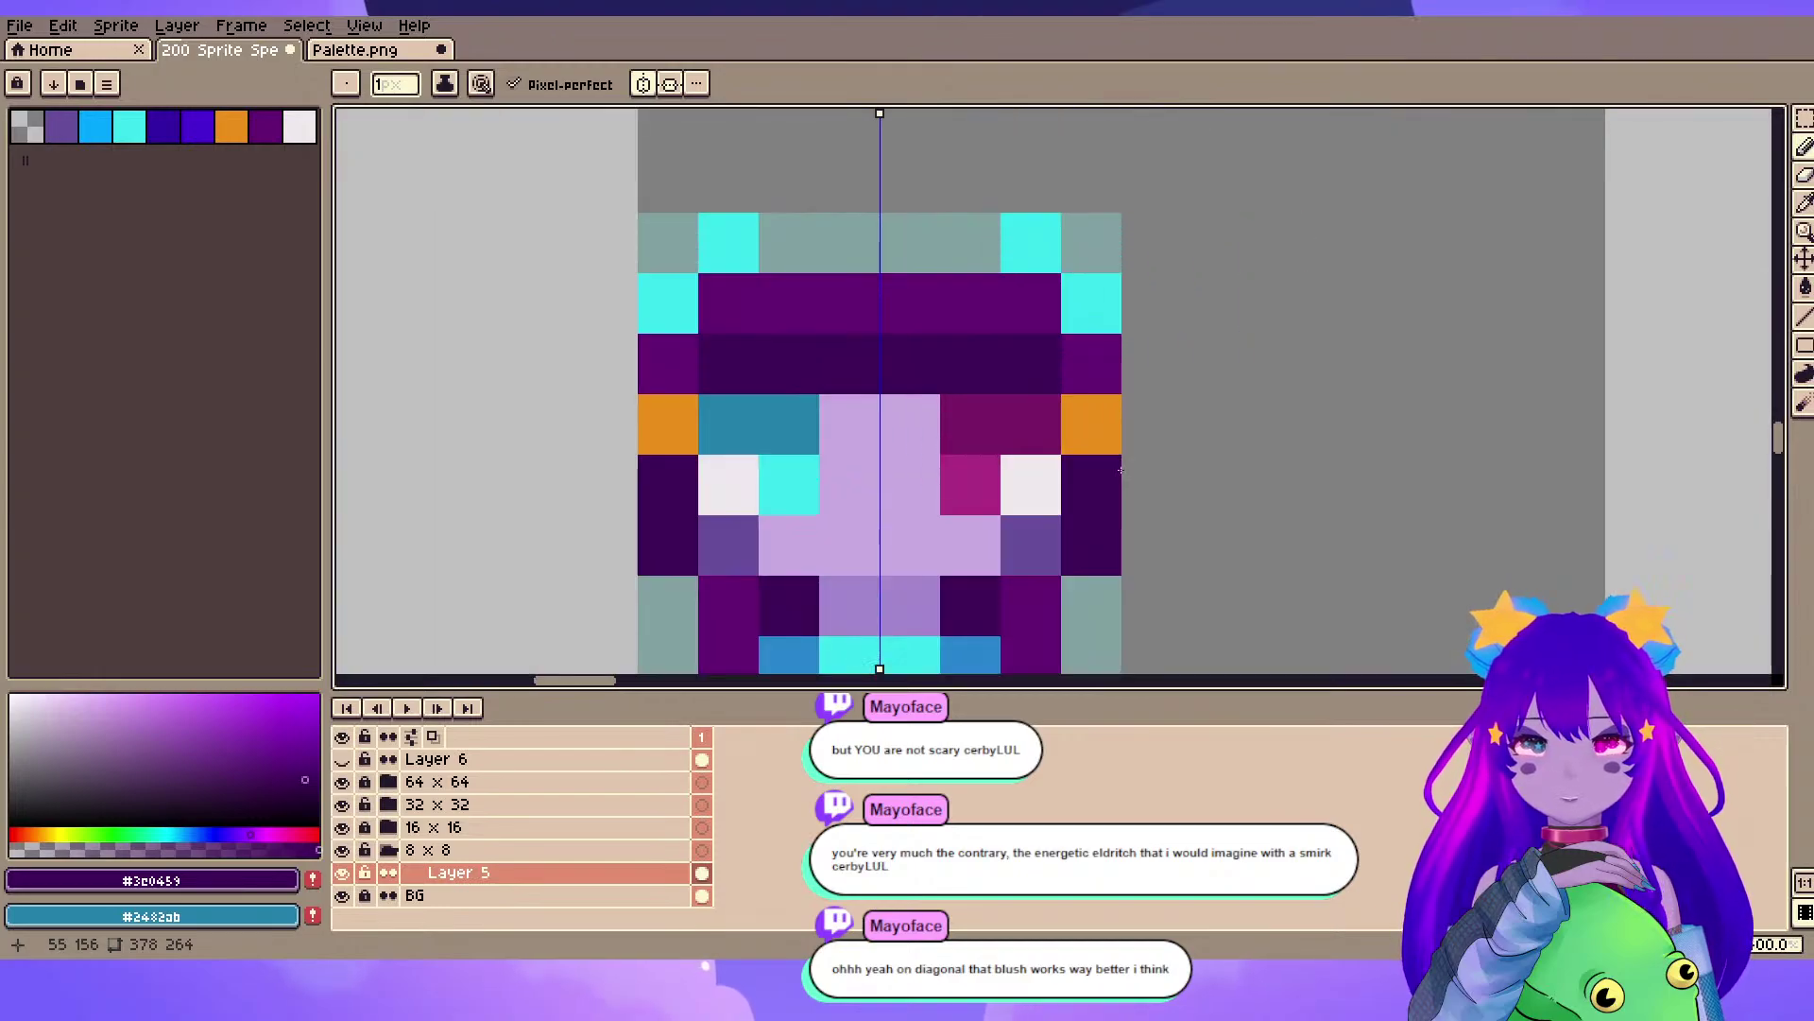
scroll(1413, 365, down, 3)
drag(1403, 365, 1446, 337)
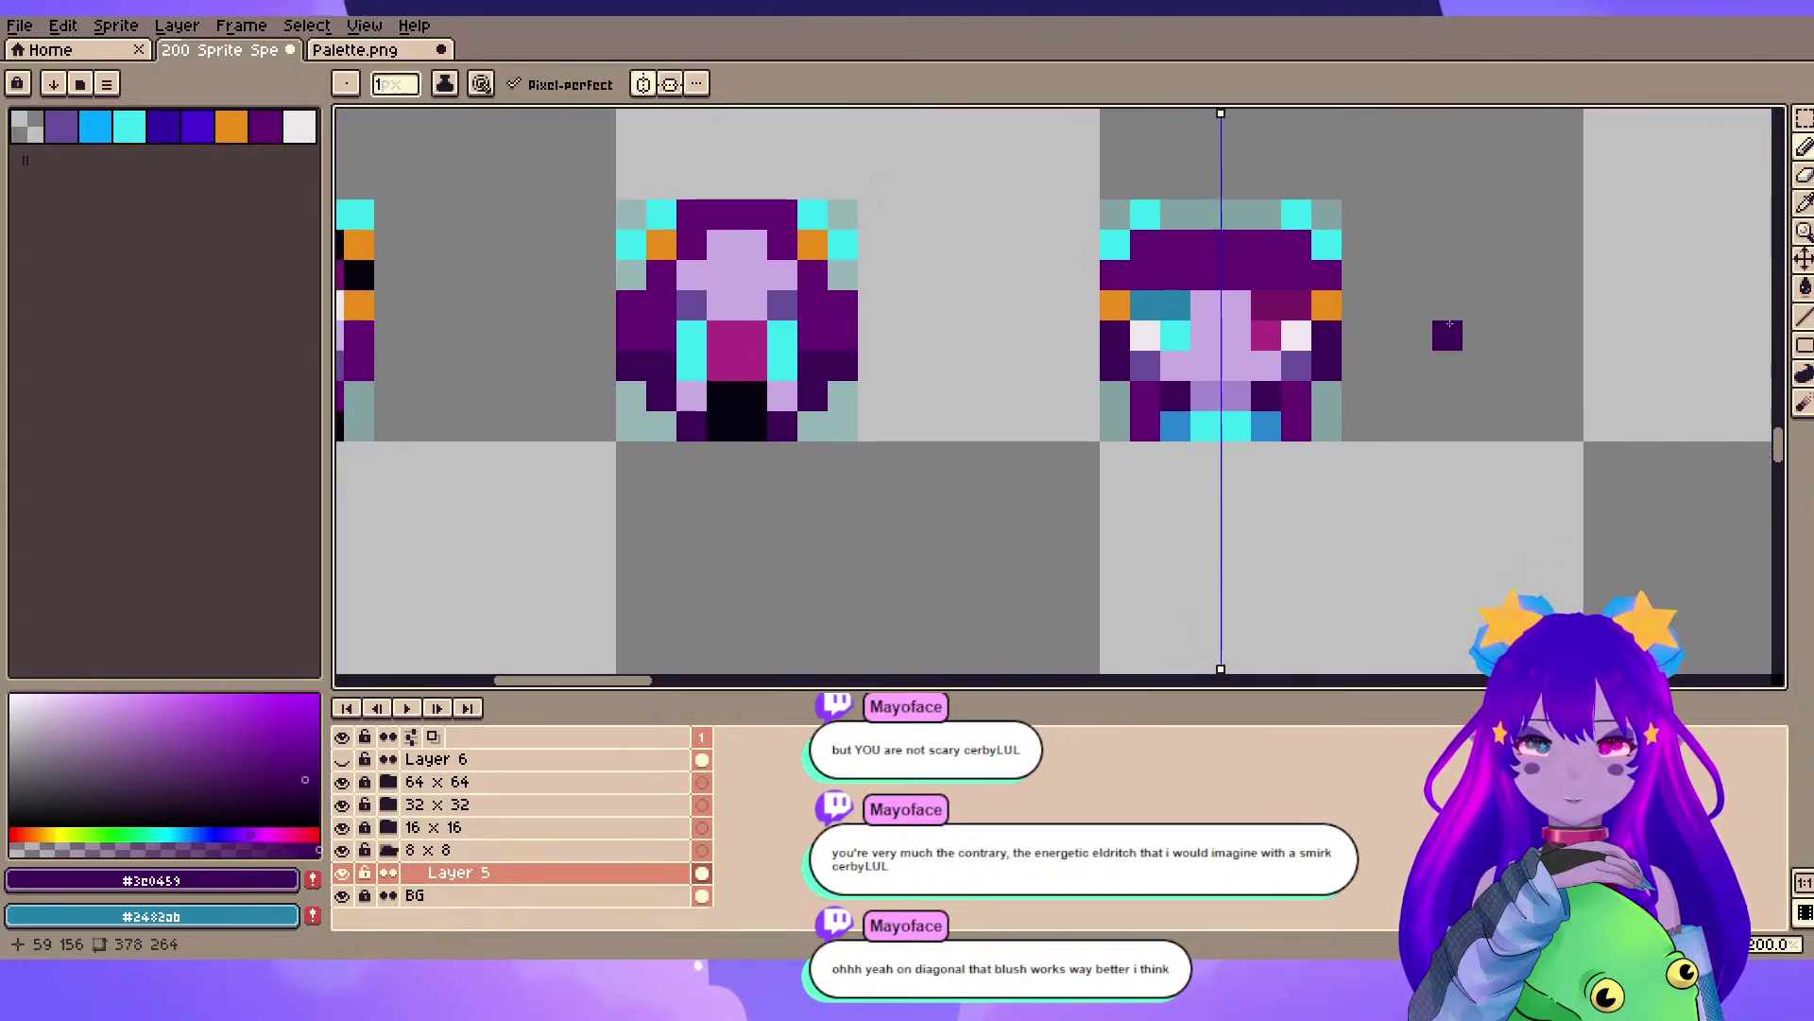
- Compare the third sprite's shading with the first and second sprites
drag(782, 515, 1378, 459)
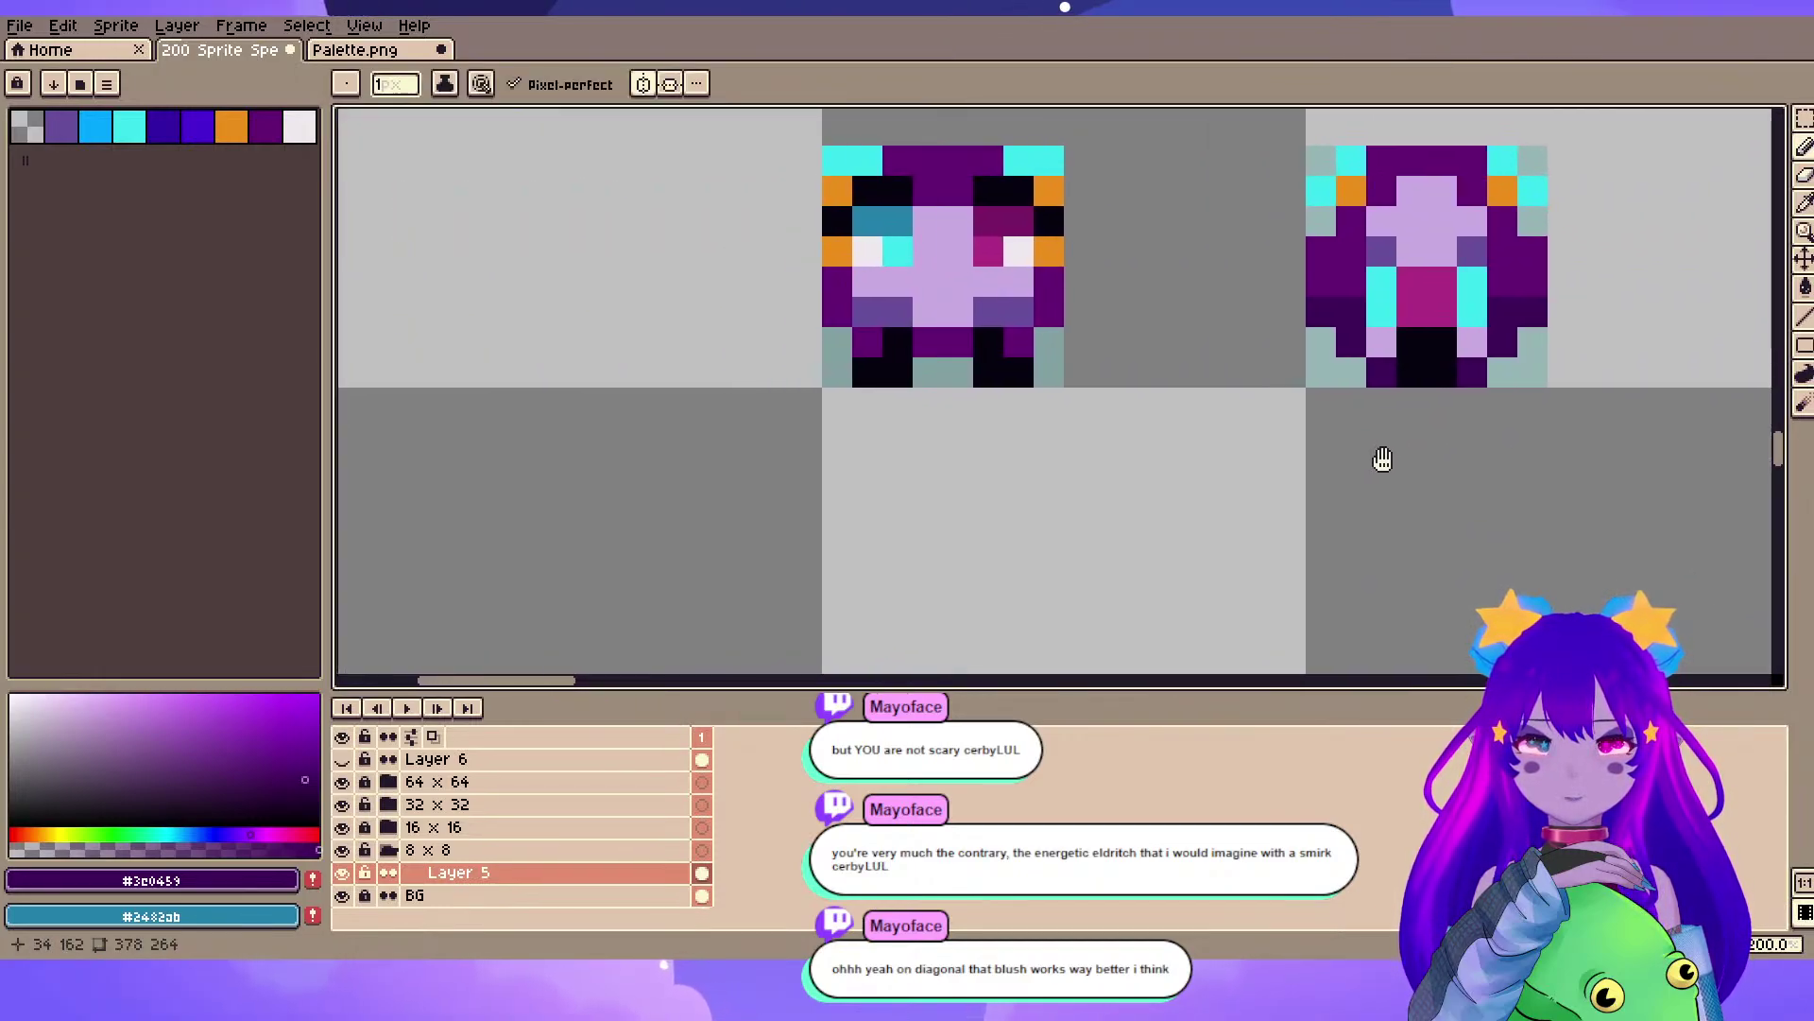
drag(1542, 336, 1000, 389)
scroll(1333, 347, up, 1)
drag(1155, 349, 1198, 380)
drag(761, 316, 766, 316)
scroll(1071, 325, down, 1)
drag(1070, 325, 986, 328)
scroll(967, 324, up, 1)
- Sample the collar's blue and recolour the lower, outer pixel of each bow on the third sprite's head
key(alt)
click(804, 529)
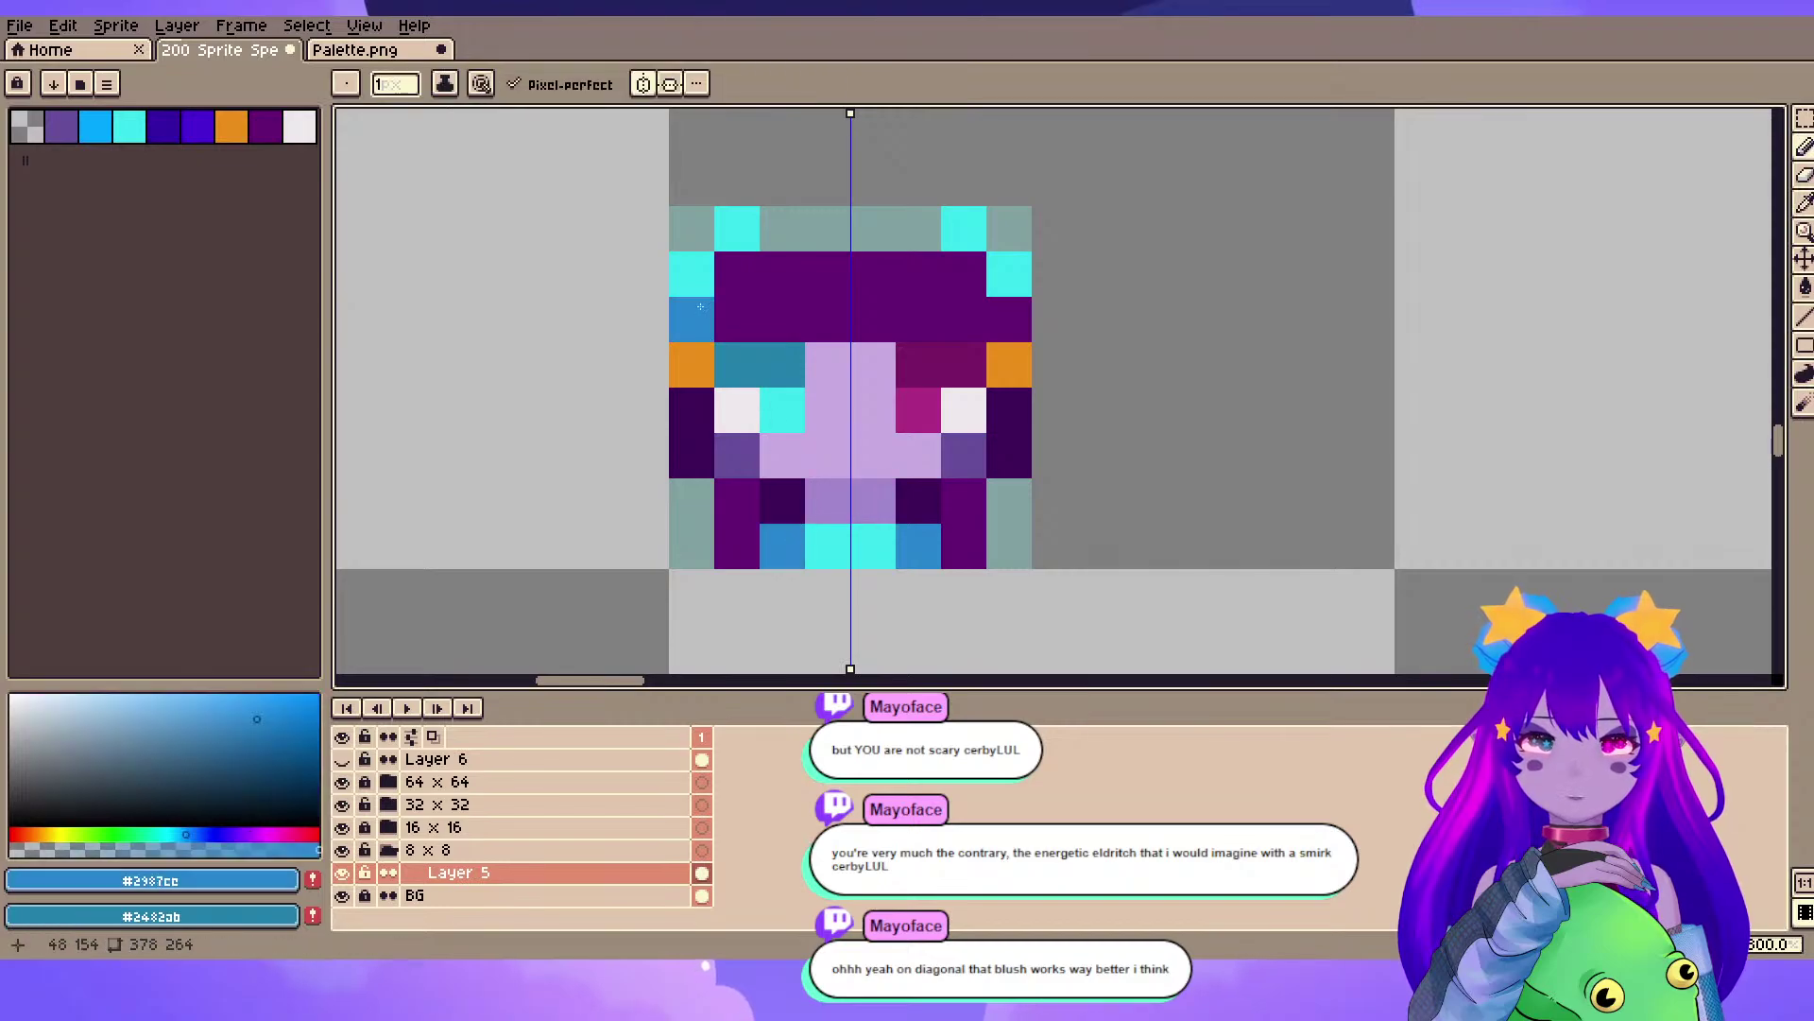
click(692, 274)
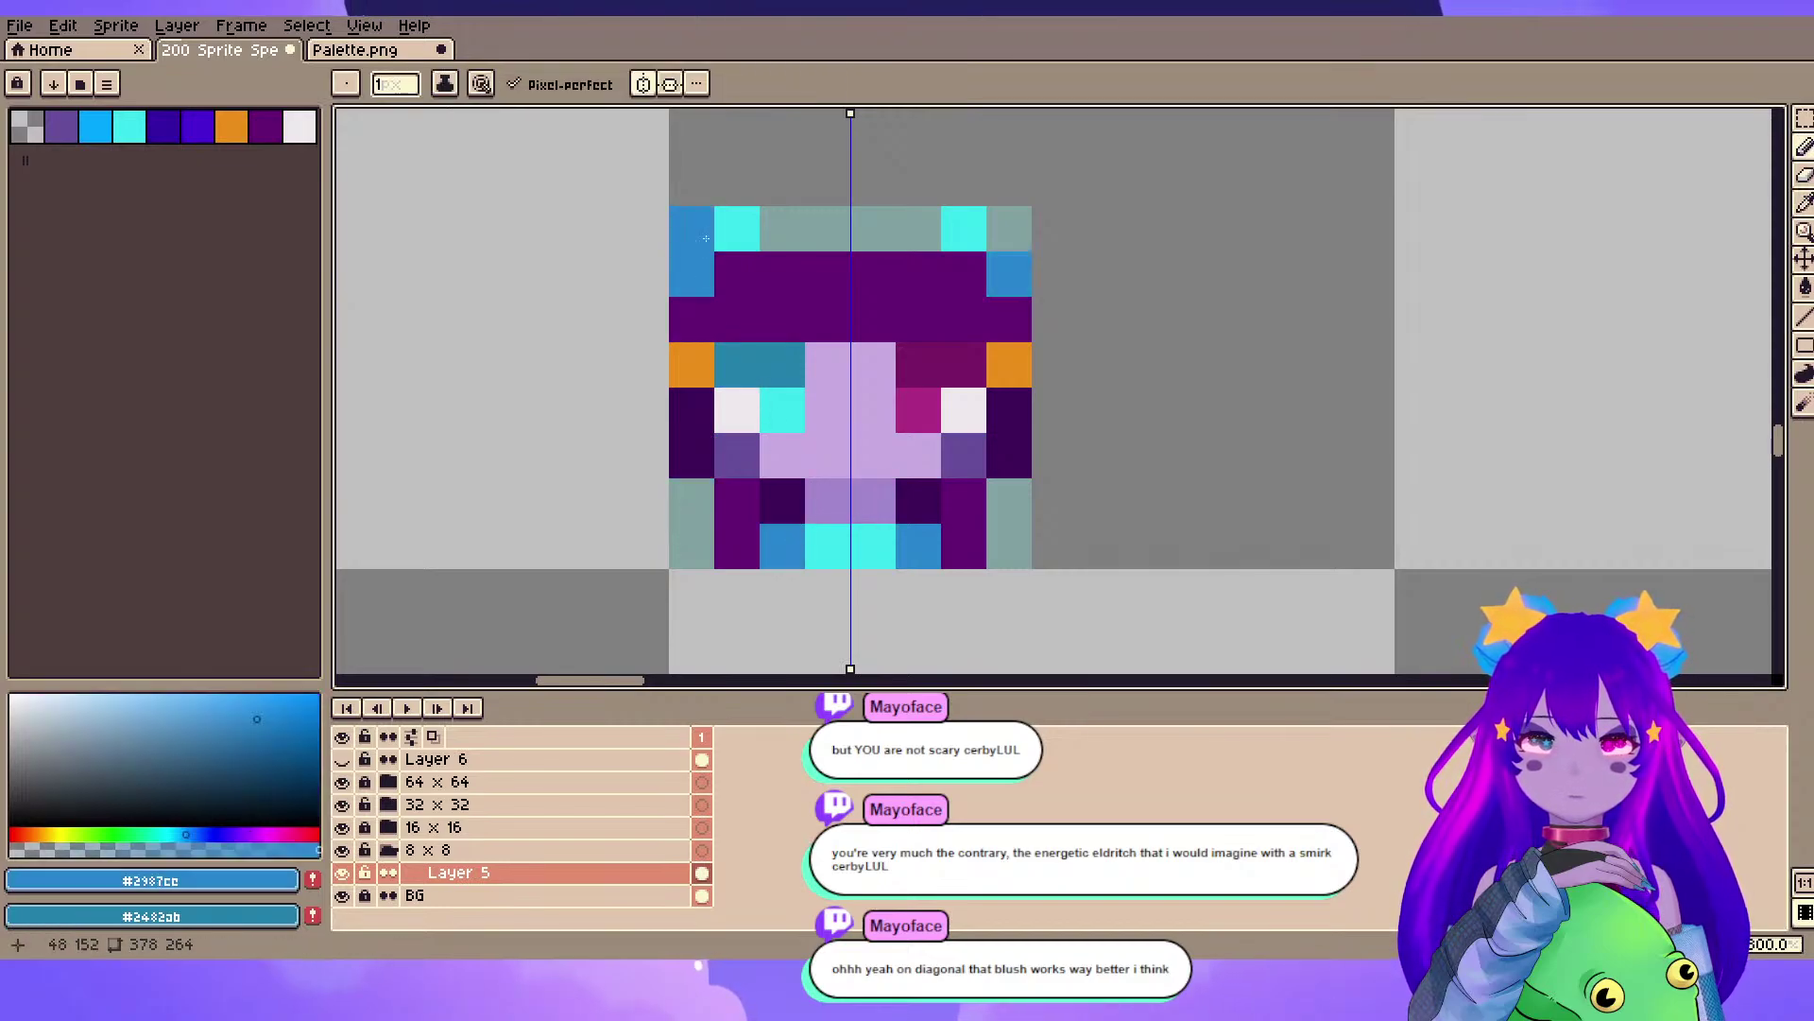
click(706, 238)
key(ctrl+z)
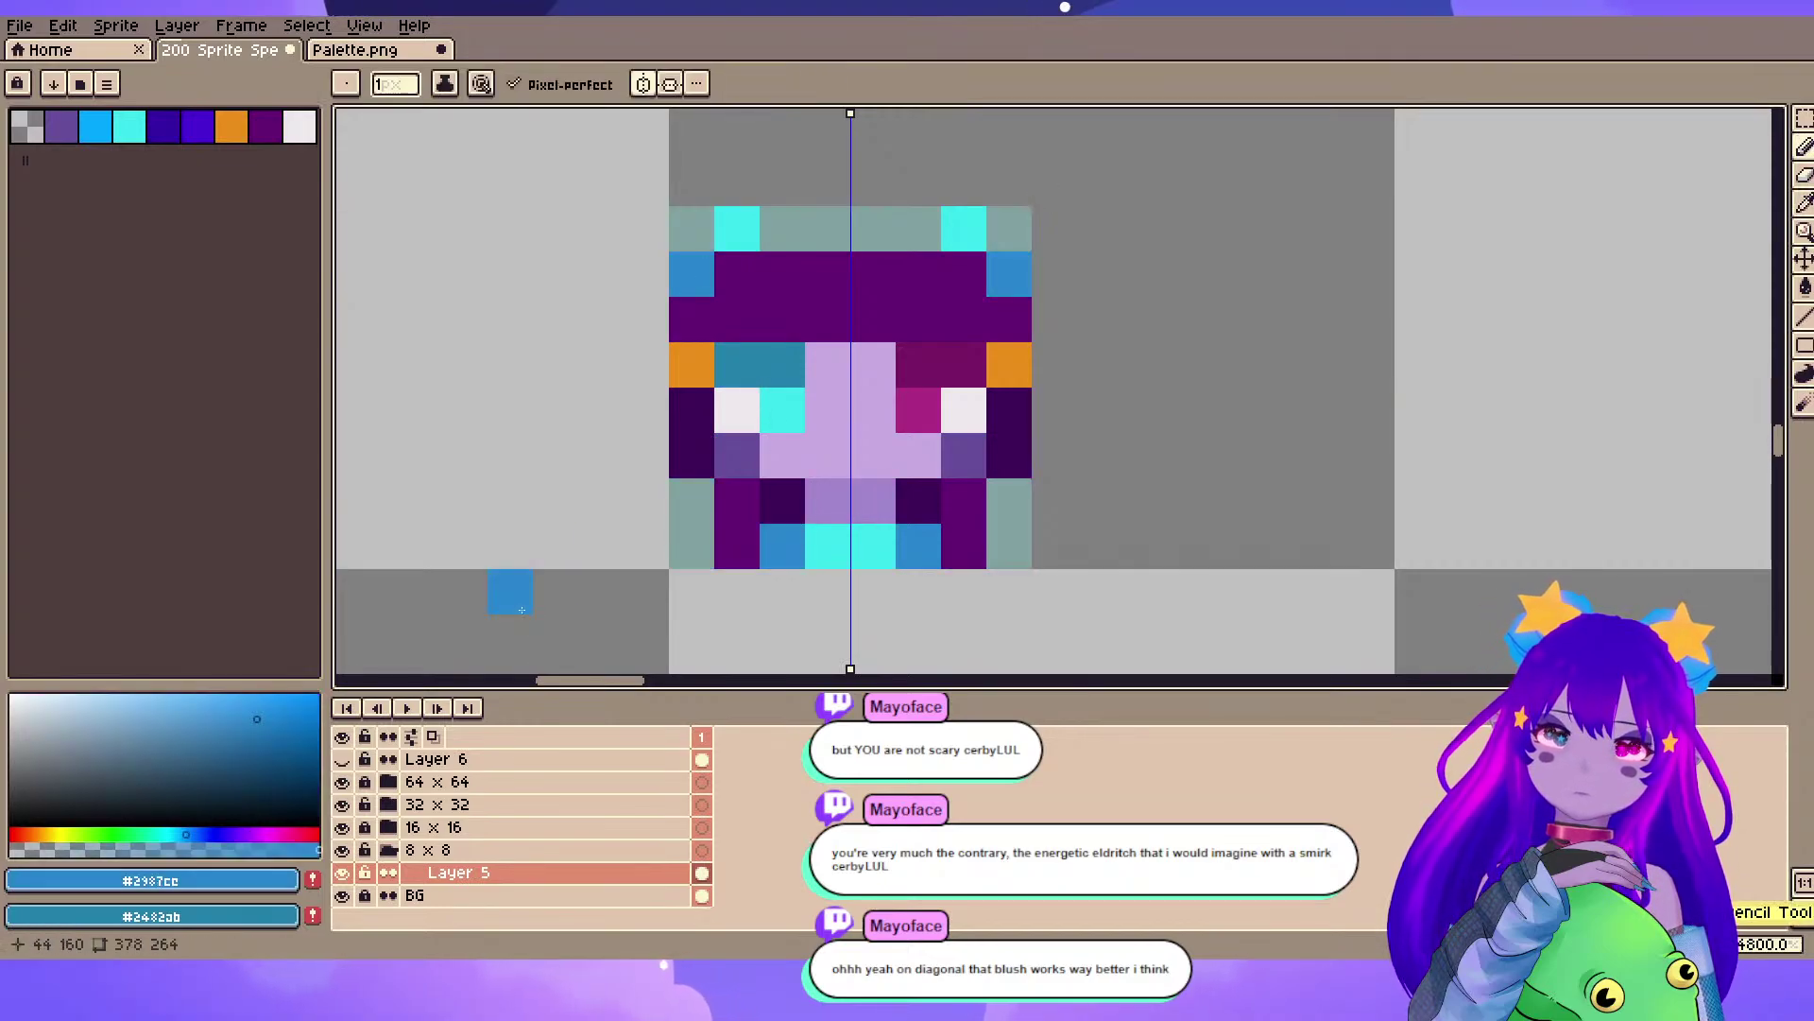
scroll(520, 605, down, 5)
drag(525, 603, 841, 486)
scroll(841, 487, up, 3)
drag(1291, 319, 1107, 372)
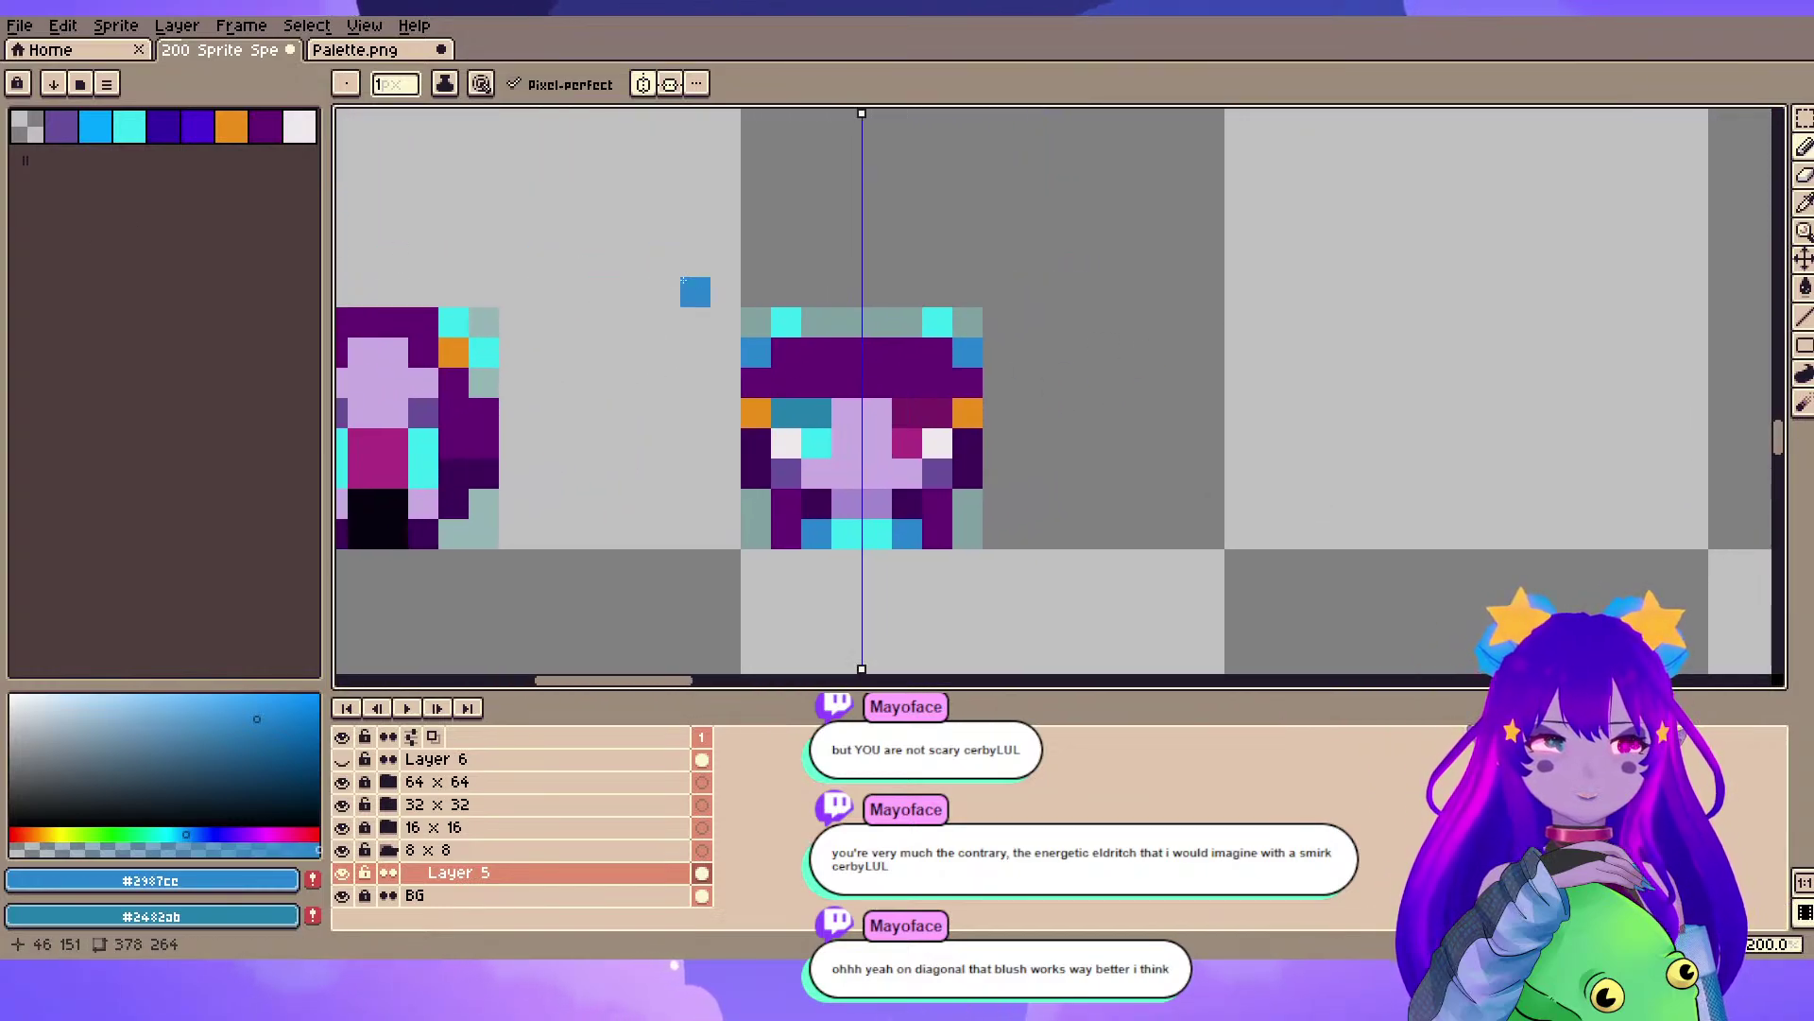
- Sample the neck's darker lavender and shade the two skin pixels directly under the fringe, between the third sprite's eyelids
scroll(855, 325, up, 2)
scroll(860, 285, down, 1)
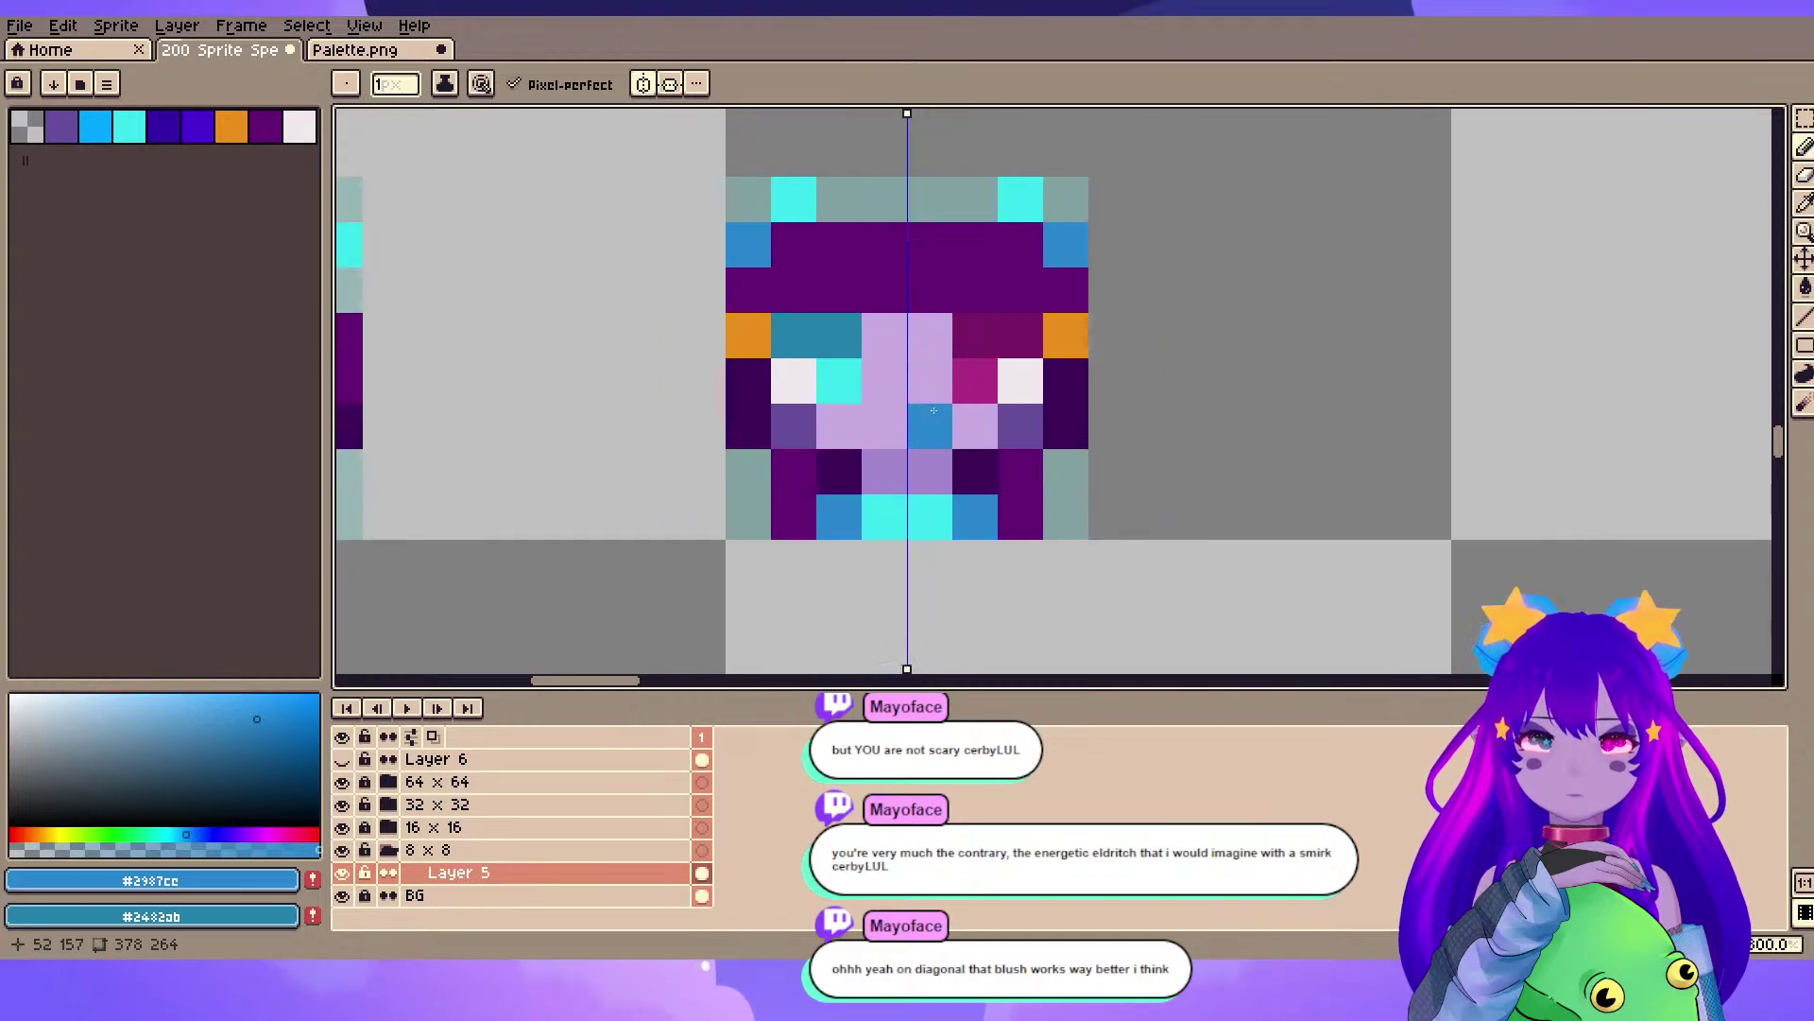
alt+click(761, 414)
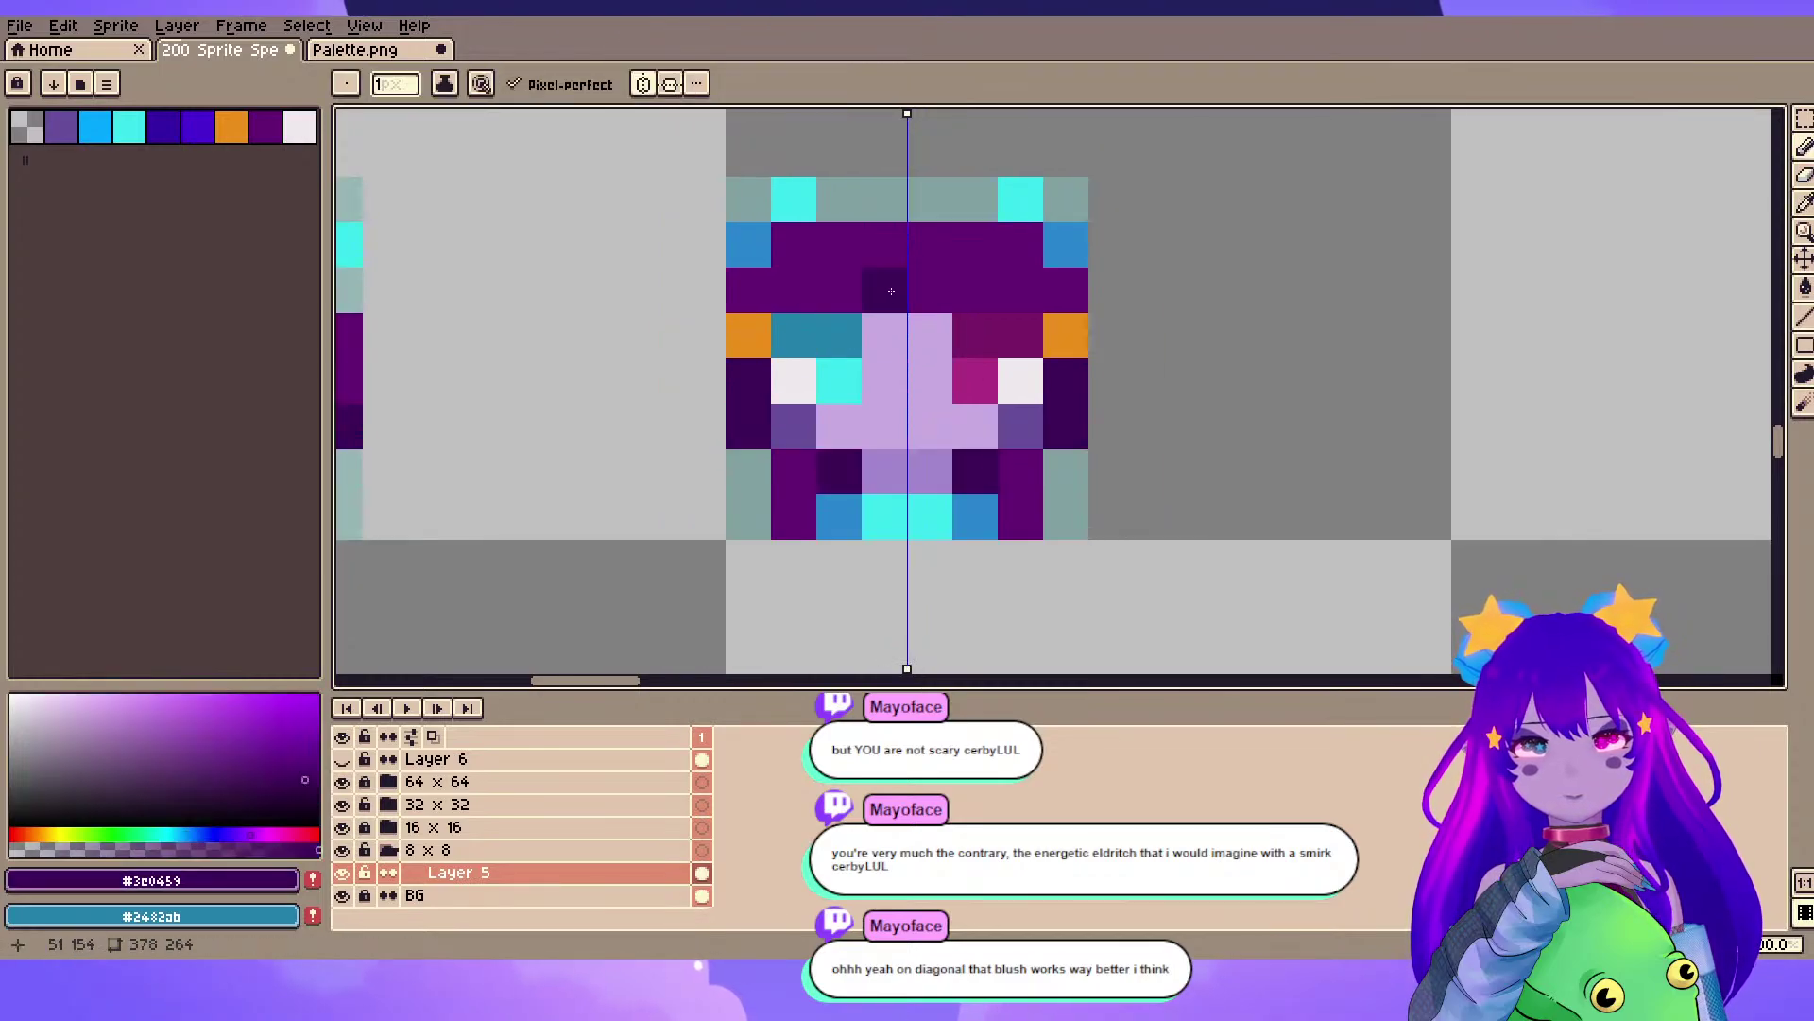
alt+click(882, 462)
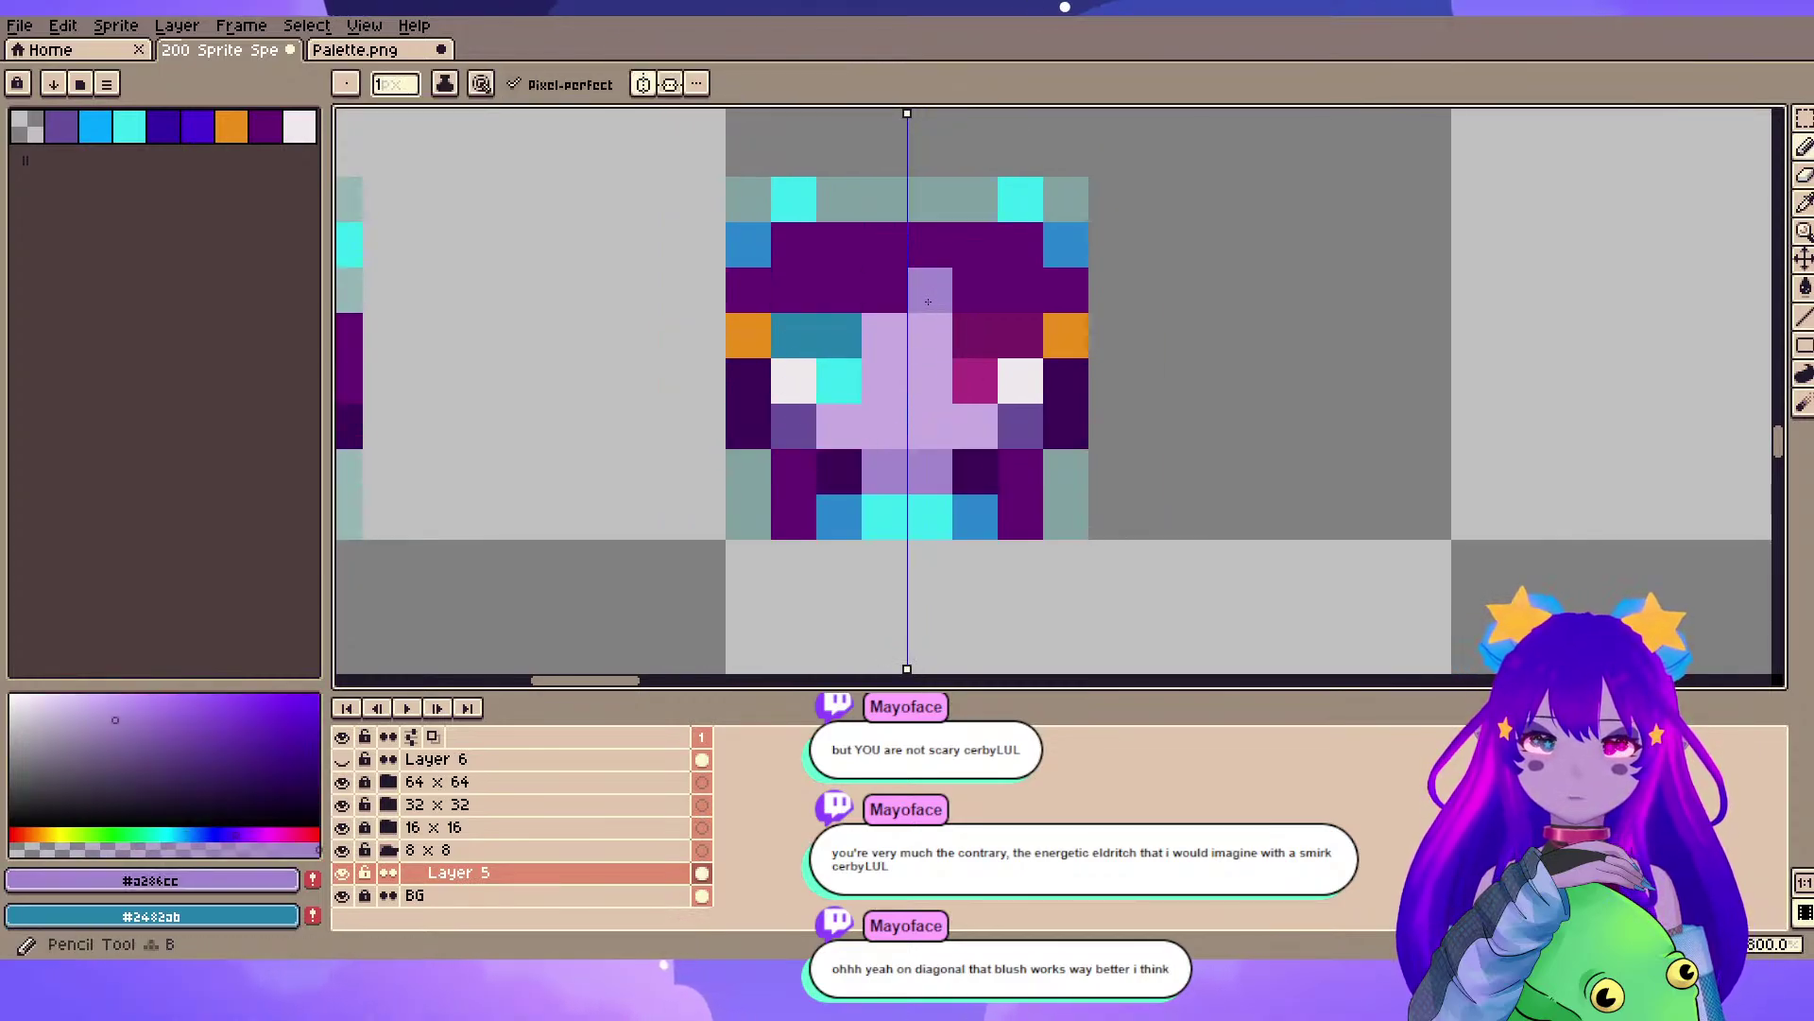
scroll(903, 348, down, 5)
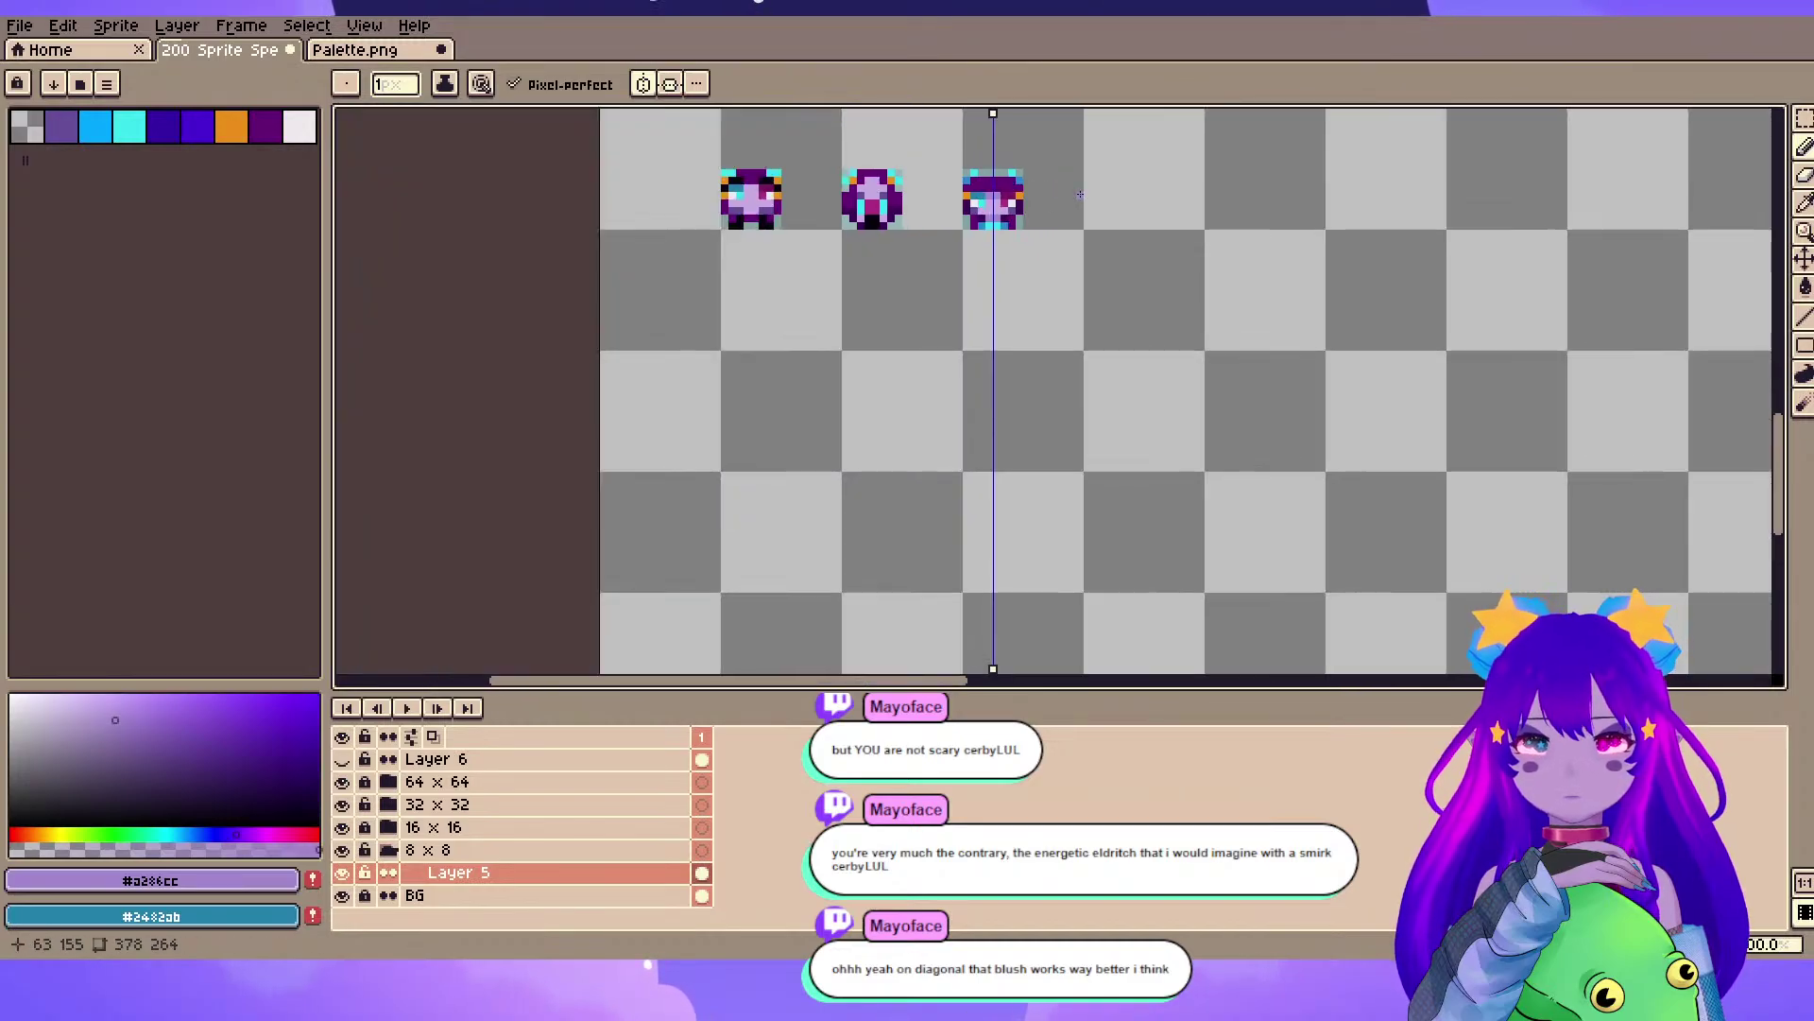
scroll(1112, 187, up, 6)
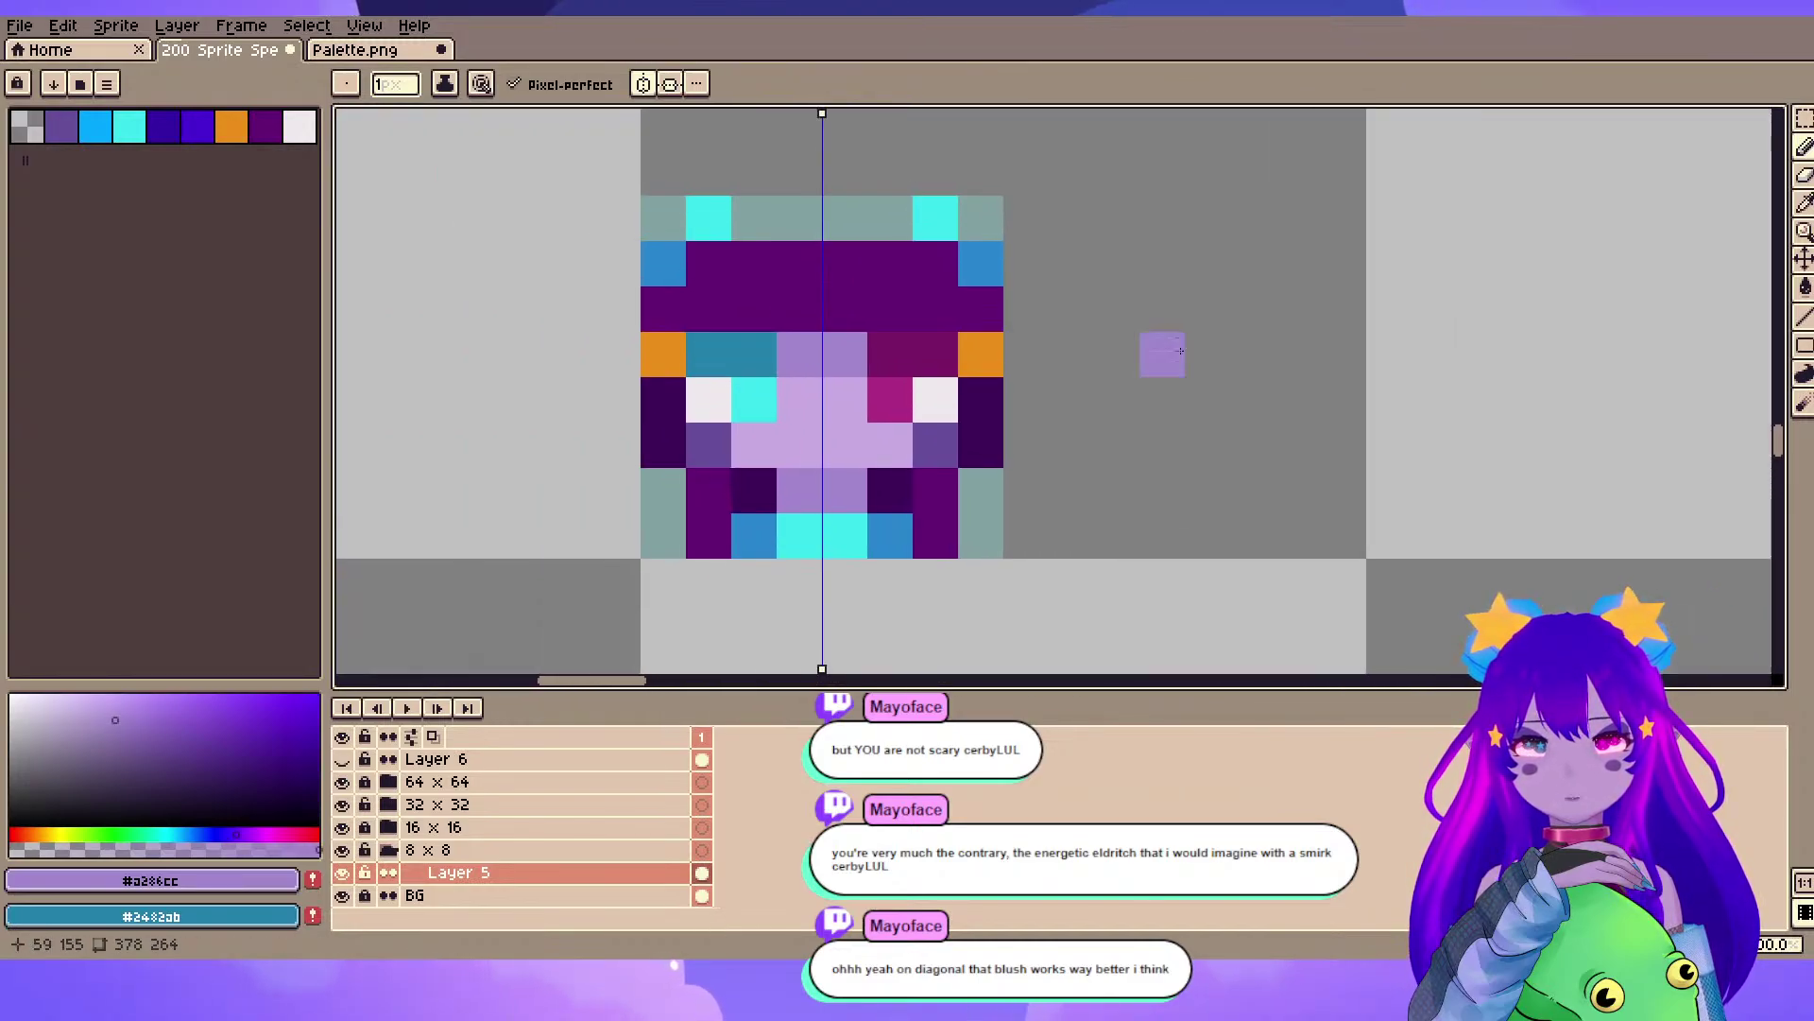
- Sample the third sprite's star orange, shift it to HSV 38°, 80, 90, recolour both star pixels and add the shade to the palette
alt+click(667, 356)
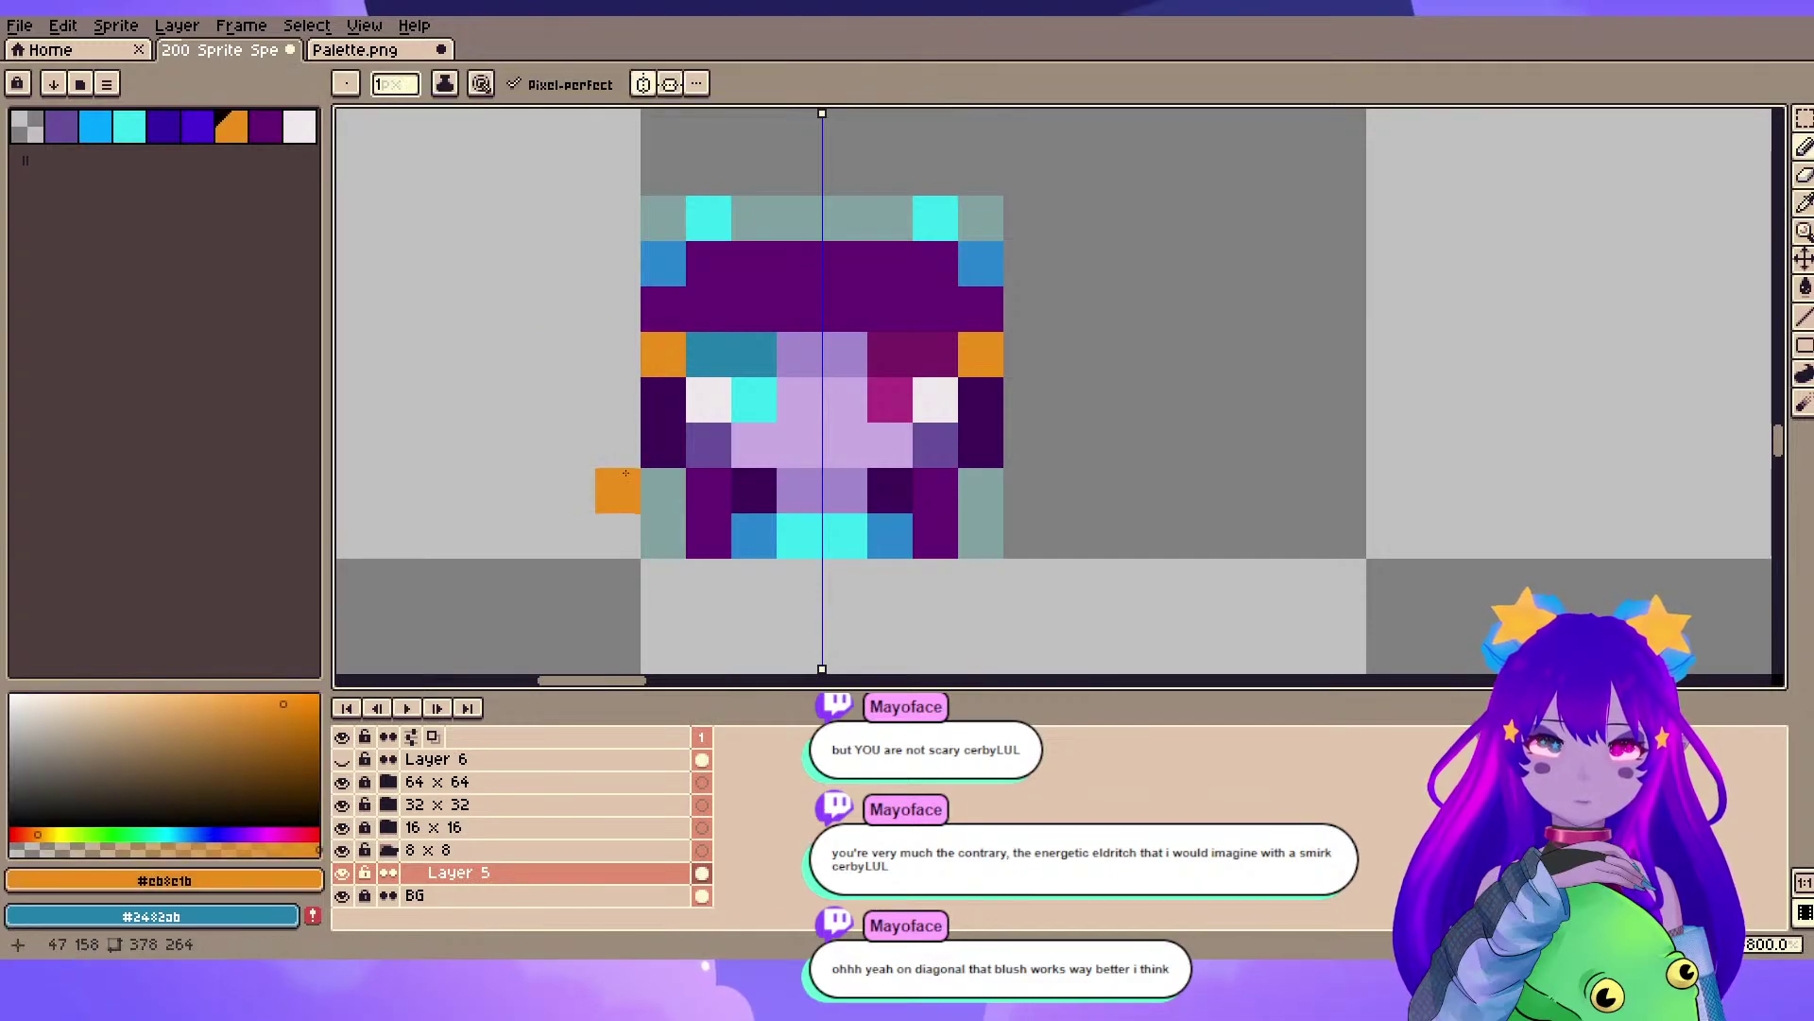
alt+click(723, 348)
alt+click(683, 355)
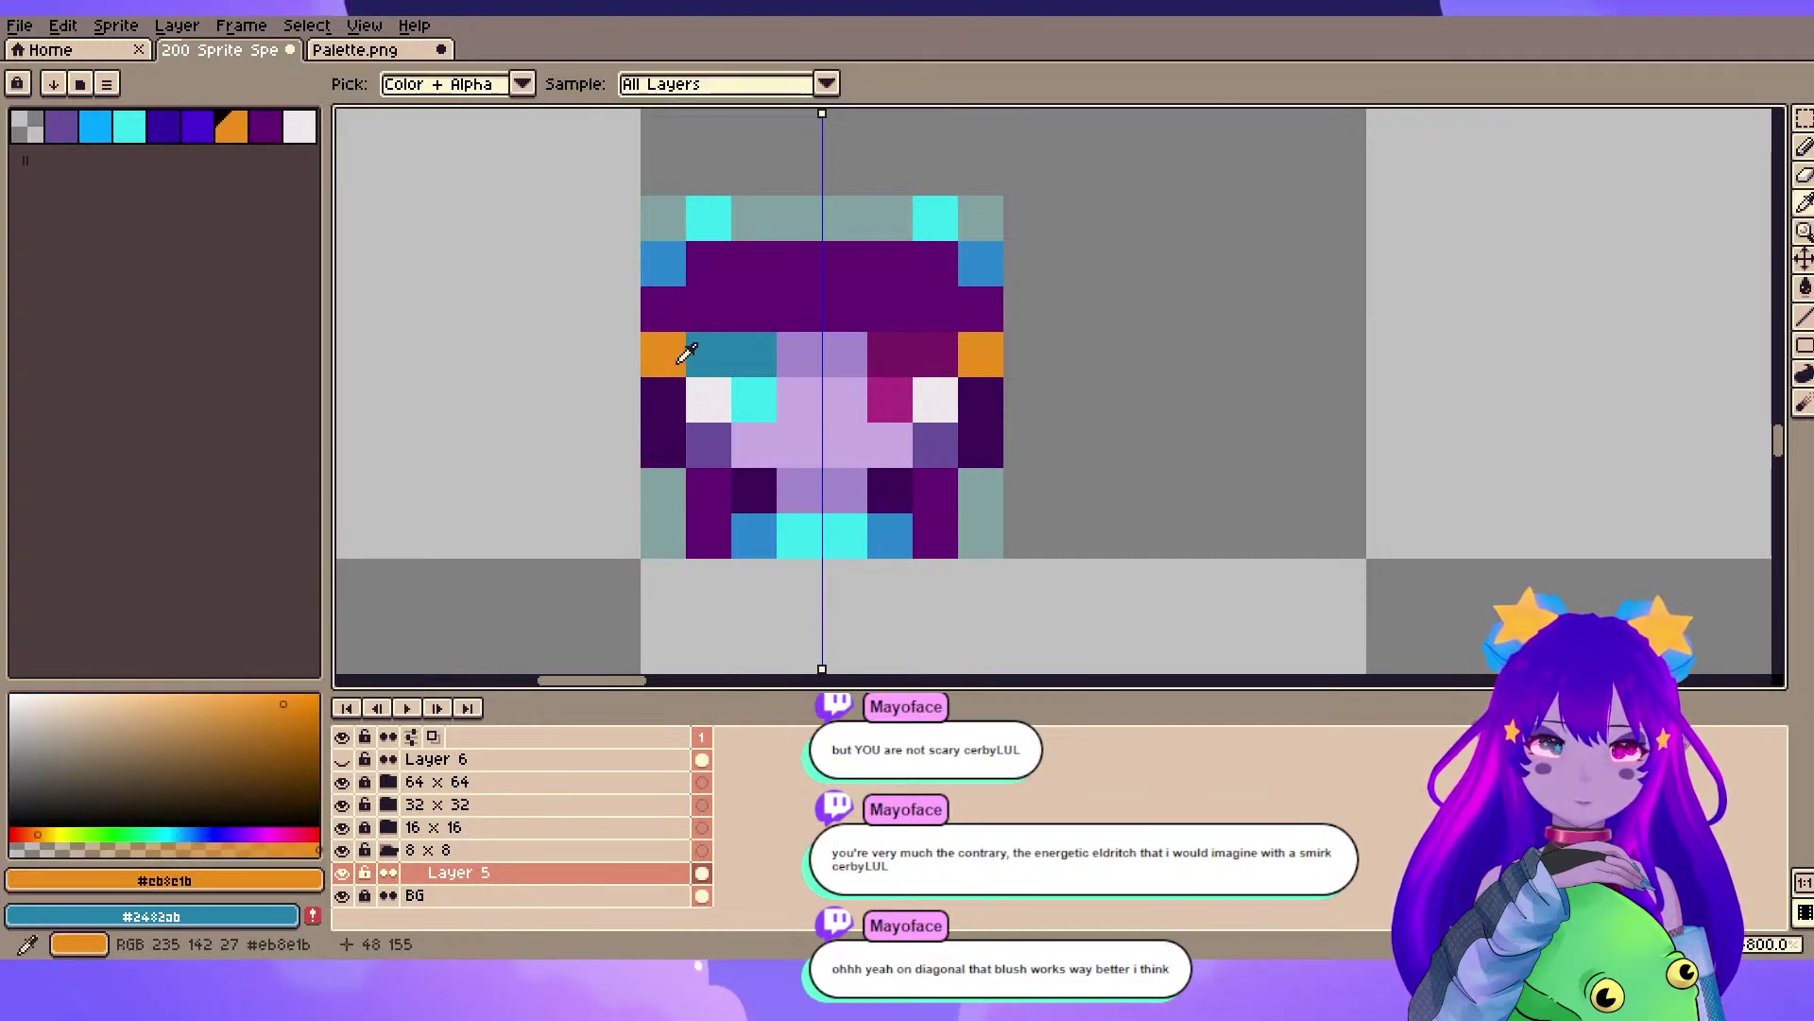
click(258, 706)
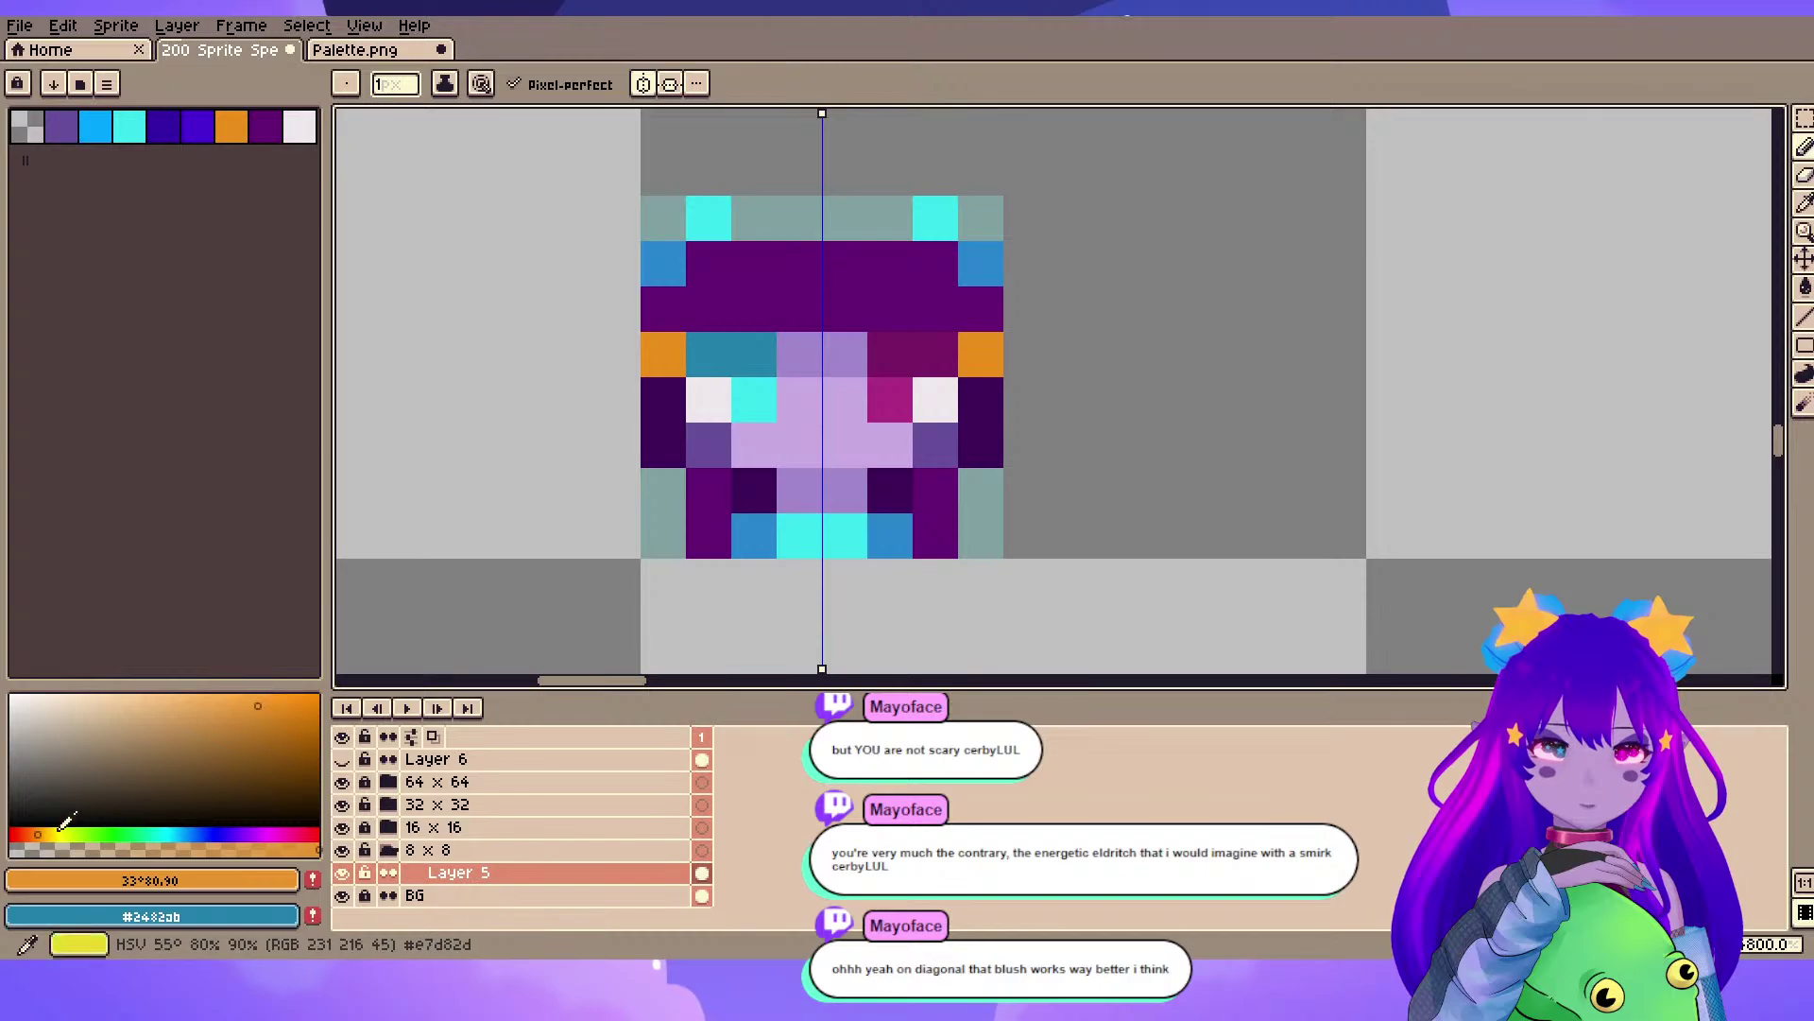
click(653, 371)
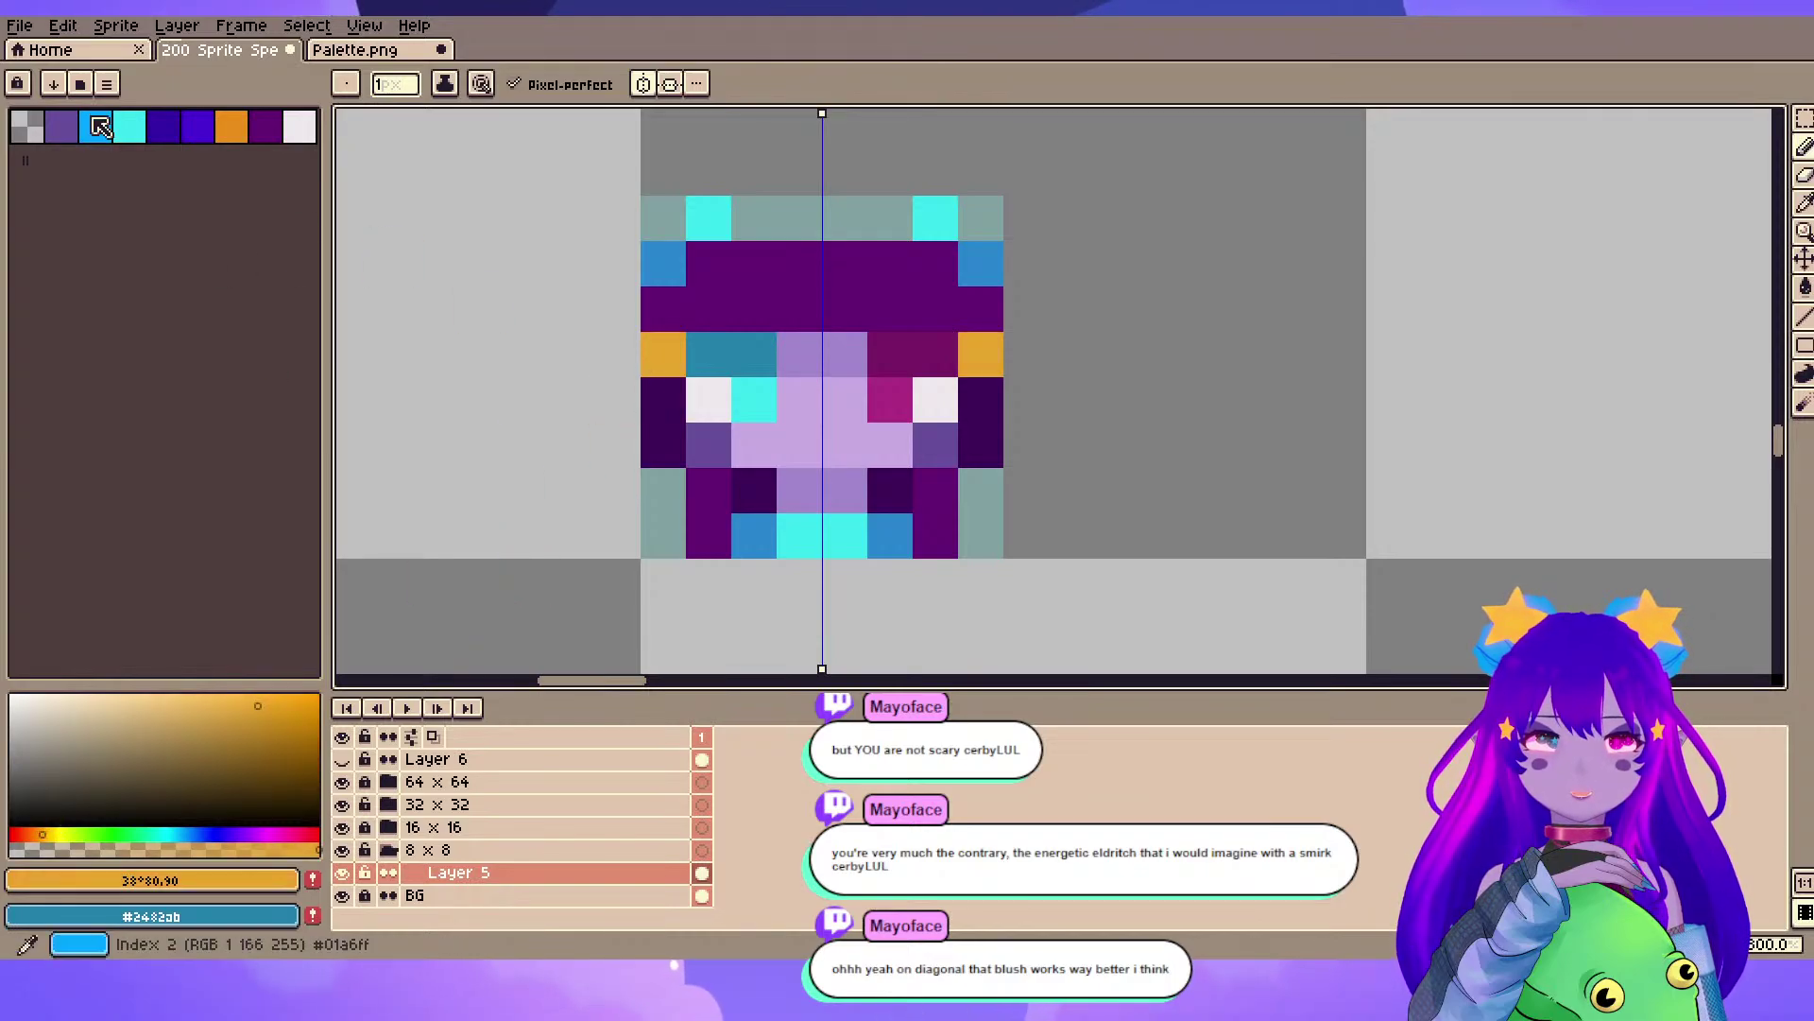
click(313, 883)
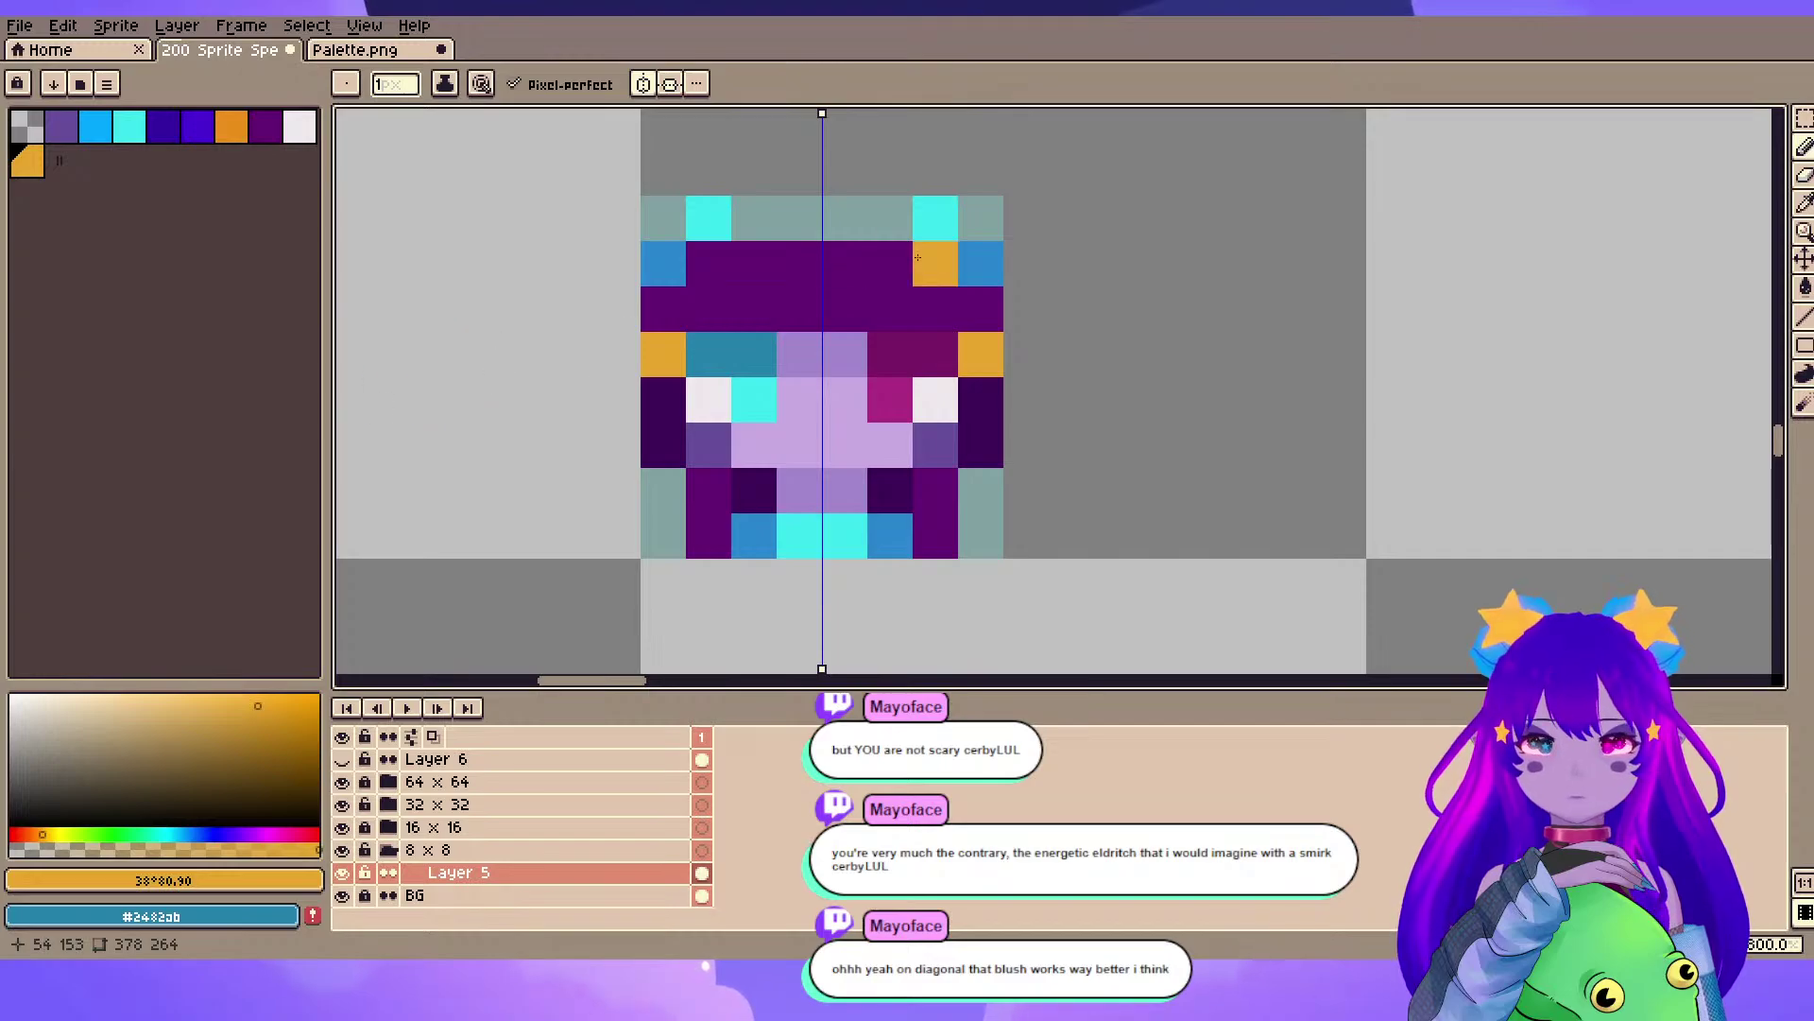
click(1329, 291)
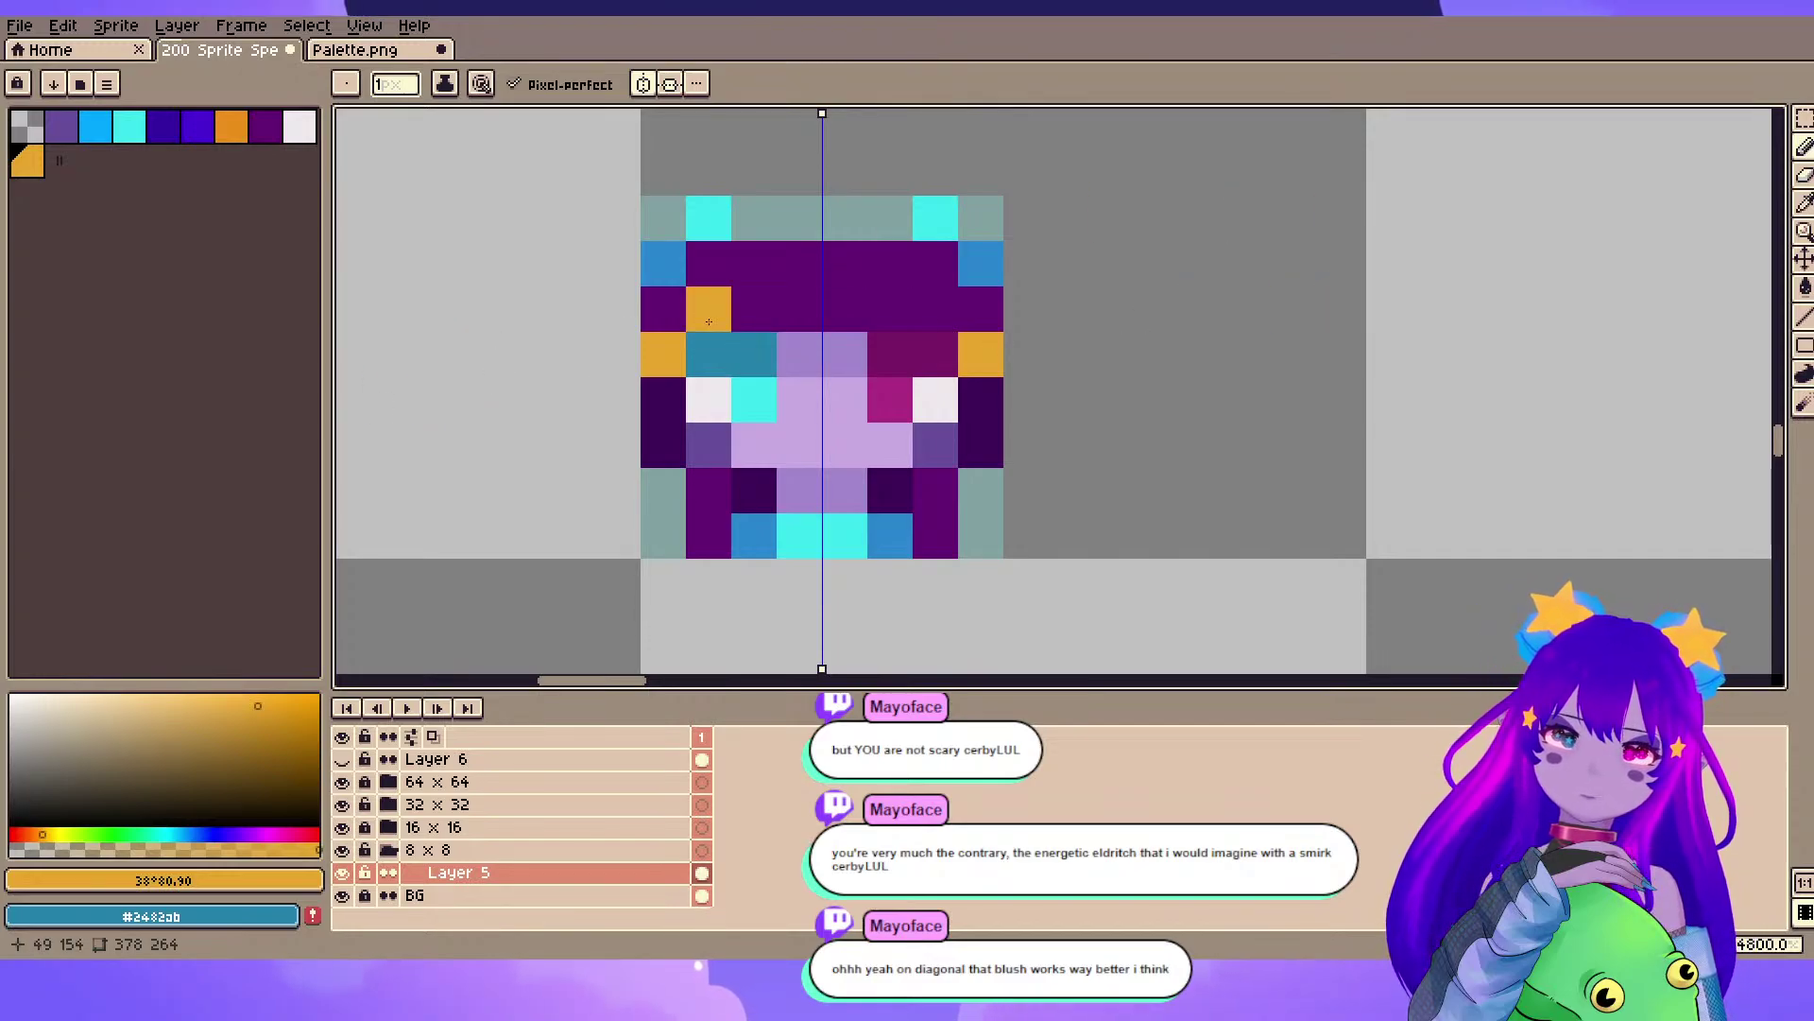
- Try the star yellow in the third sprite's lower corners and hair purple #630472 over its two star pixels
click(668, 534)
key(ctrl+z)
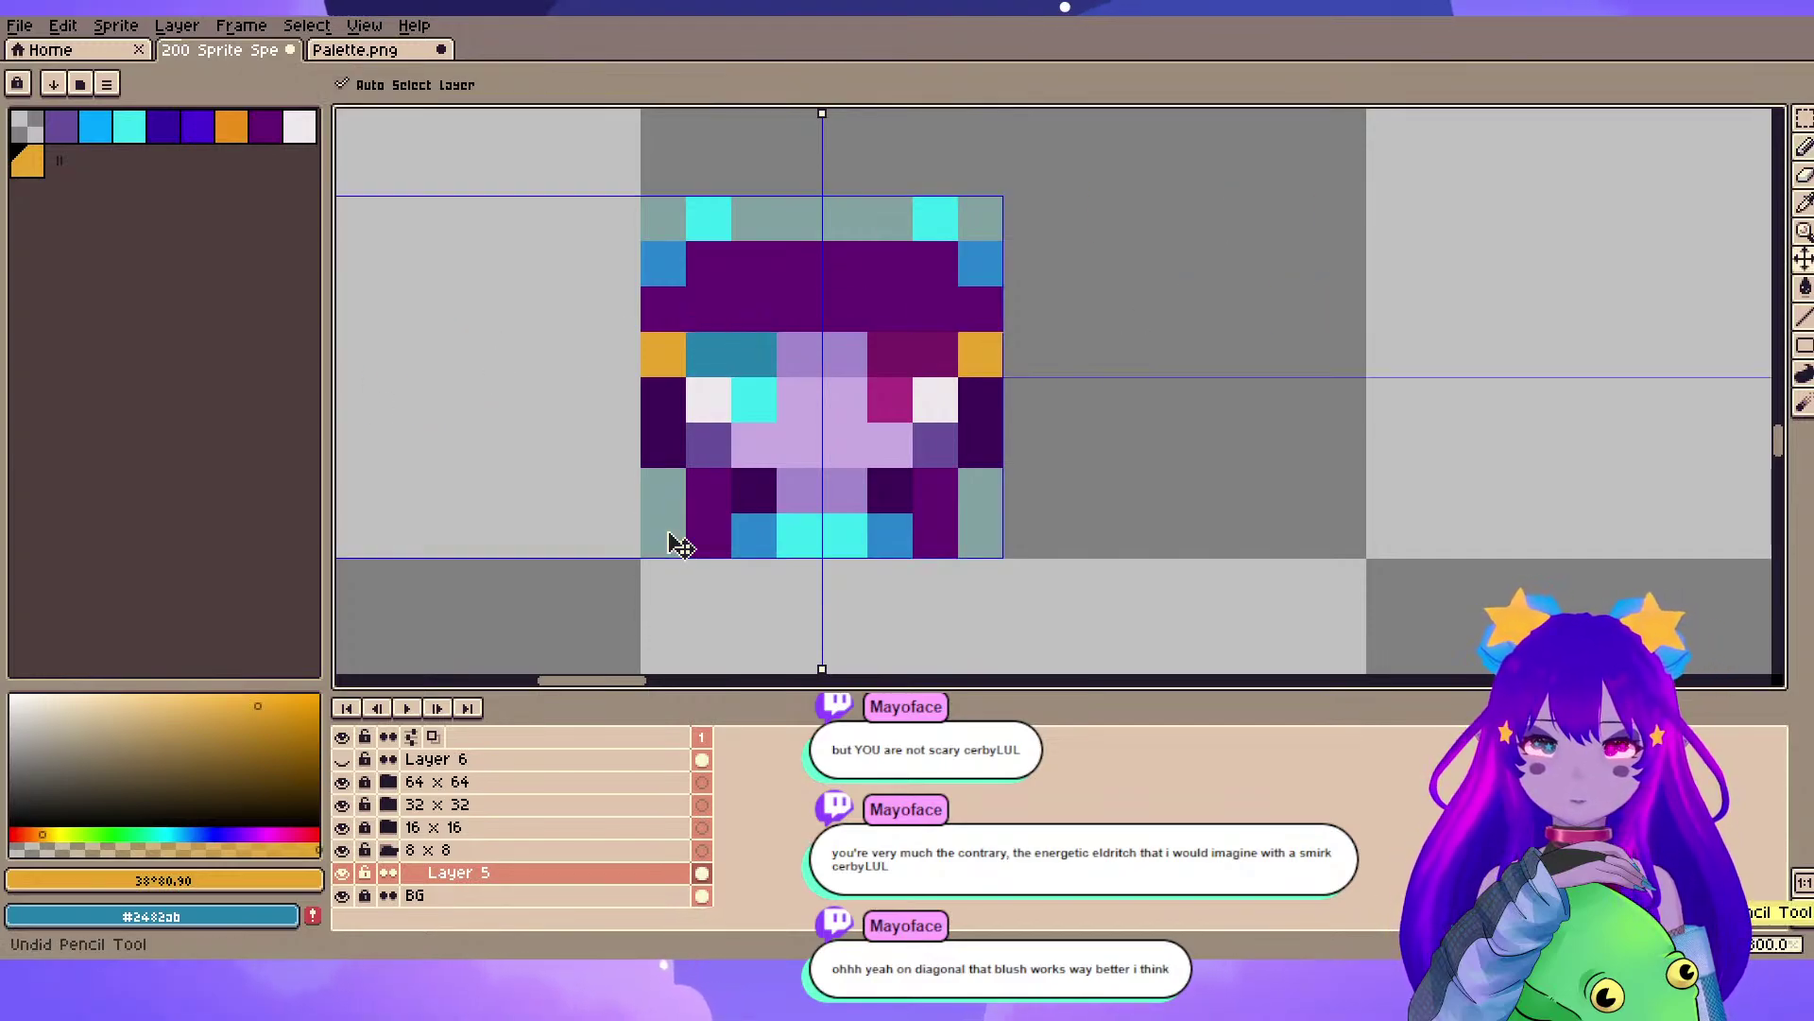
alt+click(690, 322)
click(666, 355)
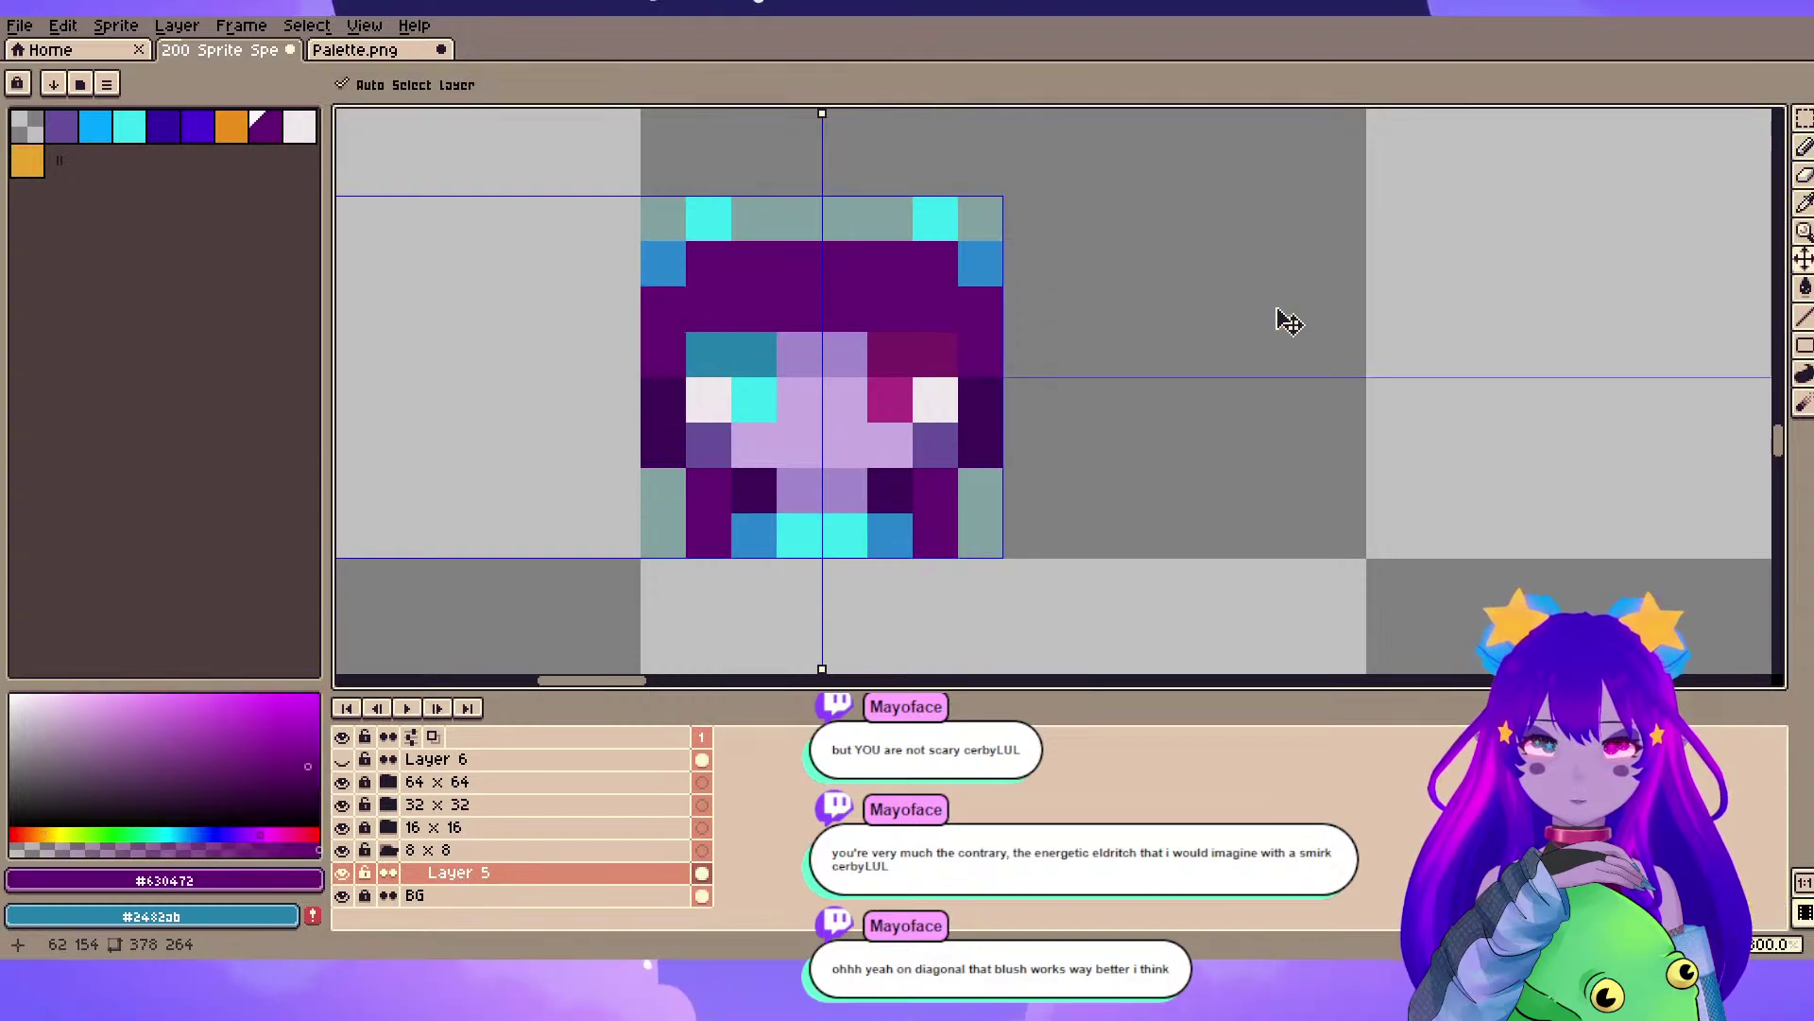
key(ctrl+z)
- Save the file and shade the third sprite's hair beside and below the bows and at the fringe's lower centre with dark purple #3e0459
key(ctrl+s)
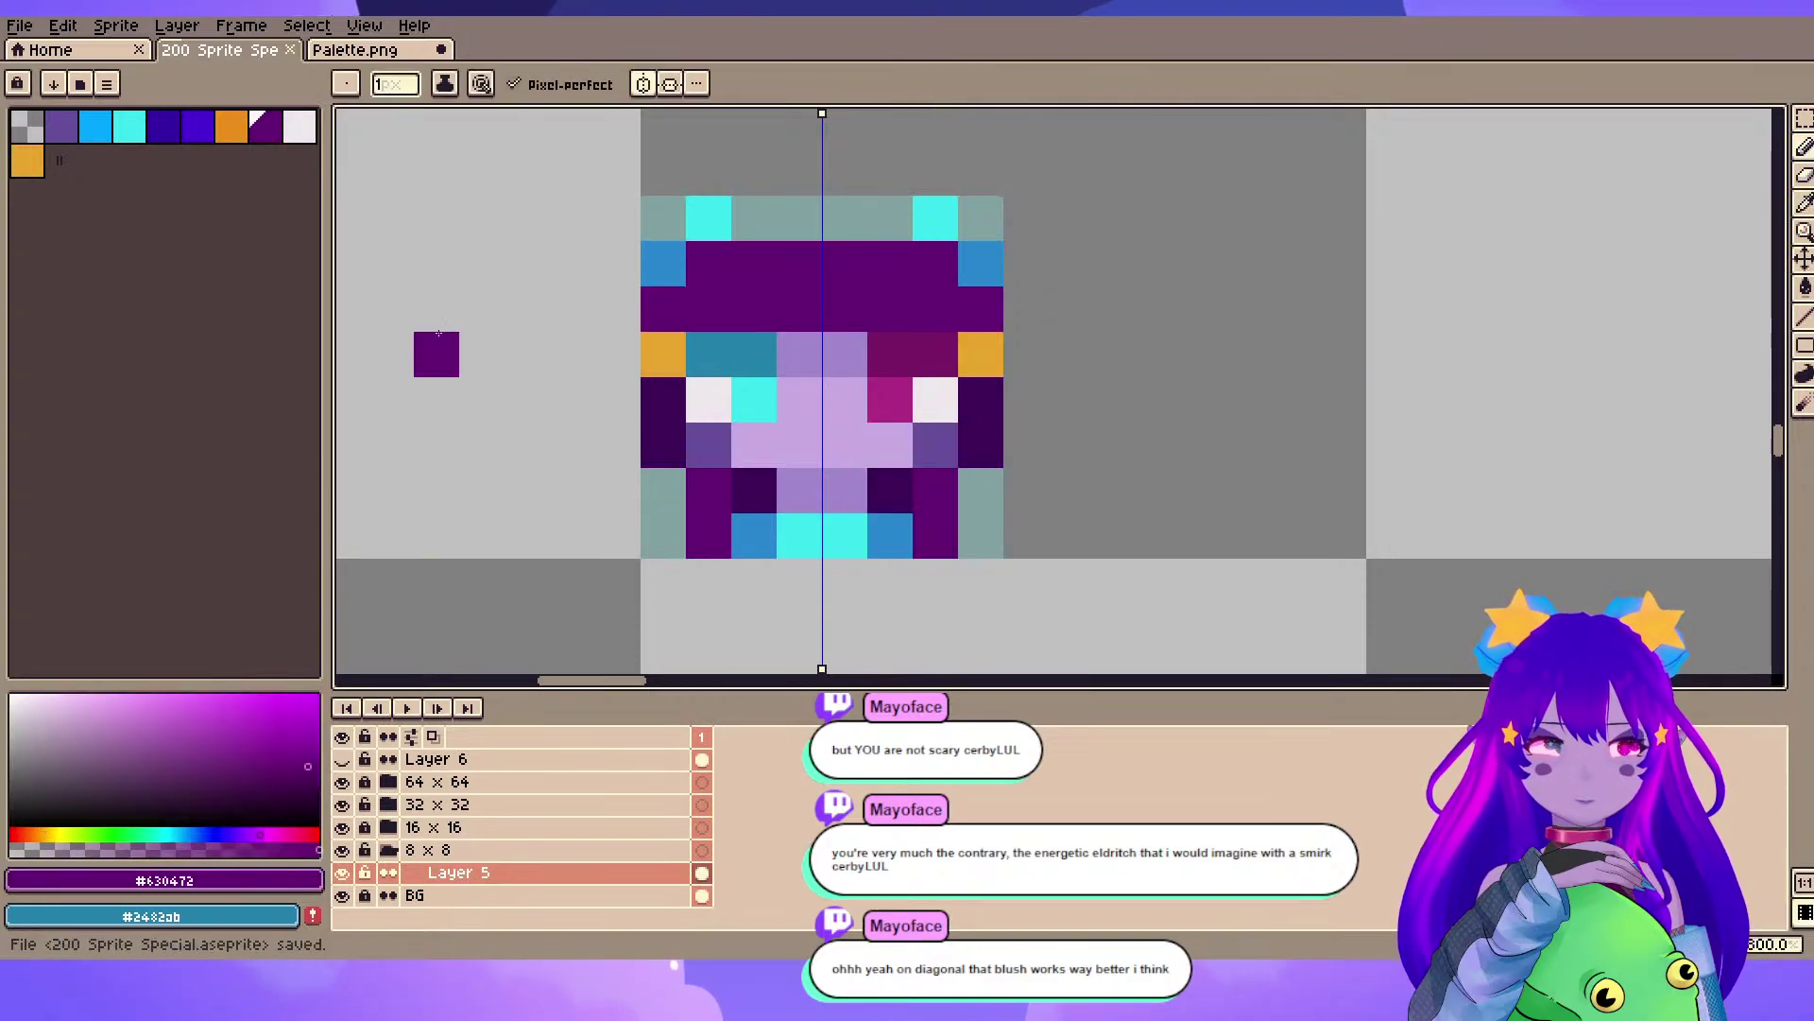
alt+click(689, 316)
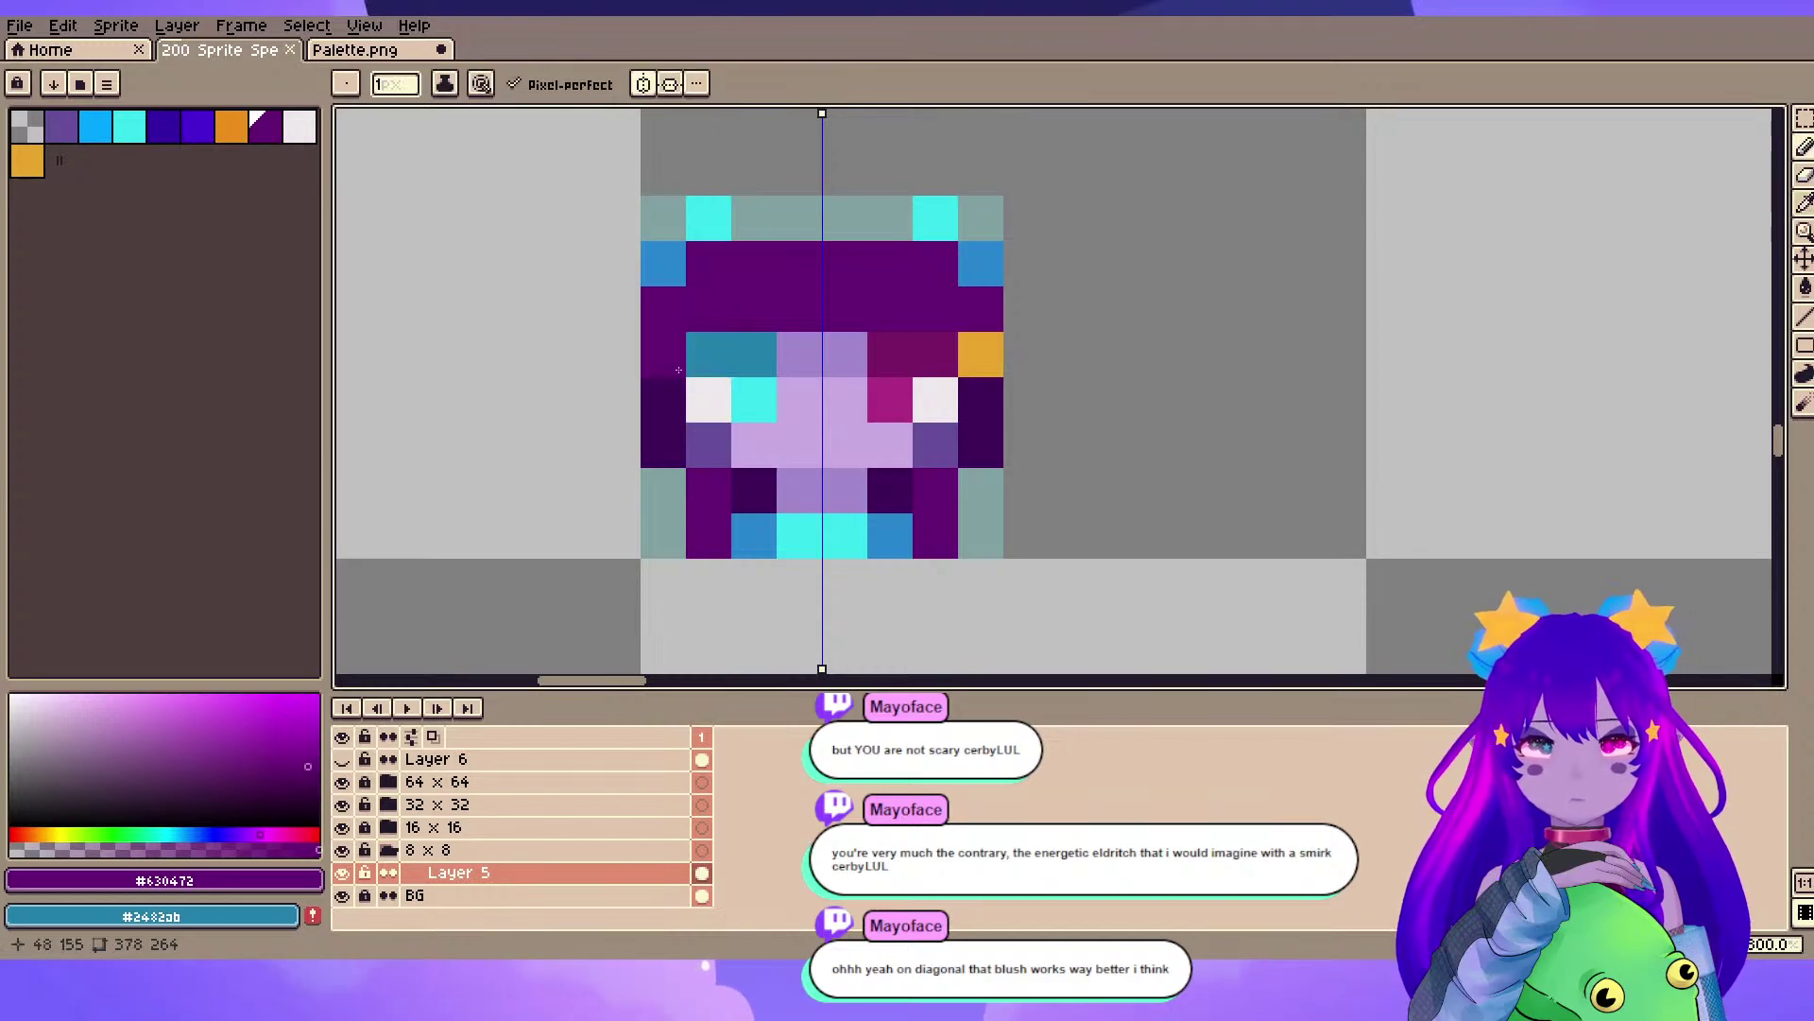
alt+click(659, 416)
click(664, 325)
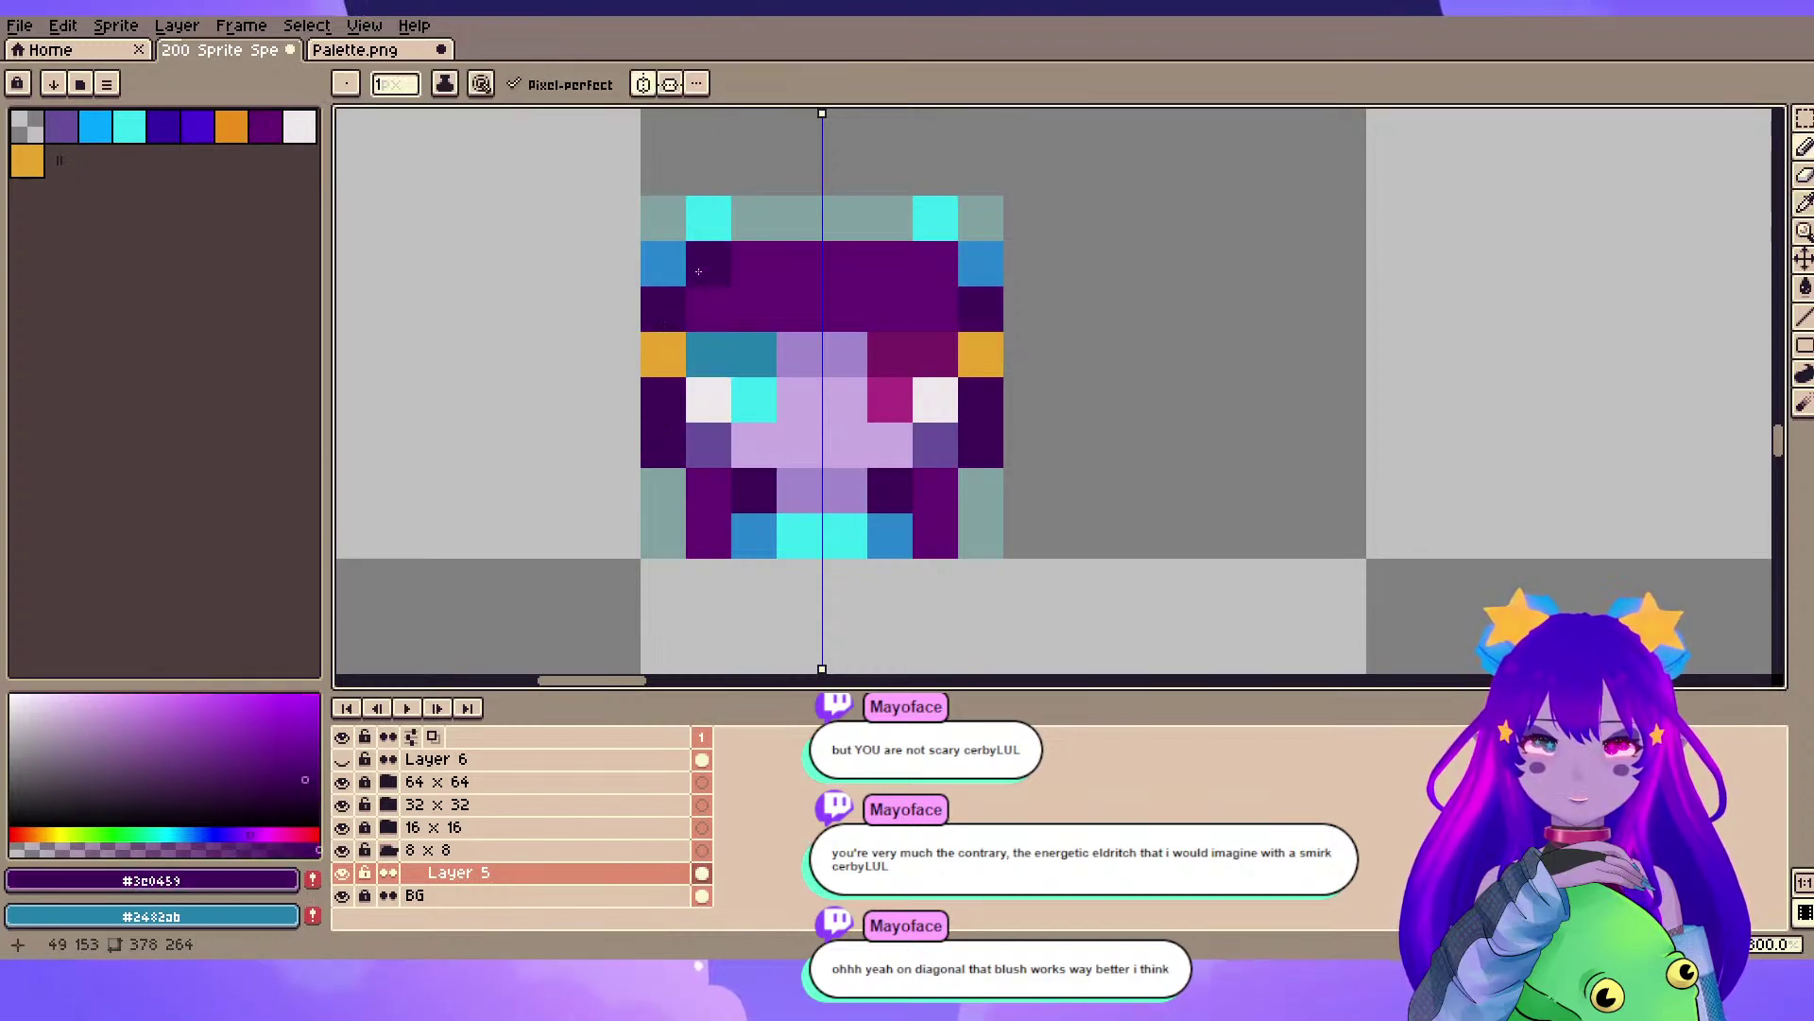
click(754, 263)
scroll(1021, 251, down, 4)
key(ctrl+z)
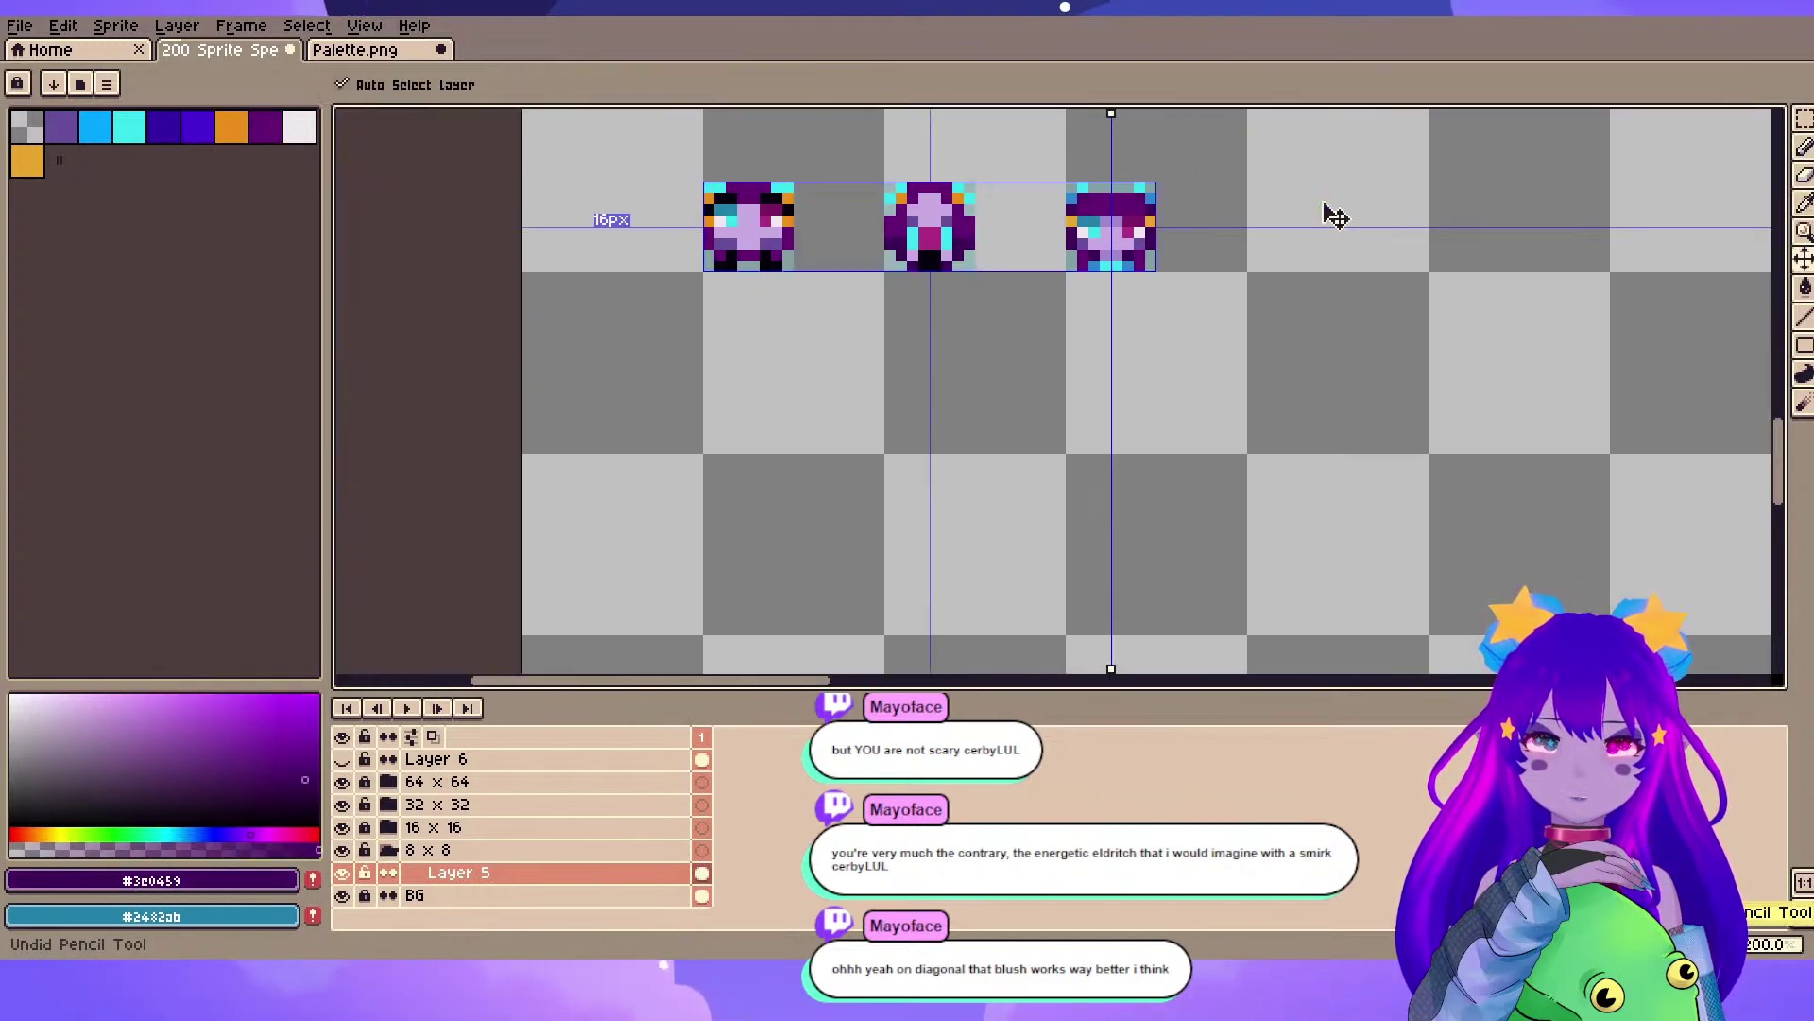
key(ctrl+y)
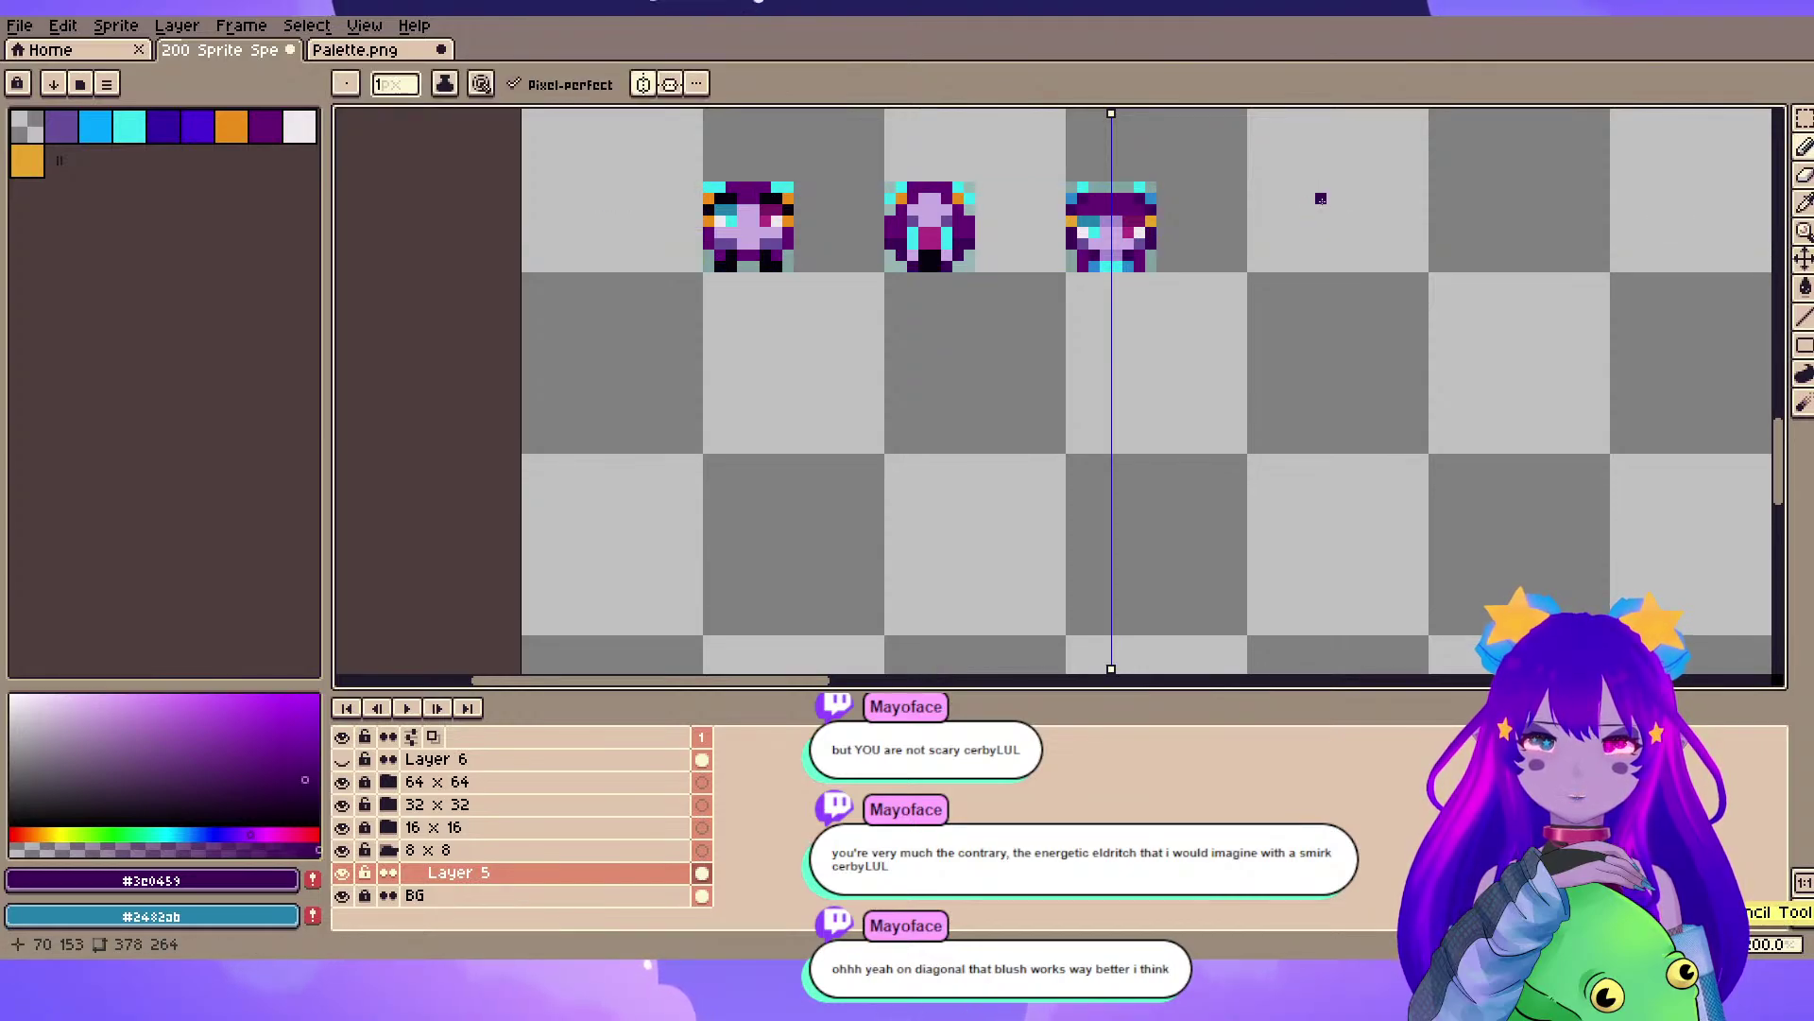
scroll(1178, 316, up, 4)
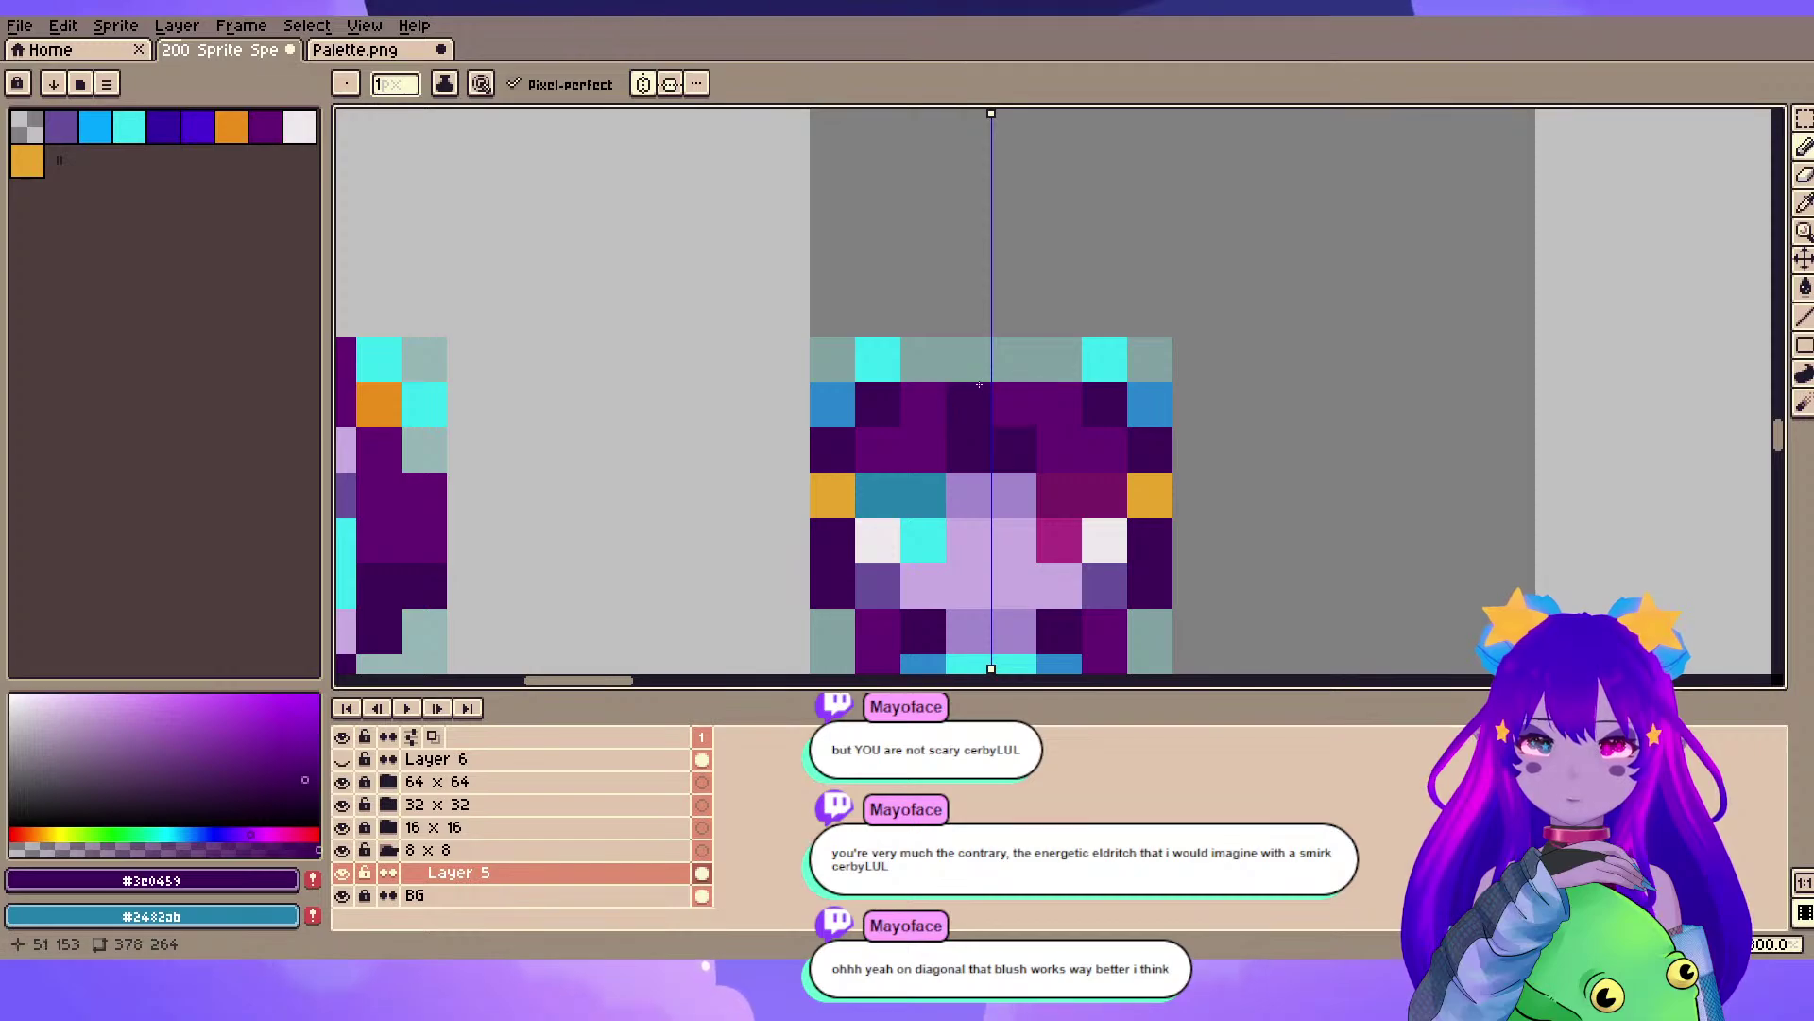
- Darken the four-pixel top row of hair between the third sprite's bows with #3e0459
click(983, 377)
scroll(1165, 311, down, 4)
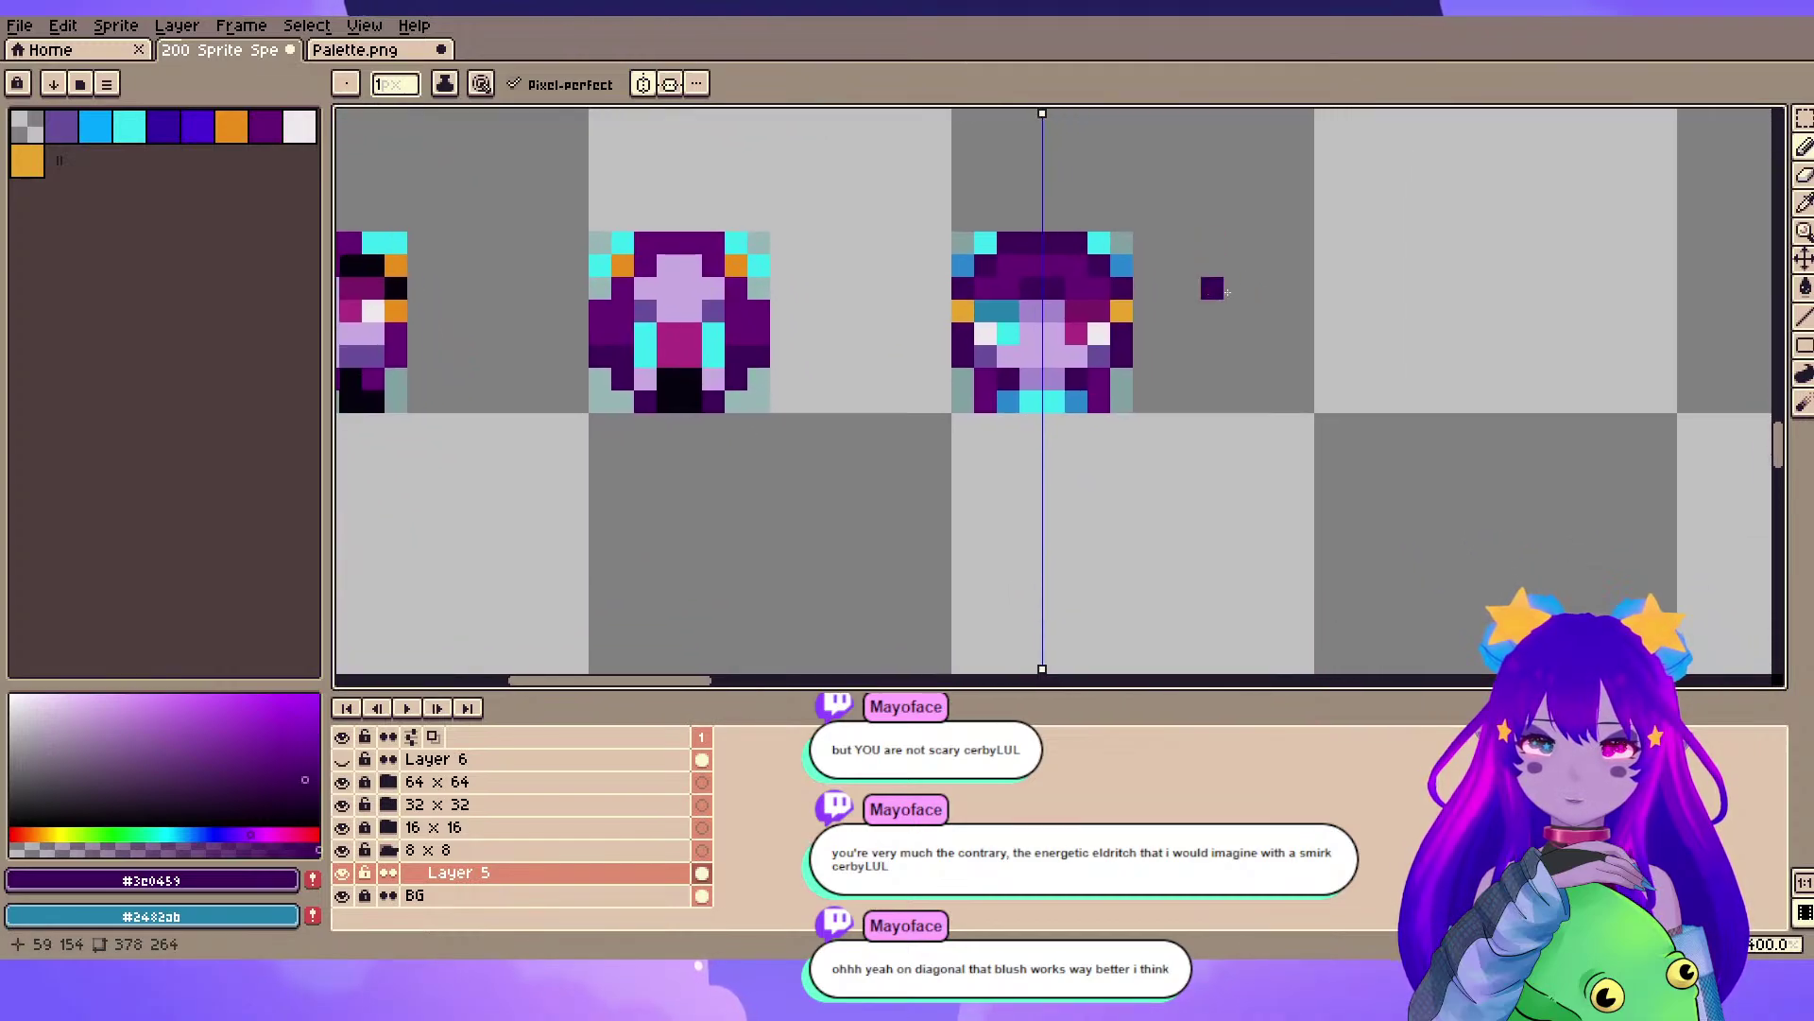
scroll(1331, 431, up, 1)
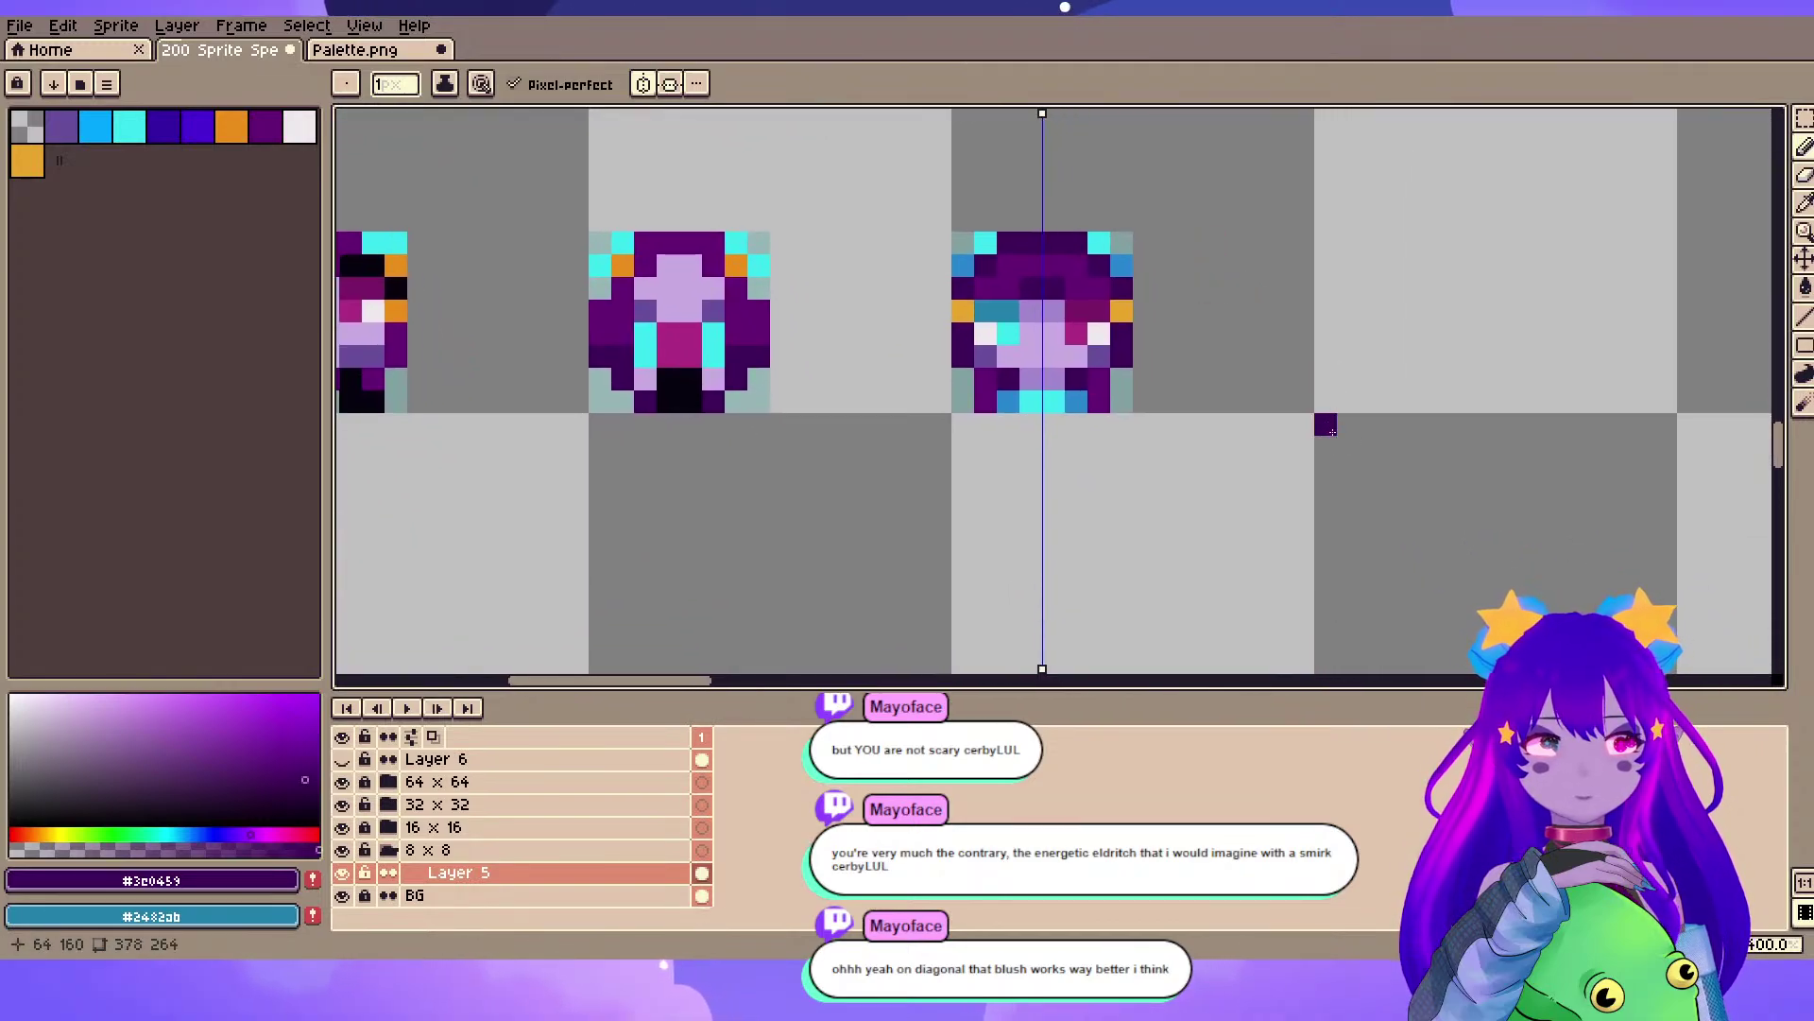
scroll(1181, 265, up, 1)
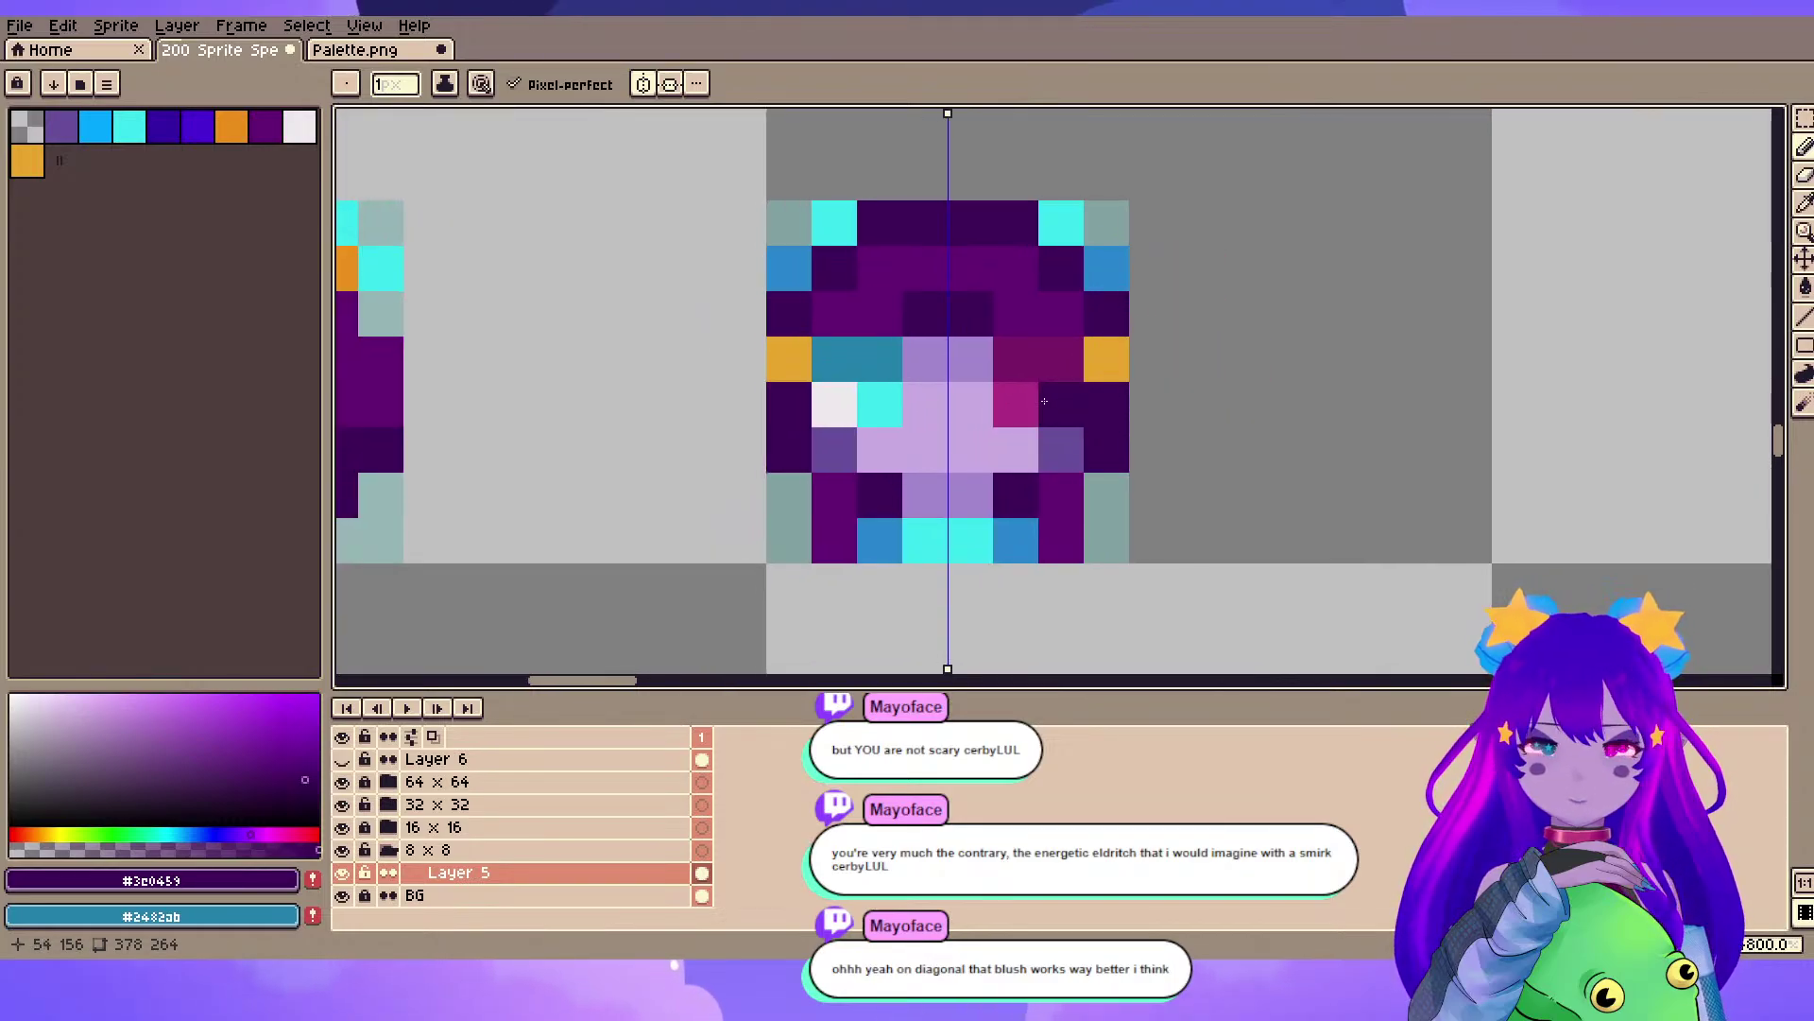
- Try covering the third sprite's whole fringe in dark purple #3e0459
mouse_move(1298, 349)
mouse_down()
mouse_move(1215, 369)
mouse_move(1219, 386)
mouse_up()
mouse_move(772, 347)
mouse_down()
mouse_move(813, 330)
mouse_move(809, 310)
mouse_move(900, 289)
mouse_up()
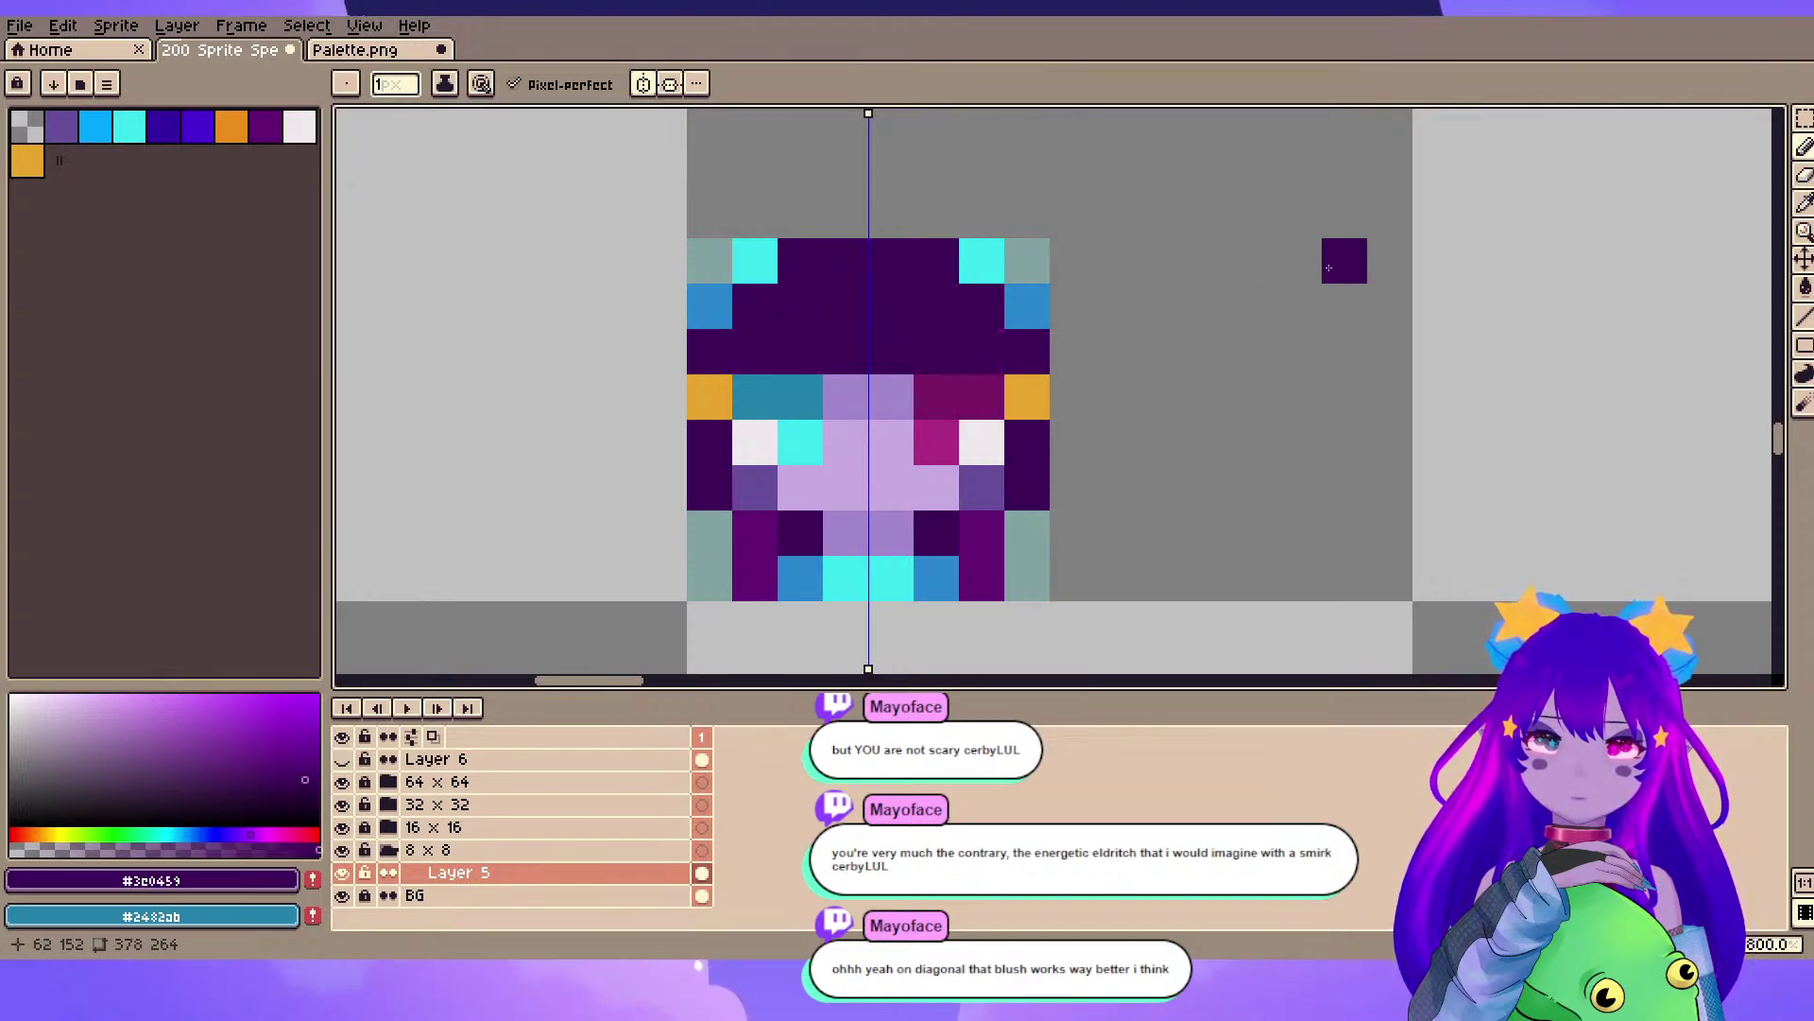
key(ctrl+z)
scroll(1332, 272, down, 3)
- Darken the third sprite's lower side locks with #3e0459
drag(1178, 345, 1265, 346)
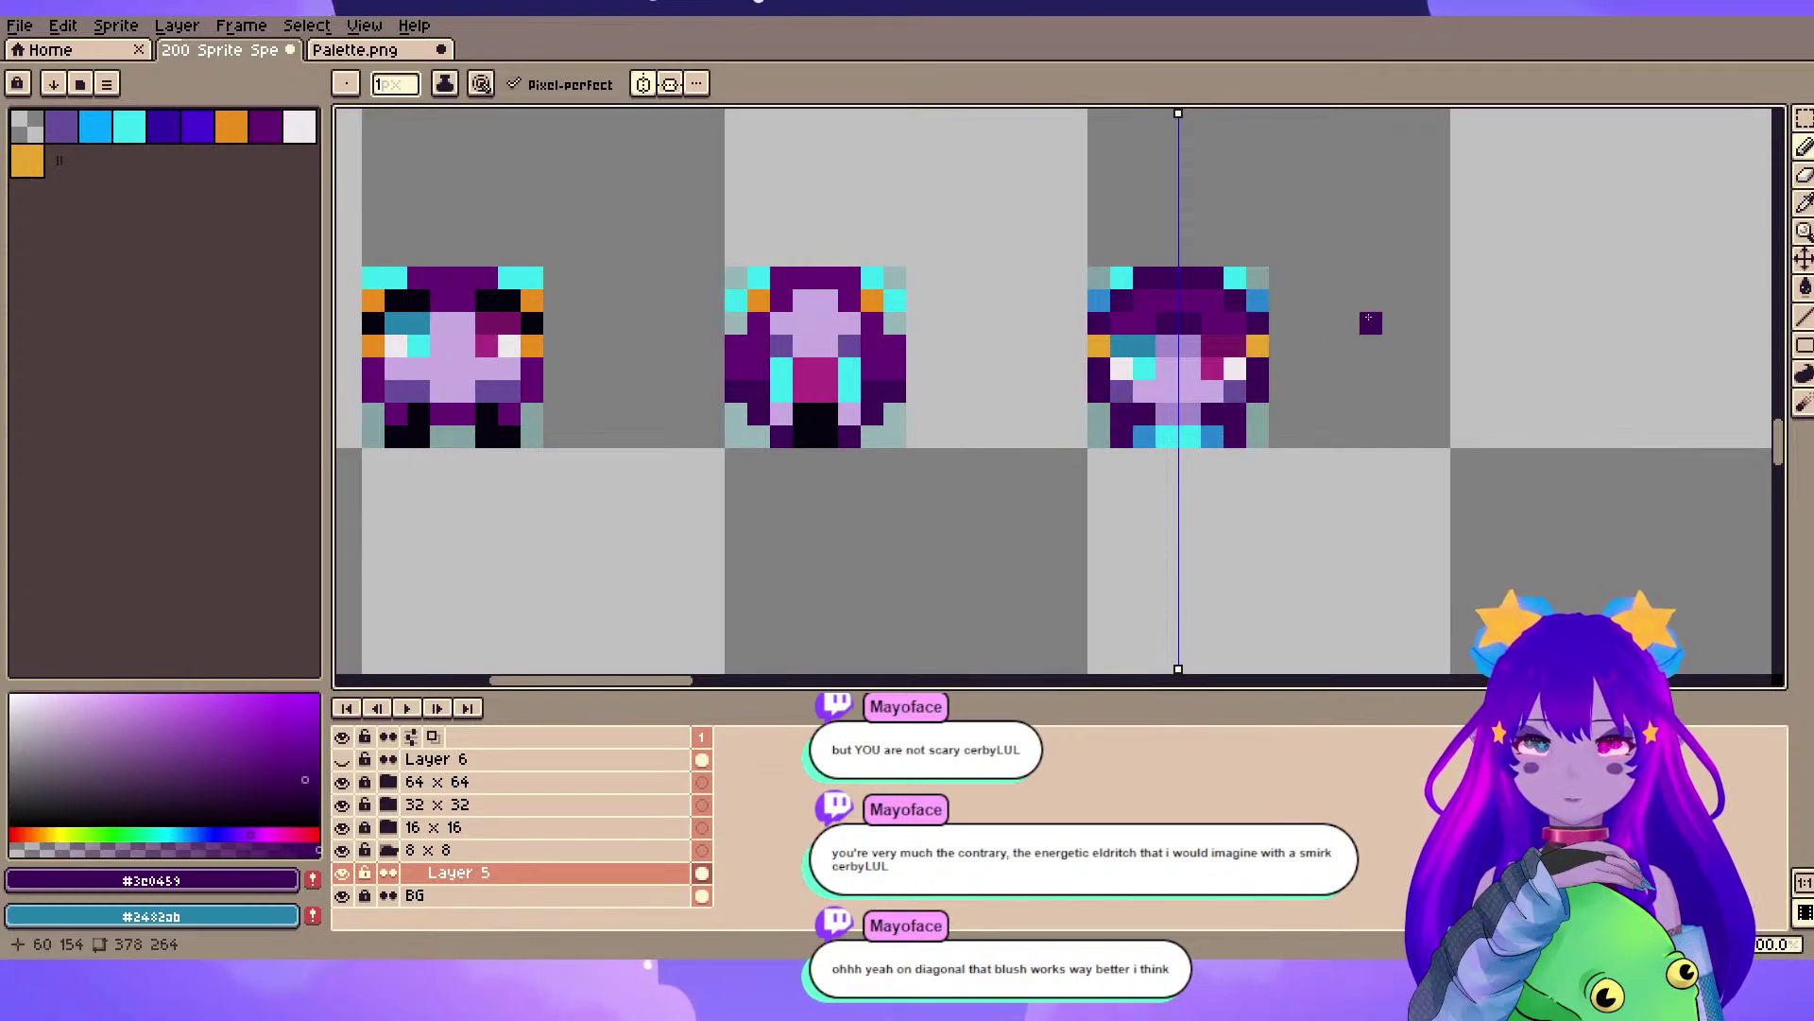
key(ctrl+z)
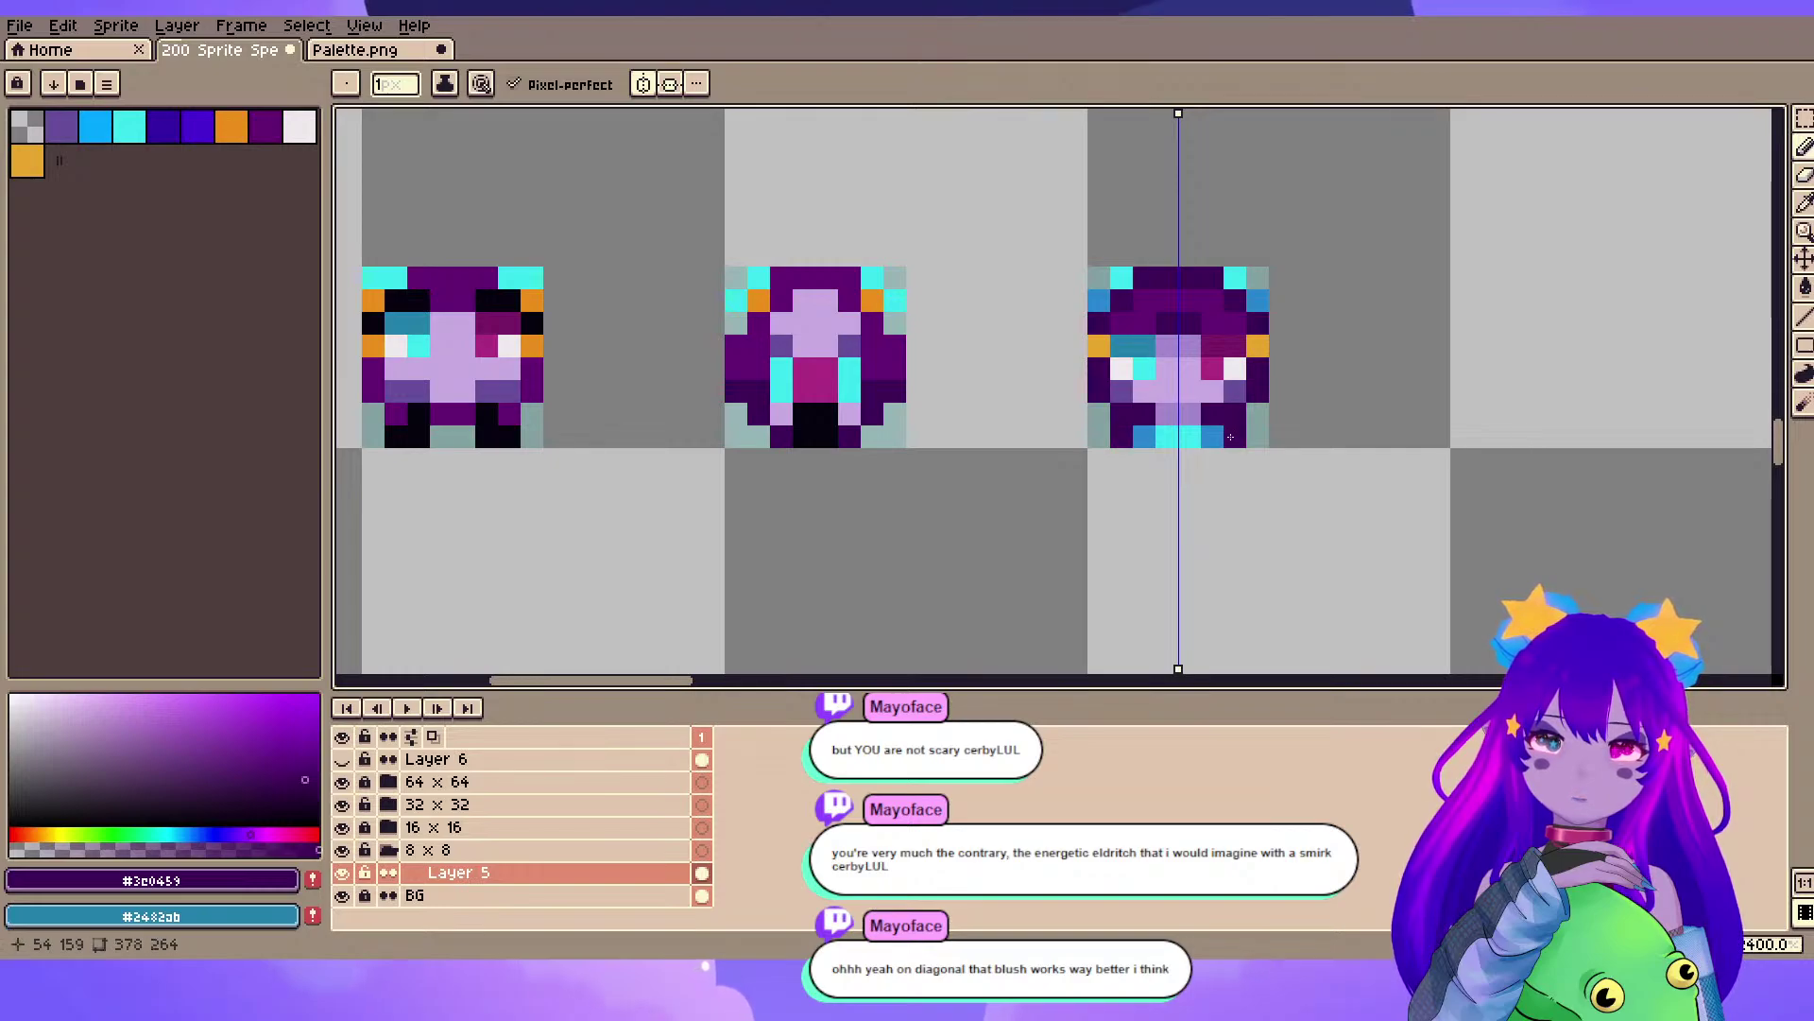
scroll(1233, 424, up, 4)
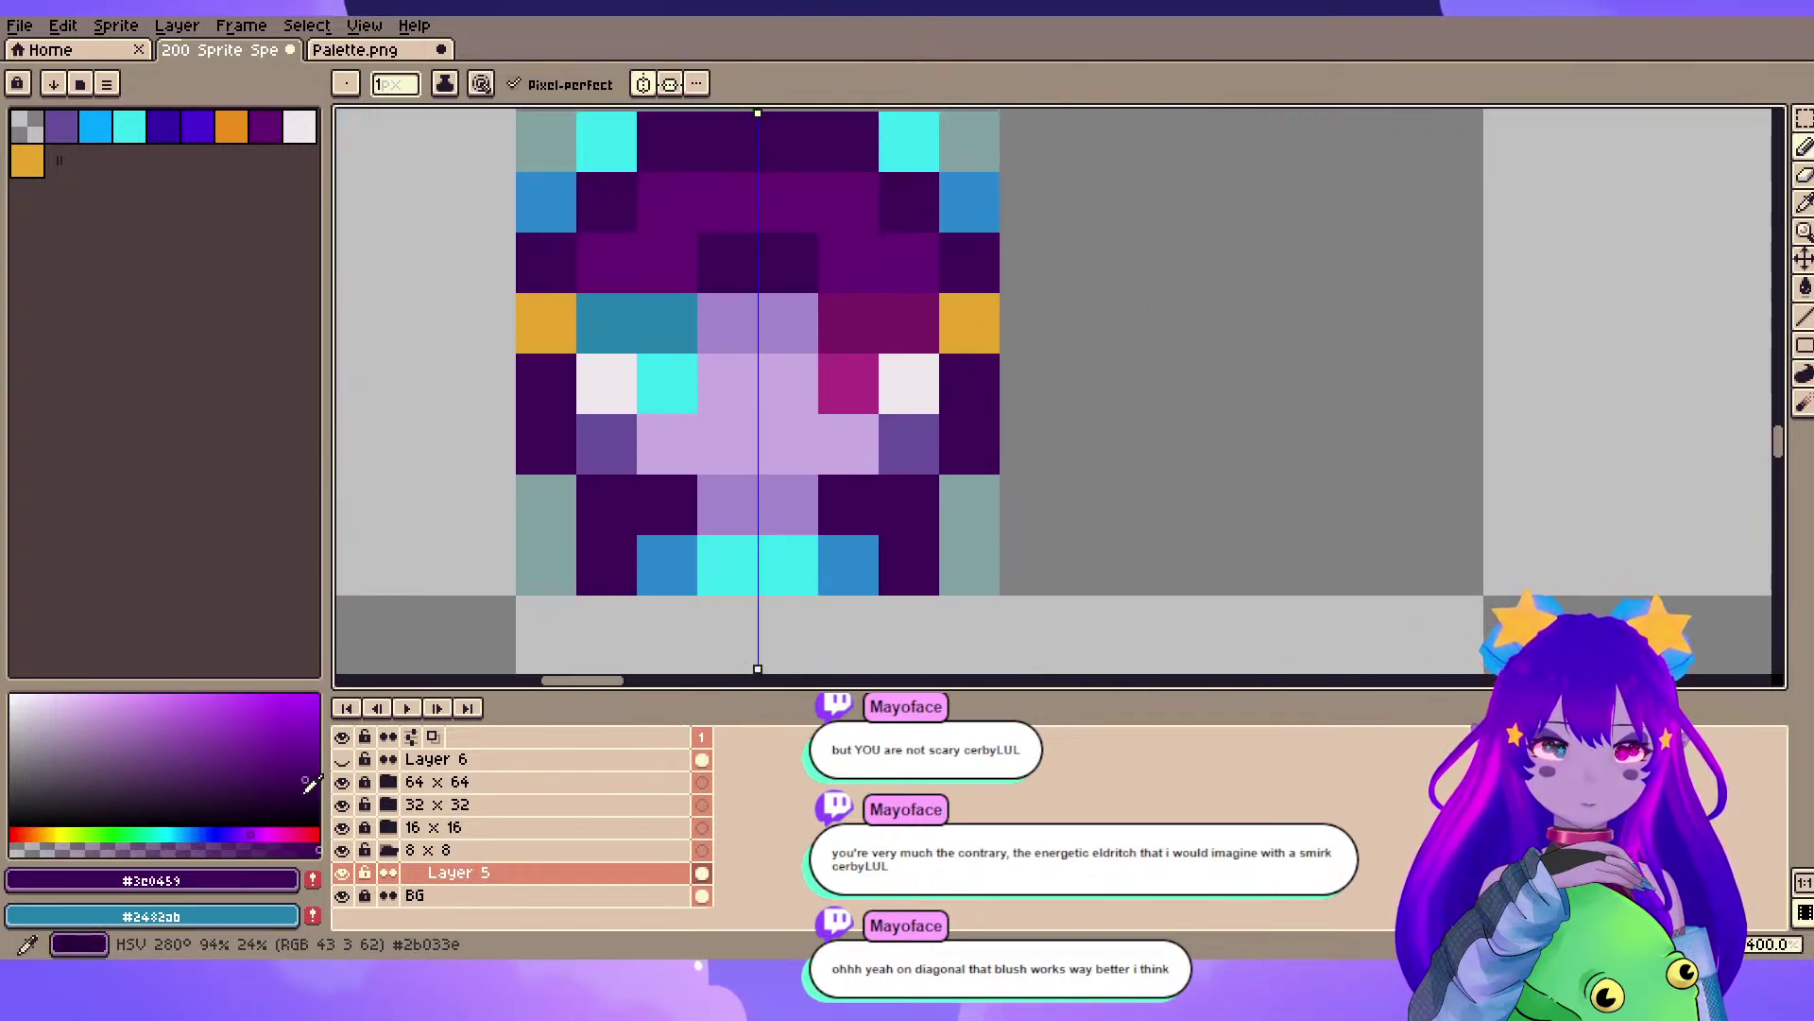
- Try a darker violet, HSV 273°, 94, 24, on the two hair pixels beside the third sprite's neck
click(263, 833)
click(667, 503)
scroll(659, 440, down, 4)
drag(795, 290, 962, 281)
scroll(693, 522, up, 4)
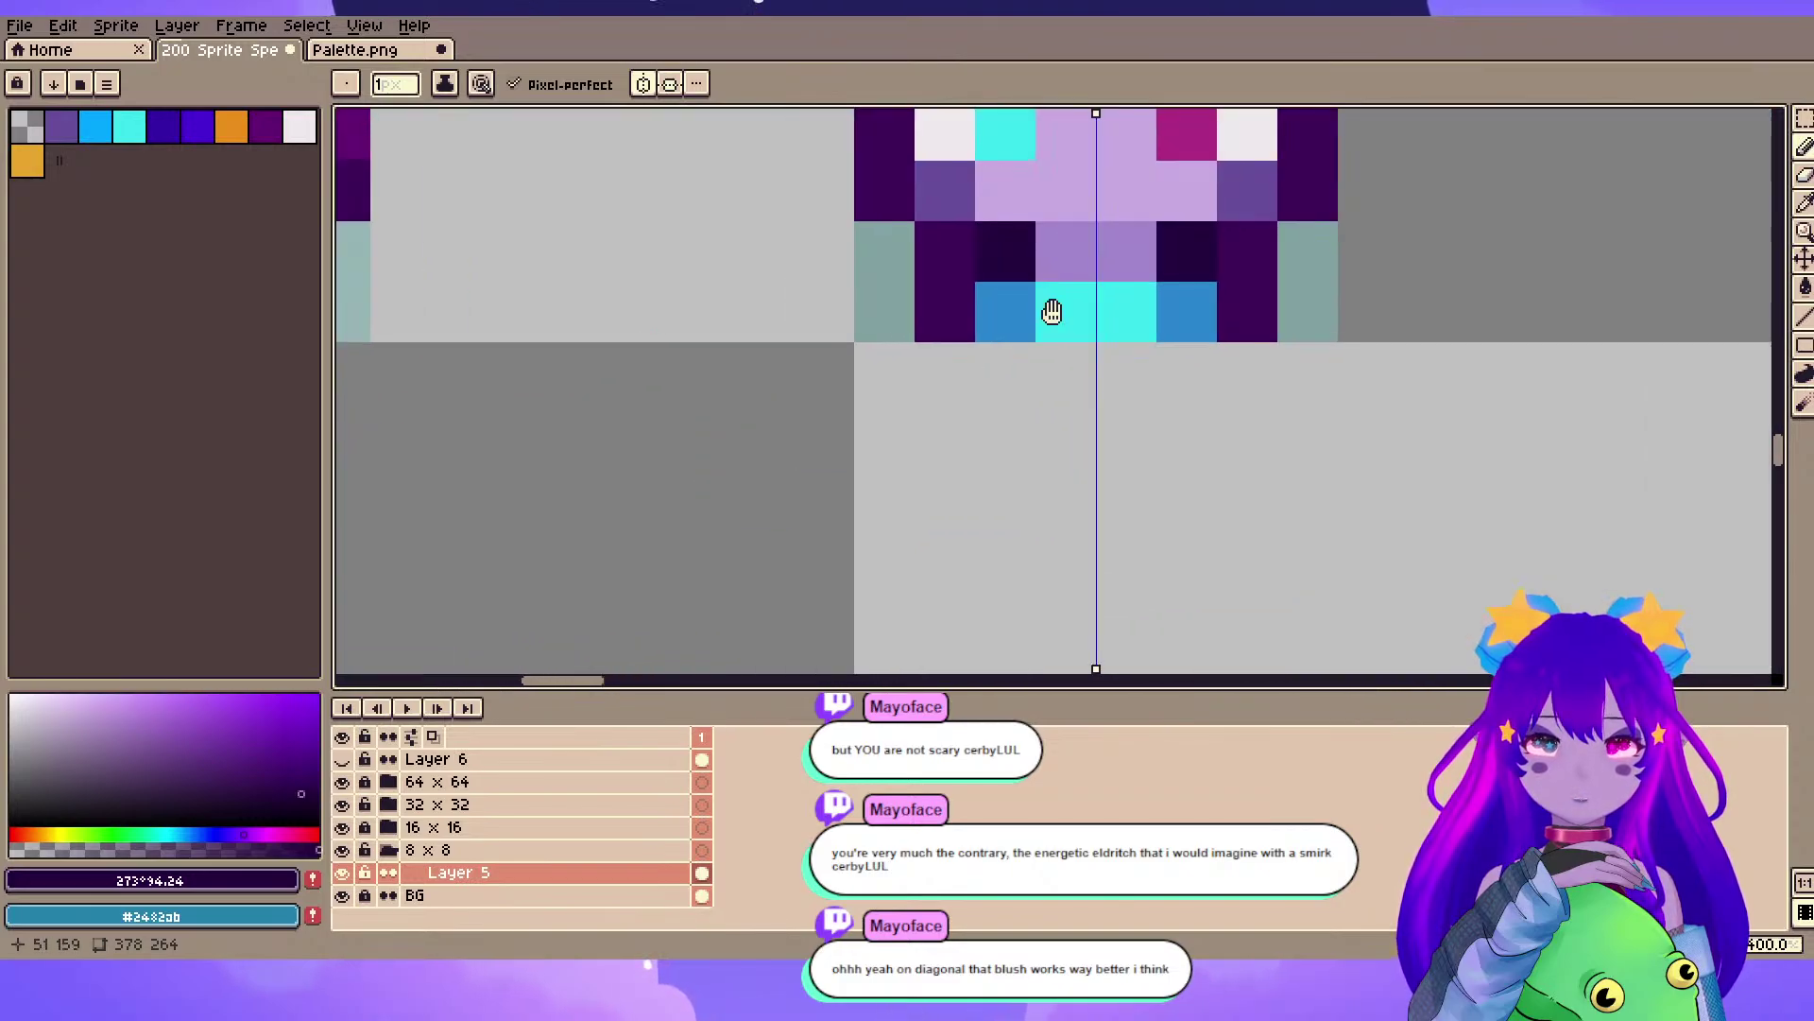
- Sample the dark hair purple, deepen it to HSV 286°, 98, 22, repaint the two hair pixels beside the third sprite's neck and save the file
alt+click(810, 421)
key(alt)
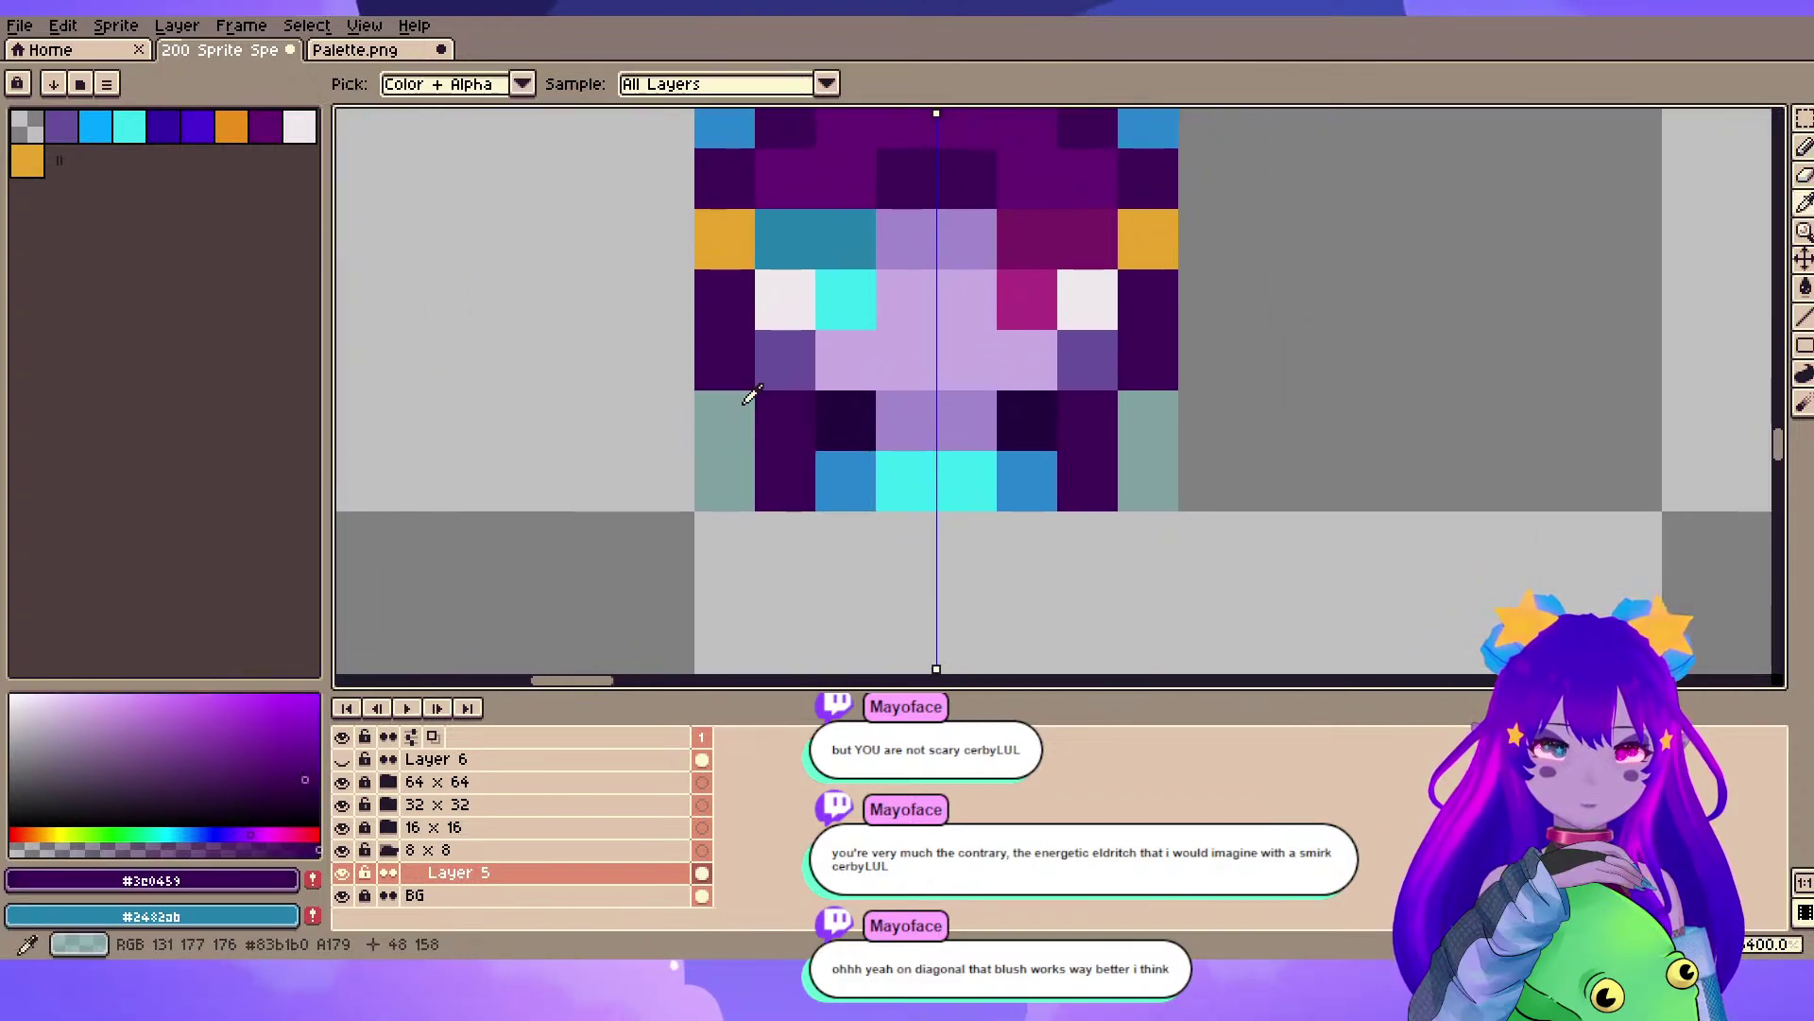
click(312, 777)
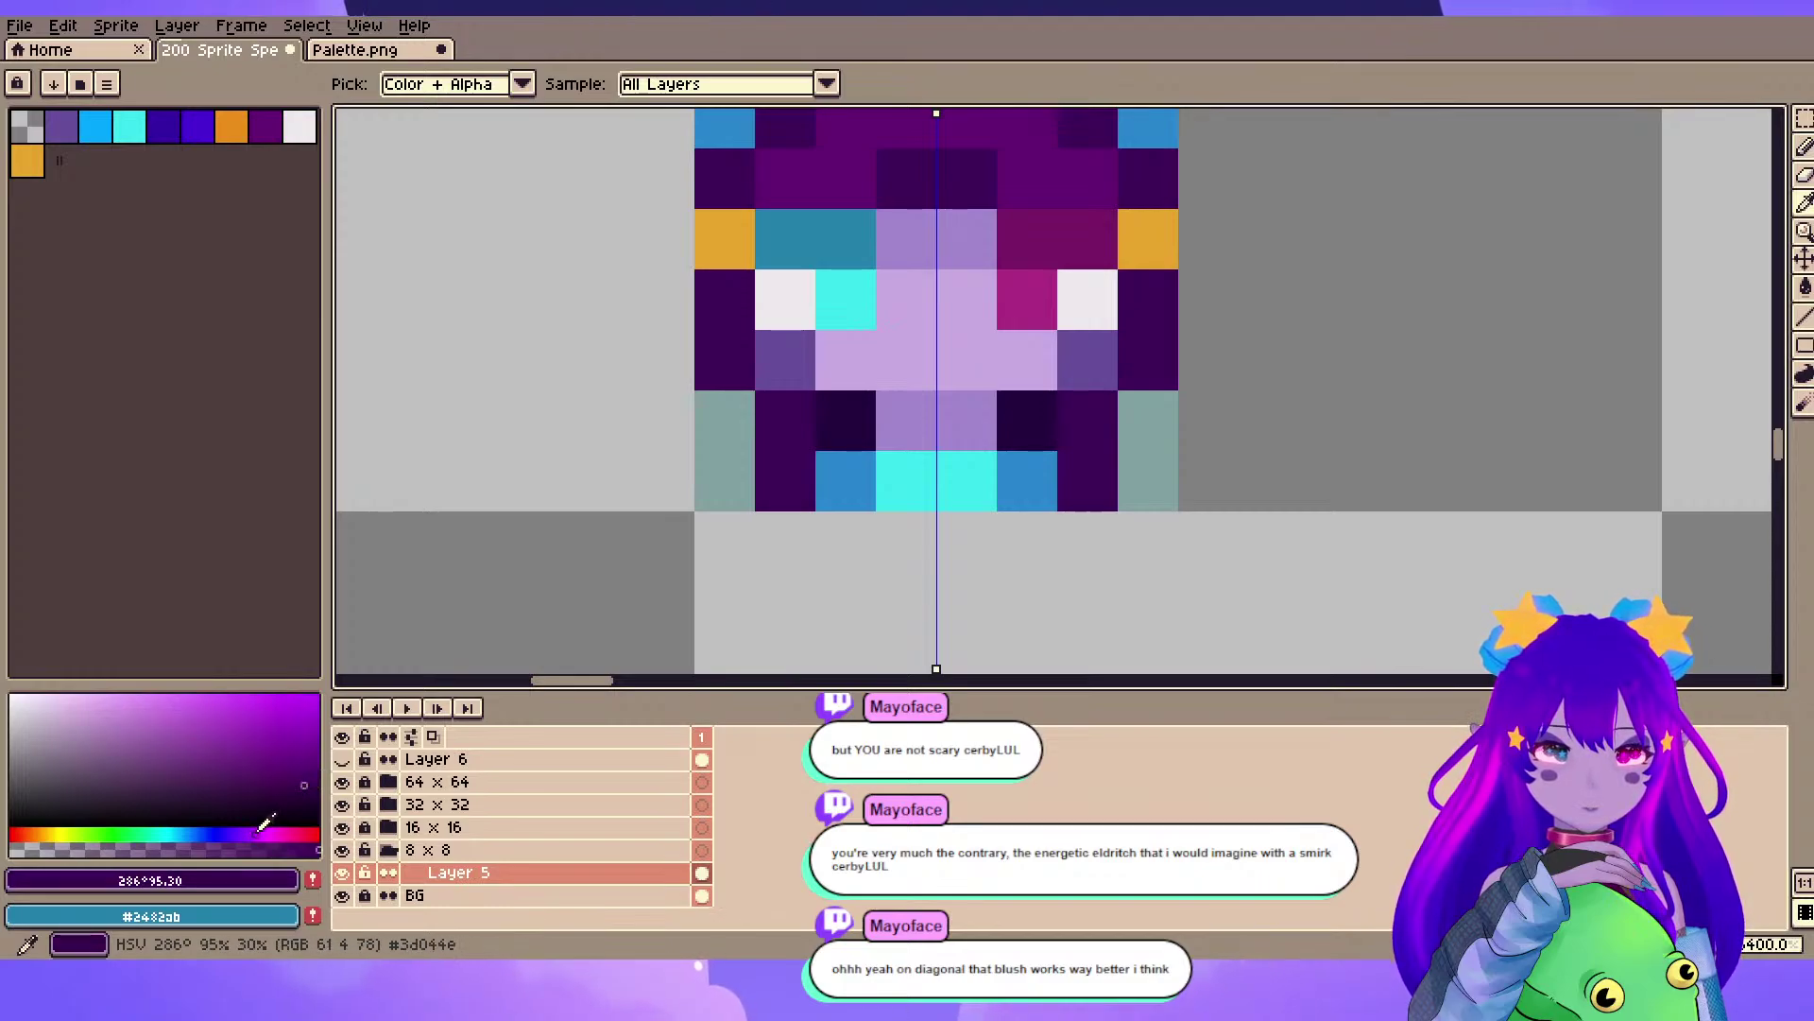
click(307, 789)
click(847, 427)
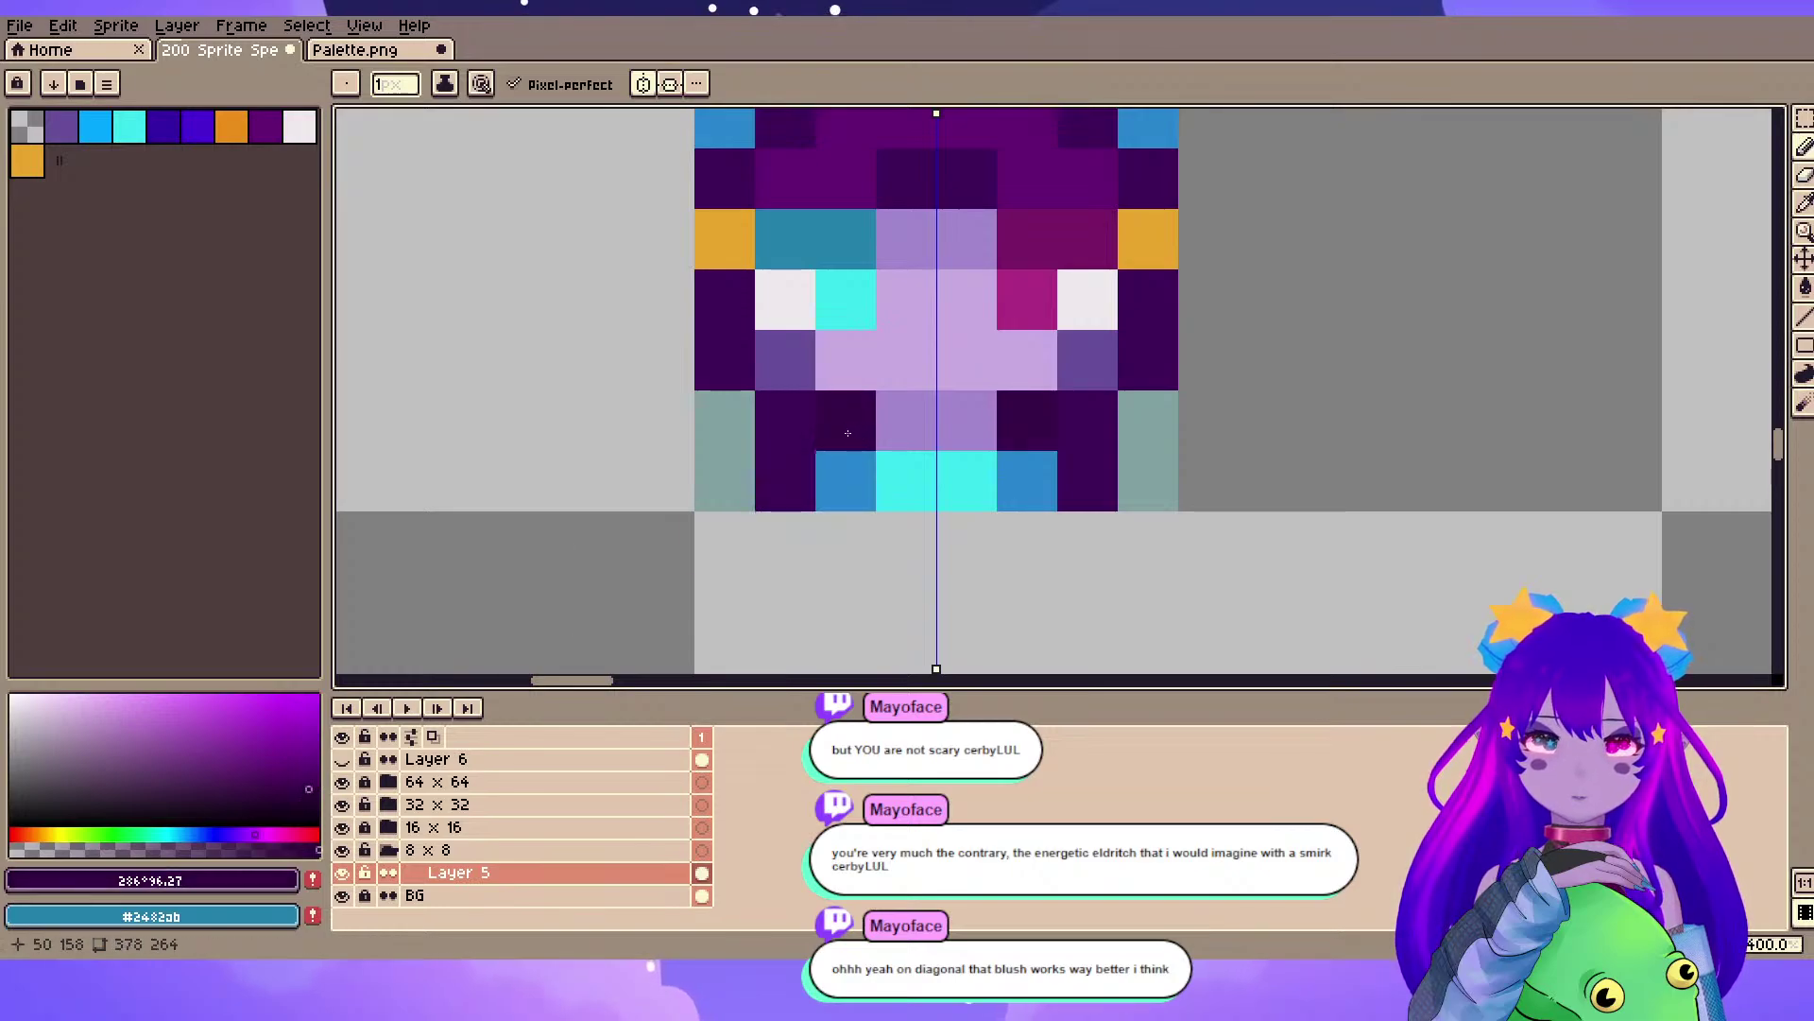
click(315, 796)
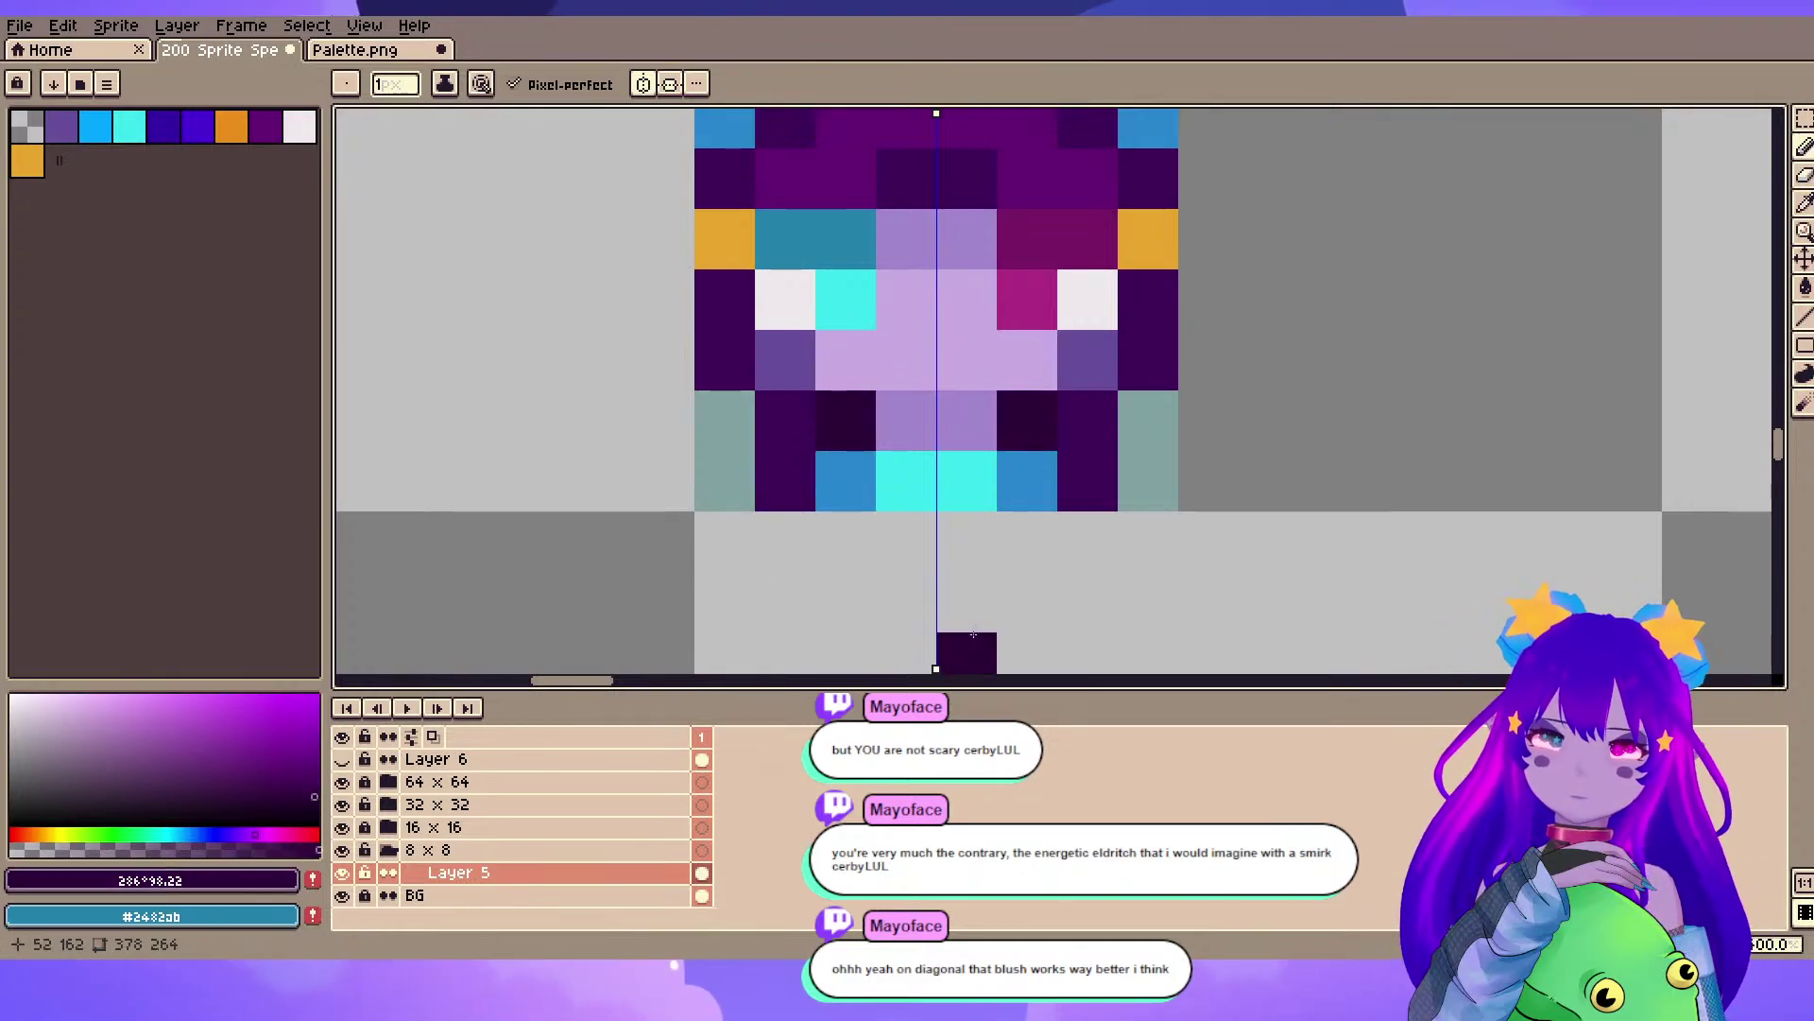
scroll(973, 635, down, 2)
key(ctrl+s)
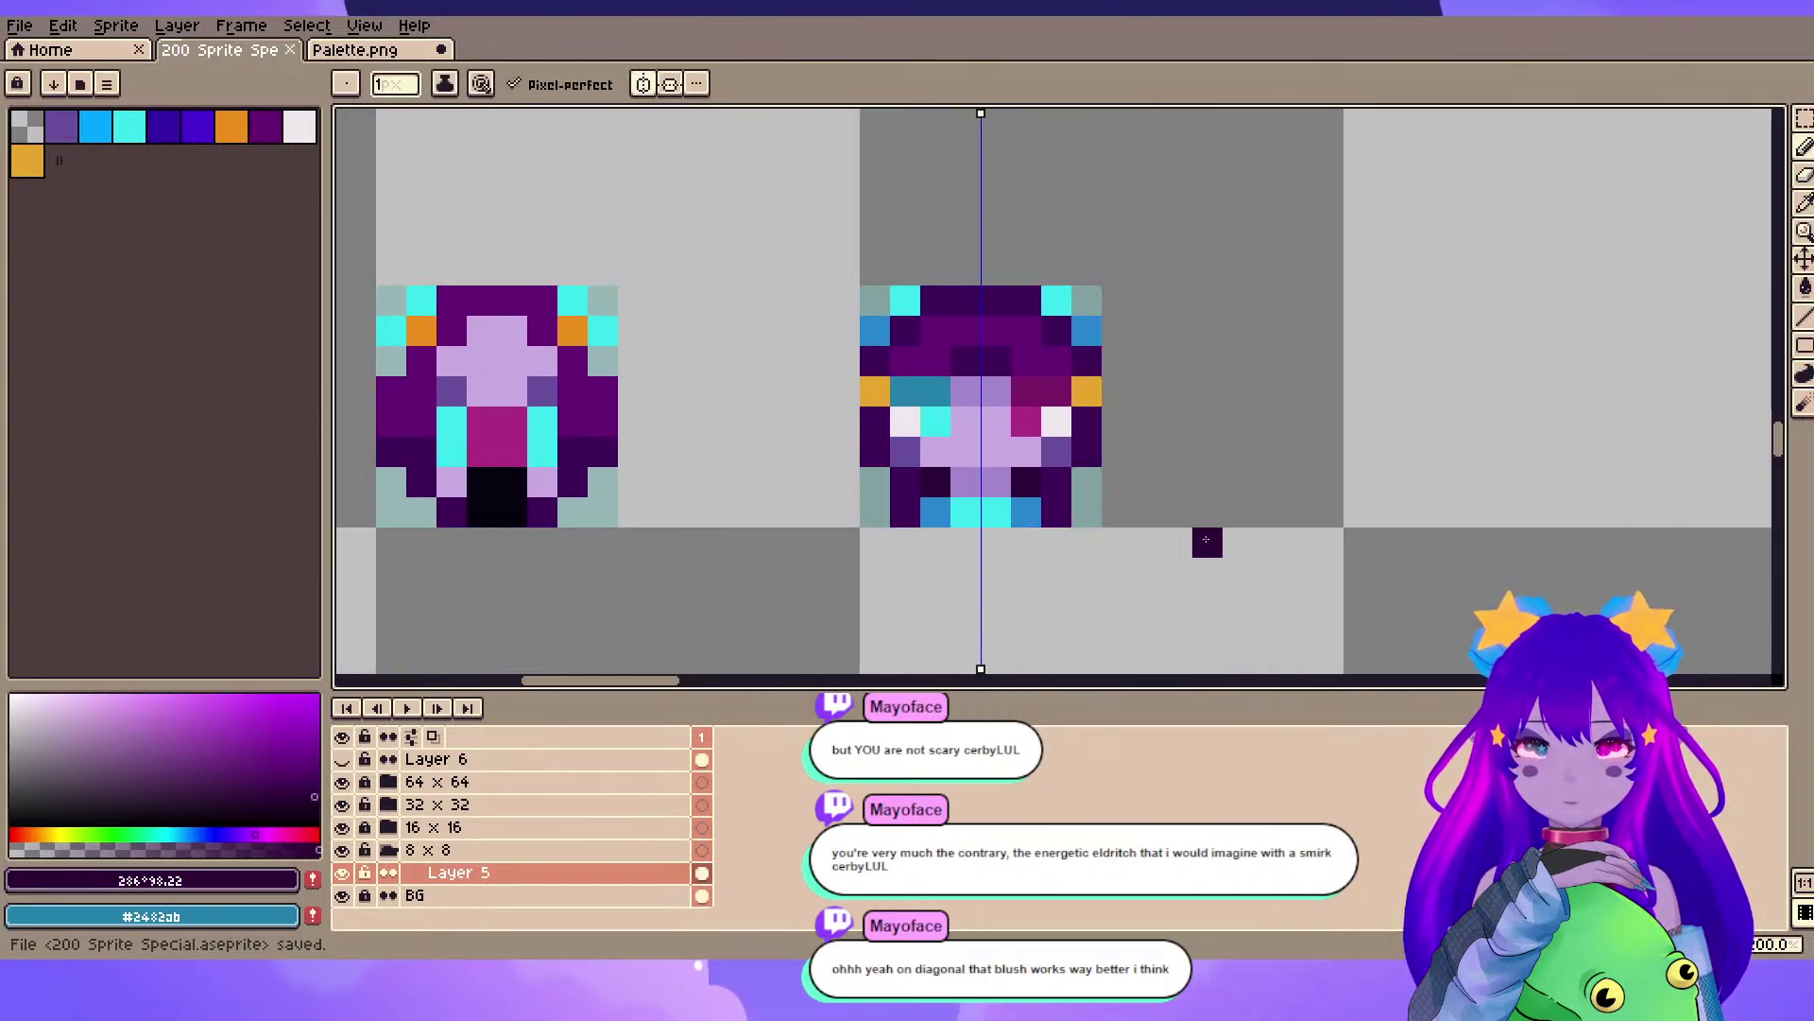
- Shade the third sprite's lower fringe row on both sides of its centre with HSV 286°, 98, 22 and save the file
scroll(1207, 541, up, 2)
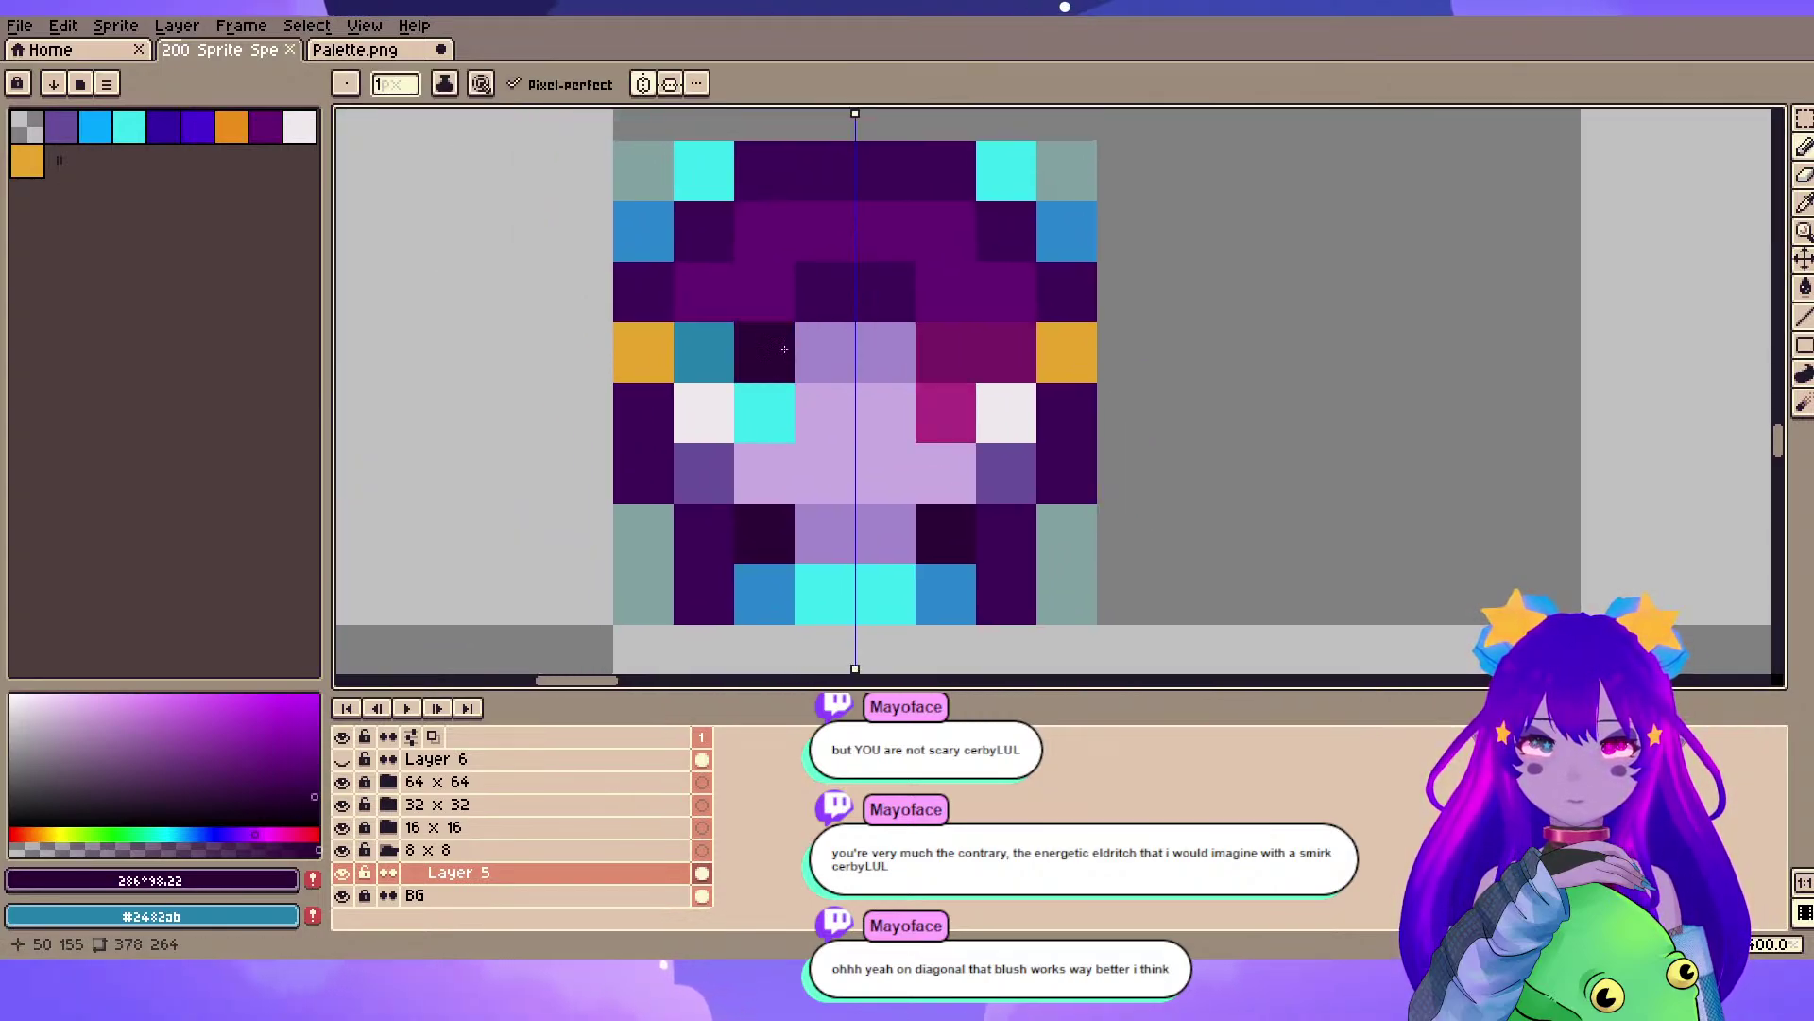
mouse_move(716, 310)
mouse_down()
mouse_move(754, 305)
mouse_move(779, 252)
mouse_move(893, 227)
mouse_up()
scroll(1104, 237, down, 3)
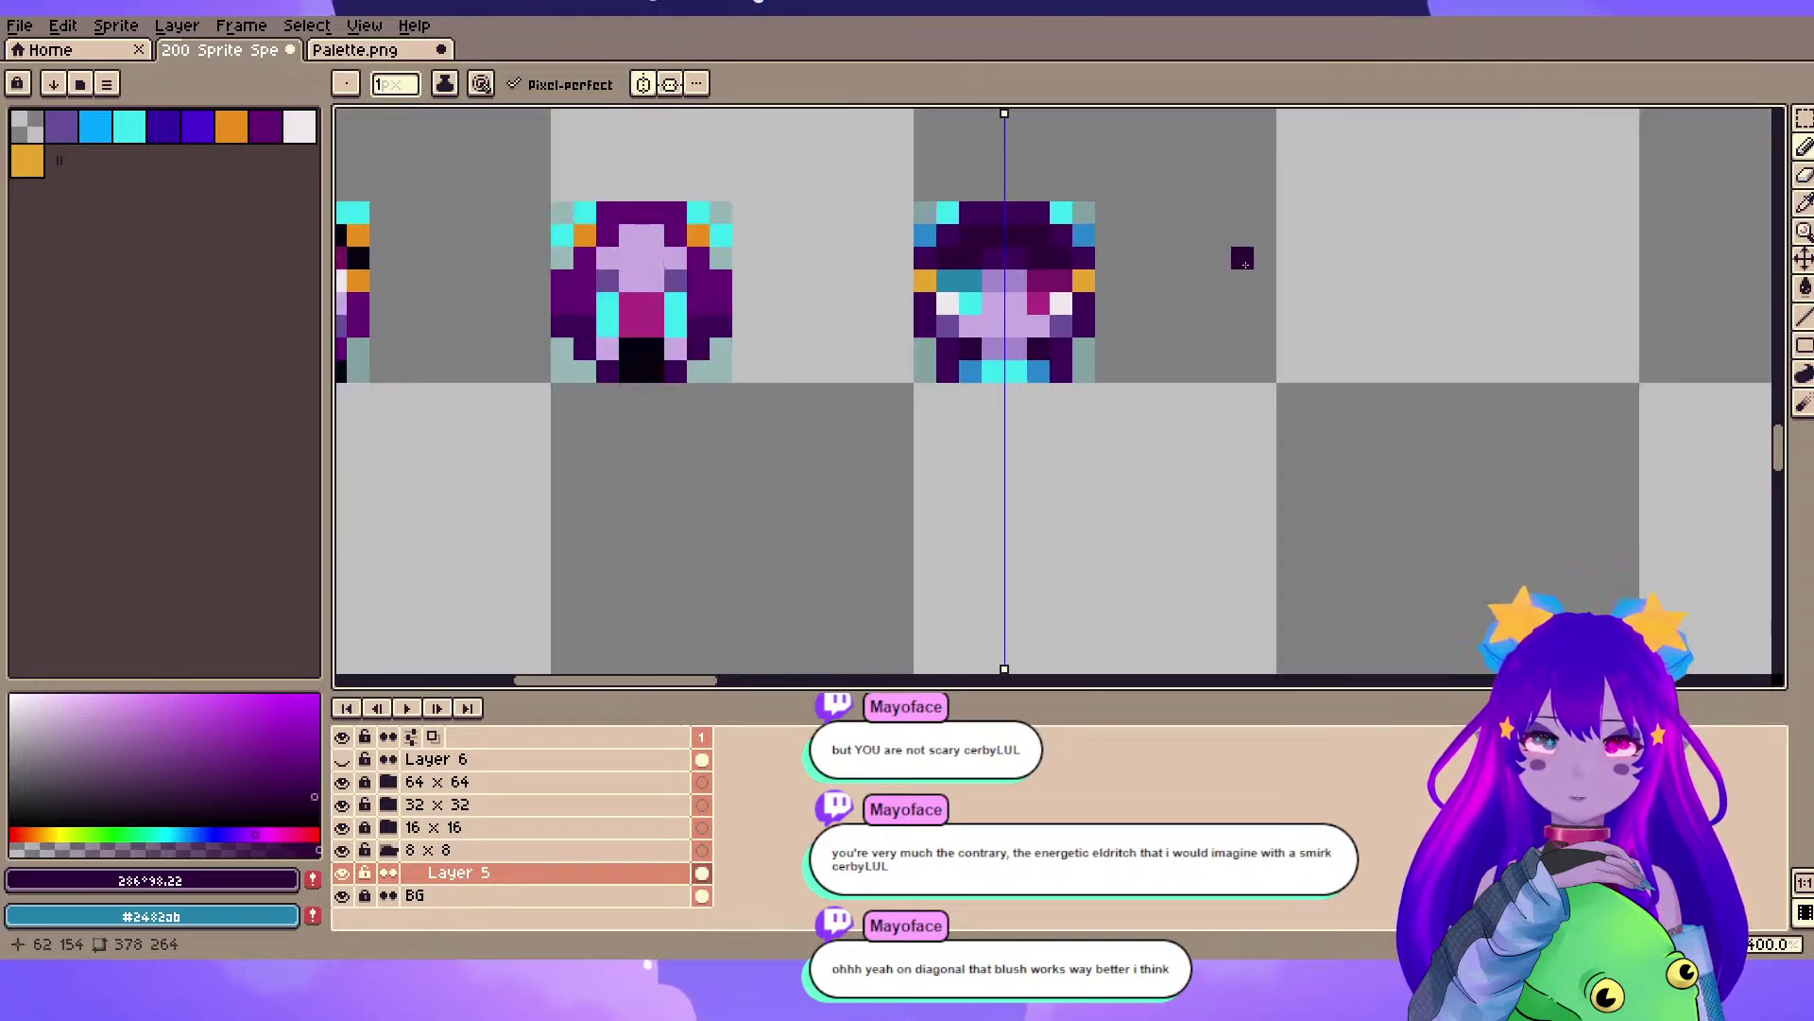
key(ctrl+z)
key(ctrl+s)
- Try widening the second sprite's forehead by one pixel on each side with its sampled skin lavender #c8aae1
scroll(1239, 263, down, 3)
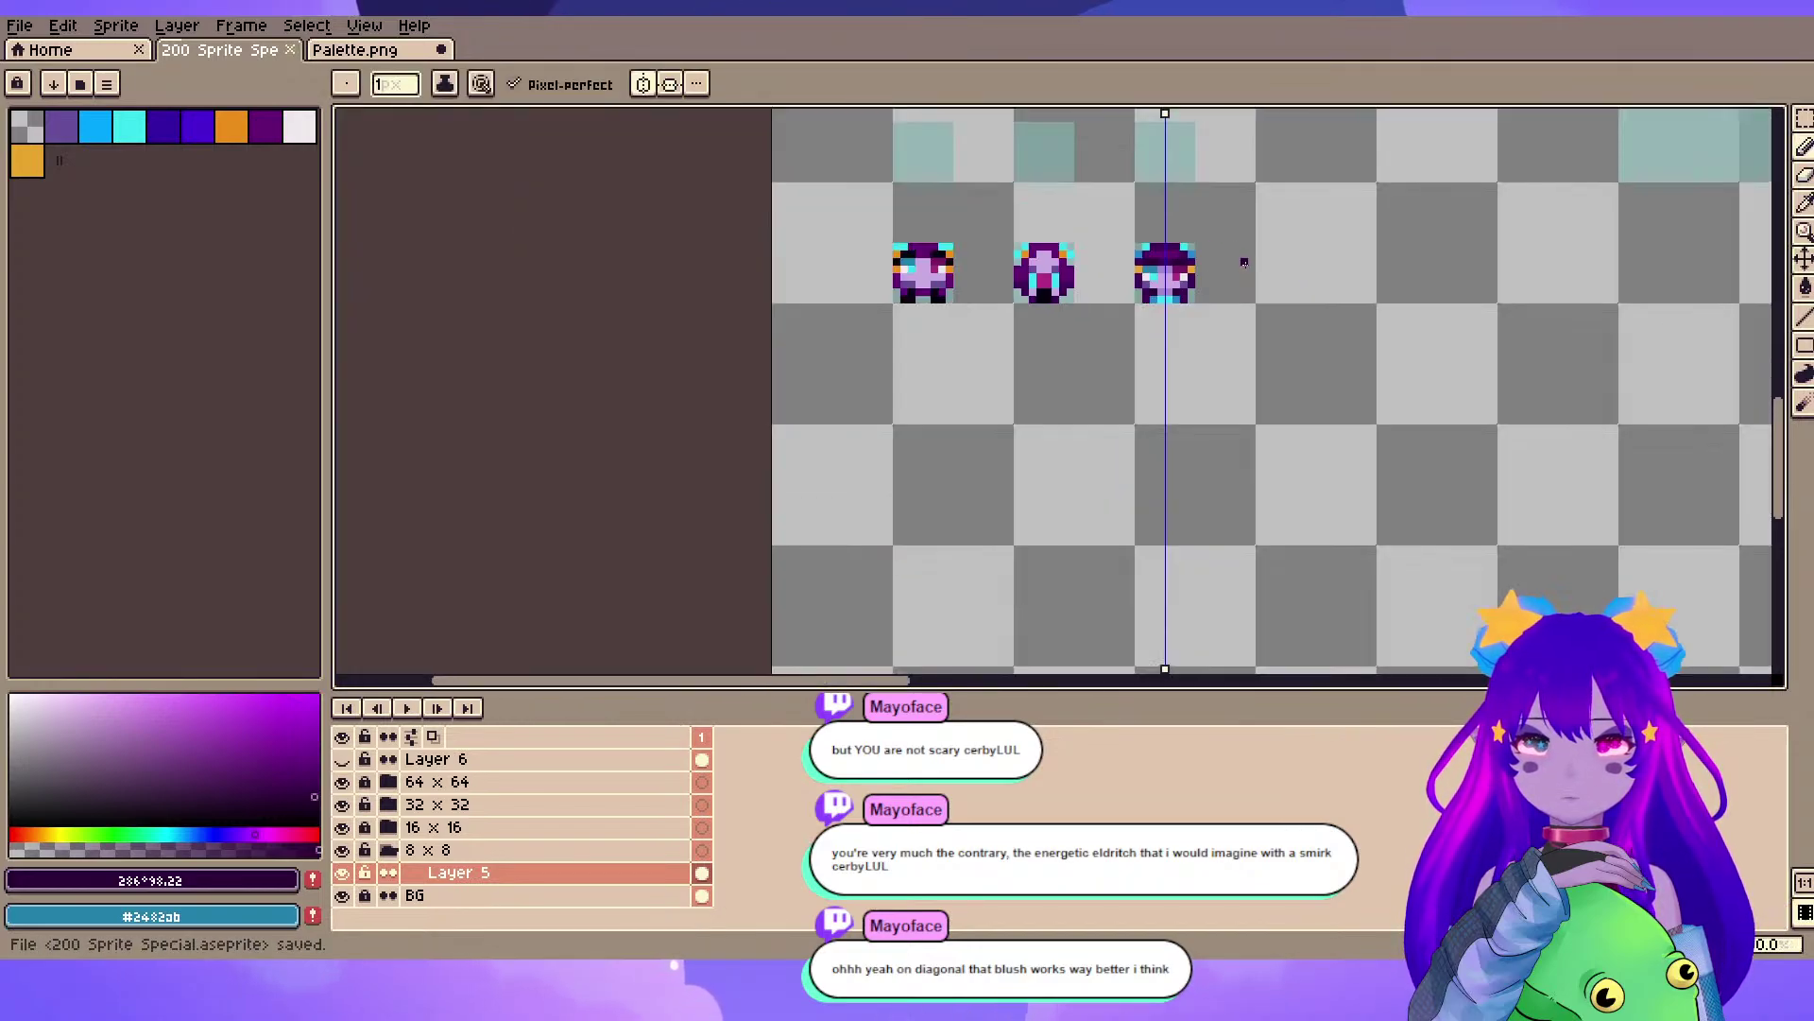
drag(1305, 191, 1230, 319)
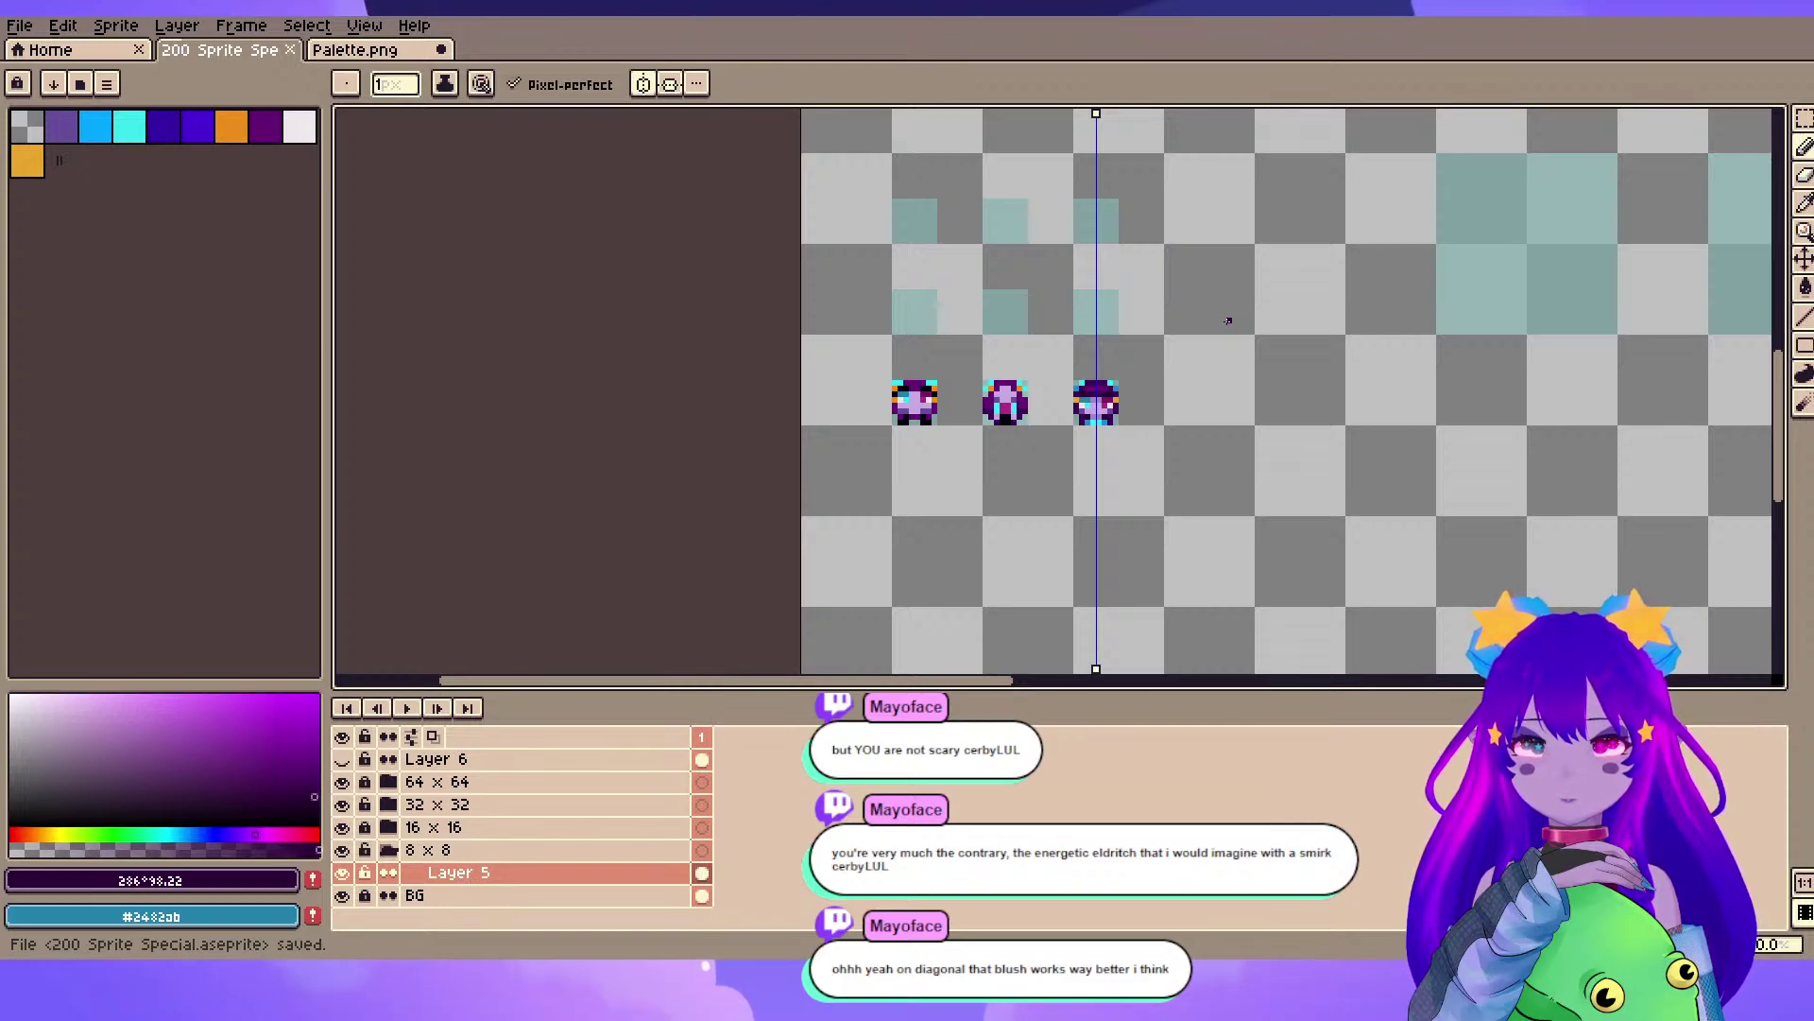
scroll(1187, 465, up, 3)
drag(751, 278, 1193, 463)
scroll(750, 546, up, 1)
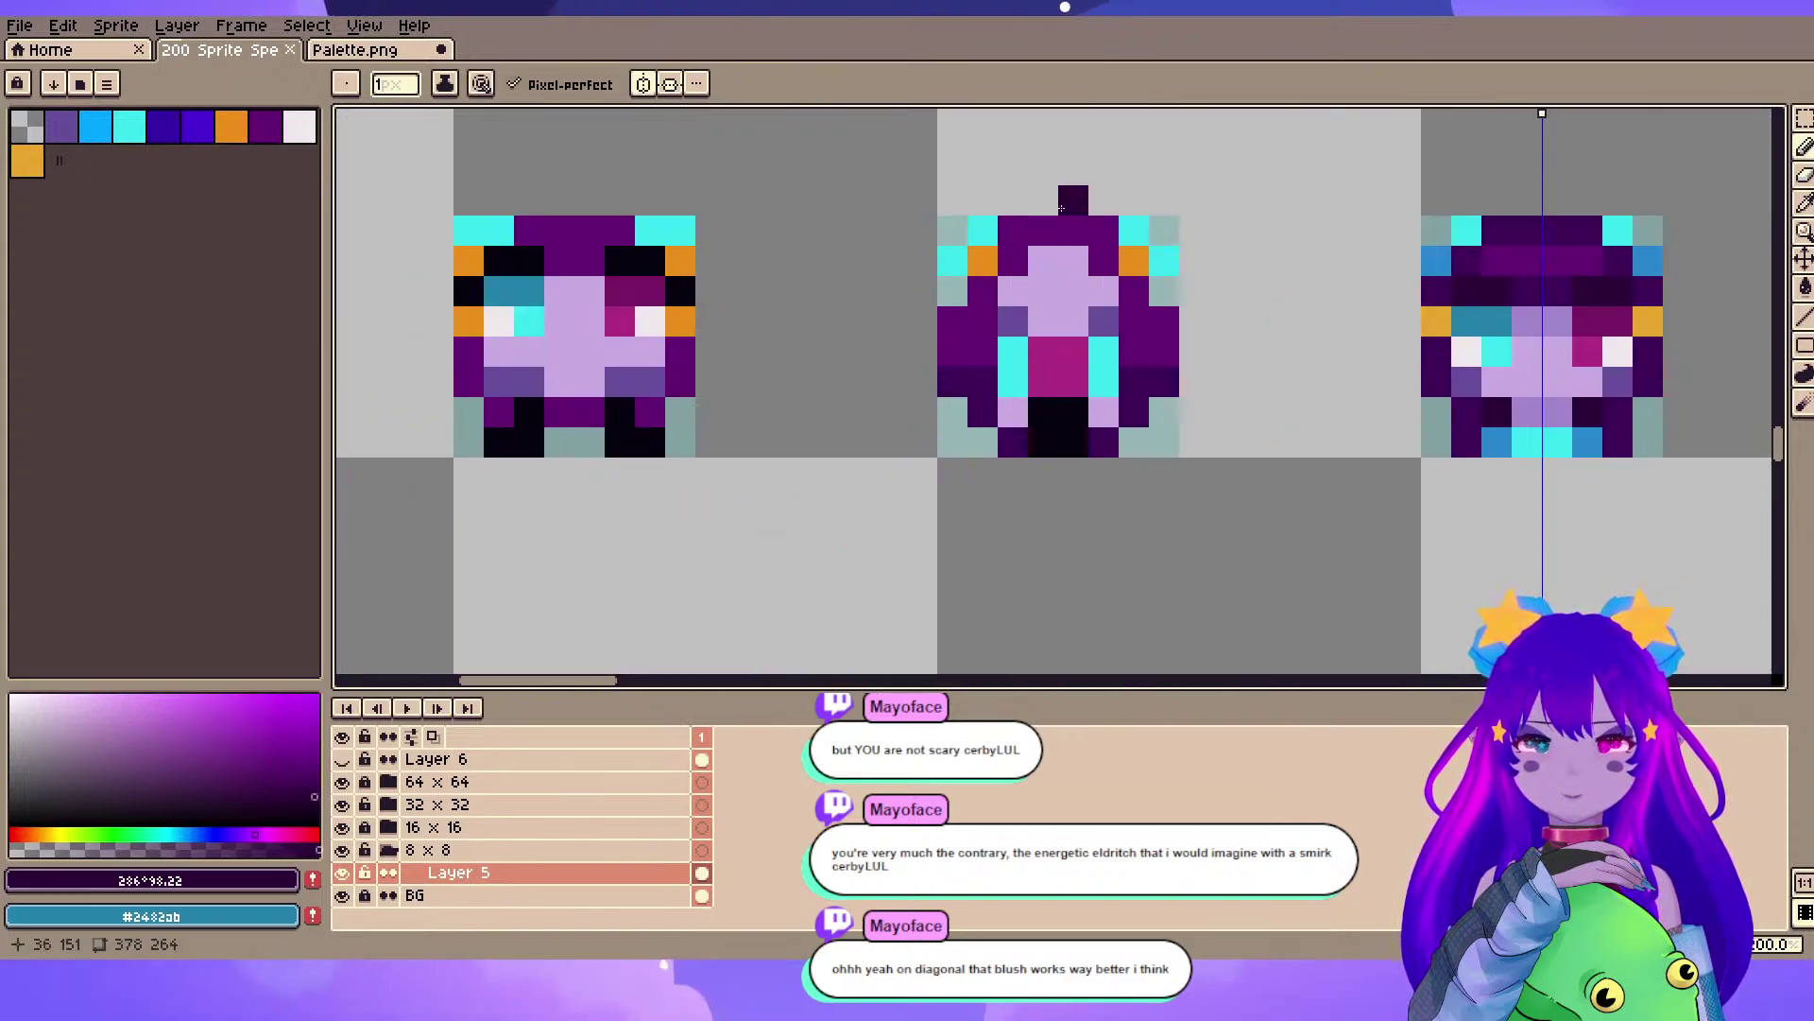
alt+click(1039, 267)
click(1012, 271)
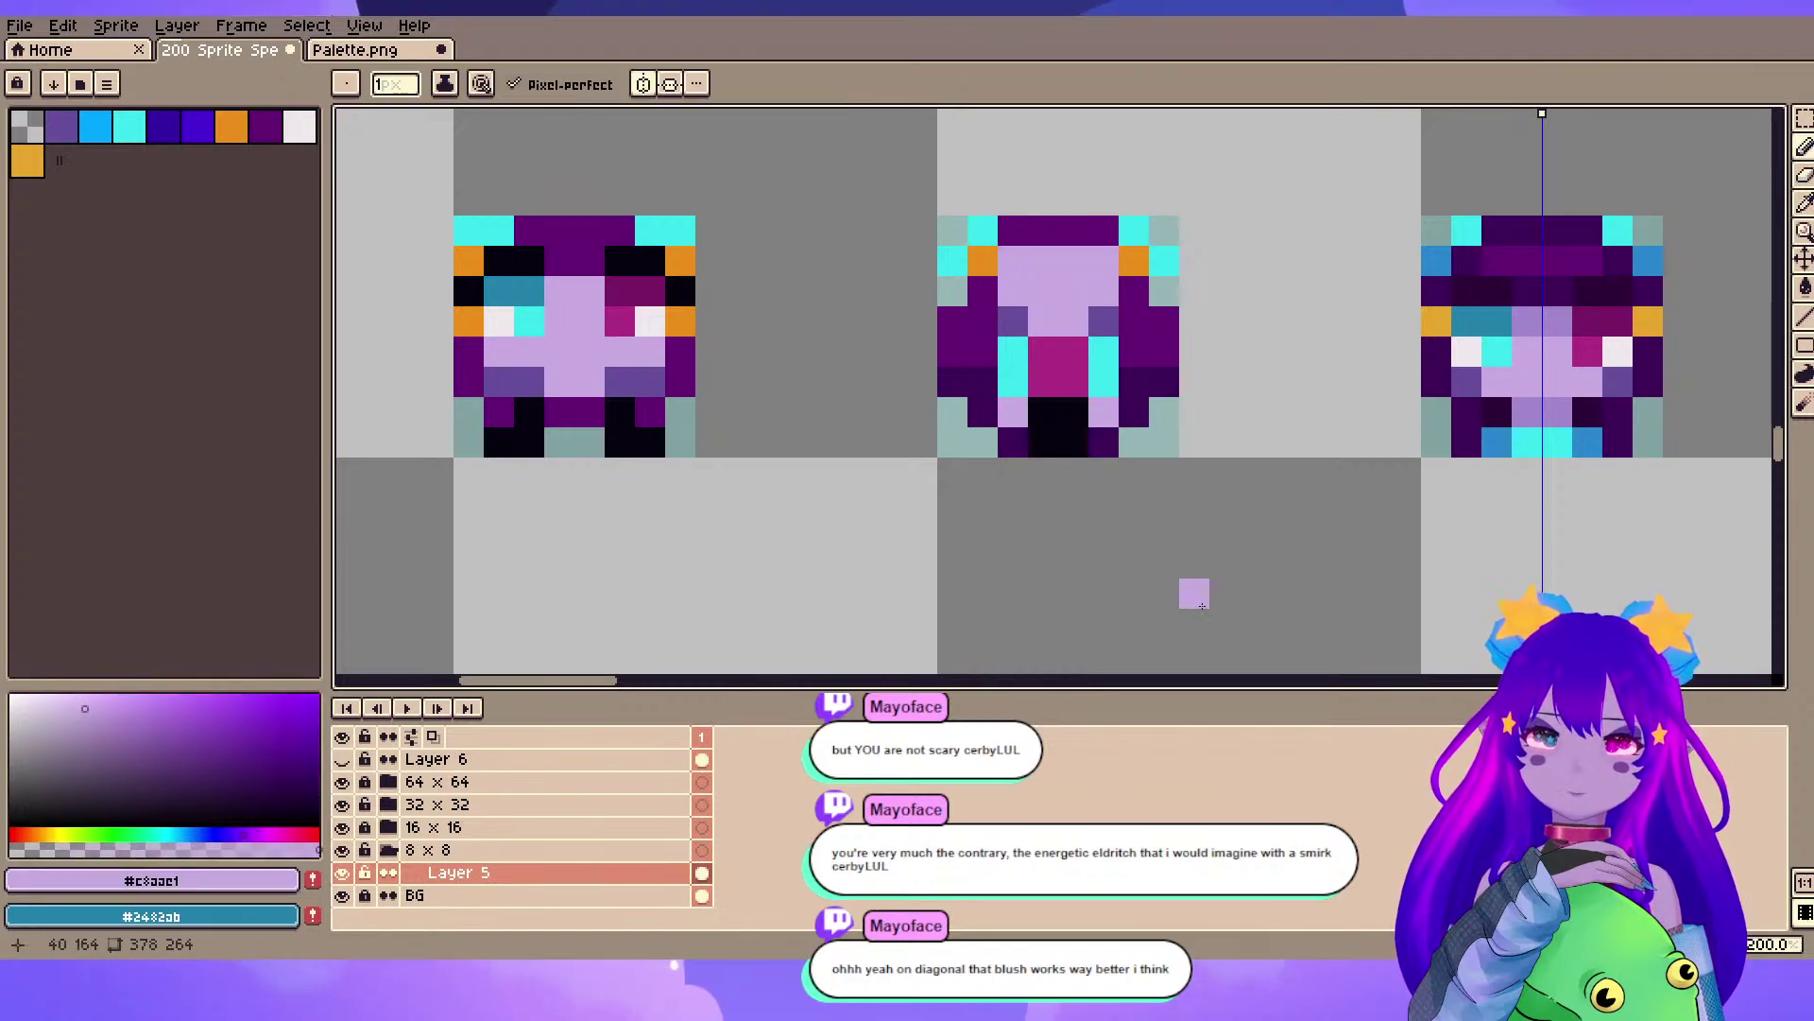
key(ctrl+z)
key(ctrl+z)
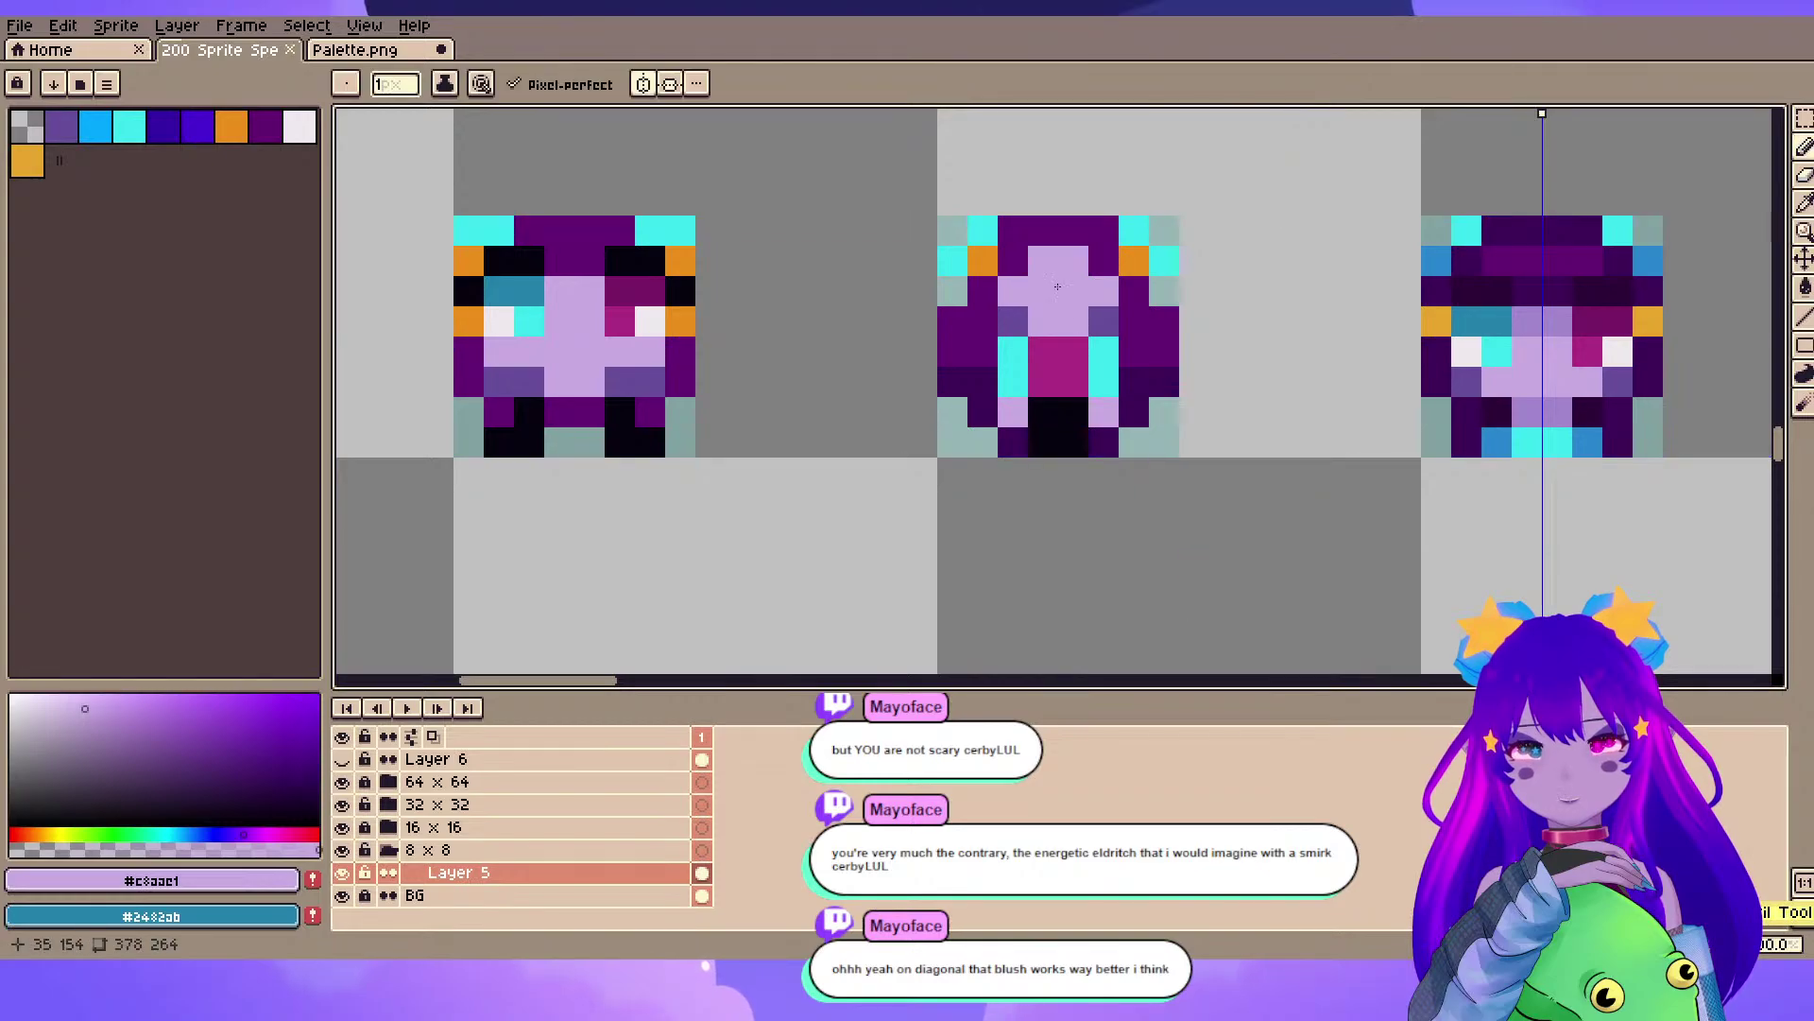
- Restore the second sprite's upper forehead pixels to its sampled hair purple #630472
alt+click(1037, 248)
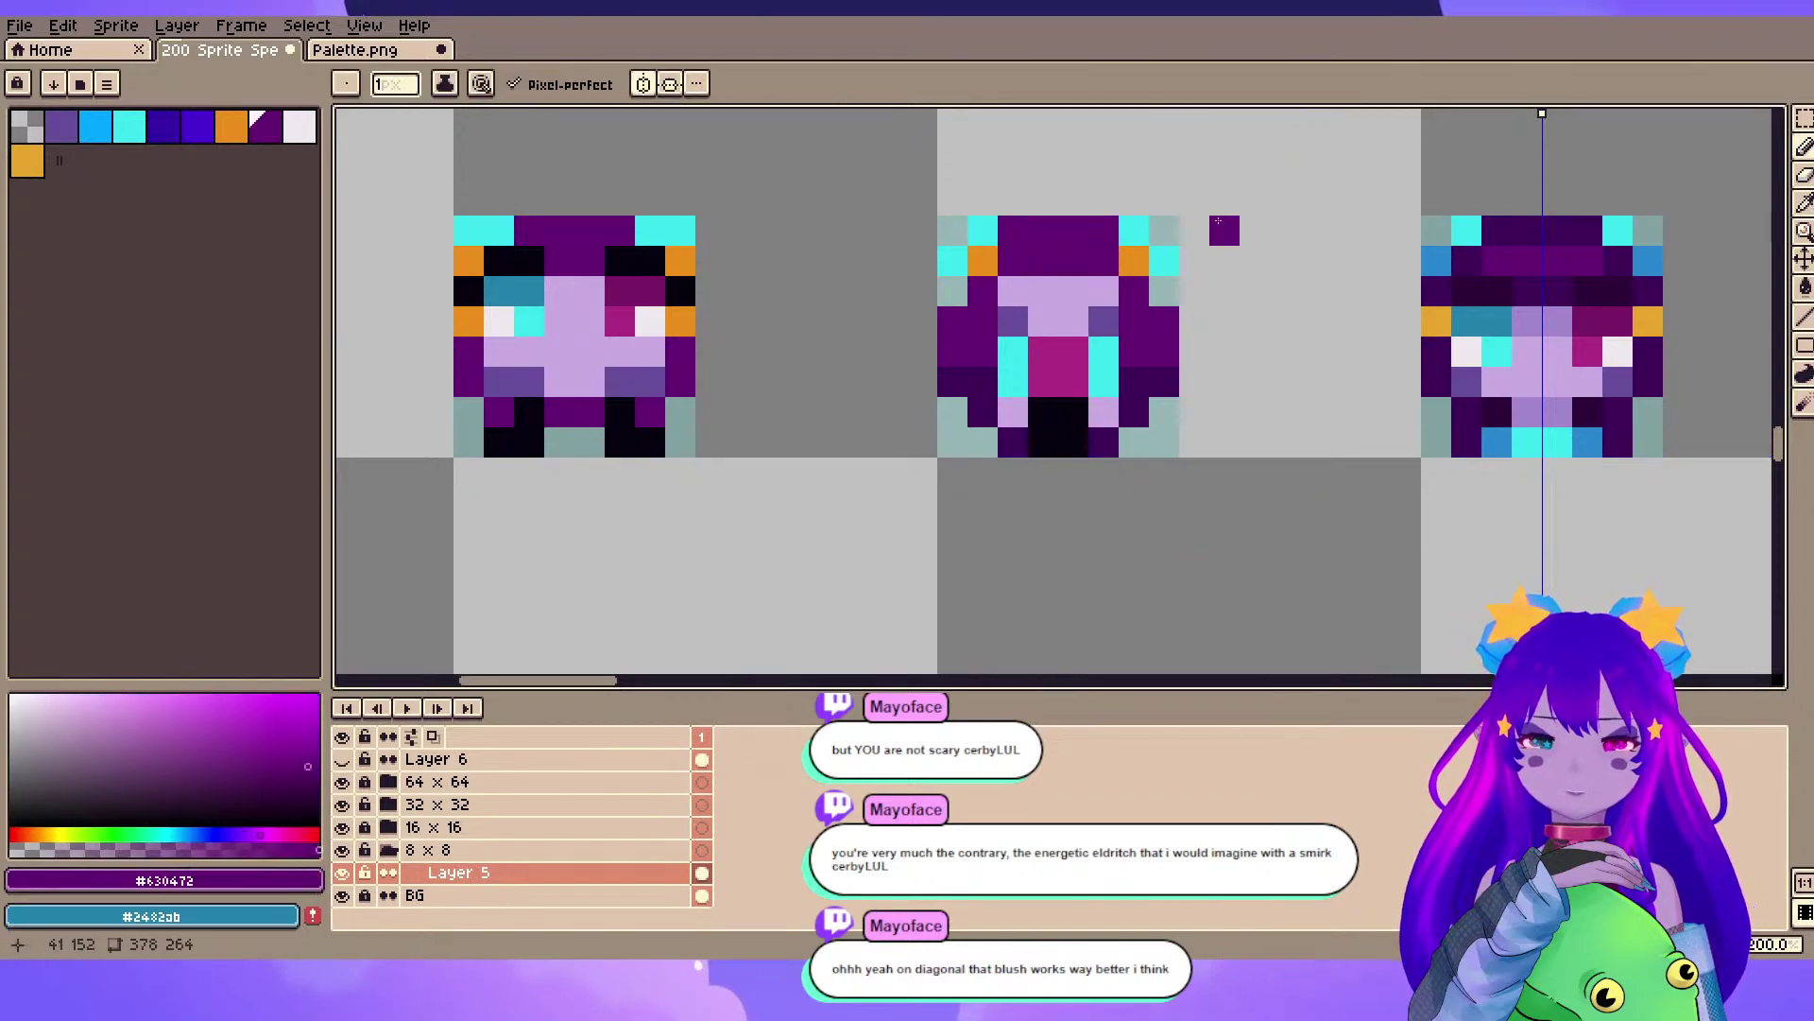
drag(1212, 218, 1017, 269)
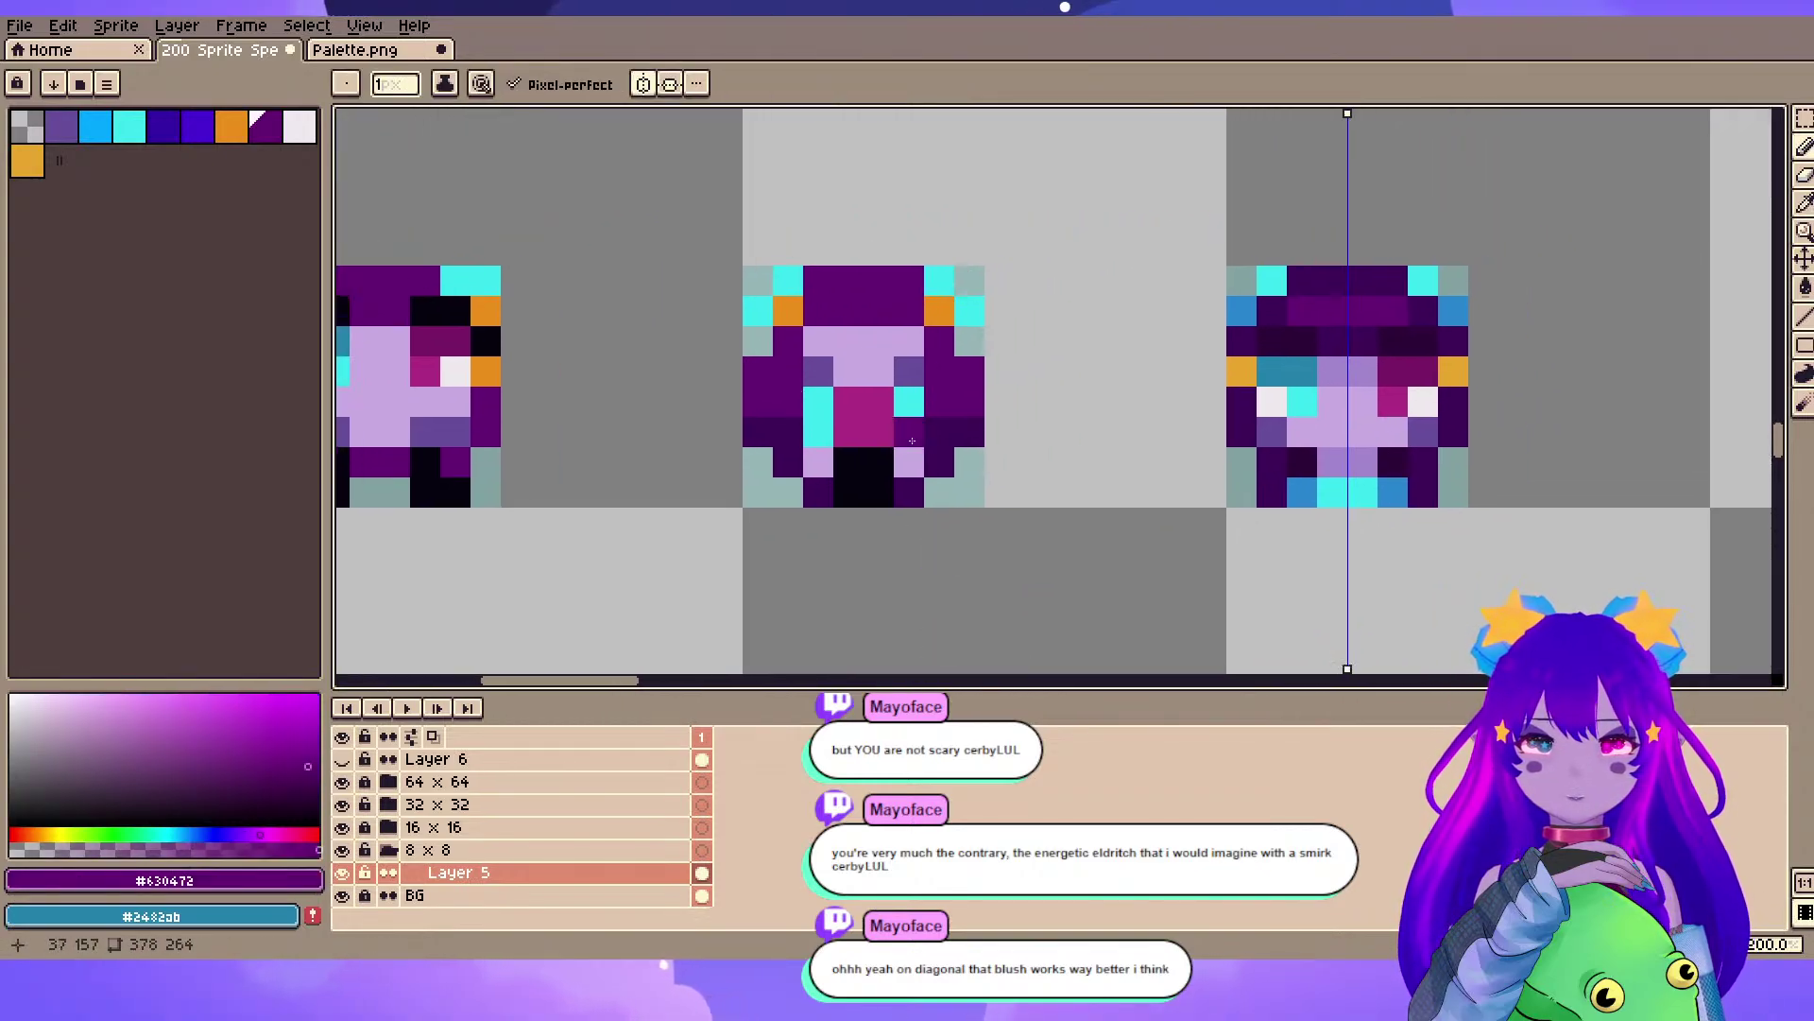
scroll(1087, 433, down, 6)
key(e)
scroll(1257, 417, up, 4)
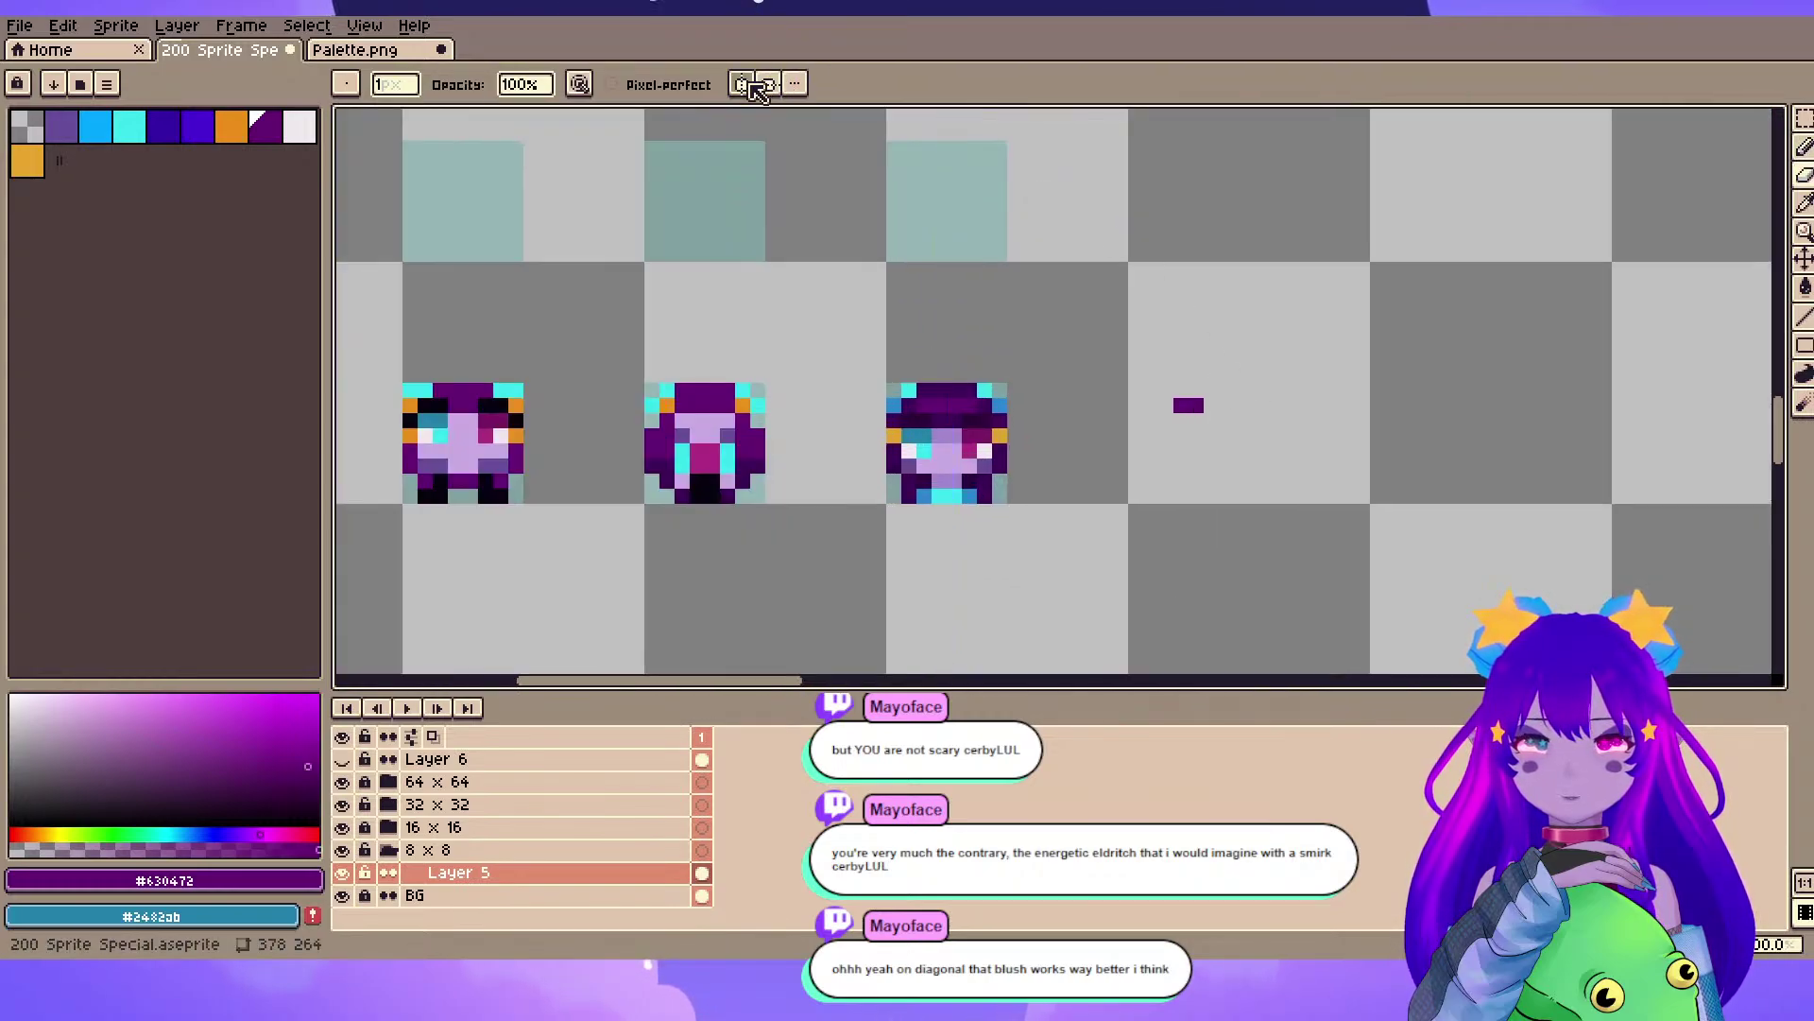
scroll(954, 285, up, 4)
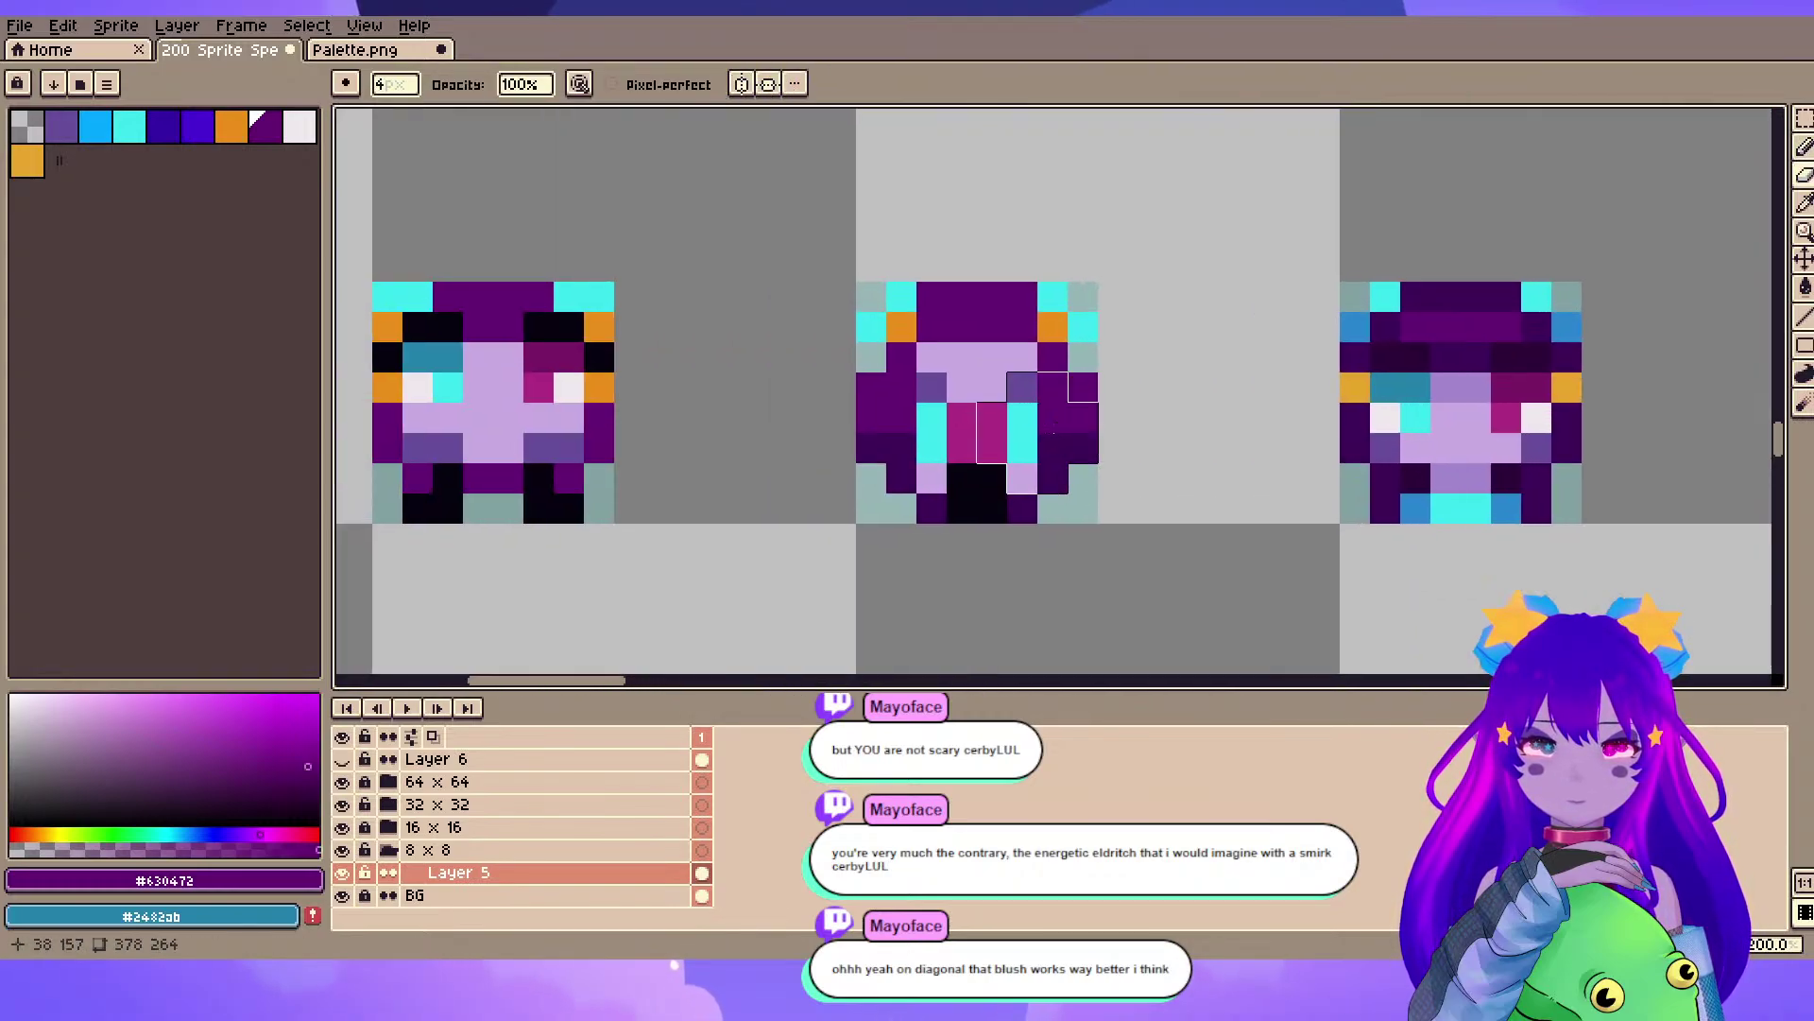
- Try narrowing the second sprite's forehead row by one pixel on each side with hair purple #630472
alt+click(954, 286)
alt+click(907, 227)
key(b)
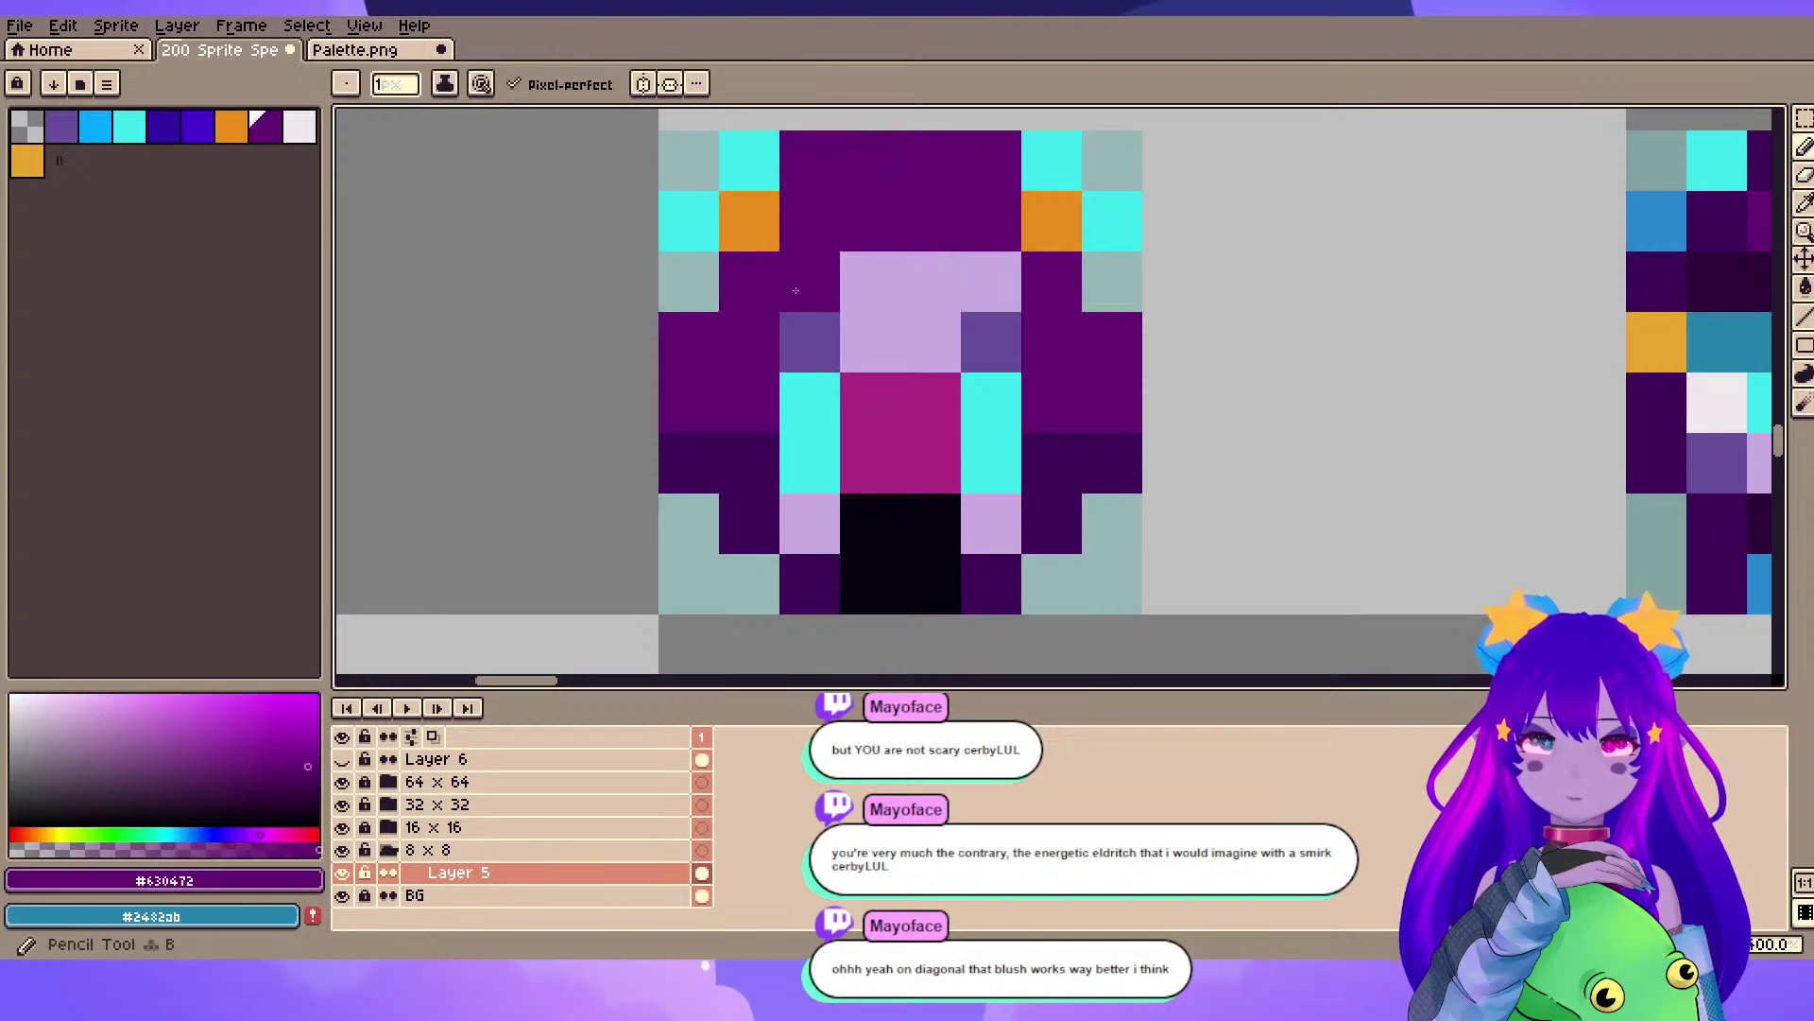
click(799, 287)
scroll(989, 296, down, 3)
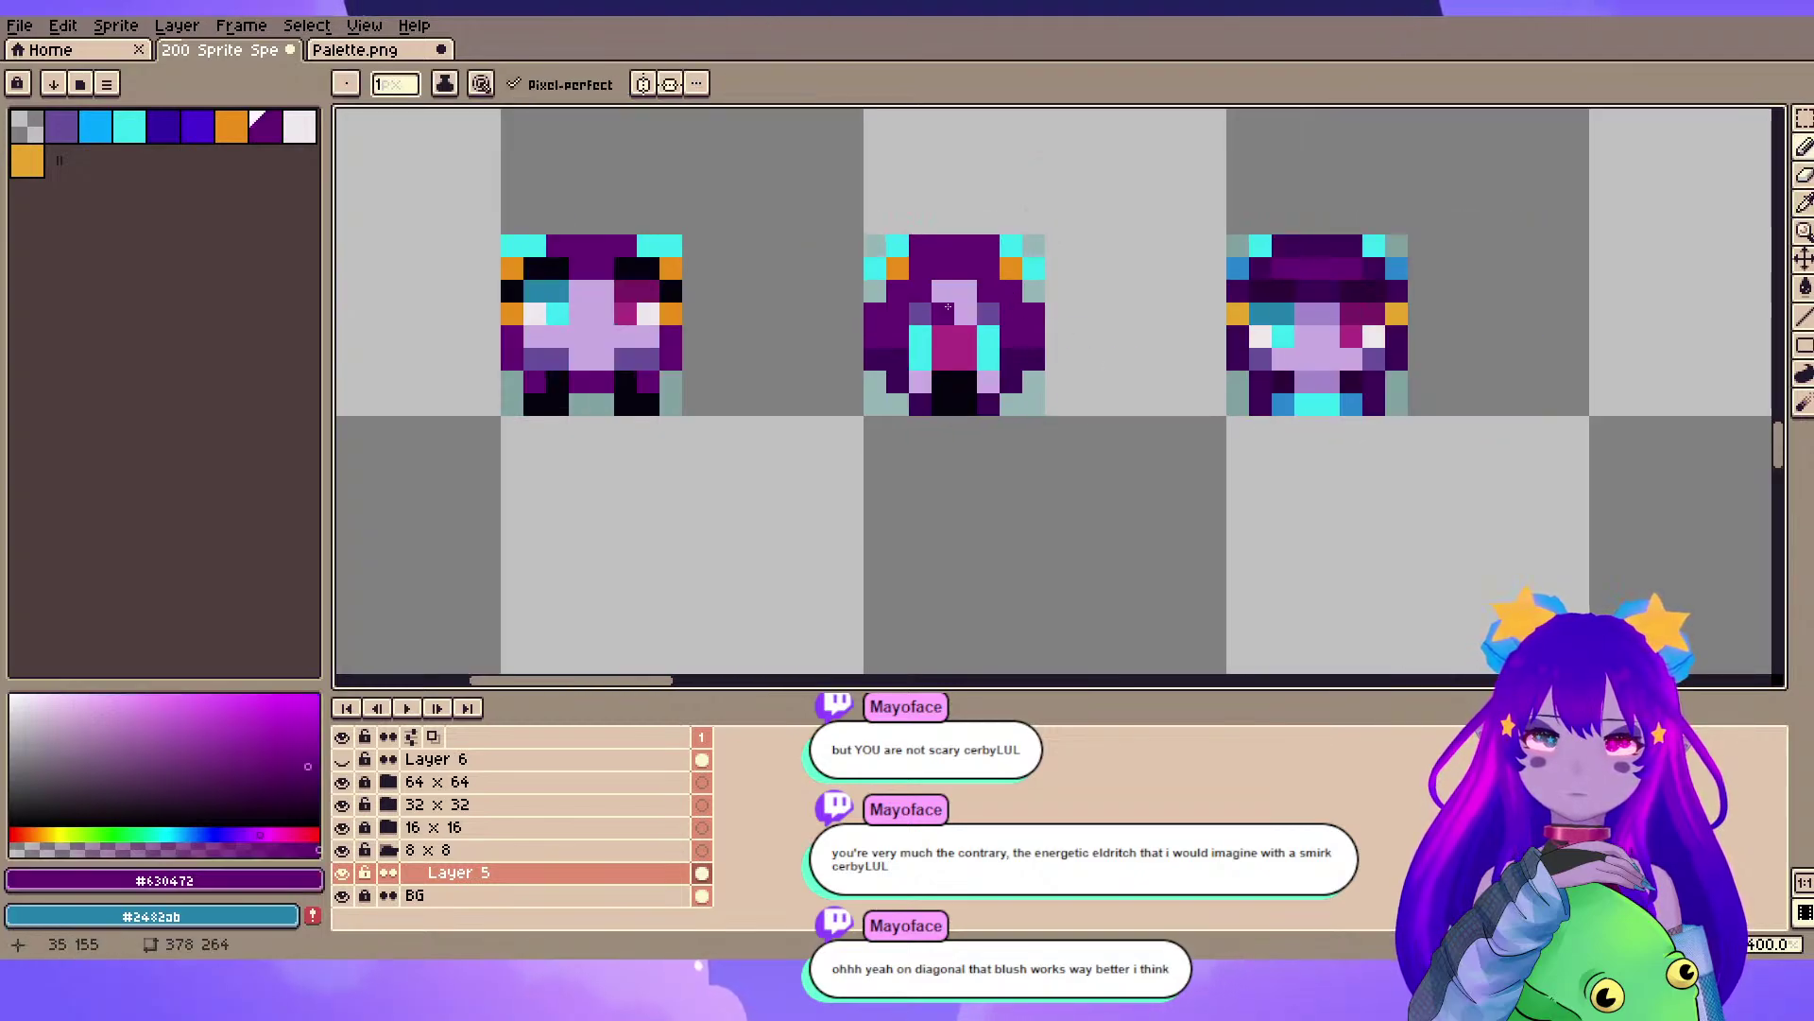
drag(947, 292, 985, 288)
key(ctrl+z)
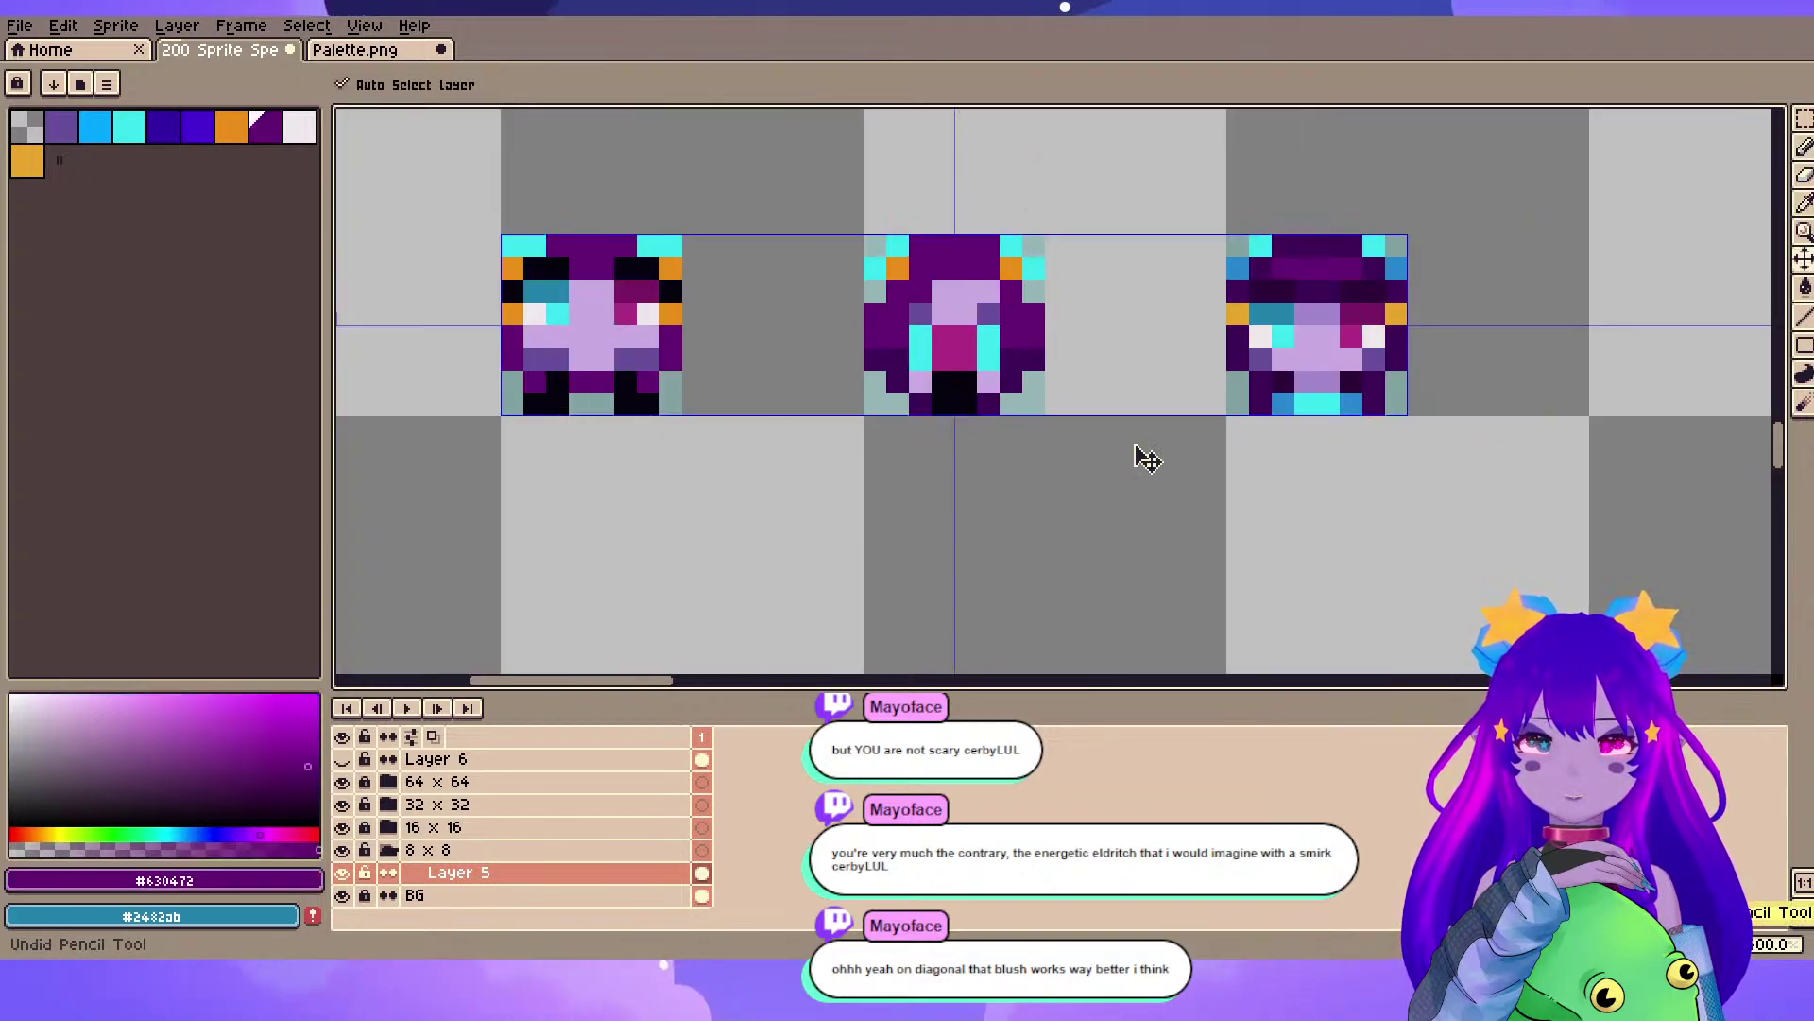
- Save the sprite sheet file
scroll(1190, 491, down, 4)
key(ctrl+s)
scroll(1219, 527, up, 4)
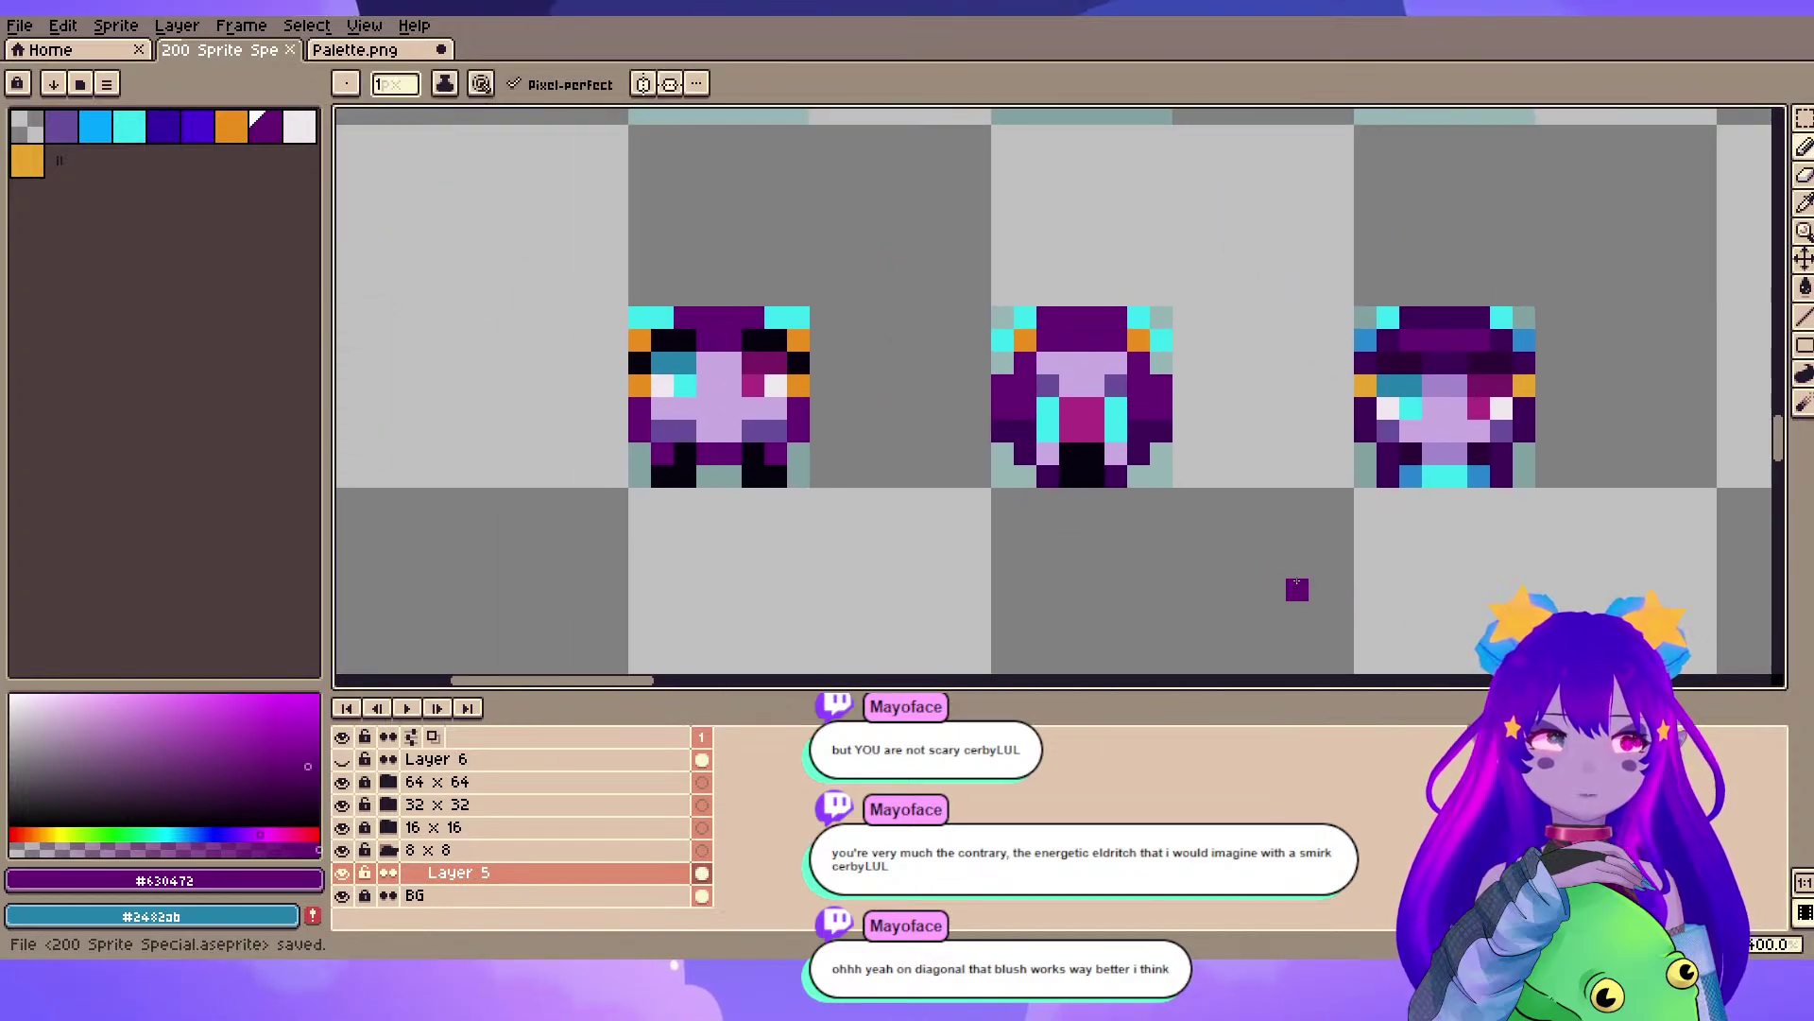
- Sample the first sprite's skin lavender #c8aae1 and add it to the palette
scroll(1262, 581, down, 6)
drag(1579, 481, 832, 470)
scroll(1129, 298, down, 4)
scroll(1120, 454, up, 8)
drag(860, 274, 1058, 494)
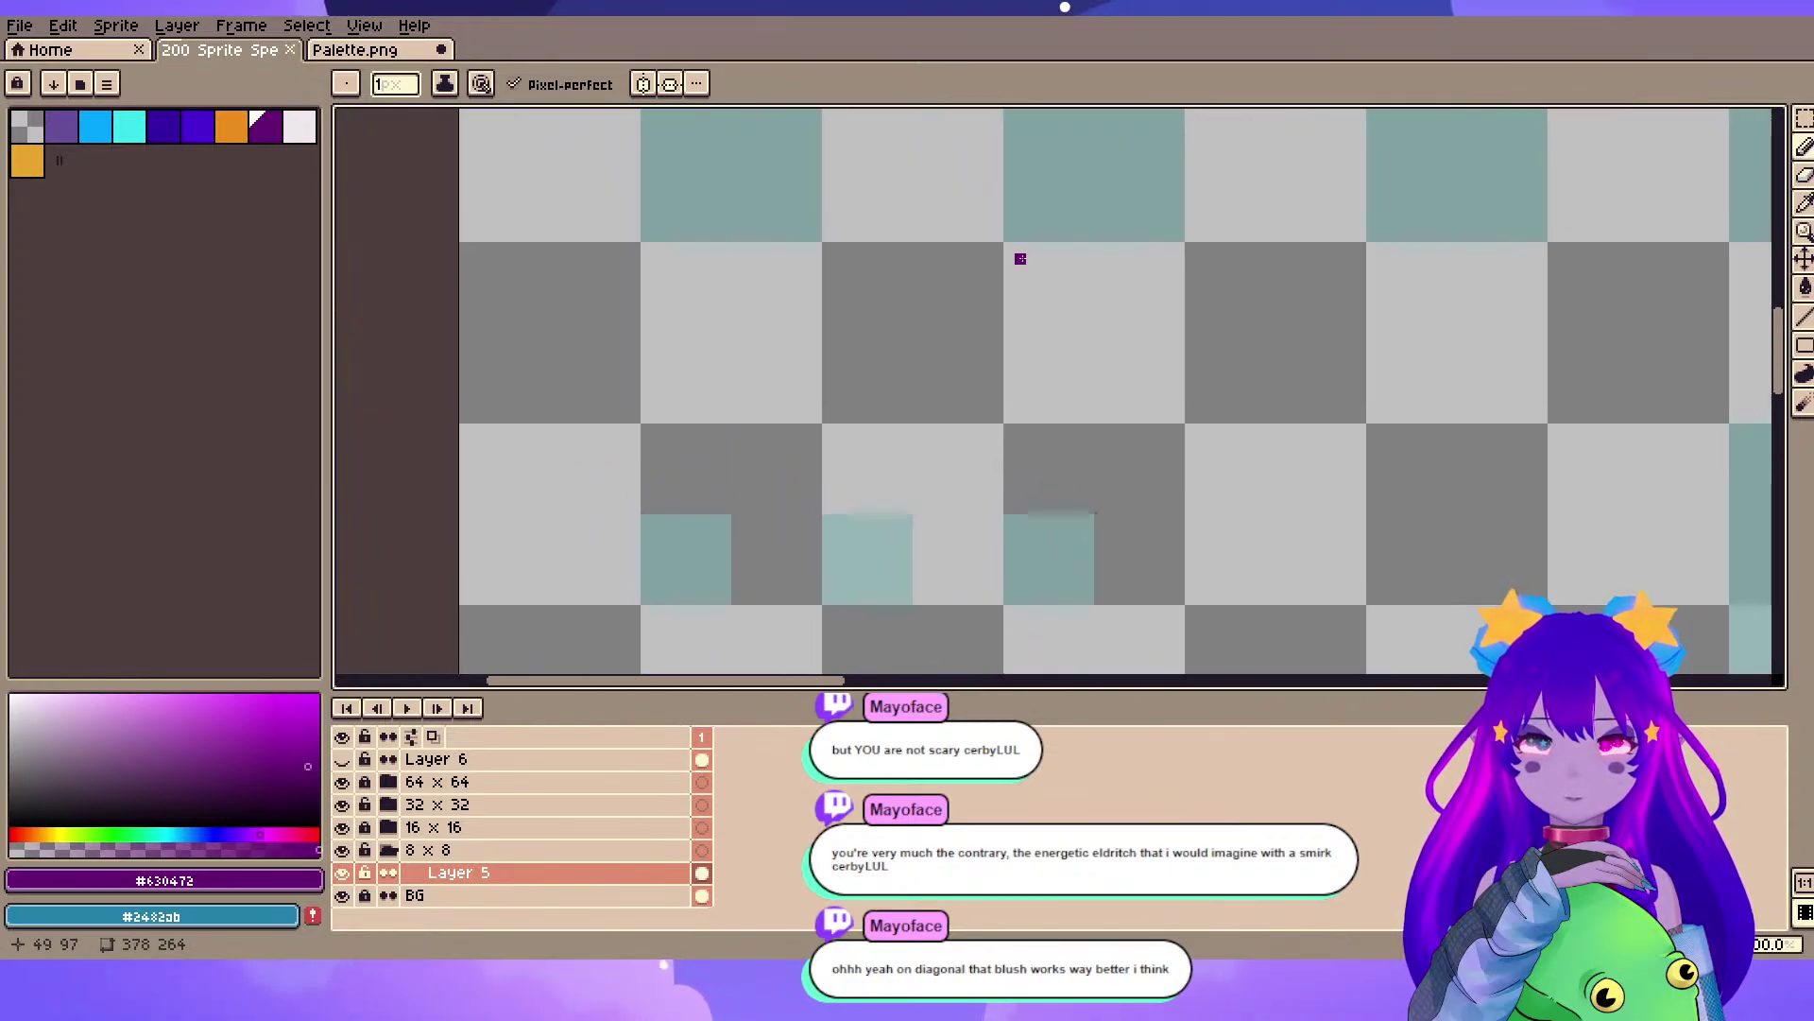
drag(1017, 259, 1054, 555)
drag(726, 453, 796, 455)
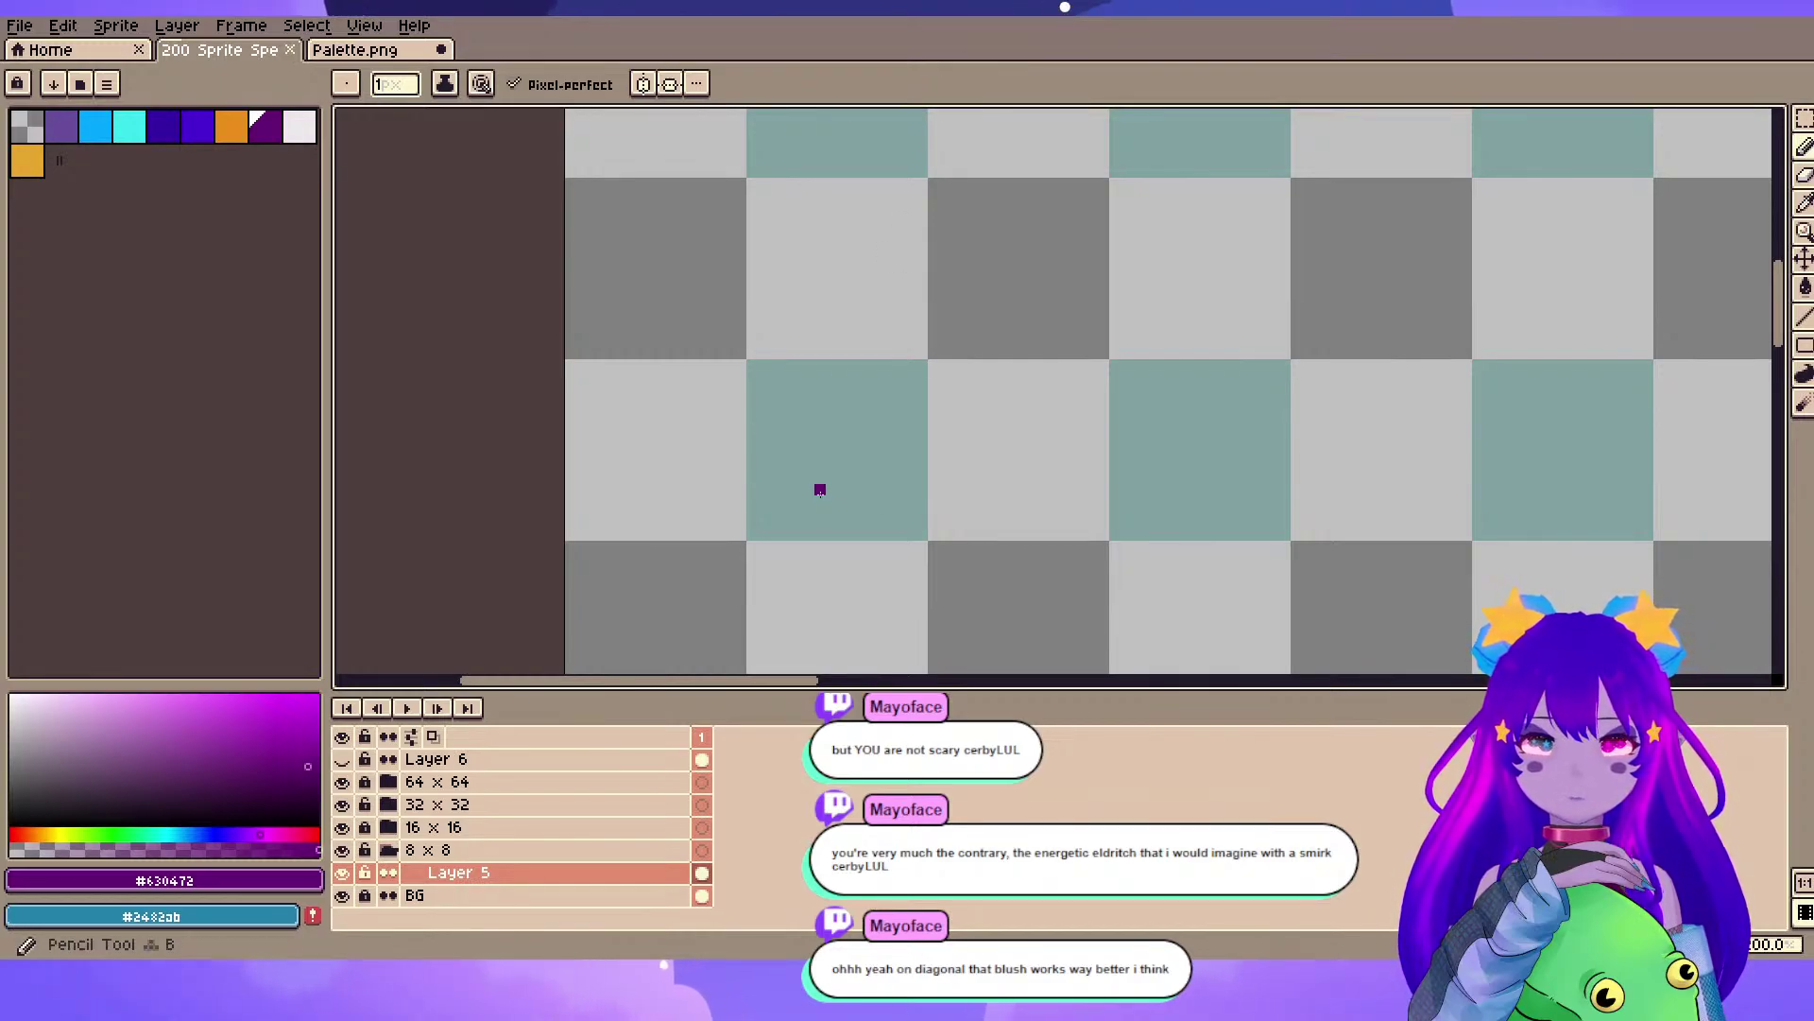
scroll(952, 332, down, 3)
scroll(703, 551, up, 4)
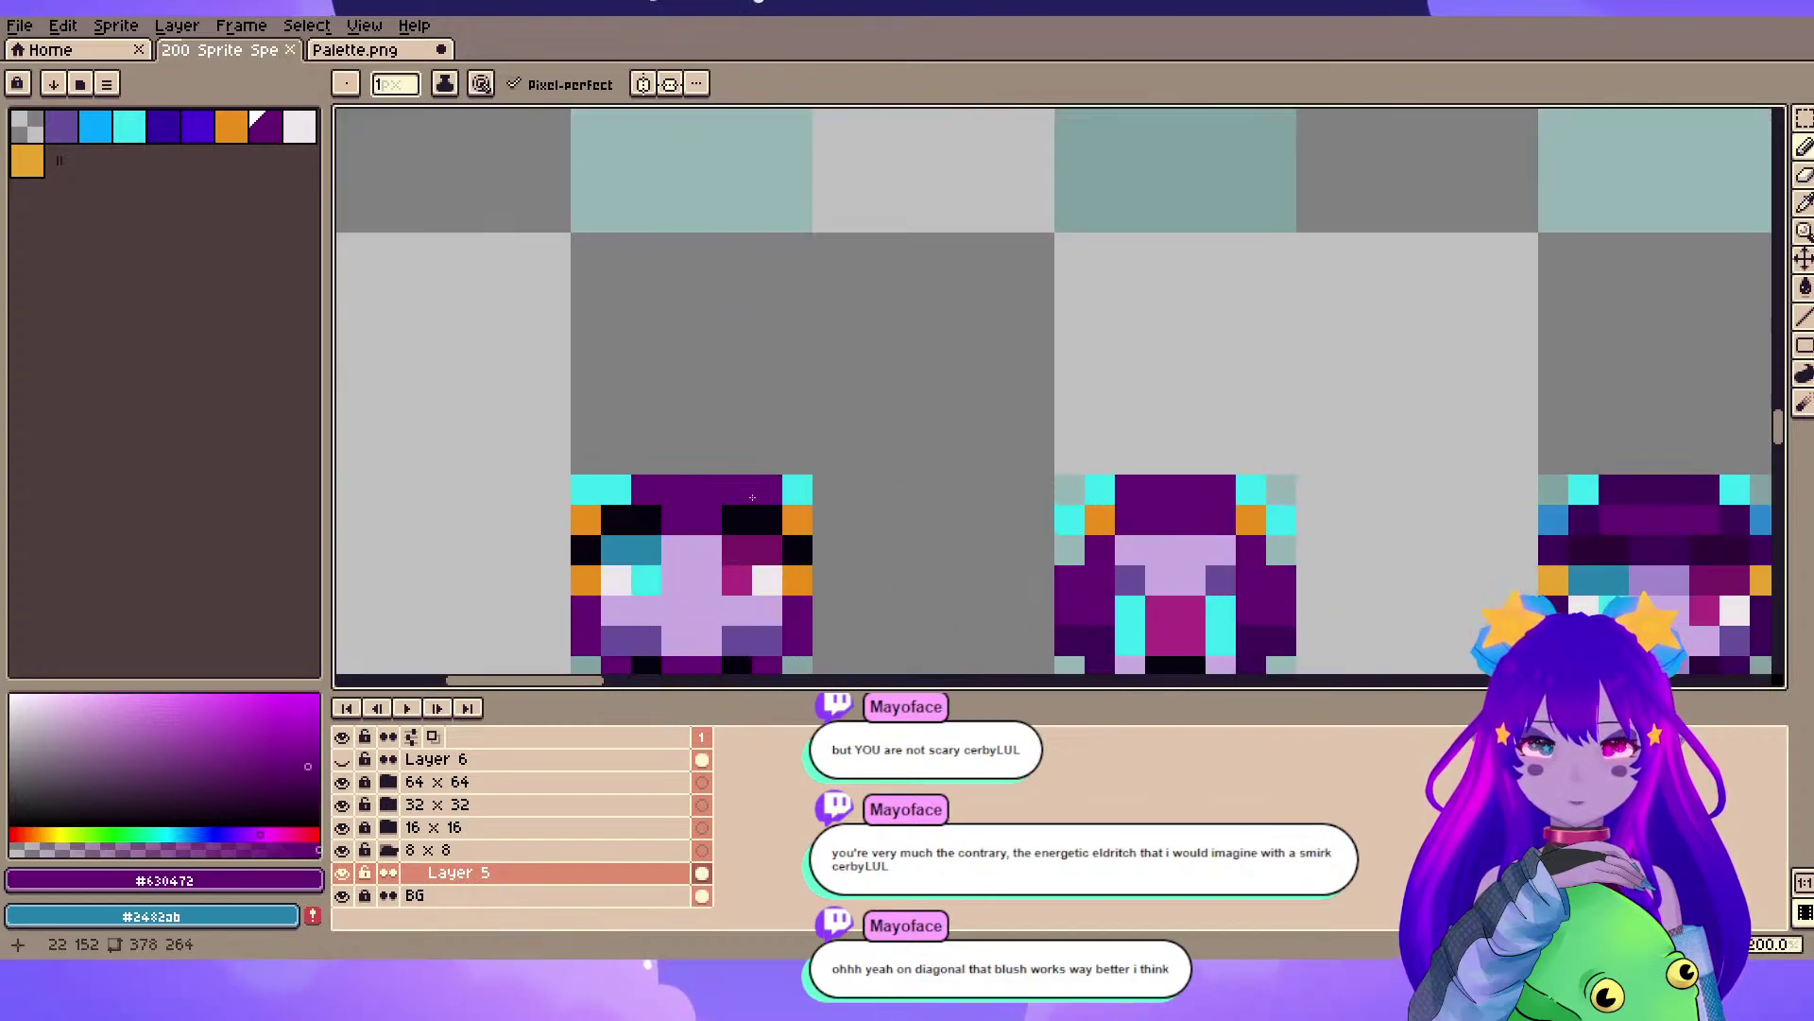
alt+click(703, 551)
scroll(716, 313, down, 4)
scroll(681, 166, up, 3)
scroll(823, 552, down, 3)
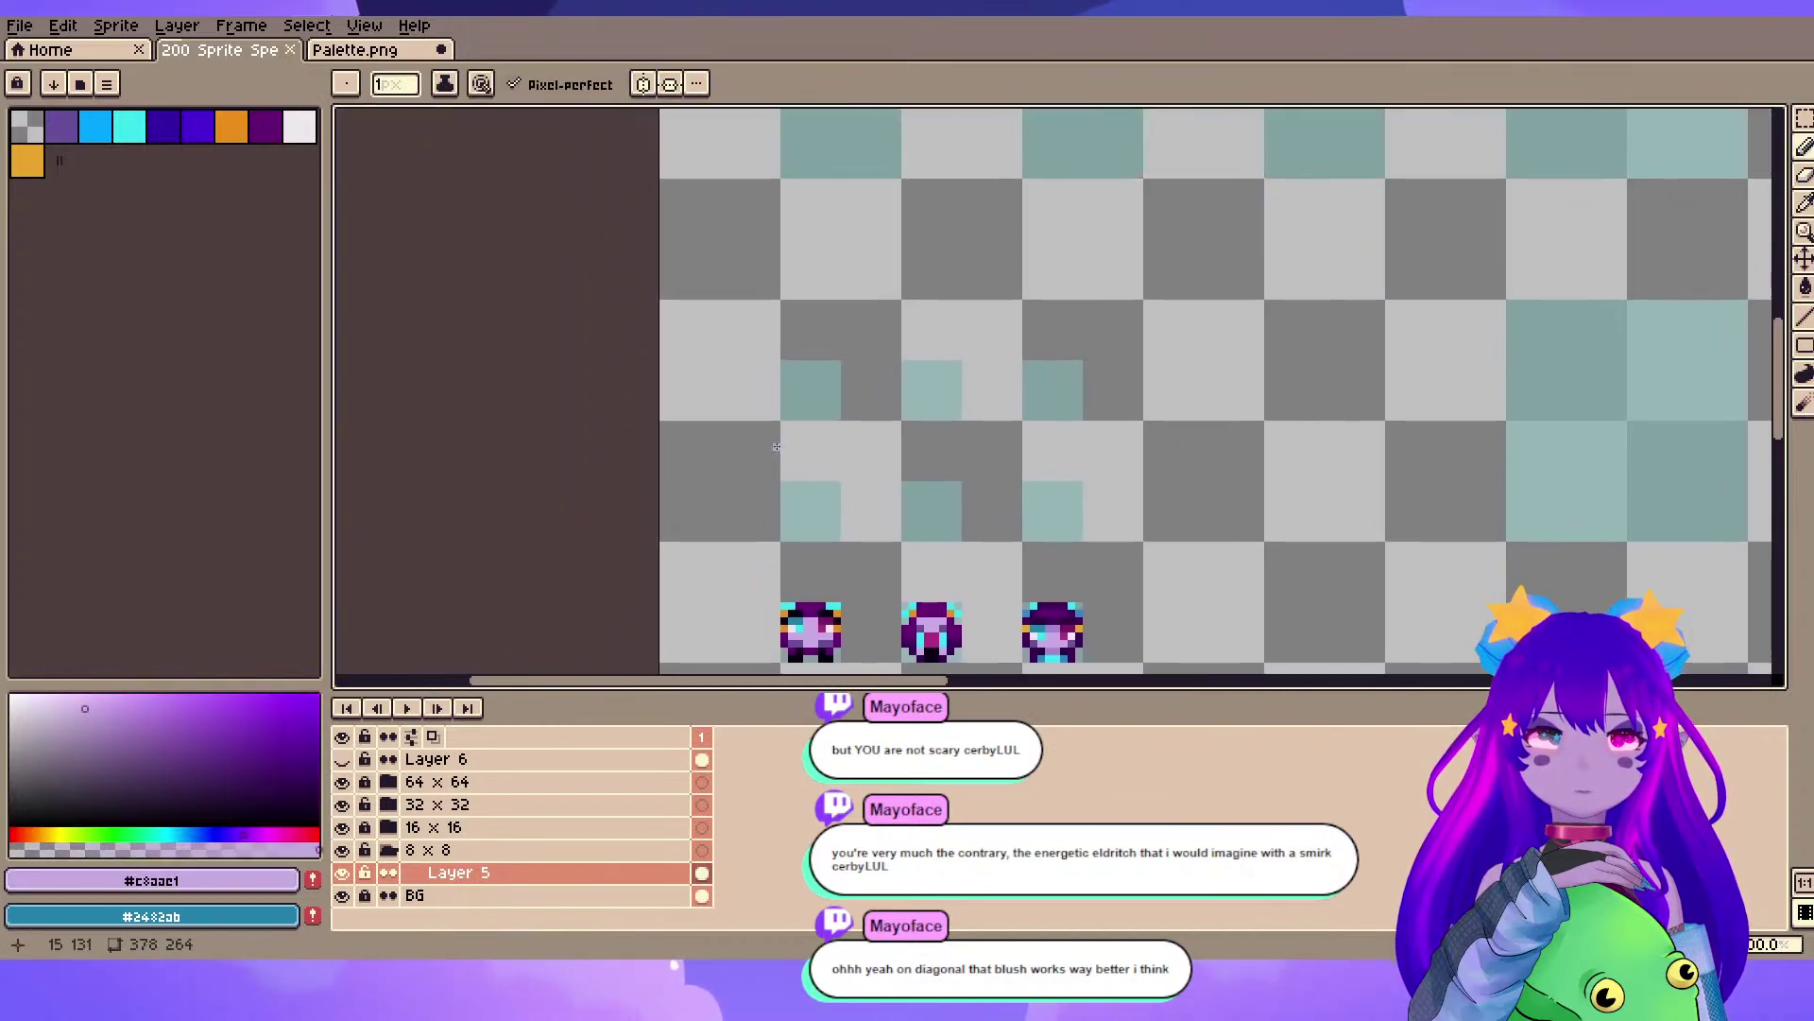
click(308, 879)
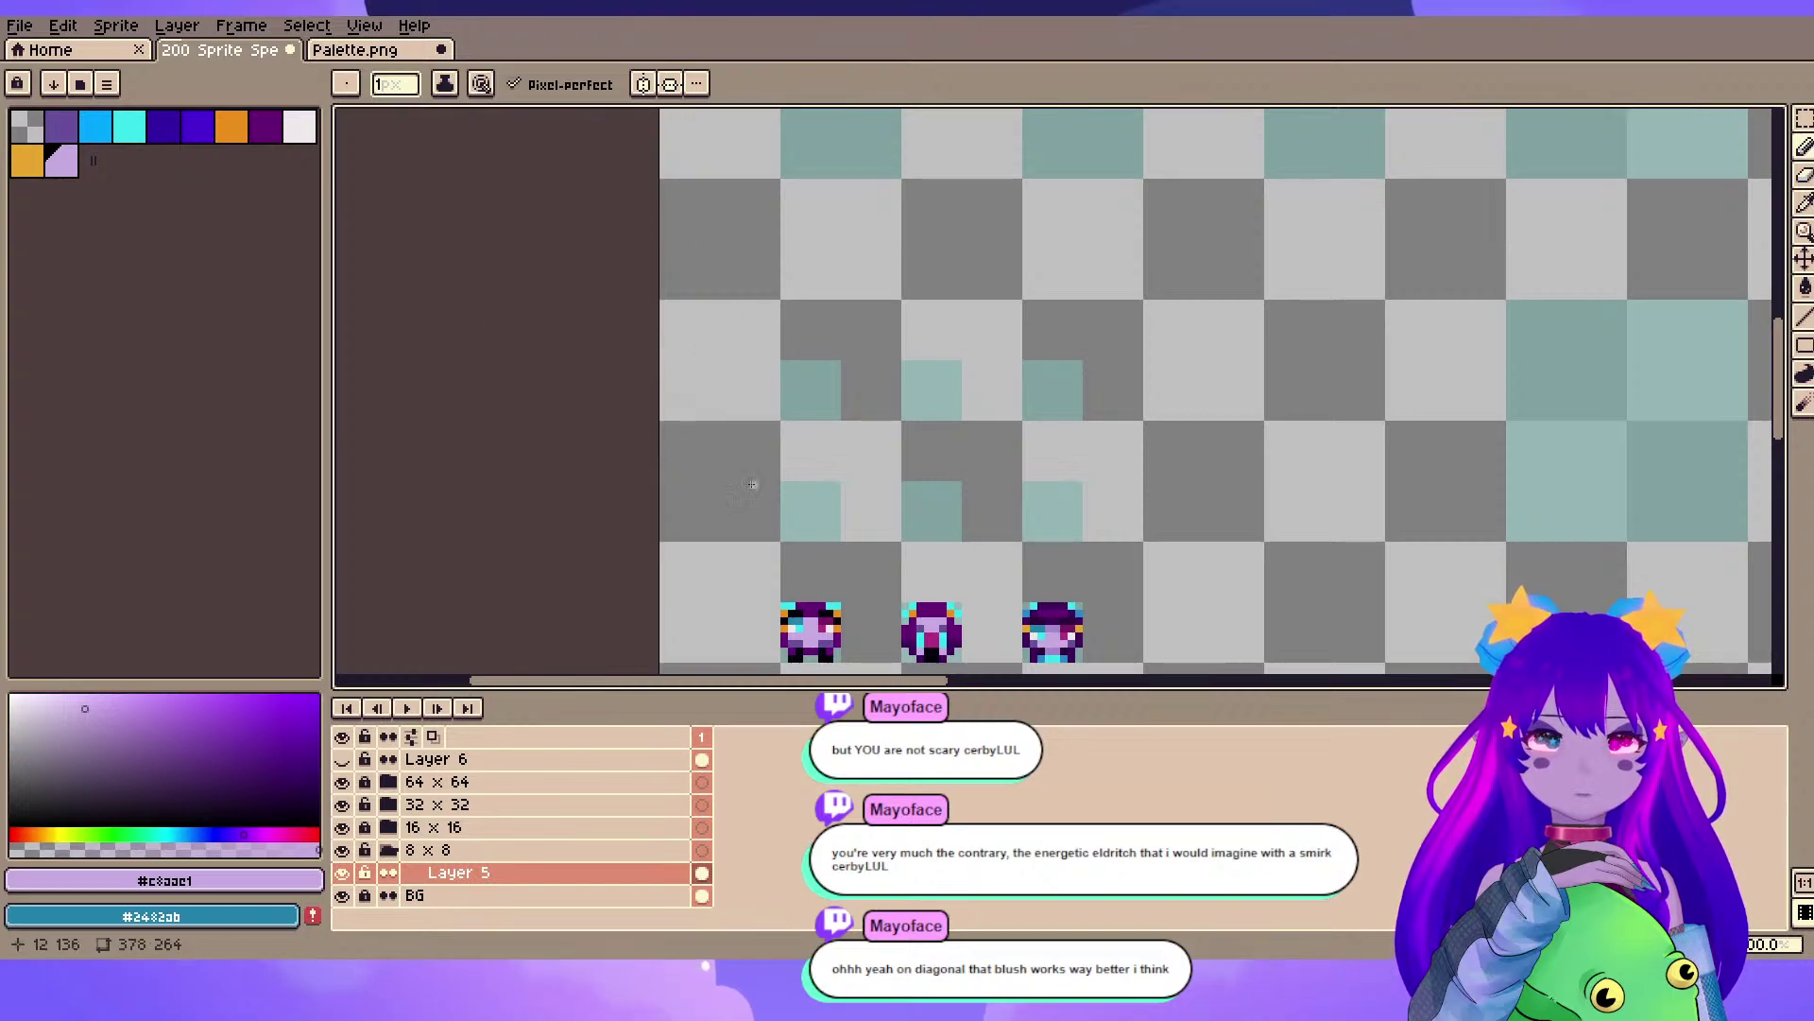
- Stamp an 8 px round lavender head shape in the first 16 × 16 cell with the Pencil
scroll(814, 511, up, 4)
scroll(803, 286, down, 2)
mouse_move(814, 283)
mouse_down()
mouse_move(887, 227)
mouse_move(885, 623)
mouse_up()
drag(794, 227, 803, 419)
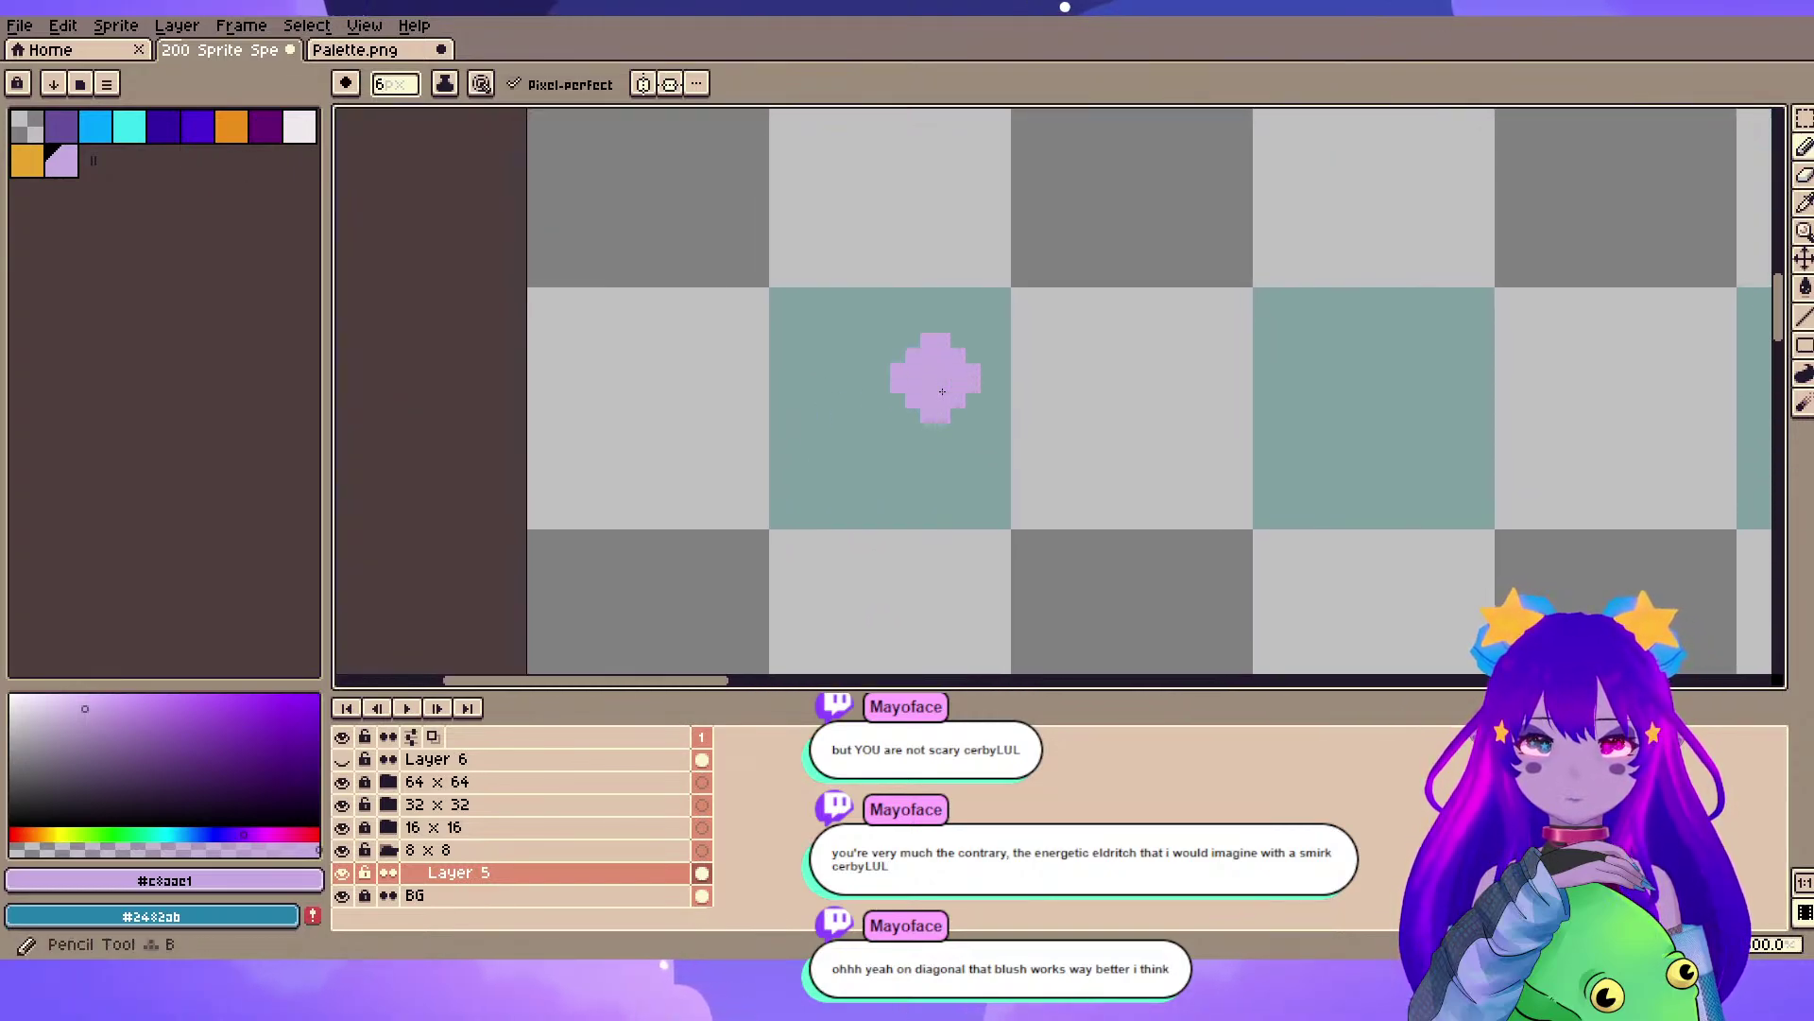
key(plus)
key(plus)
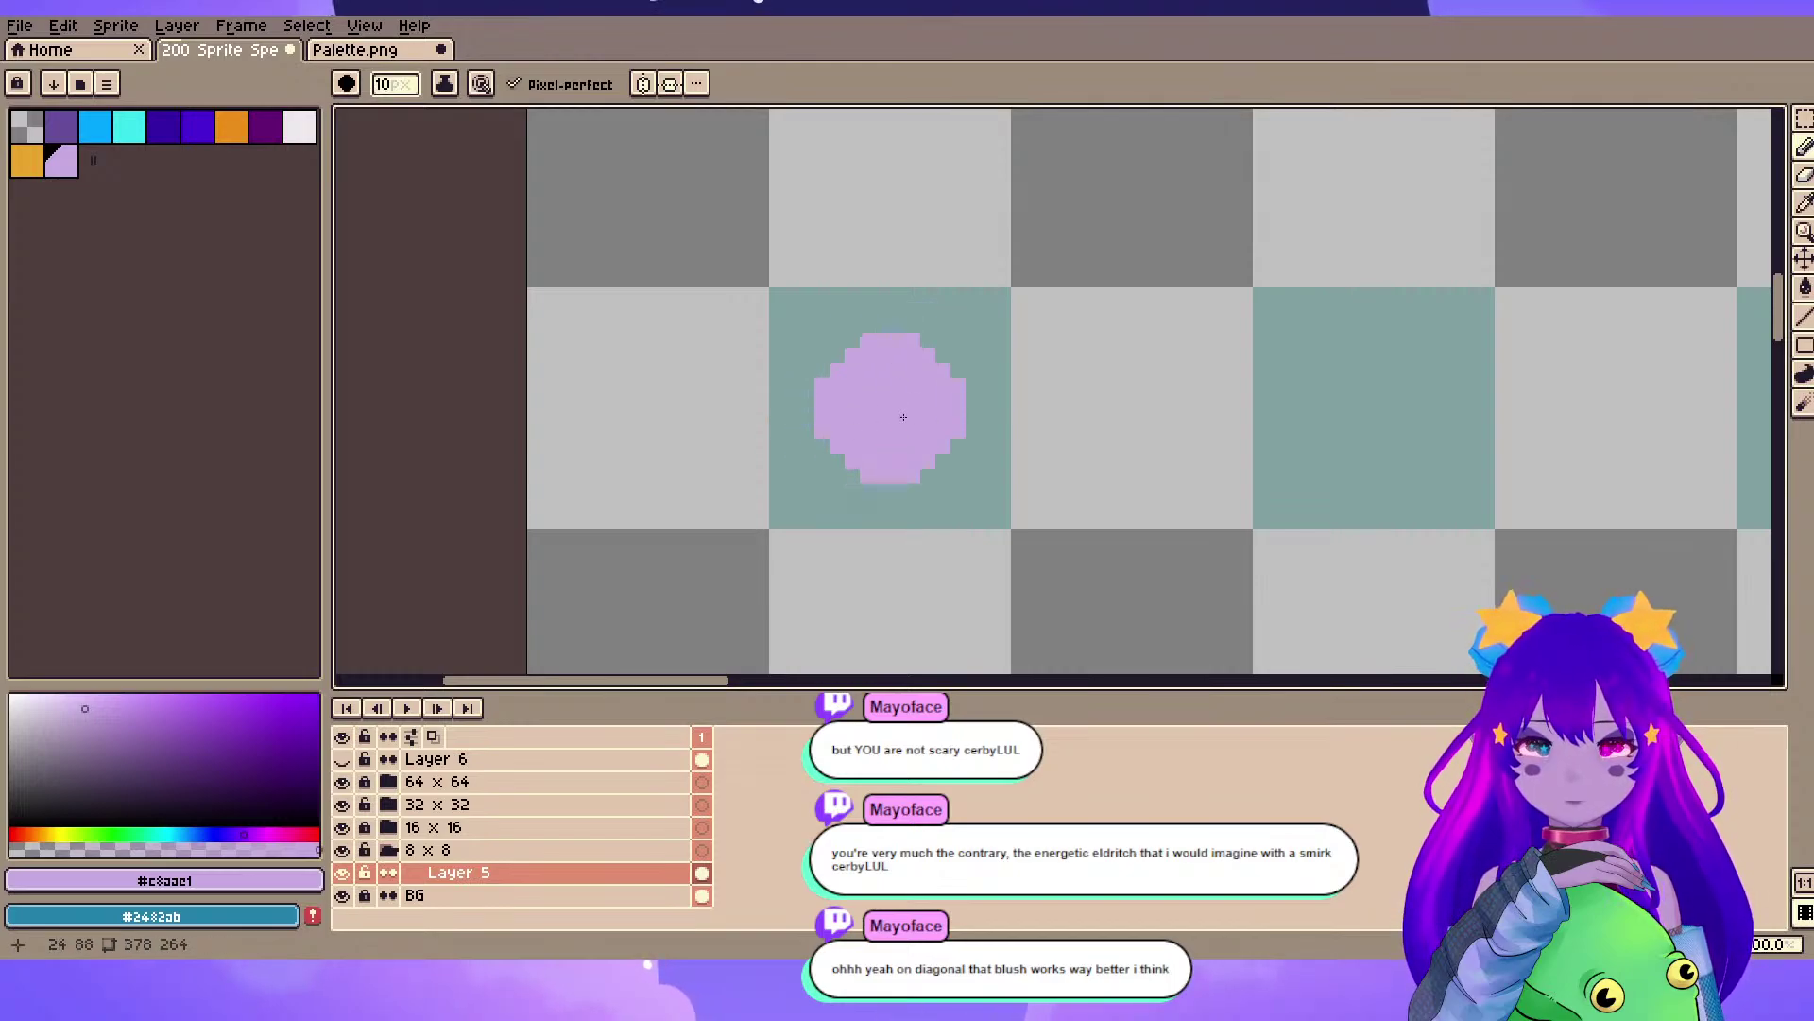
key(minus)
key(minus)
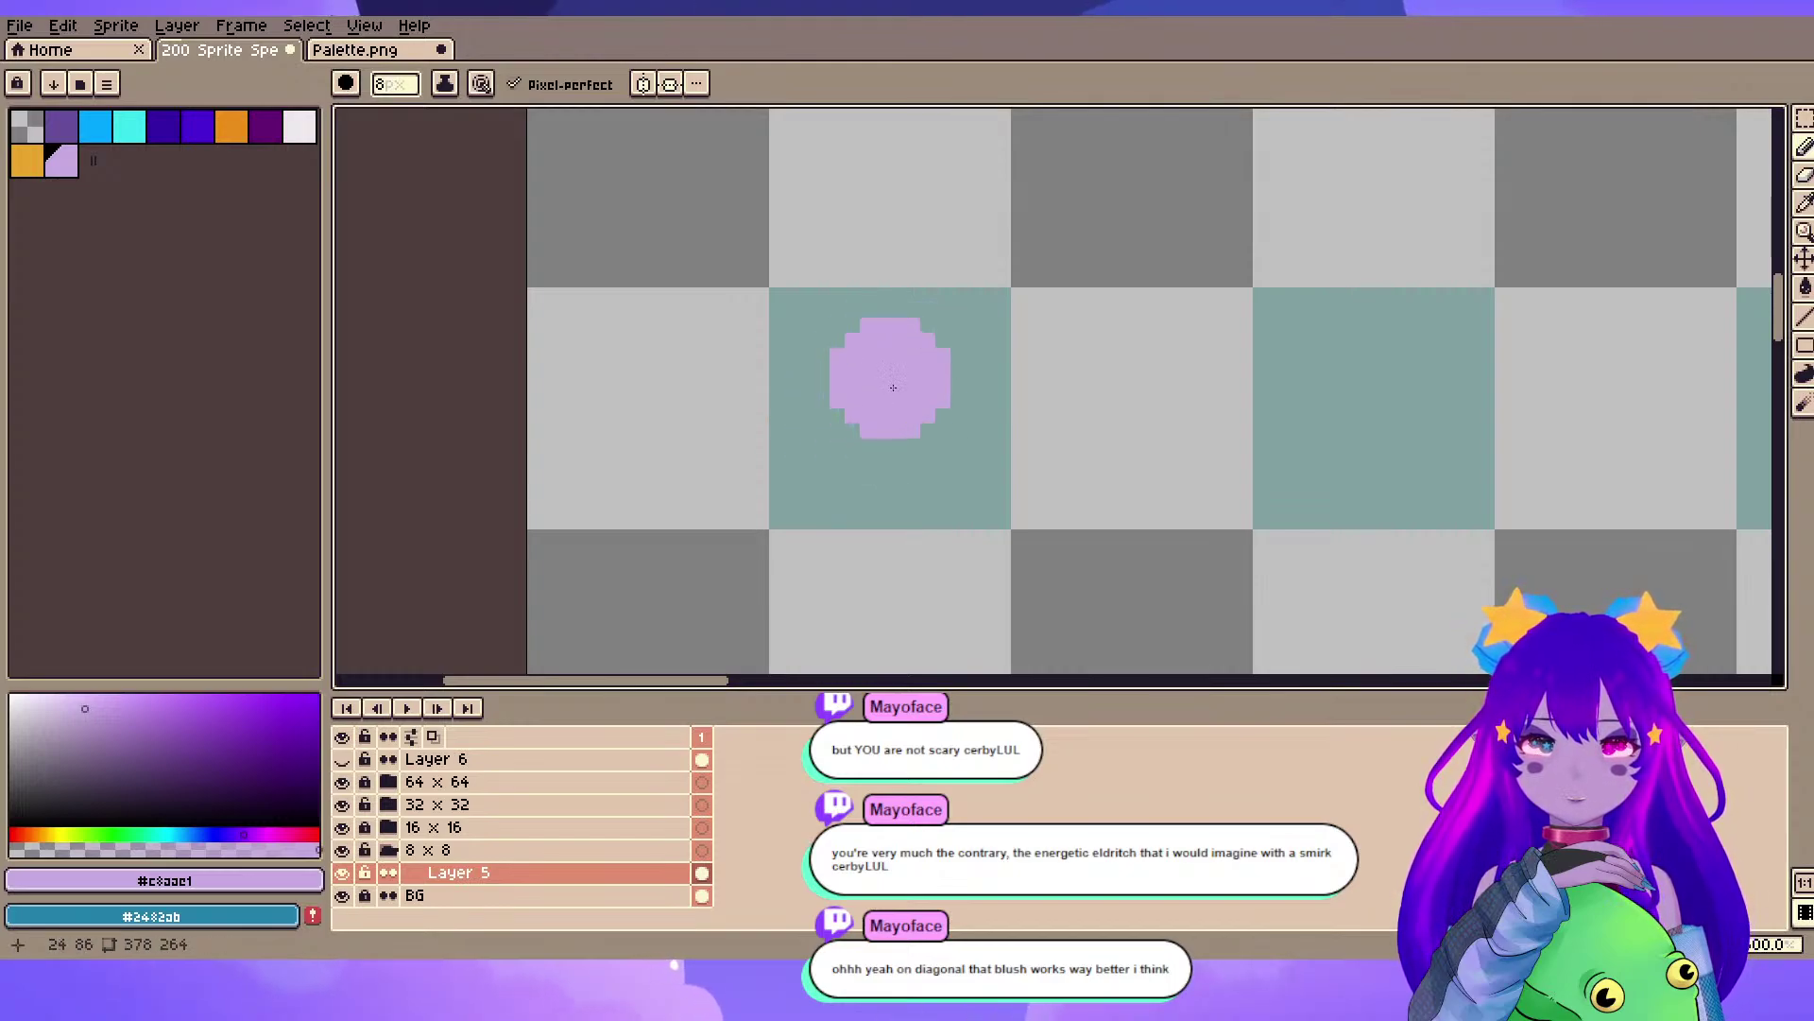
click(870, 417)
- Reduce the Pencil brush size to 1 px
scroll(870, 417, up, 2)
scroll(871, 417, down, 1)
mouse_move(860, 397)
mouse_down()
mouse_move(822, 406)
mouse_move(840, 470)
mouse_up()
key(minus)
key(minus)
key(minus)
key(minus)
key(minus)
key(minus)
key(minus)
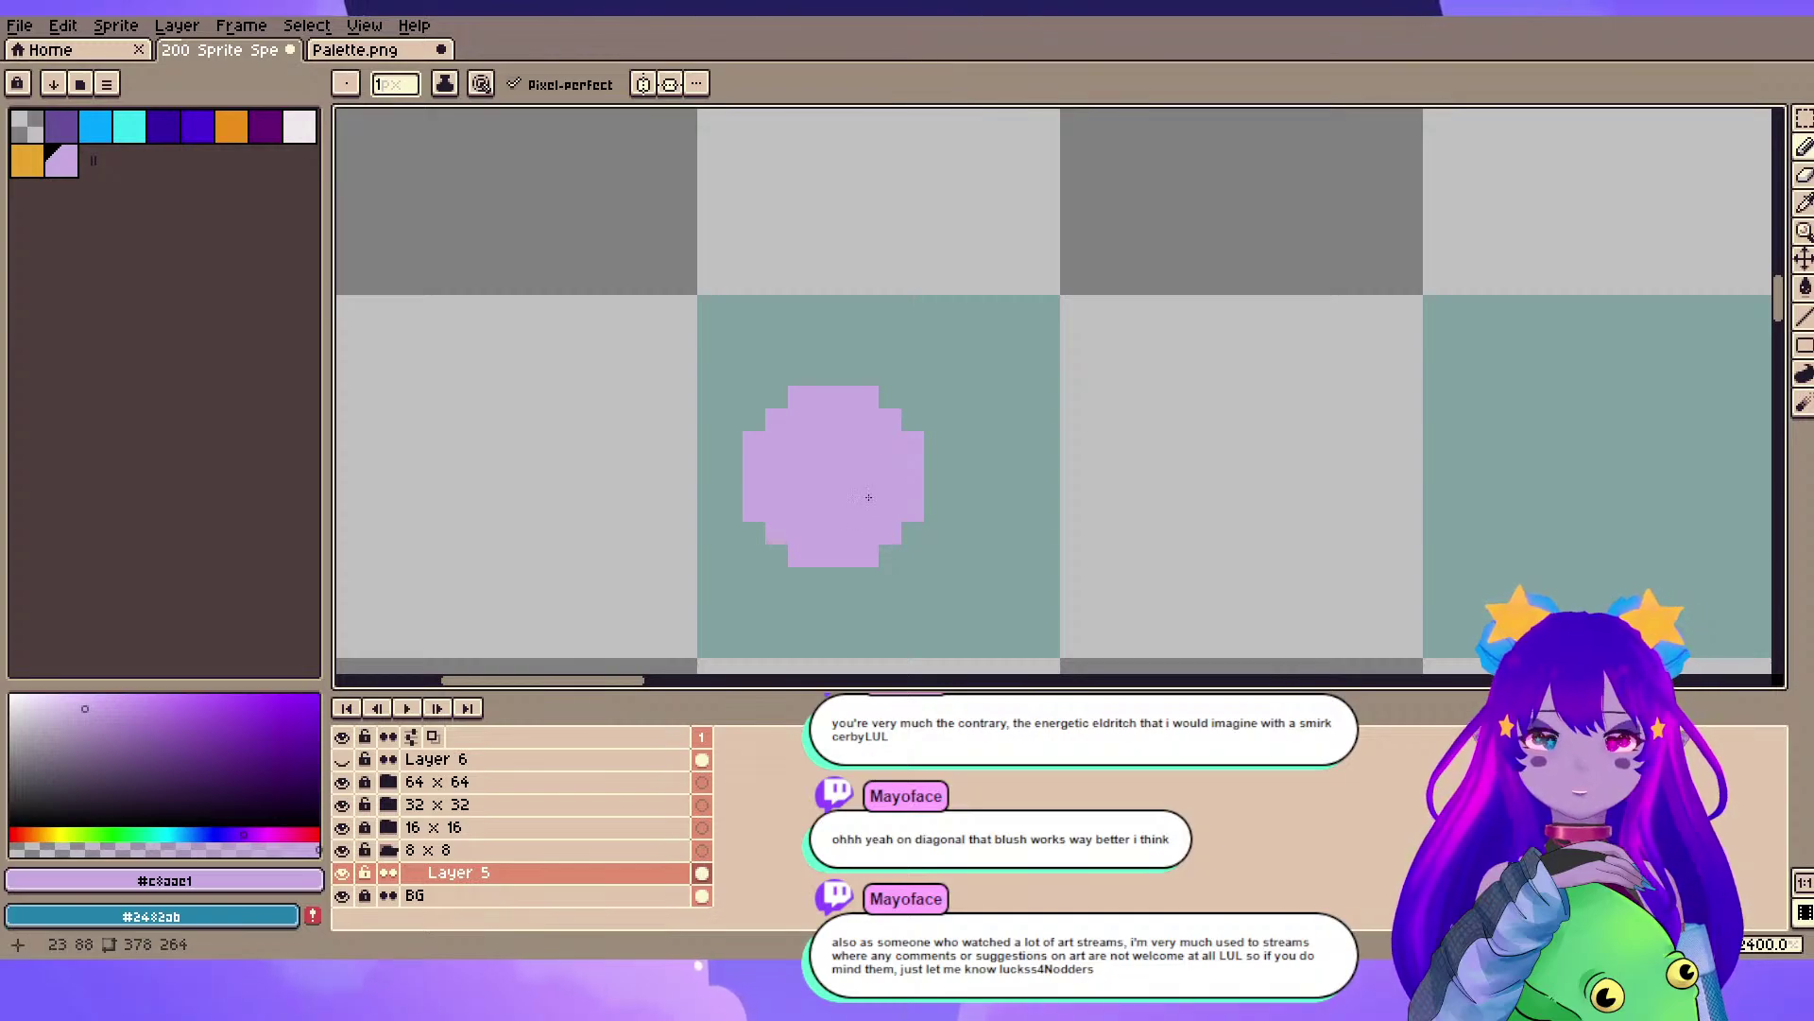
- Erase the round lavender shape from the first 16 × 16 cell with a 9 px Eraser
key(e)
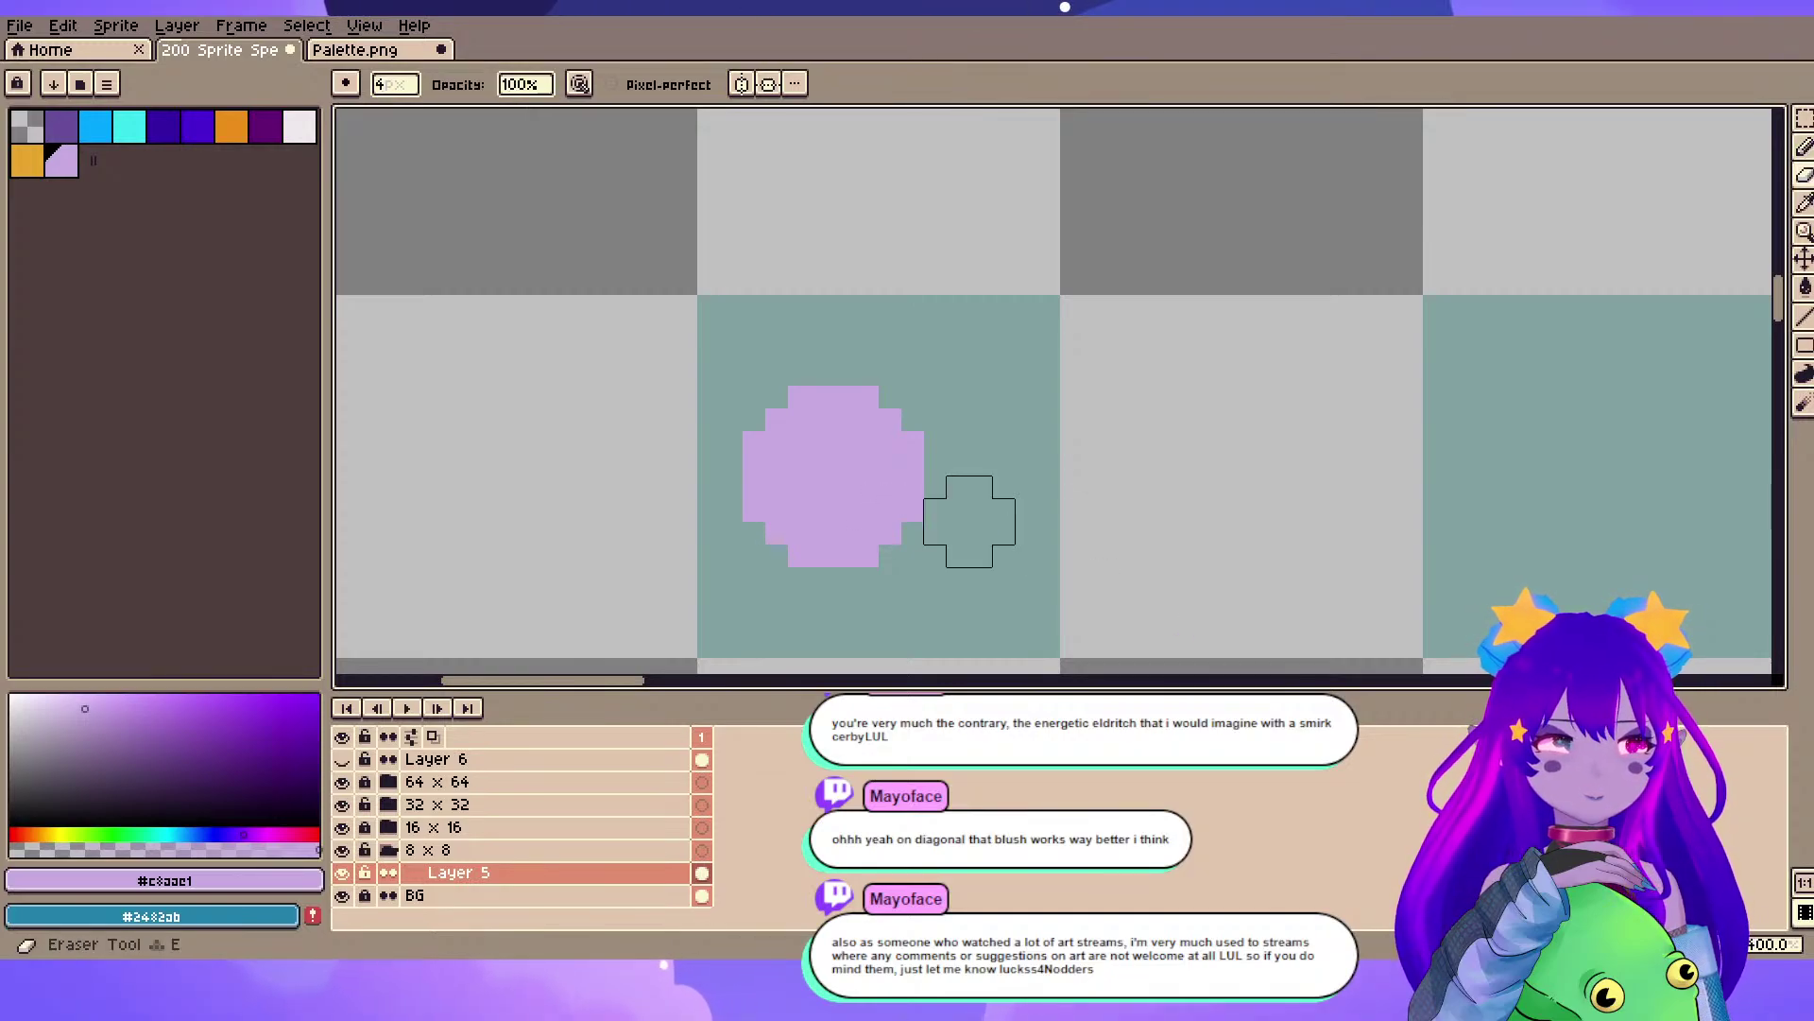
key(plus)
key(plus)
key(plus)
key(plus)
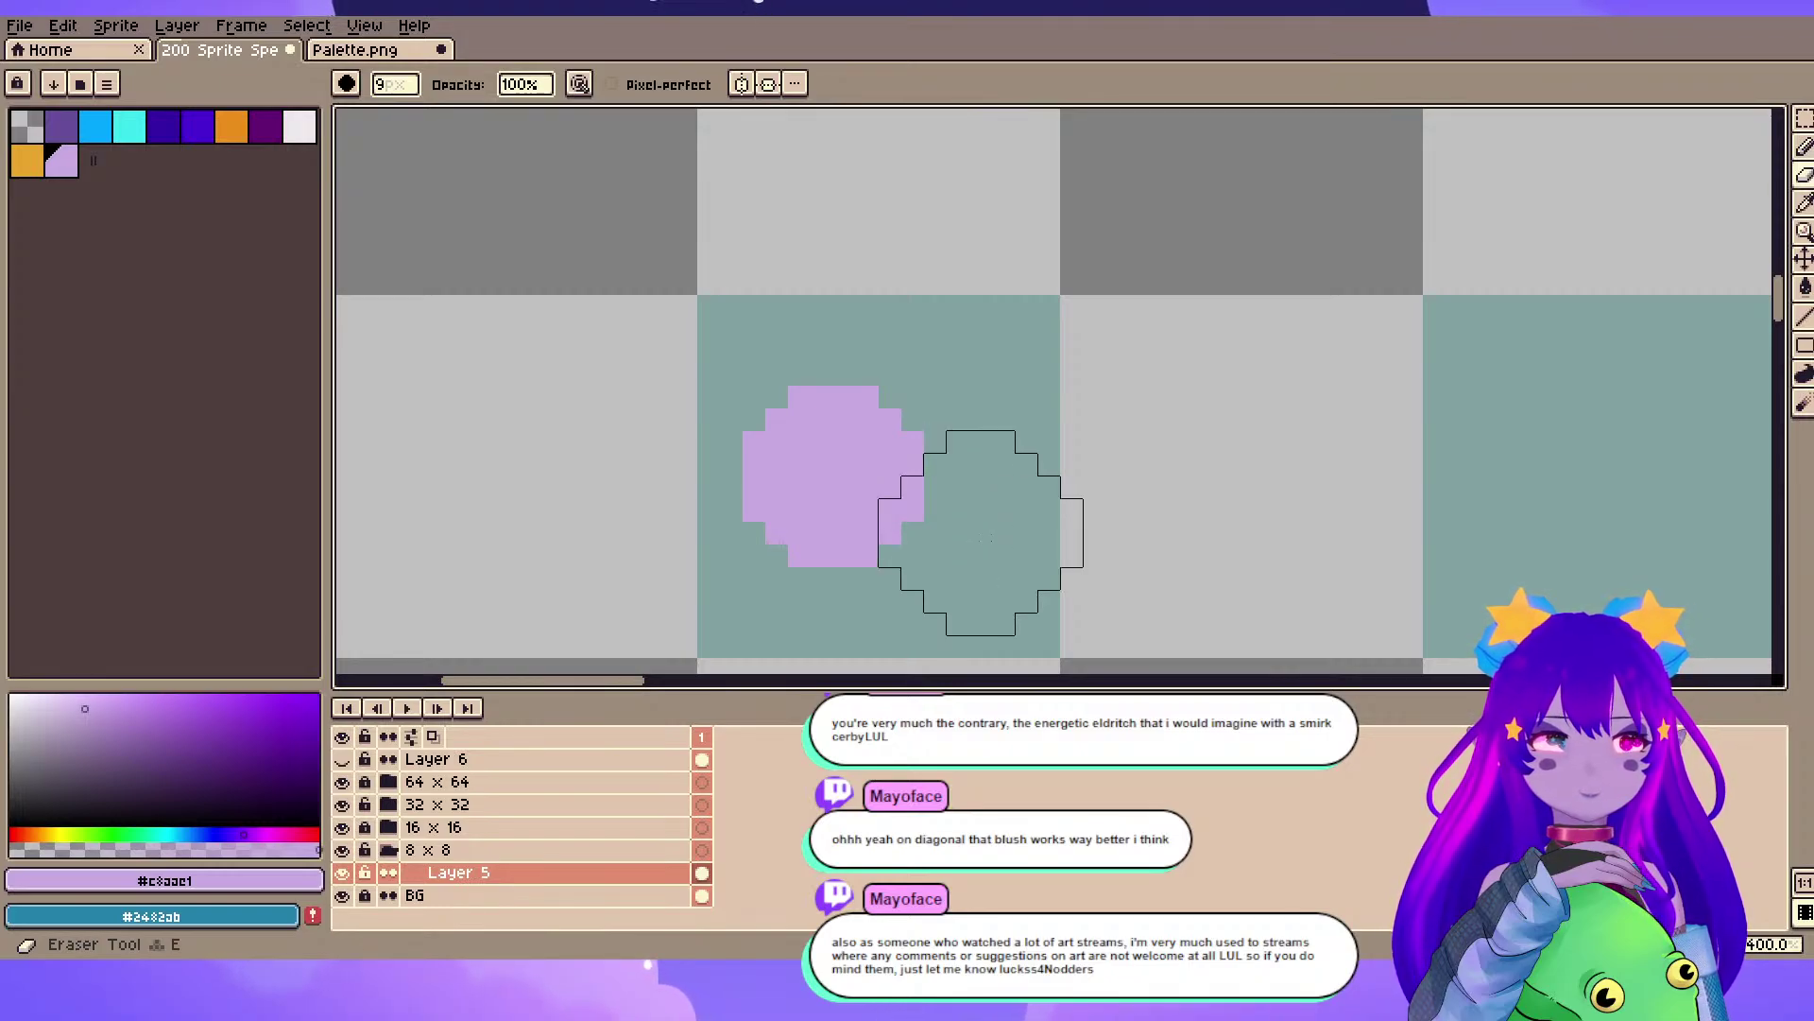
scroll(799, 492, down, 7)
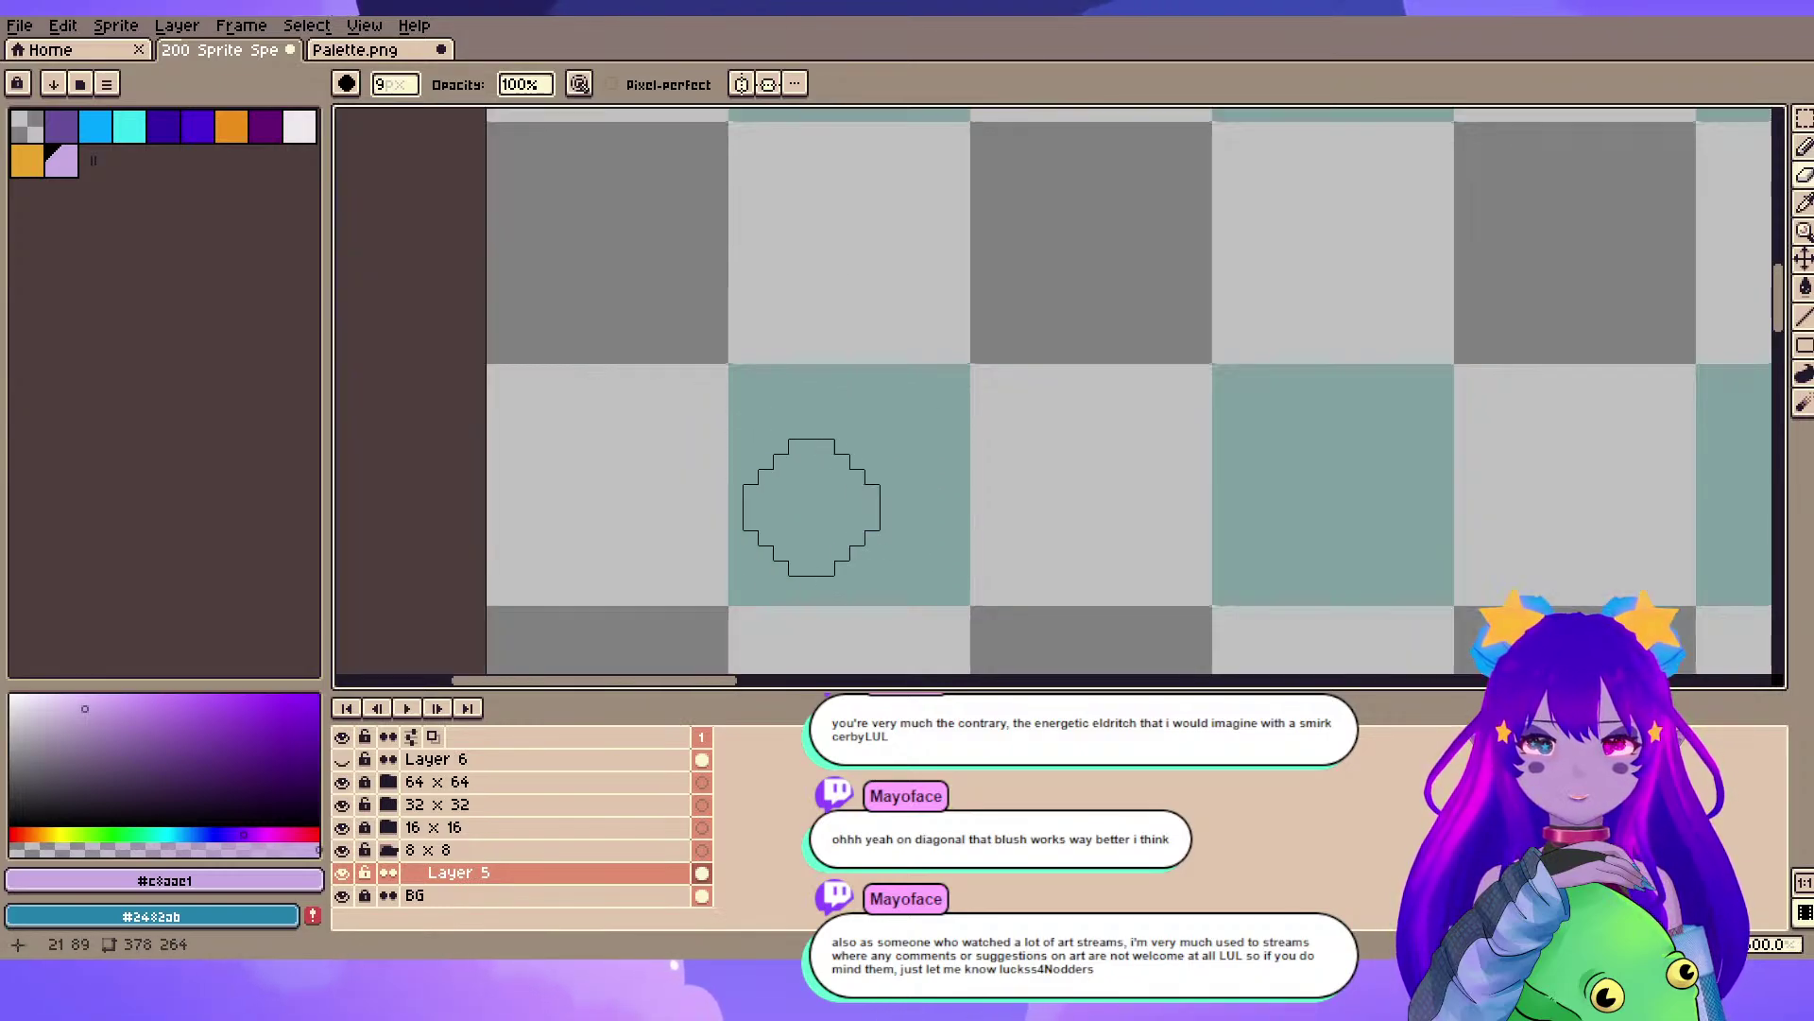
scroll(900, 230, up, 5)
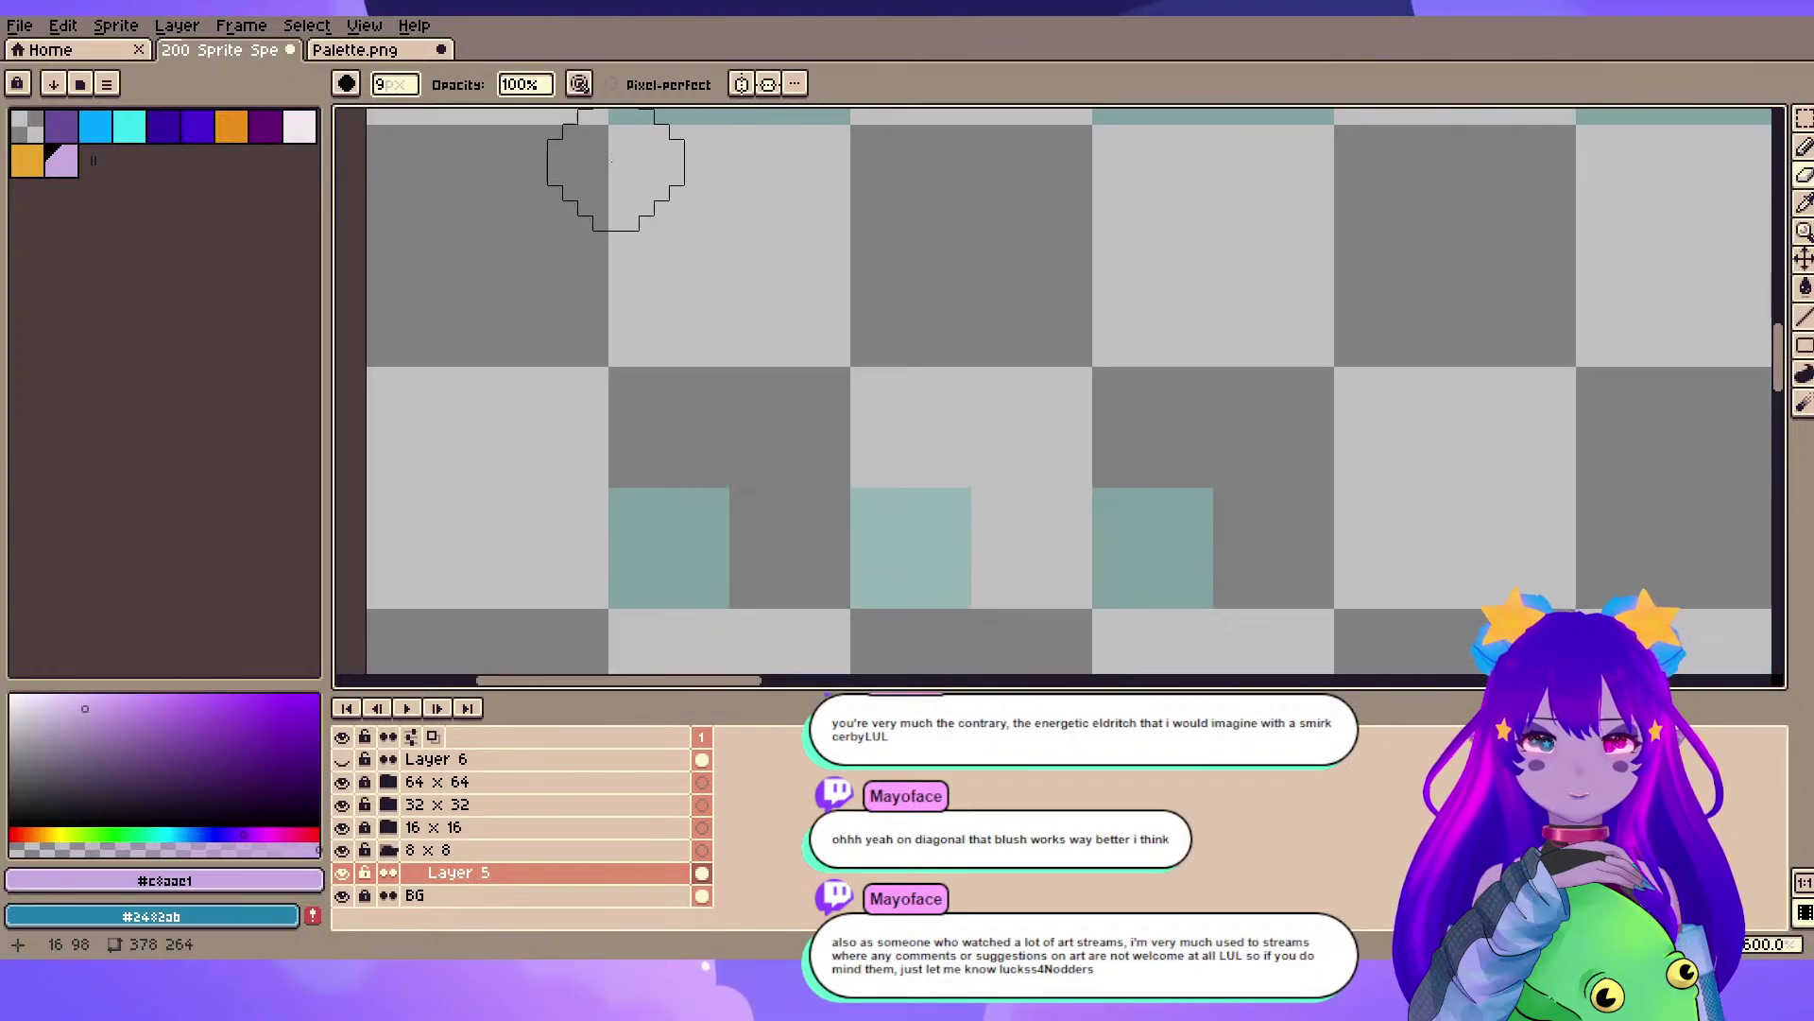
scroll(870, 341, up, 1)
scroll(932, 316, up, 2)
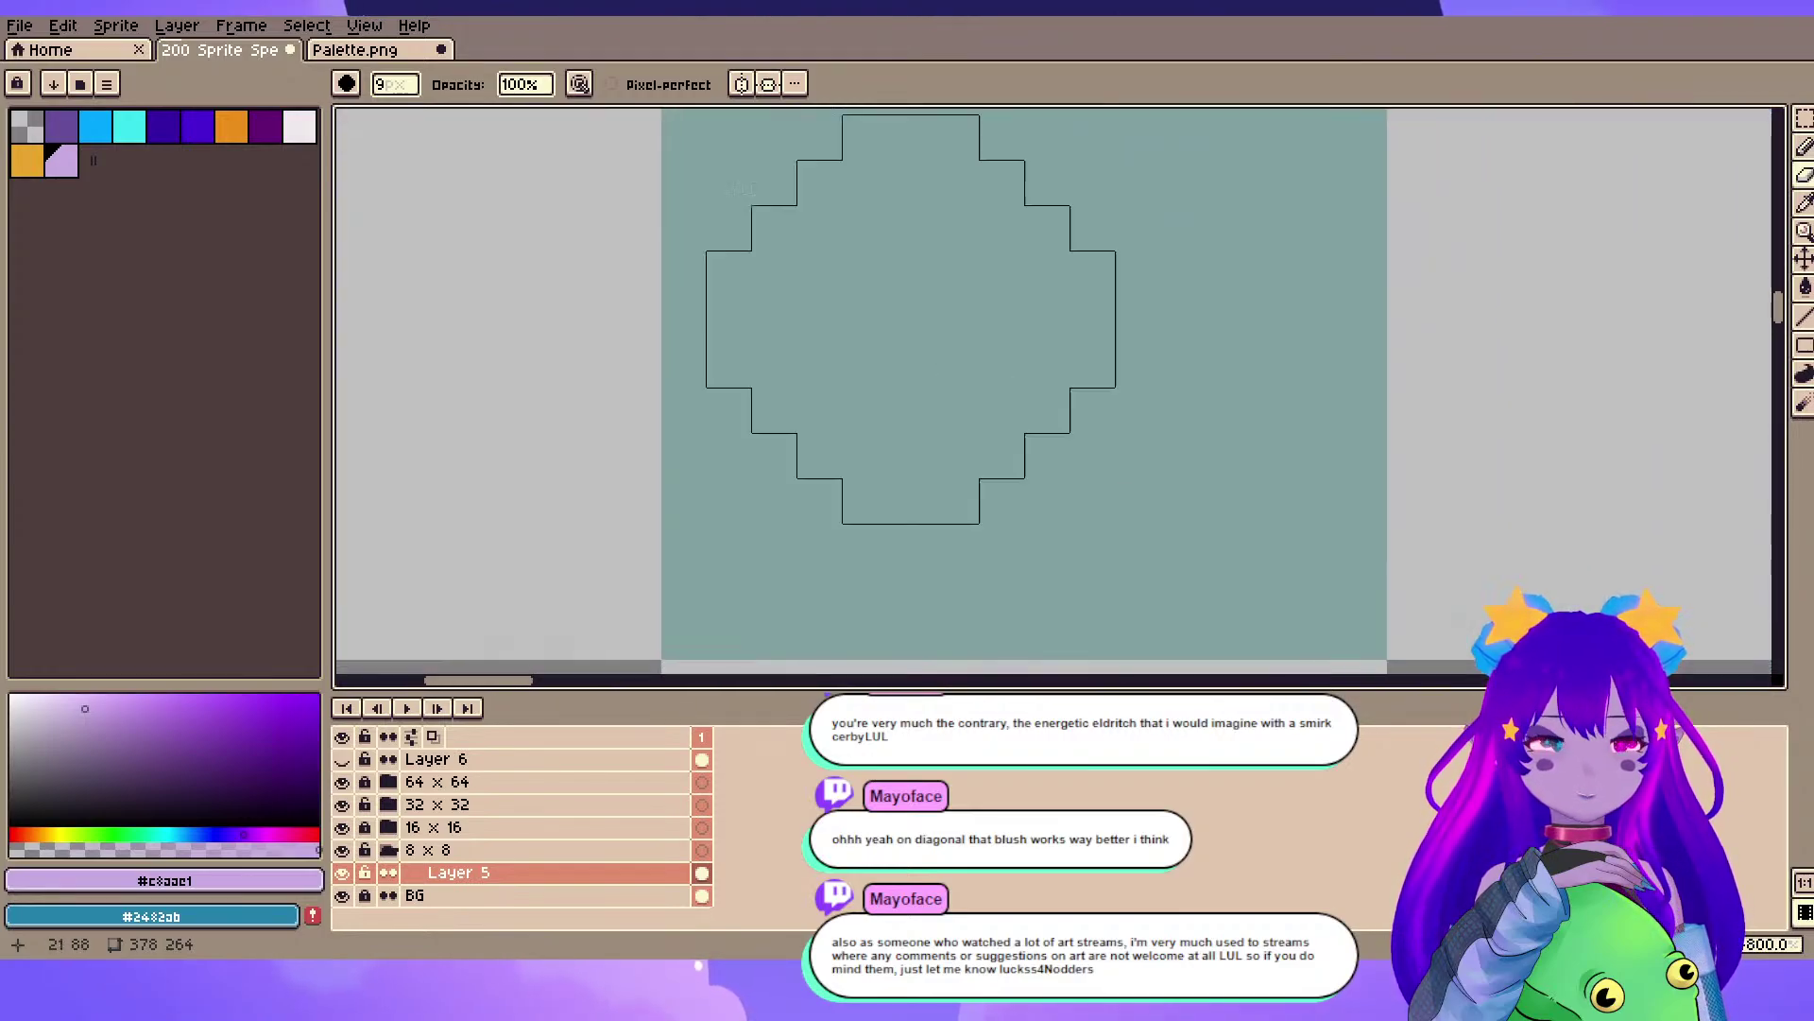
scroll(1123, 406, down, 2)
- Paint a rounded lavender head shape 8 px wide and 7 px tall in the first 16 × 16 cell with a 7 px Pencil
key(b)
drag(893, 498, 899, 329)
key(plus)
key(plus)
key(plus)
key(plus)
key(plus)
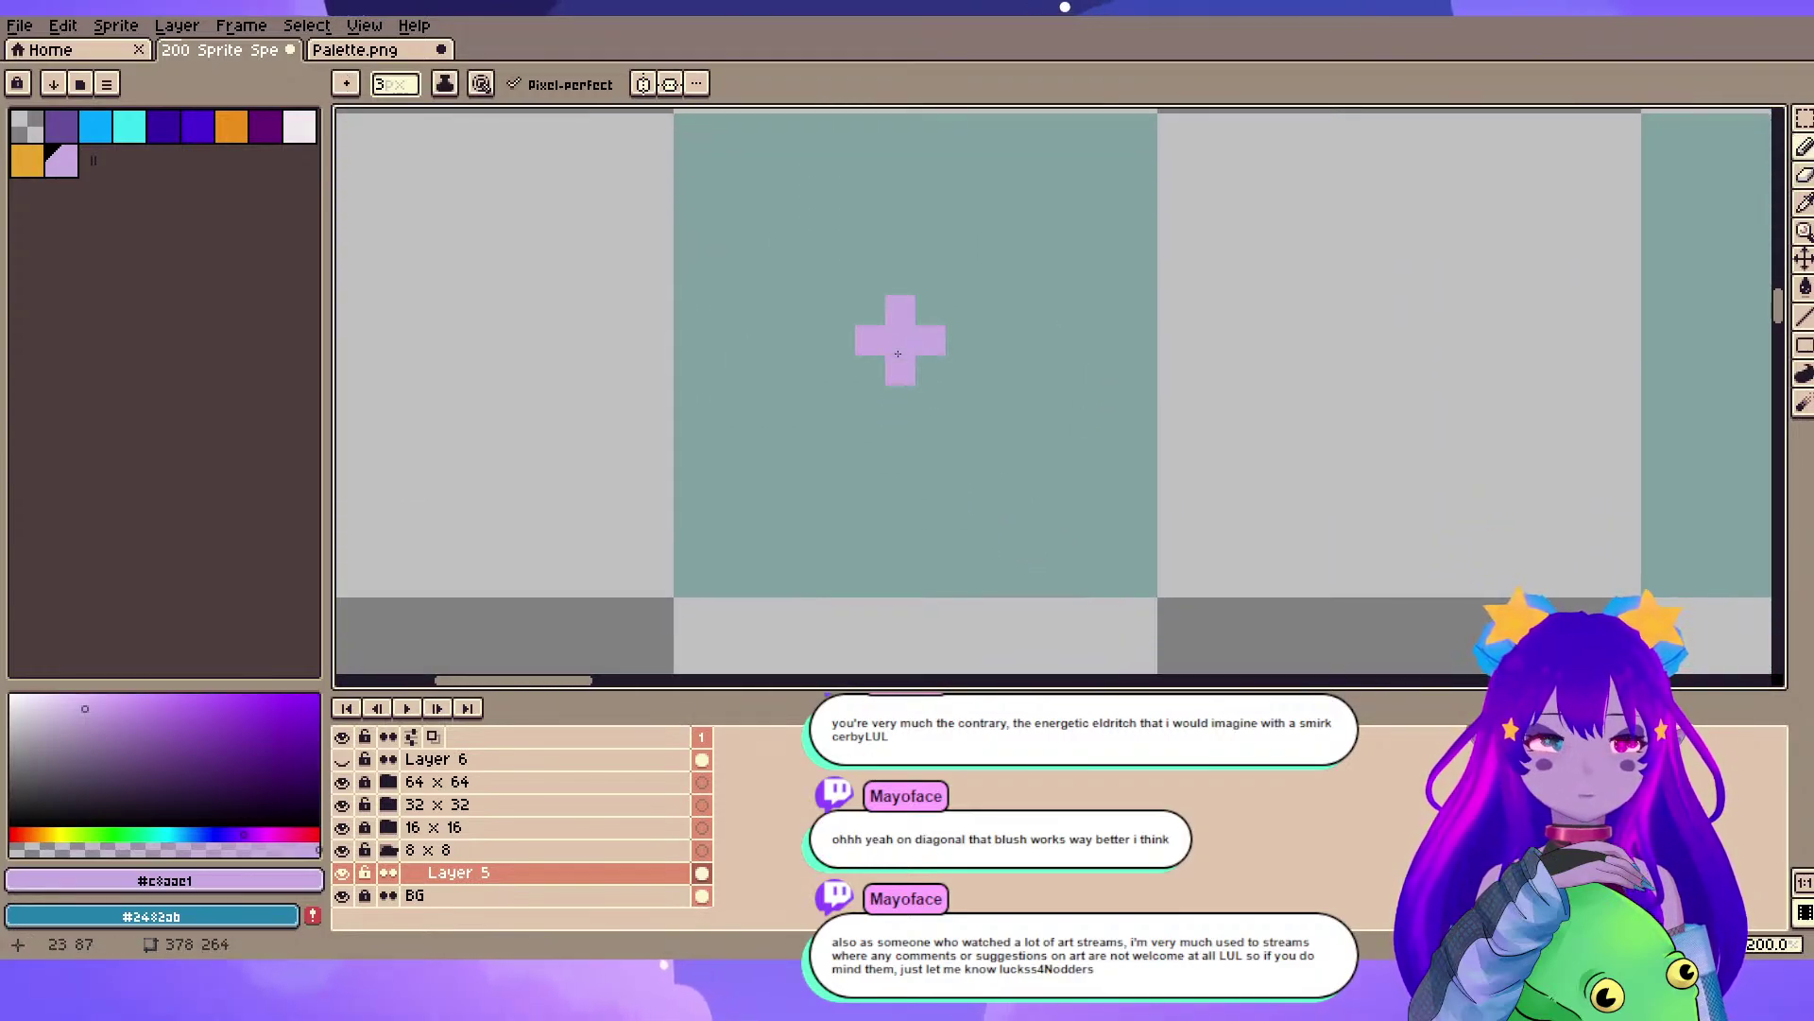
key(plus)
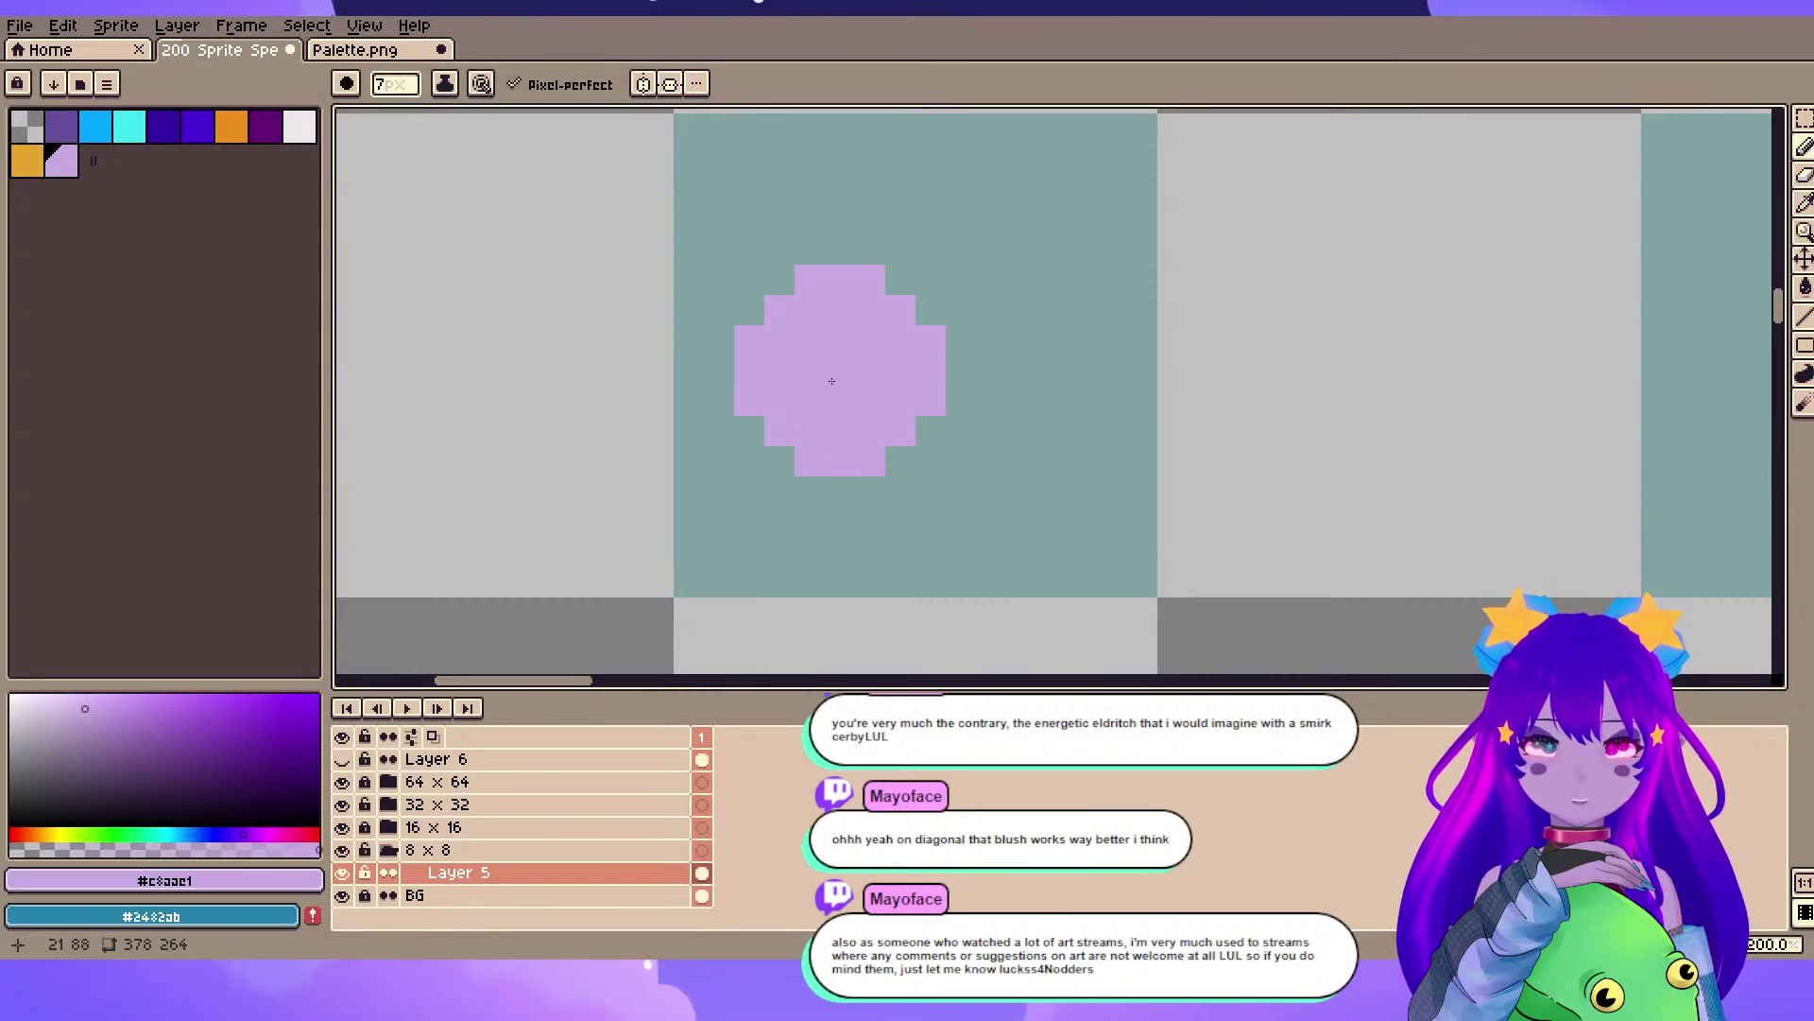
drag(876, 414, 829, 431)
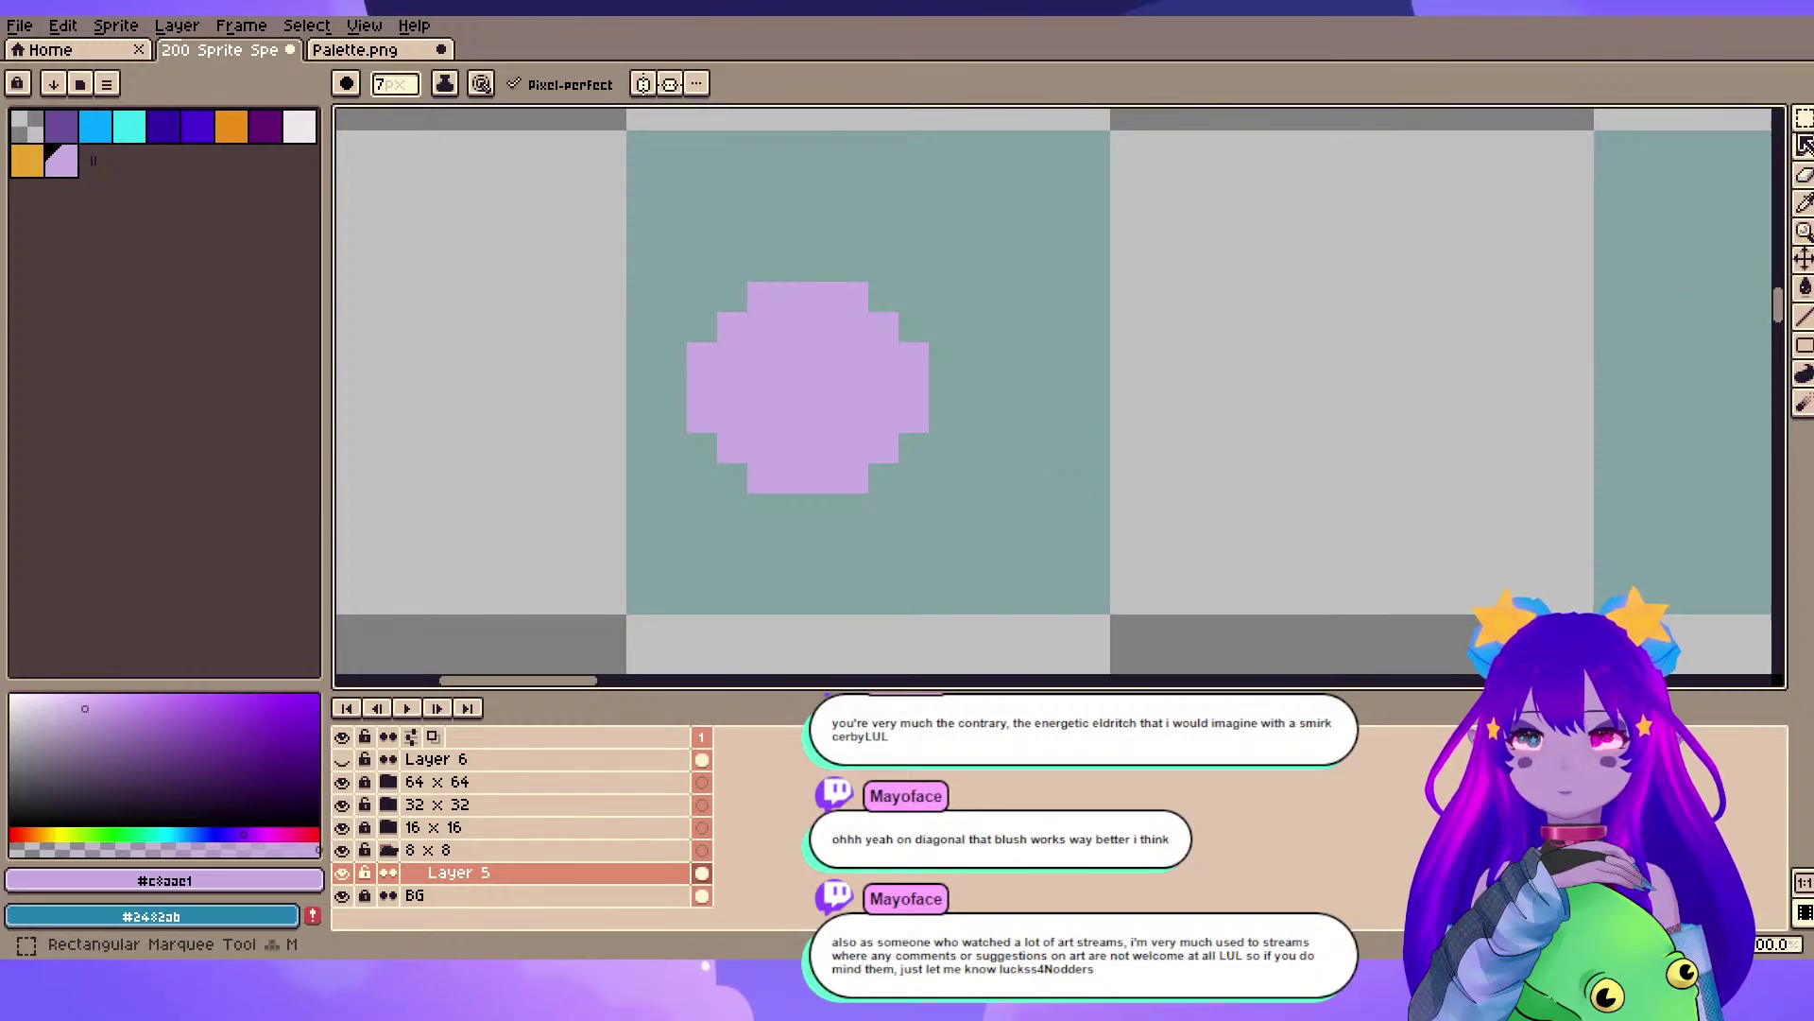
- Move the lavender head shape one pixel to the right within its 16 × 16 cell
click(1804, 118)
drag(631, 225, 935, 555)
mouse_move(772, 417)
mouse_down()
mouse_move(802, 413)
mouse_move(798, 388)
mouse_up()
click(1238, 392)
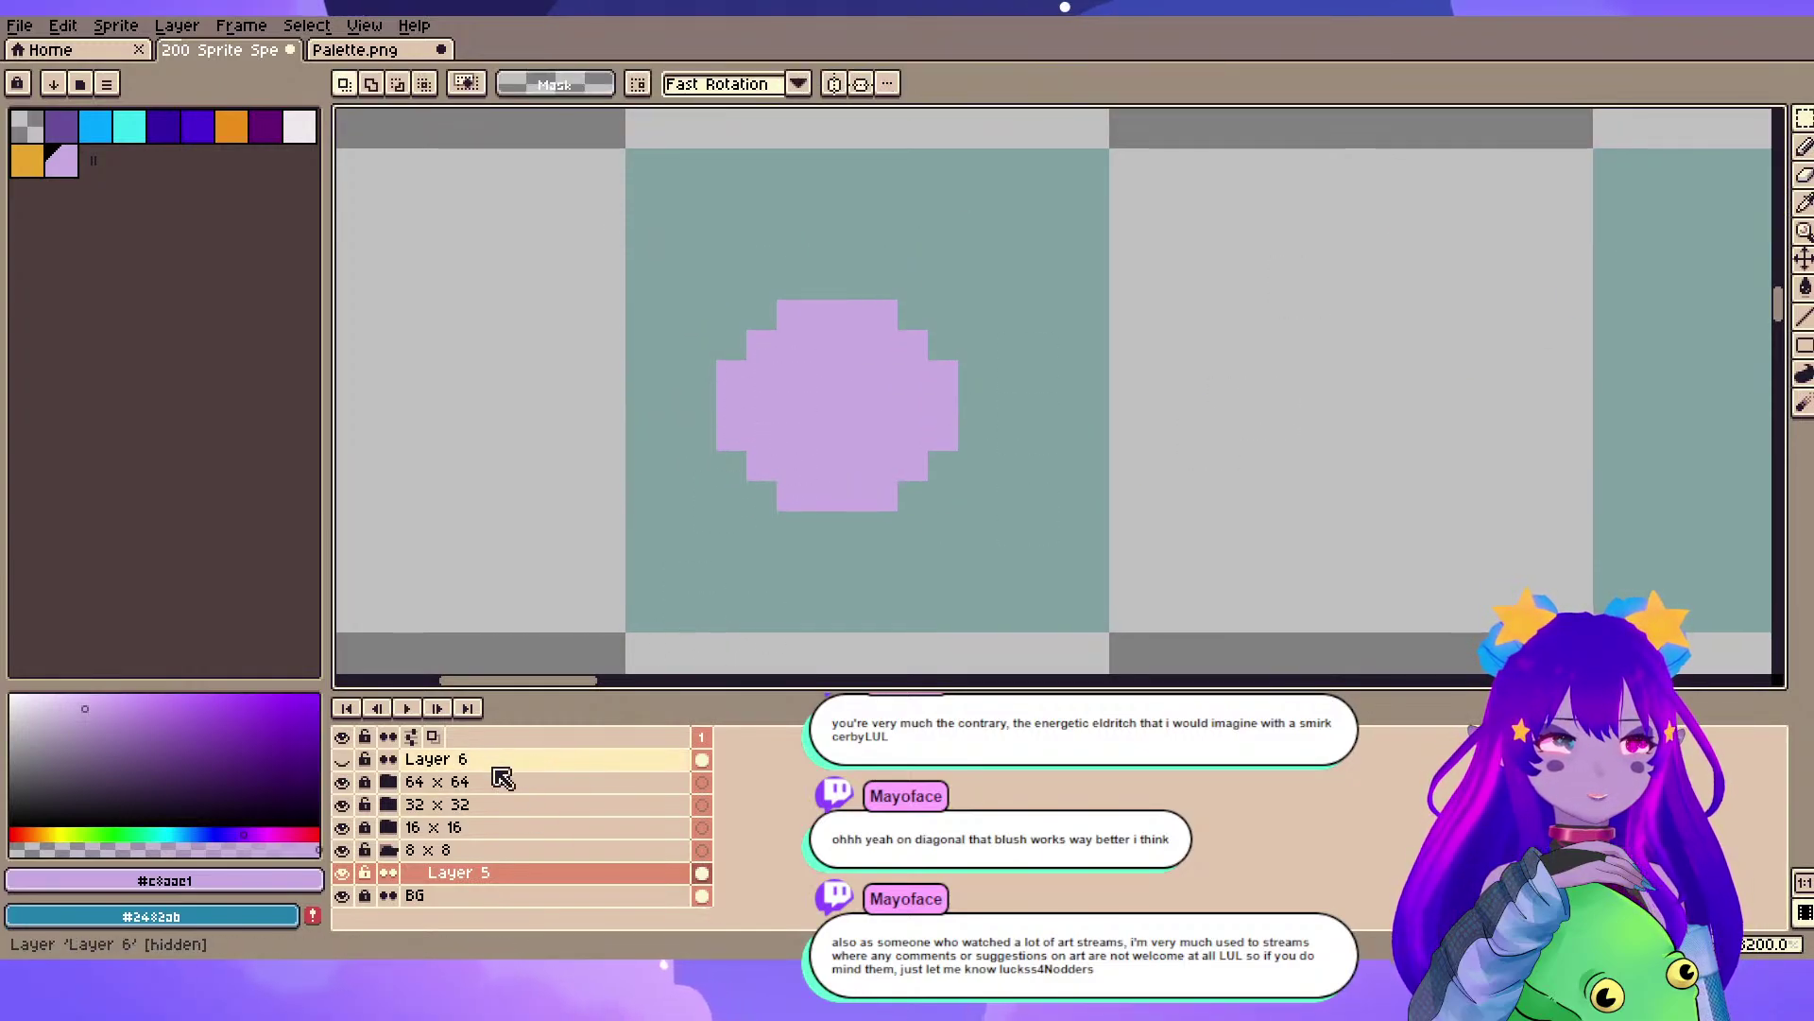
- Cut the lavender head shape and paste it in place onto a new layer positioned directly below the 16 × 16 group
drag(1155, 647, 1155, 647)
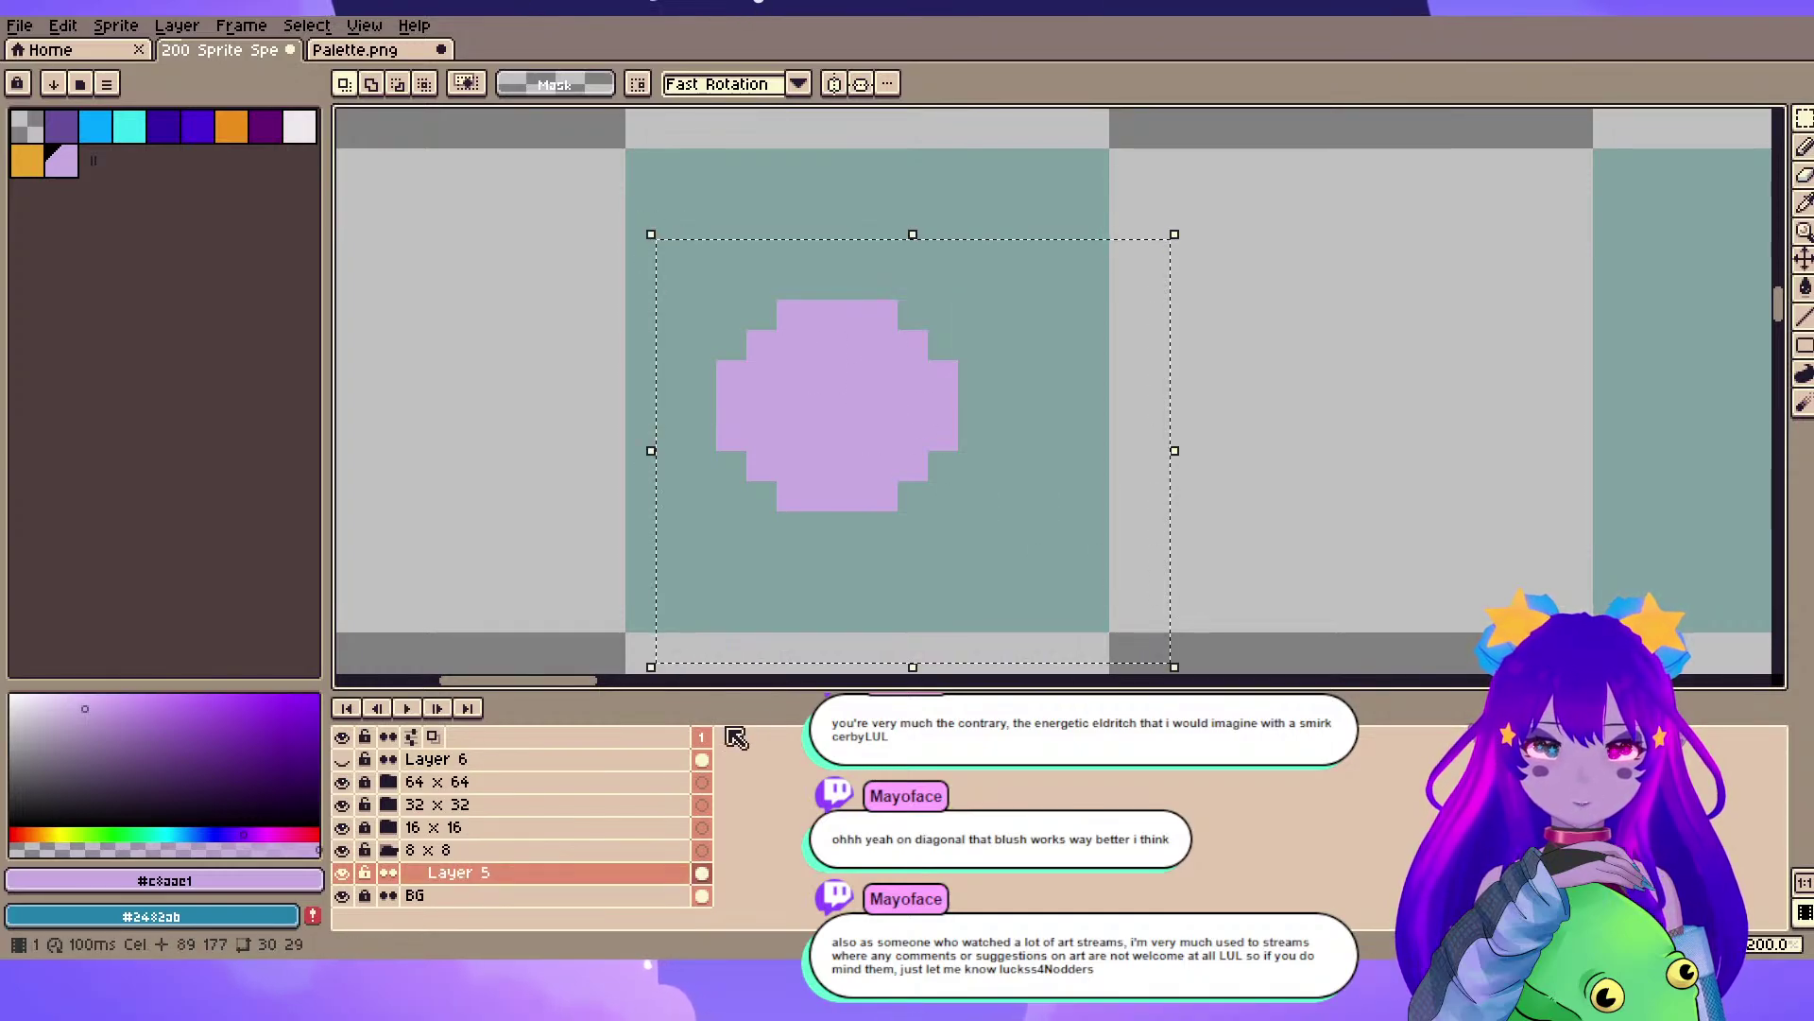
key(ctrl+x)
click(529, 830)
key(shift+n)
key(shift+b)
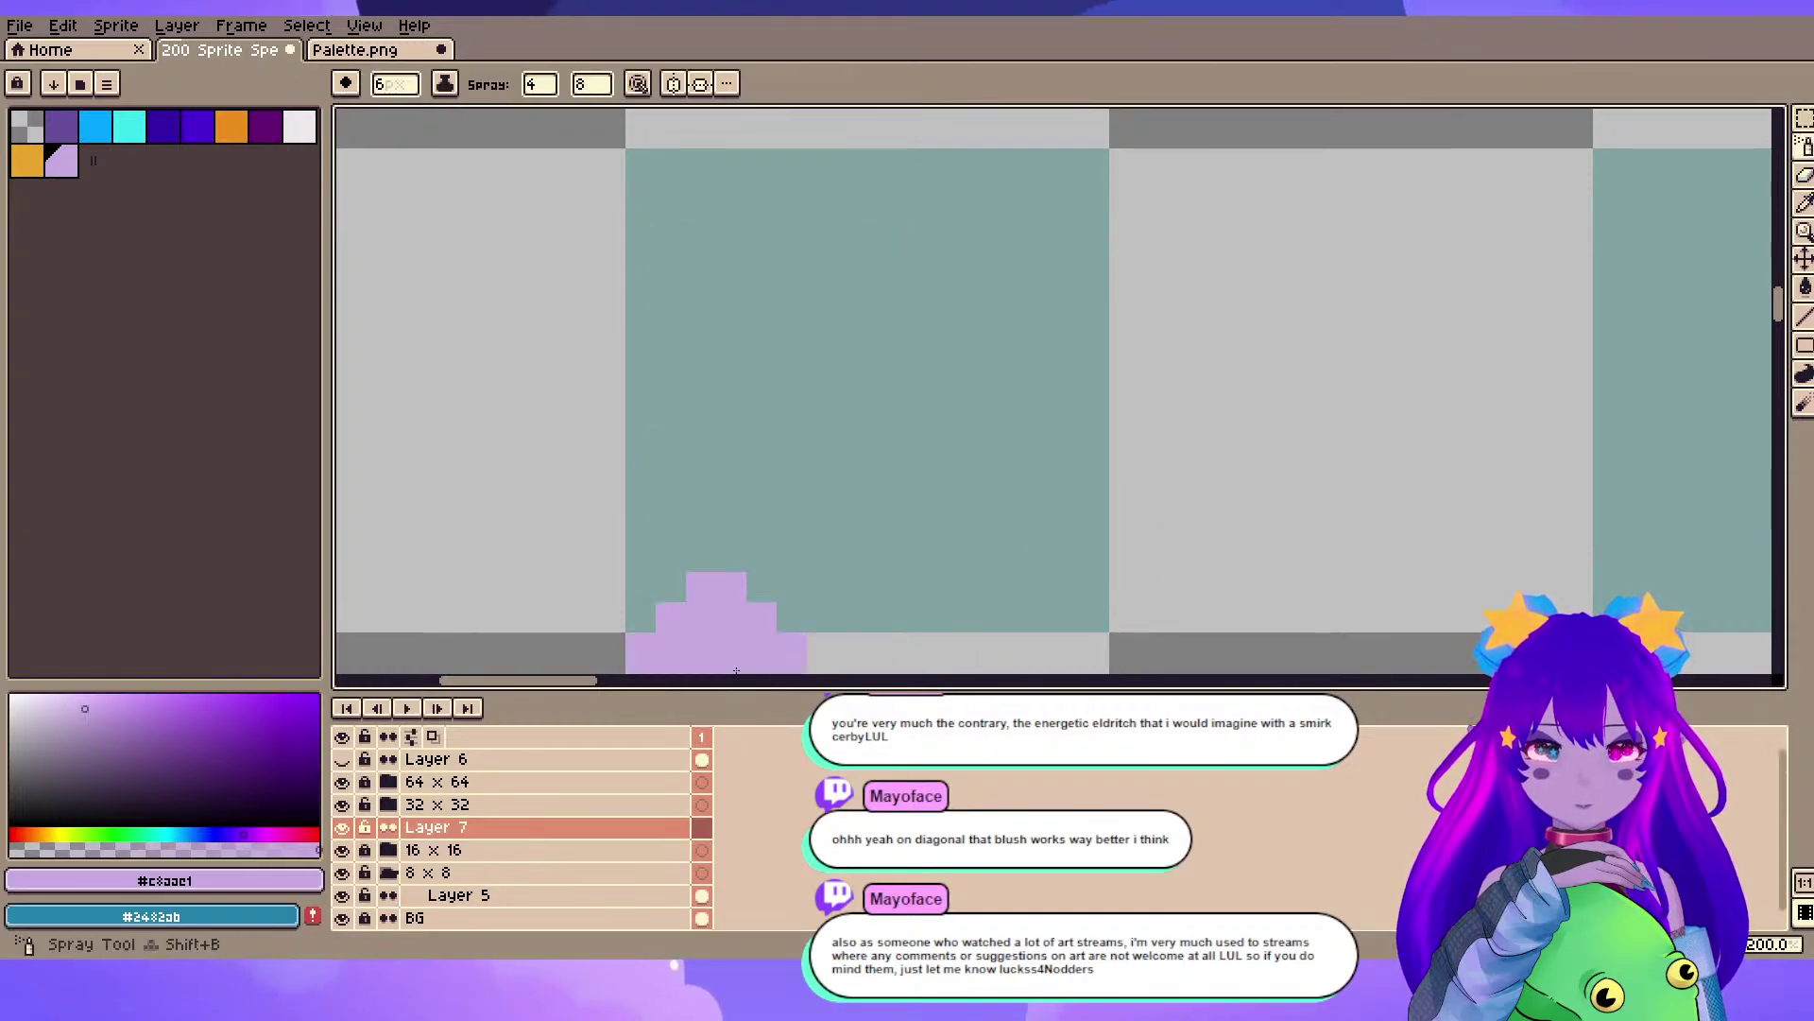
drag(562, 844, 572, 863)
key(ctrl+v)
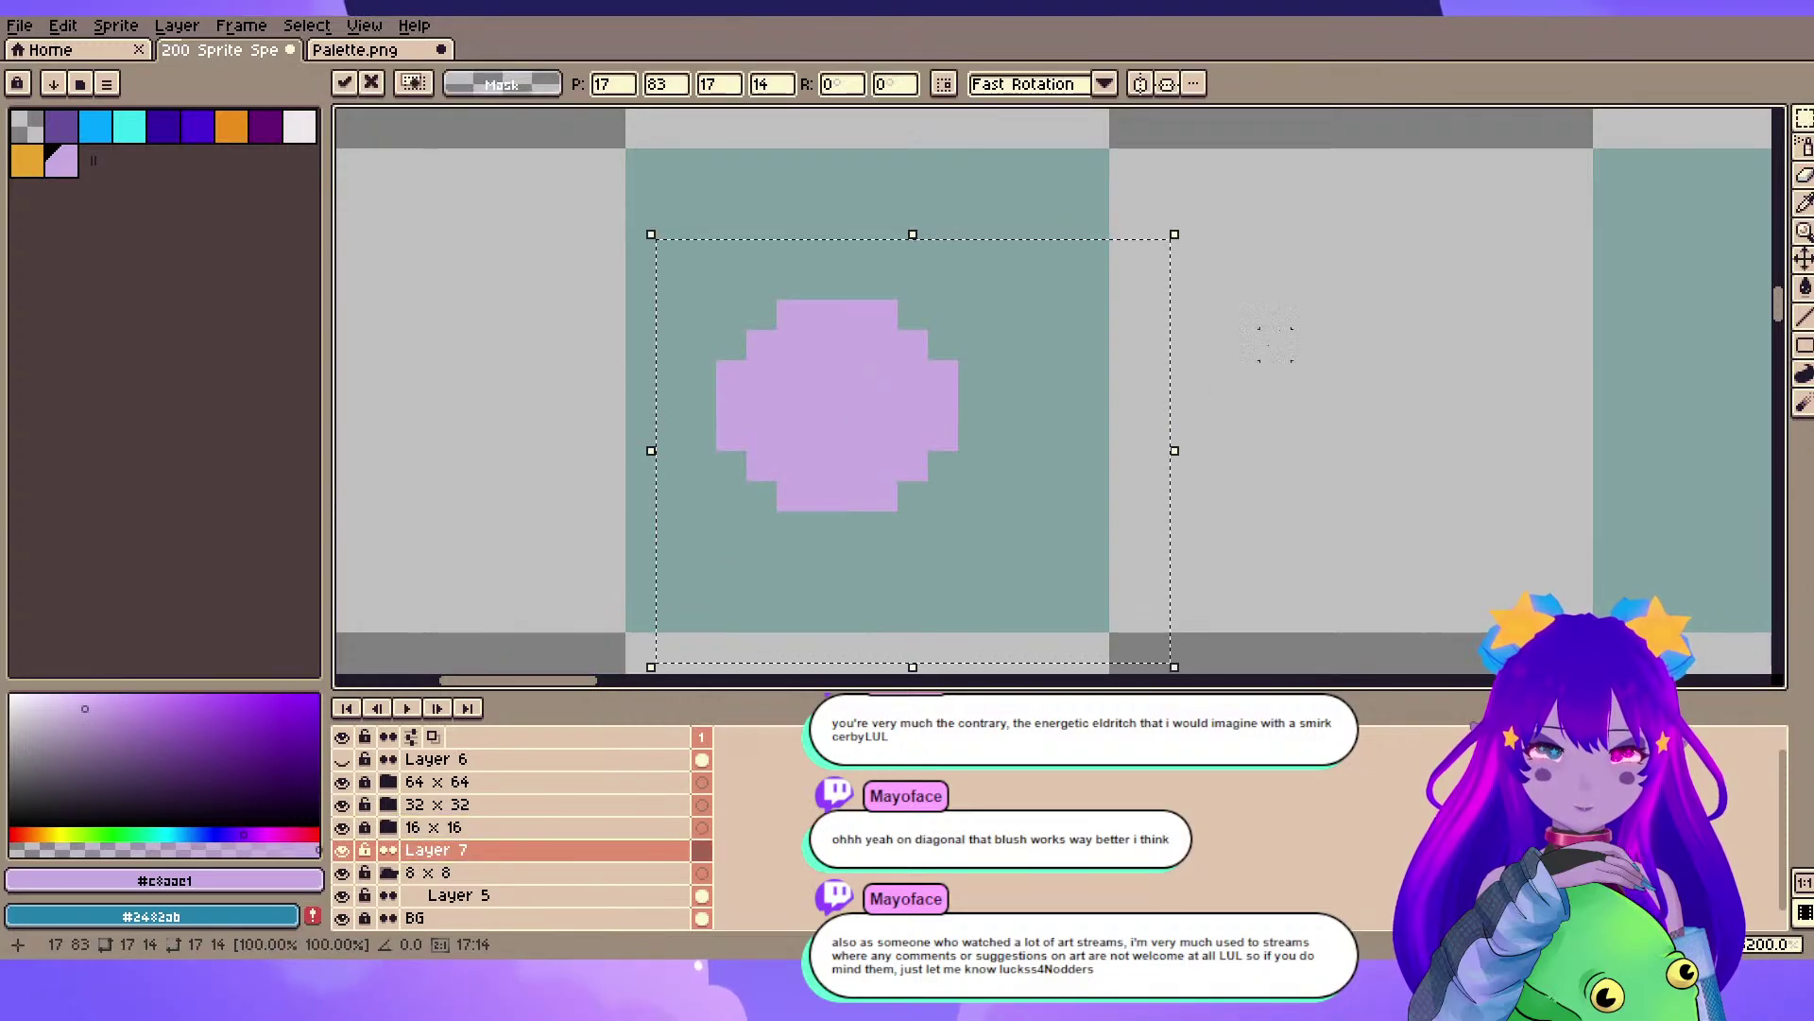
key(Return)
- Sample the first 8 × 8 sprite's eye colours, cyan #3ae4ec as background and magenta #ae2d83 as foreground
scroll(920, 529, down, 4)
drag(986, 579, 996, 181)
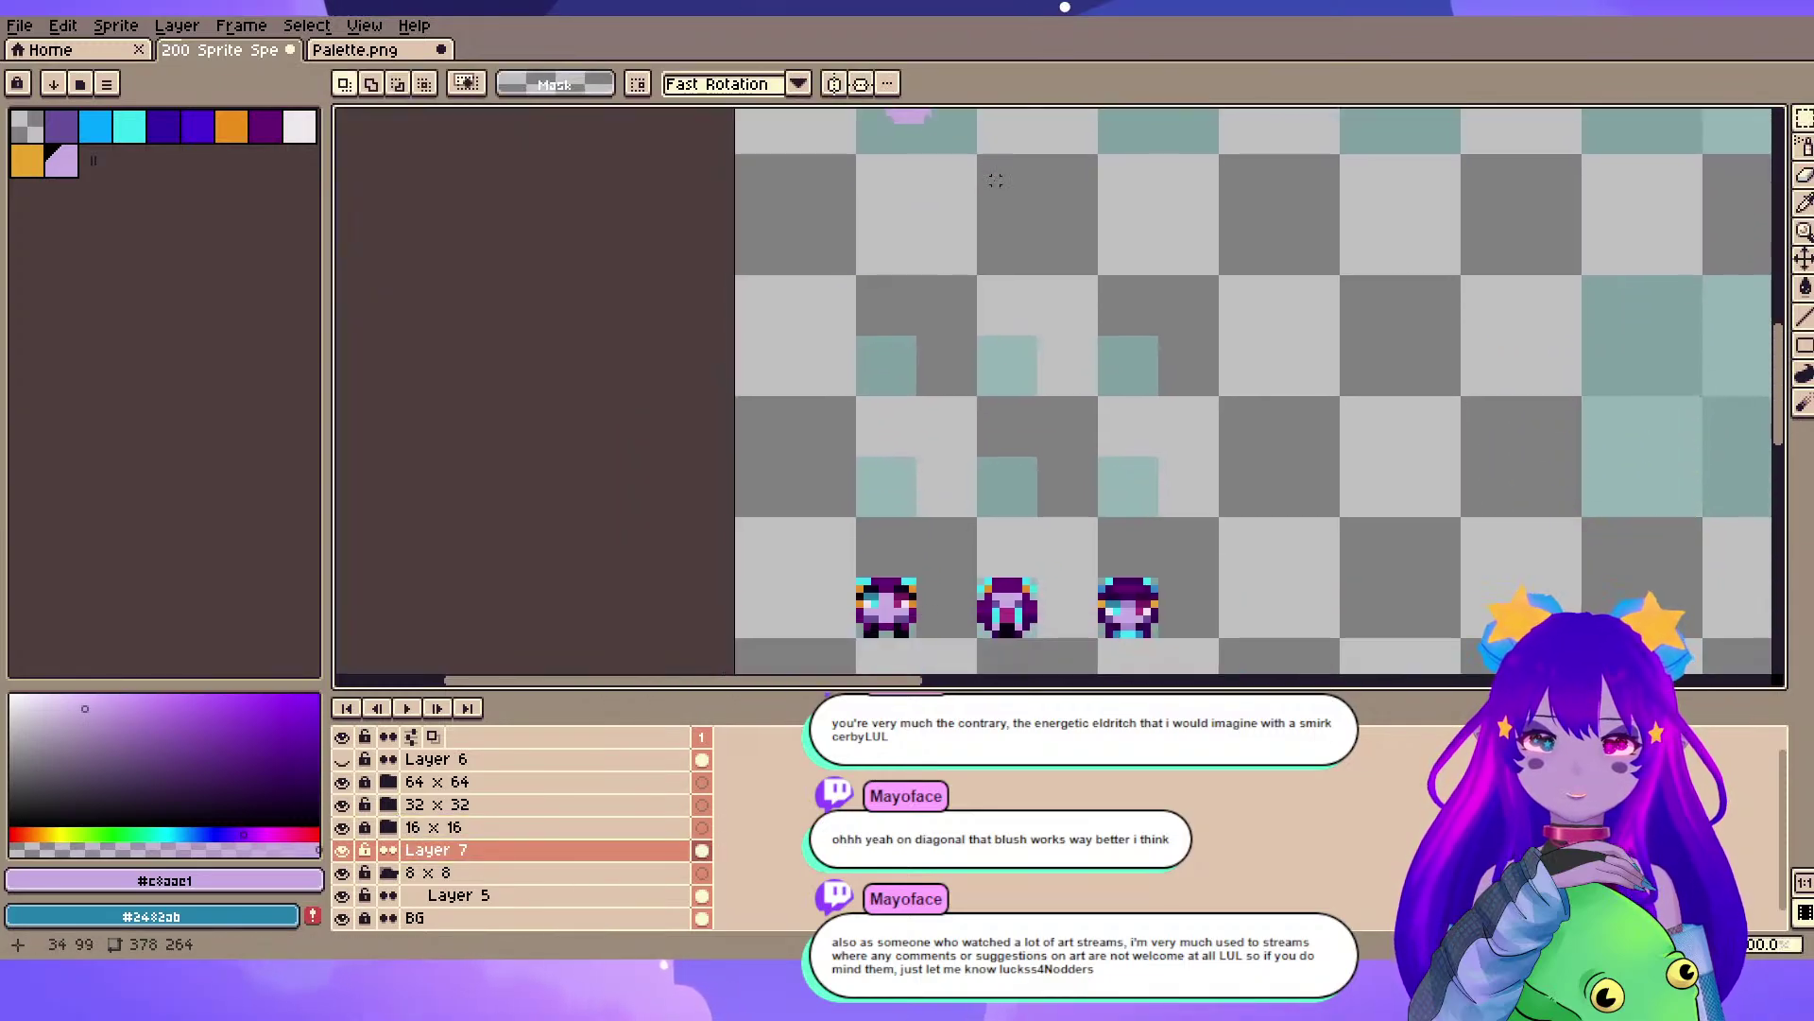
drag(893, 593, 932, 359)
scroll(932, 359, up, 3)
mouse_move(872, 208)
mouse_down()
mouse_move(775, 386)
mouse_move(853, 202)
mouse_up()
key(i)
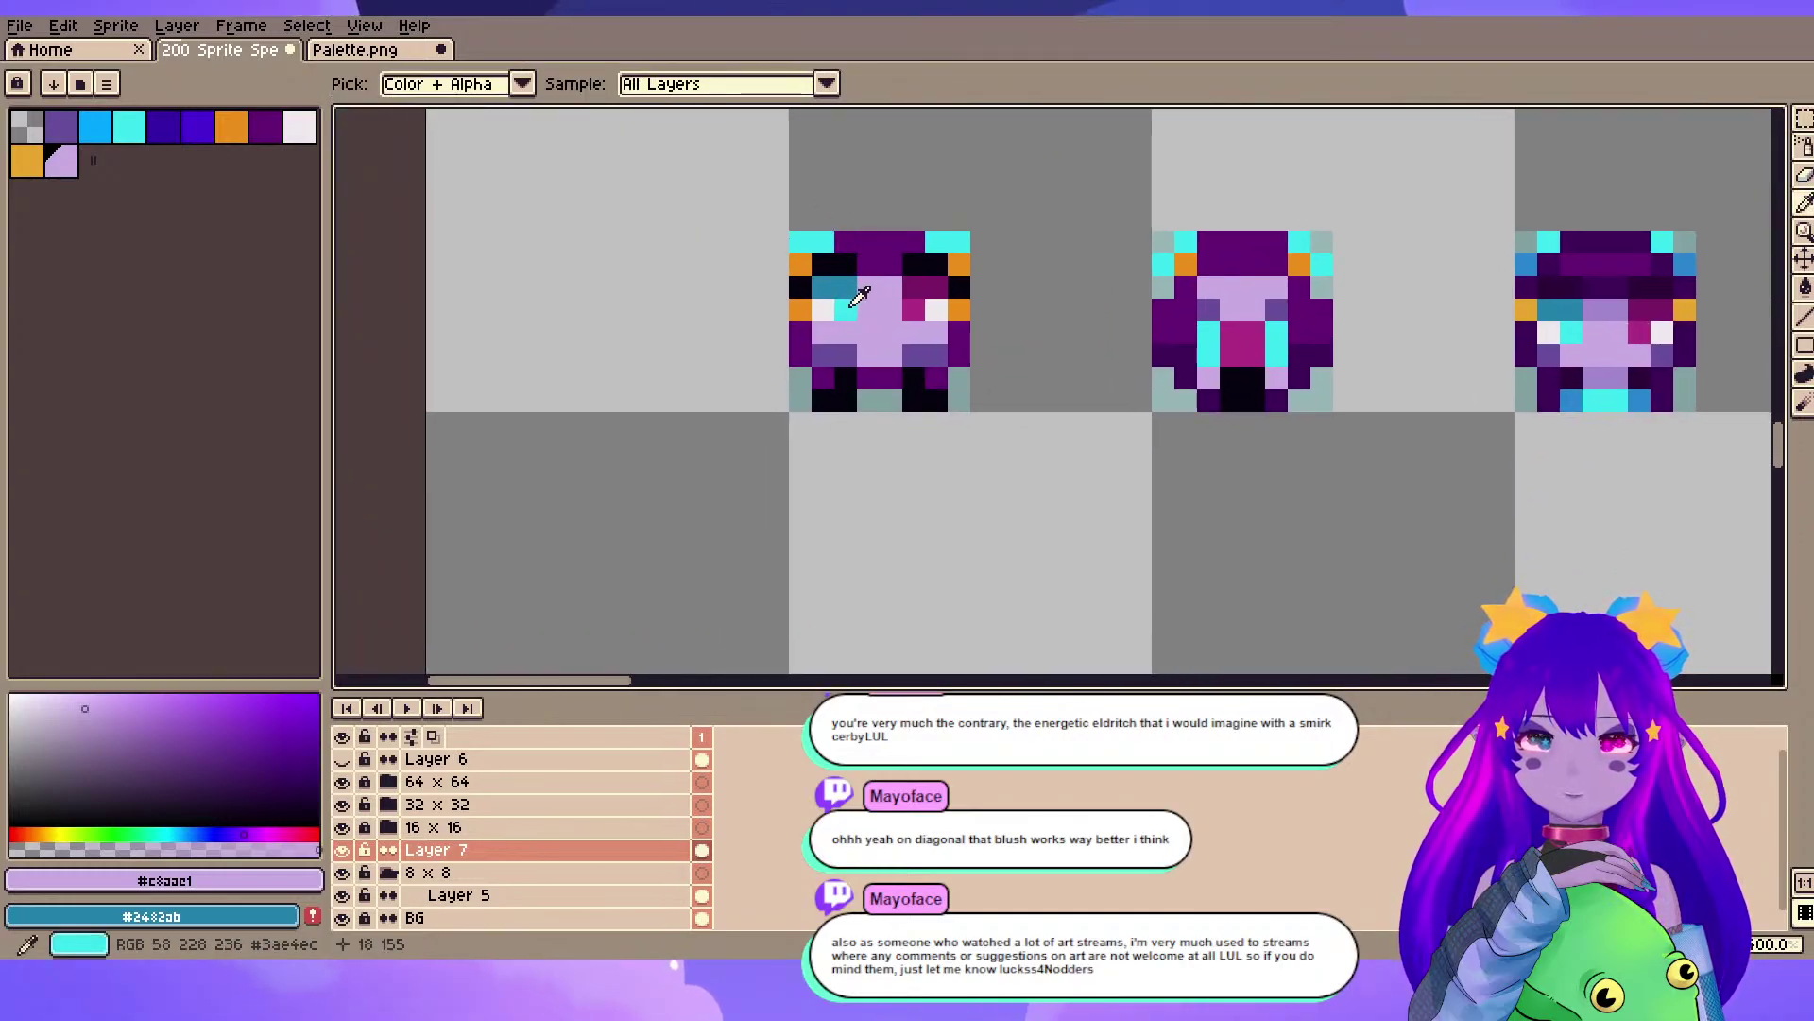
click(851, 303)
key(x)
alt+click(915, 314)
drag(854, 231, 863, 529)
mouse_move(898, 199)
mouse_down()
mouse_move(898, 515)
mouse_move(908, 345)
mouse_up()
scroll(892, 434, up, 3)
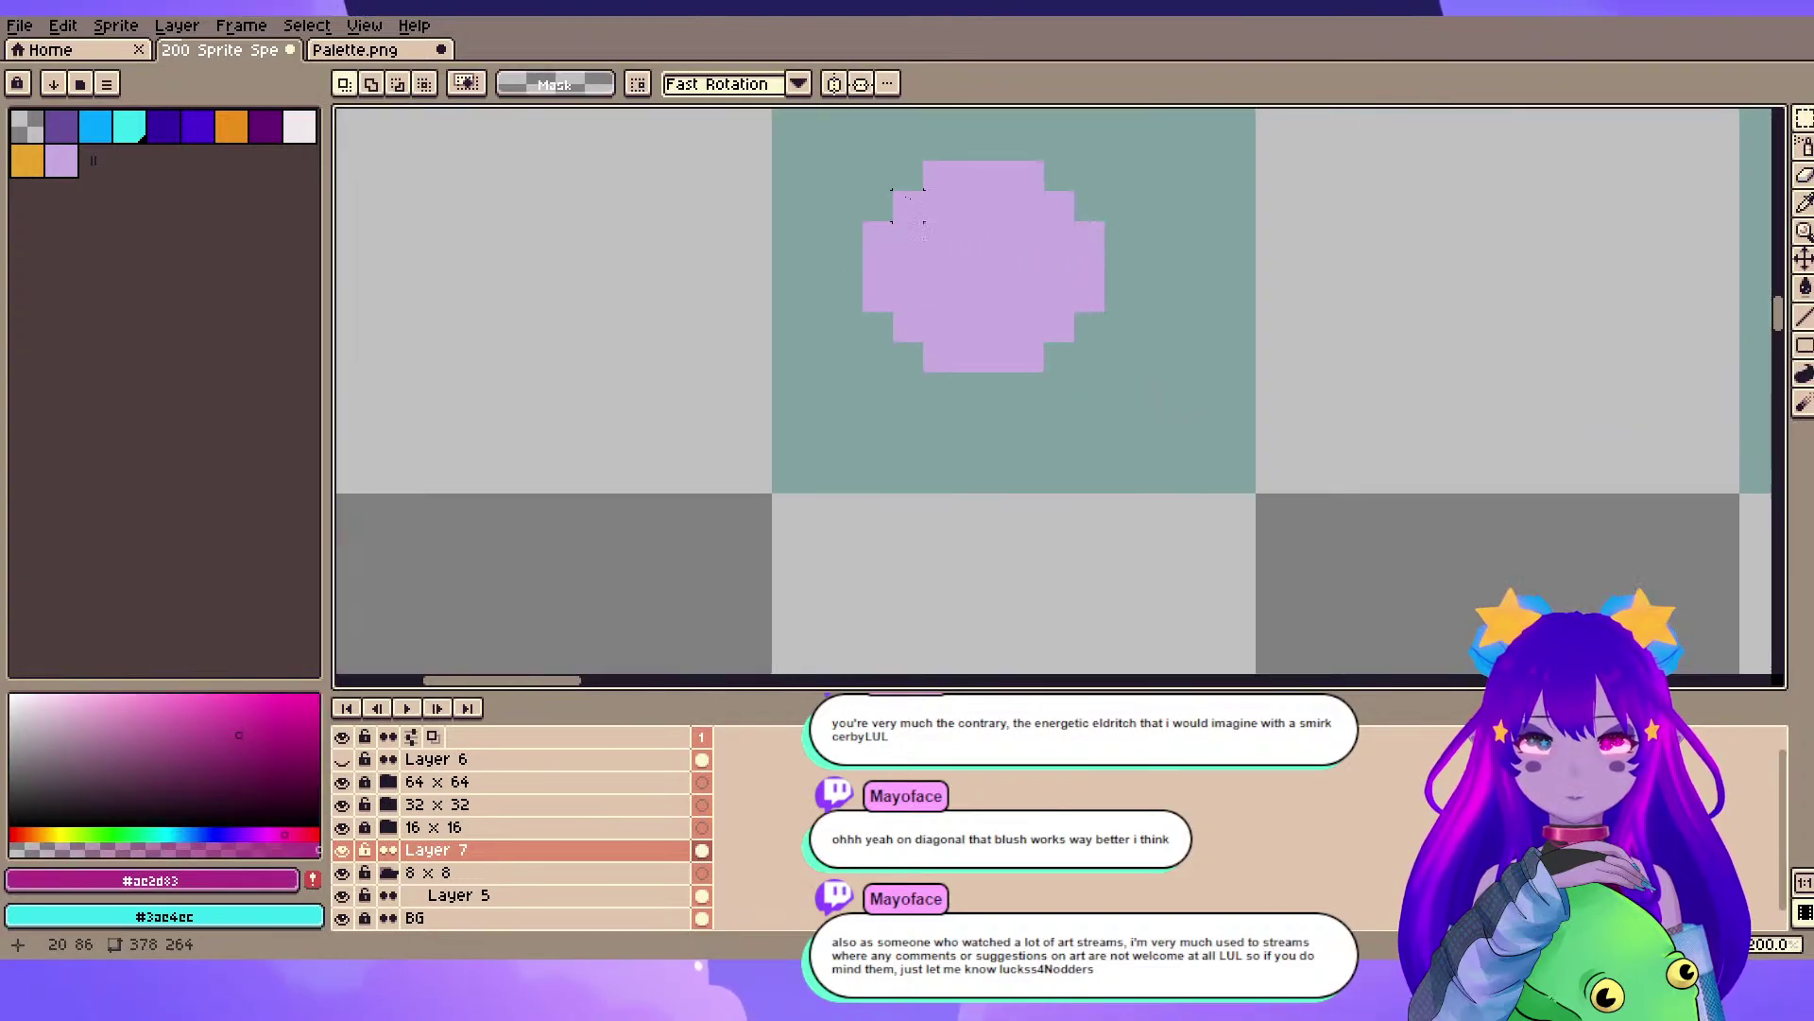
- Draw two mirrored magenta eyes on the lavender head with a 1 px Pencil, each 3 px tall with one upper pixel extending outward
key(b)
click(775, 388)
key(minus)
key(minus)
key(minus)
key(minus)
key(minus)
key(minus)
mouse_move(804, 435)
mouse_down()
mouse_move(722, 557)
mouse_move(764, 457)
mouse_up()
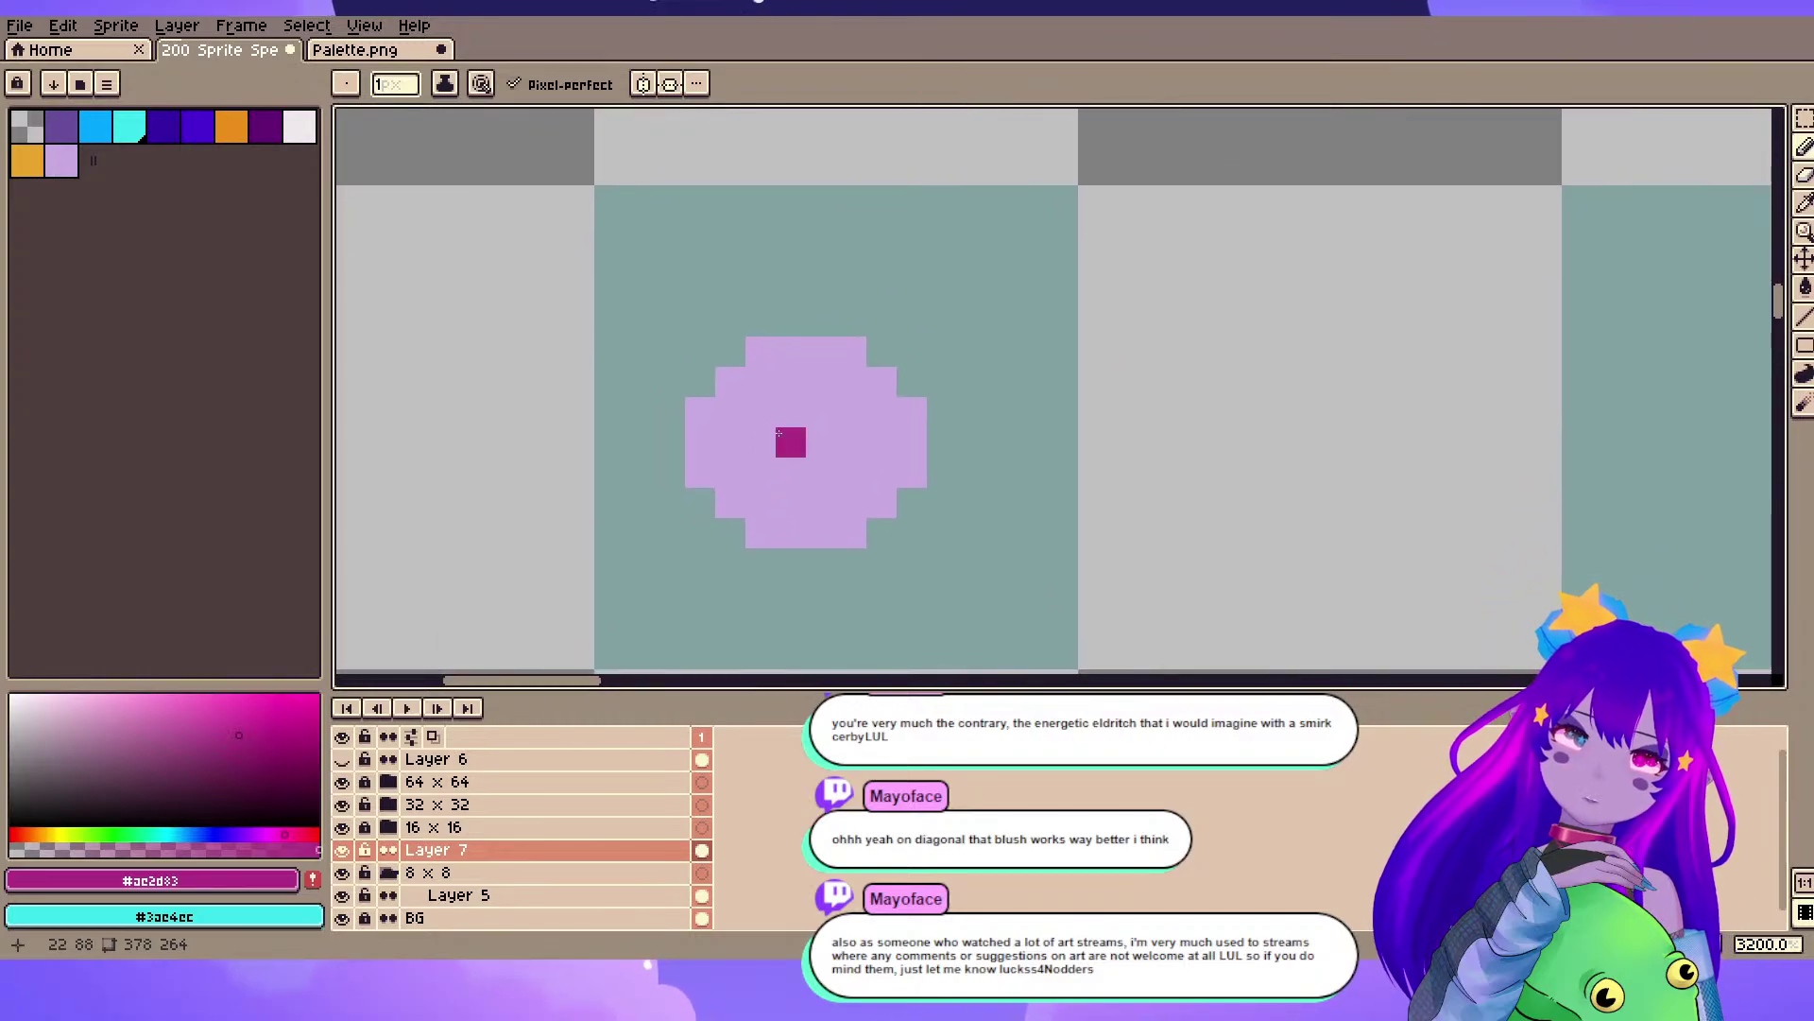
click(755, 454)
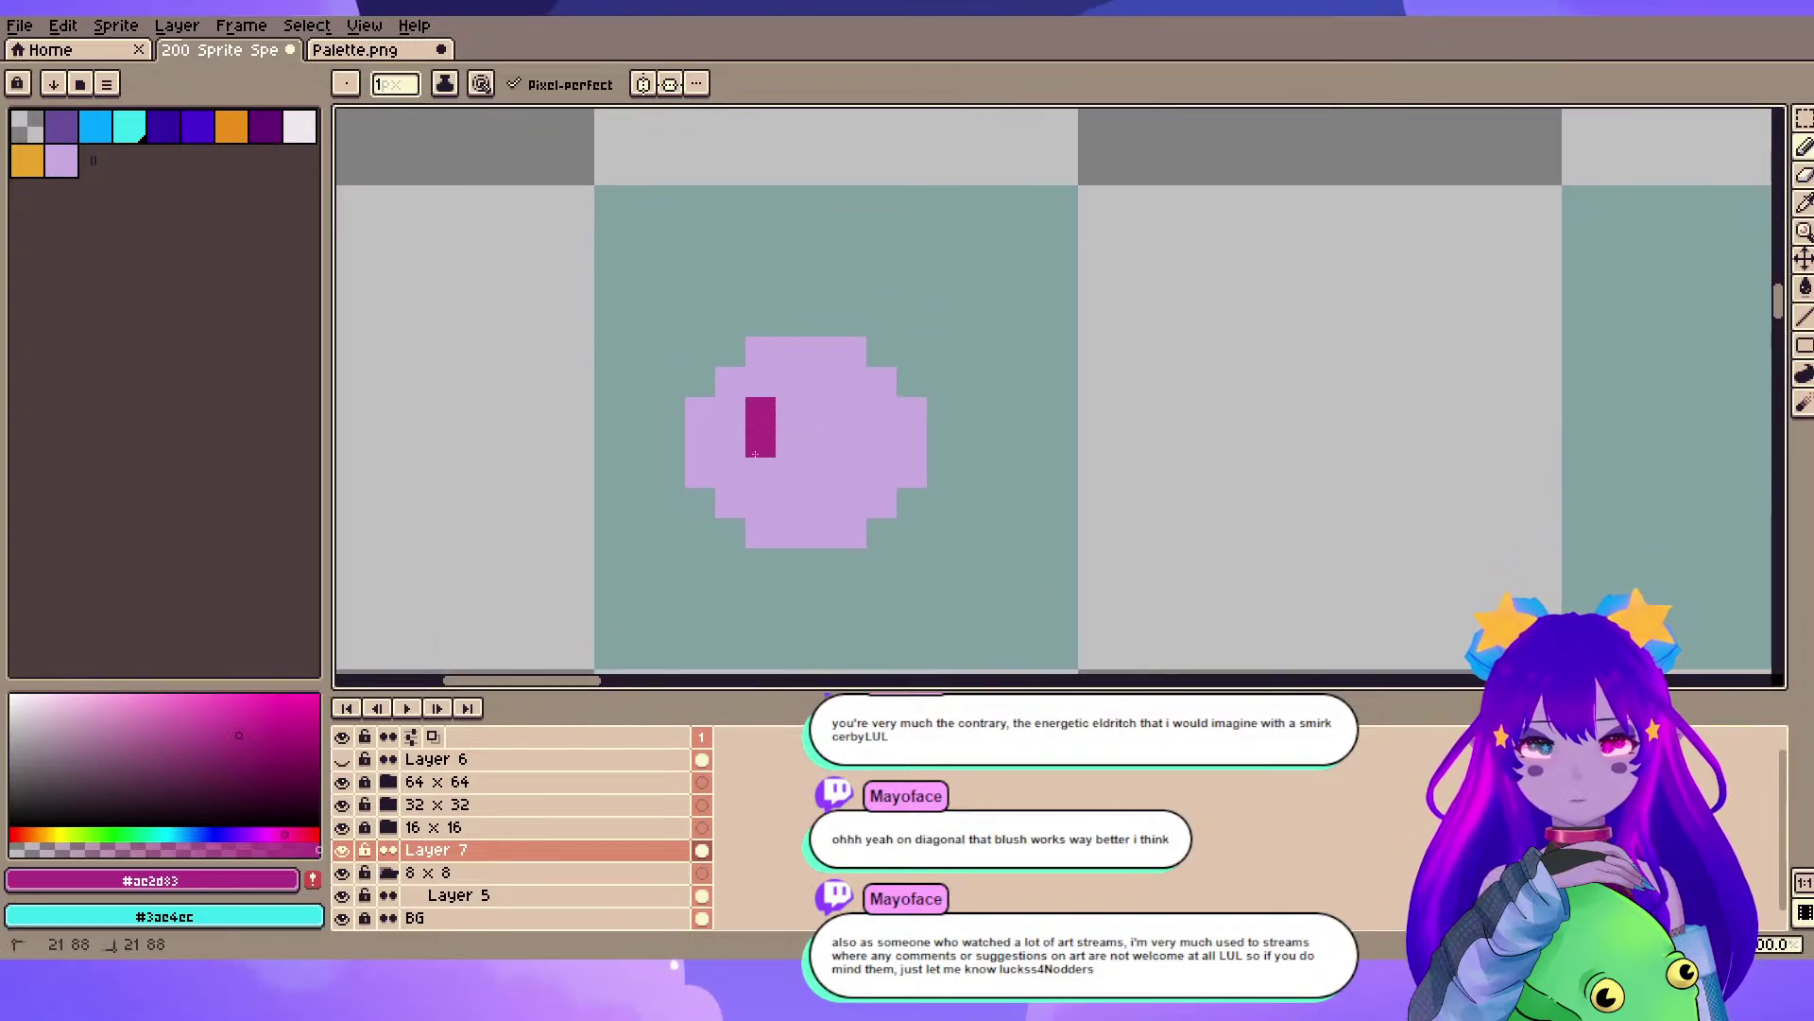
drag(851, 411, 851, 472)
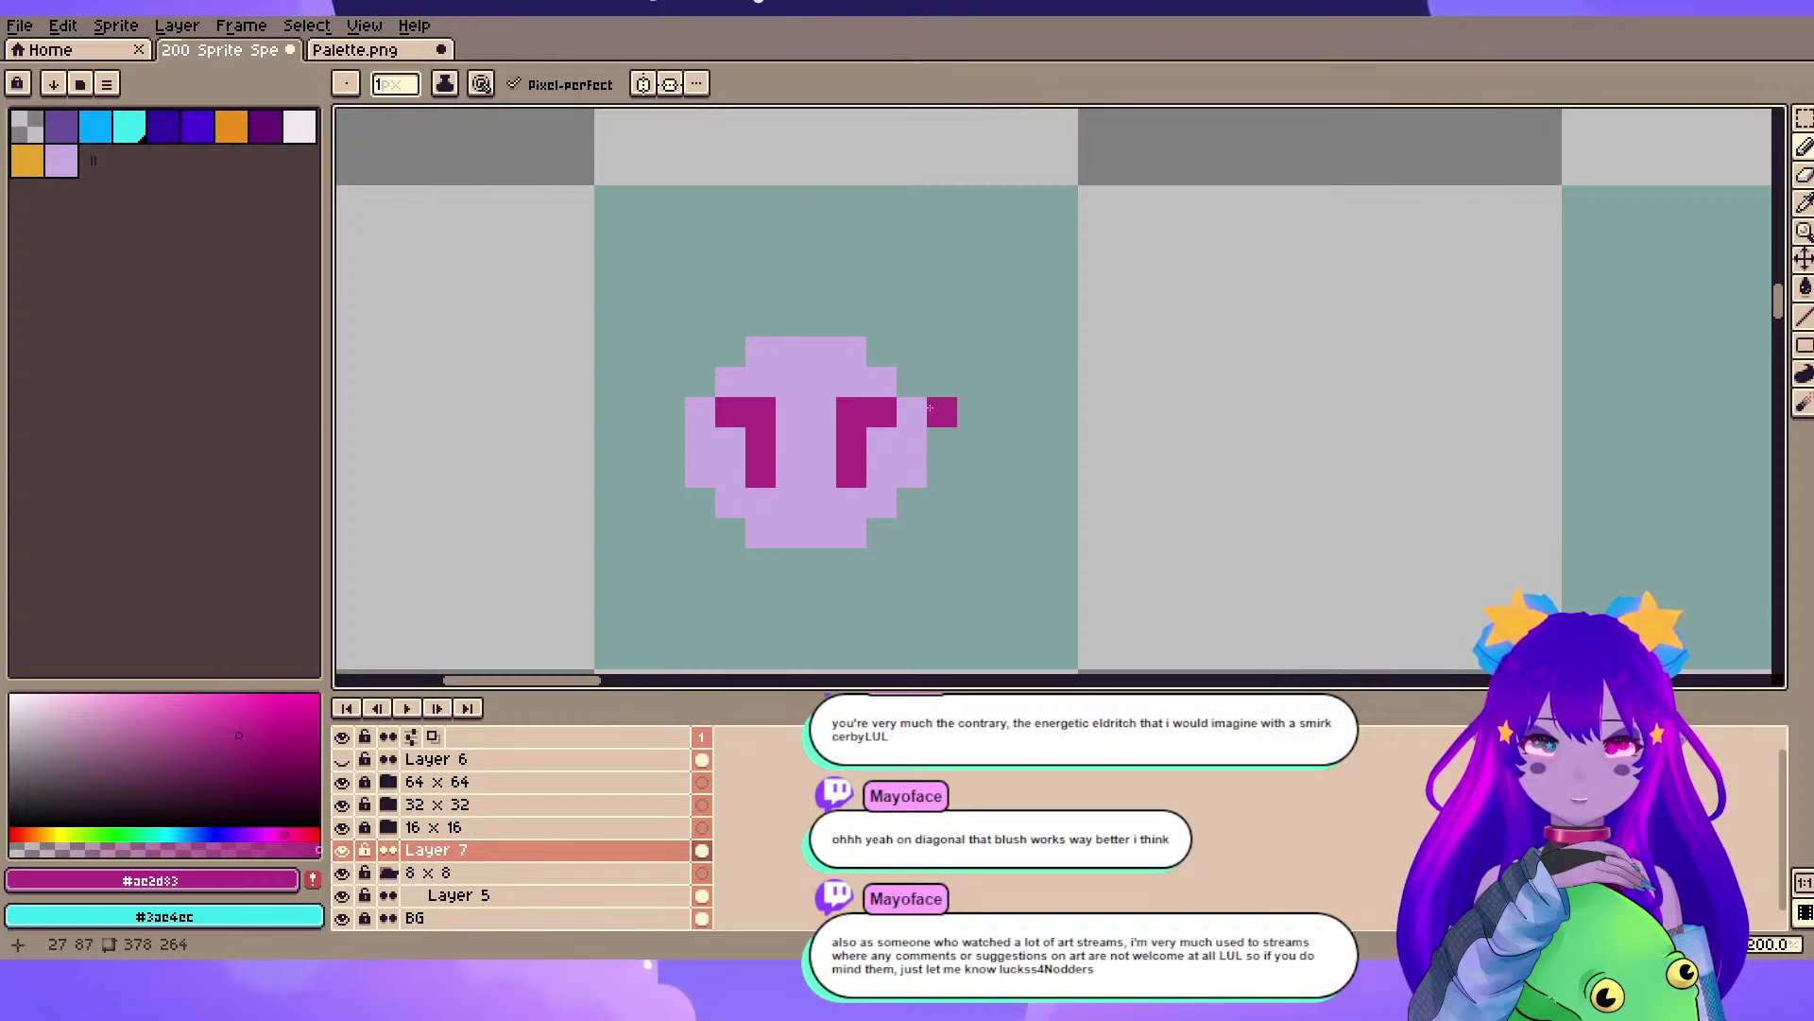
- Recolour one of the two magenta eyes cyan #3ae4ec, covering its outer upper pixel and the full 3 px stroke
key(x)
scroll(817, 420, down, 5)
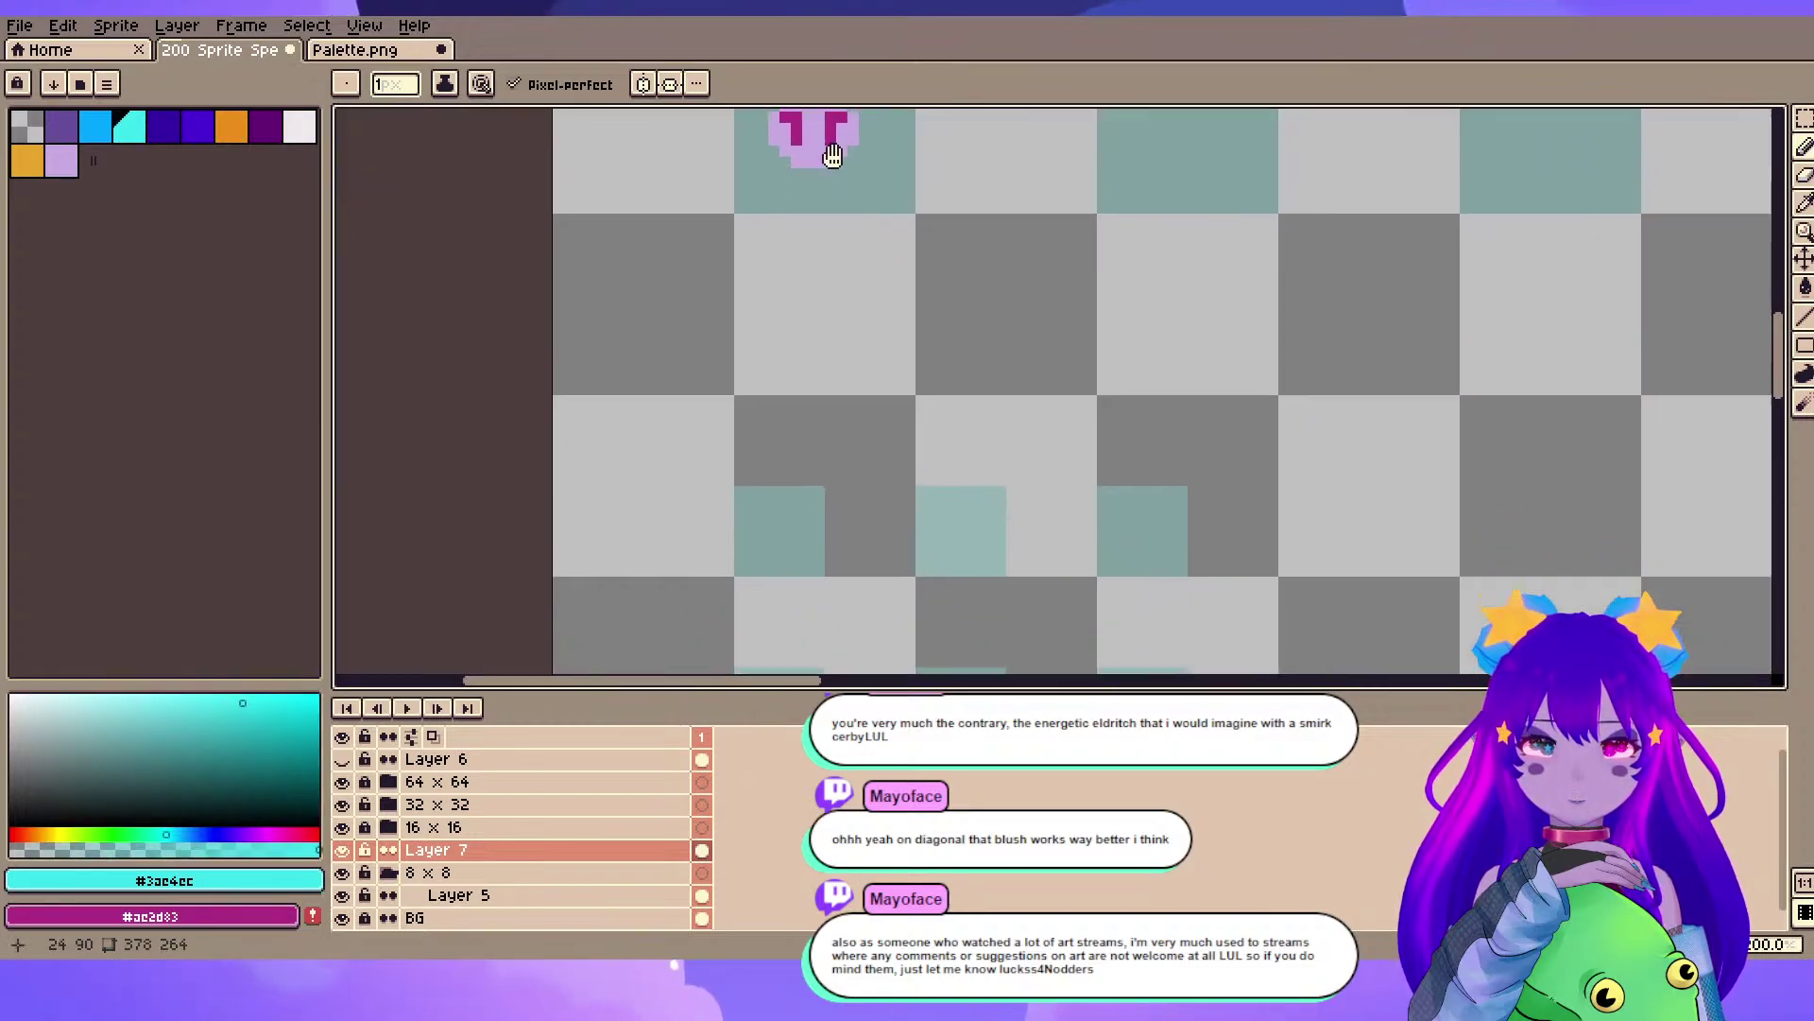
scroll(827, 236, up, 5)
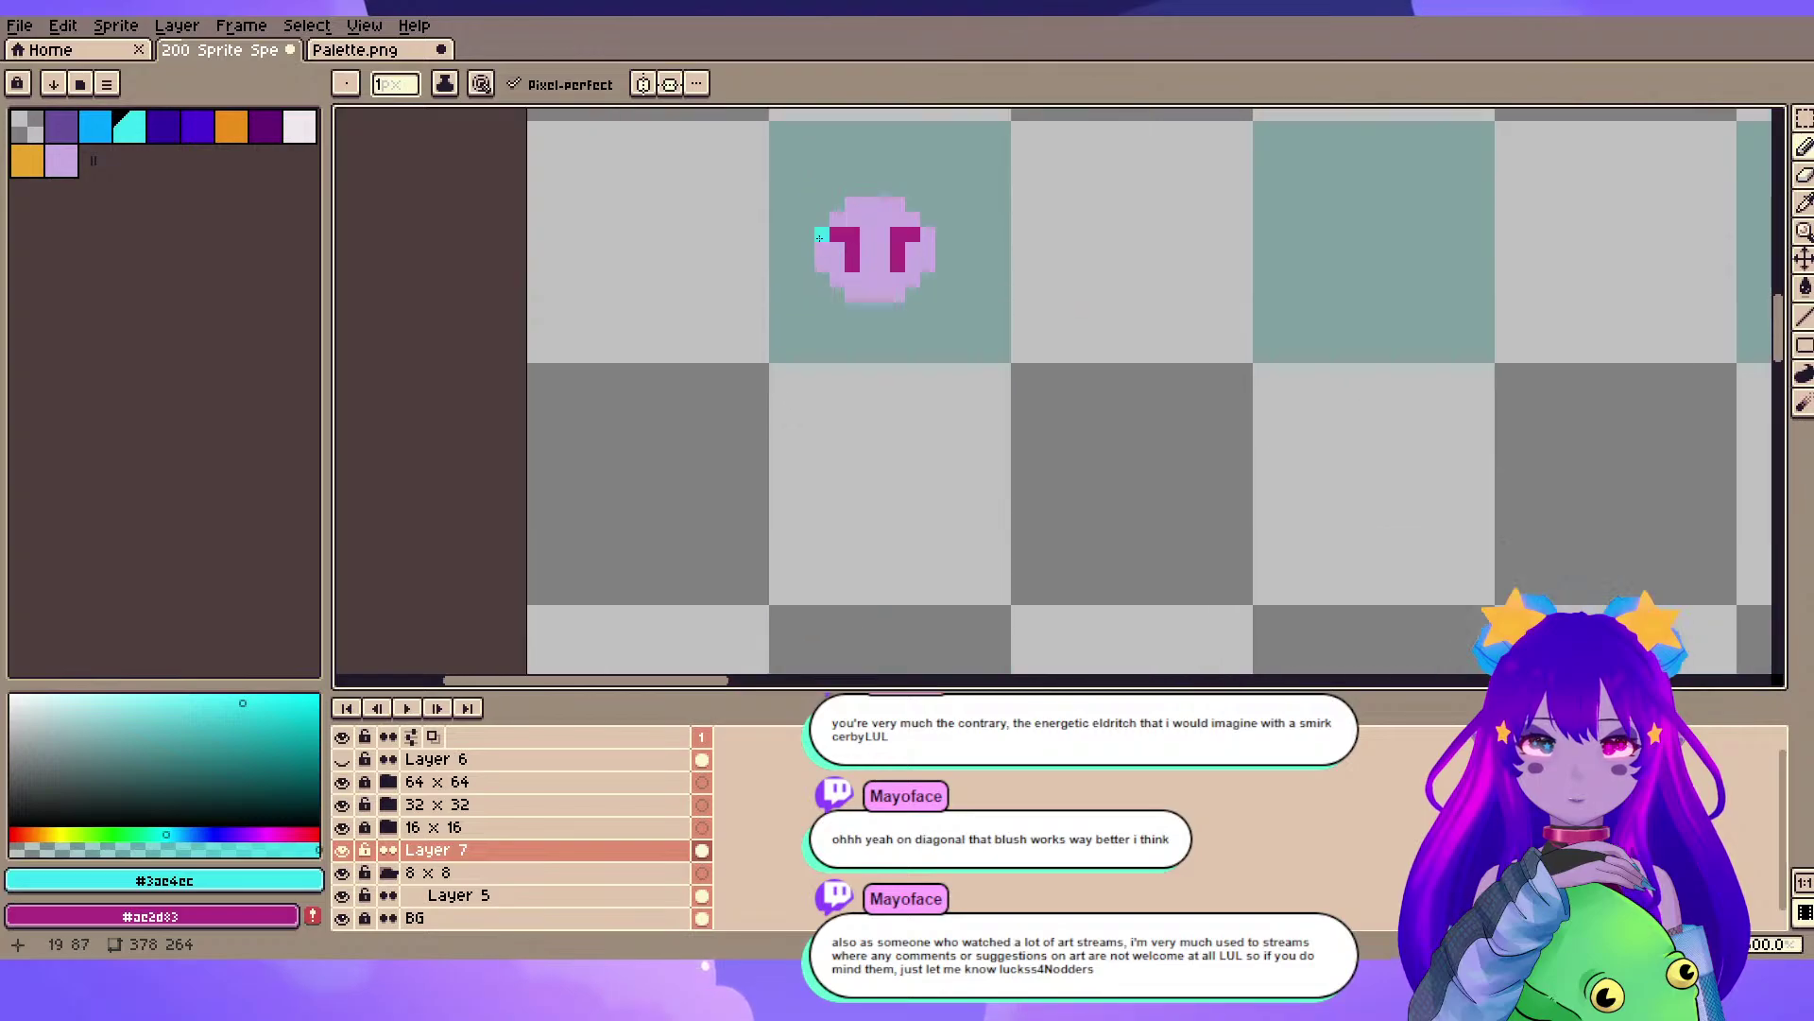
drag(812, 433, 813, 524)
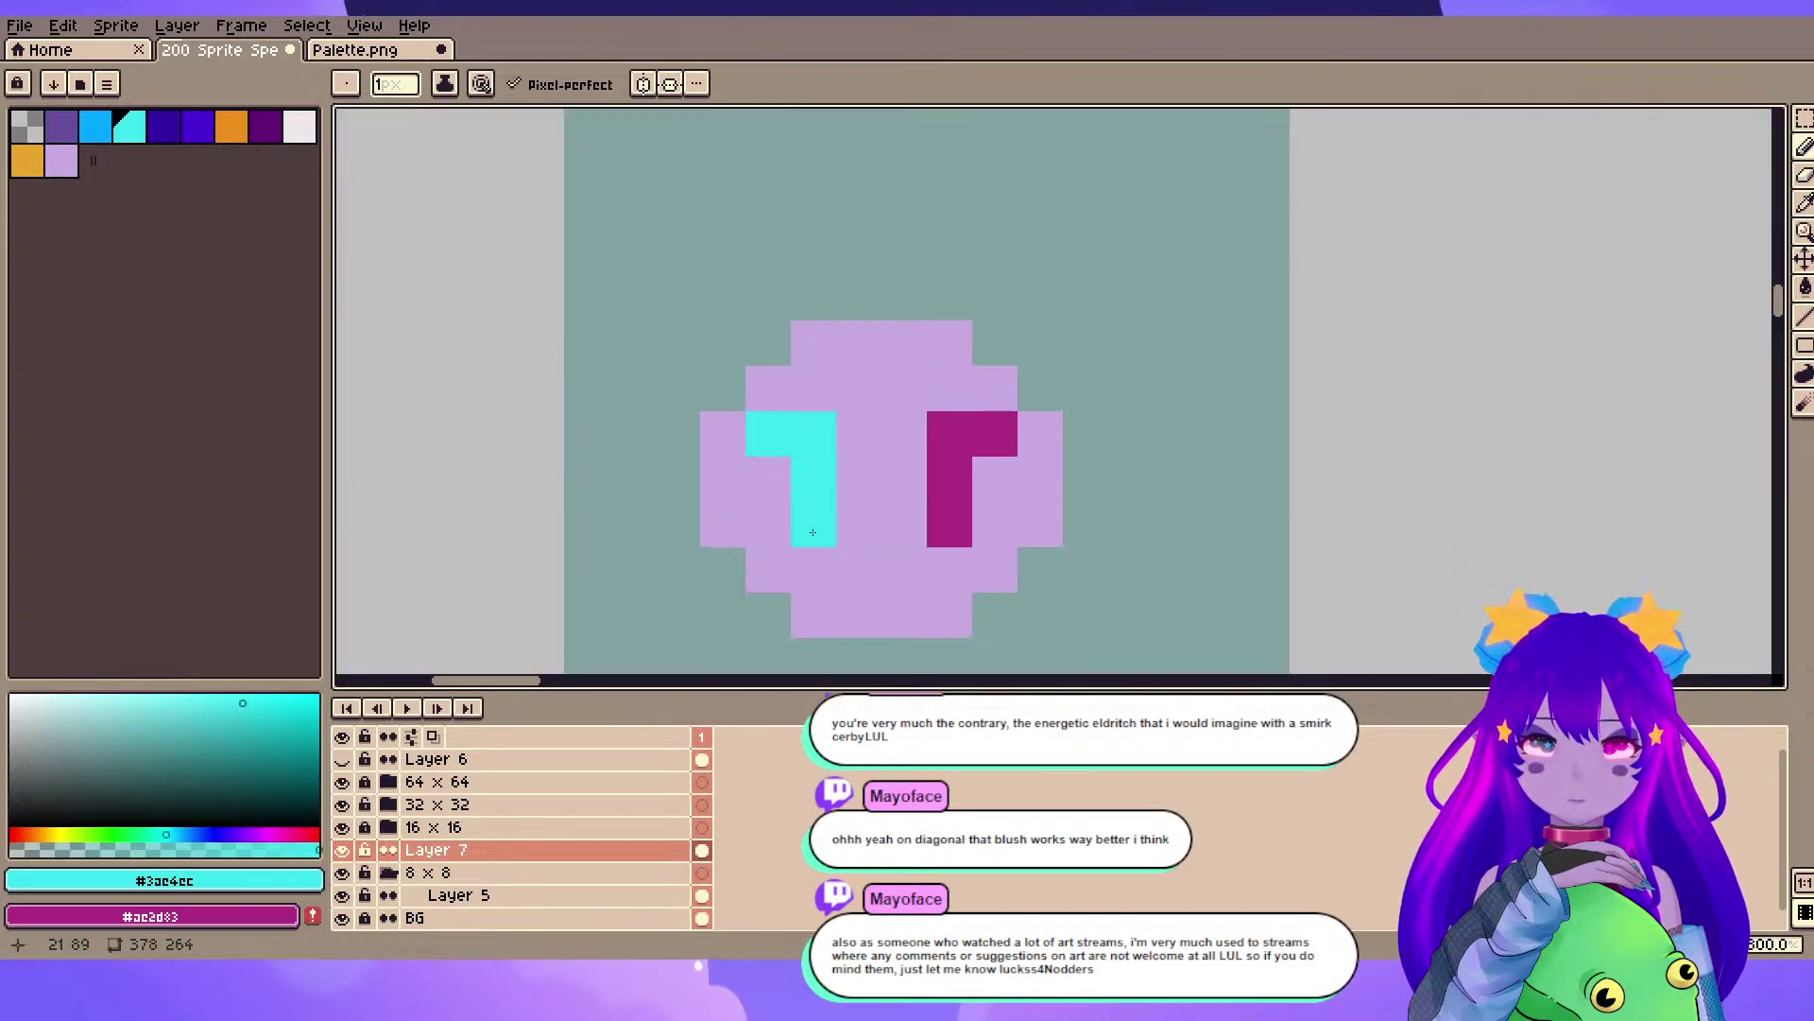
- Sample the first 8 × 8 sprite's darker eye shades, teal #2482ab and magenta #781864, and add both to the palette
scroll(709, 313, down, 4)
drag(709, 492, 712, 295)
scroll(712, 295, up, 5)
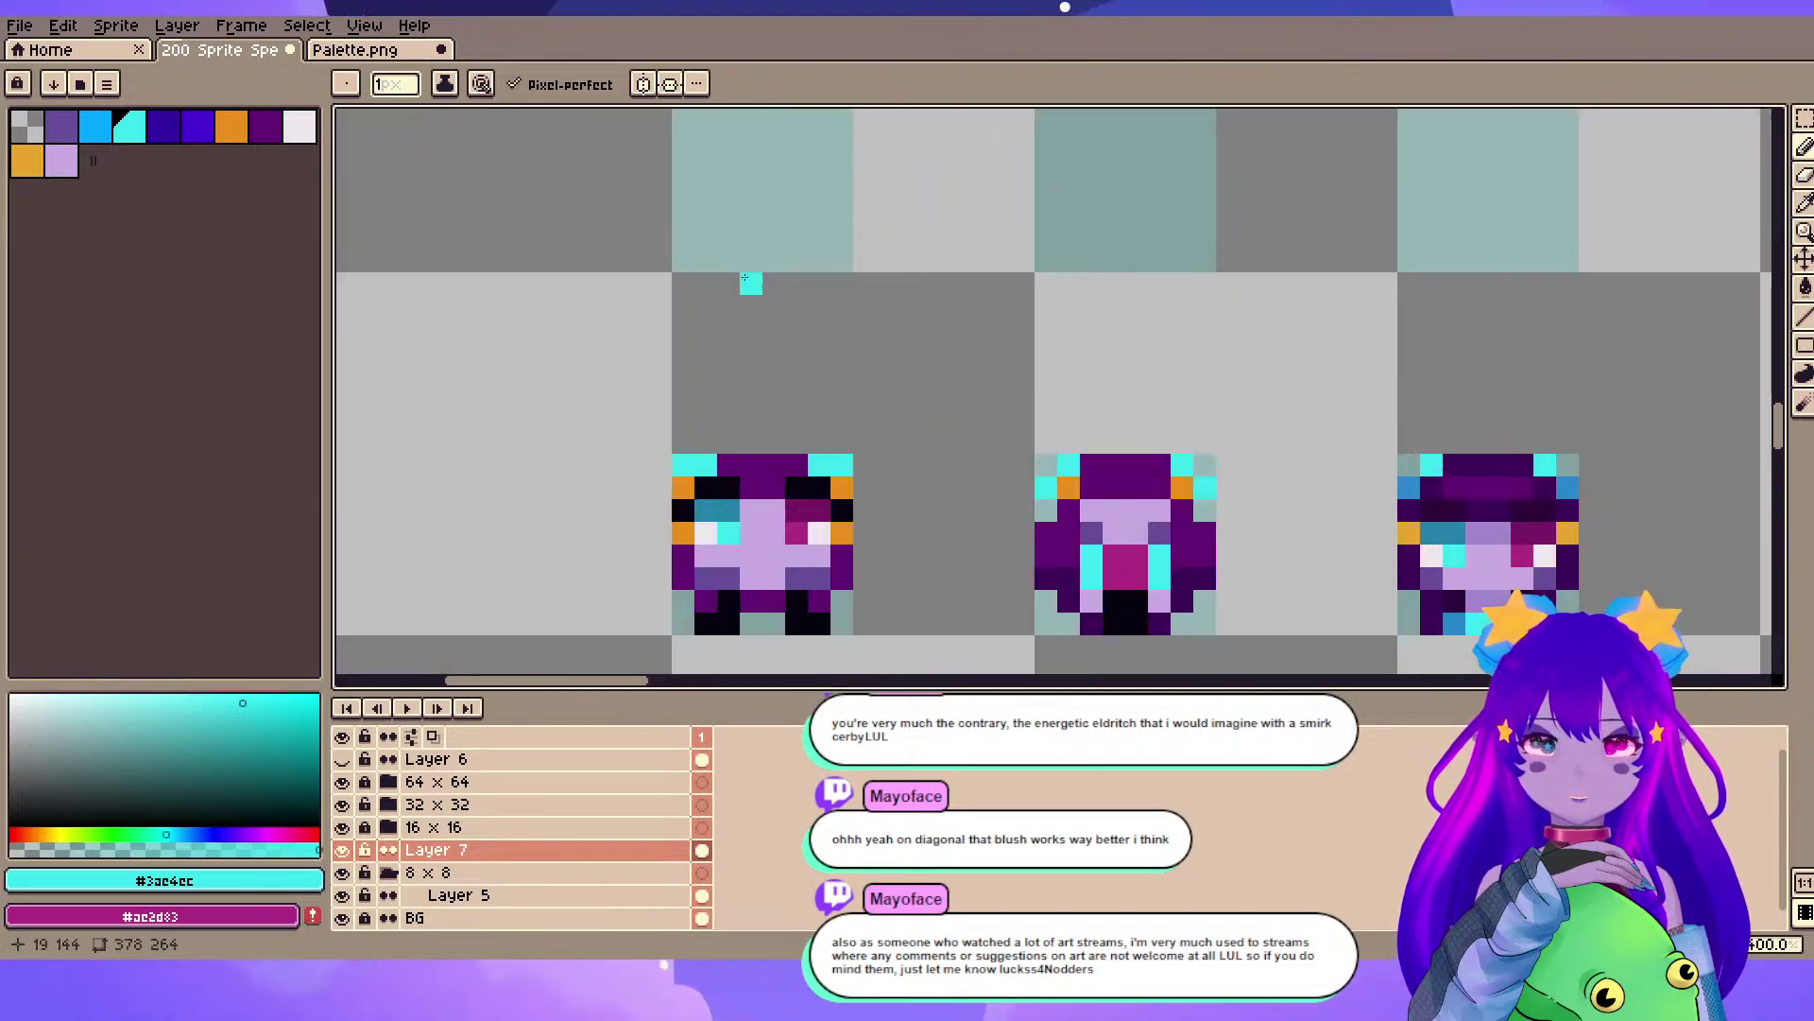
alt+click(719, 631)
drag(755, 441, 758, 244)
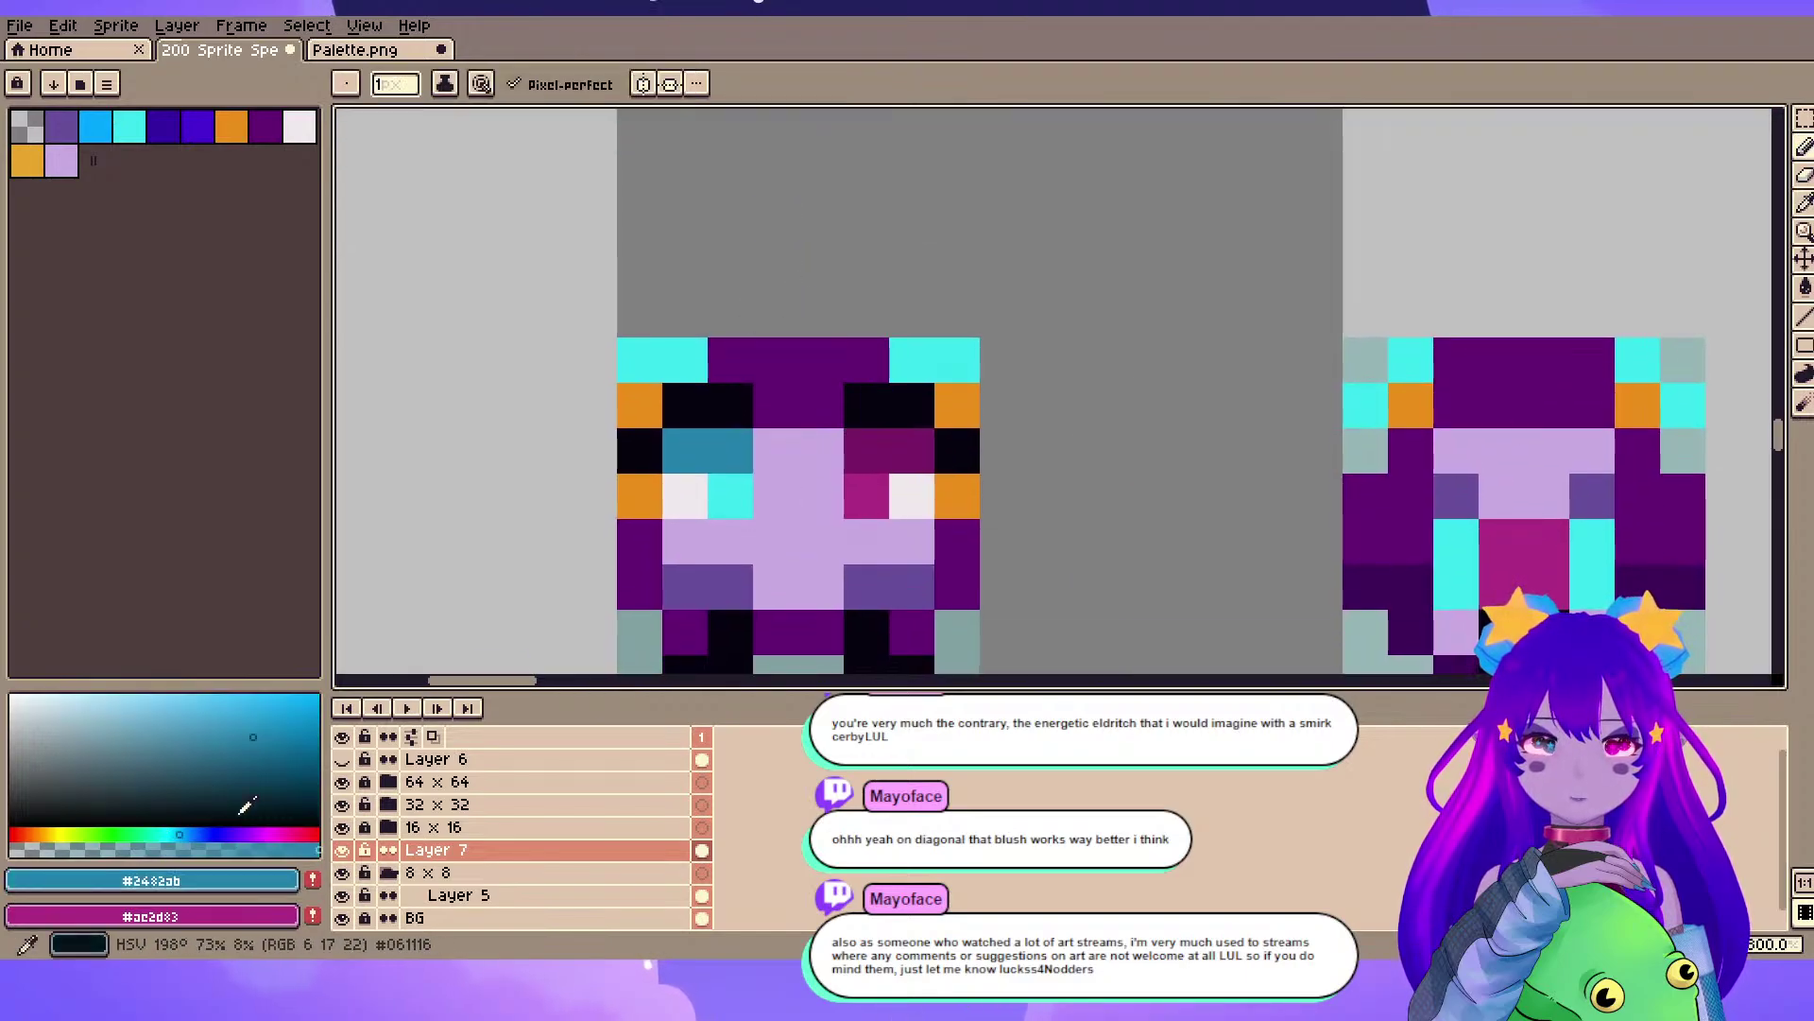
click(313, 880)
alt+click(875, 446)
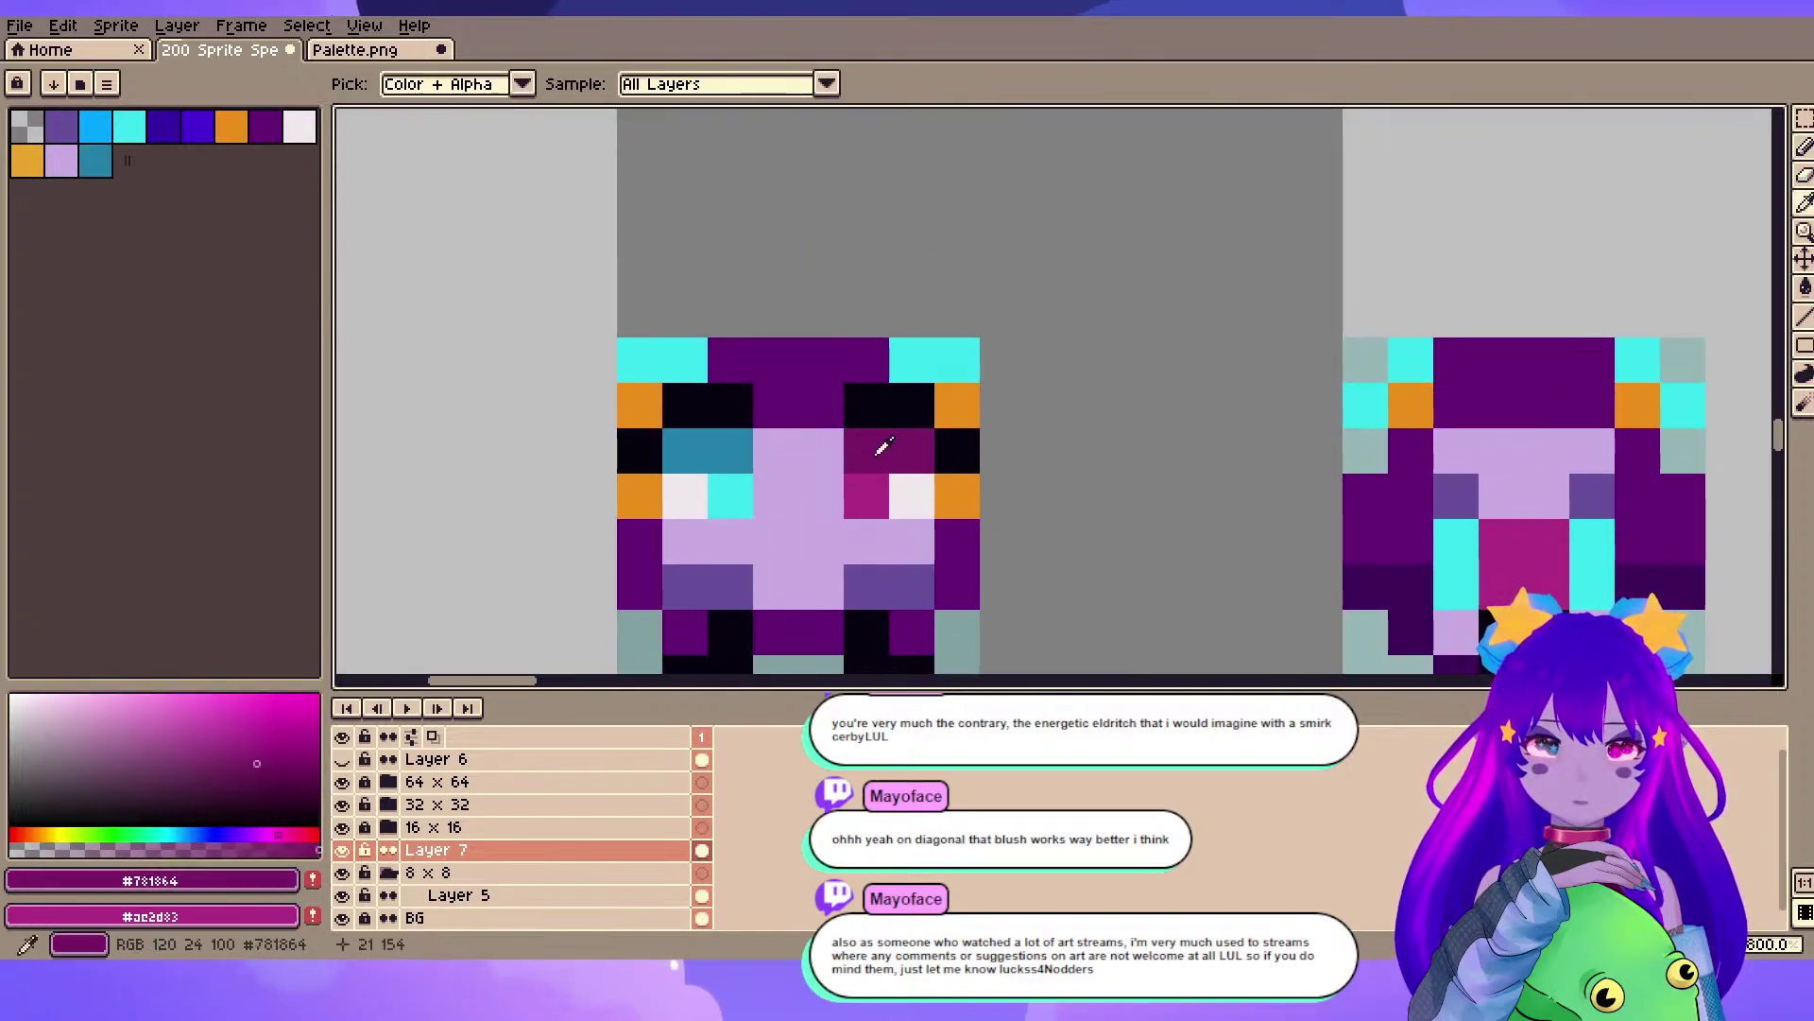
click(313, 880)
- Darken the top two pixels of each eye, using #781864 on the magenta eye and teal #2482ab on the cyan eye
scroll(519, 515, down, 4)
scroll(729, 280, up, 3)
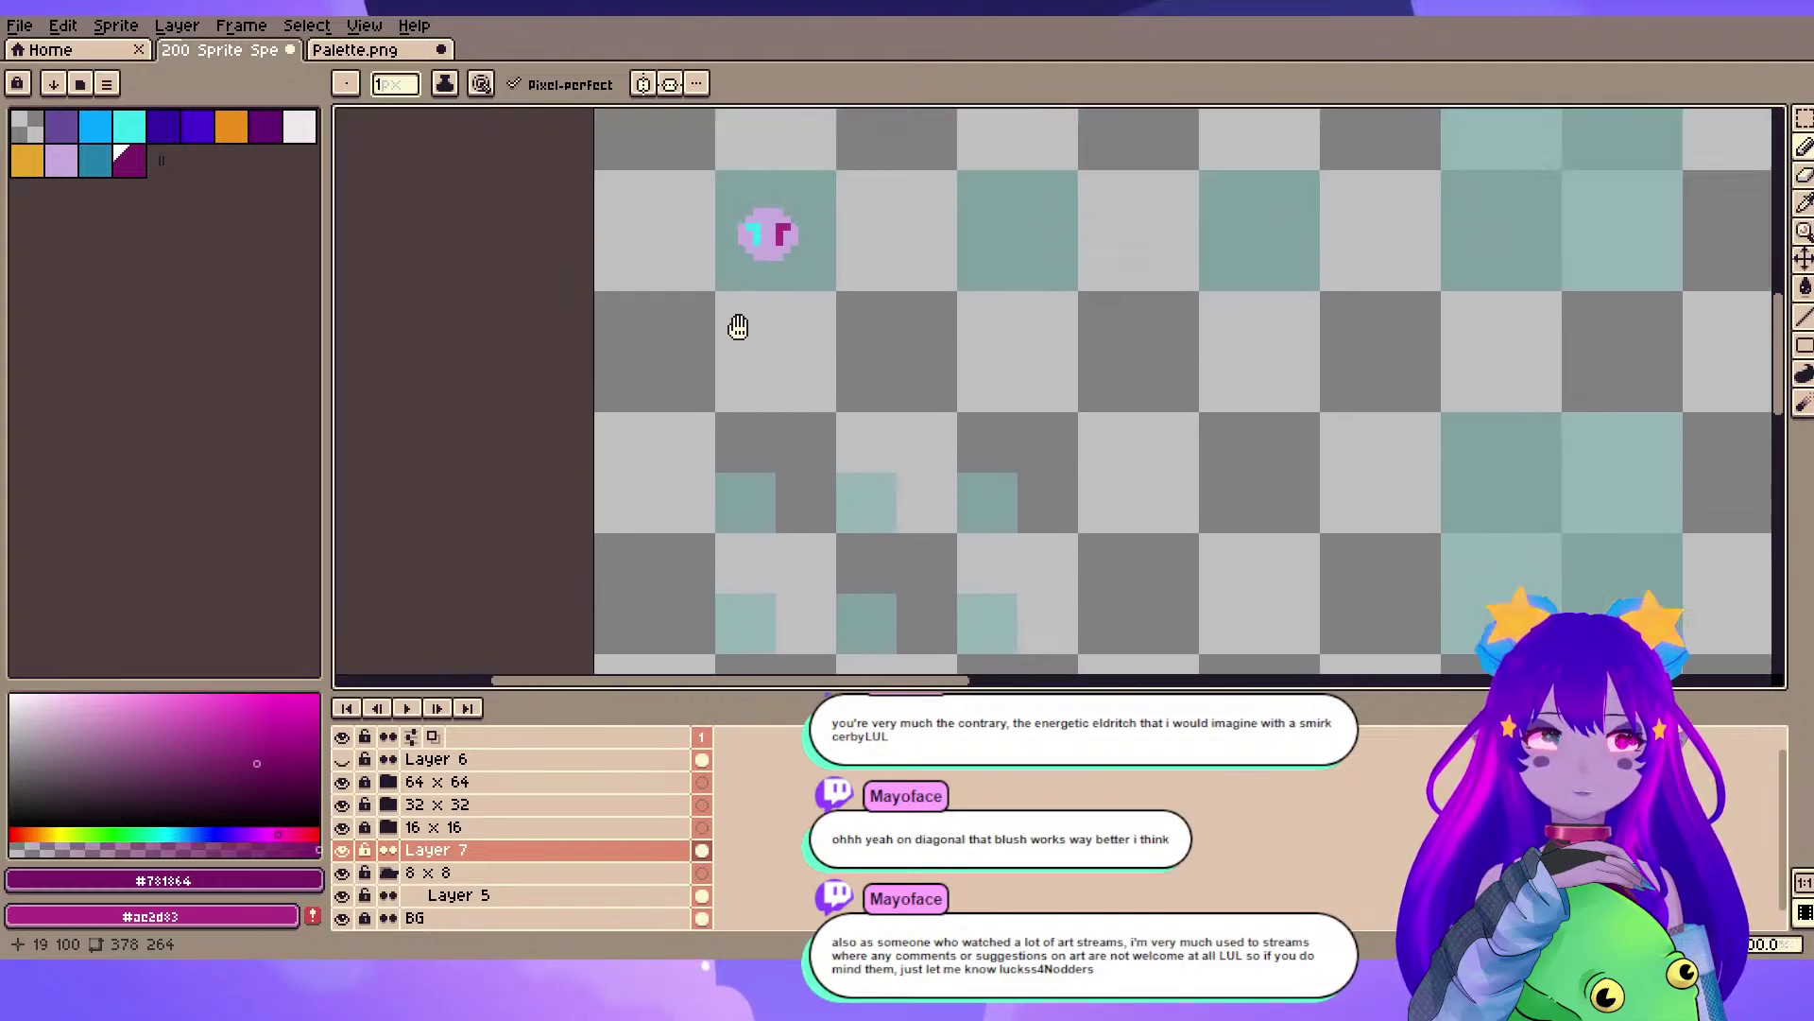
mouse_move(820, 162)
mouse_down()
mouse_move(697, 481)
mouse_move(945, 425)
mouse_up()
scroll(811, 459, up, 1)
key(x)
click(818, 430)
key(ctrl+z)
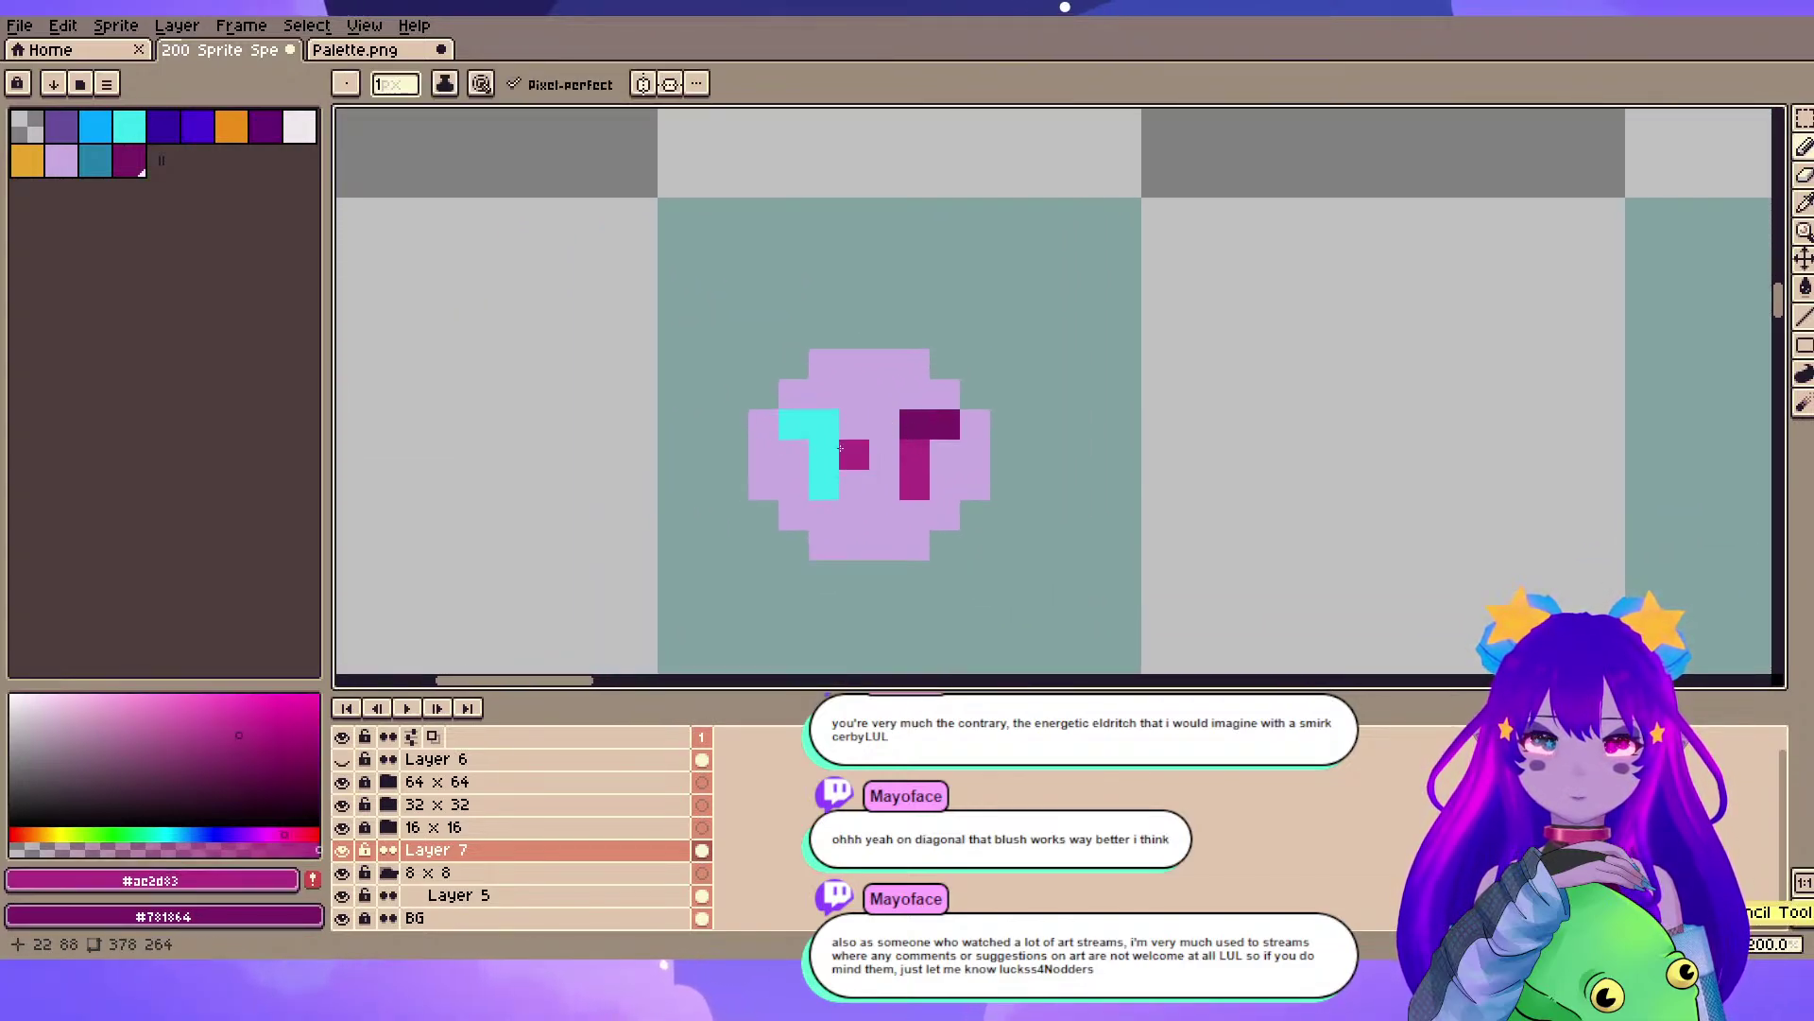
click(94, 160)
click(888, 425)
drag(799, 425, 816, 421)
scroll(1286, 350, down, 1)
drag(1286, 349, 1222, 195)
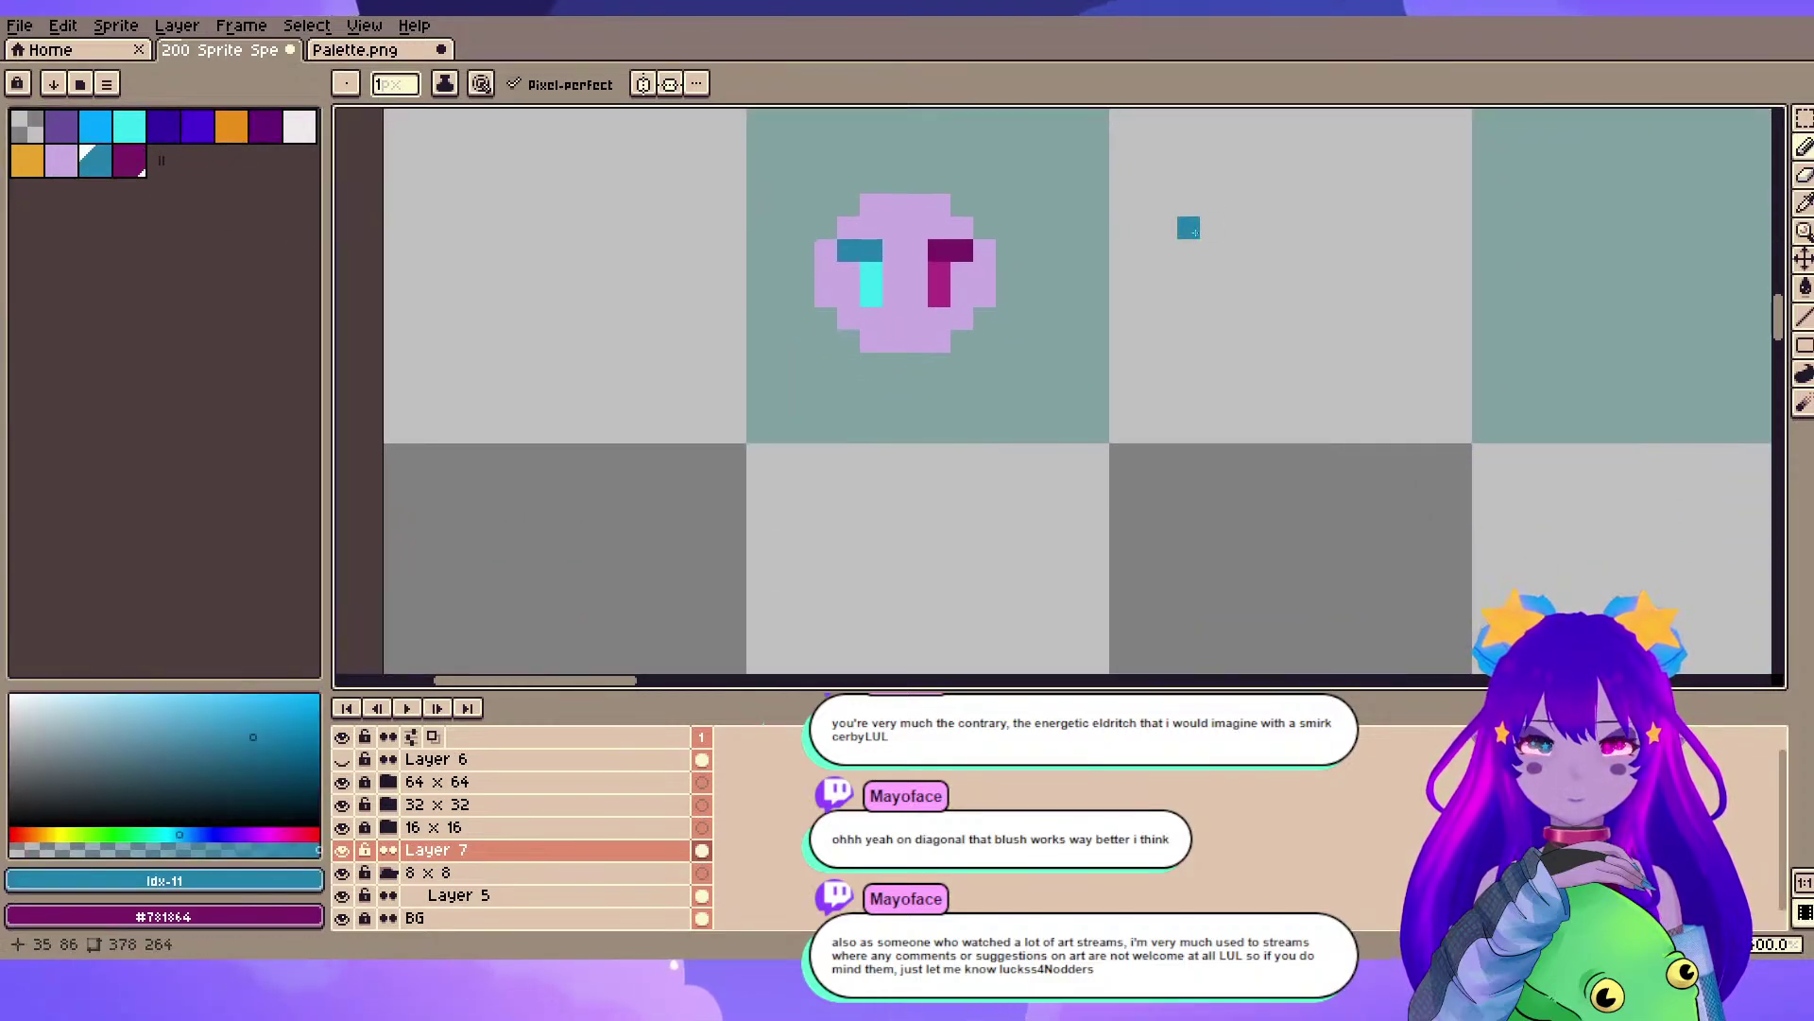
- Extend the dark shading one pixel down each eye's vertical stroke, in teal #2482ab and magenta #781864 respectively
scroll(1193, 234, up, 2)
drag(770, 276, 1032, 307)
alt+click(1093, 275)
click(1090, 309)
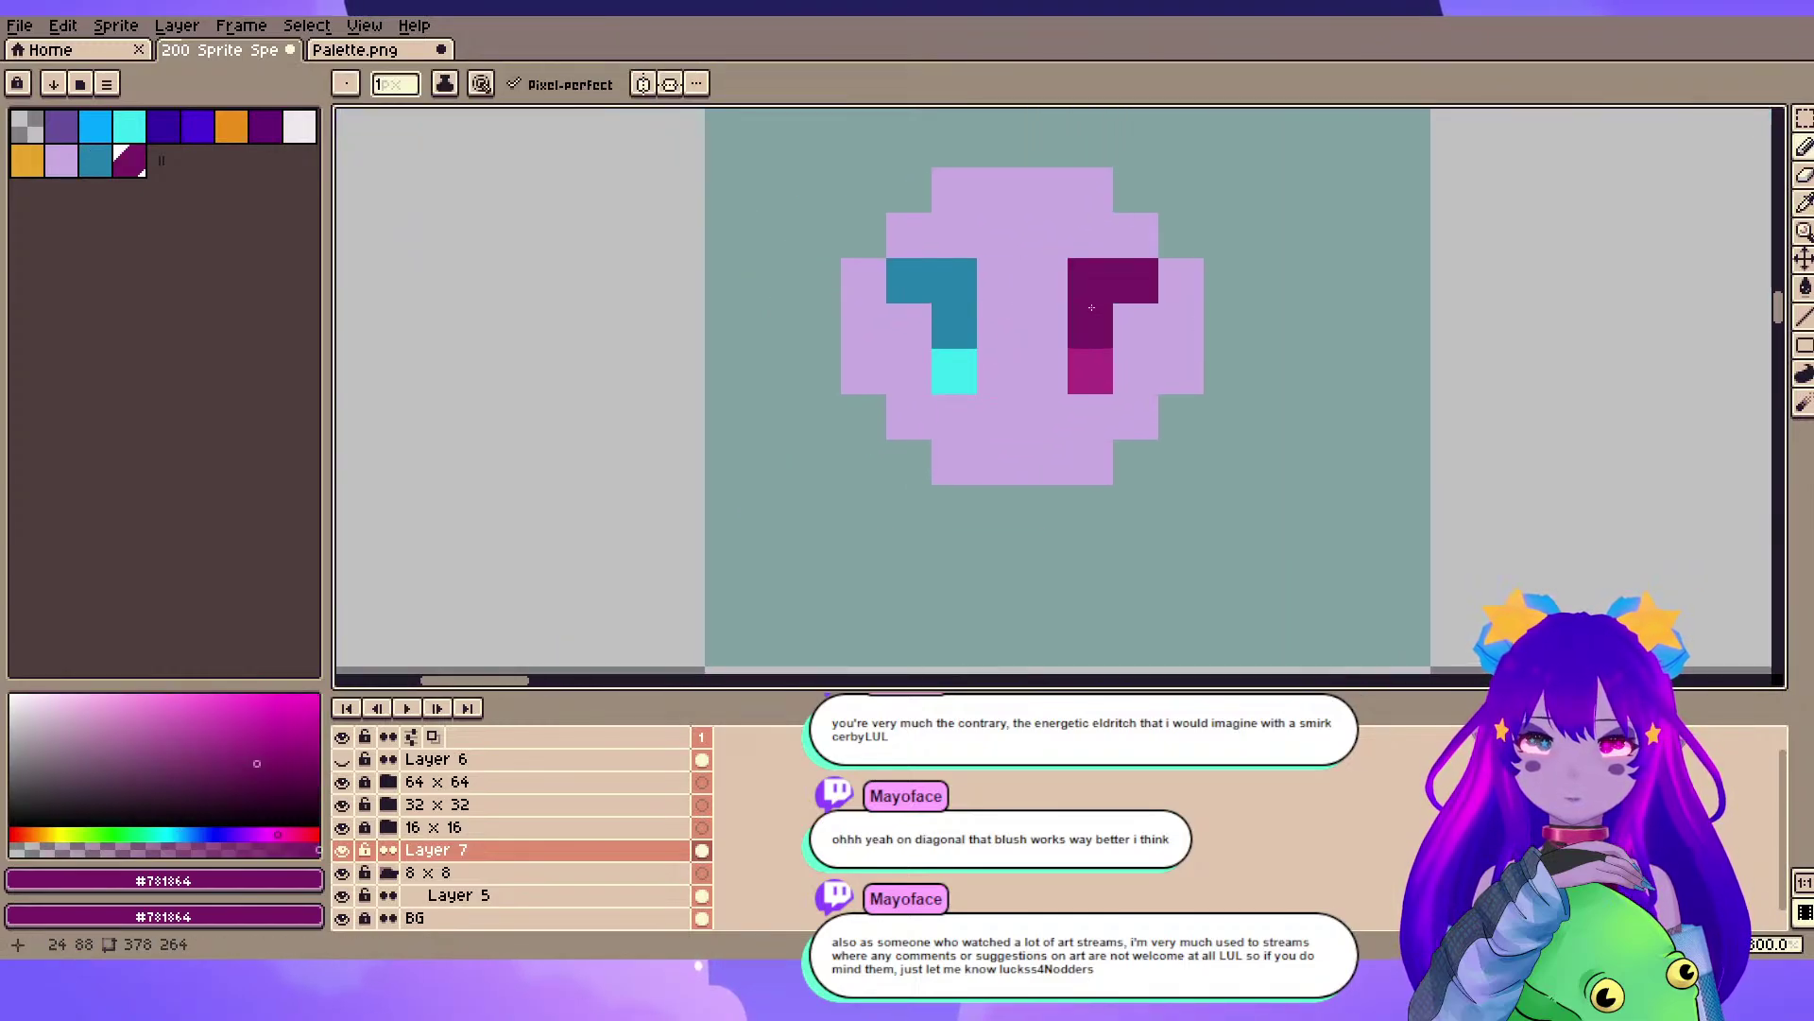
scroll(901, 366, down, 3)
drag(885, 367, 640, 432)
- Try painting 2 px dark lash lines along the top row of both eyes with #2c0138 sampled from the 8 × 8 sprites
scroll(758, 501, down, 7)
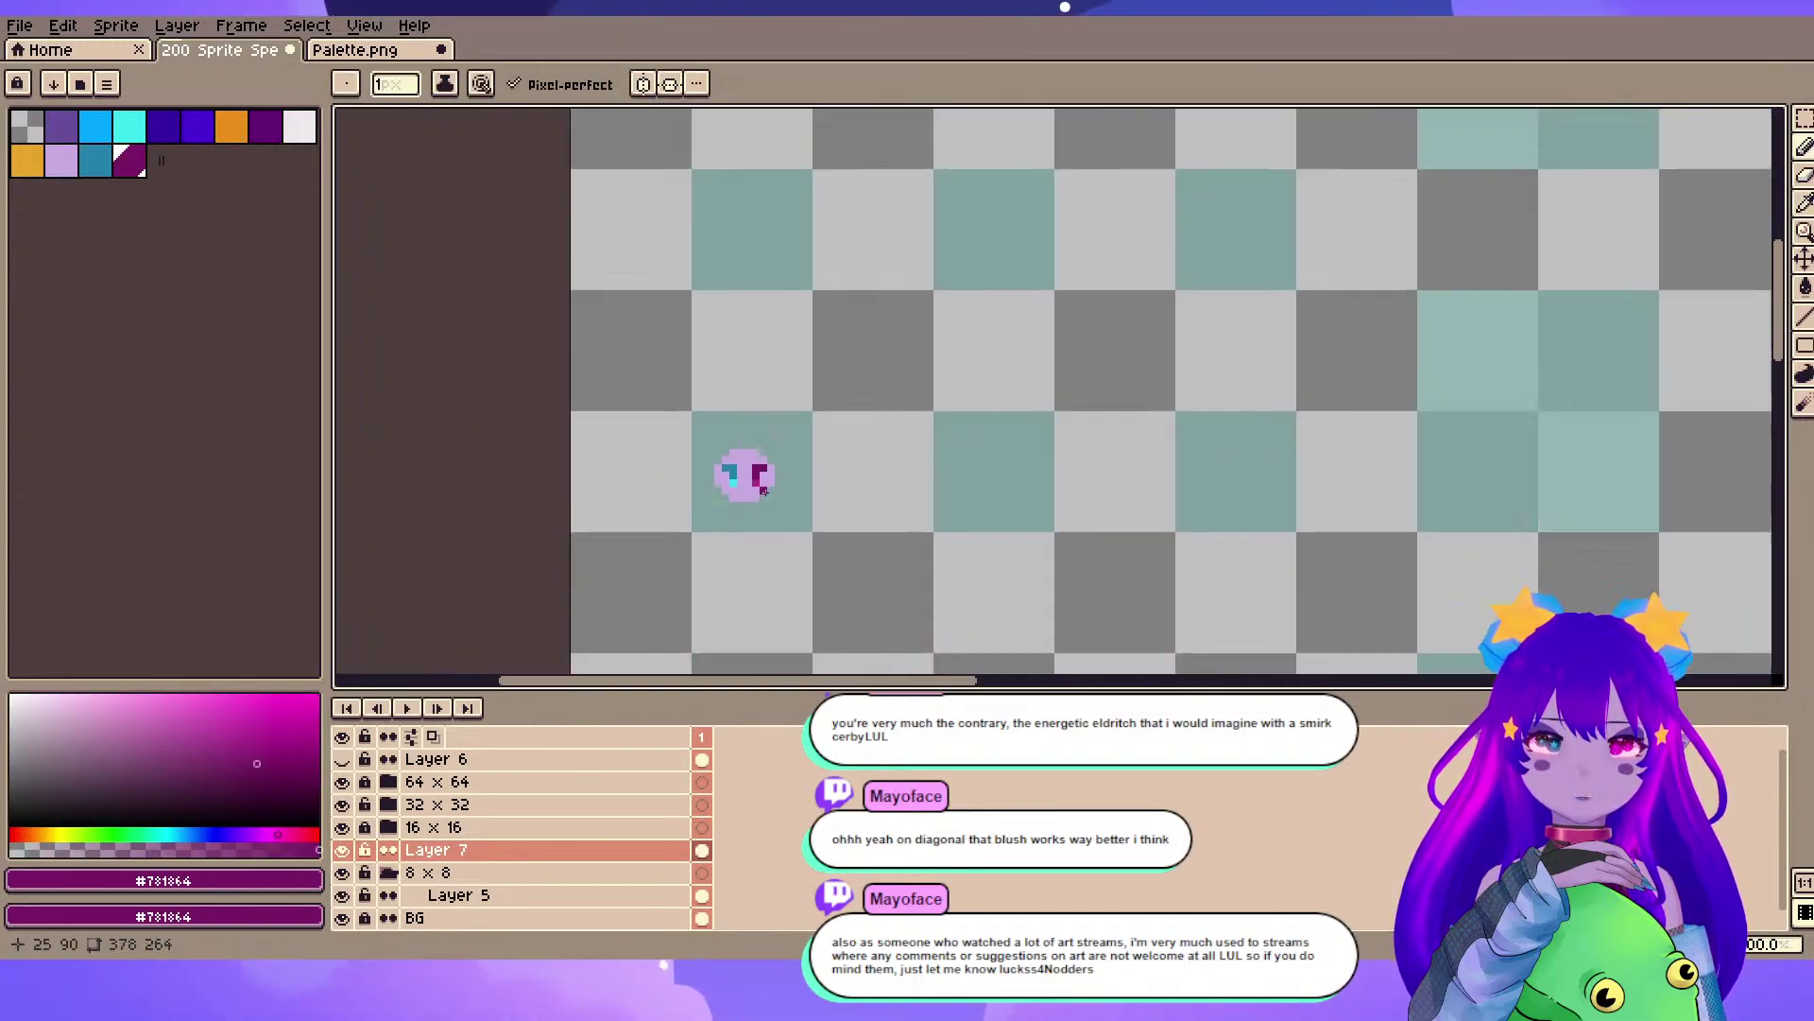
scroll(948, 377, up, 8)
scroll(948, 377, down, 1)
scroll(1071, 283, down, 4)
scroll(1057, 179, up, 6)
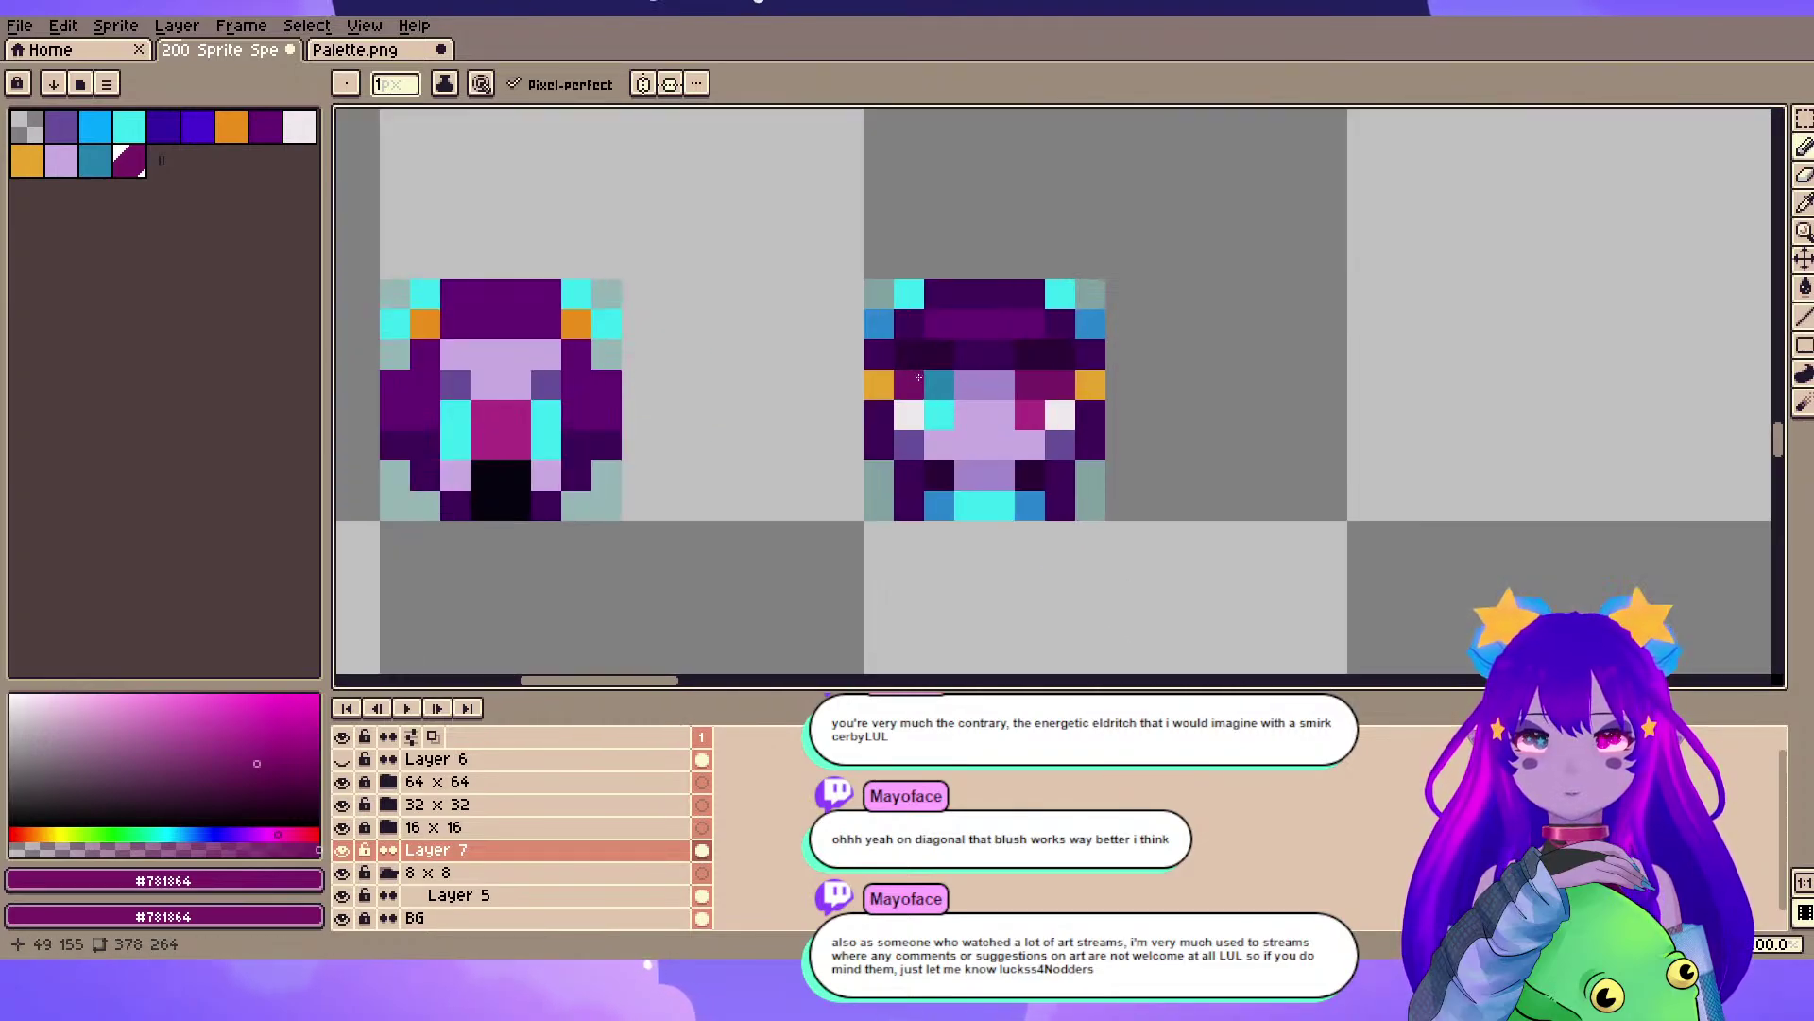
alt+click(968, 526)
scroll(694, 296, down, 4)
drag(605, 248, 823, 456)
drag(689, 239, 1162, 494)
drag(1033, 166, 774, 438)
scroll(857, 271, up, 3)
drag(805, 349, 808, 390)
click(770, 333)
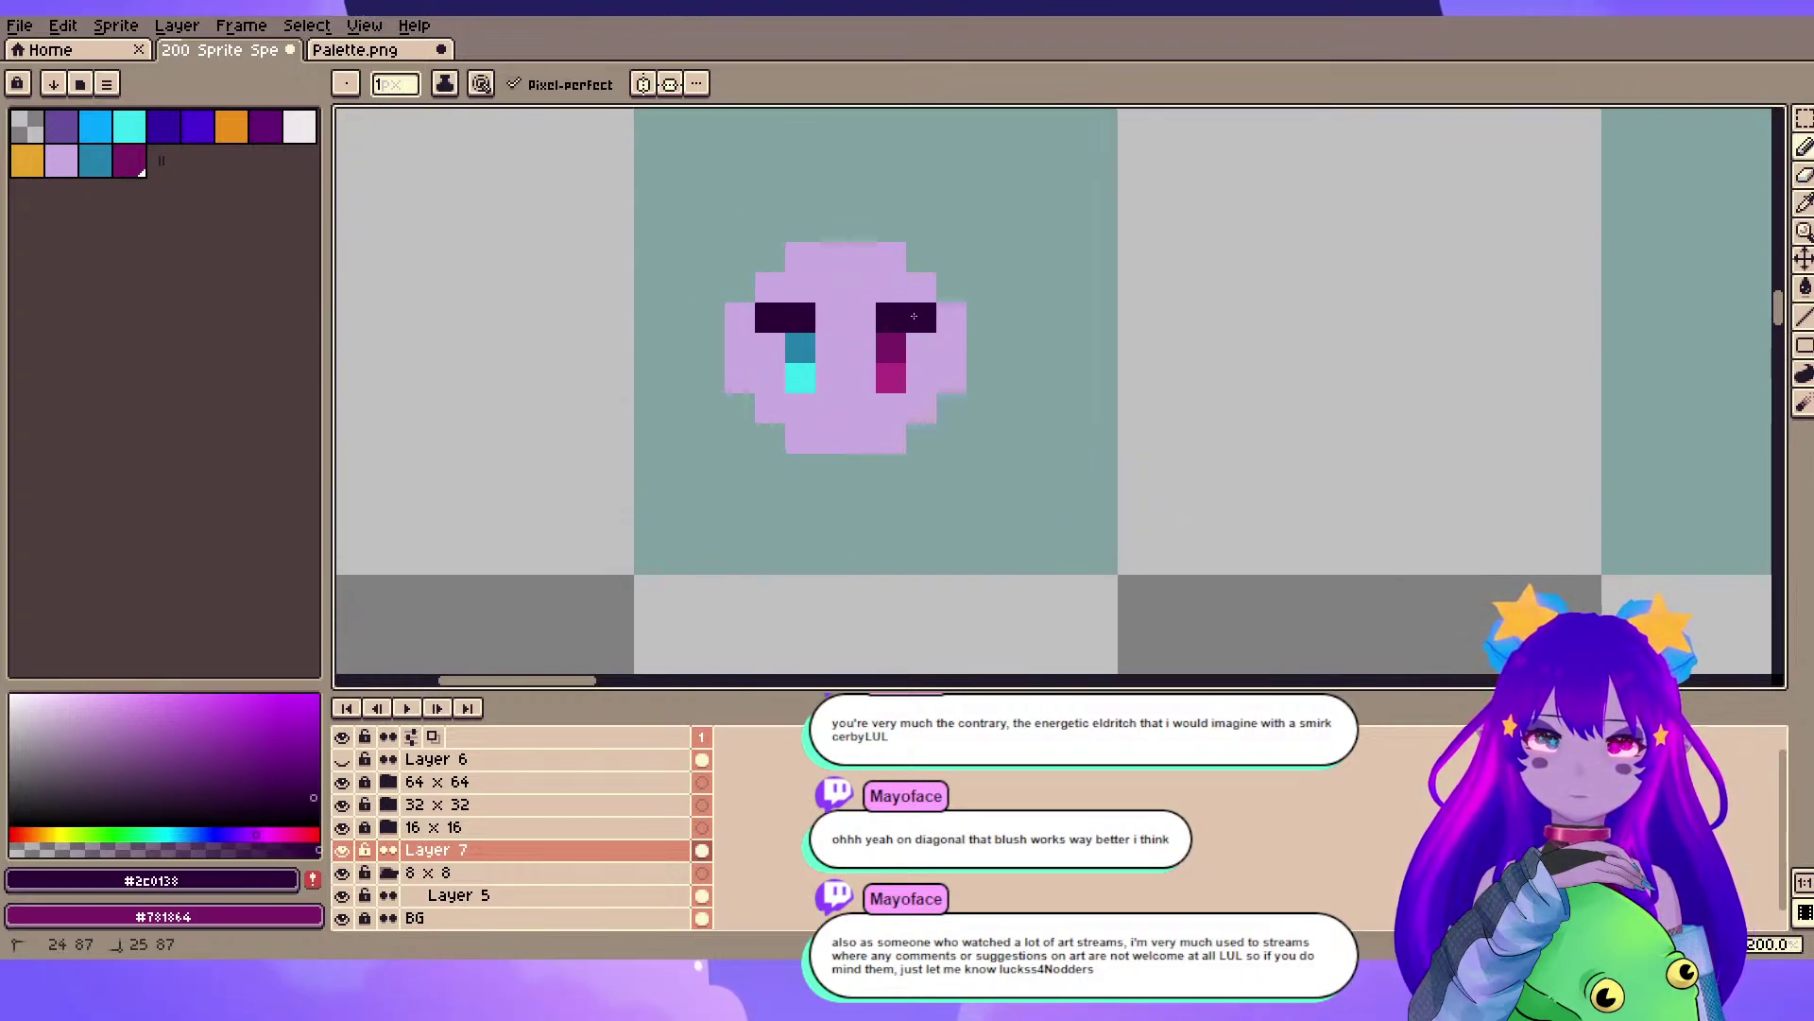
- Try widening the shaded middle row of each eye one pixel outward, with #781864 and teal #2482ab
scroll(954, 474, down, 2)
scroll(1059, 519, up, 4)
drag(724, 255, 1312, 611)
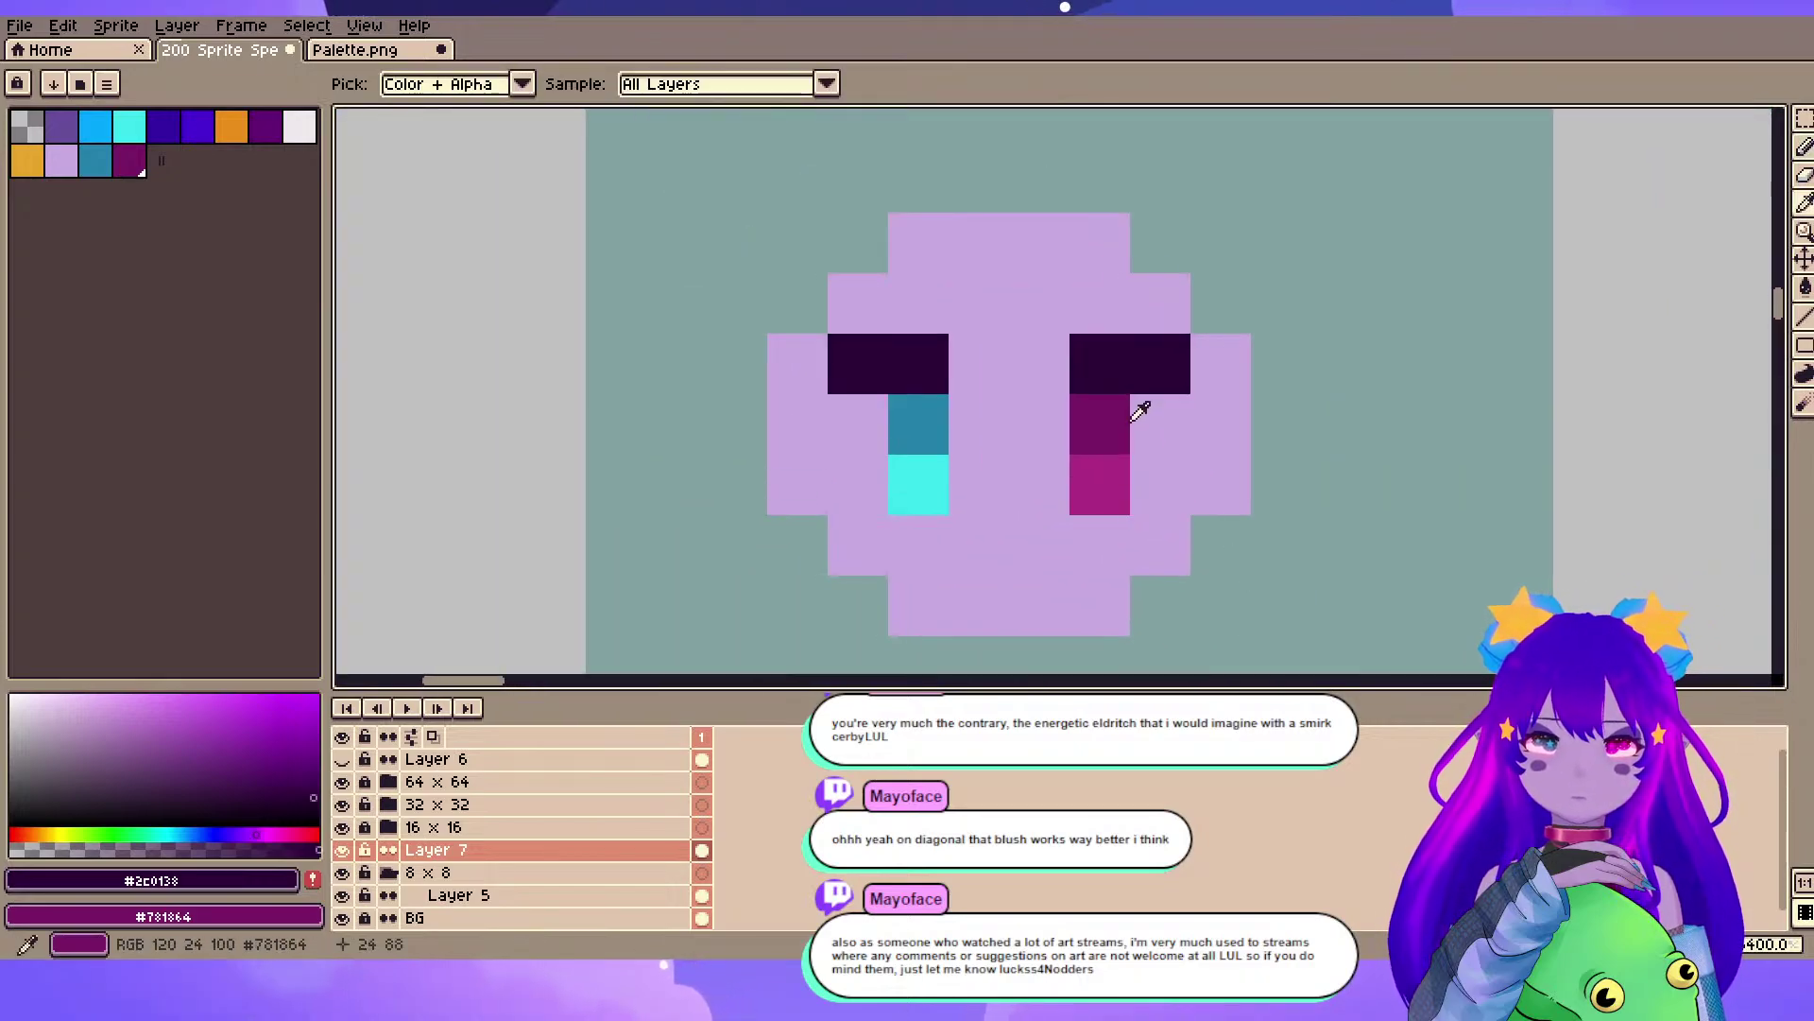
alt+click(1134, 420)
scroll(1049, 421, down, 3)
drag(1049, 422, 941, 425)
alt+click(944, 425)
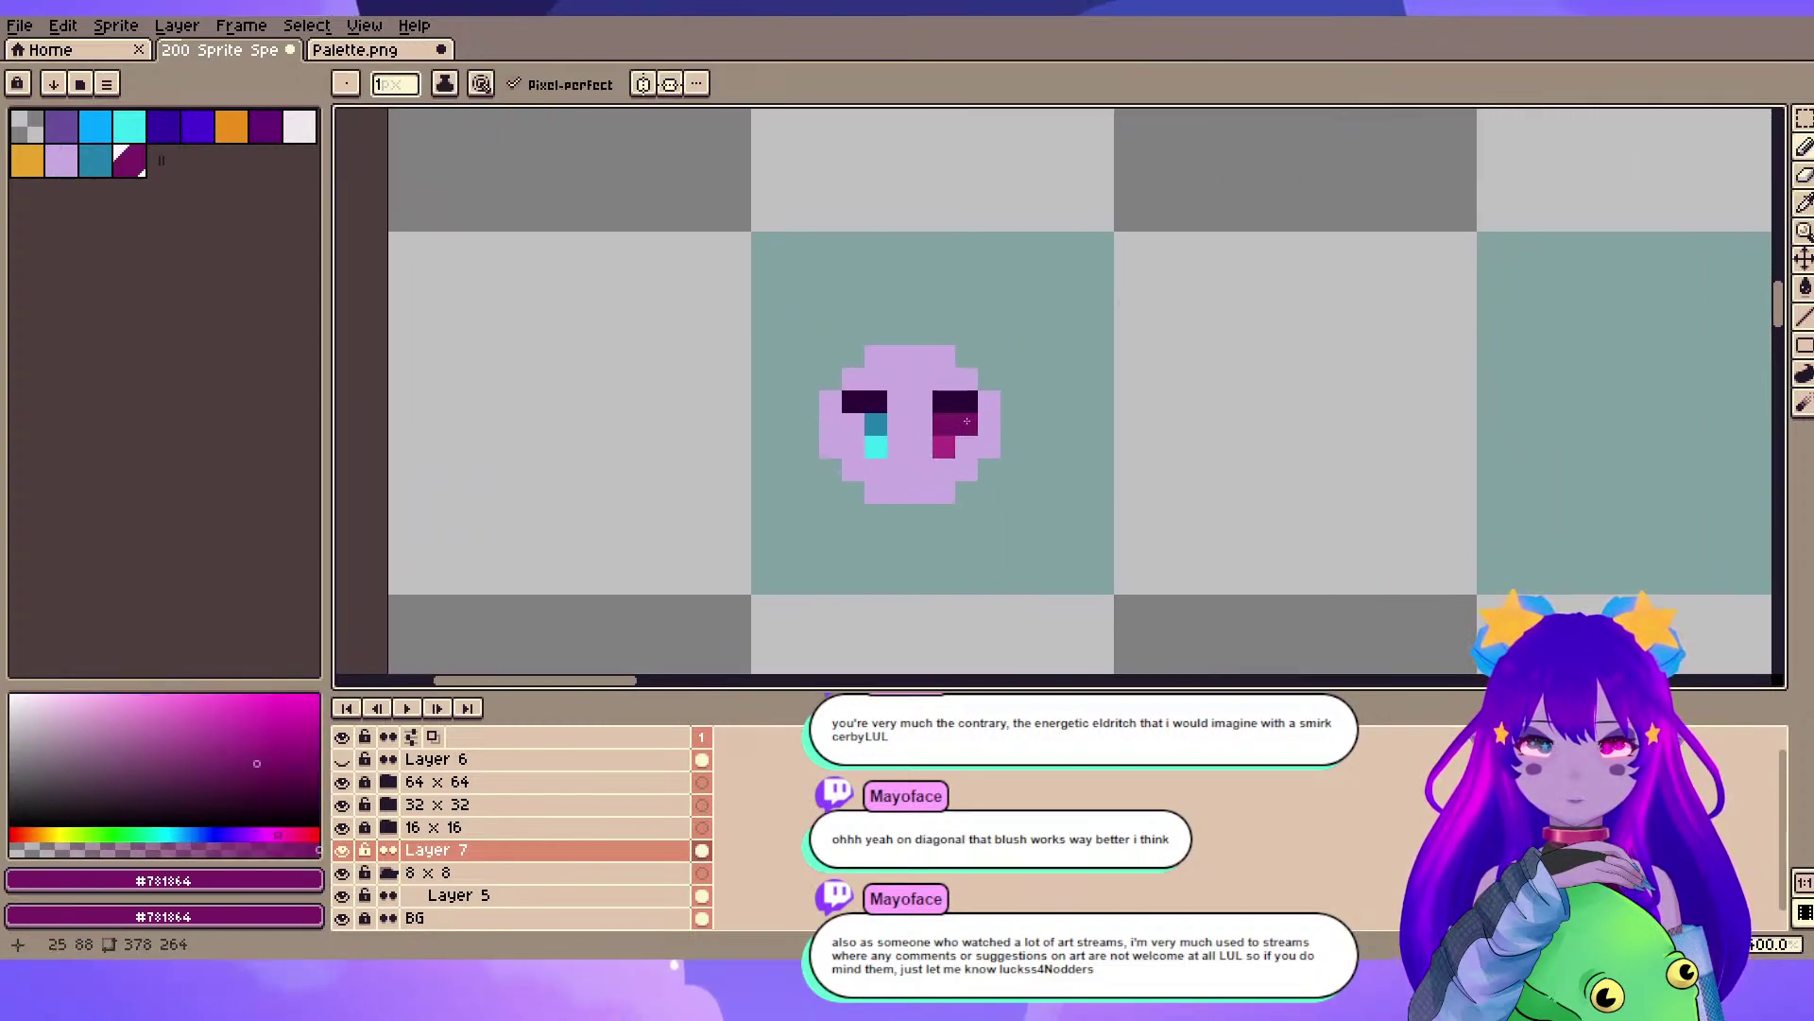
alt+click(883, 418)
click(854, 422)
- Undo the dark lash lines and the widened eye shading
scroll(1115, 314, down, 3)
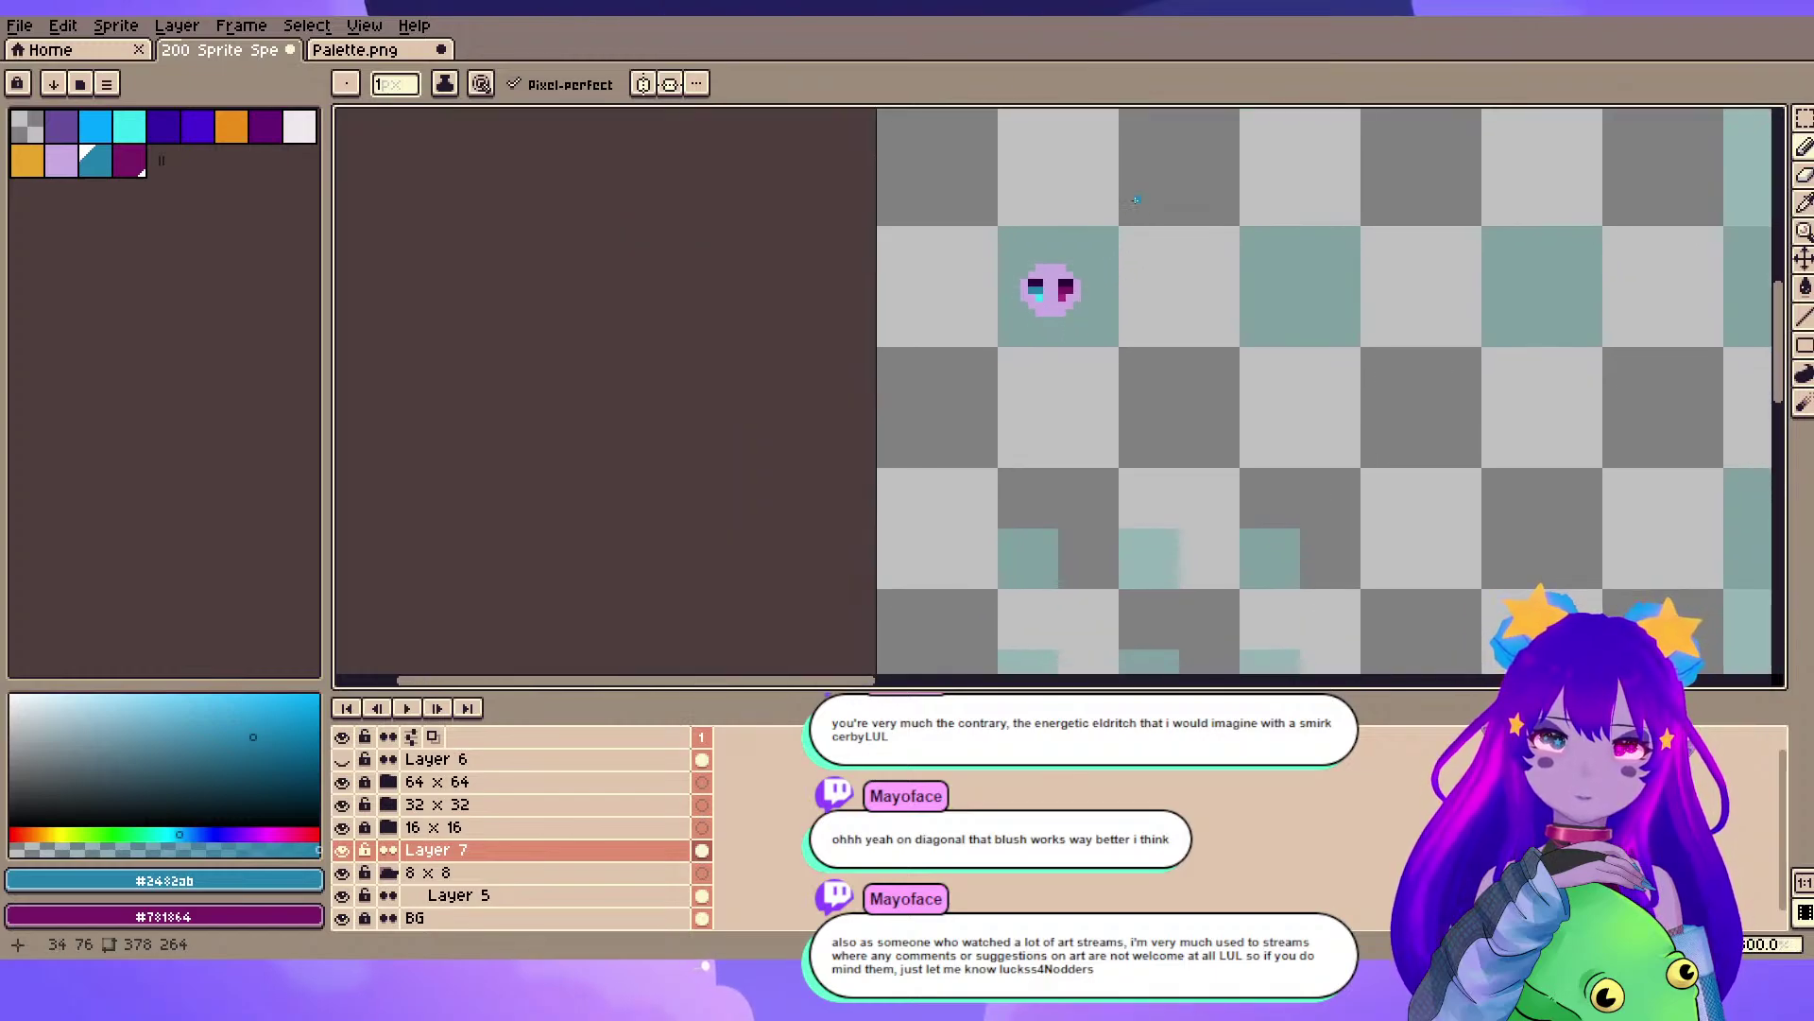
key(ctrl+z)
key(ctrl+y)
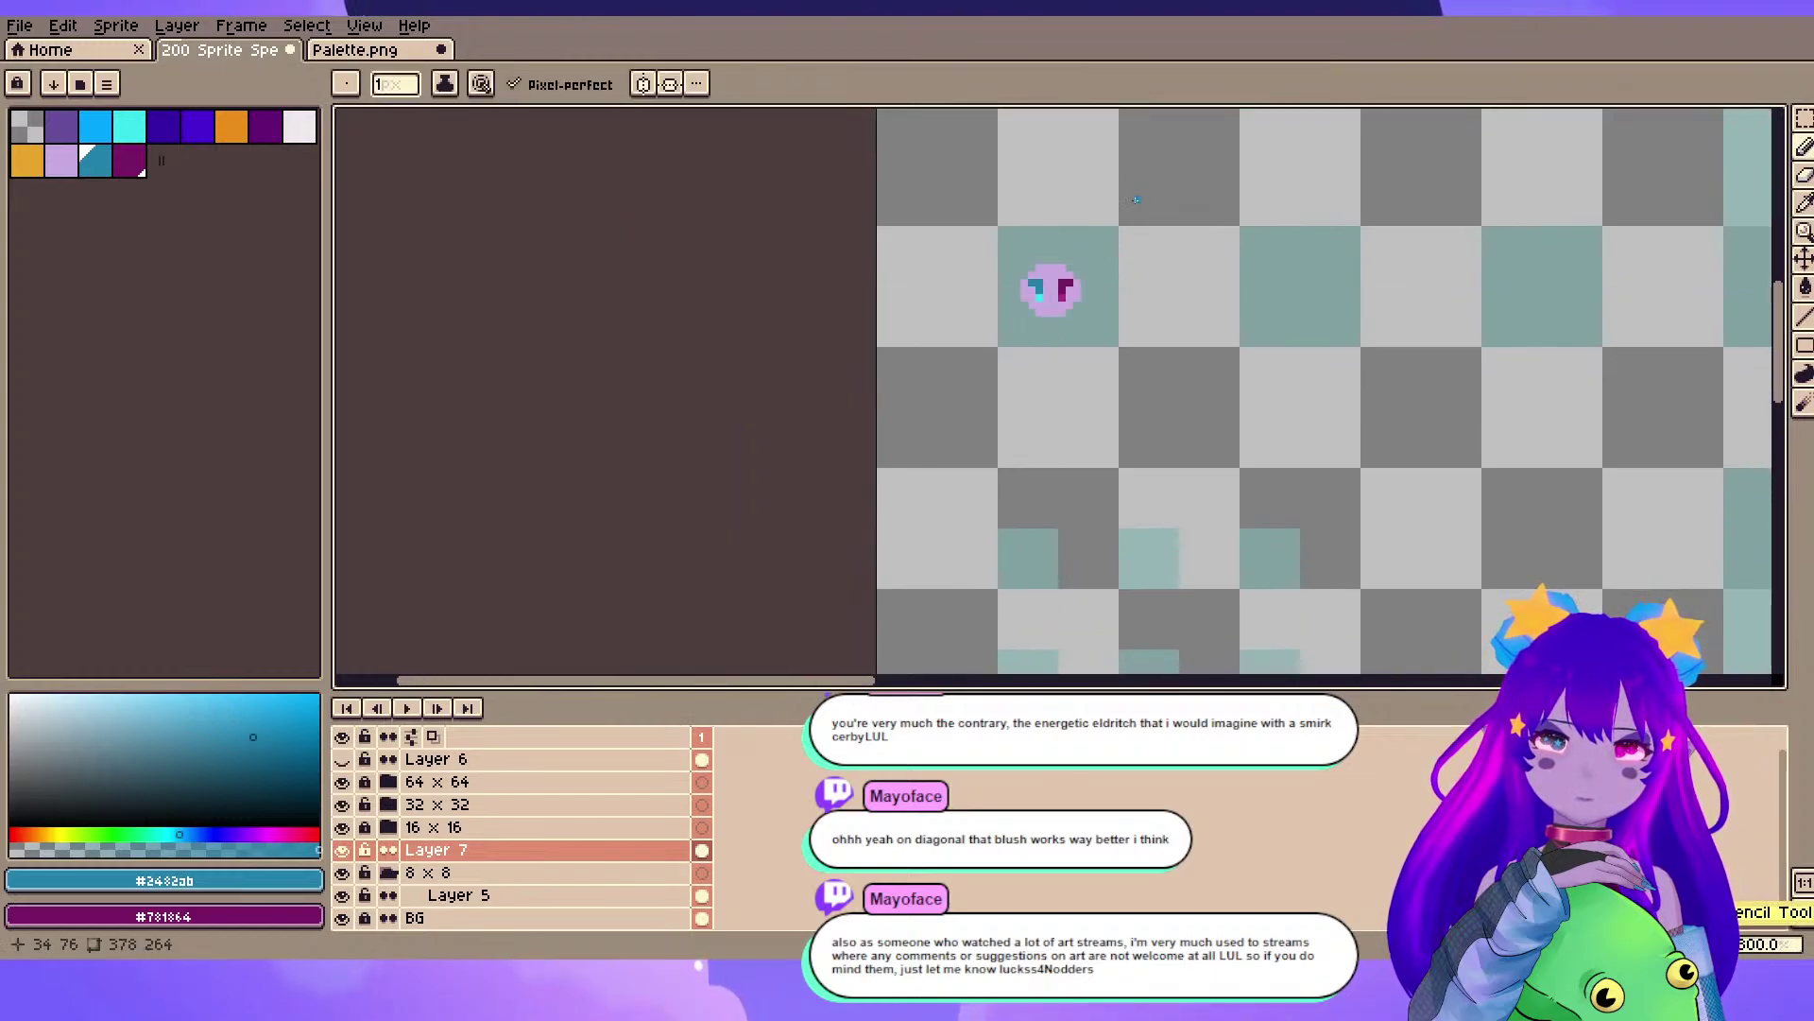
scroll(1004, 372, up, 4)
scroll(1104, 197, down, 1)
drag(1101, 199, 935, 222)
scroll(819, 581, up, 2)
scroll(822, 546, down, 2)
scroll(821, 557, down, 2)
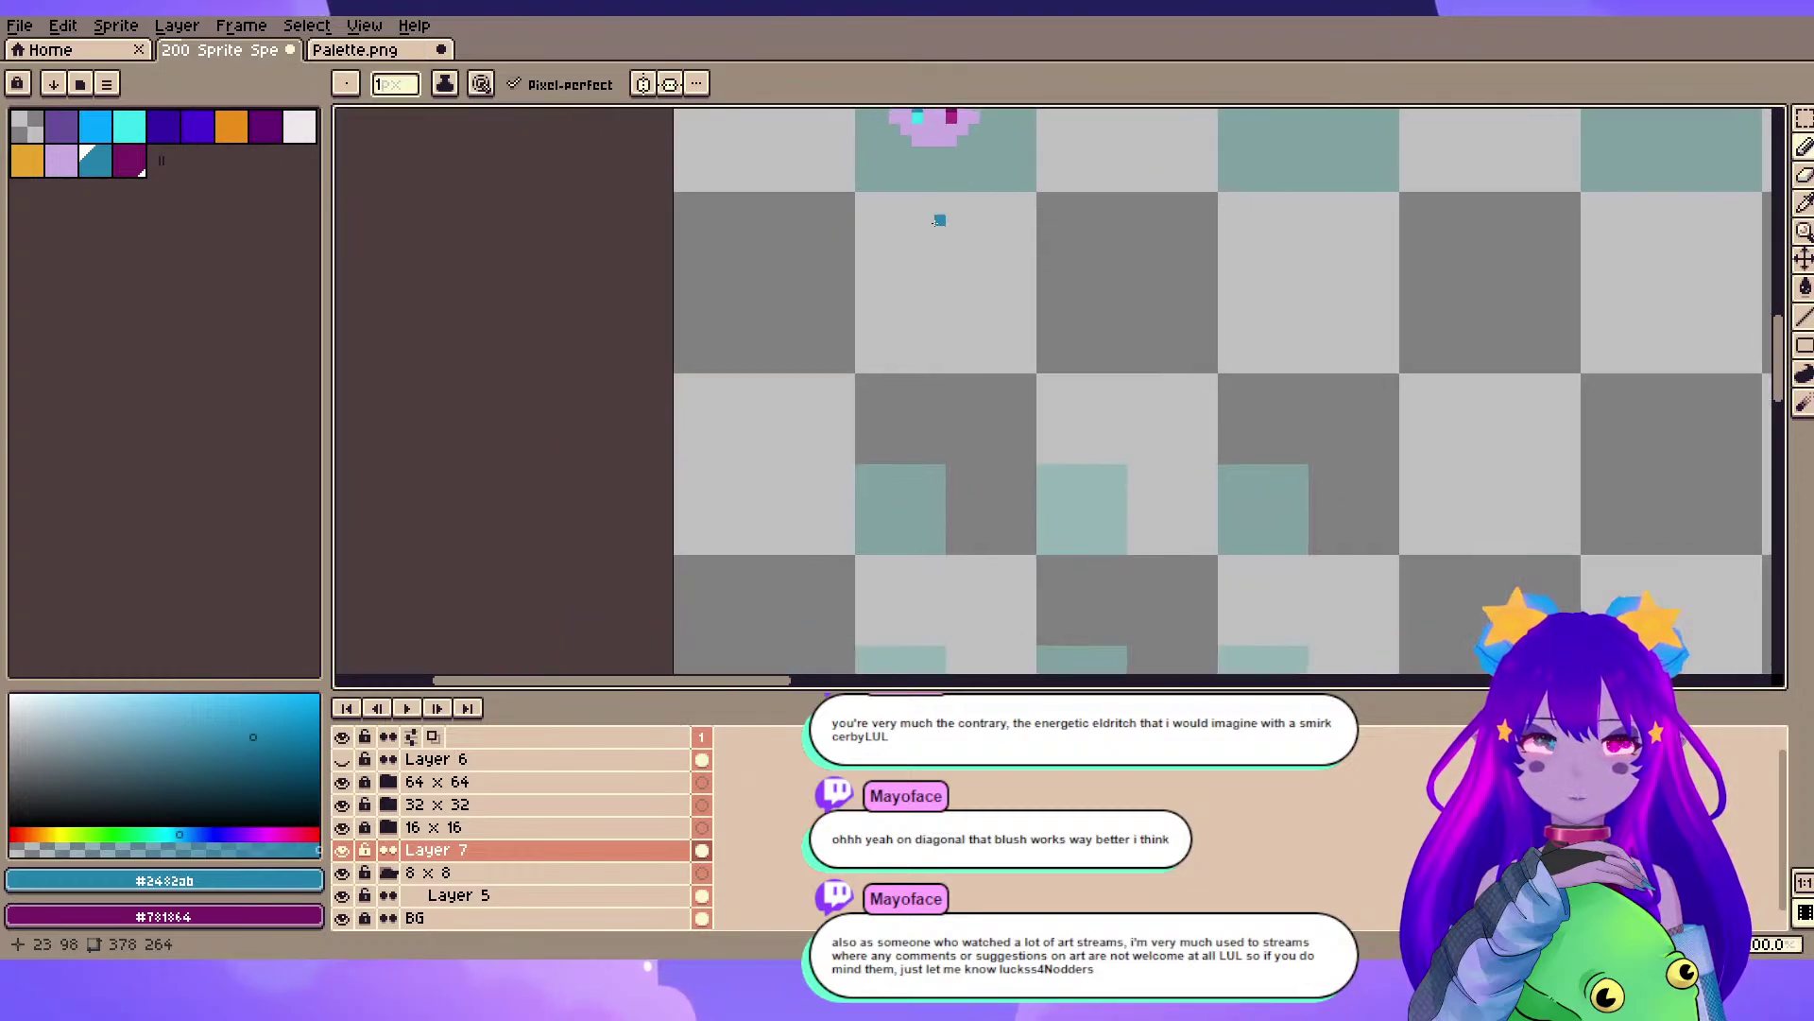
- Paint one purple pixel from the palette at each end of the head's bottom row
click(59, 137)
scroll(1134, 264, down, 3)
drag(1088, 253, 1039, 502)
scroll(1038, 501, up, 2)
scroll(1034, 472, up, 5)
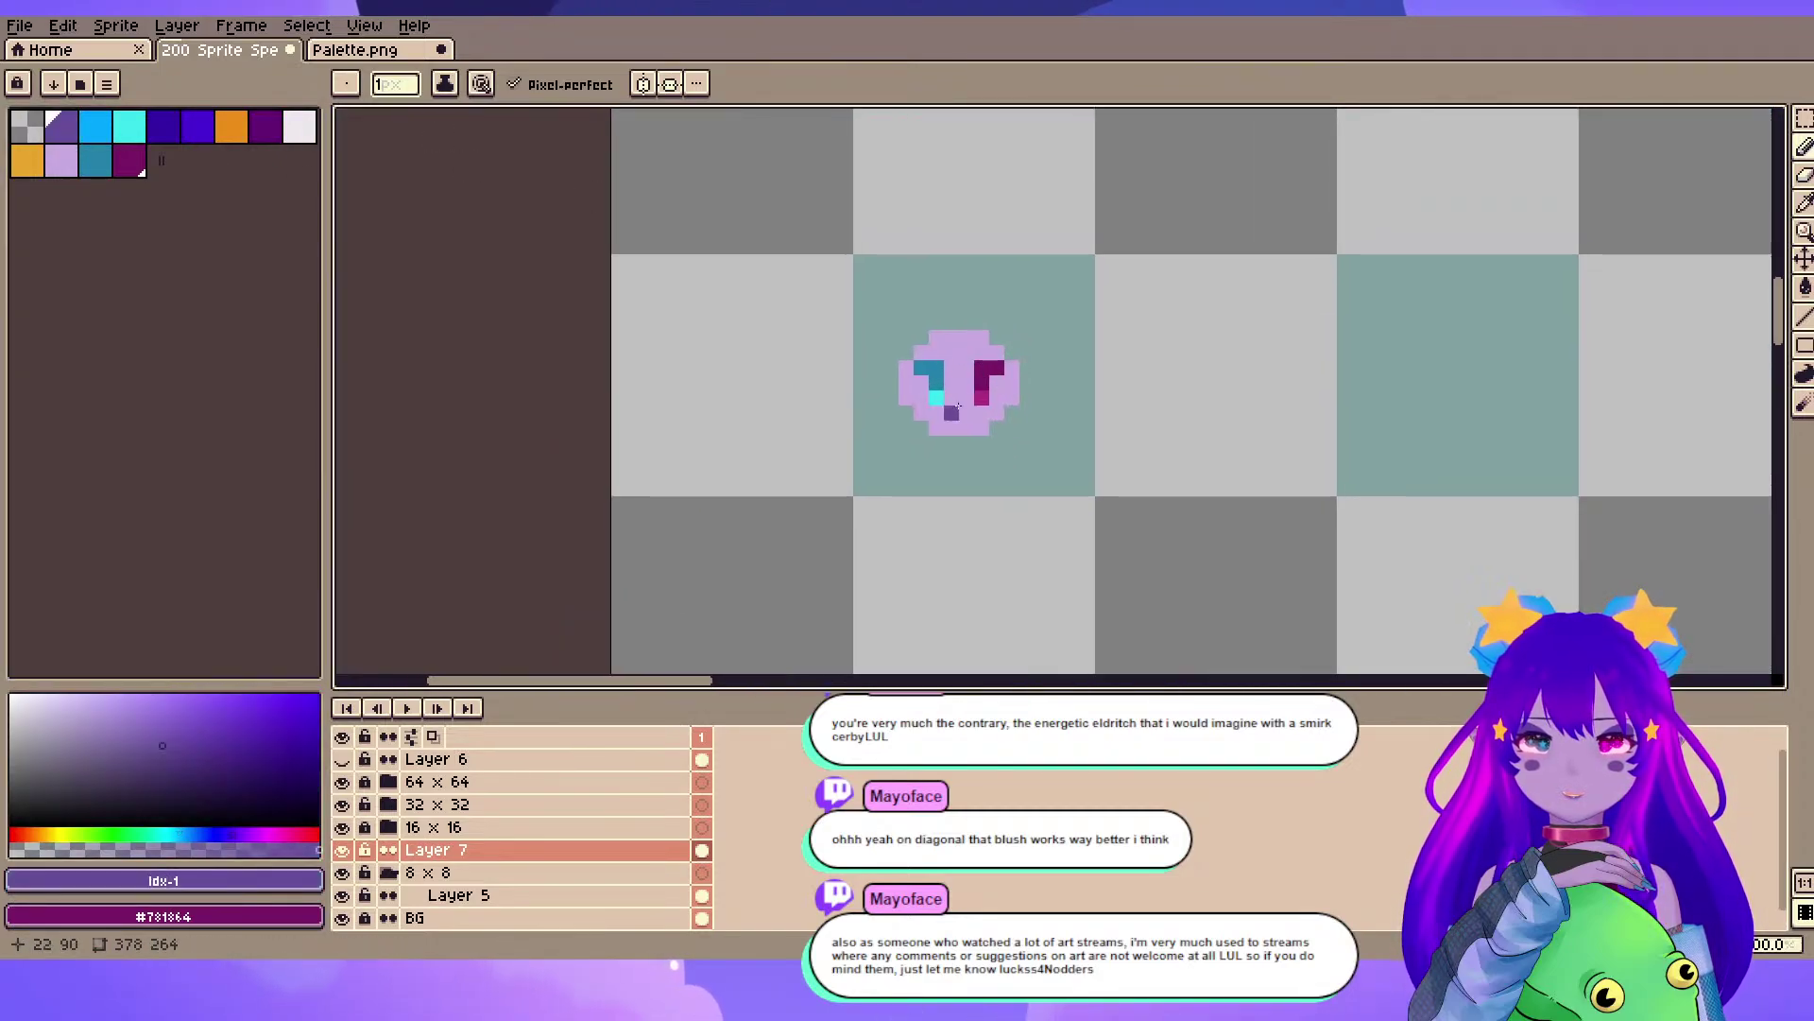
click(924, 310)
scroll(978, 261, down, 2)
click(1020, 287)
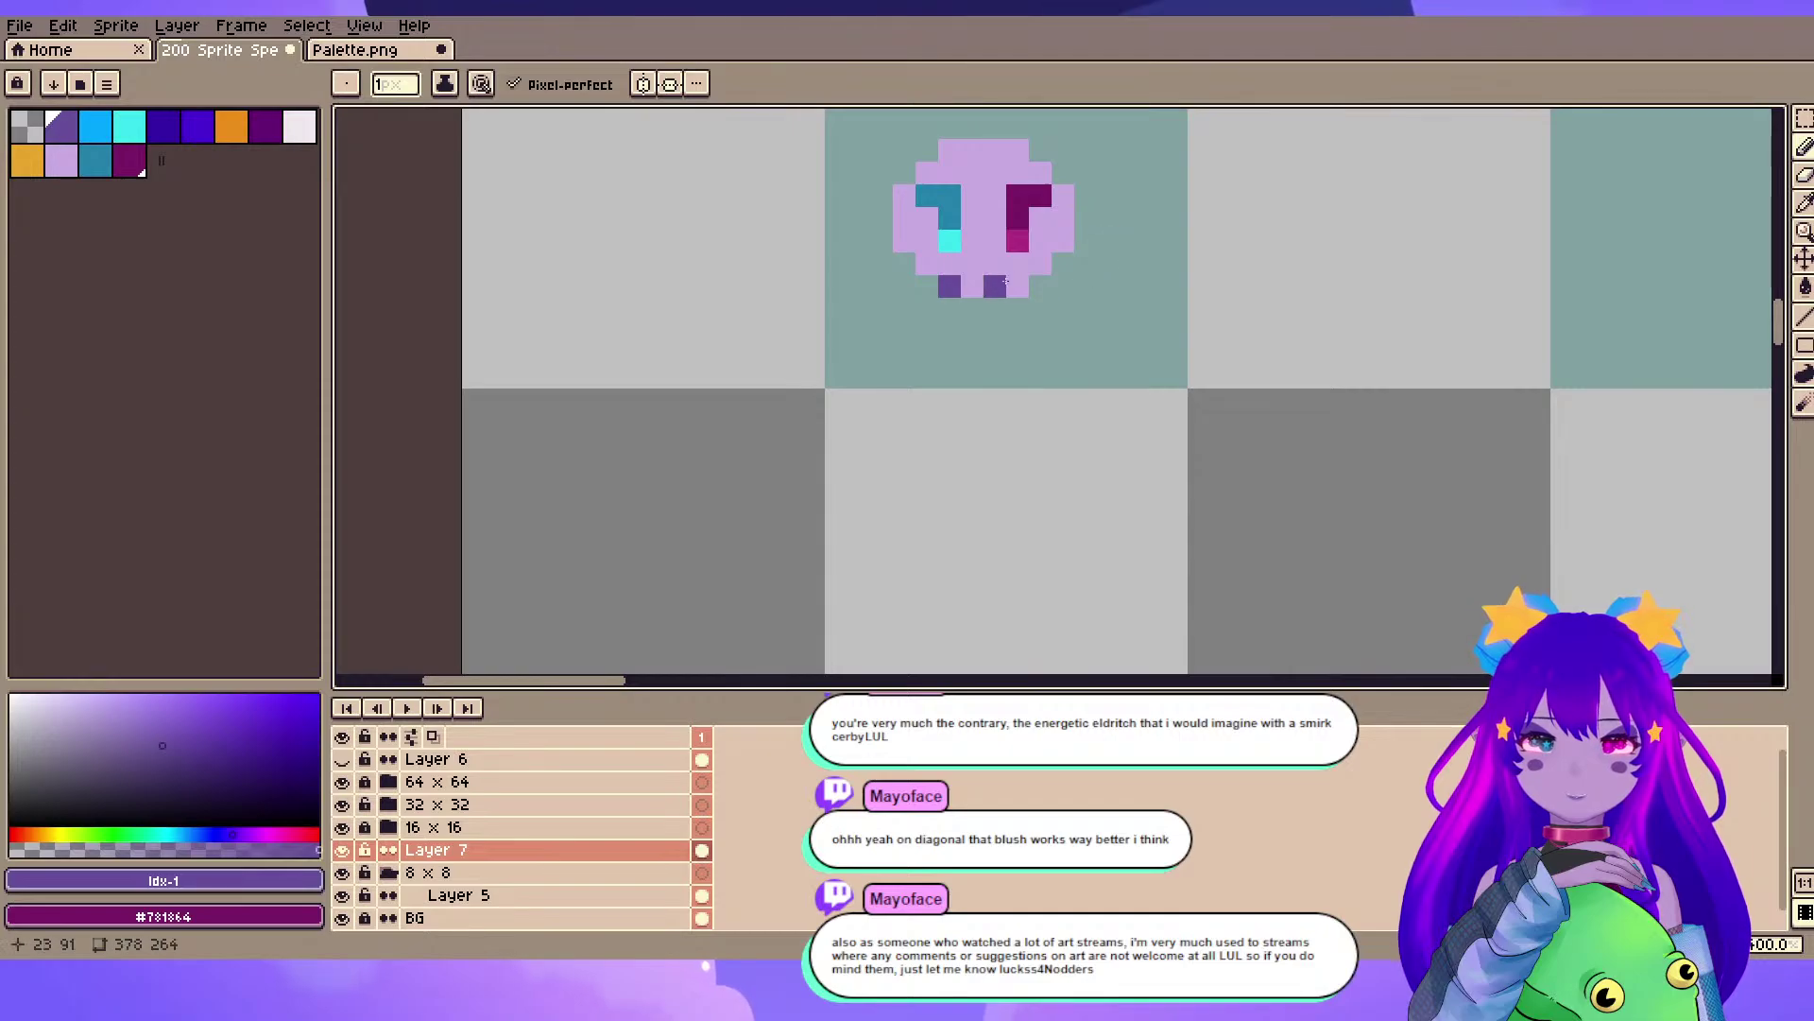
- Paint a 2 px wide purple shade directly above each eye
drag(1100, 227, 1118, 410)
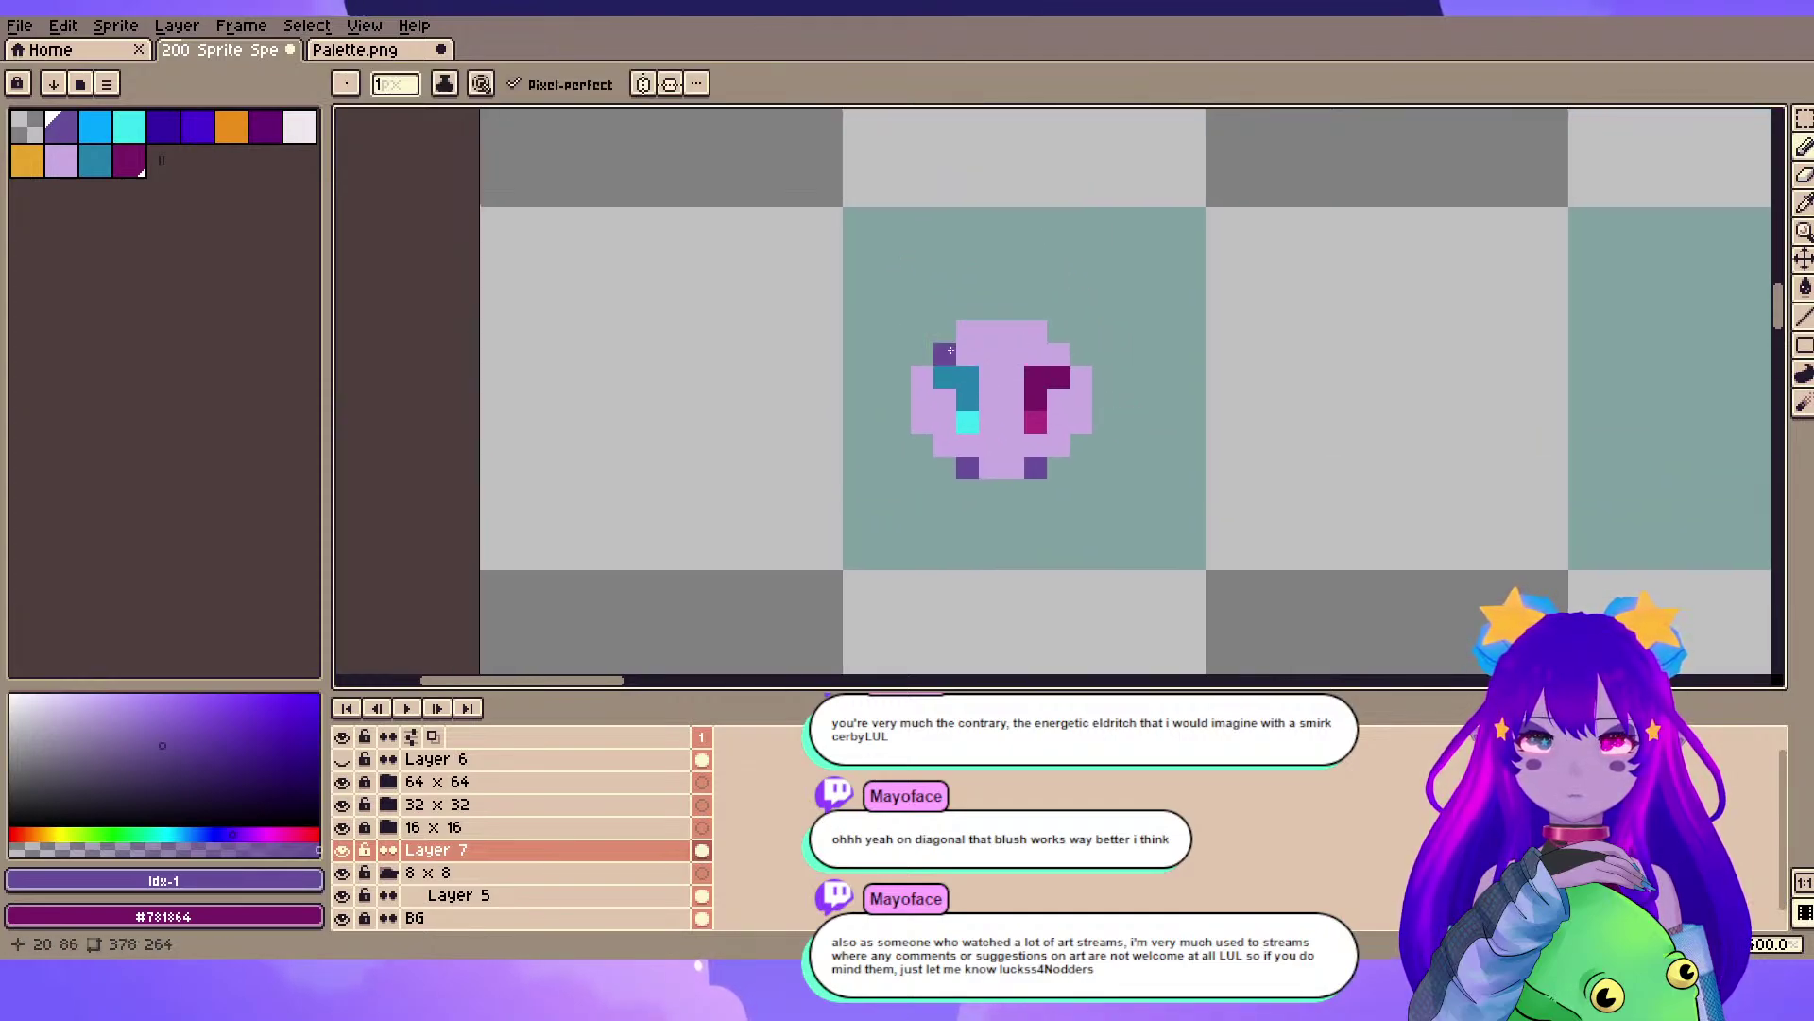
drag(951, 350, 968, 353)
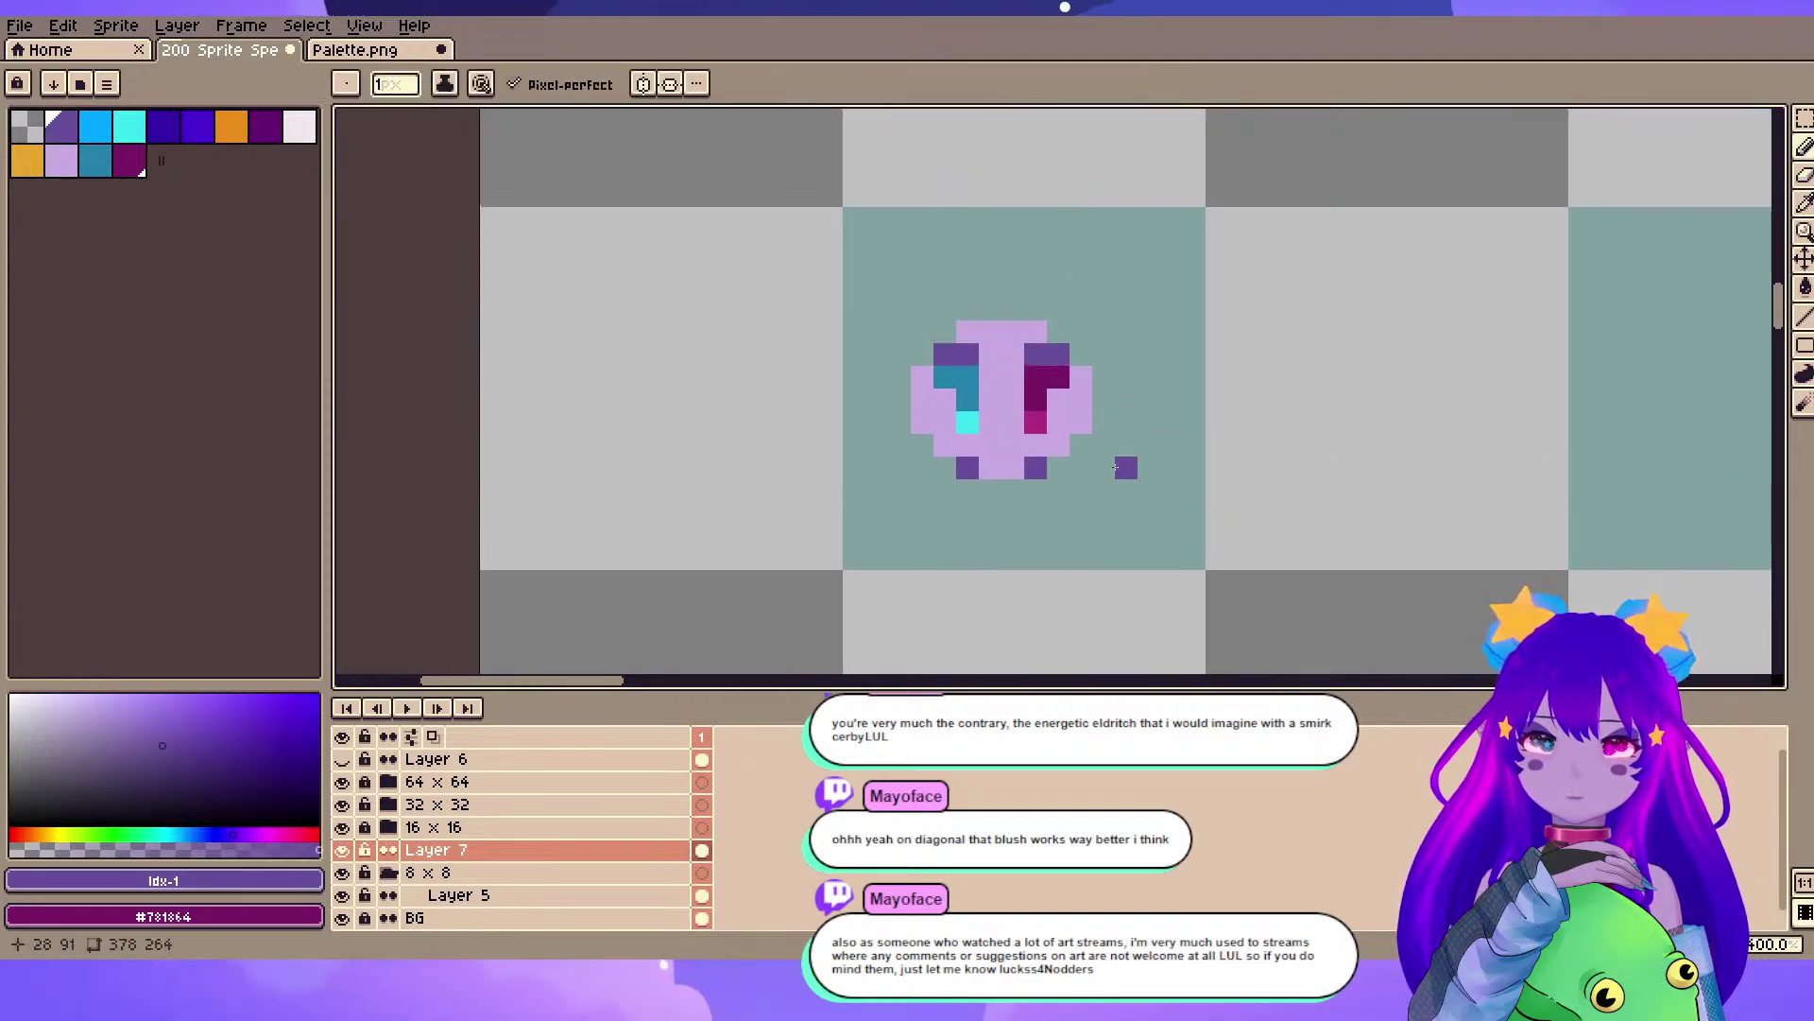
drag(1115, 468, 1076, 488)
- Select the whole head and move it one pixel right and one pixel up, centring it horizontally in its 16 × 16 cell
click(1804, 119)
drag(838, 283, 1109, 533)
mouse_move(1010, 431)
mouse_down()
mouse_move(1009, 409)
mouse_move(1032, 409)
mouse_up()
click(973, 125)
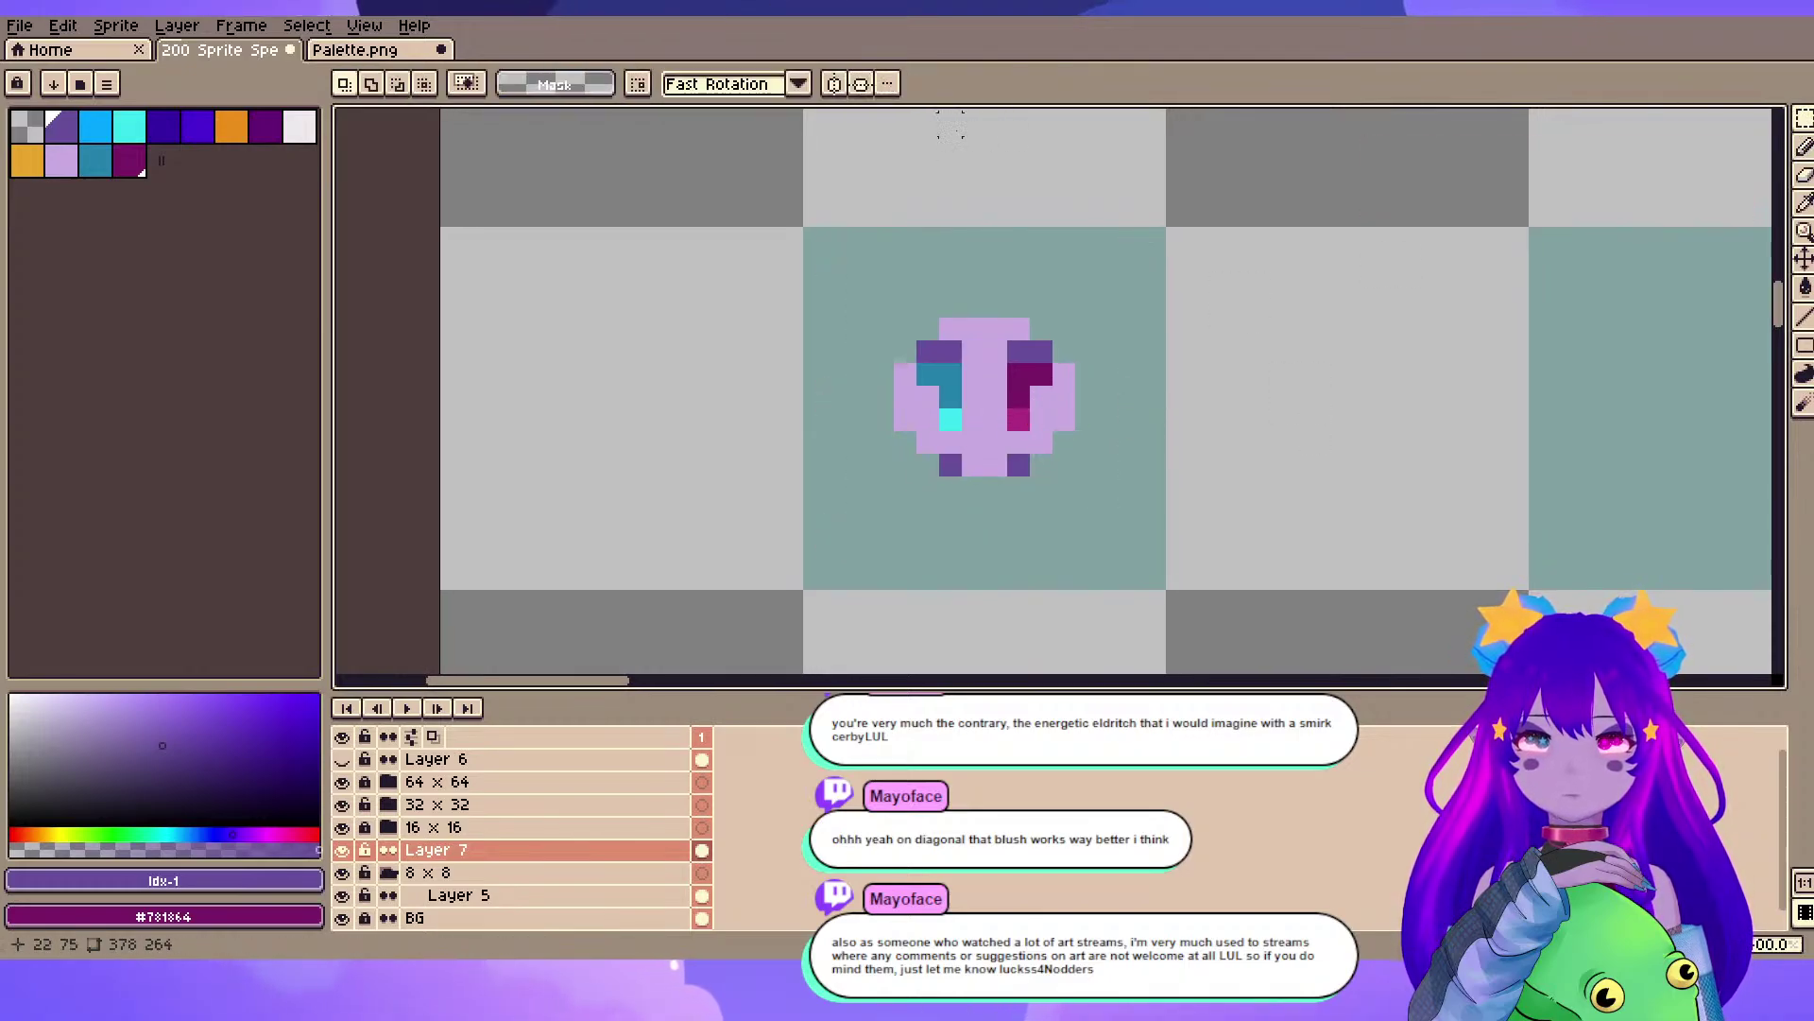
- Turn on horizontal symmetry, place its vertical axis on the centre line of the head, and activate the Pencil
click(839, 87)
drag(1622, 261, 1041, 260)
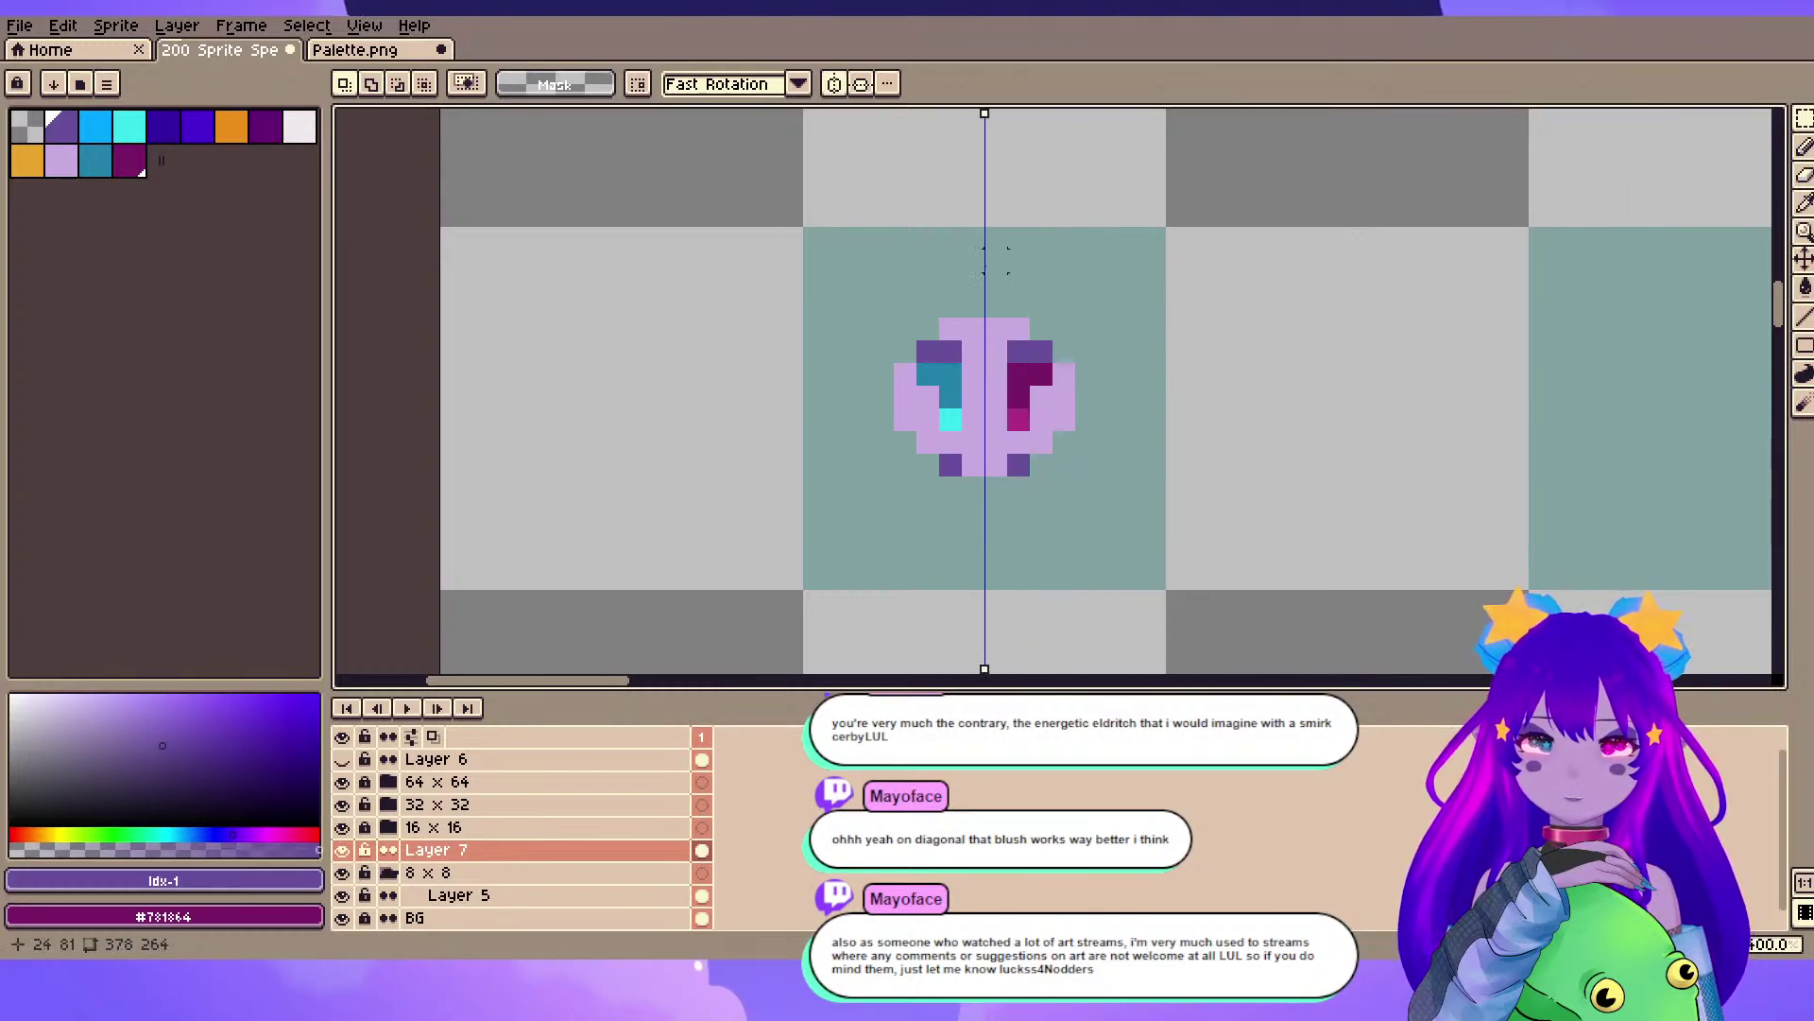
key(b)
- Try shifting the purple chin shading to the next corner pixels outward and up, filling the bottom row with lavender
scroll(960, 450, up, 1)
alt+click(1000, 487)
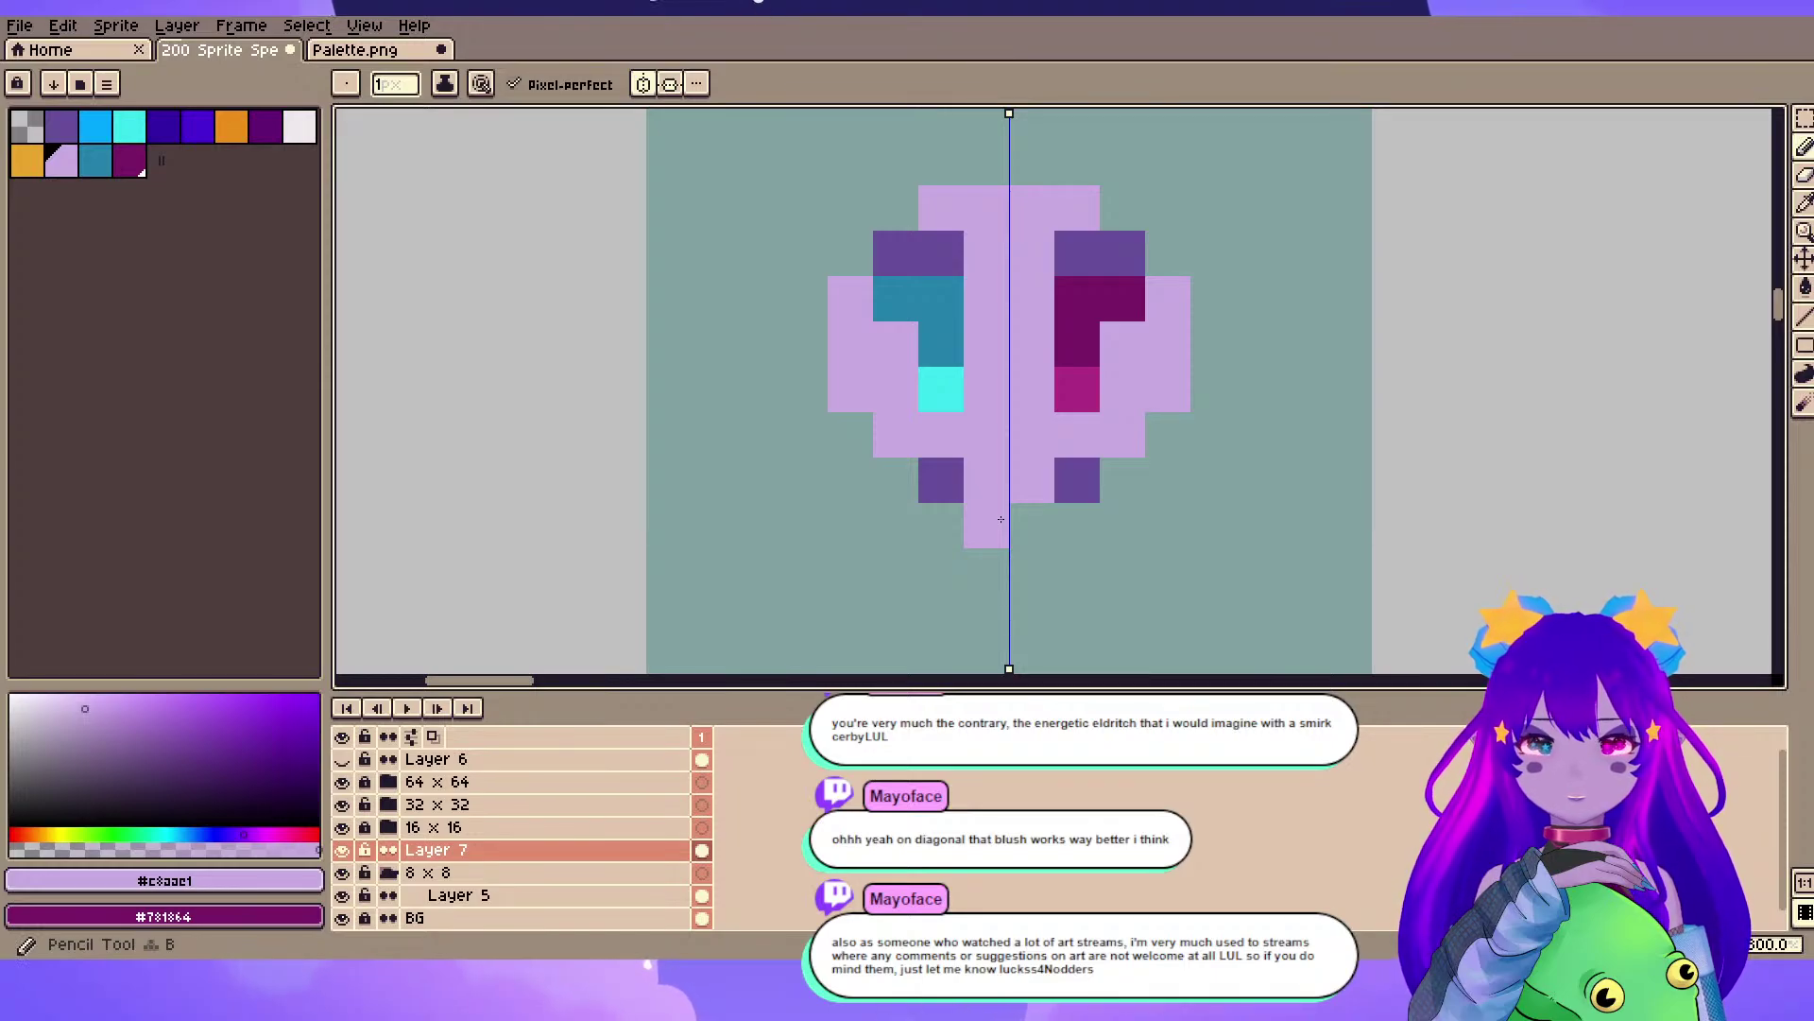
alt+click(957, 479)
click(898, 435)
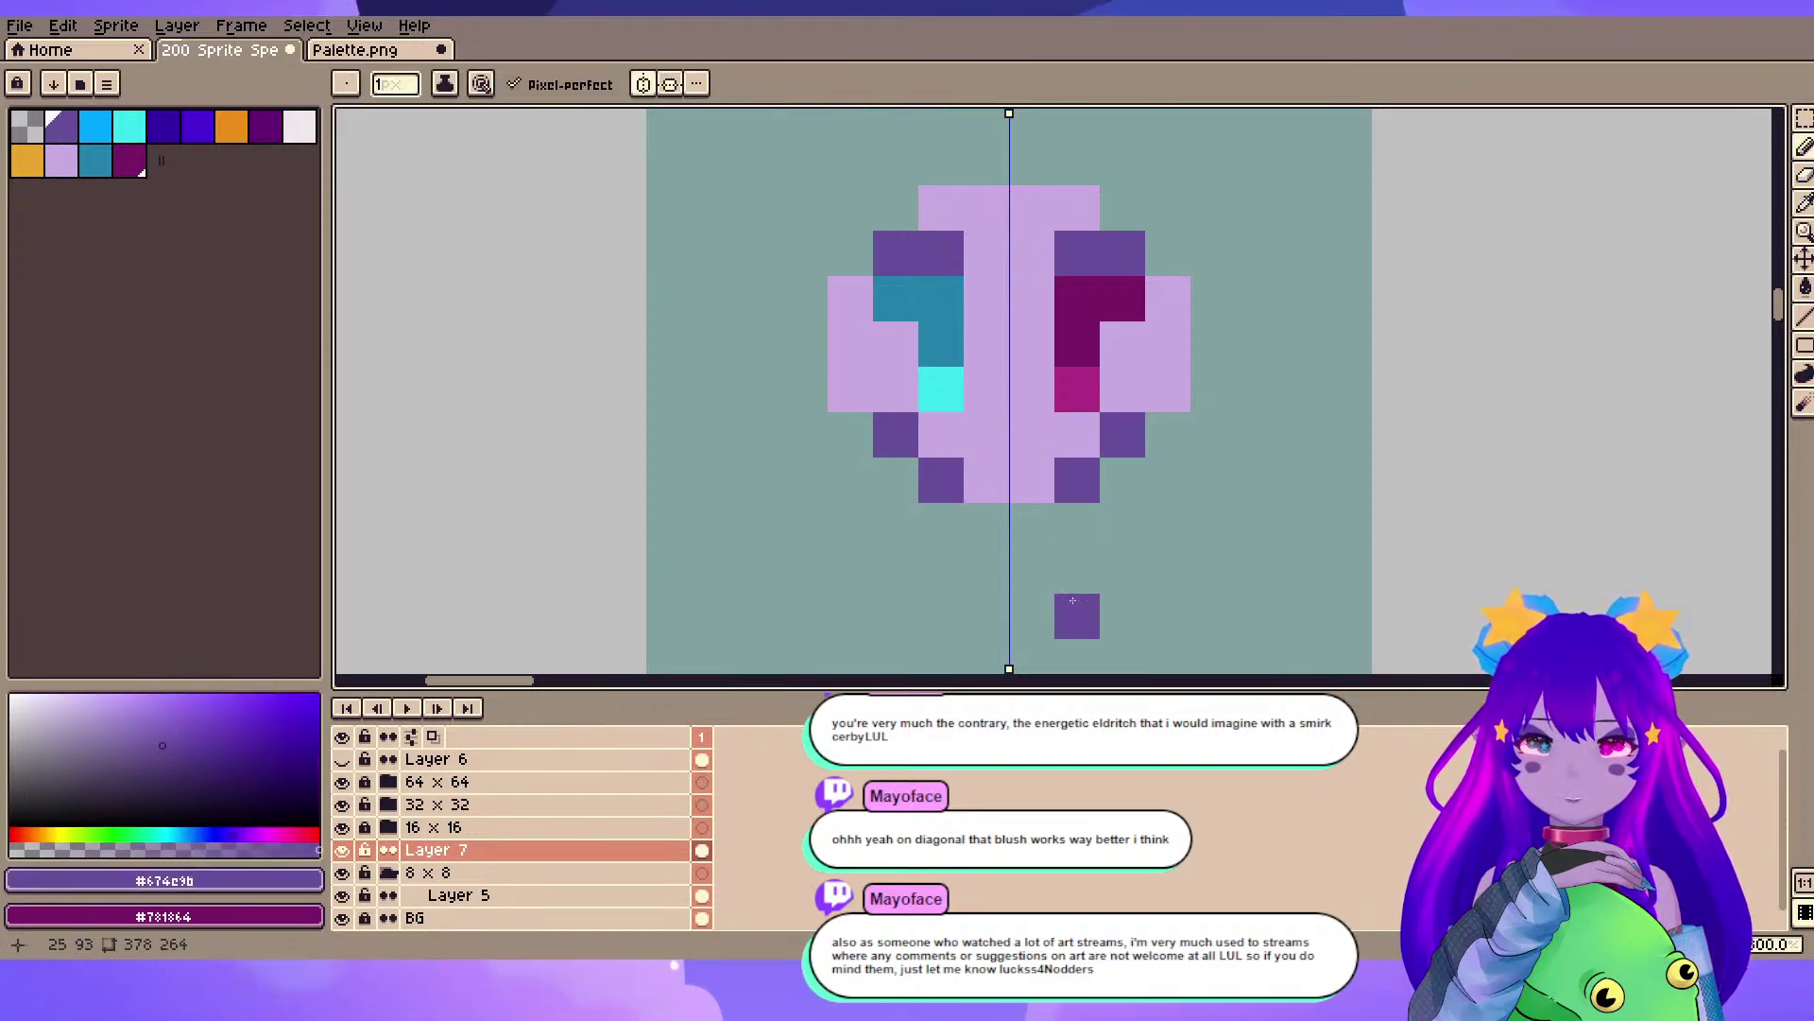
alt+click(978, 455)
drag(941, 480, 1003, 544)
scroll(1003, 543, down, 2)
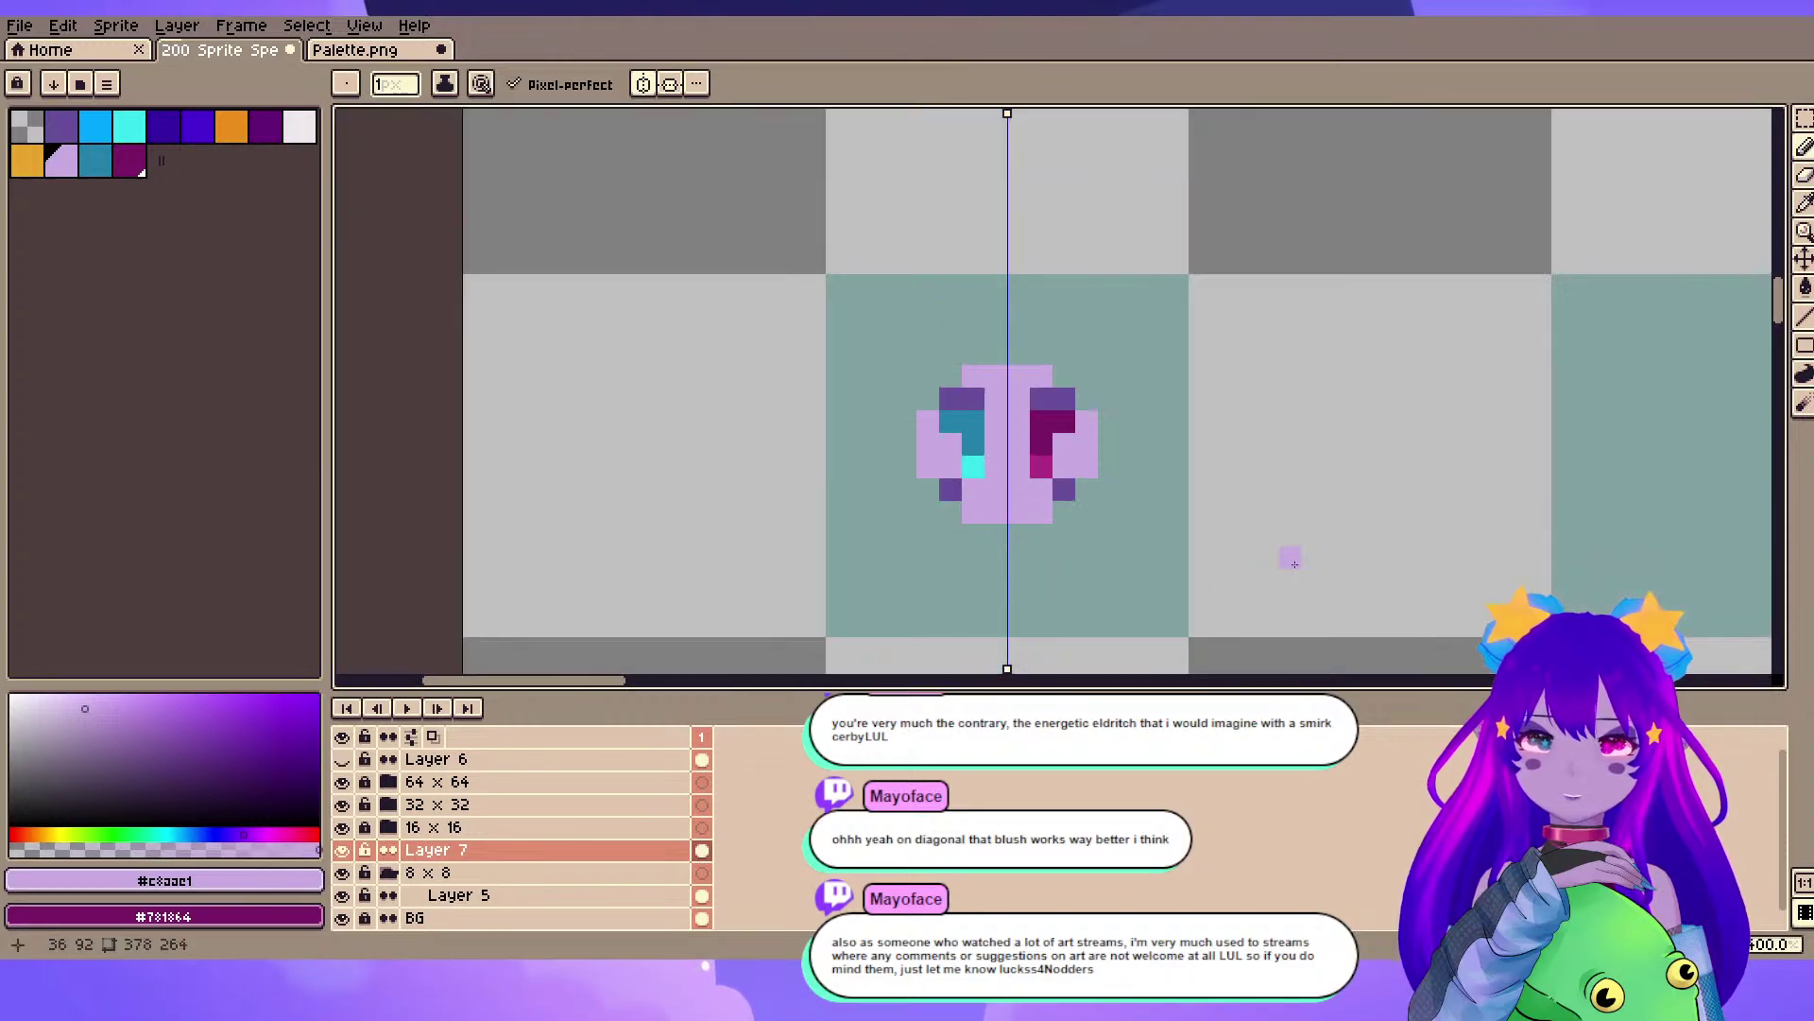
key(ctrl+z)
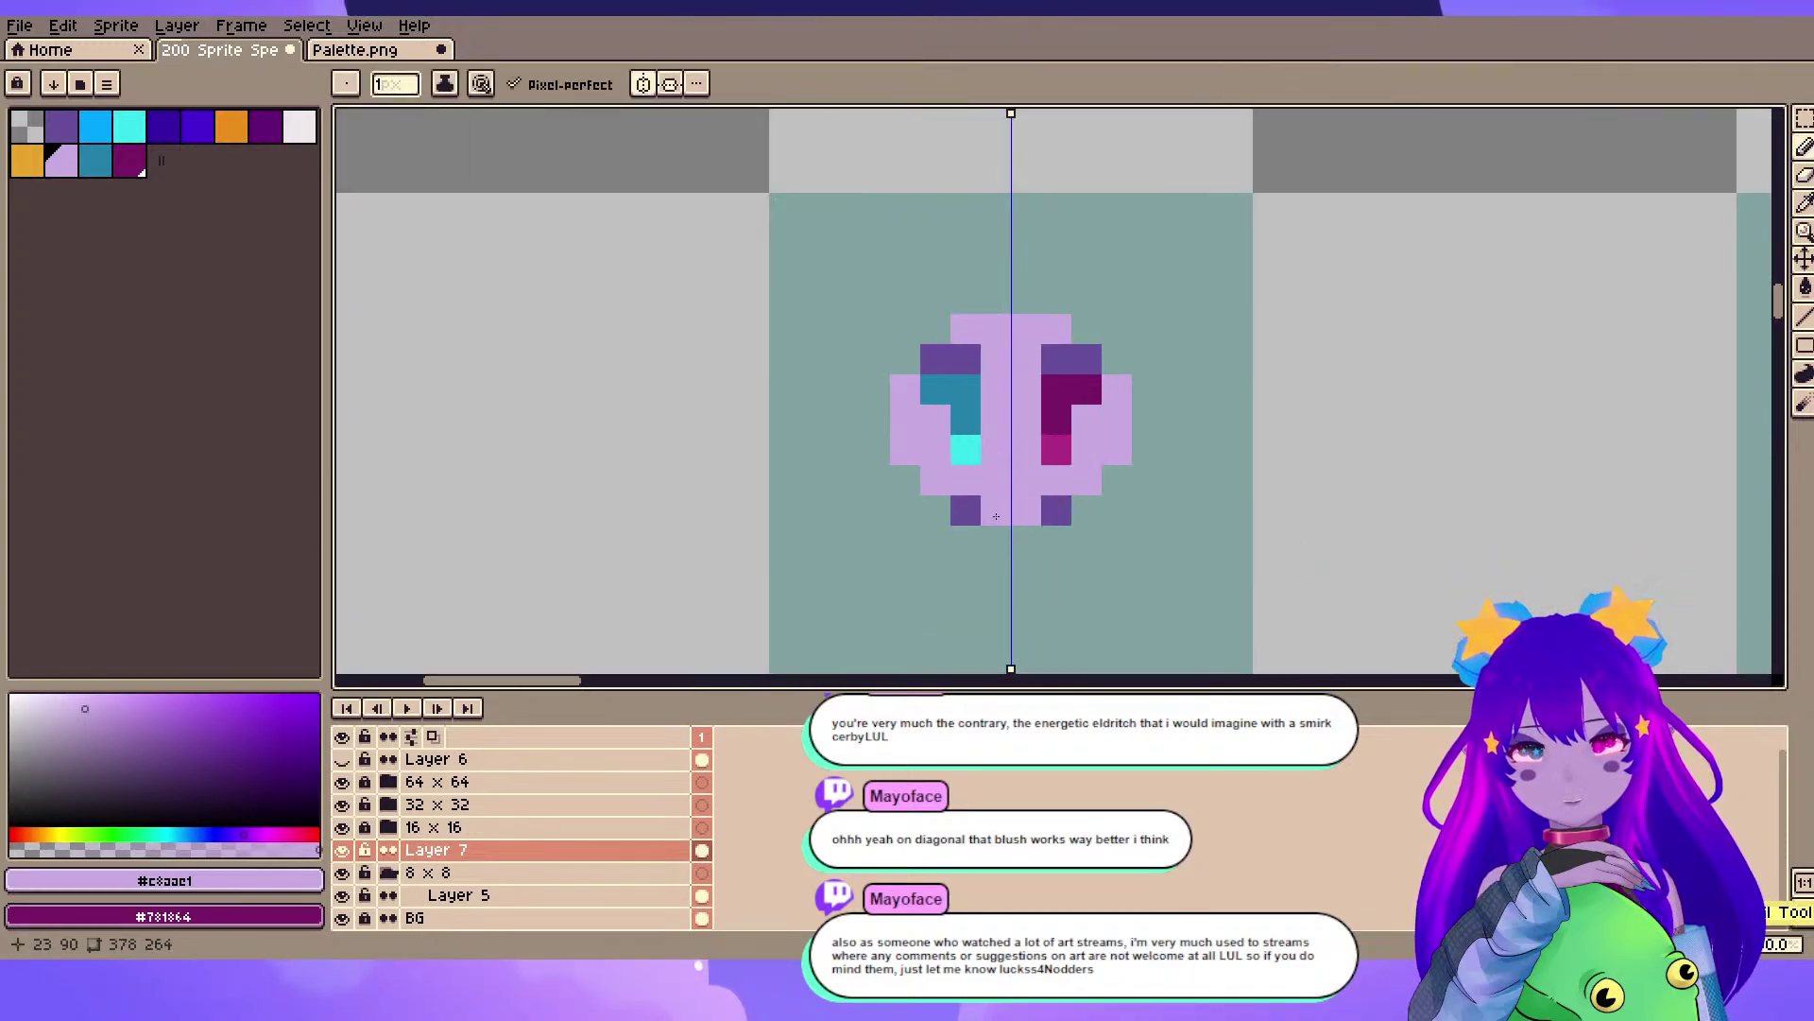
- Fill the head's stepped corners with mirrored lavender pixels, making it 8 px wide with 6 px wide top and bottom rows
scroll(996, 514, up, 1)
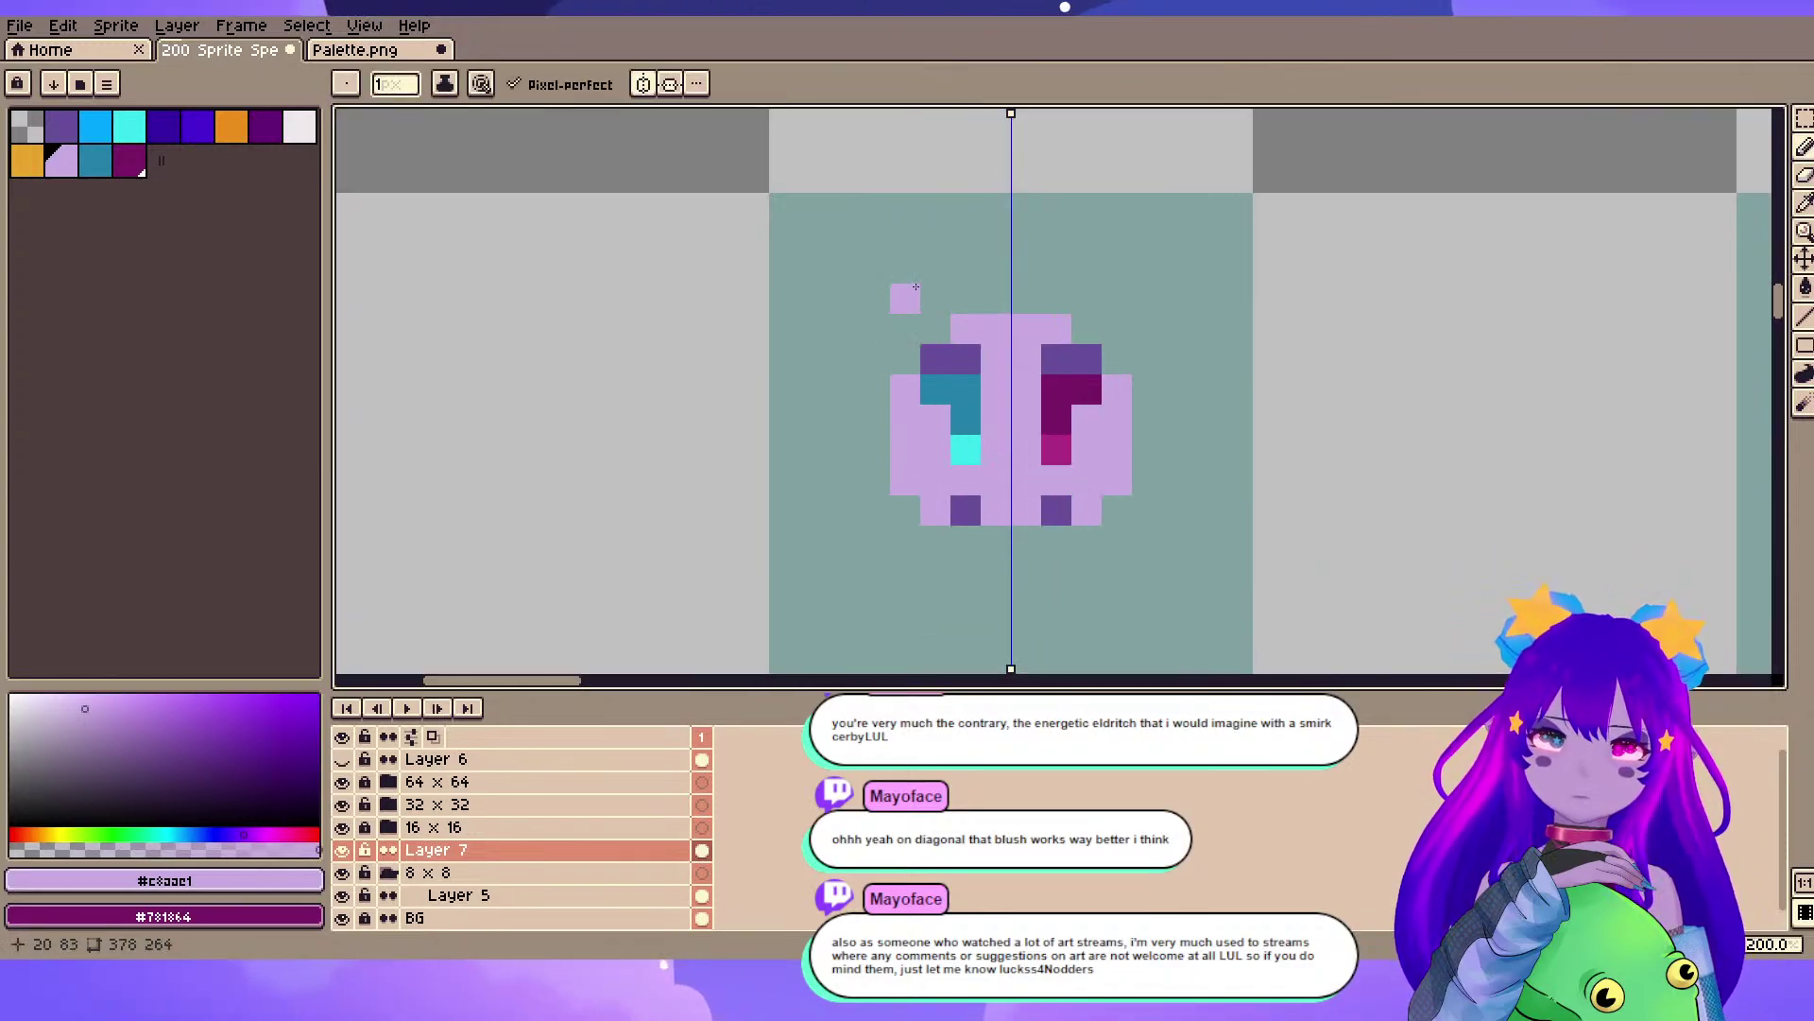
click(934, 328)
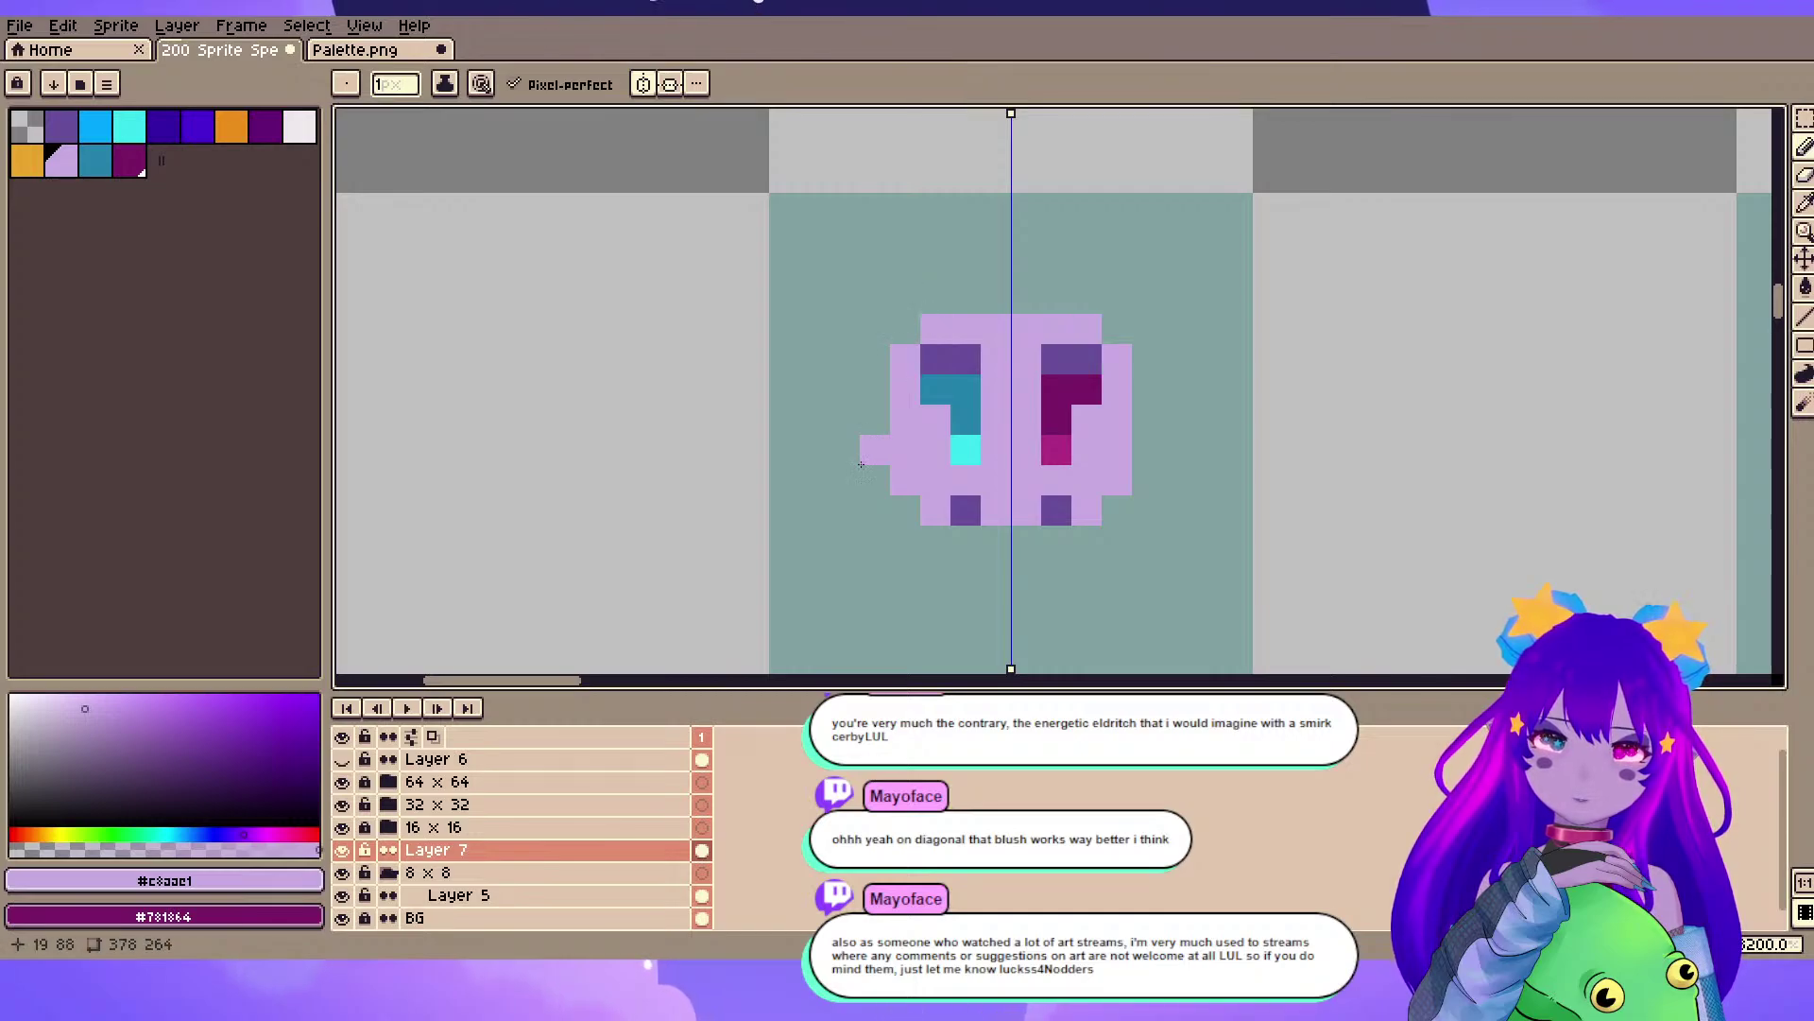
drag(1000, 472, 944, 451)
- Pick the dark purple palette colour for the Pencil and save the sprite file
click(261, 136)
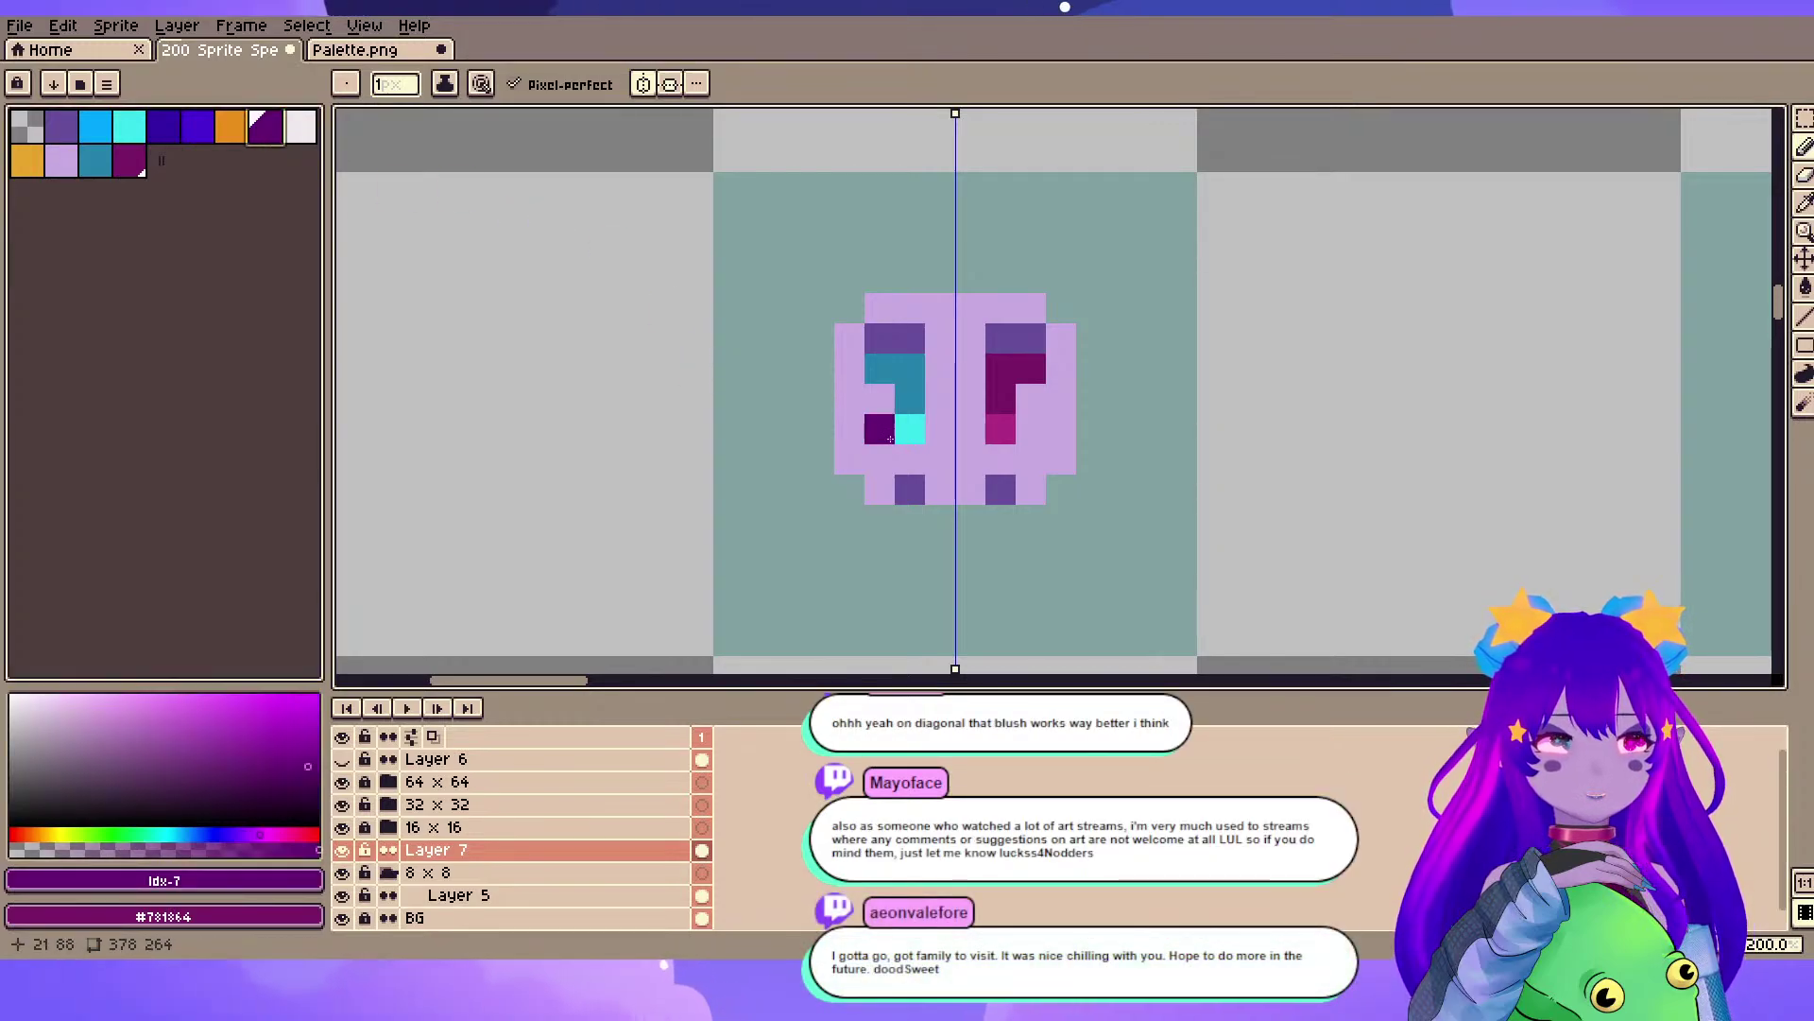
scroll(898, 265, up, 1)
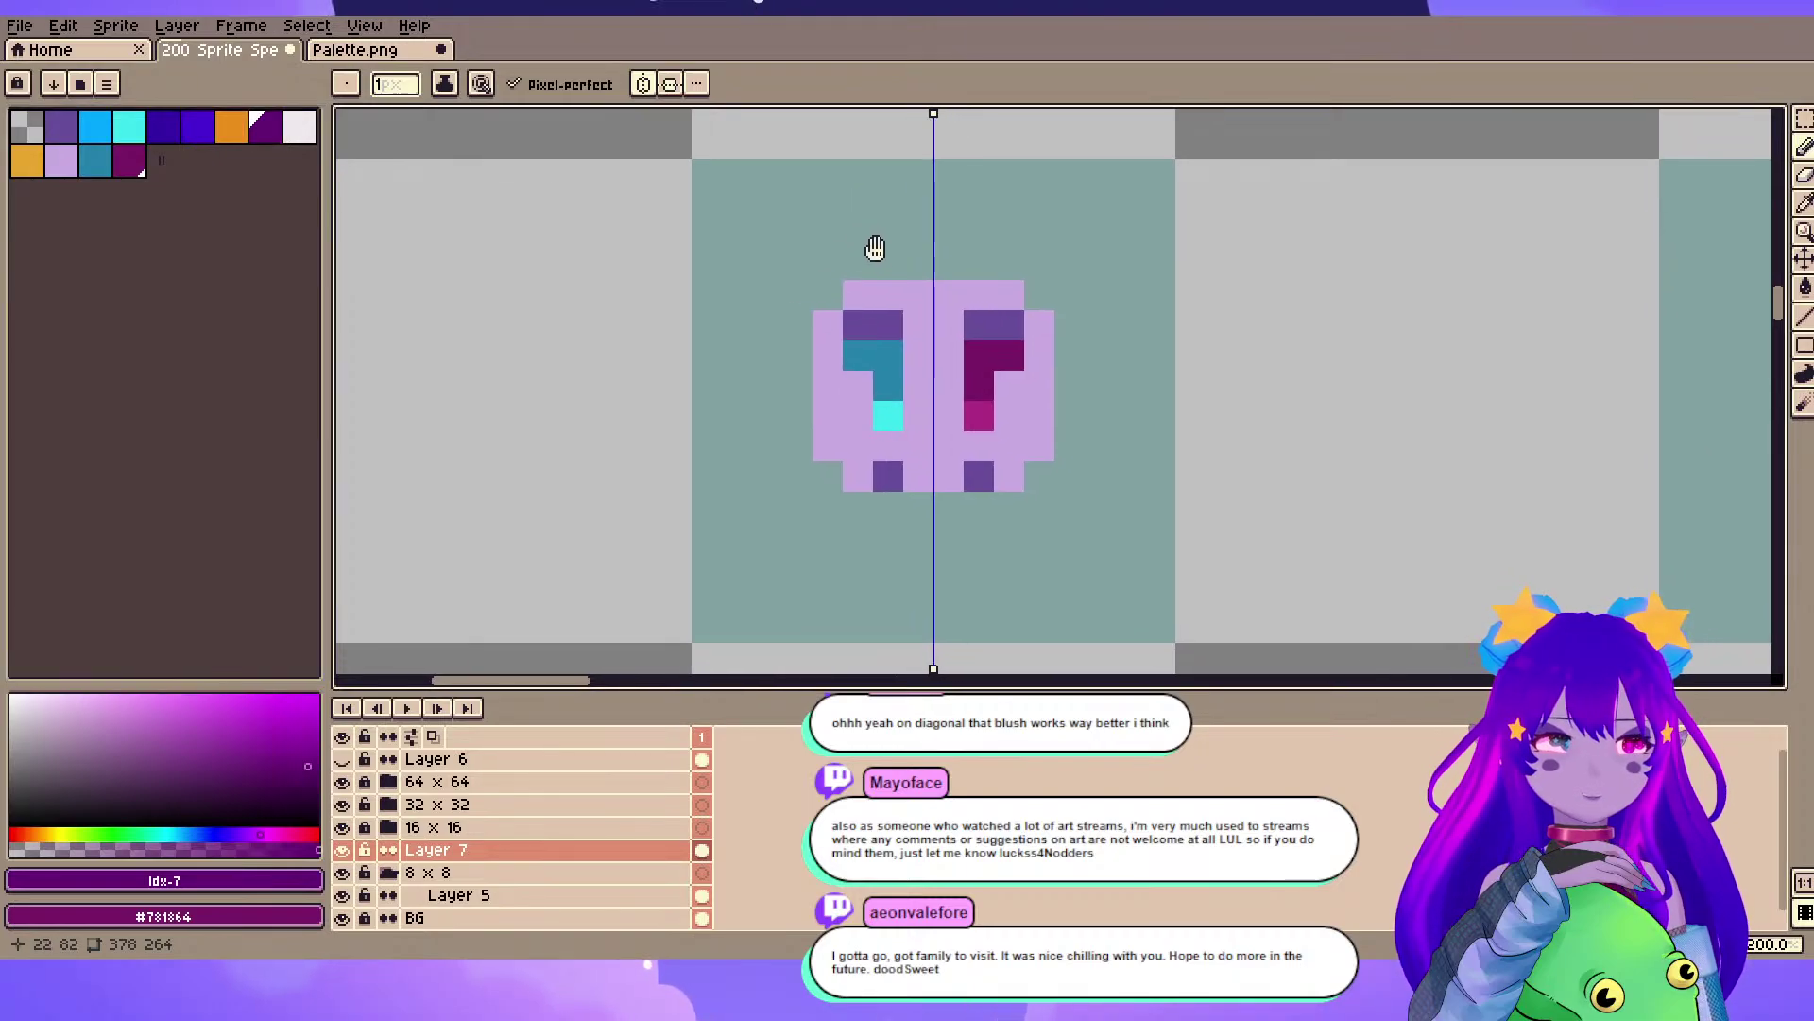
drag(956, 398, 964, 322)
drag(992, 247, 942, 310)
key(ctrl+s)
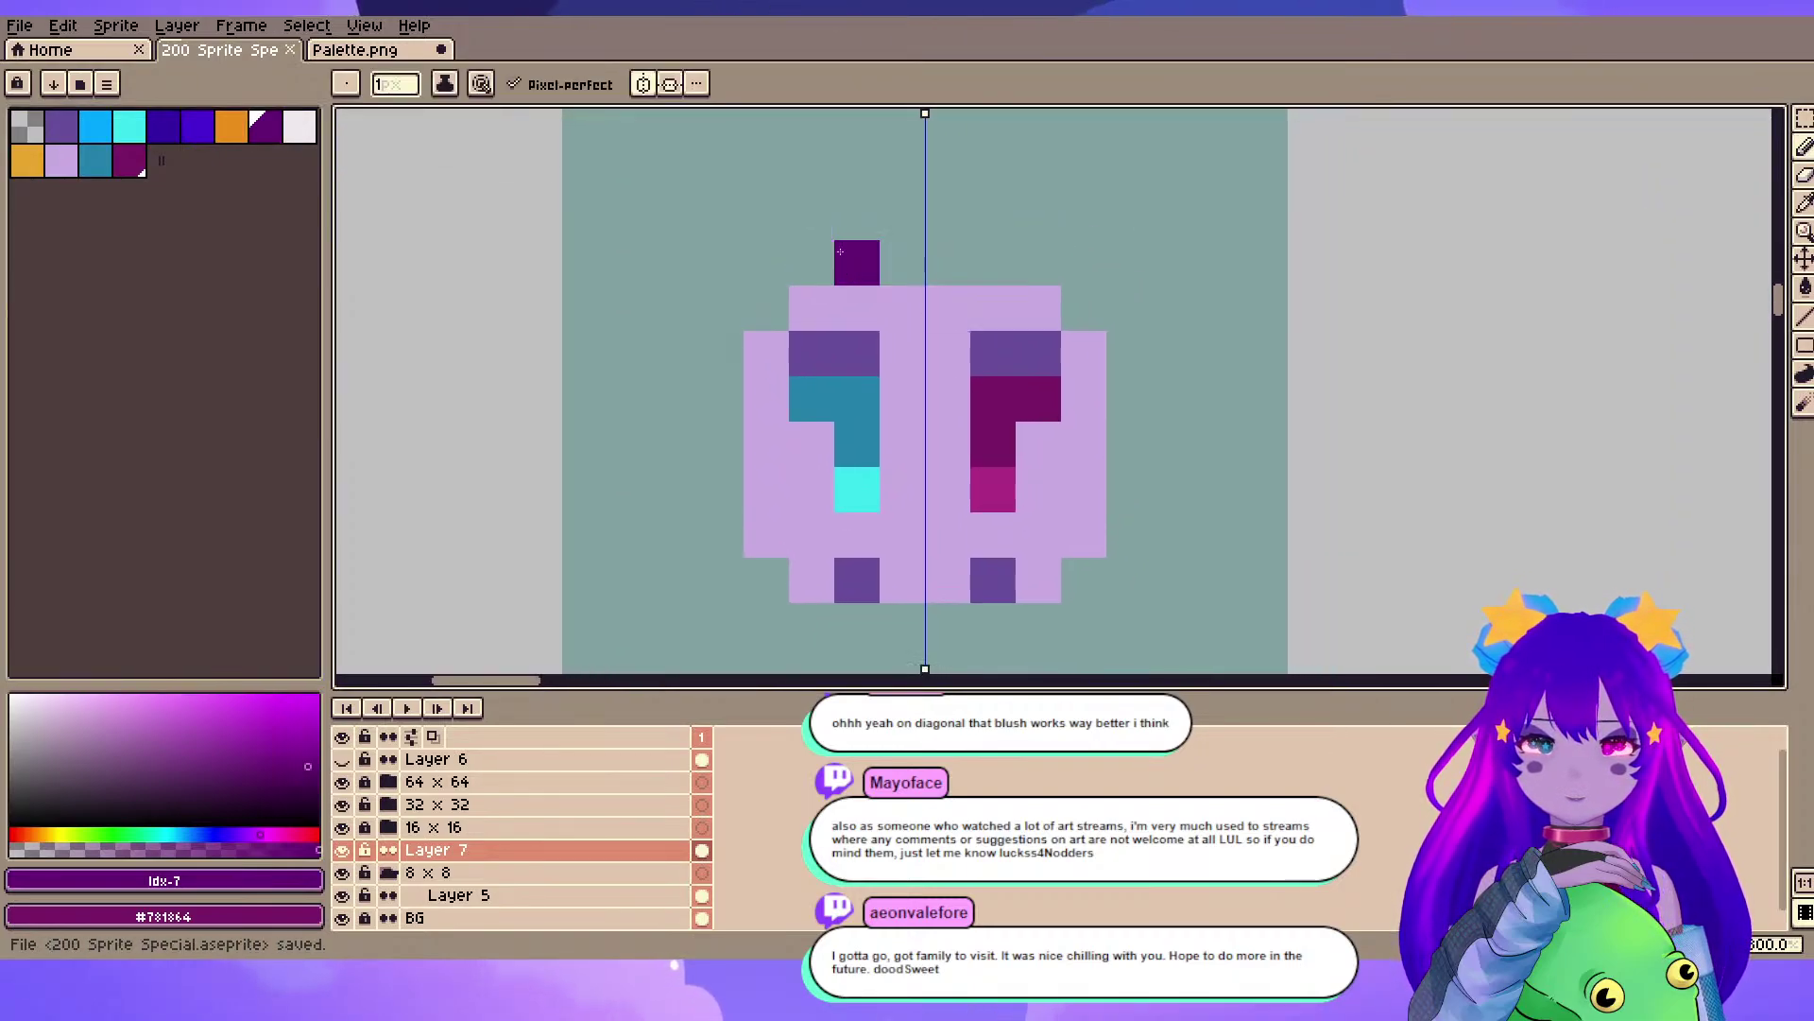
- Try drawing a wide mirrored hair outline in dark purple around the head, with a fringe along the forehead and an arch over the top
click(767, 489)
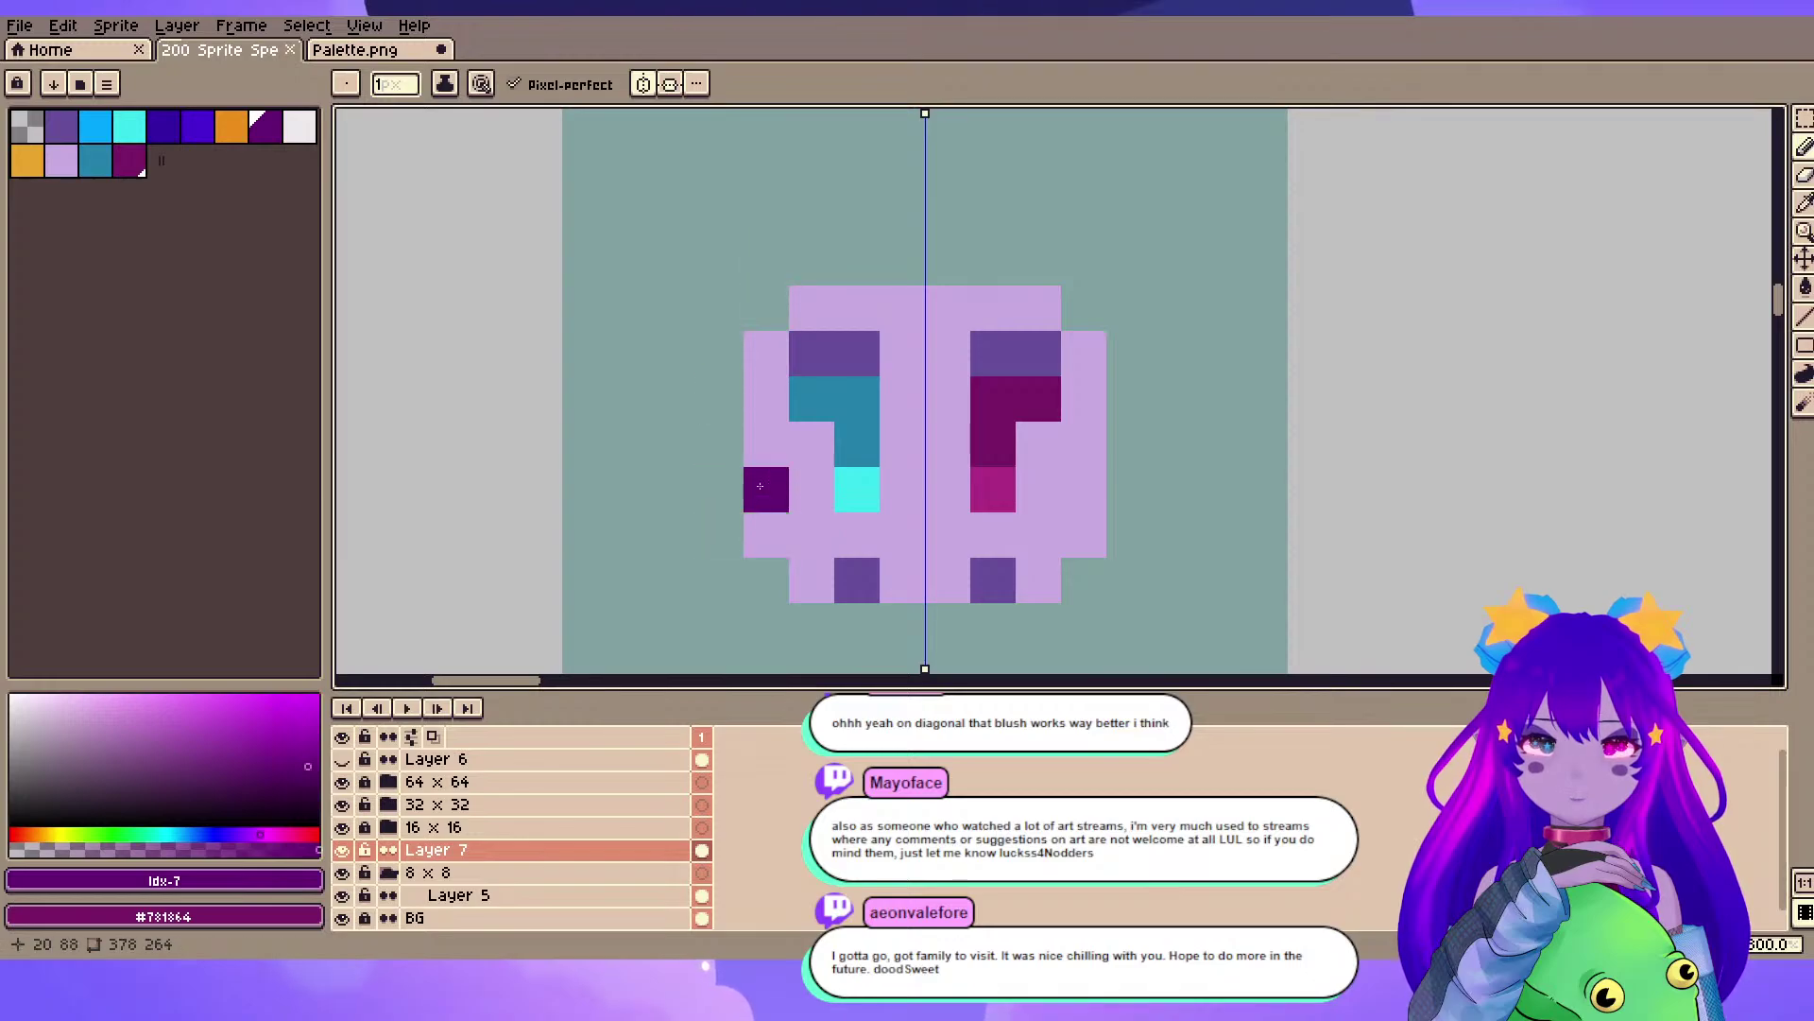
scroll(718, 354, down, 1)
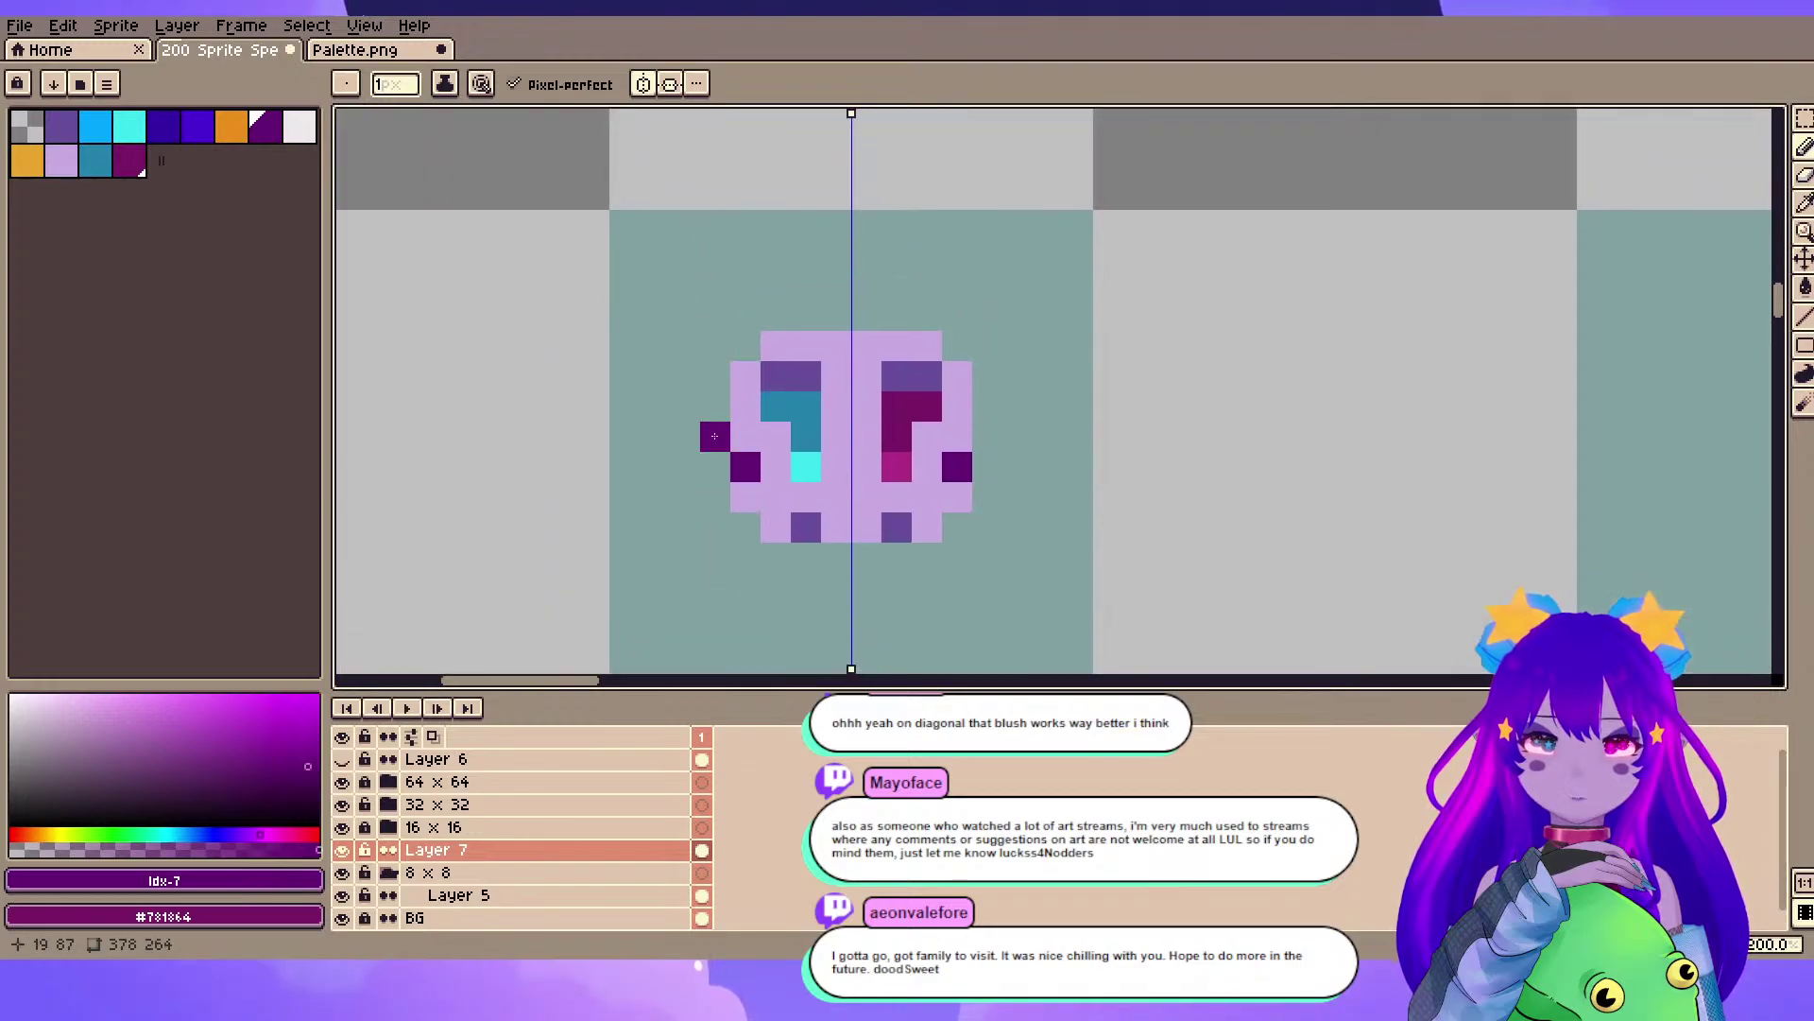
click(718, 487)
key(ctrl+z)
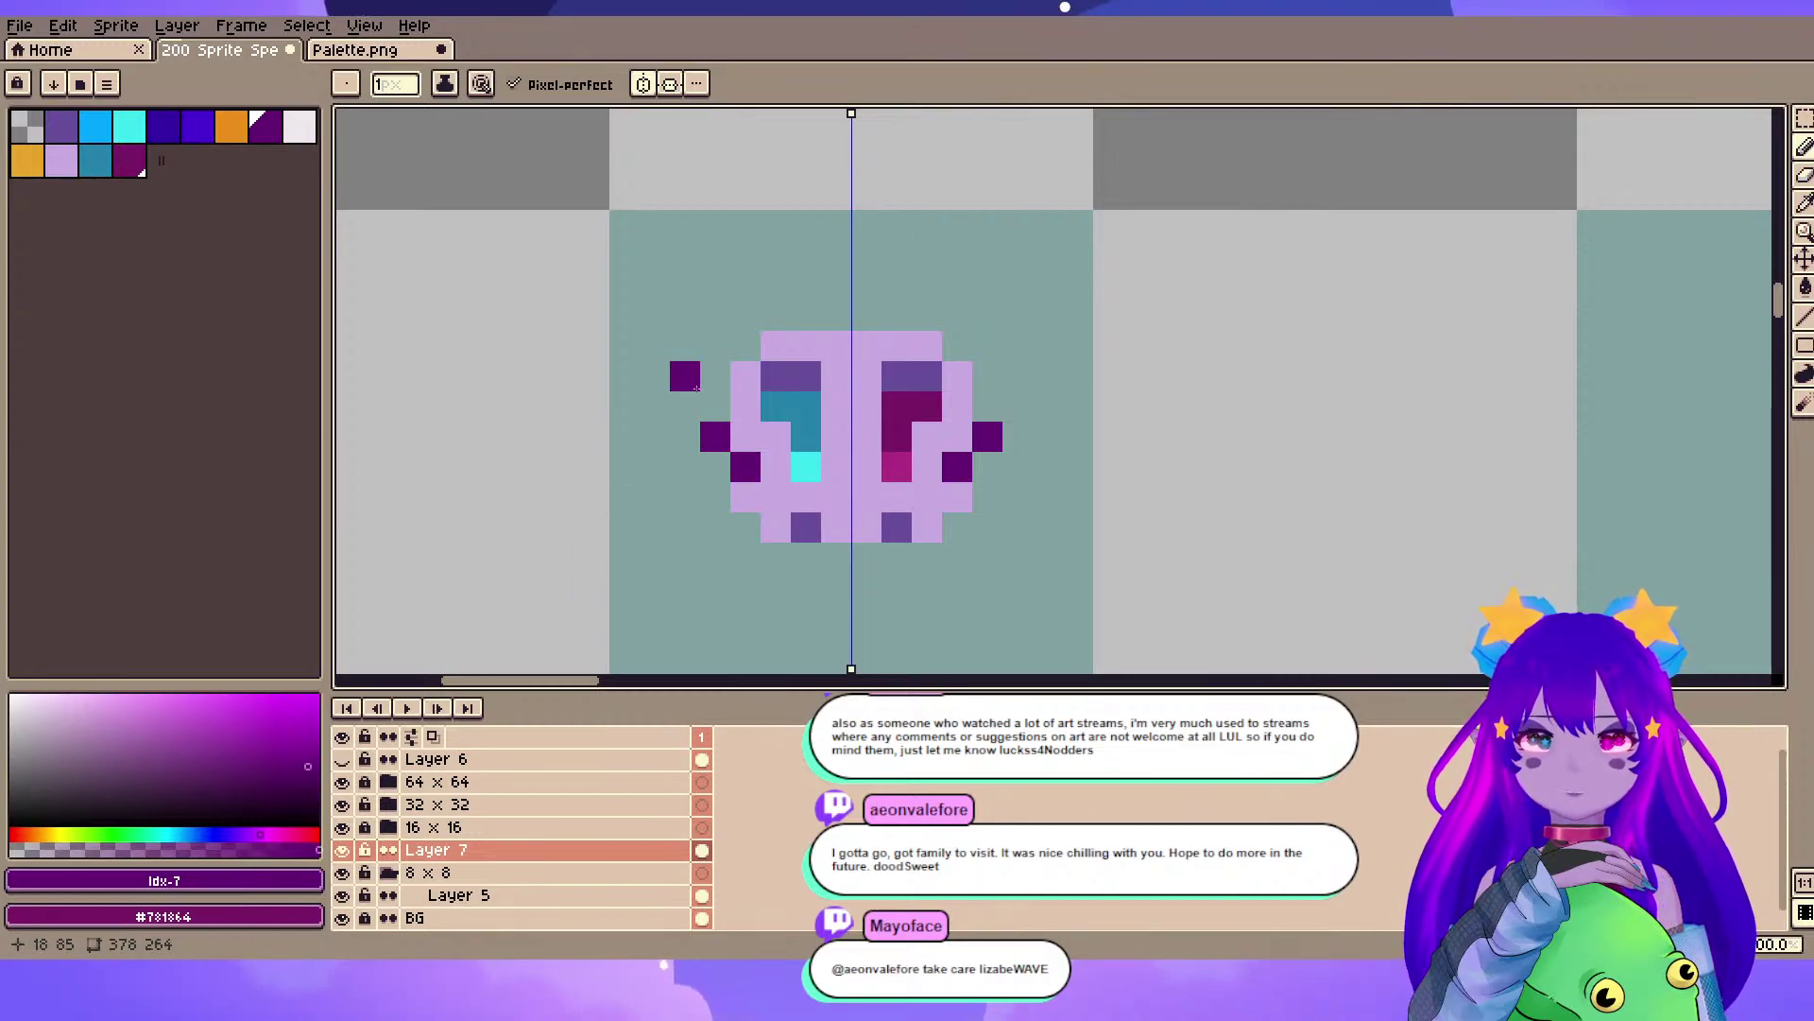
click(705, 494)
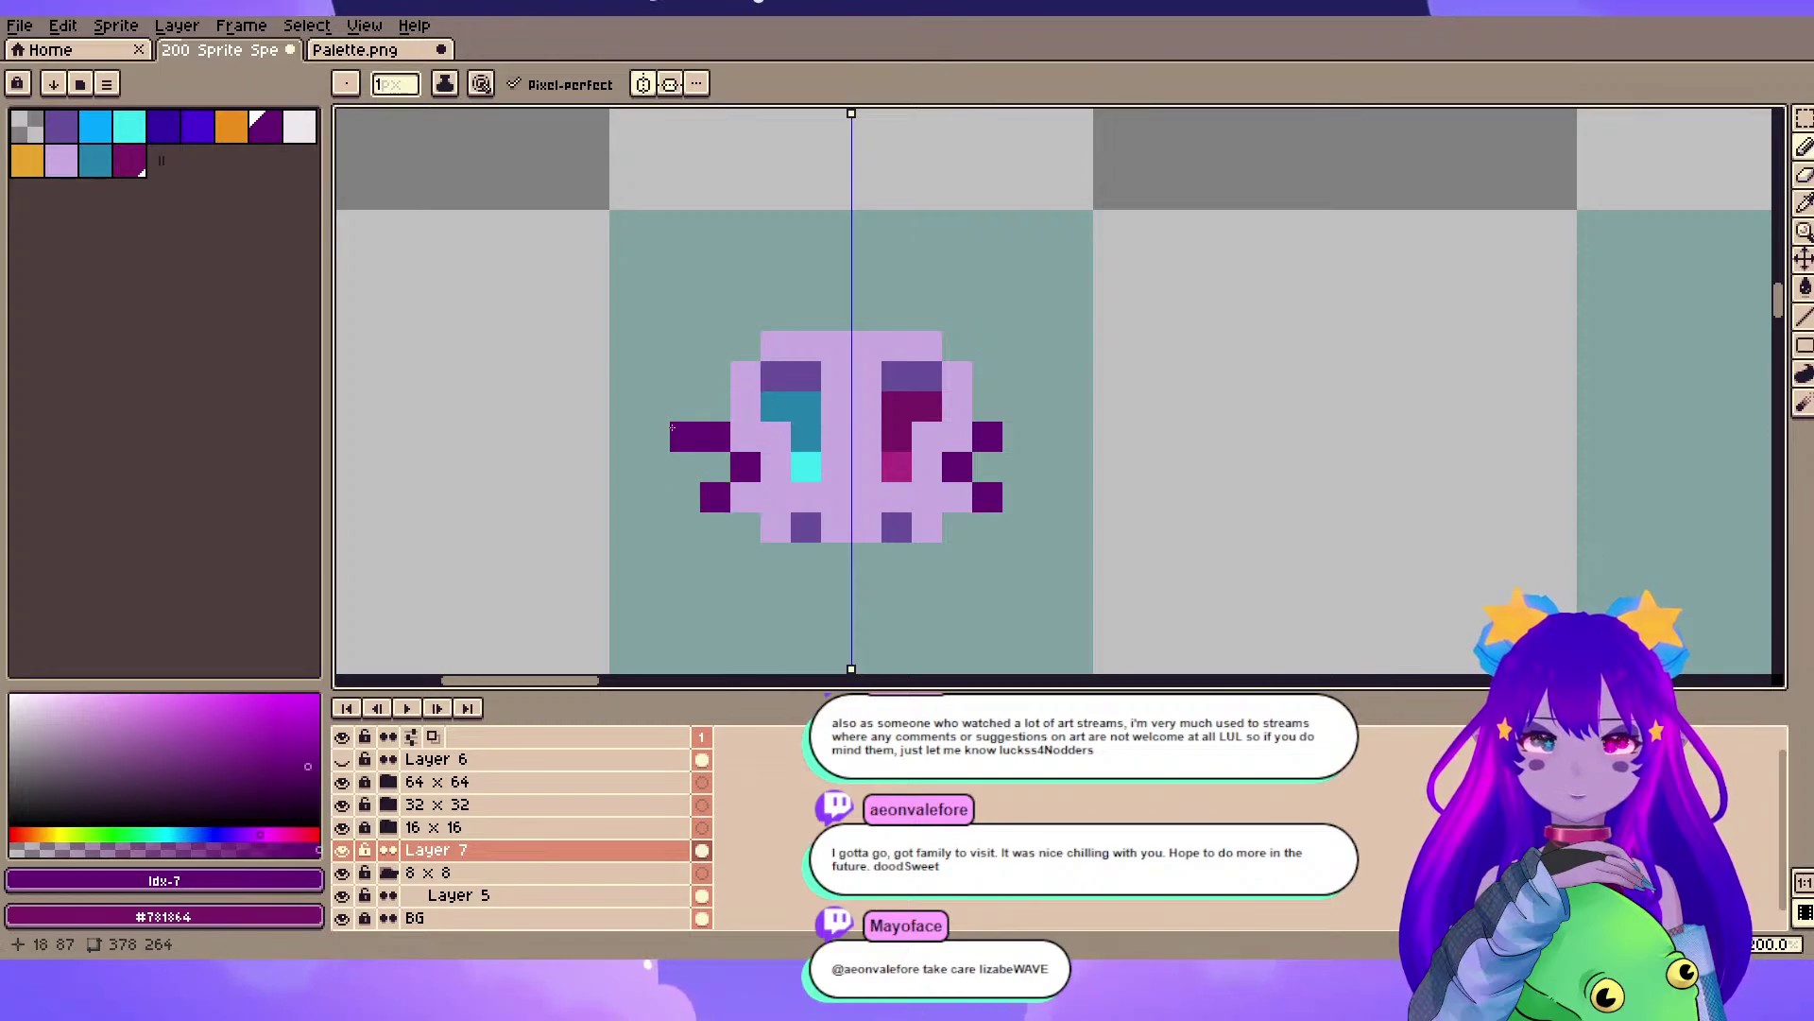
key(ctrl+z)
click(705, 399)
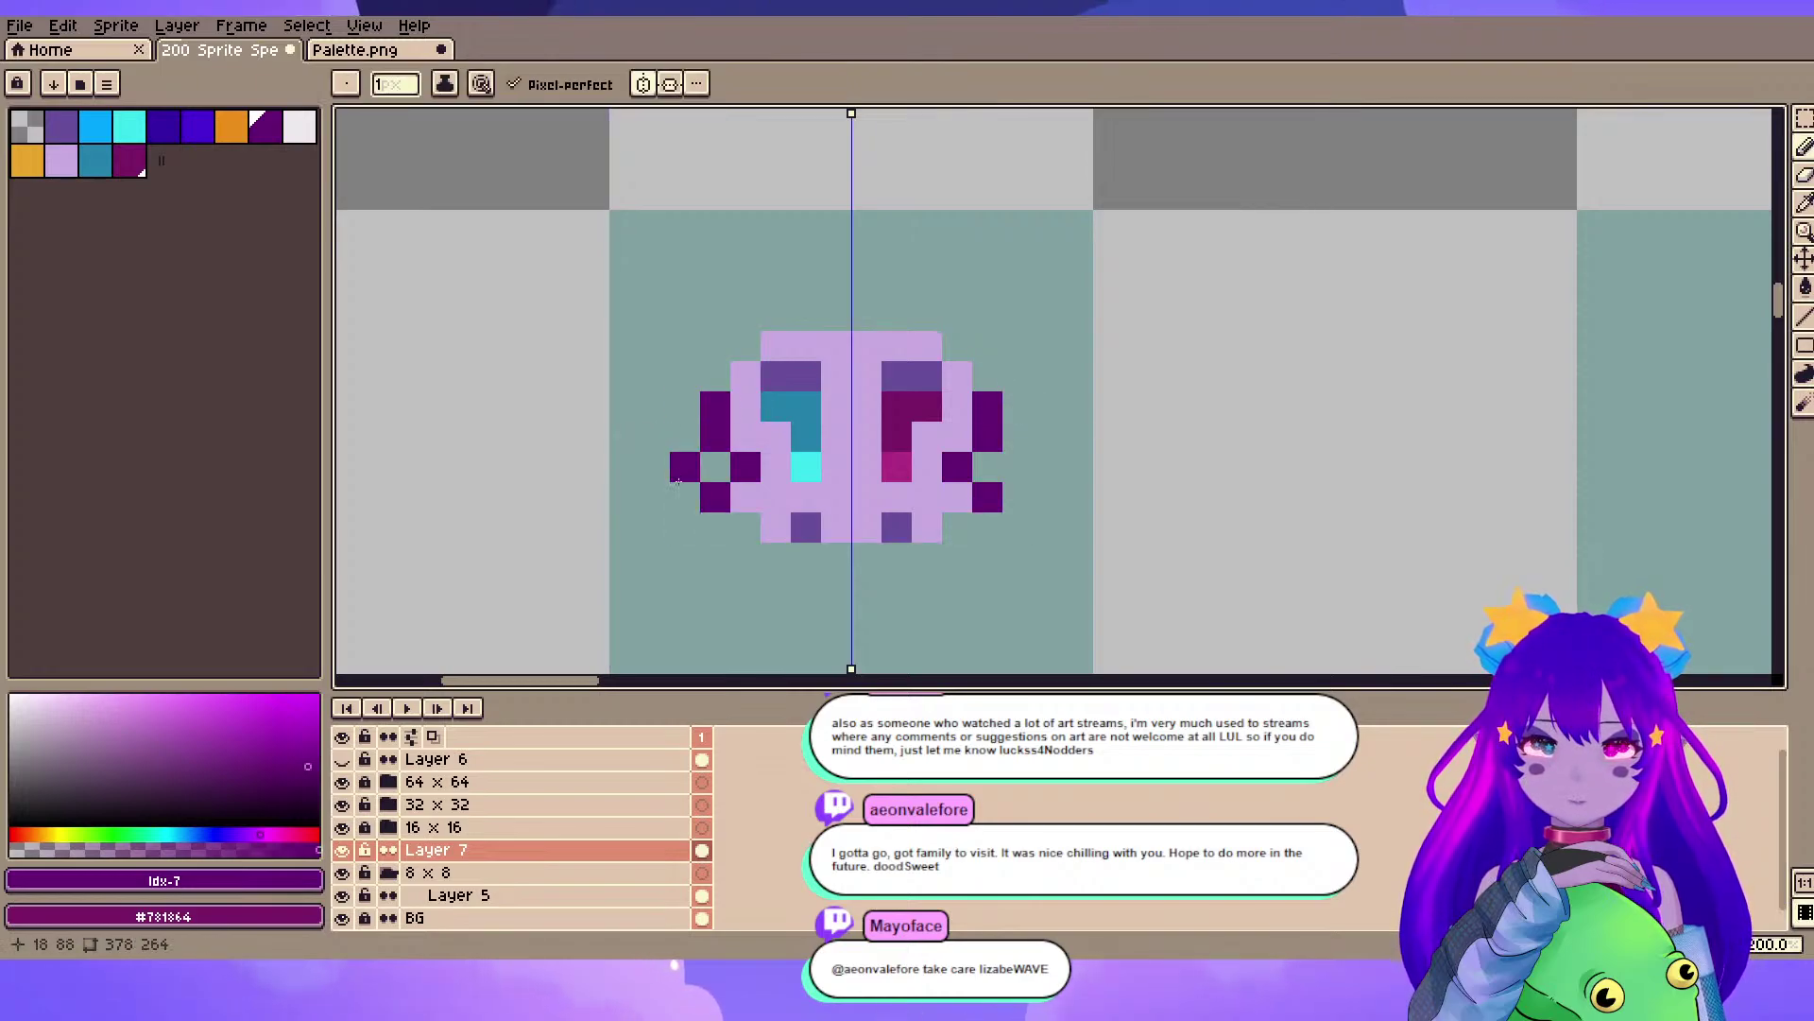
click(635, 438)
drag(647, 441, 646, 347)
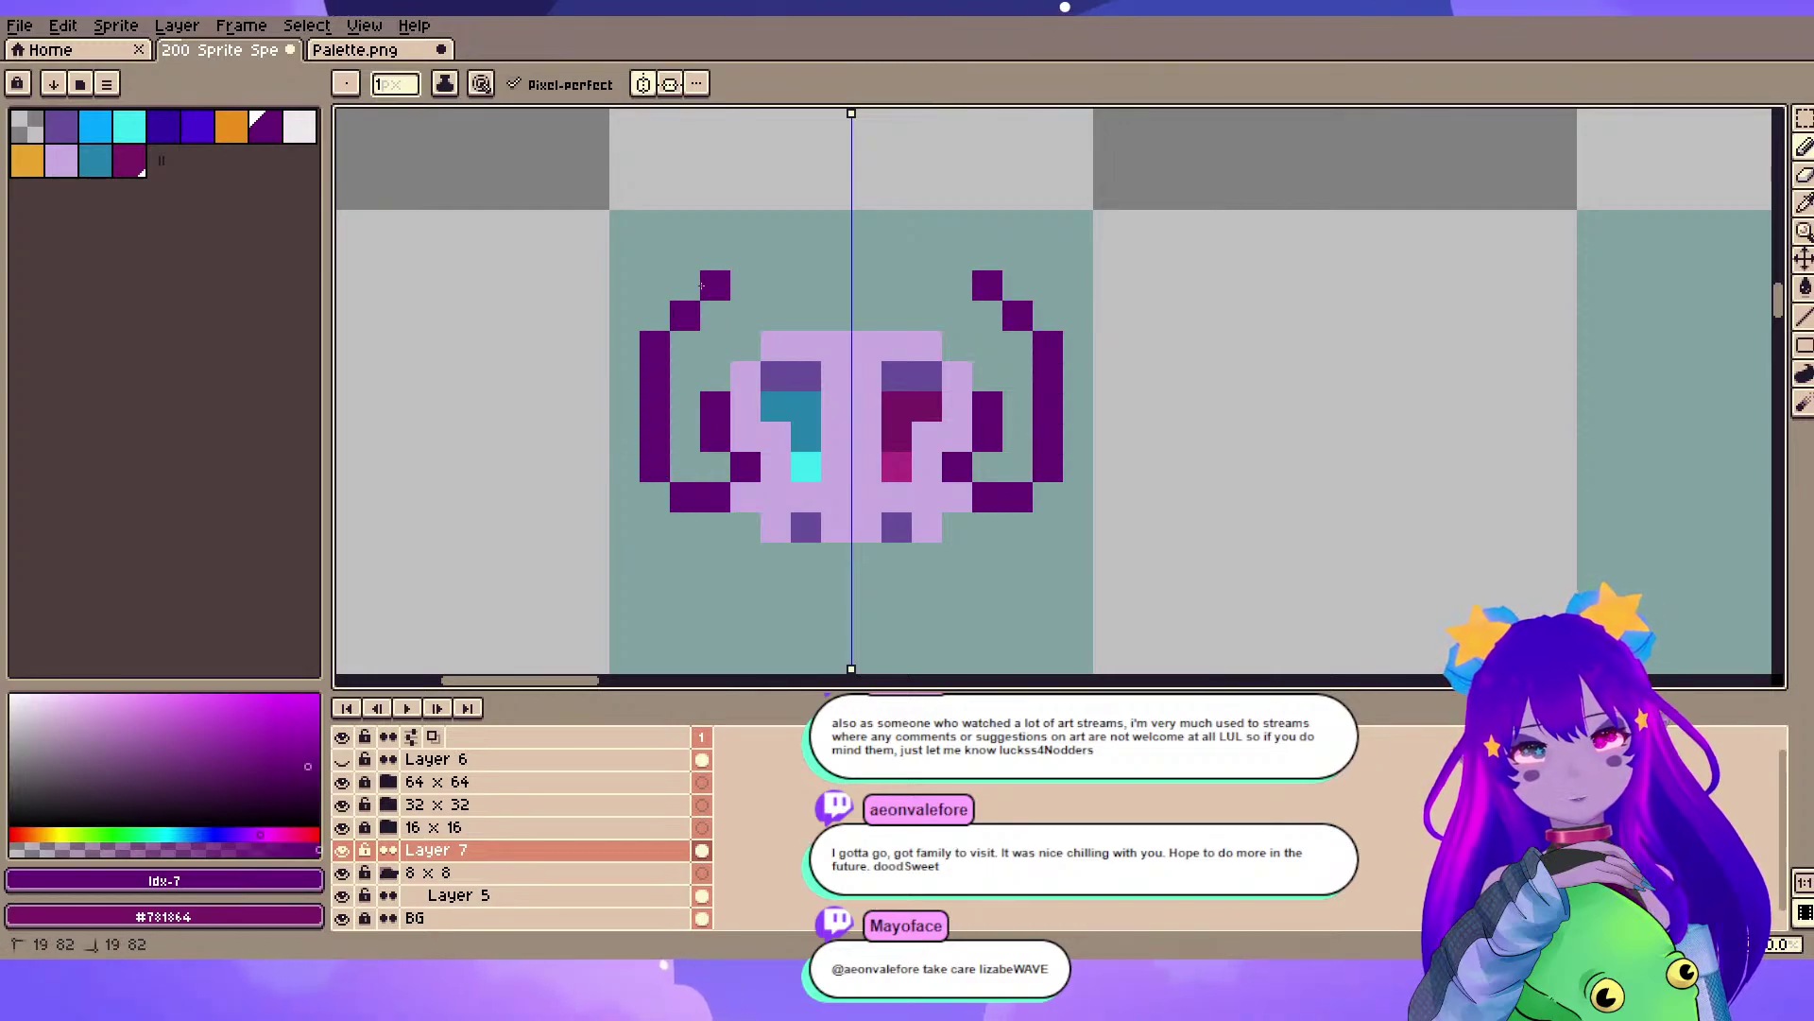
click(746, 376)
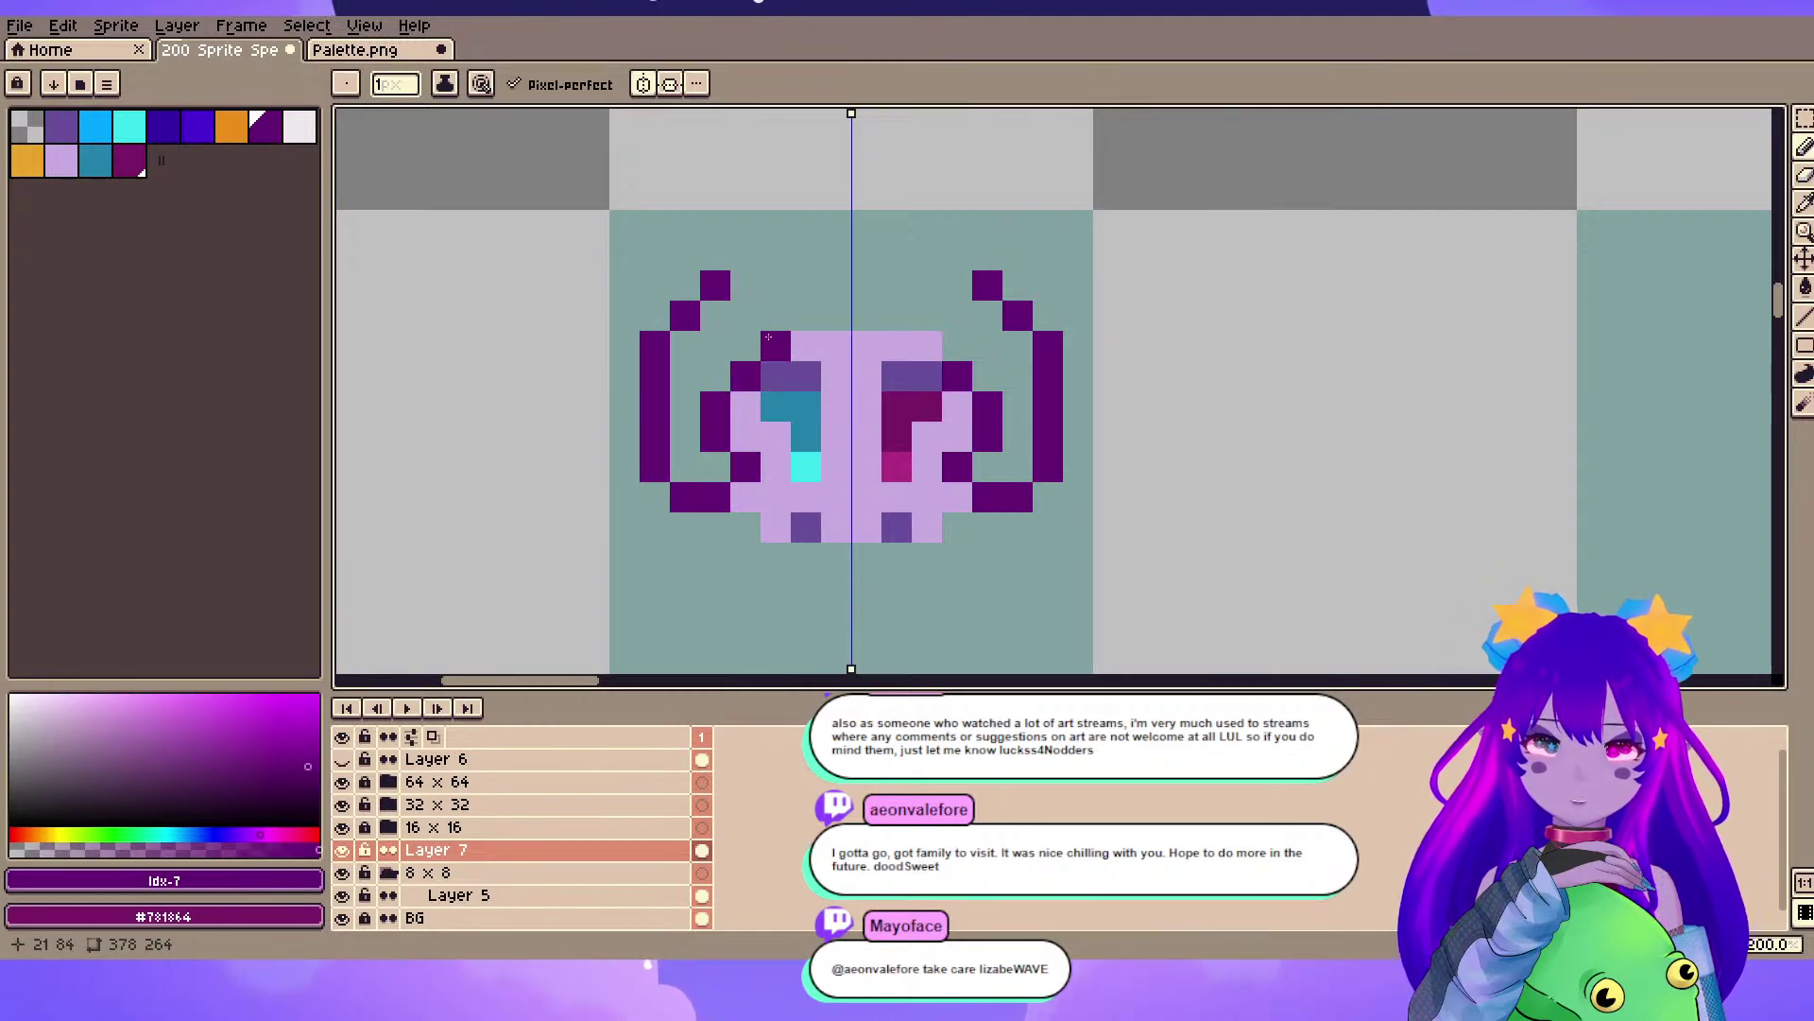
drag(782, 342, 837, 345)
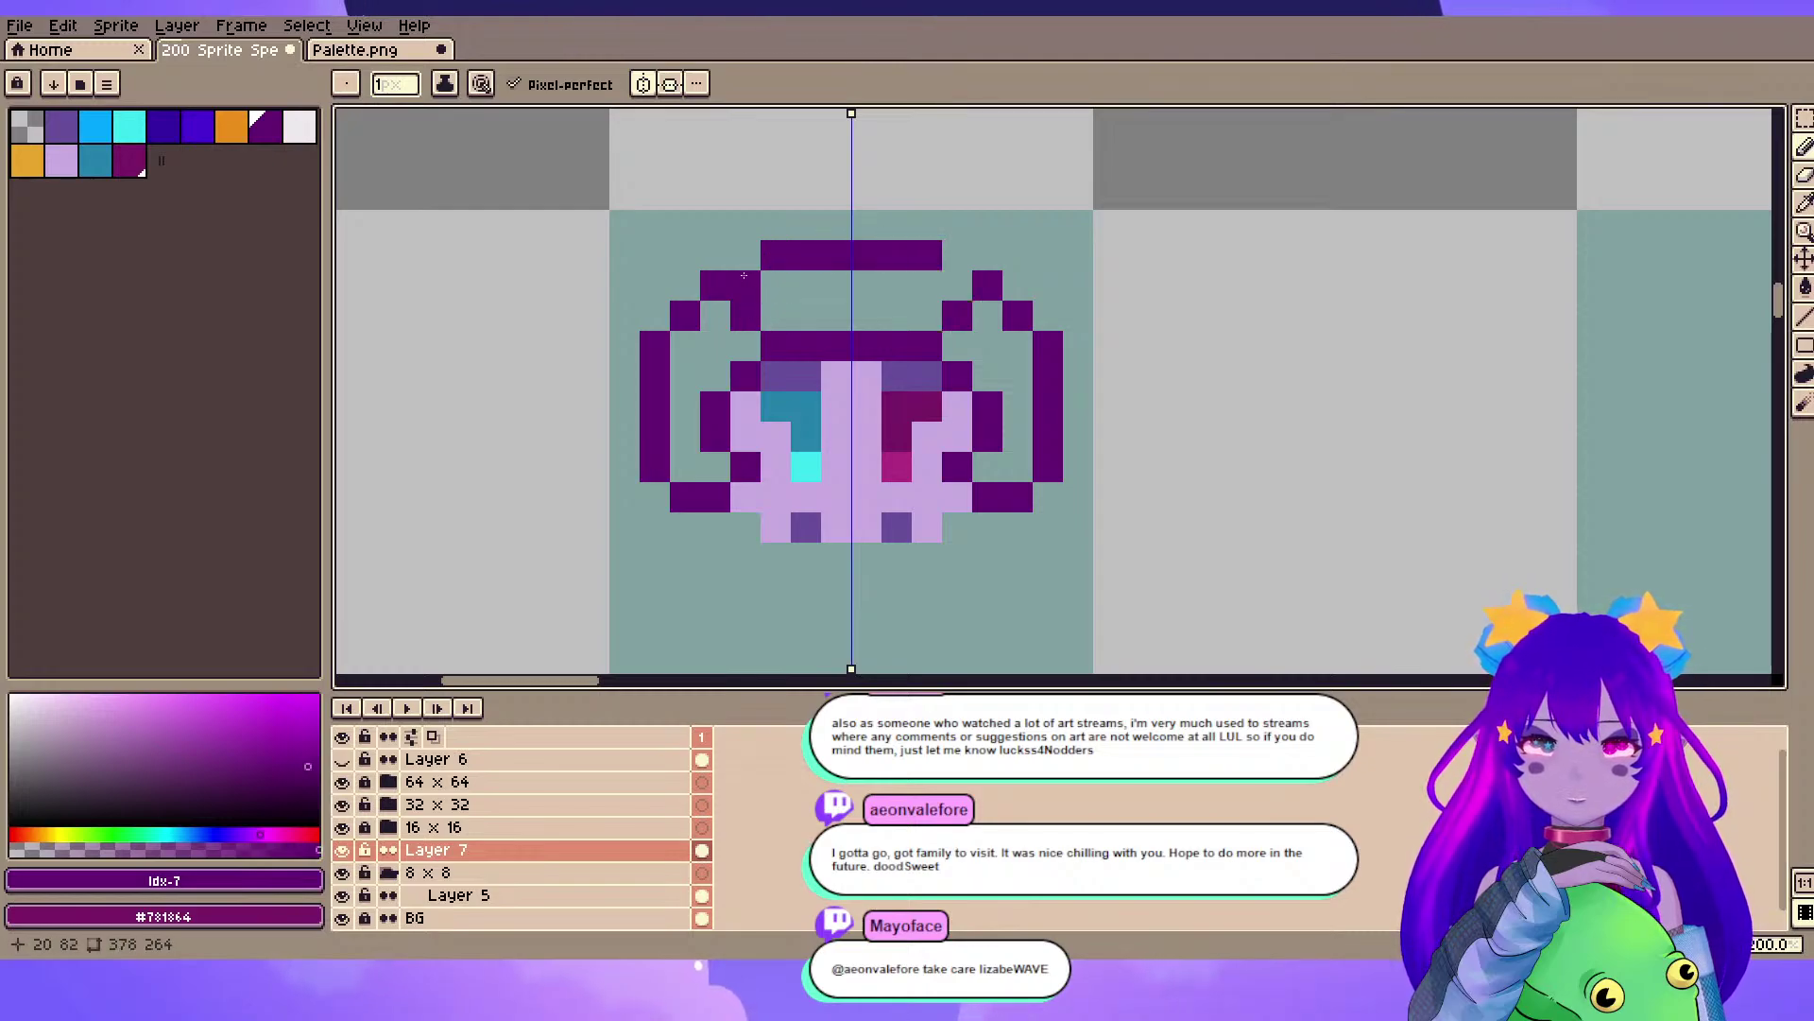
scroll(1017, 162, down, 2)
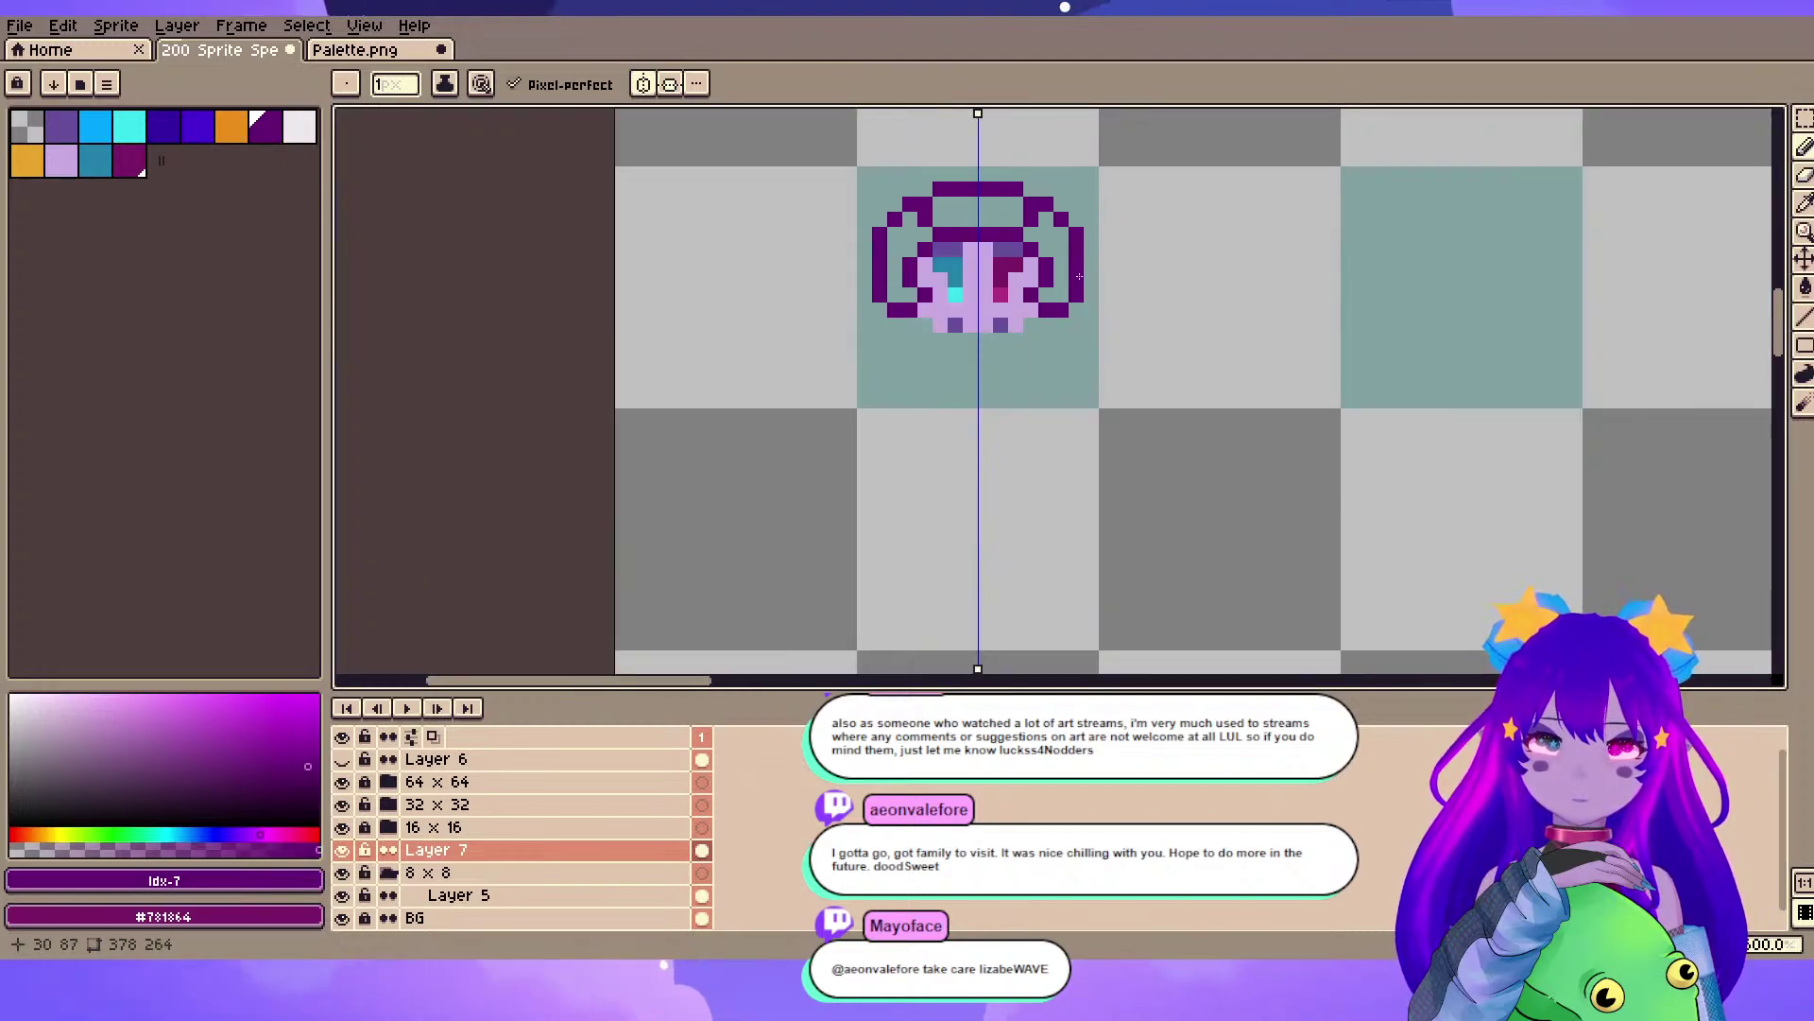
- Undo all the dark purple hair outline strokes around the head
scroll(1078, 276, up, 1)
key(v)
key(ctrl+z)
key(ctrl+z)
key(ctrl+z)
key(ctrl+z)
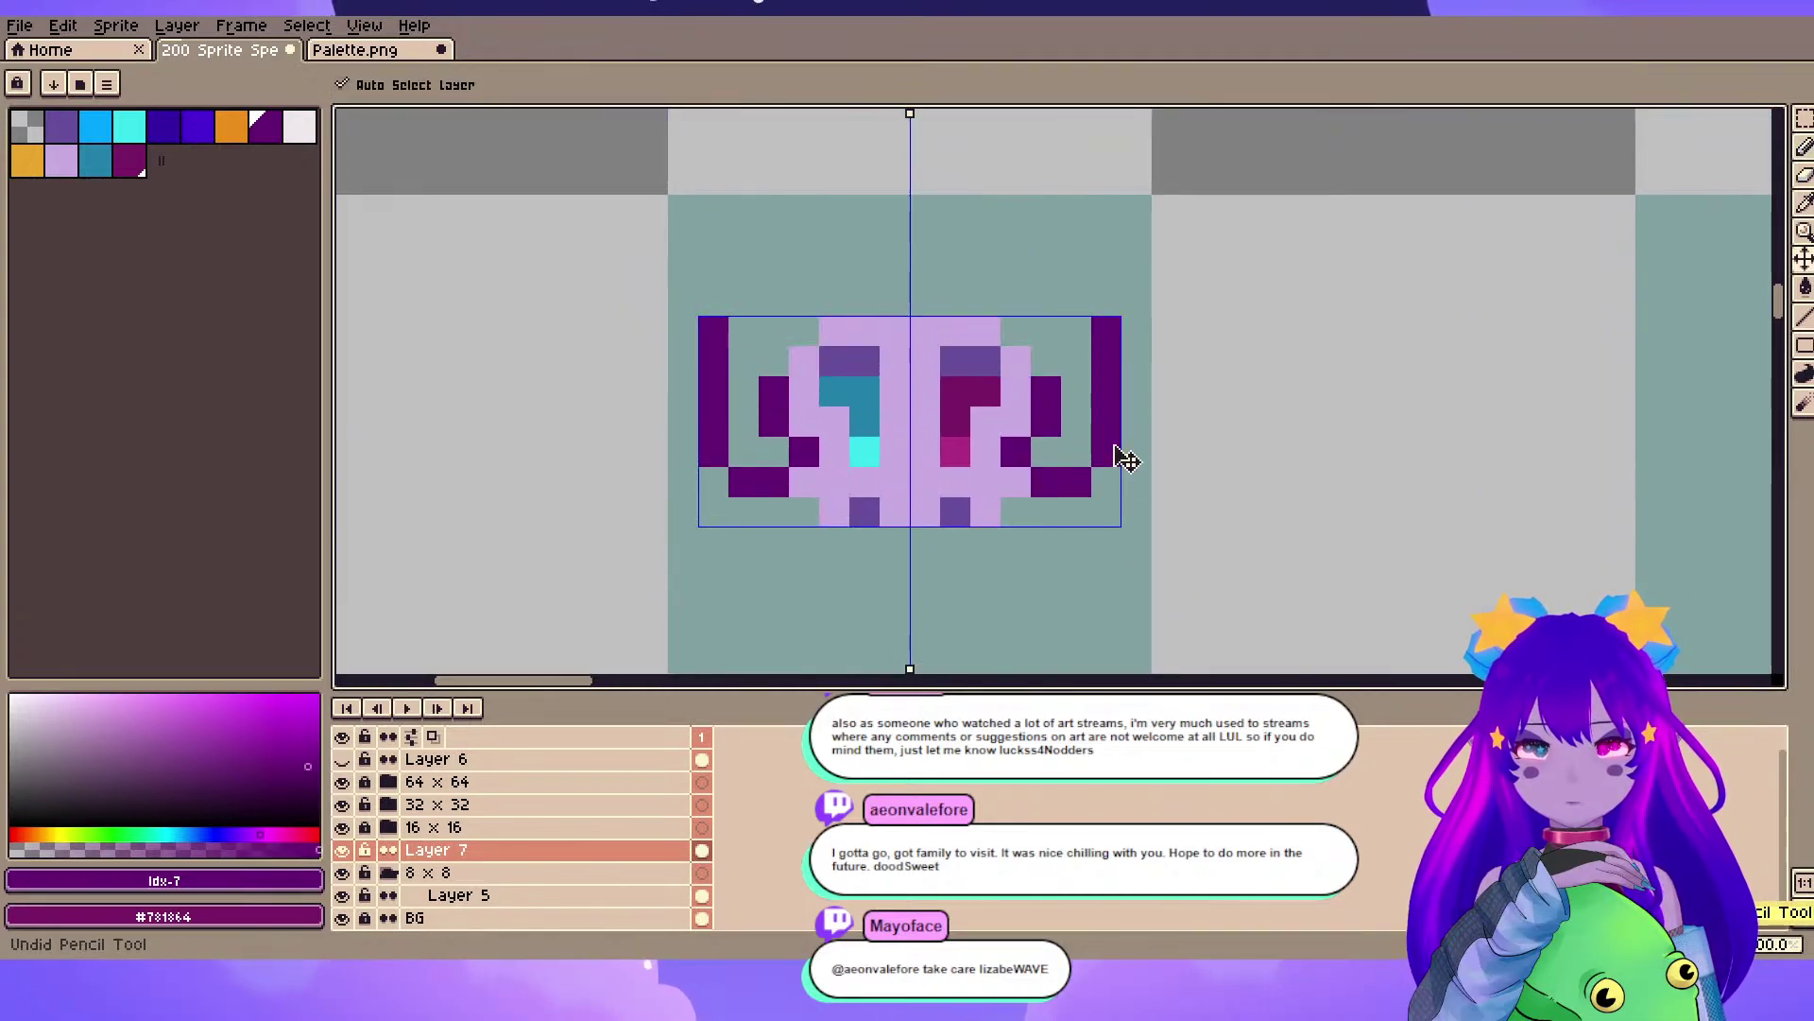
key(ctrl+z)
key(ctrl+z)
key(ctrl+z)
key(ctrl+z)
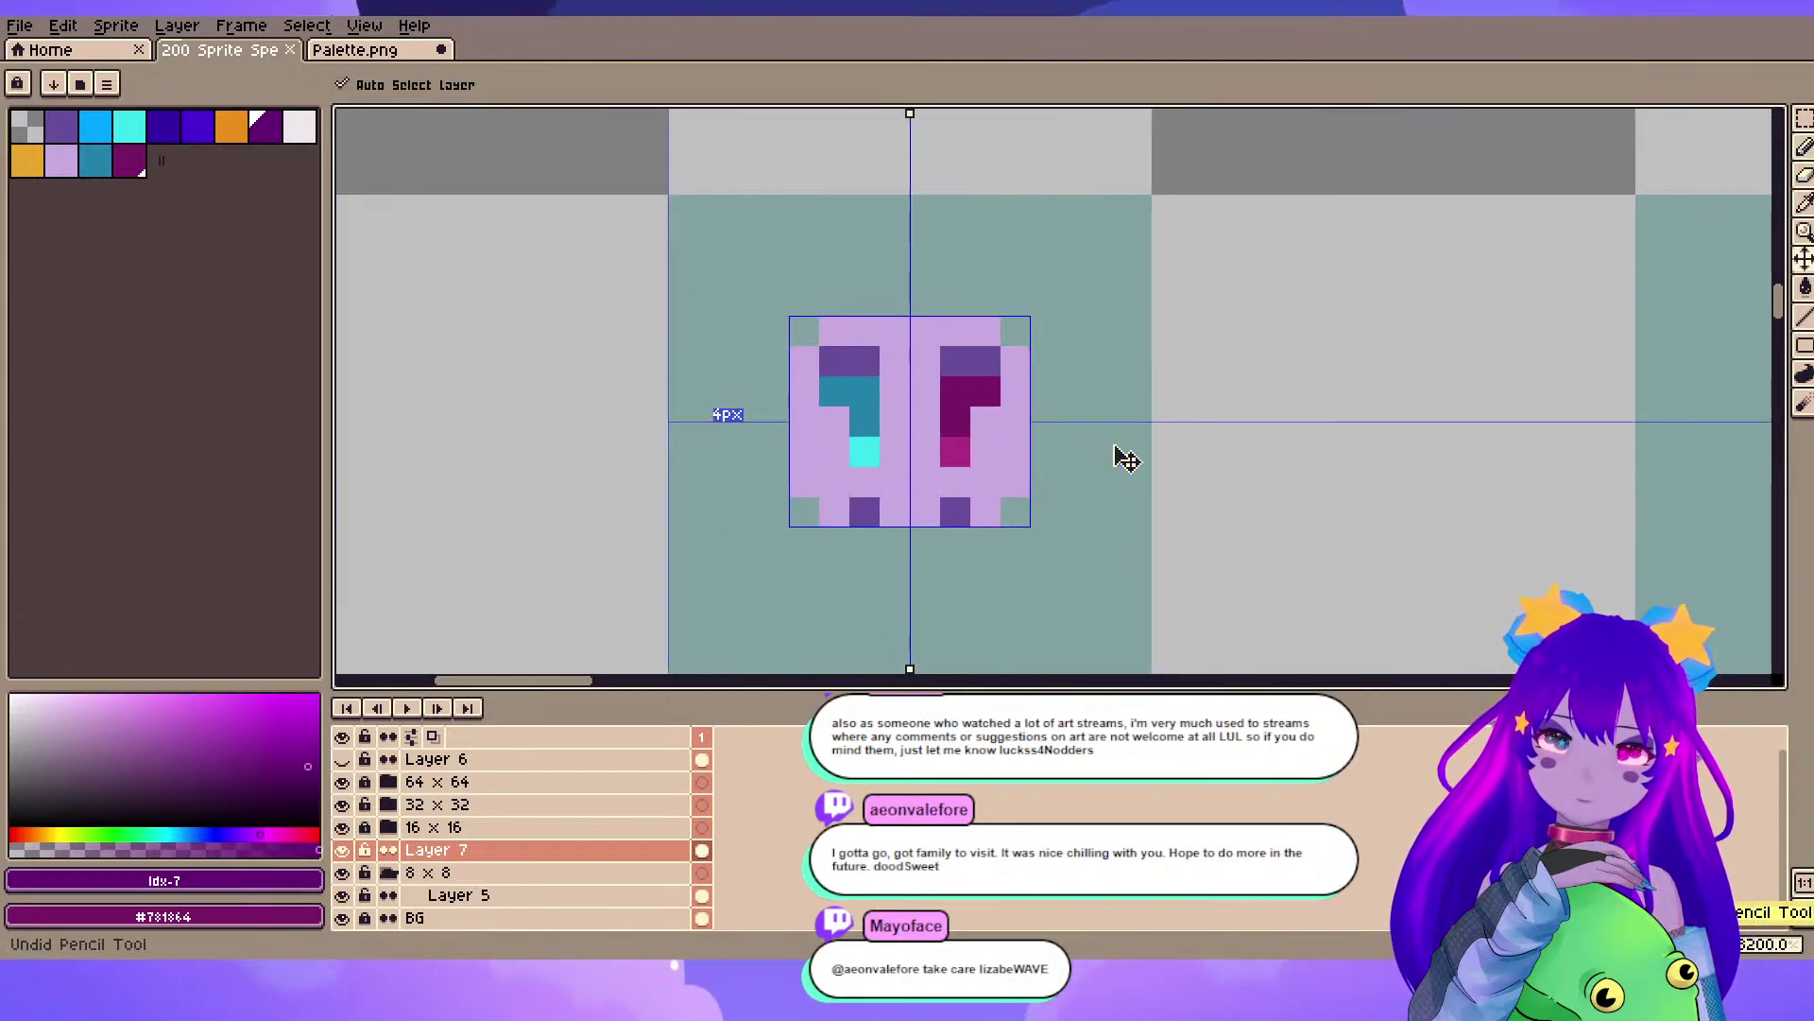
- Try a narrower mirrored dark purple hair outline close to the head's sides, and sample the lavender skin colour
key(b)
mouse_move(801, 459)
mouse_down()
mouse_move(756, 425)
mouse_move(819, 261)
mouse_move(752, 347)
mouse_move(765, 279)
mouse_move(783, 274)
mouse_move(801, 427)
mouse_up()
click(773, 428)
alt+click(828, 476)
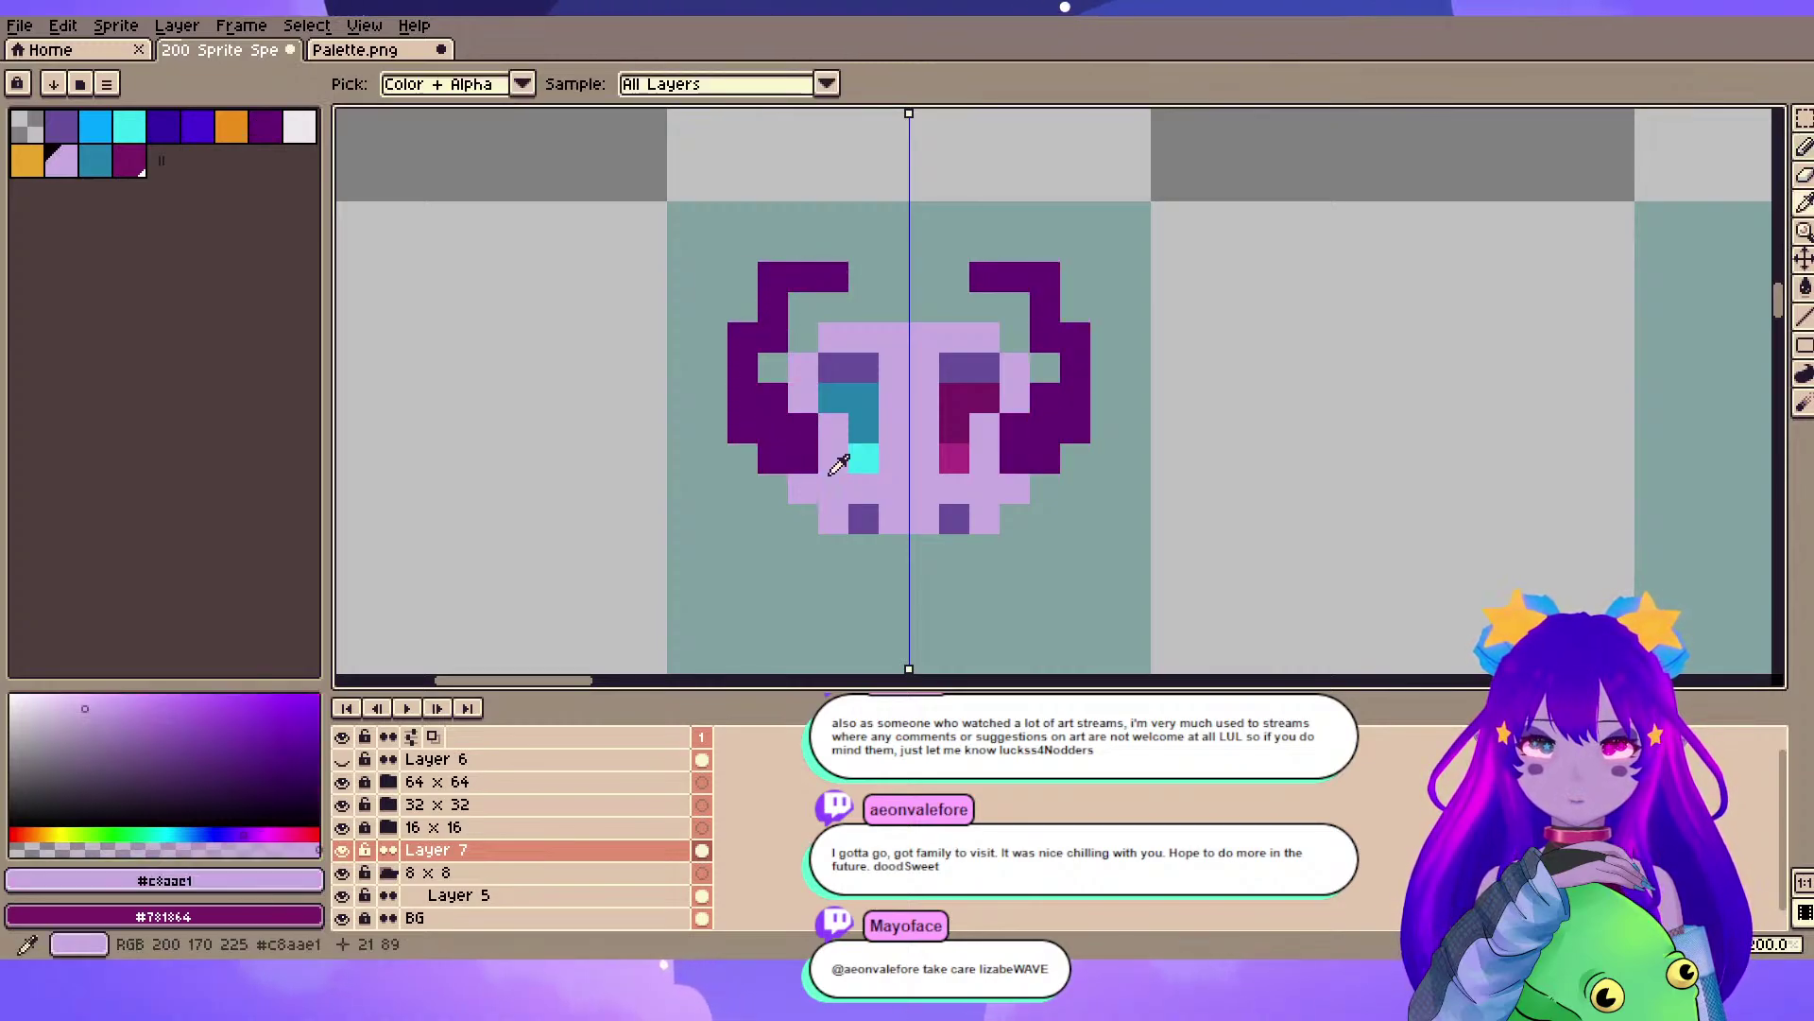
- Try trimming the lower outer corners of the mirrored hair outline with a 1 px Eraser
key(e)
click(767, 464)
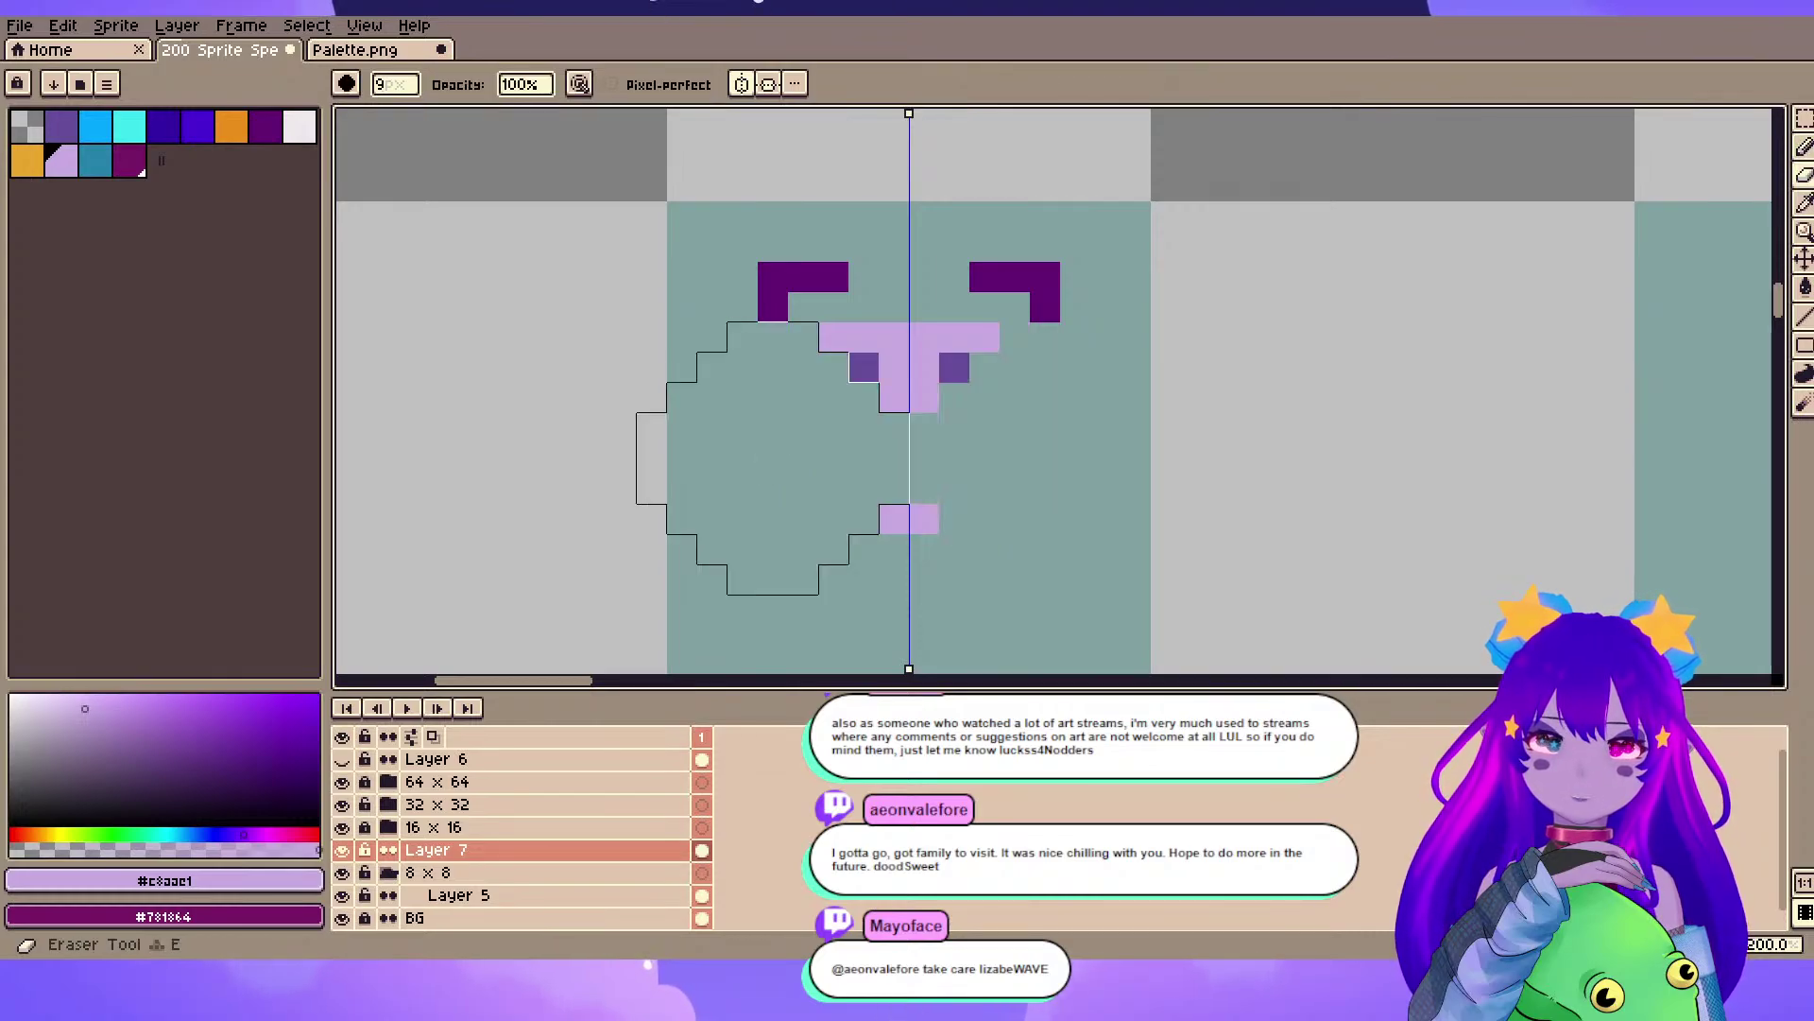
key(ctrl+z)
key(b)
key(e)
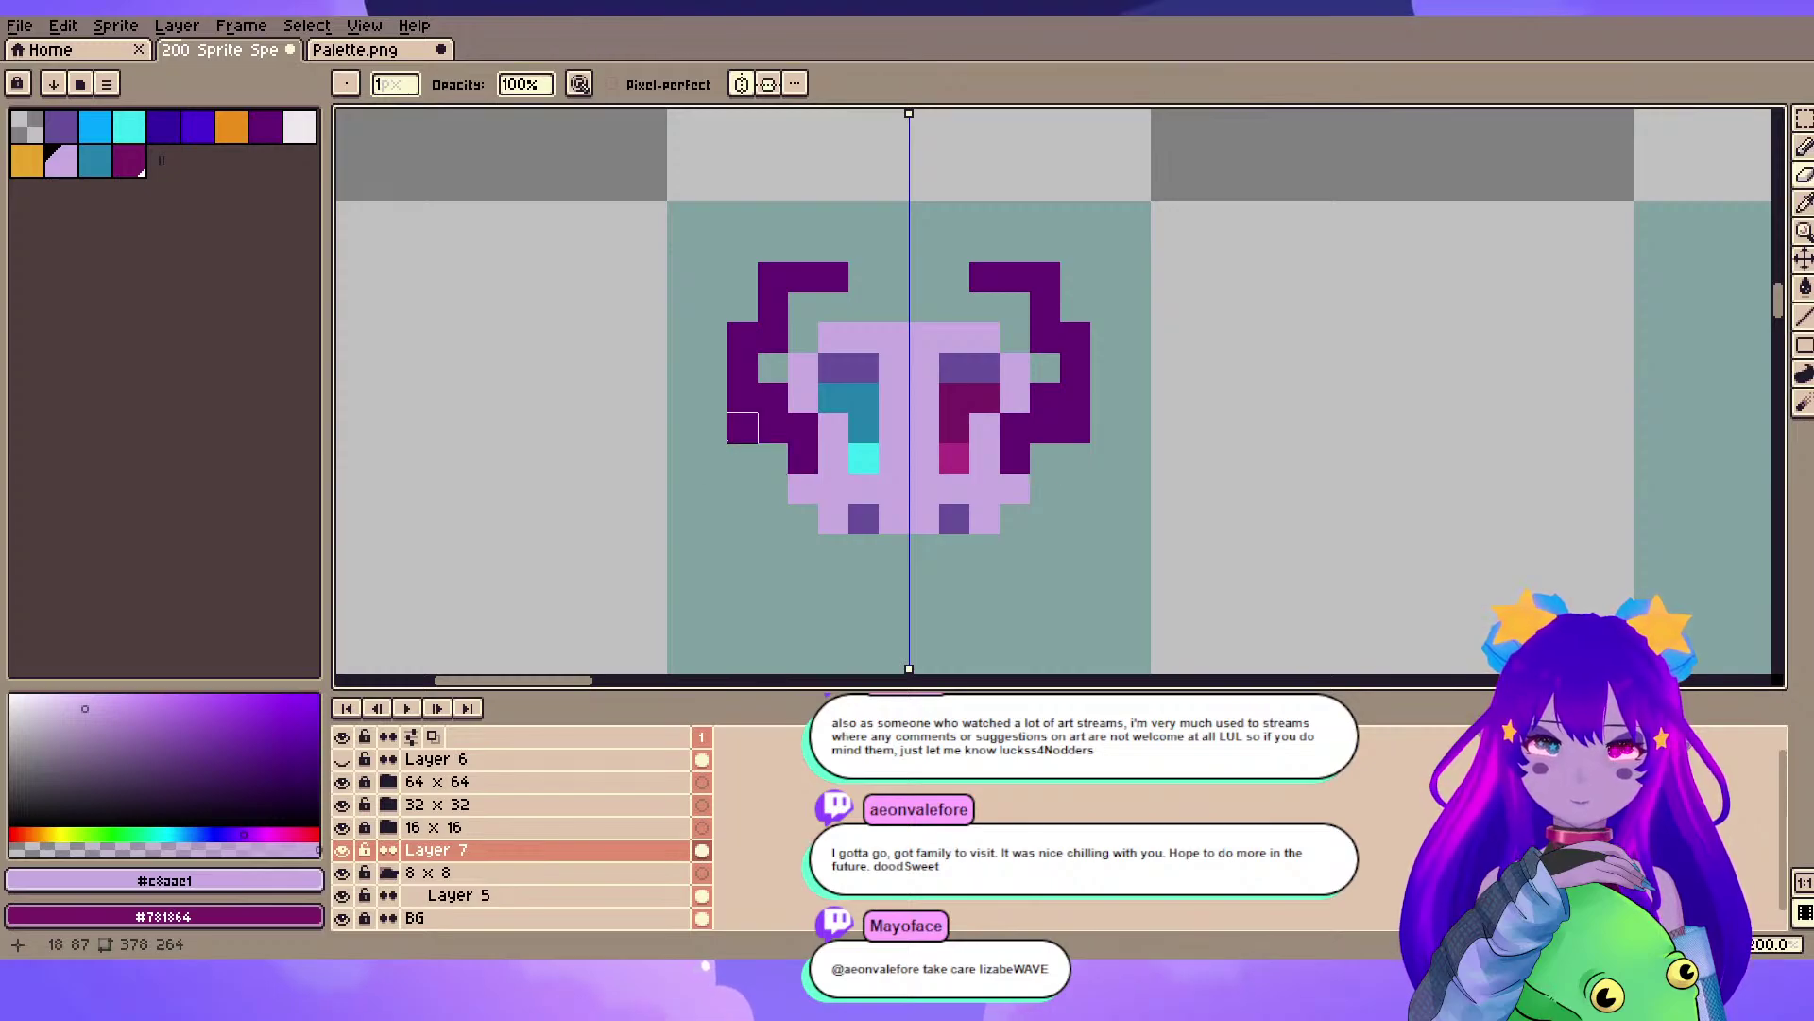
click(742, 427)
drag(784, 311, 745, 309)
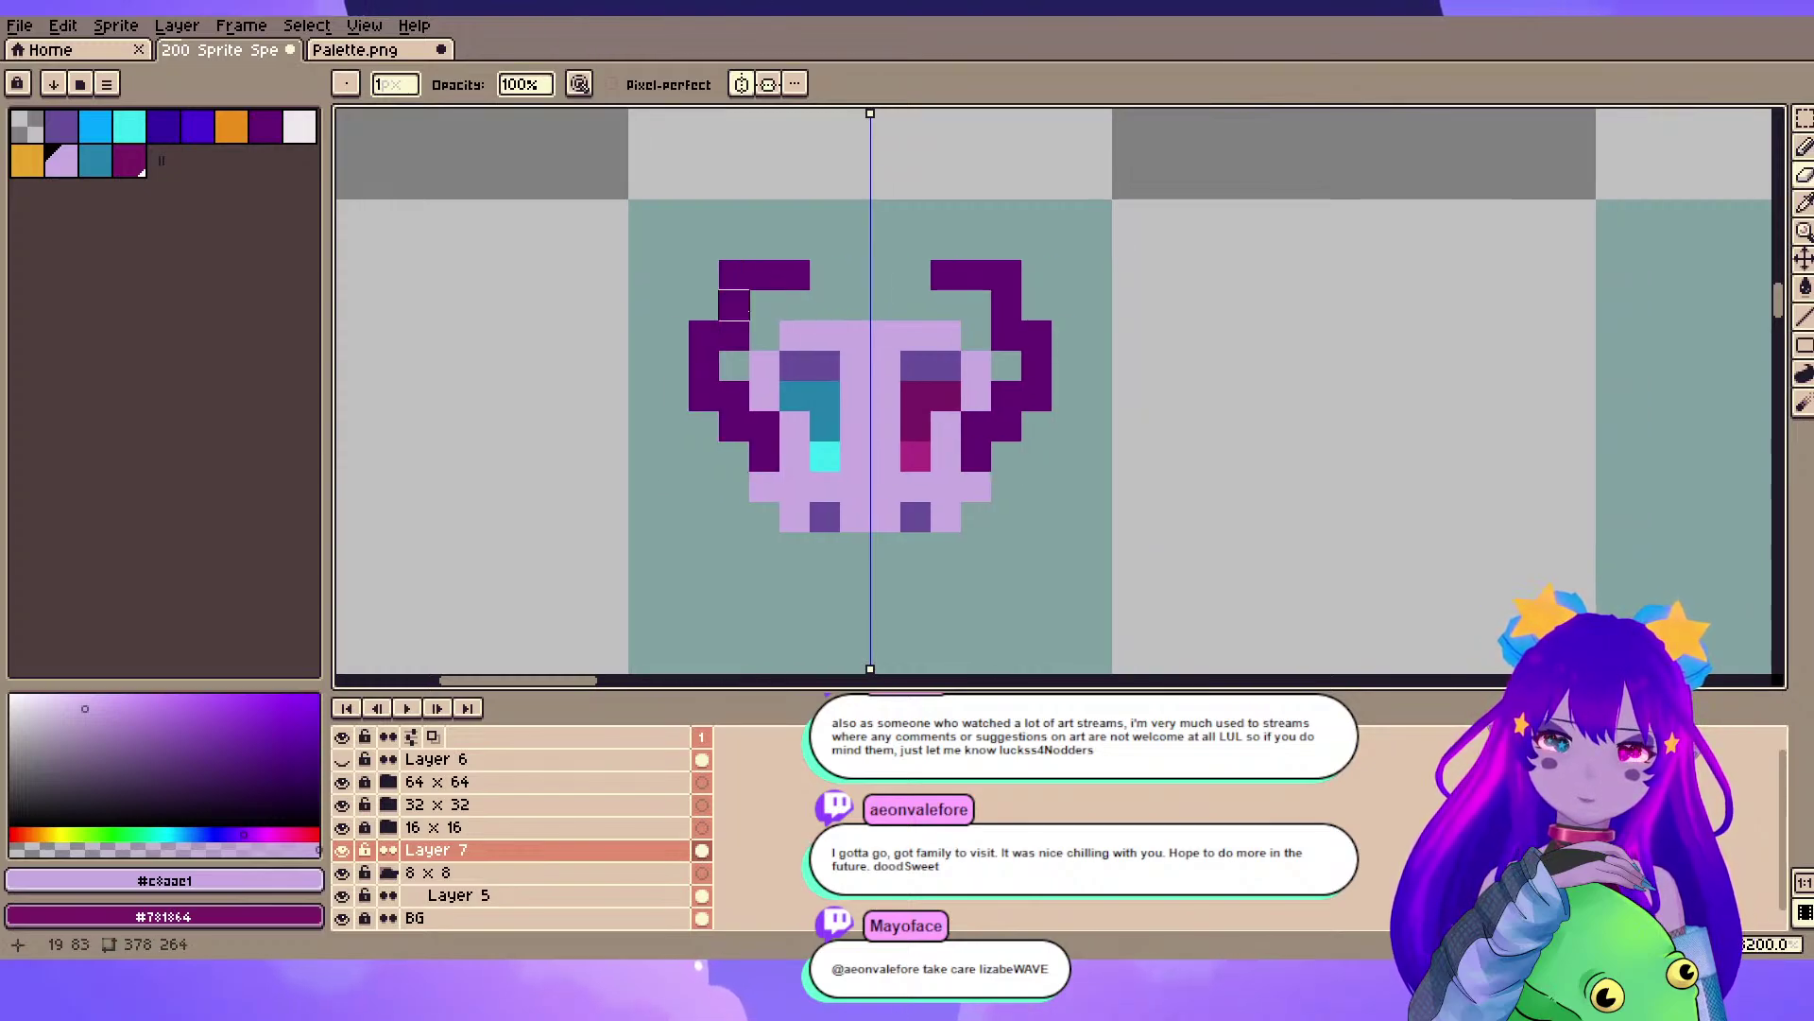
- Undo the narrower hair outline back to the bare lavender head
key(ctrl+z)
key(ctrl+z)
key(ctrl+z)
key(ctrl+z)
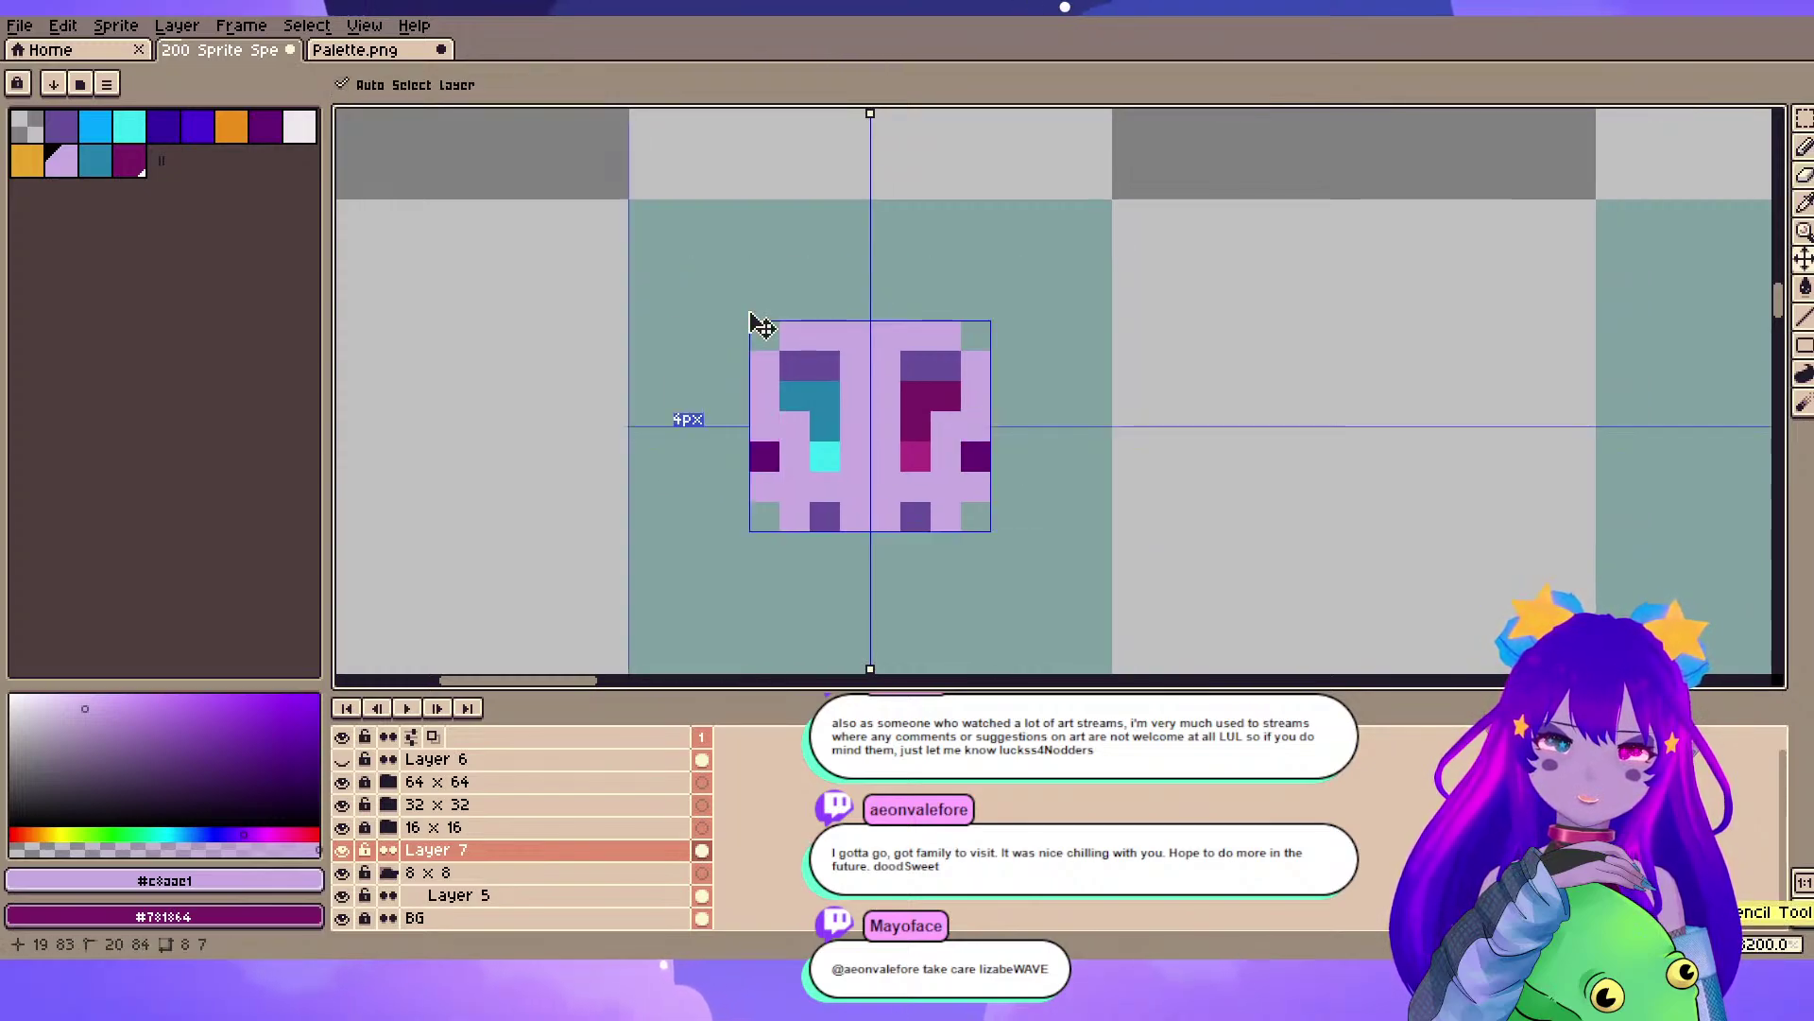
key(ctrl+z)
- Paint the purple eyelids over with lavender and fill two white pixels on the outer side of each eye
key(b)
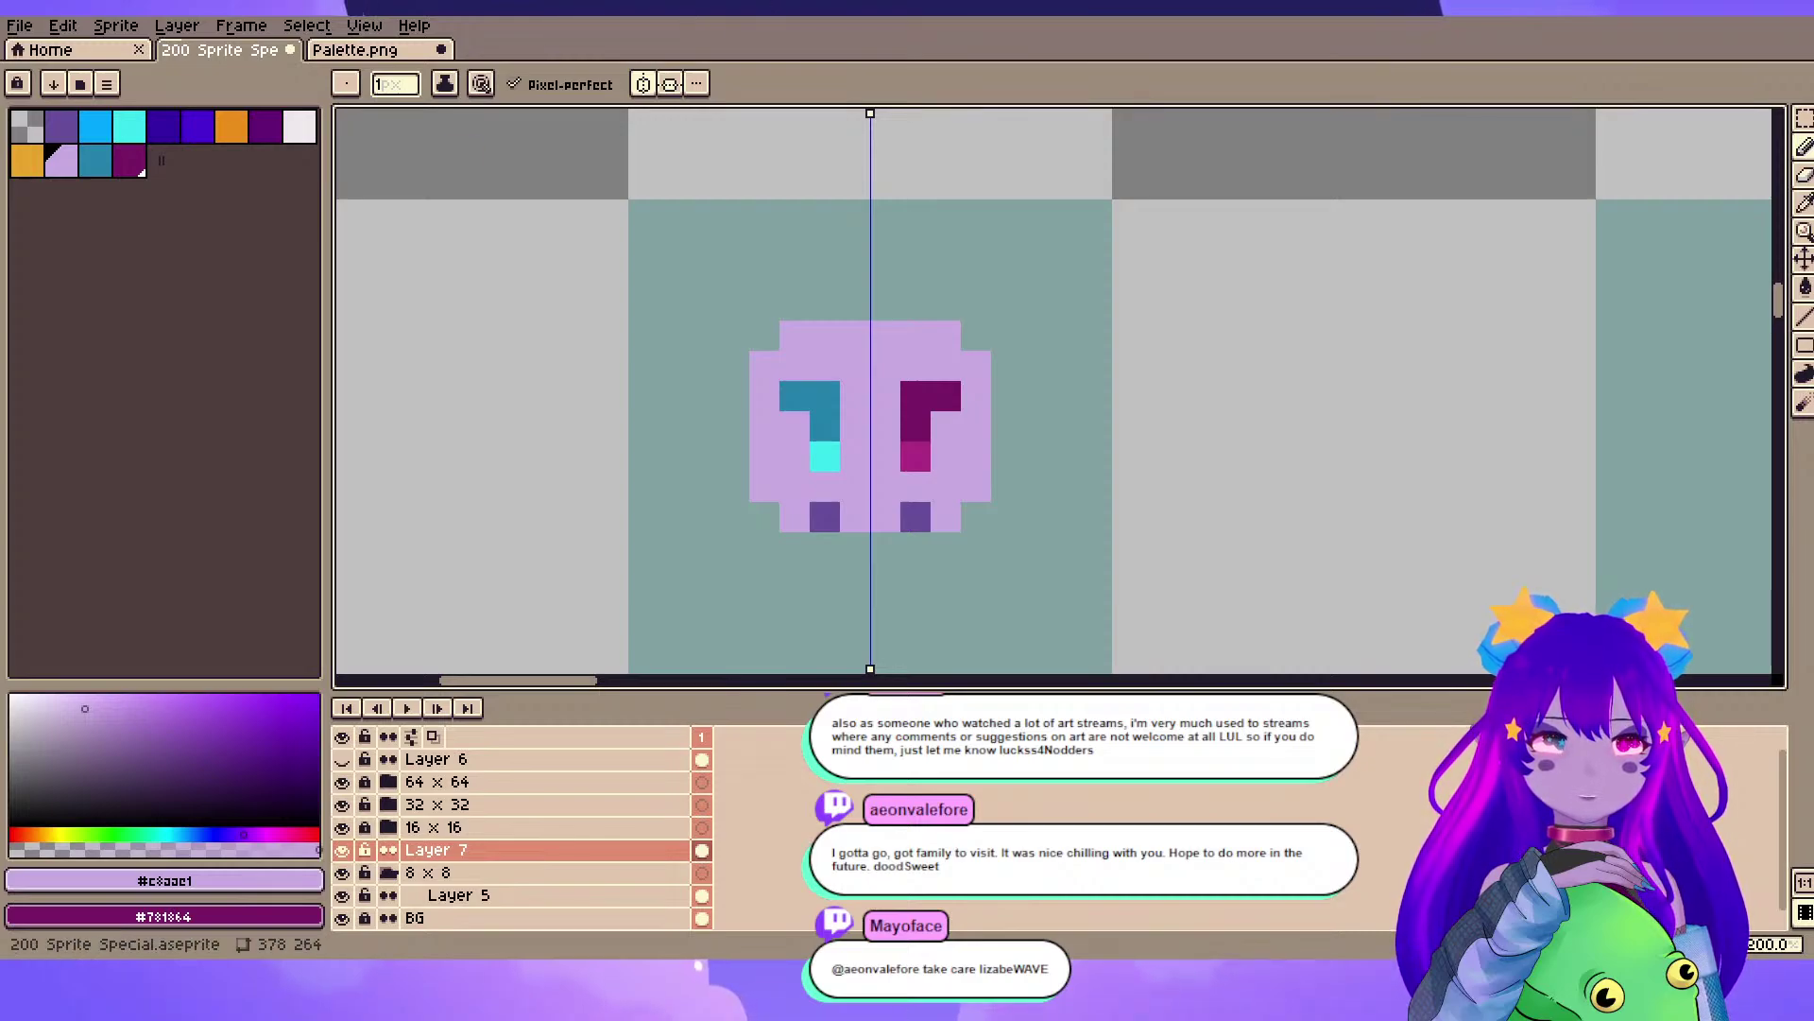
click(879, 301)
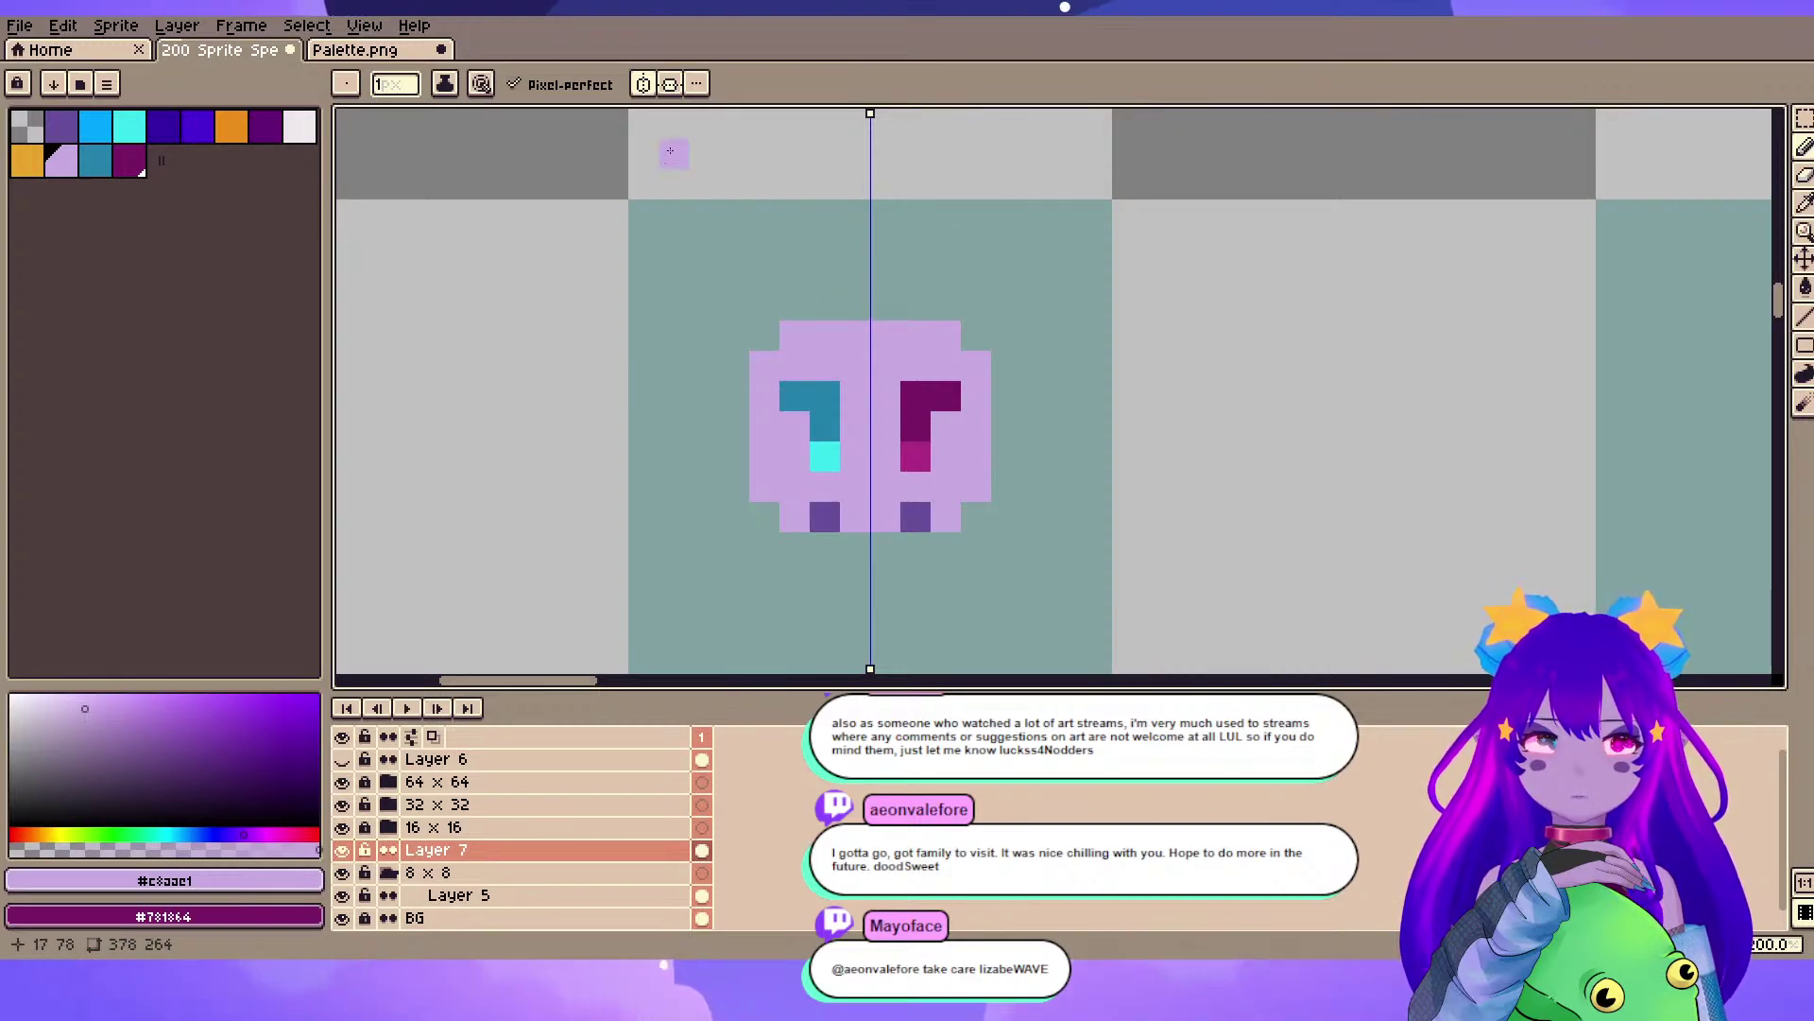
key(ctrl+z)
click(299, 126)
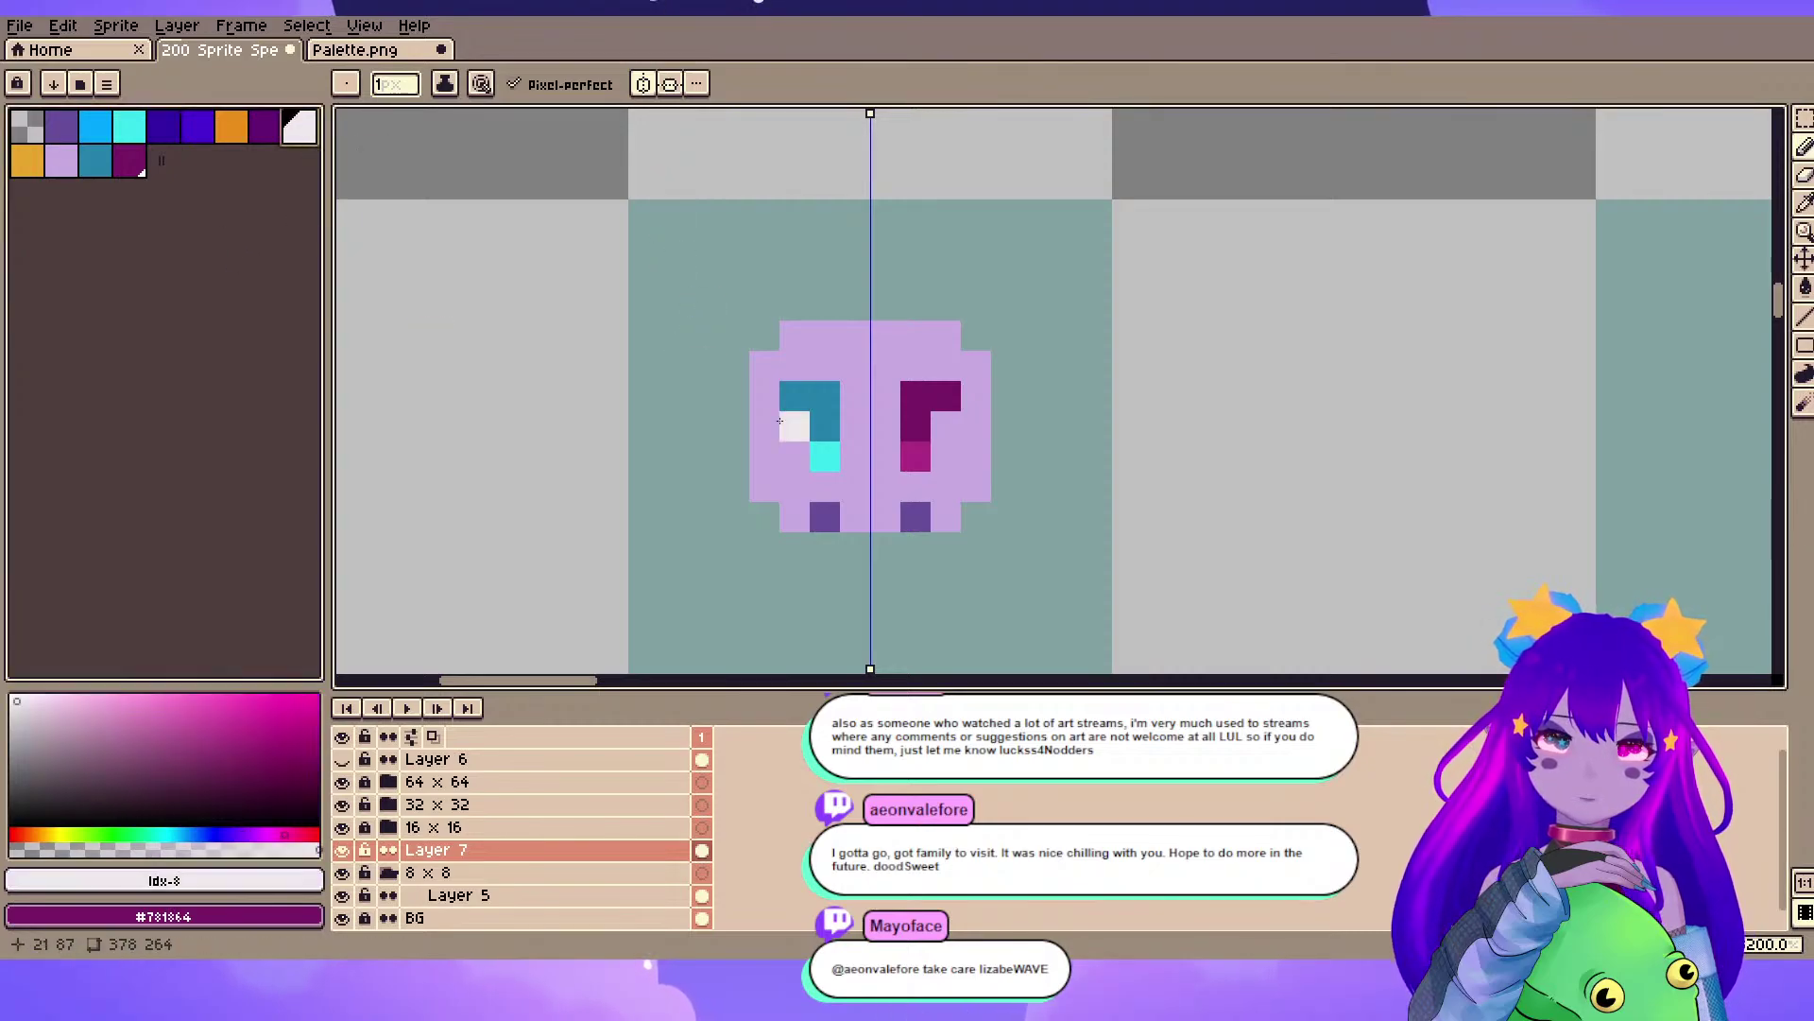
drag(794, 424, 785, 449)
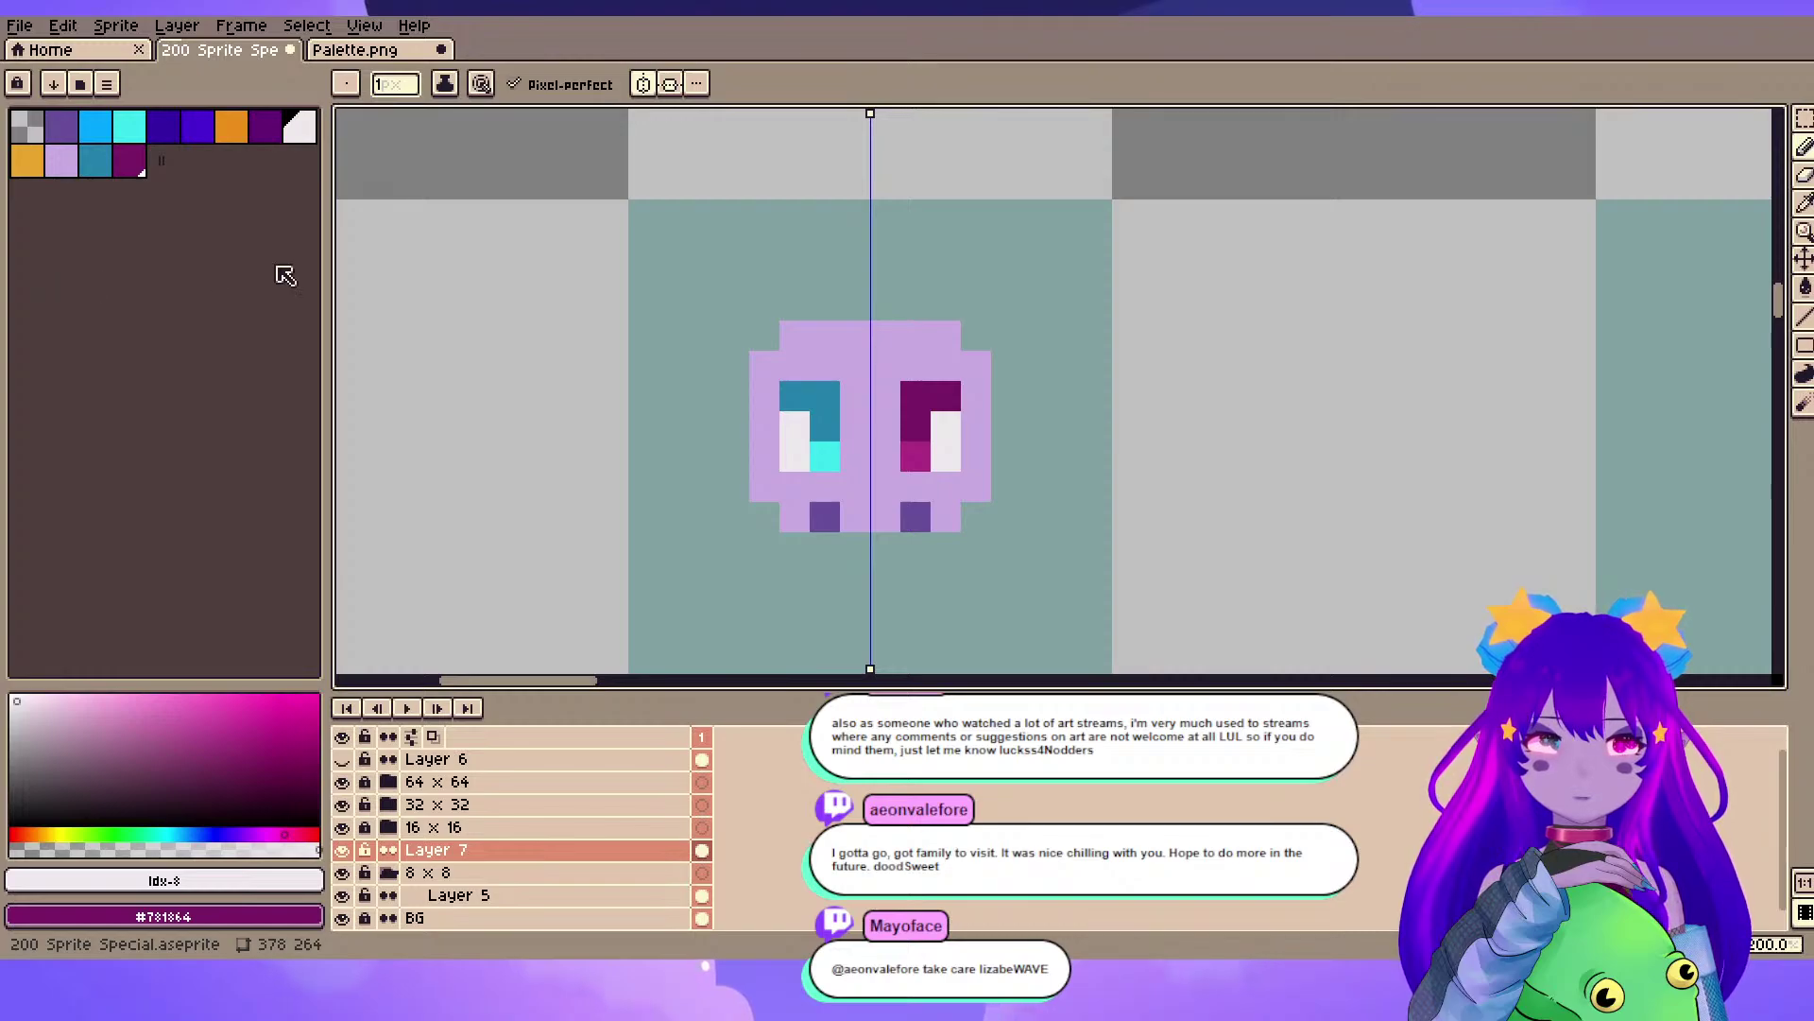
- Sample the dark purple #2c0138 from the third 8 × 8 sprite and draw mirrored lashes above and outside the eyes, with one pixel flicking outward
scroll(672, 274, down, 4)
scroll(814, 471, up, 3)
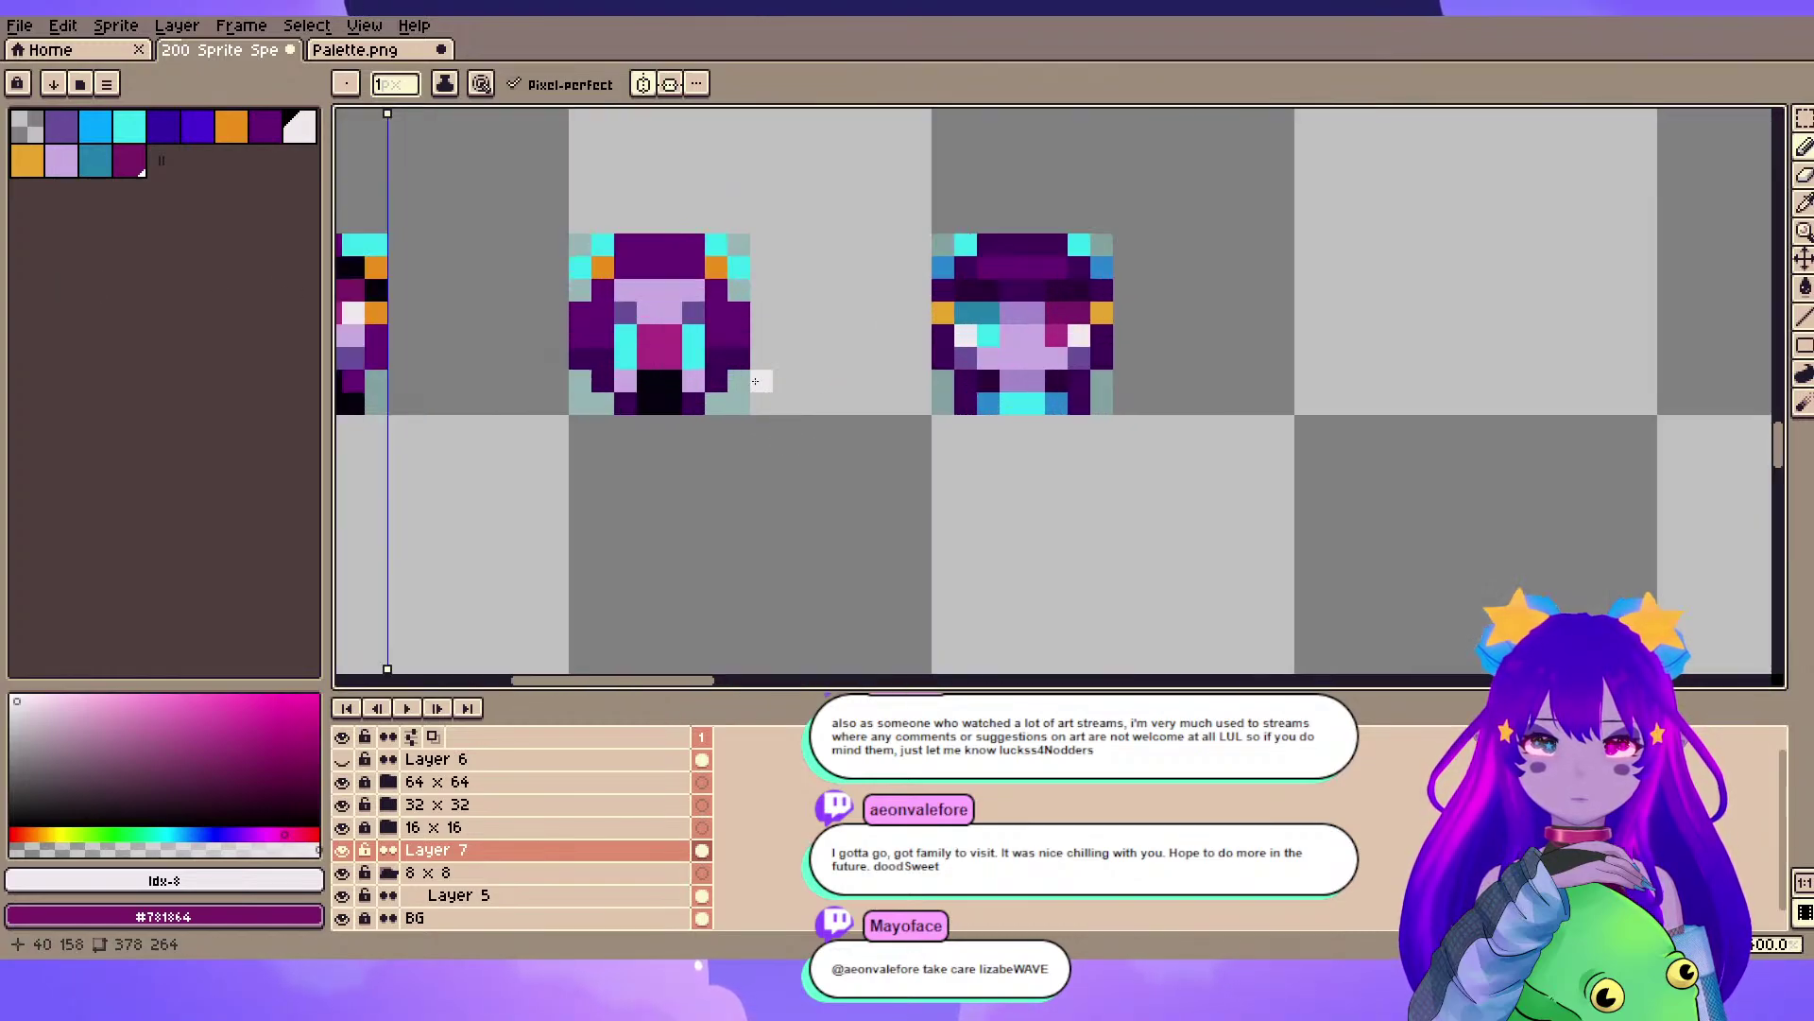
key(i)
alt+click(990, 379)
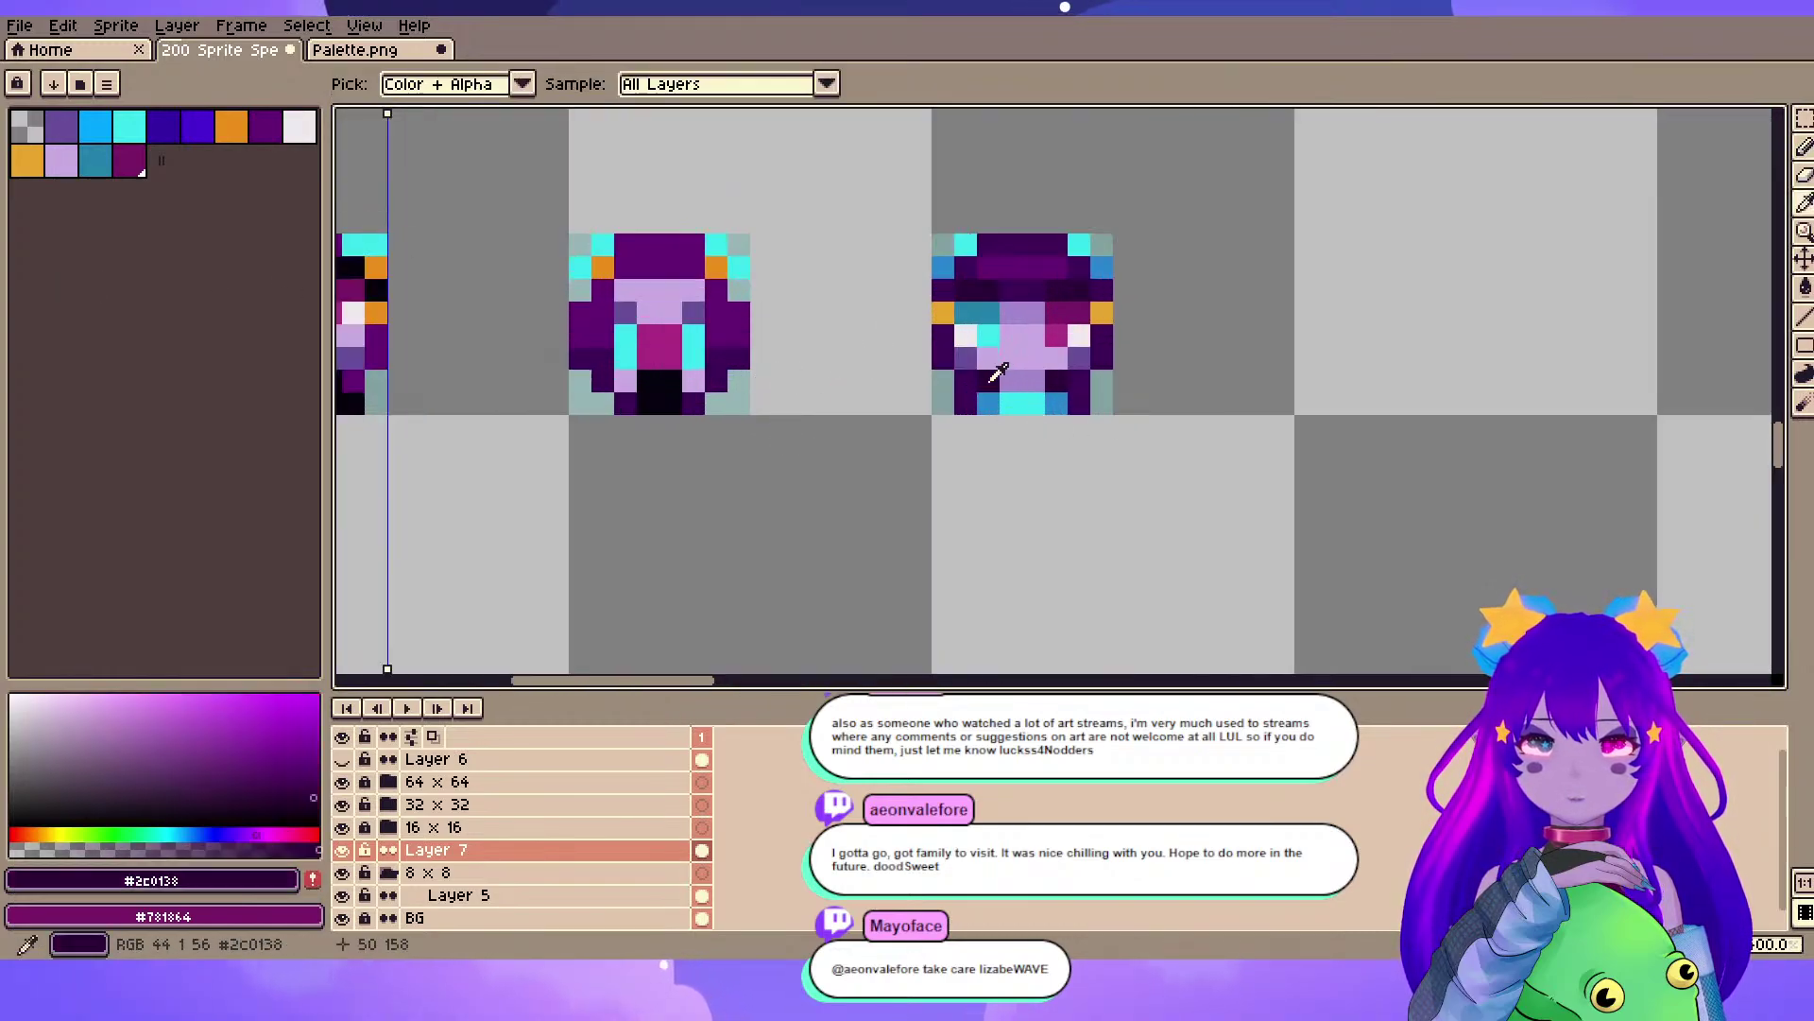
drag(582, 131, 1045, 608)
drag(476, 115, 570, 358)
drag(722, 250, 669, 577)
drag(864, 236, 810, 537)
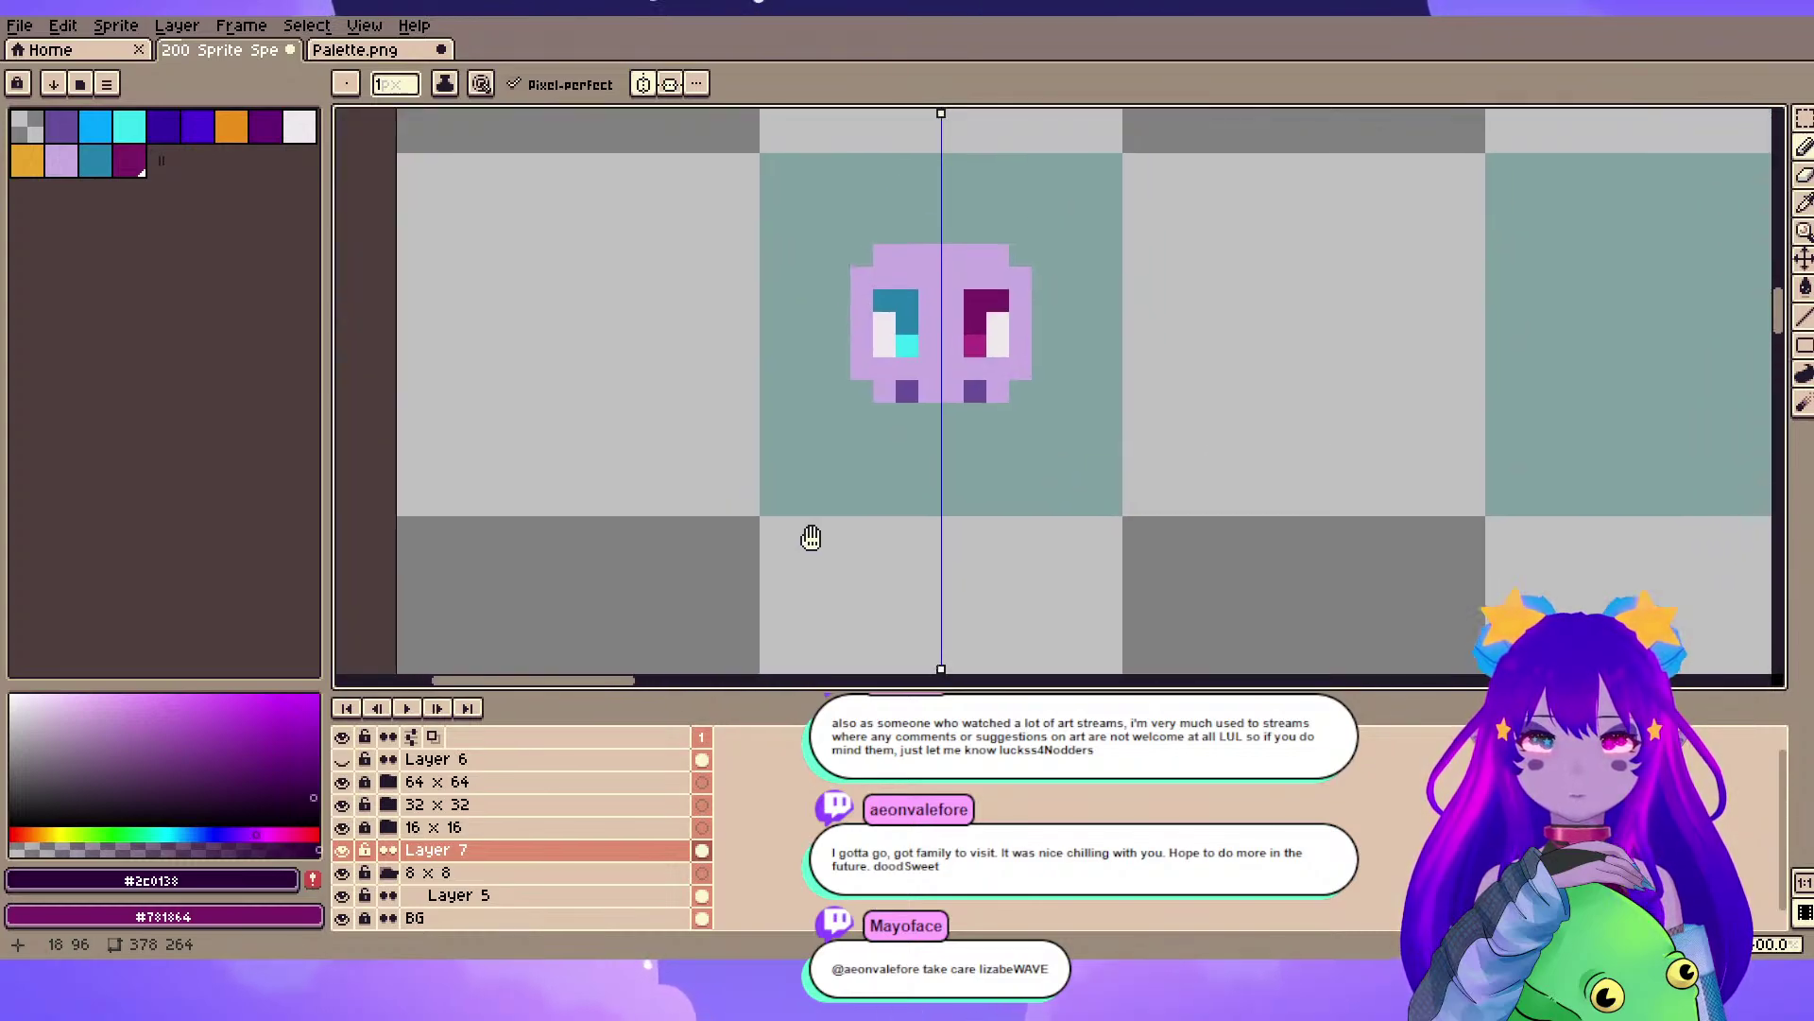
drag(907, 211, 757, 317)
click(712, 407)
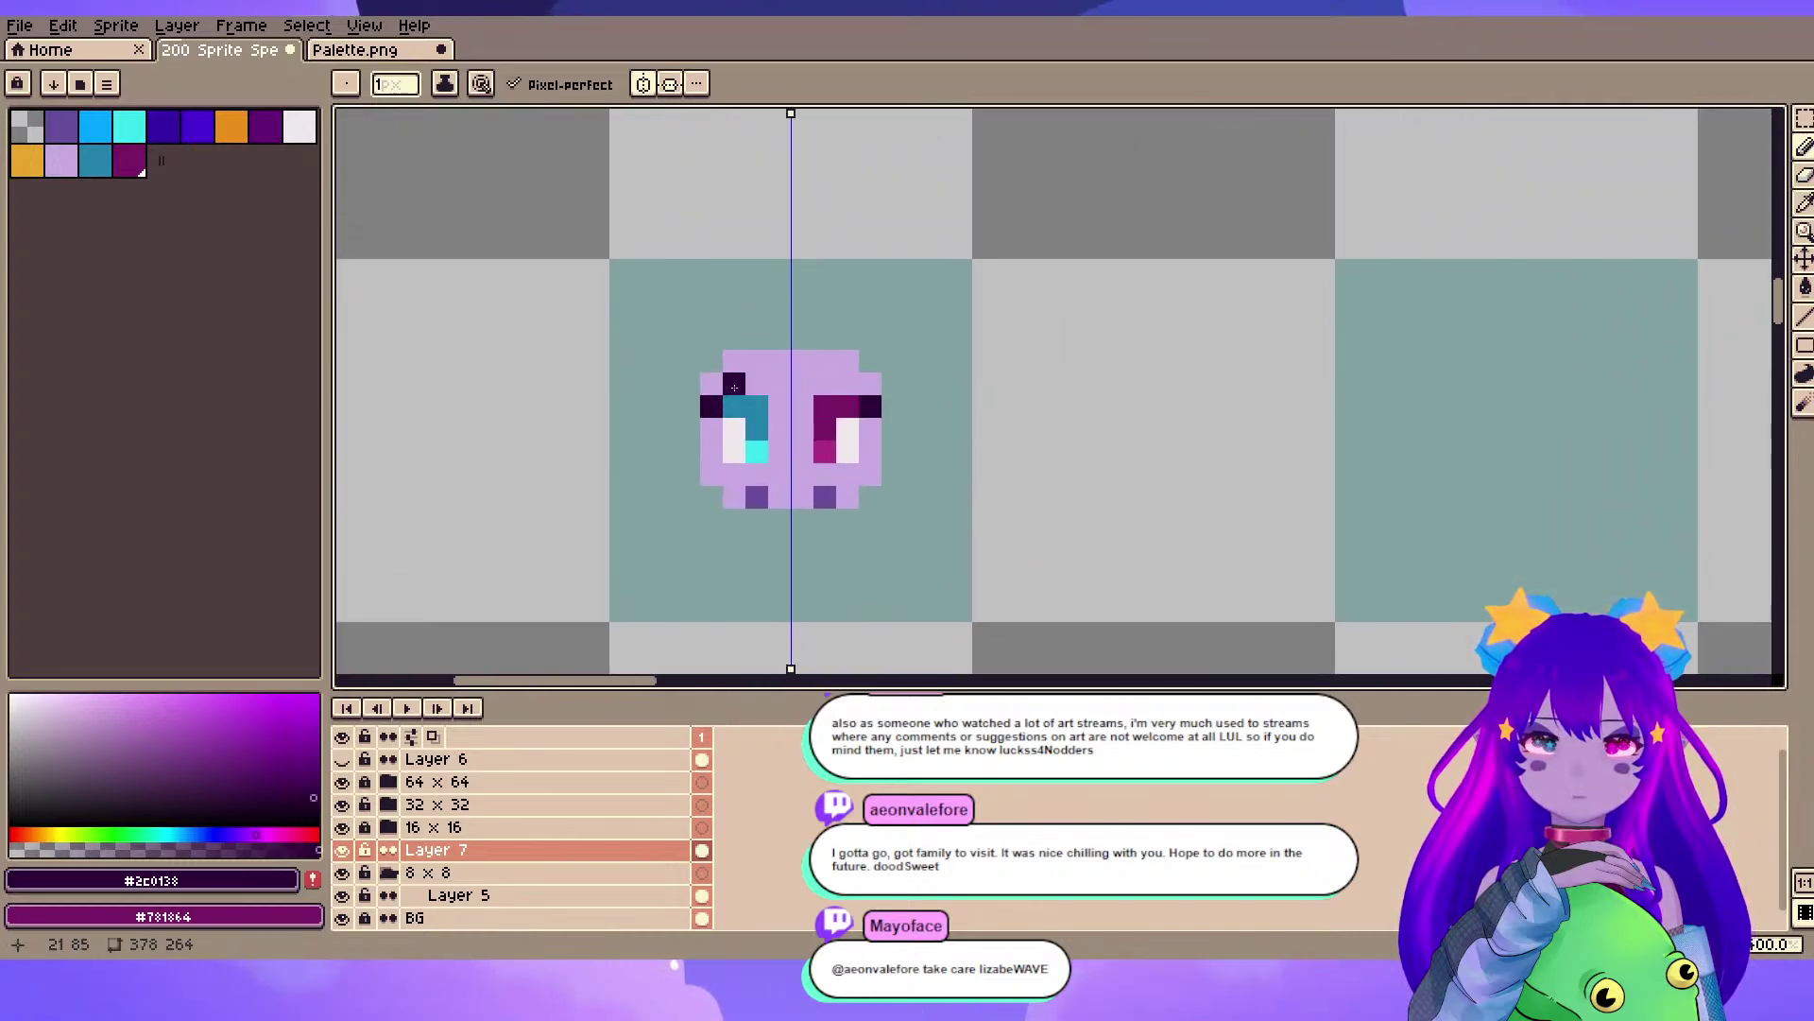
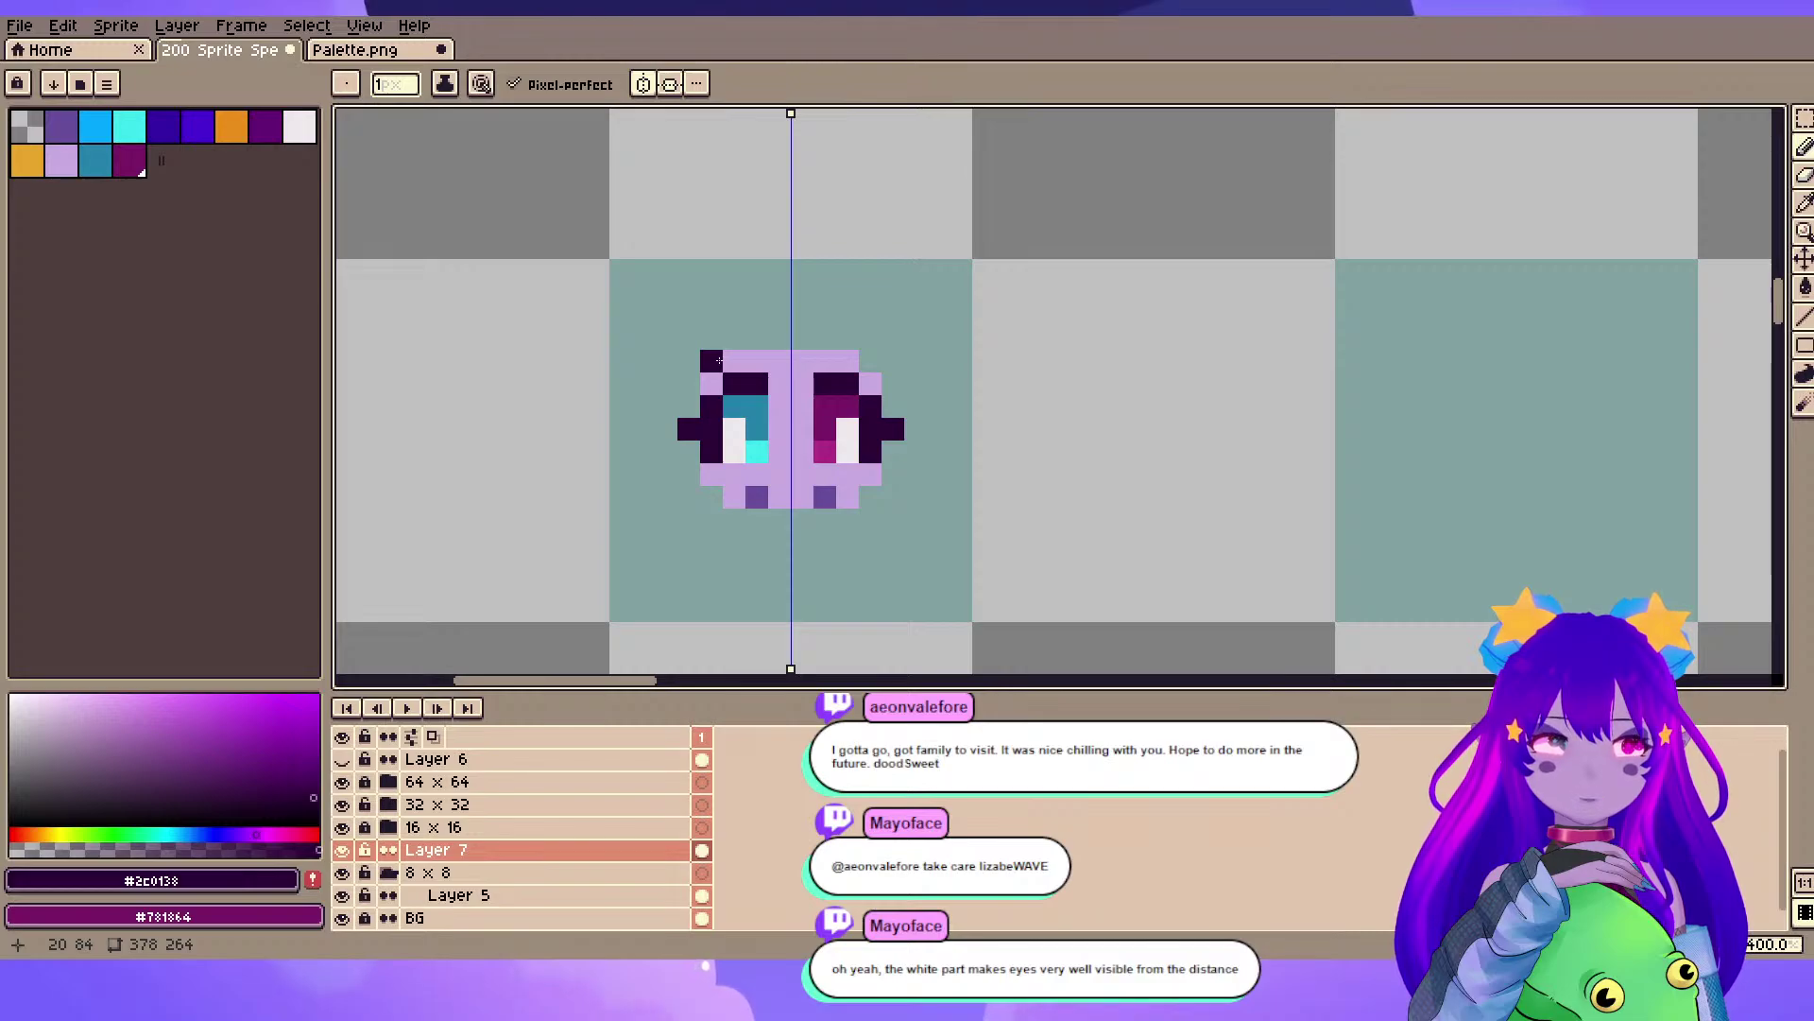
- Check how the eyes read at small scale and sample the face's lavender #c8aae1
scroll(1040, 373, down, 4)
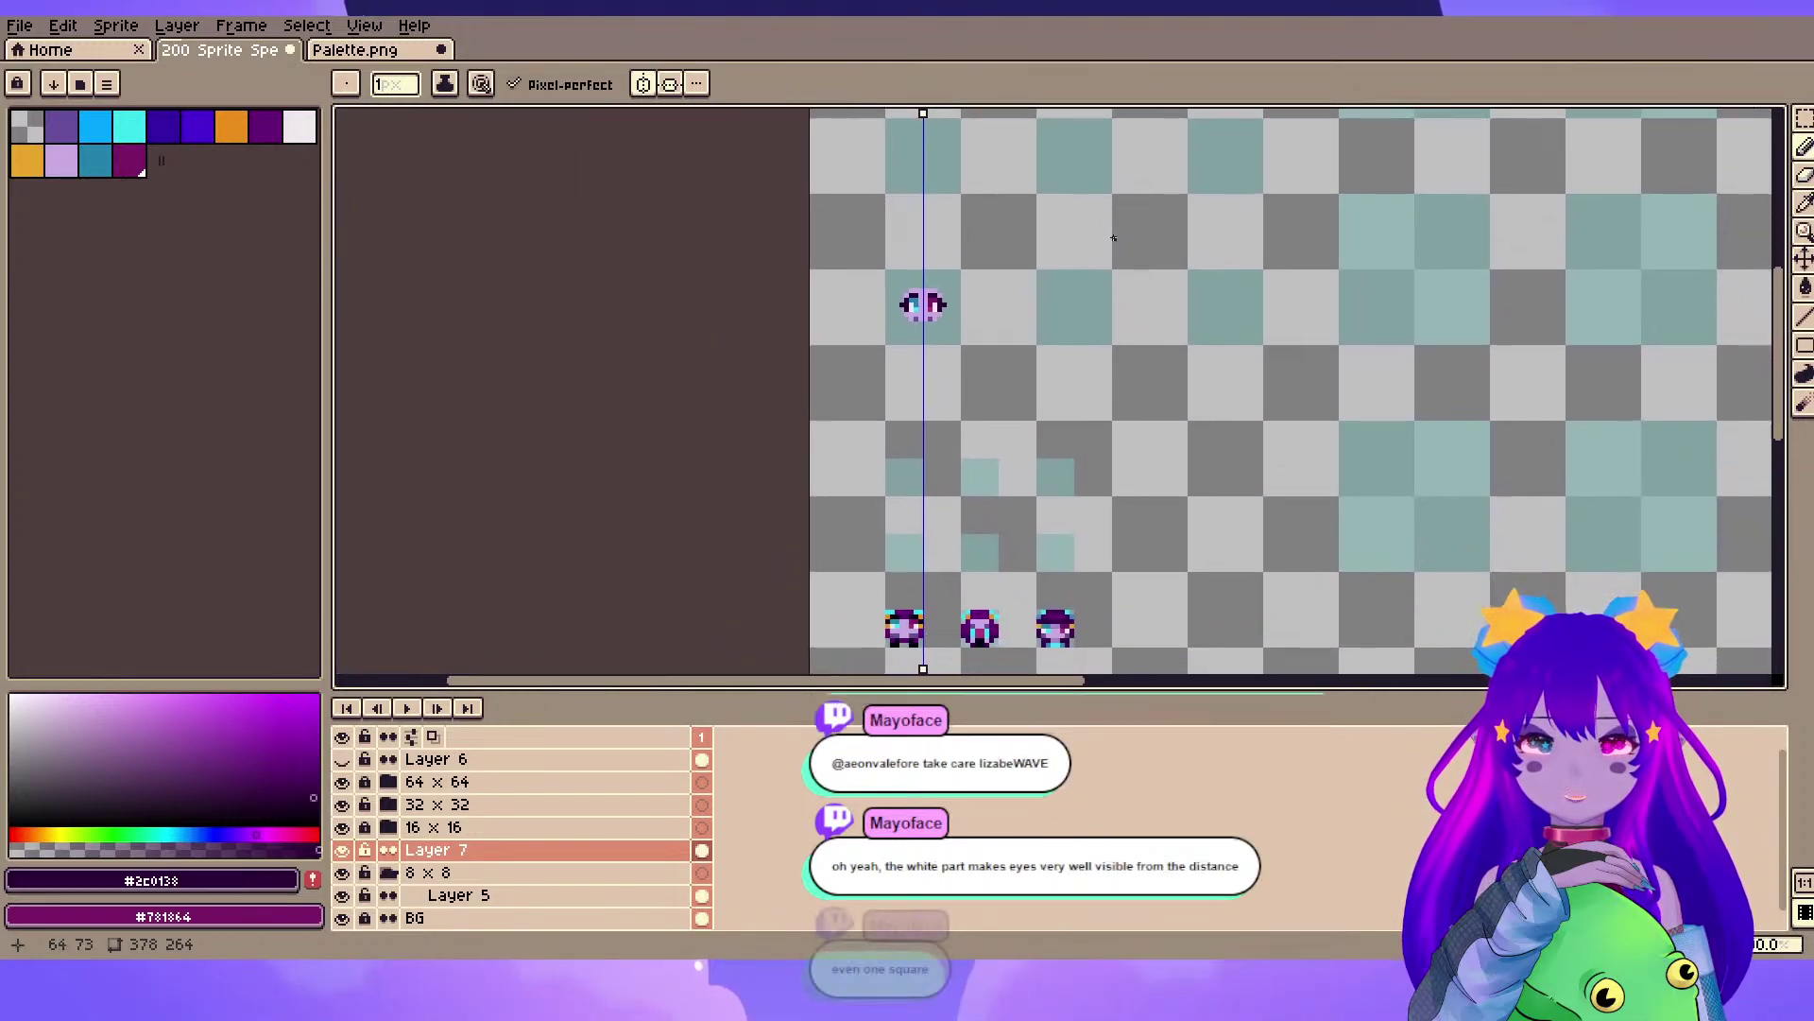
scroll(1114, 238, up, 4)
scroll(822, 353, down, 1)
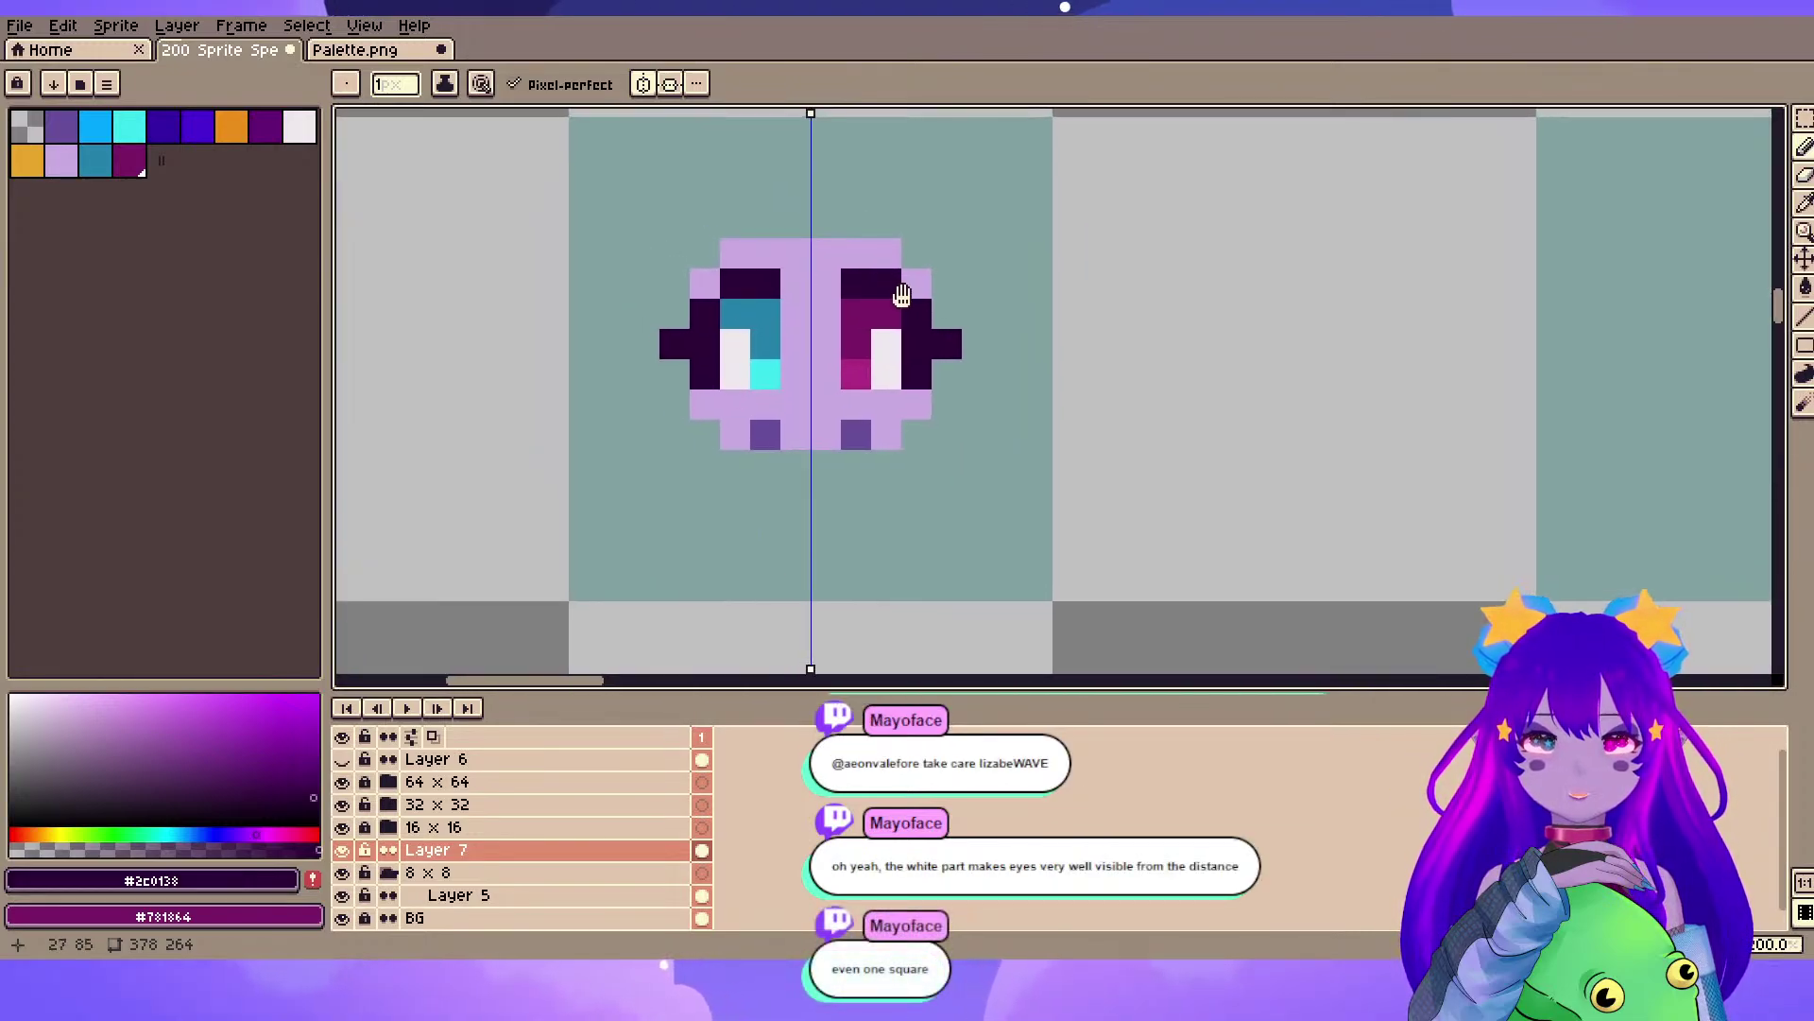
alt+click(754, 406)
scroll(650, 508, down, 1)
scroll(650, 508, down, 1)
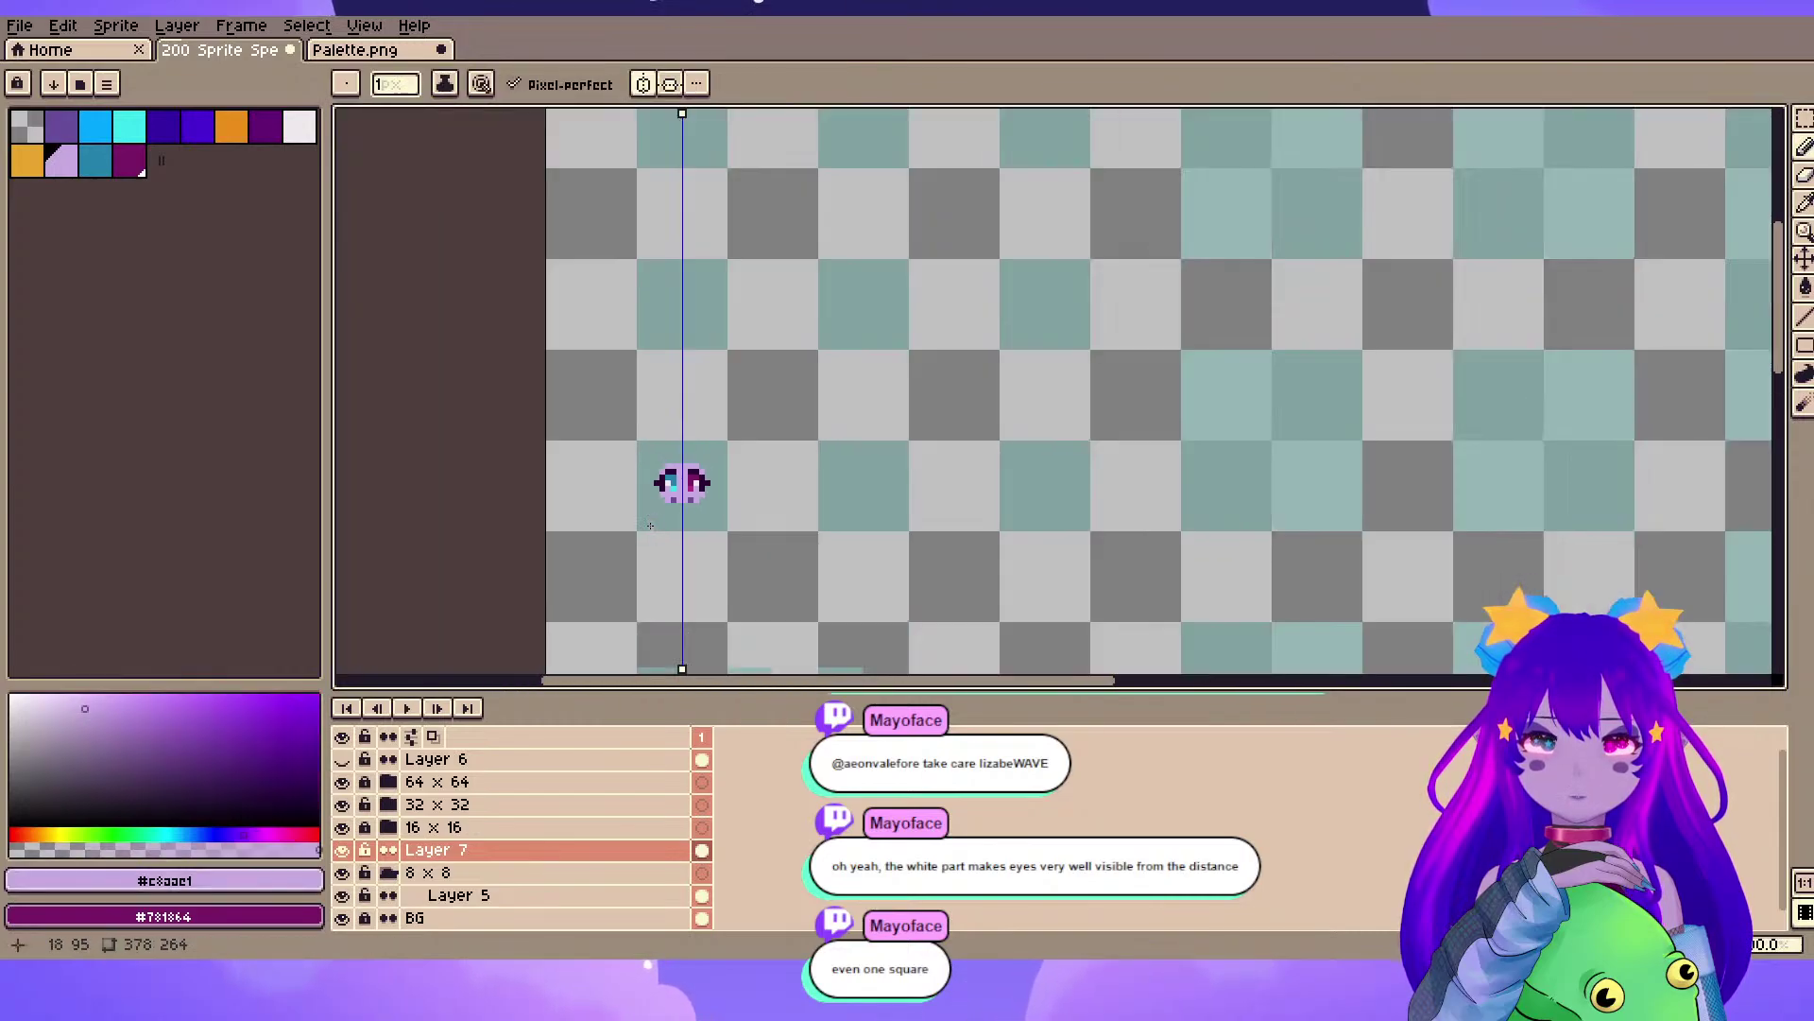
scroll(659, 534, up, 2)
scroll(751, 382, up, 2)
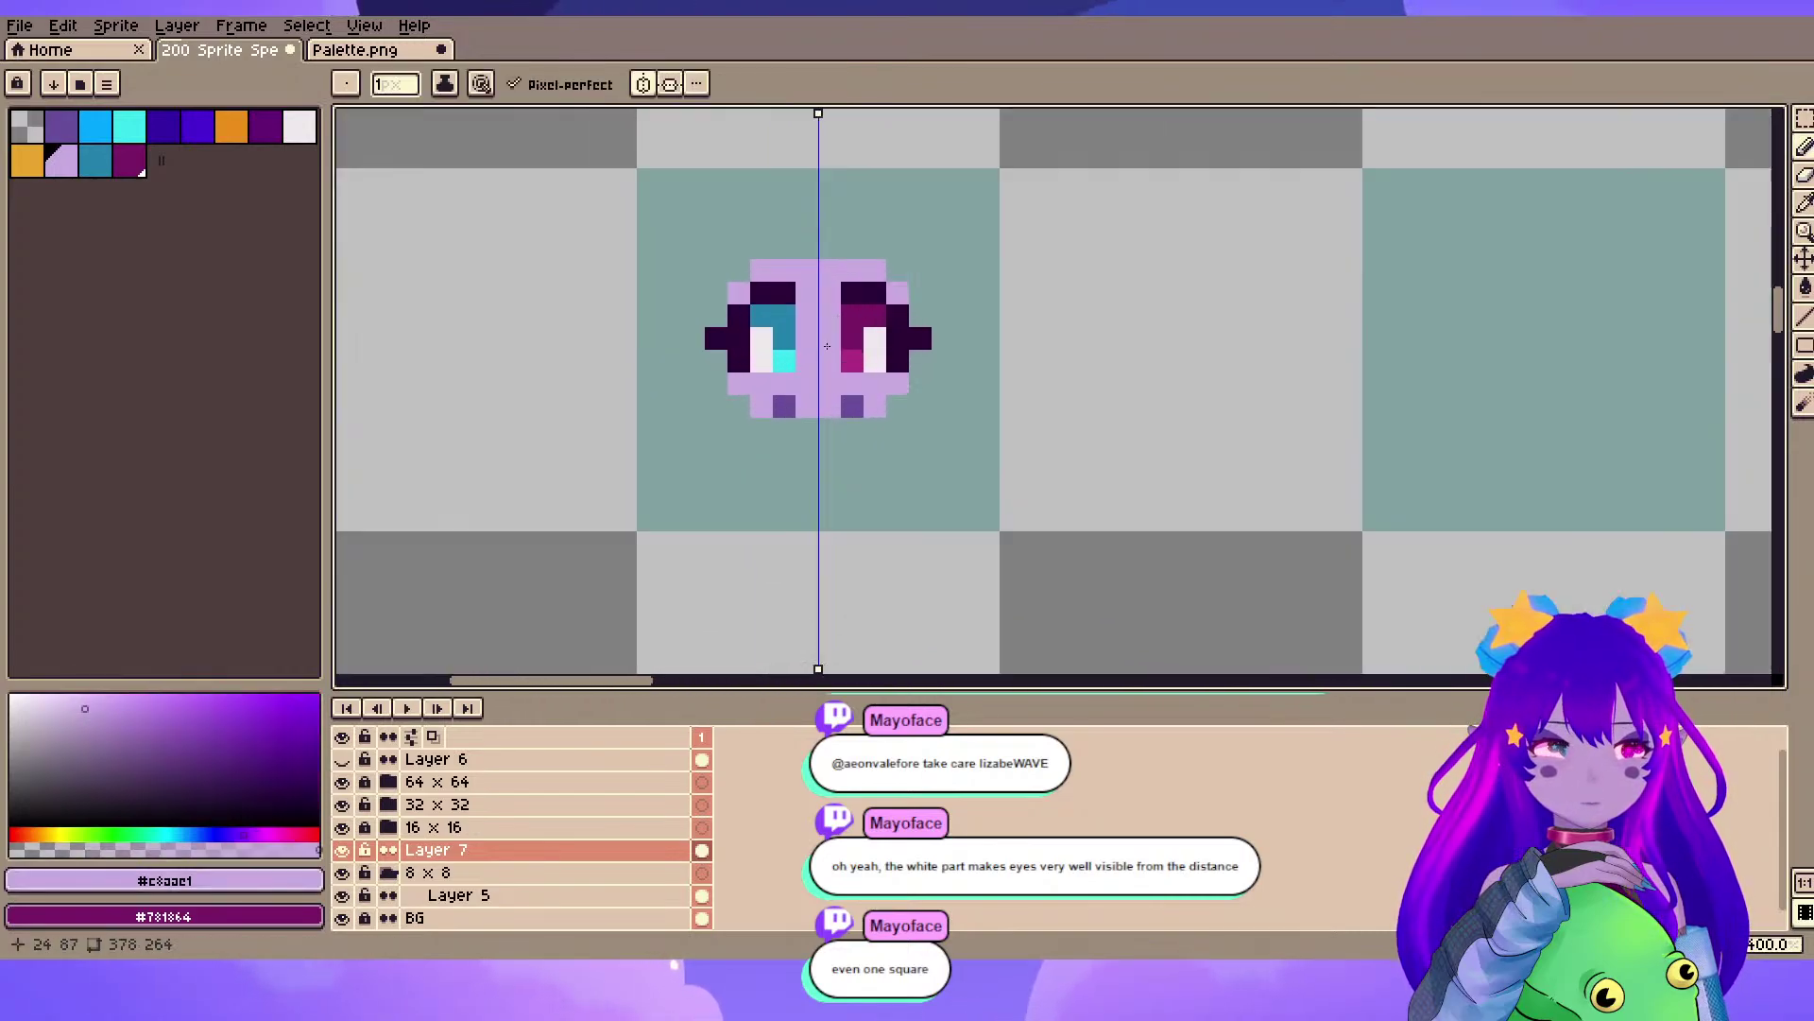
- Try adding a 4 px wide lavender row below the chin
click(976, 269)
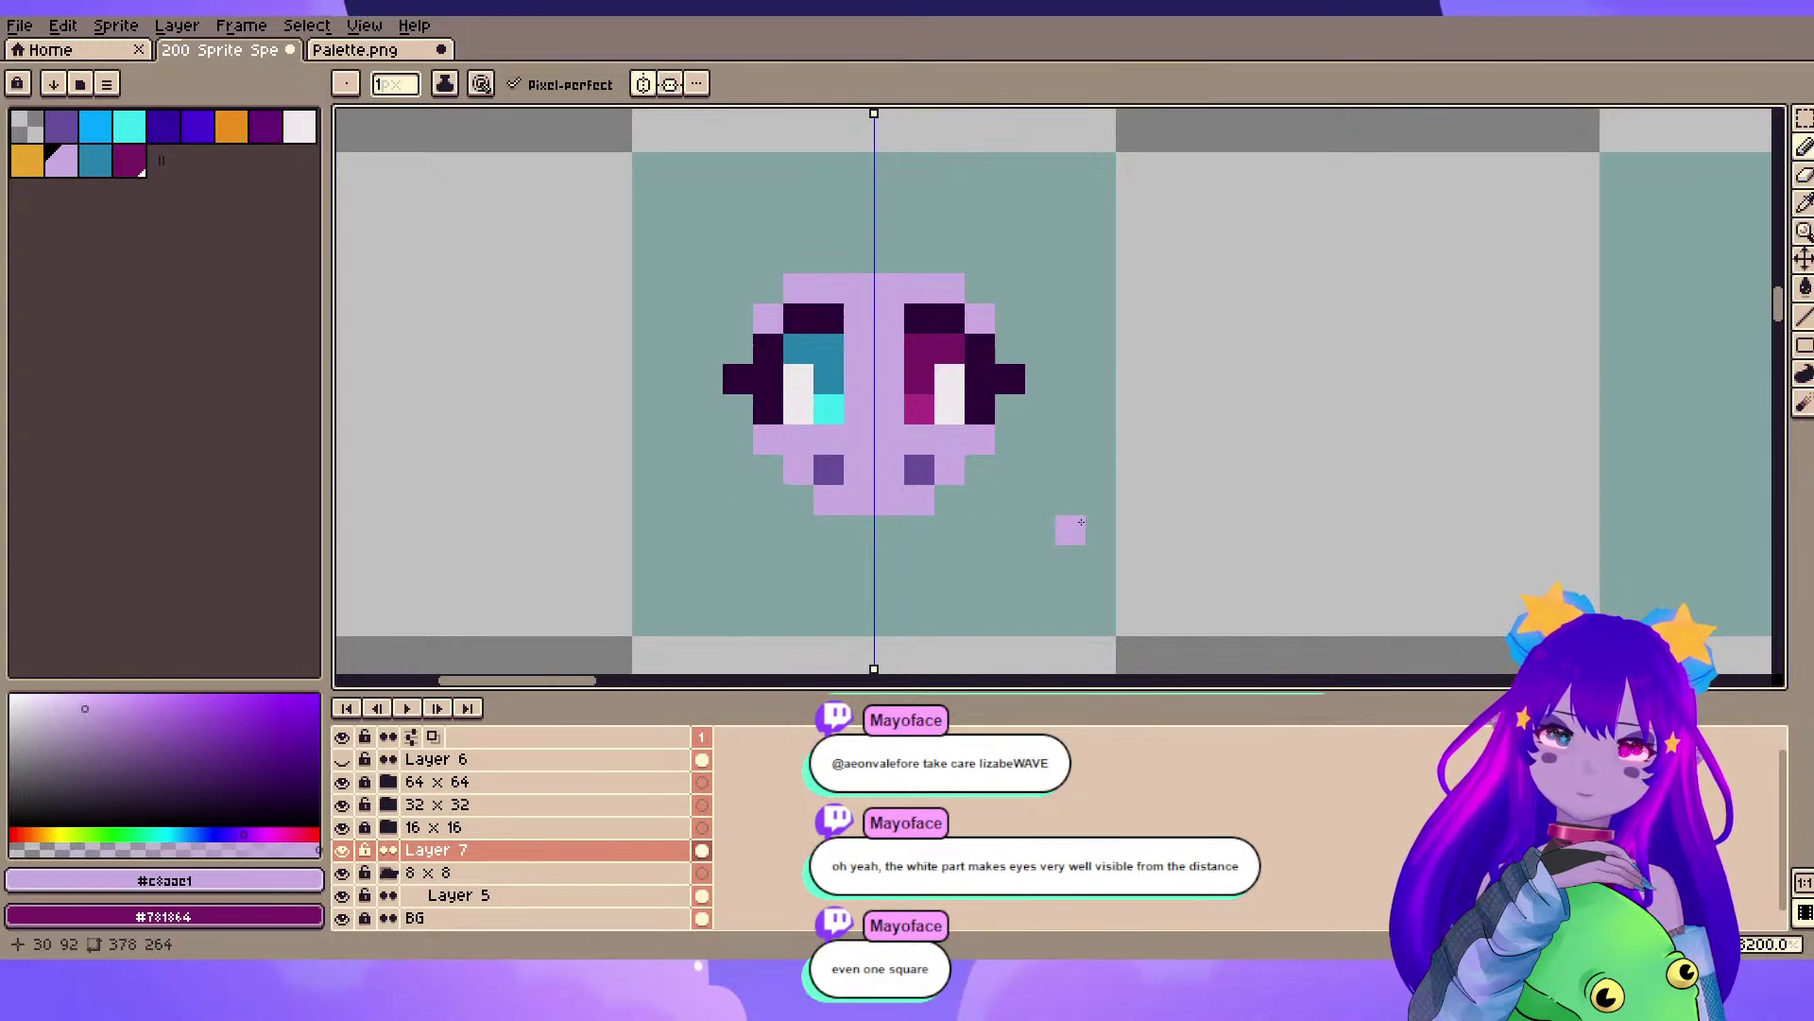
key(v)
key(ctrl+z)
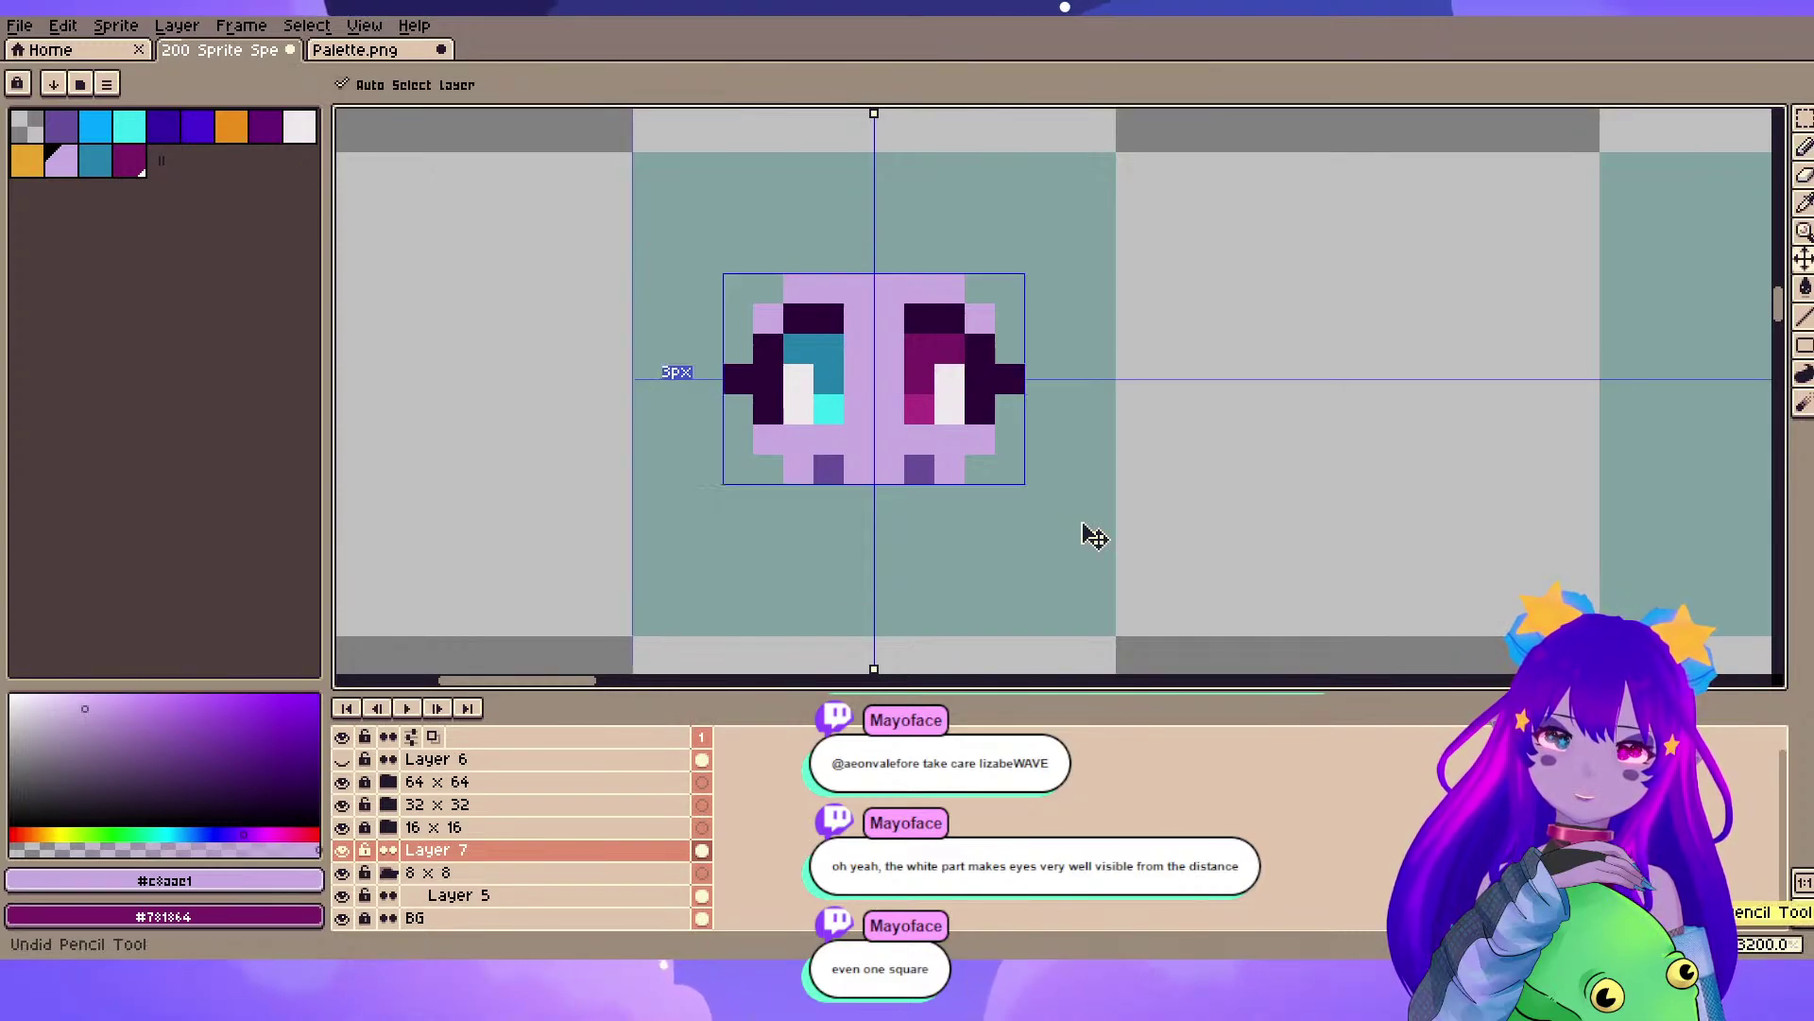
- Save the sprite file and extend the chin downward with a 6 px wide mirrored lavender row
key(ctrl+s)
drag(798, 499, 855, 492)
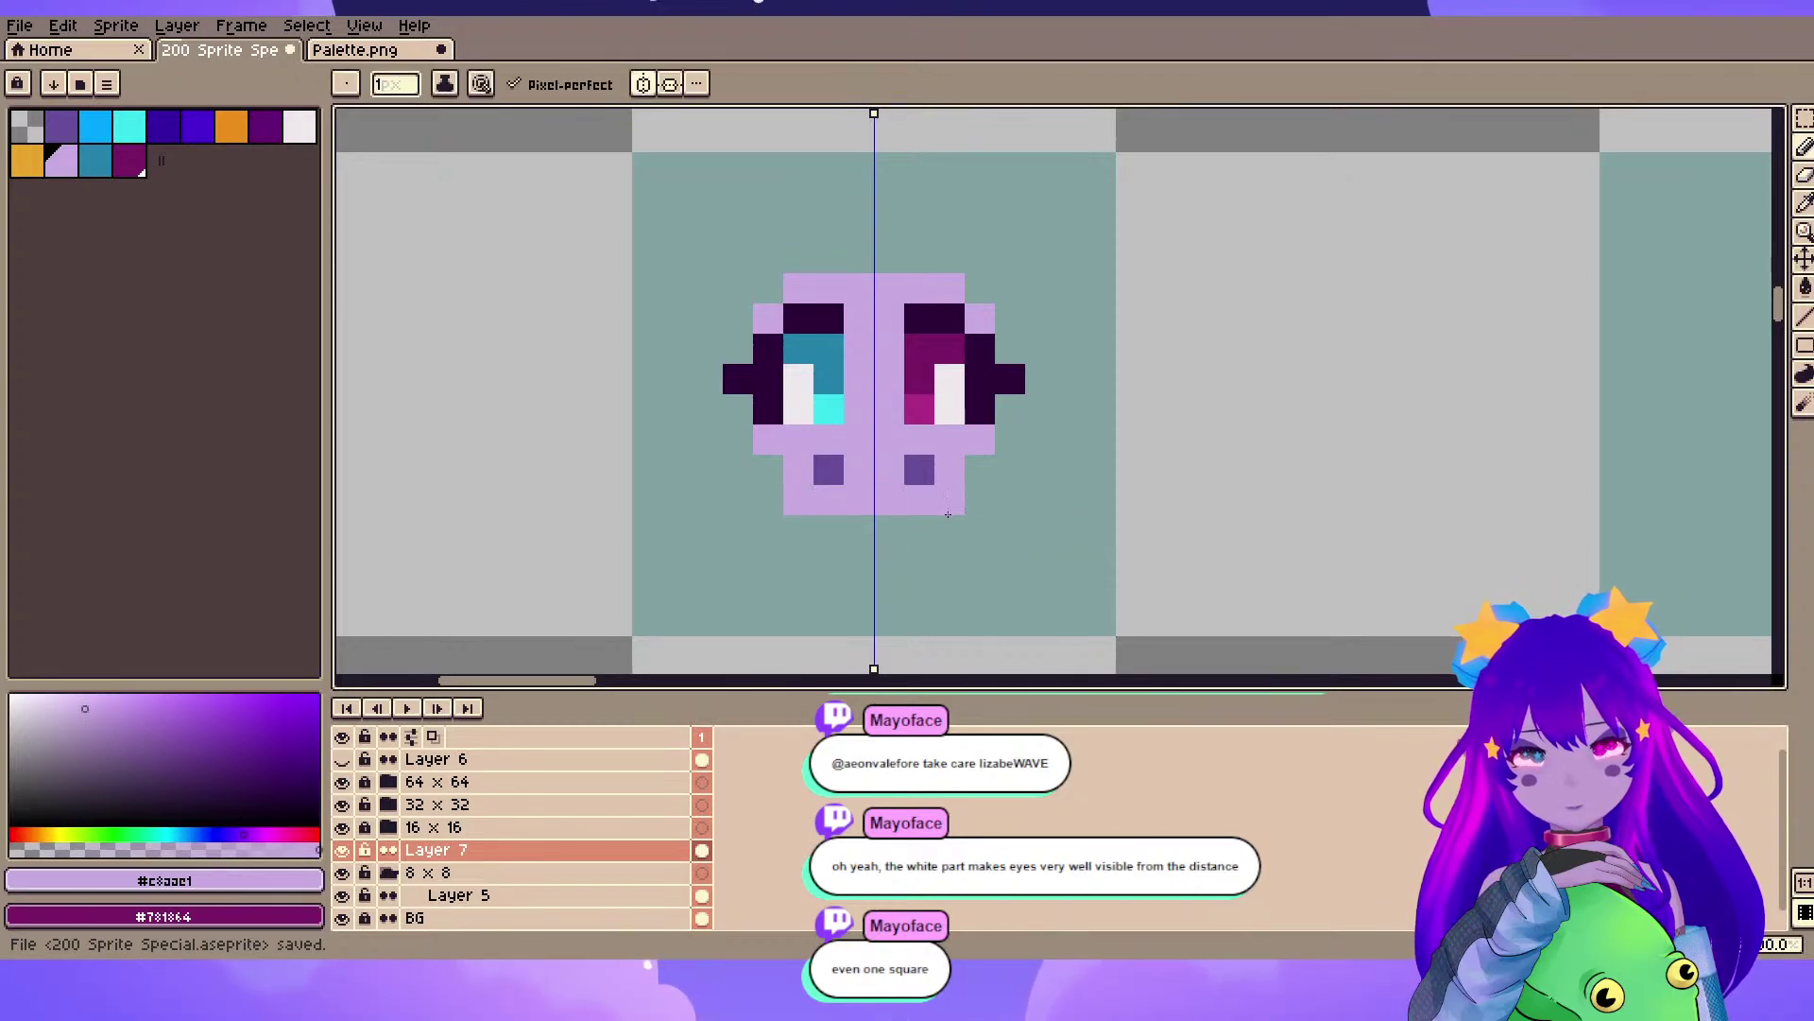
- Undo the 6 px wide chin row and sample the neck's shaded purple #a286cc from the third 8 × 8 sprite
key(ctrl+z)
scroll(892, 499, down, 1)
scroll(892, 499, down, 3)
scroll(931, 244, up, 4)
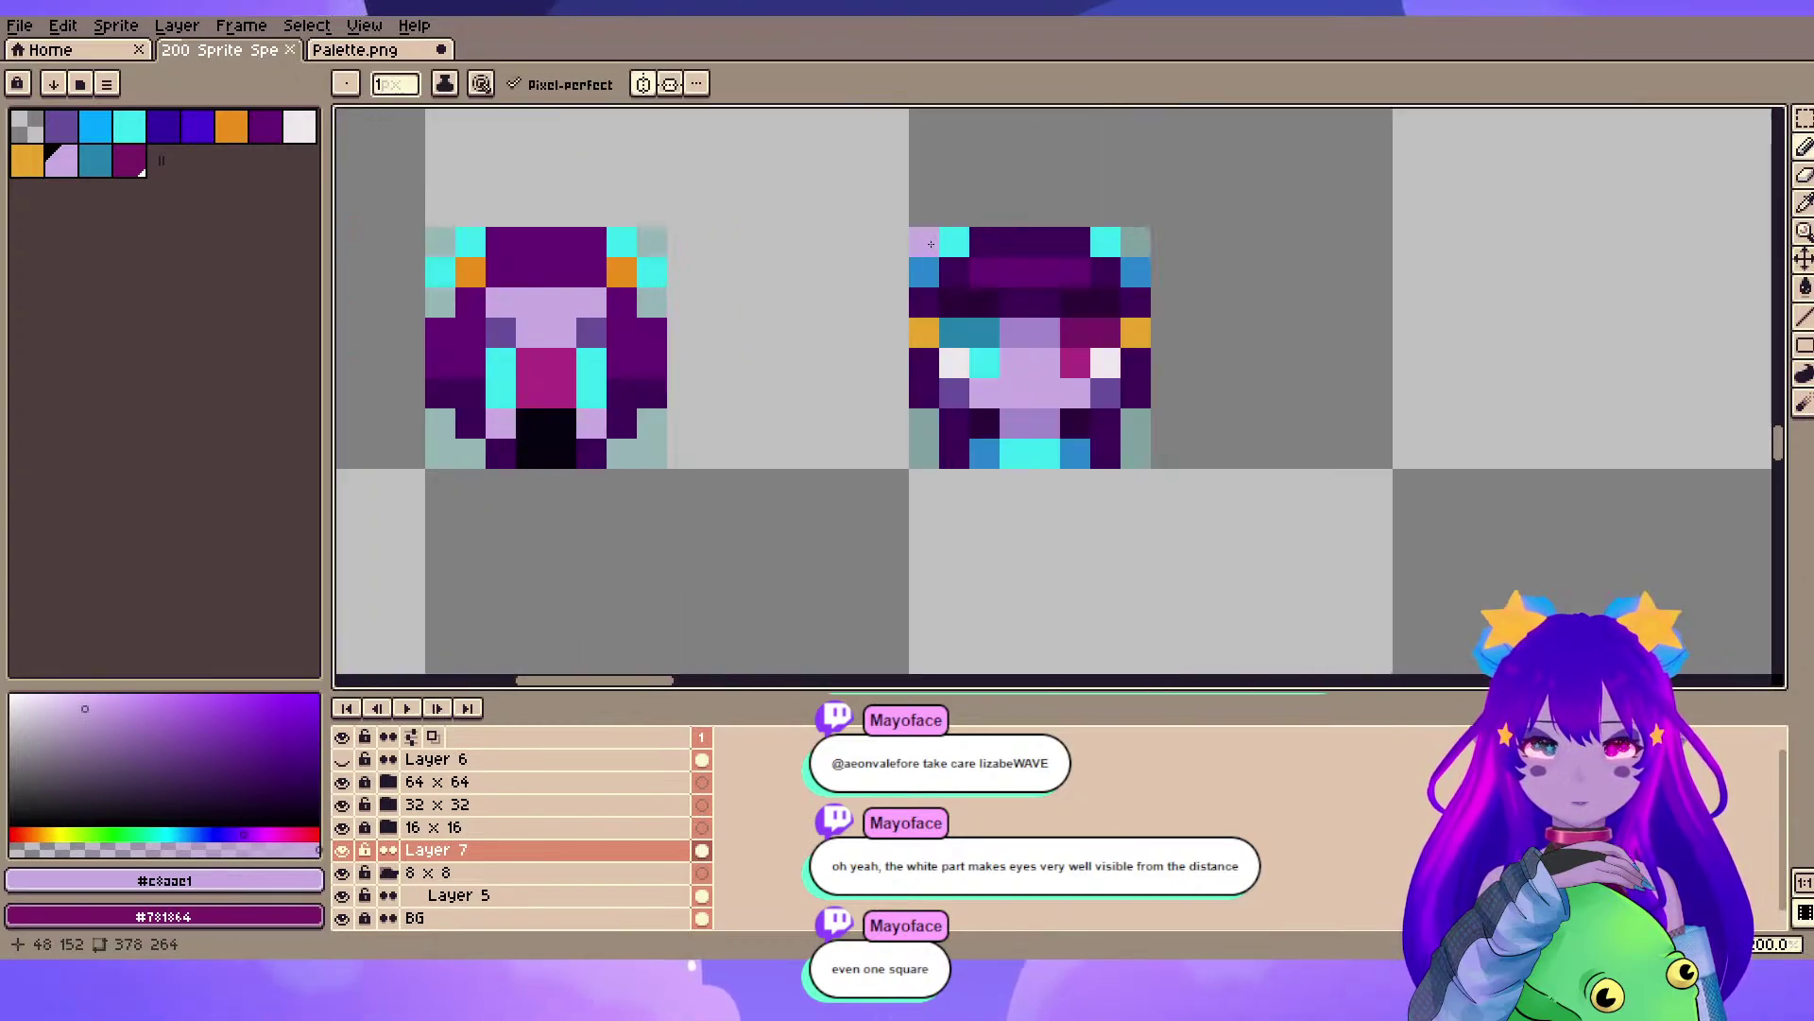
alt+click(1023, 437)
- Draw a centred neck 2 px wide and 2 px tall in the sampled purple directly below the 16 × 16 face
click(572, 401)
drag(595, 176, 830, 532)
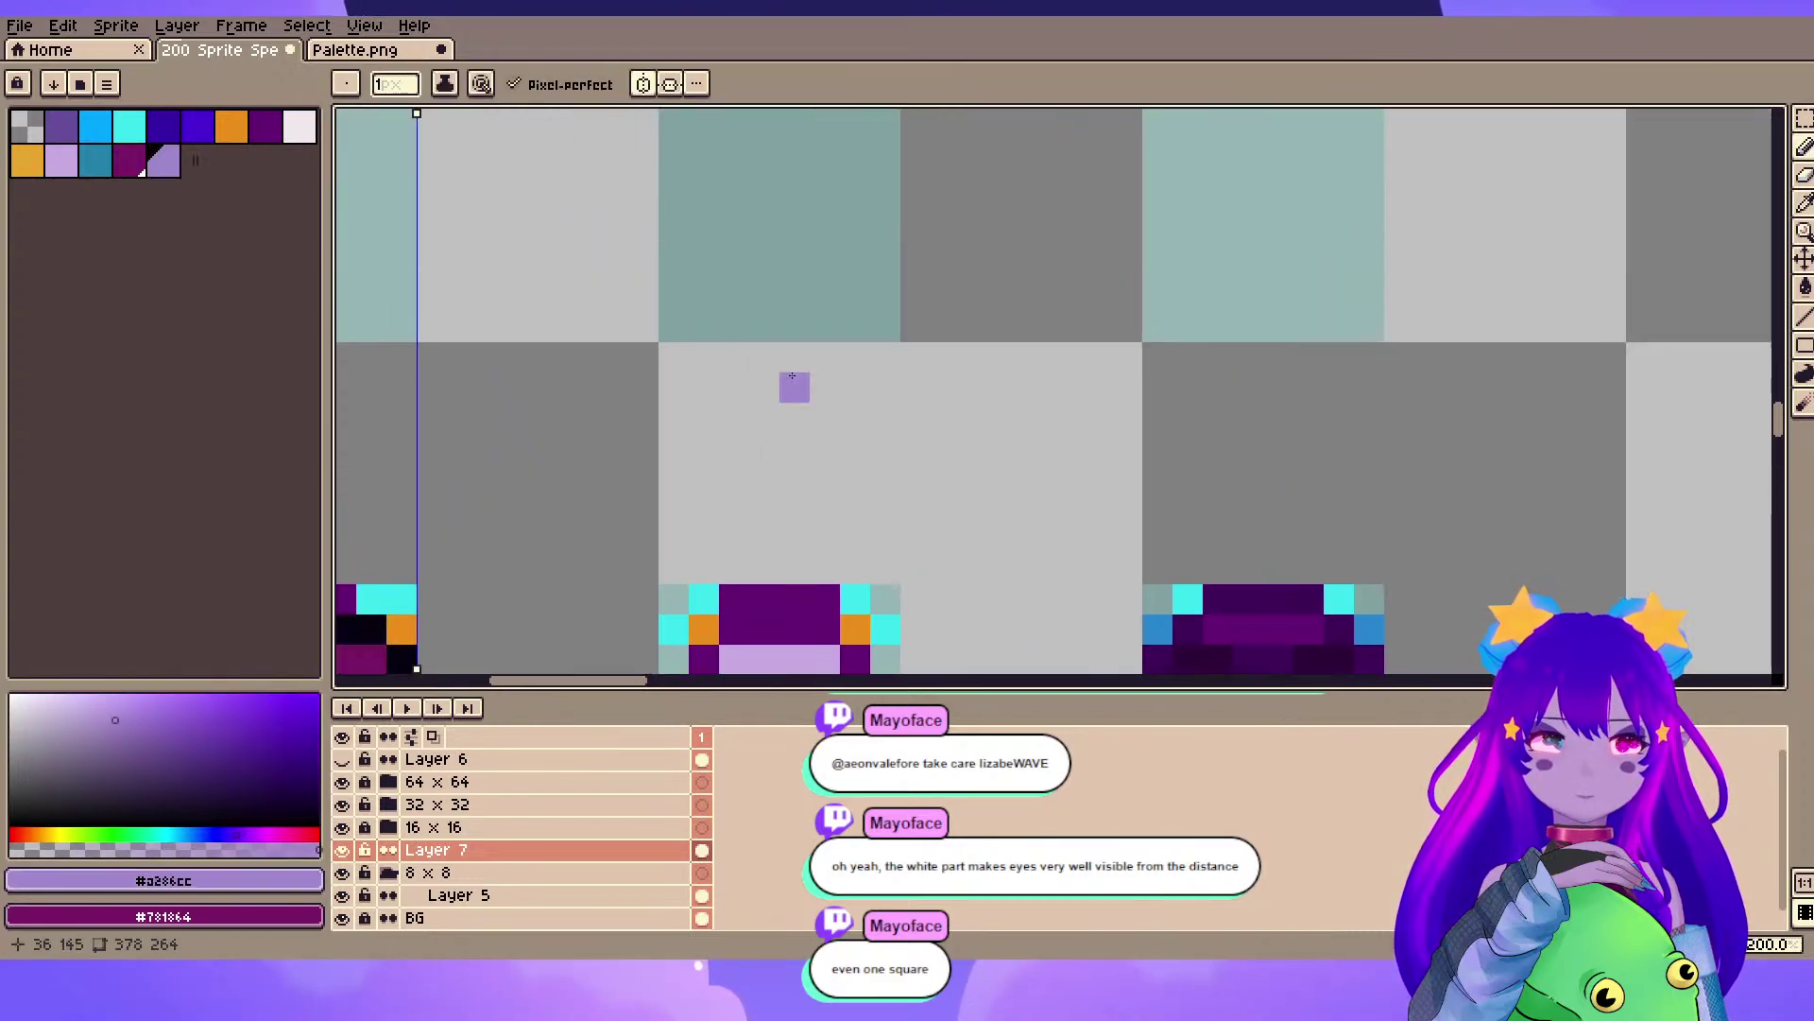
drag(662, 203, 876, 481)
drag(740, 227, 904, 574)
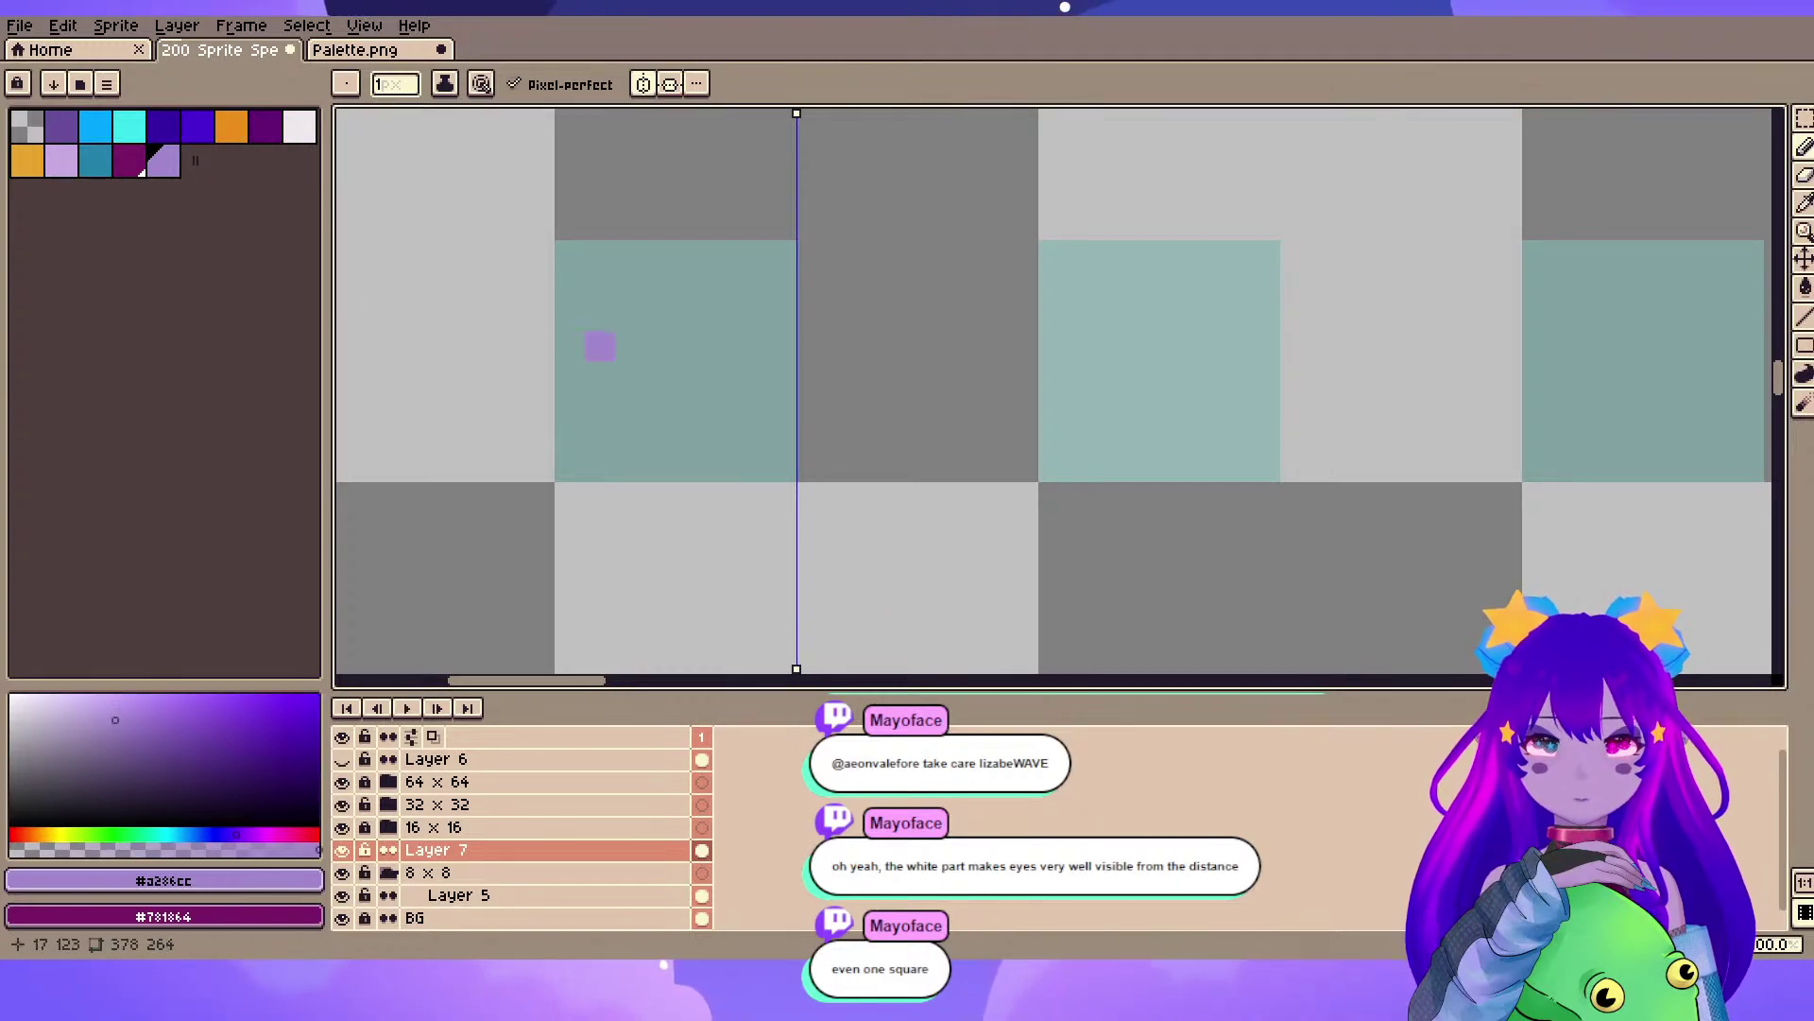
key(space)
mouse_move(902, 472)
mouse_down()
mouse_move(1312, 301)
mouse_move(1375, 535)
mouse_move(935, 473)
mouse_up()
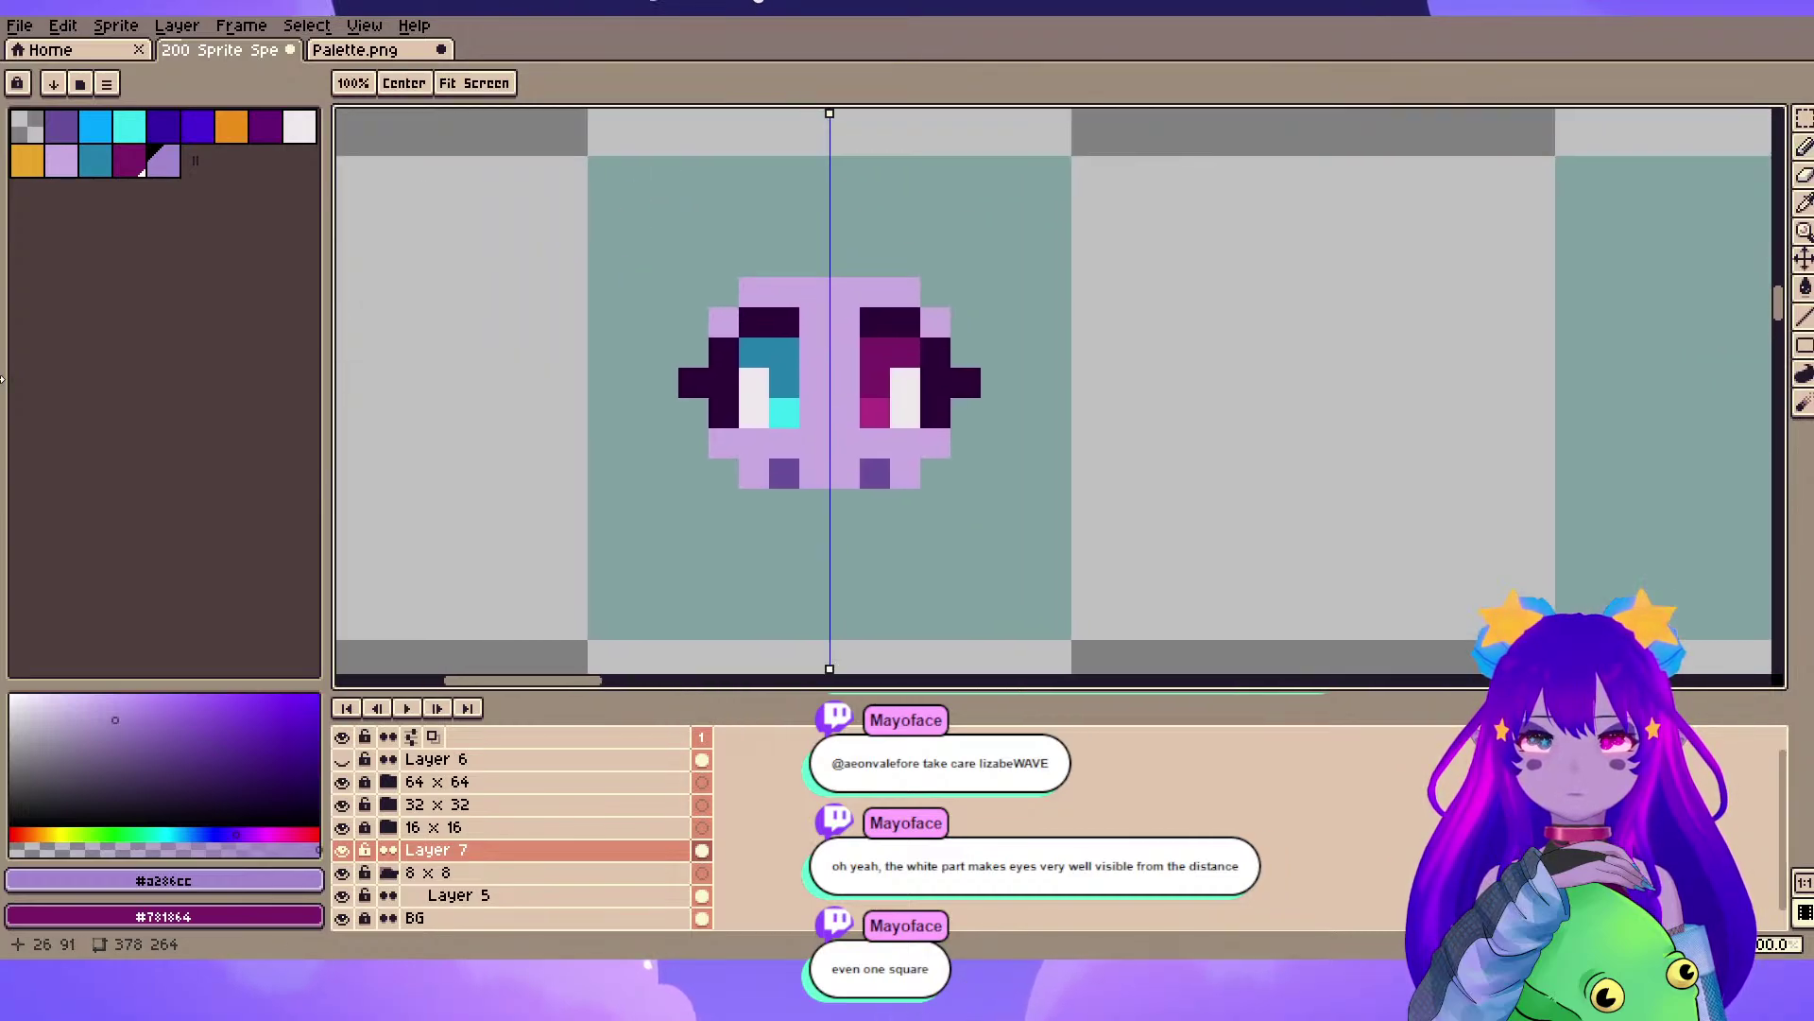
mouse_move(785, 503)
mouse_down()
mouse_move(815, 504)
mouse_move(814, 534)
mouse_move(855, 480)
mouse_up()
key(ctrl+z)
- Choose the bright cyan palette colour for drawing around the neck of the 16 × 16 character
click(129, 125)
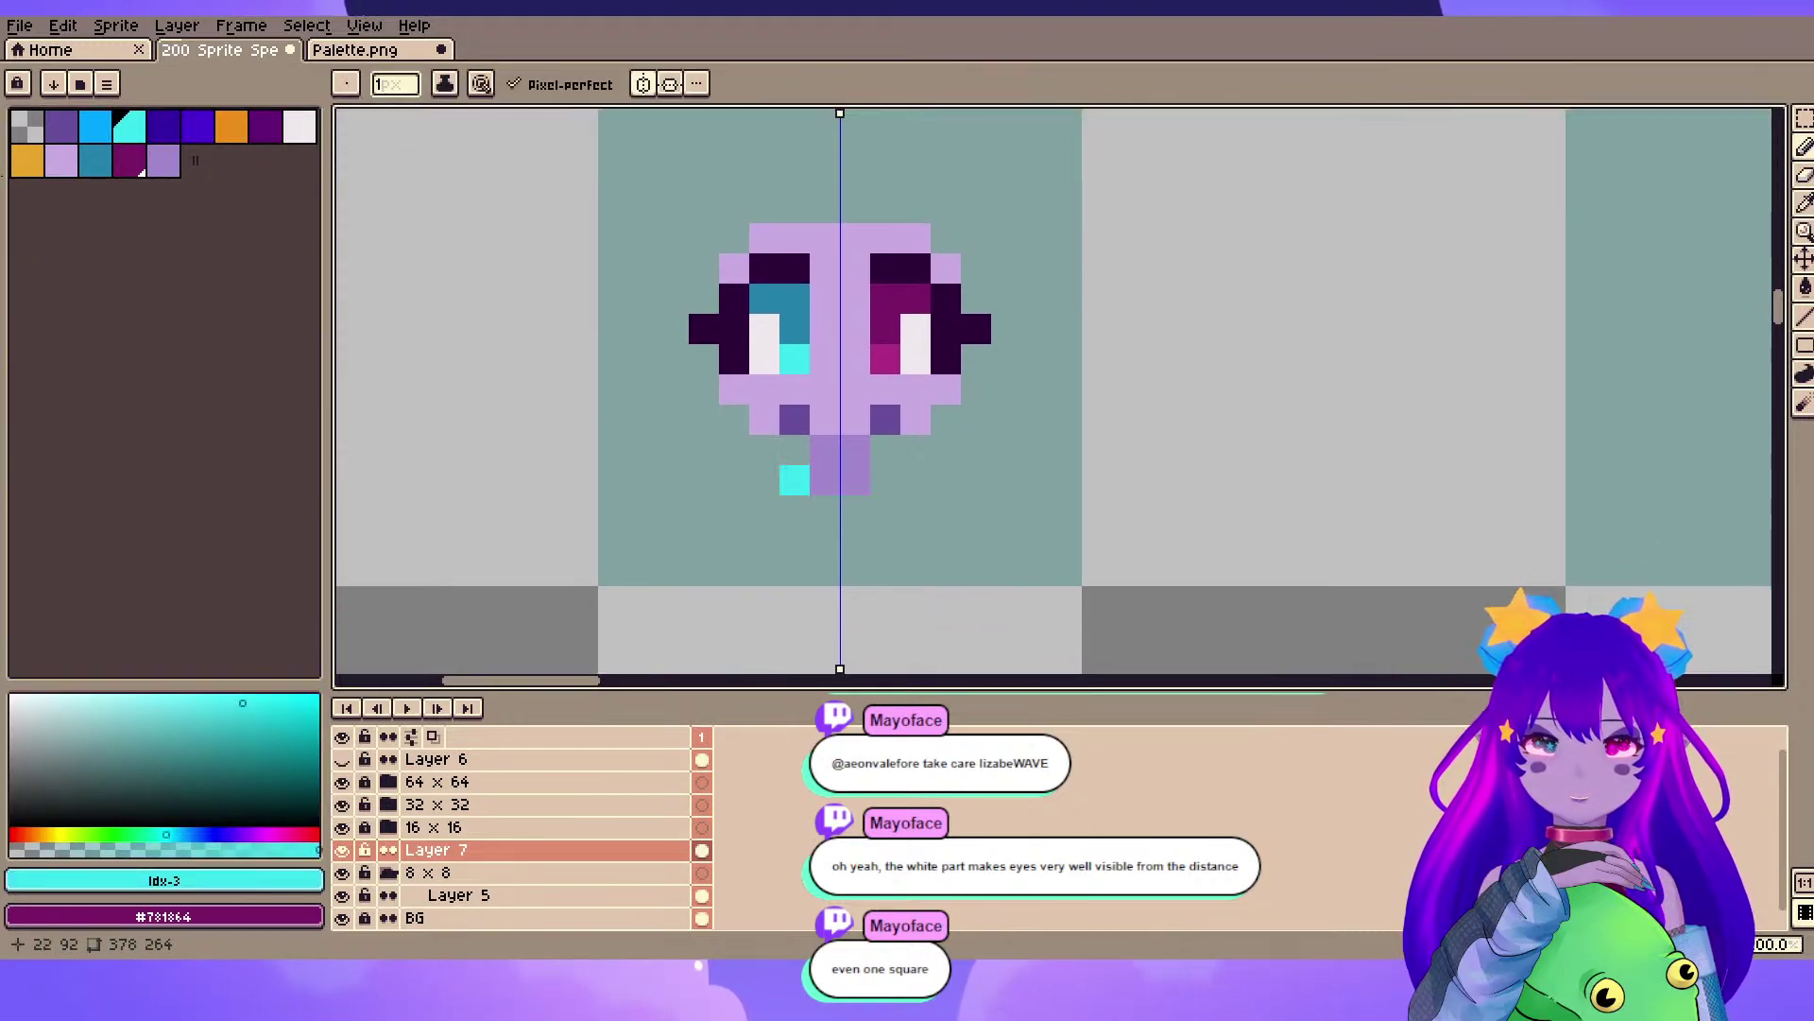
scroll(844, 291, down, 1)
mouse_move(844, 291)
mouse_down()
mouse_move(818, 324)
mouse_move(827, 372)
mouse_up()
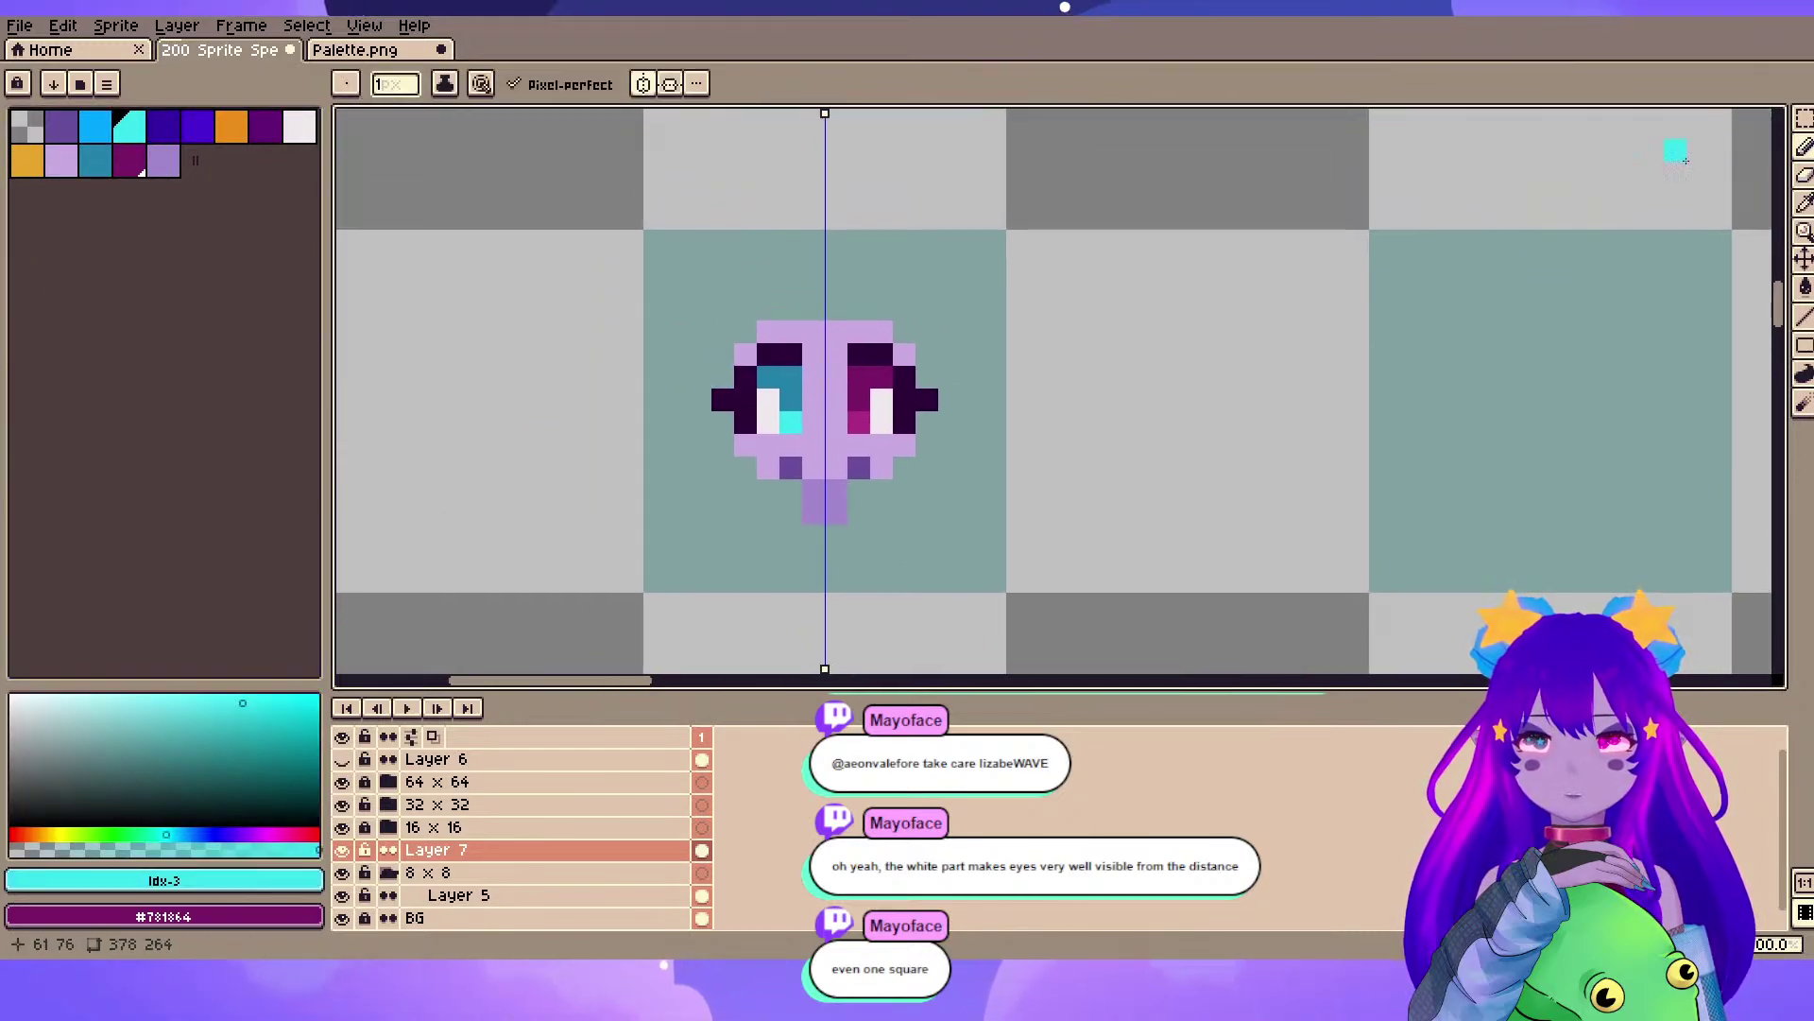
- Move the whole face and neck two pixels up inside the teal 16 × 16 square and clear the selection
key(w)
click(1803, 131)
click(1681, 121)
drag(571, 225, 1079, 574)
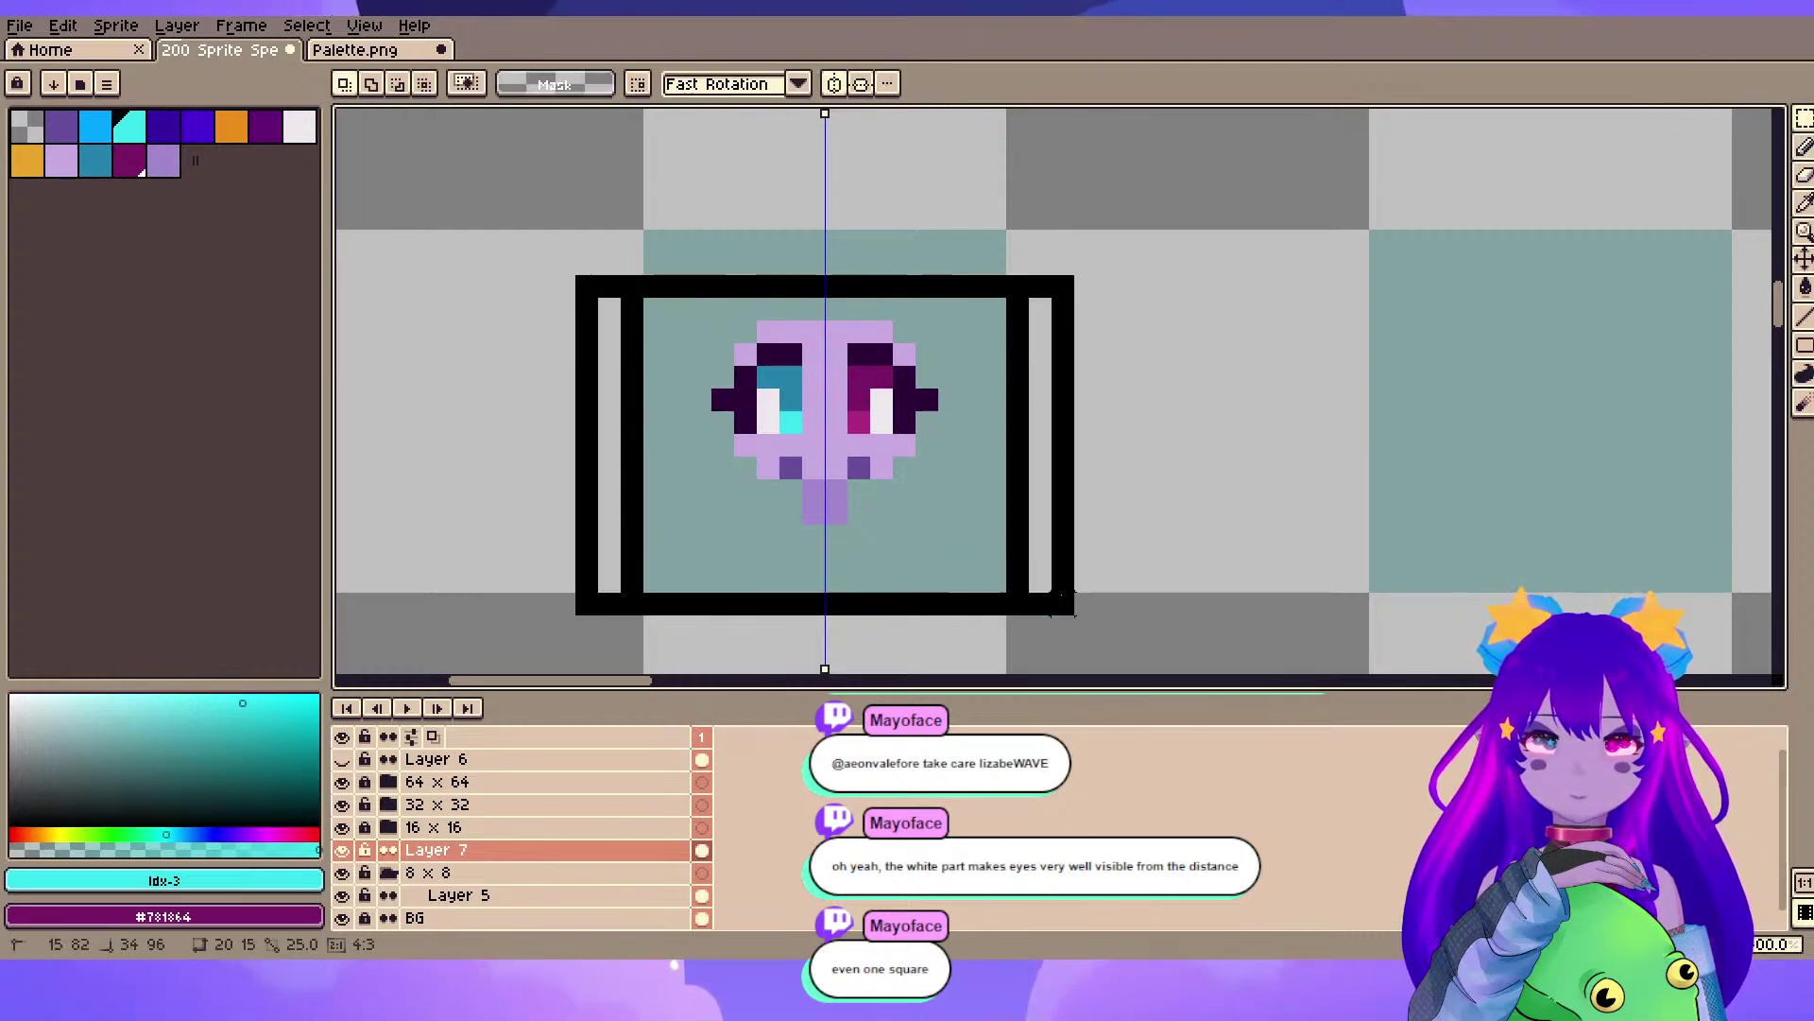
drag(924, 473, 931, 427)
click(1112, 392)
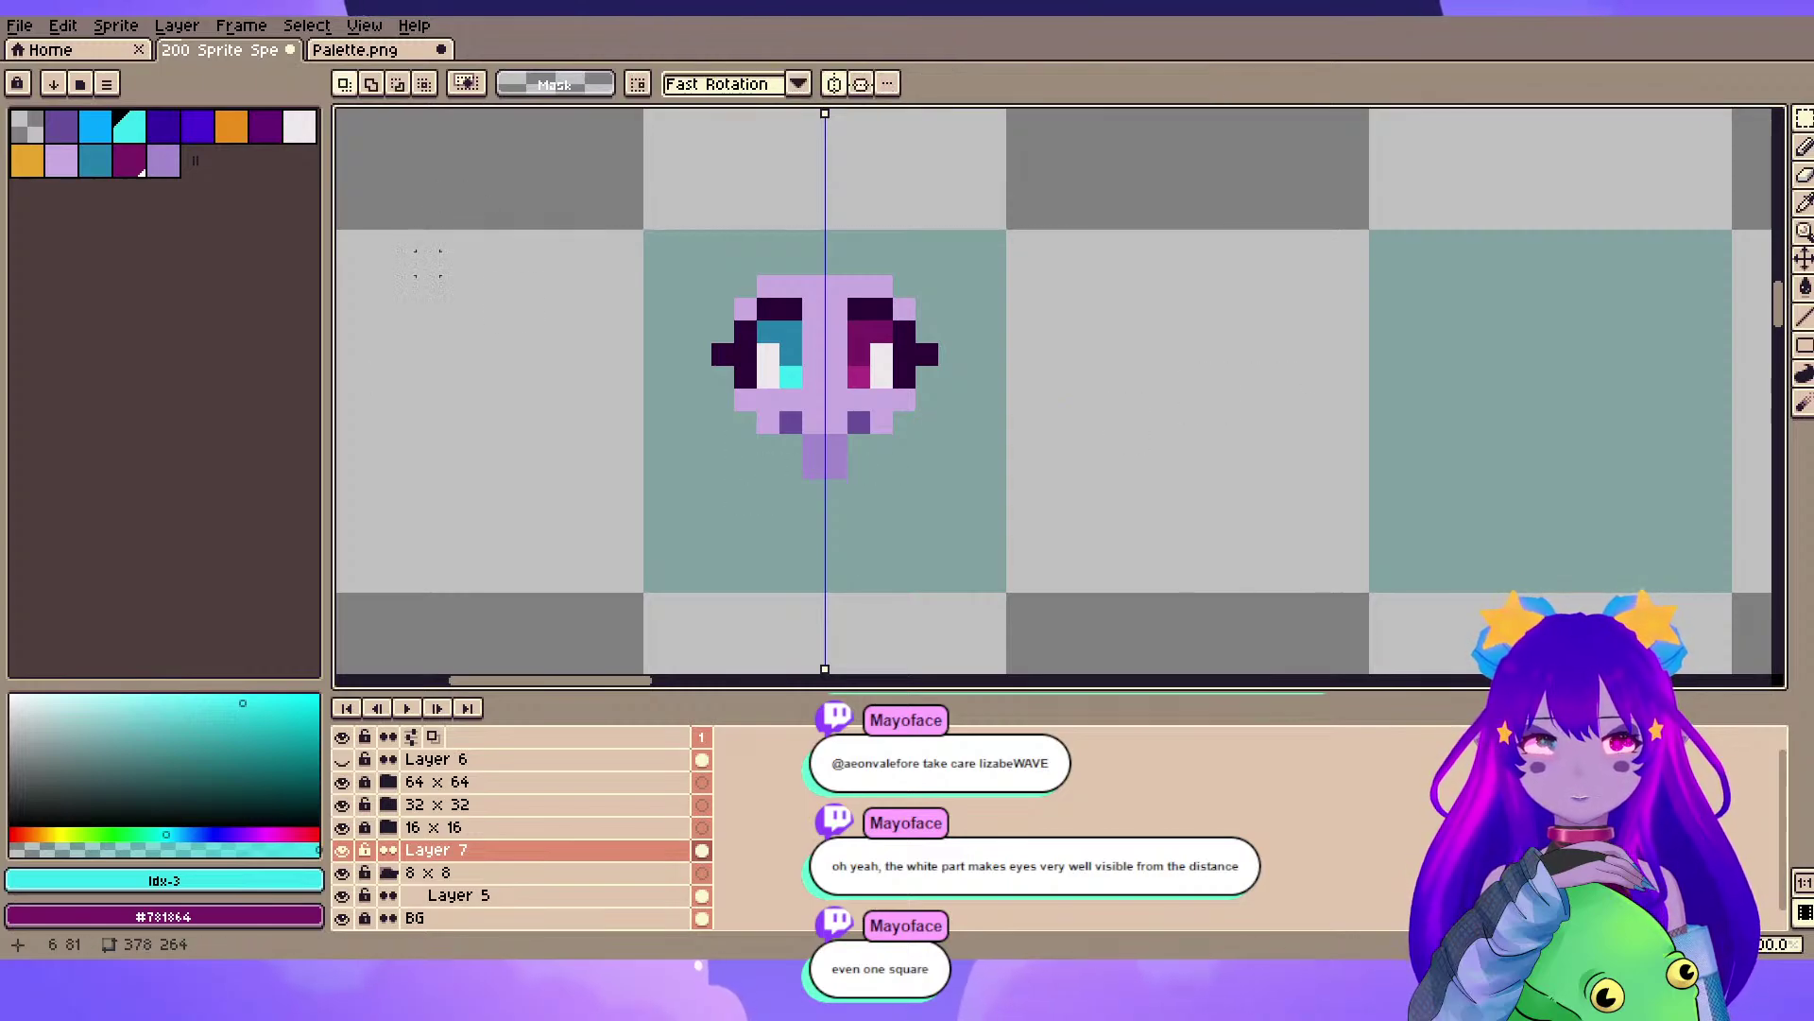
- Draw mirrored cyan shoulders and arms below the neck, add light purple hands, and erase the outer pixels to narrow the arms
alt+click(754, 478)
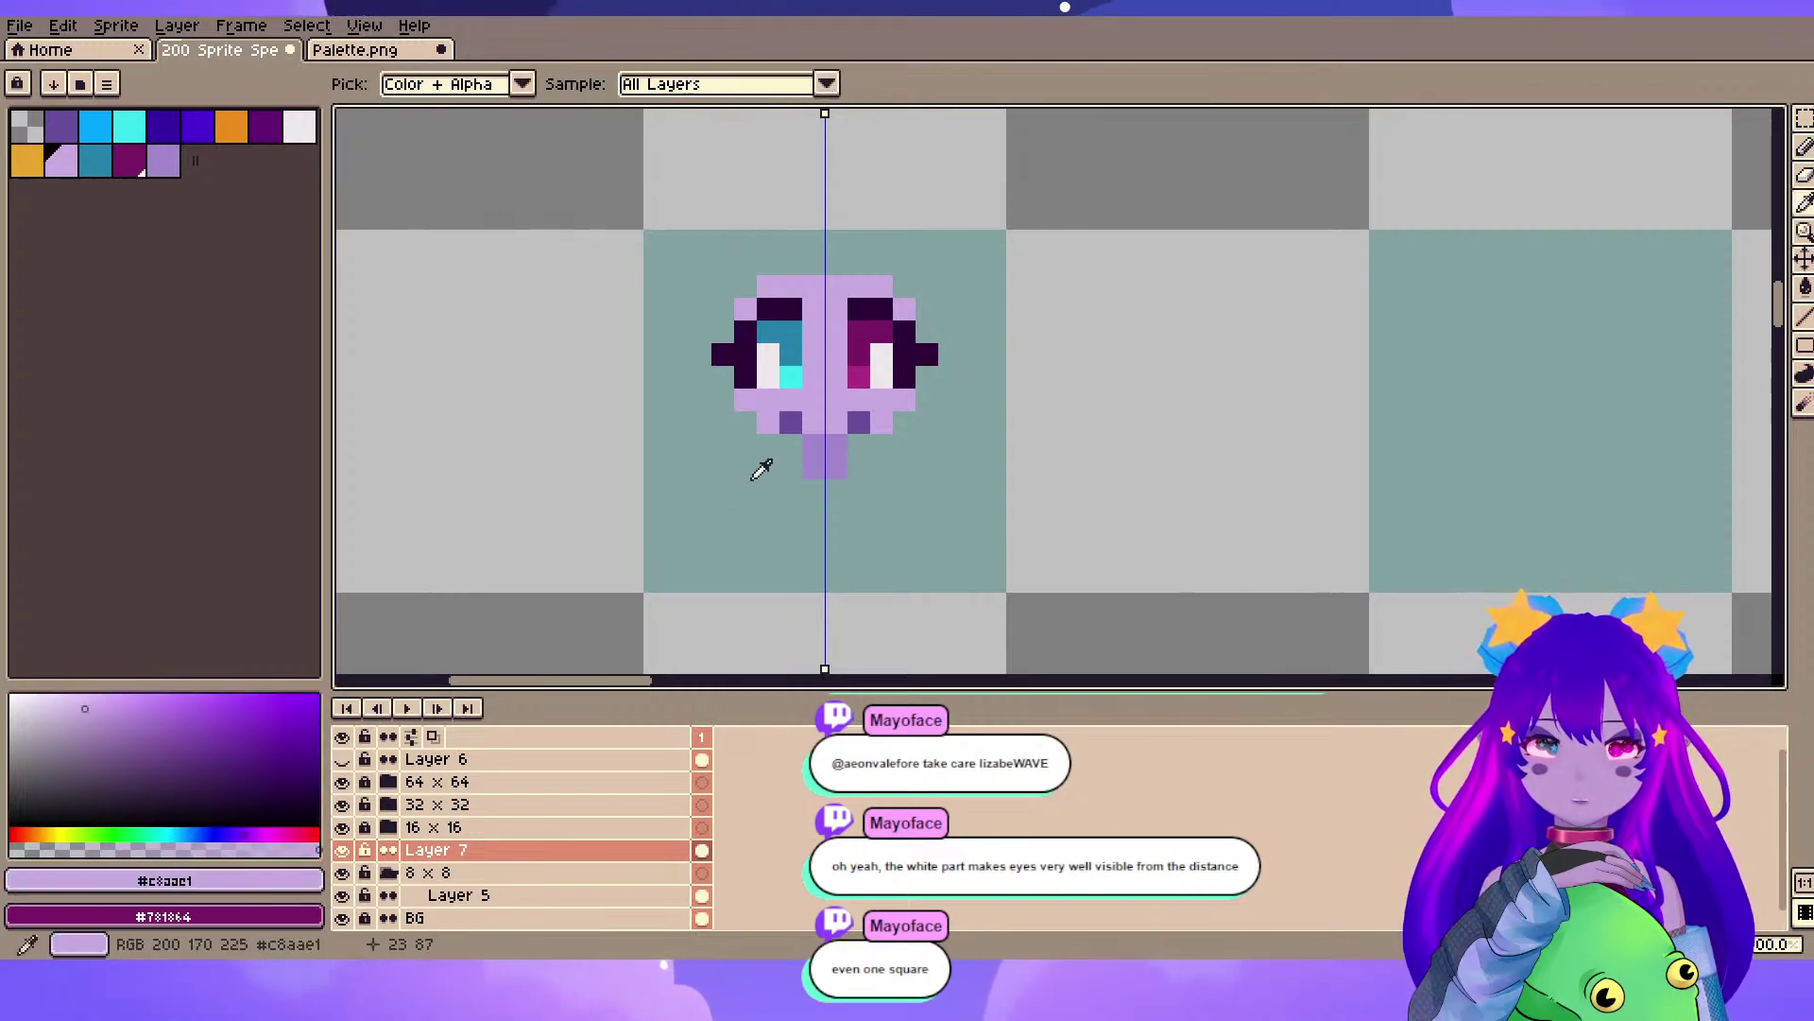
key(x)
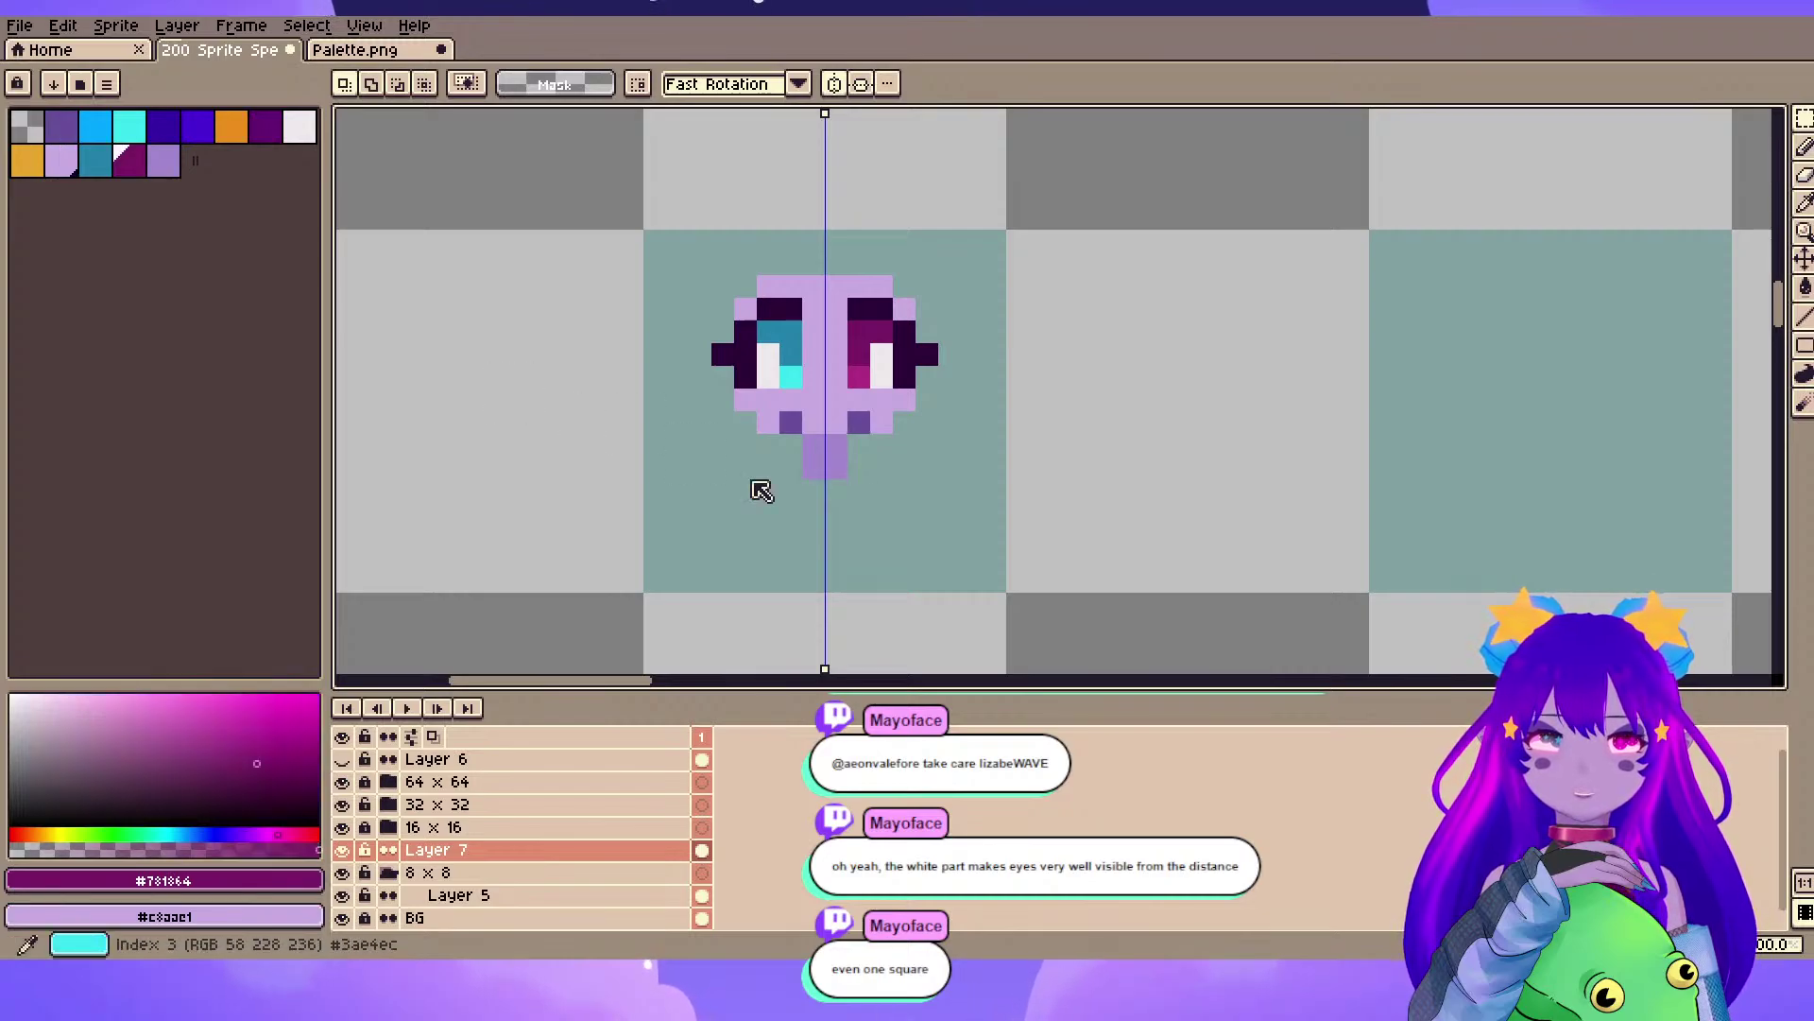
click(129, 127)
key(b)
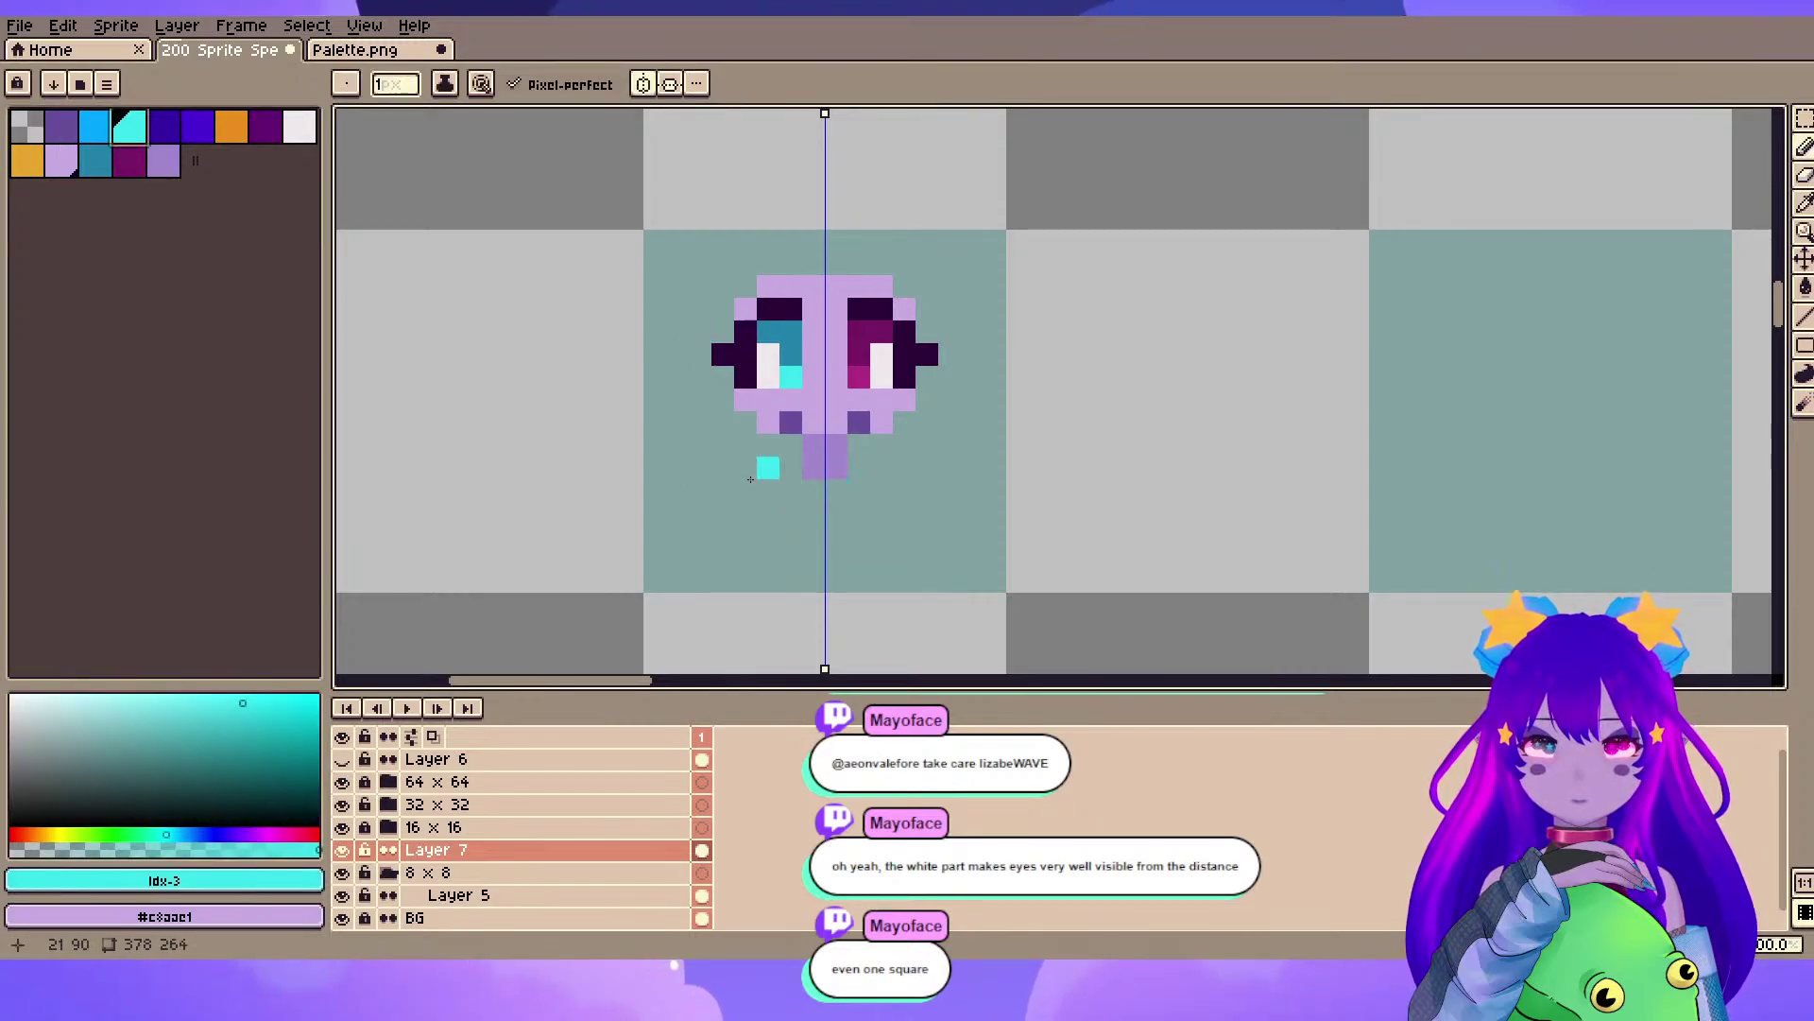
click(752, 481)
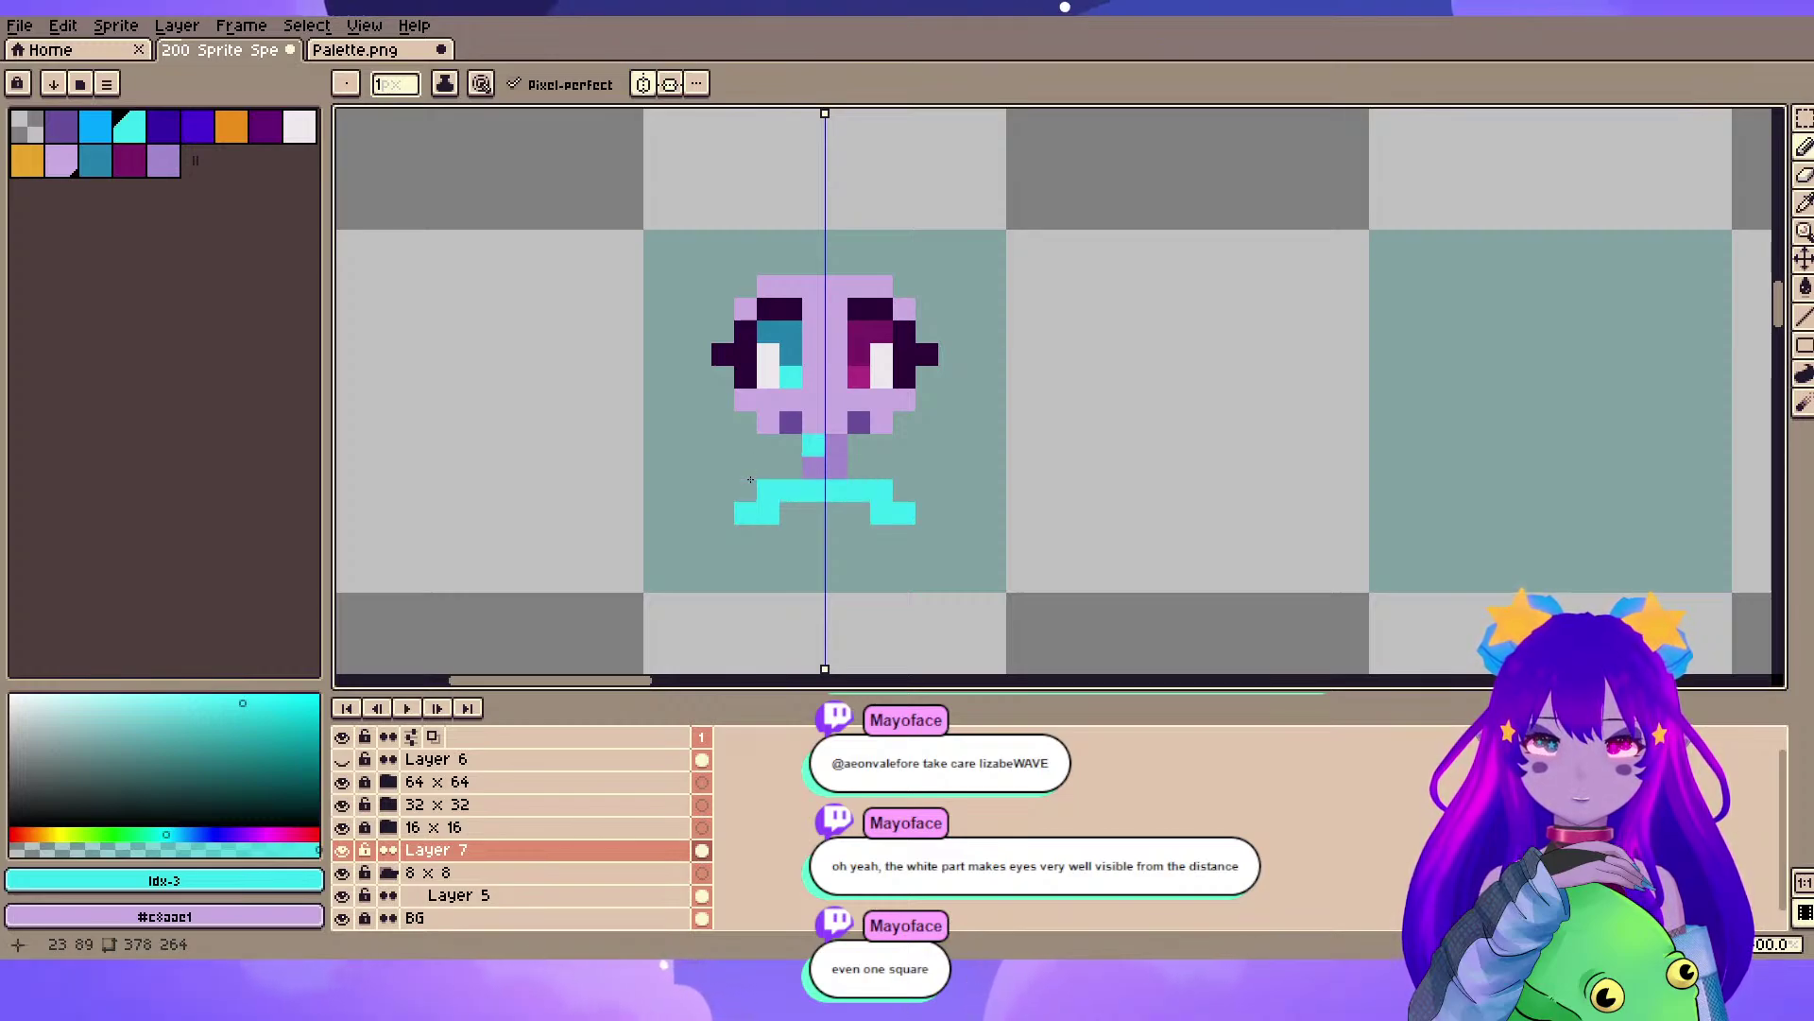
drag(813, 468, 791, 468)
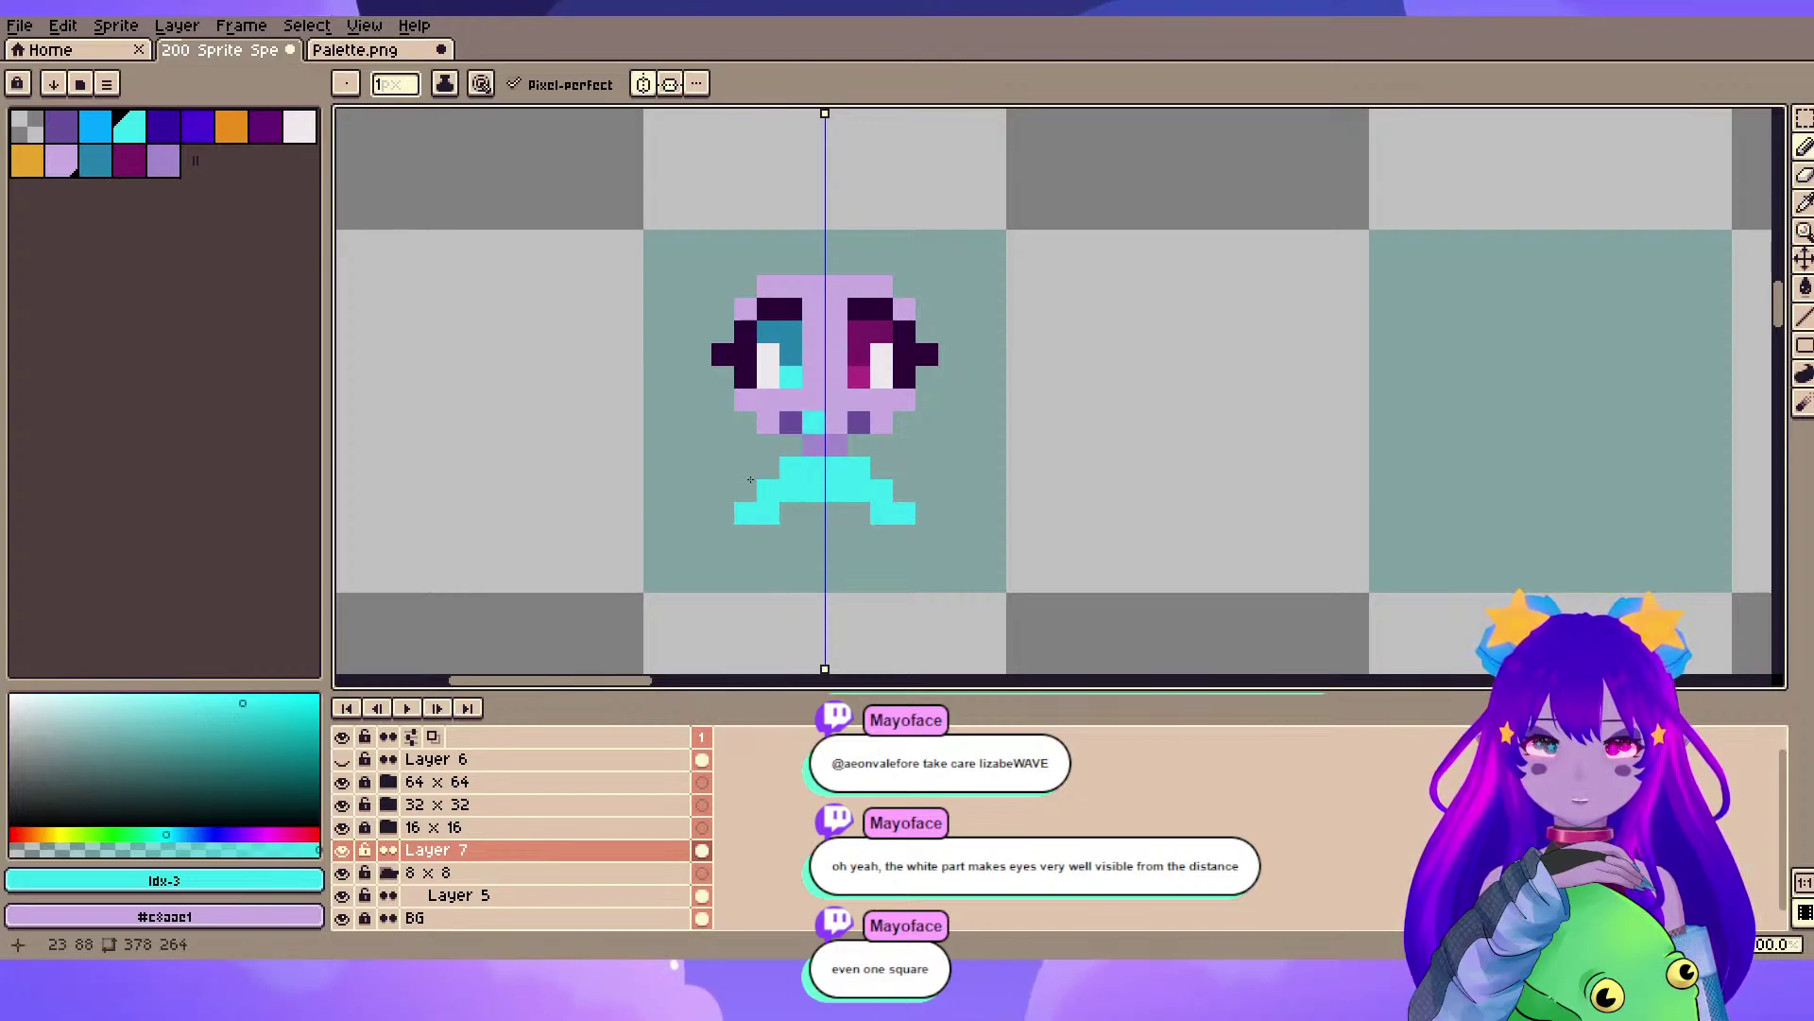
alt+click(814, 422)
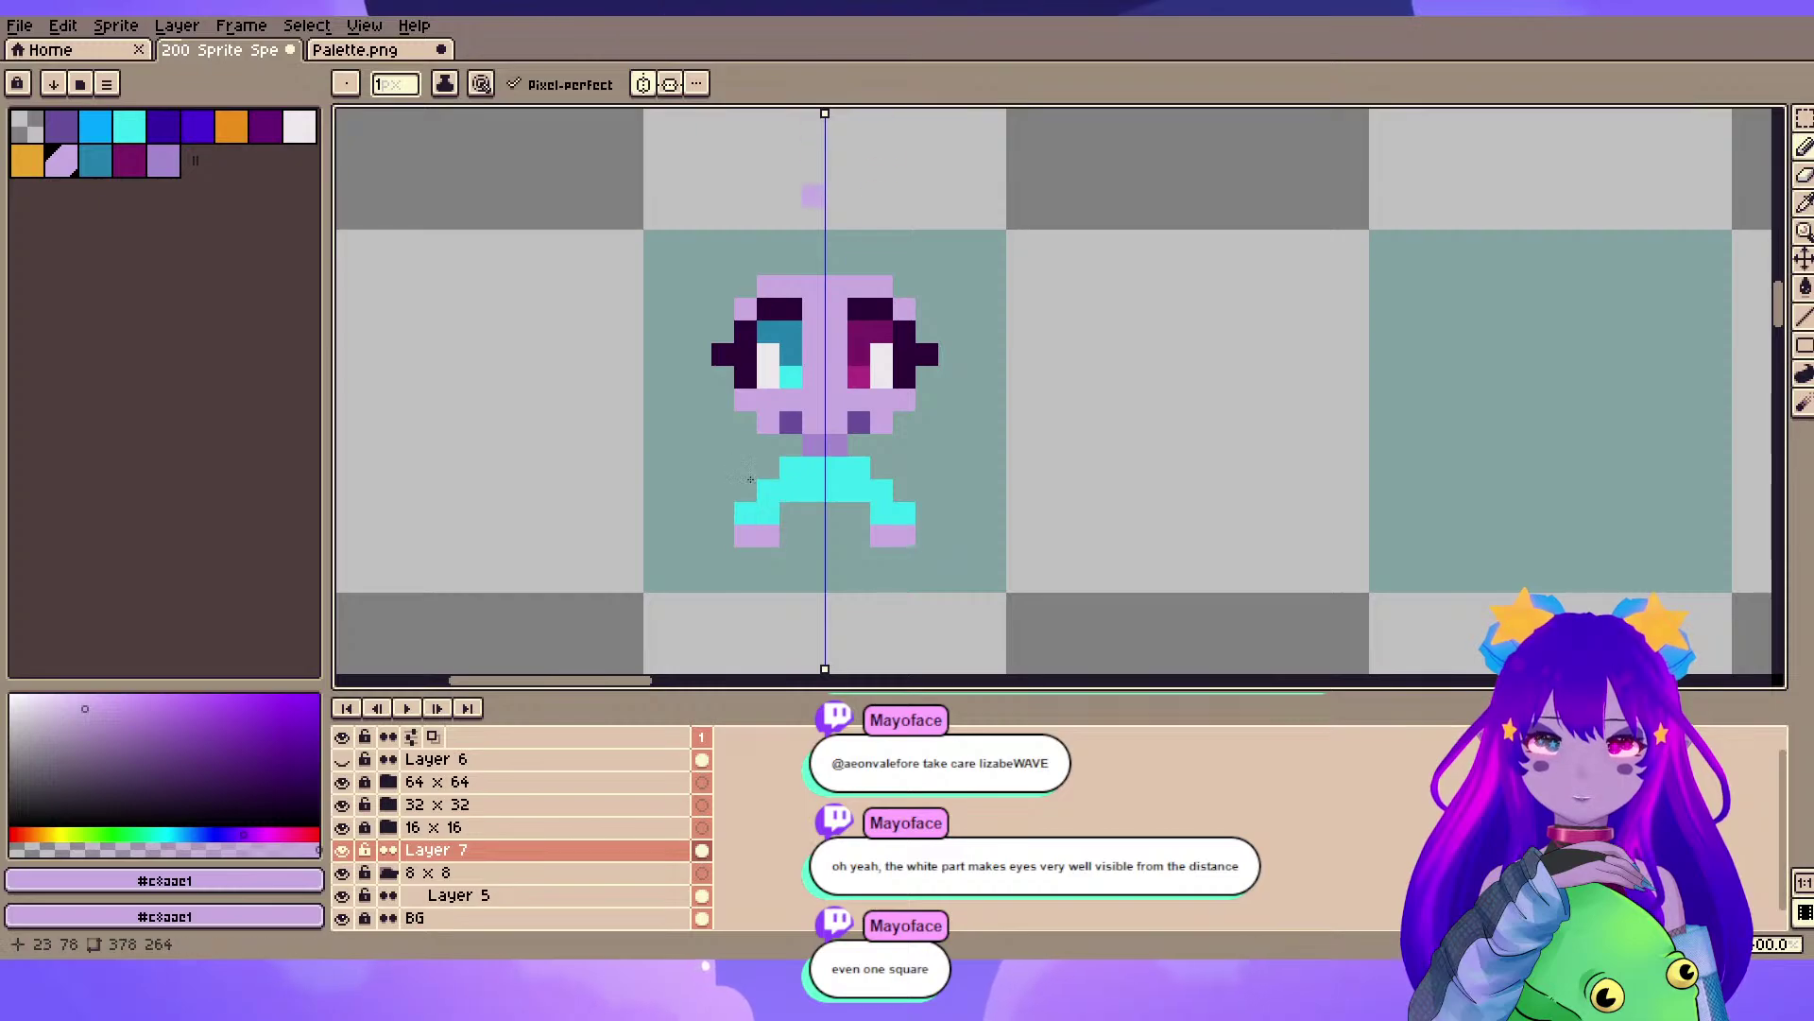
key(e)
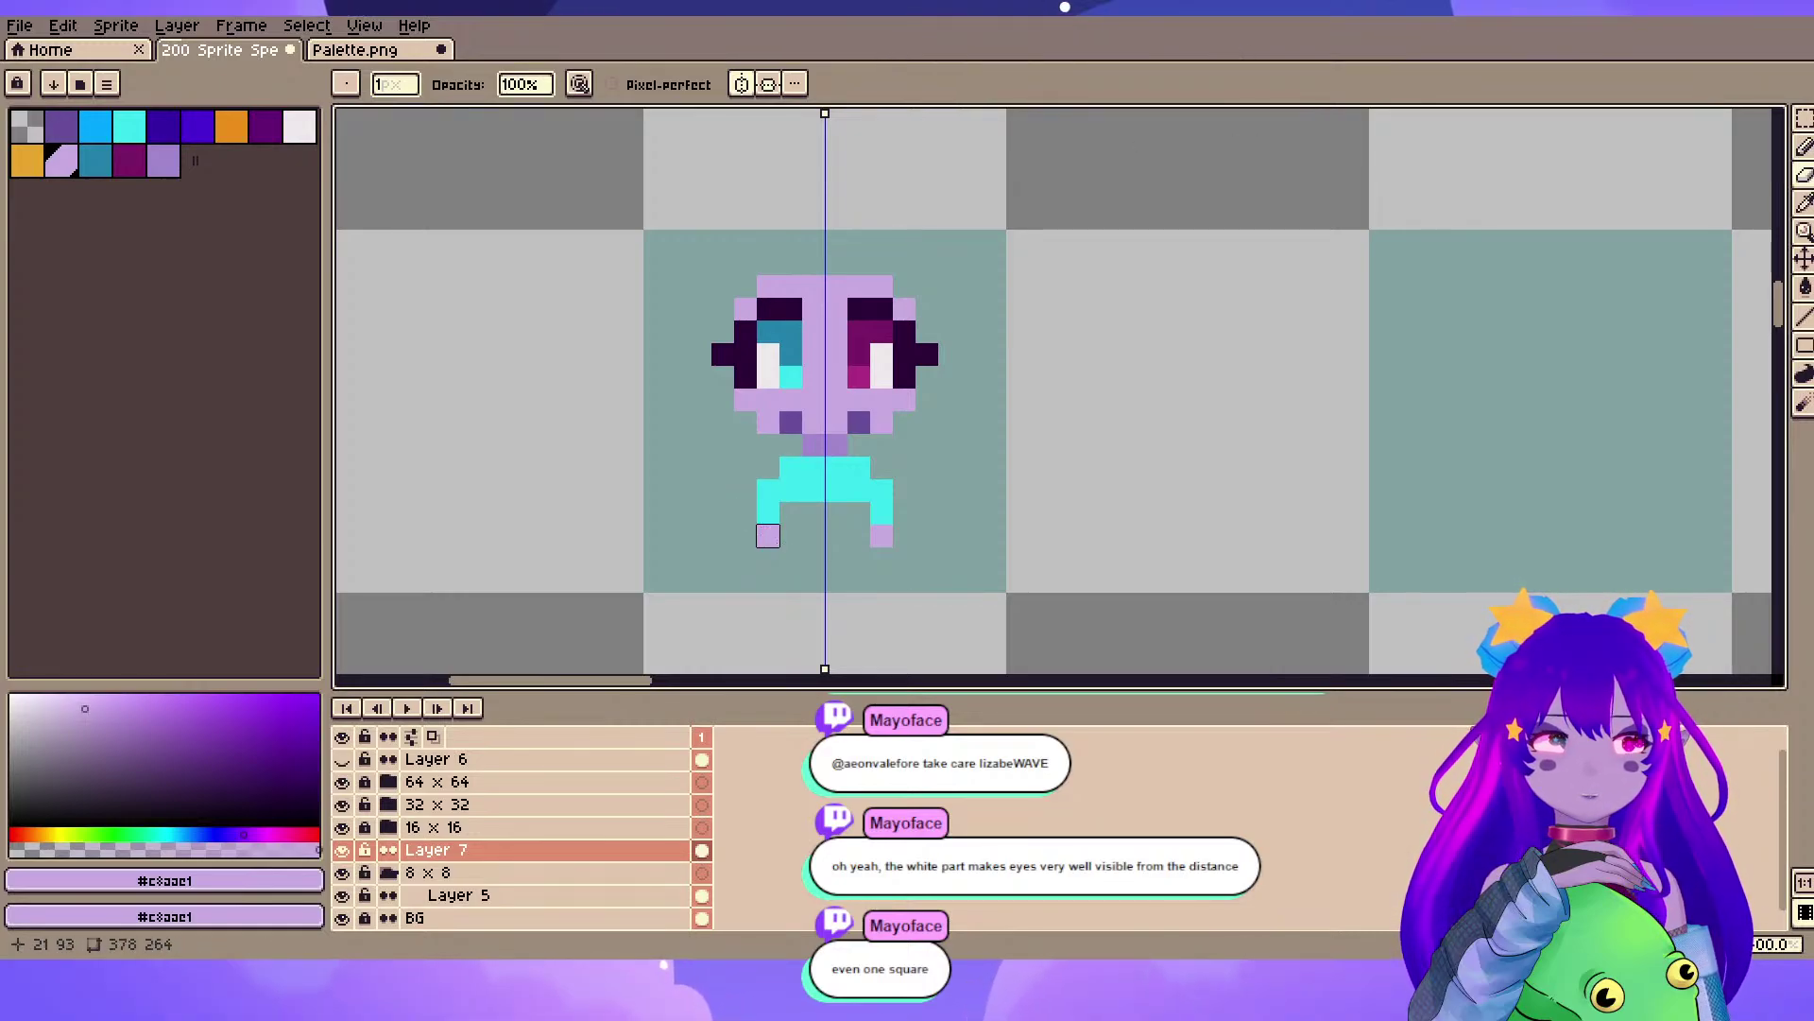
- Recolor the neck as a magenta collar using the bright magenta (#ae2d83) of the eye on that side
scroll(794, 558, up, 2)
drag(879, 244, 869, 339)
key(i)
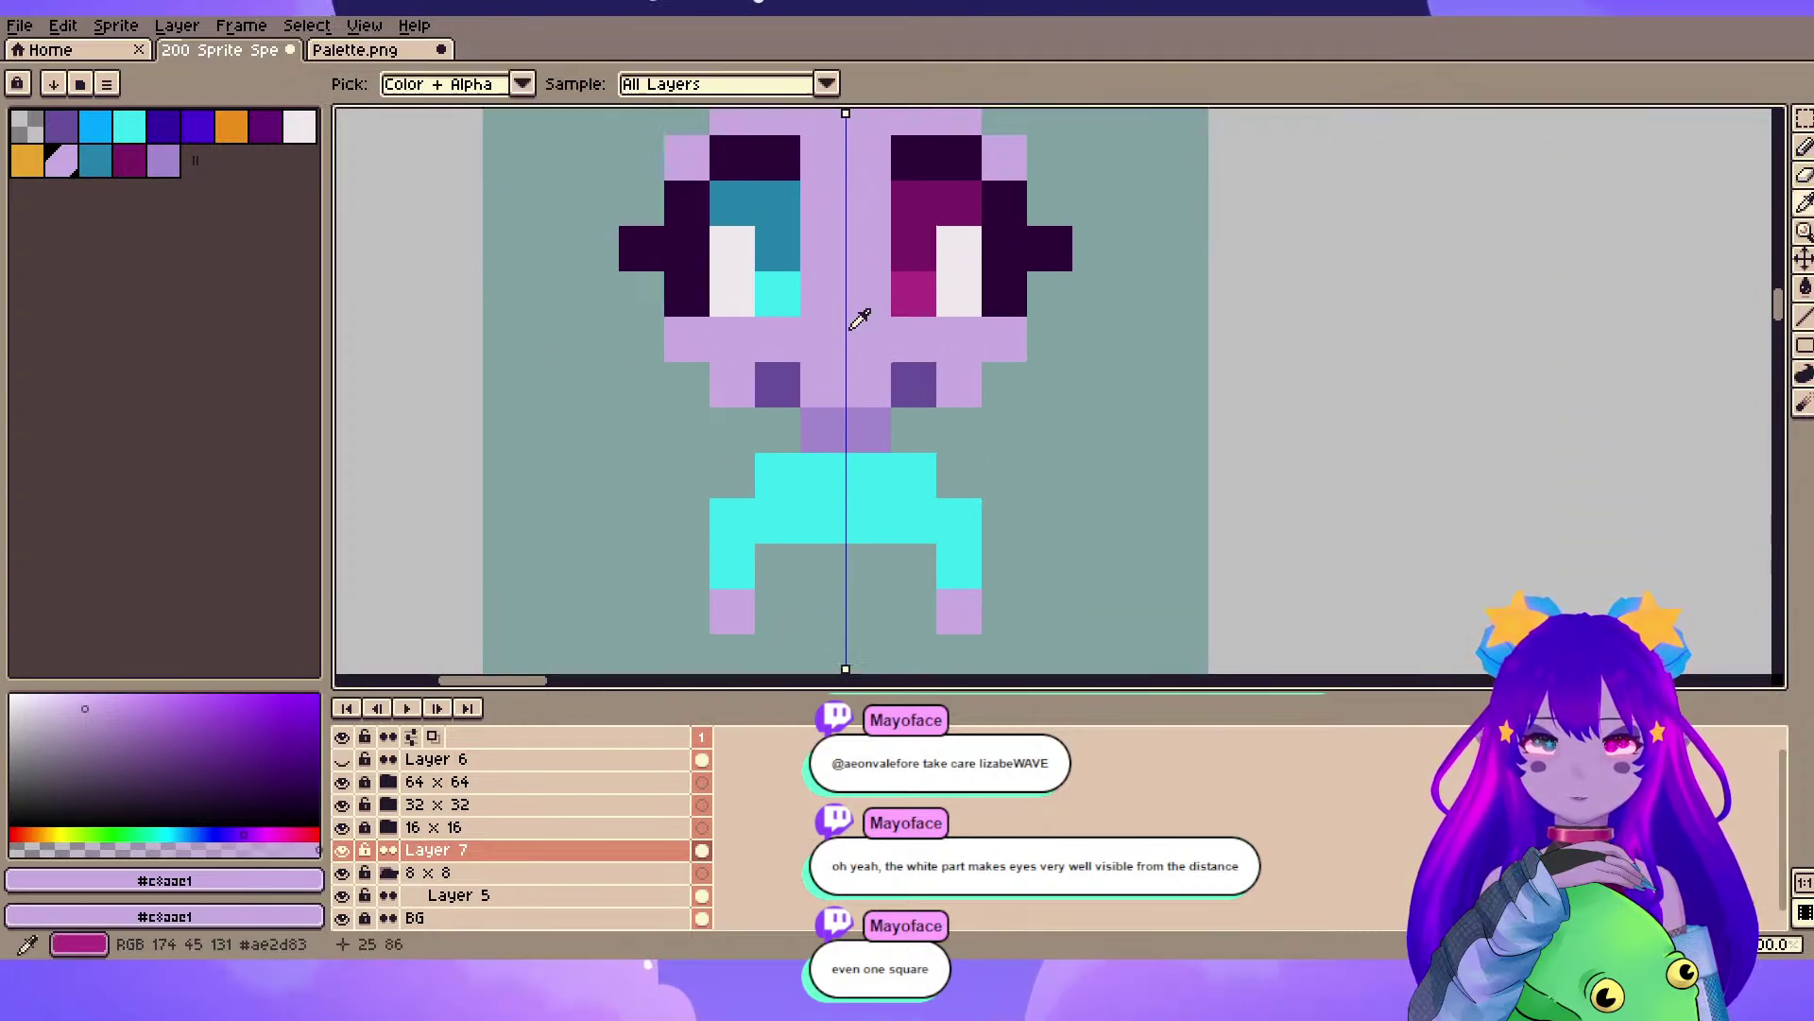
click(913, 203)
key(b)
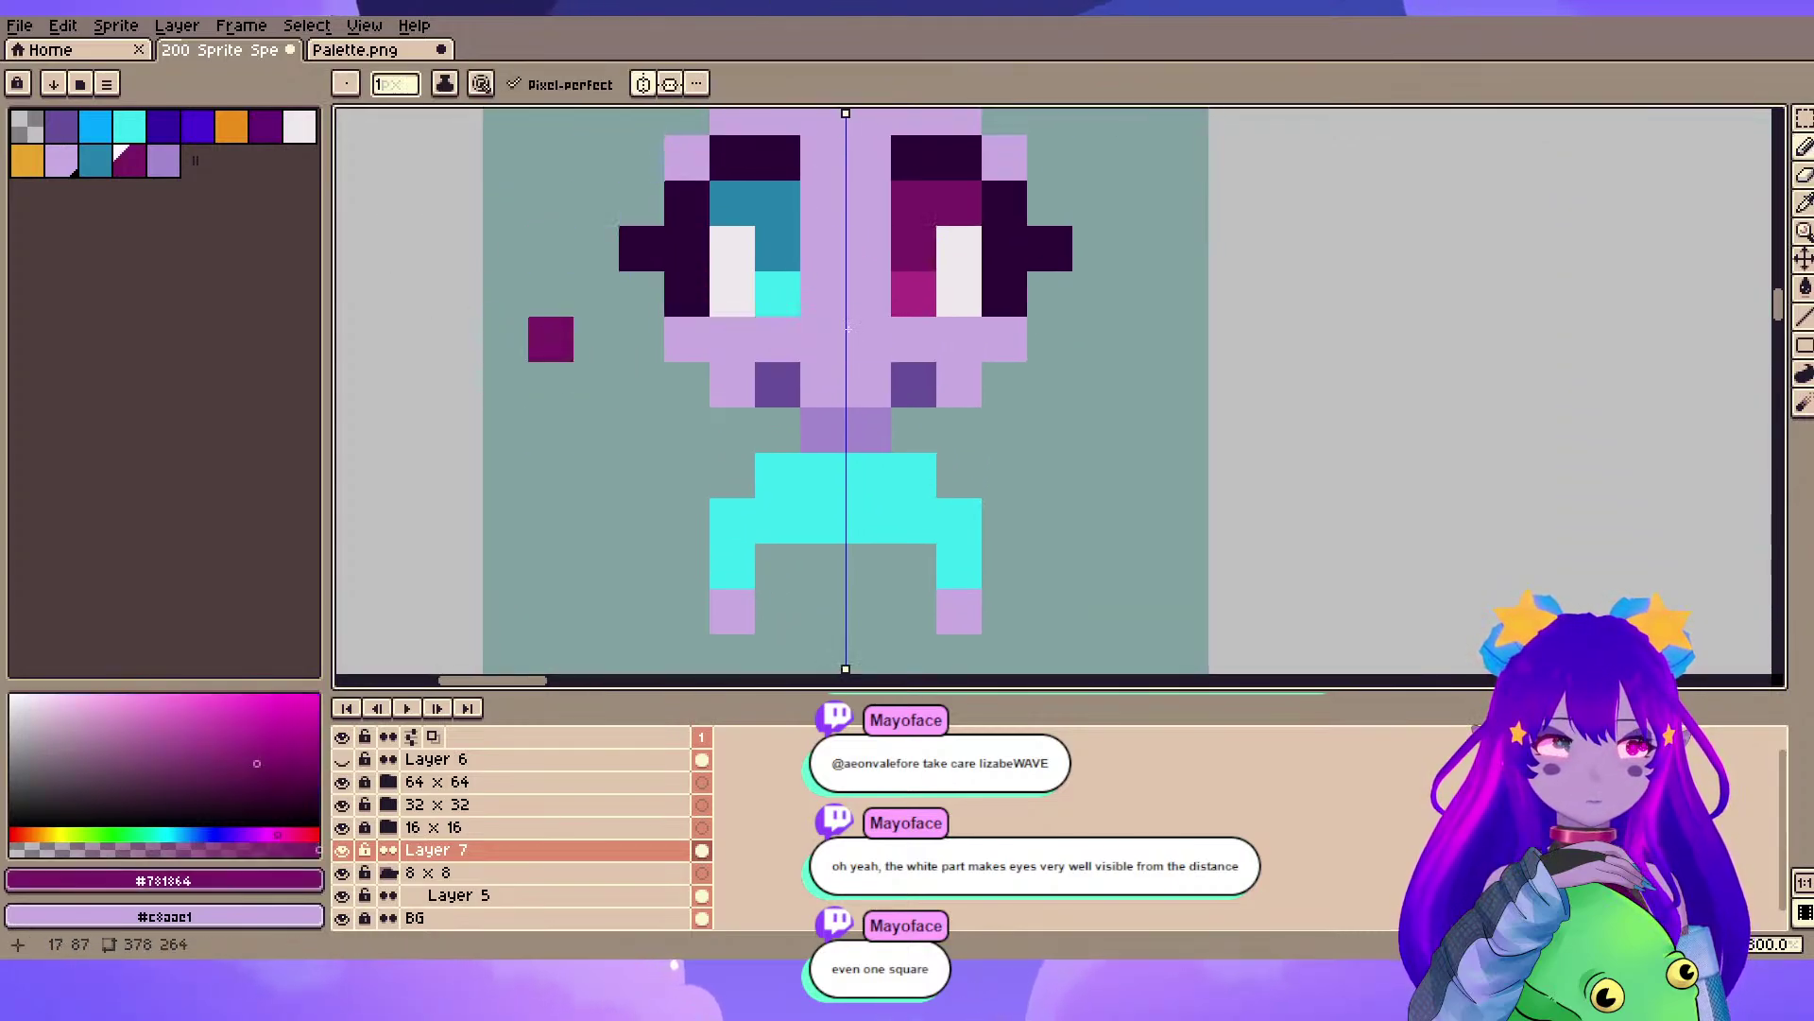
mouse_move(848, 329)
mouse_down()
mouse_move(828, 346)
mouse_move(845, 312)
mouse_move(820, 243)
mouse_move(863, 355)
mouse_move(866, 311)
mouse_up()
alt+click(901, 234)
click(841, 370)
- Fill the torso between the arms with cyan, trim it to four pixels wide, and place light purple hands at its lower corners
alt+click(829, 448)
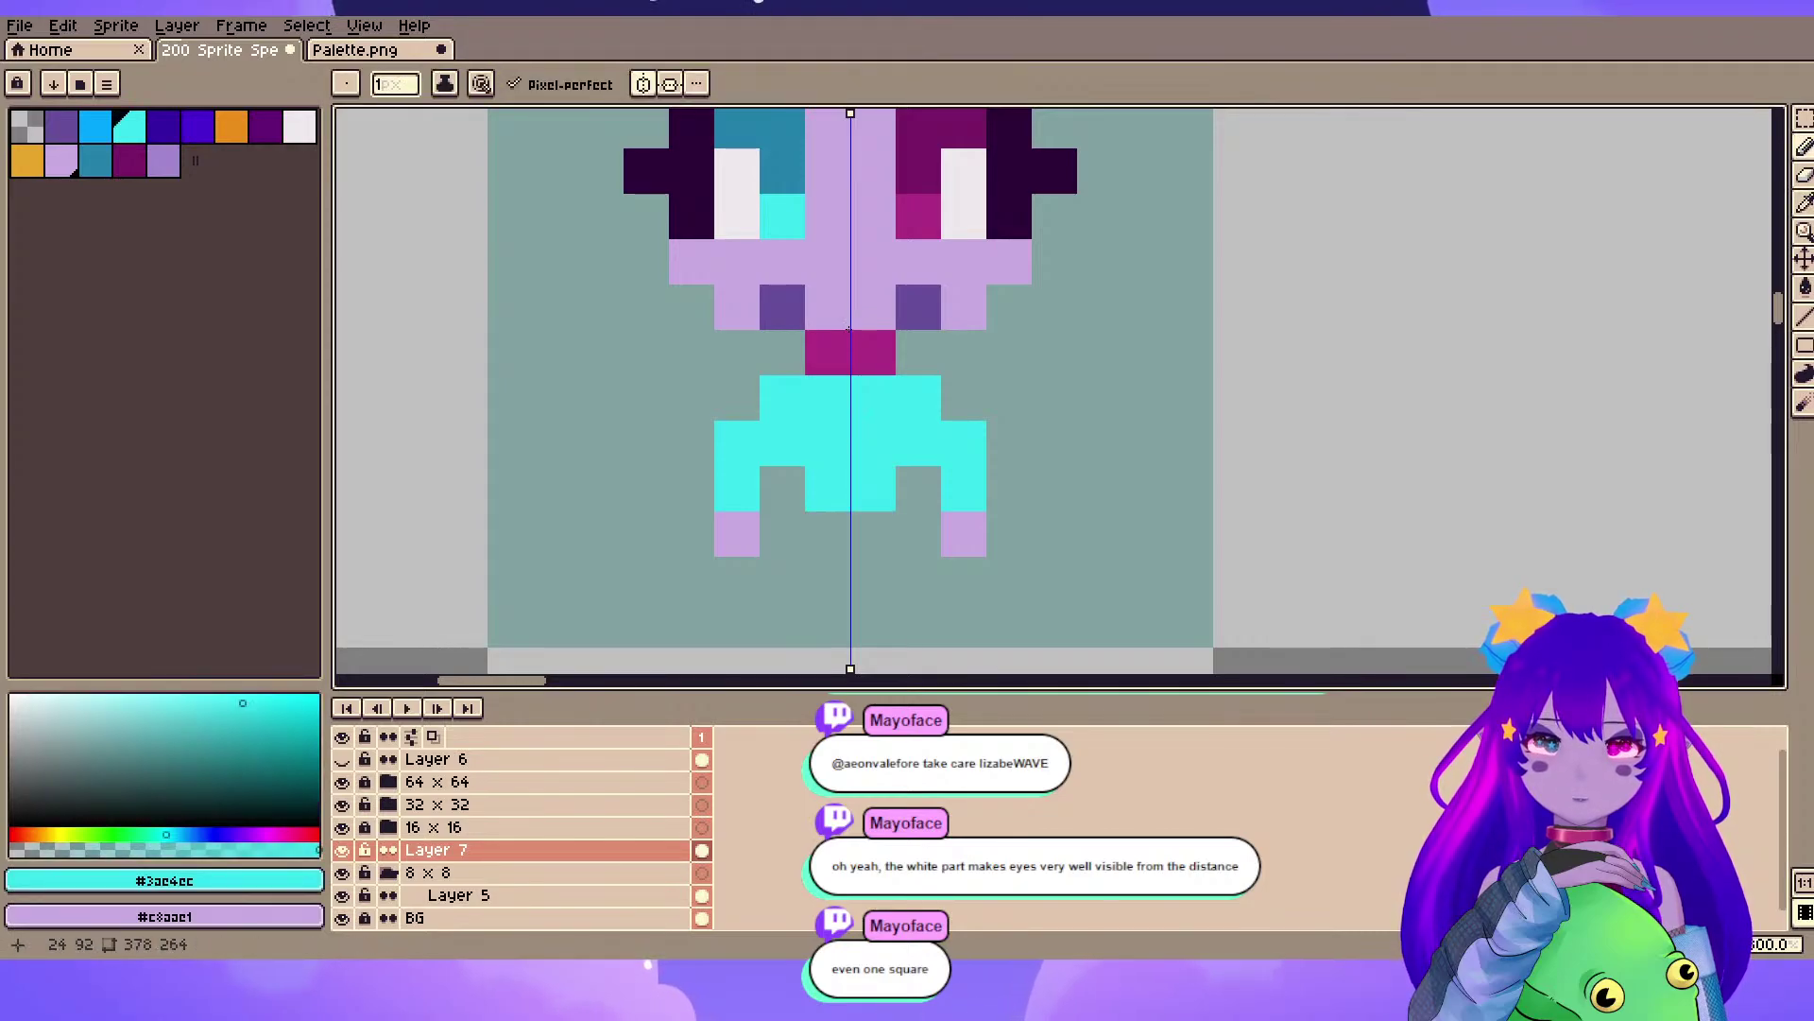
drag(874, 489, 918, 488)
scroll(846, 435, down, 1)
drag(864, 330, 863, 351)
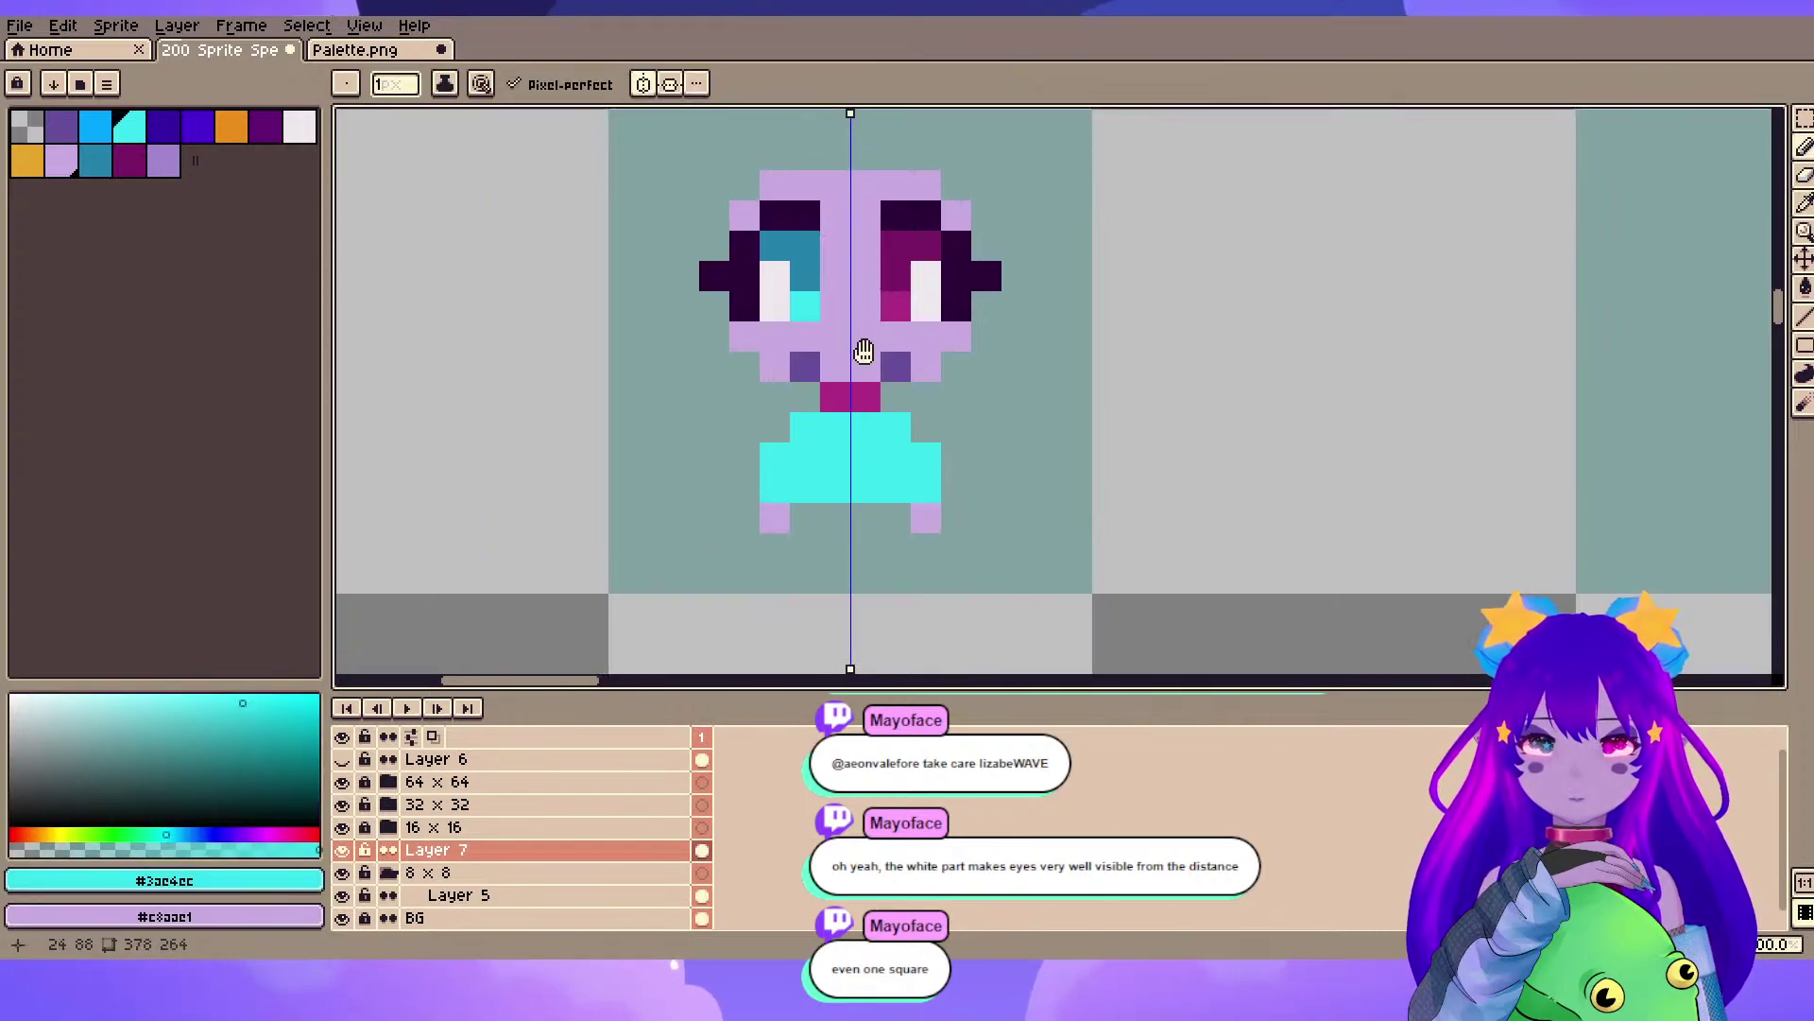
key(e)
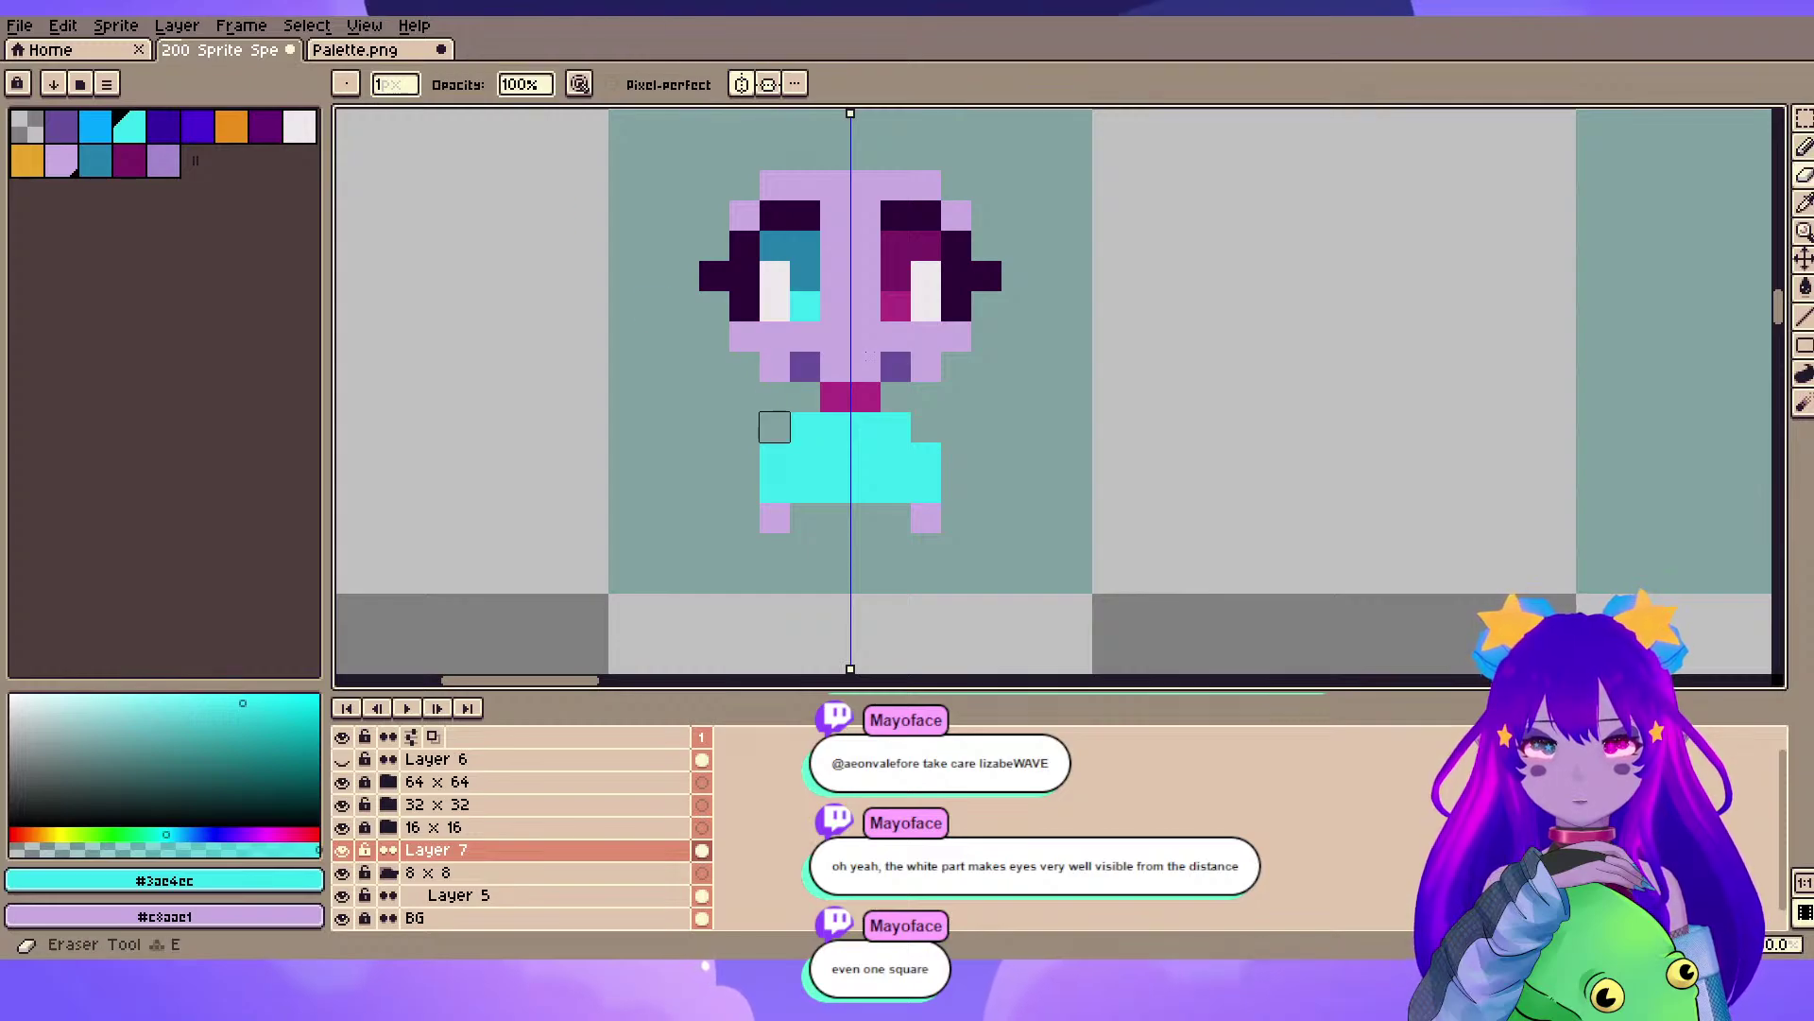
drag(773, 454, 744, 578)
alt+click(835, 369)
key(b)
click(805, 517)
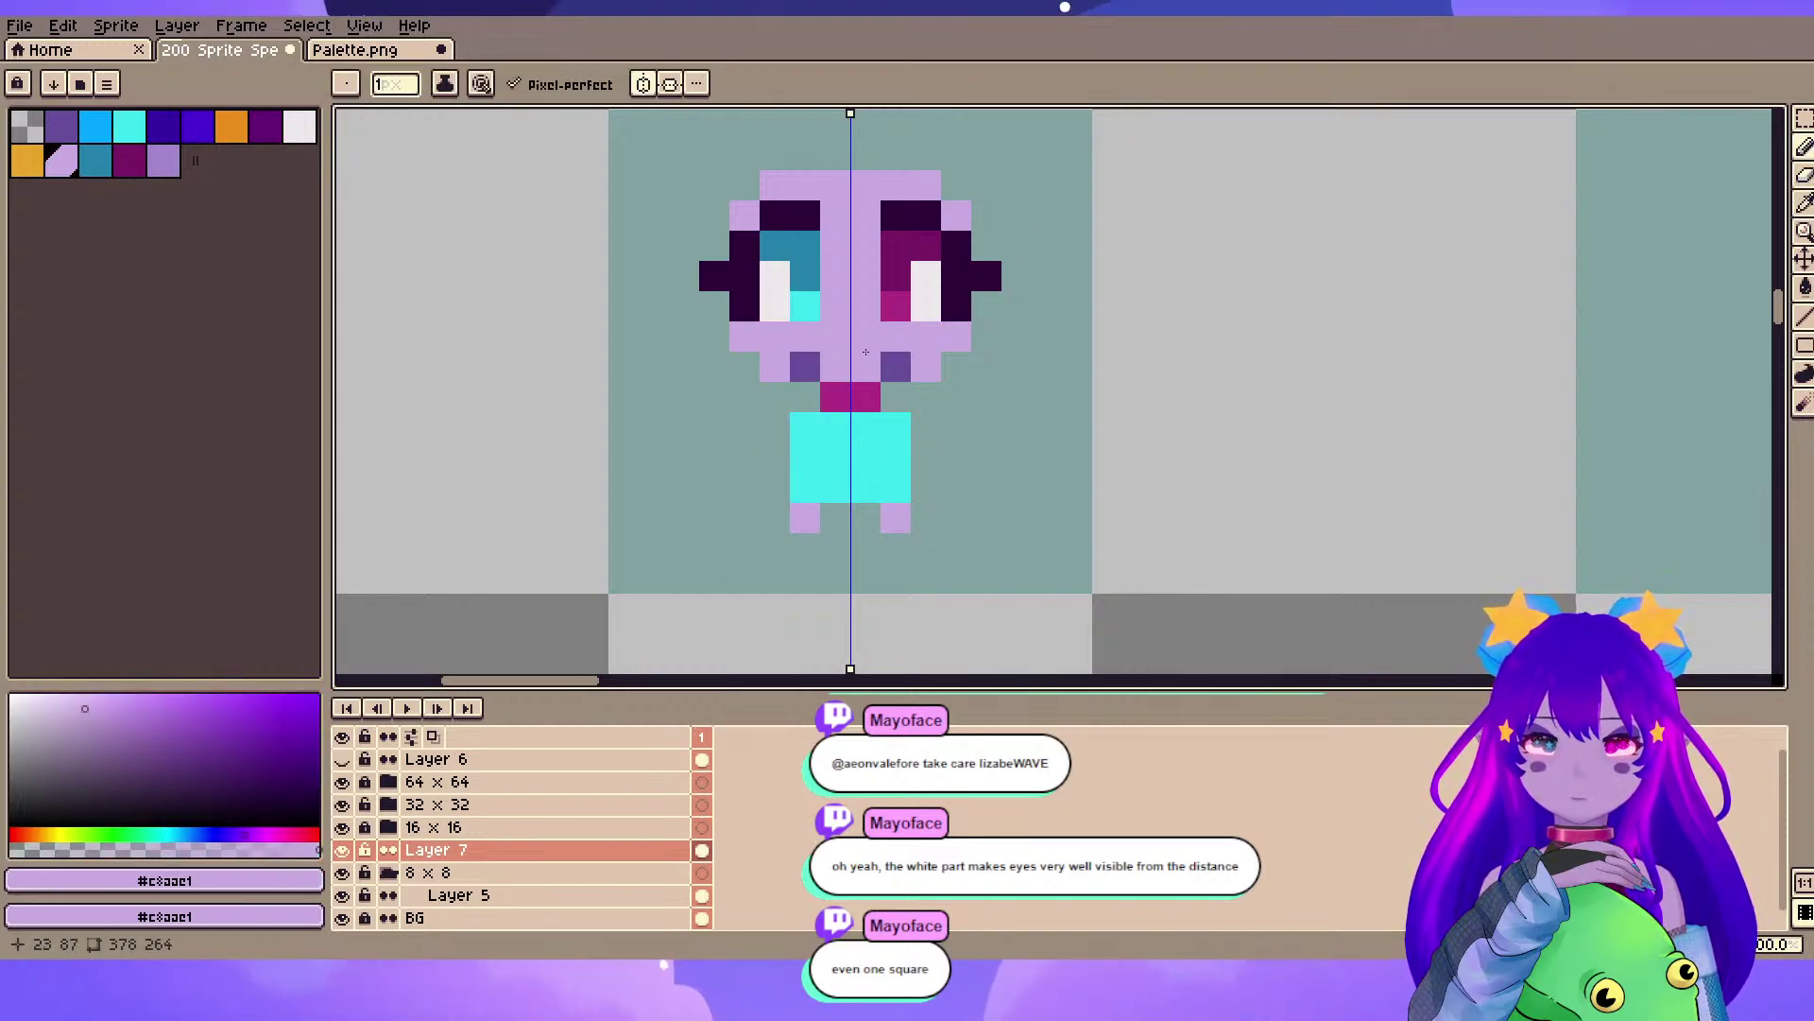
- Draw the legs and wider feet below the torso in the dark purple of the eyelashes (#2c0138), and save the sprite
alt+click(806, 216)
drag(836, 517, 835, 578)
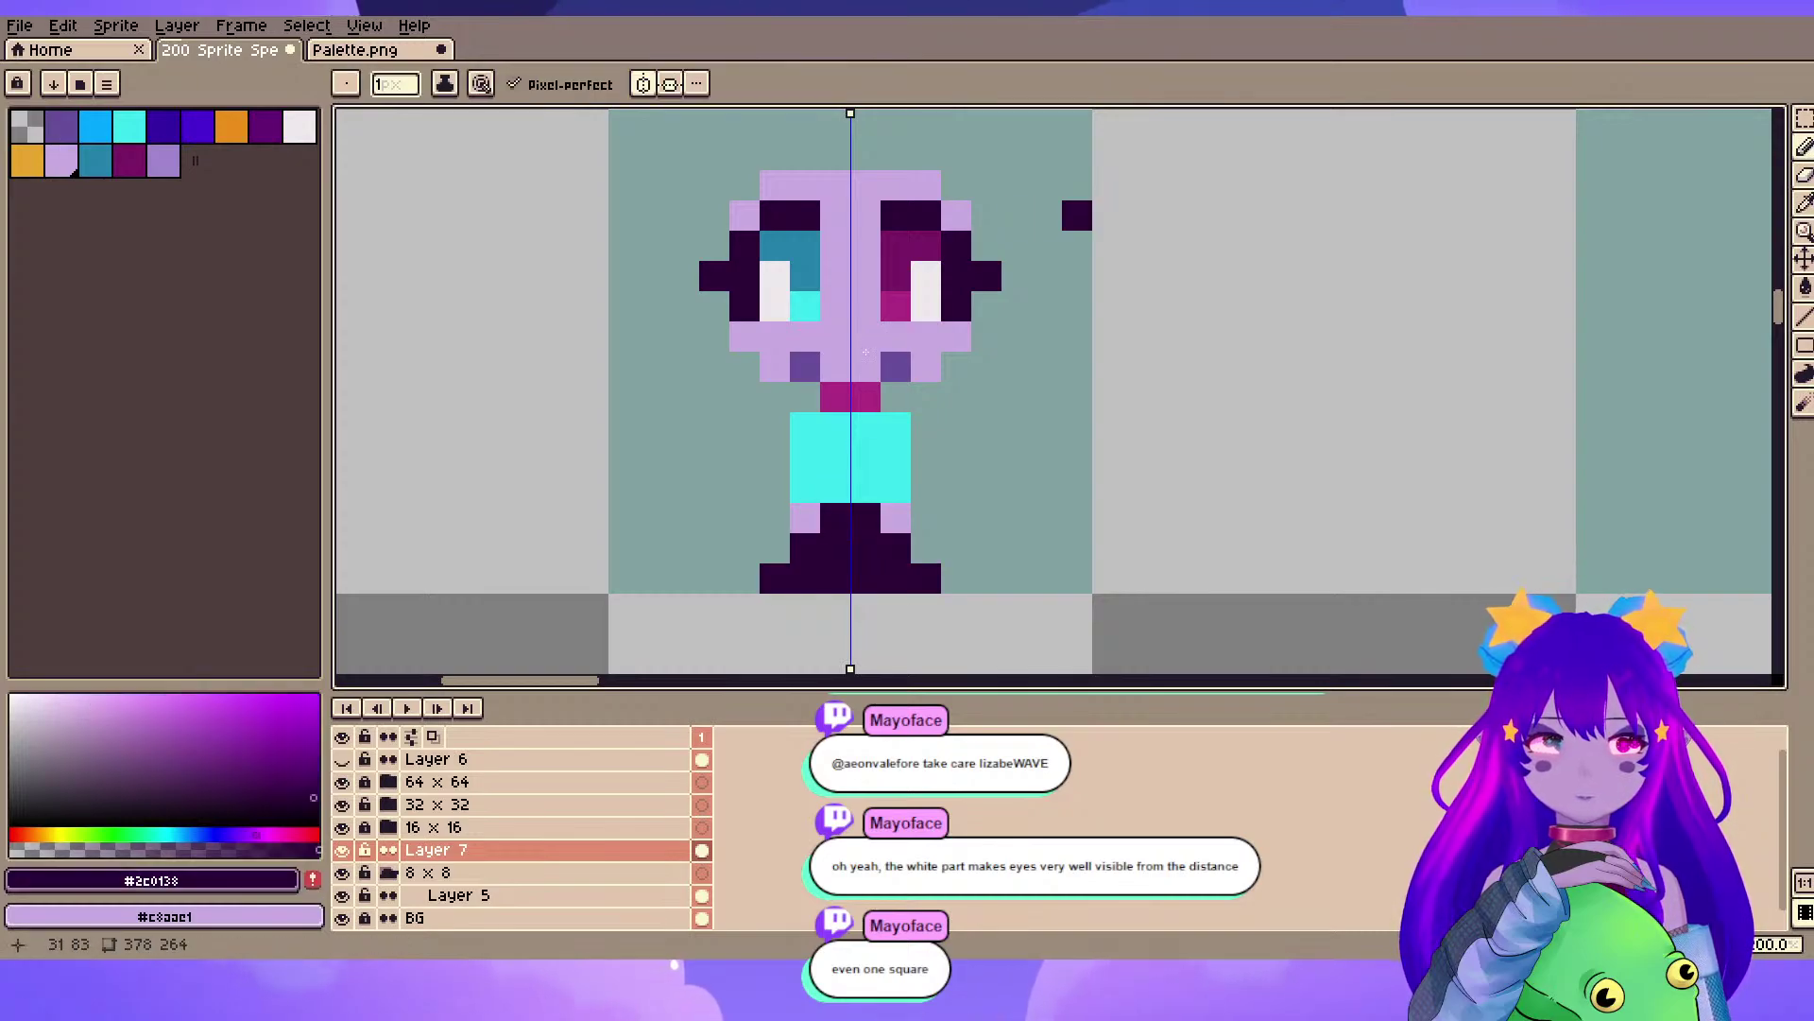
mouse_move(957, 185)
mouse_down()
mouse_move(984, 201)
mouse_move(967, 218)
mouse_up()
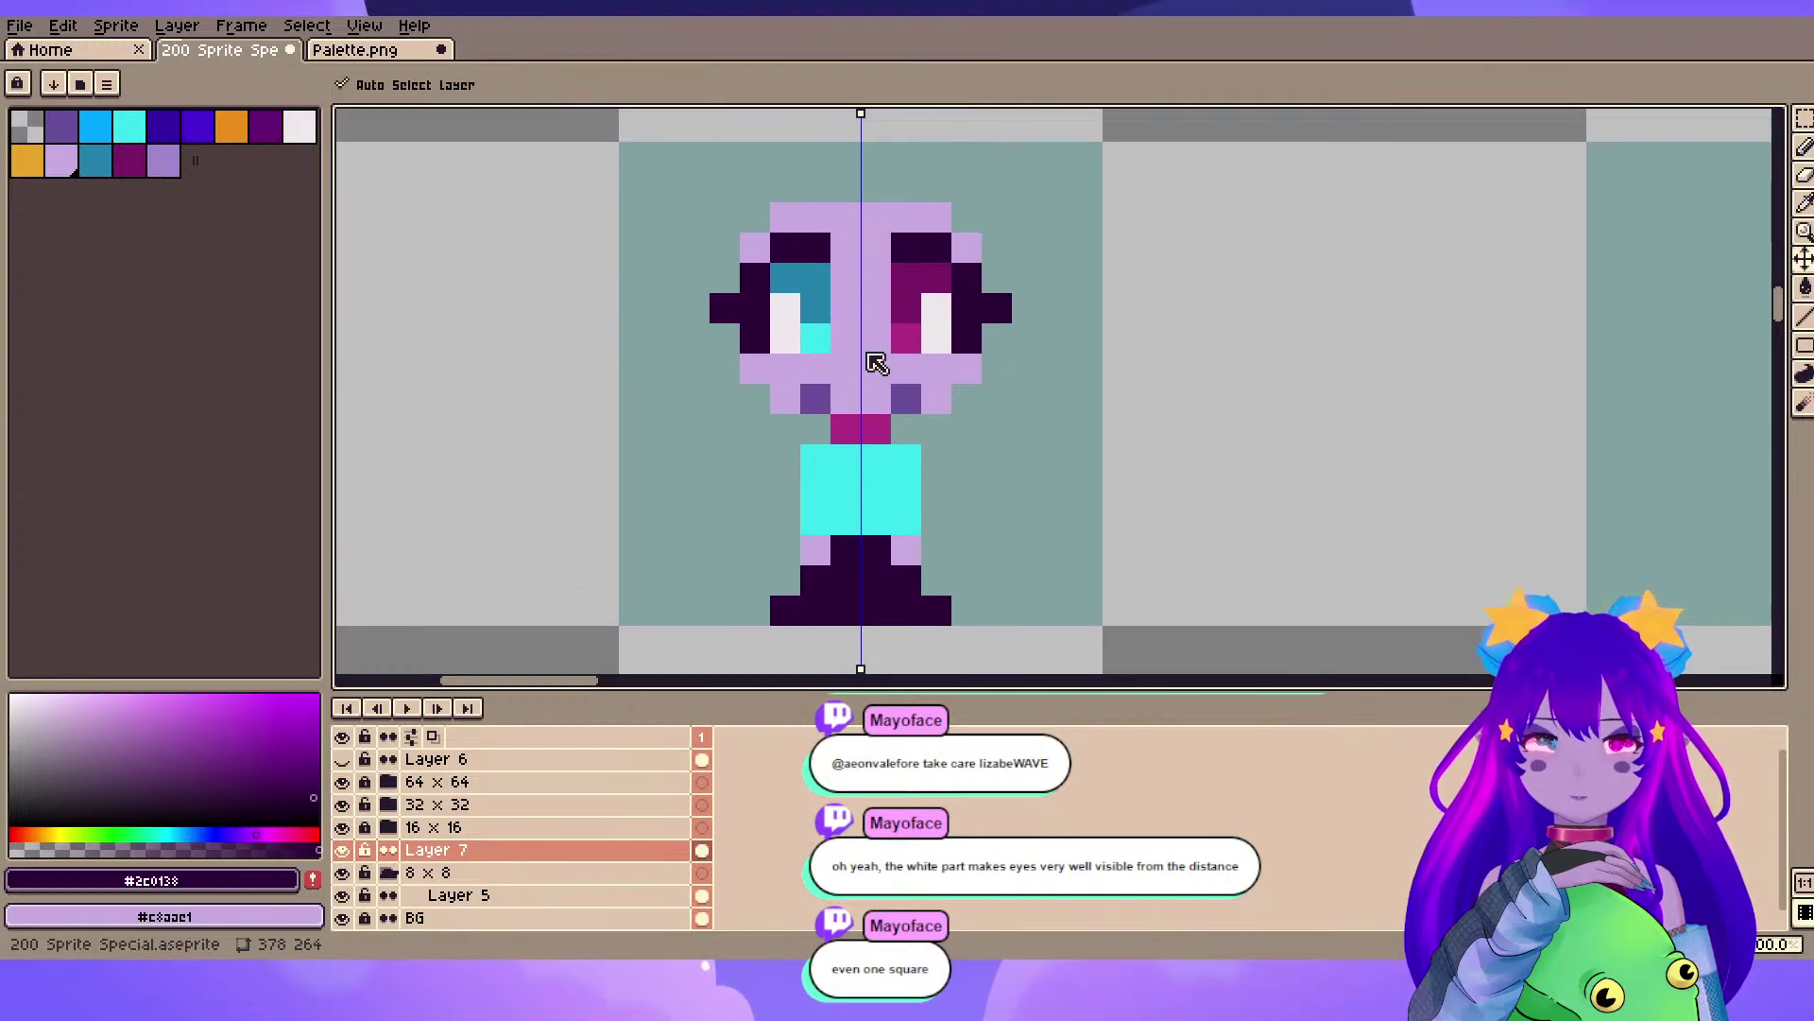
key(ctrl+s)
- Outline long wavy dark magenta (#781864) hair symmetrically down both sides of the face and body
click(130, 161)
drag(755, 459, 695, 550)
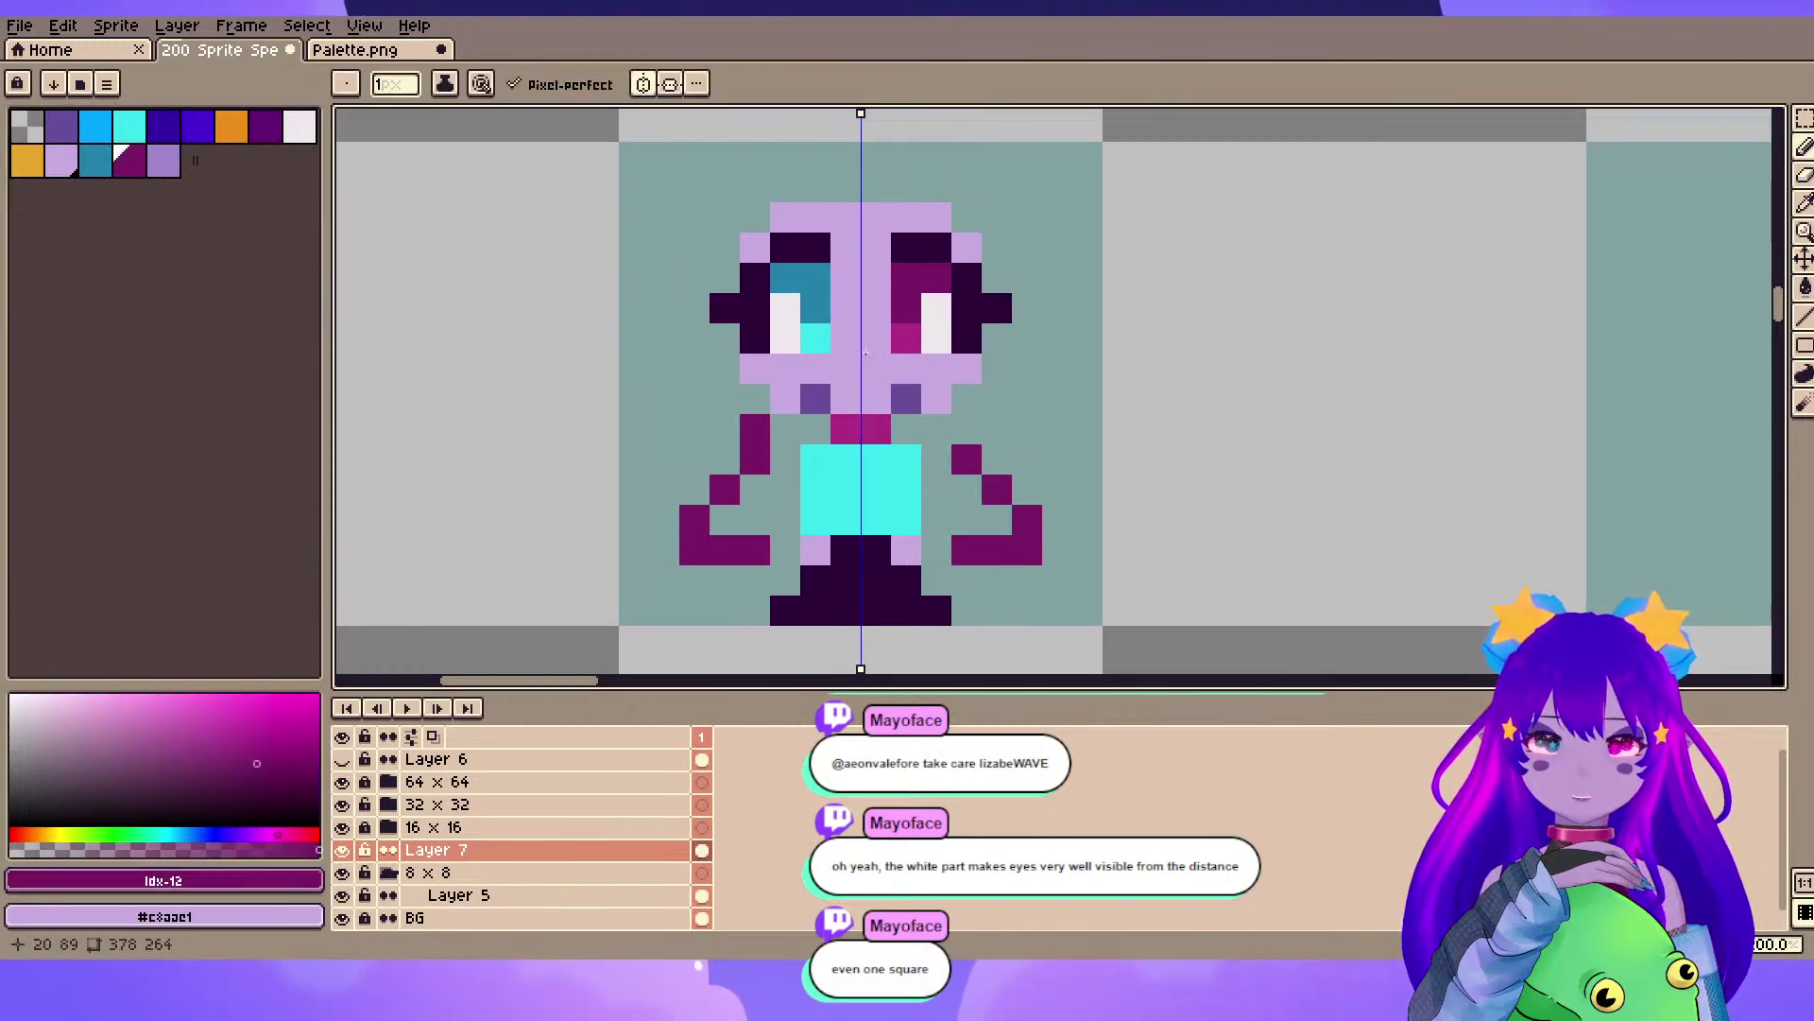
key(ctrl+z)
mouse_move(839, 309)
mouse_down()
mouse_move(866, 351)
mouse_move(842, 317)
mouse_up()
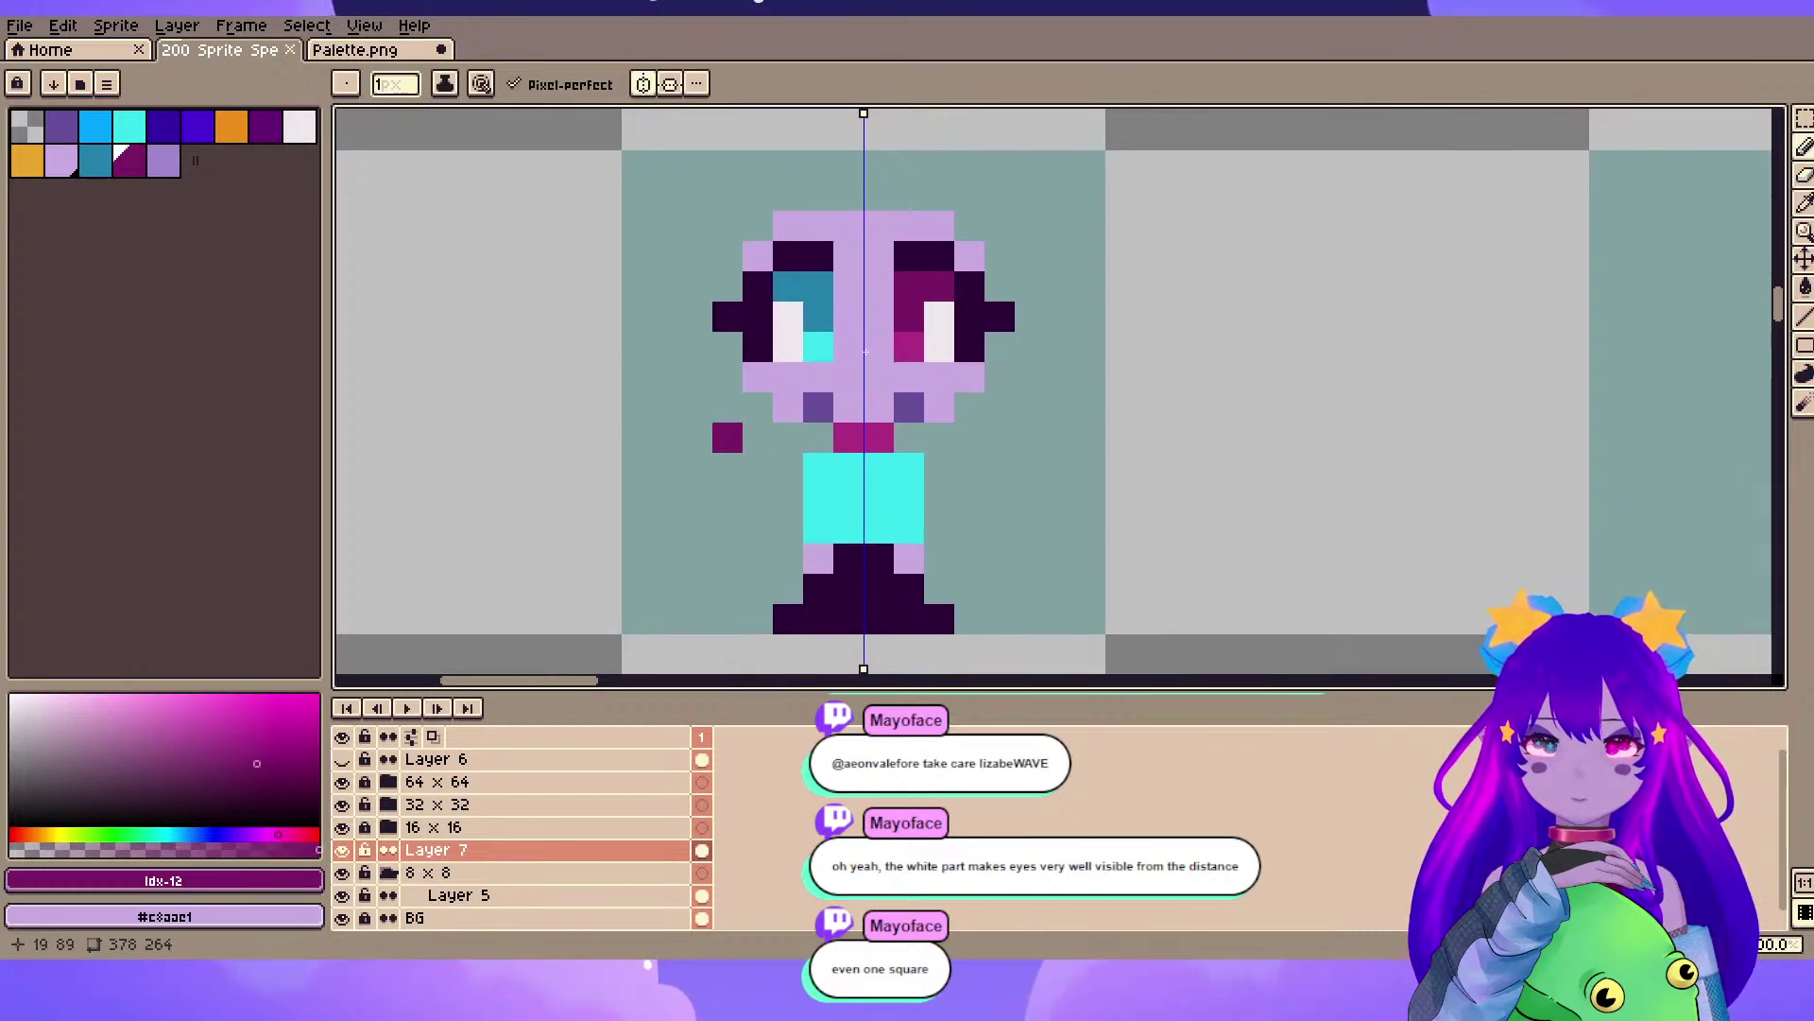
key(ctrl+y)
key(ctrl+y)
key(ctrl+y)
key(ctrl+y)
key(ctrl+y)
key(ctrl+y)
key(space)
drag(865, 351, 862, 407)
drag(724, 312, 724, 281)
key(ctrl+y)
key(ctrl+y)
key(ctrl+y)
key(ctrl+y)
key(ctrl+y)
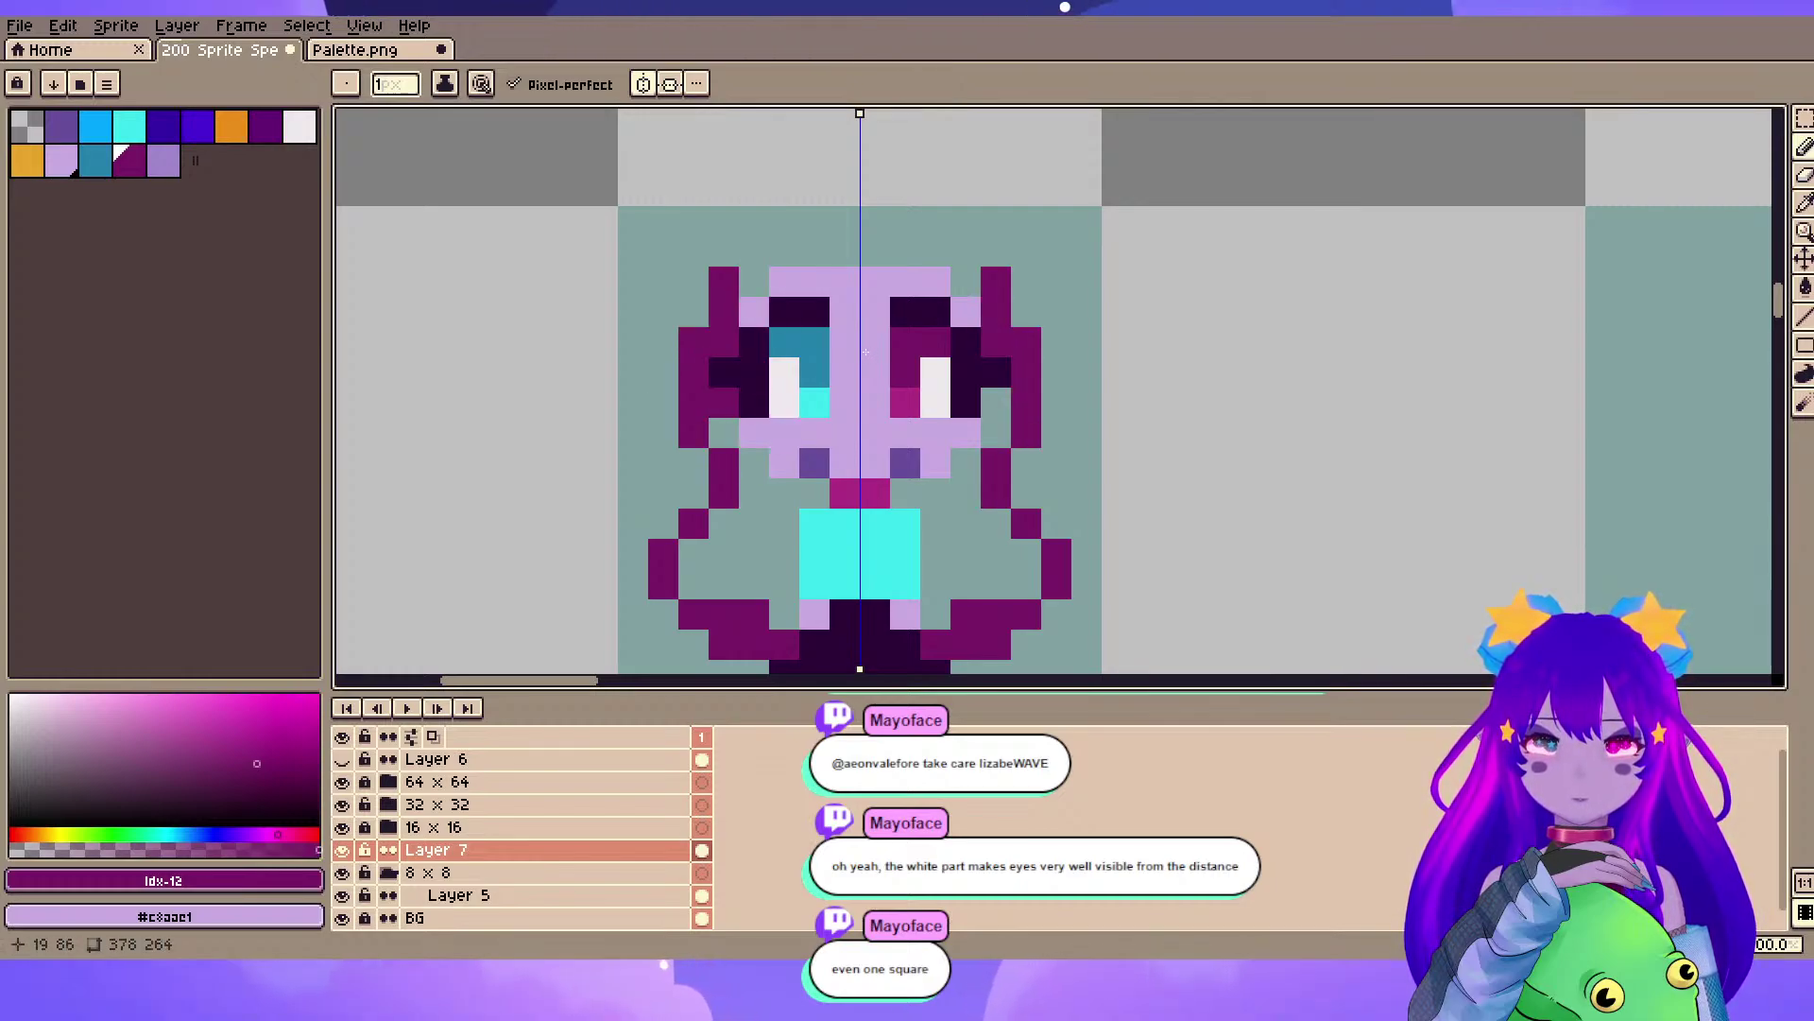
- Limit the Paint Bucket to contiguous areas and fill the gaps inside the hair outline with dark magenta
key(g)
click(756, 543)
key(ctrl+z)
click(558, 85)
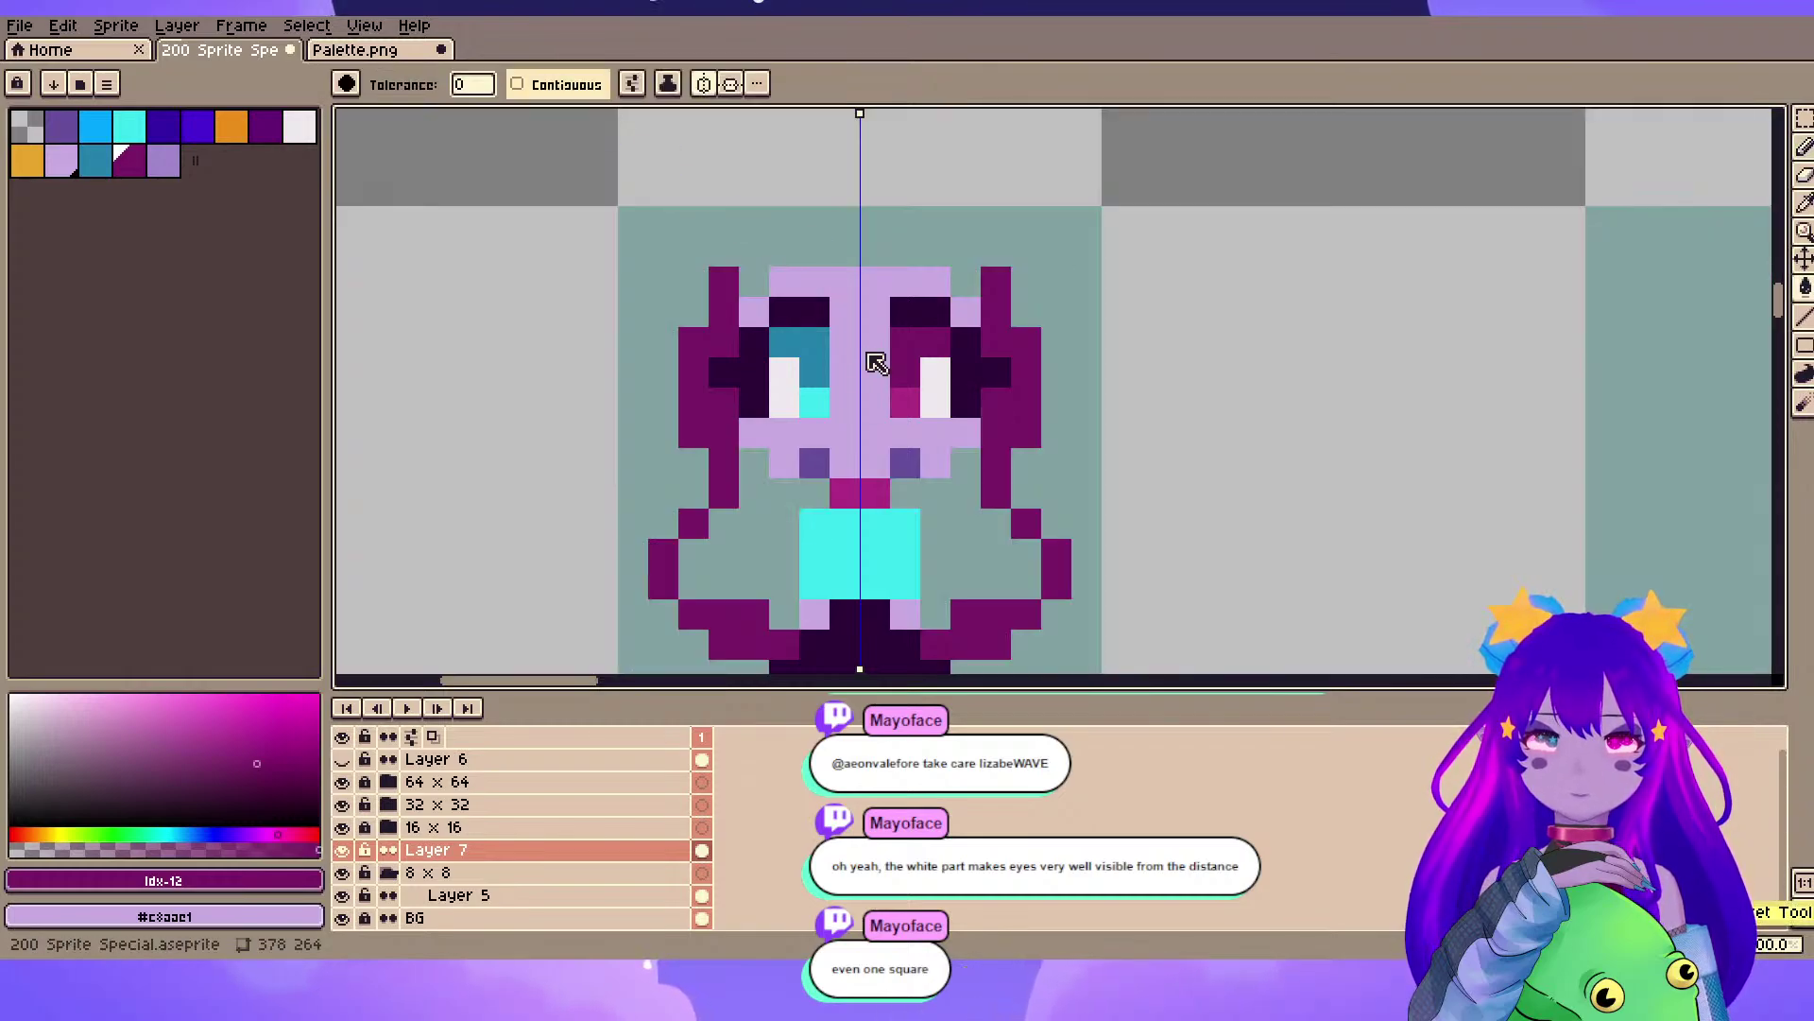
click(785, 554)
- Draw the rounded top of the dark magenta hair over the head, covering the forehead above the eyes
key(space)
key(b)
mouse_move(754, 281)
mouse_down()
mouse_move(736, 363)
mouse_move(888, 333)
mouse_move(736, 332)
mouse_move(827, 302)
mouse_up()
drag(766, 363, 827, 363)
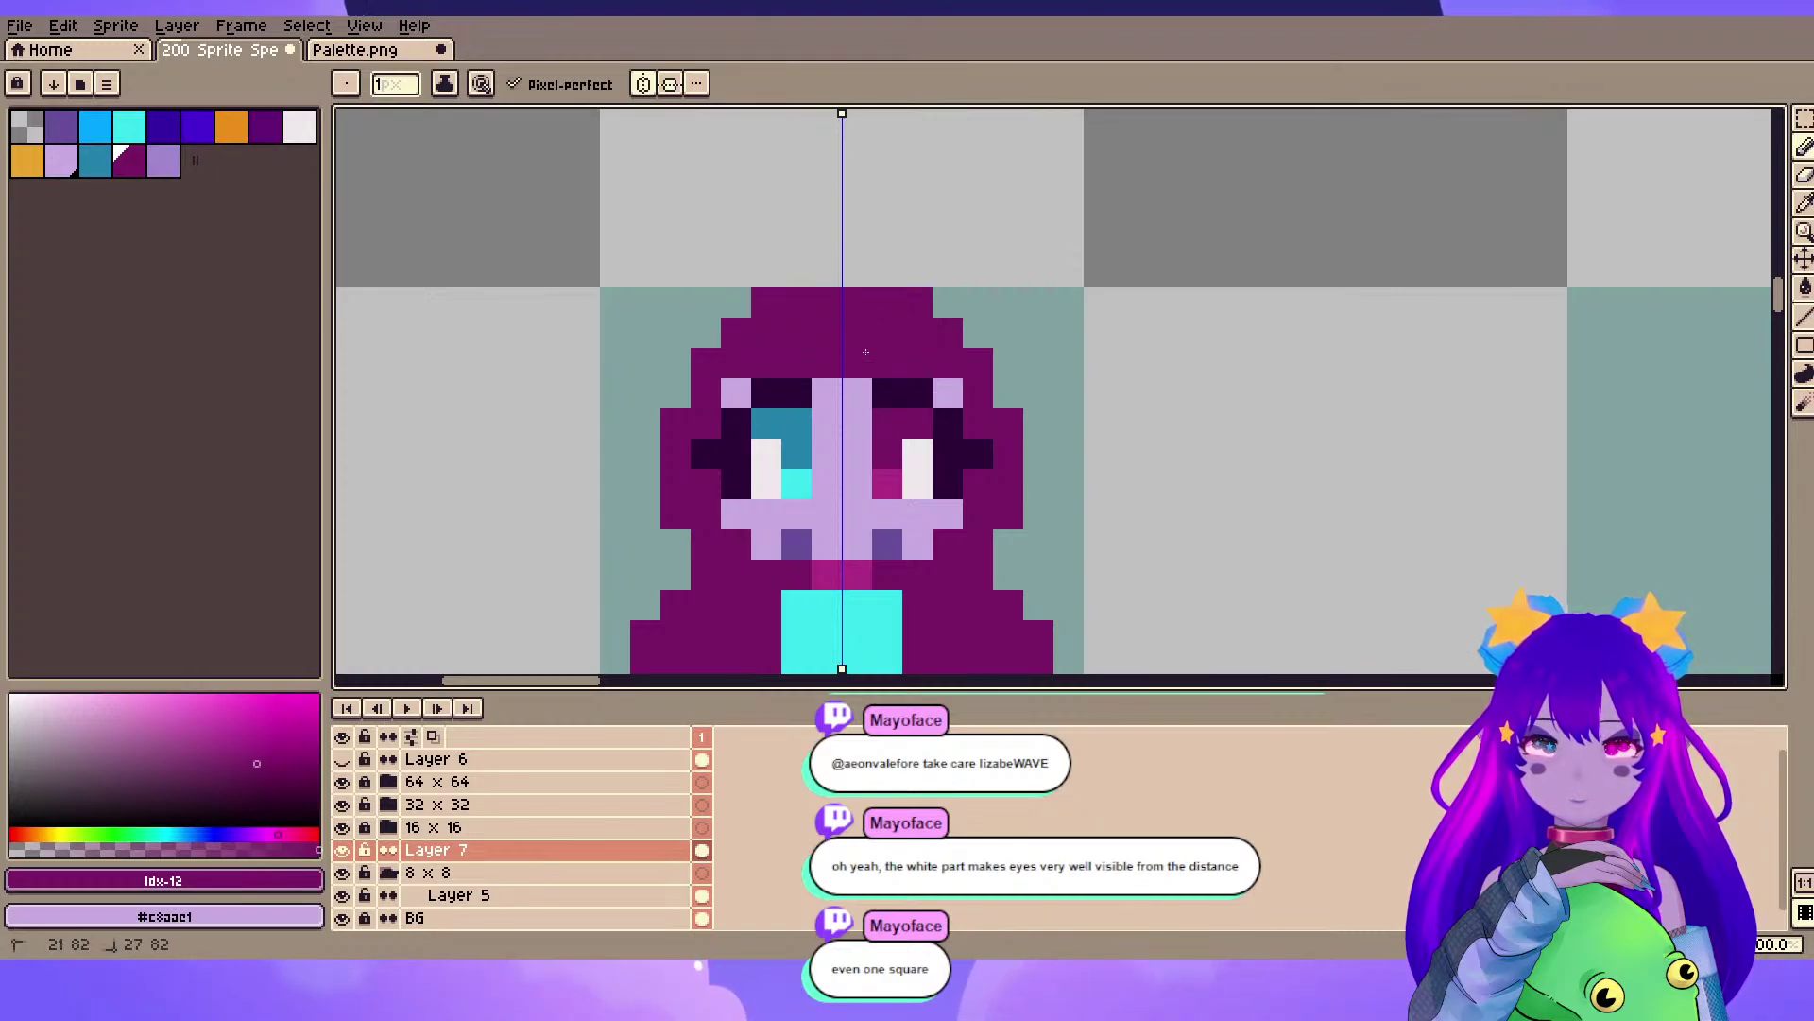
- Draw mirrored cyan hair ornaments along the two upper corners of the hair
key(space)
mouse_move(830, 477)
mouse_down()
mouse_move(873, 335)
mouse_move(840, 400)
mouse_up()
click(129, 127)
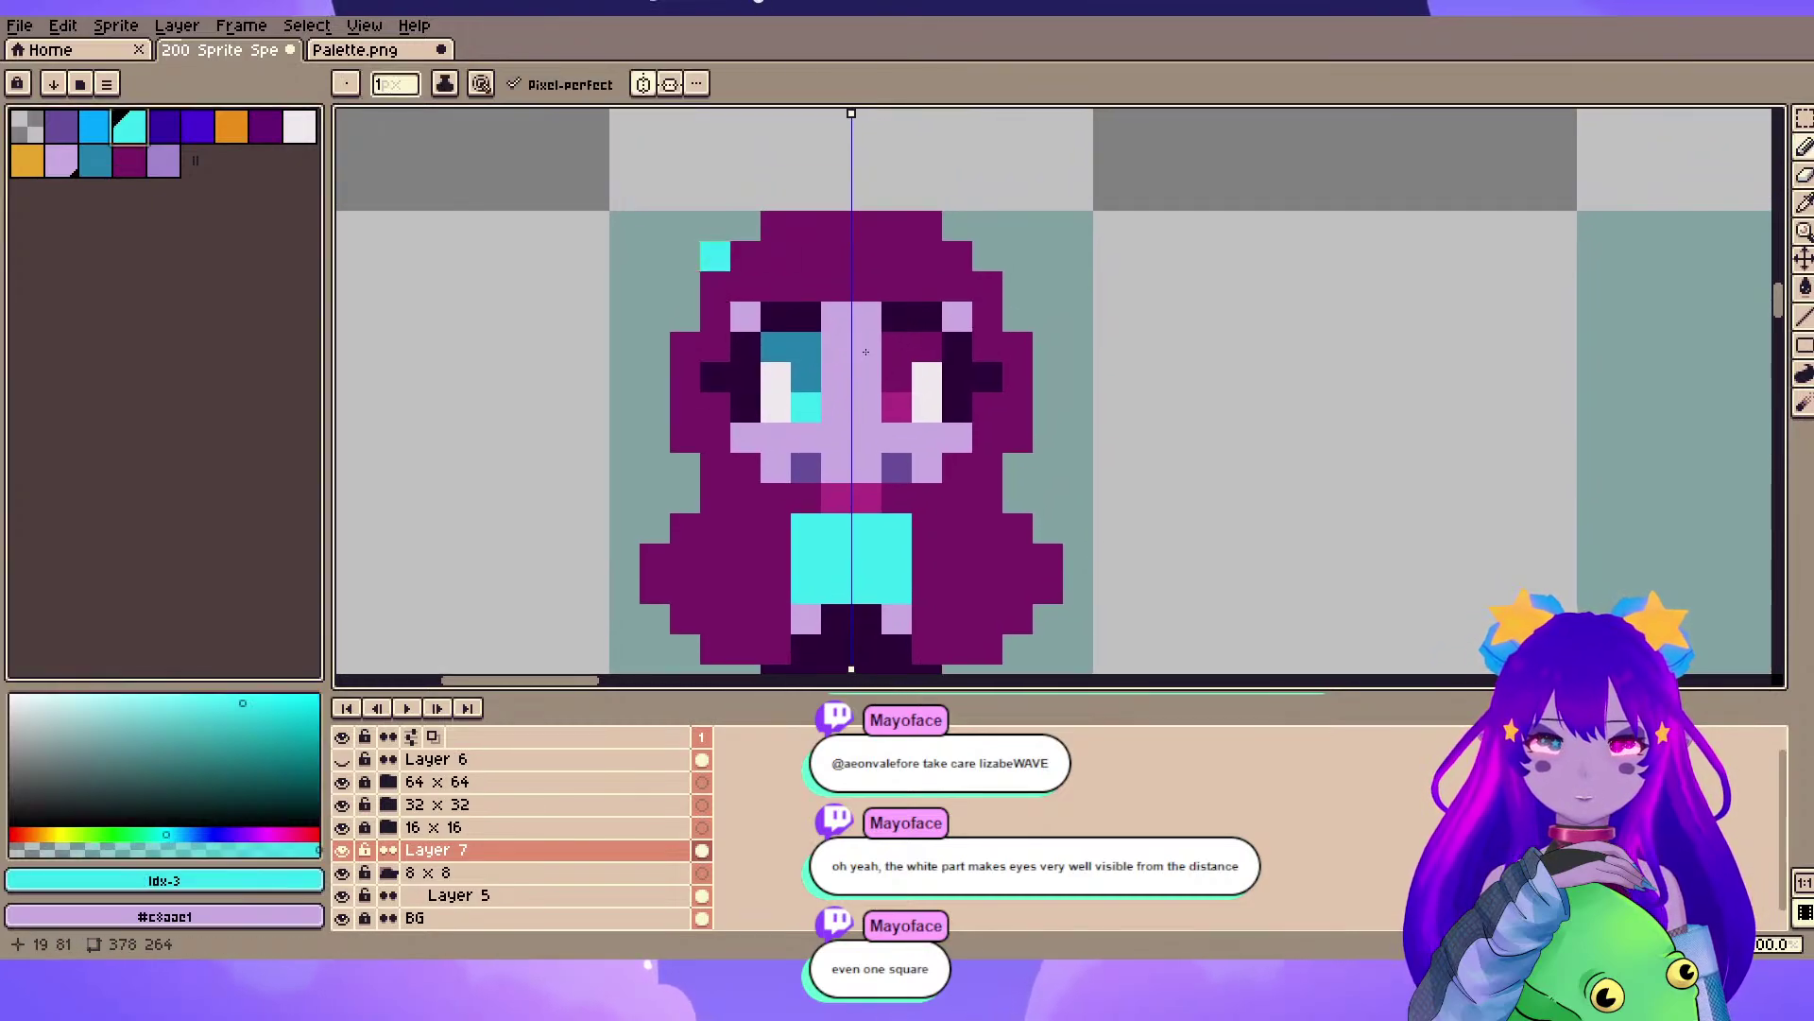
mouse_move(745, 225)
mouse_down()
mouse_move(685, 286)
mouse_move(685, 316)
mouse_move(685, 255)
mouse_move(654, 316)
mouse_up()
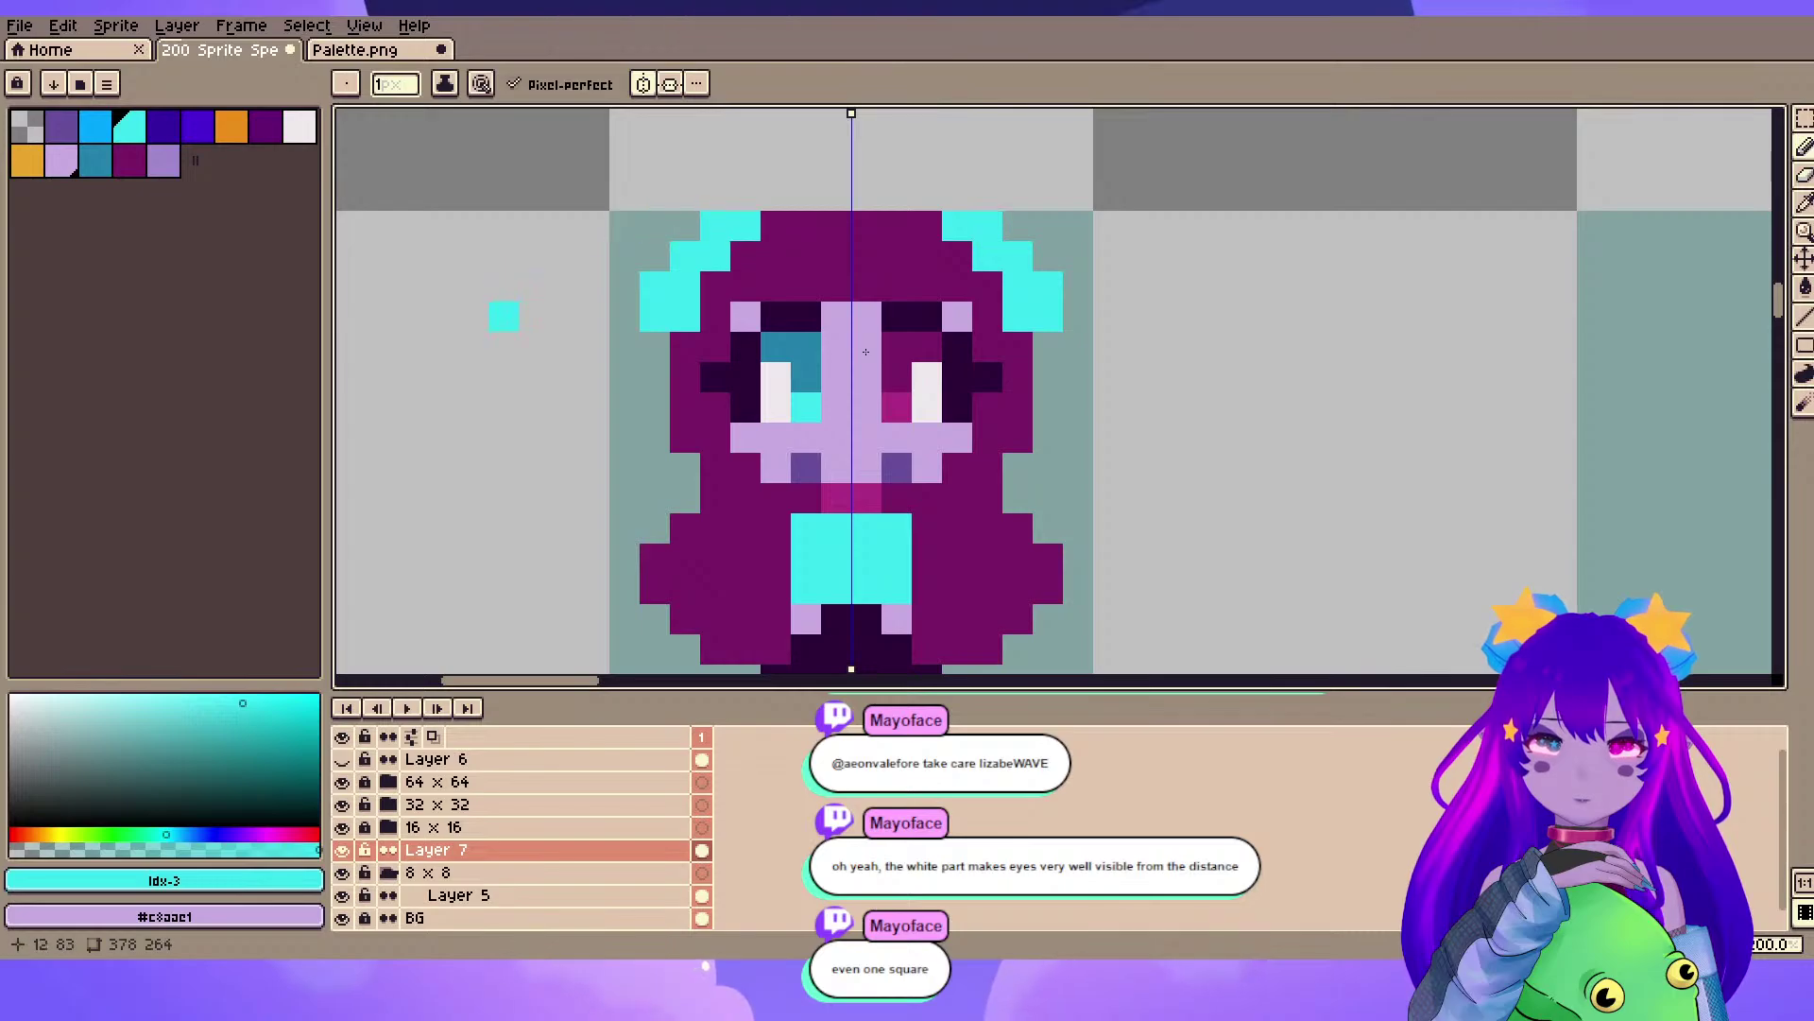
click(685, 225)
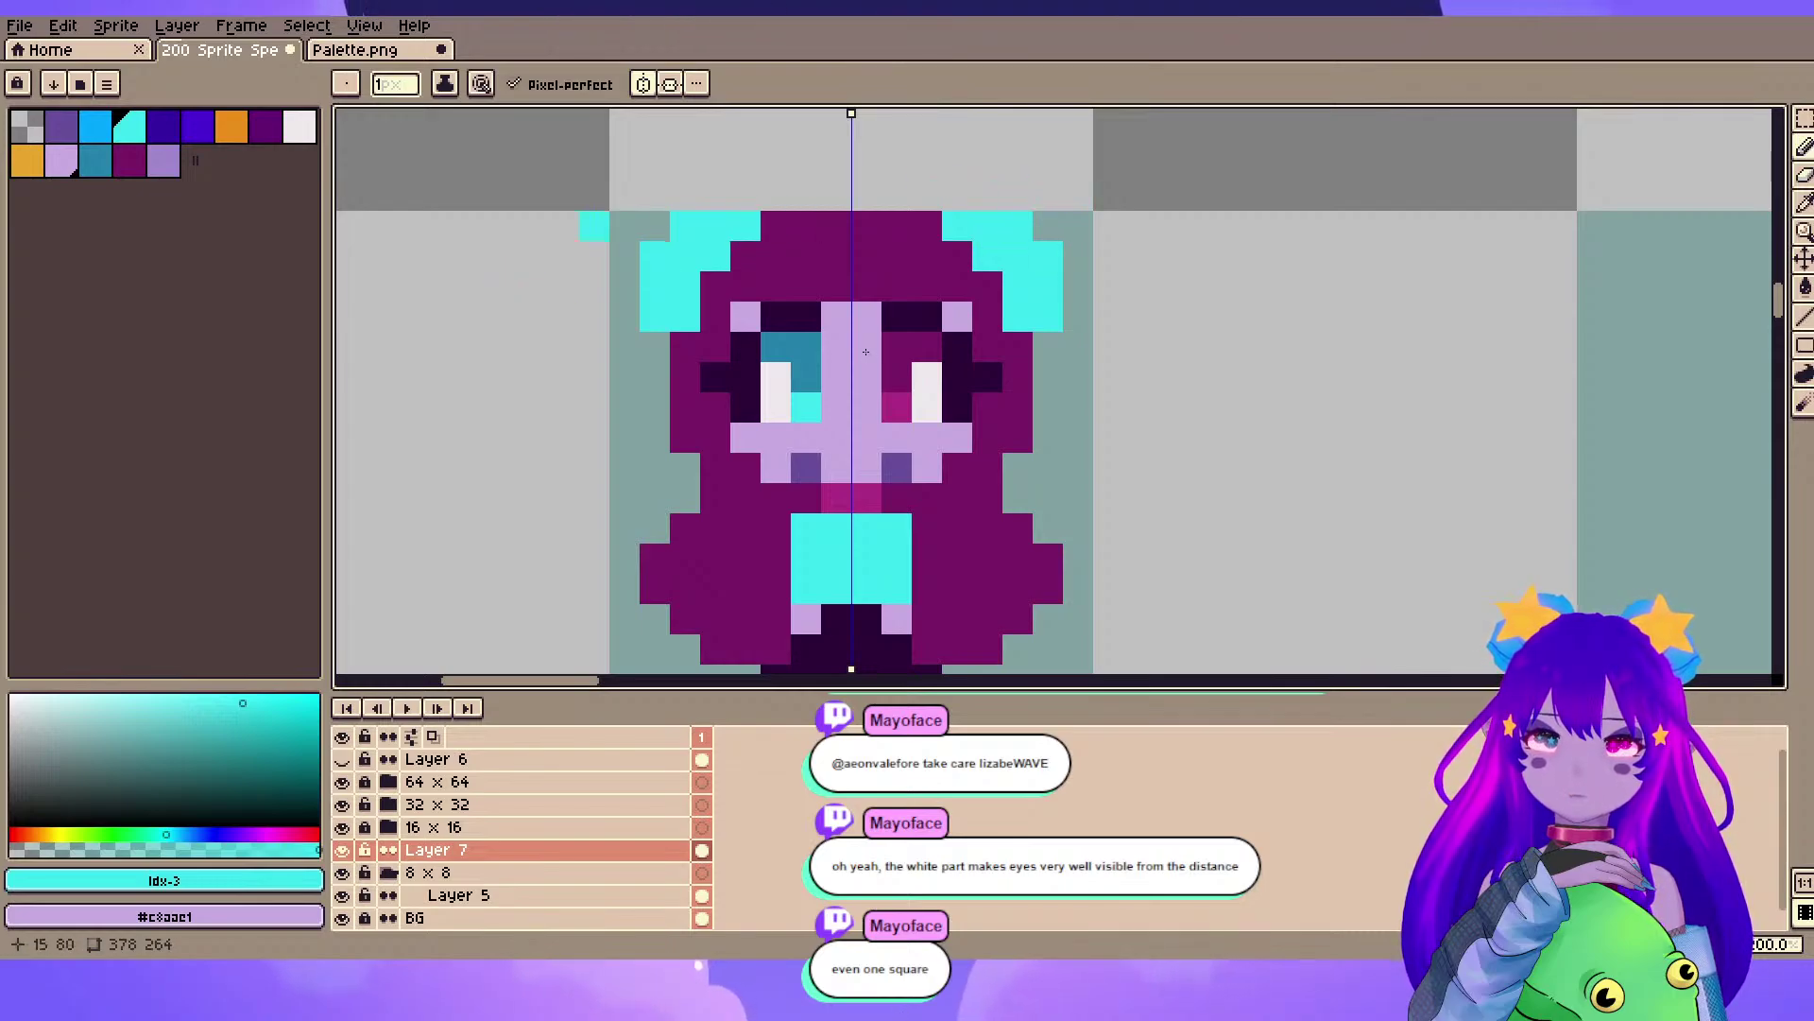
- Try orange accents along the inner edges of the cyan hair ornaments
click(231, 126)
drag(685, 286, 685, 317)
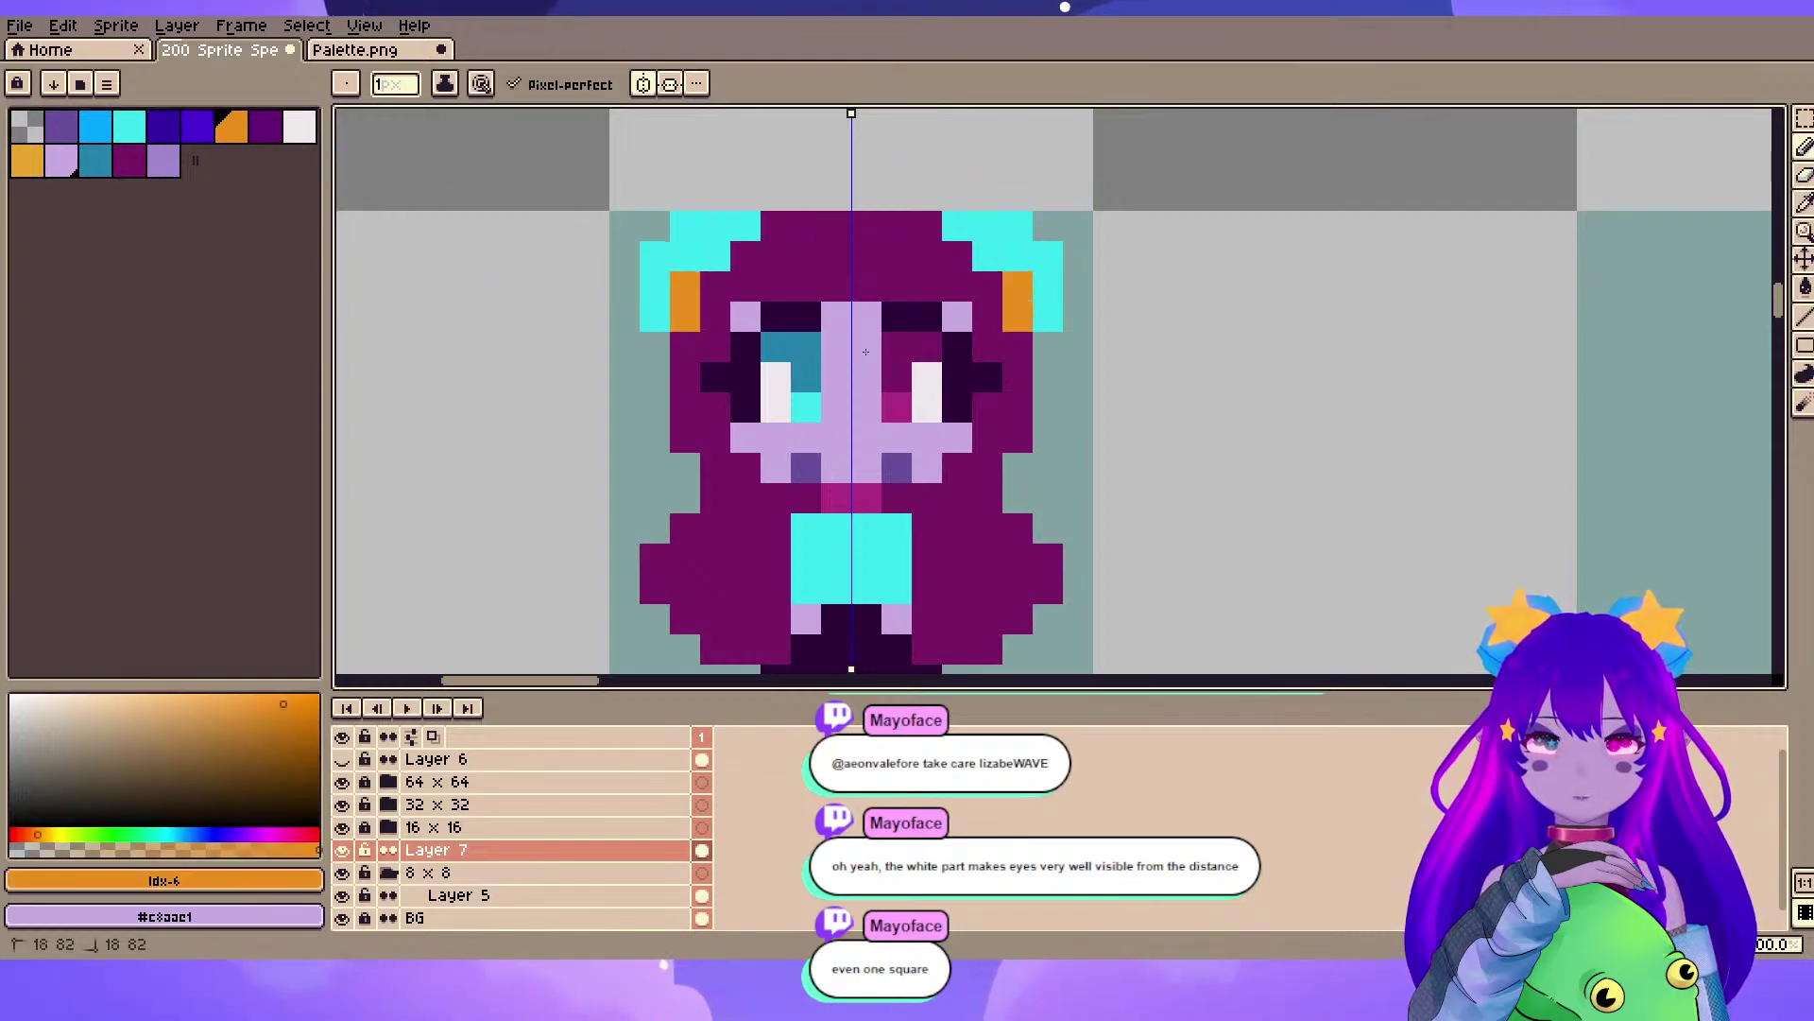
key(v)
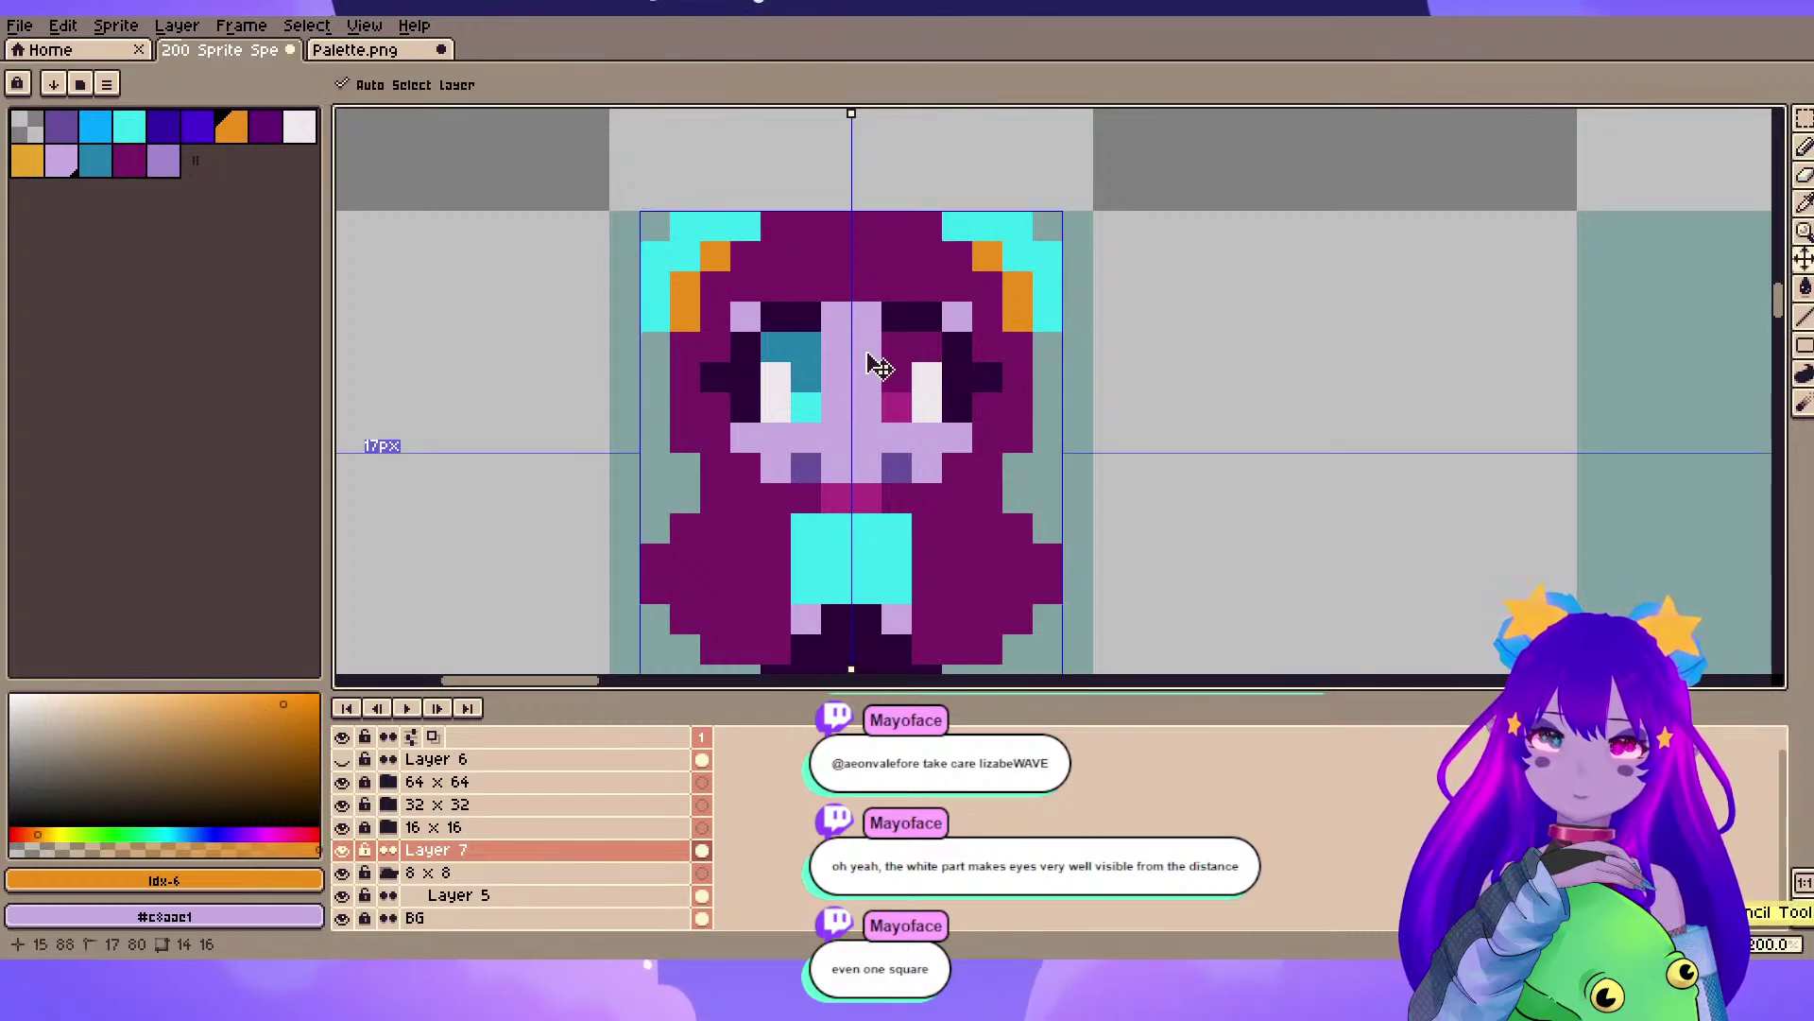
key(ctrl+z)
- Widen the dark magenta hair by one pixel on both sides at eye level
alt+click(685, 377)
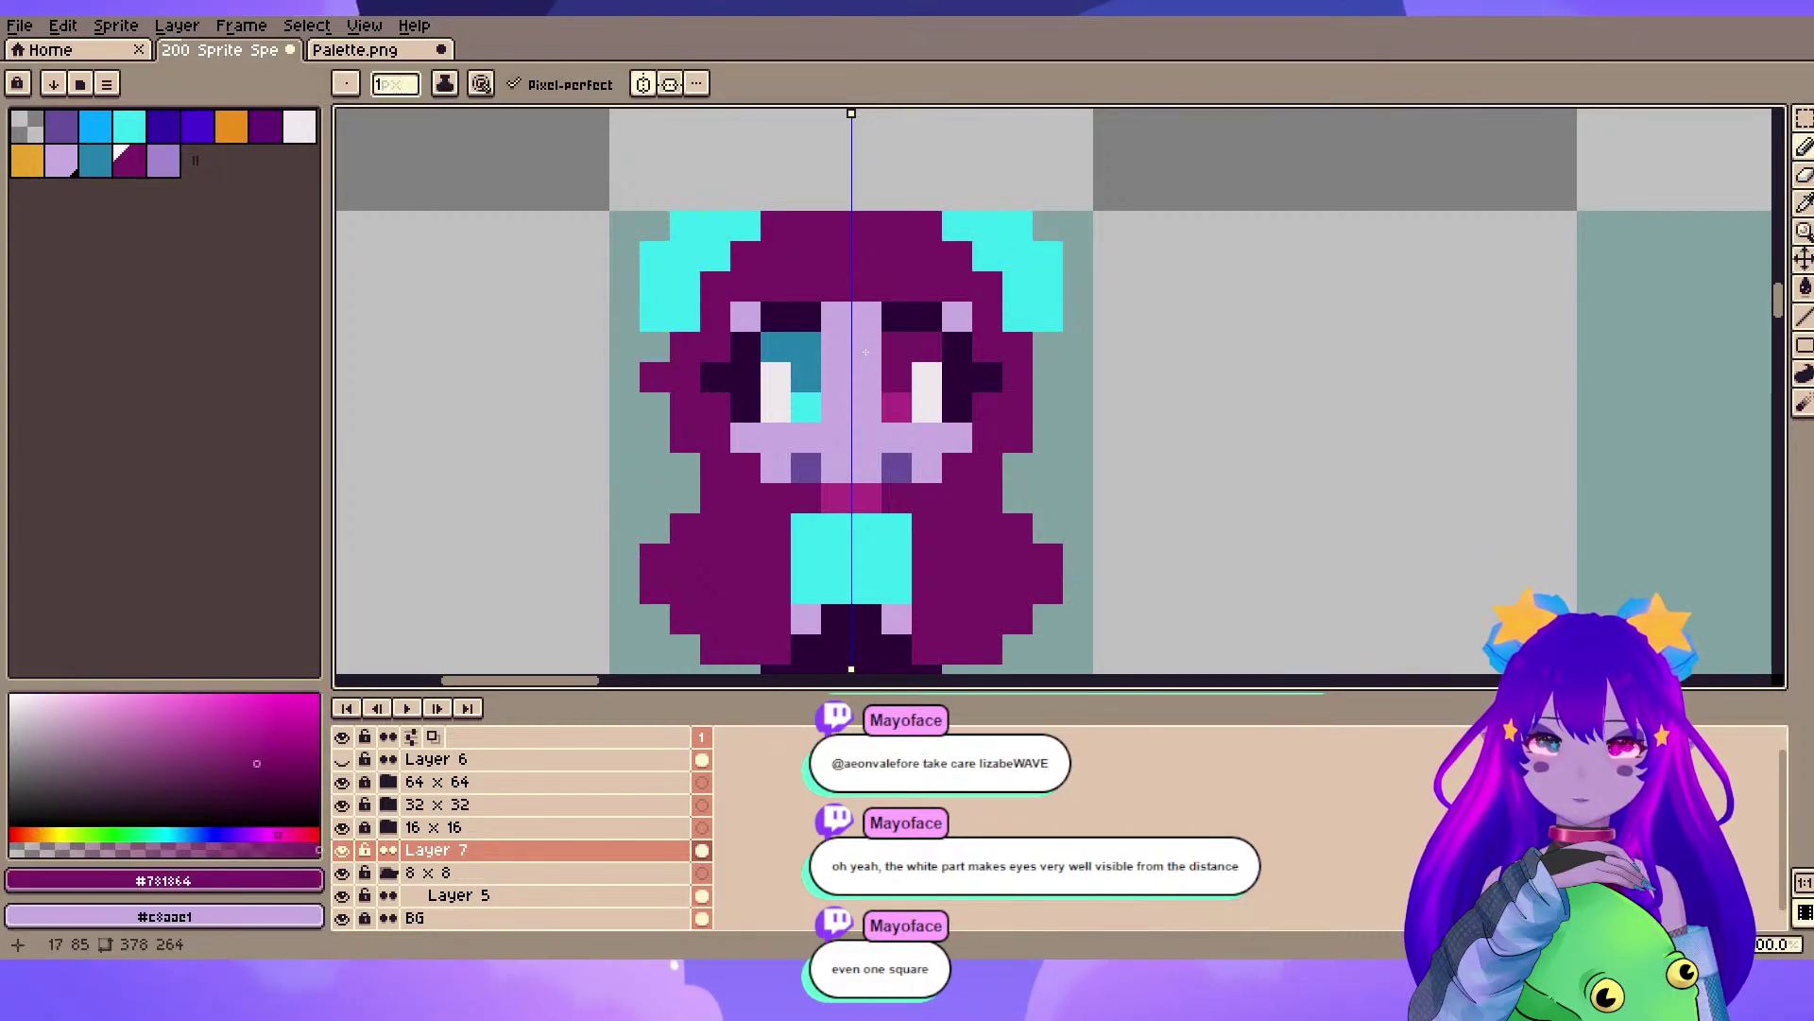
click(655, 407)
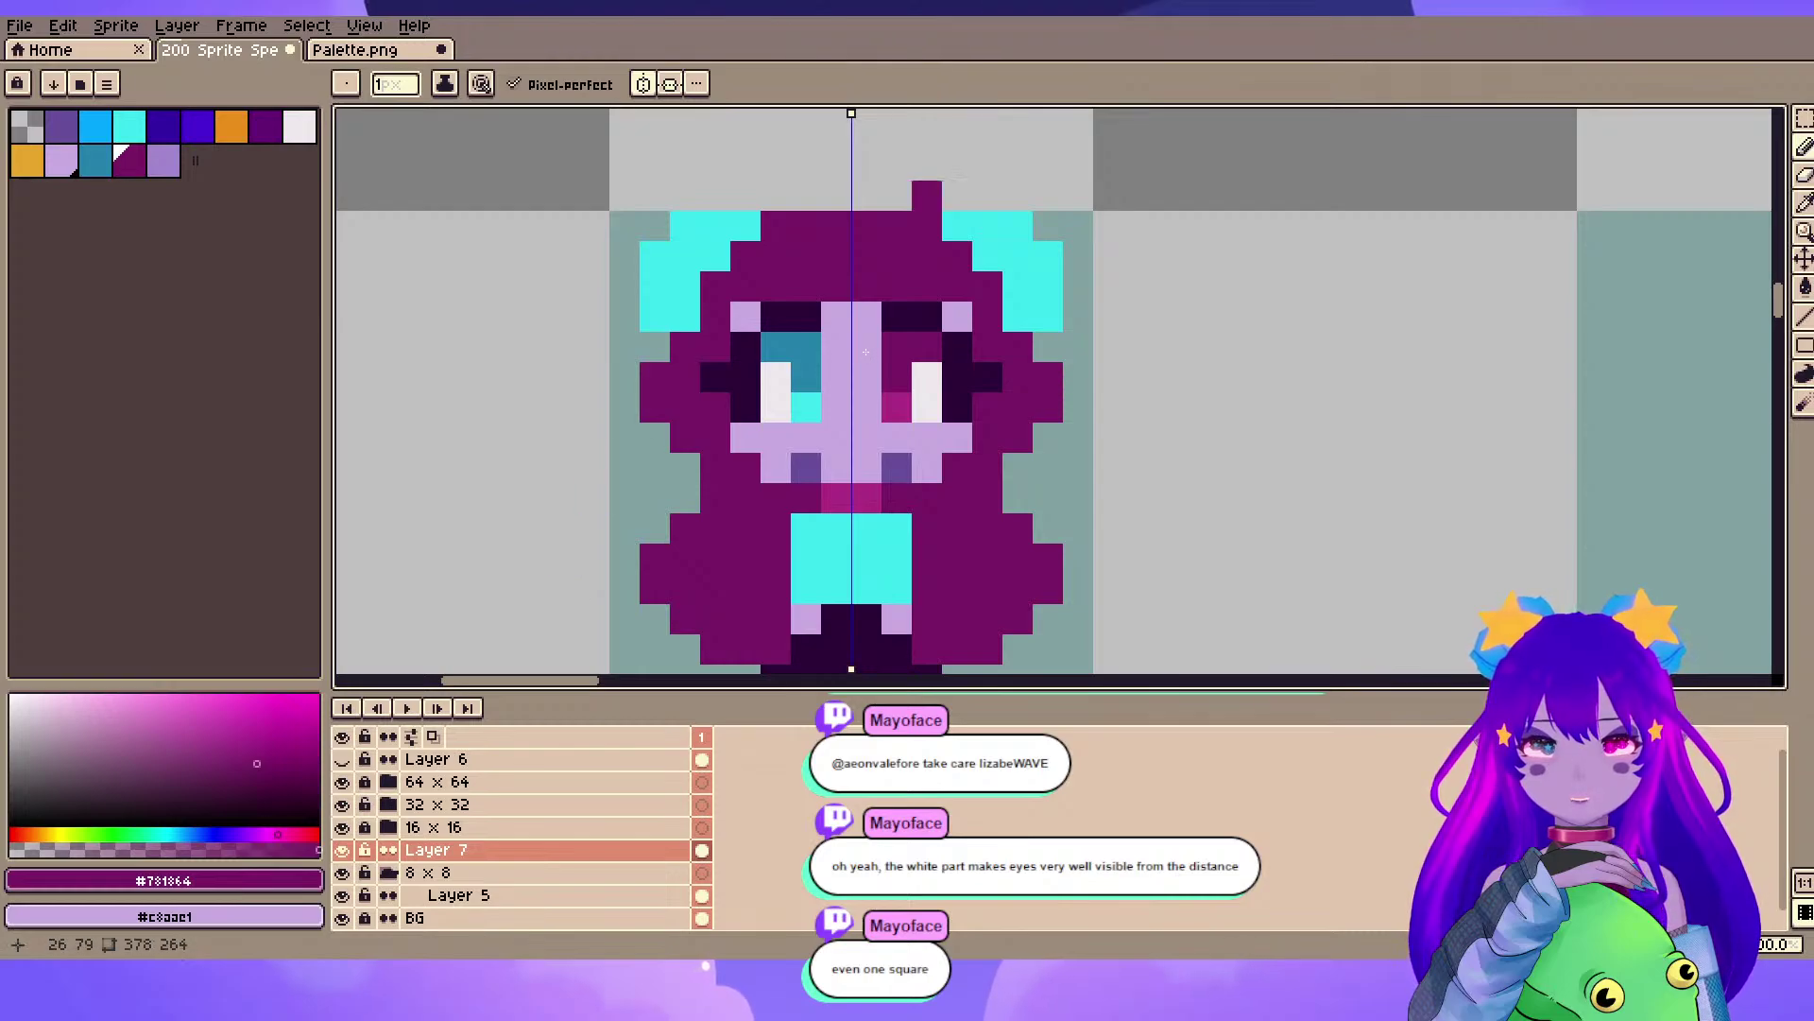
drag(862, 417, 864, 352)
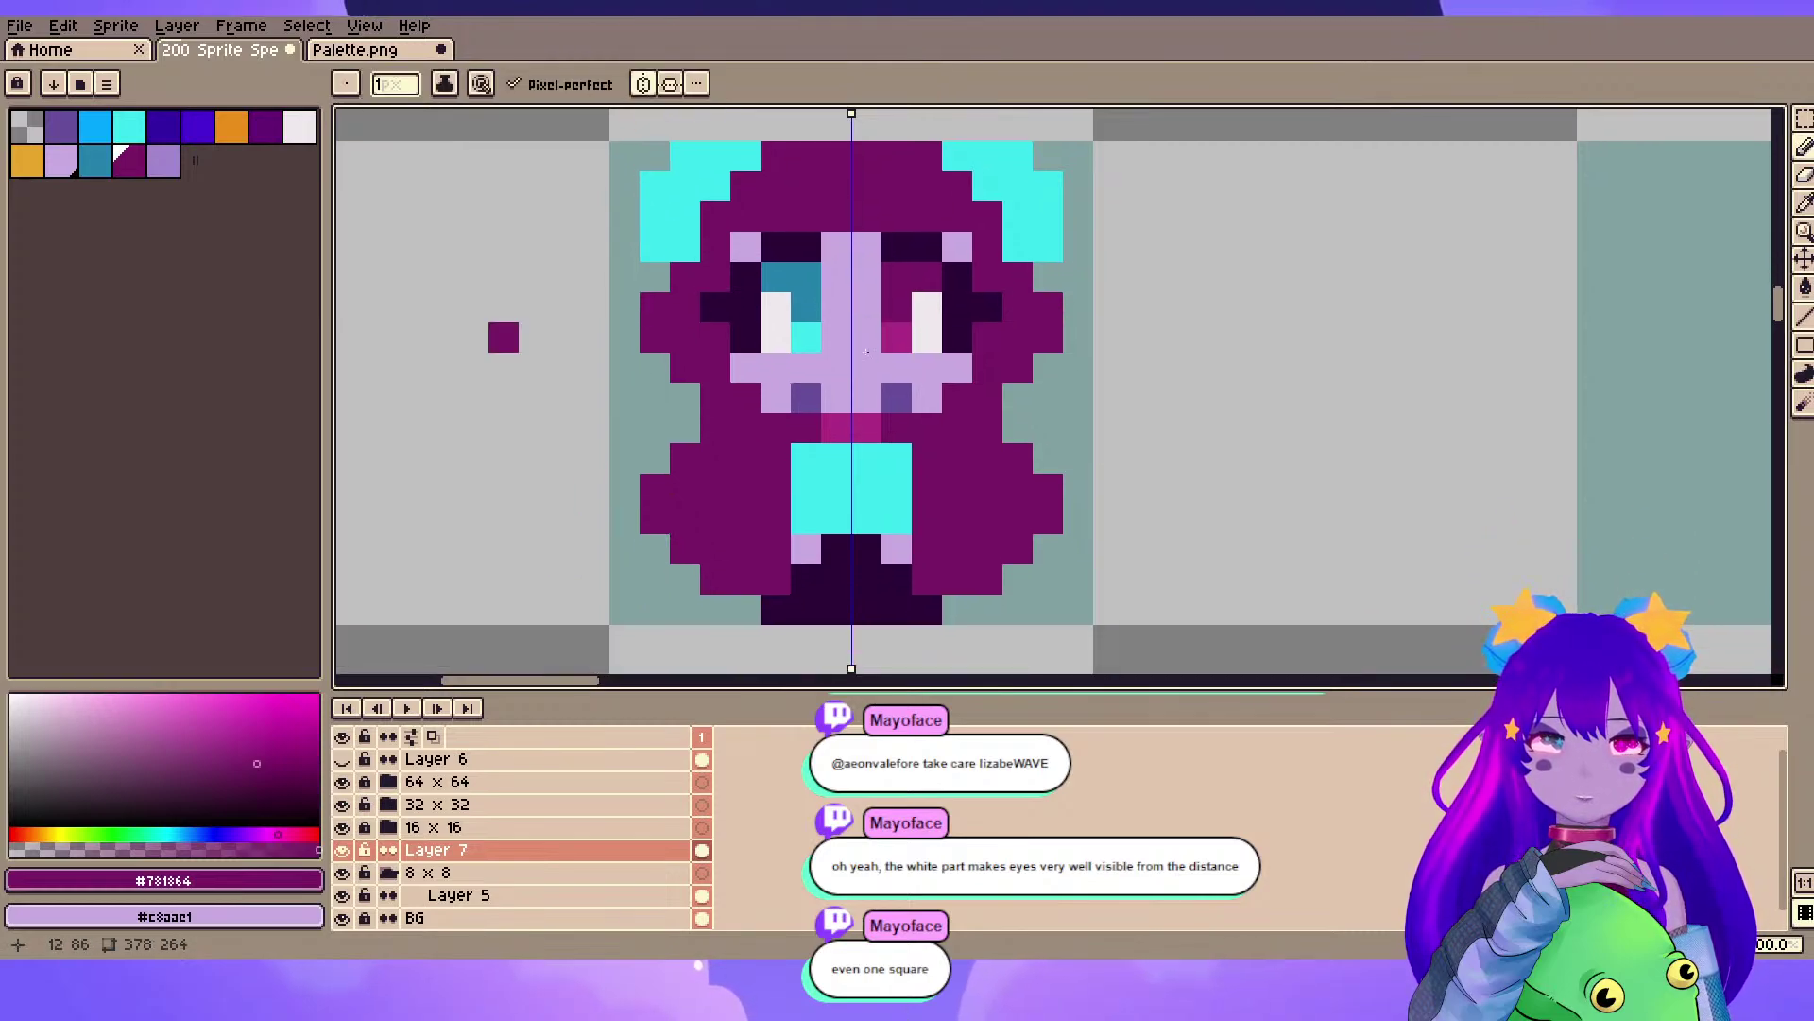
- Compare the hair shading of the small 8 × 8 character sprites and sample dark purple (#2c0138) as the drawing color
scroll(1169, 438, down, 5)
drag(1124, 503, 805, 95)
scroll(803, 497, up, 5)
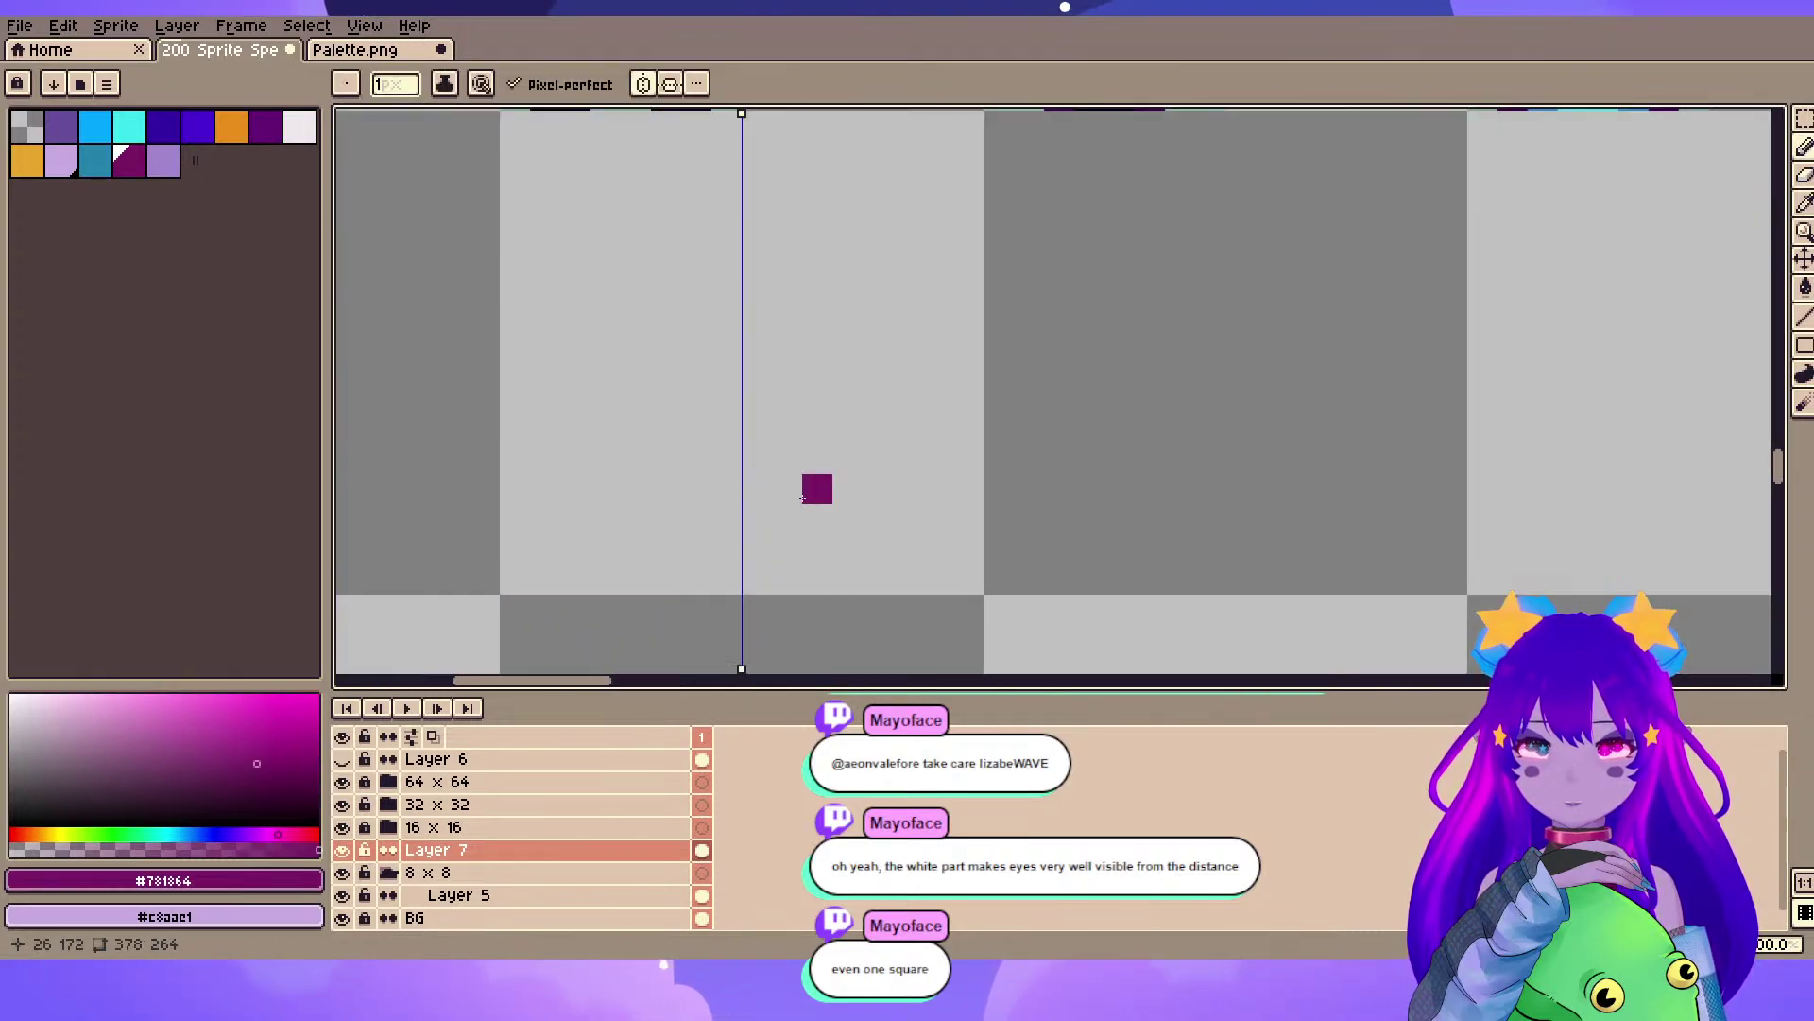
drag(727, 187, 834, 659)
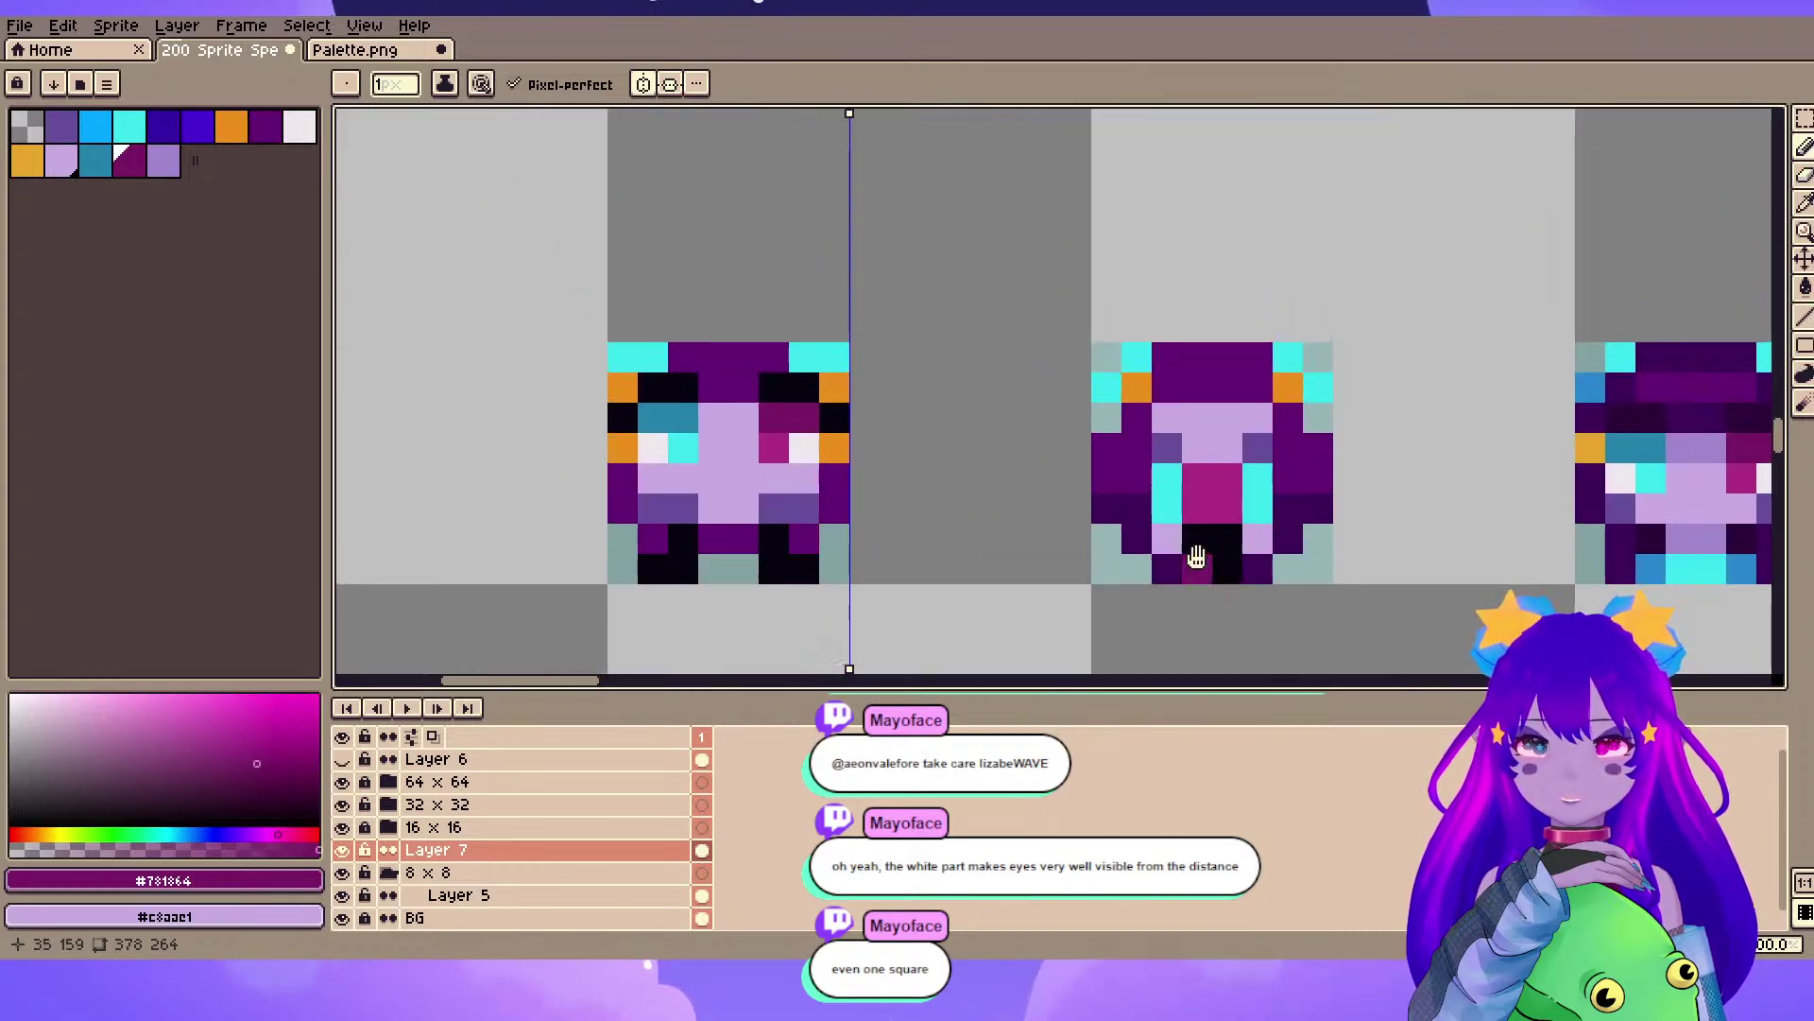
drag(1214, 564, 754, 483)
alt+click(1278, 452)
drag(392, 451, 711, 453)
scroll(712, 453, up, 1)
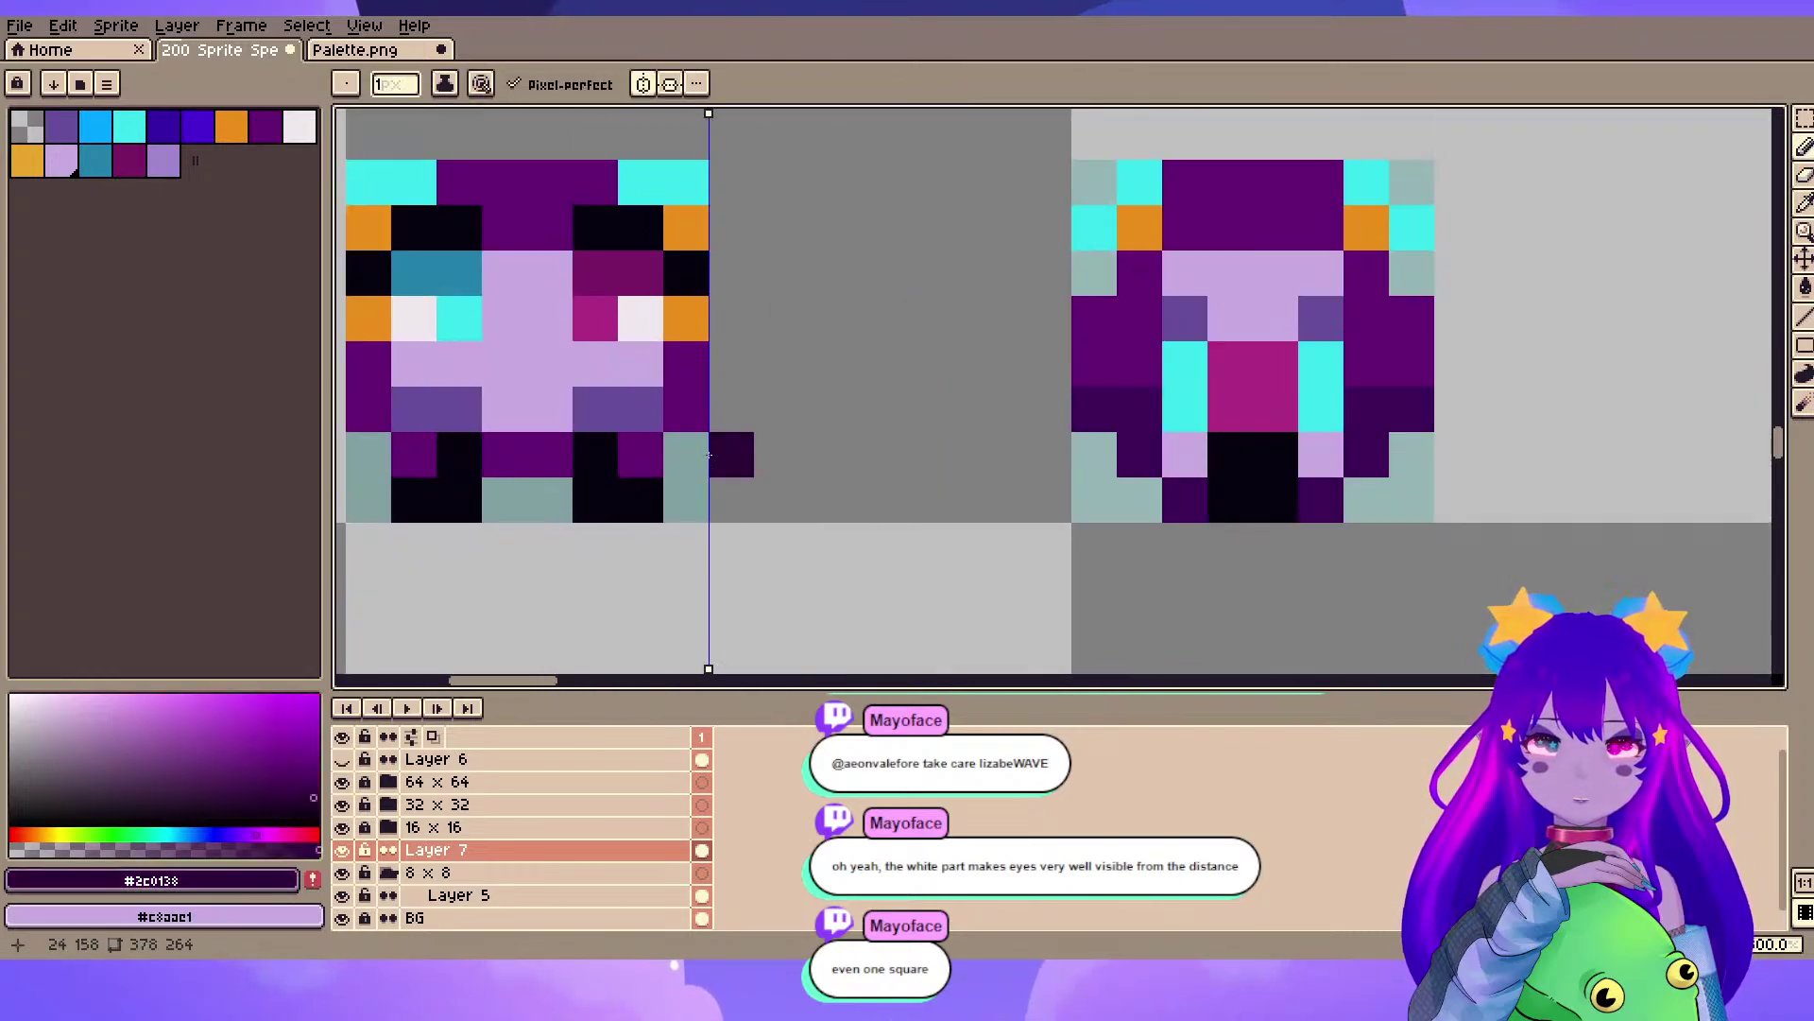
drag(867, 454, 913, 453)
scroll(913, 454, down, 5)
key(v)
key(ctrl+z)
drag(847, 185, 857, 401)
drag(934, 169, 923, 450)
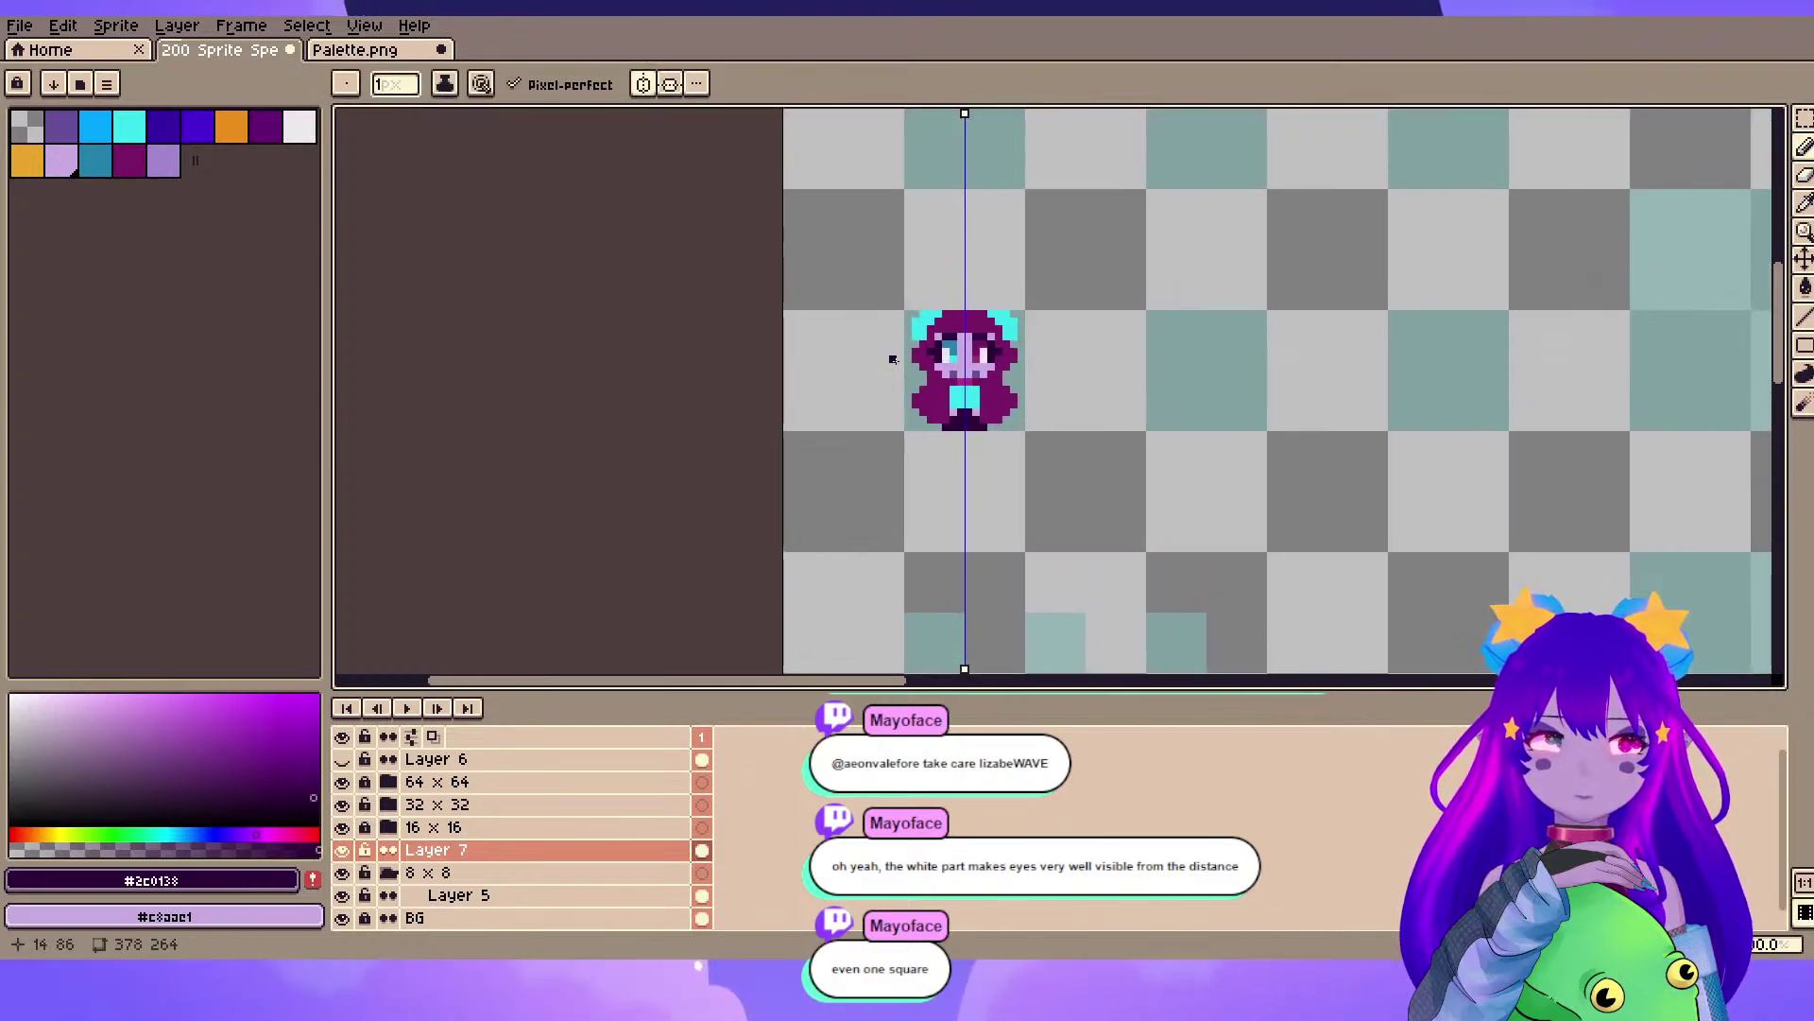
scroll(893, 359, up, 6)
scroll(969, 367, down, 2)
scroll(969, 366, up, 1)
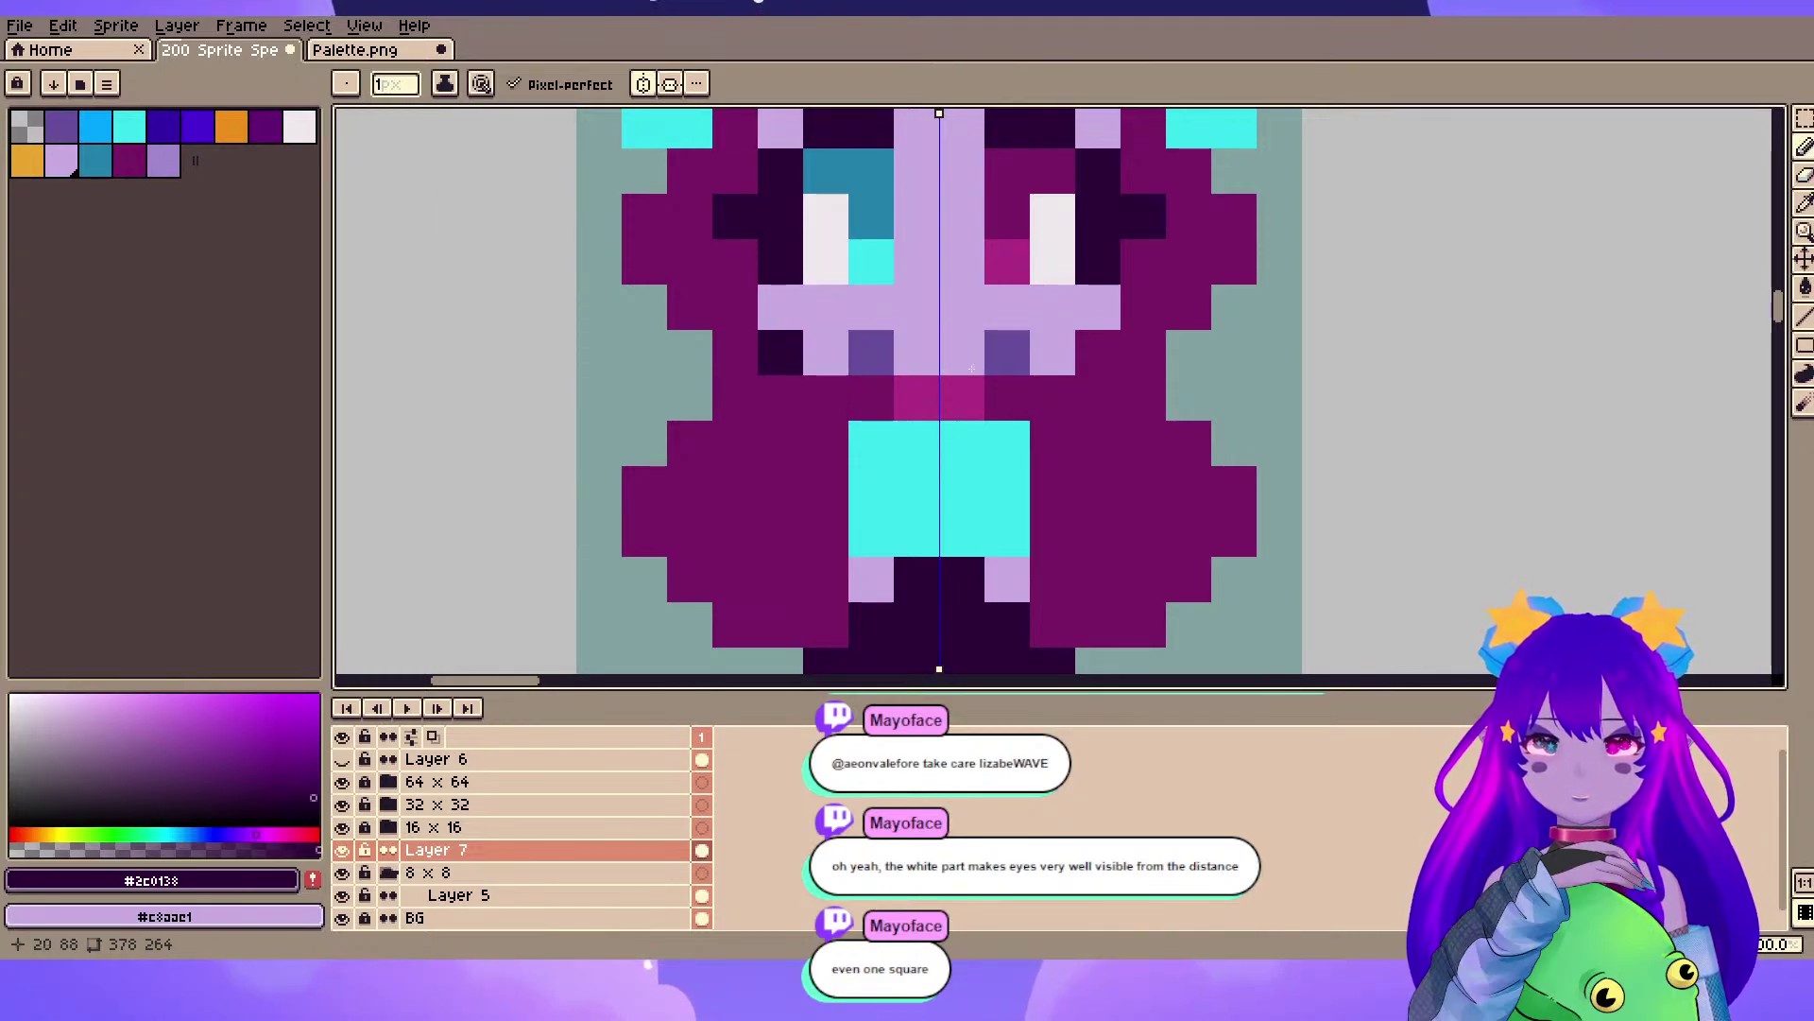
- Try dark purple (#2c0138) shading down both sides of the long hair, and undo the last stroke
drag(781, 352, 735, 579)
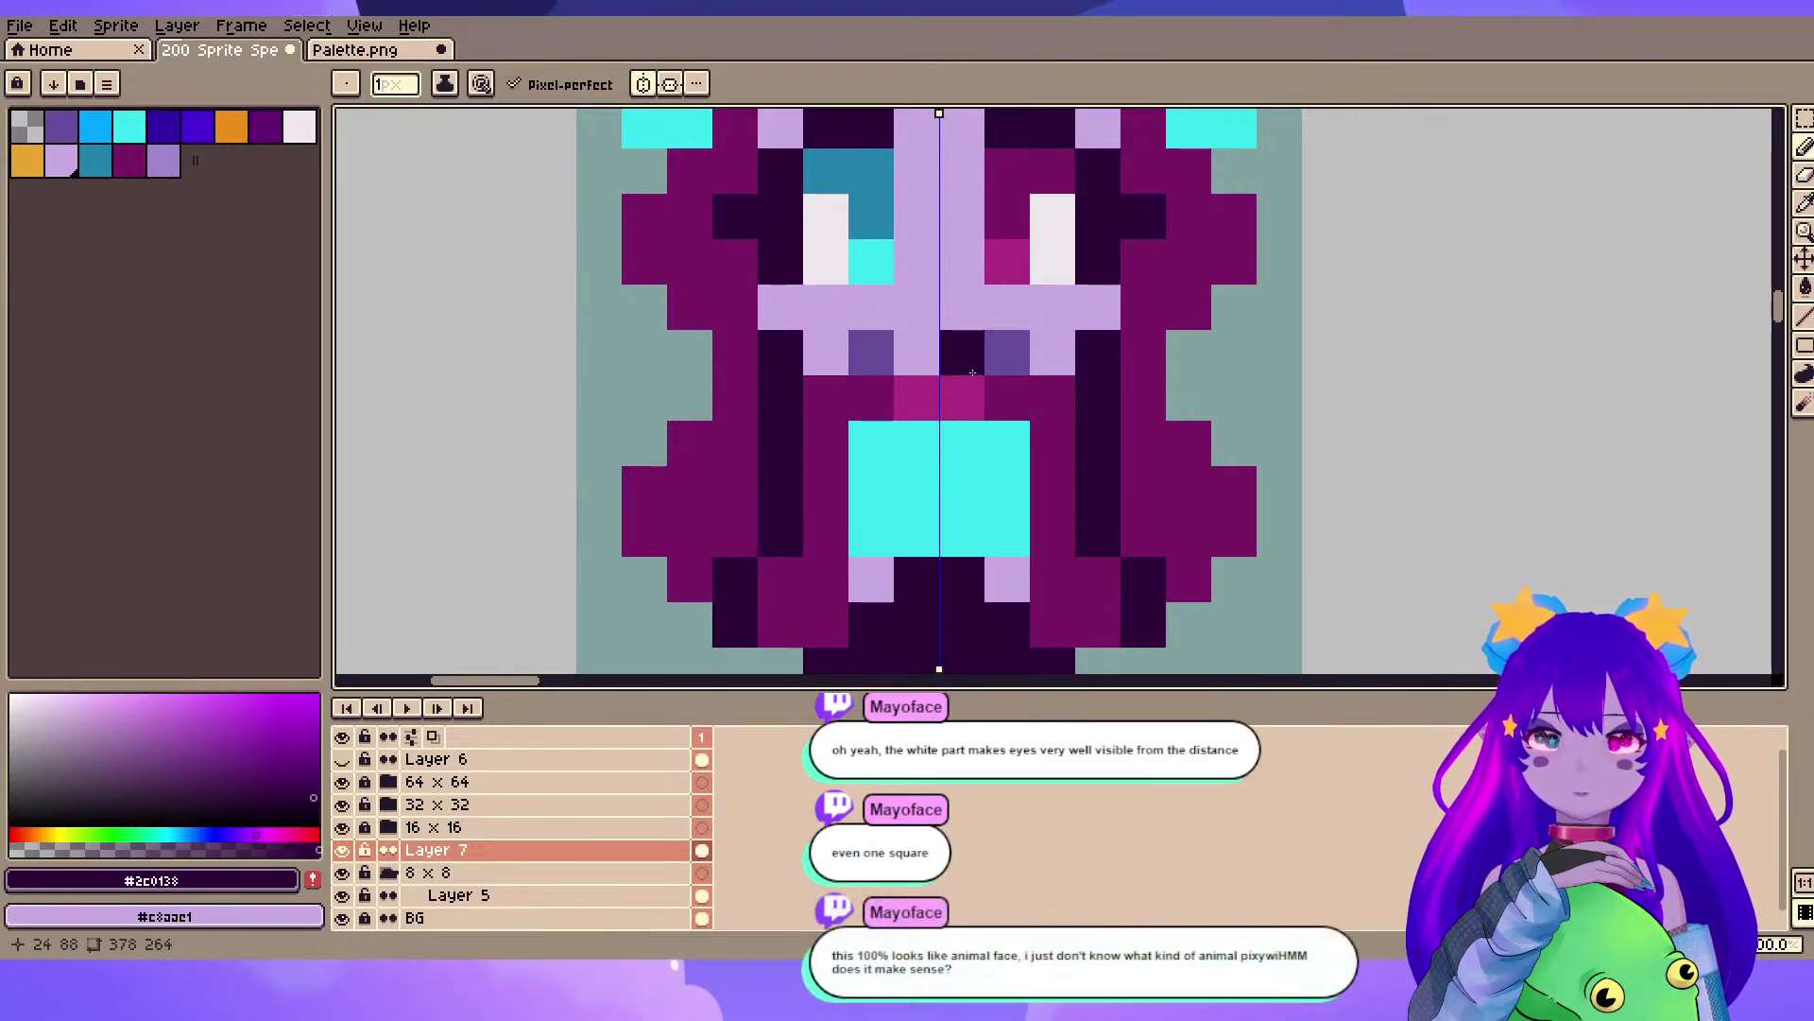
scroll(1132, 414, down, 1)
scroll(921, 481, down, 1)
key(ctrl+z)
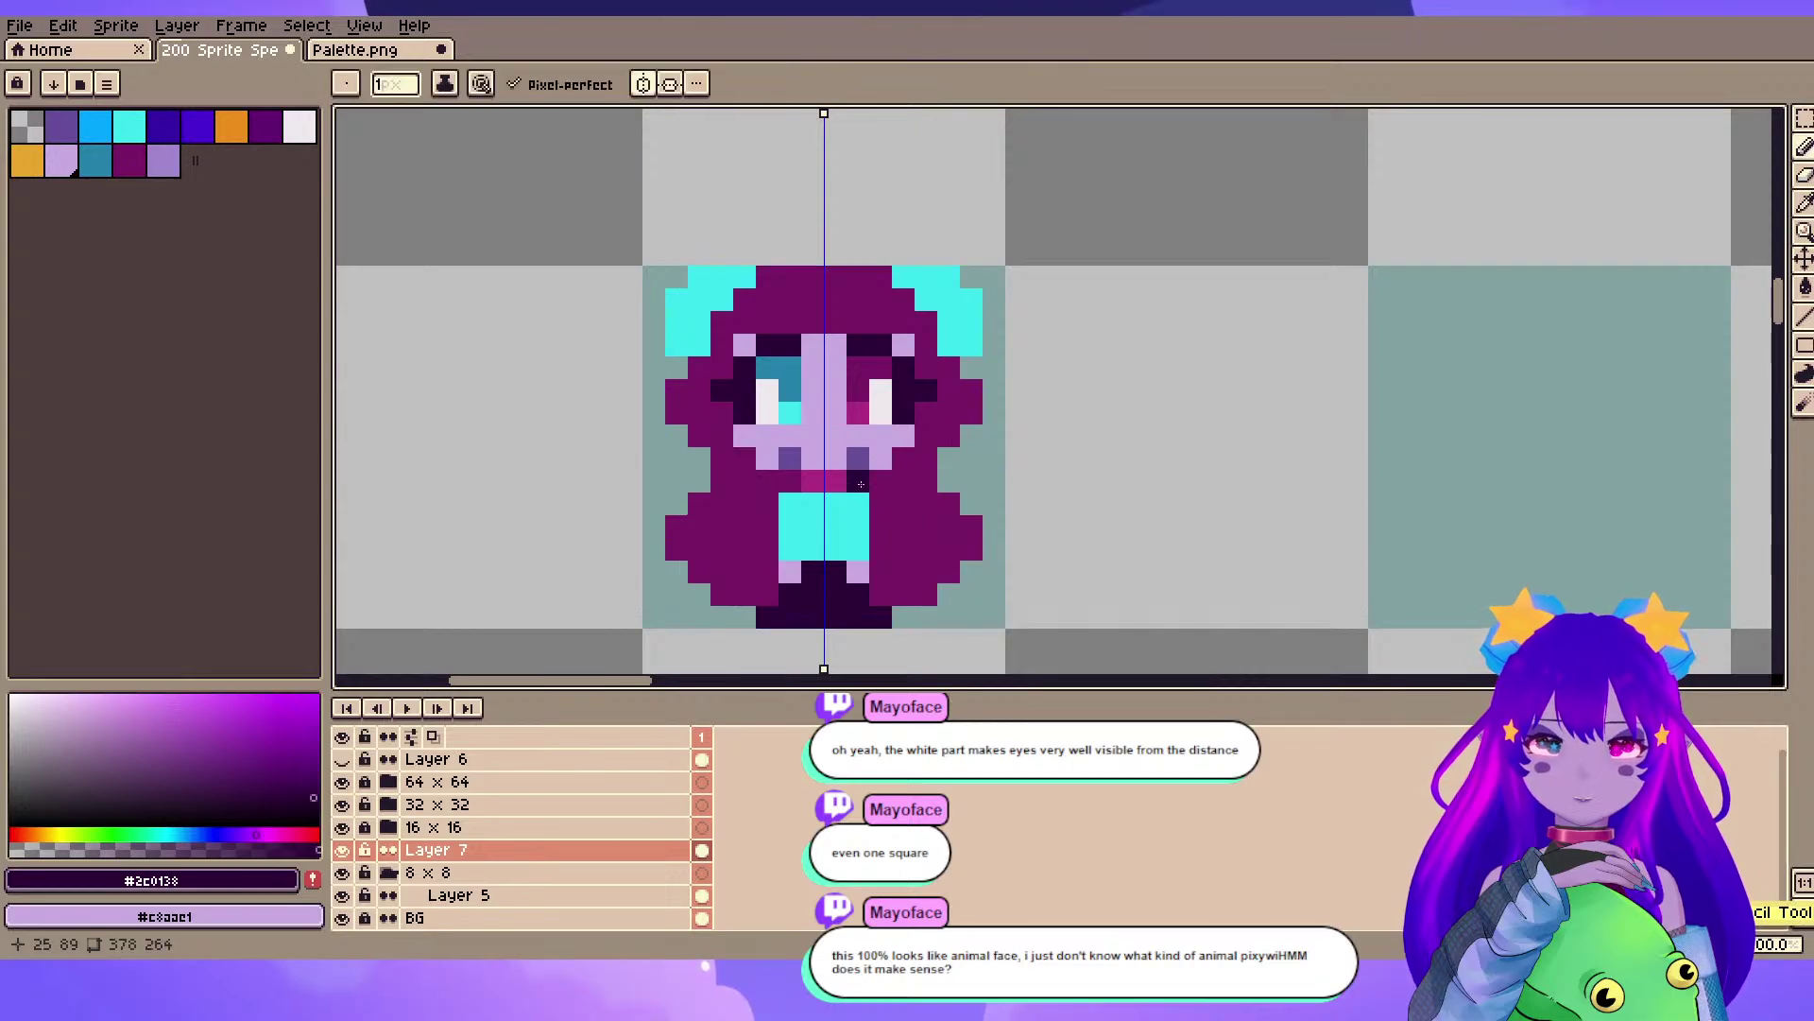
- Shade the inner long hair, side tips and fringe above the eyes with a darker magenta (#5b0d5a)
alt+click(742, 515)
click(273, 778)
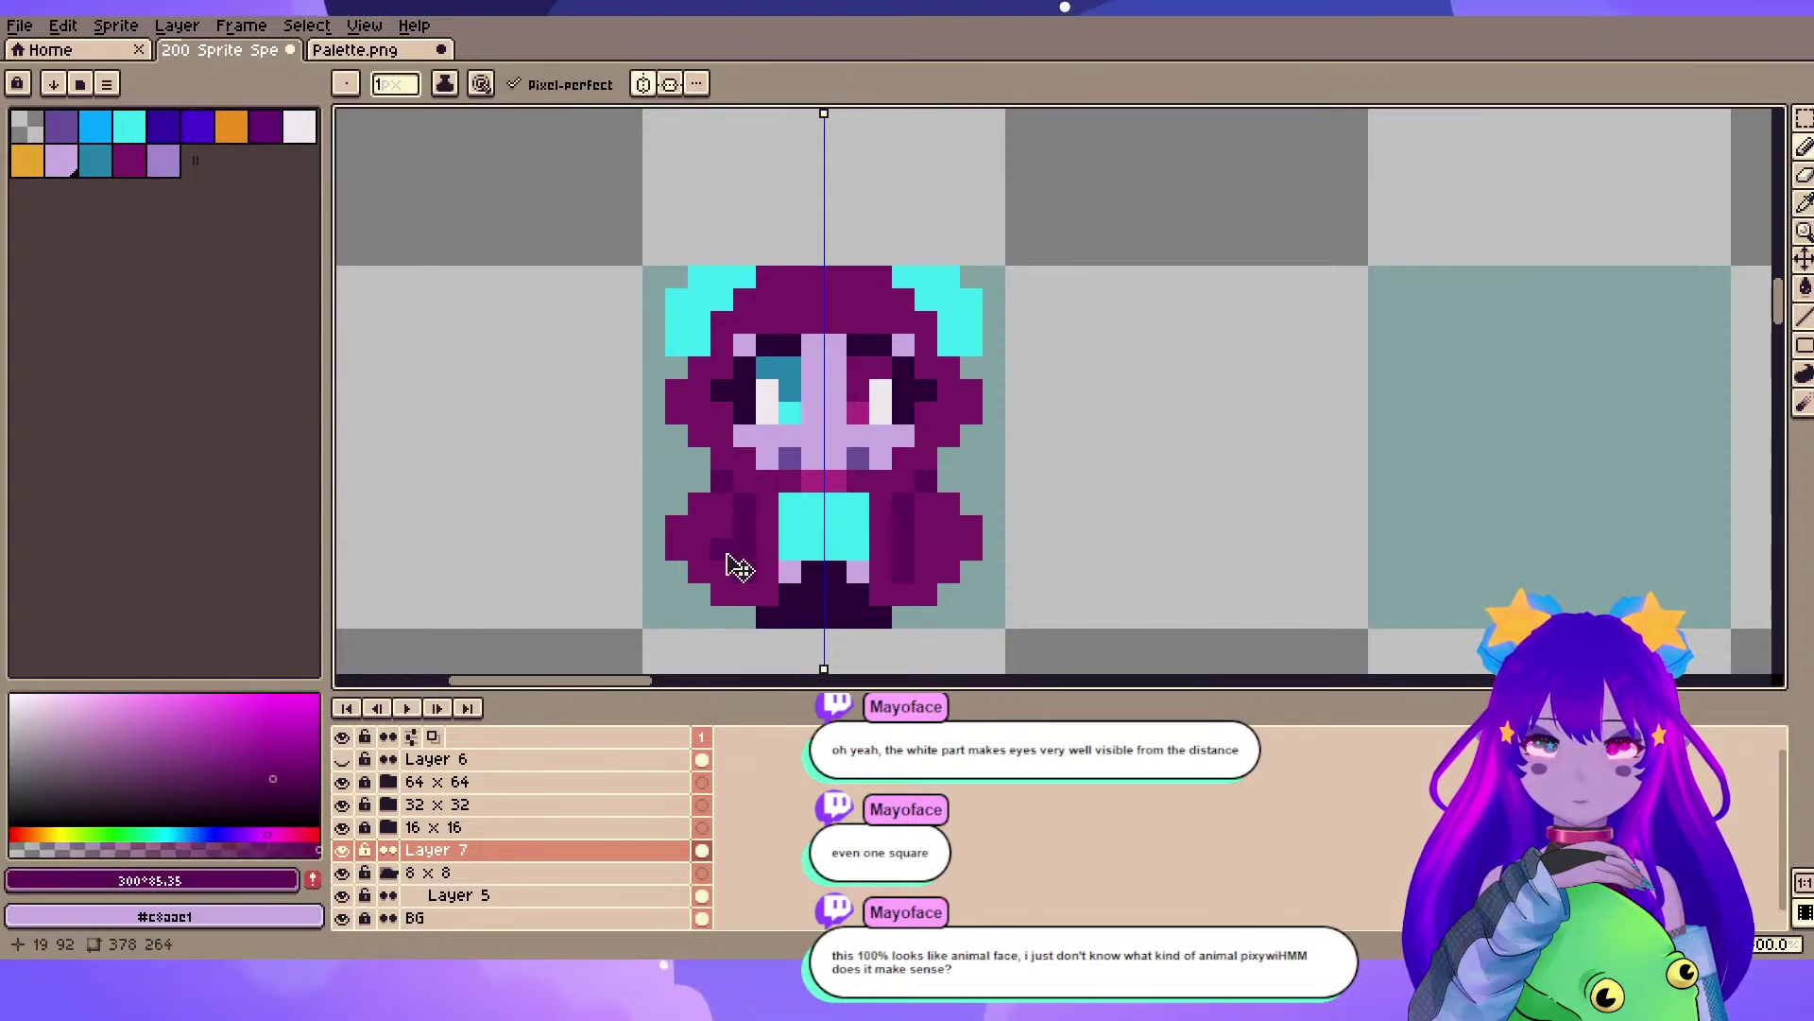
drag(745, 482, 723, 596)
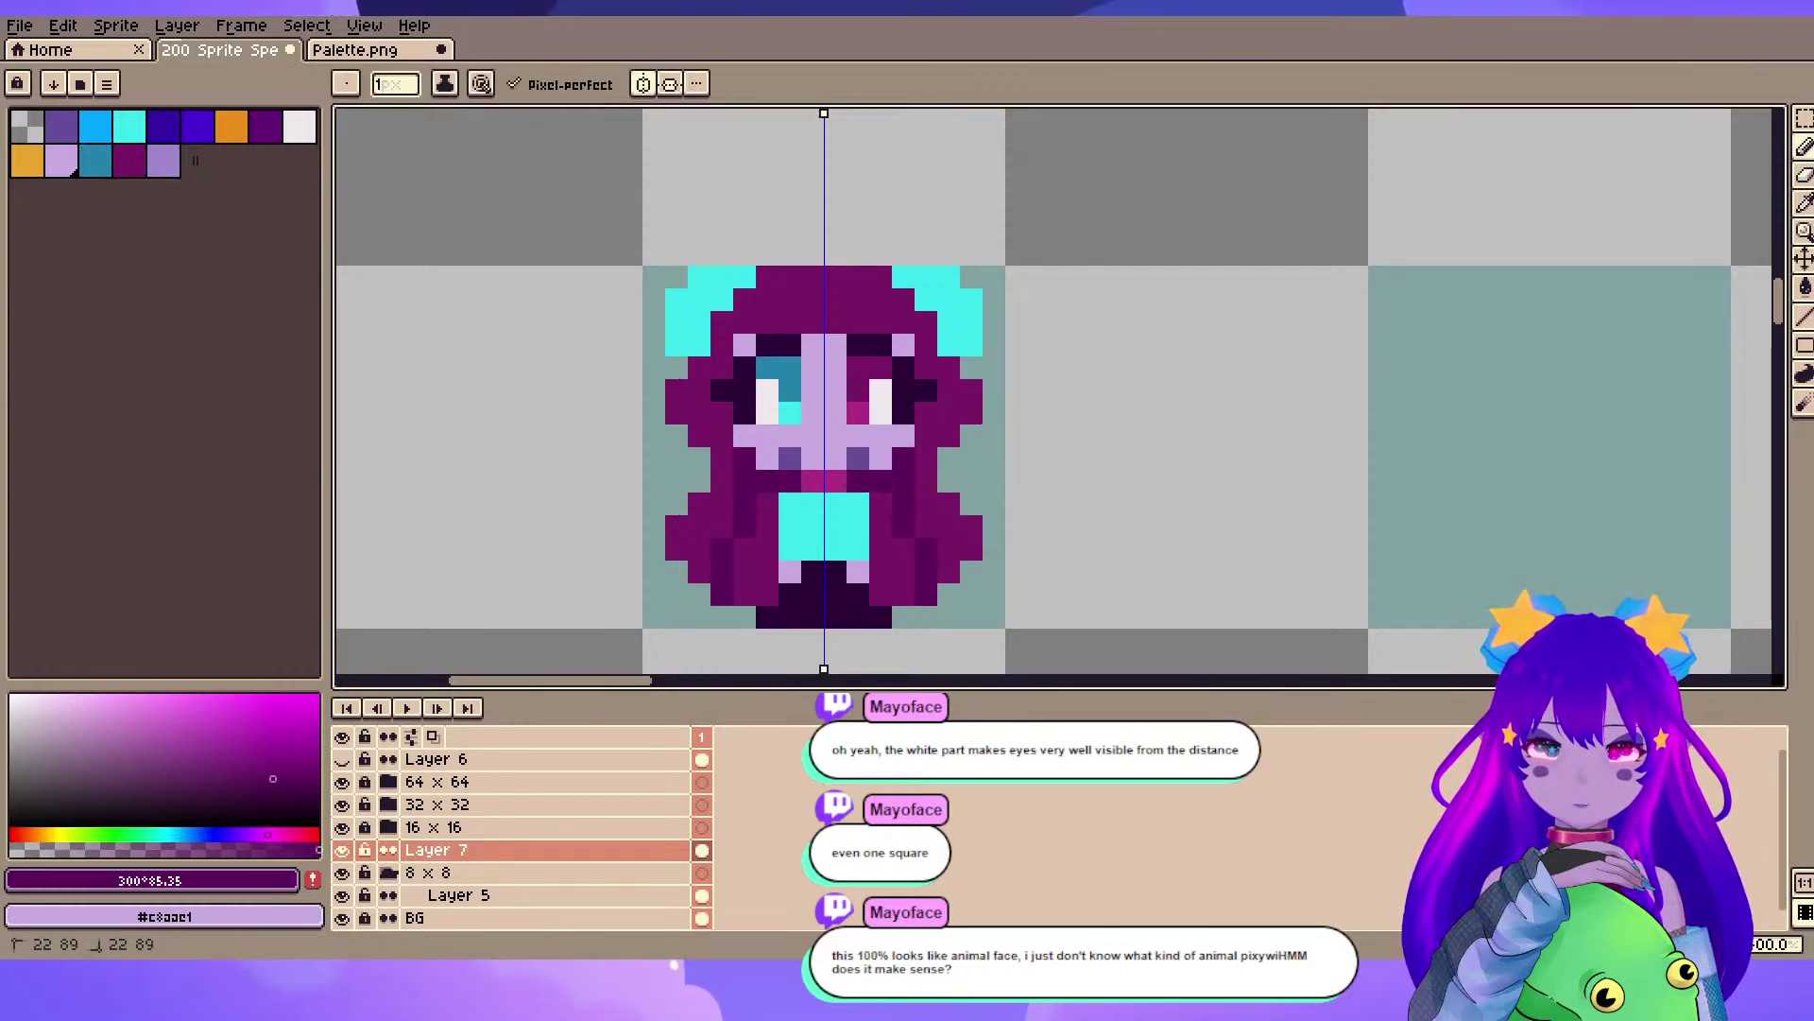
drag(768, 505, 768, 573)
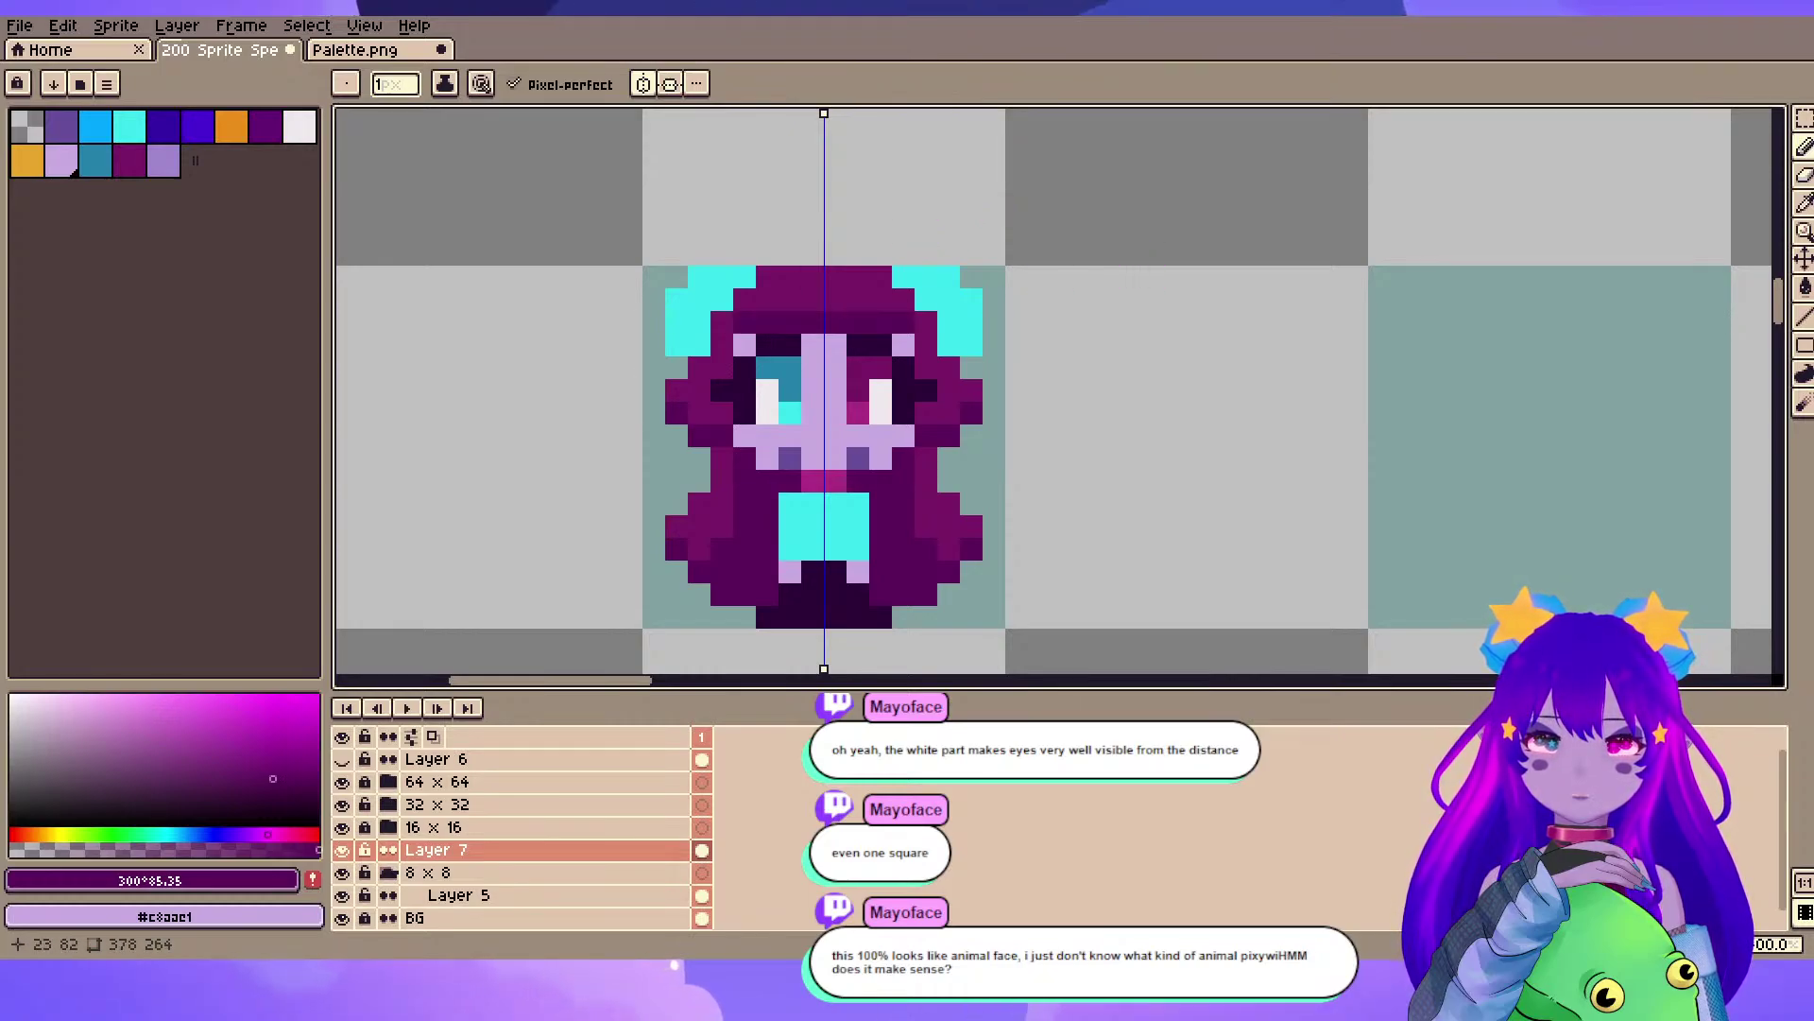
- Cover the lavender pixels at the upper outer corners of the face with hair magenta (#781864) and save the file
alt+click(722, 345)
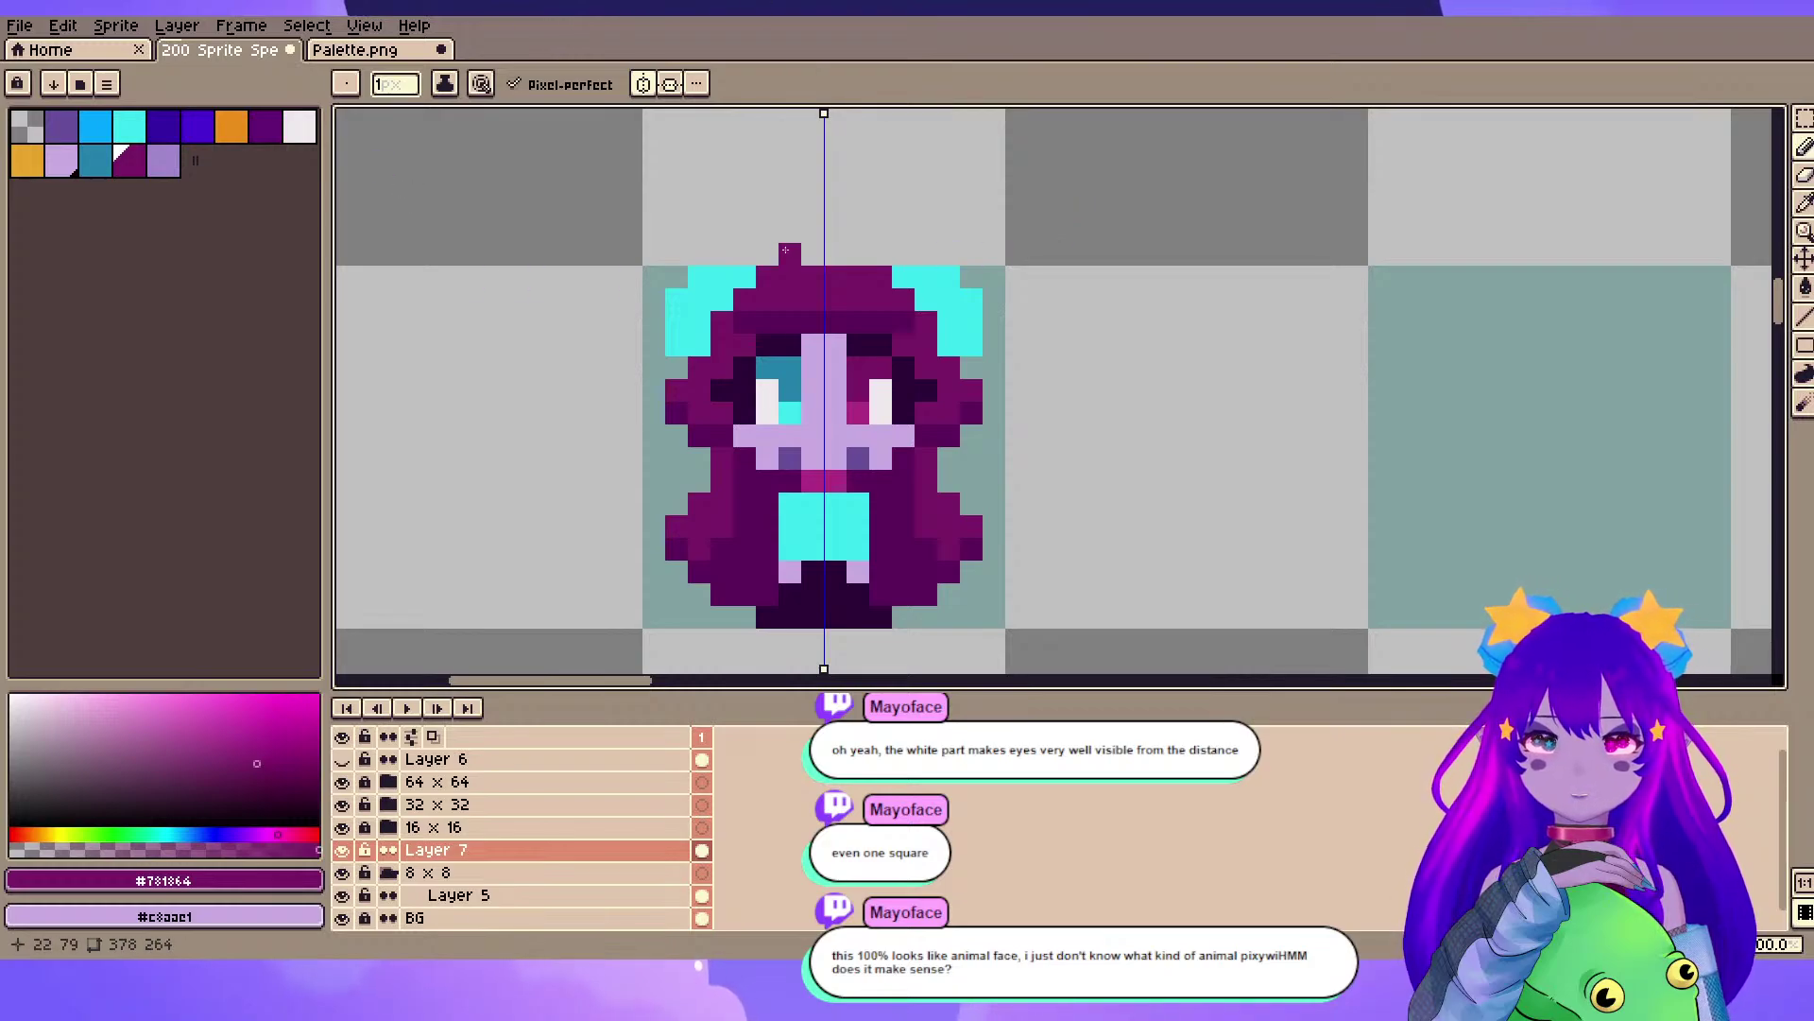
scroll(785, 249, up, 1)
key(ctrl+s)
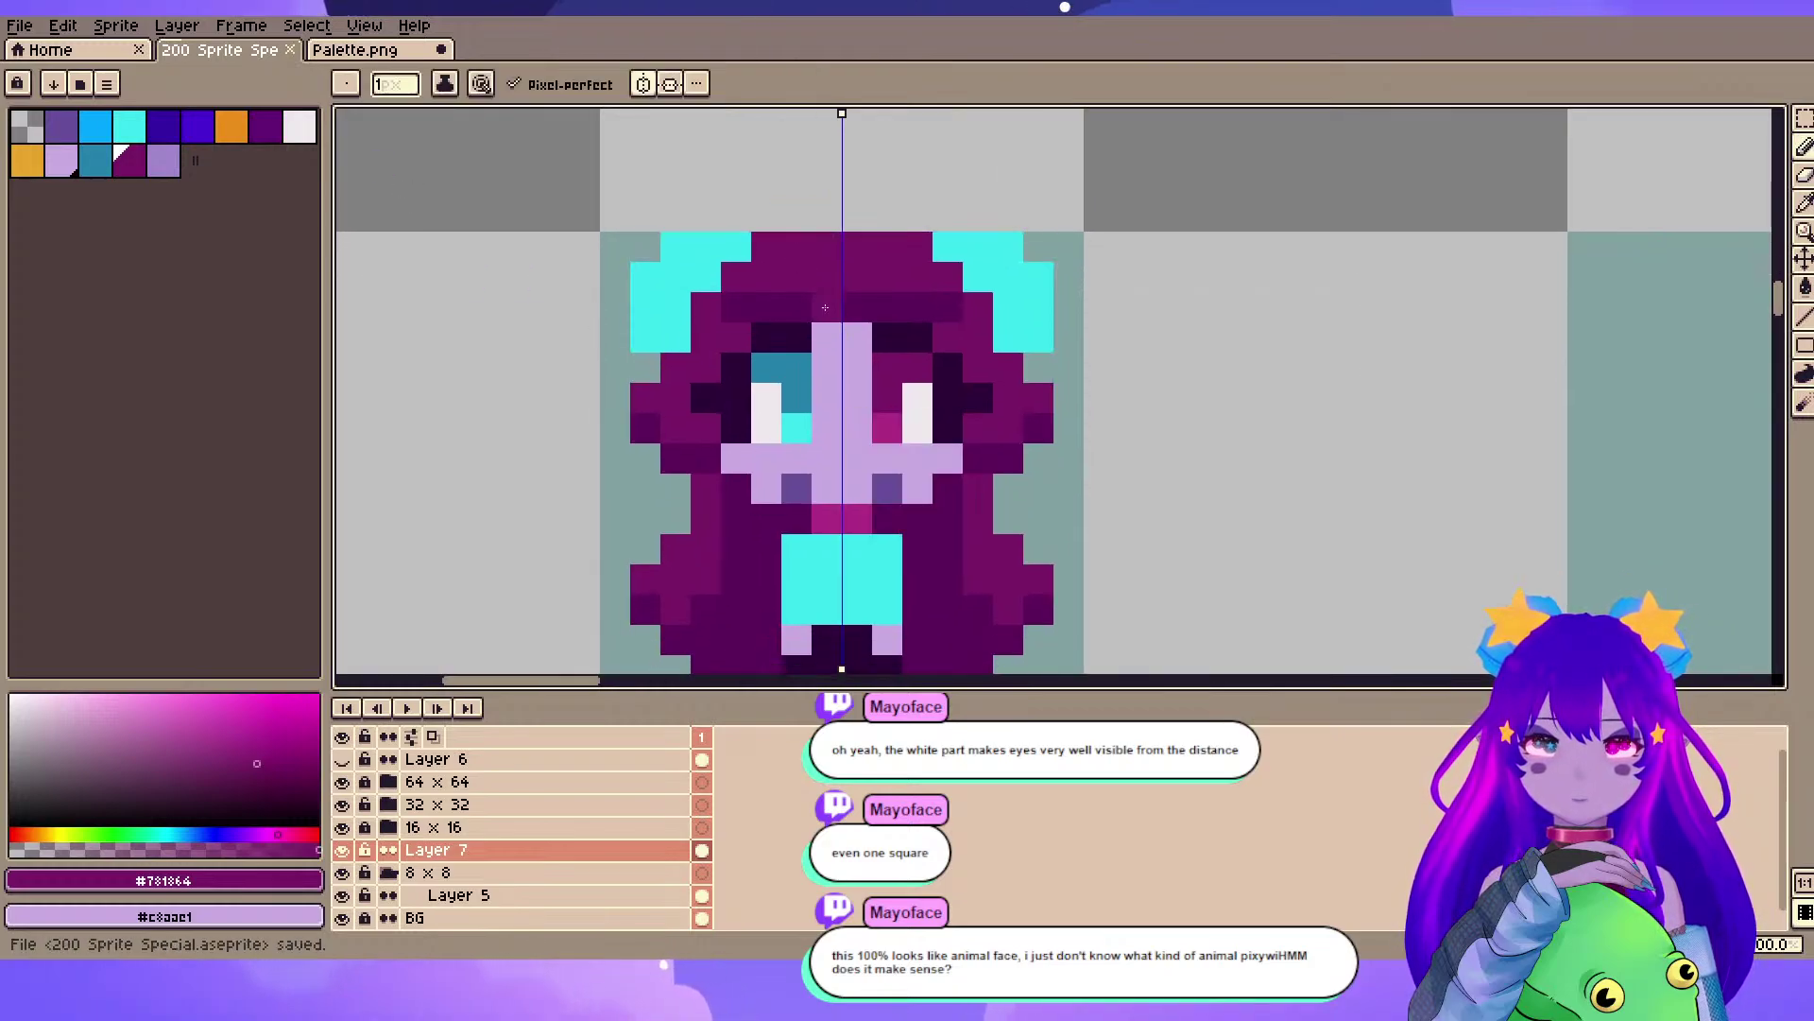
- Paint over the purple blush pixels on both cheeks with the lavender skin color (#c8aae1)
key(alt)
alt+click(827, 458)
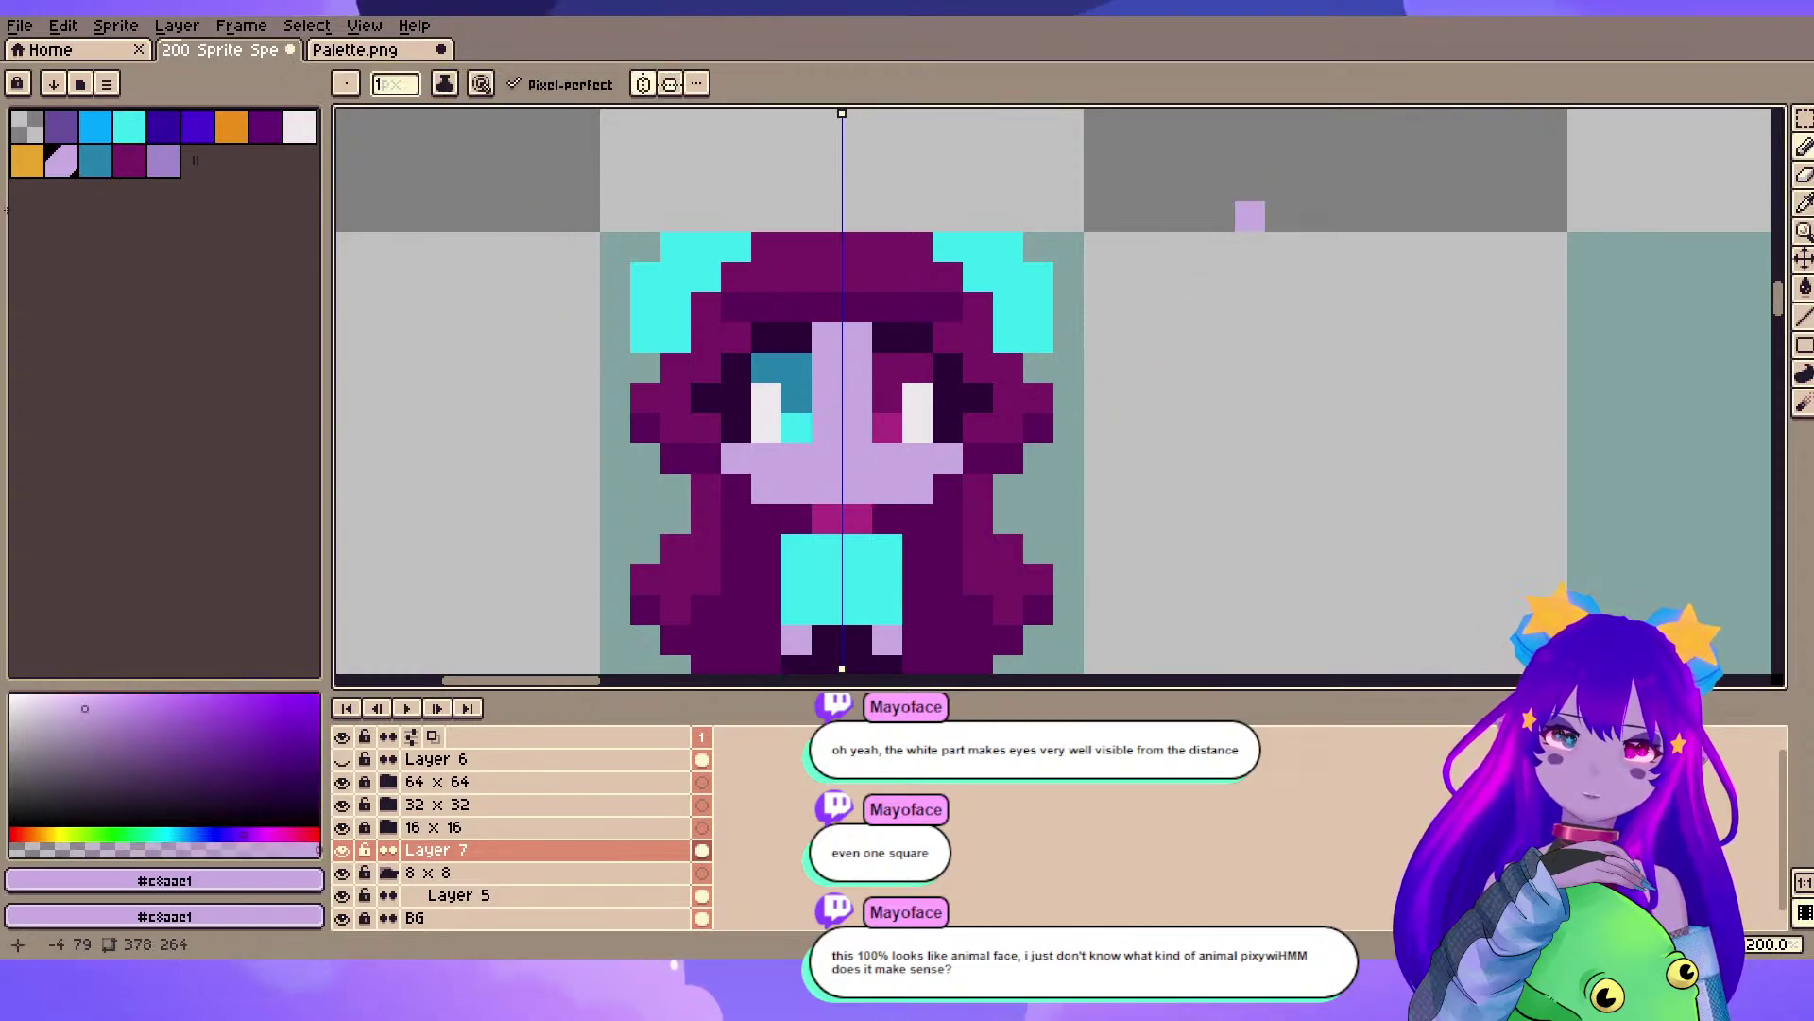
click(885, 265)
scroll(885, 264, down, 1)
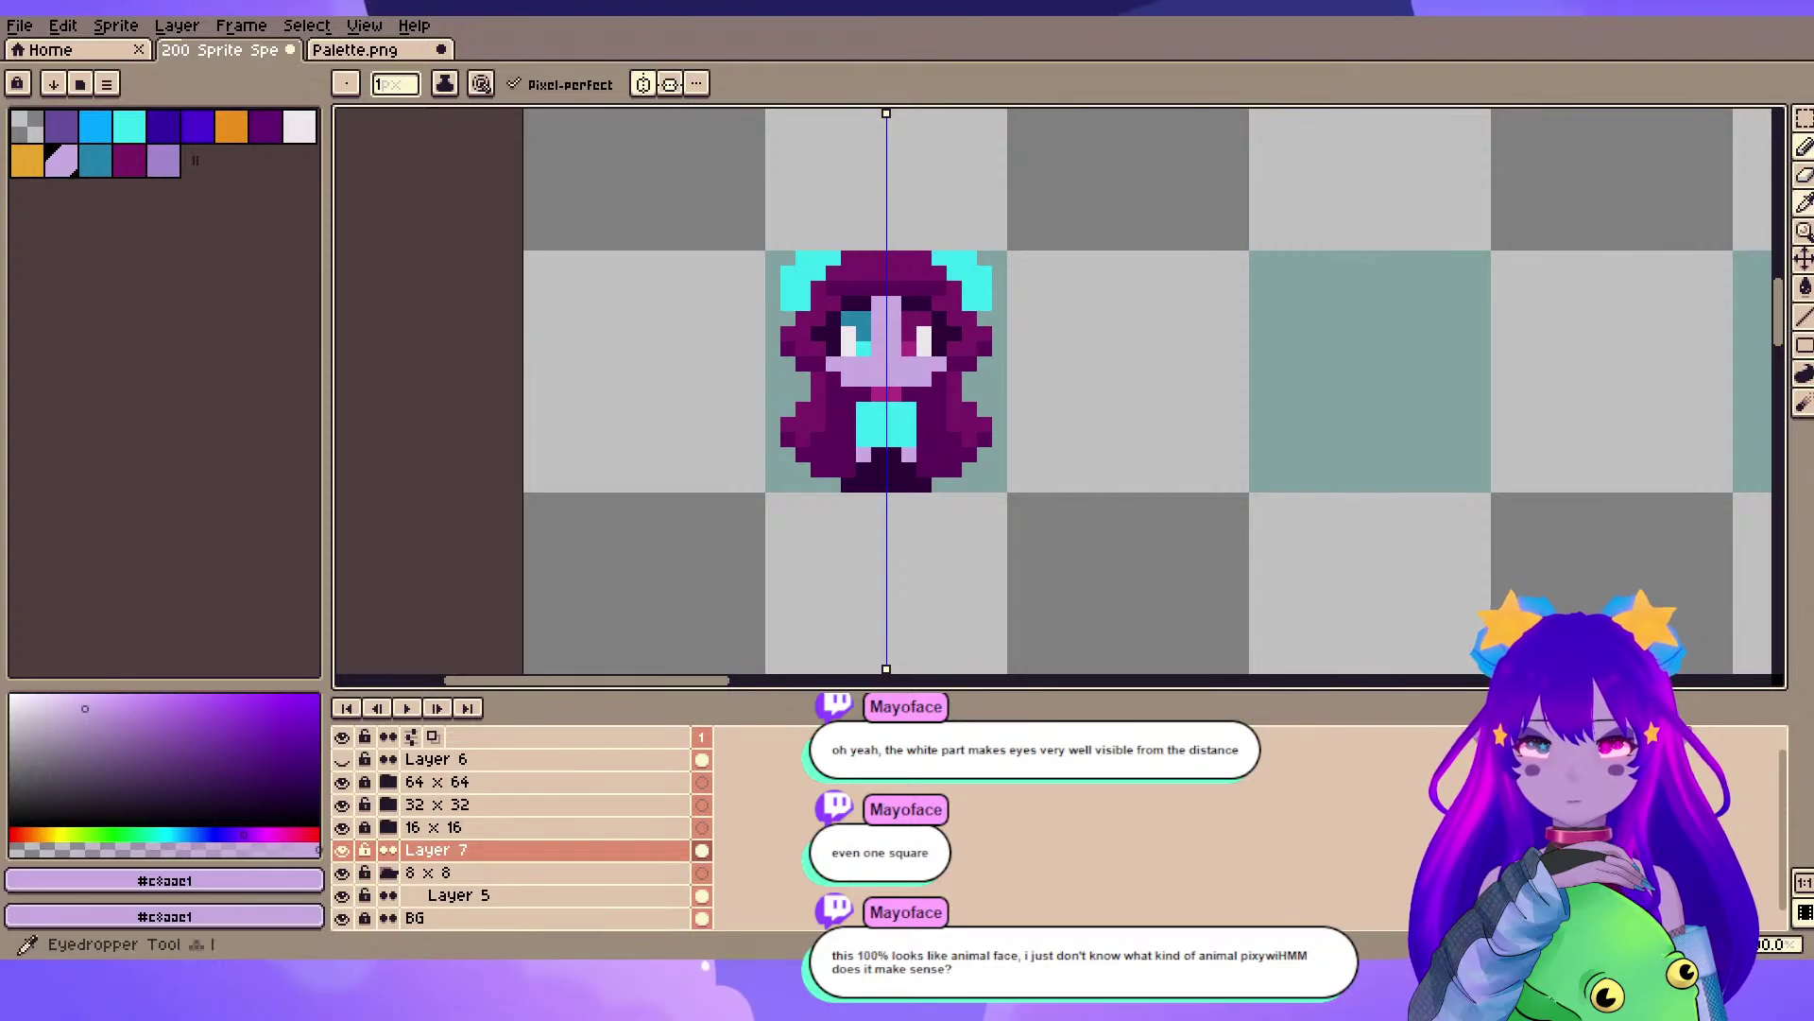
- Try moving the character's head down by one pixel, and undo the move
key(shift+q)
mouse_move(727, 197)
mouse_down()
mouse_move(1073, 334)
mouse_move(1106, 366)
mouse_up()
drag(1011, 291, 1010, 304)
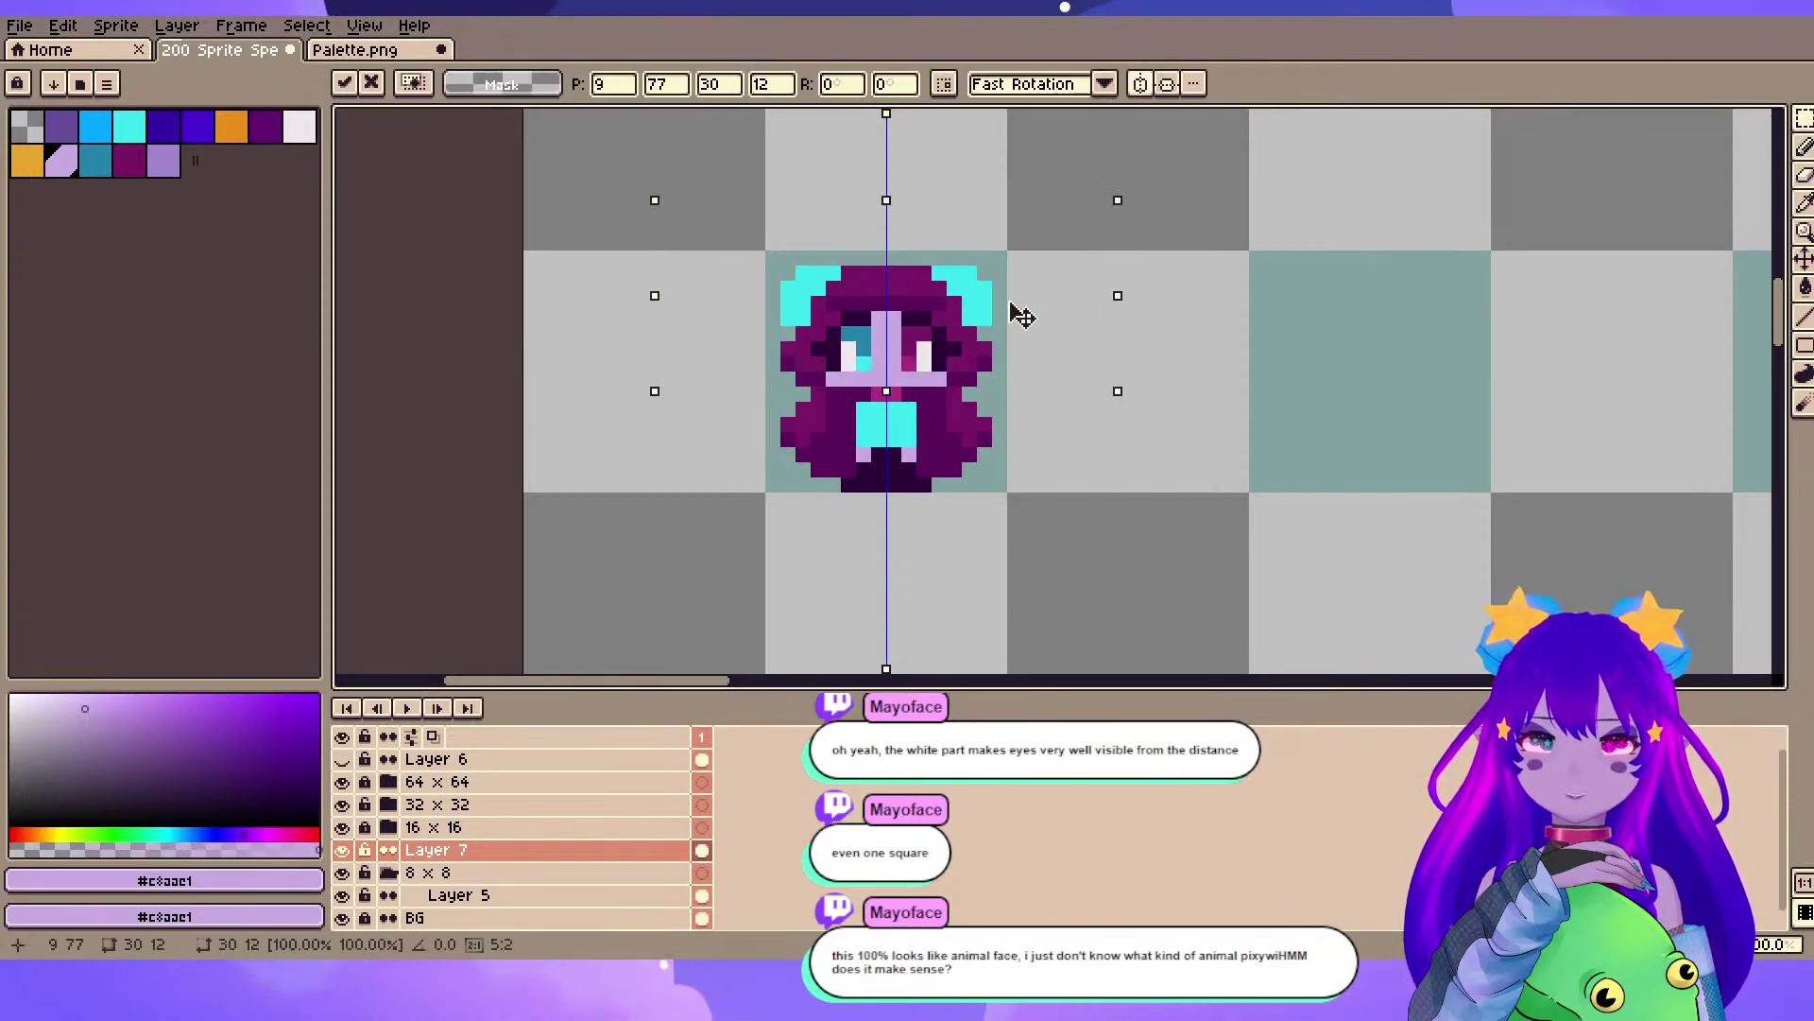
key(ctrl+z)
click(1015, 530)
drag(667, 197, 1572, 573)
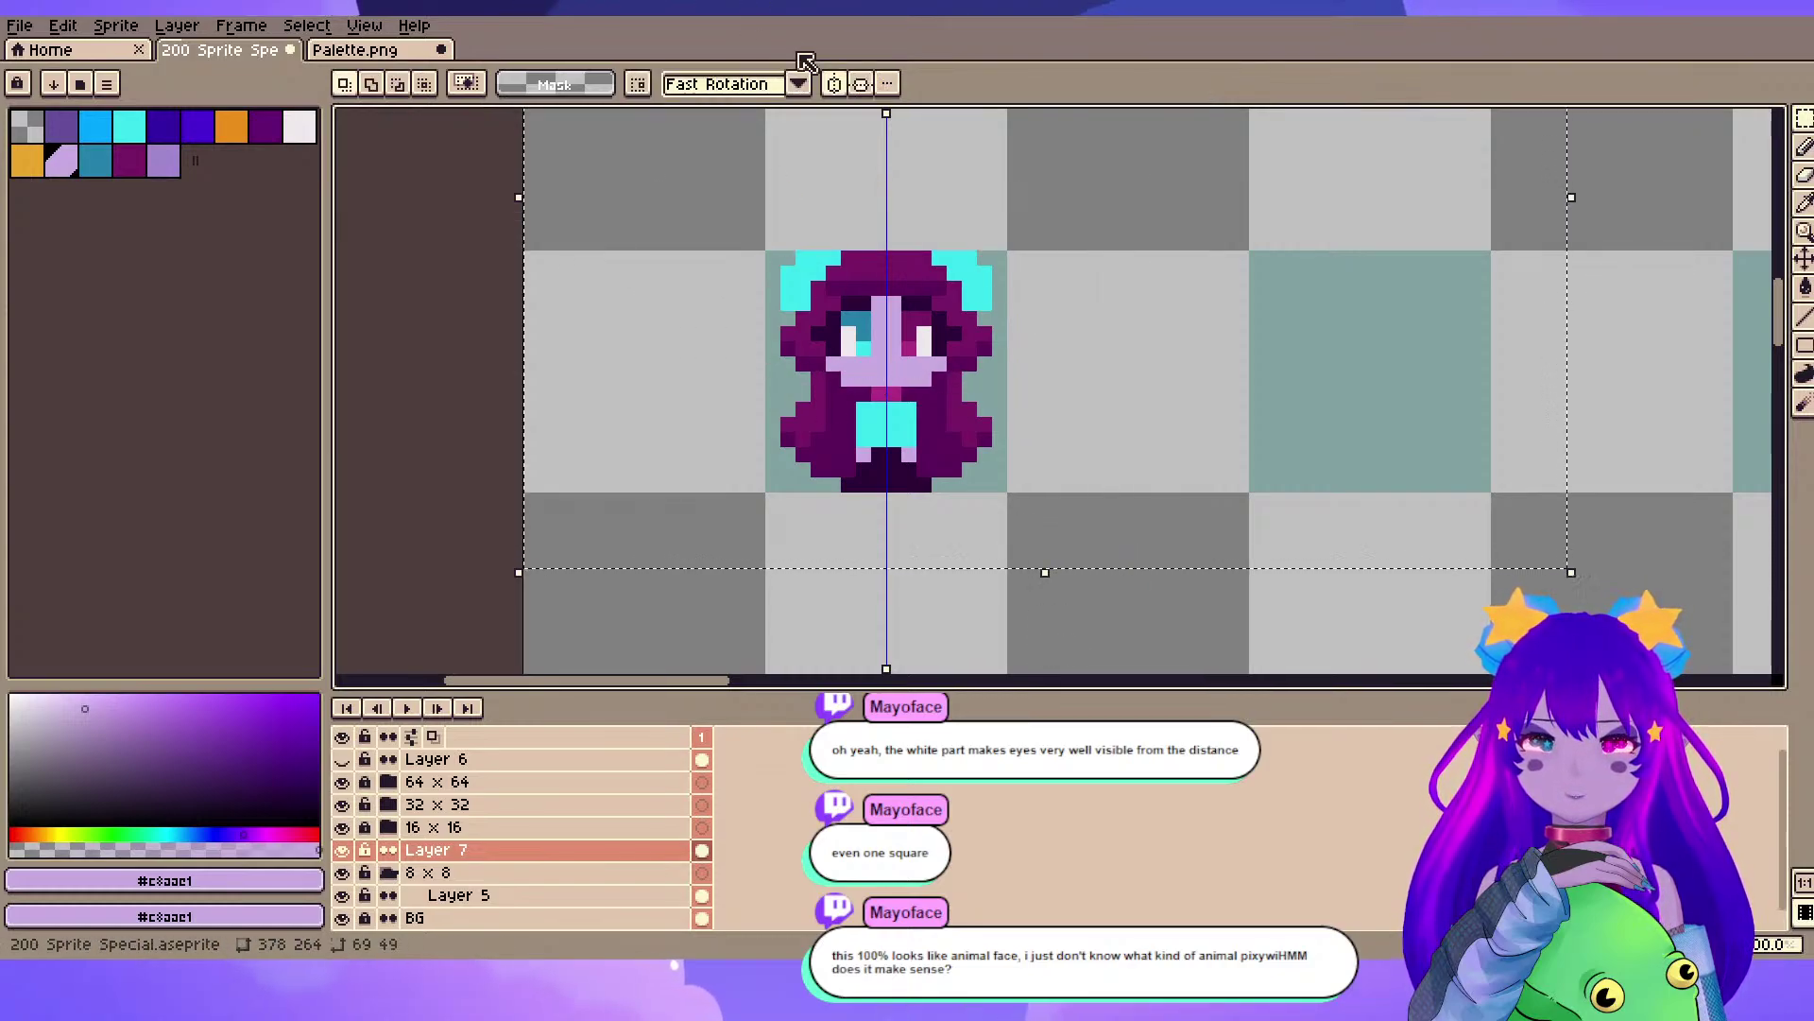
click(901, 305)
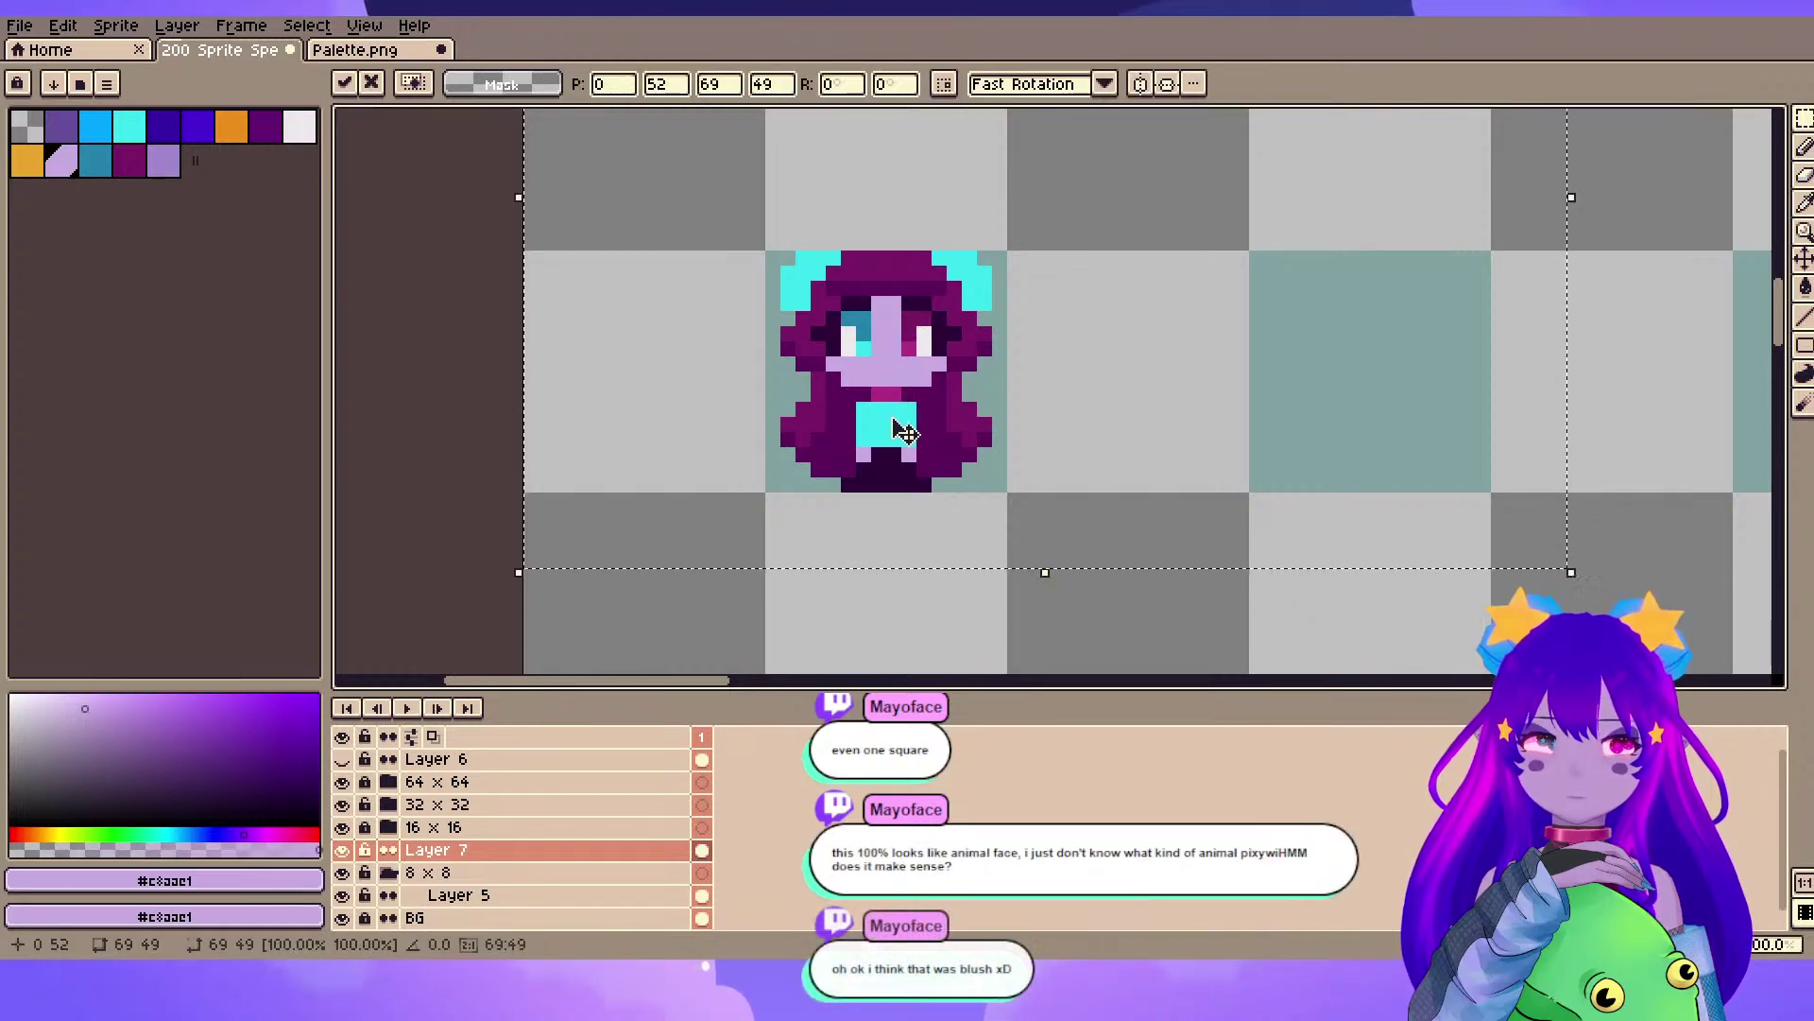
scroll(890, 430, down, 5)
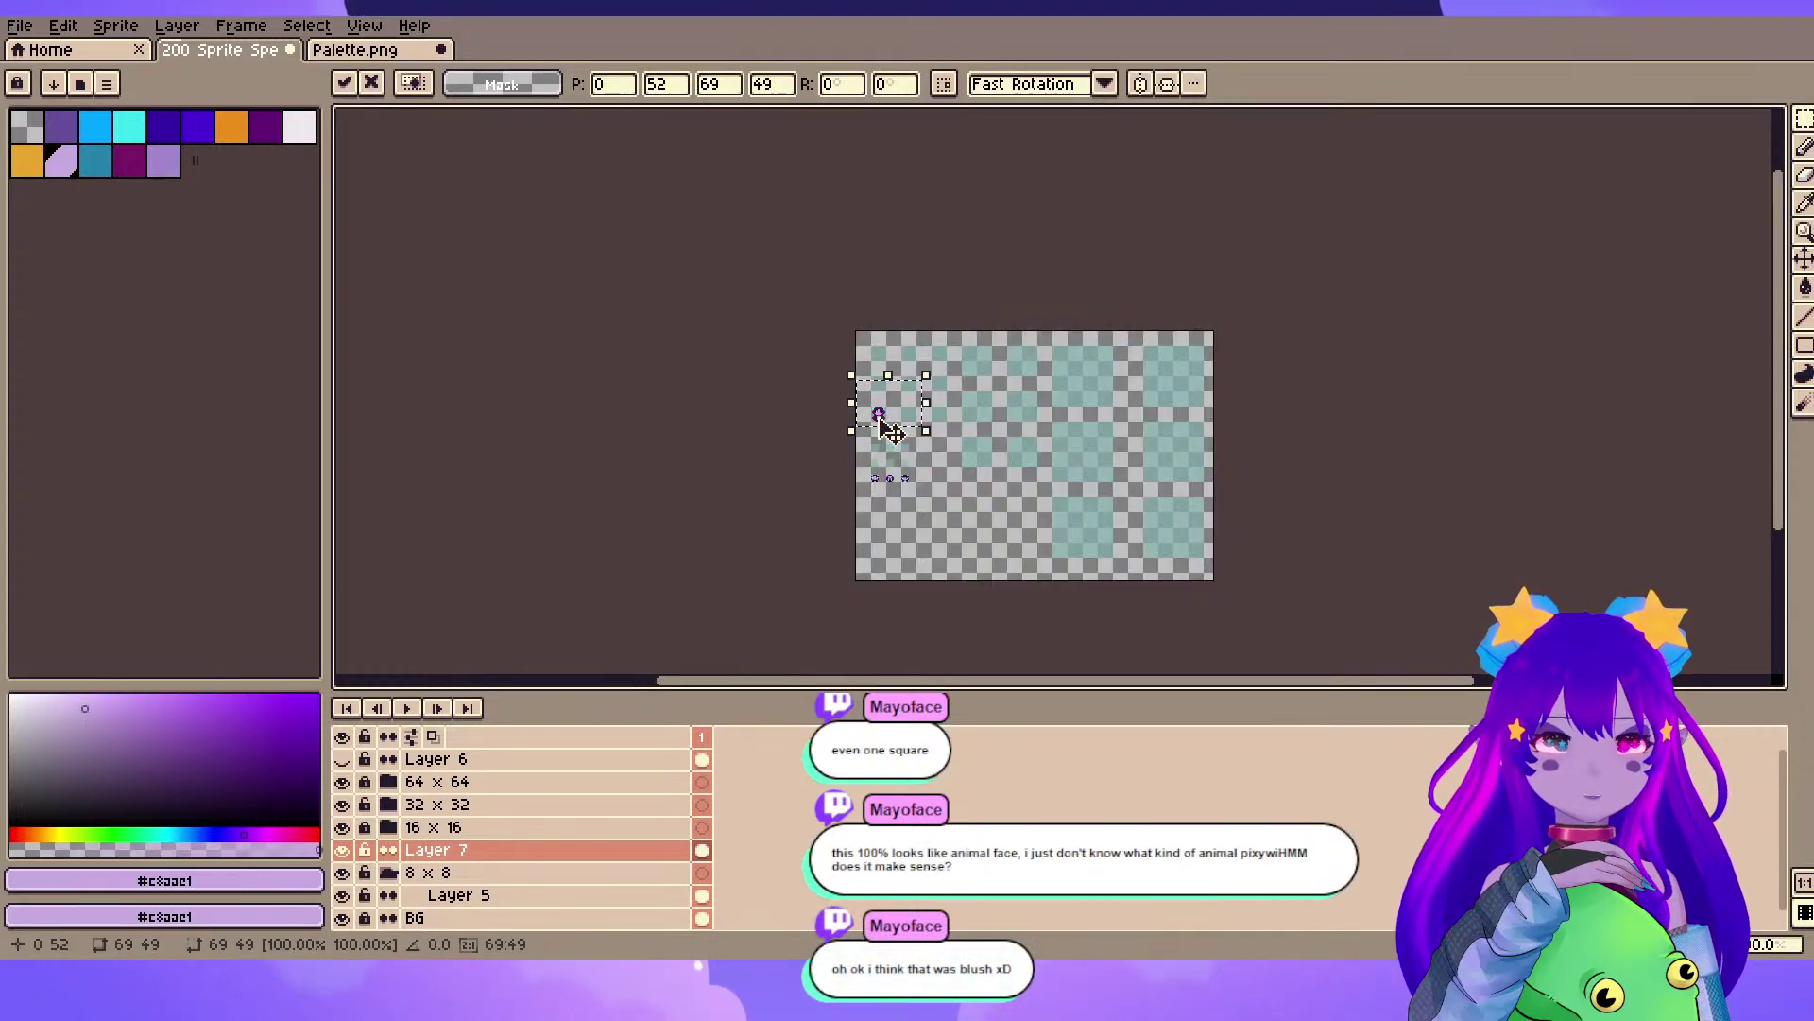
click(875, 473)
- Copy the whole 16 × 16 character and place the duplicate in the next teal square to the right
scroll(859, 510, up, 4)
drag(988, 300, 988, 575)
scroll(949, 259, up, 4)
drag(1027, 458, 937, 432)
drag(712, 235, 1044, 537)
key(ctrl+c)
key(ctrl+v)
drag(976, 425, 1460, 422)
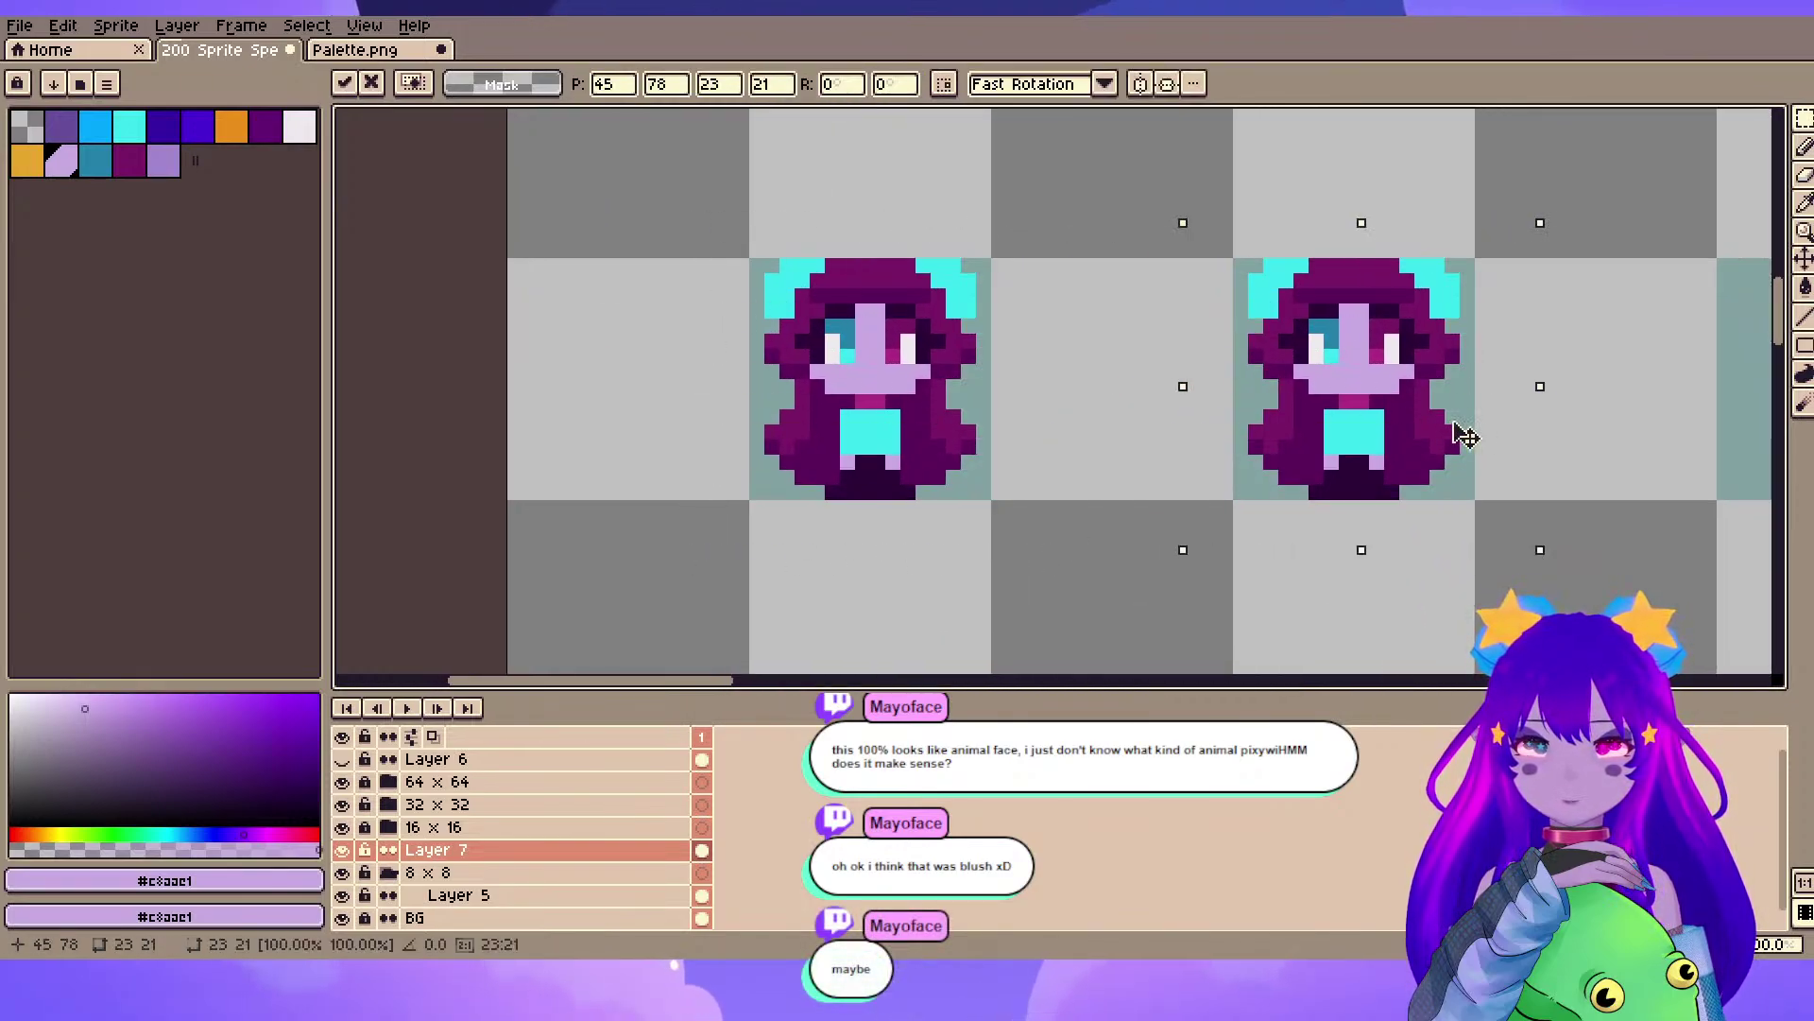
- Move the original character's head down by one pixel, clear the selection and save the file
scroll(892, 269, up, 2)
drag(570, 181, 1244, 493)
drag(1063, 332, 1065, 347)
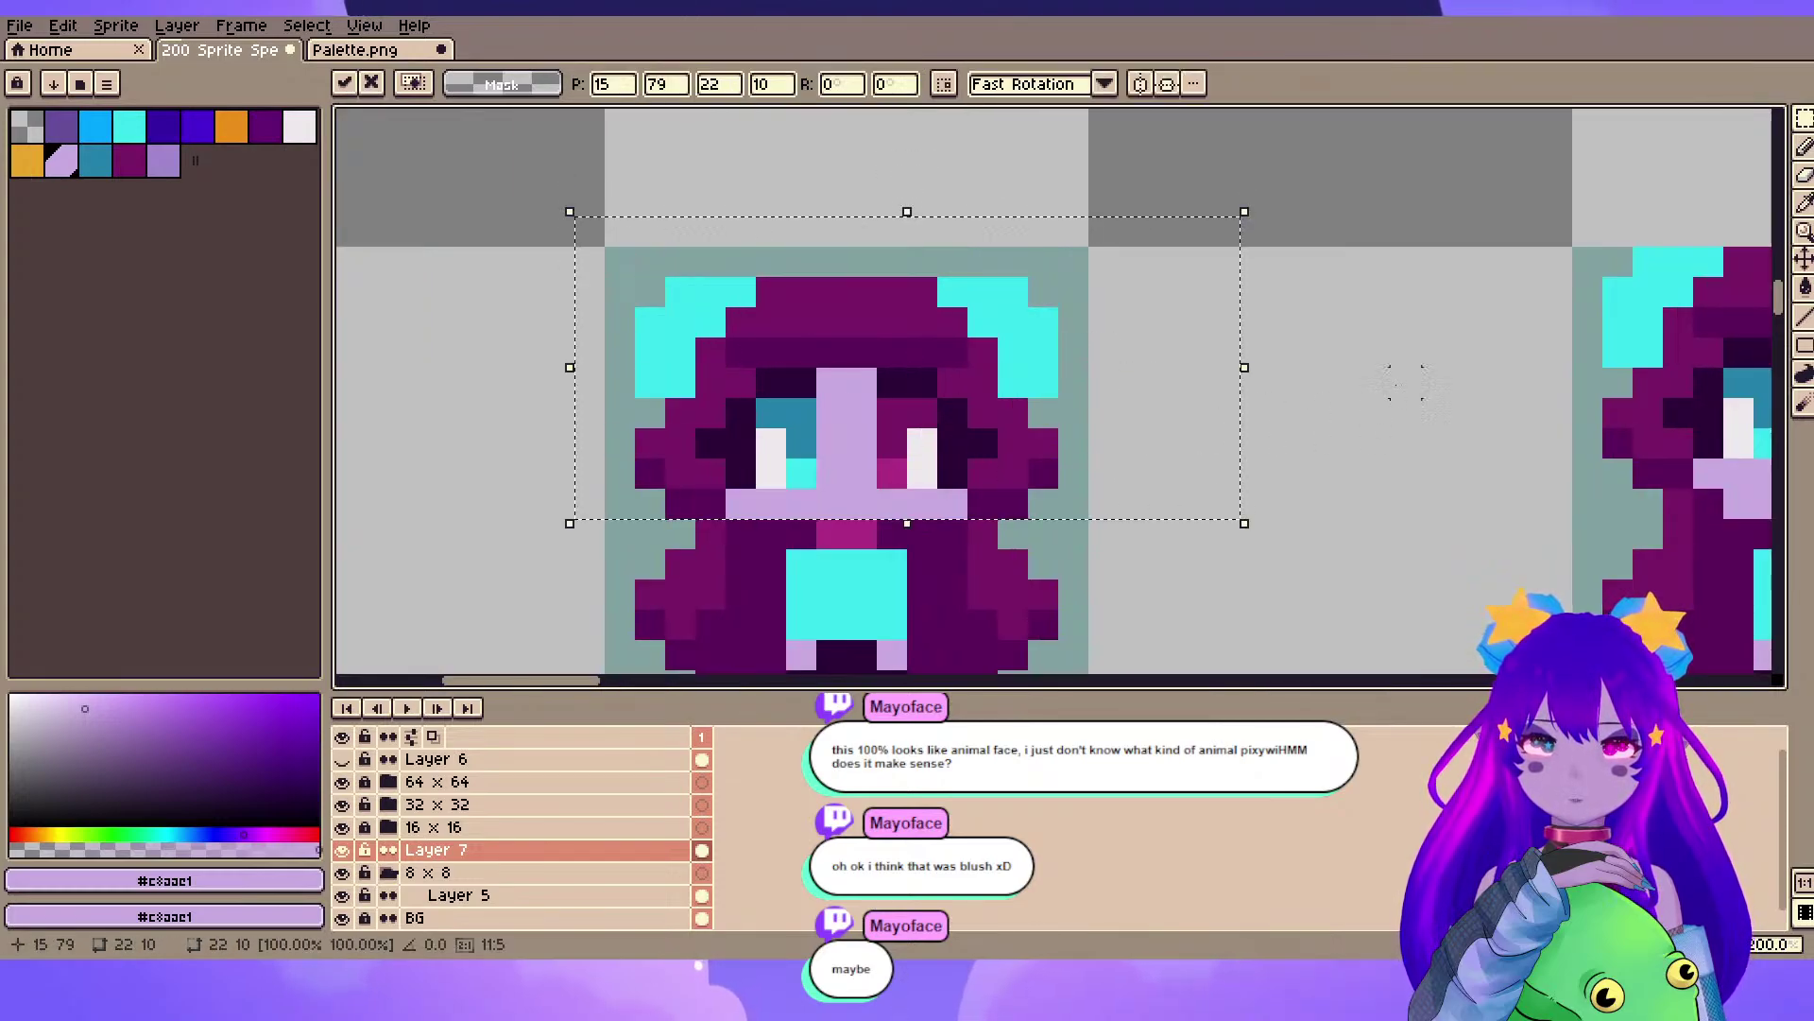
click(1255, 381)
drag(1225, 504, 1255, 377)
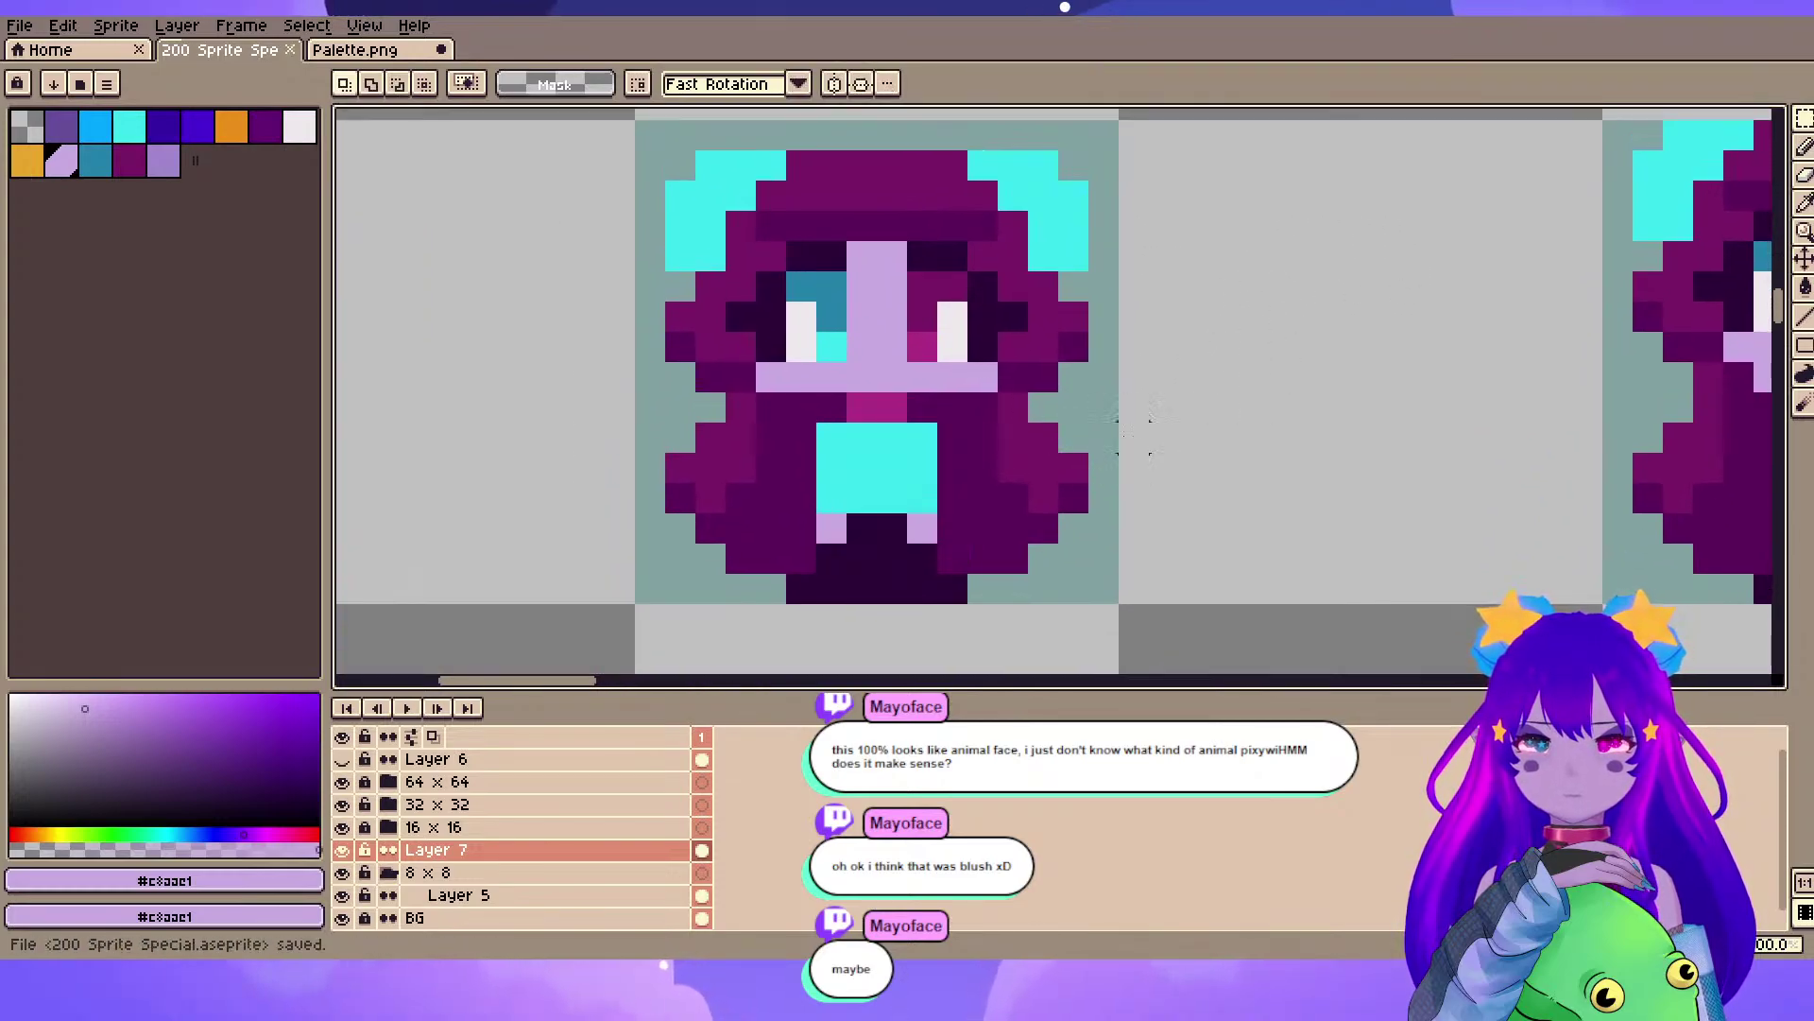
- Sample the blush purple (#674e9b) from the cheek of the middle 8 × 8 sprite
scroll(1130, 432, down, 6)
scroll(1035, 237, up, 5)
key(i)
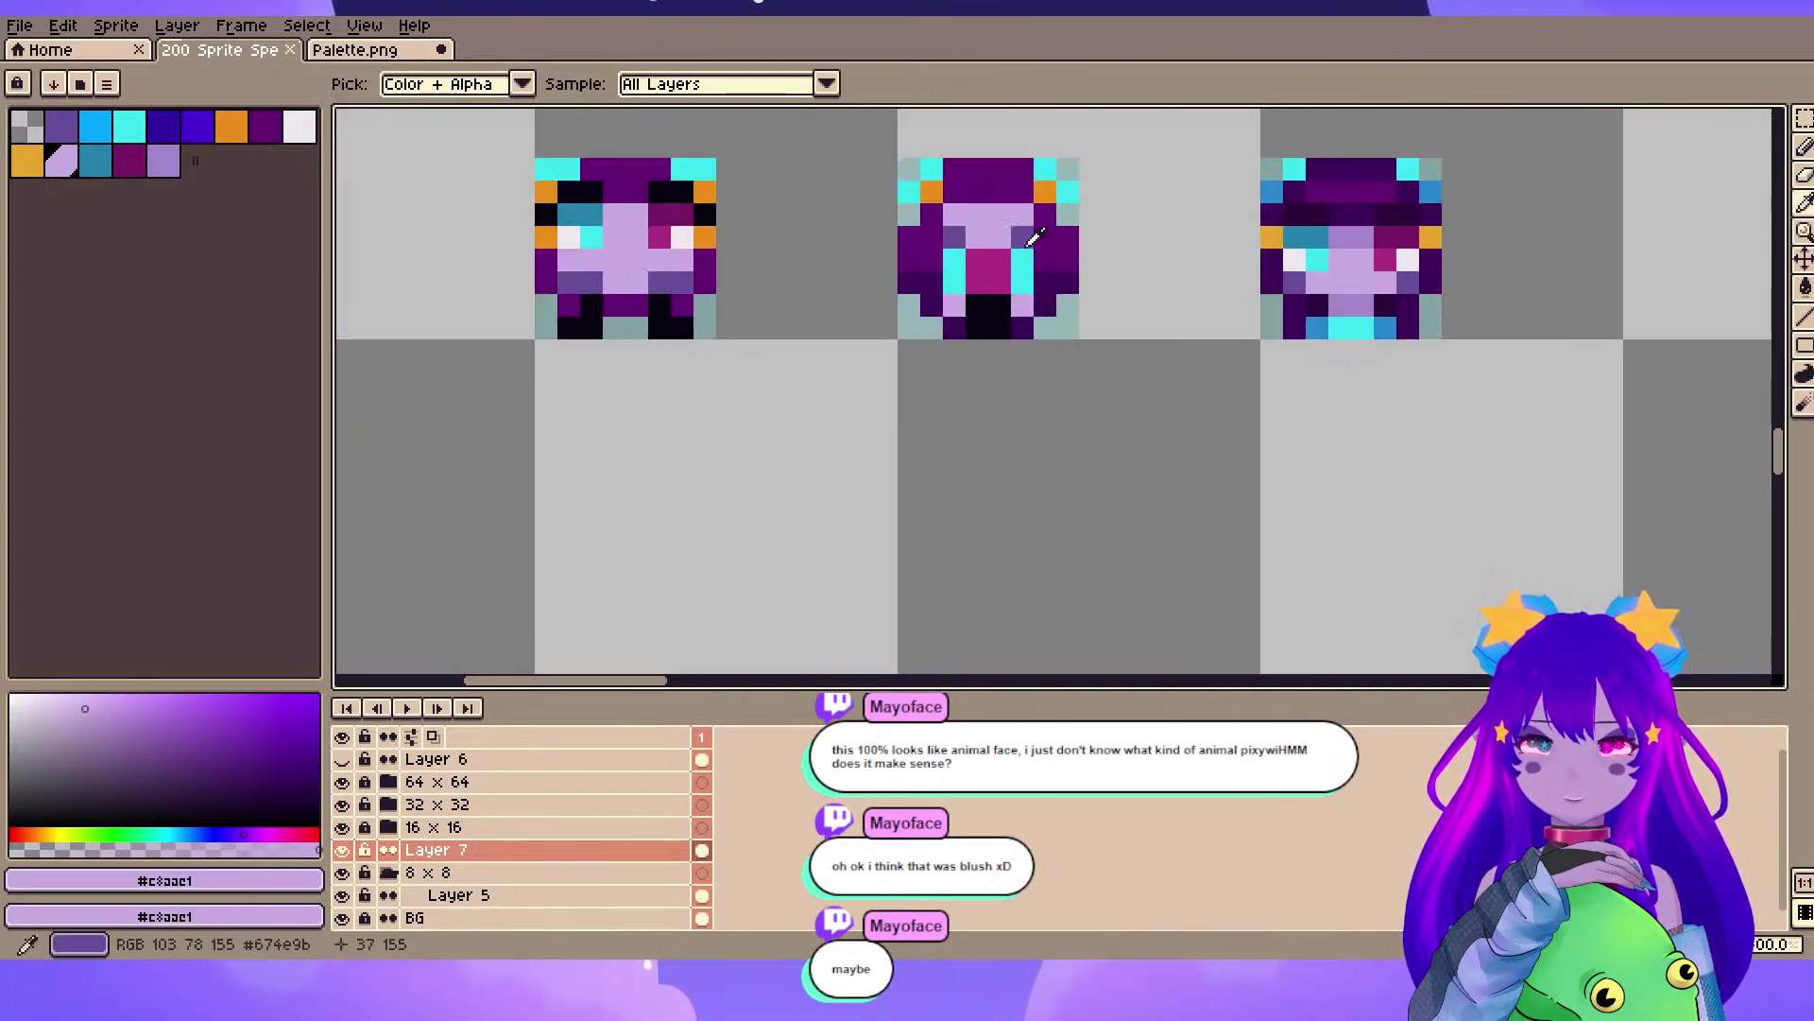
click(1035, 236)
key(r)
- Try purple (#674e9b) blush pixels below both eyes of the original 16 × 16 character, and undo them
scroll(799, 474, down, 3)
scroll(798, 474, up, 3)
scroll(799, 474, up, 3)
key(b)
click(1233, 267)
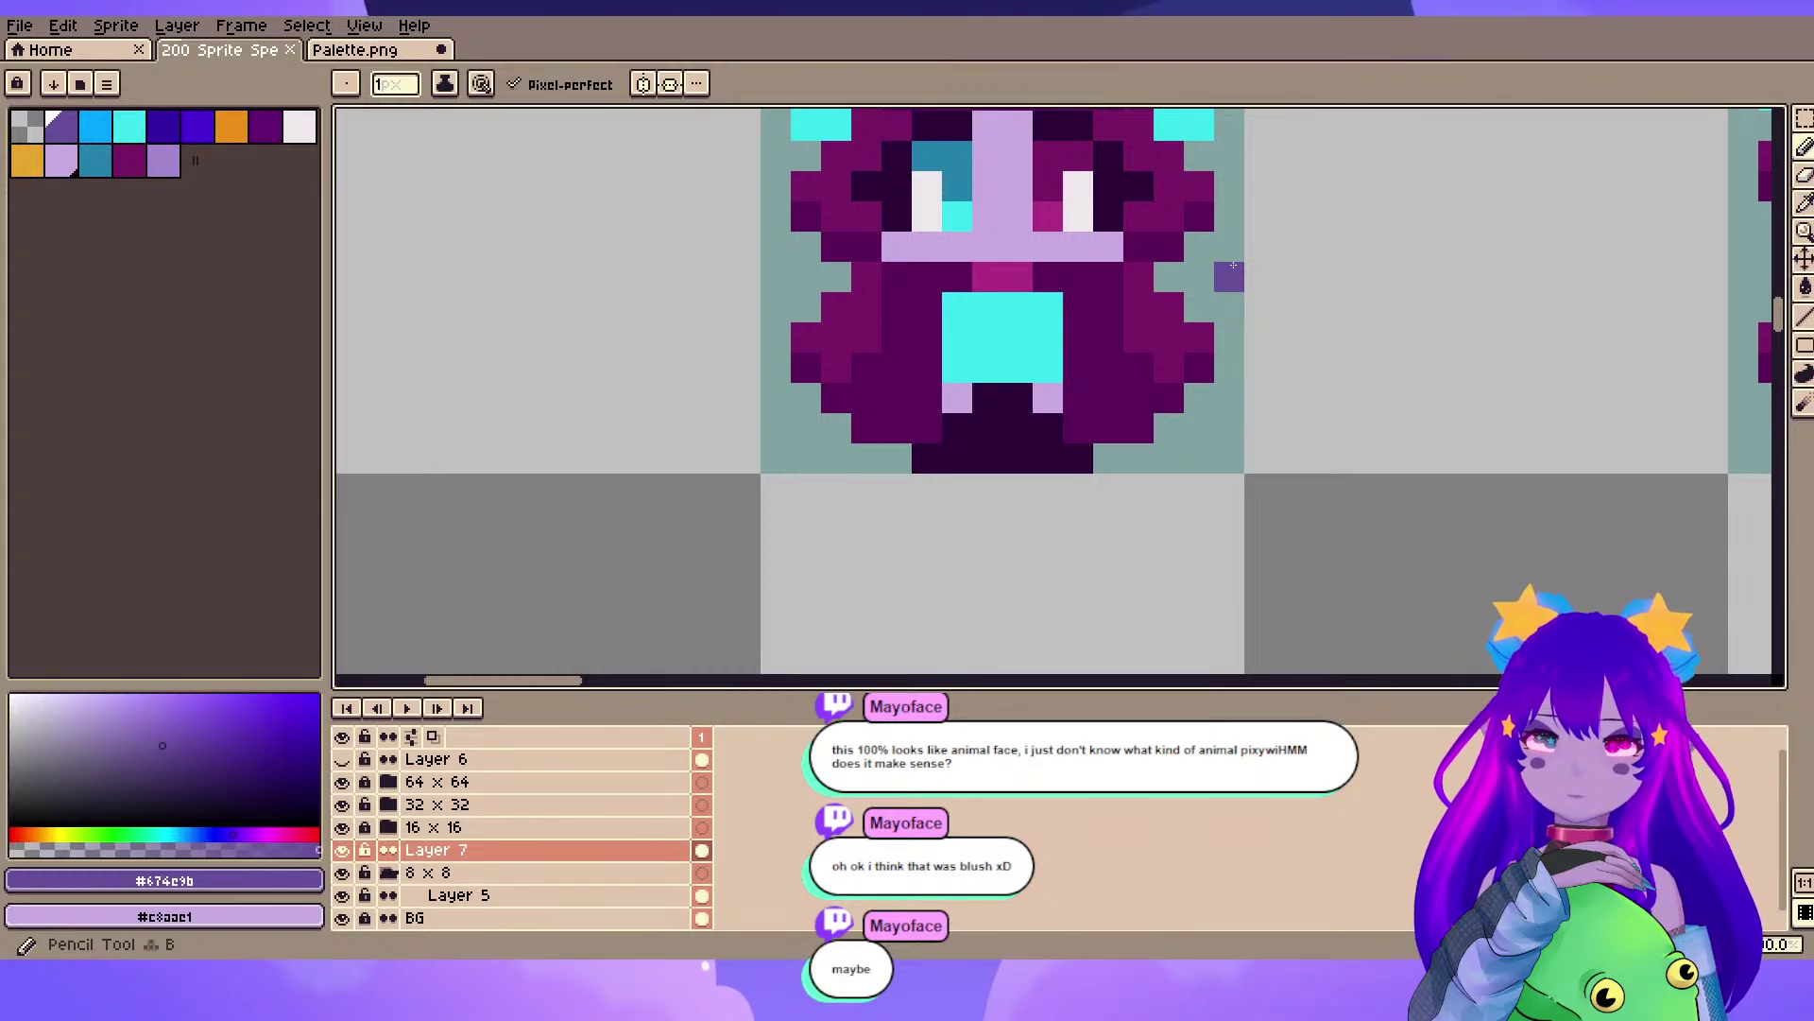
key(space)
drag(1087, 312, 938, 423)
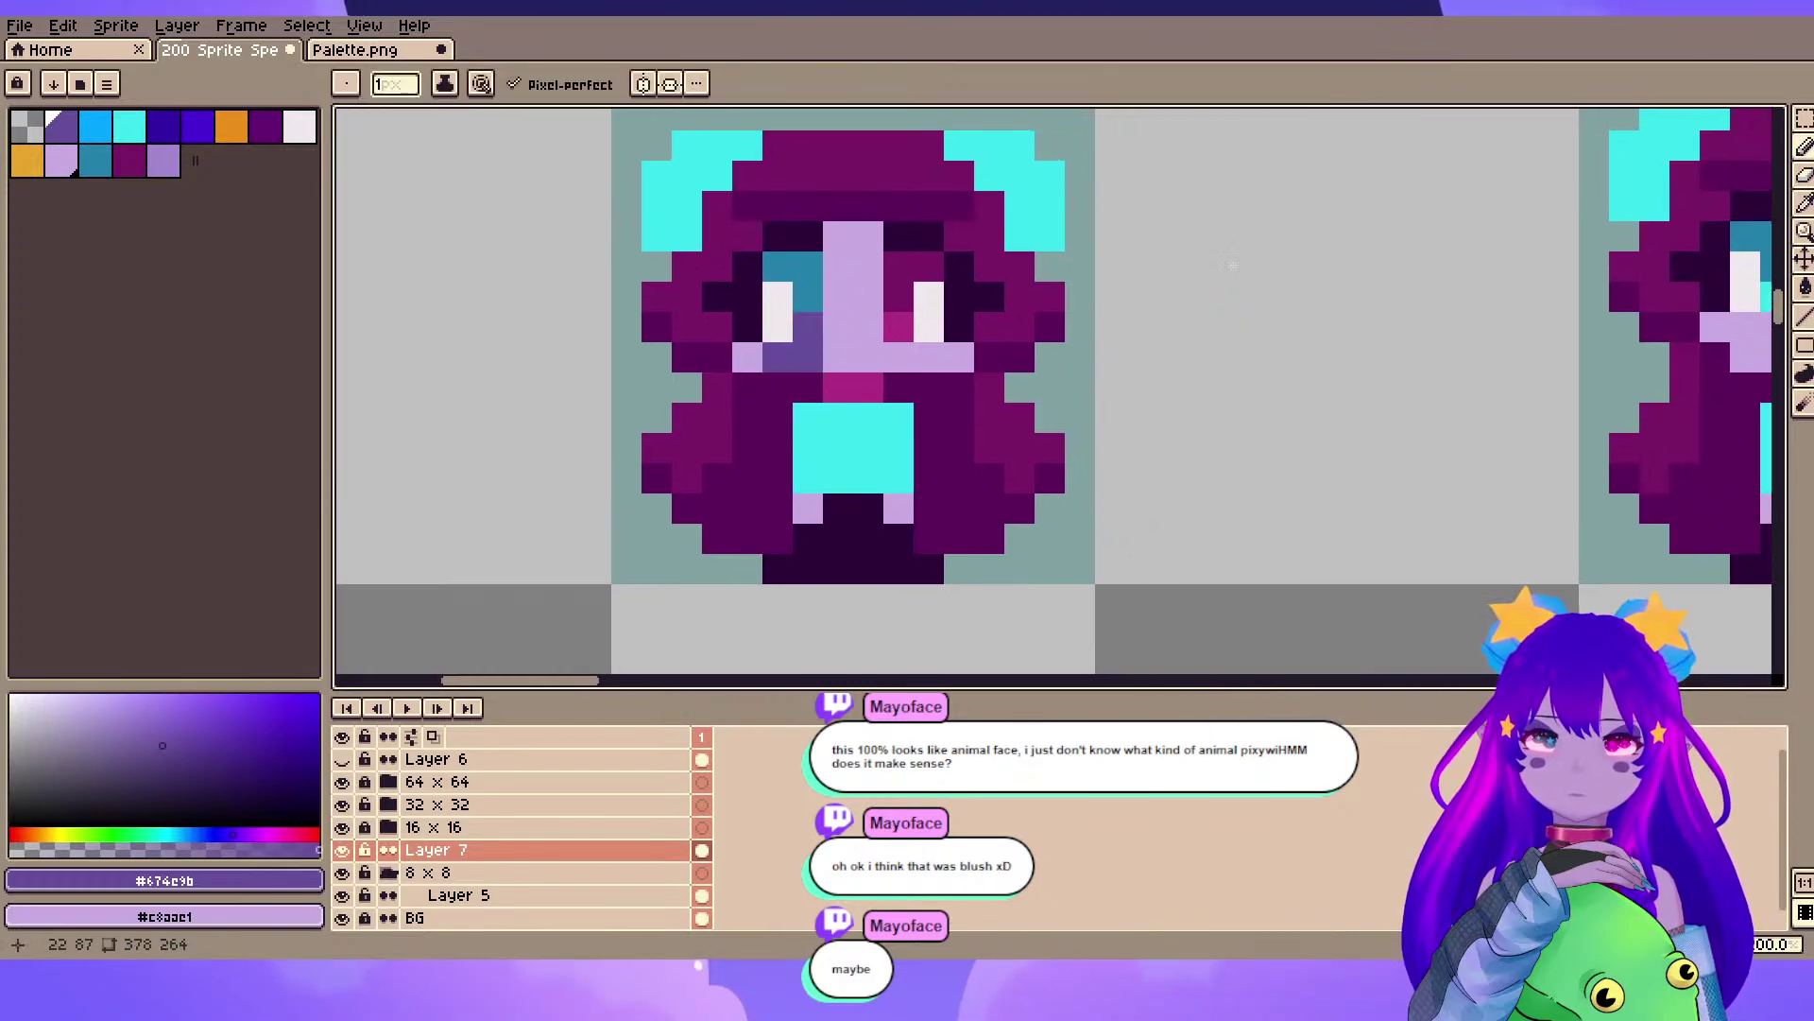
click(898, 357)
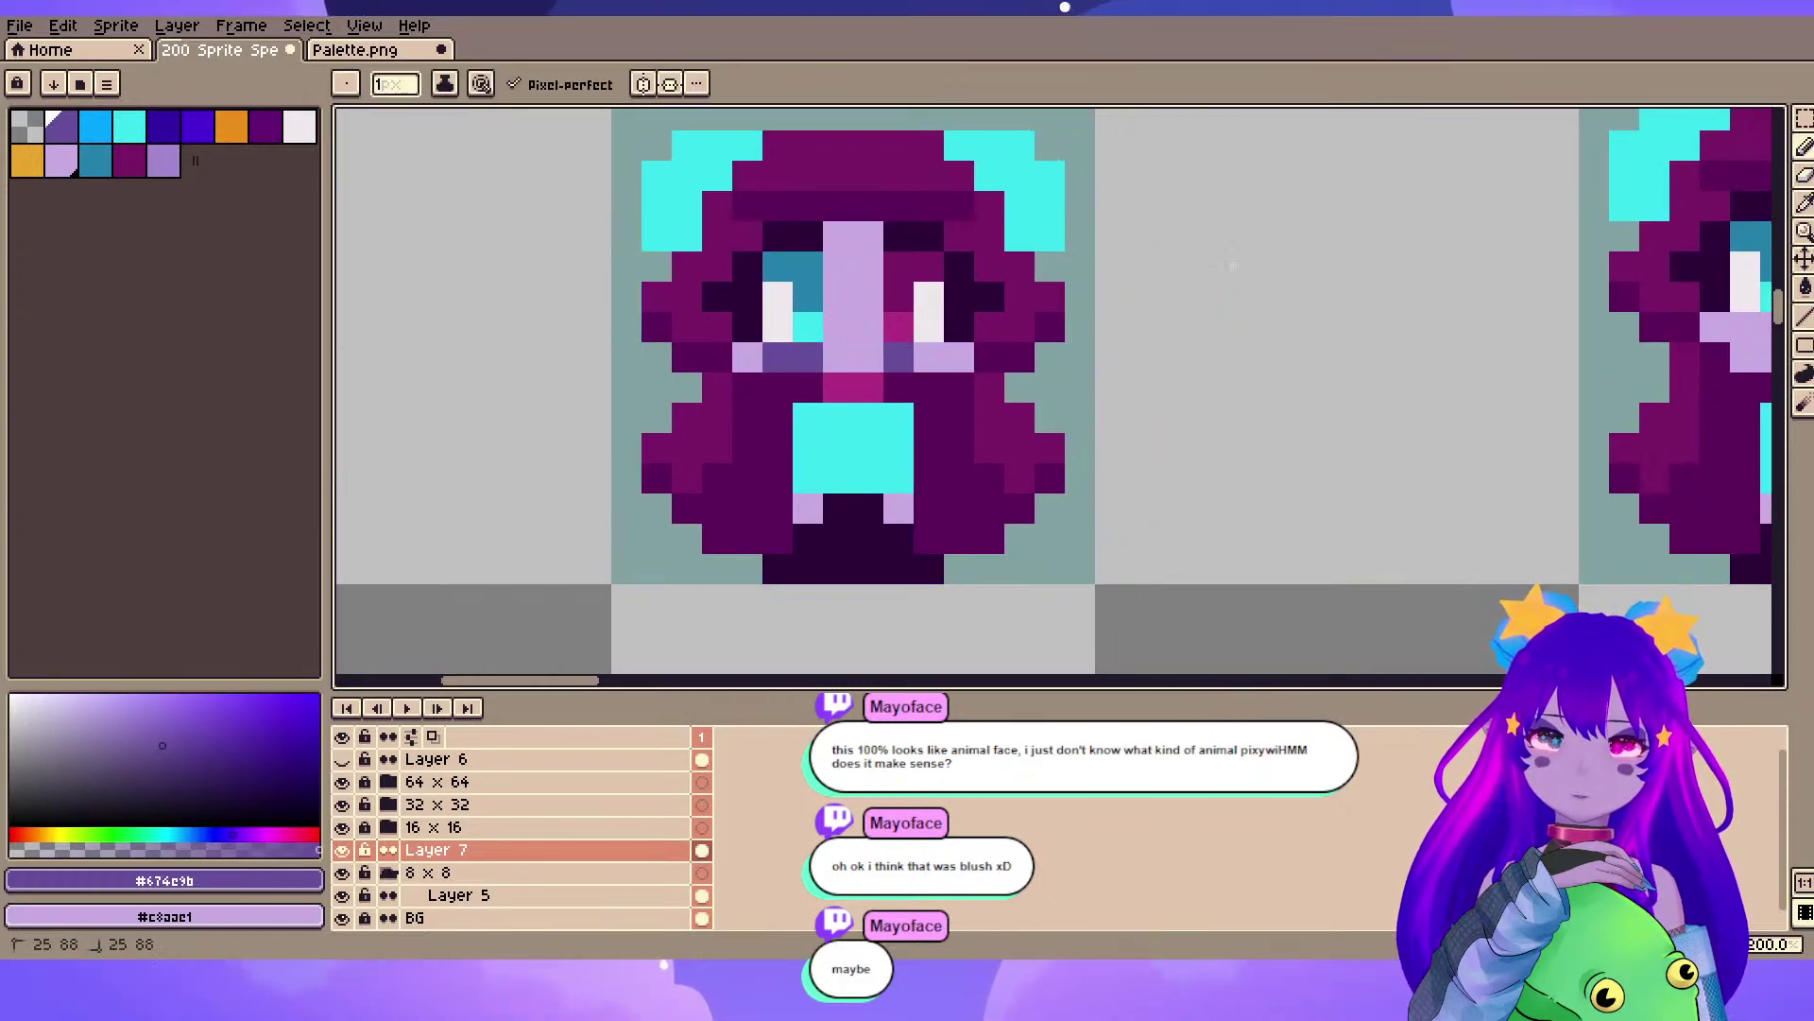
key(space)
drag(1232, 241, 1220, 304)
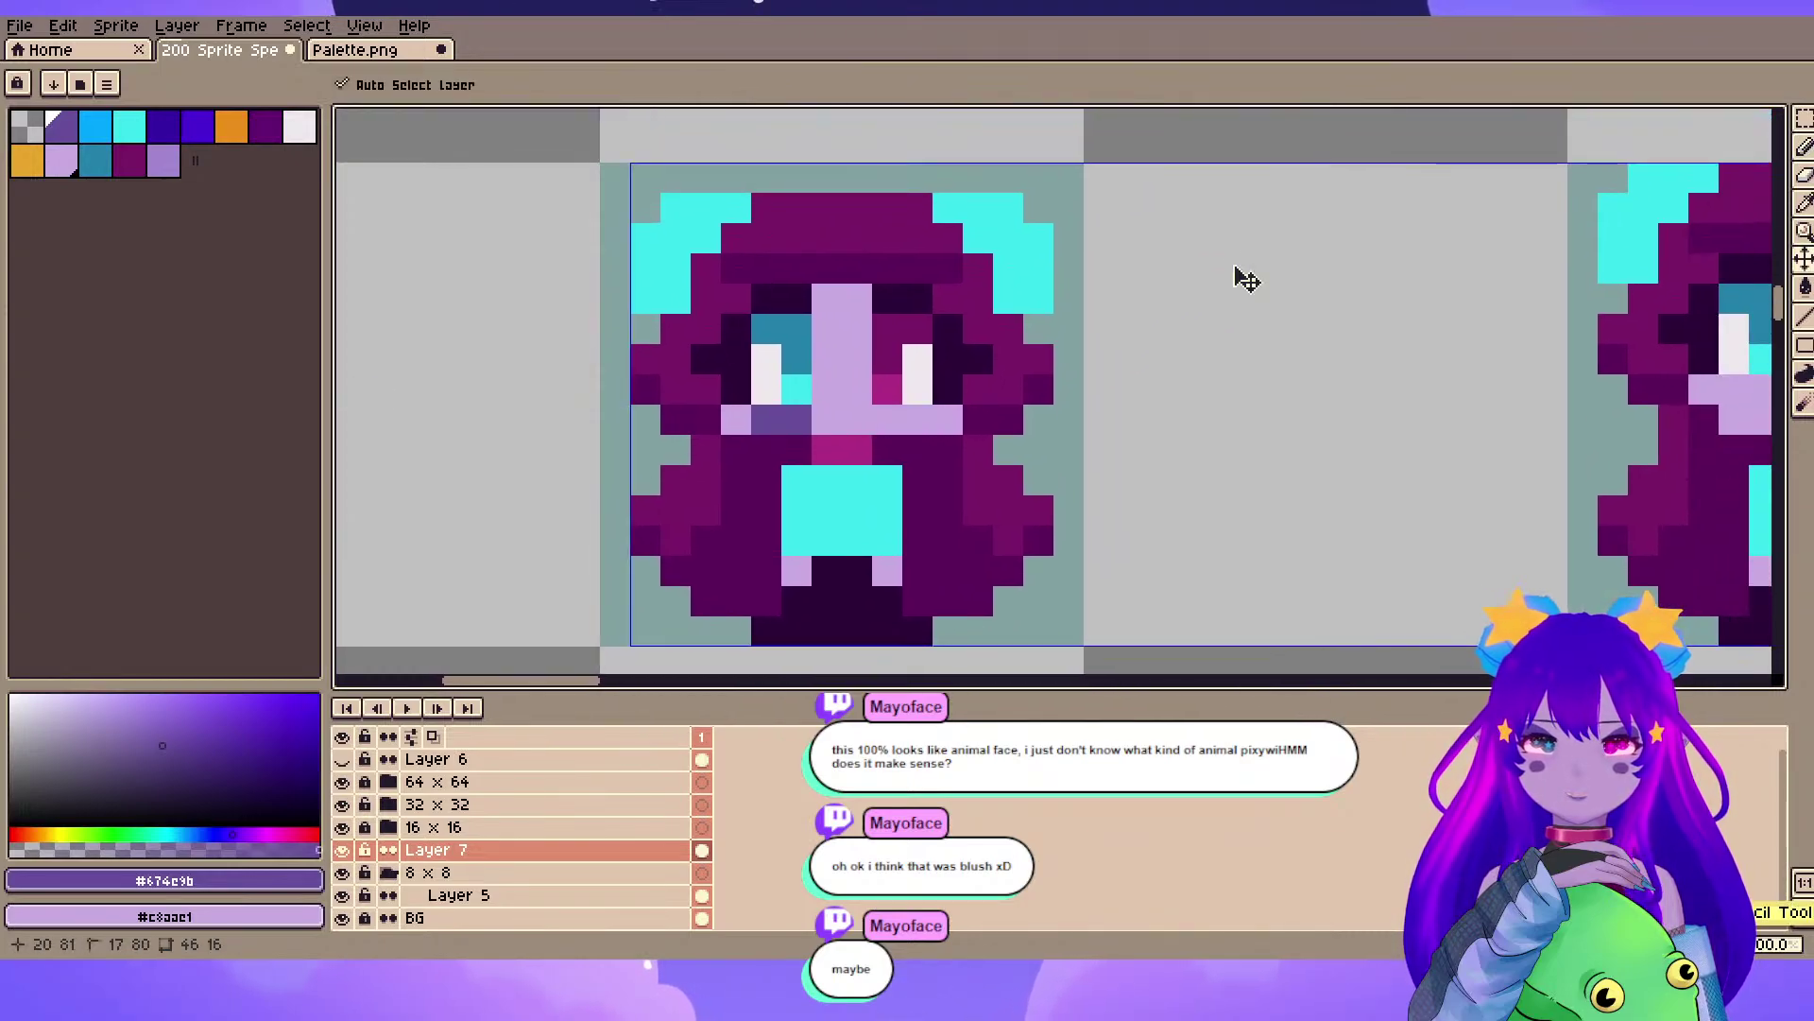
key(ctrl+z)
key(ctrl+z)
- Try pink (#ae2d83) blush pixels below both eyes, and undo them
alt+click(855, 448)
drag(767, 420, 796, 420)
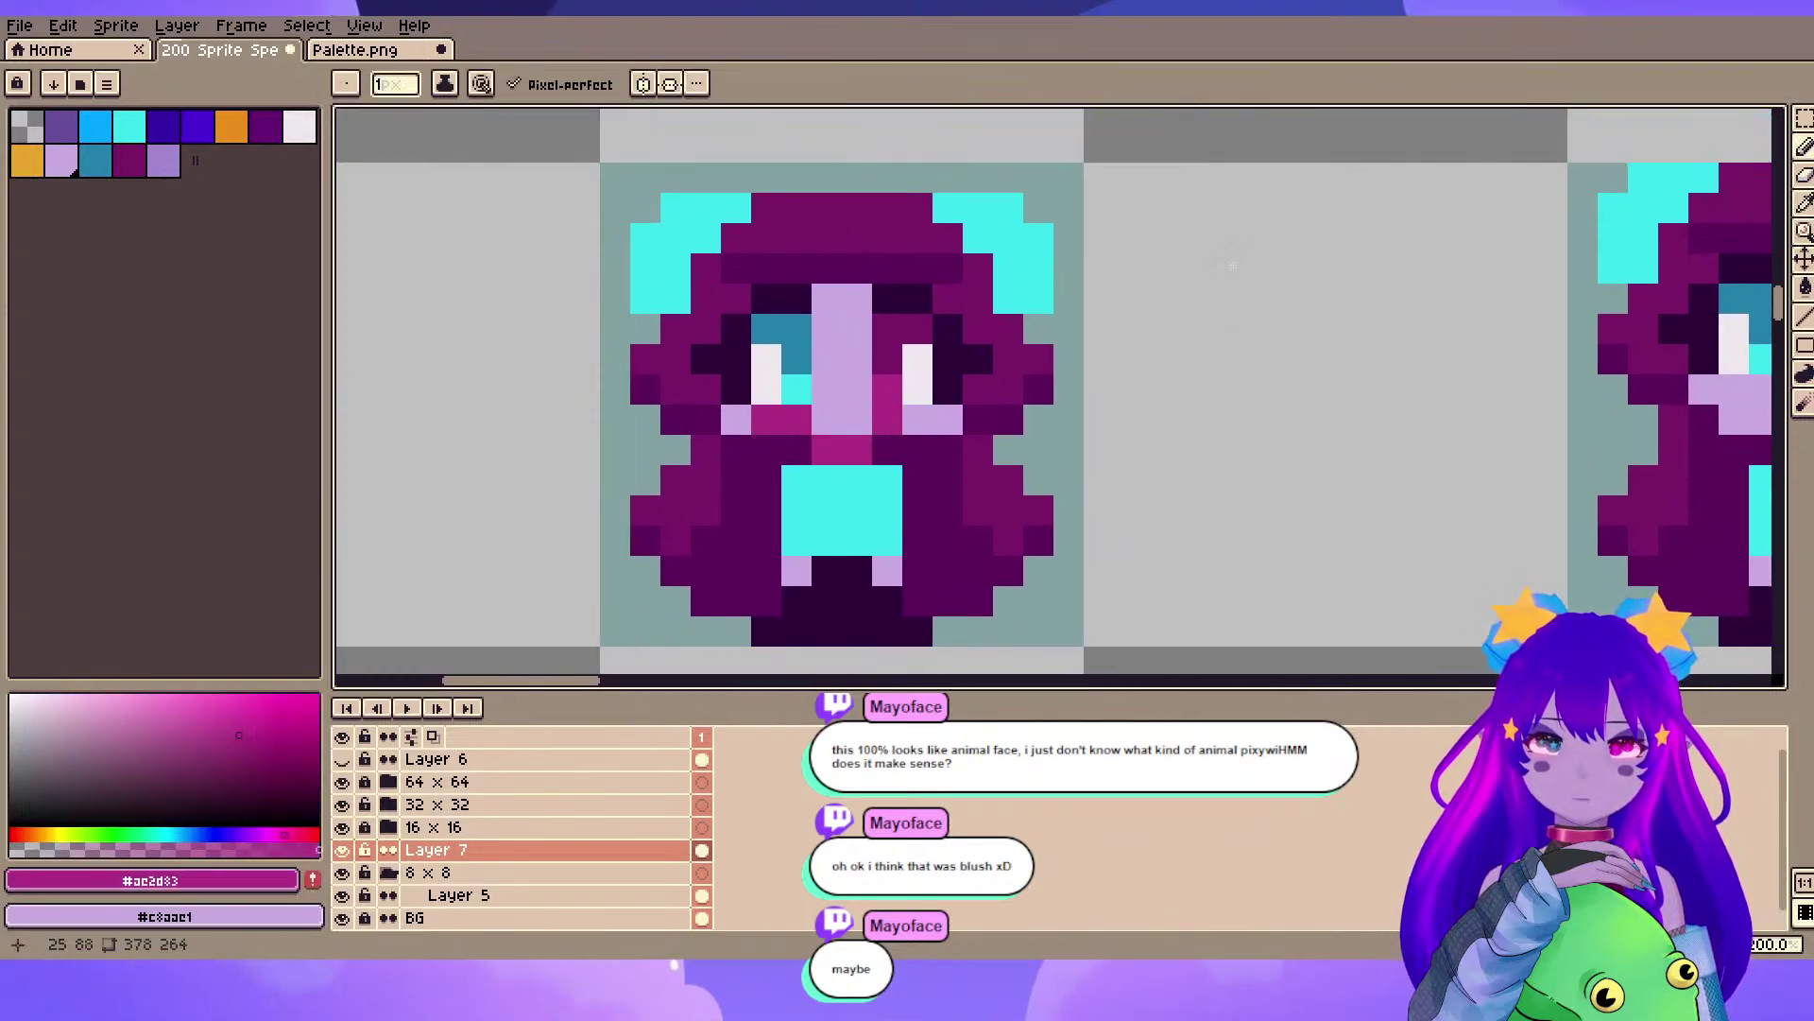
key(ctrl)
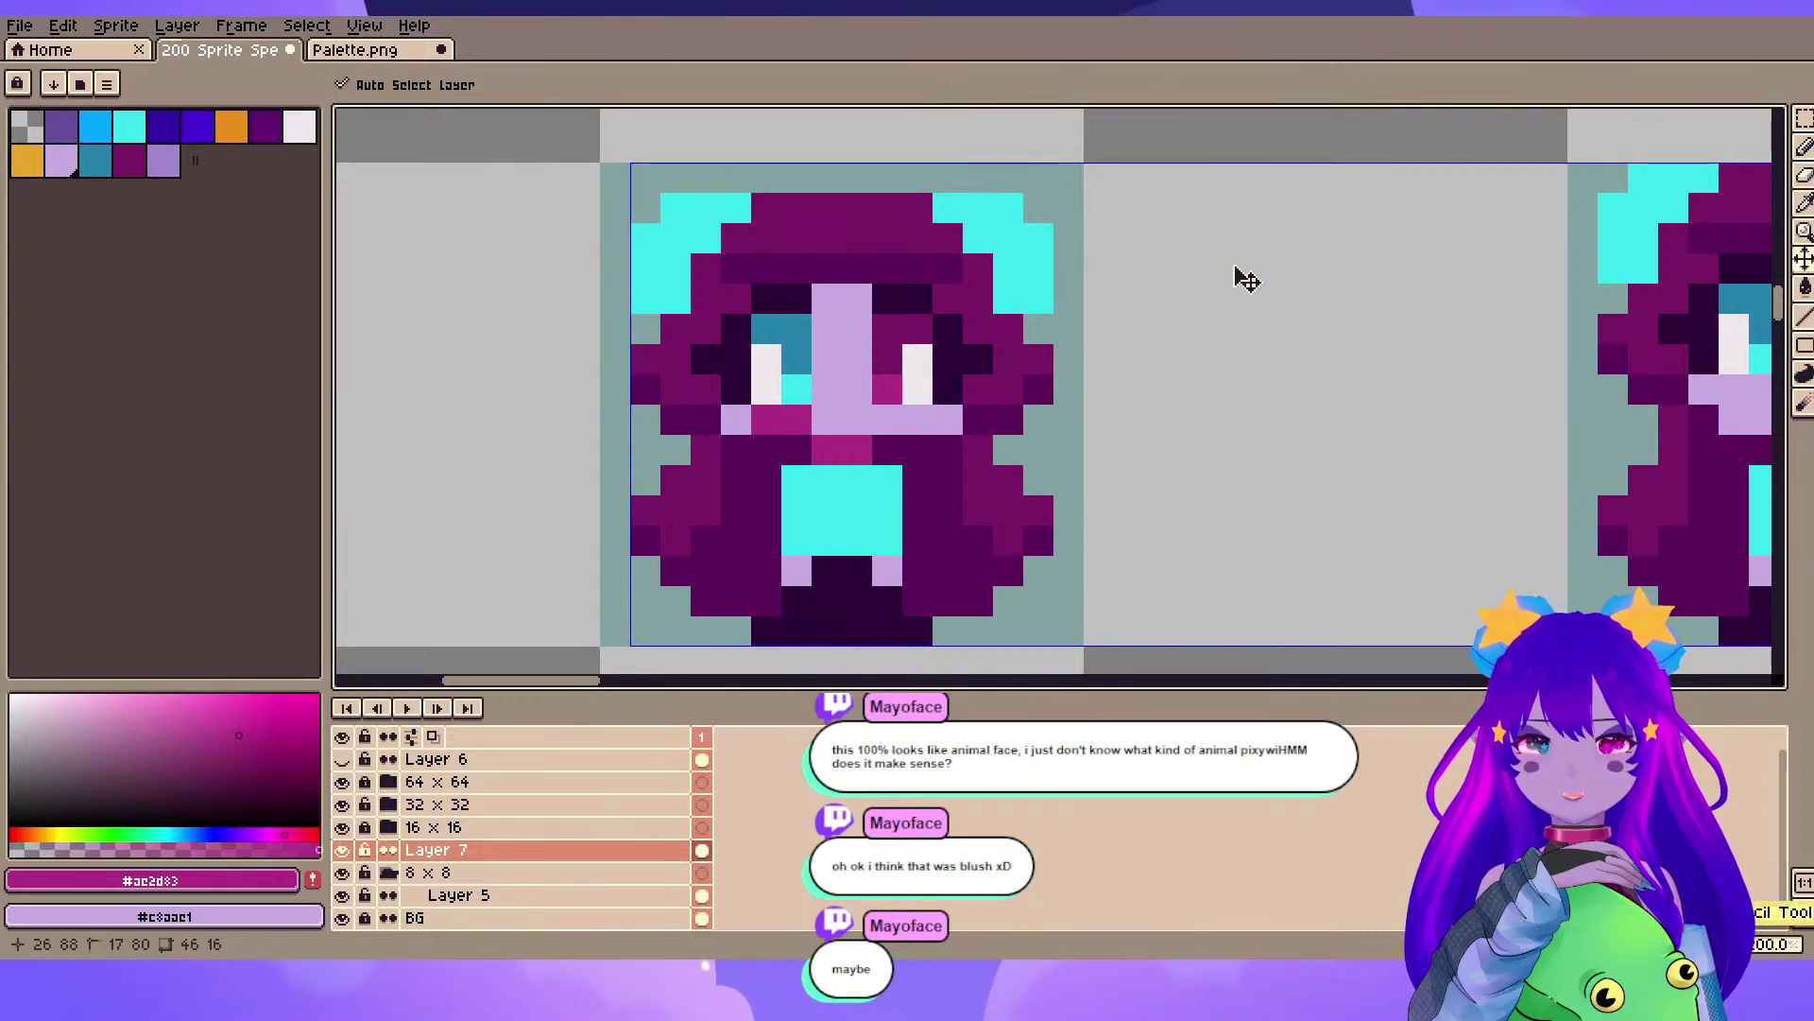
key(ctrl+z)
key(ctrl+z)
- Narrow the lowest row of the face to four pixels by covering its ends with dark magenta (#5b0d5a)
key(space)
mouse_move(1159, 336)
mouse_down()
mouse_move(1233, 265)
mouse_move(1196, 327)
mouse_up()
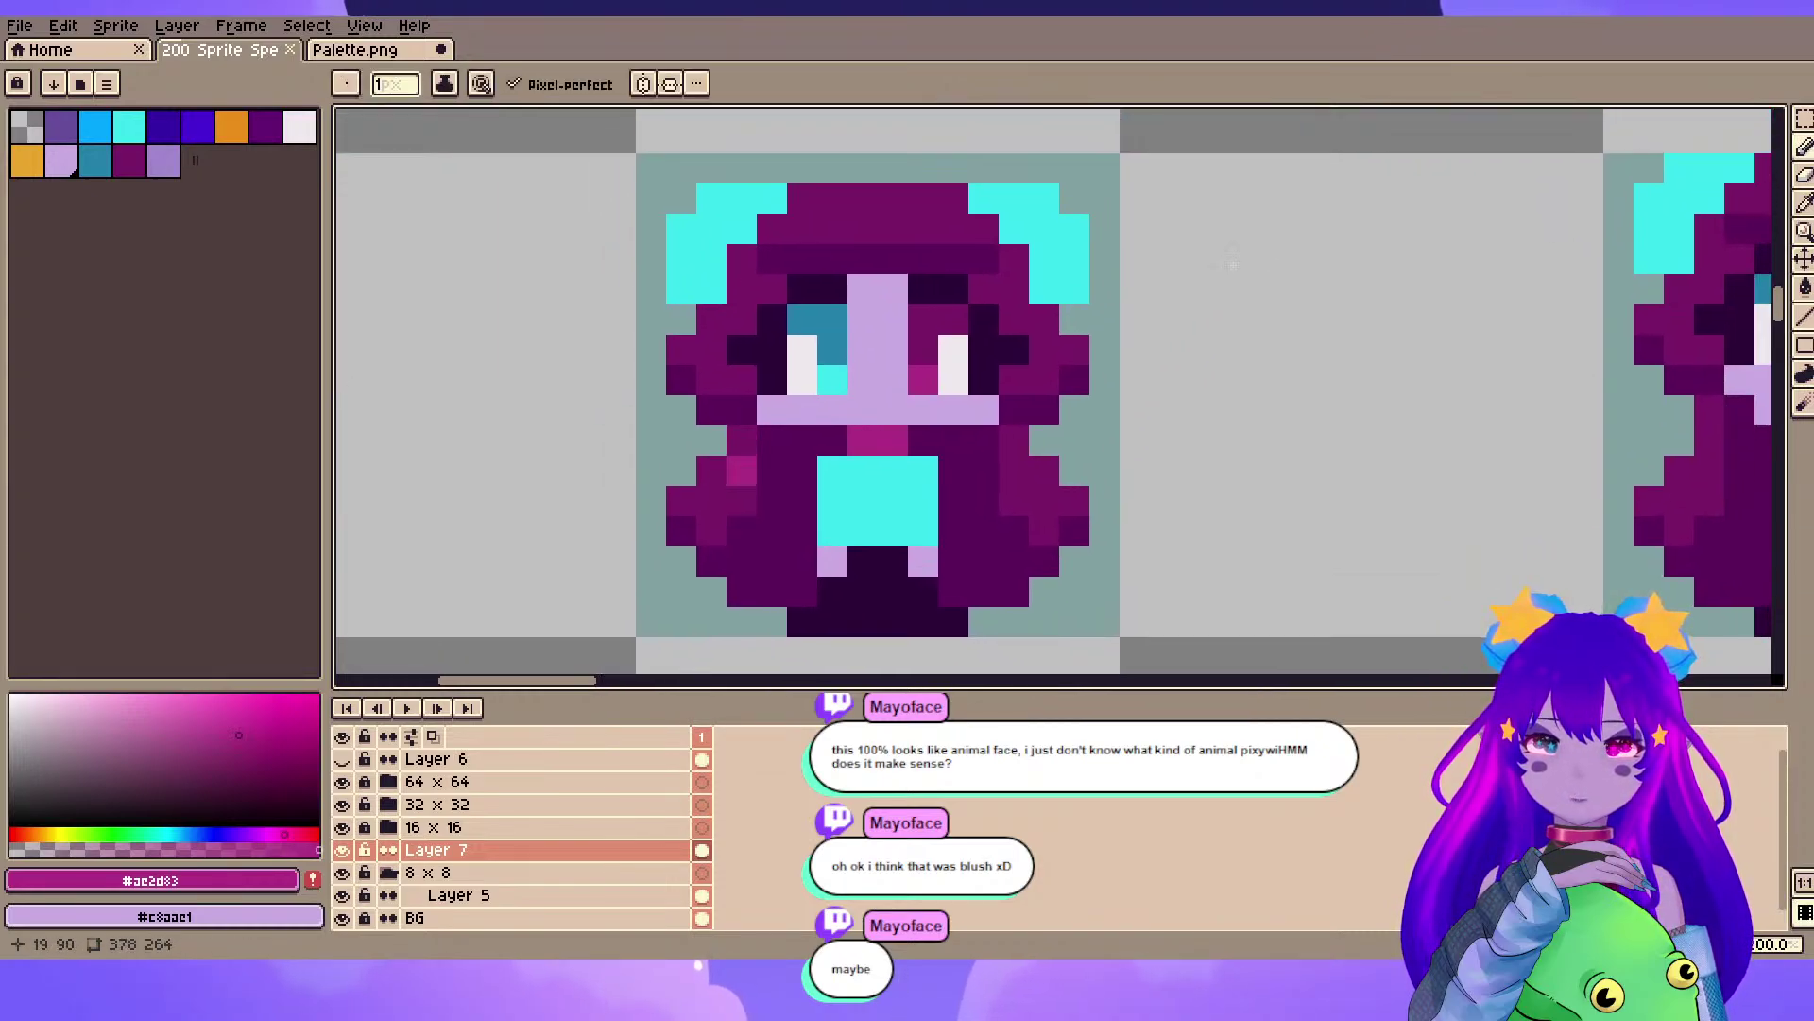
alt+click(770, 444)
click(772, 410)
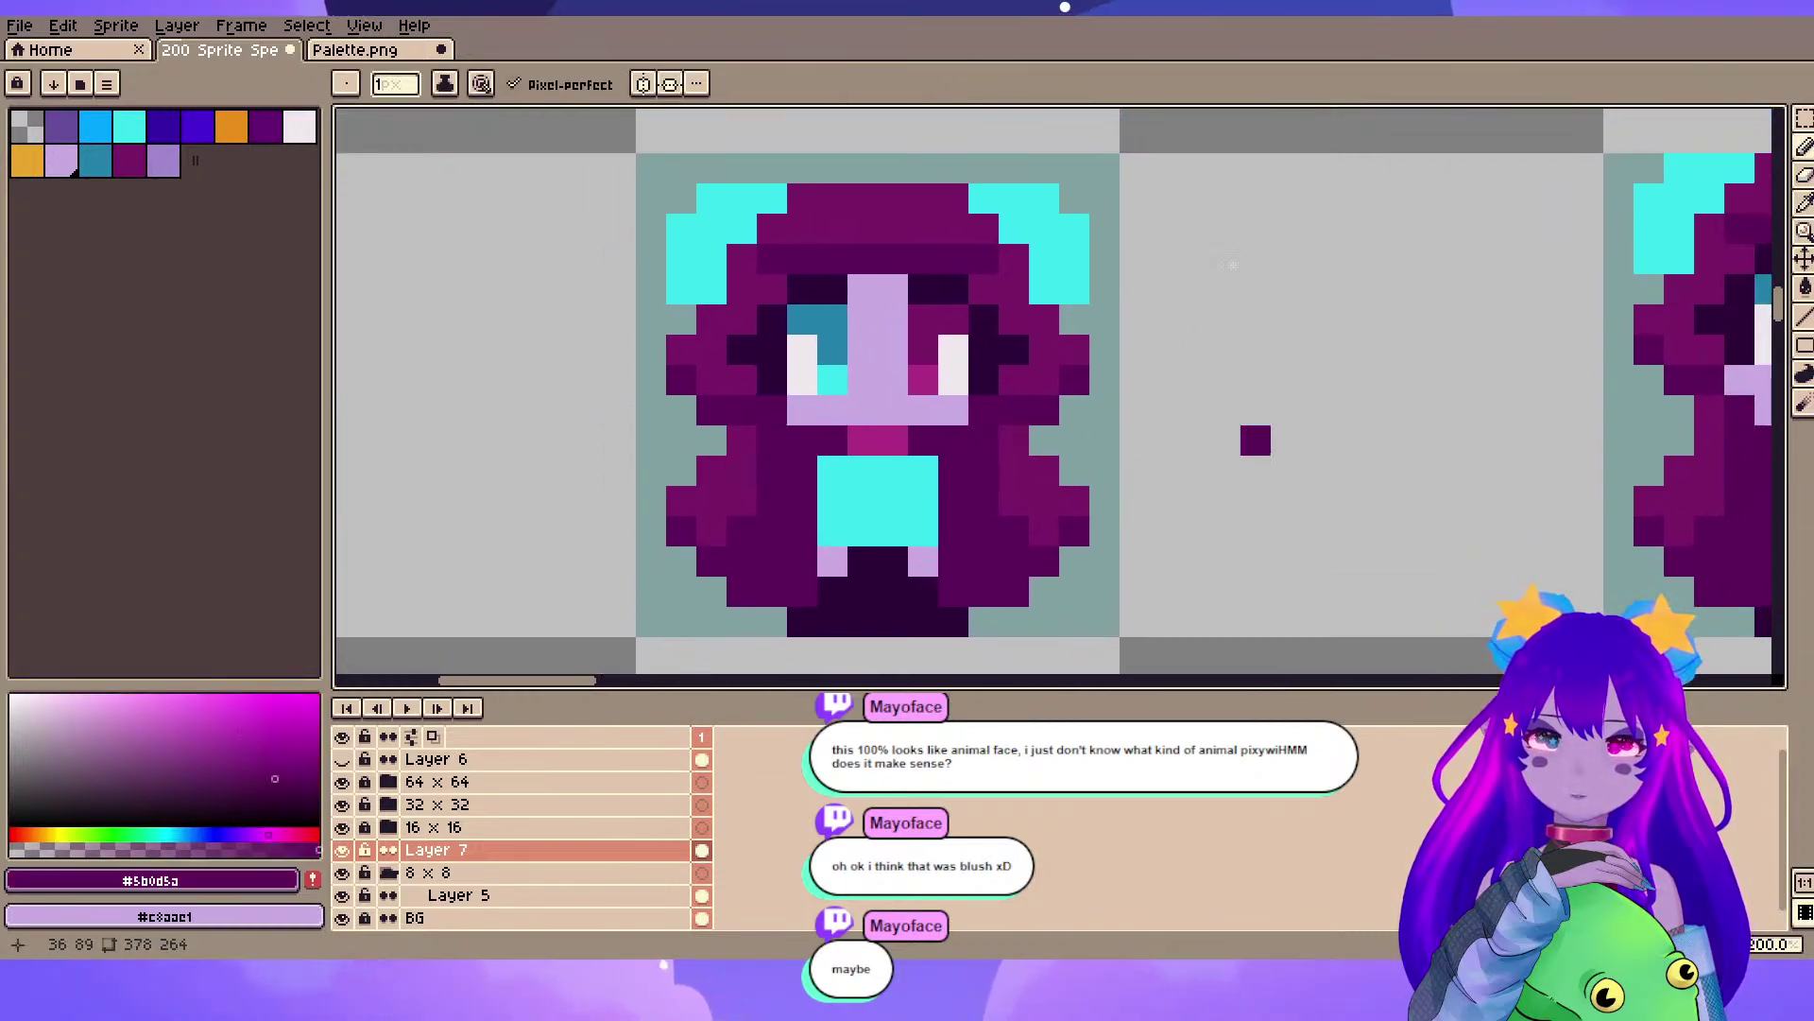
click(923, 410)
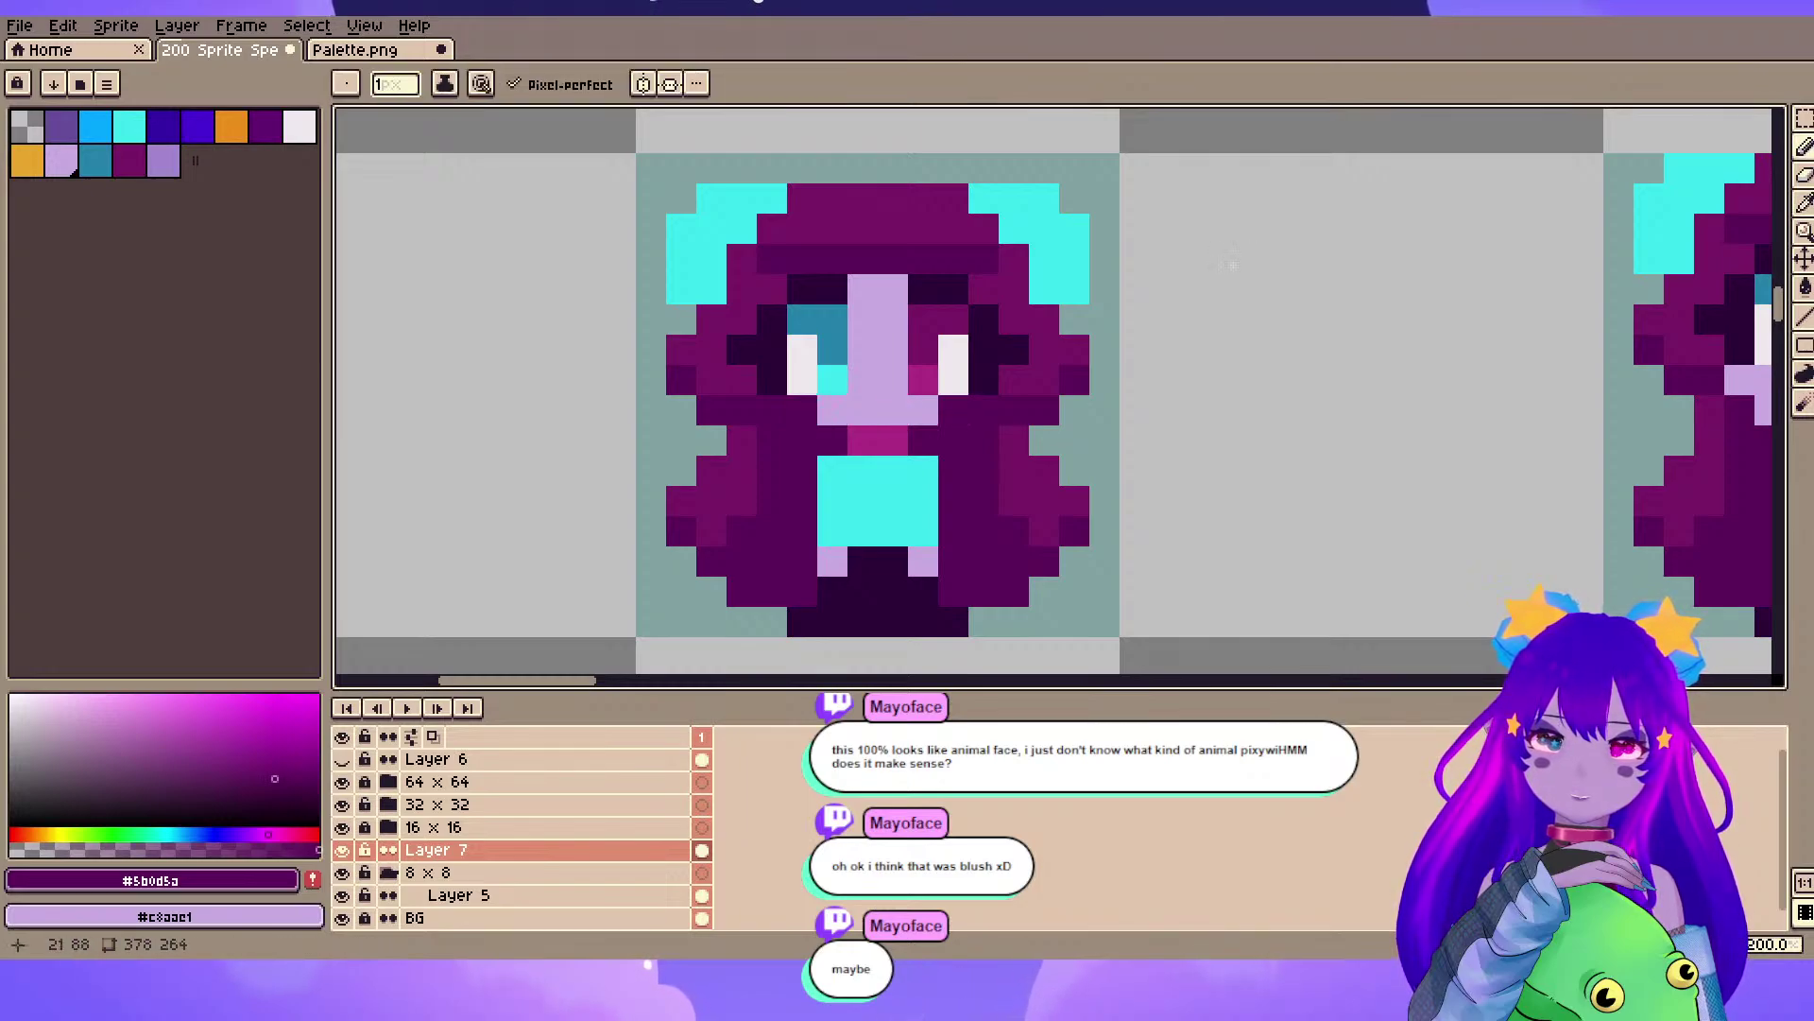
key(space)
mouse_move(1233, 265)
mouse_down()
mouse_move(1269, 129)
mouse_move(1448, 214)
mouse_move(1144, 273)
mouse_up()
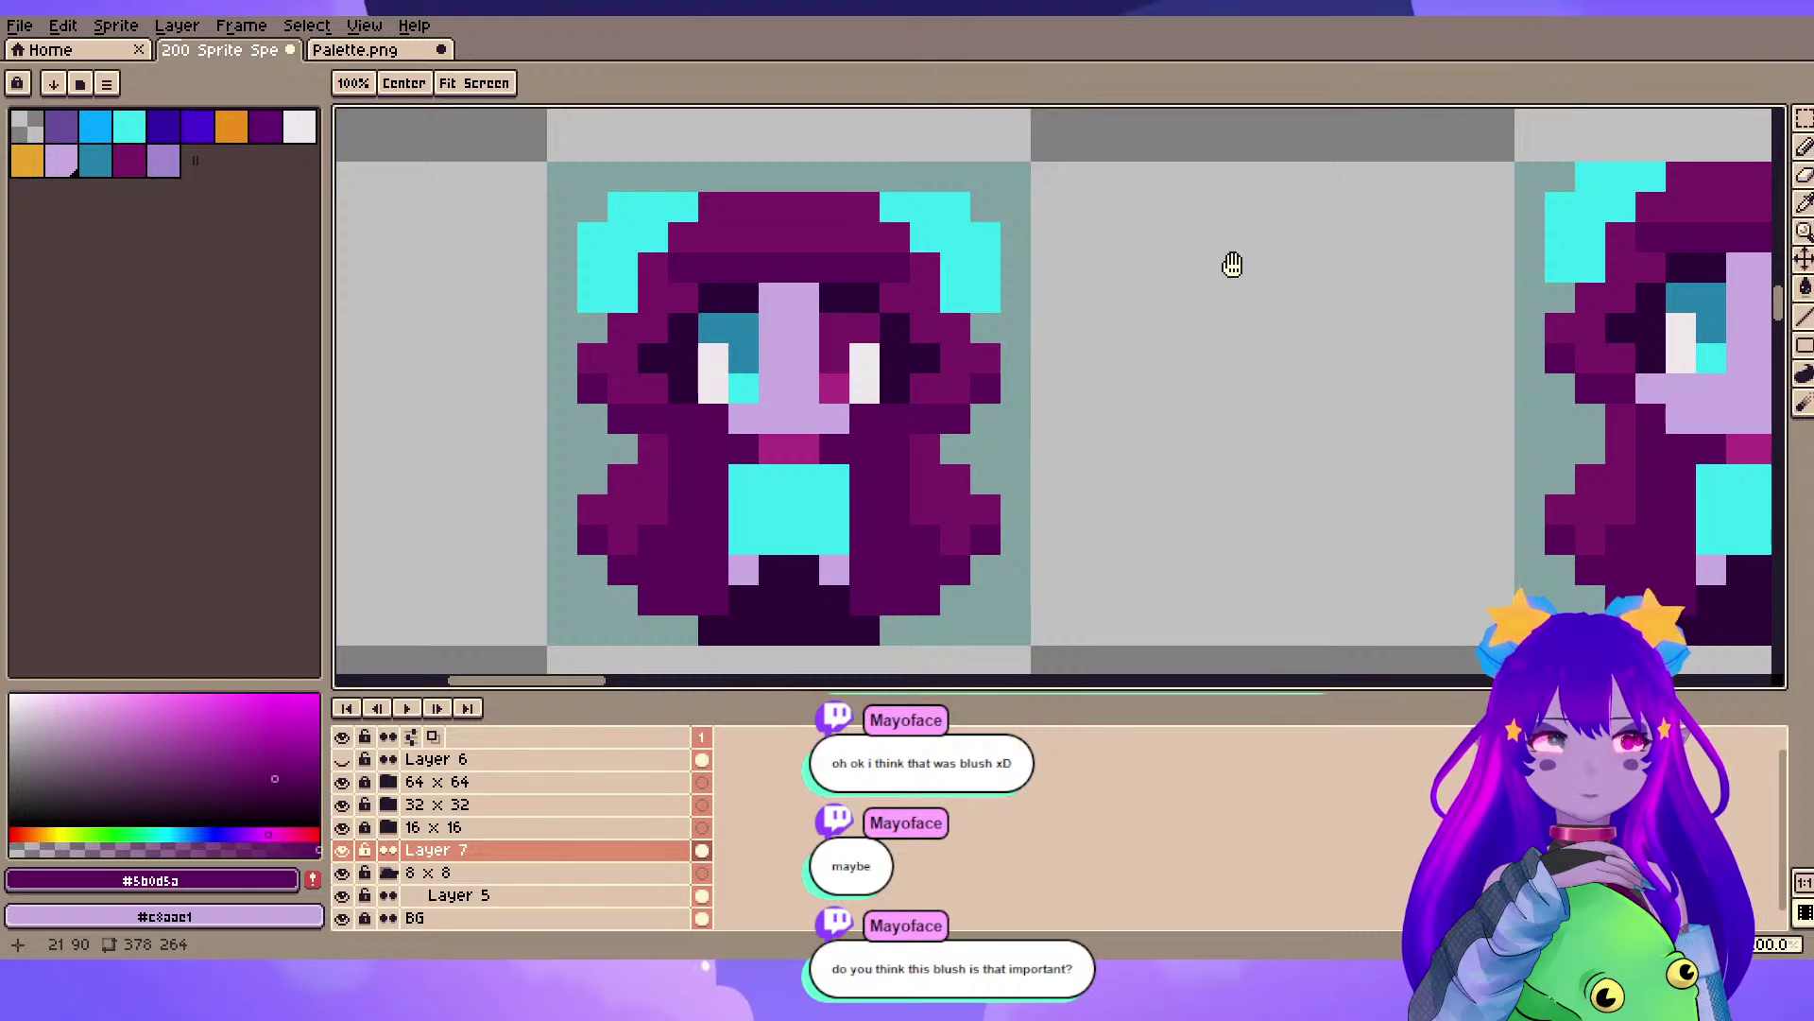
- Widen the lowest face row by one lavender (#c8aae1) pixel per side, and try then undo an extra pixel below it
alt+click(744, 418)
click(714, 418)
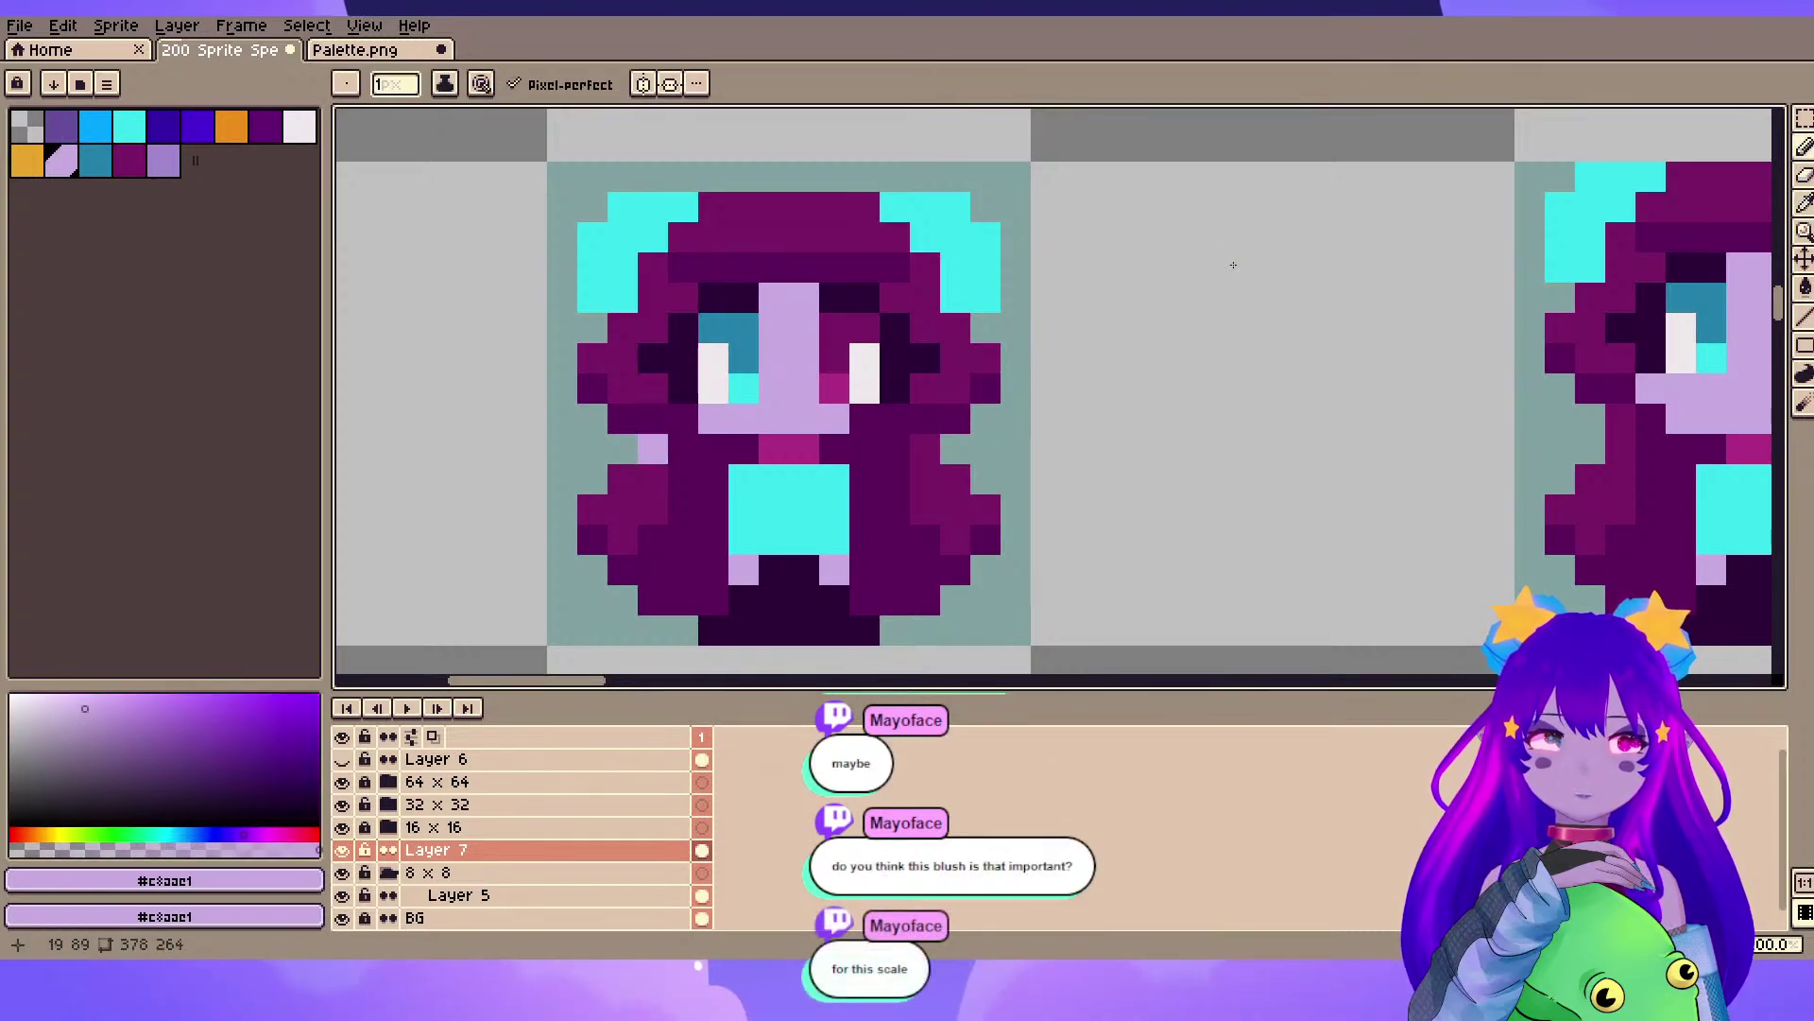
click(865, 419)
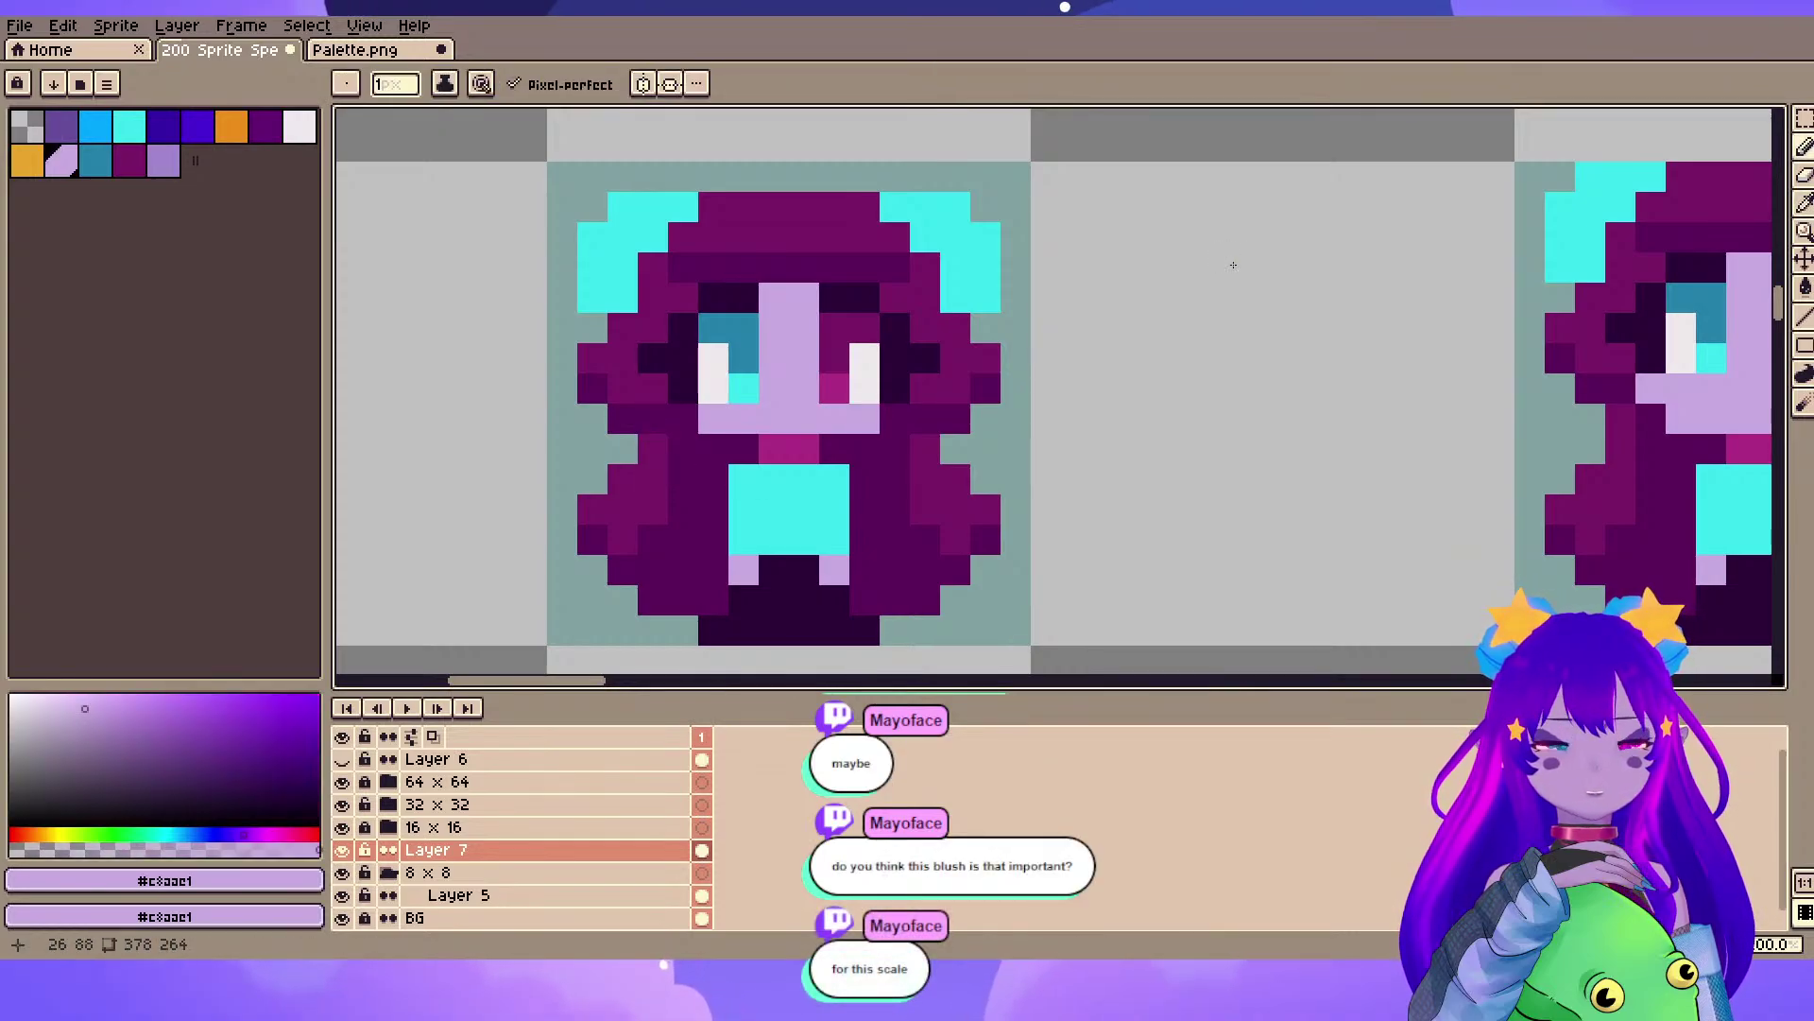
click(714, 449)
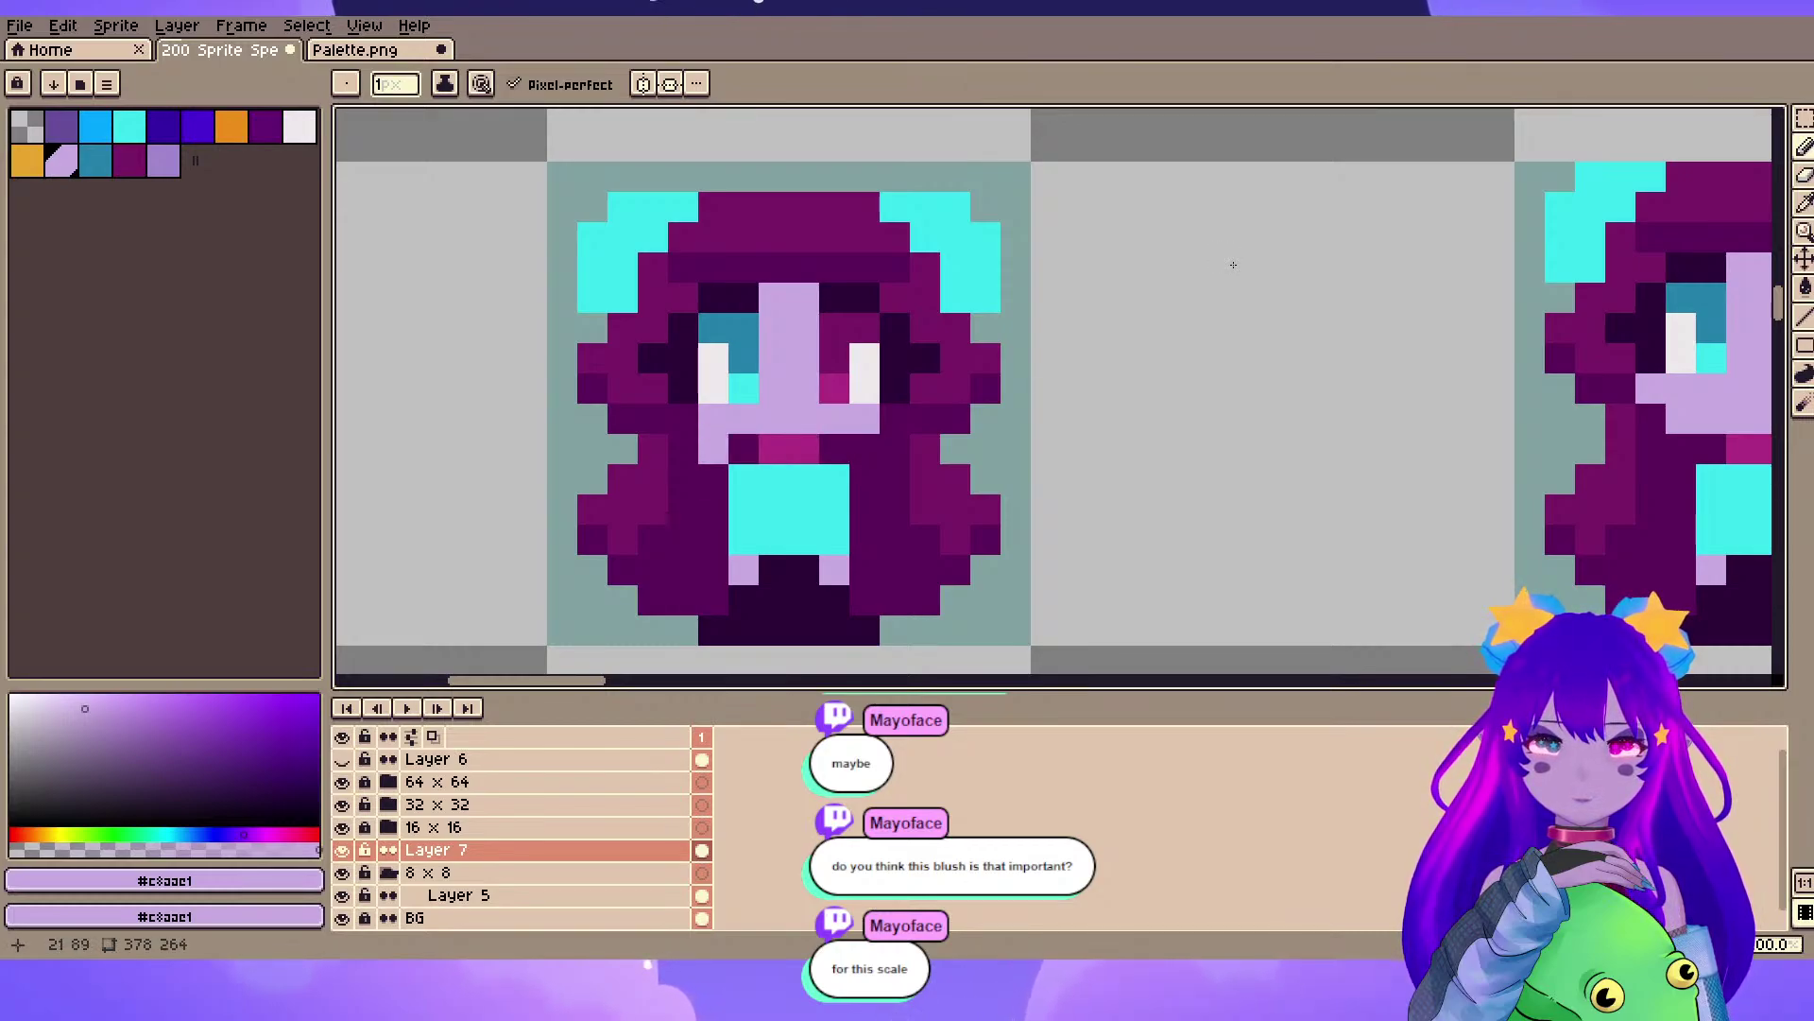
key(ctrl+z)
drag(683, 540, 546, 495)
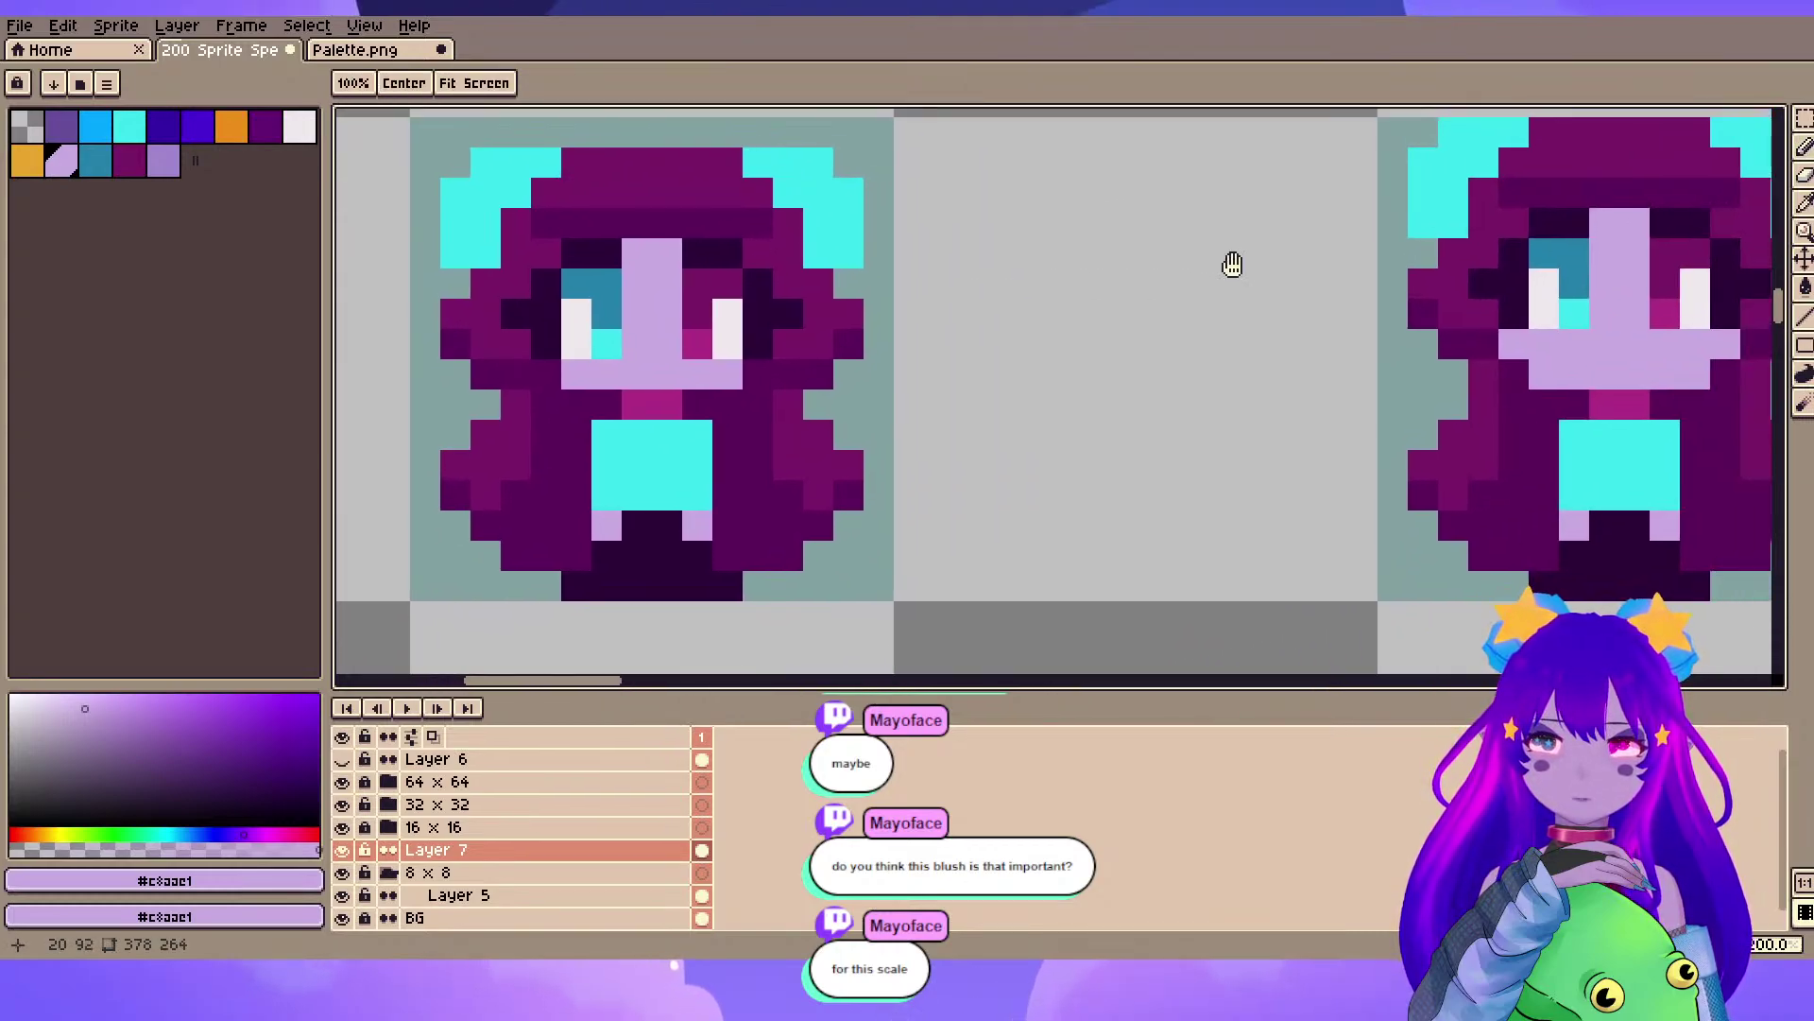
- Replace the end pixels of the lowest face row, below the outer eyes, with dark purple (#2c0138)
drag(1028, 226, 1233, 264)
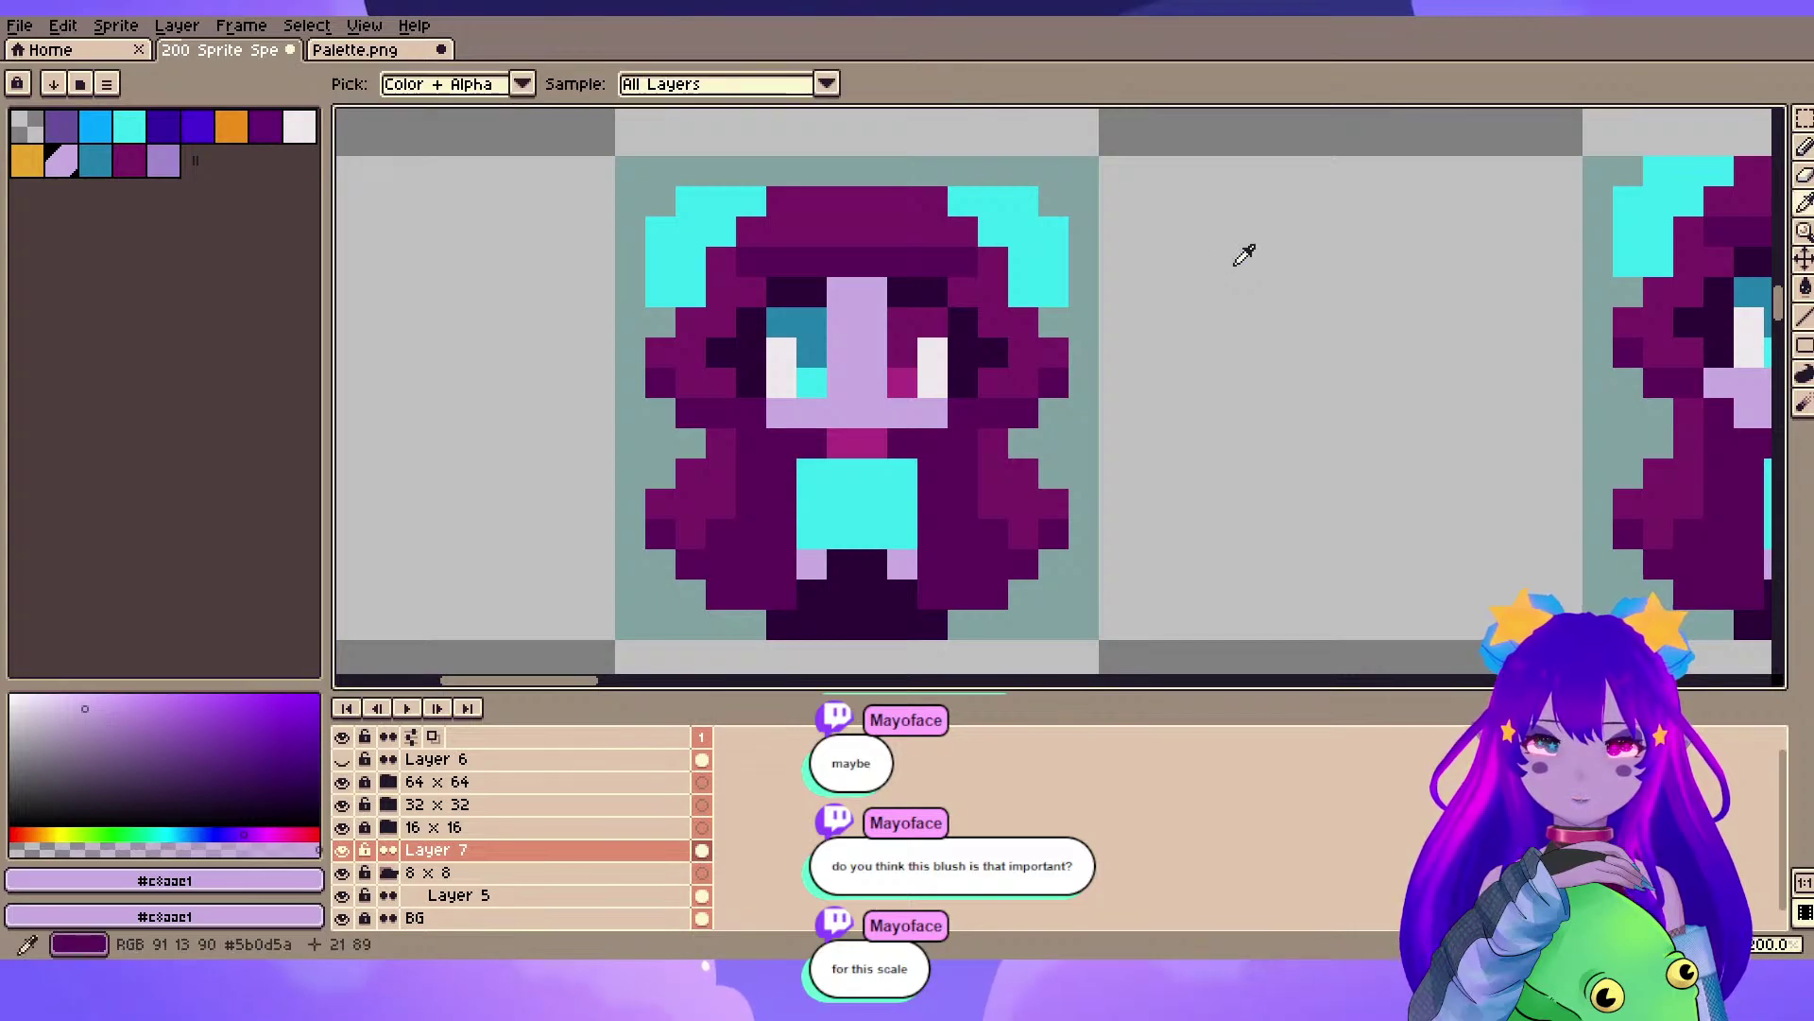
alt+click(1233, 264)
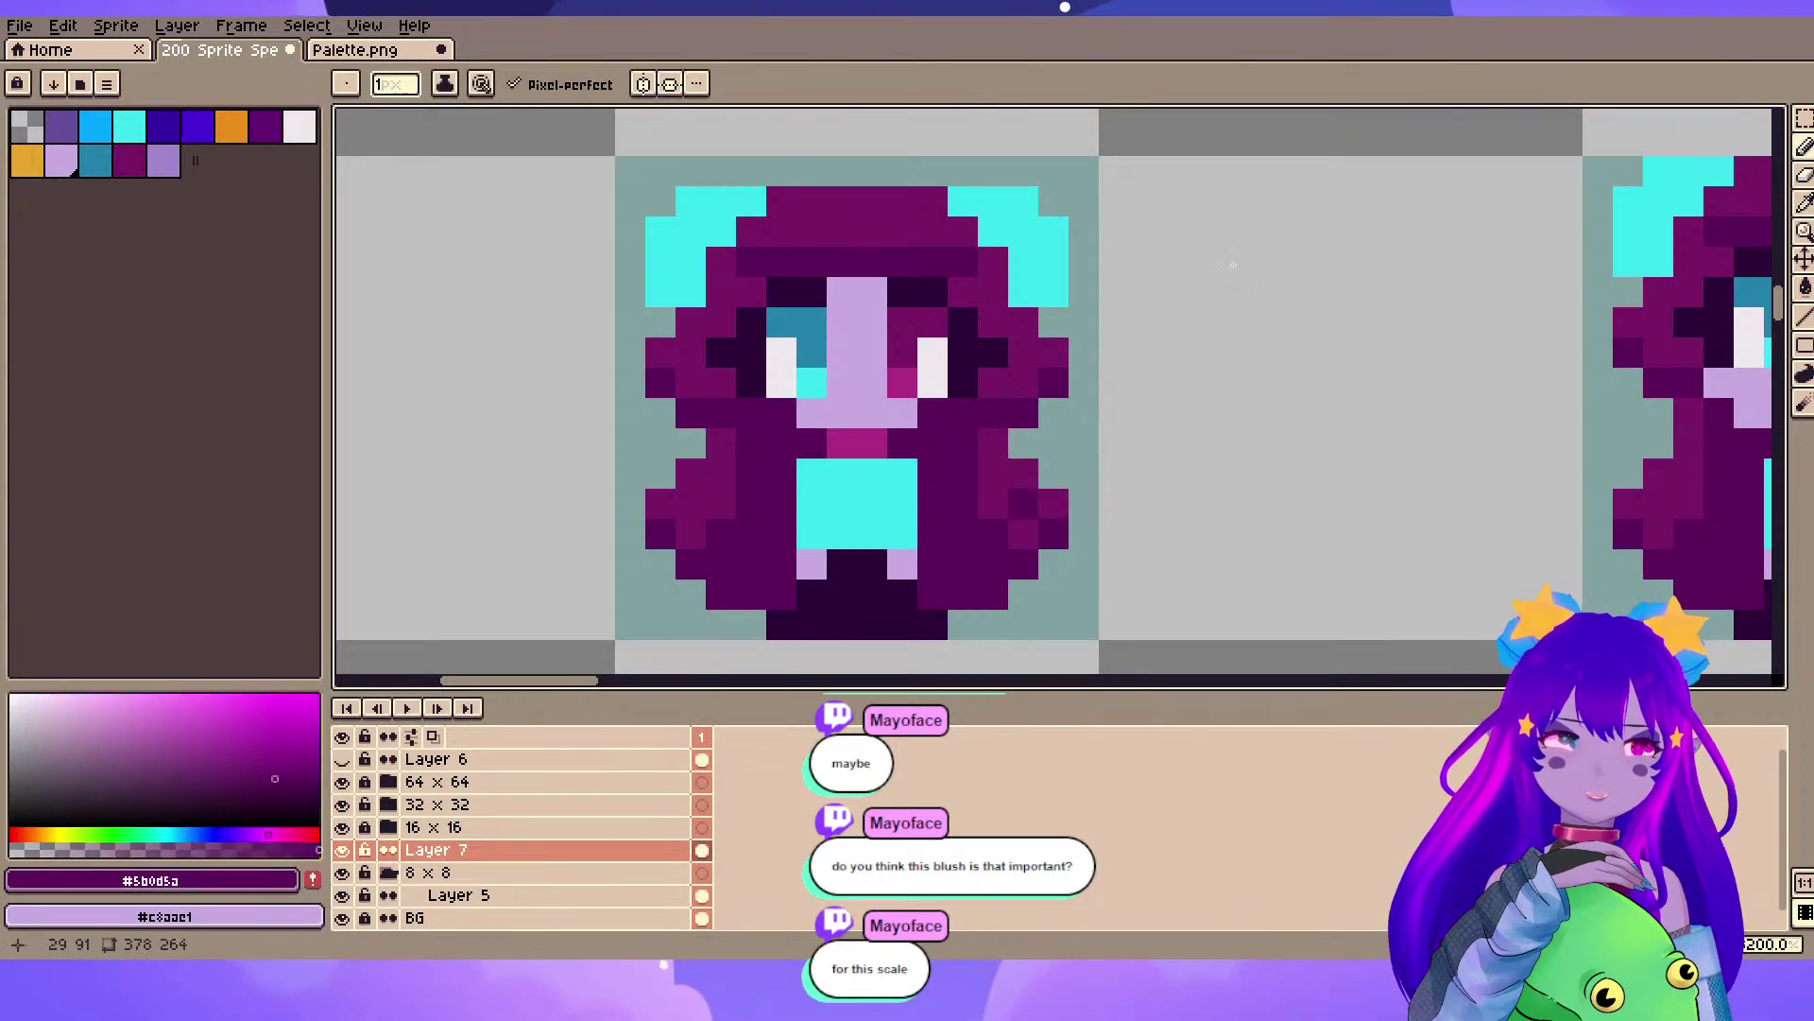
alt+click(751, 383)
click(781, 413)
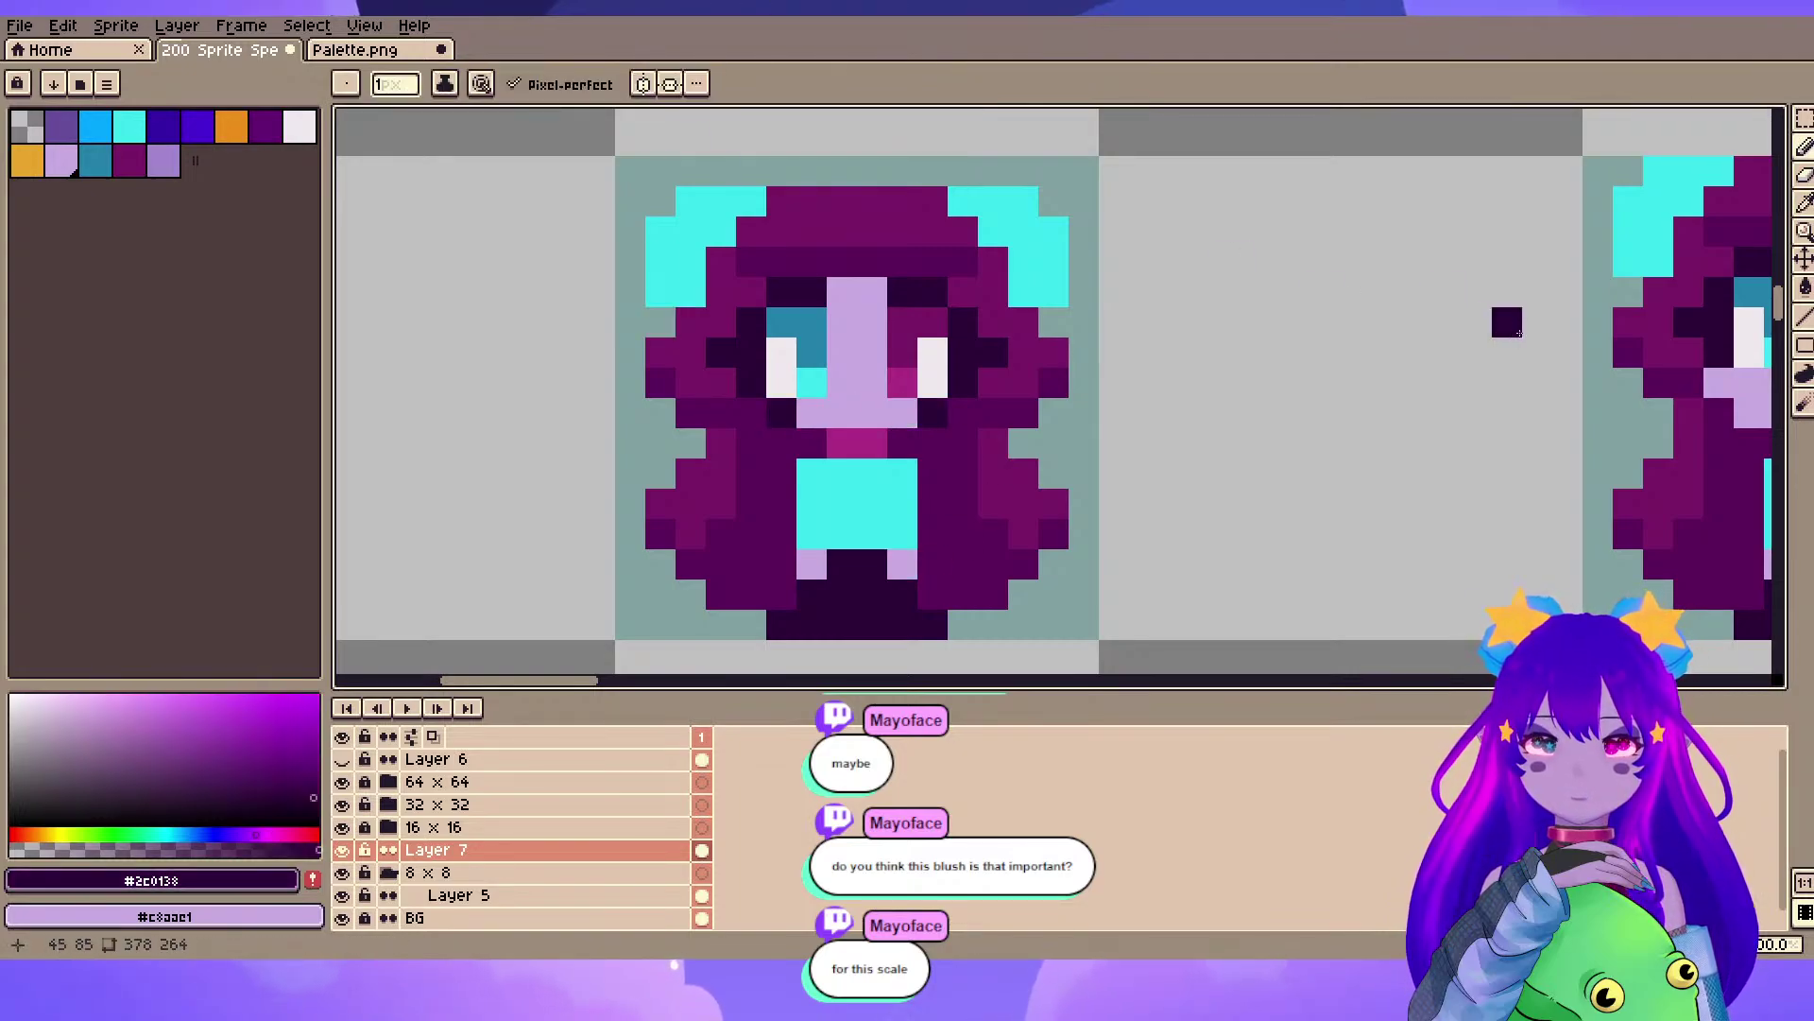
- Open the sprite preview window and frame both 16 × 16 versions of the character in it
click(307, 26)
mouse_move(362, 33)
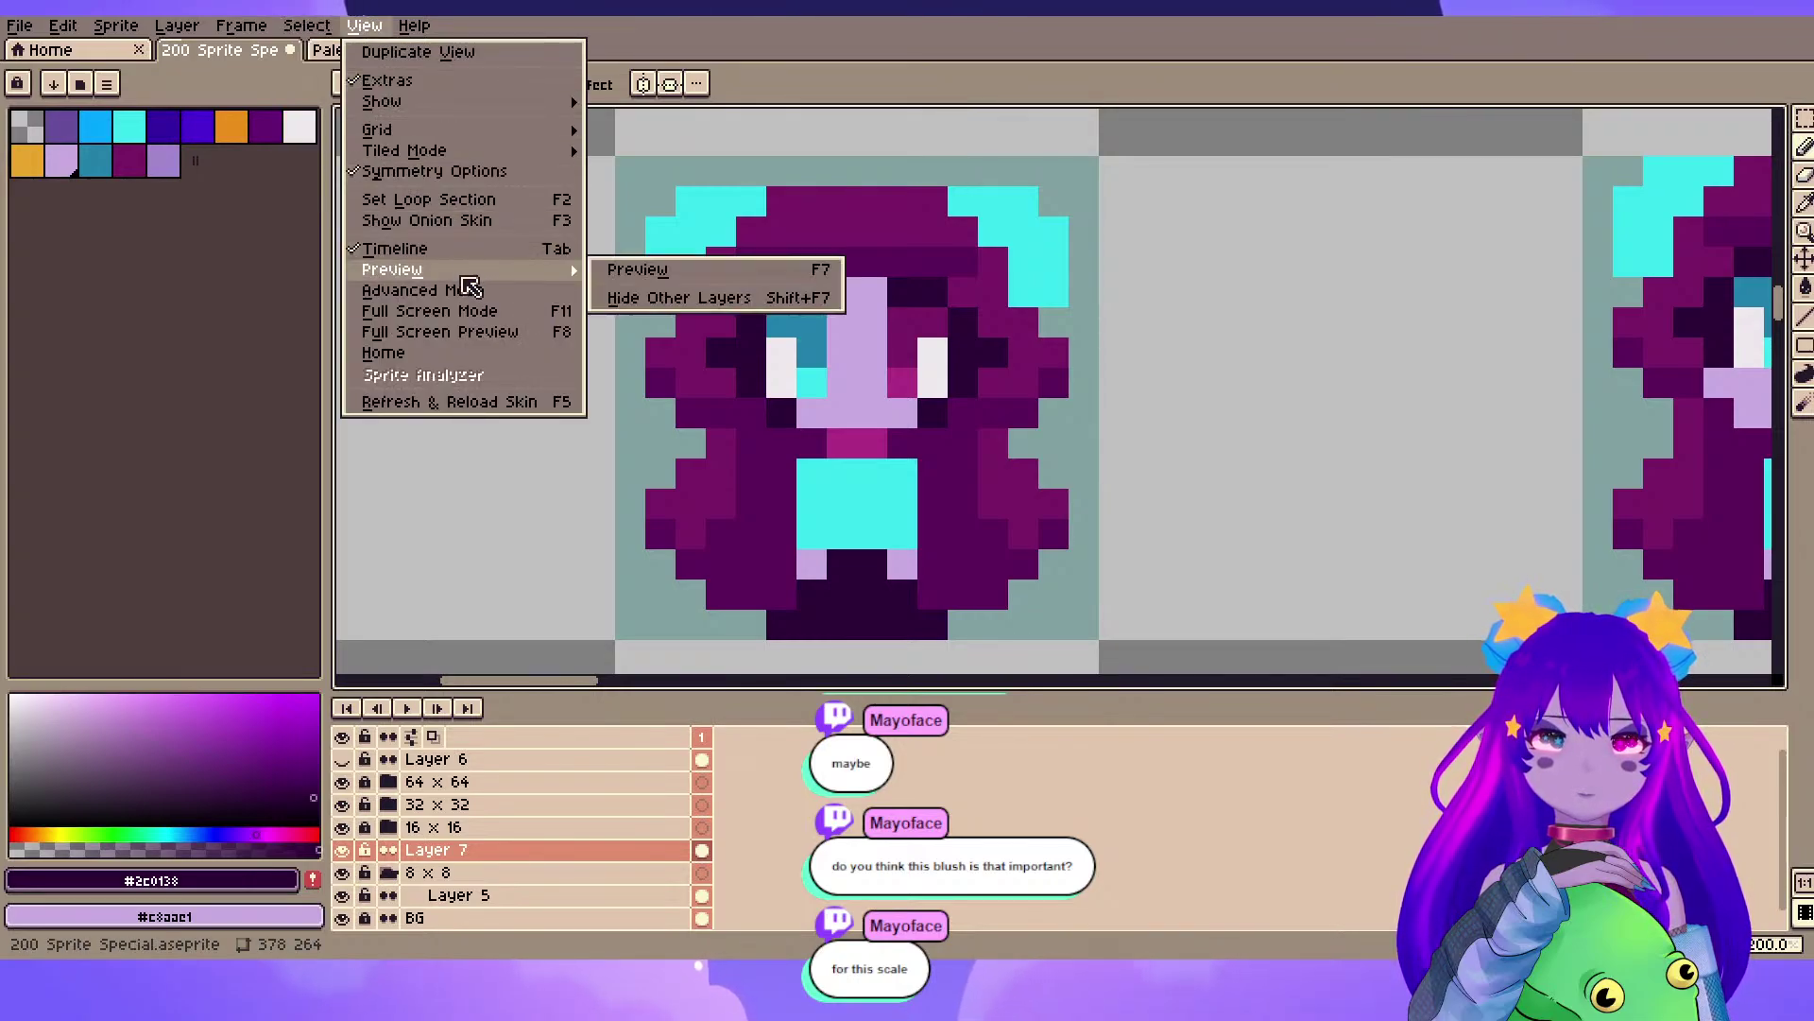
mouse_move(298, 38)
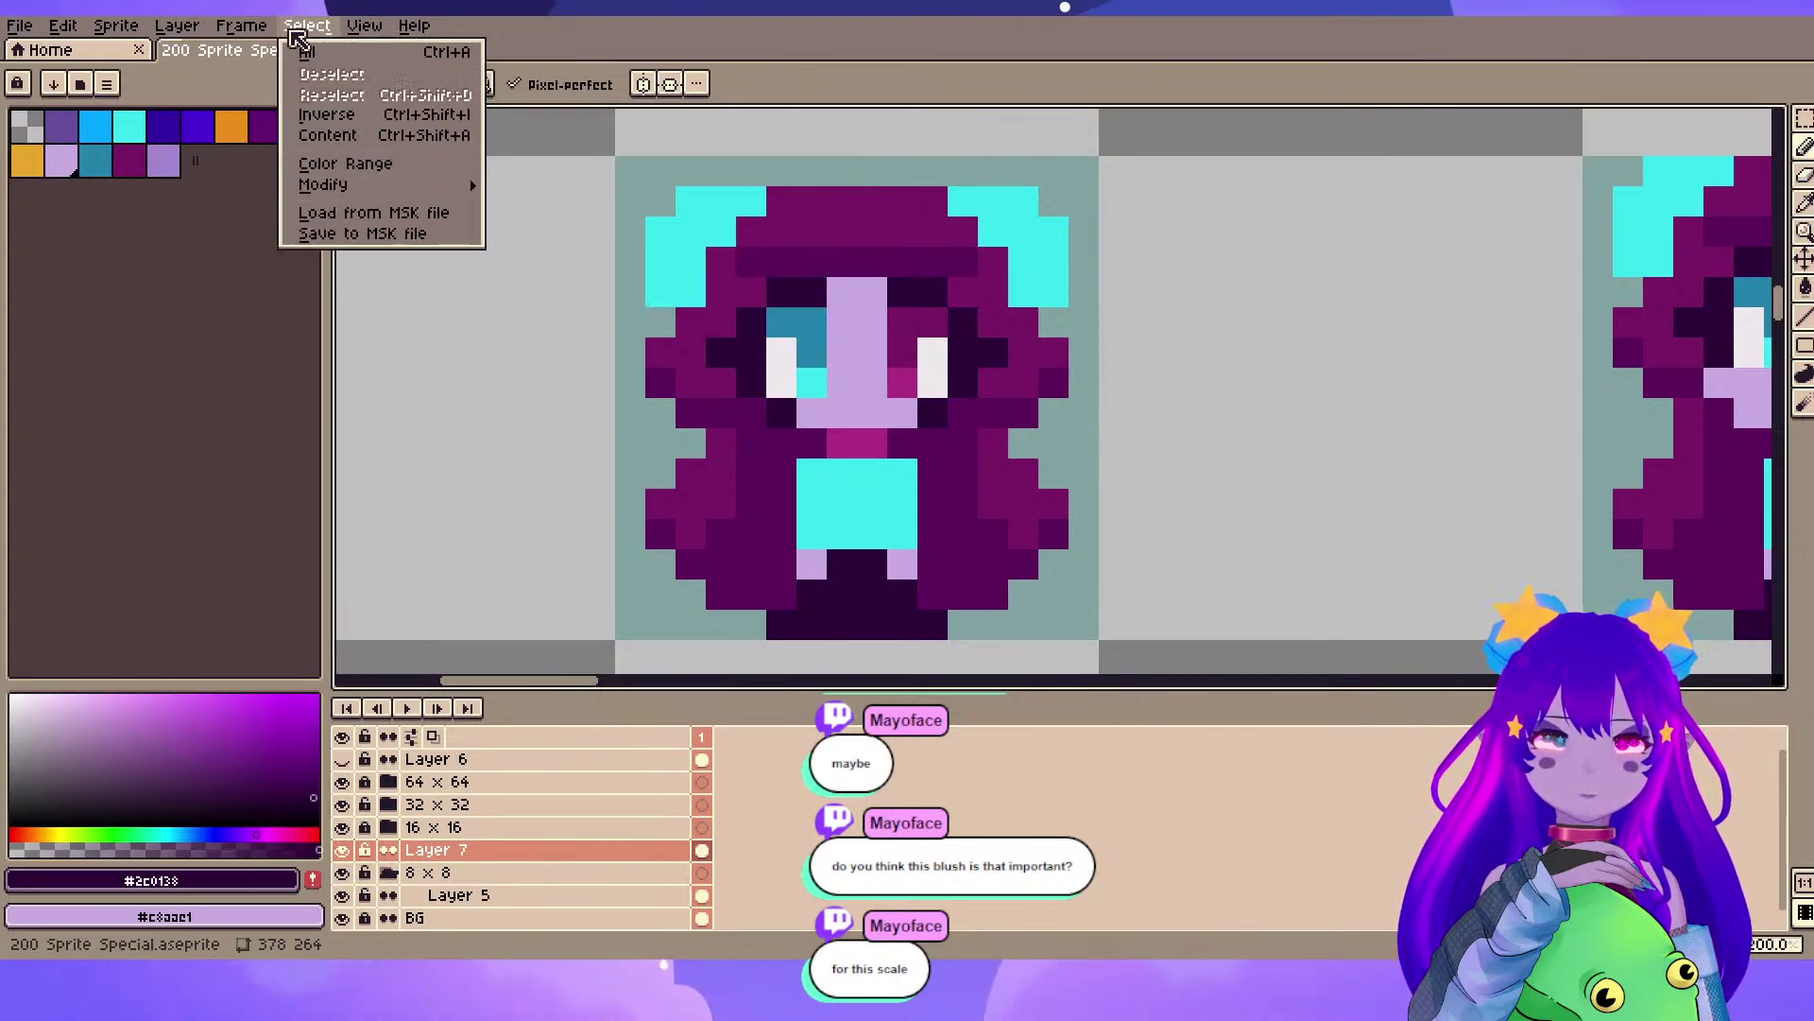
mouse_move(465, 279)
click(638, 269)
scroll(1433, 451, up, 3)
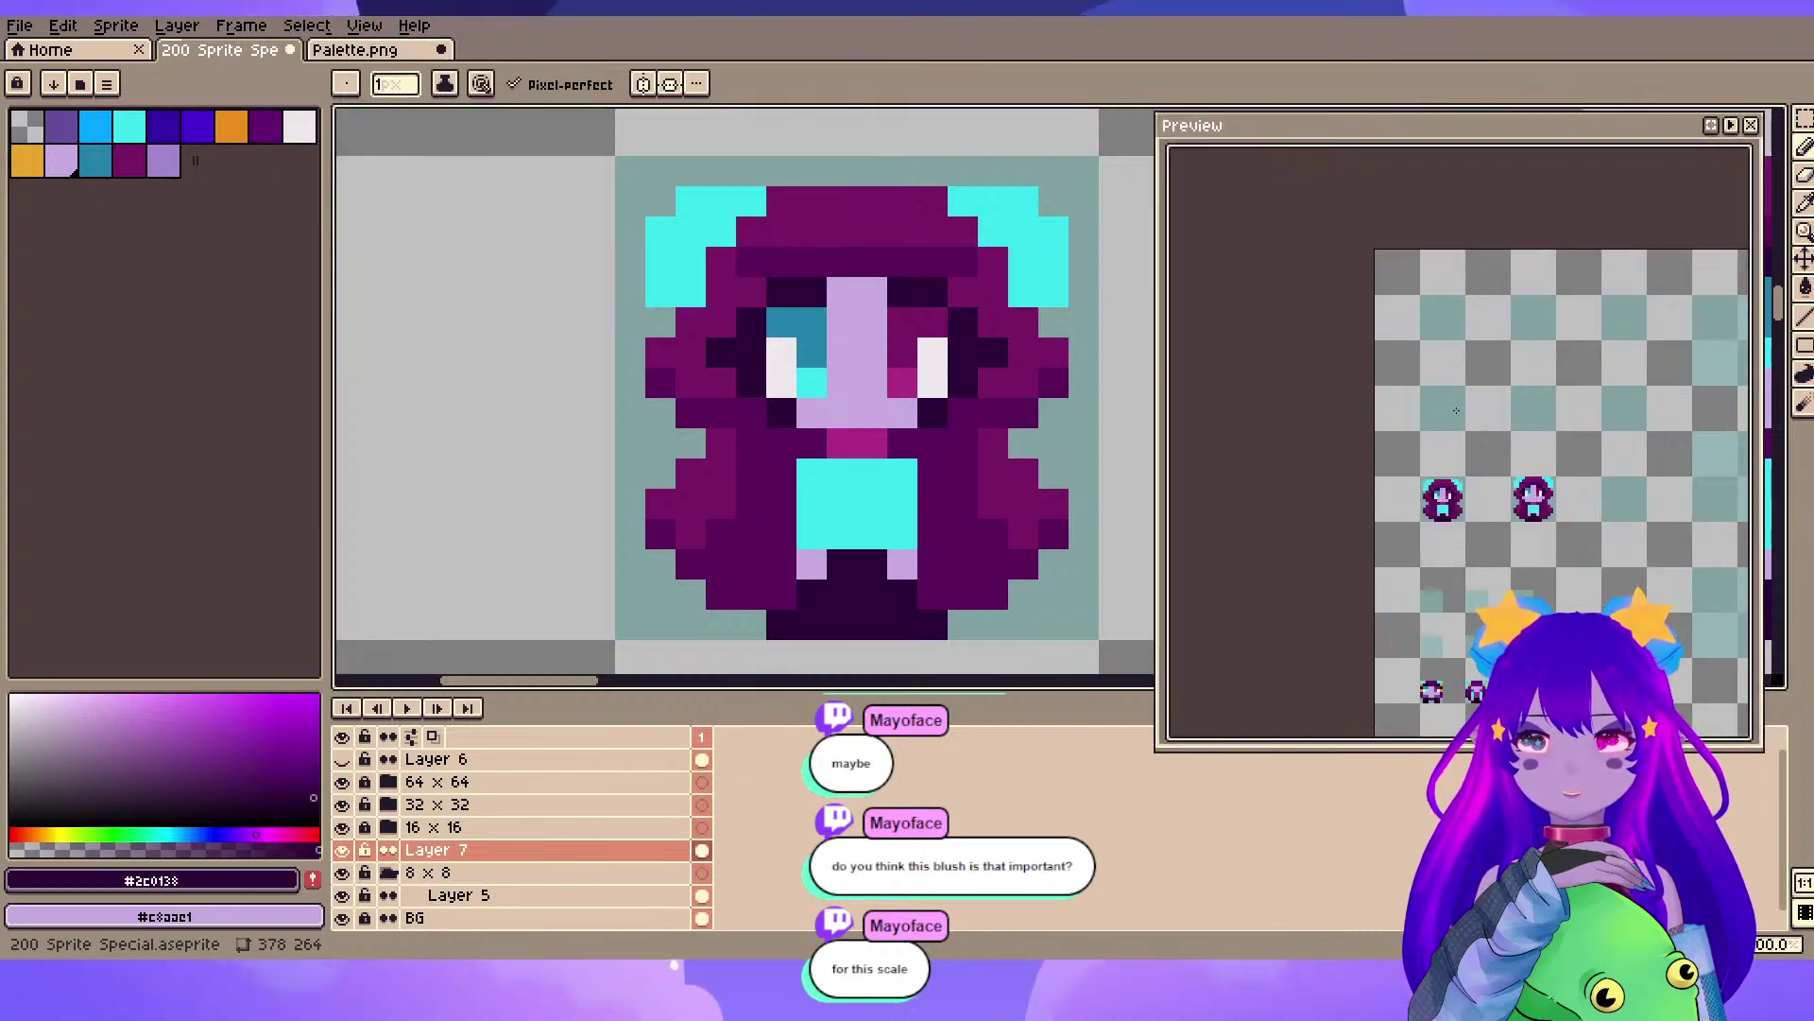
scroll(1421, 266, down, 1)
drag(1432, 452, 1497, 365)
scroll(1418, 317, up, 1)
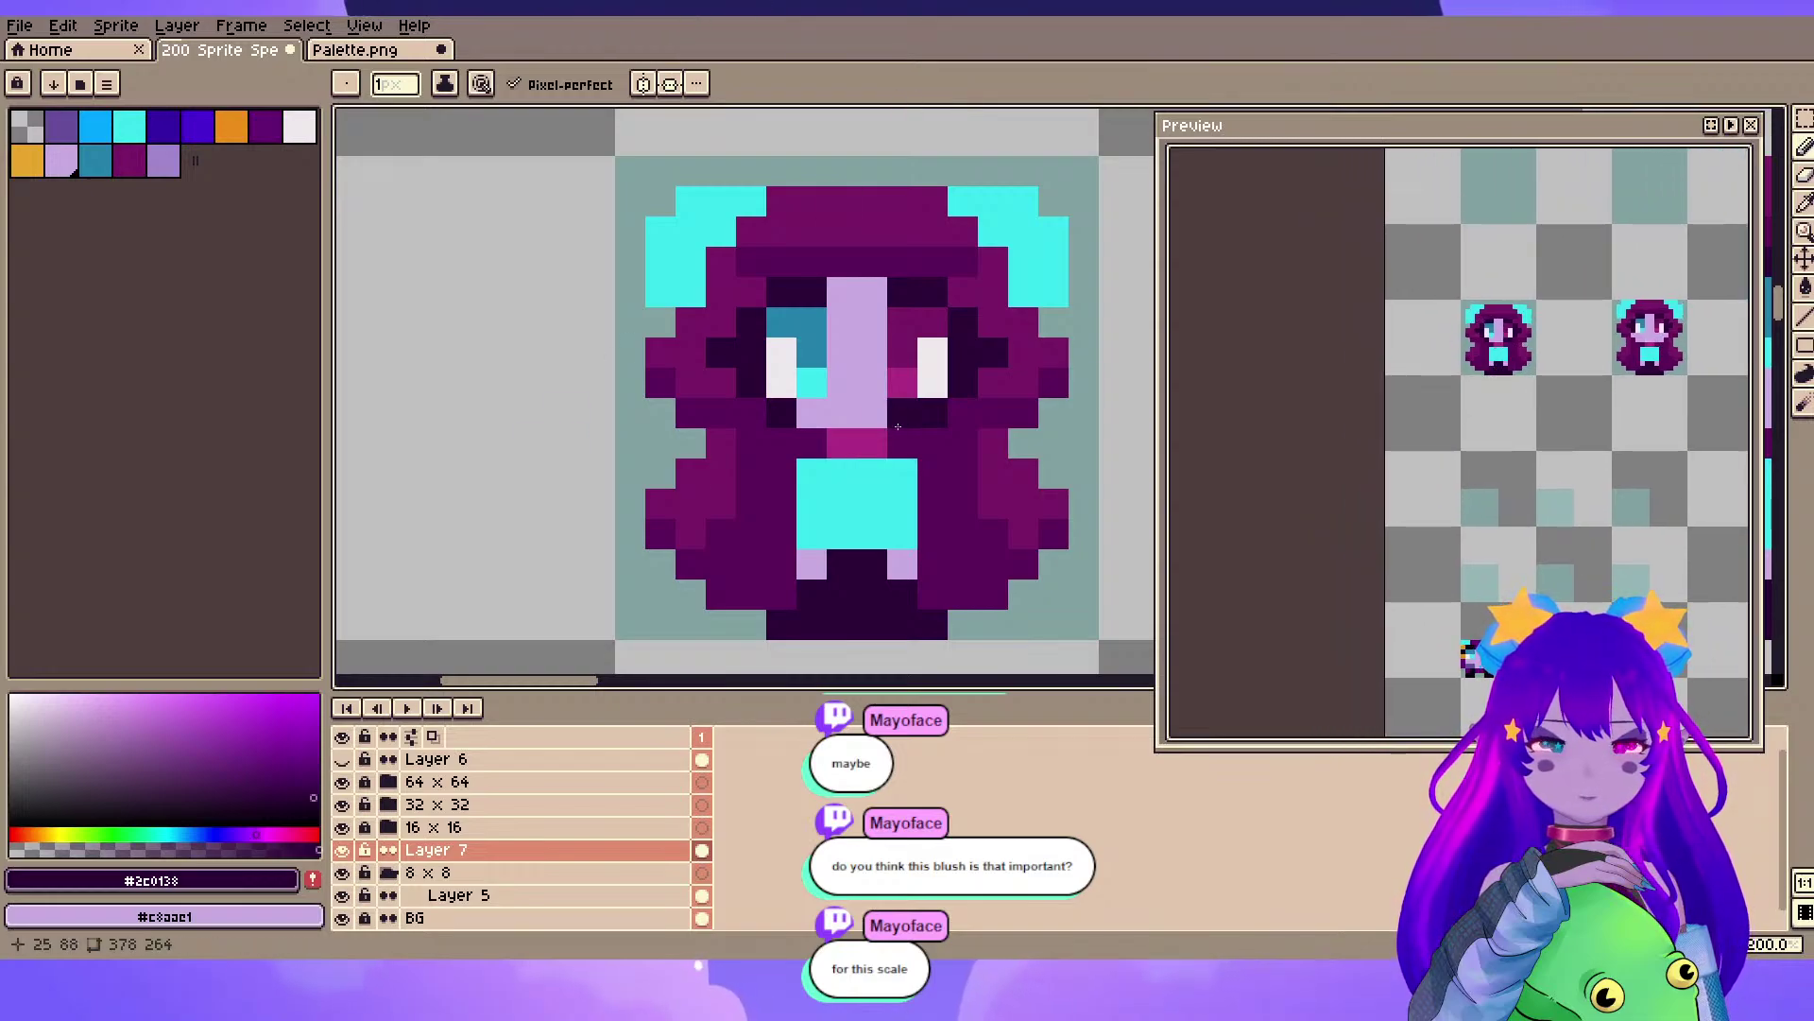
- With left-right symmetry on, paint three gold (#e7a52d) pixels along the inner edge of each cyan head ornament
drag(908, 406, 830, 394)
scroll(1467, 355, down, 1)
drag(1470, 349, 1473, 356)
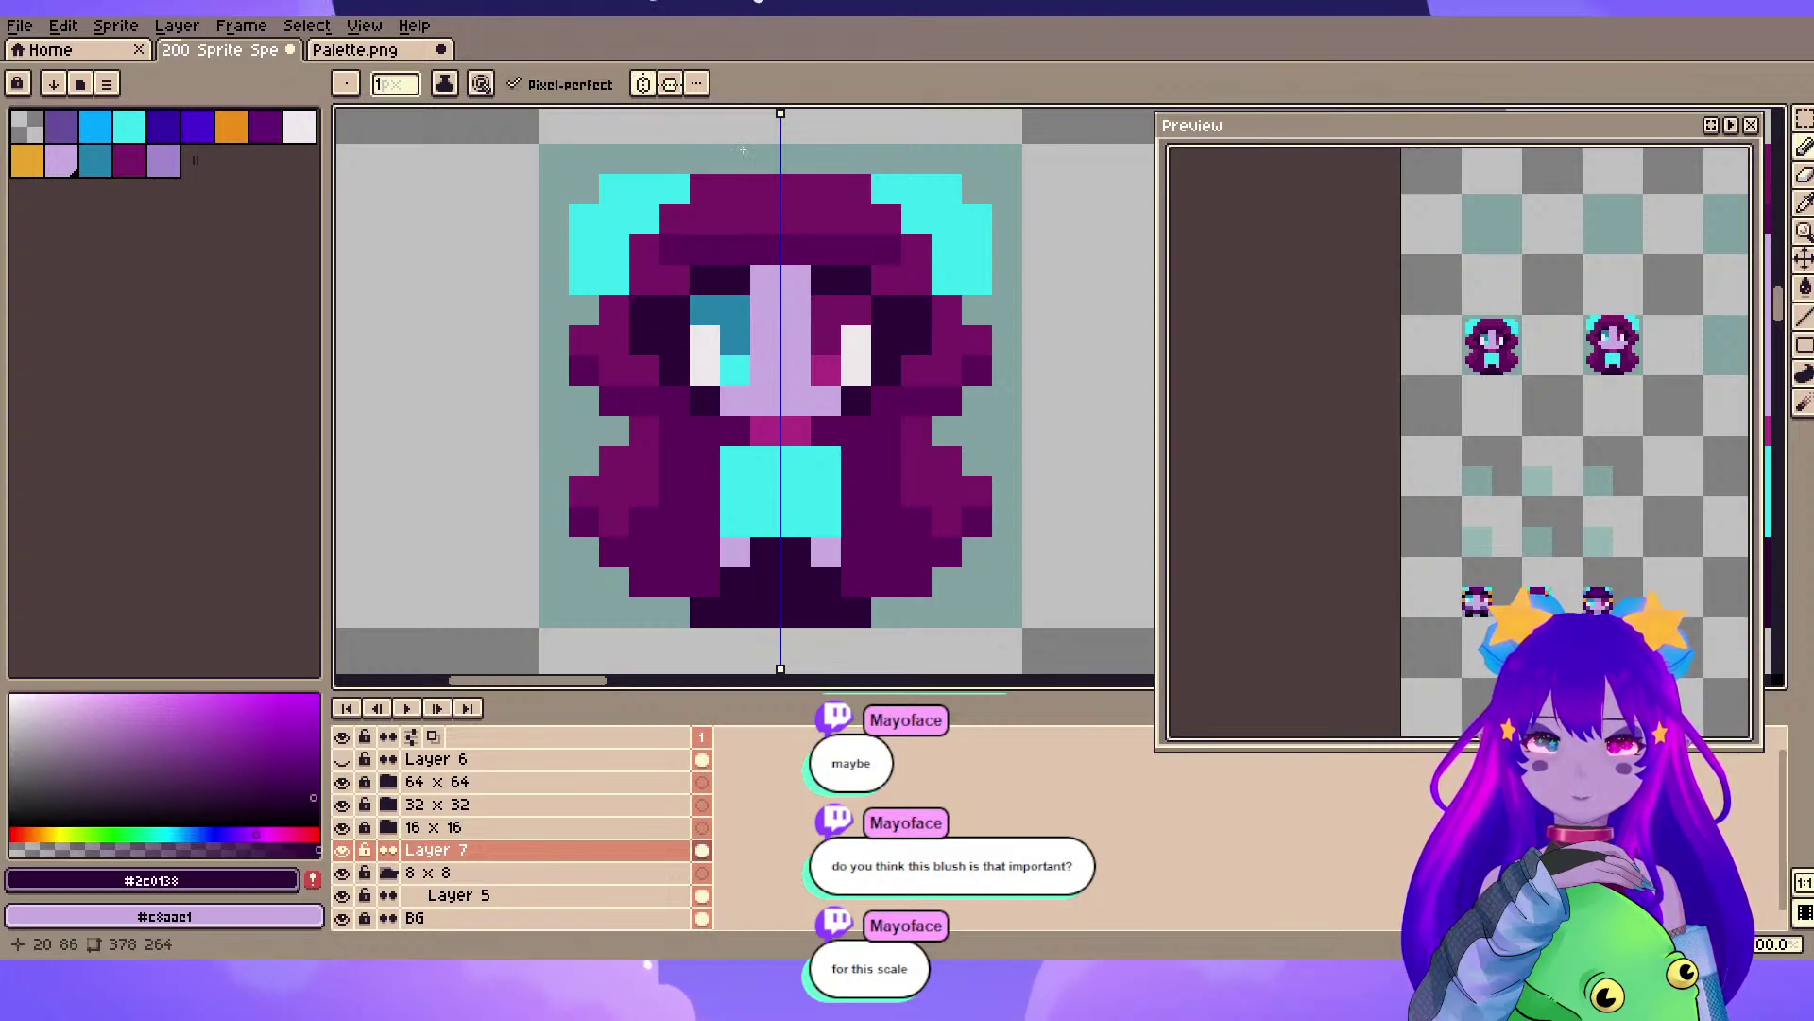
key(ctrl+z)
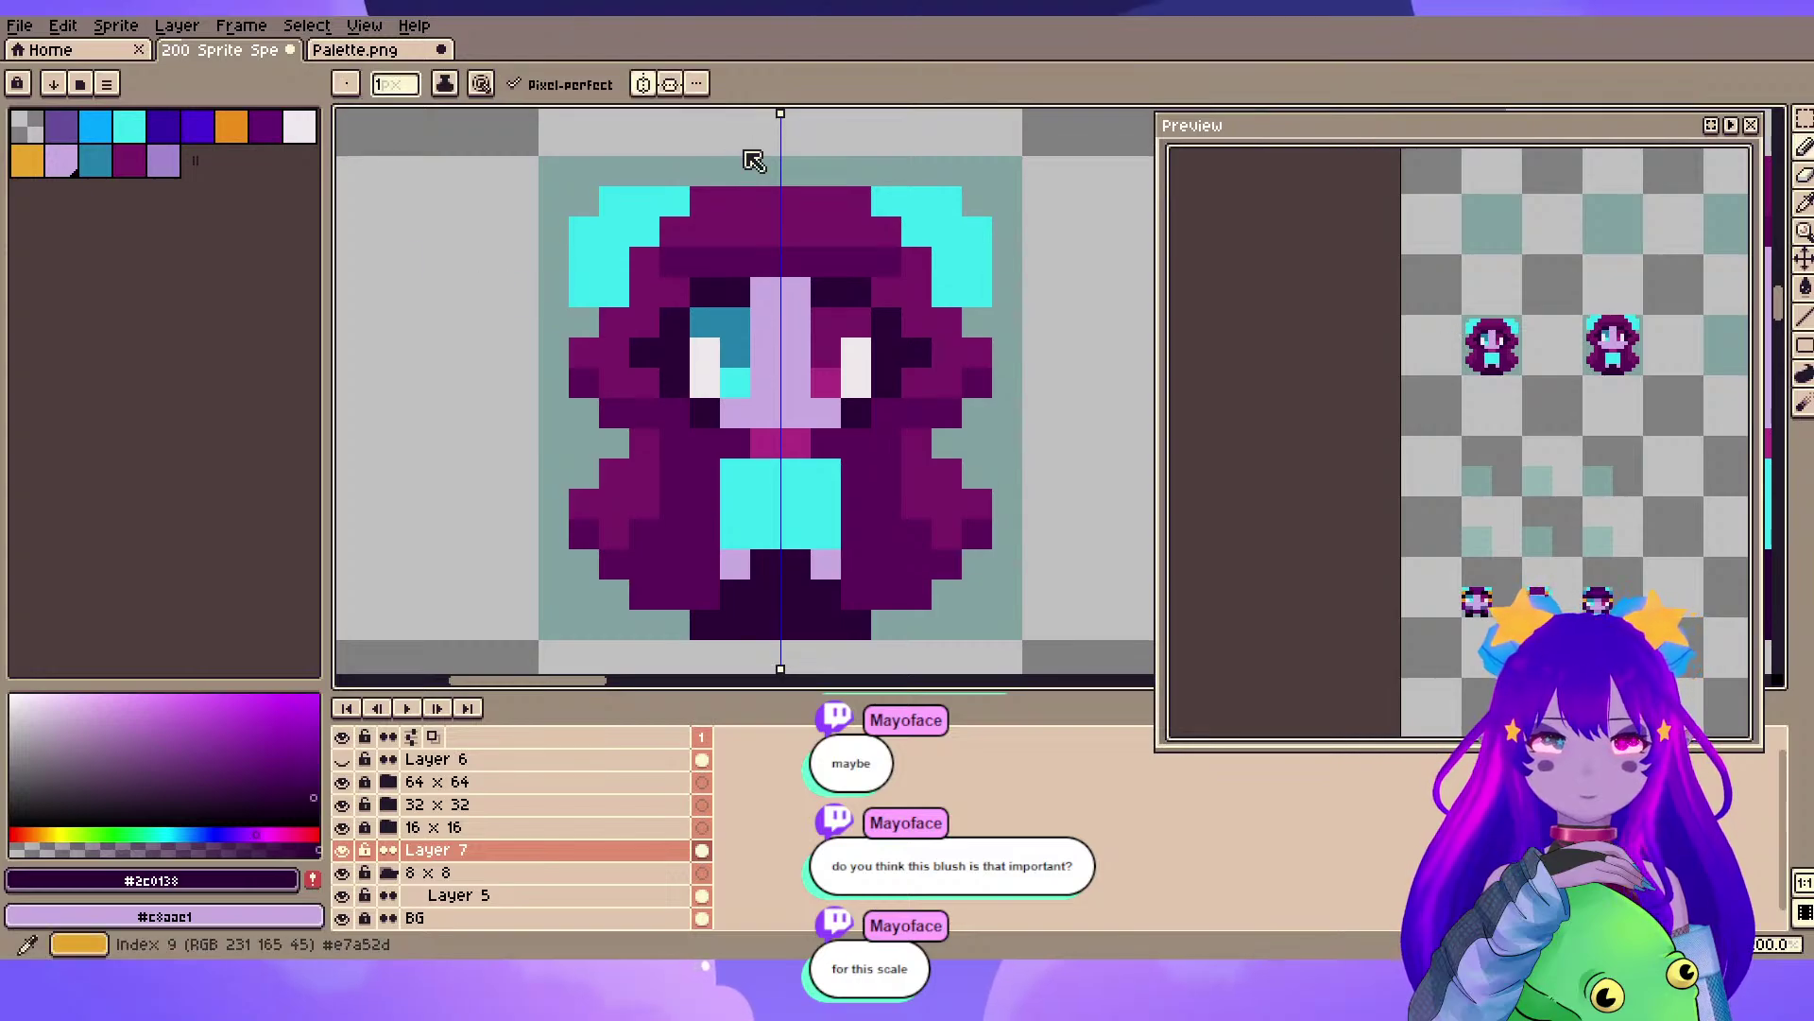
click(27, 161)
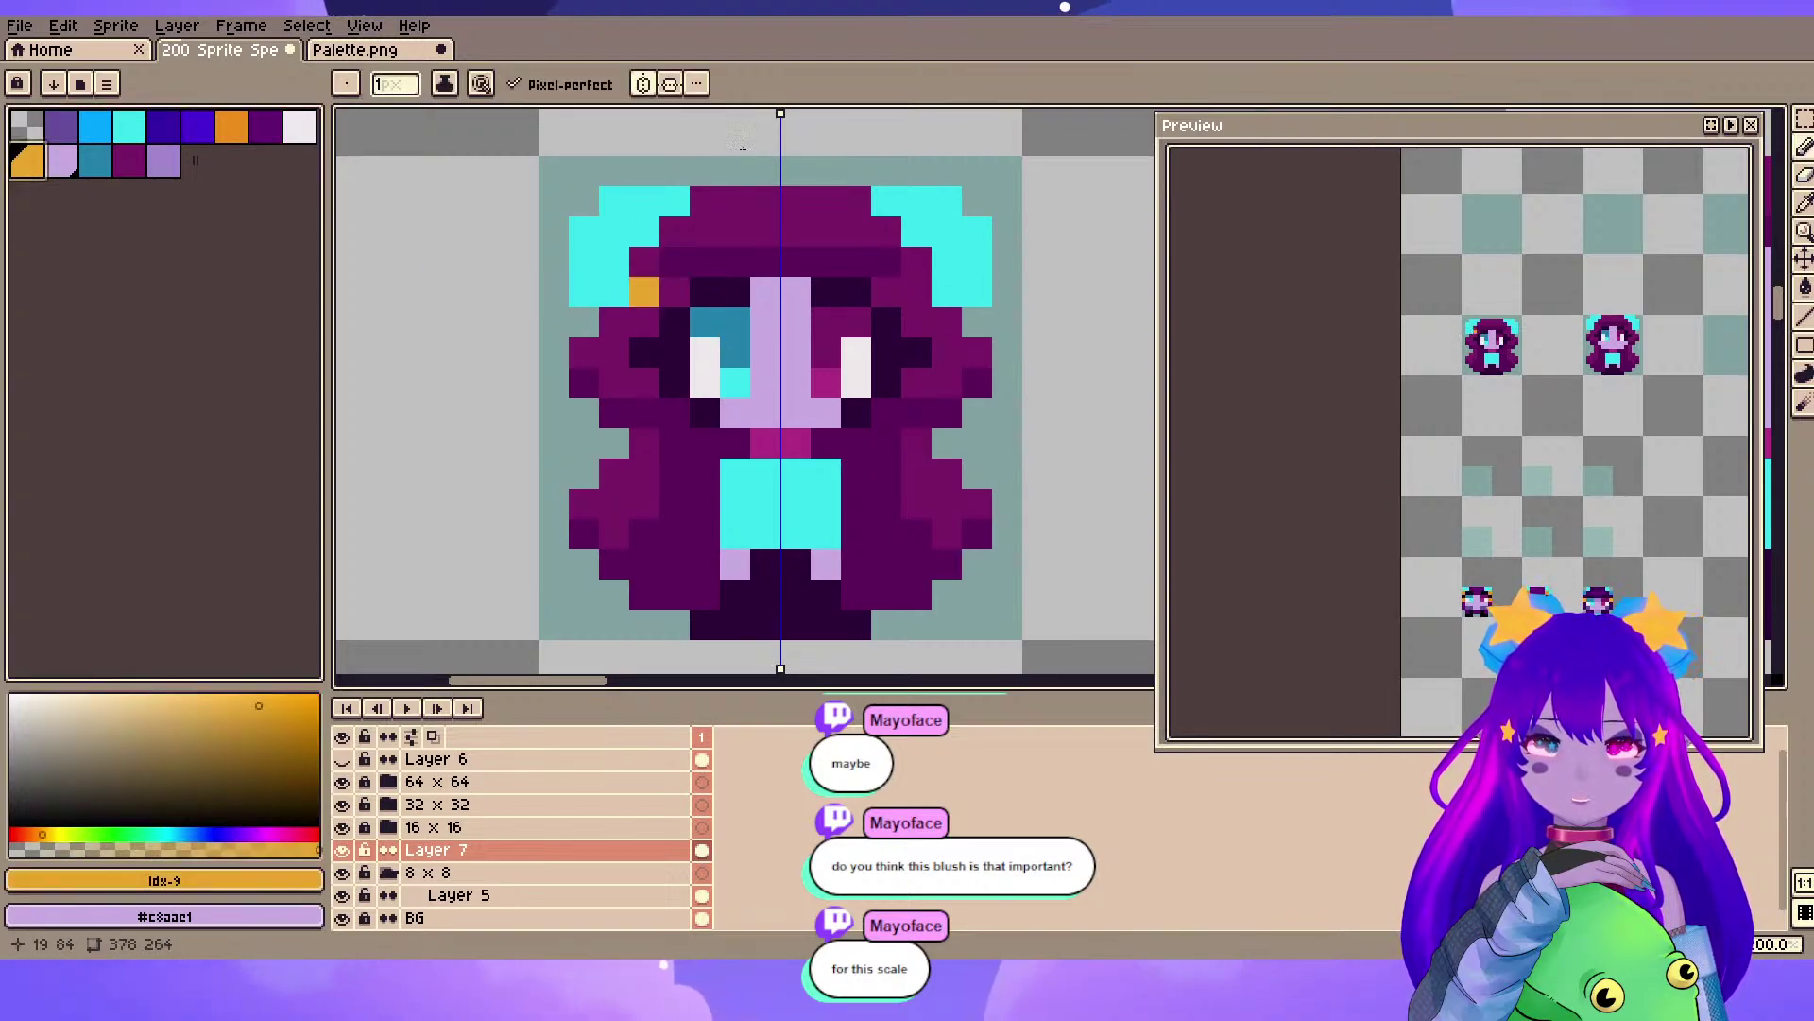
drag(643, 232, 613, 262)
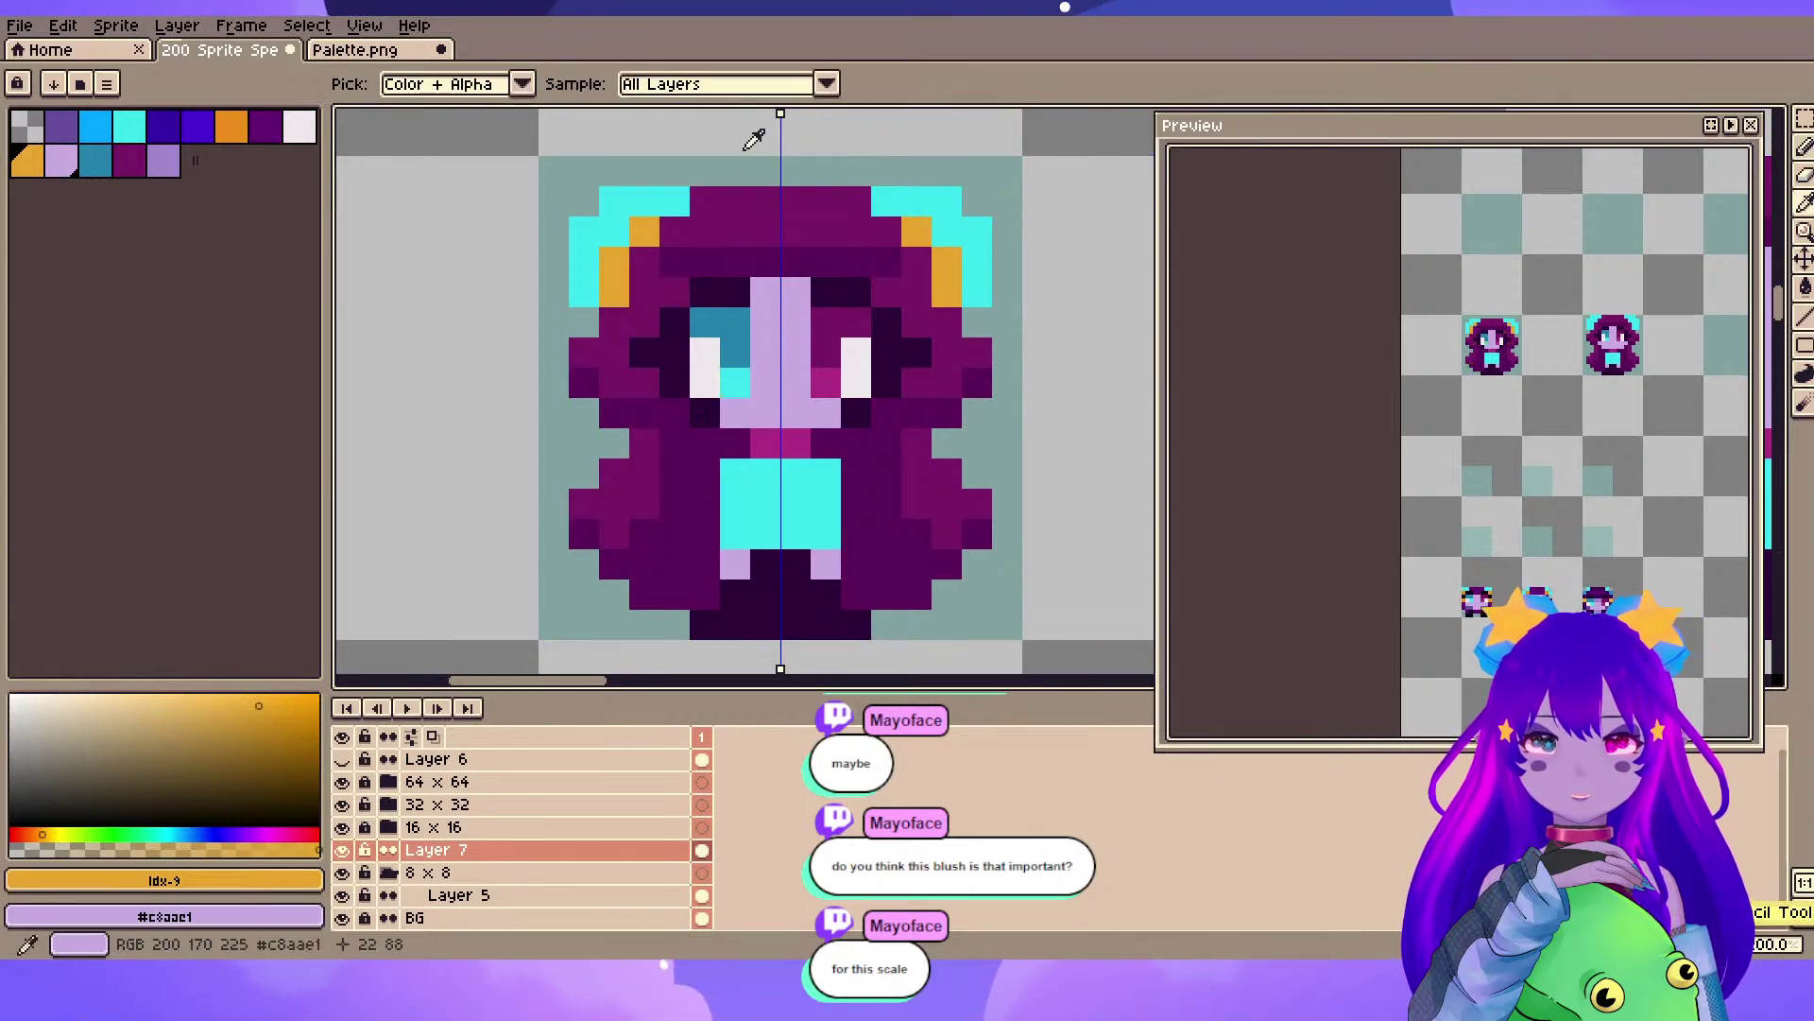
- Try lavender (#c8aae1) ears beside both eyes plus lavender ends on the lowest face row, and undo the face row change
alt+click(643, 382)
click(644, 382)
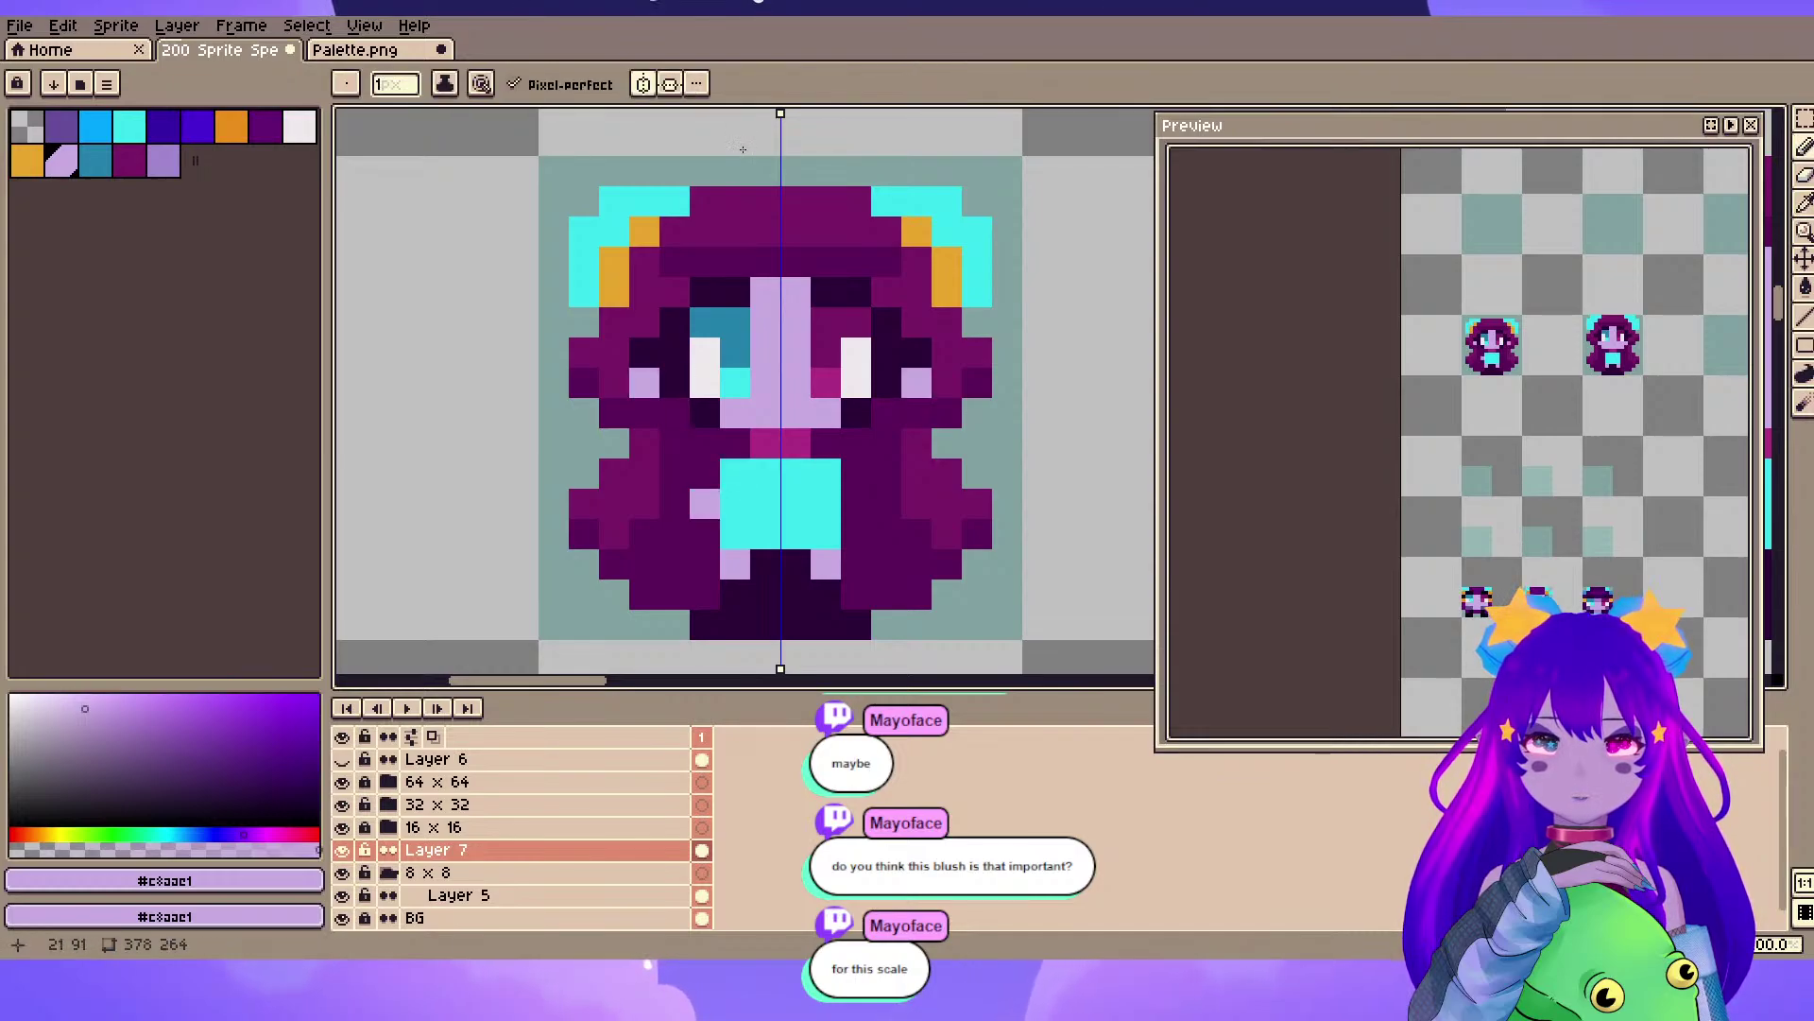
click(705, 412)
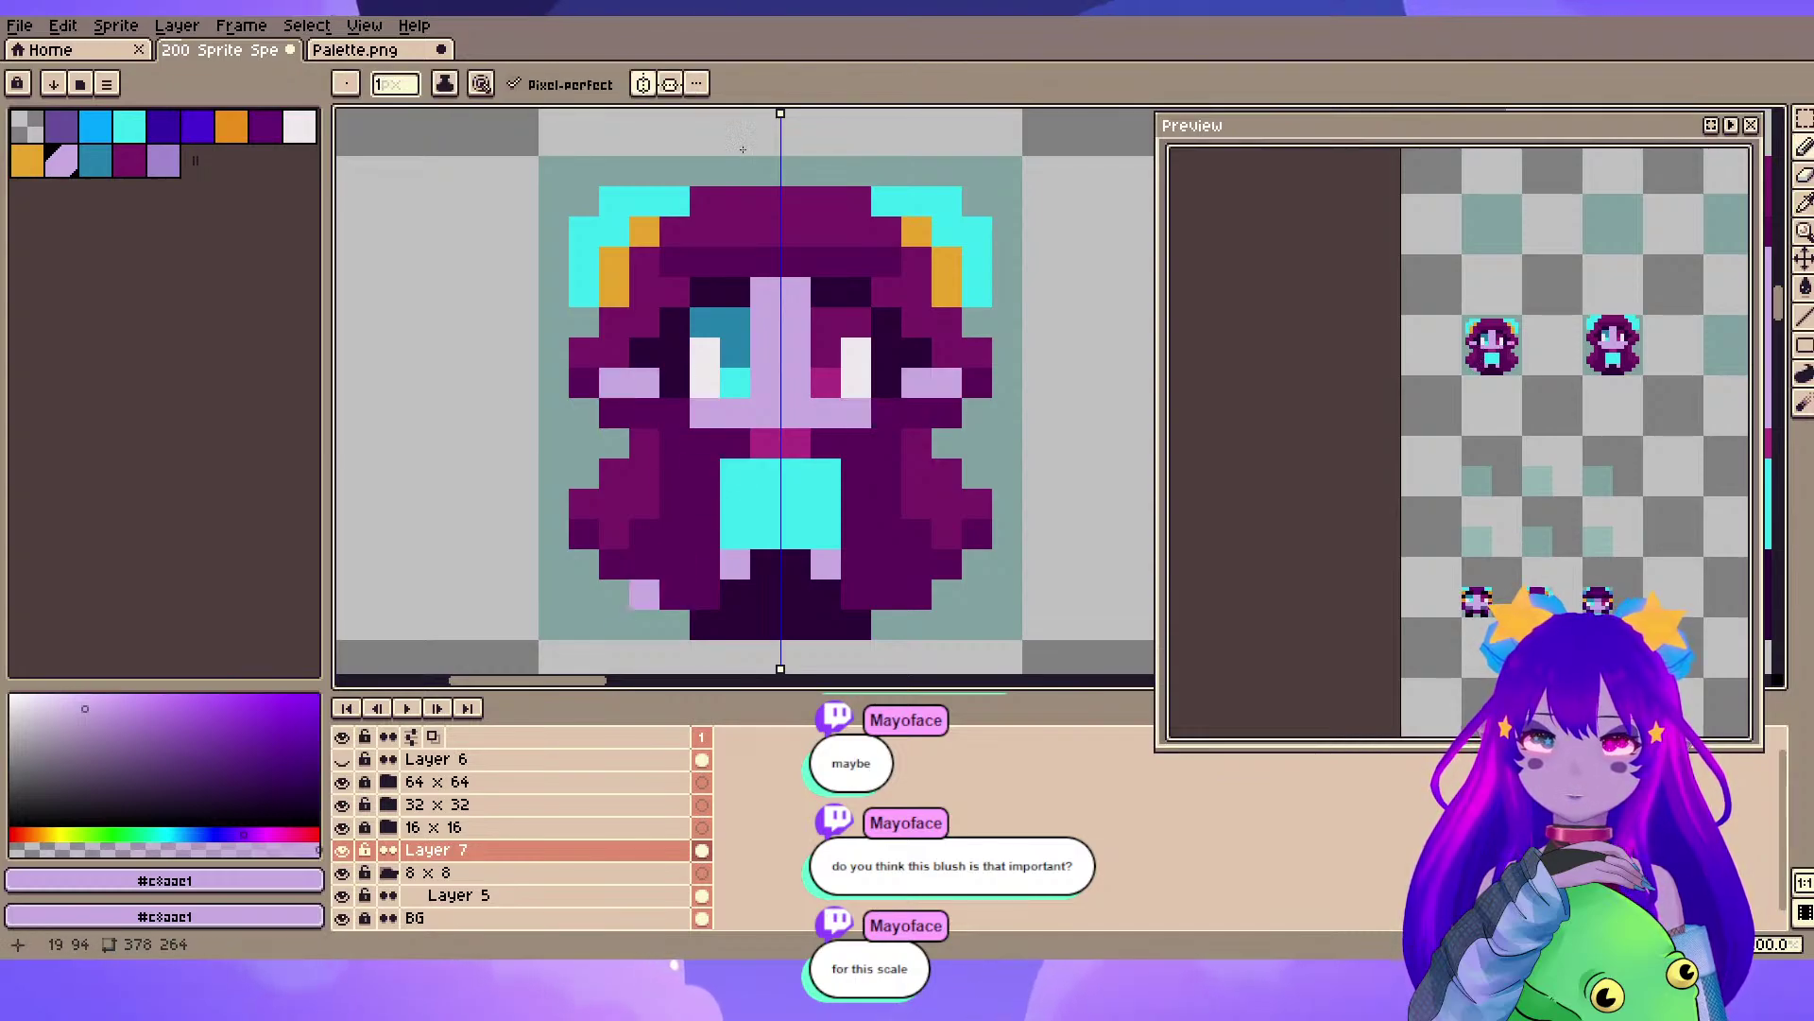
key(ctrl+z)
key(ctrl+z)
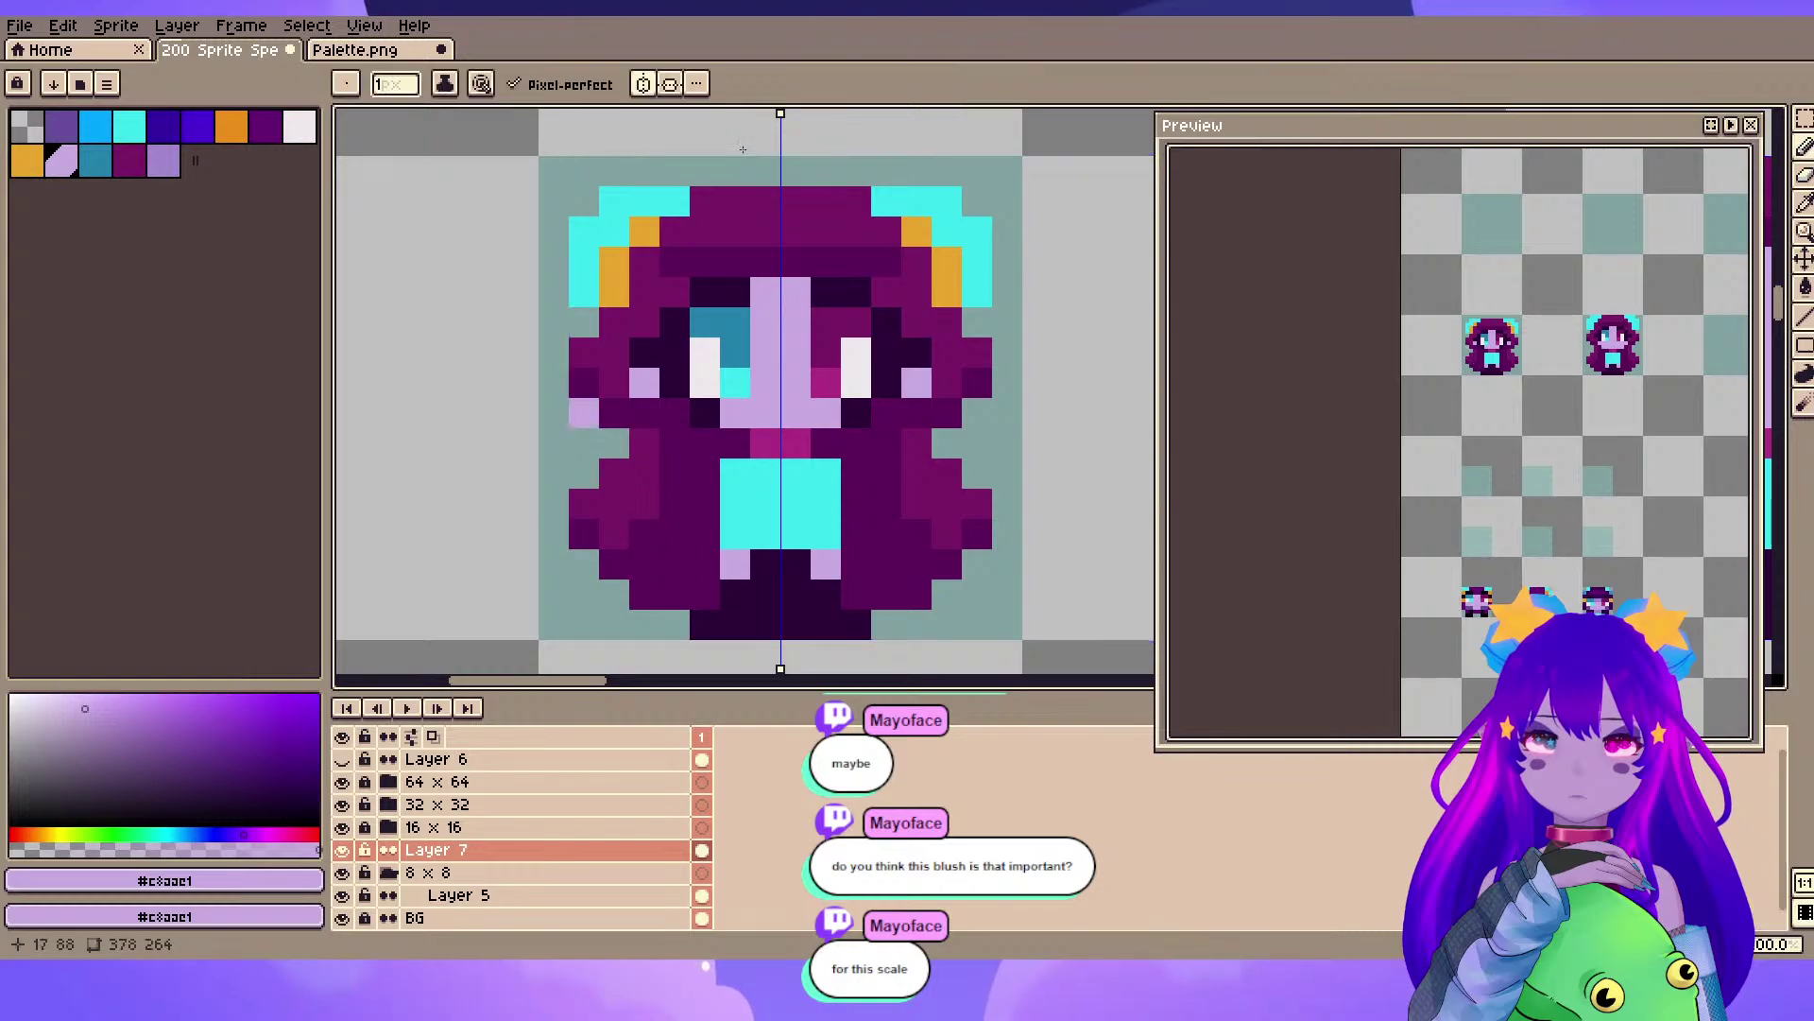
- Try two-pixel-wide lavender ears on both sides of the head, compare them in the preview, and undo the ears
click(613, 382)
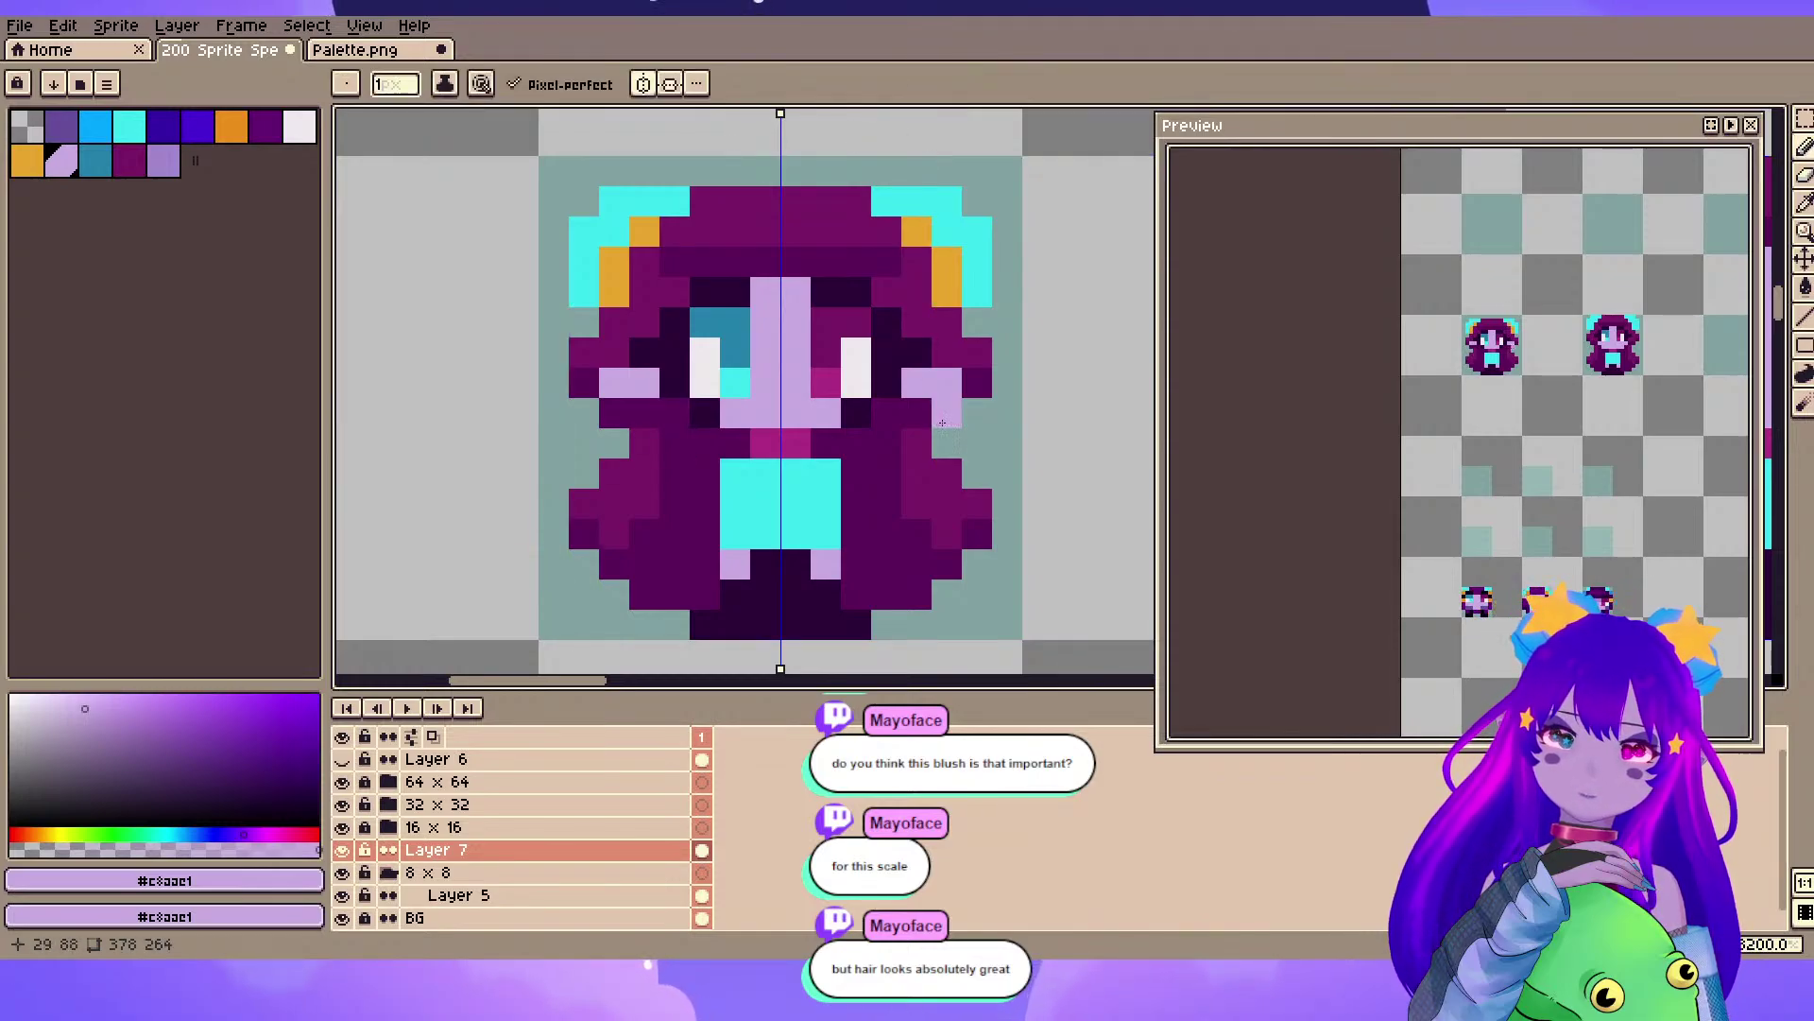
scroll(939, 423, down, 3)
scroll(1479, 319, up, 1)
scroll(1477, 317, down, 1)
drag(1518, 337, 1529, 355)
scroll(1527, 357, up, 1)
scroll(900, 344, up, 2)
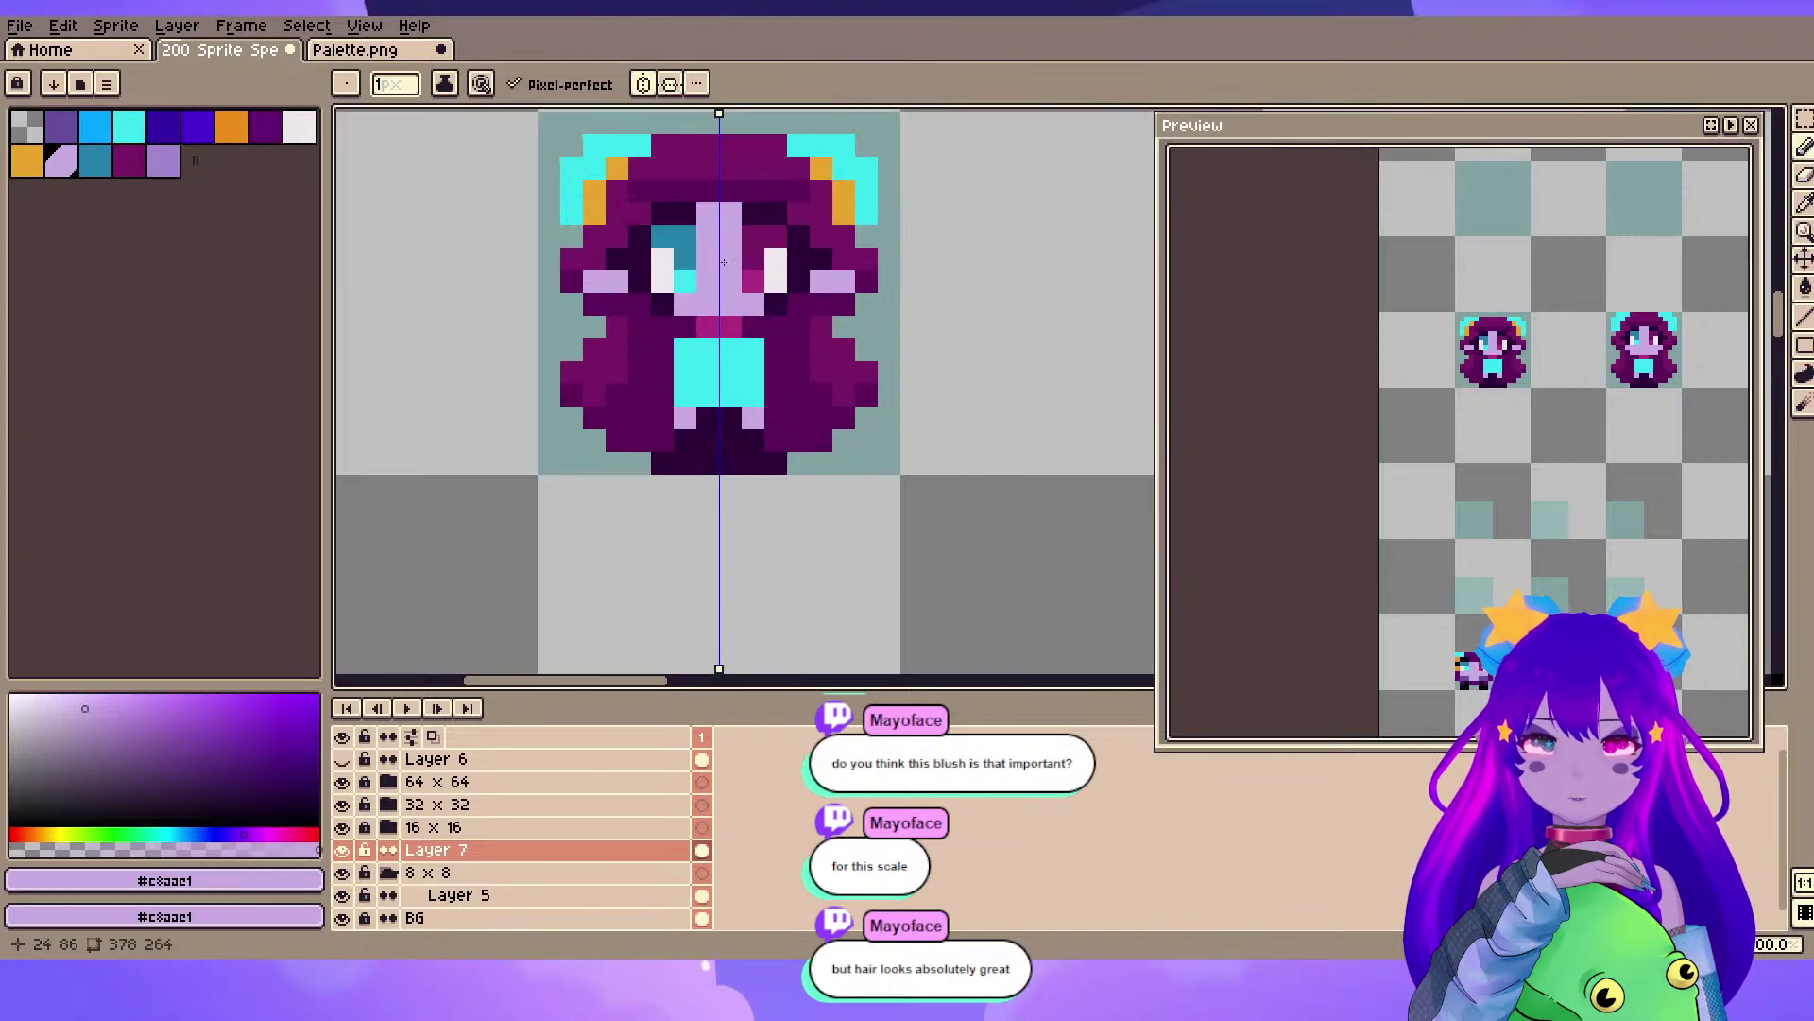
drag(724, 261, 739, 371)
key(ctrl+z)
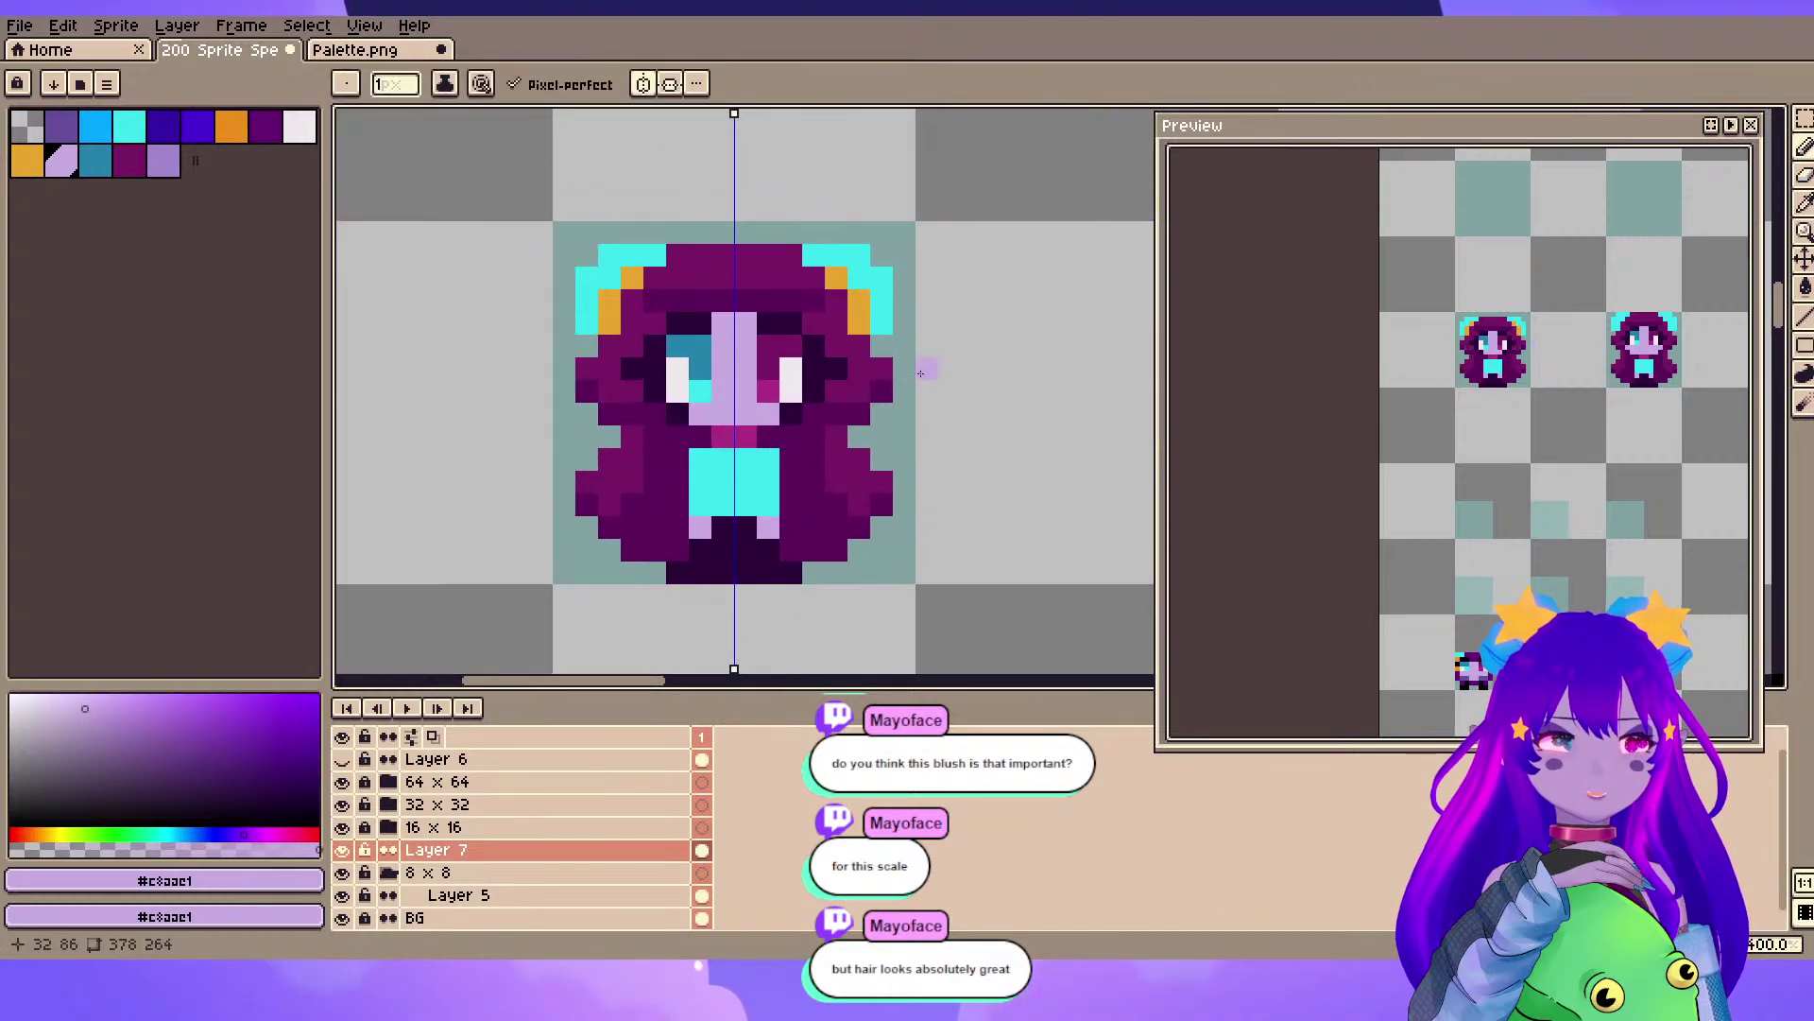
click(794, 411)
drag(884, 375, 890, 382)
scroll(867, 386, up, 1)
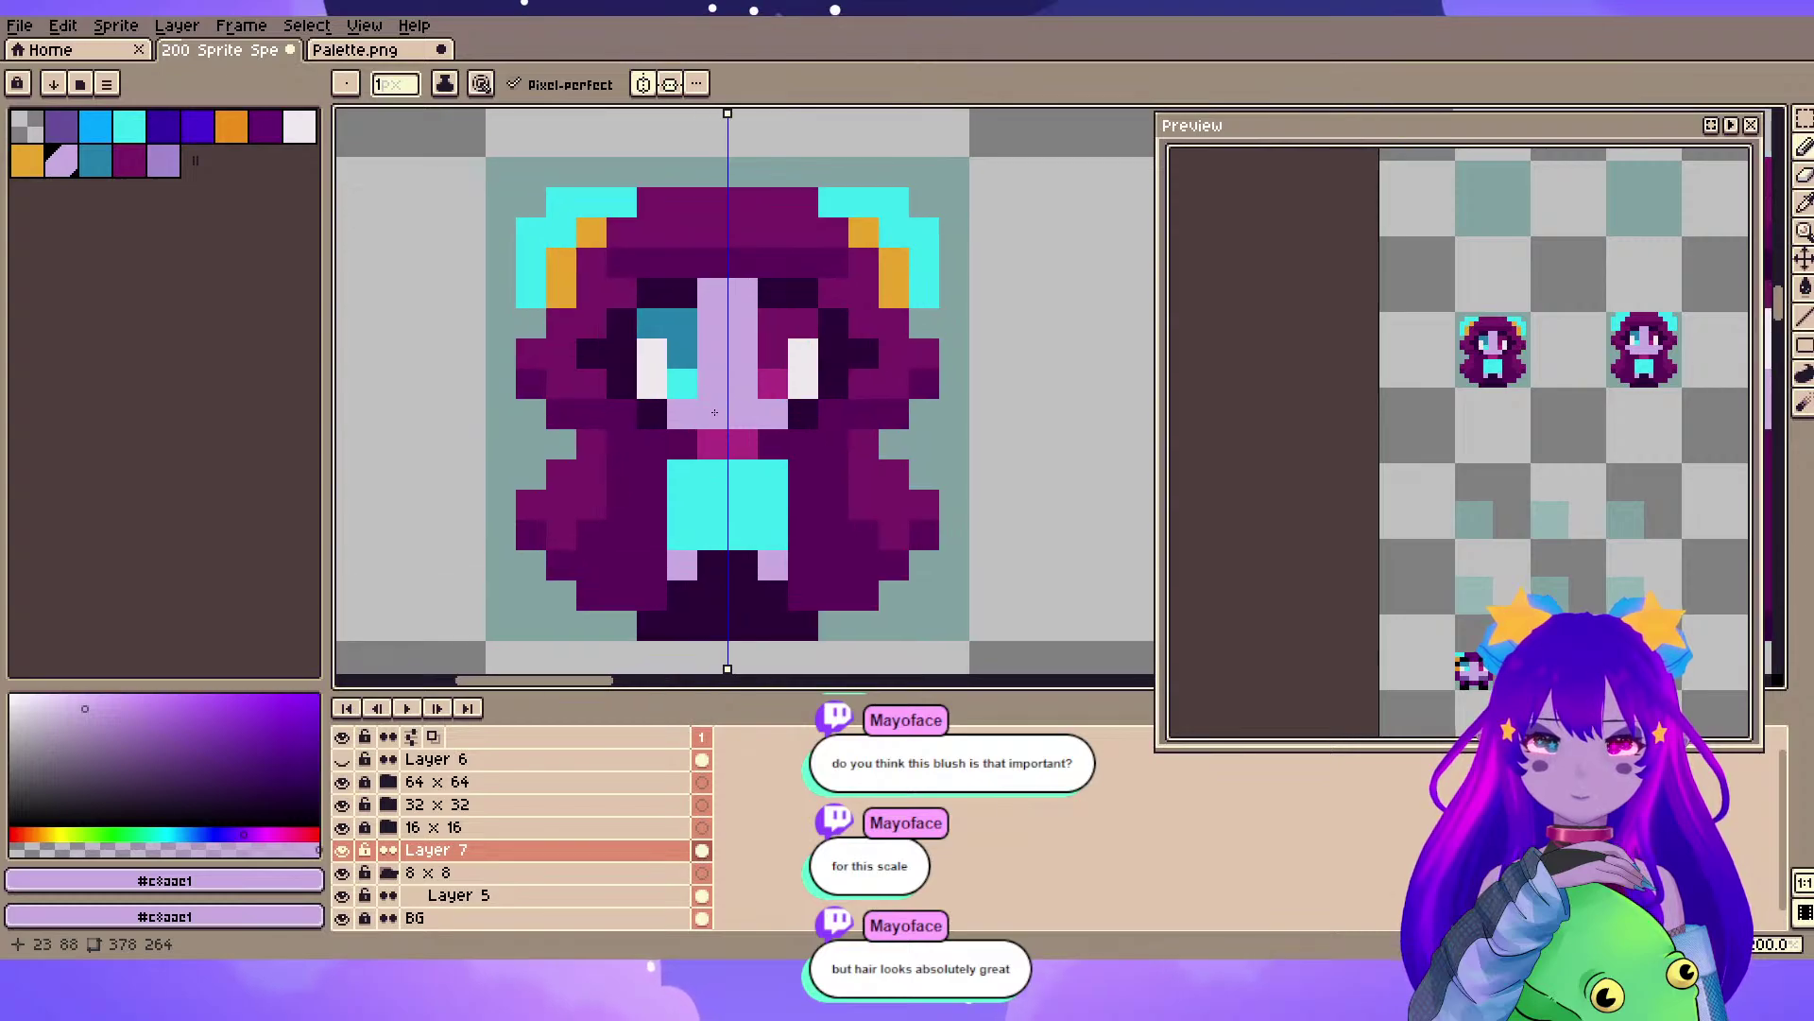
- Shade both head ornaments with dark orange on the lowest gold pixels and teal blue on the lower outer cyan pixels
alt+click(646, 412)
scroll(960, 374, down, 1)
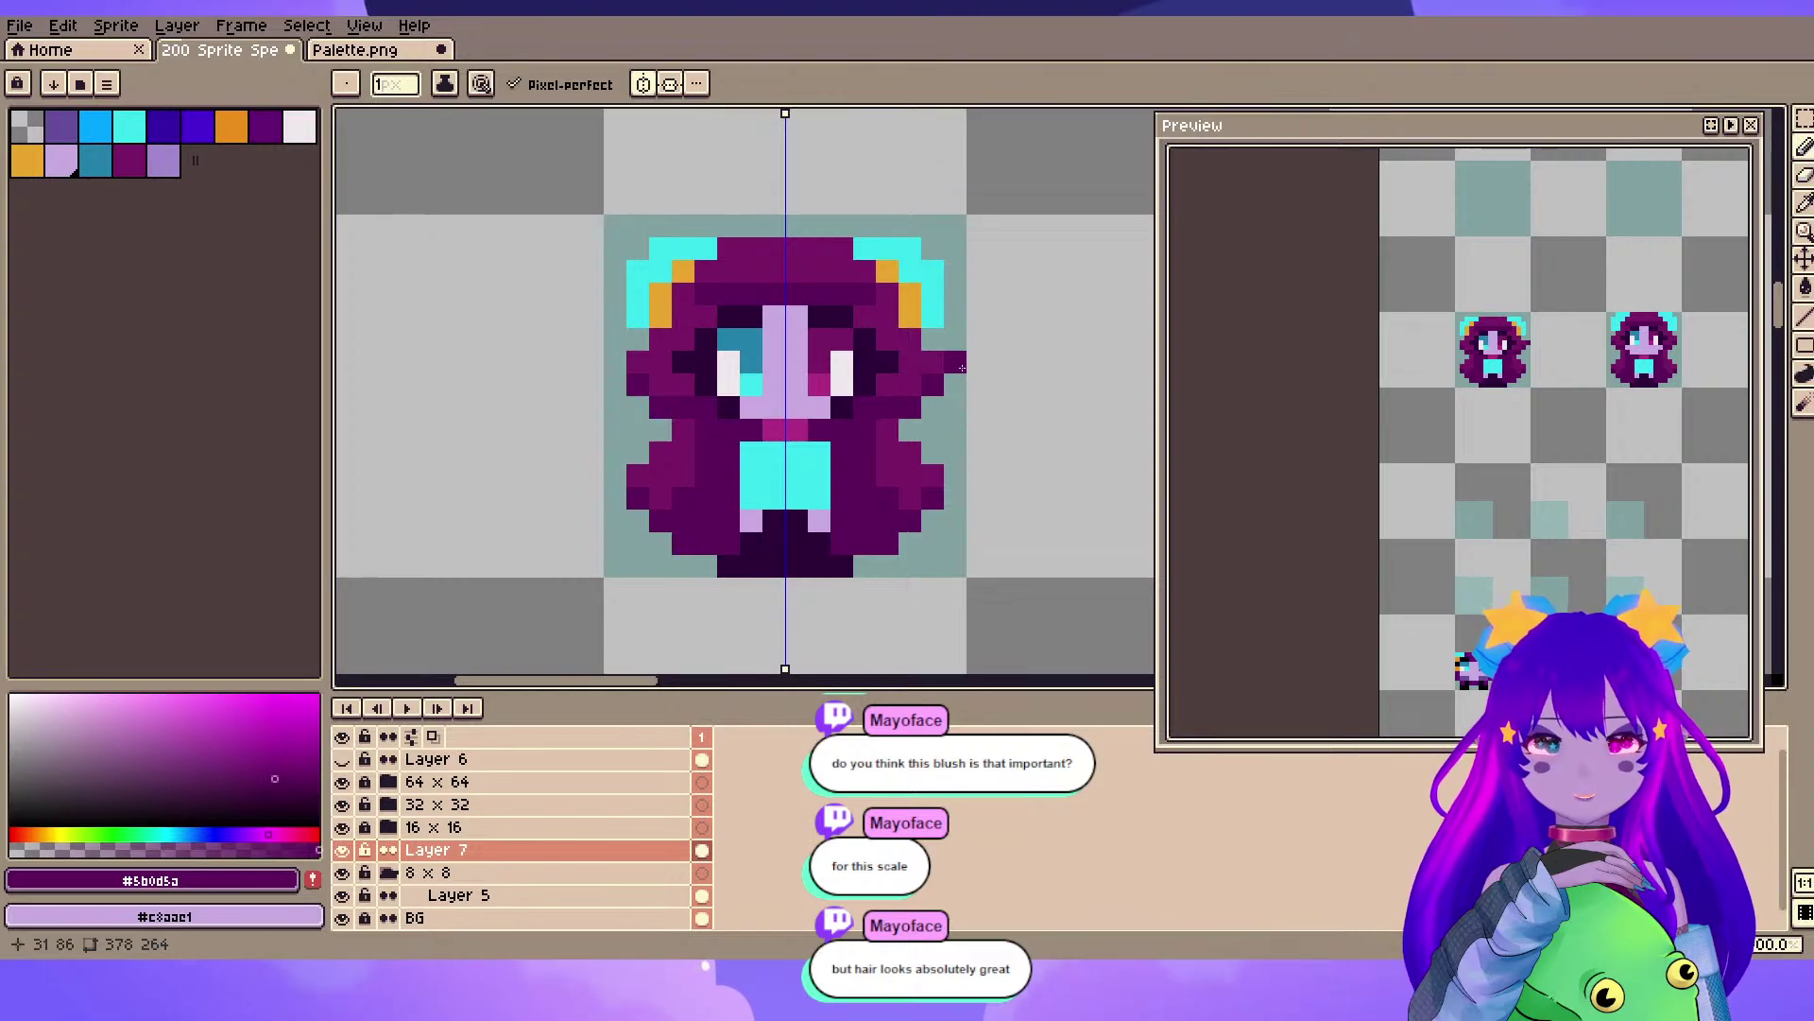
key(space)
drag(819, 318, 770, 347)
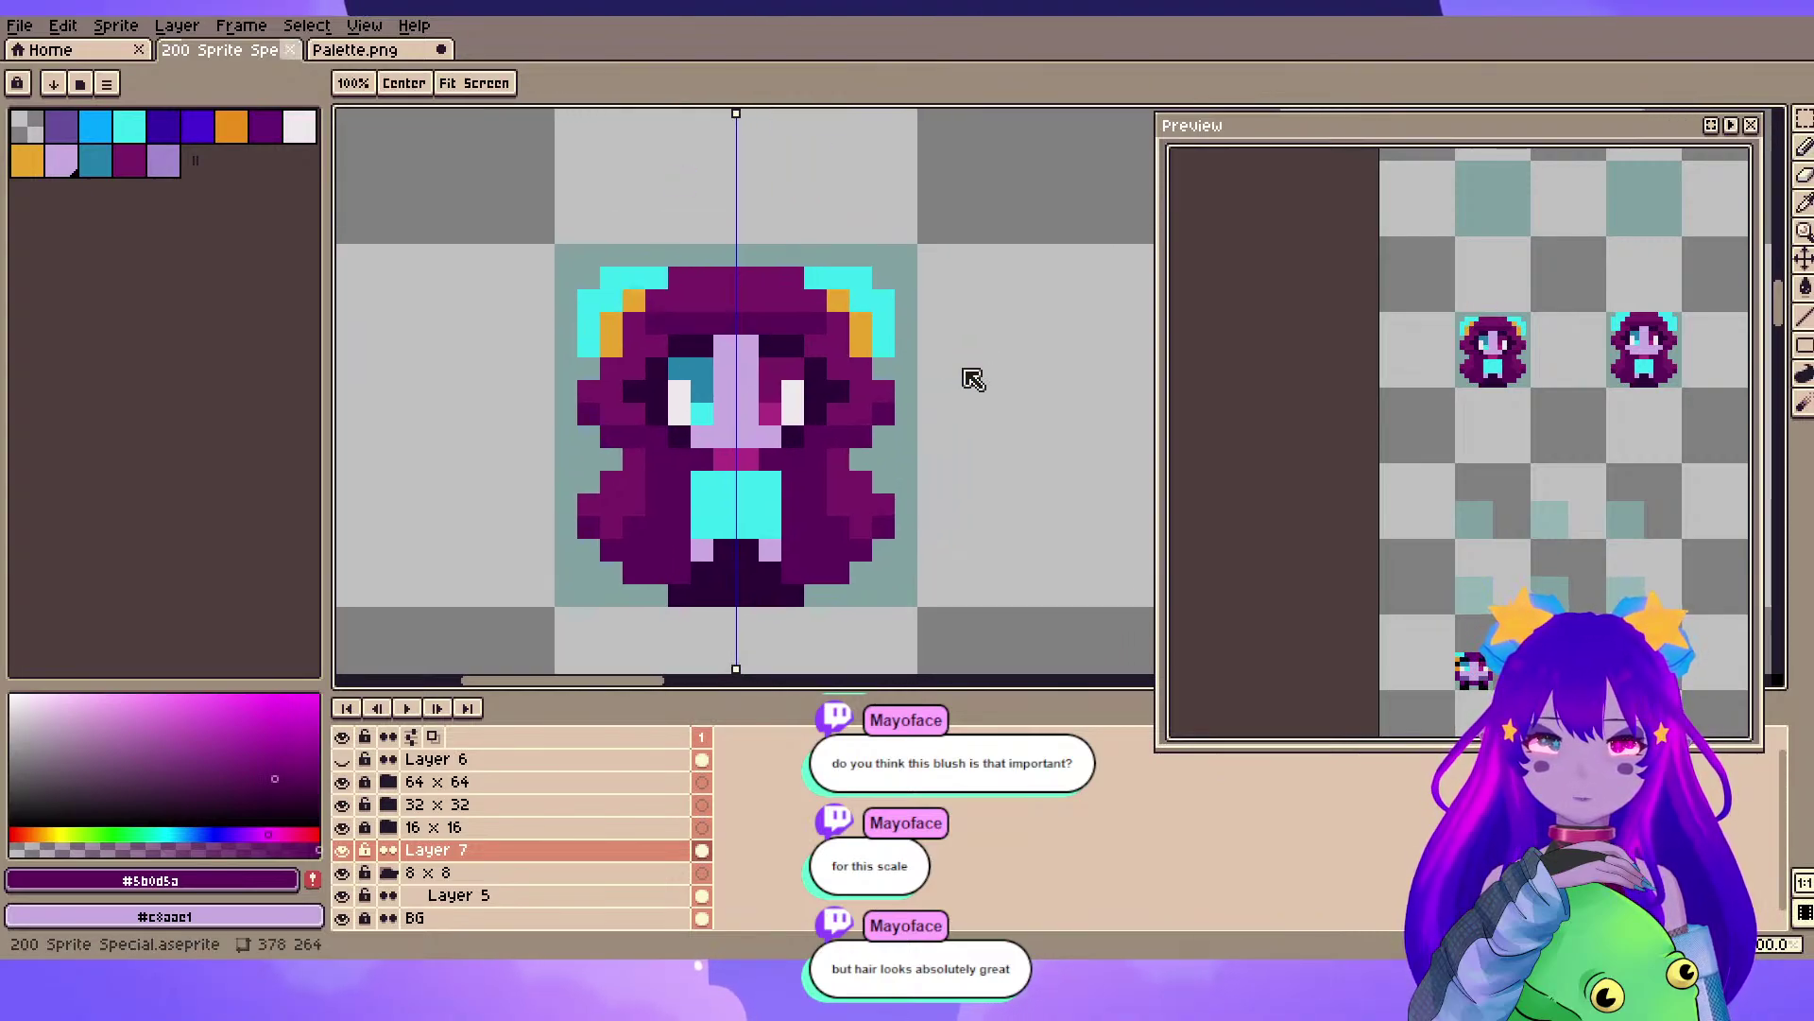
click(231, 127)
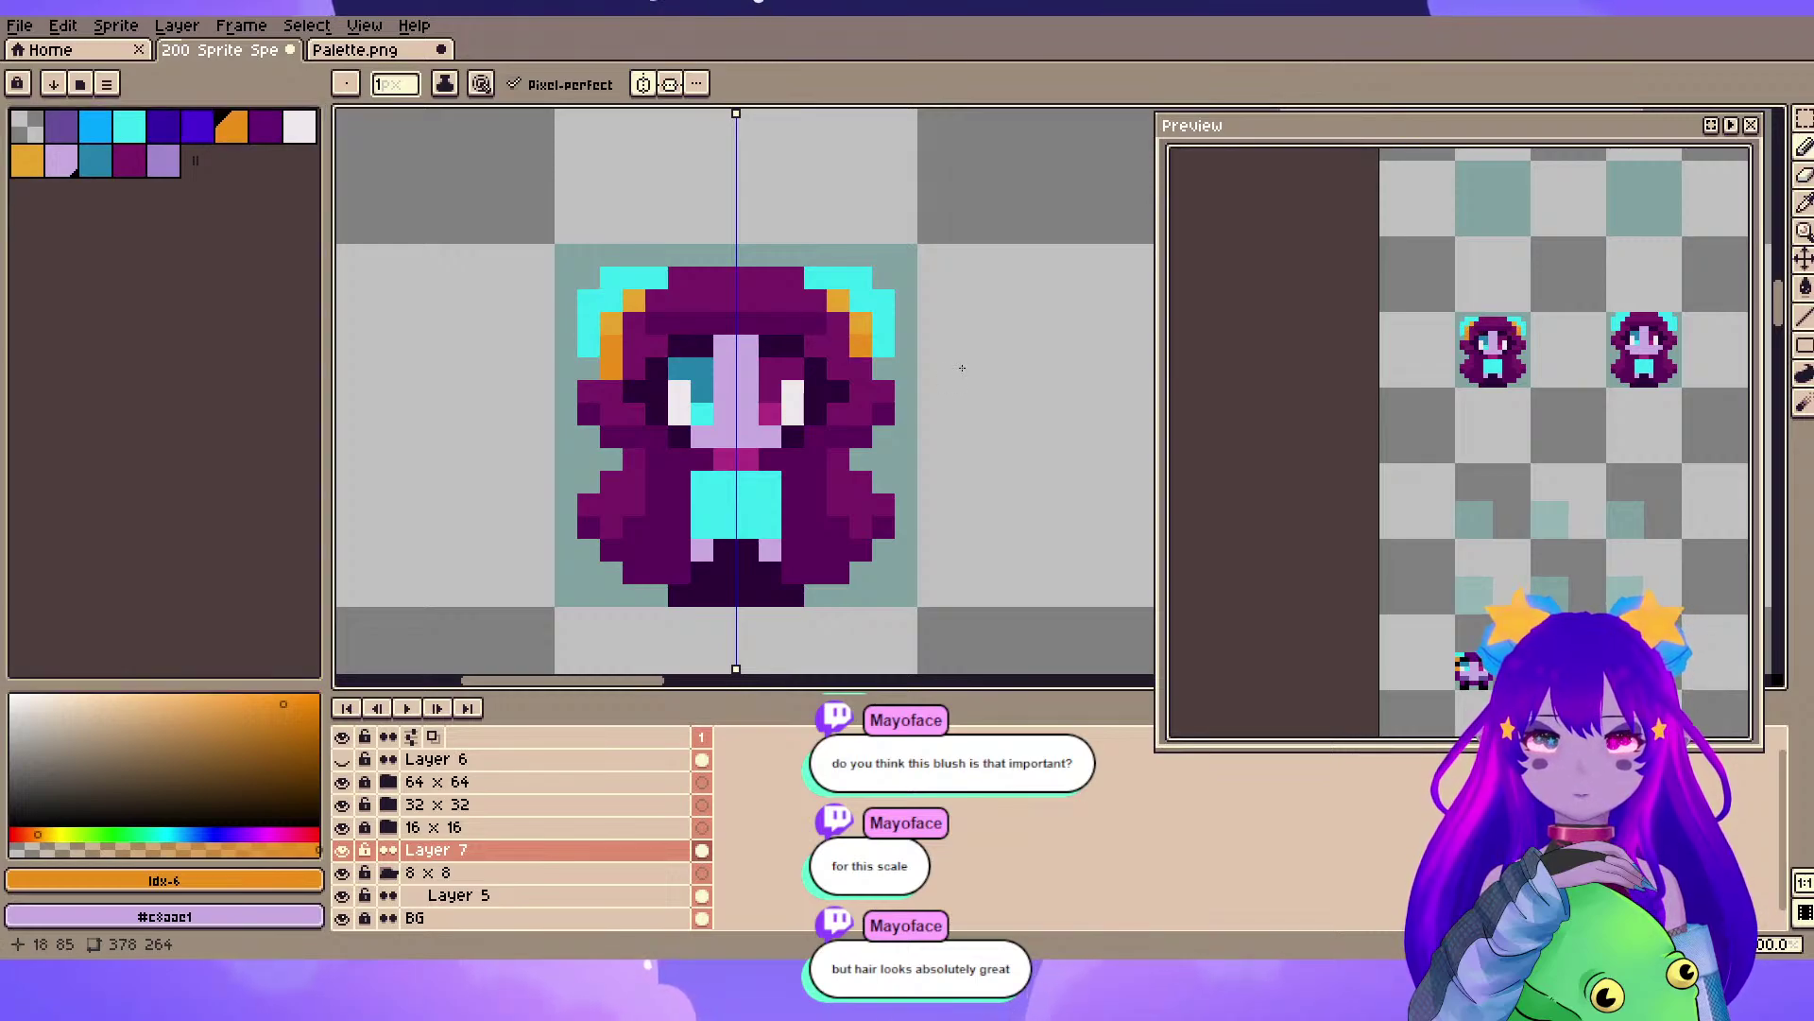
key(alt)
click(966, 371)
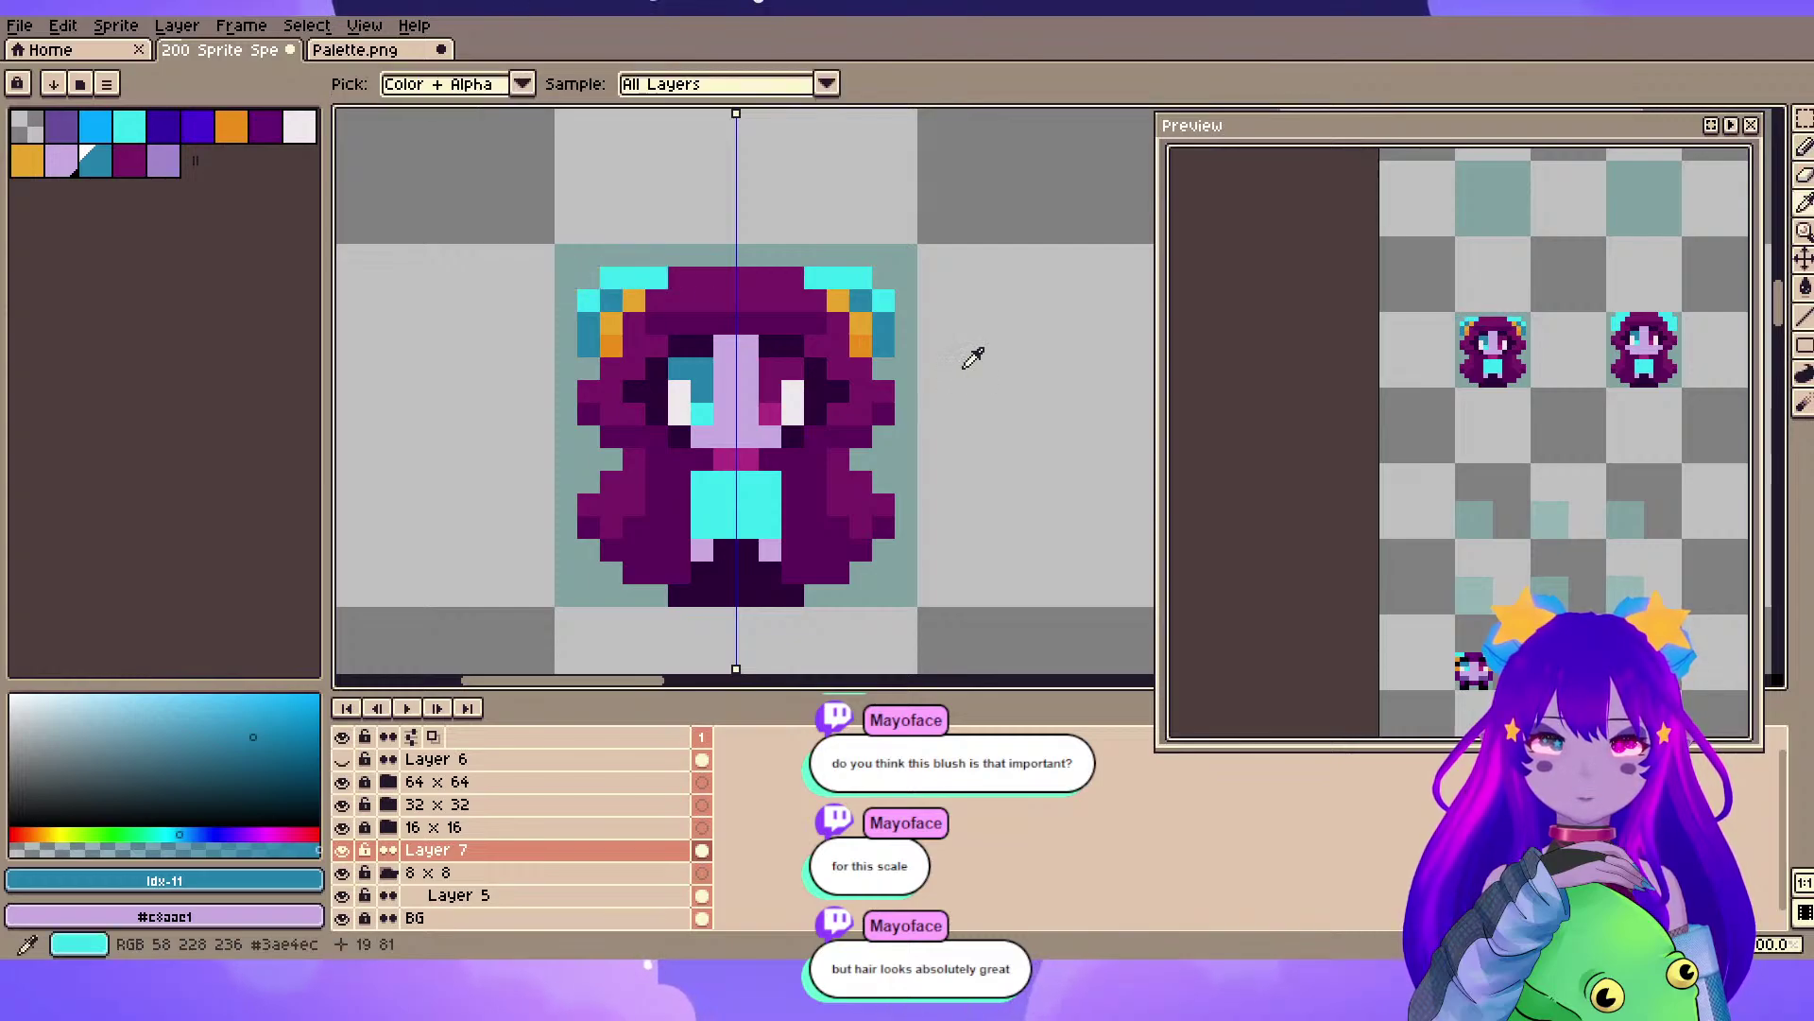
- Add pale cyan highlight pixels (hue 177°, saturation 48, value 93) along the top and outer edges of both head ornaments
alt+click(964, 367)
click(221, 701)
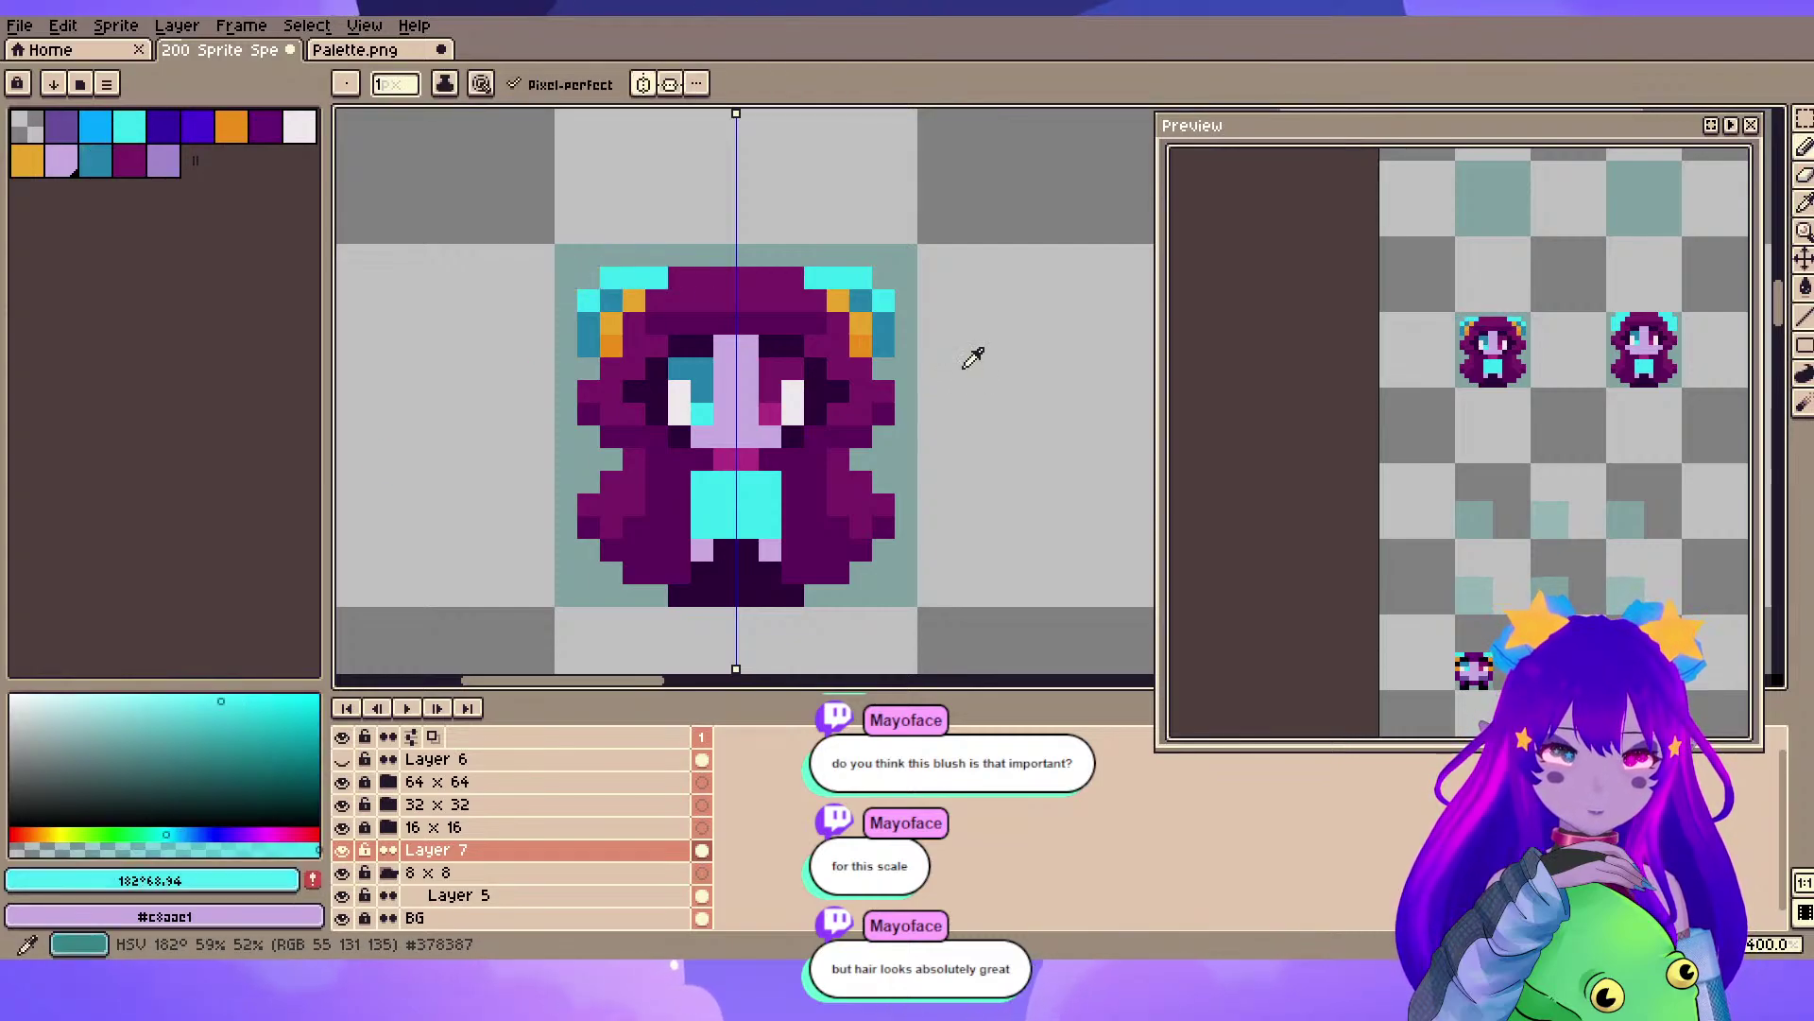
drag(162, 834, 161, 834)
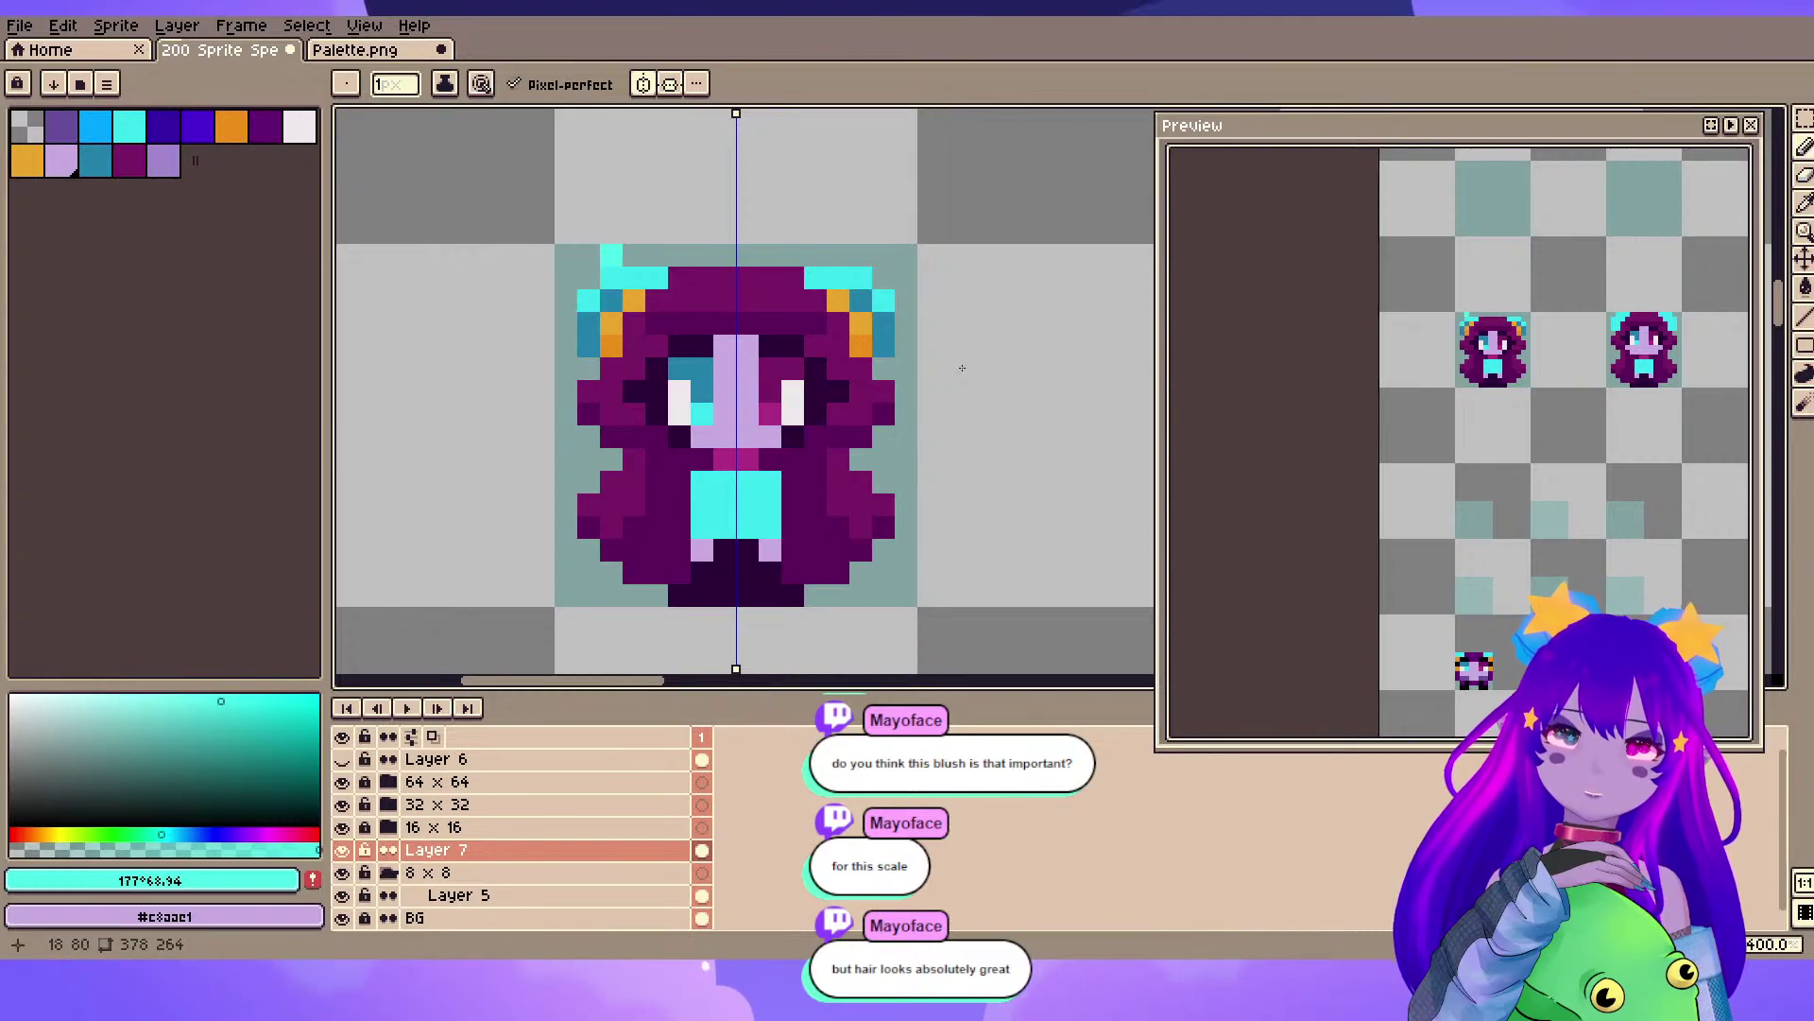
click(204, 704)
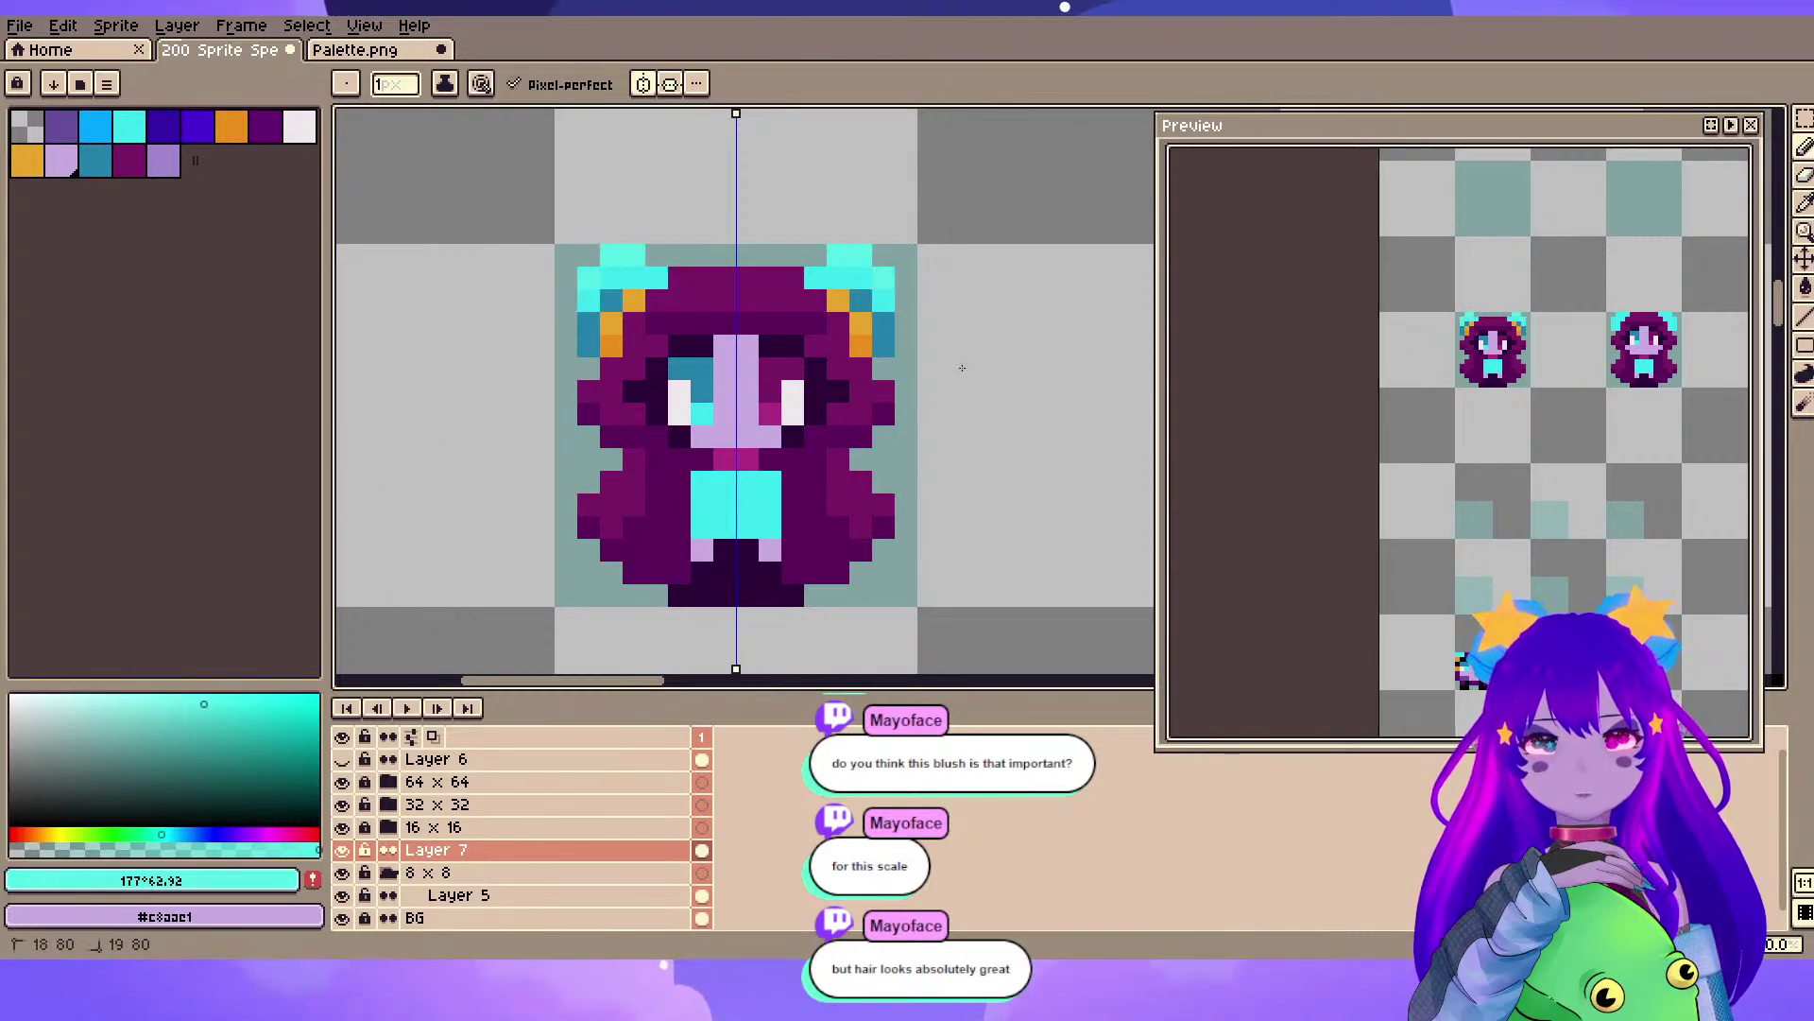
click(565, 321)
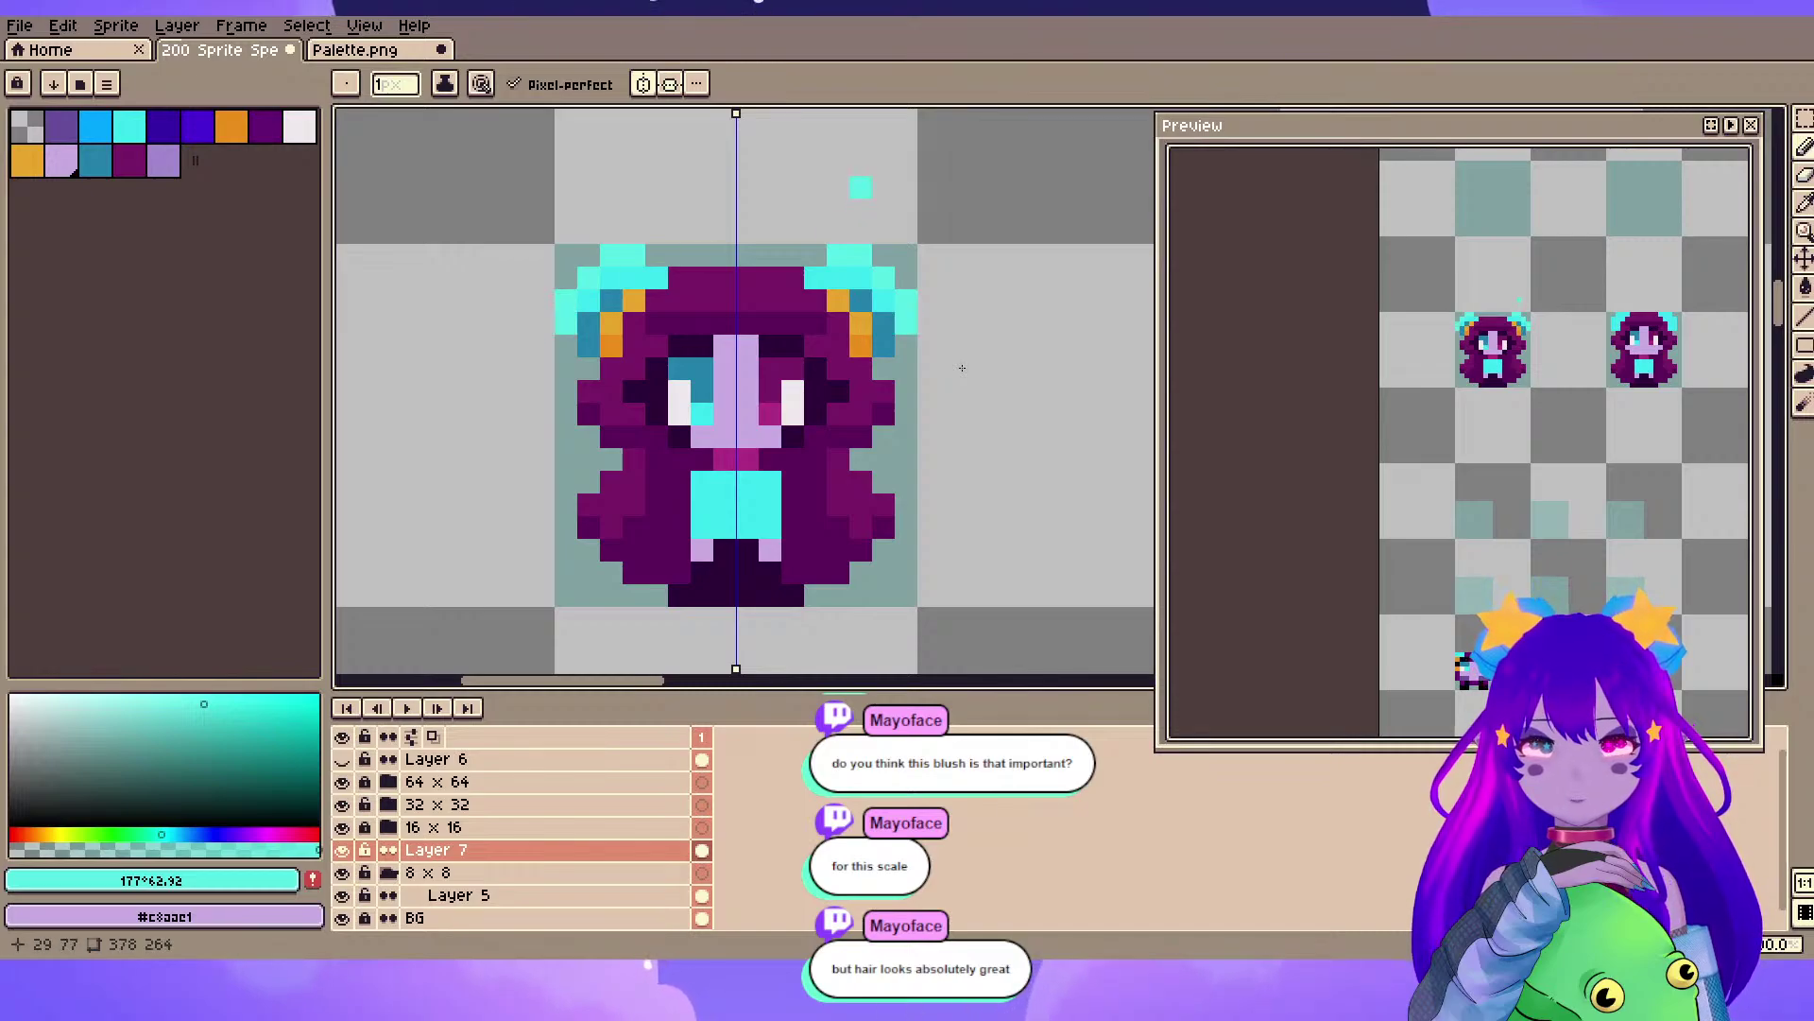
click(180, 702)
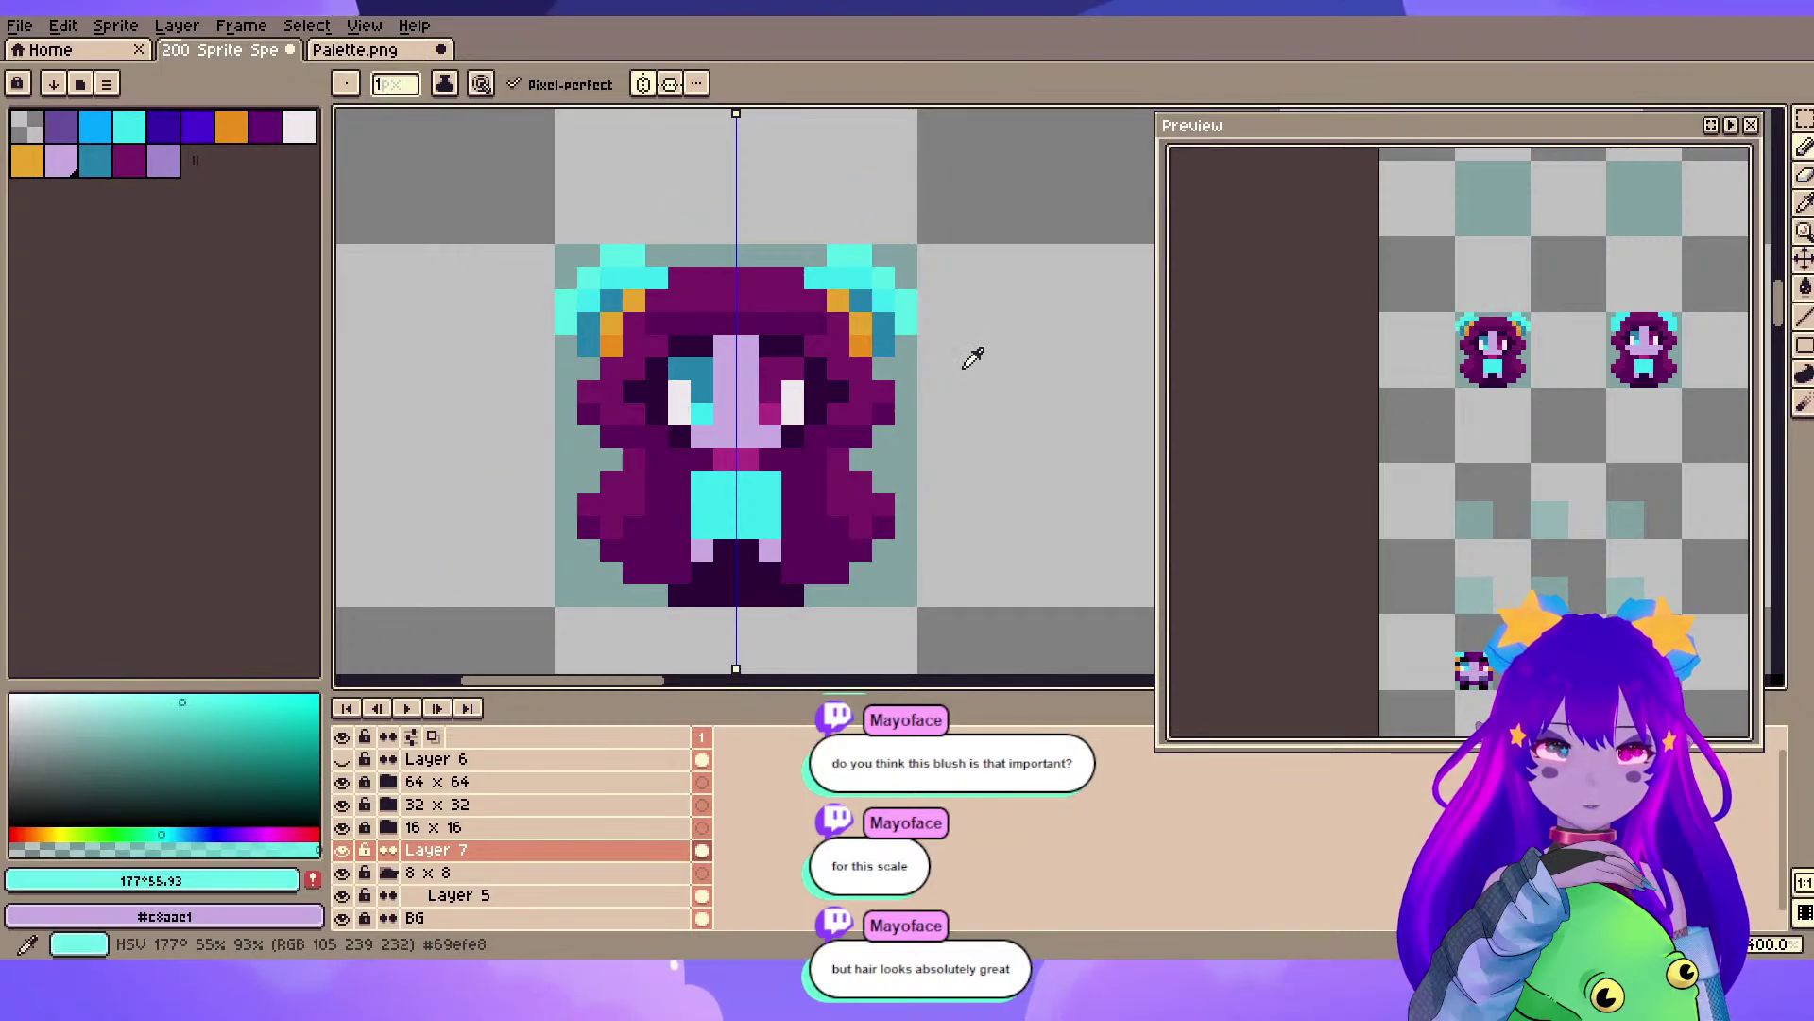
click(158, 703)
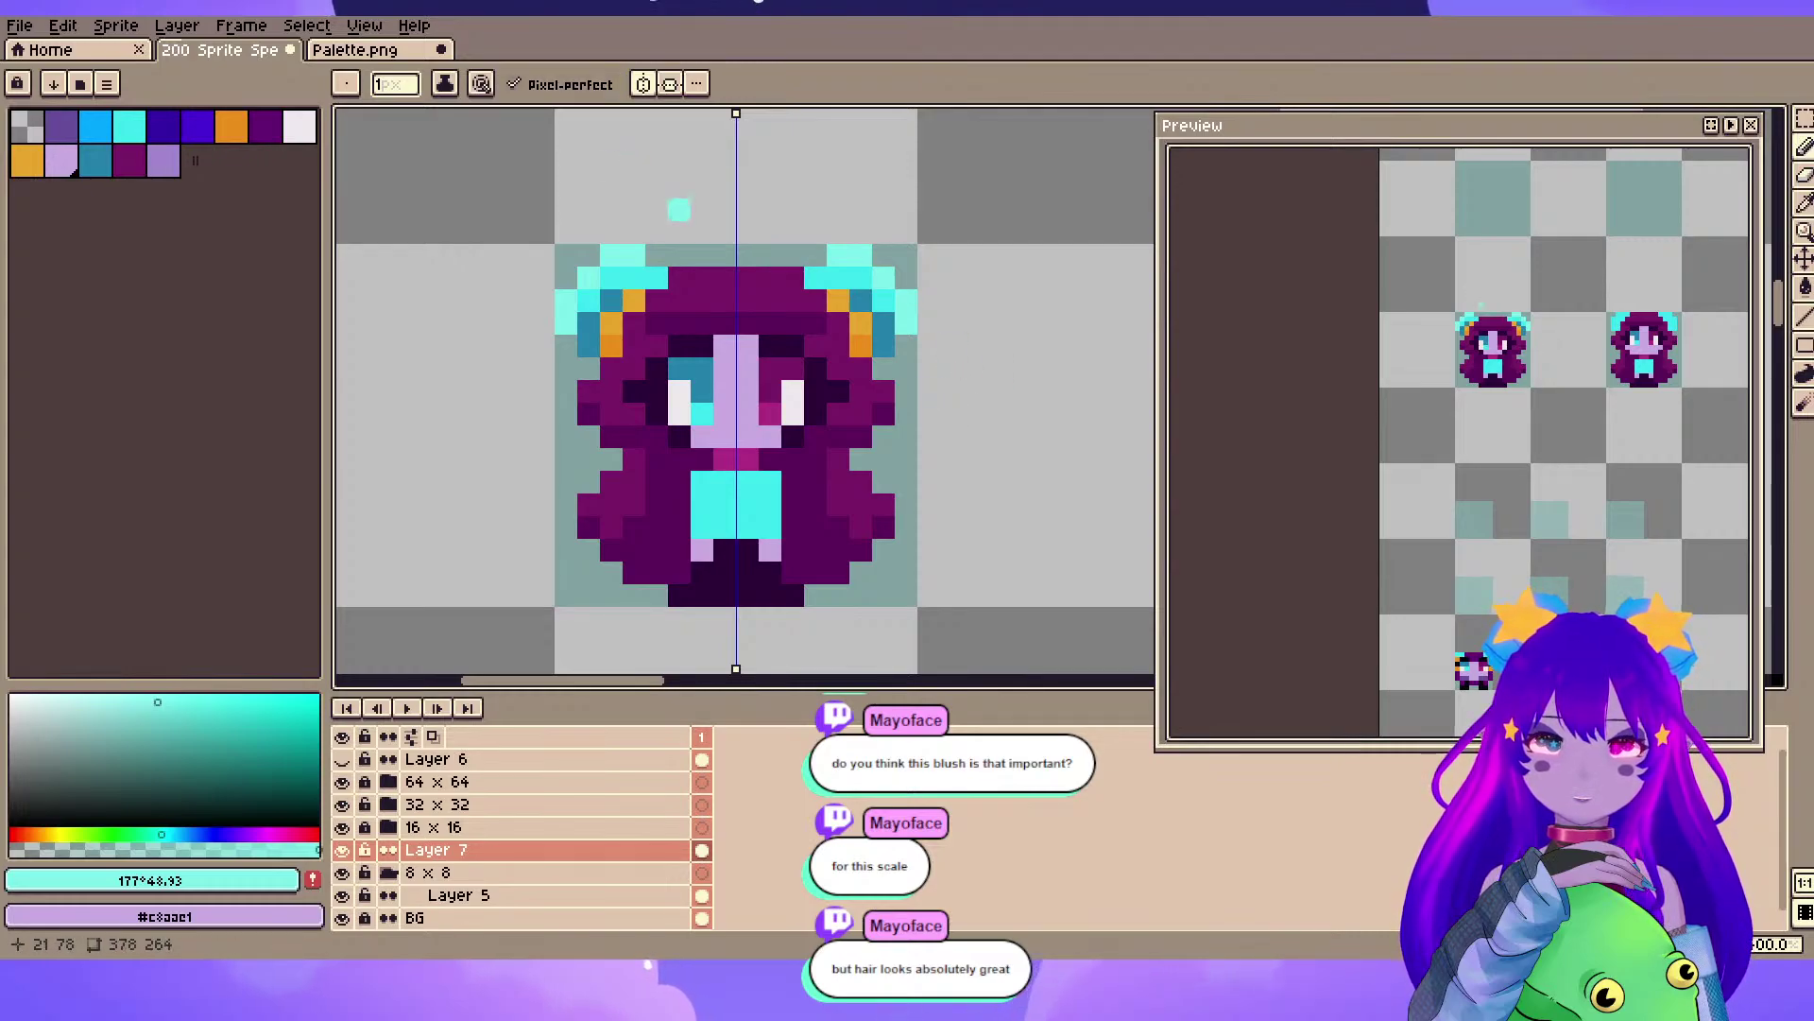
- Highlight the outer hair curls with brighter magenta (hue 321°, saturation 74, value 62), and save the file
click(129, 161)
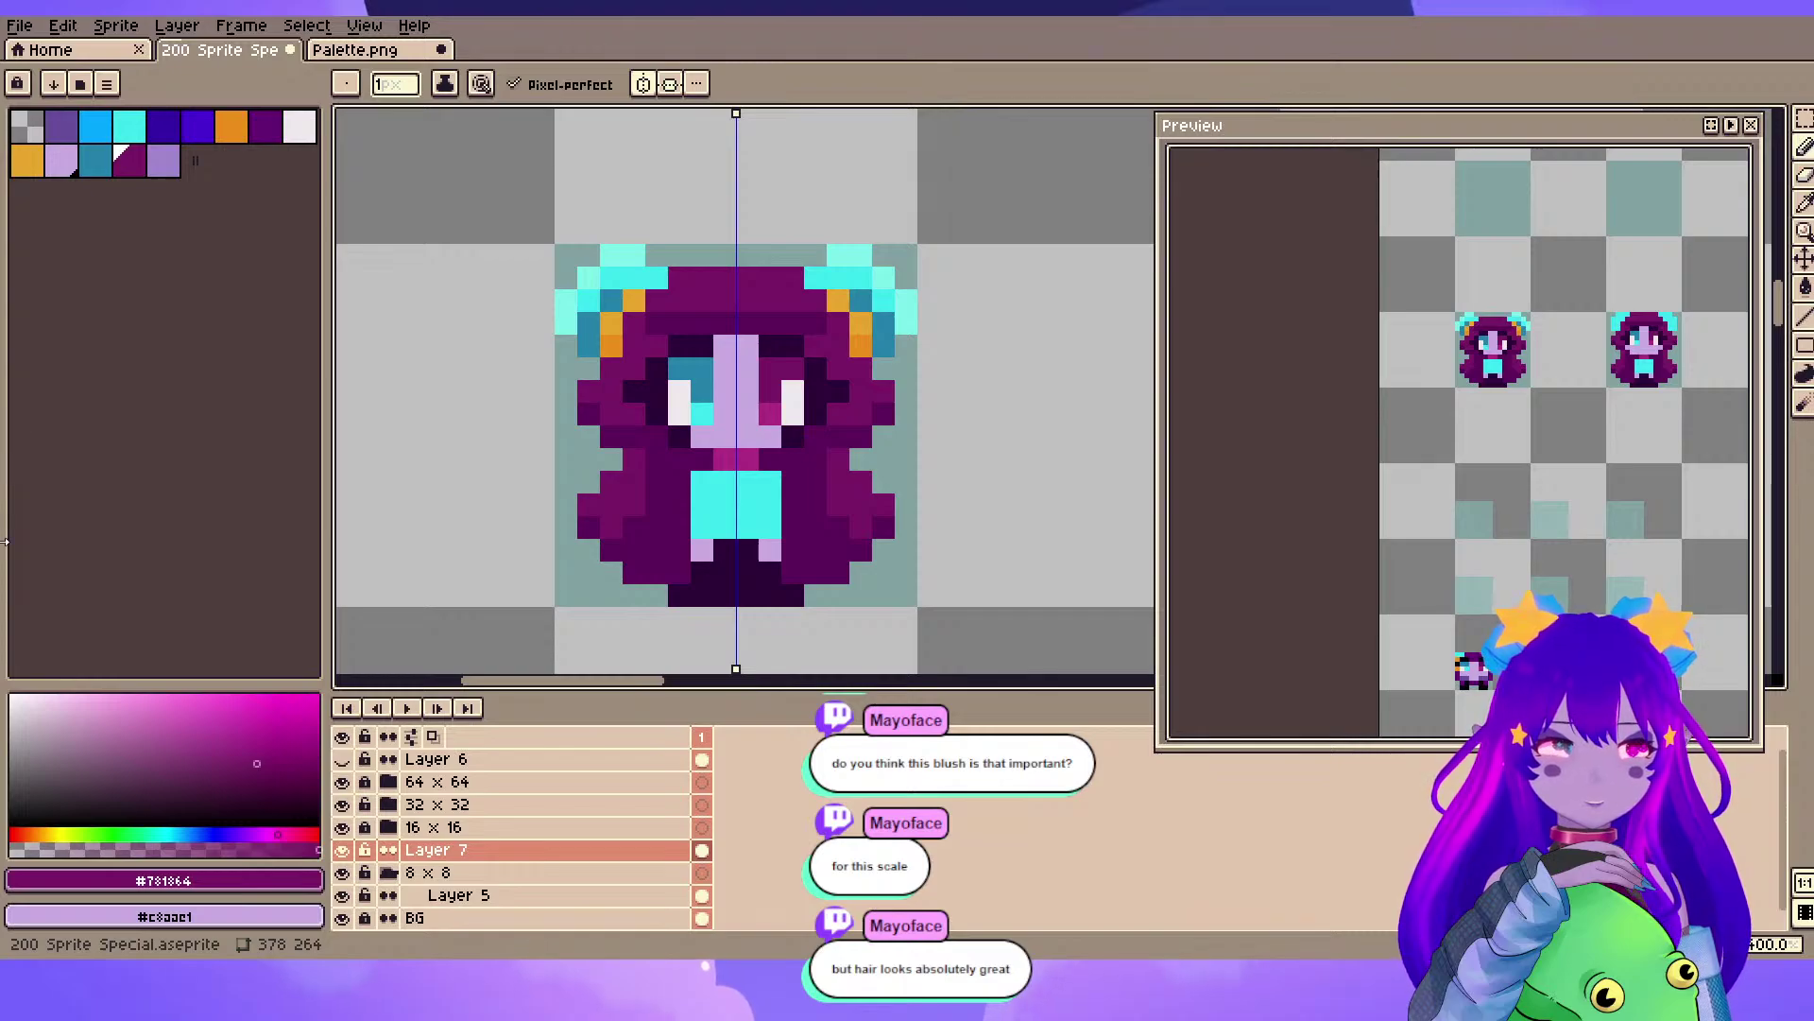
click(240, 744)
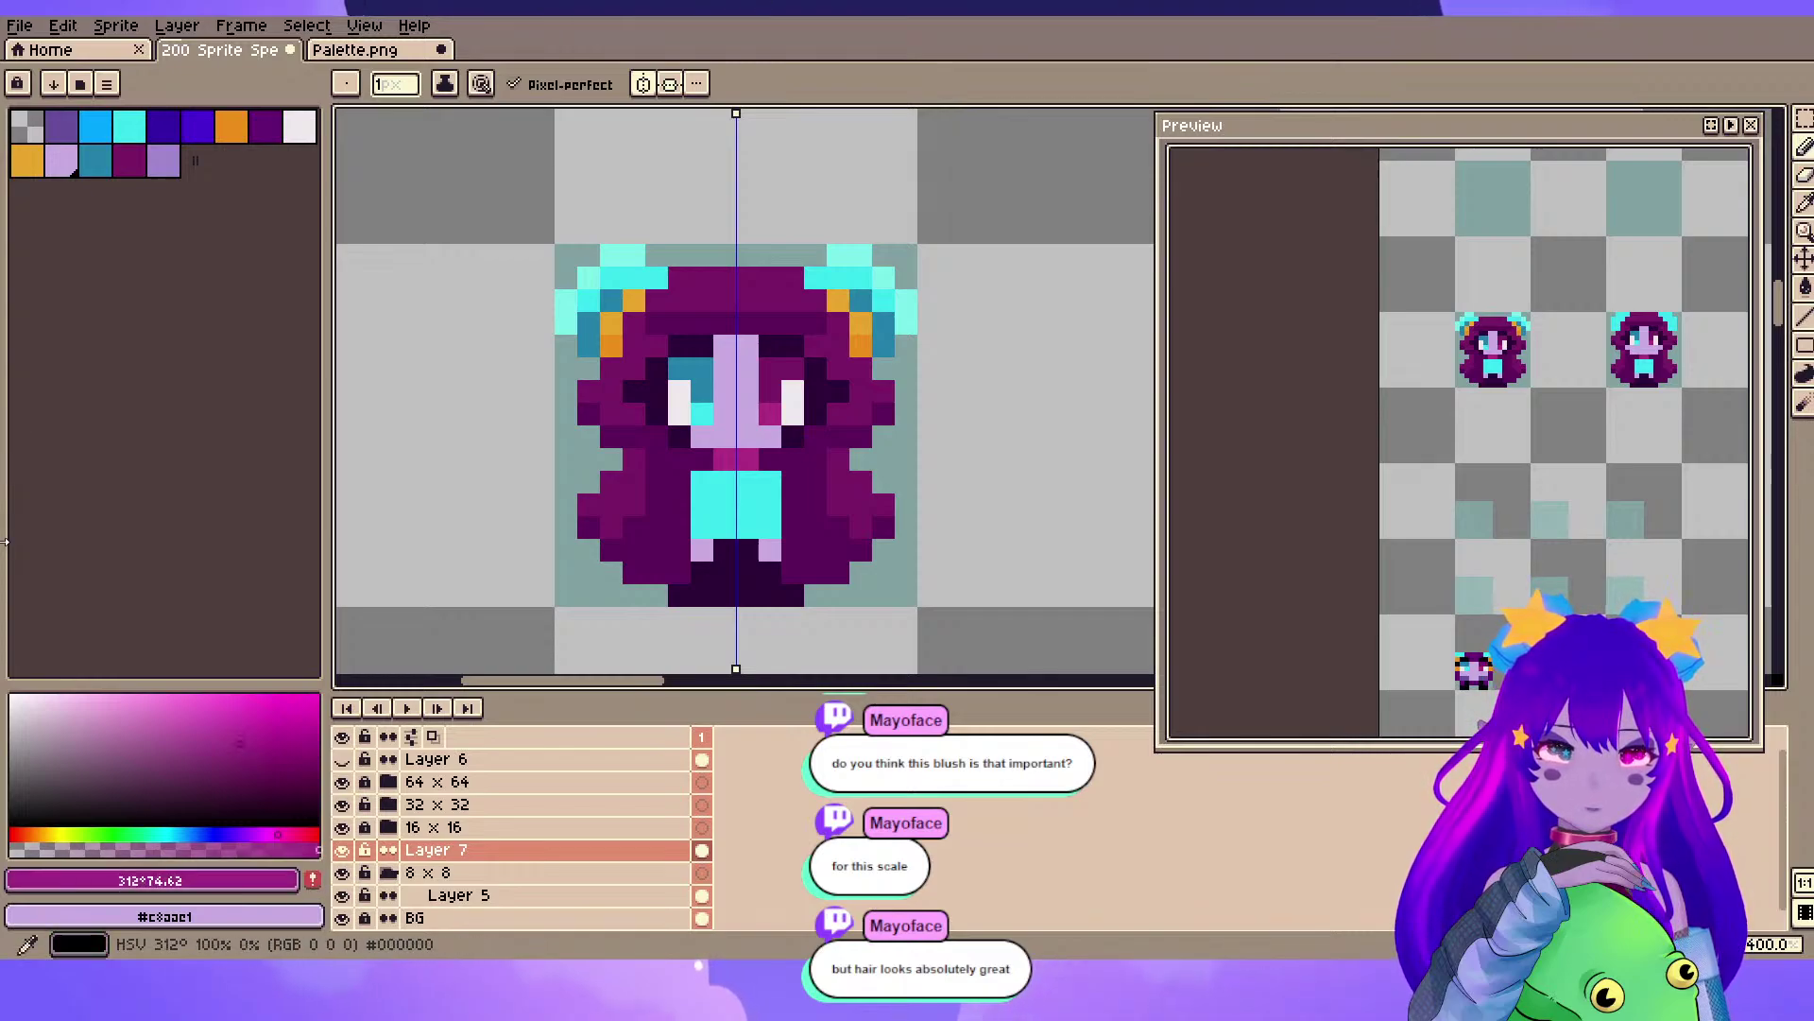
click(285, 835)
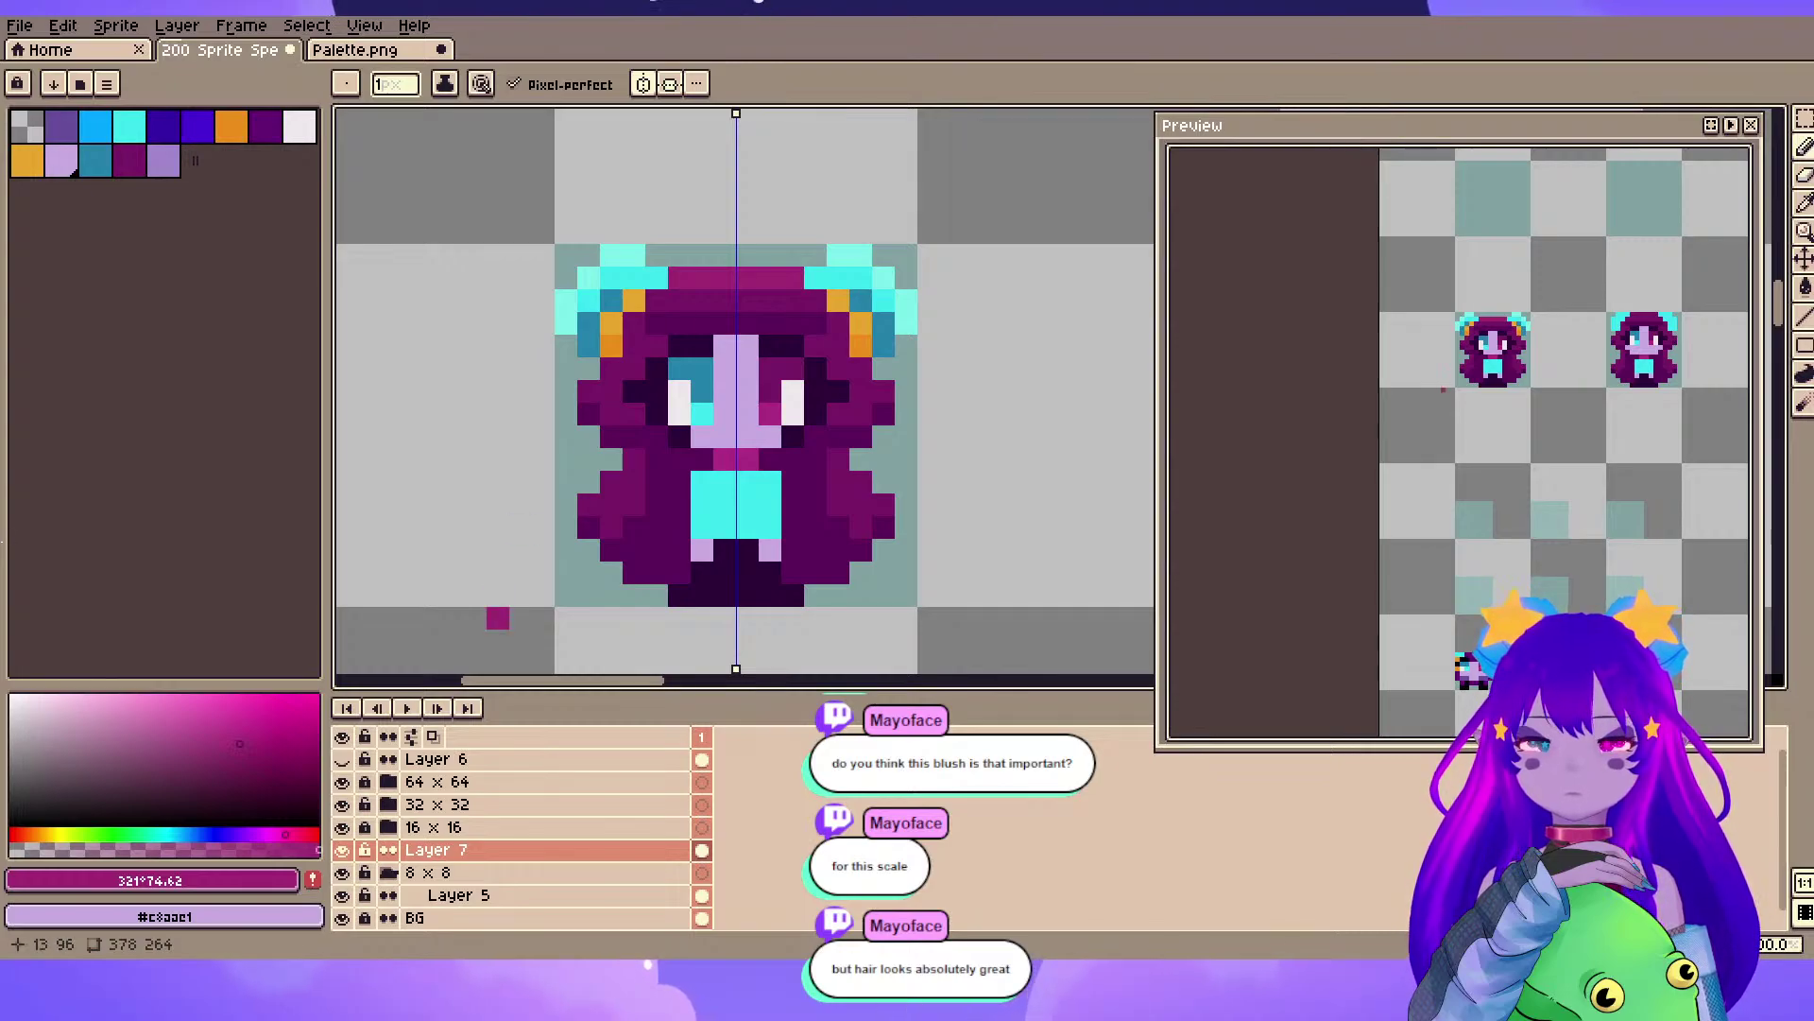
key(ctrl+z)
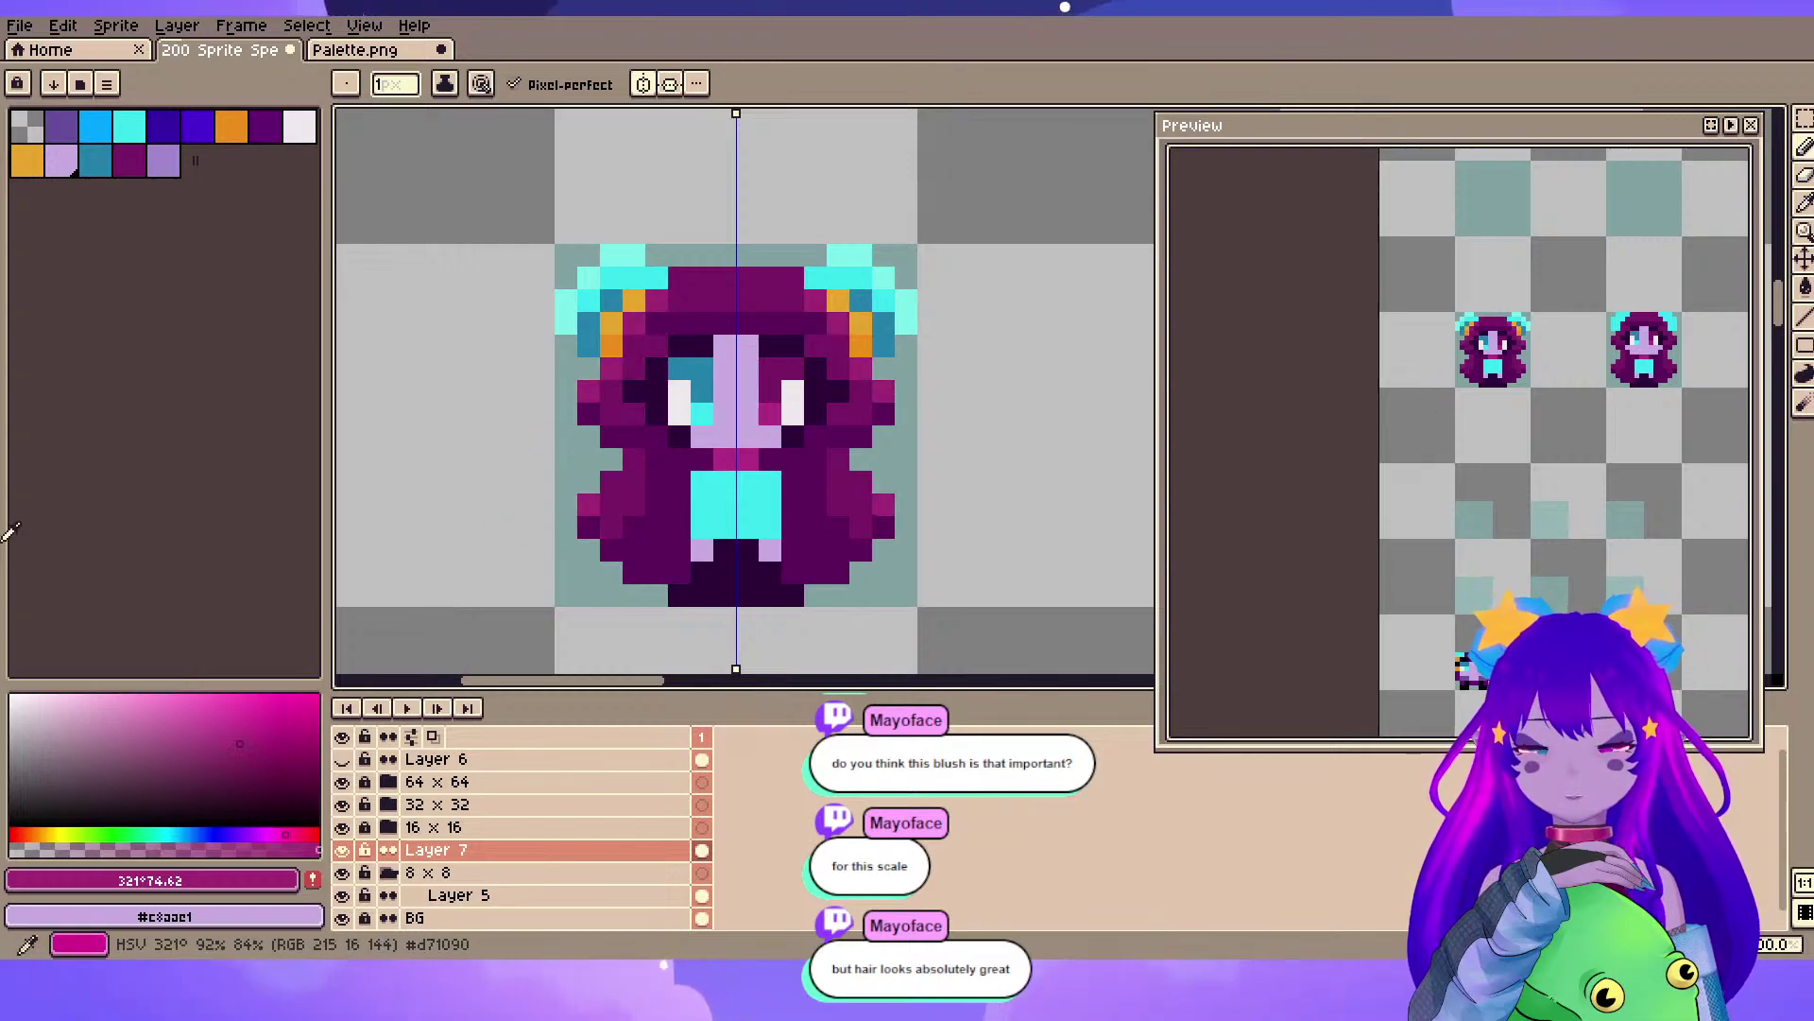
alt+click(709, 486)
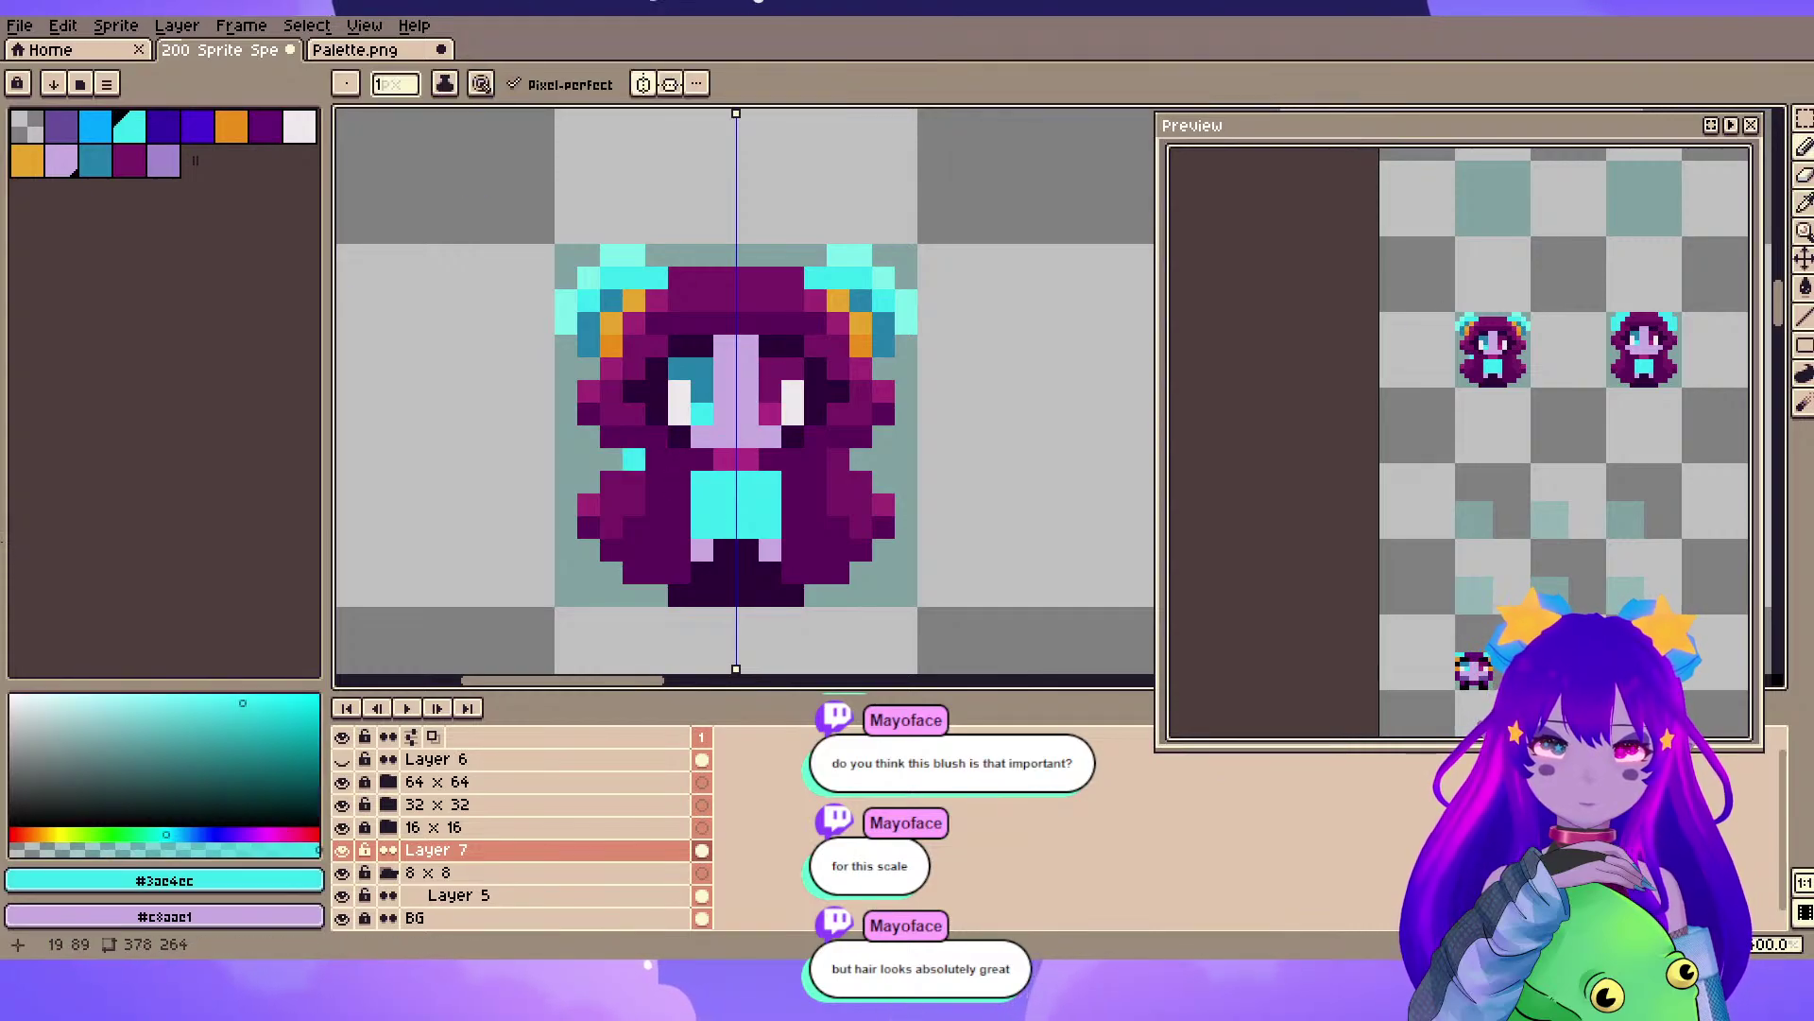
alt+click(612, 436)
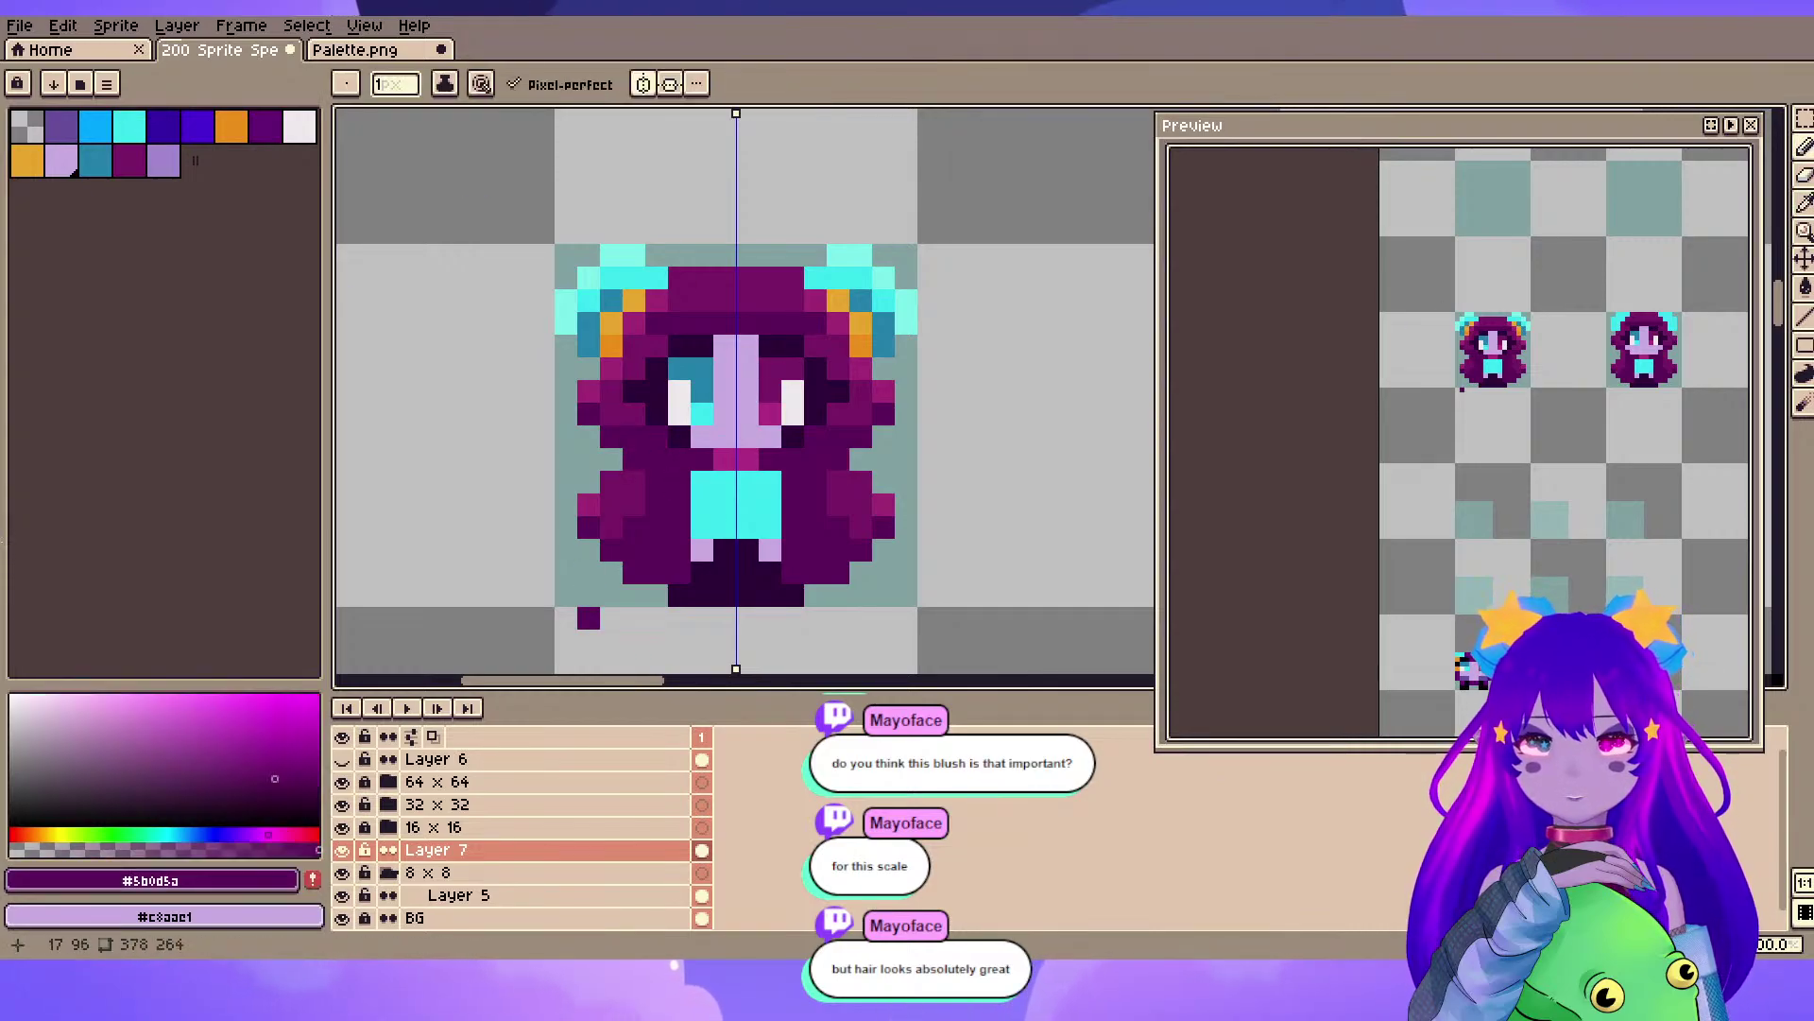
key(ctrl+s)
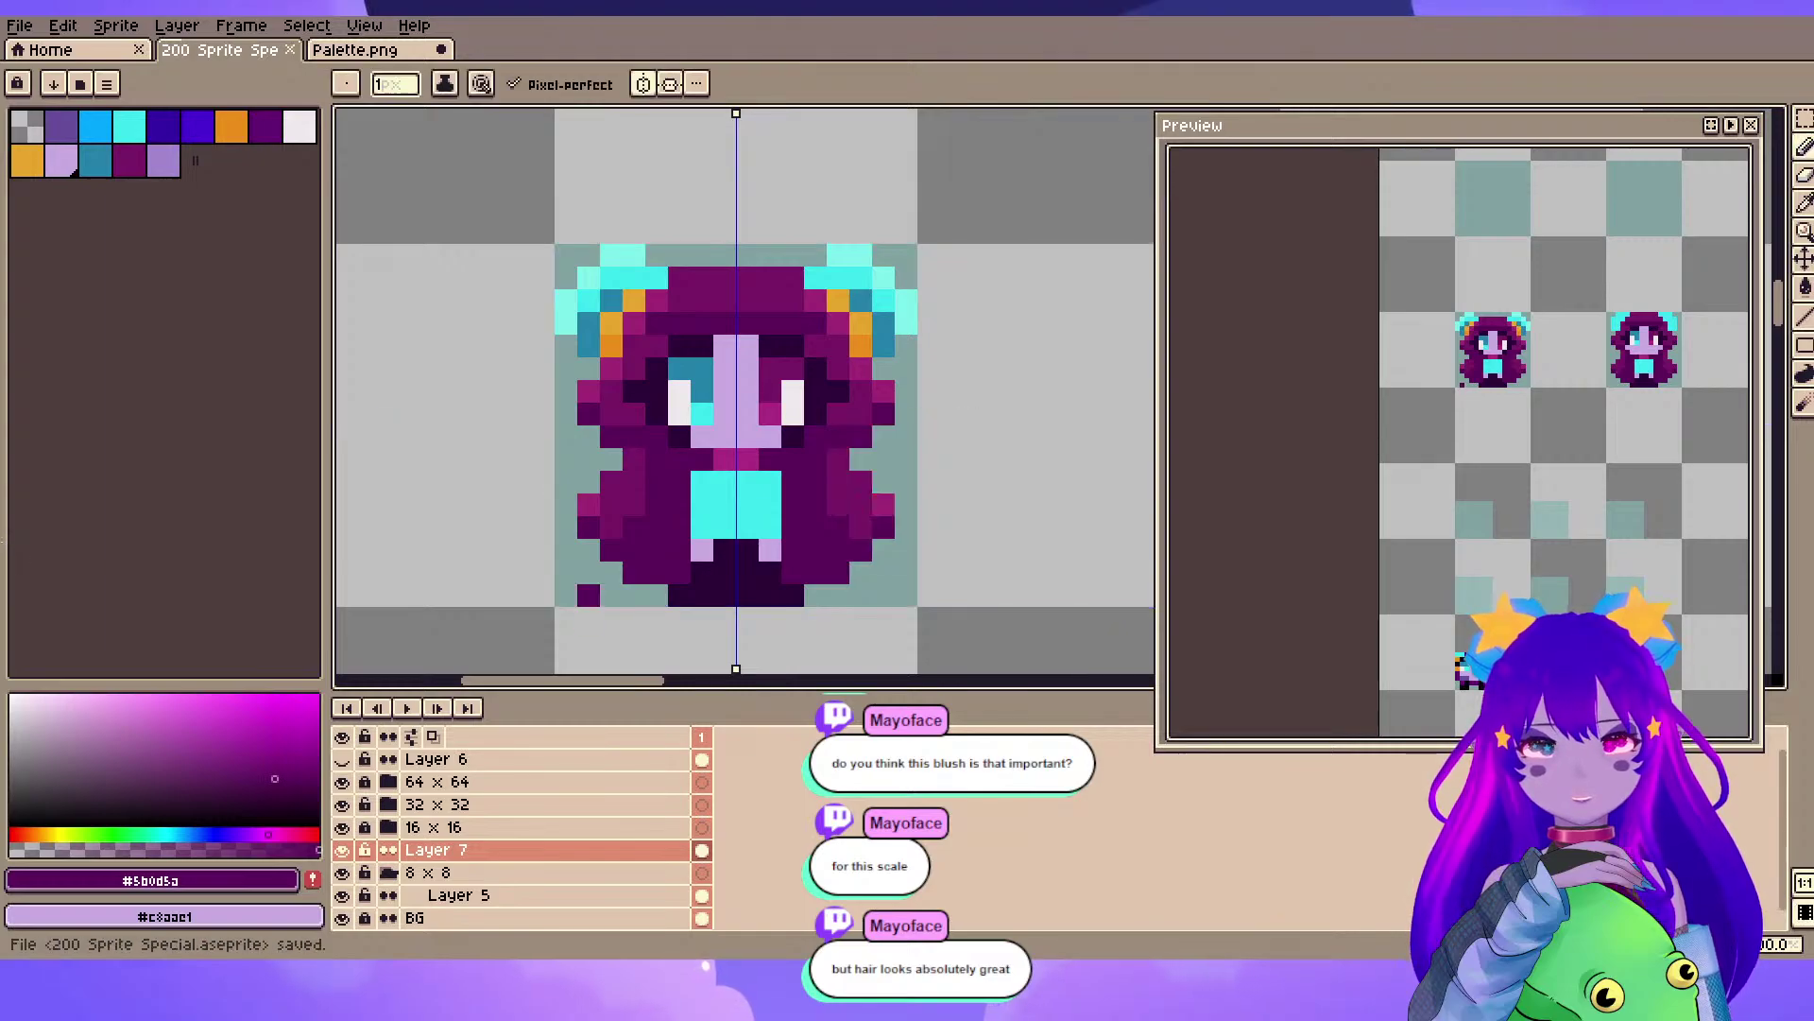
- Shade the cyan top's two upper corners with teal blue (#2482ab), and fill its neckline centre with lavender (#c8aae1)
alt+click(586, 328)
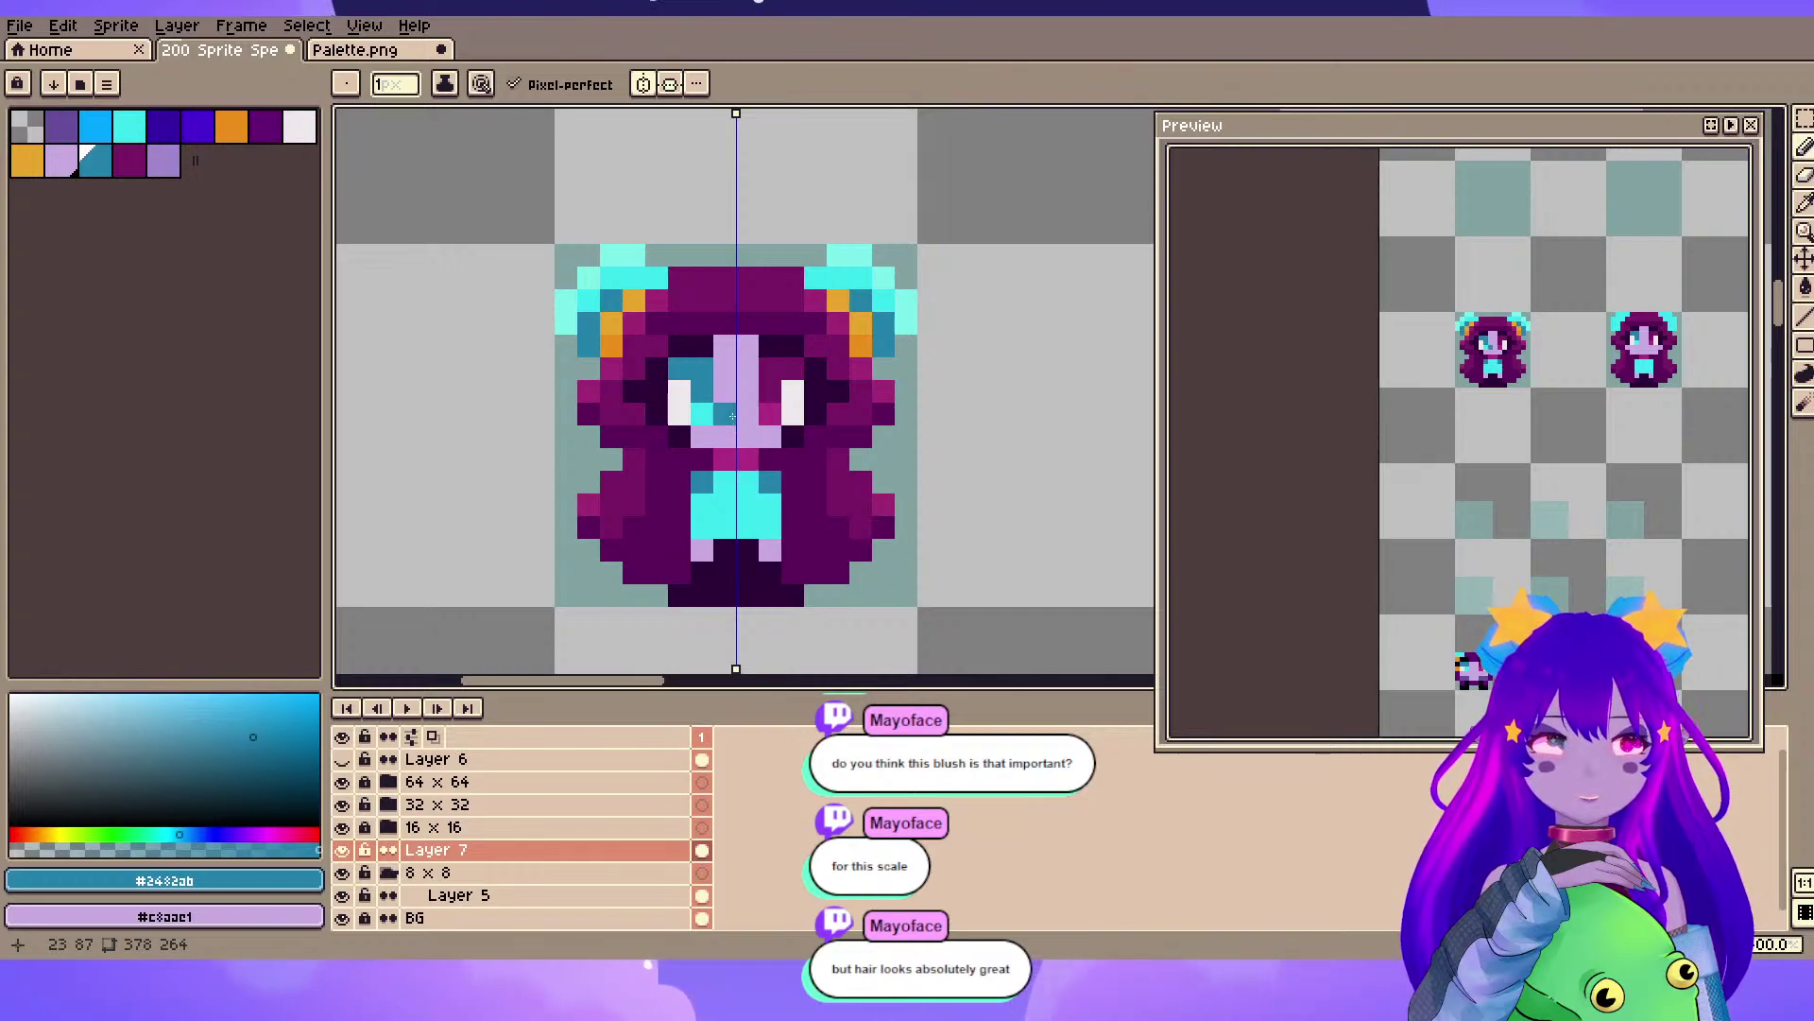
alt+click(747, 419)
click(731, 481)
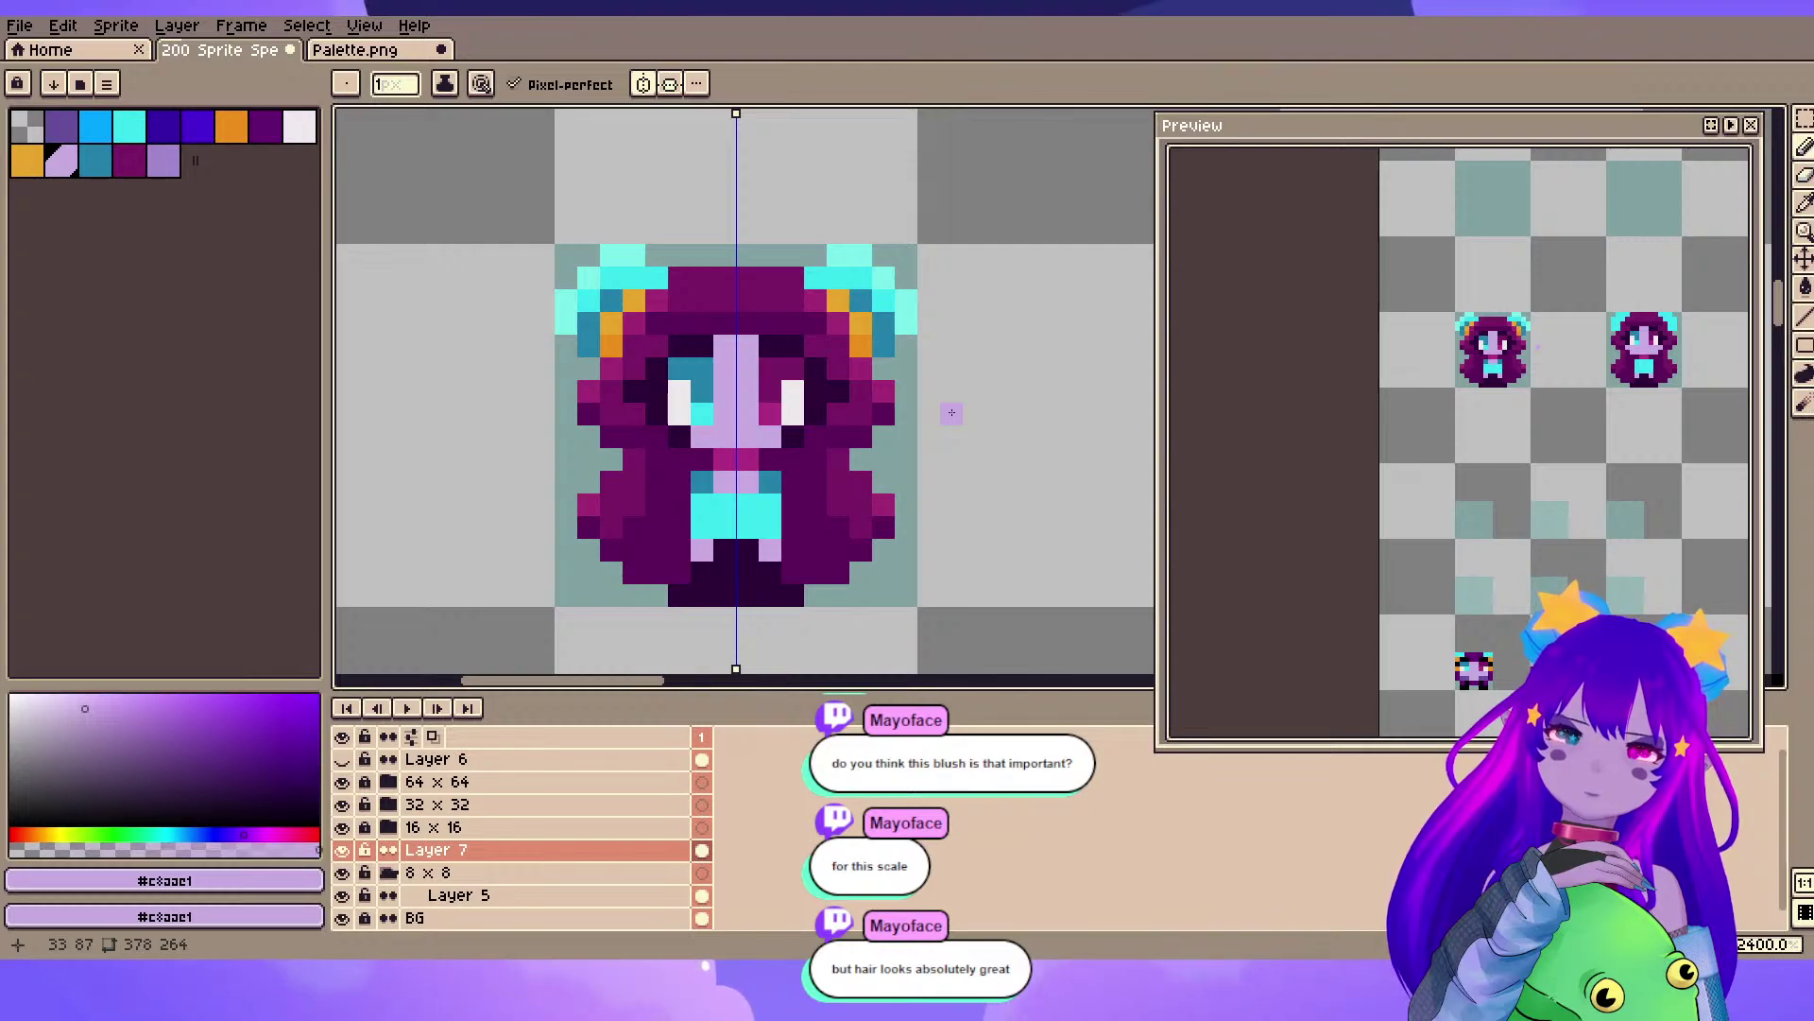
scroll(734, 567, up, 1)
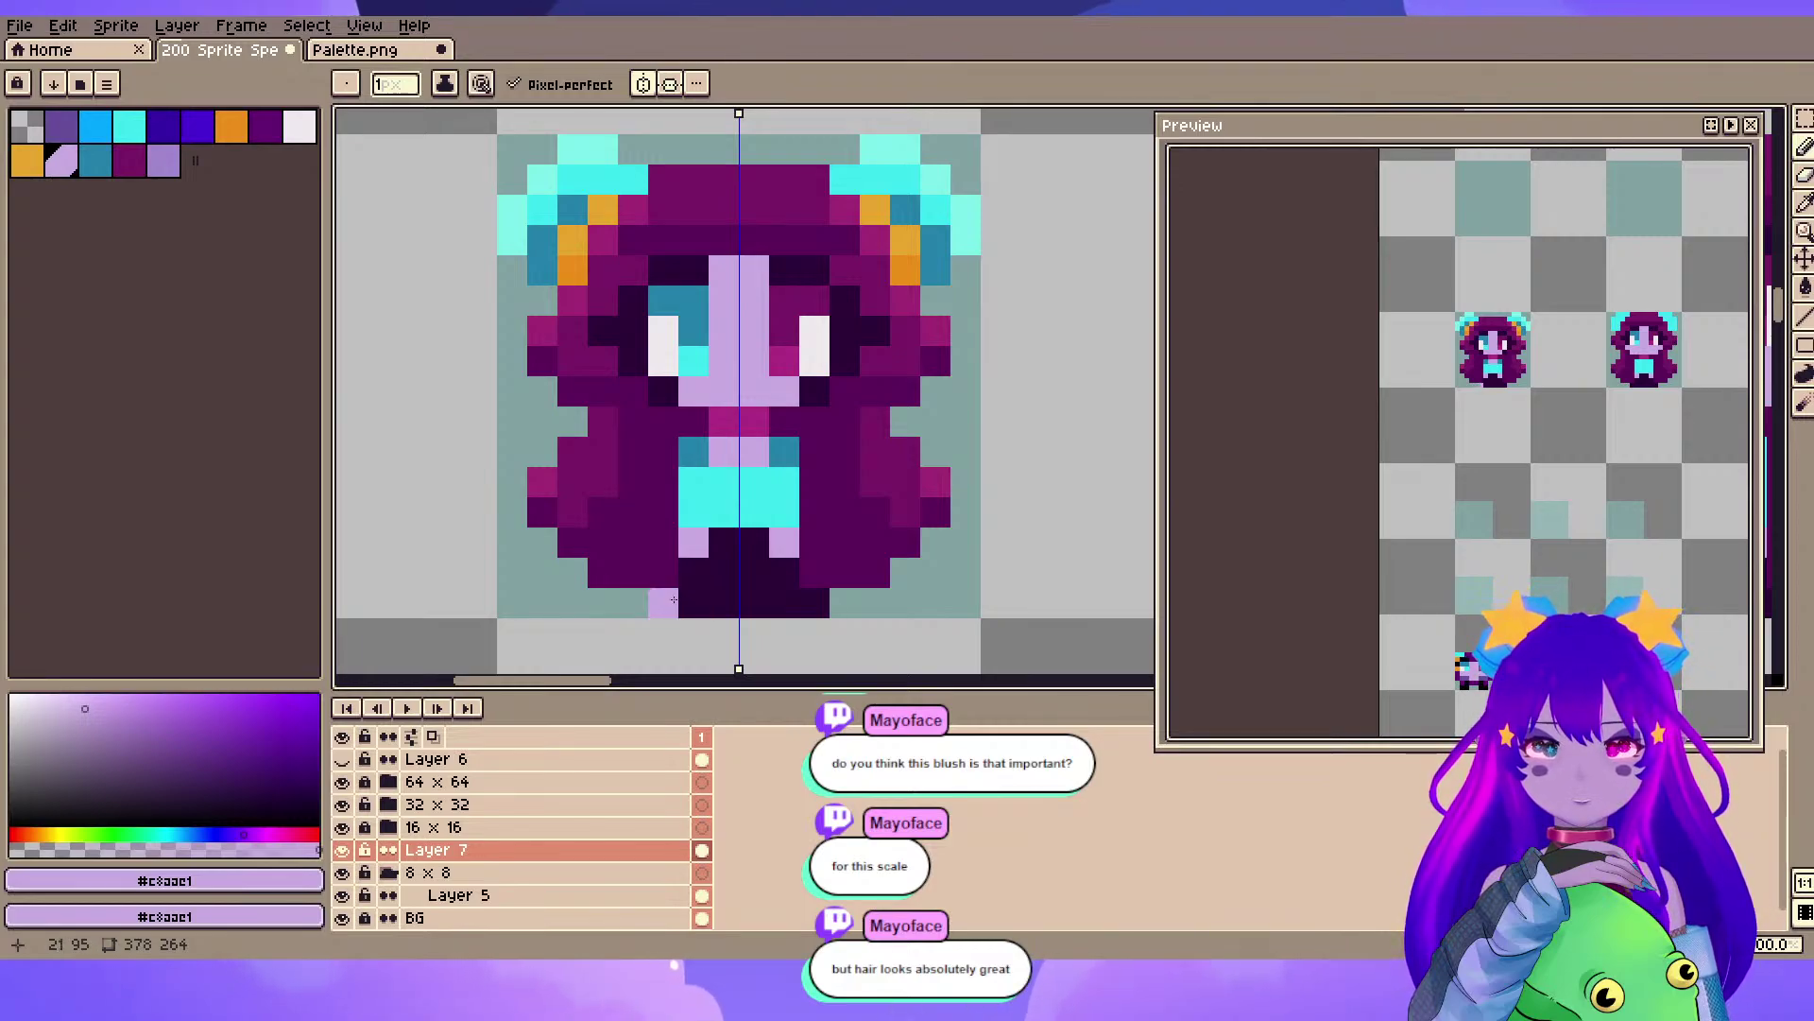
- Erase the legs' bottom row and outer pixels, and redraw a two-pixel-wide leg column with wider feet in dark purple (#2c0138)
key(e)
drag(669, 601, 782, 601)
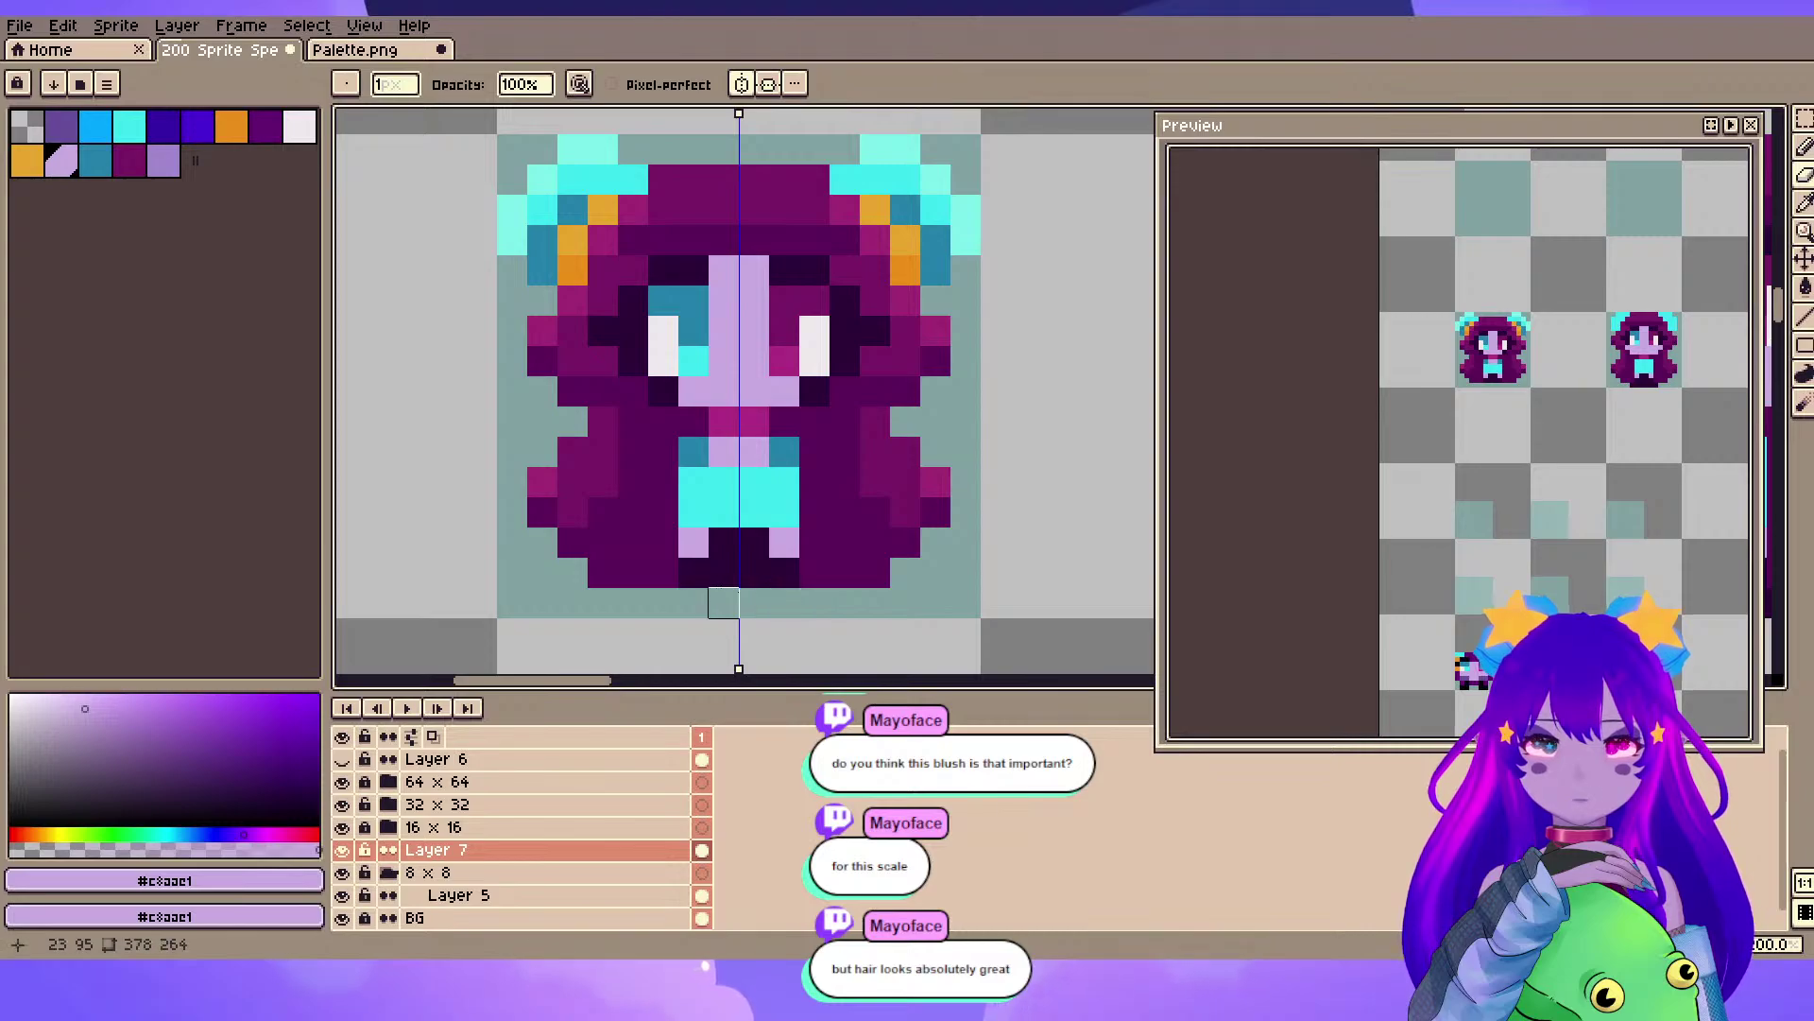
click(702, 582)
alt+click(720, 546)
key(b)
click(732, 573)
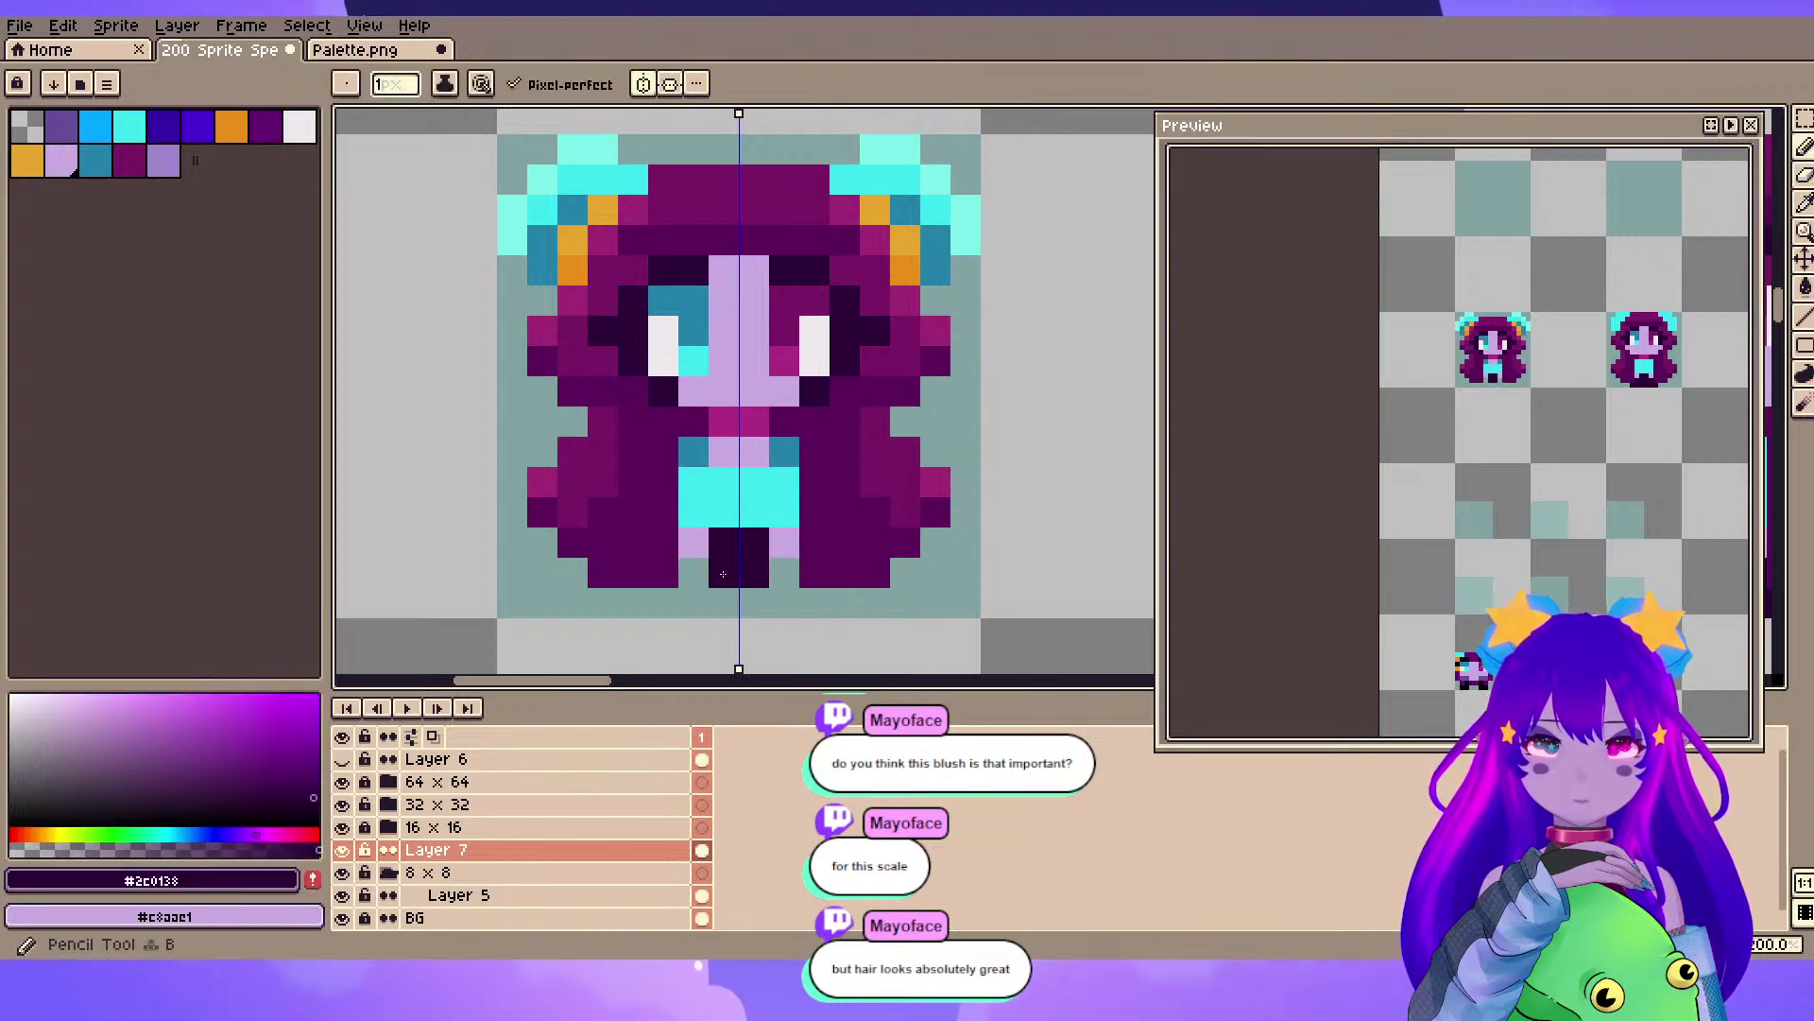
drag(729, 601, 697, 603)
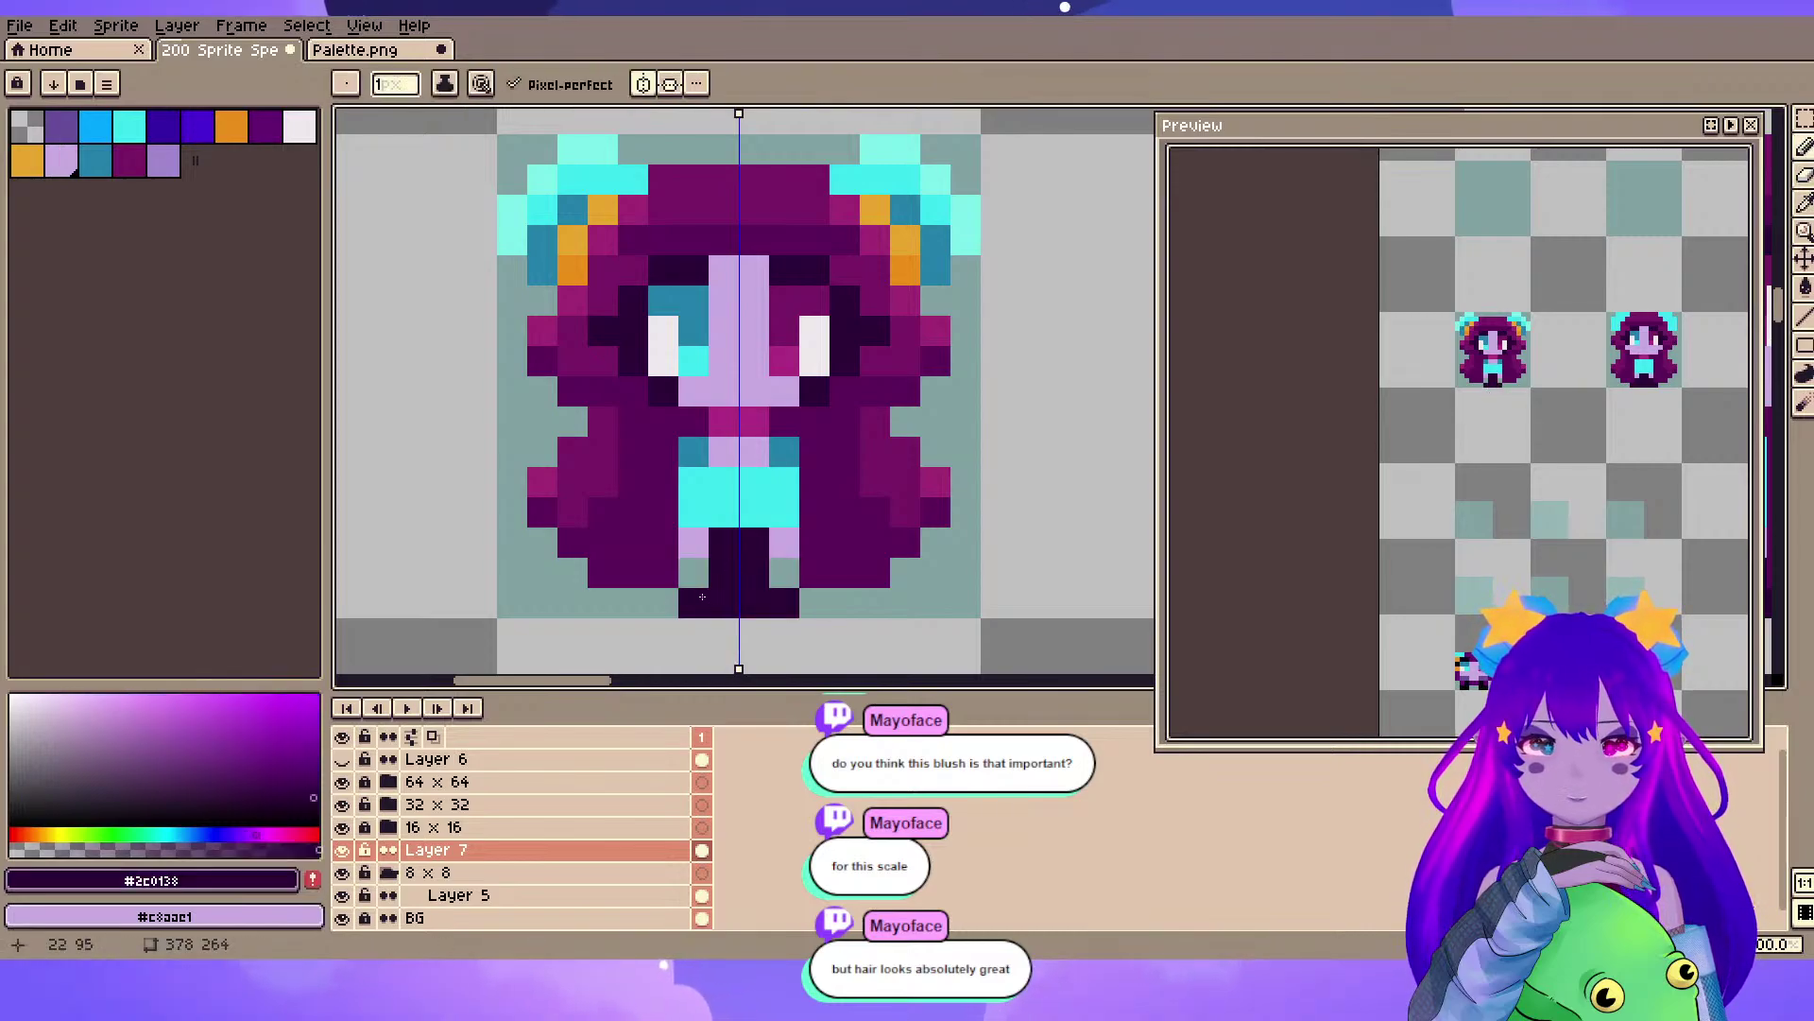
- Erase the lowest row of hair pixels beside the legs on both sides
key(e)
click(663, 572)
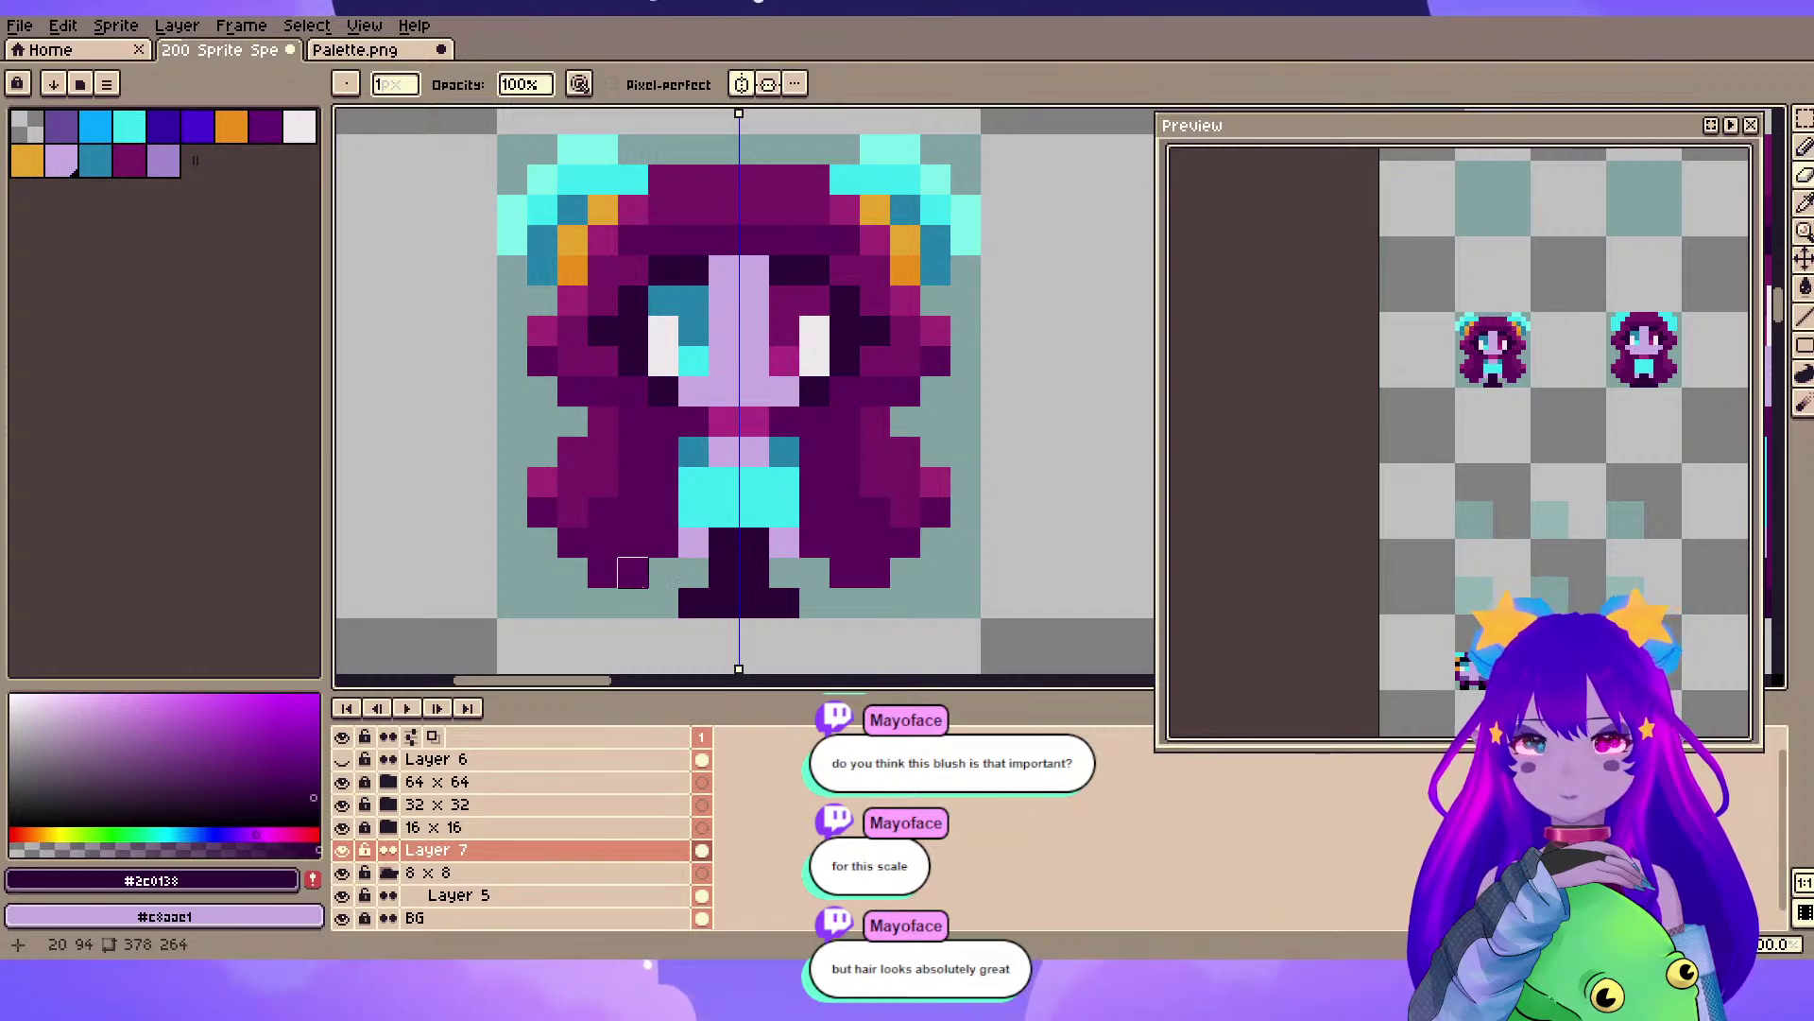
click(633, 572)
- Extend the hair with purple (#5b0d5a) across the gap around the legs and down one narrower row to the canvas area's bottom edge
alt+click(603, 542)
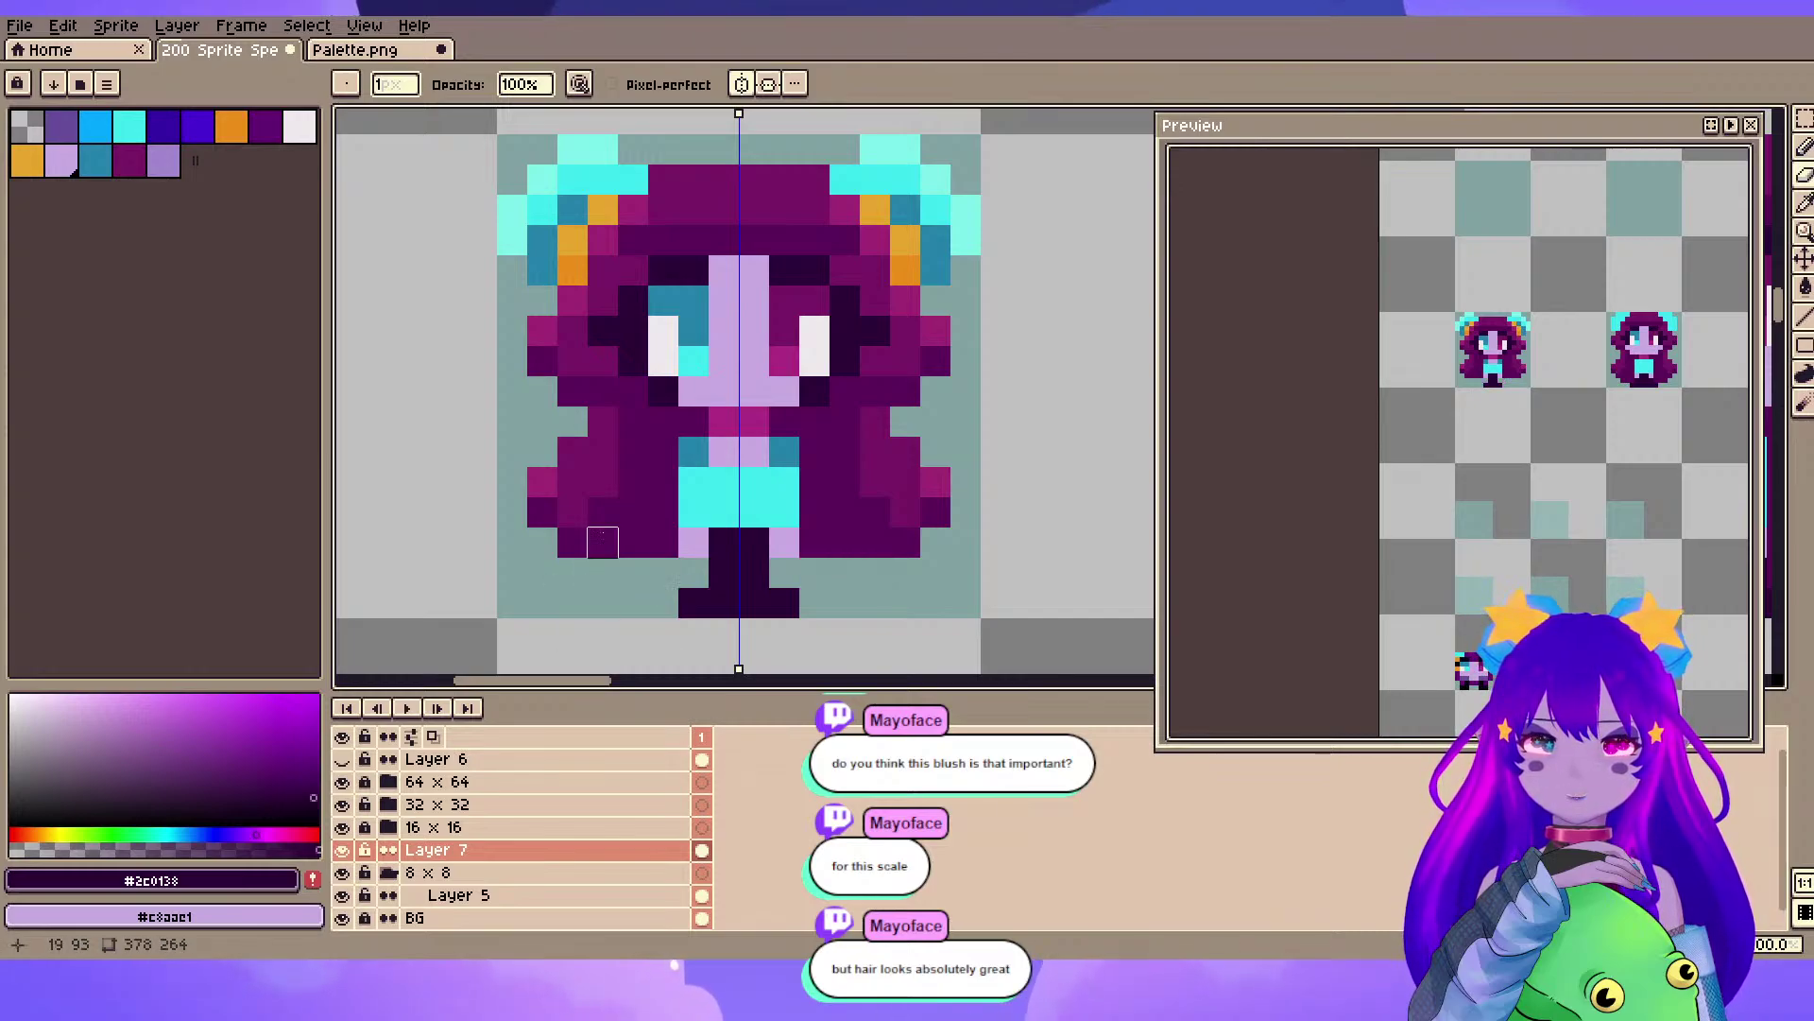
key(b)
drag(606, 567, 664, 574)
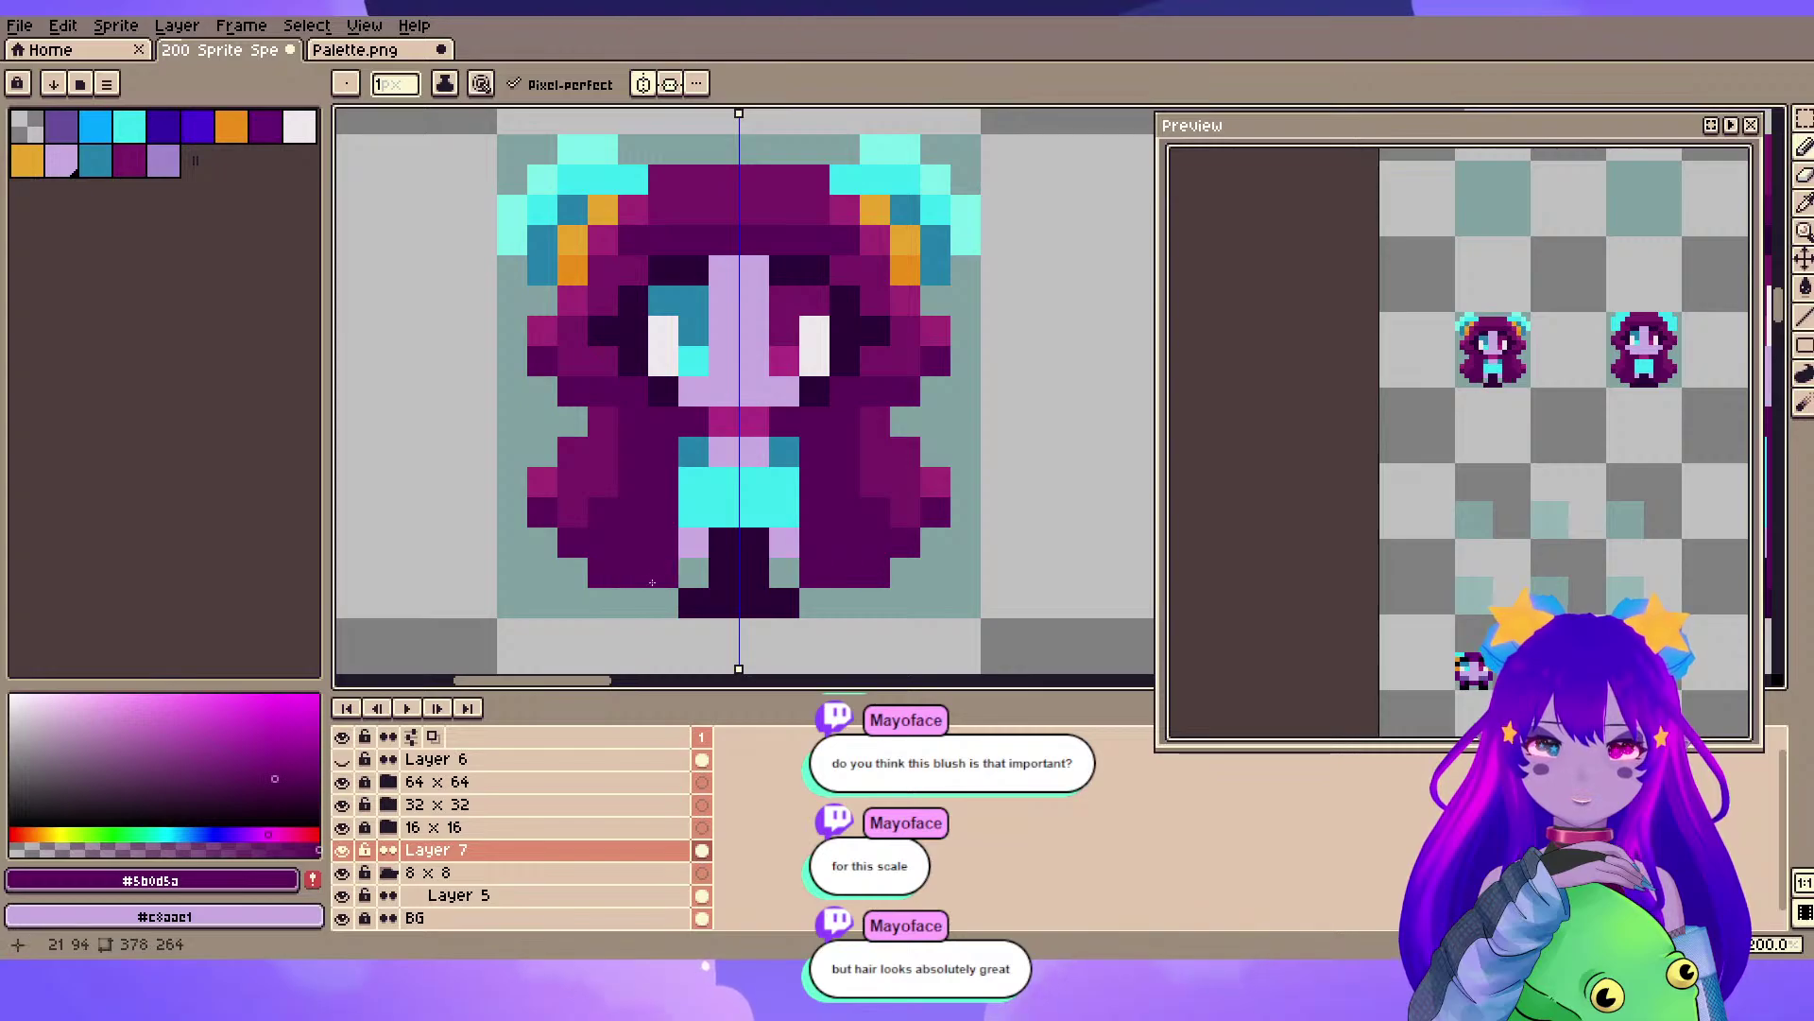
click(683, 577)
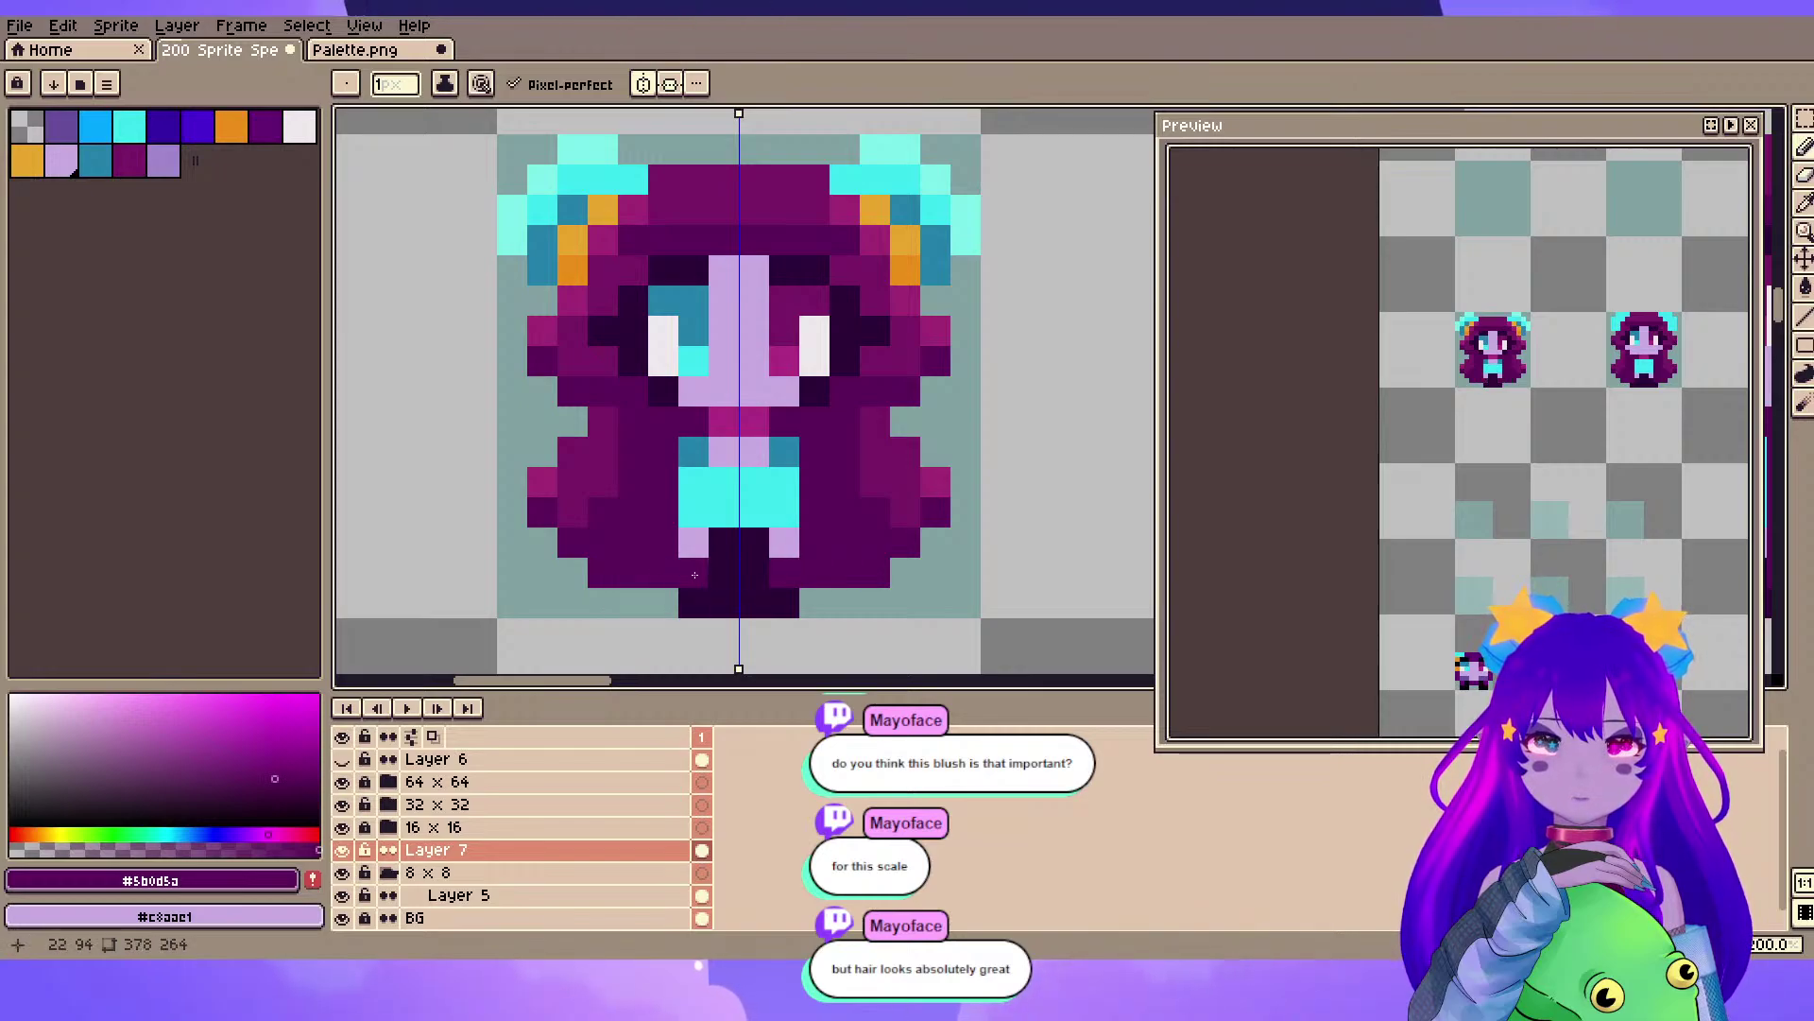
drag(728, 574, 788, 604)
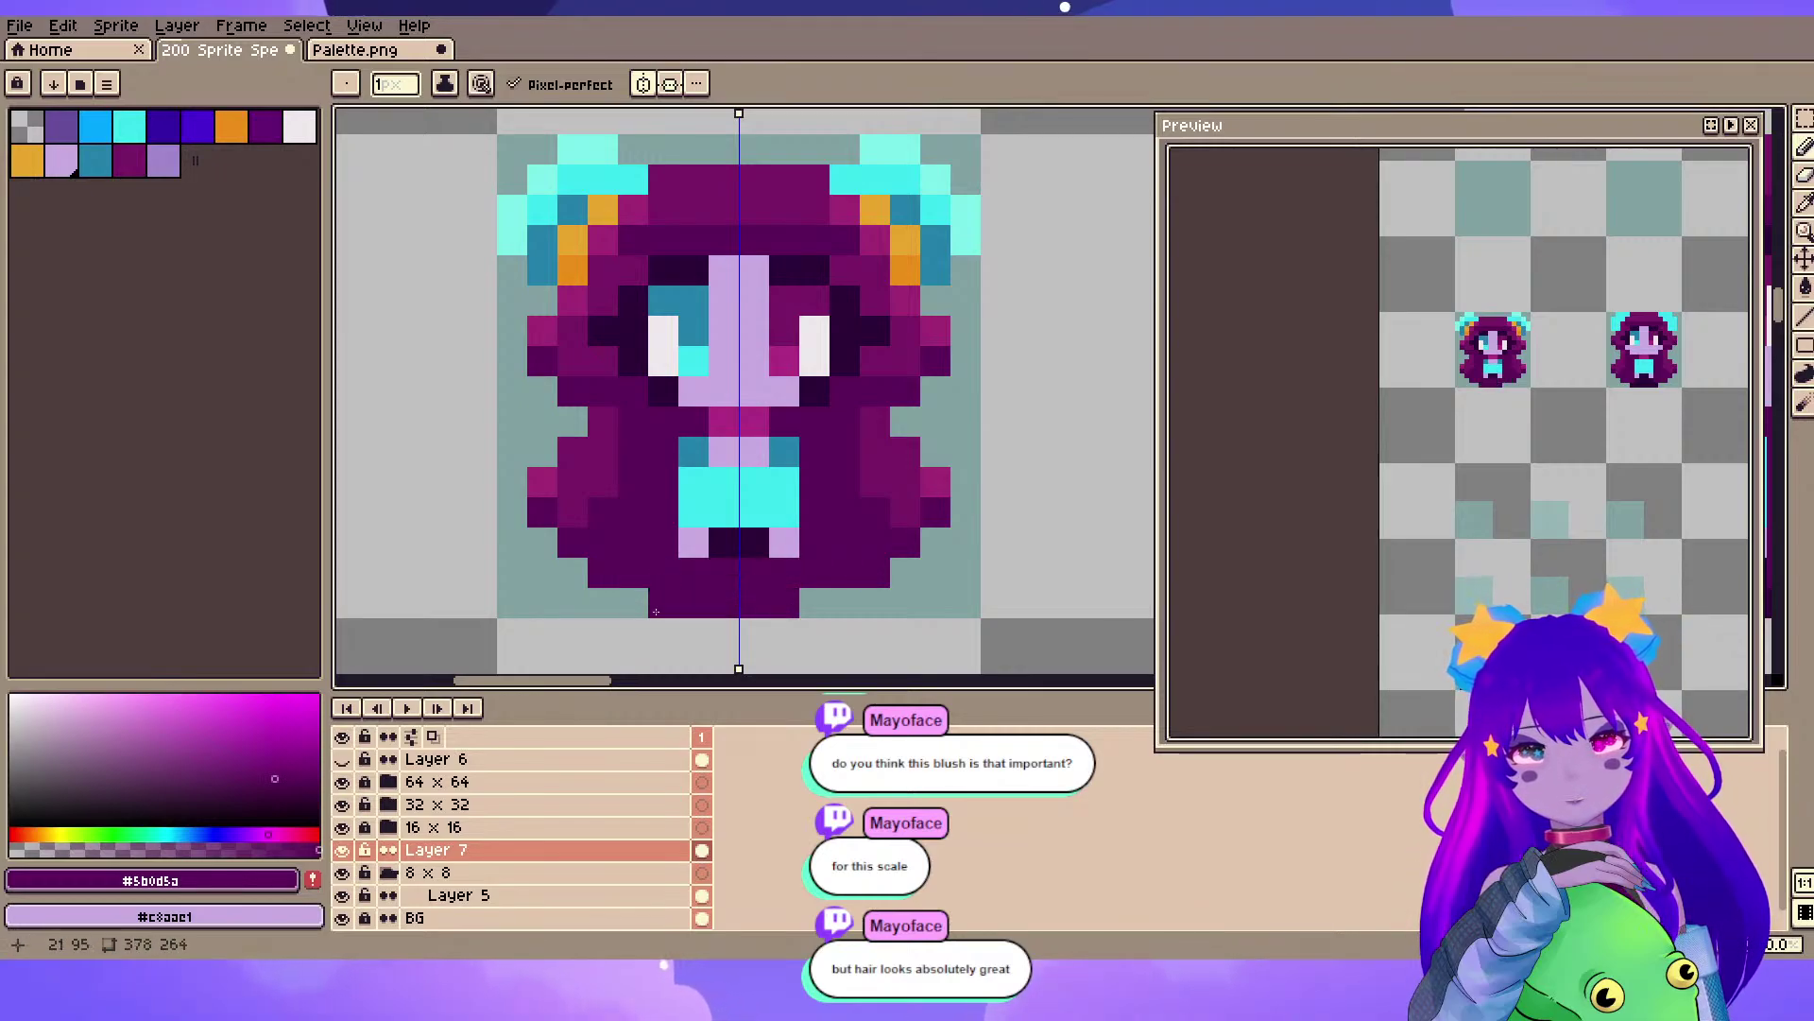
click(652, 605)
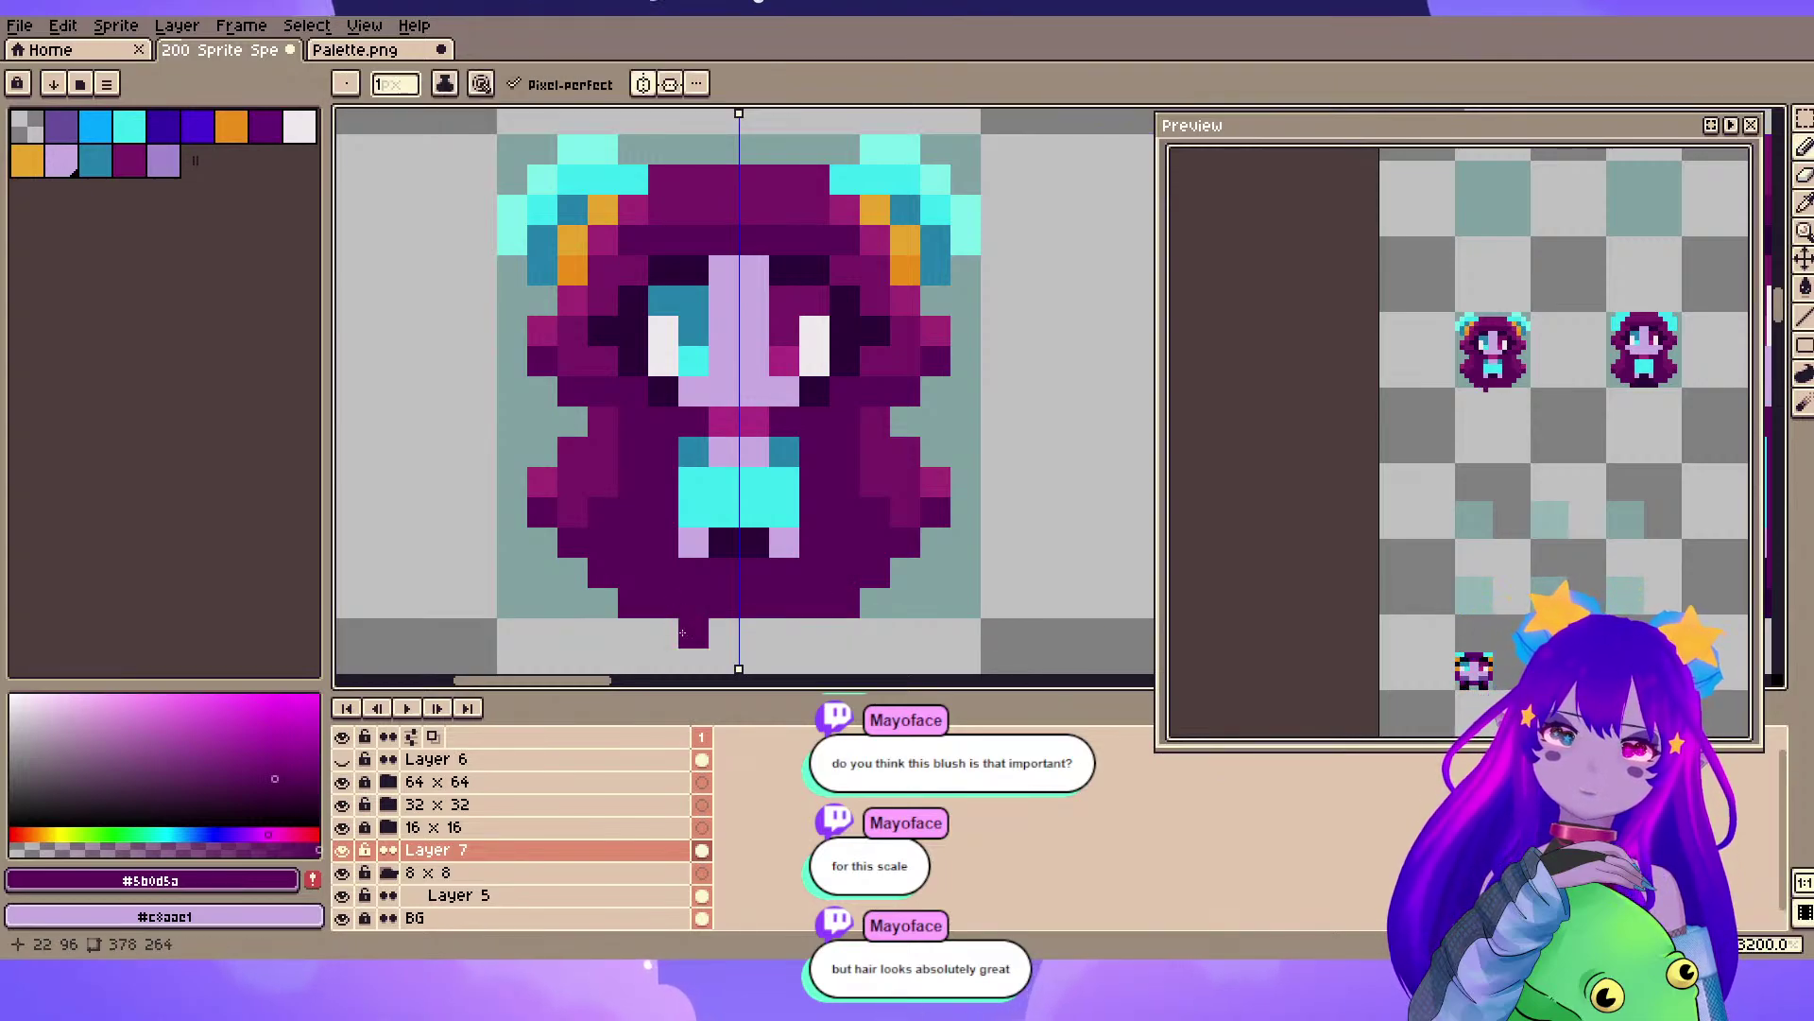
- Redraw the legs as a two-pixel-wide near-black column (hue 286°, saturation 97, value 11) down to the hair's bottom edge
alt+click(724, 542)
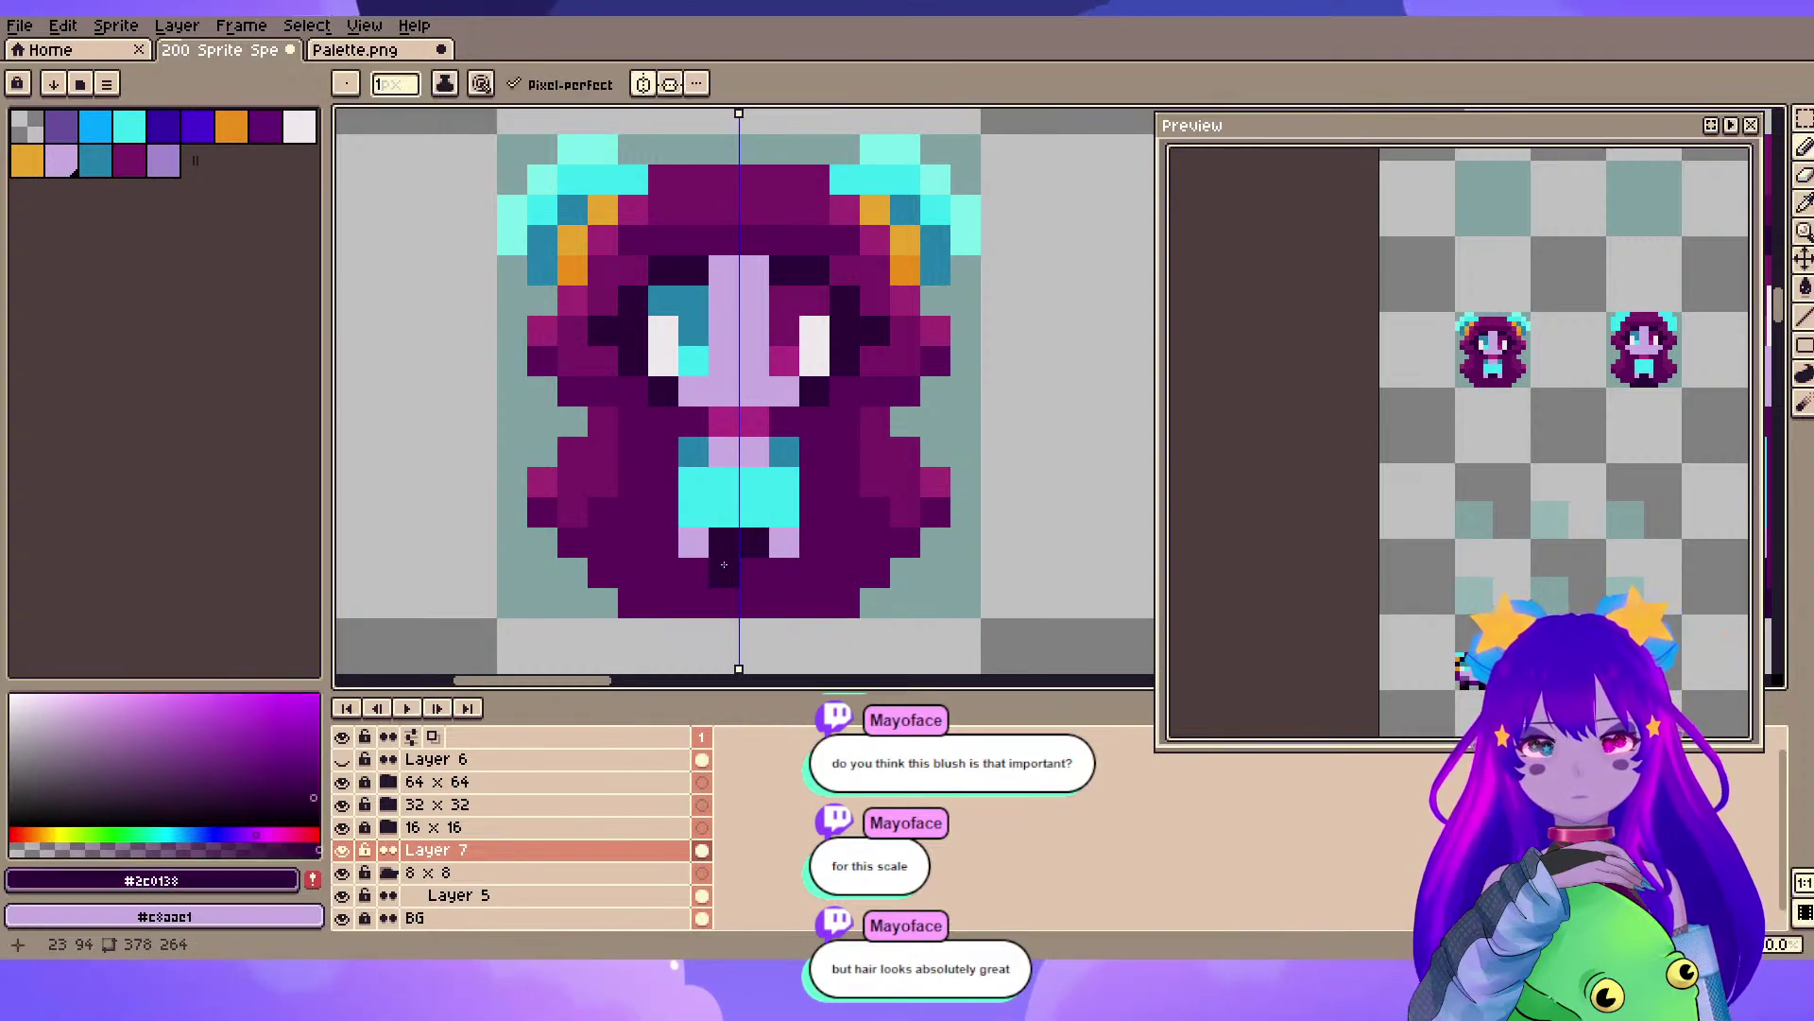
drag(724, 573, 727, 599)
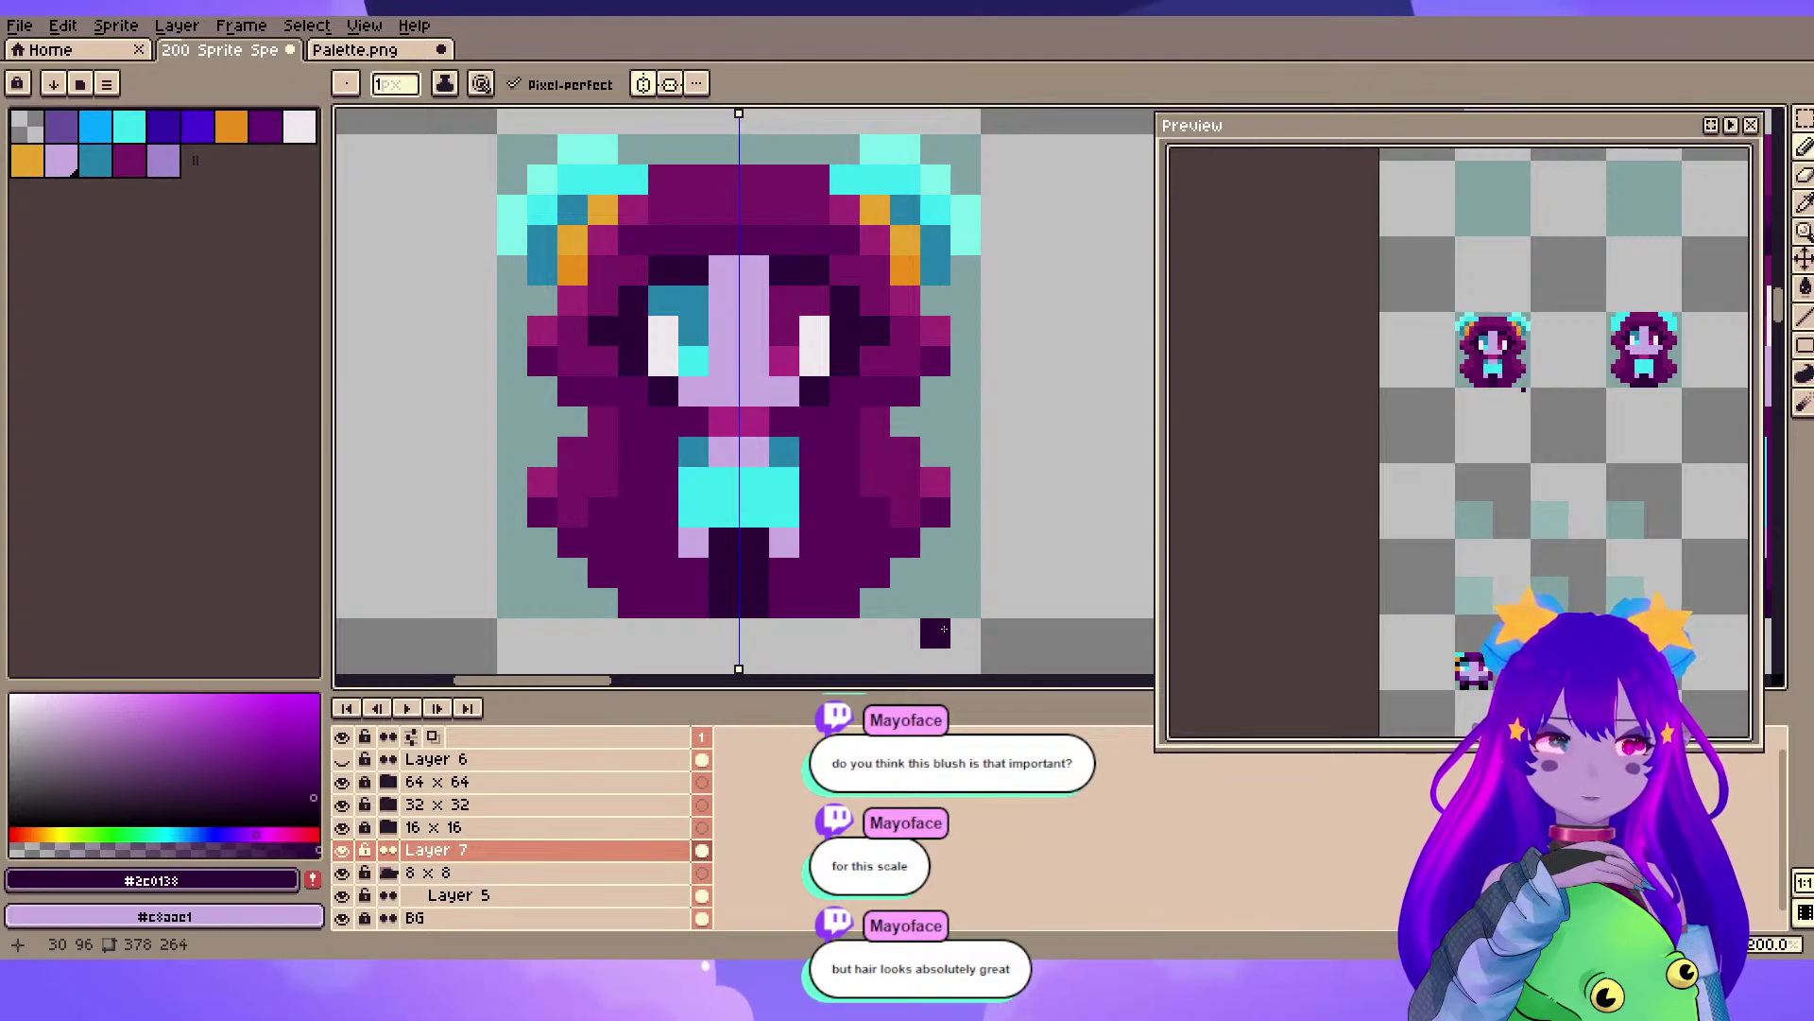
click(692, 603)
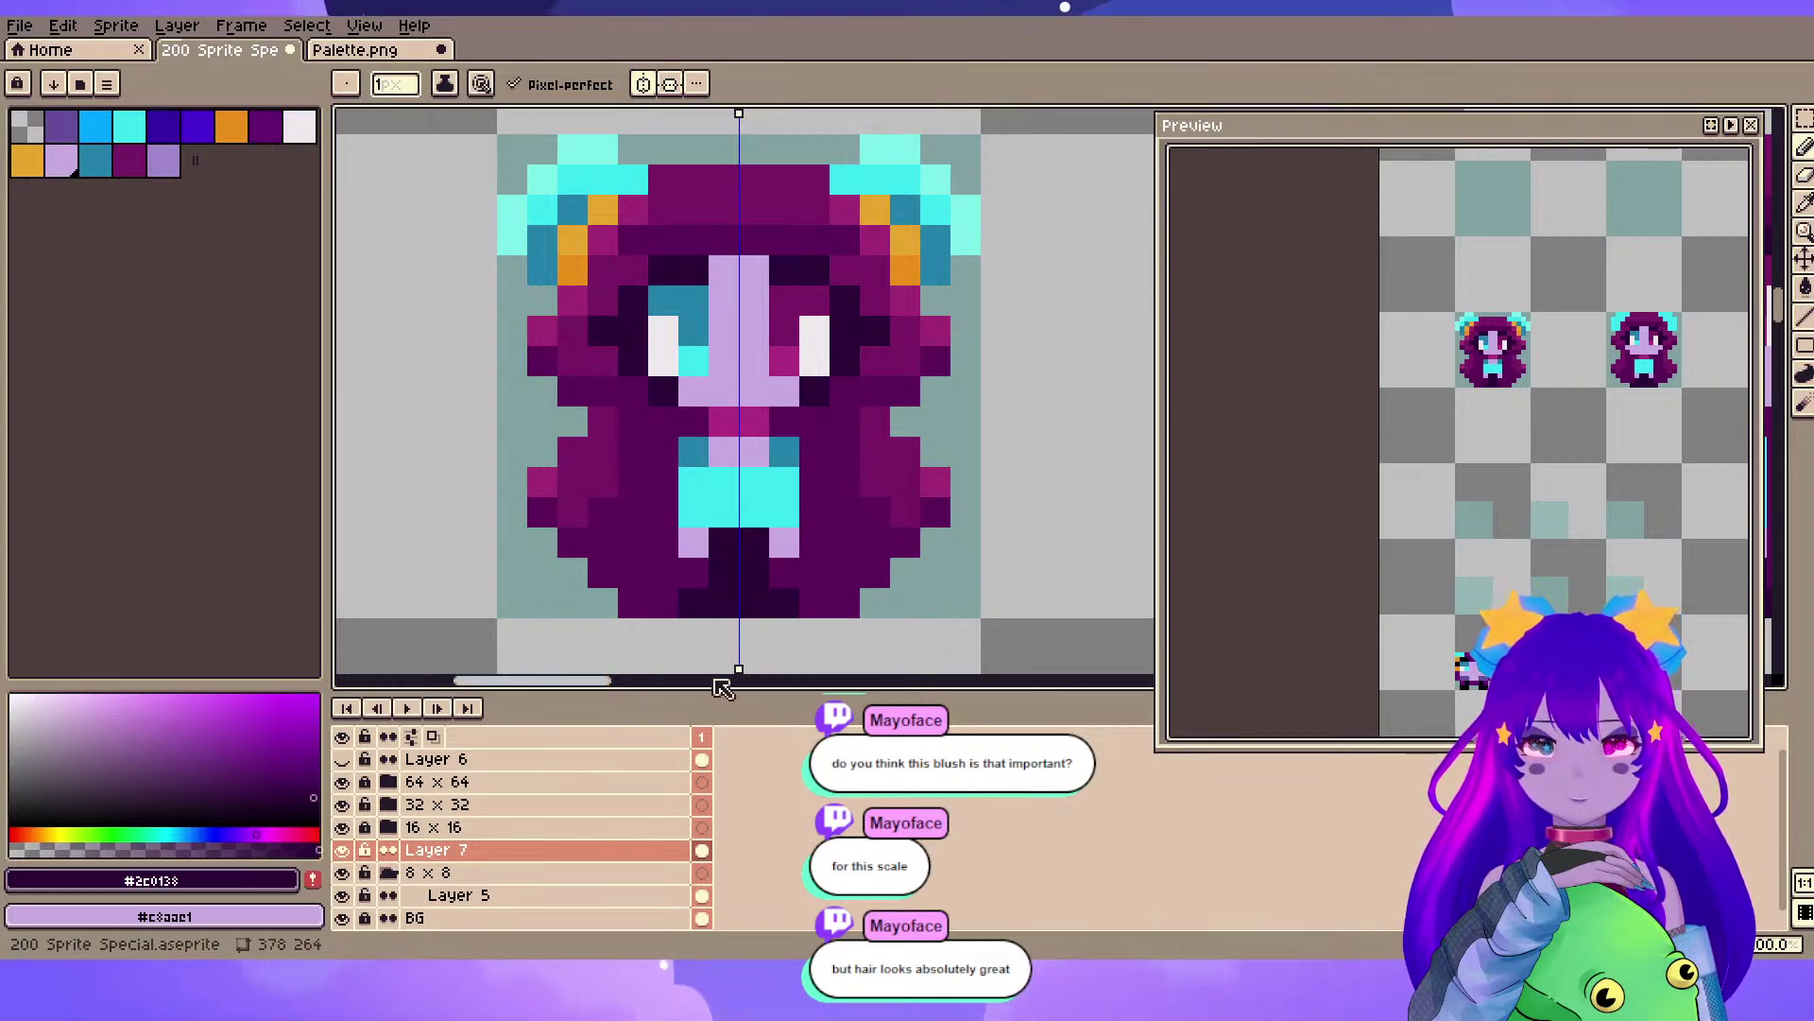
key(ctrl+z)
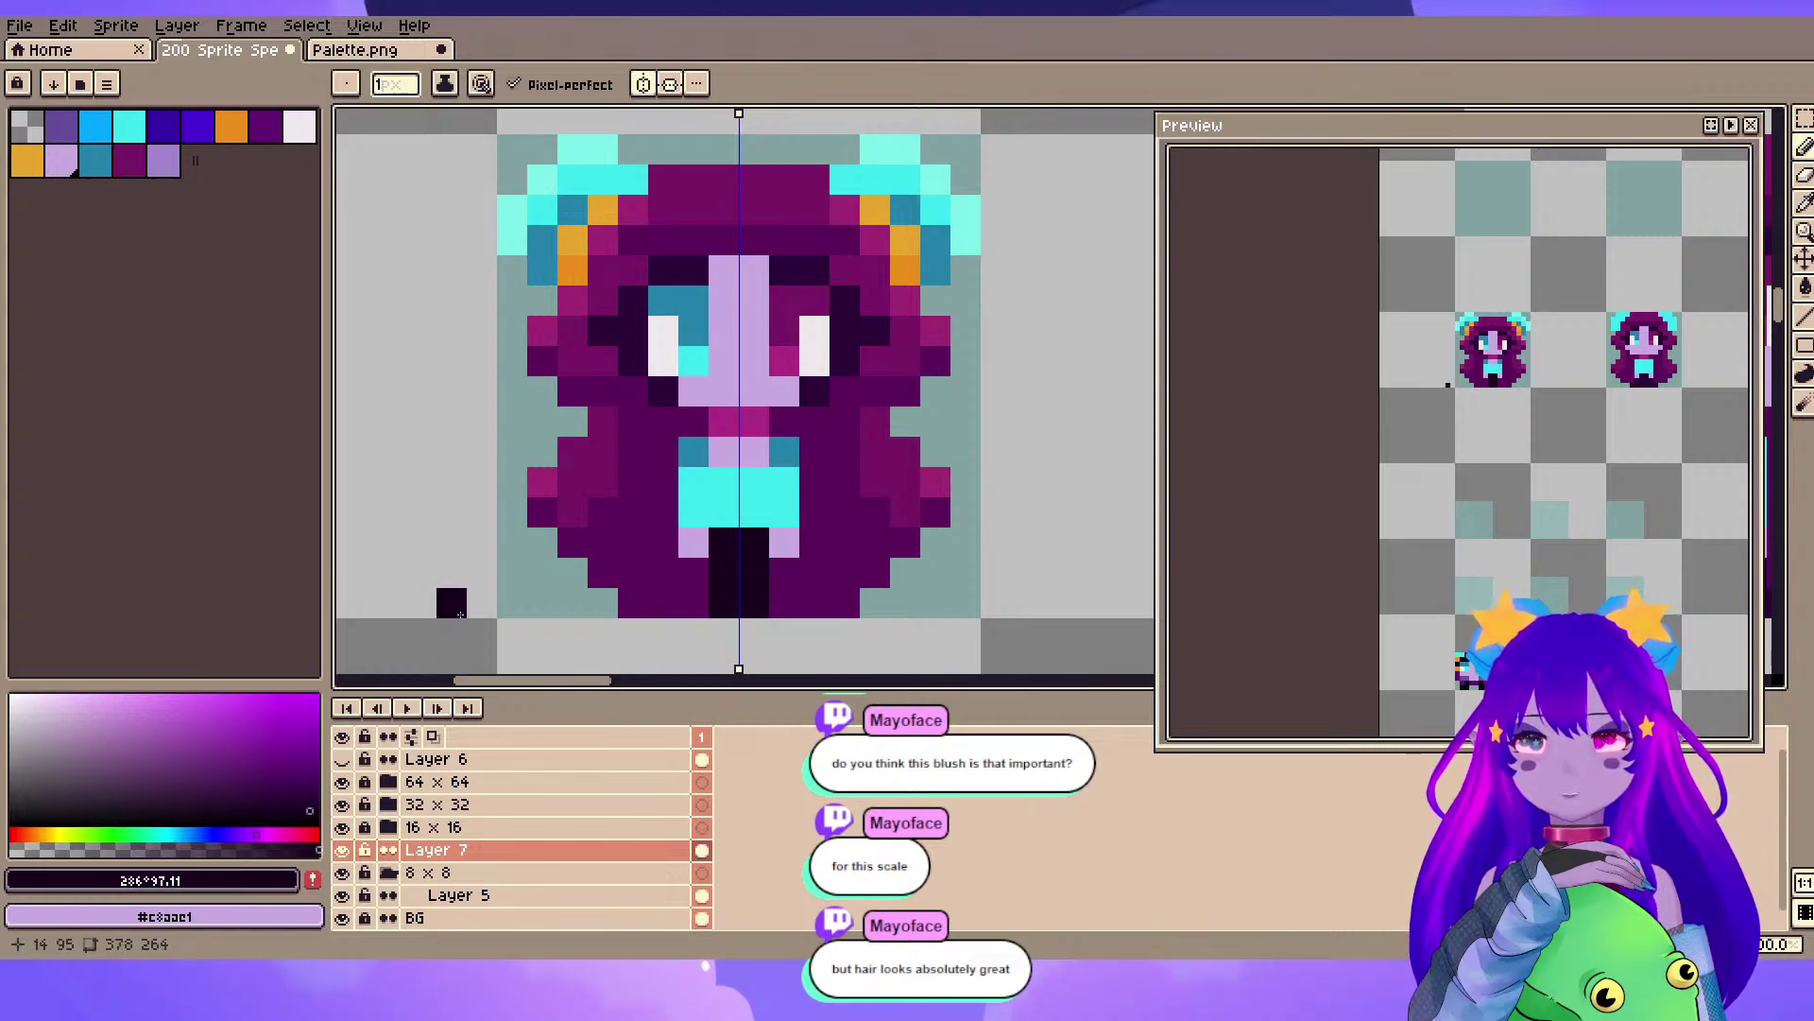
scroll(1519, 358, up, 3)
scroll(1522, 341, down, 4)
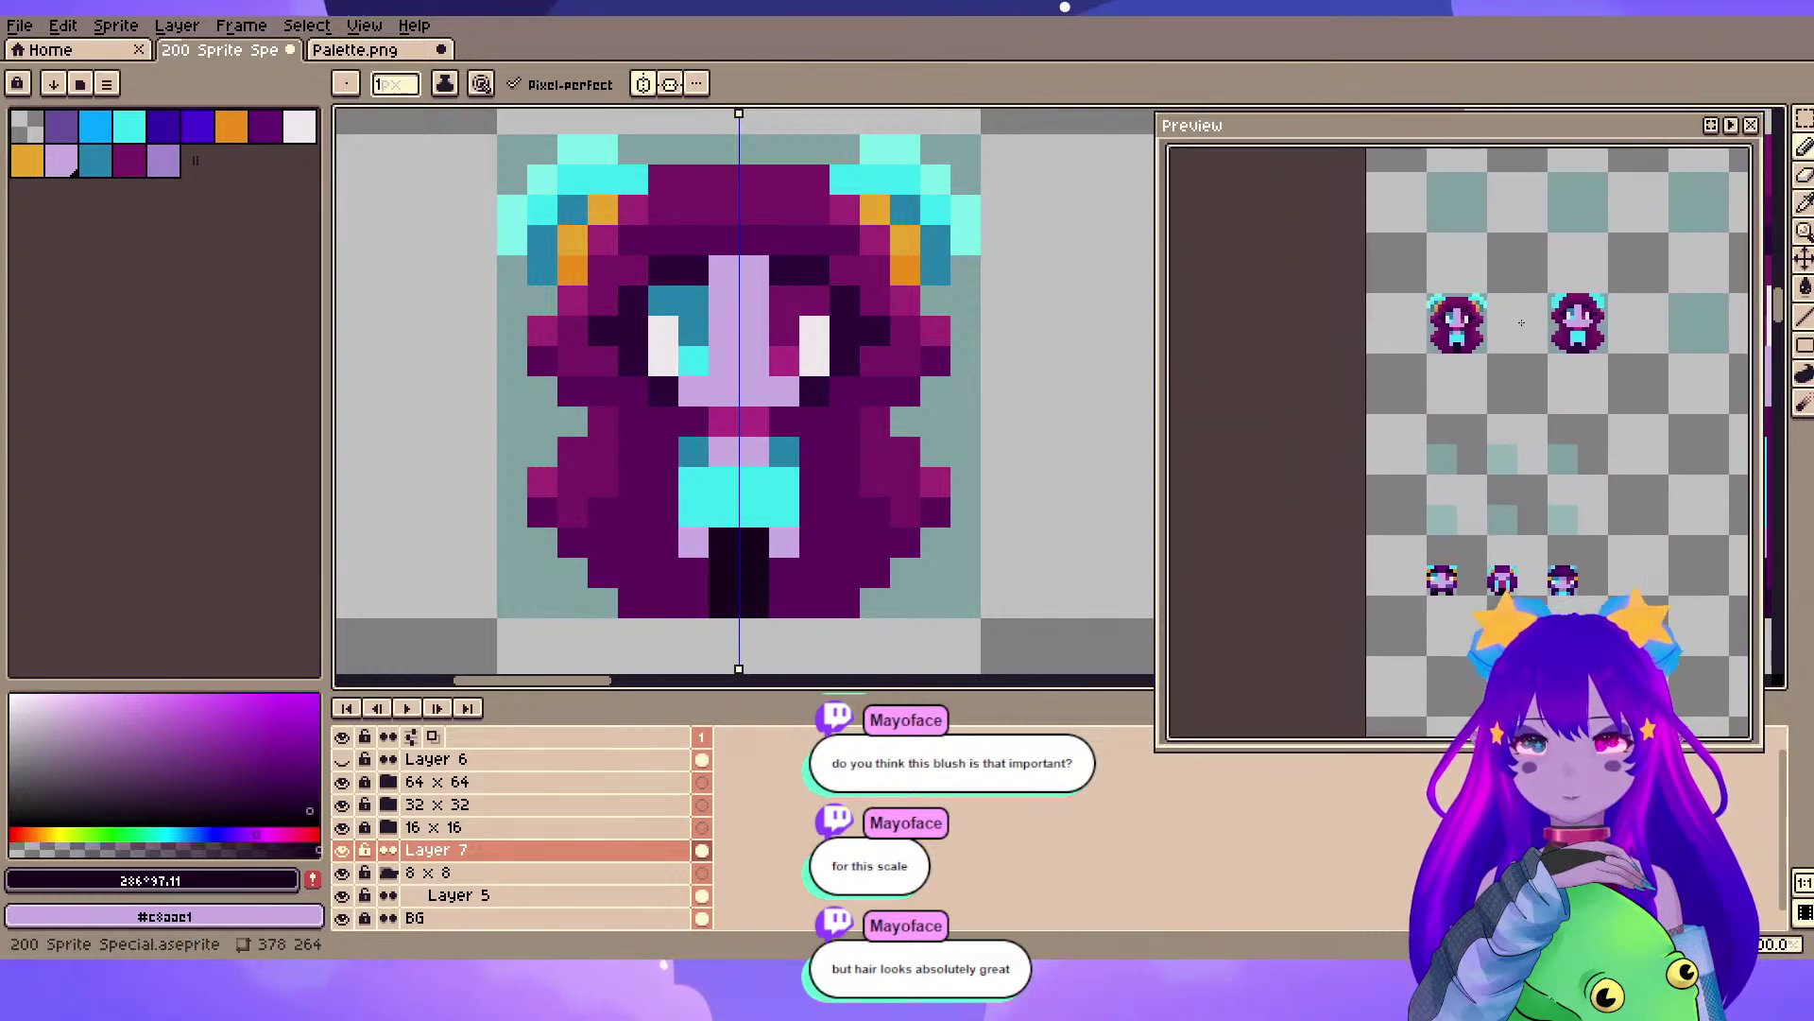
scroll(1526, 319, up, 2)
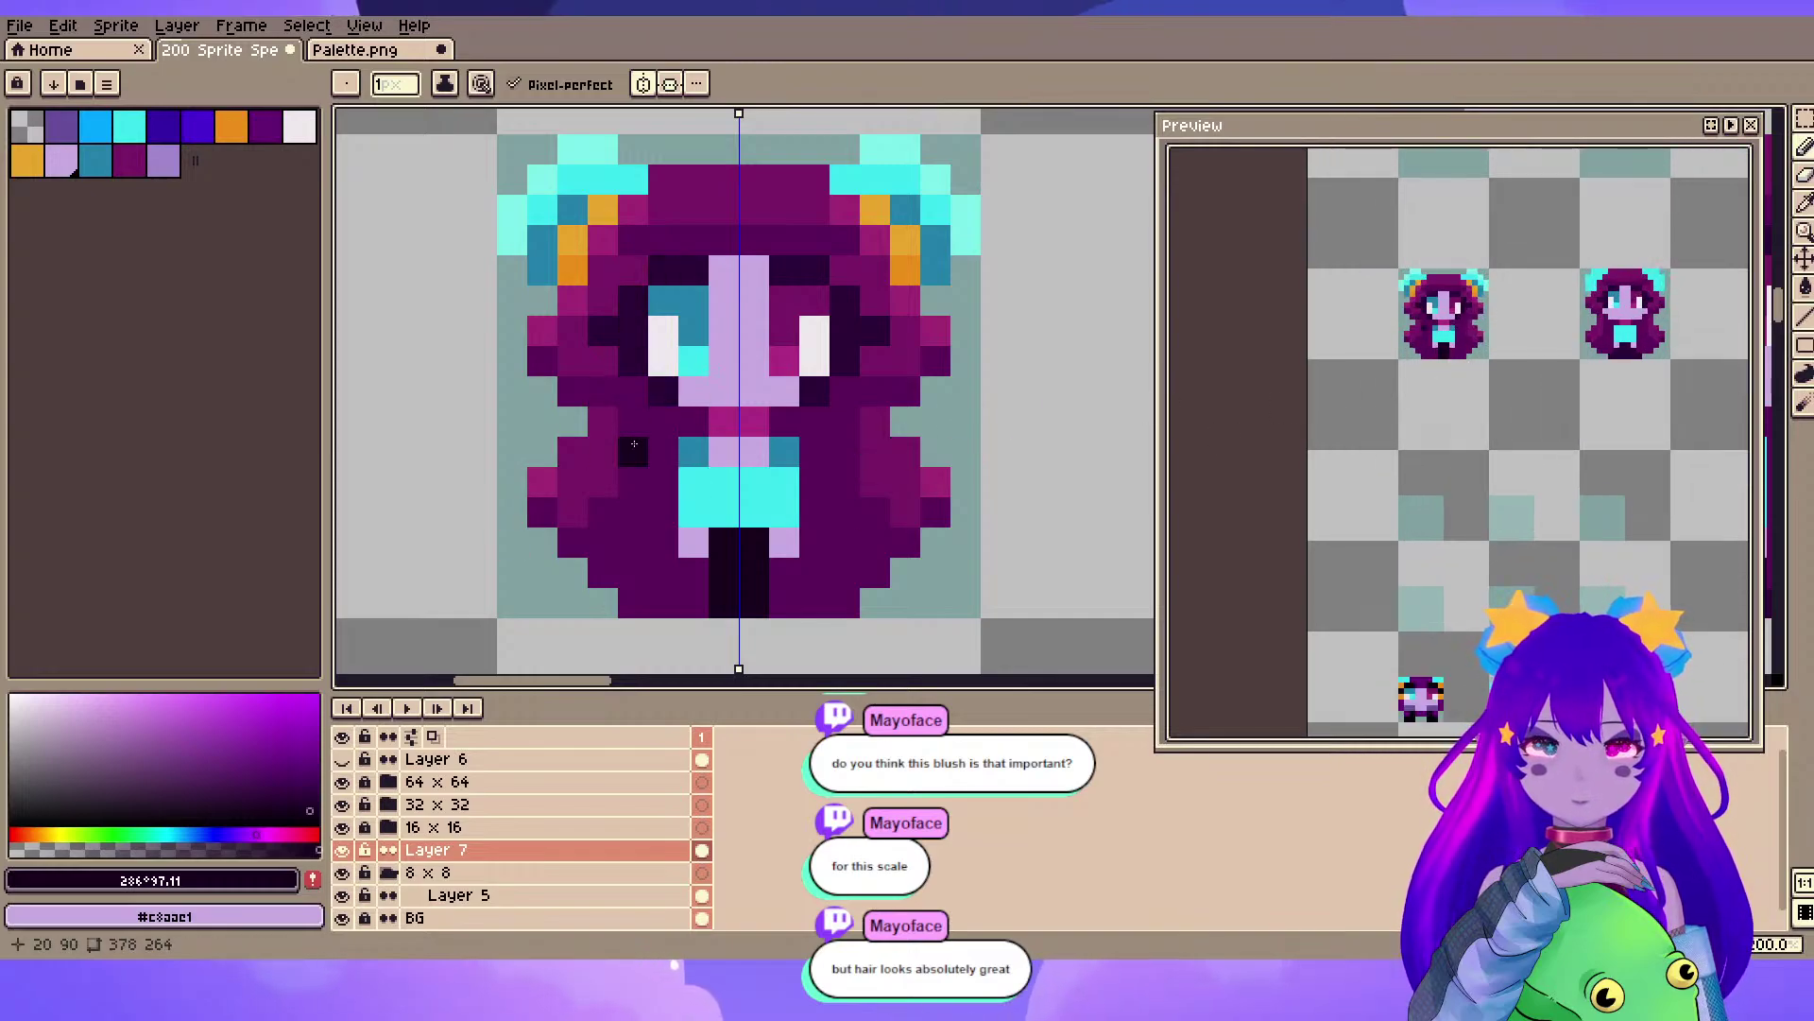
- Shade the hair's bottom row and lower outer edge pixels with darker purple (hue 291°, saturation 87, value 30)
alt+click(652, 491)
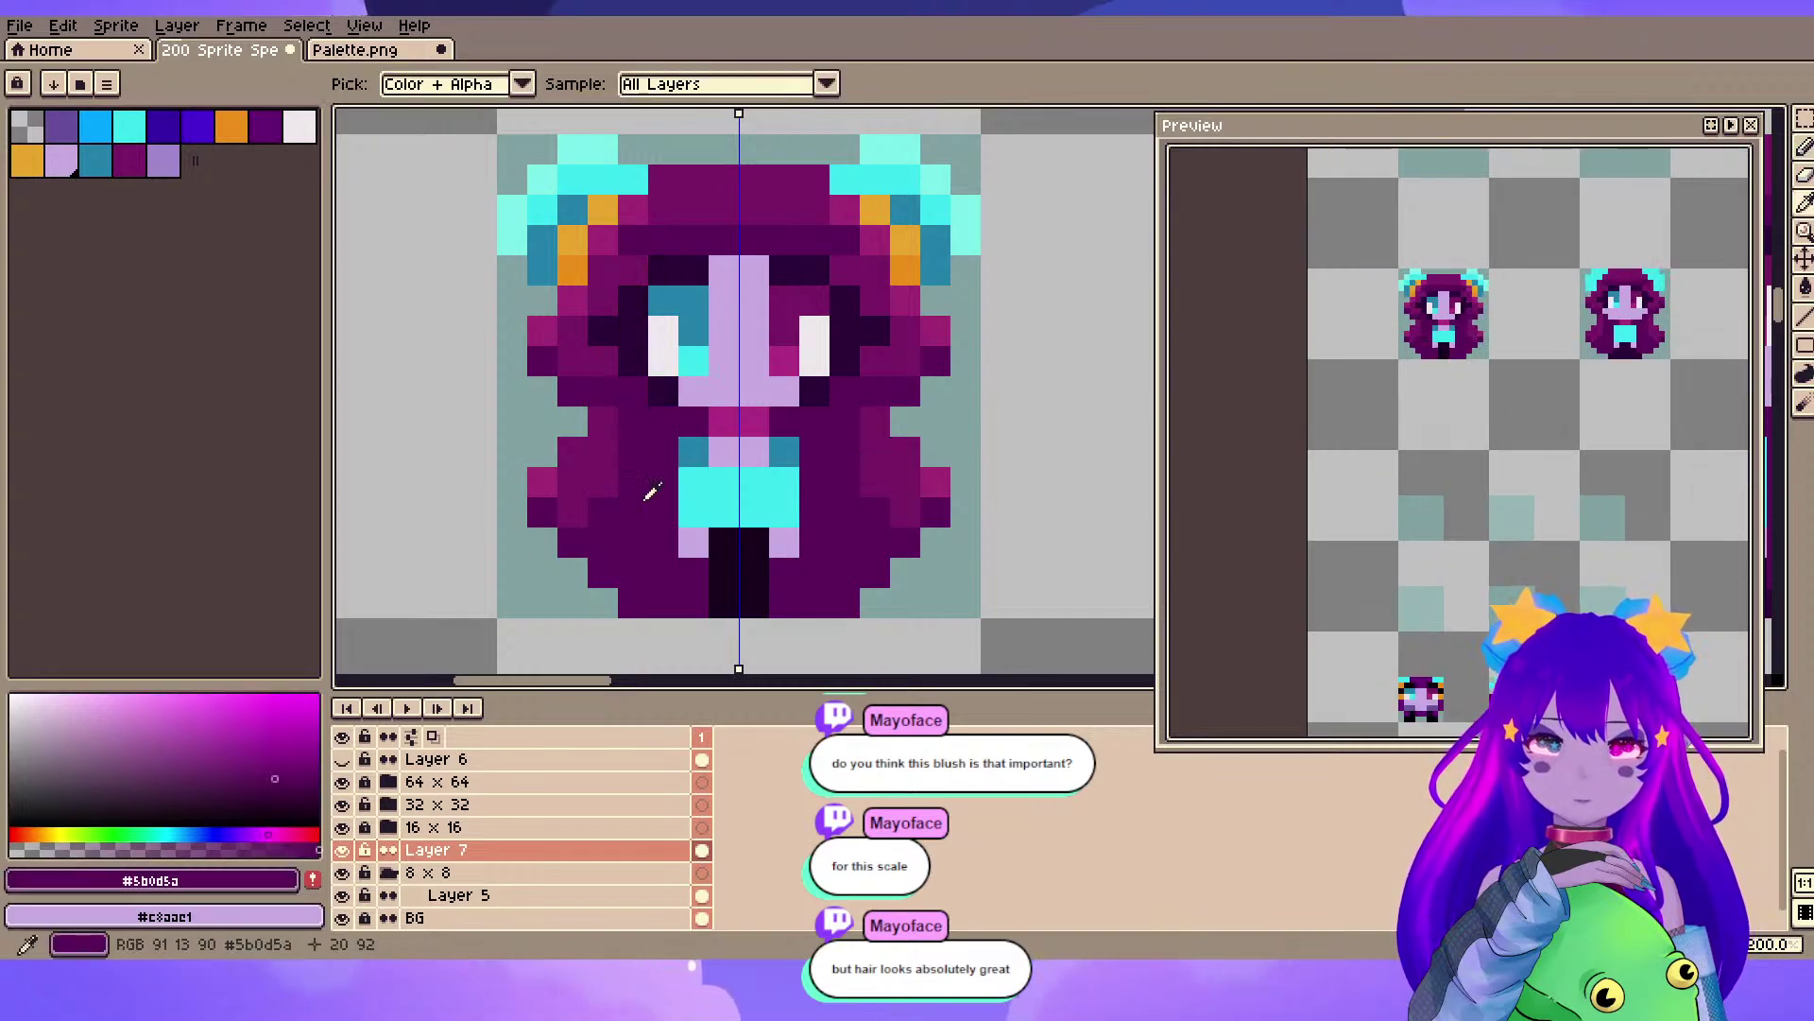
click(281, 786)
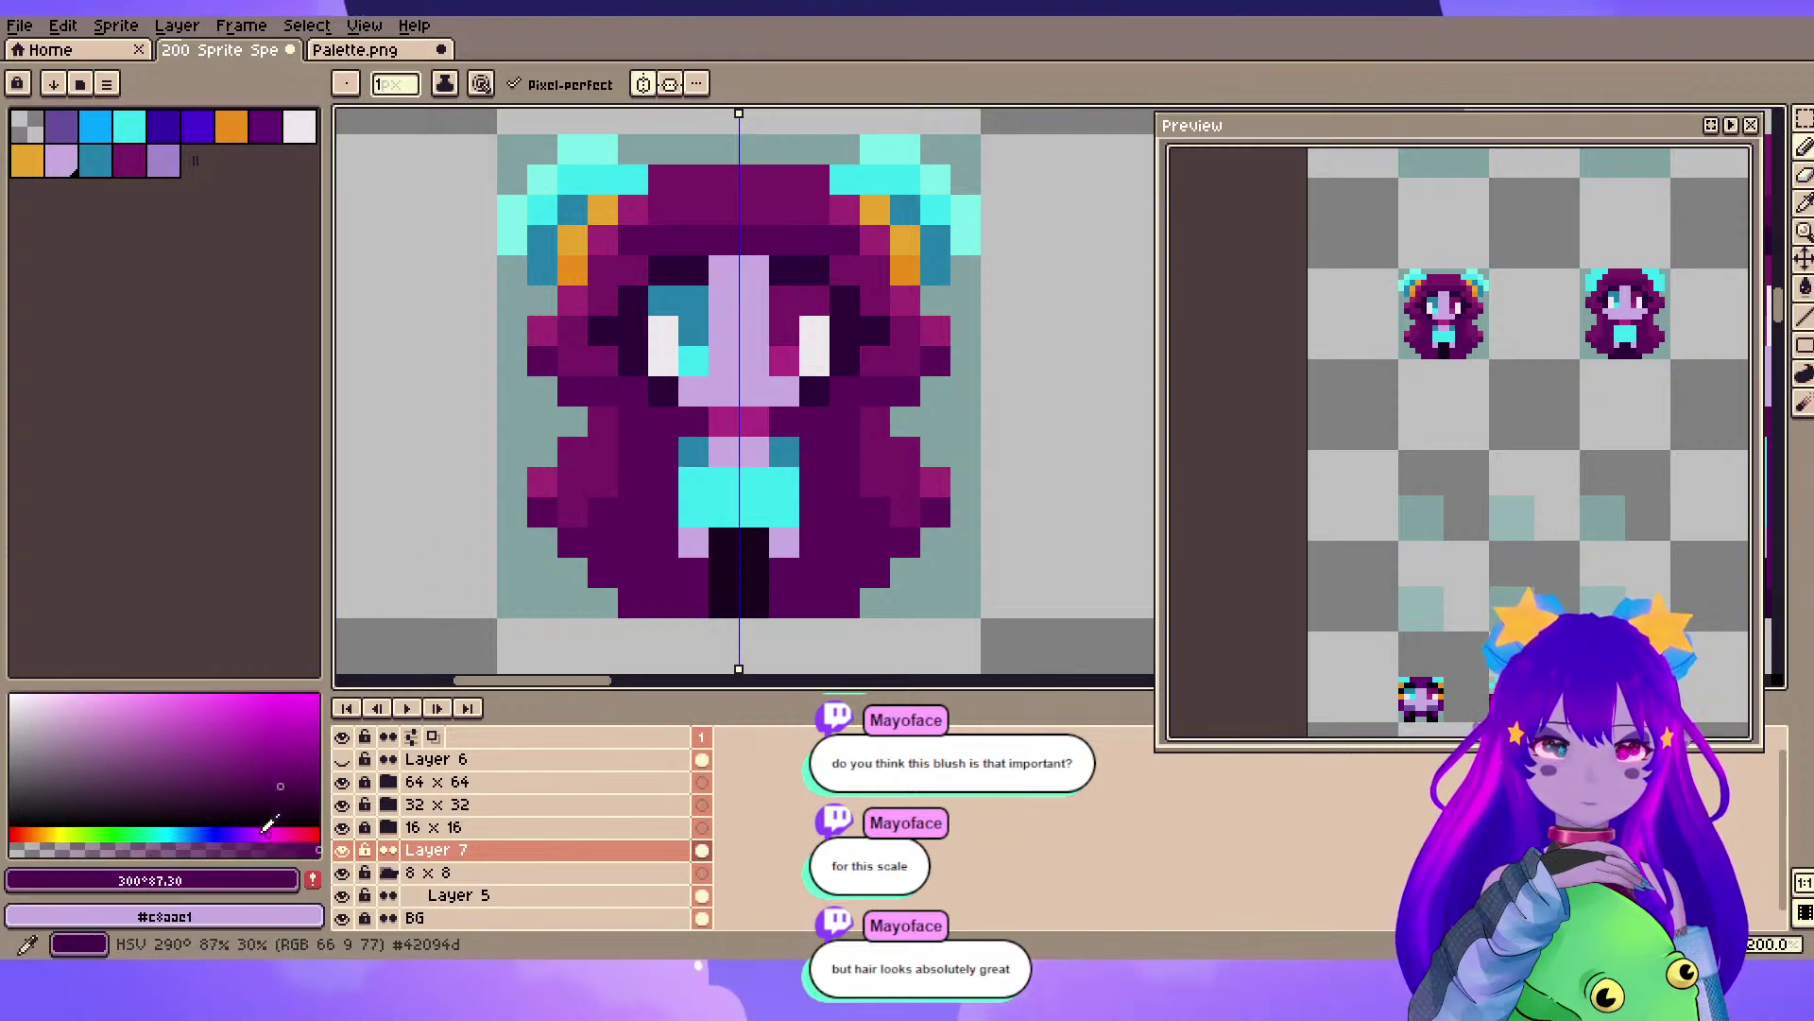
click(268, 830)
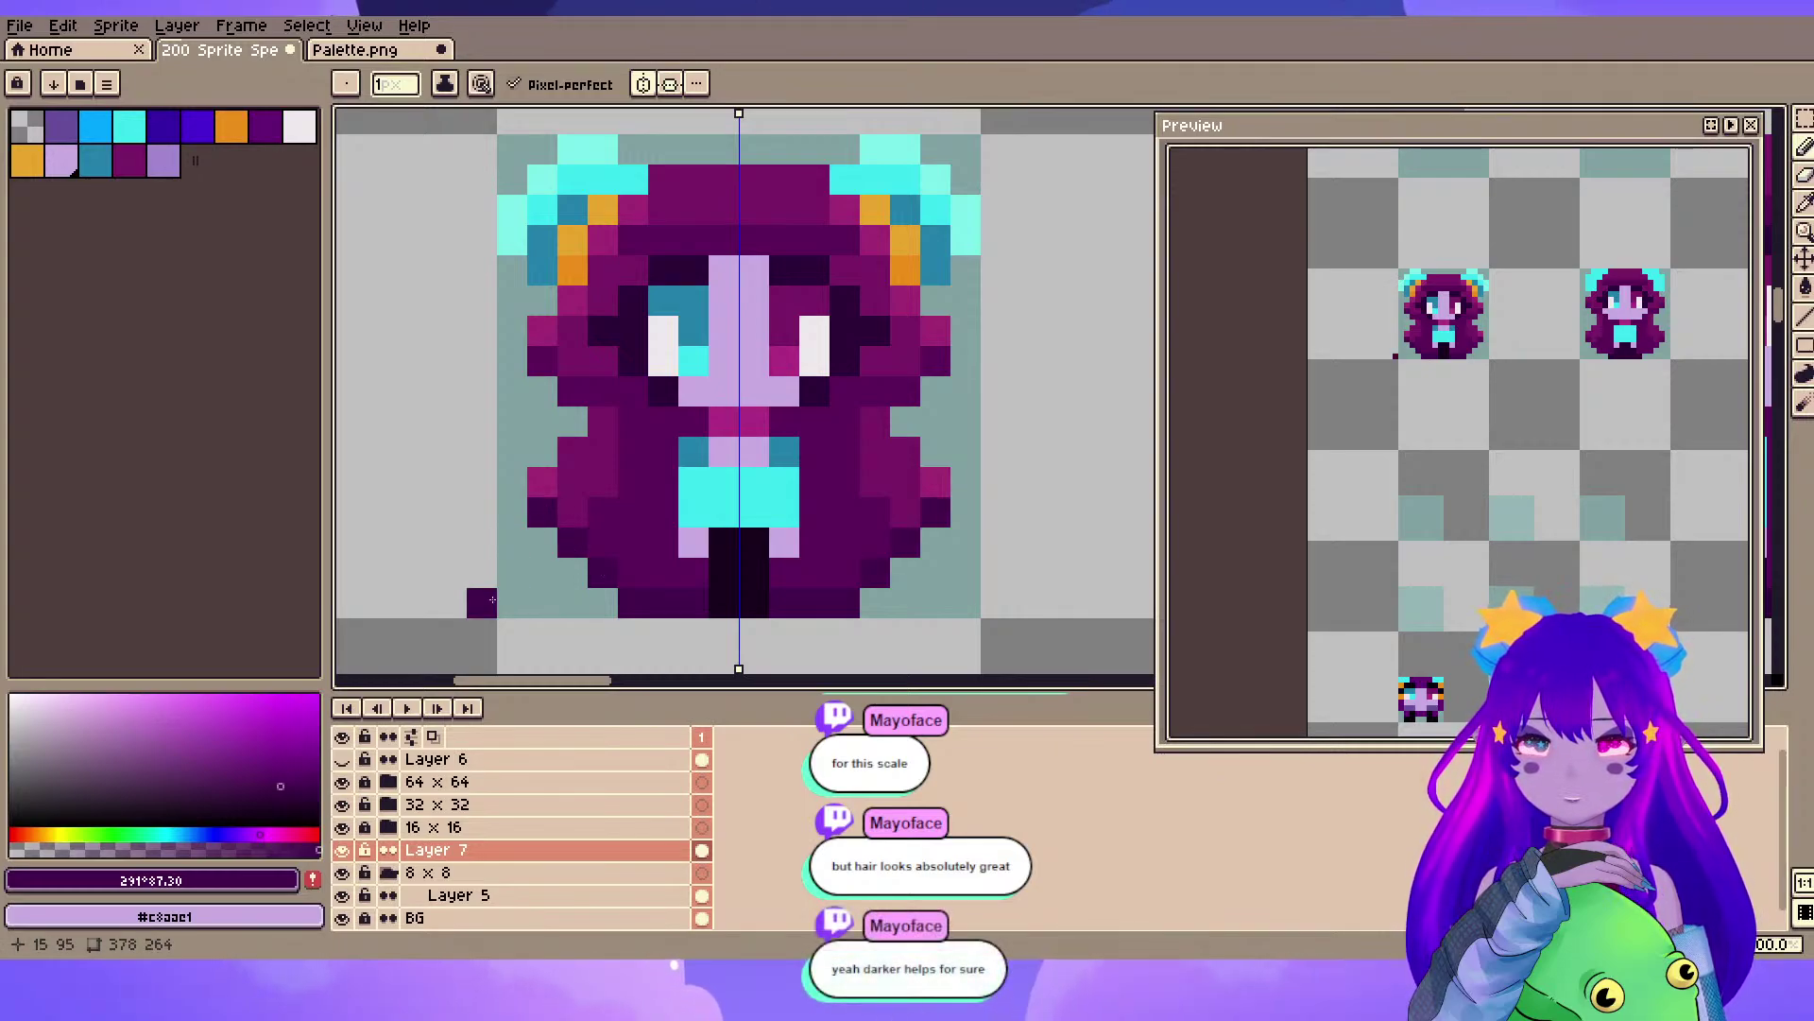
- Try intermediate purples for the lower hair shading, from hue 293°, saturation 89, value 30 to hue 304°, saturation 91, value 27
alt+click(629, 541)
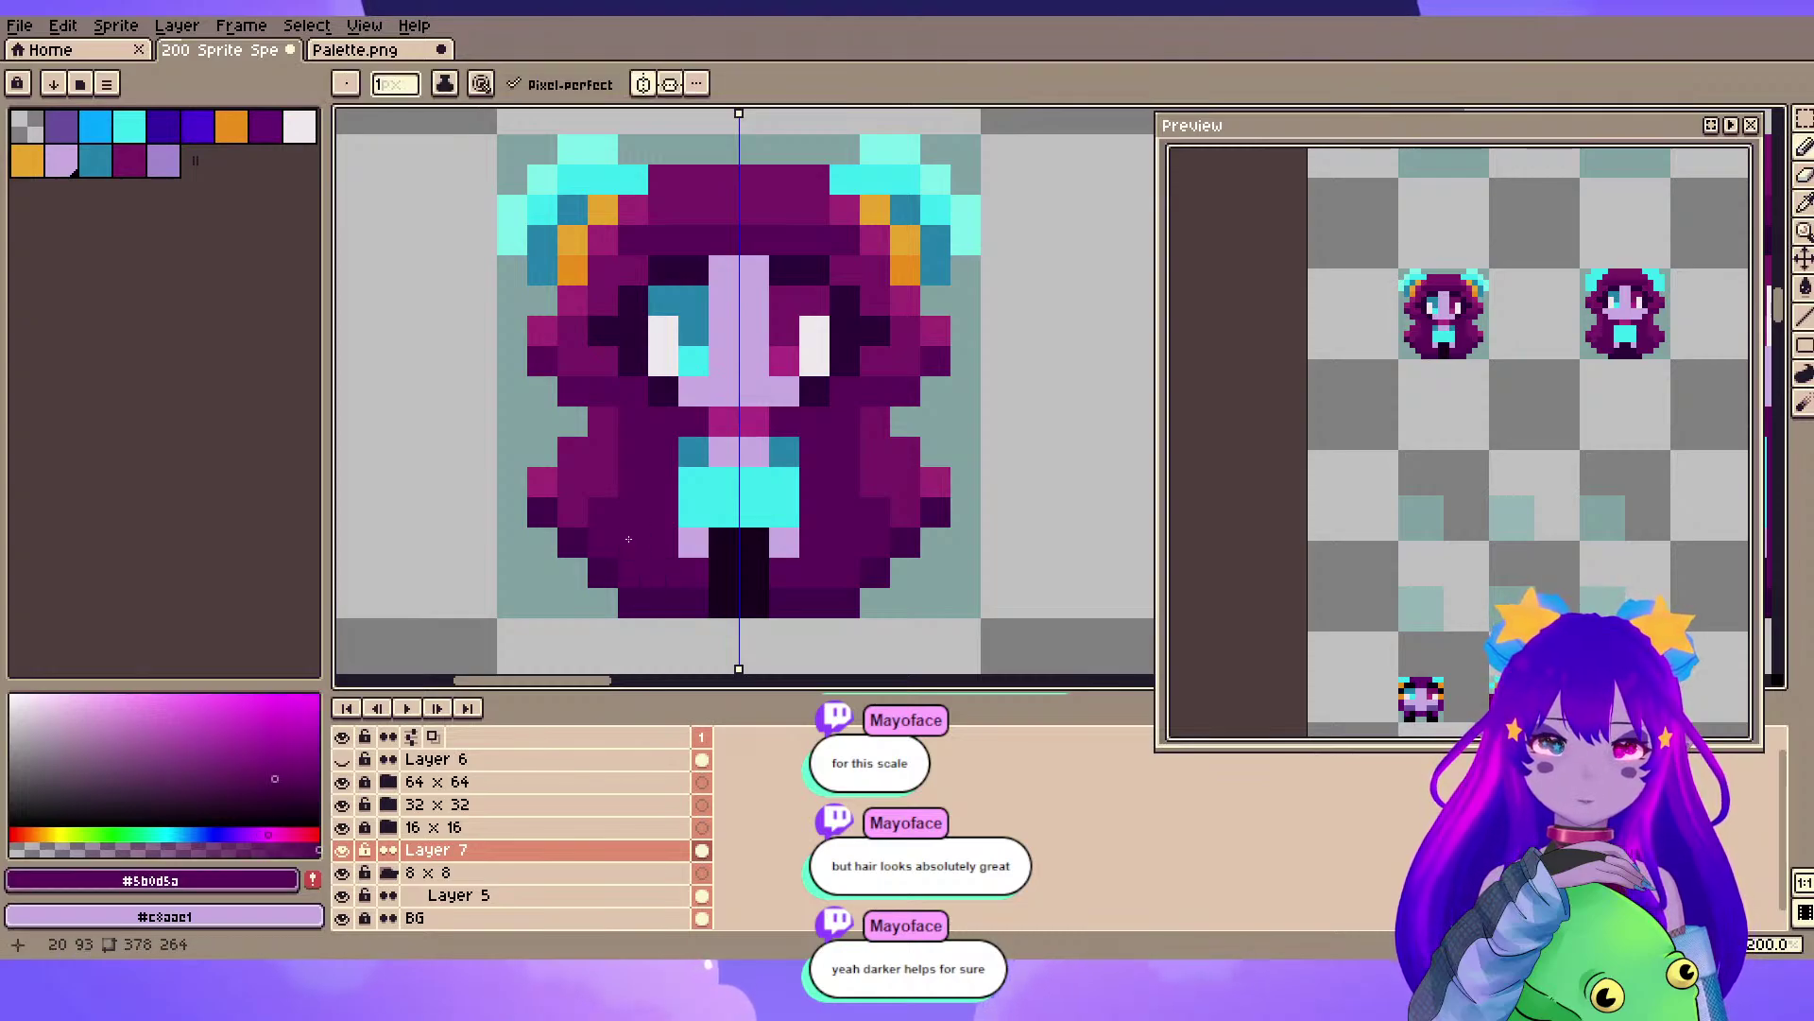
click(286, 784)
click(612, 613)
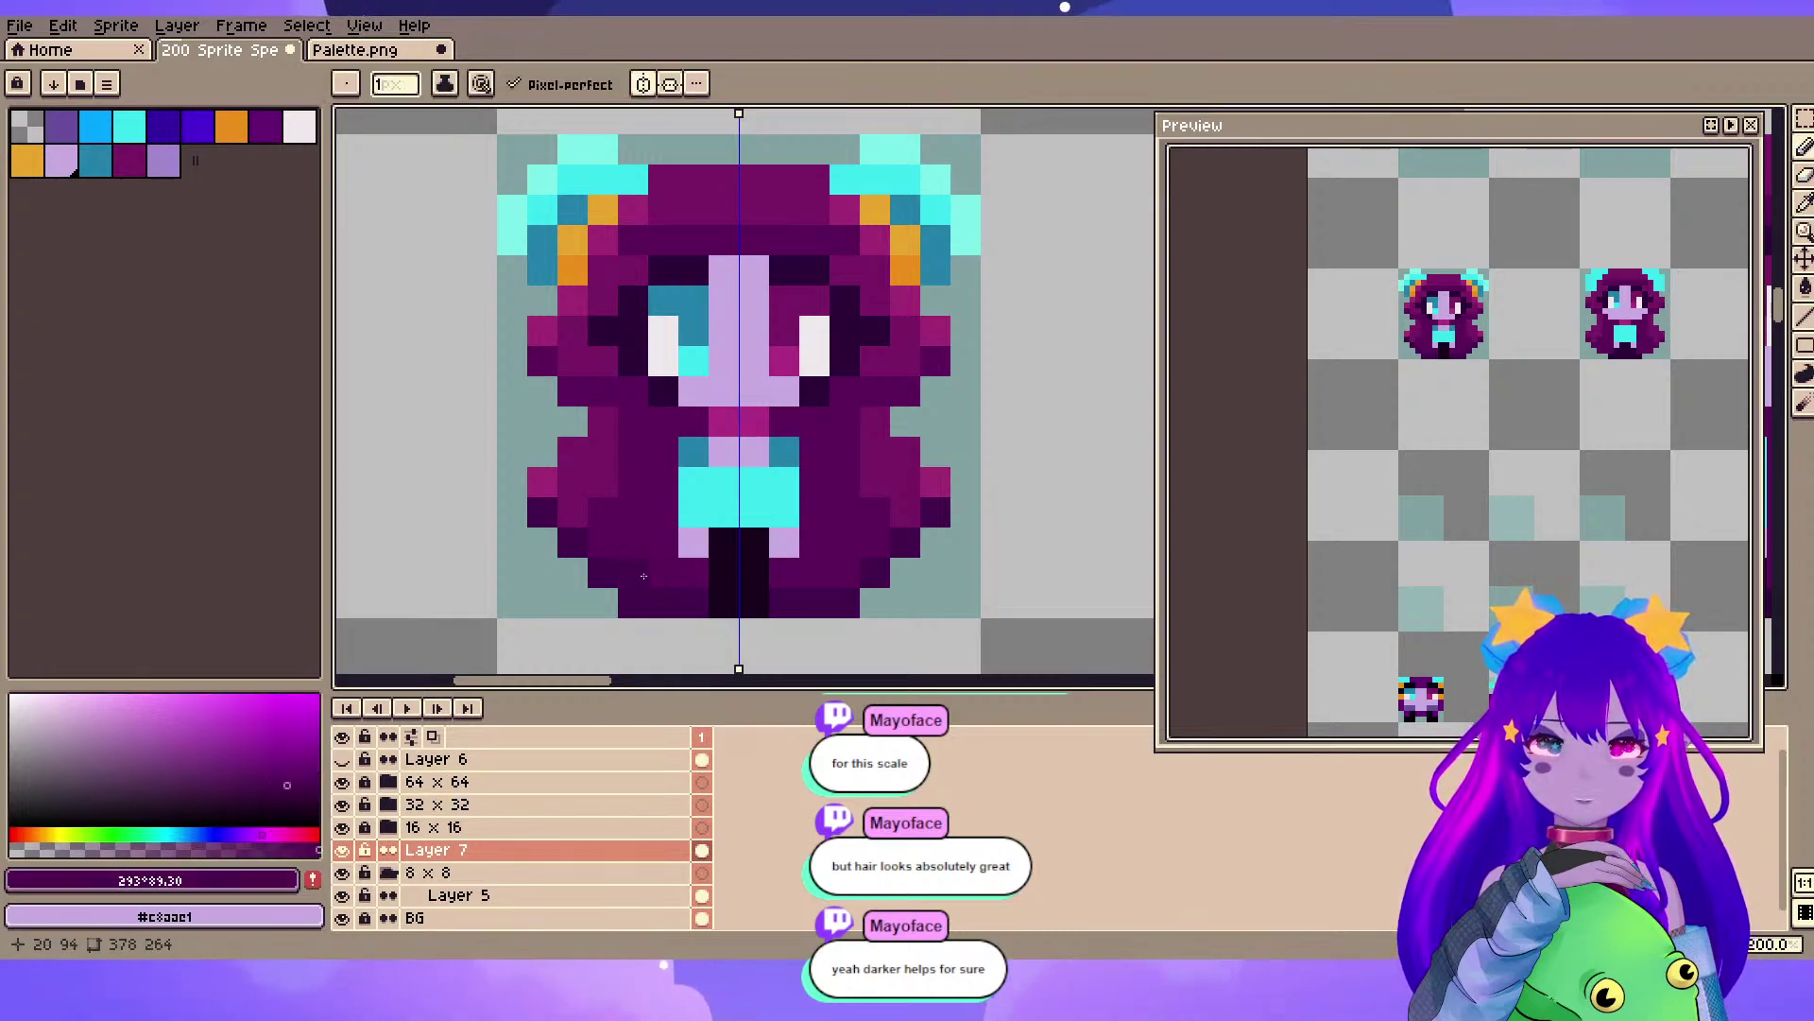
click(282, 776)
click(693, 539)
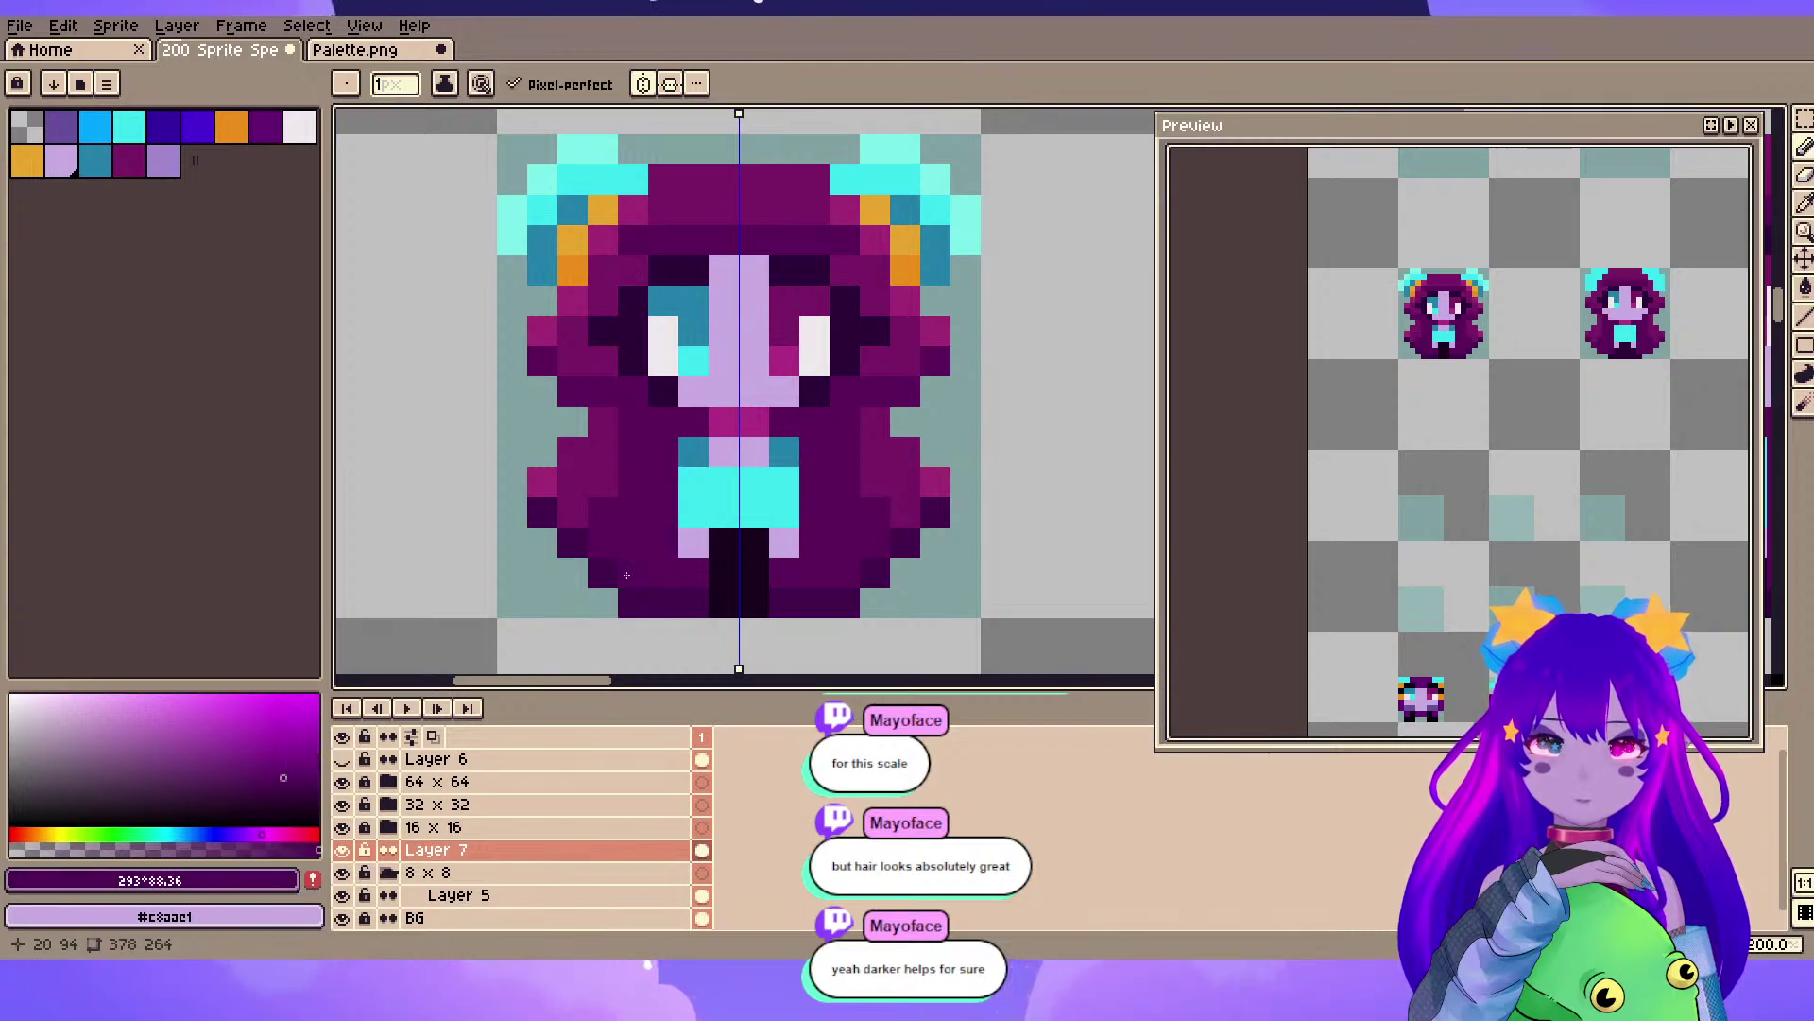
click(272, 767)
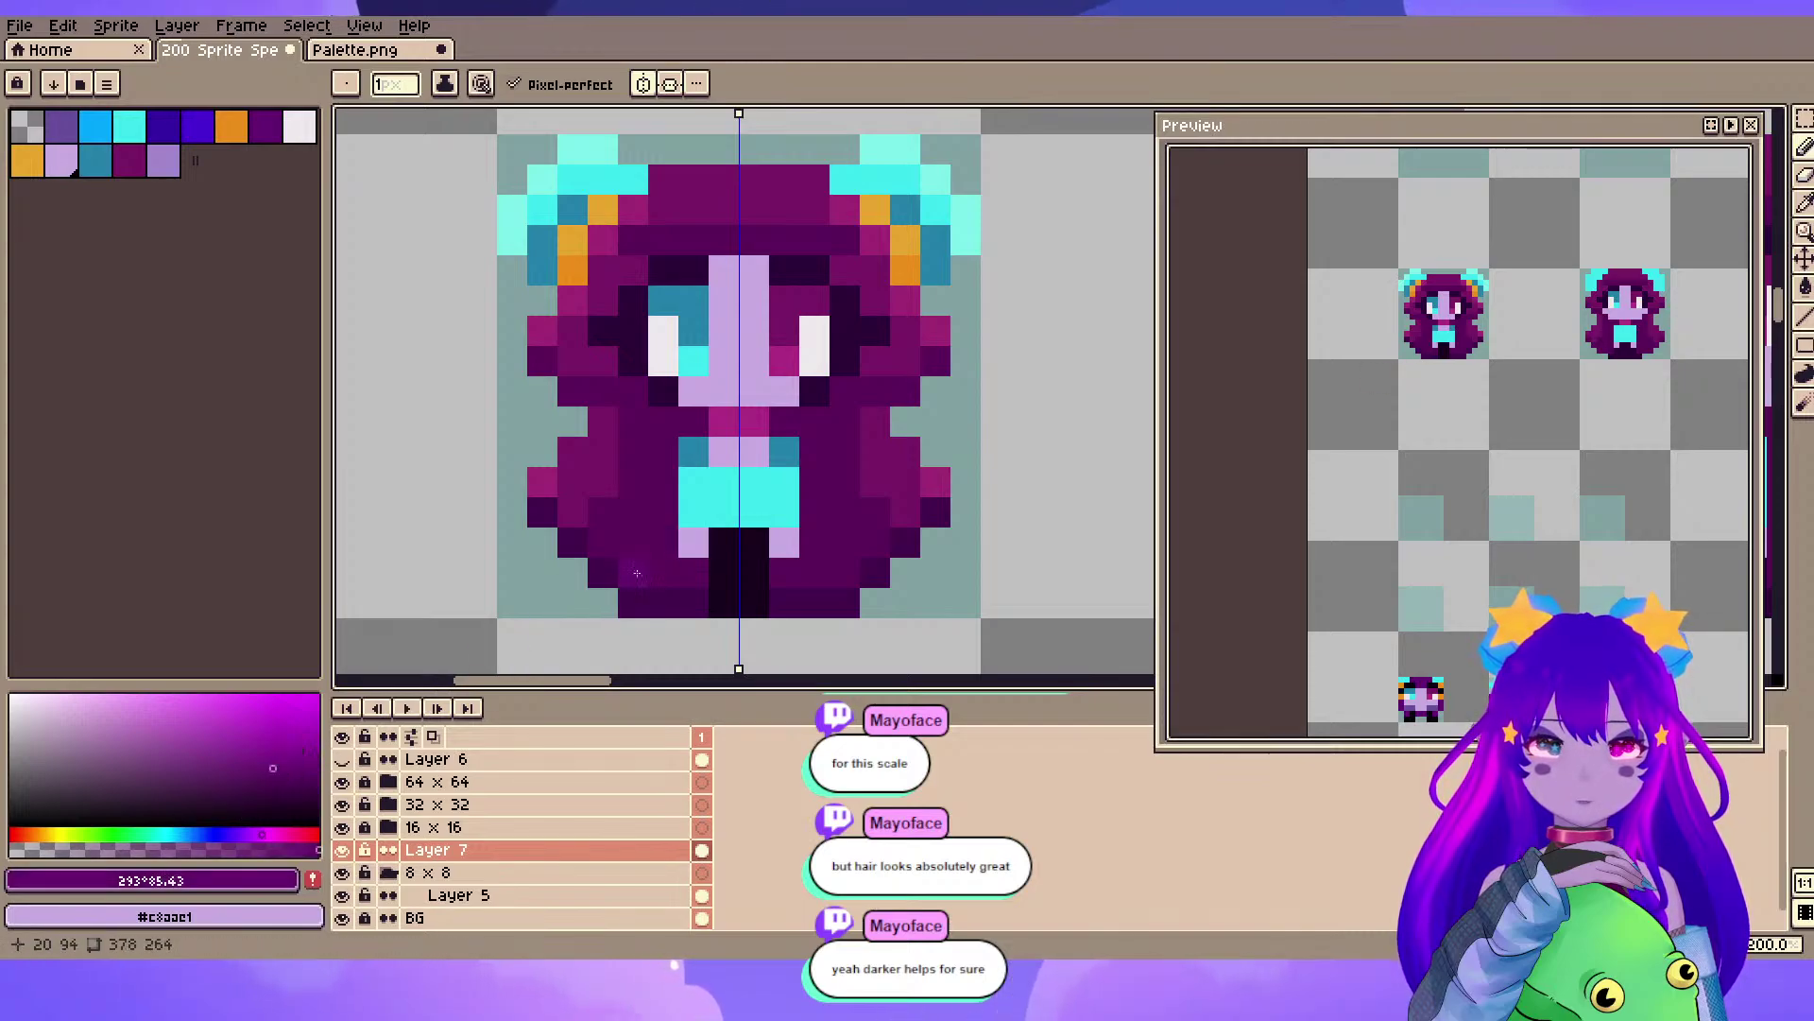
click(280, 779)
click(274, 829)
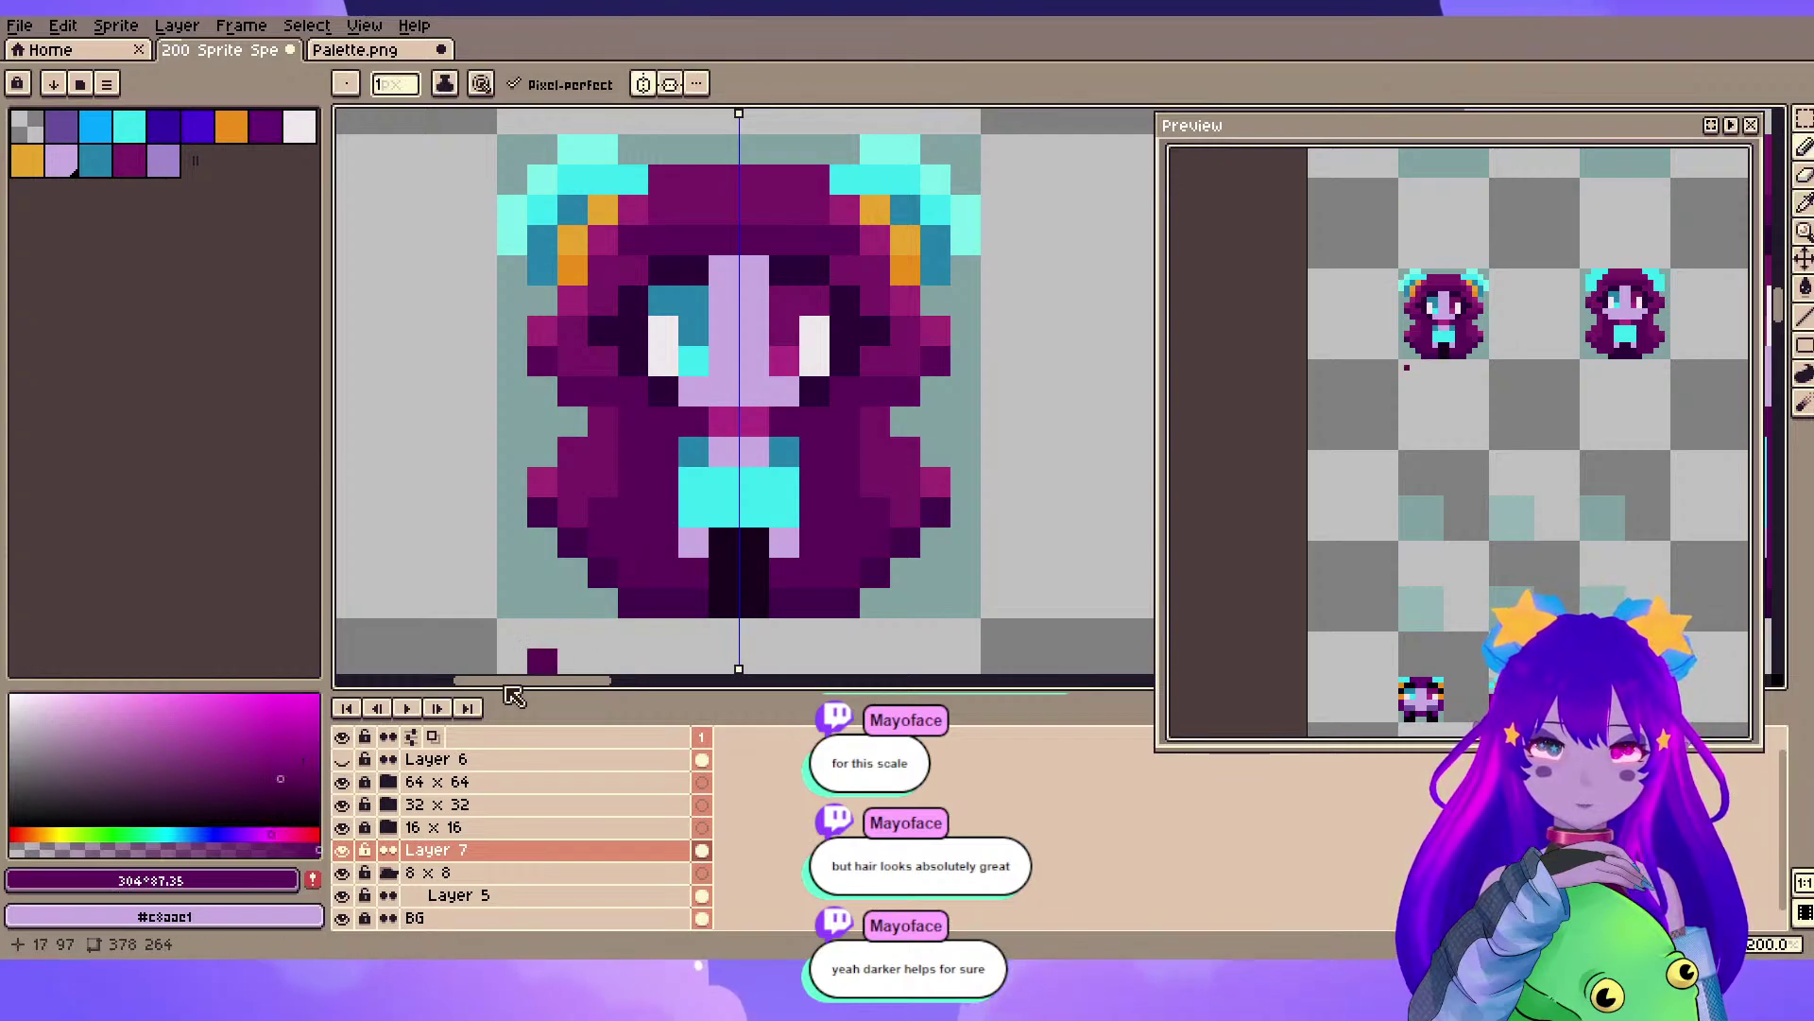
click(292, 789)
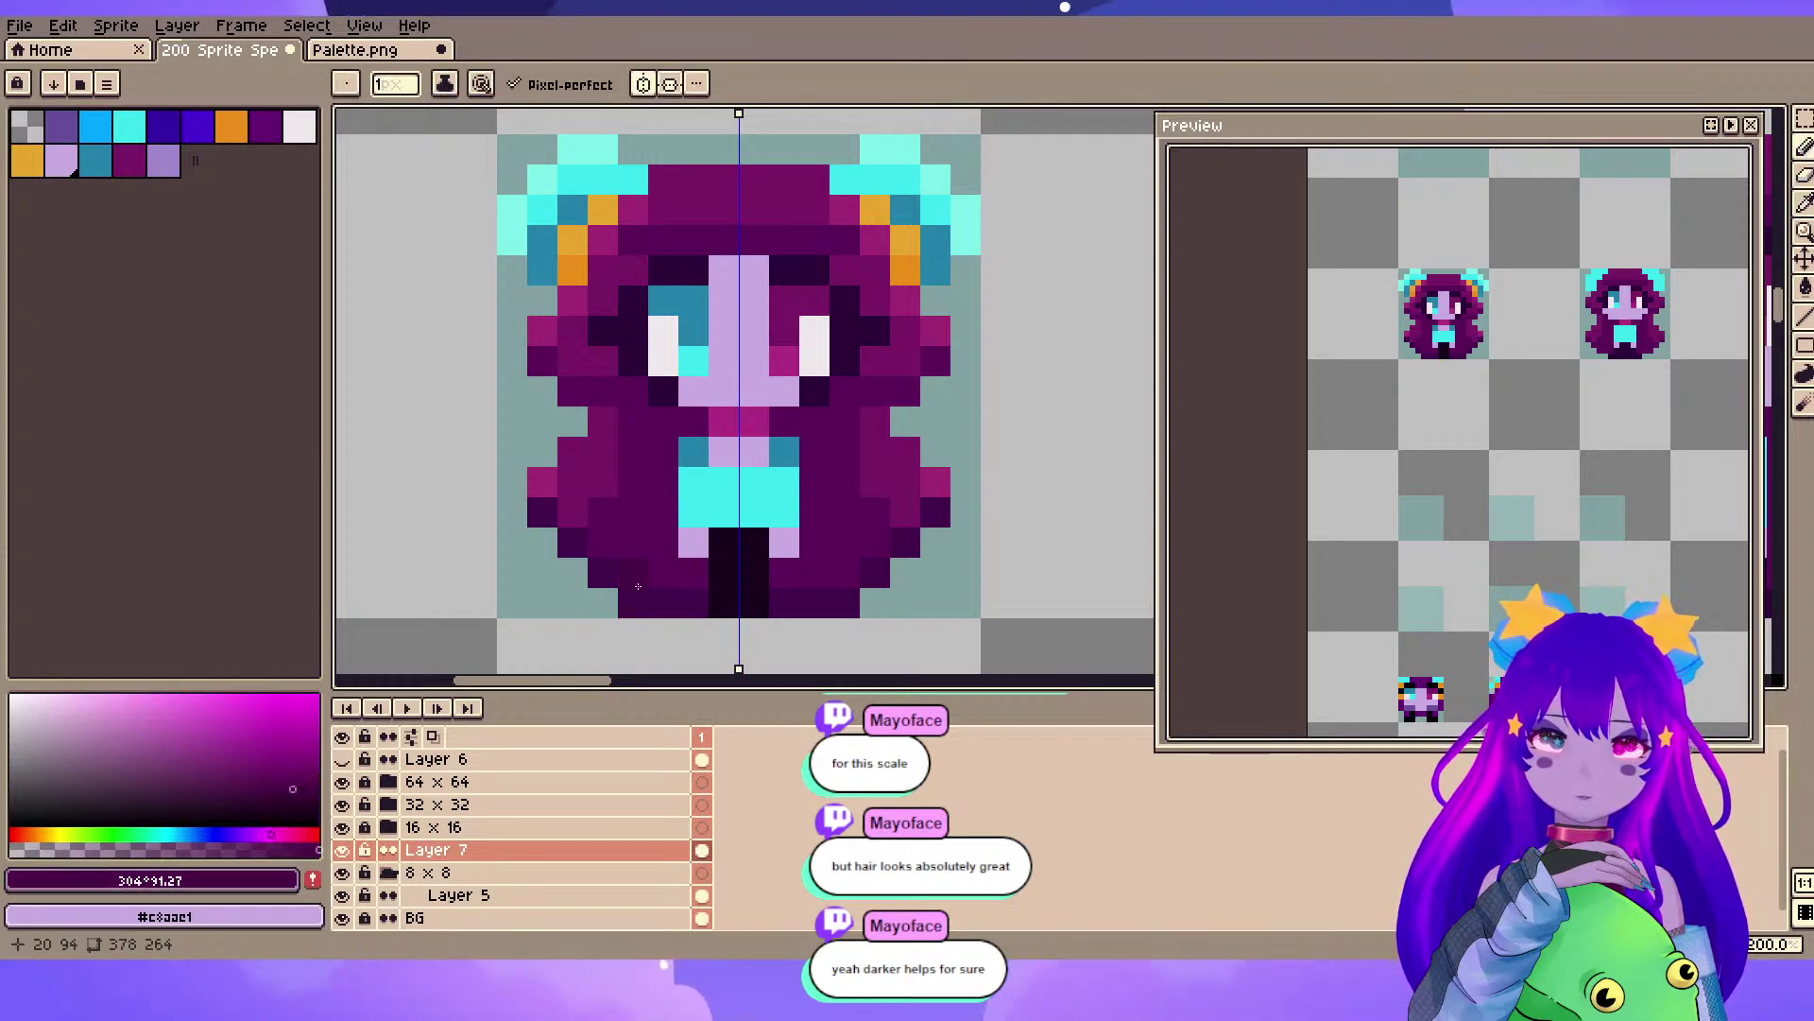
- Resample the hair purples and try lighter transition tones at the hair's lower edge, ending with hue 297°, saturation 81, value 42
alt+click(647, 566)
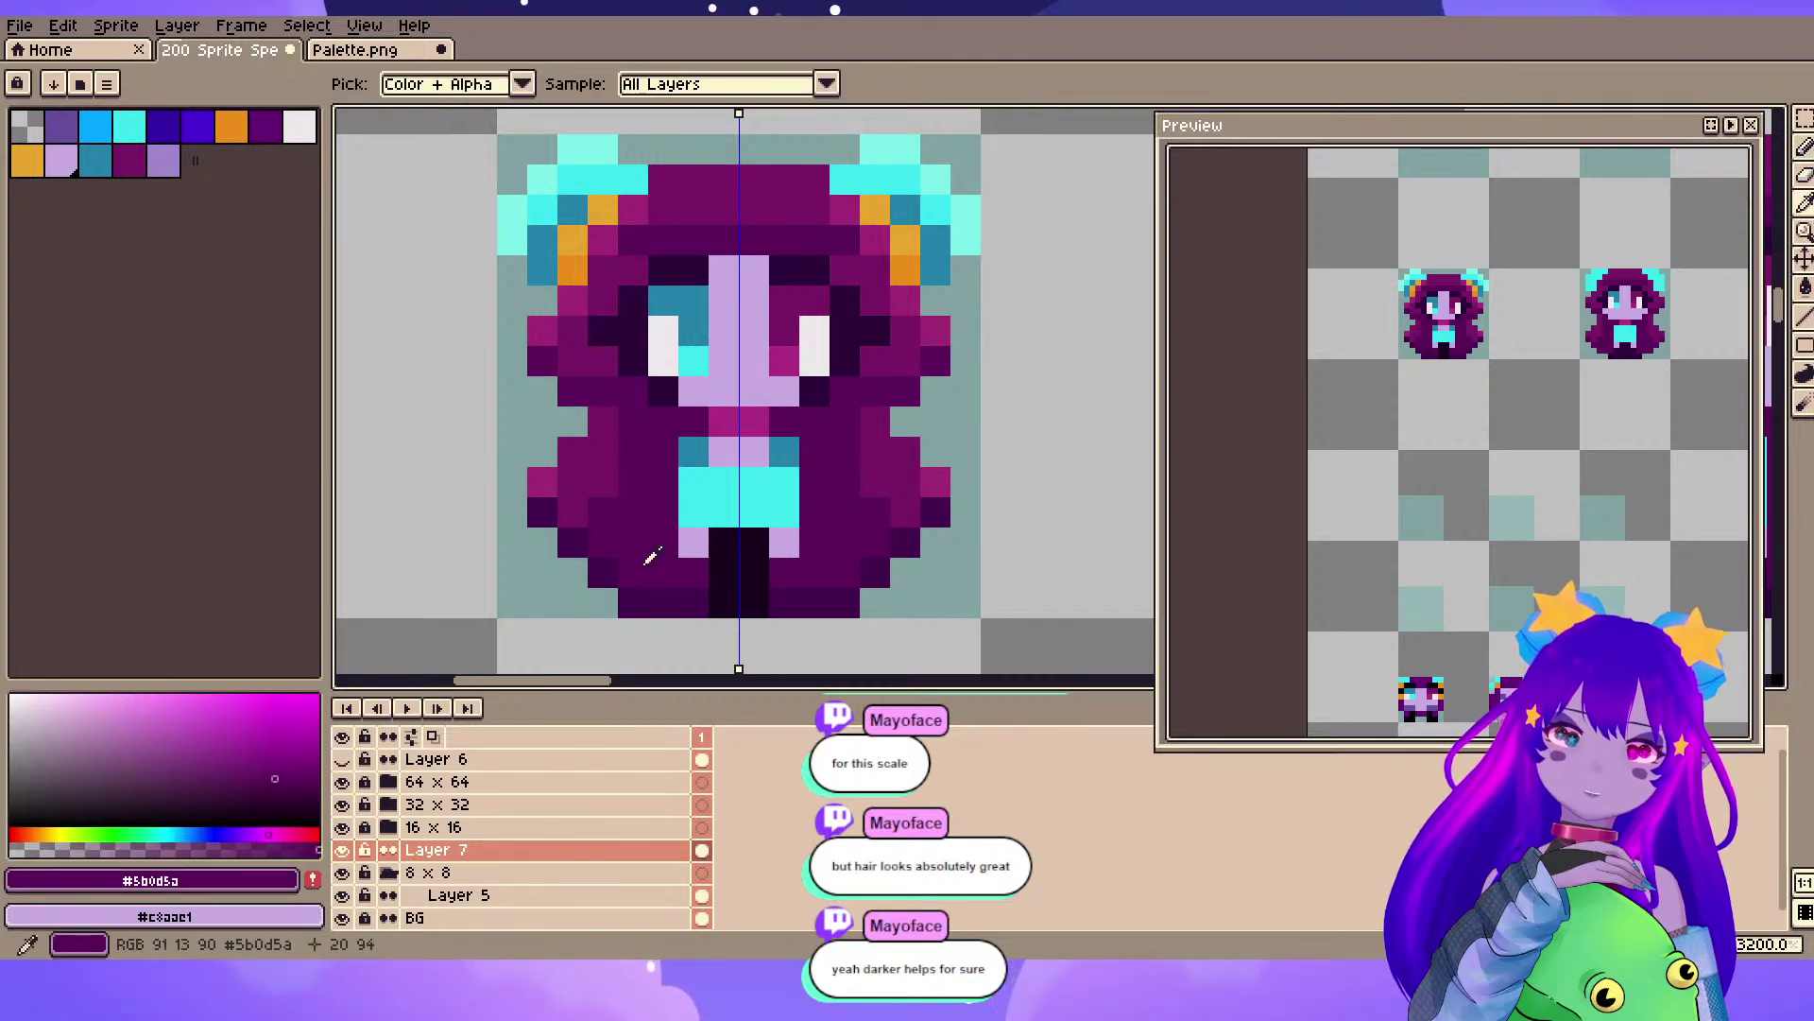
click(279, 780)
click(603, 603)
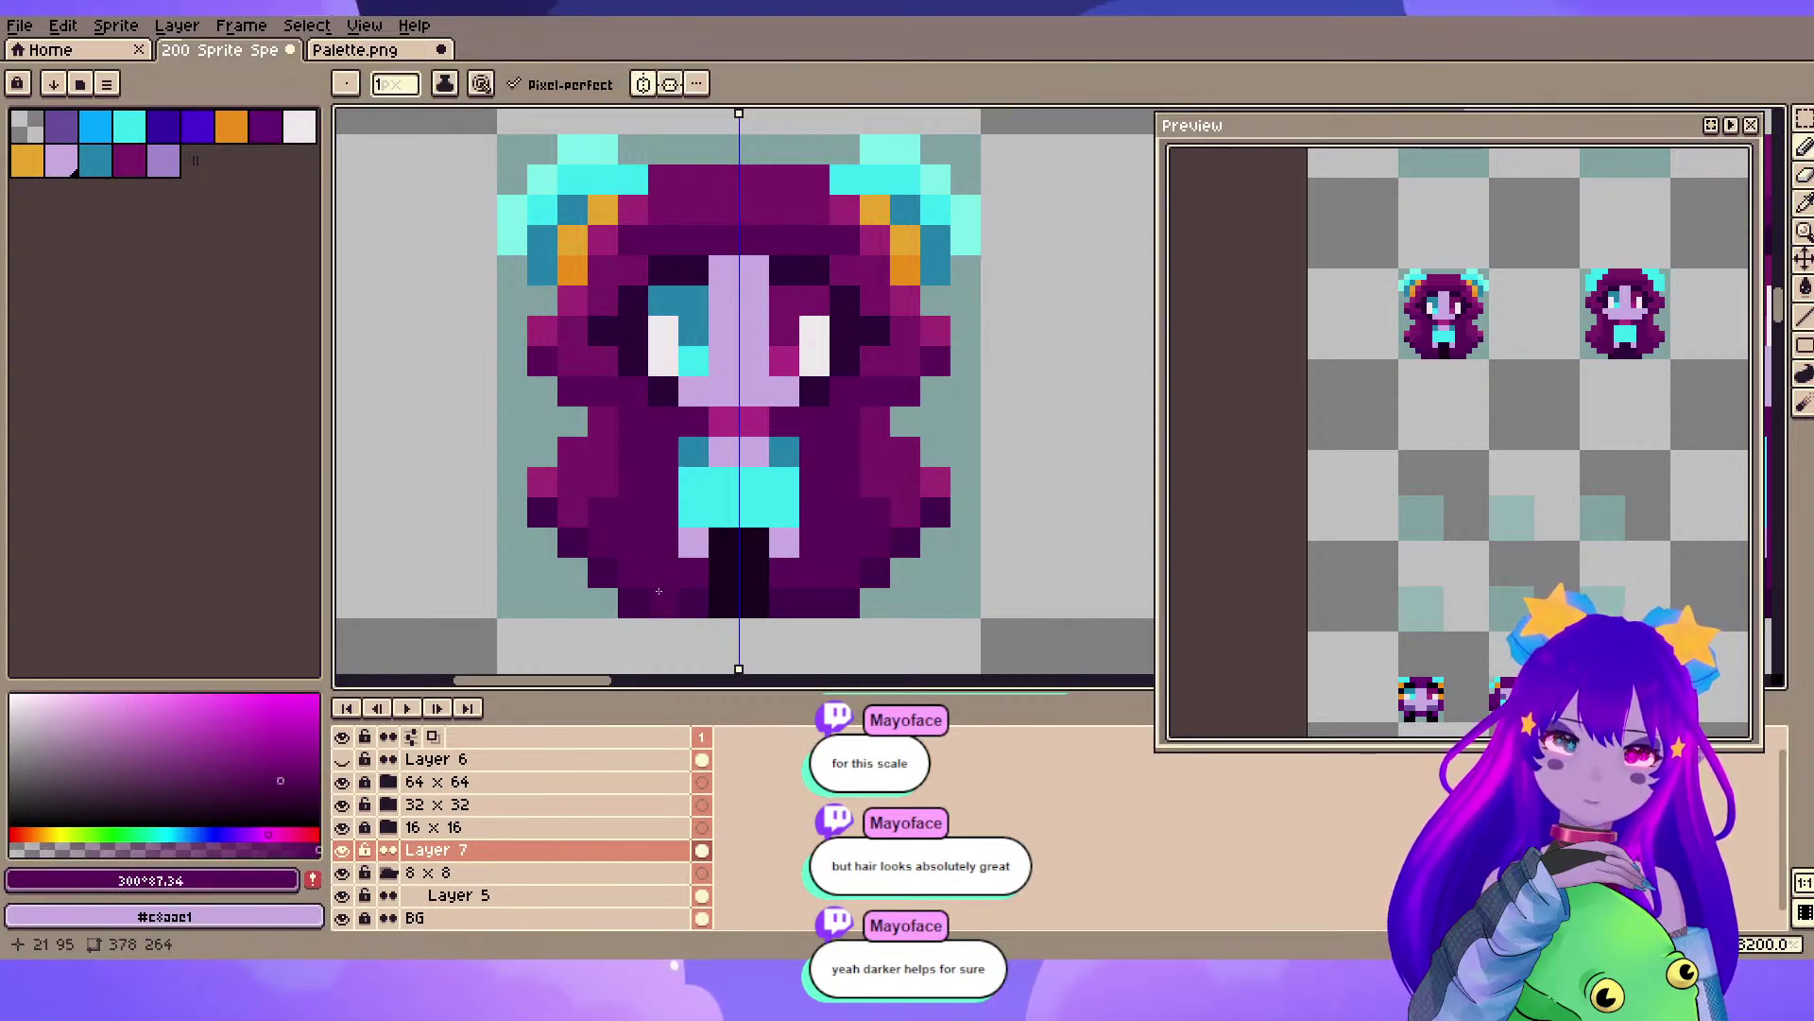
alt+click(646, 571)
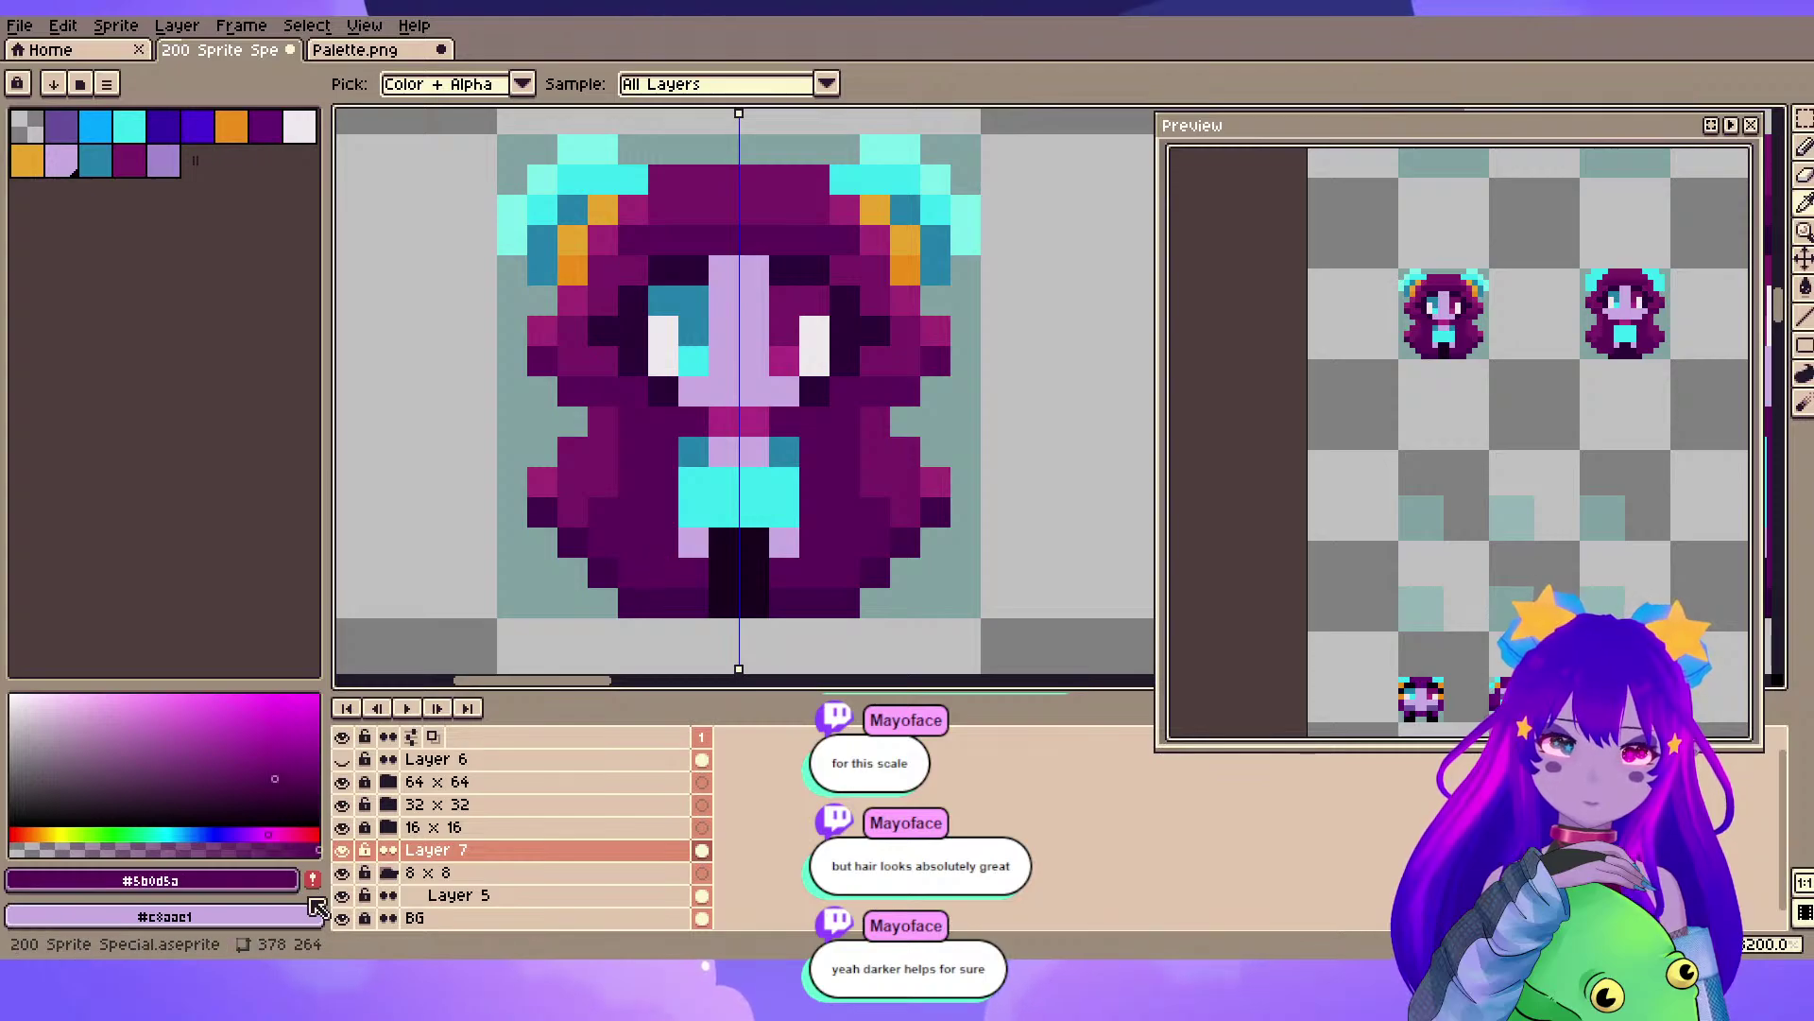
alt+click(658, 601)
click(272, 777)
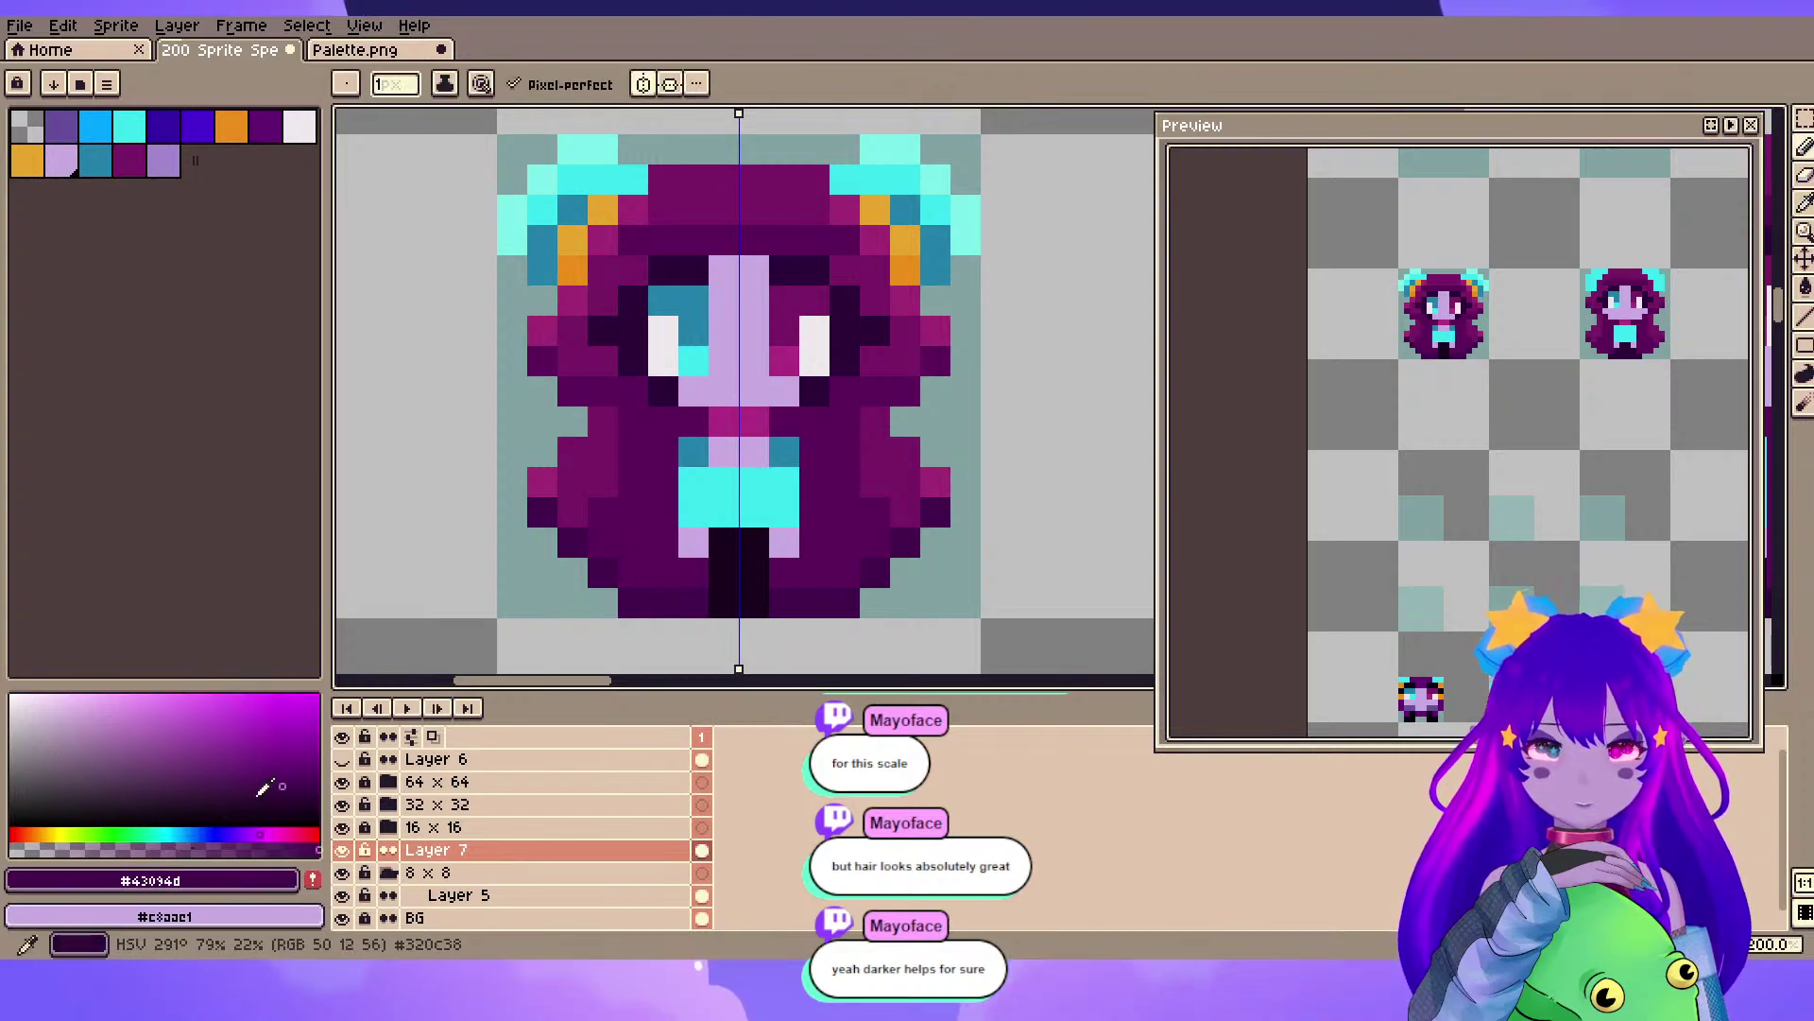
click(264, 834)
click(584, 578)
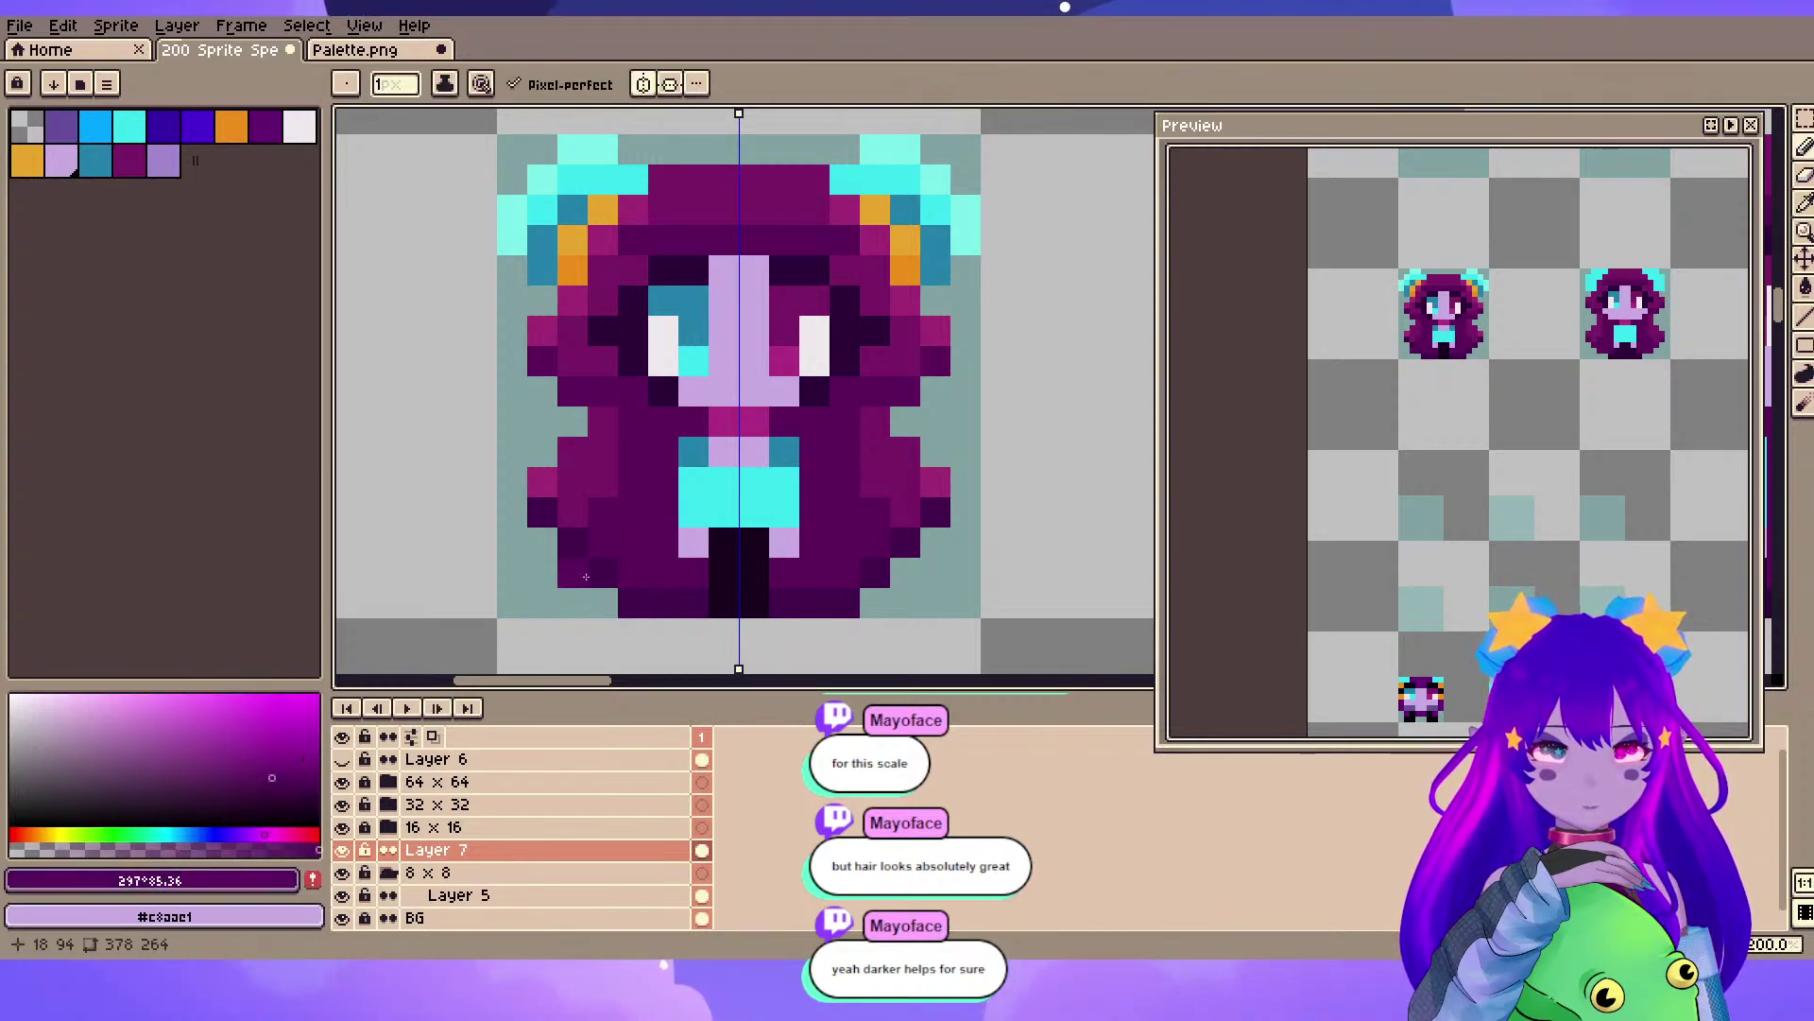
click(262, 770)
click(702, 549)
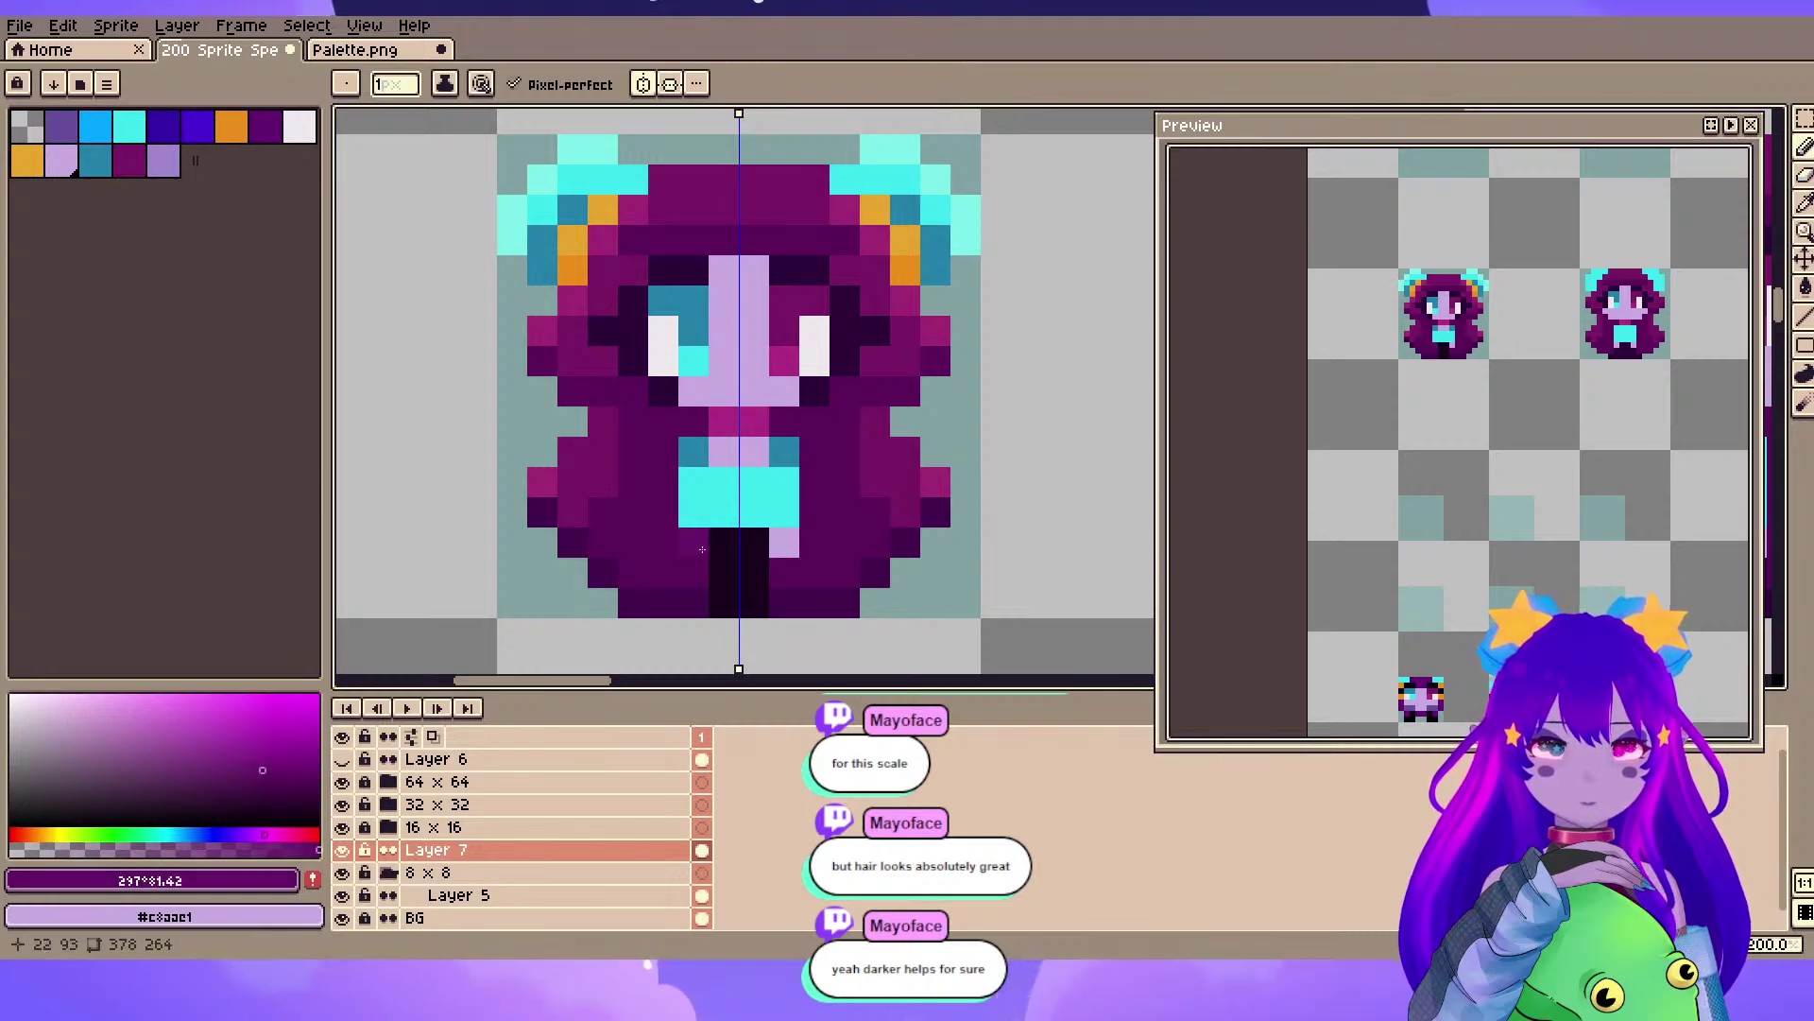
drag(638, 573, 605, 545)
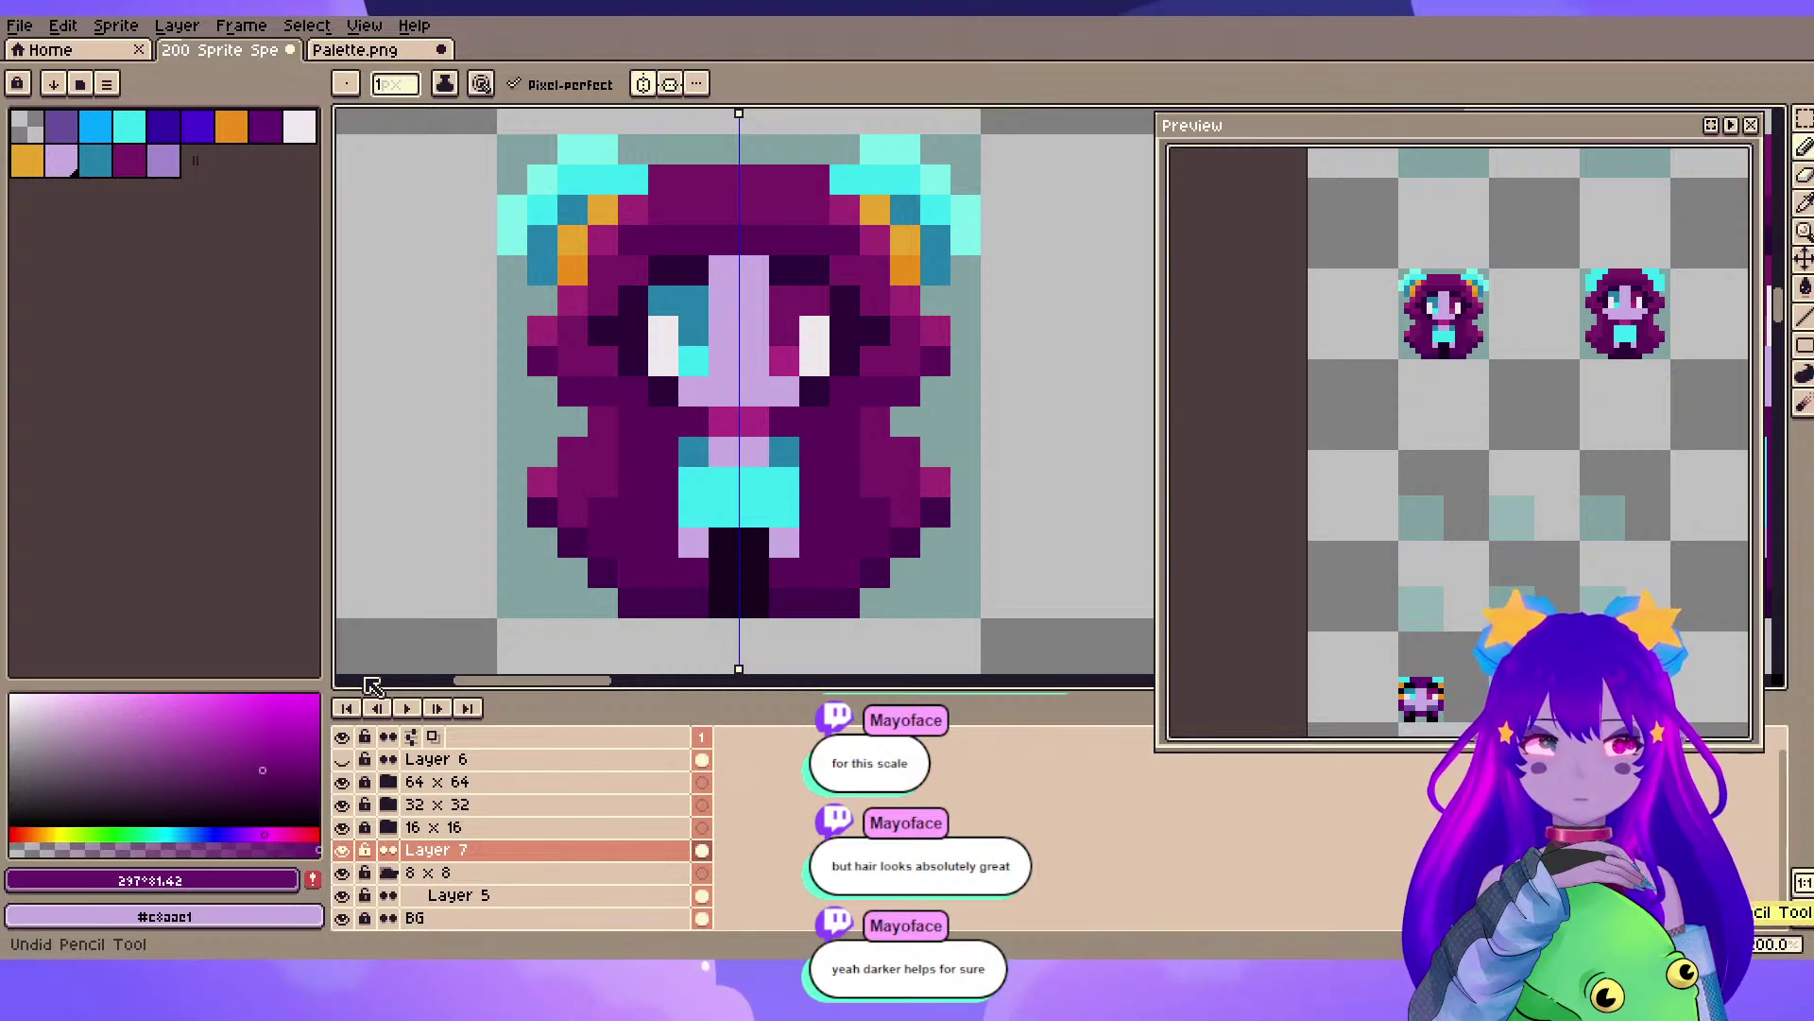
- Save the file, and recolour the choker with a brighter magenta (hue 320°, saturation 76, value 75)
key(ctrl+s)
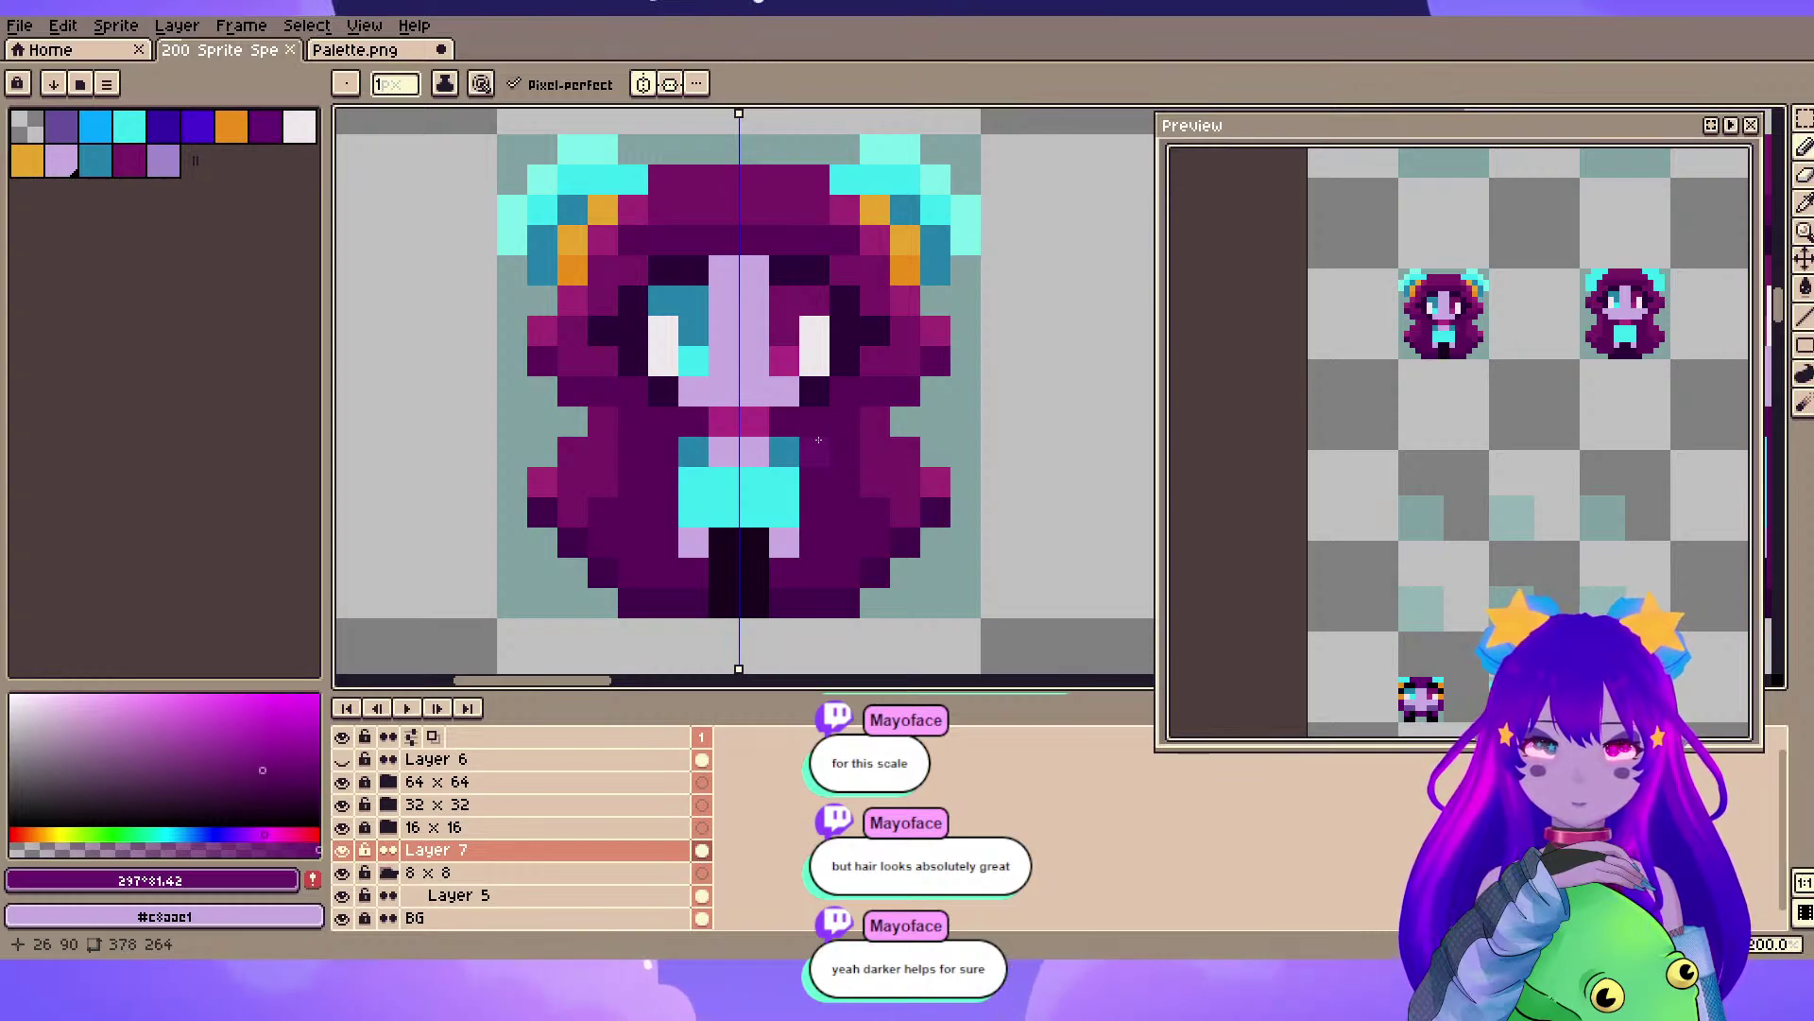
alt+click(724, 421)
click(720, 546)
key(ctrl+z)
click(740, 438)
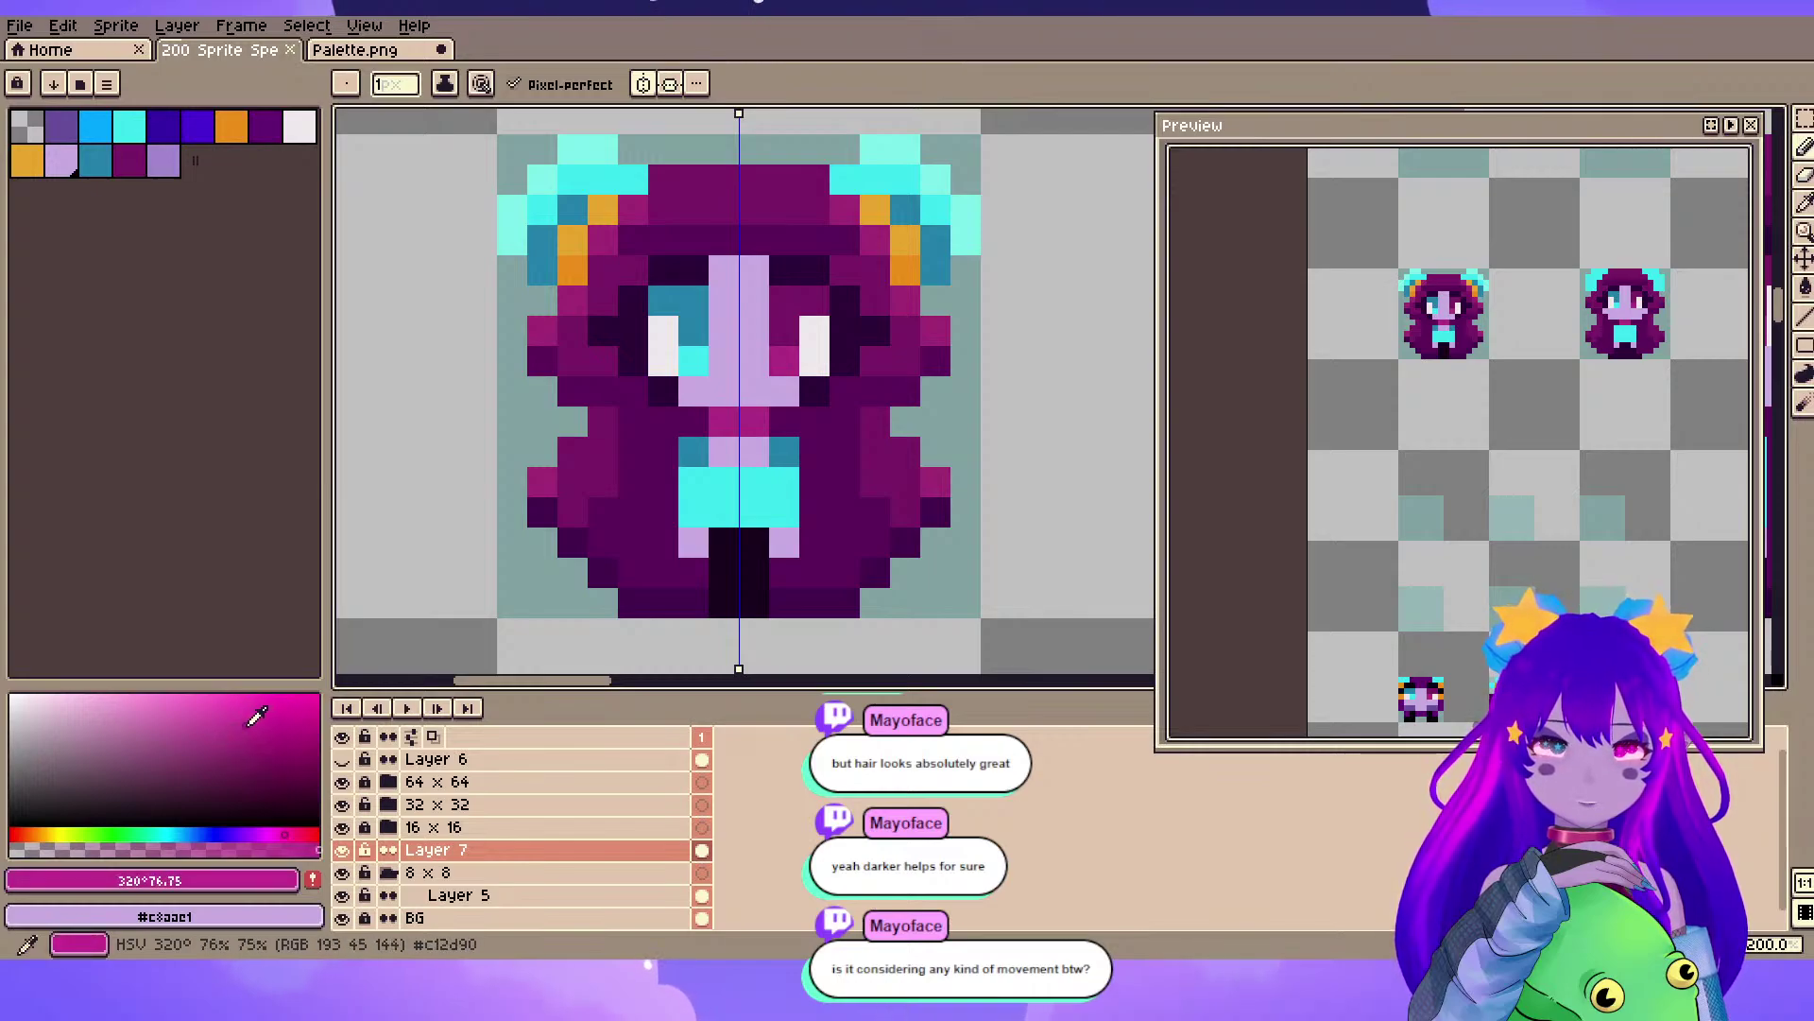
click(733, 413)
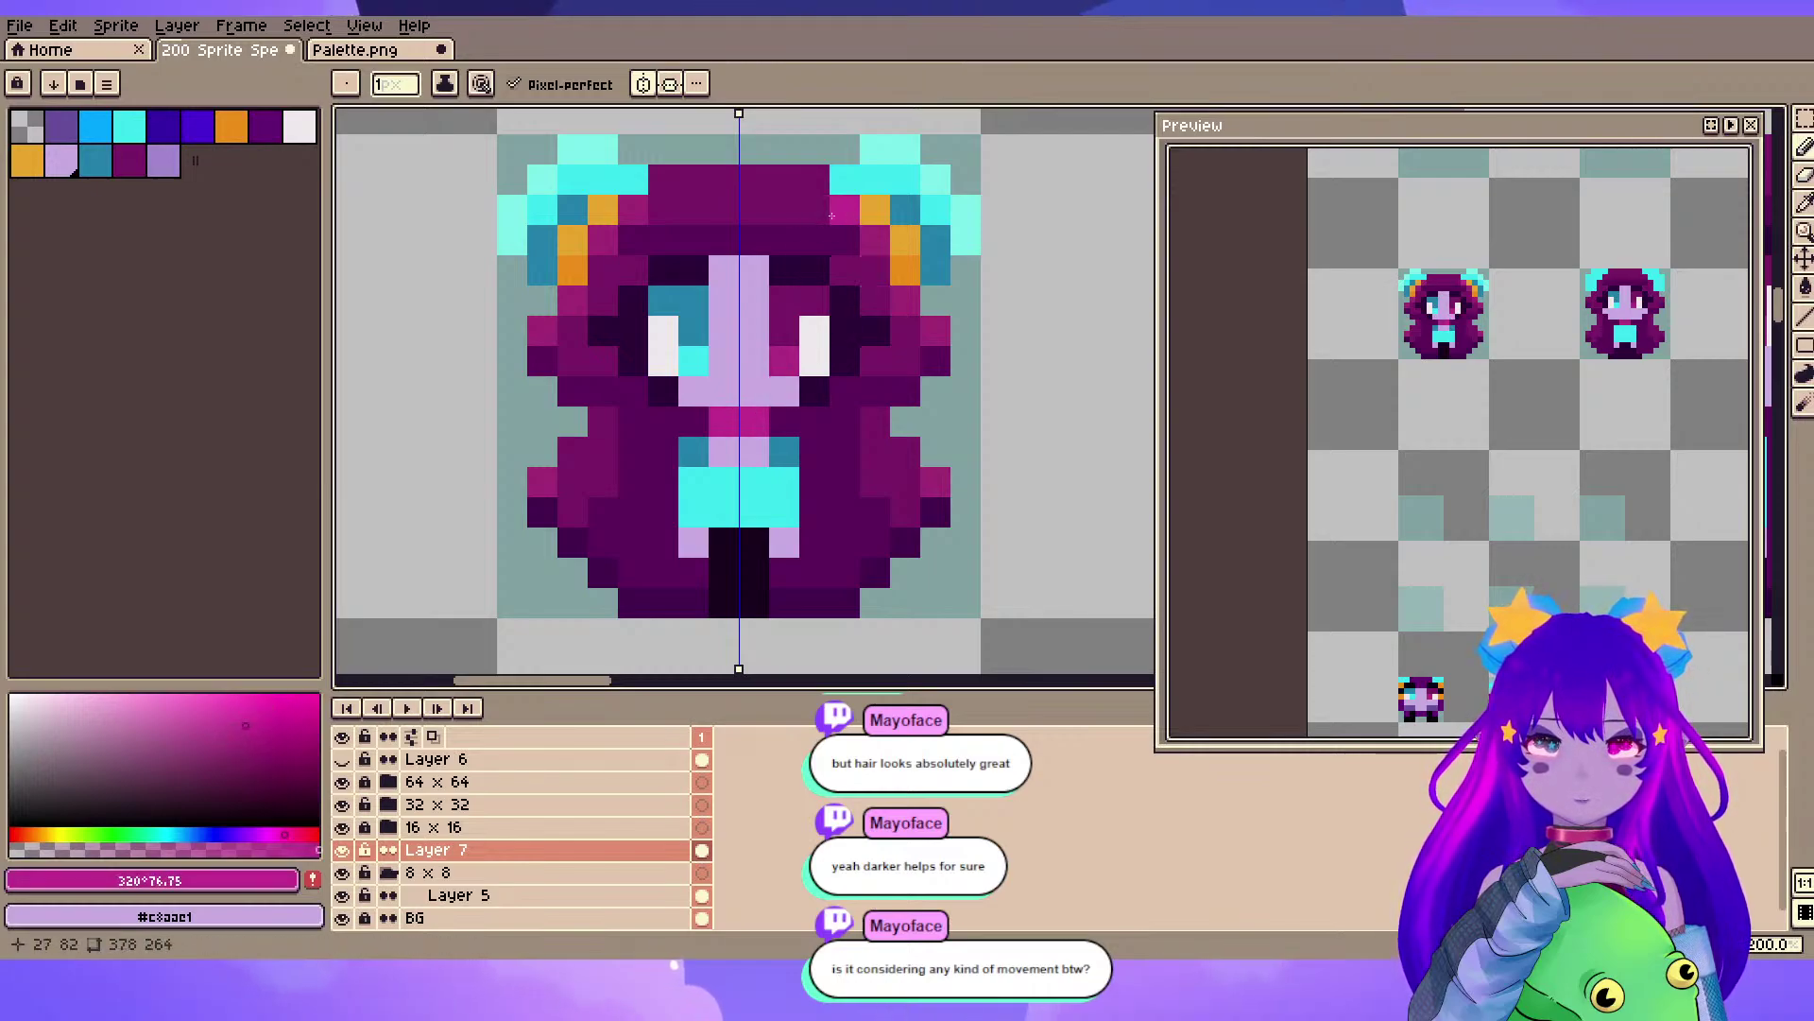
scroll(832, 216, down, 1)
scroll(824, 232, up, 1)
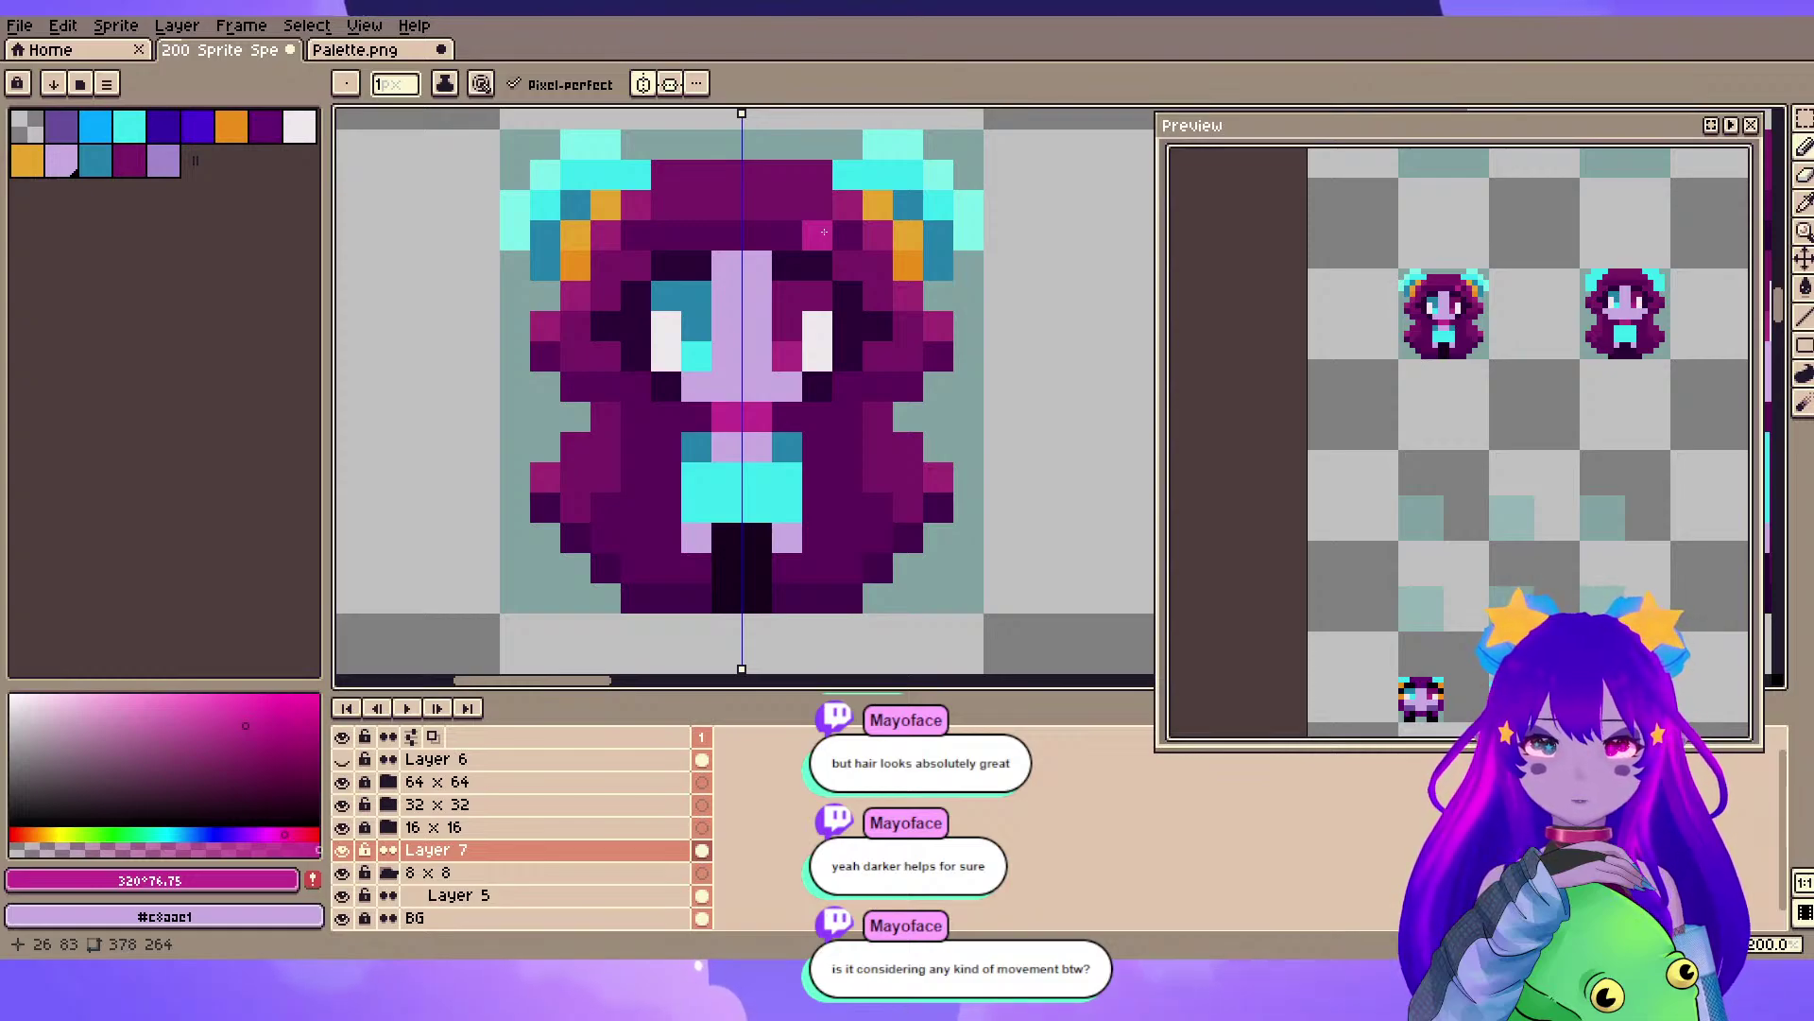
- Save the sprite file
key(ctrl+s)
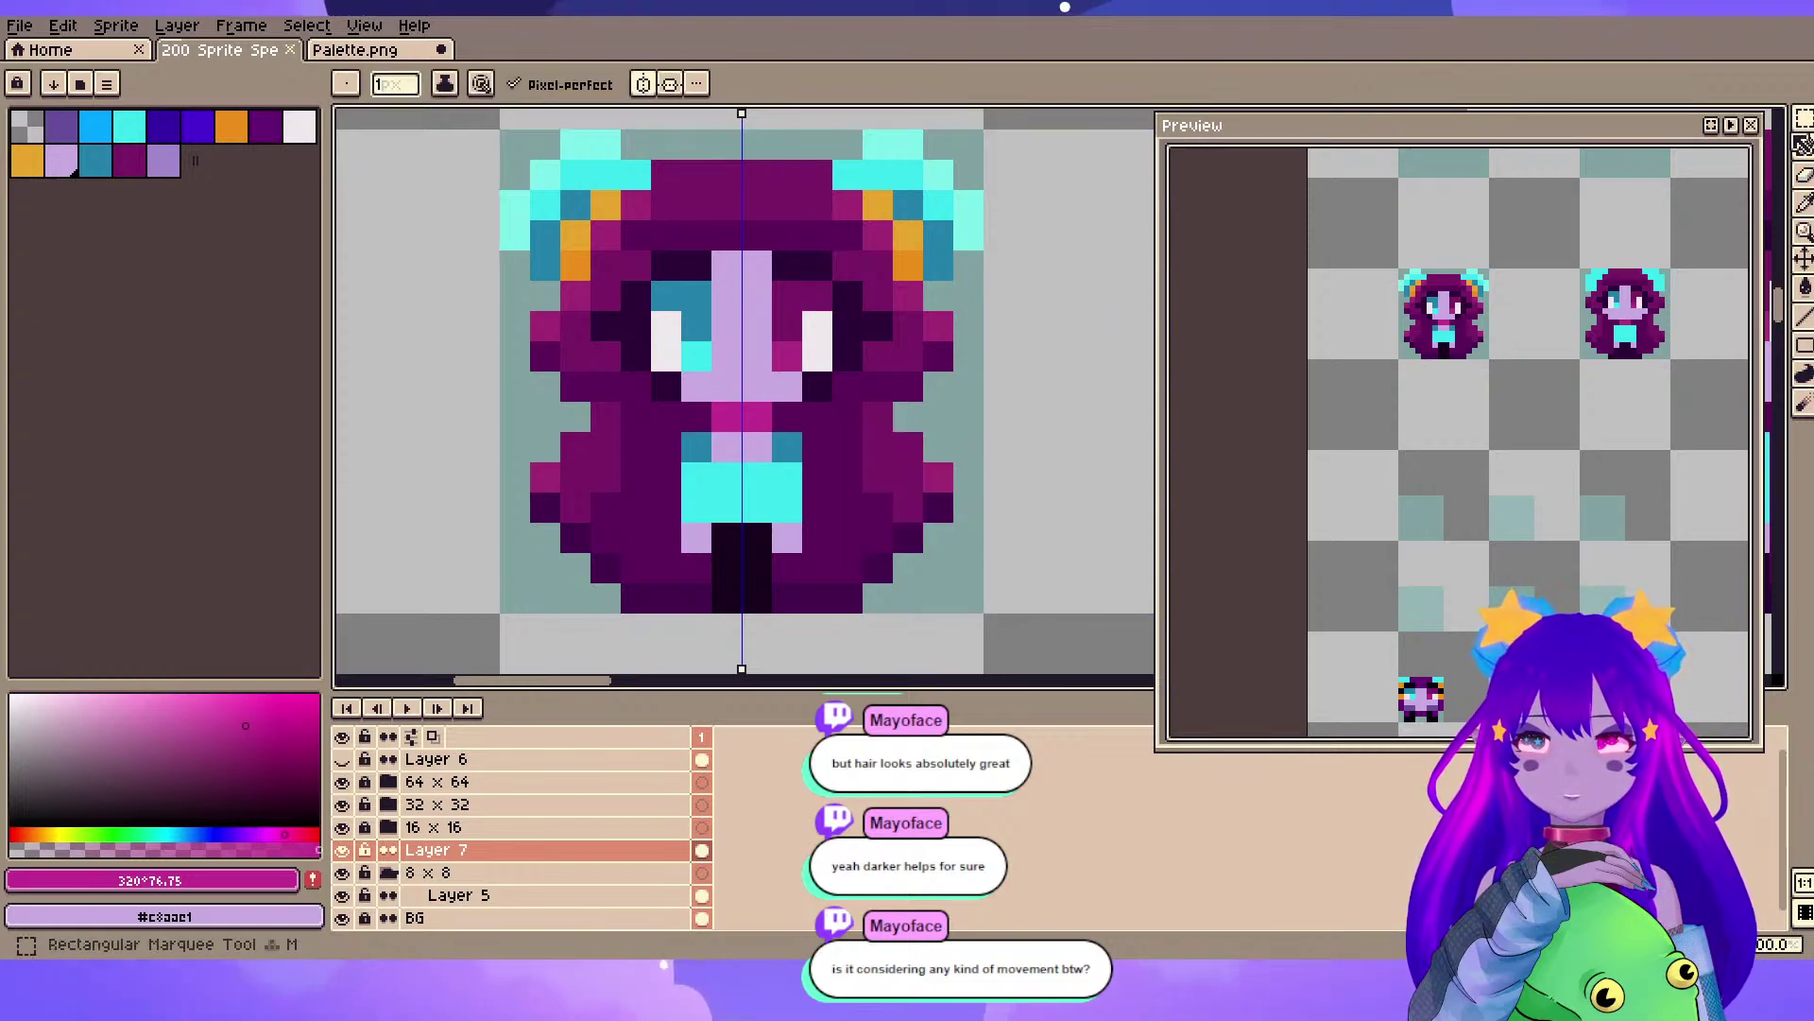
- Duplicate the 16 × 16 character and place the copy in the empty teal tile above the original
click(1804, 120)
scroll(789, 443, down, 3)
drag(789, 442, 722, 400)
drag(619, 287, 779, 459)
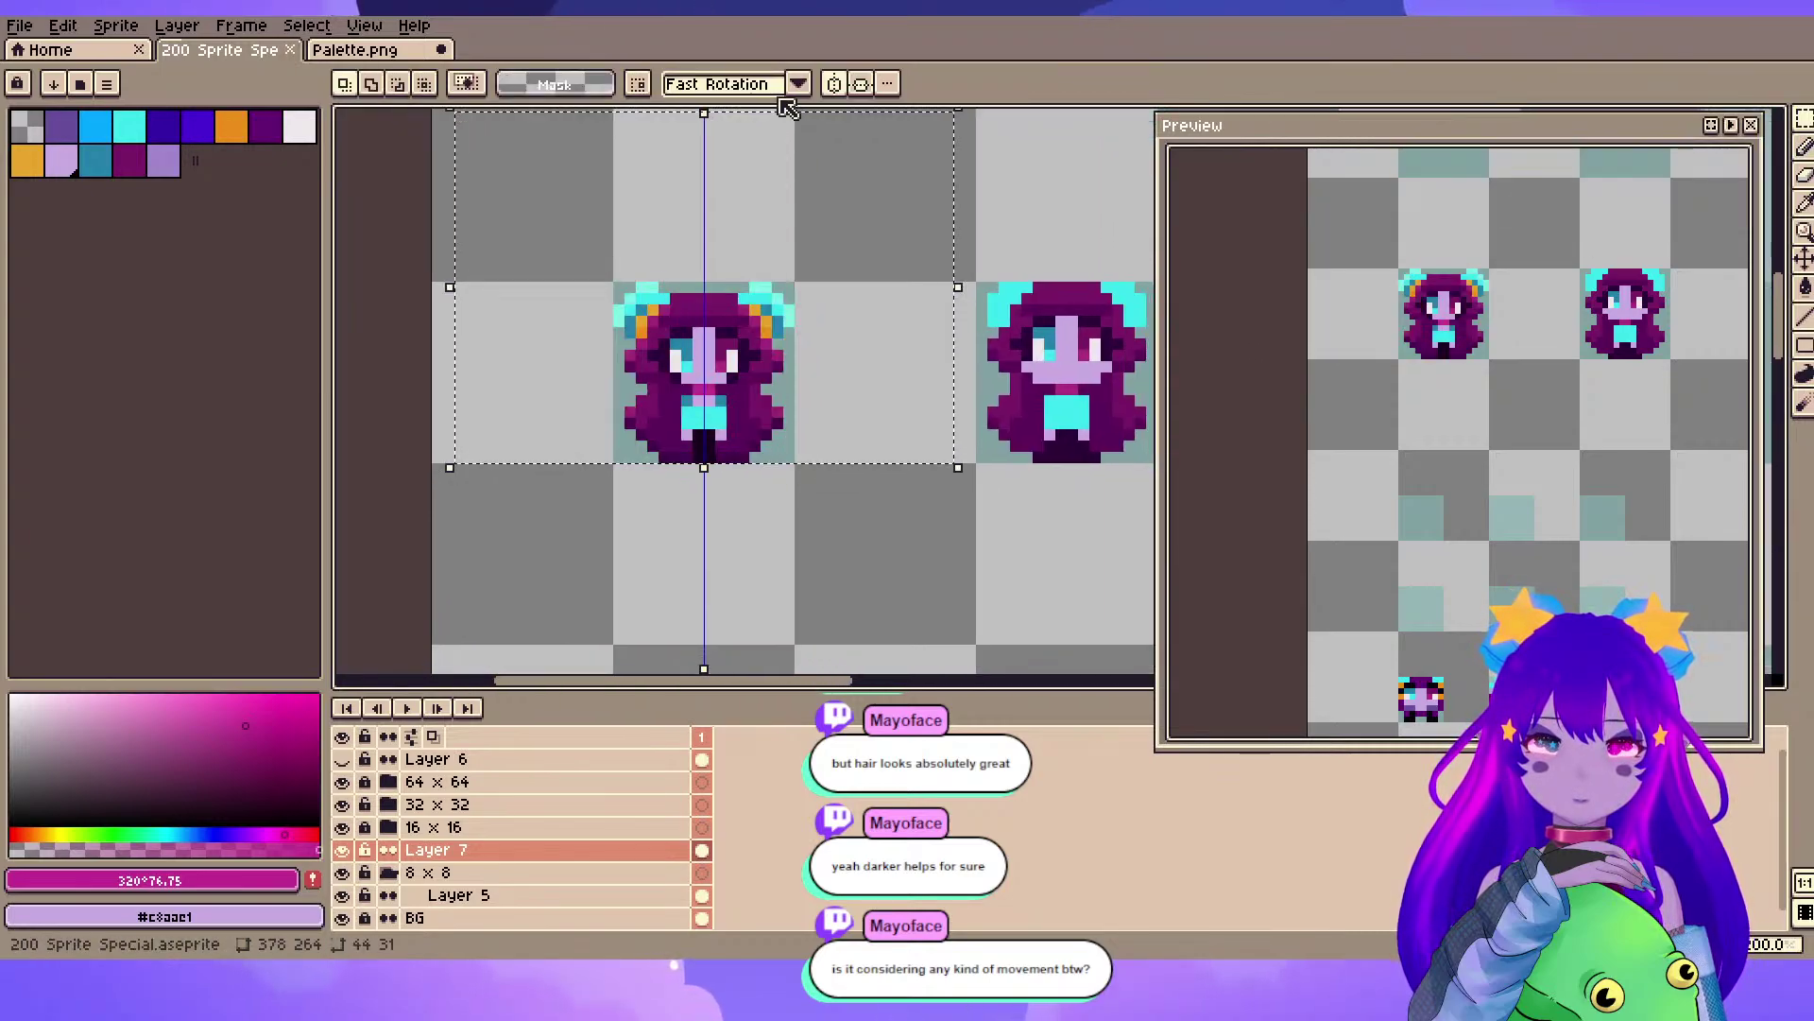
key(ctrl+c)
key(ctrl+v)
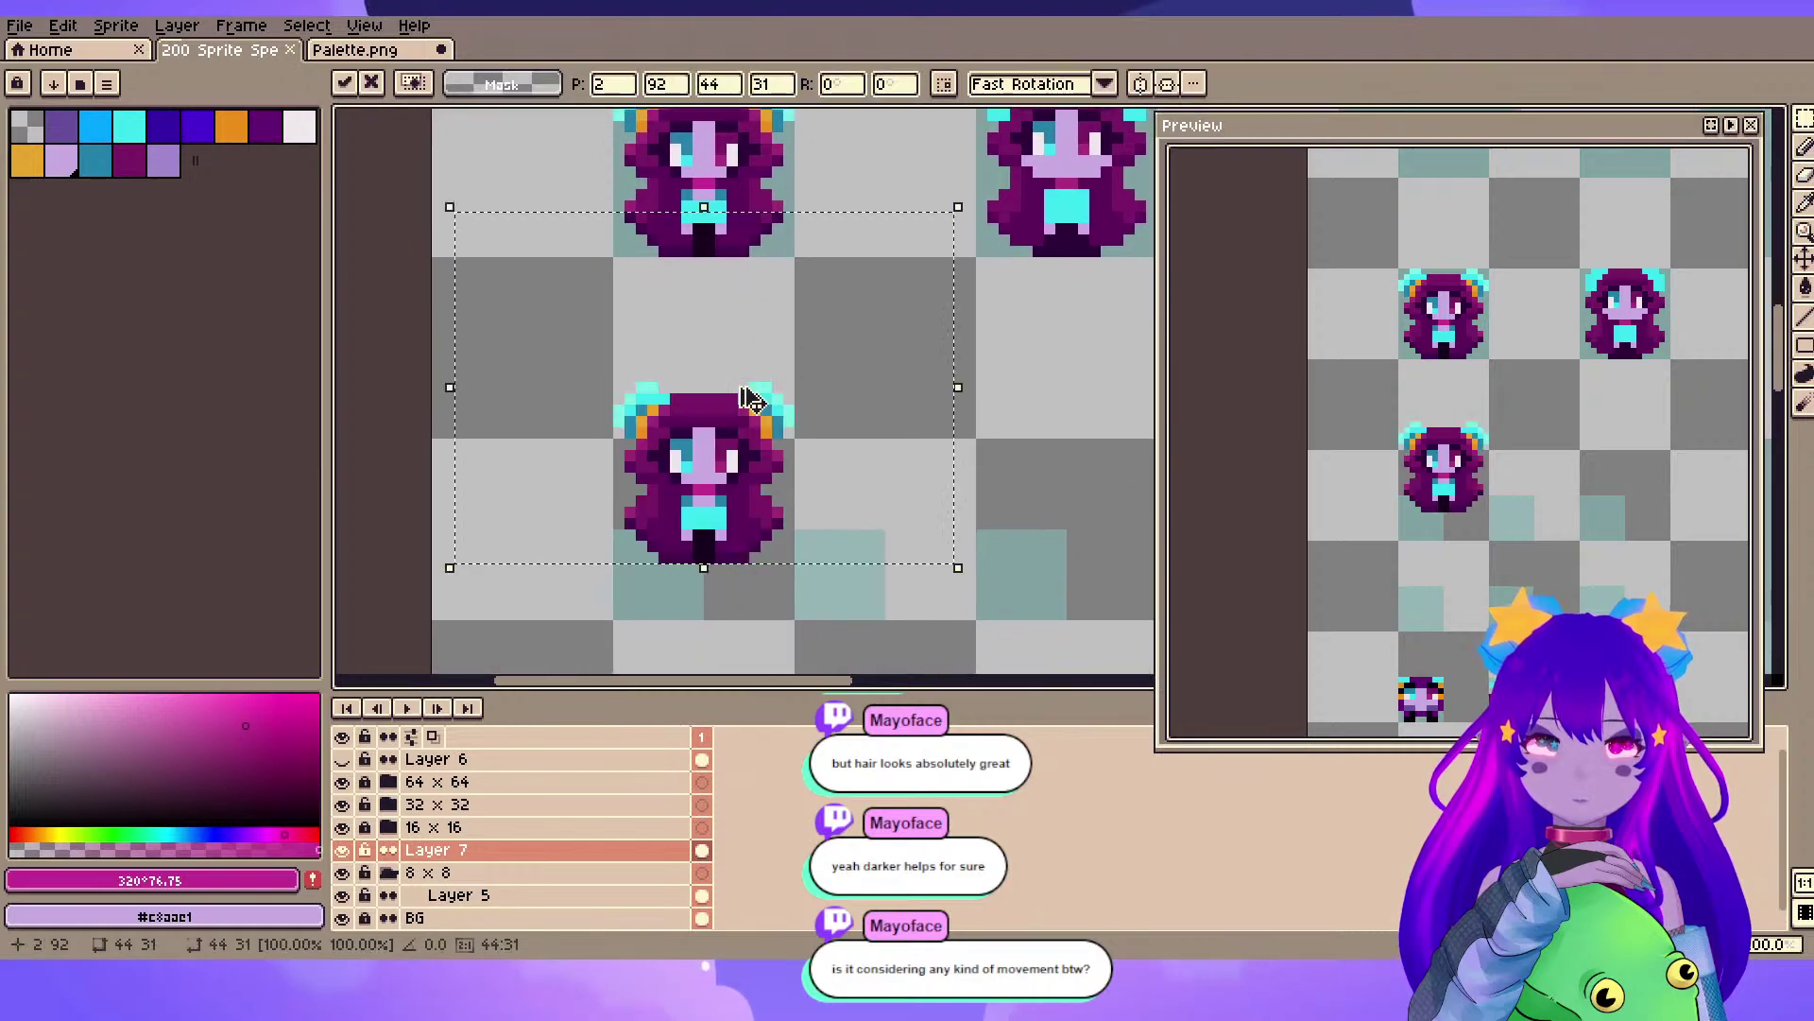
drag(736, 511, 735, 386)
drag(852, 182, 838, 444)
drag(723, 563, 723, 155)
drag(718, 153, 722, 476)
drag(727, 539, 728, 405)
click(722, 564)
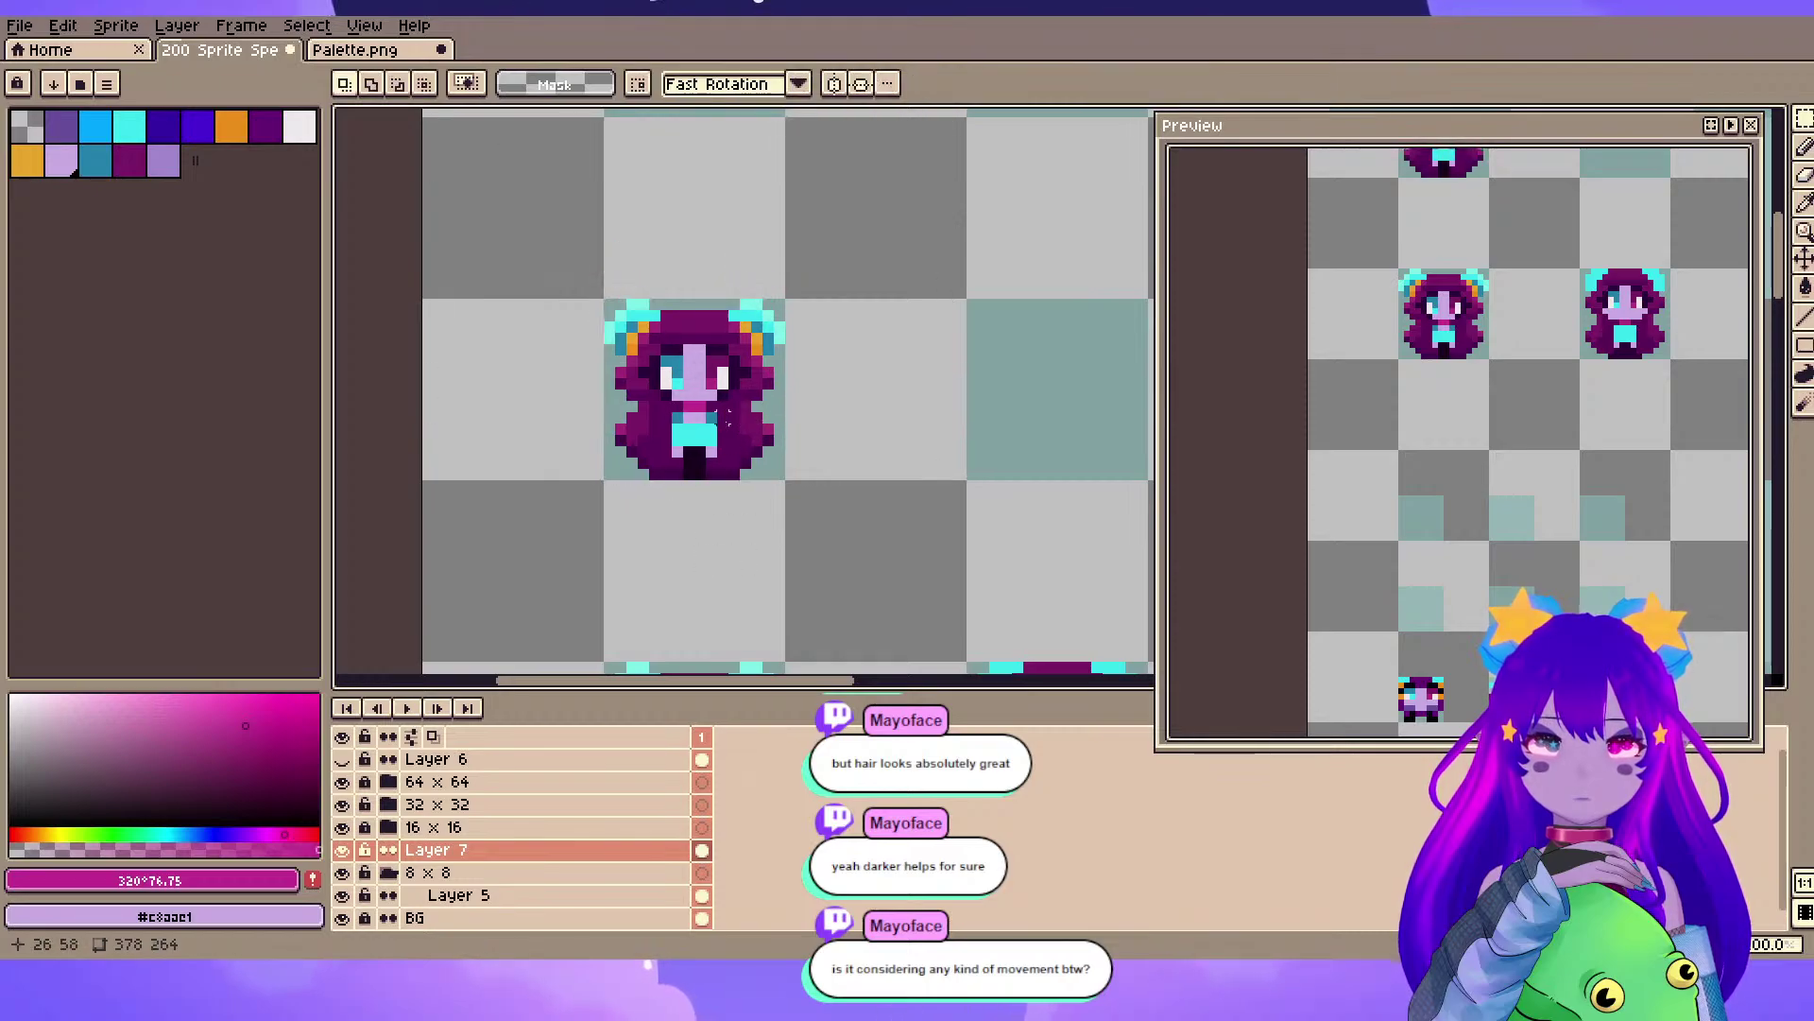
- Erase the copy's right foot pixel and add a second animation frame
scroll(727, 417, up, 5)
key(e)
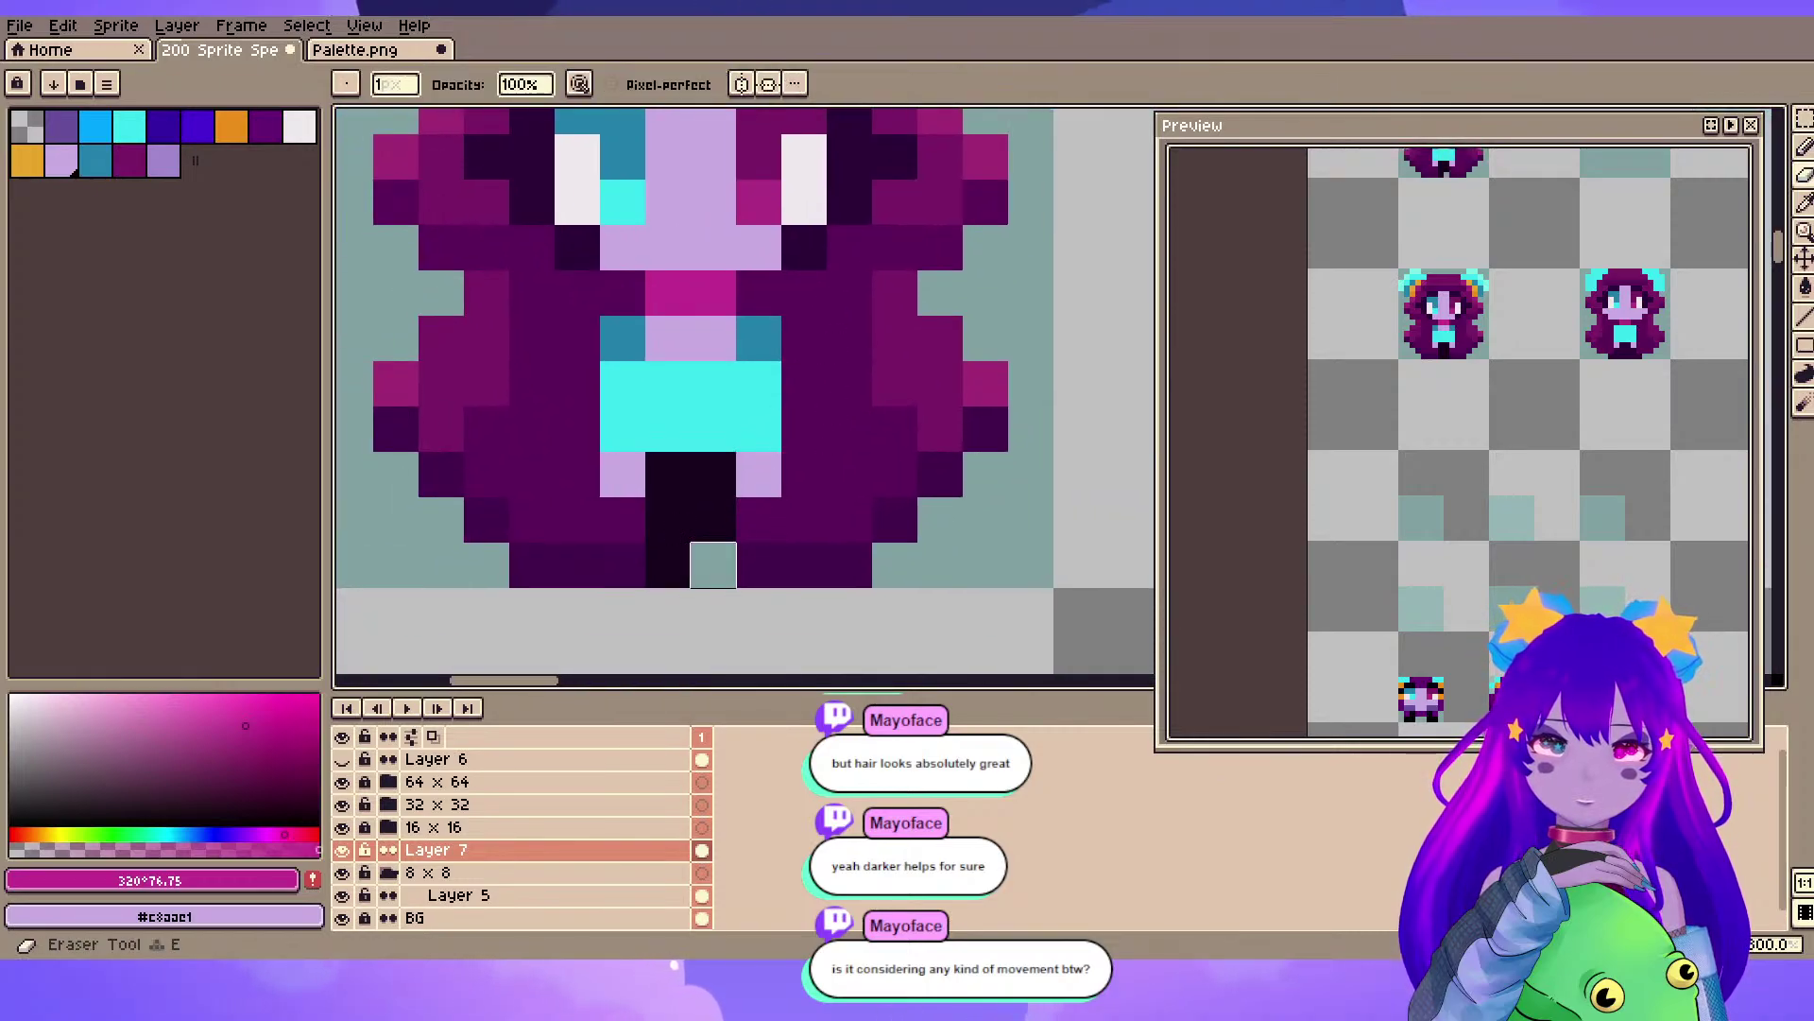
scroll(724, 605, down, 3)
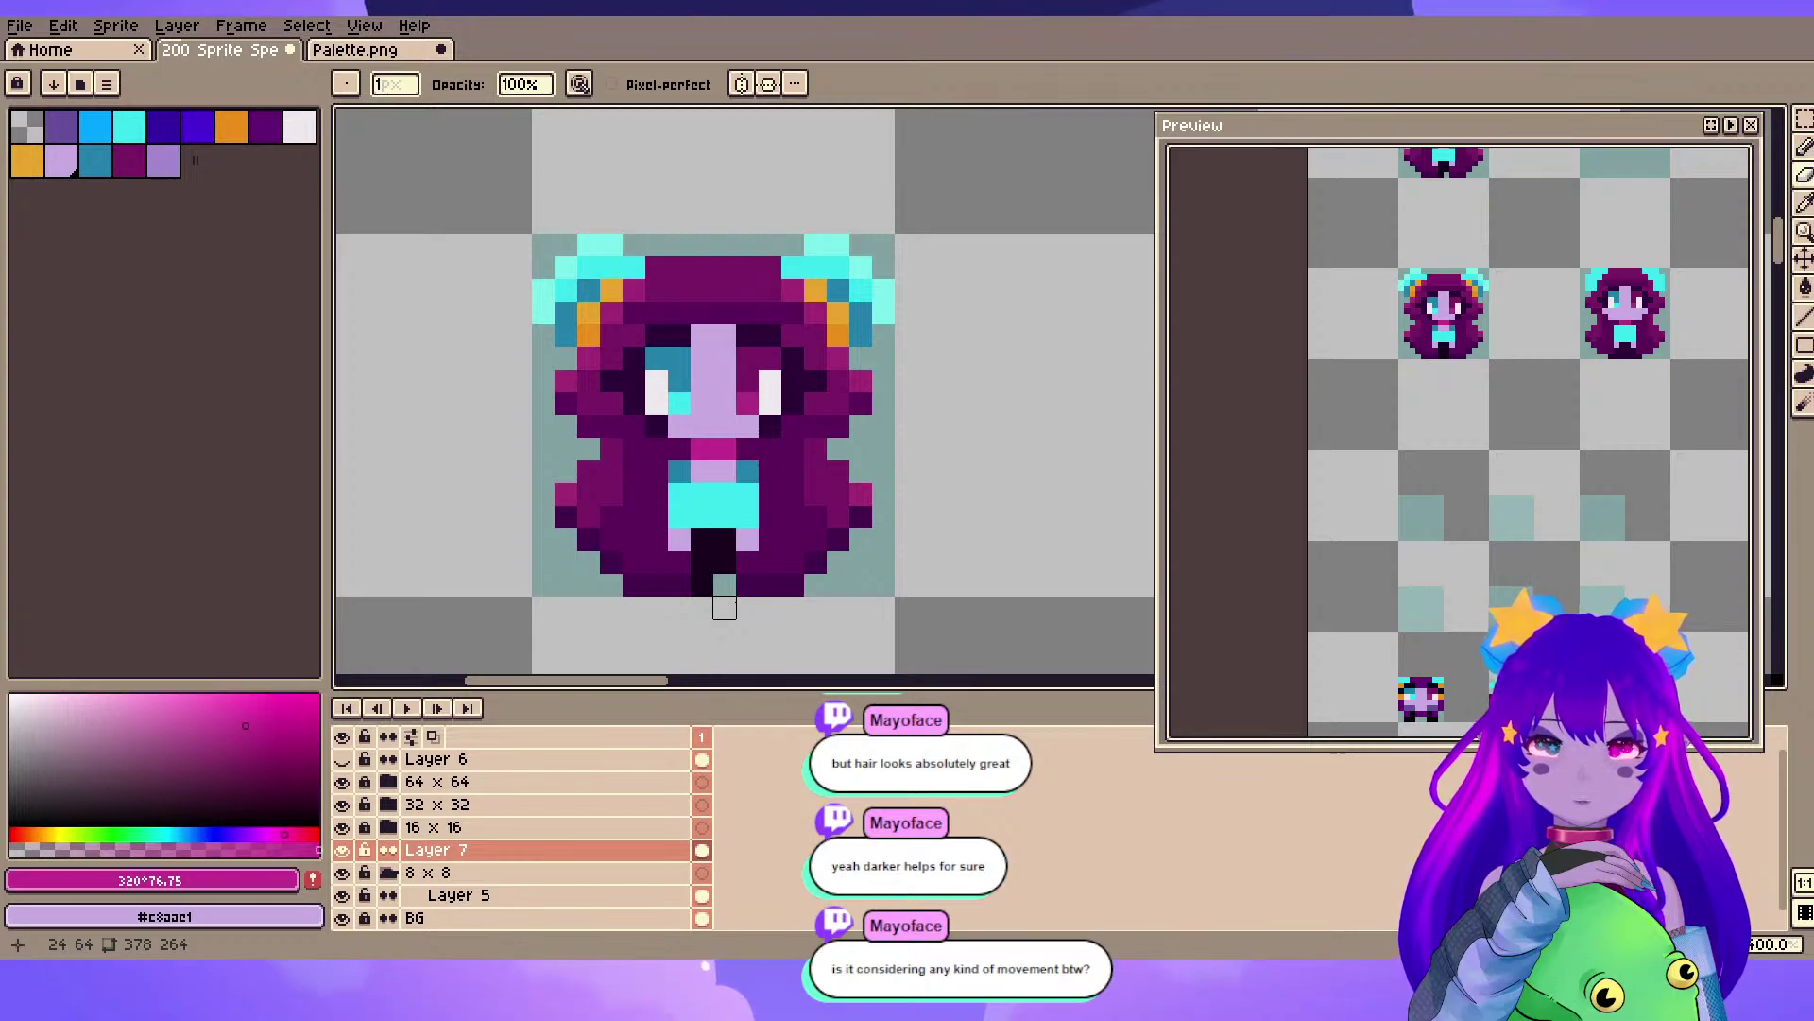
right_click(704, 736)
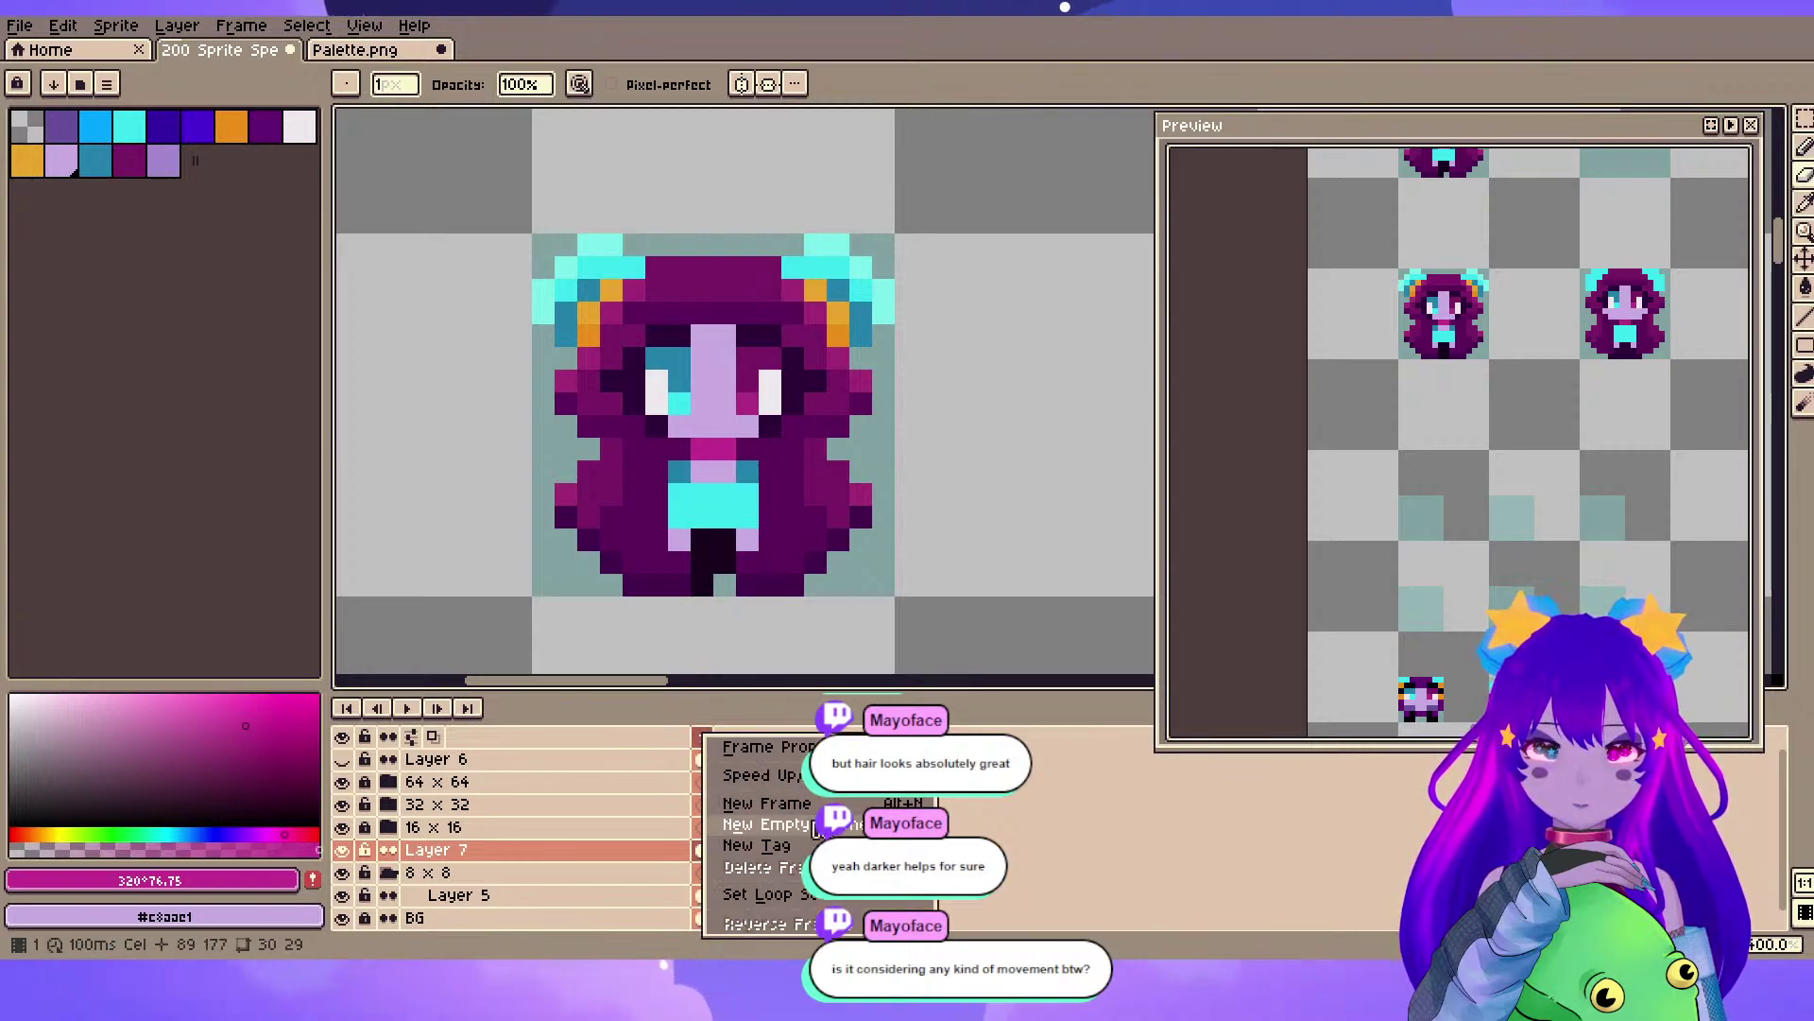
click(766, 803)
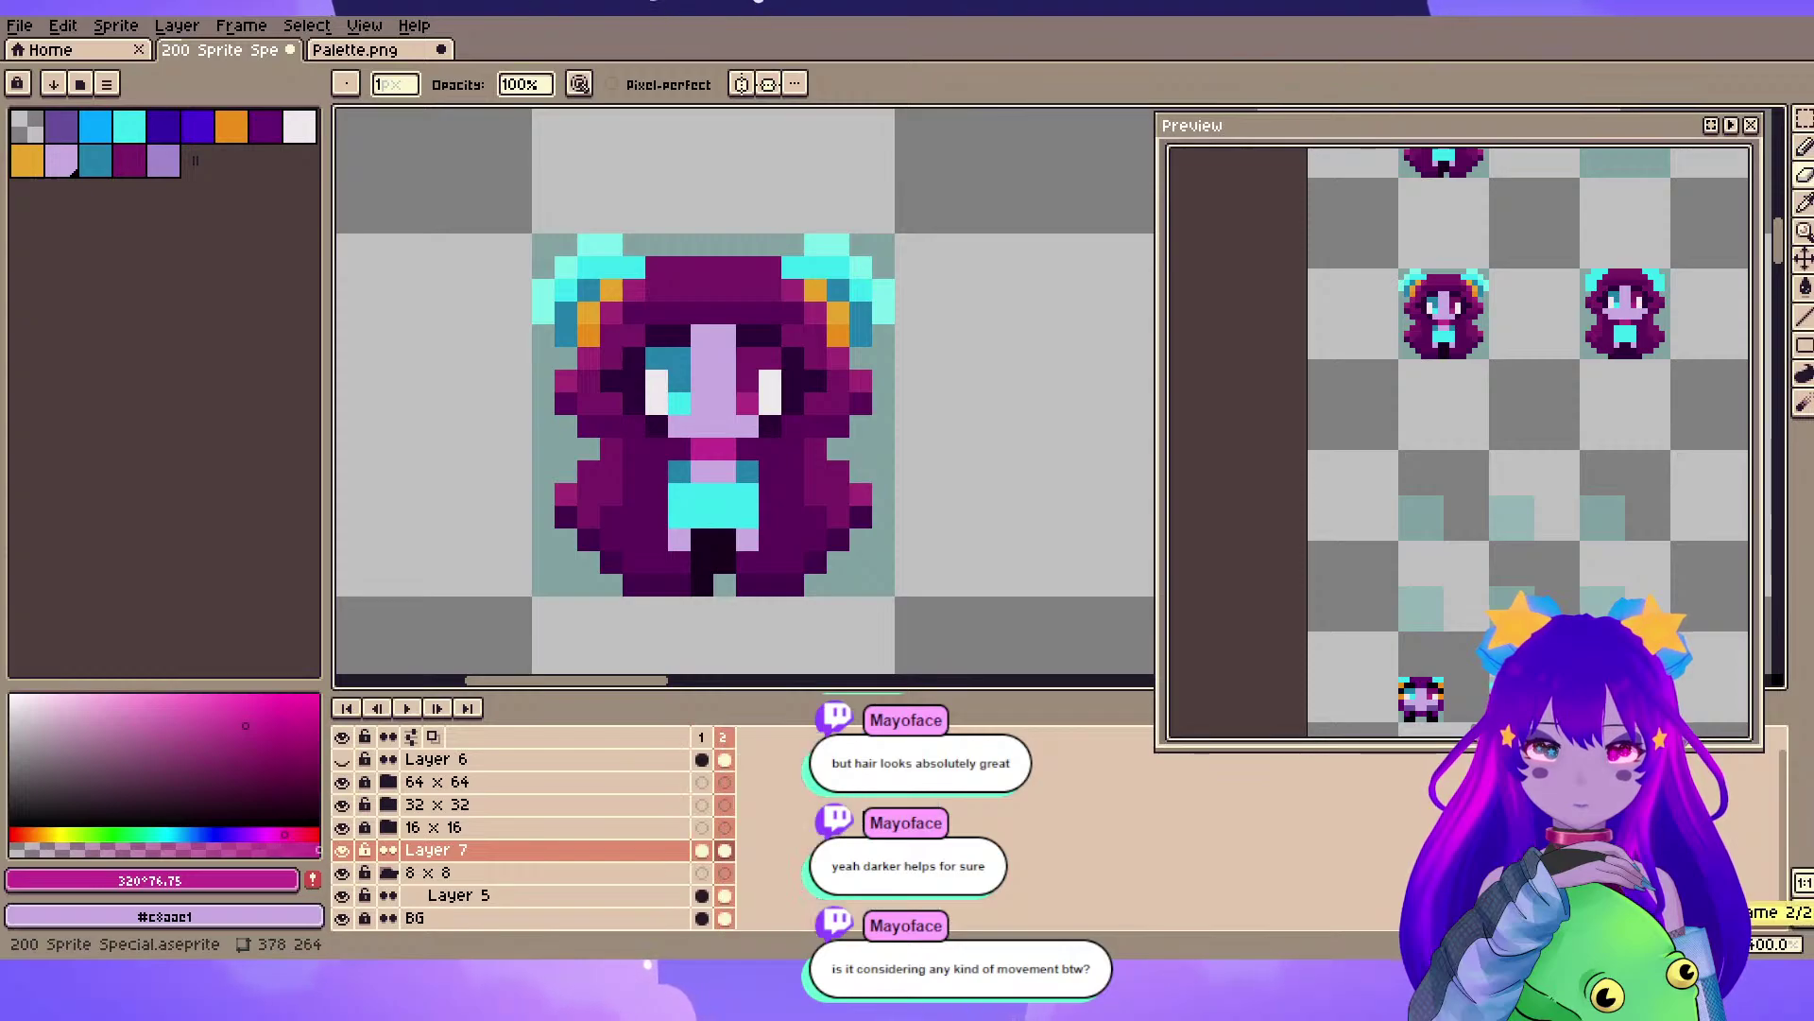
- In frame 2, repaint the right foot pixel in the dark leg colour, erase the left foot pixel, and play the animation
alt+click(724, 567)
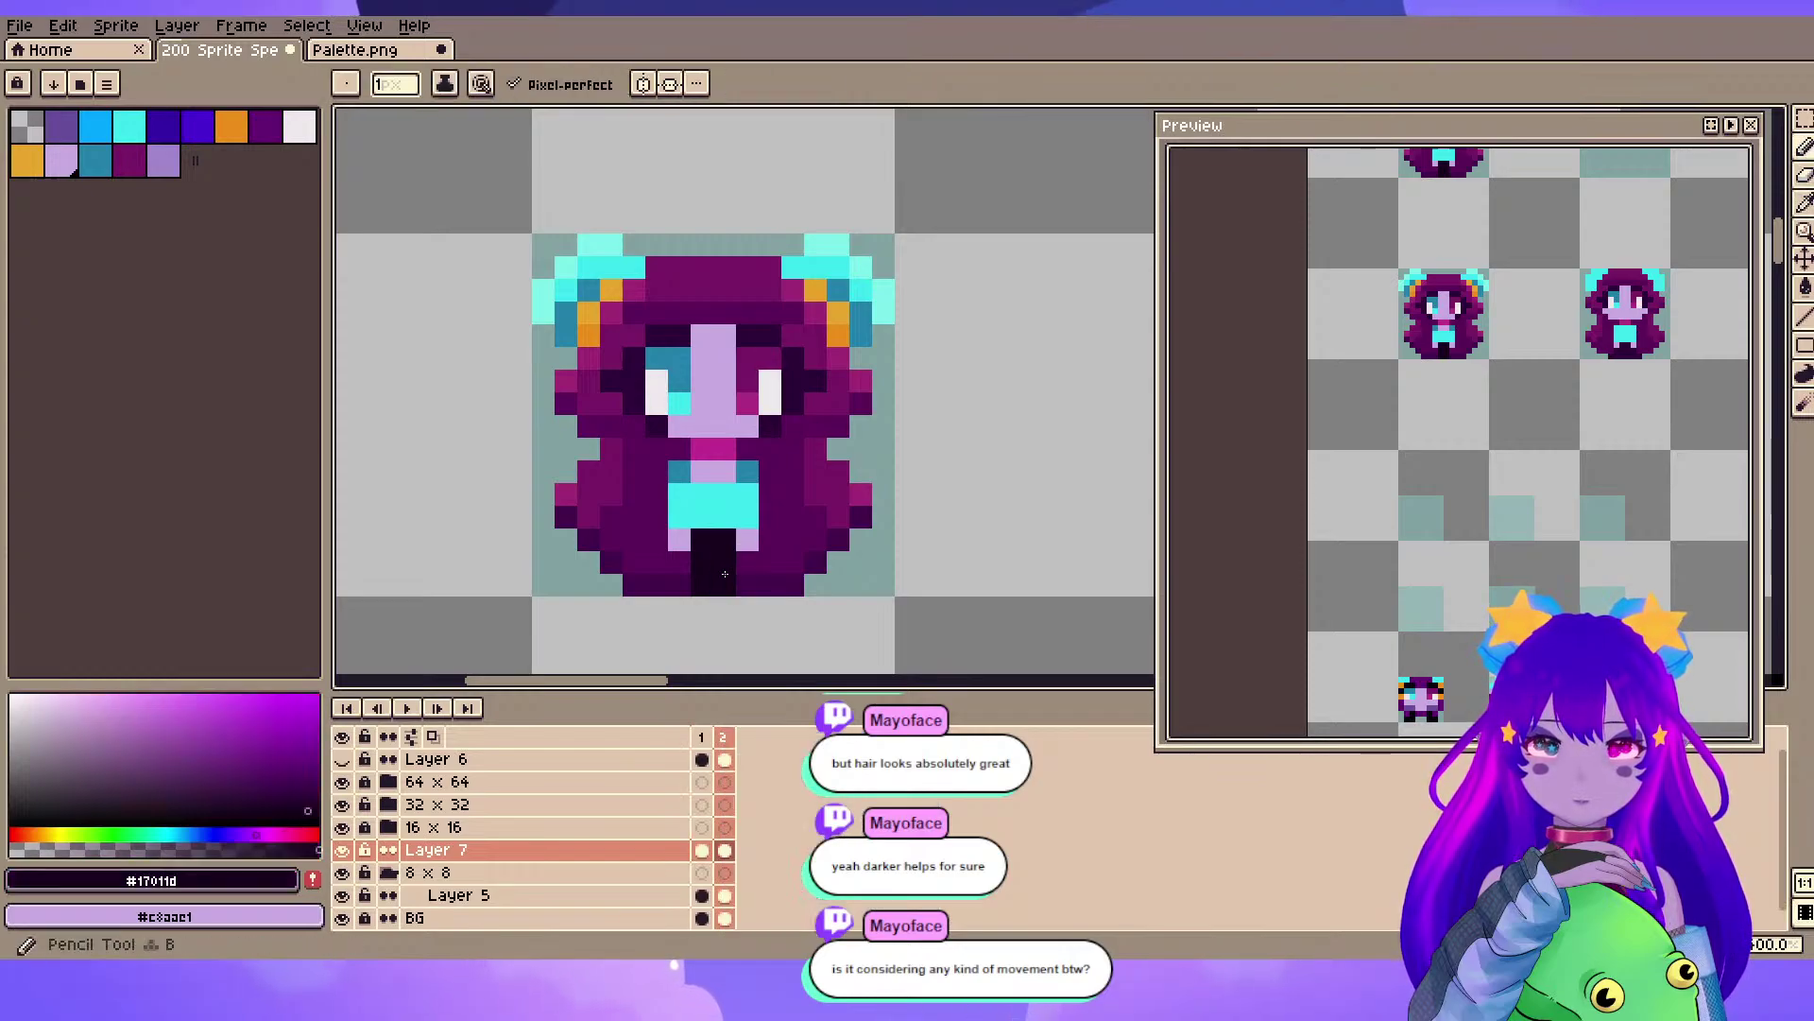
key(e)
click(706, 580)
click(702, 736)
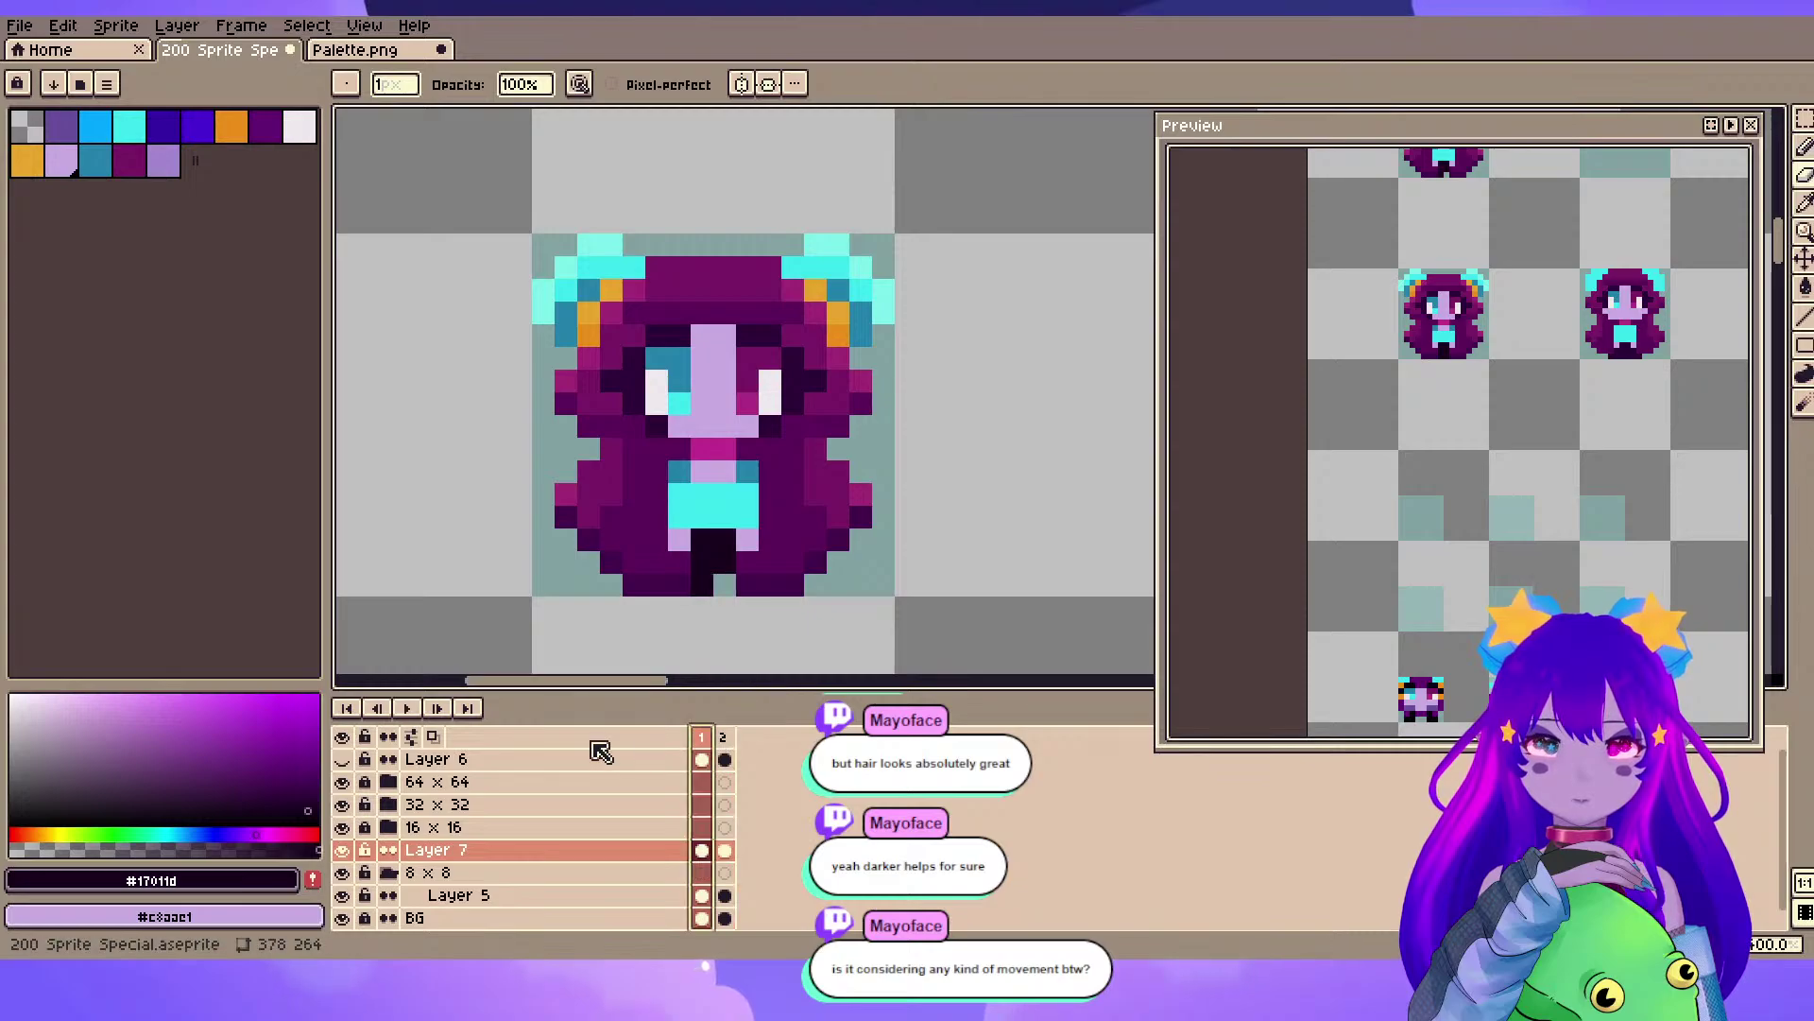
click(420, 711)
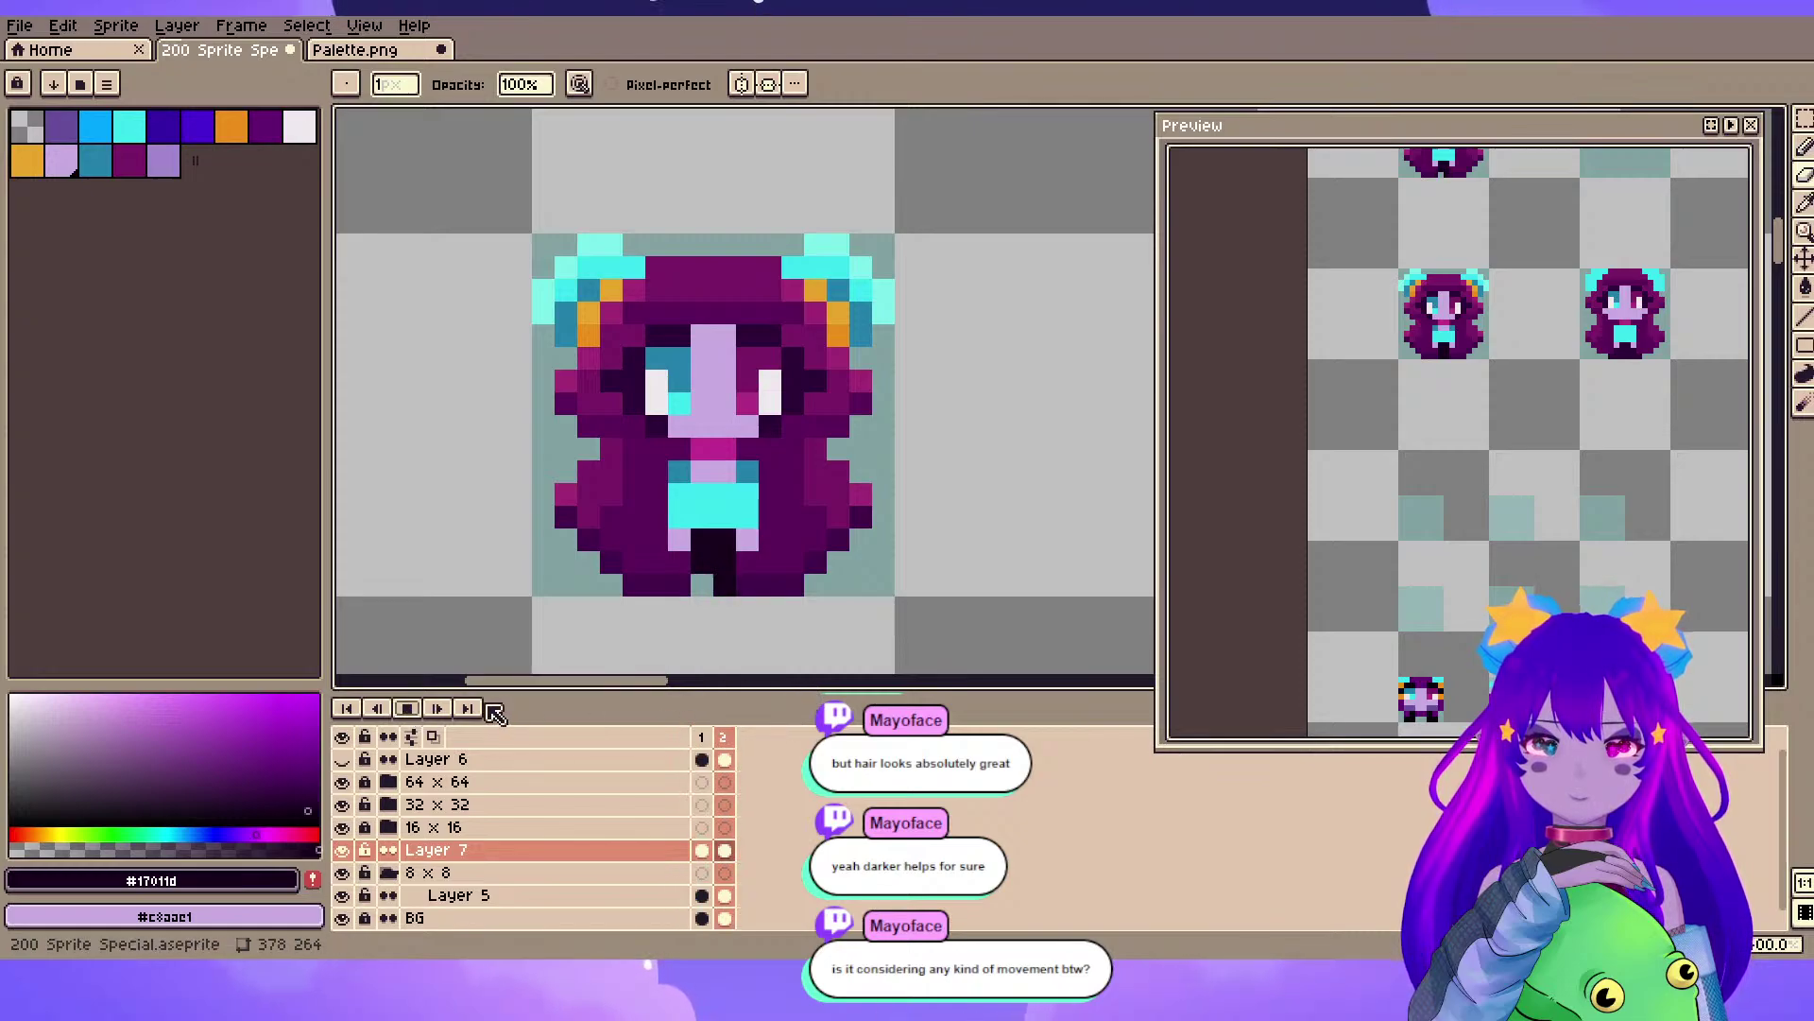
click(723, 736)
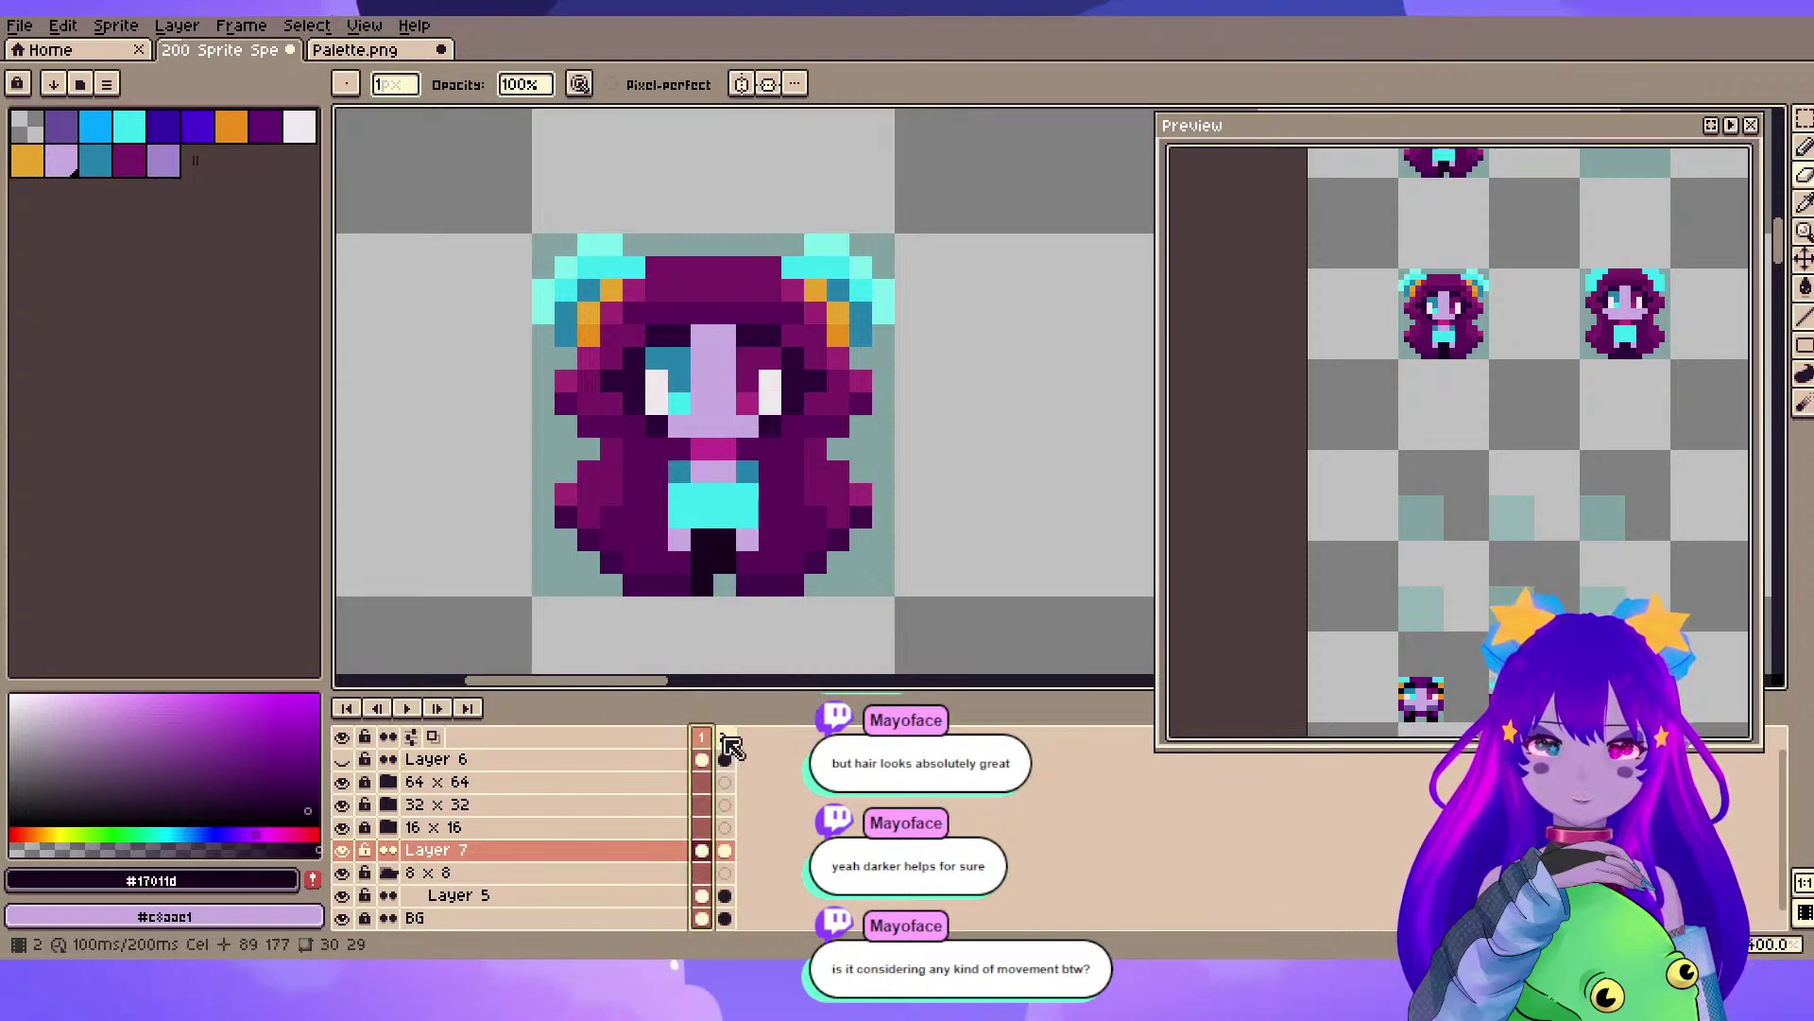
- Shift the character's upper half one pixel down in frame 2 and play back the two-frame walk
click(1804, 118)
drag(511, 213, 1020, 472)
drag(810, 308, 812, 328)
key(Return)
click(407, 707)
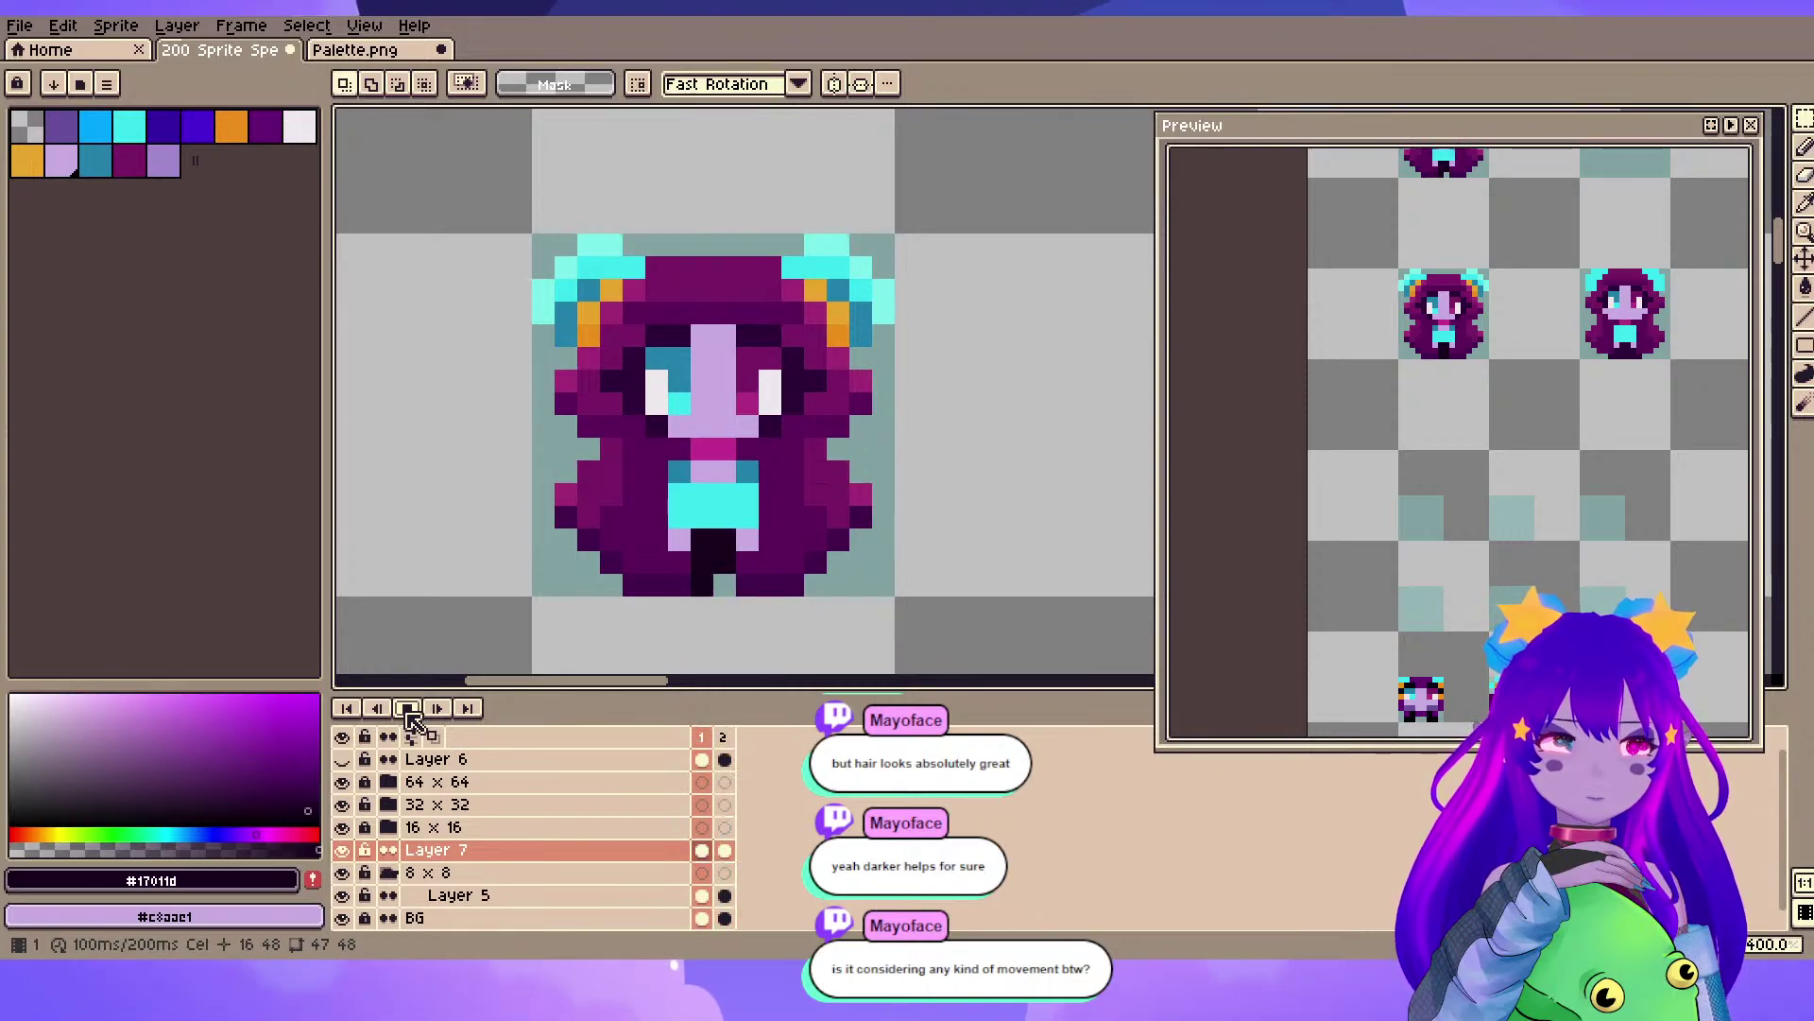
click(407, 708)
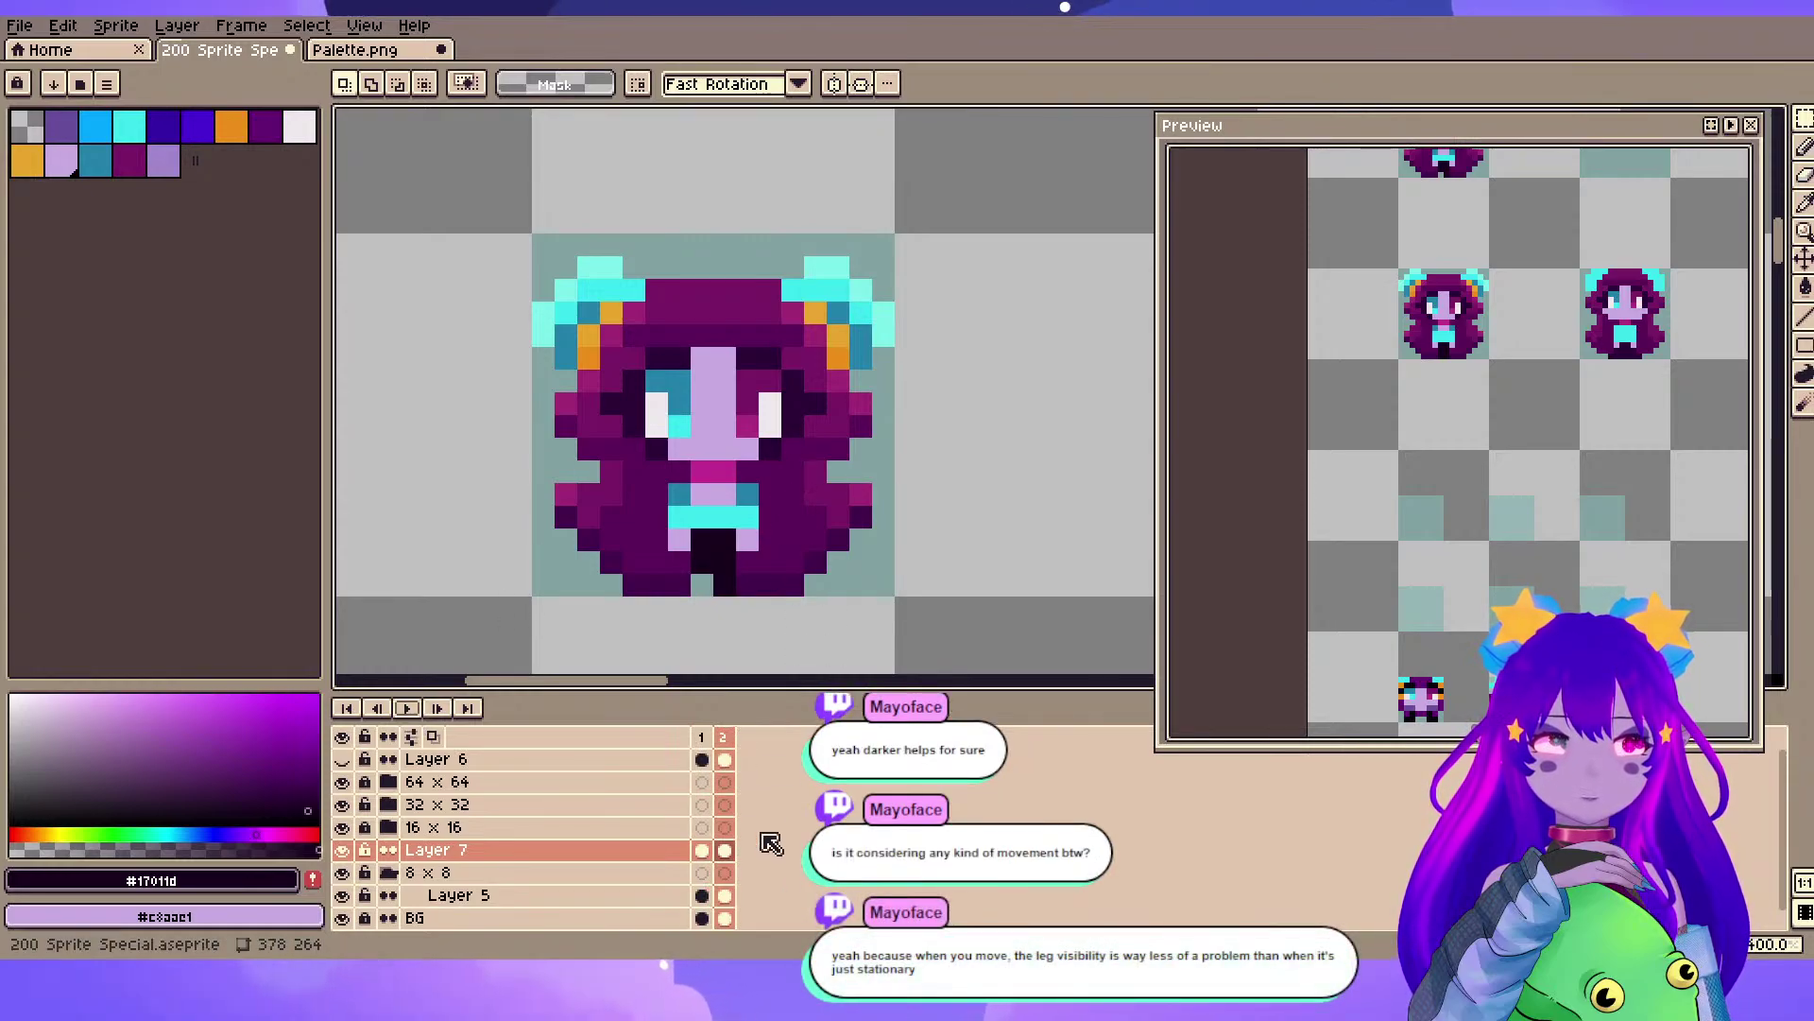
click(703, 739)
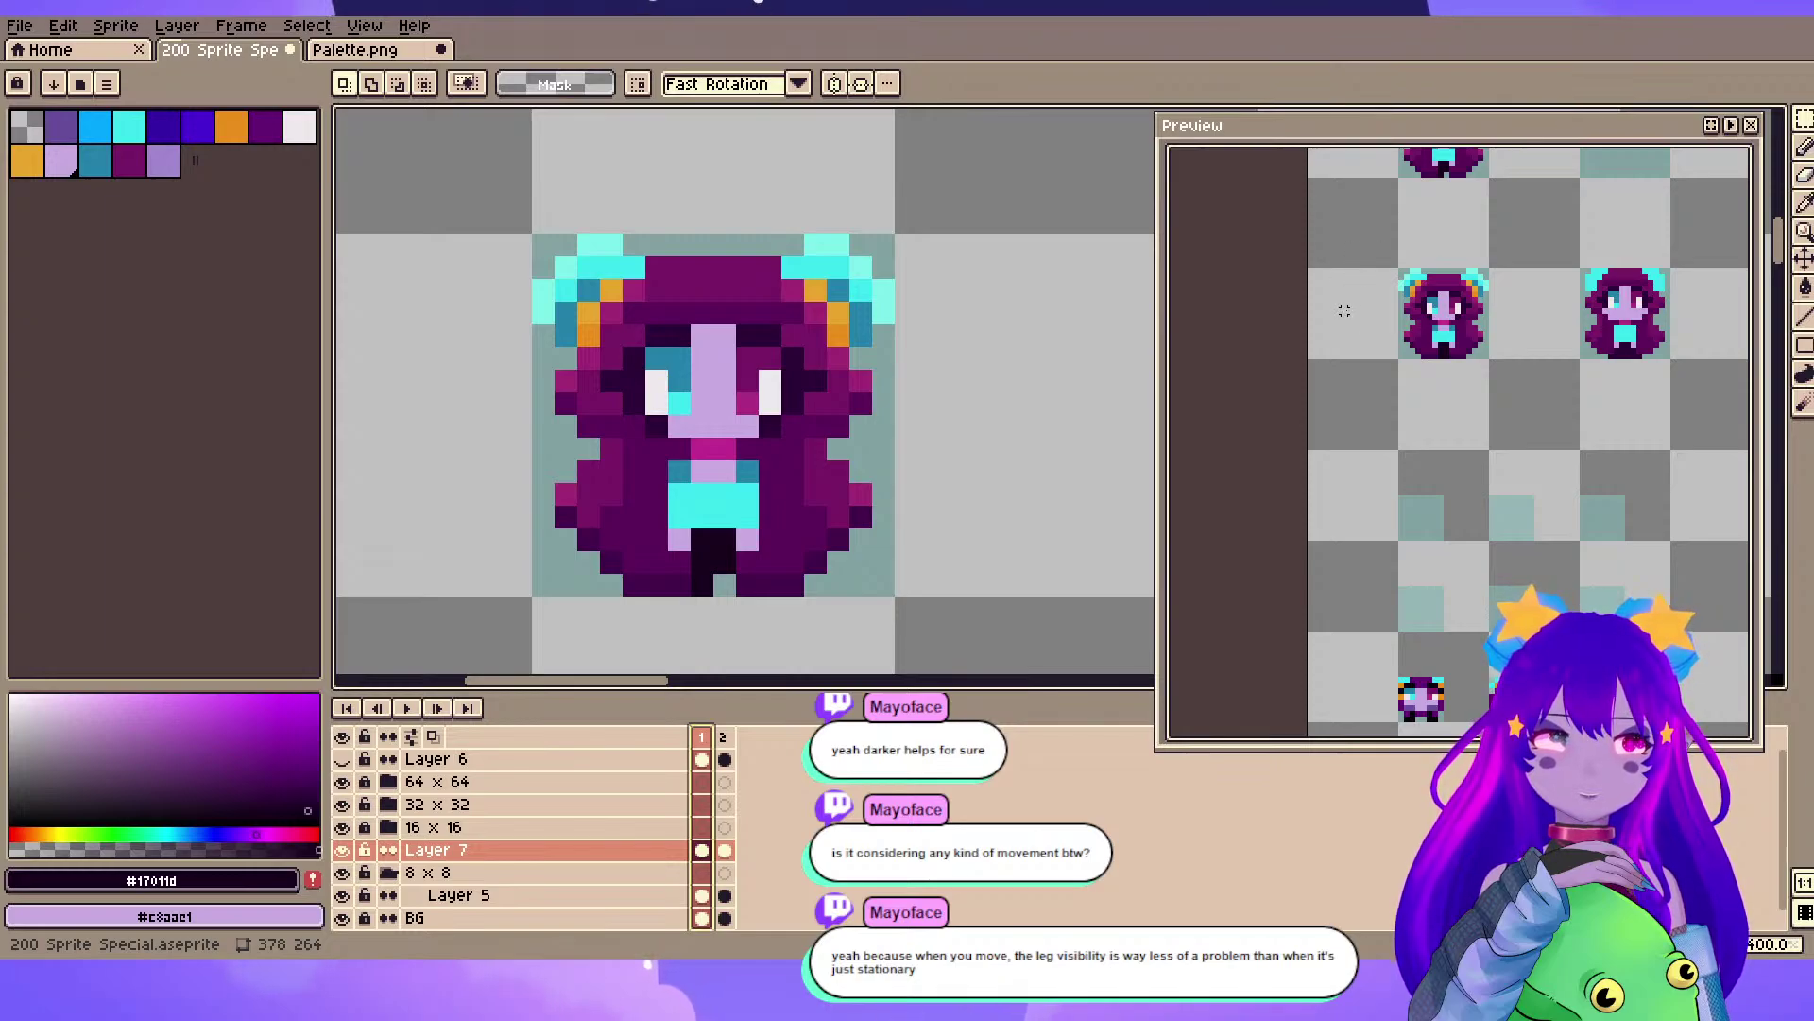
scroll(1398, 302, up, 4)
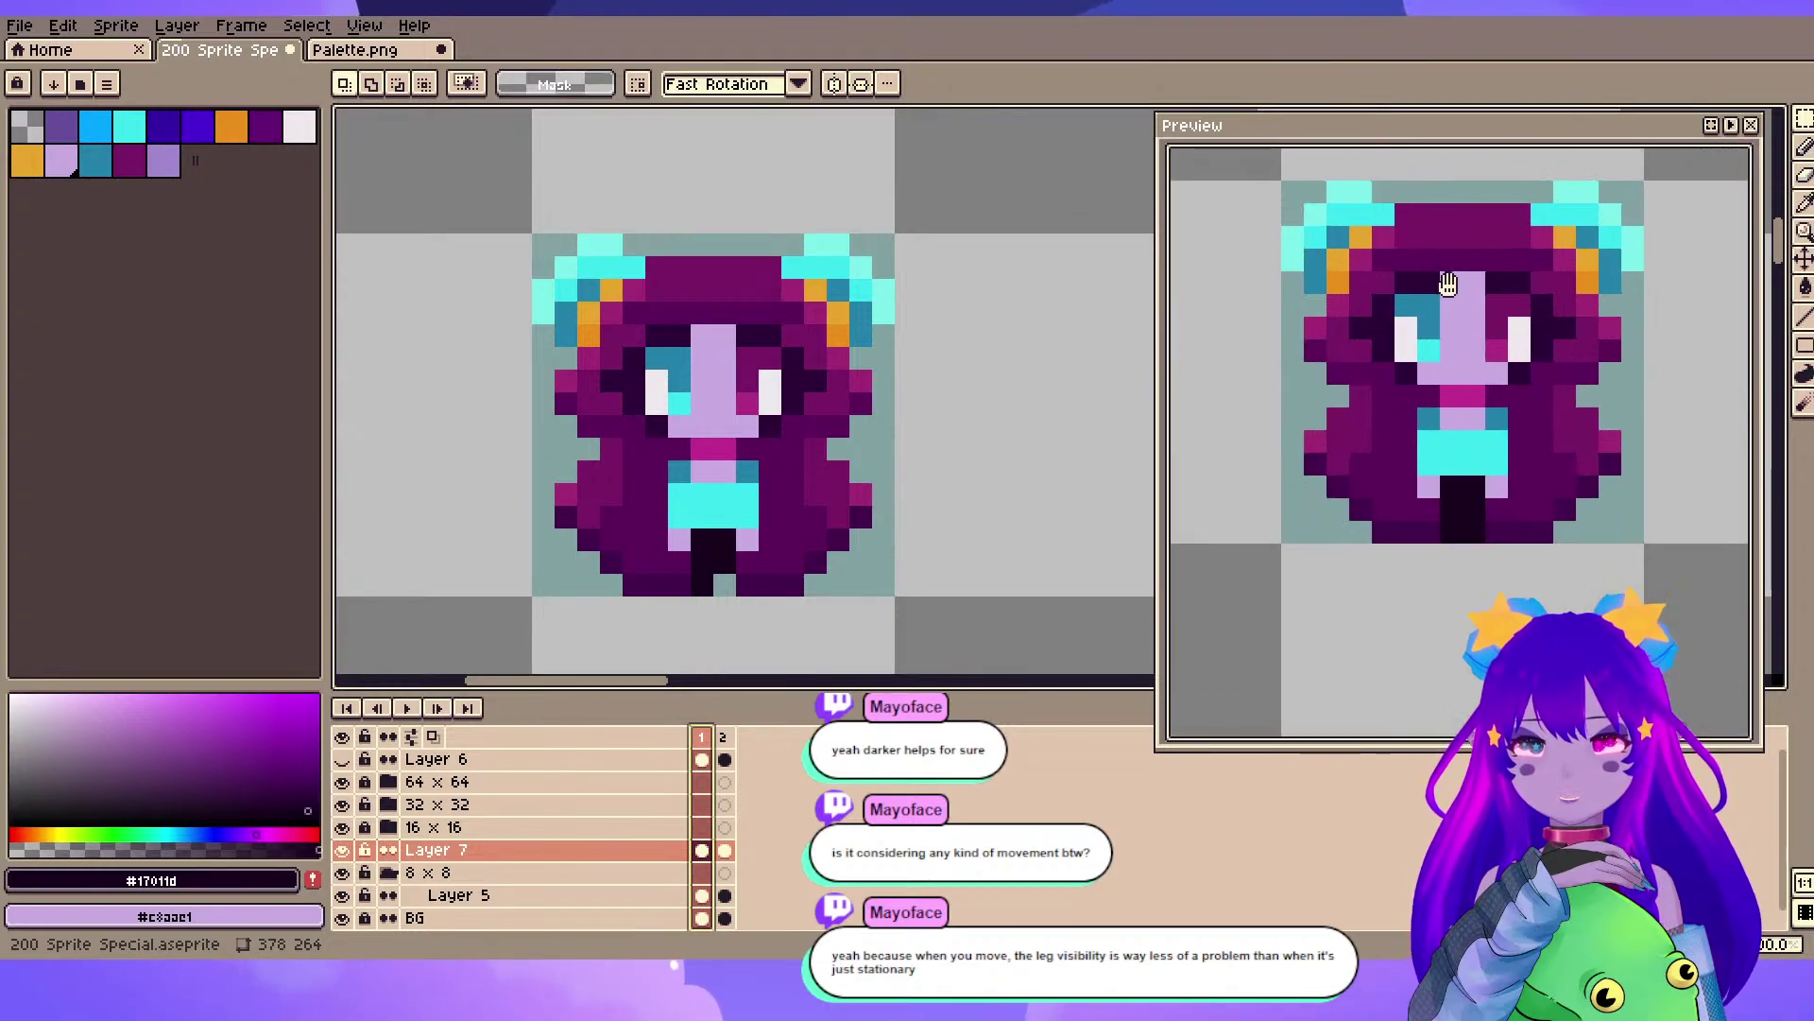
scroll(1455, 302, down, 3)
drag(1500, 322, 1511, 364)
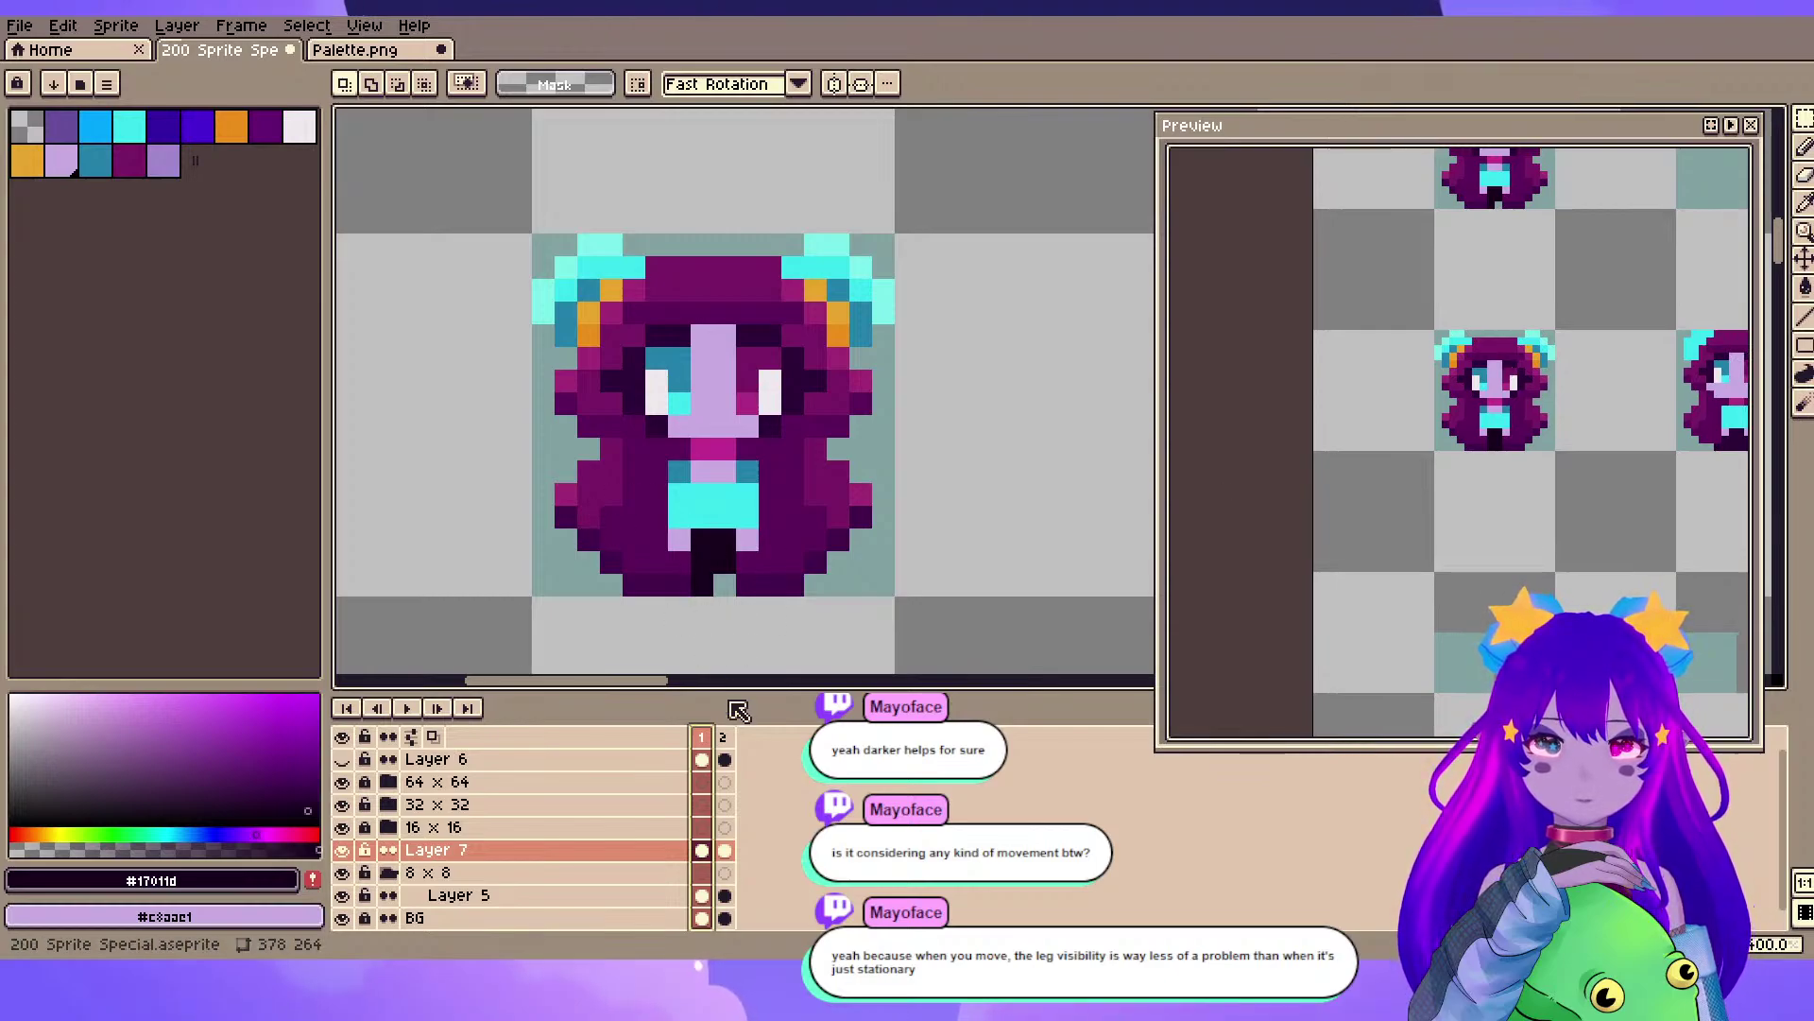
- Delete frame 2 and erase the walk-test copy from the upper tile with a 14 px eraser
right_click(724, 736)
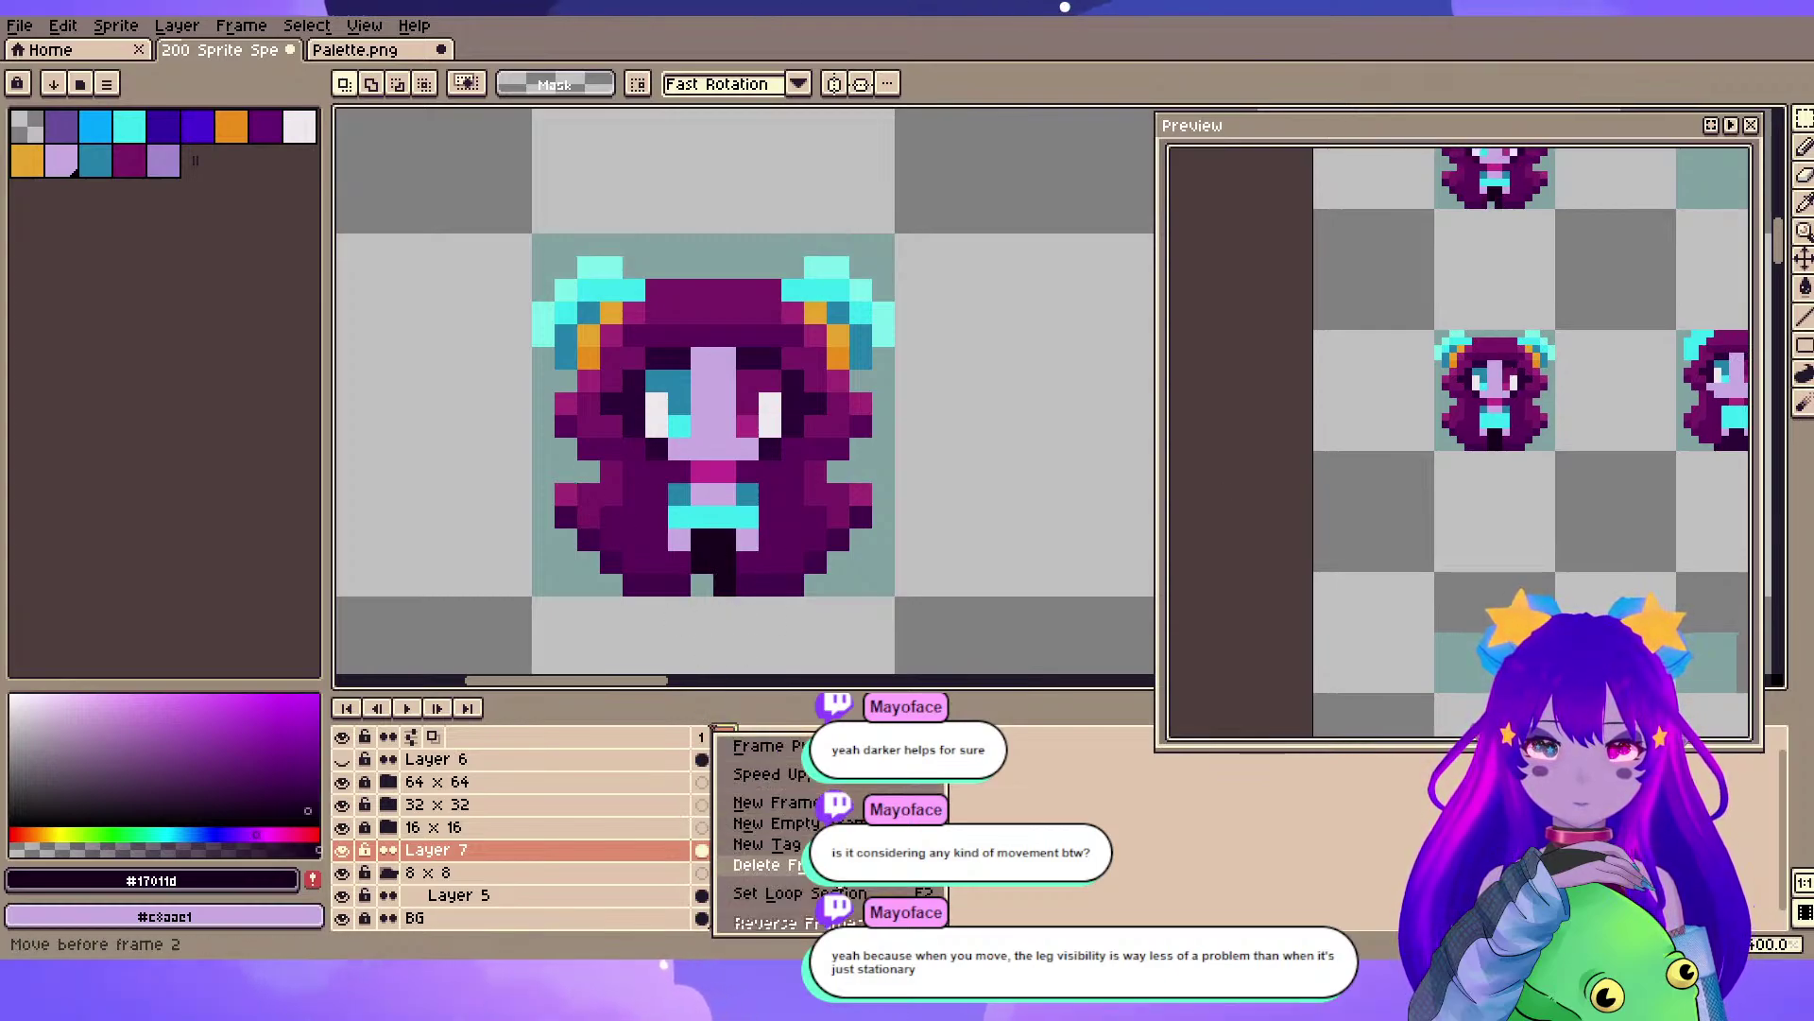
click(817, 864)
key(alt)
scroll(734, 540, down, 1)
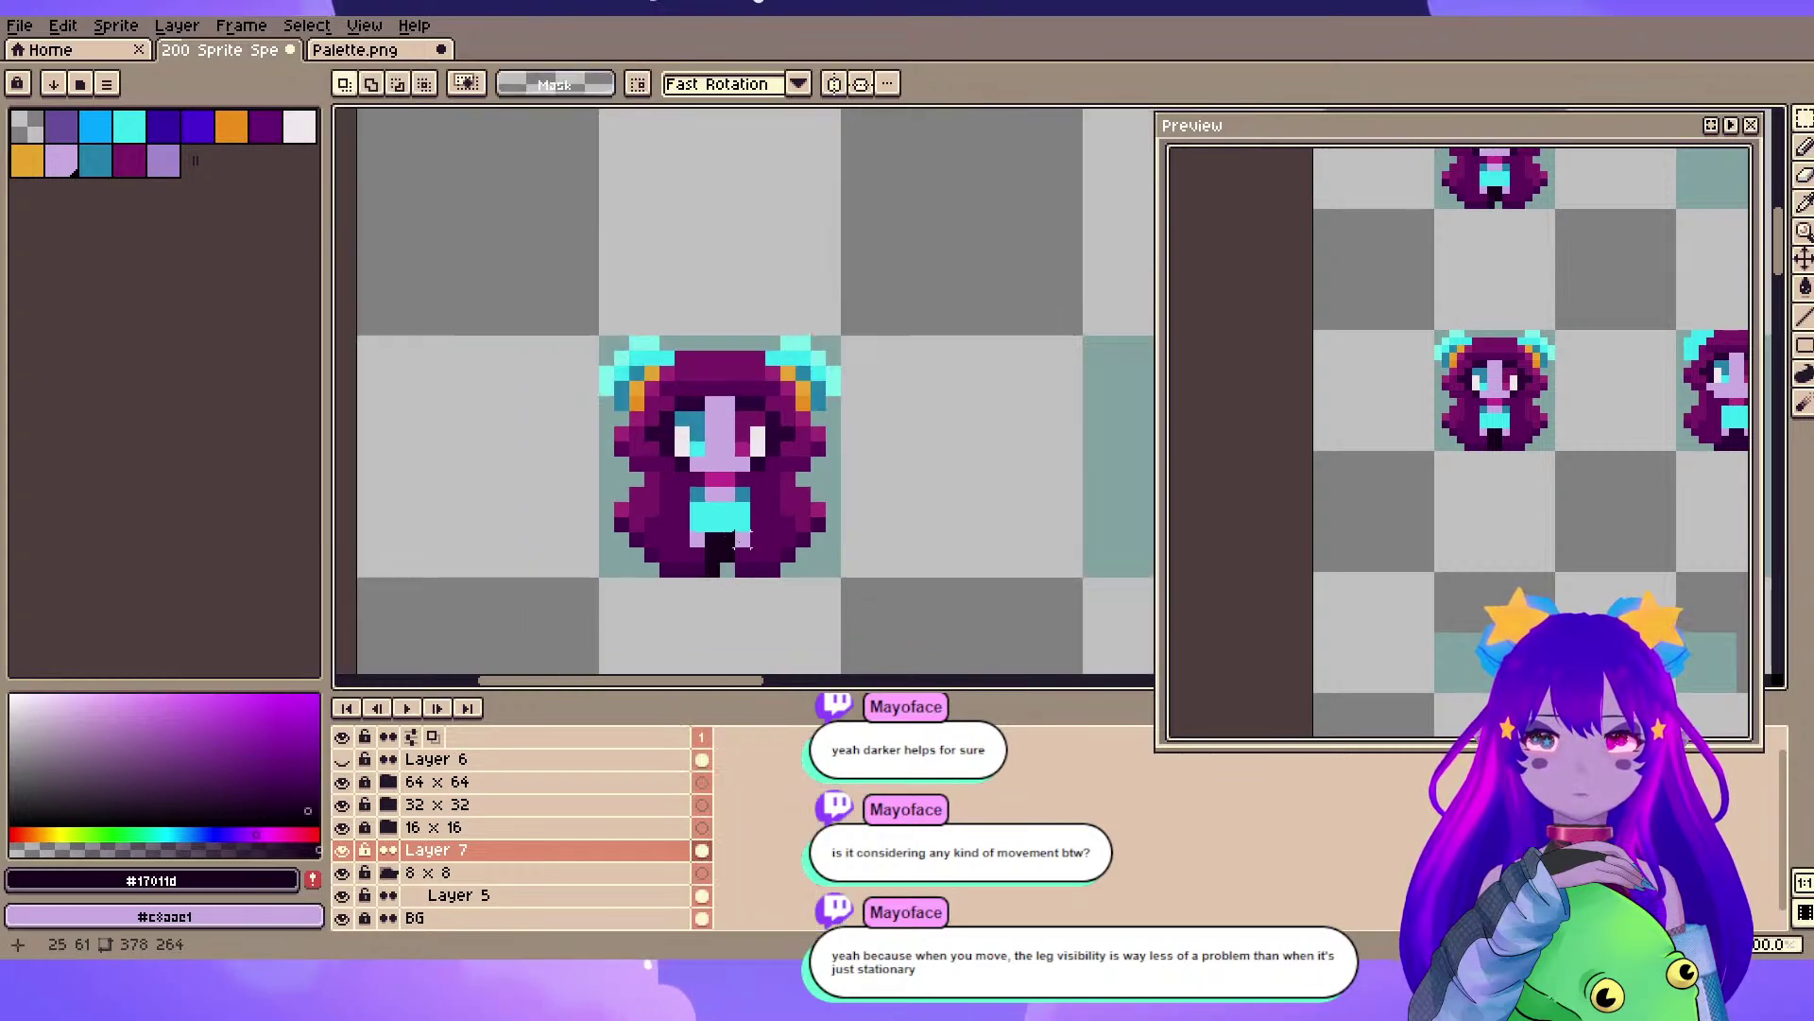
scroll(743, 545, down, 4)
key(e)
scroll(791, 504, down, 12)
drag(810, 512, 799, 534)
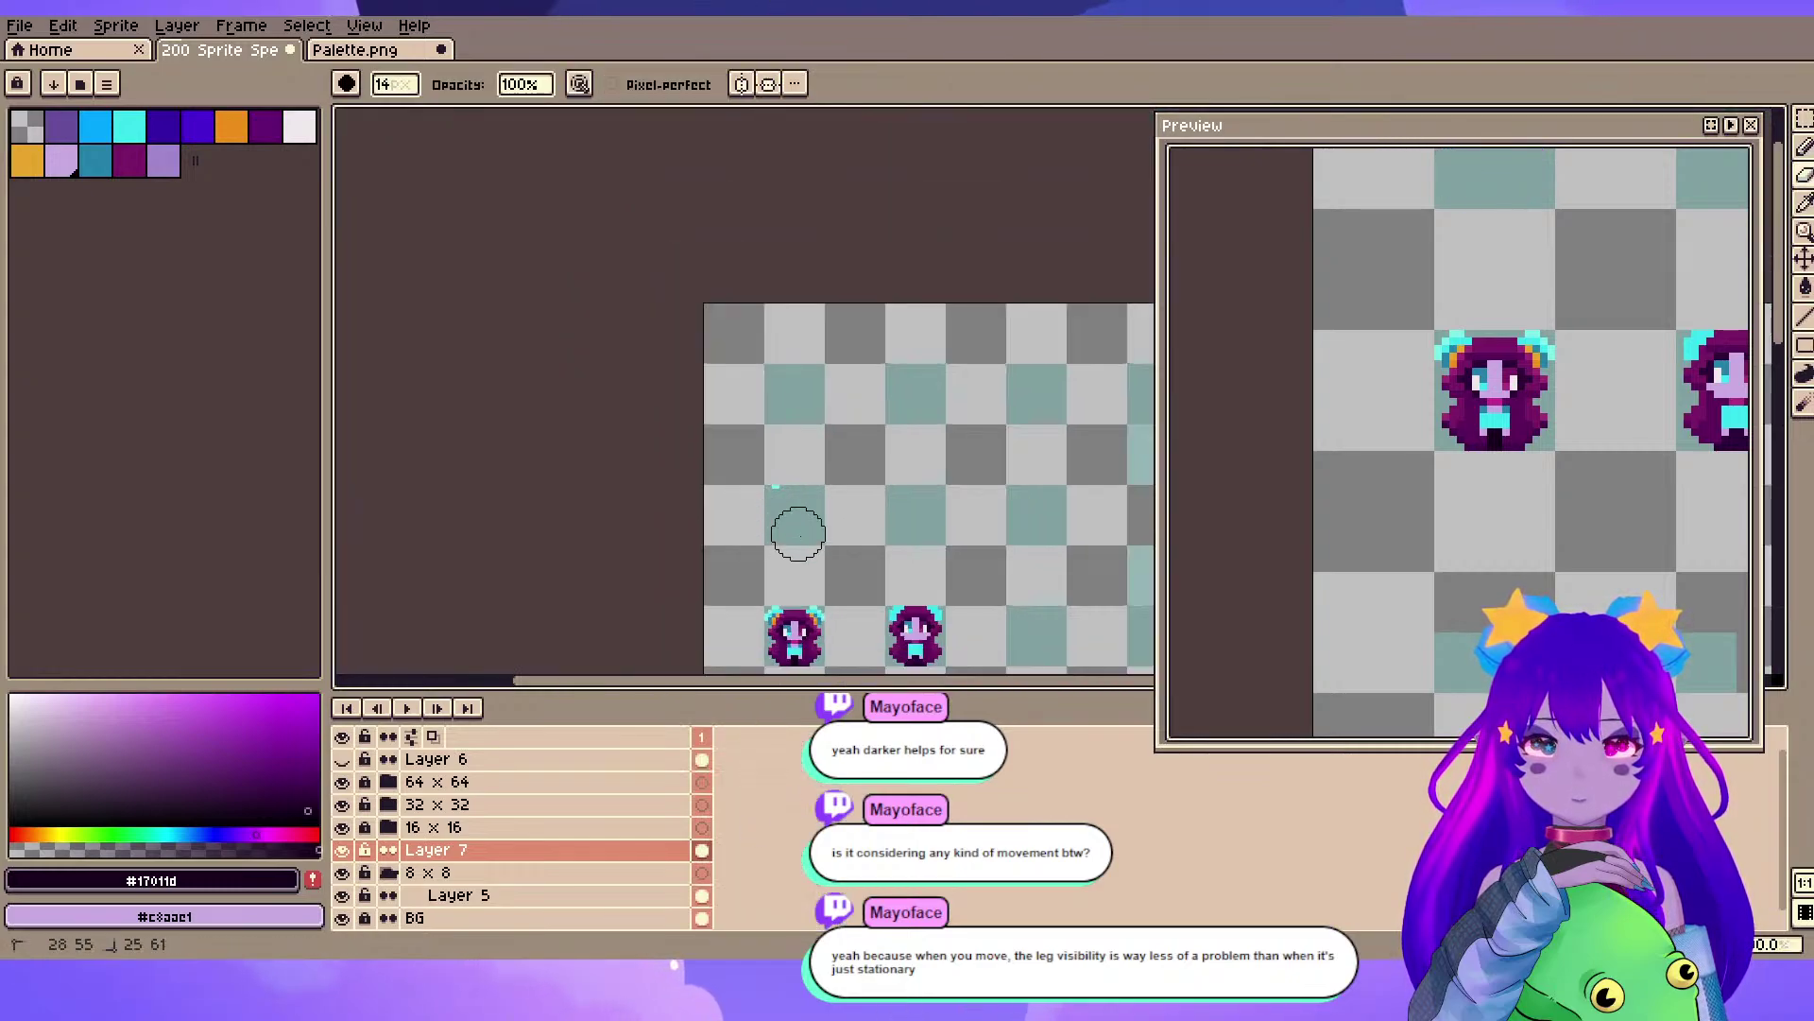
- Recolour the original character's black legs with the magenta sampled from the choker
scroll(770, 628, up, 6)
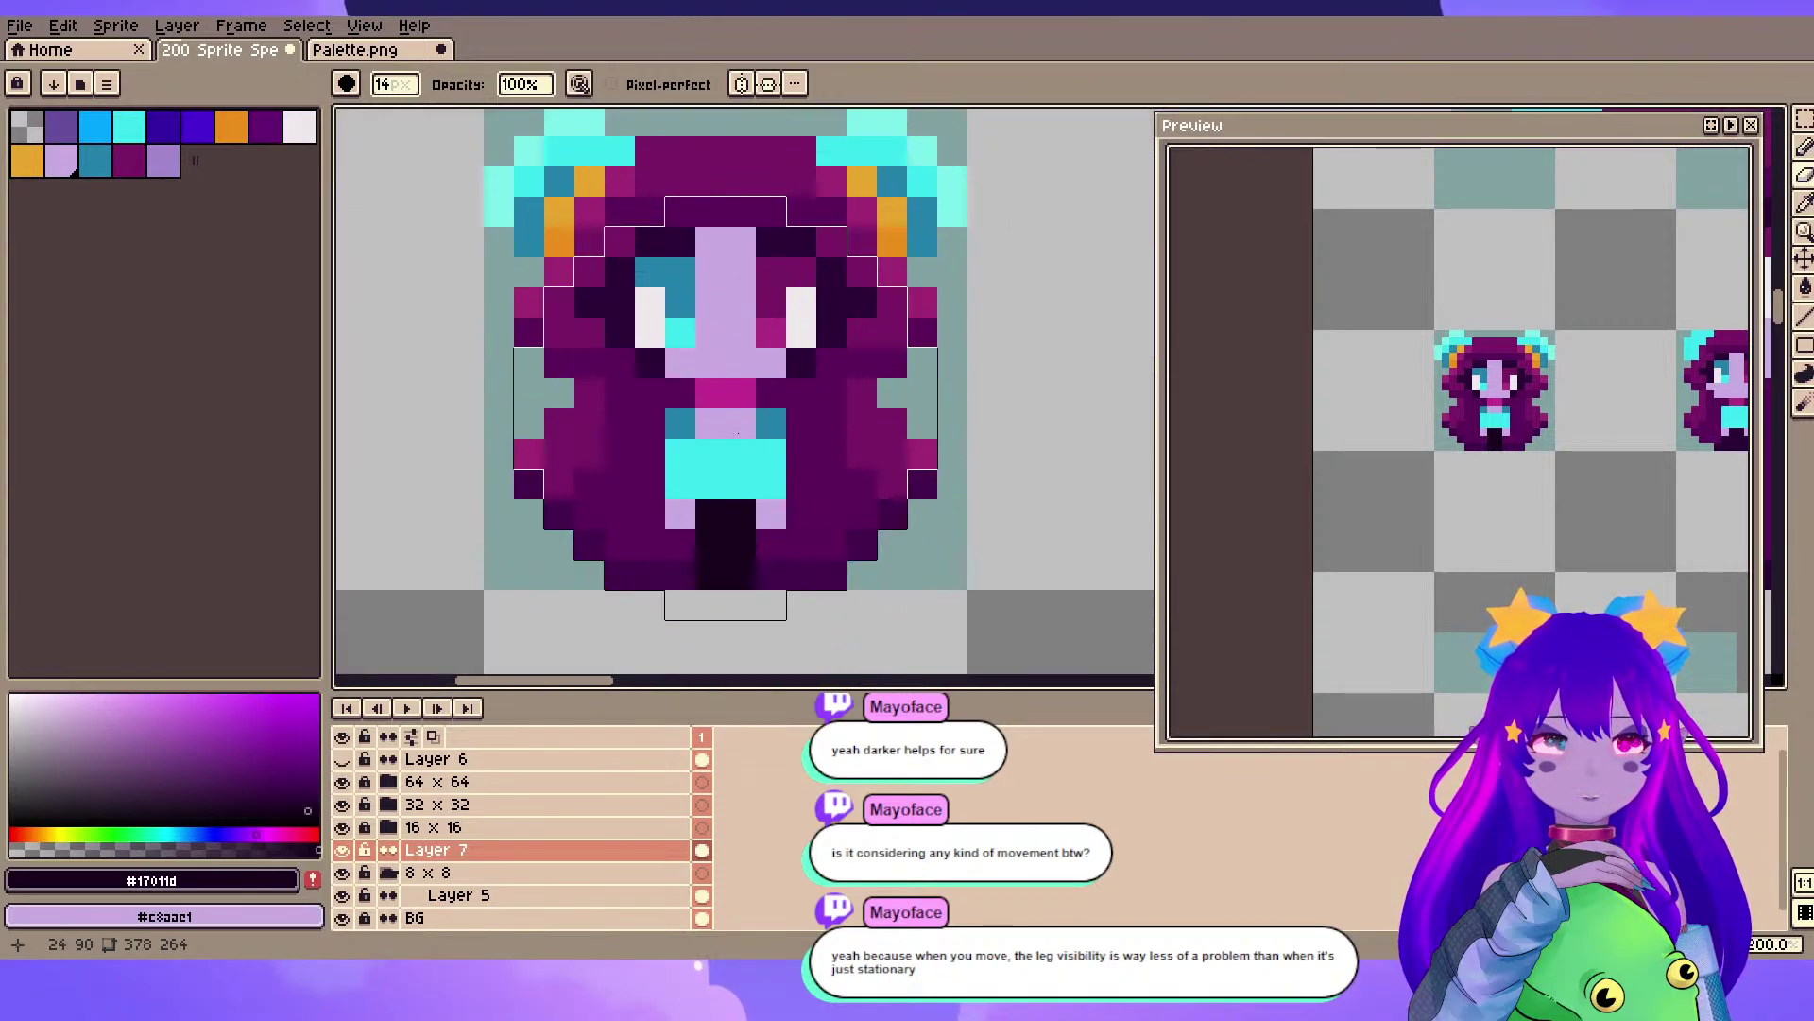
key(i)
click(741, 392)
key(b)
click(733, 513)
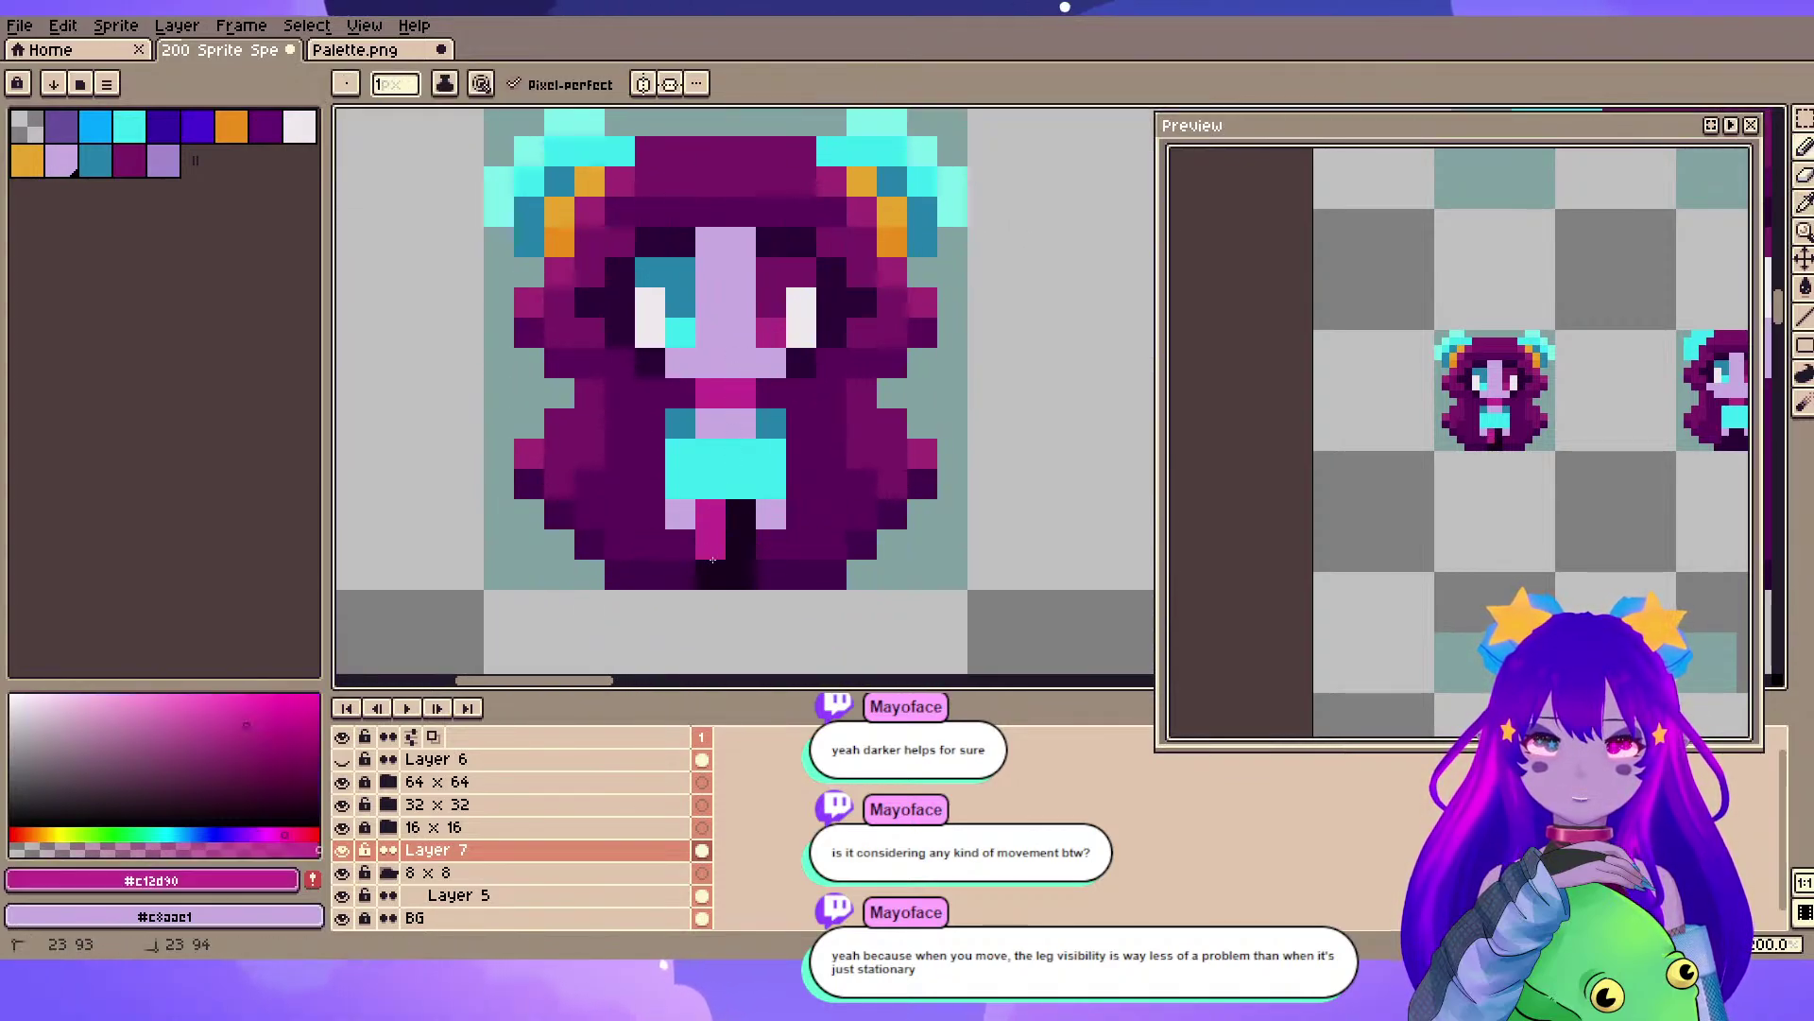
scroll(984, 391, down, 2)
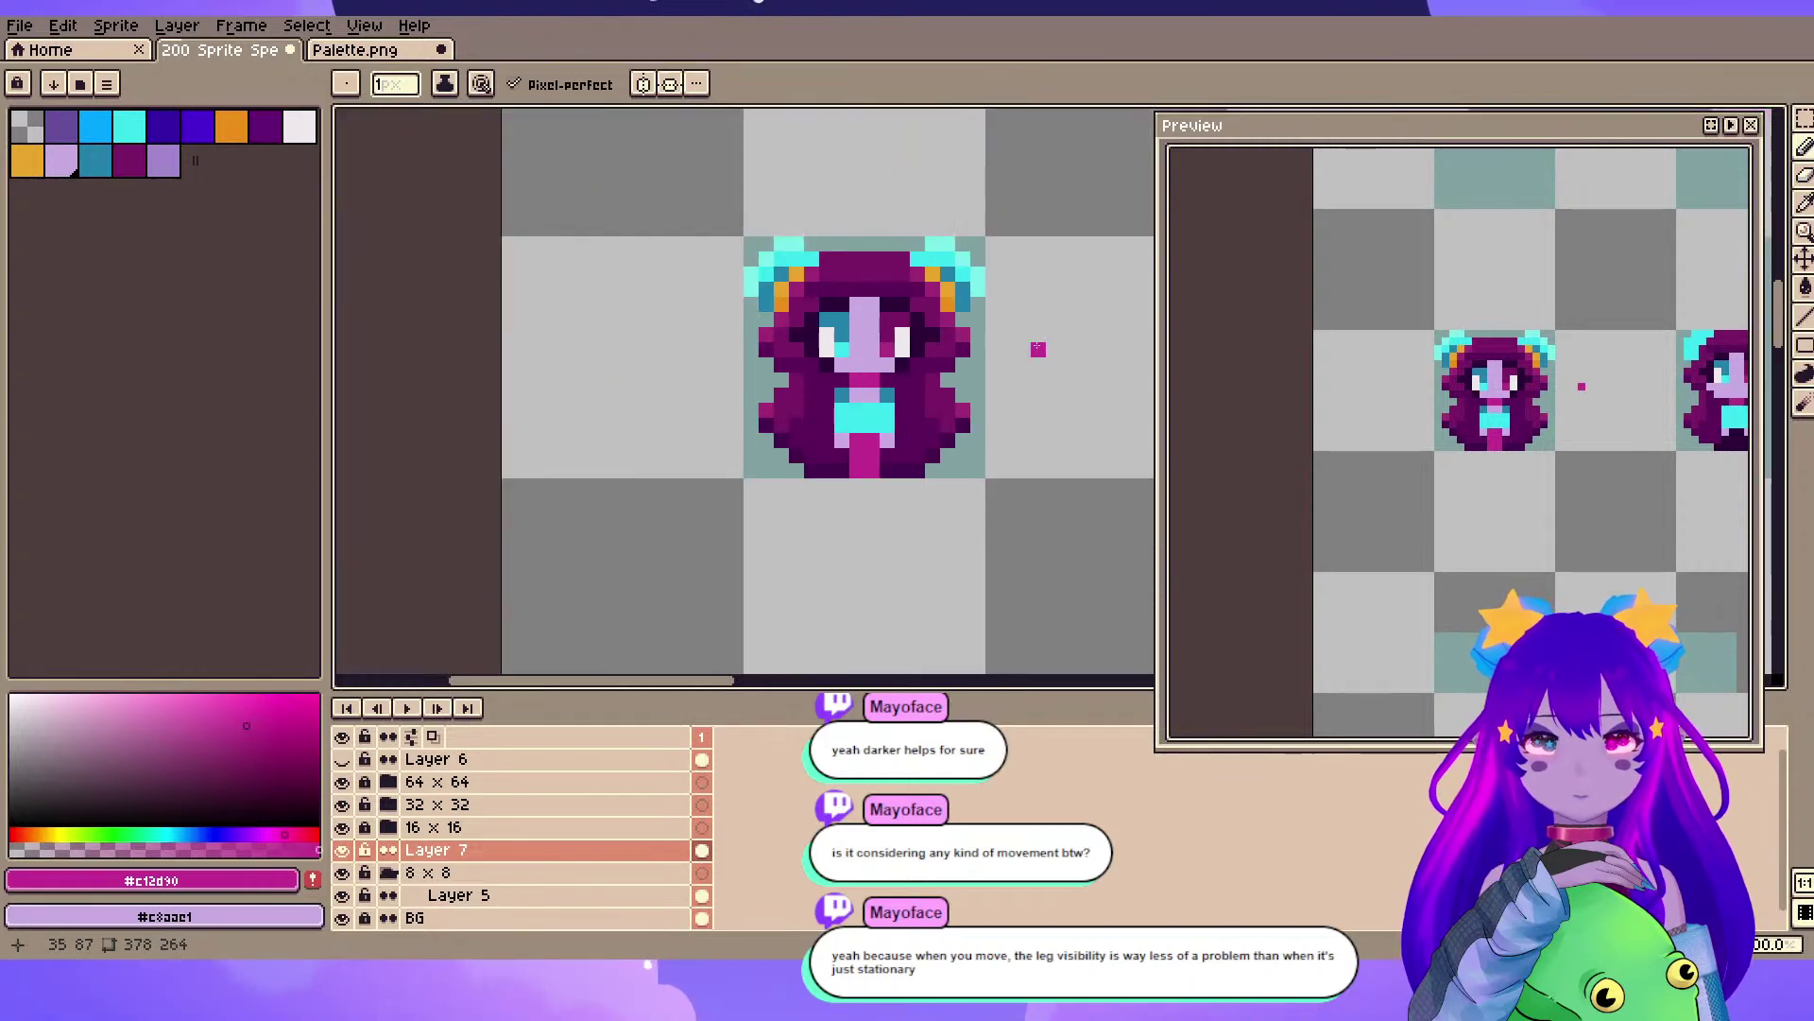
- With horizontal symmetry on, paint the top row of the legs crimson (hue 330°, saturation 82, value 69)
scroll(717, 325, up, 2)
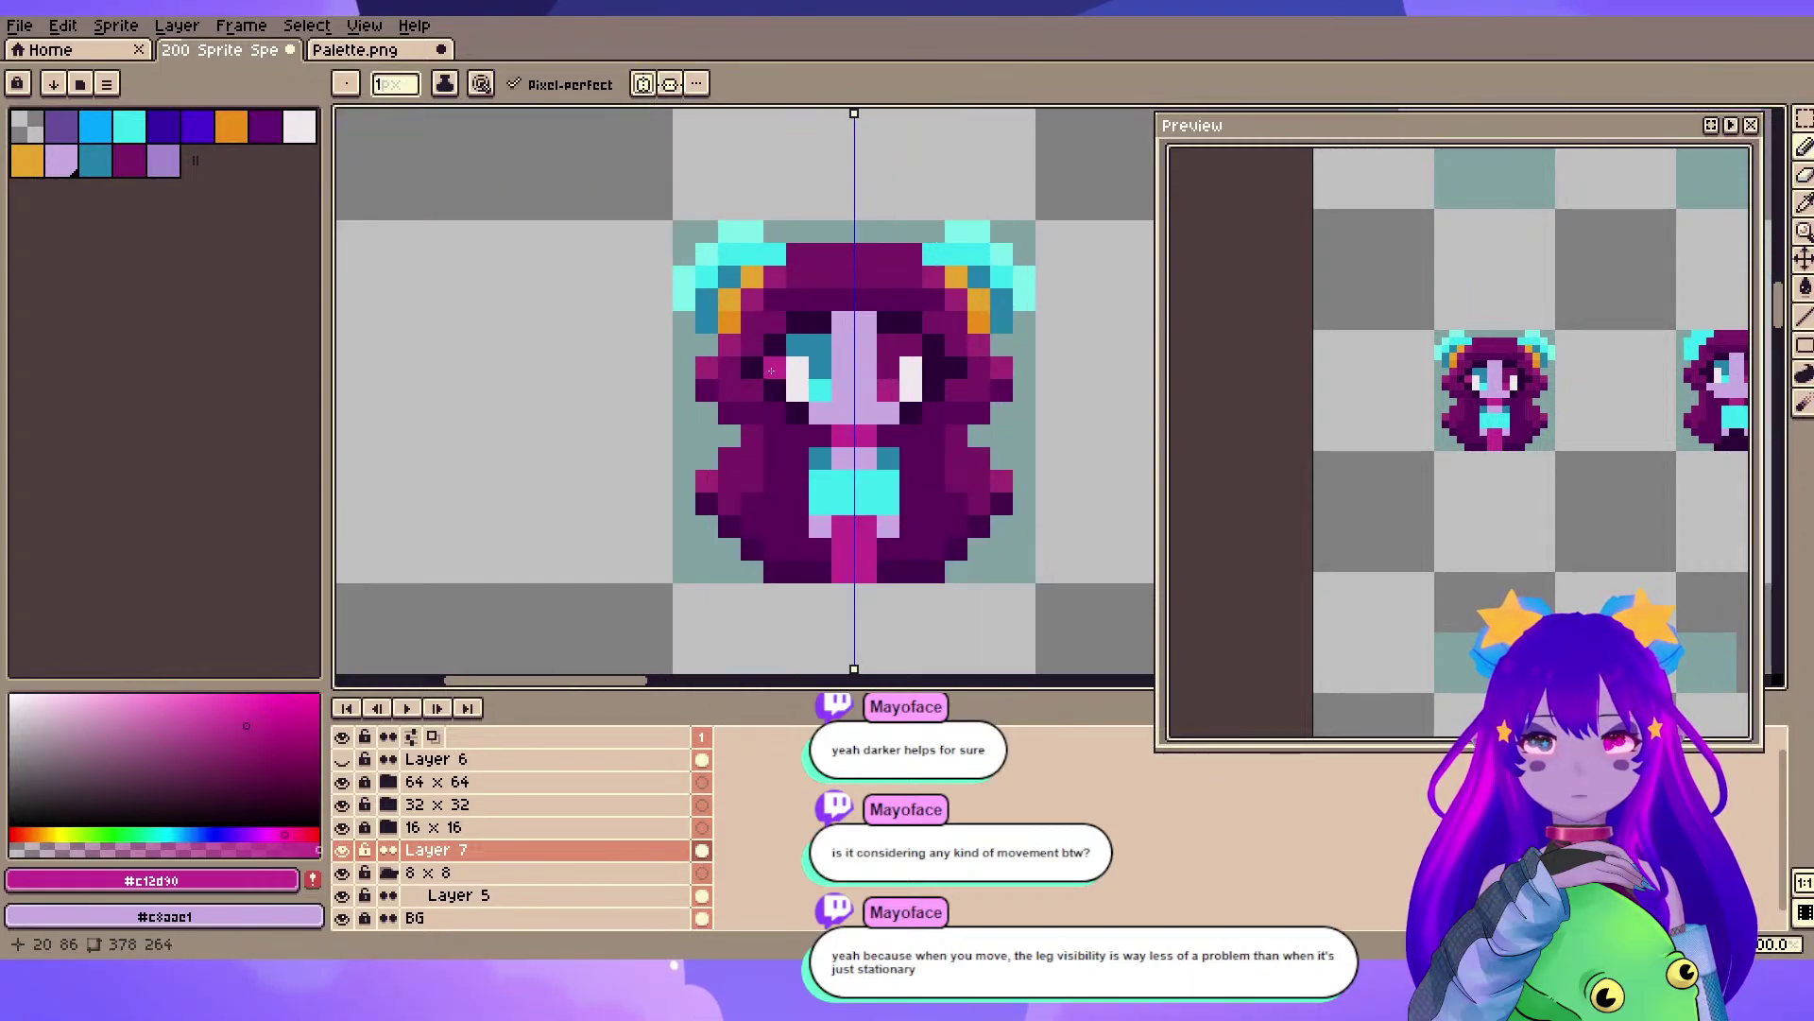
scroll(832, 521, up, 1)
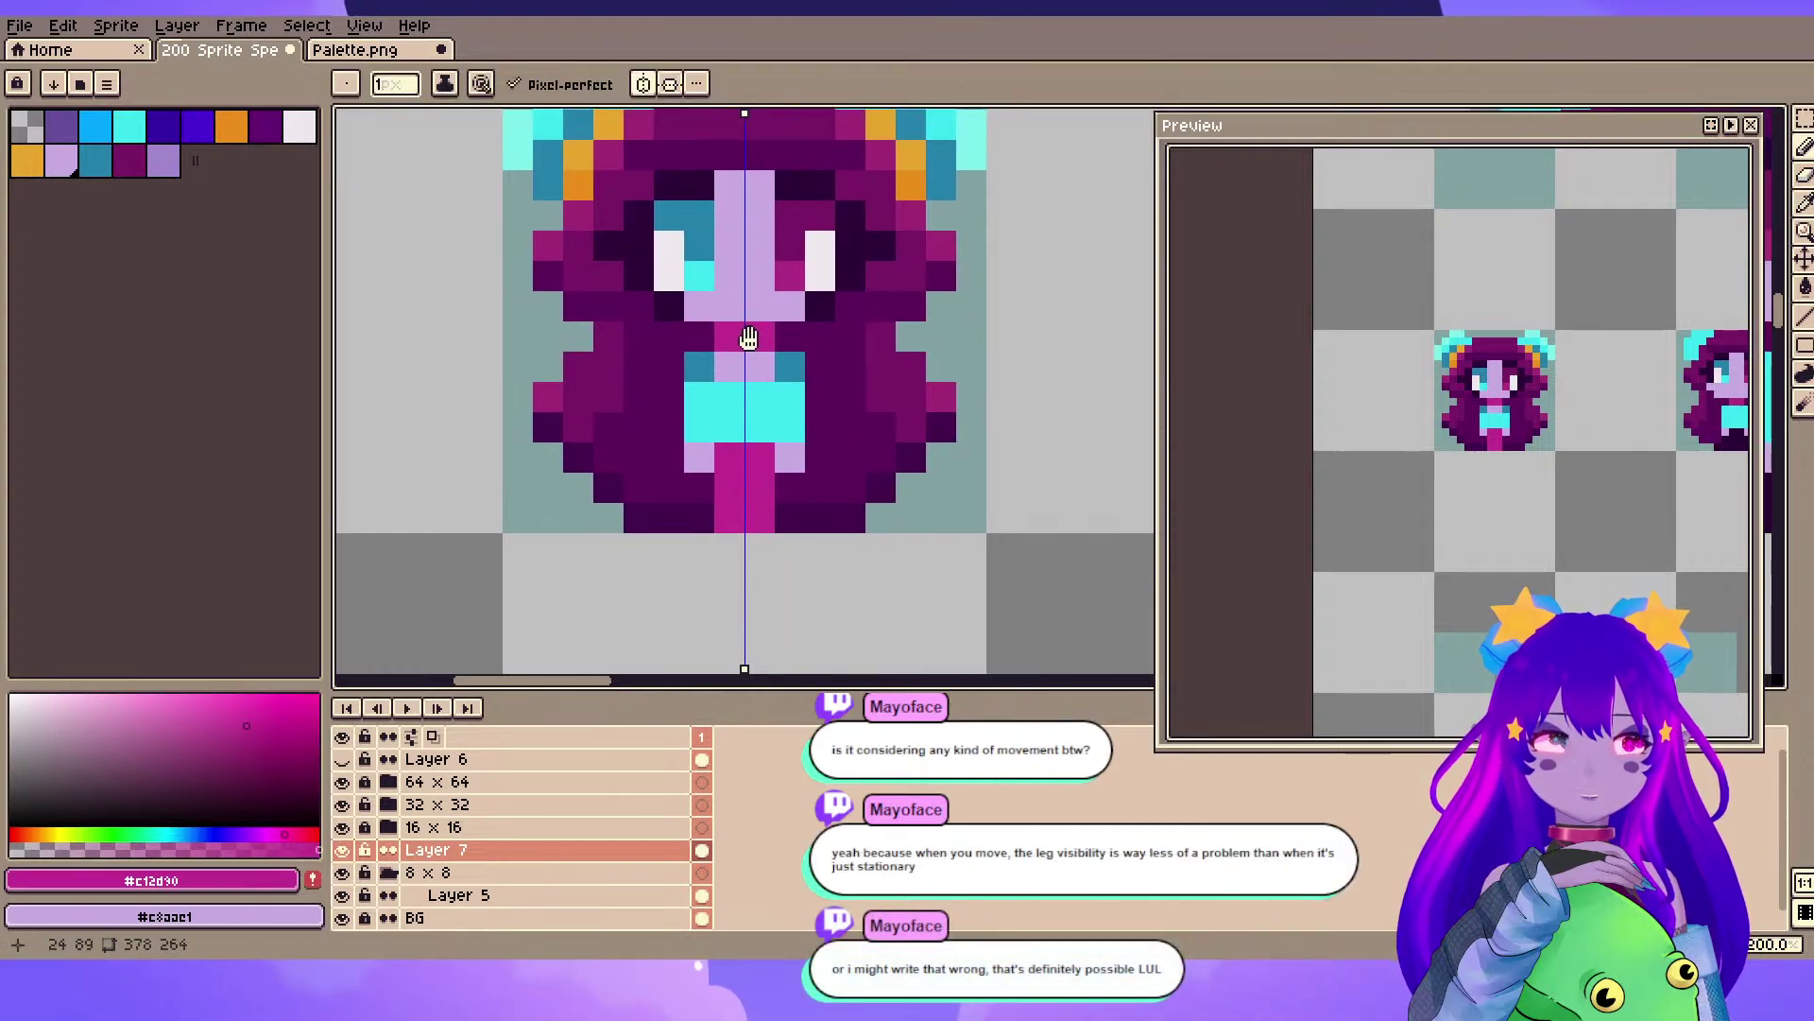
click(544, 458)
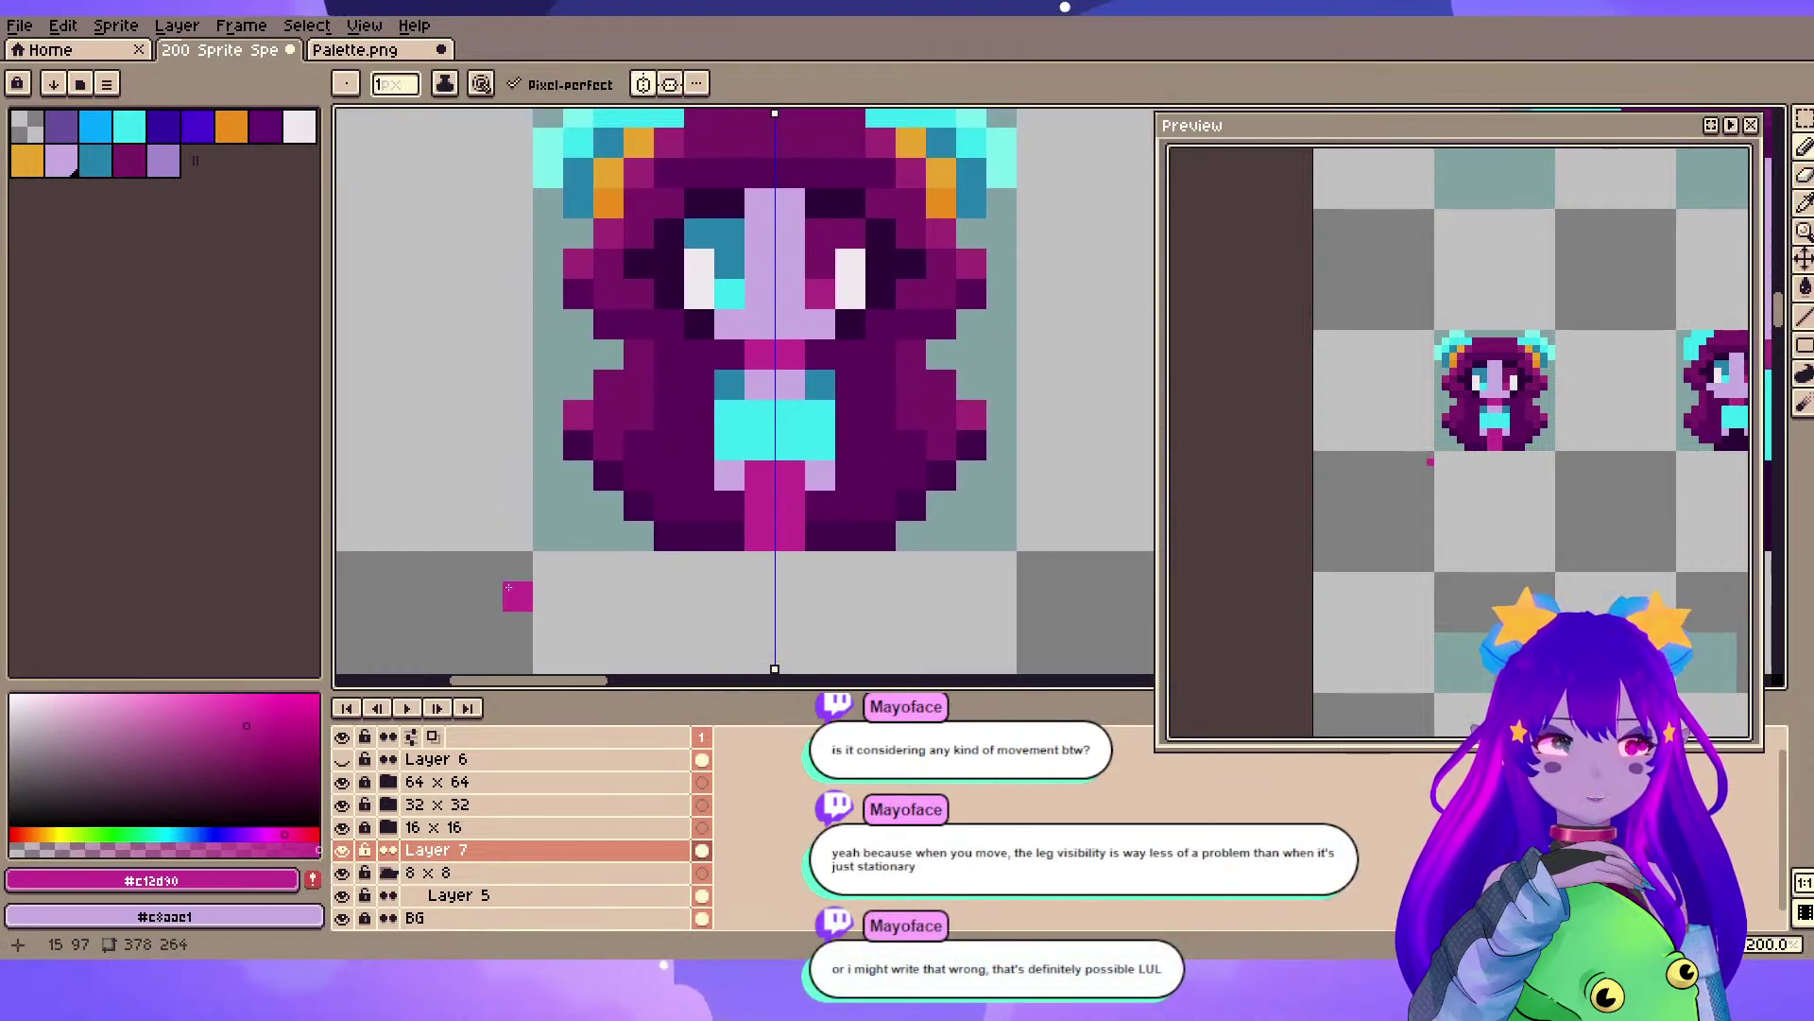
click(264, 735)
click(293, 835)
click(760, 486)
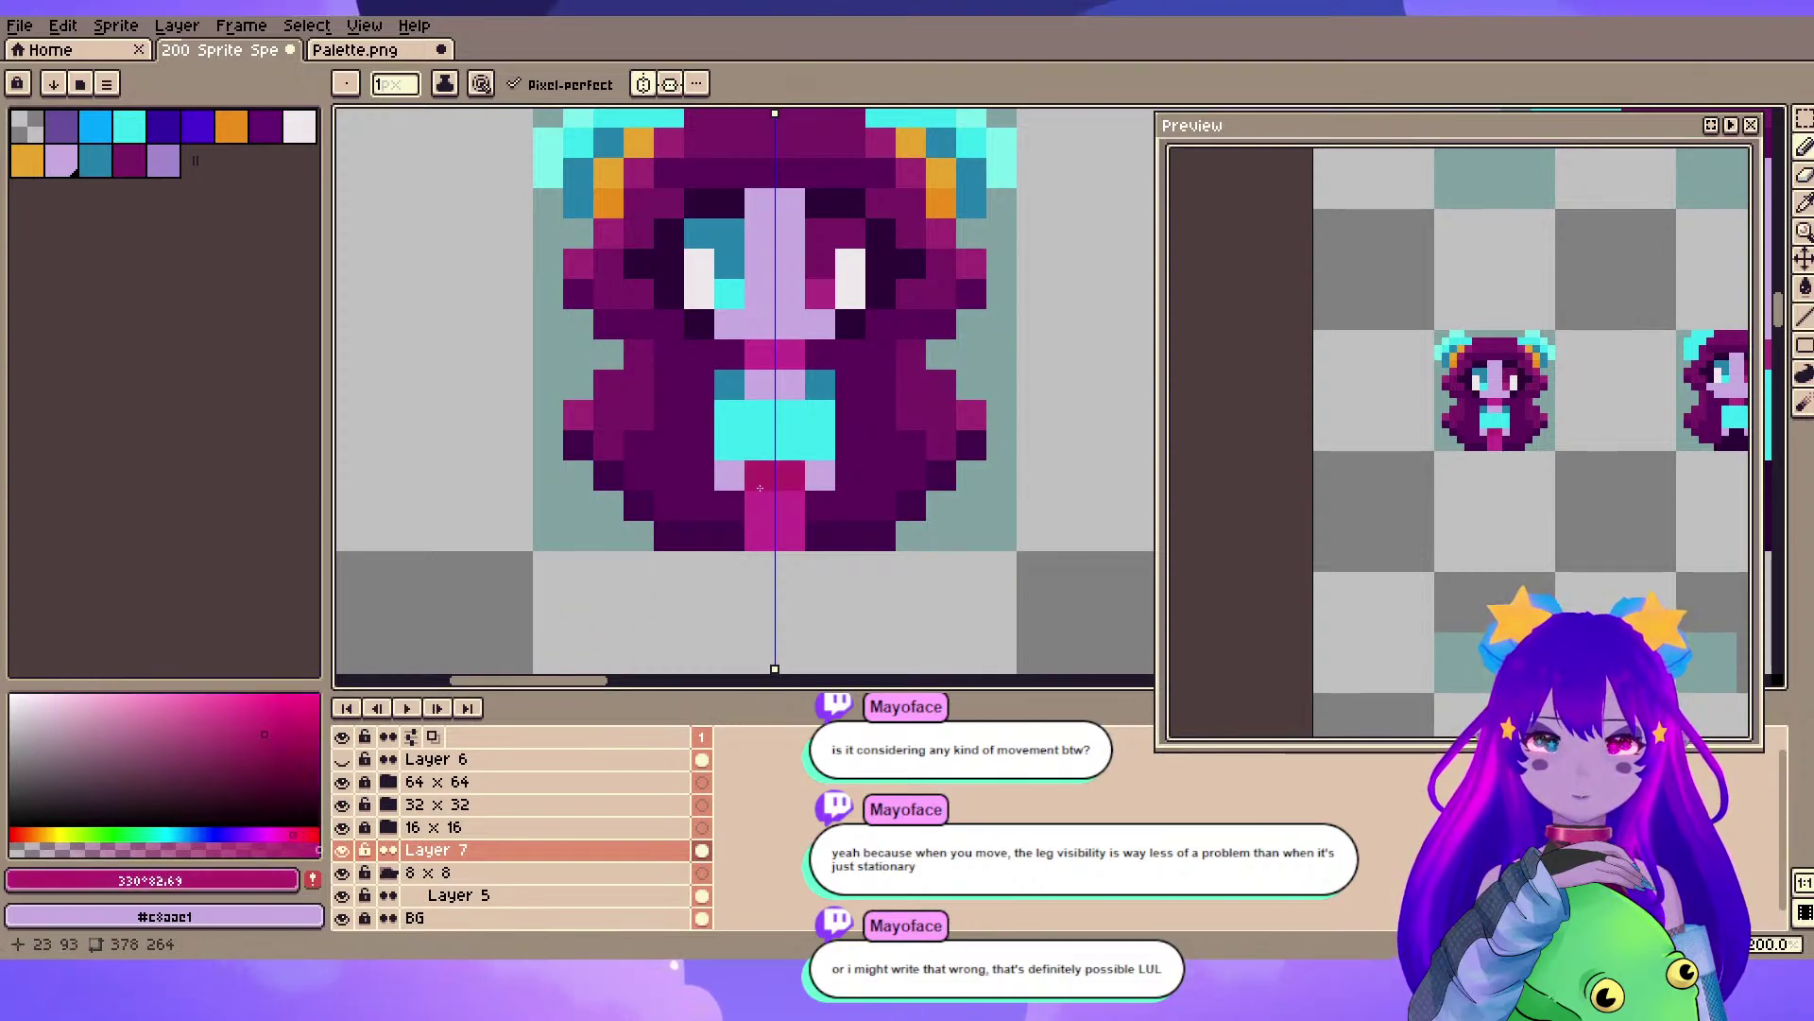
scroll(662, 620, down, 3)
scroll(629, 633, up, 2)
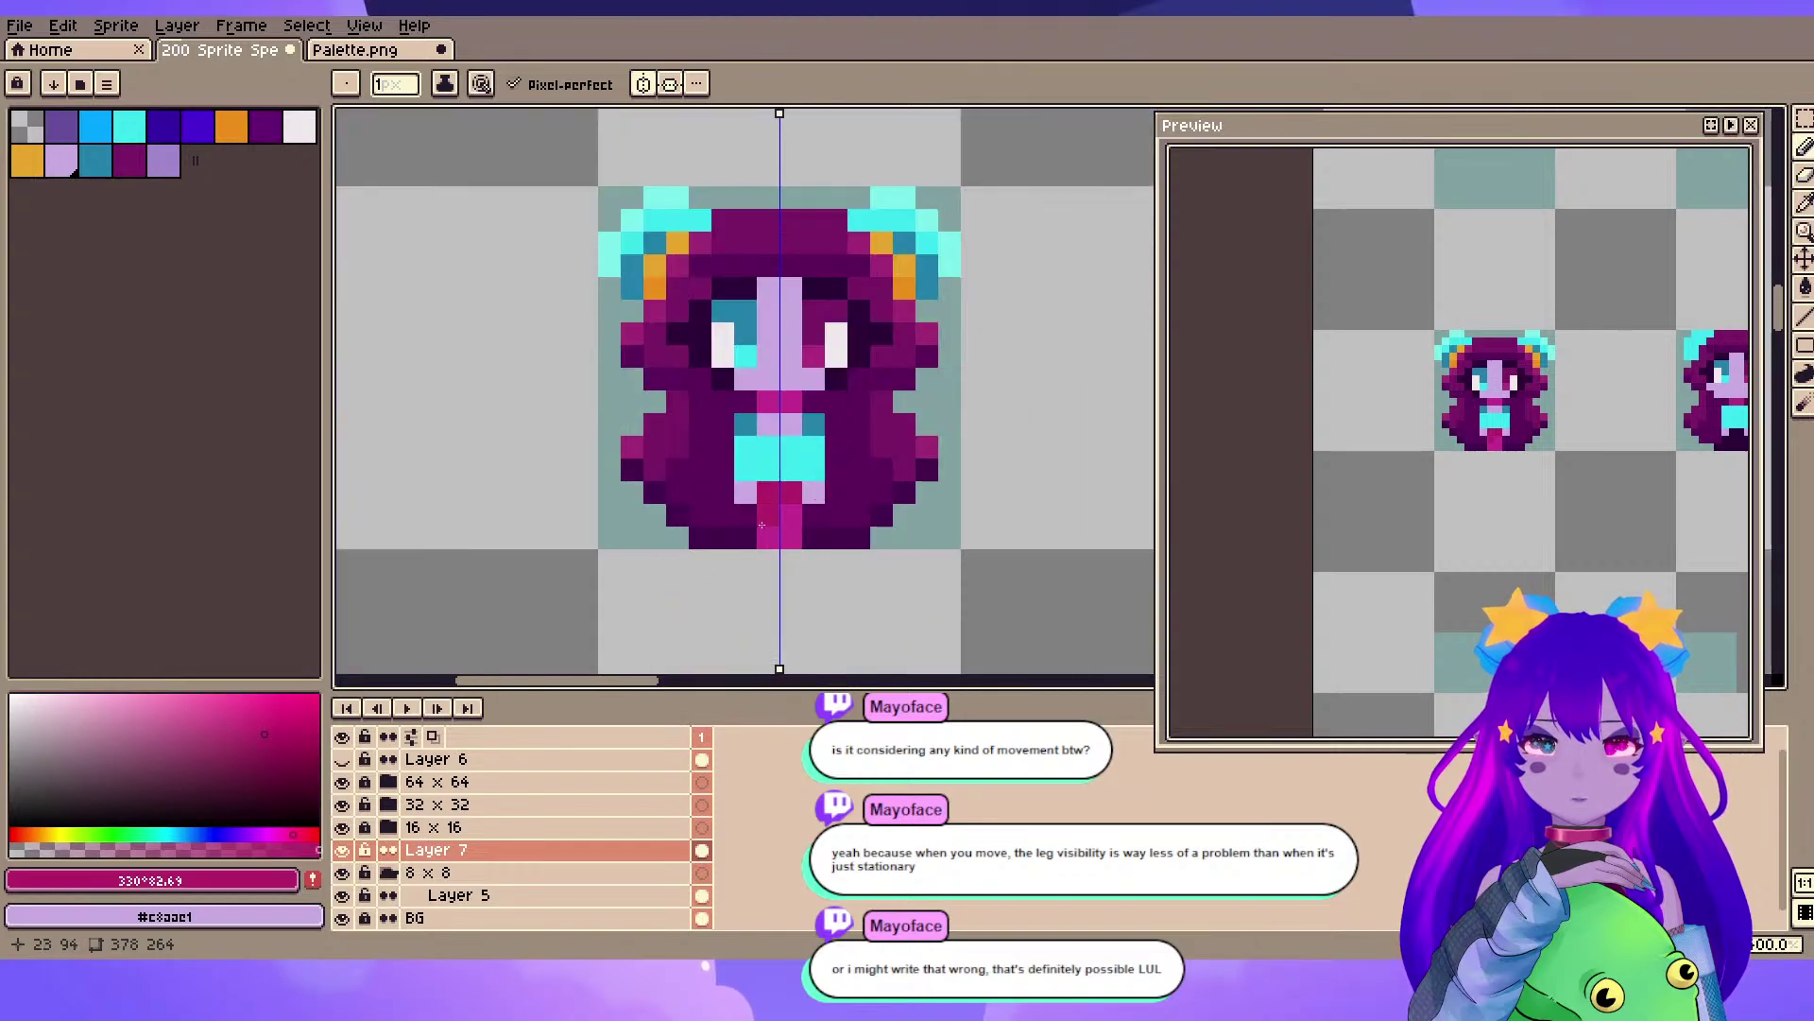
- Try off-white #efe9ed and dark purple #2c0138 on the feet pixels, and undo the dark purple
alt+click(733, 288)
alt+click(732, 289)
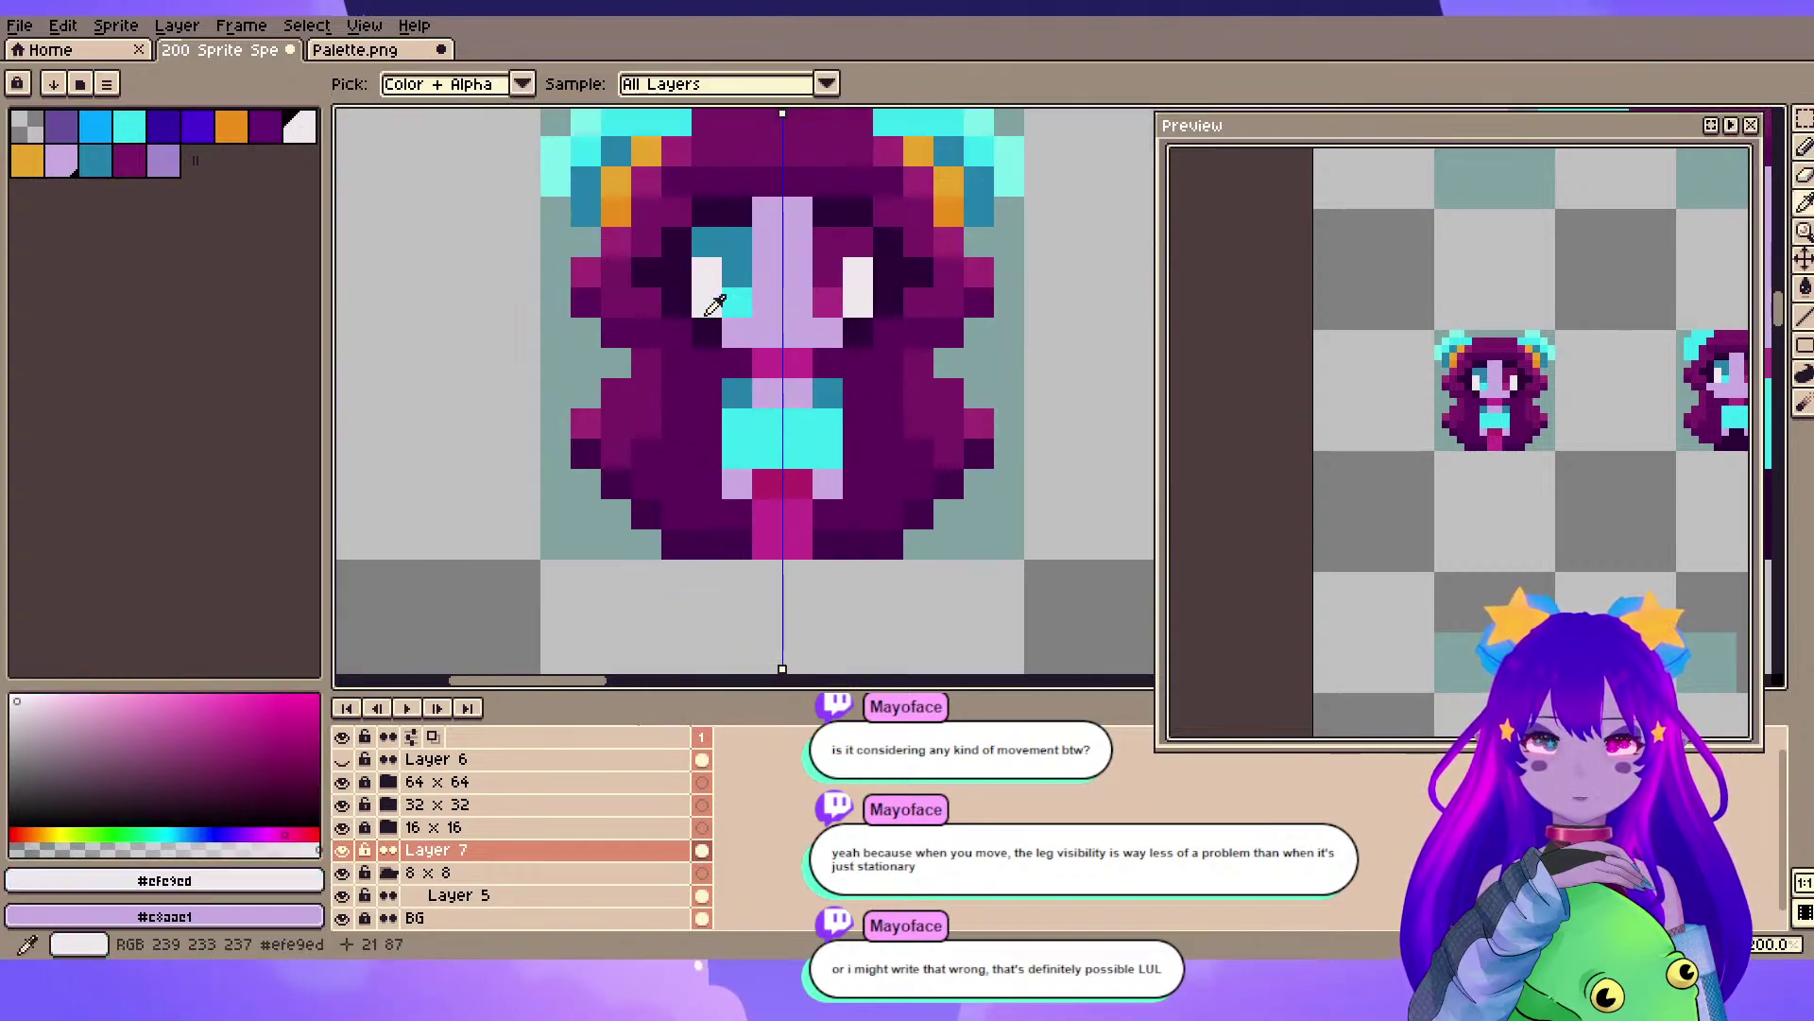
click(767, 544)
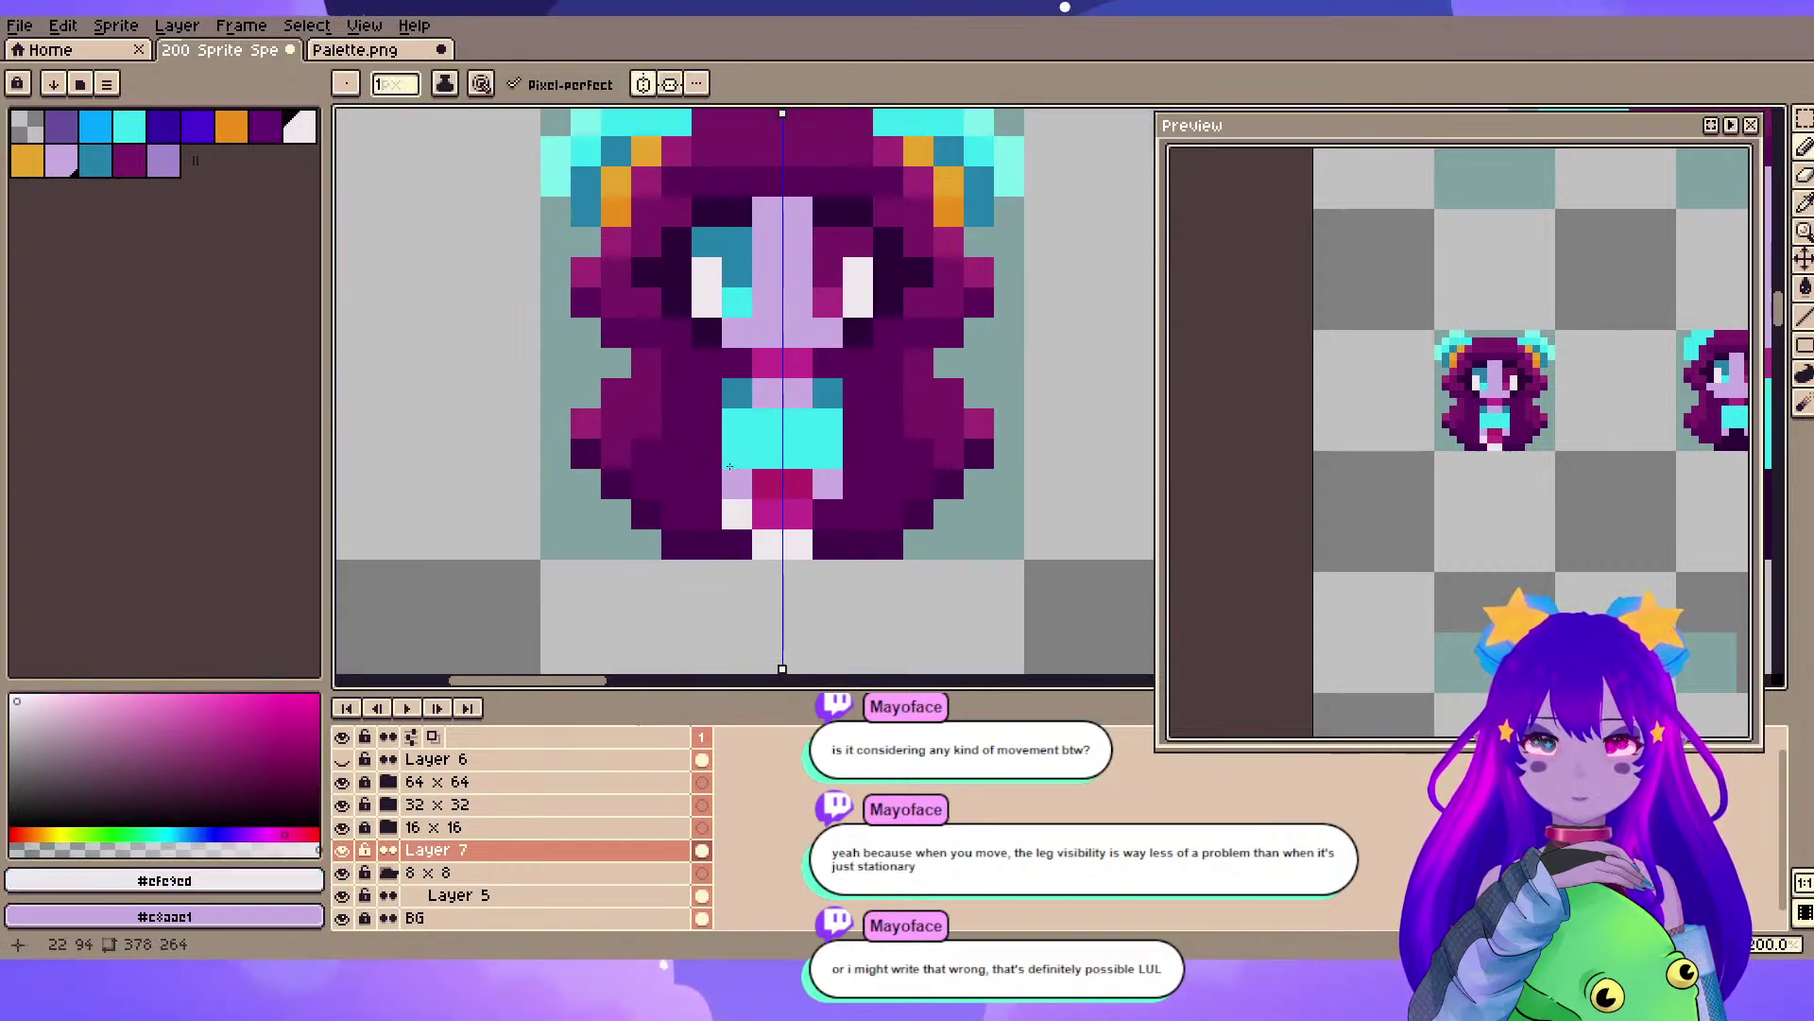
alt+click(737, 544)
click(767, 544)
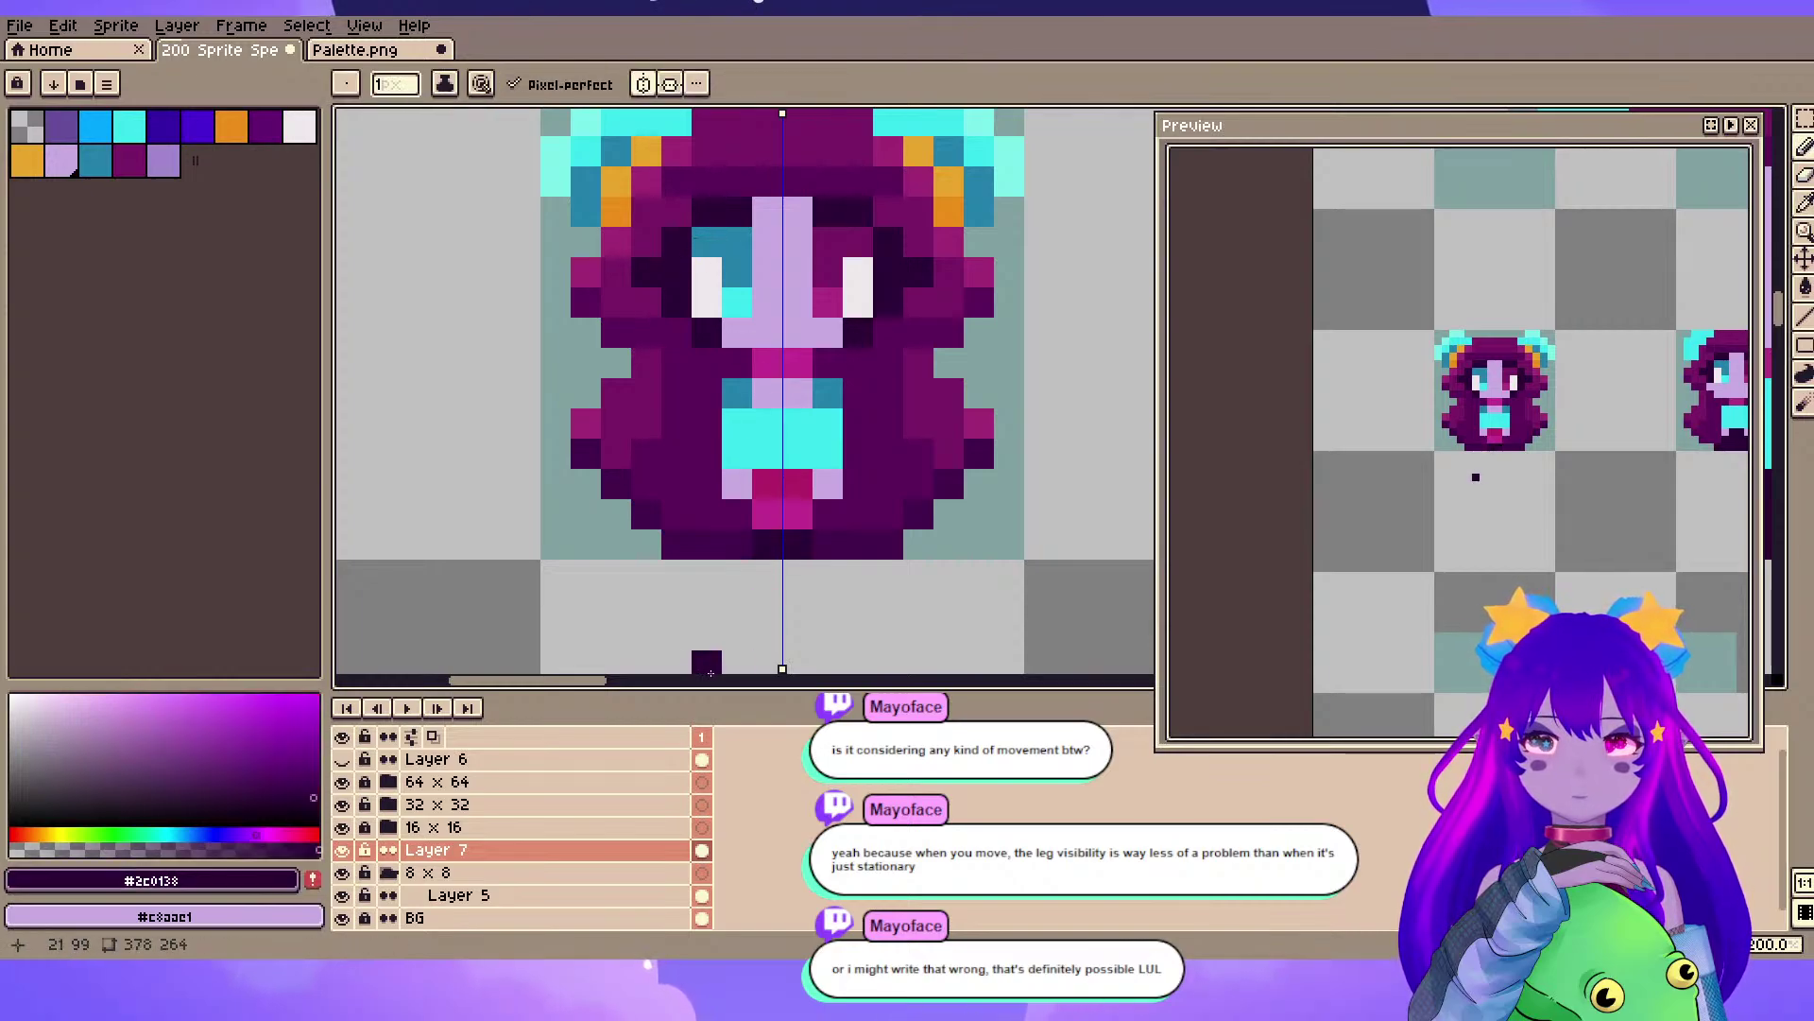
key(ctrl+z)
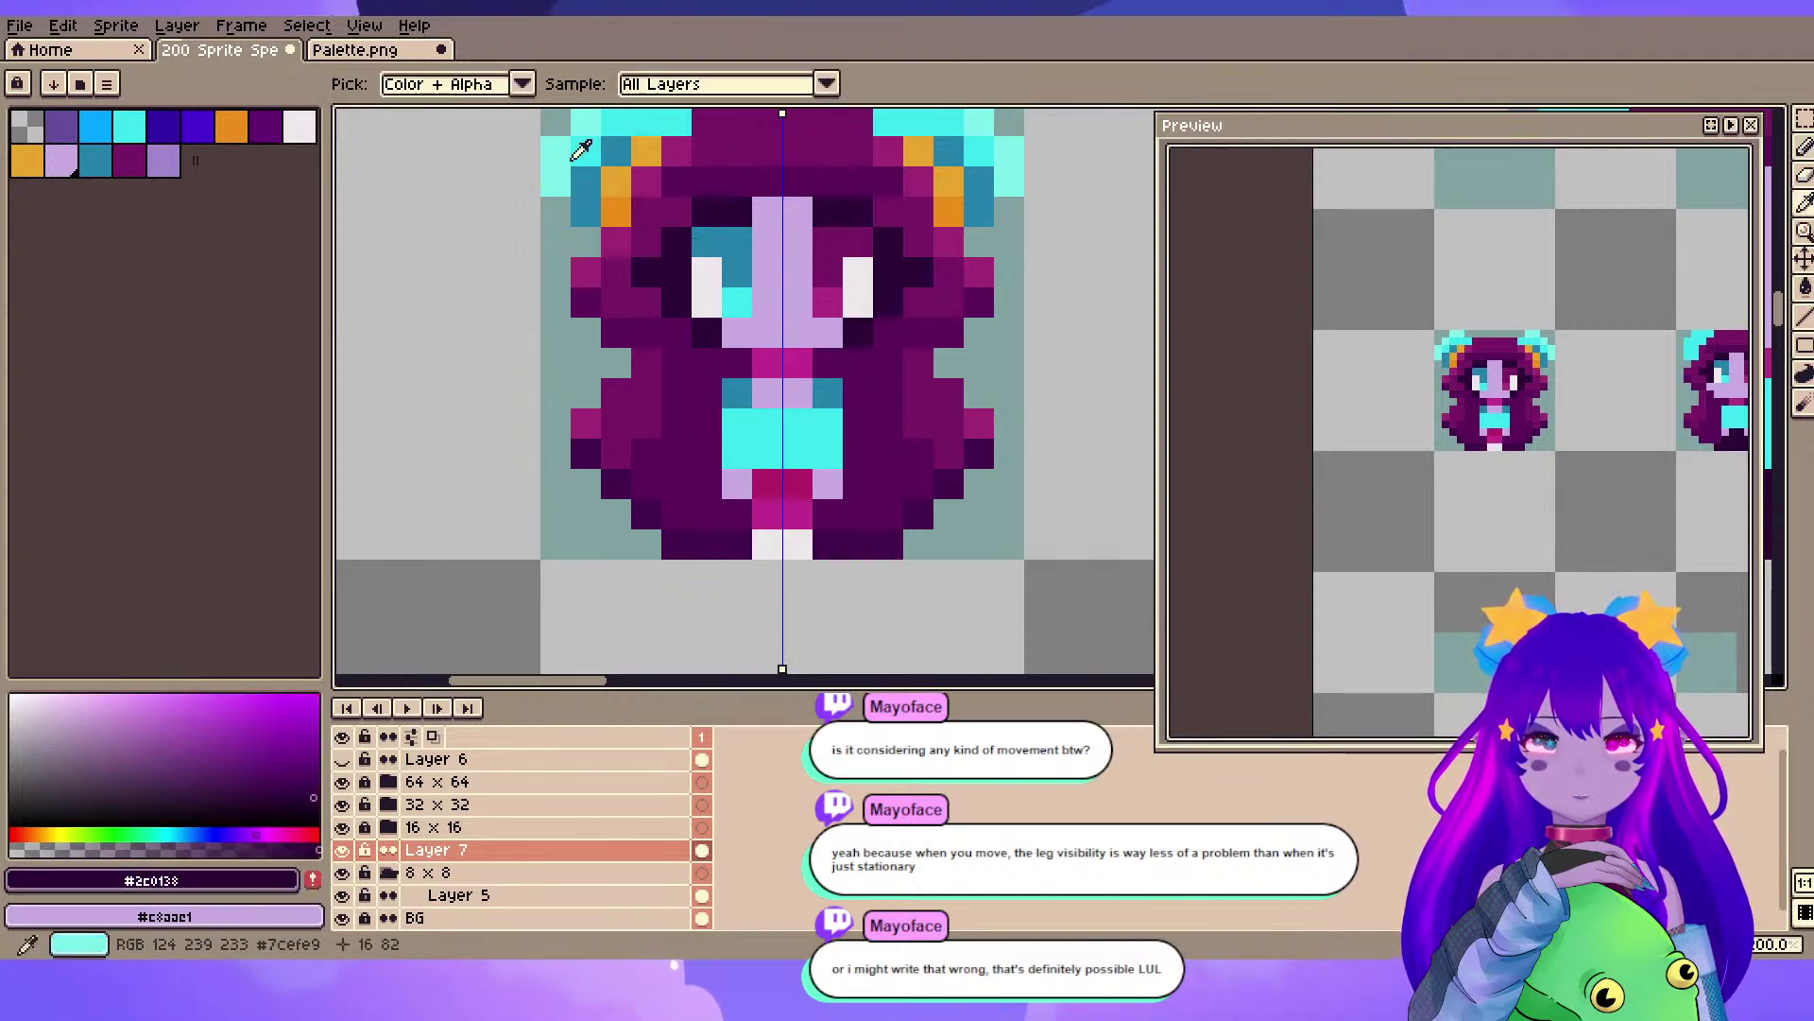
- Recolour the feet pixels teal with the tone sampled from the top's corner, sample the lilac skin tone, and view the 8 × 8 sprites
alt+click(752, 390)
click(767, 543)
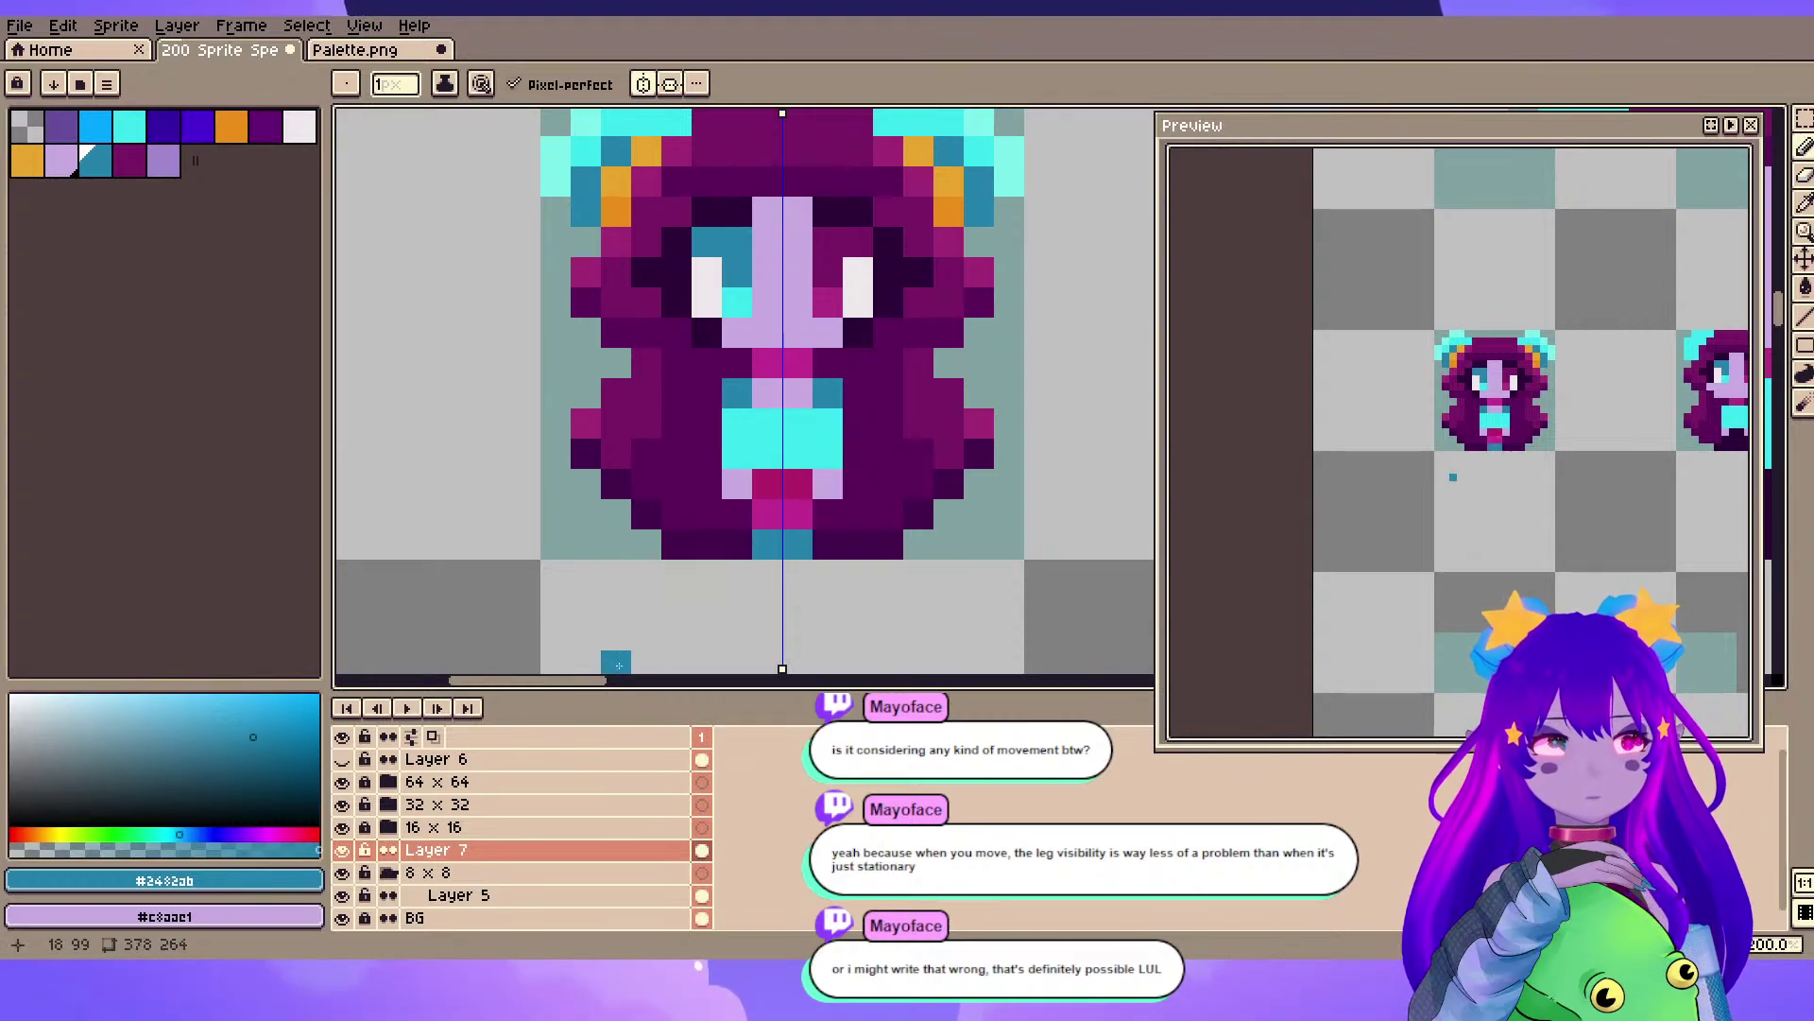
click(912, 389)
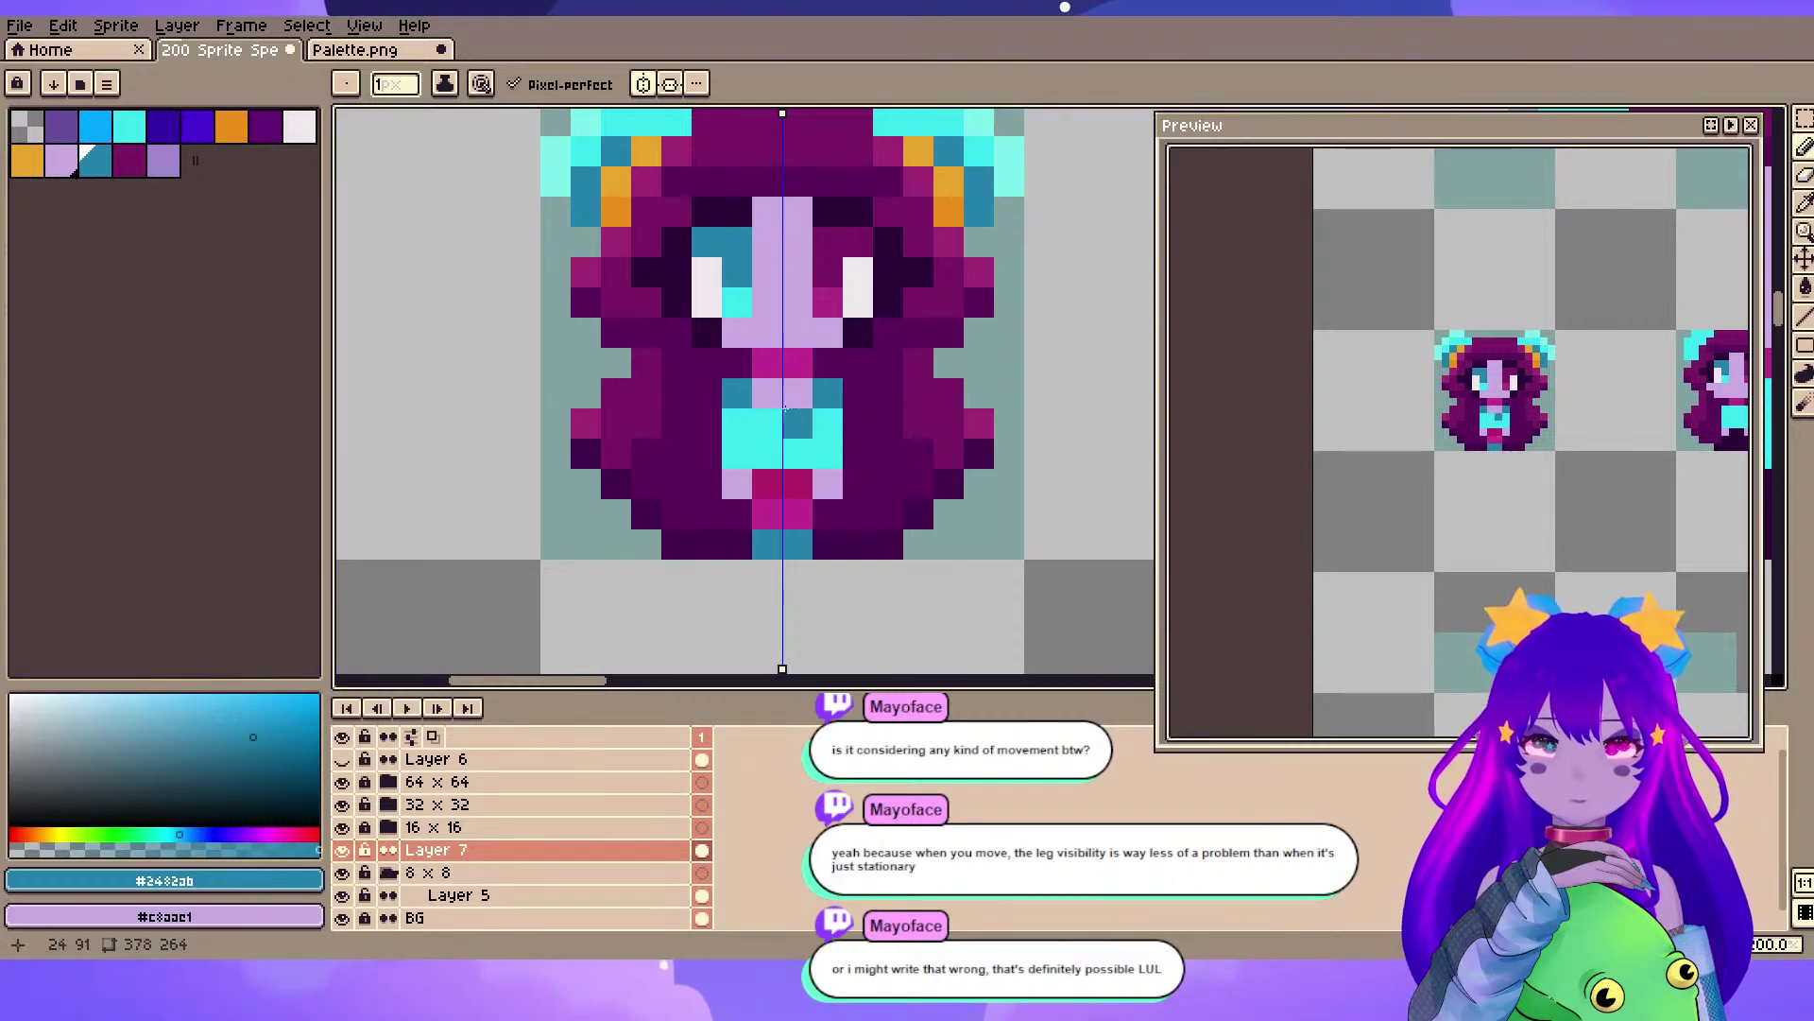
alt+click(782, 323)
scroll(763, 434, down, 5)
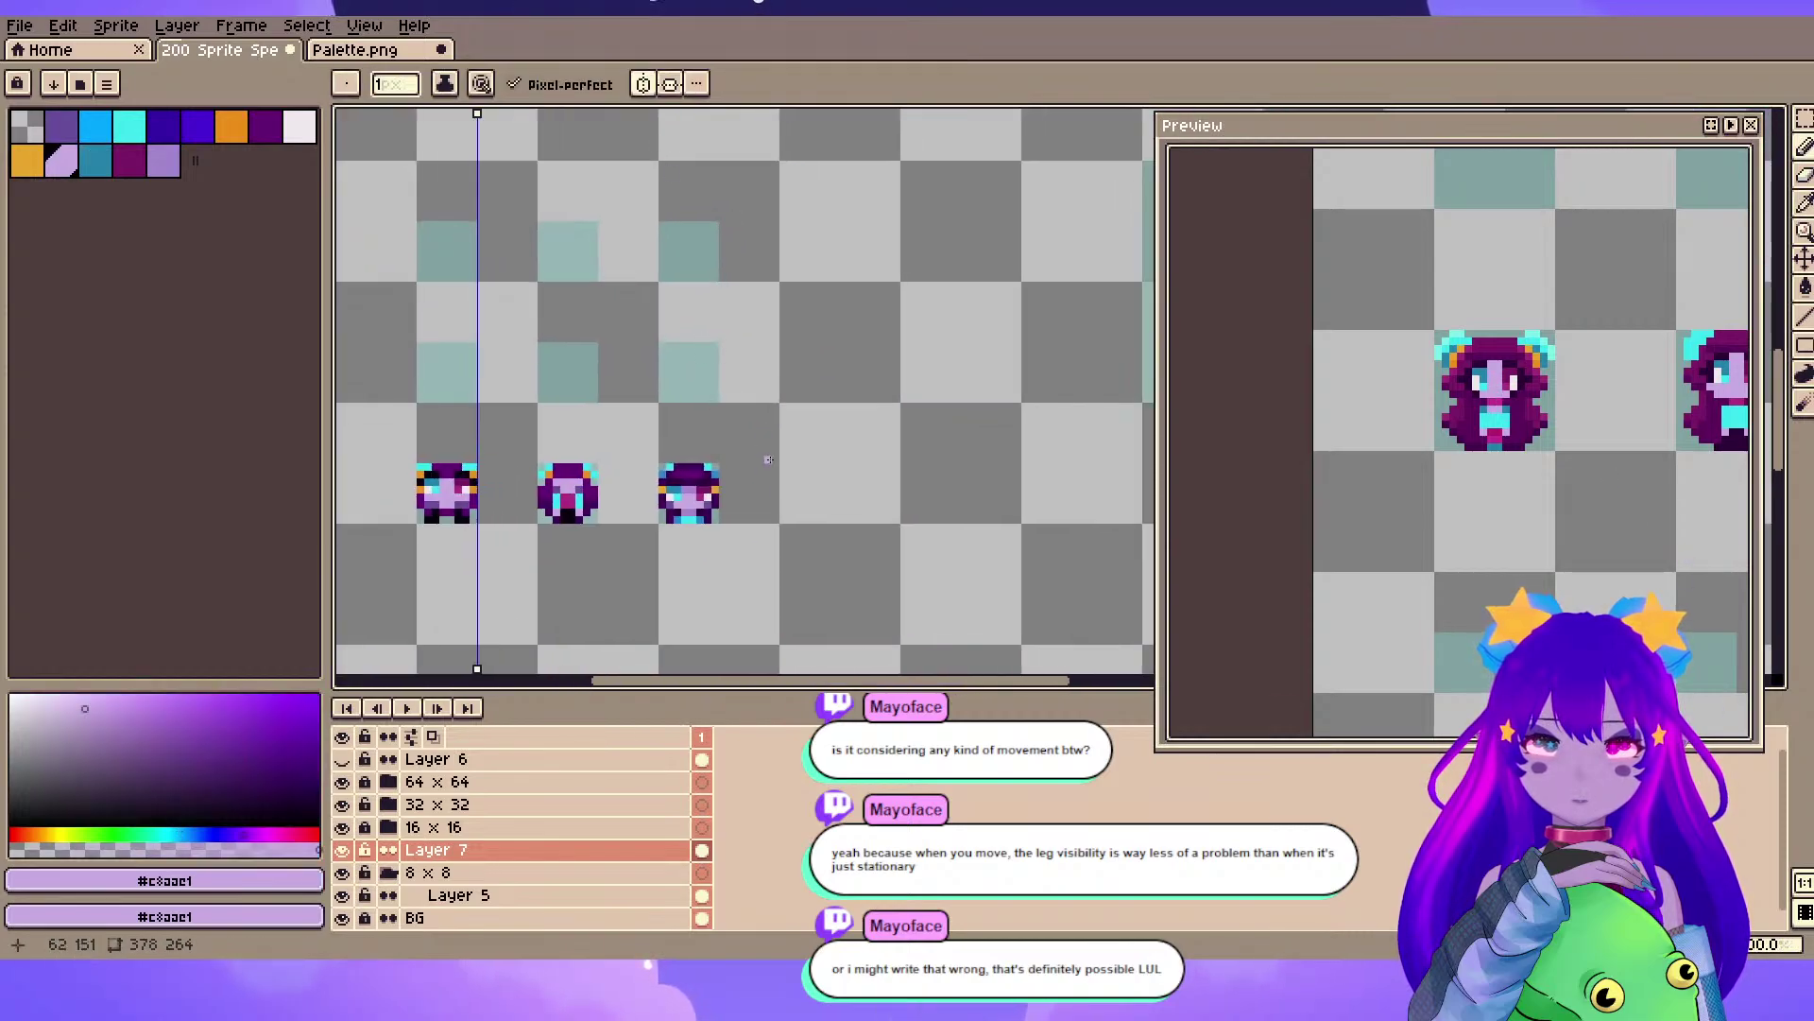
- Sample the darker lilac #a286cc from the forehead of the third 8 × 8 sprite for the 16 × 16 character
scroll(763, 435, up, 5)
scroll(770, 422, down, 5)
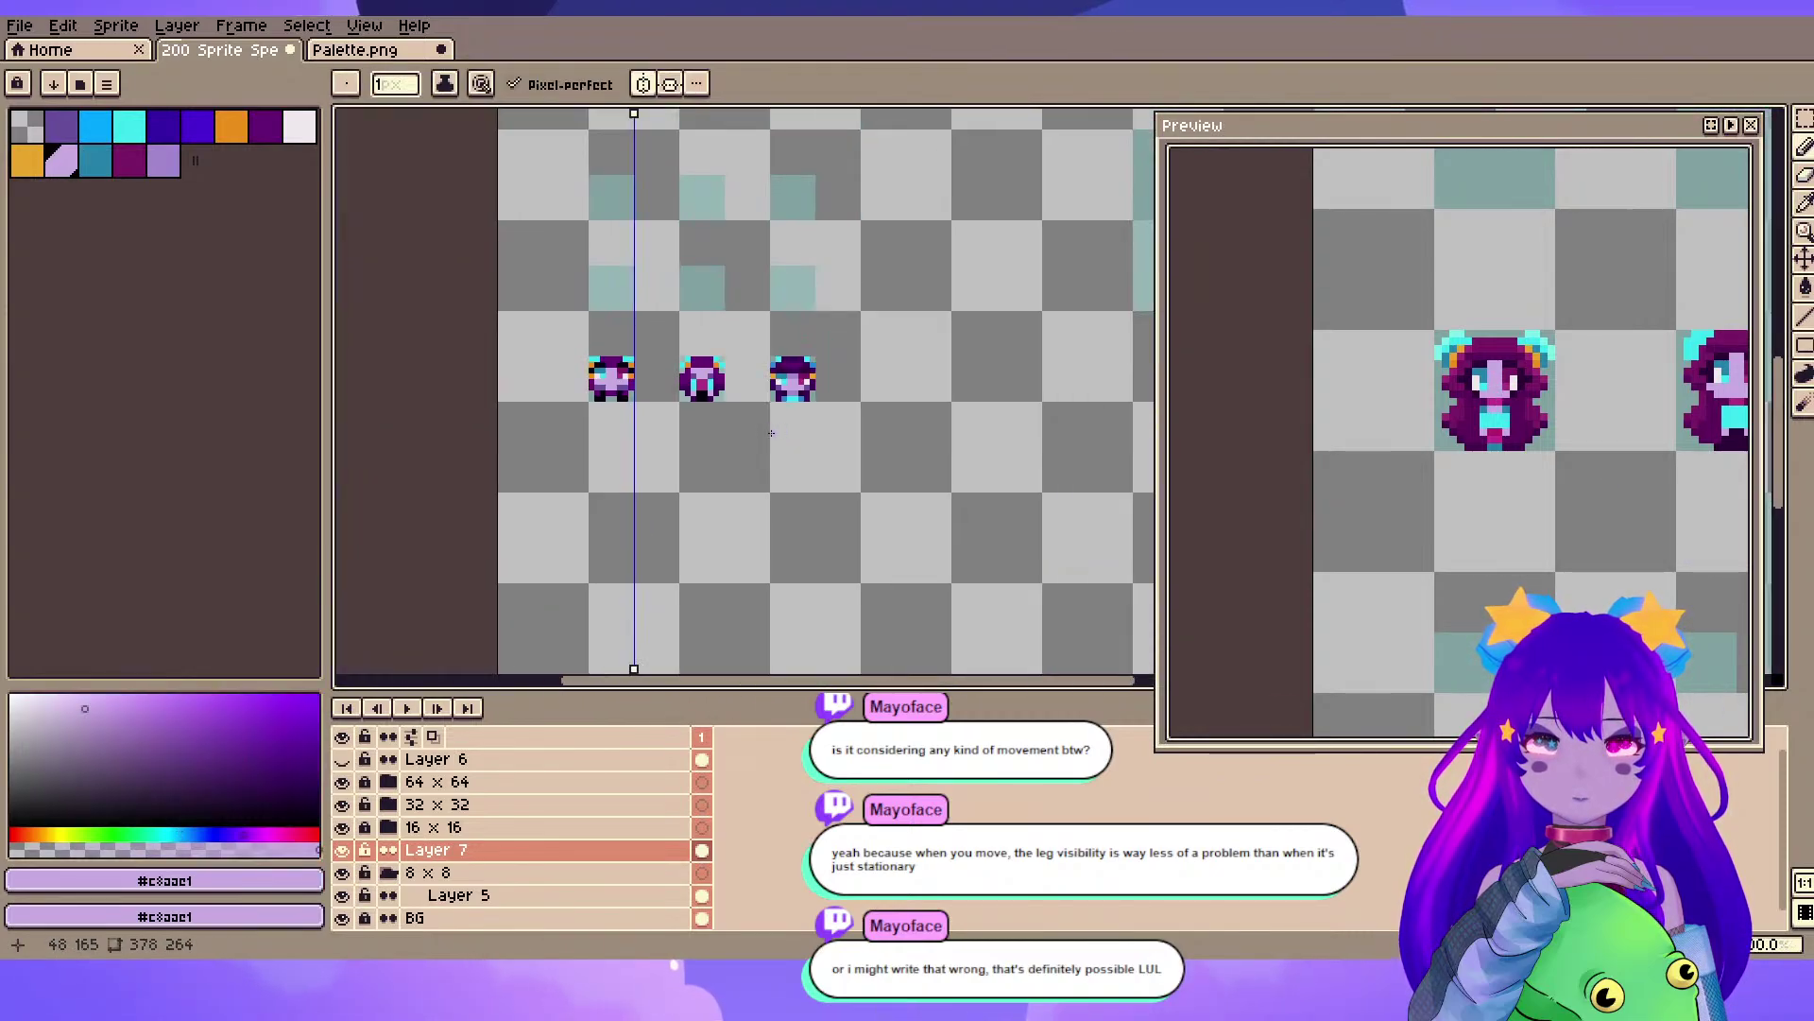
scroll(773, 423, up, 5)
drag(822, 325, 338, 375)
drag(880, 397, 618, 398)
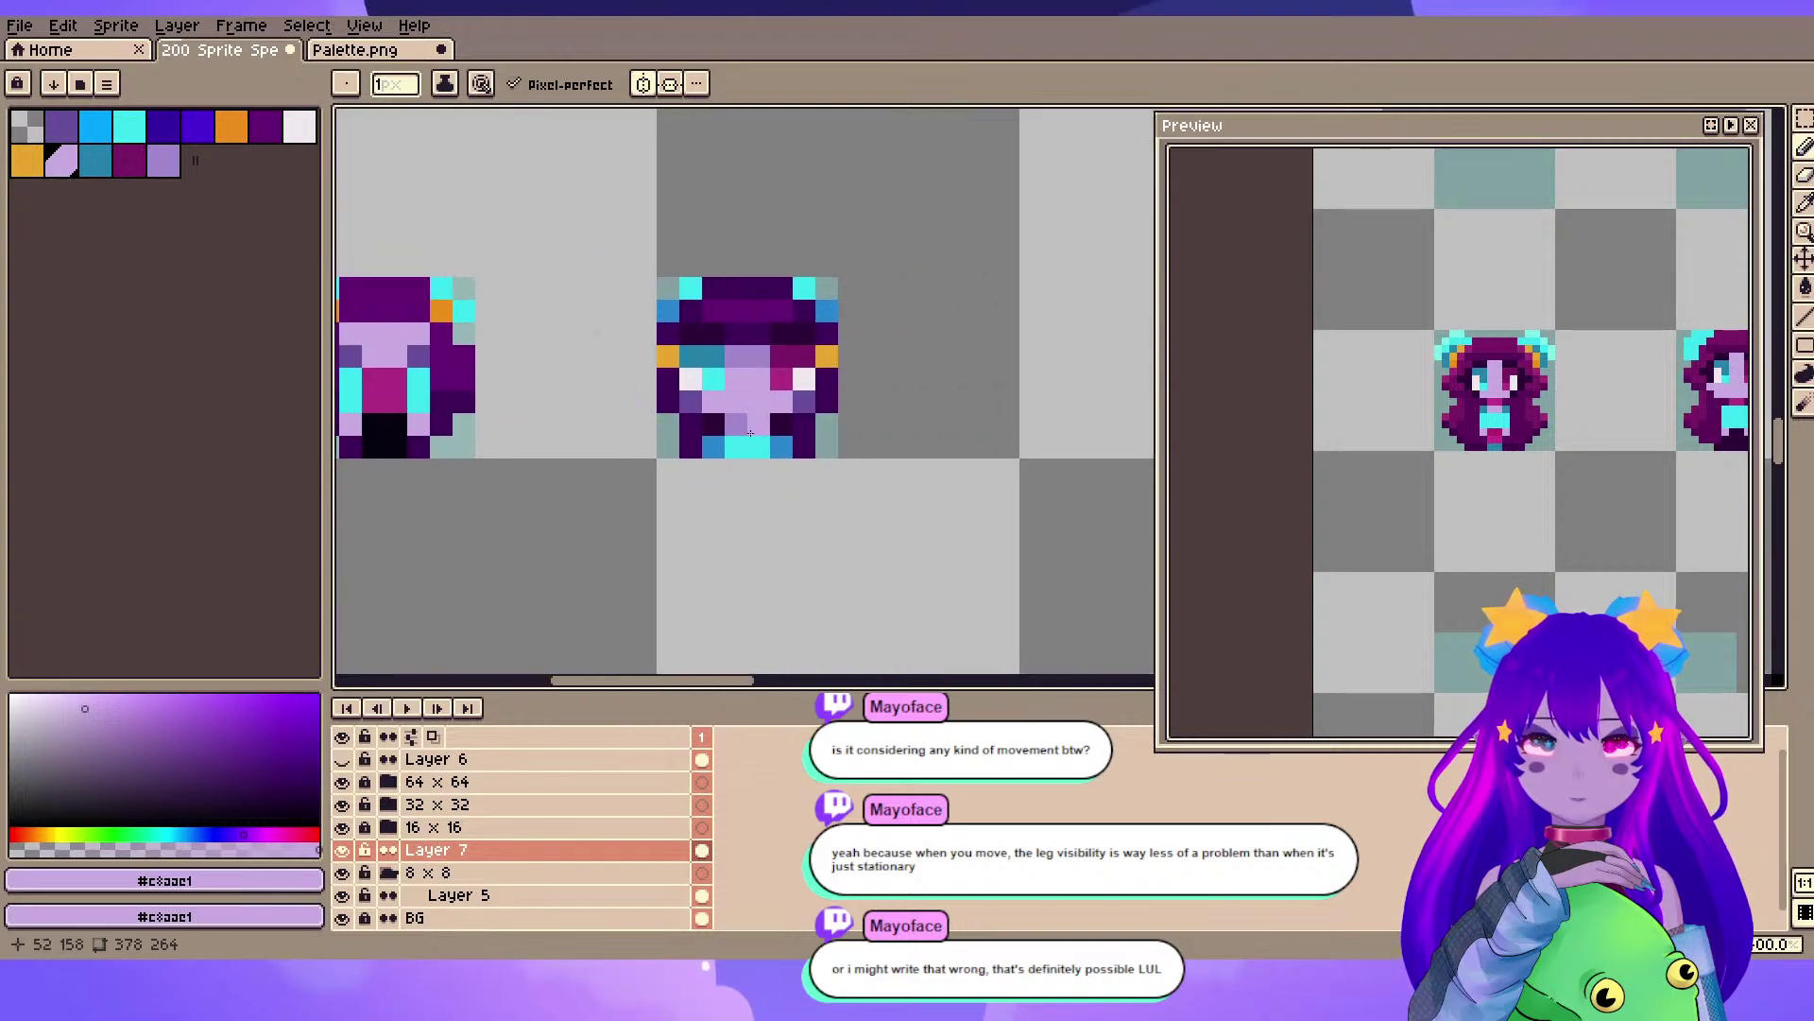
alt+click(746, 351)
drag(737, 345, 1009, 621)
drag(571, 331, 842, 553)
scroll(614, 275, down, 1)
drag(615, 276, 703, 424)
scroll(756, 236, down, 1)
drag(850, 238, 843, 631)
scroll(695, 232, up, 4)
scroll(798, 544, down, 1)
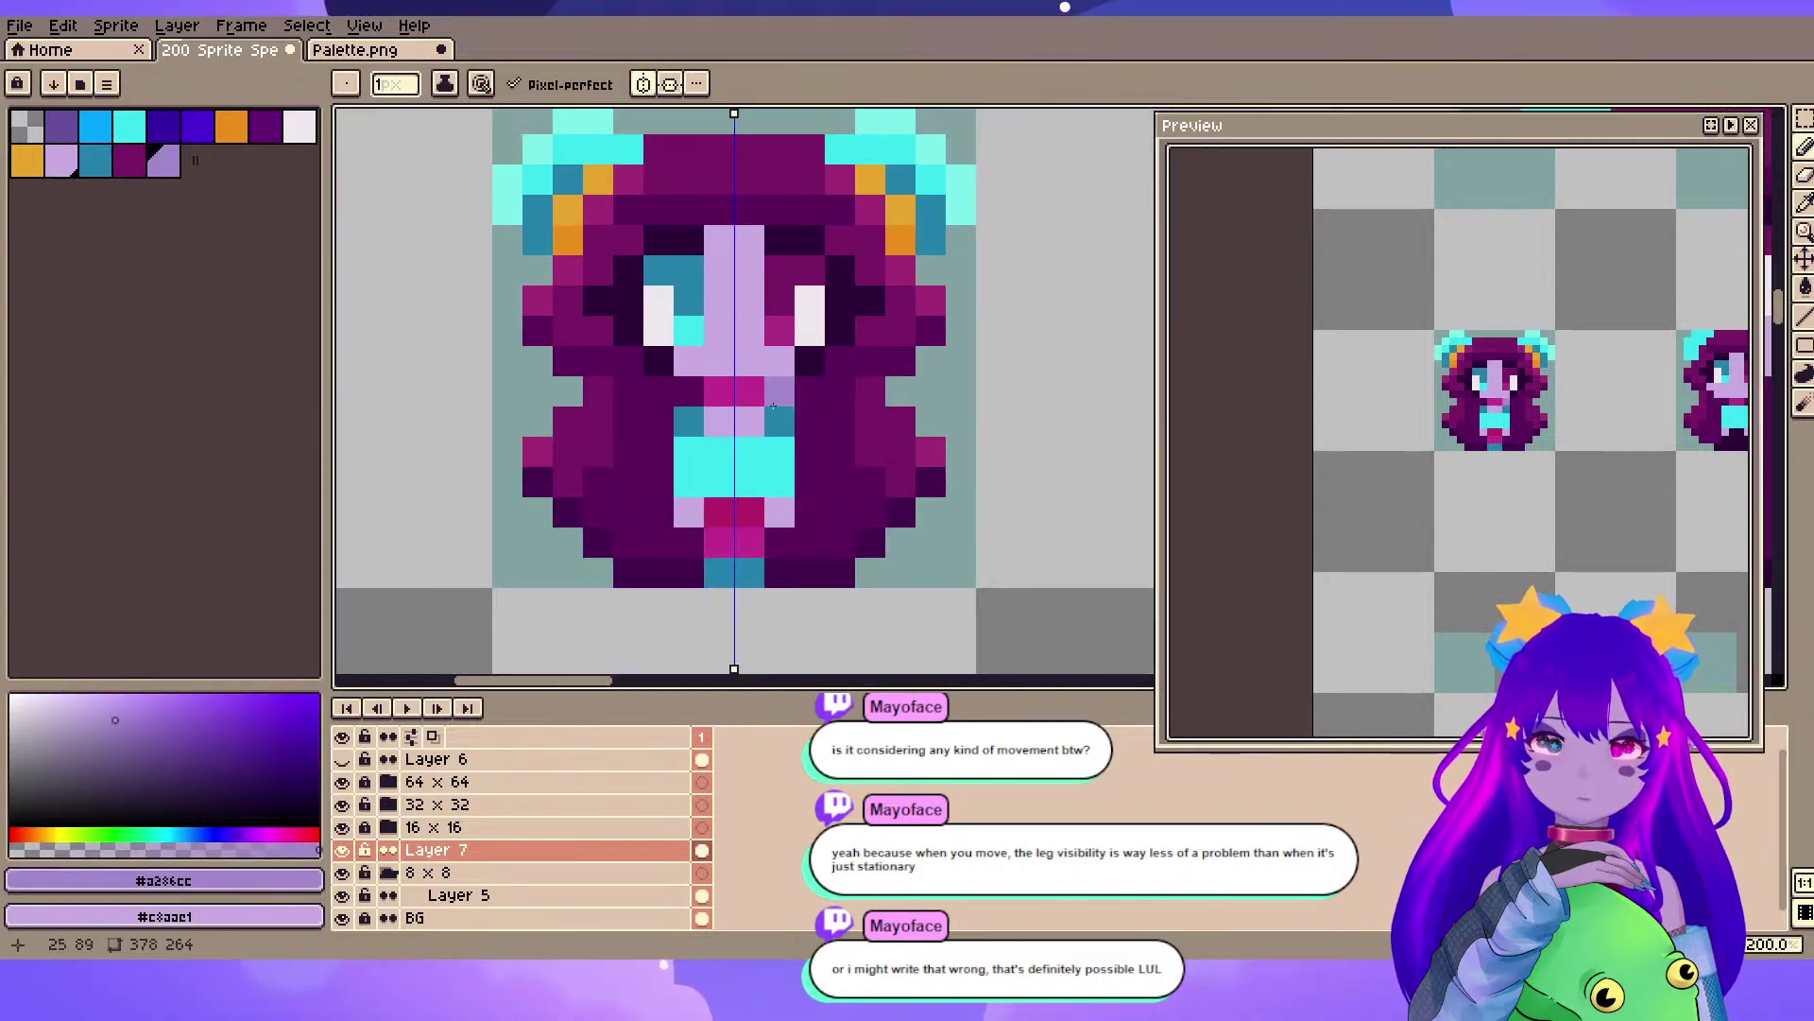
drag(779, 393, 780, 236)
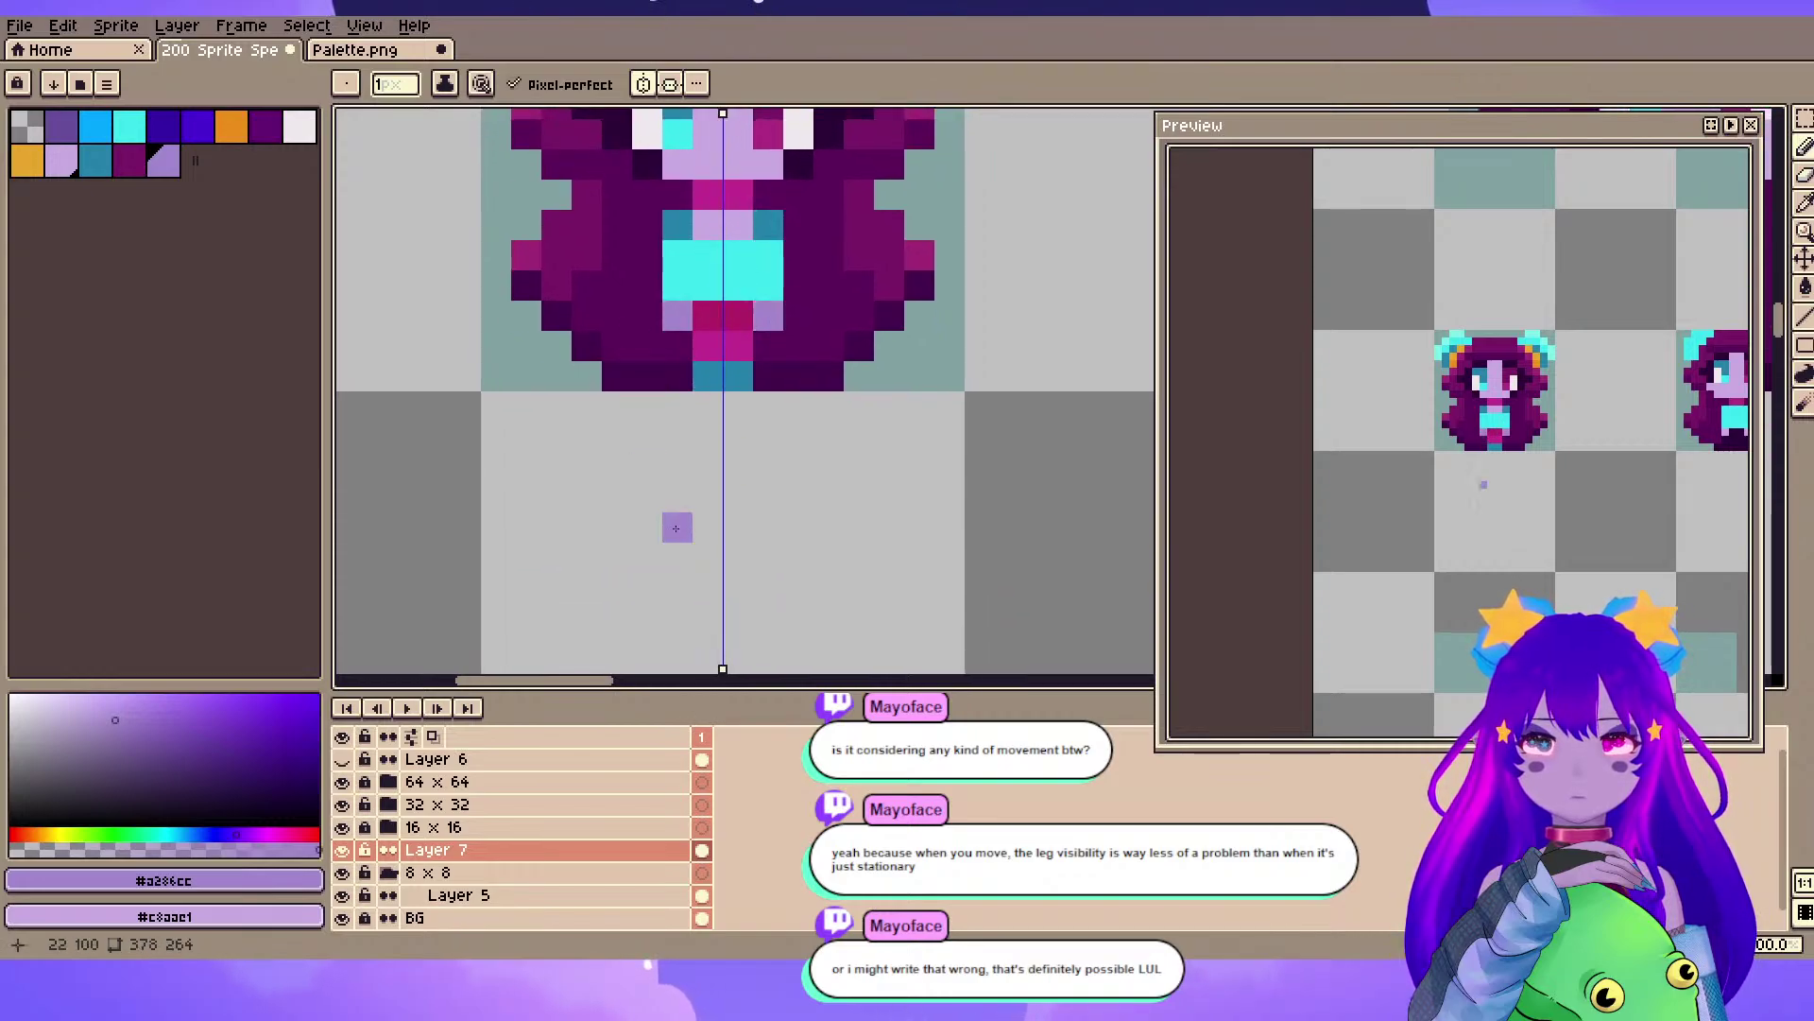
scroll(689, 538, down, 2)
scroll(771, 449, up, 2)
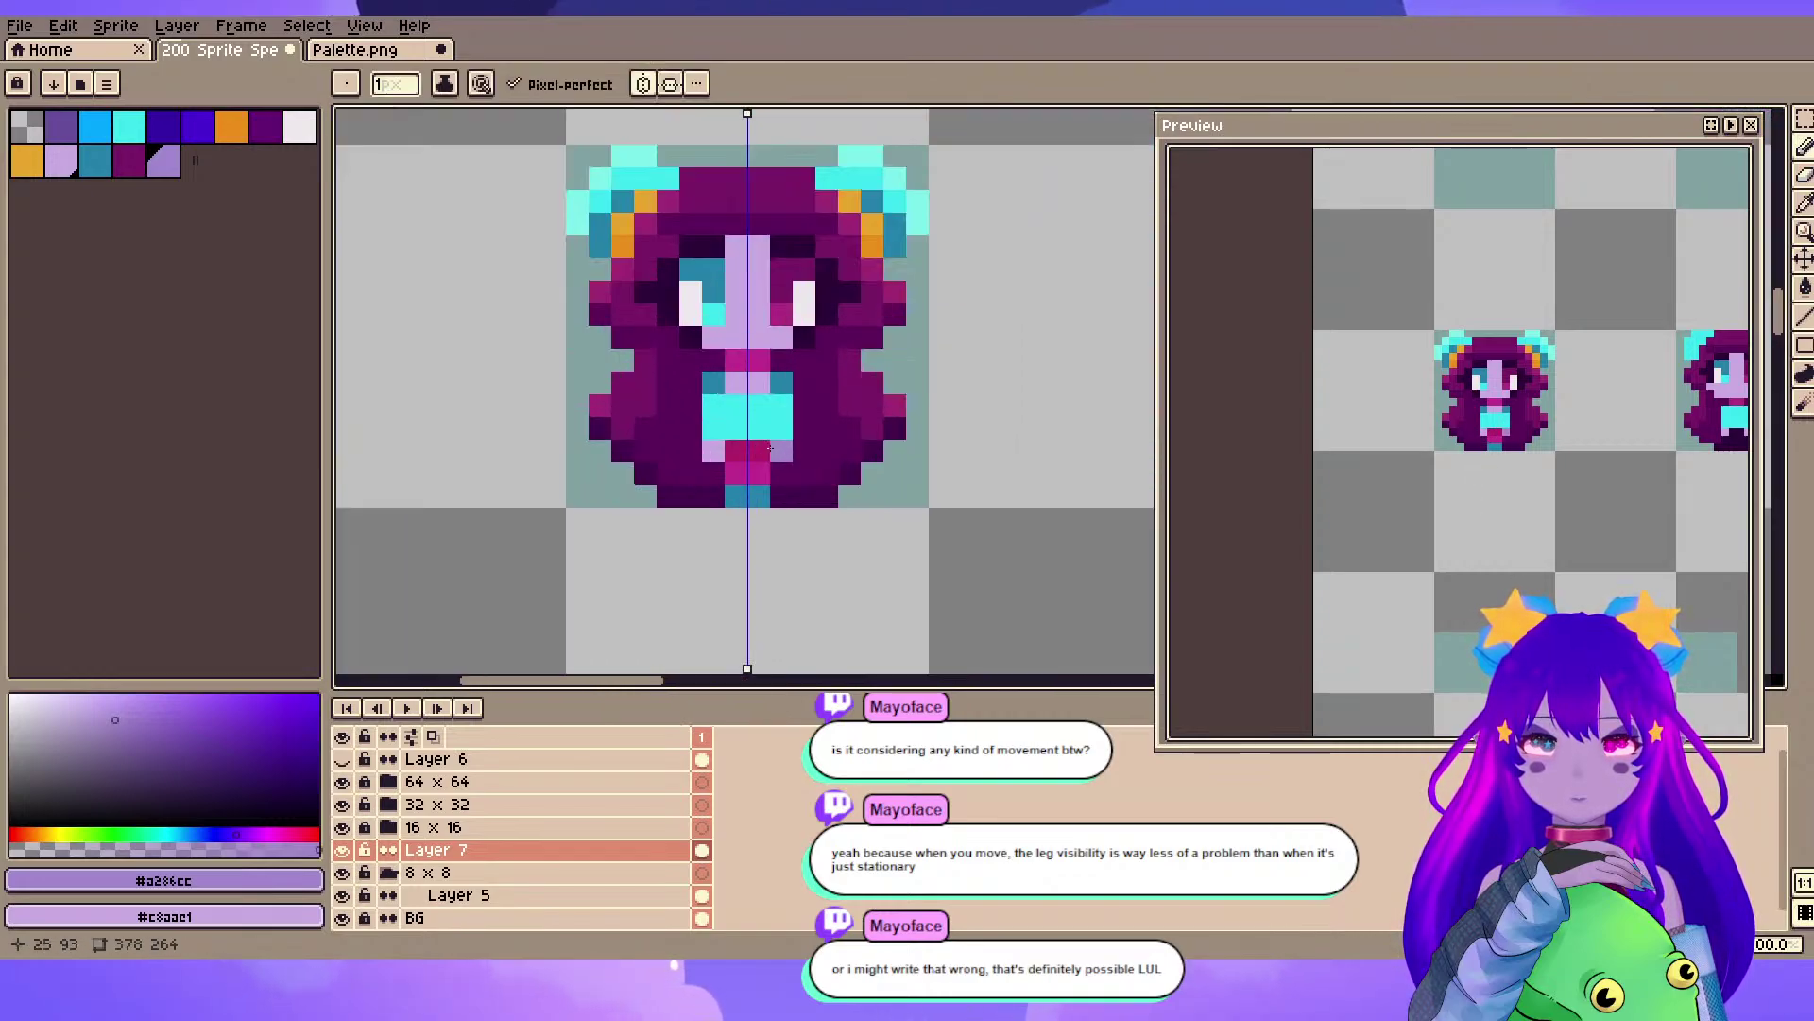
- Try extending the hands one pixel up in lilac #c8aae1, then cover that with cyan #3ae4ec and widen the top by one pixel per side
alt+click(718, 432)
click(718, 432)
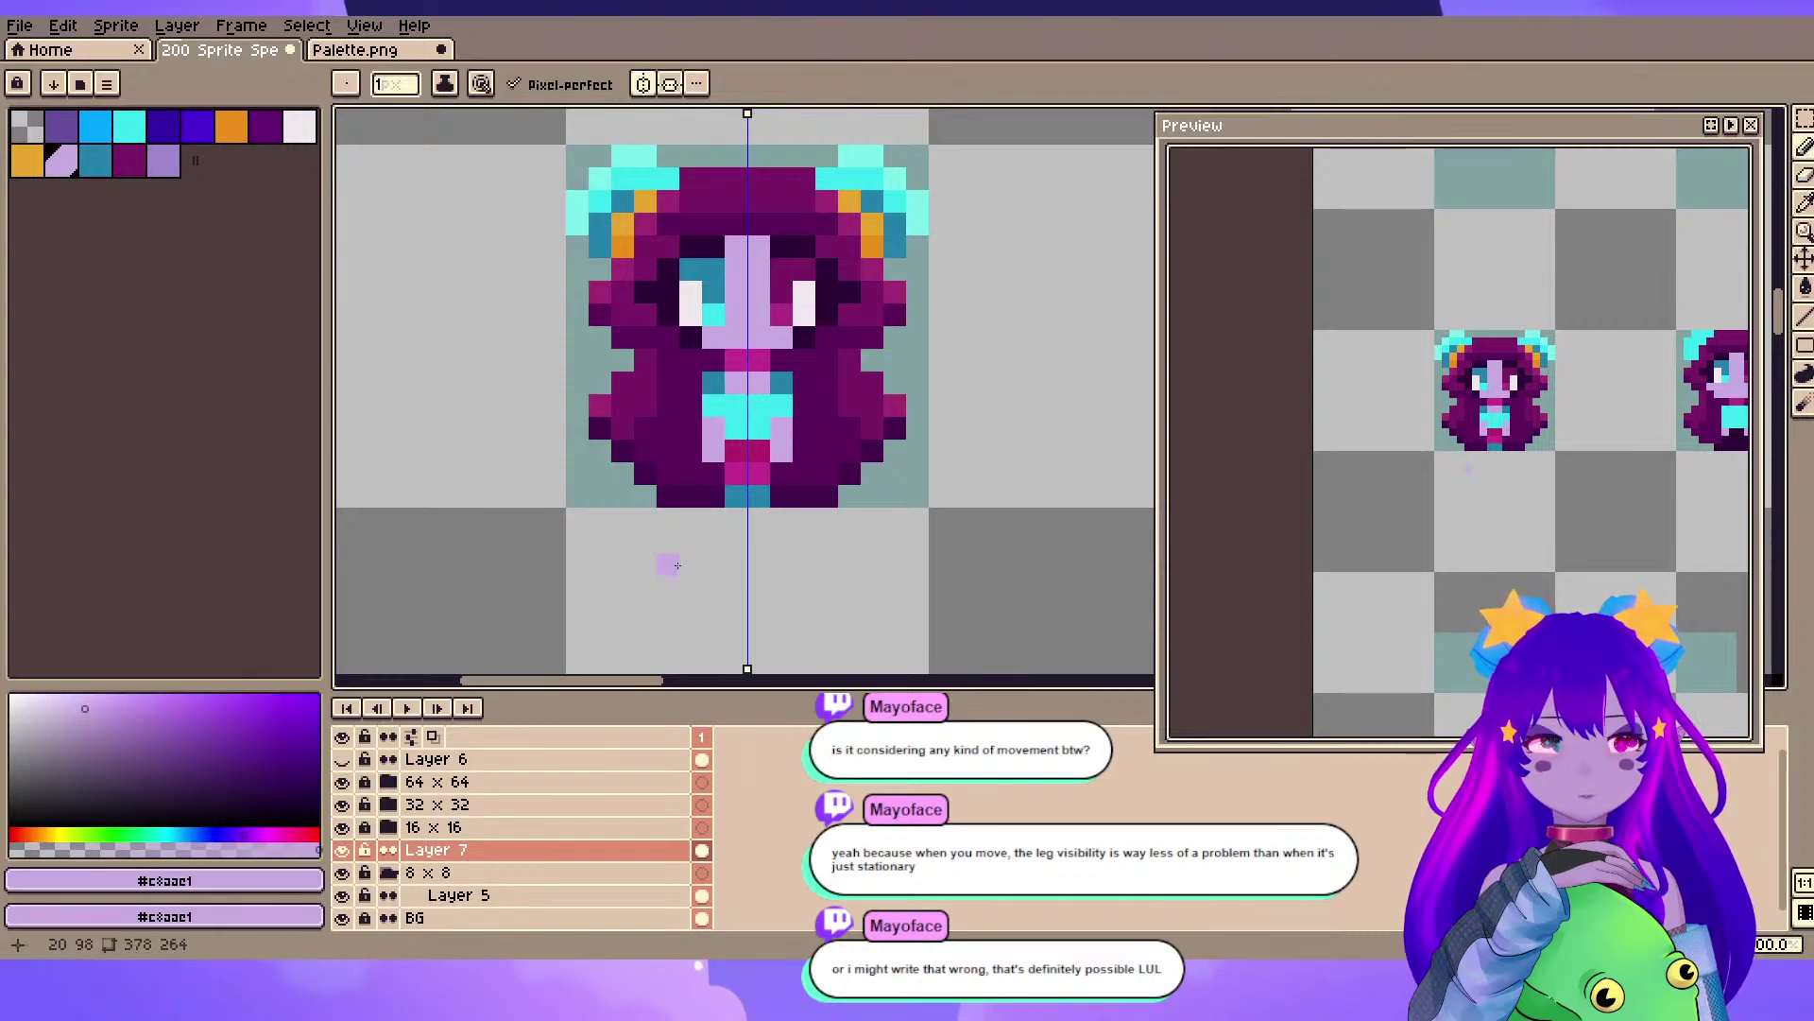
alt+click(718, 422)
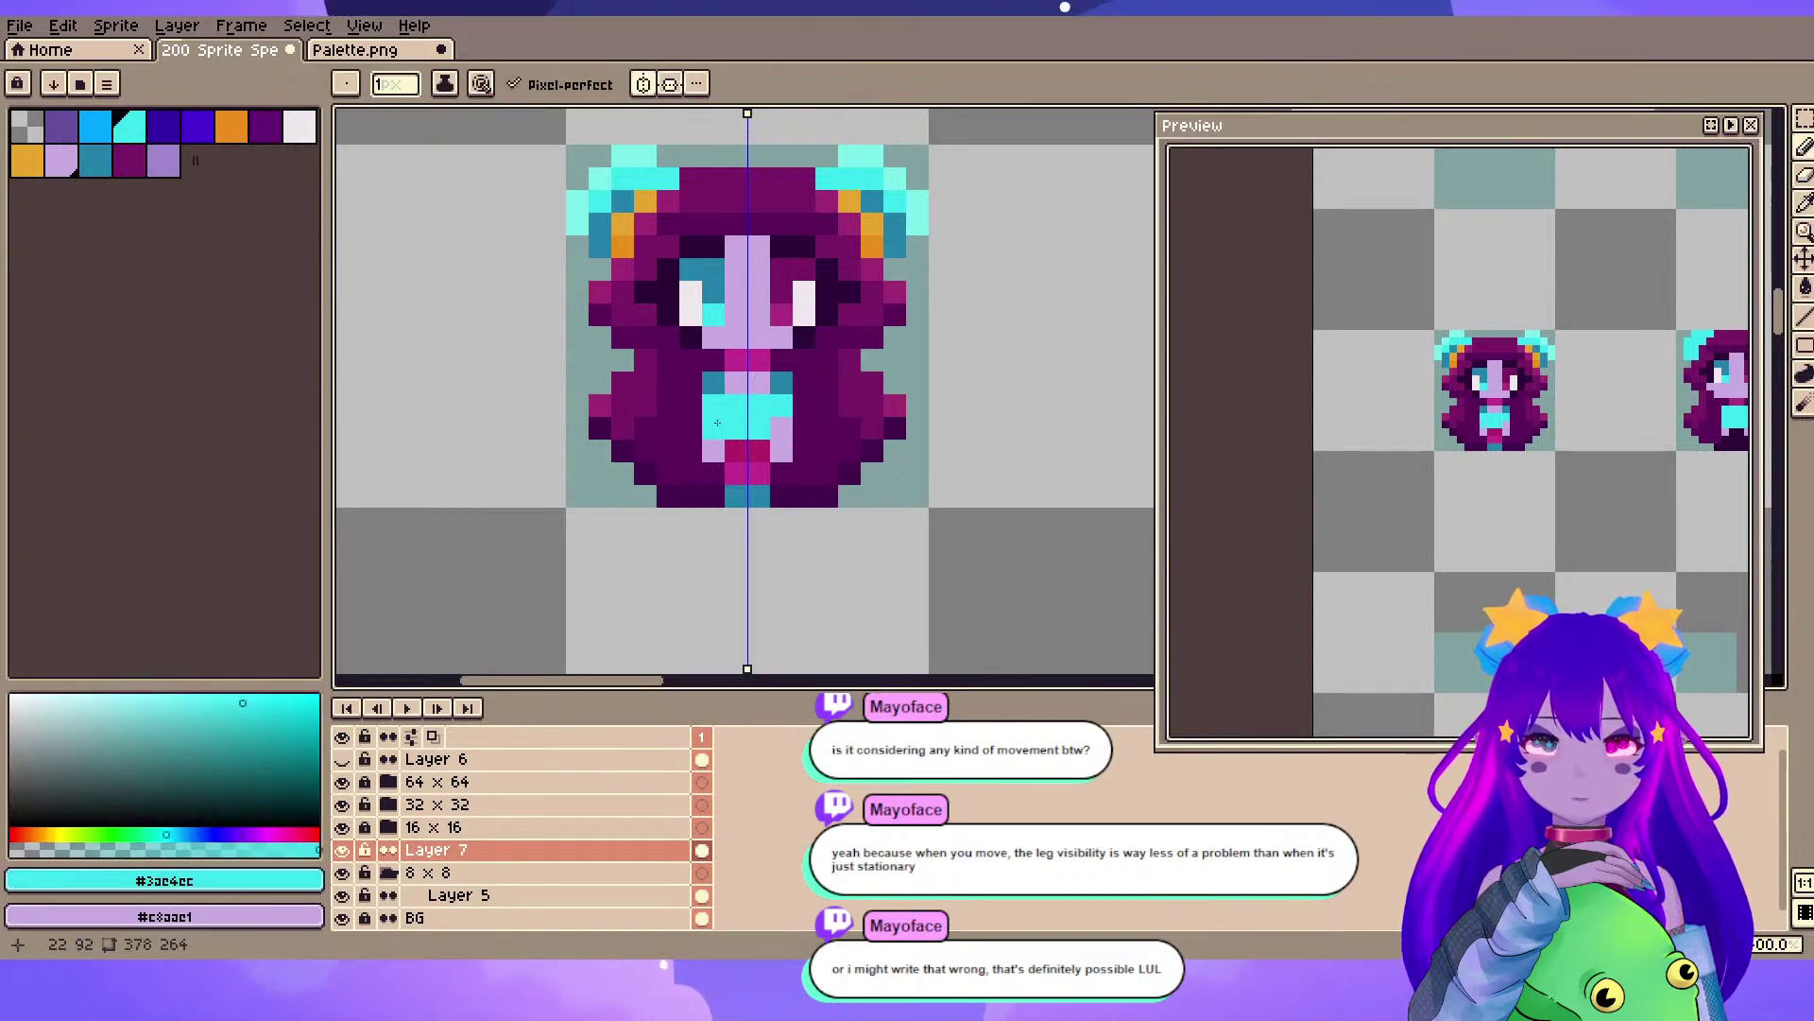
click(697, 396)
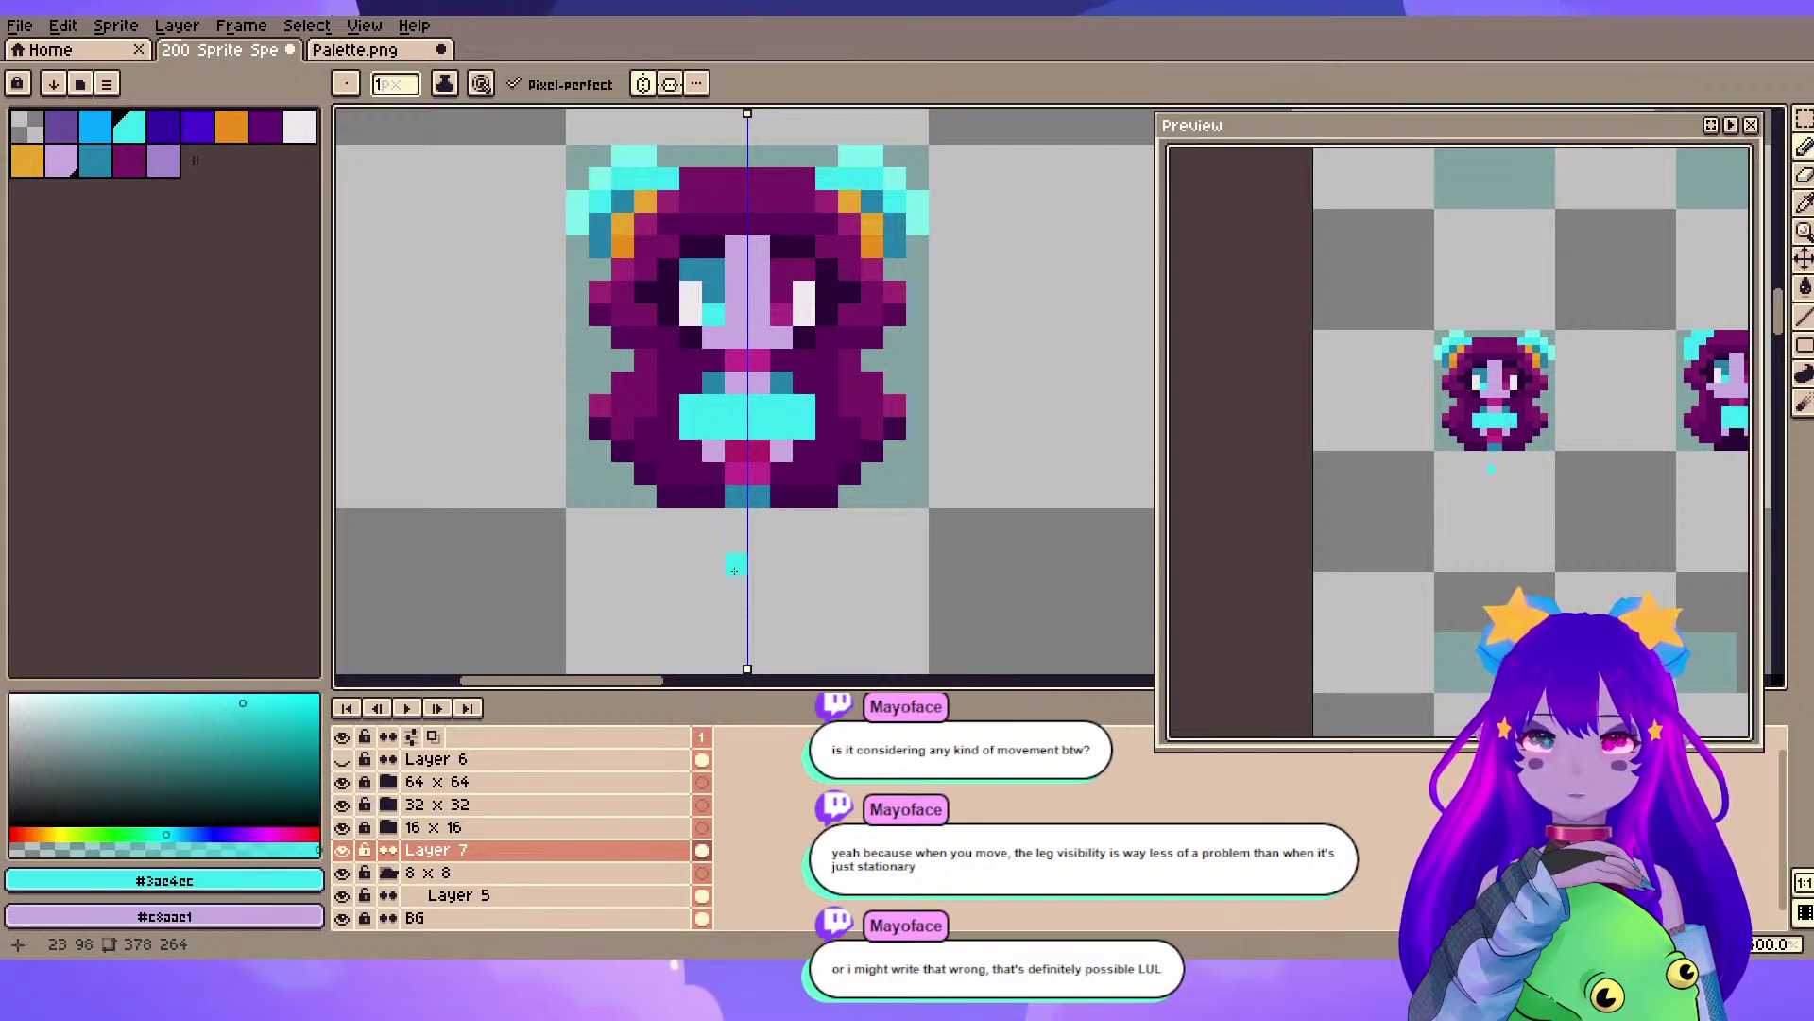
scroll(735, 570, up, 1)
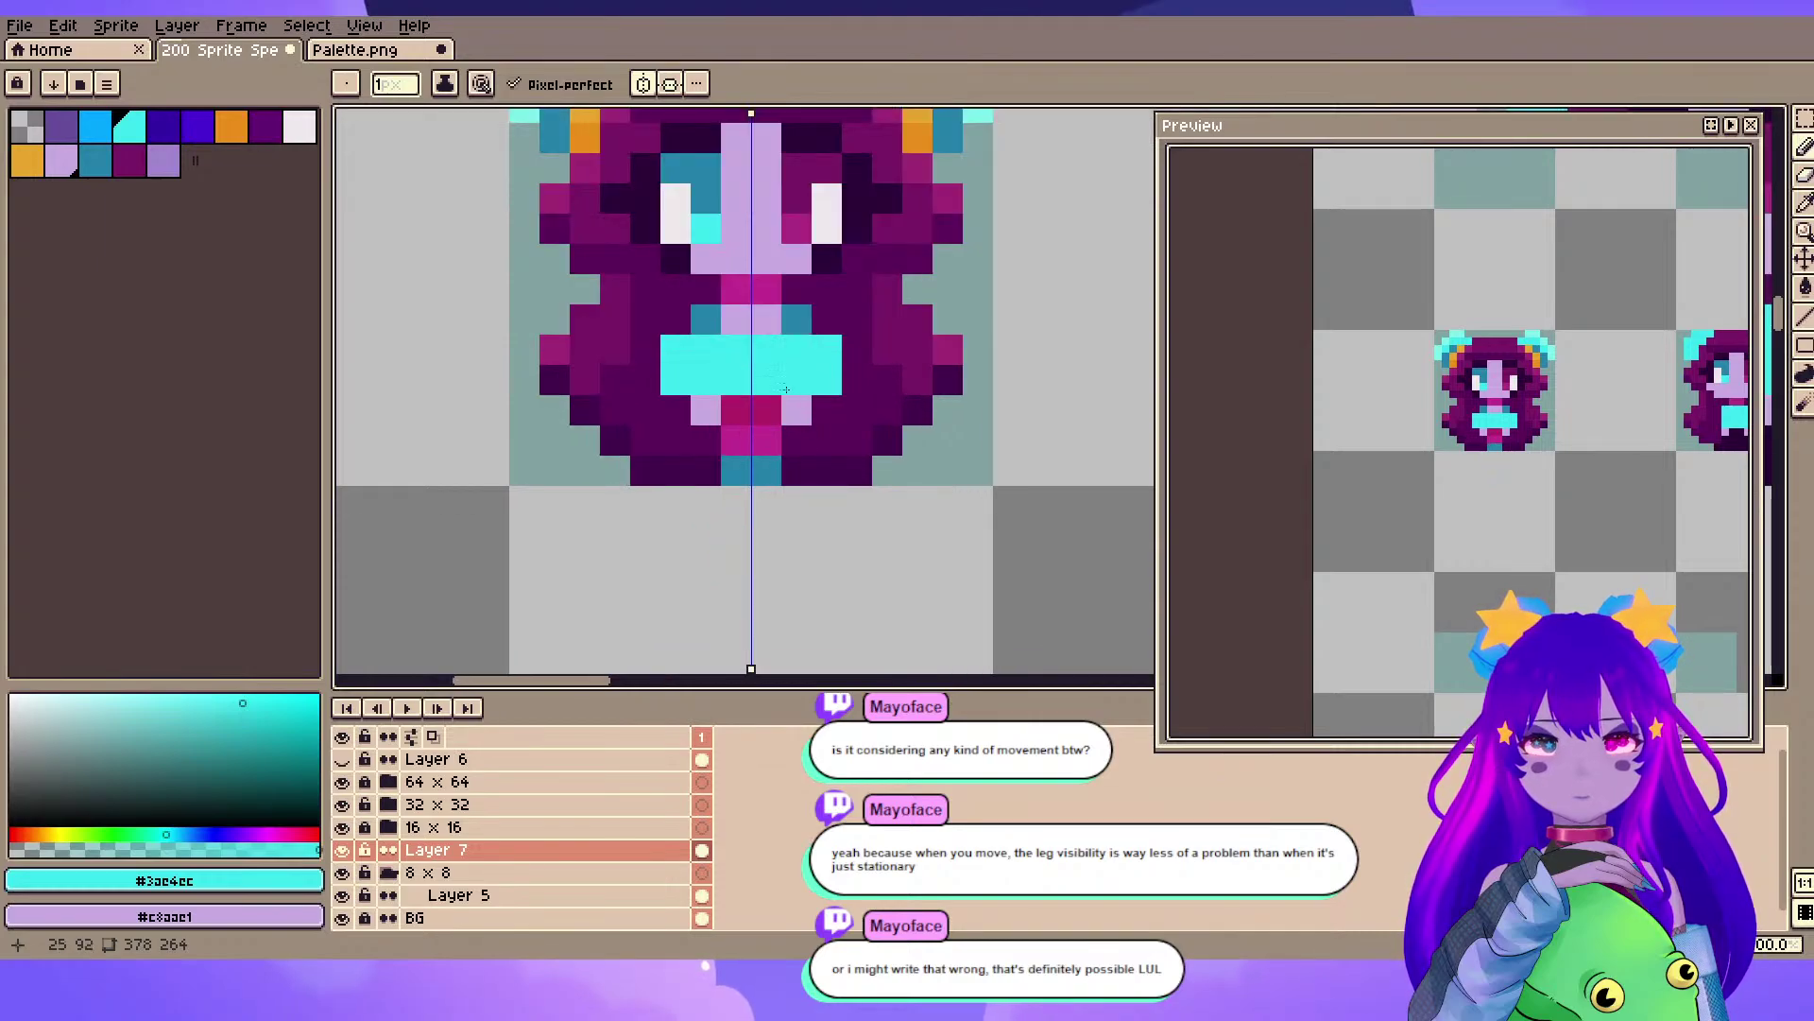
- Try crimson #b11f67 in the centre of the top's lower row and purple #5b0d5a on its upper outer pixels, and undo both
drag(734, 570, 741, 636)
alt+click(763, 473)
scroll(879, 491, down, 3)
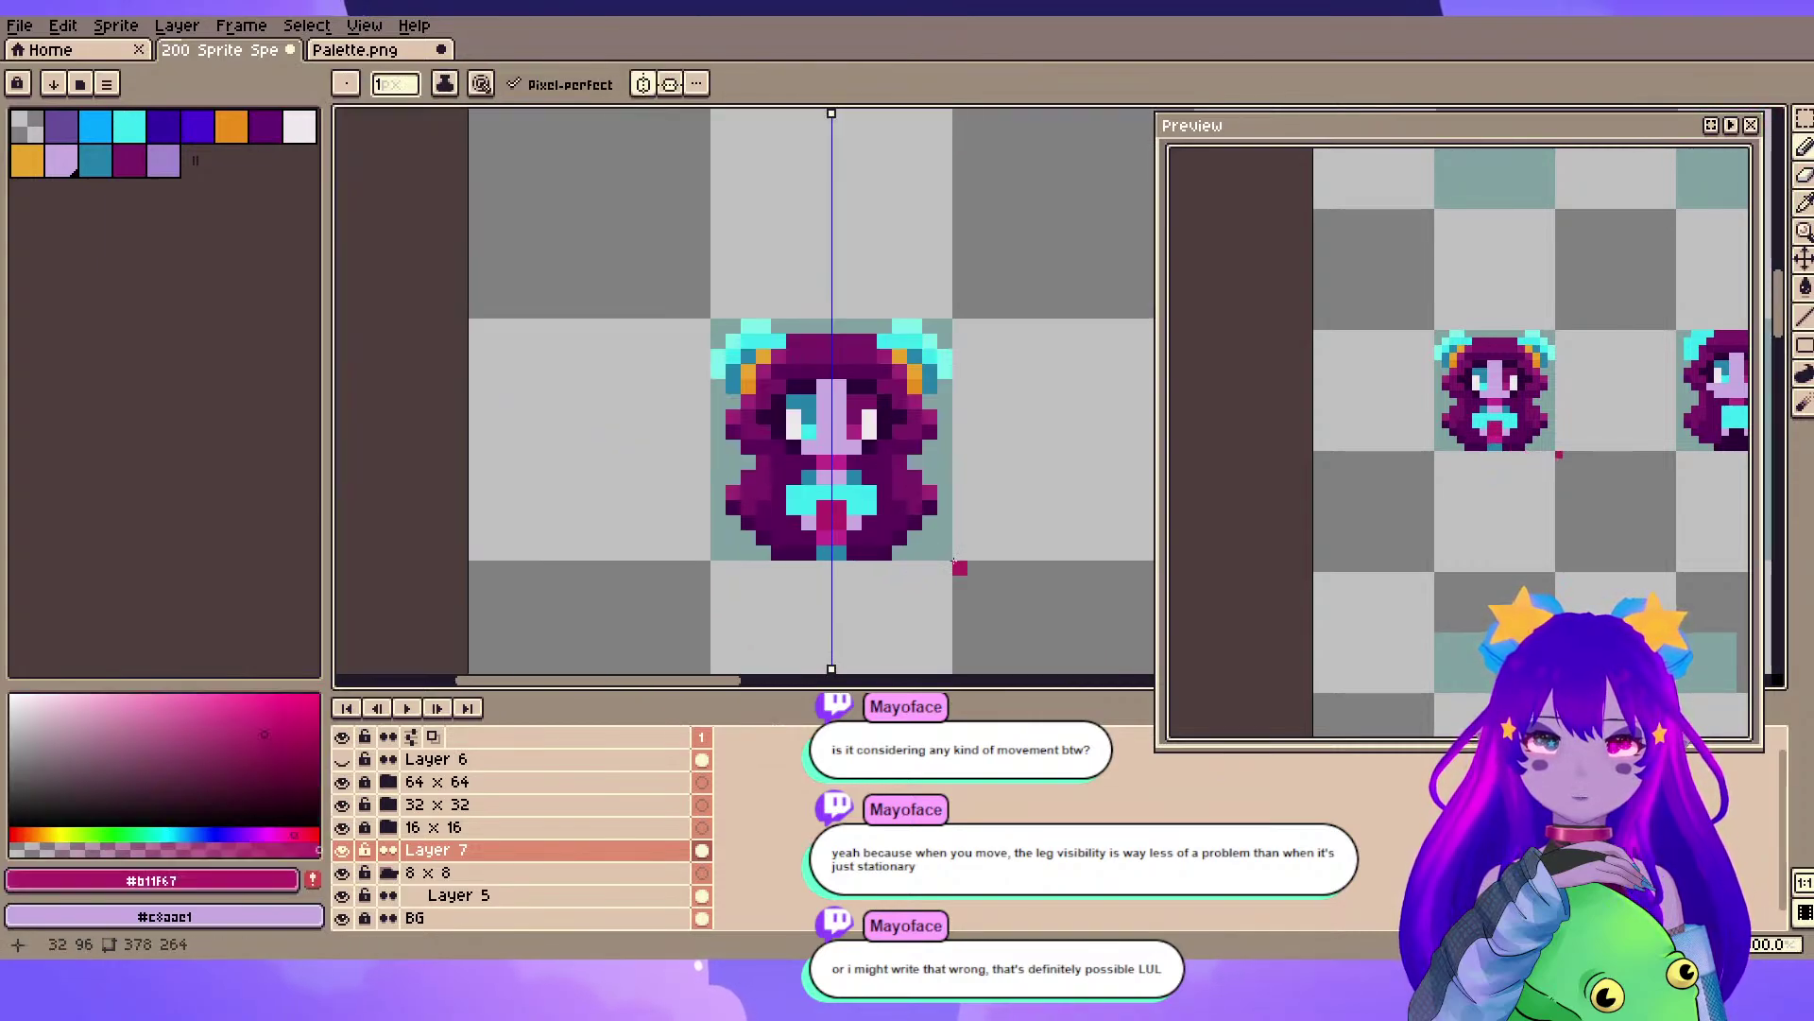
scroll(879, 491, up, 3)
alt+click(862, 492)
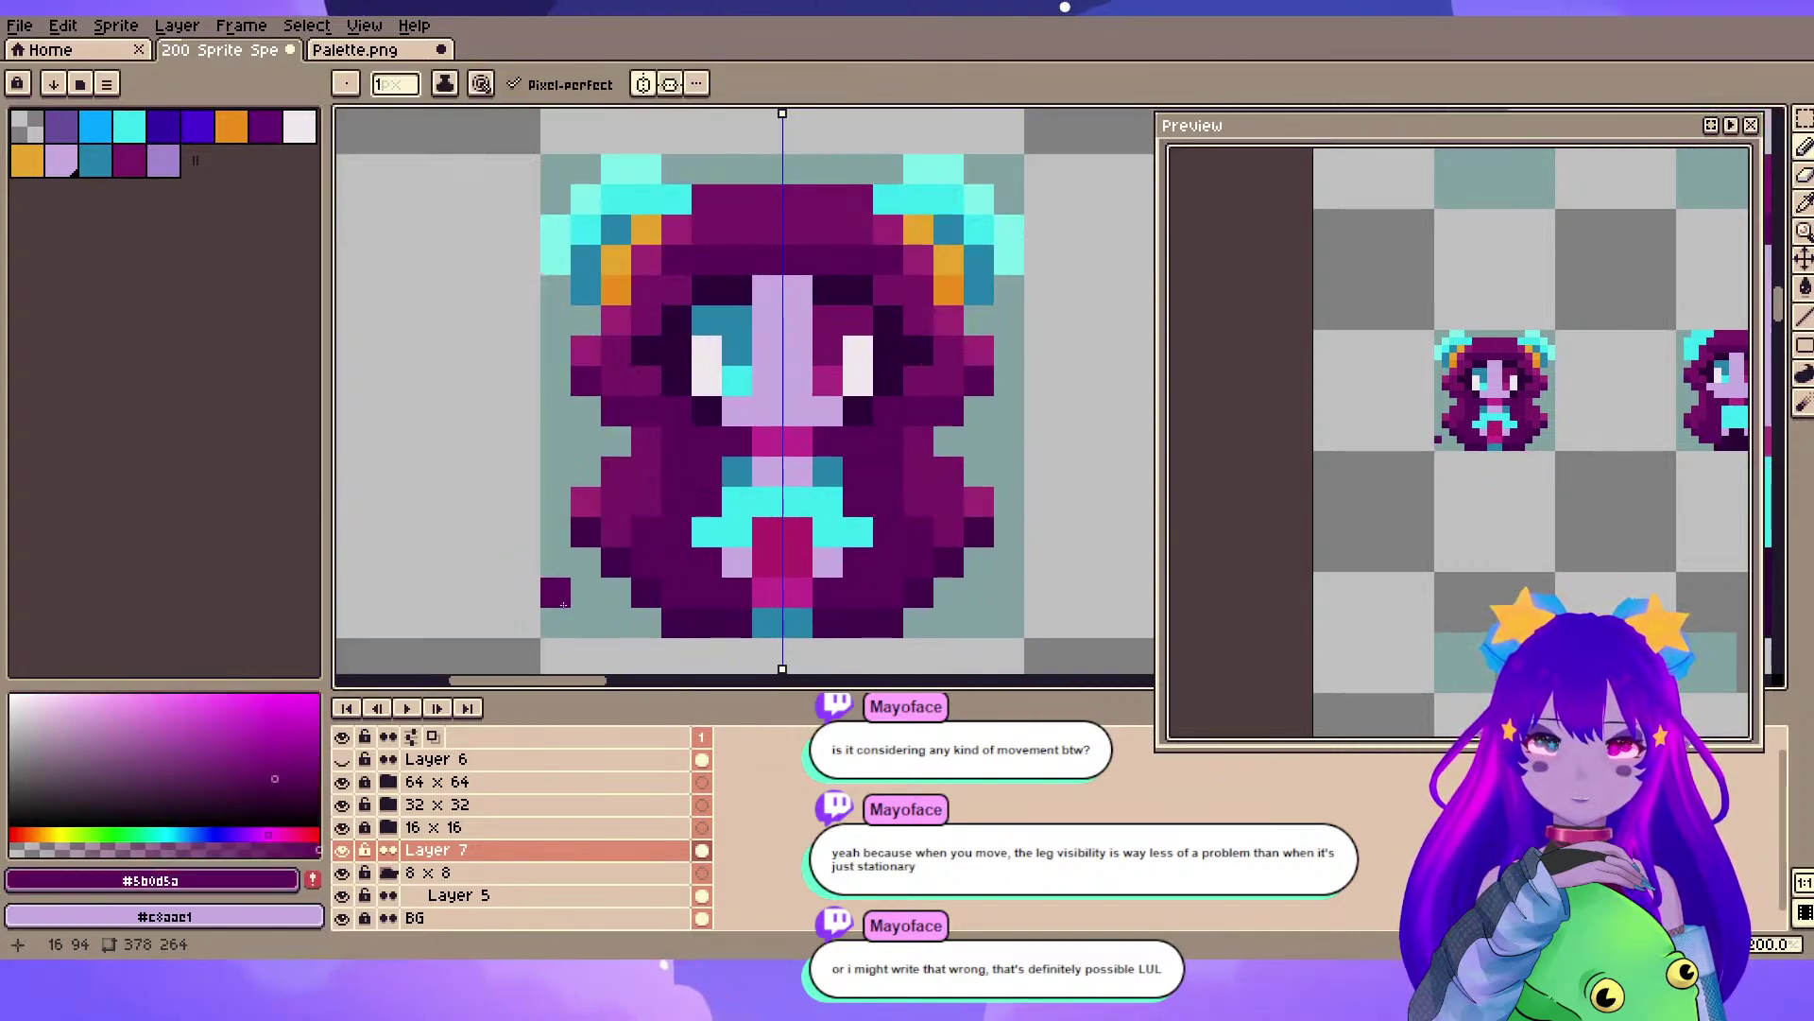
key(ctrl+z)
key(ctrl+z)
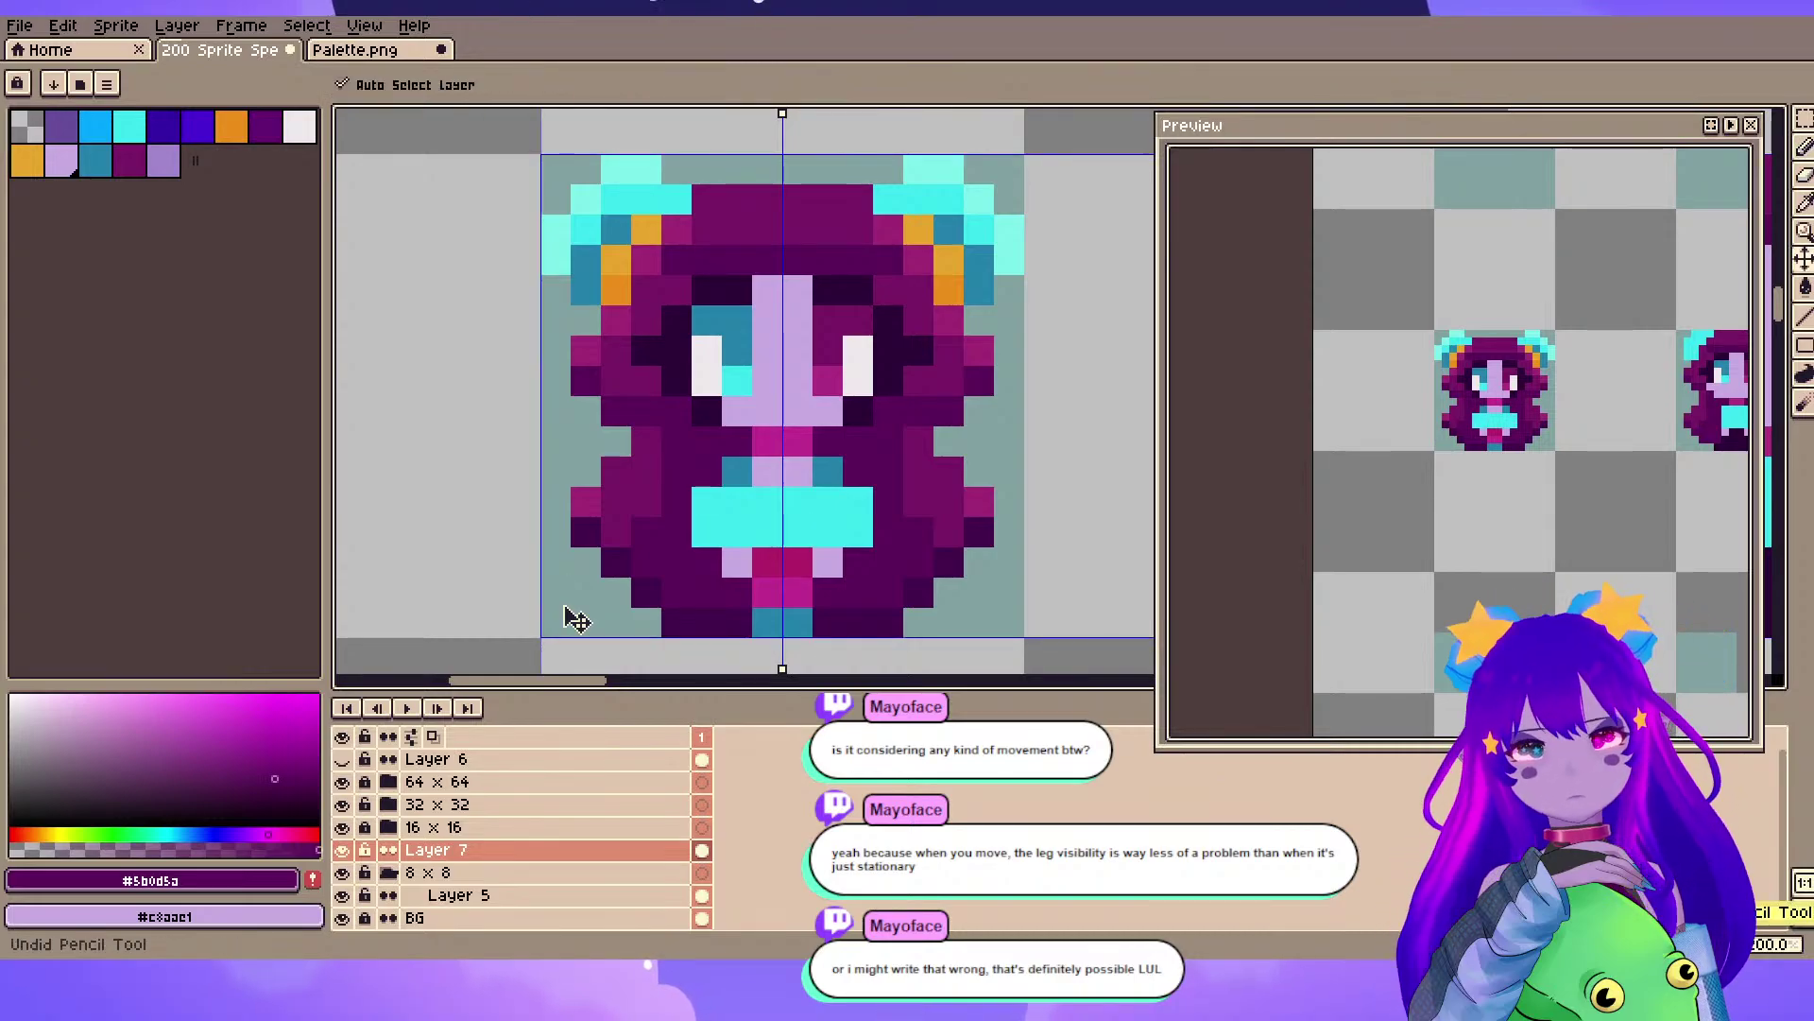
- Try purple #5b0d5a on the lower outer pixels of the widened top, and undo it together with the widening
click(564, 605)
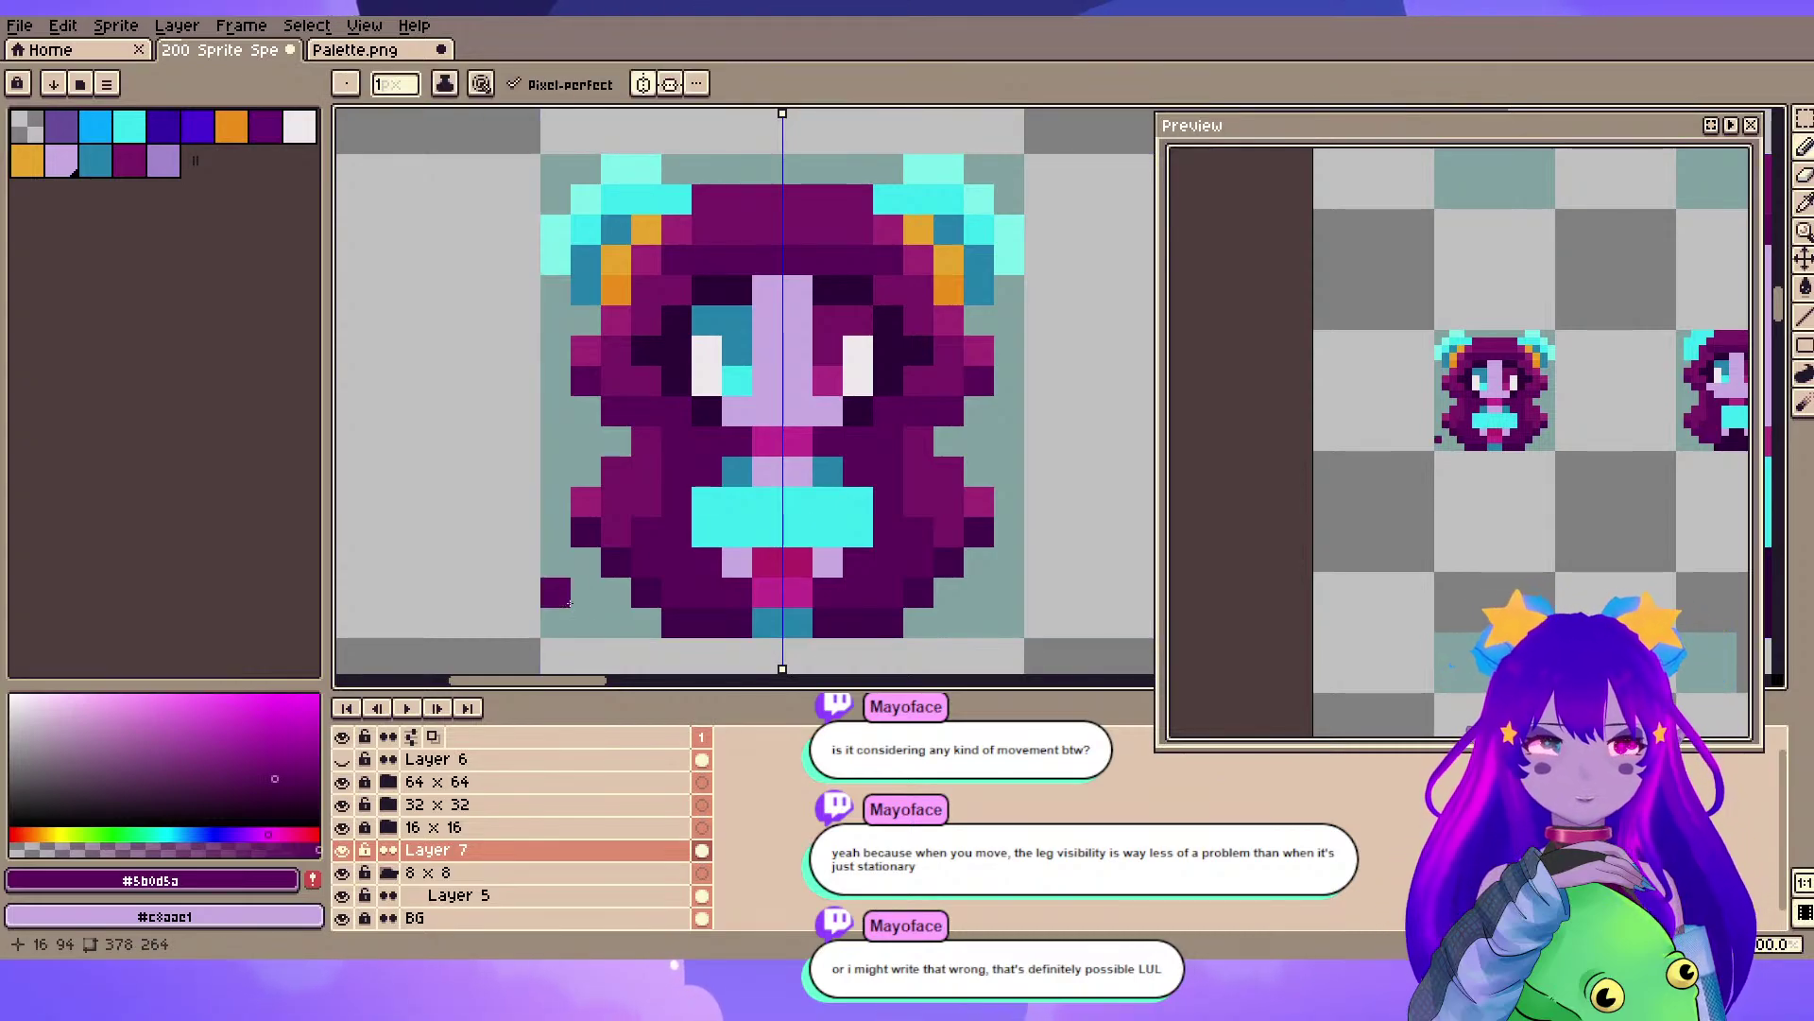
drag(804, 483, 800, 395)
key(ctrl+z)
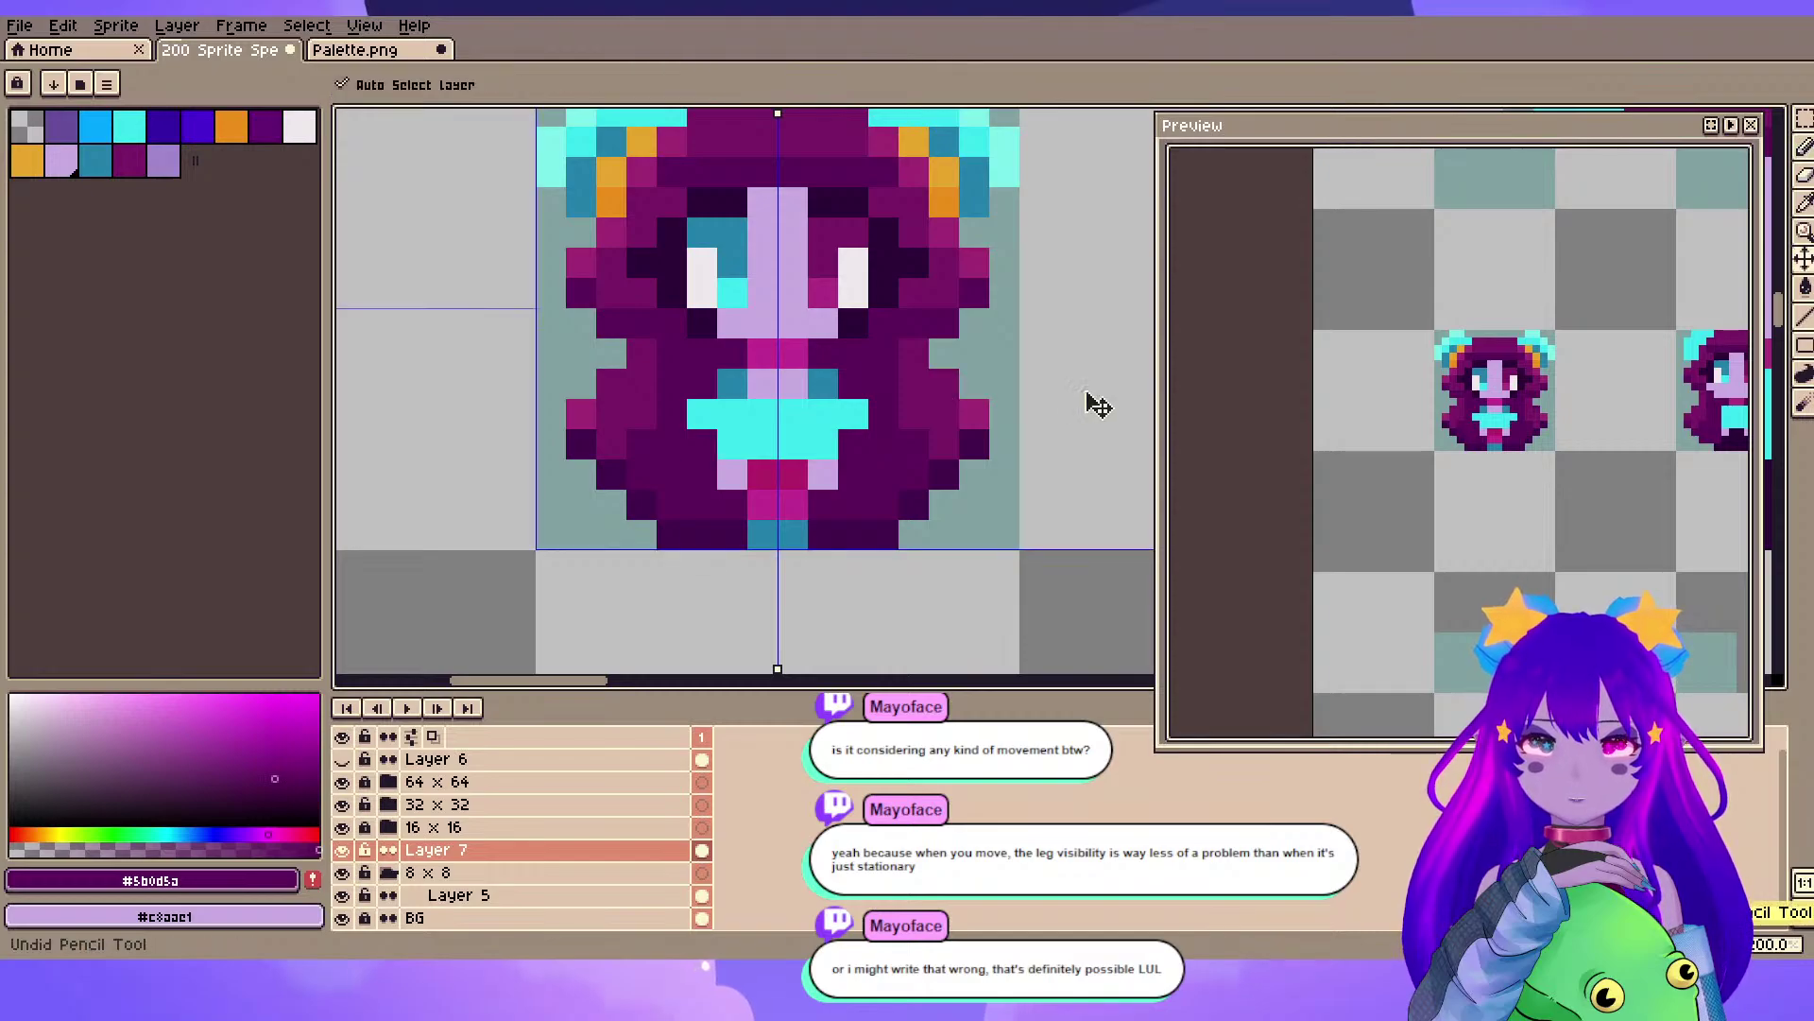
key(ctrl+z)
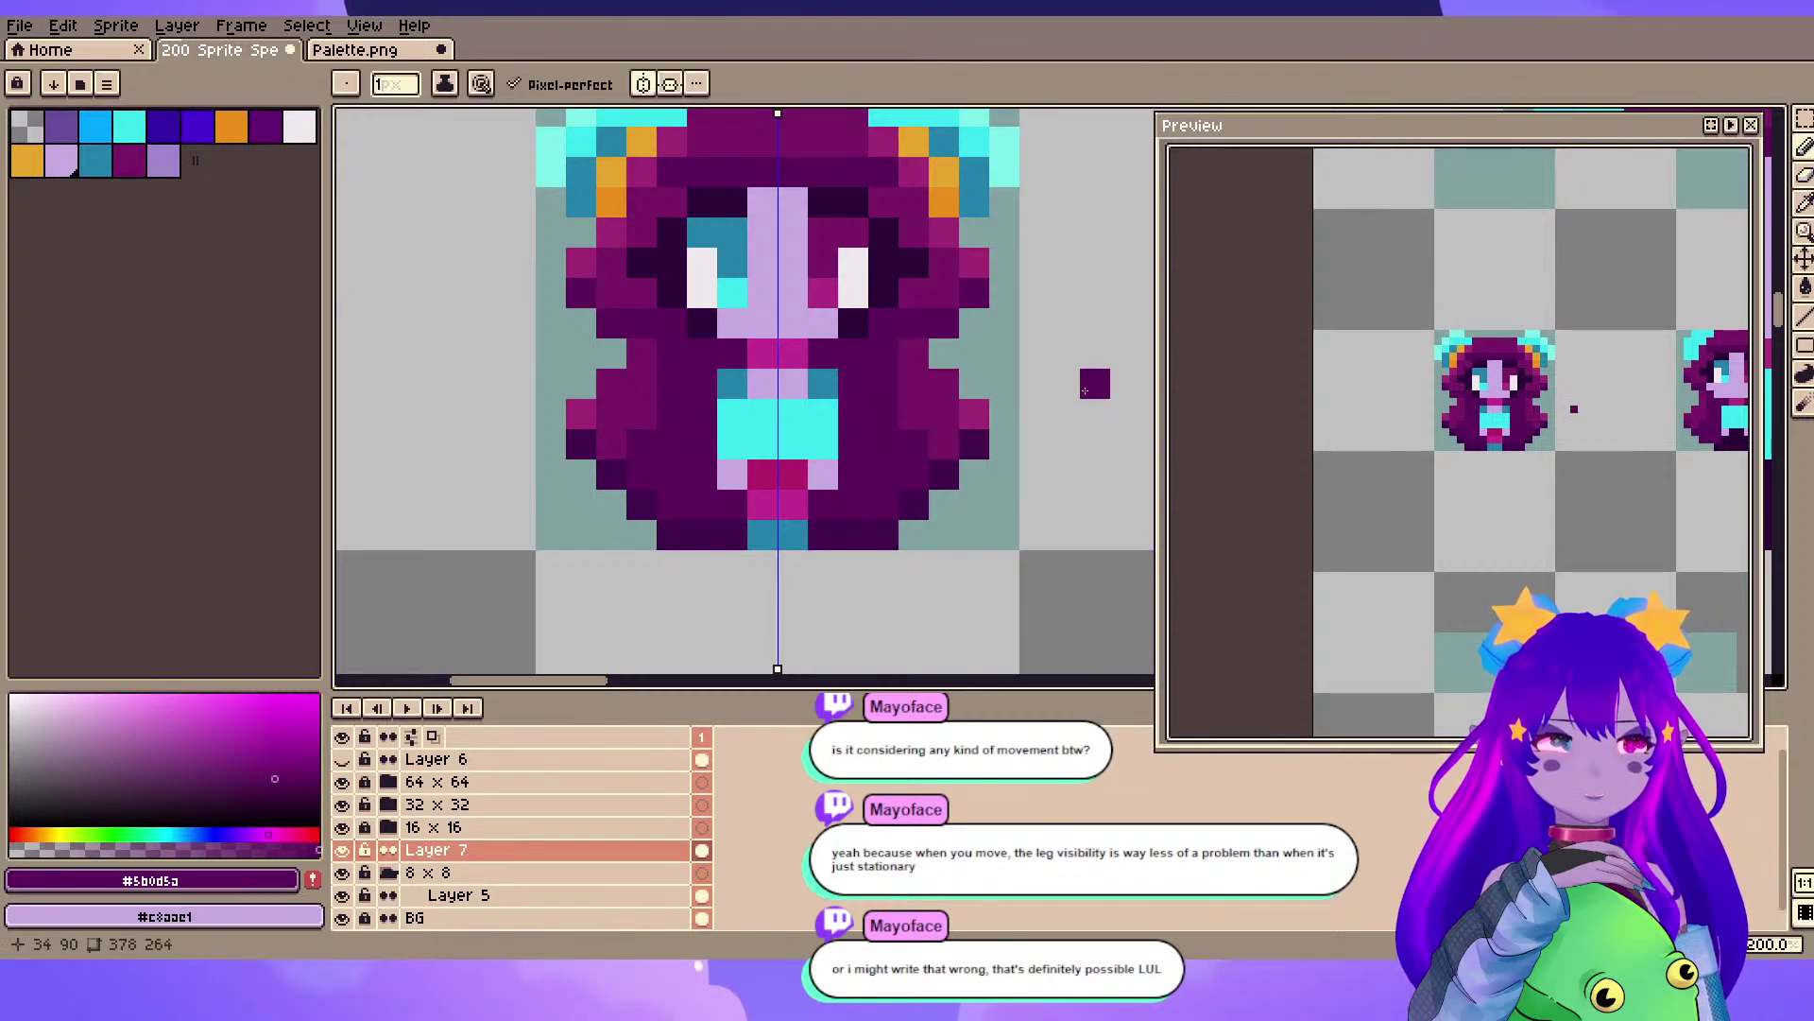
- Extend the skirt's crimson #b11f67 up into the centre of the top's lower row, keeping the row above cyan #3ae4ec
alt+click(784, 473)
click(772, 442)
click(774, 413)
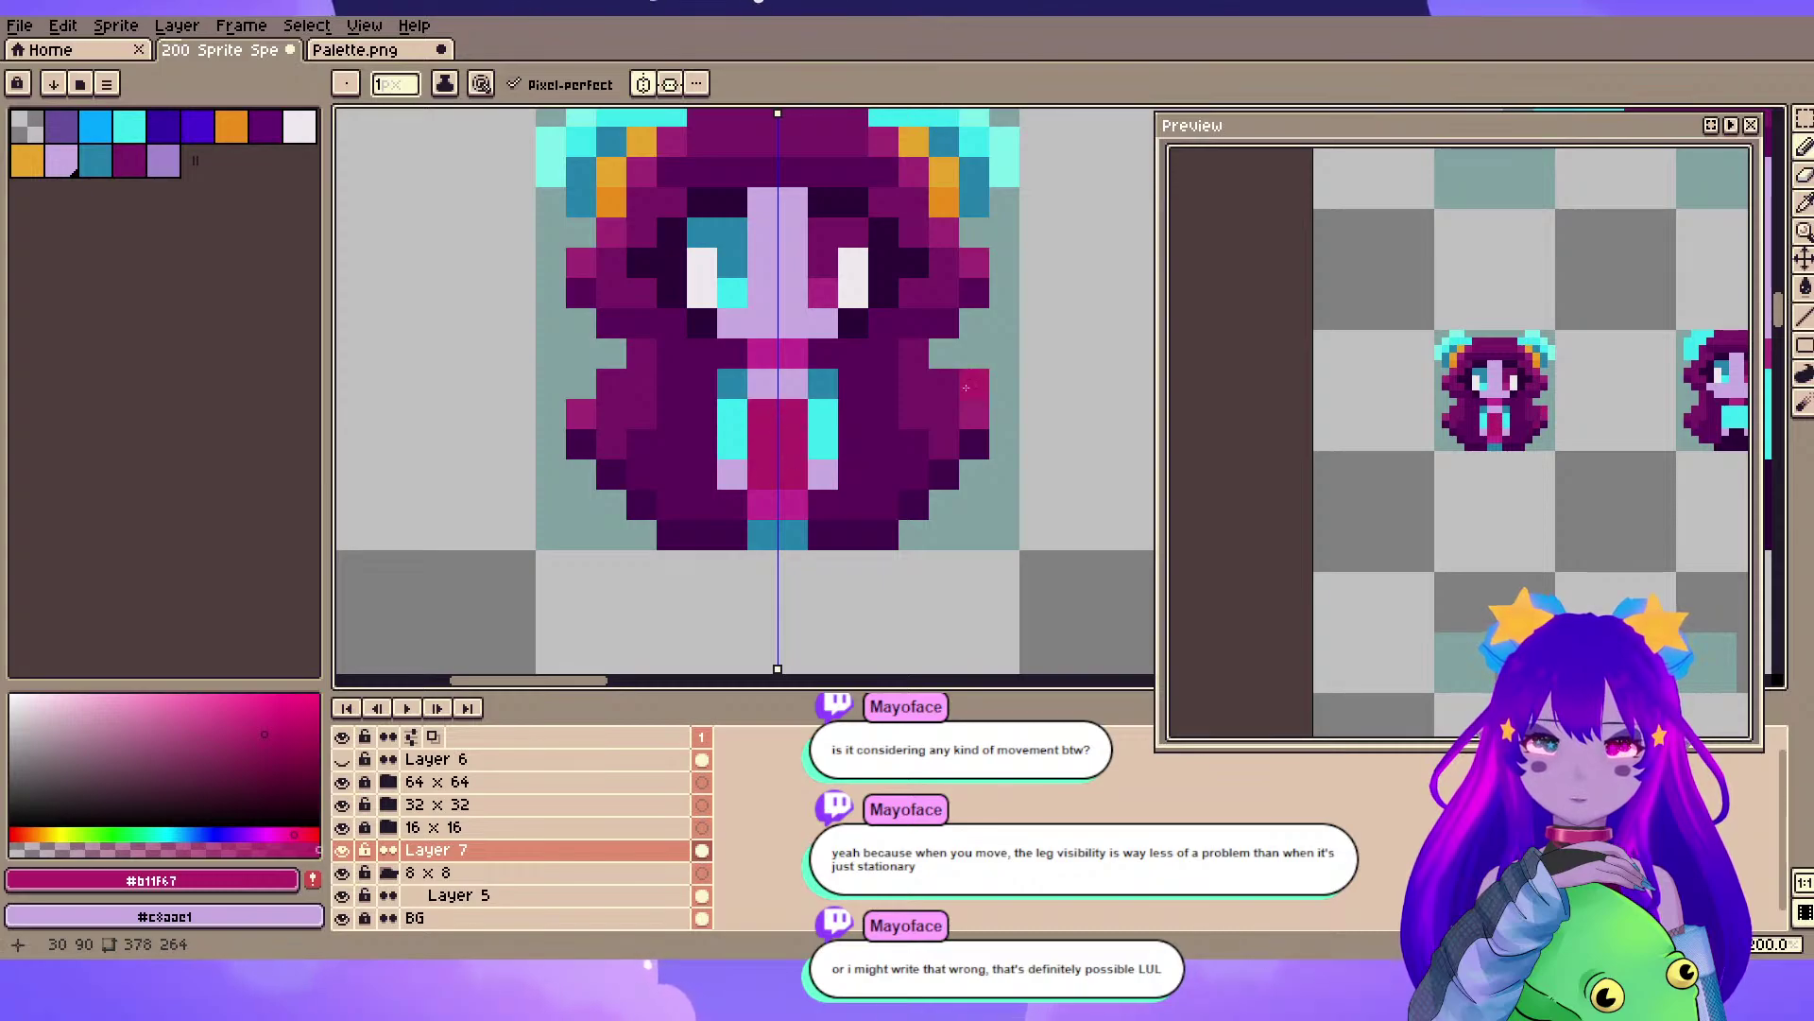
scroll(965, 399, down, 1)
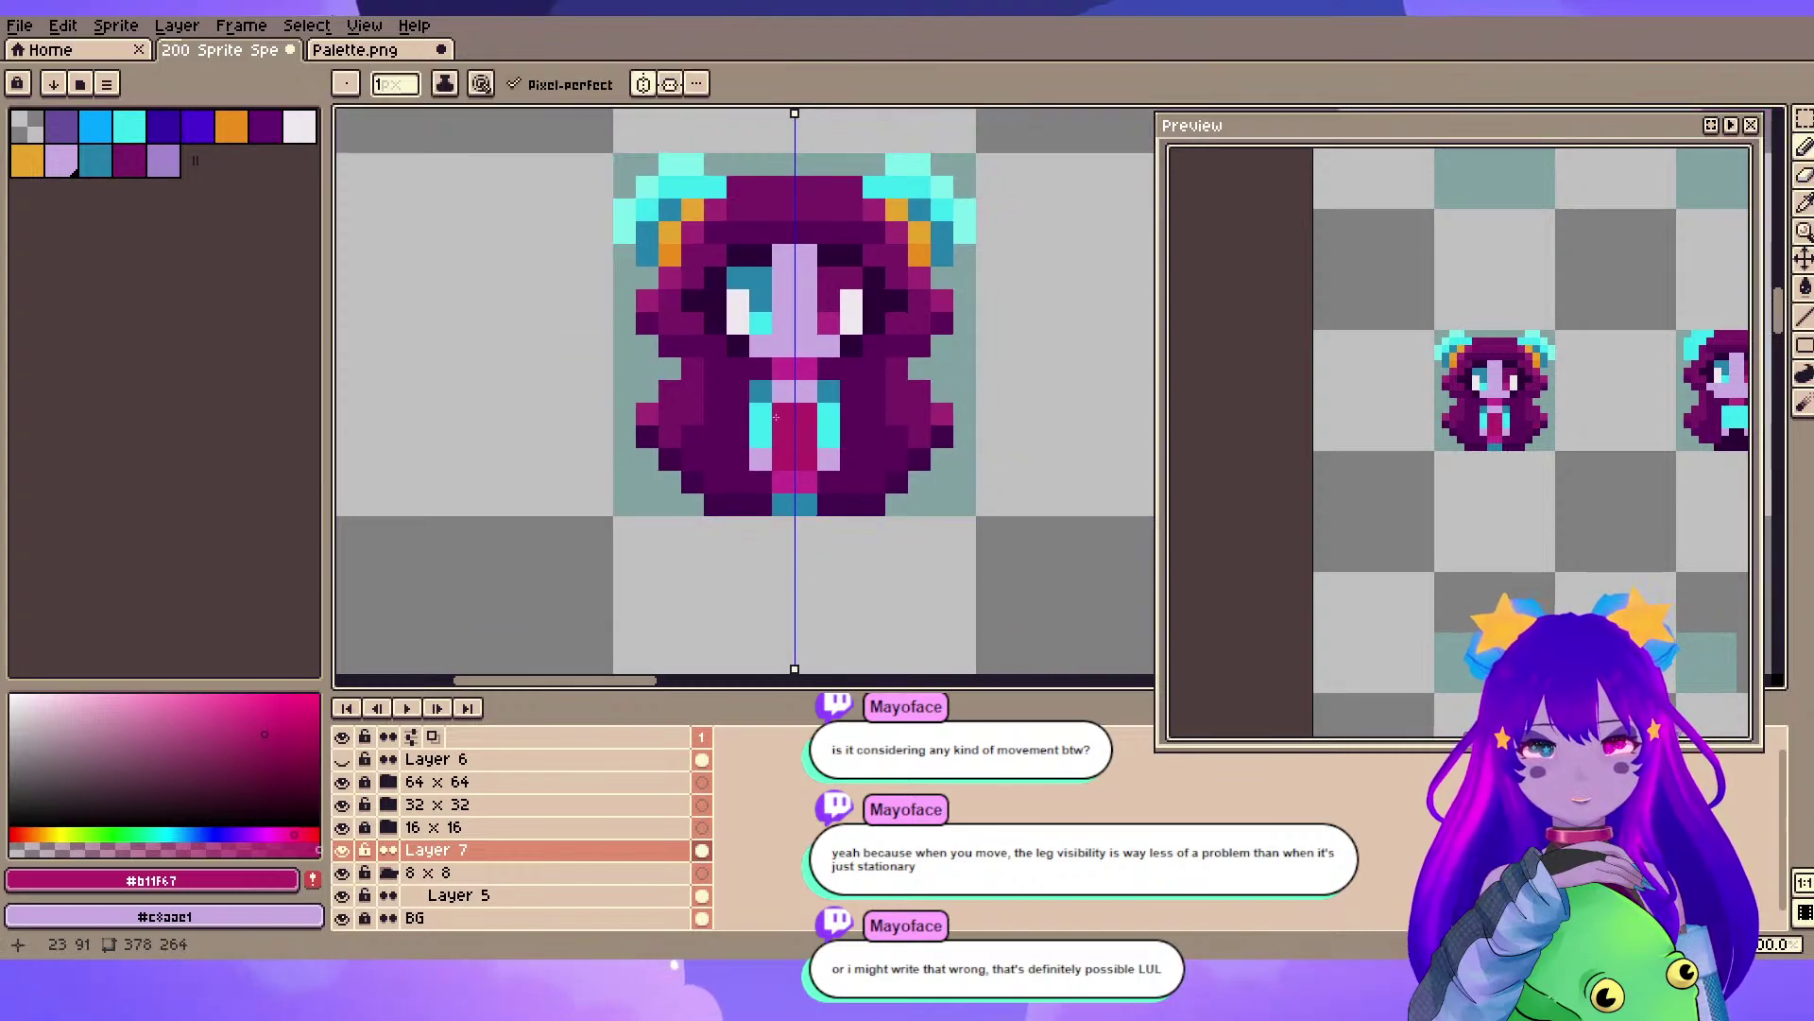
alt+click(827, 417)
click(802, 416)
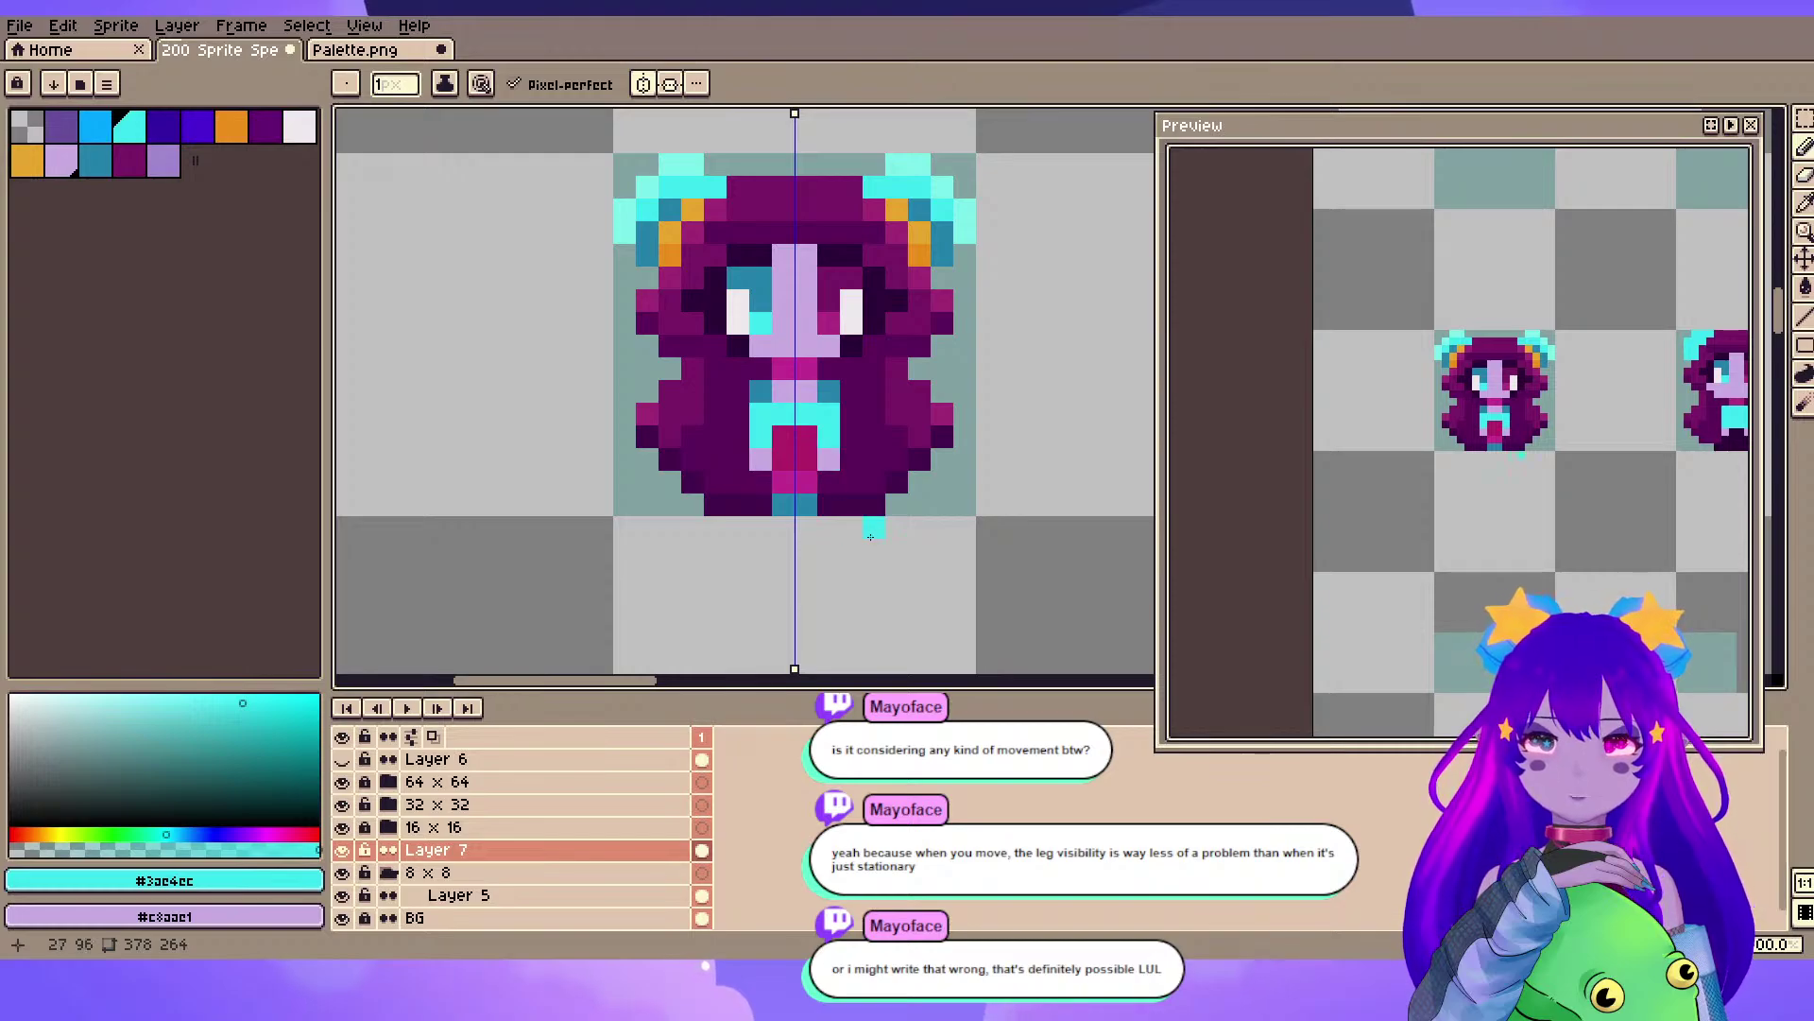
scroll(870, 537, up, 1)
drag(774, 395, 781, 478)
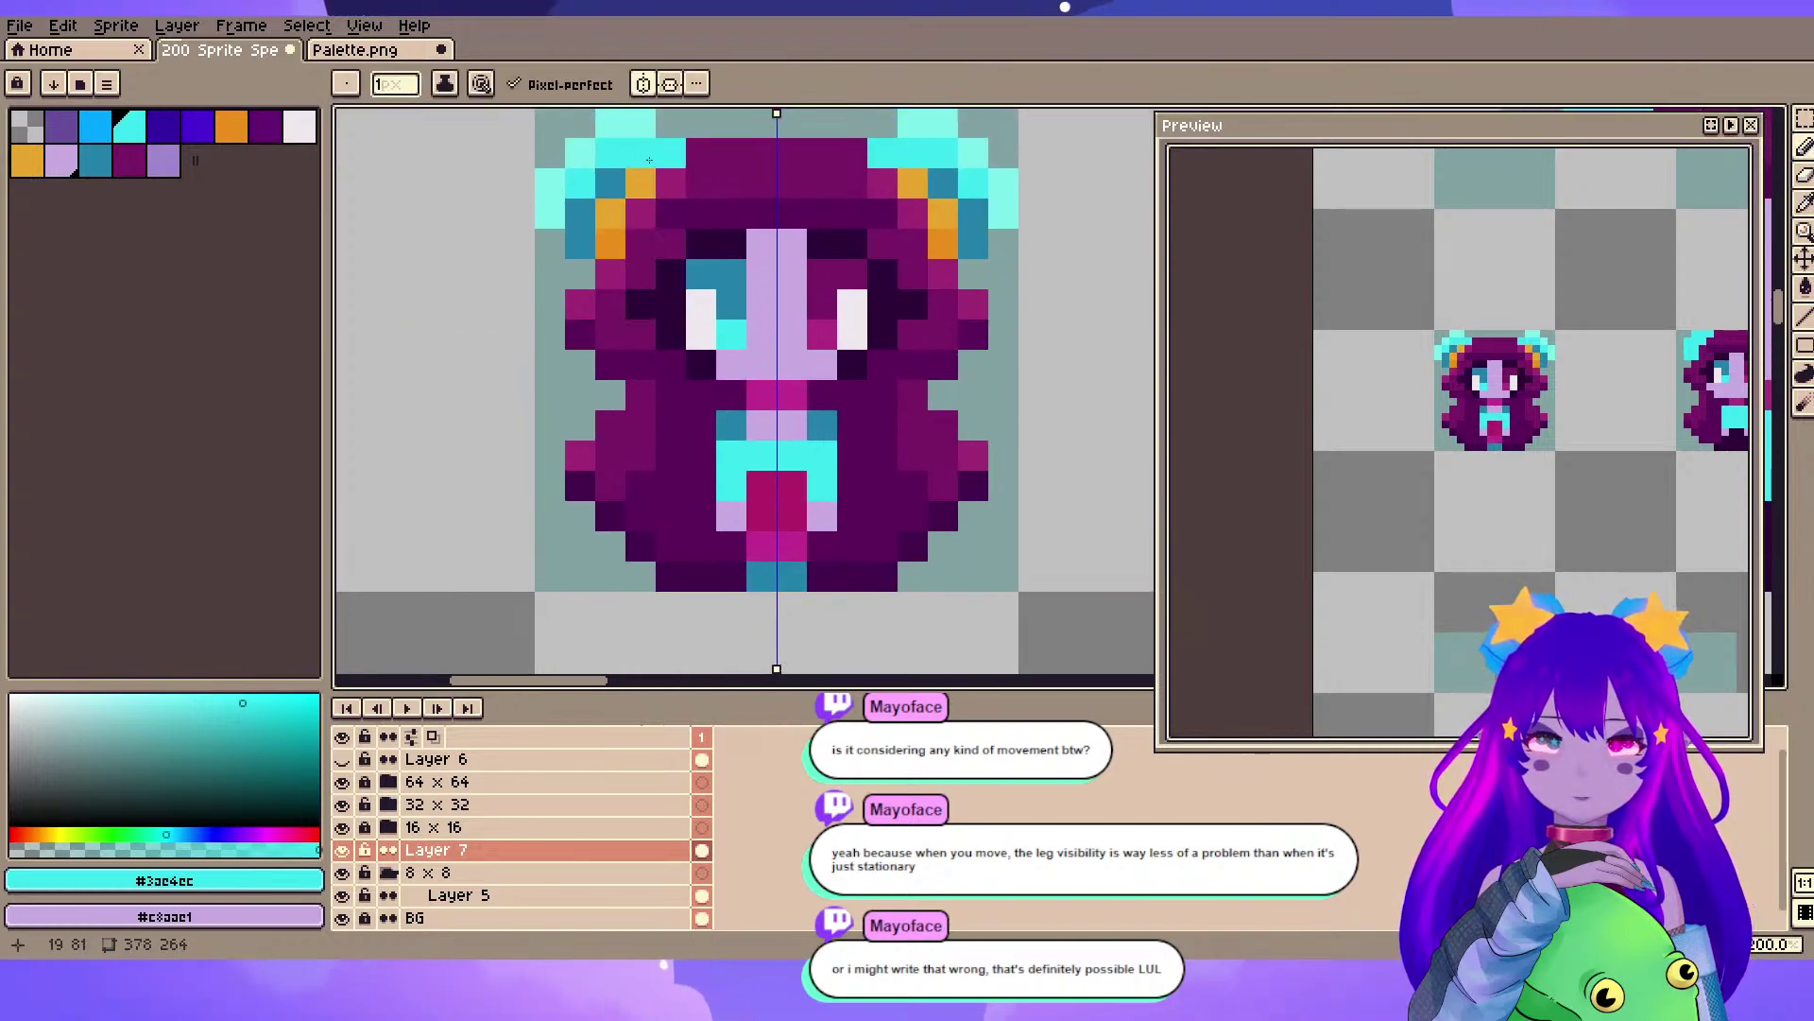
- Try cyan #3ae4ec on the feet pixels, undo it, and save the sprite file
click(779, 577)
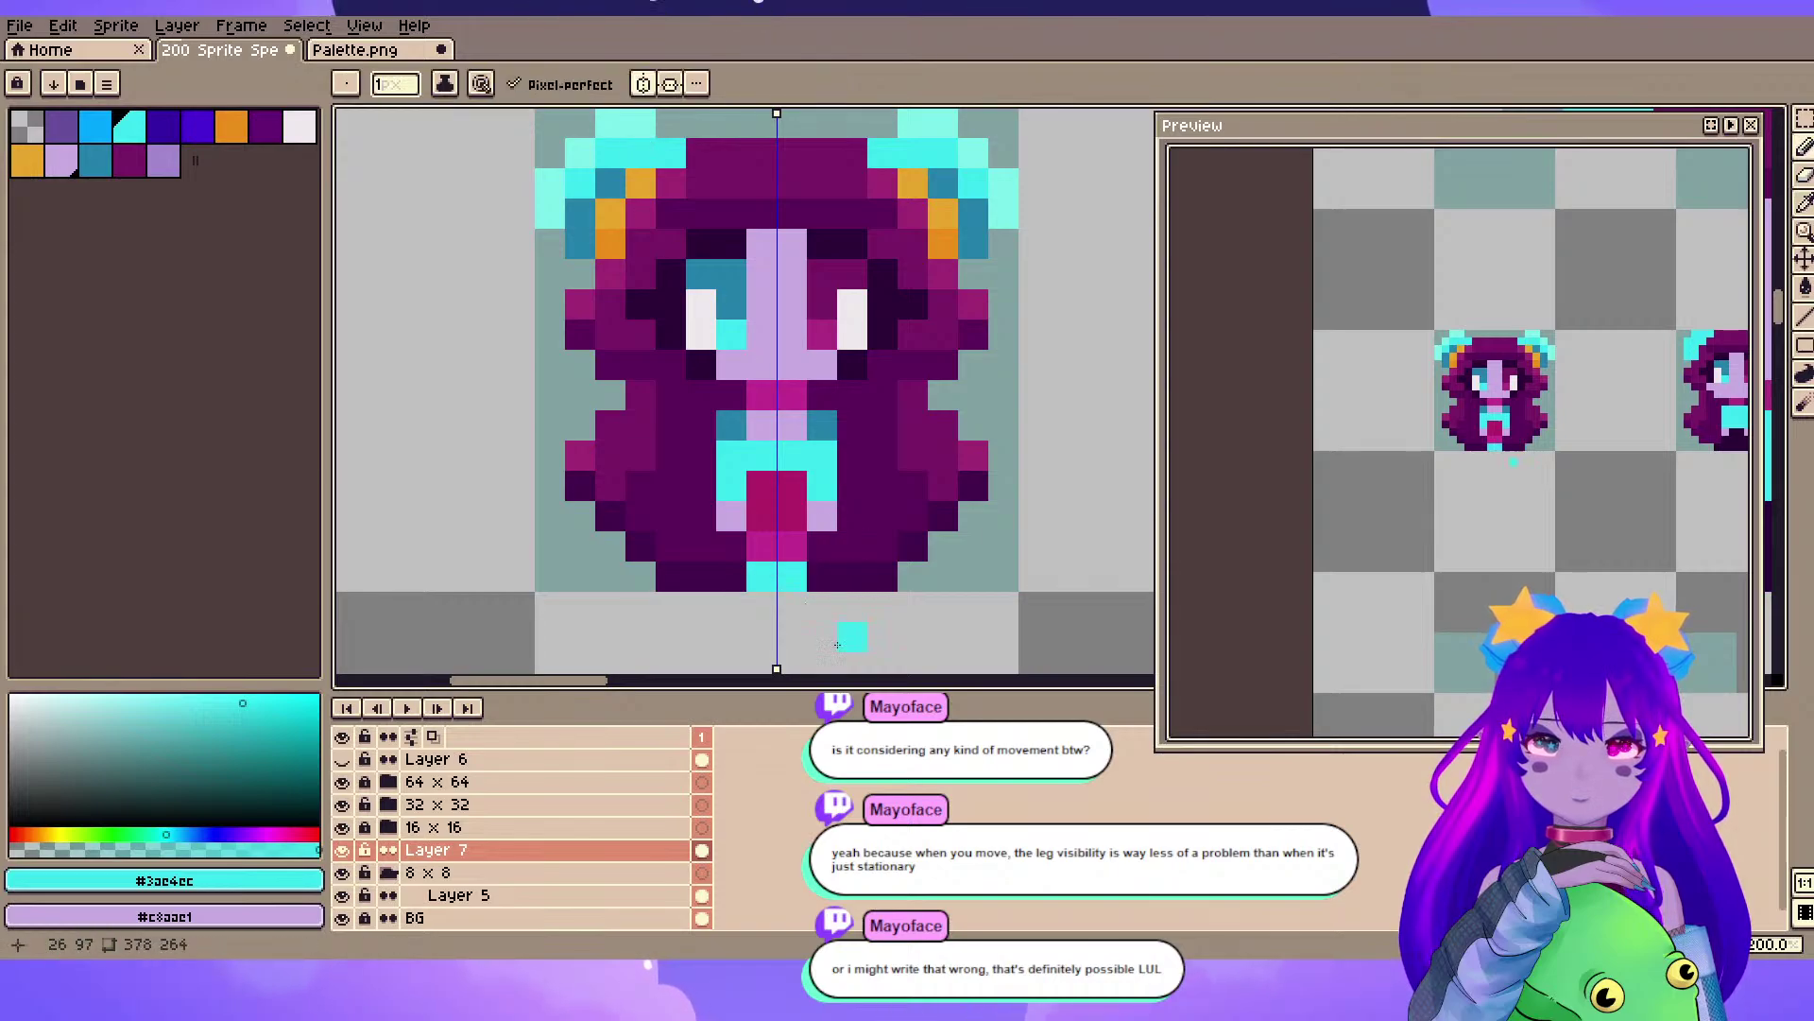
key(ctrl+z)
key(ctrl+s)
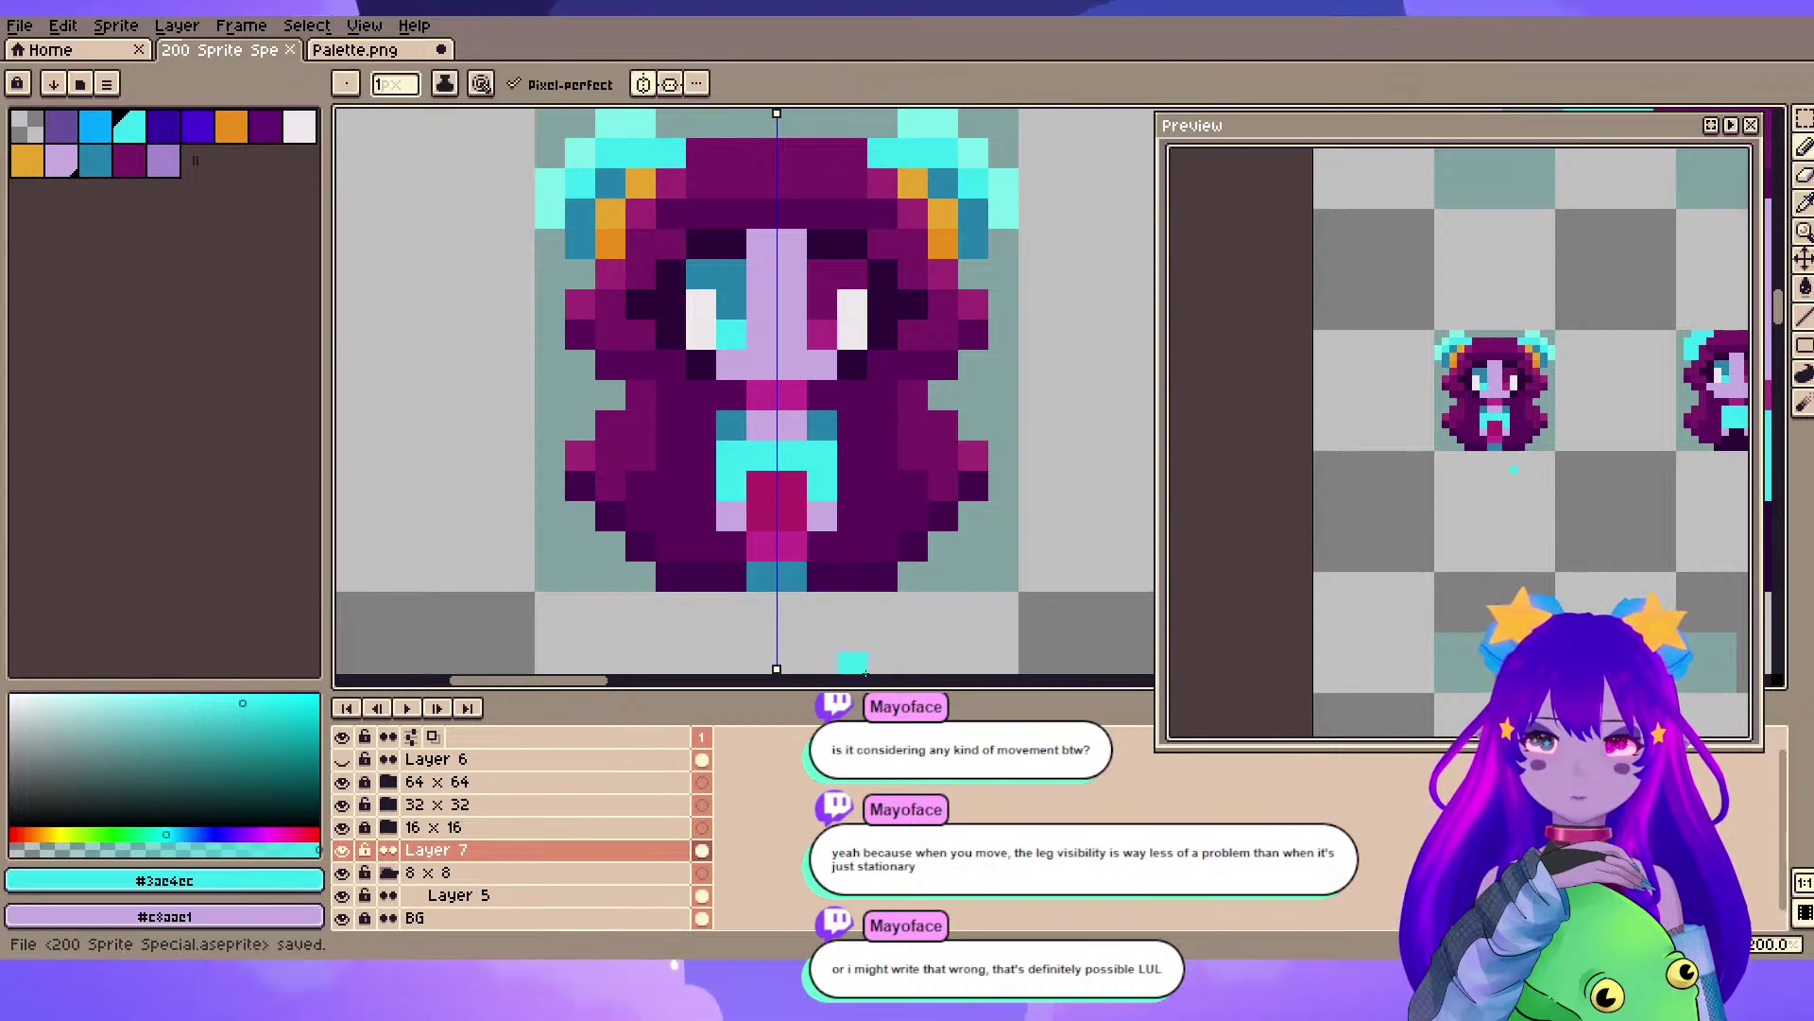
- Compare the two 16 × 16 characters in the preview and sample the dark outline tone #2c0138 around the eyes
scroll(1330, 564, down, 2)
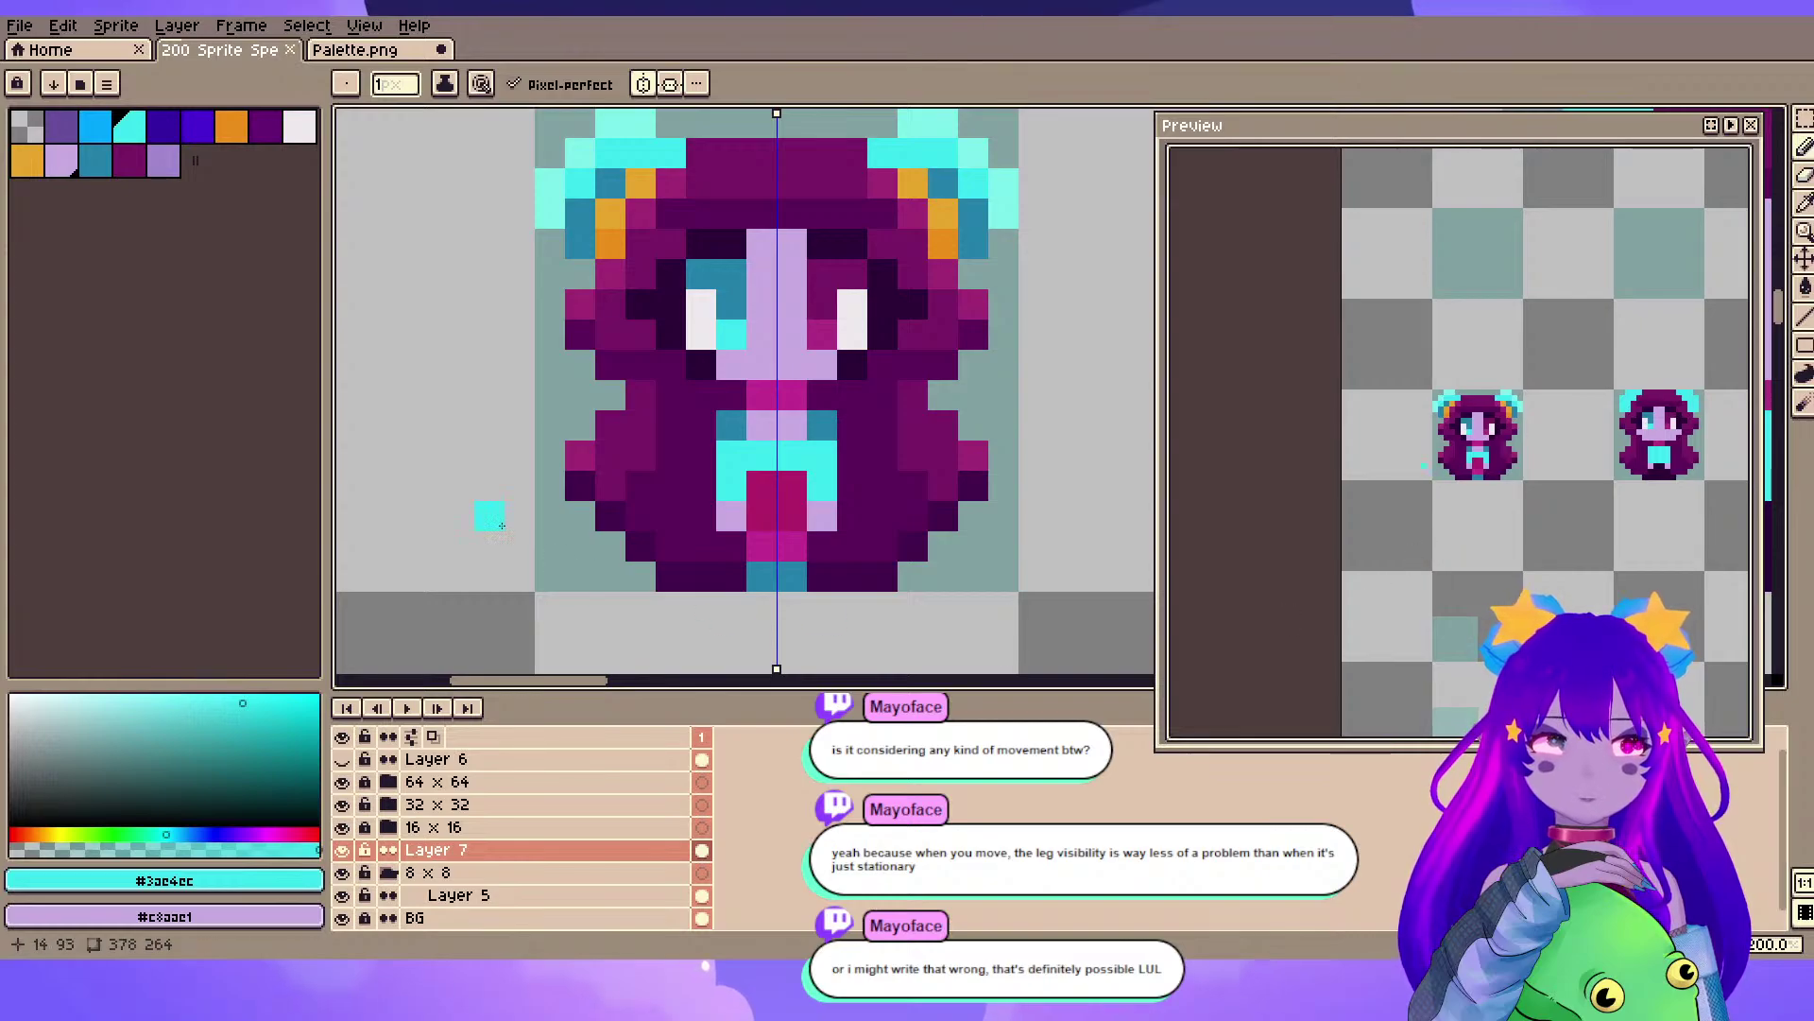
scroll(900, 549, up, 1)
scroll(889, 472, down, 2)
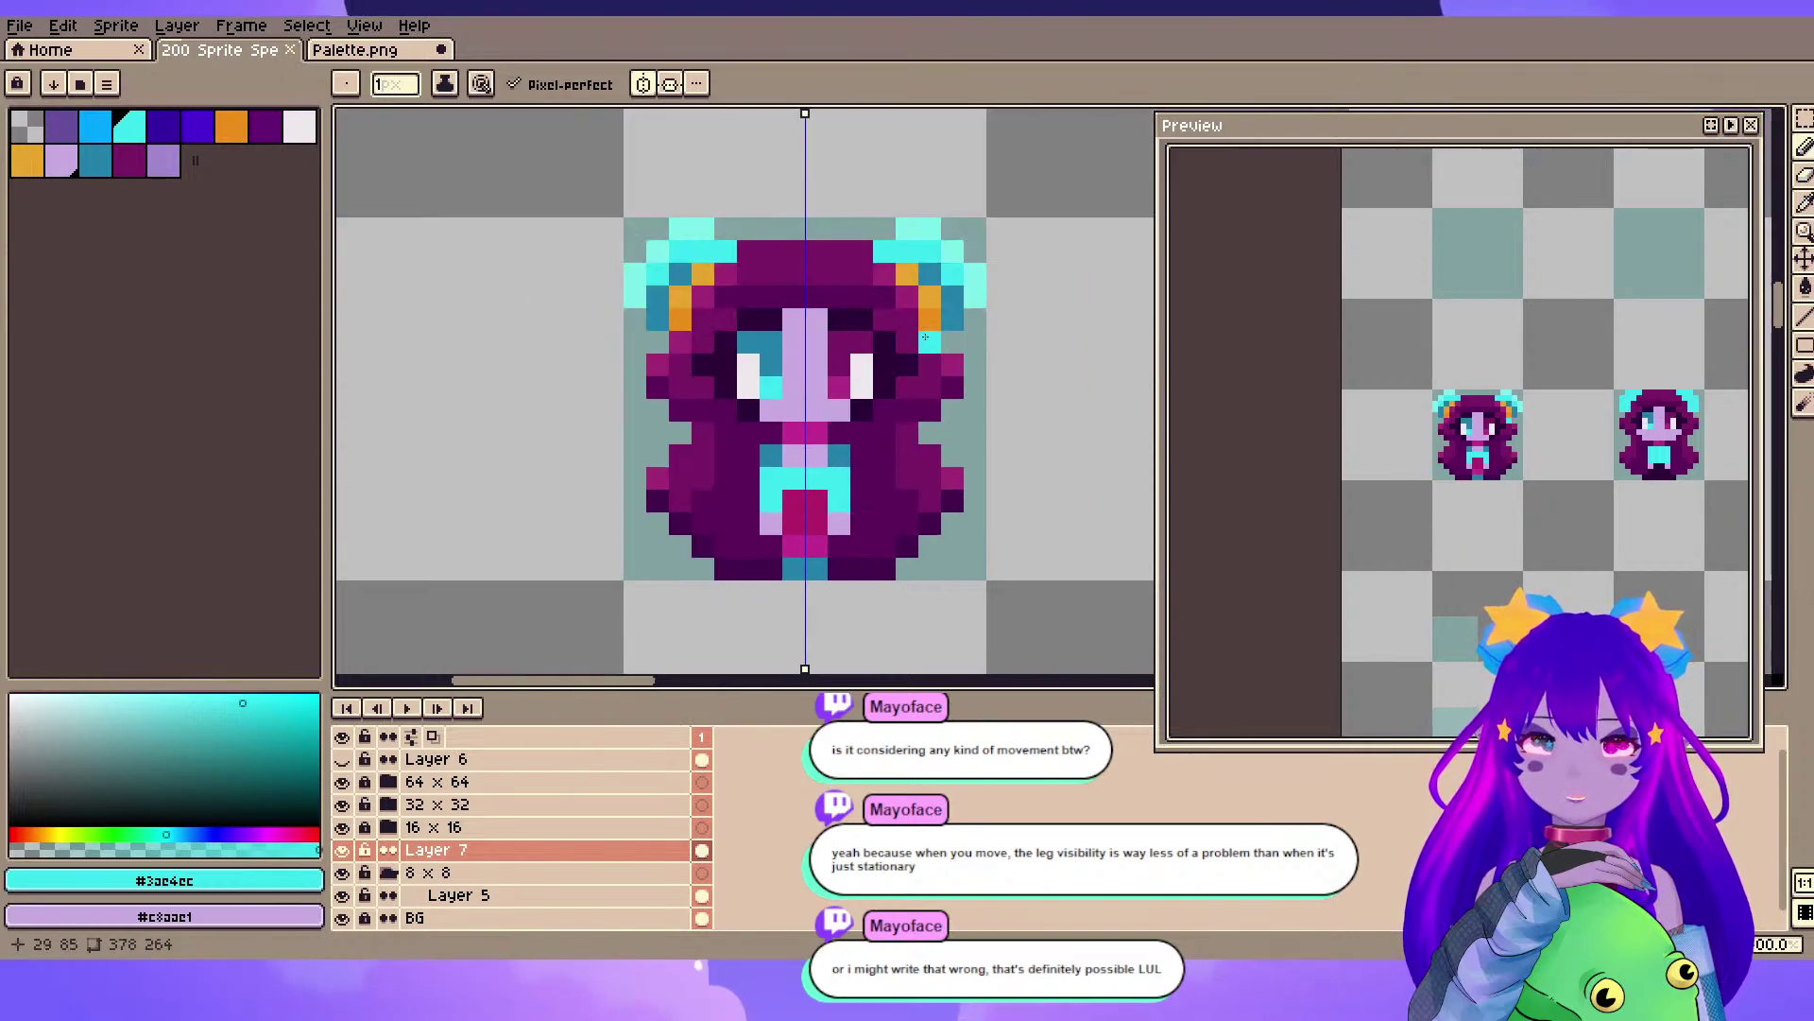
scroll(948, 430, down, 1)
scroll(828, 349, up, 1)
key(alt)
alt+click(780, 357)
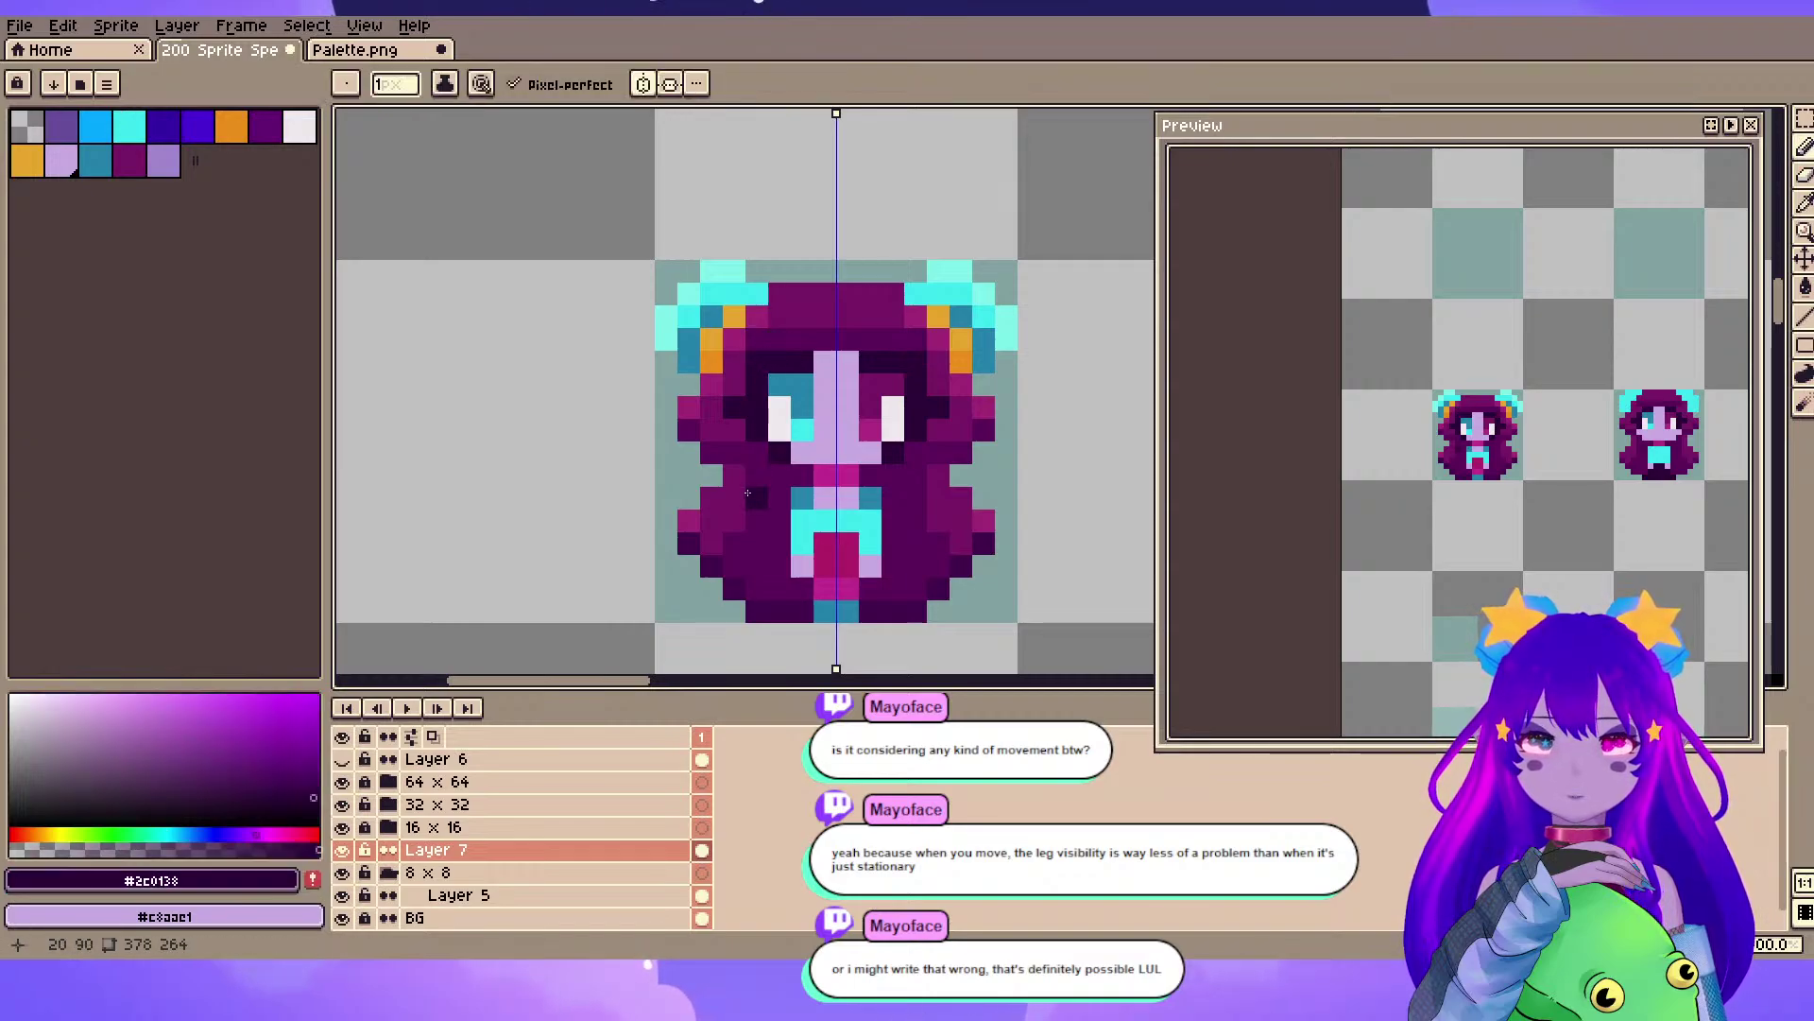
key(ctrl+z)
scroll(752, 482, up, 1)
scroll(809, 246, down, 2)
scroll(792, 304, up, 2)
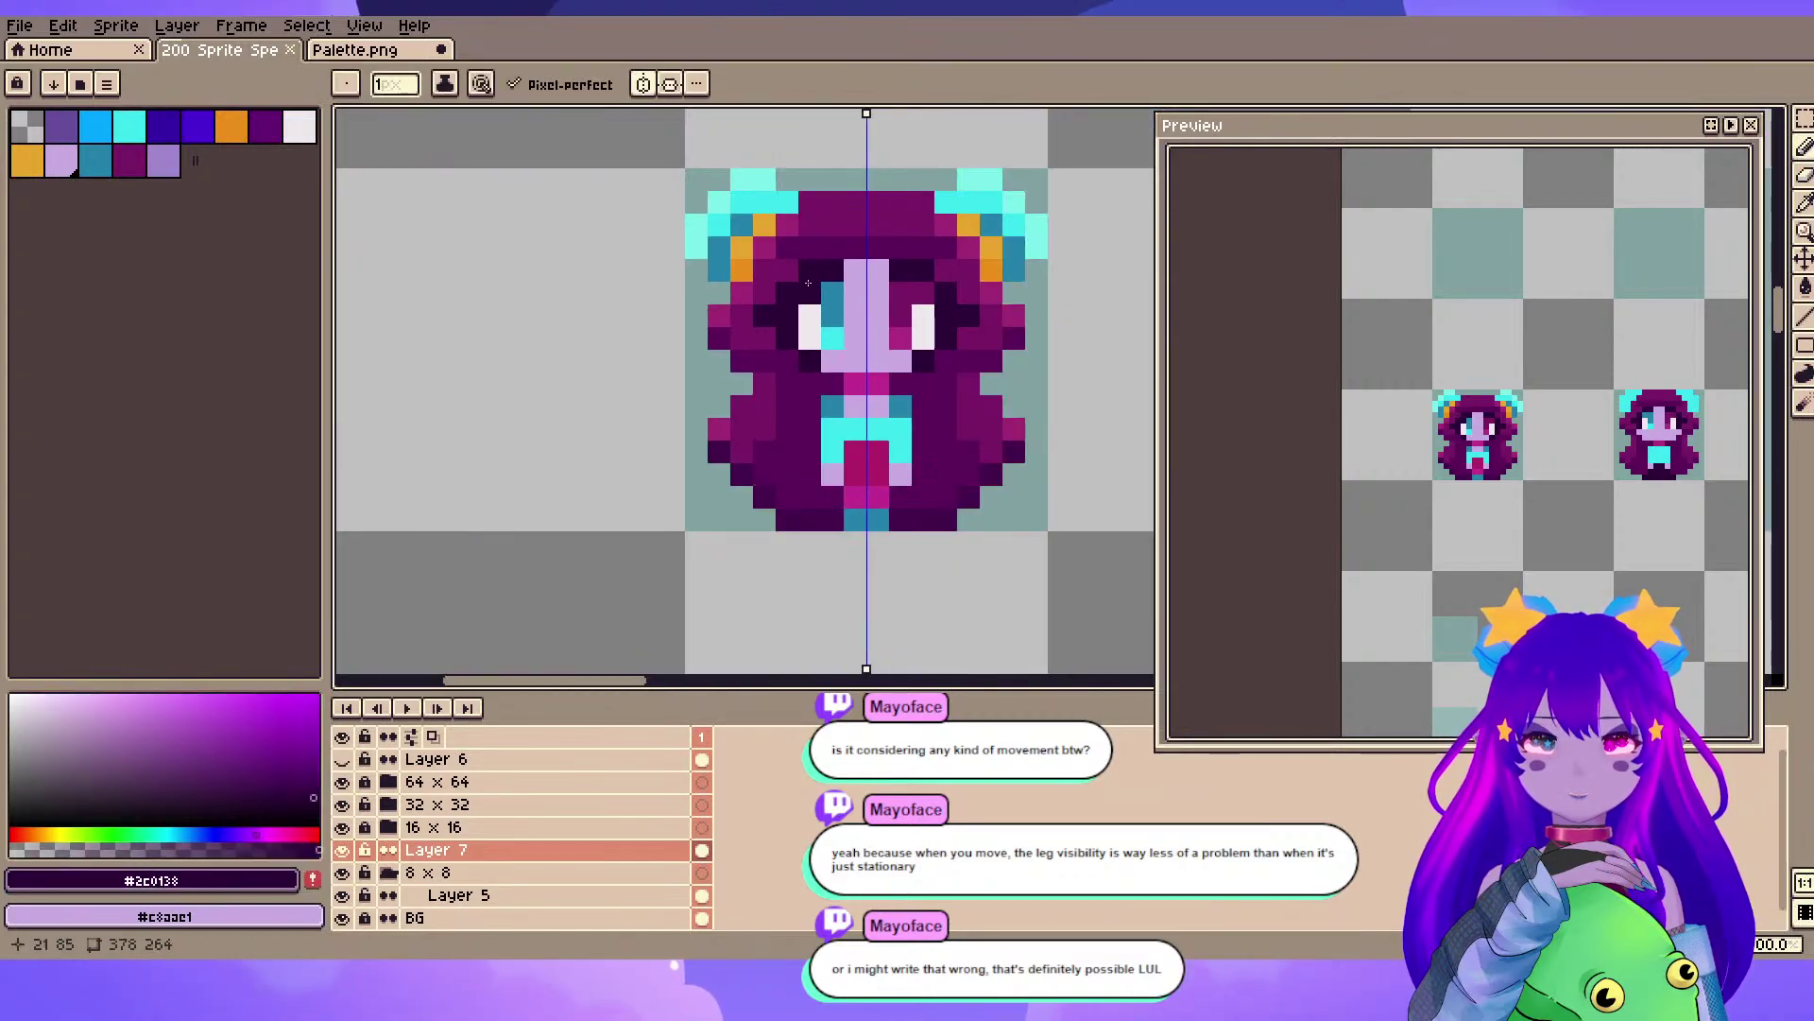
- Shade the hair around the fringe with the sampled purples #43094d and #781864, and undo the last strokes
alt+click(782, 592)
click(780, 257)
drag(718, 476, 642, 578)
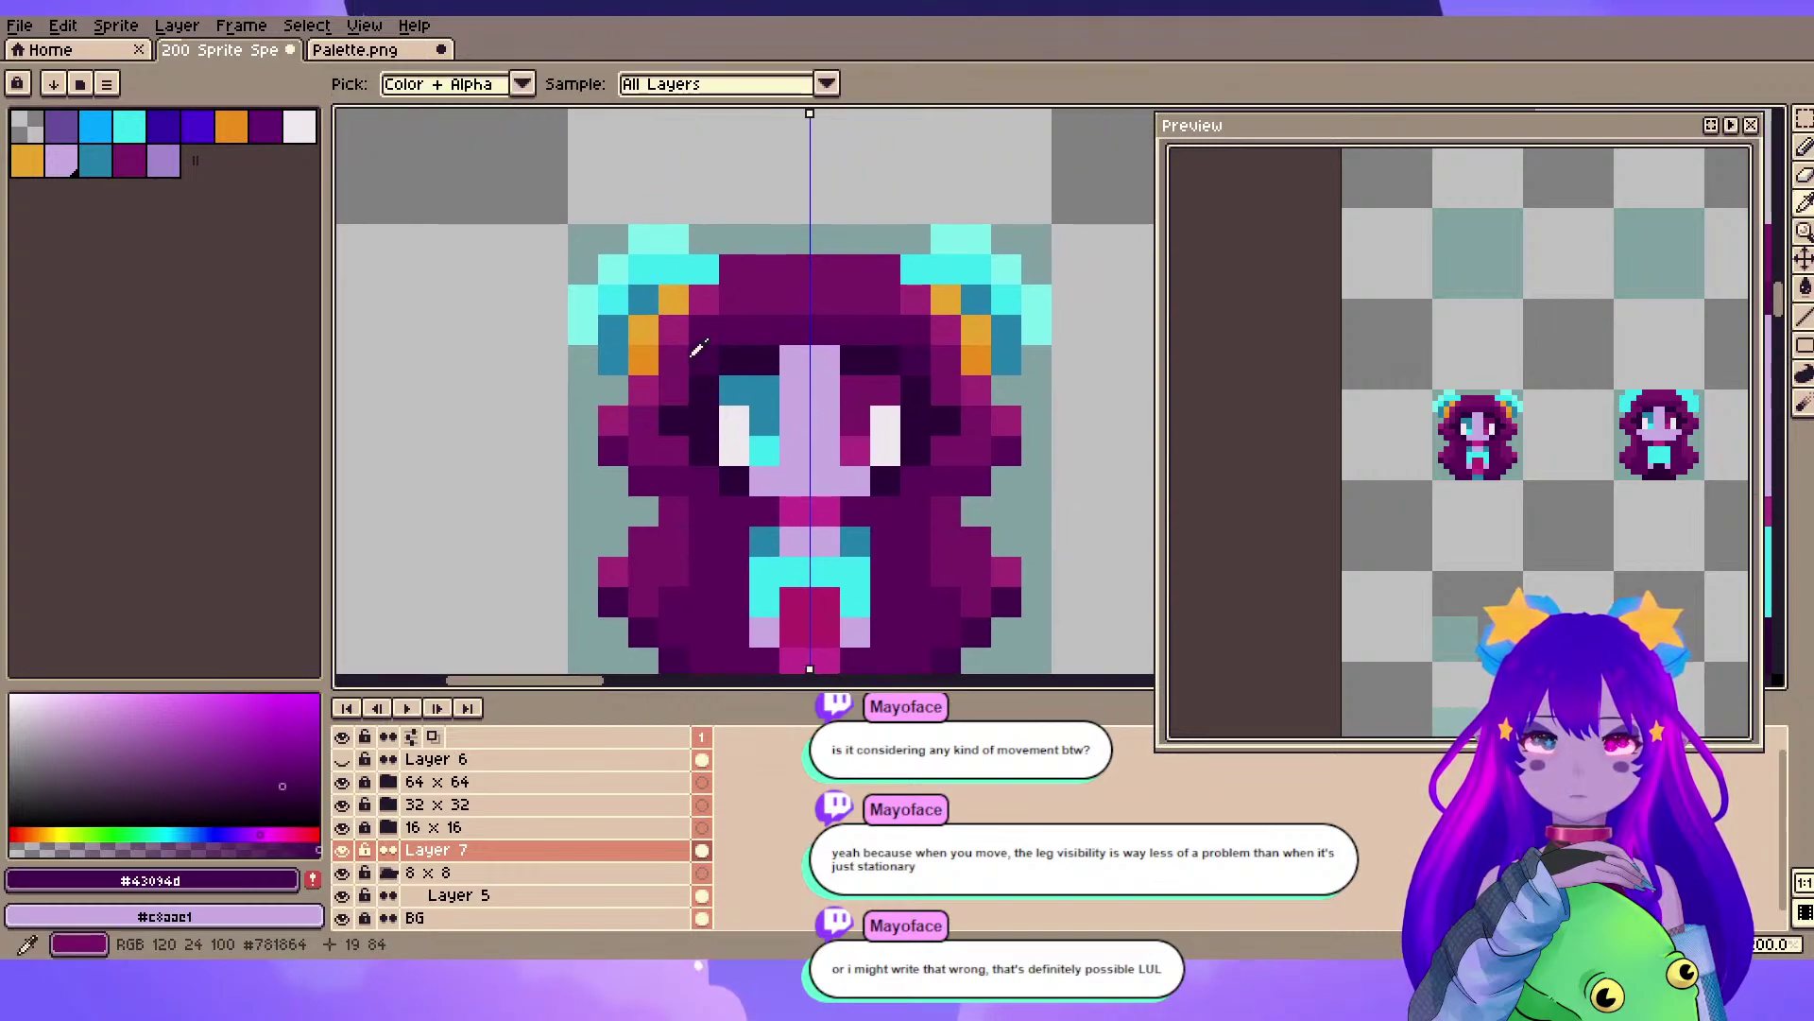
alt+click(640, 553)
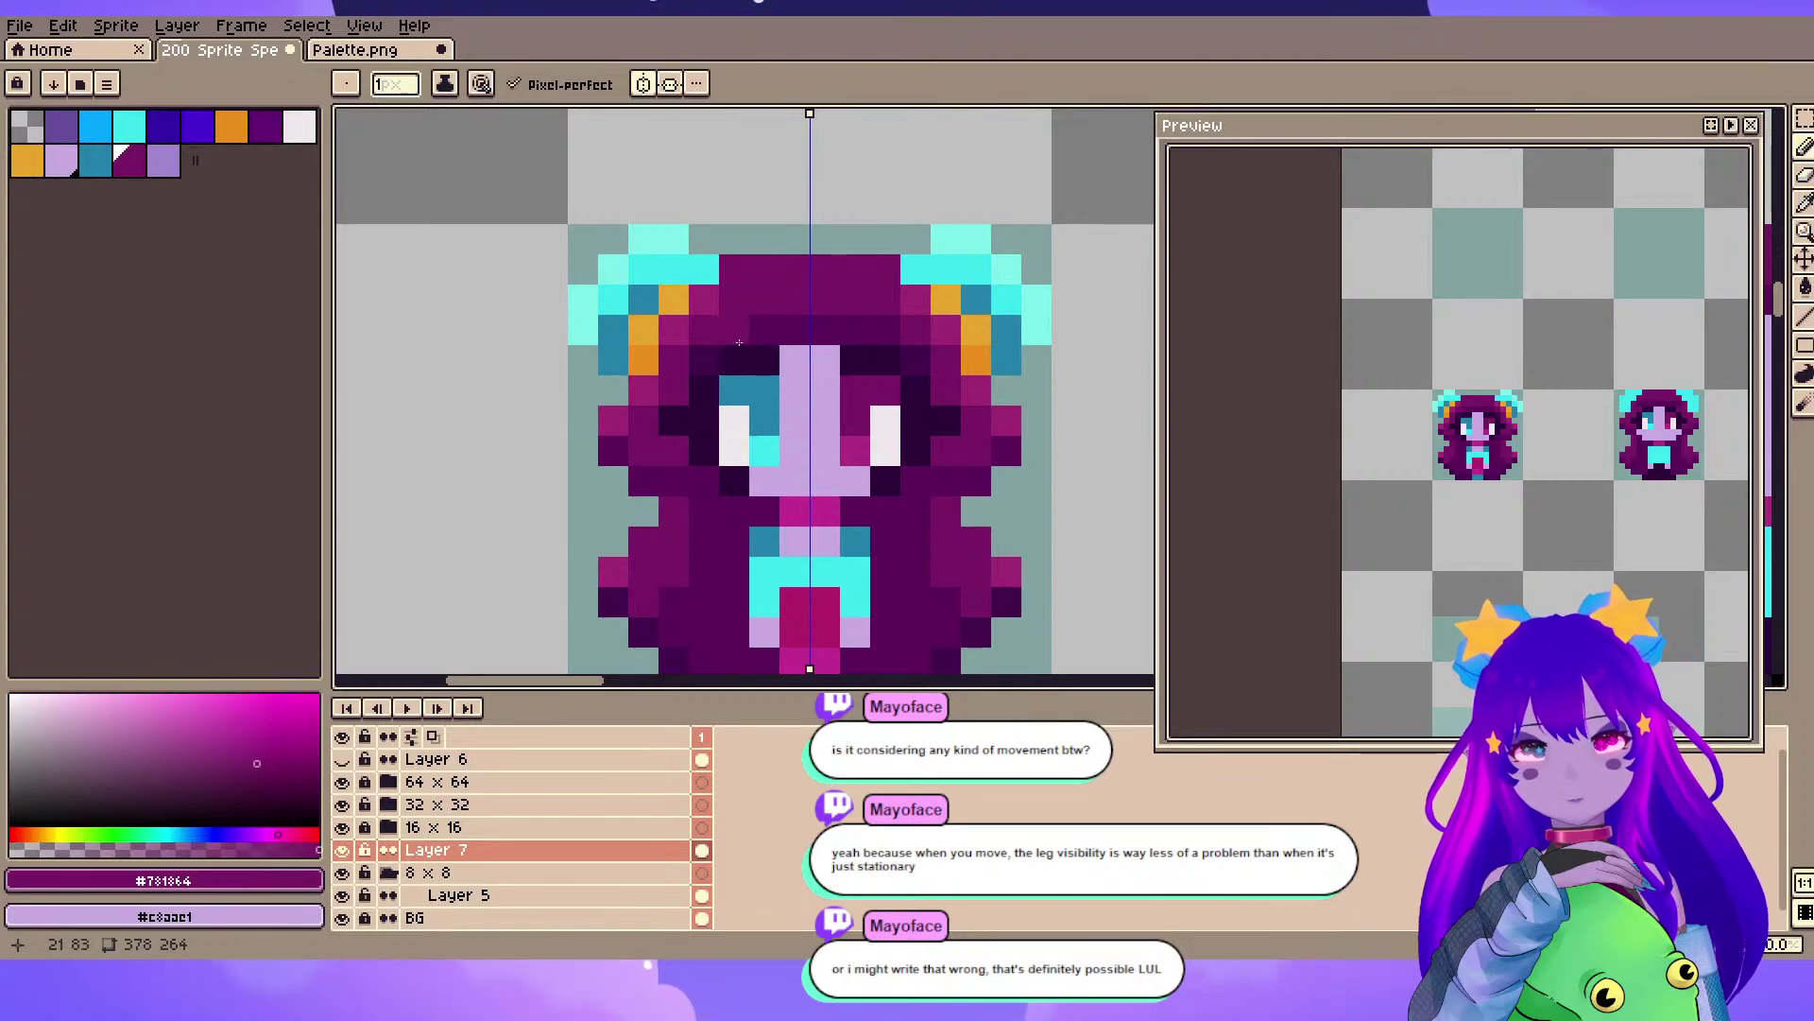
scroll(614, 551, down, 1)
scroll(839, 322, down, 1)
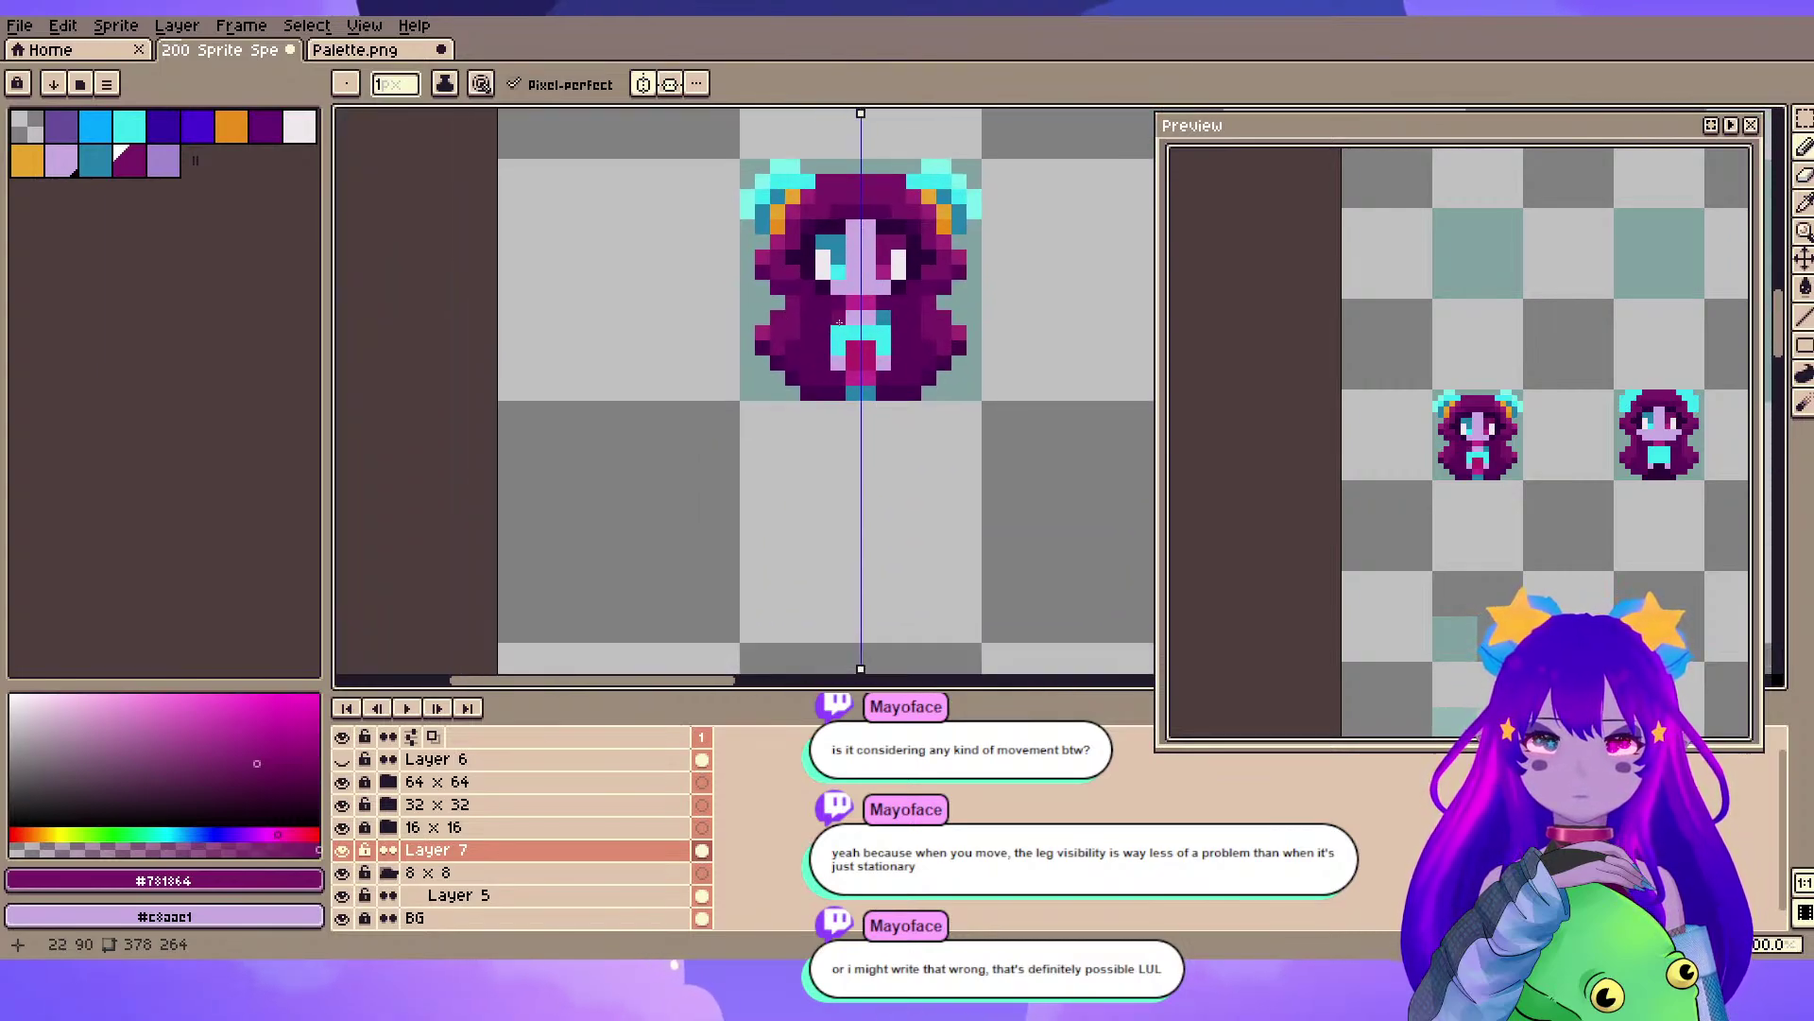
key(v)
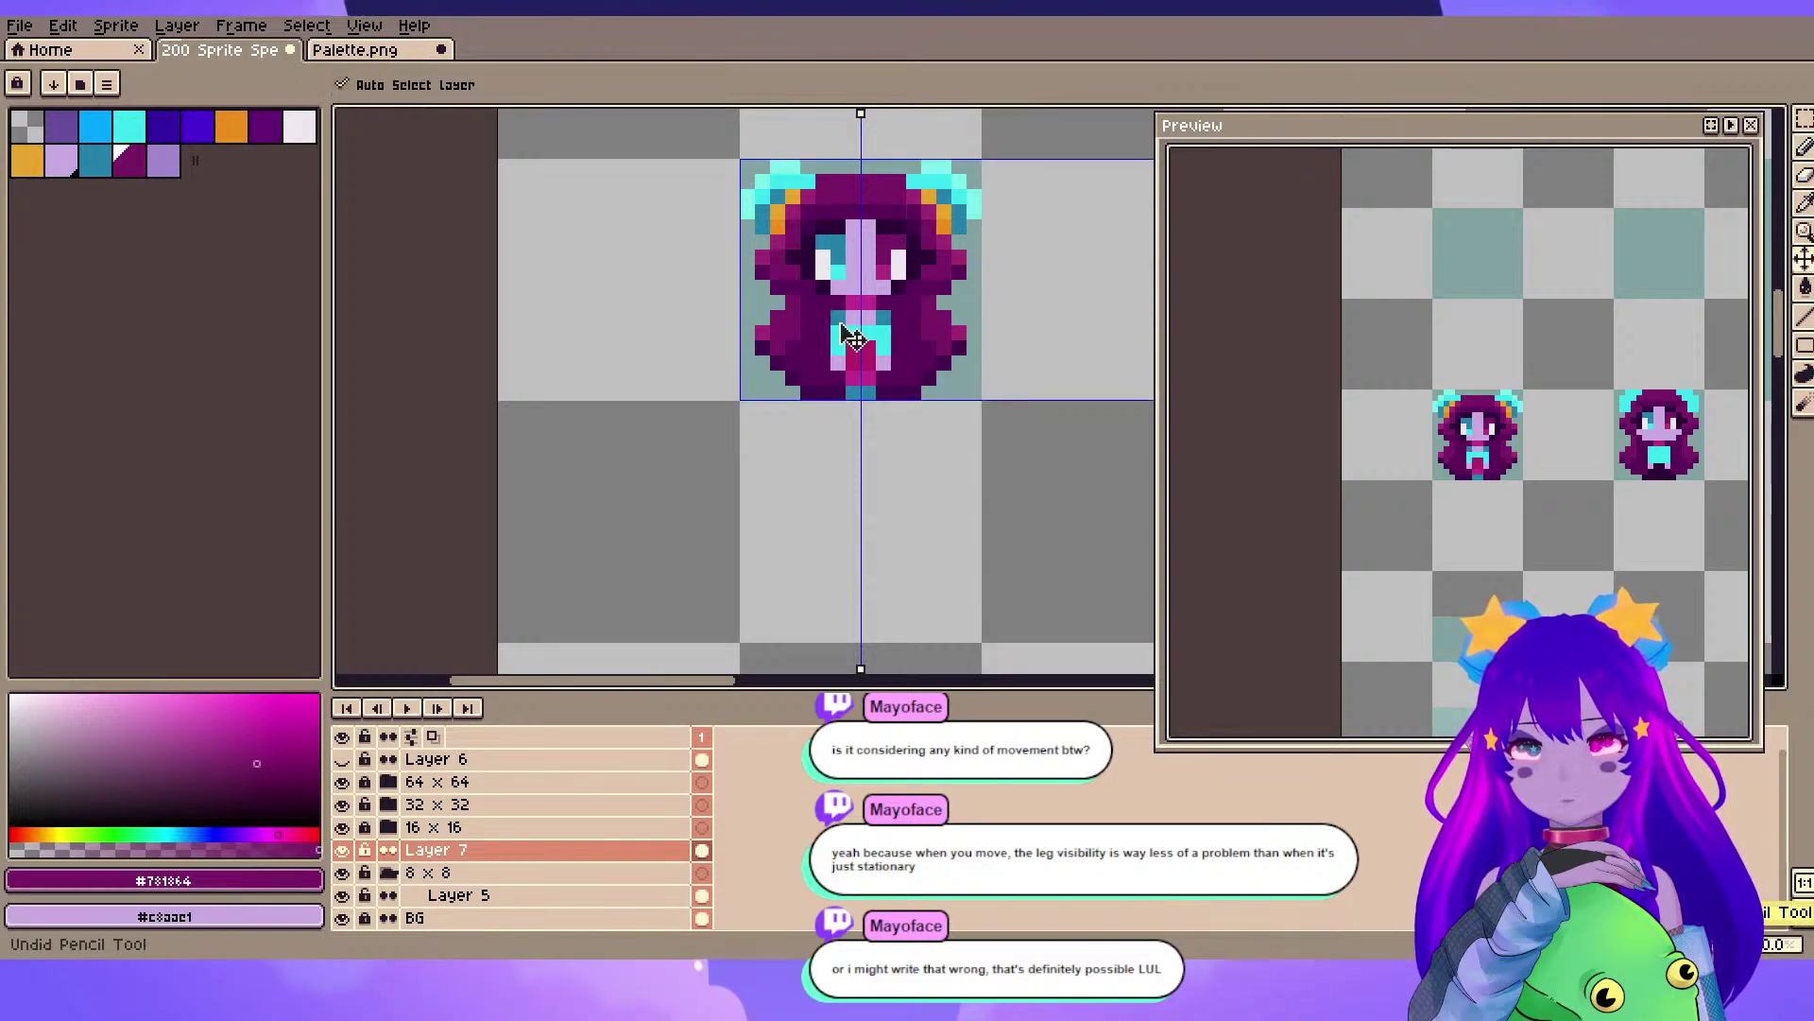
key(b)
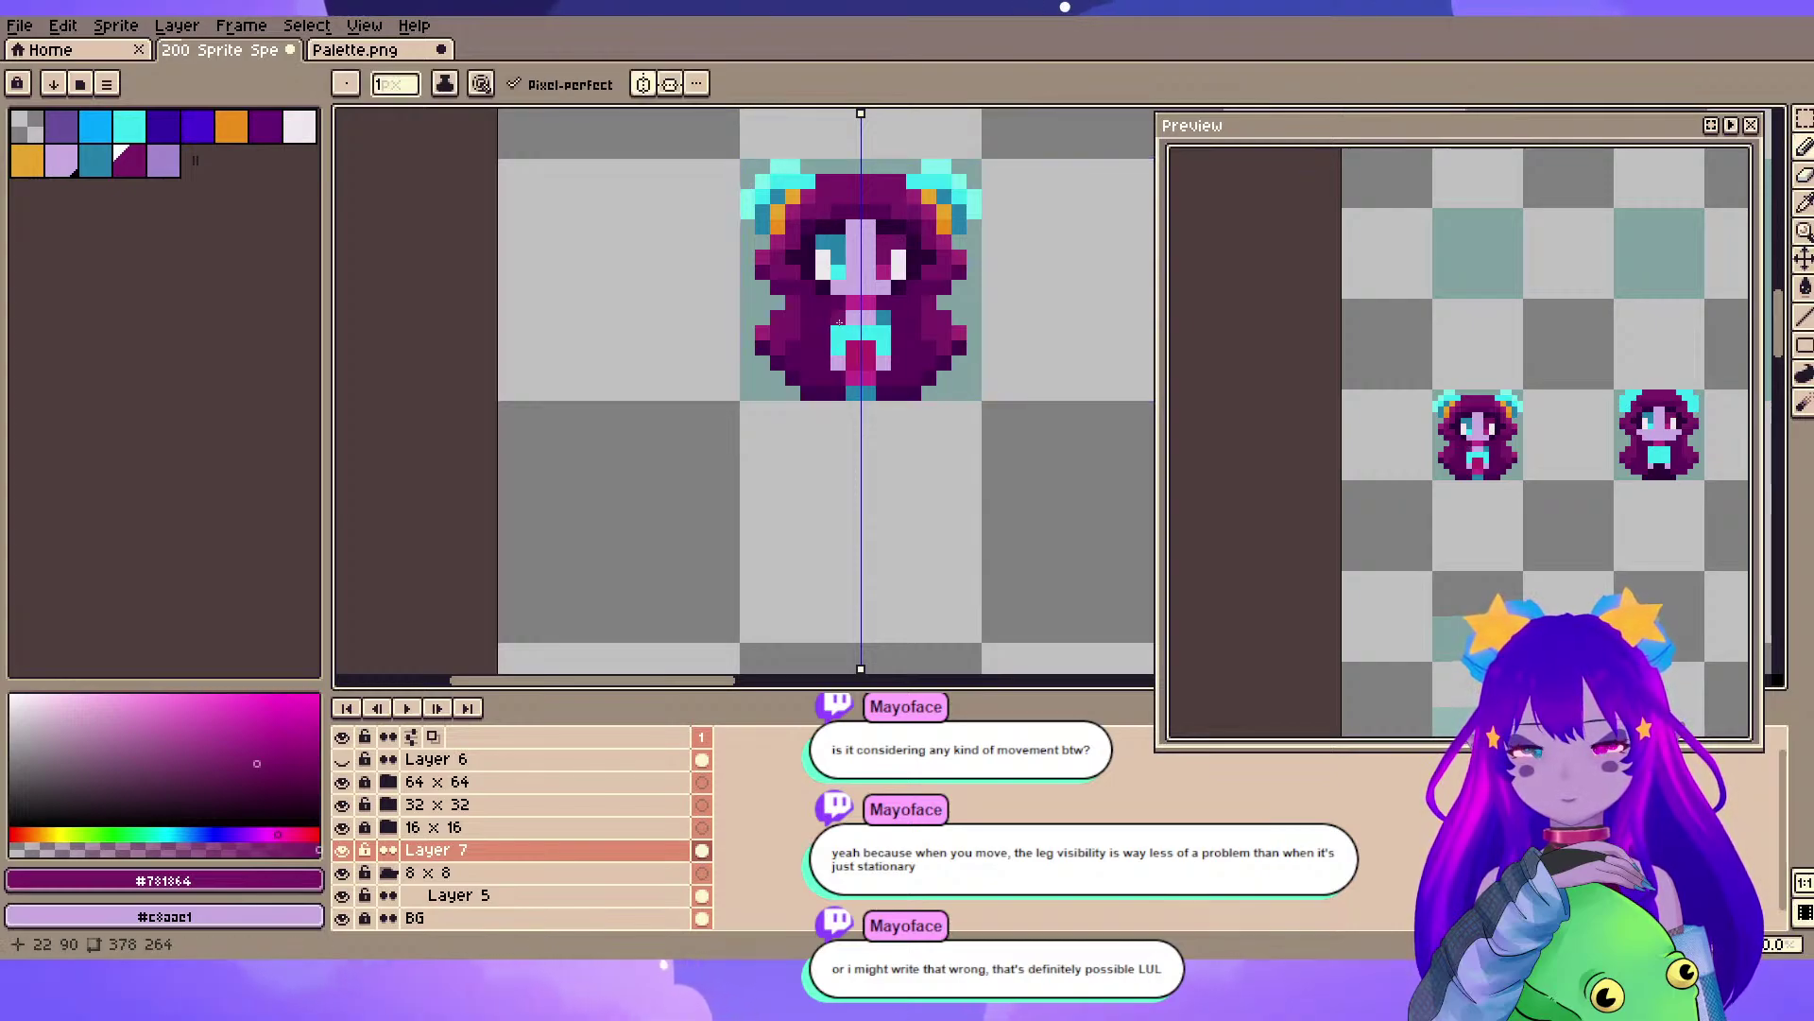
key(ctrl+z)
key(ctrl+z)
key(ctrl+z)
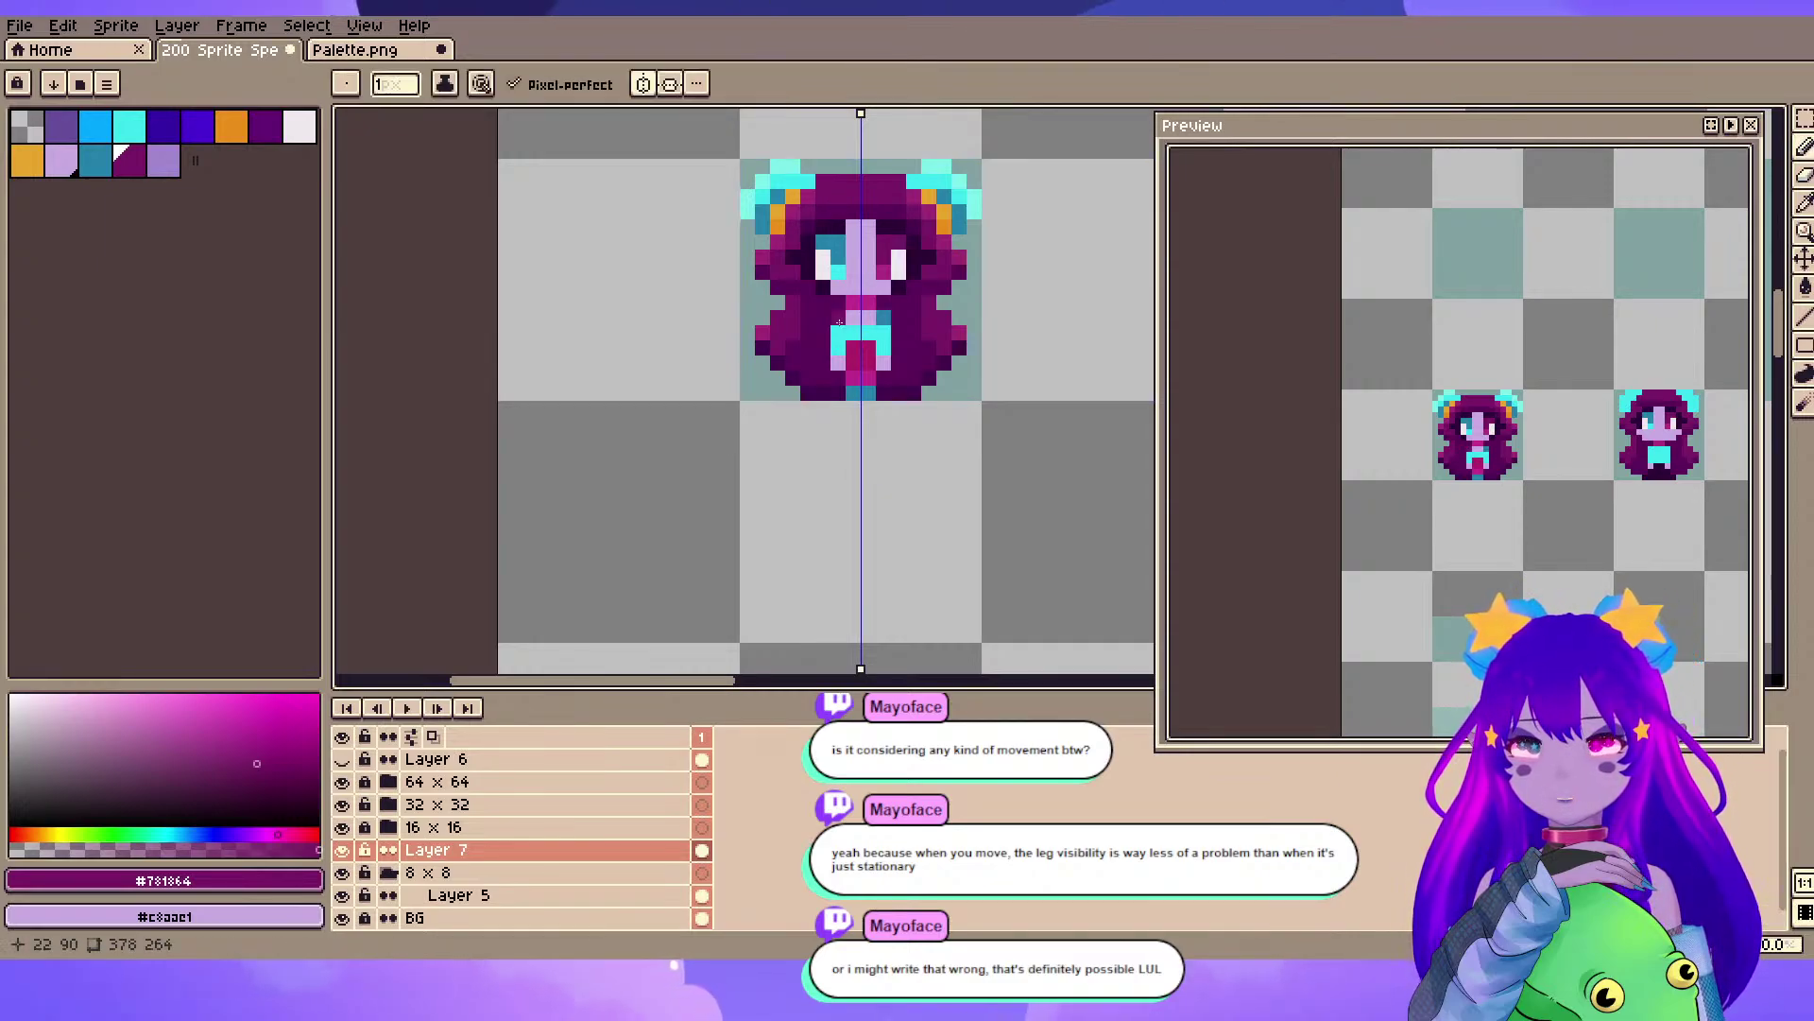
- Move the symmetry axis onto the second 16 × 16 character, erase that character with the 14 px eraser, and save the file
drag(1047, 243, 899, 422)
scroll(919, 511, down, 1)
drag(918, 510, 546, 338)
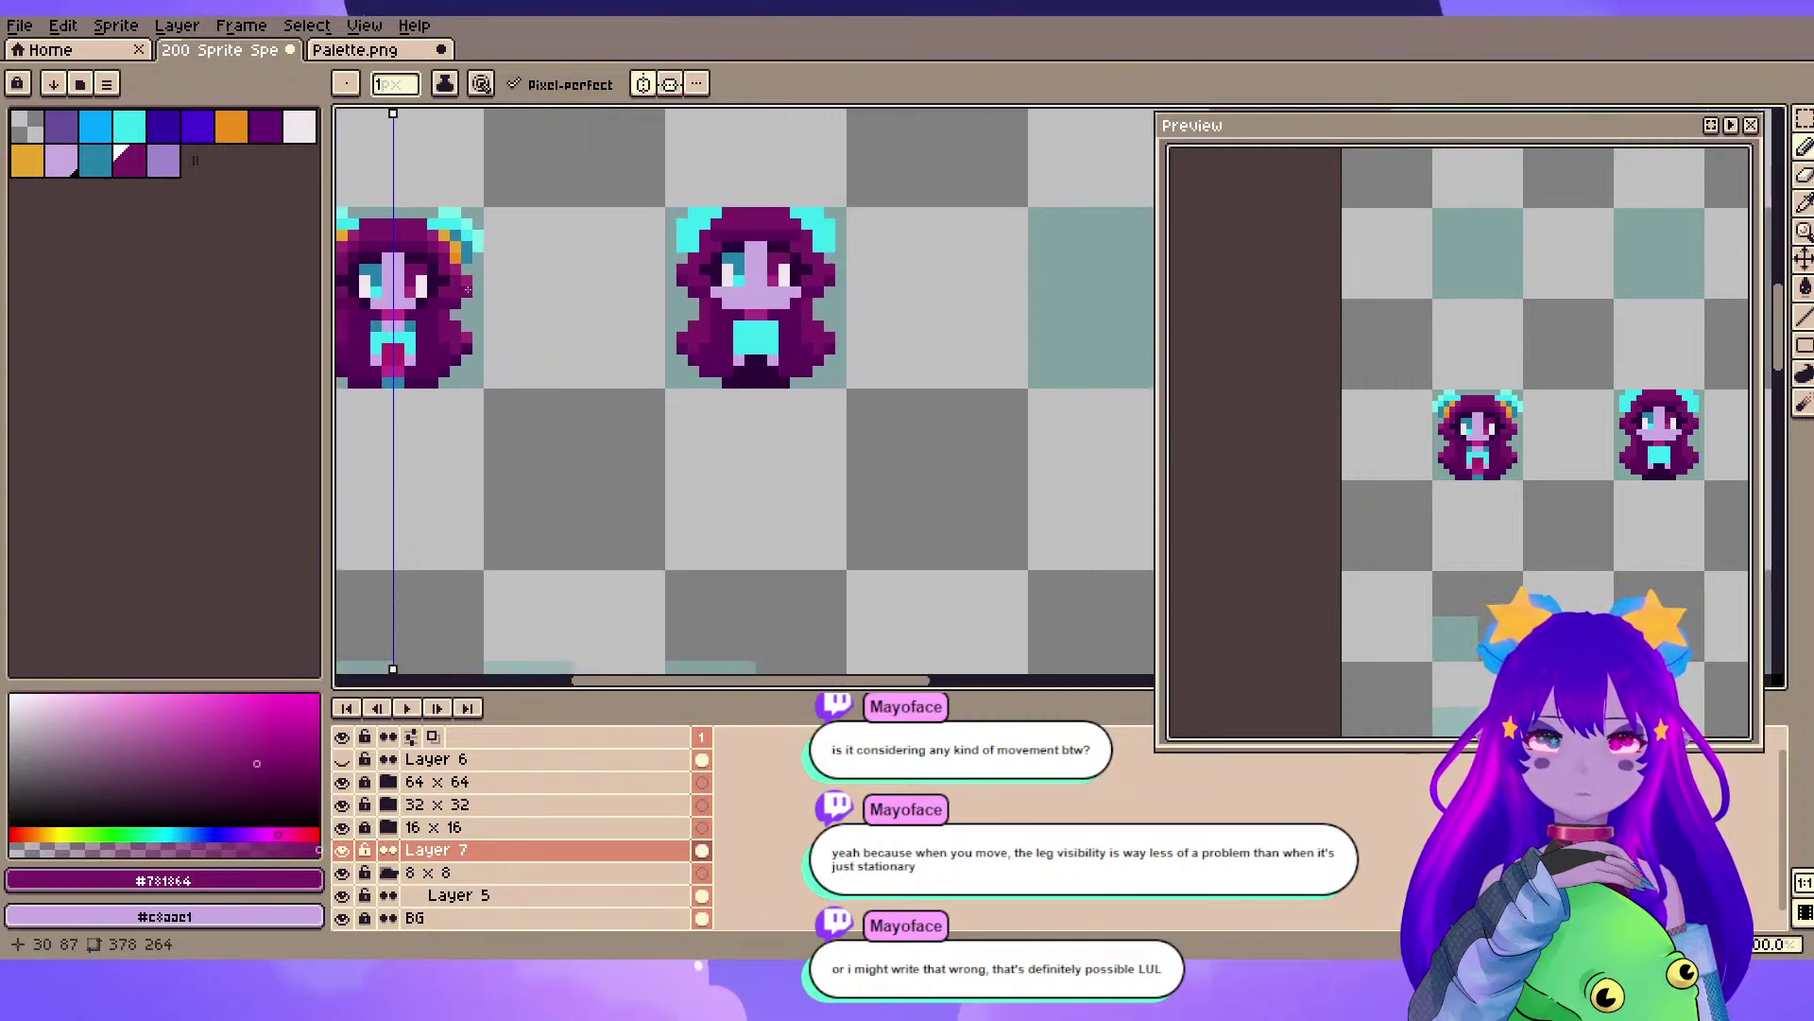
drag(467, 288, 676, 336)
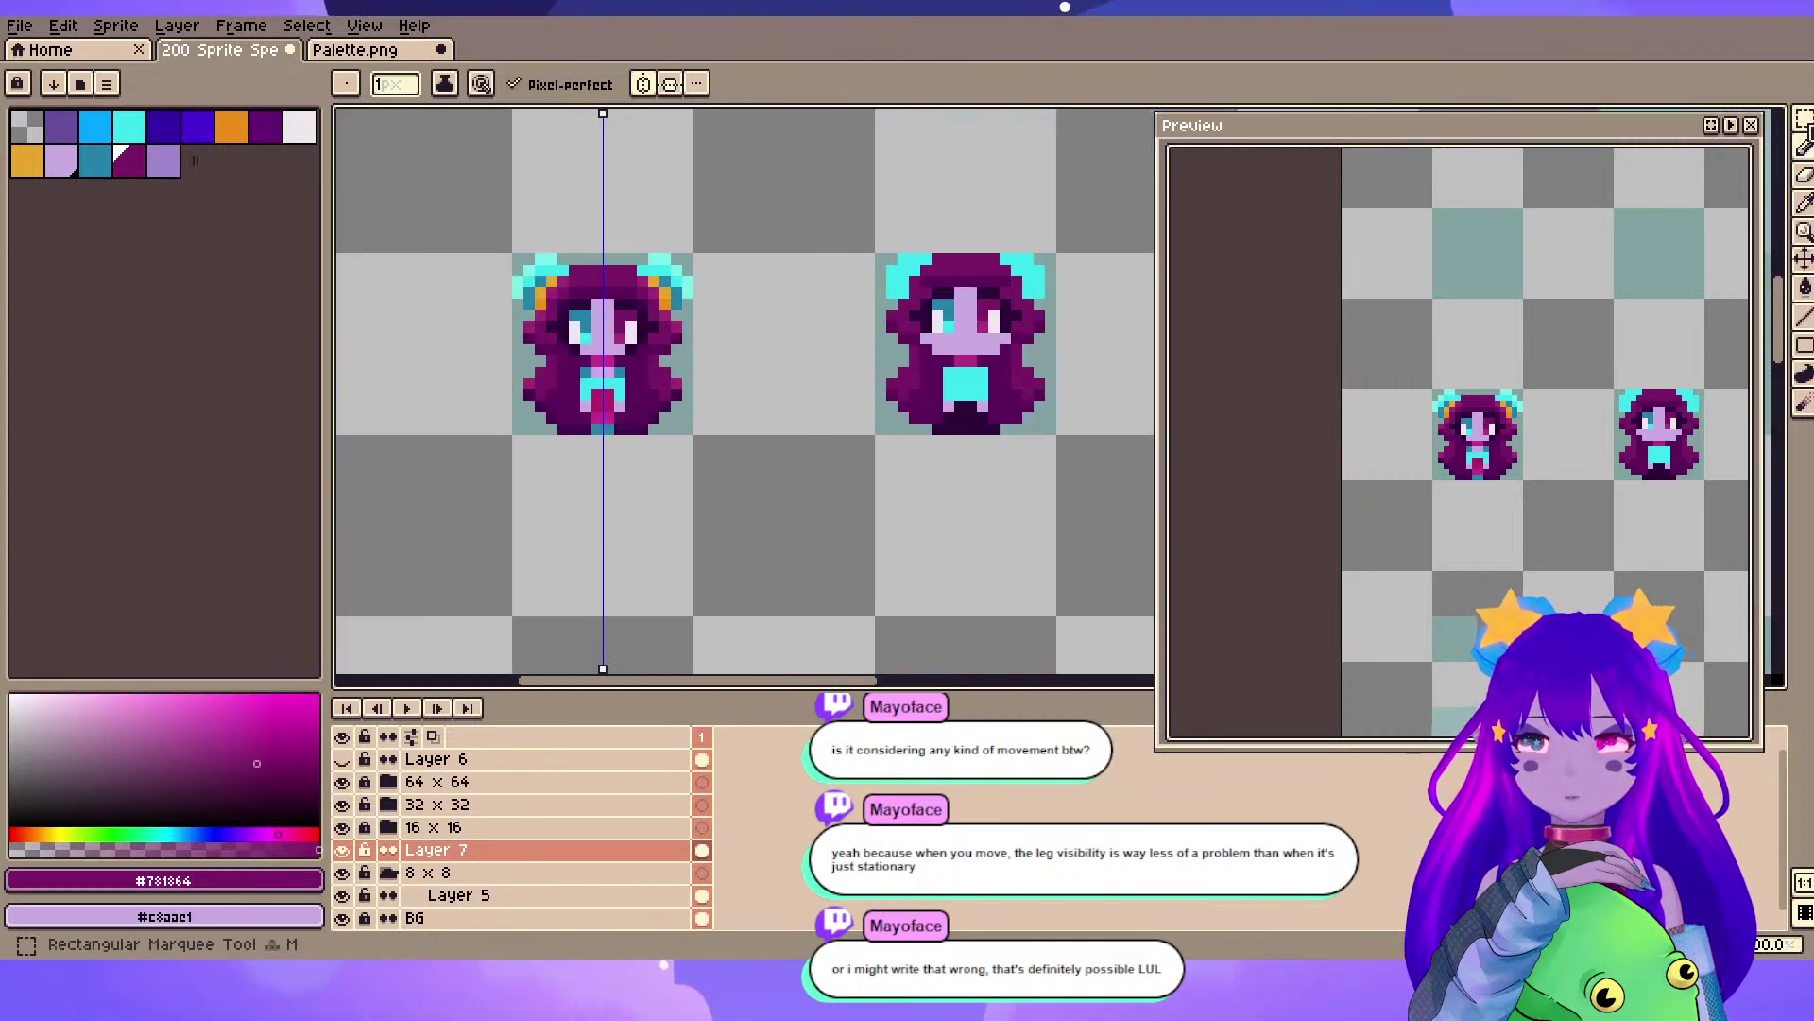
mouse_move(603, 113)
mouse_down()
mouse_move(940, 197)
mouse_move(1044, 384)
mouse_up()
key(e)
click(909, 248)
scroll(1053, 425, up, 2)
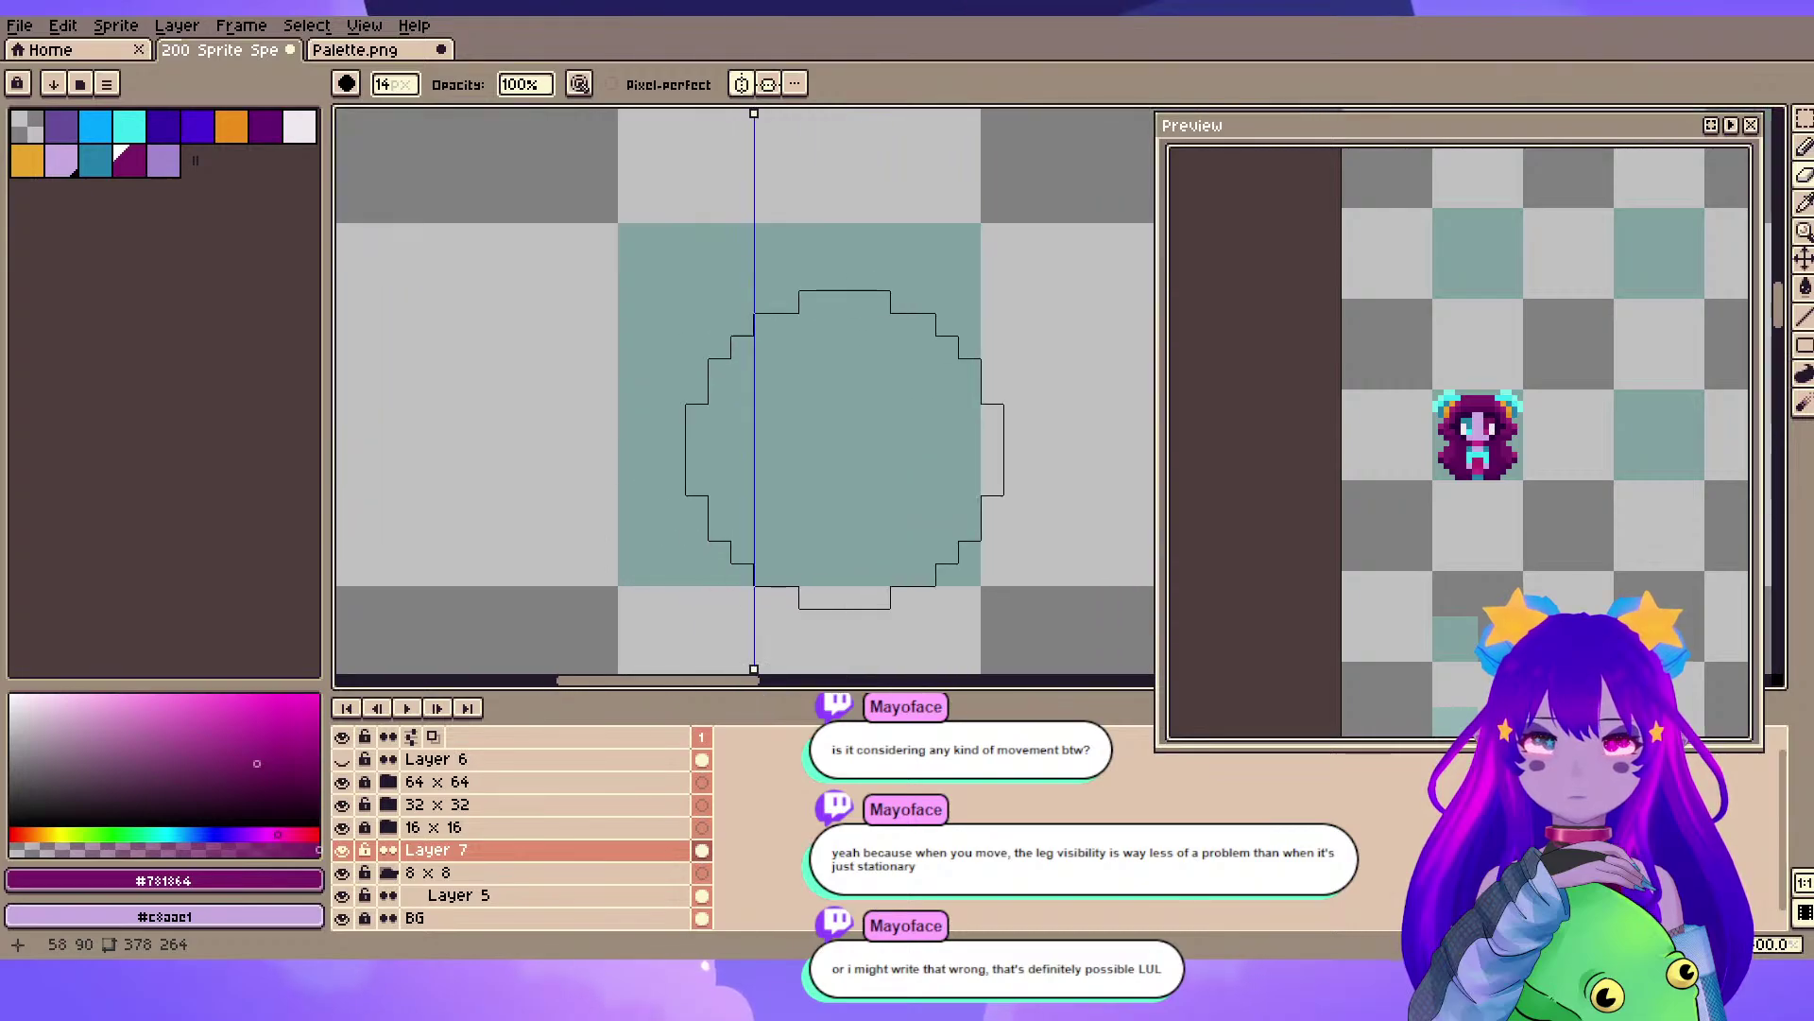
drag(823, 449, 761, 425)
drag(1509, 490, 1438, 480)
key(ctrl+s)
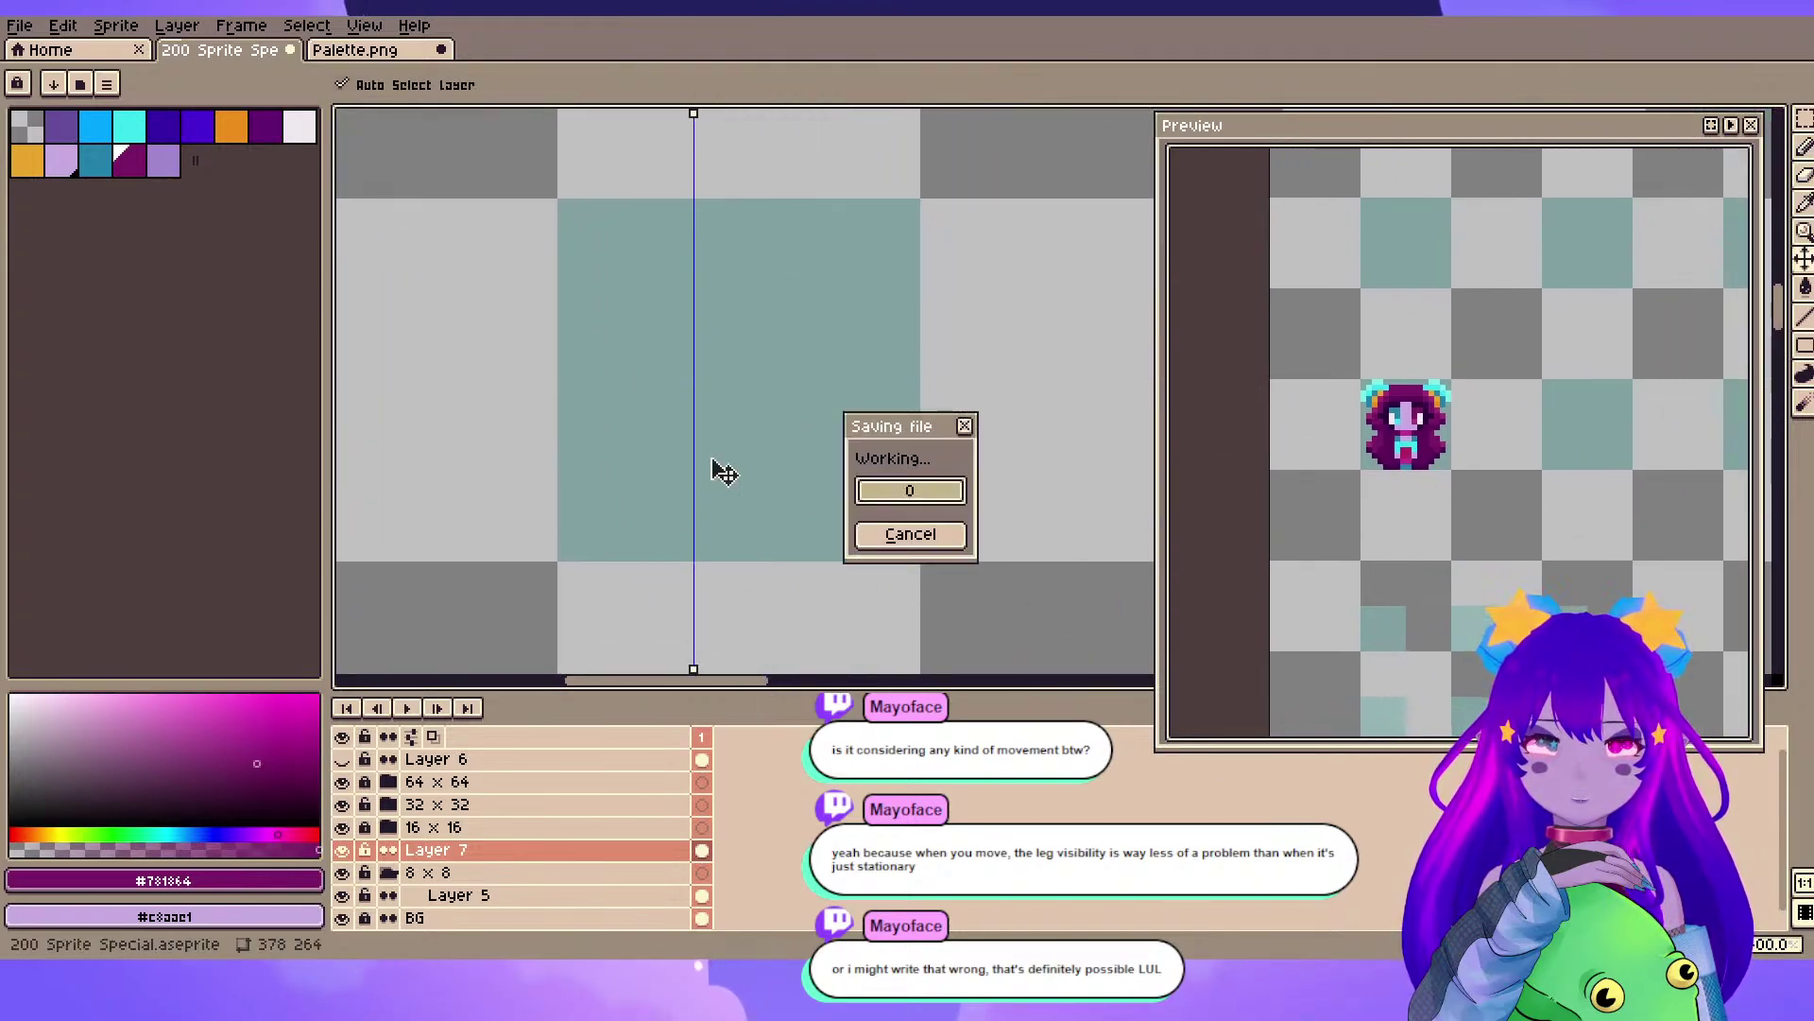
- Sample the outfit's cyan #3ae4ec and recolour the lower pixel of the finished character's teal eye with it
key(b)
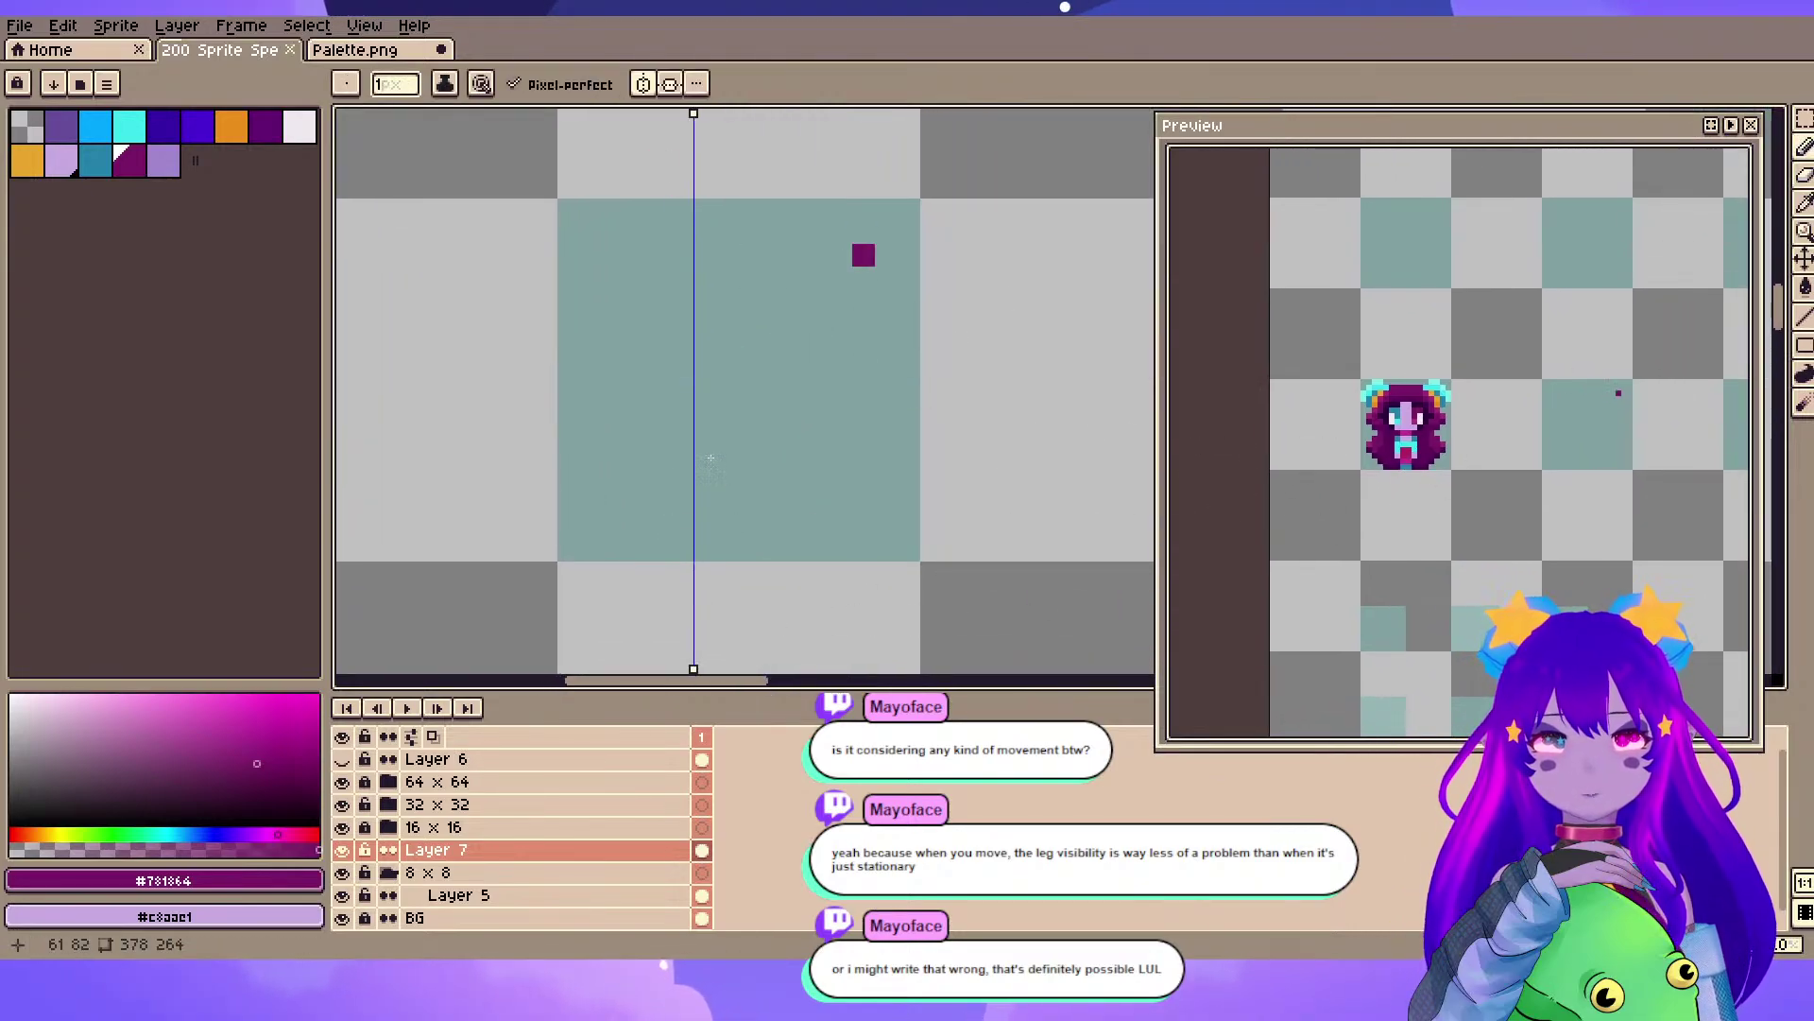
drag(569, 459, 1180, 425)
alt+click(591, 334)
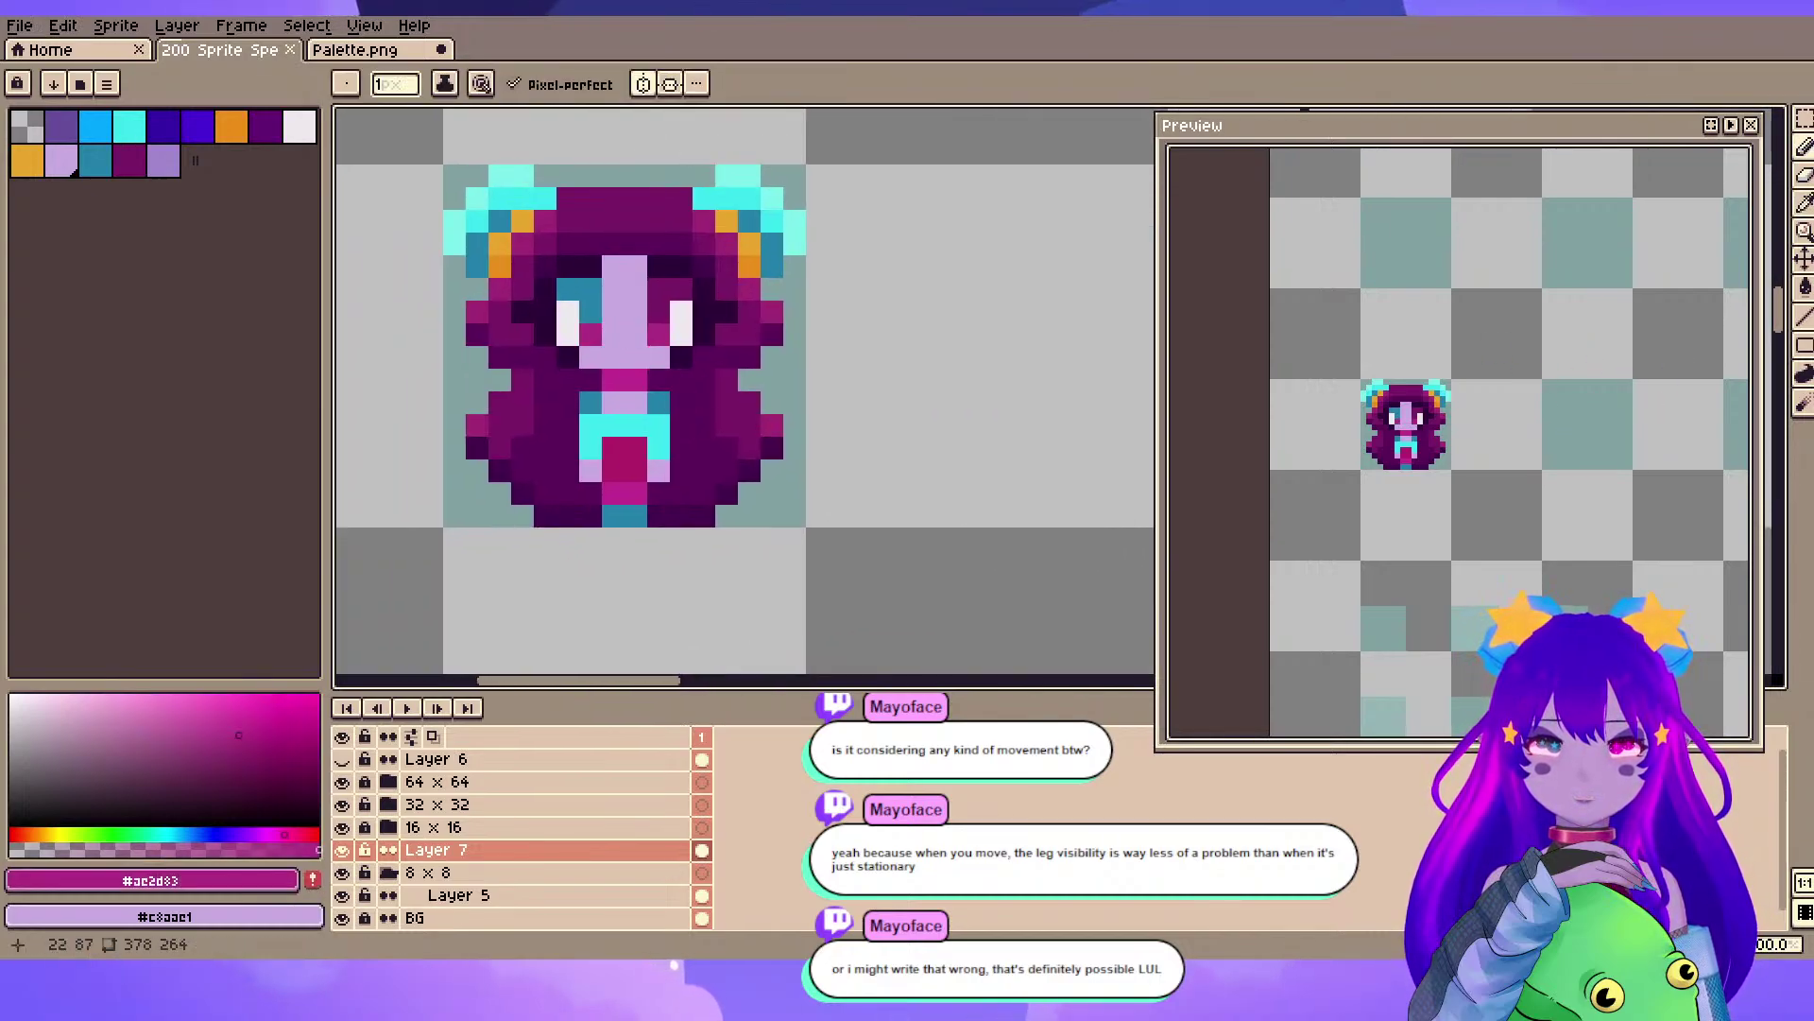
key(x)
alt+click(591, 425)
click(590, 335)
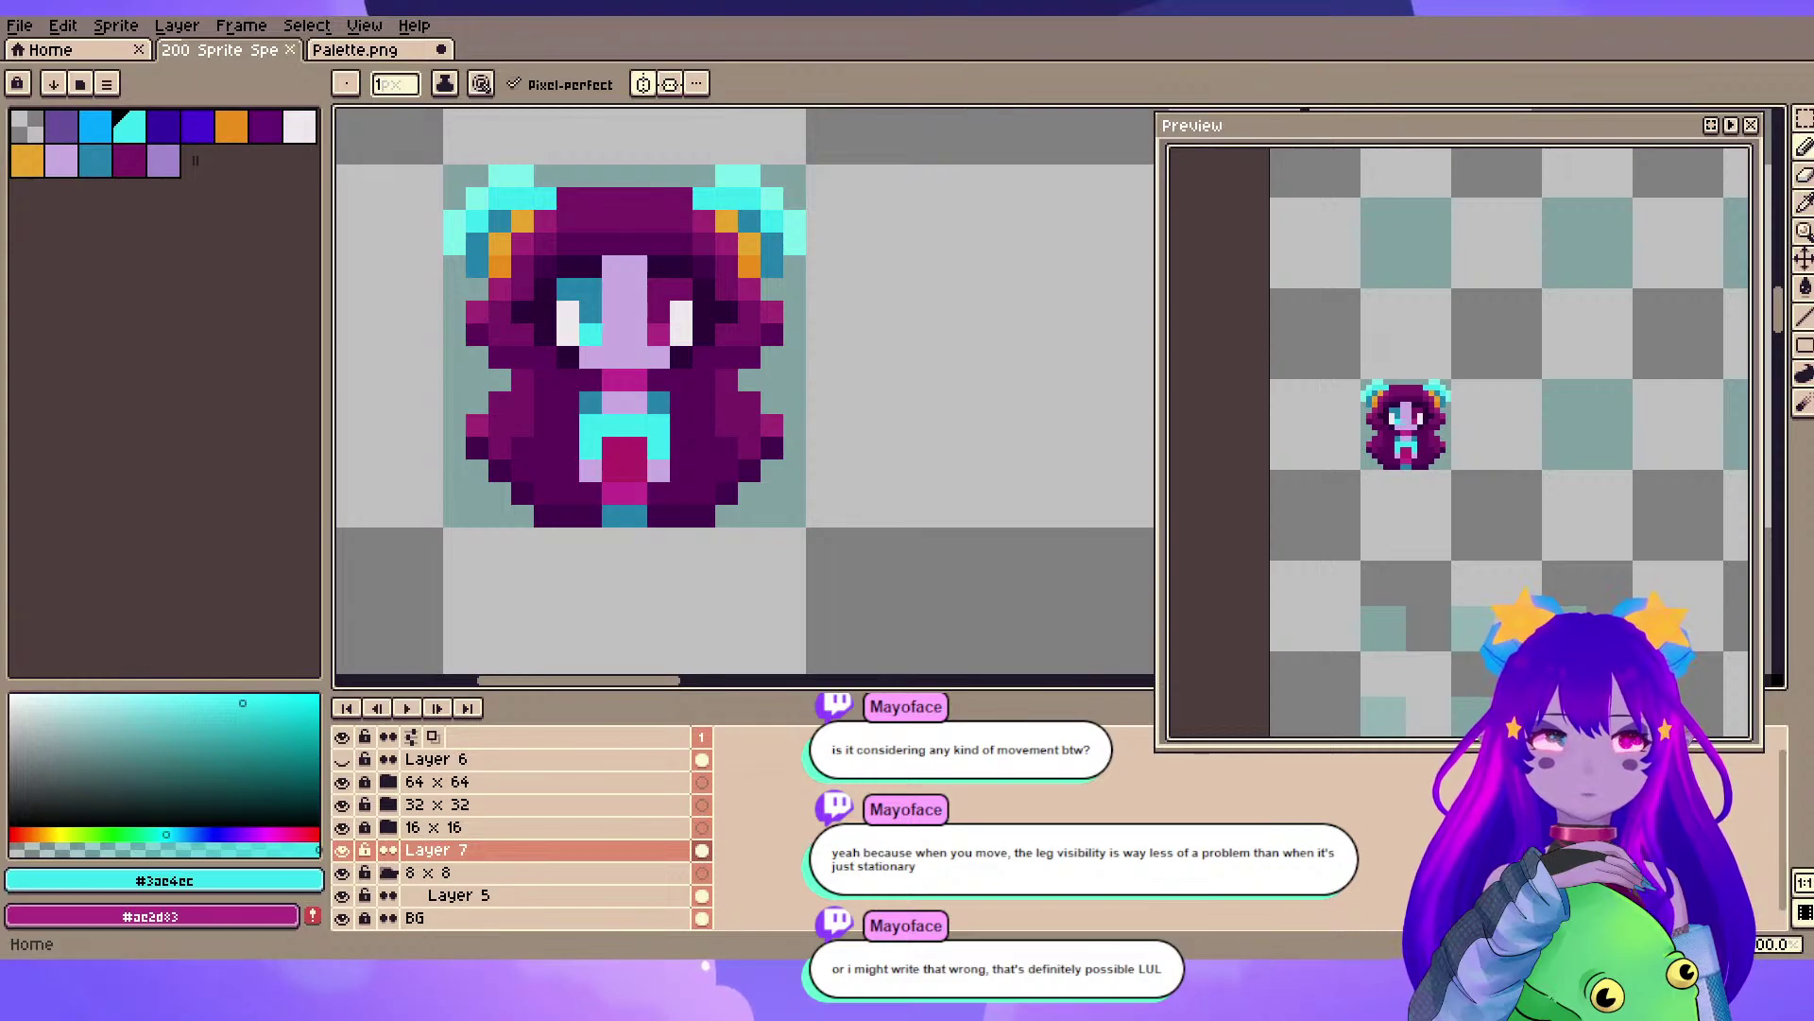
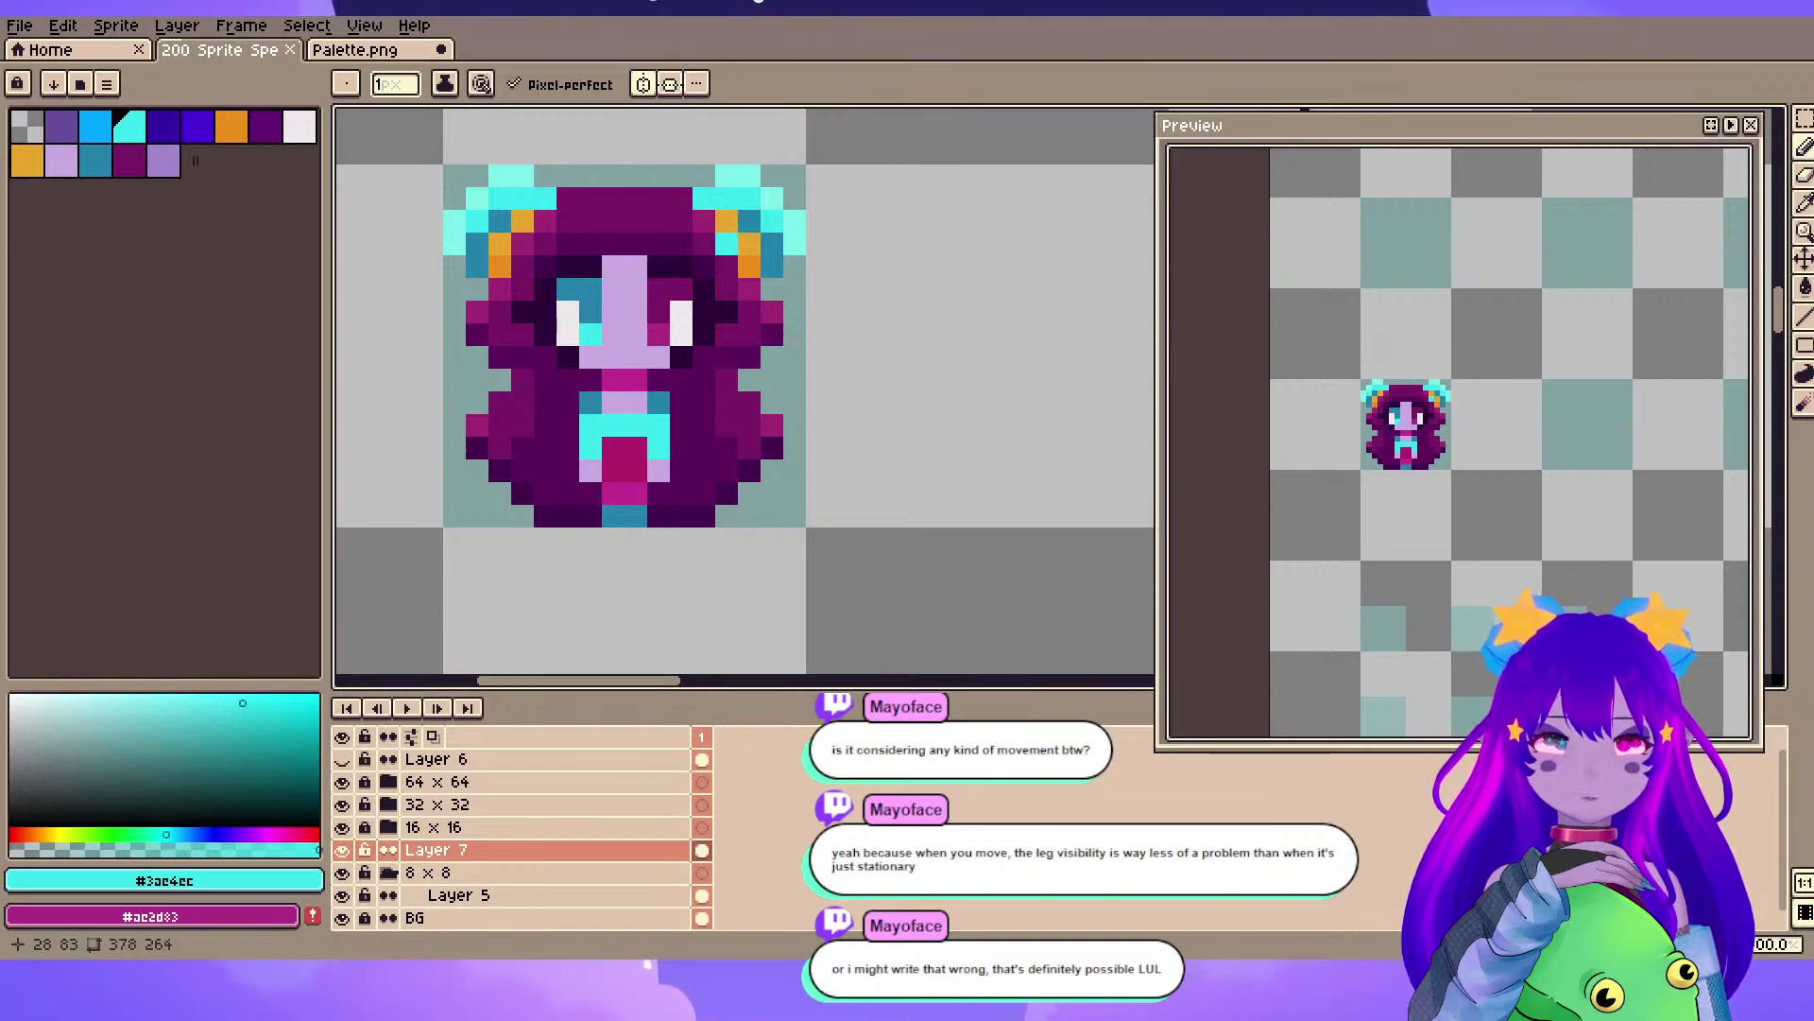
- Move the symmetry axis to the centre of the empty 16 × 16 tile and draw a filled flared dress in cyan #3ae4ec
scroll(903, 271, down, 8)
scroll(976, 271, up, 8)
drag(492, 282, 616, 338)
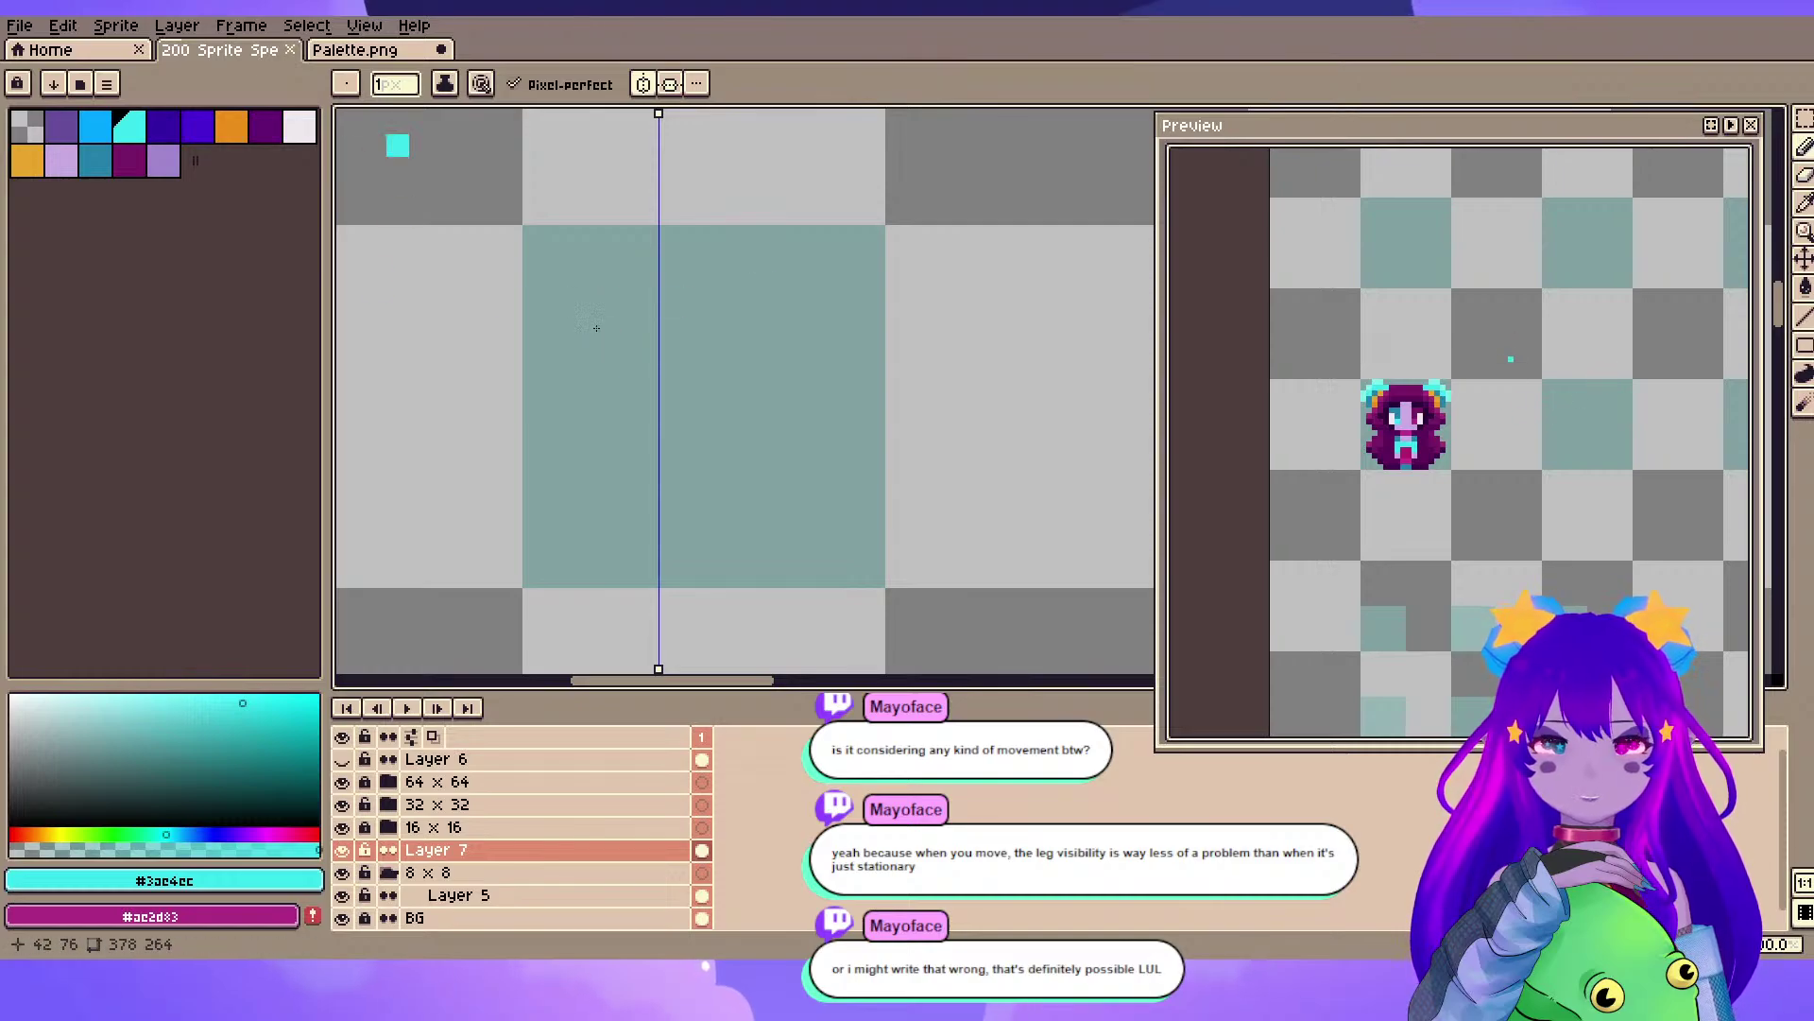
mouse_move(659, 116)
mouse_down()
mouse_move(738, 117)
mouse_move(693, 145)
mouse_move(704, 115)
mouse_up()
key(ctrl+z)
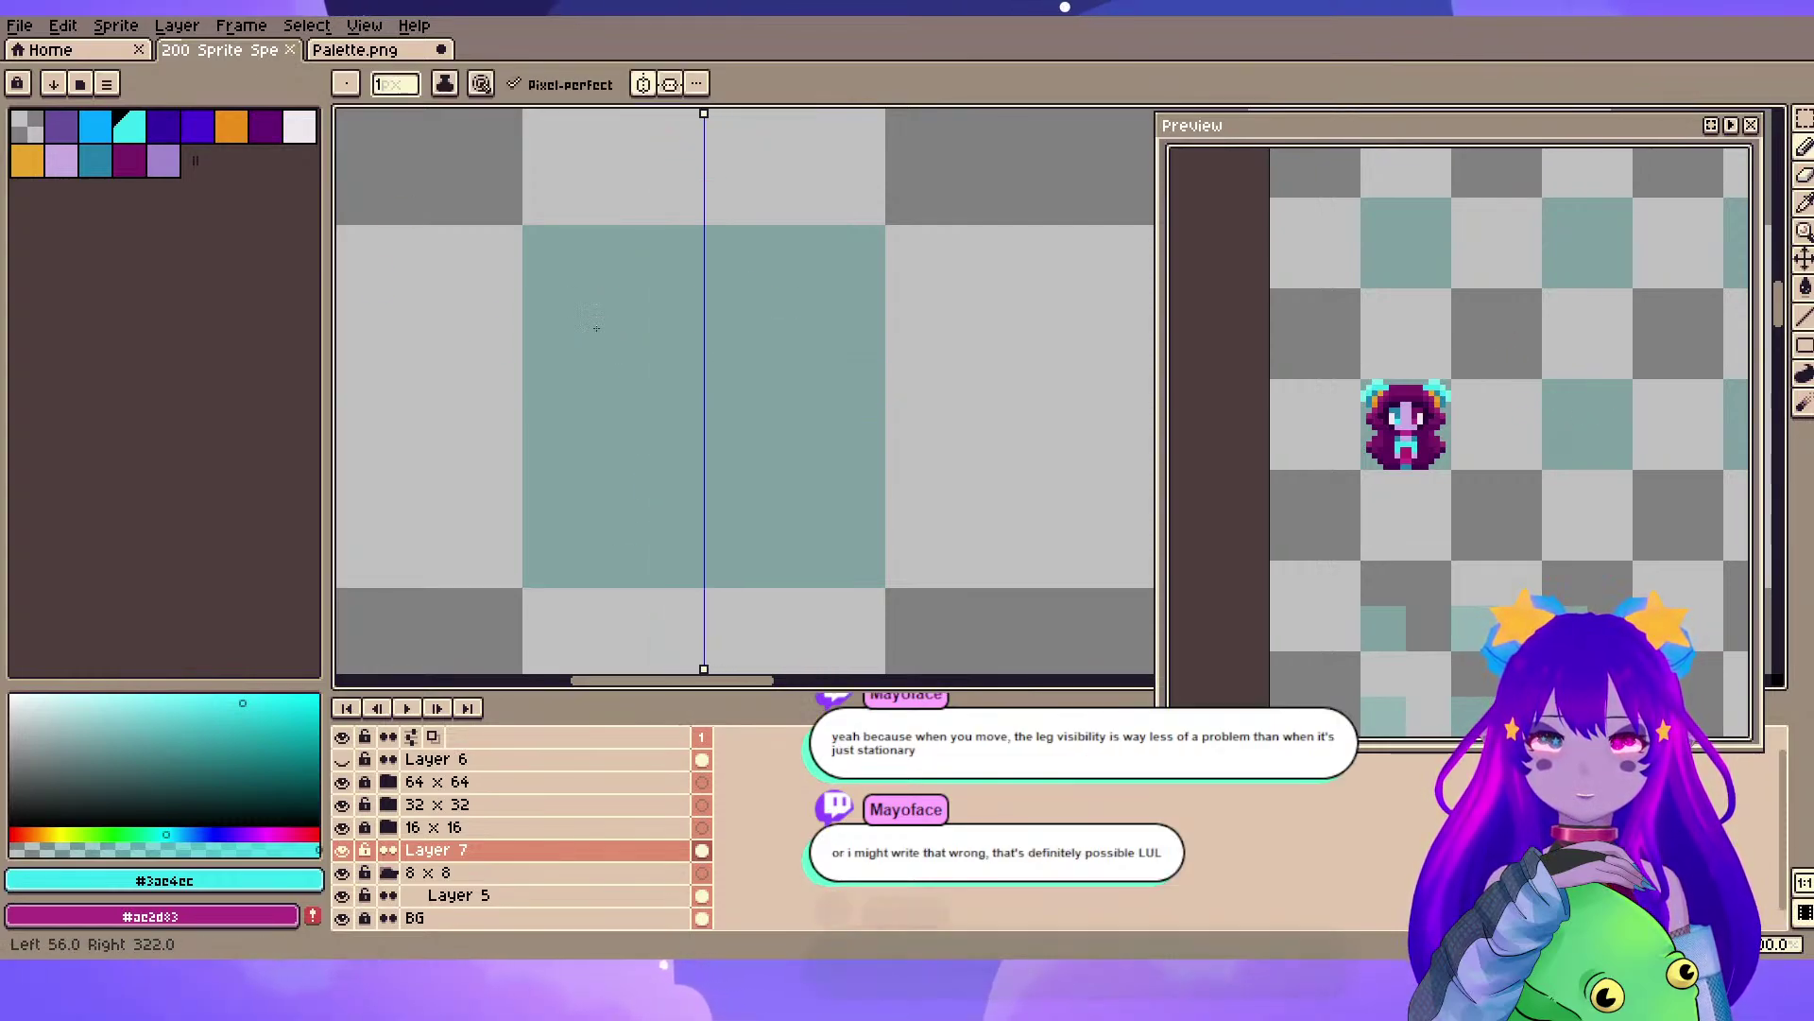
mouse_move(692, 440)
mouse_down()
mouse_move(691, 507)
mouse_move(624, 576)
mouse_up()
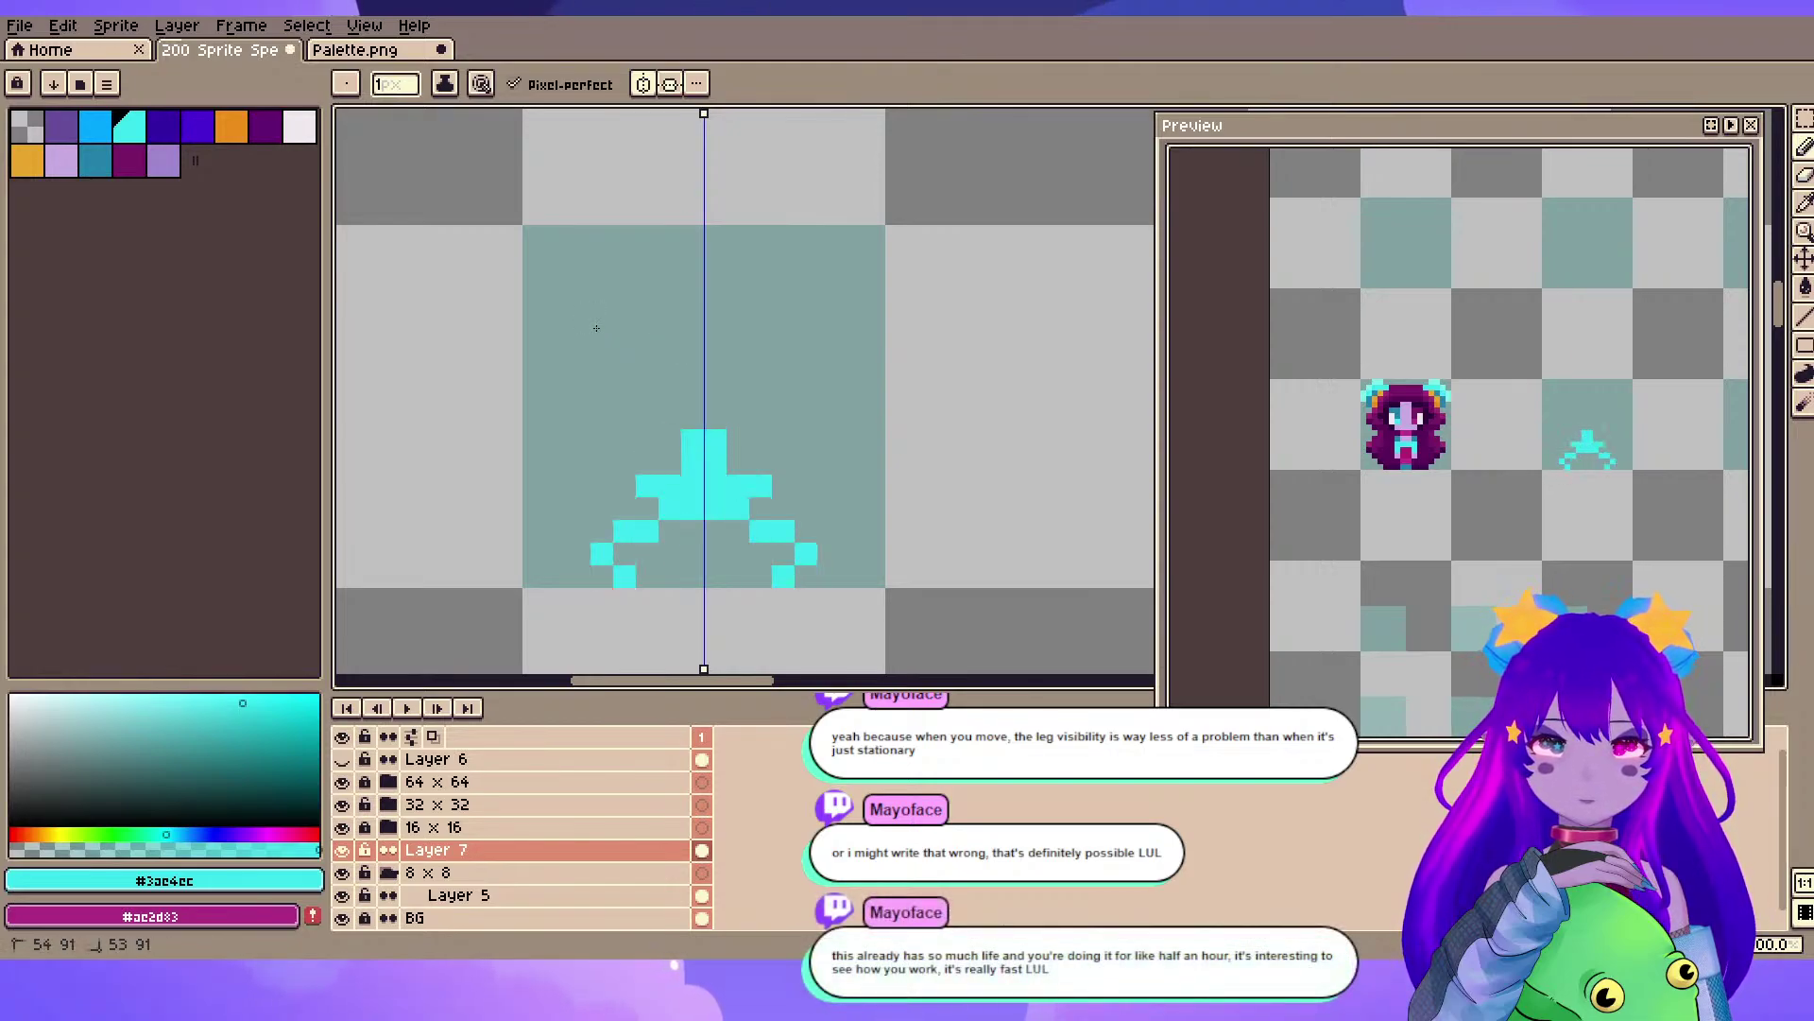
drag(602, 576, 670, 531)
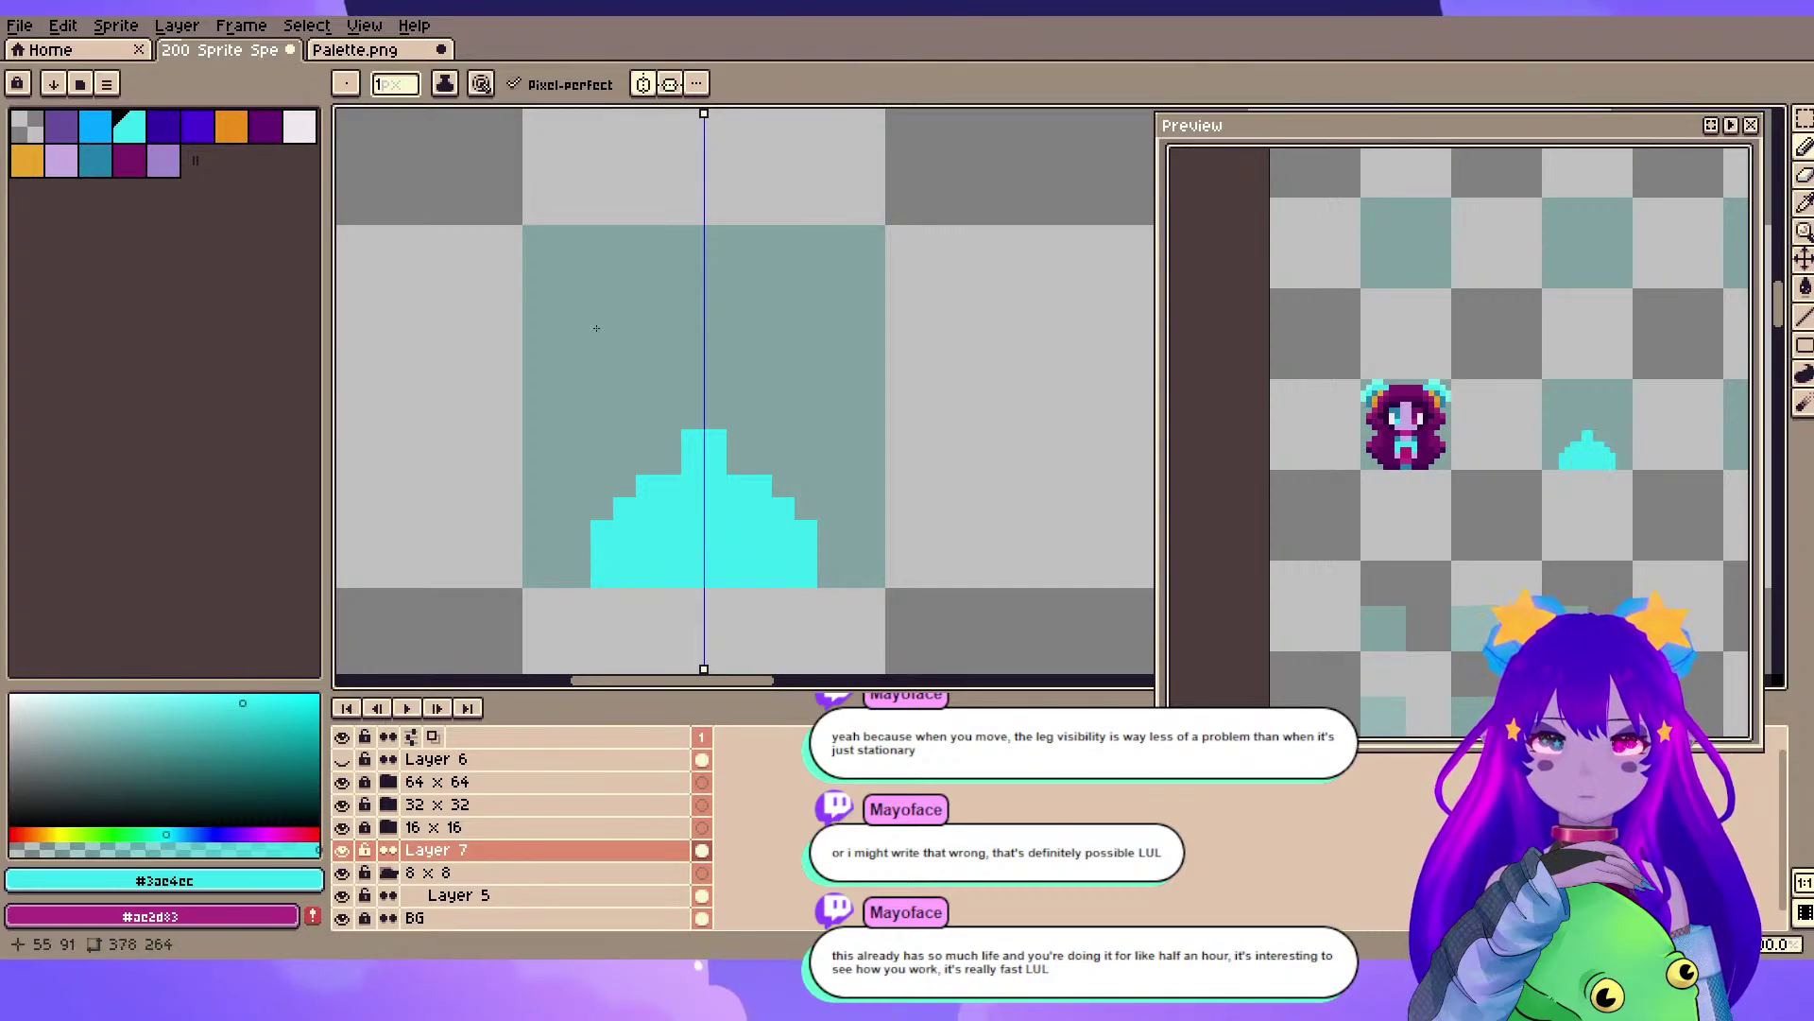
- Sample the skin tone #c8aae1 from the finished character's face and place mirrored hand pixels on the new dress
key(space)
drag(596, 328, 946, 302)
drag(597, 328, 733, 312)
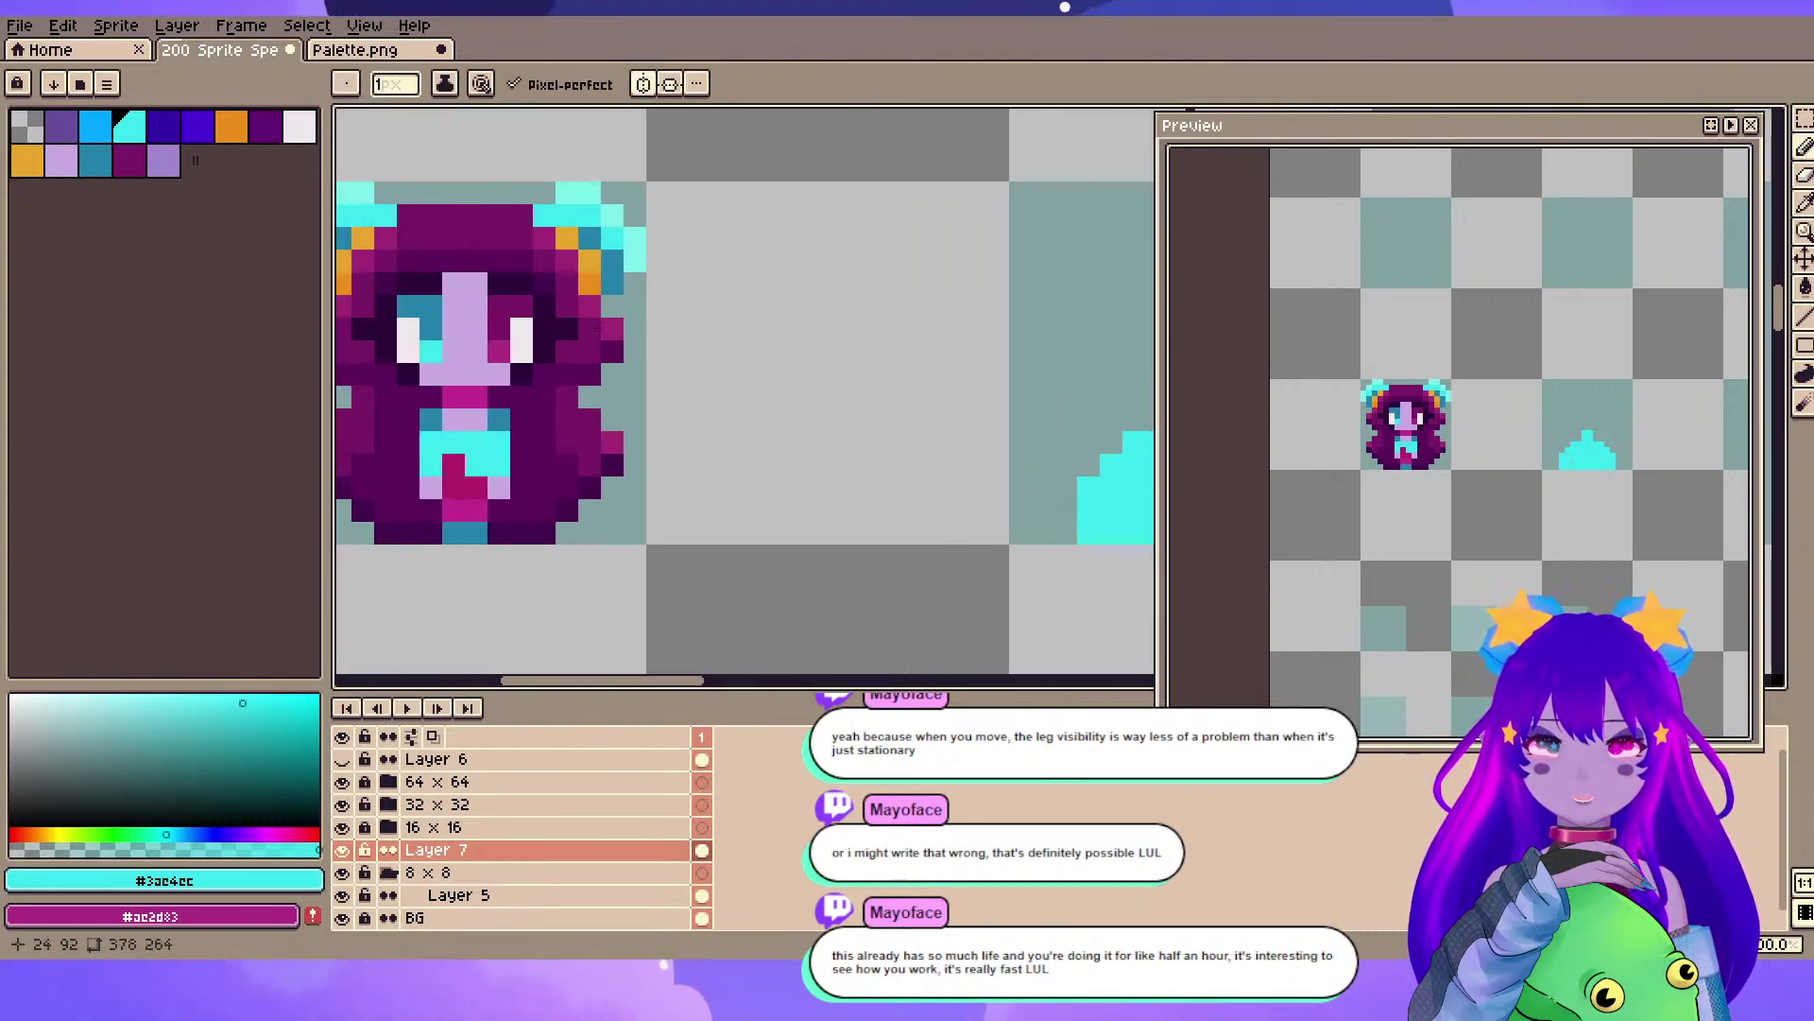
alt+click(465, 321)
key(space)
drag(596, 328, 112, 386)
click(673, 524)
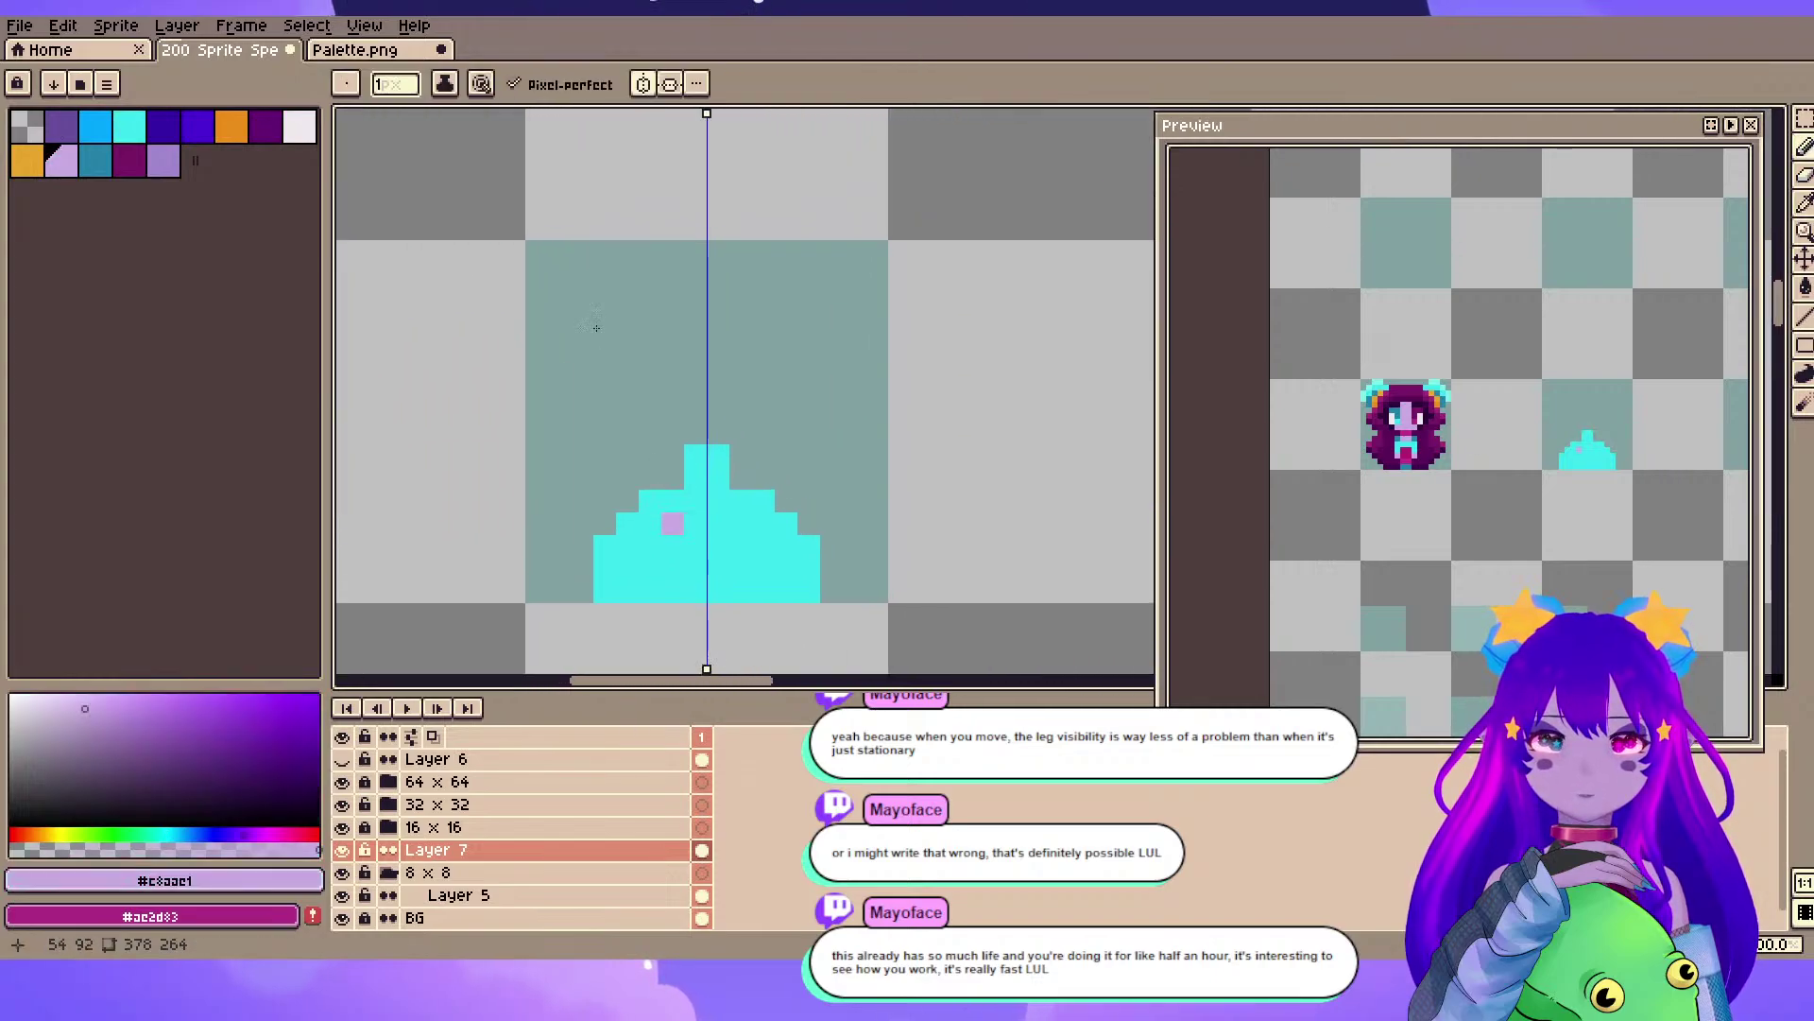
key(space)
mouse_move(596, 328)
mouse_down()
mouse_move(1063, 269)
mouse_move(604, 339)
mouse_up()
- Draw a cyan #3ae4ec shoulder bar above the dress and trim its ends with the 2 px eraser
alt+click(723, 484)
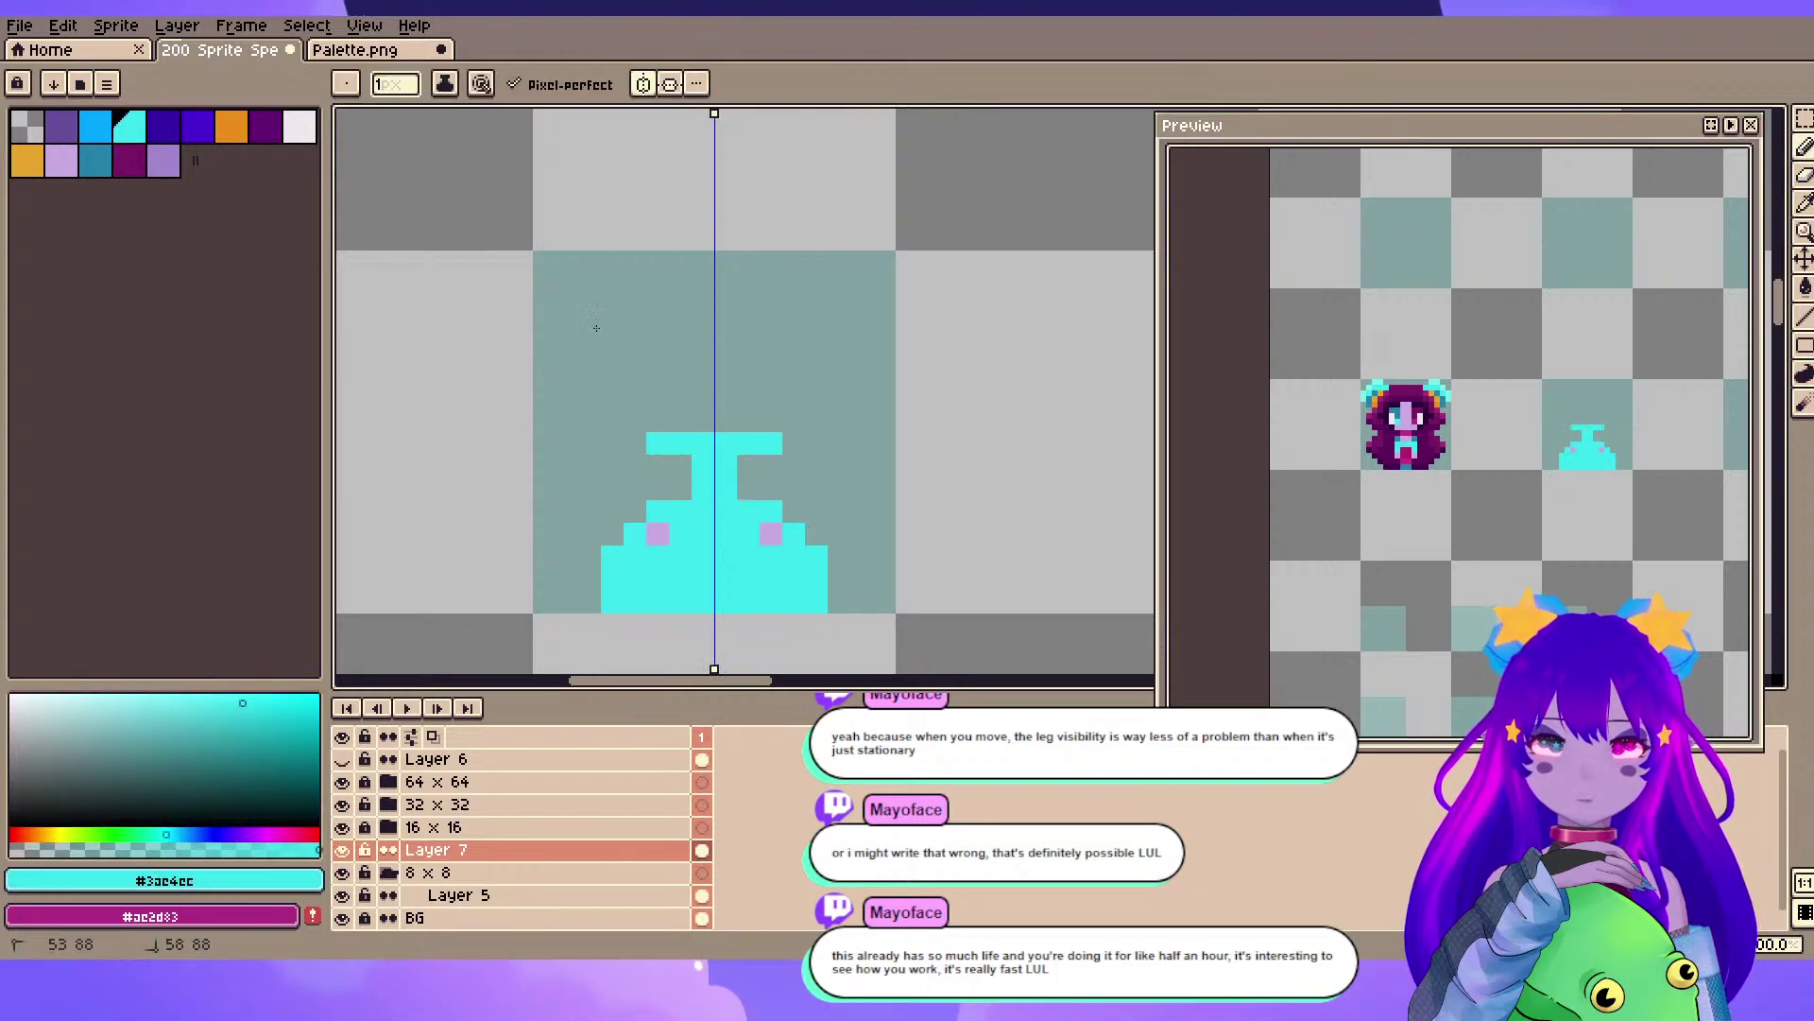
key(e)
key(minus)
key(minus)
key(minus)
key(minus)
key(minus)
key(minus)
key(minus)
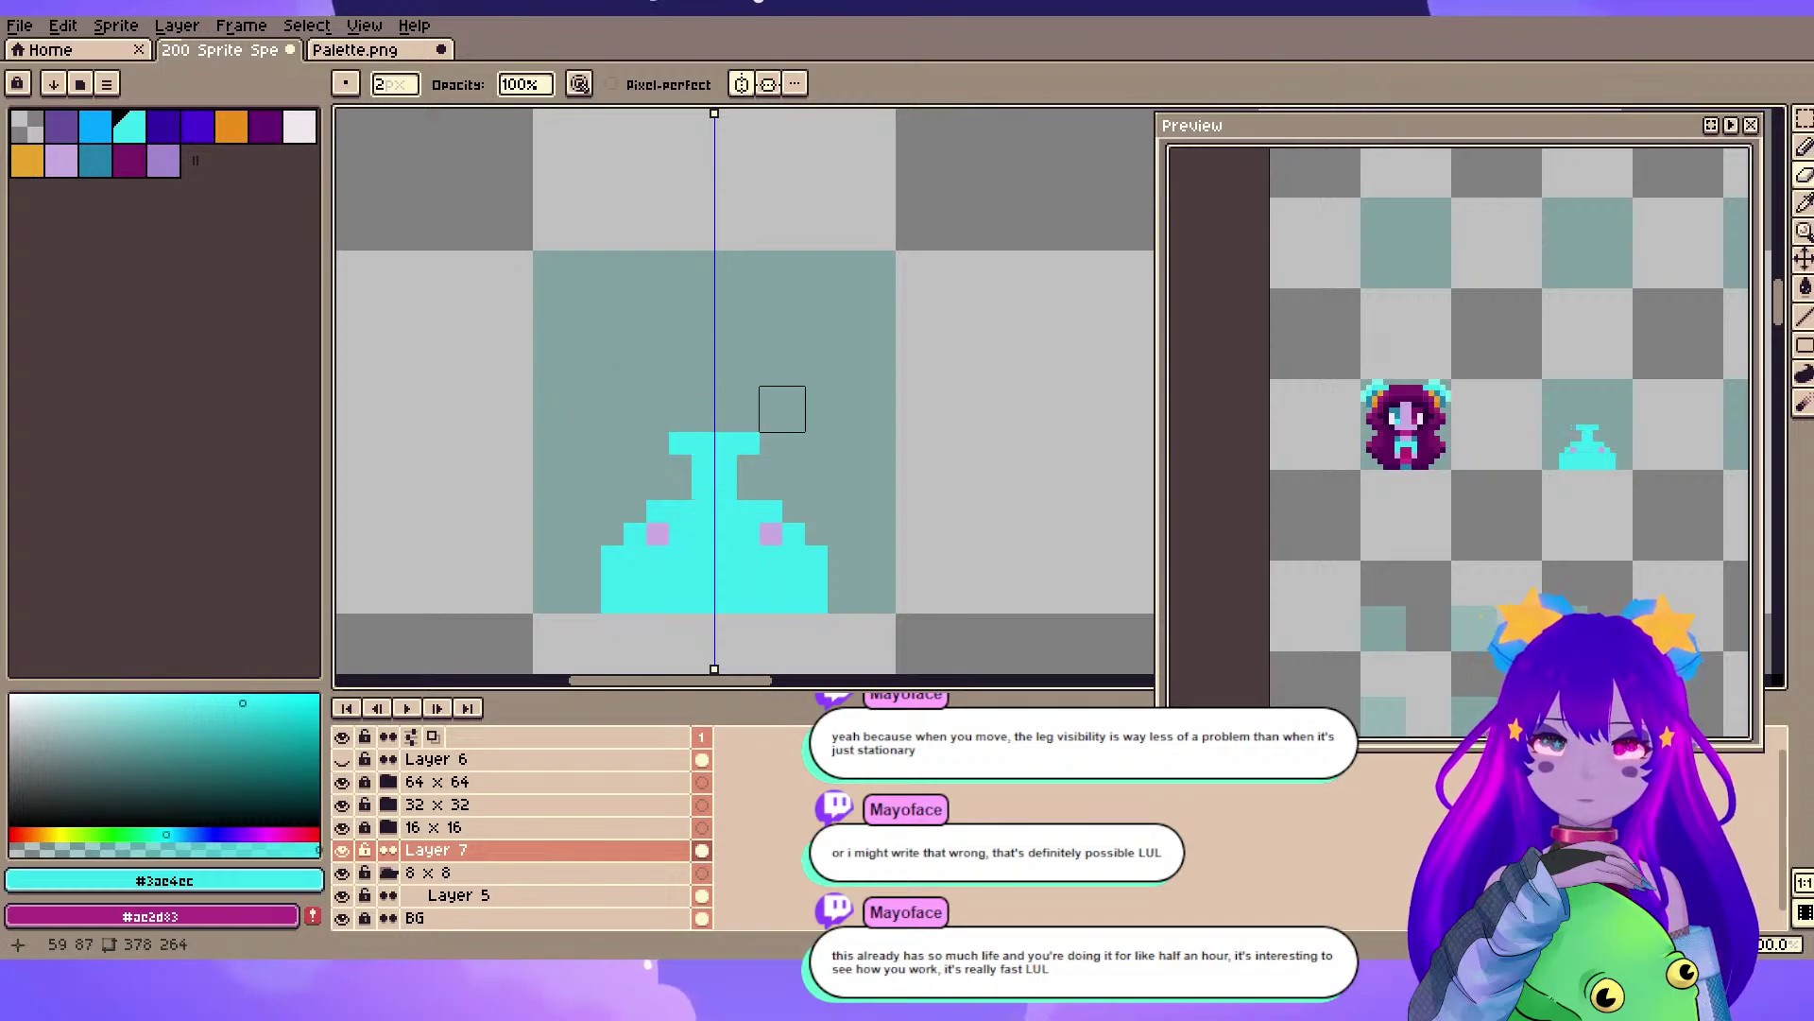
- Enlarge the hands with the sampled skin tone, restore the cyan shoulder ends, and paint mirrored arms up to the shoulders
alt+click(658, 534)
key(b)
click(681, 534)
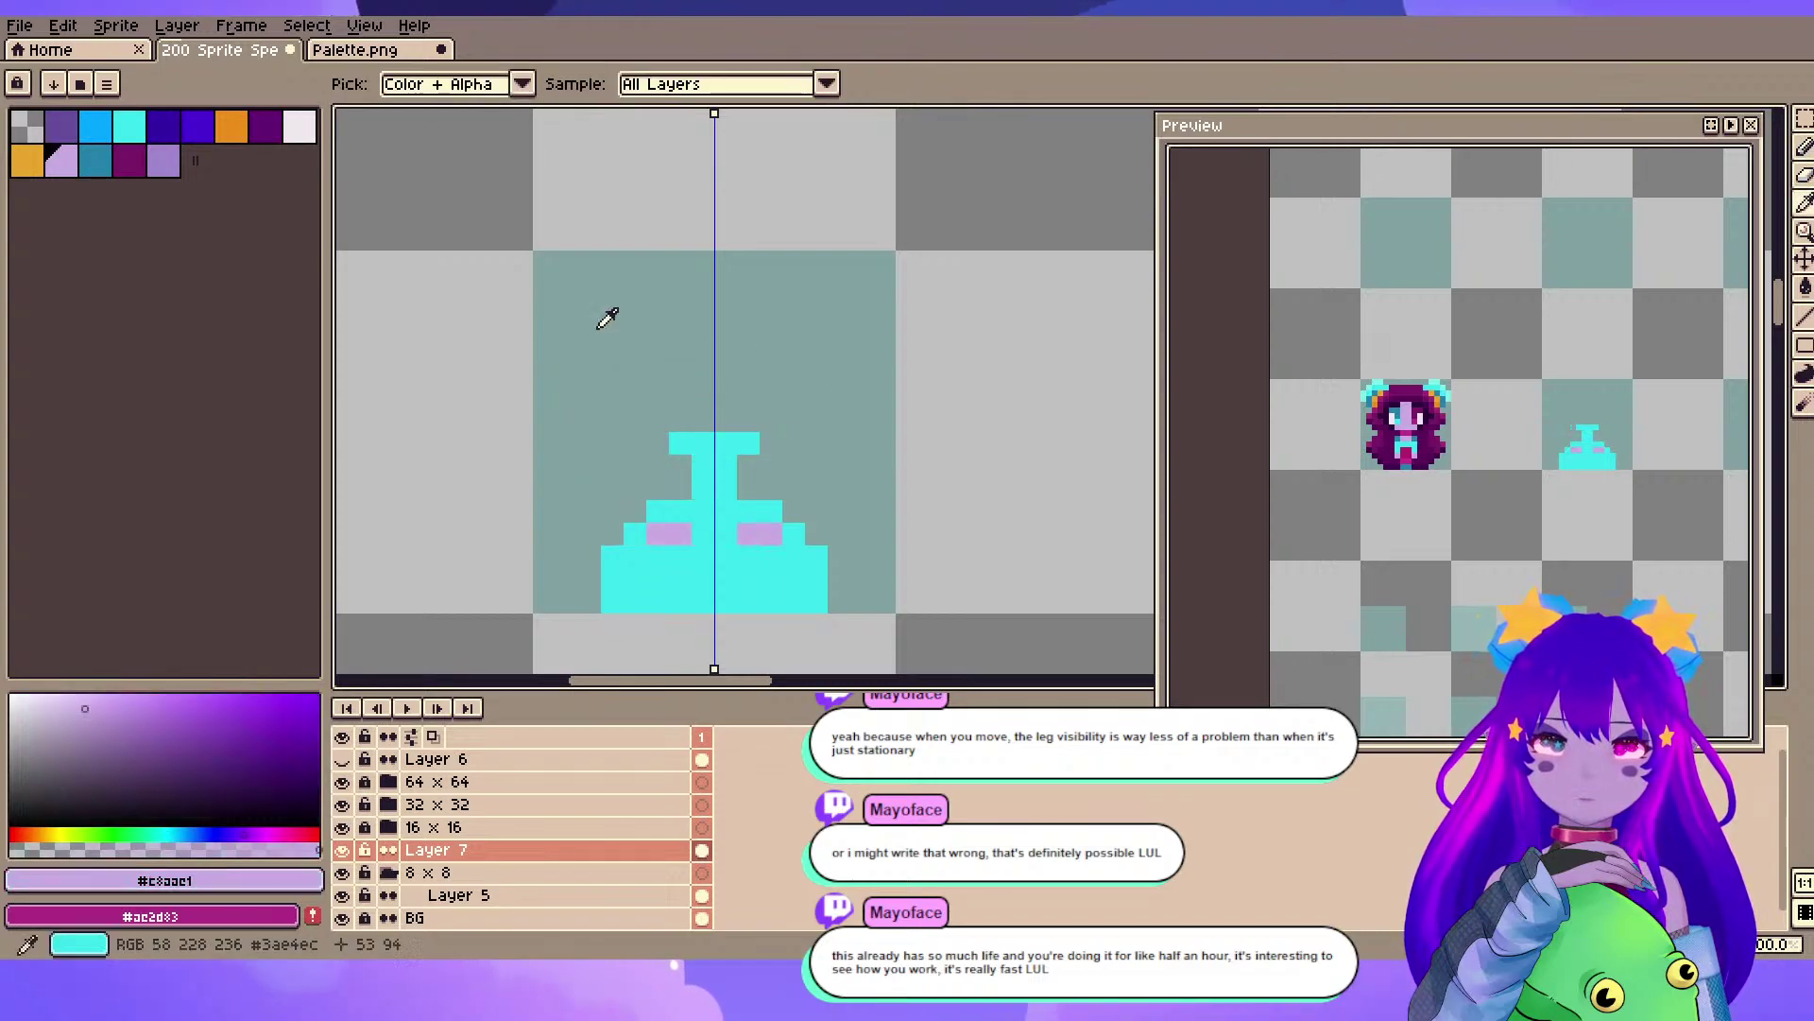
alt+click(658, 579)
alt+click(681, 534)
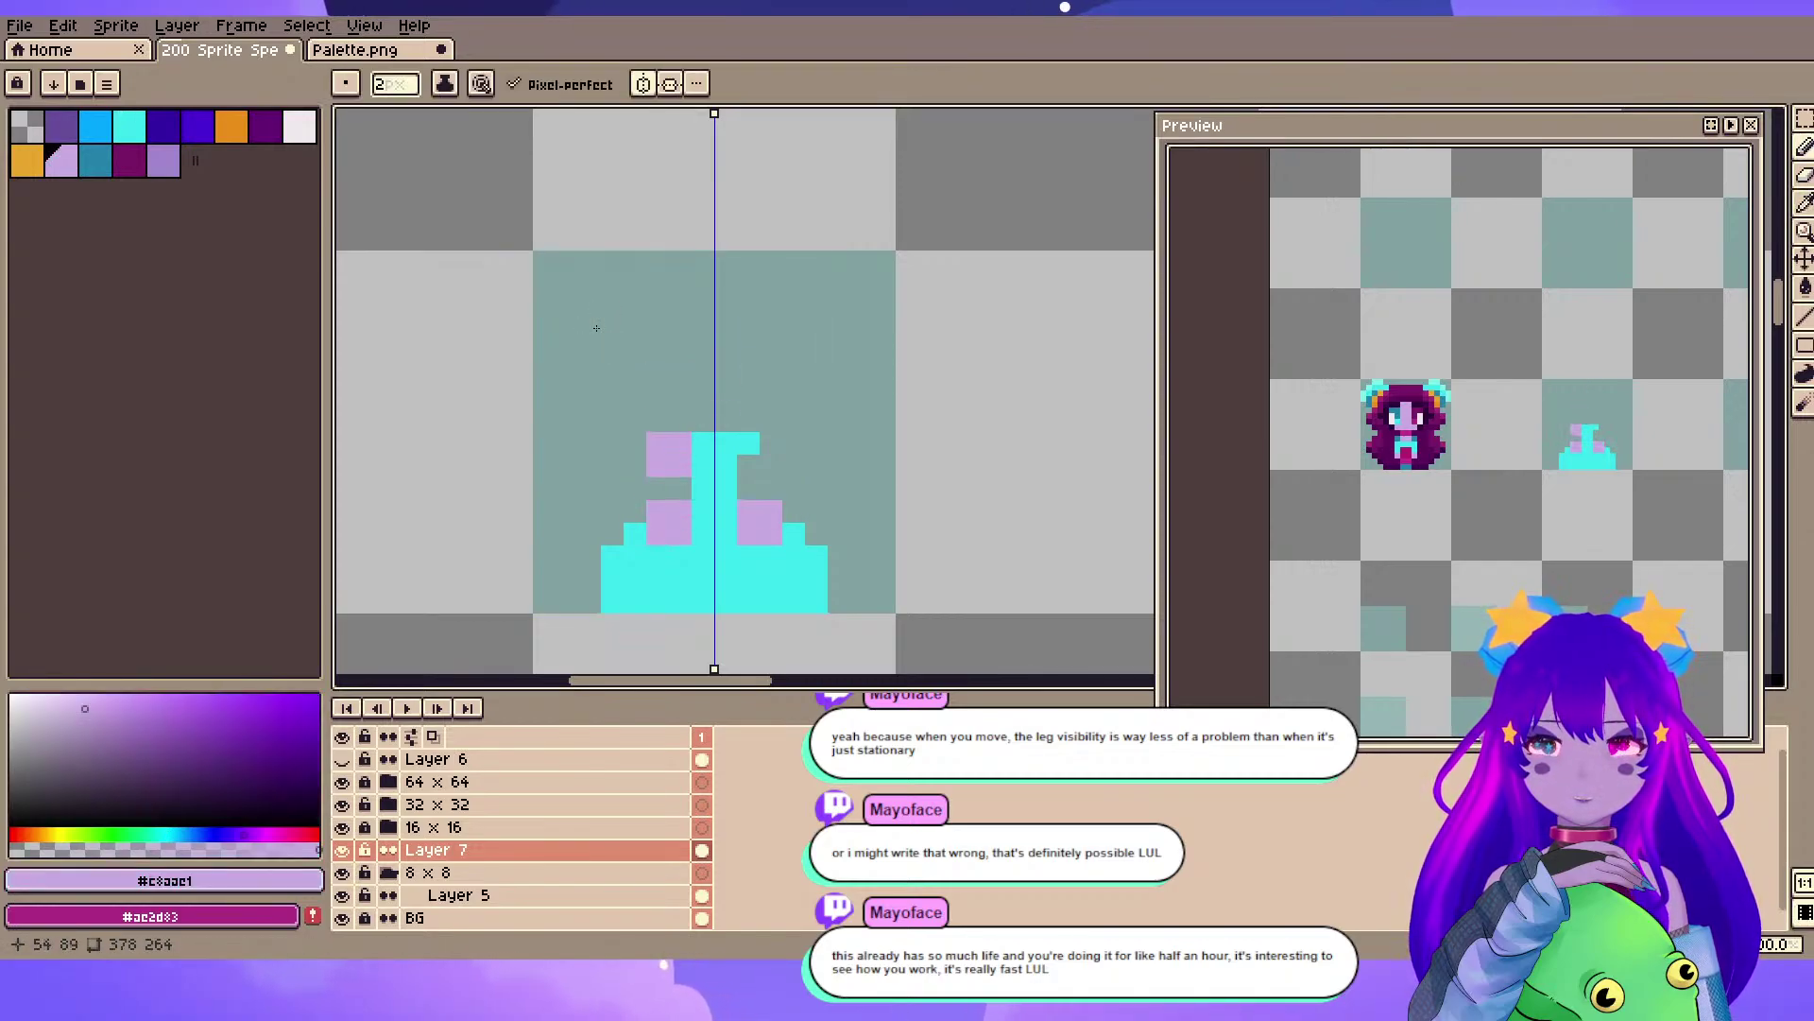
key(alt)
alt+click(672, 443)
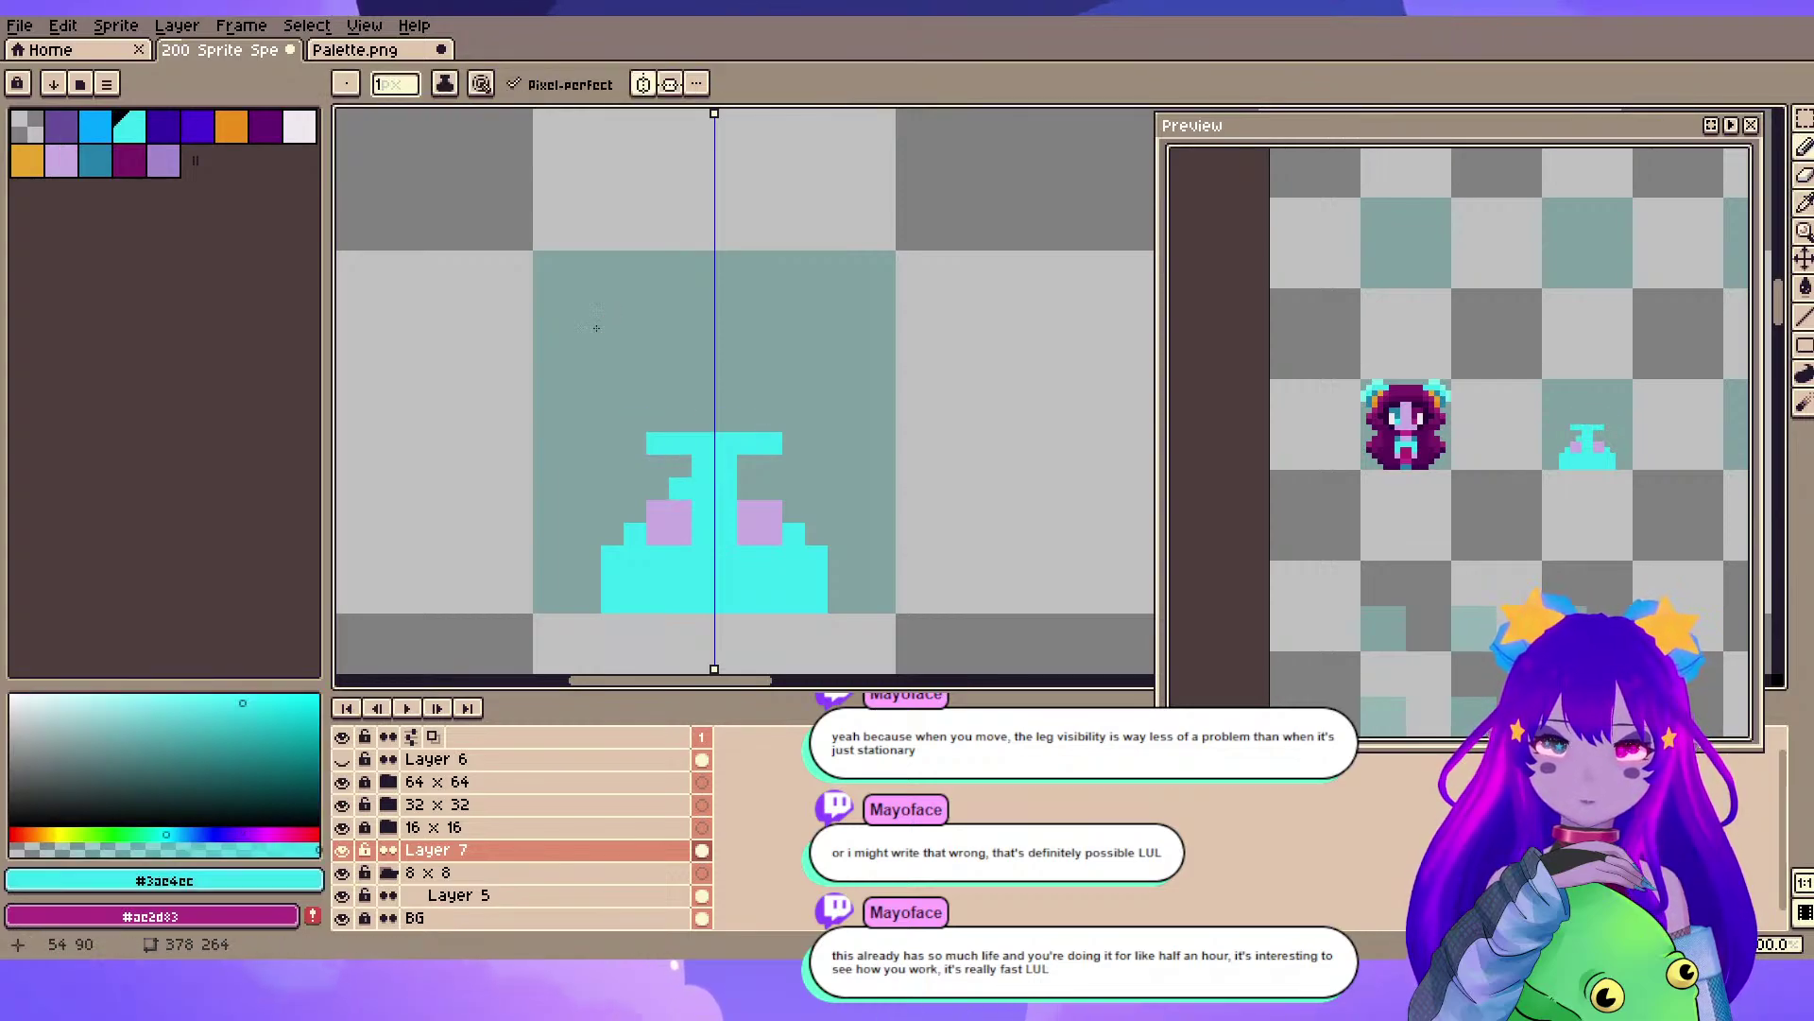
alt+click(670, 510)
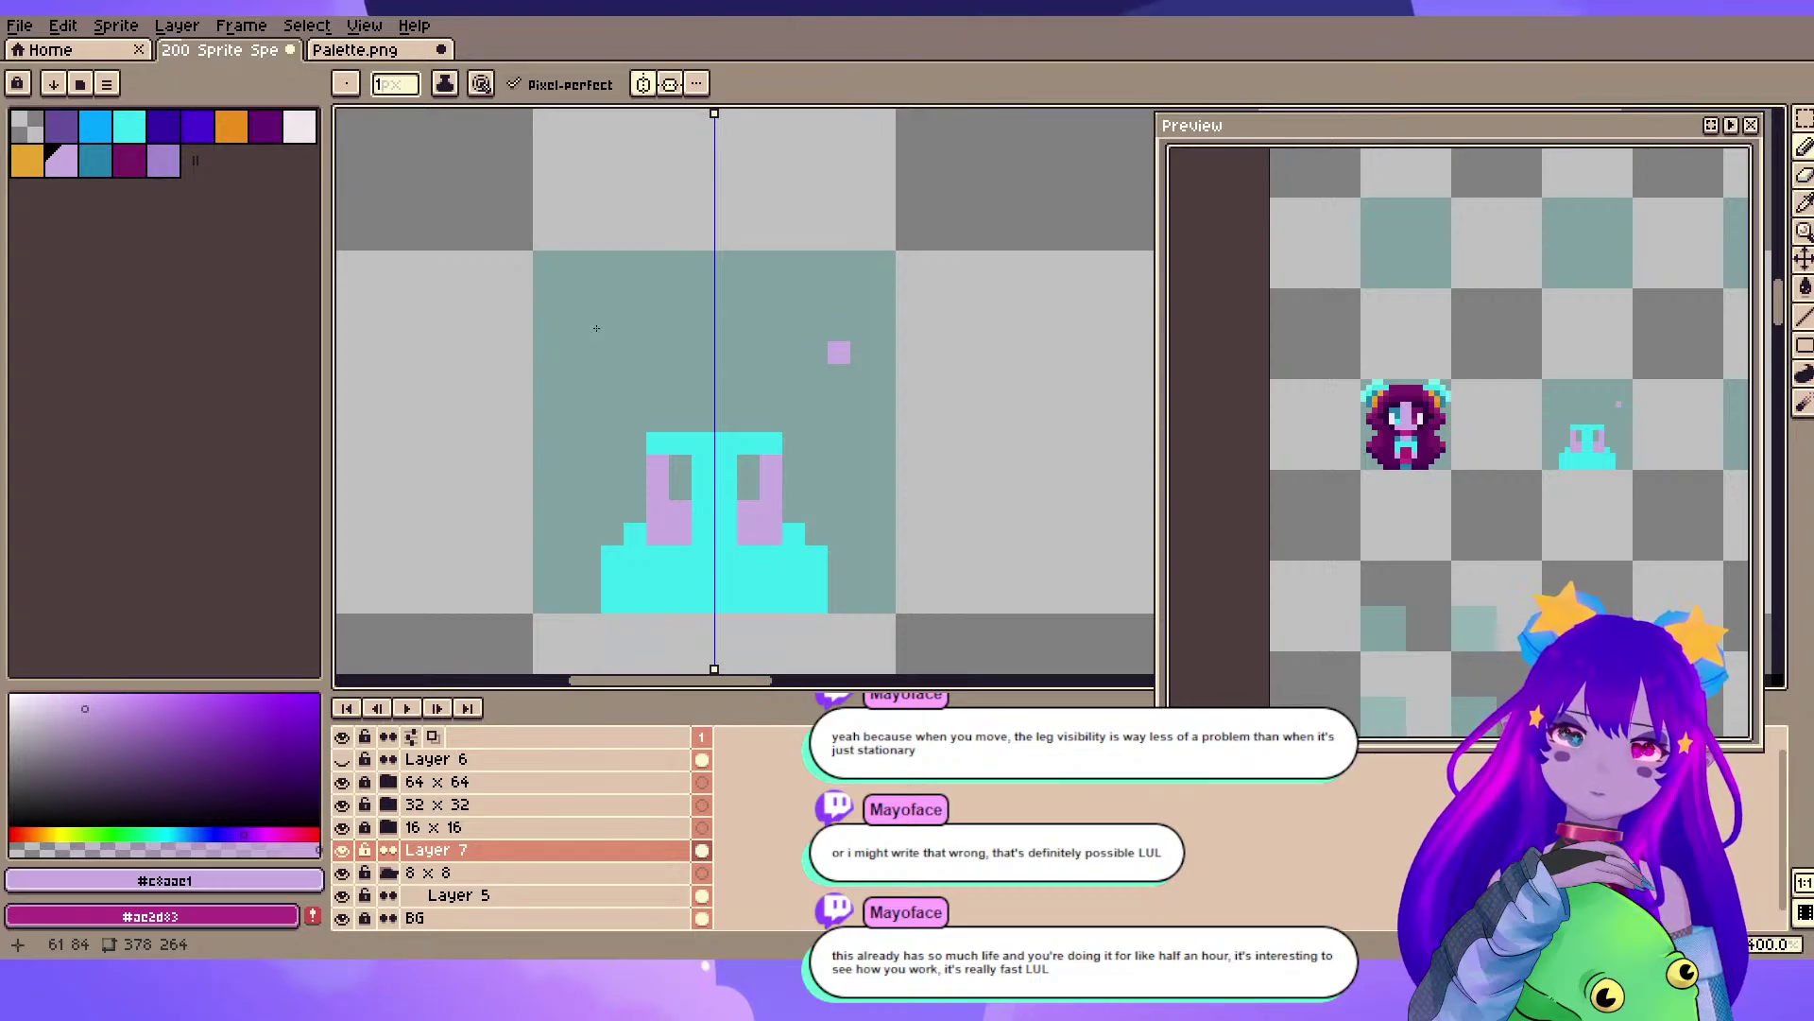
- Try skin-tone pixels across the waist between the arms, and repaint that area in cyan #3ae4ec
alt+click(746, 555)
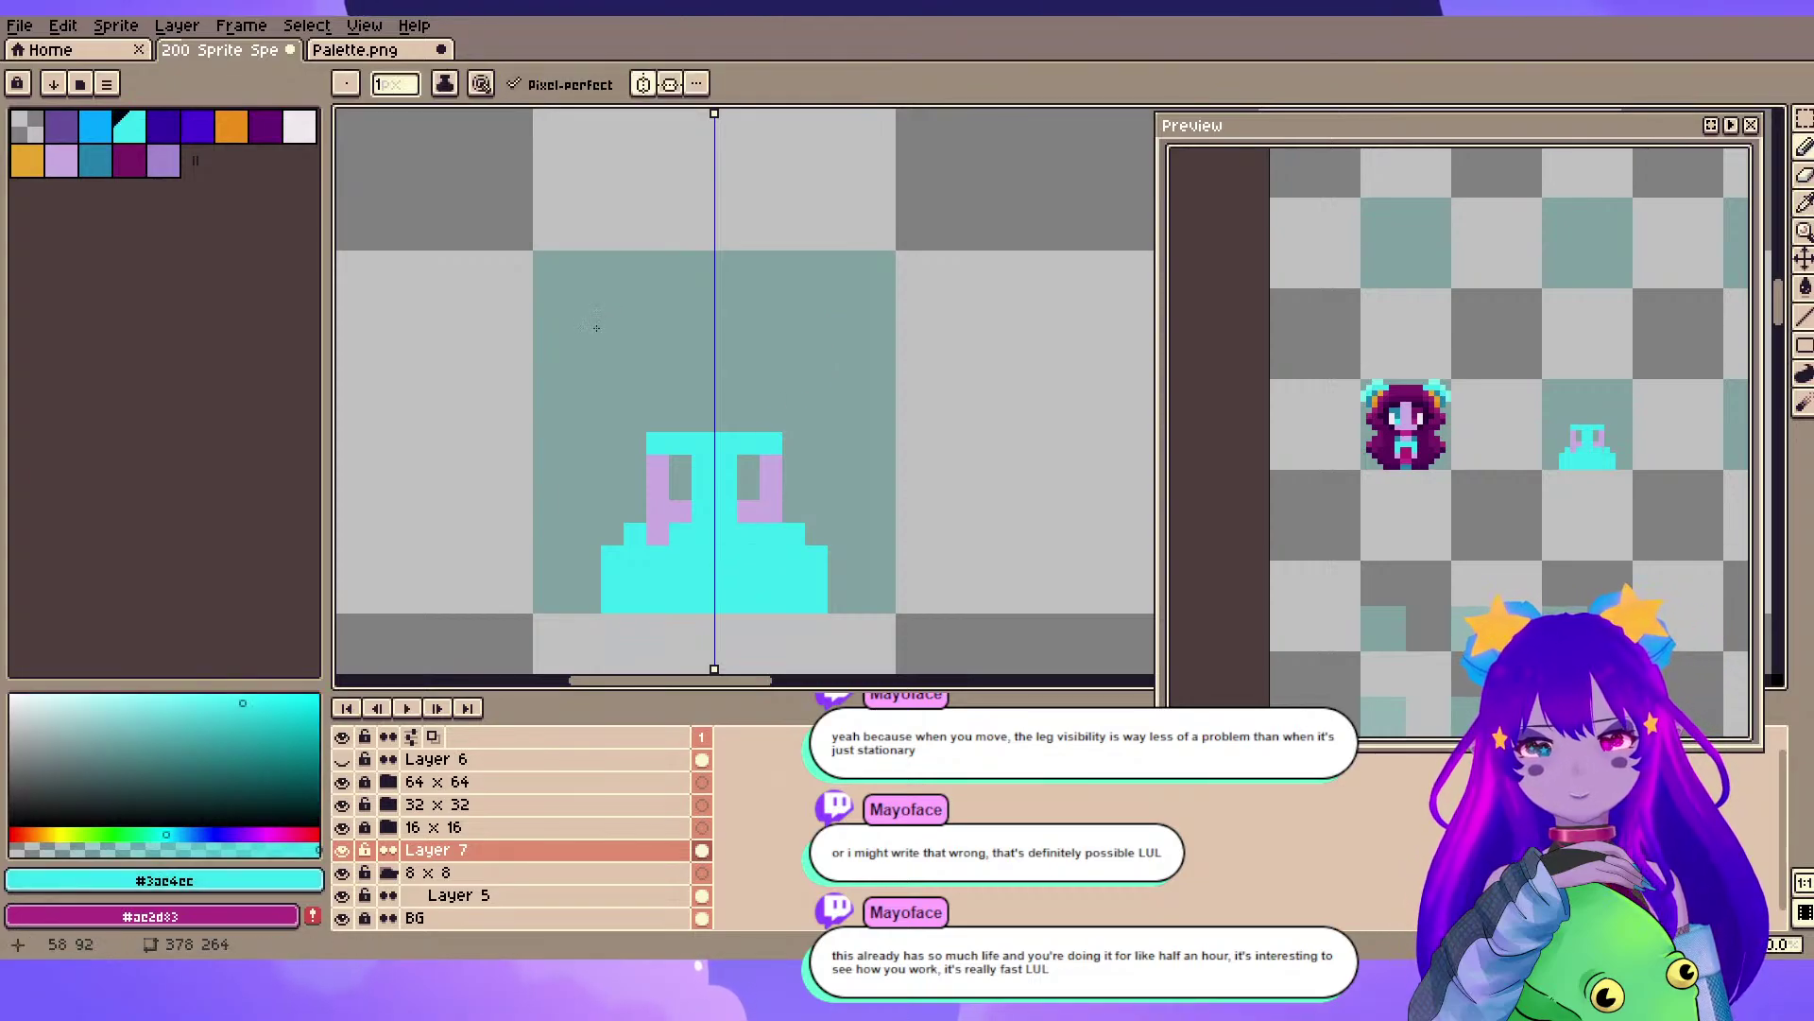
alt+click(684, 511)
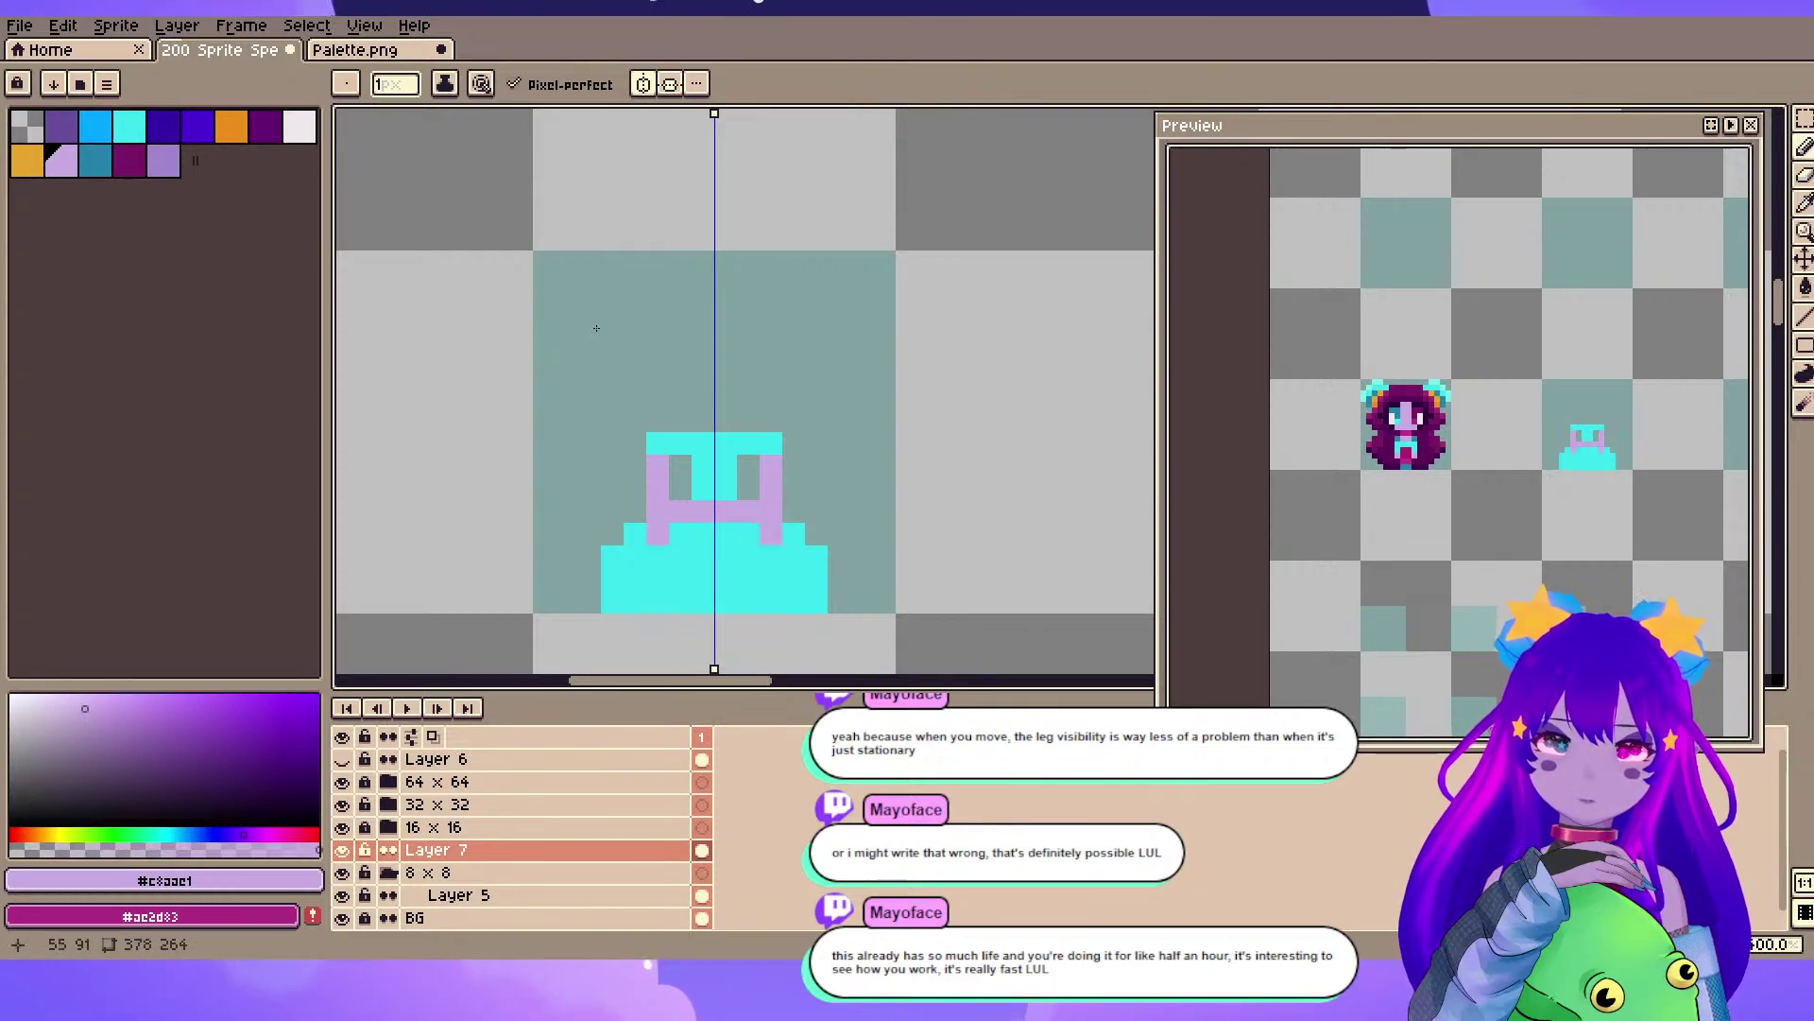
alt+click(682, 536)
drag(681, 511, 703, 512)
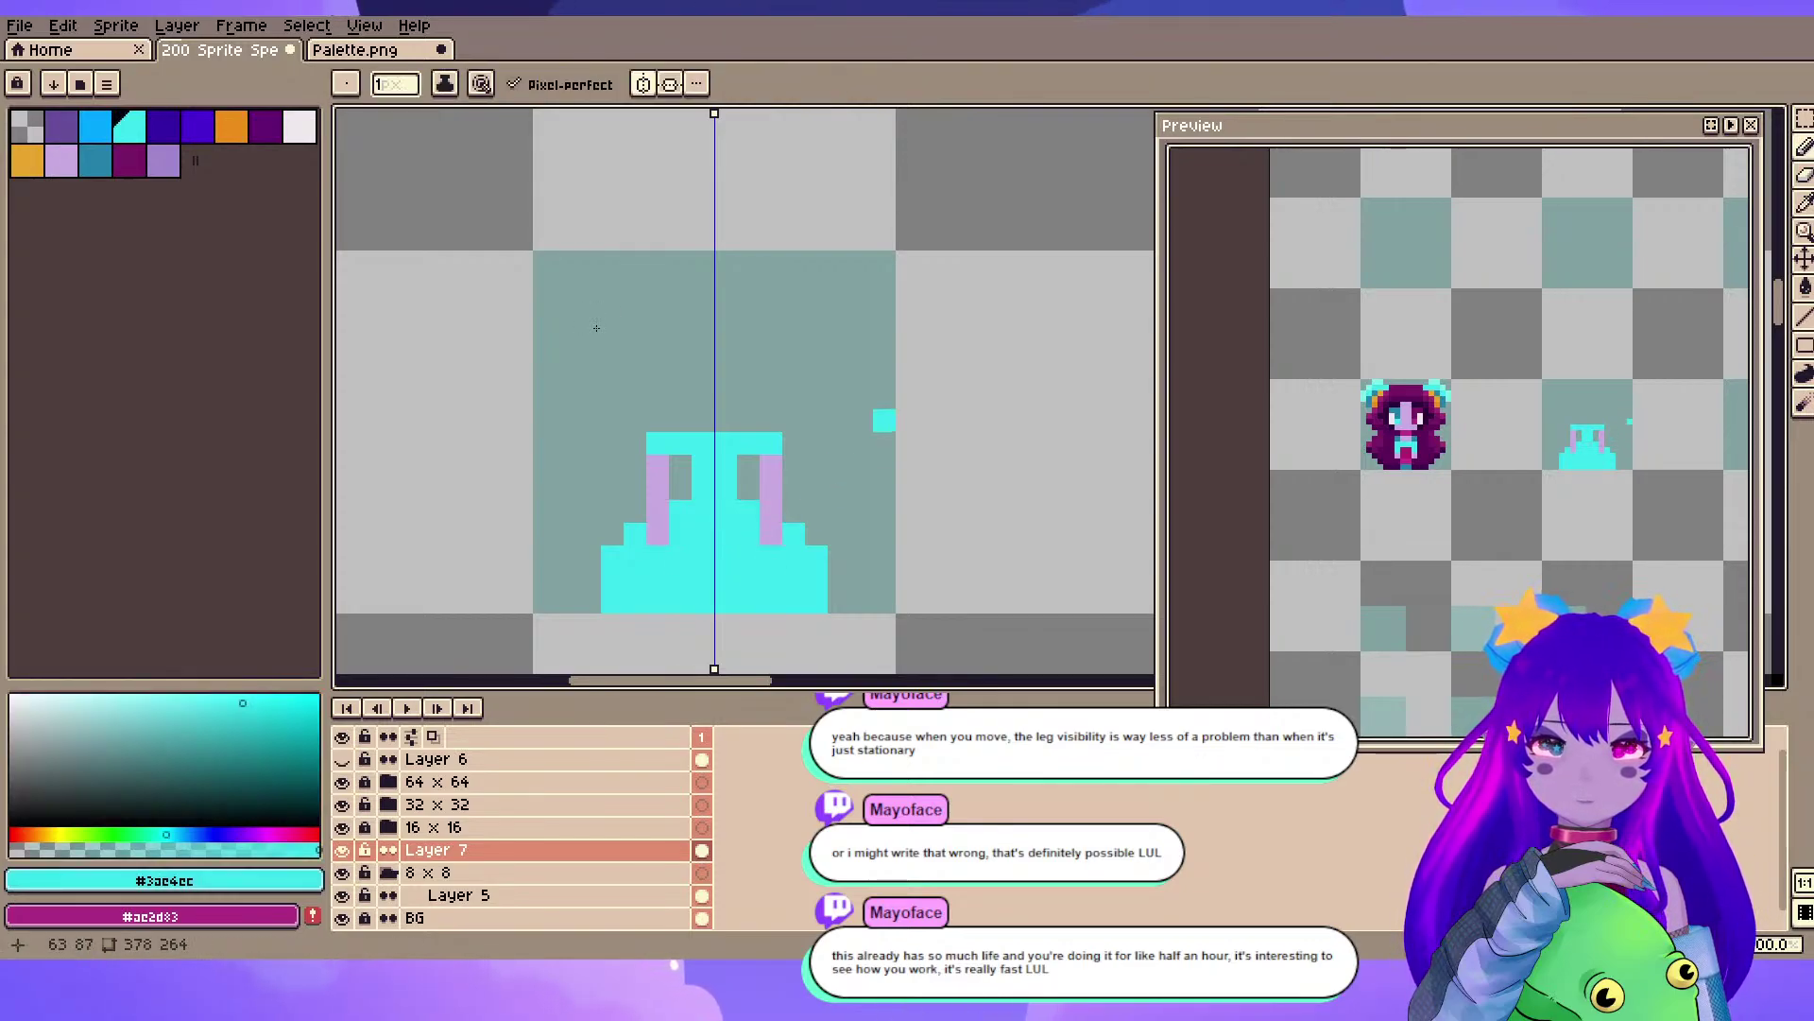
- Widen the new figure's cyan shoulder bar by one pixel on each side
click(636, 443)
drag(748, 398, 802, 458)
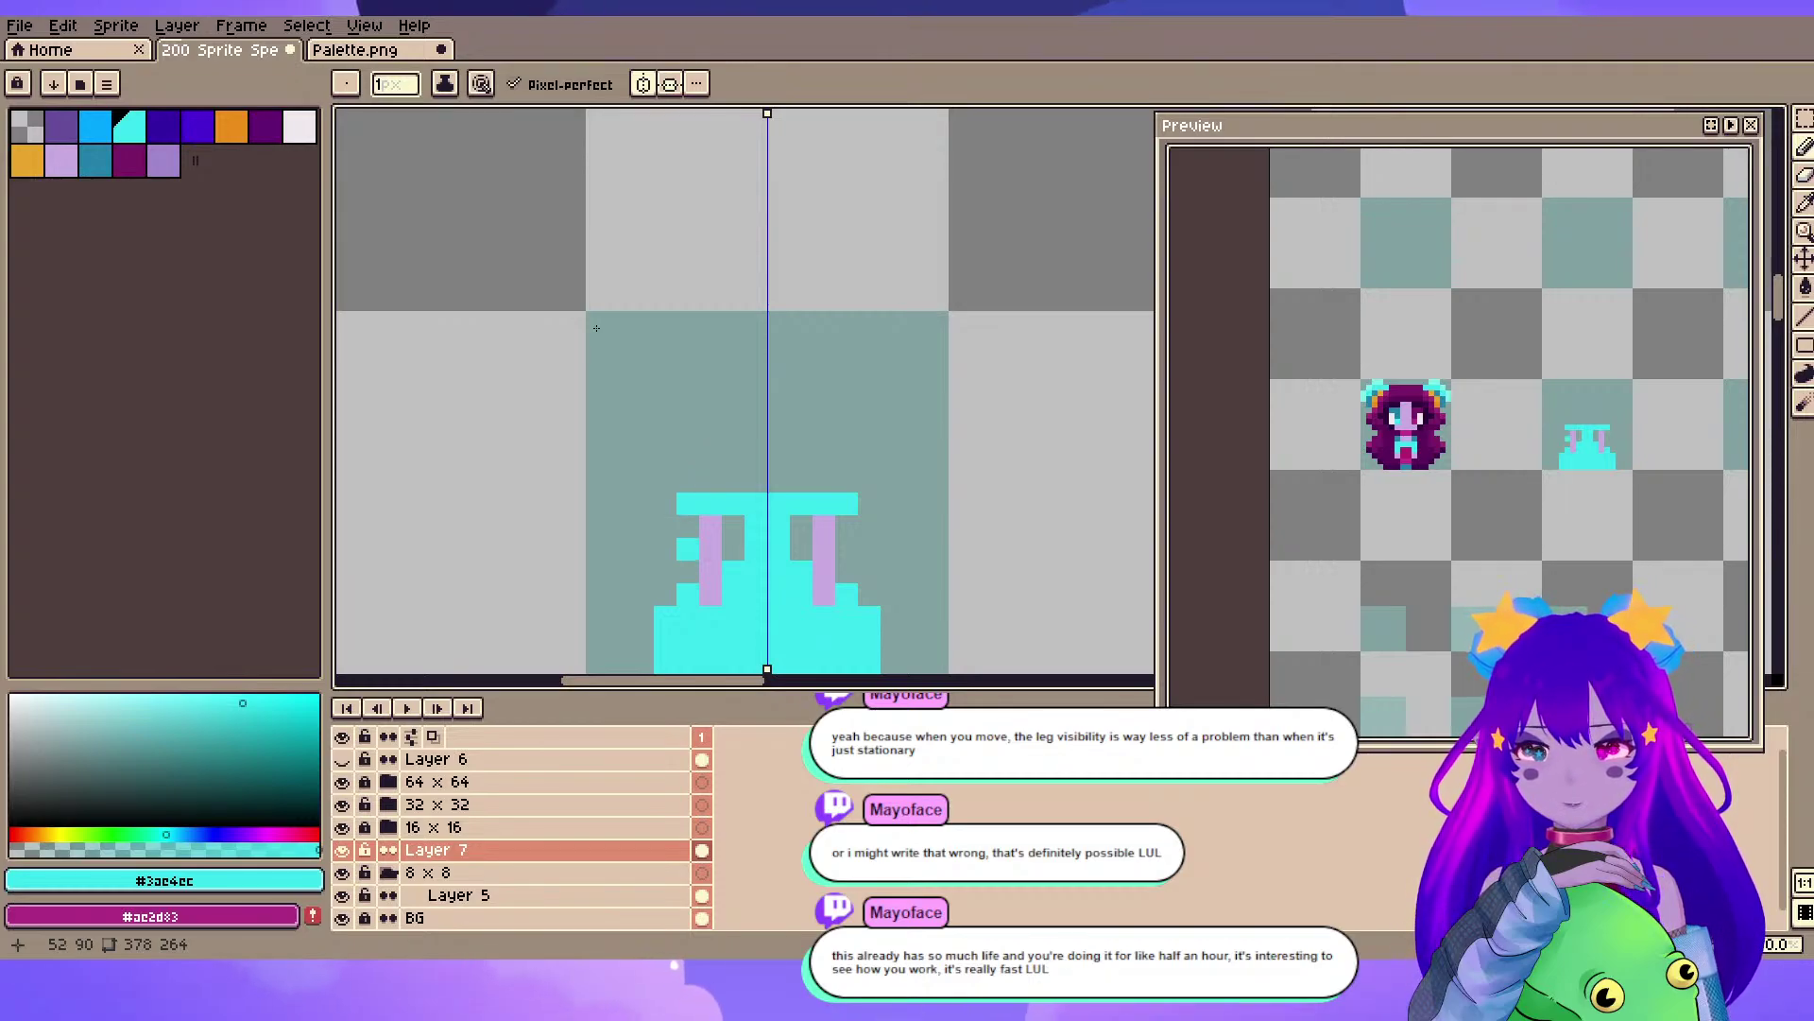
key(space)
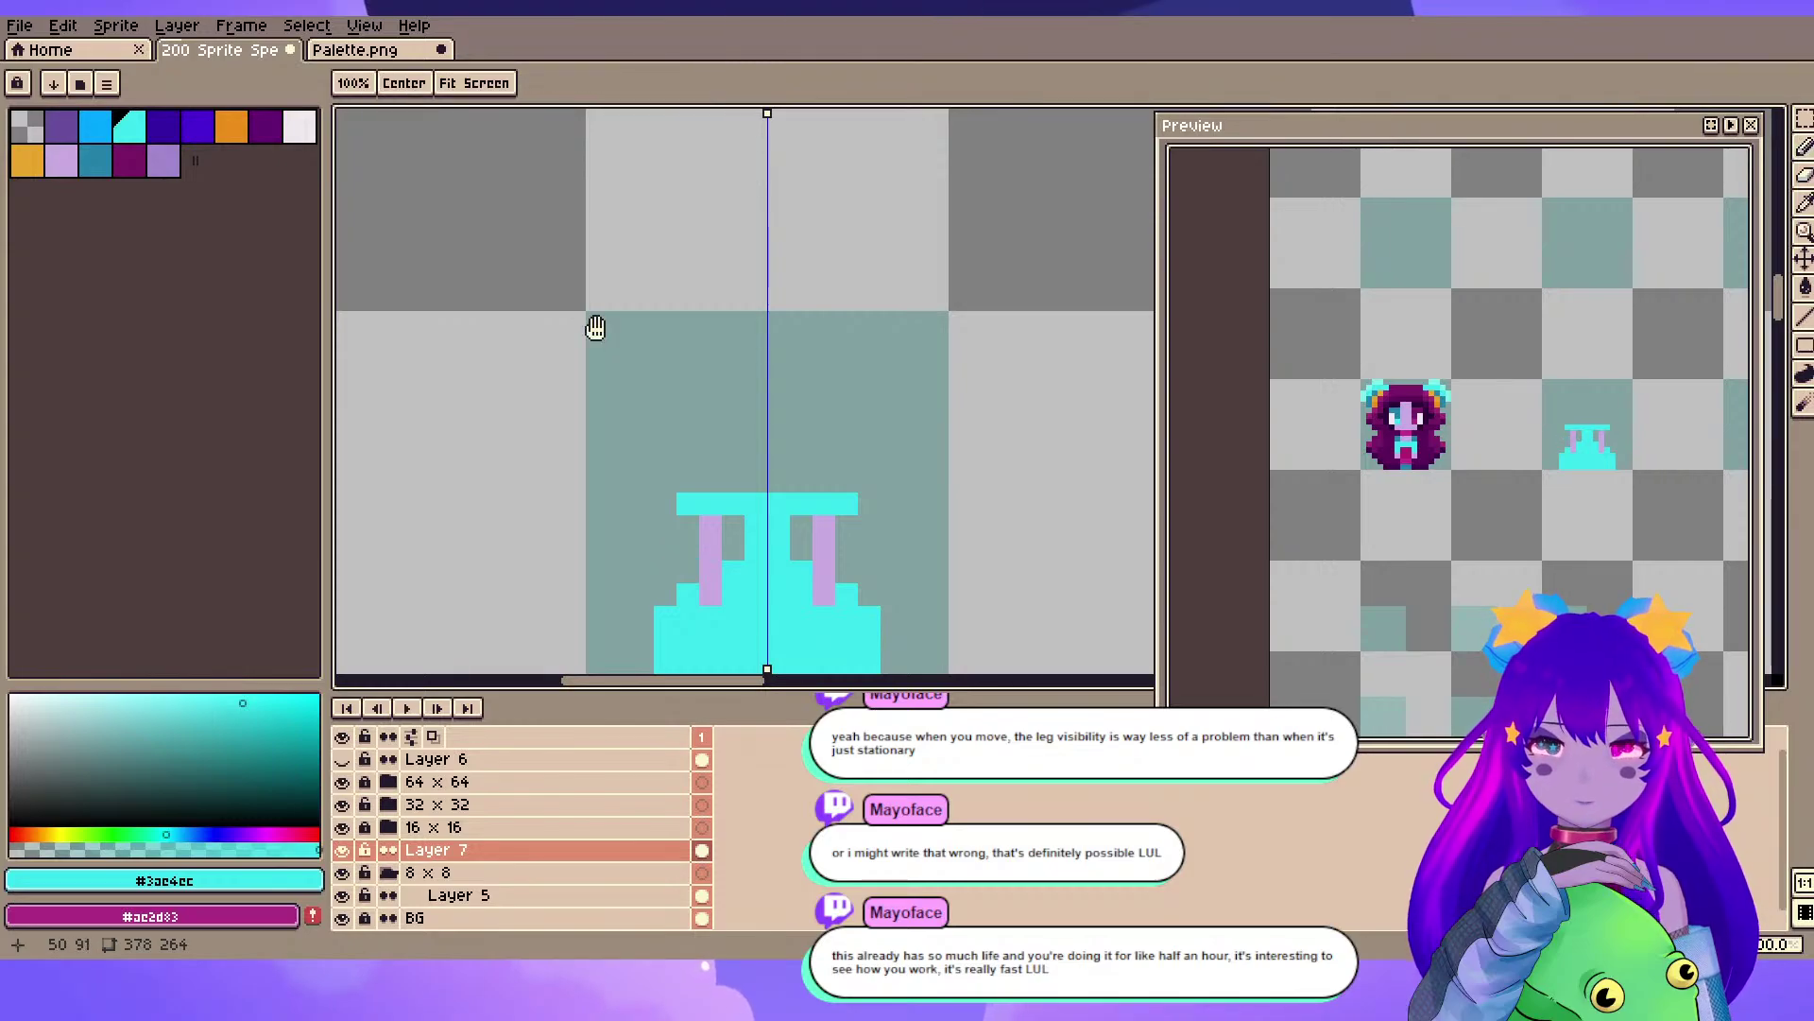
drag(643, 572, 725, 444)
drag(596, 328, 486, 390)
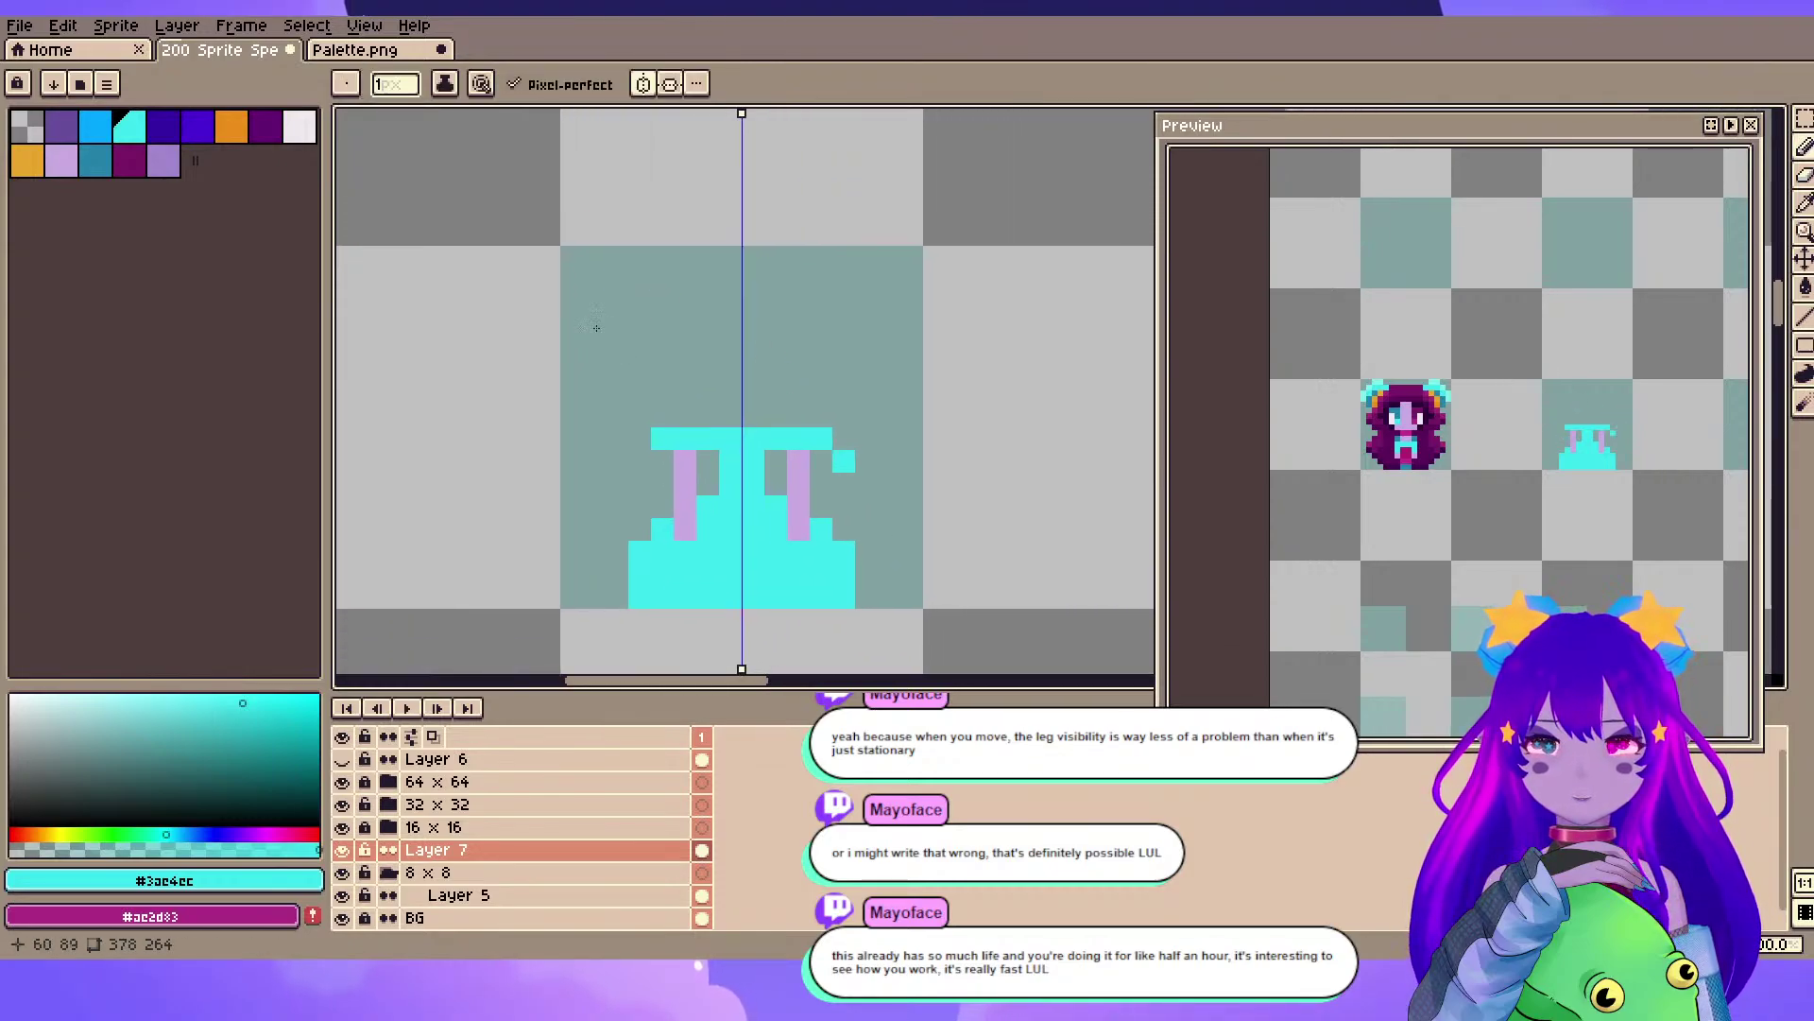
key(space)
drag(688, 336, 595, 328)
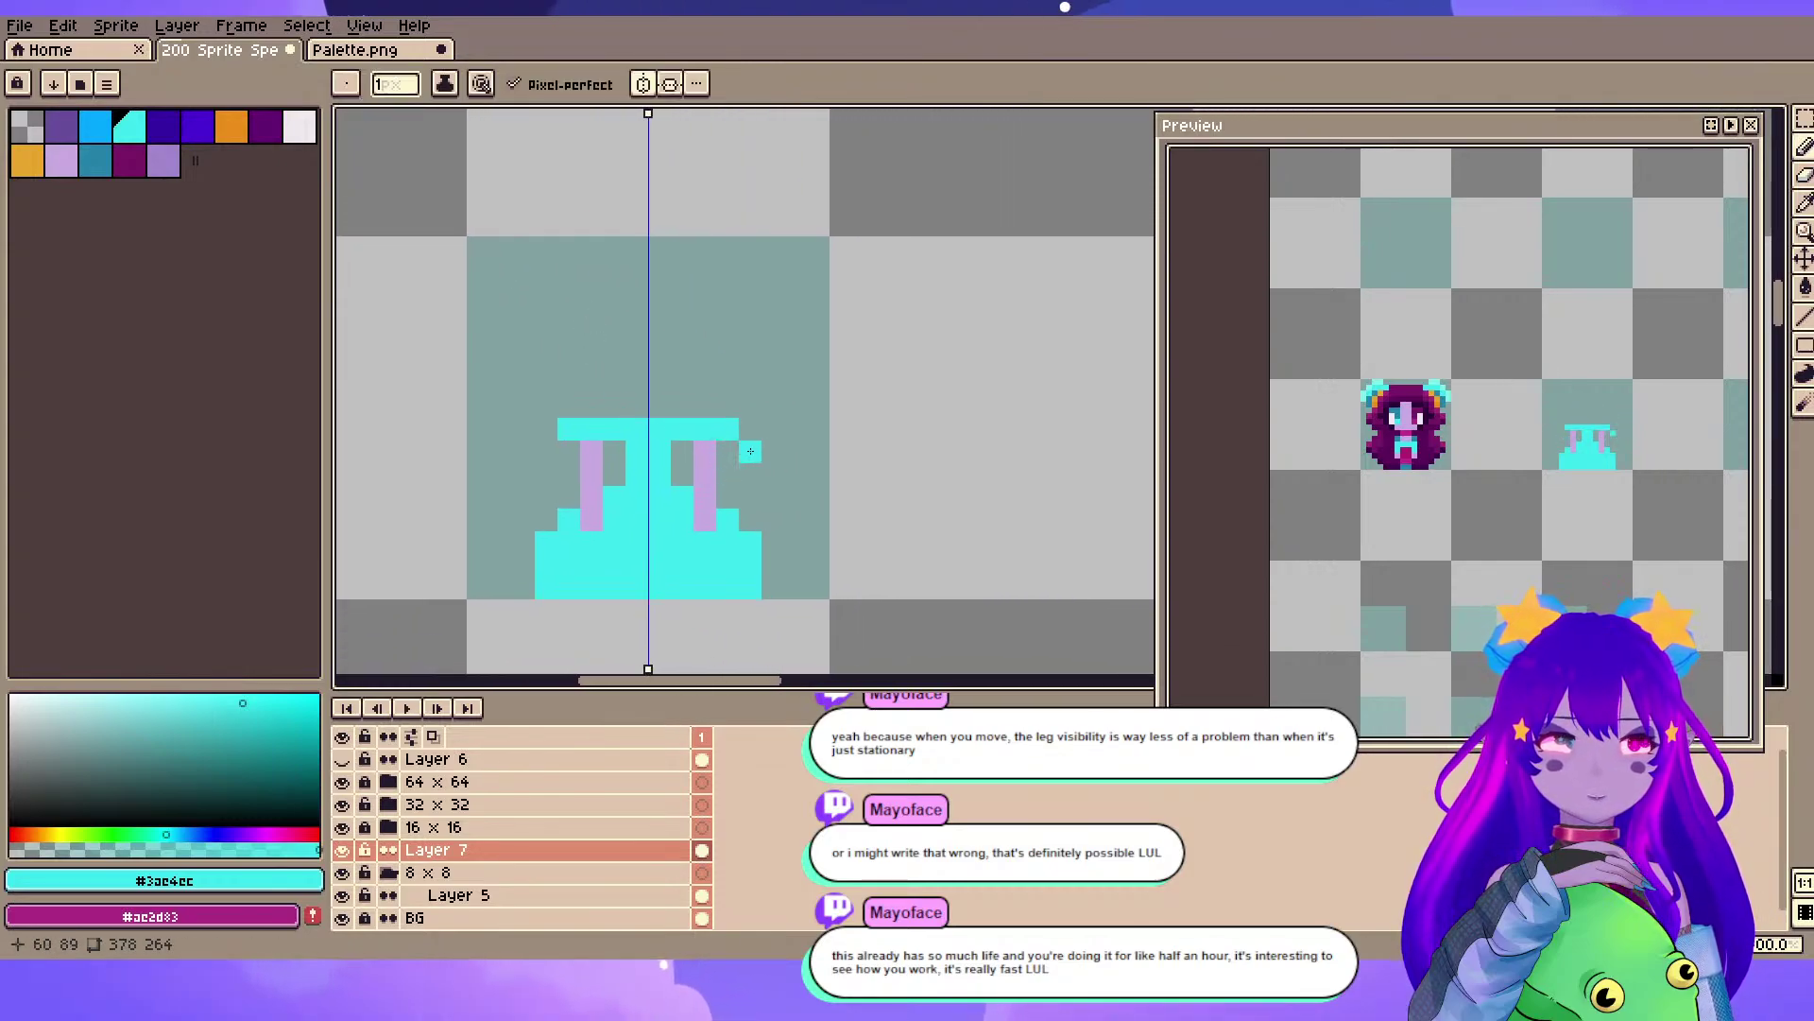
- Add a second cyan row to the shoulders, and shade the chest beneath them with teal #2482ab sampled from the finished character
key(space)
mouse_move(669, 489)
mouse_down()
mouse_move(682, 513)
mouse_move(1052, 477)
mouse_up()
key(space)
key(space)
mouse_move(390, 496)
mouse_down()
mouse_move(668, 490)
mouse_move(32, 512)
mouse_up()
alt+click(668, 489)
key(space)
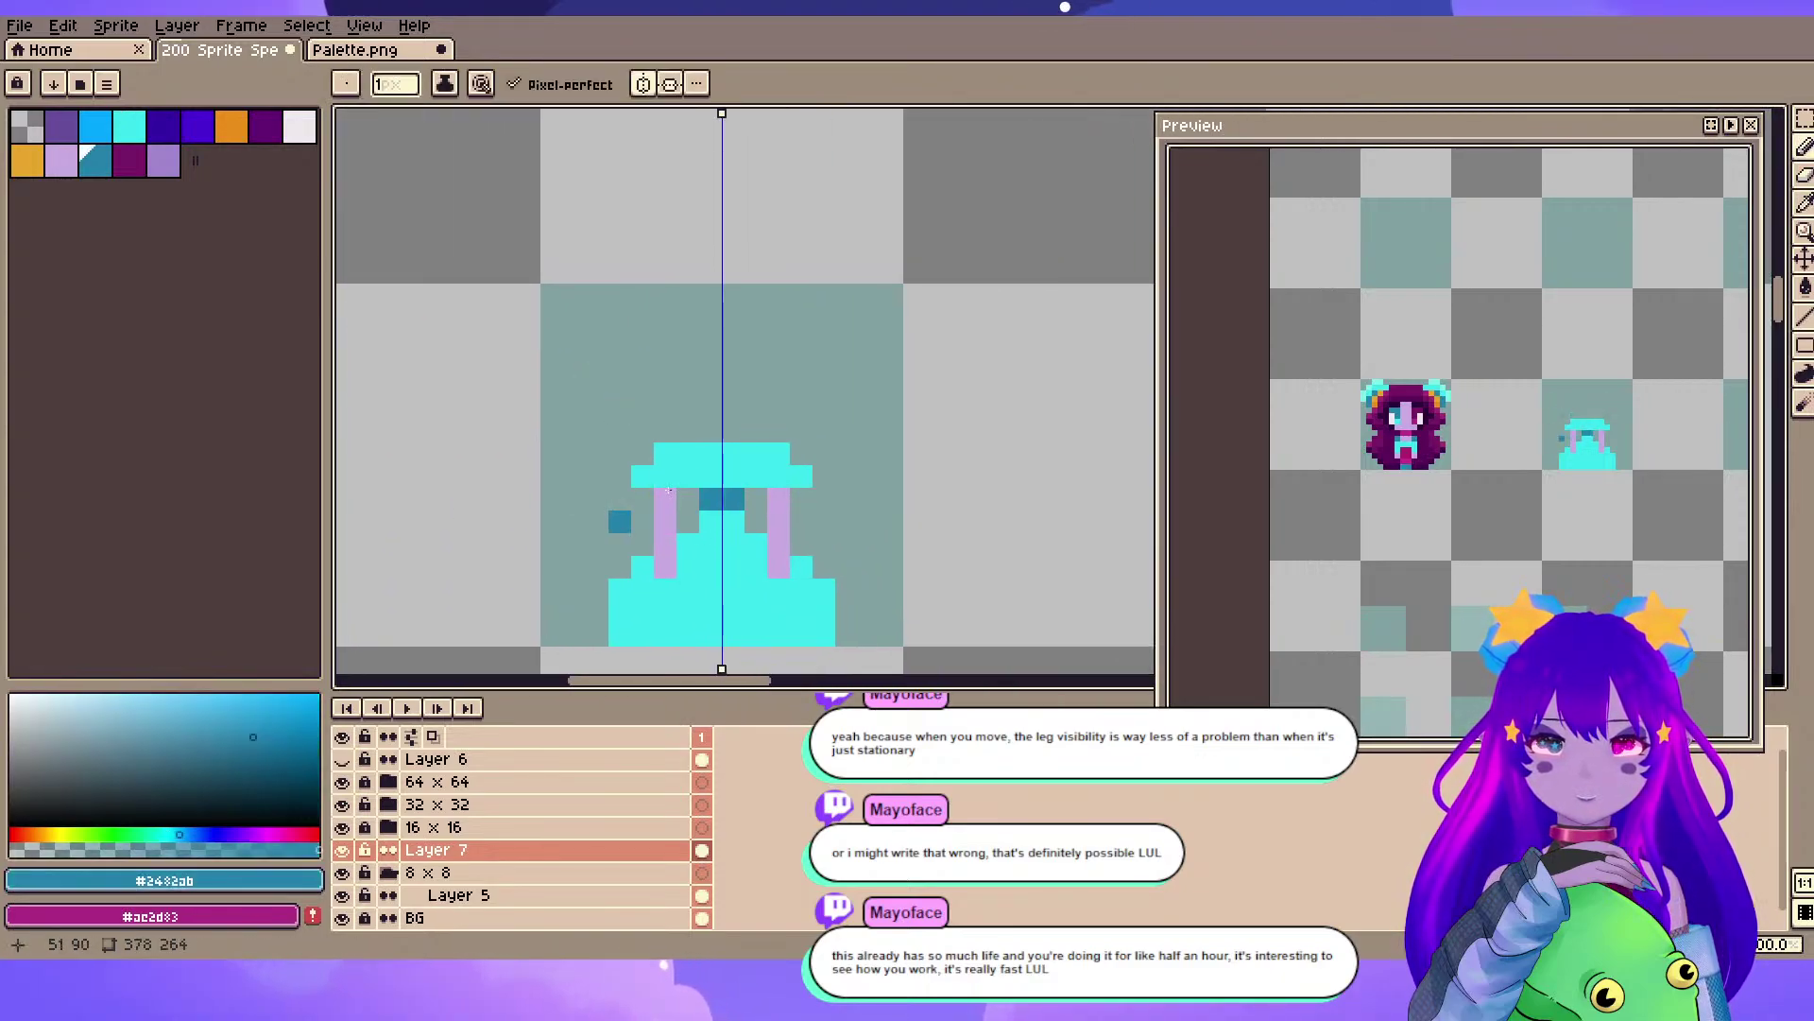
key(space)
drag(668, 490, 1115, 447)
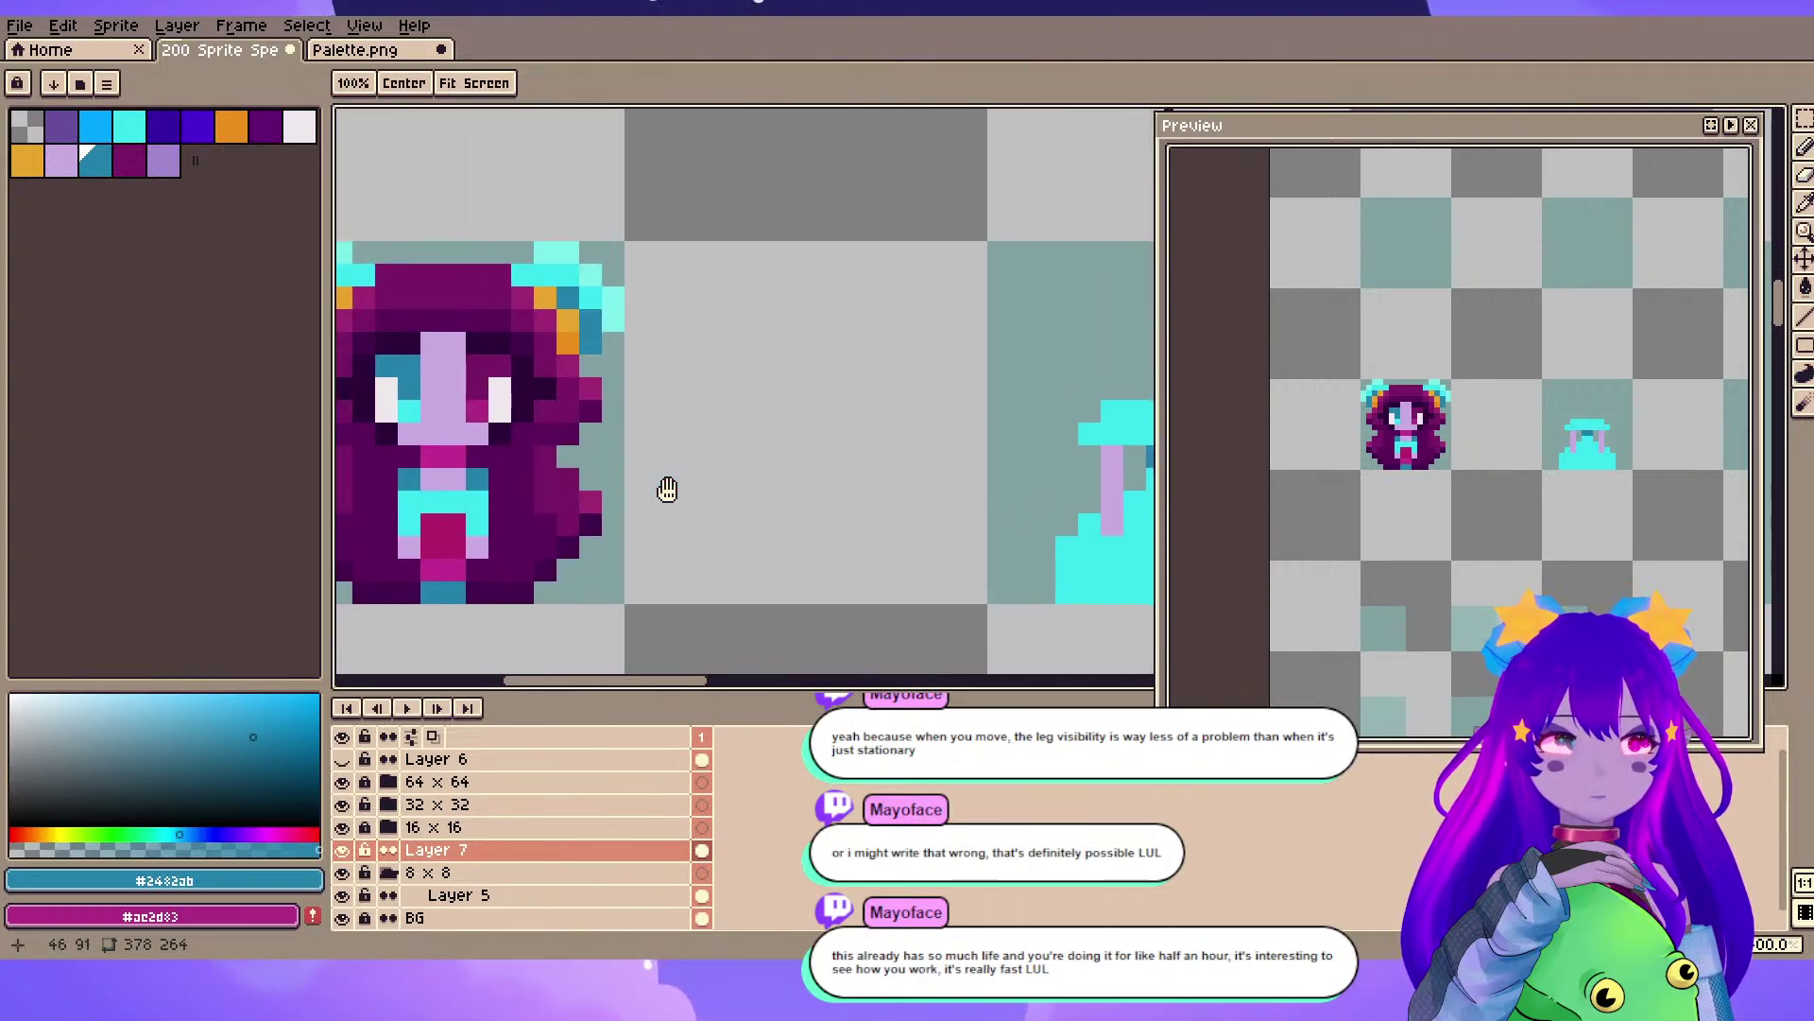
drag(668, 490, 268, 498)
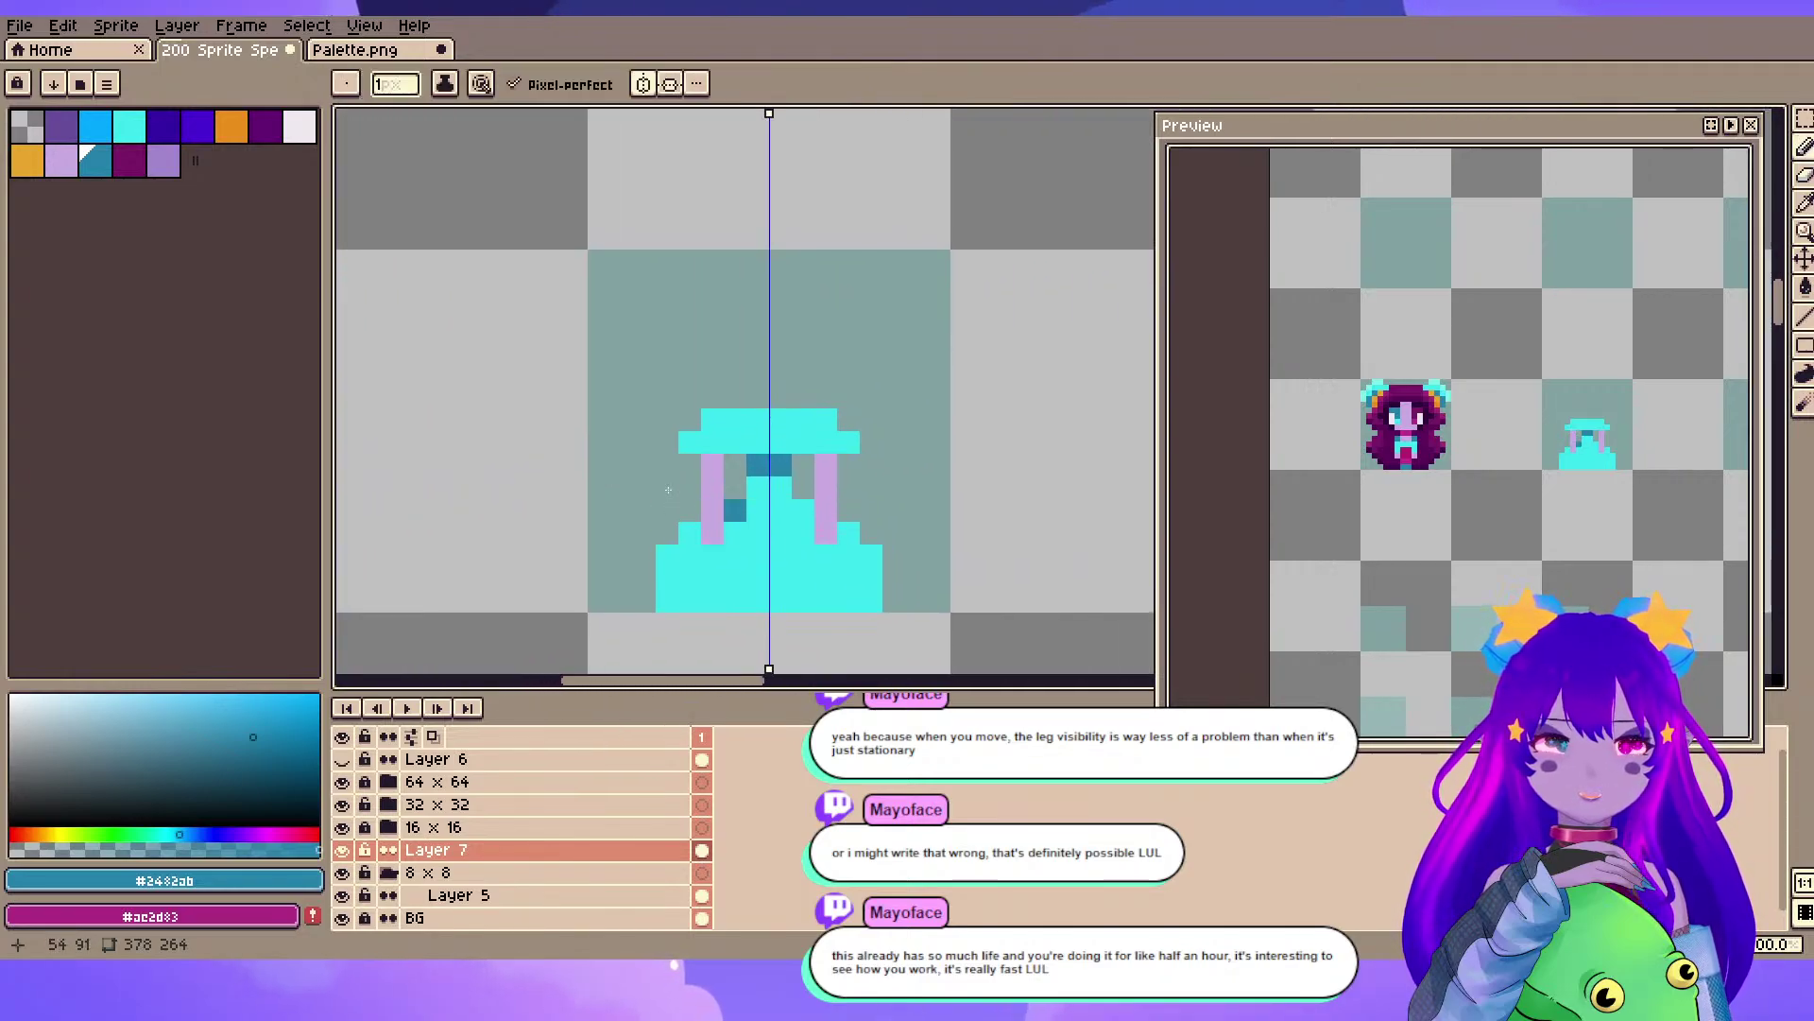
- Sample the skin tone #c8aae1 again and paint a round head above the shoulders, enlarging the brush to 7 px
key(space)
drag(668, 490, 1241, 489)
alt+click(605, 391)
key(space)
drag(668, 490, 6, 514)
key(plus)
key(plus)
key(plus)
key(plus)
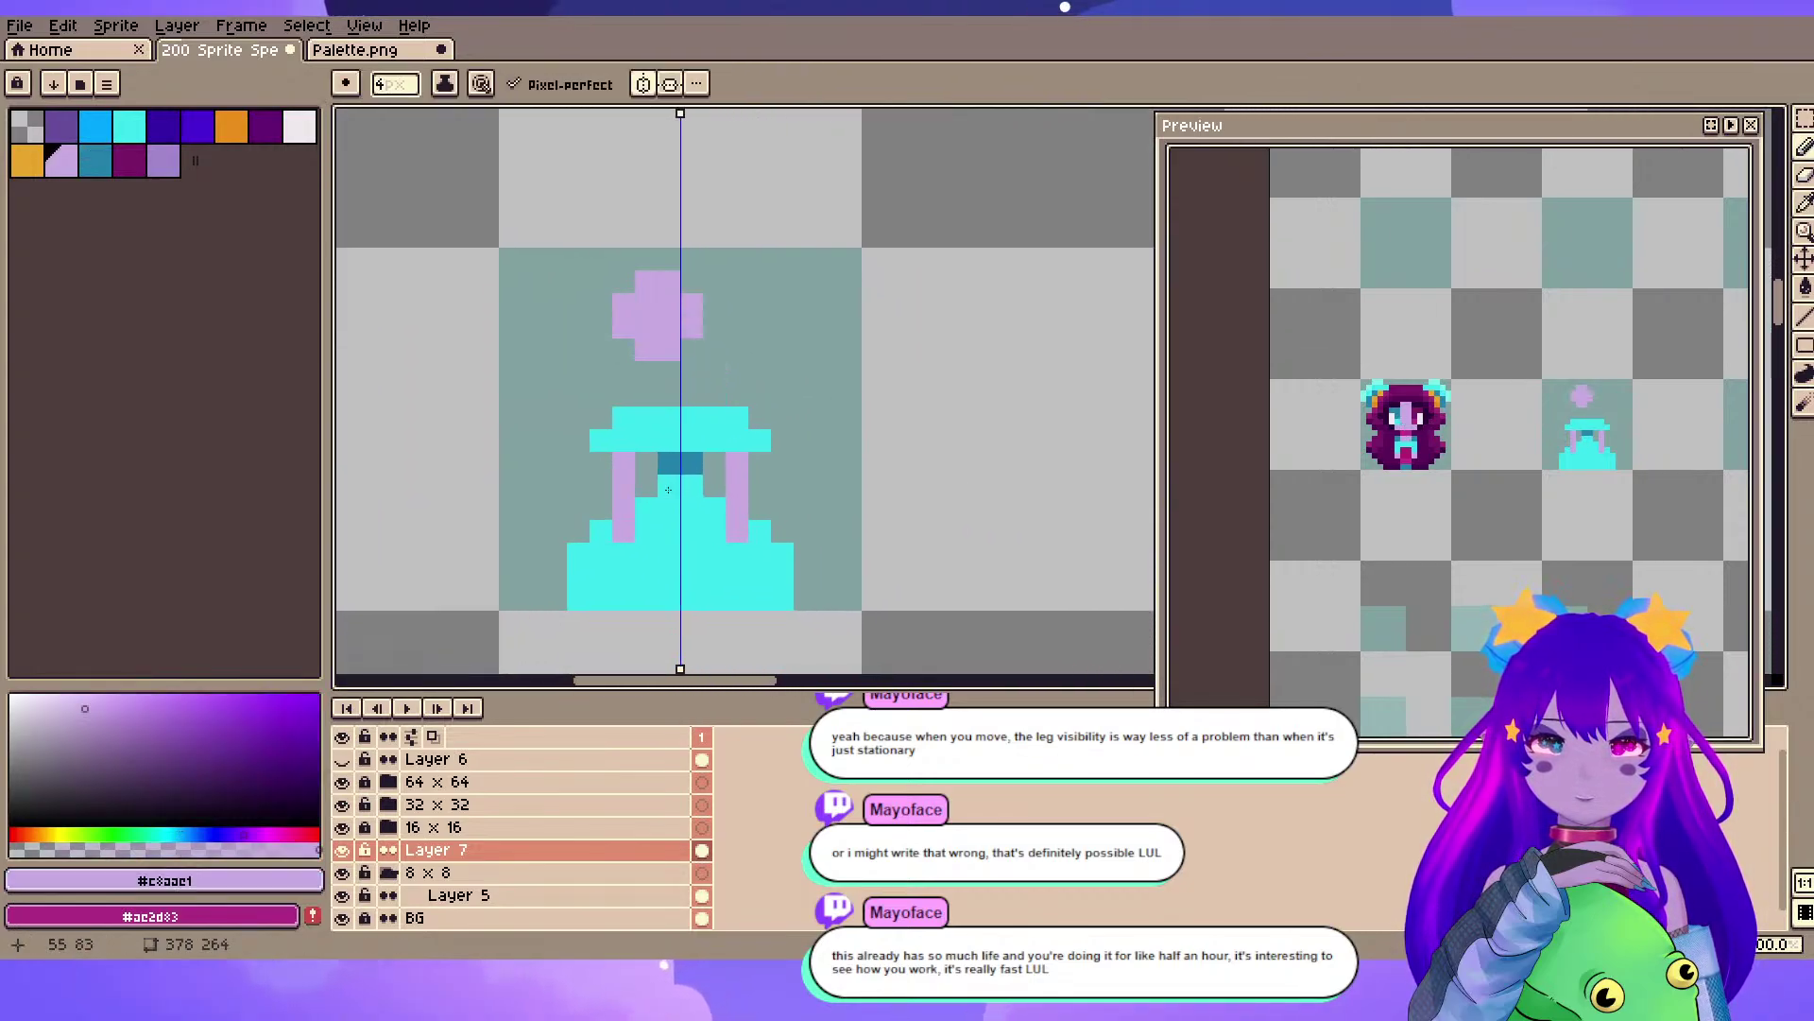
click(669, 350)
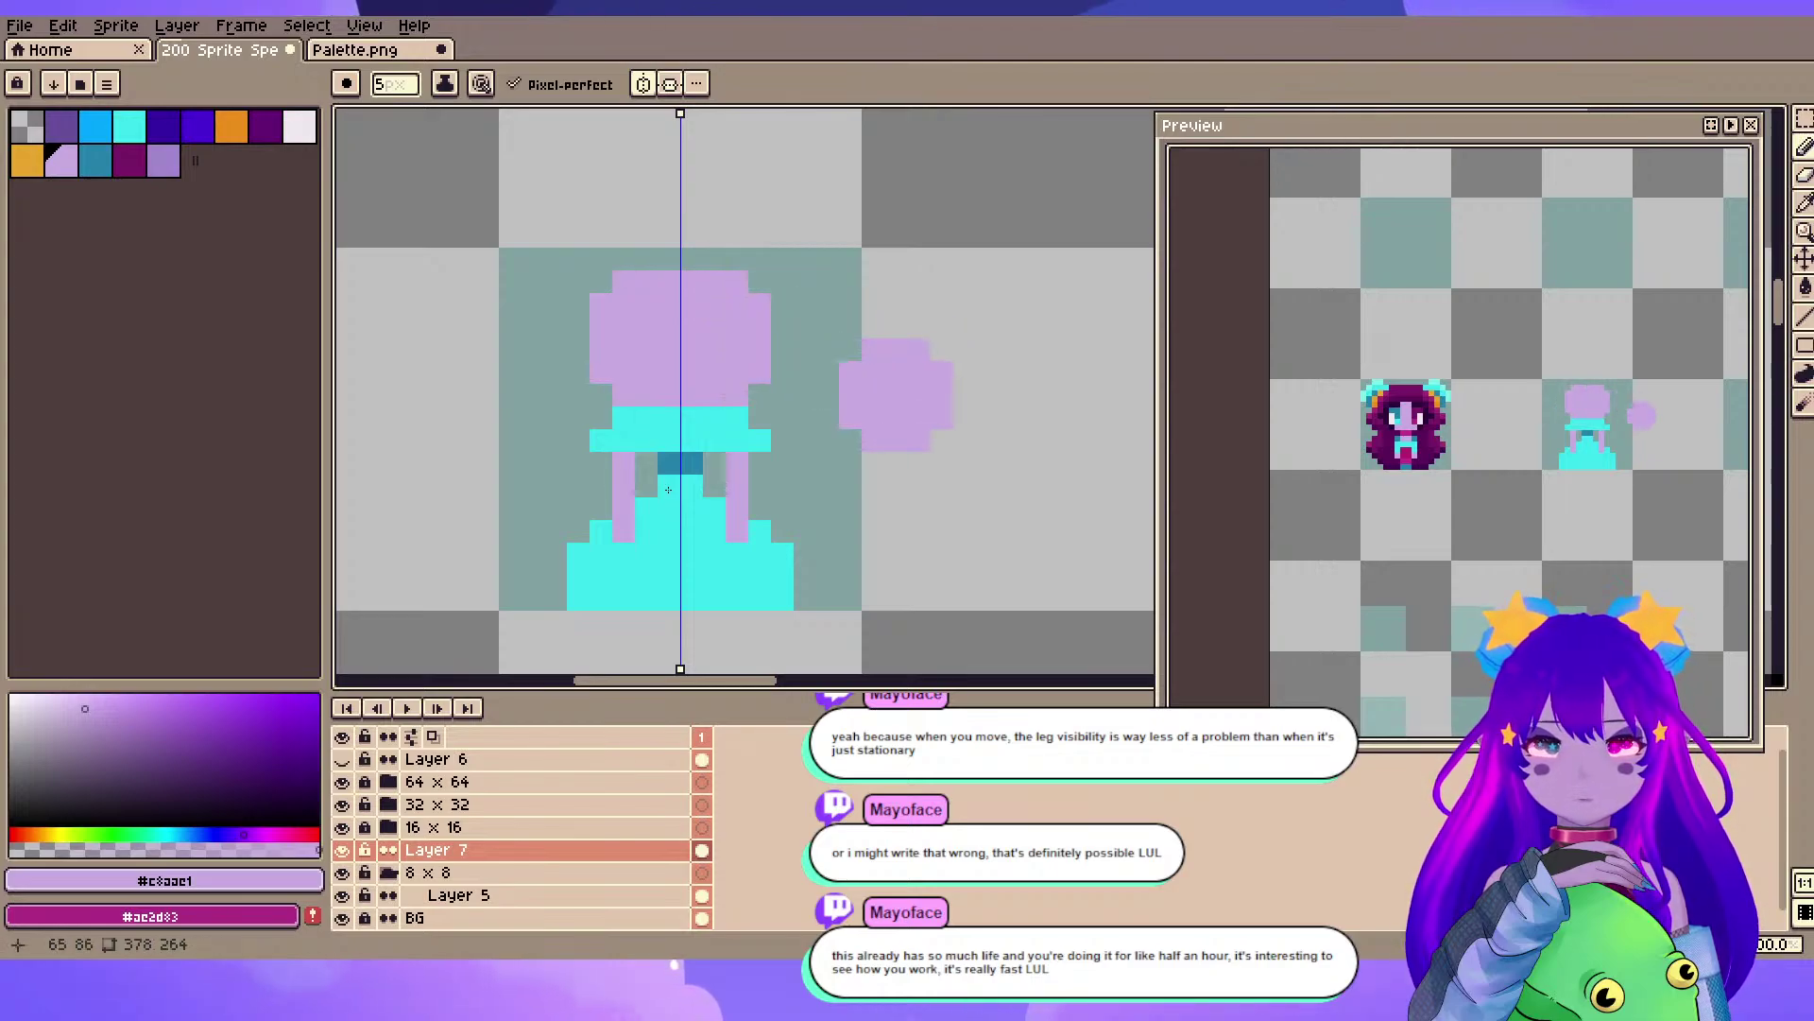
key(ctrl+z)
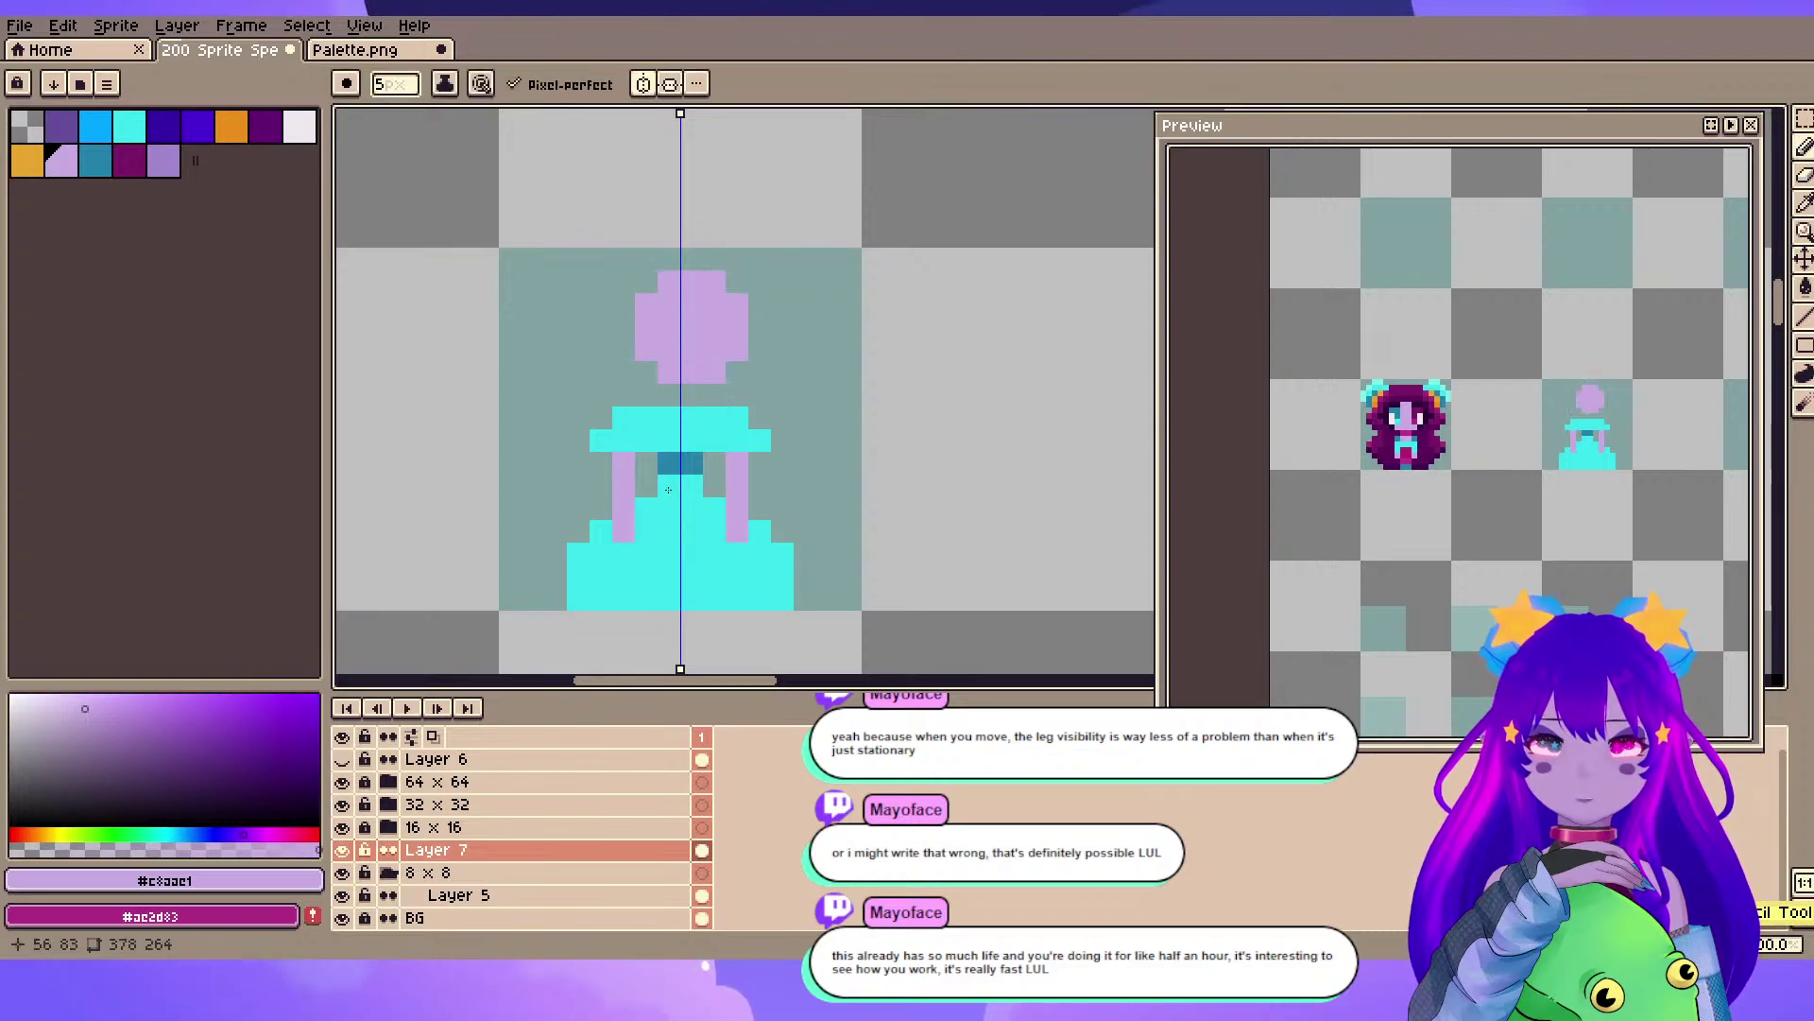
key(plus)
key(plus)
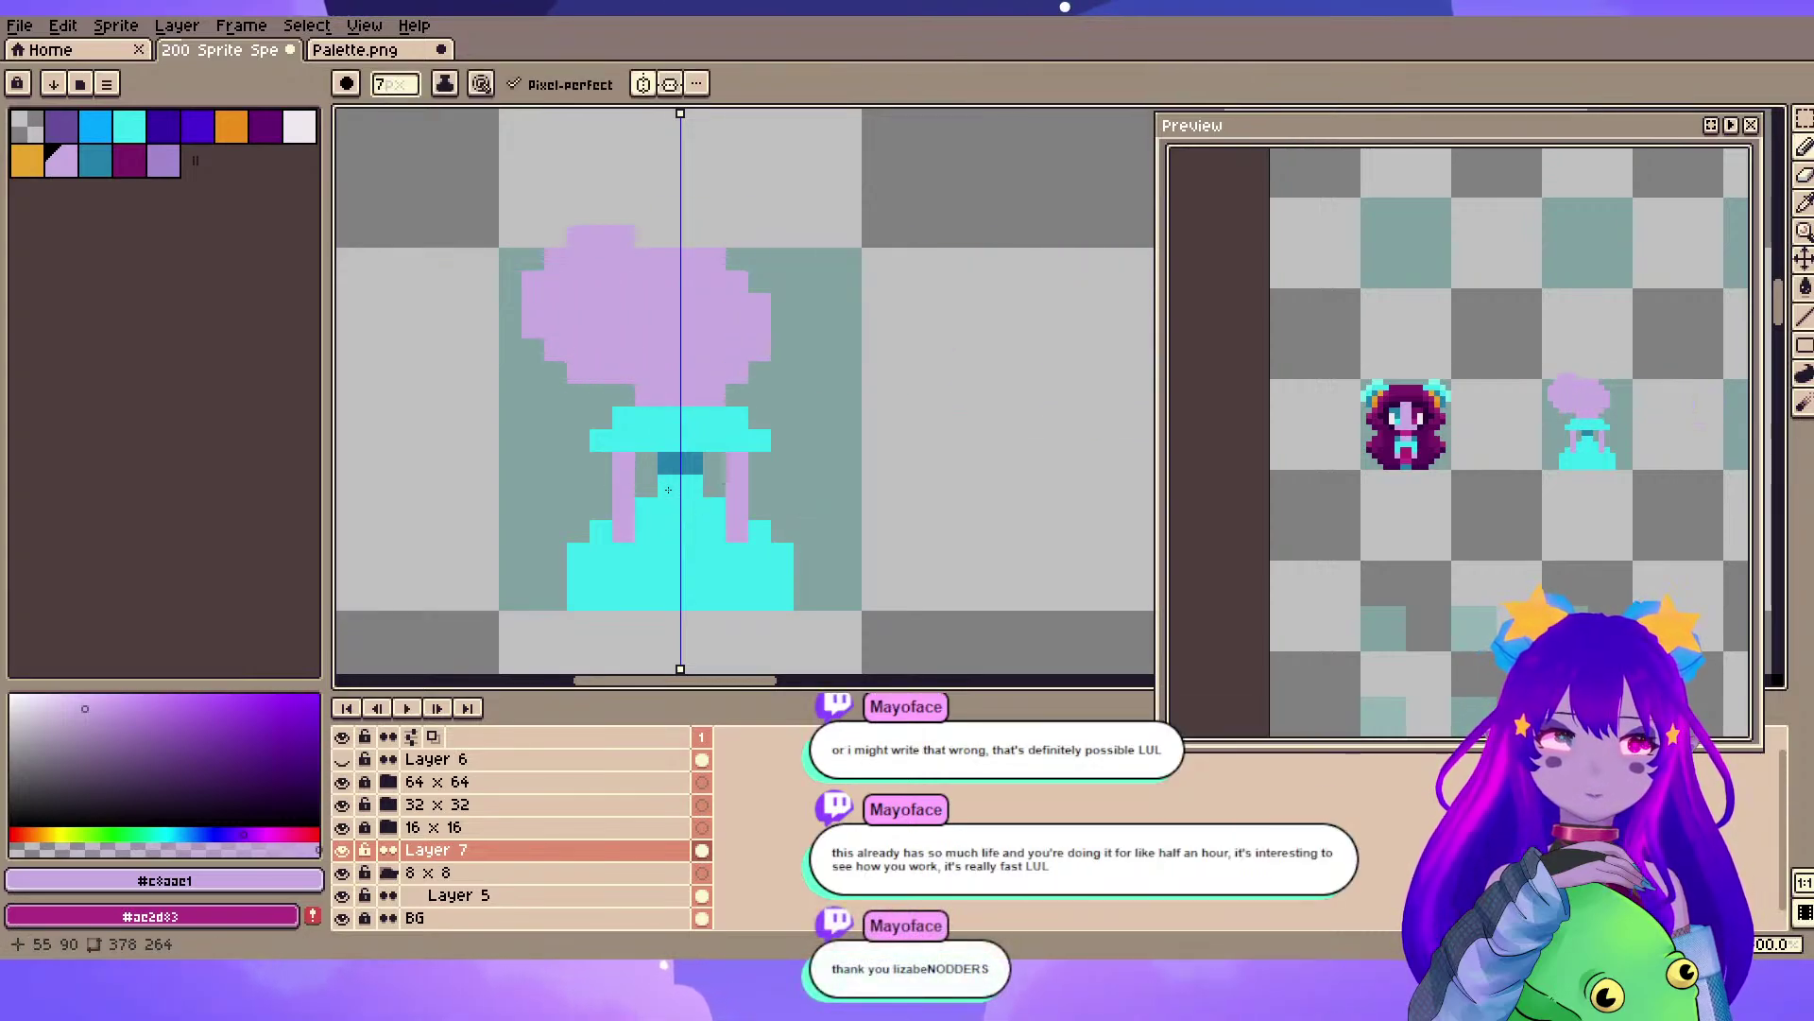
- Move the head and upper body down one pixel and narrow the dress with the 2 px eraser, undoing the last erase
click(1804, 118)
drag(510, 191, 917, 552)
key(Down)
key(ctrl+d)
key(e)
drag(817, 565, 817, 634)
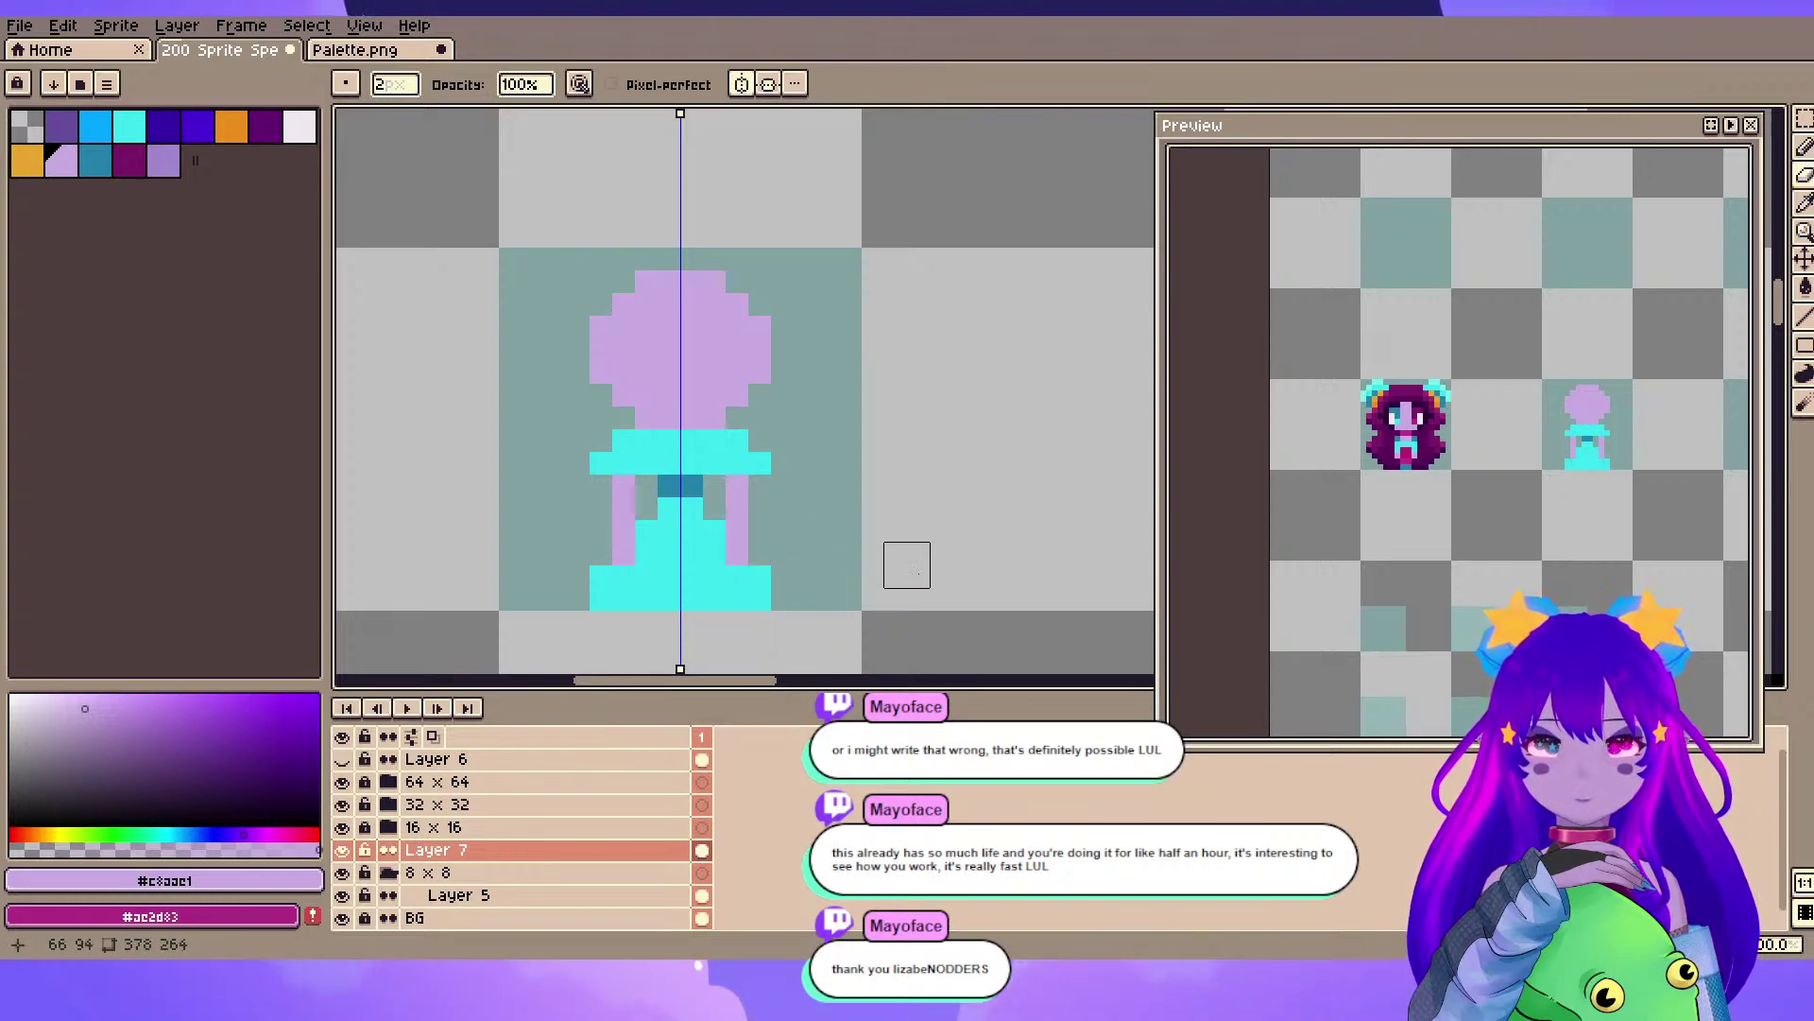
key(ctrl+z)
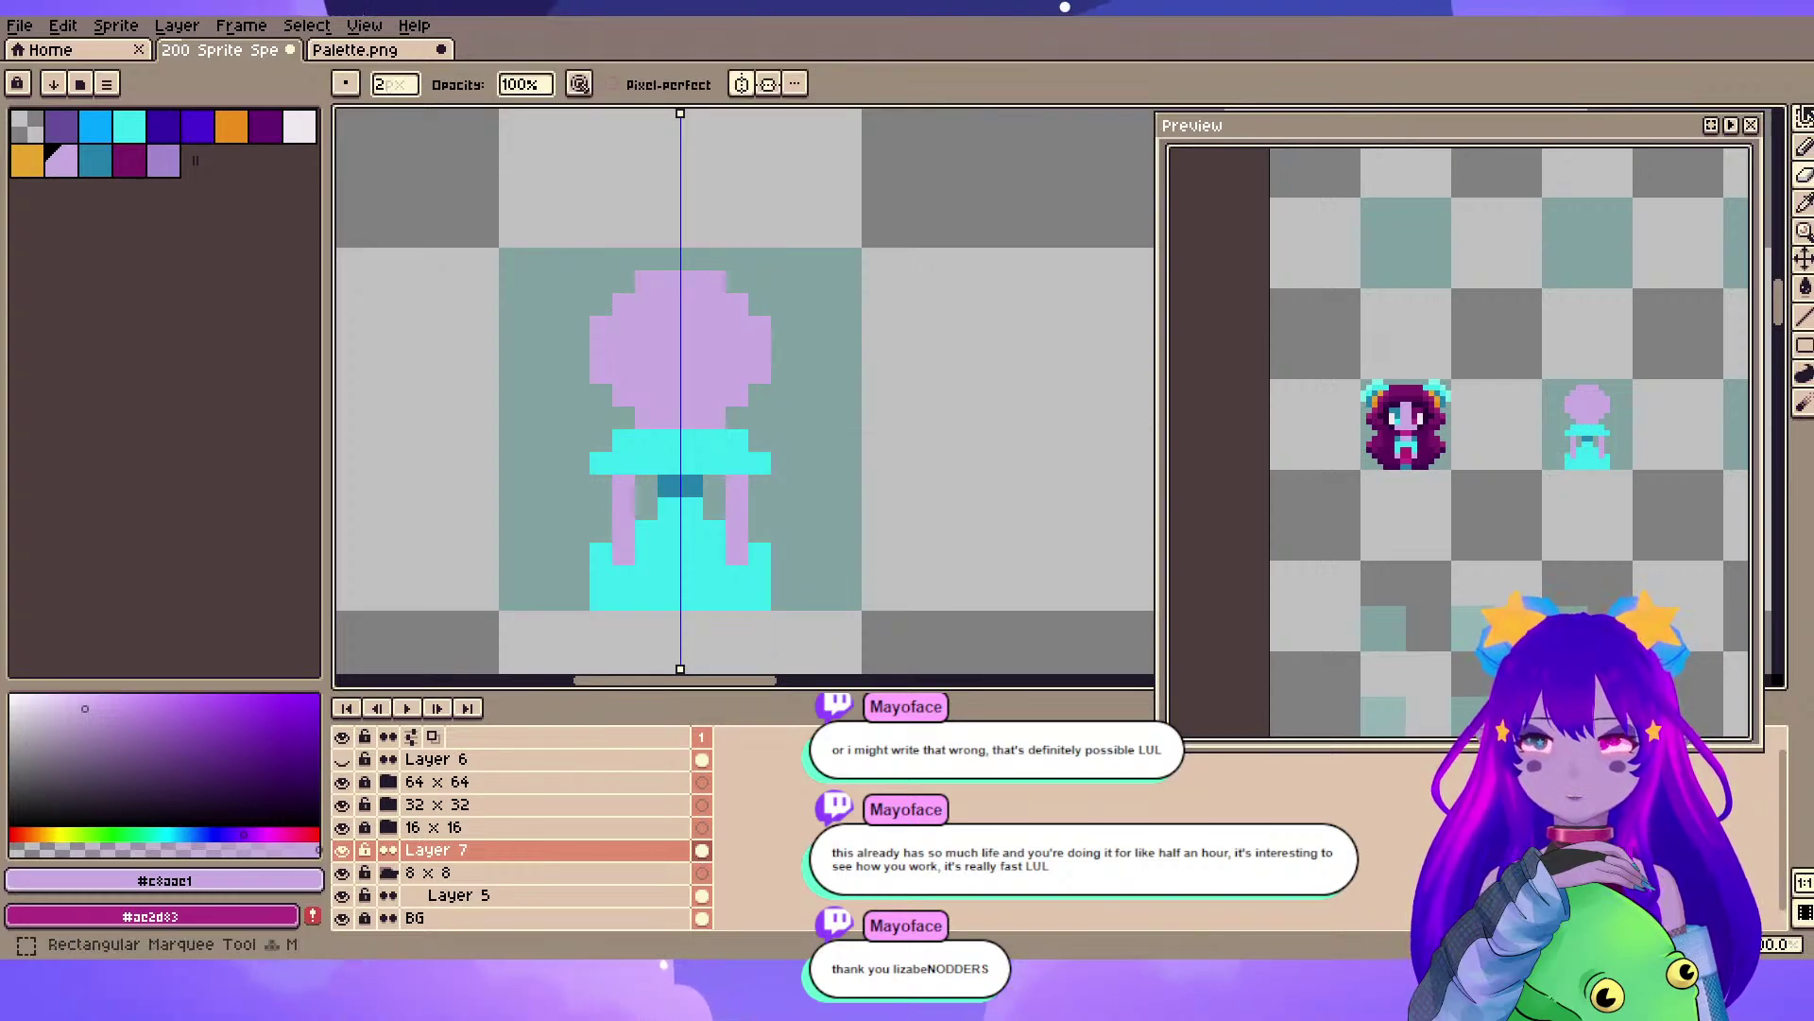
- Move the head and upper body down two more pixels, and erase the outer pixels of the dress above its hem
key(ctrl+shift+d)
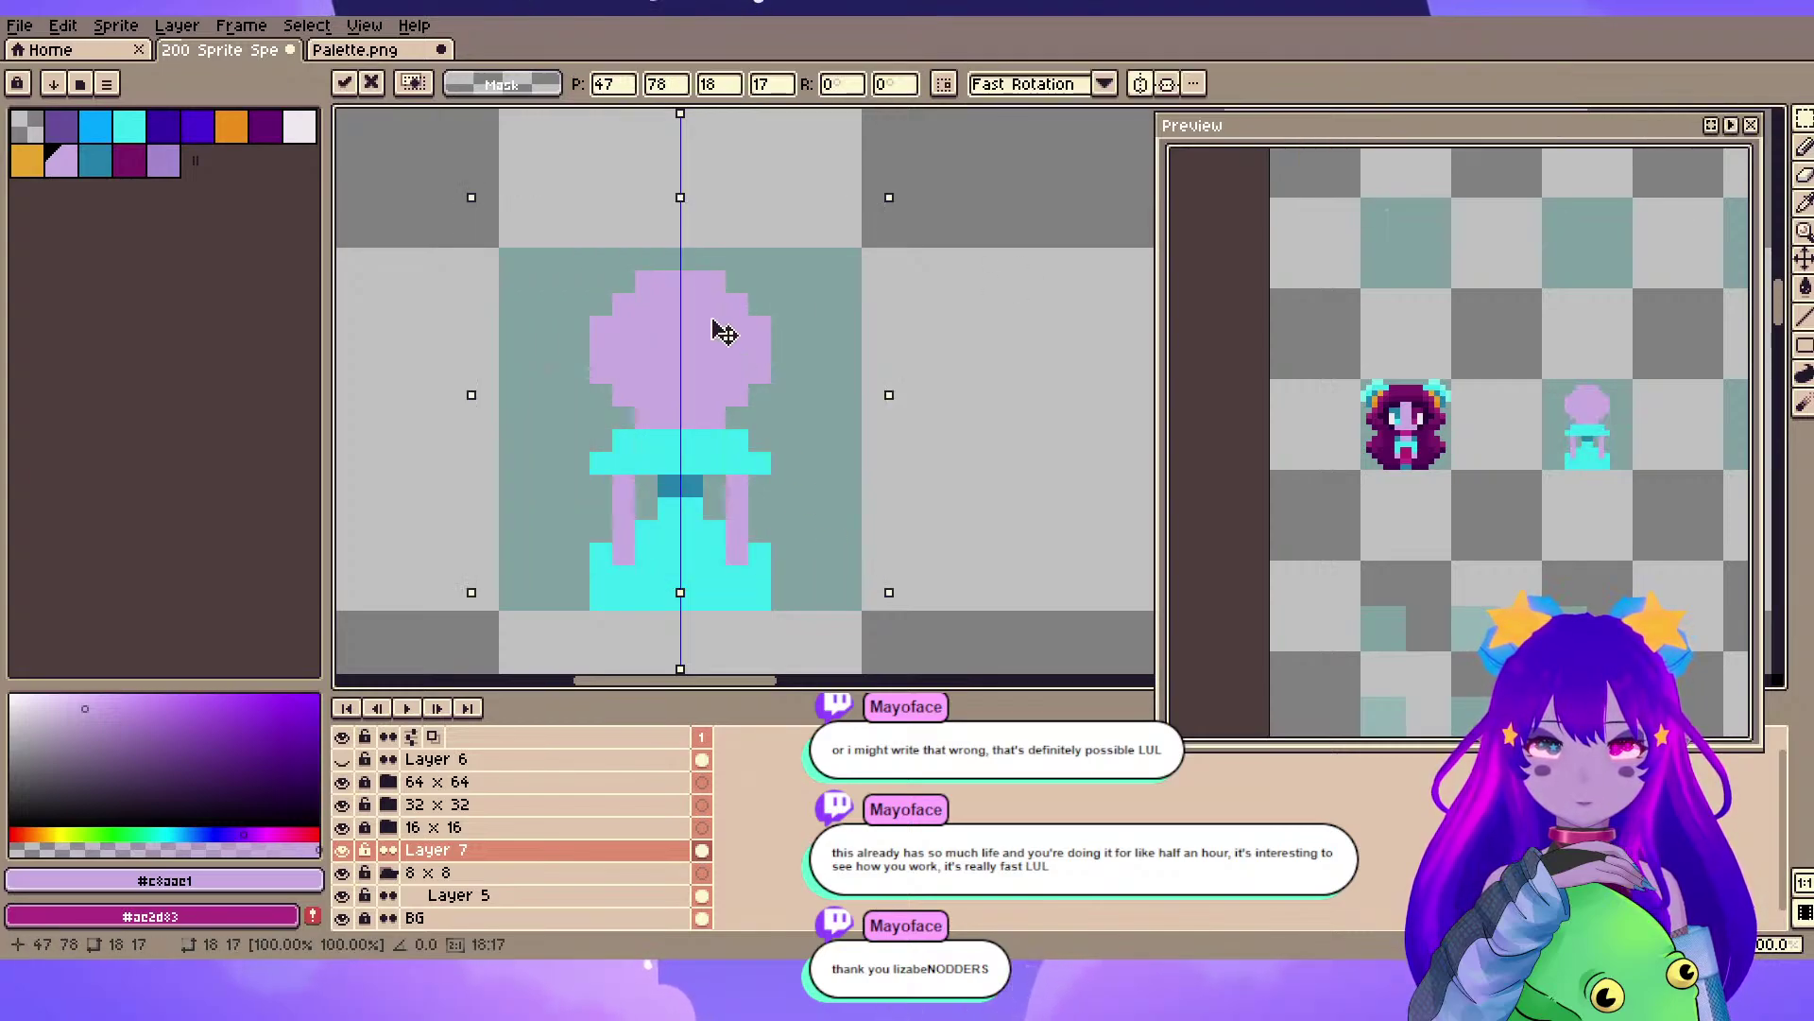
drag(724, 333, 724, 357)
click(986, 306)
drag(555, 236, 941, 556)
key(Down)
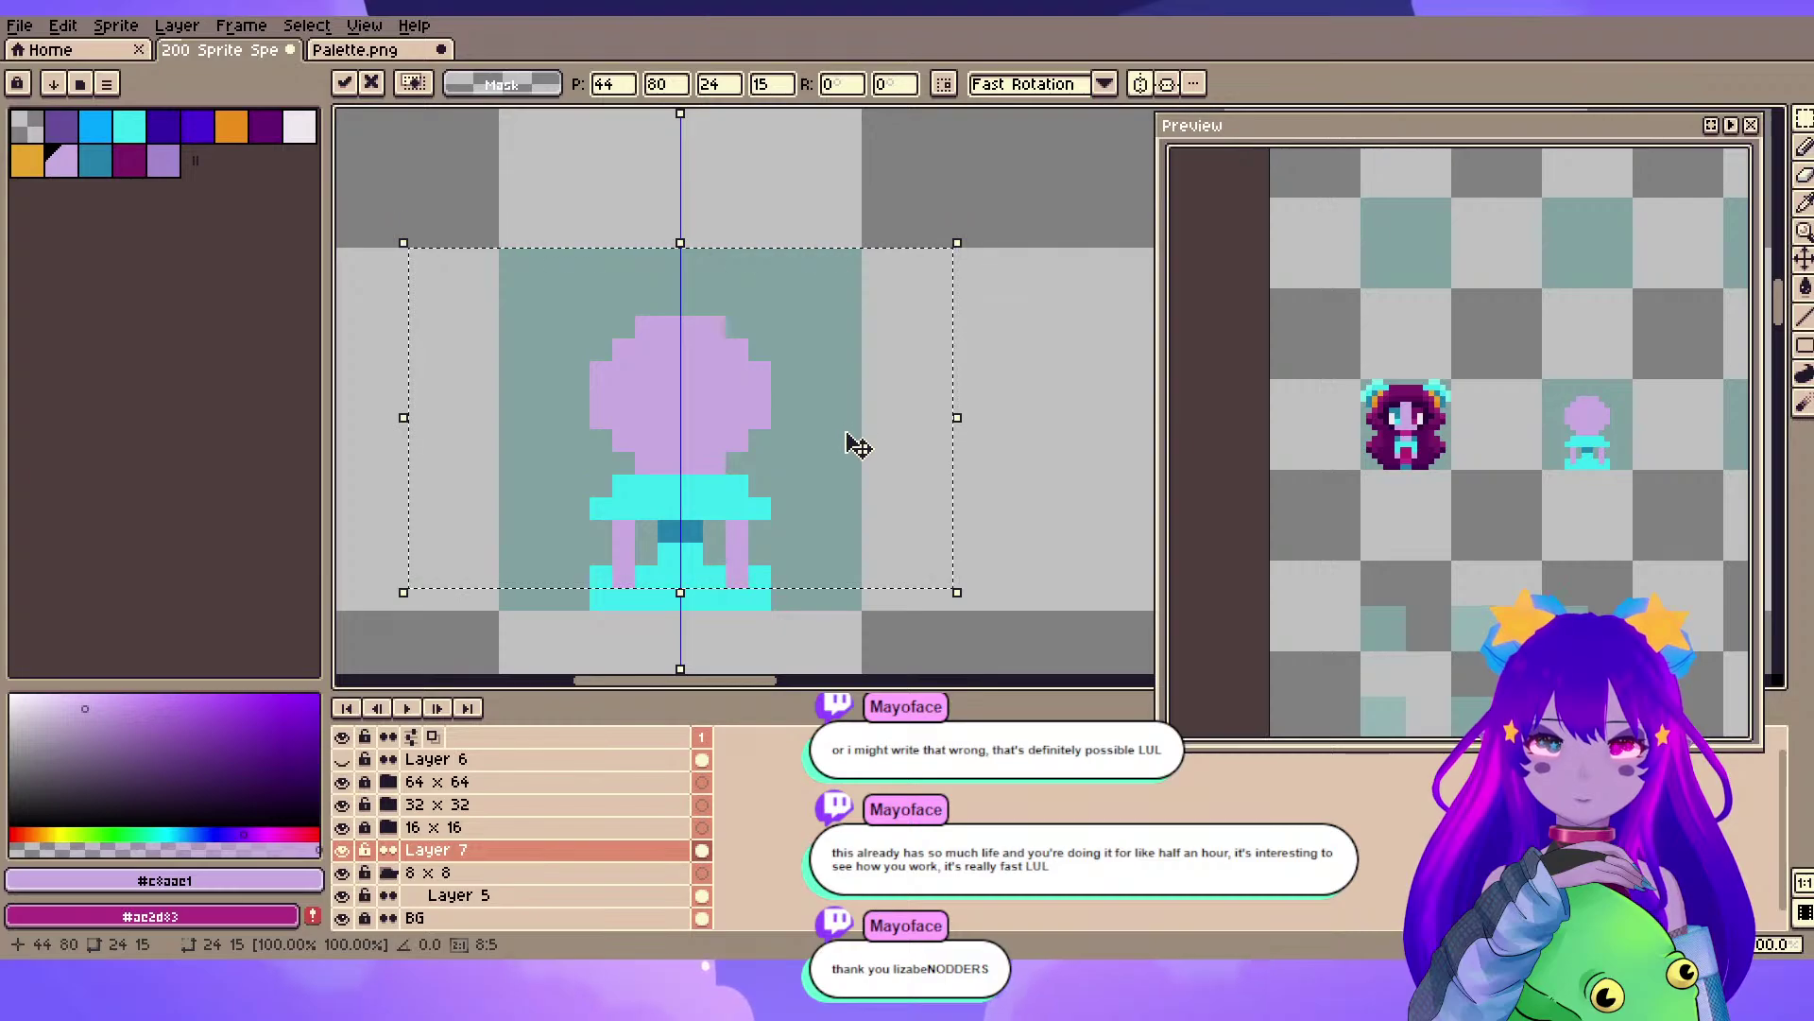
click(999, 393)
key(e)
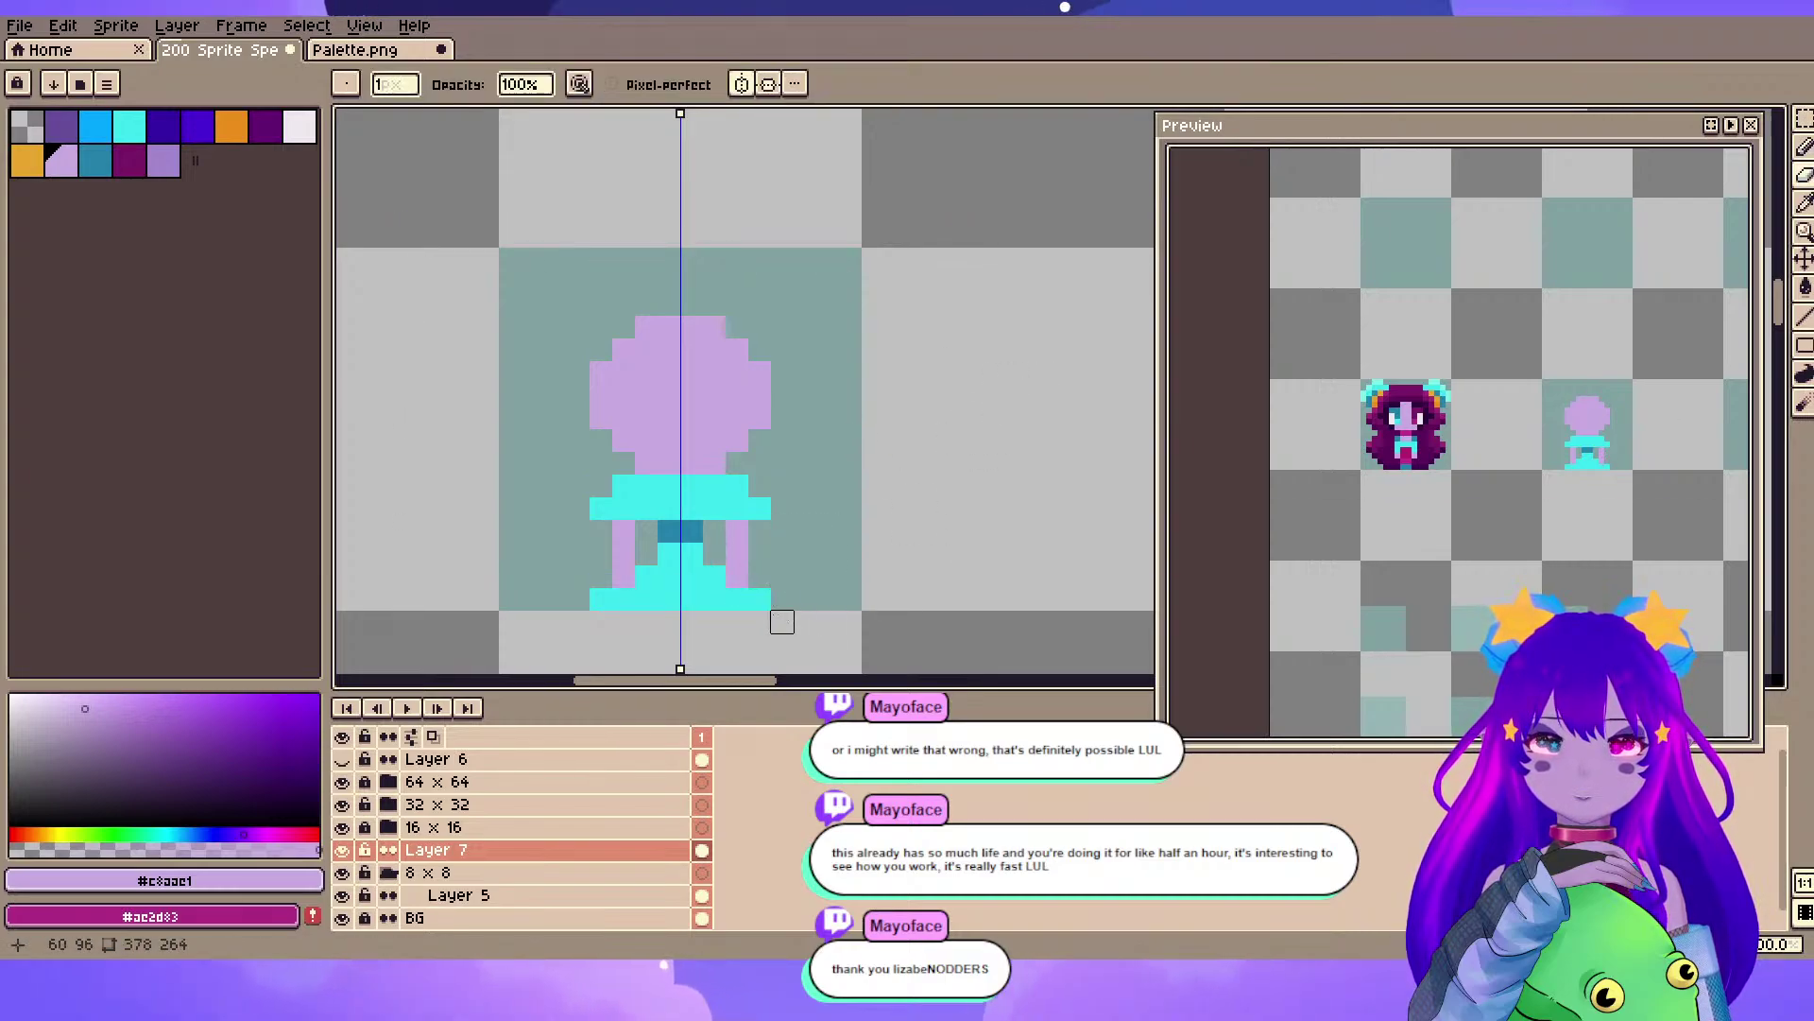
- Sample the dress cyan #3ae4ec, reduce the pencil to 1 px, and erase the outermost pixel on each side of the shoulders
alt+click(734, 597)
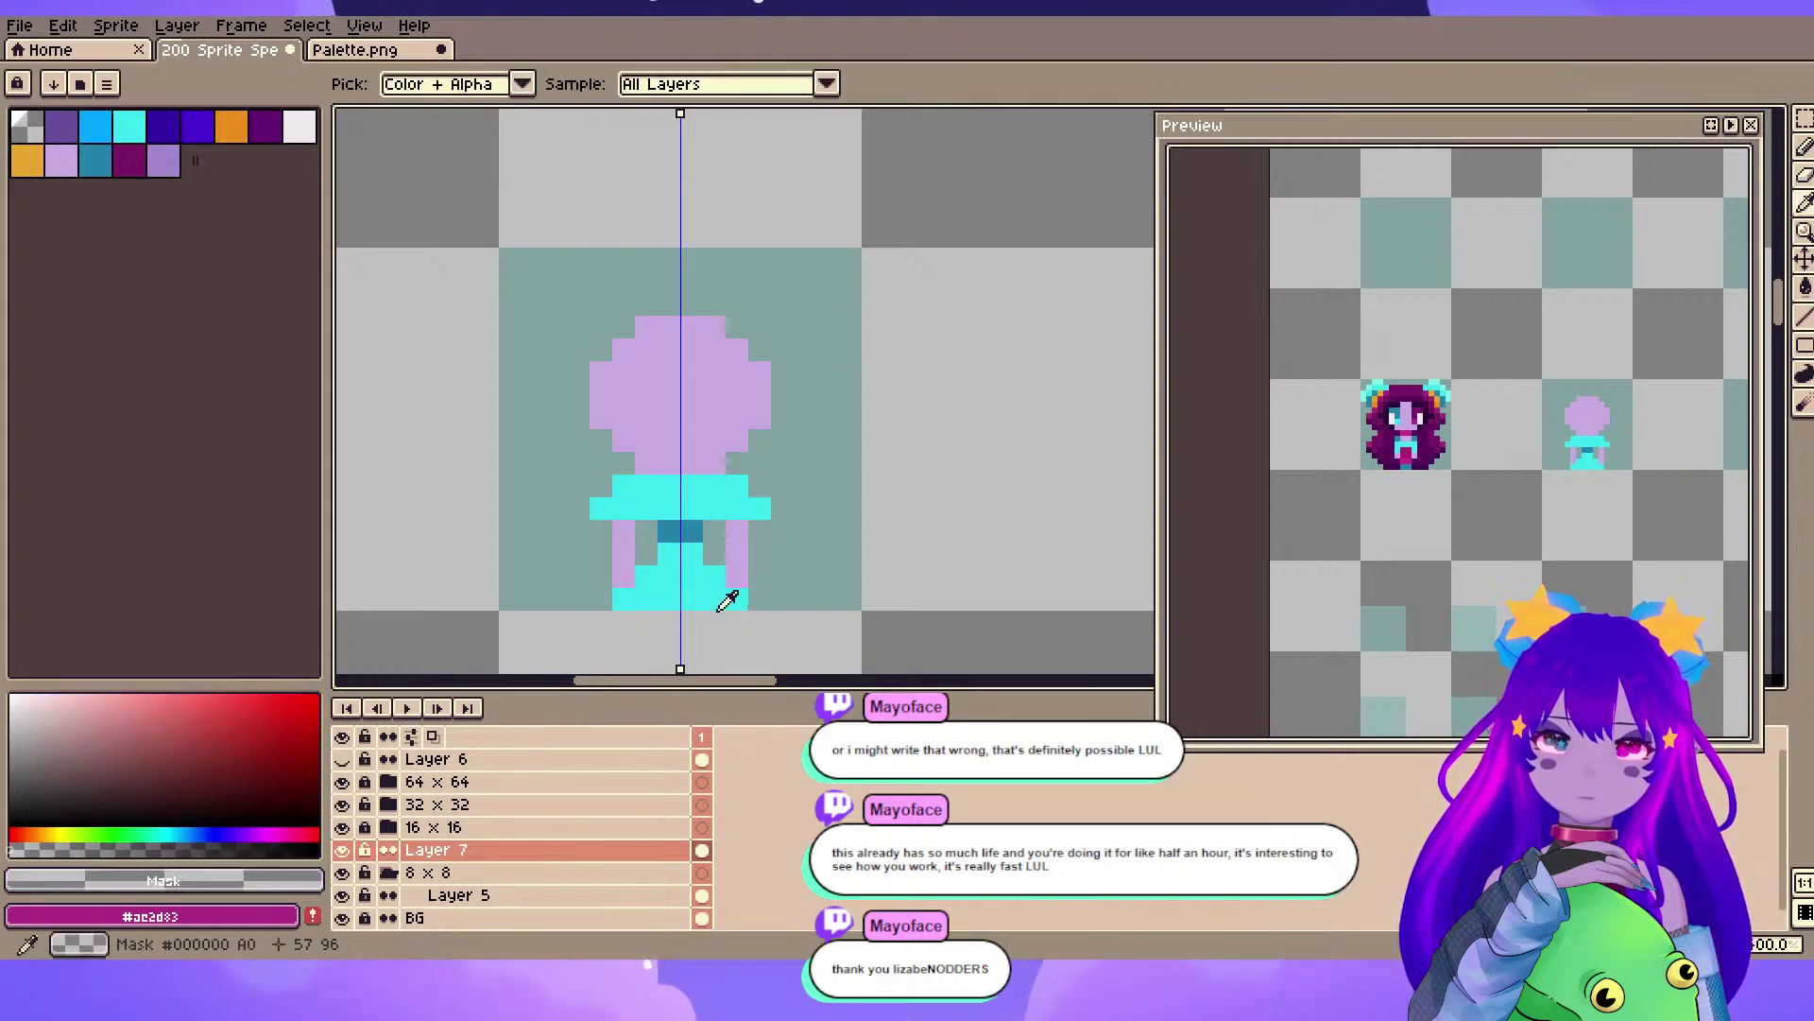
alt+click(720, 598)
key(b)
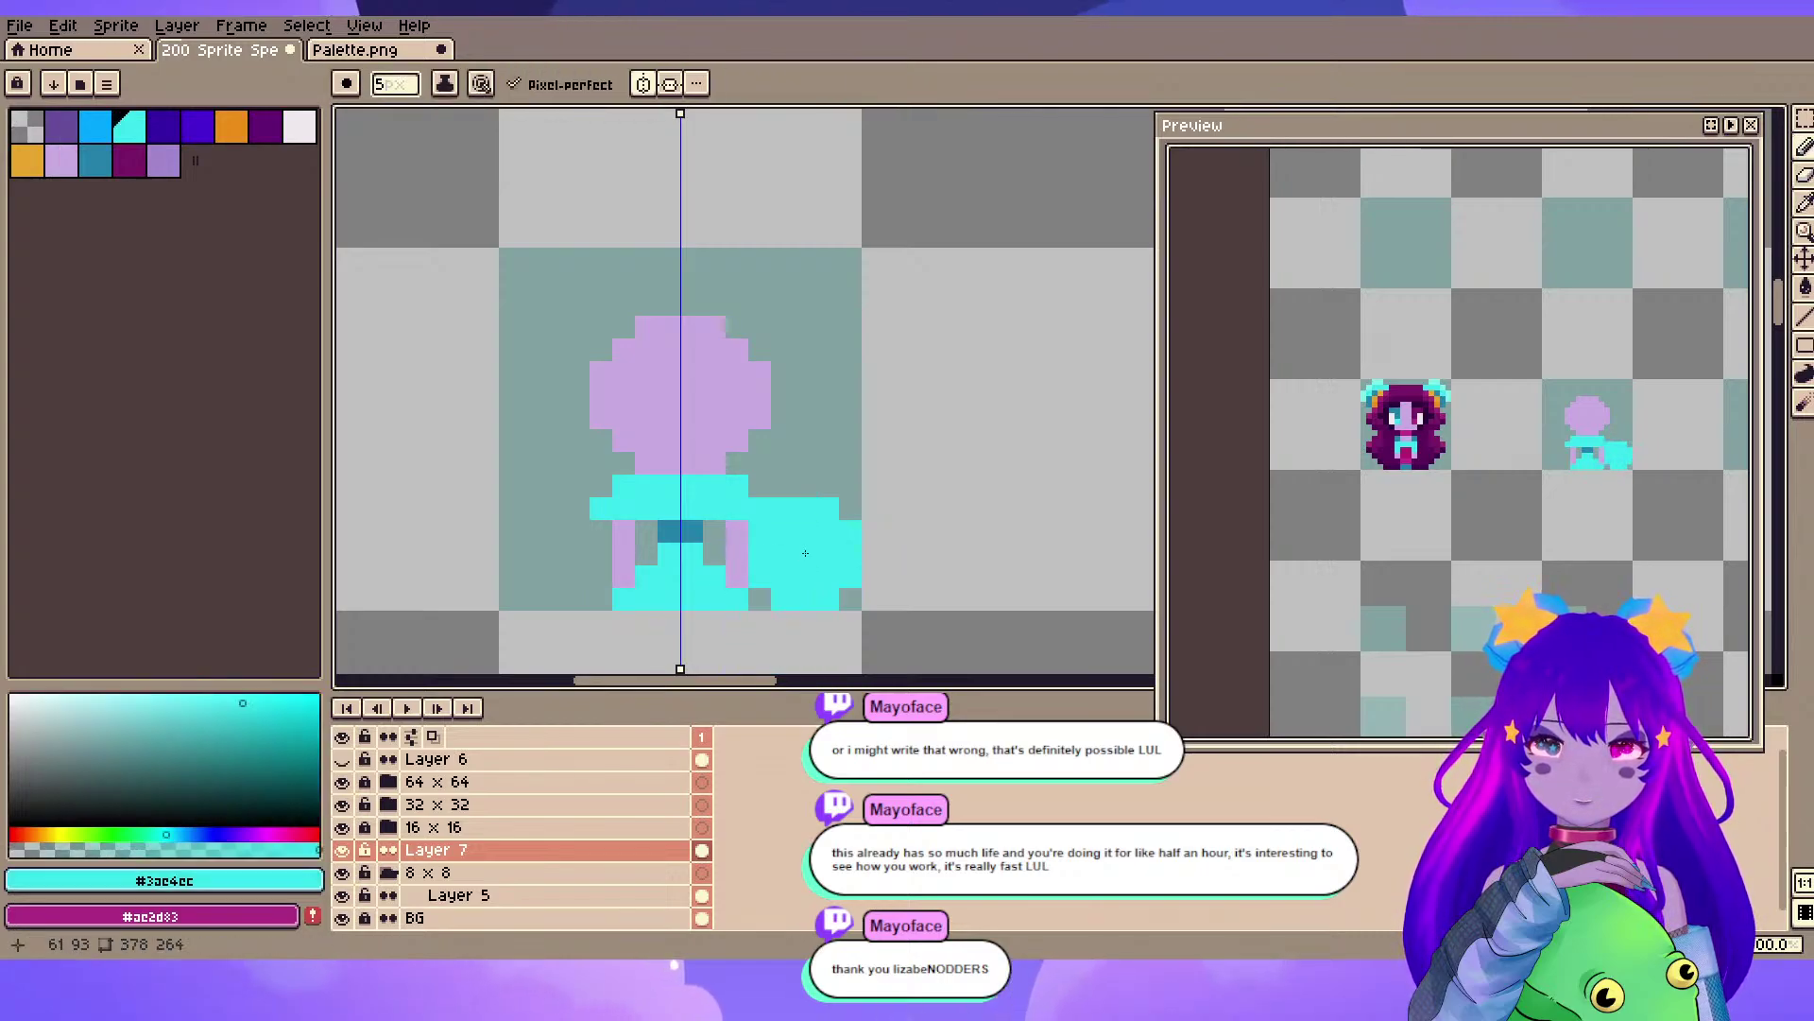
key(minus)
key(minus)
key(minus)
key(minus)
key(e)
click(759, 508)
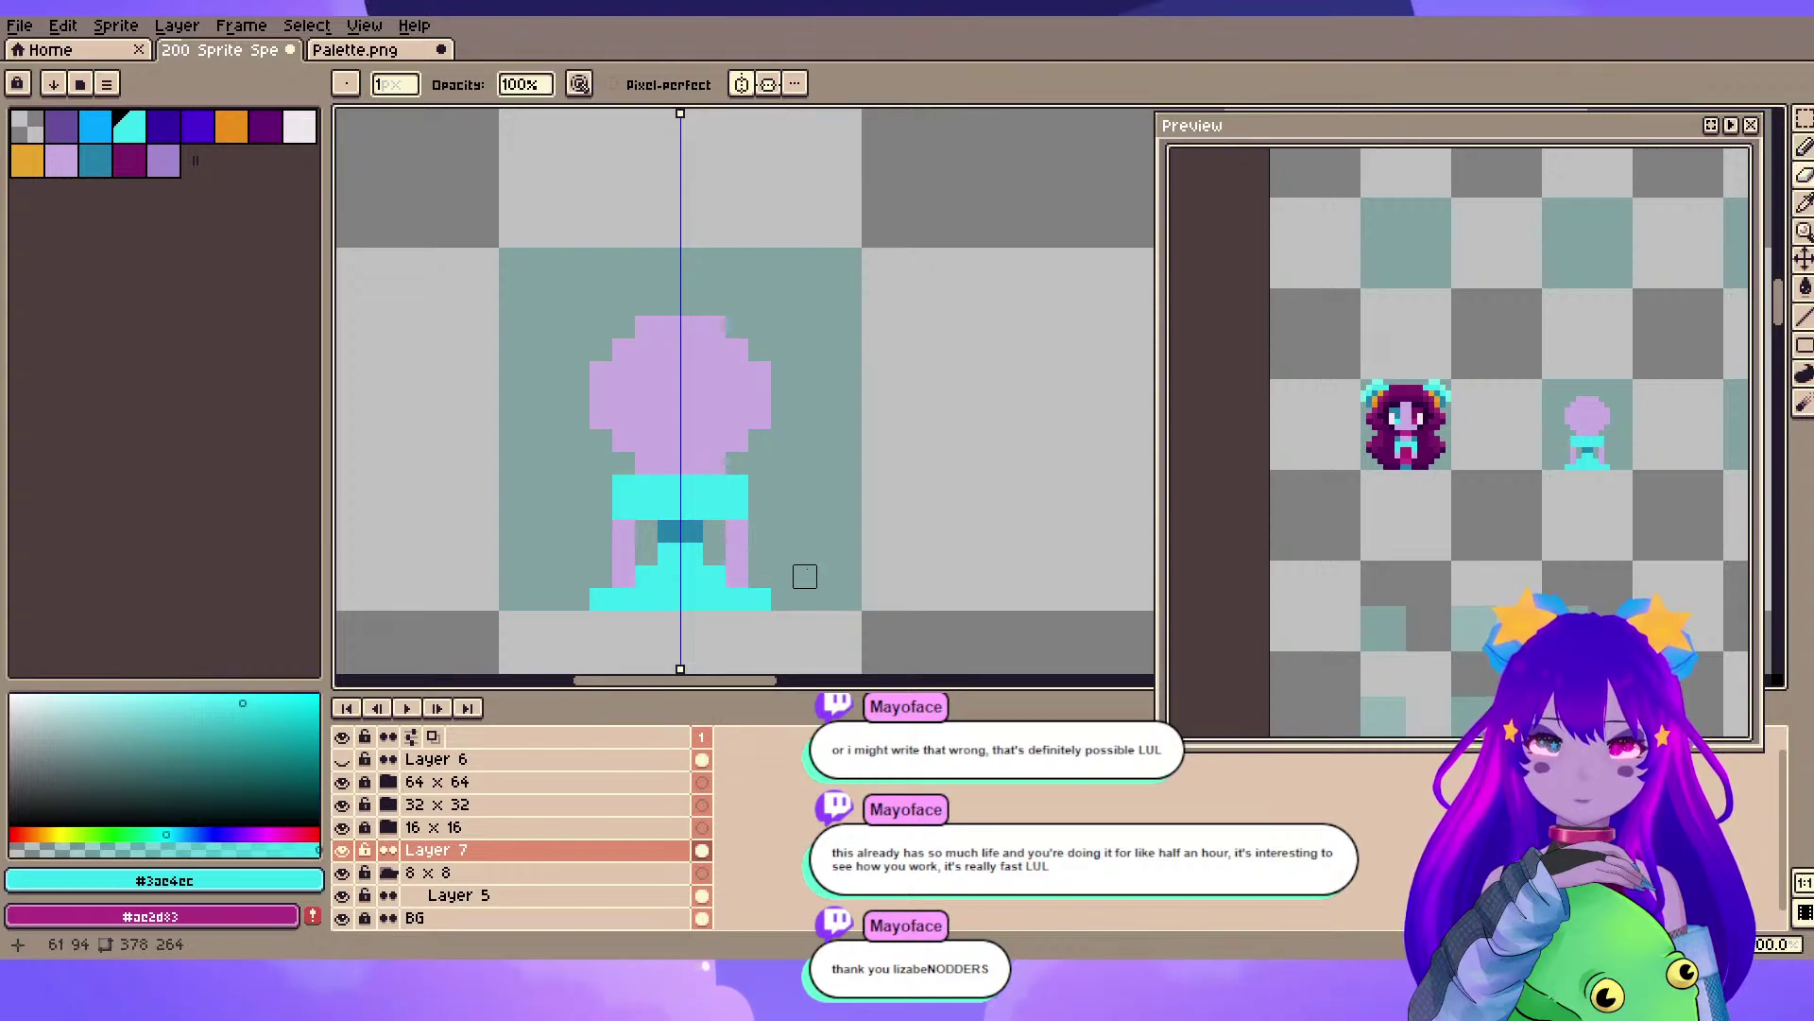
- Sample magenta #c12d90 from the finished character, try it on the new character's neck, and undo the stroke
scroll(702, 487, up, 1)
scroll(713, 482, down, 2)
drag(515, 428, 809, 455)
alt+click(511, 493)
scroll(852, 417, up, 2)
drag(923, 539, 514, 405)
key(b)
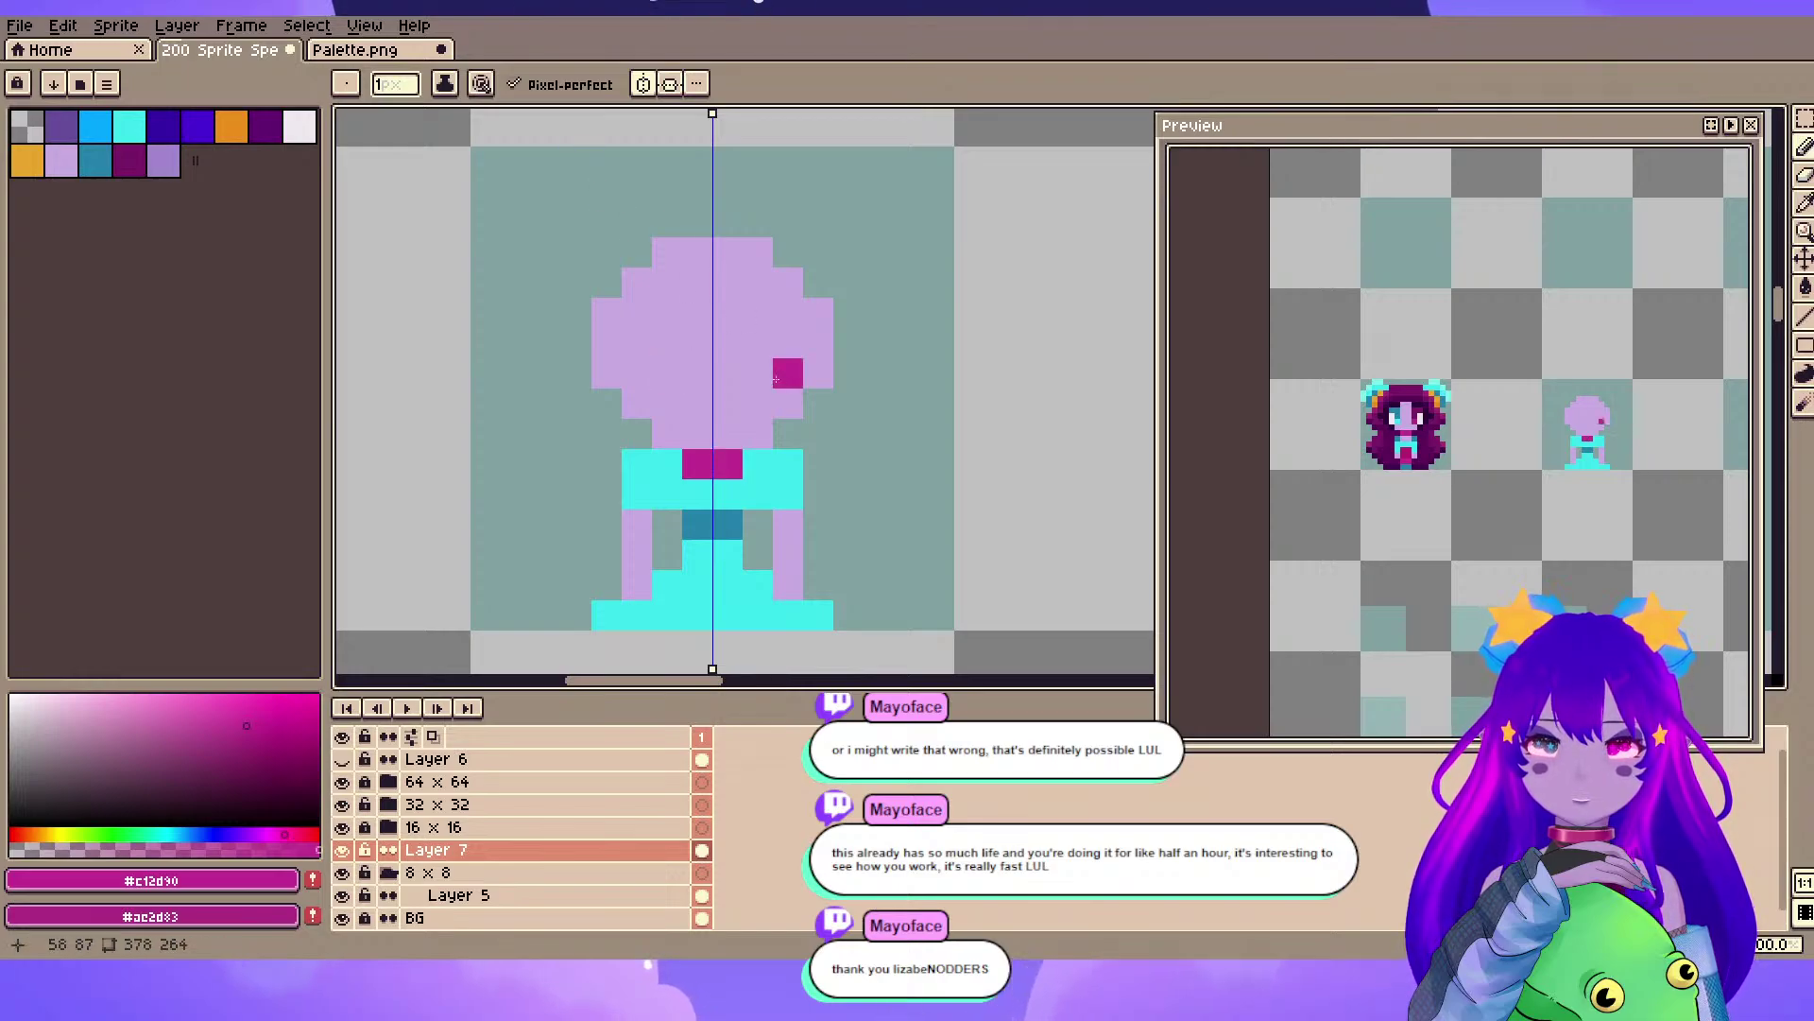
key(ctrl+z)
- Move the head up one pixel and paint a two-pixel-wide magenta collar in the gap above the shoulders
click(1803, 120)
drag(557, 172, 869, 454)
drag(693, 368, 692, 350)
click(515, 465)
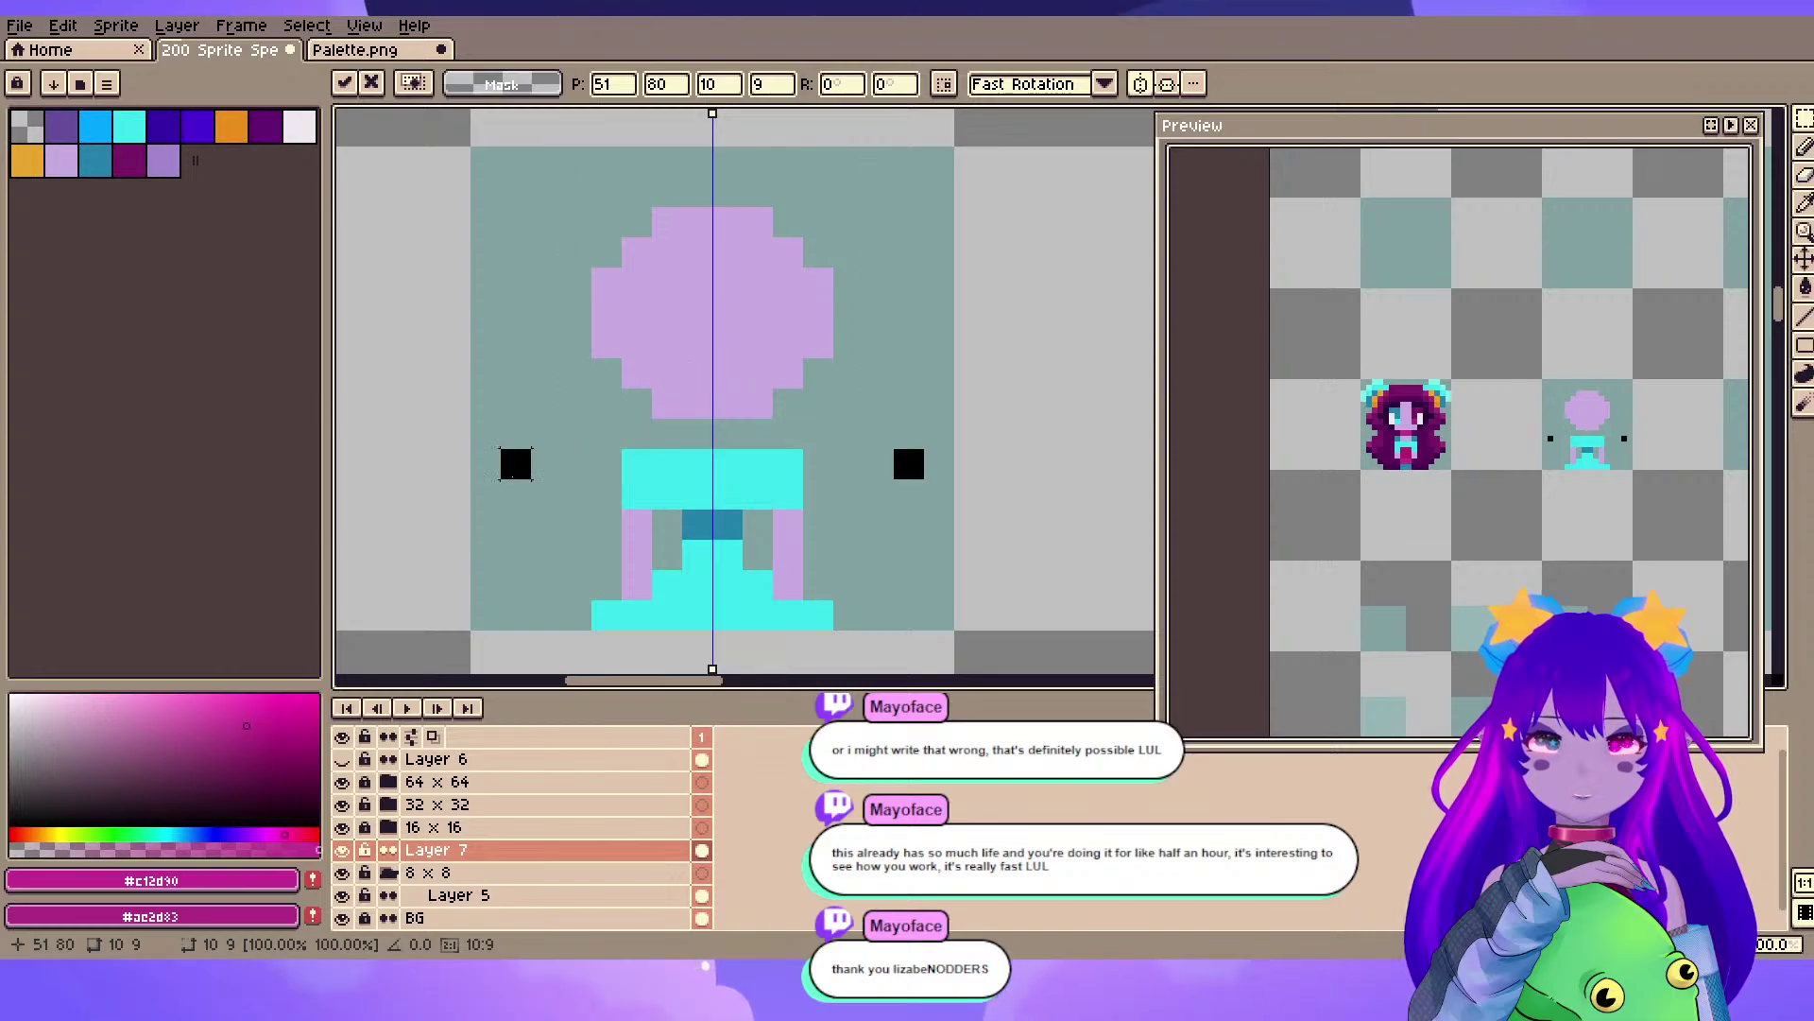
key(b)
click(697, 434)
scroll(686, 441, down, 4)
scroll(680, 456, down, 1)
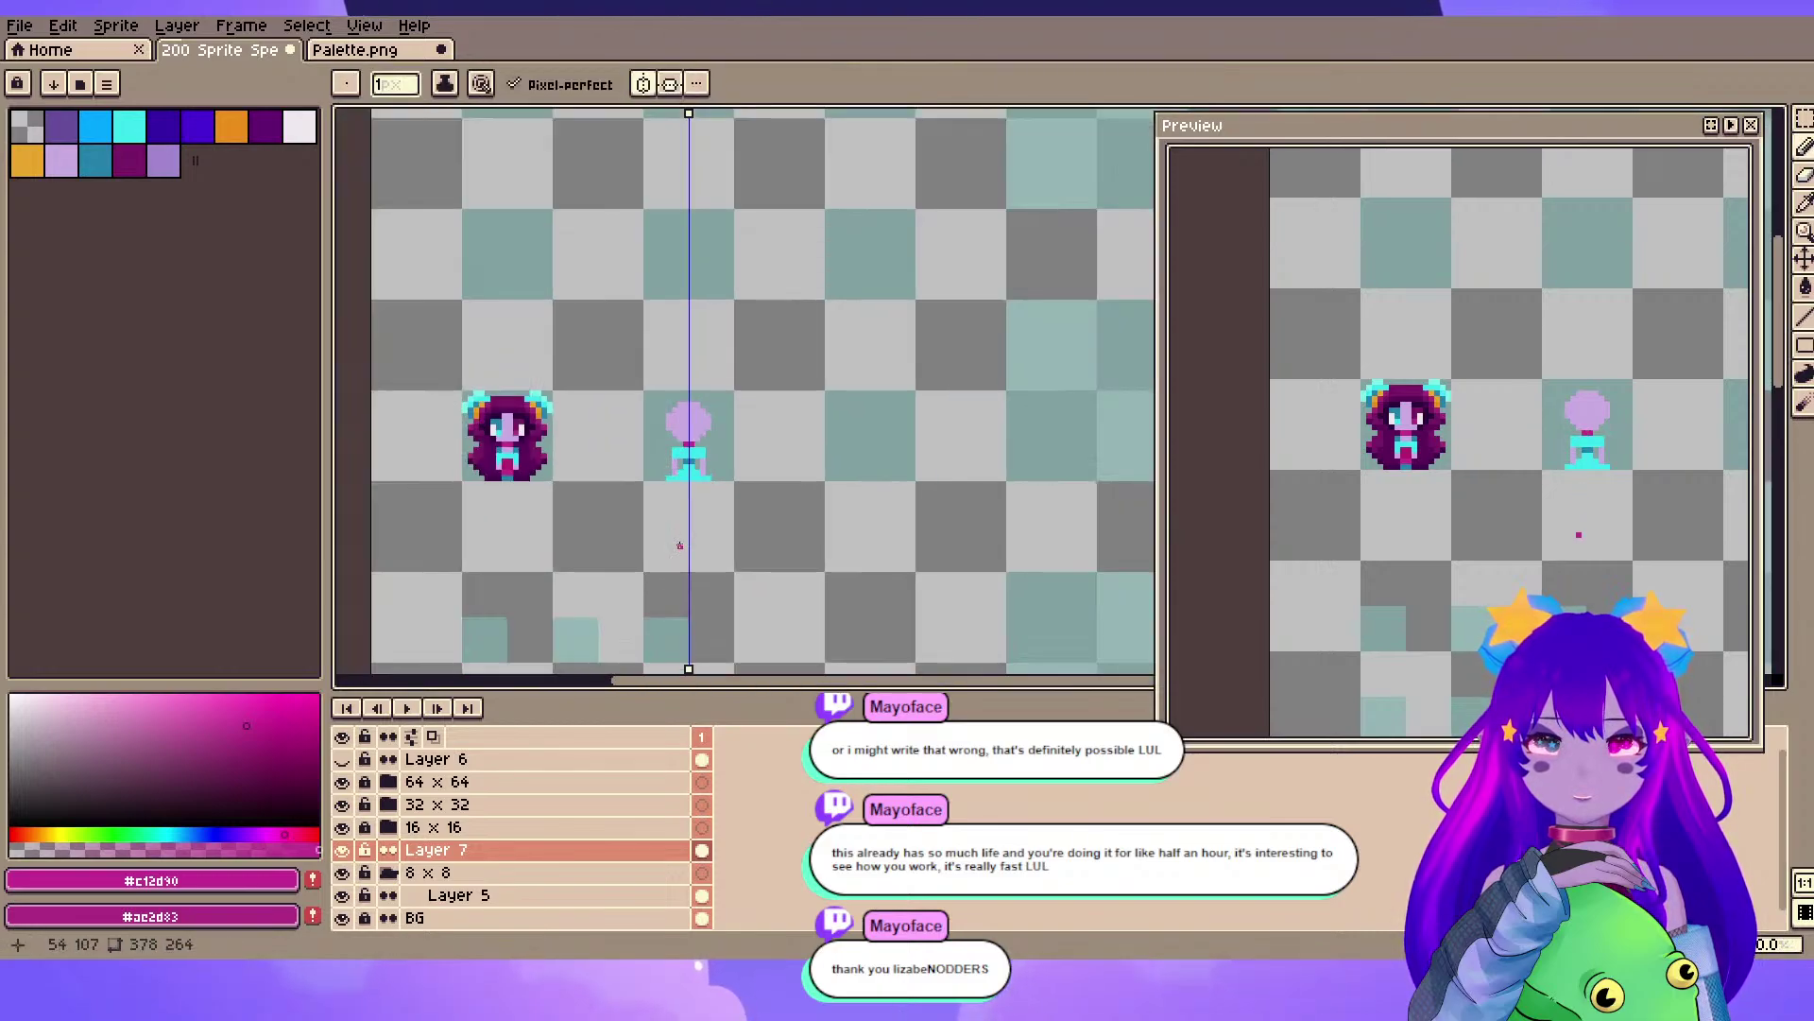
- Sample the dress cyan #3ae4ec again for the 1 px pencil and save the sprite file
scroll(680, 546, up, 3)
key(e)
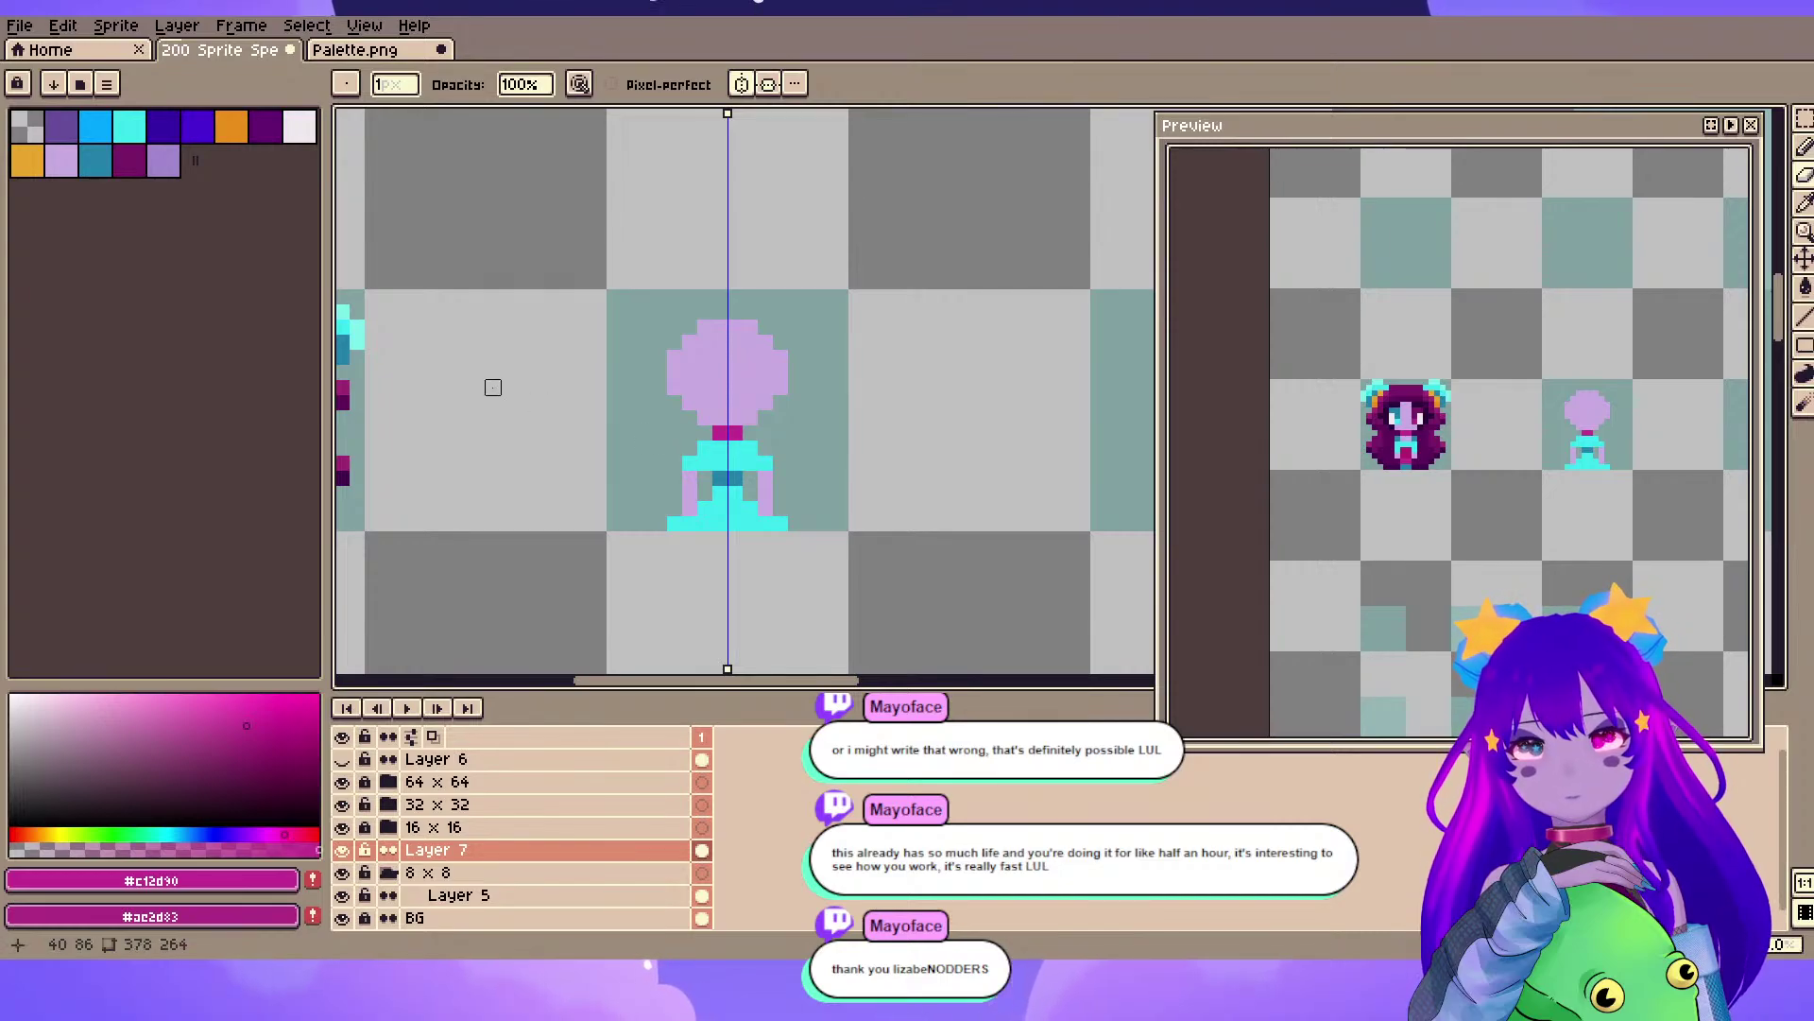
scroll(555, 413, up, 3)
alt+click(794, 567)
key(b)
click(738, 532)
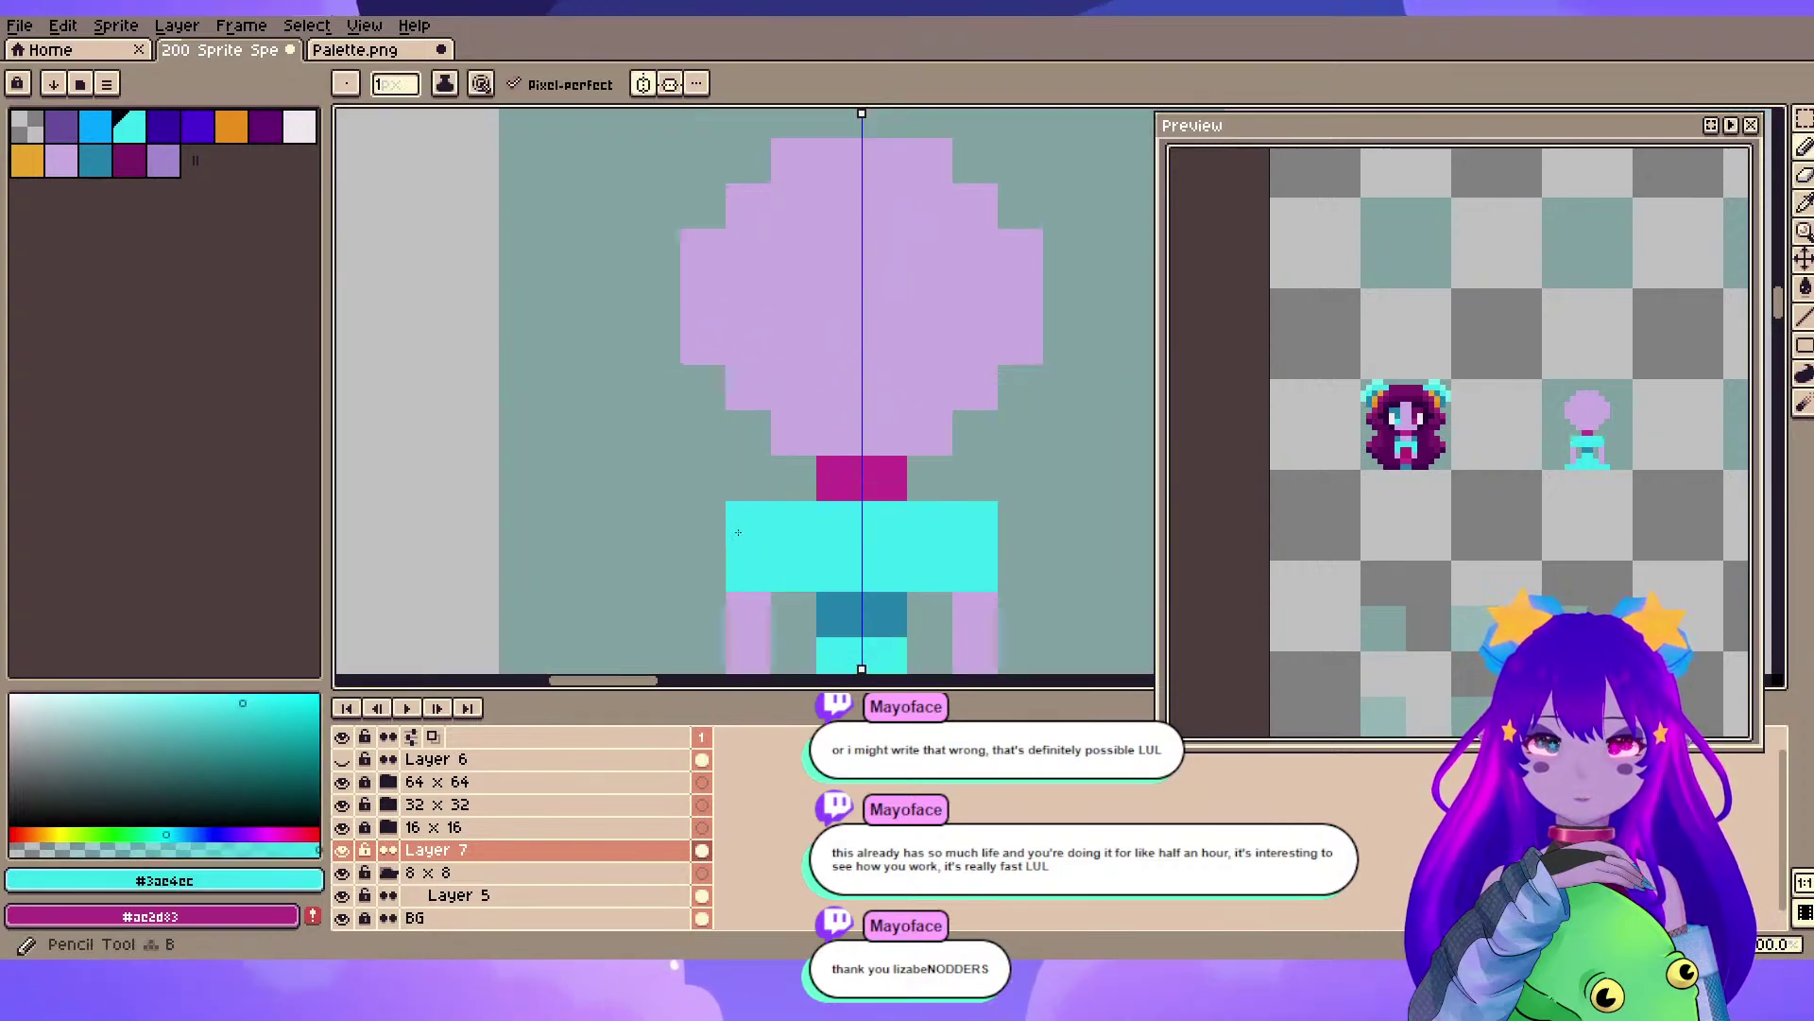
scroll(738, 532, down, 3)
key(ctrl+s)
- Paint two mirrored L-shaped eyes on the face, one in cyan #3ae4ec and the other in magenta #ae2d83, using the finished character's eye colours
scroll(535, 416, up, 3)
key(i)
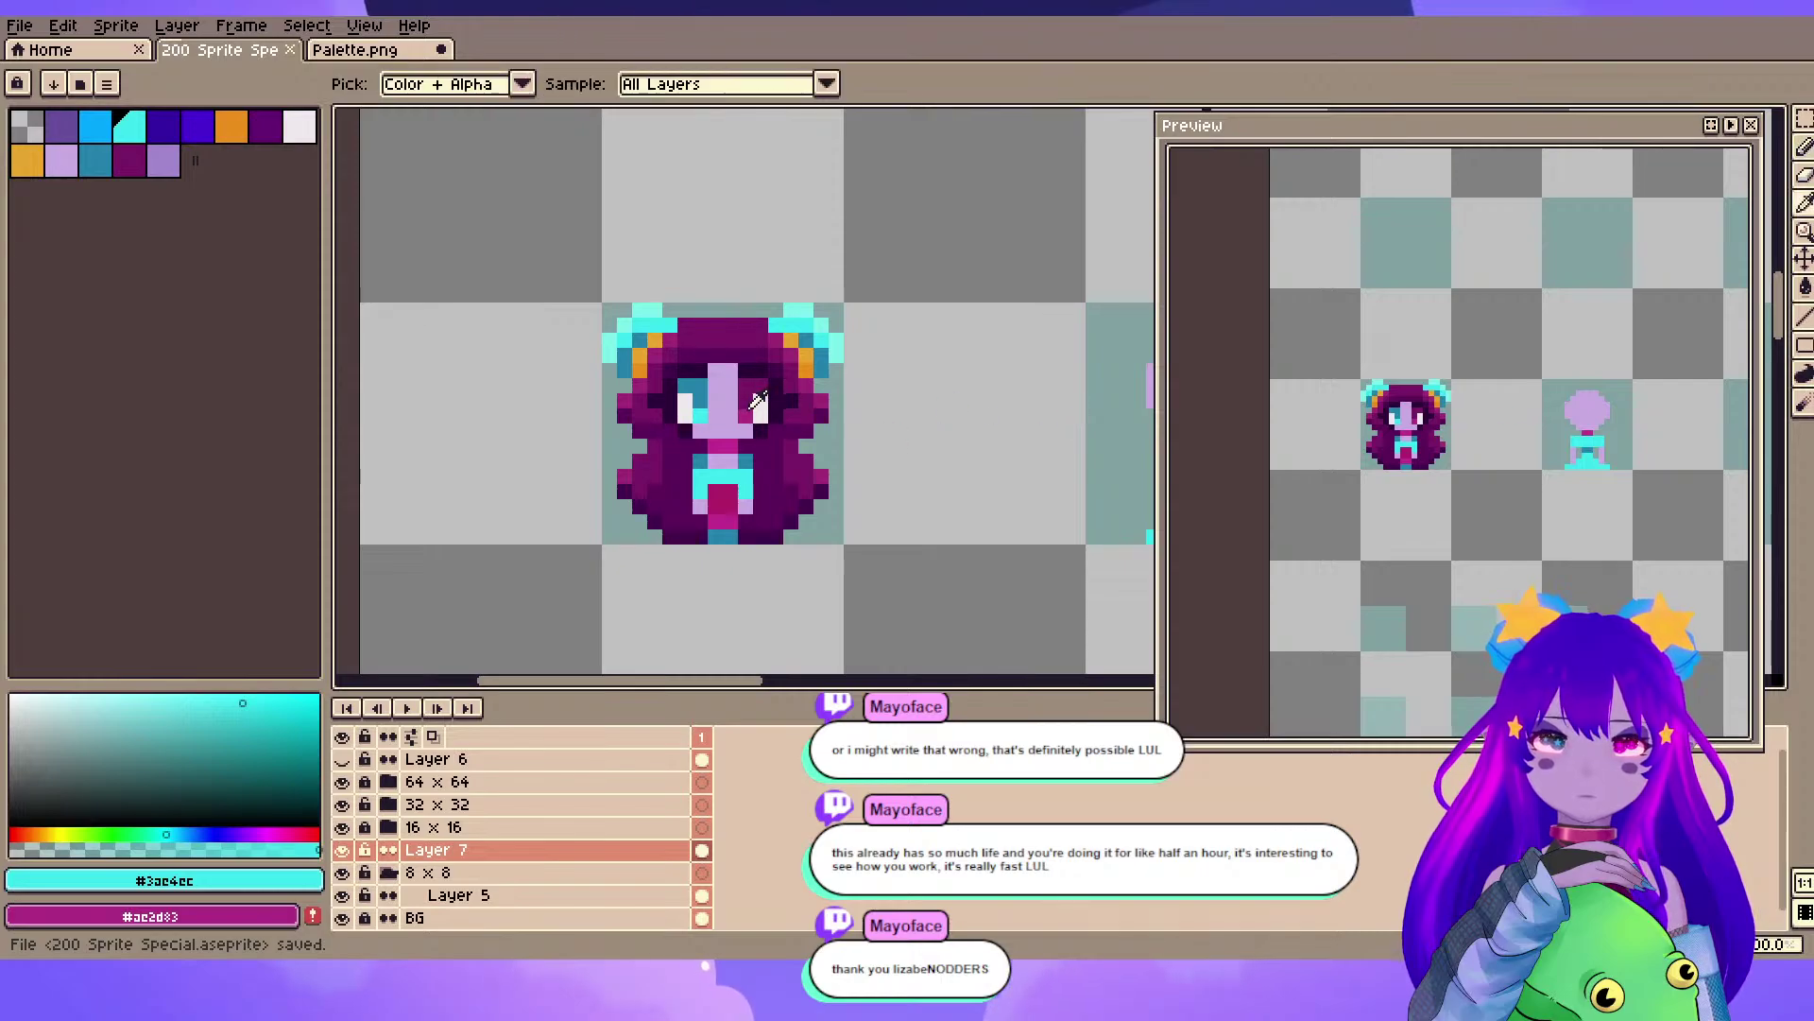
alt+click(748, 412)
alt+click(701, 414)
drag(910, 433, 401, 410)
scroll(629, 368, up, 2)
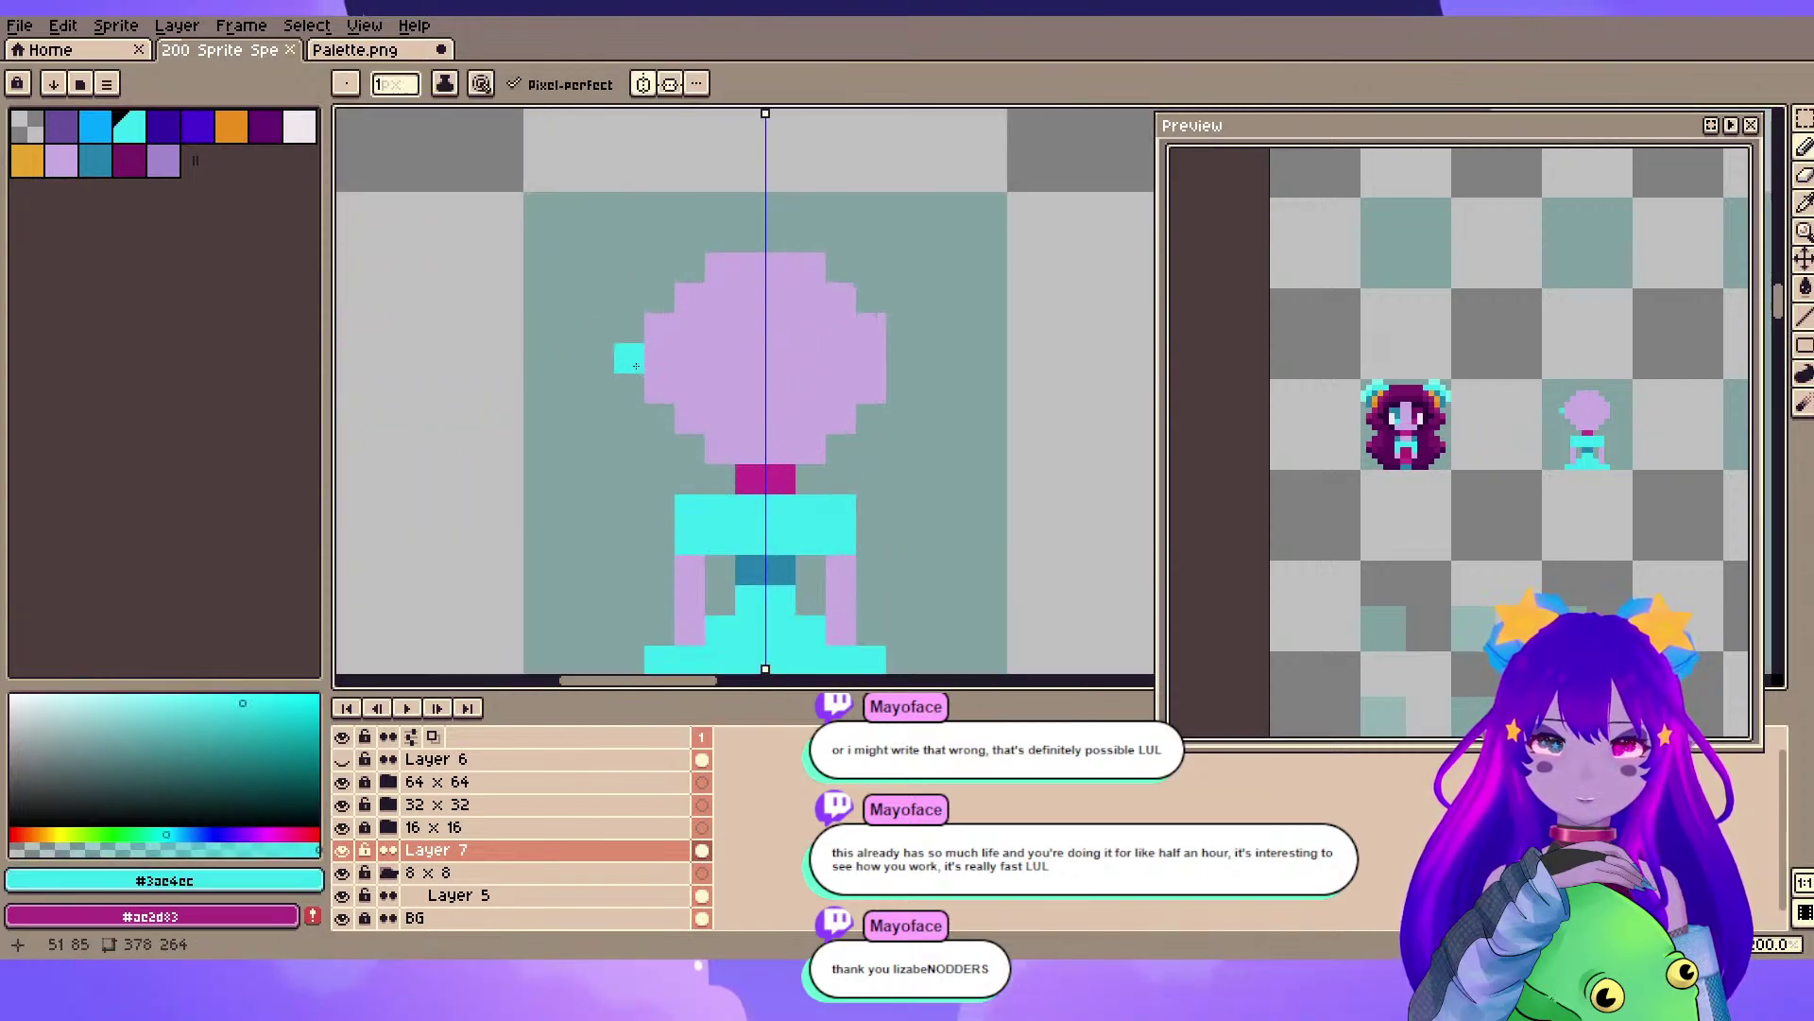
scroll(628, 369, up, 1)
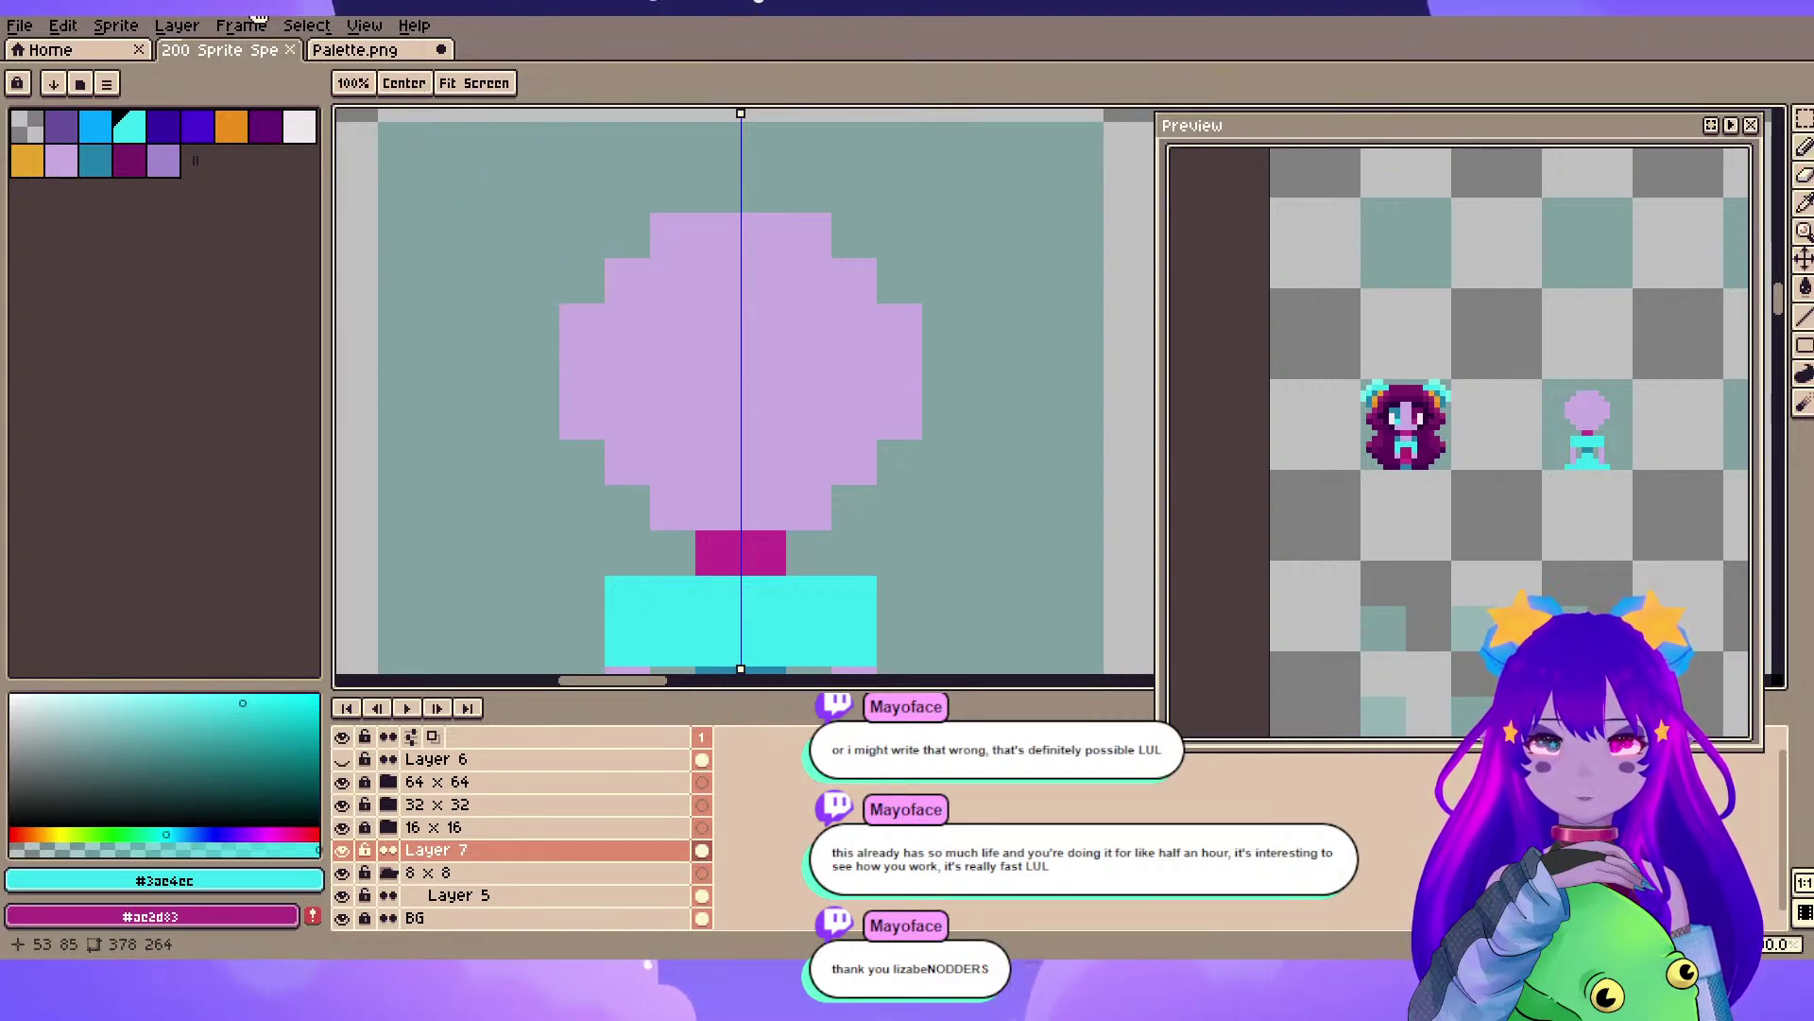
drag(673, 281, 631, 288)
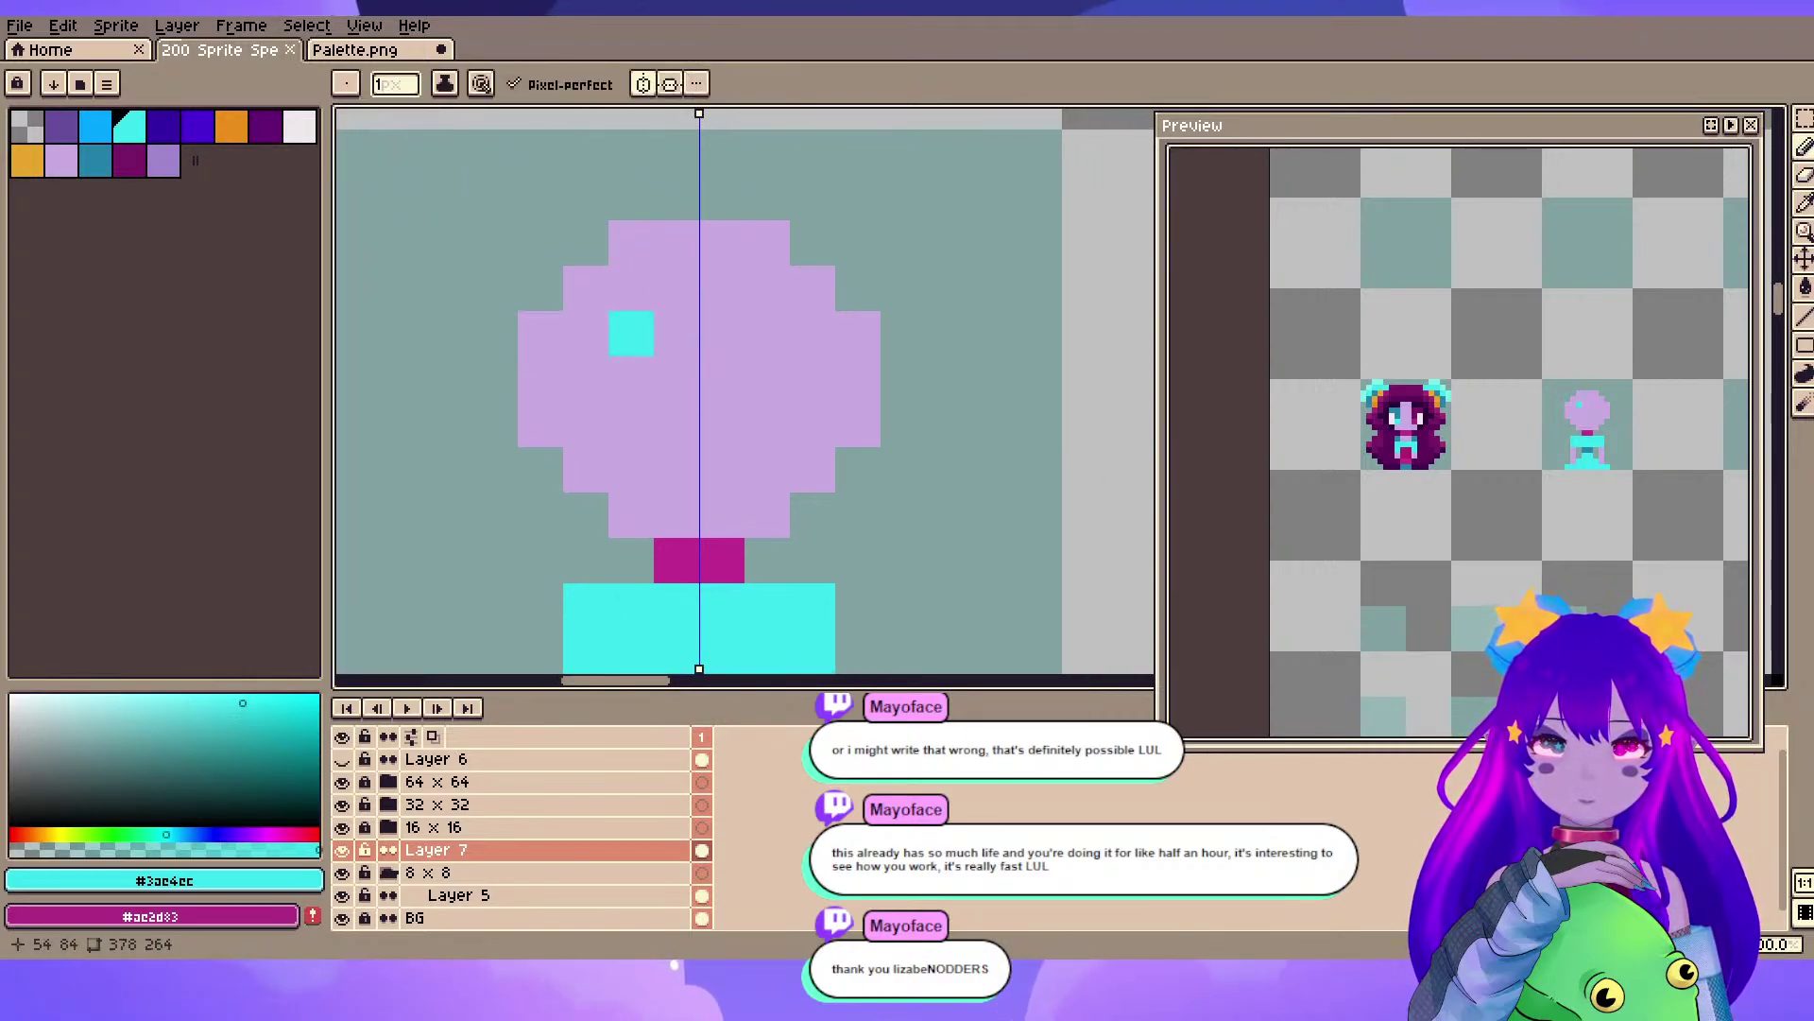
scroll(678, 334, down, 2)
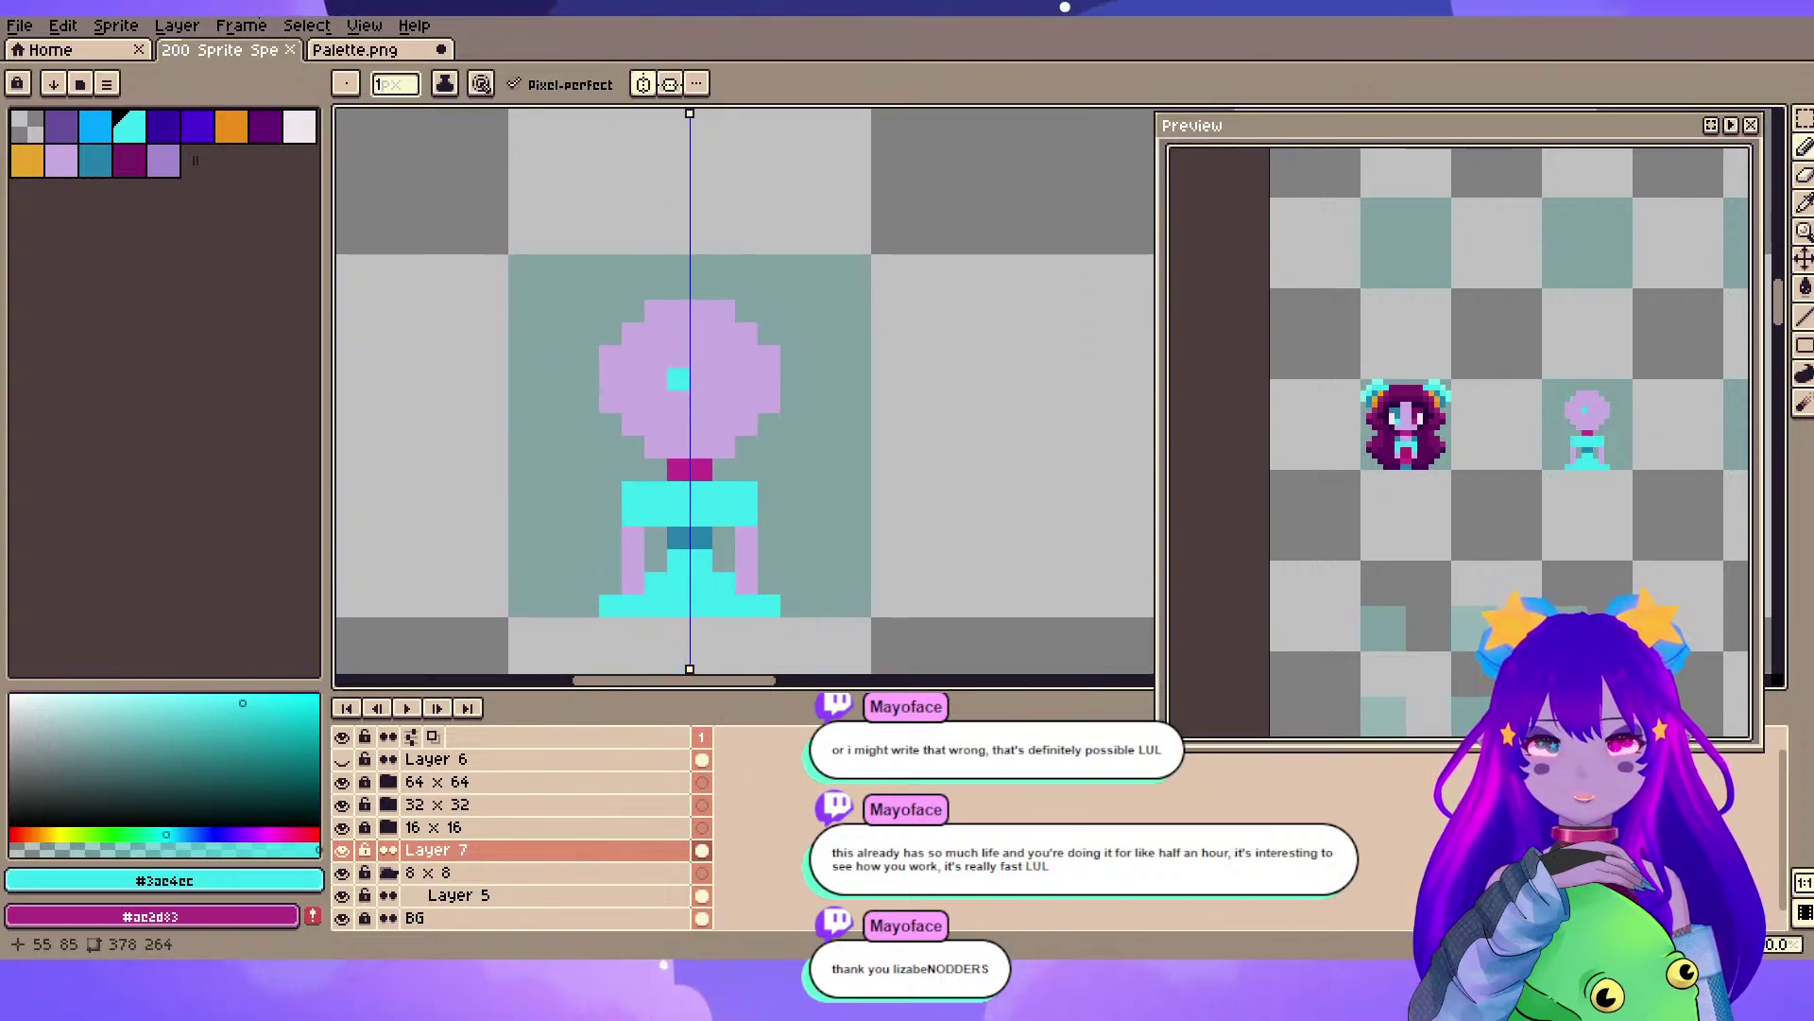
drag(655, 380, 655, 357)
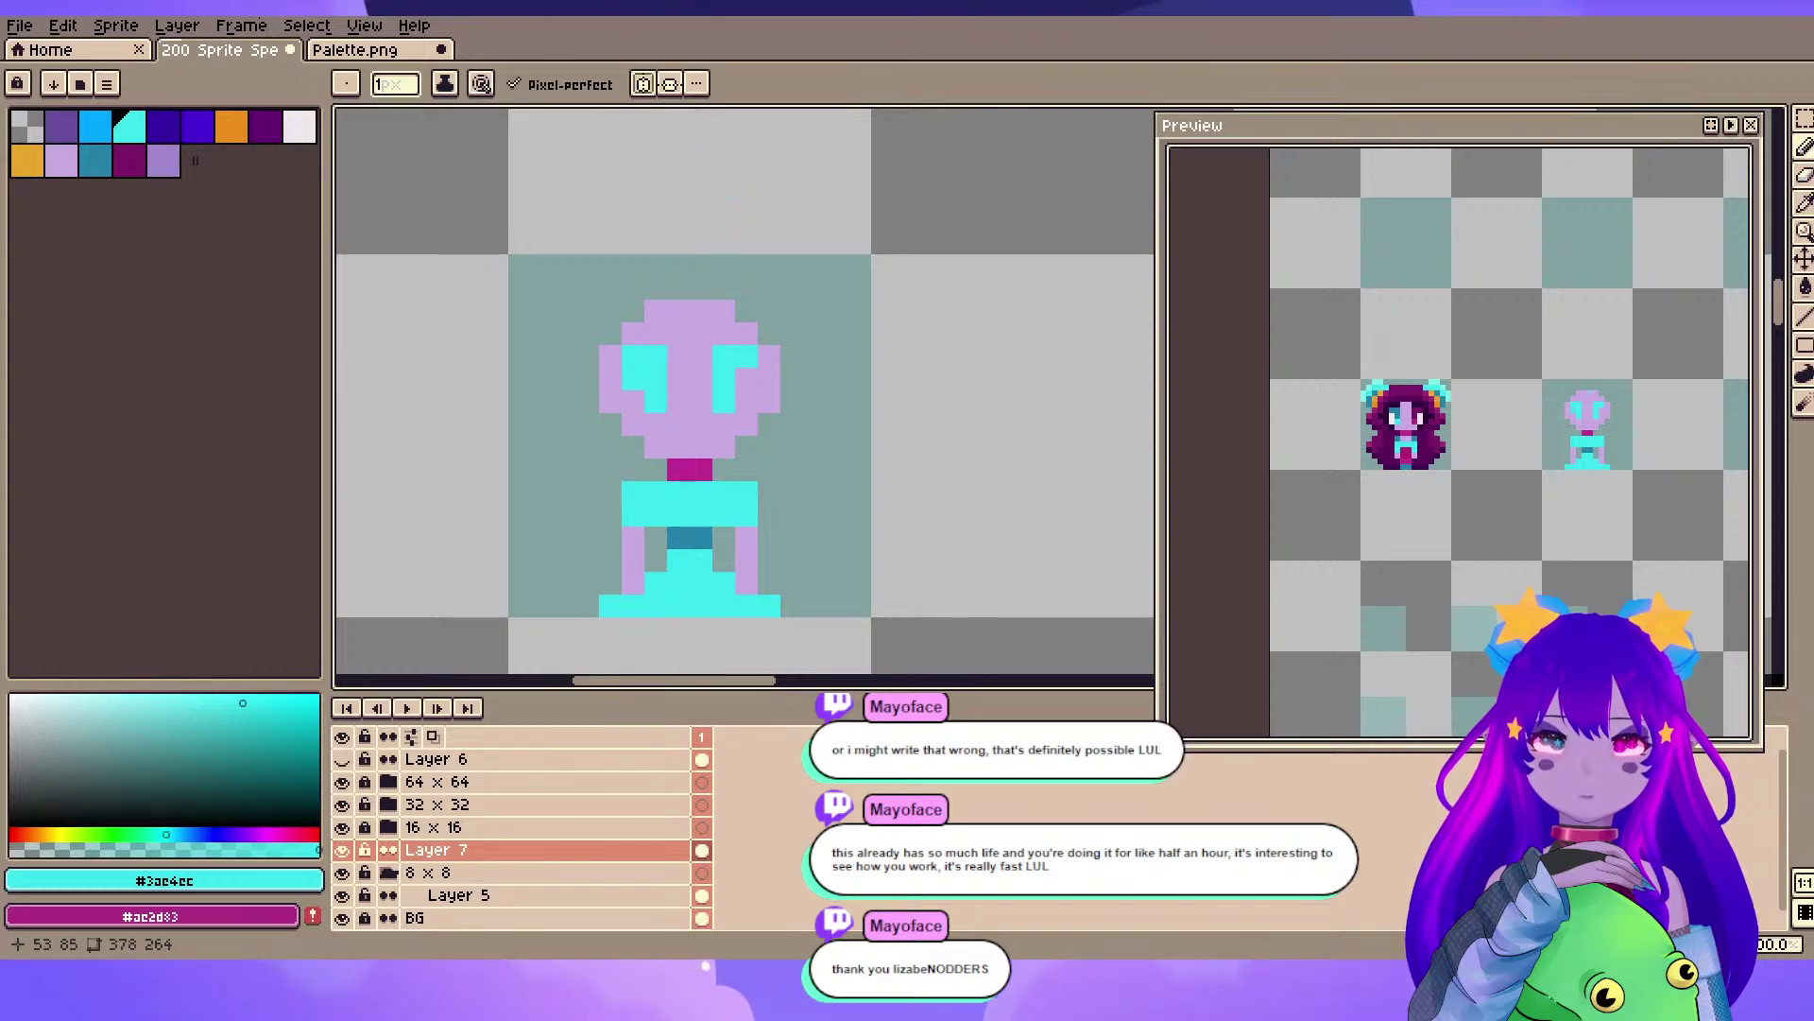
key(x)
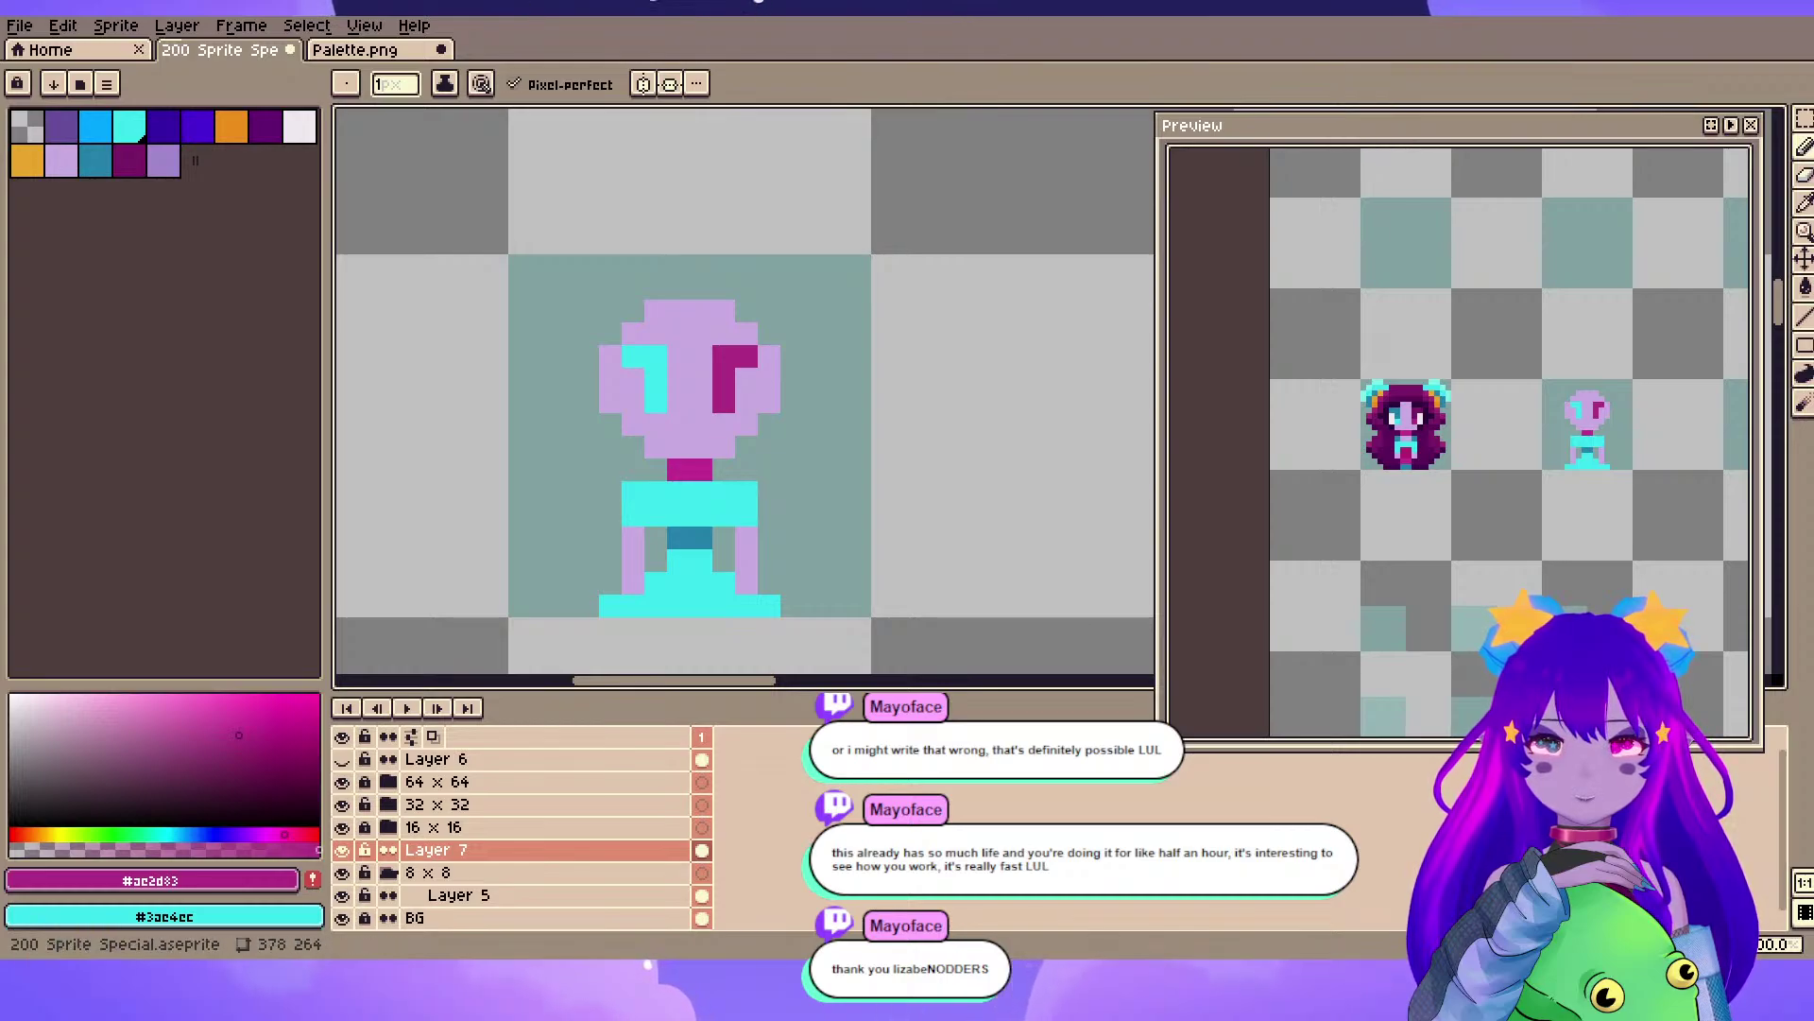
- Sample dark magenta #781864 and teal #2482ab from the finished character's eyes as the two active colours
key(space)
mouse_move(407, 416)
mouse_down()
mouse_move(821, 401)
mouse_move(632, 401)
mouse_up()
key(alt)
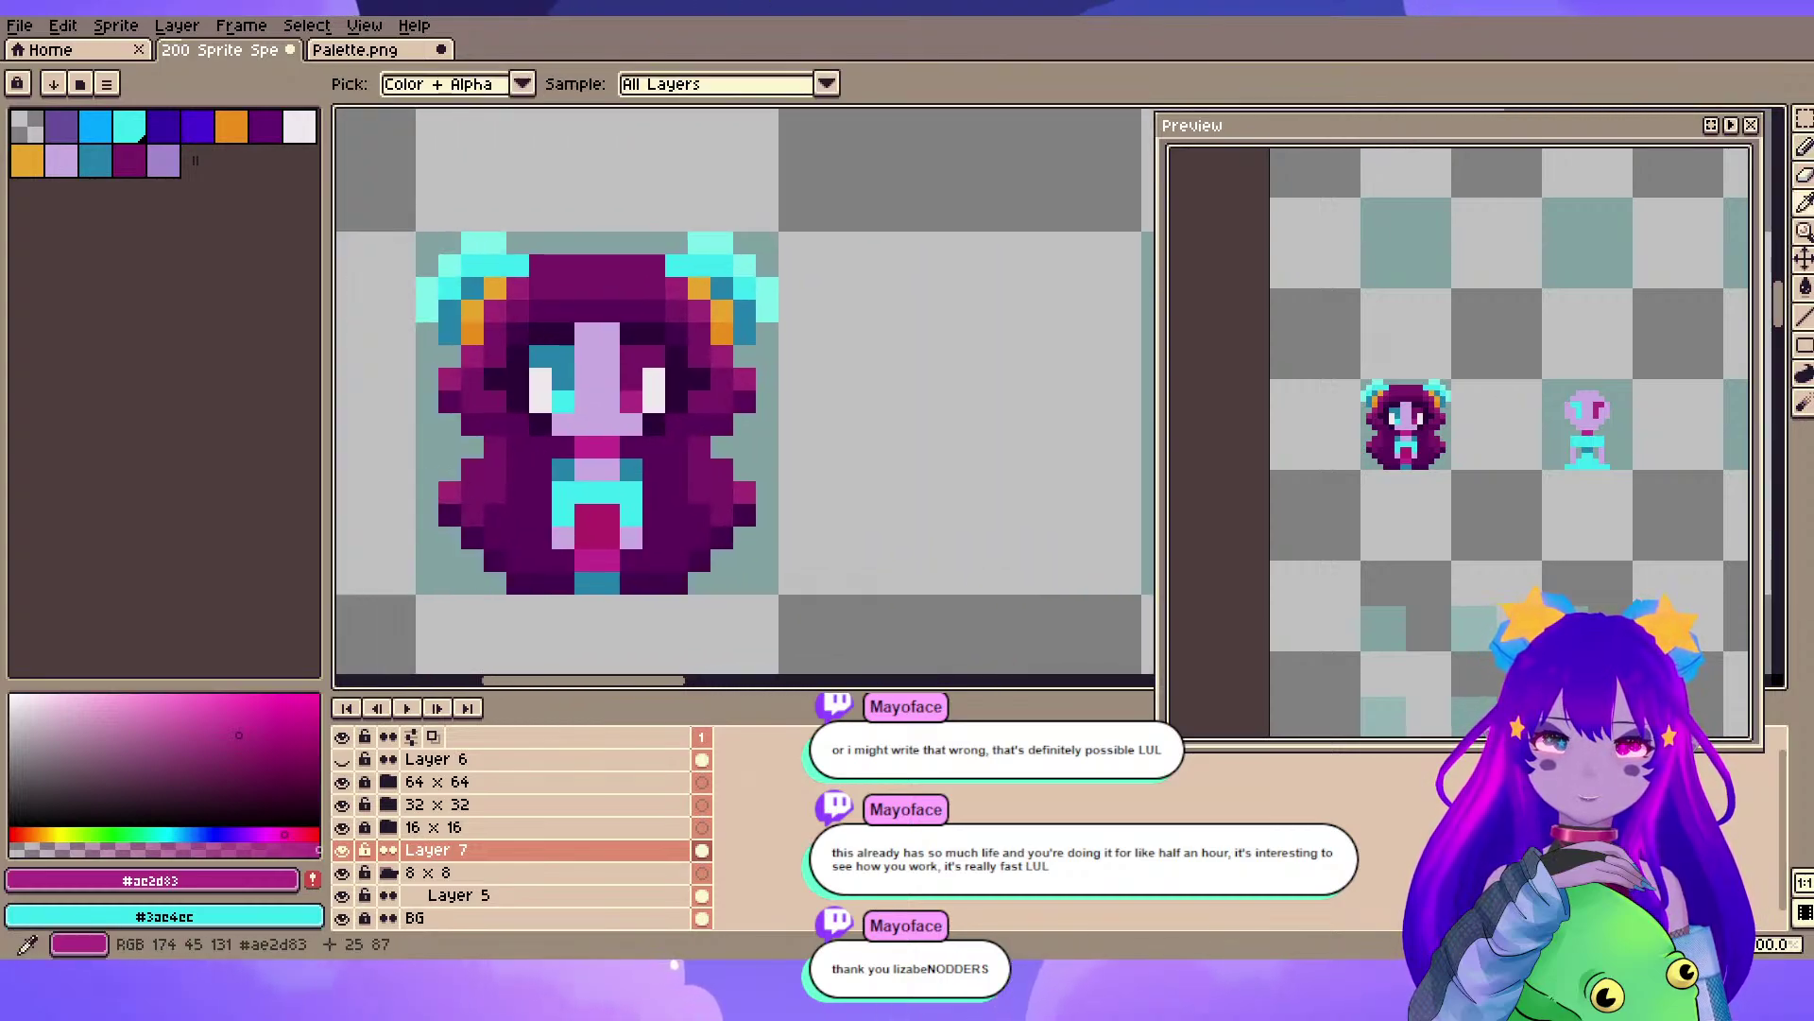
alt+click(631, 379)
key(x)
alt+click(563, 379)
- Darken the upper pixels of the cyan eye with teal #2482ab and of the magenta eye with #781864, and save the file
key(space)
drag(903, 397, 491, 392)
drag(854, 397, 584, 418)
click(584, 350)
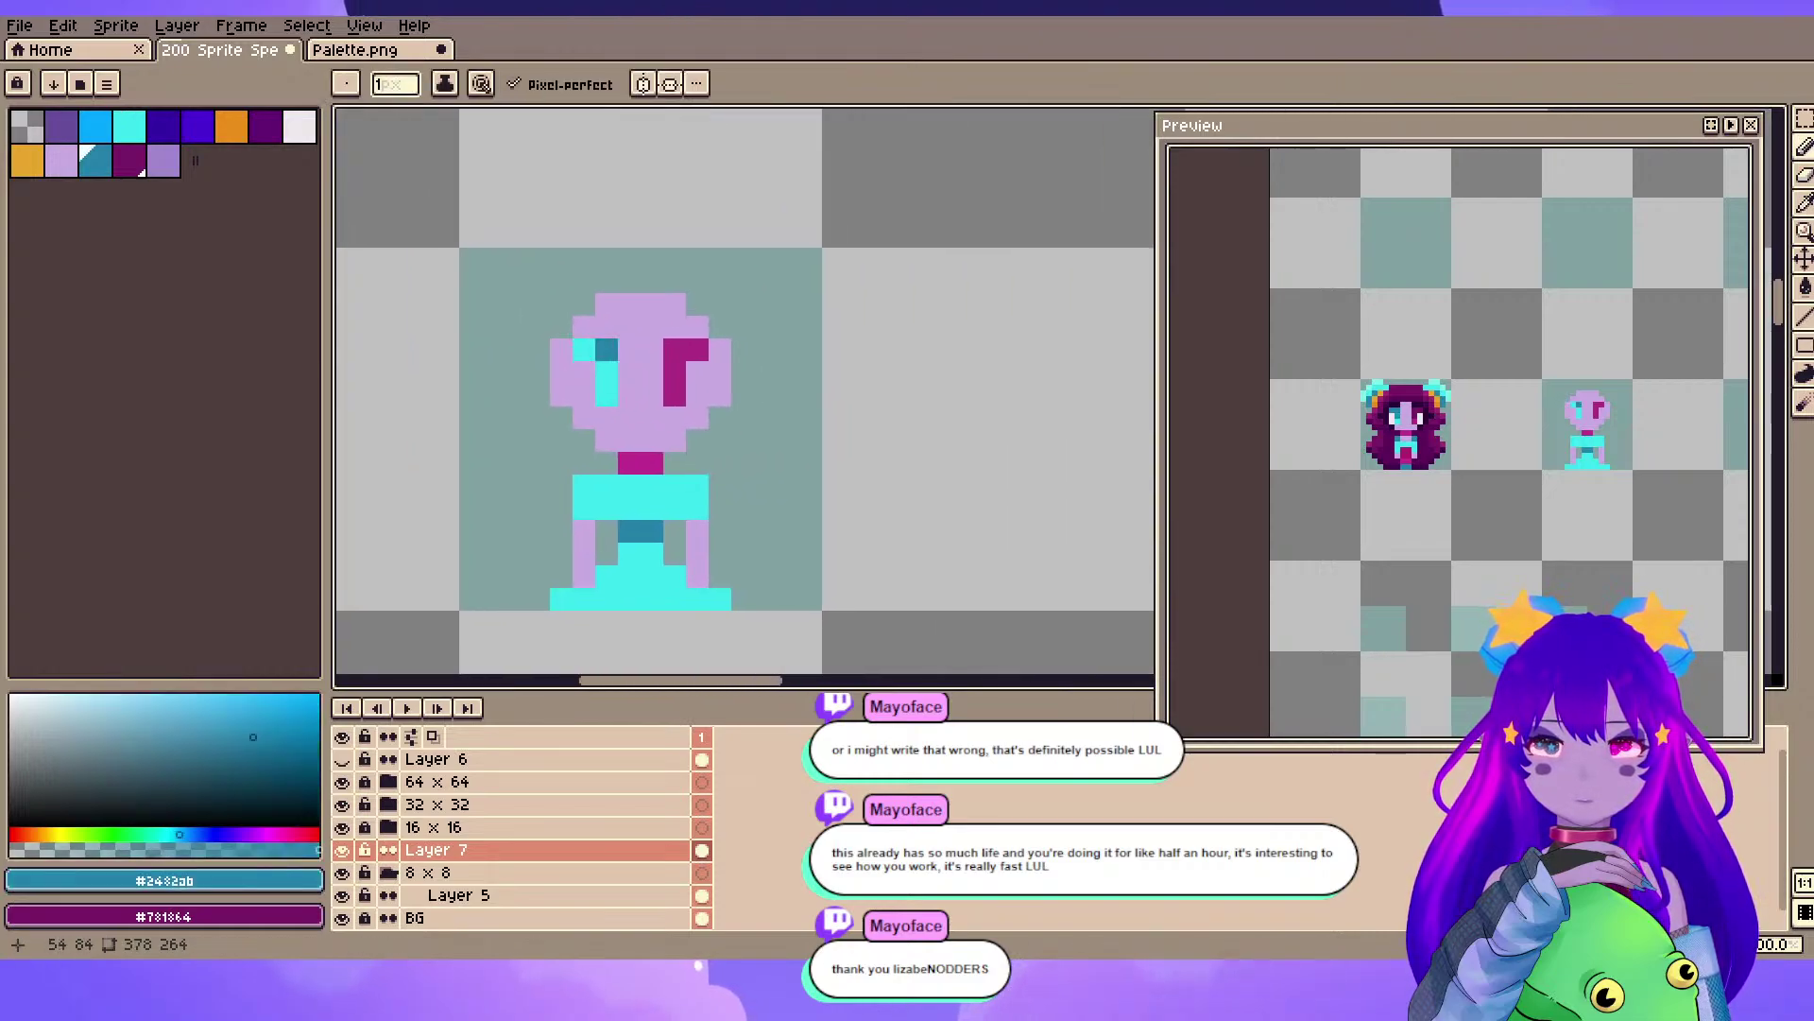
drag(607, 350, 607, 372)
click(584, 349)
key(x)
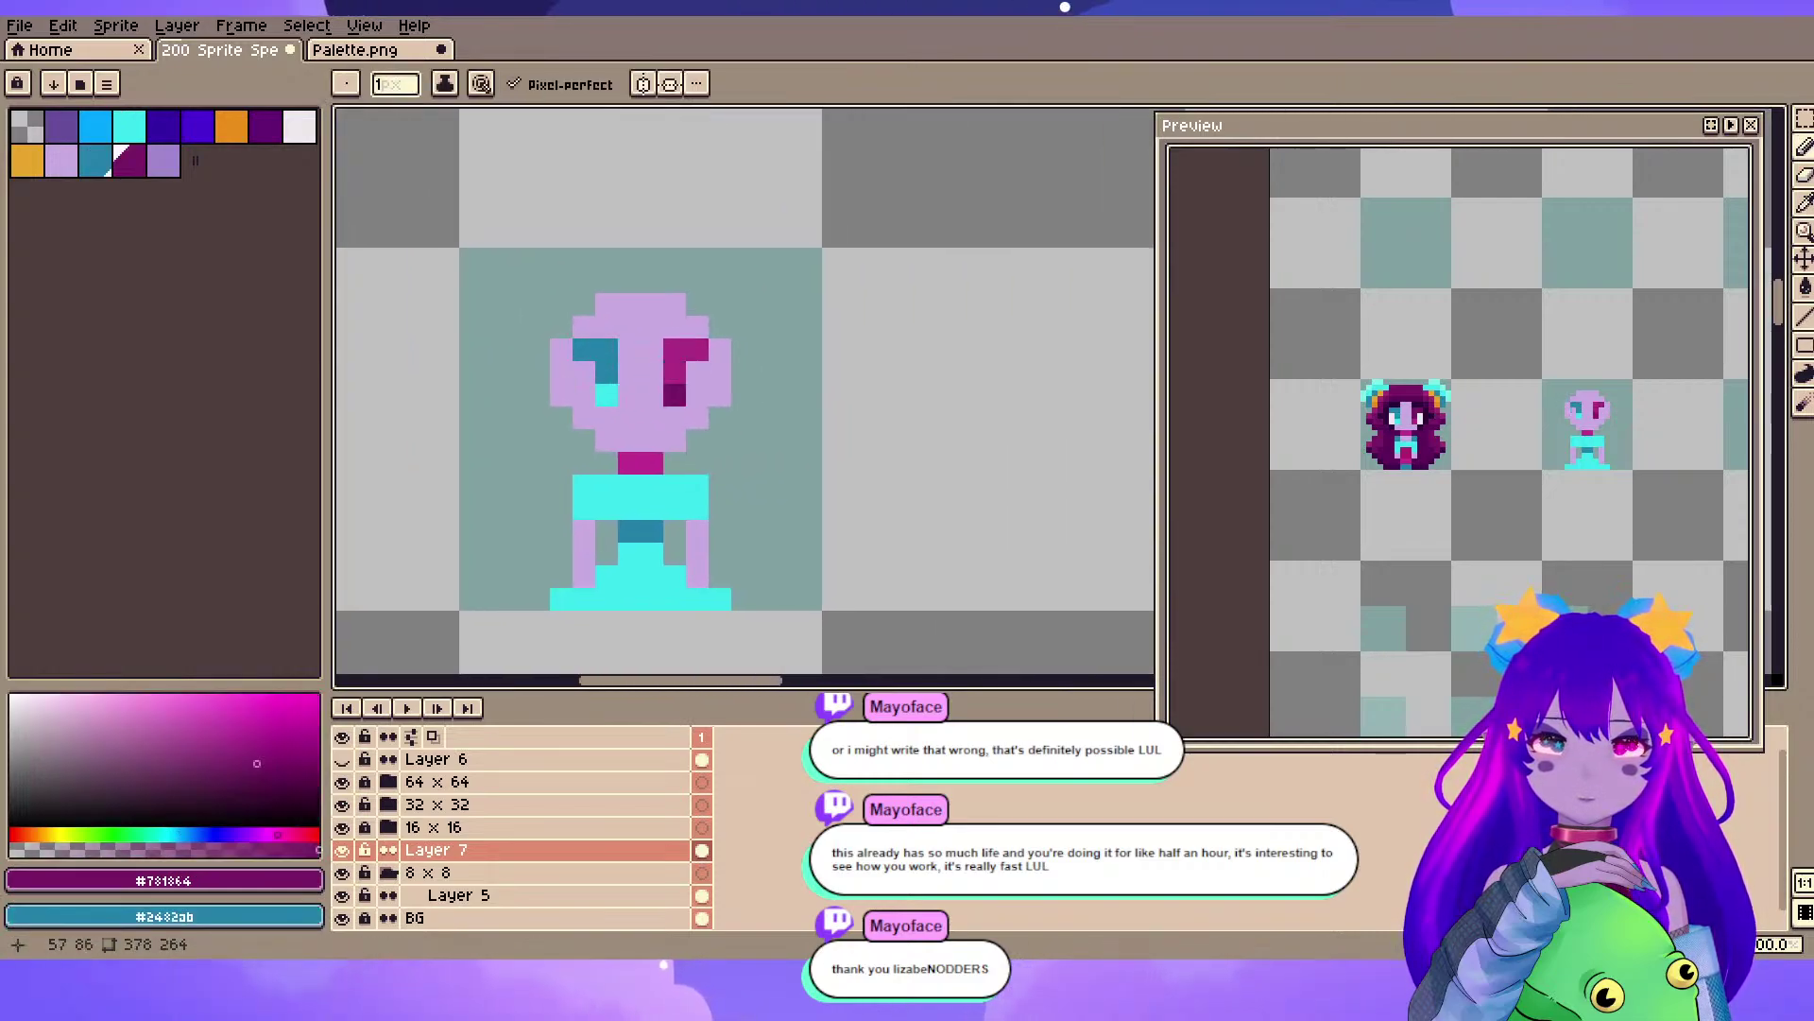
drag(675, 372, 674, 350)
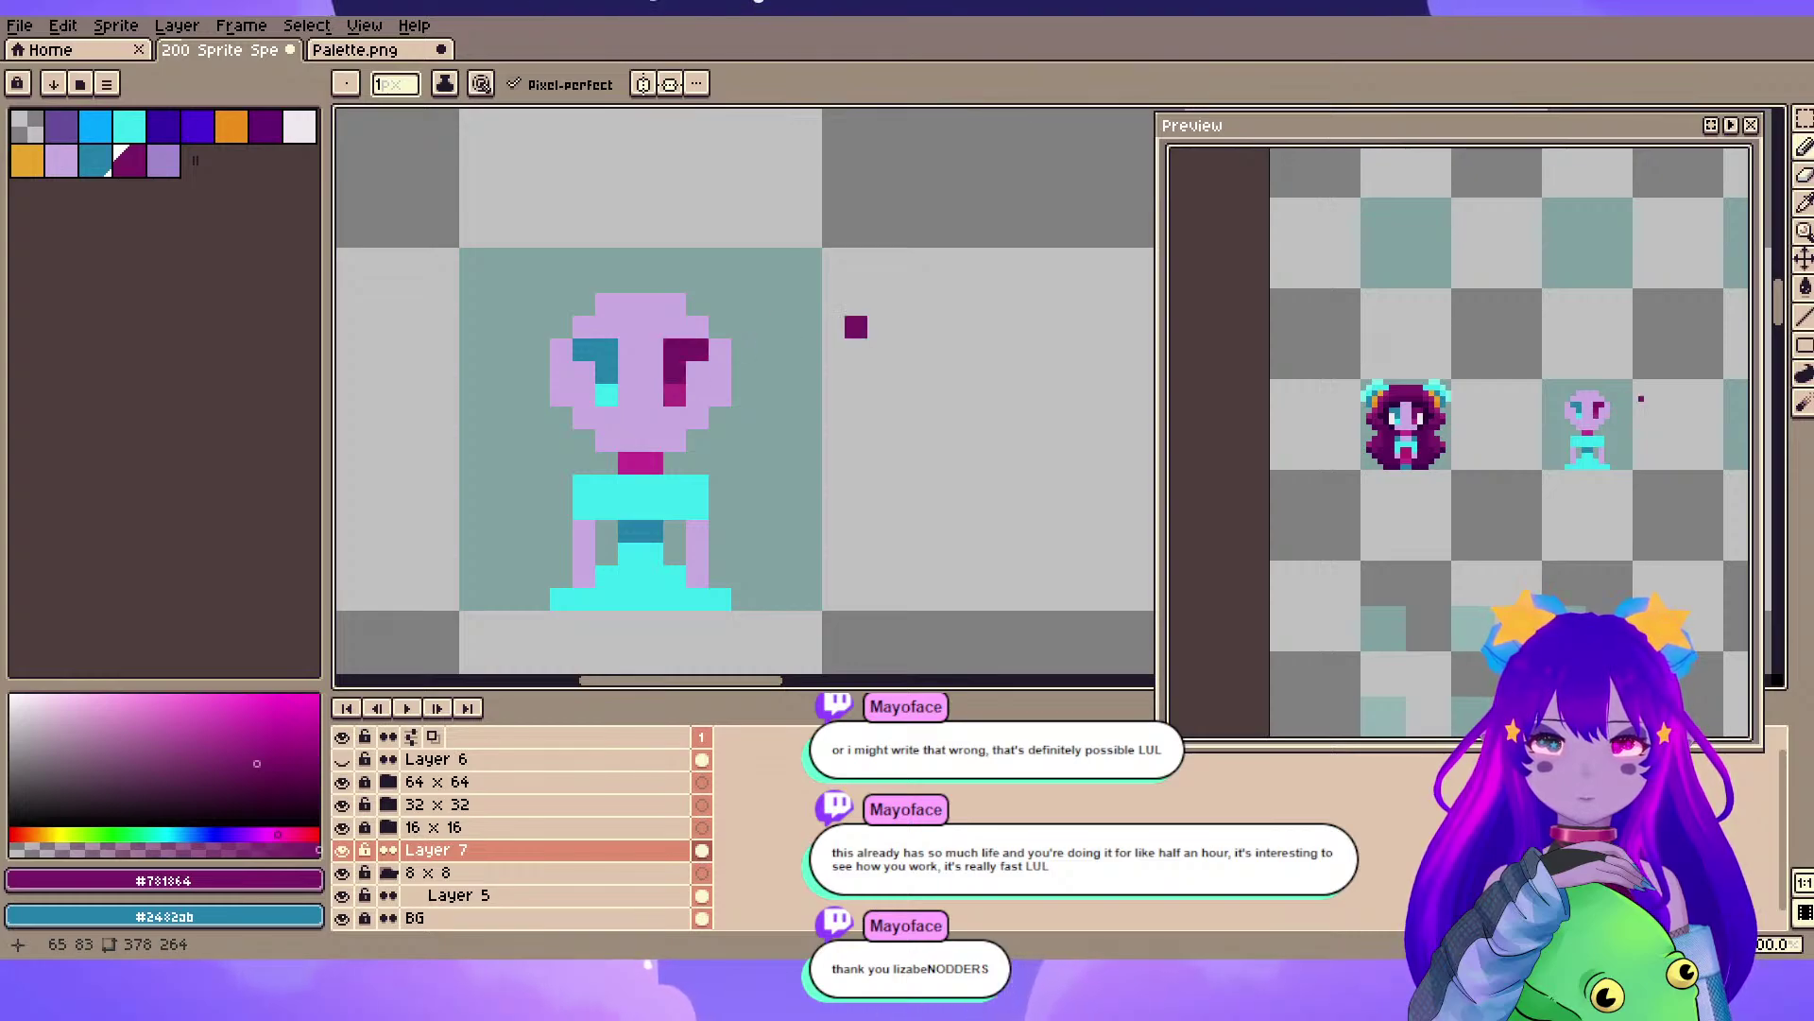
key(ctrl+s)
- Try to move most of the head down one pixel towards the collar, and undo the change
key(space)
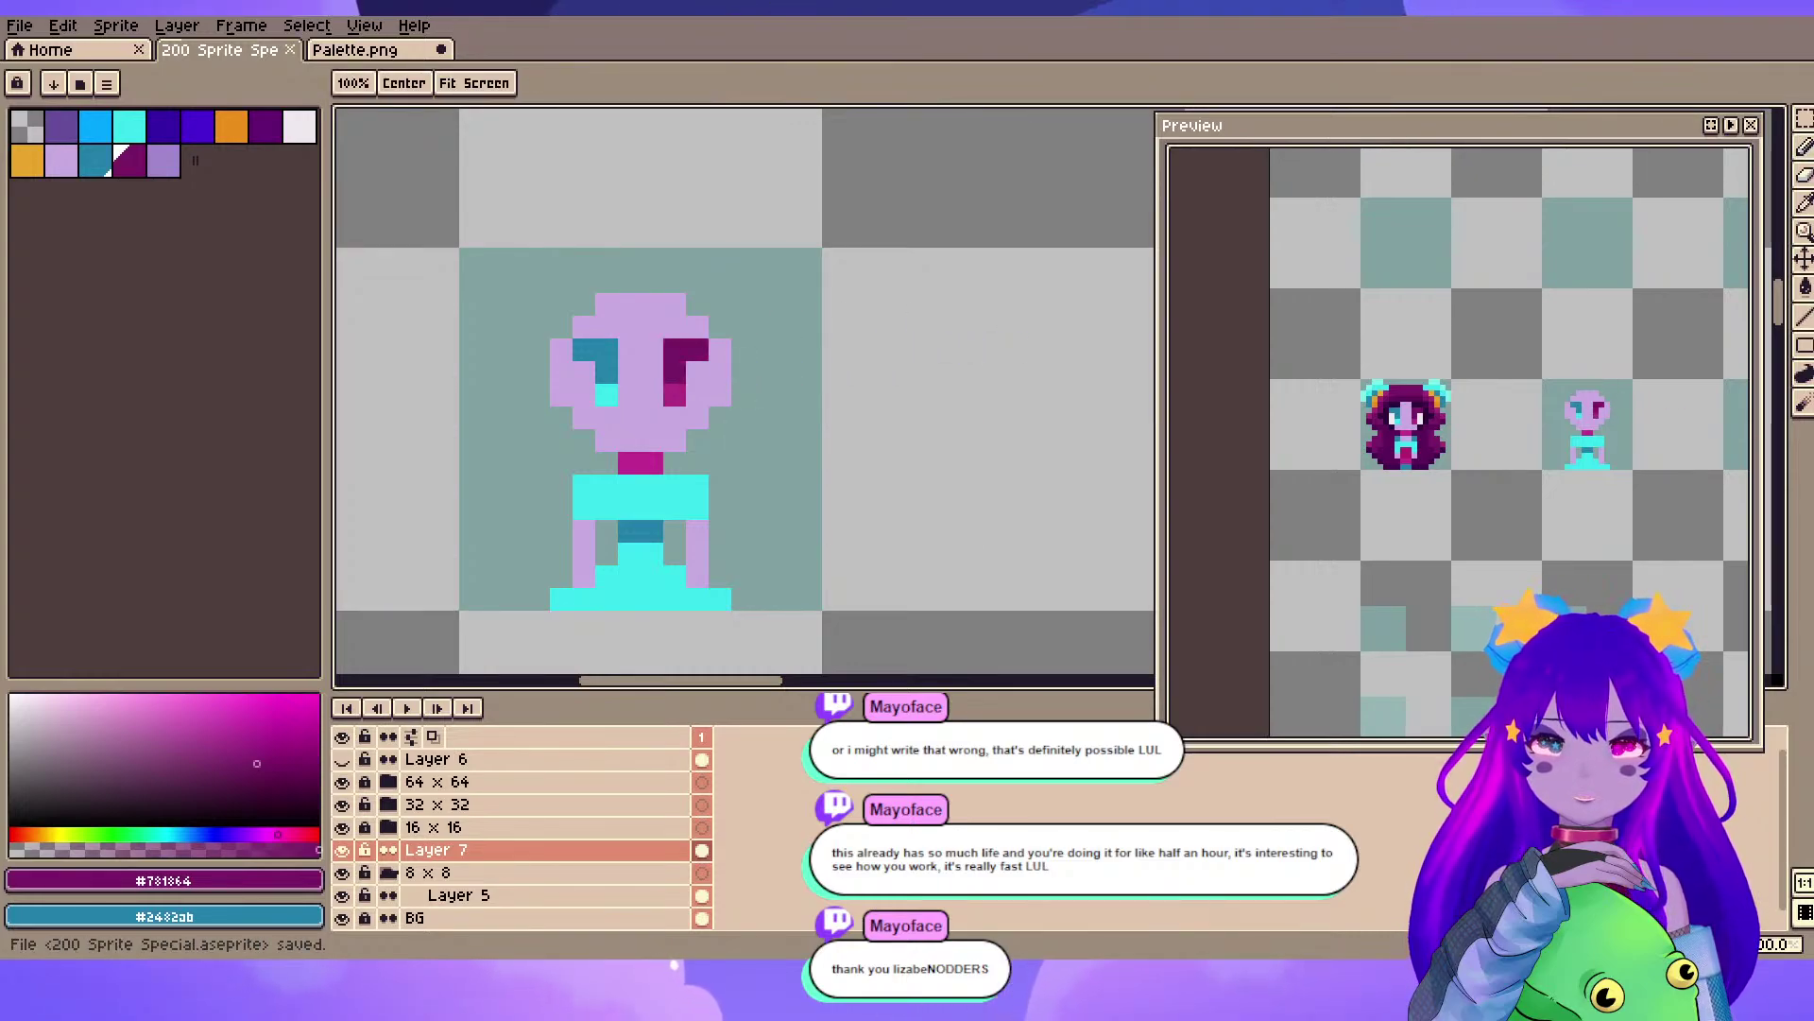
drag(787, 372, 795, 394)
key(m)
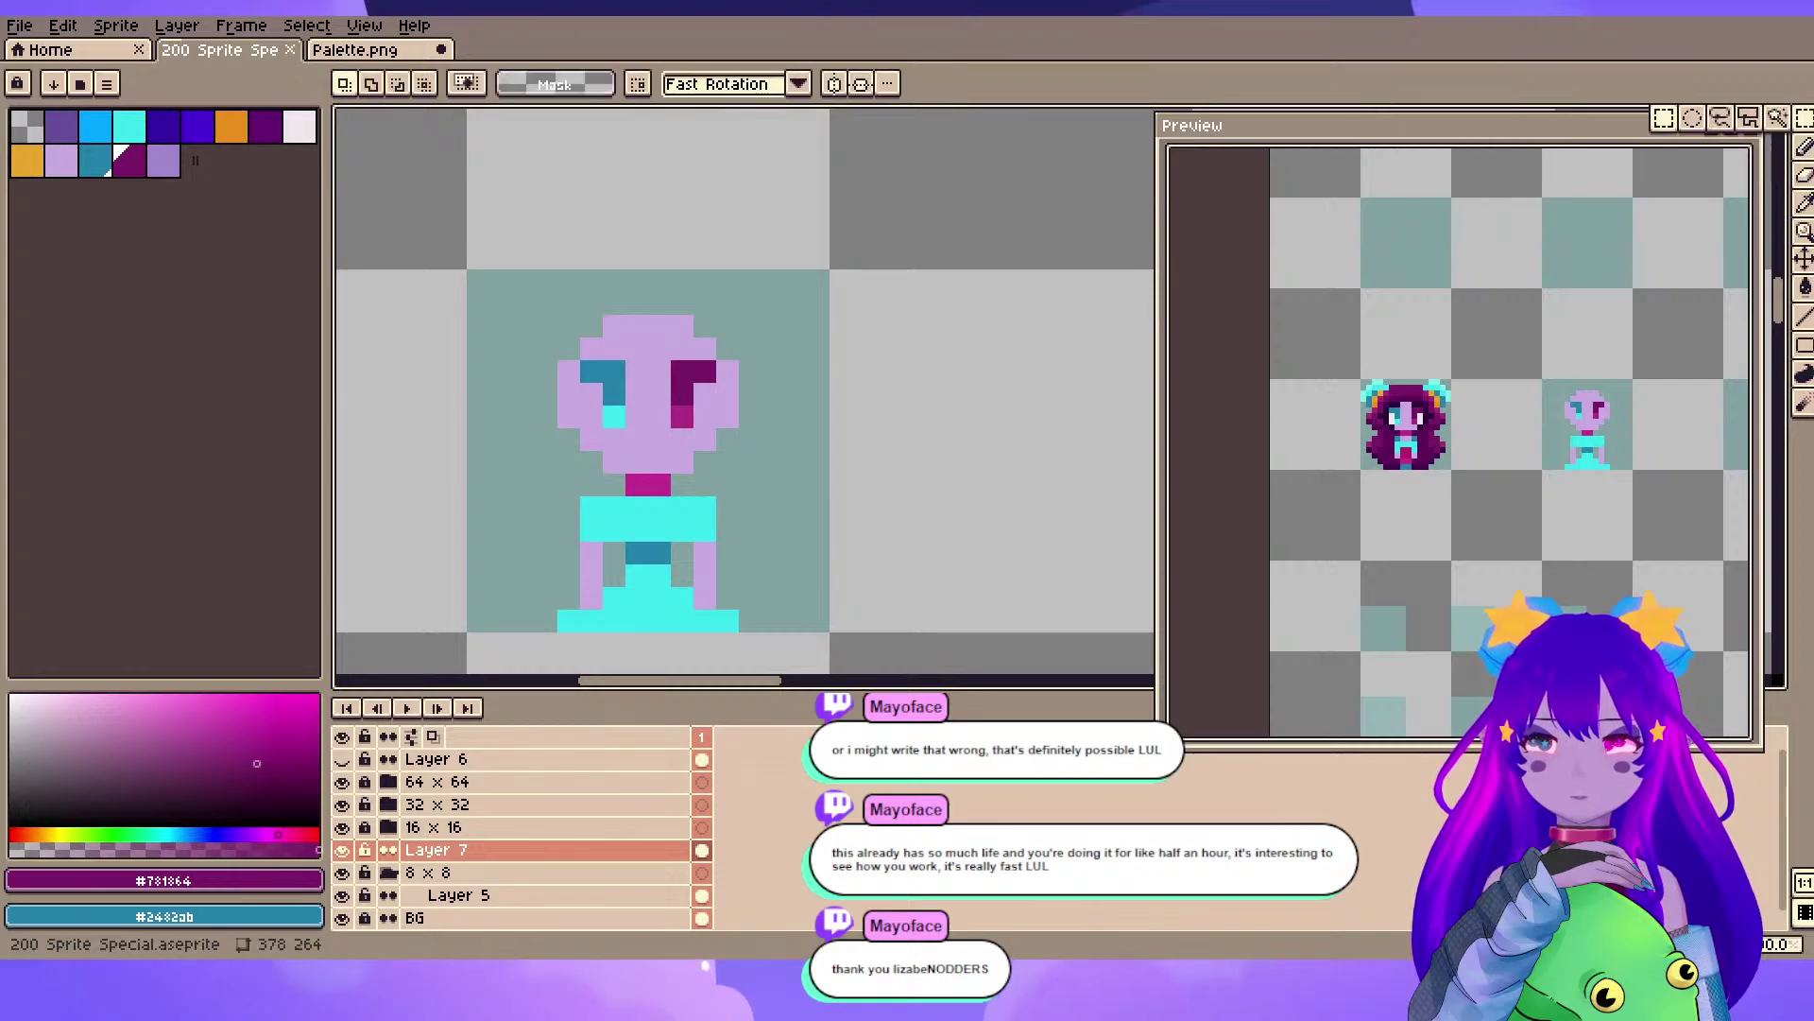
drag(530, 287, 857, 455)
key(Down)
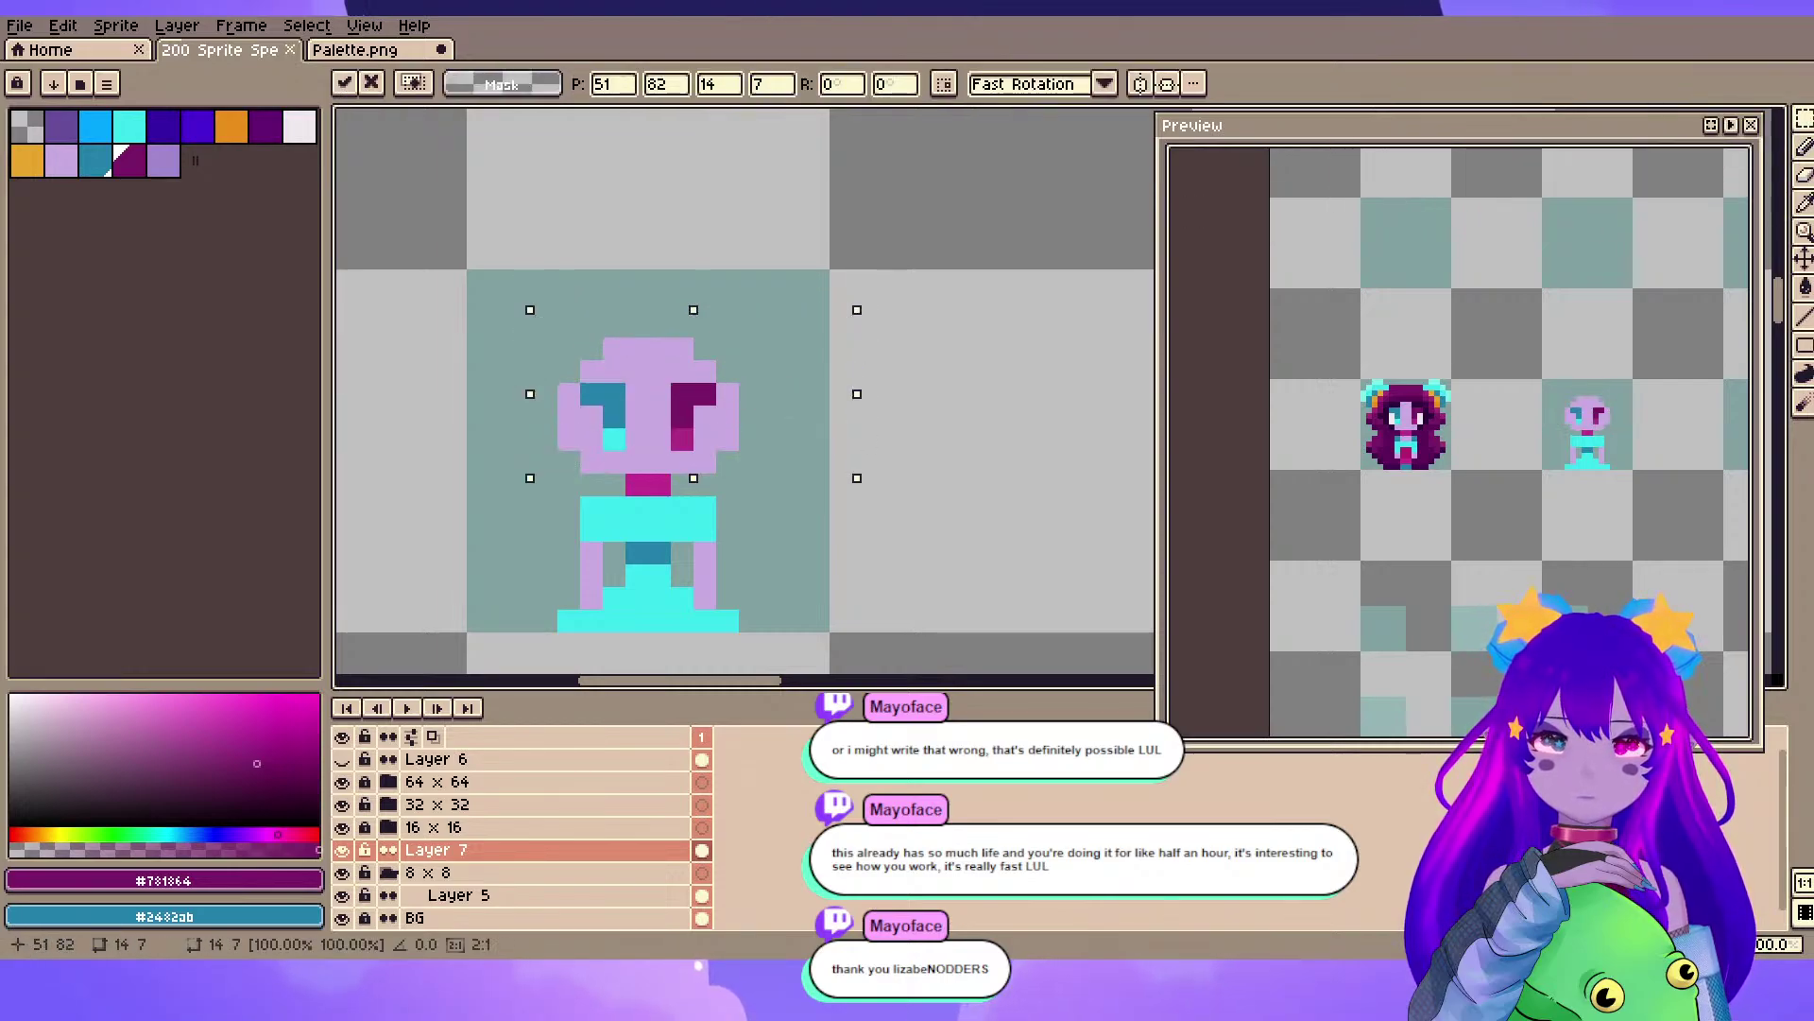
key(ctrl+d)
drag(524, 530, 617, 471)
key(ctrl+z)
key(ctrl+z)
key(ctrl+z)
- Sample dark purple #2c0138 from the finished character's hair, and undo a one-sided test stroke beside the head
mouse_move(413, 403)
mouse_down()
mouse_move(413, 426)
mouse_move(958, 426)
mouse_move(425, 472)
mouse_move(348, 449)
mouse_up()
key(i)
key(x)
alt+click(663, 381)
key(b)
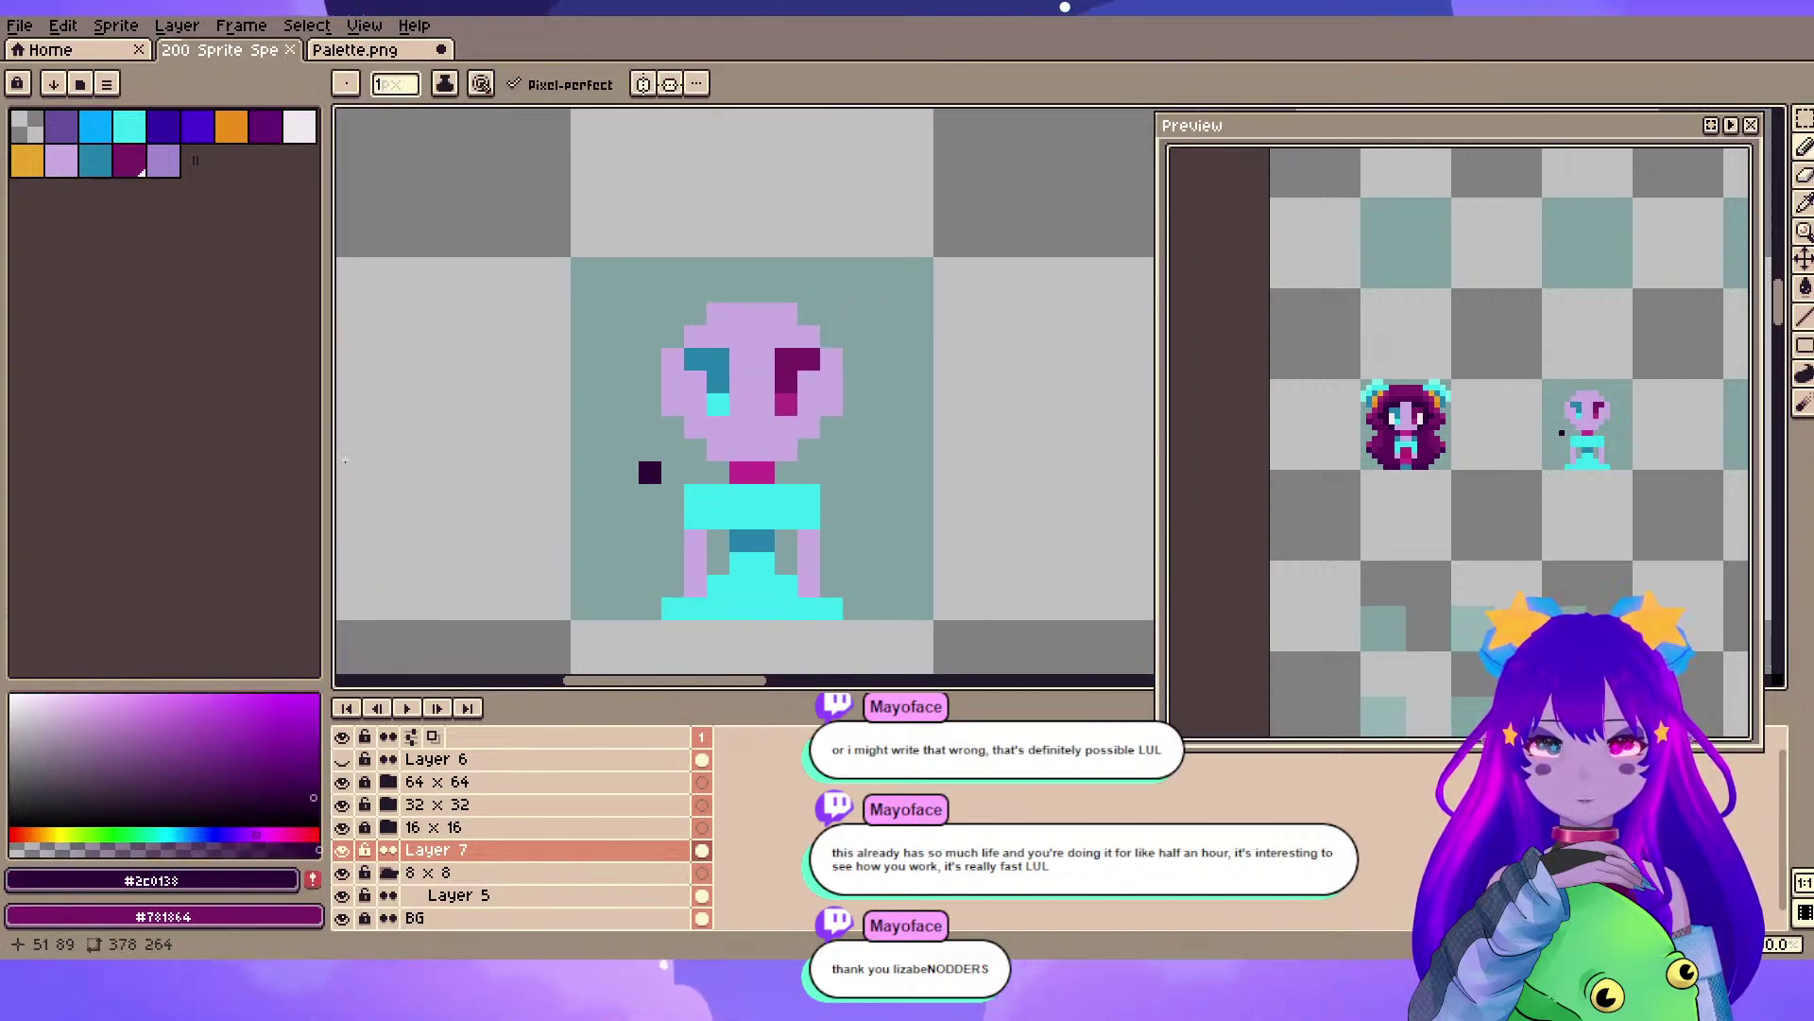
click(627, 427)
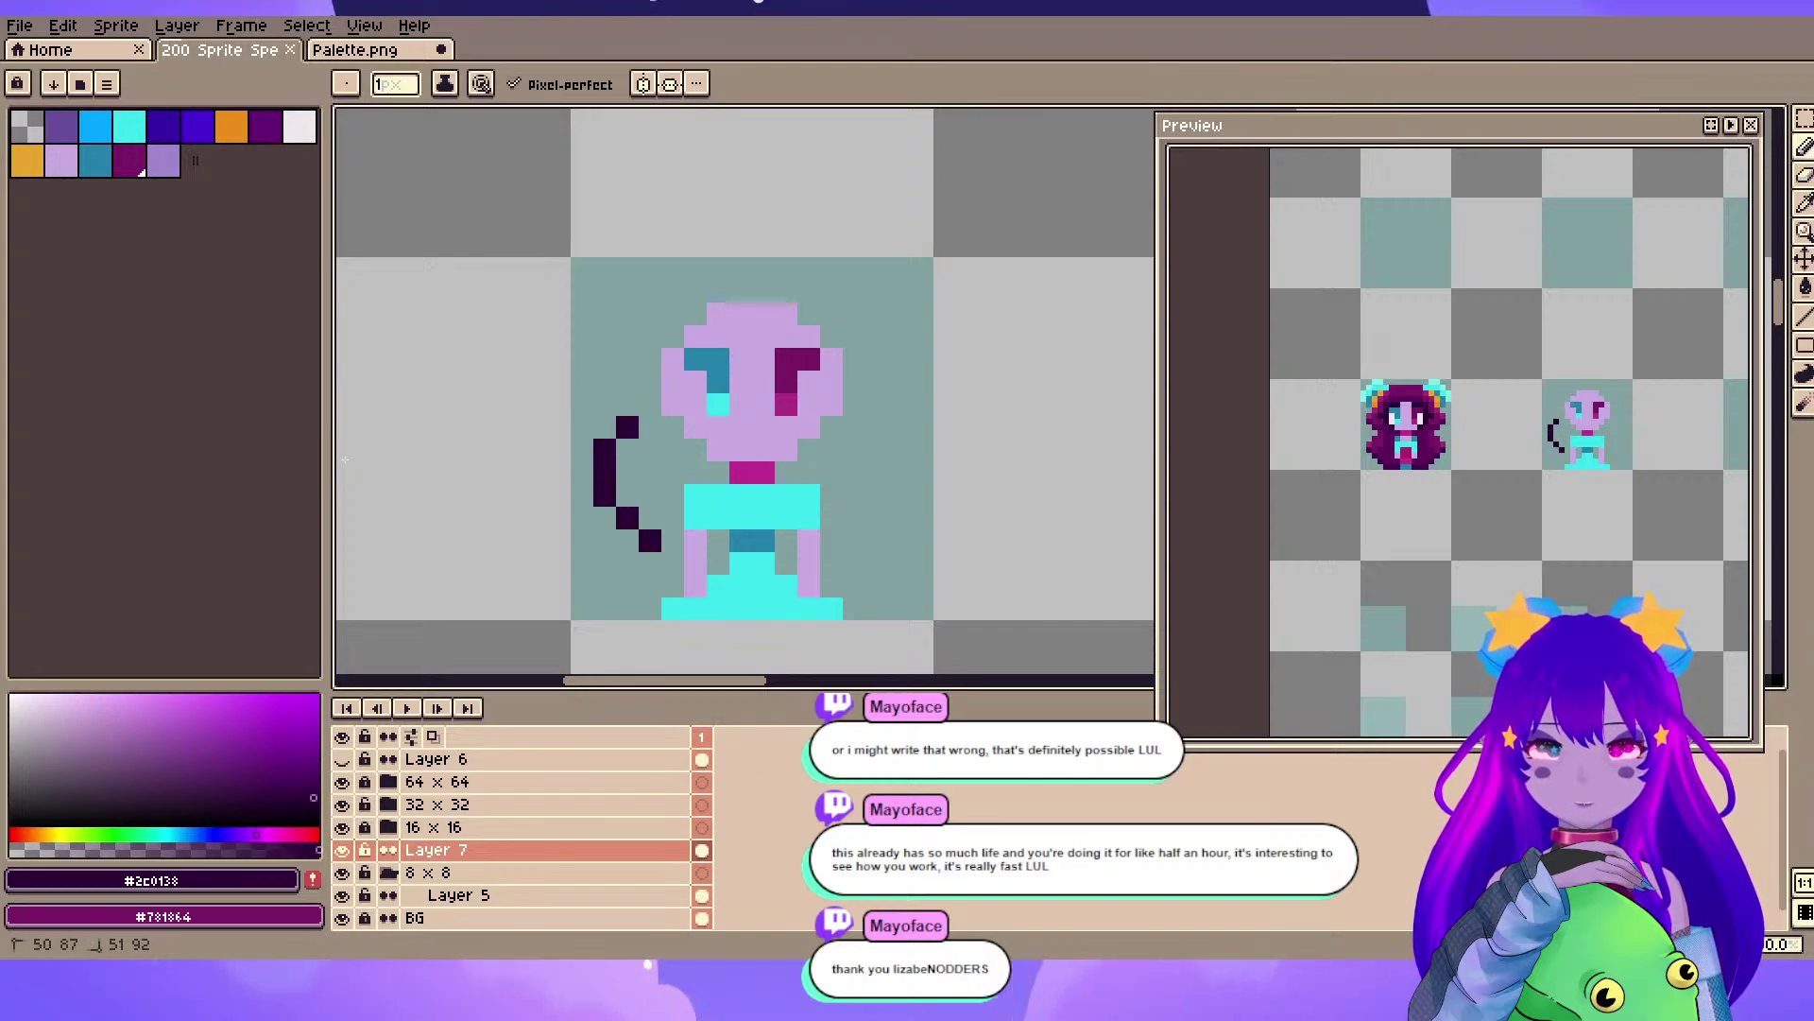
key(ctrl+z)
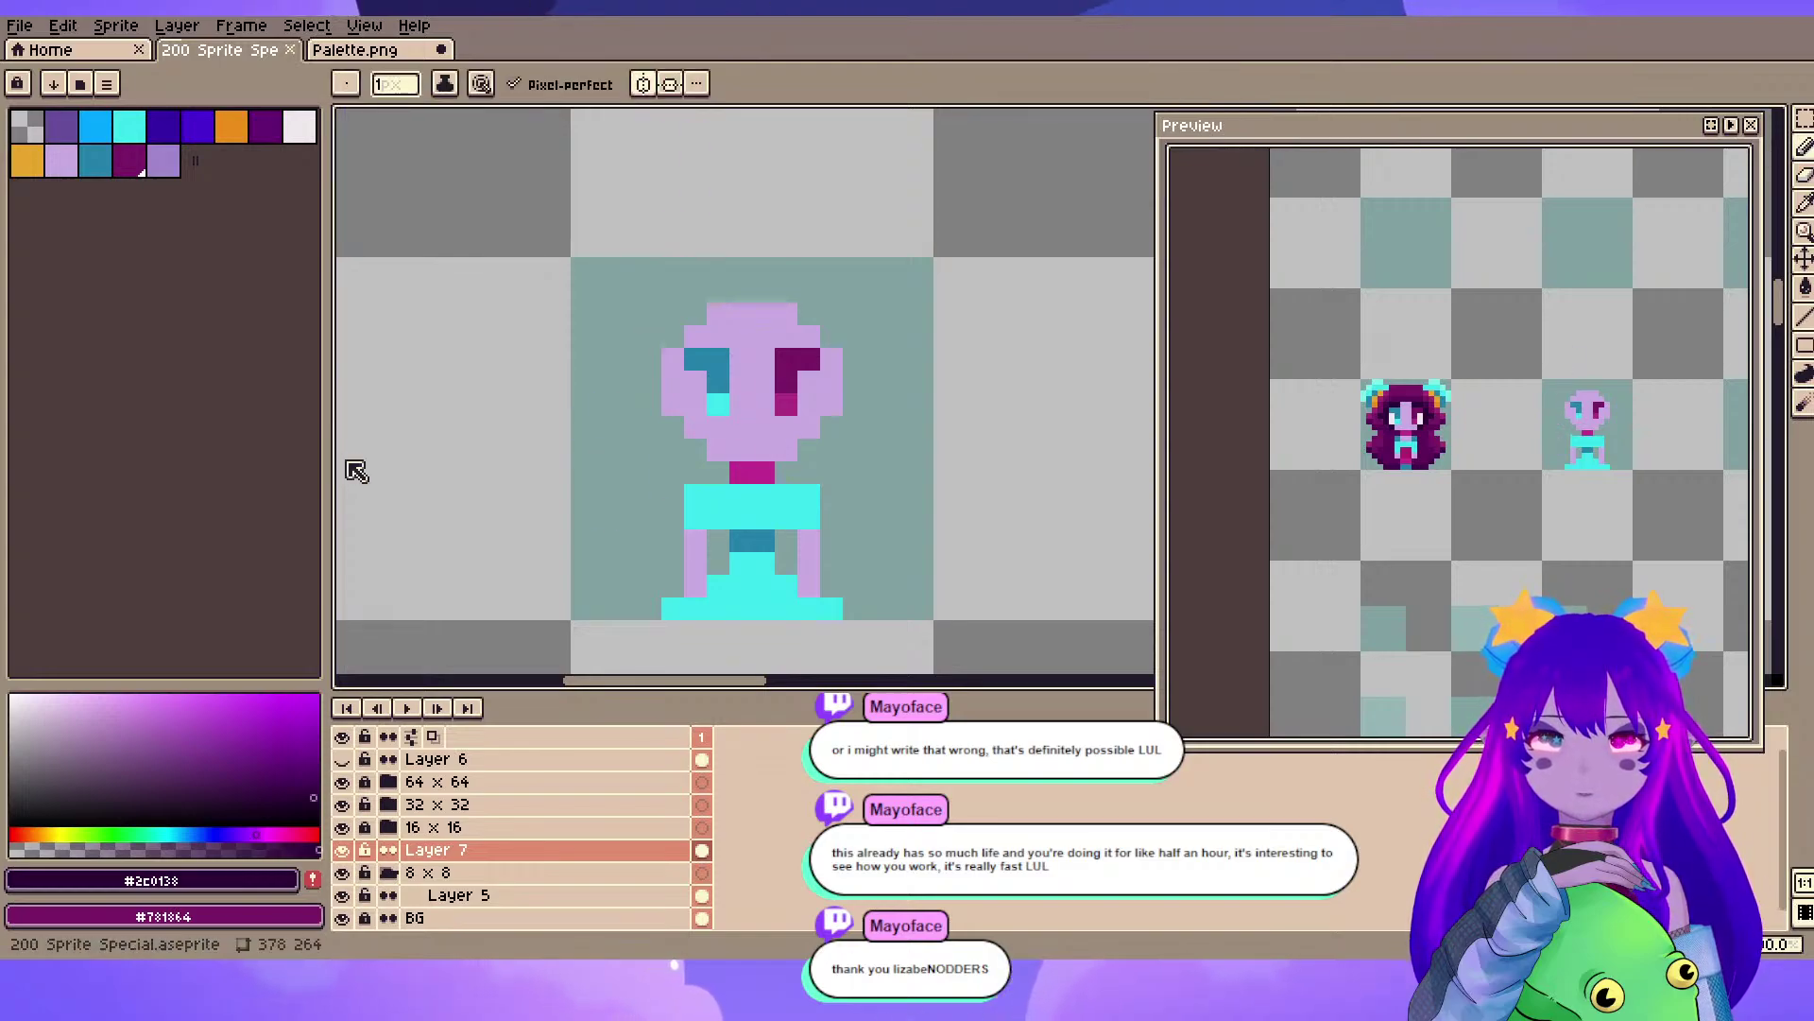
- Outline the hair in #2c0138 symmetrically around the head and shoulders, and fill the areas beside the face
mouse_move(605, 472)
mouse_down()
mouse_move(673, 541)
mouse_move(672, 518)
mouse_move(673, 563)
mouse_up()
key(e)
click(673, 541)
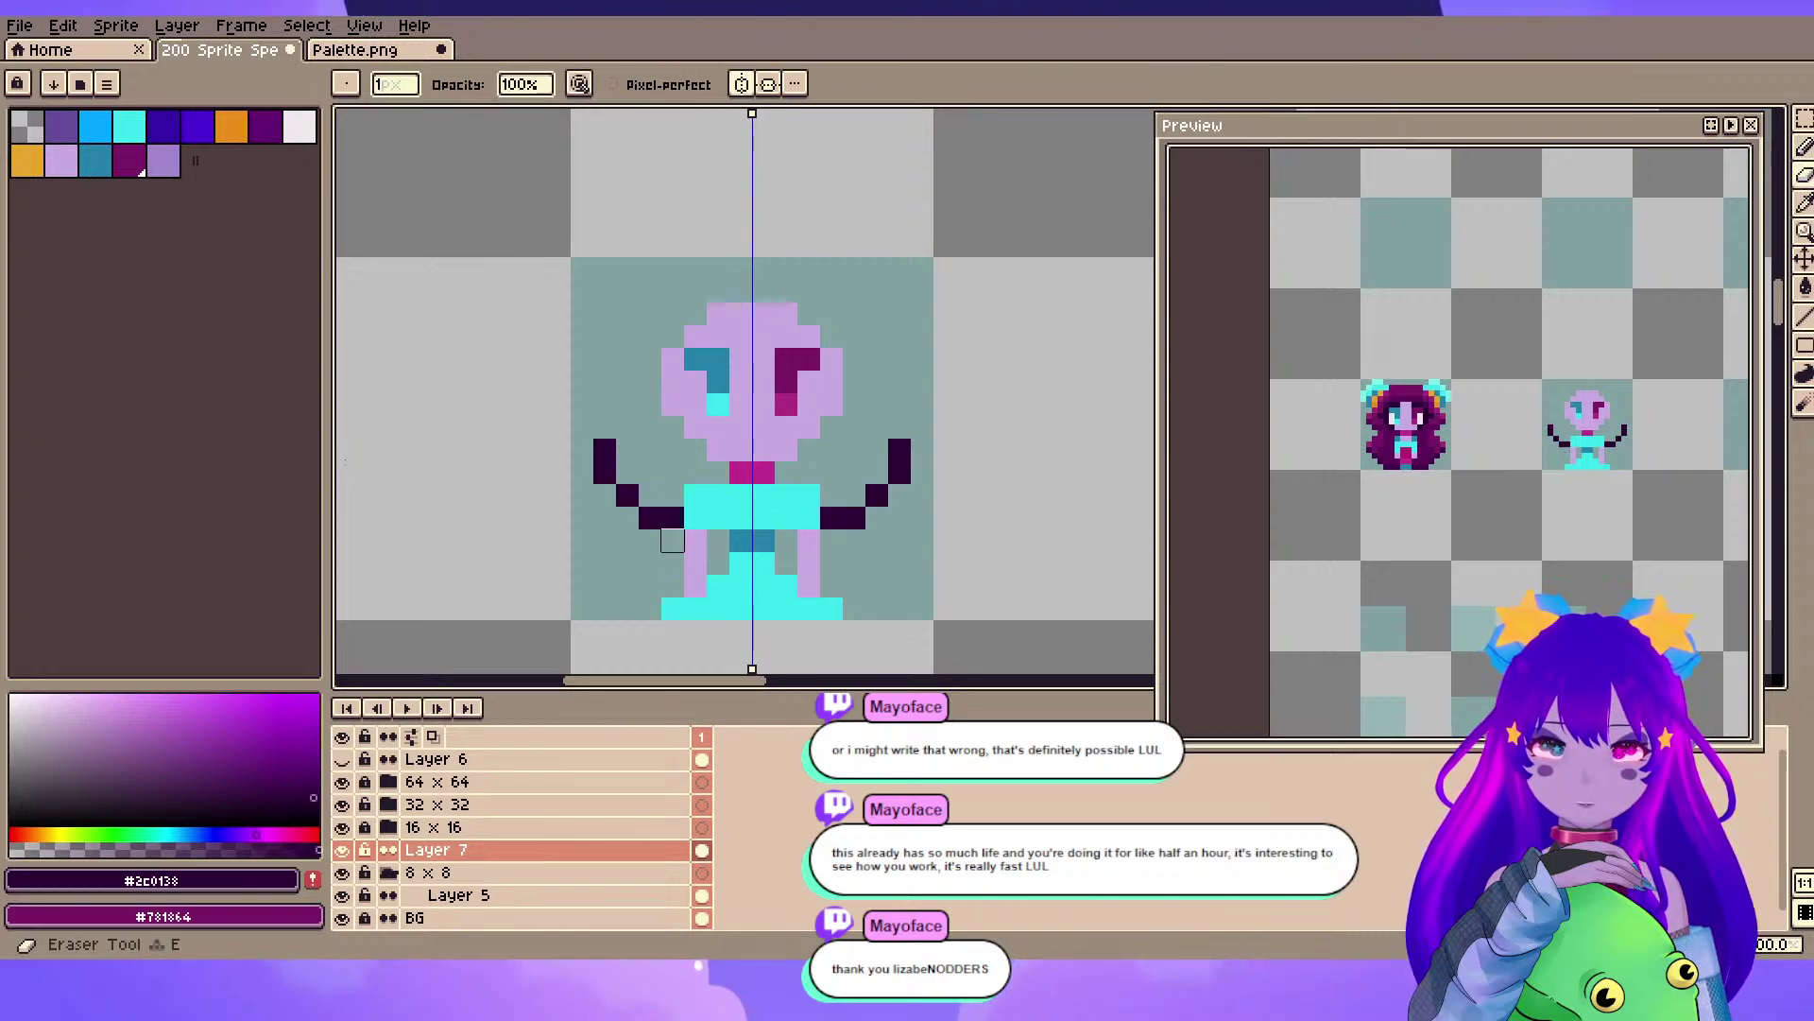
drag(652, 388, 636, 464)
key(b)
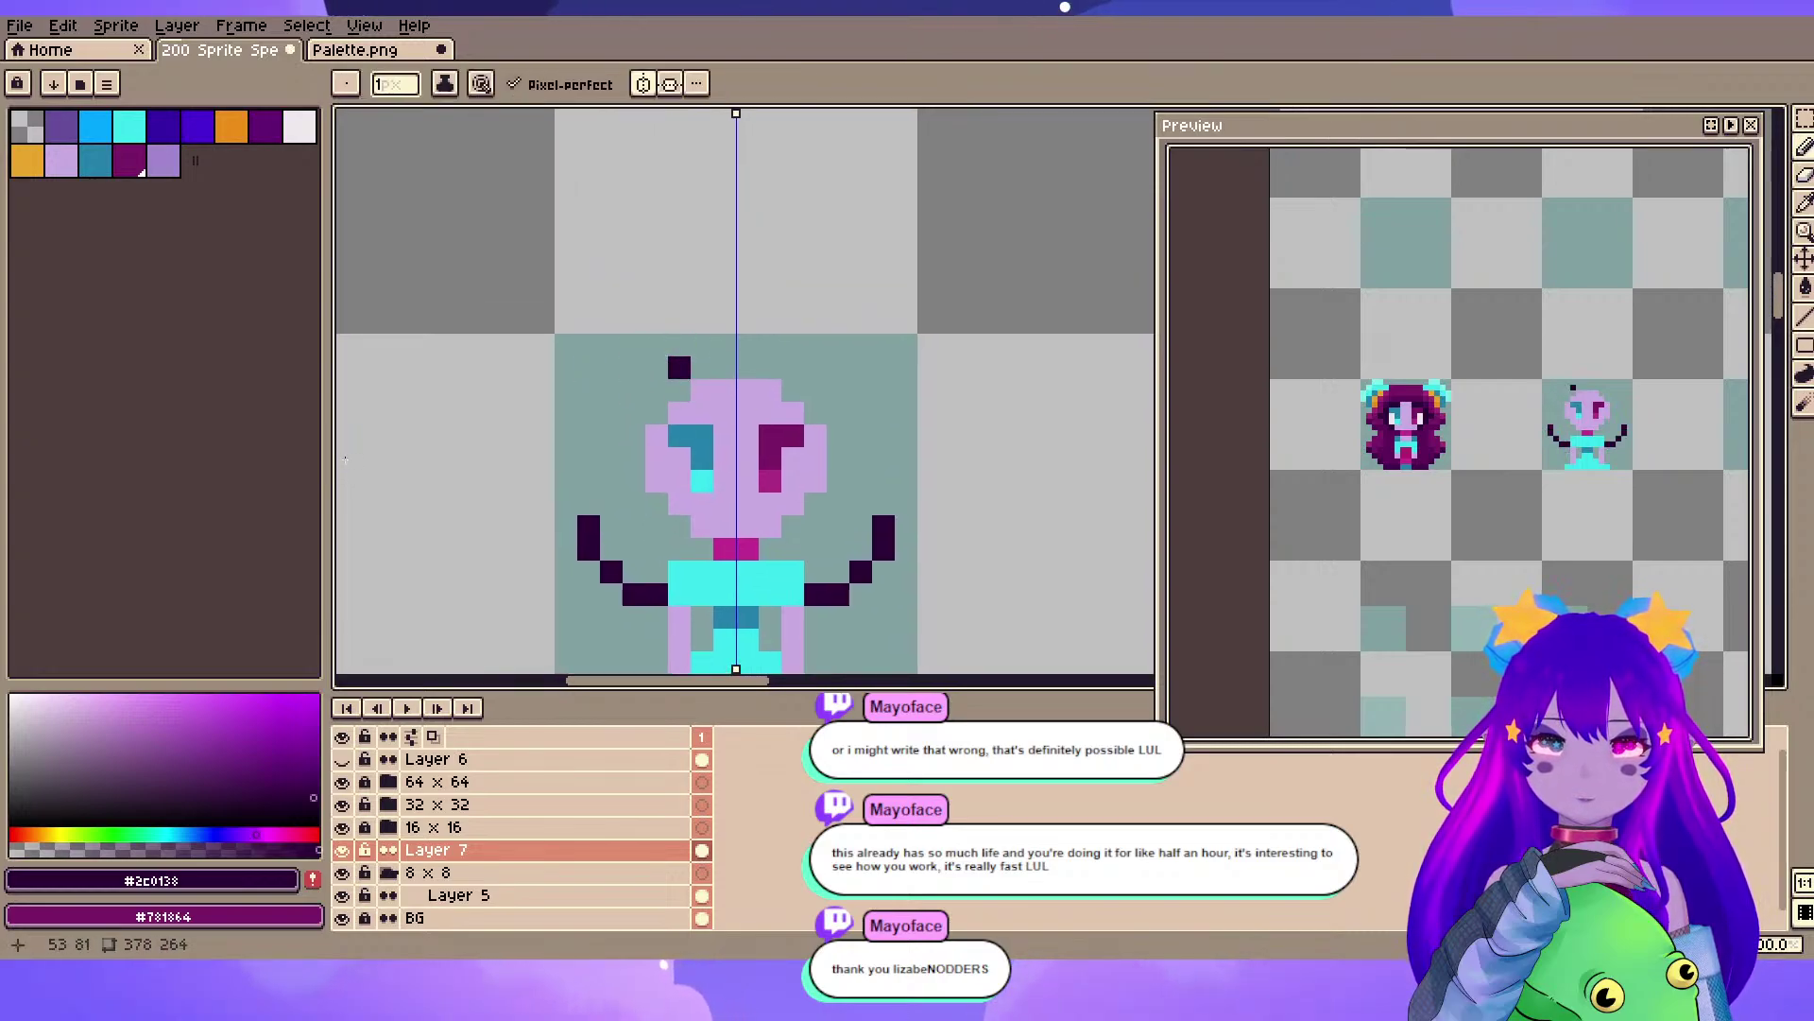
drag(634, 345, 634, 413)
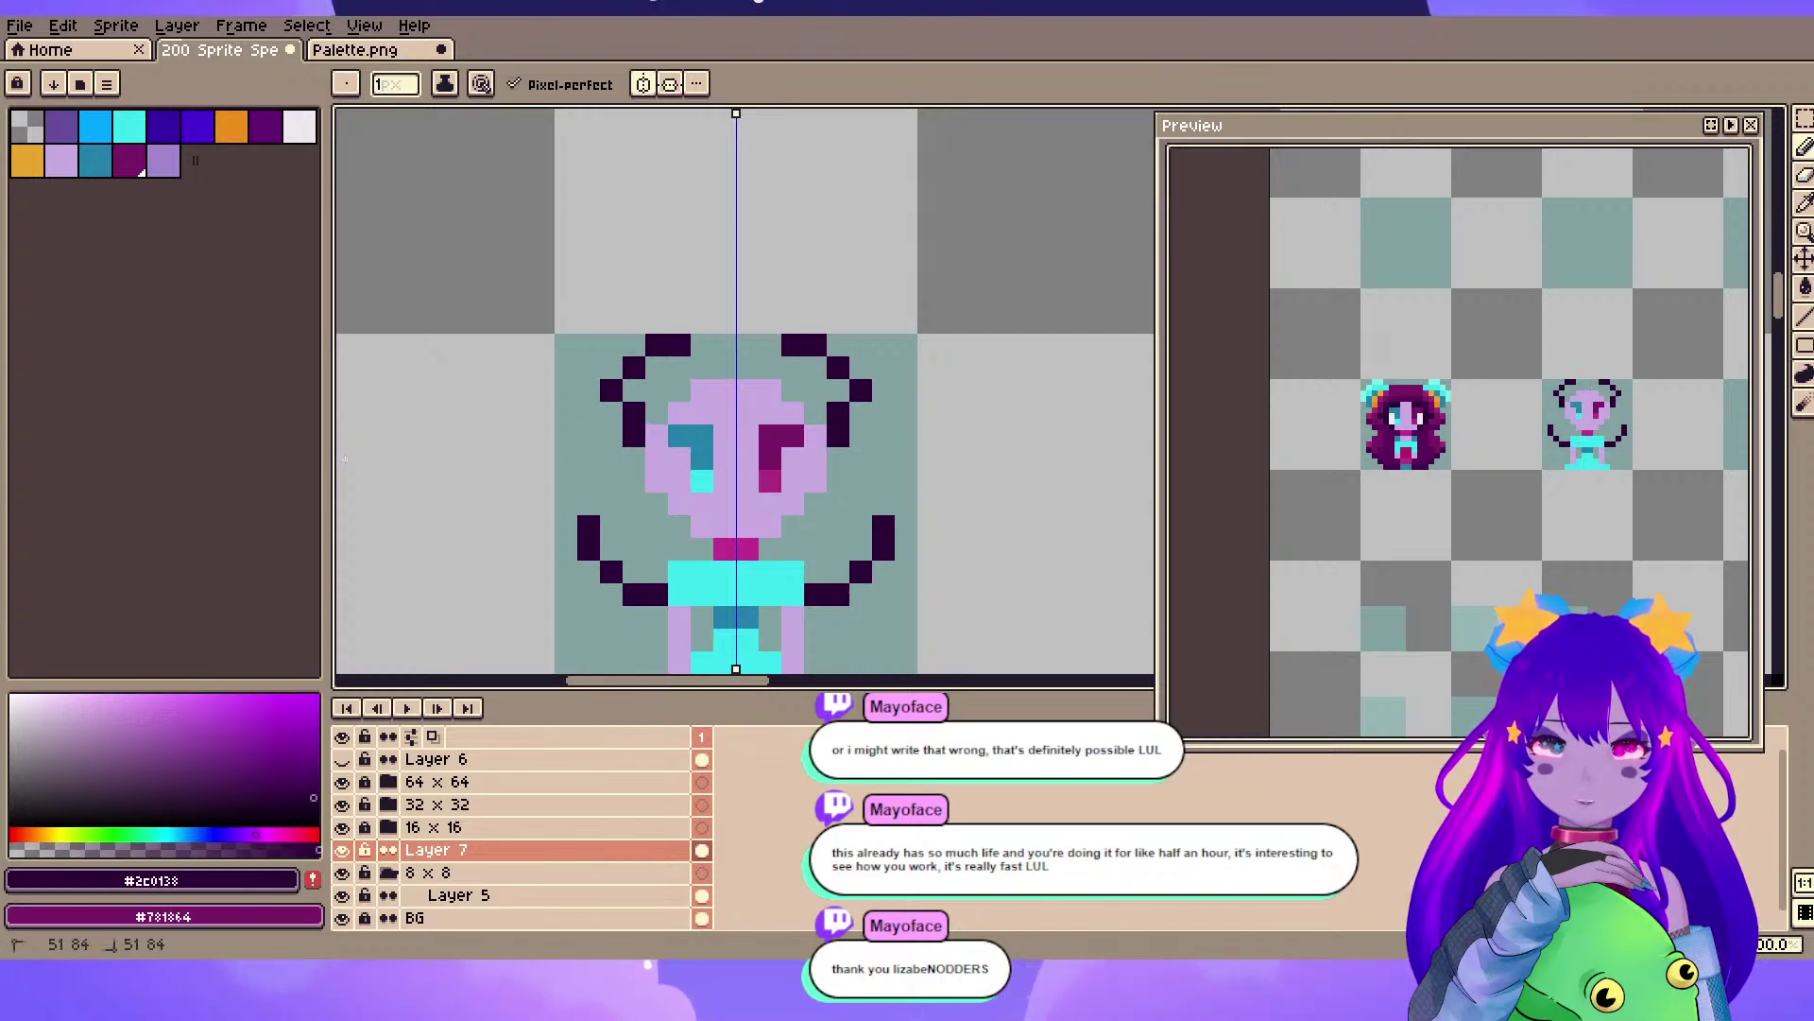
key(g)
click(623, 515)
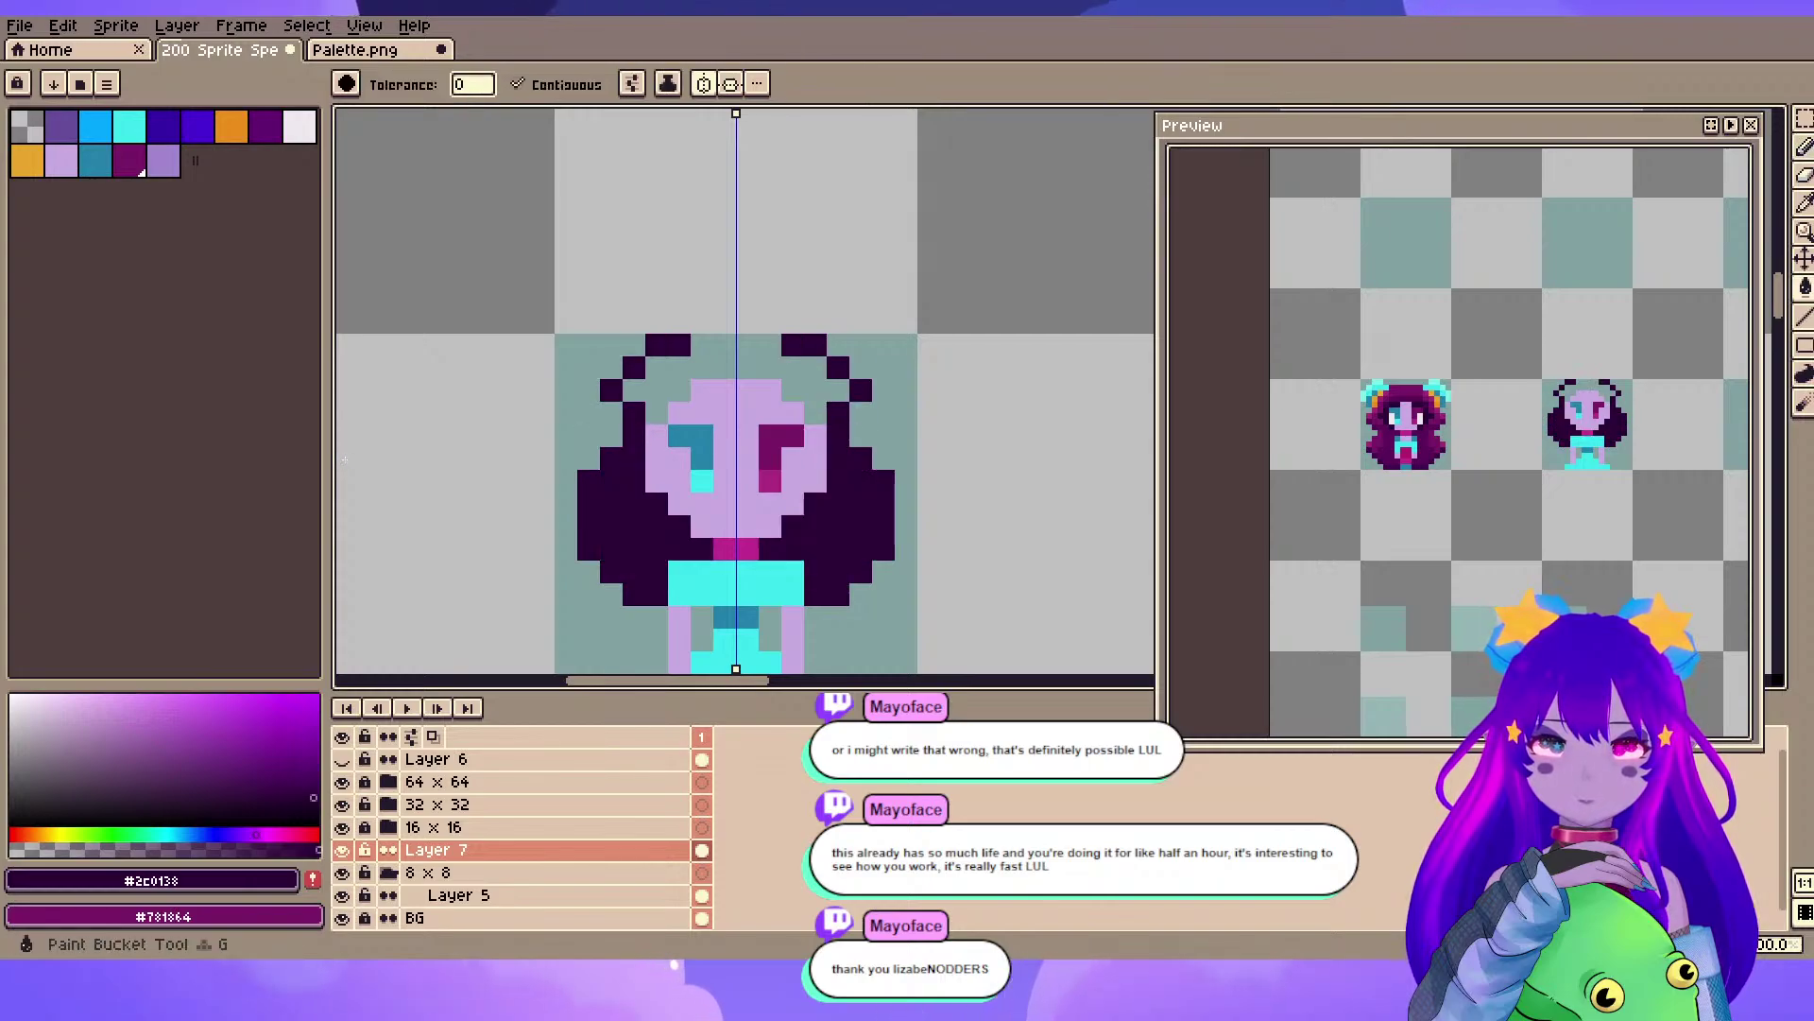
- Close and fill the crown and fringe of the hair, and erase the protruding outer pixels to round its silhouette
key(b)
key(e)
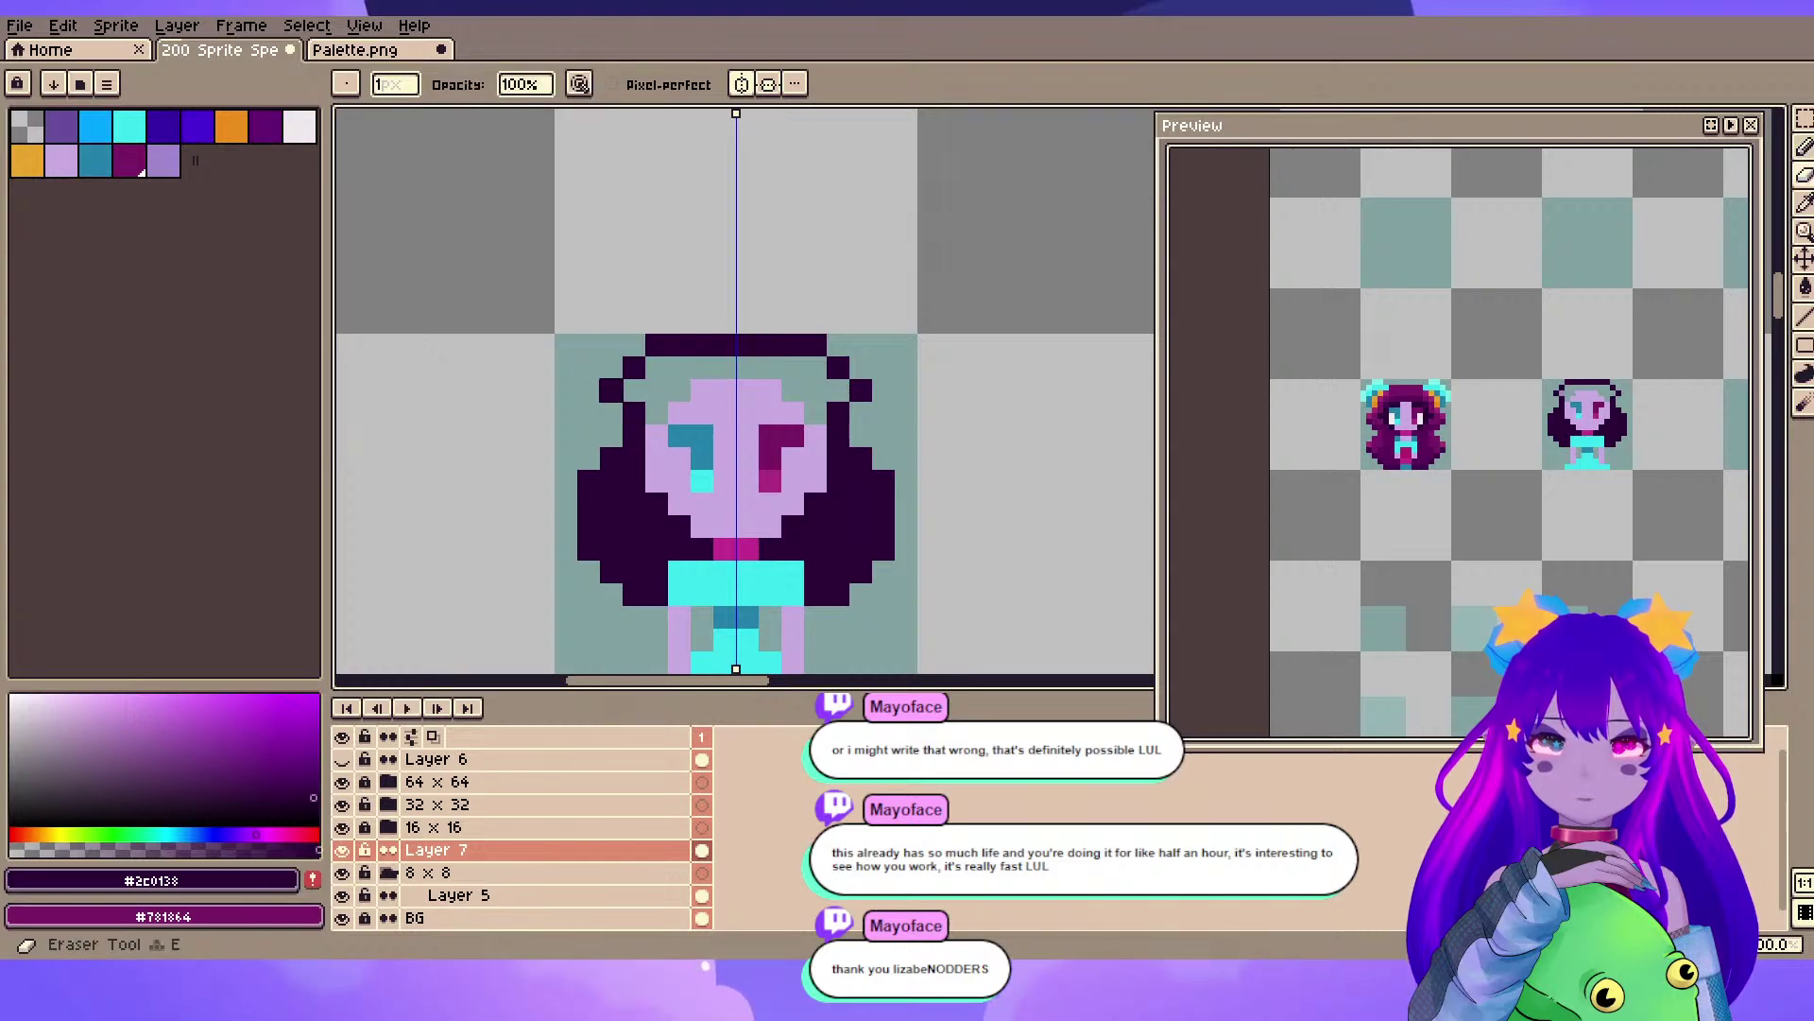
click(612, 390)
key(b)
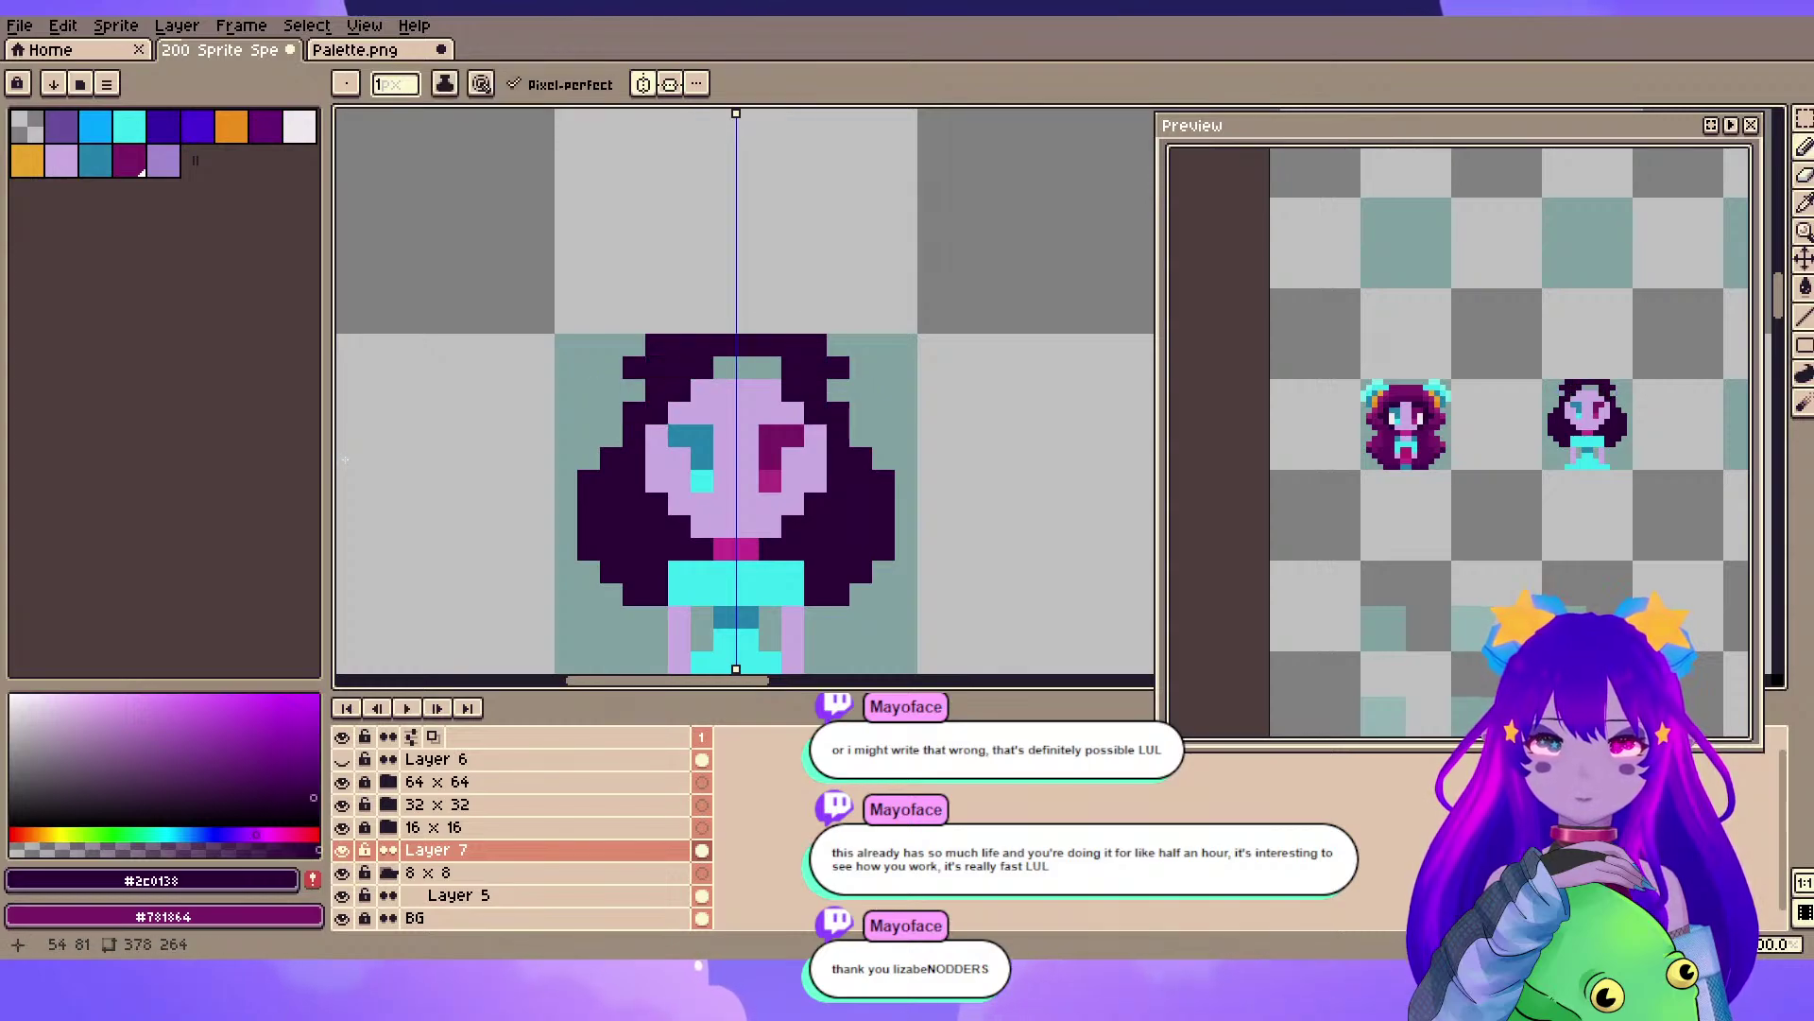
mouse_move(687, 399)
mouse_down()
mouse_move(725, 413)
mouse_move(694, 351)
mouse_up()
key(space)
key(e)
click(626, 352)
click(648, 329)
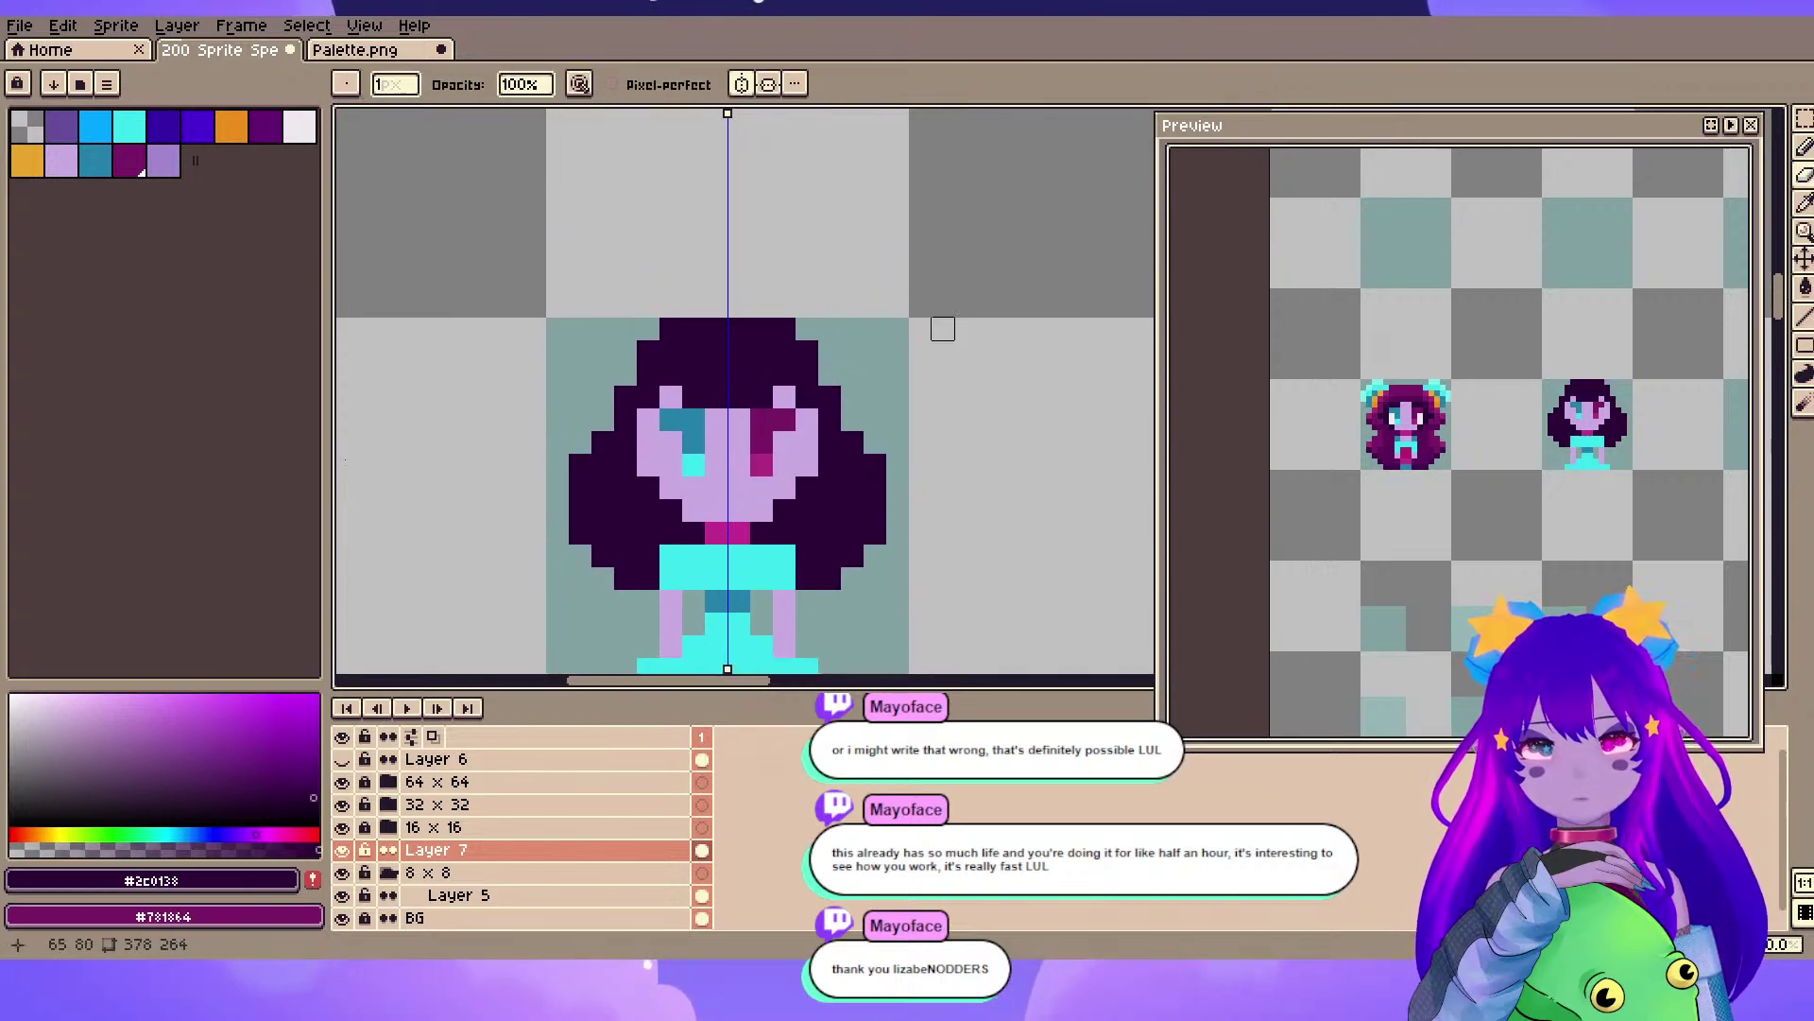
- Lengthen the hair on both sides down to just above the dress hem, and fill the gaps between arms and dress
key(space)
drag(874, 300, 927, 198)
key(b)
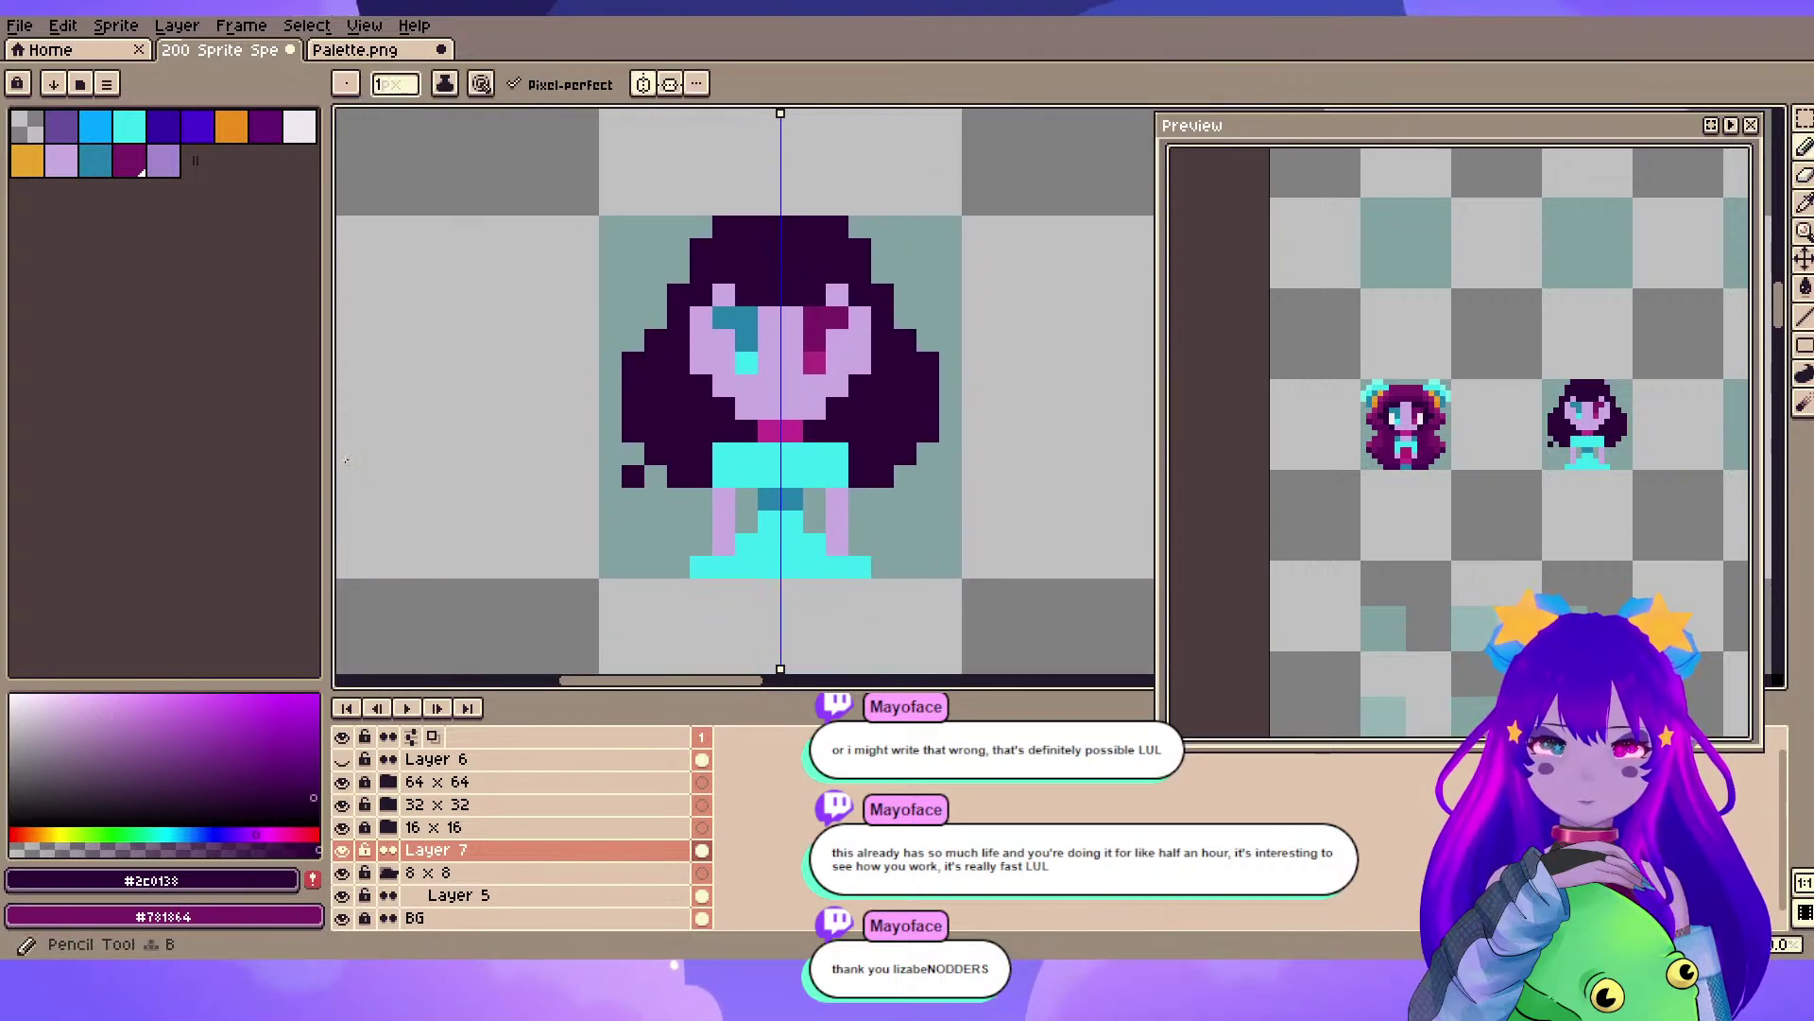
drag(637, 453, 701, 496)
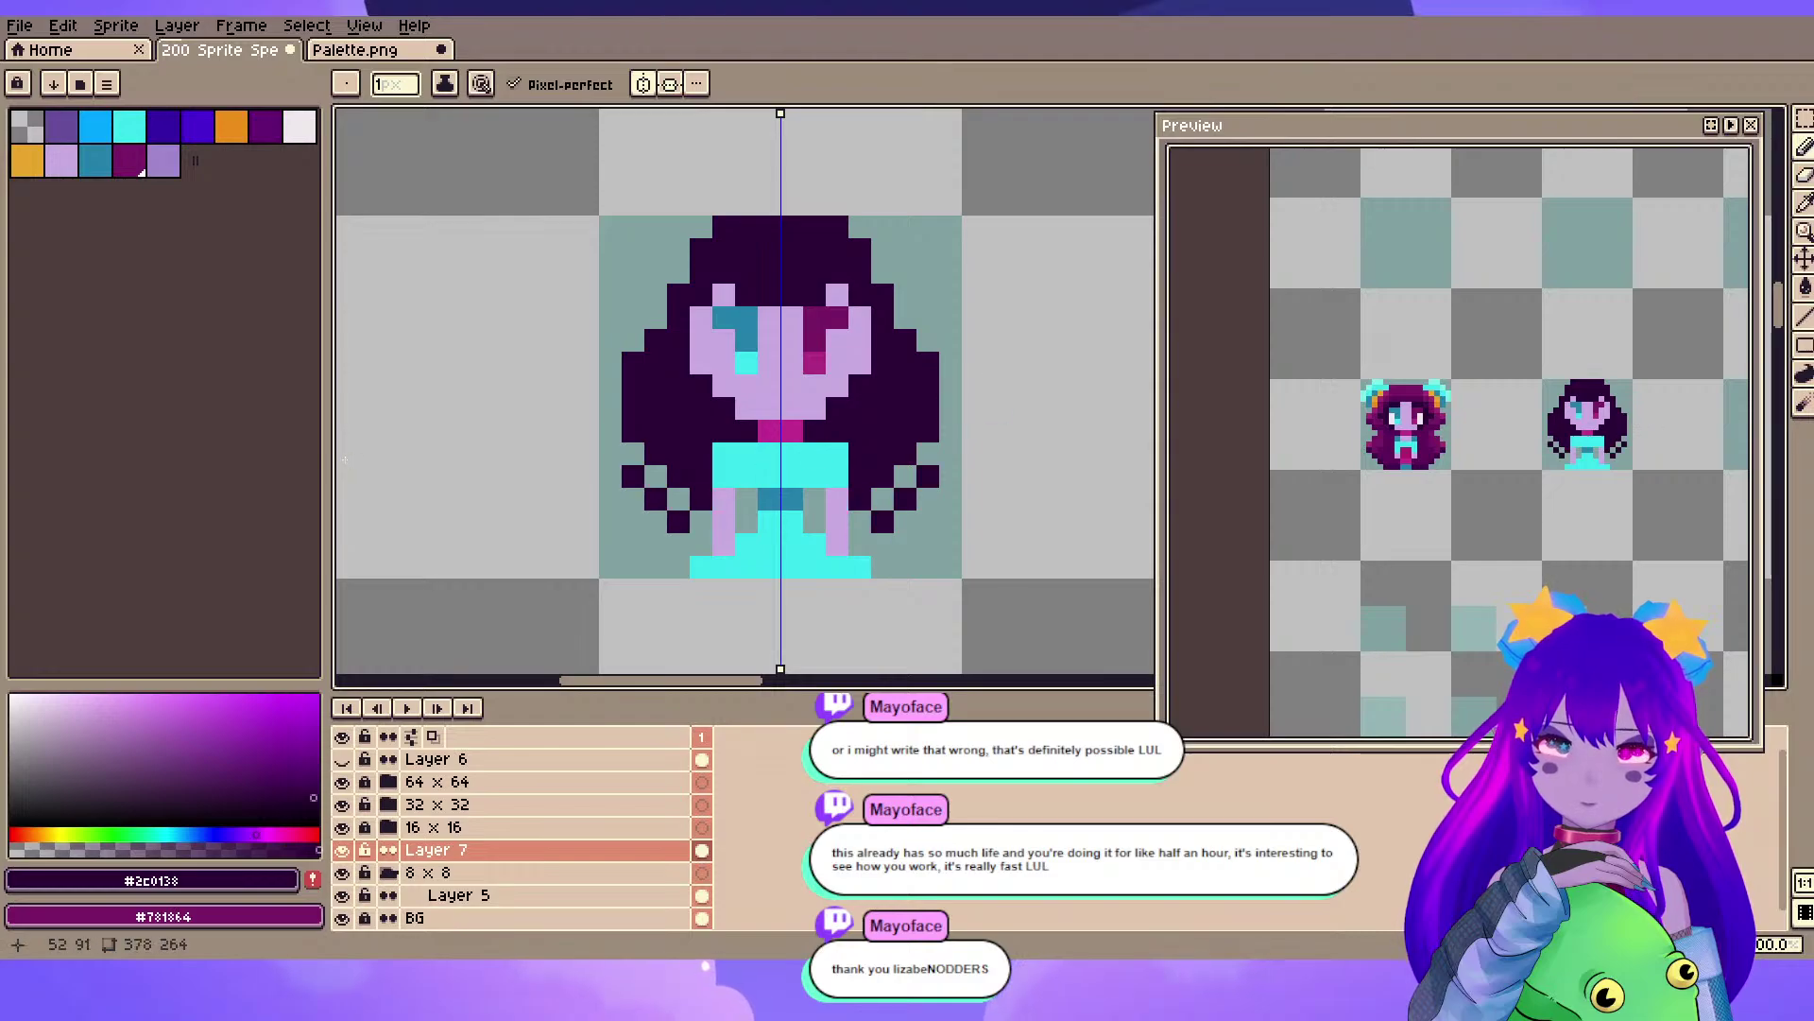
click(633, 454)
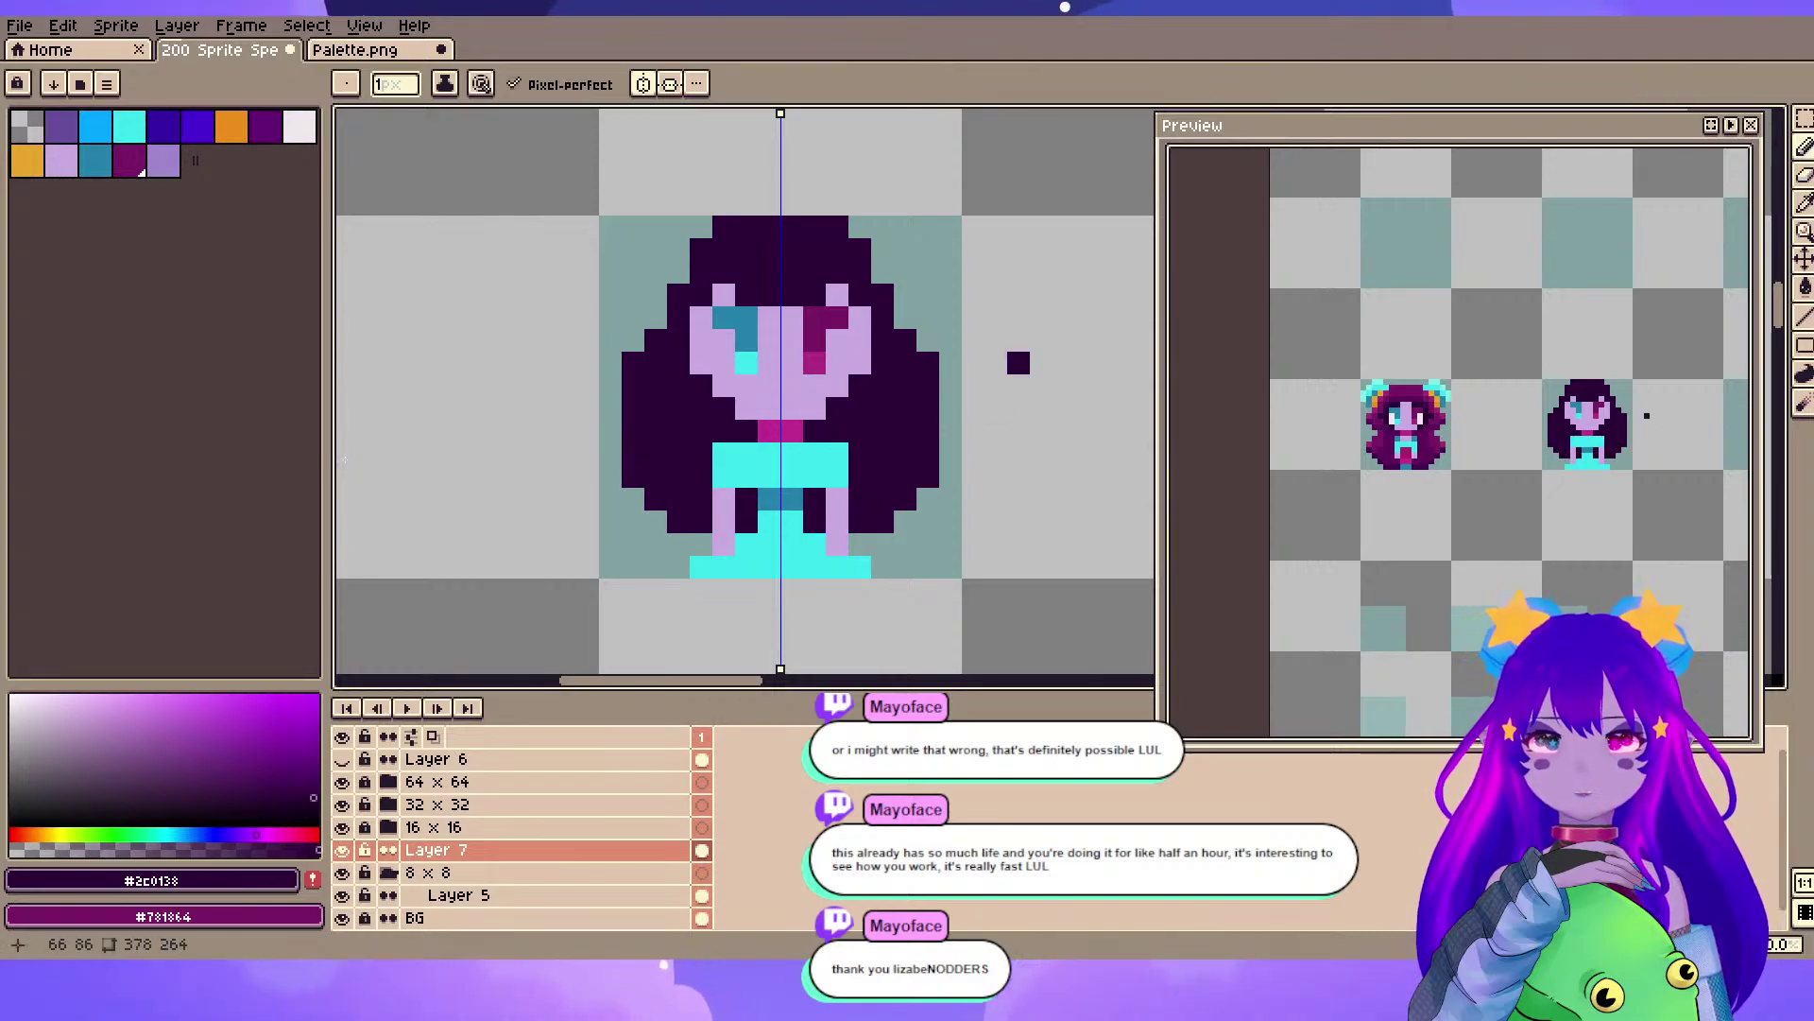
- Undo the hair strokes on the second character and erase the remaining dark pixels beside its shoulders
key(v)
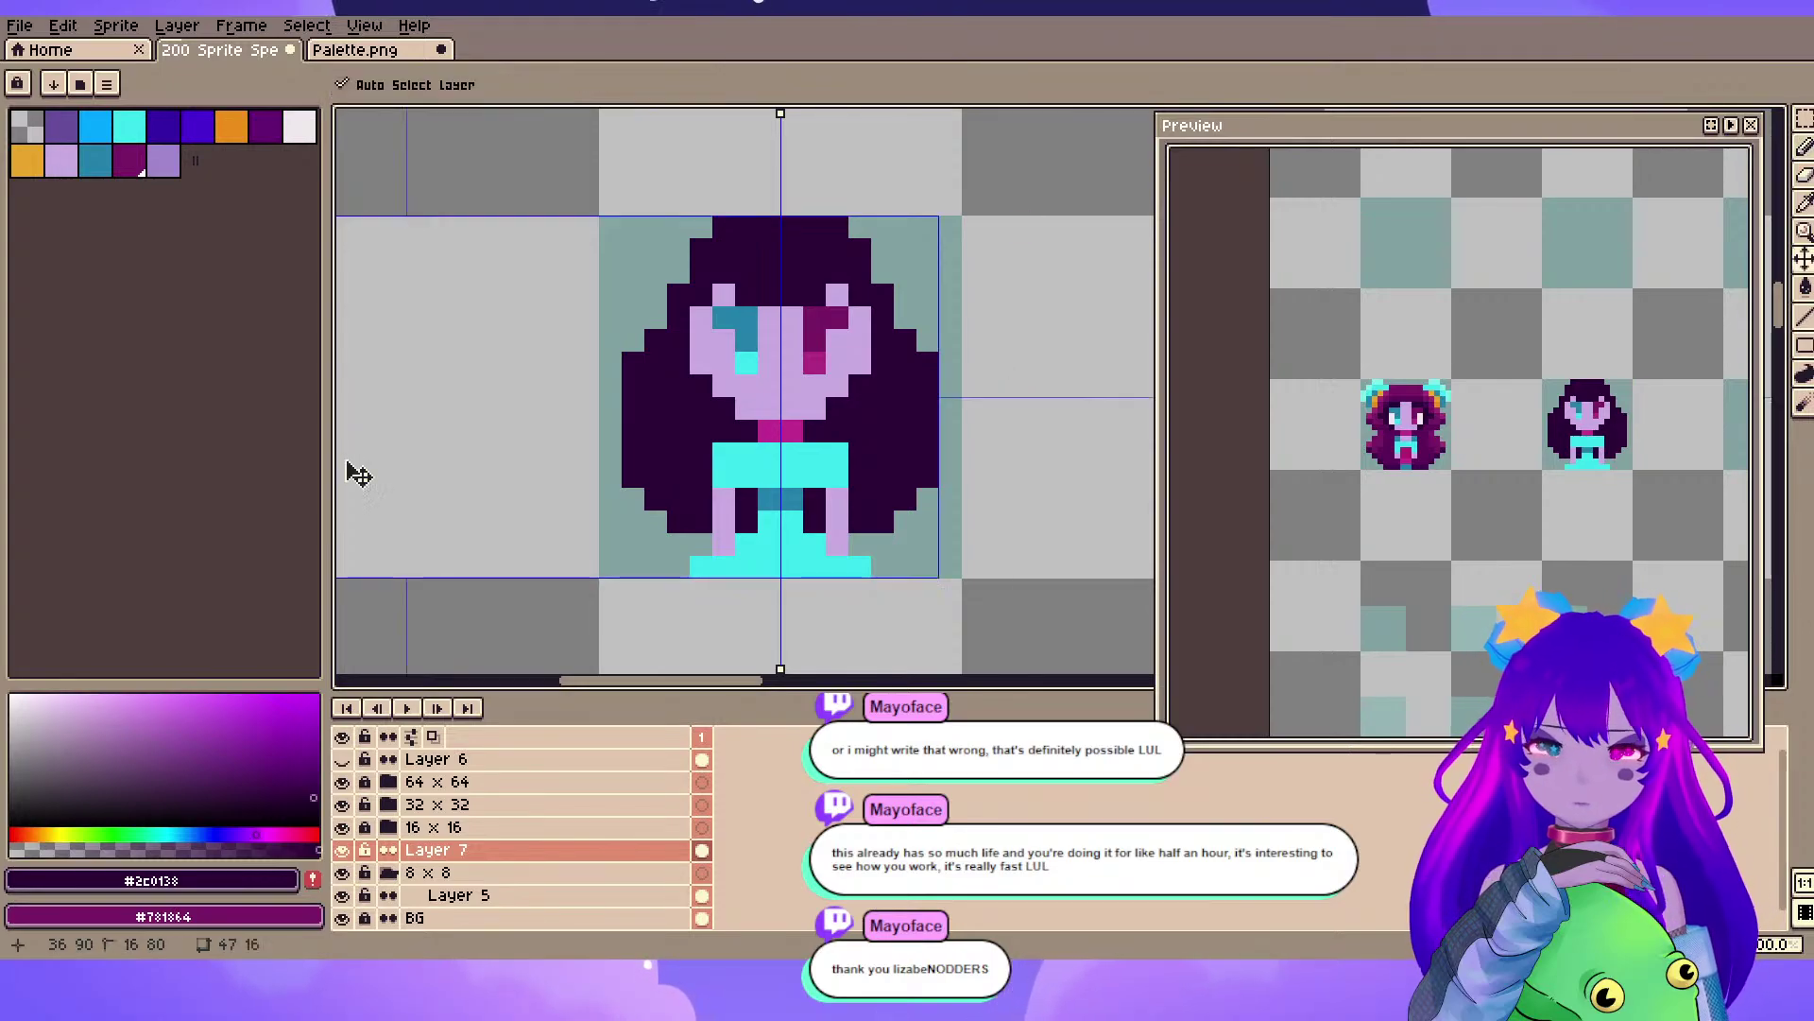
key(ctrl+z)
key(ctrl+z)
key(ctrl+z)
key(ctrl+z)
key(ctrl+z)
key(ctrl+z)
key(ctrl+z)
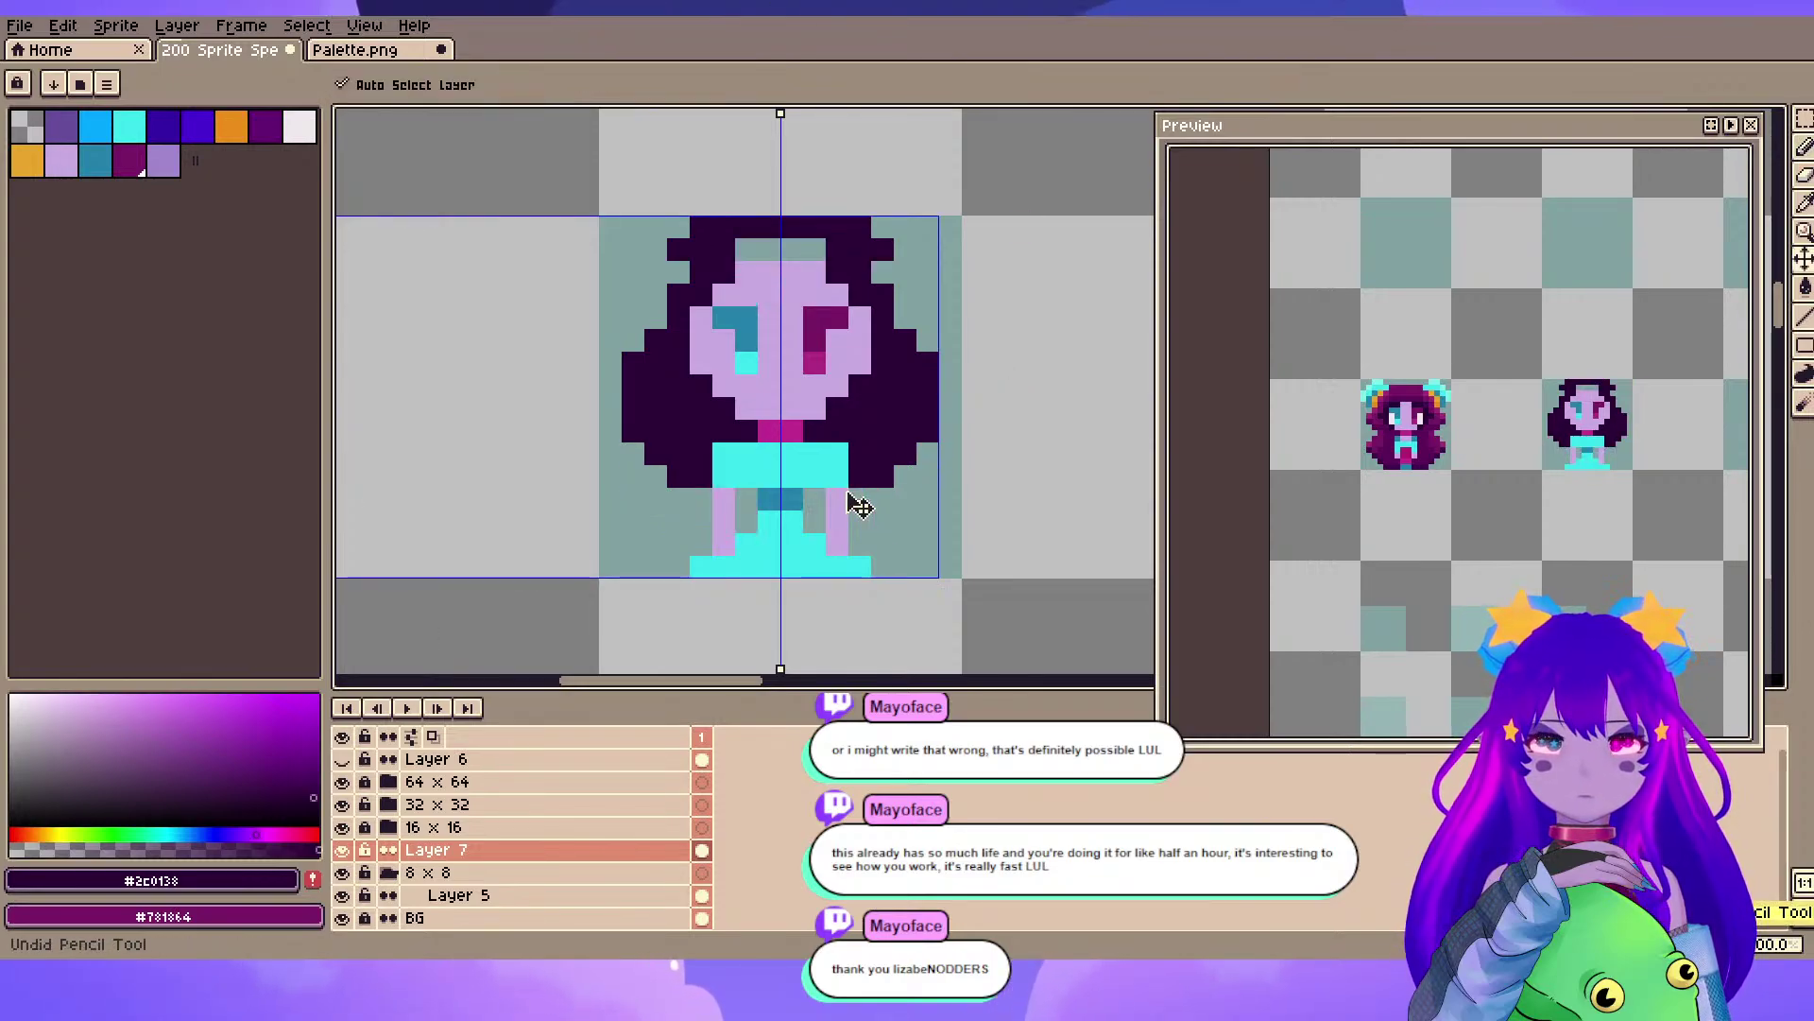
key(e)
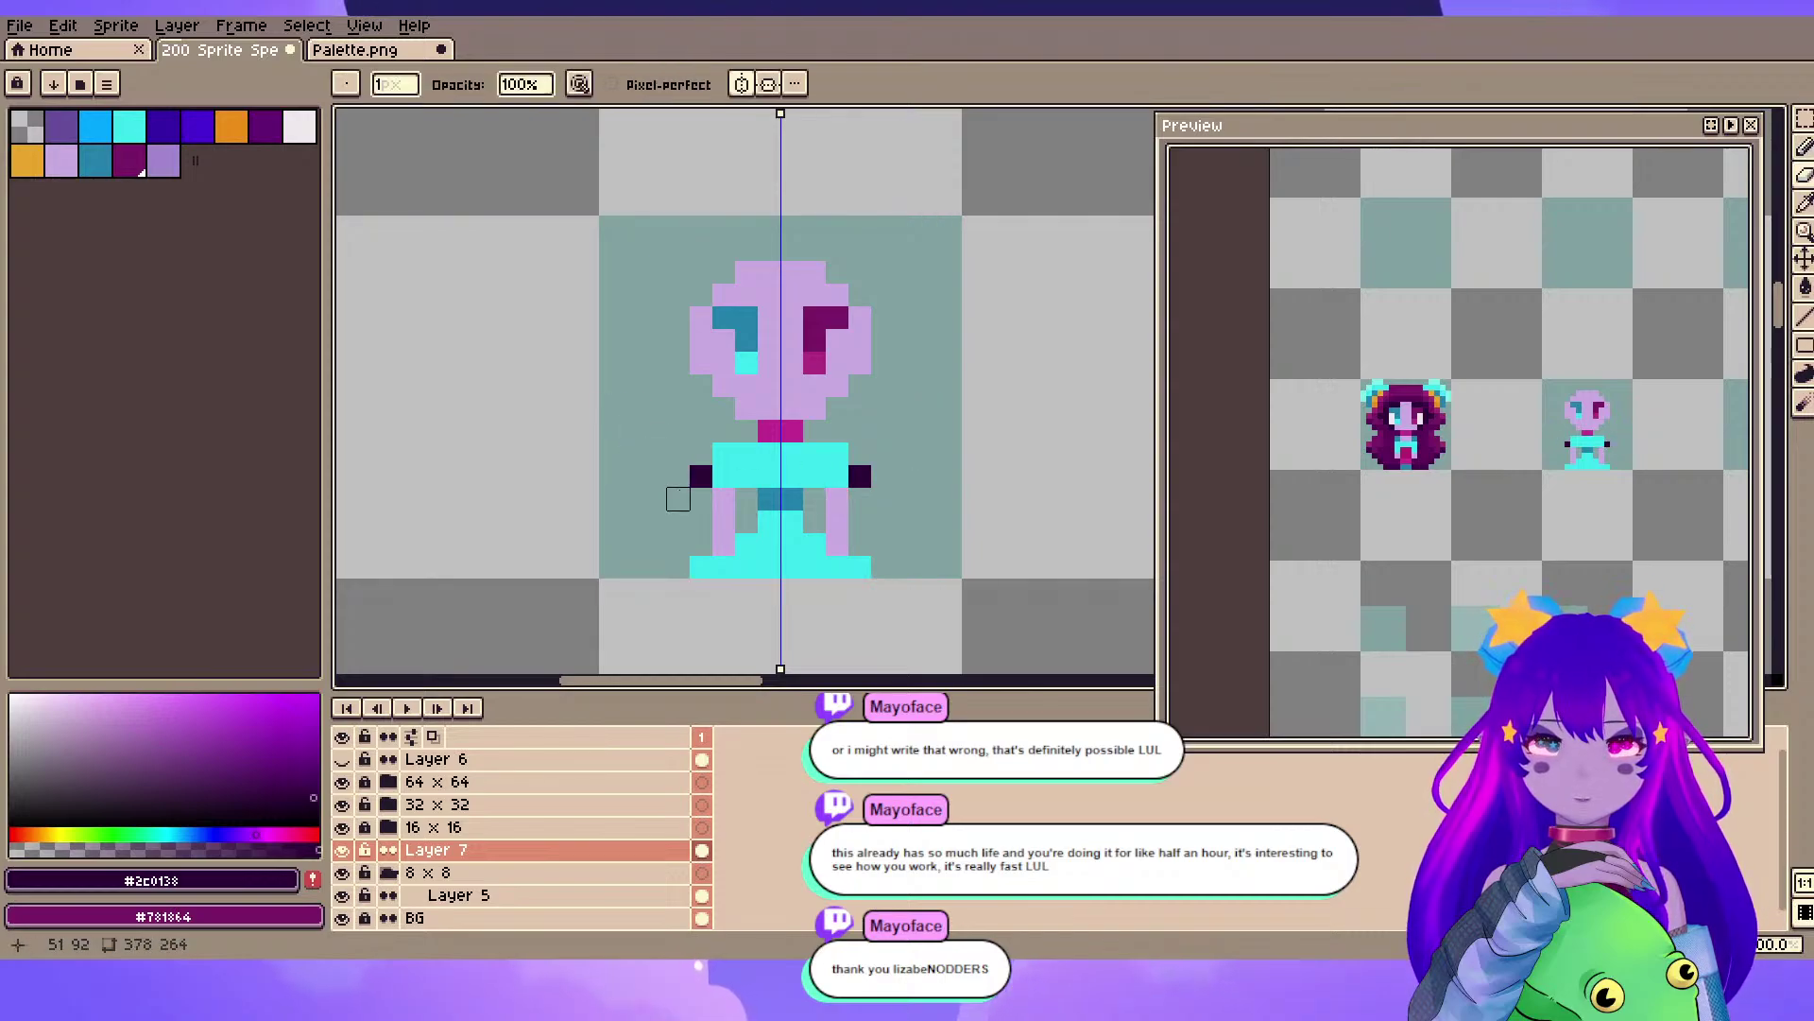
- Stamp a round 8 px head in light purple #c8aae1 in the empty tile above the second character, with symmetry turned off
scroll(701, 136, down, 5)
drag(688, 216, 717, 492)
scroll(774, 355, up, 4)
drag(741, 138, 781, 295)
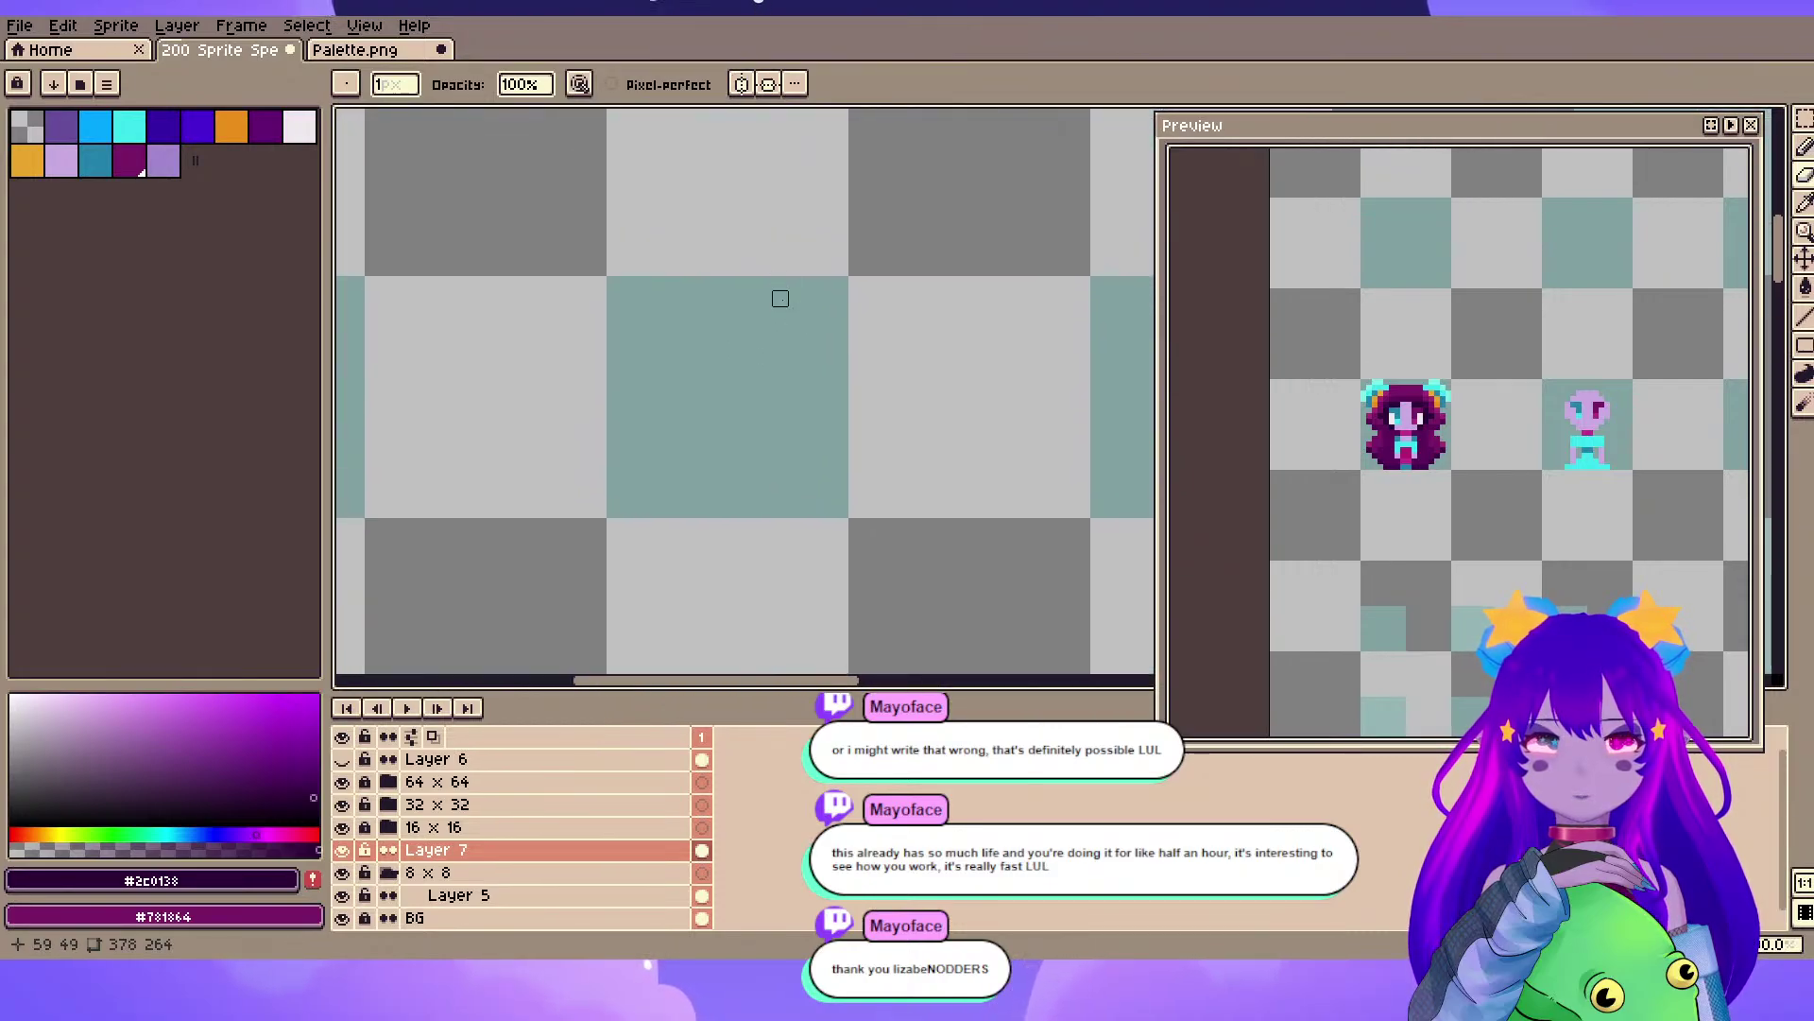
drag(652, 365, 682, 381)
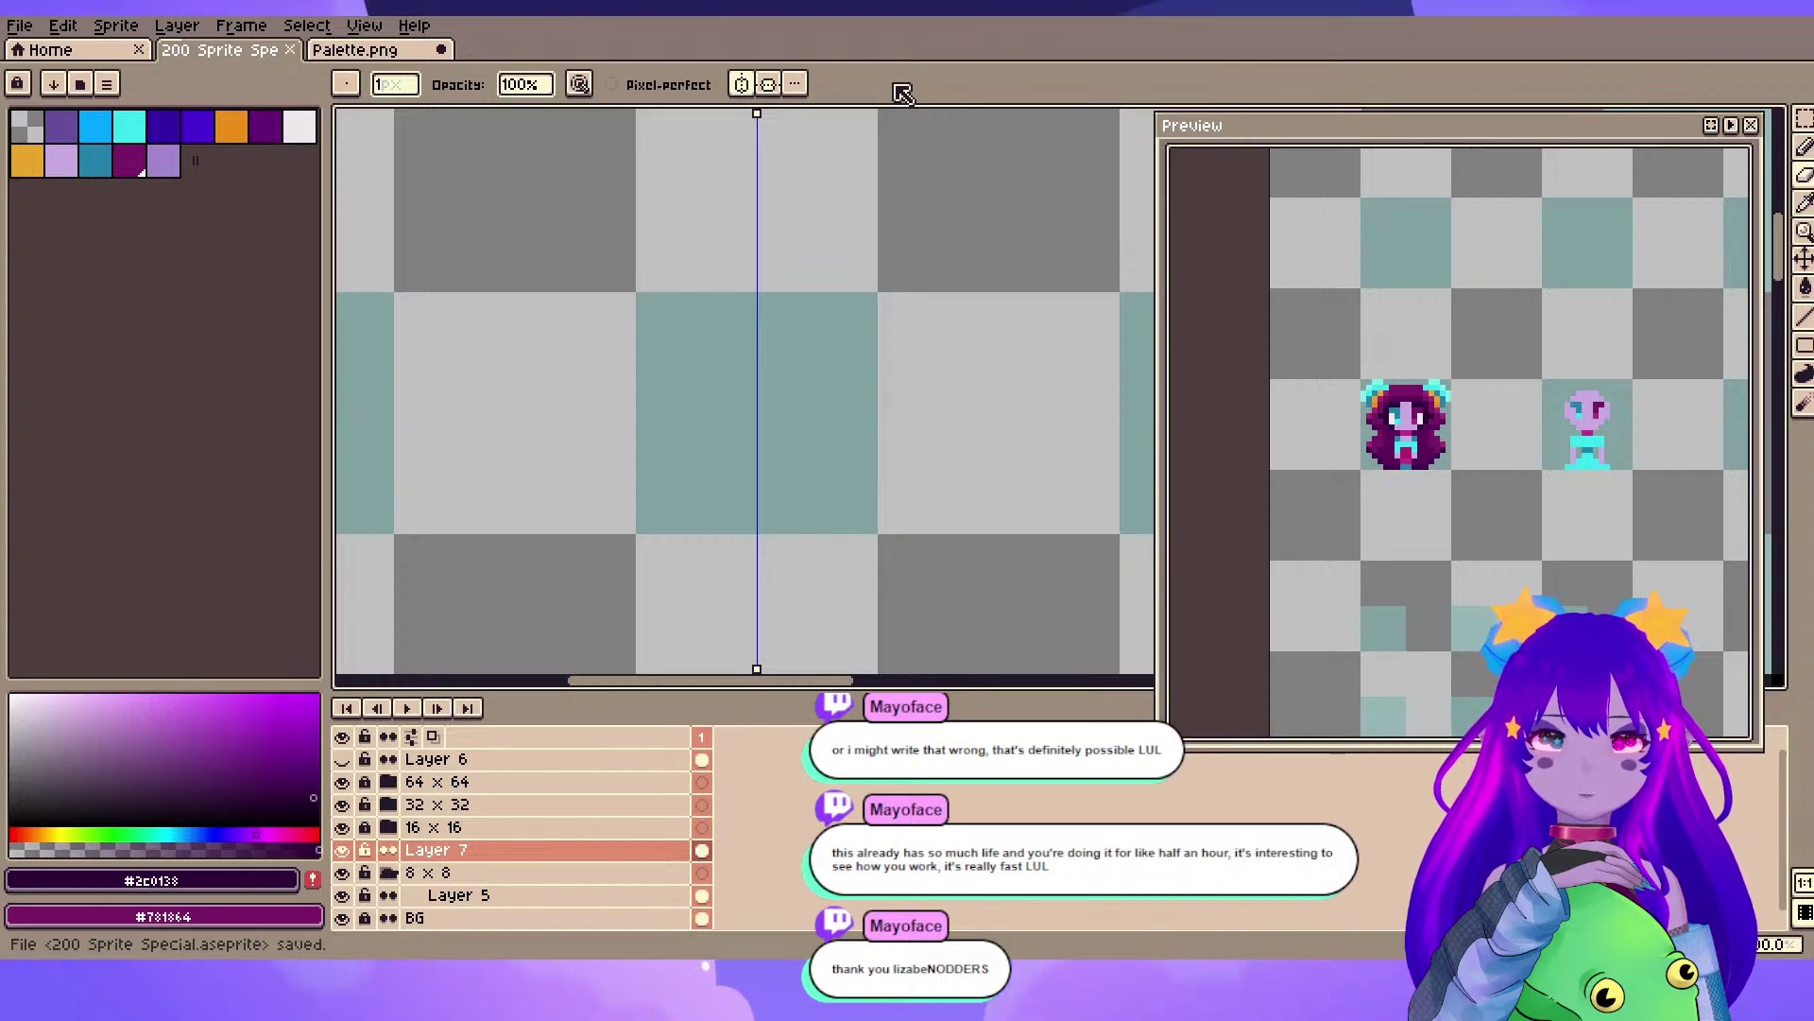
key(b)
drag(726, 331, 695, 355)
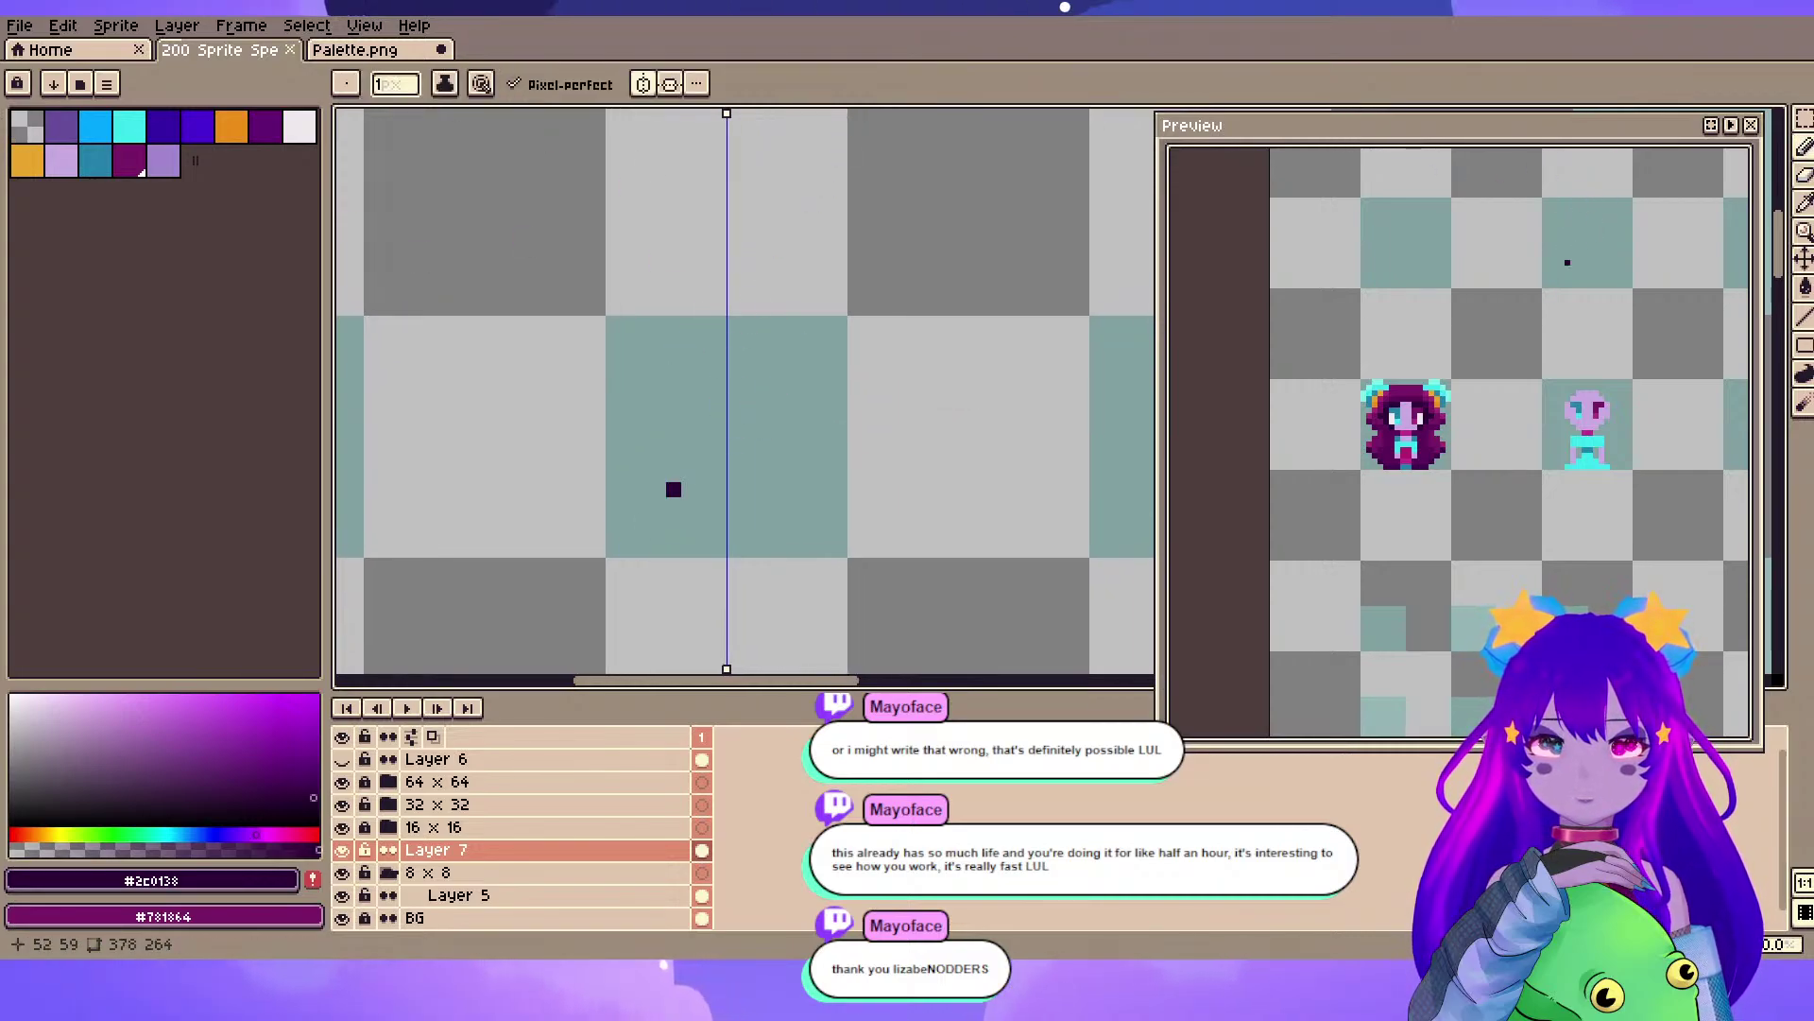
click(129, 125)
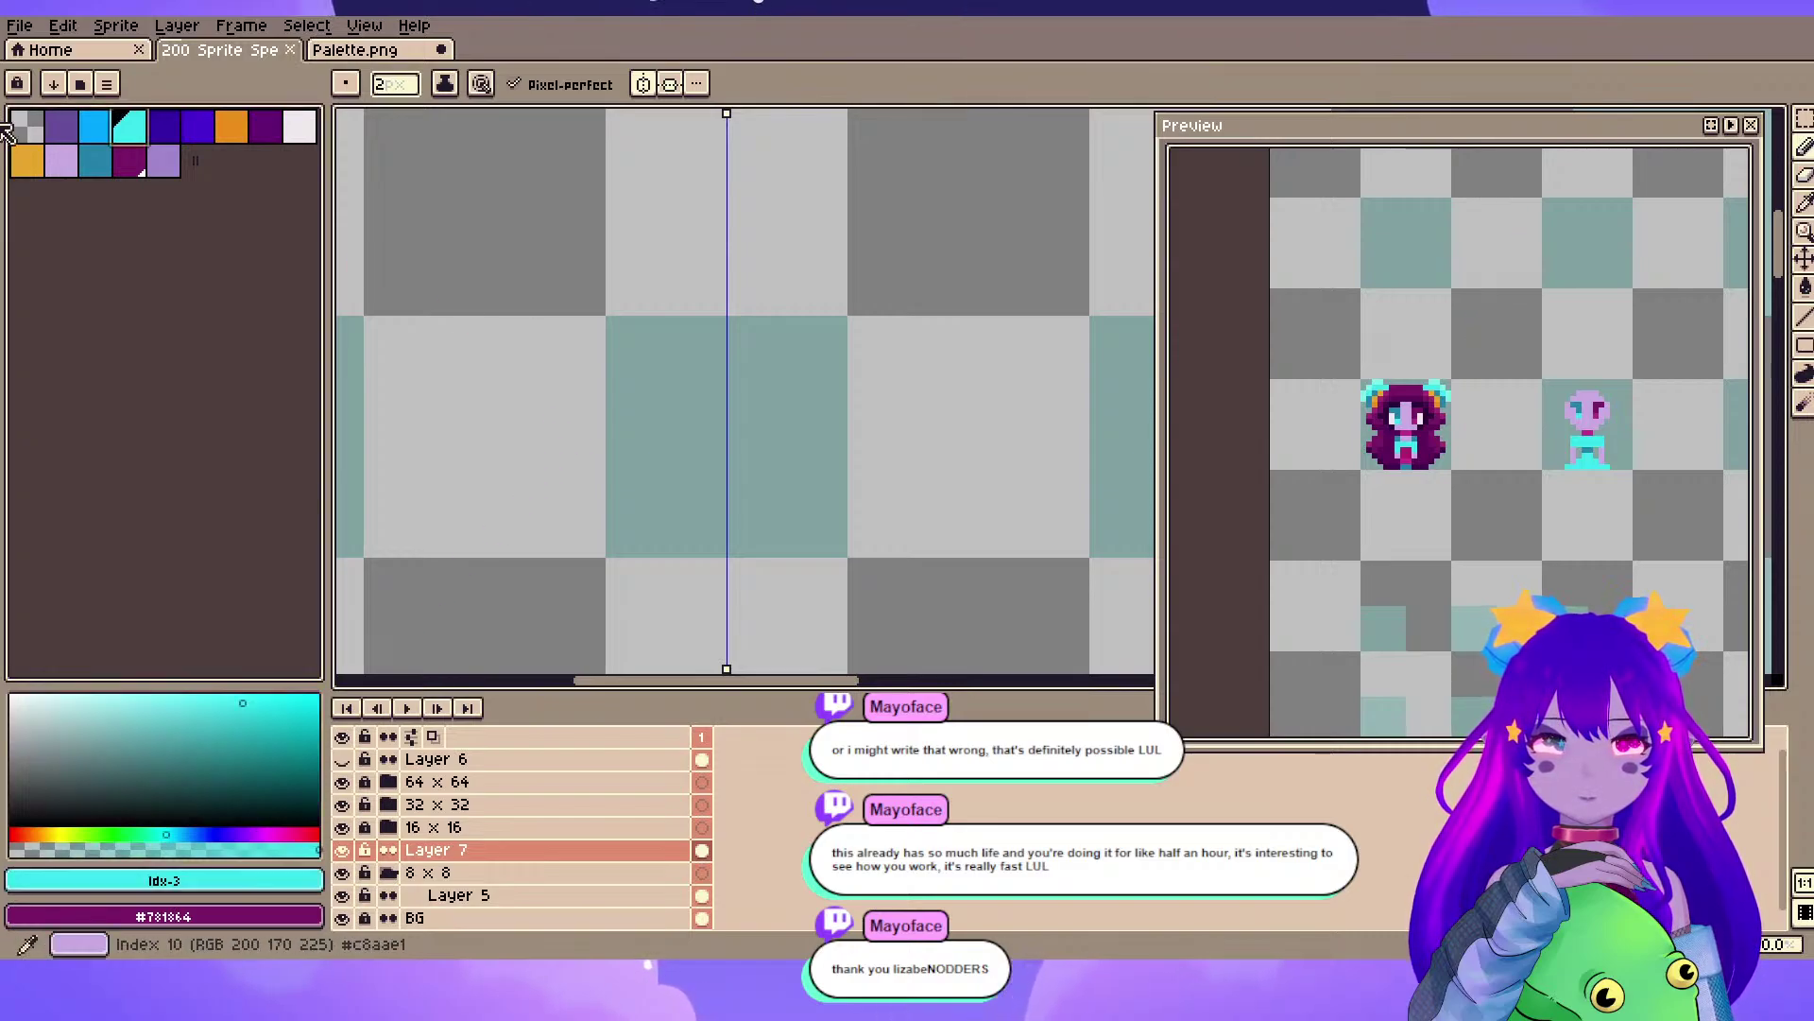
click(61, 160)
key(plus)
key(plus)
key(plus)
key(plus)
key(plus)
key(plus)
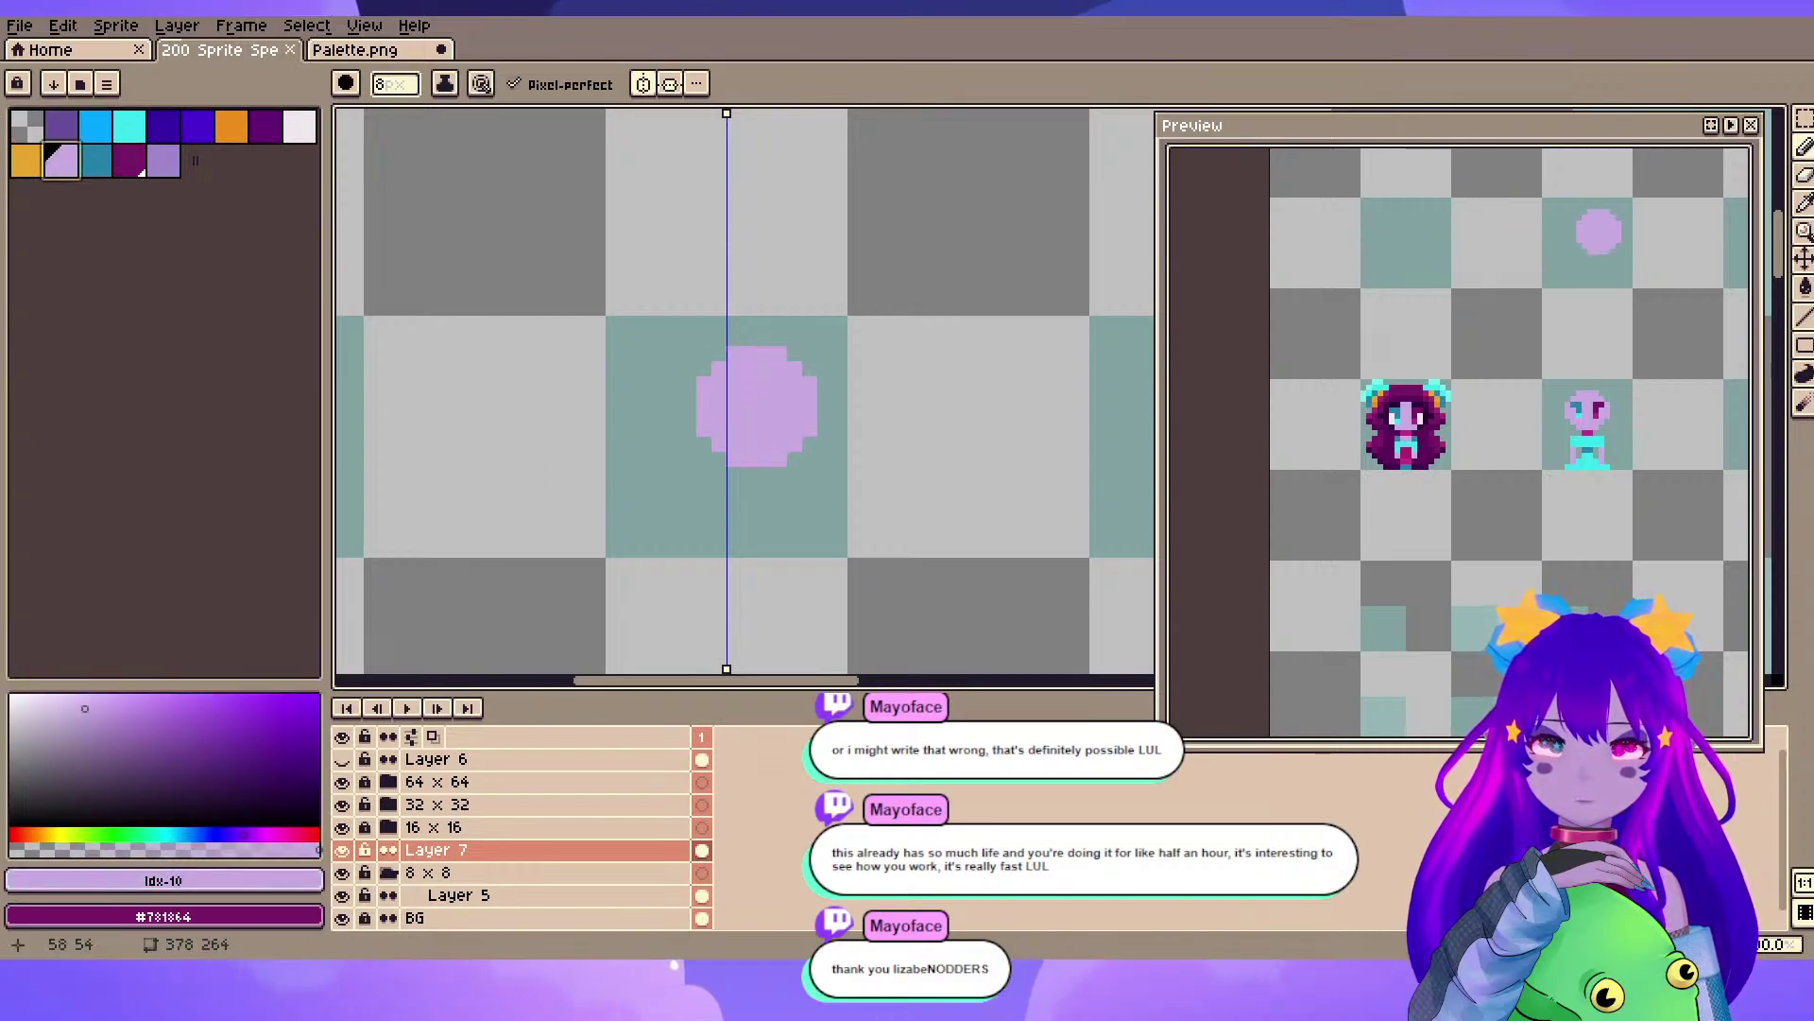
click(643, 83)
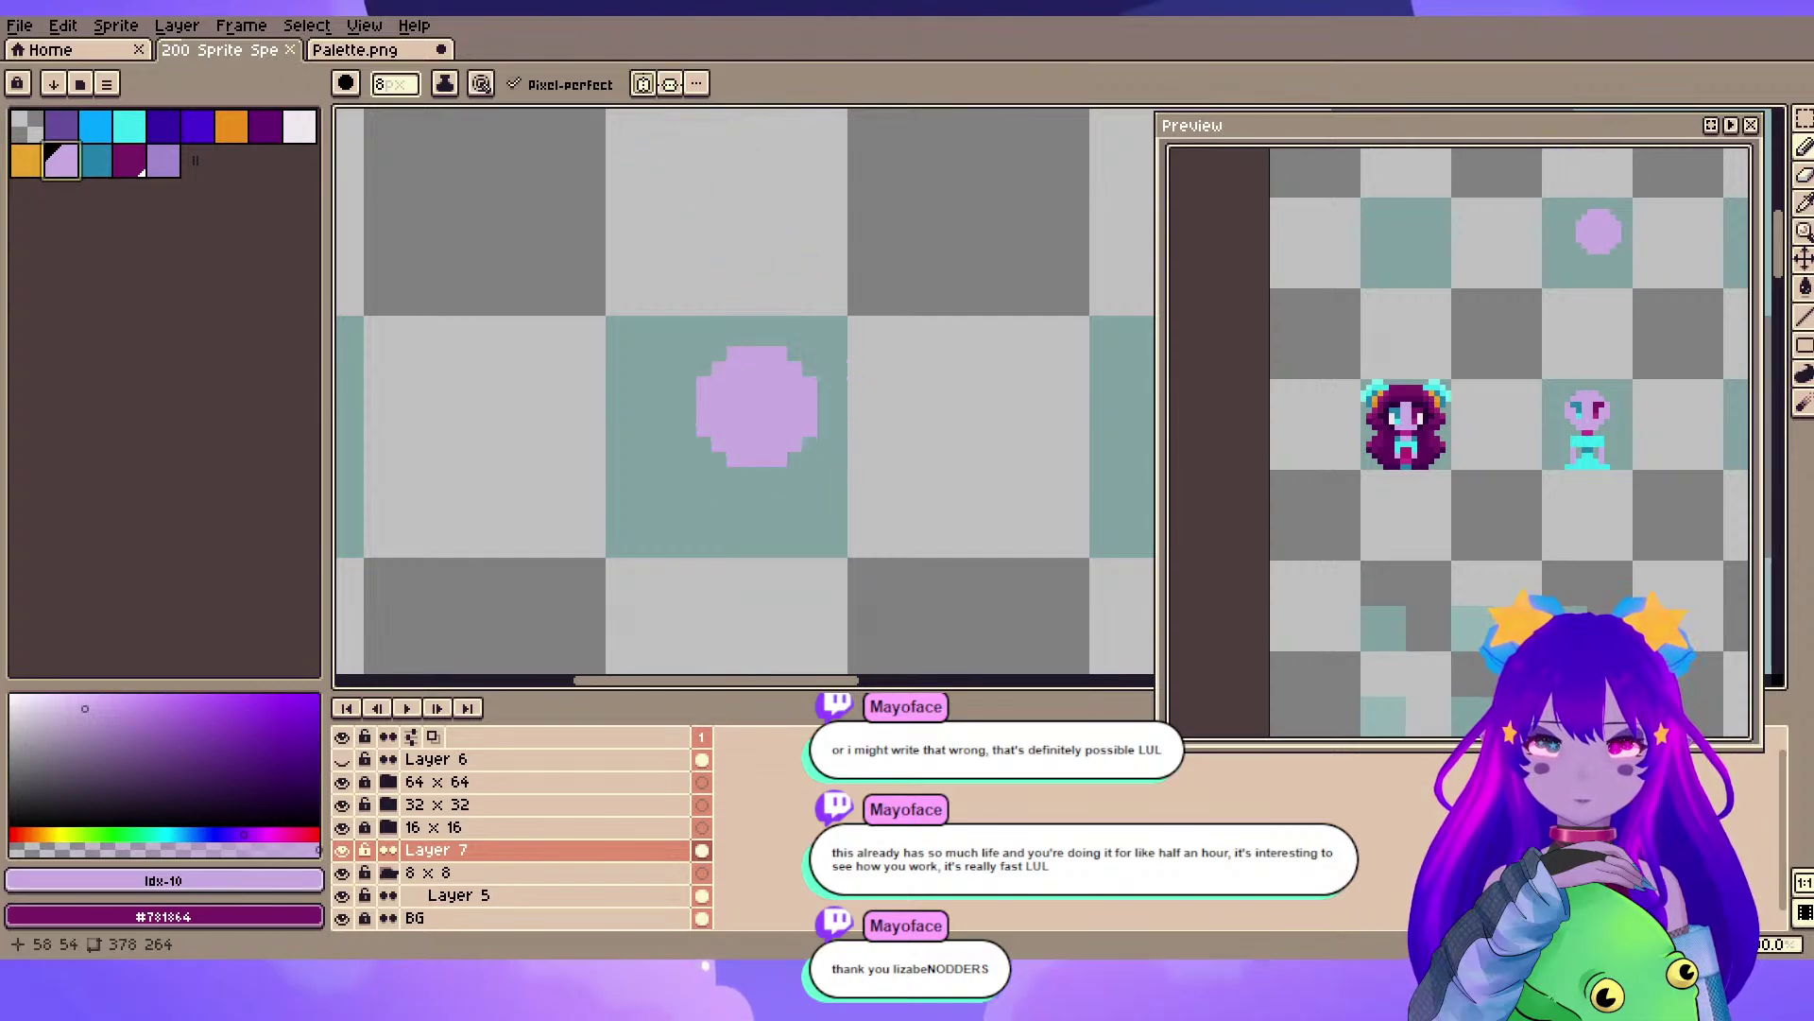
click(757, 406)
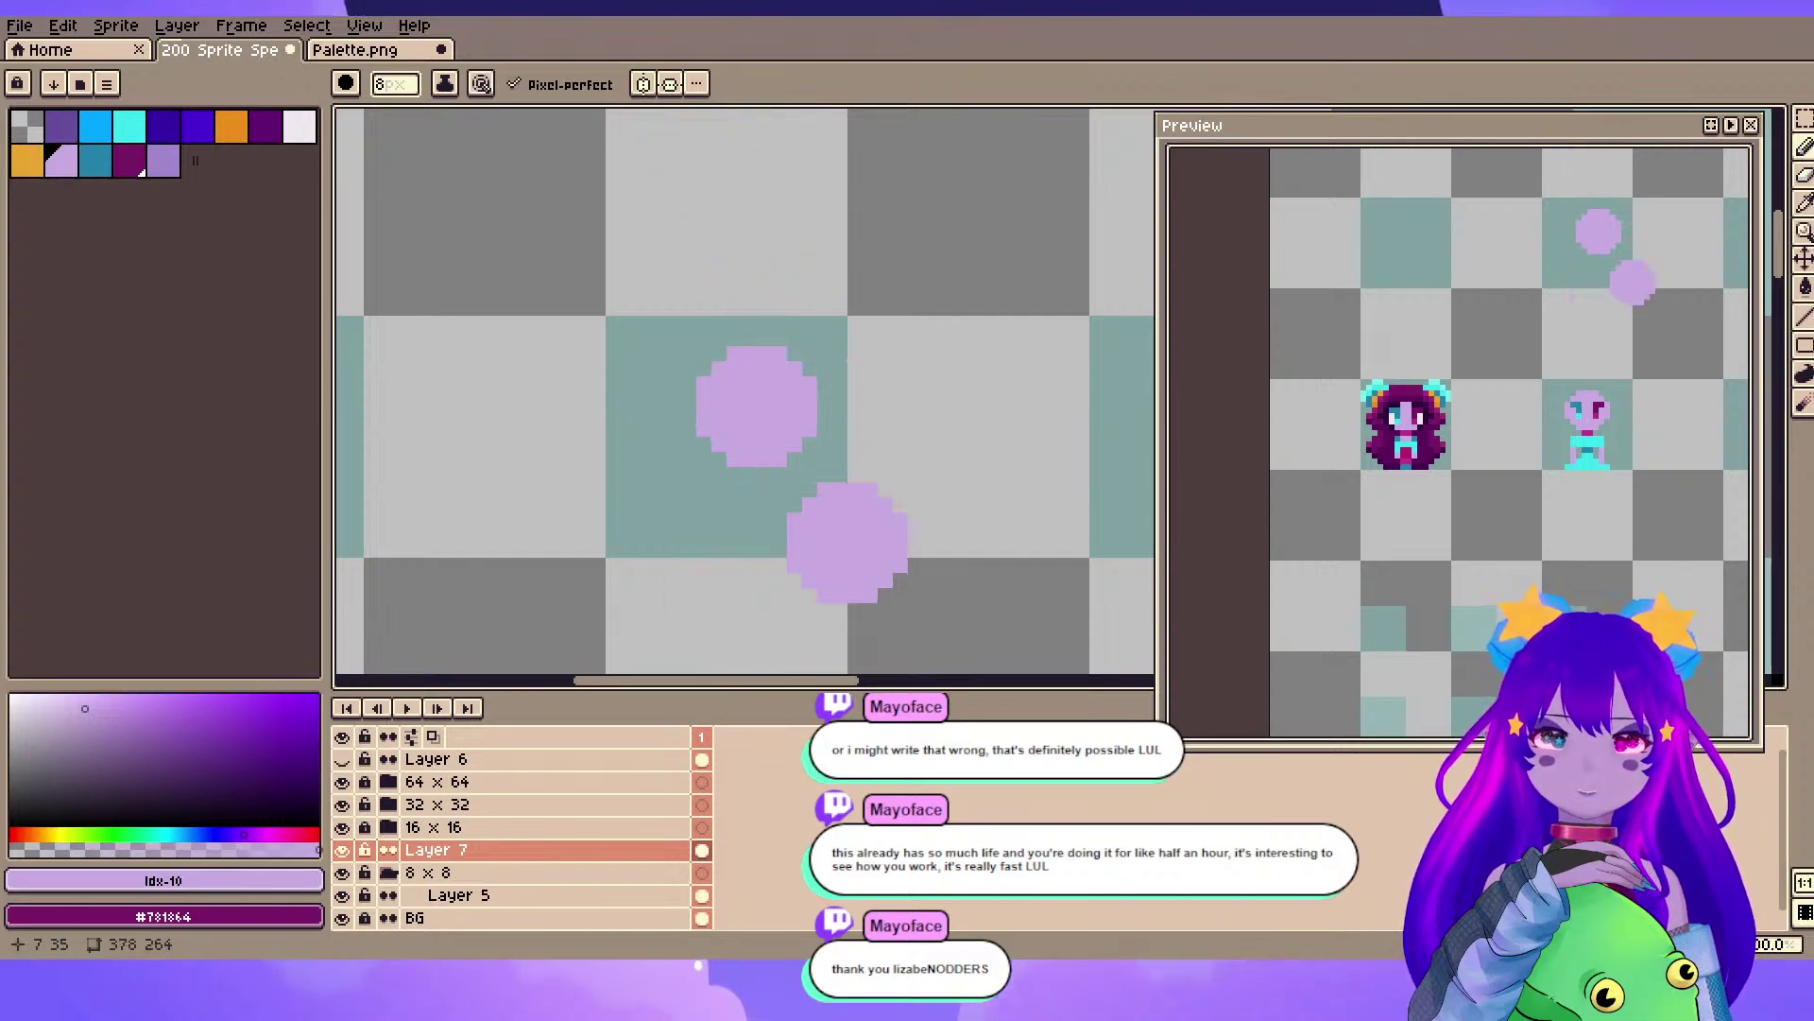
key(ctrl+z)
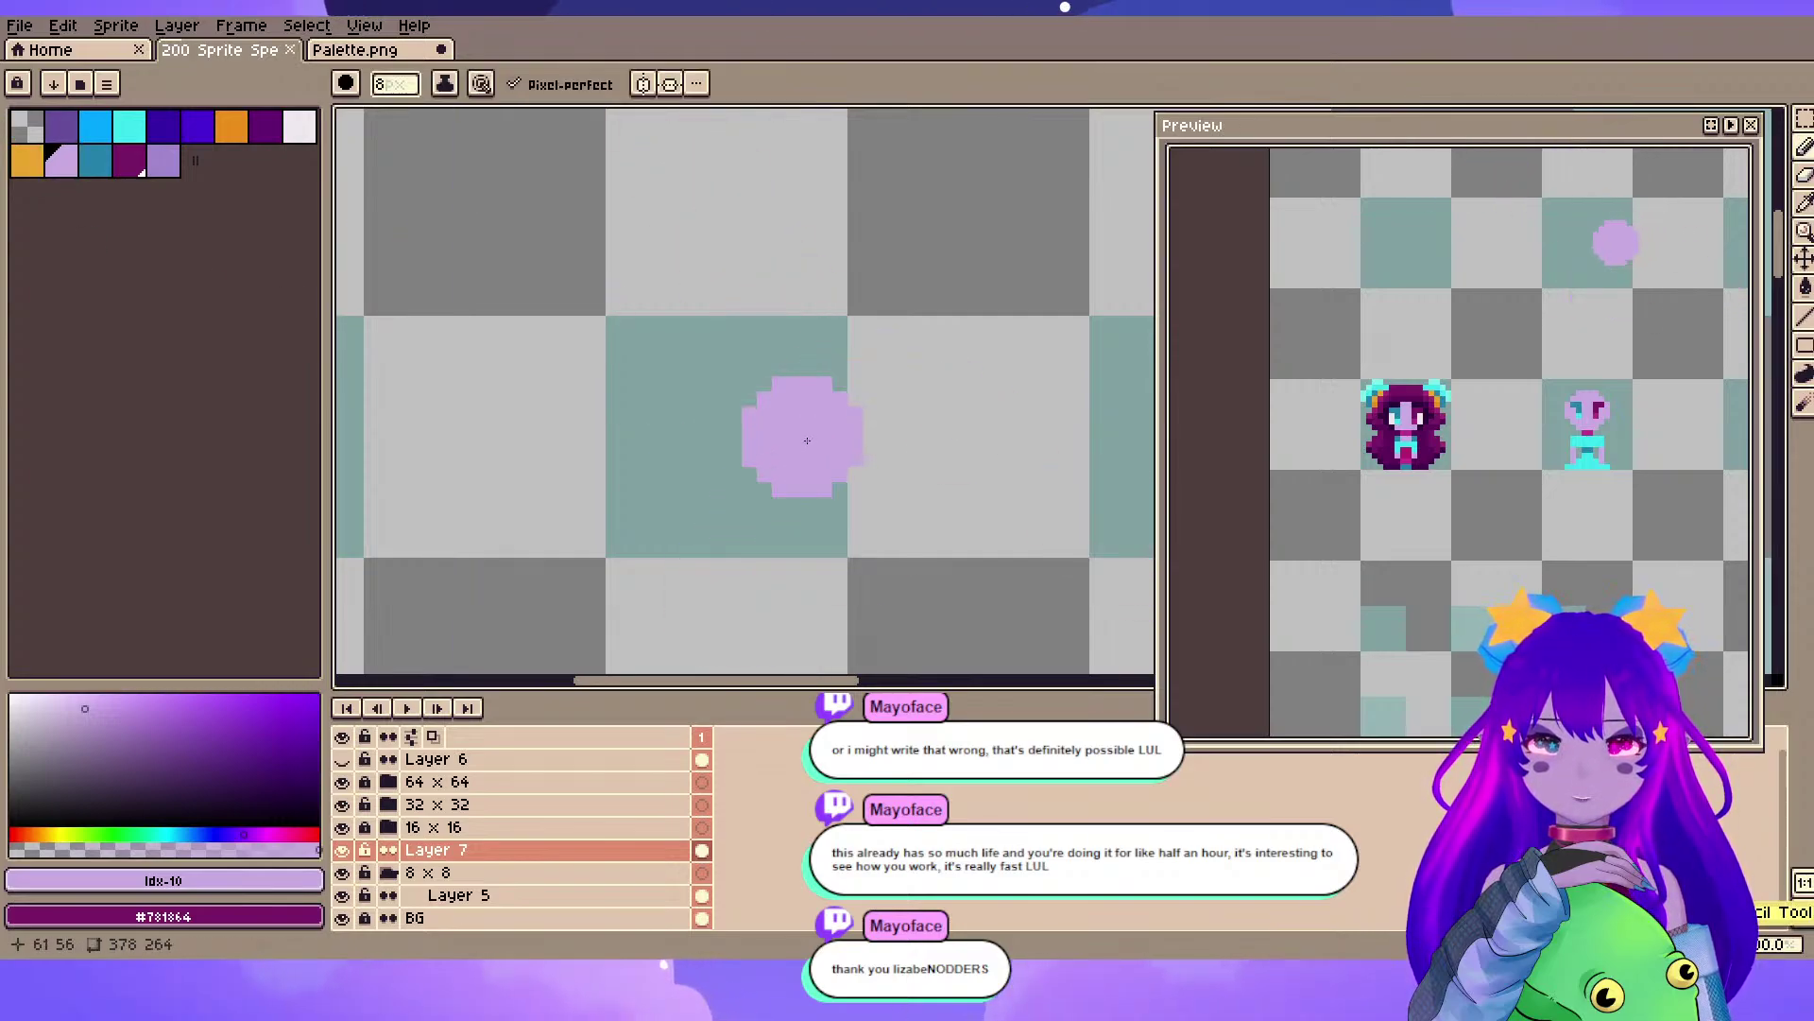
scroll(808, 440, up, 1)
click(740, 407)
click(743, 587)
- Draw the neck and a torso slanting down from the head with a 1 px pencil in light purple
key(minus)
key(minus)
key(minus)
key(minus)
key(minus)
key(minus)
key(minus)
drag(743, 597, 736, 560)
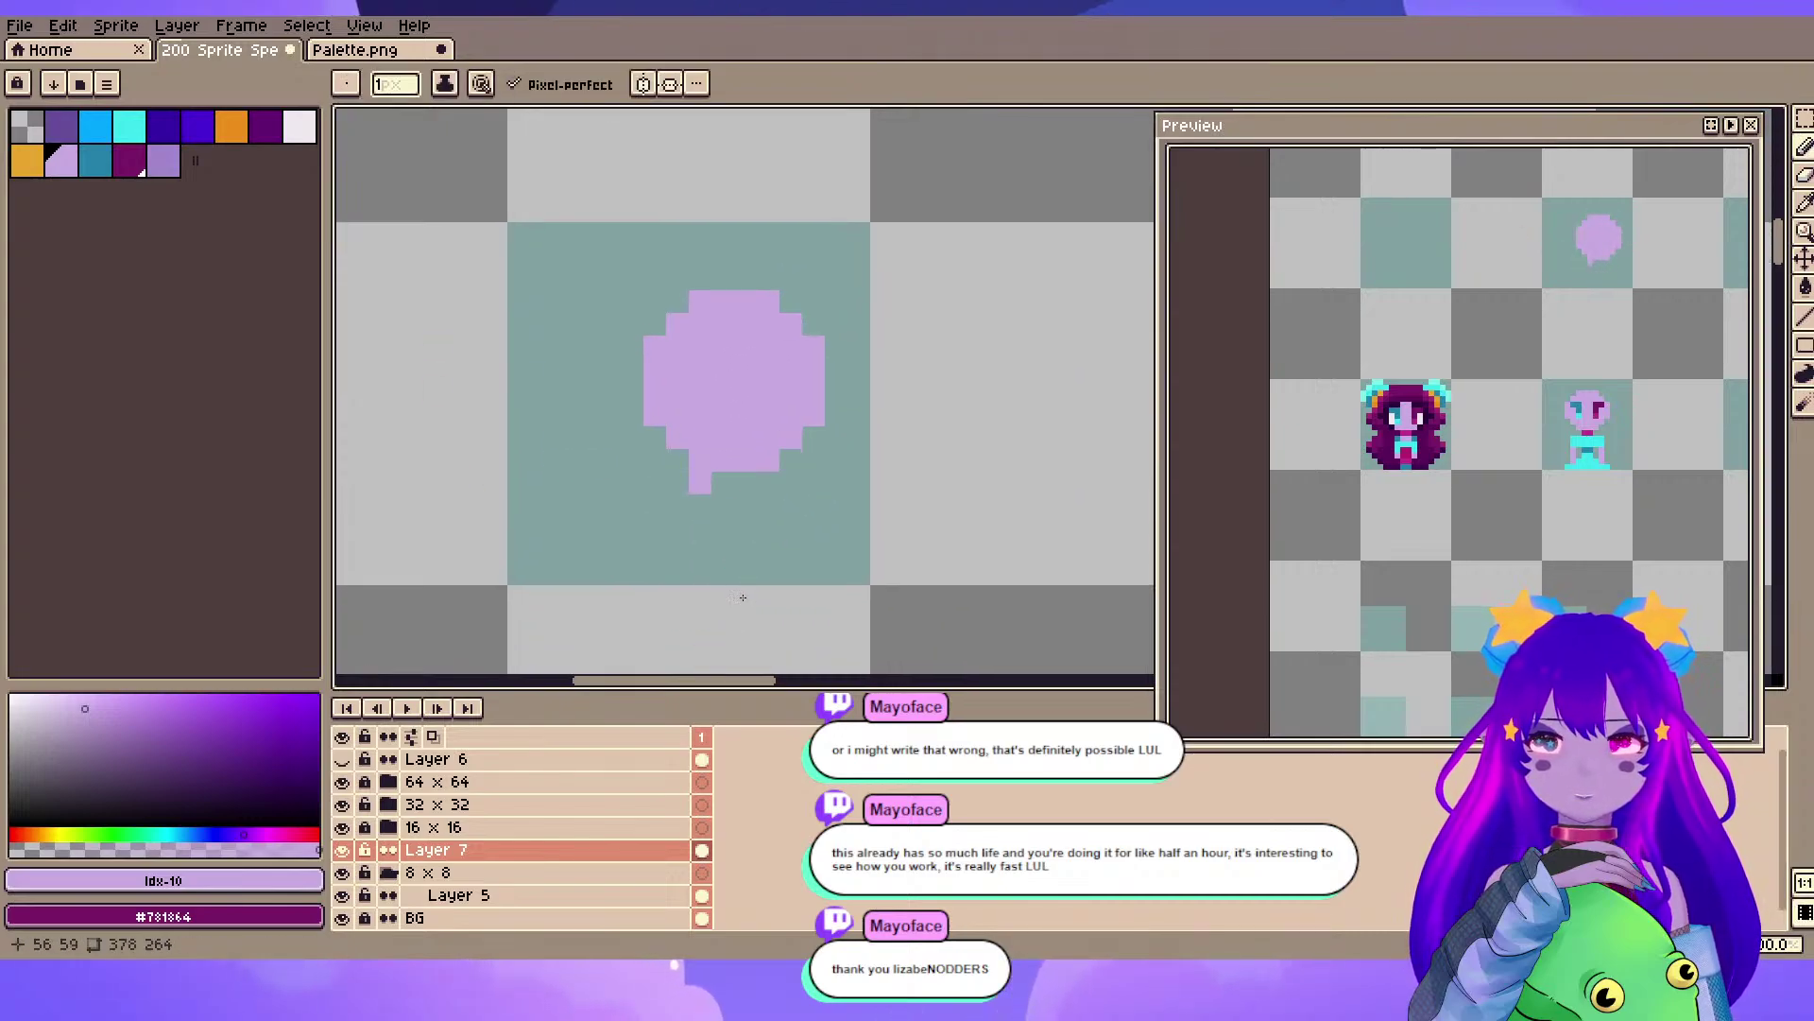
drag(745, 483, 655, 529)
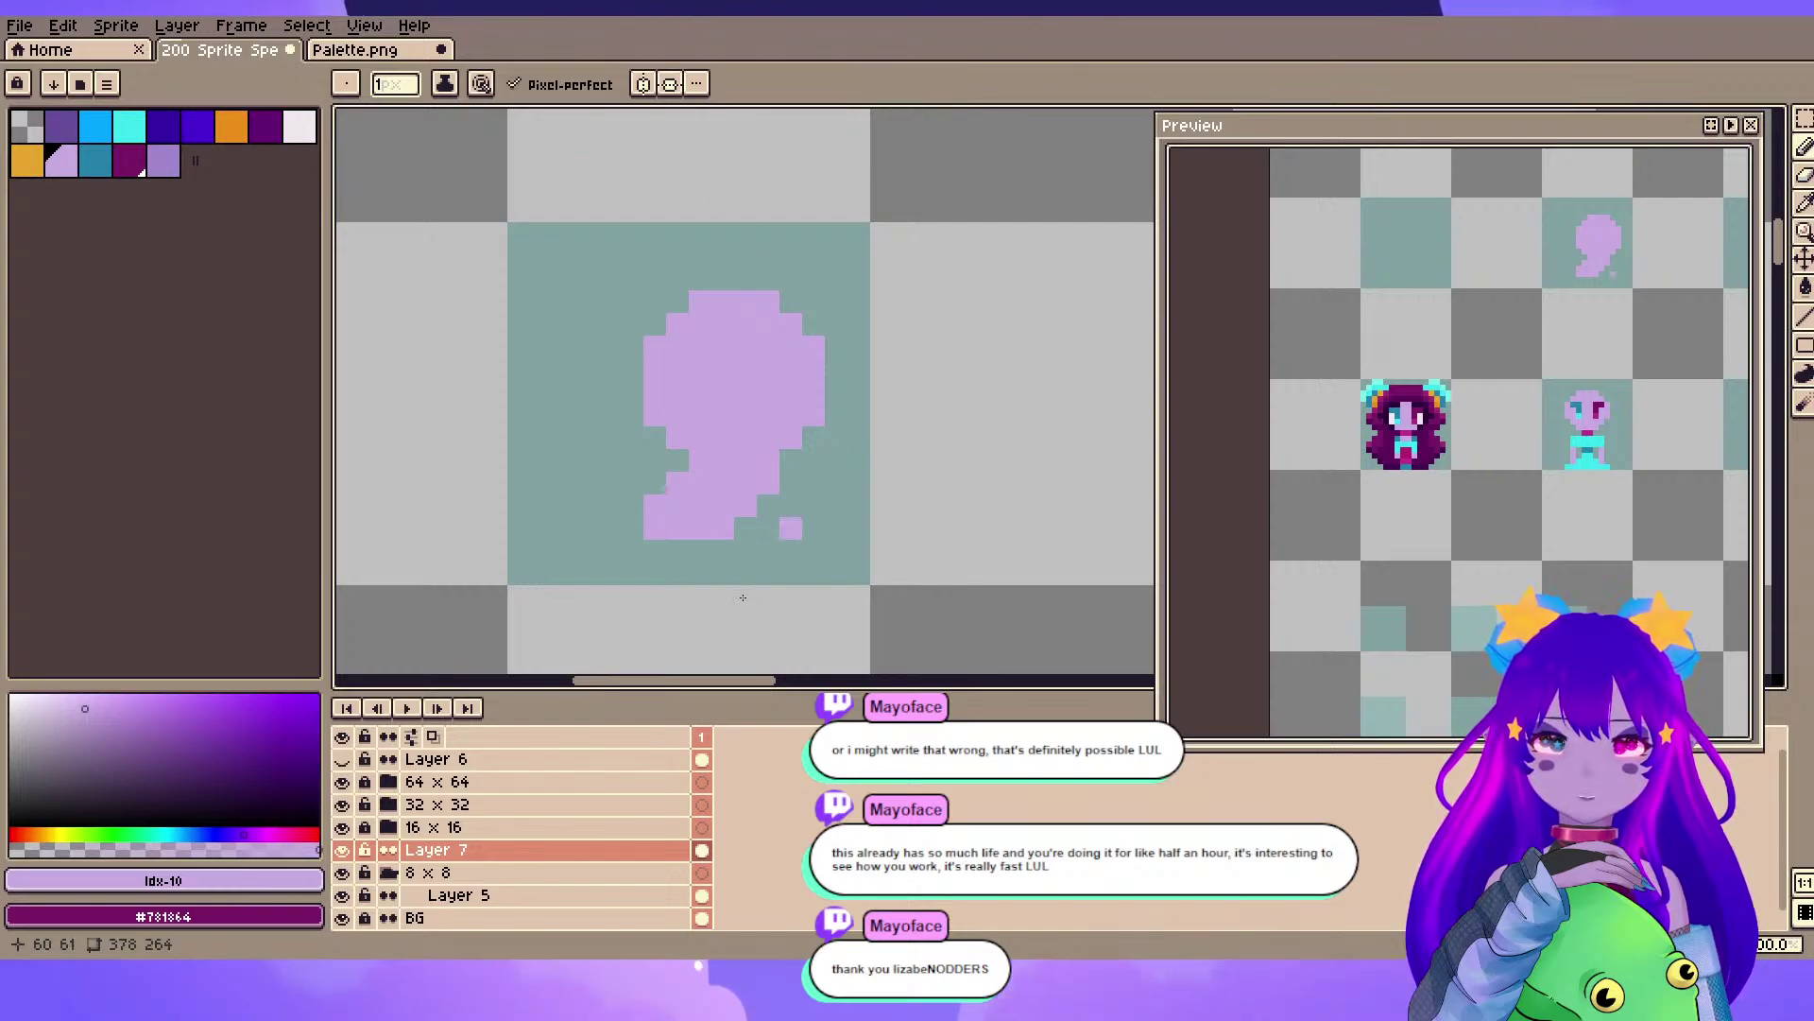
- Place a 2 × 2 pixel light purple hand on each side of the torso
key(plus)
key(plus)
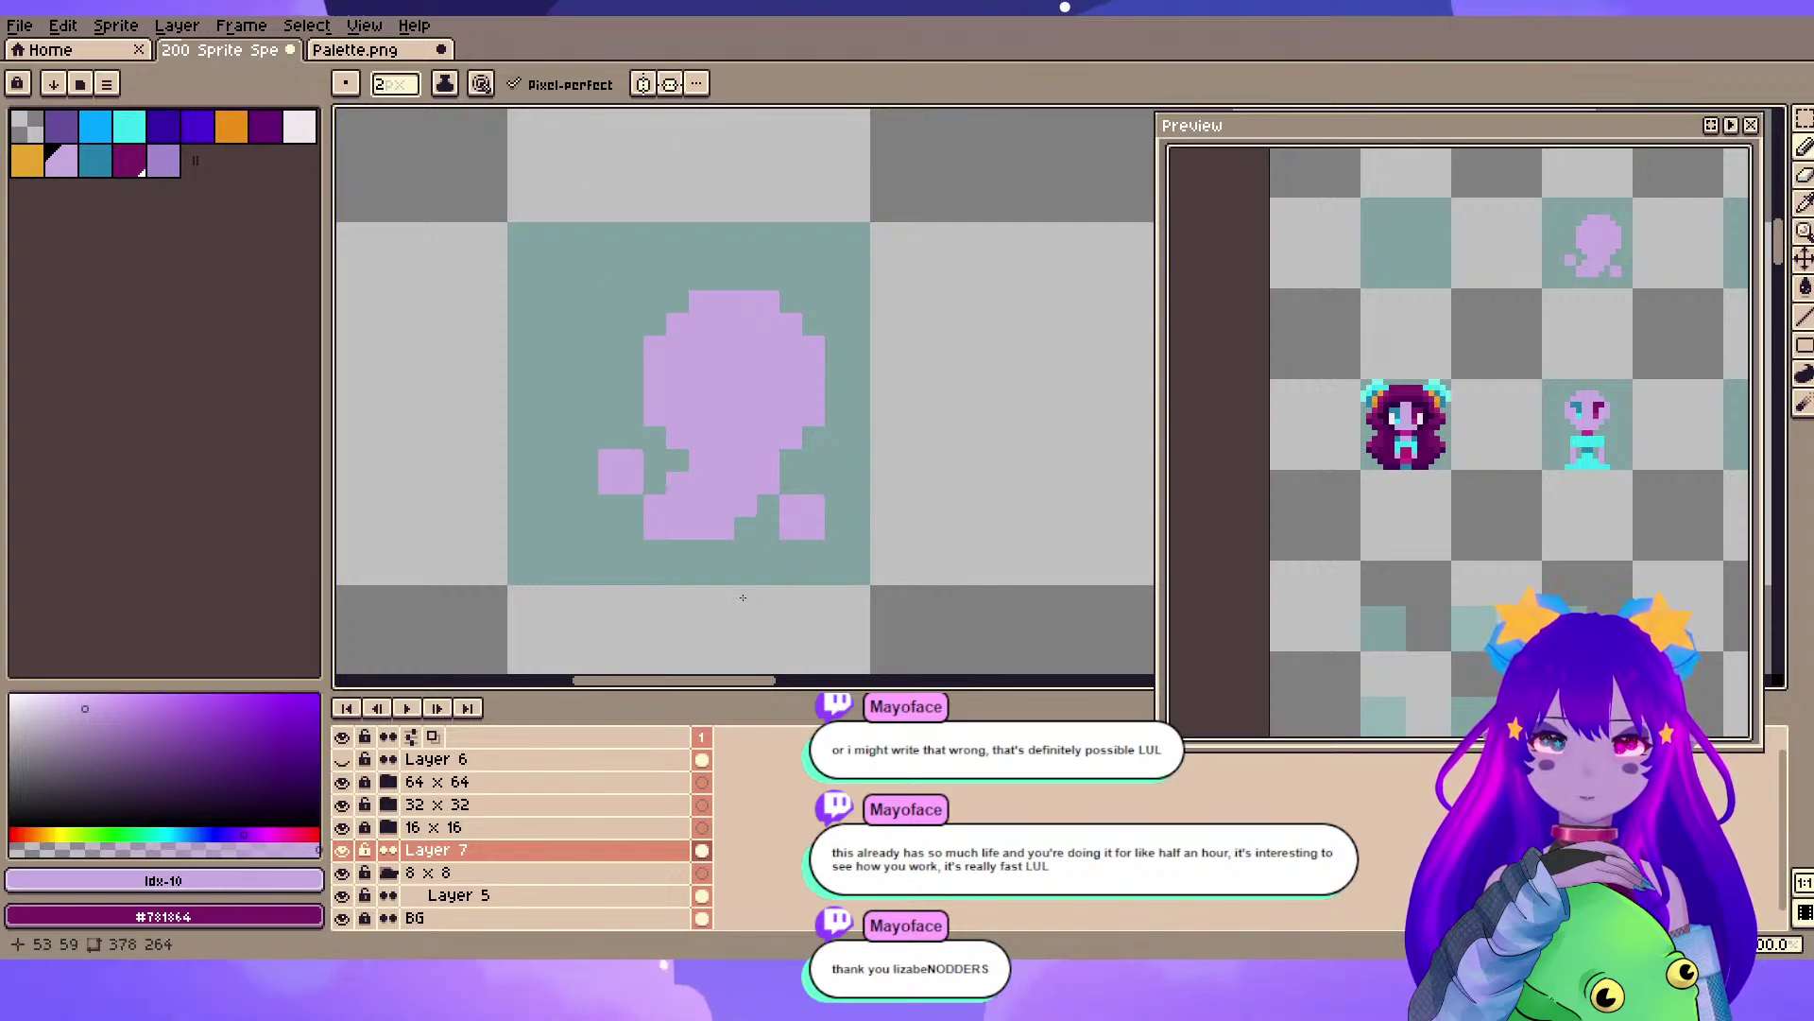
click(632, 483)
alt+click(675, 529)
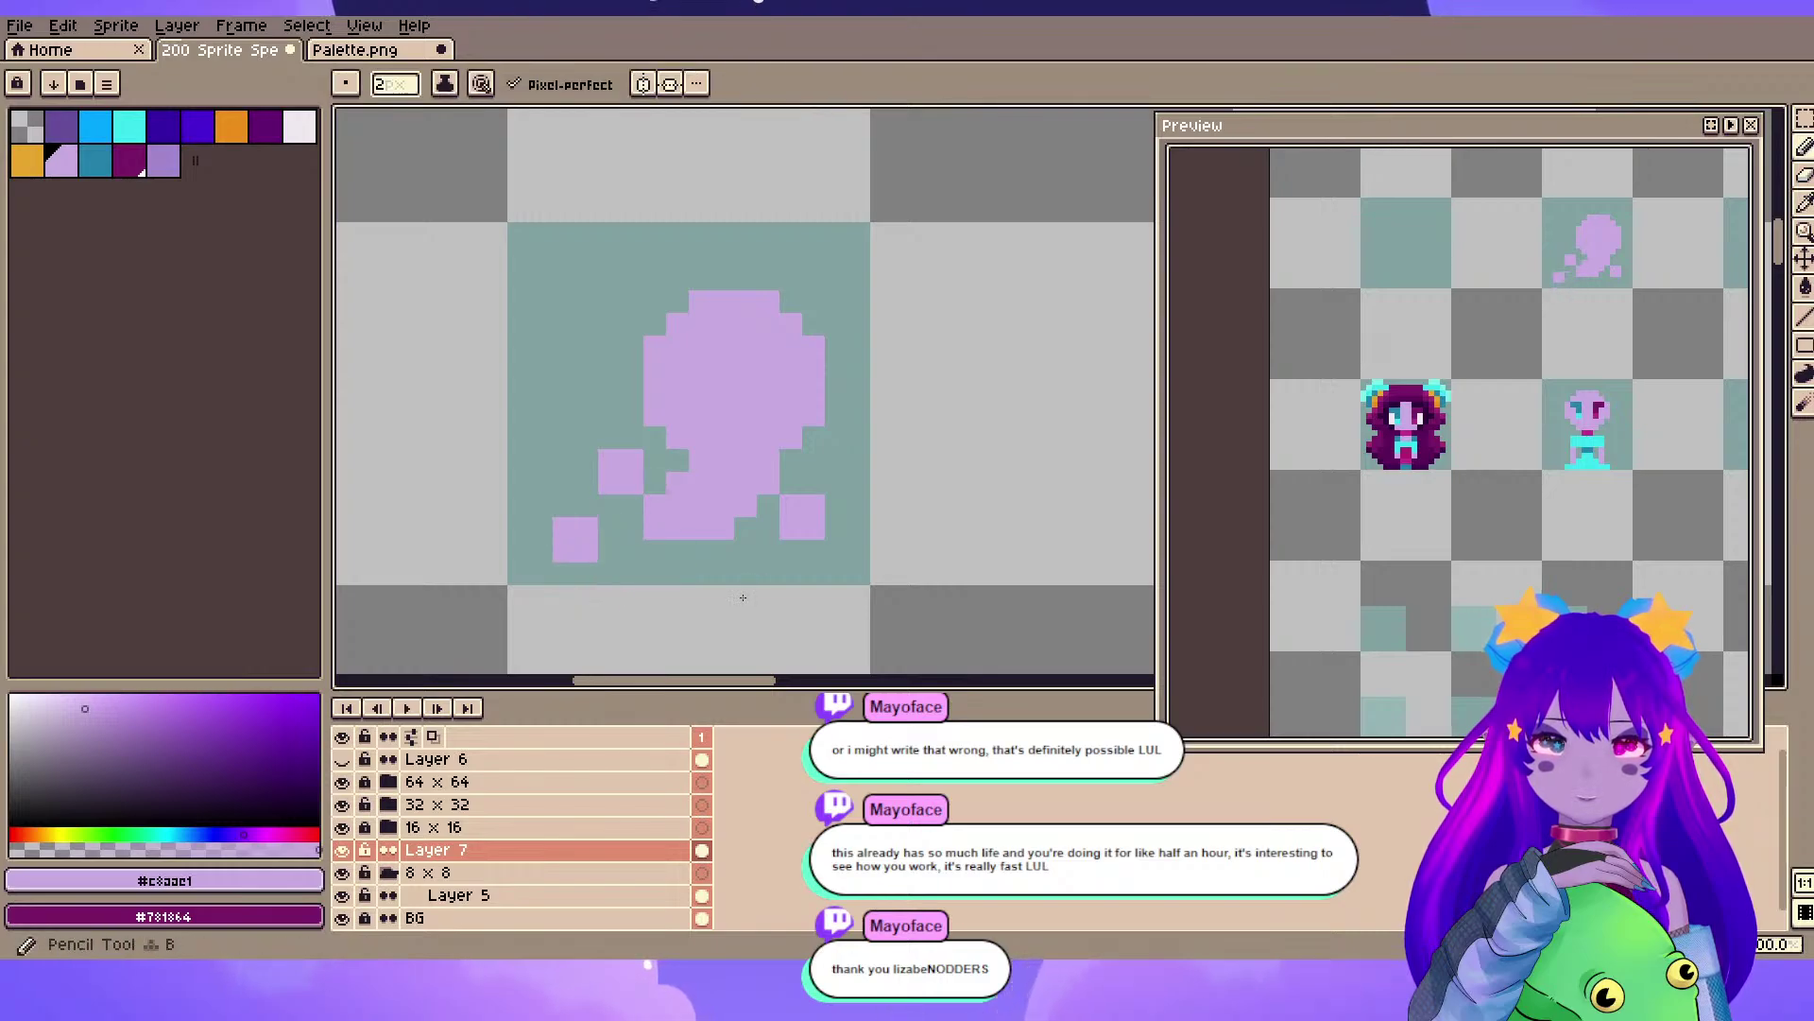
key(ctrl+z)
drag(609, 551, 746, 551)
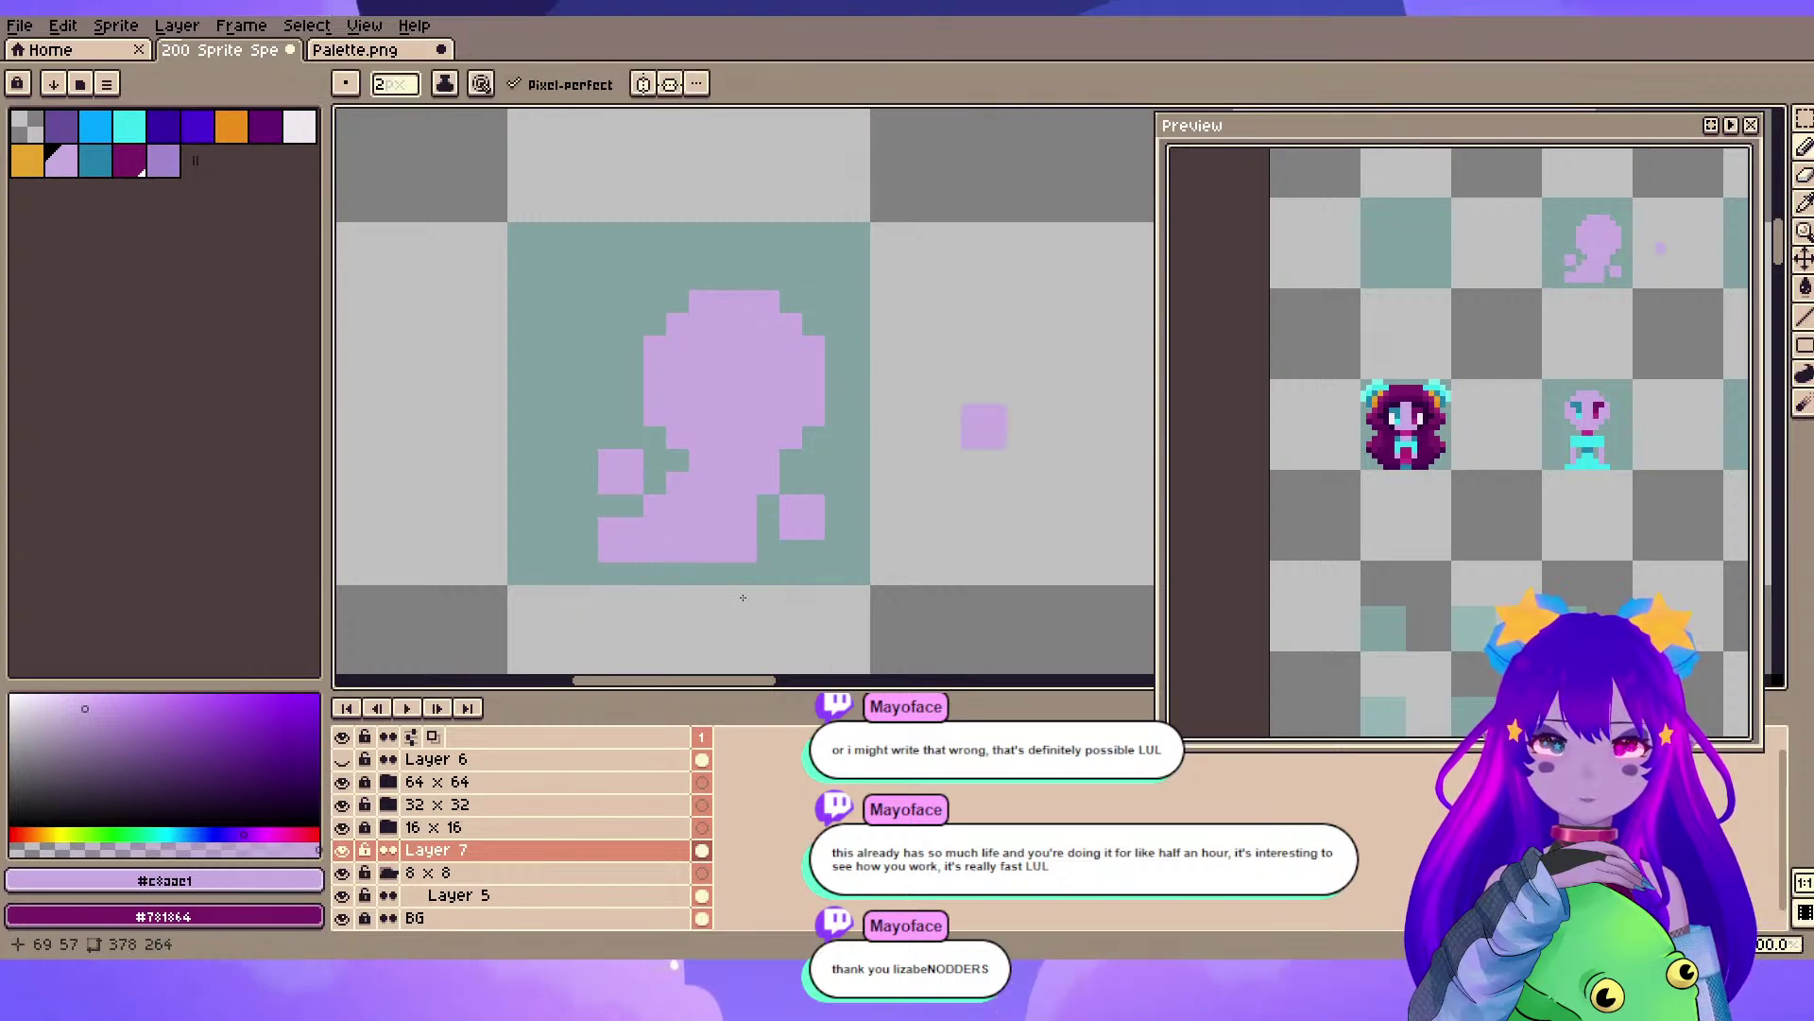
key(ctrl+z)
drag(610, 551, 700, 551)
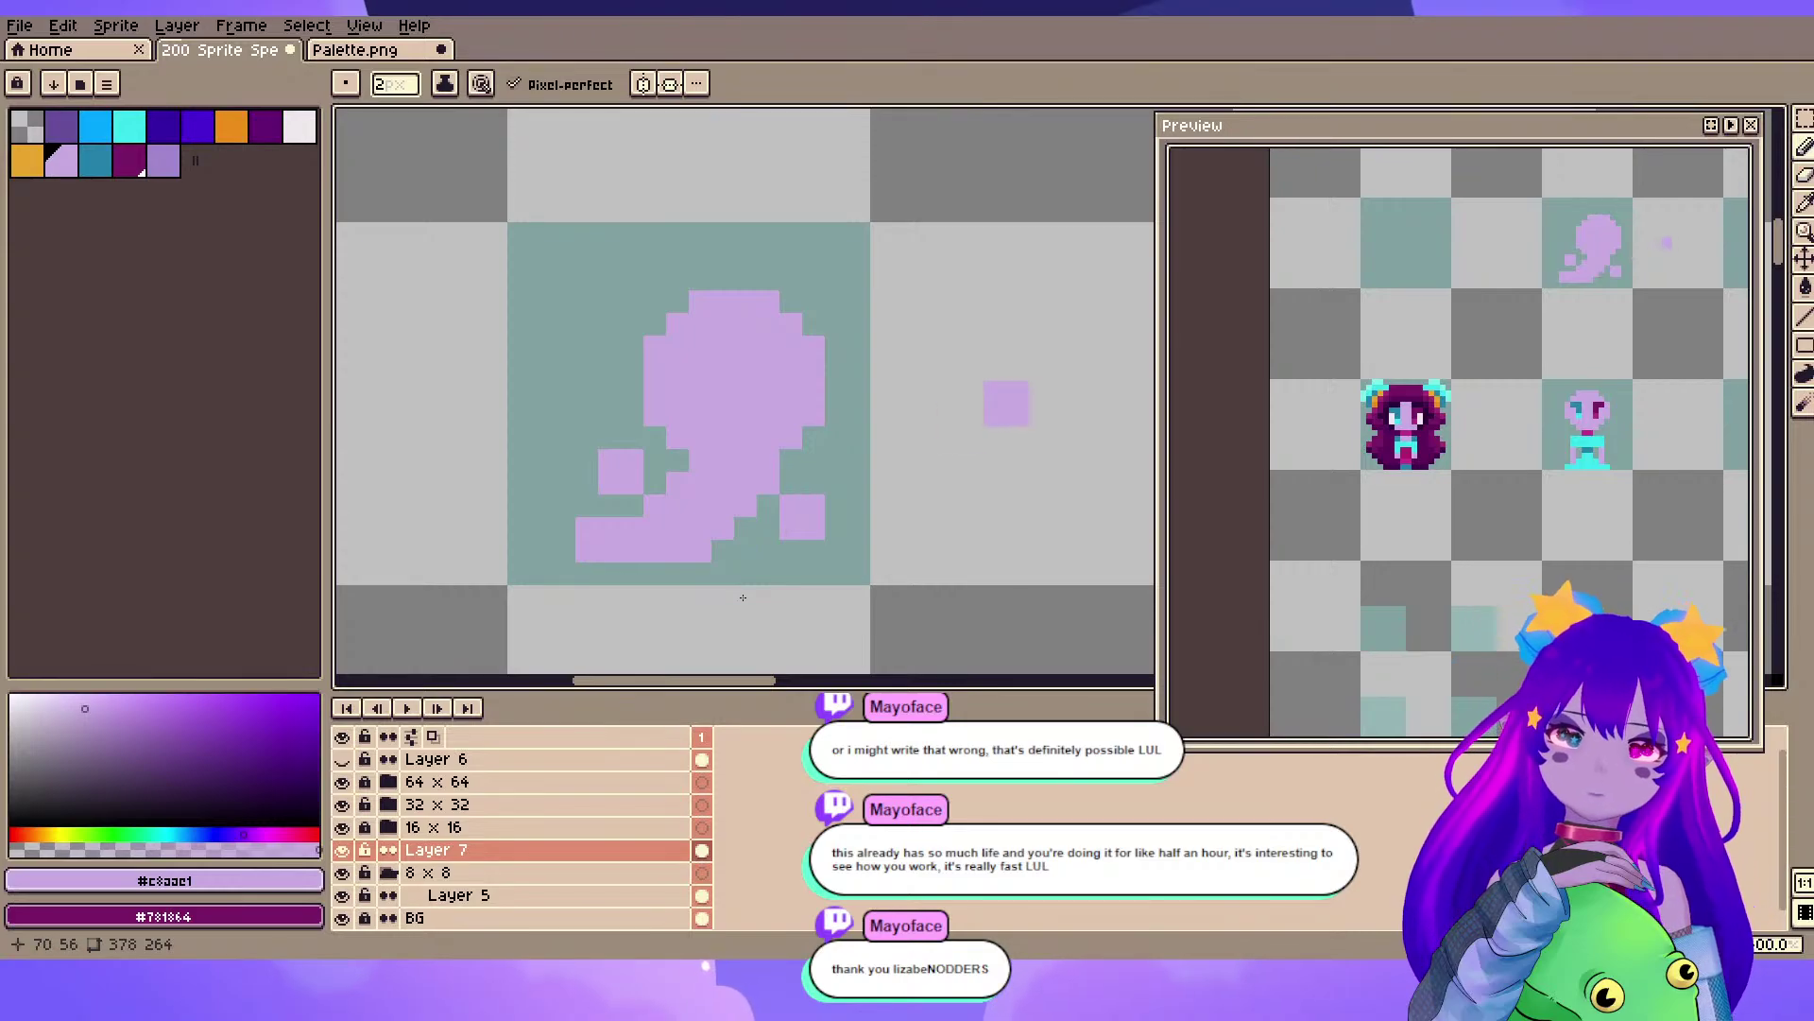
key(ctrl+z)
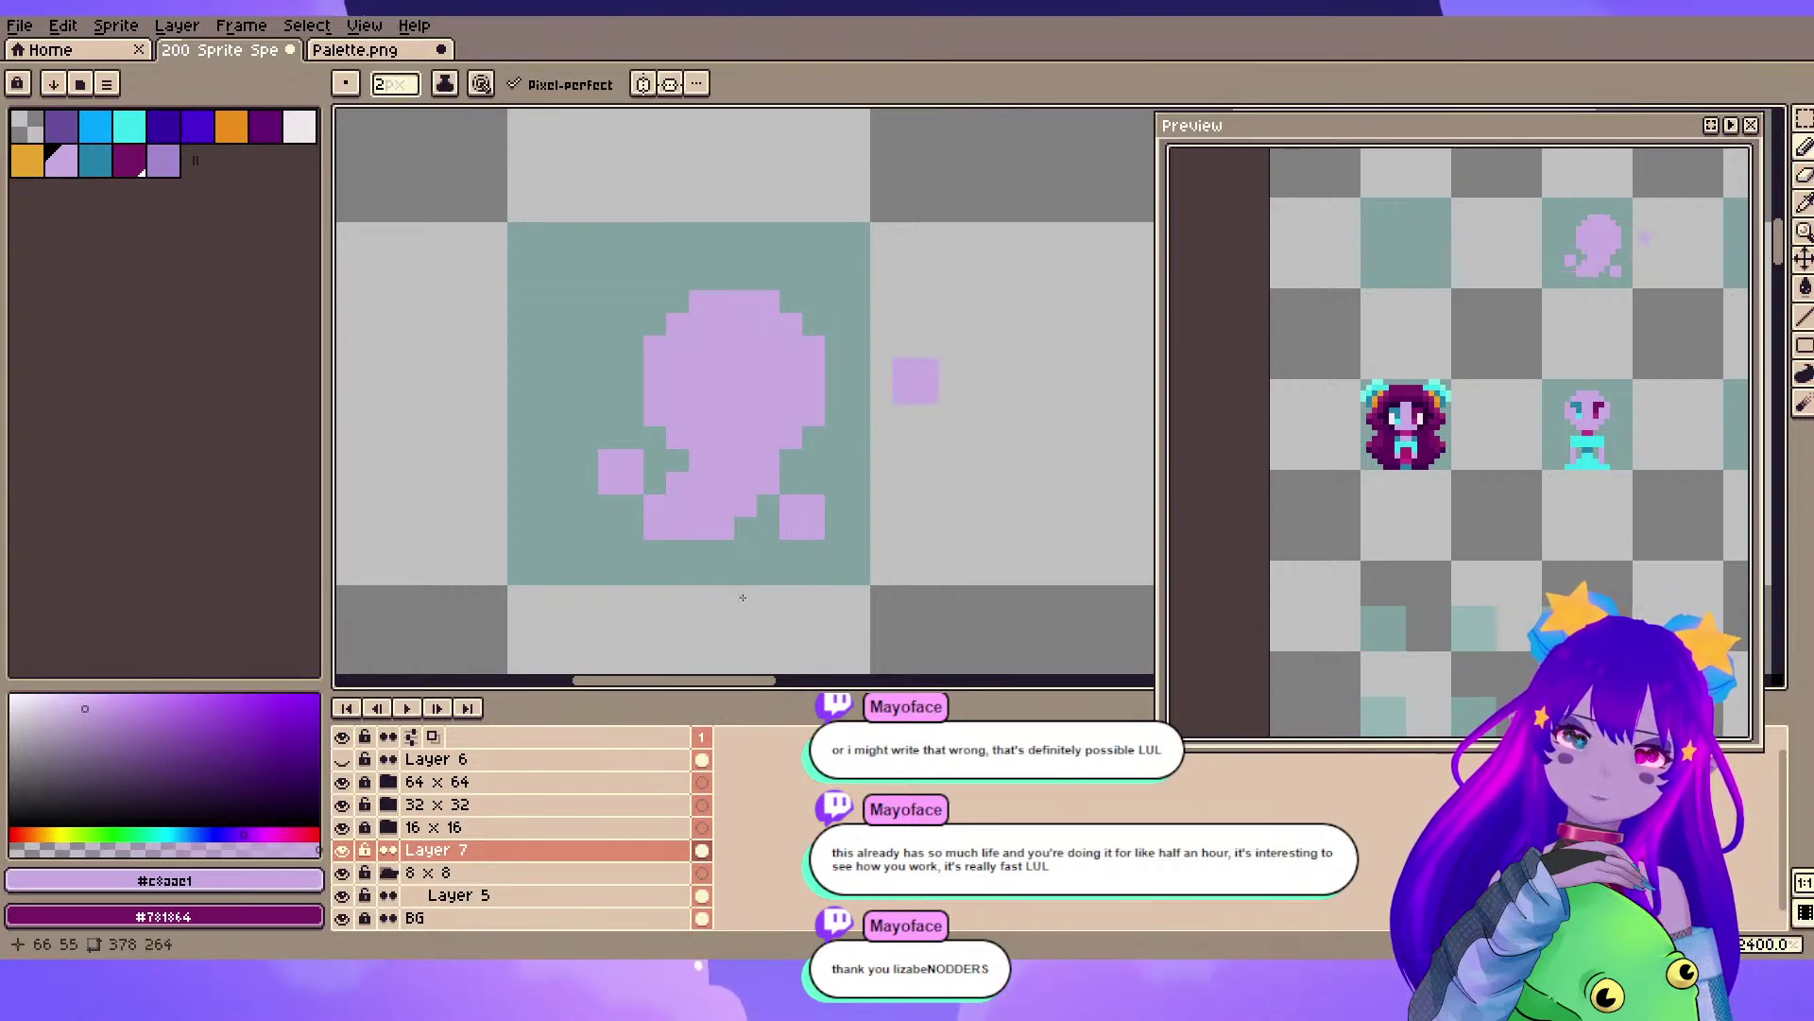
- Save the file, then select the new figure and move it about two pixels to the left to centre it in its tile
scroll(742, 598, up, 1)
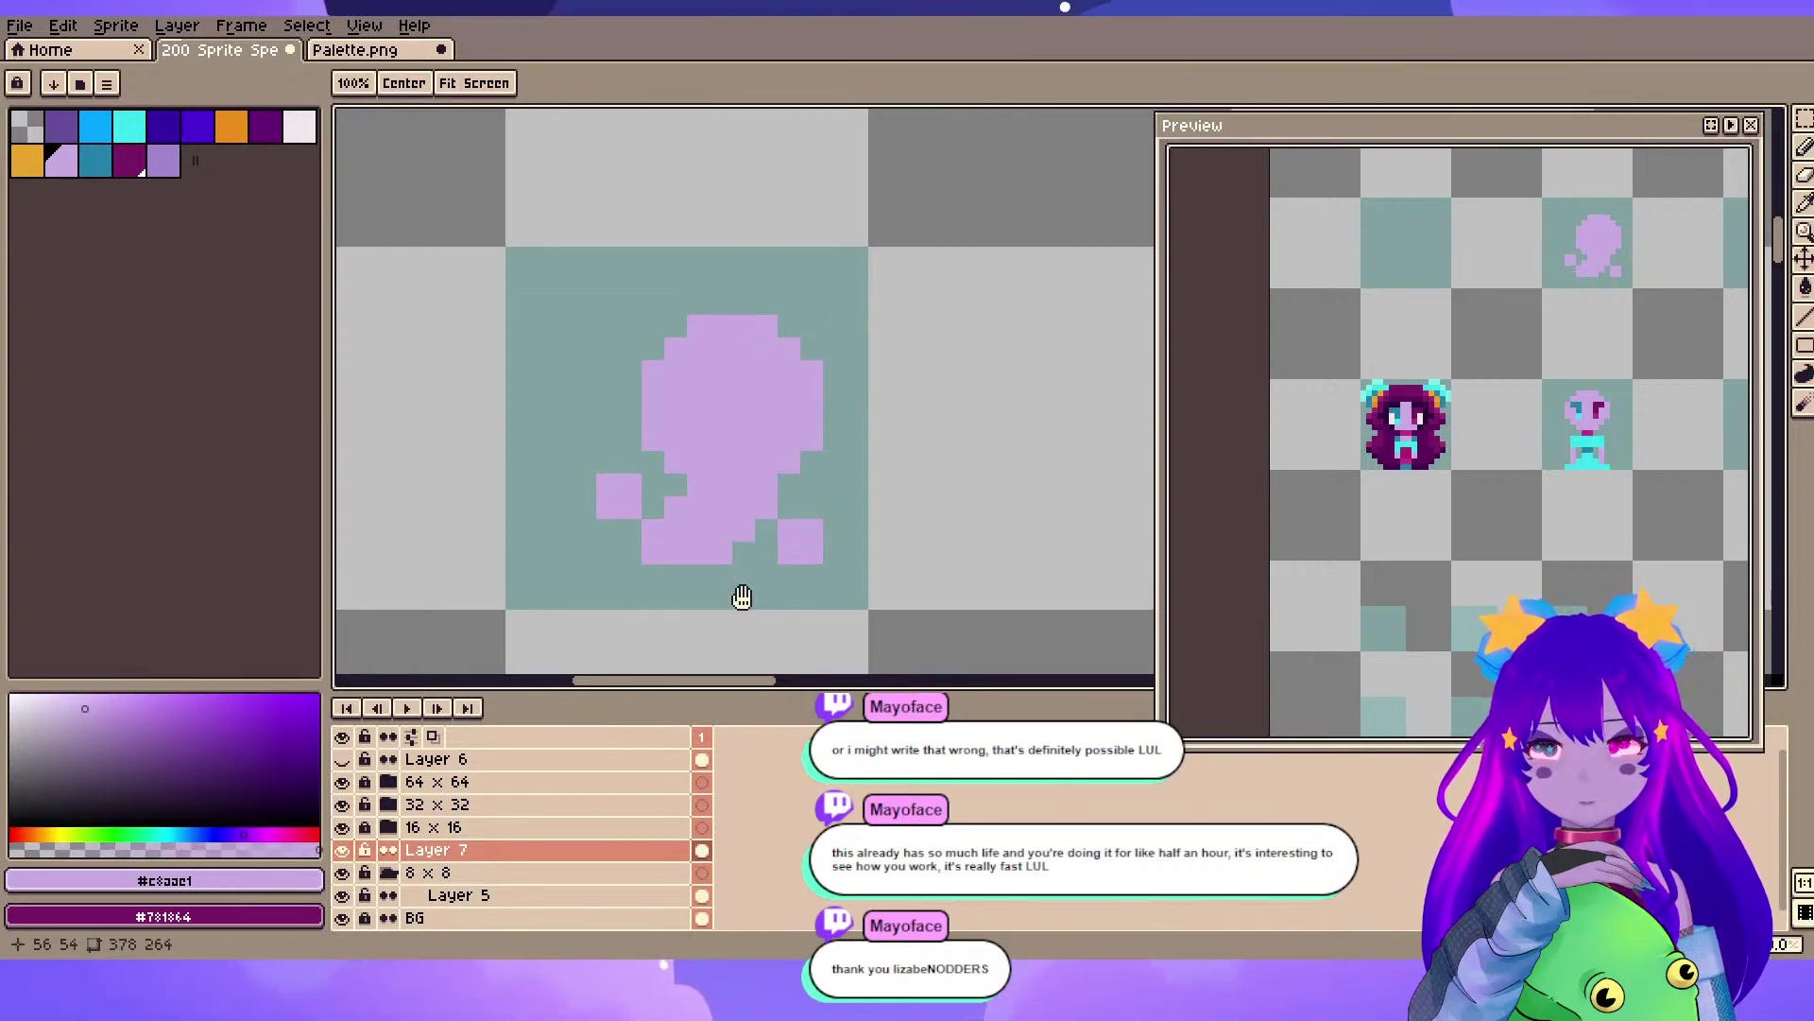
drag(741, 595, 754, 601)
key(ctrl+s)
key(ctrl+t)
scroll(744, 600, down, 9)
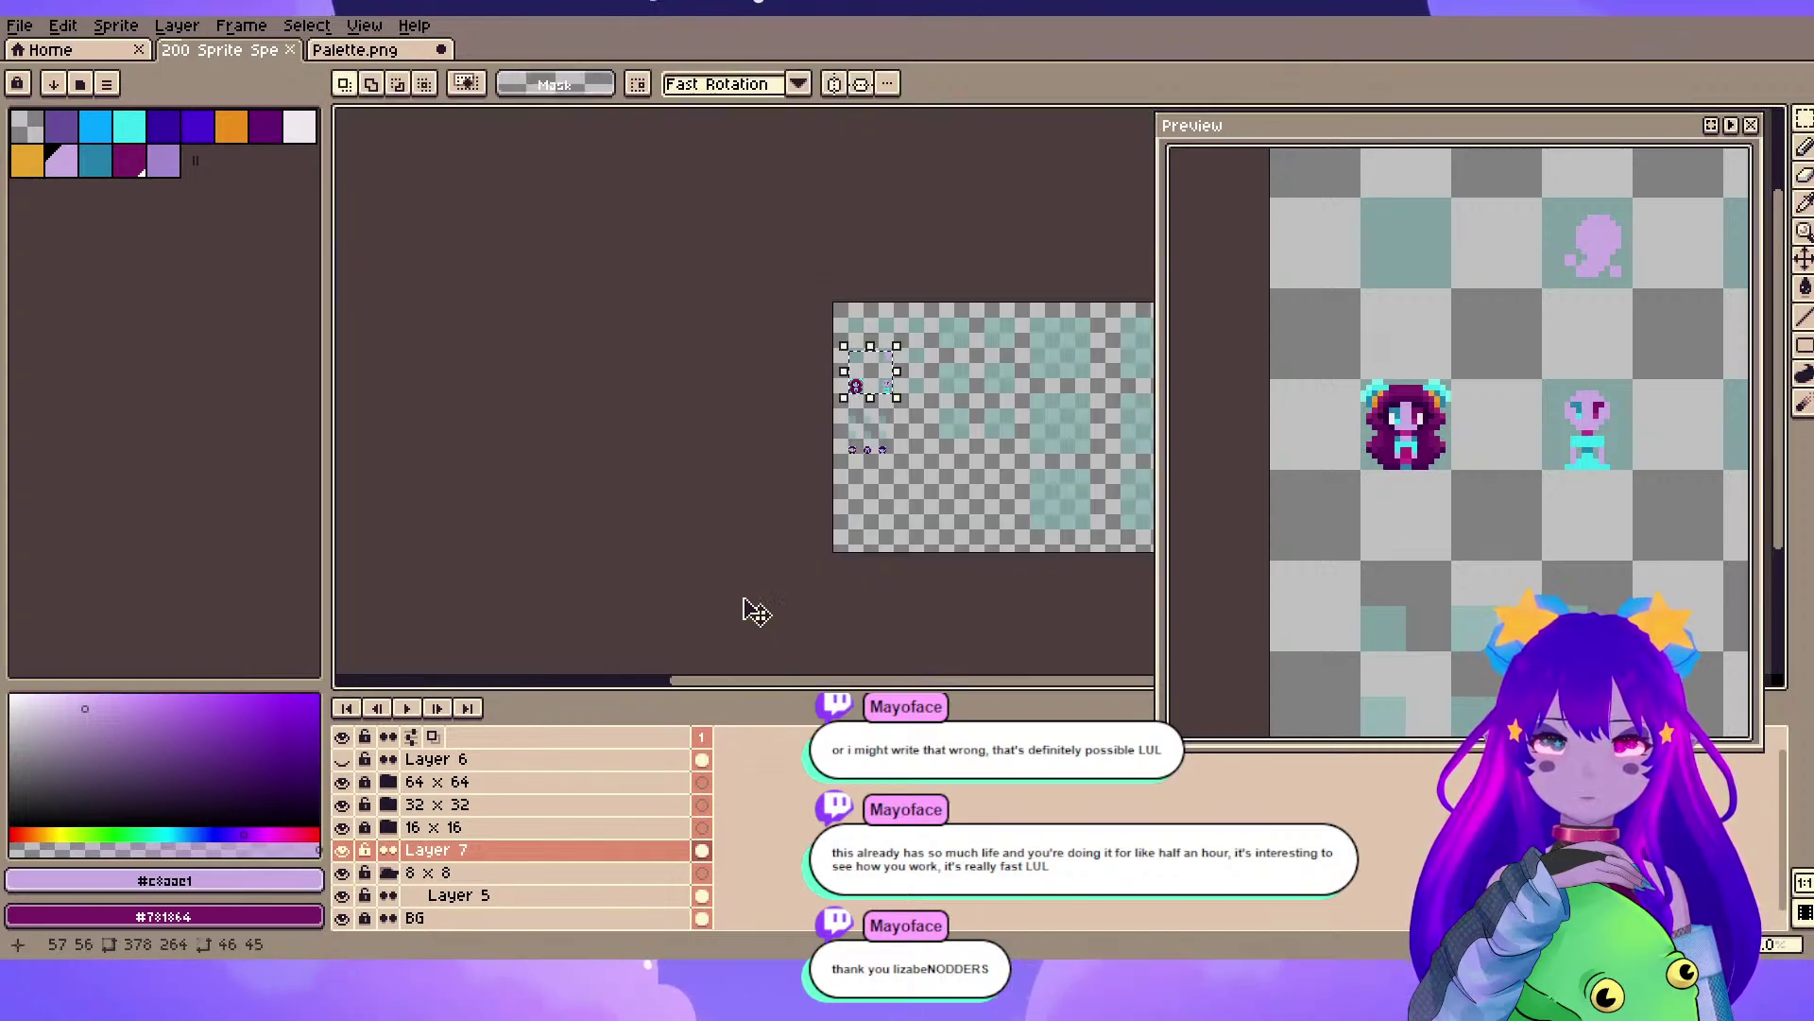
scroll(899, 455, up, 8)
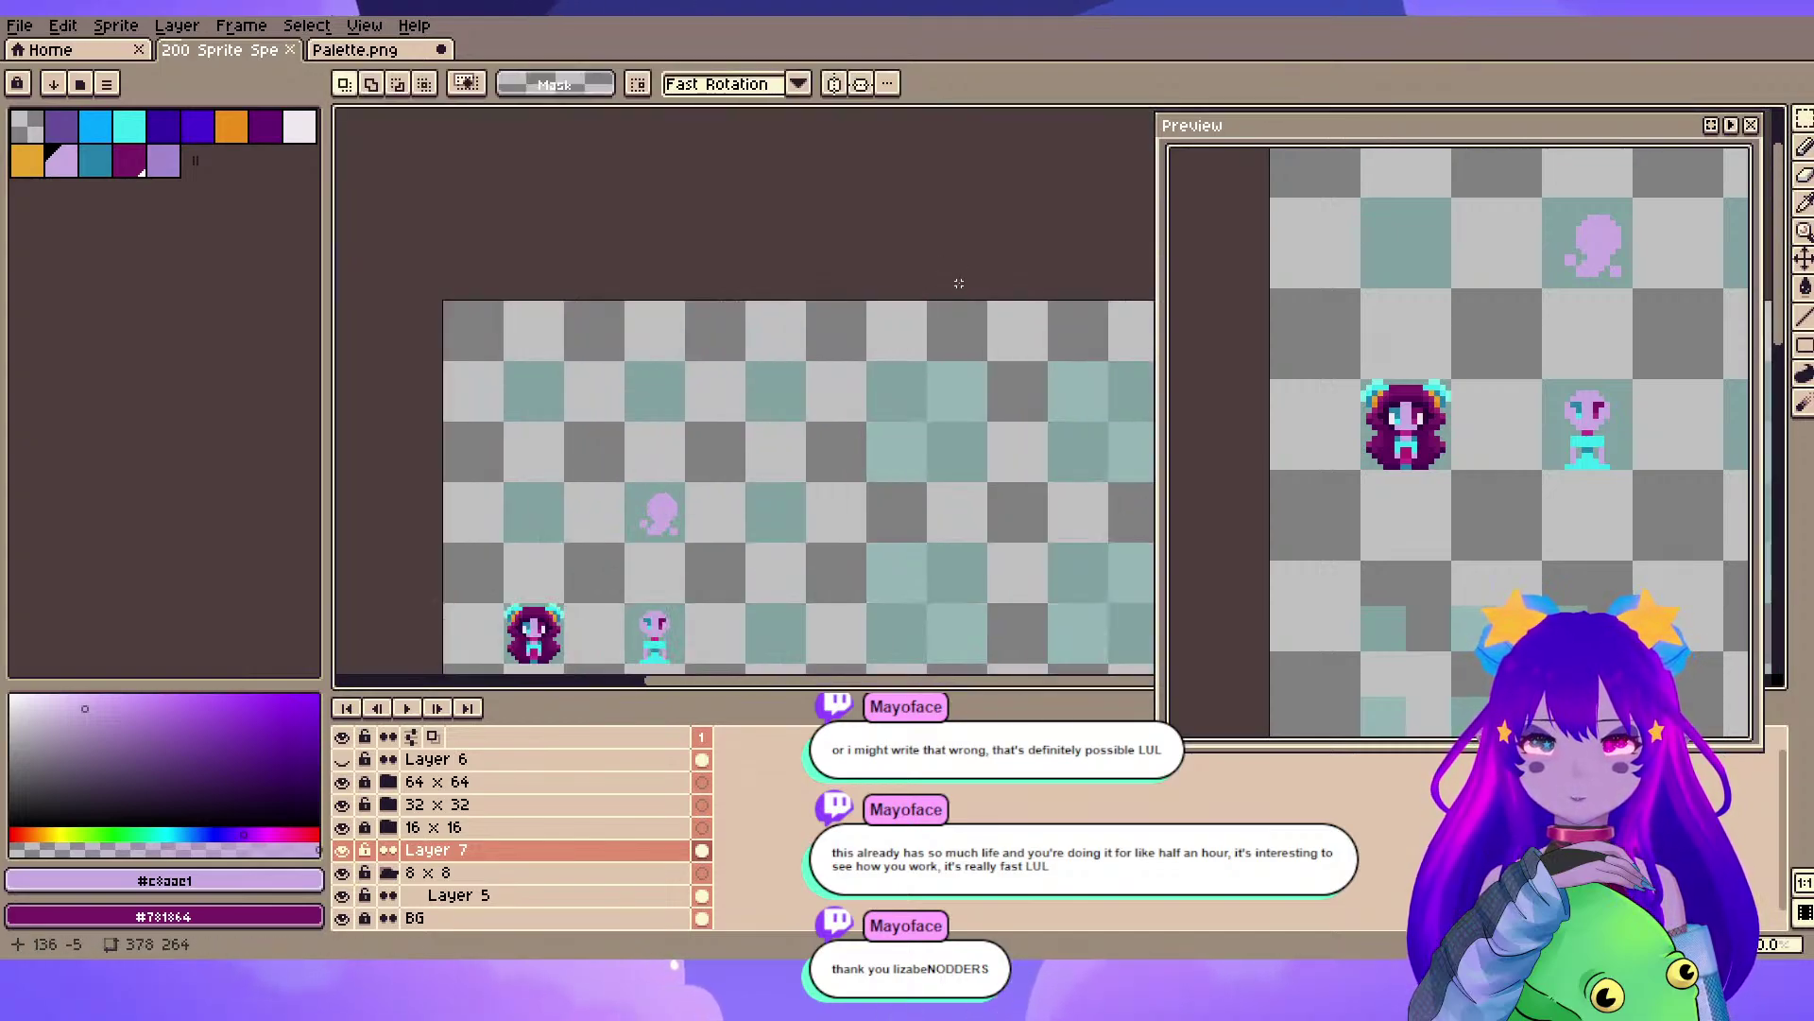
scroll(1132, 206, down, 1)
drag(901, 355, 1193, 180)
drag(636, 208, 940, 570)
drag(815, 362, 792, 353)
click(985, 388)
- Sample off-white #efe9ed from the finished character's eye and blue #2482ab from the bottom of its dress
scroll(704, 469, down, 4)
drag(615, 498, 860, 349)
scroll(844, 492, up, 4)
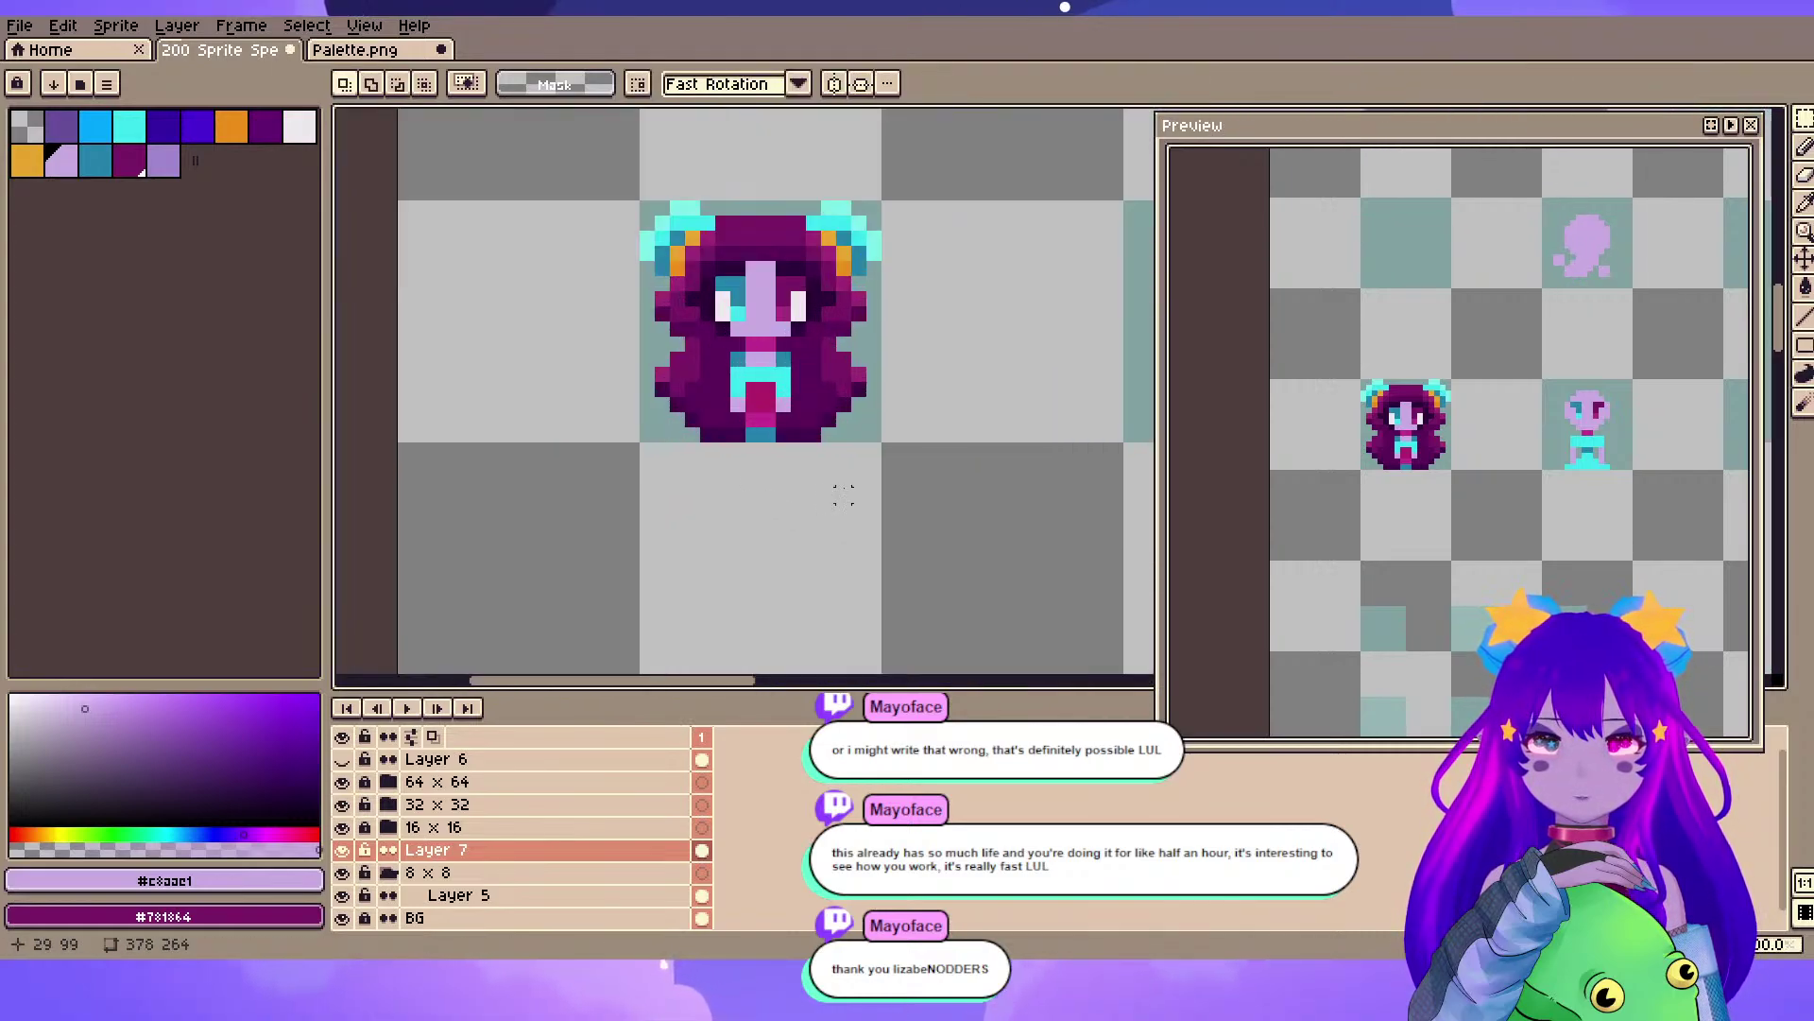
scroll(754, 275, up, 1)
alt+click(707, 322)
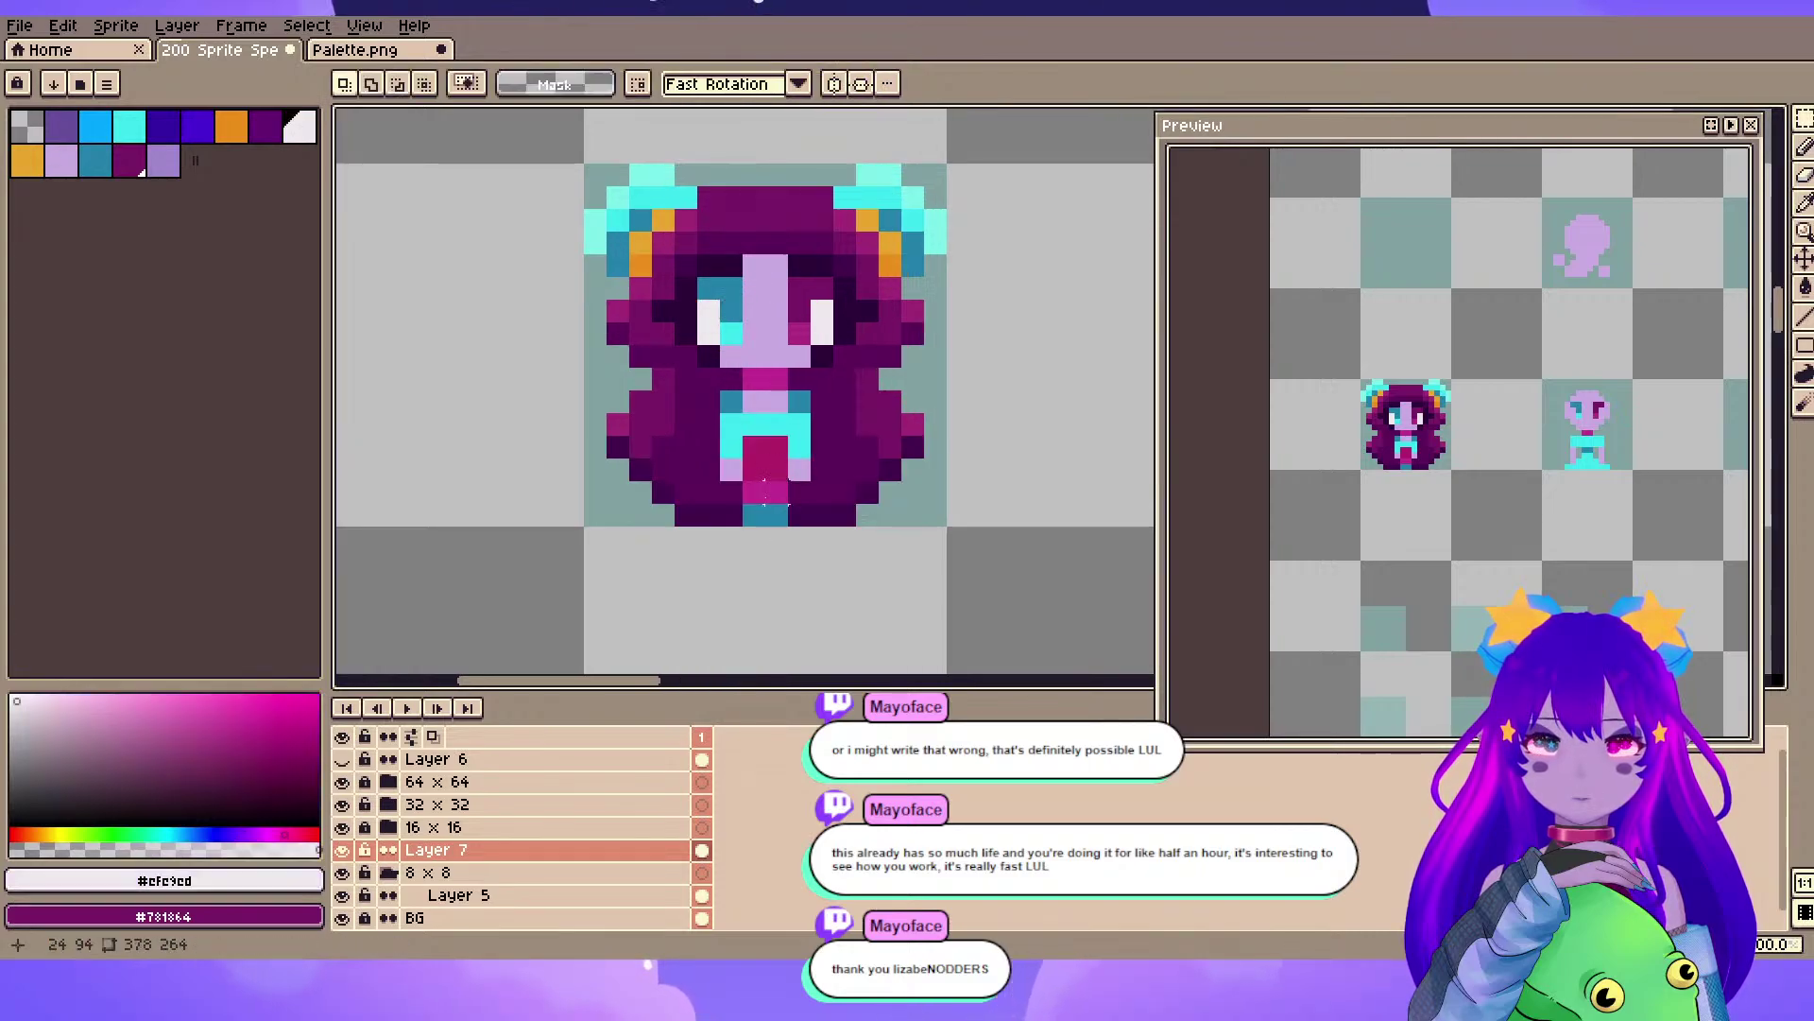
key(x)
alt+click(769, 513)
- Paint a white column 1 px wide and 2 px high at the lower left edge of the new figure's torso
scroll(939, 273, down, 2)
drag(940, 273, 688, 439)
mouse_move(1010, 137)
mouse_down()
mouse_move(837, 335)
mouse_move(831, 486)
mouse_up()
scroll(836, 335, up, 3)
key(b)
key(x)
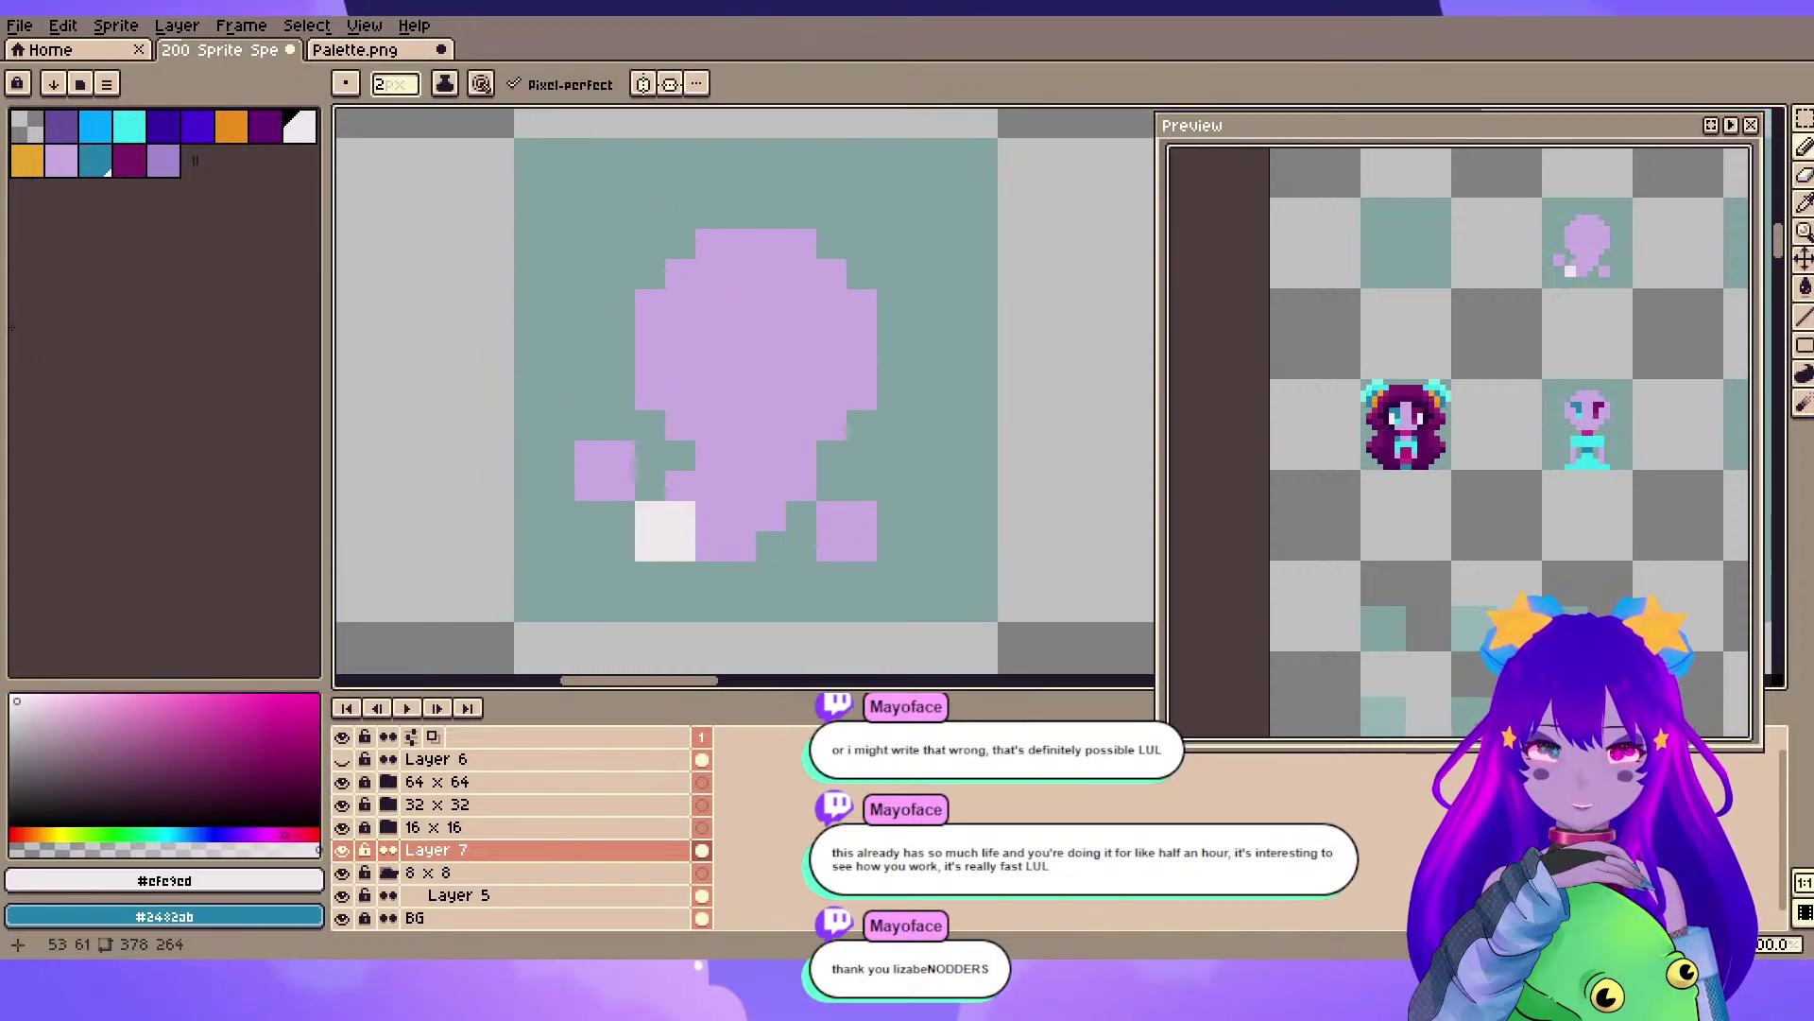
key(minus)
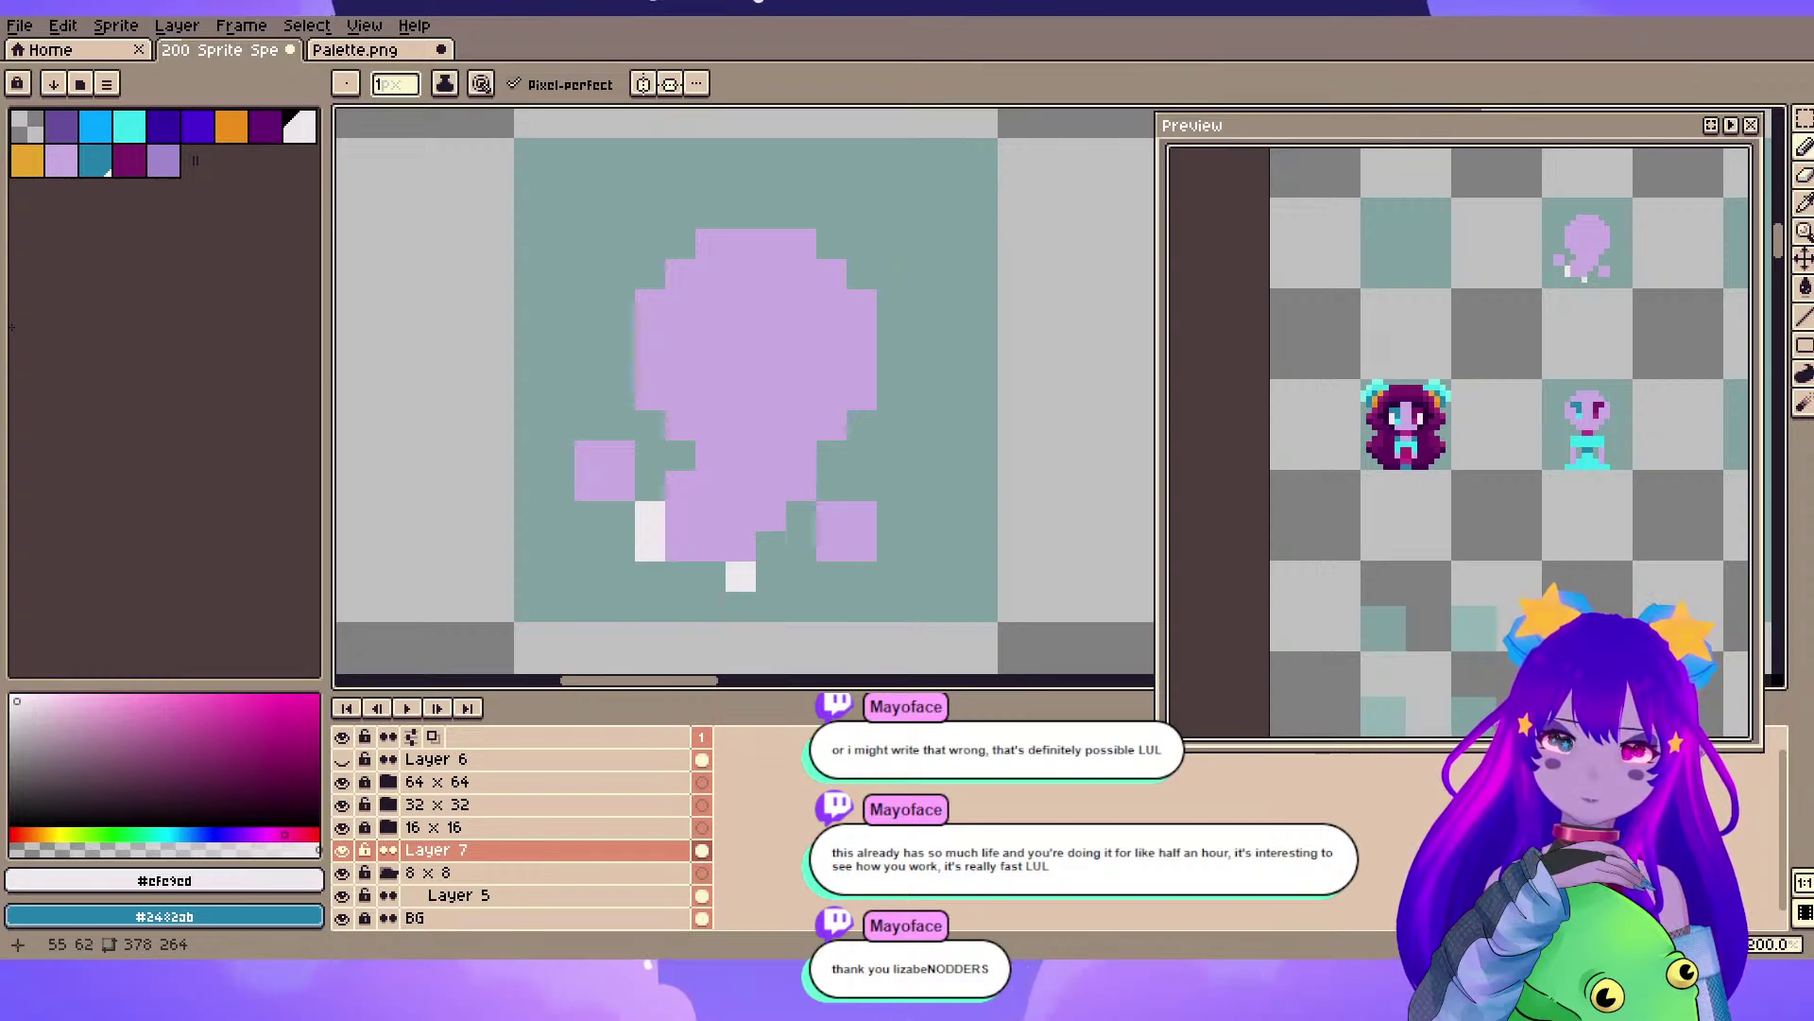
key(x)
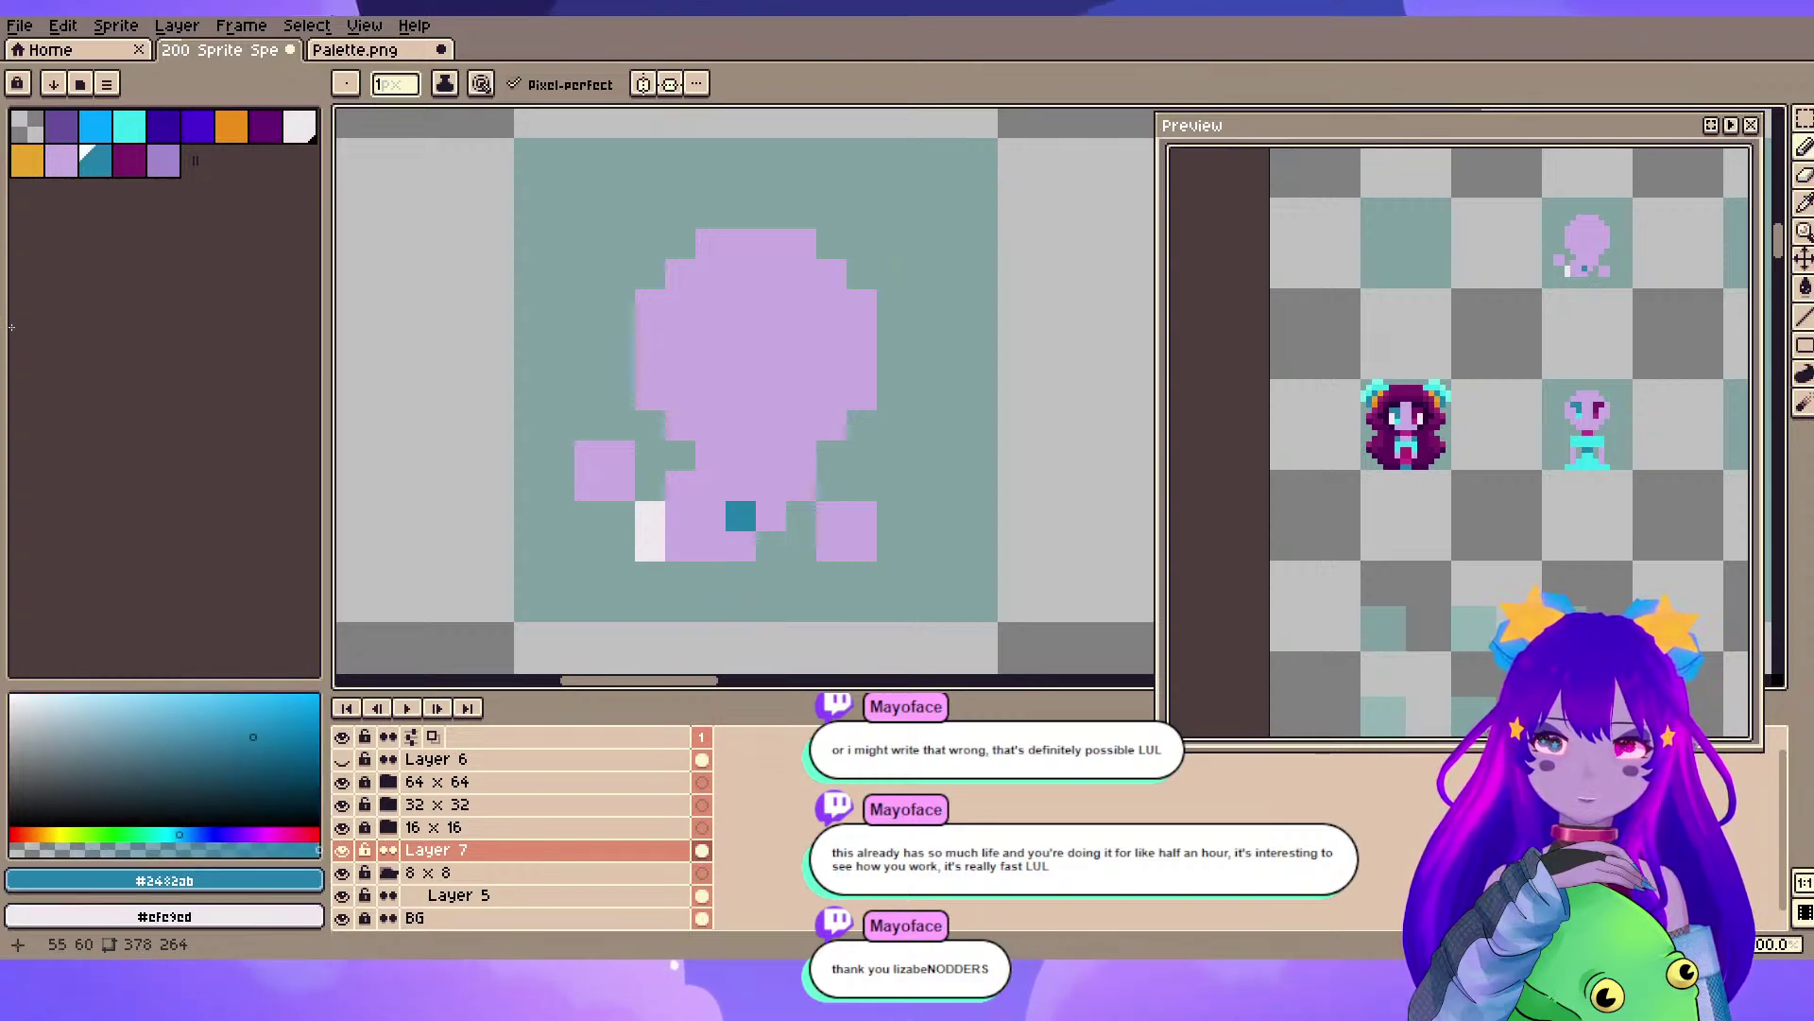
- Sample magenta #c12d90 and crimson #b11f67 from the front of the finished character's dress
drag(560, 516, 973, 320)
drag(397, 605, 1053, 202)
drag(661, 567, 775, 312)
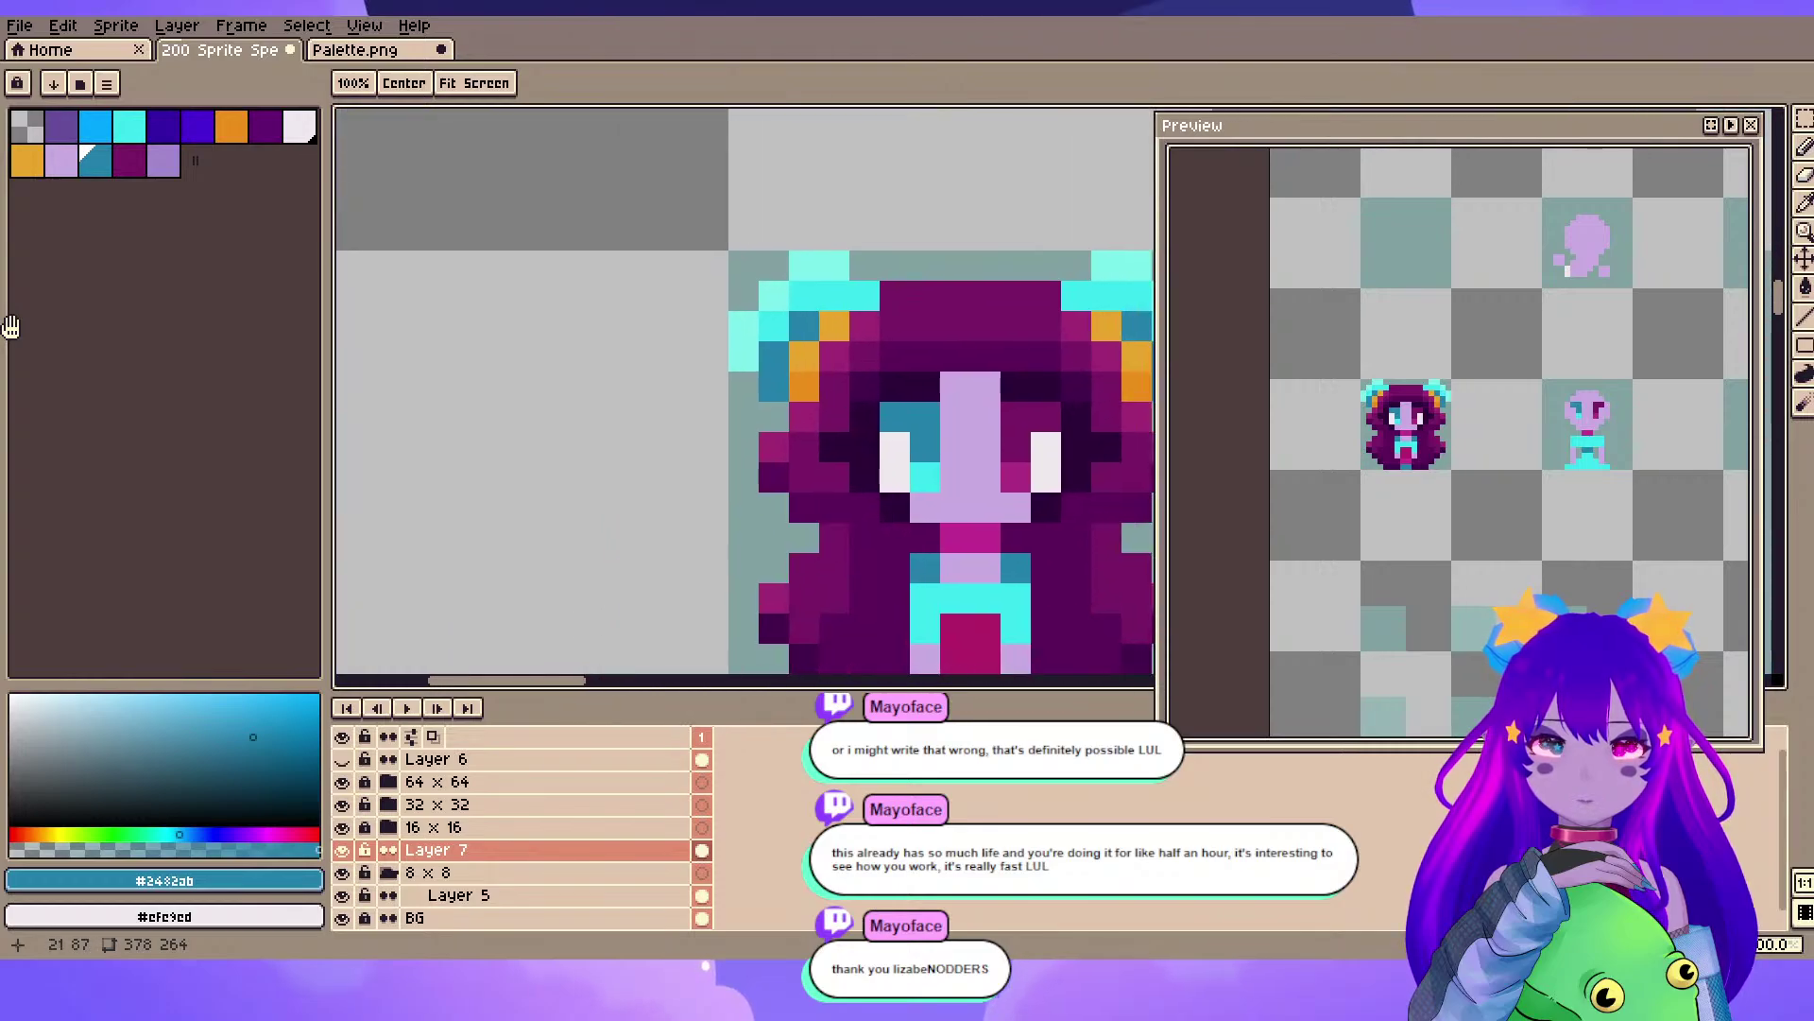
drag(895, 538, 687, 371)
alt+click(778, 522)
key(x)
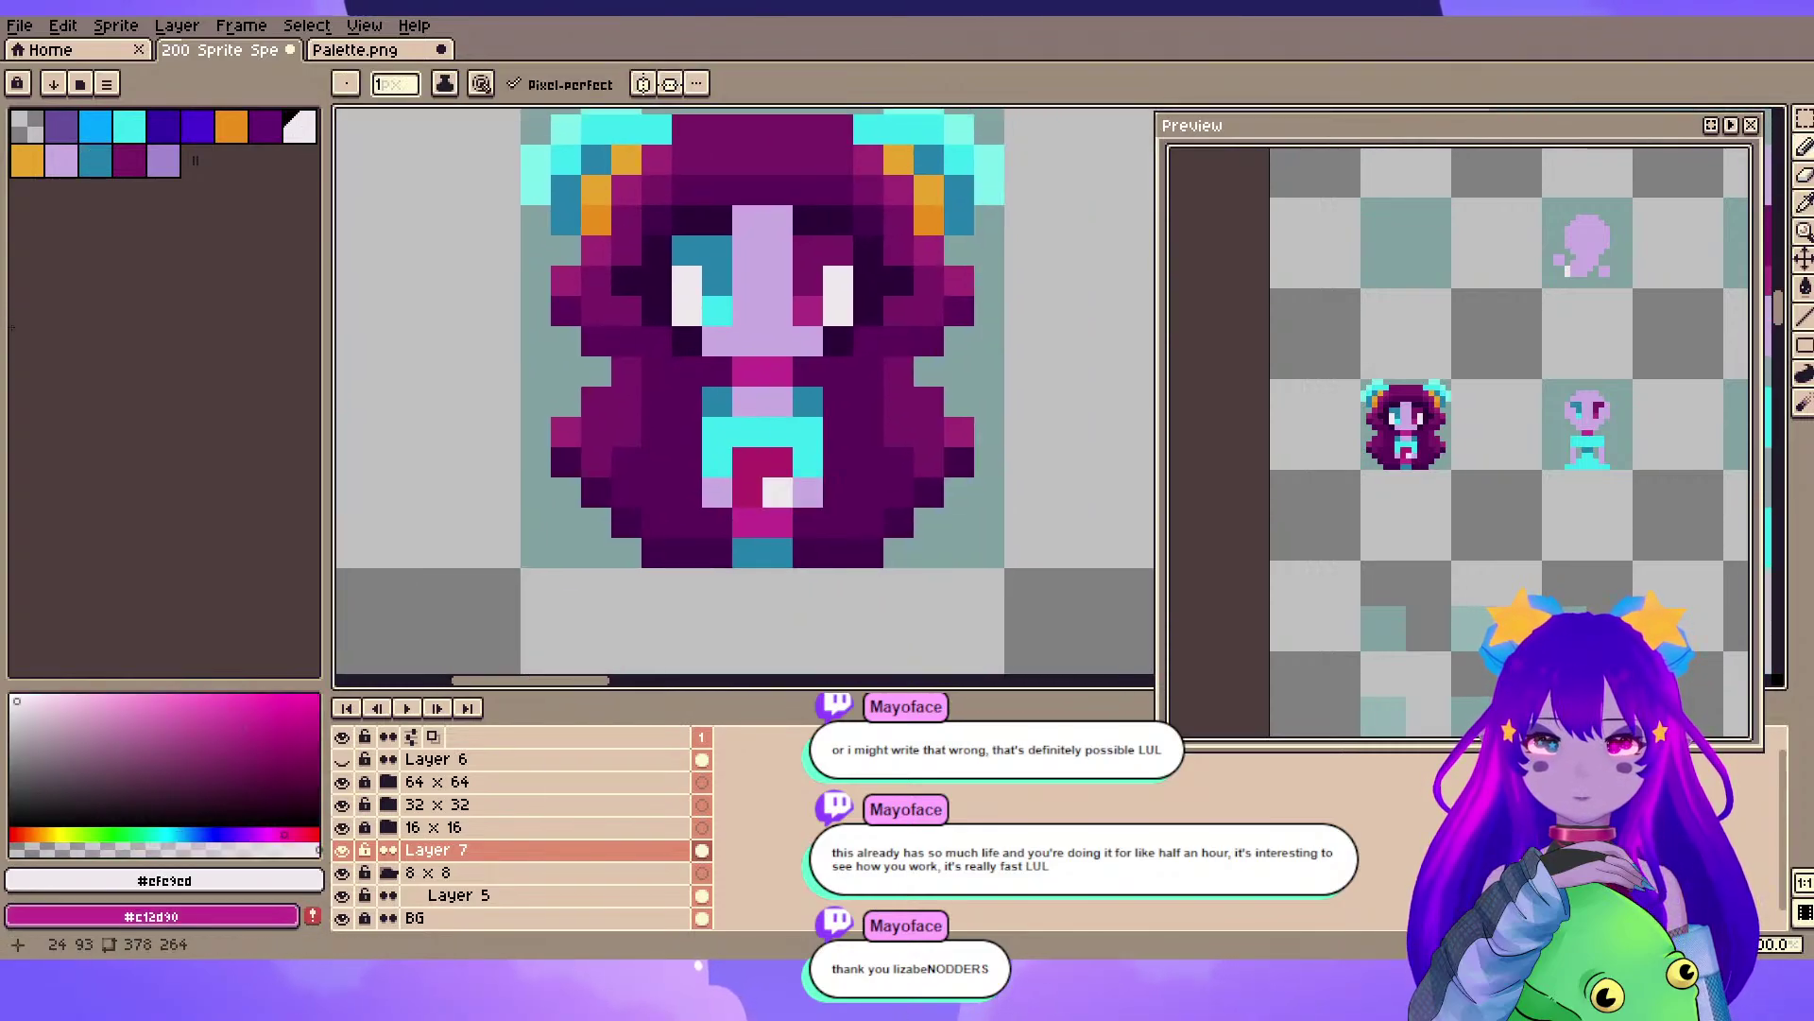
alt+click(778, 462)
- Paint a crimson #b11f67 block 3 px wide and 2 px high on the lower torso beside the white column
mouse_move(1087, 208)
mouse_down()
mouse_move(666, 408)
mouse_move(344, 650)
mouse_up()
mouse_move(974, 132)
mouse_down()
mouse_move(603, 568)
mouse_move(640, 641)
mouse_up()
drag(578, 476, 639, 476)
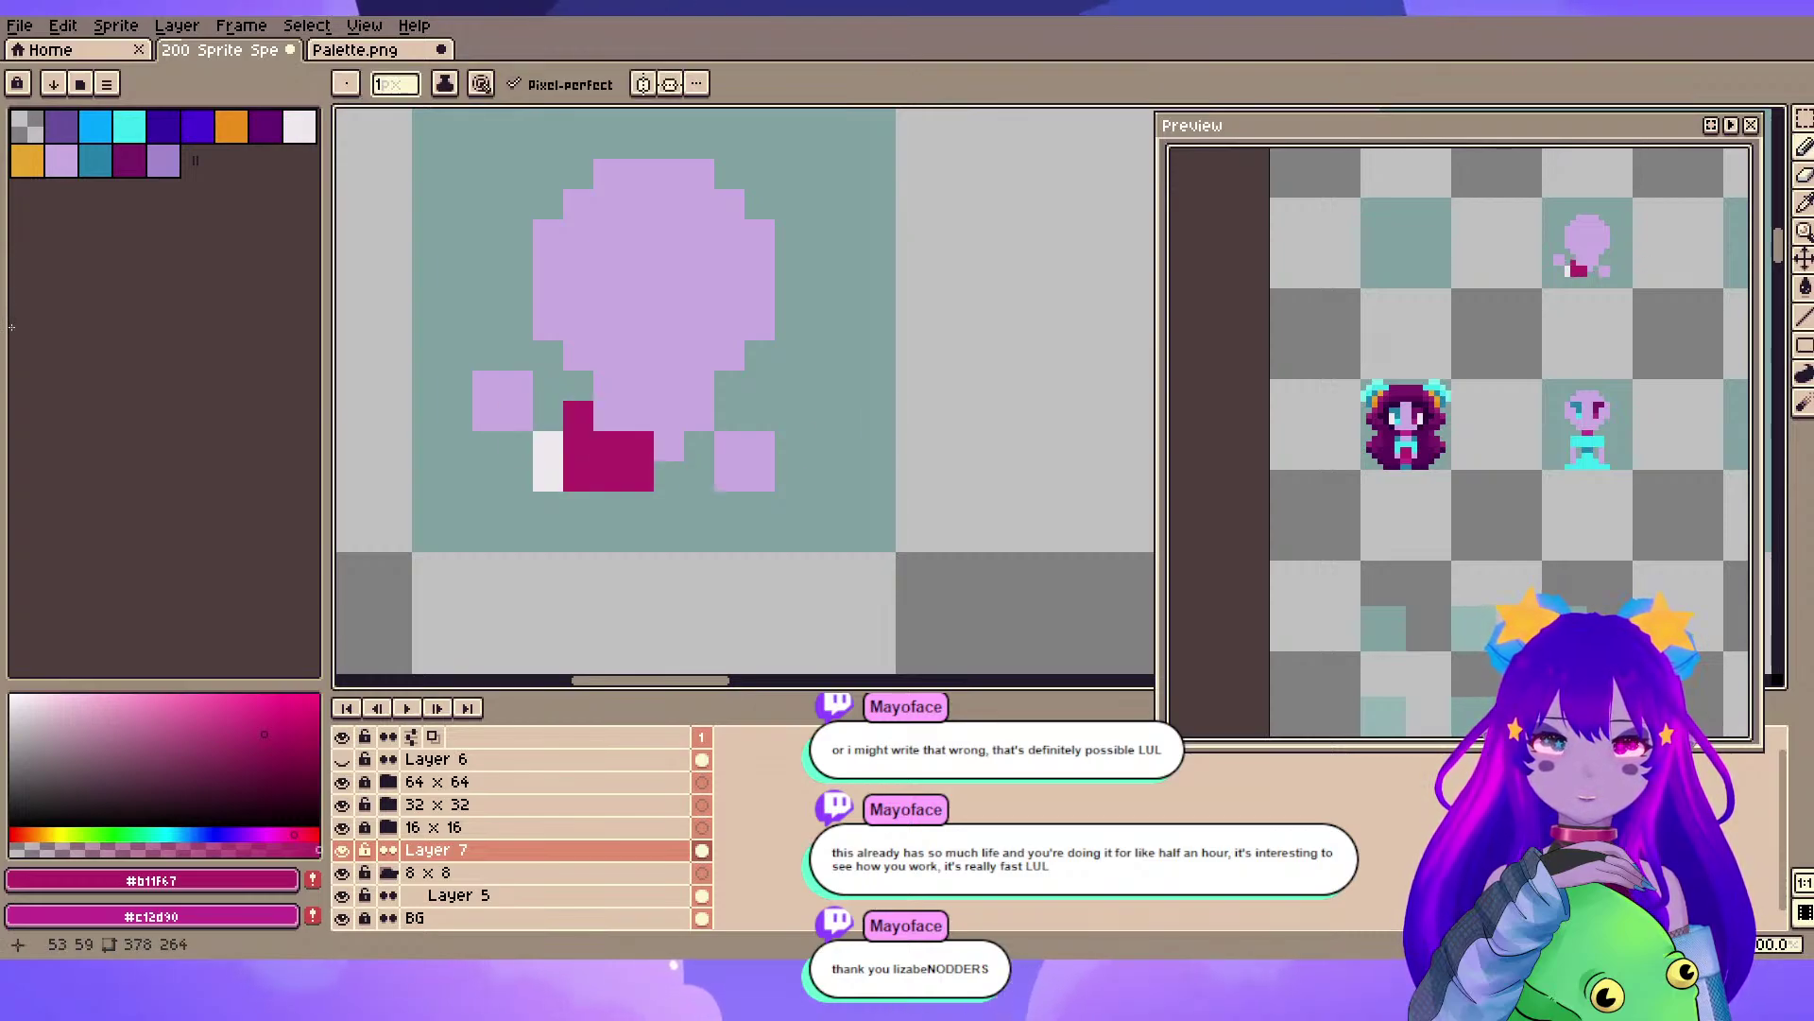
key(x)
key(ctrl+z)
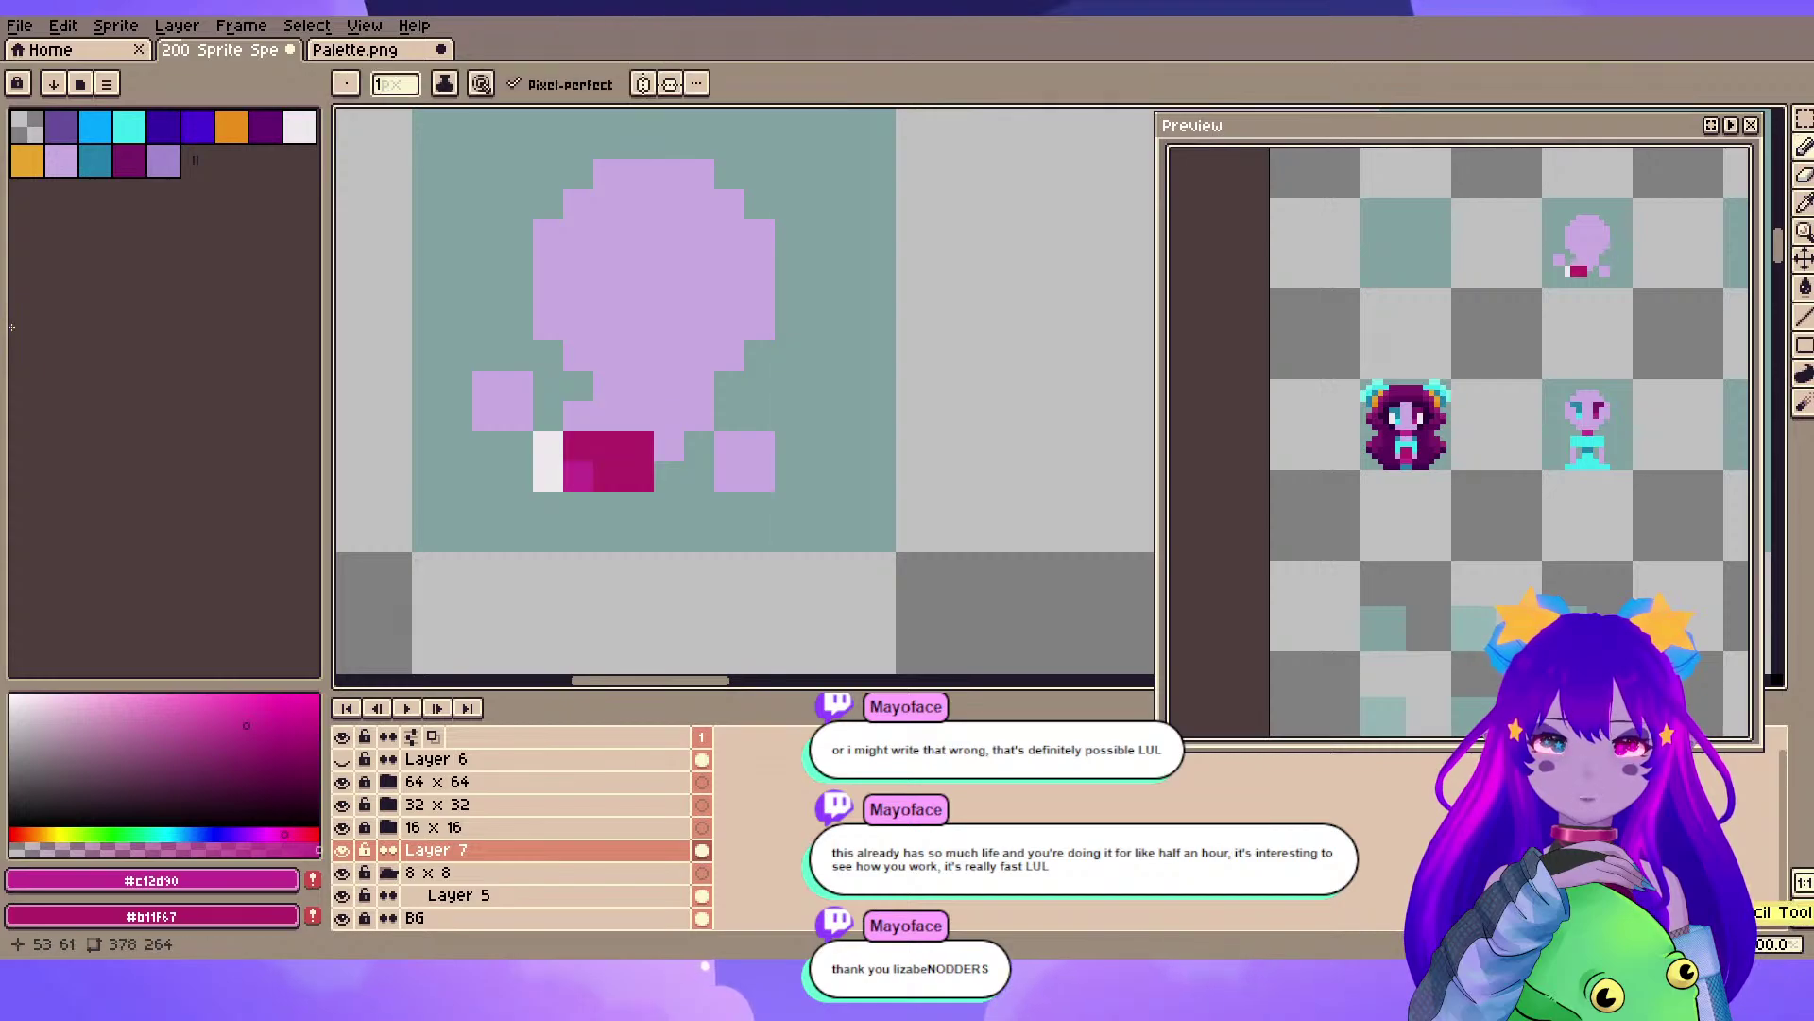
- Sample crimson #b11f67 again from the finished character's dress and save the file
scroll(535, 428, down, 4)
drag(498, 577, 960, 244)
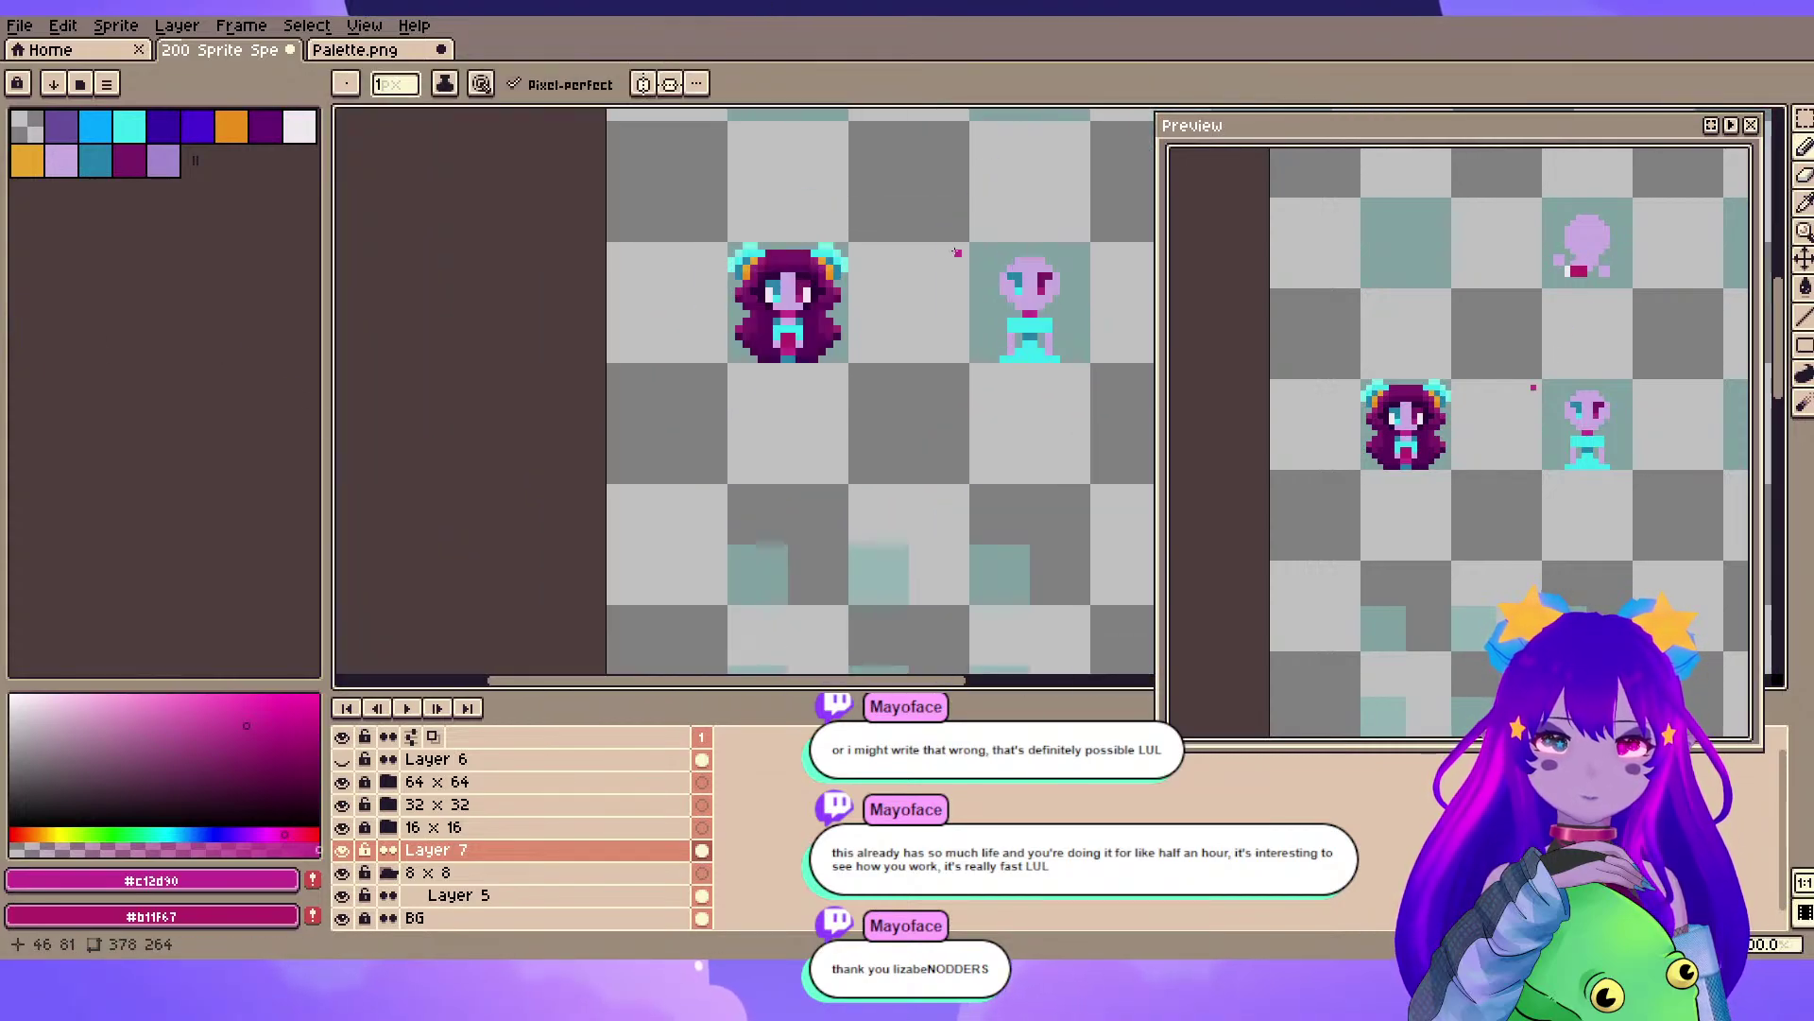
scroll(958, 248, up, 3)
drag(497, 572, 705, 488)
alt+click(704, 487)
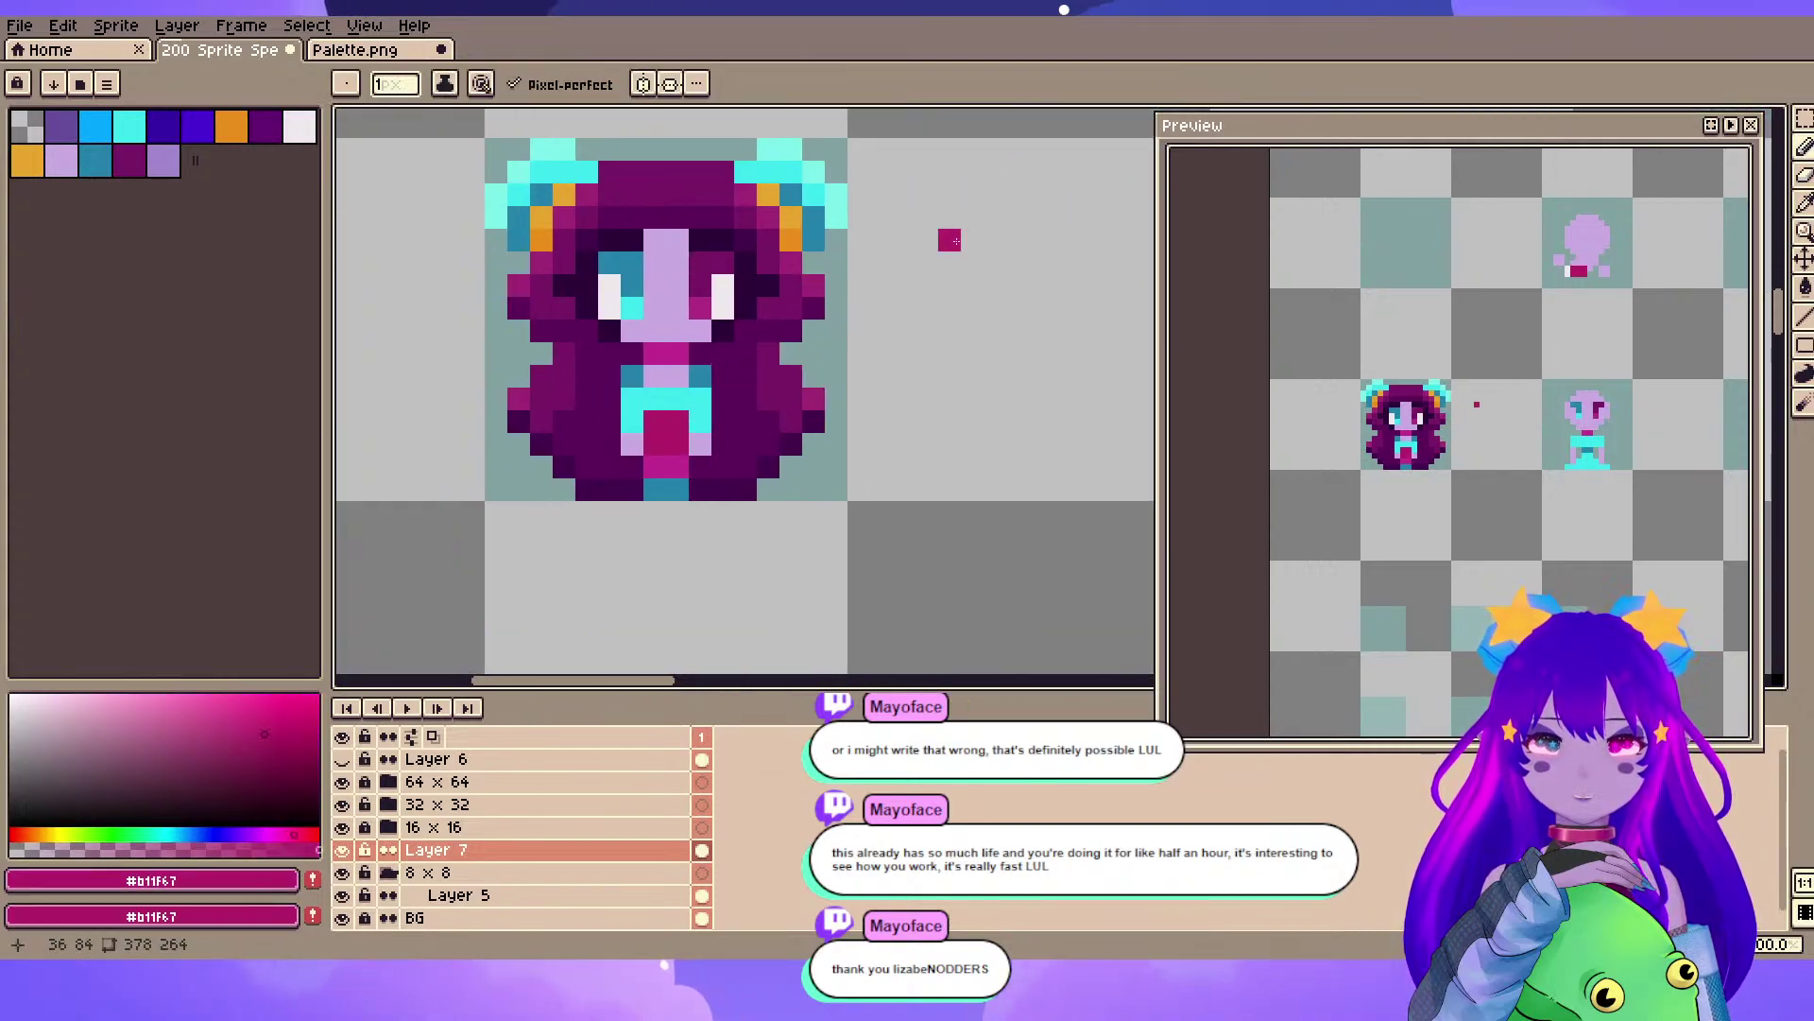
drag(948, 235, 761, 337)
drag(1098, 154, 1001, 397)
key(ctrl+s)
- Recolour the lower torso block in magenta #c12d90 and paint a crimson #b11f67 band above it and along its right side
scroll(915, 253, up, 1)
drag(763, 305, 790, 388)
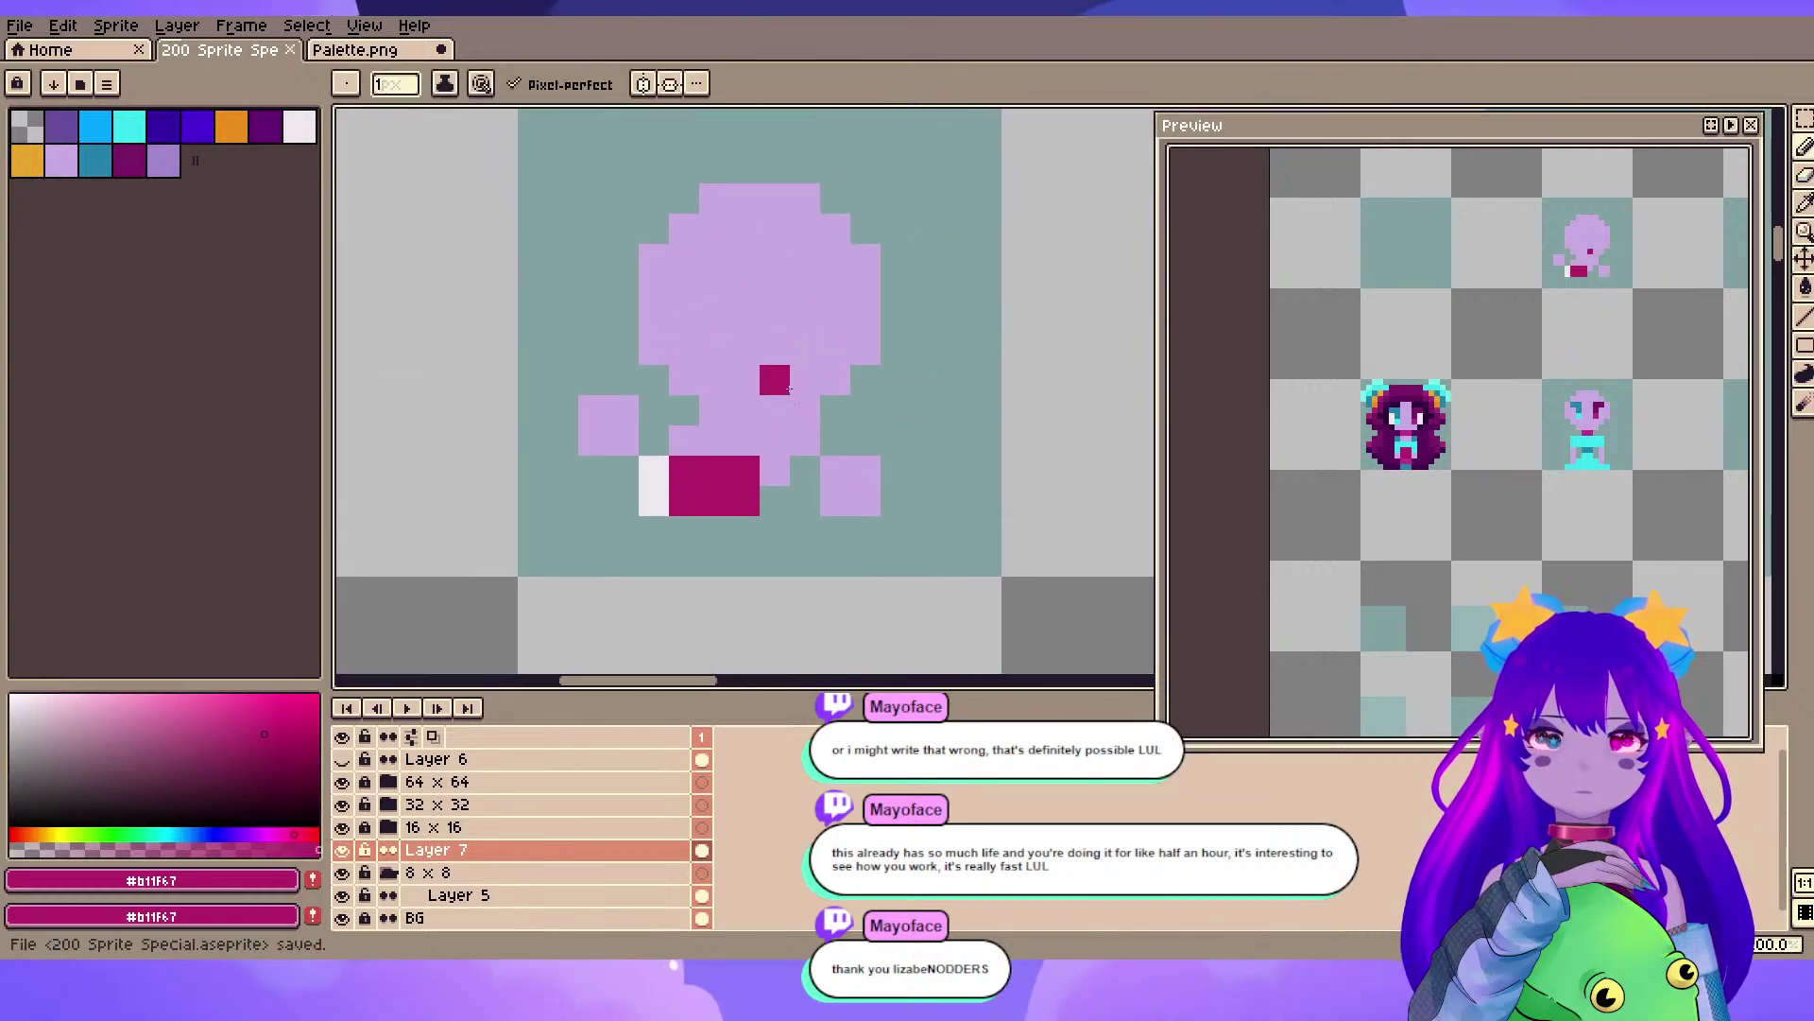
mouse_move(684, 441)
mouse_down()
mouse_move(745, 440)
mouse_move(789, 389)
mouse_up()
key(ctrl+z)
key(ctrl+z)
alt+click(754, 419)
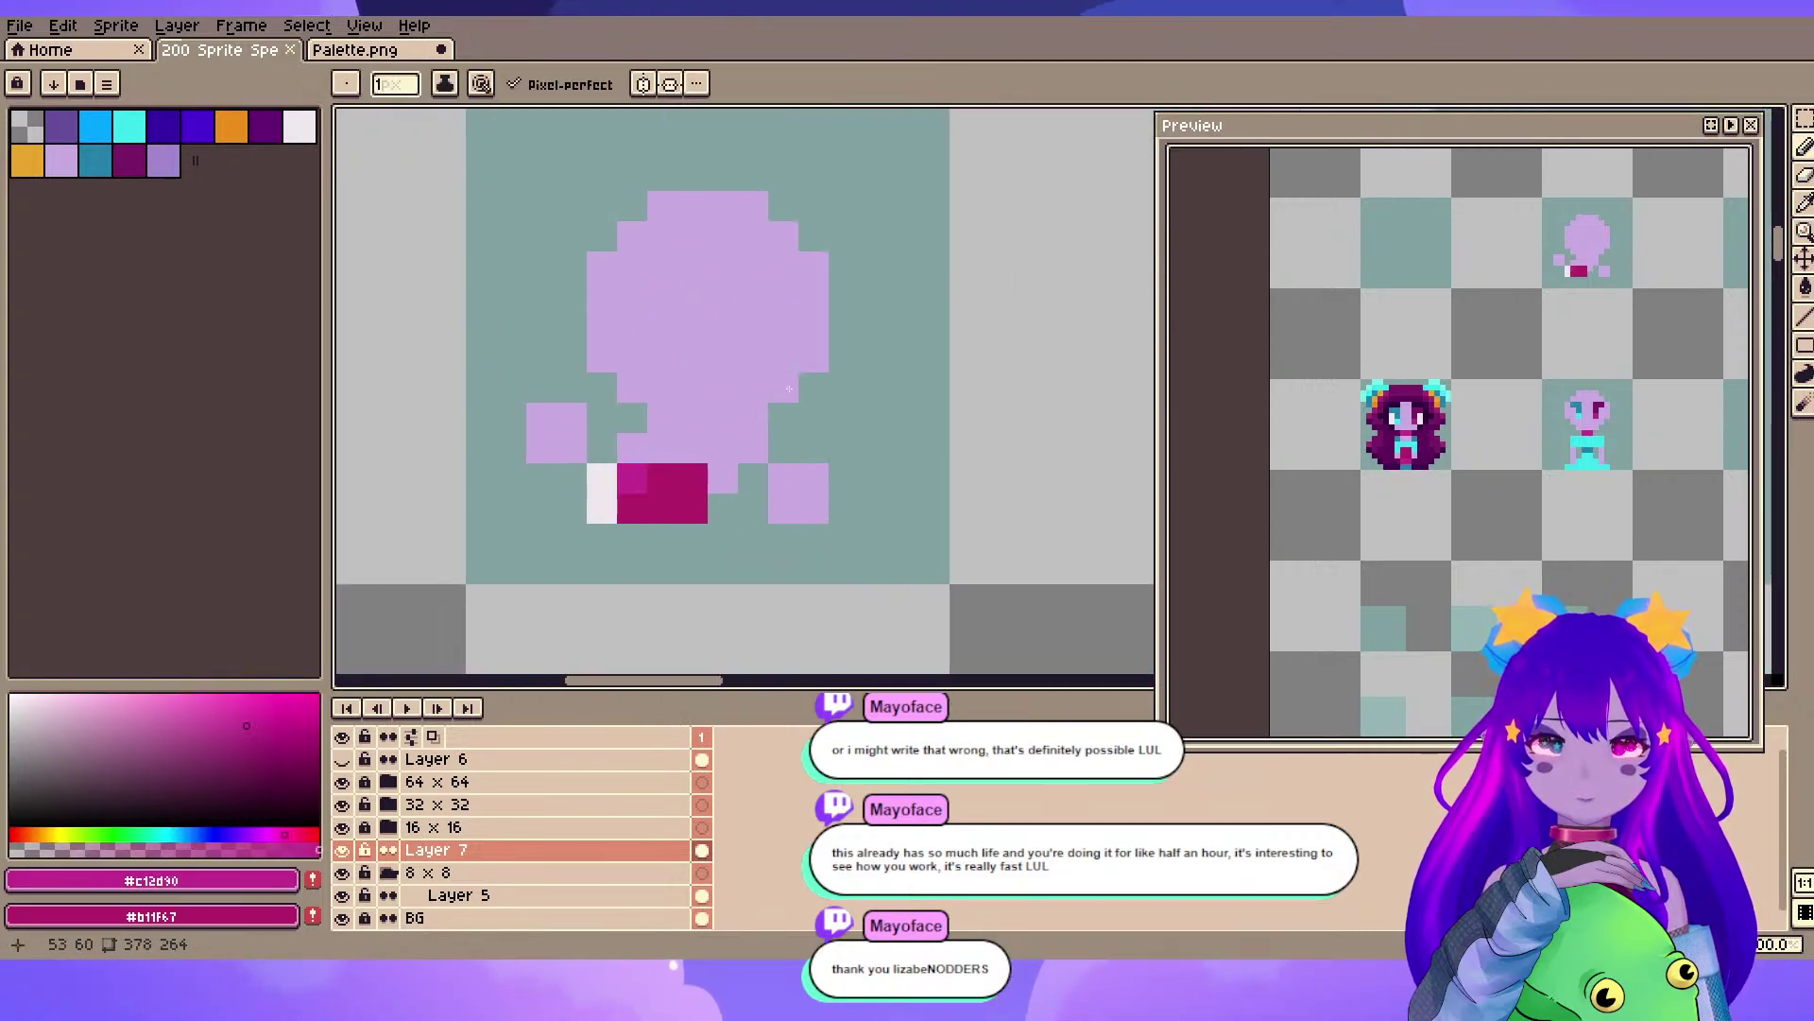
key(x)
drag(632, 448, 693, 448)
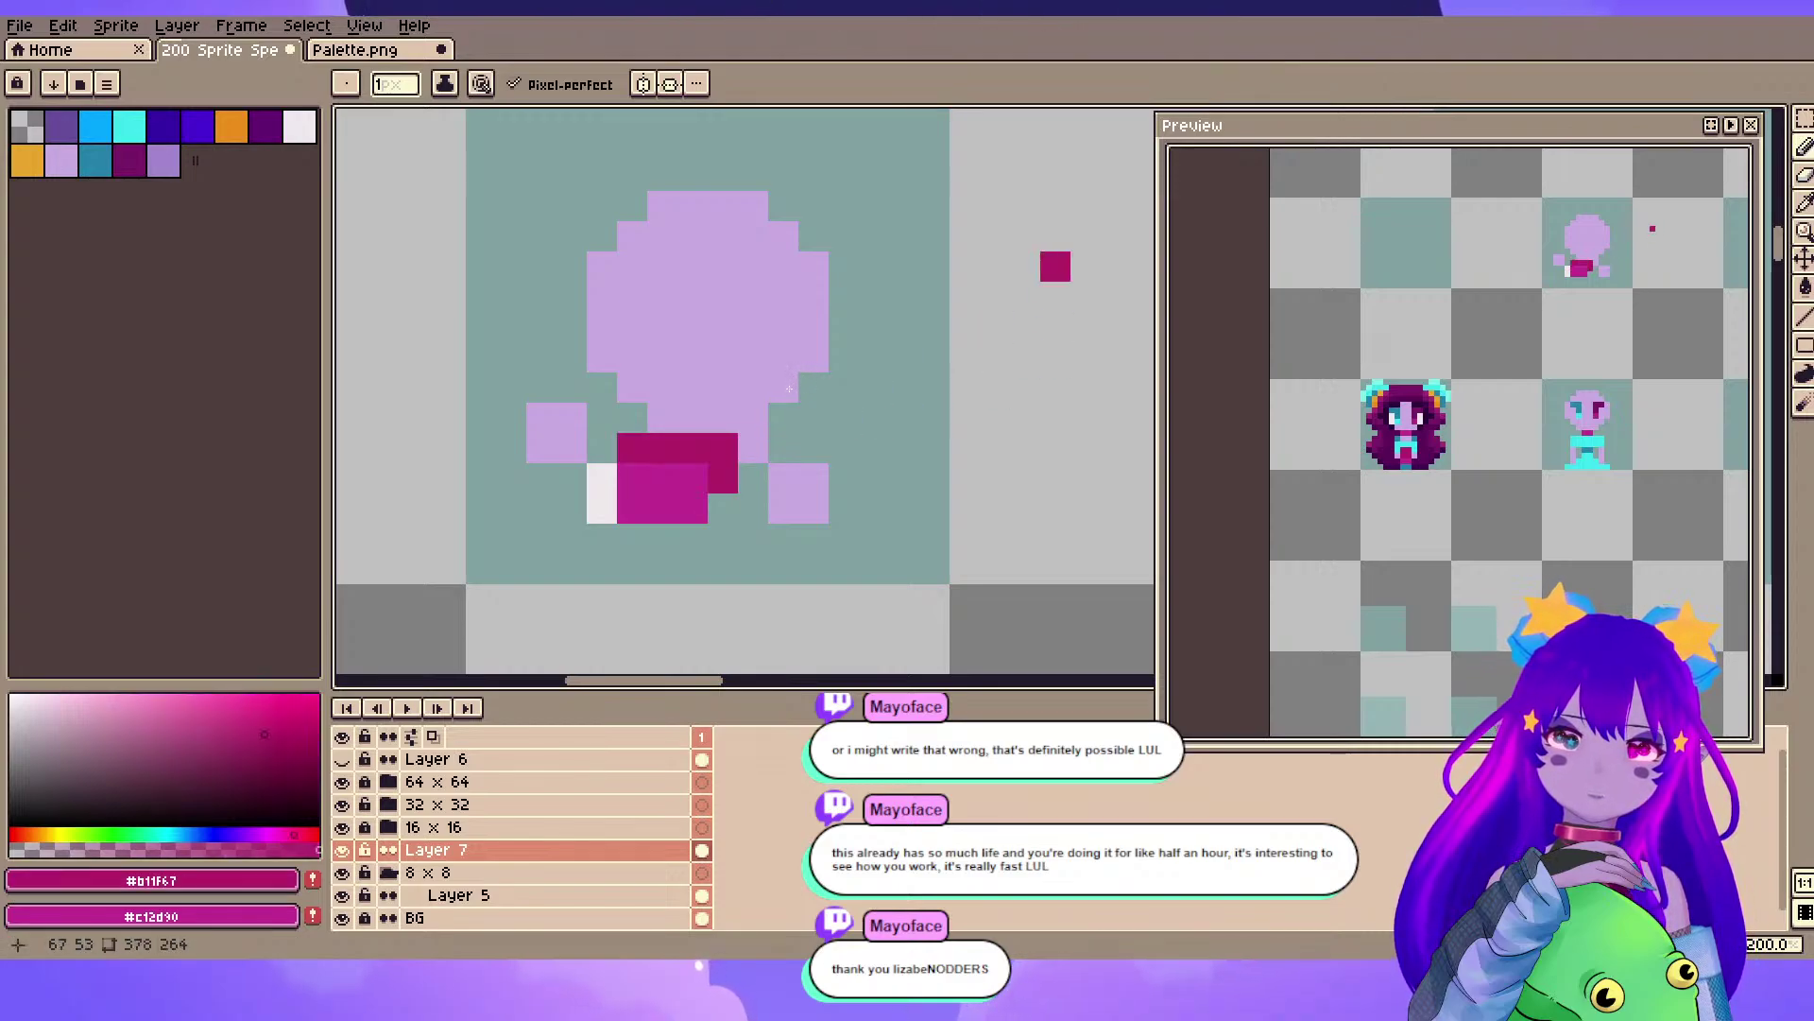
- Move the blocked-out figure's head up by 1 px and clear the selection
drag(723, 267, 804, 405)
click(1804, 119)
click(1665, 118)
drag(593, 277, 954, 464)
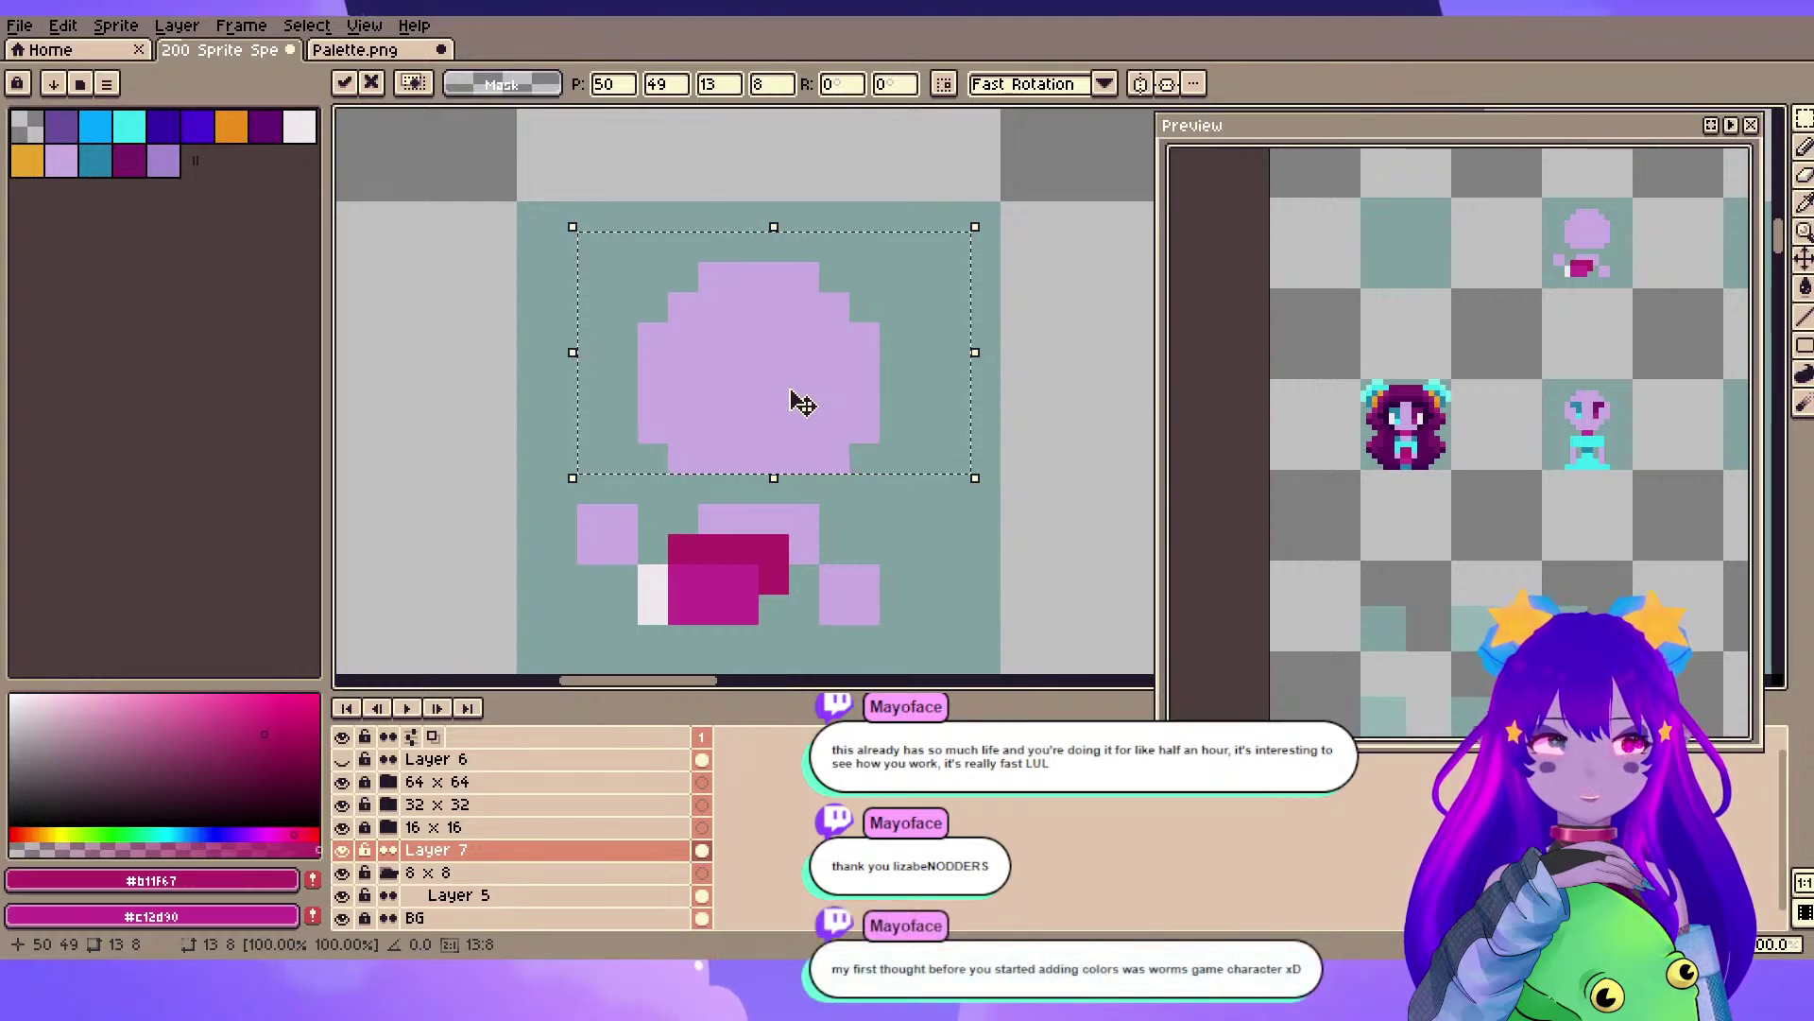
click(500, 156)
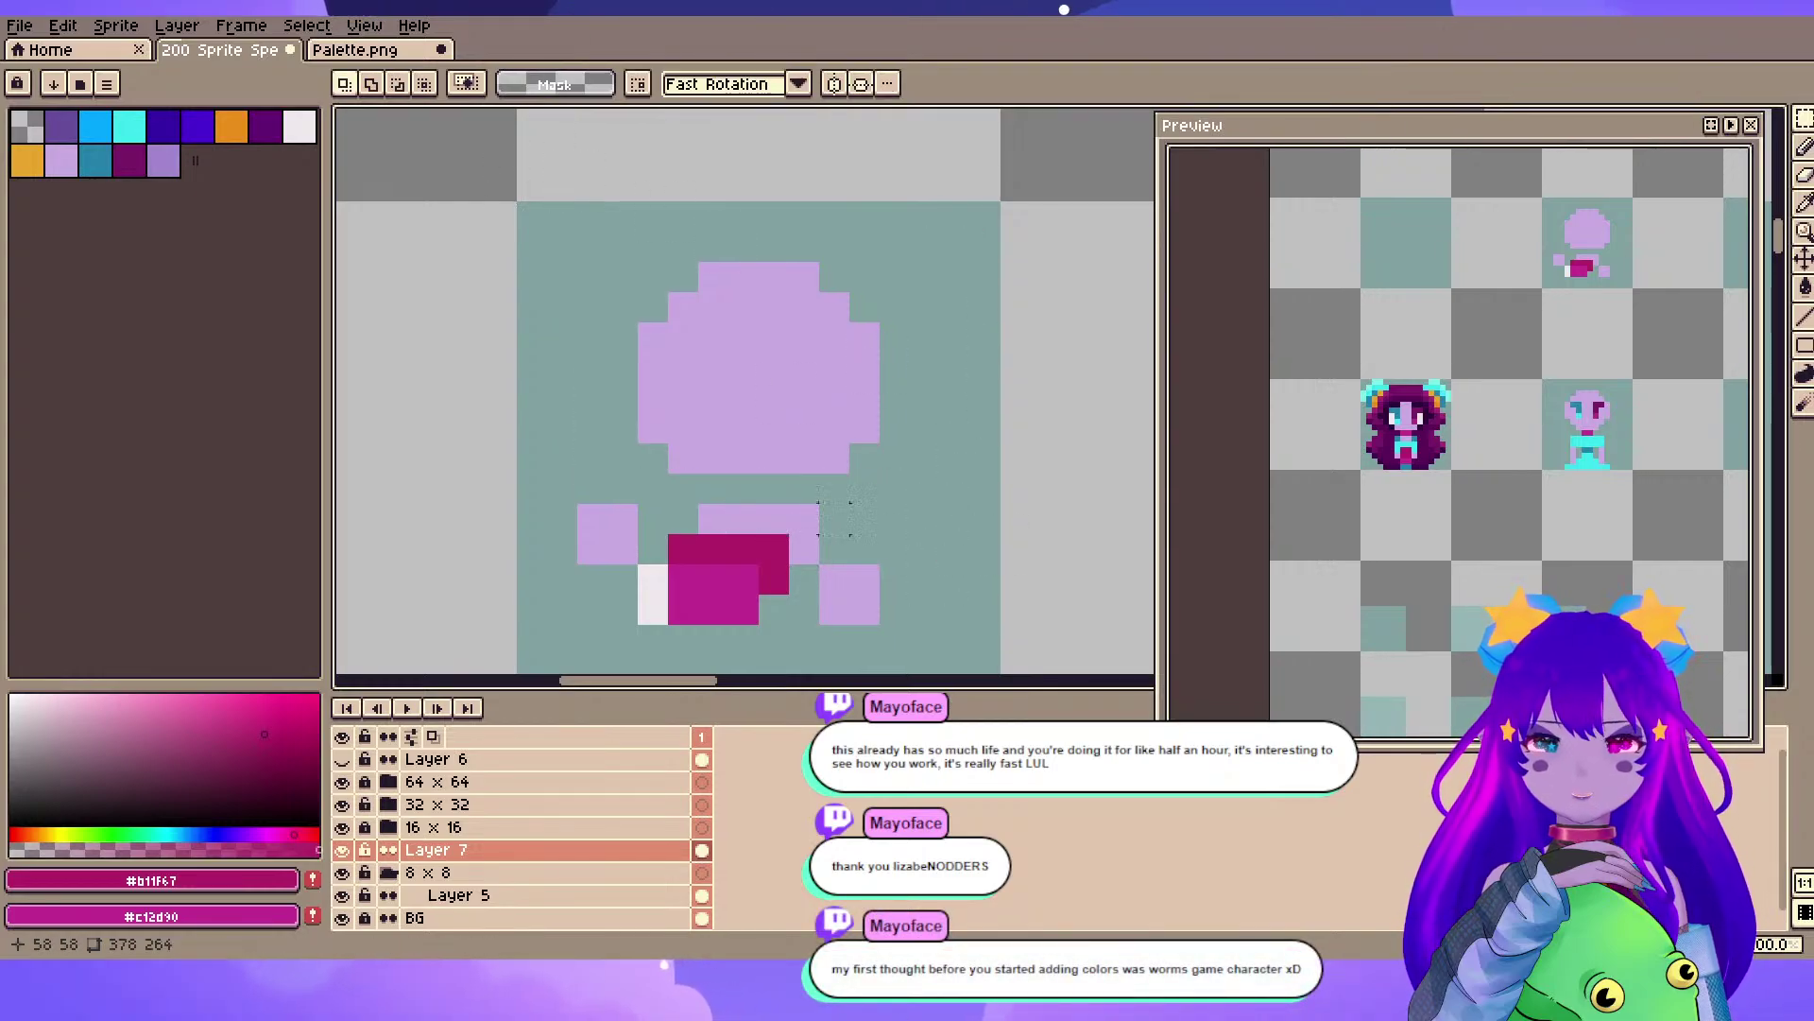
- Fill the gap under the head with a 2 px wide lilac neck and erase the skin pixels beside it
key(i)
click(795, 380)
key(b)
click(712, 488)
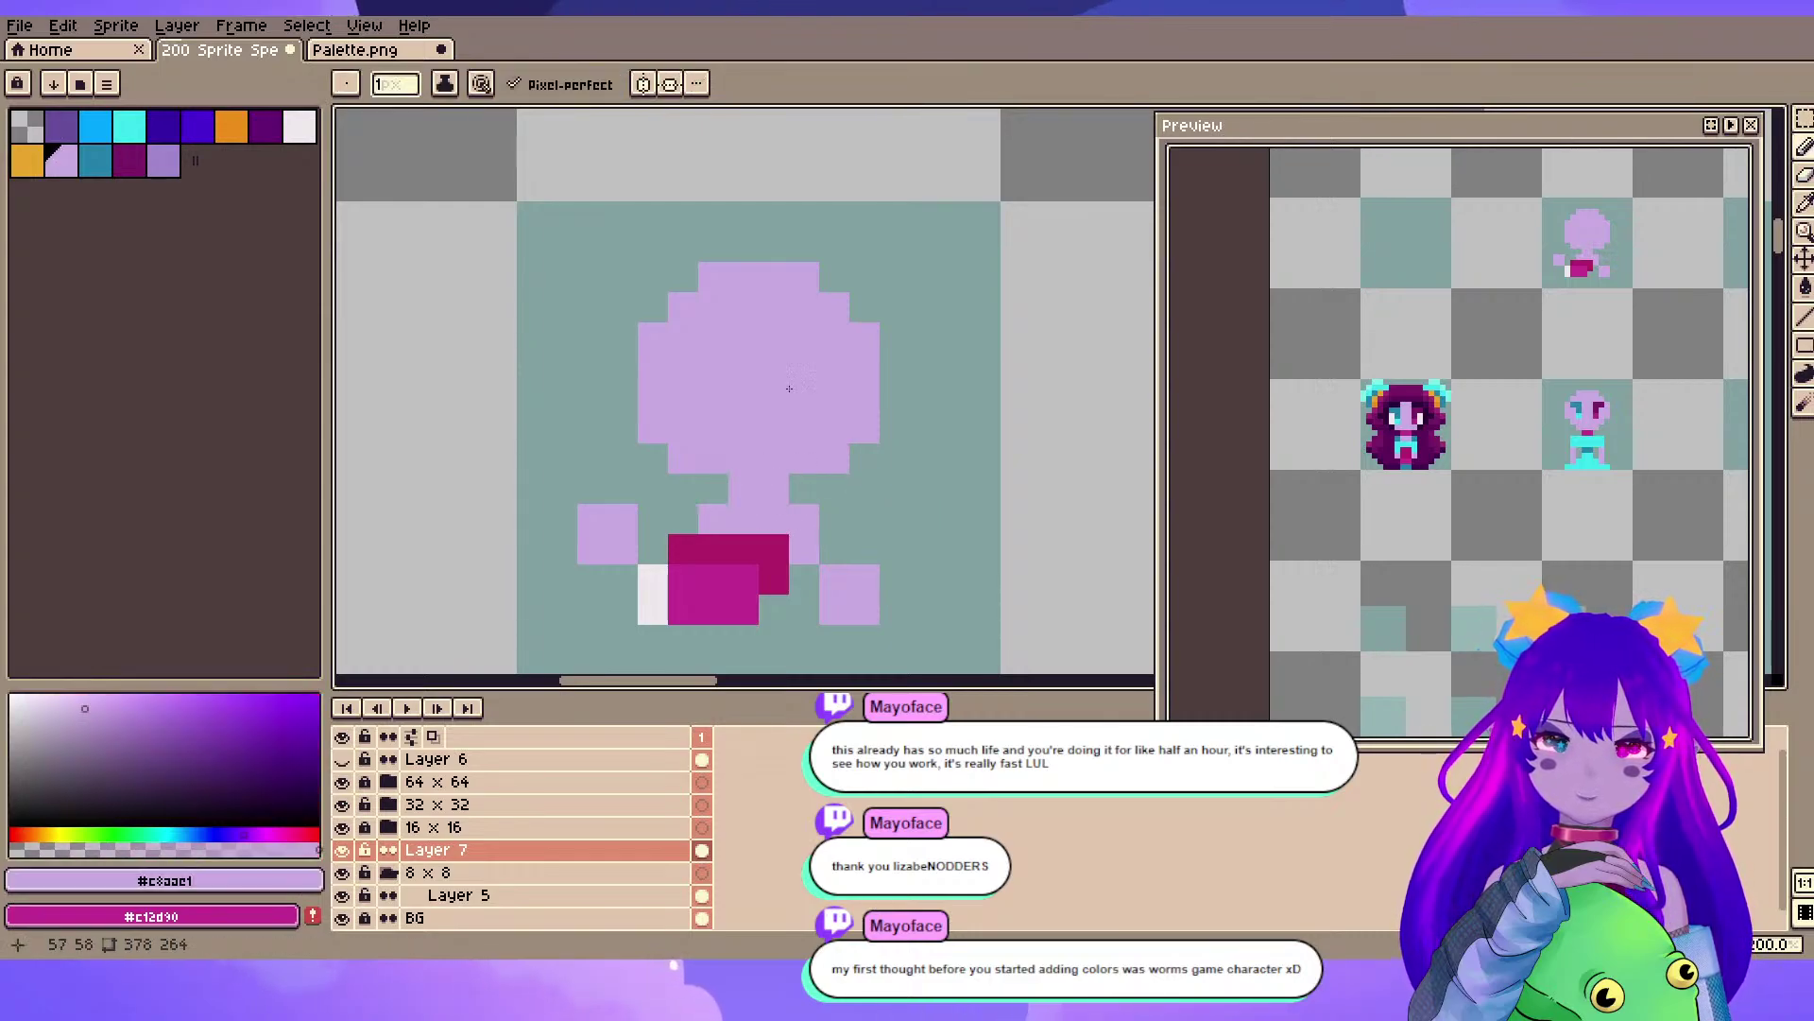
key(e)
click(804, 519)
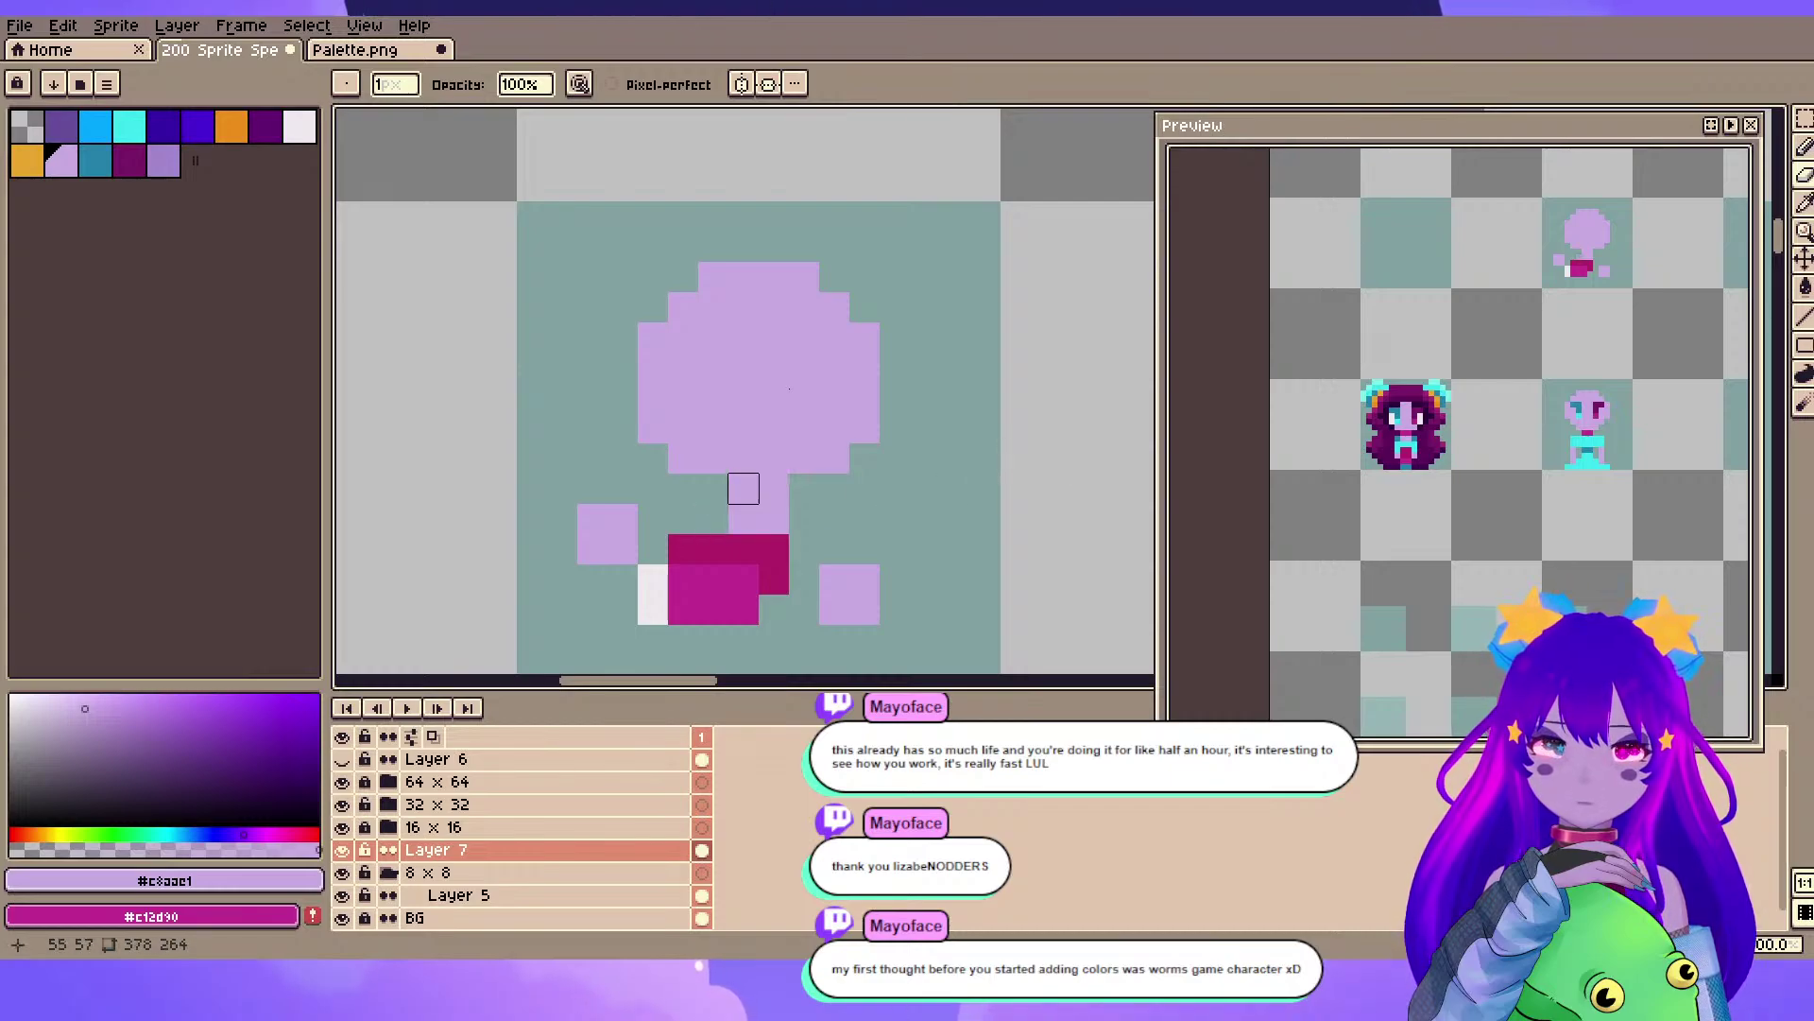
- Paint a cyan (Idx-3) top with collar, shoulders and sleeves around the neck and crimson band, erasing the outer corner pixel
click(129, 127)
key(b)
click(653, 518)
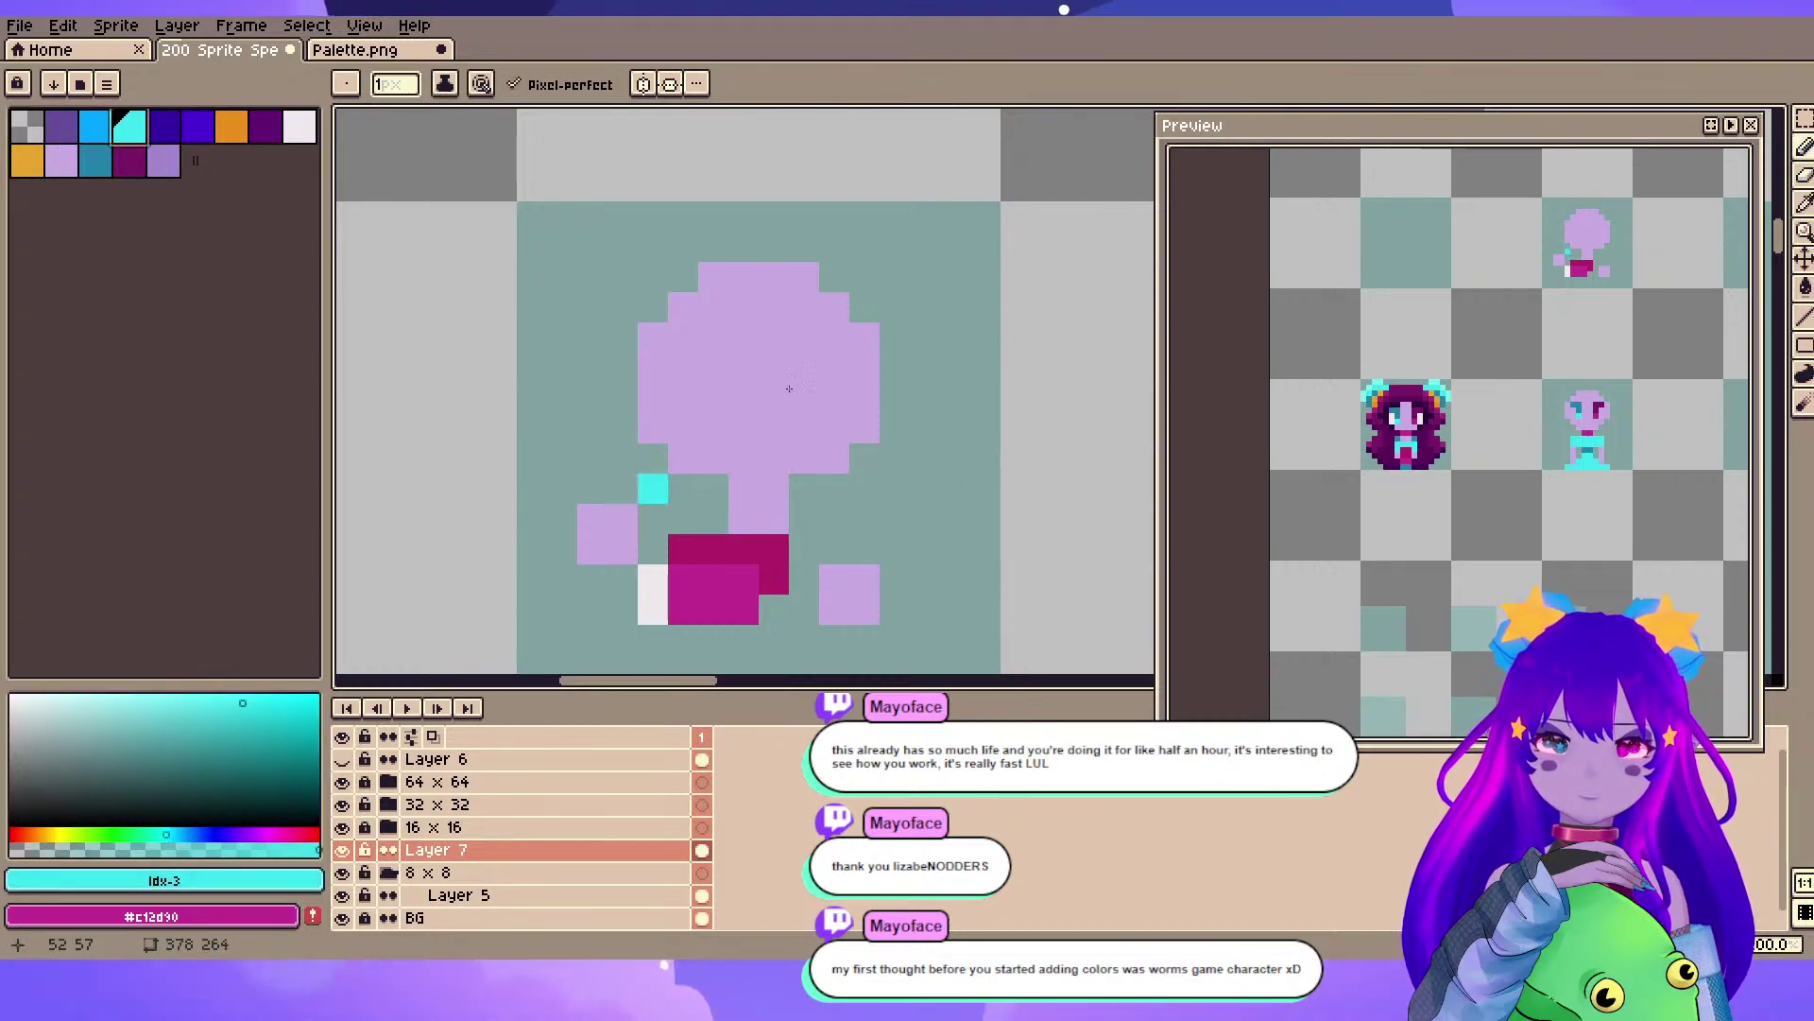
click(683, 489)
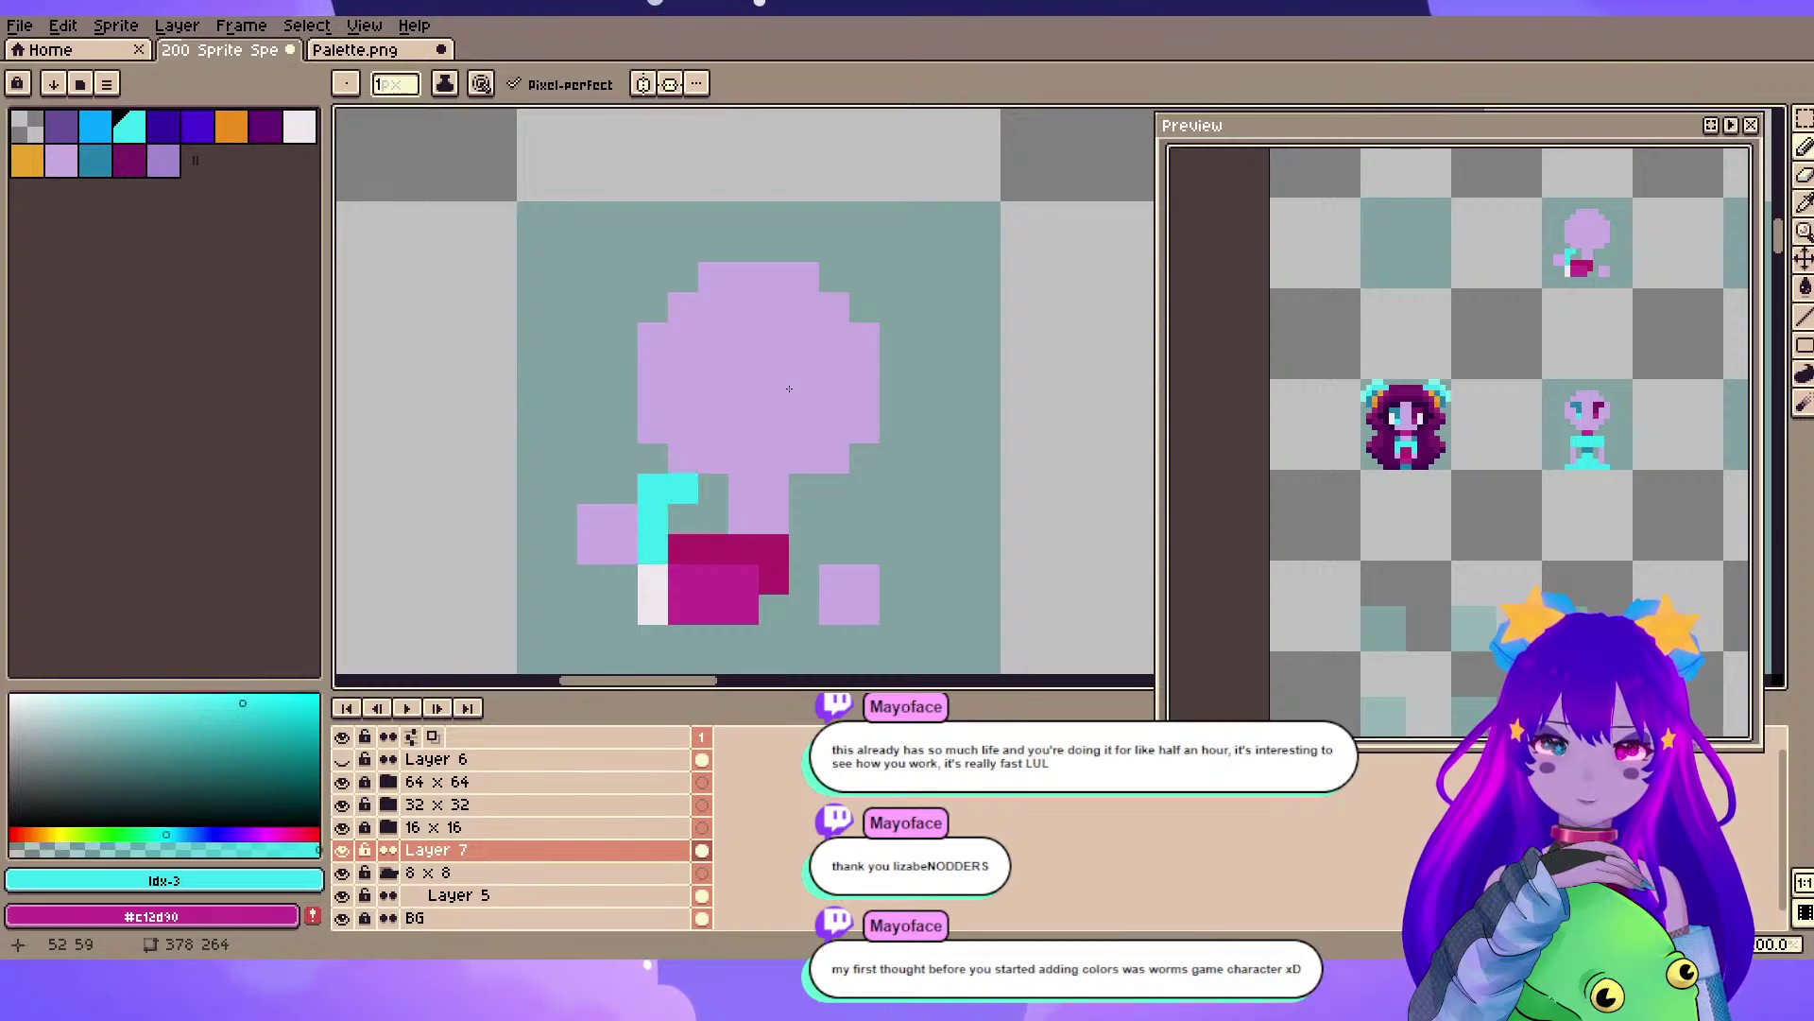
drag(713, 519, 804, 519)
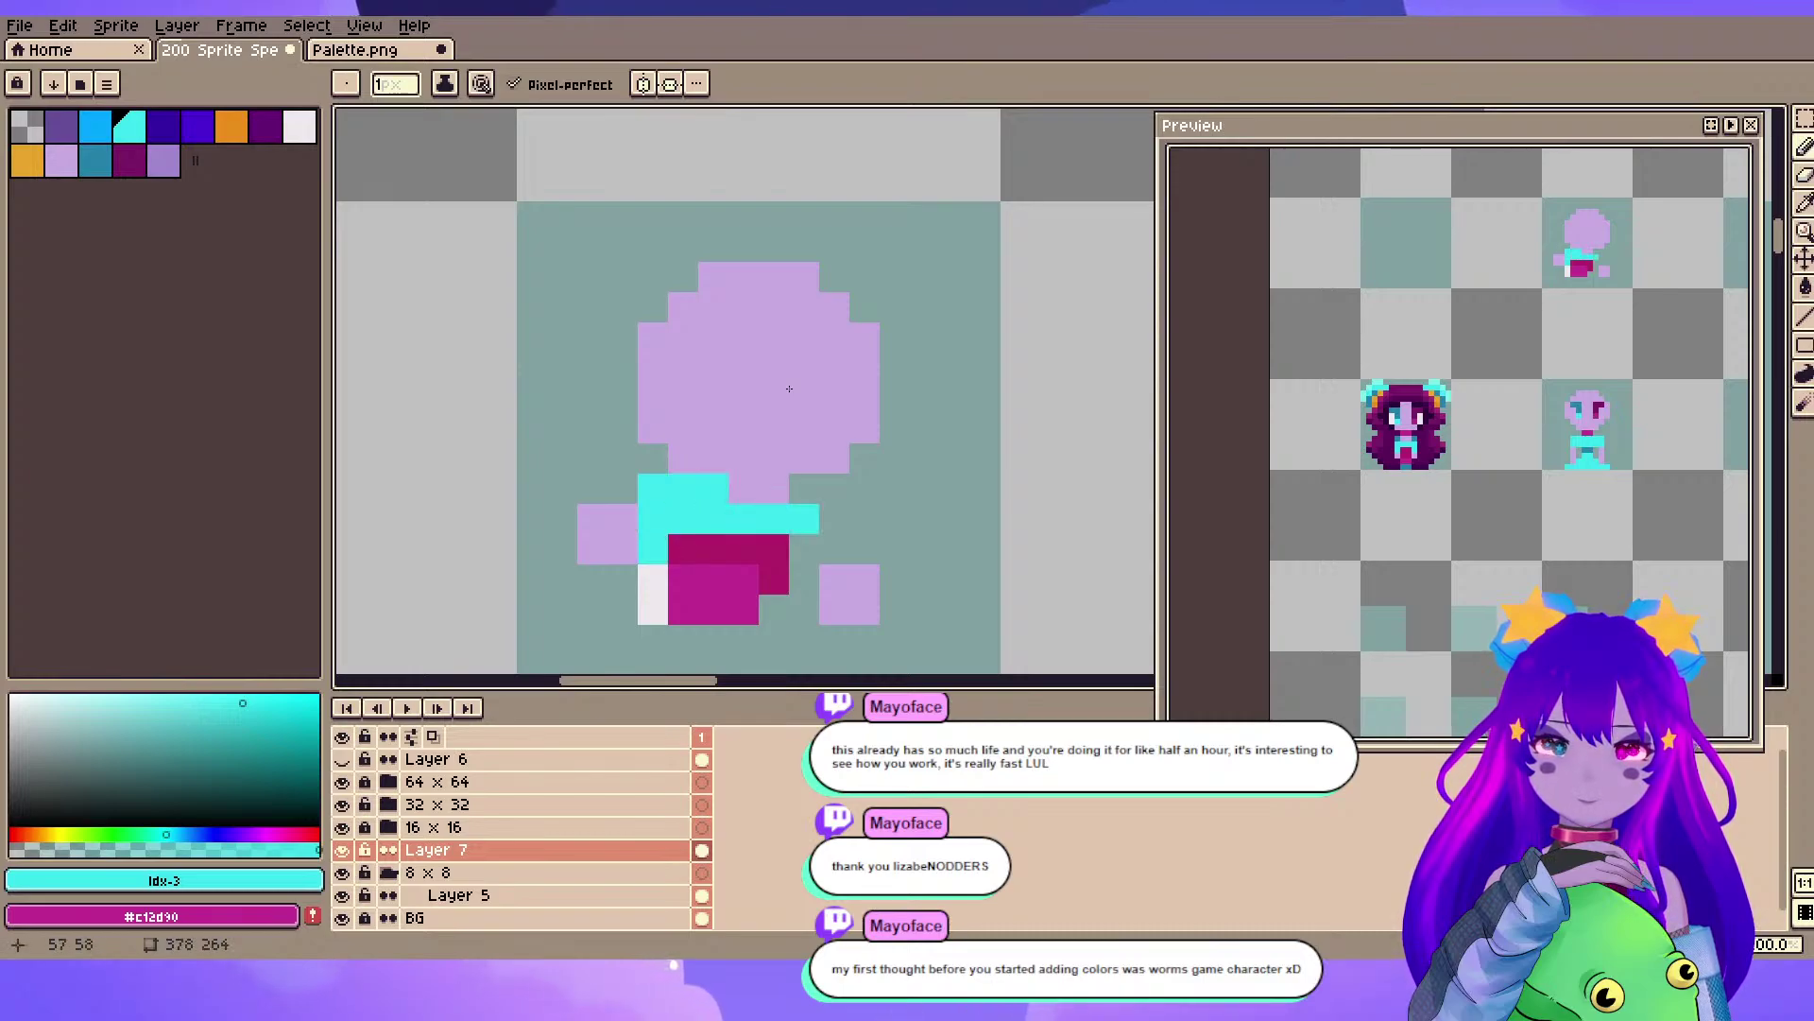
click(835, 488)
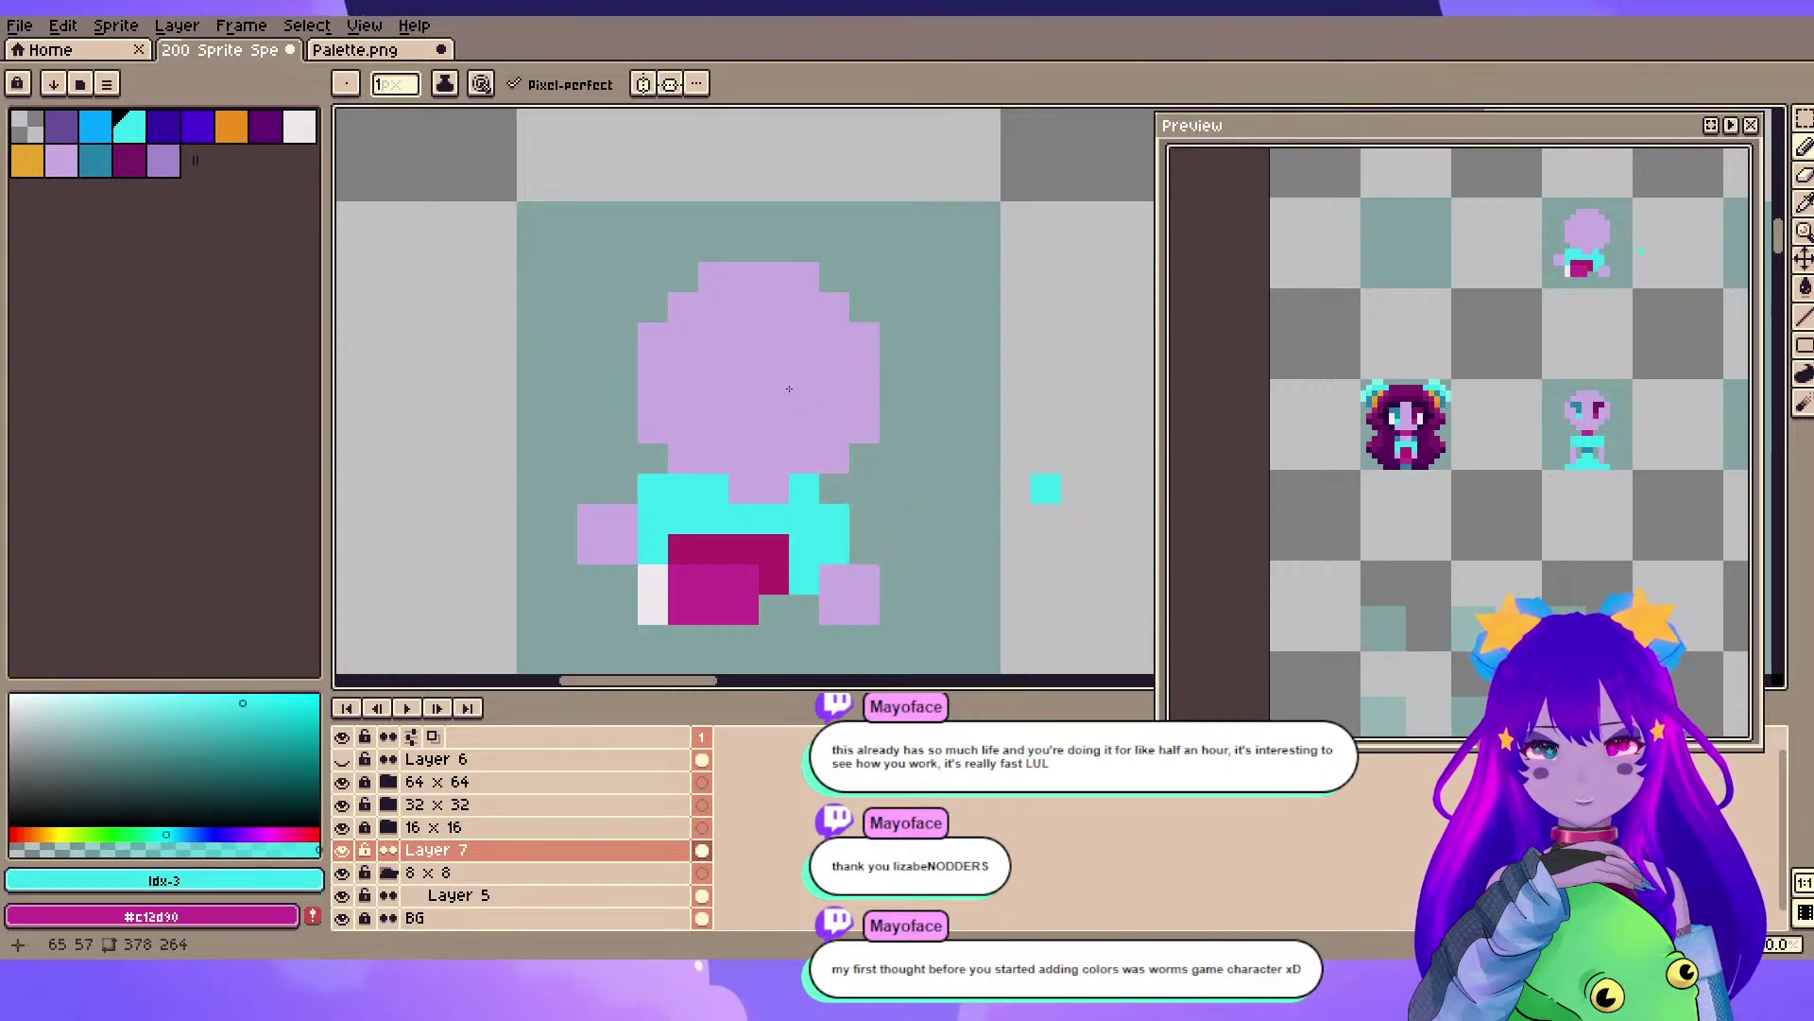
key(e)
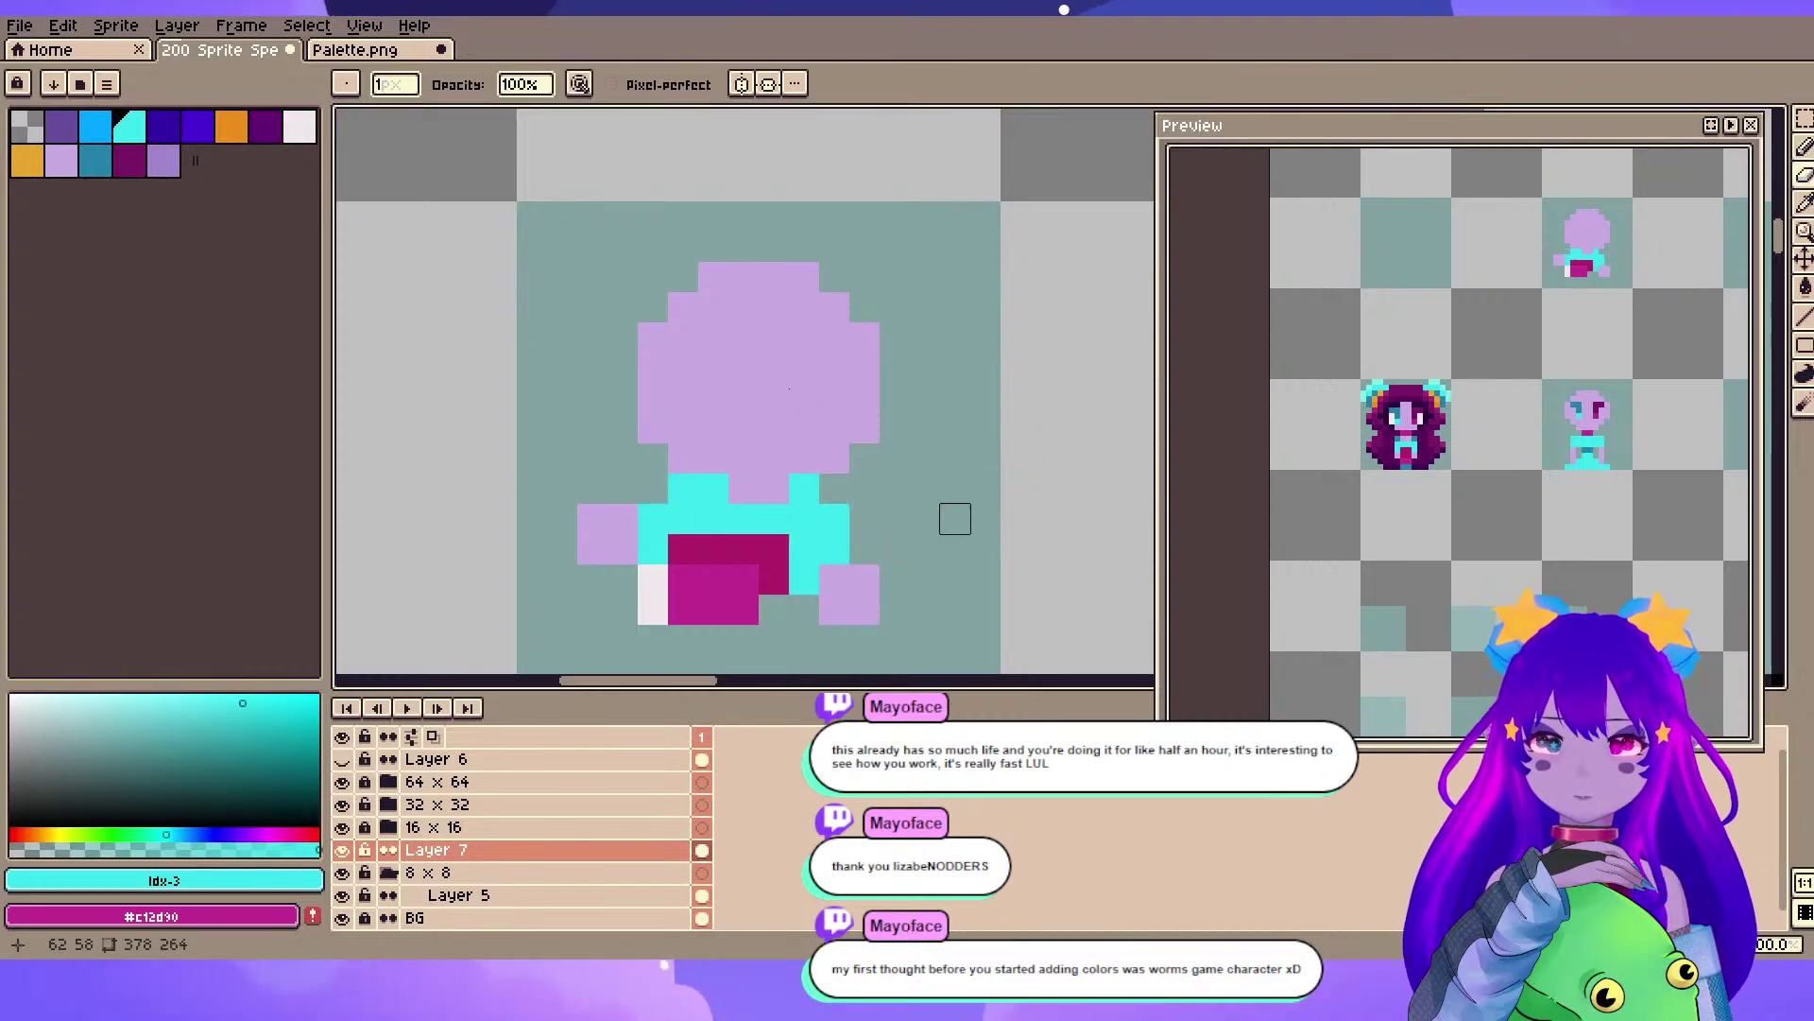
- Sample teal #2482ab from the finished character's hair bow and return to the posed figure
key(space)
drag(774, 579, 1221, 384)
drag(397, 605, 967, 226)
mouse_move(431, 550)
mouse_down()
mouse_move(903, 231)
mouse_move(422, 149)
mouse_up()
drag(967, 362, 882, 311)
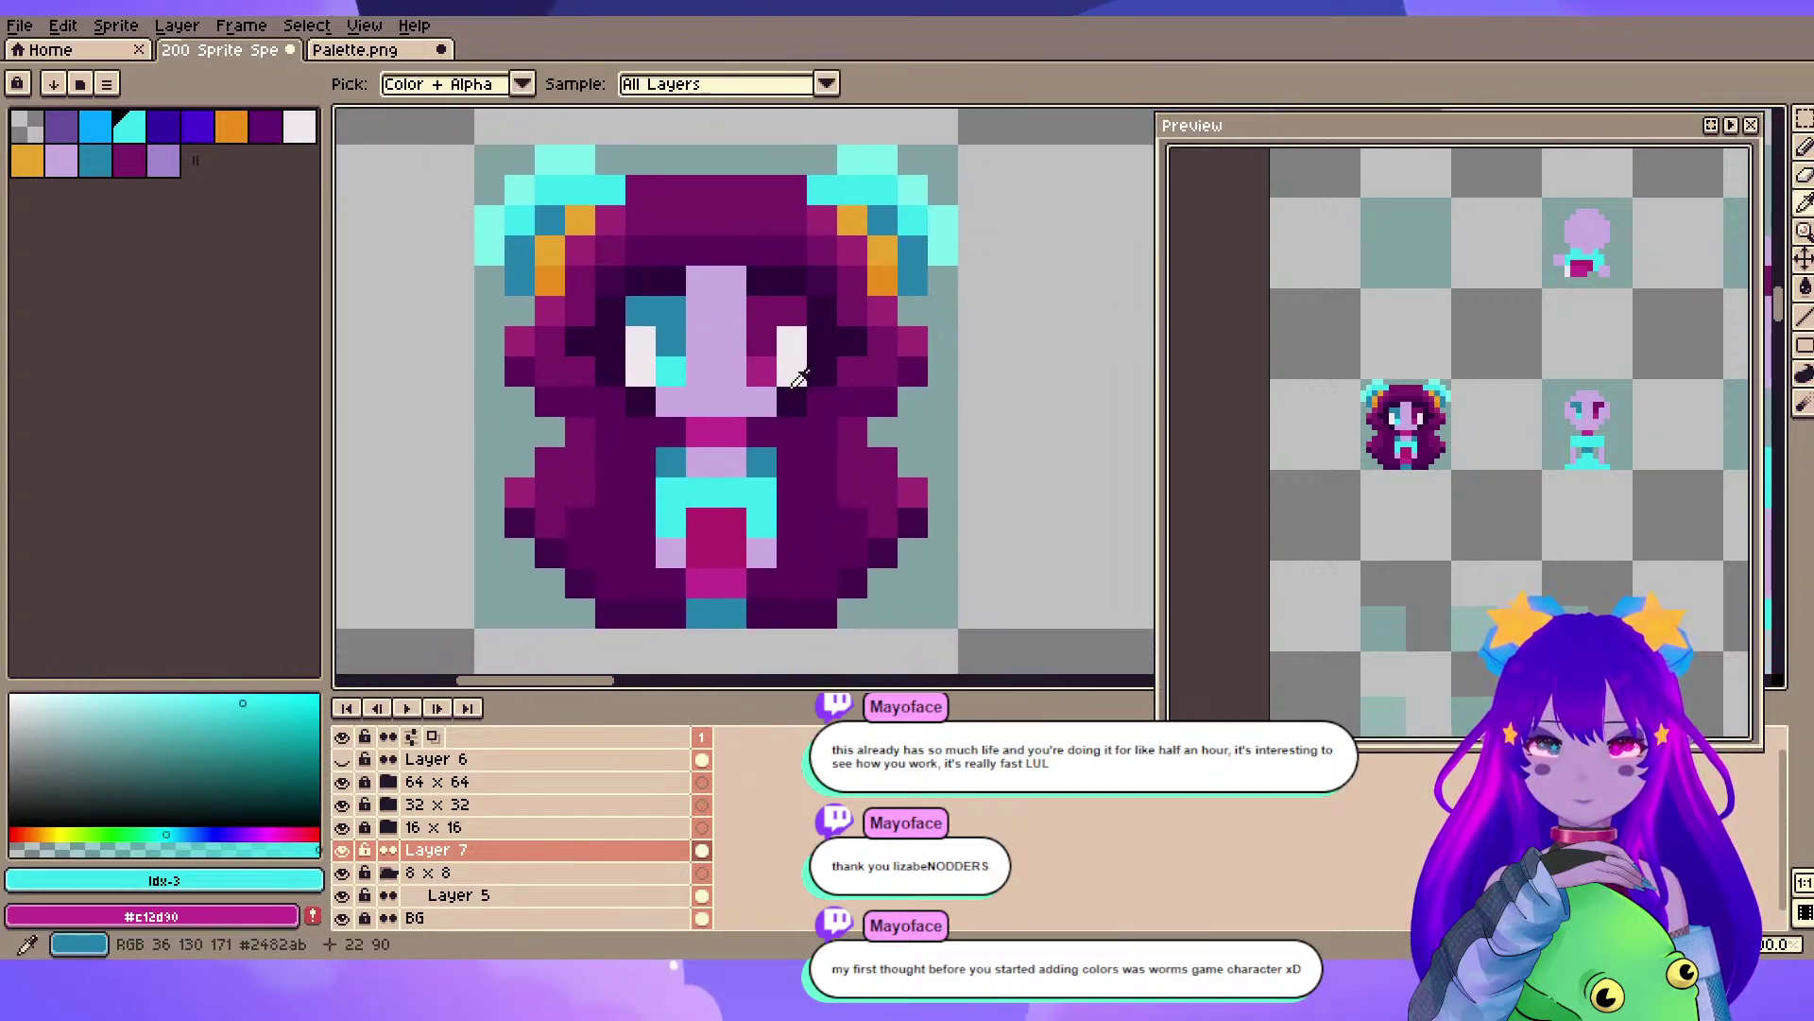
alt+click(911, 278)
key(space)
mouse_move(1068, 133)
mouse_down()
mouse_move(424, 671)
mouse_move(723, 415)
mouse_move(705, 577)
mouse_up()
key(b)
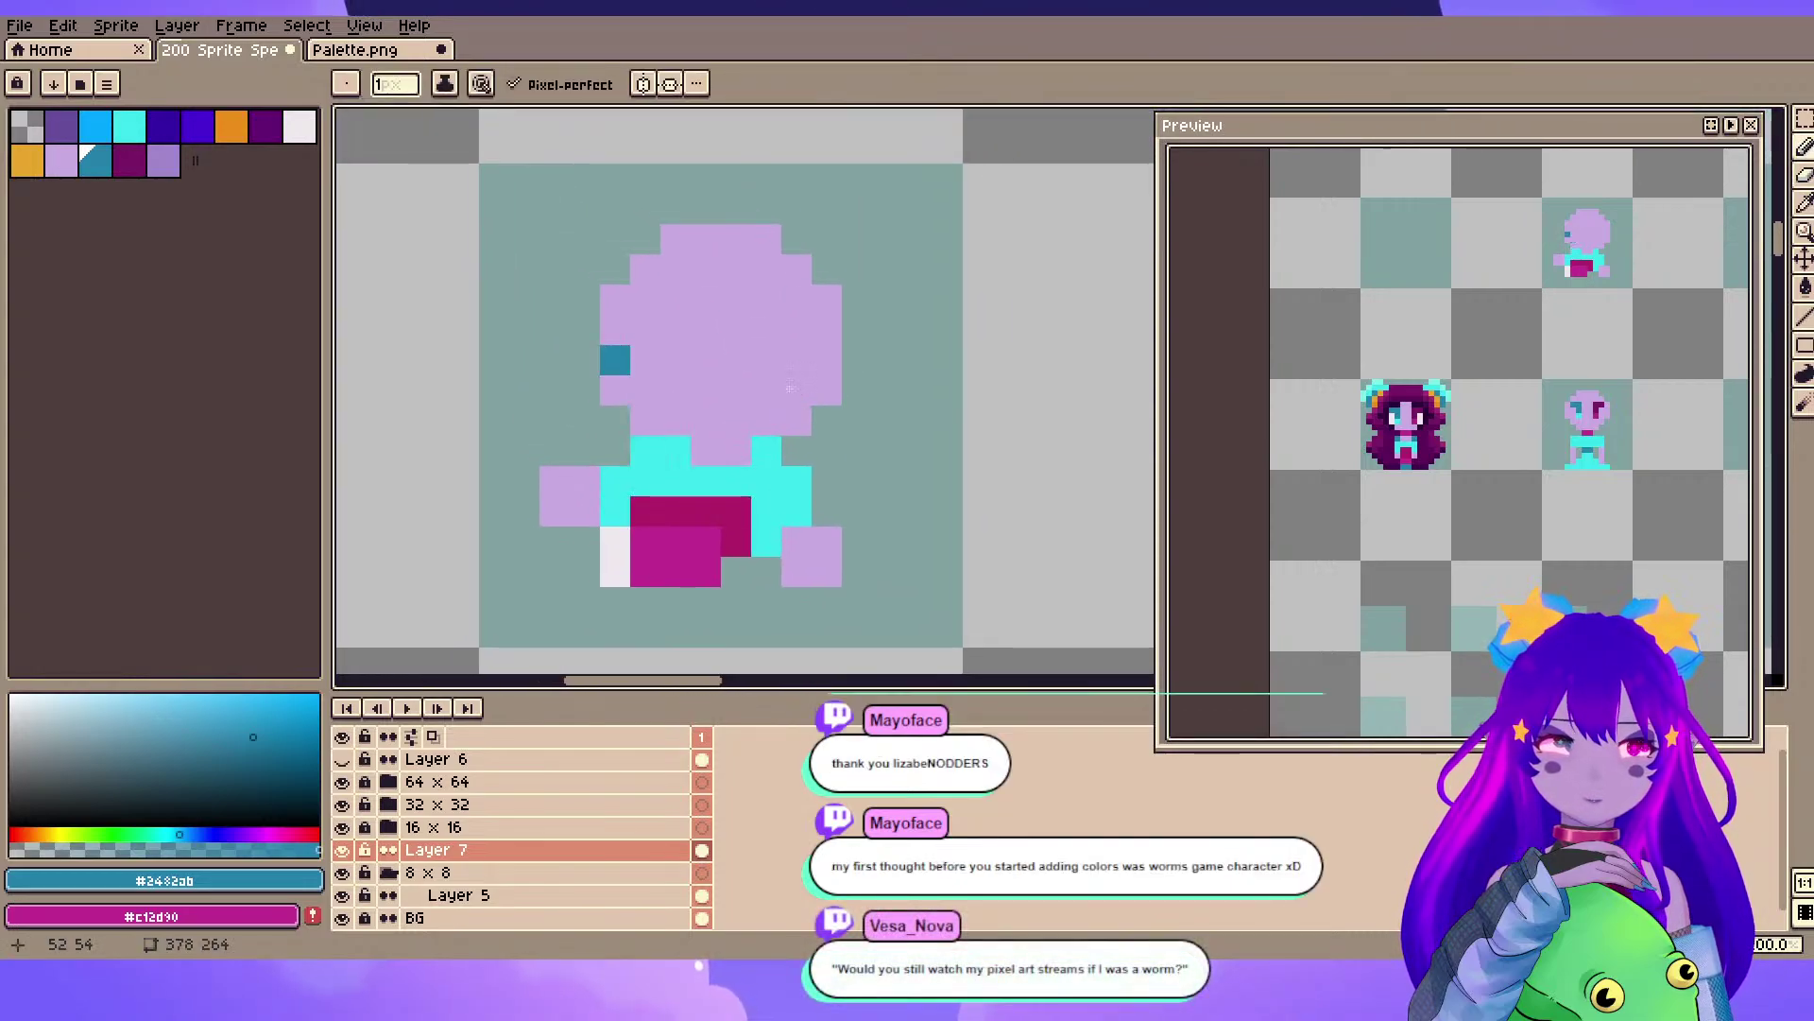
- Trim the cyan #3ae4ec collar to a single pixel on each side of the neck
key(e)
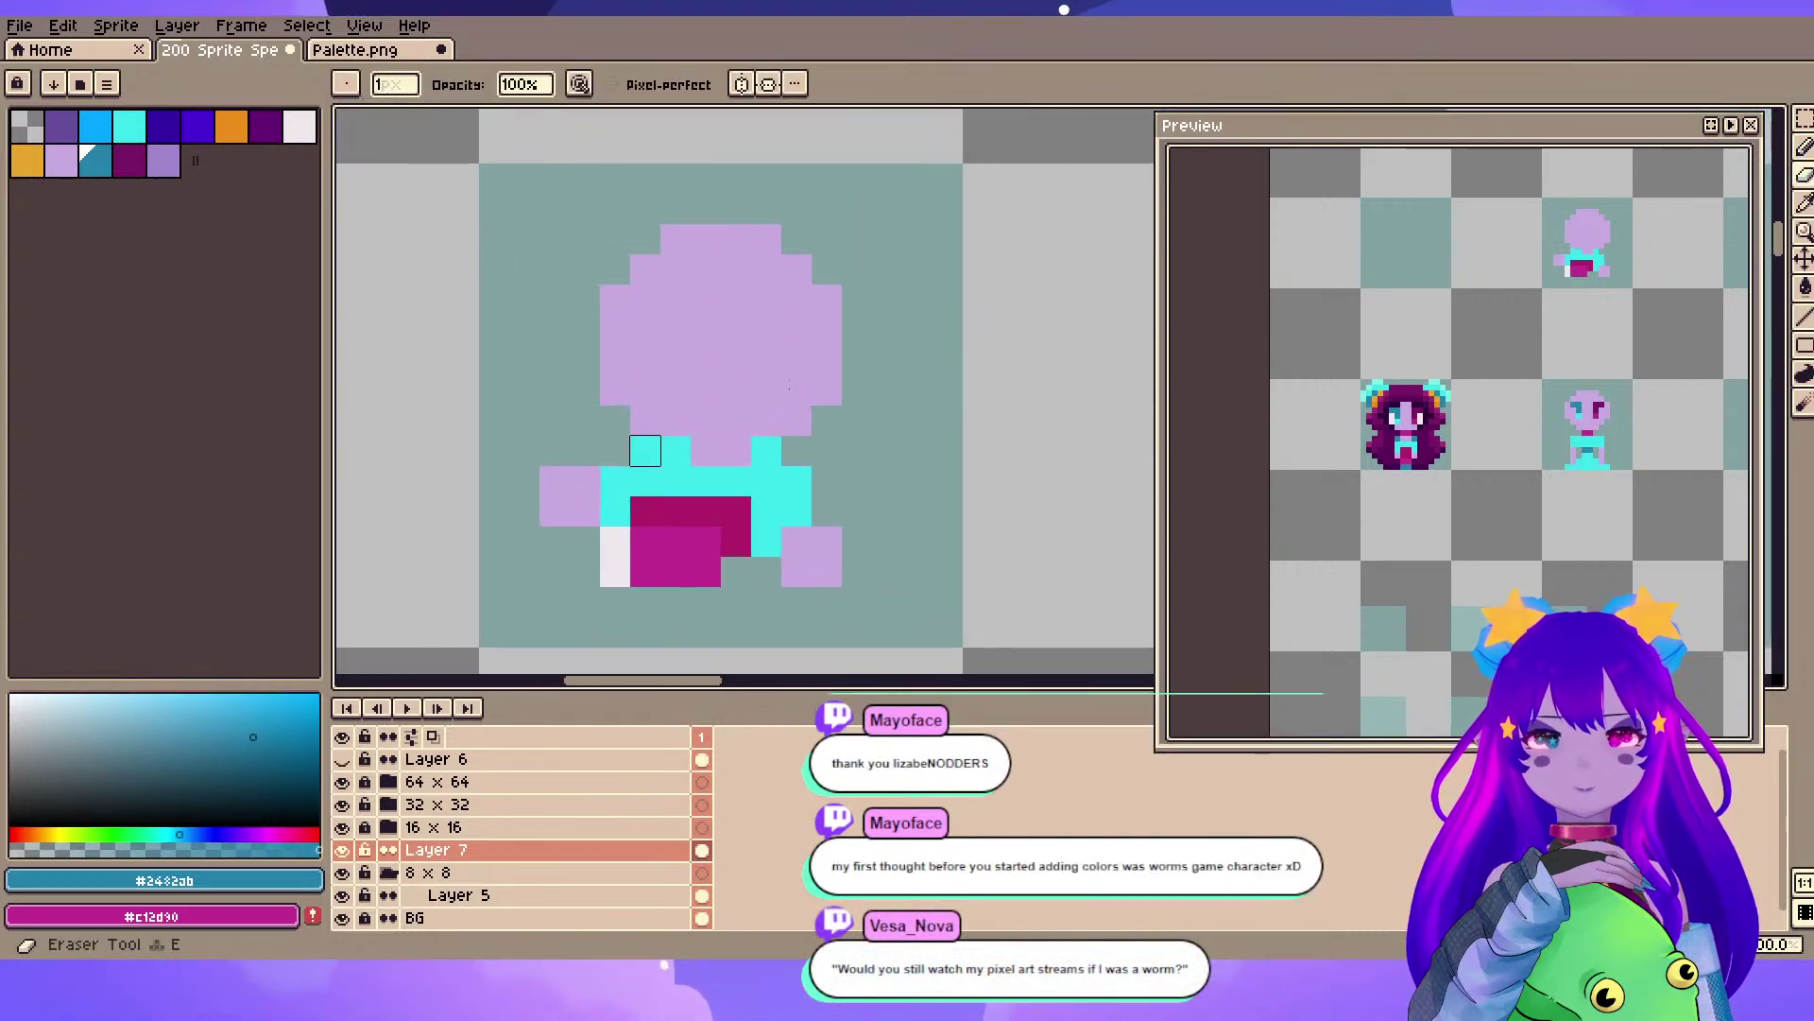
key(b)
key(alt)
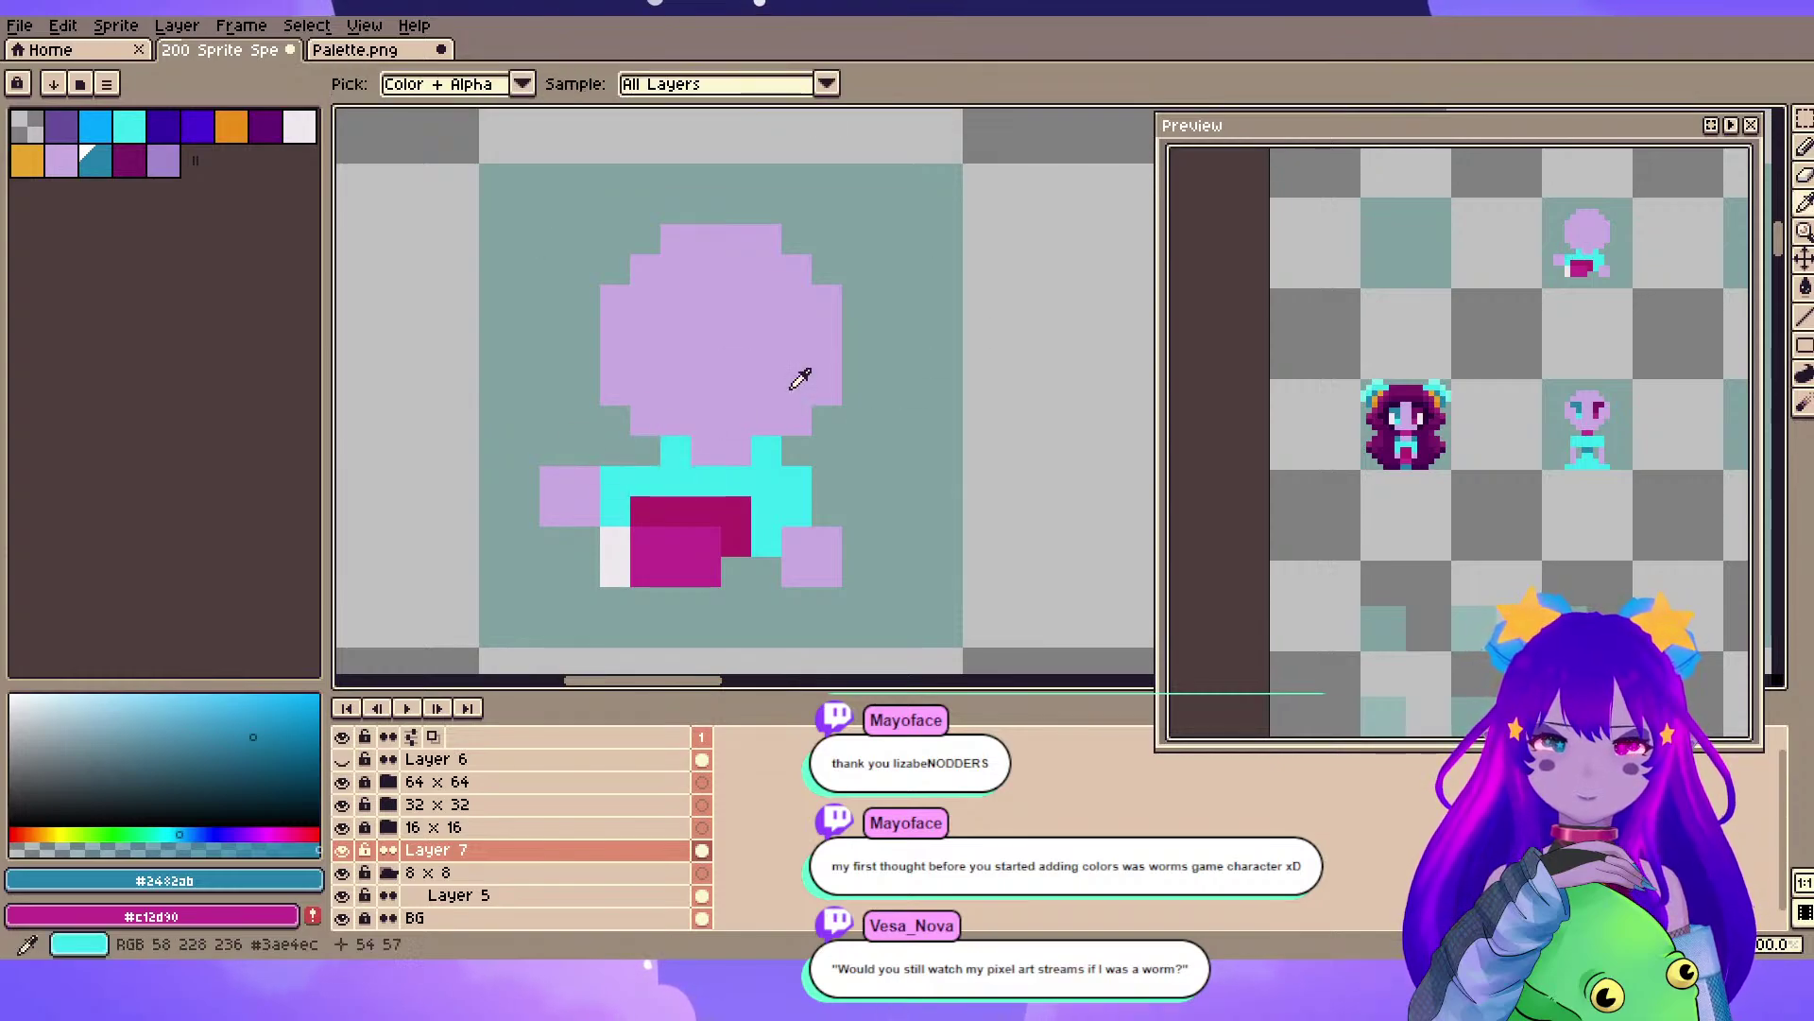
key(x)
alt+click(676, 481)
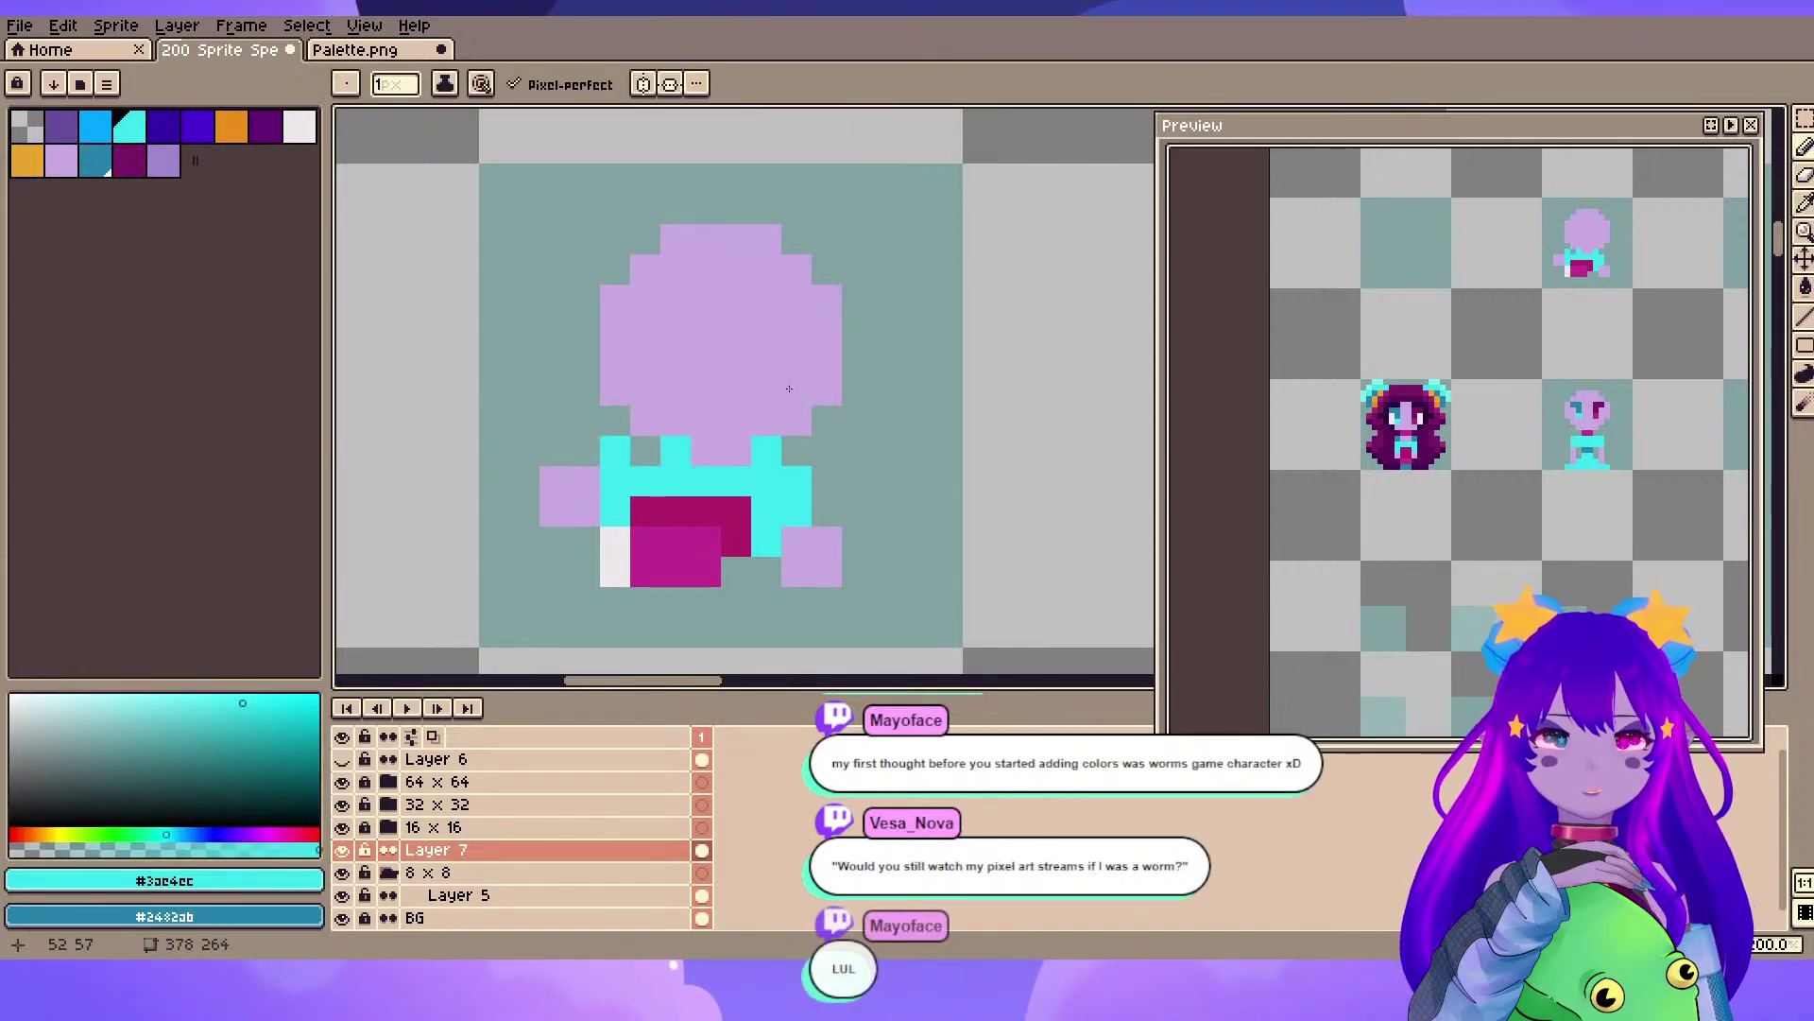
click(796, 450)
key(e)
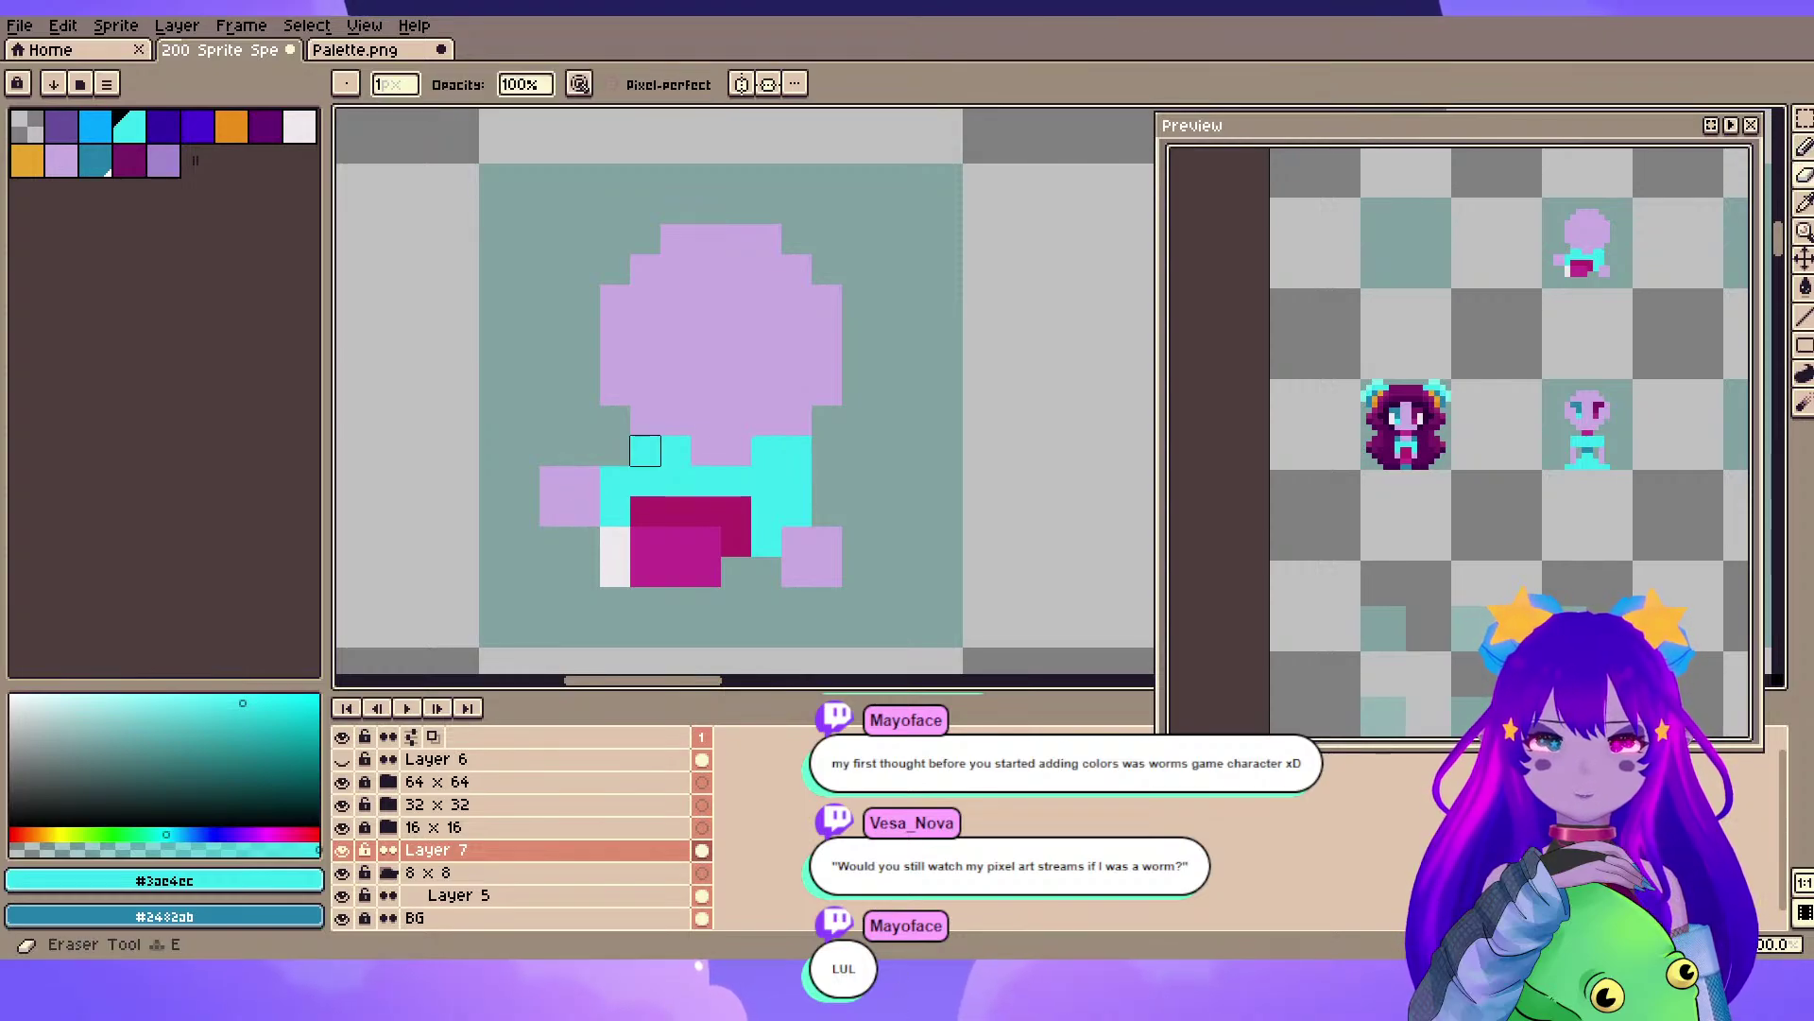
click(645, 451)
key(b)
click(675, 511)
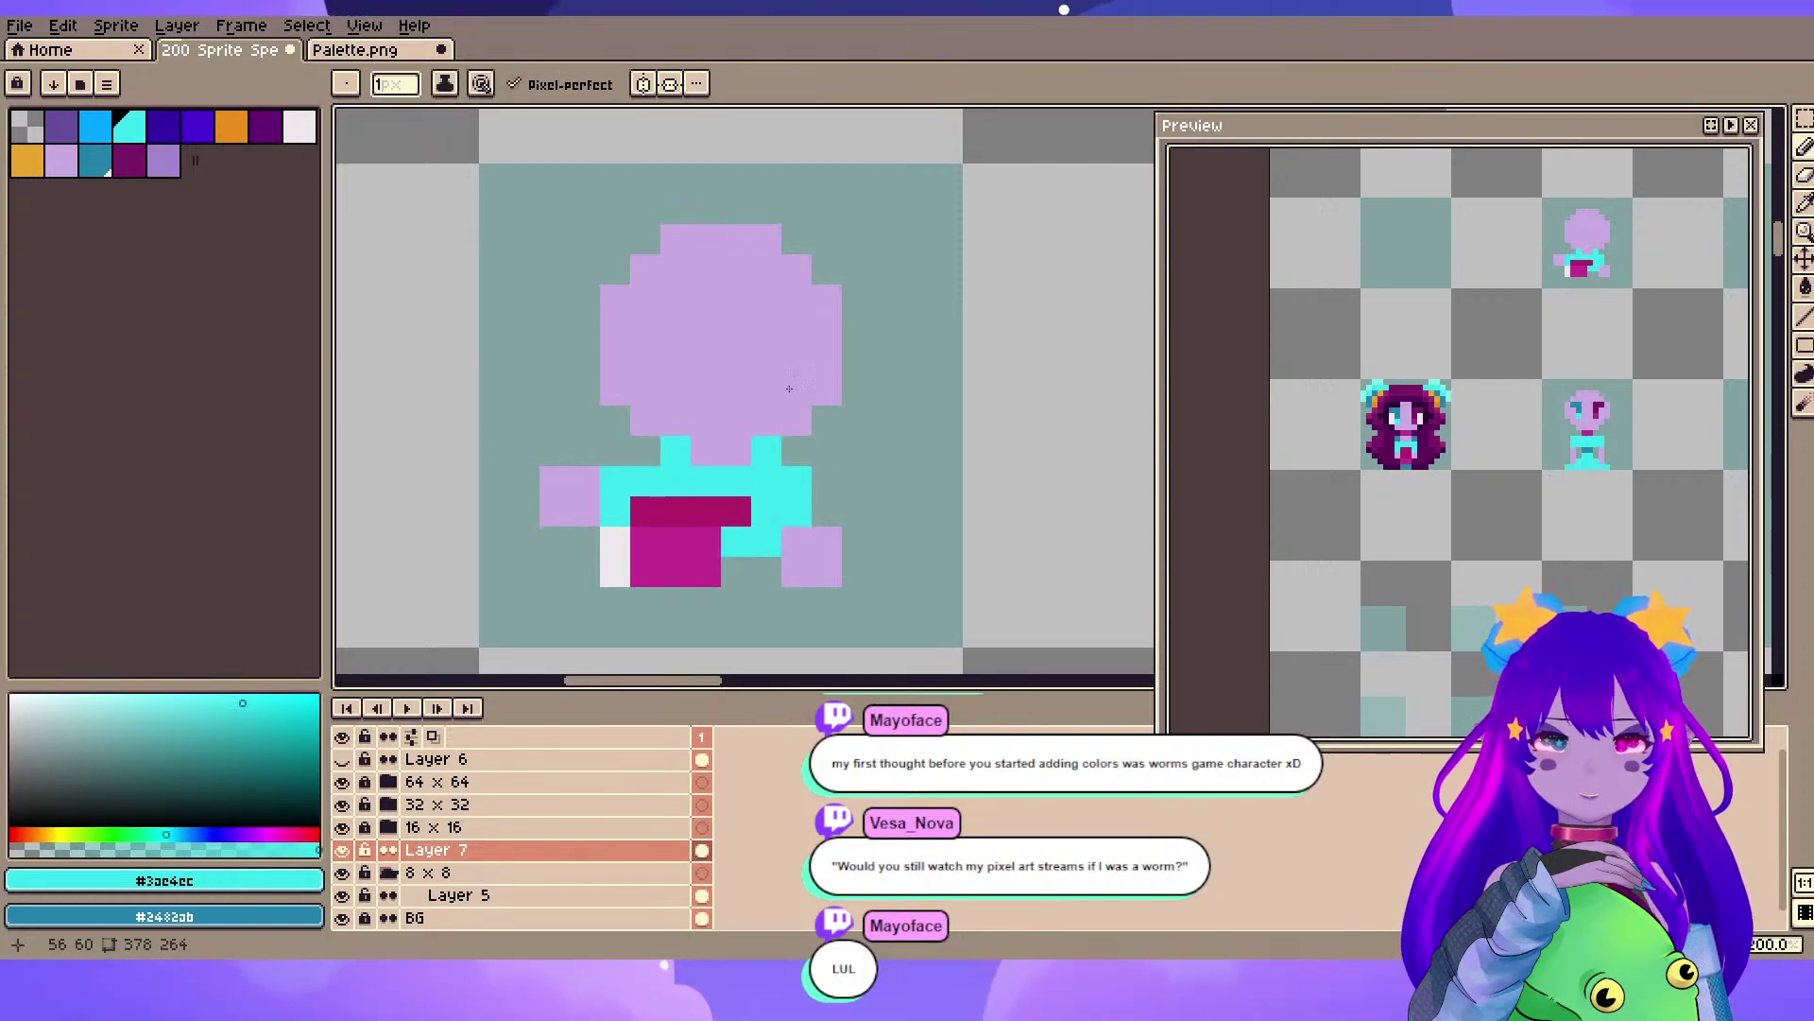
- Try teal #2482ab shading on the collar, shoulder and sleeve edges of the cyan top
key(x)
click(767, 541)
click(645, 540)
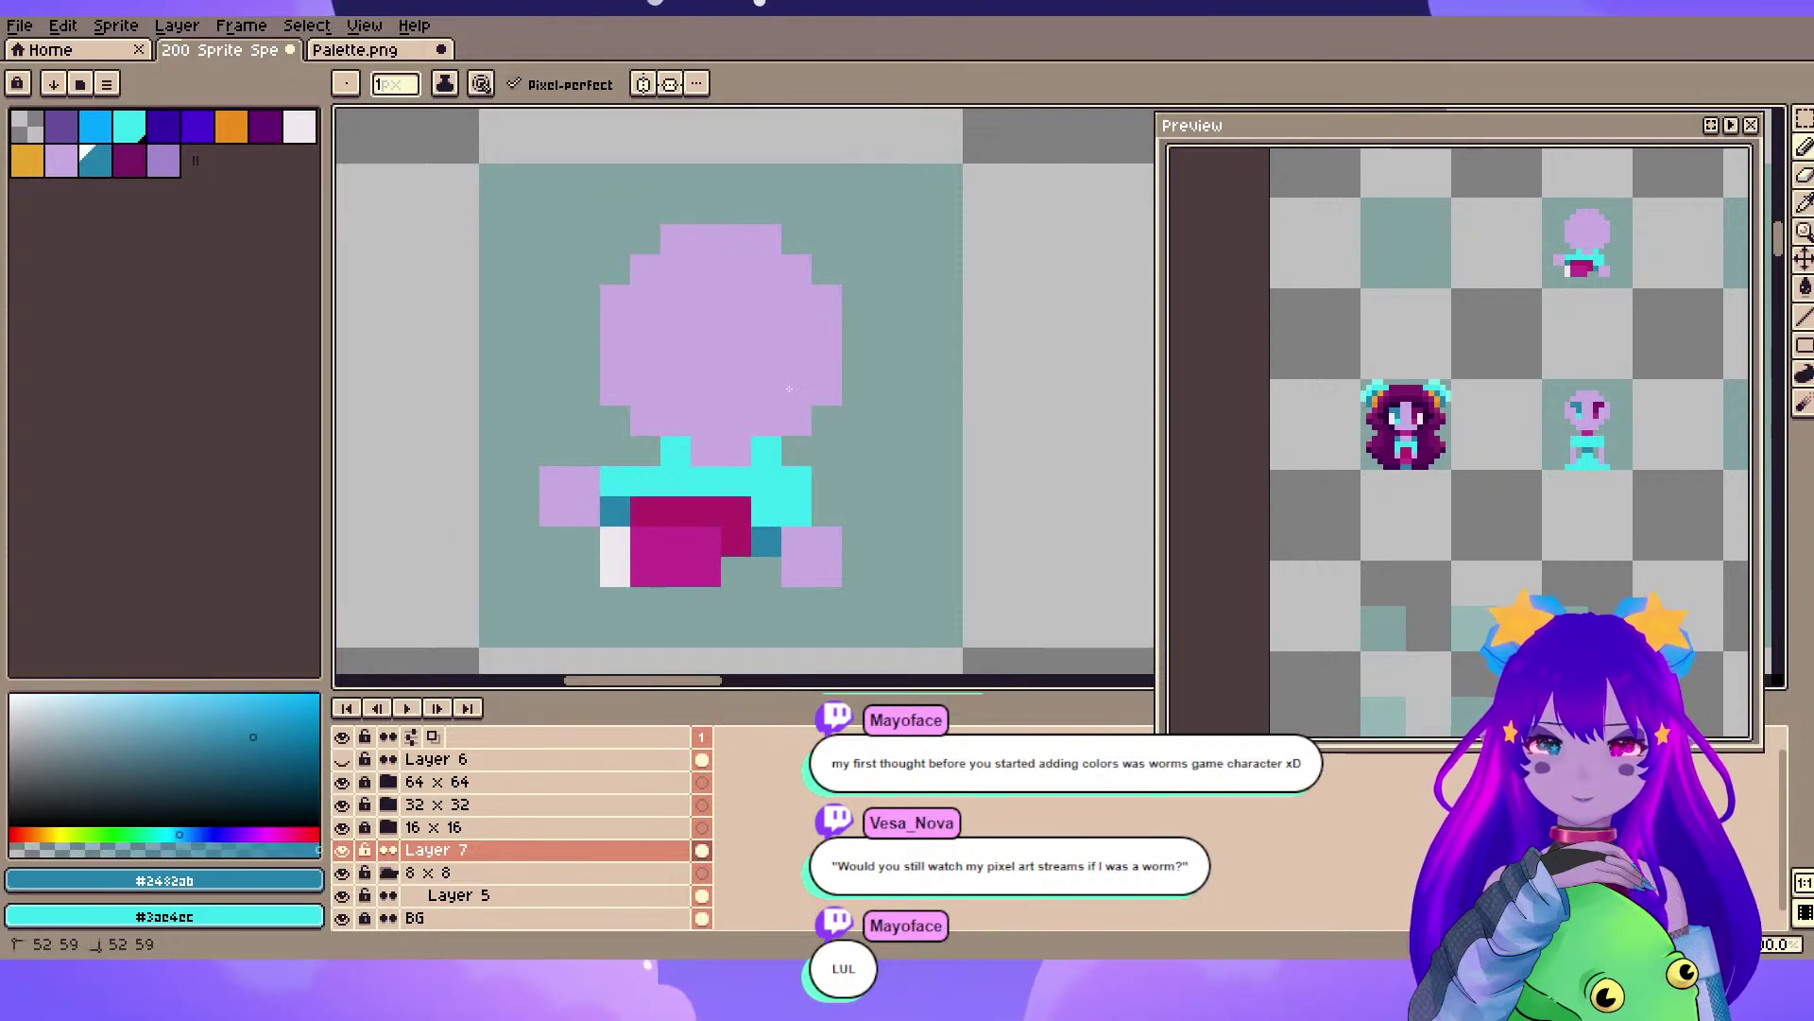
click(766, 451)
click(796, 511)
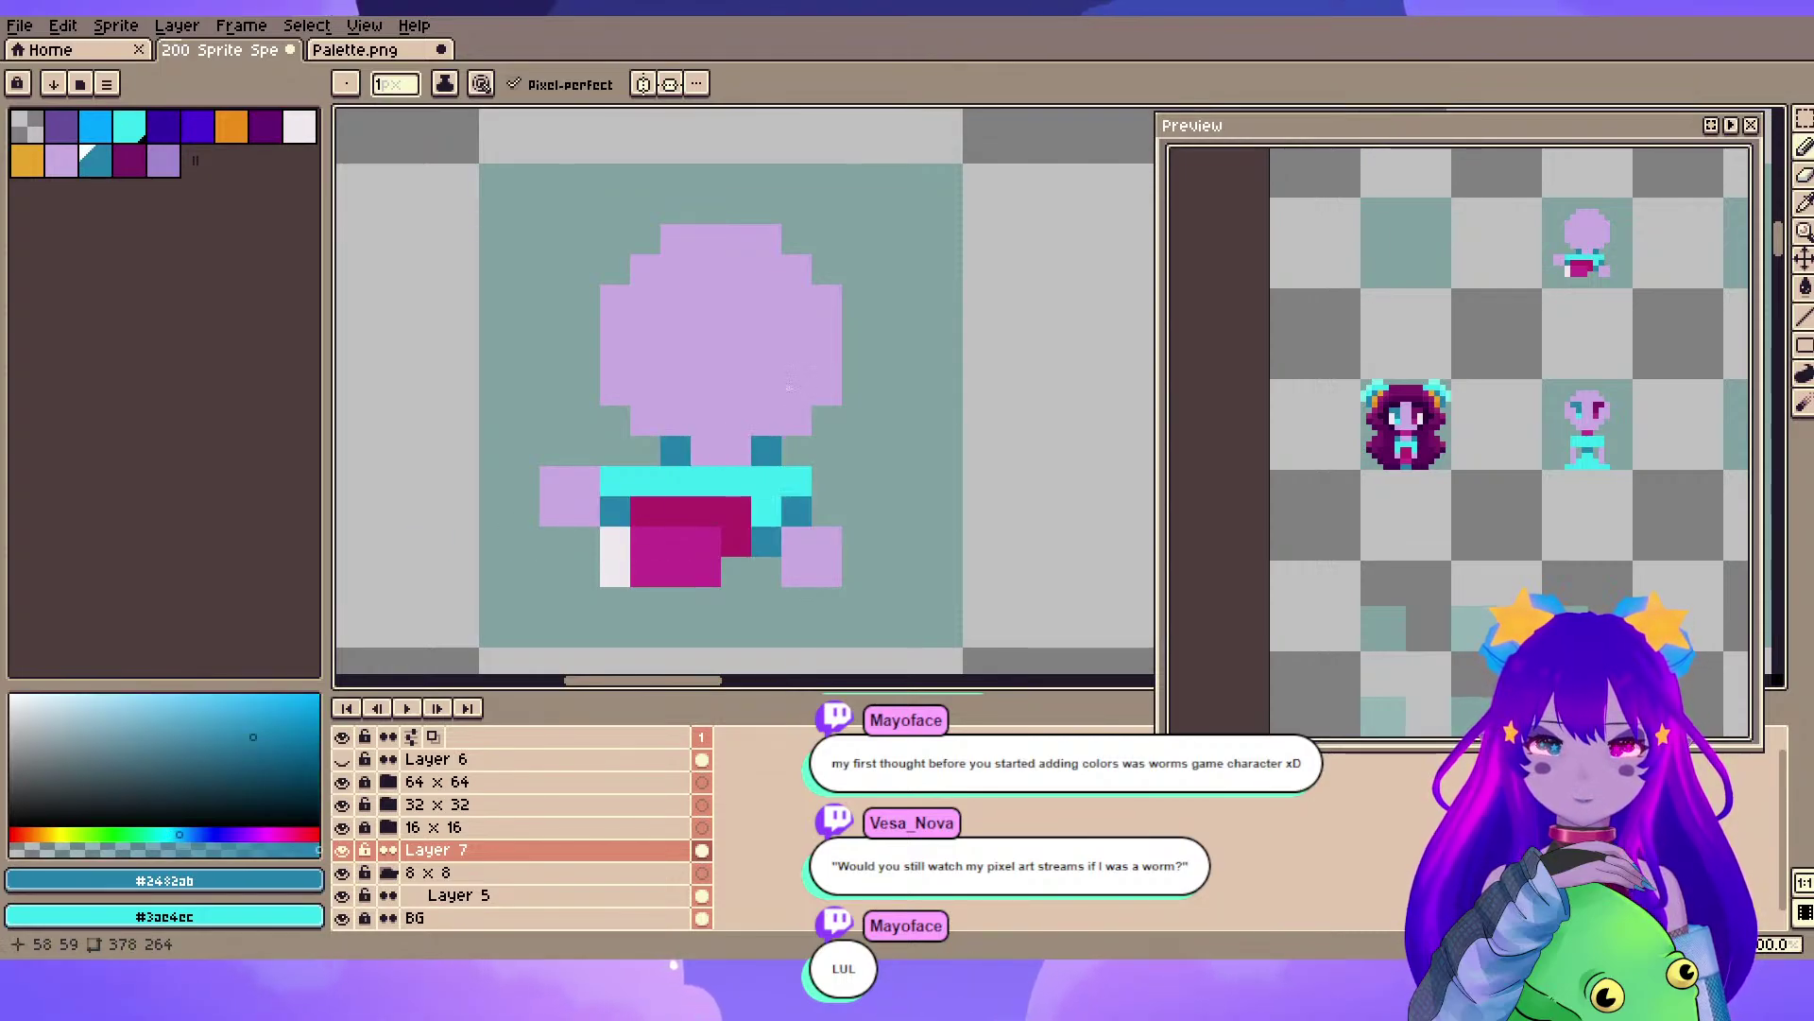
drag(645, 481, 675, 481)
- Recolour the teal-shaded pixels of the top in cyan #3ae4ec
alt+click(736, 481)
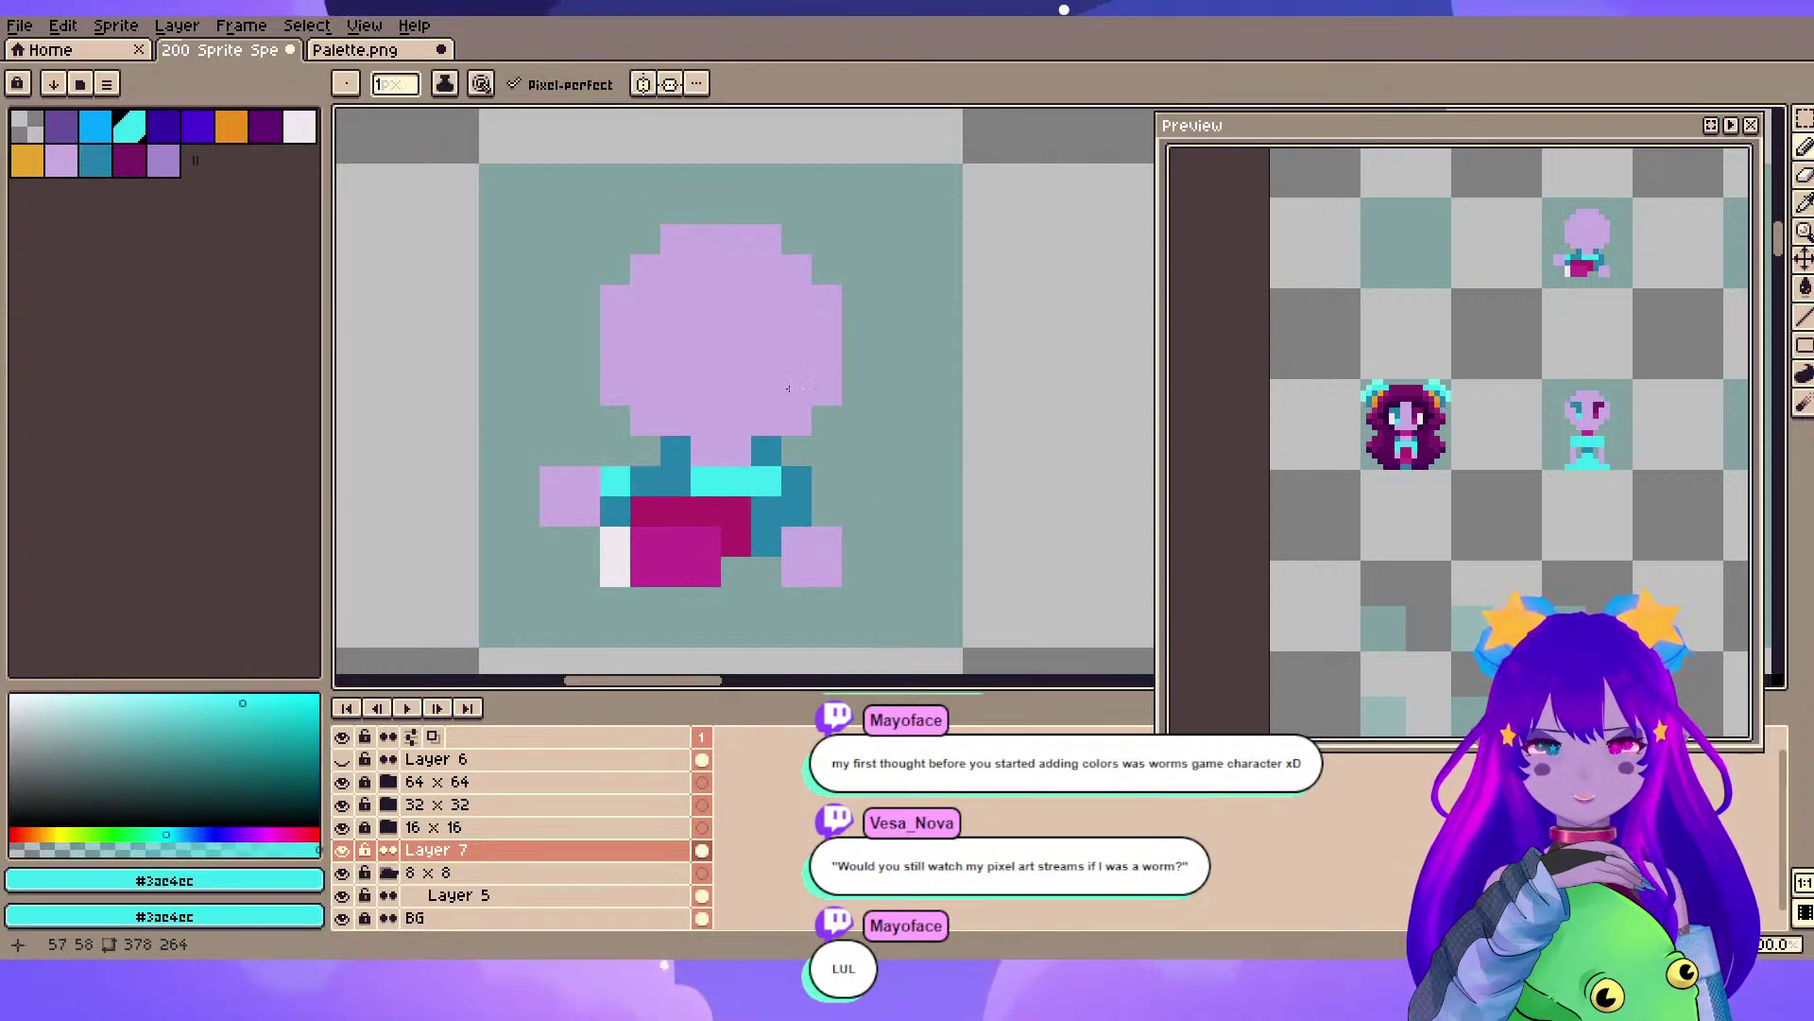
click(736, 451)
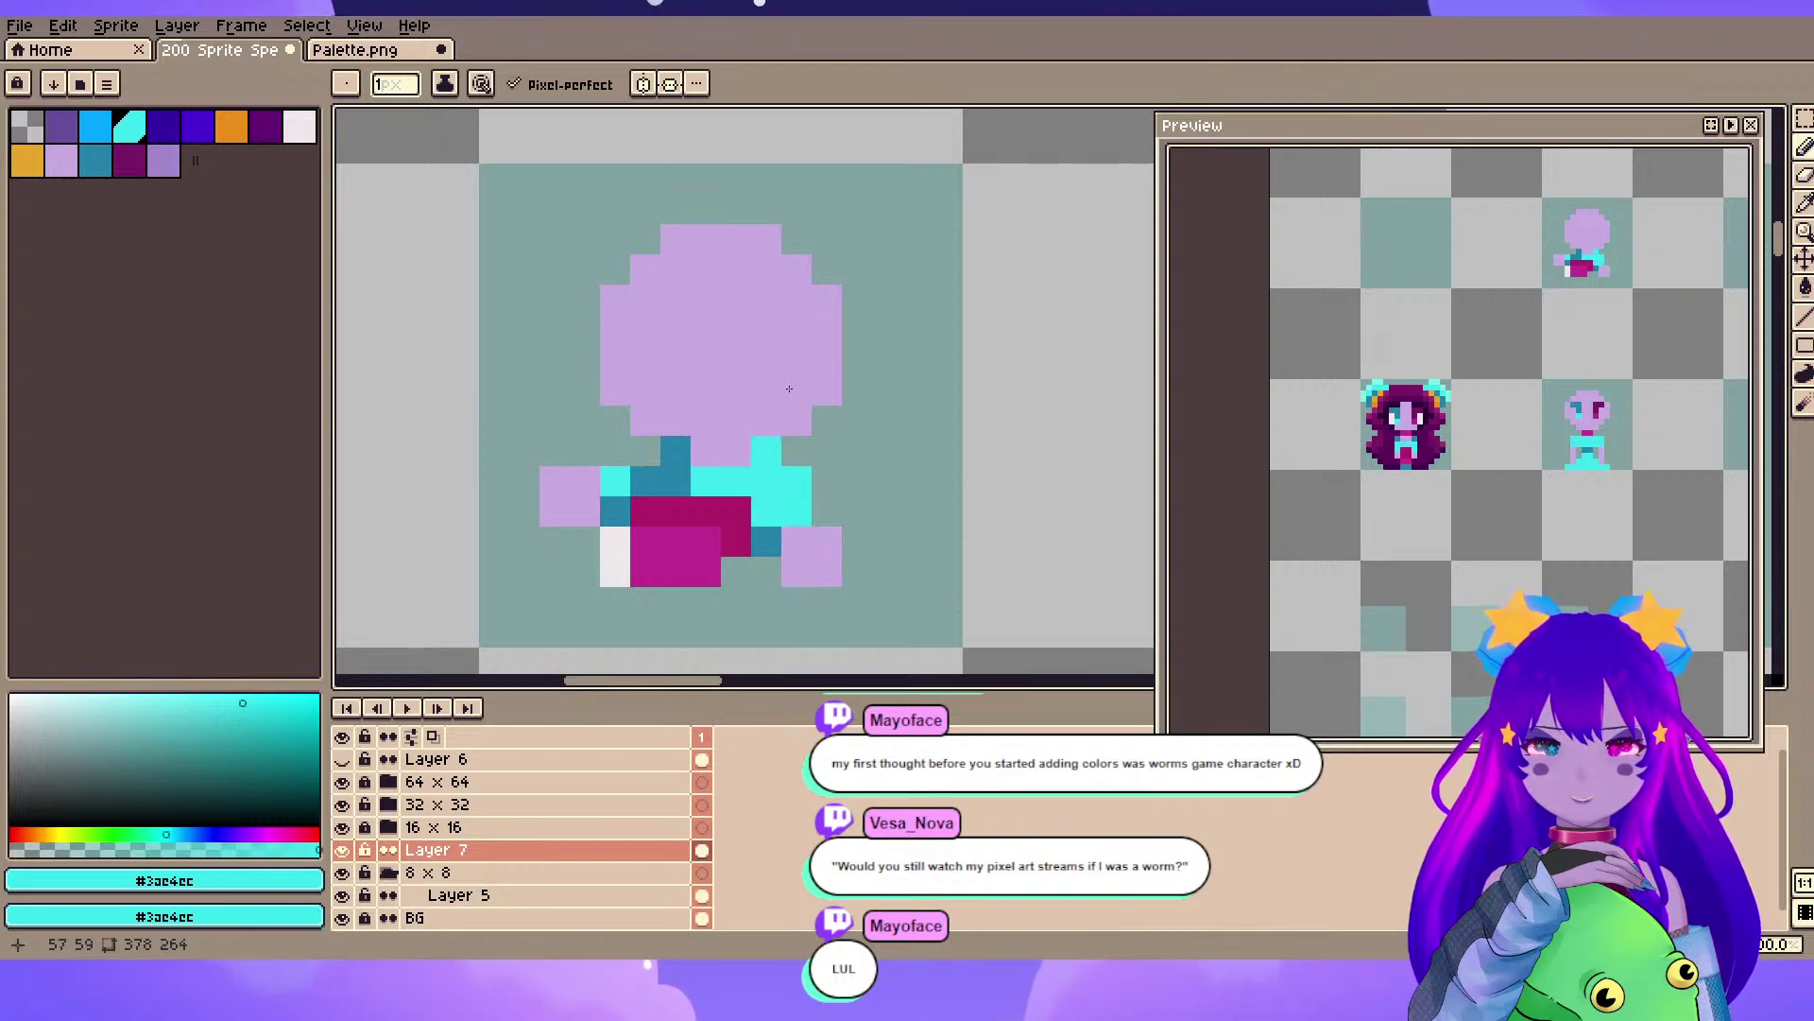
drag(676, 481, 646, 481)
click(616, 511)
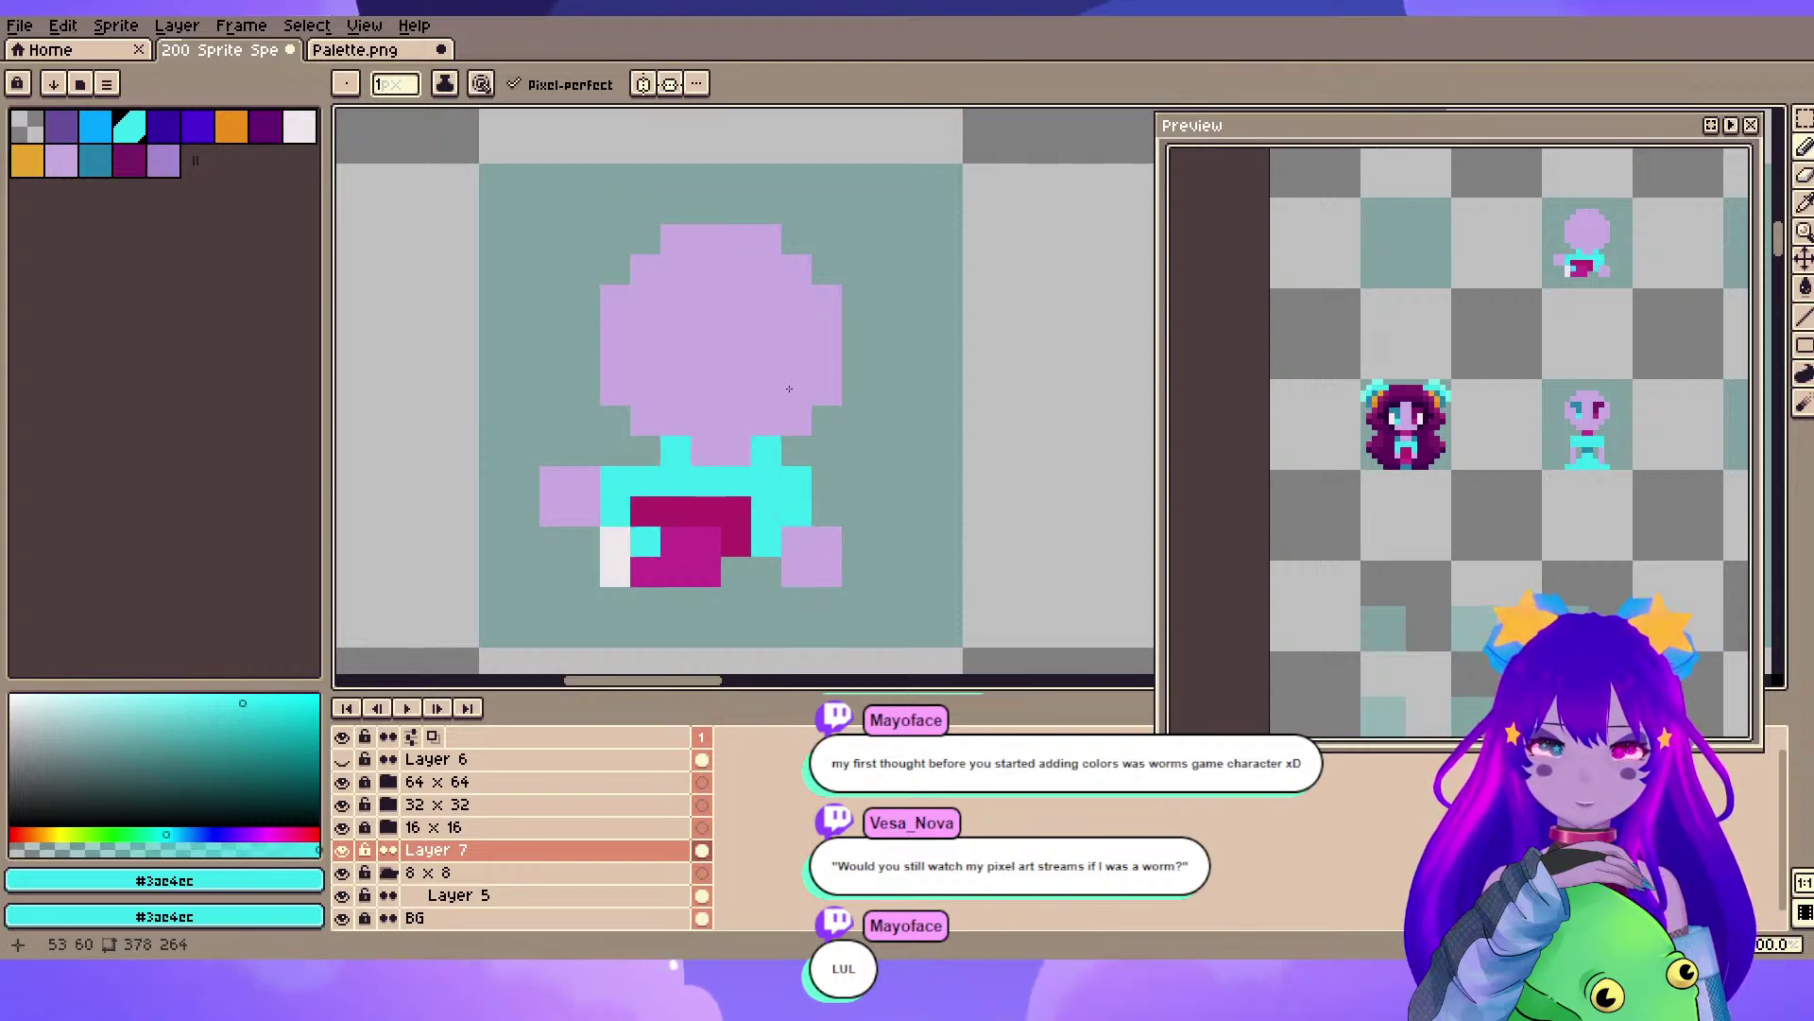
- Paint a 2 px wide strip of magenta #c12d90 on the chest directly below the neck
alt+click(676, 541)
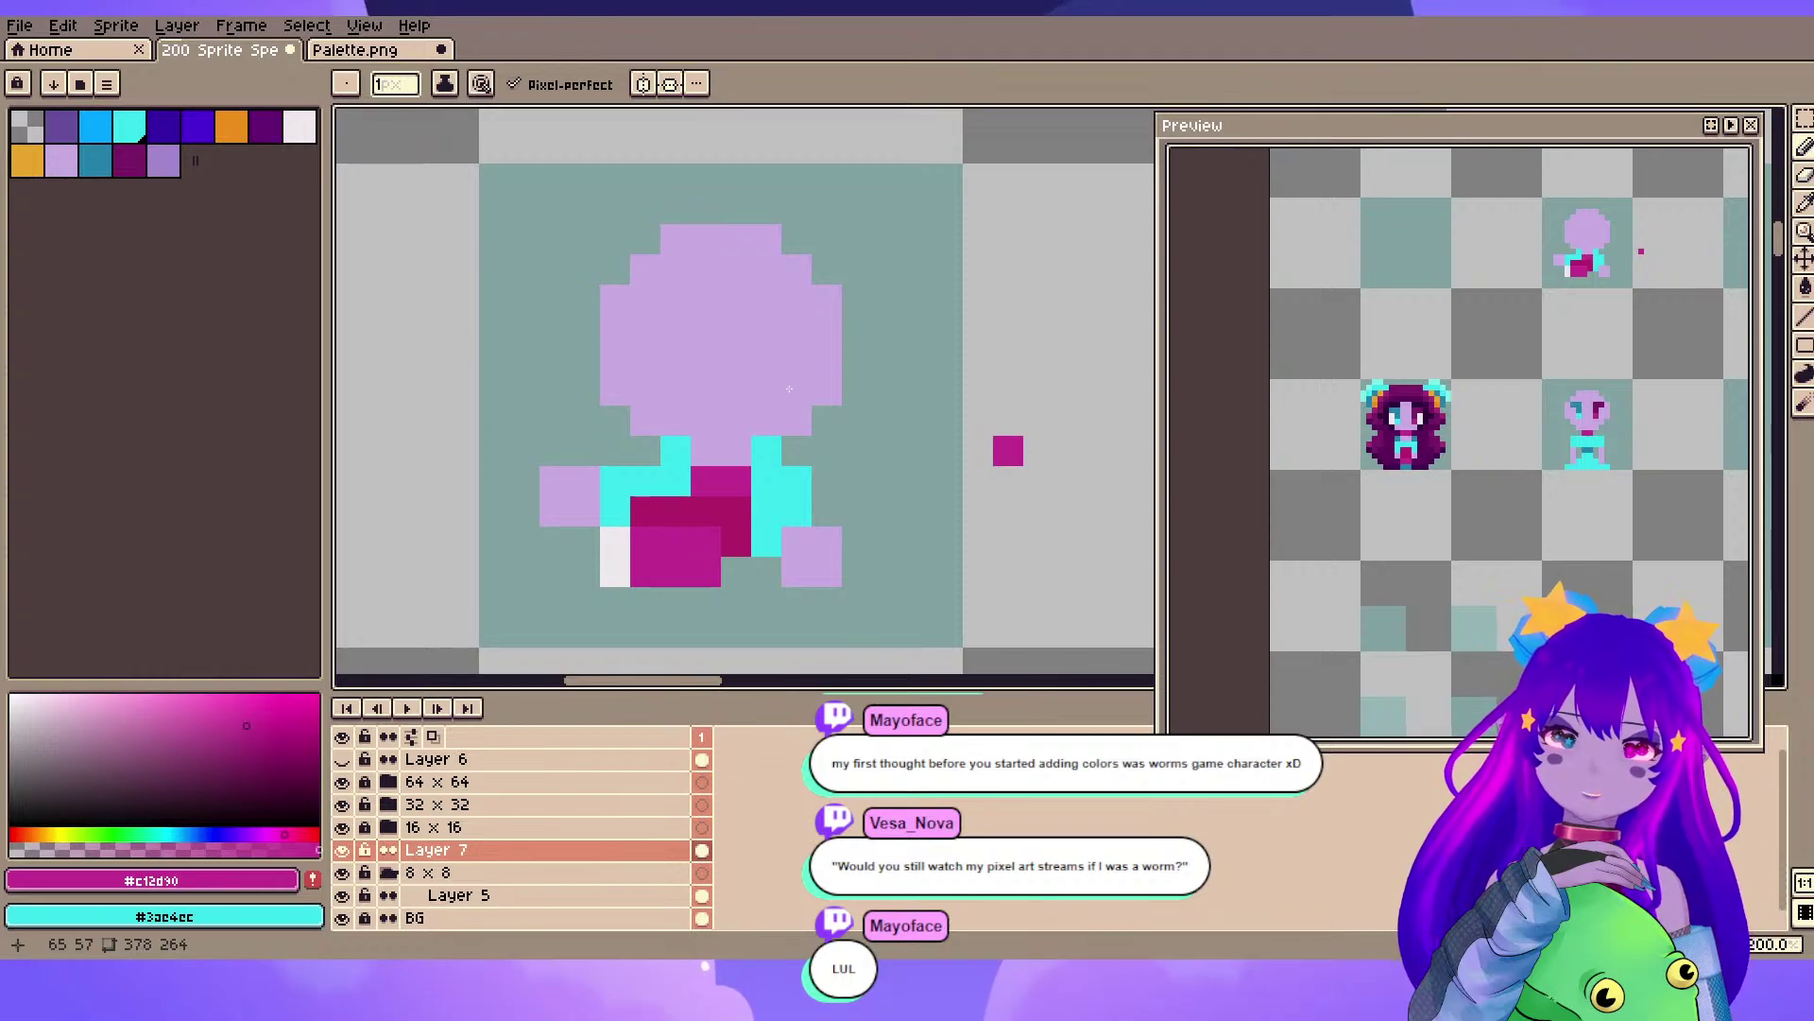
key(e)
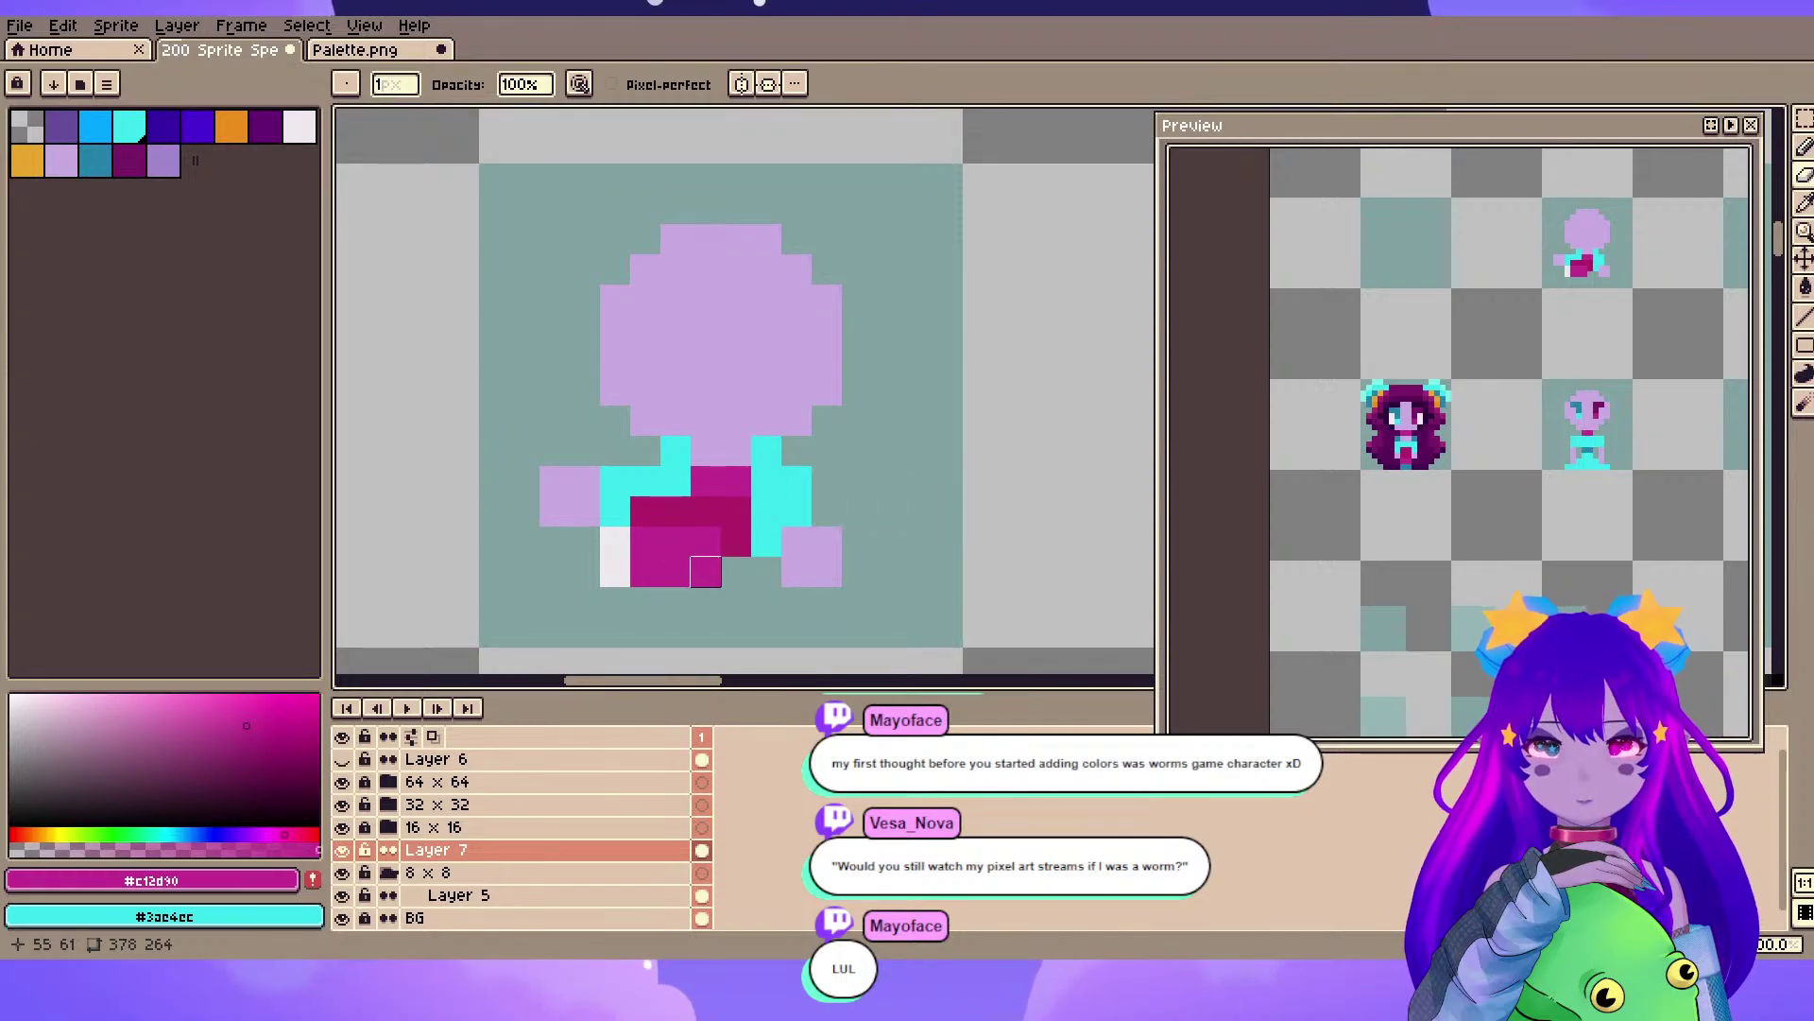
key(ctrl+z)
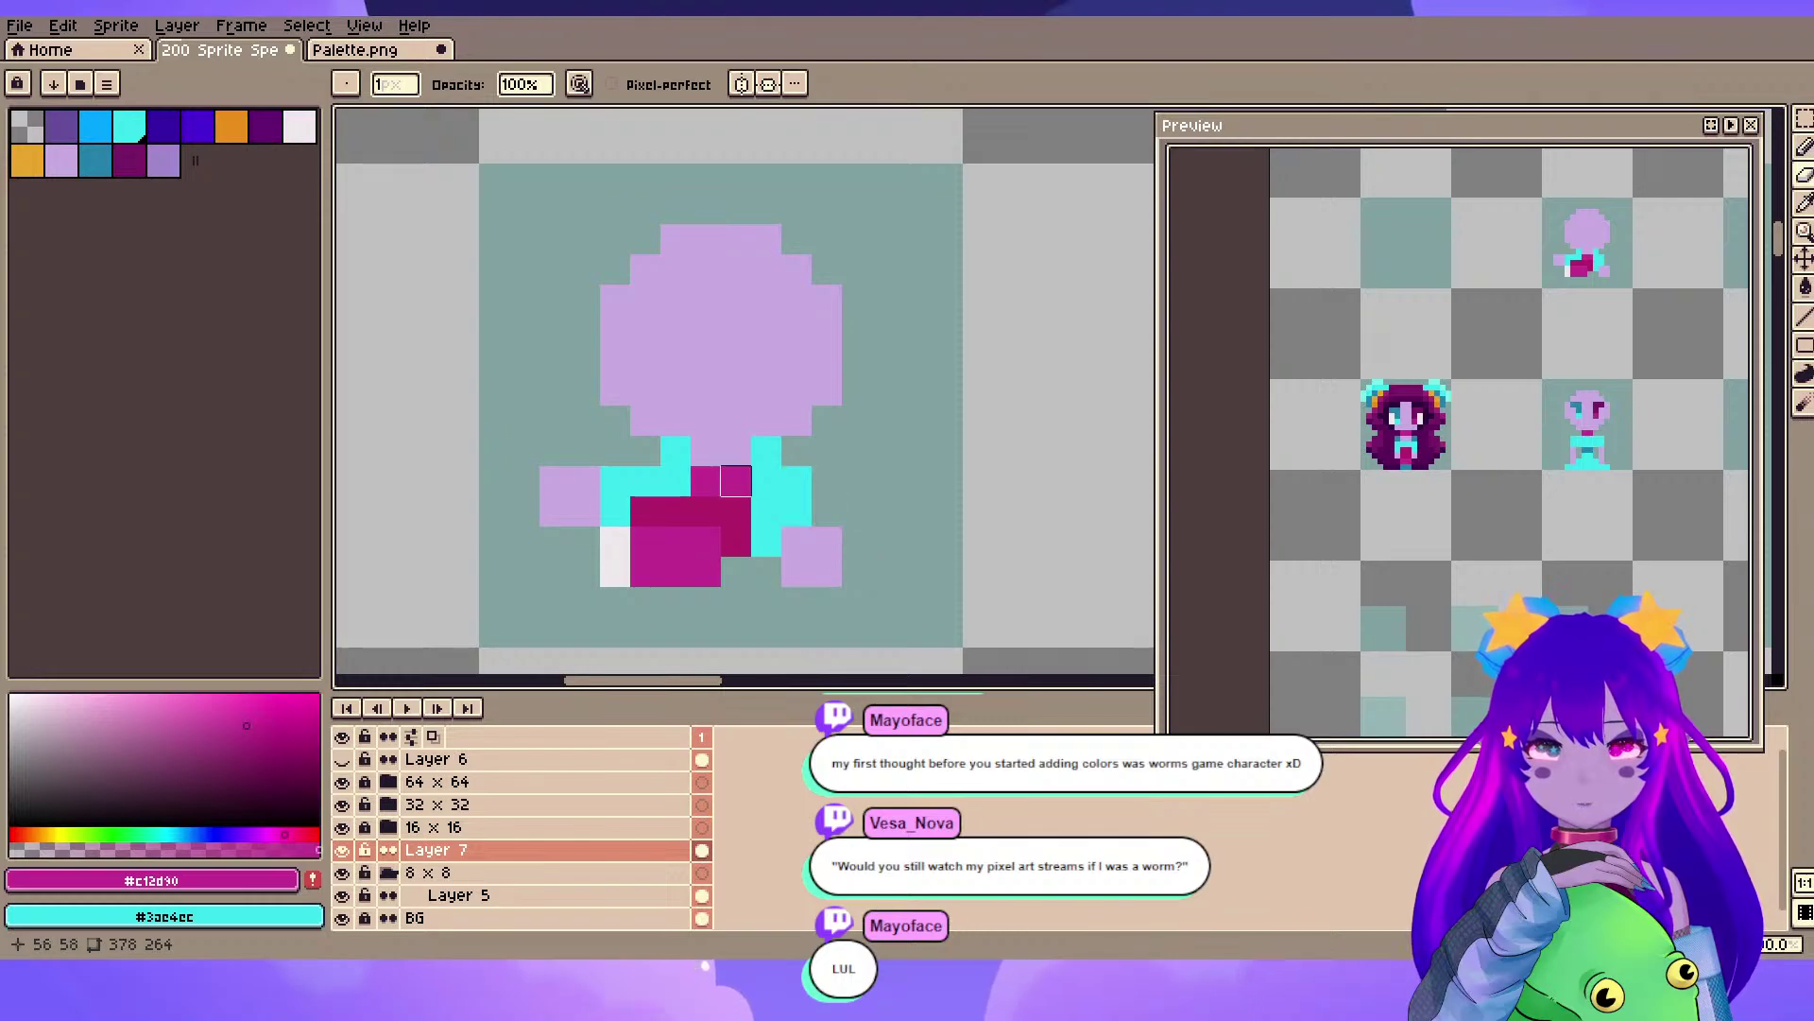
- Try a crimson #b11f67 row along the bottom of the magenta torso block, undo it and save the file
key(space)
drag(706, 601, 941, 405)
drag(789, 389, 790, 389)
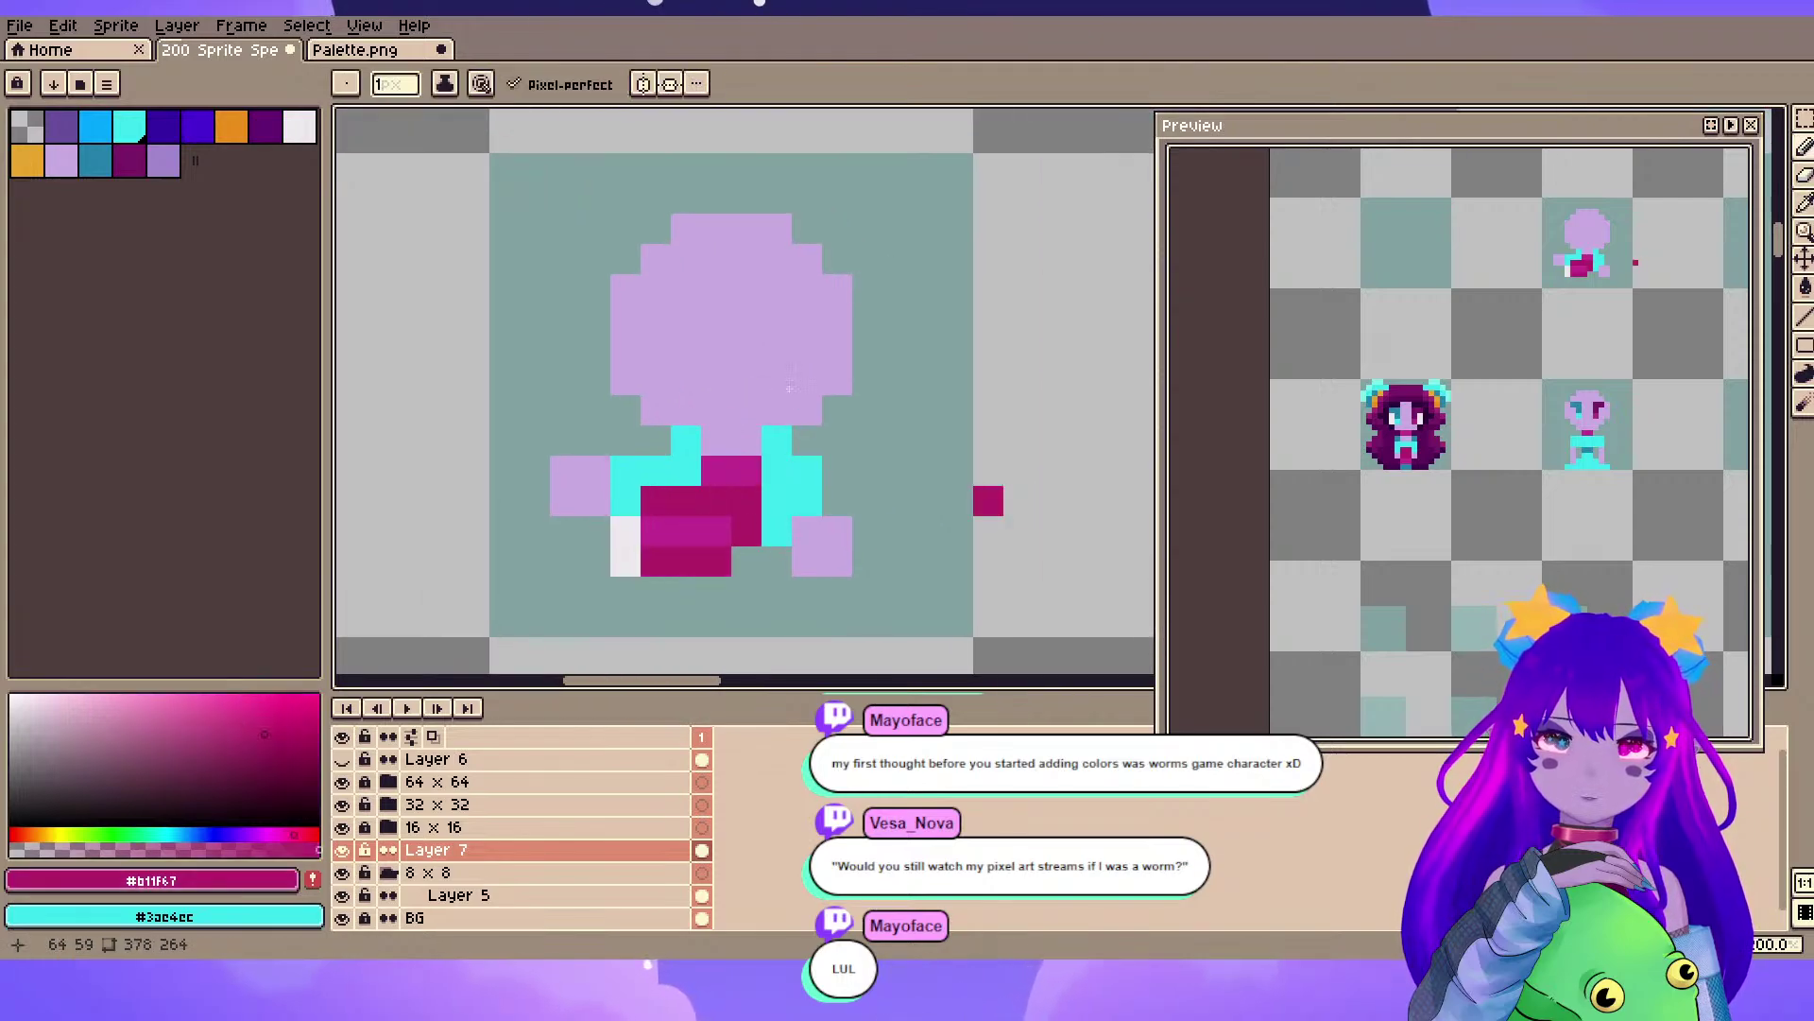
key(ctrl+z)
key(ctrl+s)
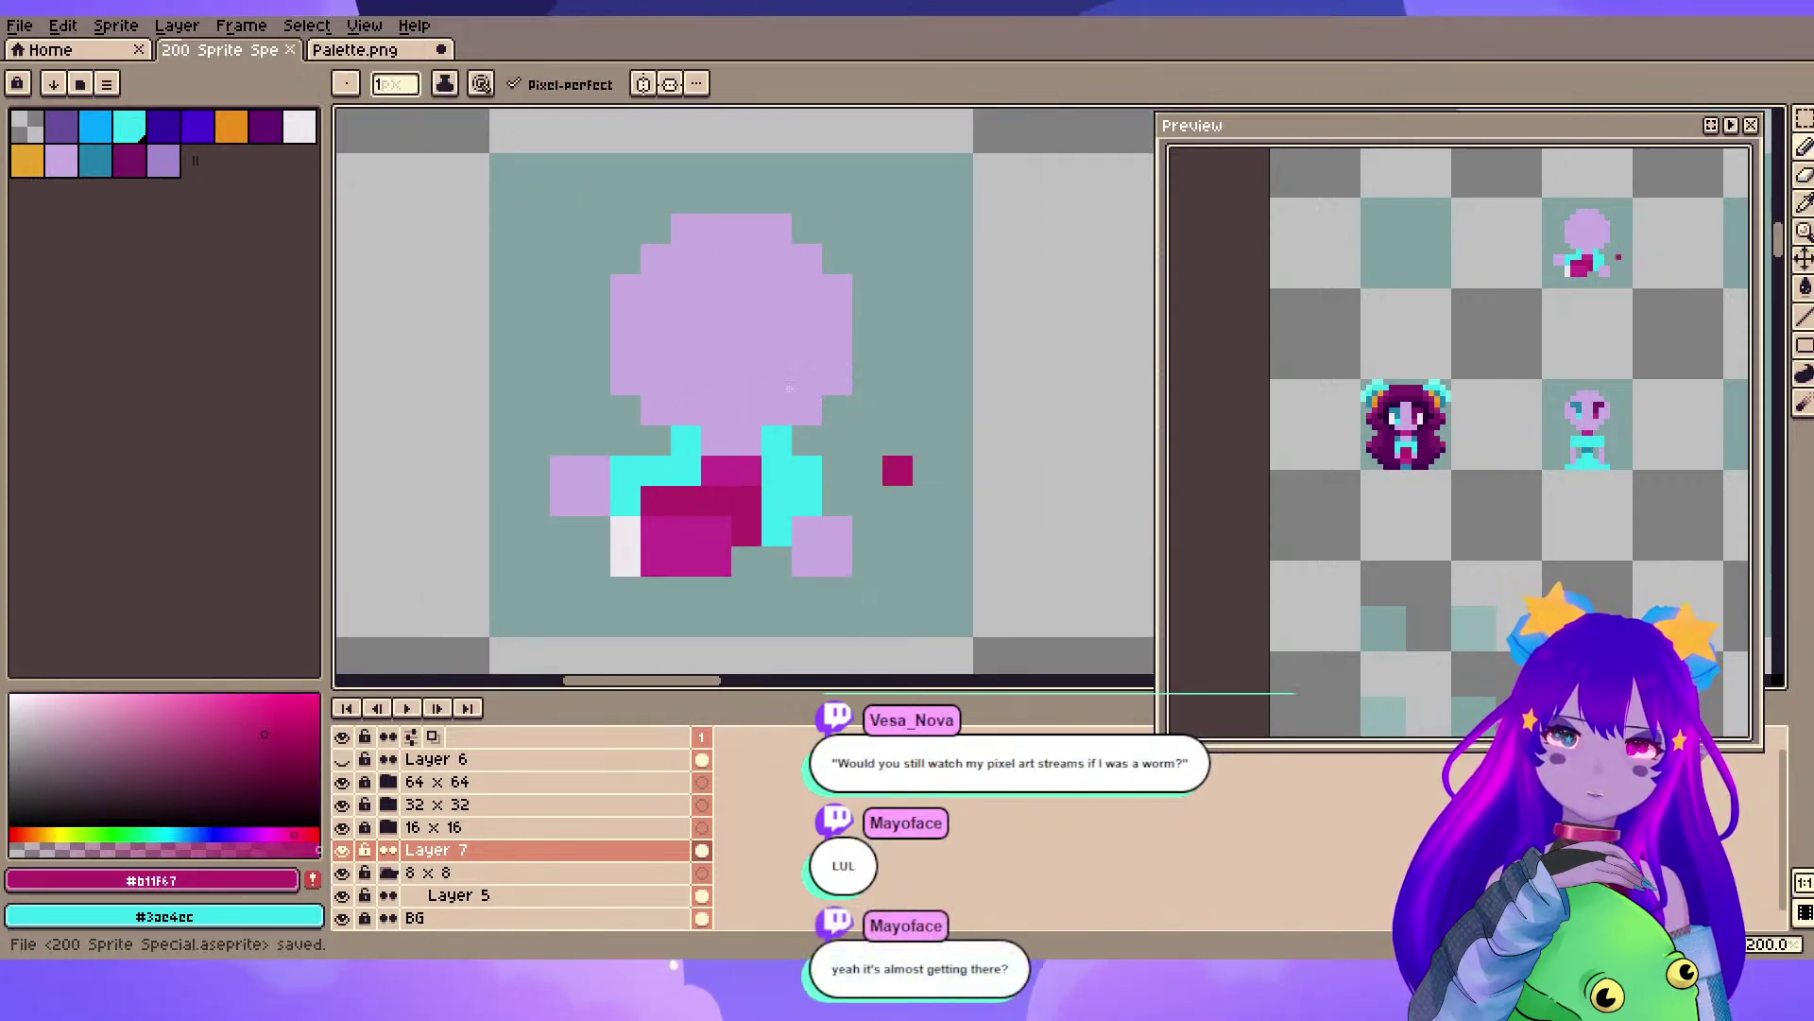
- Sample the shadow lilac #a286cc from the third small 8 × 8 character and save the file
key(space)
drag(789, 388, 789, 388)
click(574, 412)
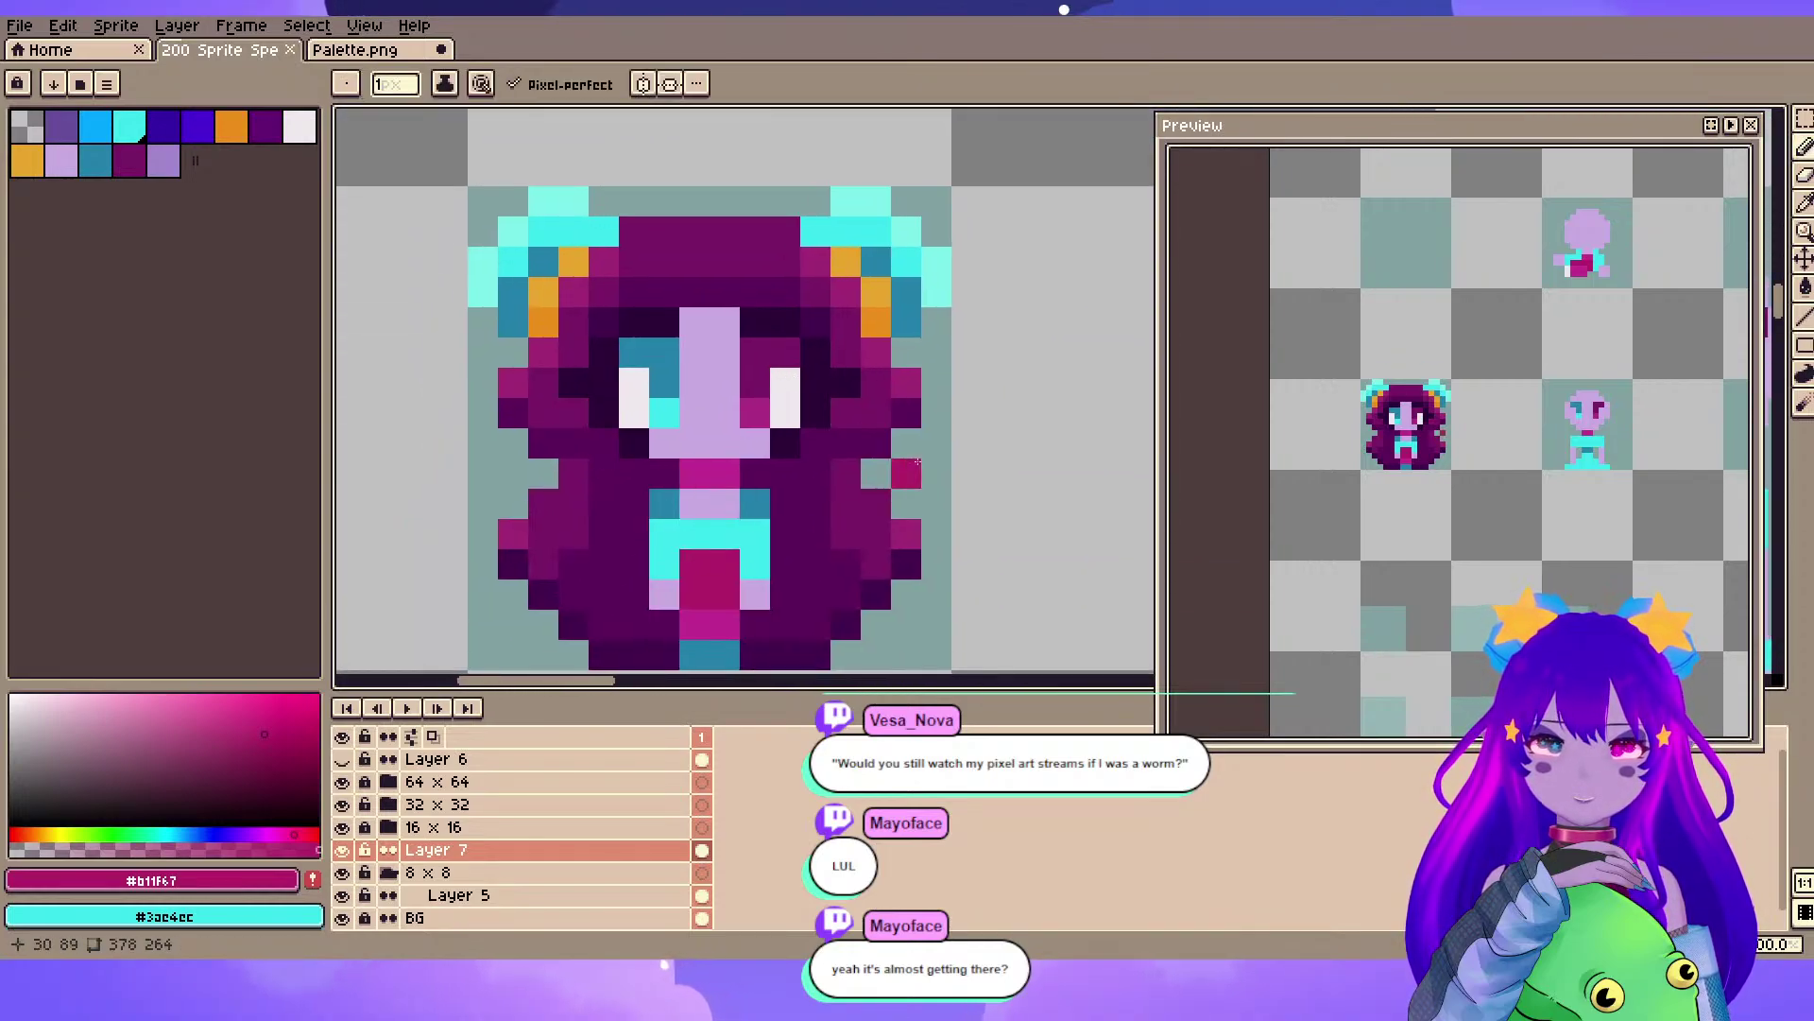
scroll(875, 406, down, 4)
drag(891, 365, 711, 363)
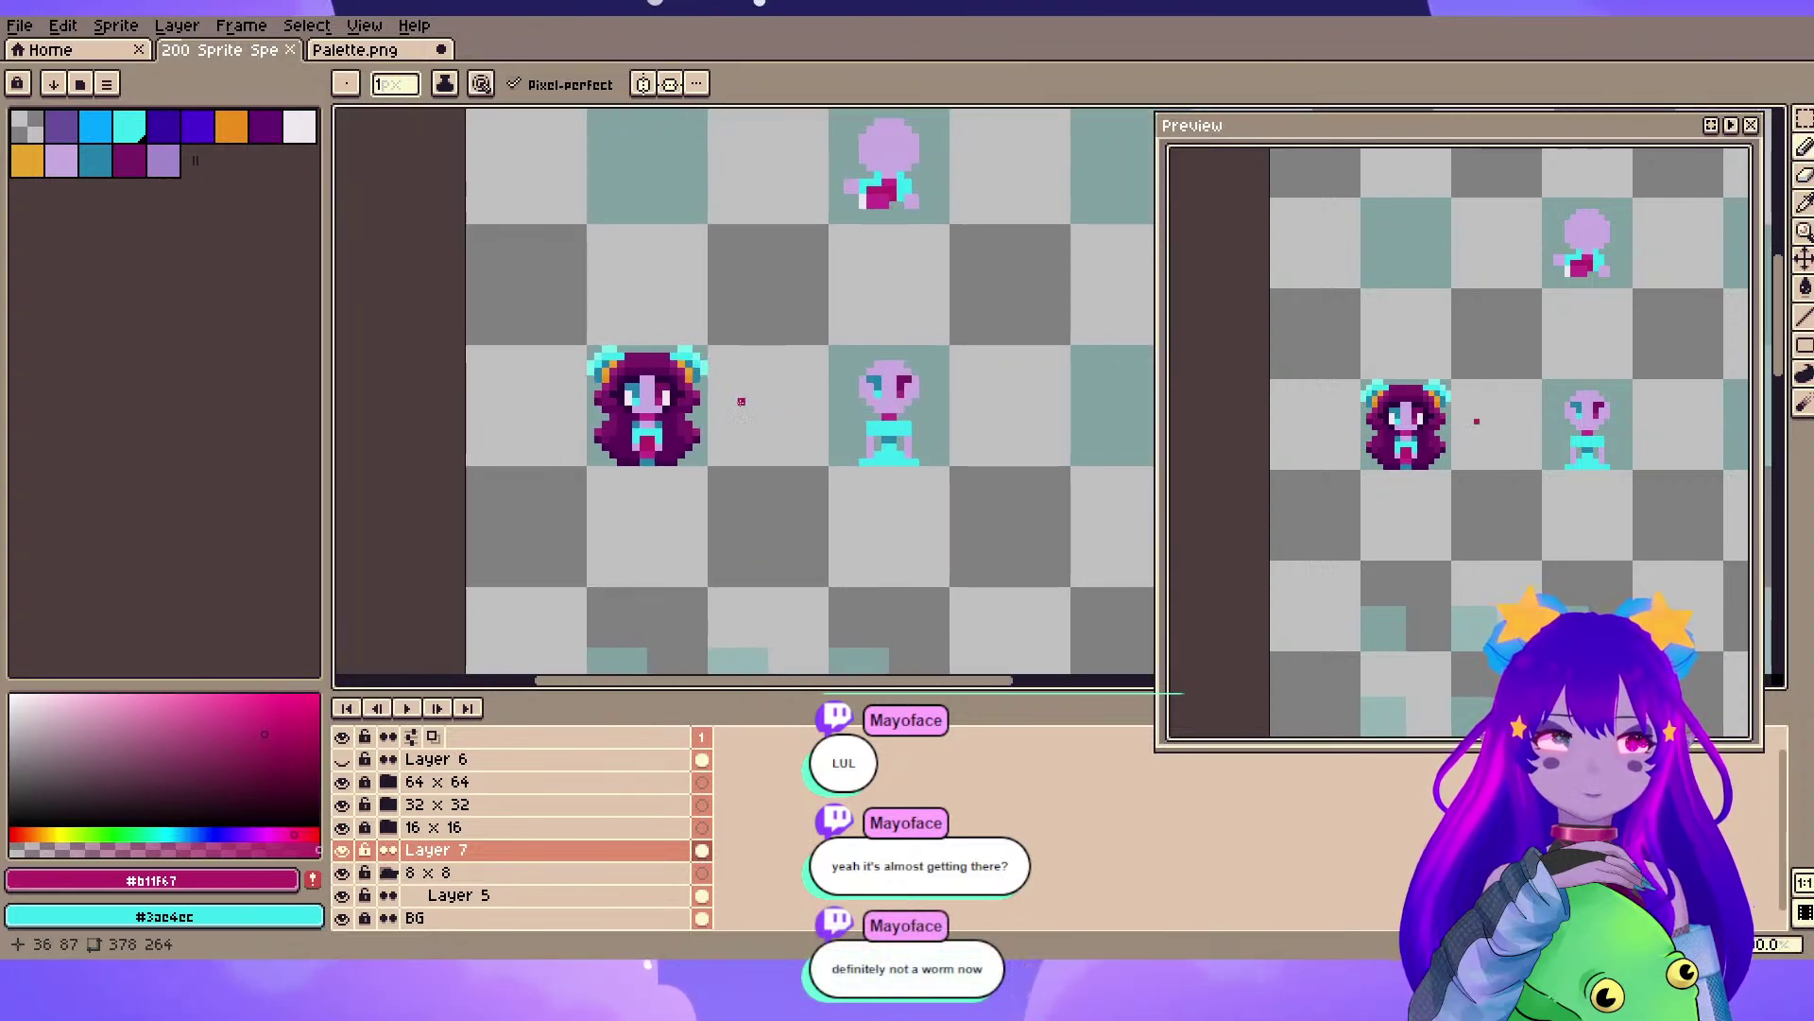
scroll(697, 496, down, 2)
drag(670, 602, 745, 365)
scroll(792, 584, up, 3)
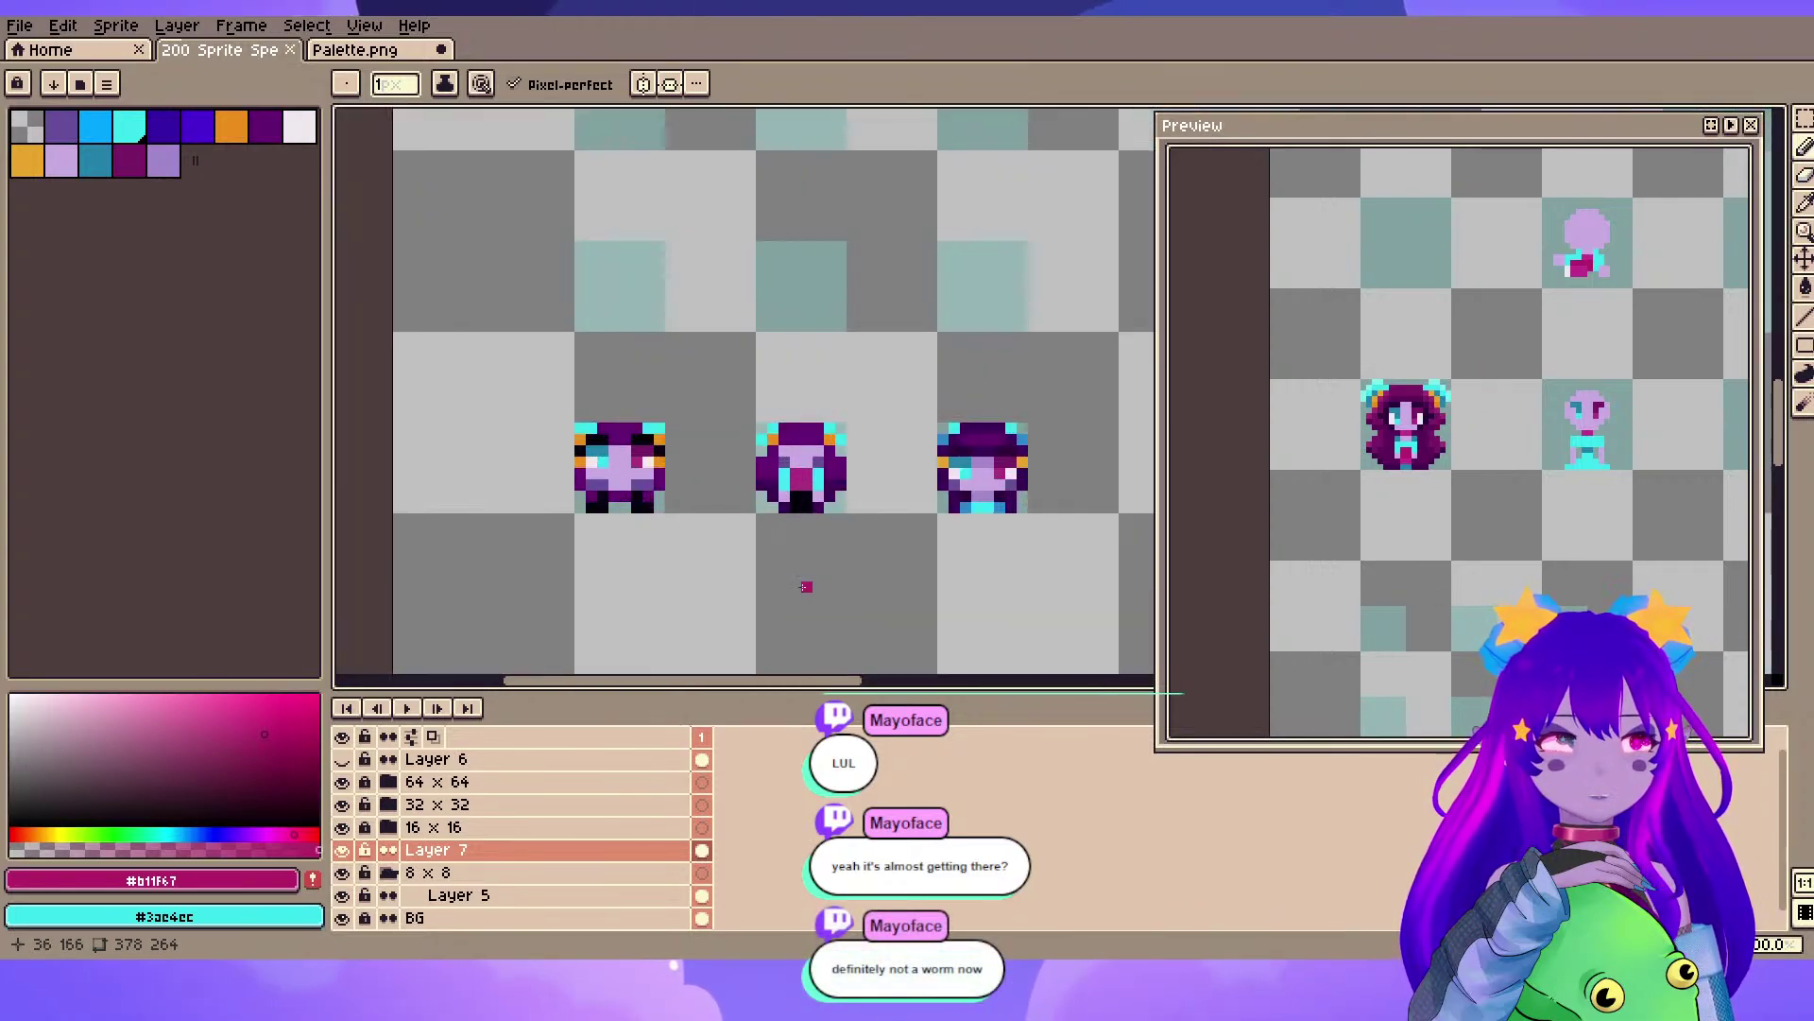
scroll(796, 587, up, 3)
scroll(813, 176, down, 1)
drag(879, 269, 652, 385)
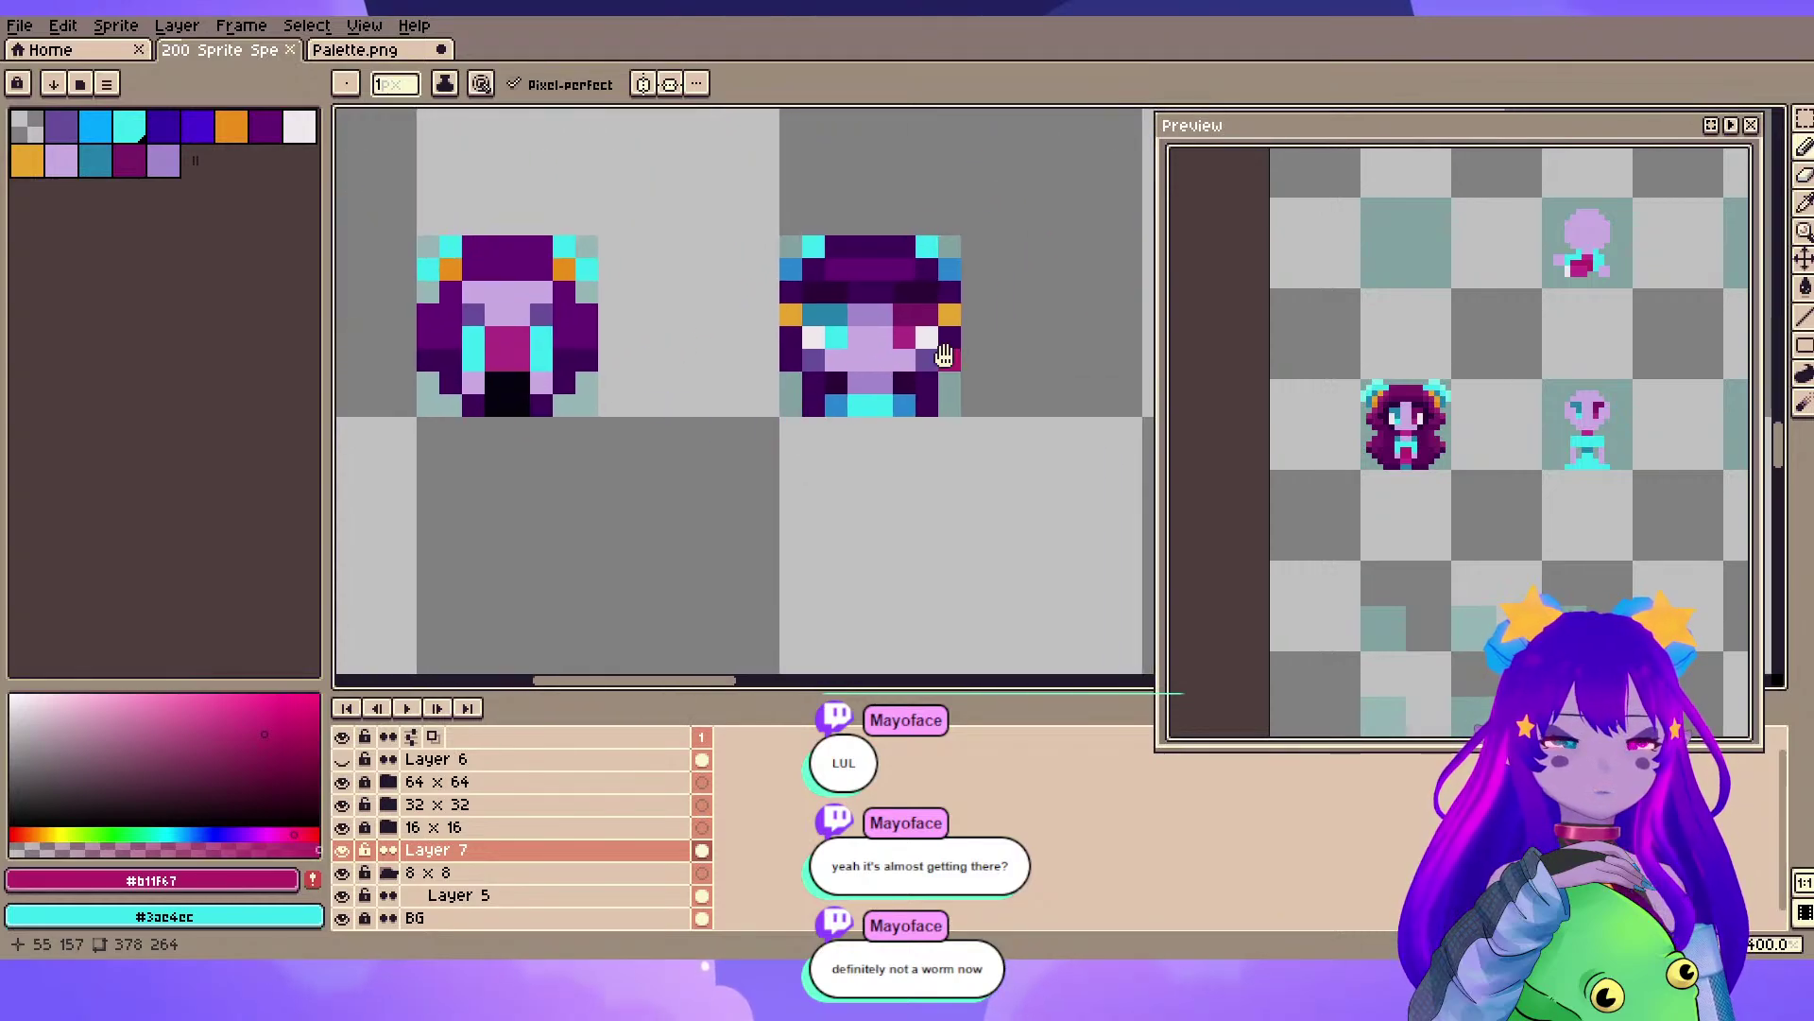
drag(944, 355, 725, 422)
alt+click(650, 424)
scroll(707, 276, down, 1)
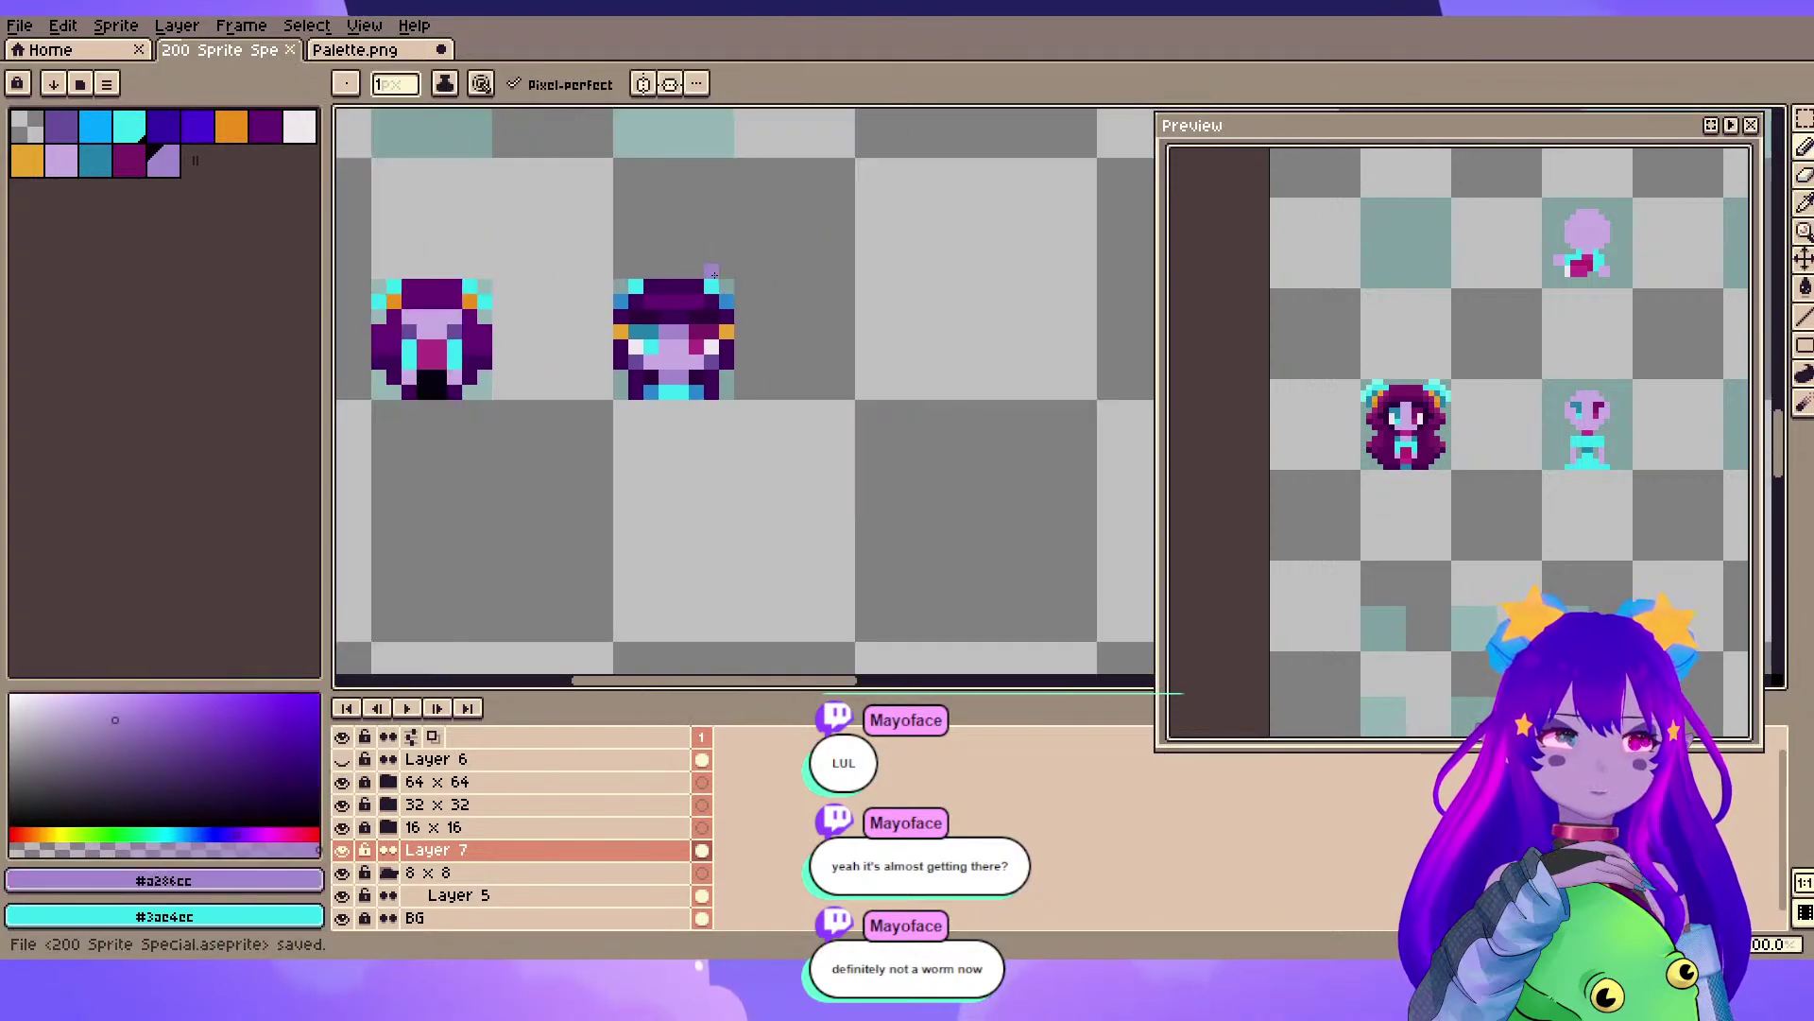
key(ctrl+s)
- Try shading the lower row of the posed figure's left-side hand in #a286cc, and undo it
drag(715, 274, 677, 525)
scroll(677, 529, down, 2)
drag(675, 165, 730, 498)
scroll(734, 212, up, 3)
drag(731, 215, 673, 559)
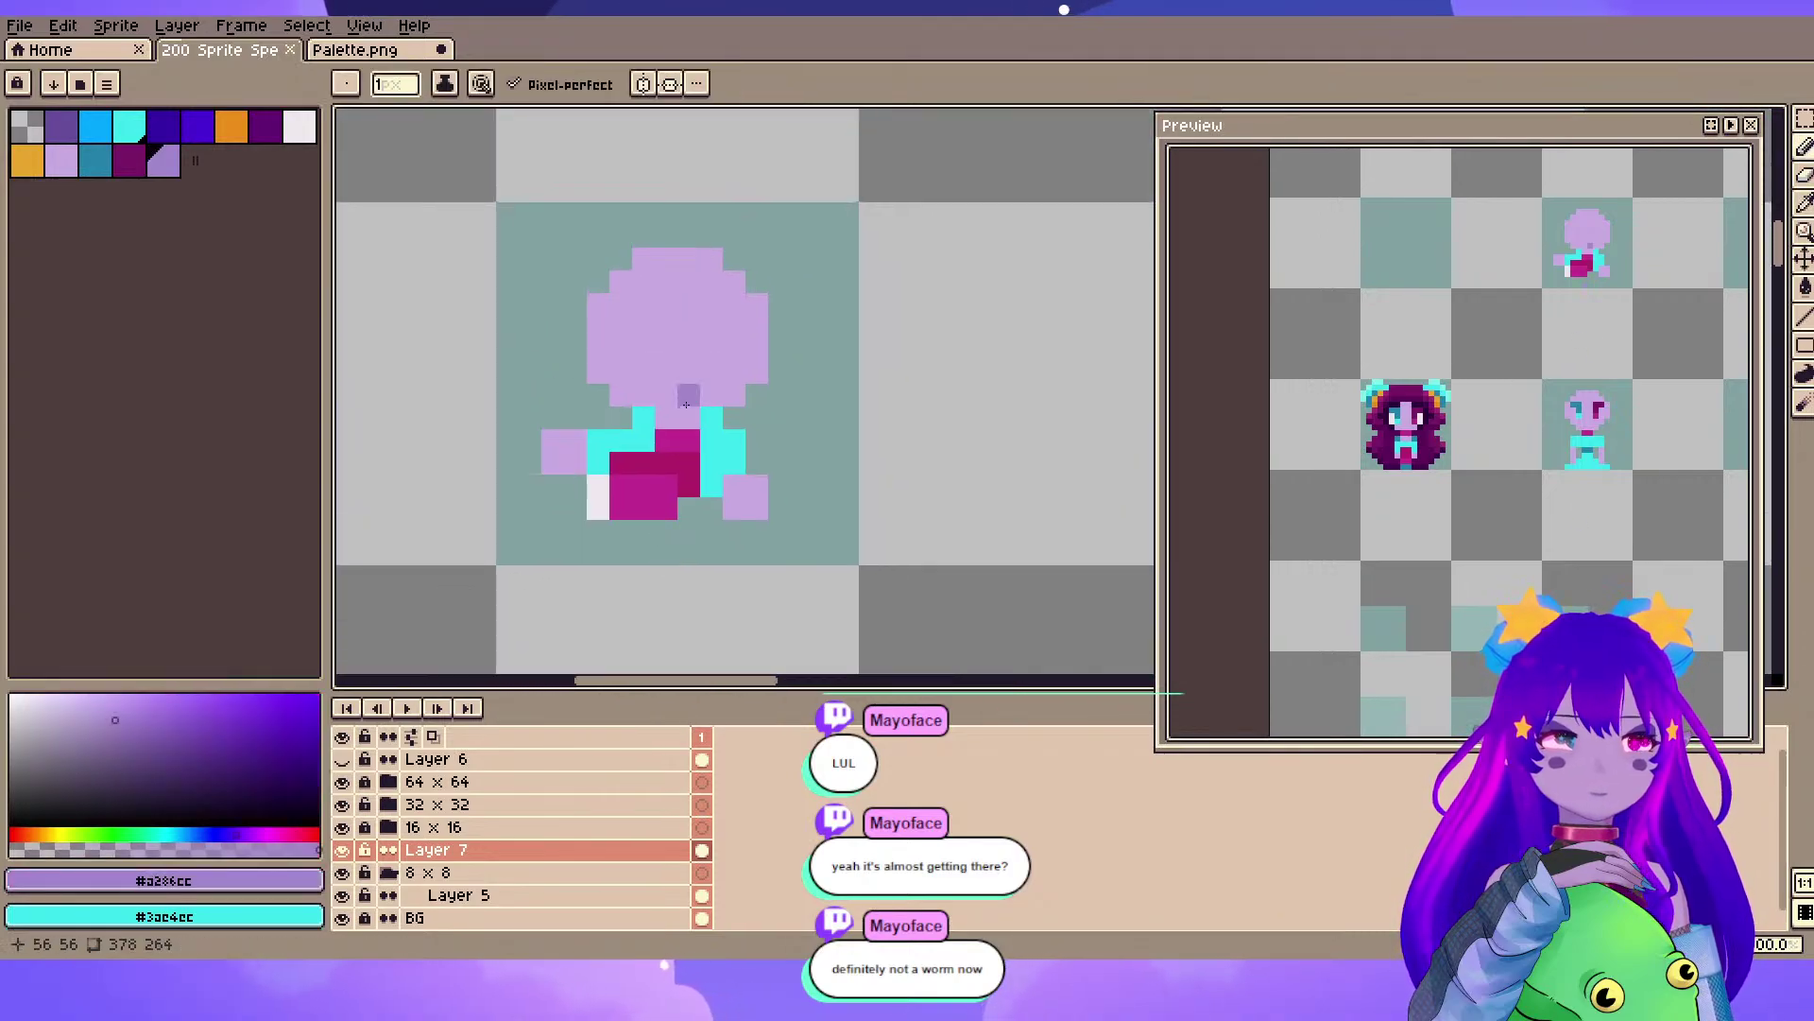
scroll(689, 350, up, 1)
scroll(661, 504, up, 1)
mouse_move(661, 347)
mouse_down()
mouse_move(697, 351)
mouse_move(706, 412)
mouse_up()
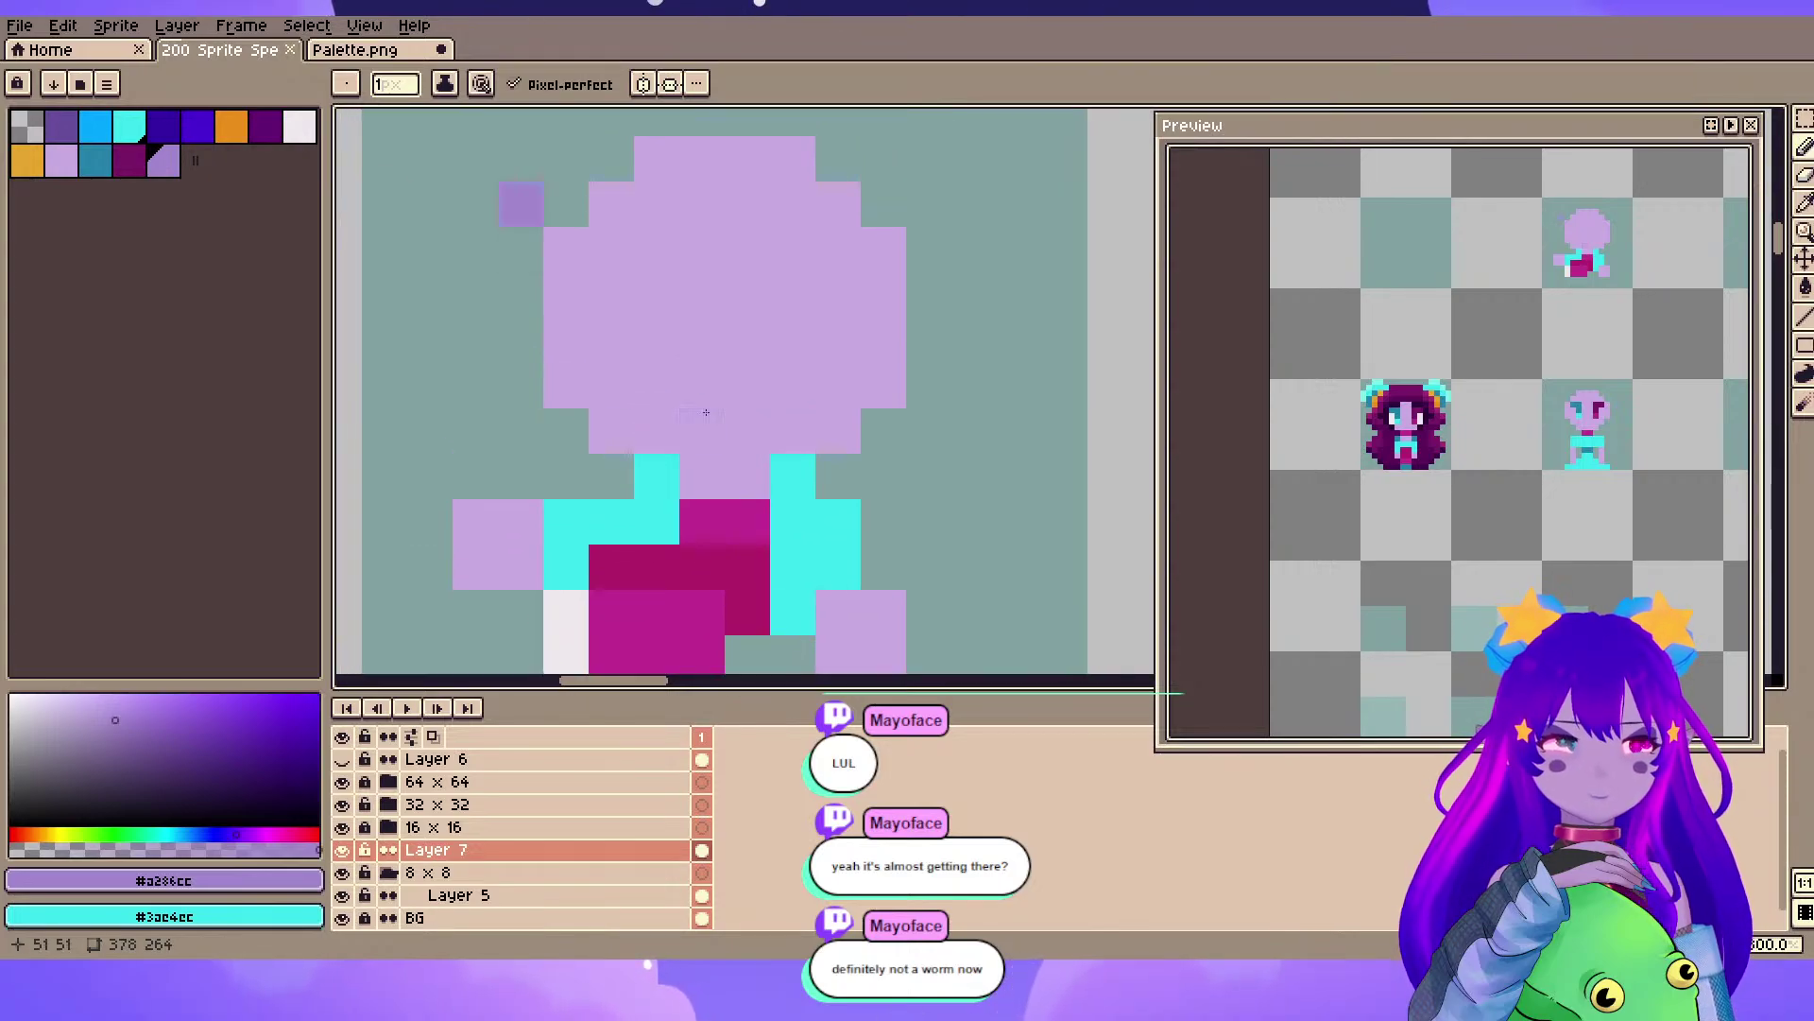
mouse_move(521, 521)
mouse_down()
mouse_move(496, 442)
mouse_move(494, 487)
mouse_up()
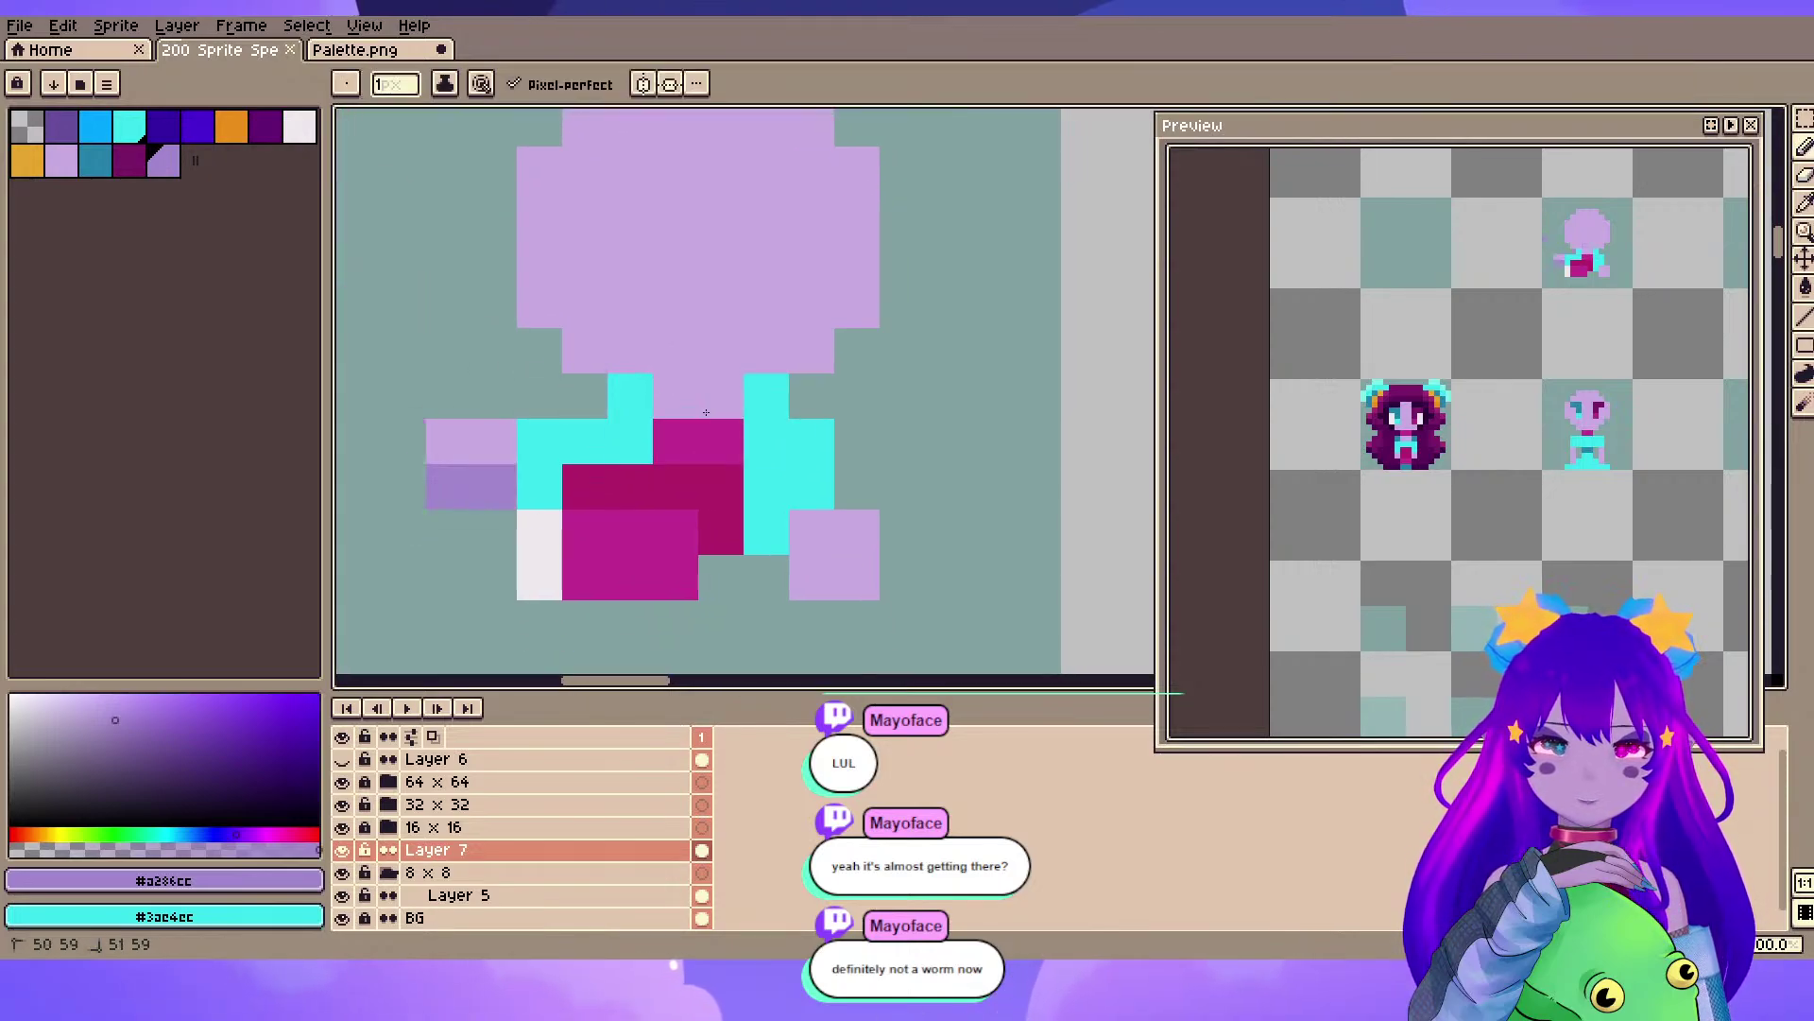
key(ctrl+z)
- Recolour the posed figure's right-side hand in #a286cc and add one pixel at its outer upper edge
mouse_move(812, 577)
mouse_down()
mouse_move(948, 532)
mouse_move(812, 532)
mouse_move(903, 532)
mouse_up()
scroll(874, 454, down, 3)
drag(868, 367, 812, 480)
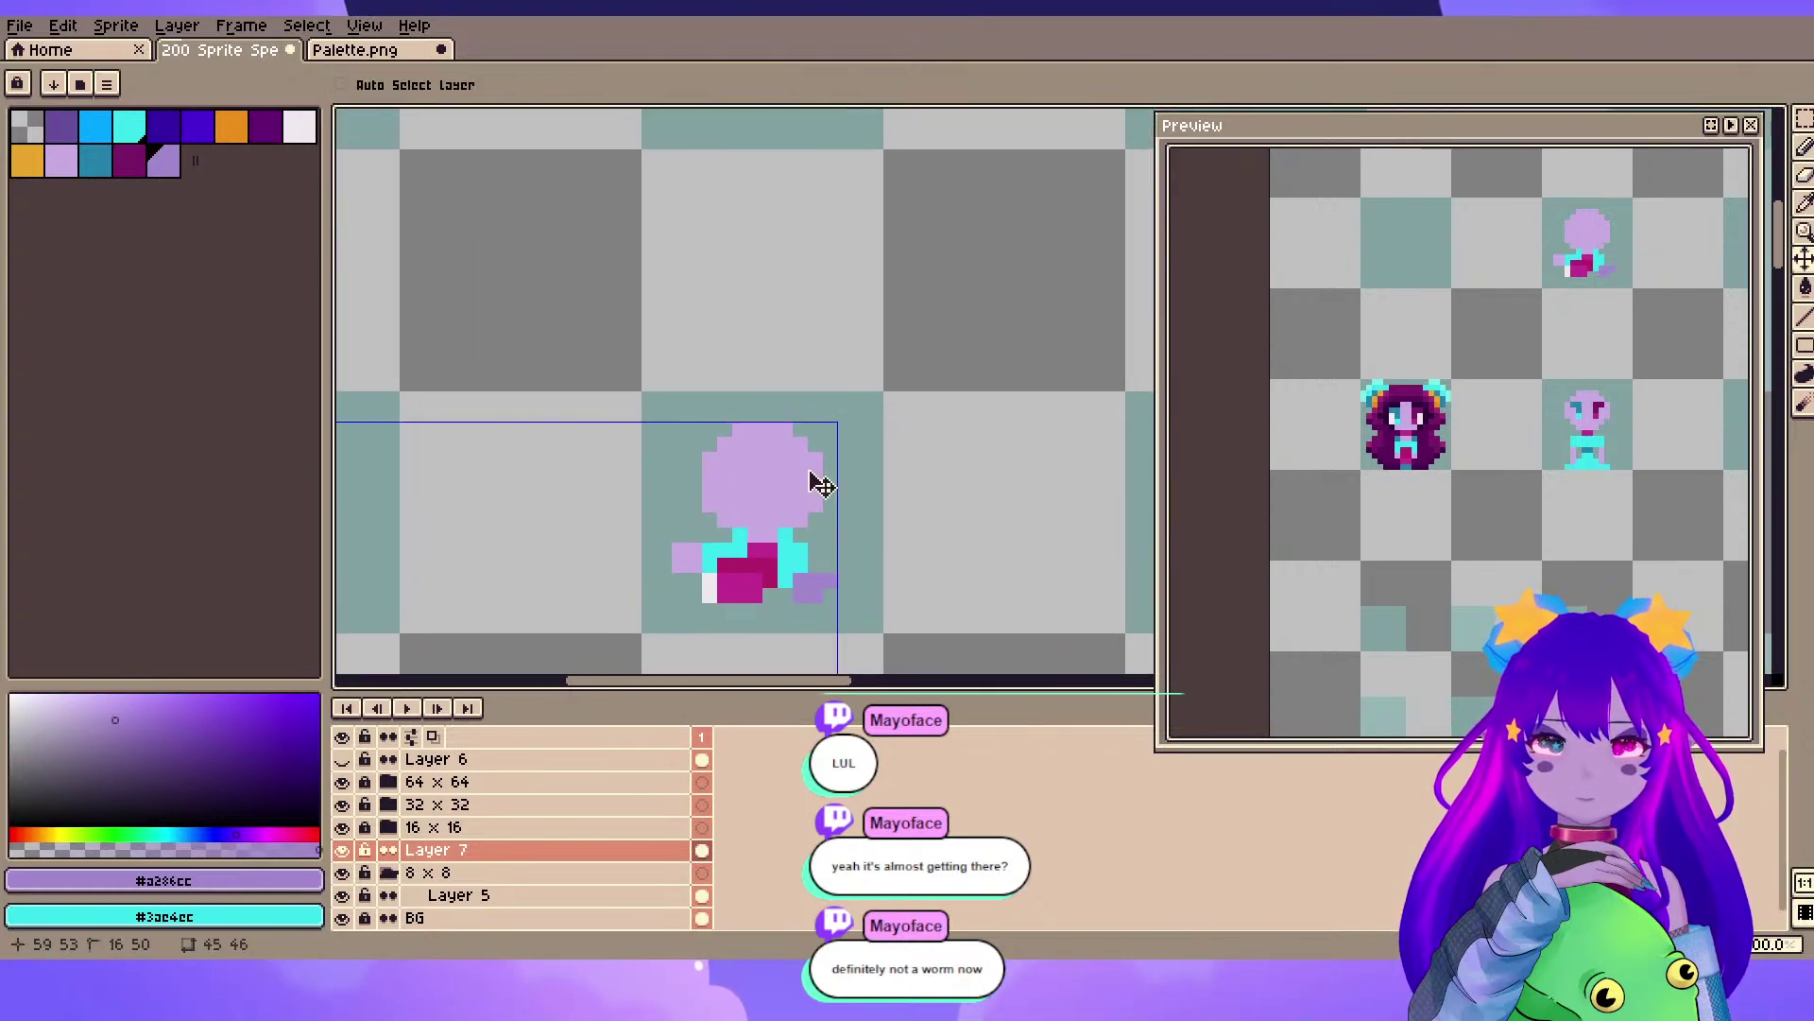
- Undo the last #a286cc recolouring on the posed figure's right-side hand, then try one more #a286cc pixel and undo it
key(ctrl+z)
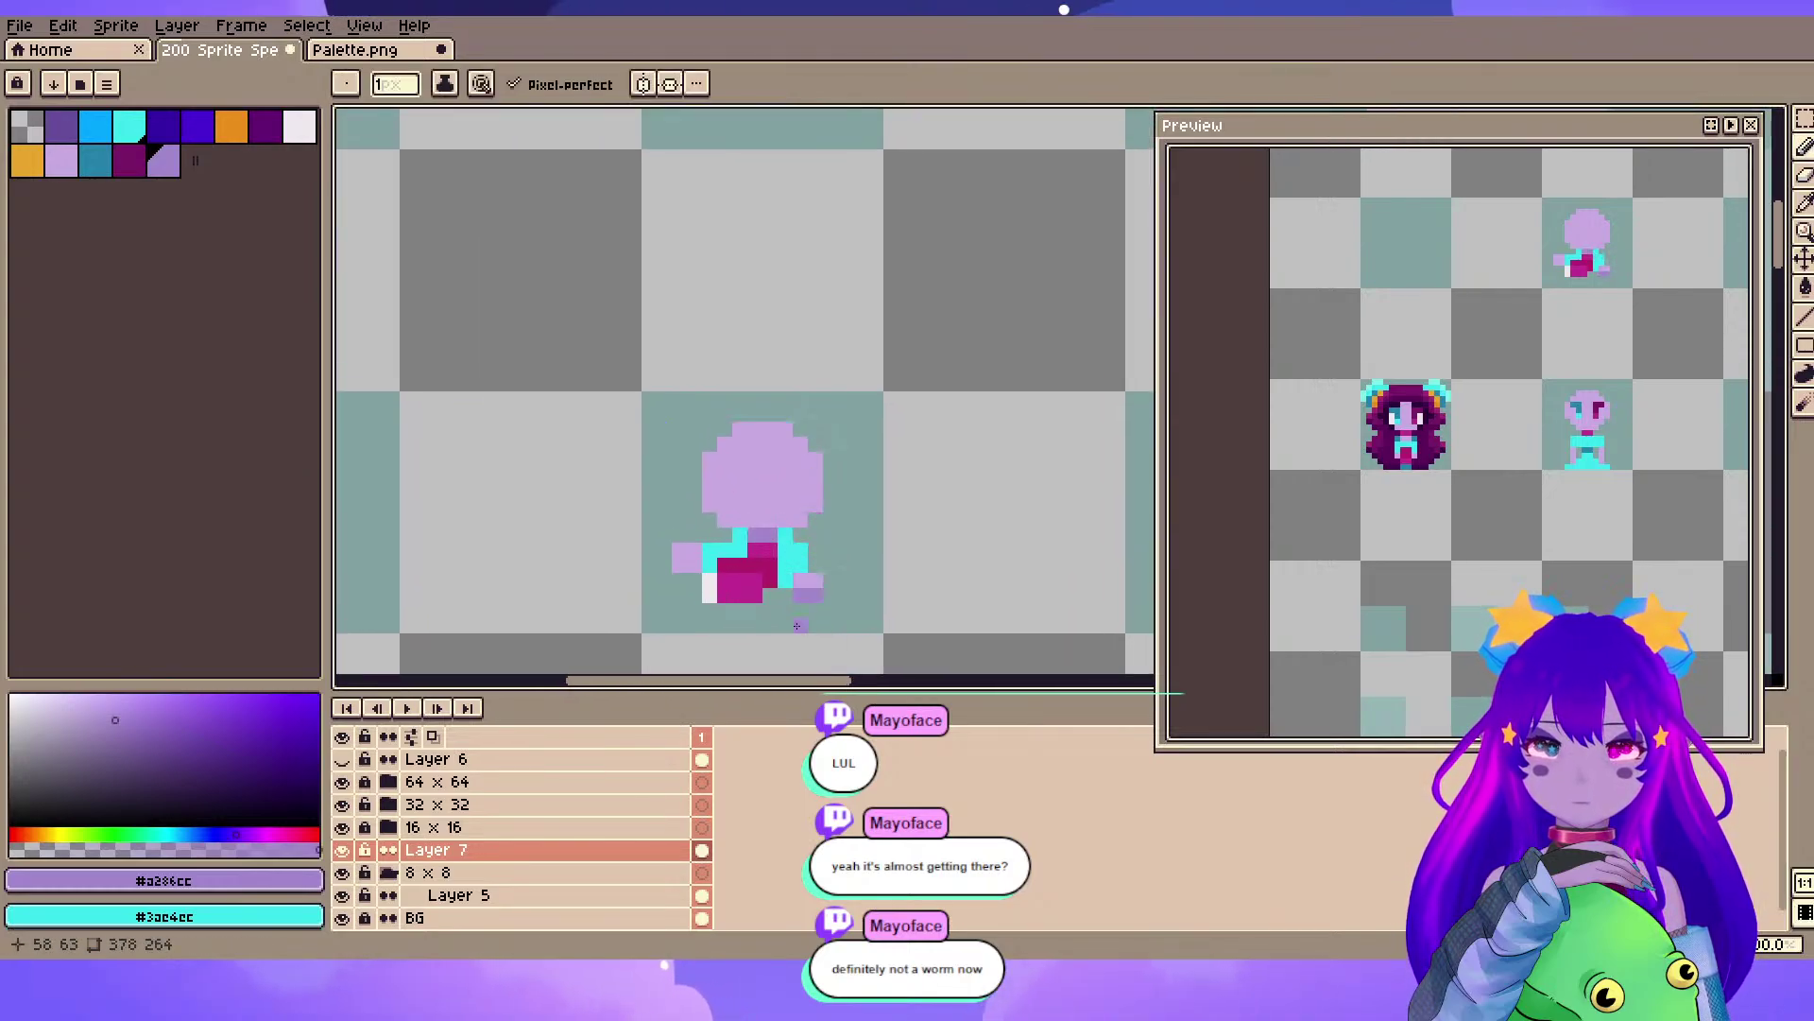
scroll(774, 532, up, 1)
mouse_move(774, 533)
mouse_down()
mouse_move(770, 343)
mouse_move(771, 435)
mouse_up()
click(763, 391)
key(ctrl+z)
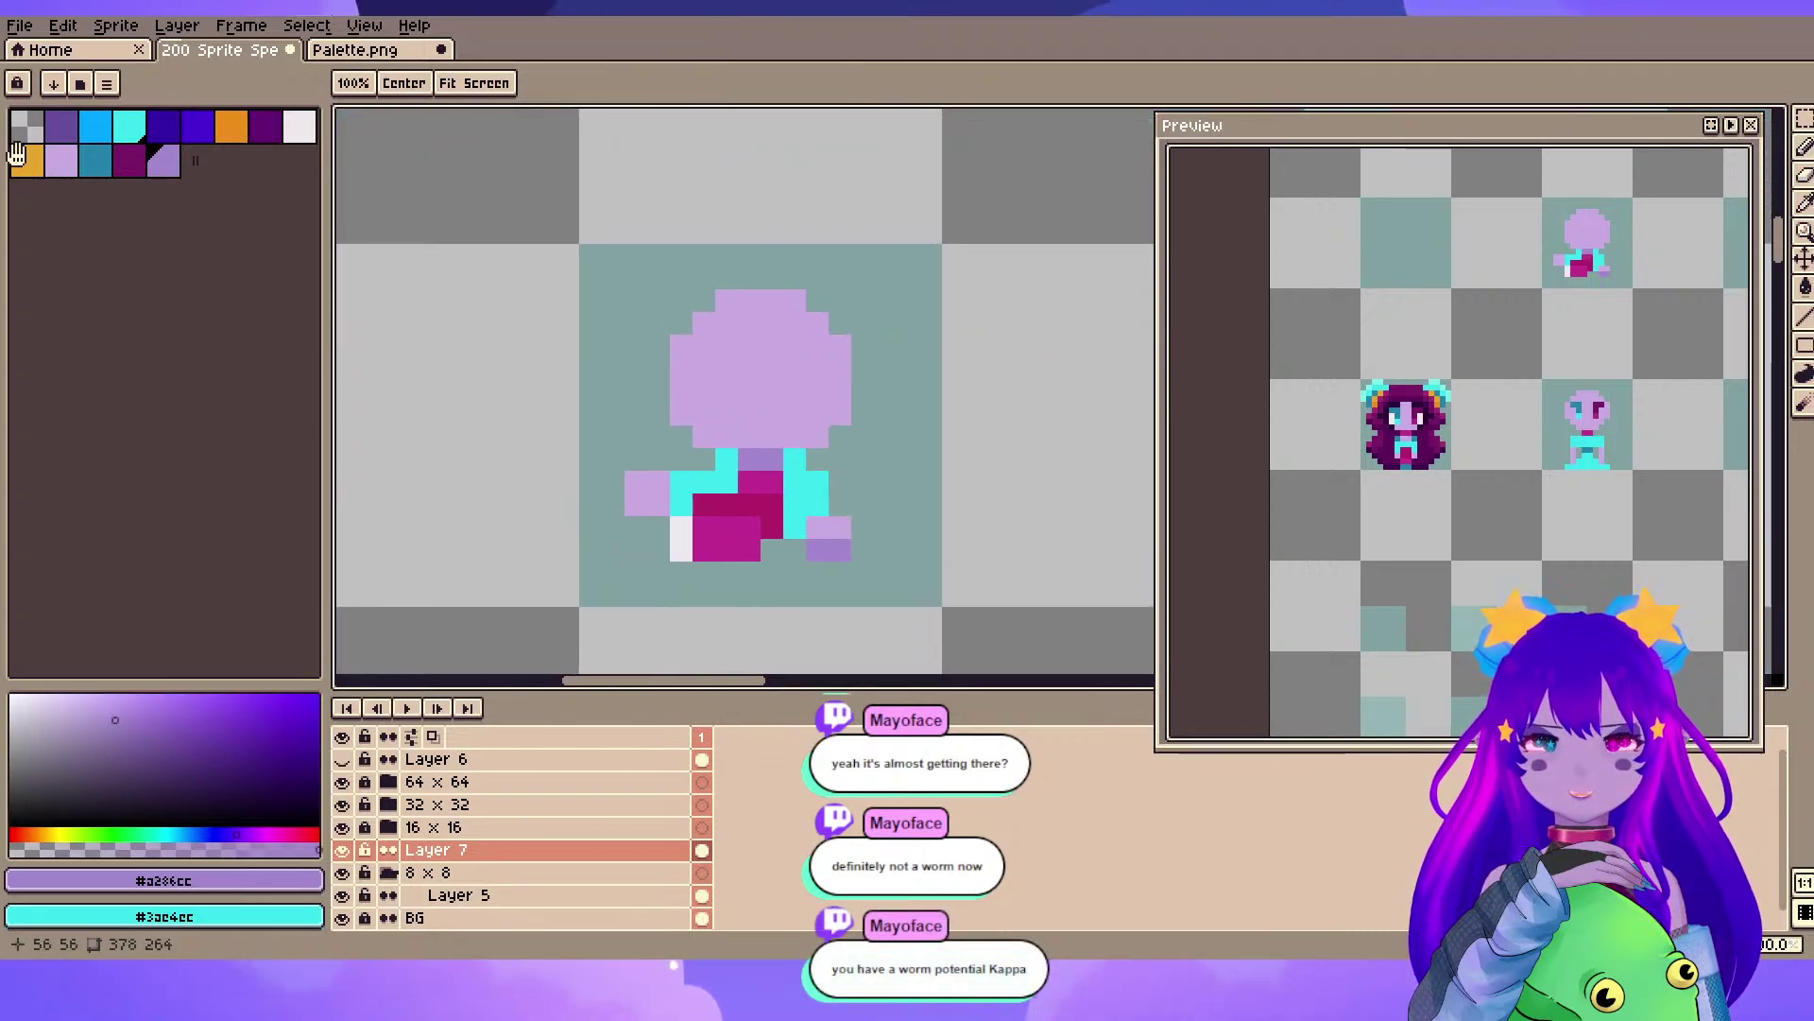
- Sample magenta #ae2d83 from the finished 16 × 16 character, make cyan #3ae4ec the active colour and save the file
scroll(504, 484, down, 2)
drag(504, 484, 925, 220)
scroll(761, 545, up, 3)
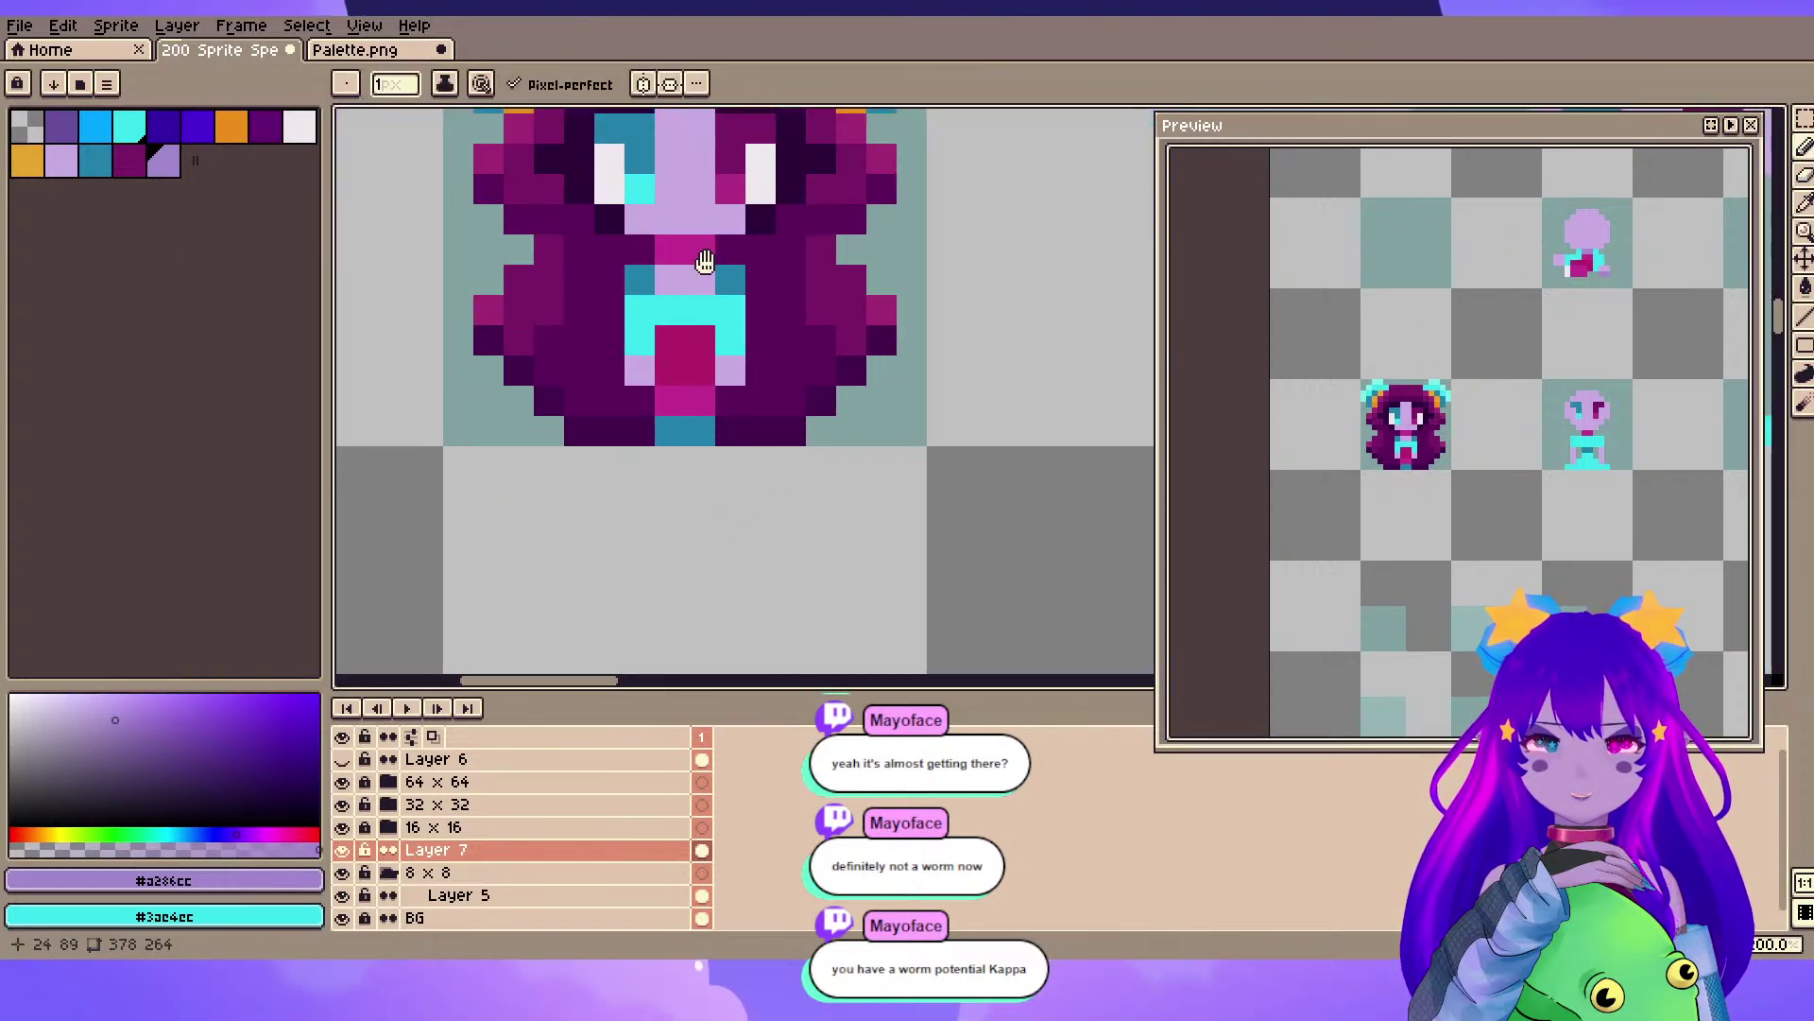
drag(687, 182, 687, 347)
alt+click(687, 347)
key(x)
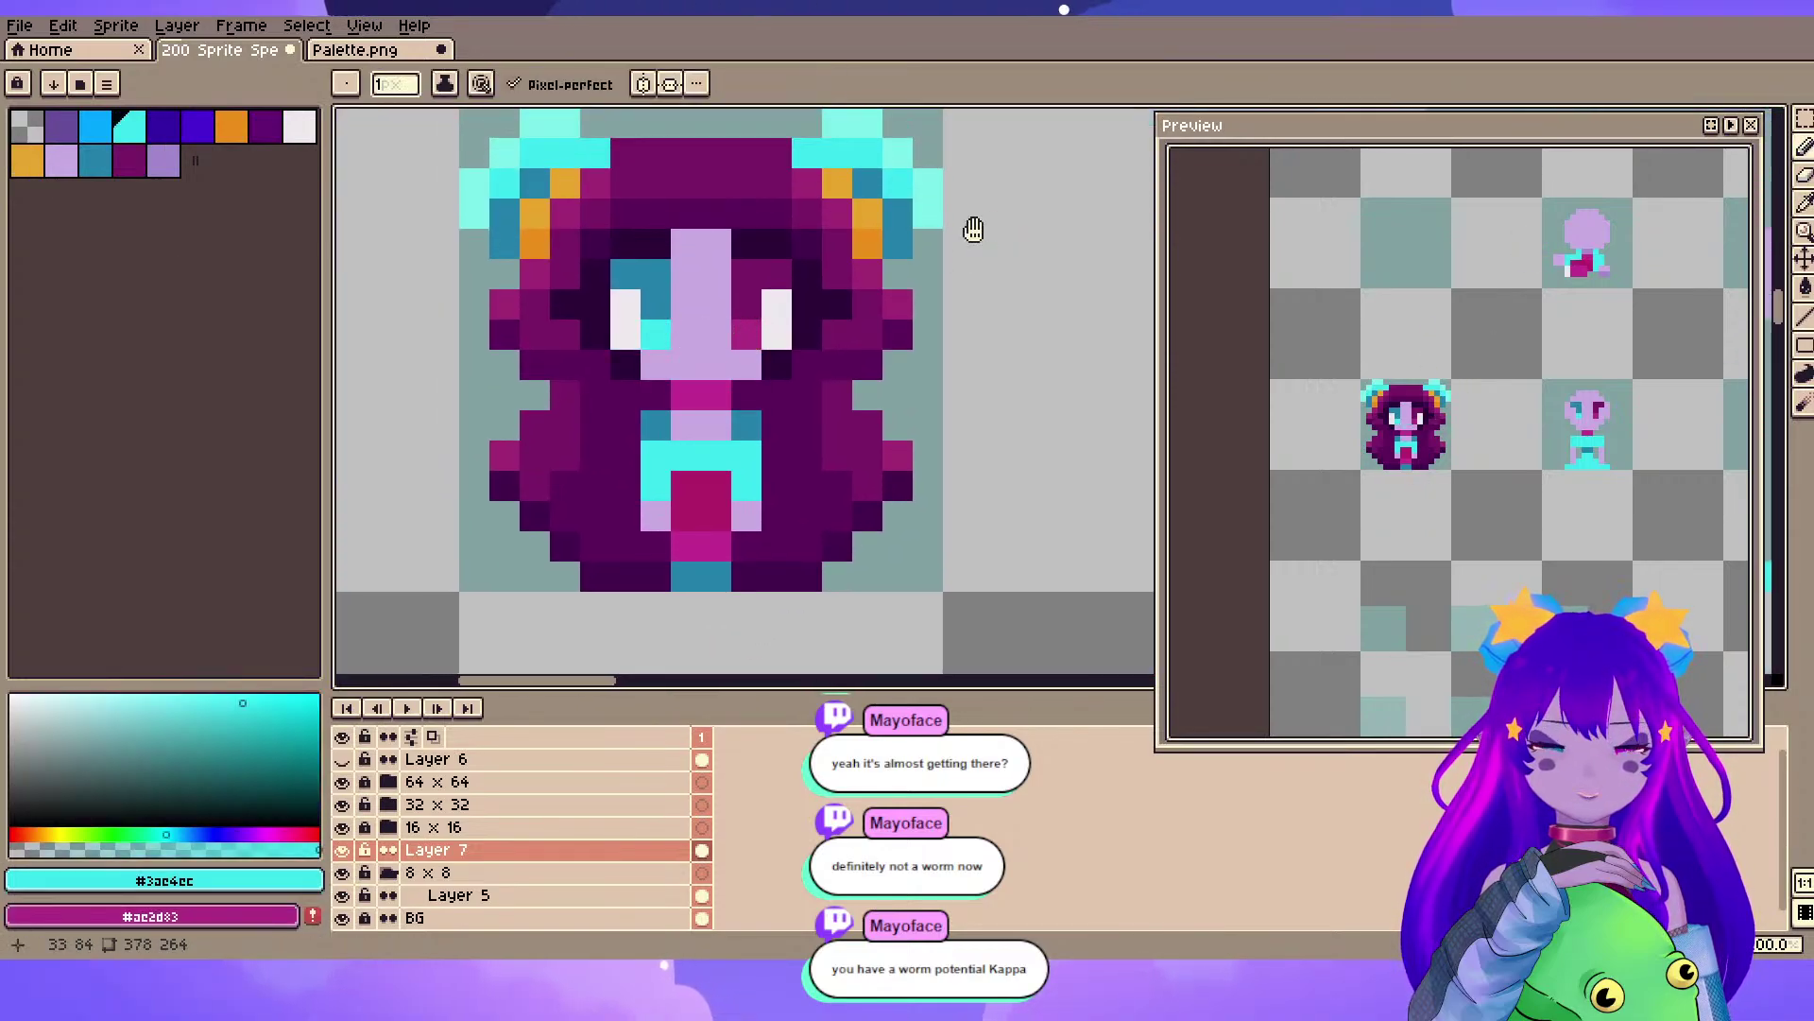
scroll(971, 227, down, 2)
key(ctrl+s)
- Try a cyan #3ae4ec pixel on the posed figure's blank face and undo it
scroll(867, 271, down, 1)
scroll(868, 272, up, 4)
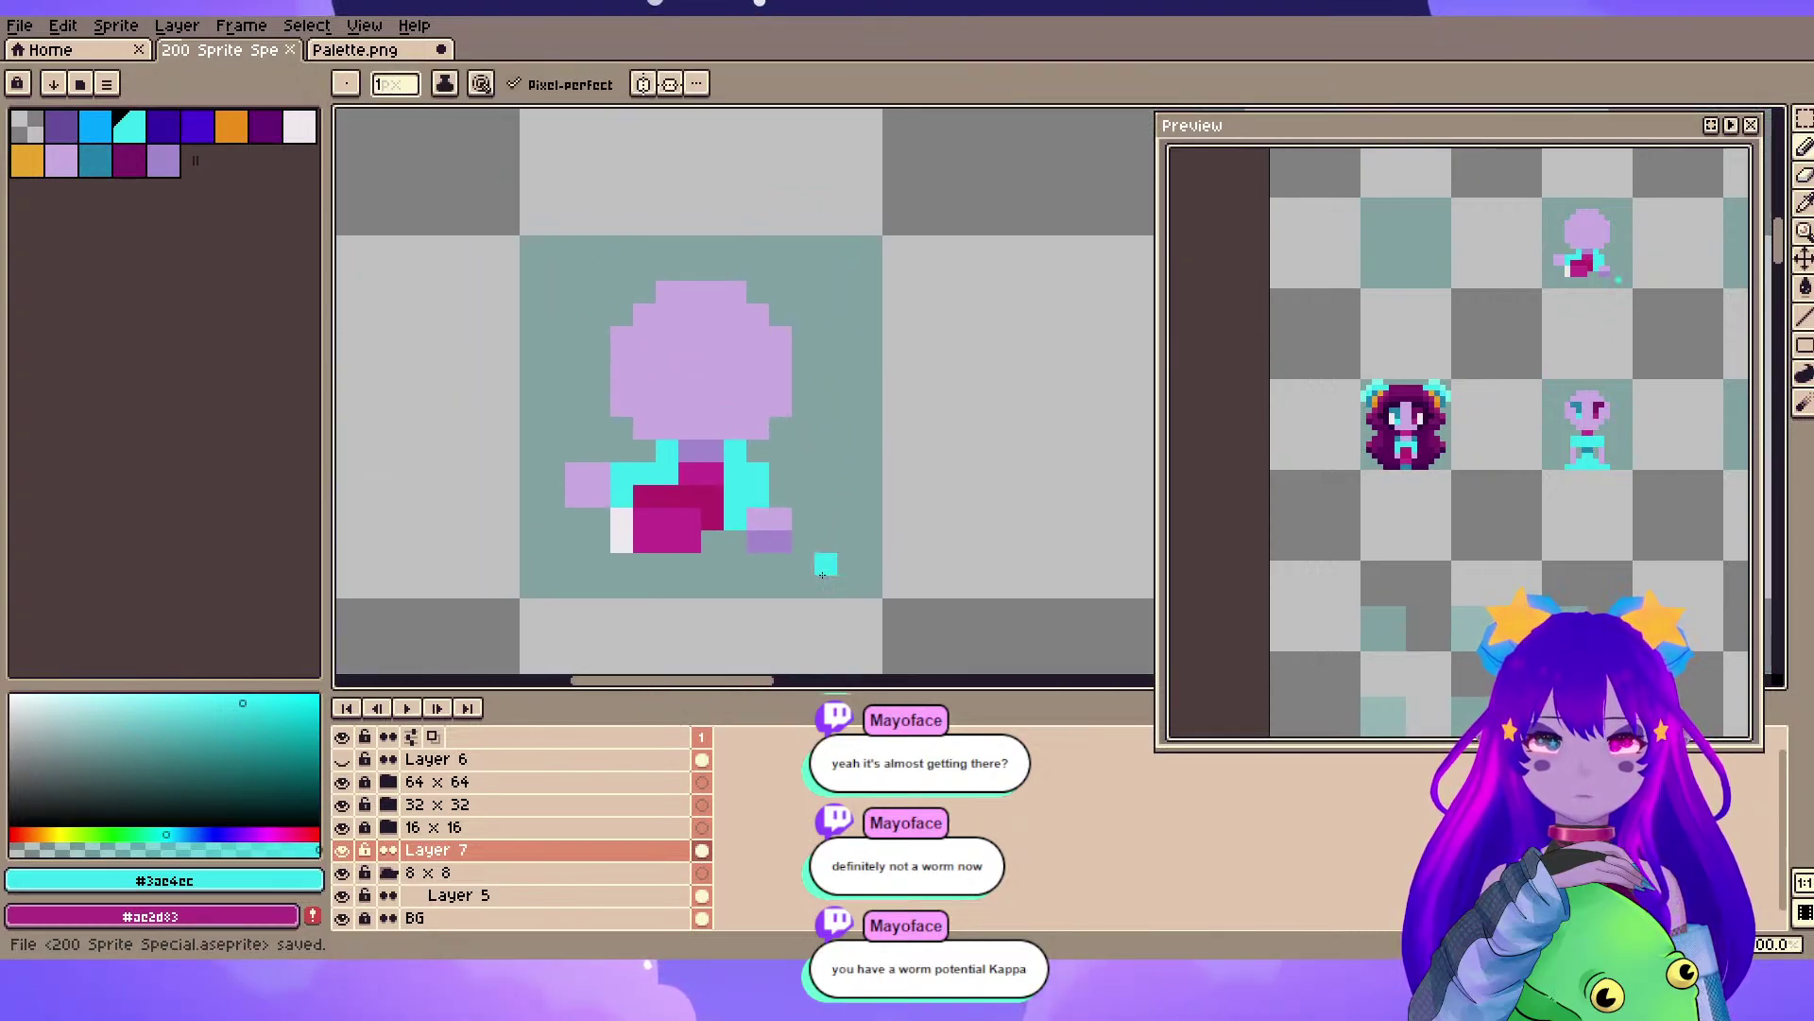
scroll(736, 408, down, 1)
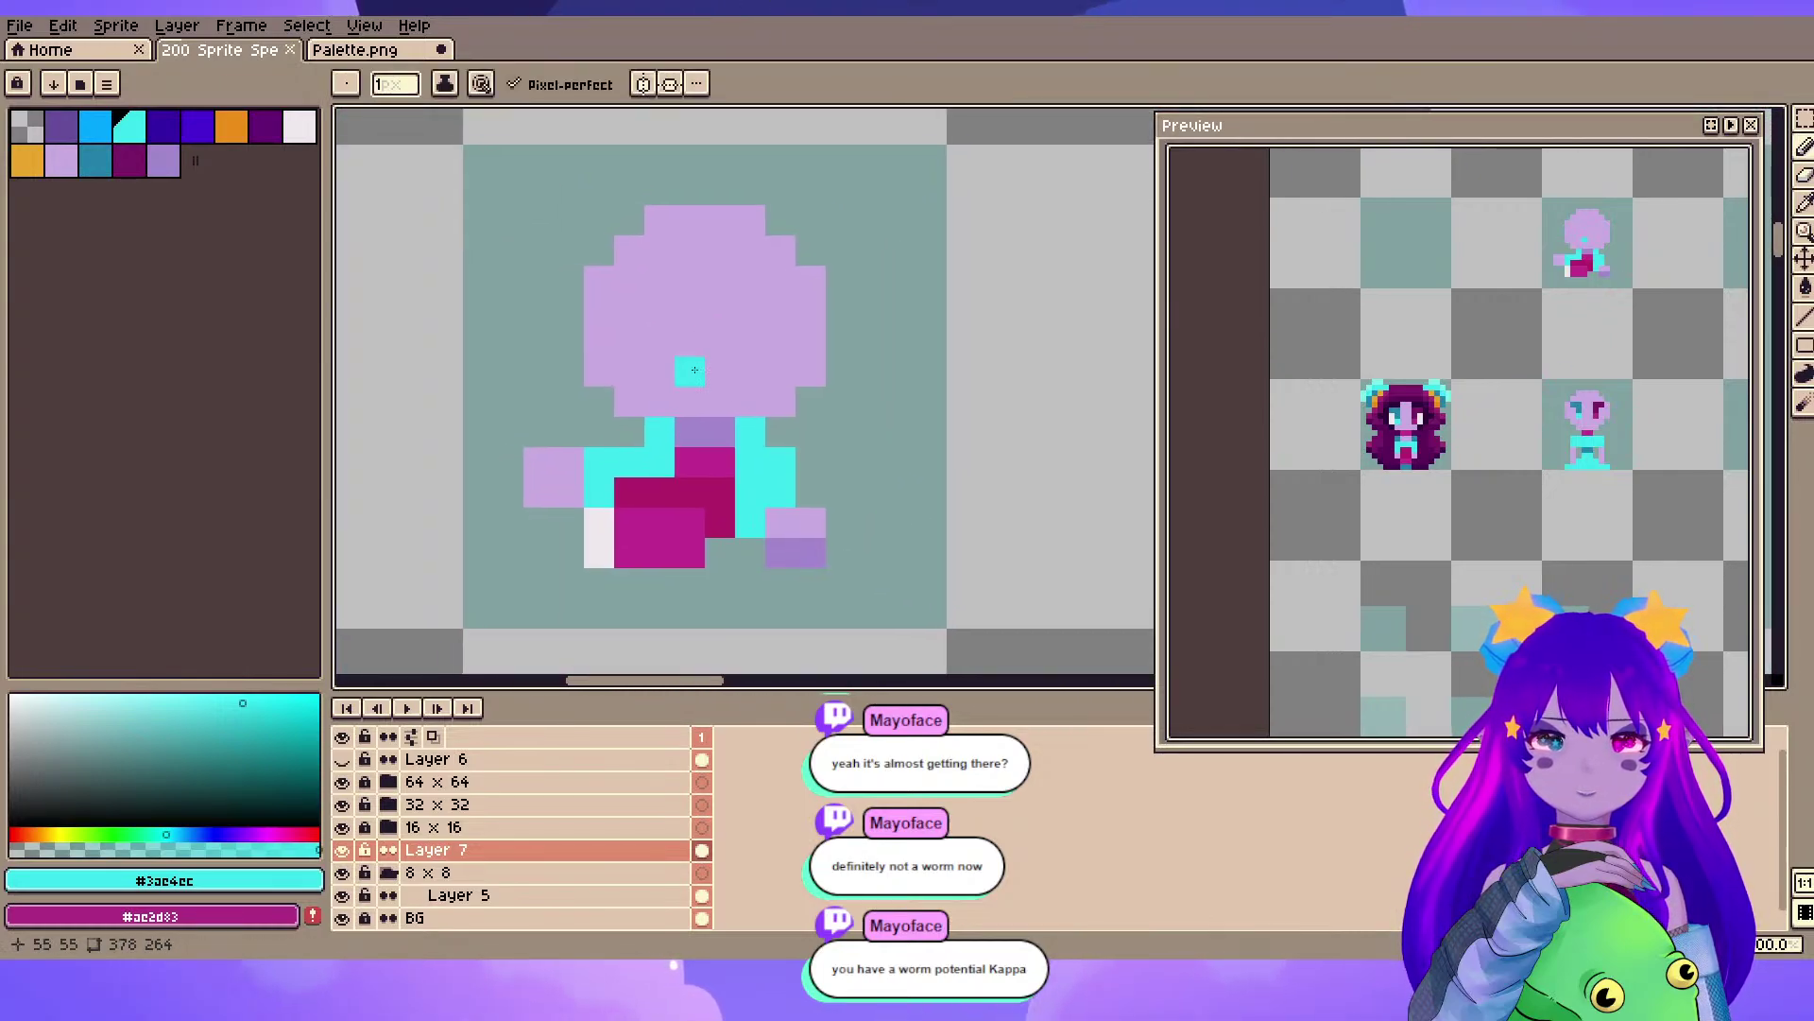
drag(660, 280, 698, 305)
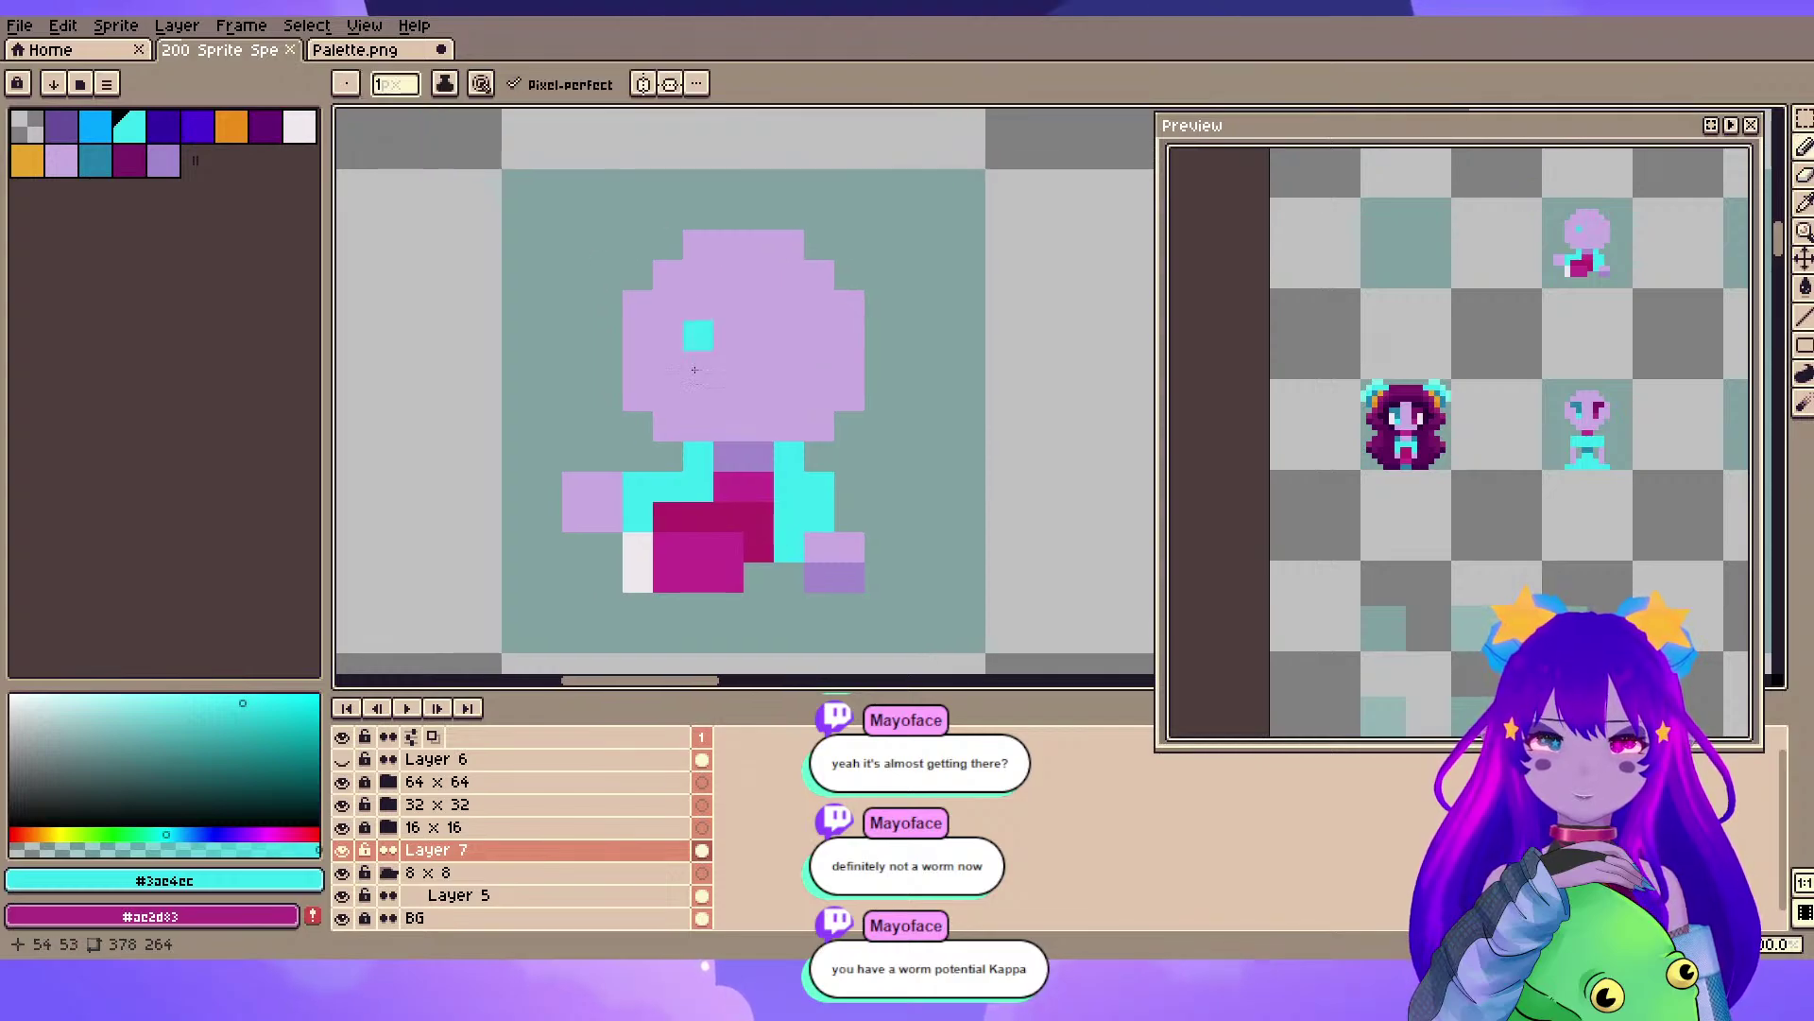
key(ctrl+z)
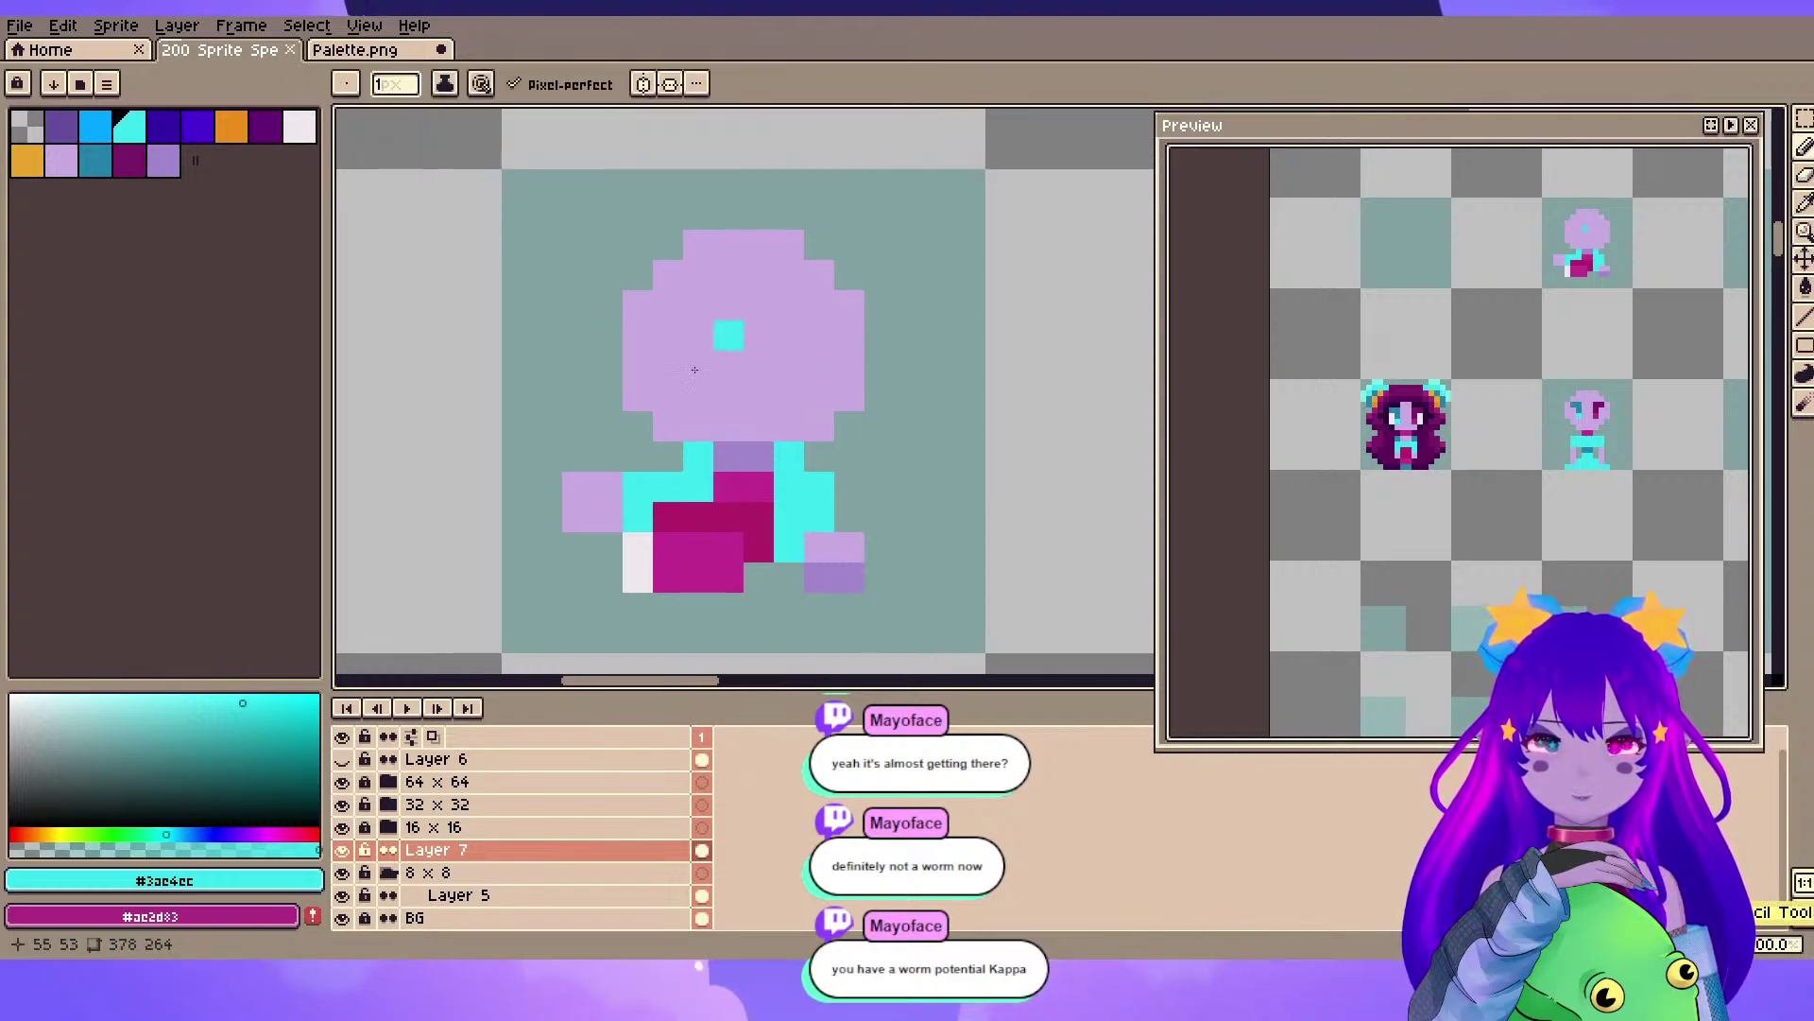
- Sample #2c0138 from the finished character, draw mirrored dark eye lines on the posed figure's face, and trim their inner upper pixels in lilac #c8aae1
drag(694, 370, 1153, 18)
drag(567, 605, 925, 102)
alt+click(711, 449)
drag(851, 284, 541, 545)
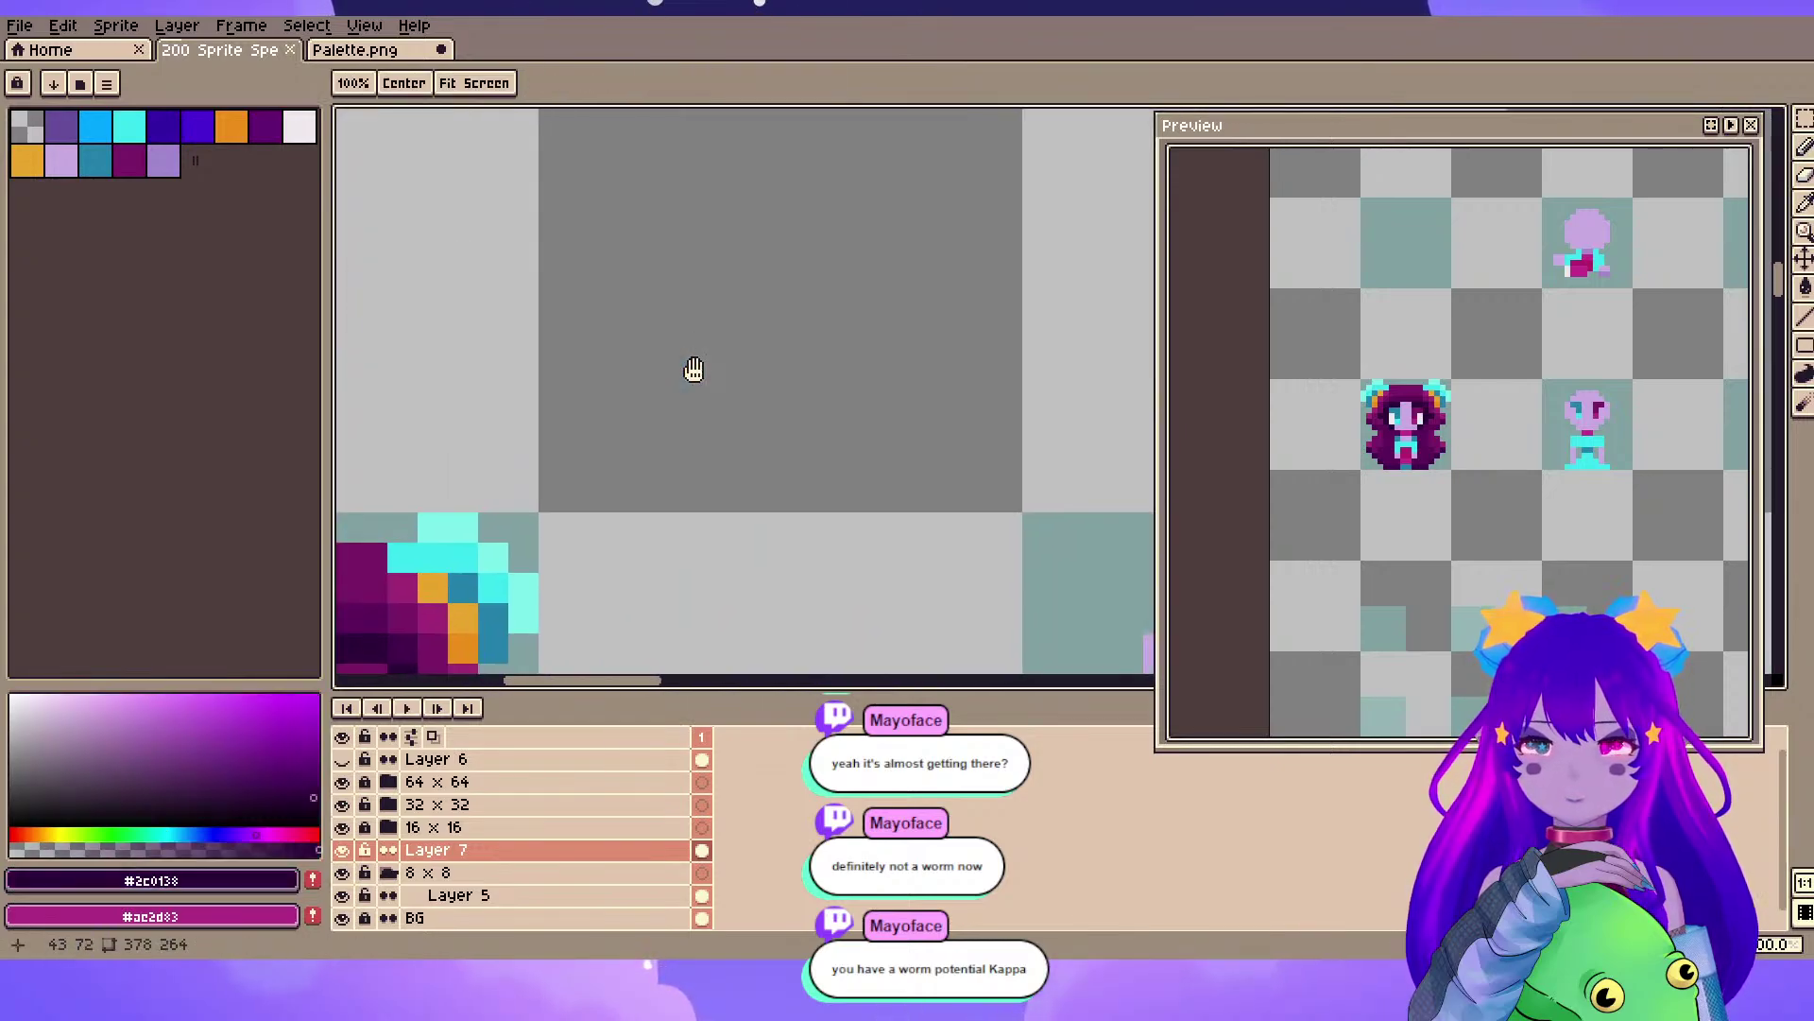
drag(1040, 141, 439, 641)
drag(618, 152, 661, 296)
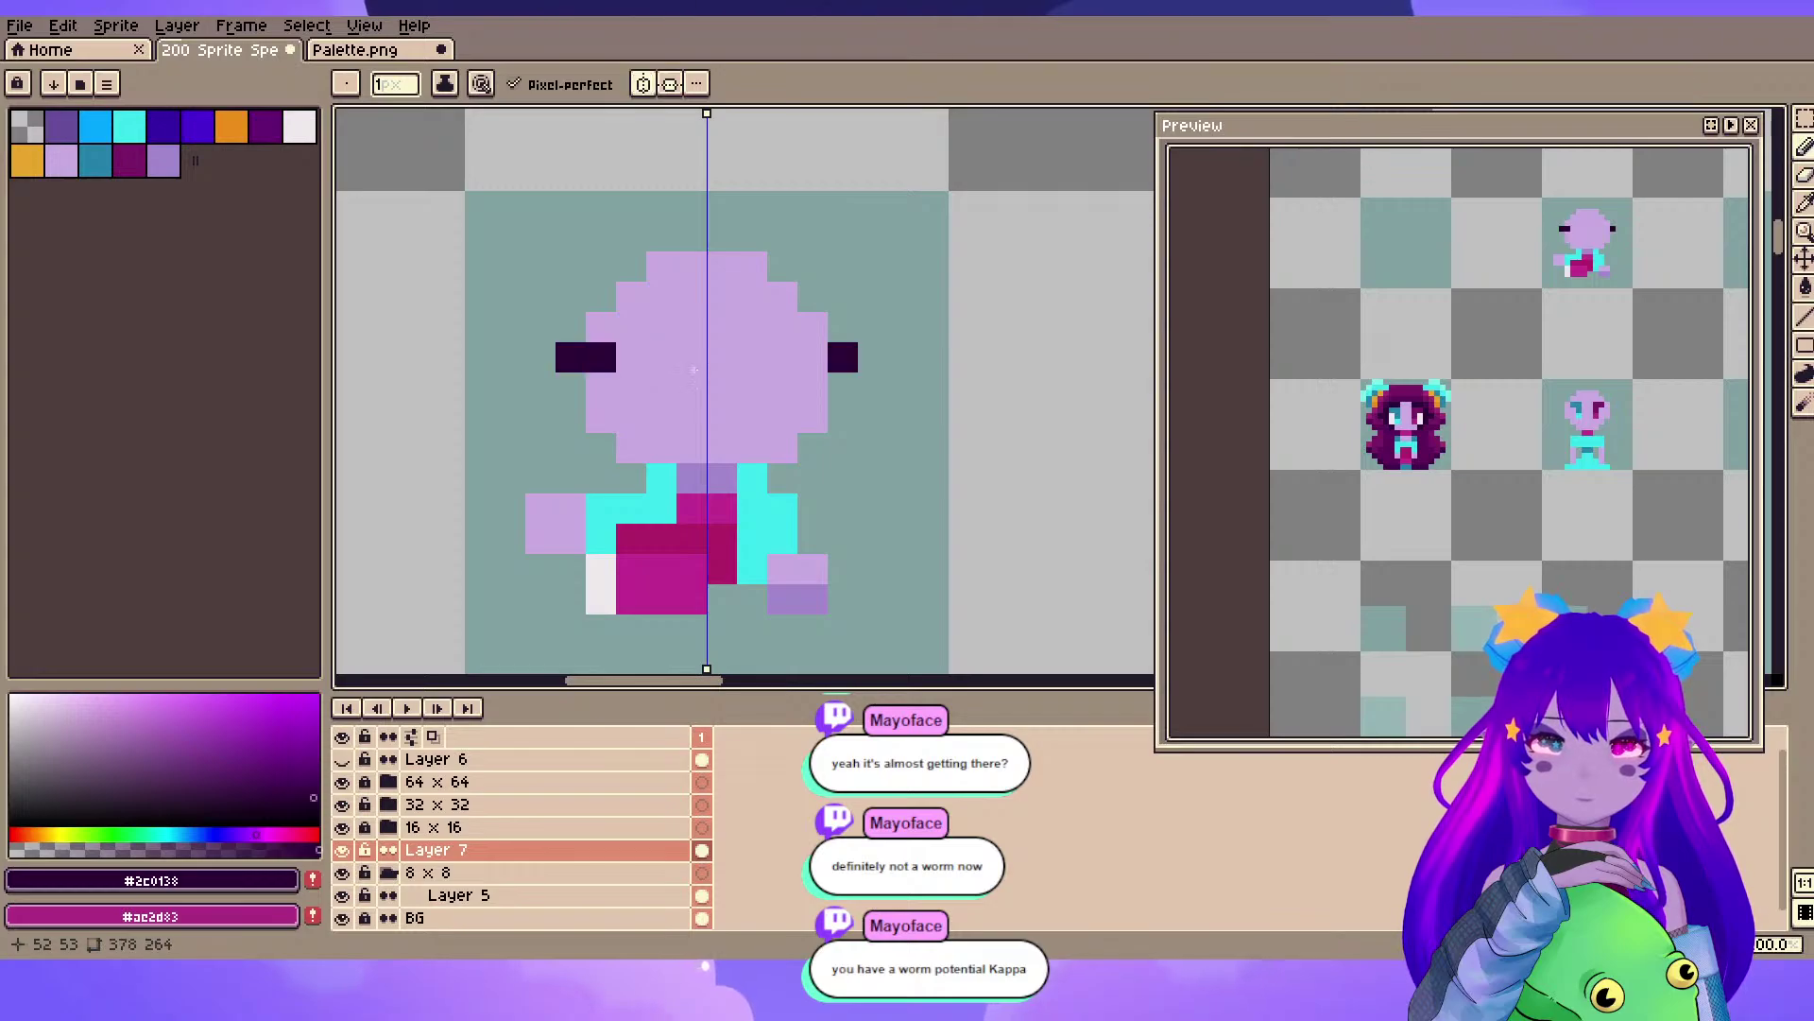
drag(631, 357, 662, 357)
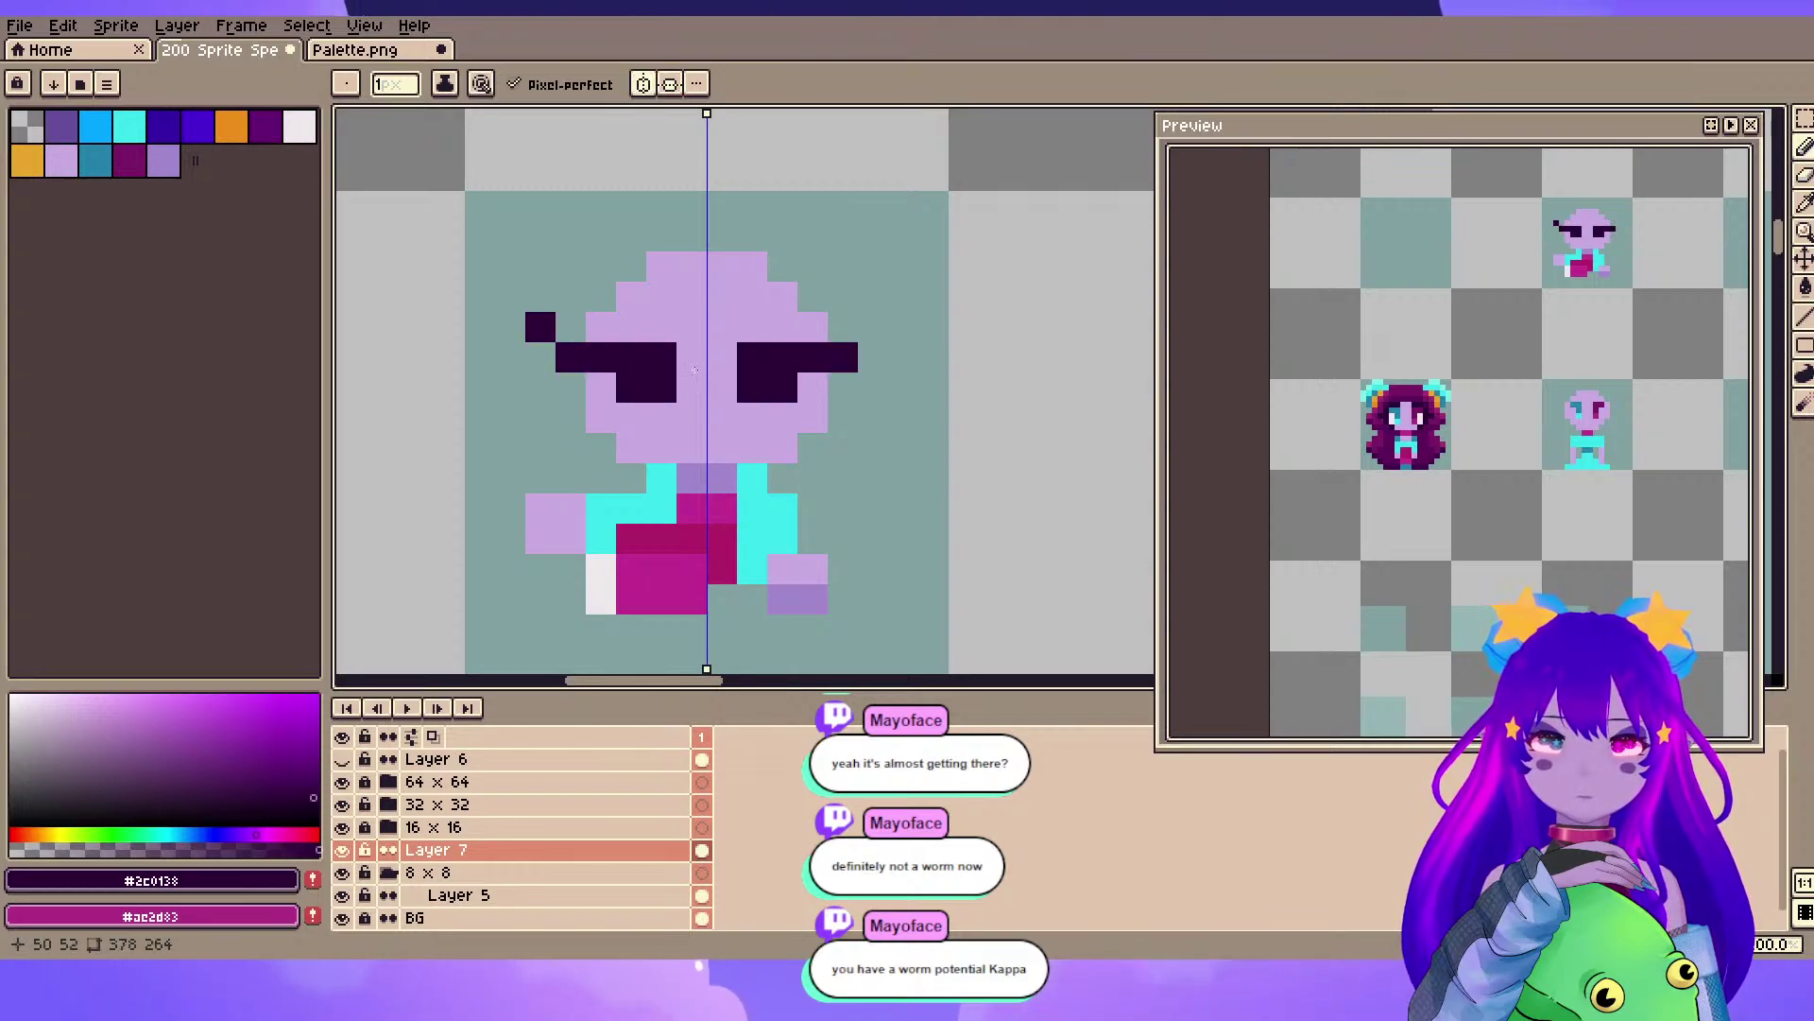
key(ctrl+z)
alt+click(684, 326)
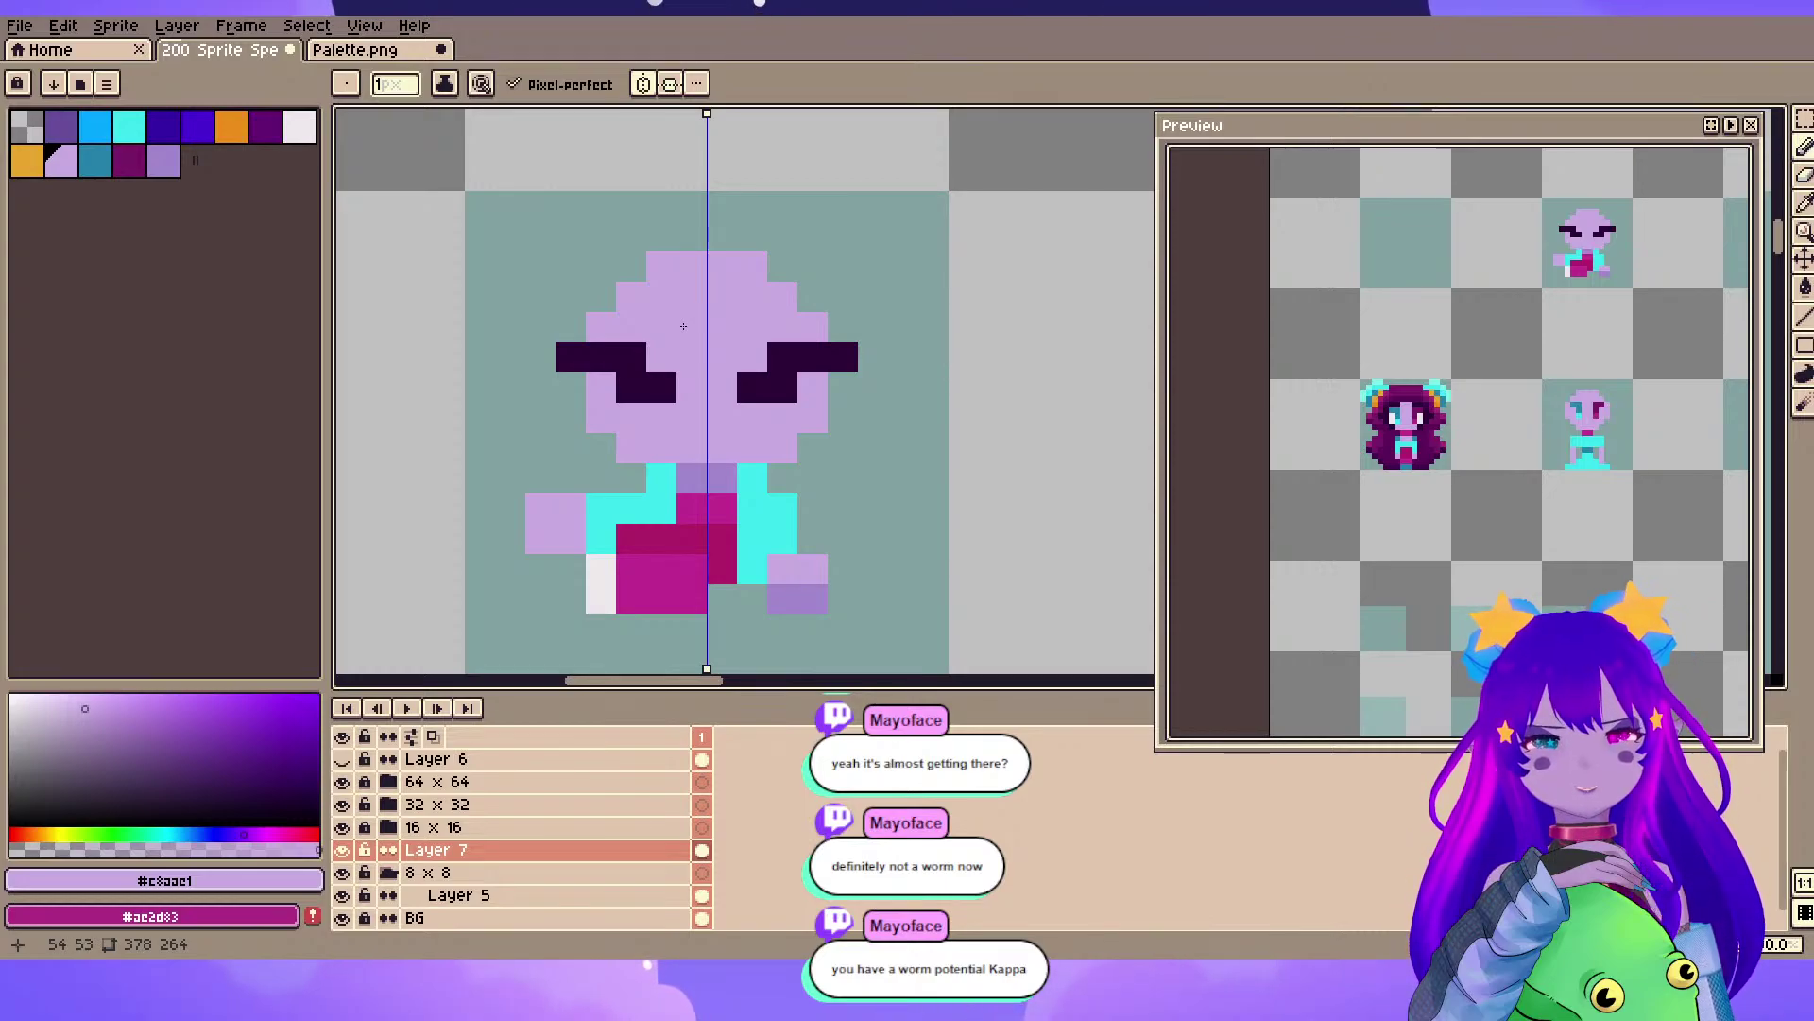
- Sample the muted purple #674e9b from one of the small 8 × 8 characters
drag(632, 357, 1171, 152)
mouse_move(354, 636)
mouse_down()
mouse_move(808, 413)
mouse_move(955, 265)
mouse_up()
drag(813, 669, 683, 326)
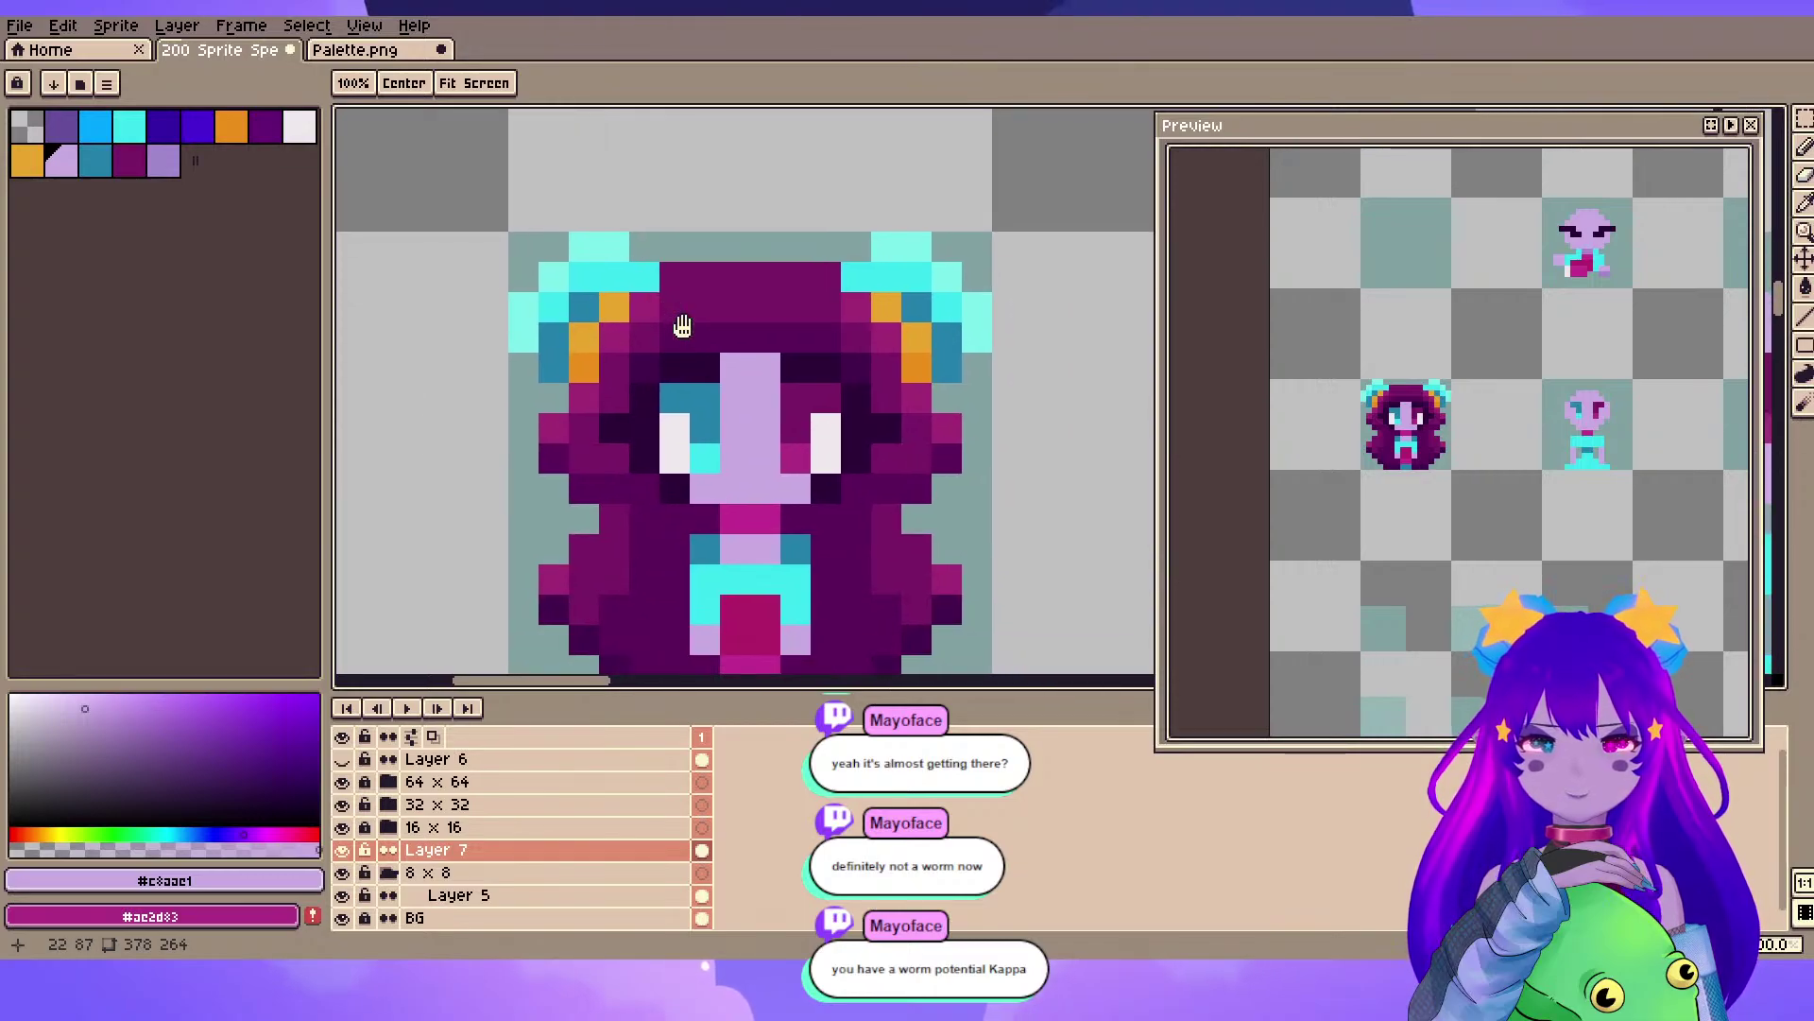
scroll(891, 490, down, 5)
drag(721, 547, 646, 133)
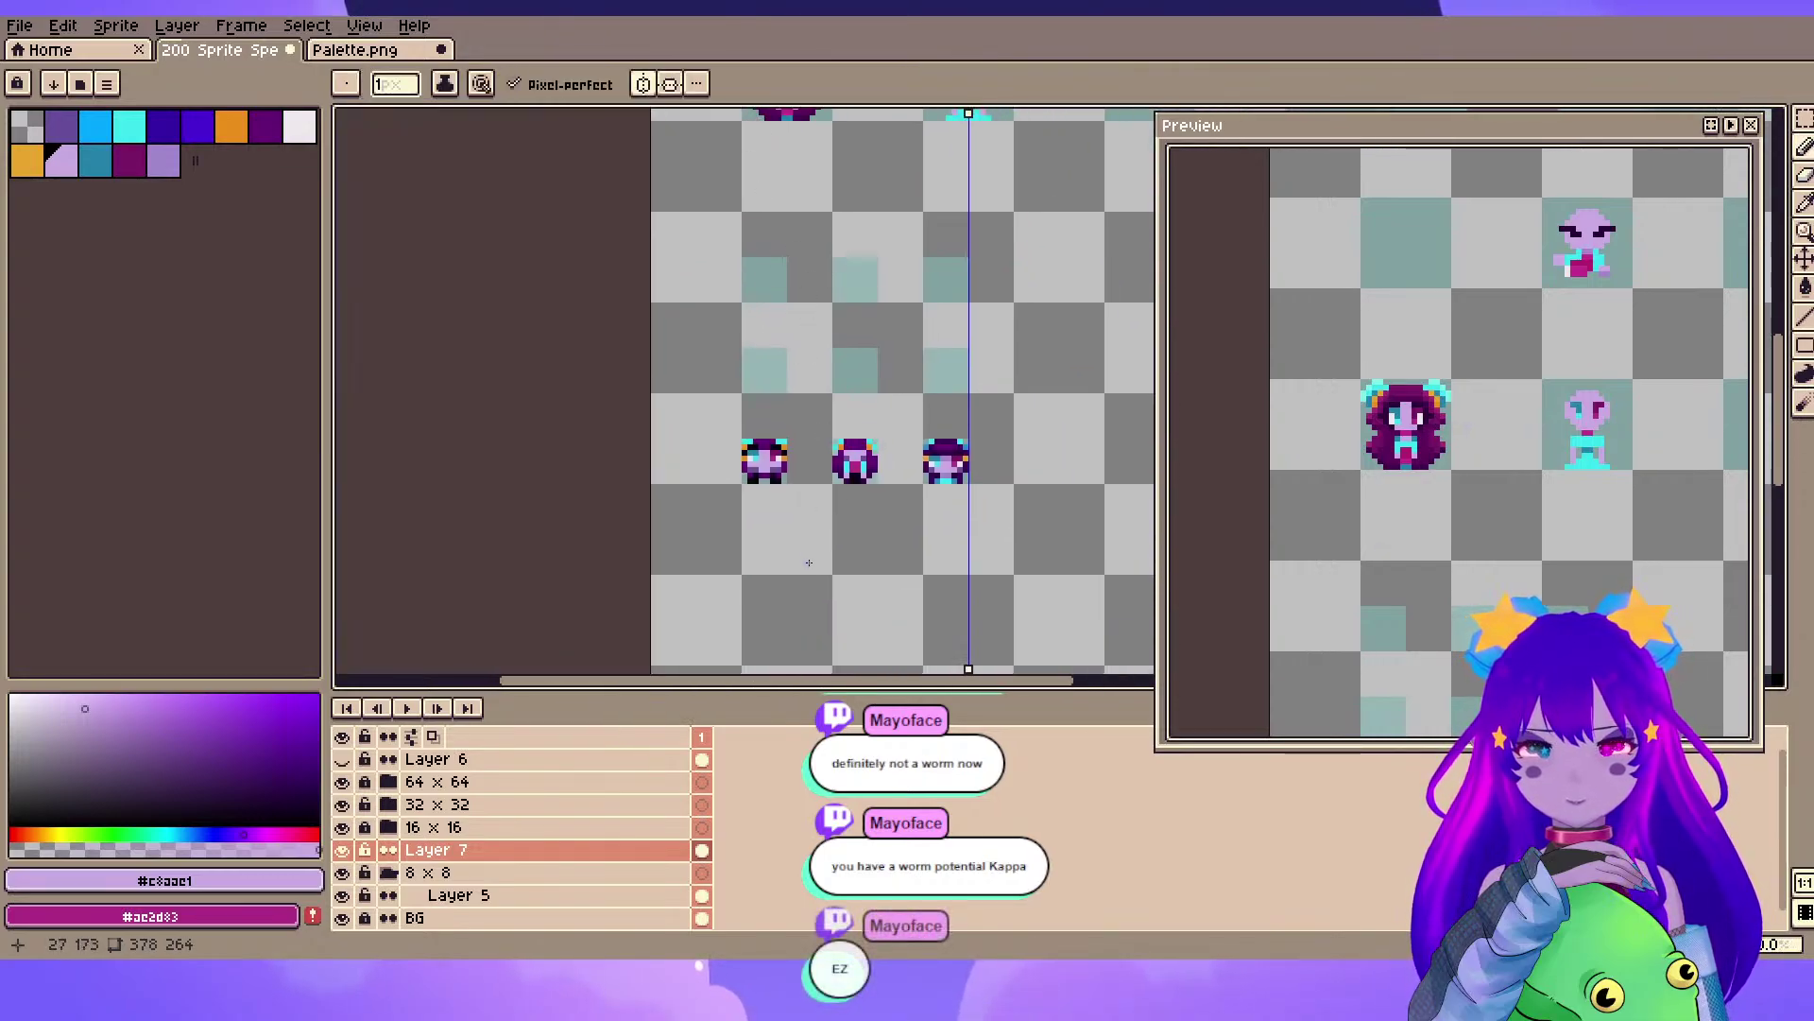
scroll(809, 561, up, 5)
drag(622, 203, 621, 629)
alt+click(641, 482)
- Paint mirrored #674e9b shading above the posed figure's eye lines, clear its inner upper pixel in lilac and extend it to the face's outer edges
scroll(661, 407, down, 4)
drag(682, 312, 527, 847)
scroll(768, 317, up, 2)
drag(768, 316, 803, 507)
scroll(753, 198, up, 2)
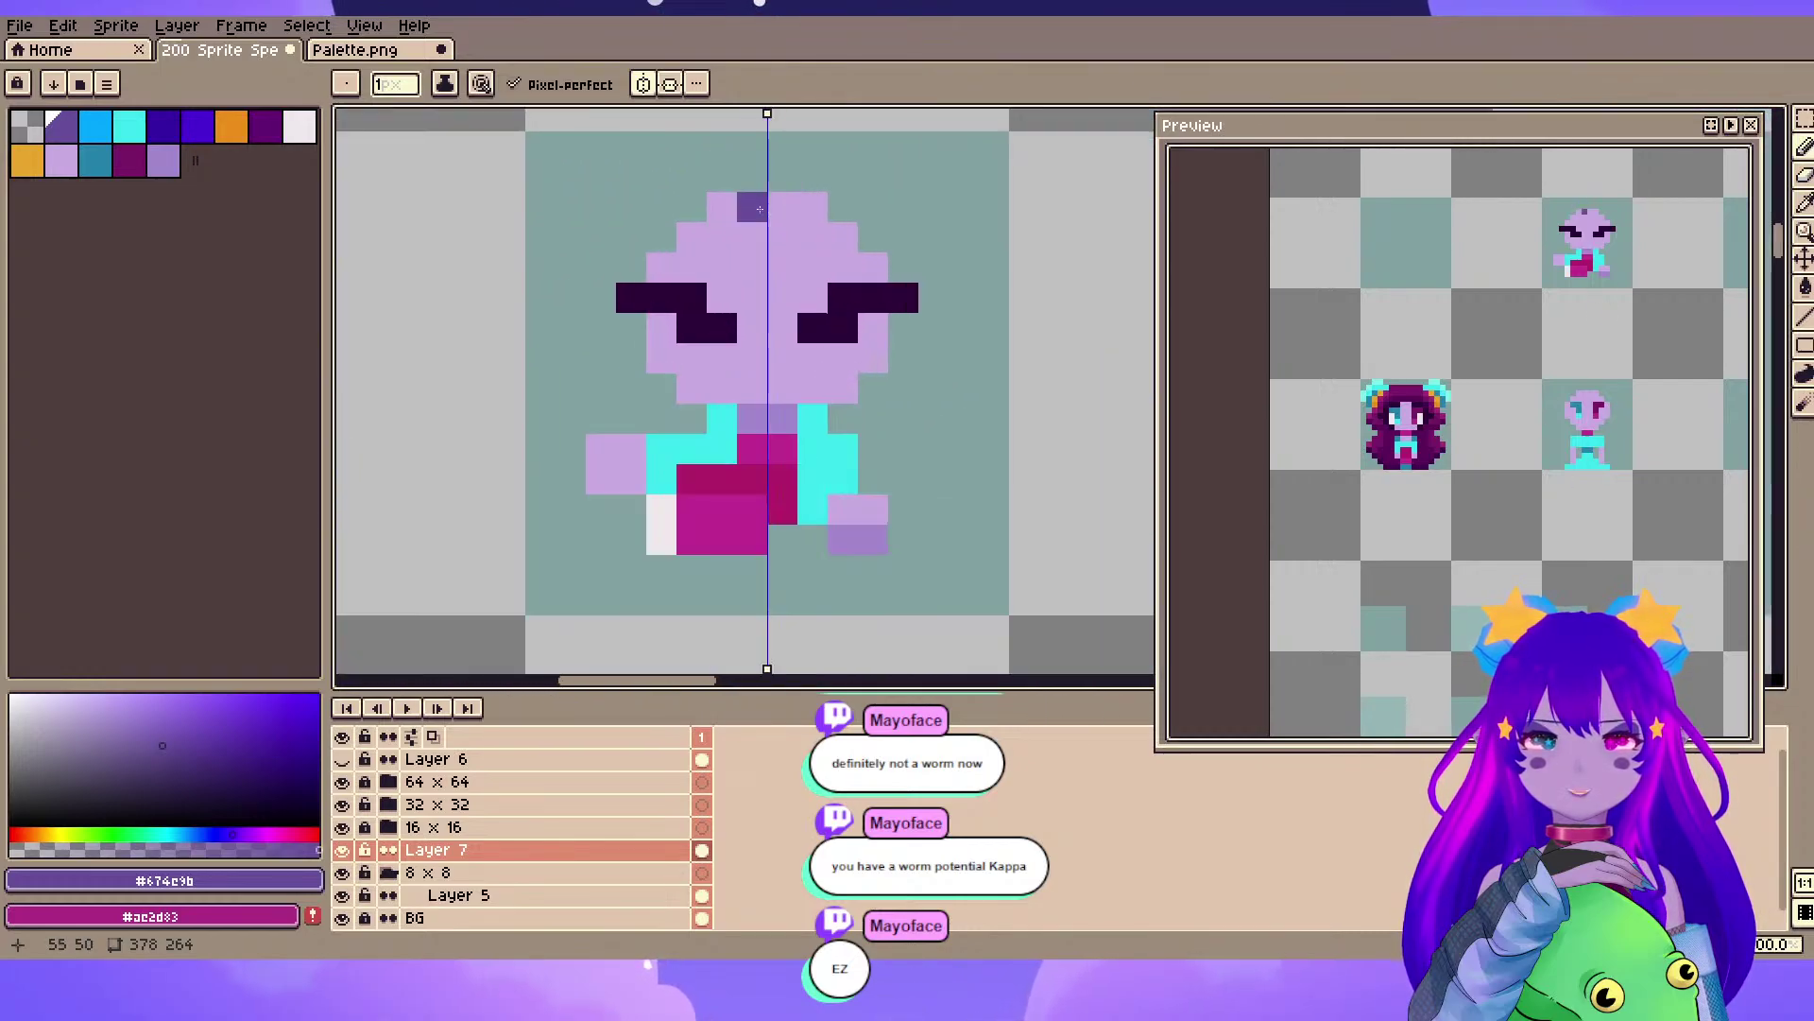
drag(686, 262, 731, 283)
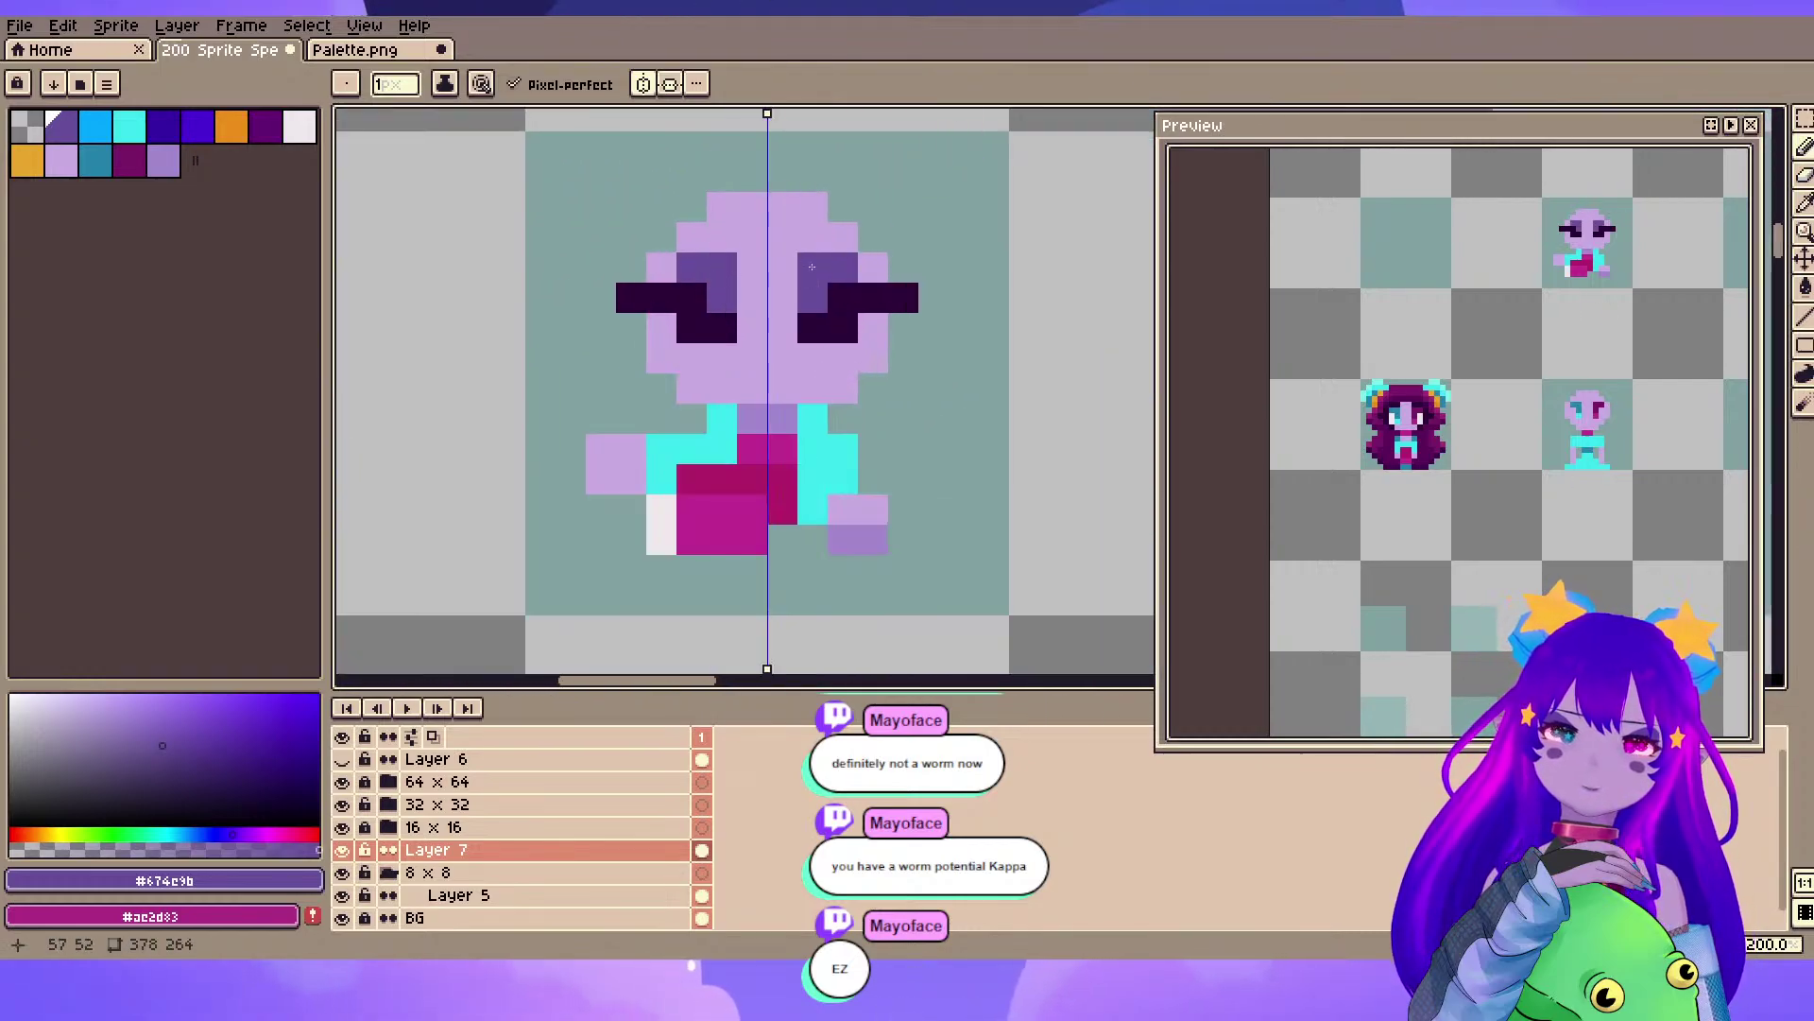
alt+click(753, 243)
click(715, 276)
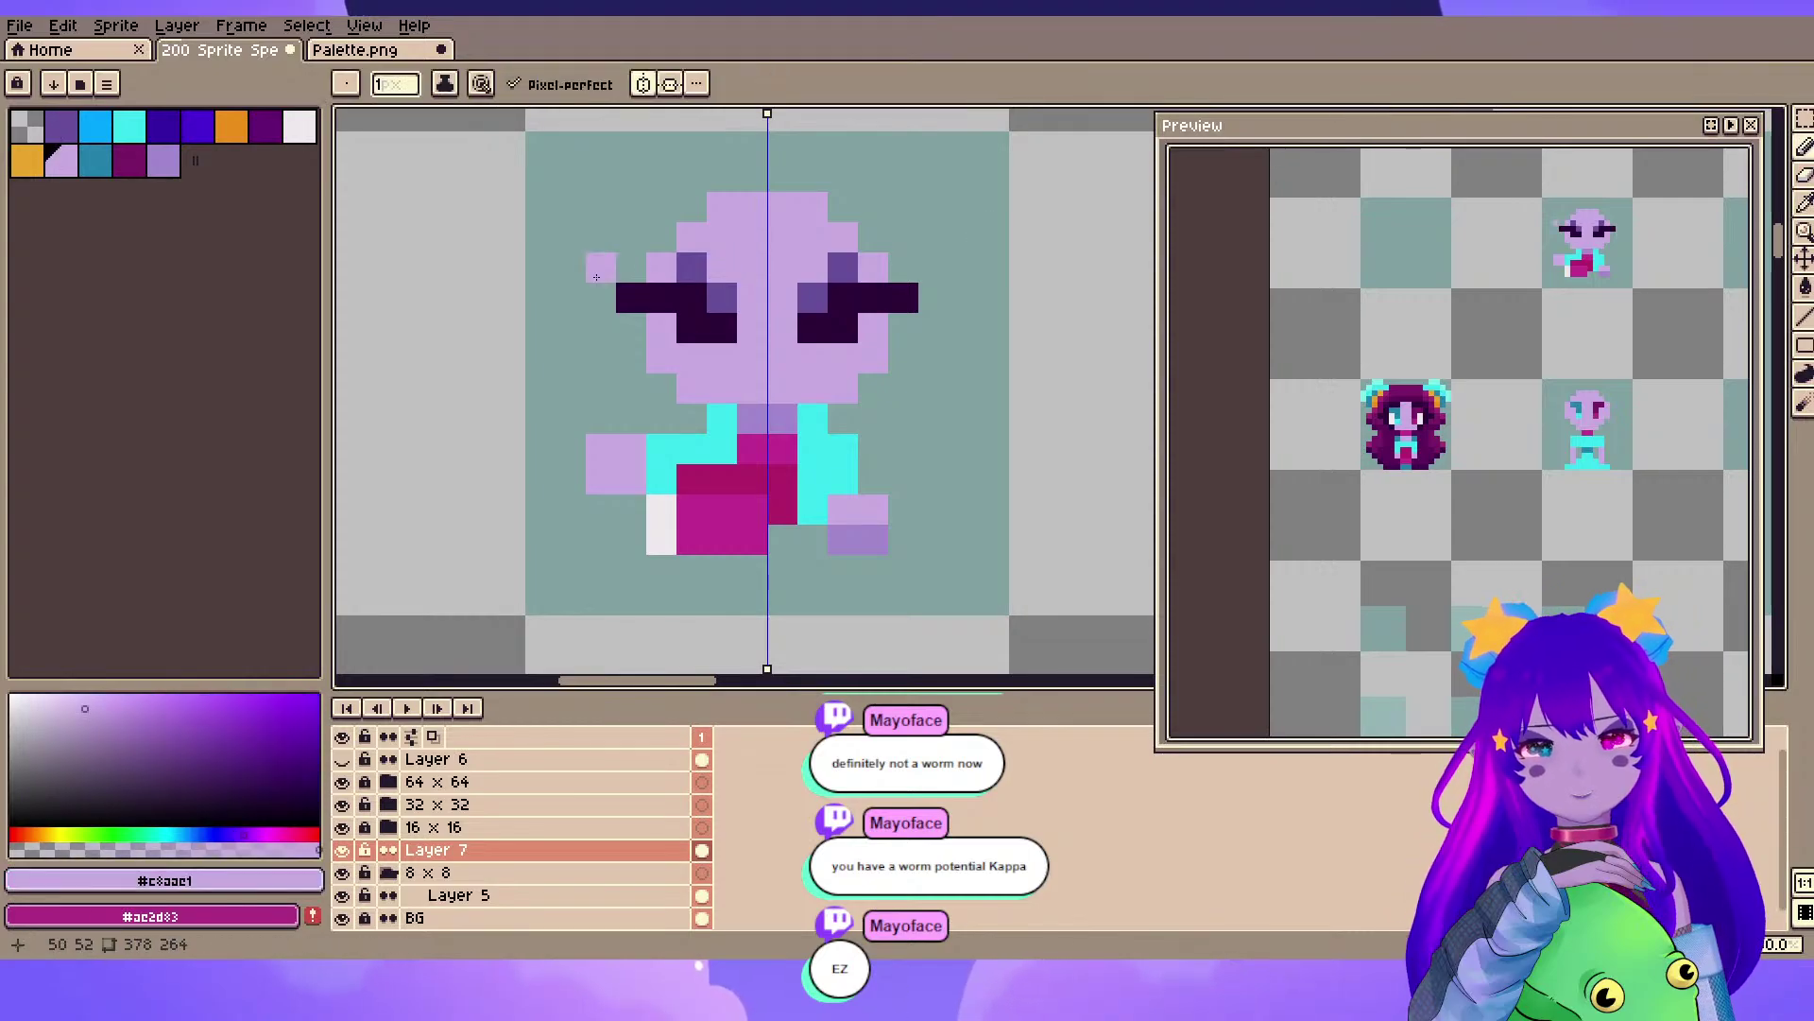
alt+click(688, 274)
drag(651, 215, 576, 331)
key(space)
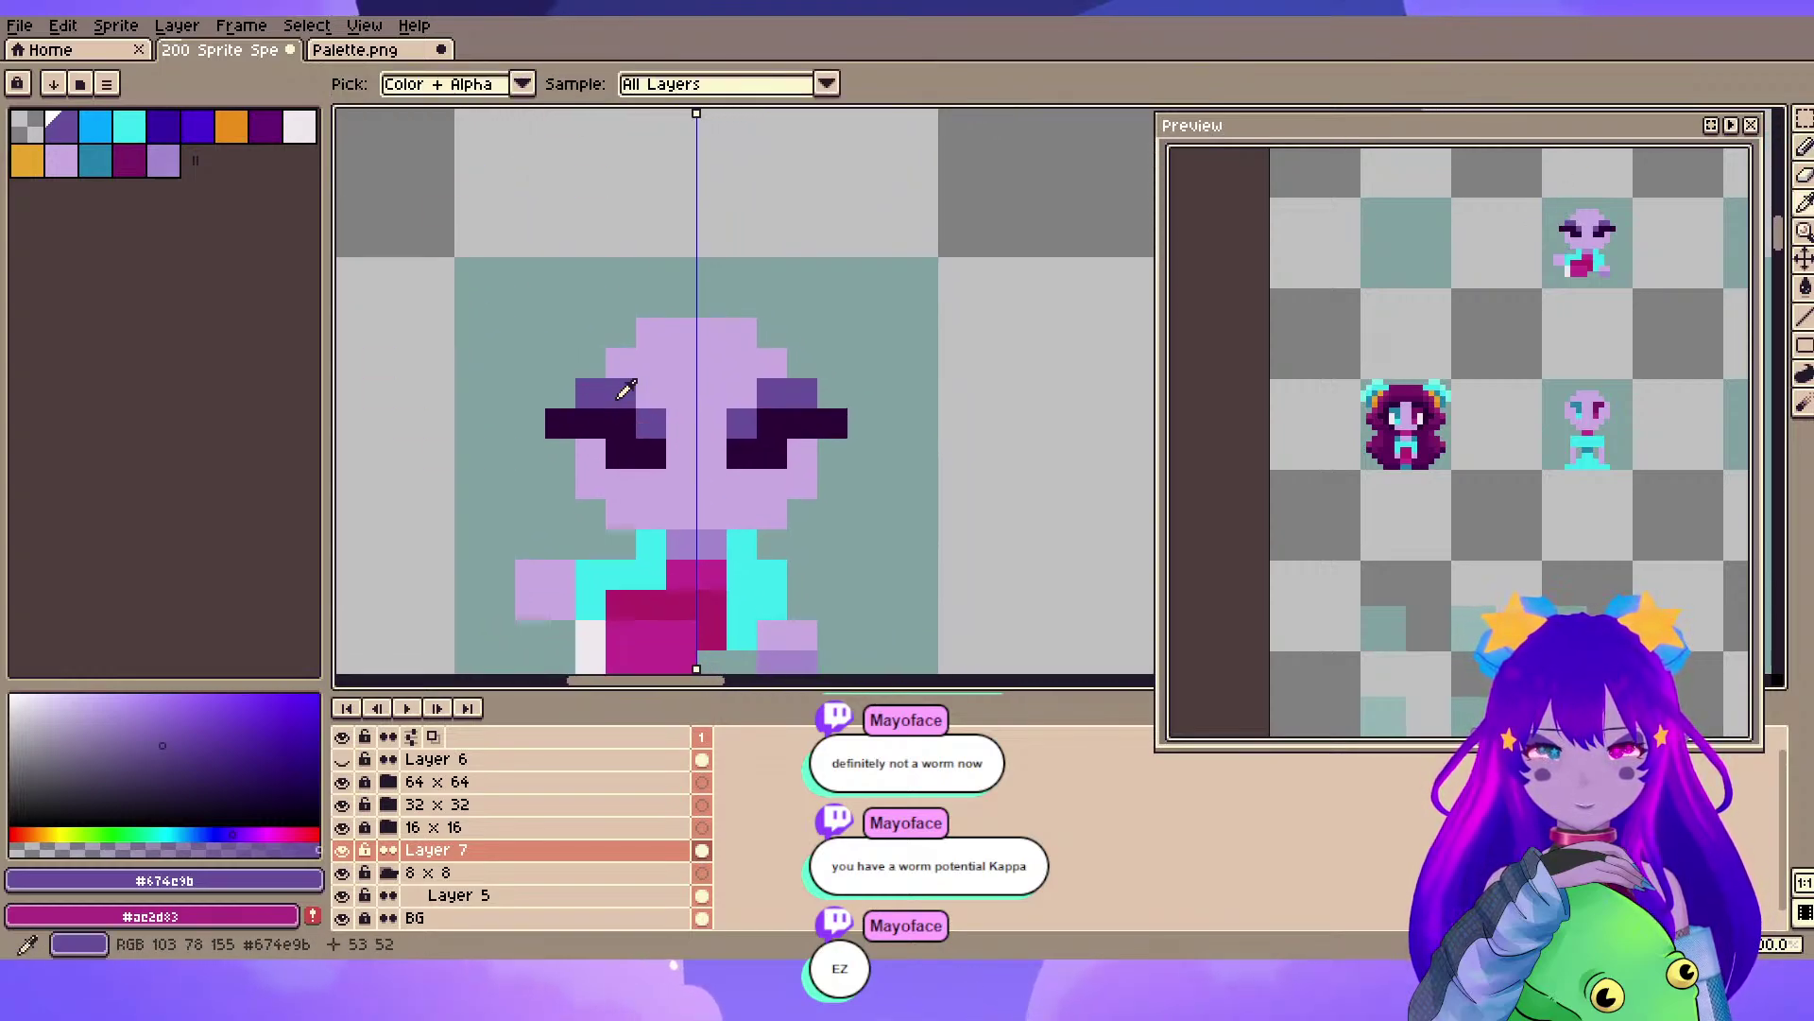
- Try lilac on the eye lines' outer lower pixels, restore them in #2c0138, and try extending the outer ends one pixel down
alt+click(606, 350)
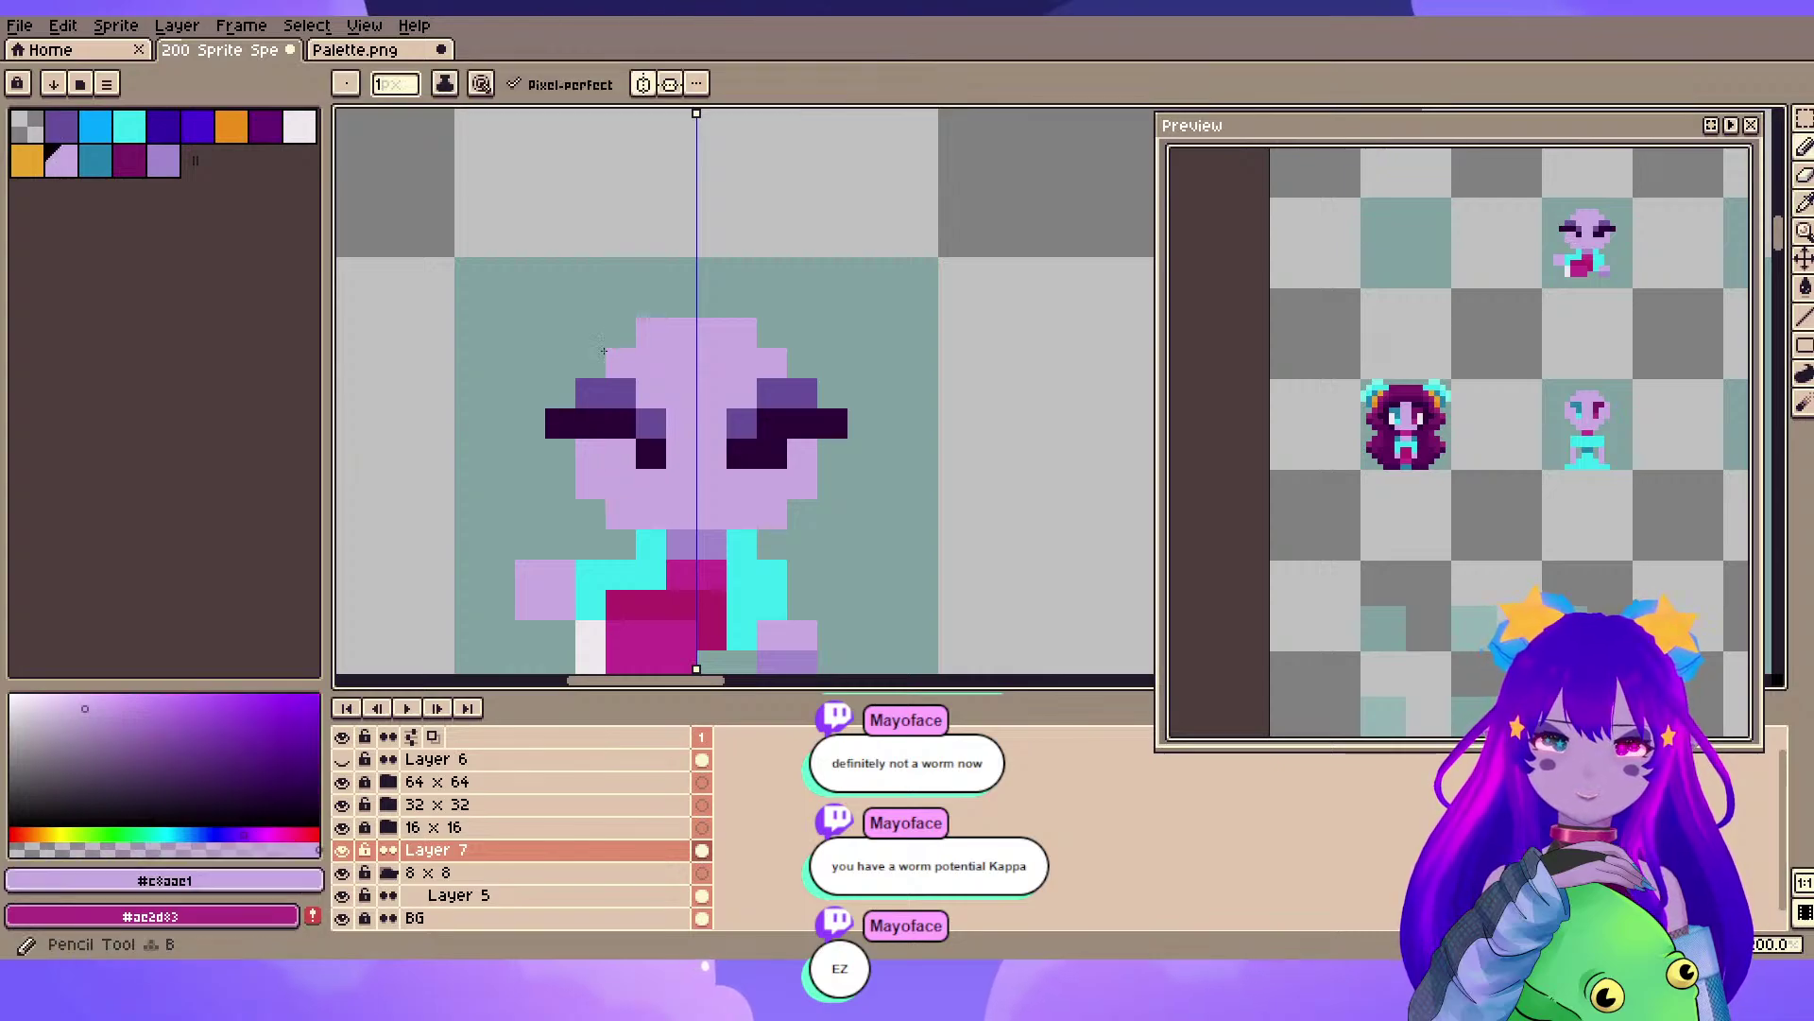
drag(739, 428, 735, 377)
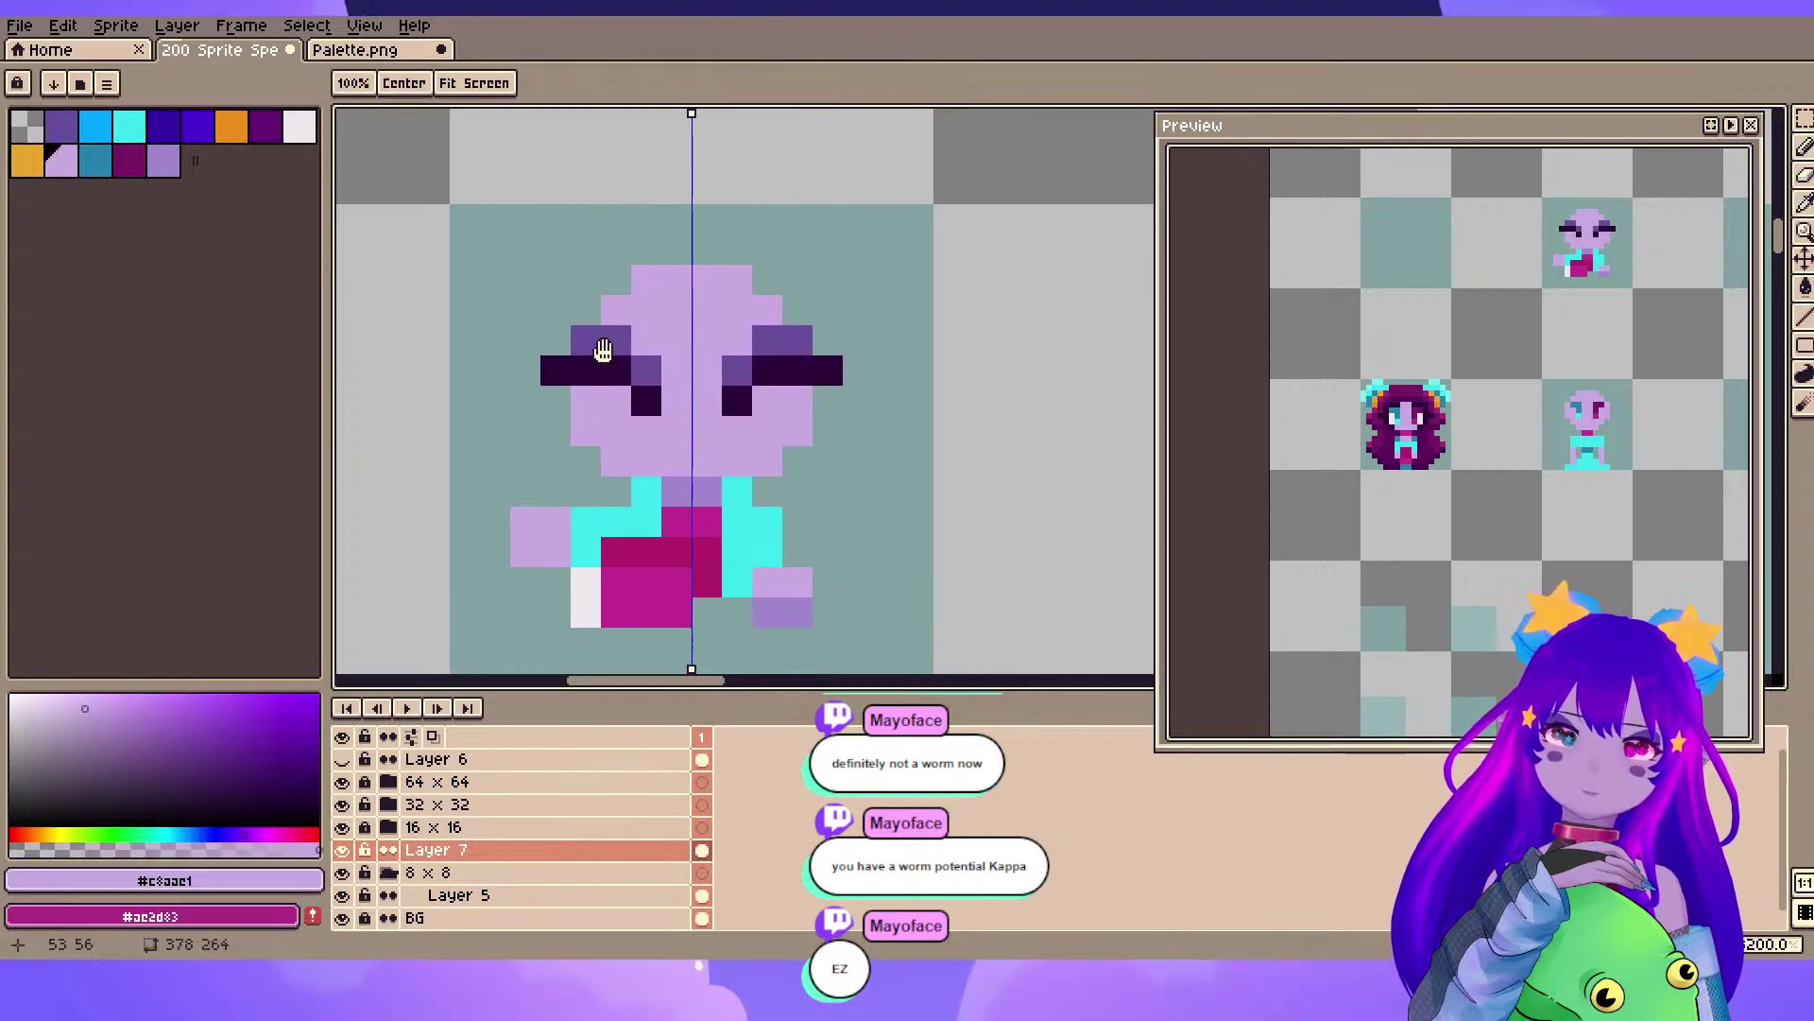
alt+click(647, 401)
click(618, 401)
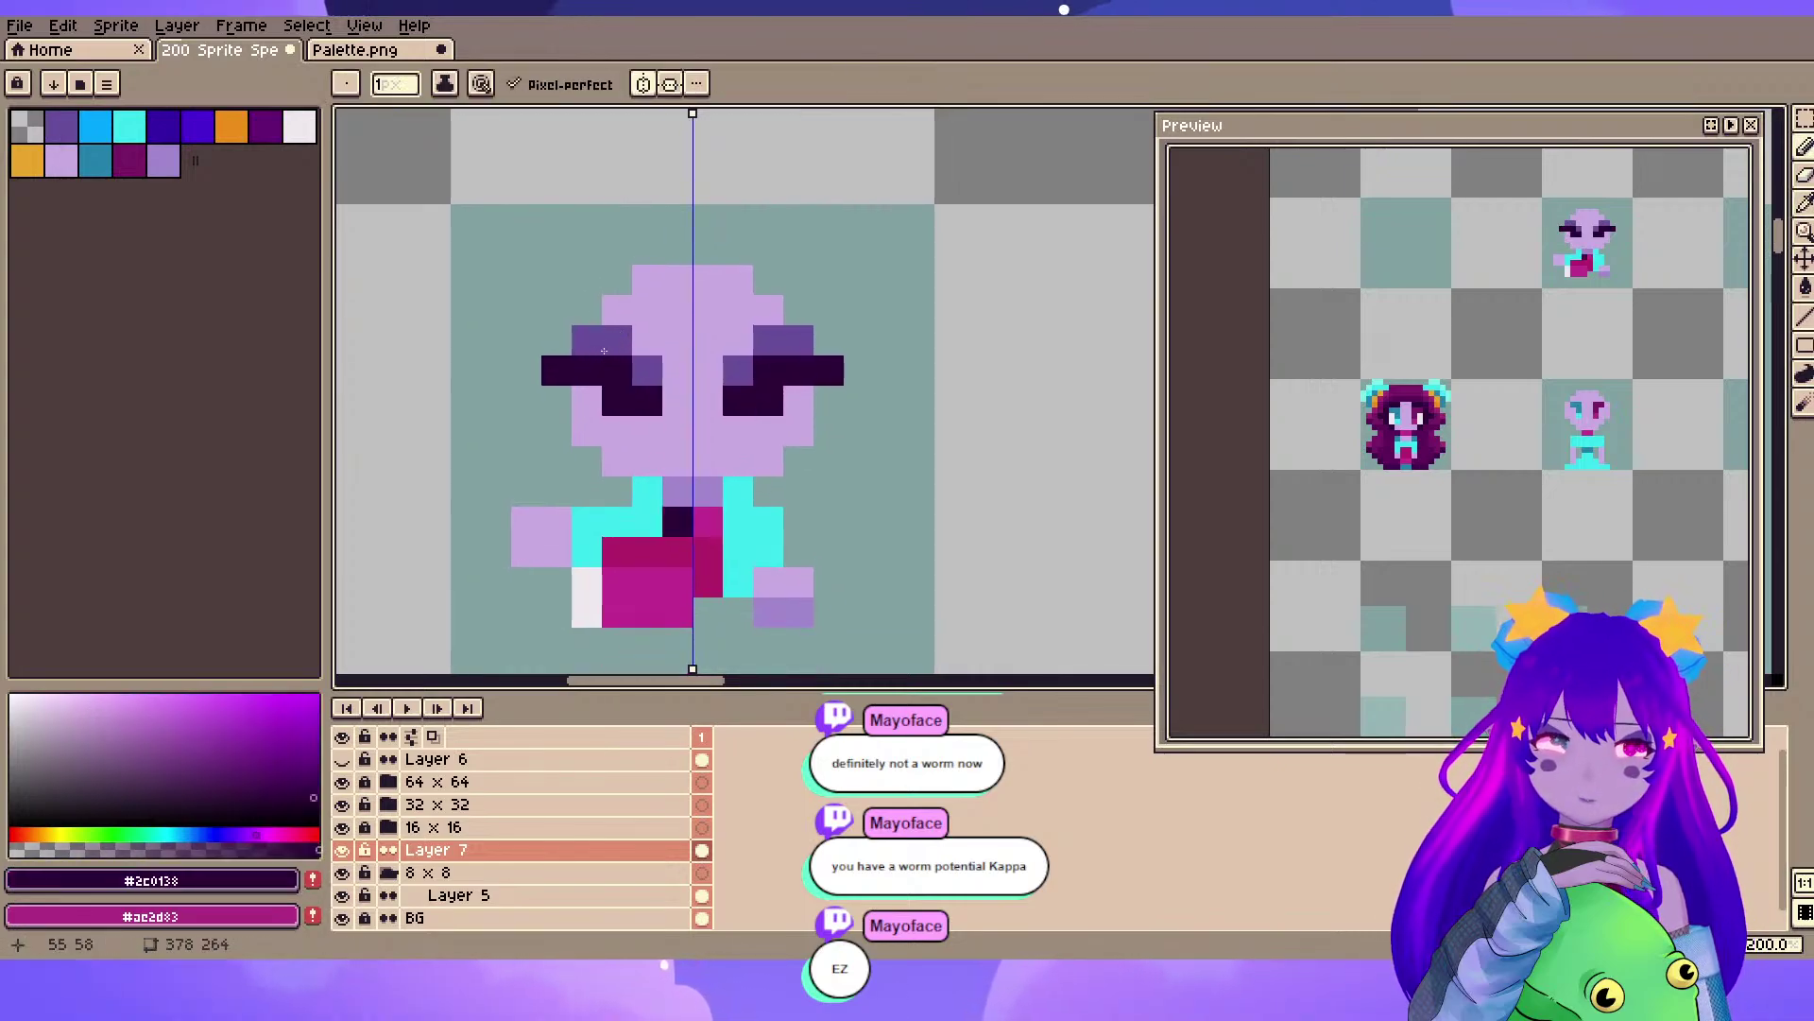
drag(553, 322, 601, 352)
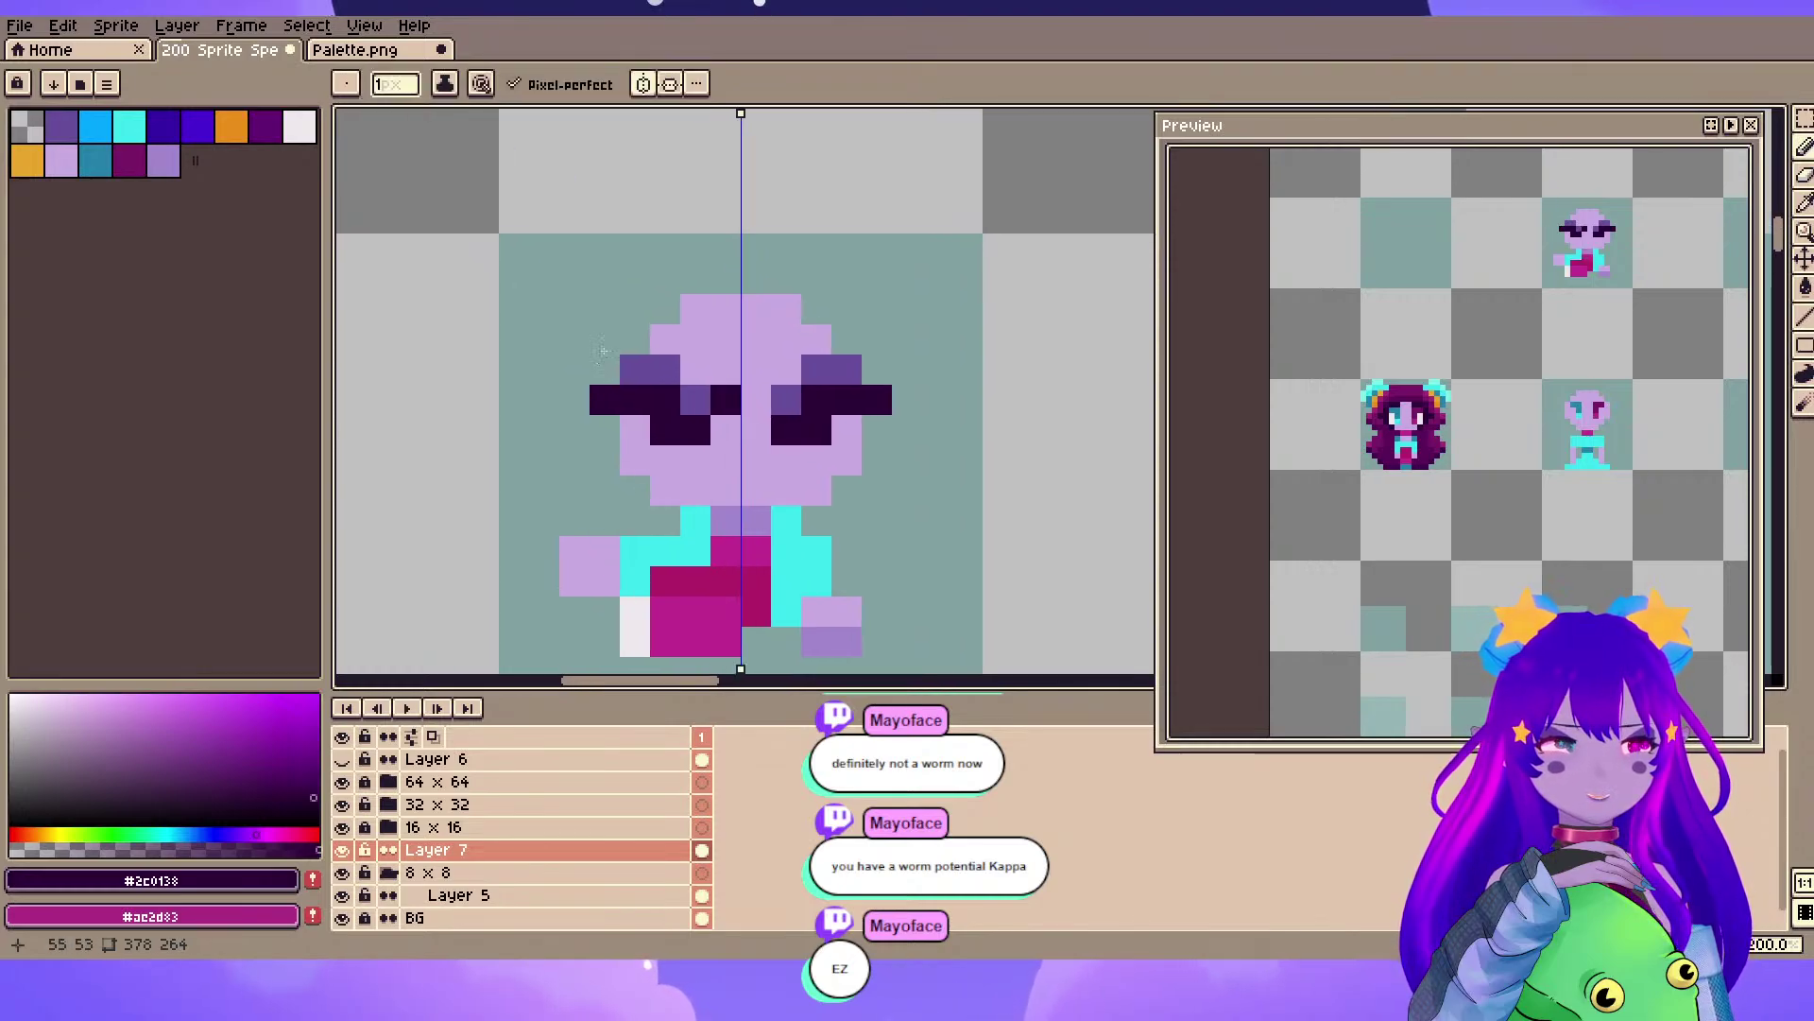
click(605, 430)
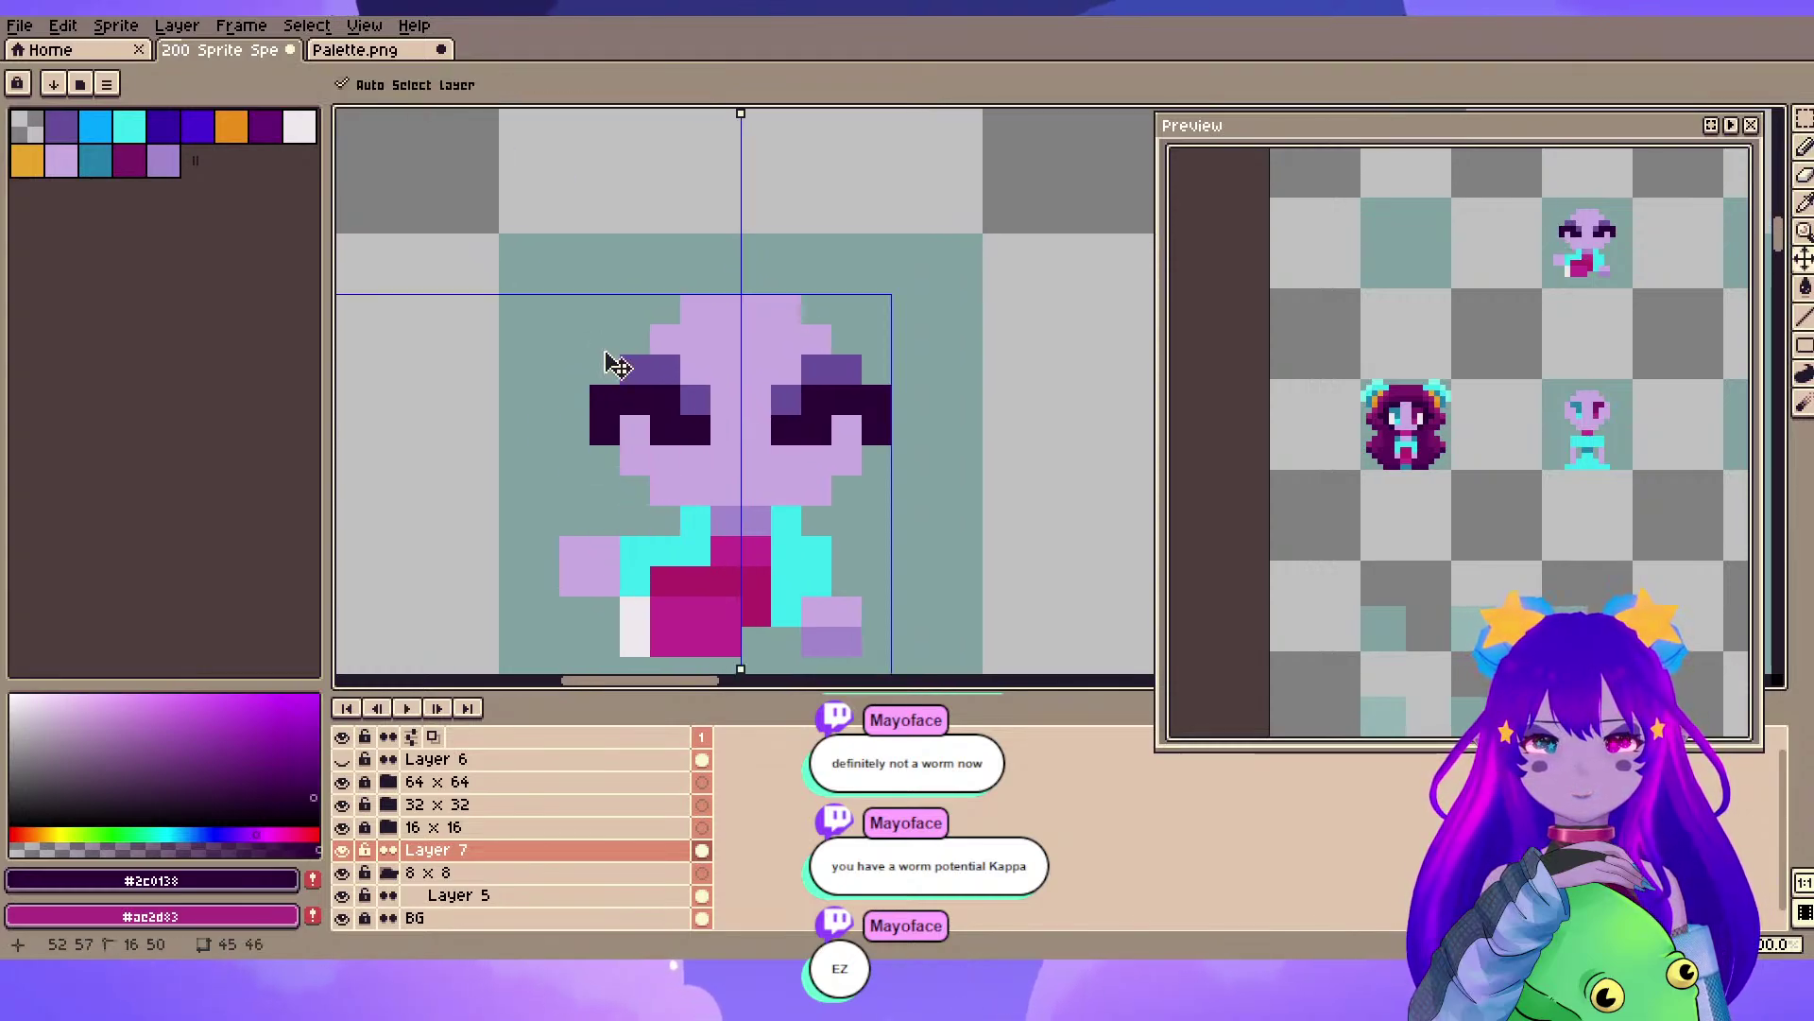
- Erase the eye lines' protruding outer ends and paint over both eyes and their shading in lilac #c8aae1
key(e)
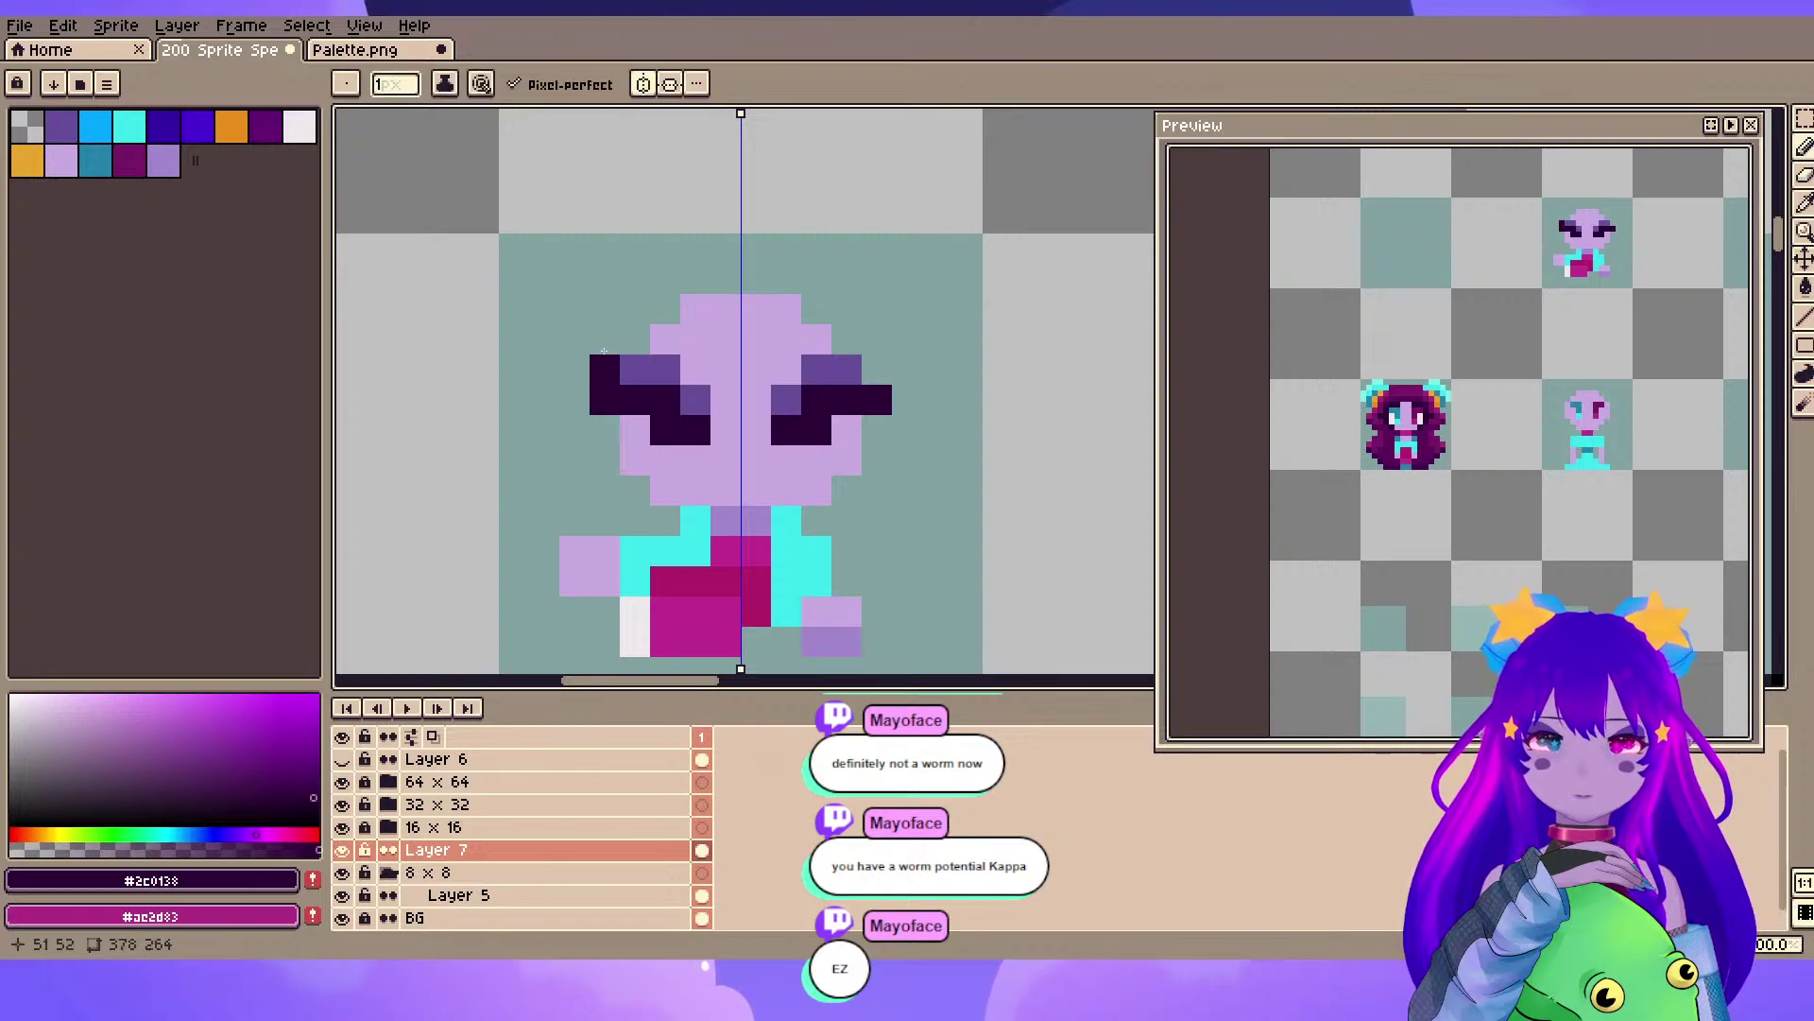
alt+click(635, 431)
key(b)
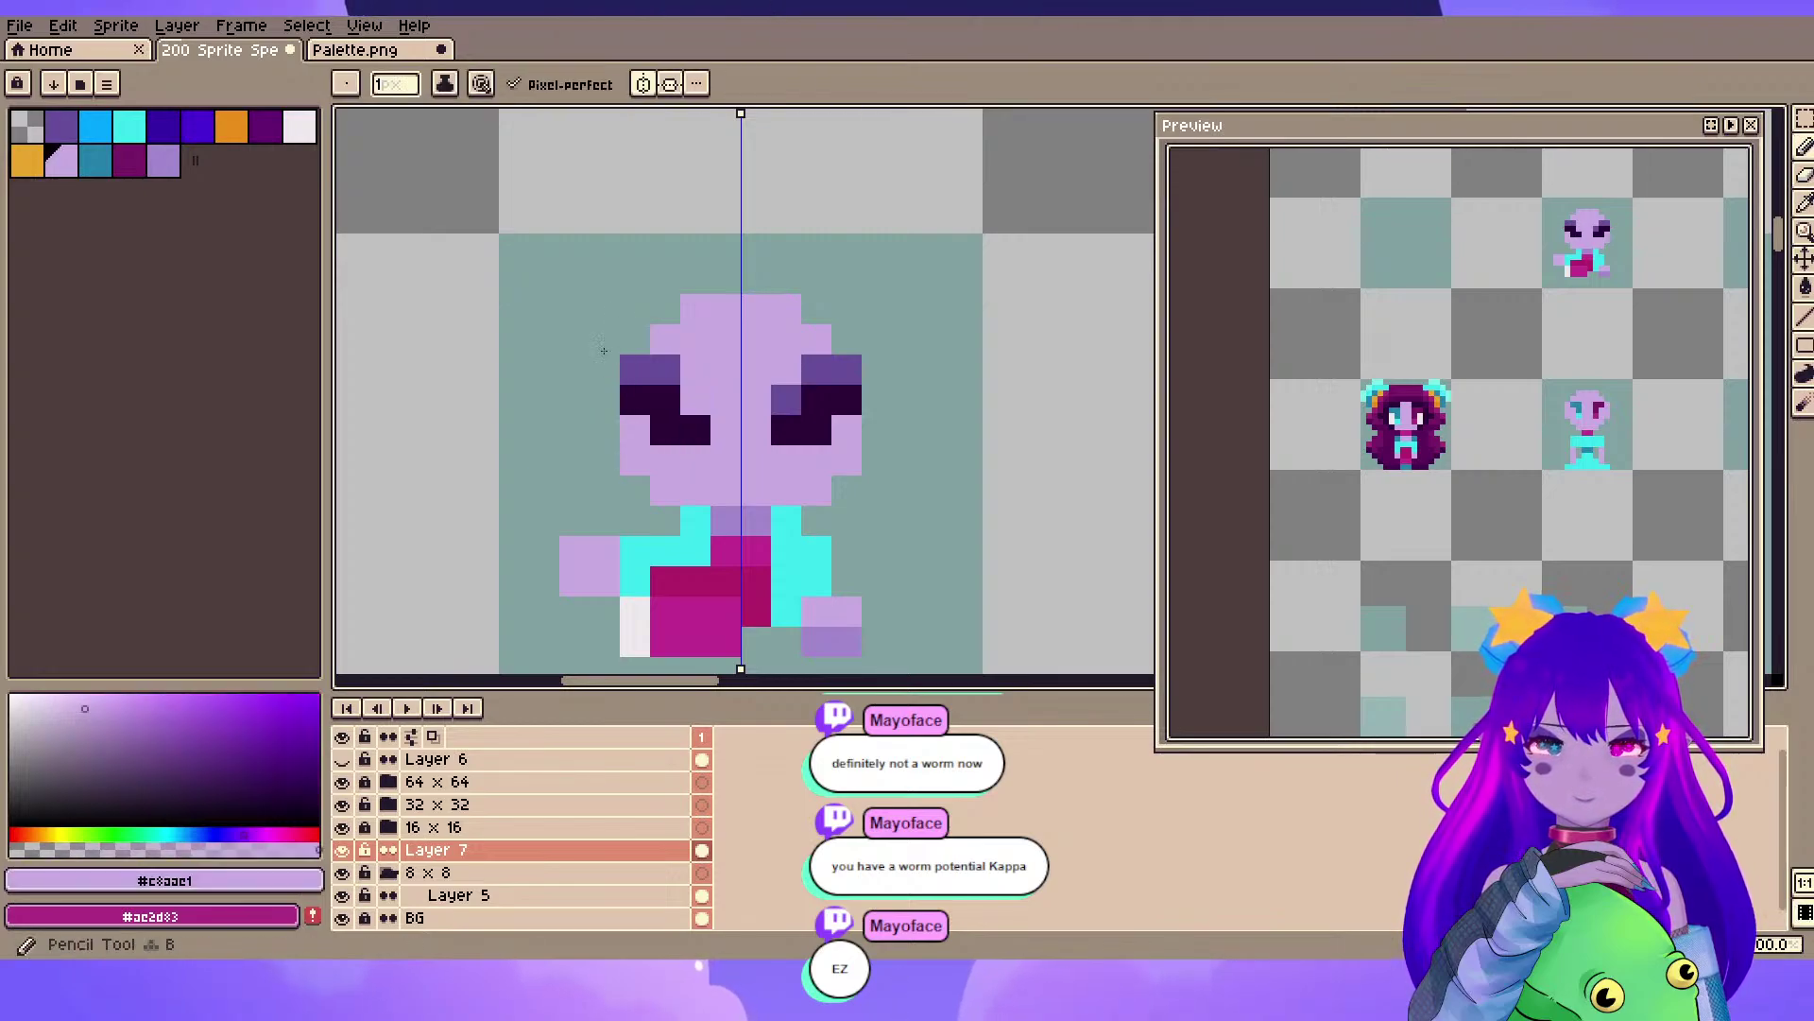
drag(696, 400, 695, 431)
drag(666, 370, 665, 430)
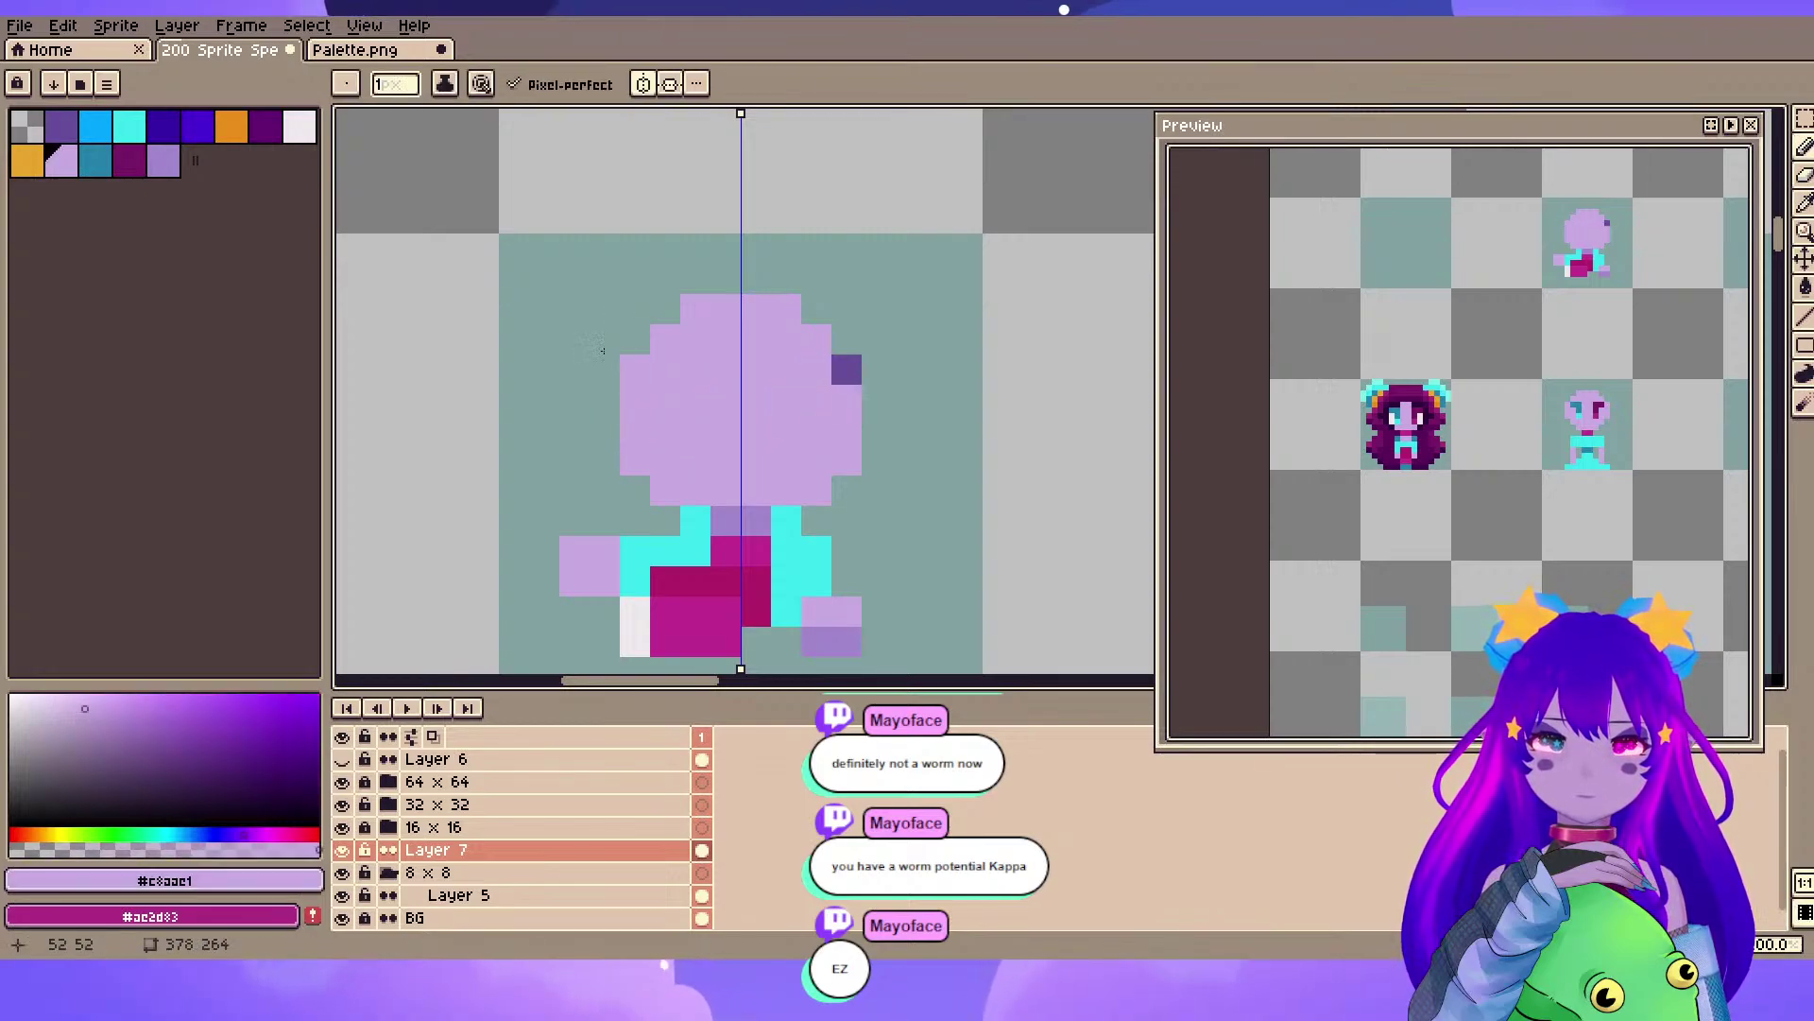
- Move lilac #c8aae1 to the background colour and sample #2c0138 from the finished 16 × 16 character as the active colour
key(x)
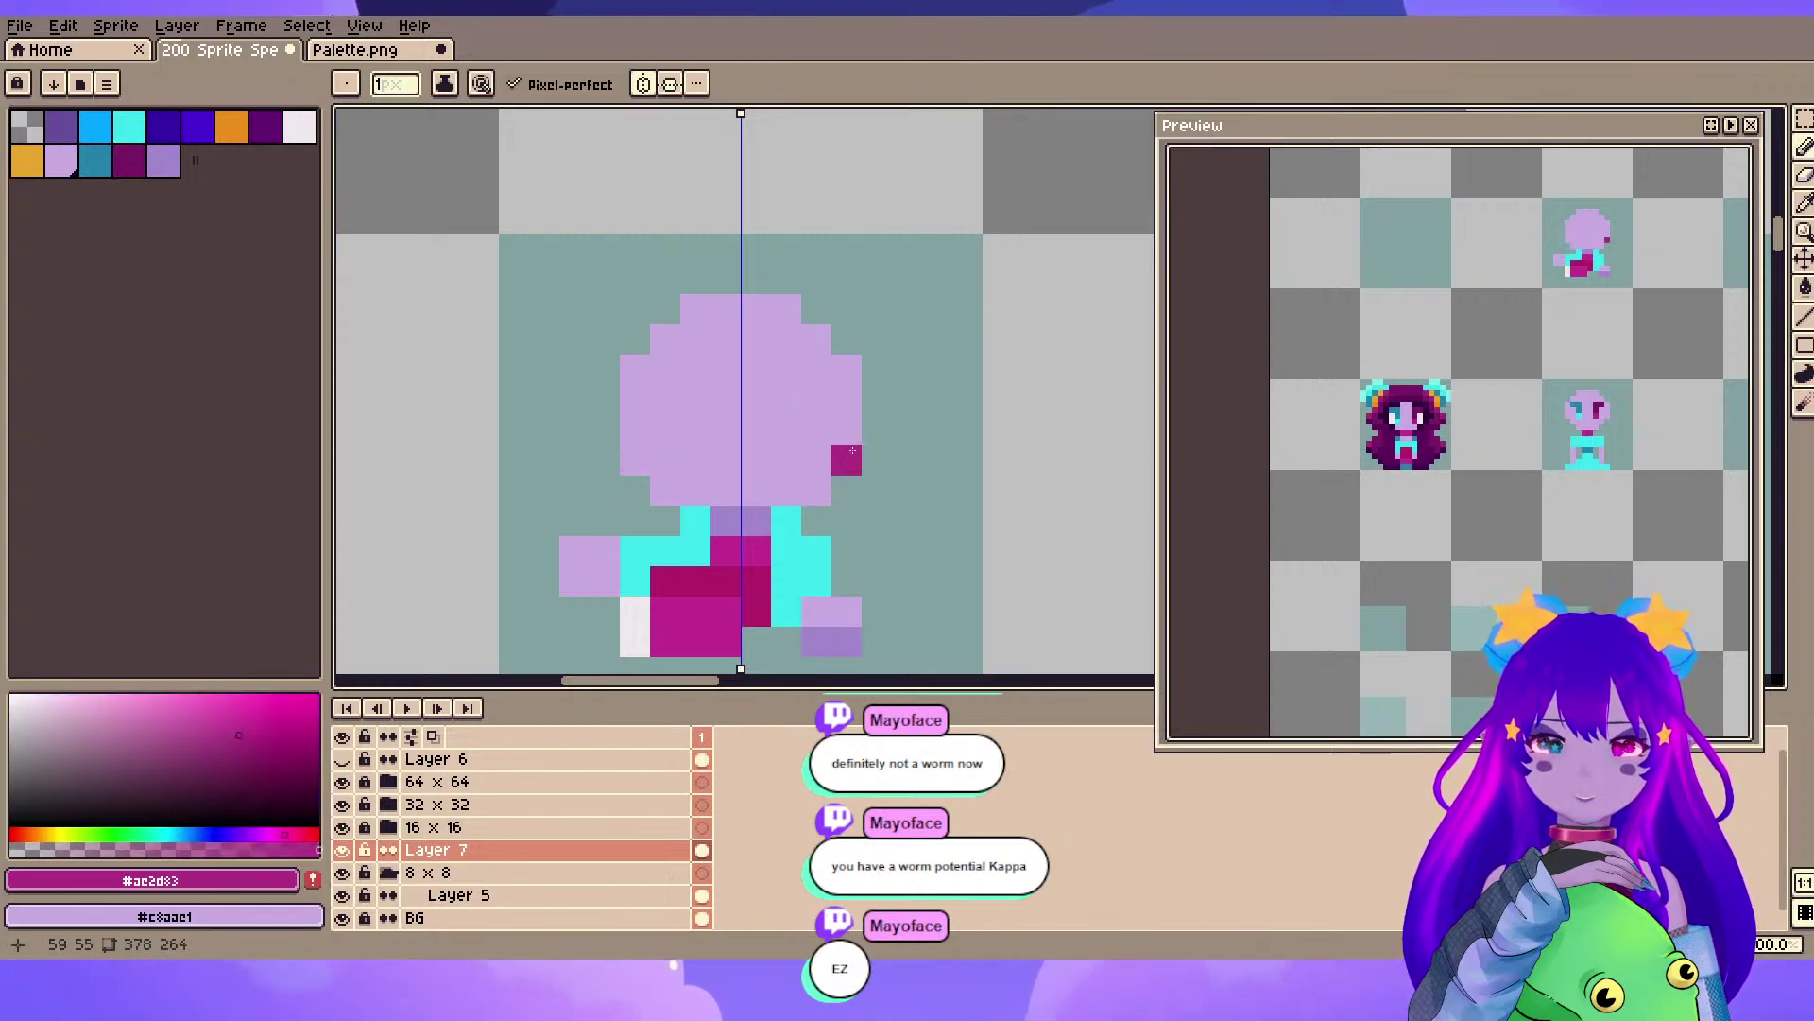
scroll(669, 422, down, 5)
scroll(688, 349, up, 5)
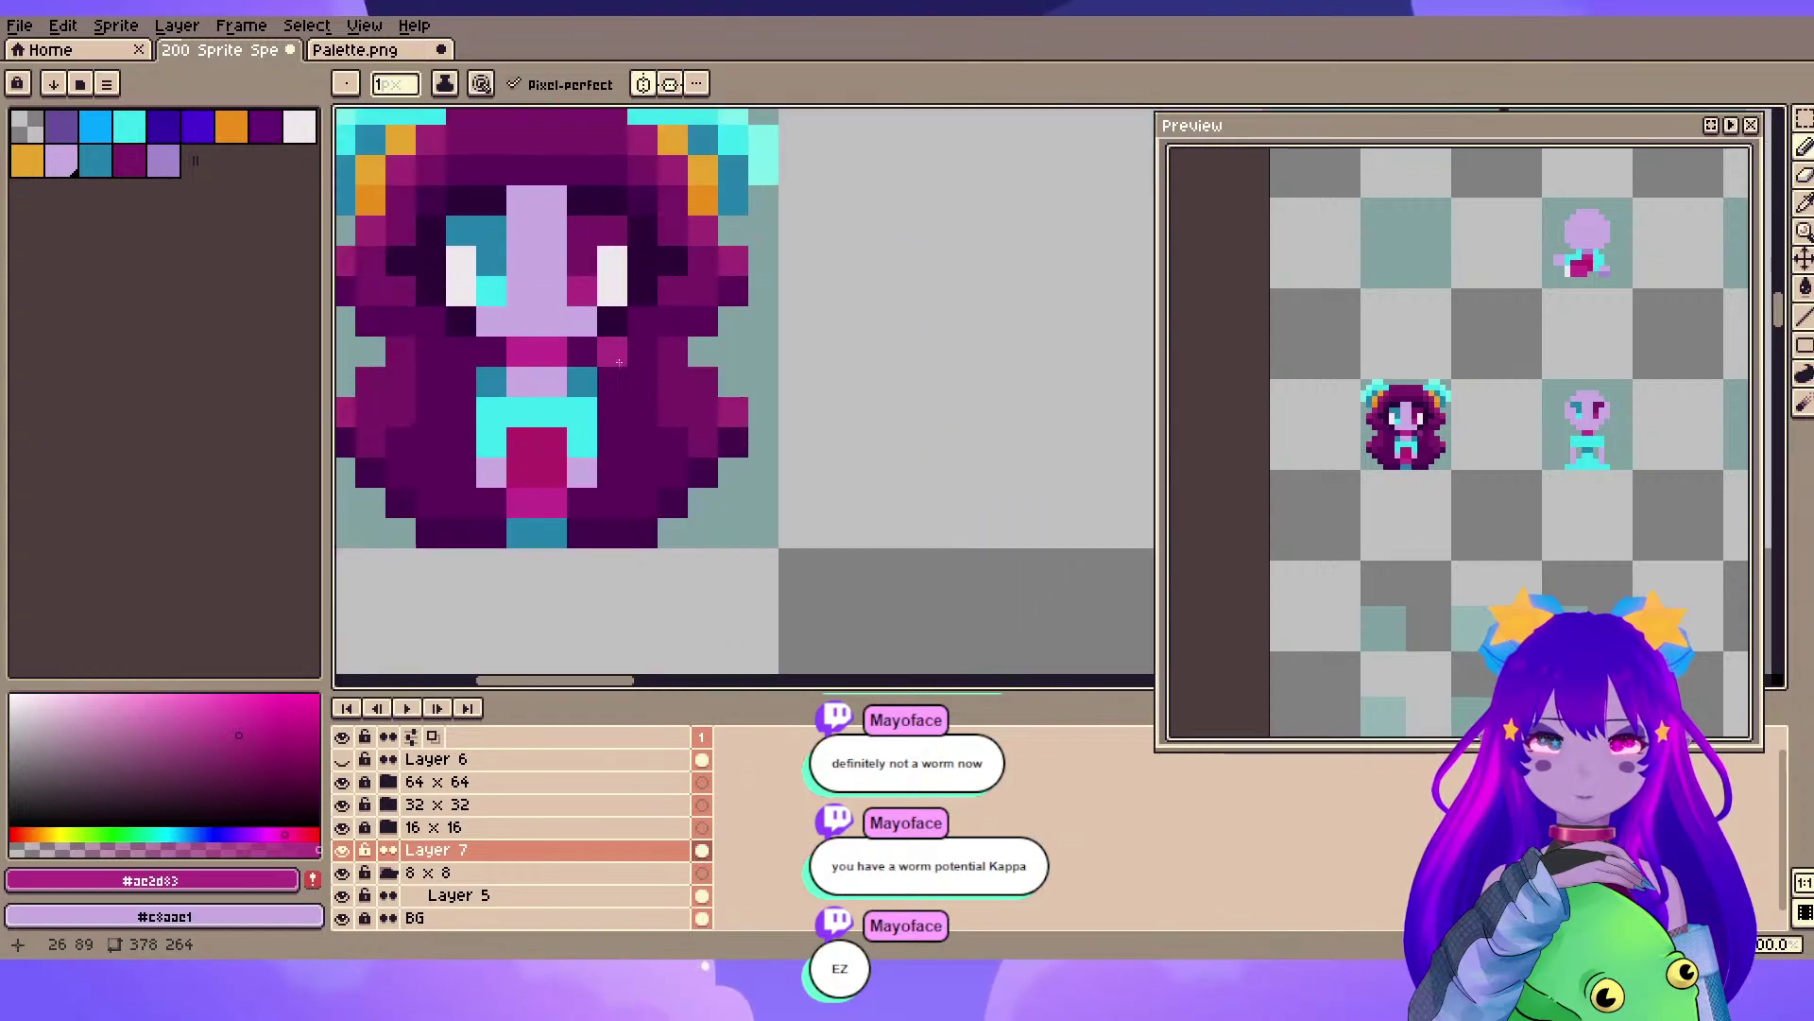
alt+click(600, 202)
scroll(770, 510, down, 2)
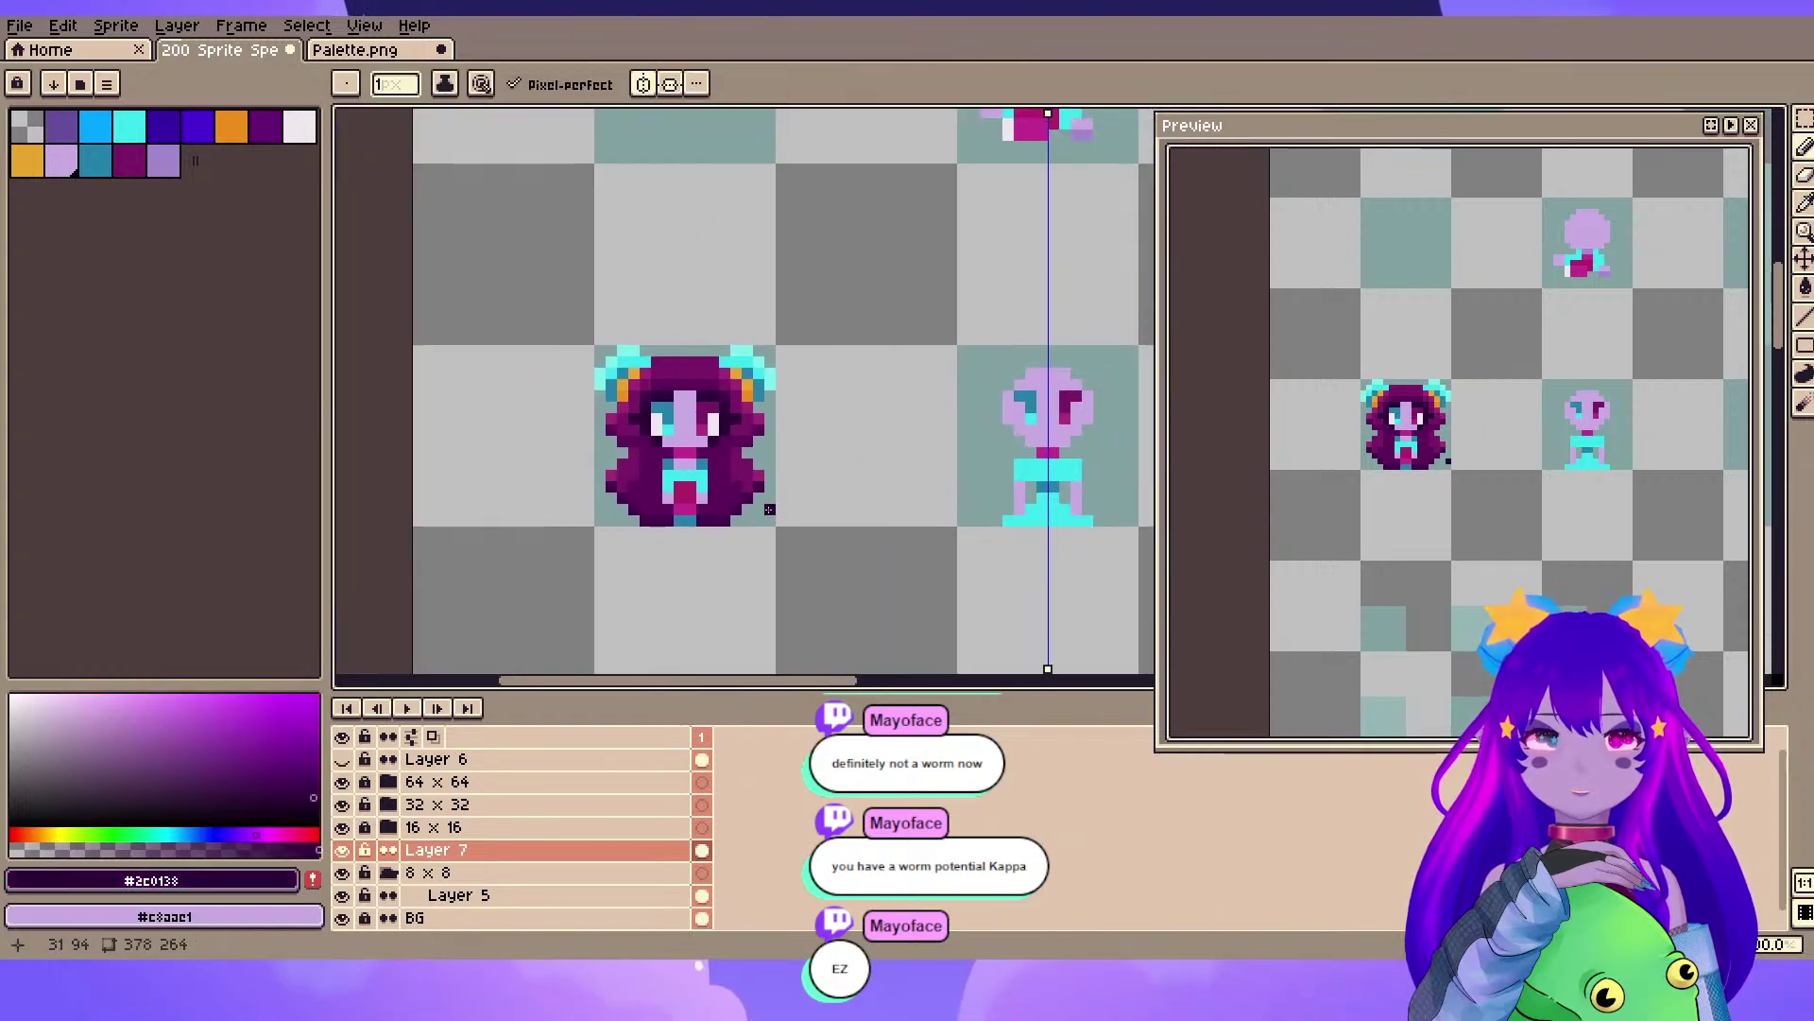
- Save the file and paint a mirrored dark purple (#2c0138) lash line with lower outer corner pixels across the upper seated sprite's face
drag(858, 293, 632, 563)
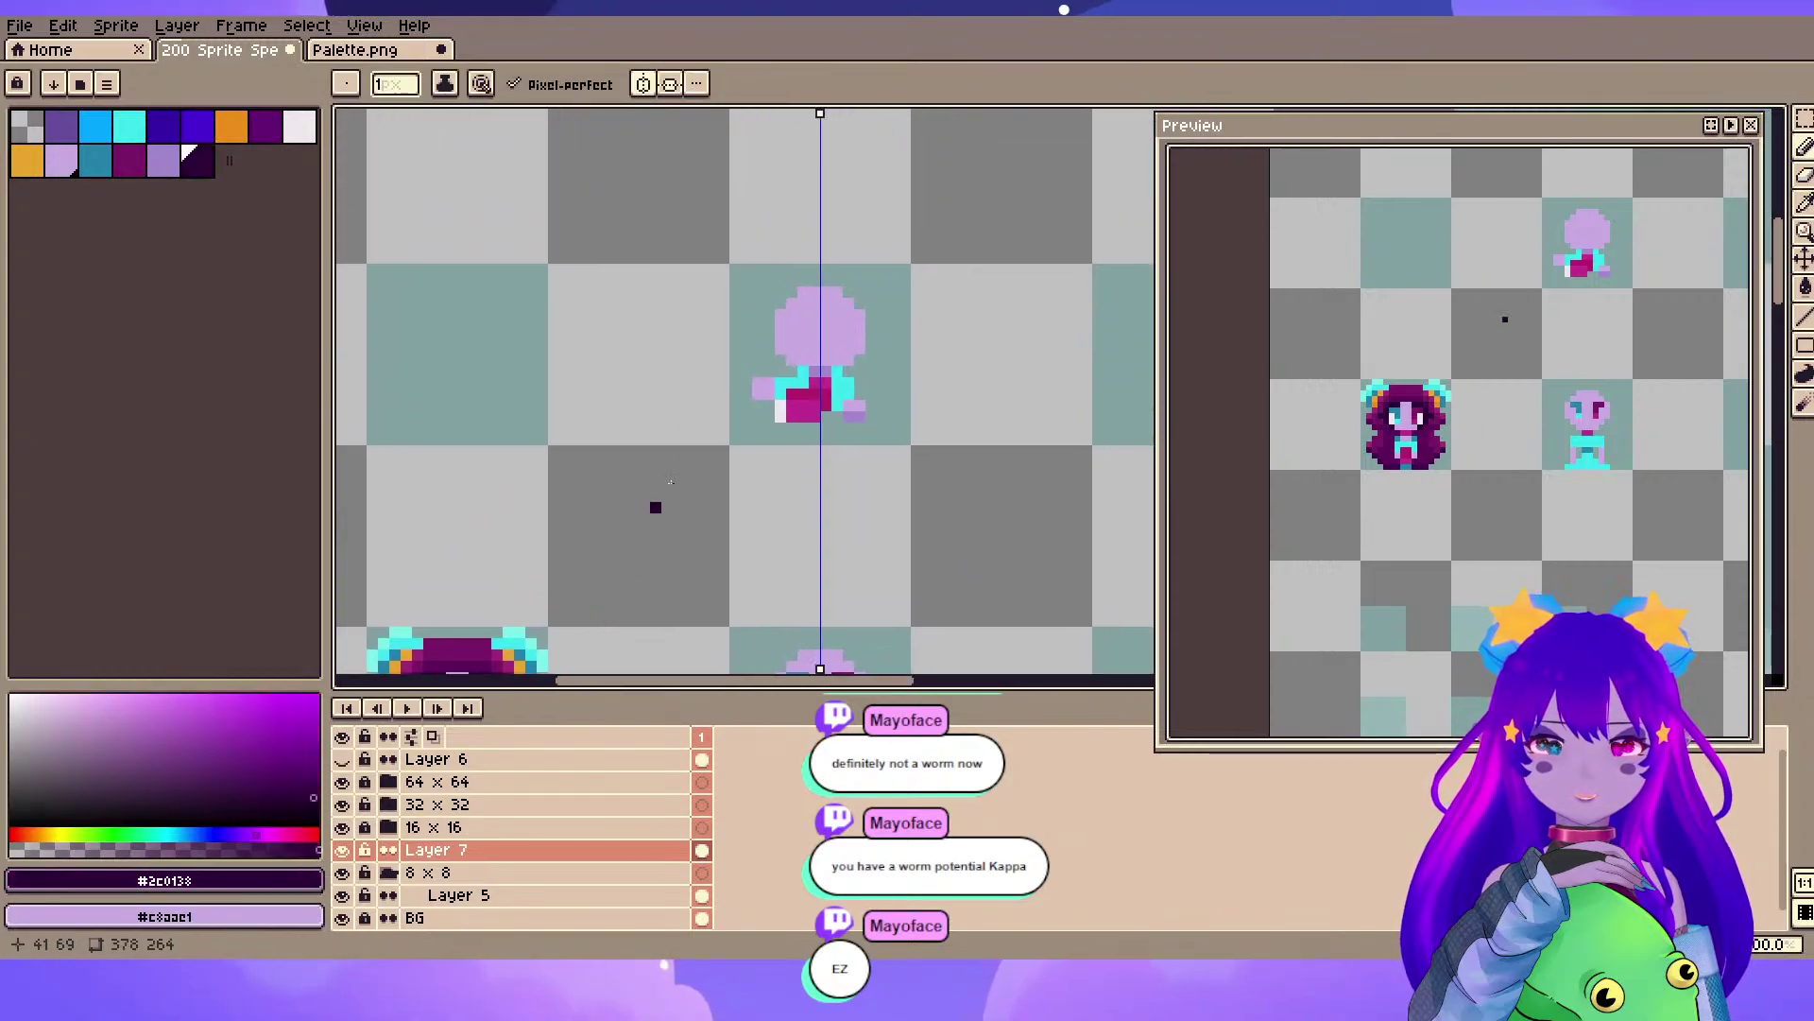
drag(989, 242, 932, 409)
scroll(931, 409, up, 3)
mouse_move(585, 605)
mouse_down()
mouse_move(689, 539)
mouse_move(935, 274)
mouse_up()
scroll(907, 331, up, 1)
scroll(899, 351, up, 1)
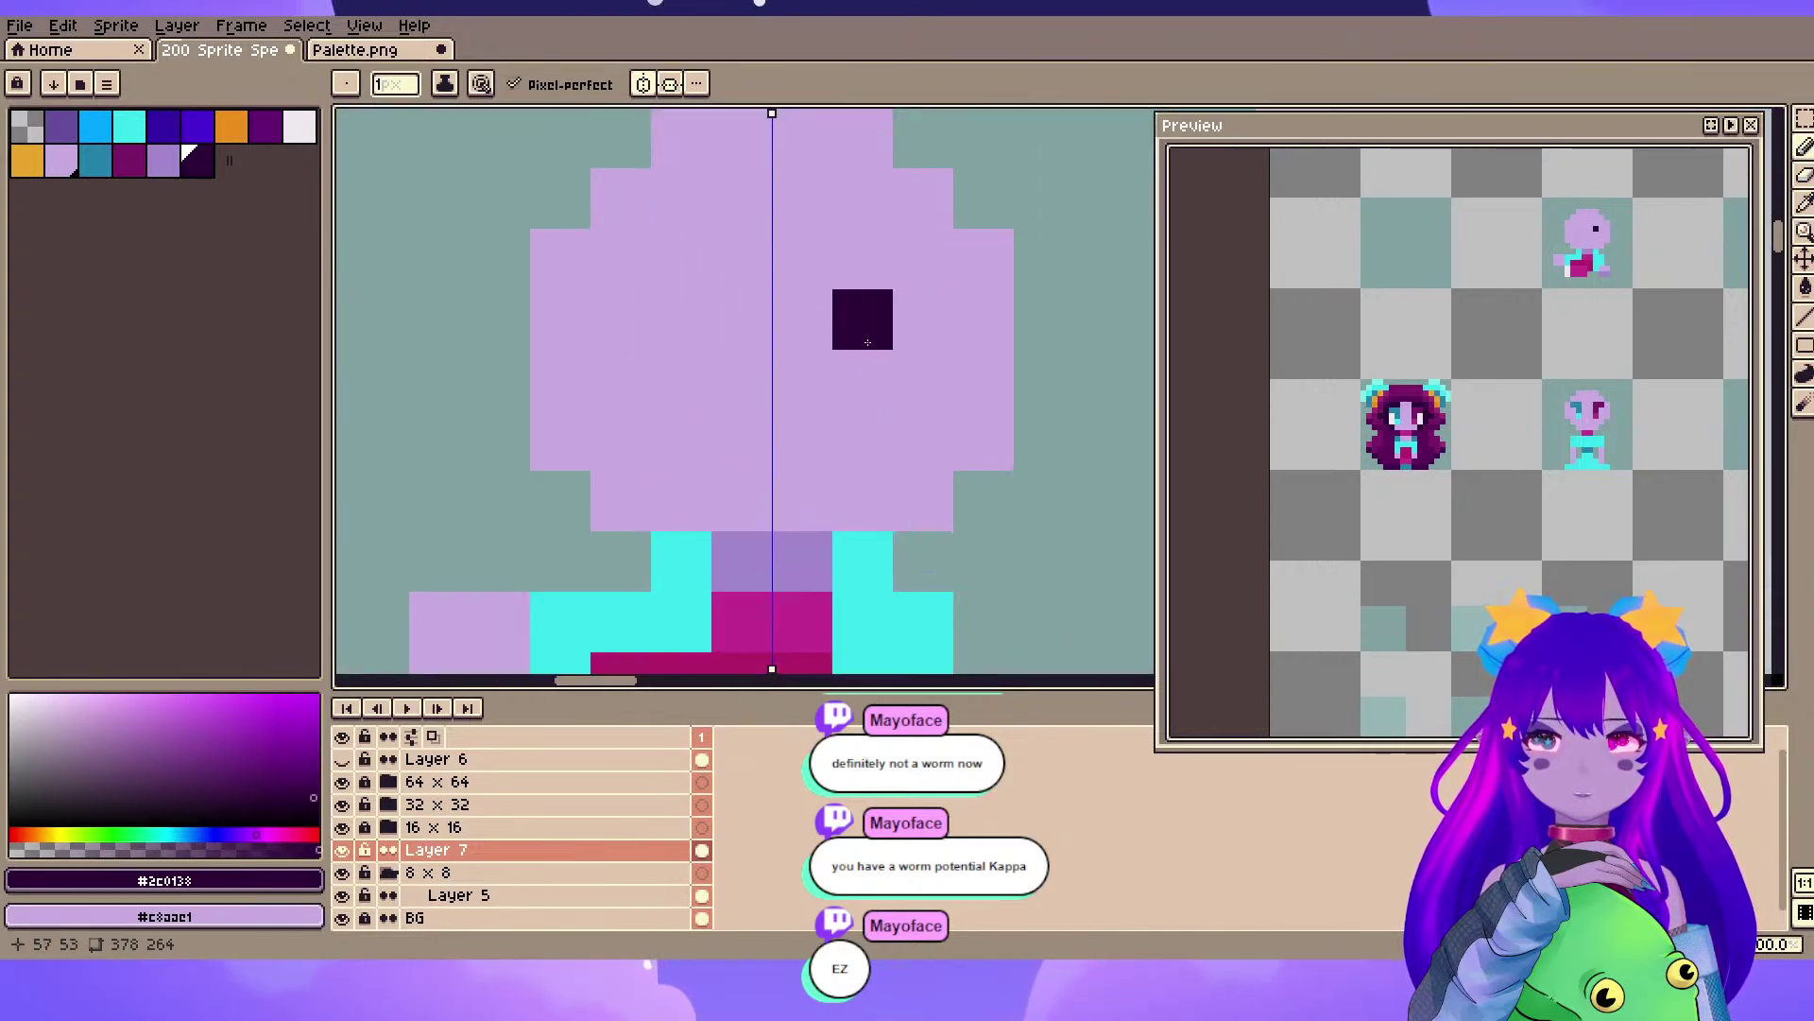
scroll(790, 430, down, 1)
key(ctrl+s)
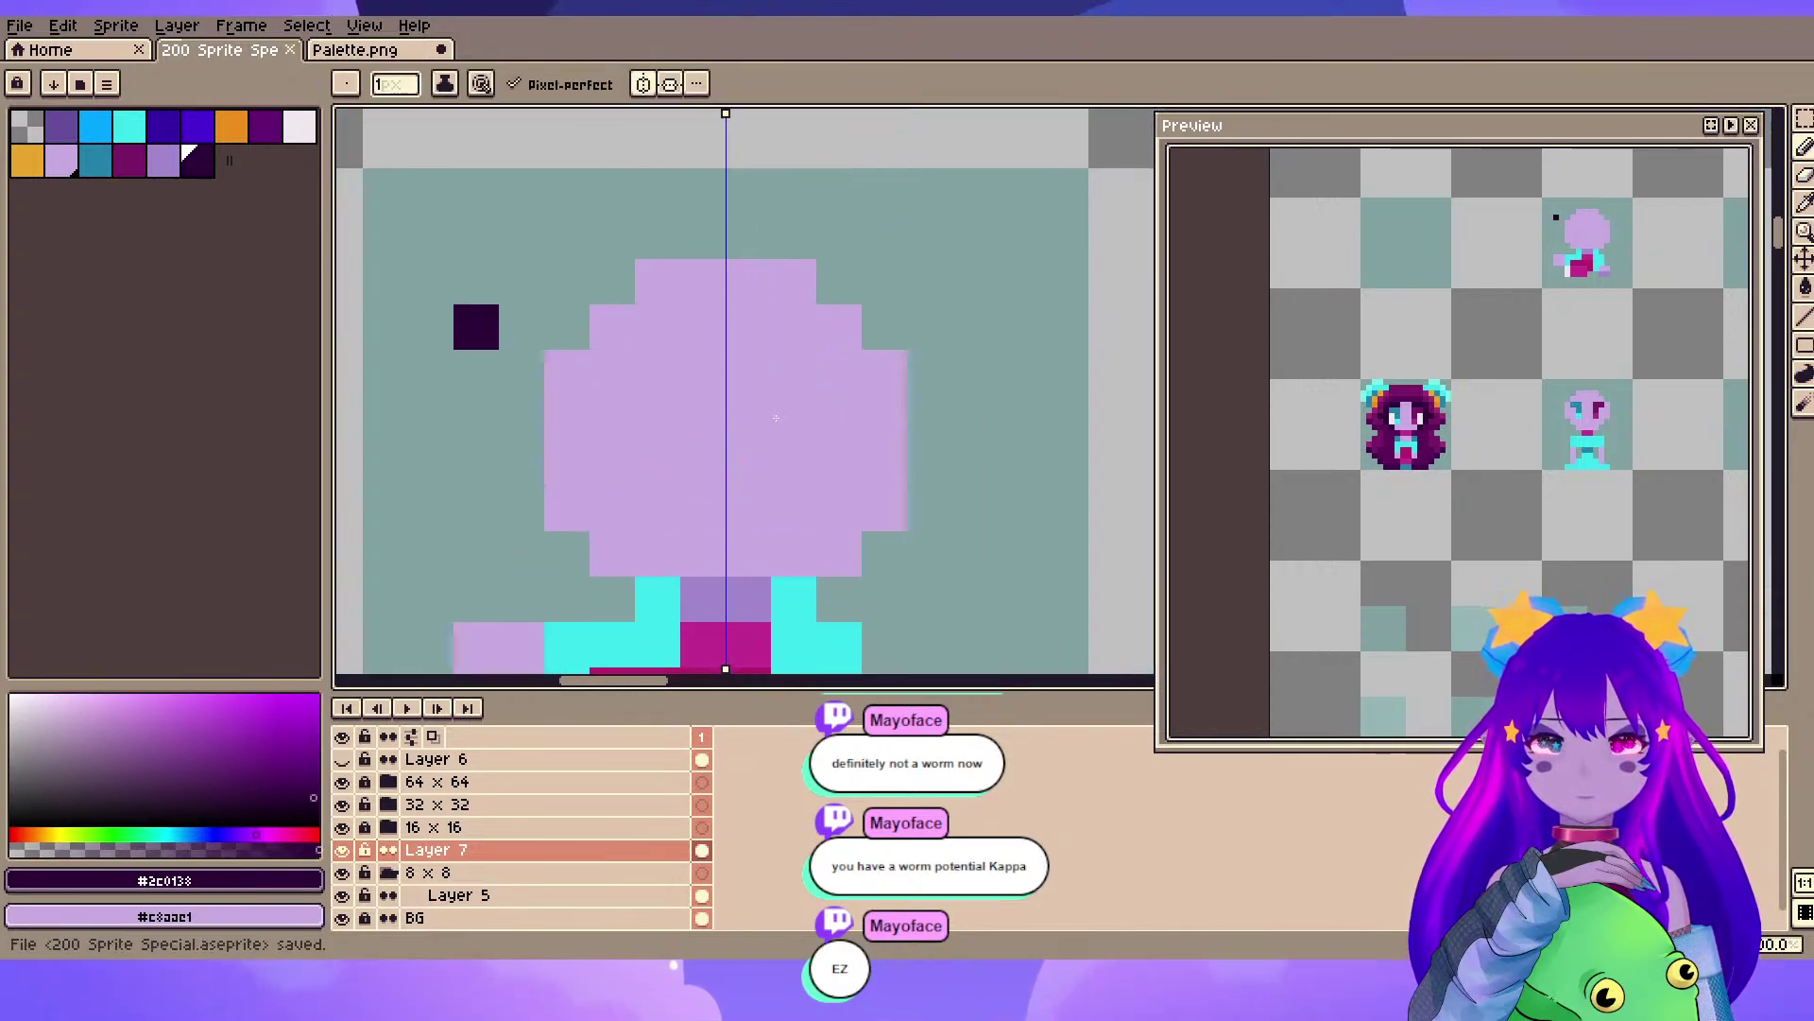
click(567, 463)
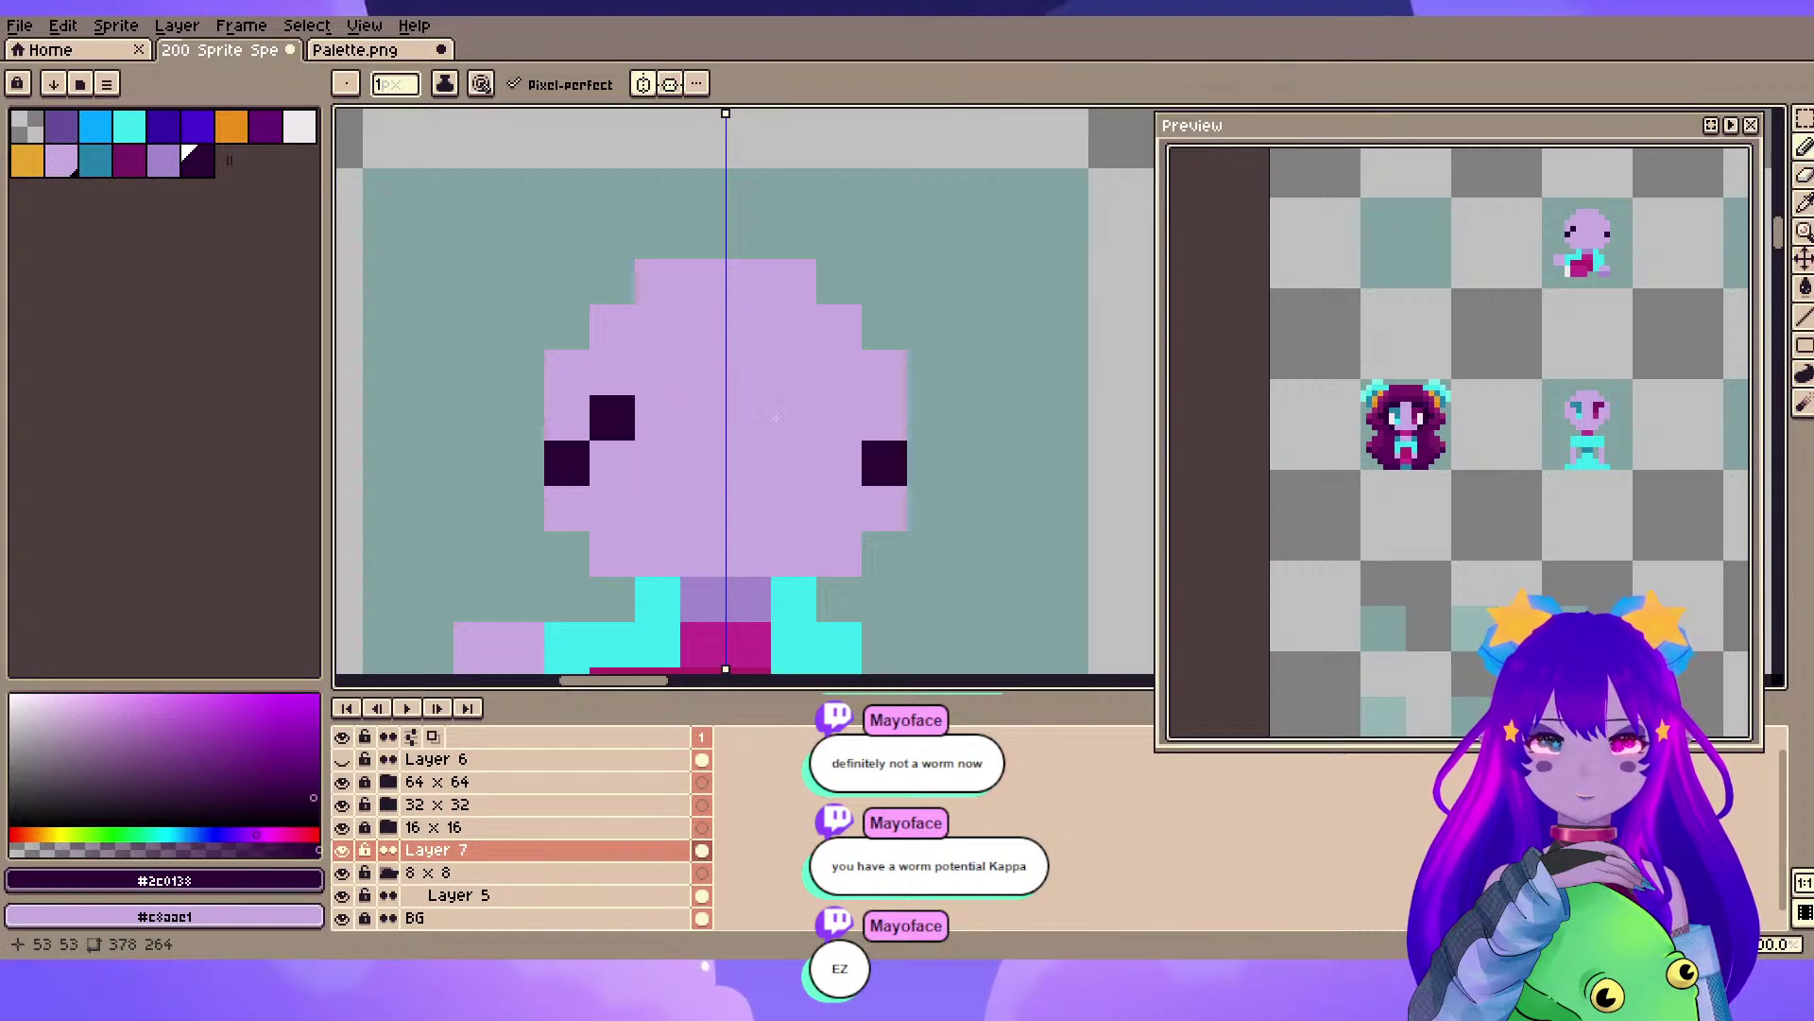
drag(613, 418, 658, 418)
- Repaint the two middle pixels of the lash line in skin lilac (#c8aae1) to leave two separate 2-pixel-wide lashes
key(e)
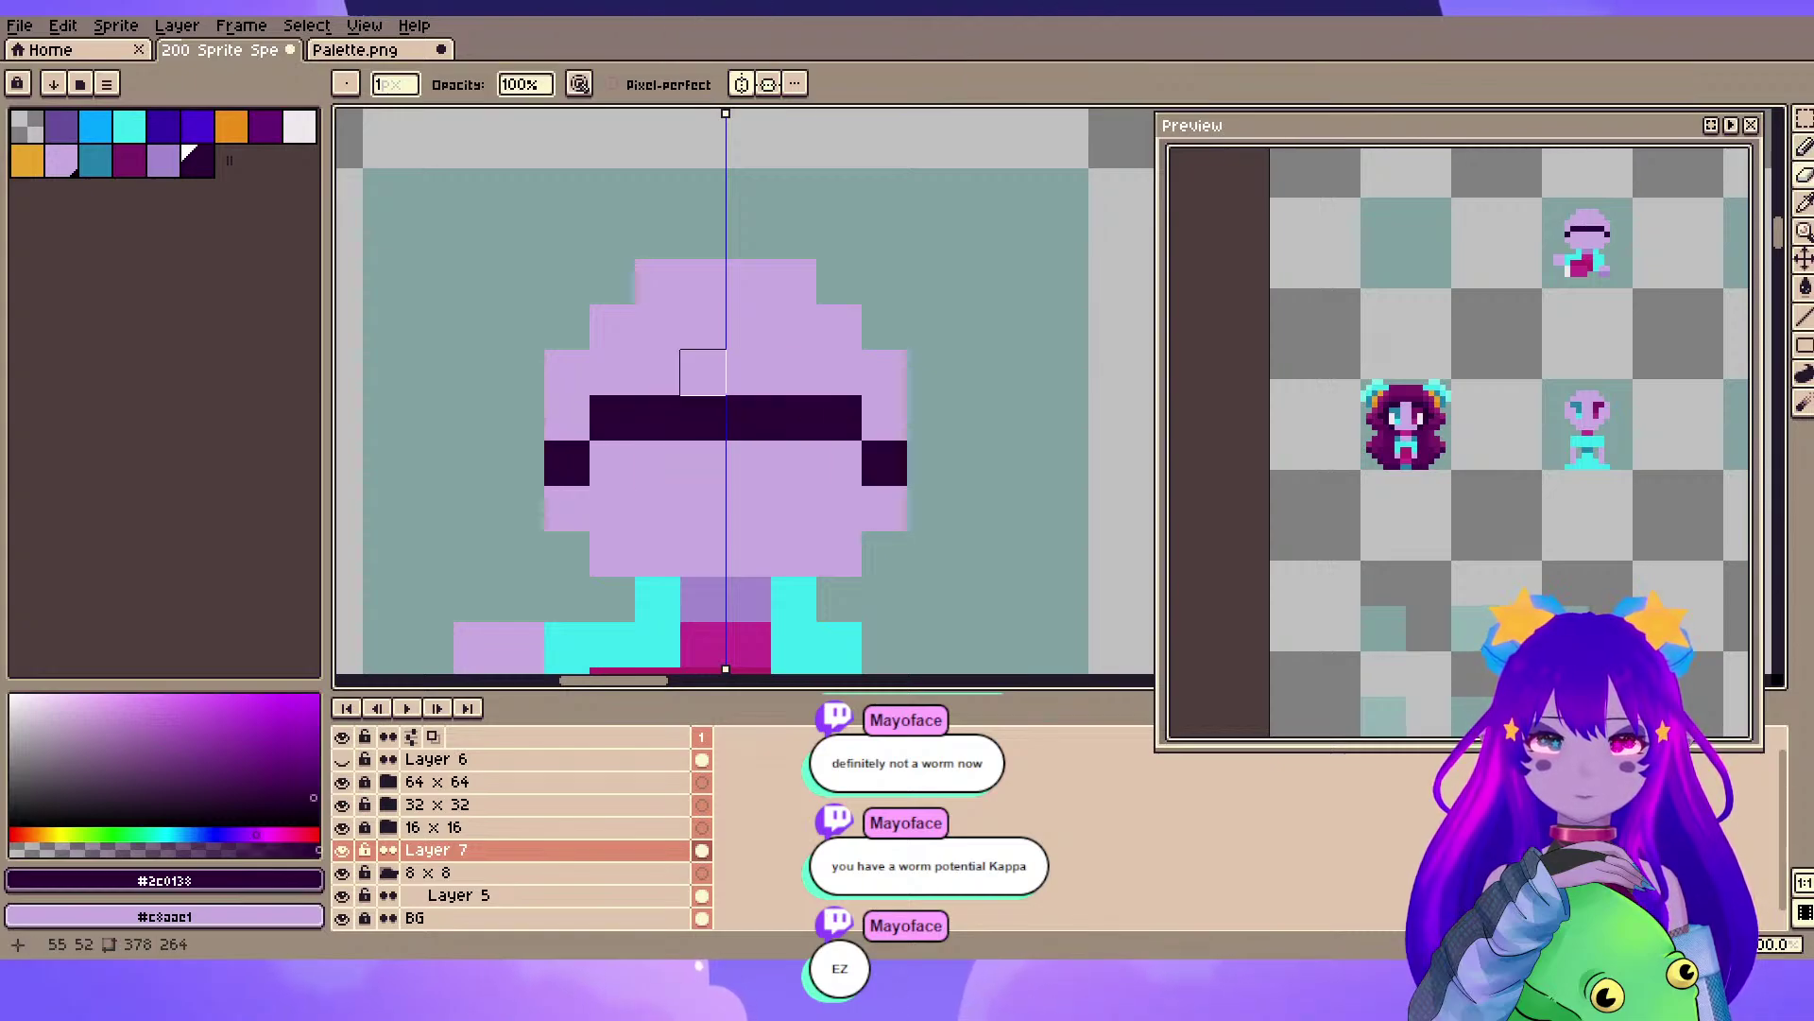
alt+click(703, 372)
key(b)
click(703, 417)
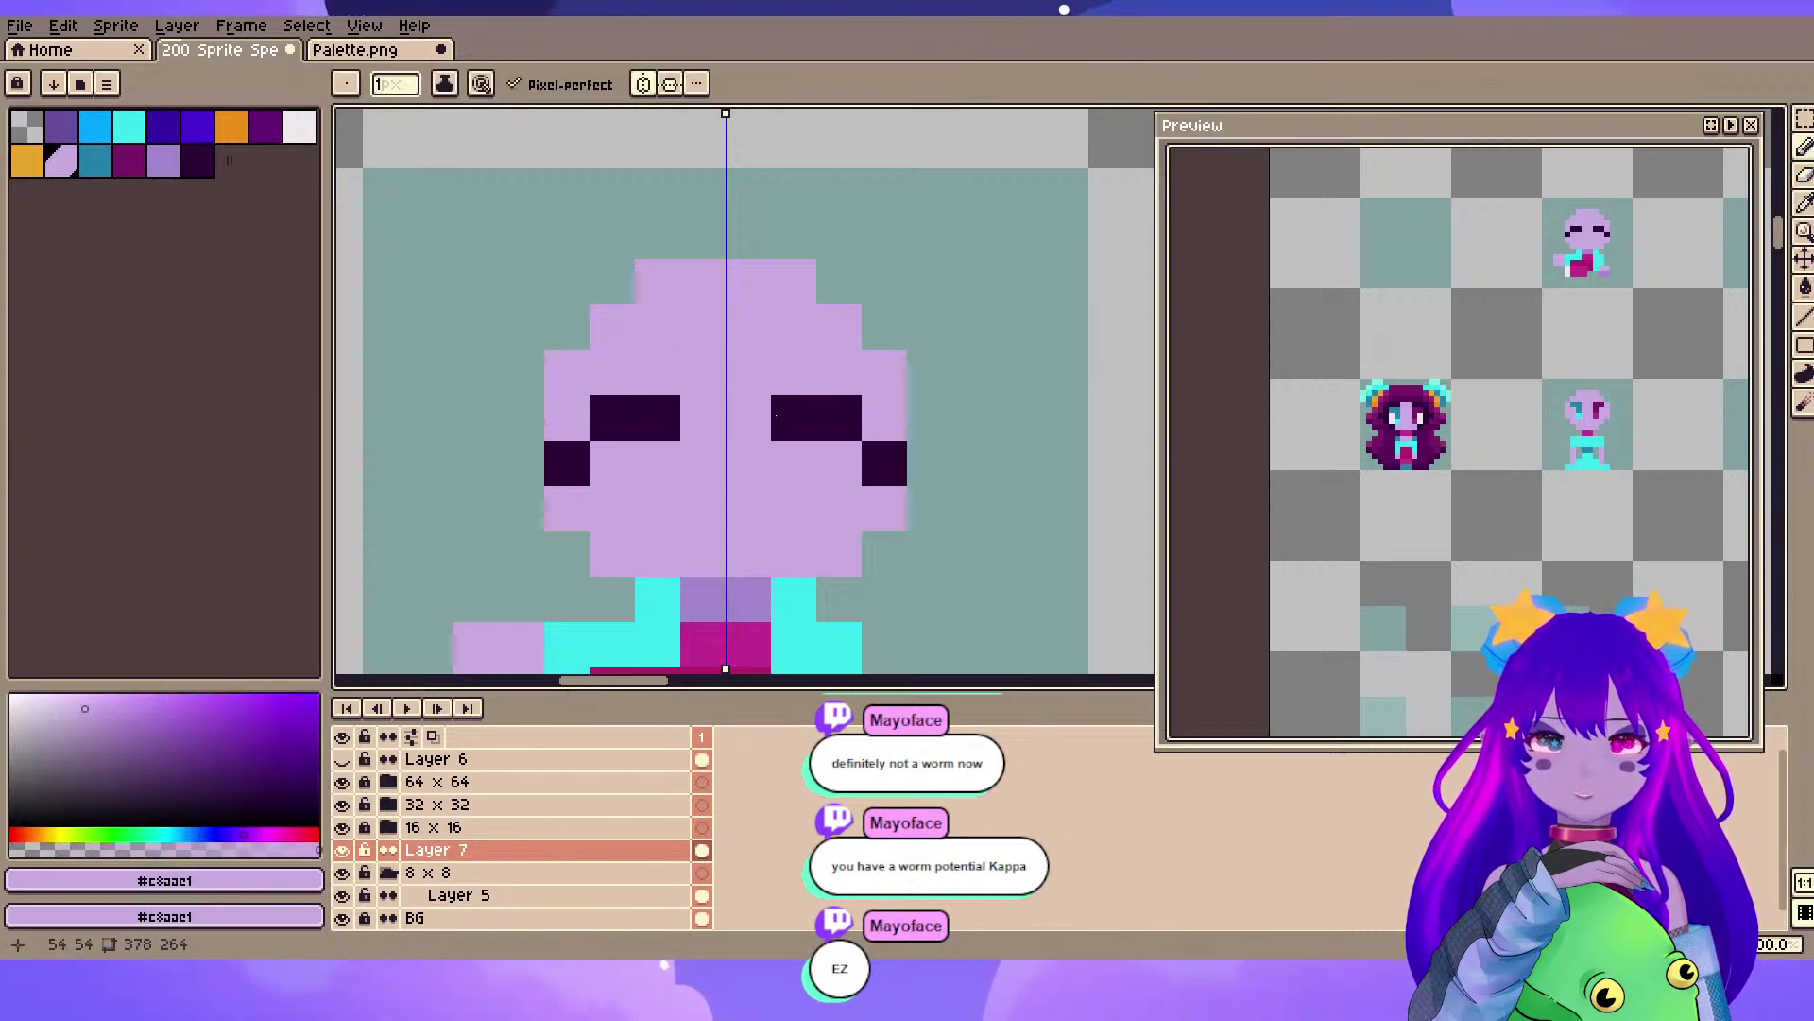
- Try alternative lash shapes with extra dark pixels and a slanted line on both of the seated sprite's eyes
alt+click(647, 425)
key(b)
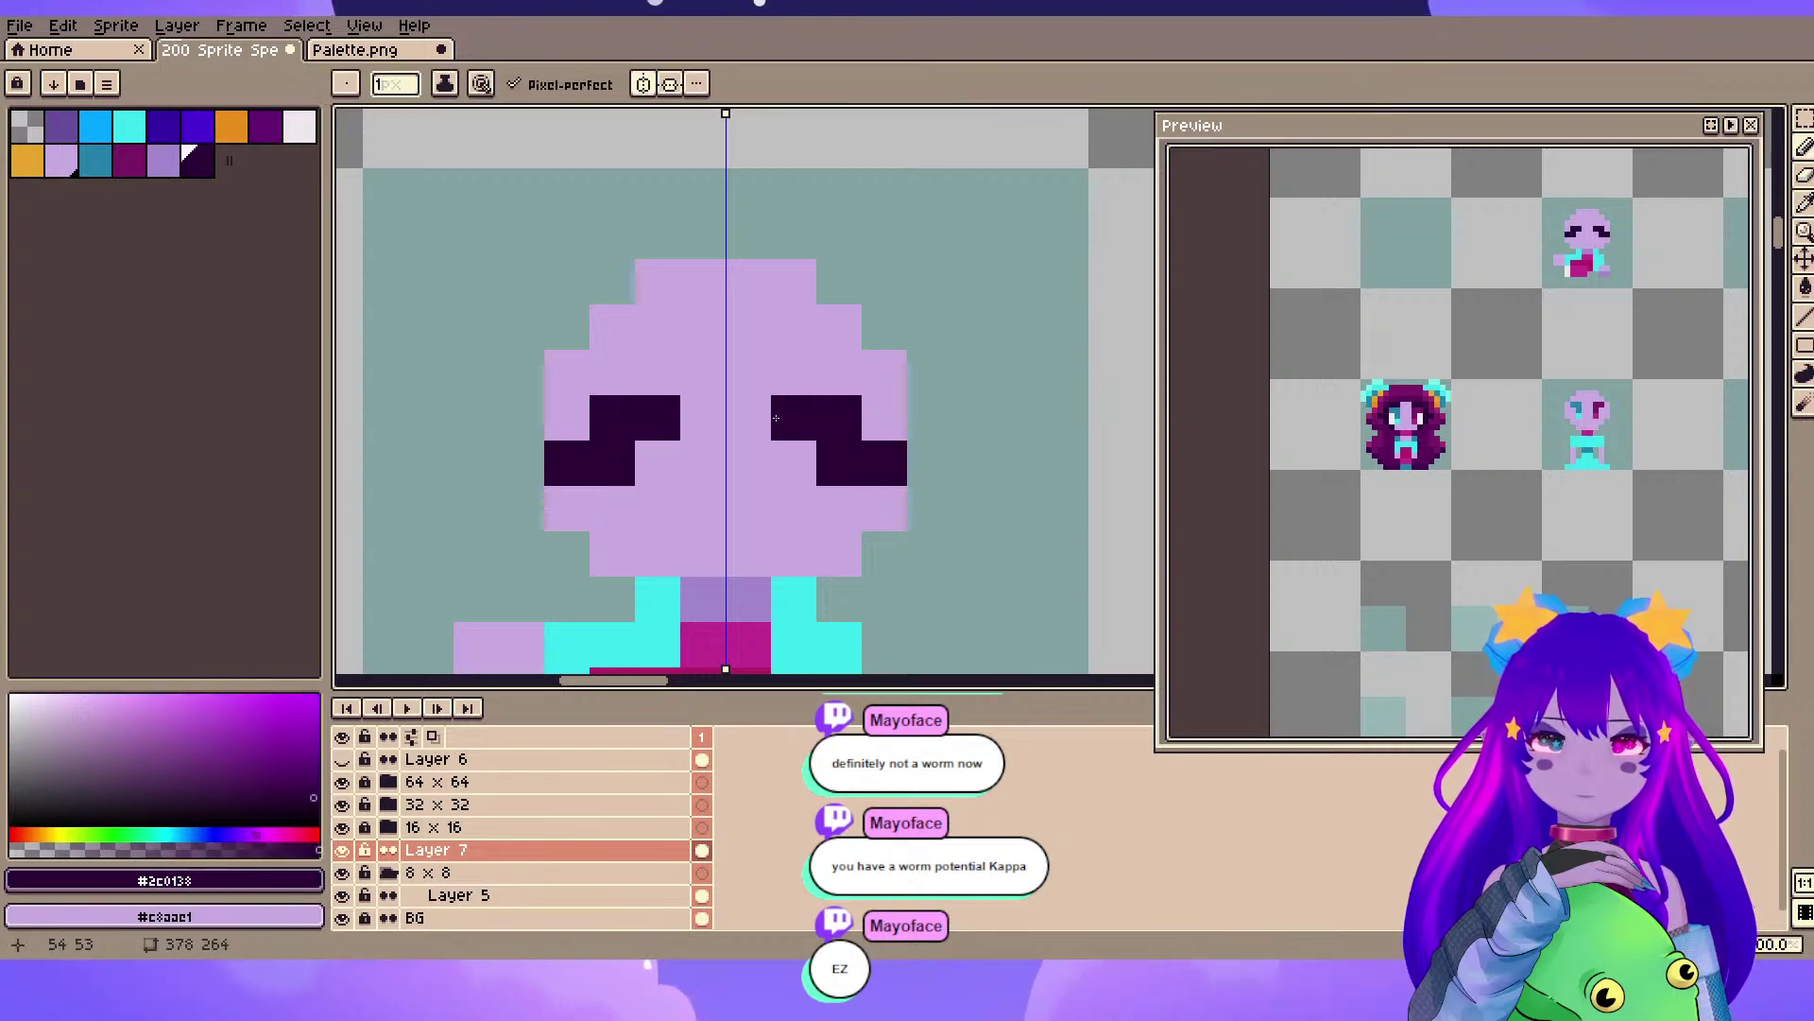
scroll(747, 491, down, 2)
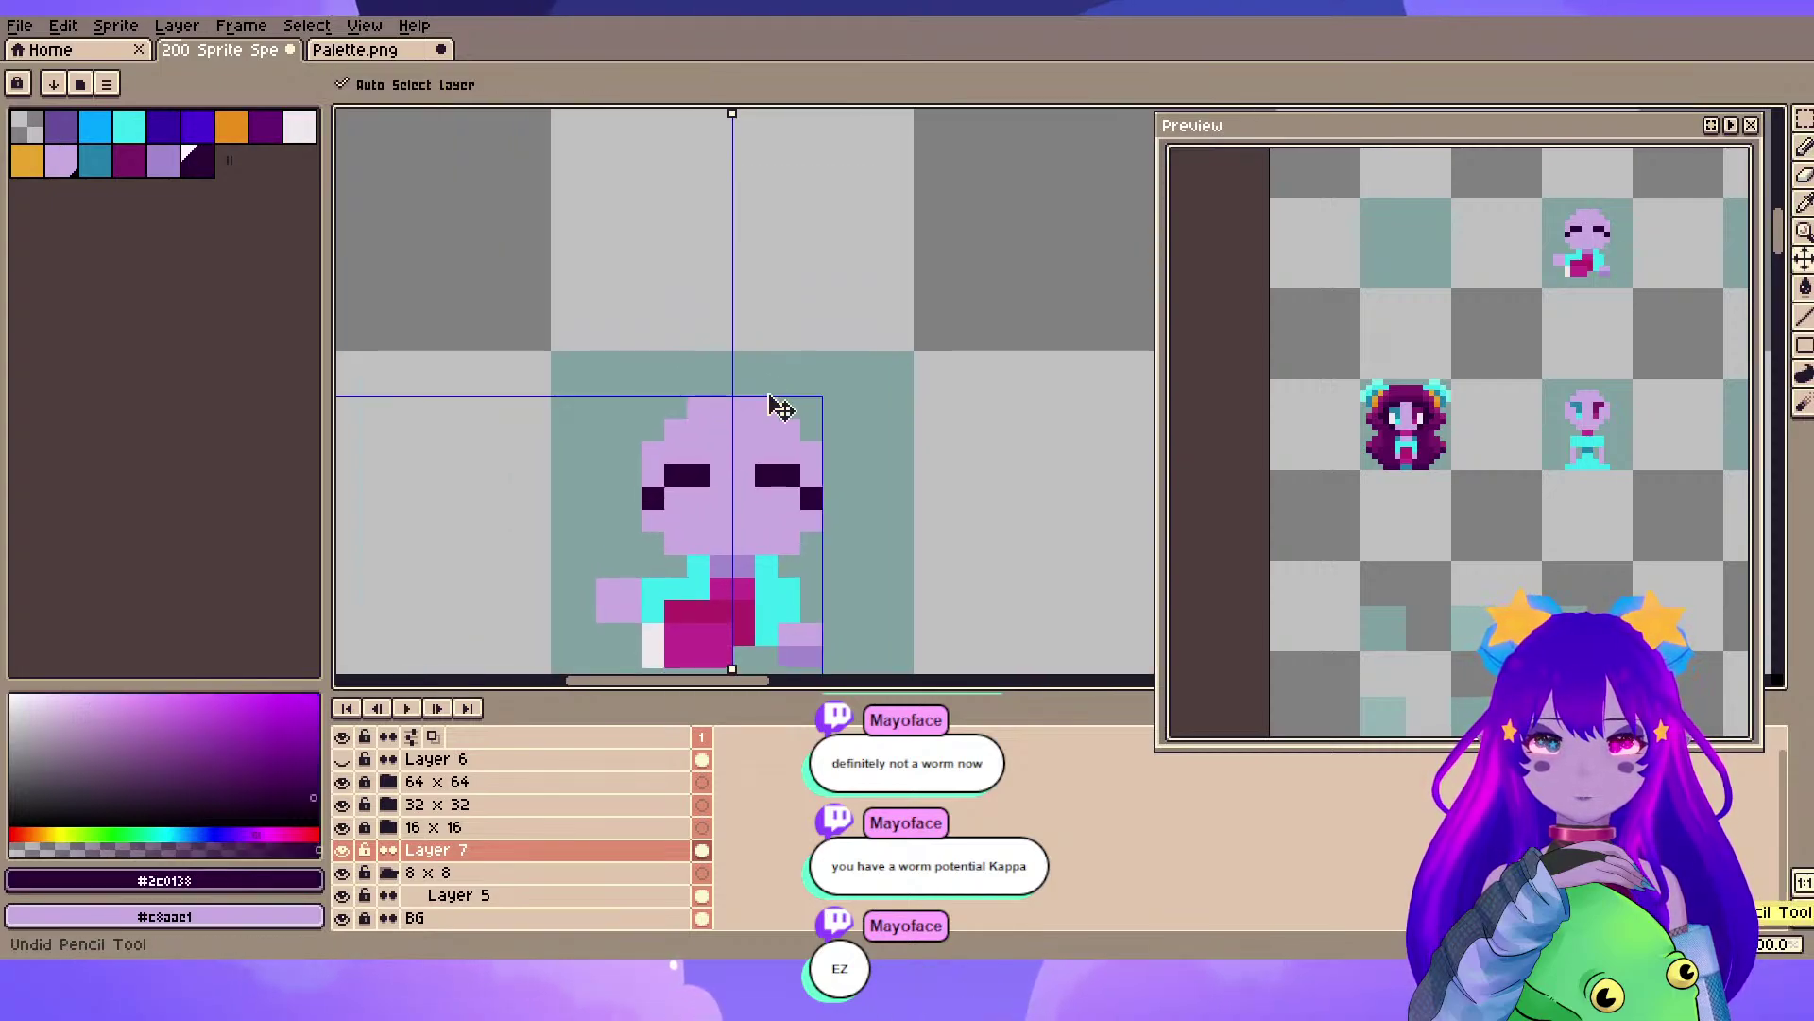
click(699, 460)
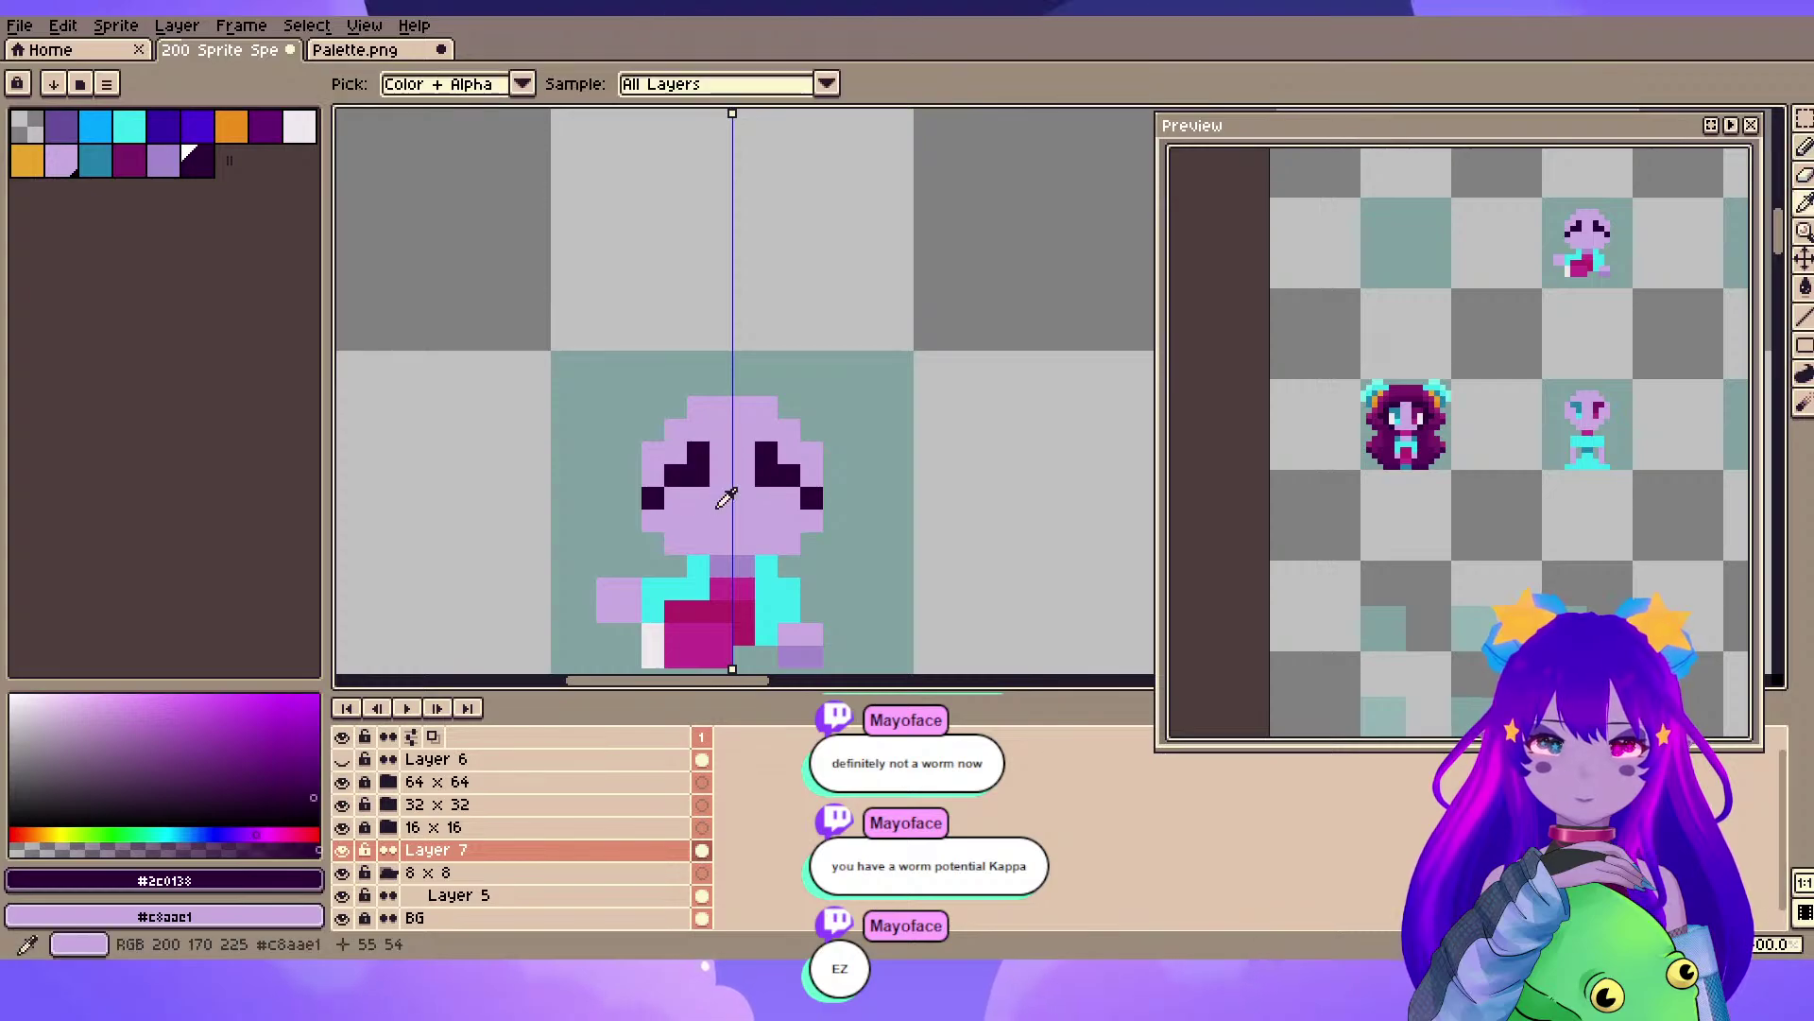
alt+click(701, 486)
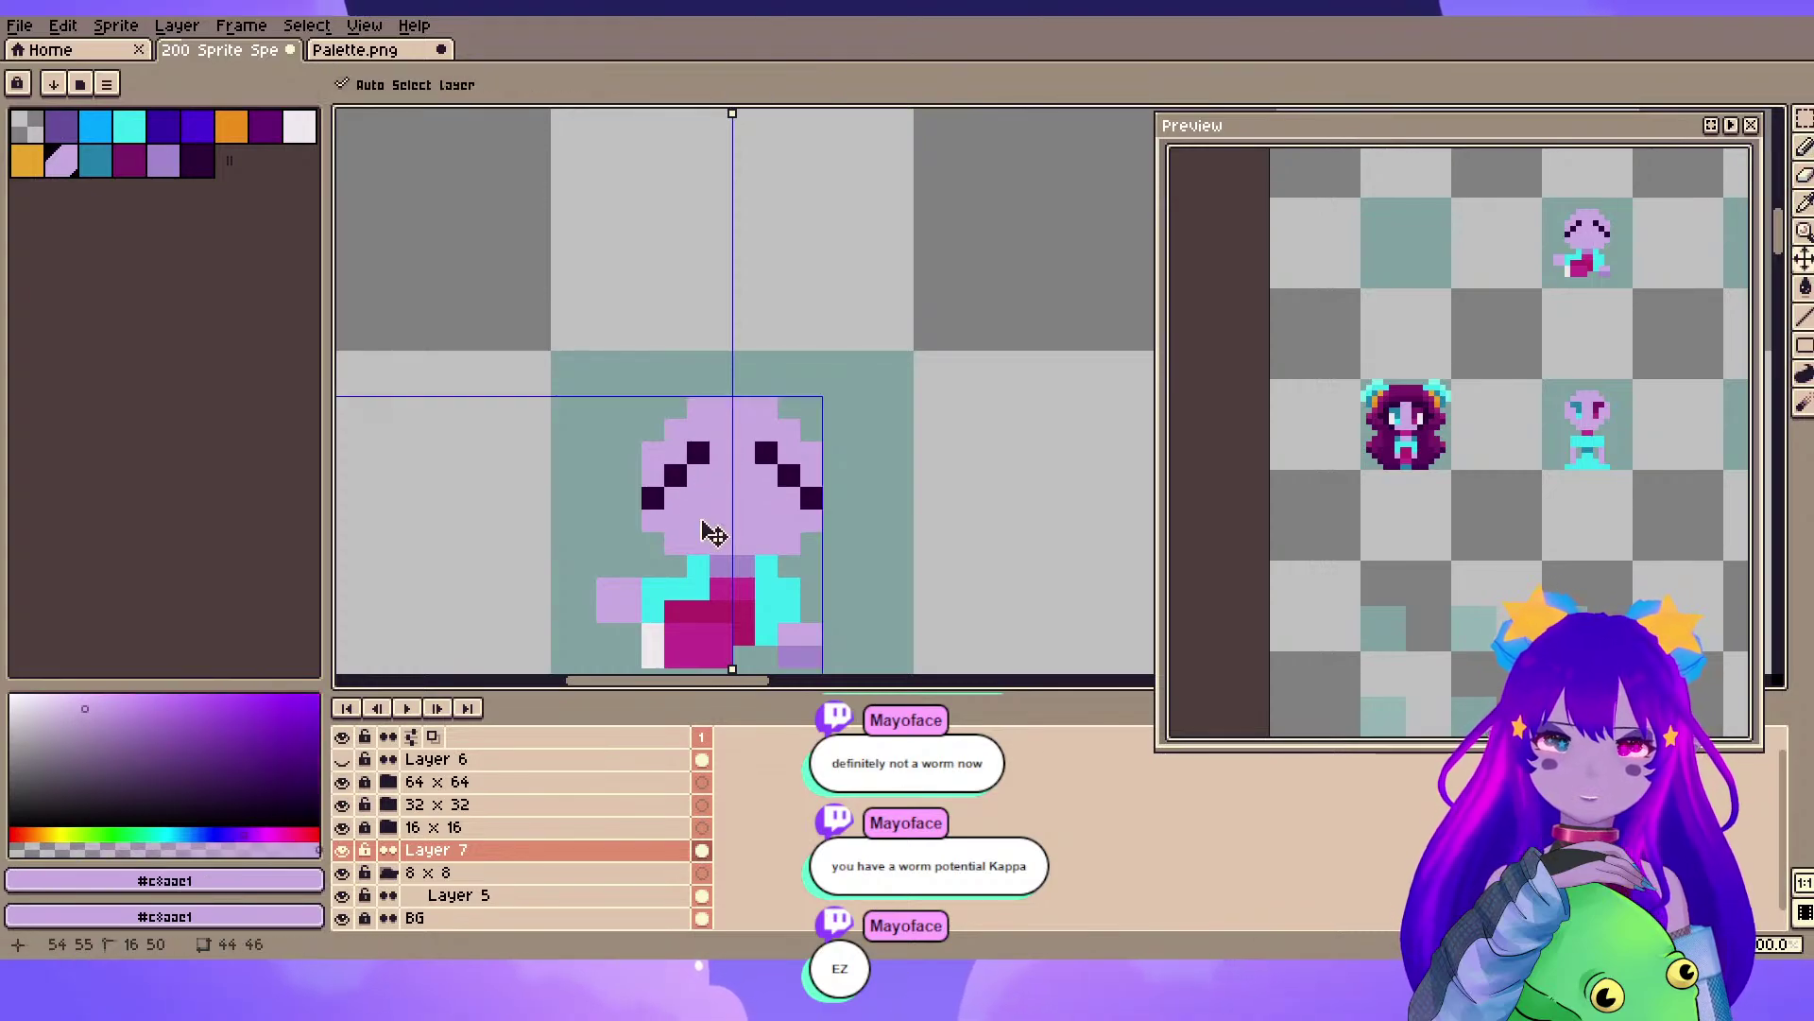
key(ctrl+z)
key(ctrl+z)
- Save the file, sample magenta and cyan from the finished long-haired sprite, and paint mirrored cyan (#3ae4ec) irises under the seated sprite's lashes
scroll(630, 571, down, 1)
drag(630, 571, 777, 348)
drag(572, 529, 935, 268)
key(ctrl+s)
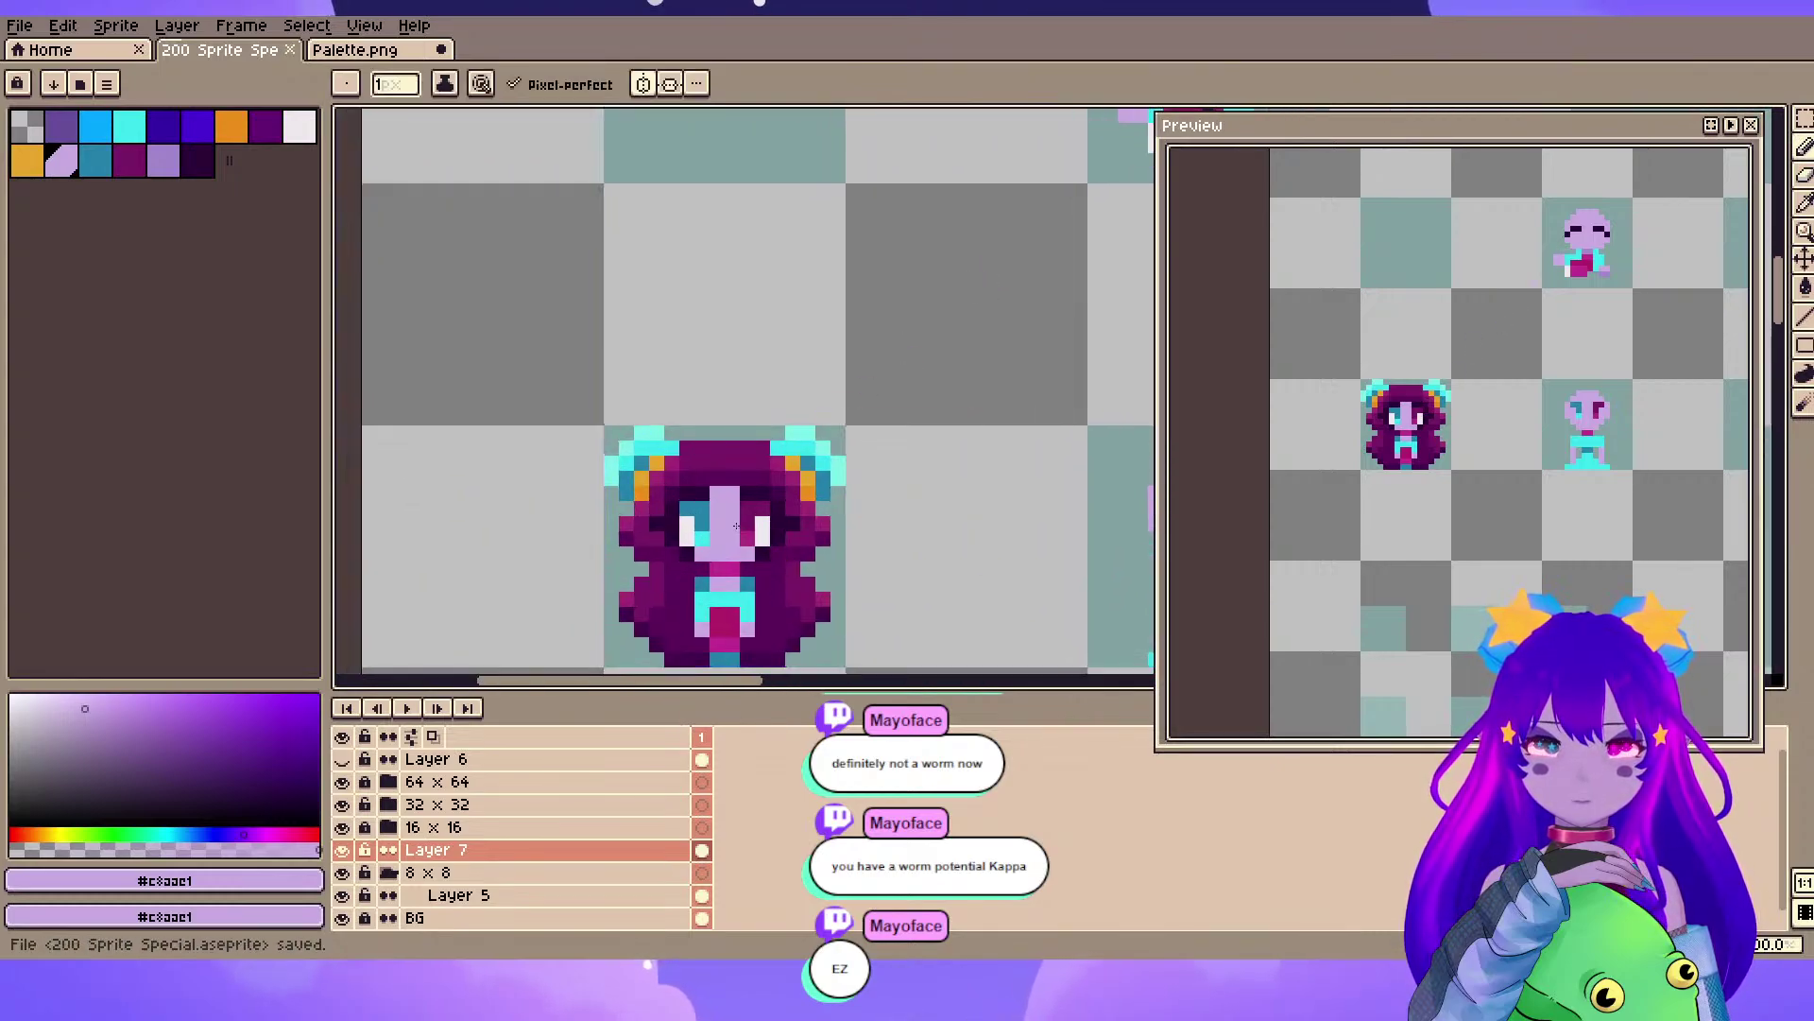
alt+click(746, 539)
key(x)
alt+click(702, 539)
drag(887, 333, 527, 578)
drag(747, 363, 604, 576)
scroll(614, 573, up, 1)
scroll(779, 422, up, 1)
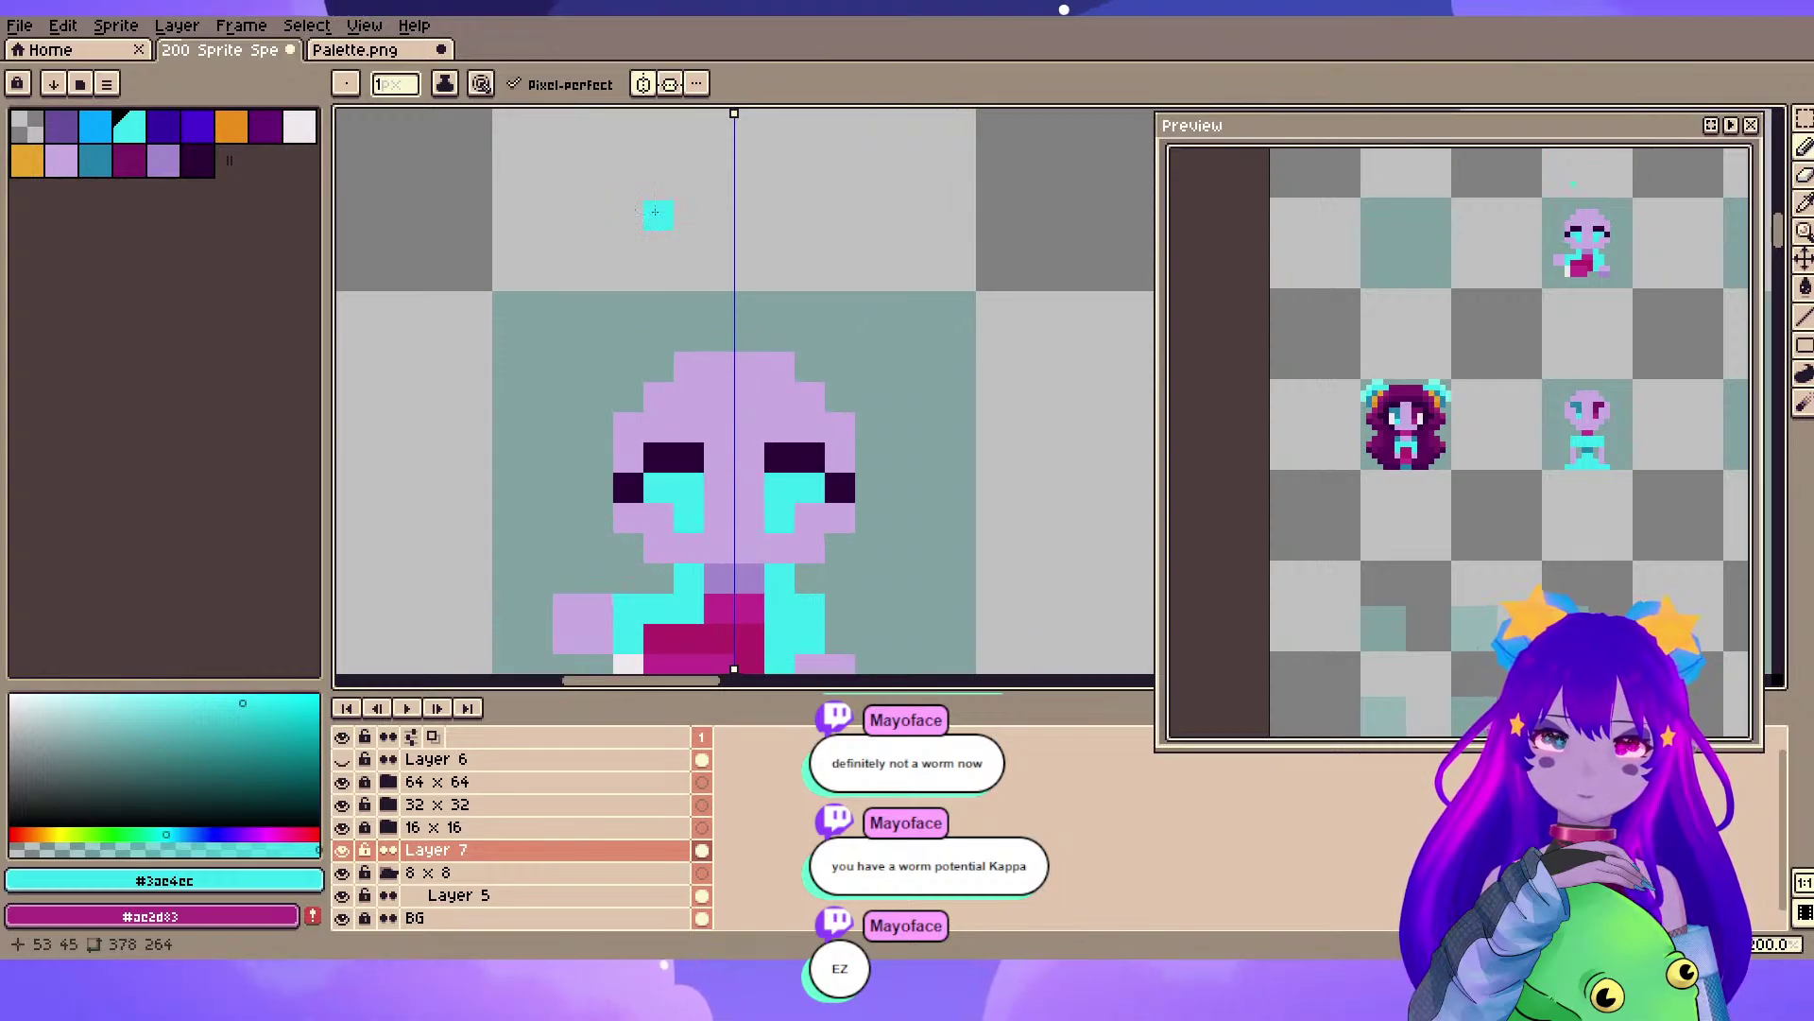
- Turn off mirrored drawing, recolour the right-hand iris magenta (#ae2d83), and add a white (#efe9ed) pixel beneath each iris's outer side
click(652, 84)
scroll(764, 579, up, 1)
drag(764, 579, 773, 510)
key(x)
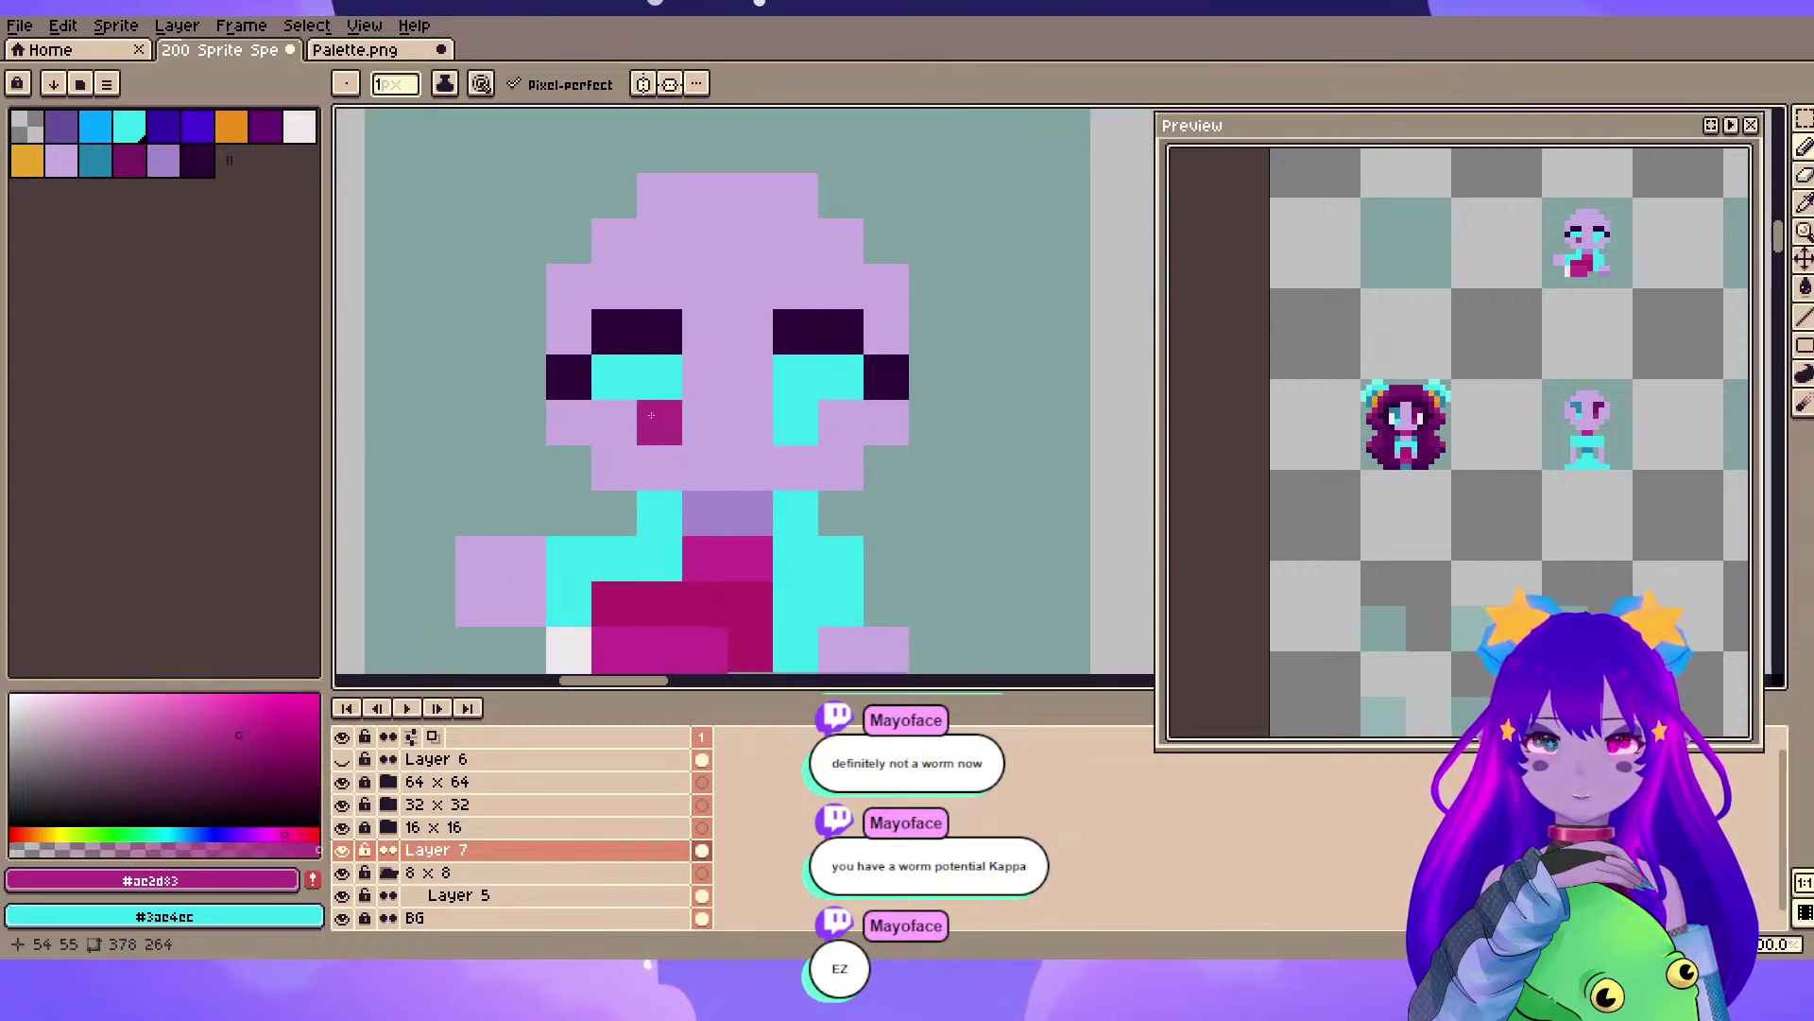
drag(841, 378, 795, 378)
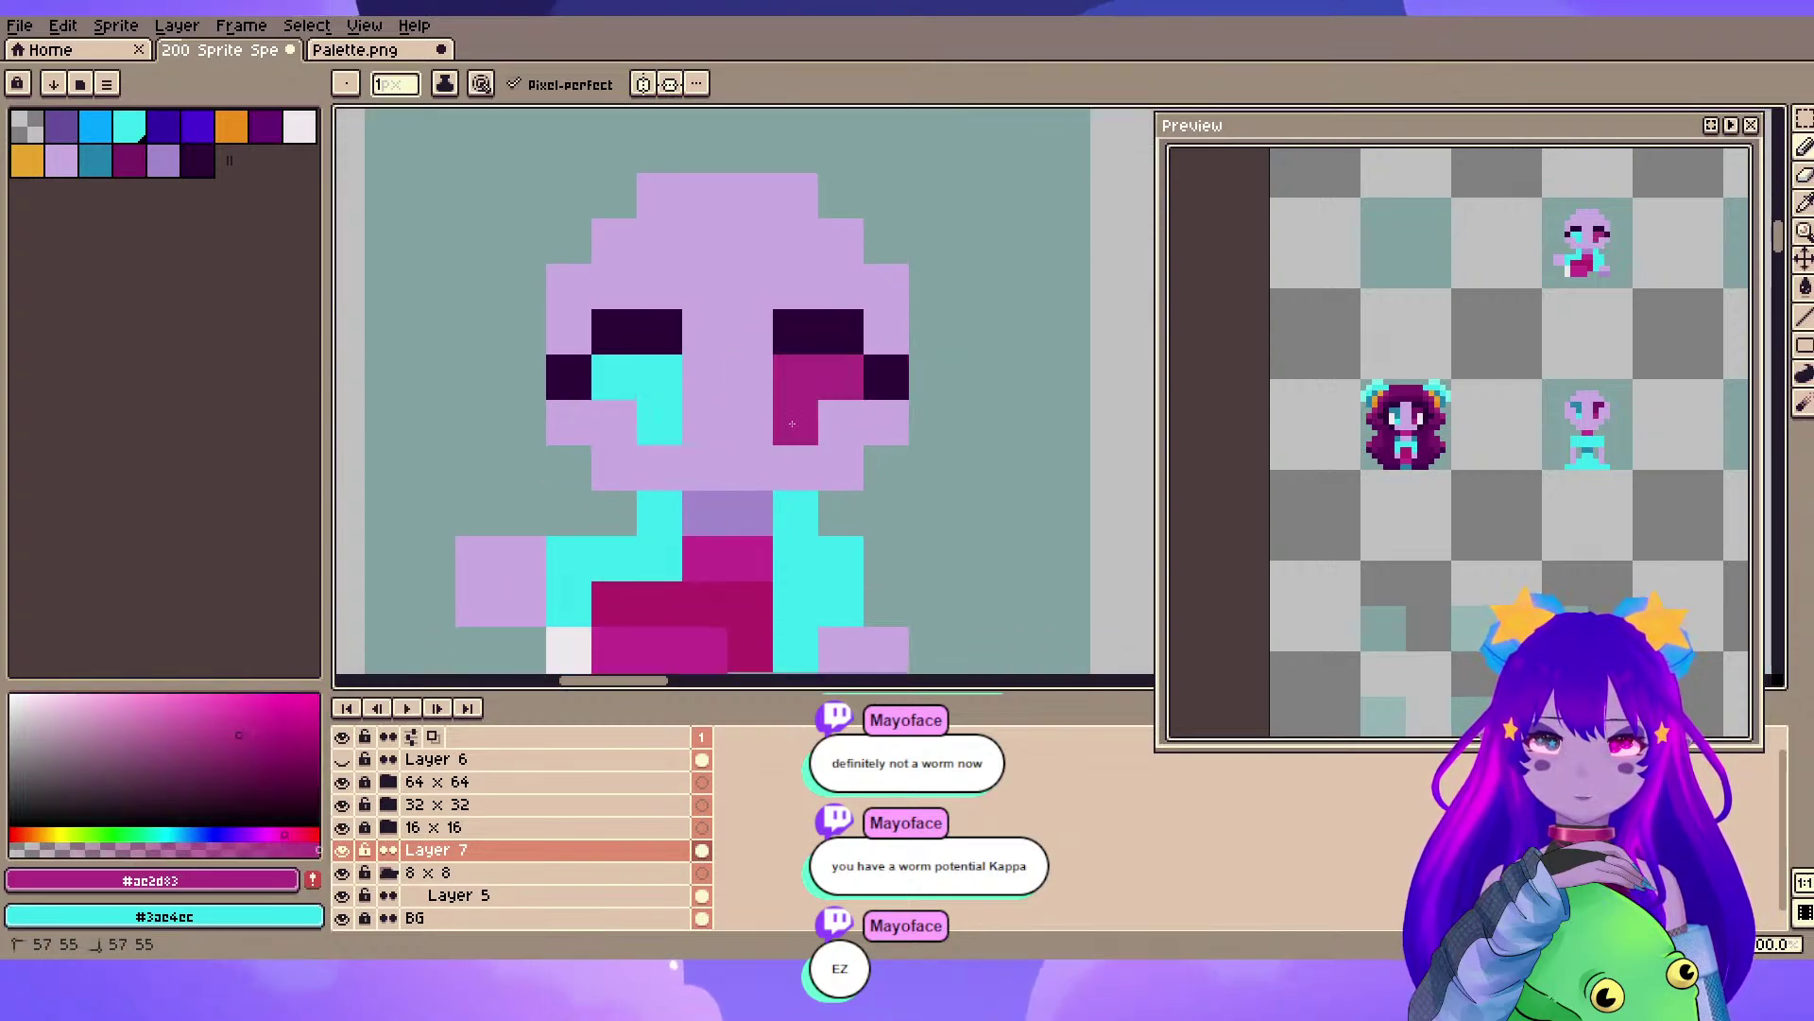
alt+click(568, 639)
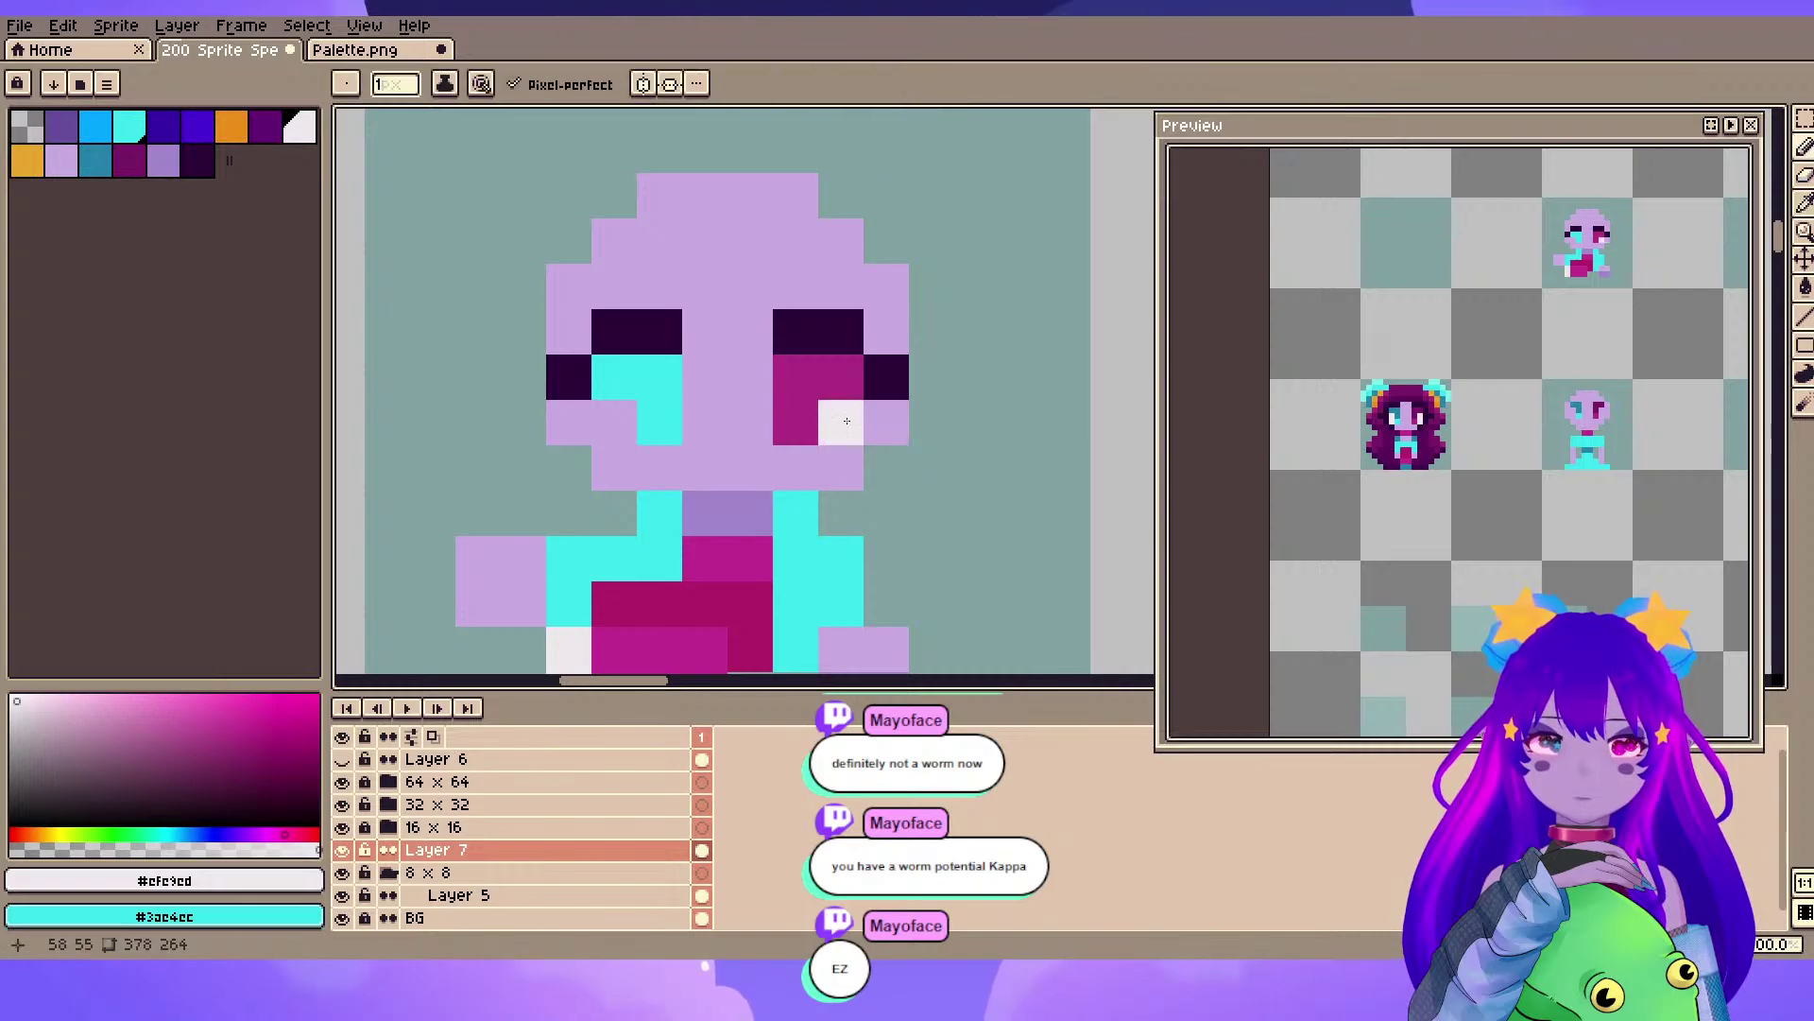
- Shade the top row of the left iris teal (#2482ab) and the right one dark magenta (#781864), sampling the finished sprite, and save
scroll(666, 503, down, 3)
drag(648, 521, 1002, 149)
scroll(627, 421, down, 1)
scroll(760, 444, up, 2)
drag(505, 539, 888, 298)
alt+click(825, 350)
key(x)
alt+click(741, 354)
drag(1035, 224, 614, 579)
drag(1044, 161, 783, 447)
key(ctrl+s)
mouse_move(882, 304)
mouse_down()
mouse_move(822, 429)
mouse_move(693, 420)
mouse_up()
scroll(768, 419, up, 1)
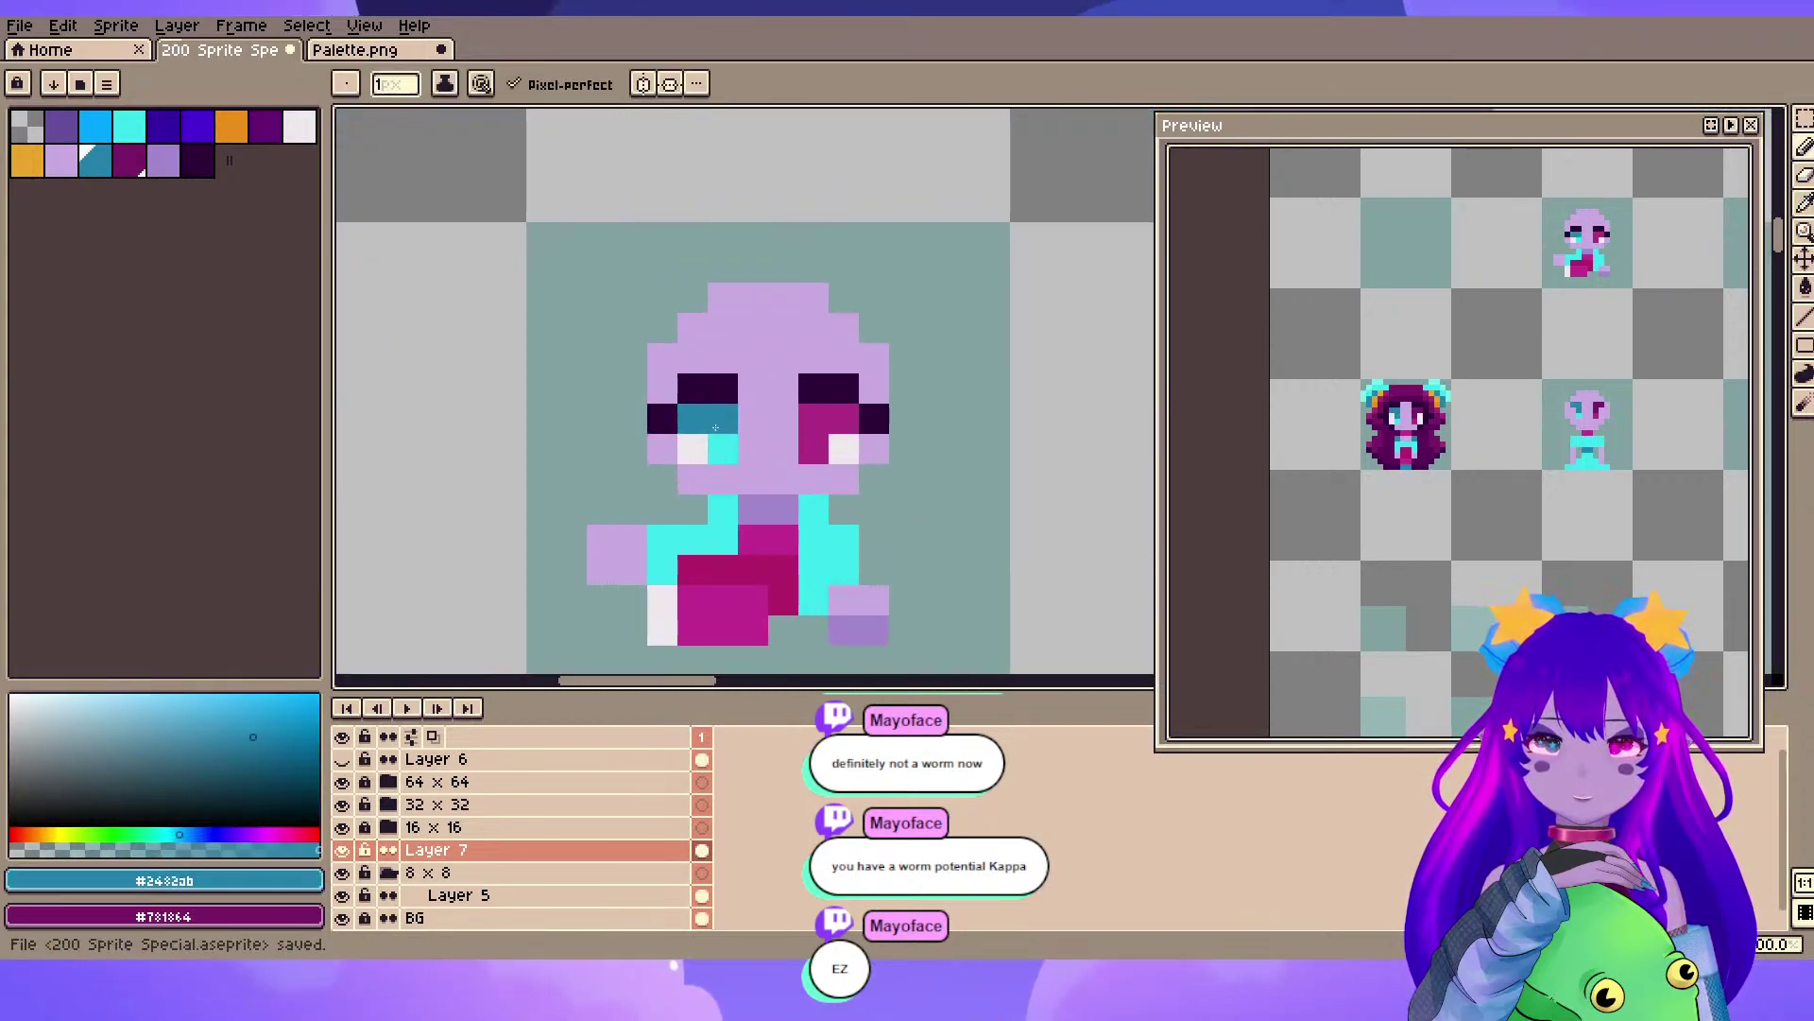
key(x)
key(ctrl+s)
- Sample the hair colour #781864 from the top of the finished long-haired sprite's head
scroll(936, 231, right, 2)
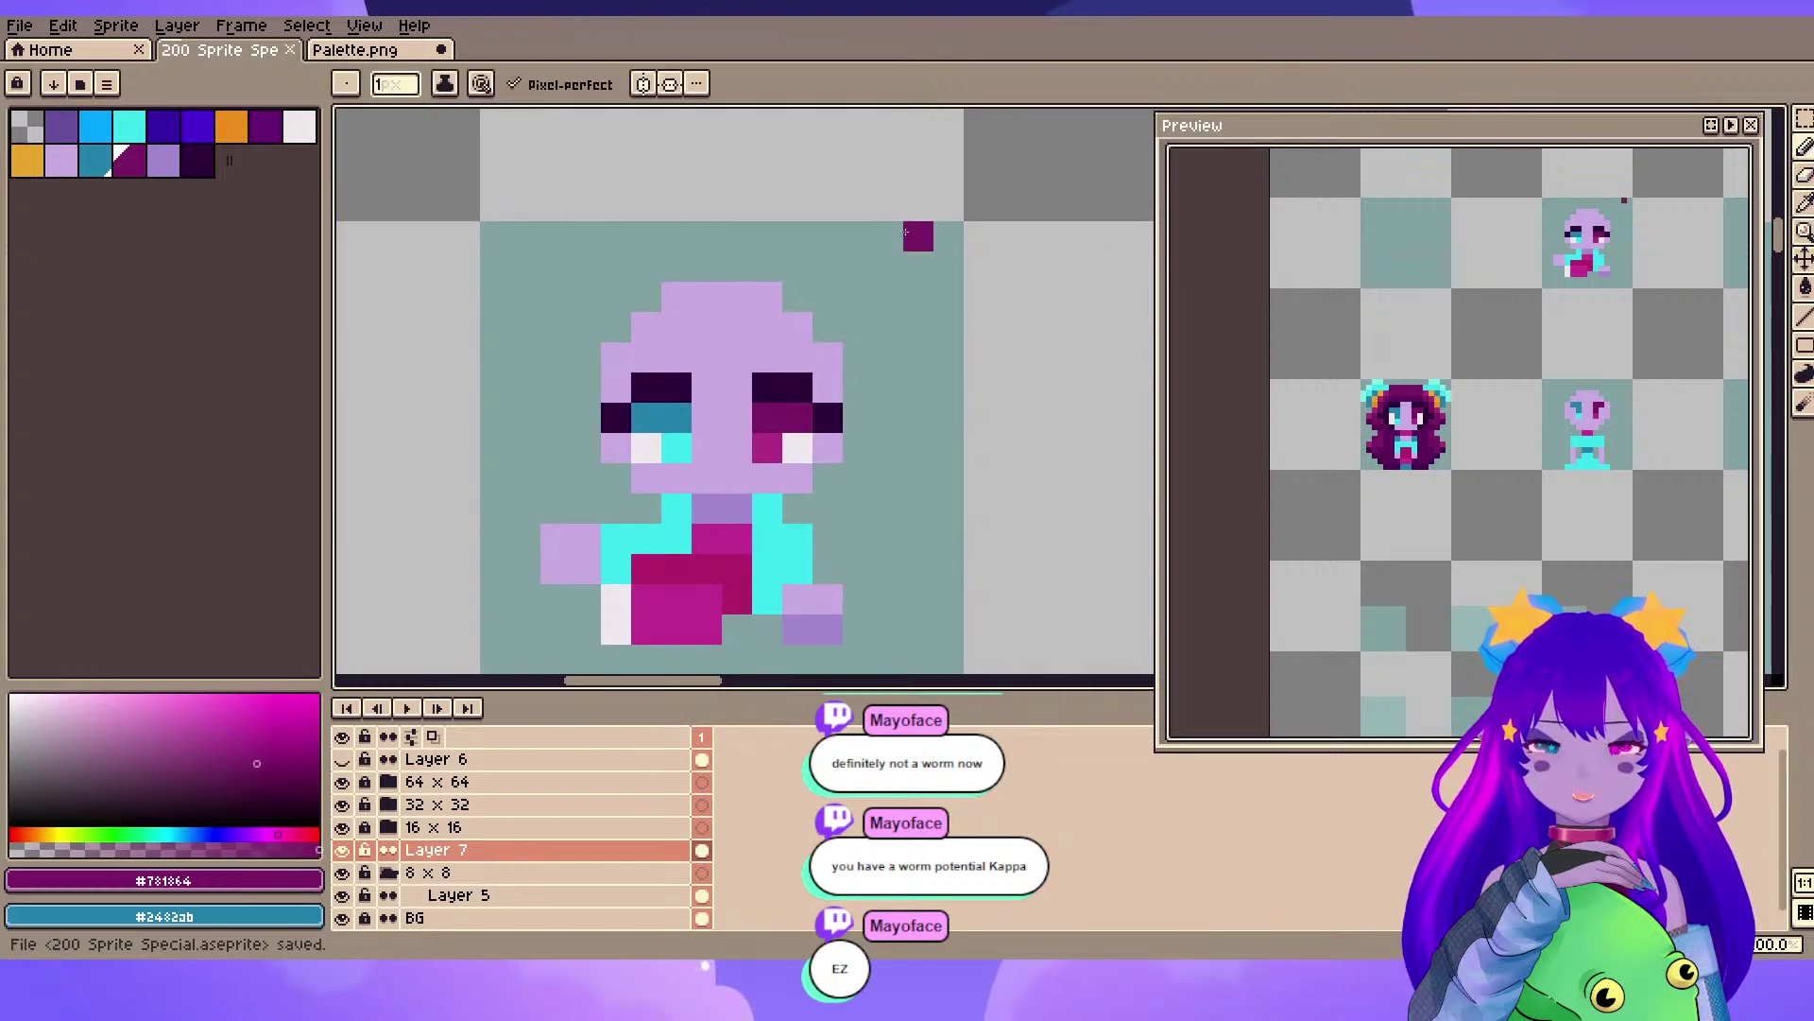
scroll(905, 231, down, 10)
scroll(905, 231, left, 10)
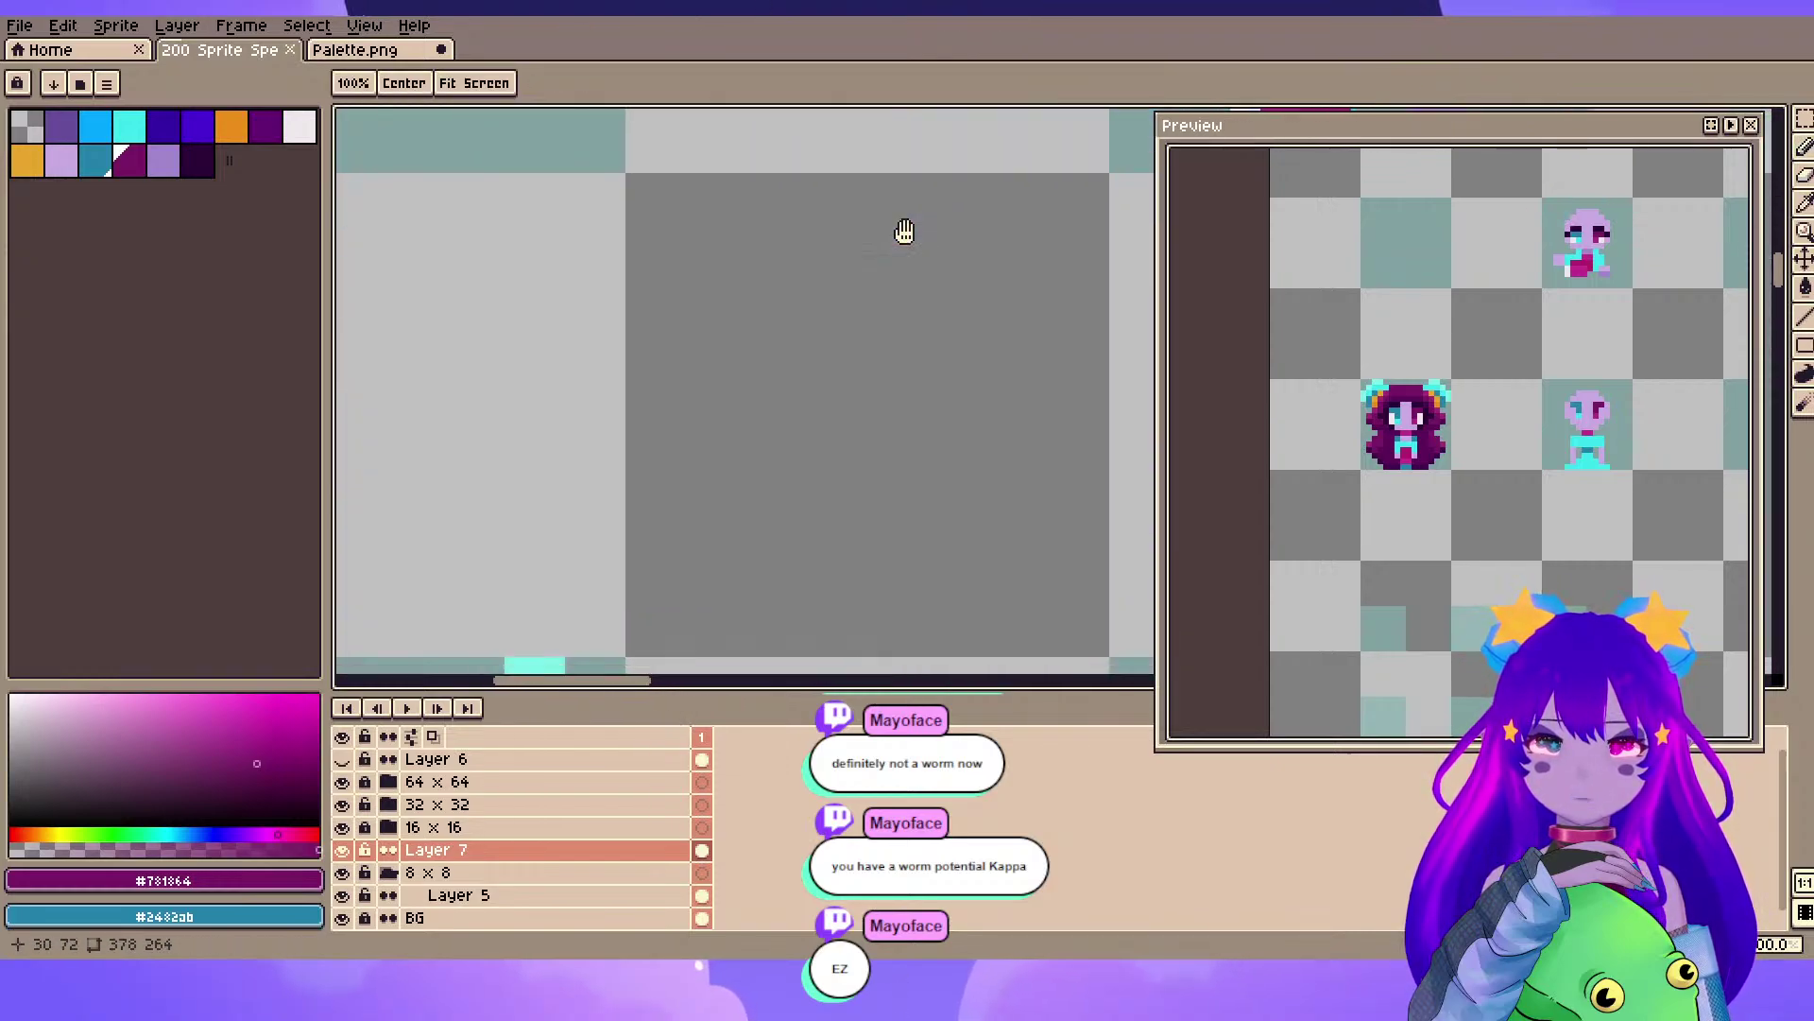
key(w)
alt+click(912, 227)
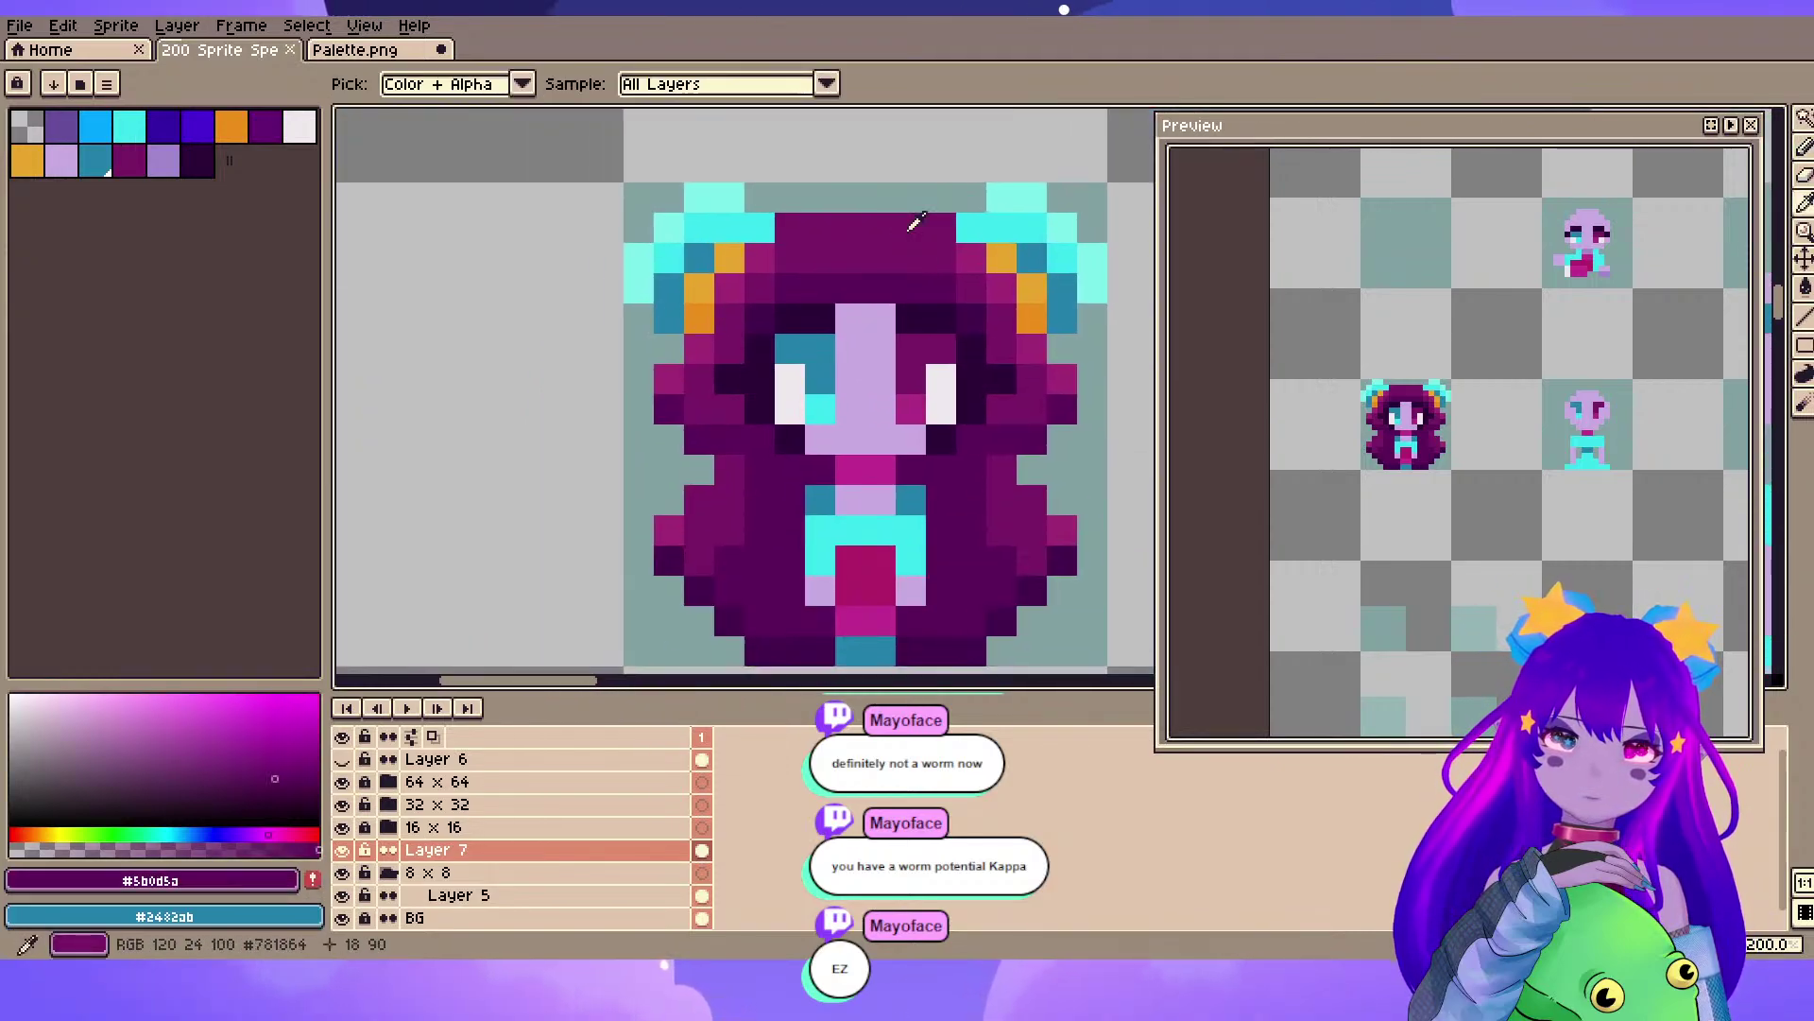
alt+click(912, 226)
key(space)
mouse_move(905, 231)
mouse_down()
mouse_move(378, 662)
mouse_move(560, 547)
mouse_move(818, 329)
mouse_up()
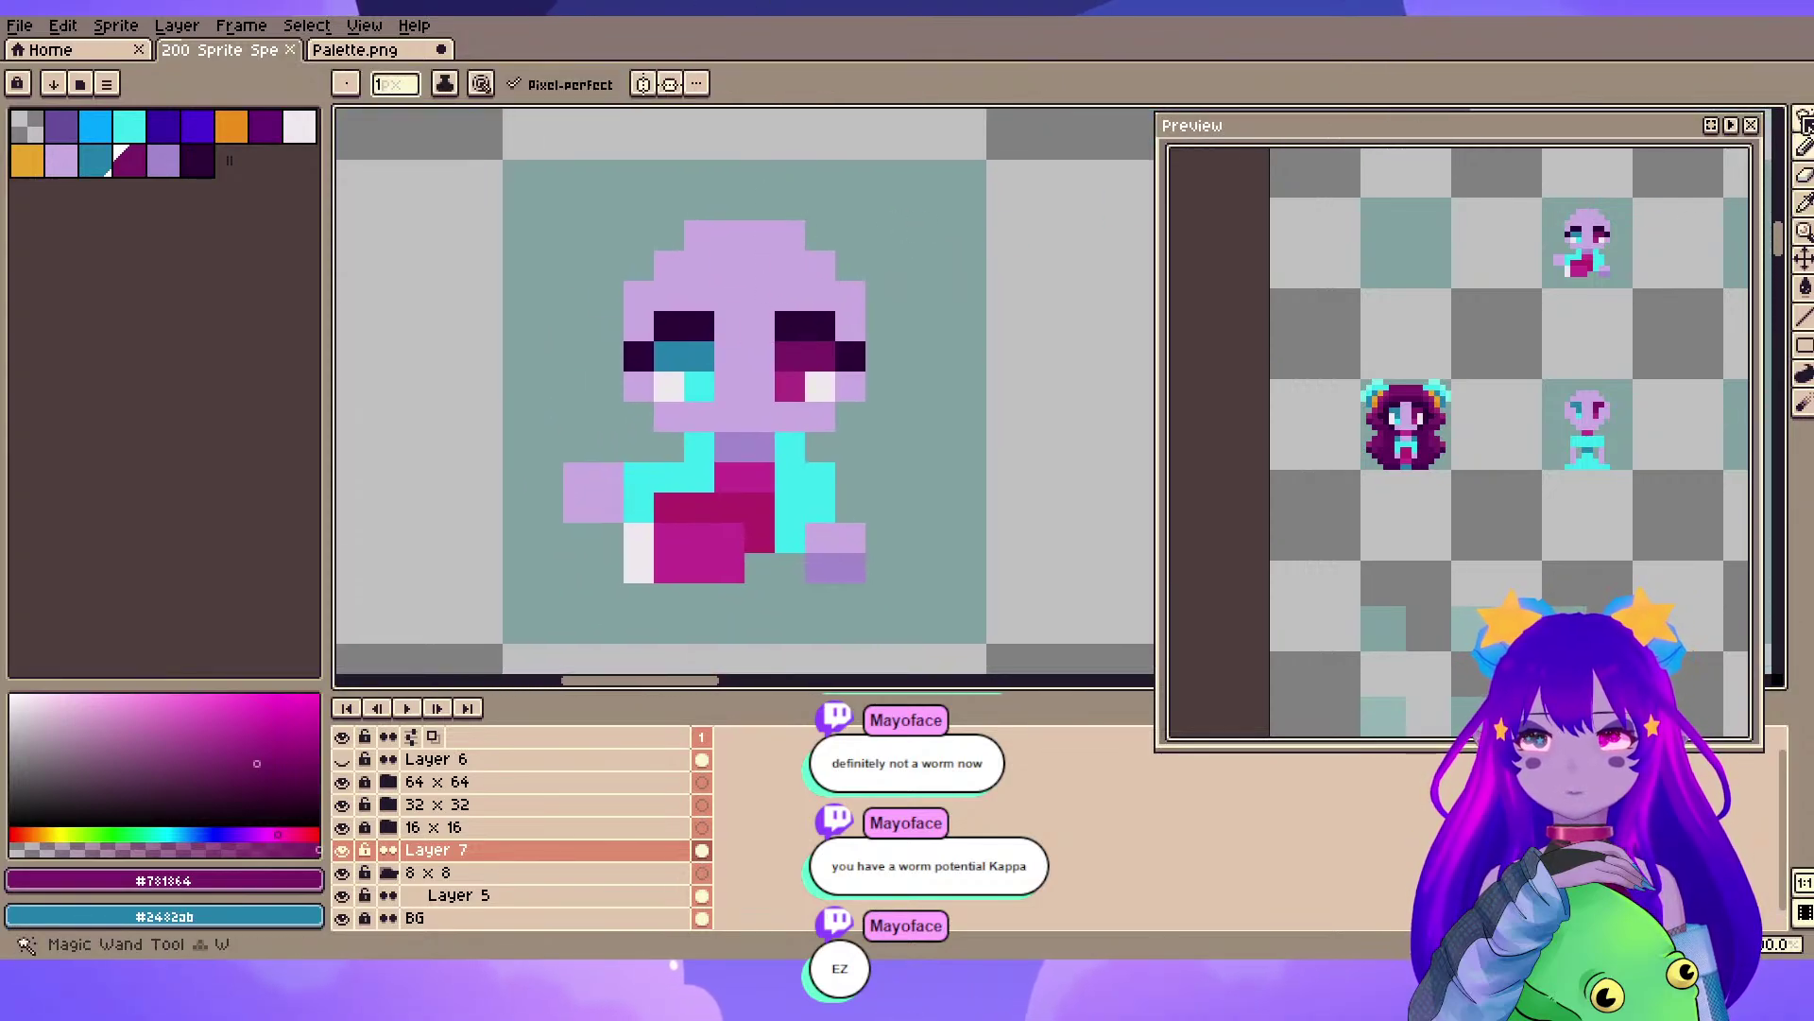
- Select the whole seated sprite, move it one pixel down and one pixel right, and deselect it
key(m)
drag(487, 205, 1093, 629)
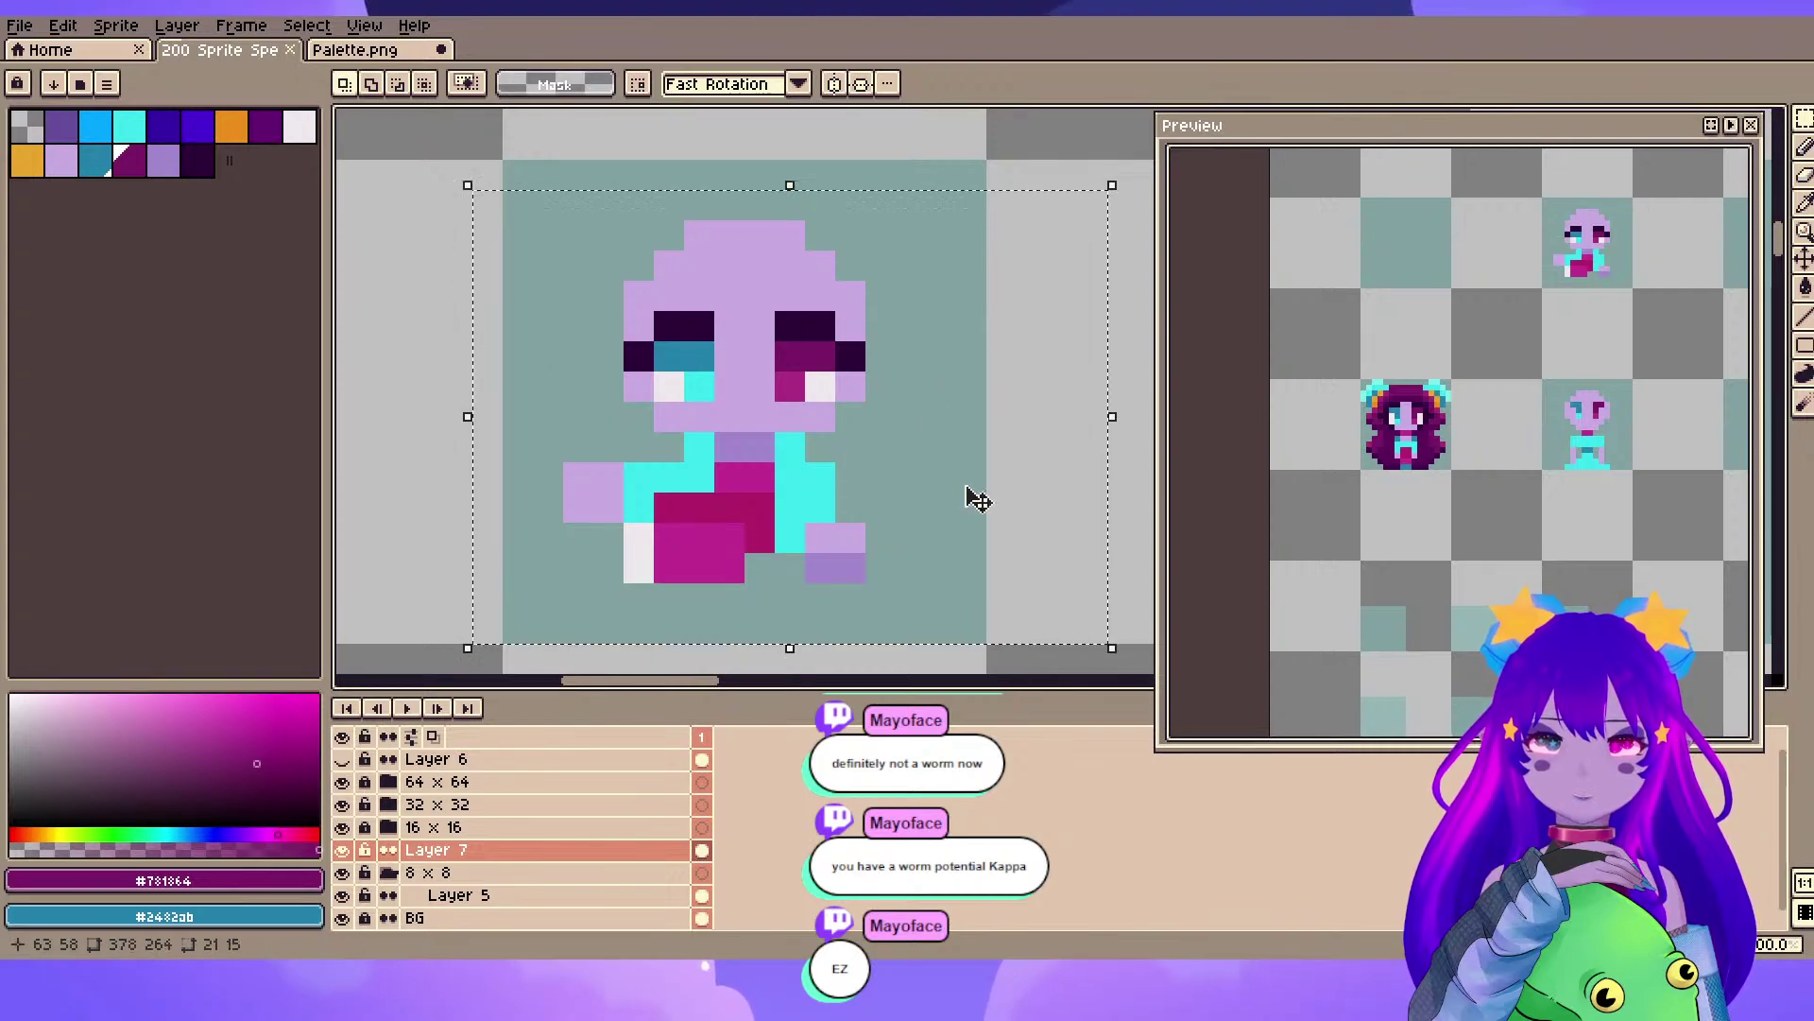
key(Down)
key(Right)
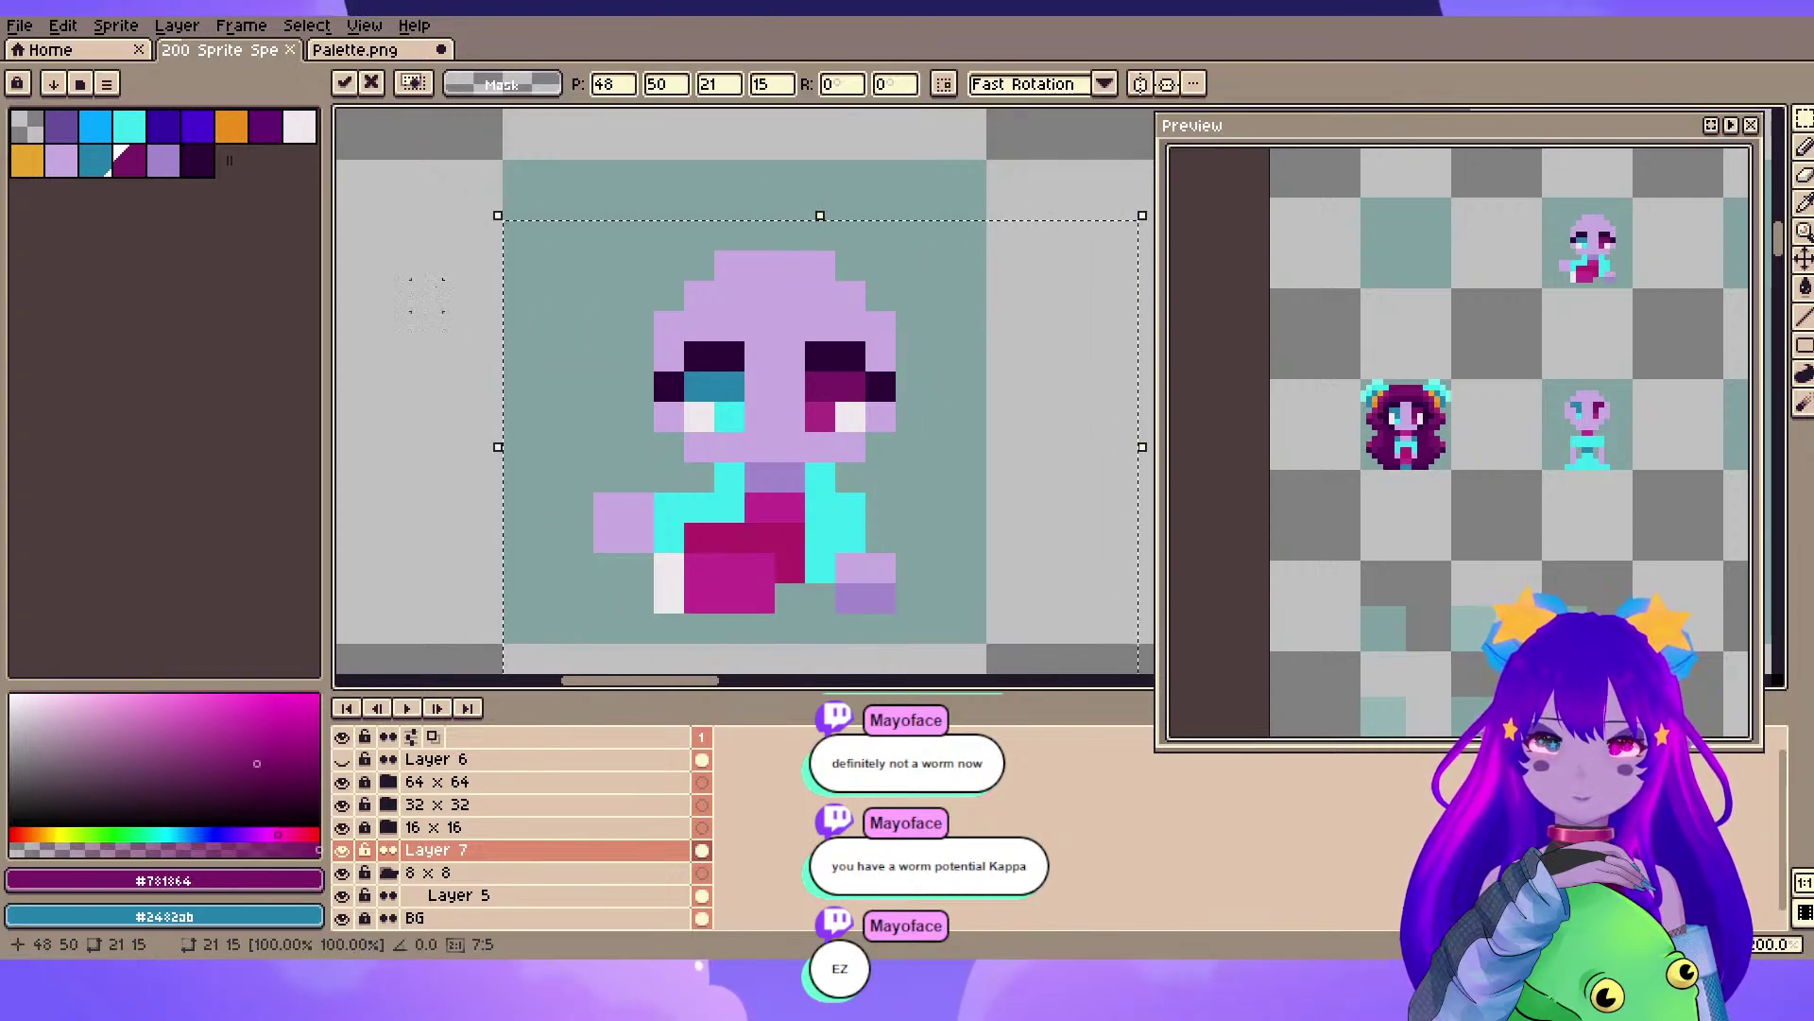
key(ctrl+d)
- Draw the seated sprite's fringe above the lashes in #781864, with side strands flaring outward and short pieces beside the cheeks
key(b)
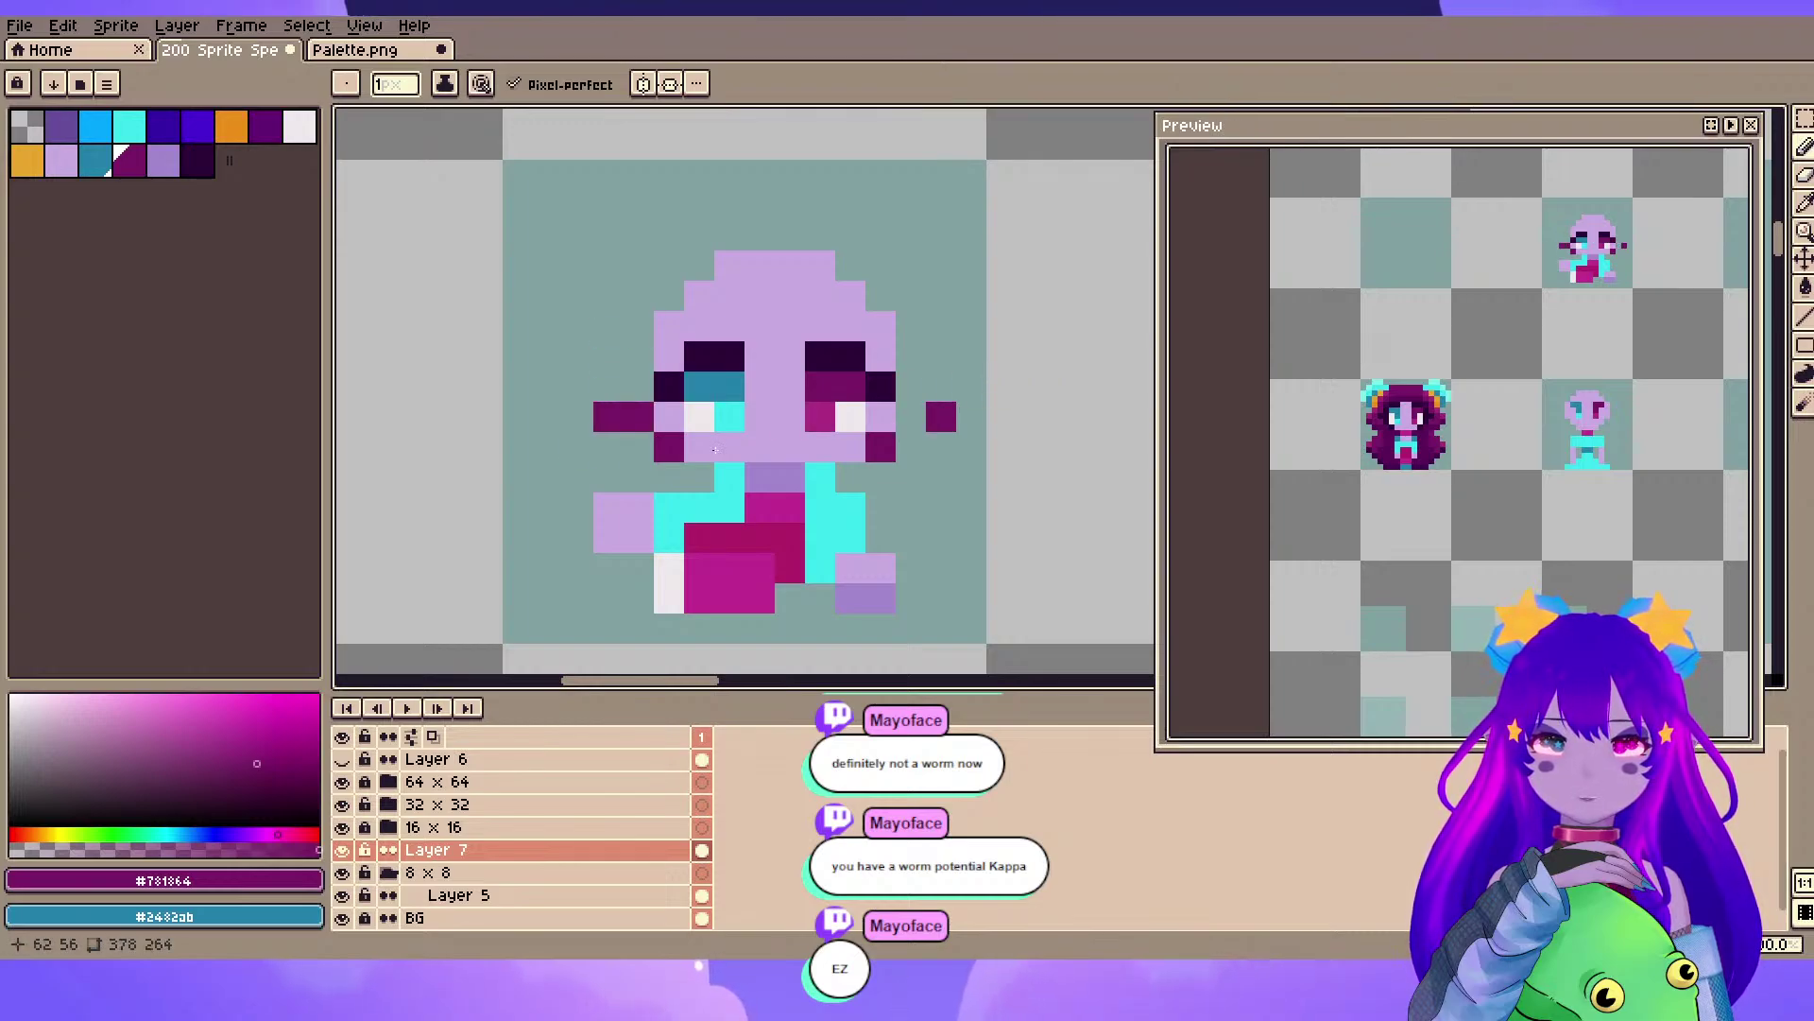
drag(941, 416, 911, 417)
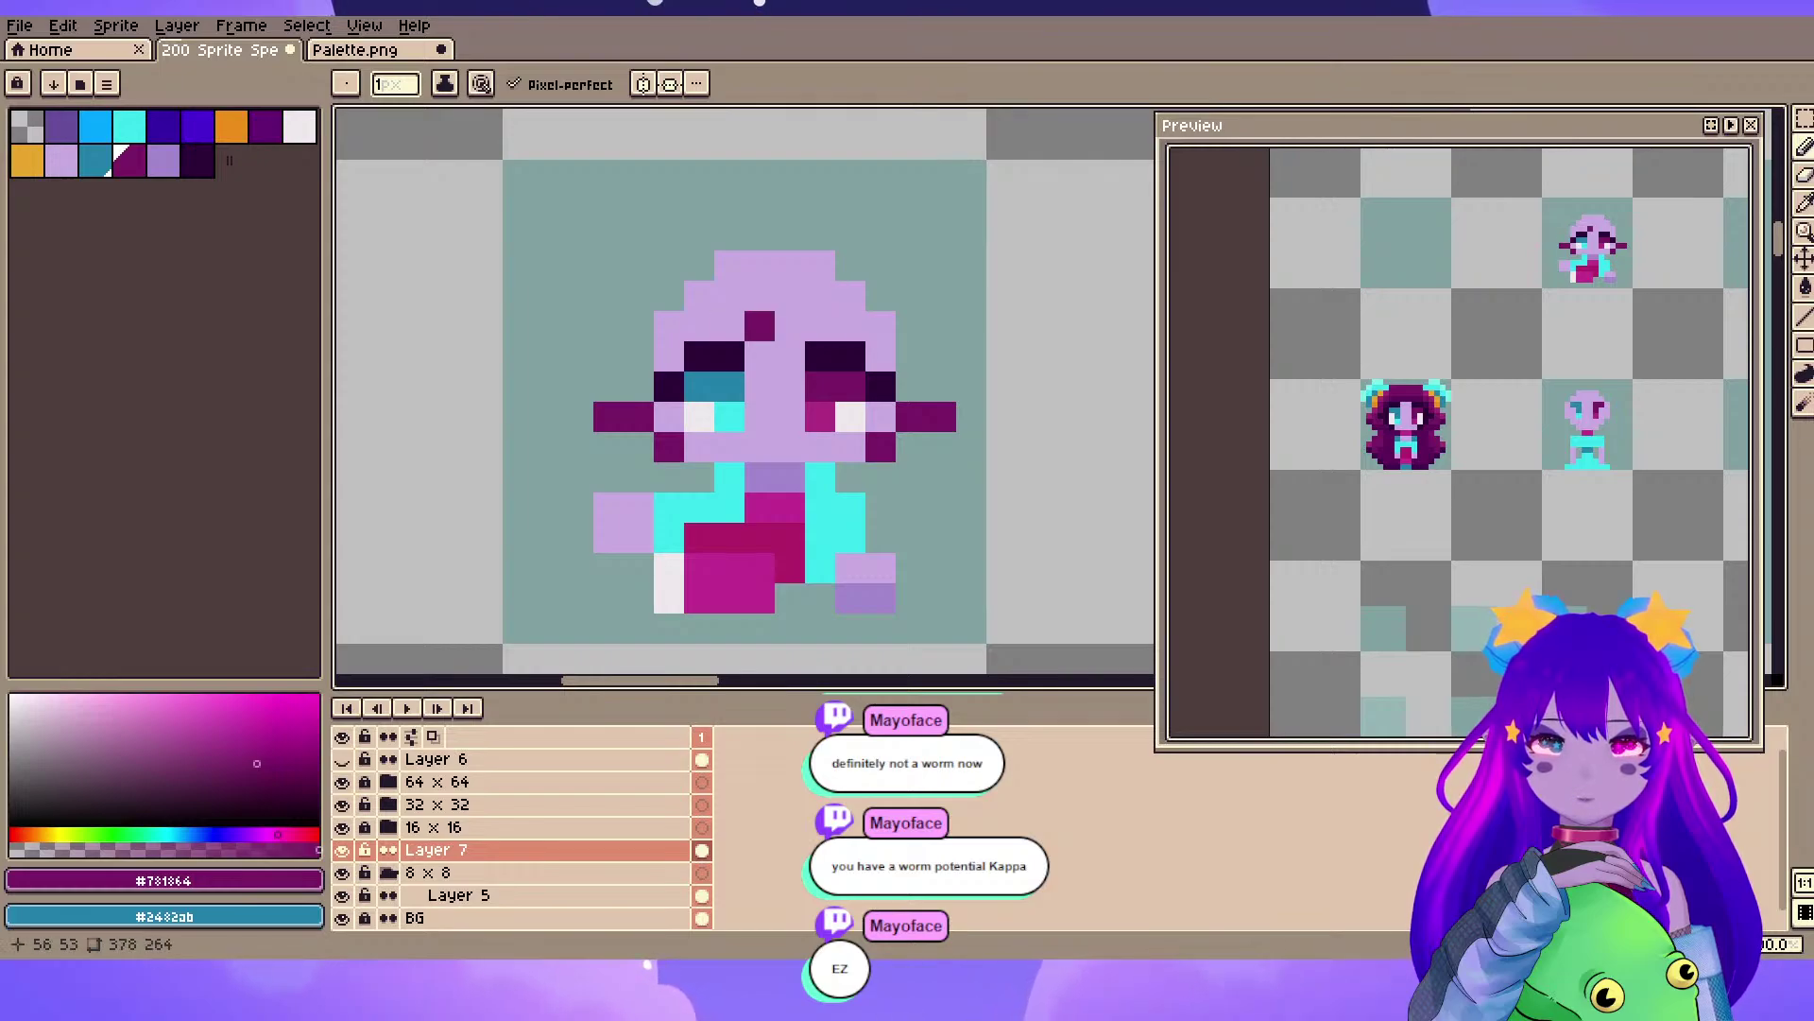
drag(699, 357, 639, 357)
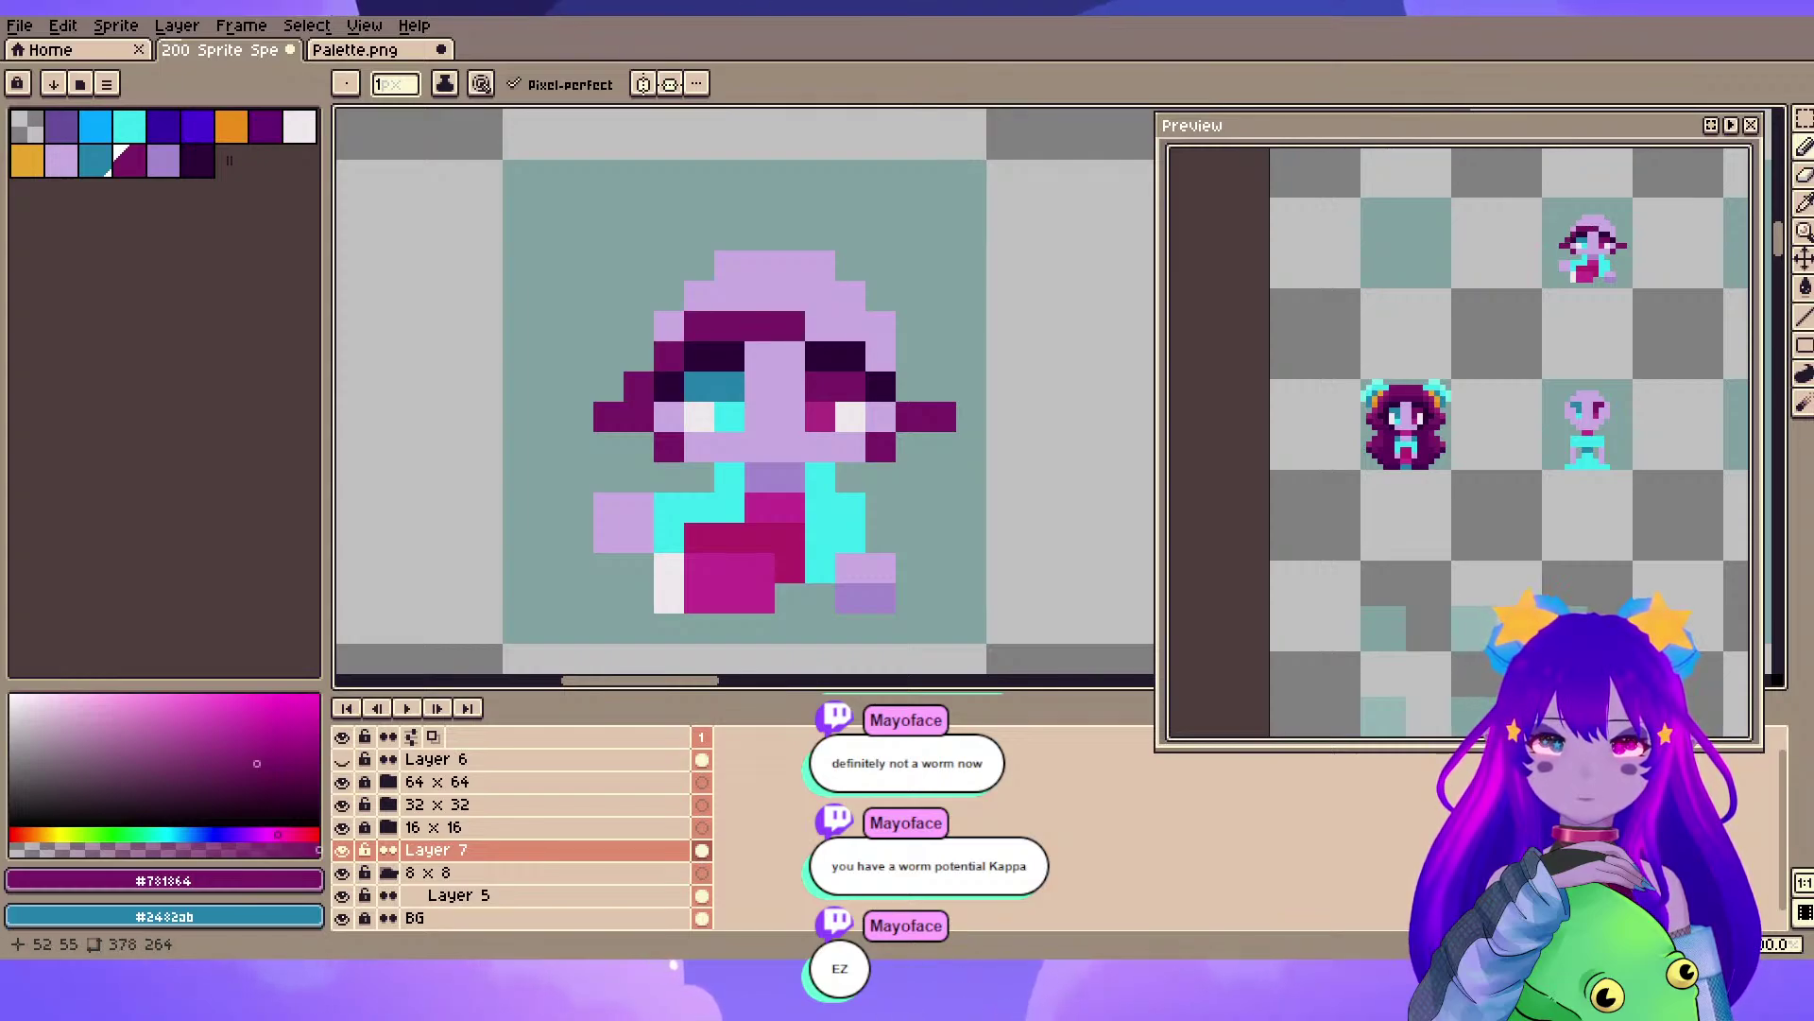
click(911, 387)
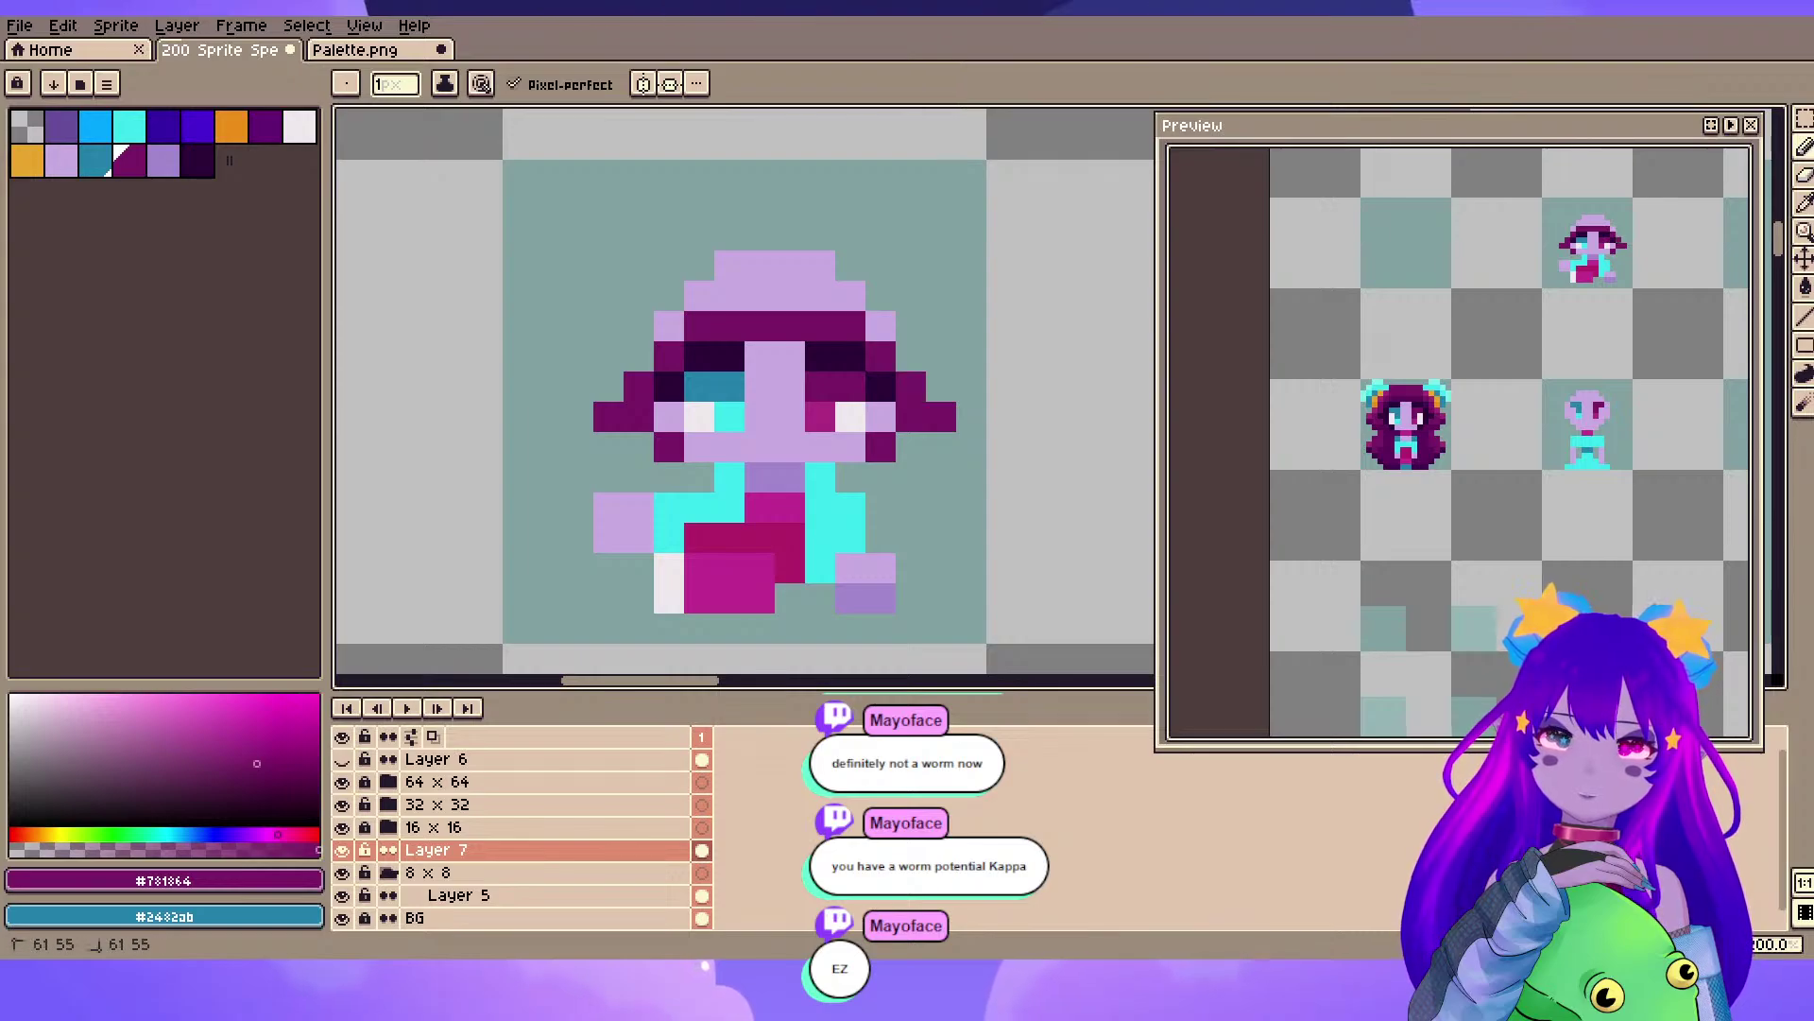
- Outline the rounded crown of hair above the seated sprite's fringe and fill it solid with #781864
key(v)
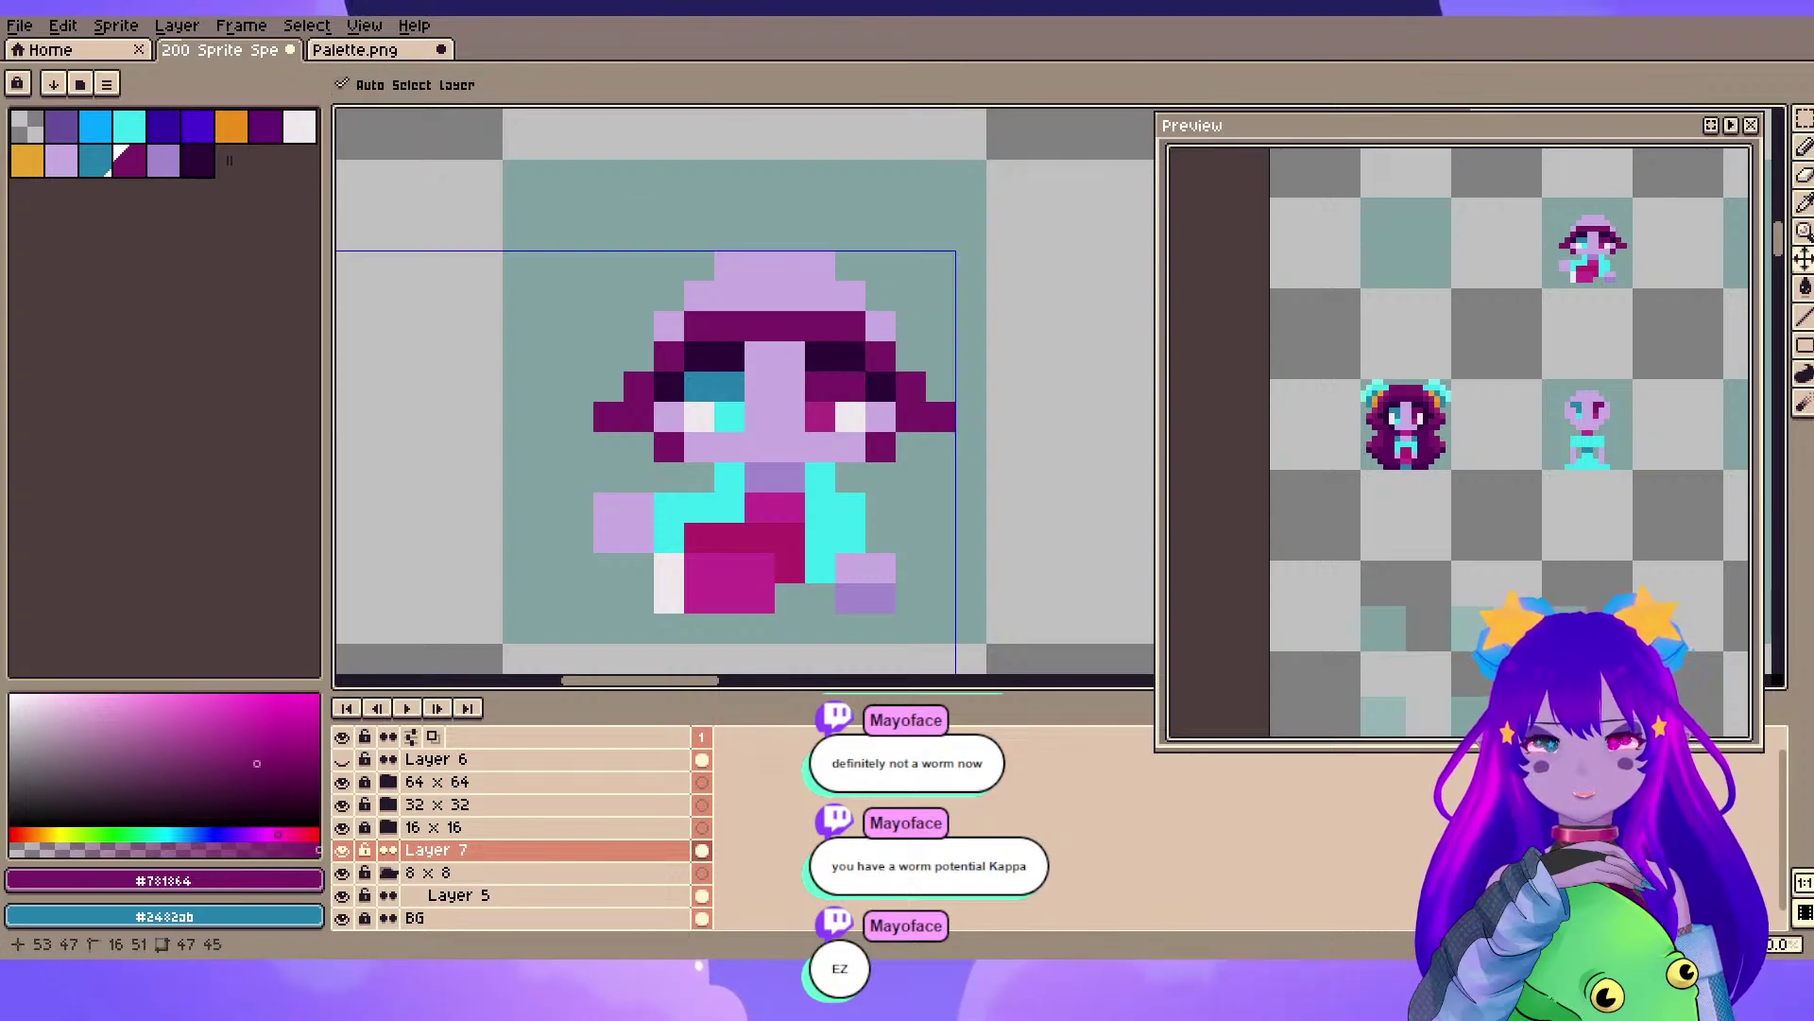
key(b)
click(669, 235)
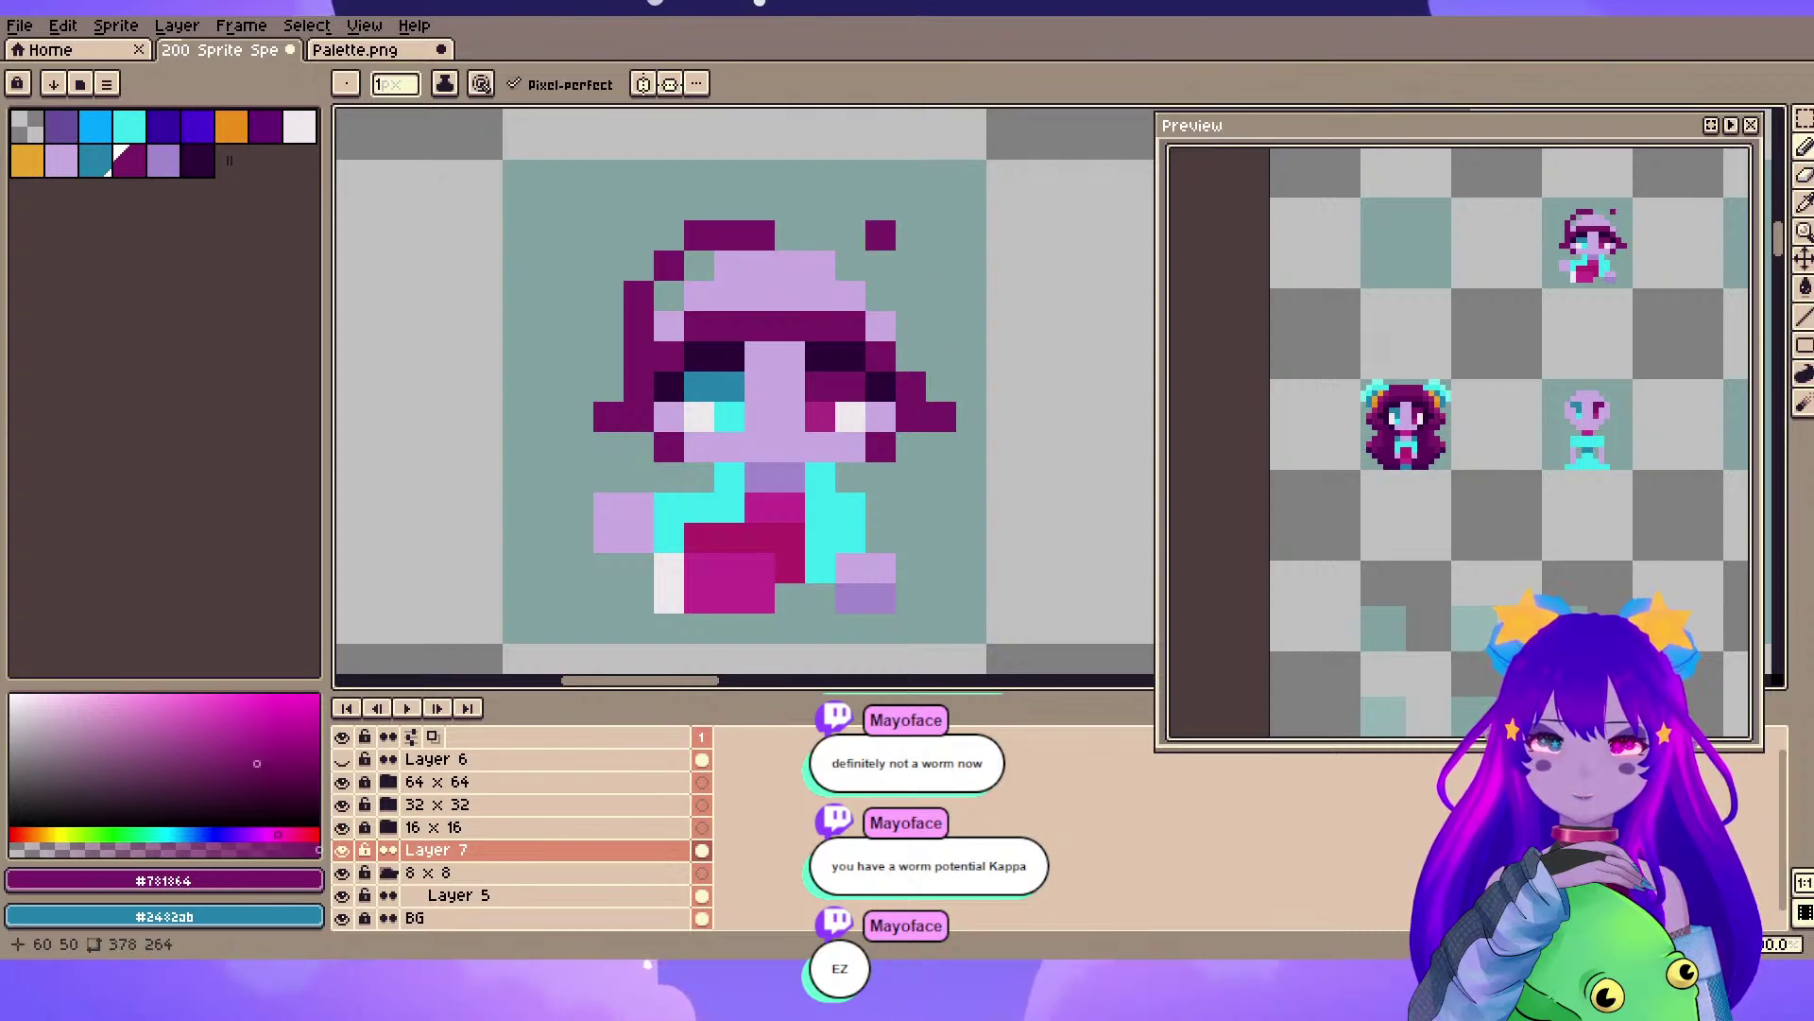
drag(911, 295, 911, 359)
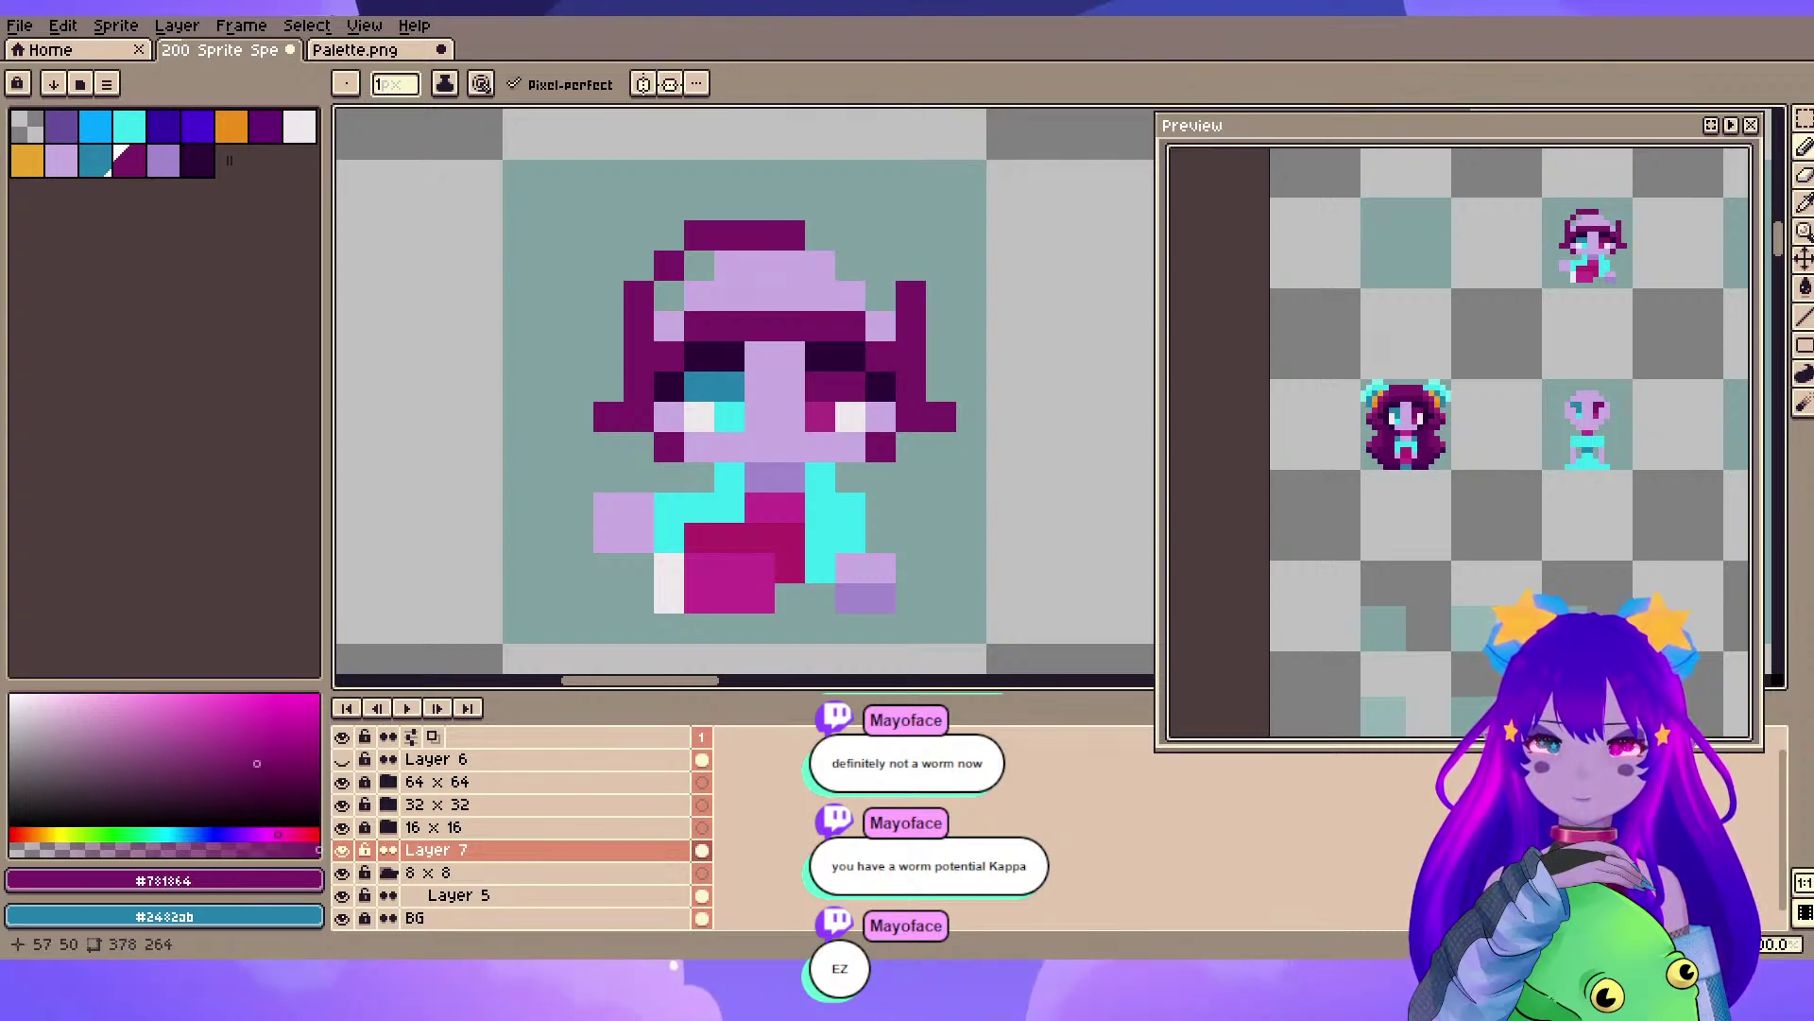
key(ctrl+z)
click(881, 265)
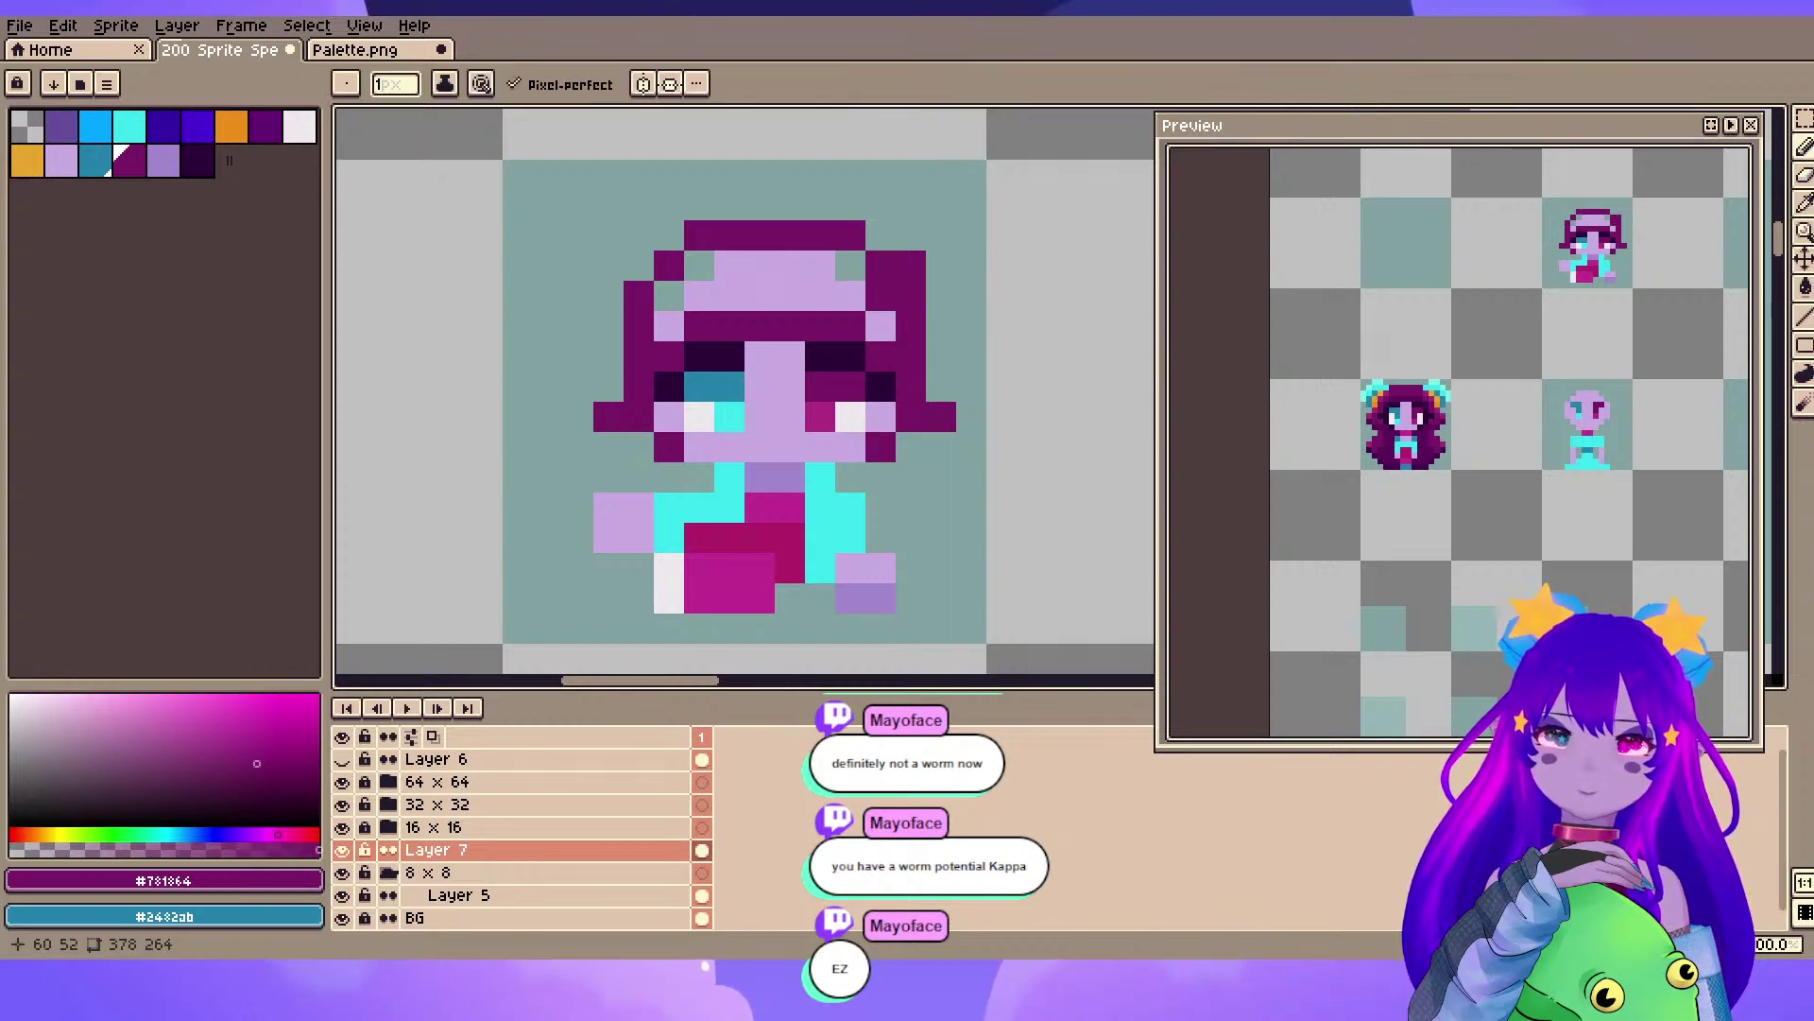
drag(760, 266, 820, 283)
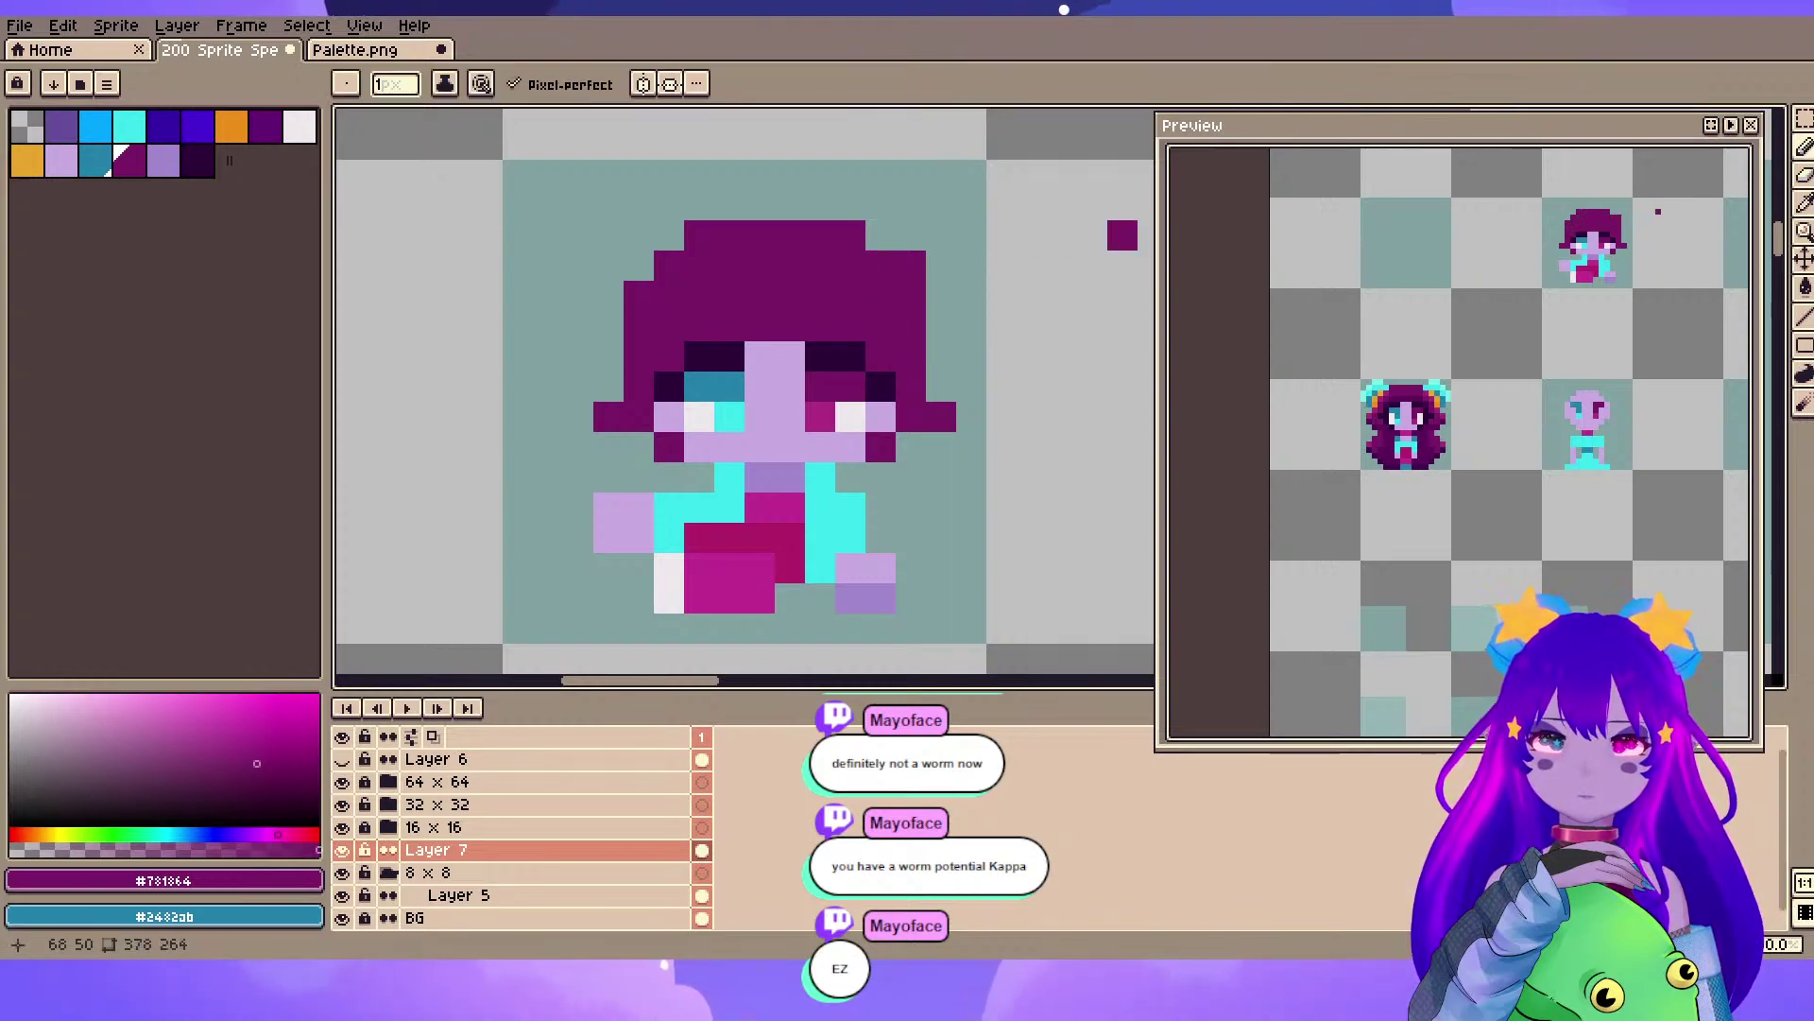
- Add #781864 hair pixels beside the neck and two-row locks spreading out on both sides of the body to the cell edges
key(e)
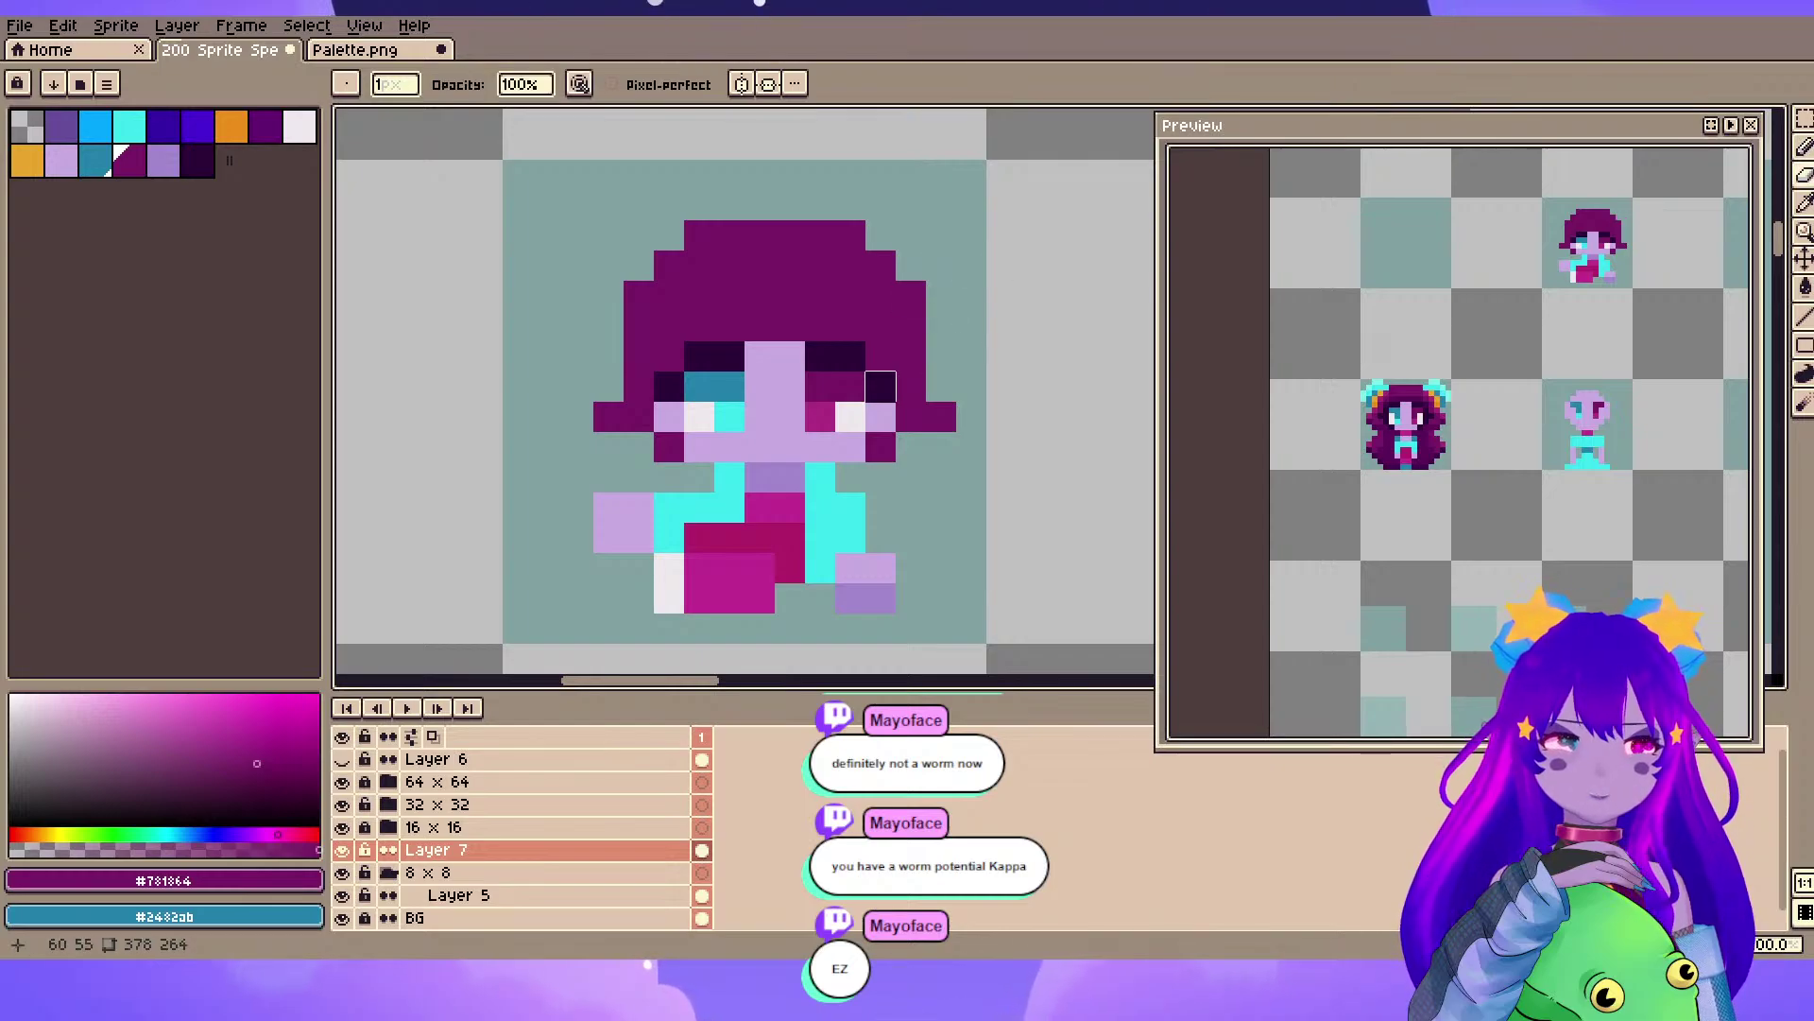
key(b)
click(699, 478)
click(911, 537)
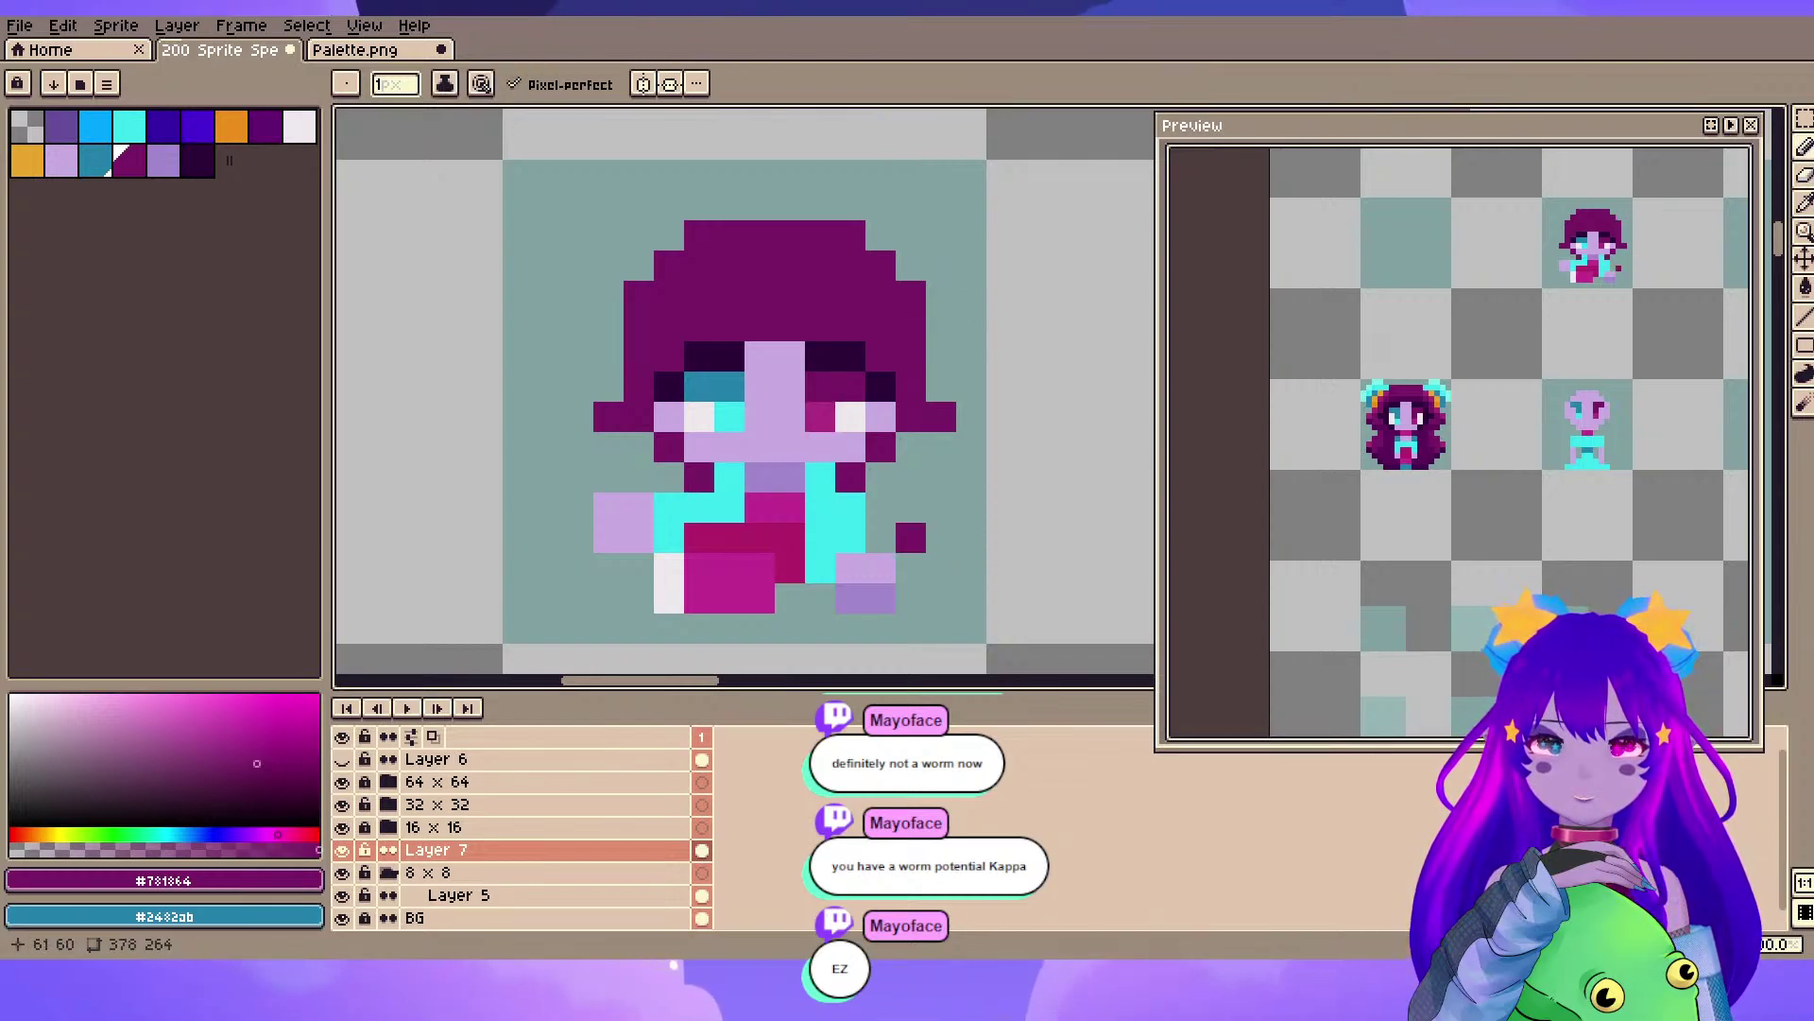
click(911, 568)
click(579, 567)
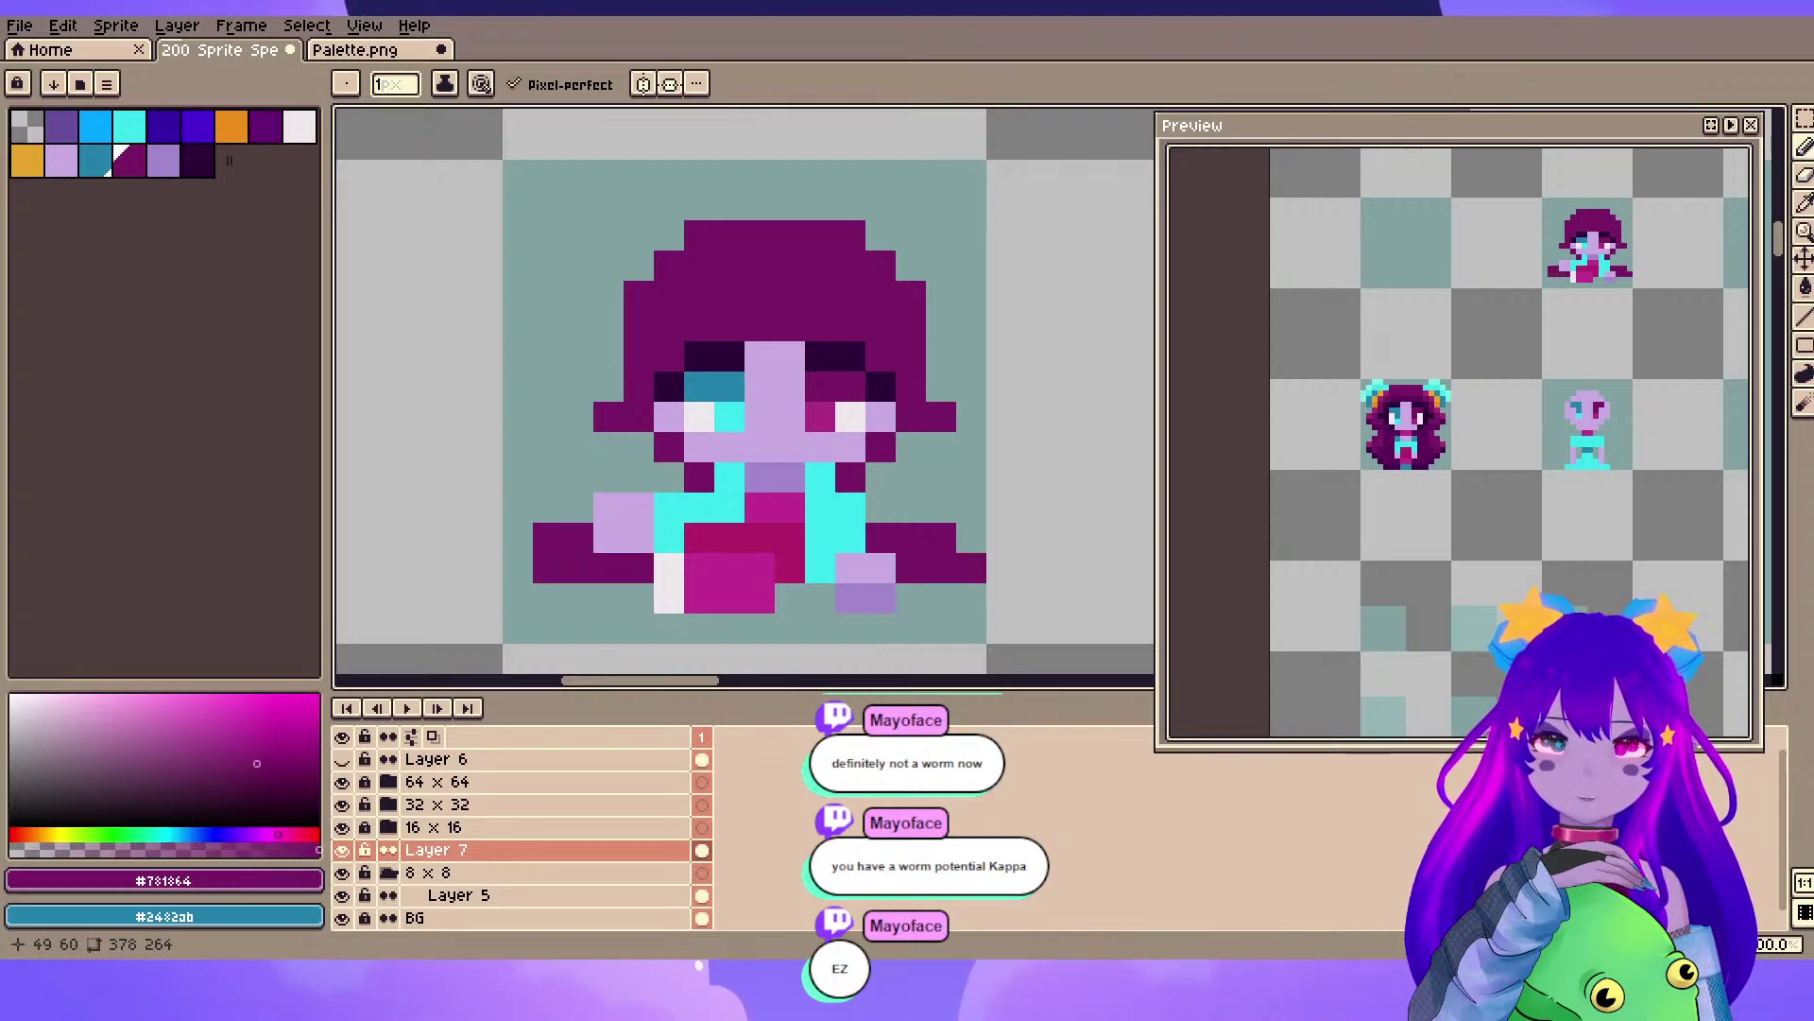
drag(517, 568, 518, 537)
key(e)
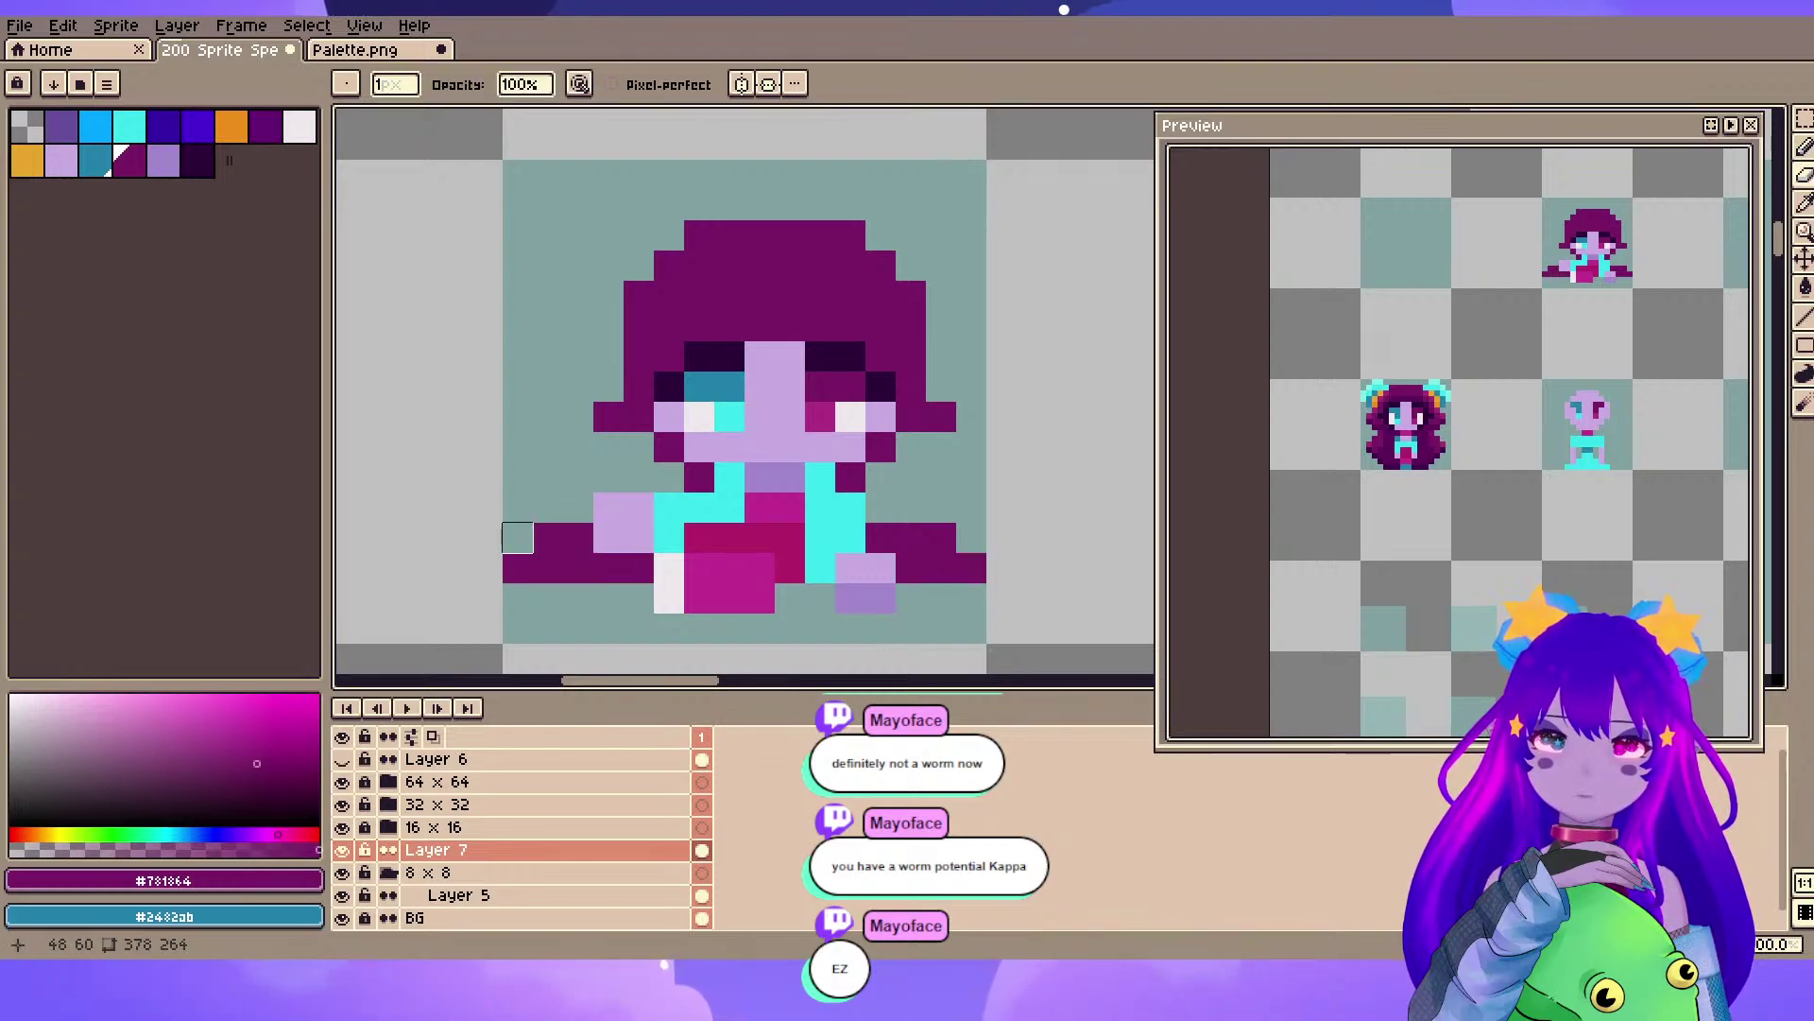
- Draw #781864 hair joining the side strands to the lower locks around both arms, and erase the single pixels flaring out beside the cheeks
click(820, 355)
key(b)
drag(669, 477, 609, 477)
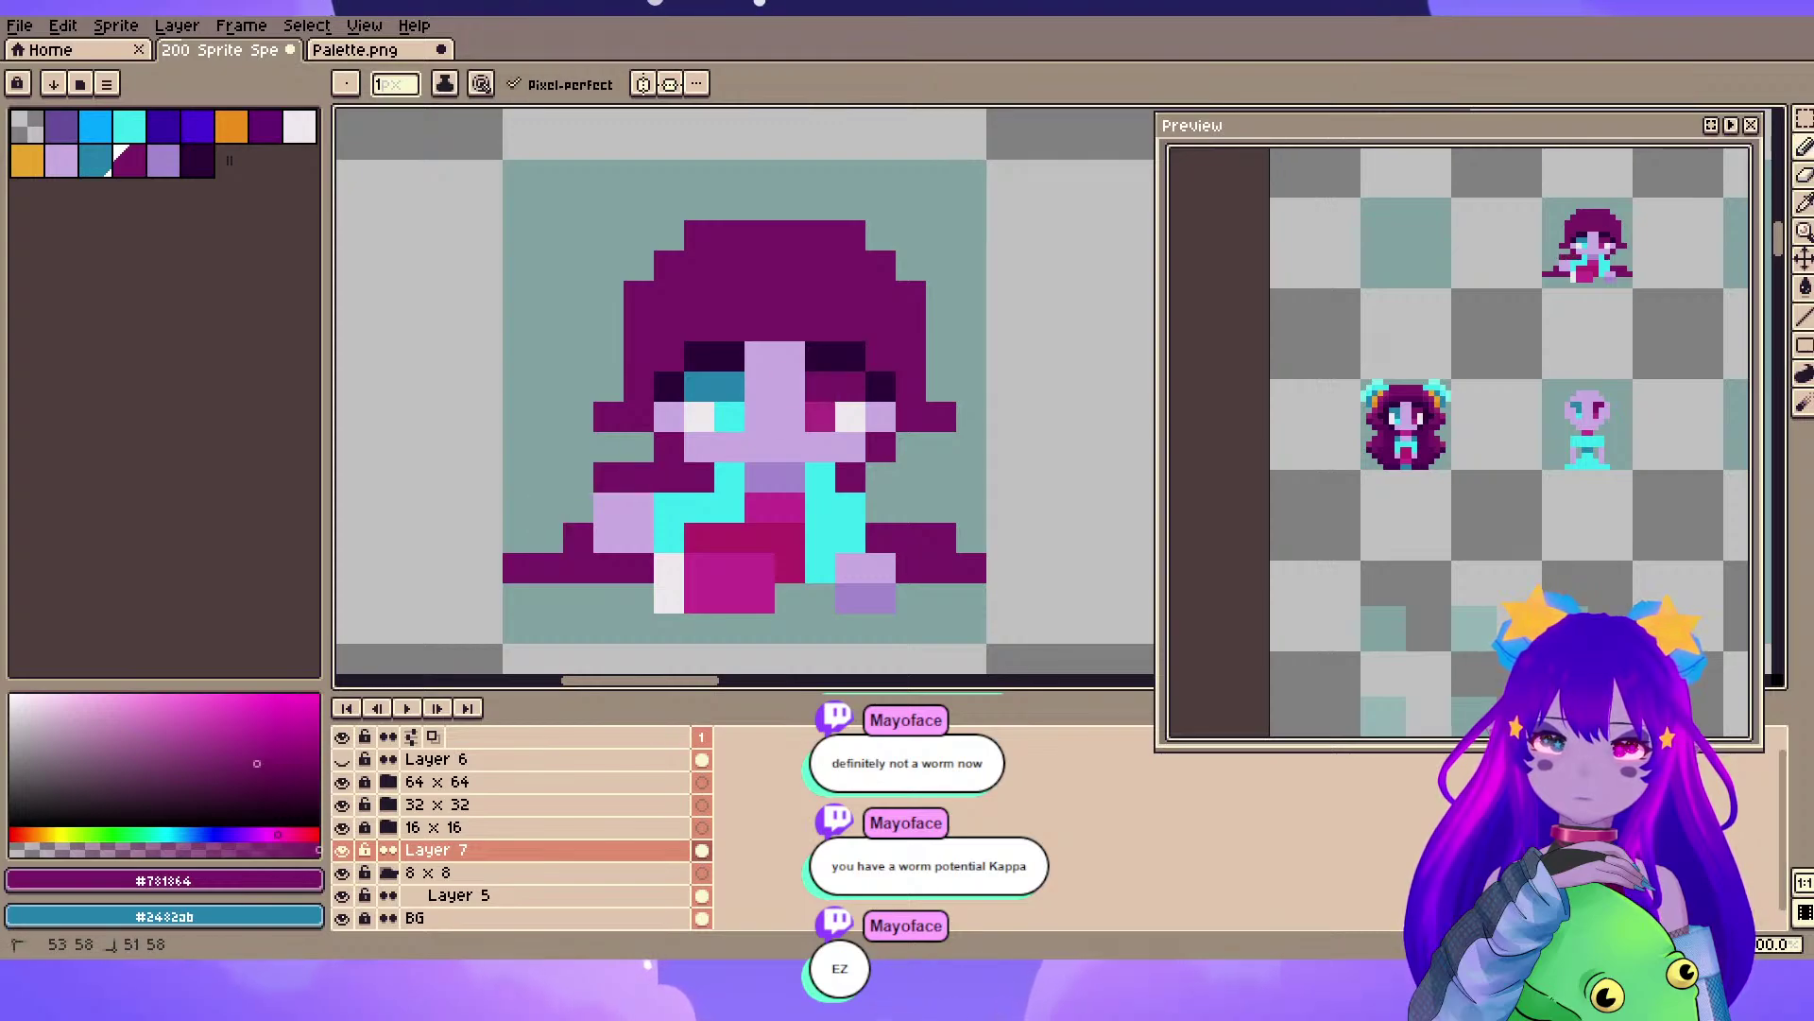
drag(881, 508, 911, 507)
click(881, 477)
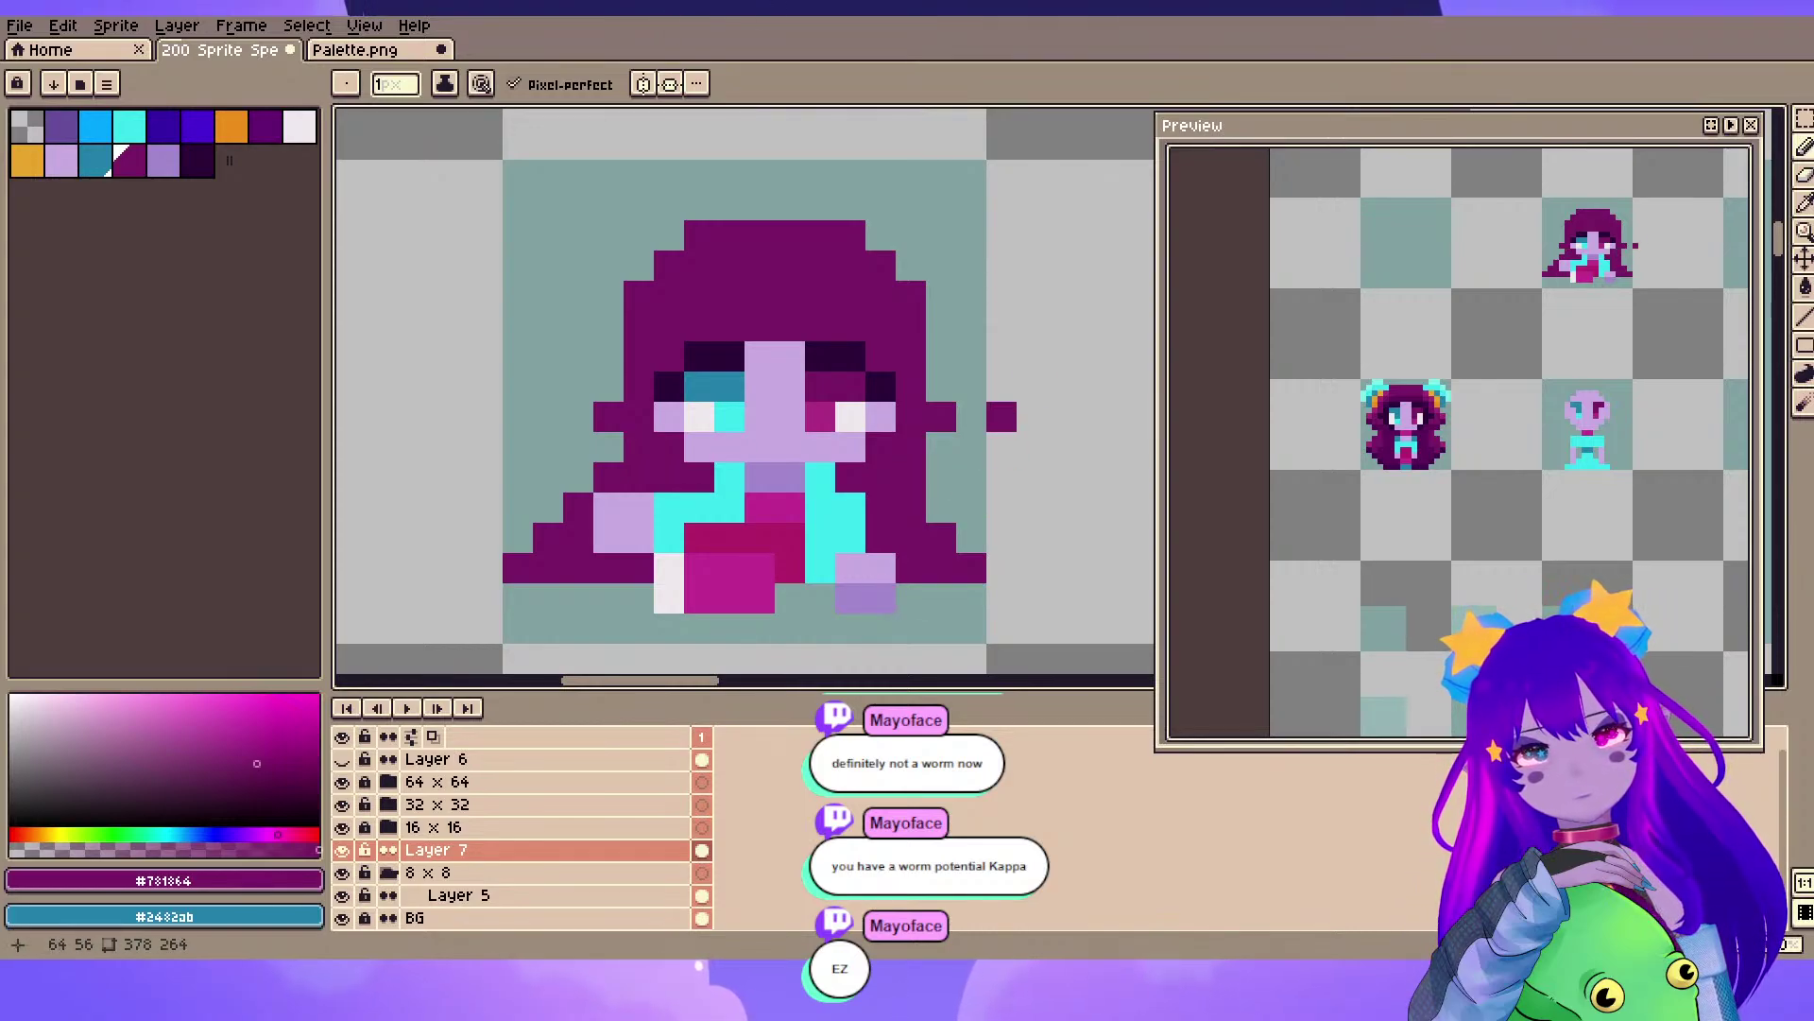
key(e)
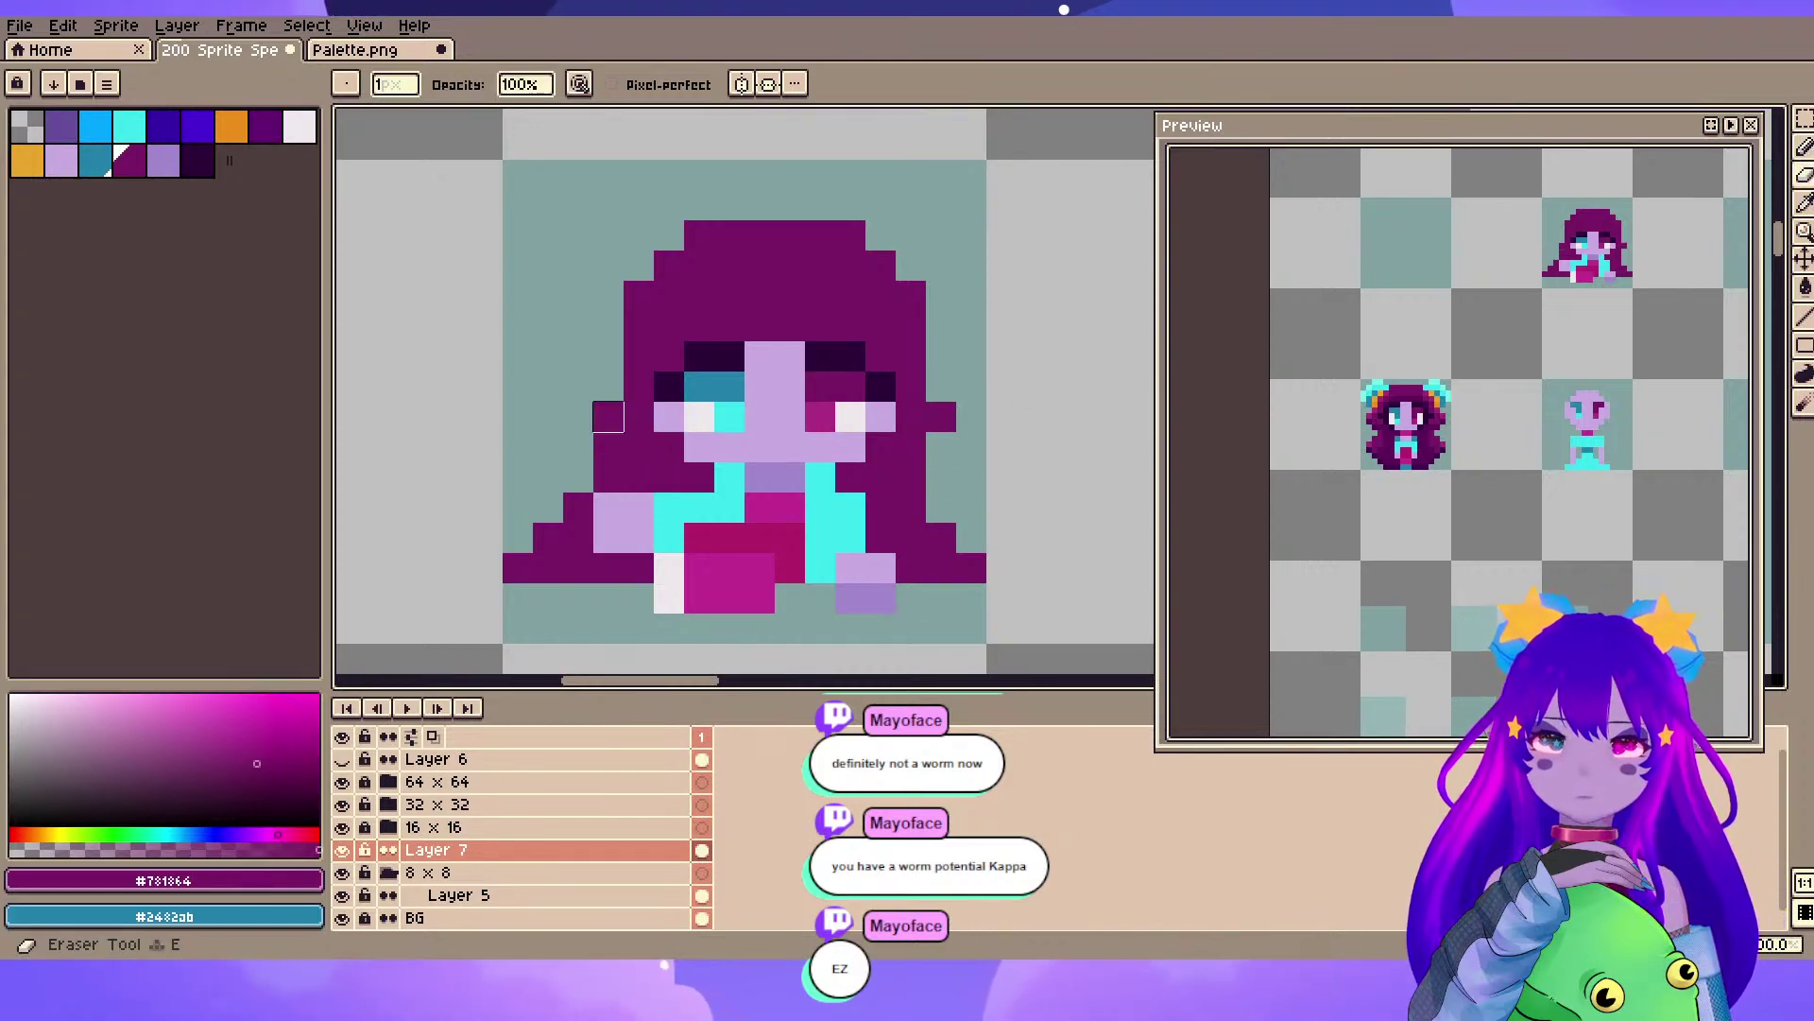
click(941, 417)
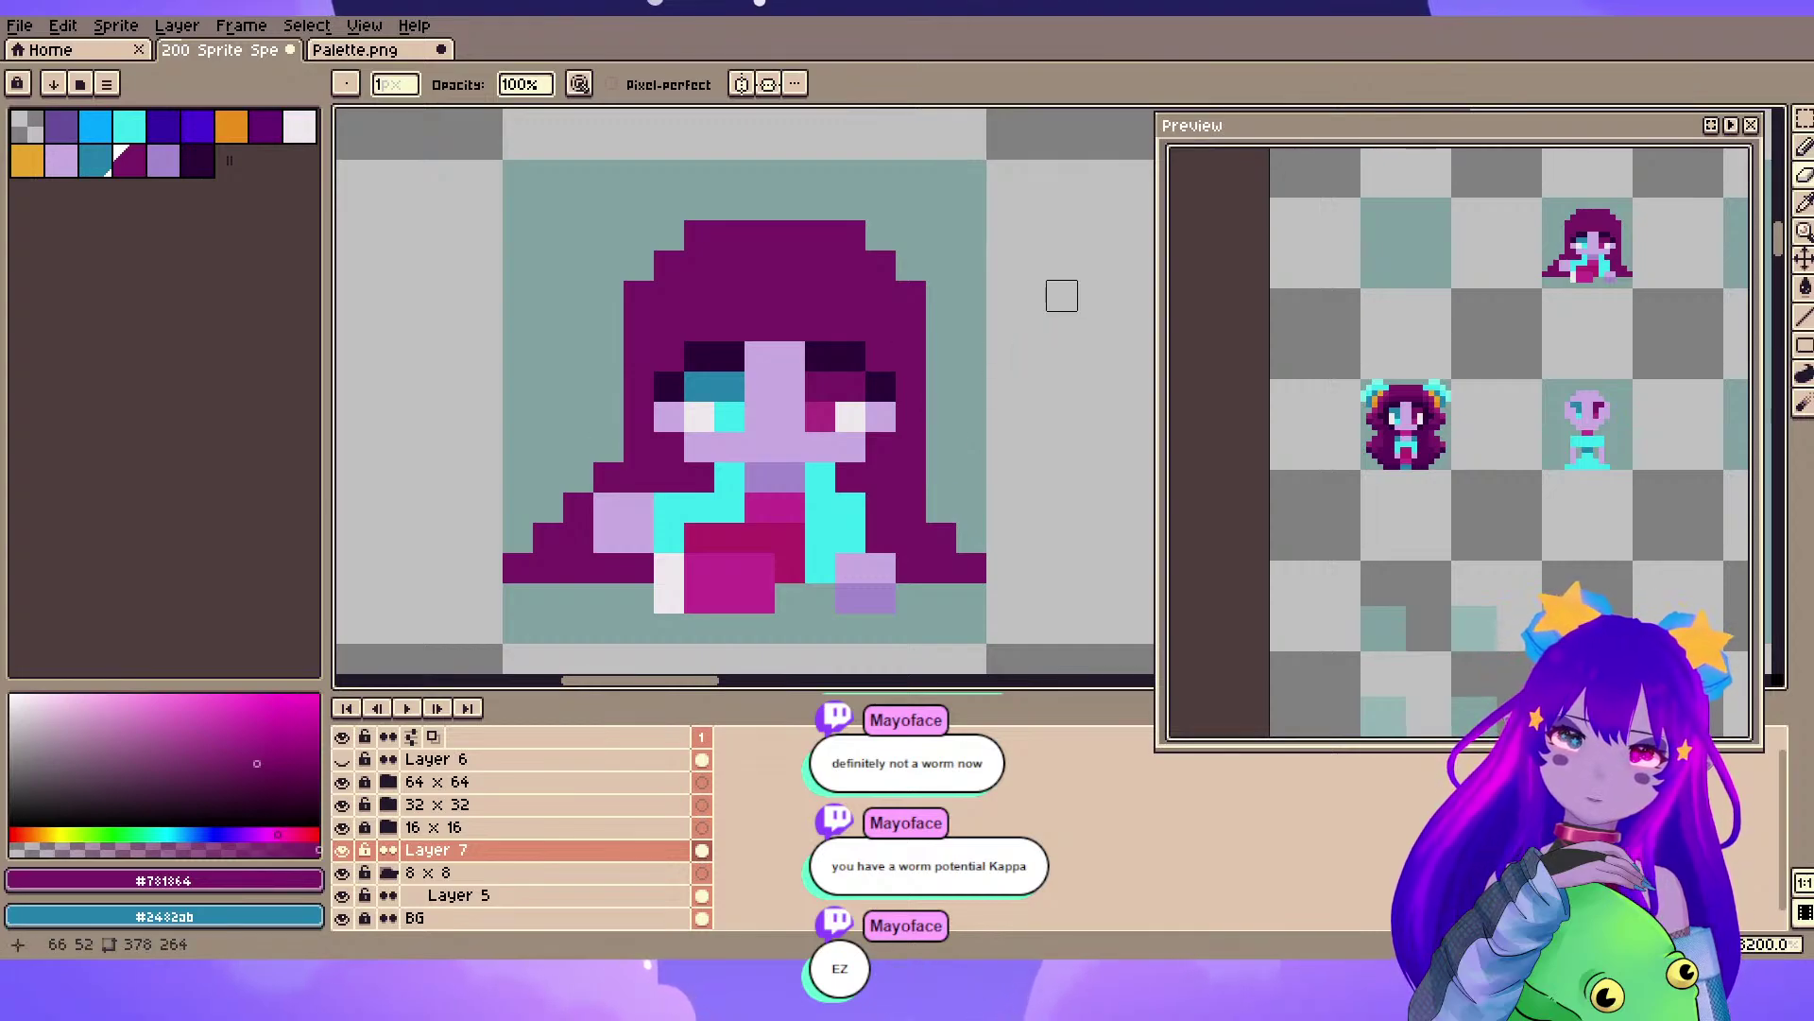
- Try a stepped #781864 strand curling outward from one side of the seated sprite's head
key(b)
drag(608, 303, 587, 366)
click(588, 389)
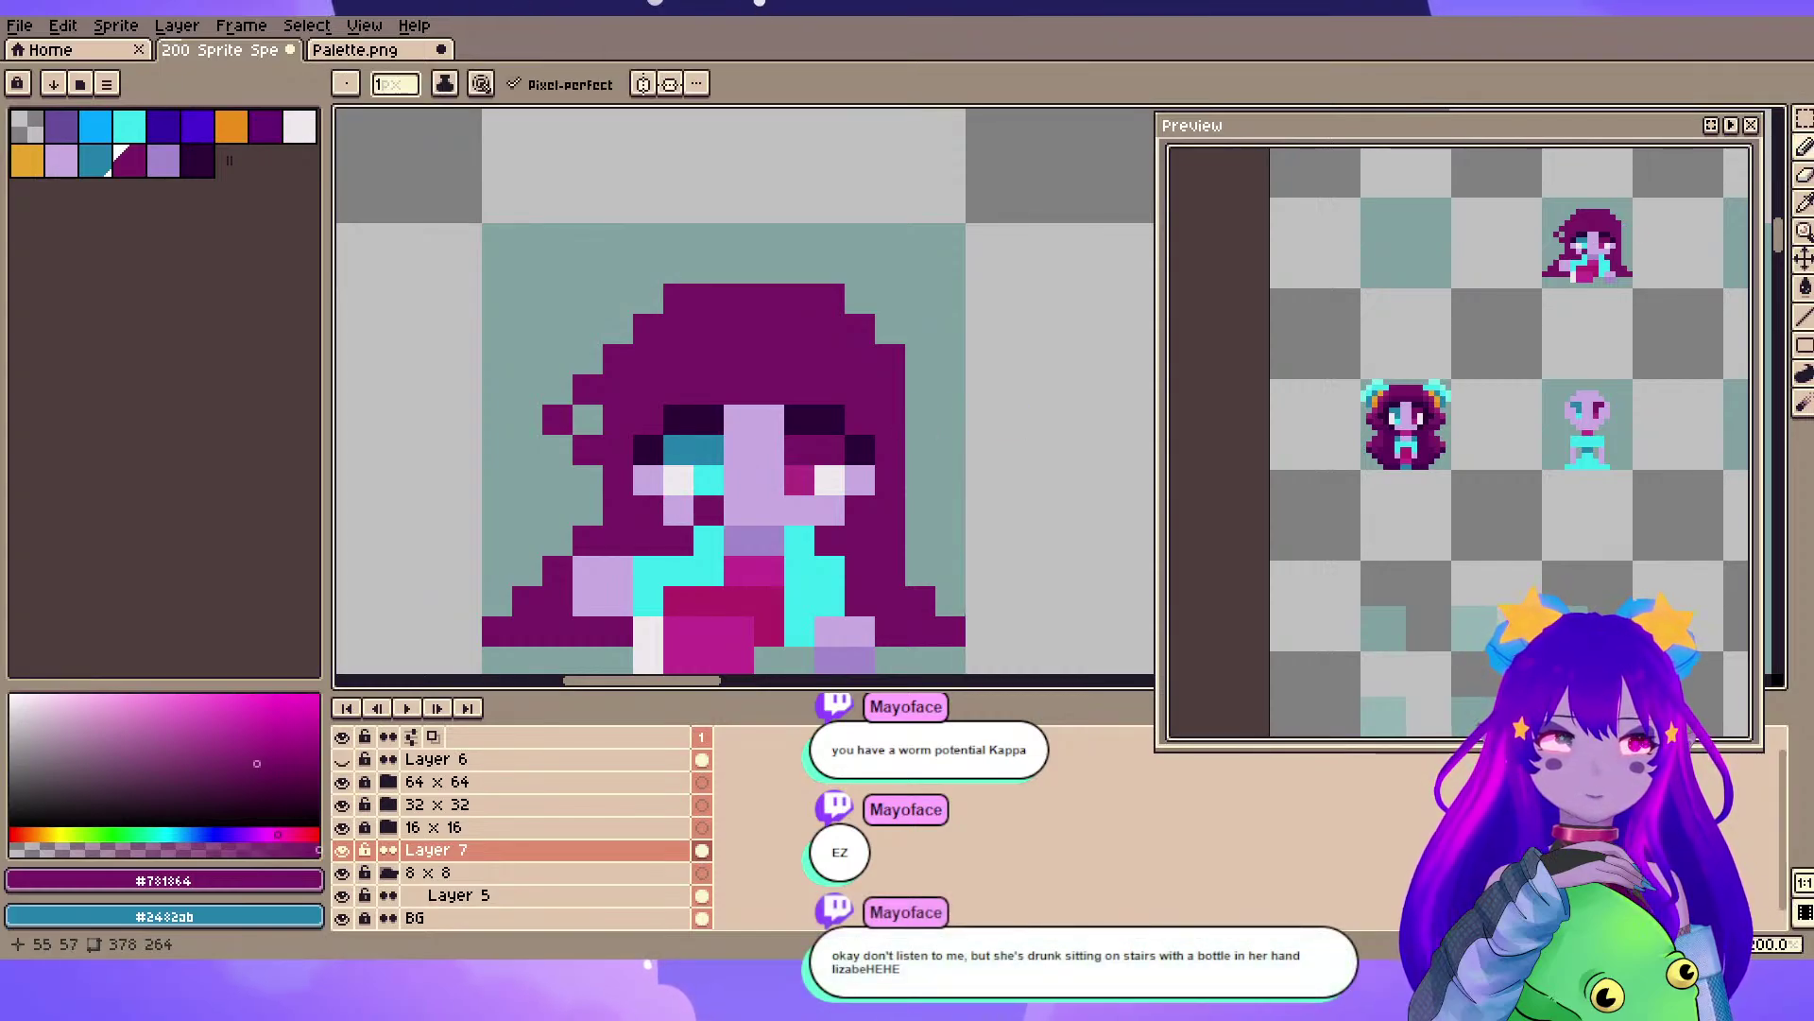
drag(771, 509, 814, 423)
key(ctrl+z)
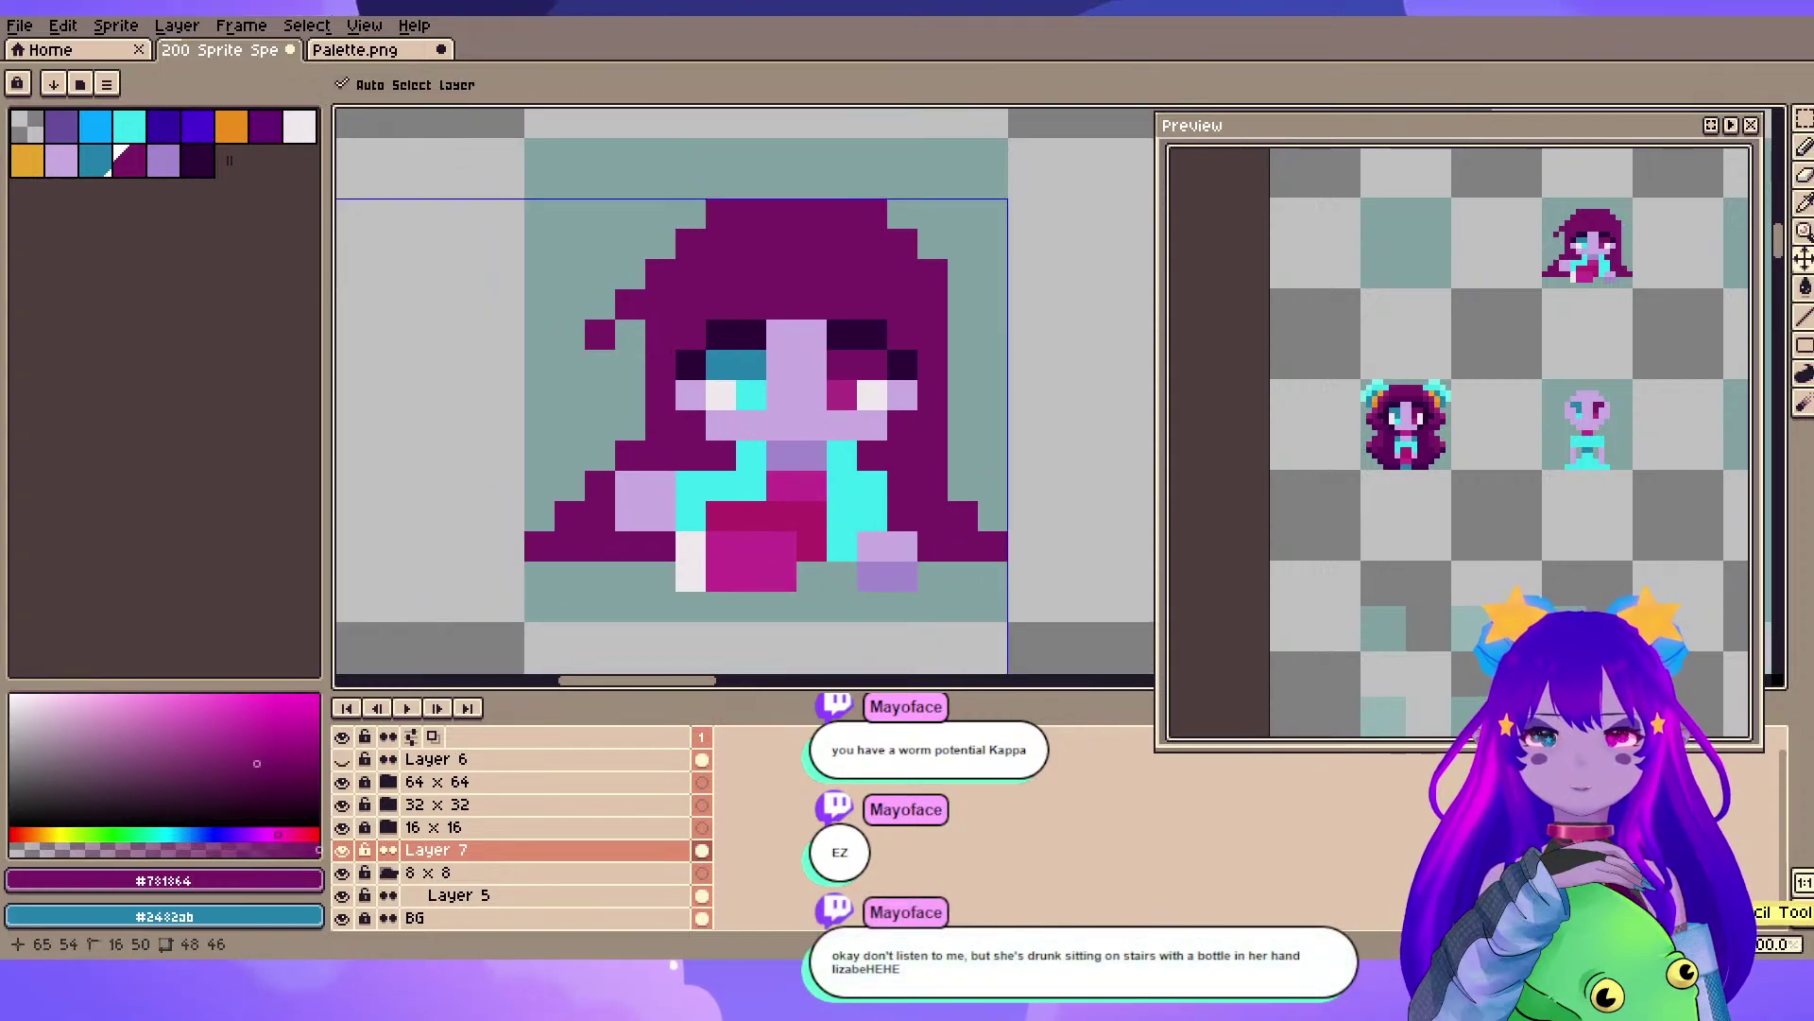
drag(963, 395, 895, 462)
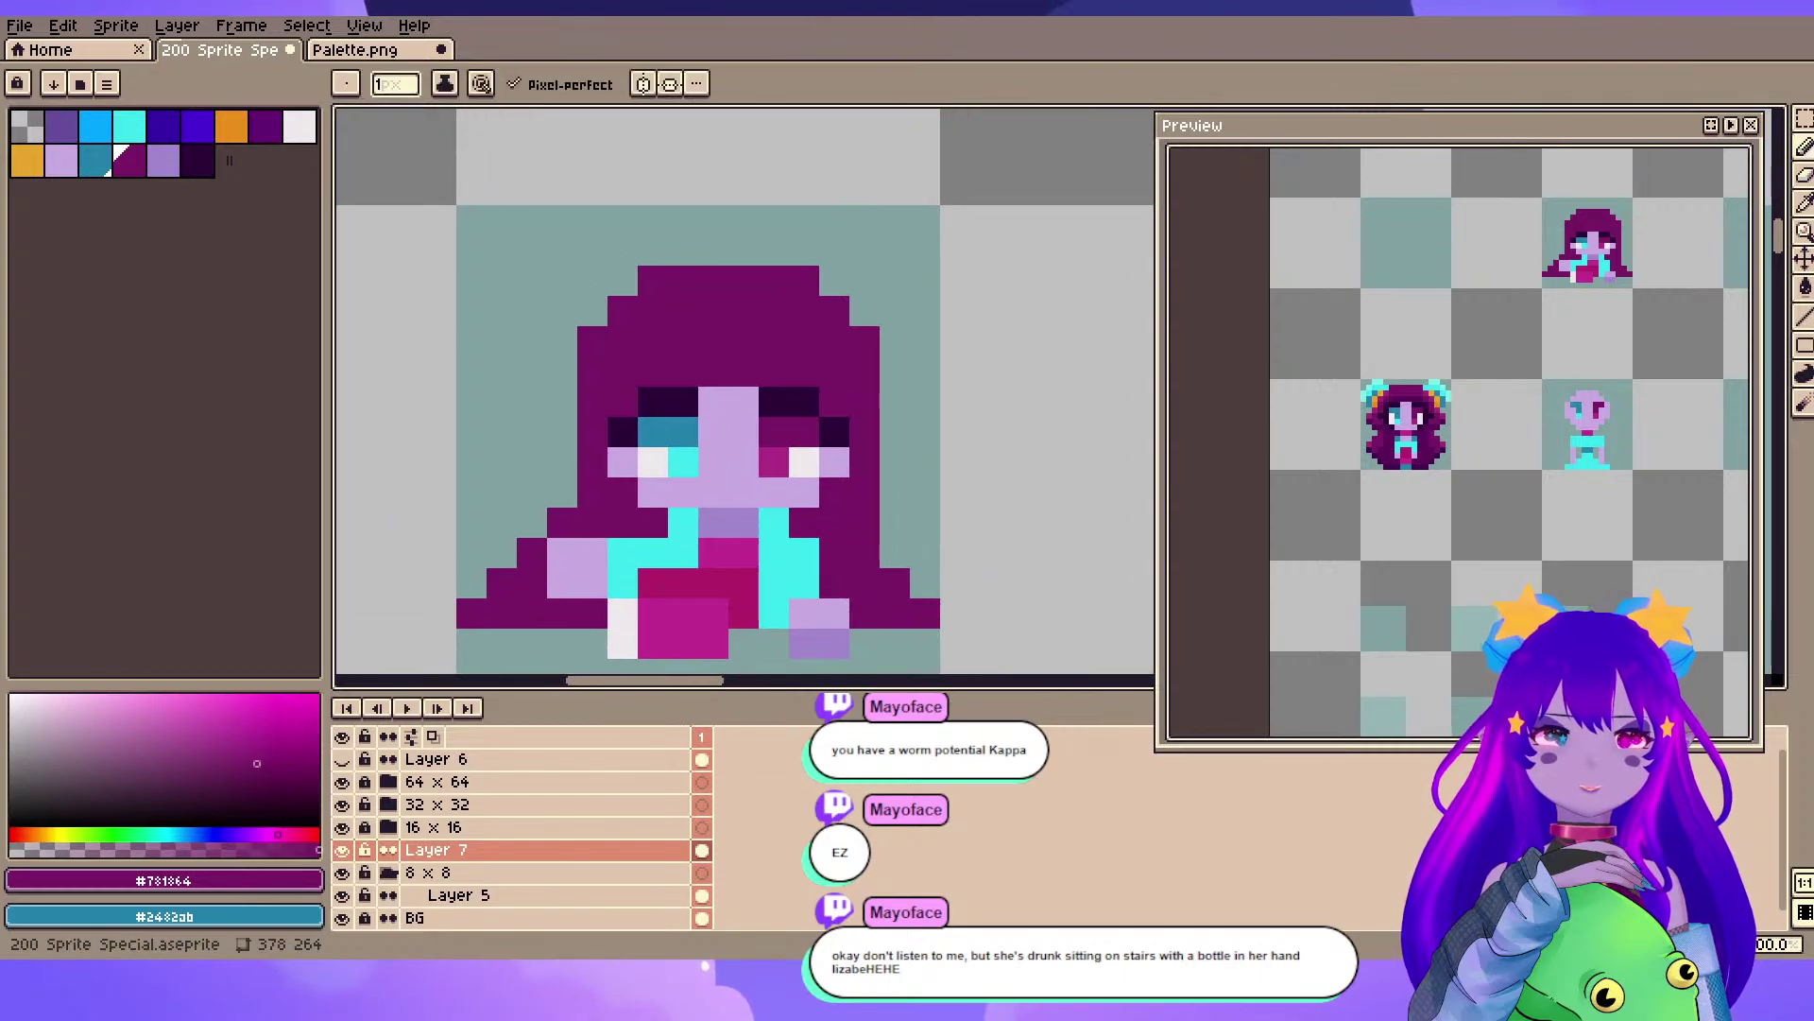
- Try orange-brown pixels directly above and below the skin-coloured block beside the seated sprite's torso
click(32, 834)
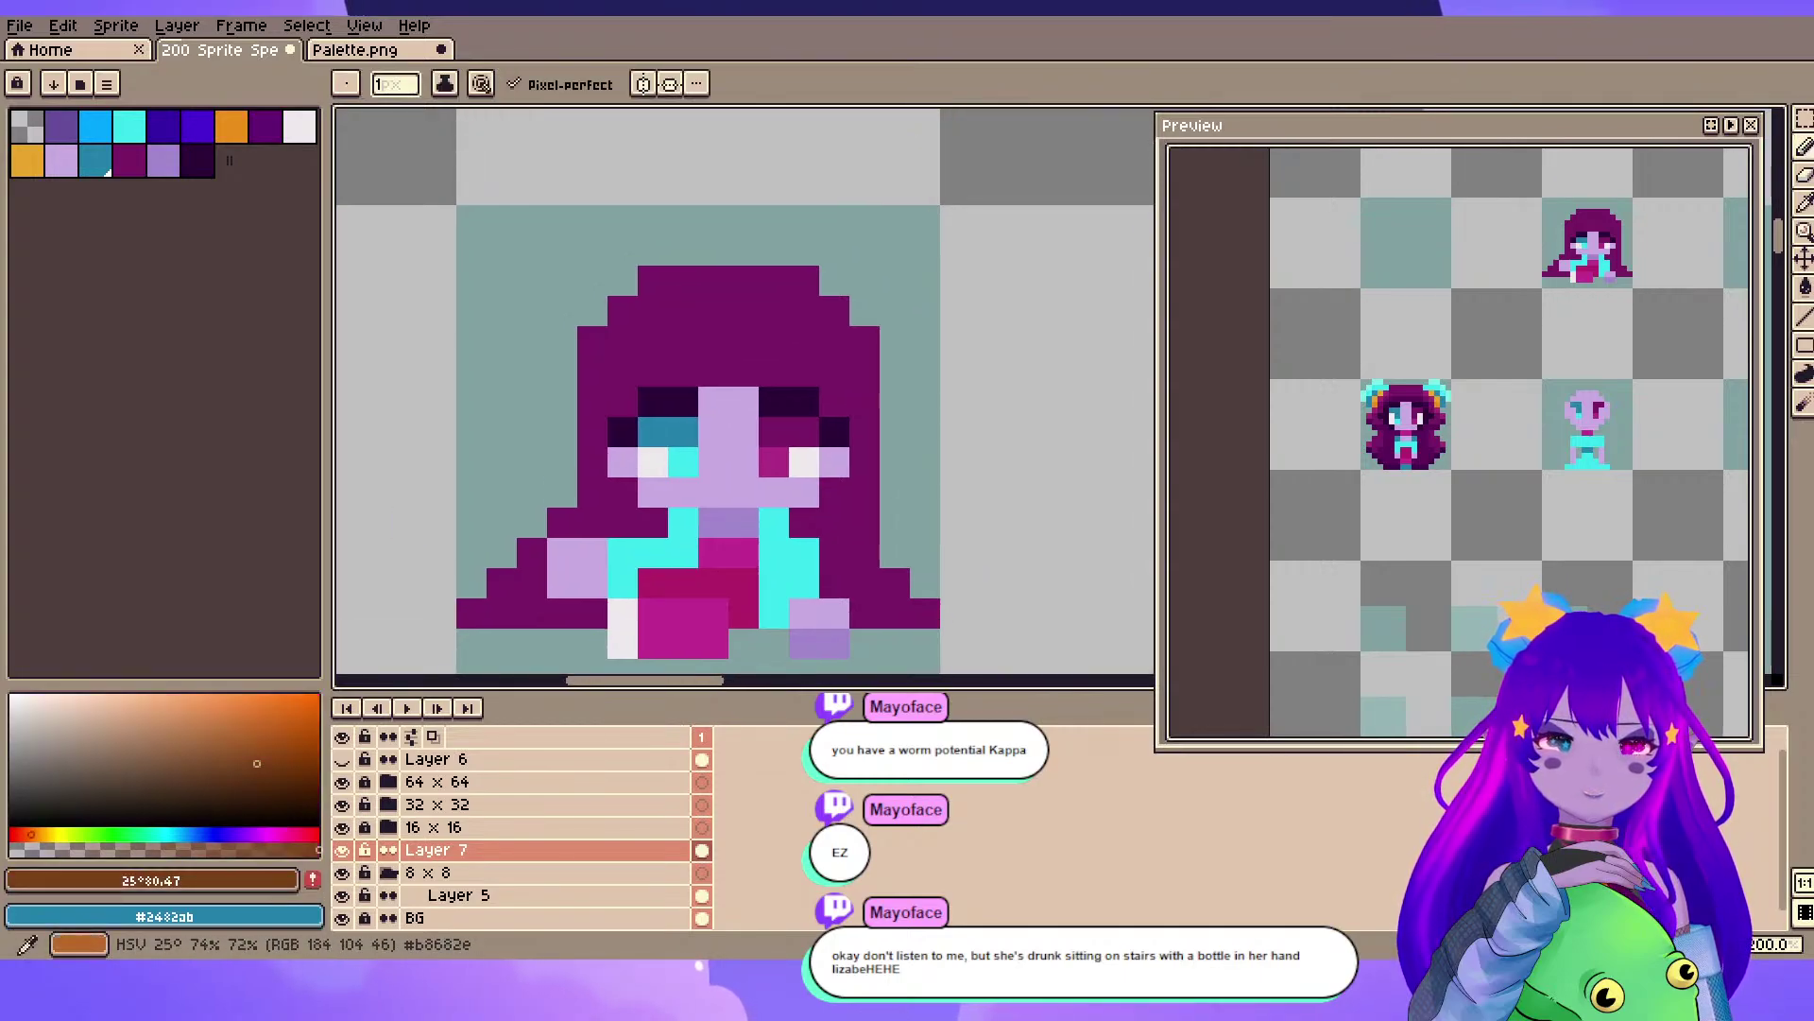
click(238, 727)
click(562, 522)
drag(562, 523, 628, 385)
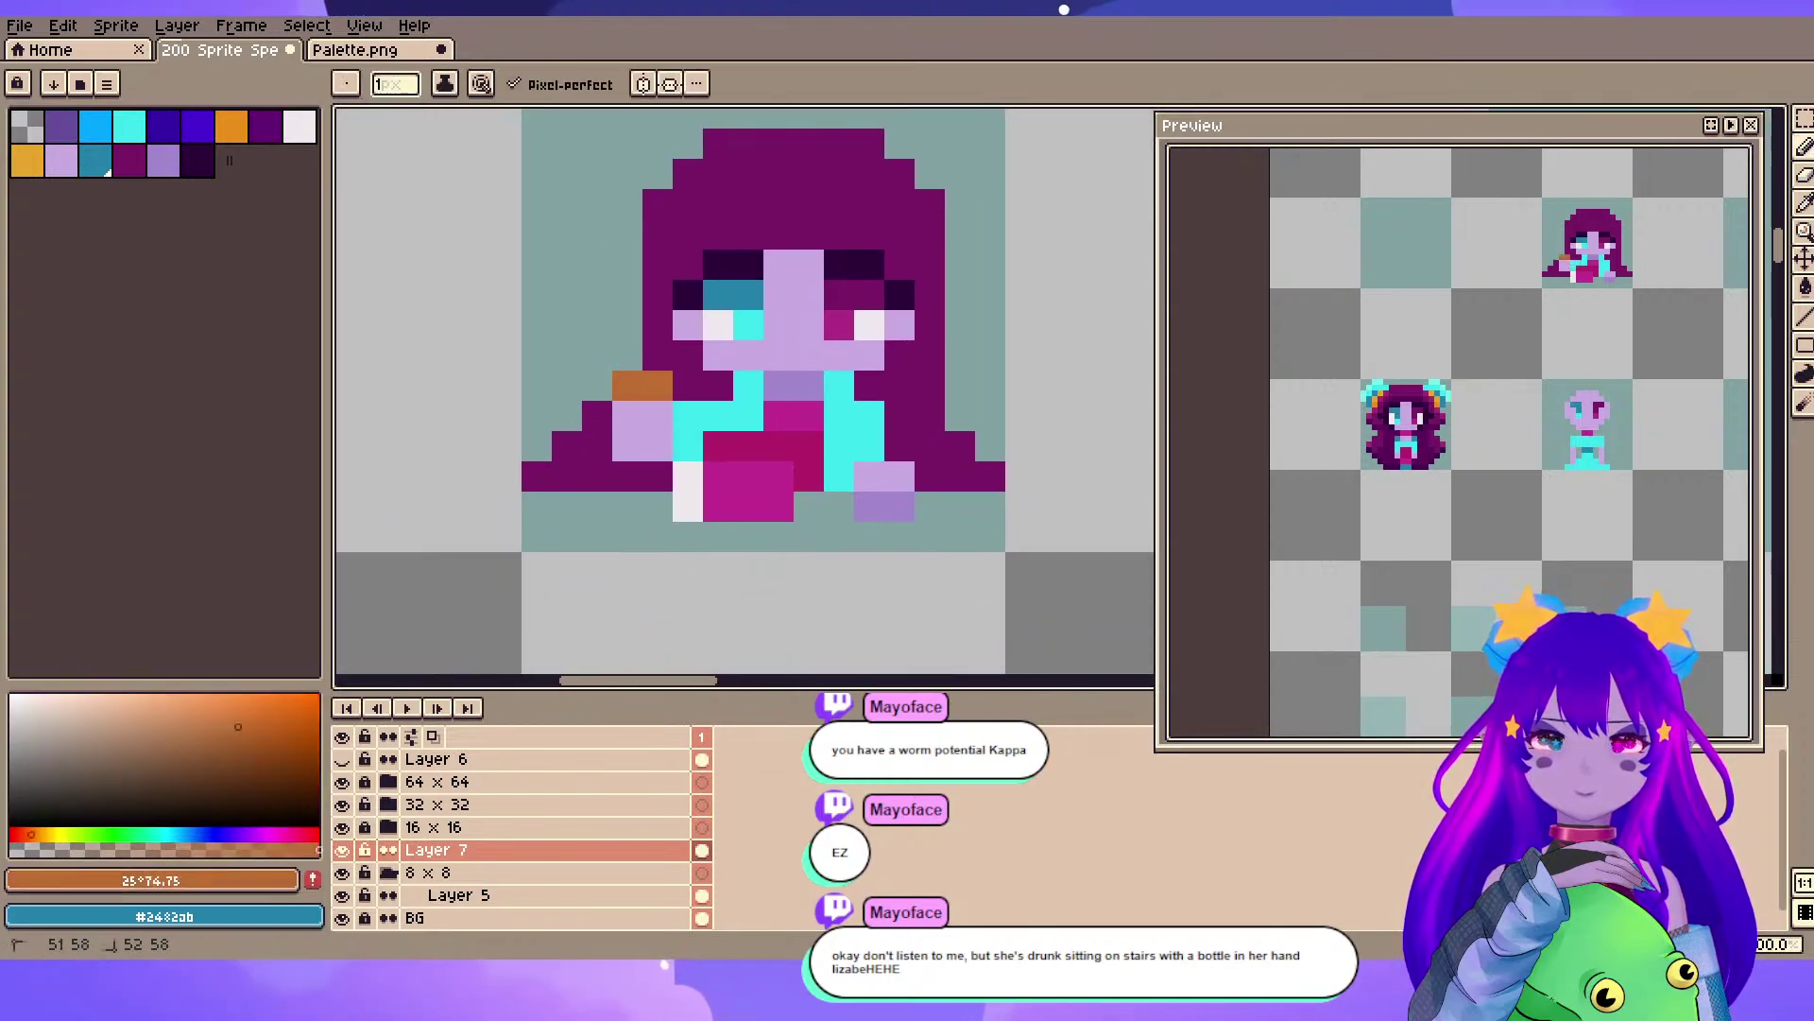
click(1021, 626)
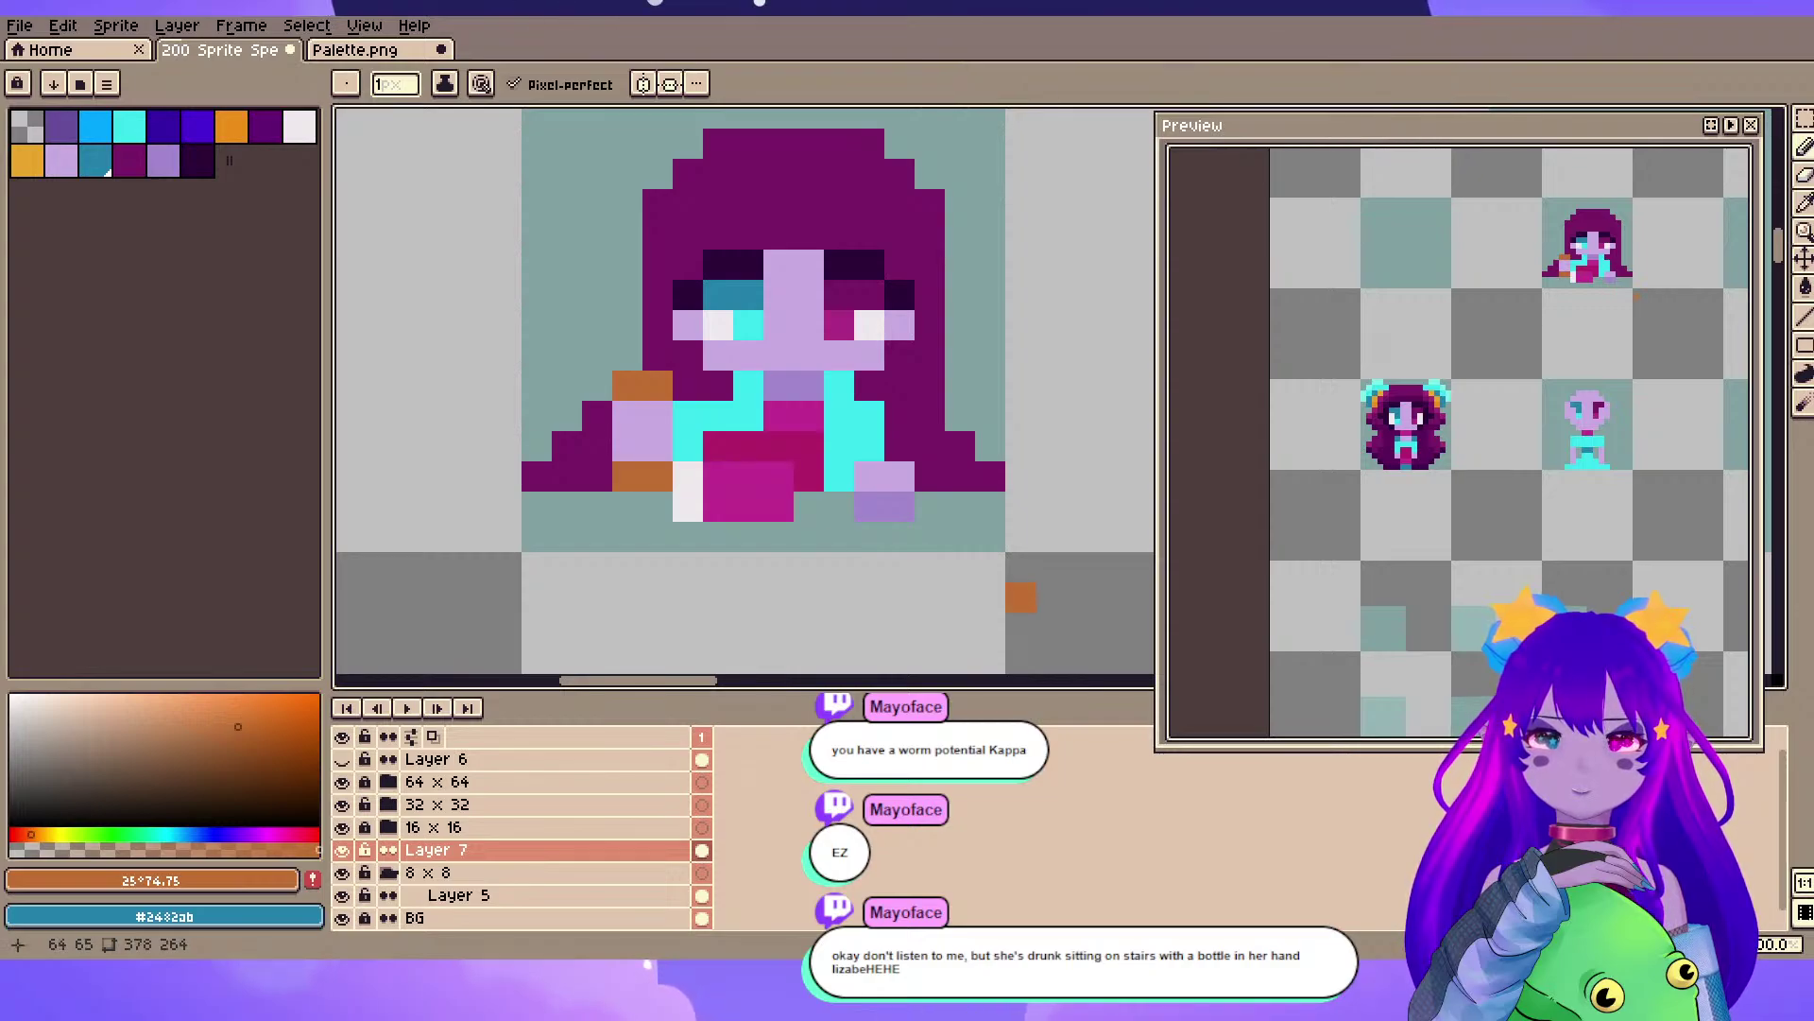
drag(1021, 597, 960, 618)
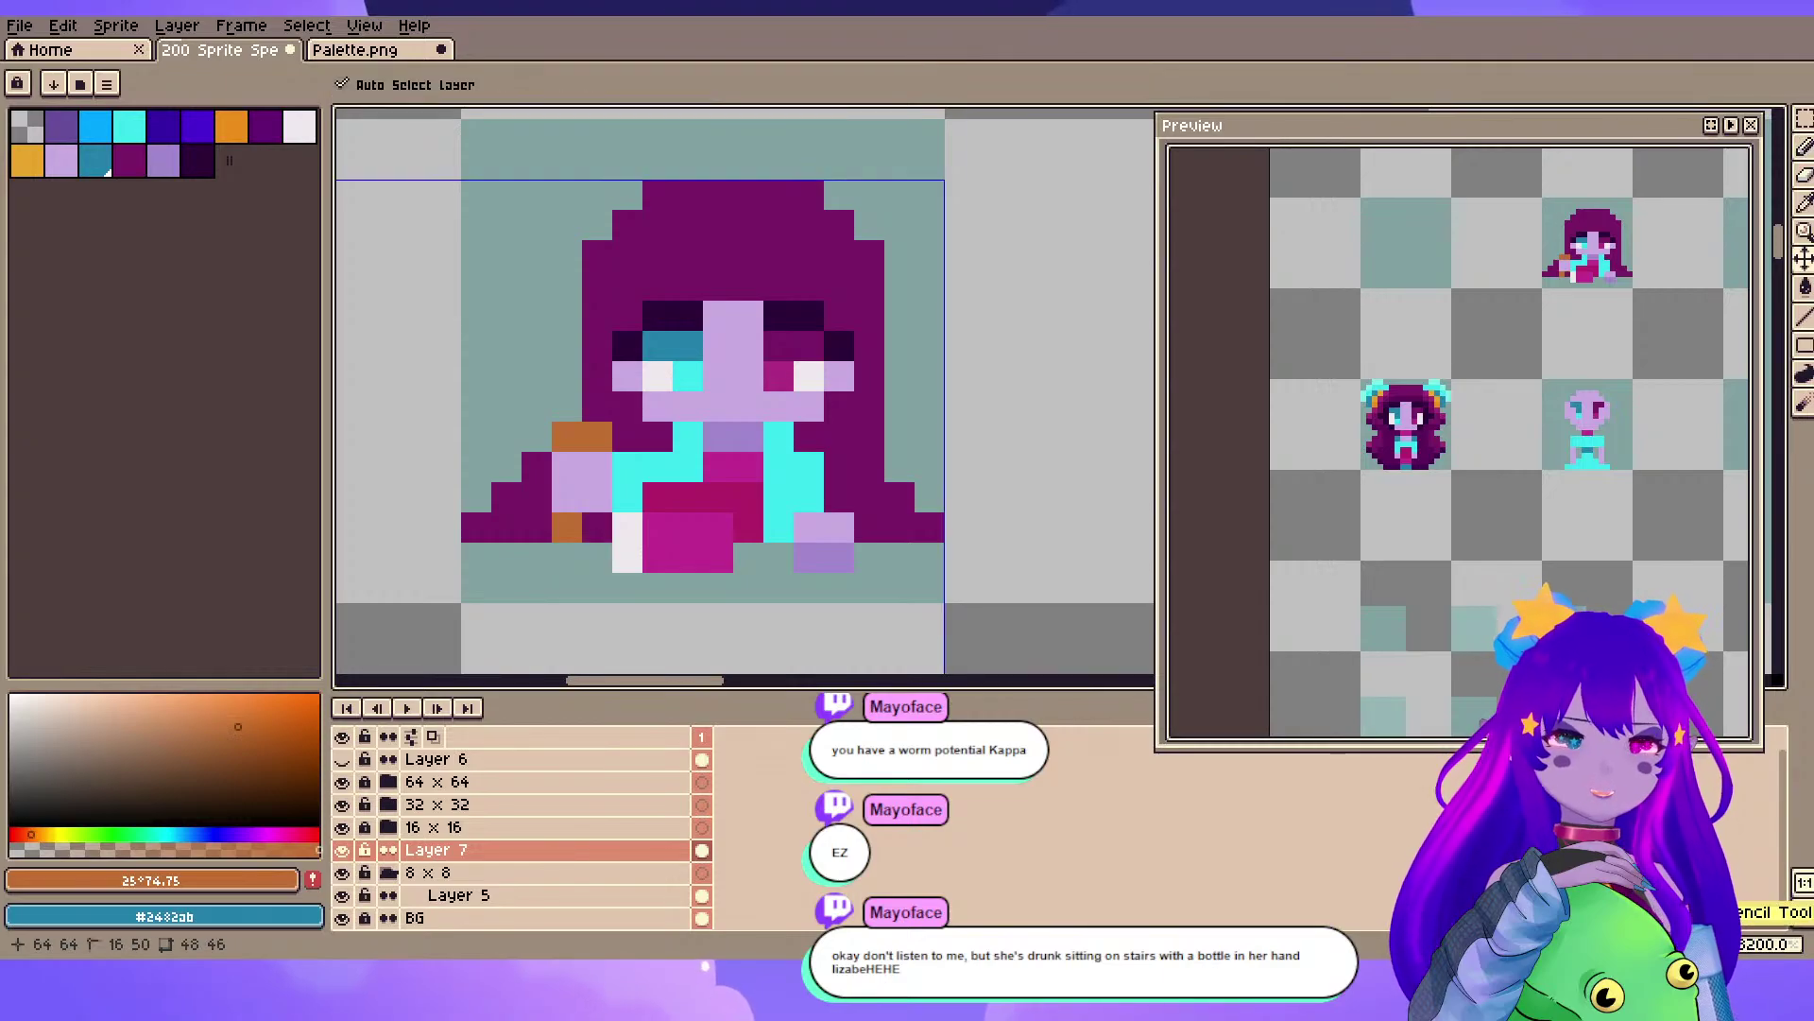
key(ctrl+z)
drag(688, 406, 679, 484)
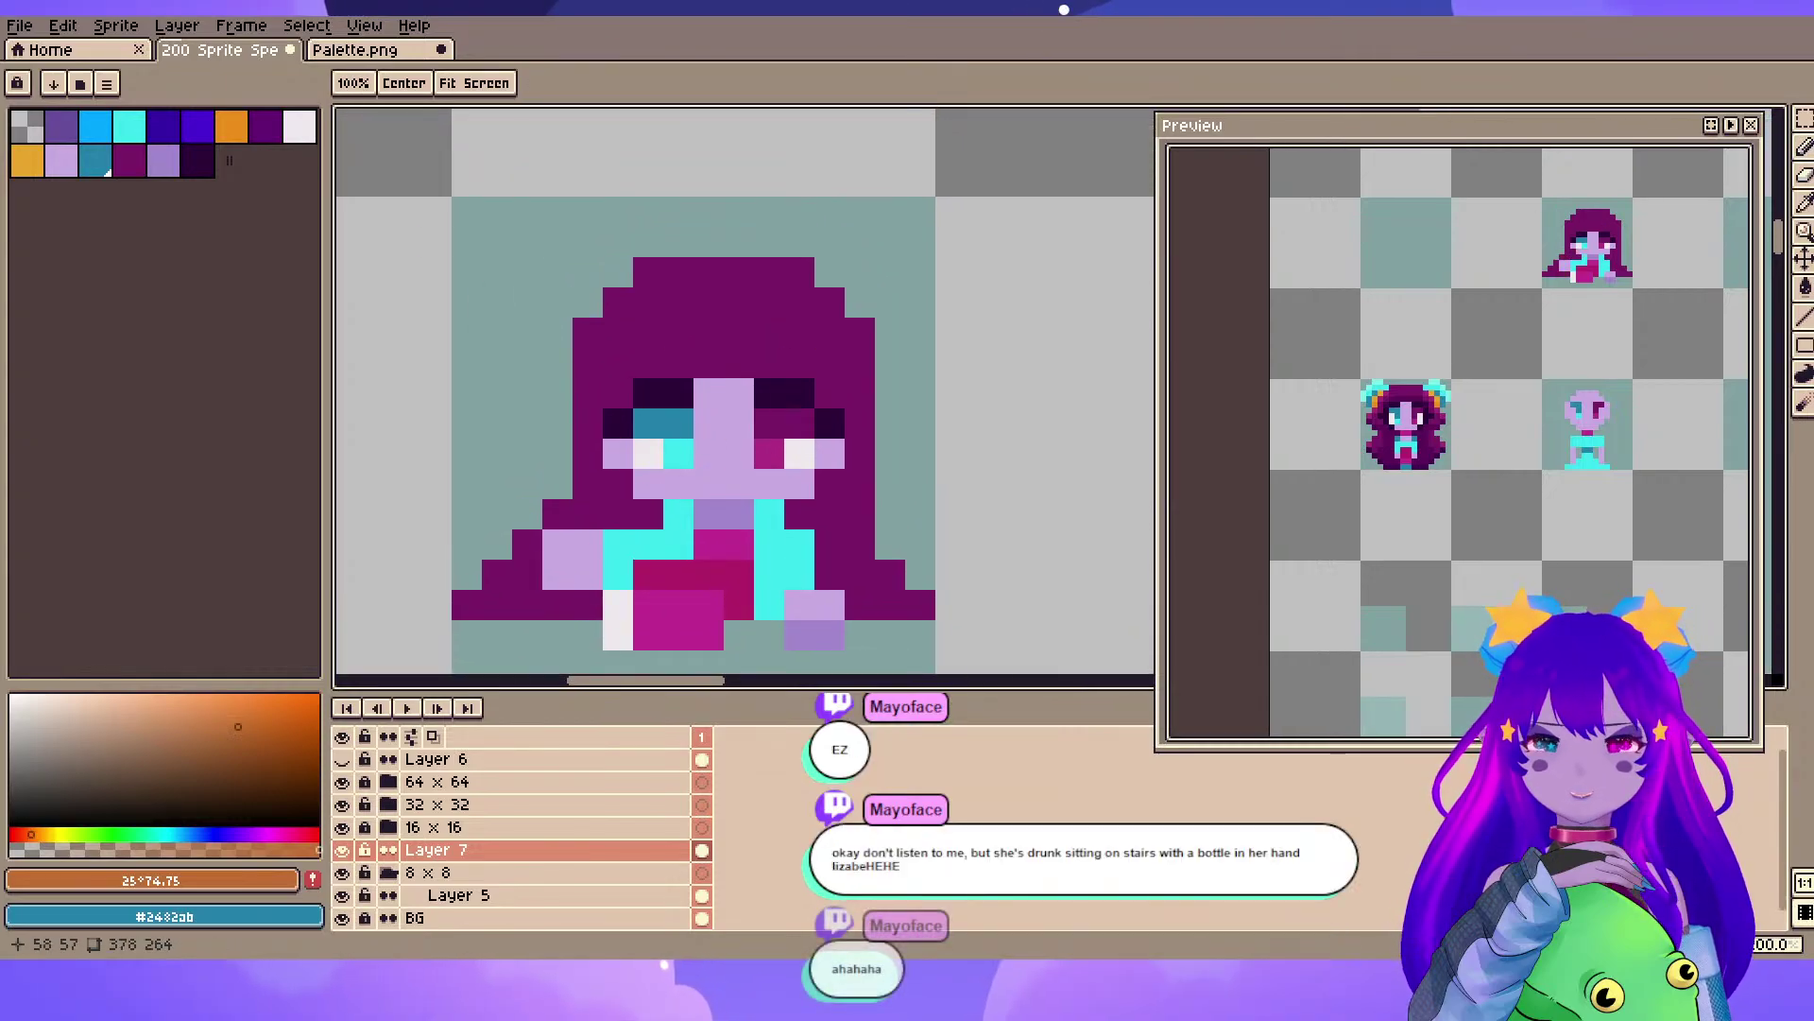
drag(799, 363, 861, 318)
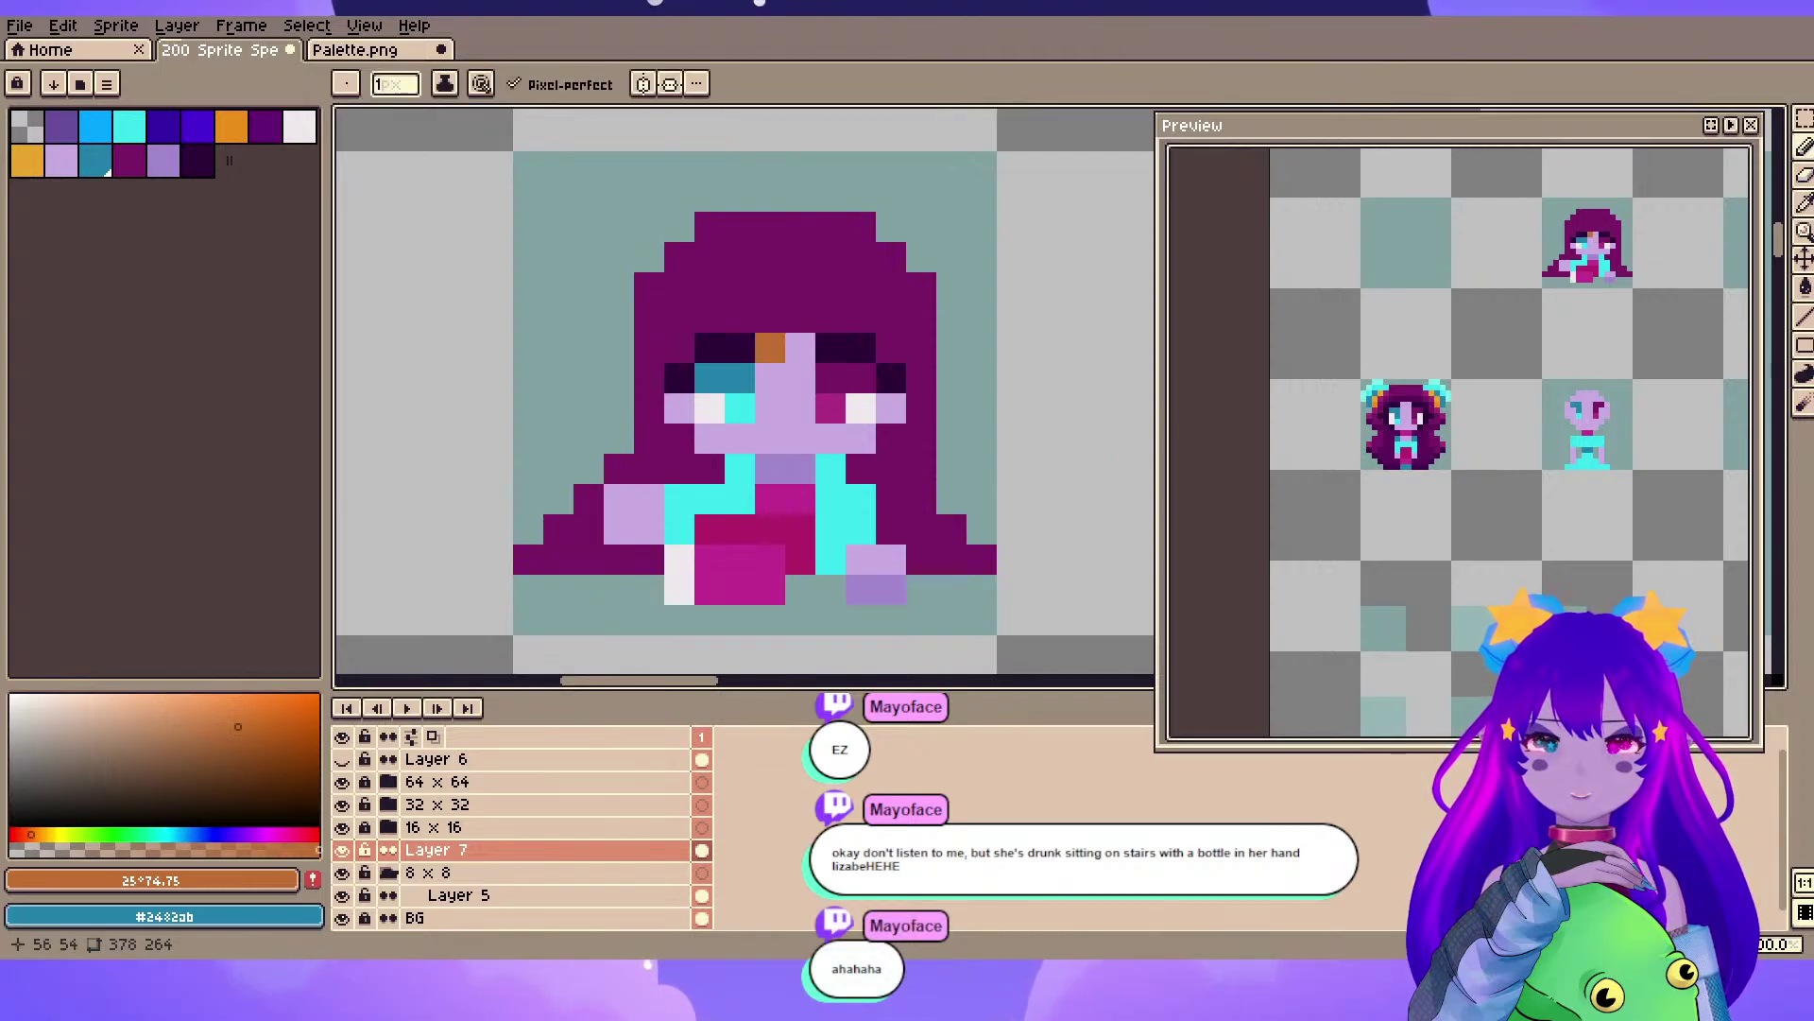
- Sample #2482ab from the finished long-haired sprite's collar and paint collar pixels beside and directly below the seated sprite's neck
alt+click(884, 373)
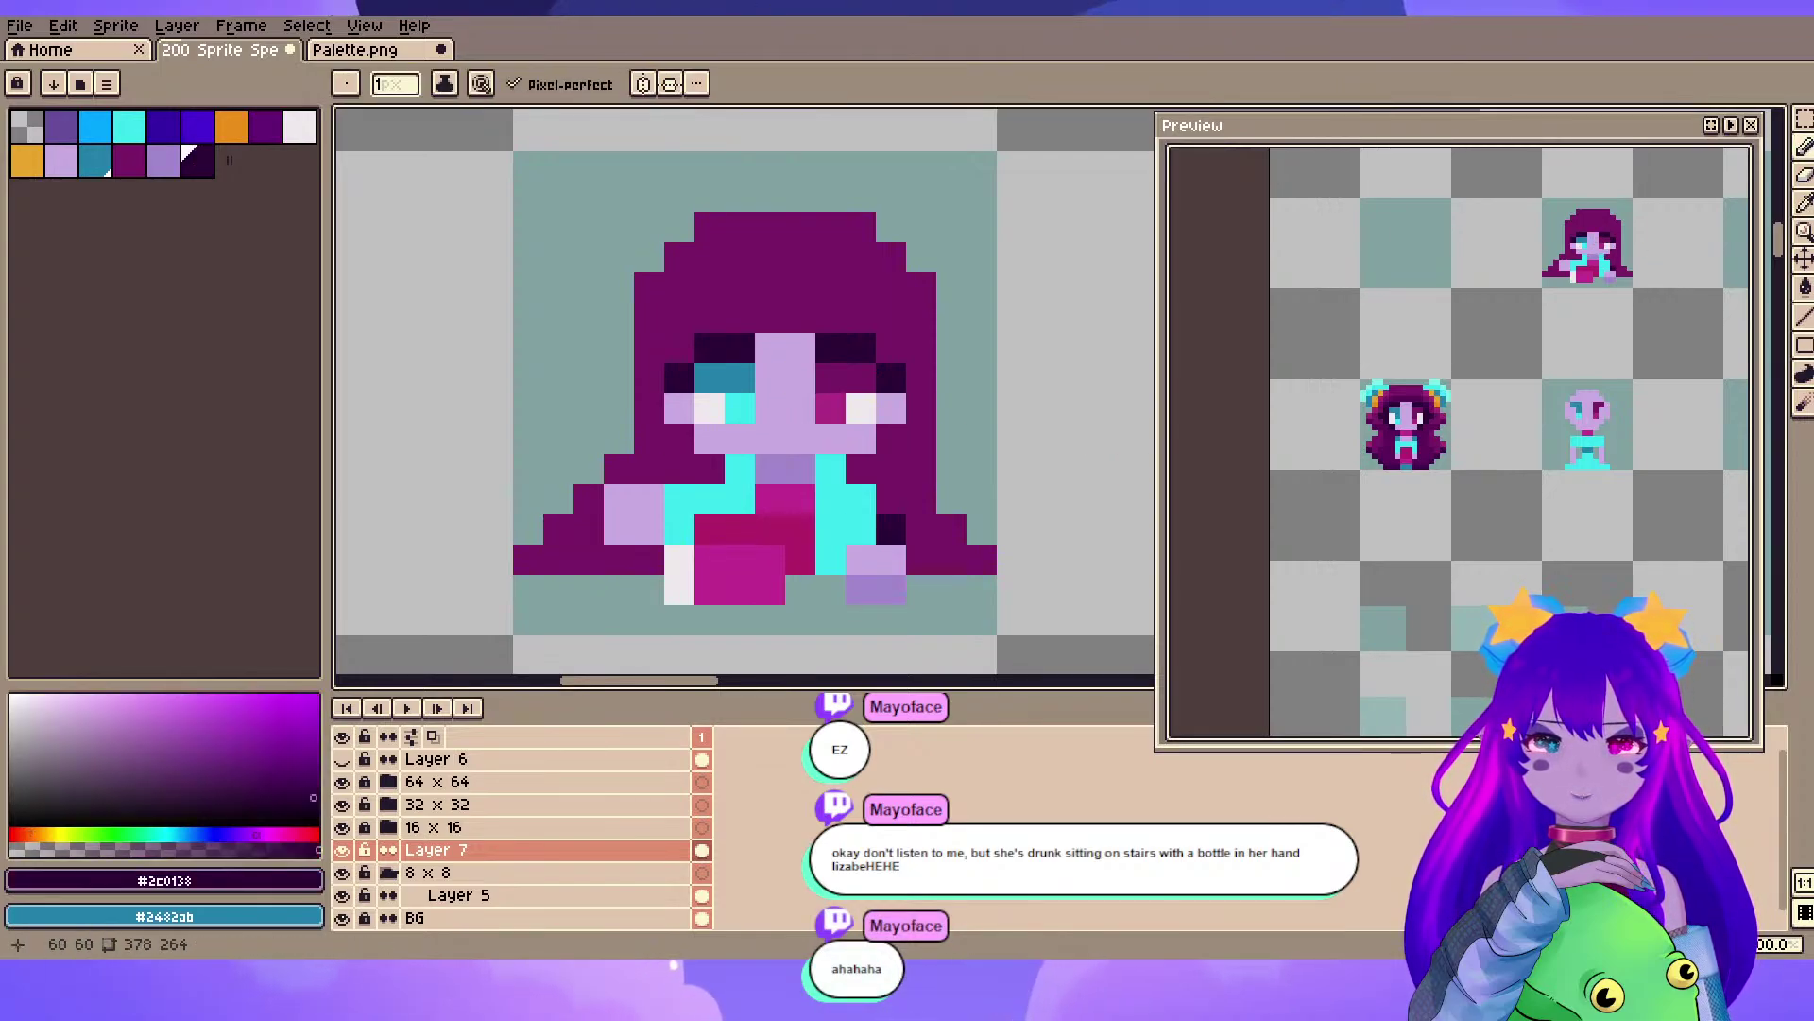
drag(649, 590, 1497, 56)
drag(650, 662, 800, 263)
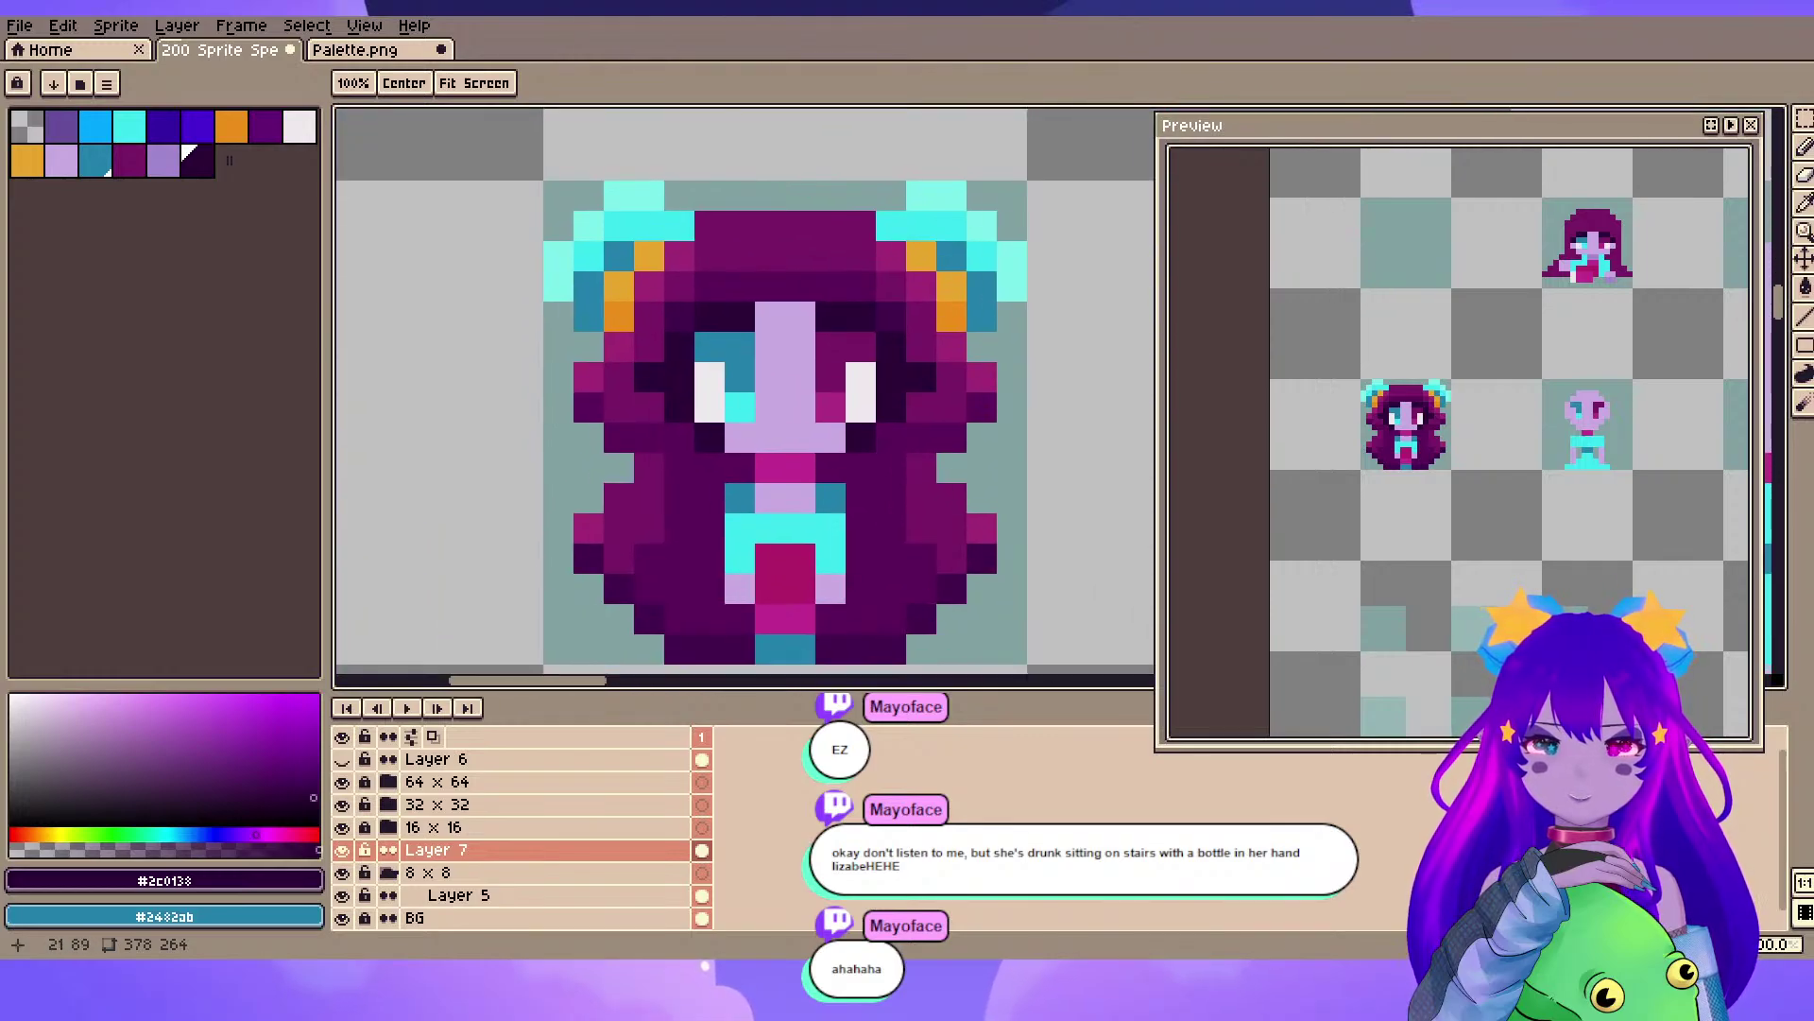
alt+click(740, 498)
drag(800, 438, 442, 663)
drag(985, 236, 611, 517)
mouse_move(1058, 170)
mouse_down()
mouse_move(730, 511)
mouse_move(765, 606)
mouse_up()
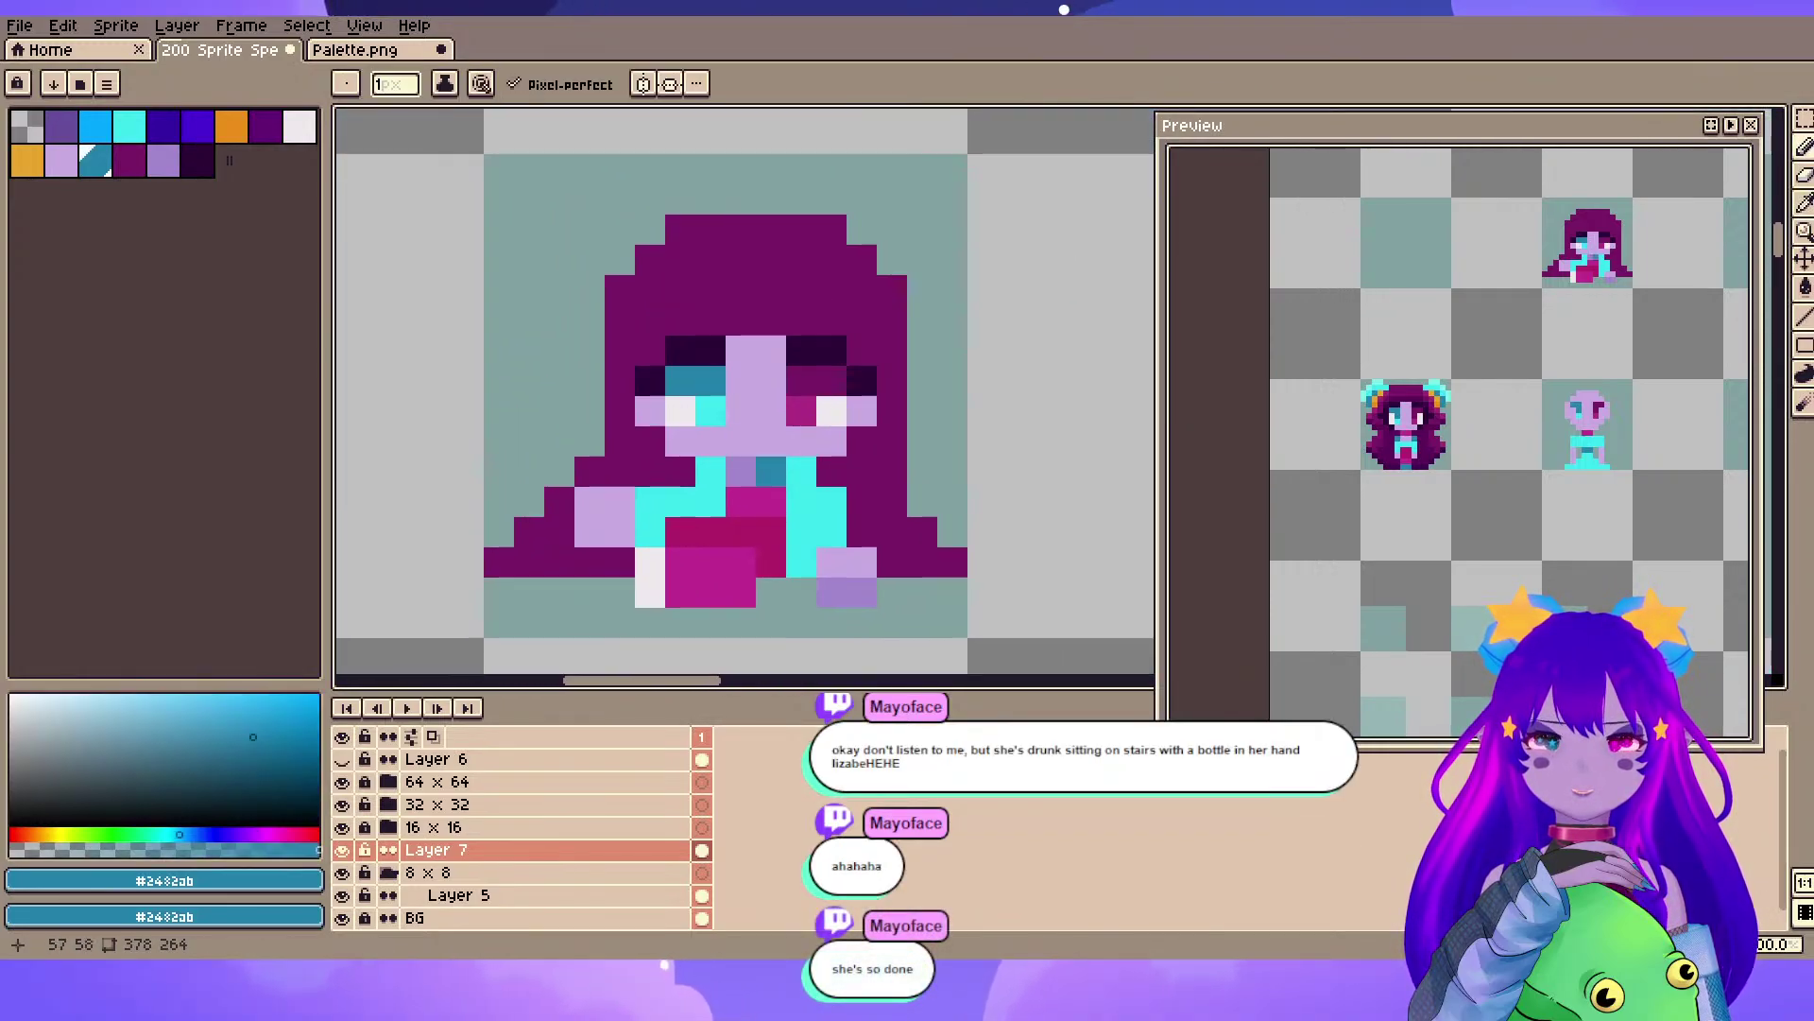
click(711, 472)
click(801, 471)
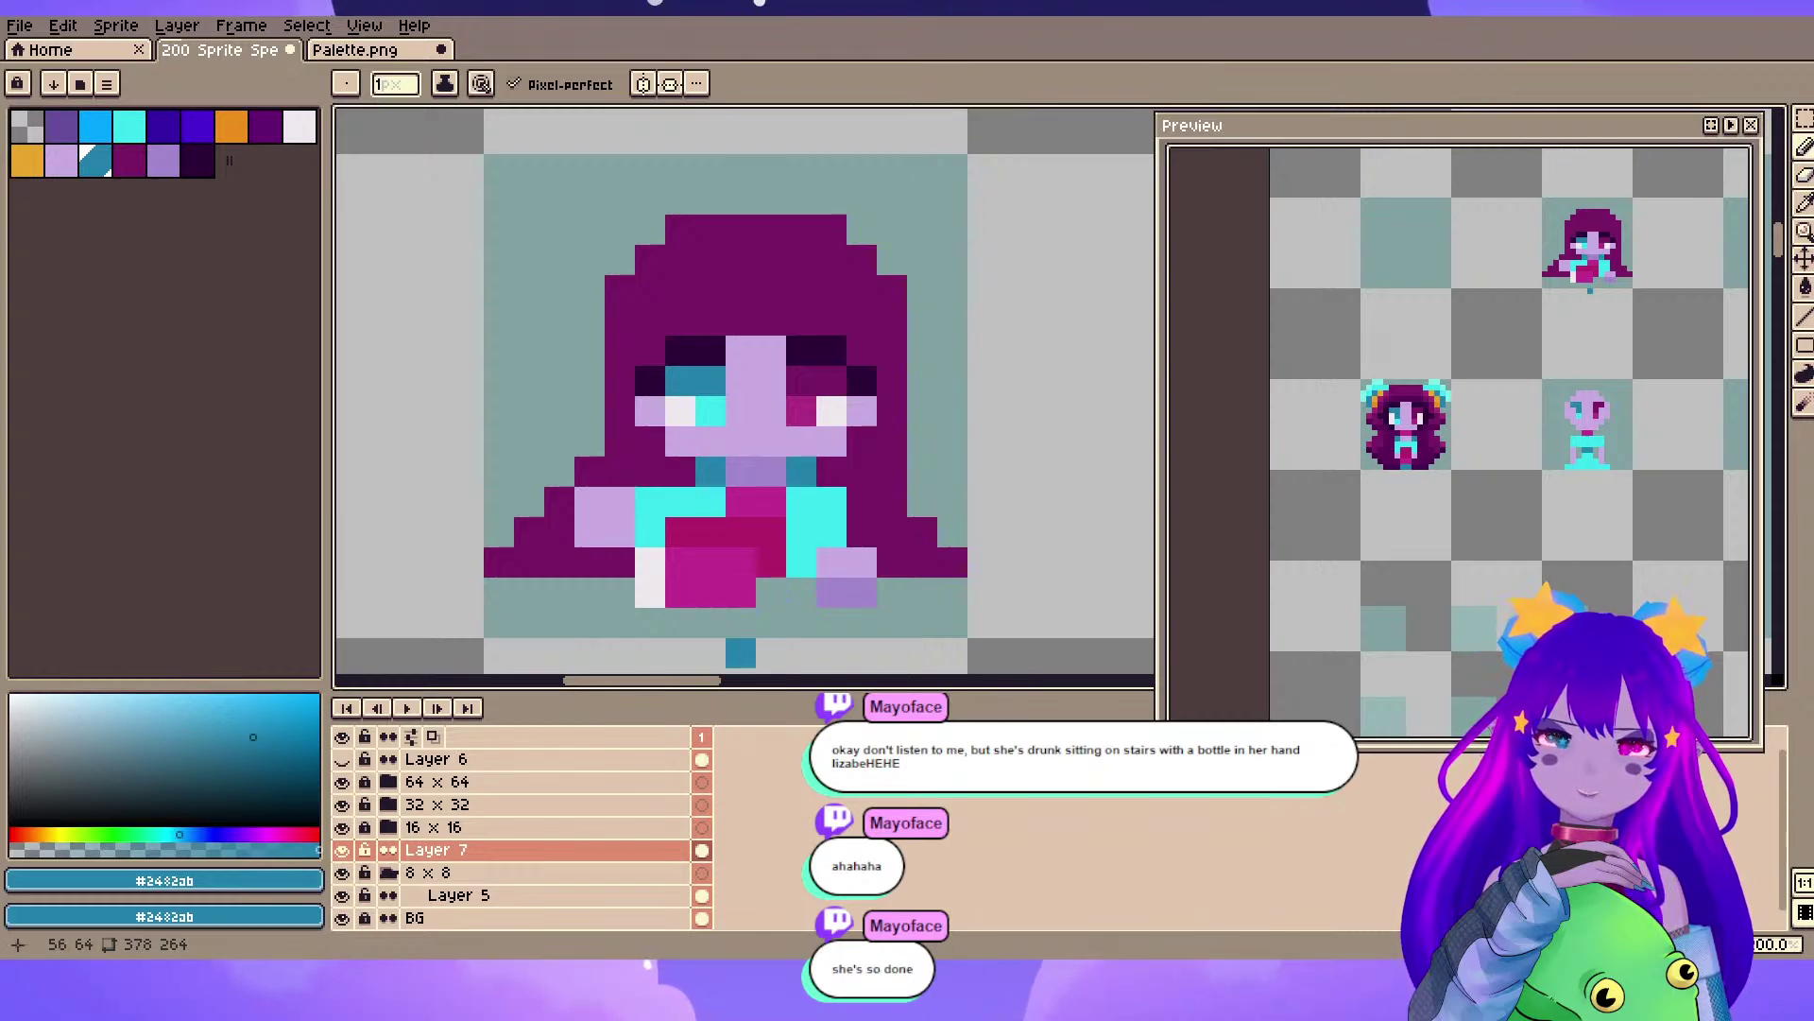
click(741, 501)
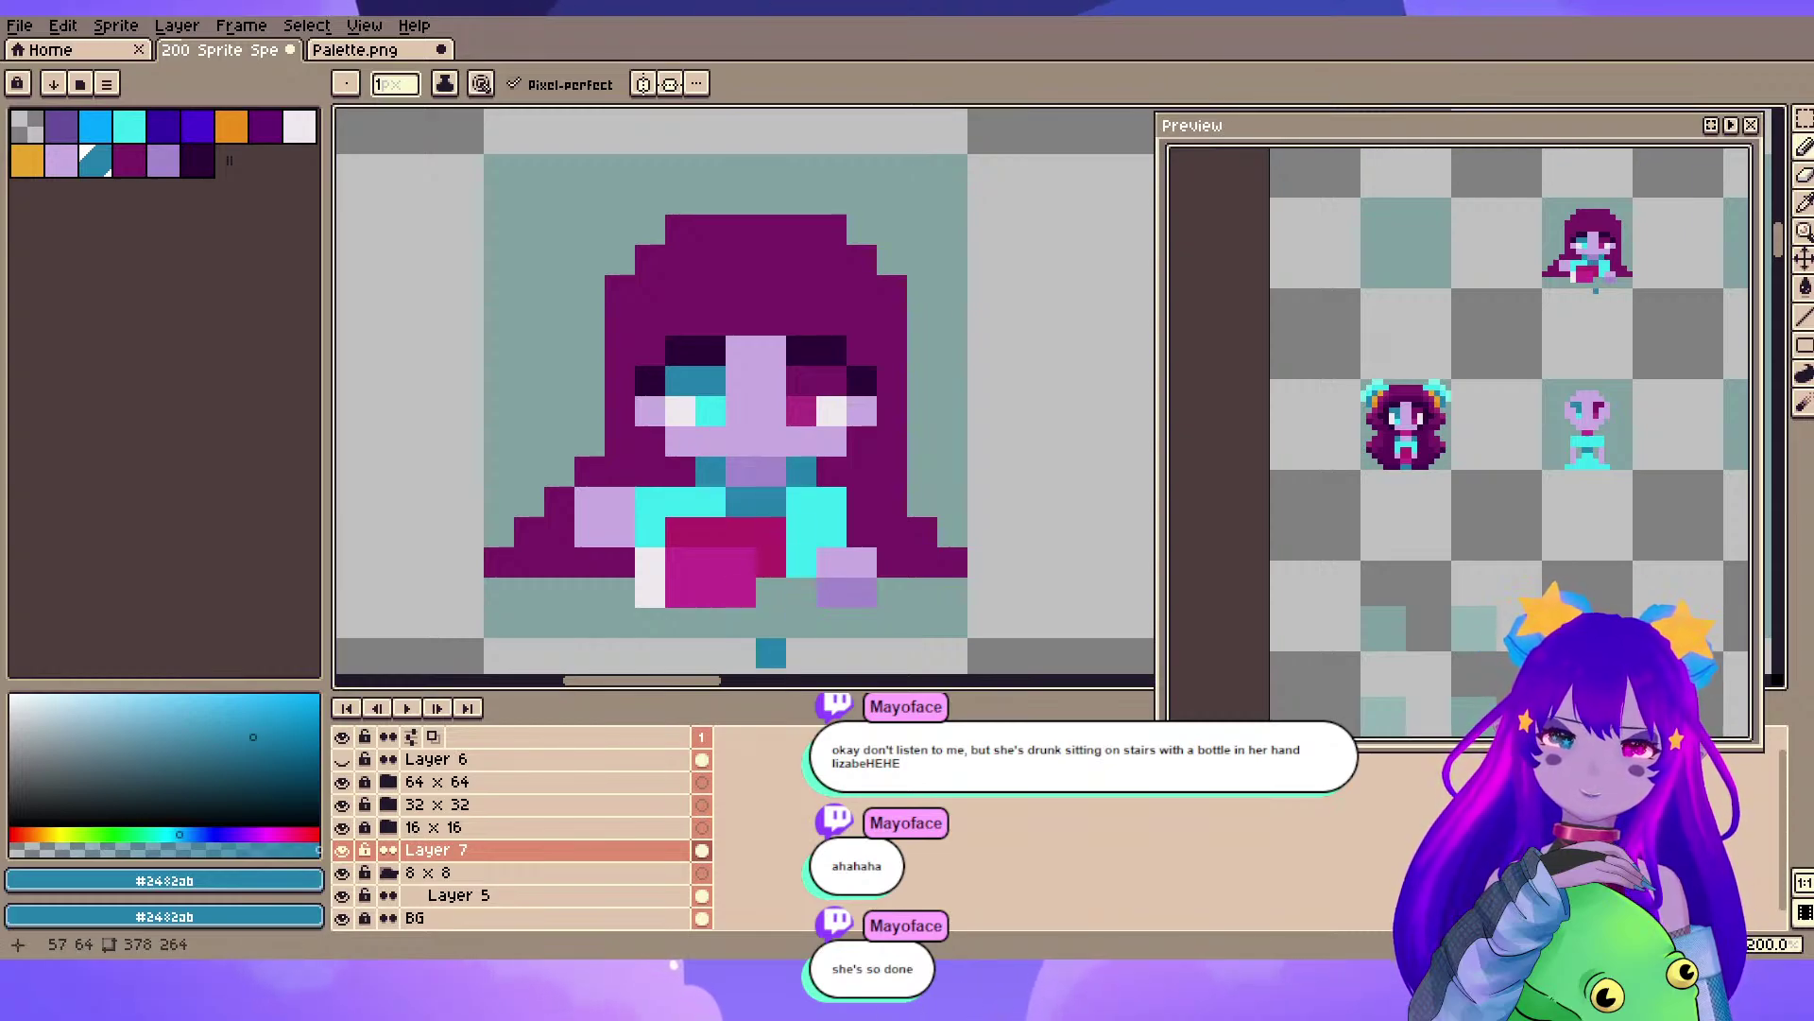
- Try widening the lower row of the #2482ab collar by one pixel on each side
click(801, 502)
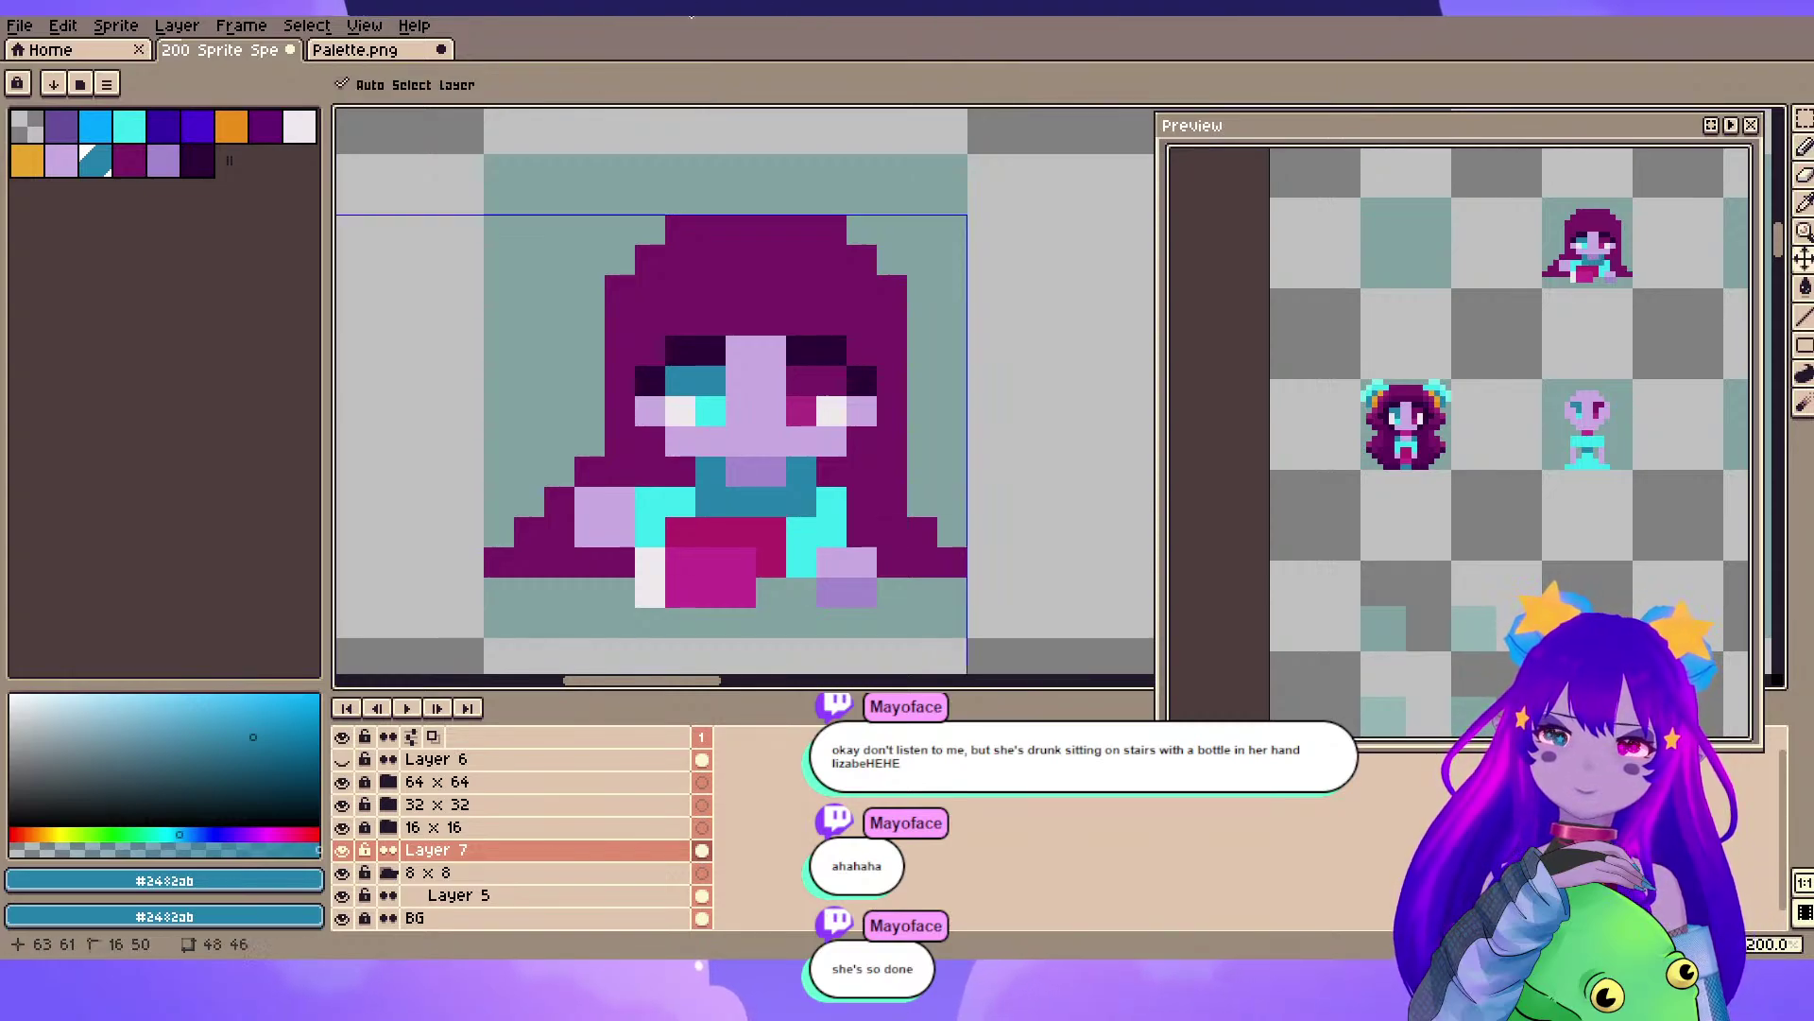
key(ctrl+z)
key(ctrl+z)
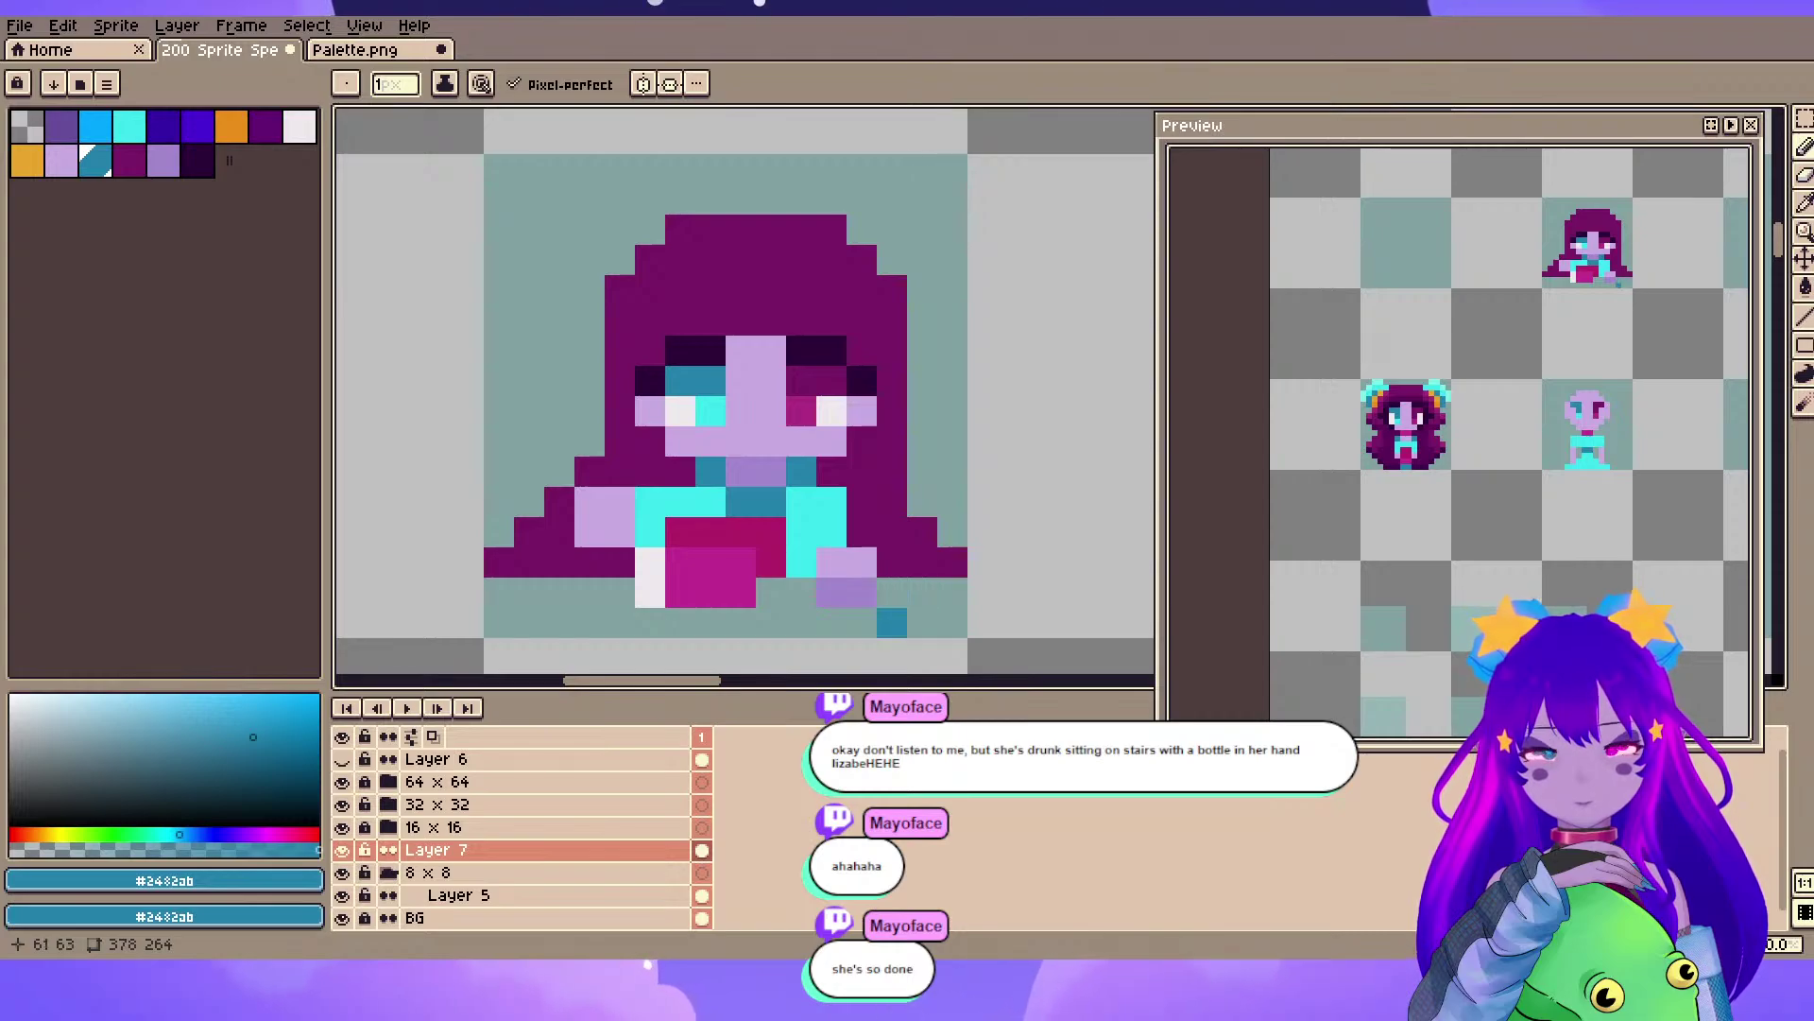
- Save the sprite sheet and paste a copy of the seated sprite into the empty cell above the finished long-haired sprite
key(ctrl+s)
scroll(818, 360, down, 2)
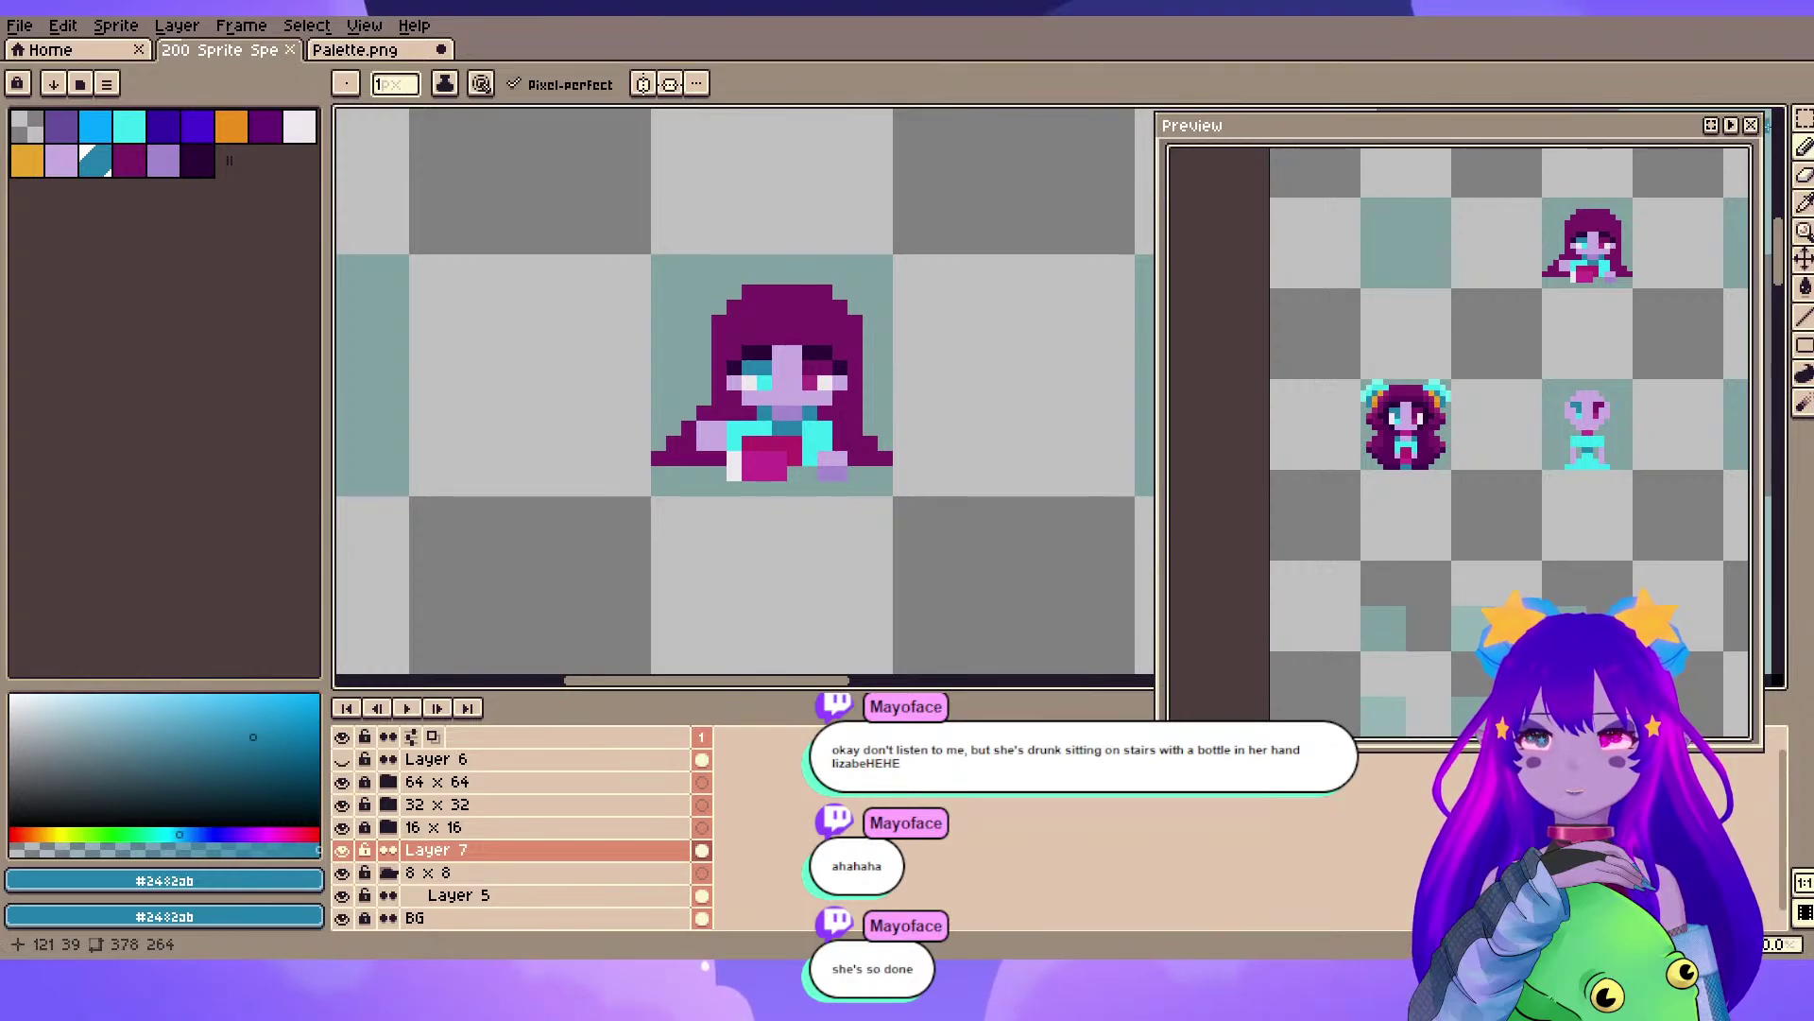
key(w)
drag(613, 245, 949, 538)
click(705, 579)
drag(607, 502, 783, 475)
drag(519, 354, 699, 403)
key(ctrl+v)
drag(1027, 425, 545, 417)
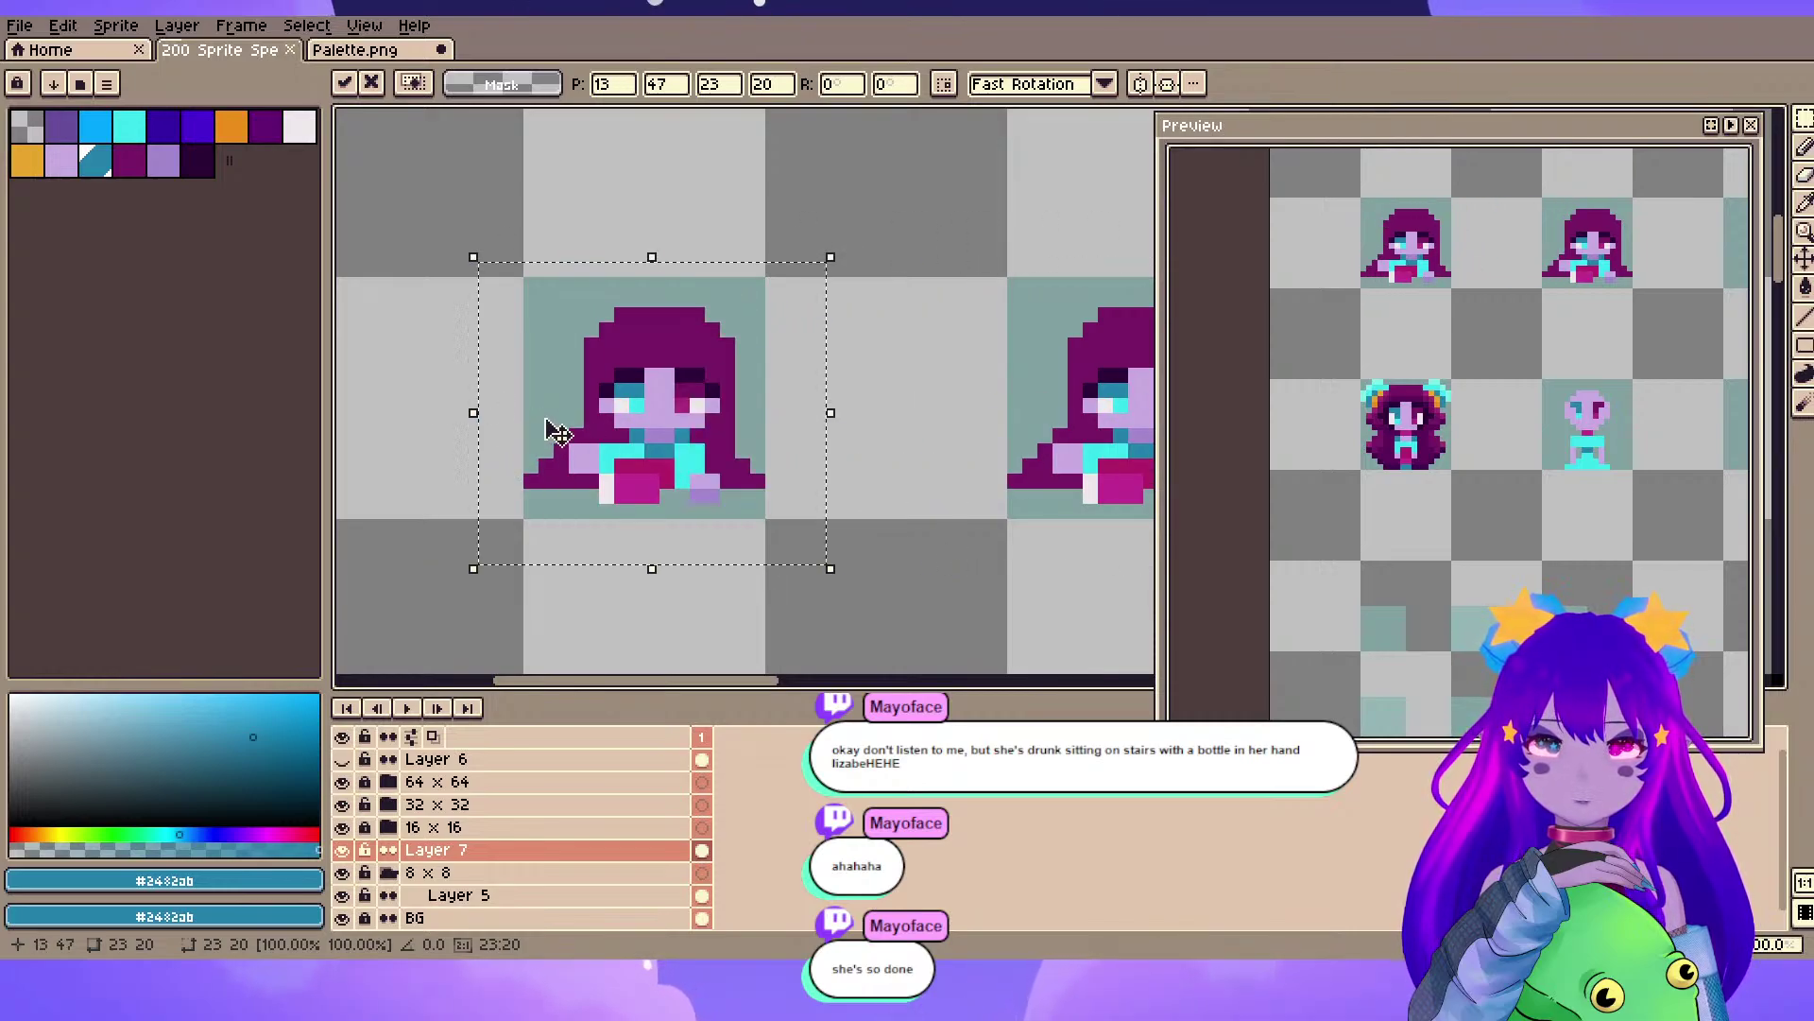
click(863, 300)
- On the copy, erase the bottom row of the white and pink block and cover the skin-coloured block beside the torso with #781864
scroll(622, 449, up, 3)
key(e)
drag(577, 590, 713, 588)
scroll(642, 565, down, 1)
key(i)
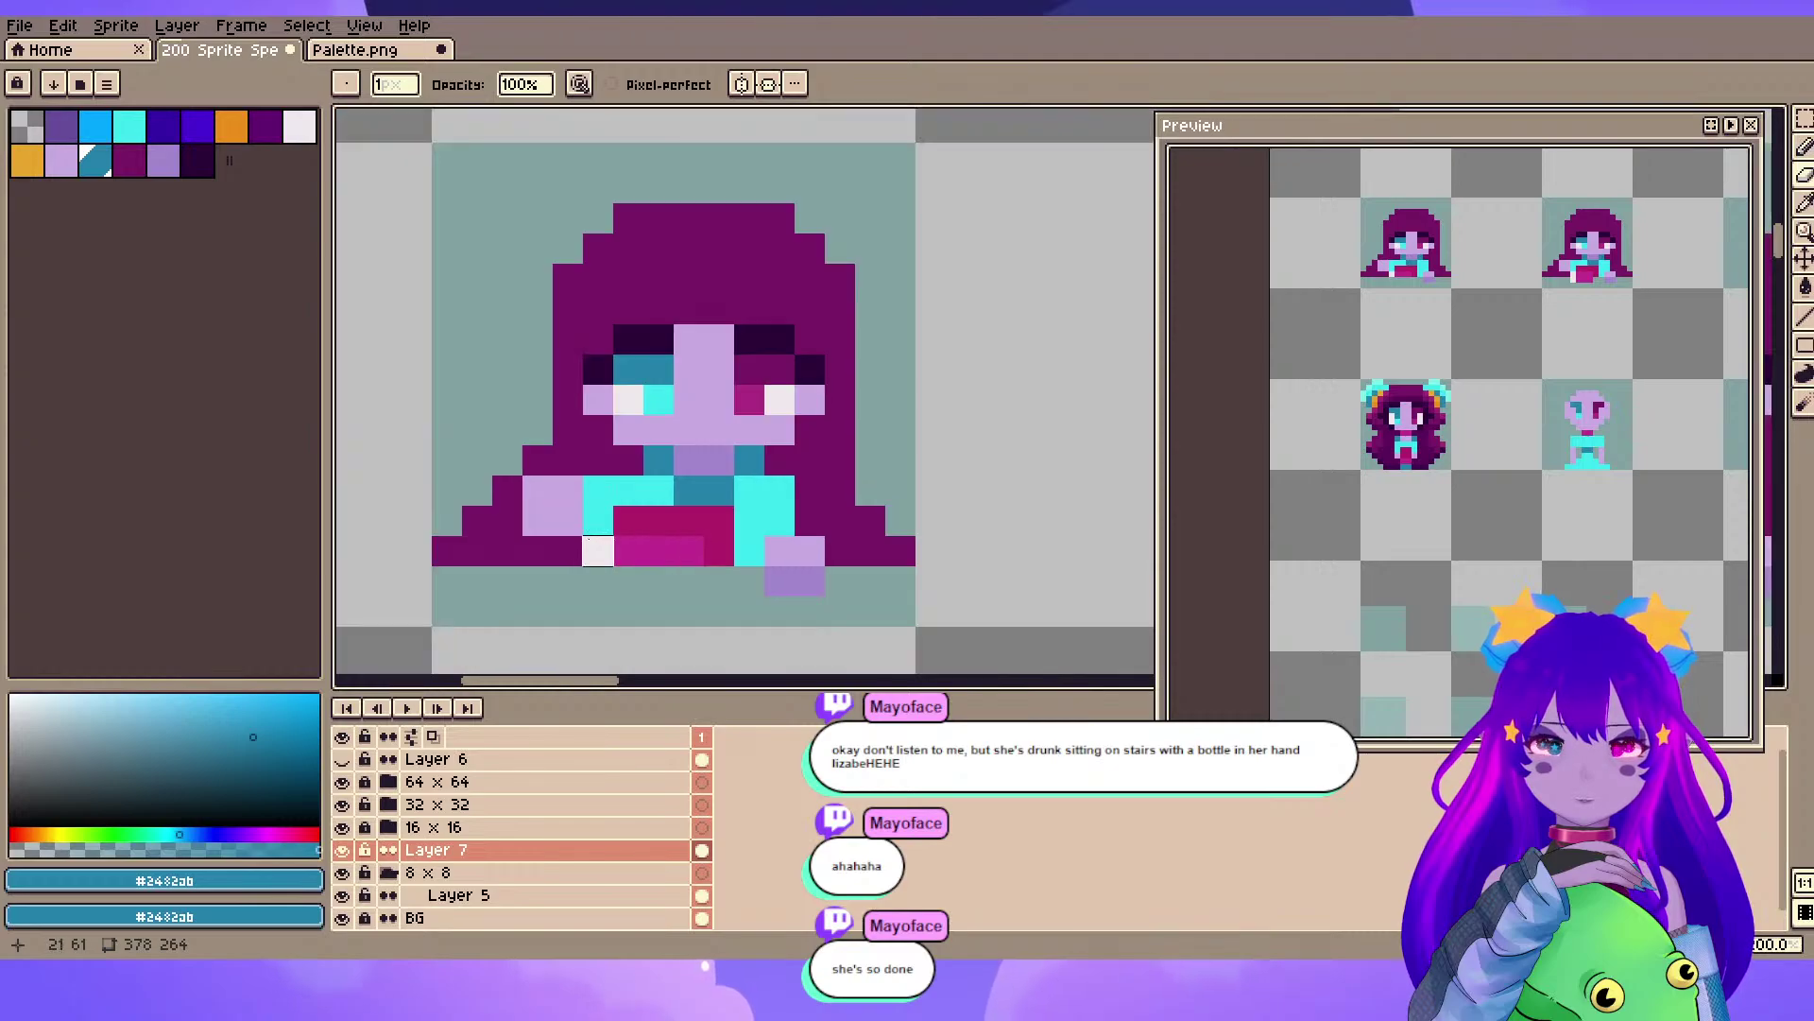
click(551, 536)
key(b)
mouse_move(536, 484)
mouse_down()
mouse_move(567, 490)
mouse_move(569, 532)
mouse_up()
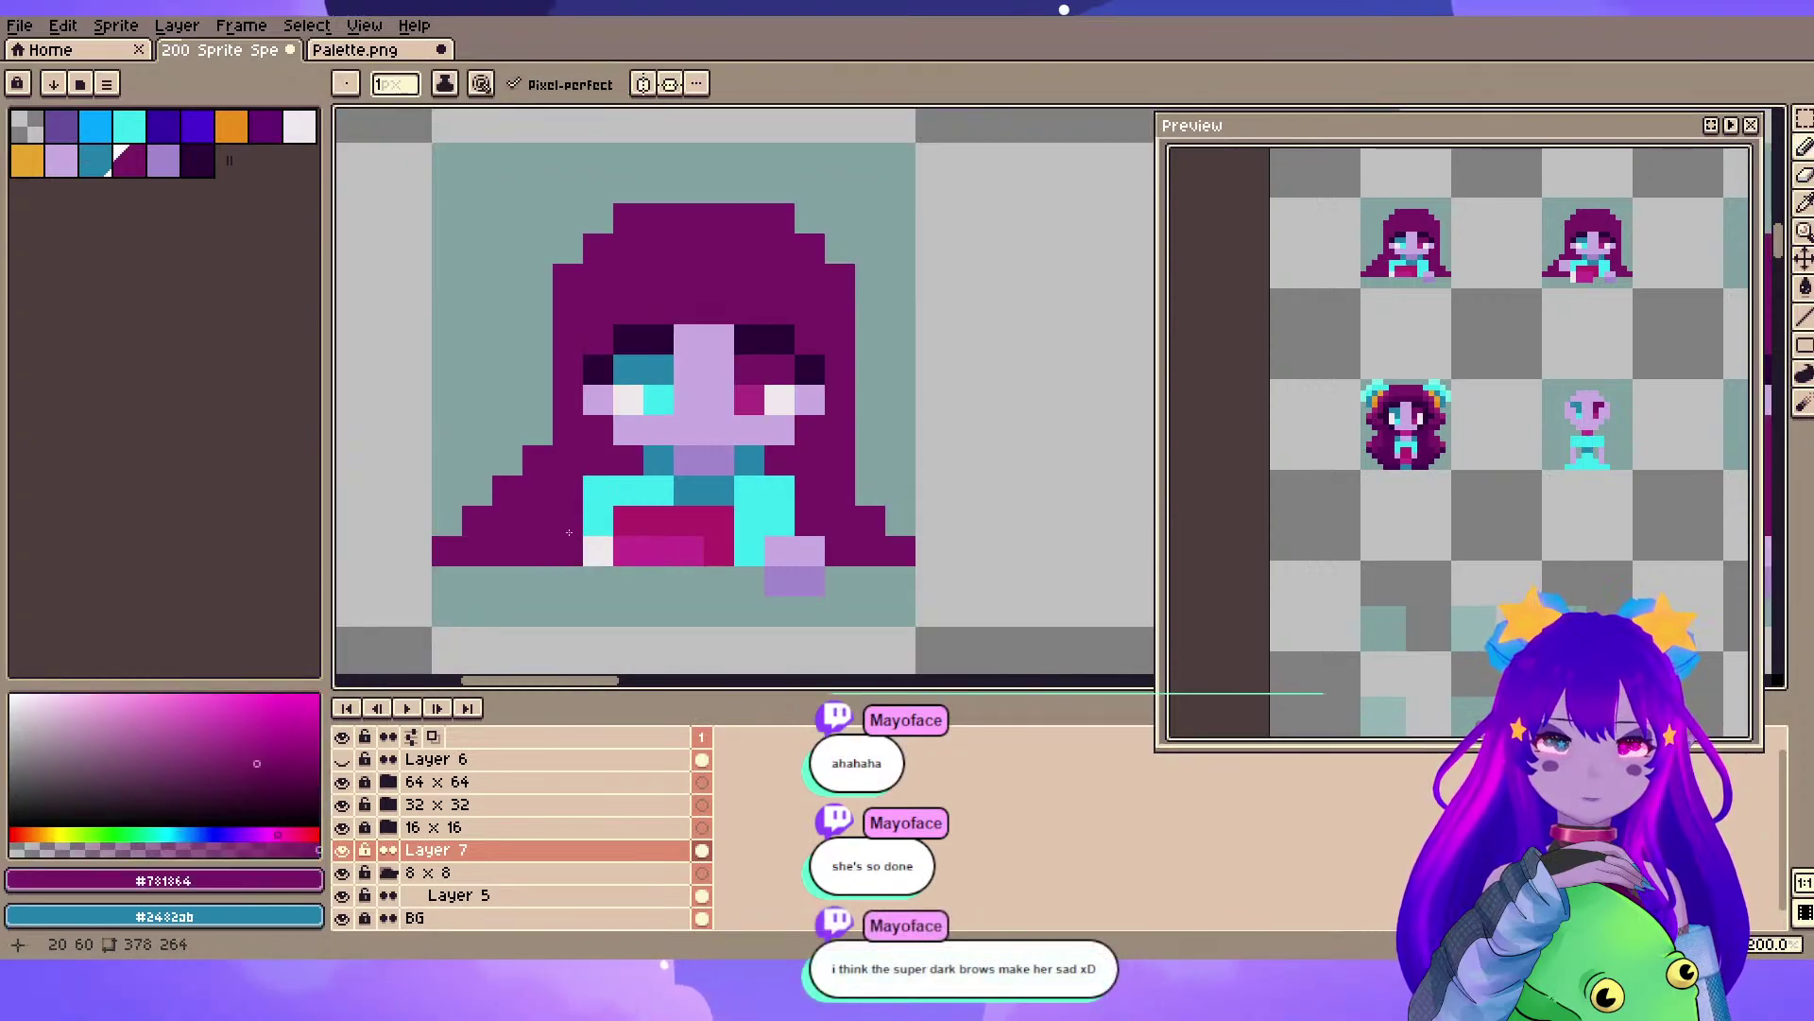
- Sample #2c0138 from the copy's lashes and extend the original seated sprite's outer lashes one pixel down beside each eye
alt+click(610, 370)
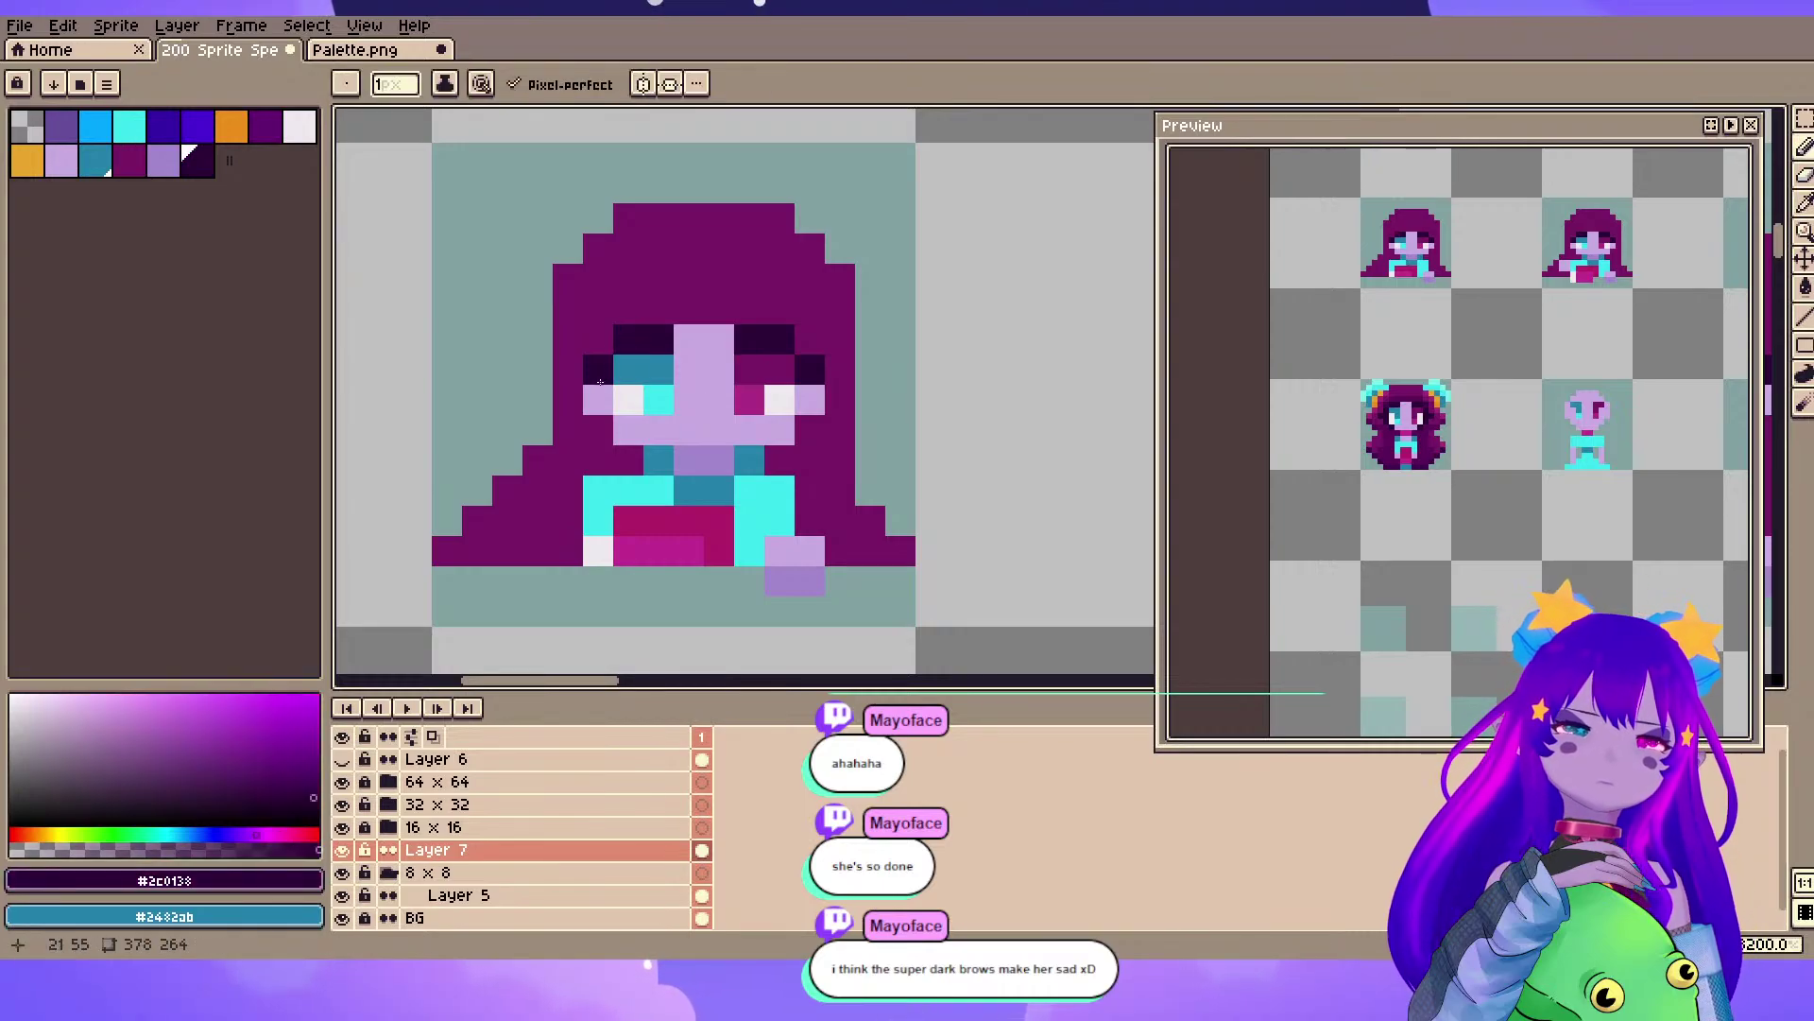
drag(867, 395, 433, 425)
drag(797, 424, 445, 424)
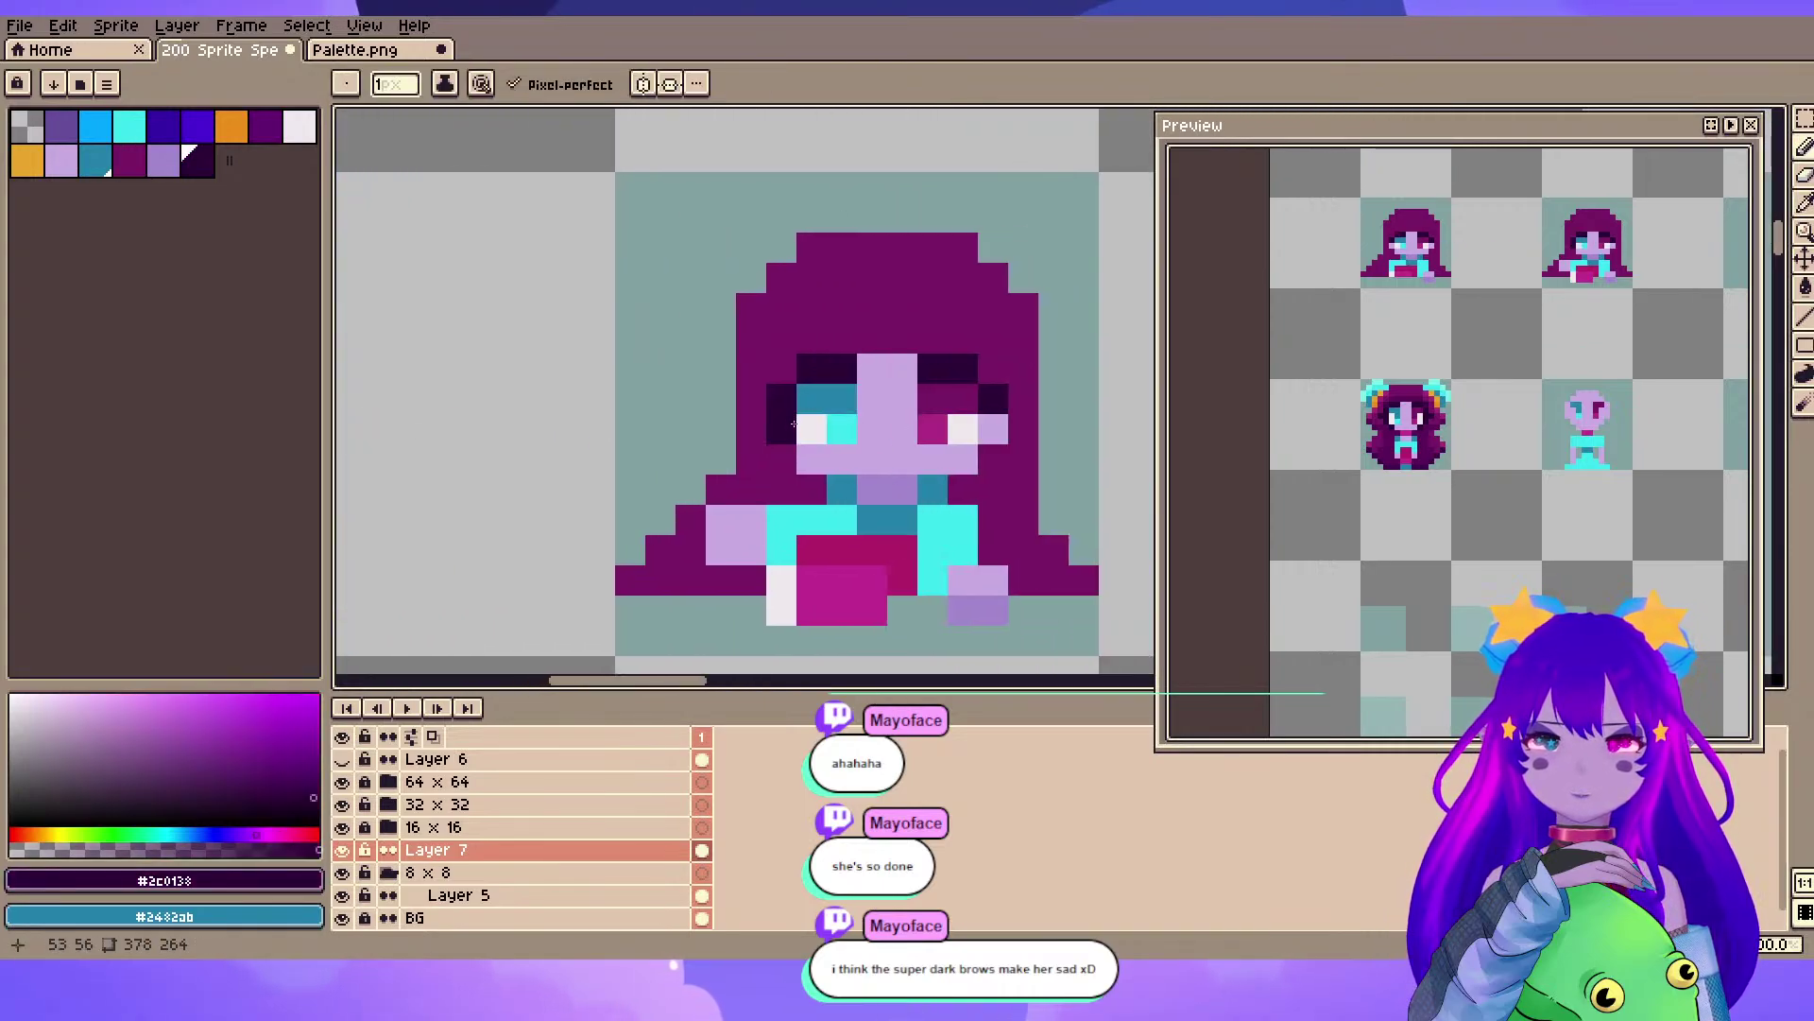
- Try #2c0138 pixels above the inner ends of the seated sprite's lash rows
click(848, 338)
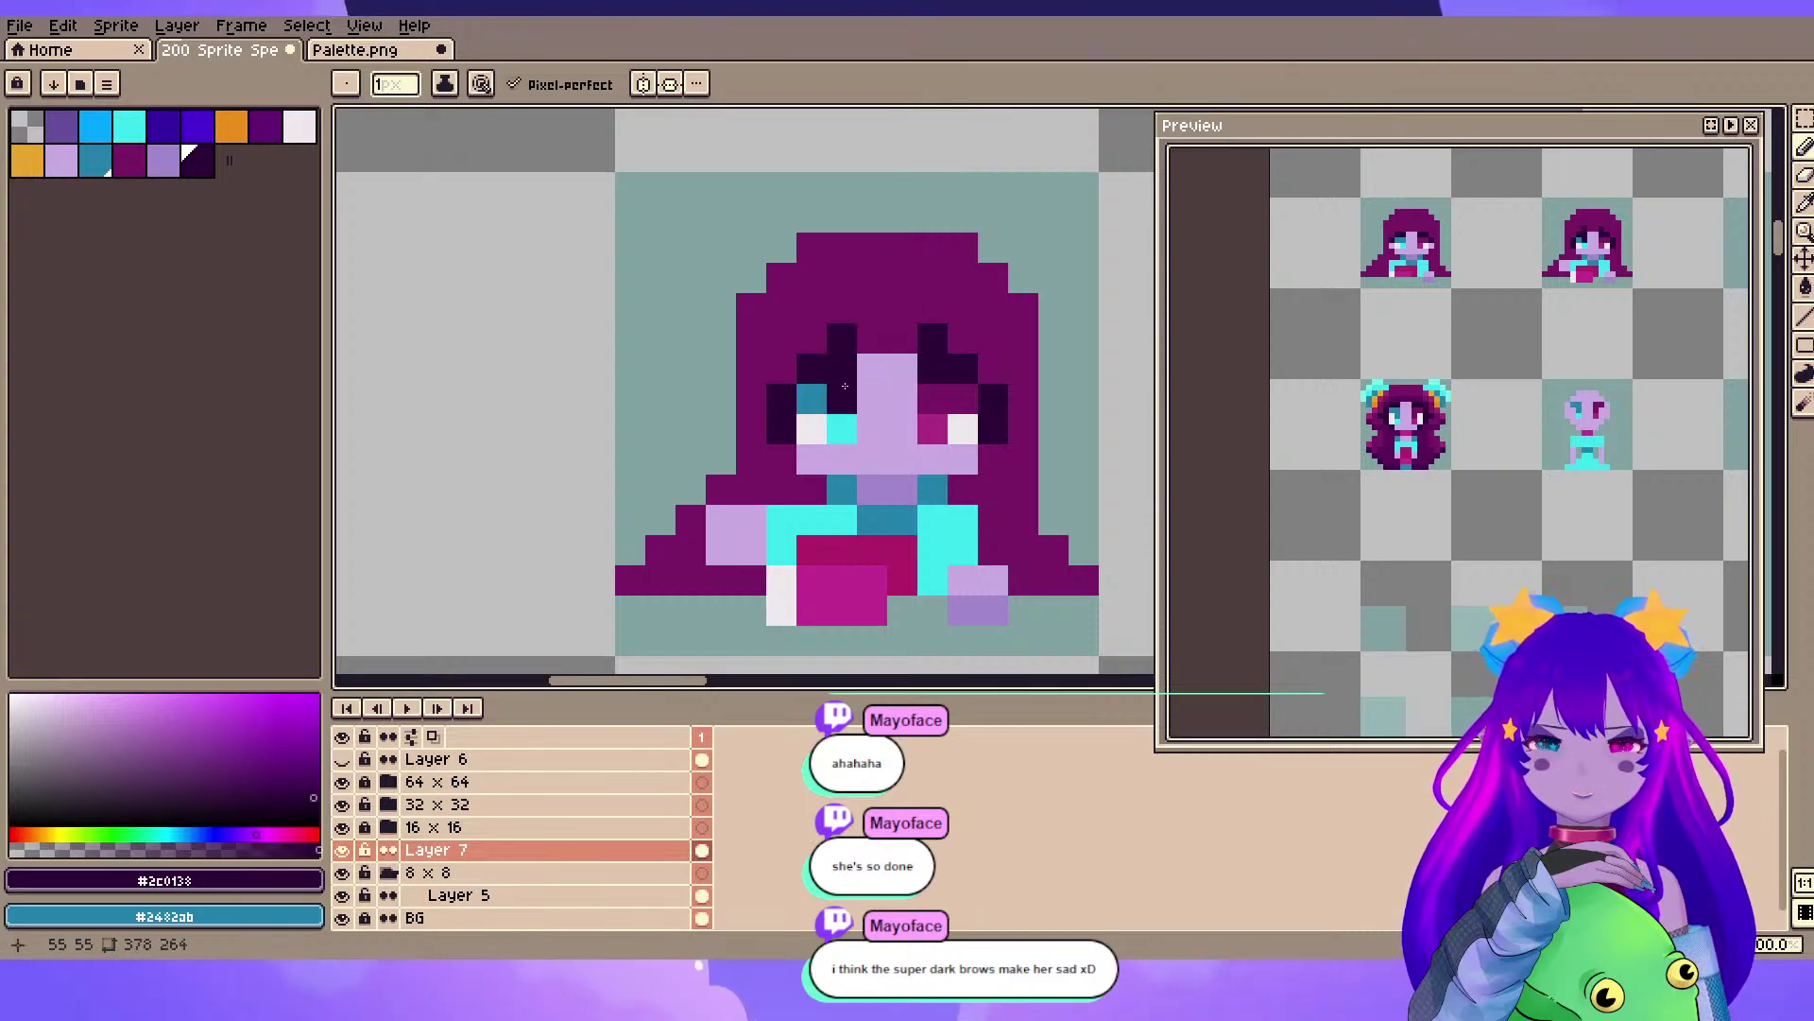
key(ctrl+z)
key(ctrl+z)
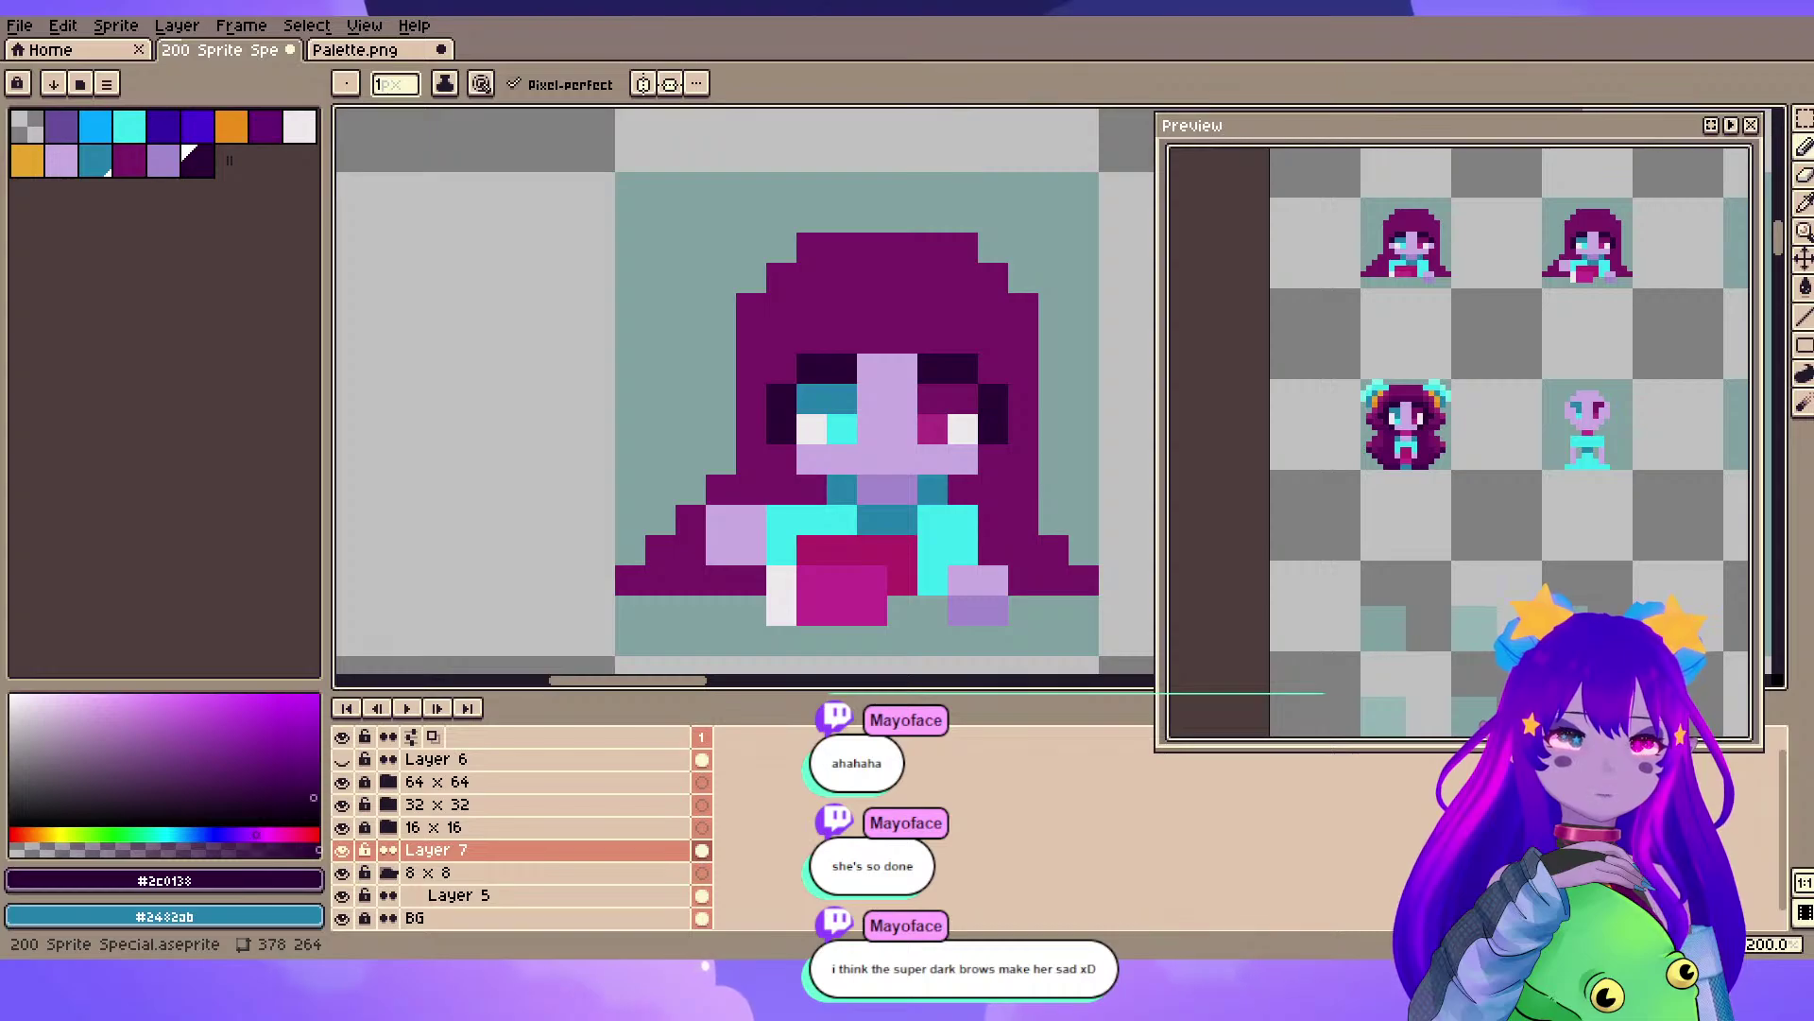
click(842, 338)
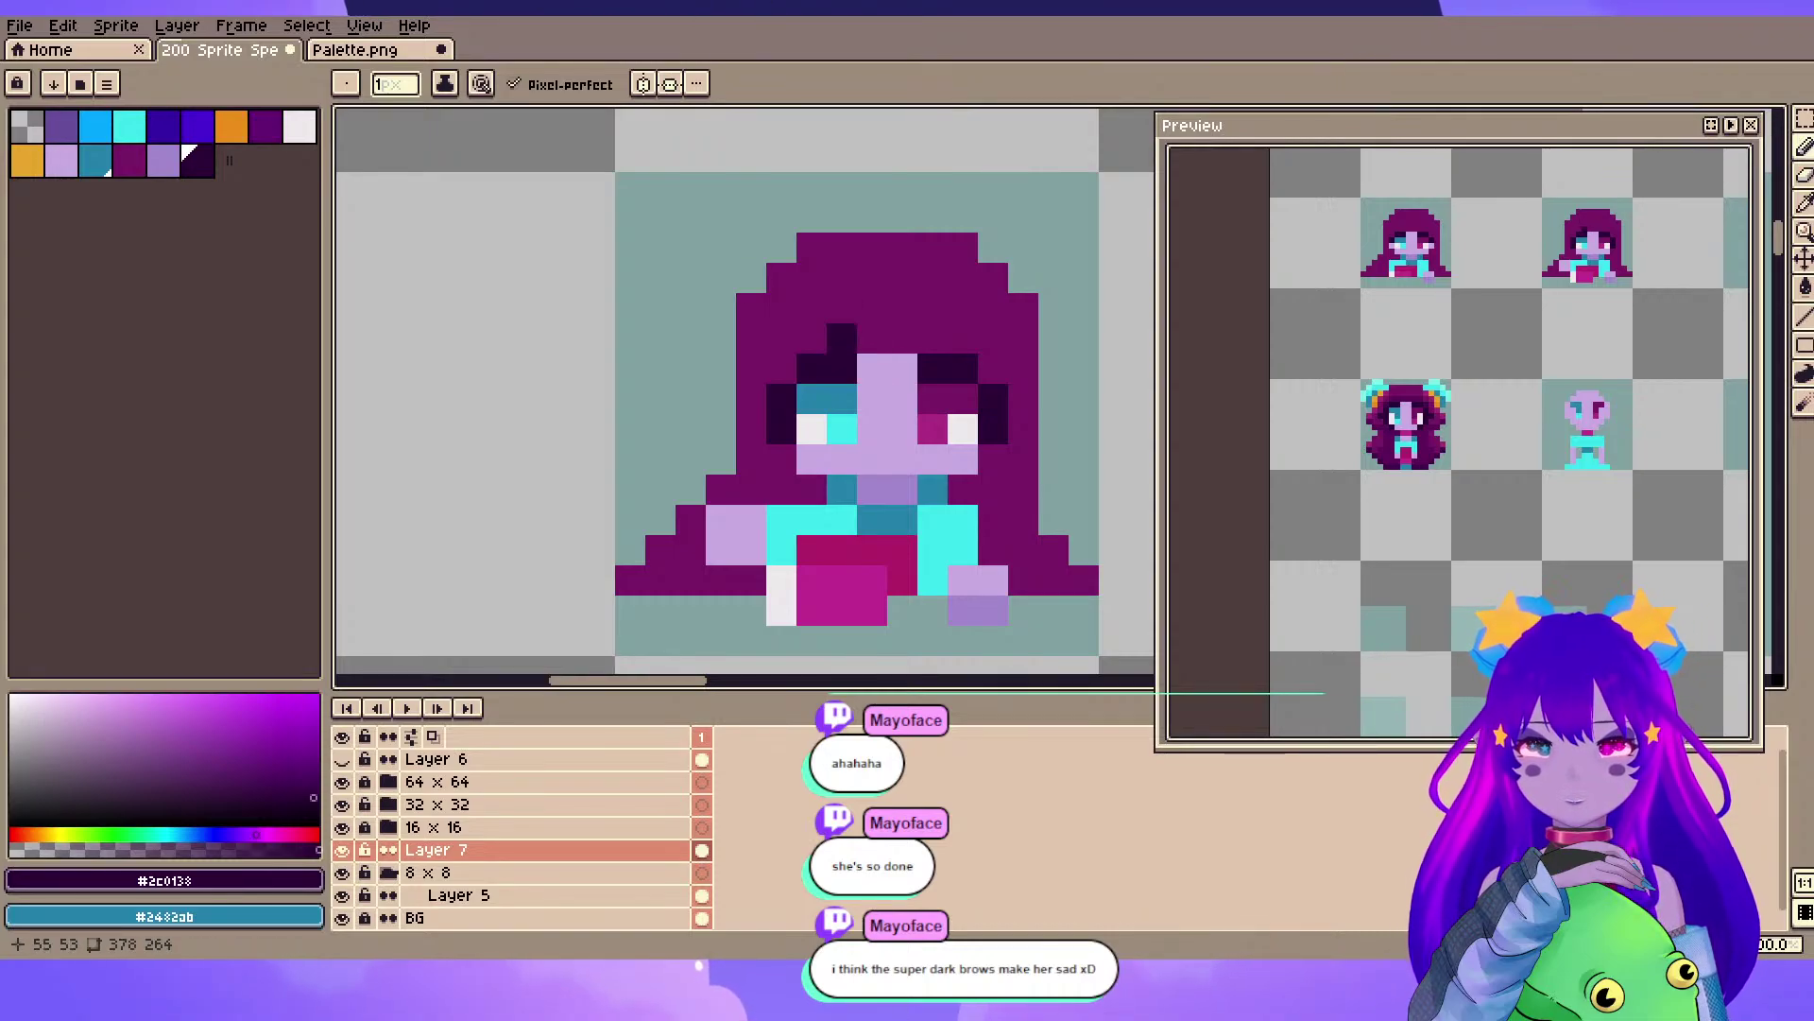
- Extend both upper lash rows of the original seated sprite three pixels outward in #2c0138, past the edges of the hair
drag(784, 370, 758, 369)
click(1020, 372)
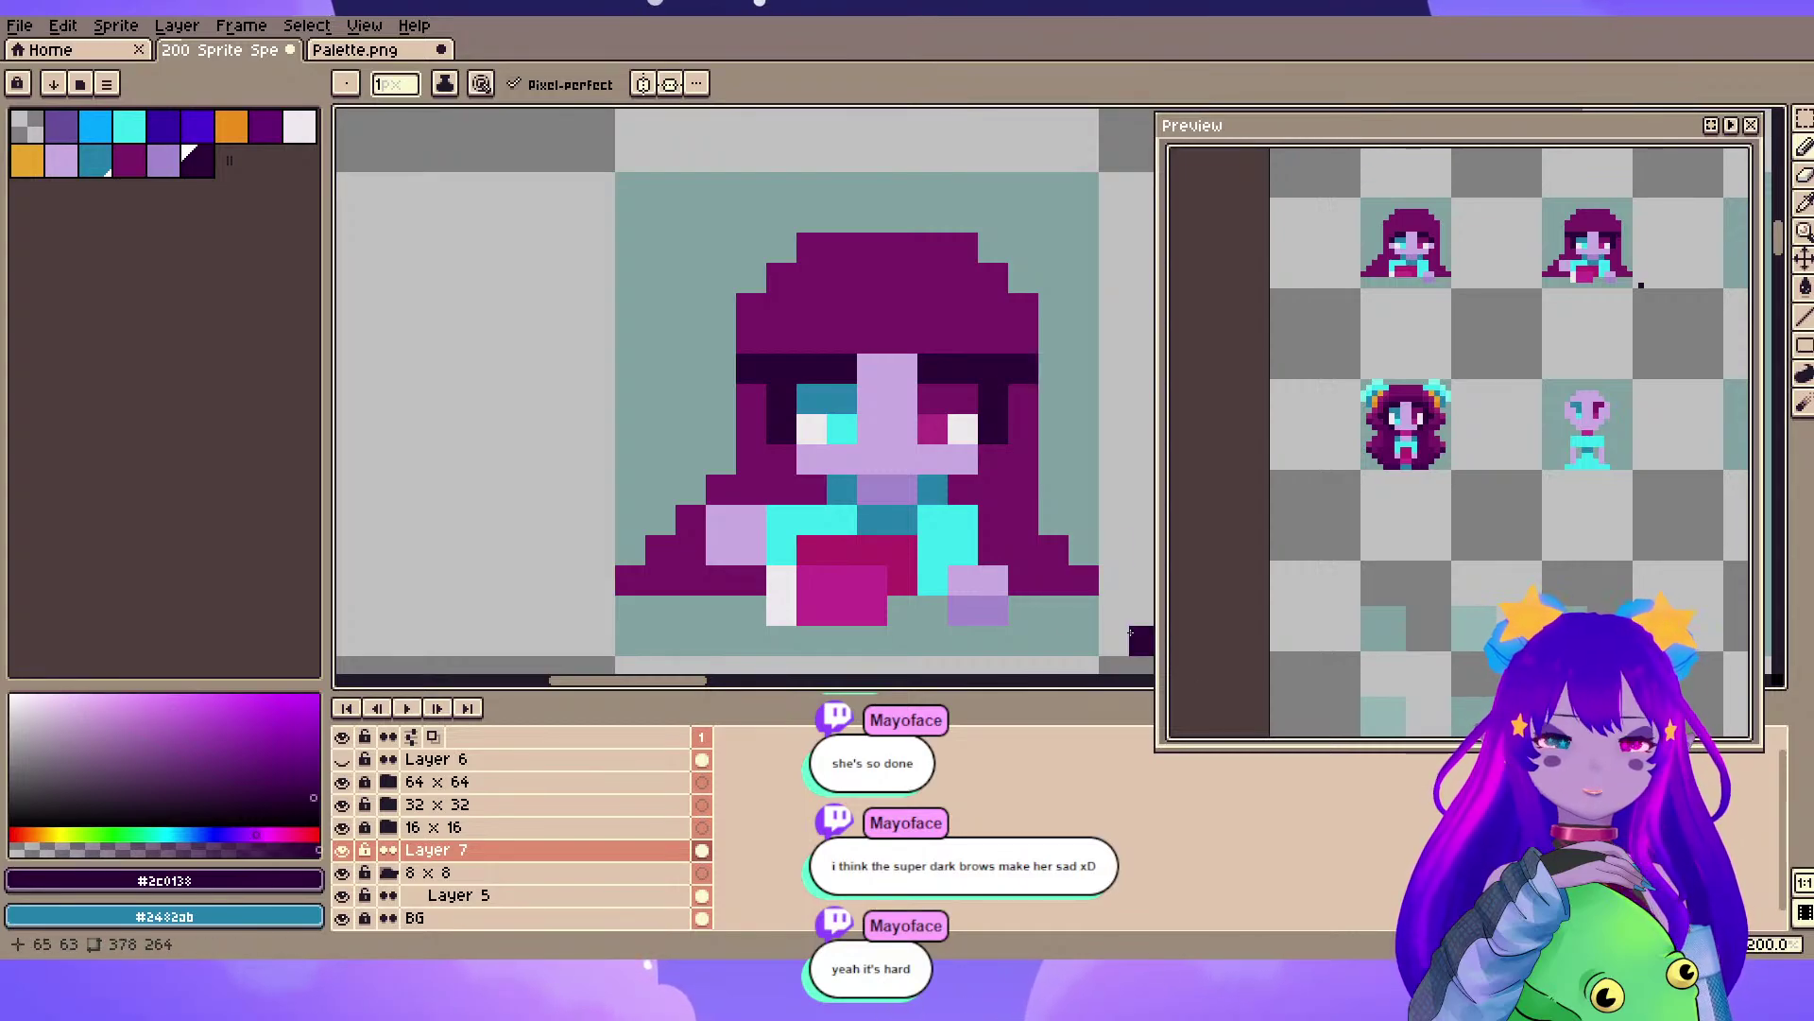
key(ctrl+z)
click(733, 379)
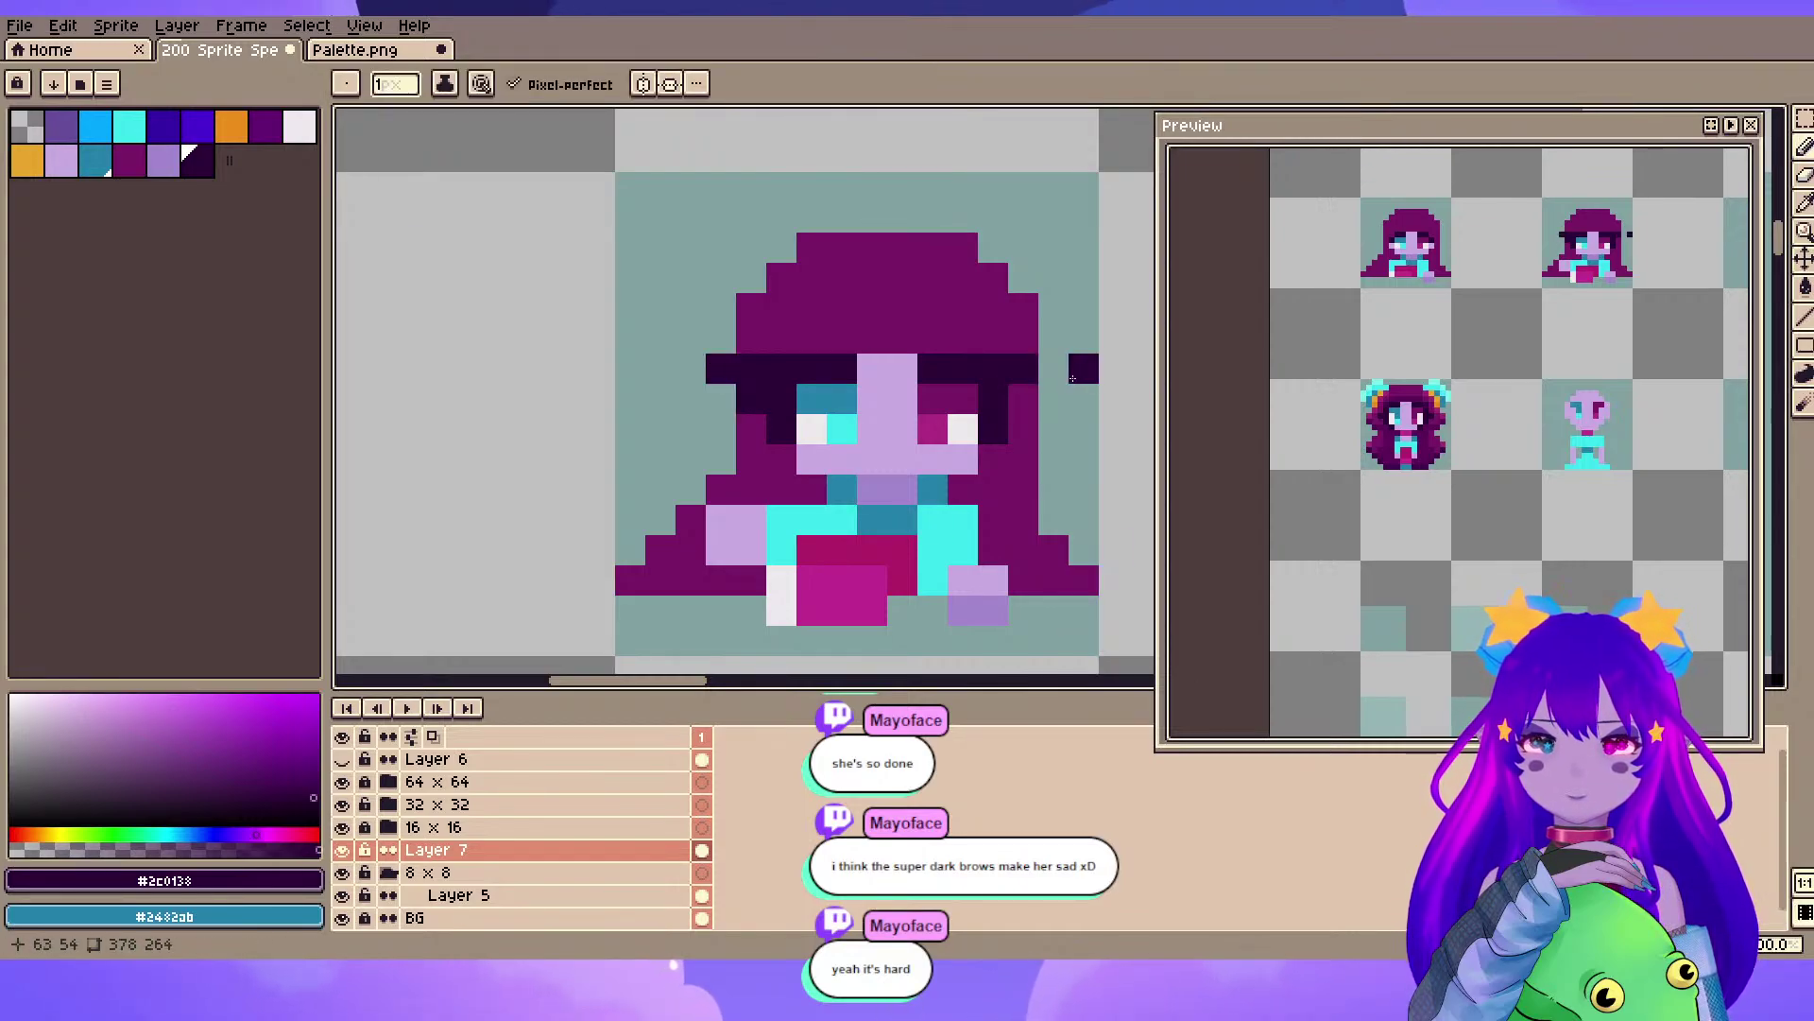
- Try a second row of #2c0138 pixels directly above both upper lash rows of the original seated sprite
scroll(1054, 219, down, 3)
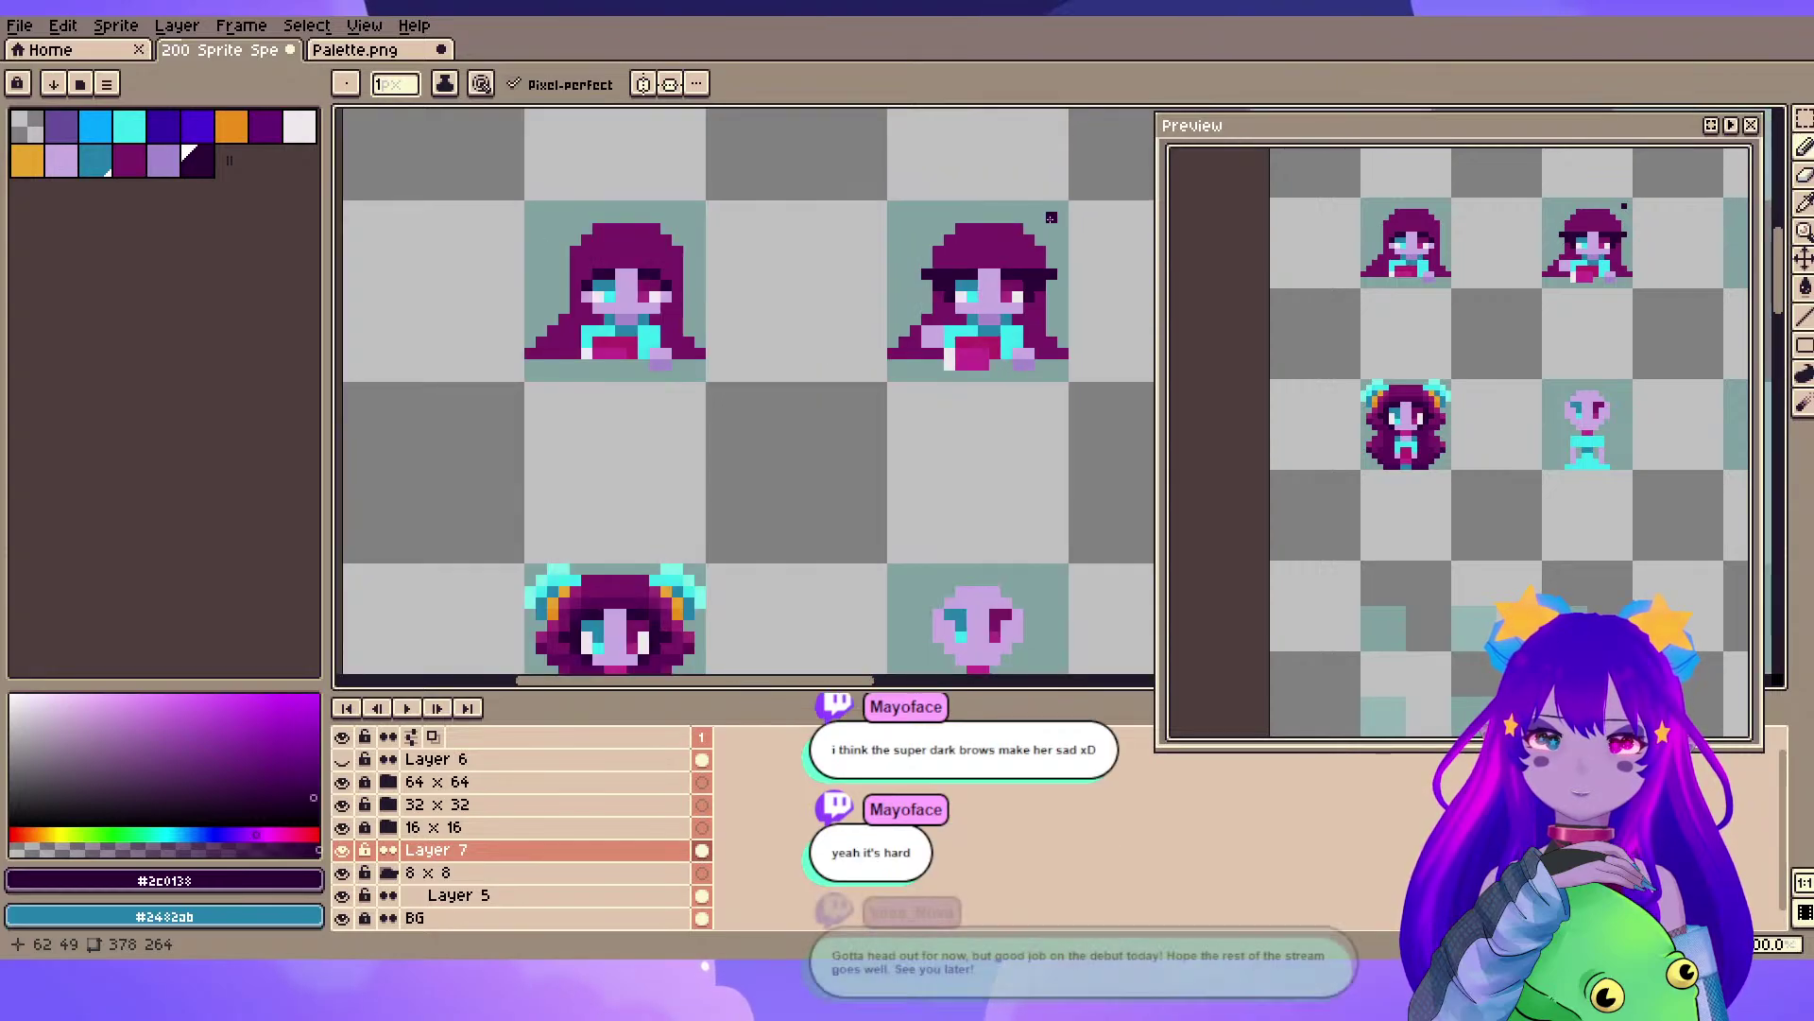
scroll(1039, 251, up, 2)
mouse_move(947, 304)
mouse_down()
mouse_move(682, 431)
mouse_move(798, 404)
mouse_up()
scroll(689, 422, up, 1)
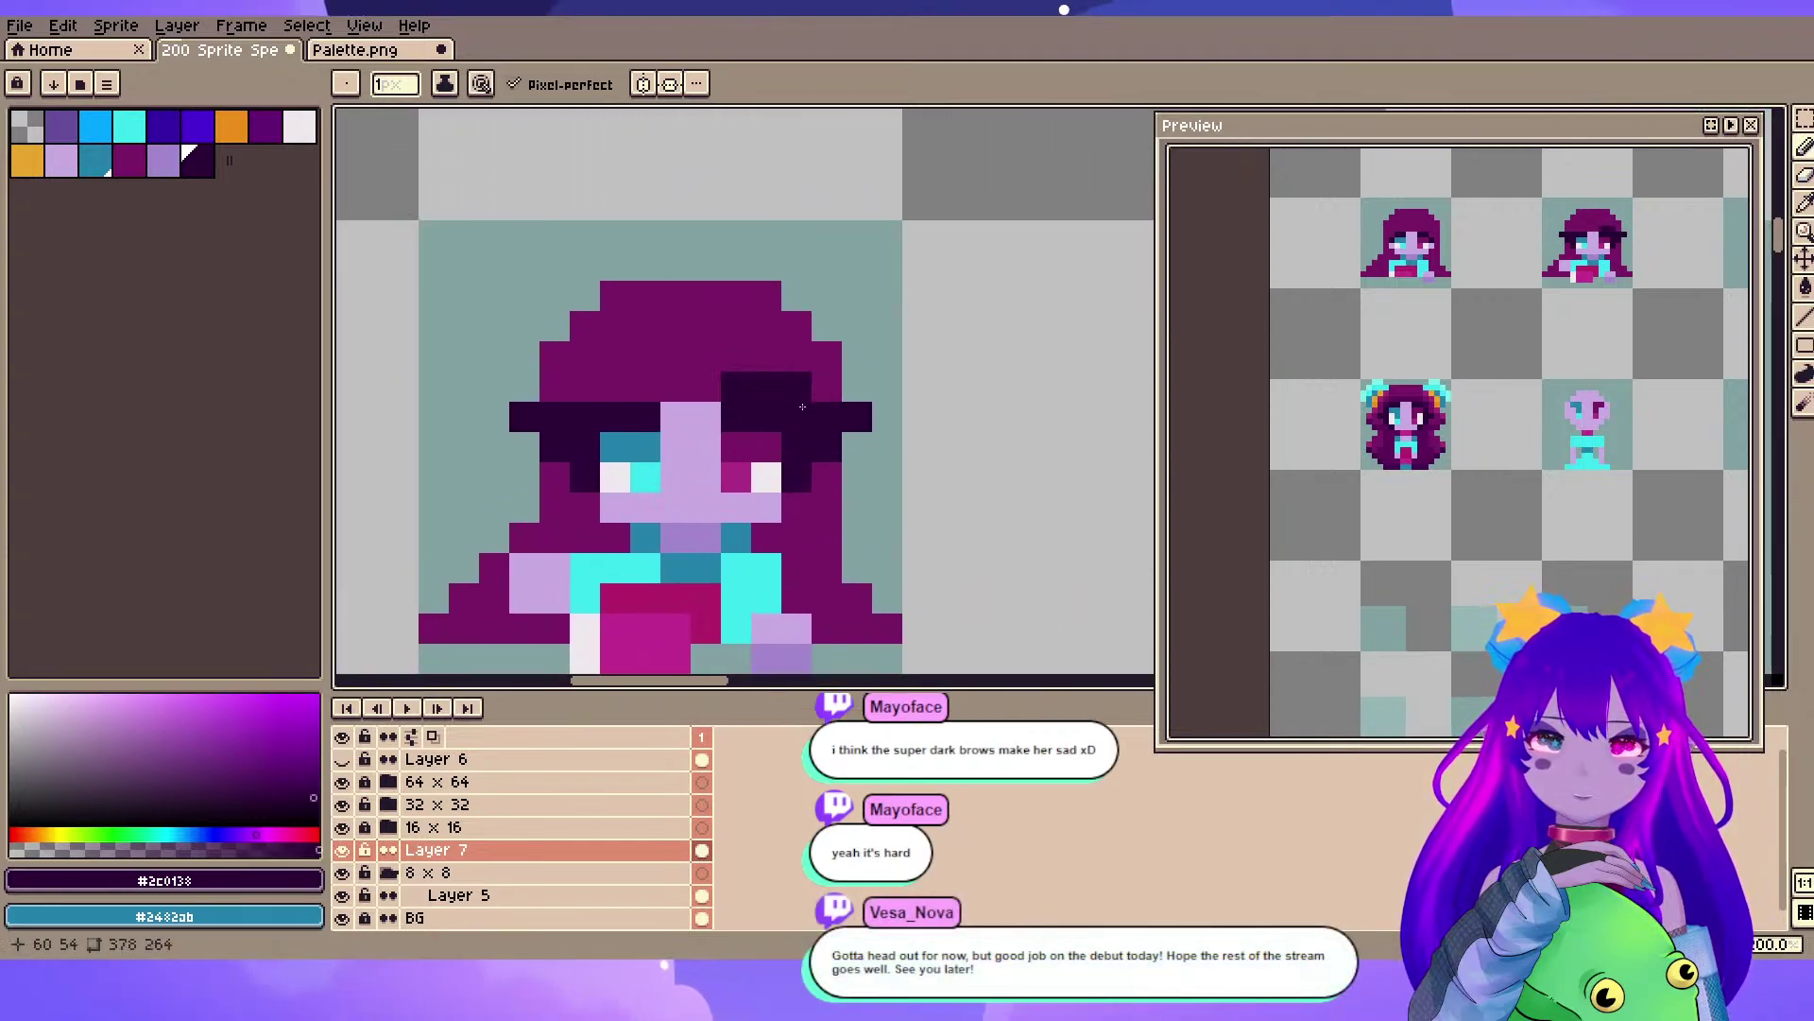
drag(647, 388, 618, 392)
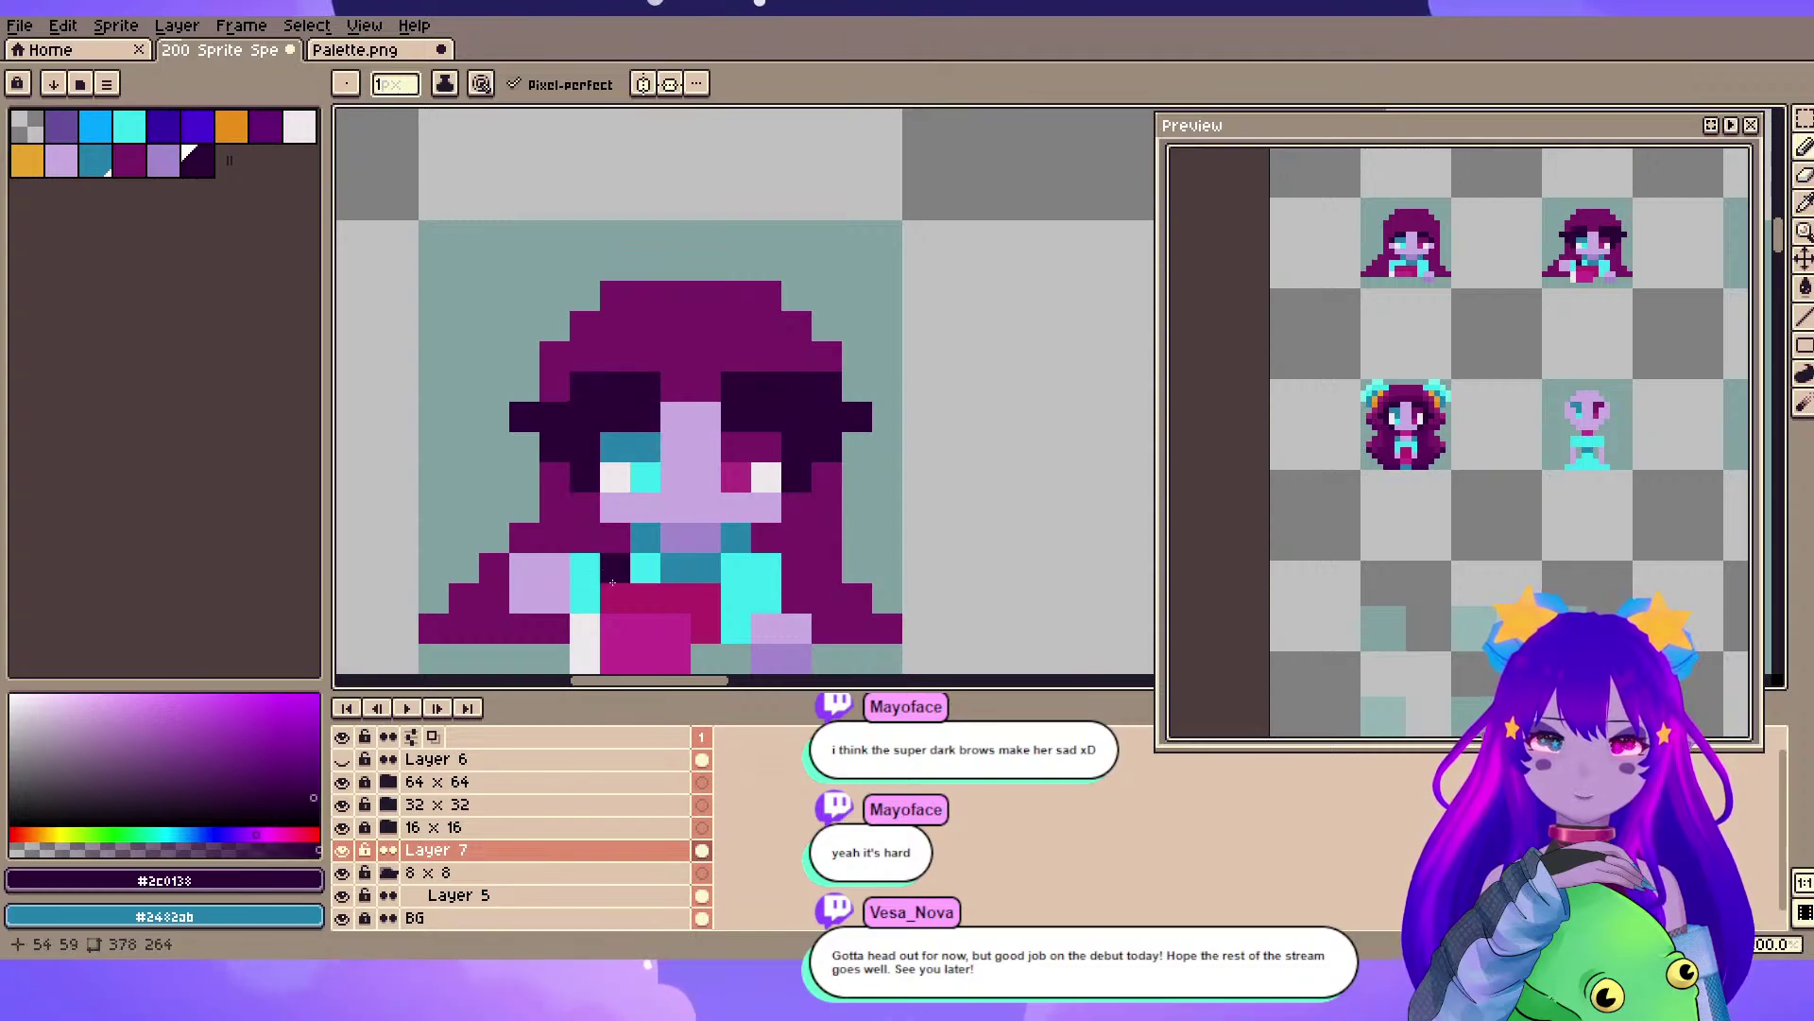
key(ctrl+z)
key(ctrl+z)
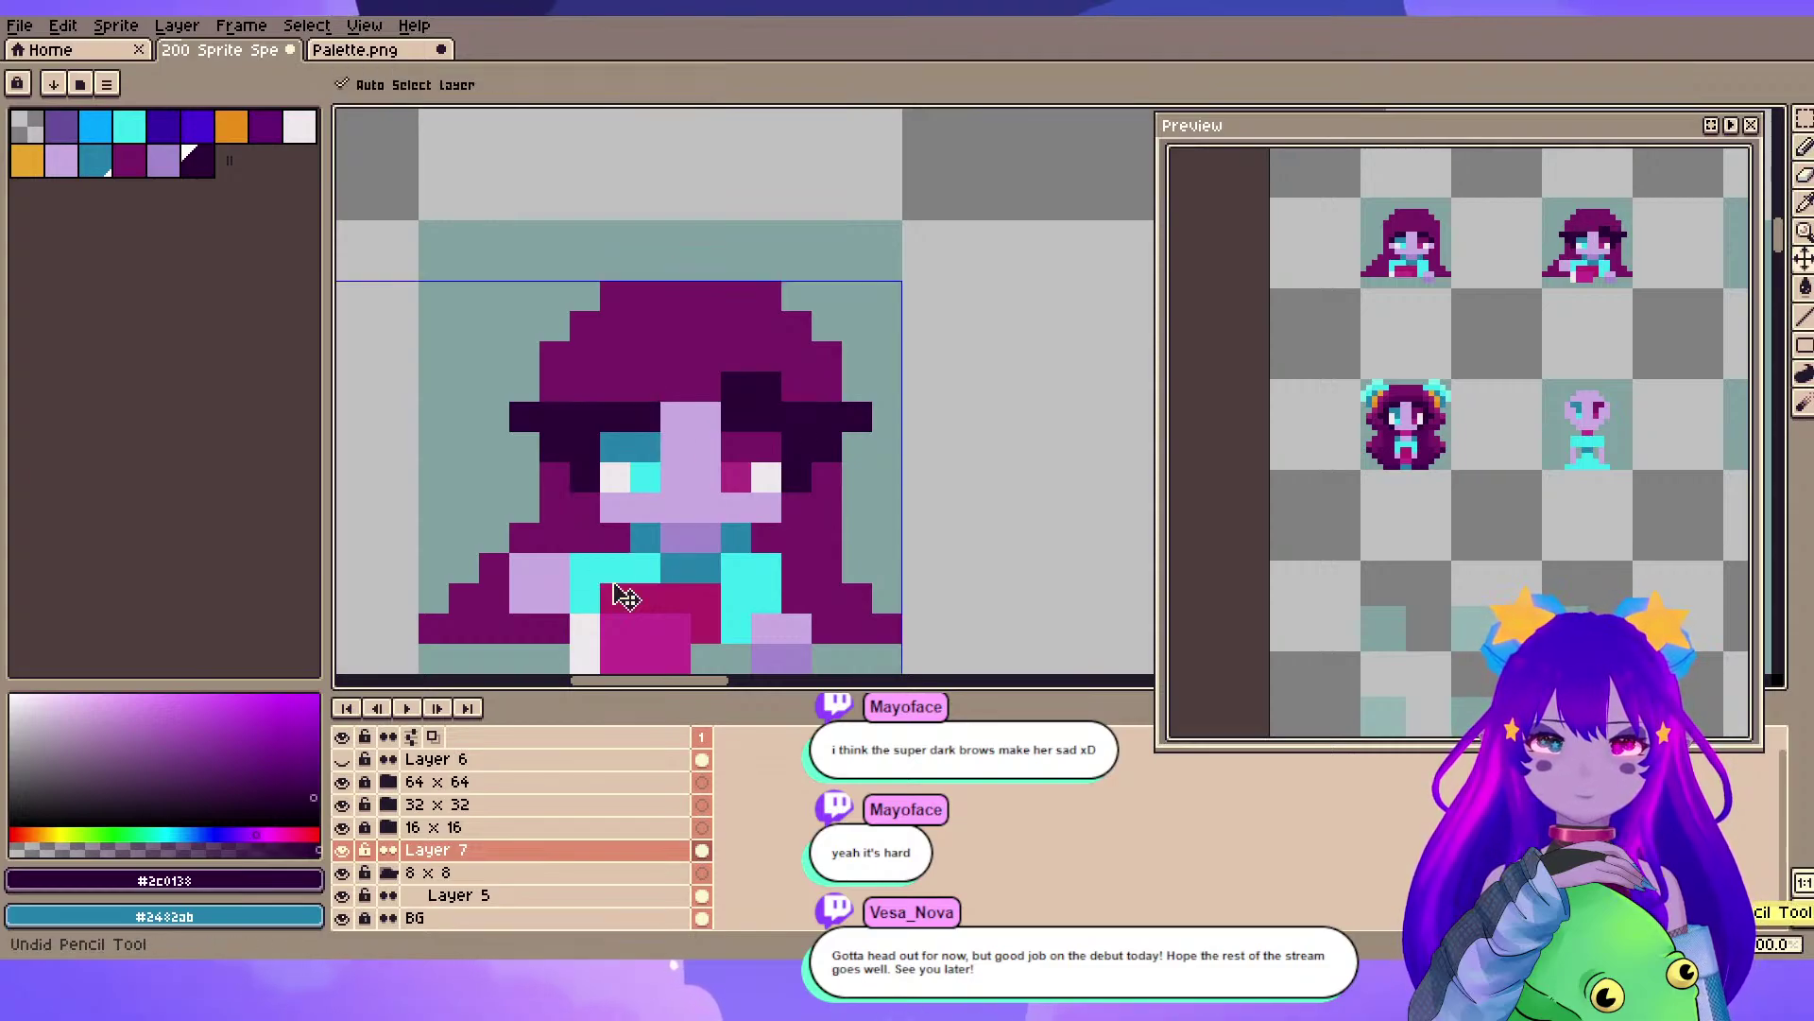
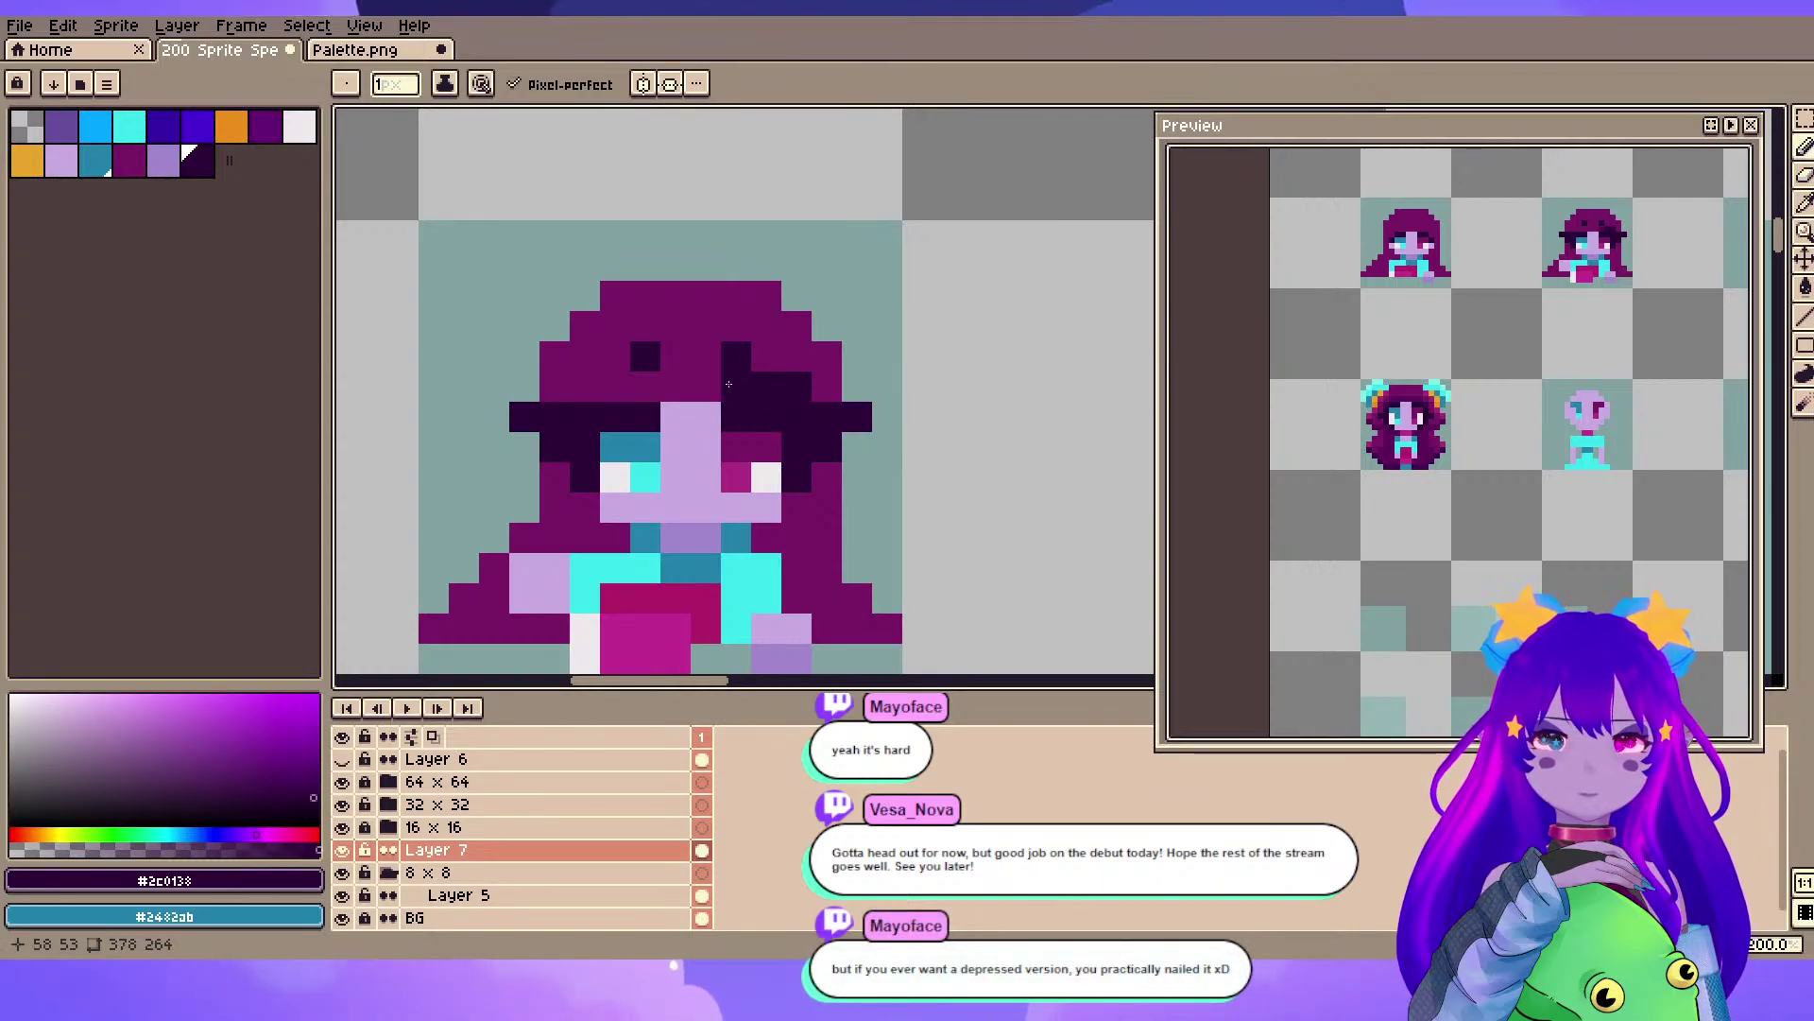
- Try reshaping both lashes into raised, stepped arches of #2c0138, filling the freed eye pixels with #2482ab and #781864
alt+click(638, 444)
alt+click(746, 433)
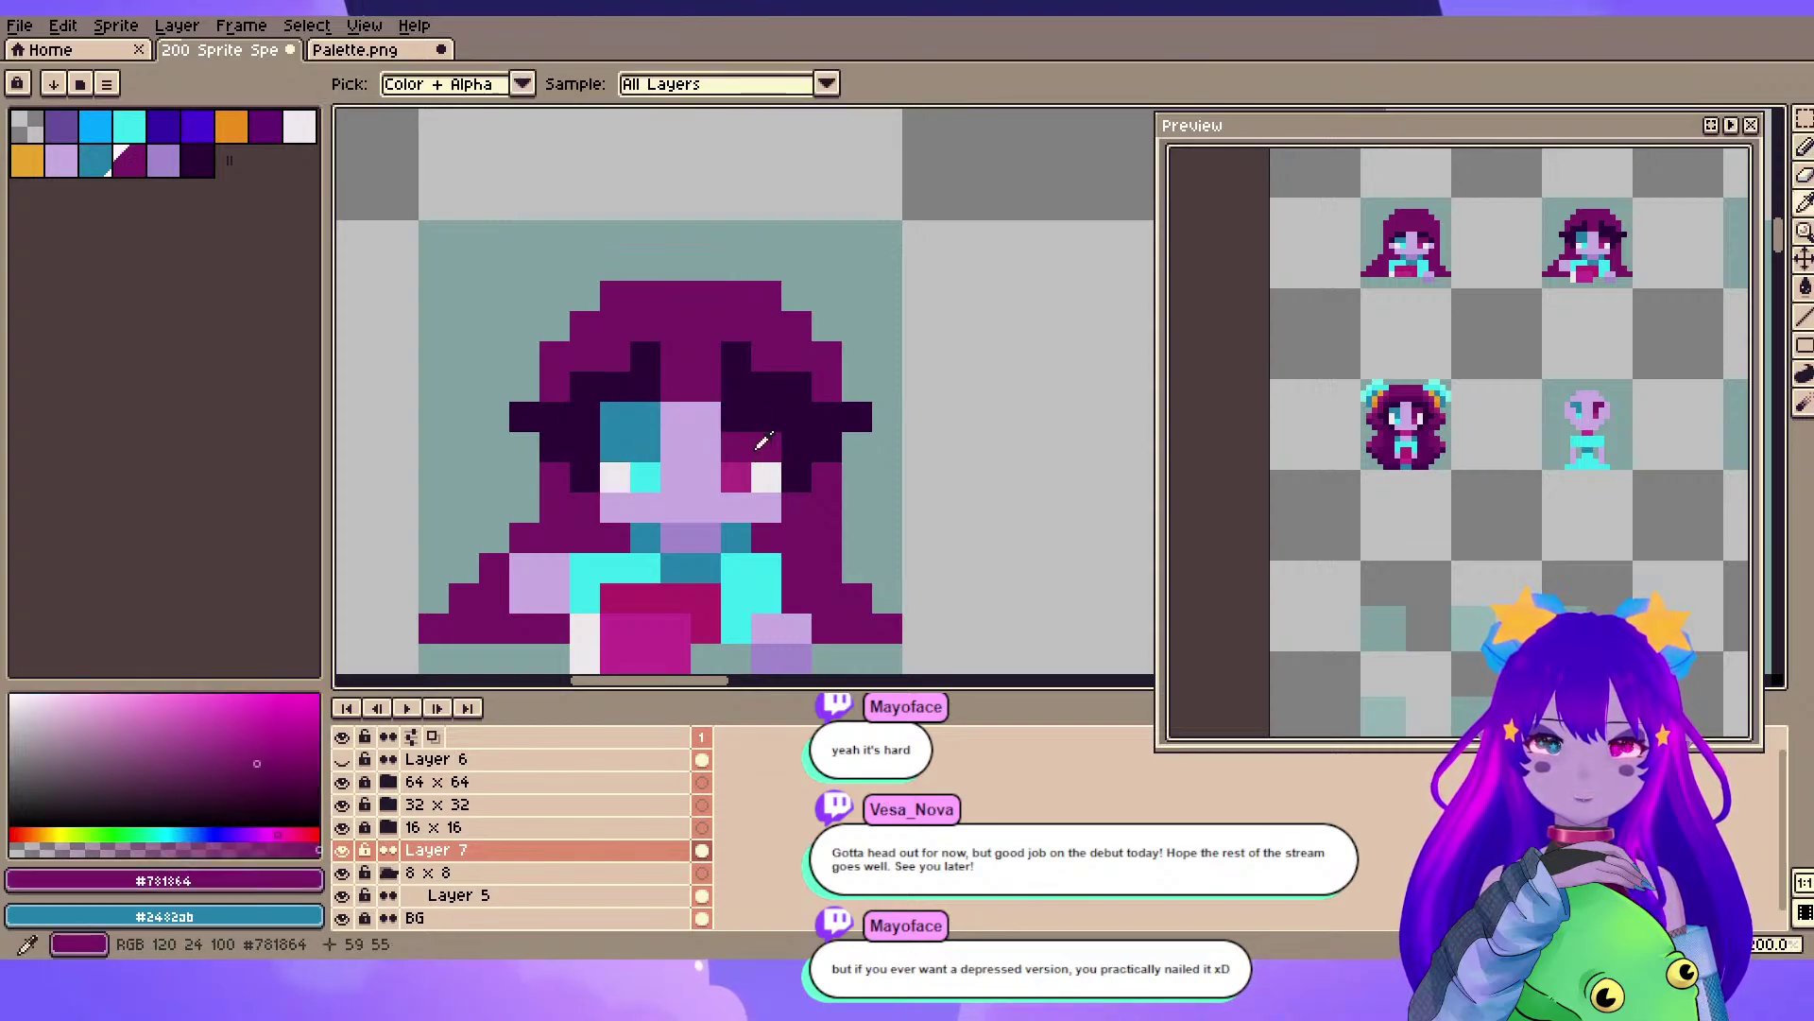
scroll(823, 419, down, 3)
drag(822, 418, 877, 375)
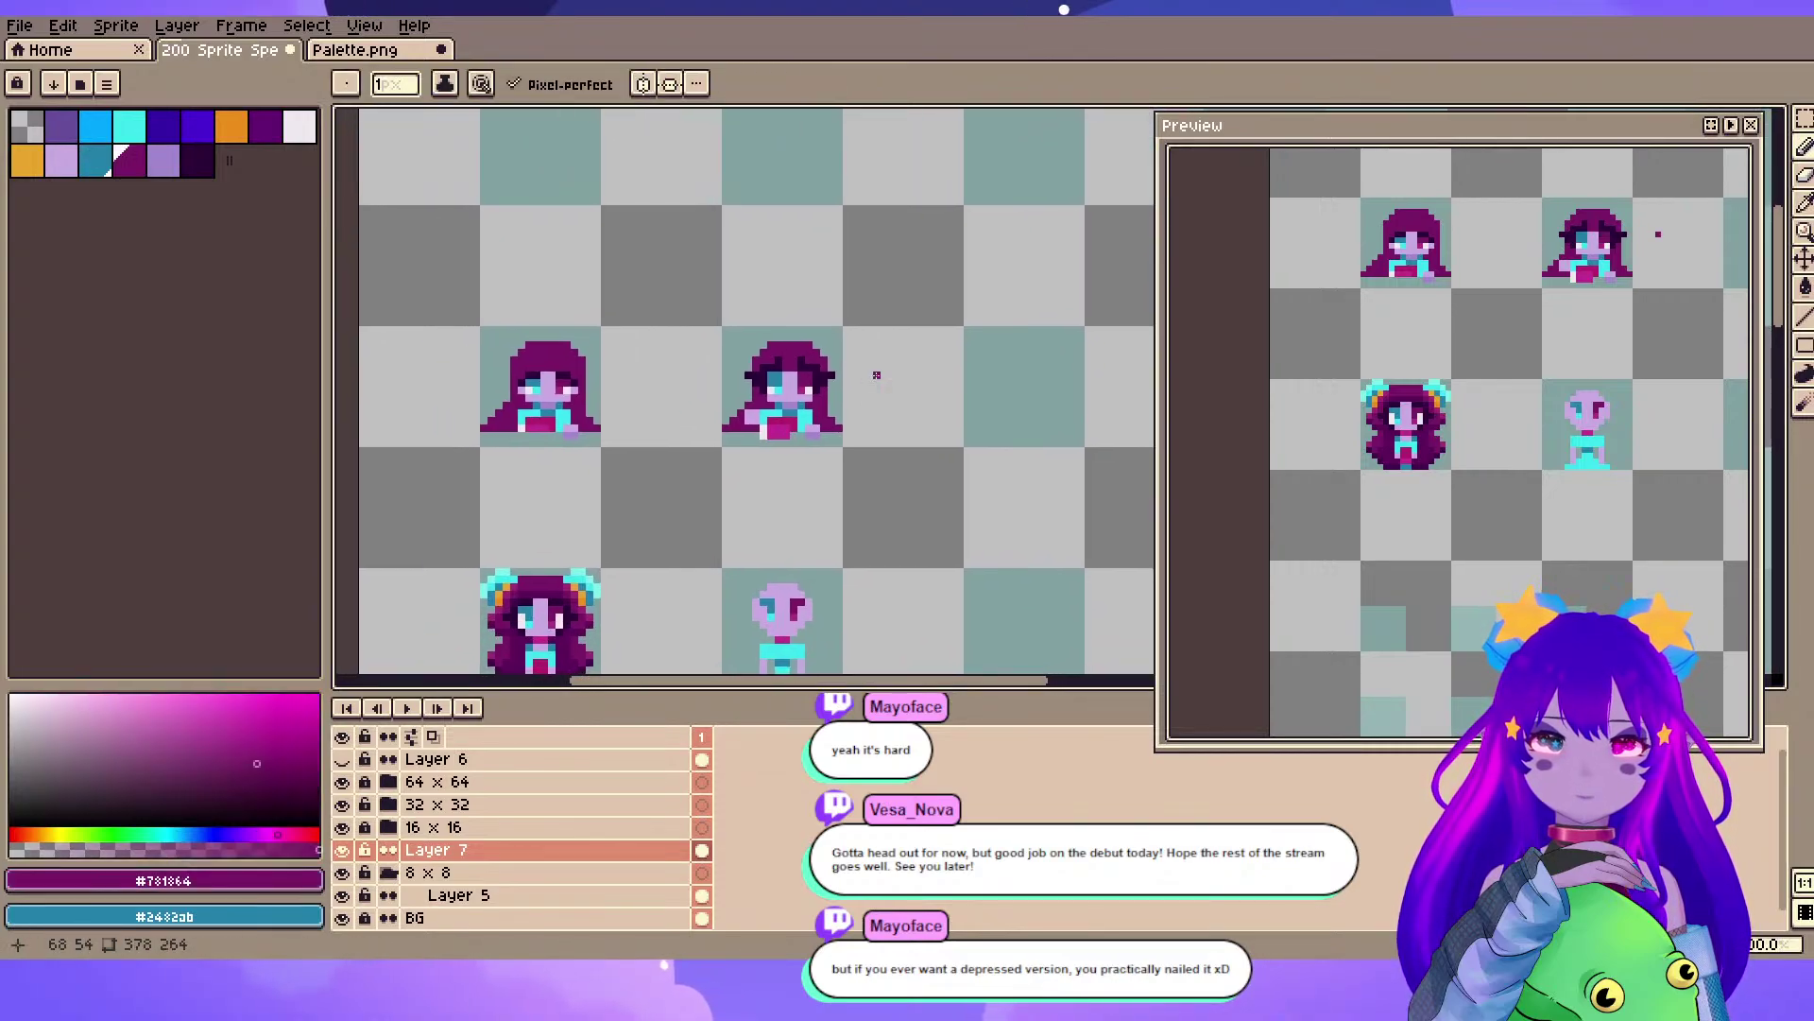
scroll(877, 375, up, 5)
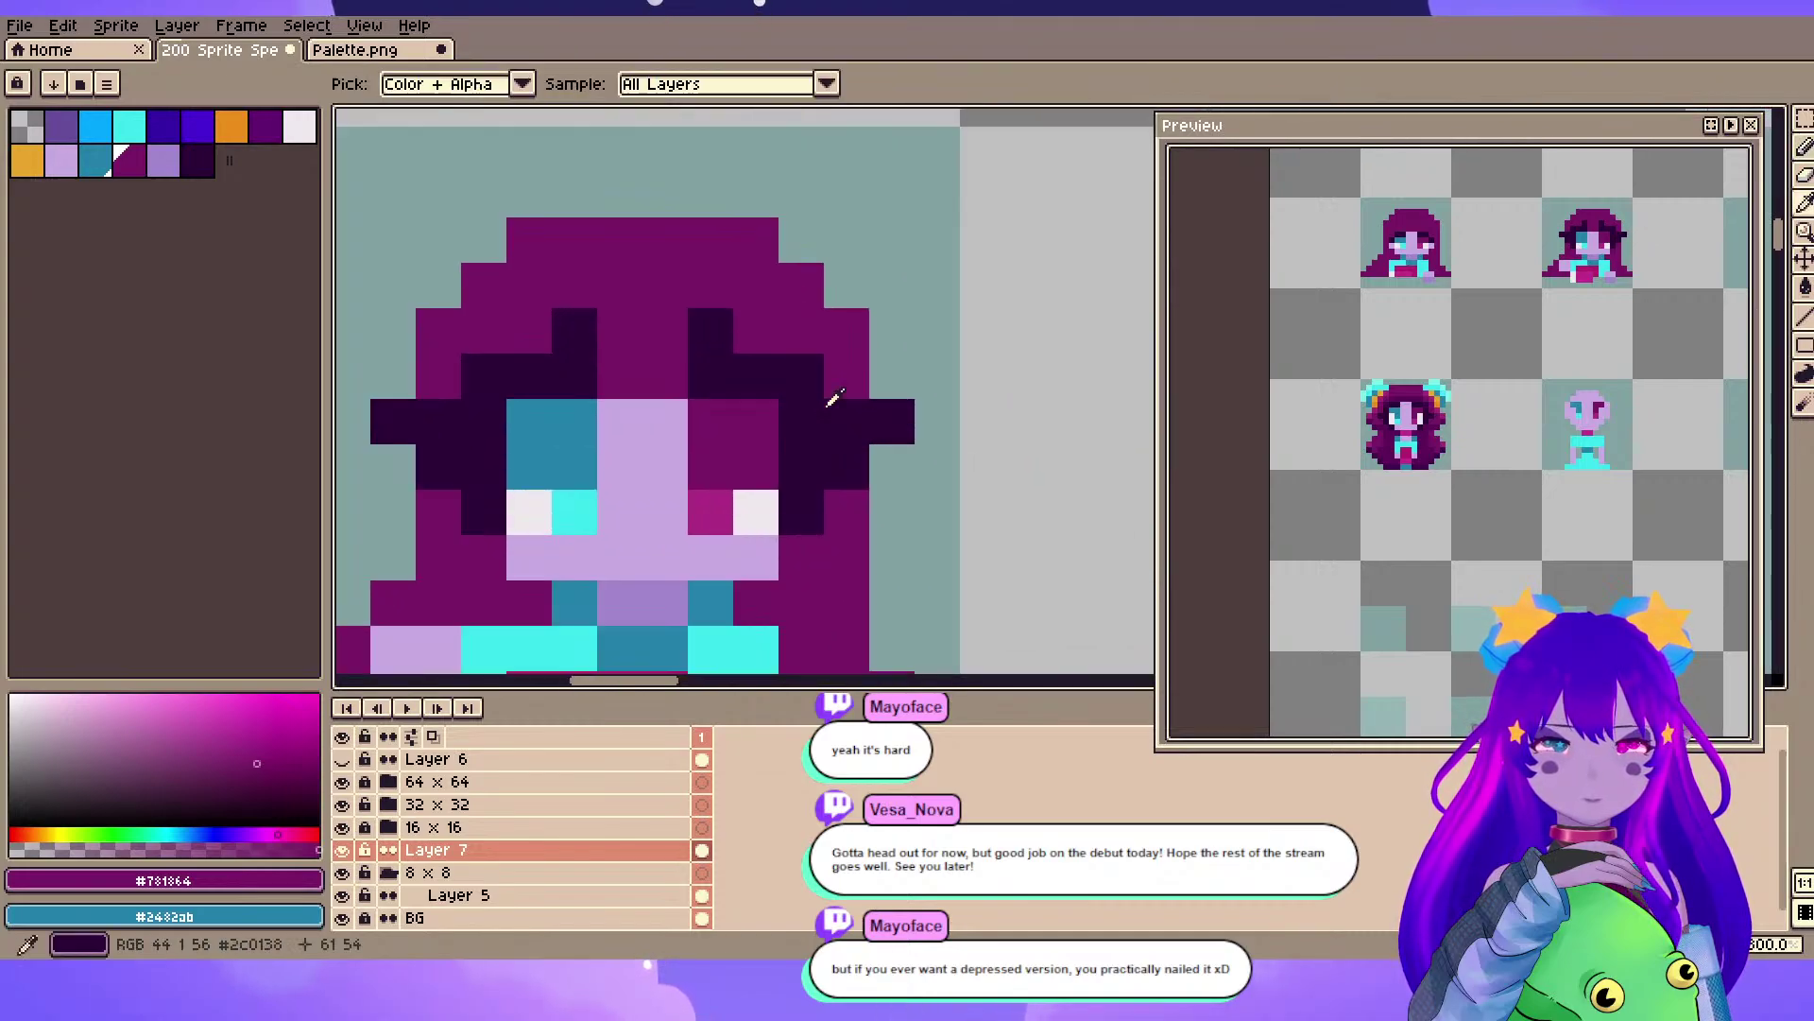
alt+click(778, 402)
click(526, 410)
scroll(487, 379, down, 1)
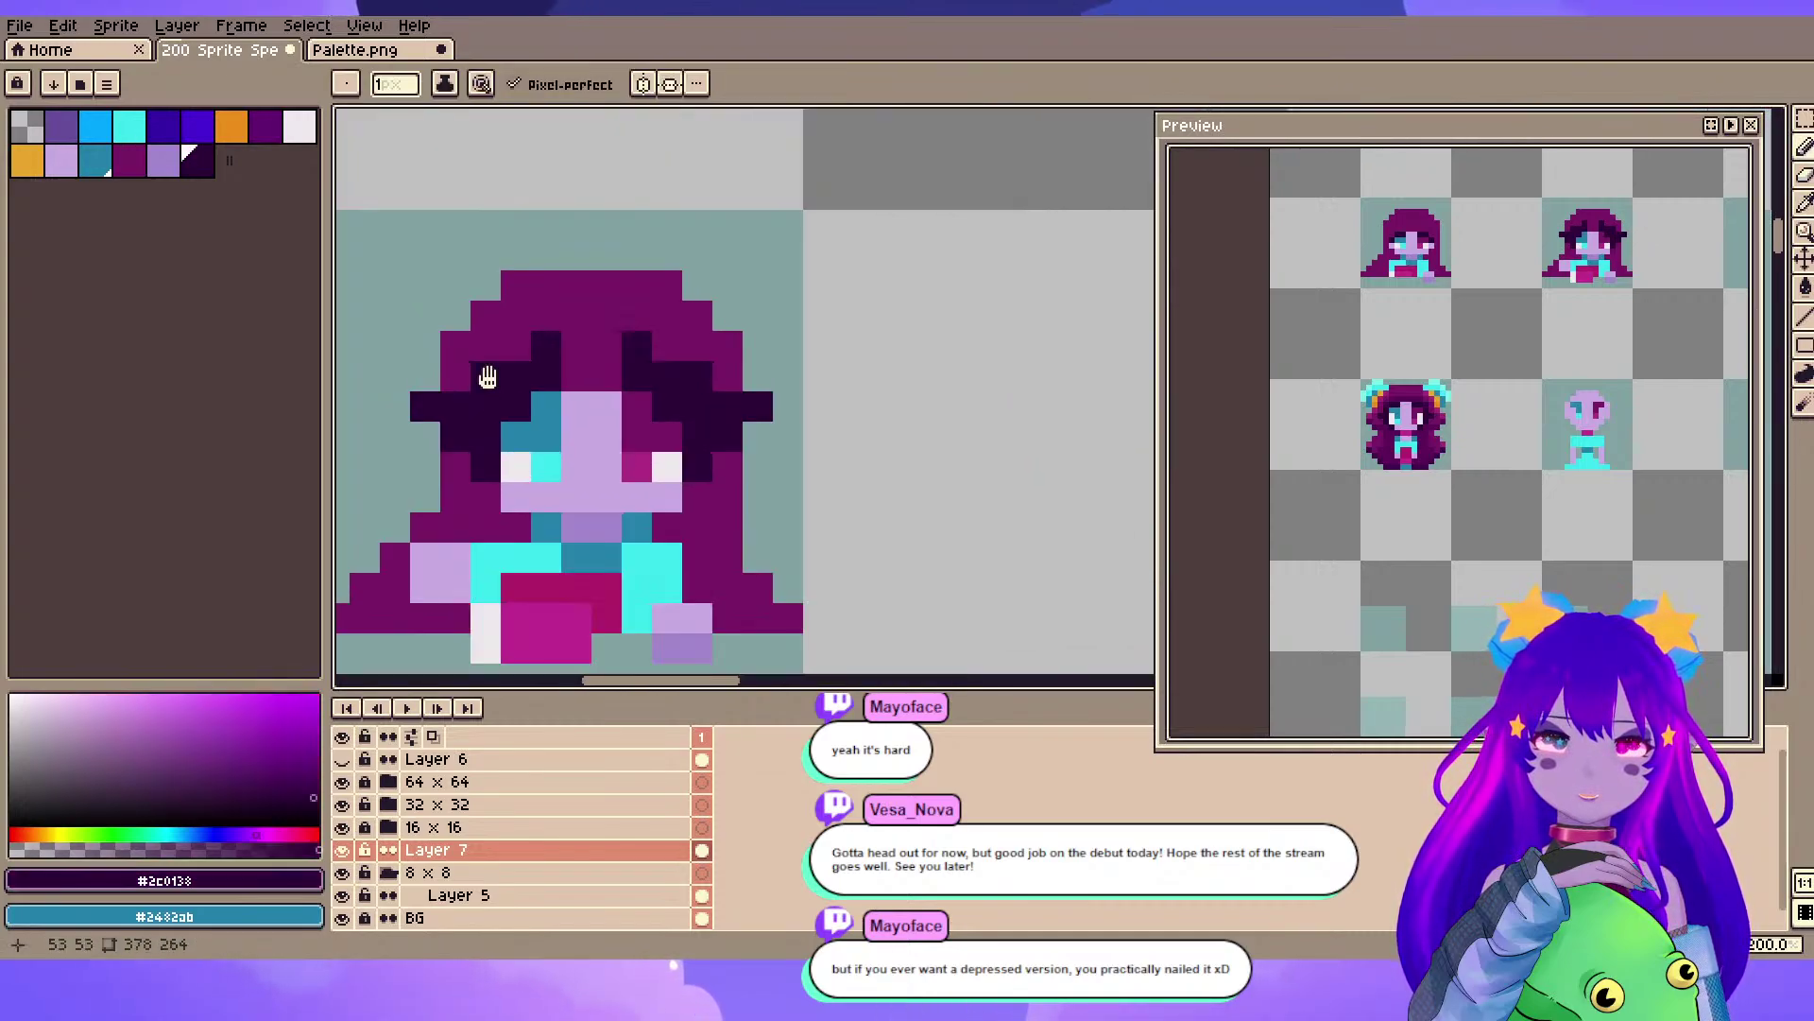
drag(489, 378, 634, 368)
alt+click(660, 324)
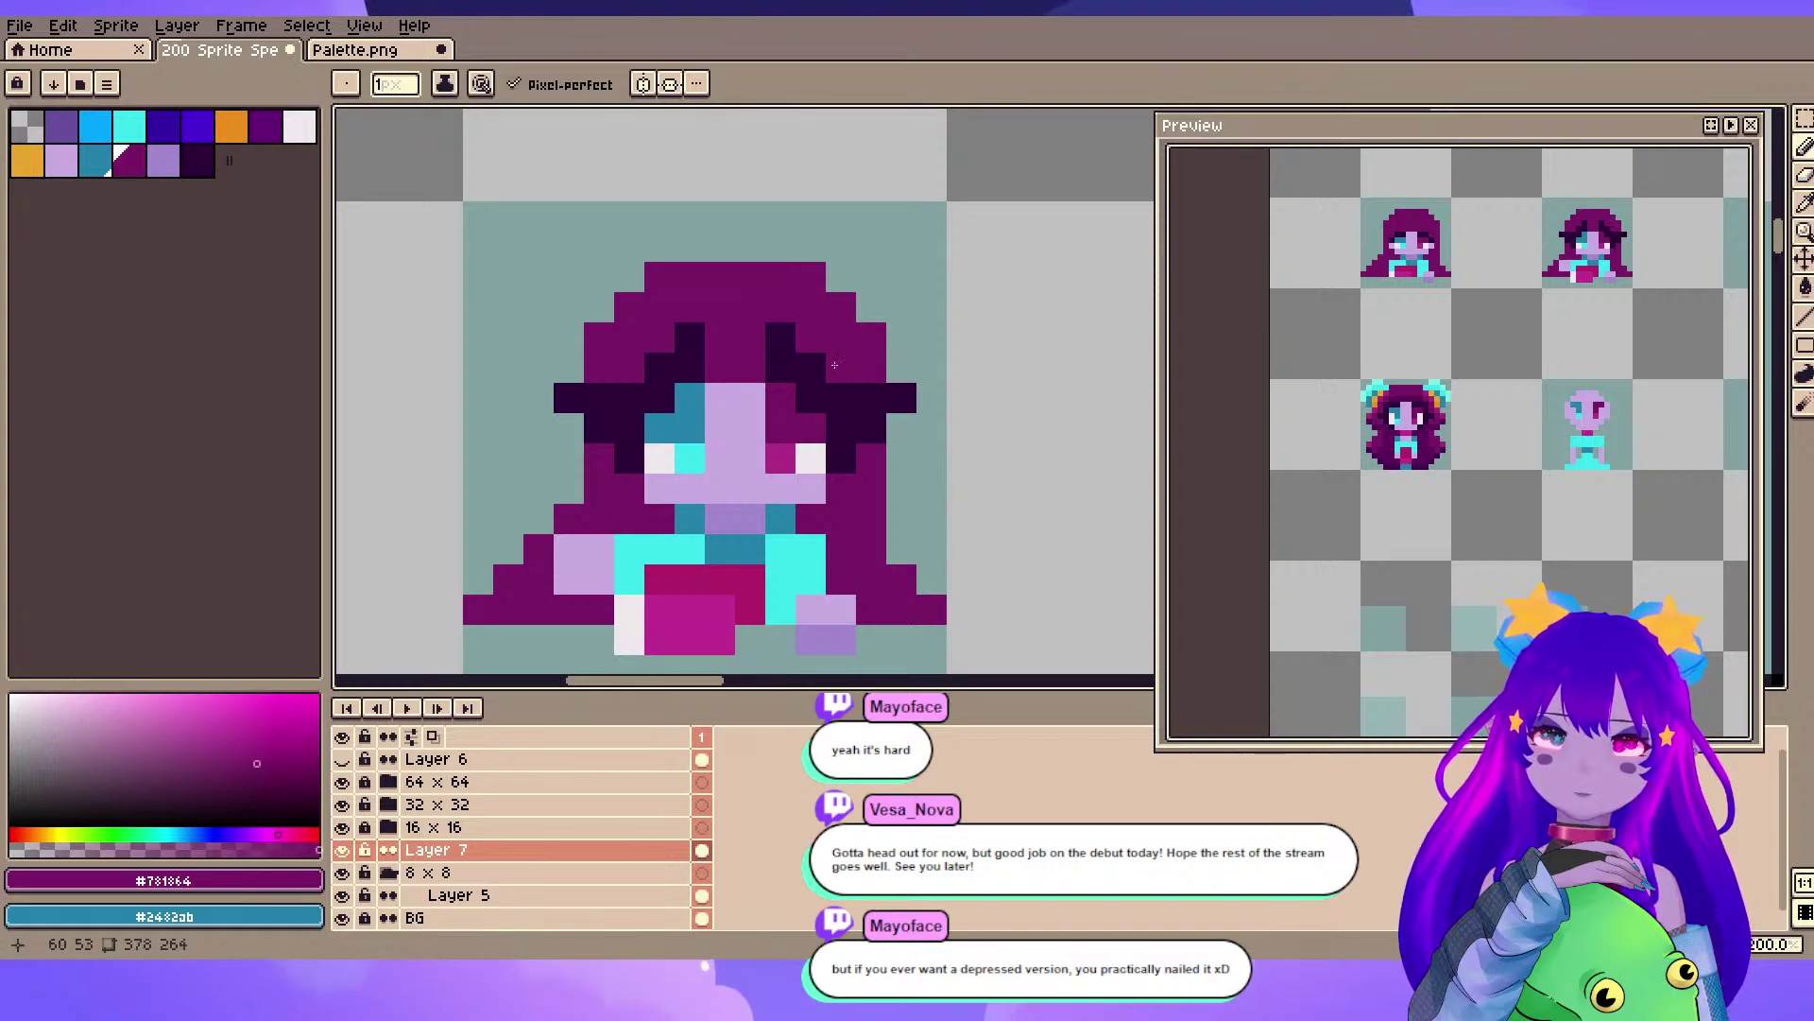
- Erase the lash pixels sticking out past the hair and cover the outermost lash pixels inside the hair with #781864
scroll(973, 356, down, 1)
drag(972, 357, 976, 243)
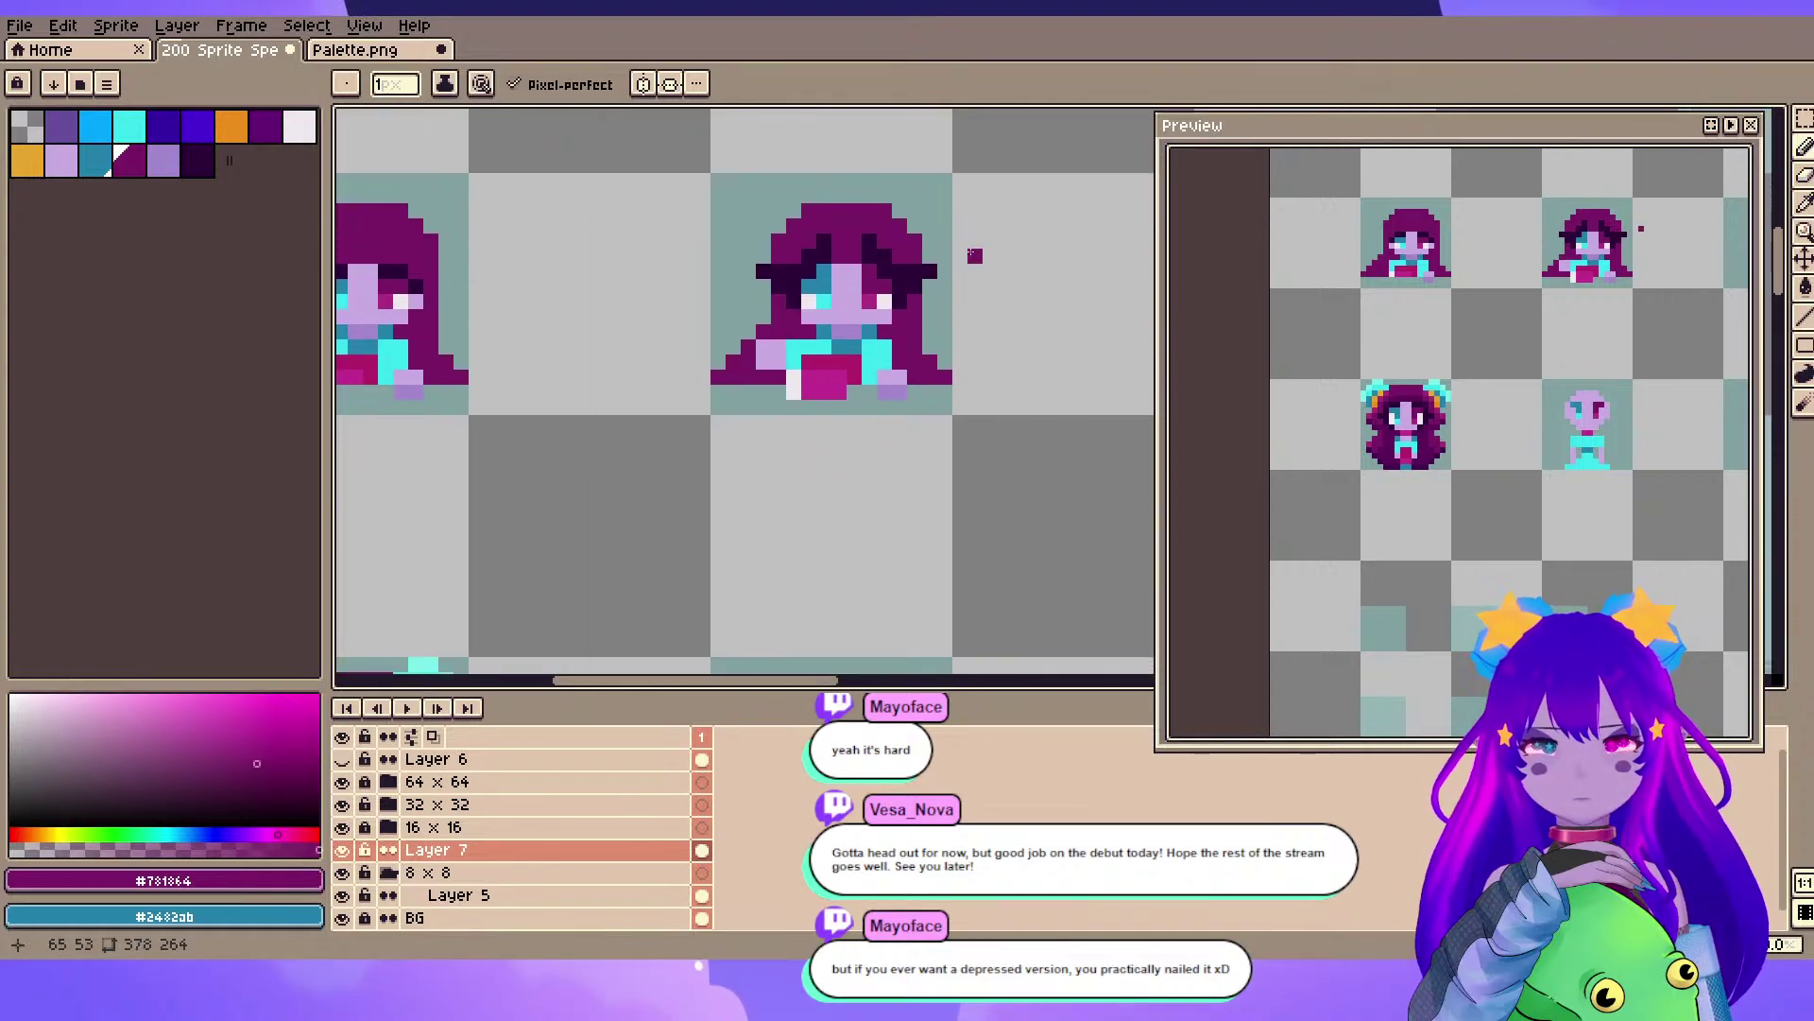
scroll(975, 255, up, 2)
key(e)
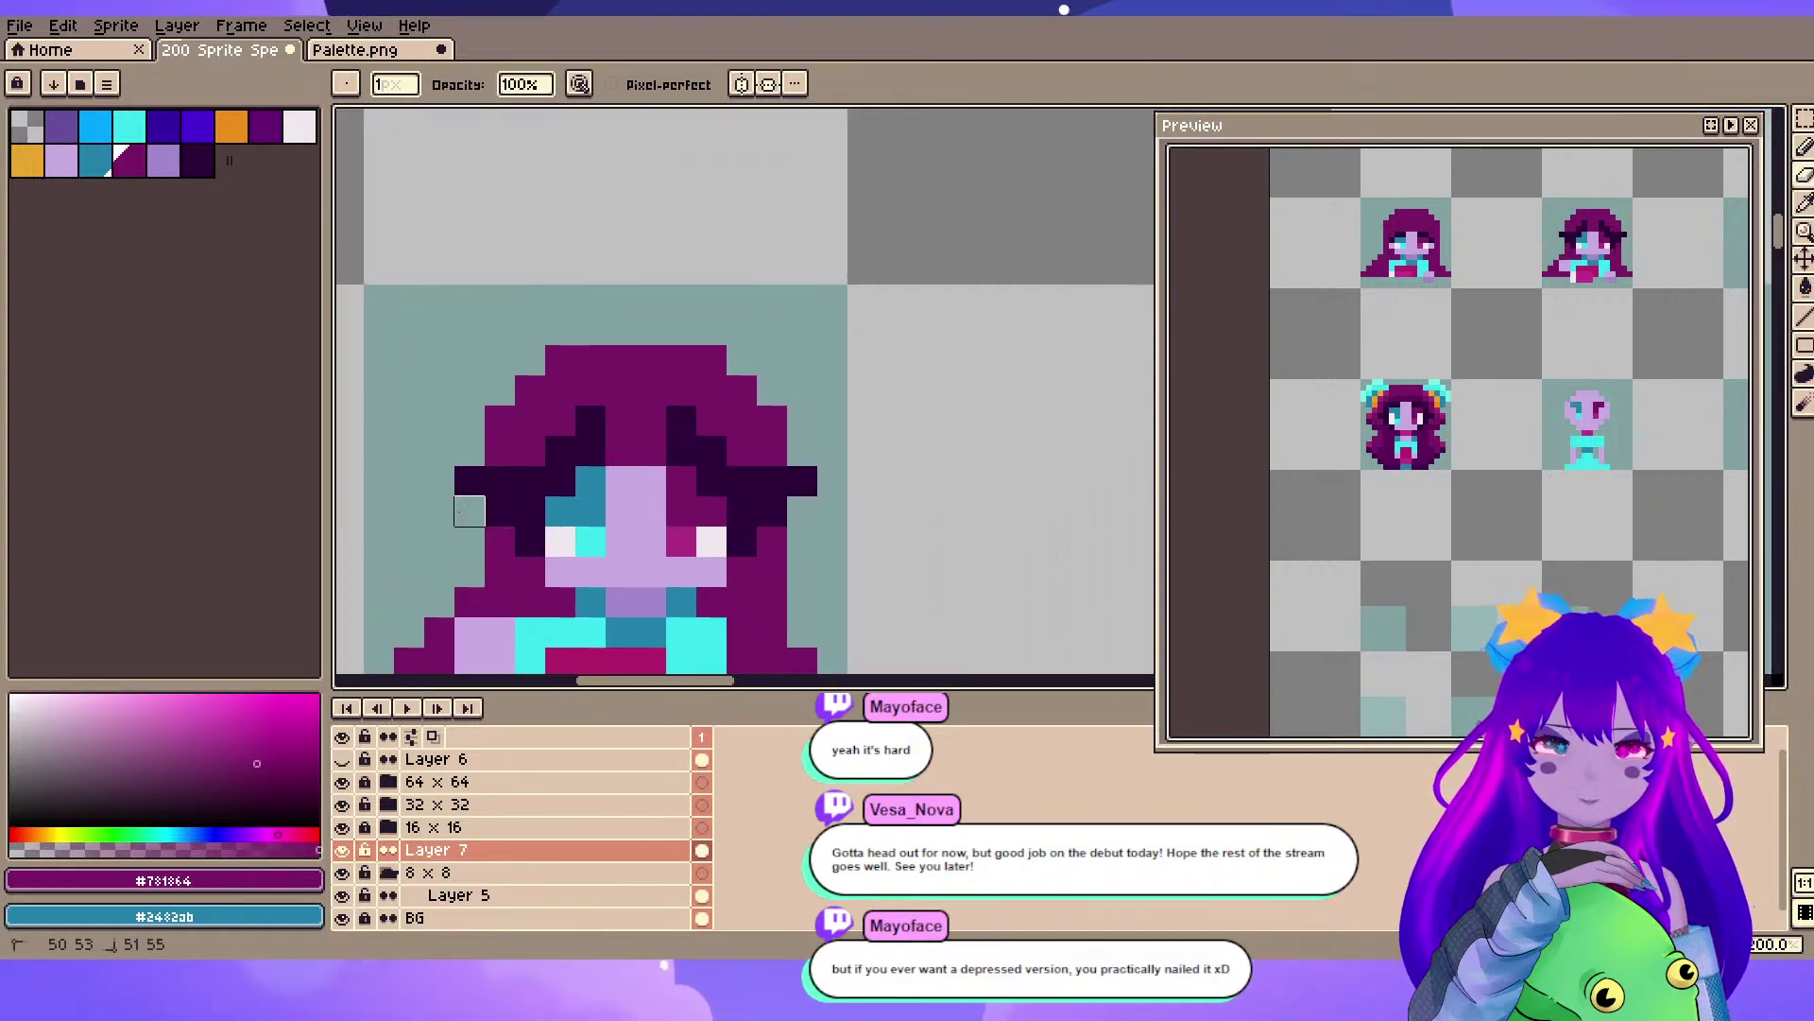
click(802, 481)
key(alt)
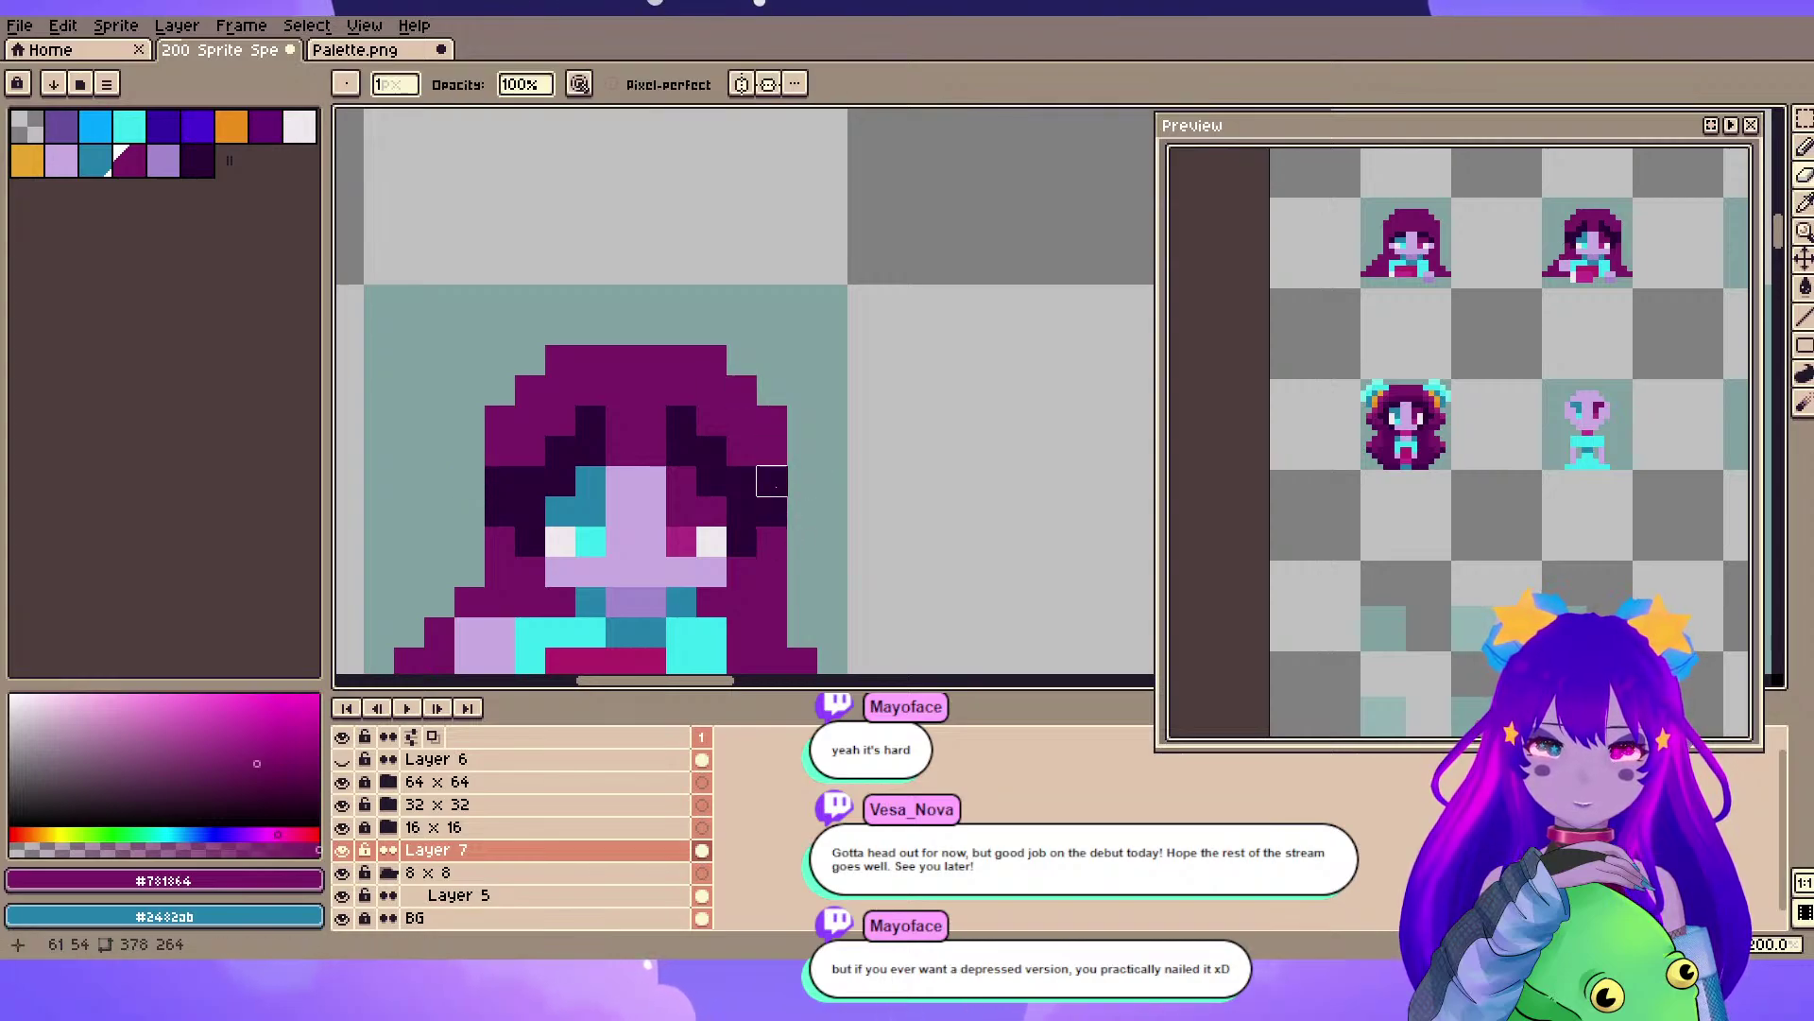
key(b)
click(774, 515)
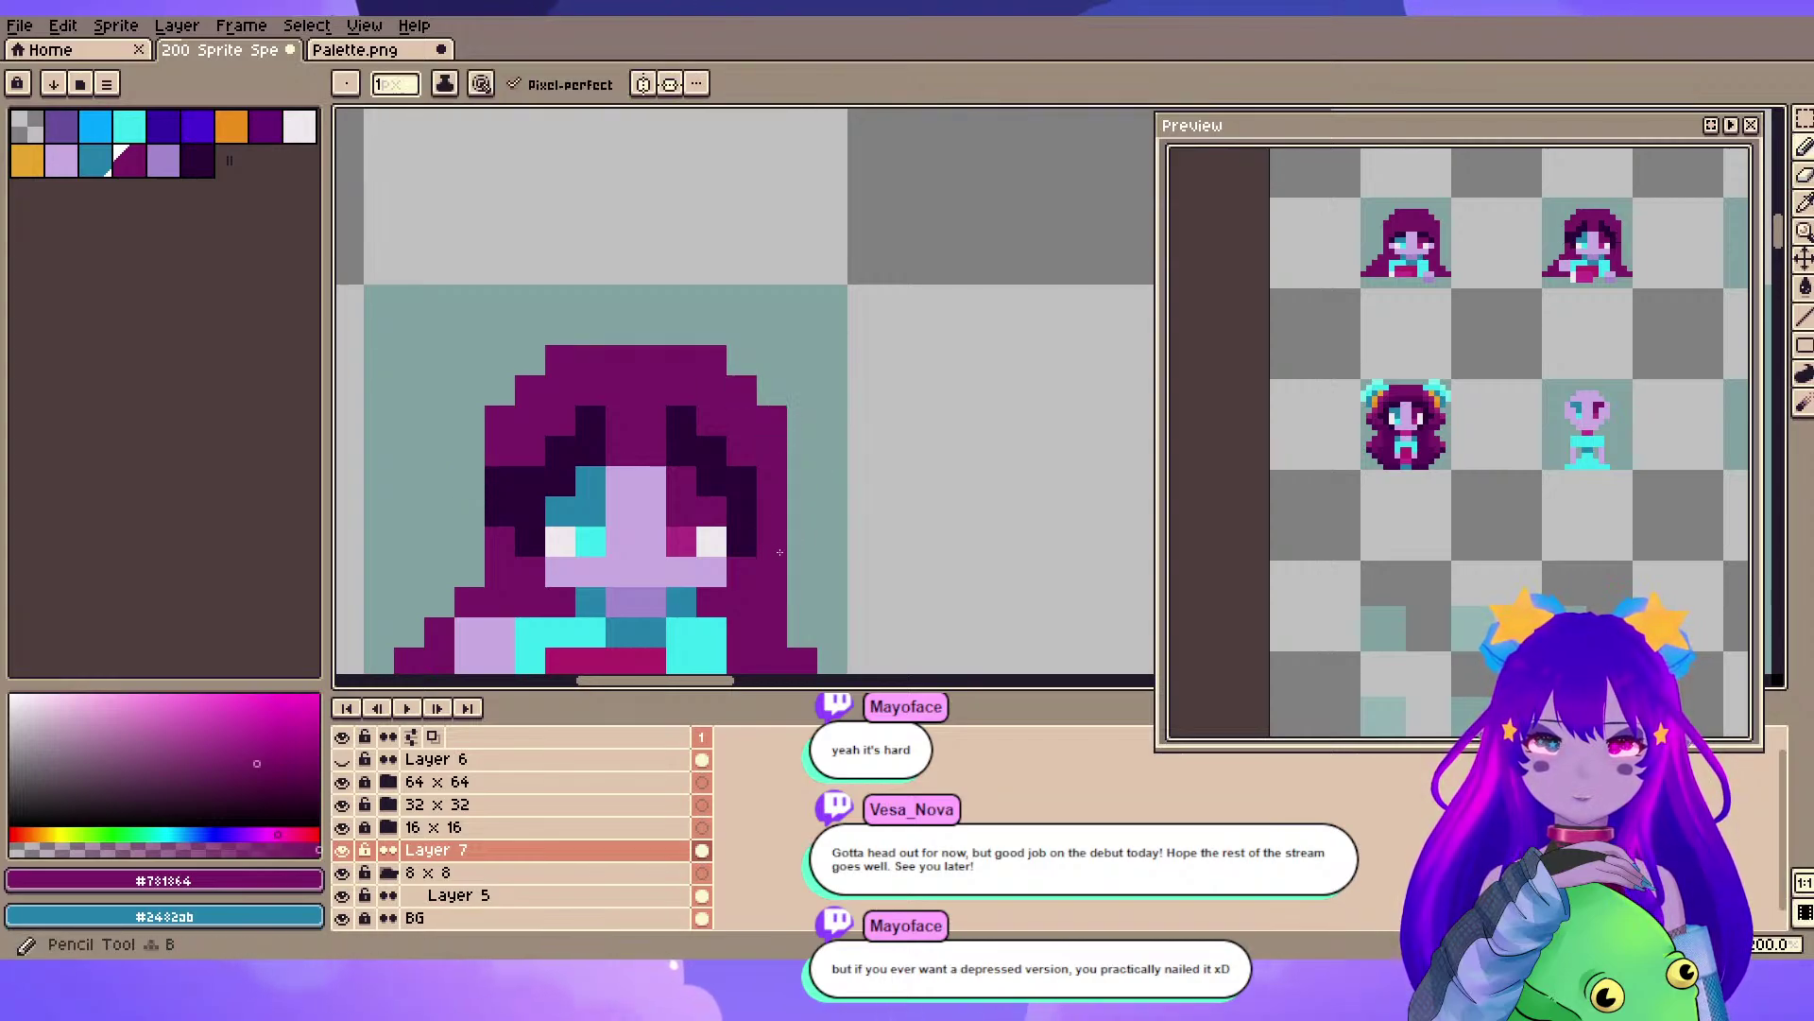
drag(512, 453, 506, 536)
- Cover the raised inner tips of both lashes and the outer pixels of the row beneath them with #781864
click(590, 420)
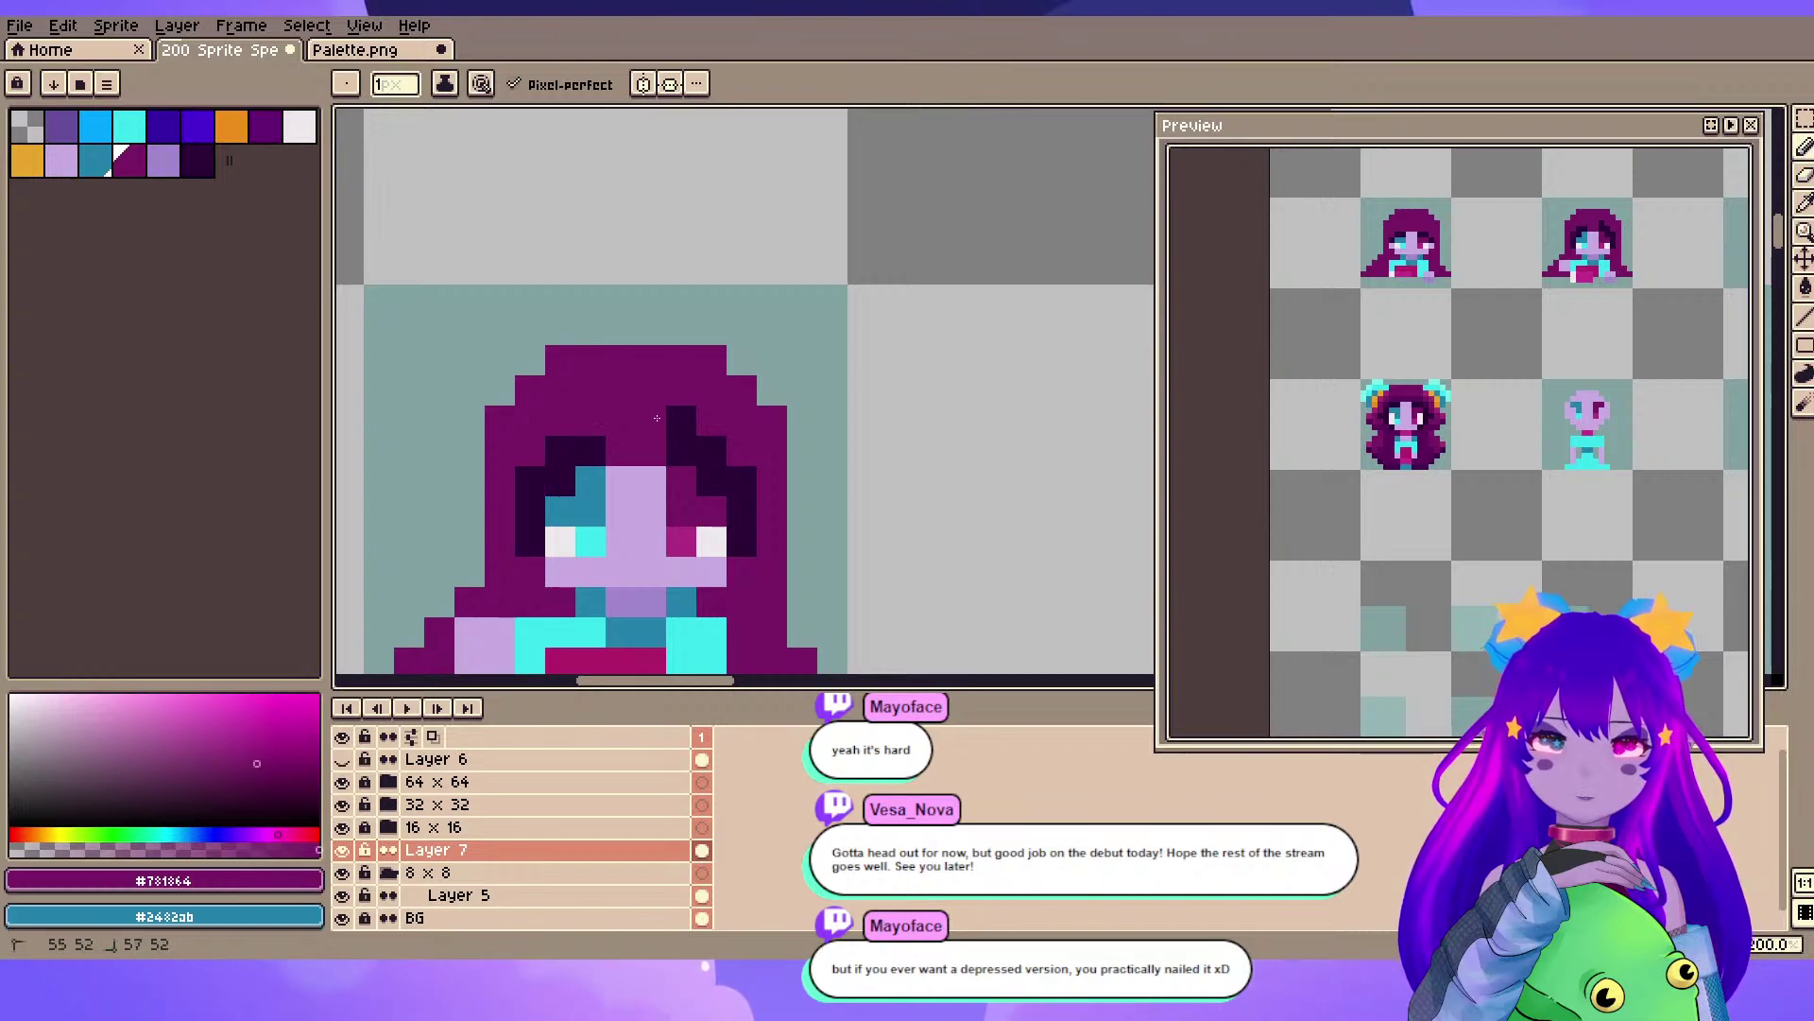
click(673, 429)
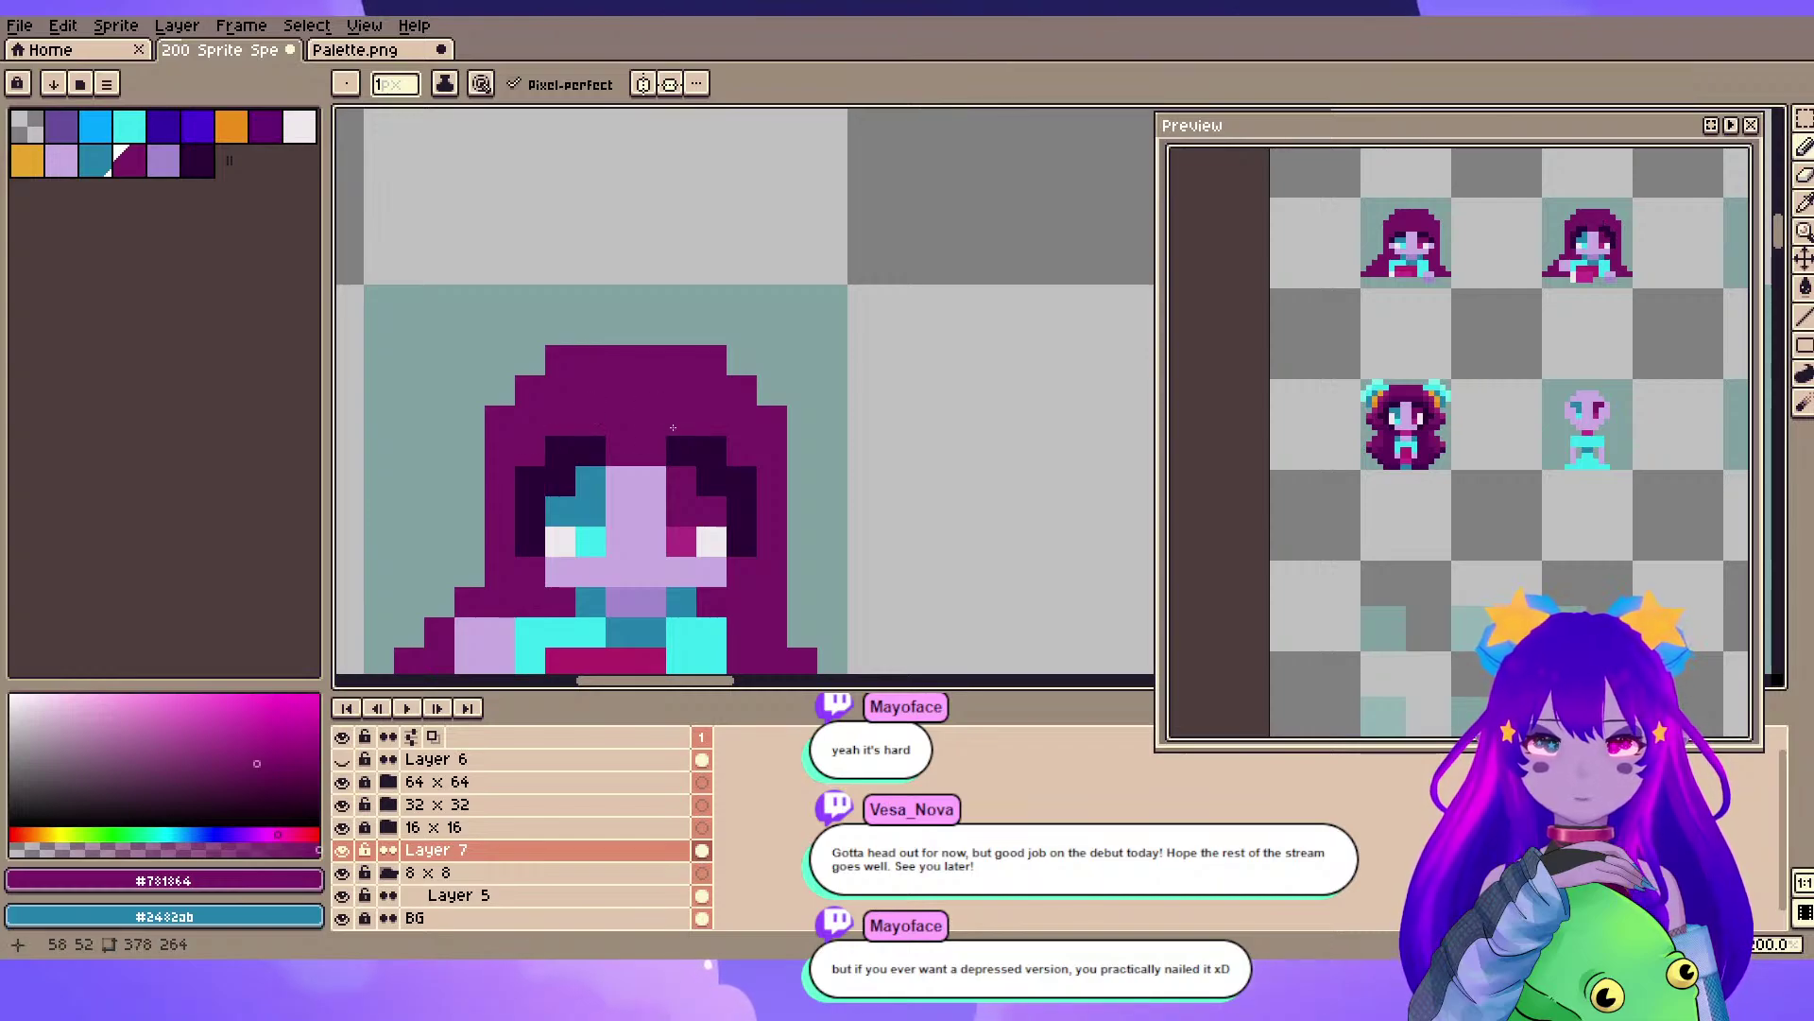
click(560, 450)
click(707, 453)
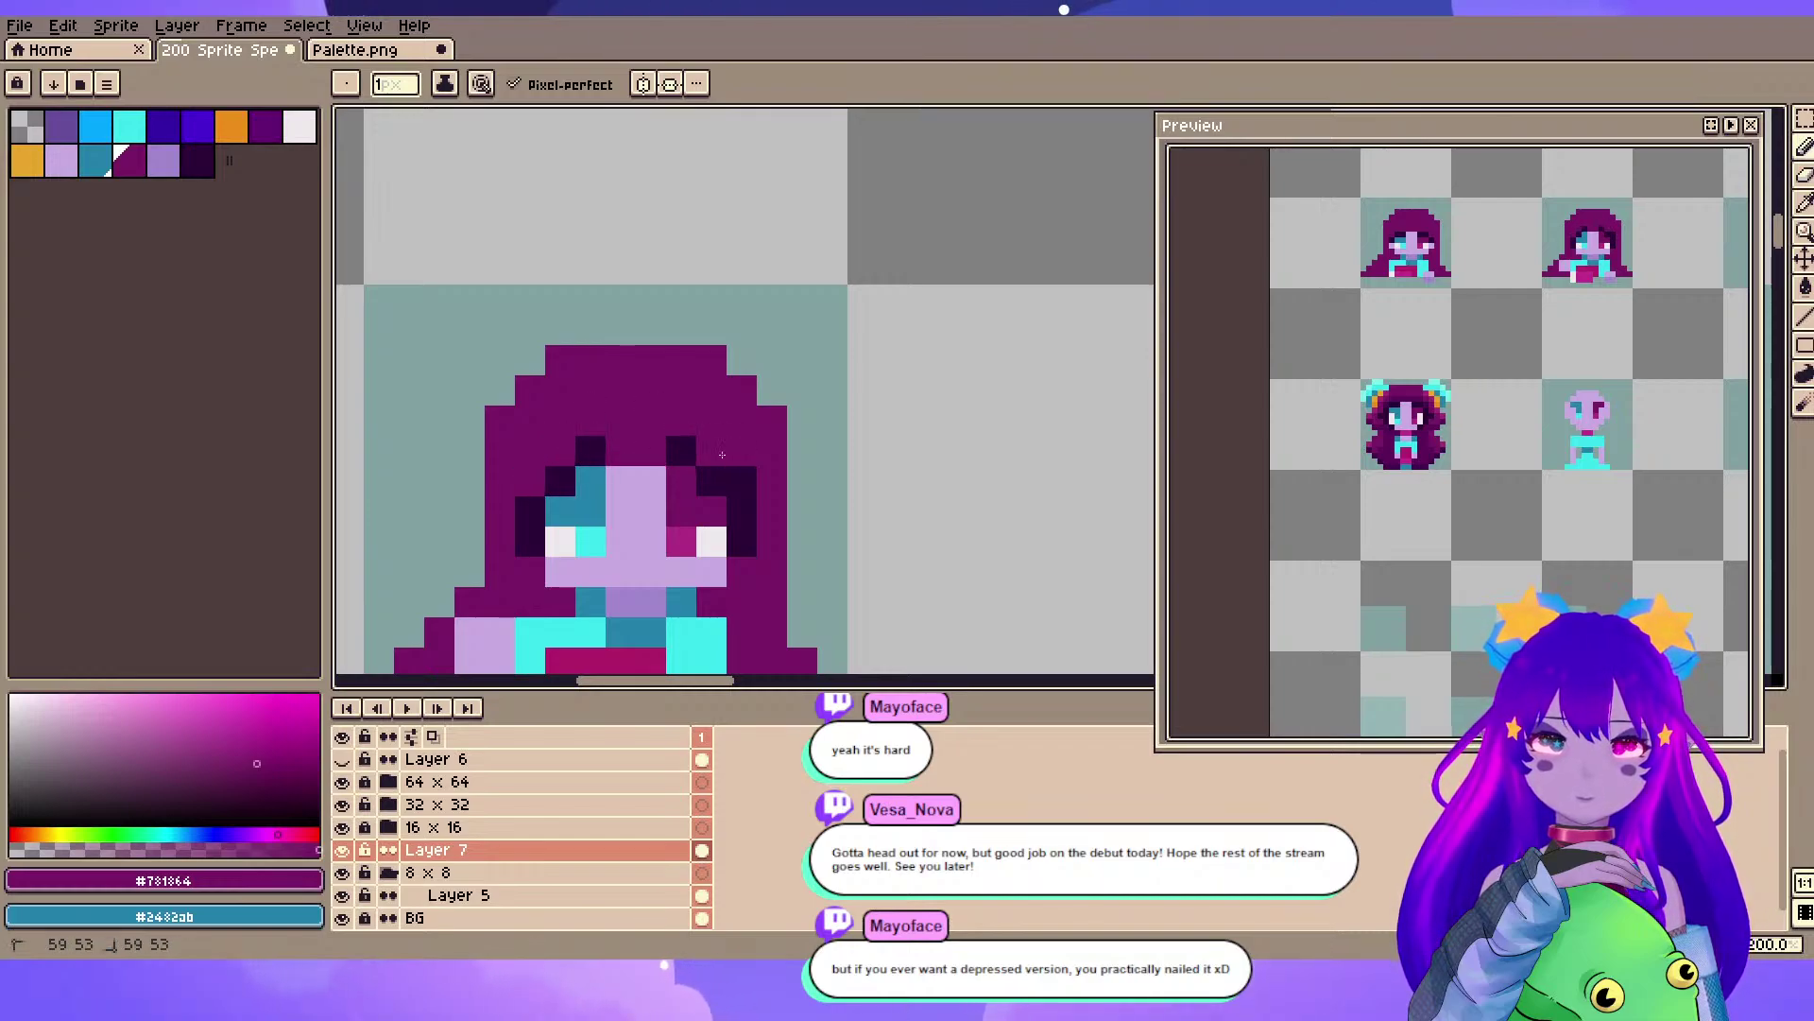
- Flatten both upper lashes into two-pixel #2c0138 rows, cover the pixels above them with #781864, and save the file
scroll(742, 478, down, 4)
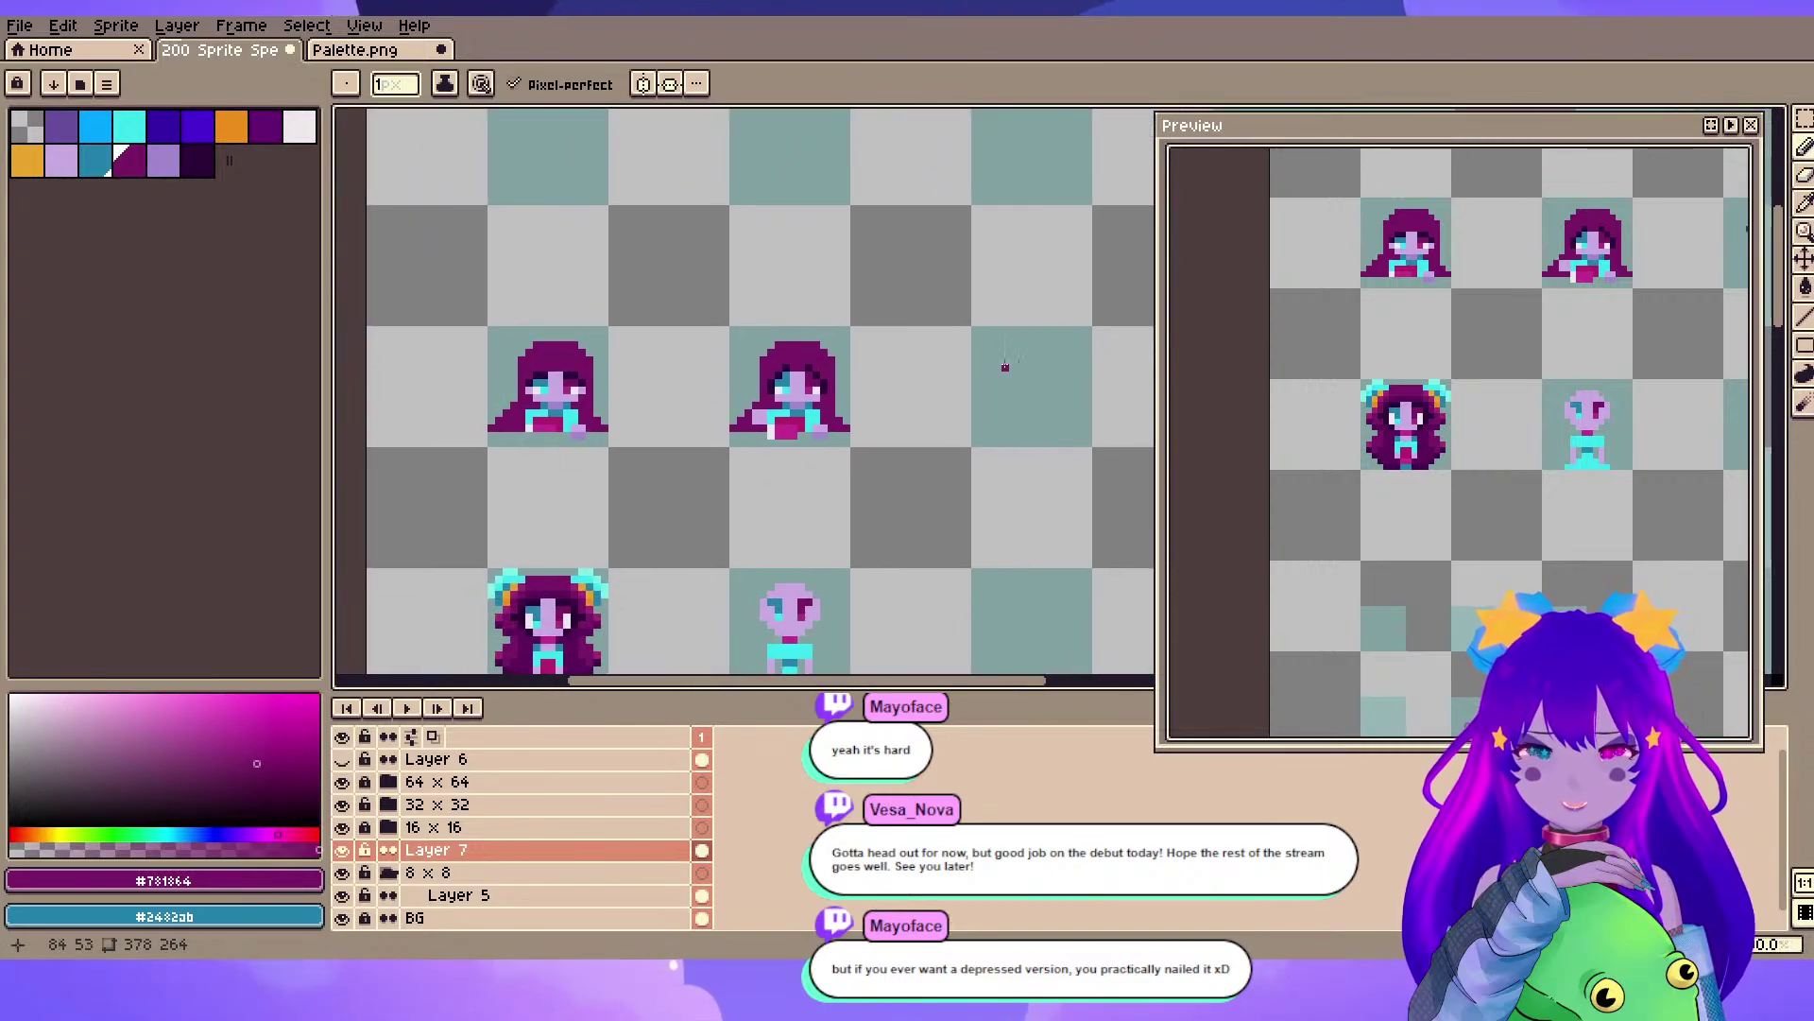
scroll(891, 396, up, 5)
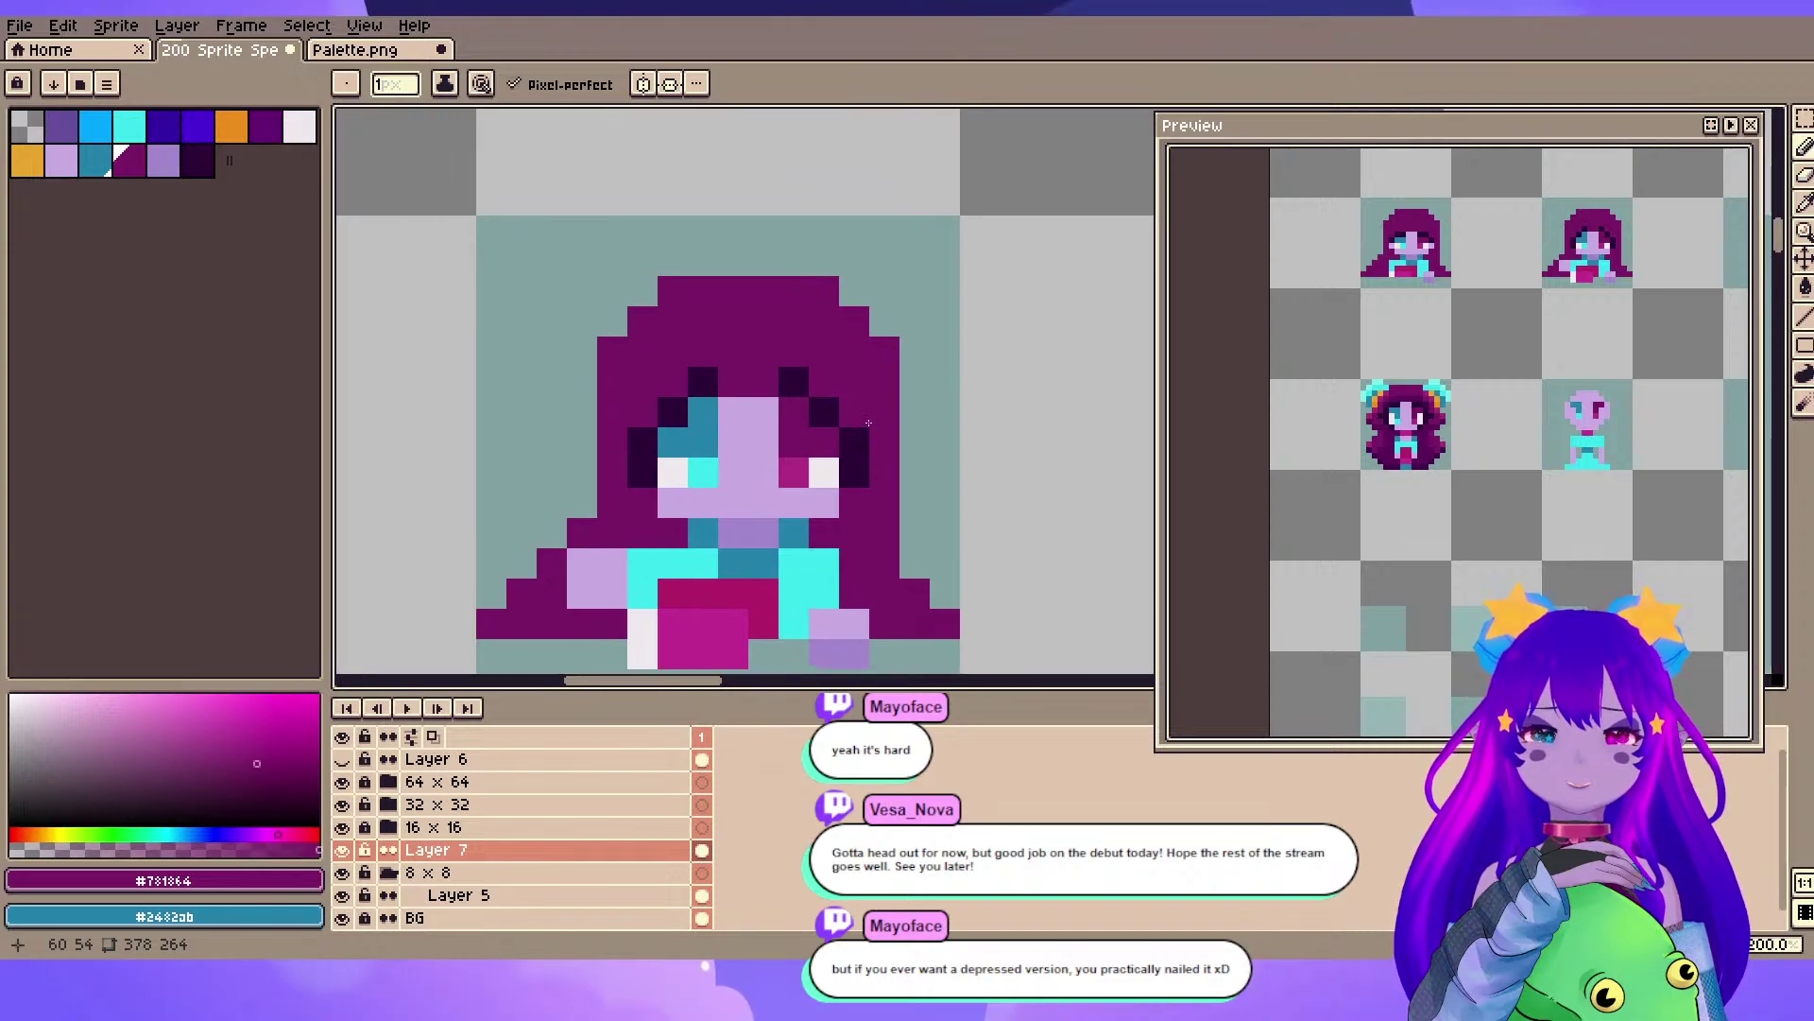
alt+click(700, 382)
click(695, 420)
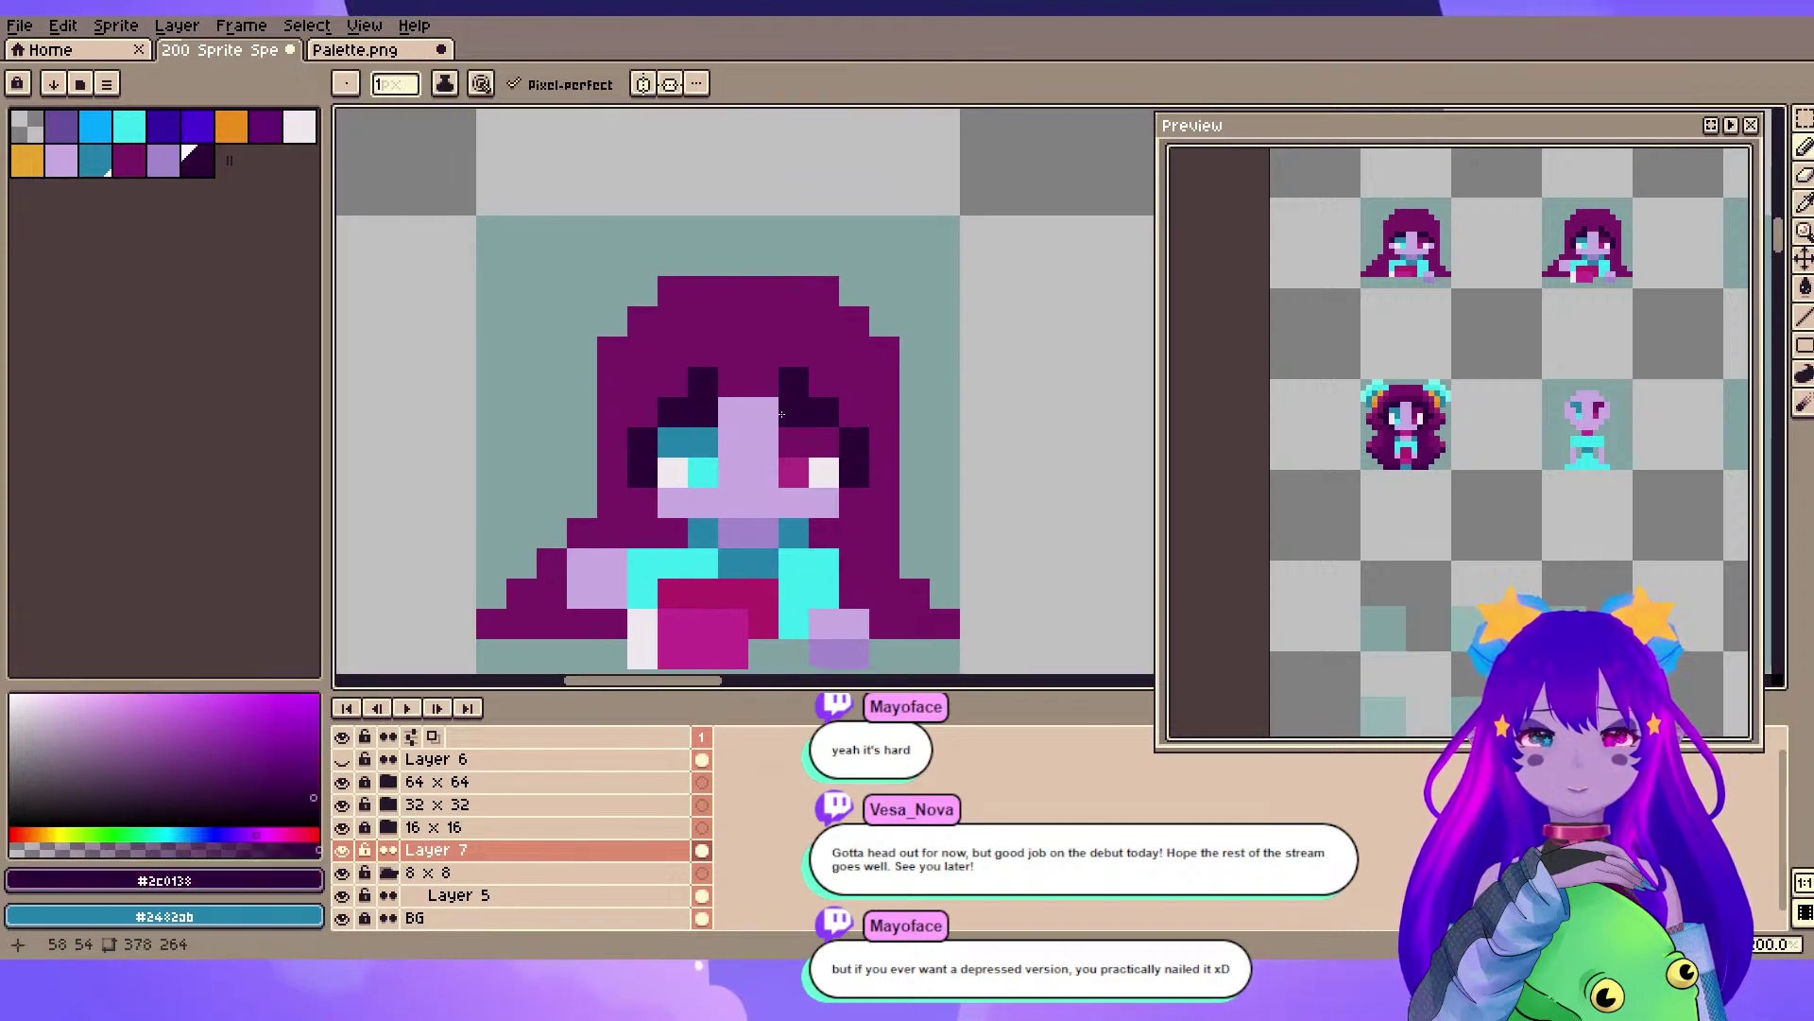
alt+click(683, 390)
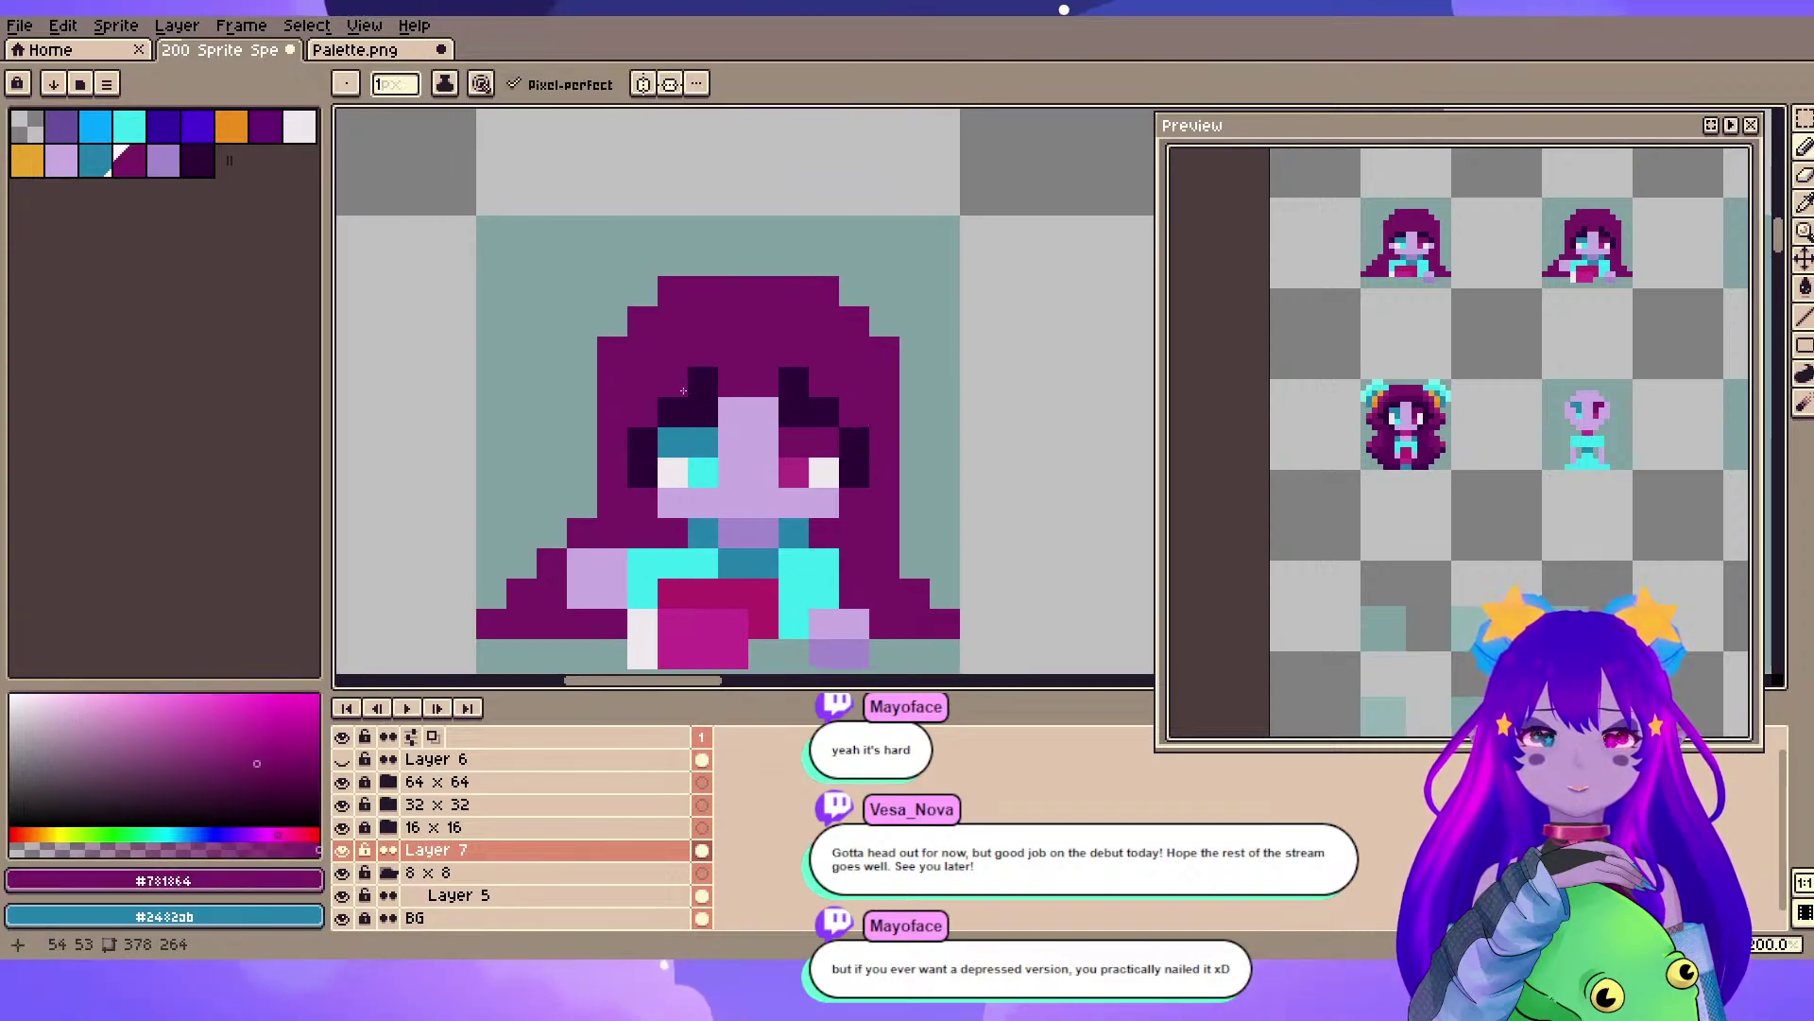
click(794, 381)
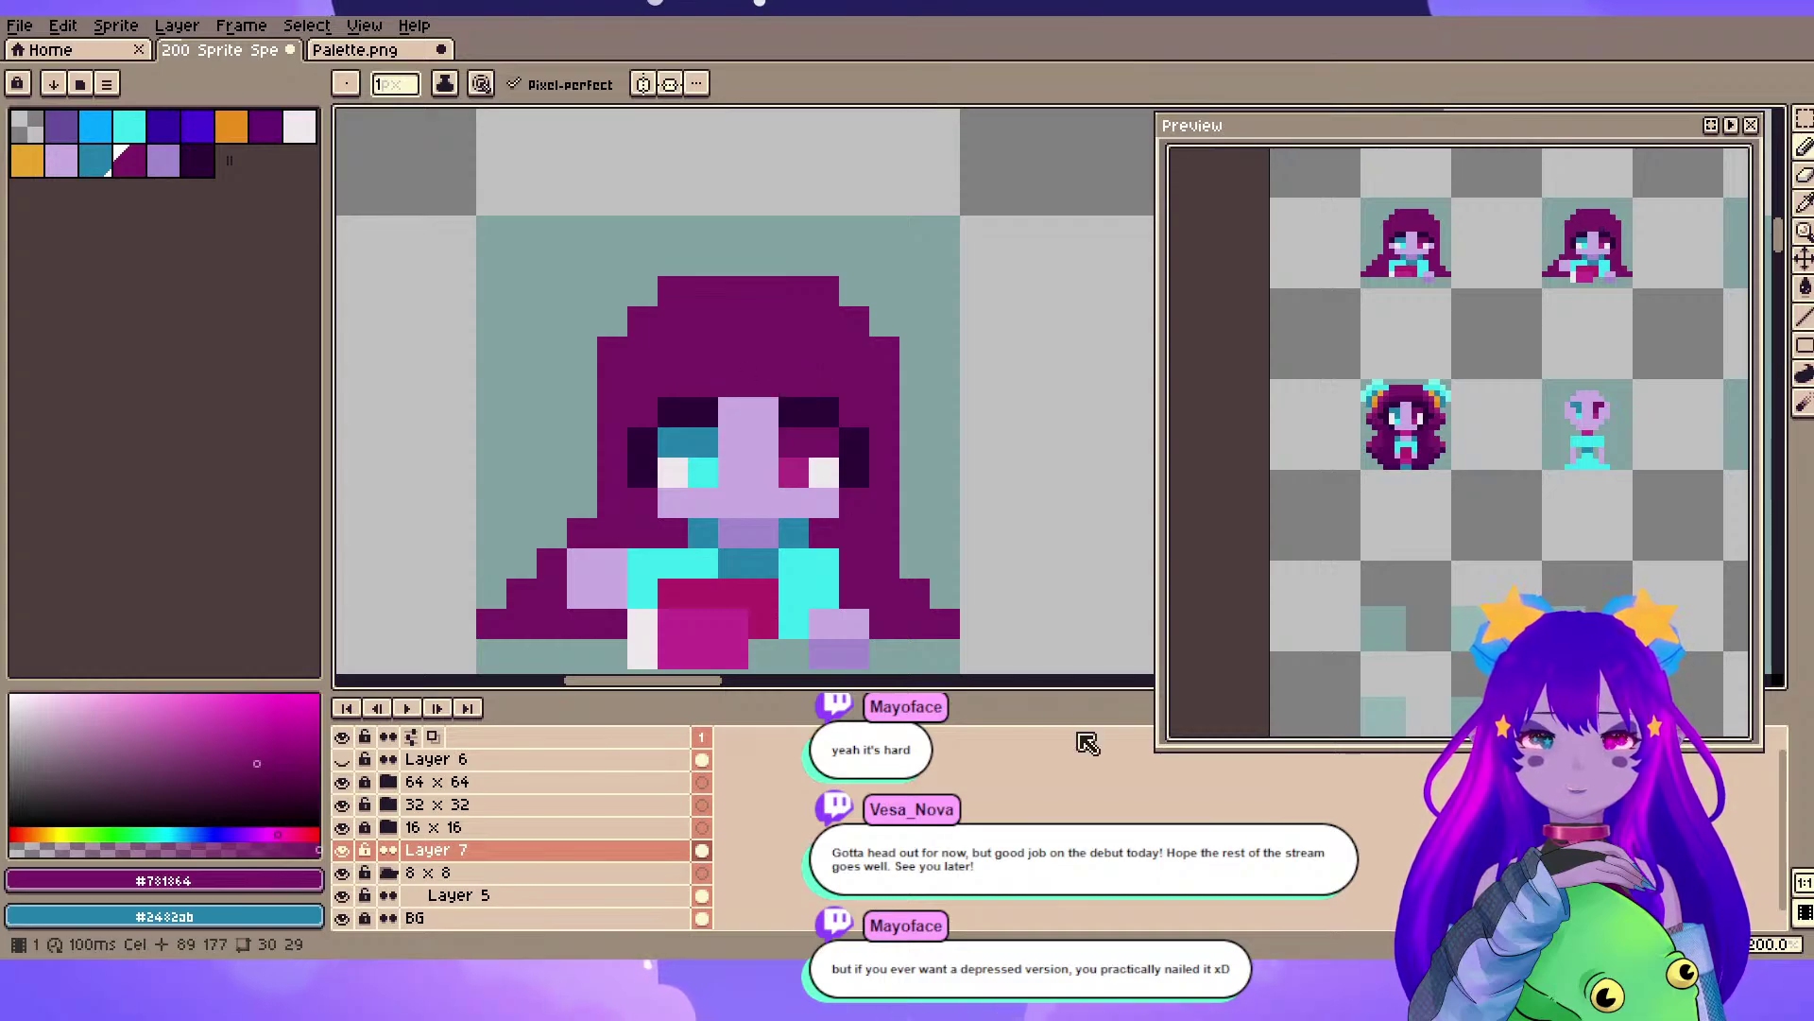
key(ctrl+s)
- Try short diagonal eyebrows of #2c0138 pixels in the hair above both eyes, then undo them
alt+click(688, 405)
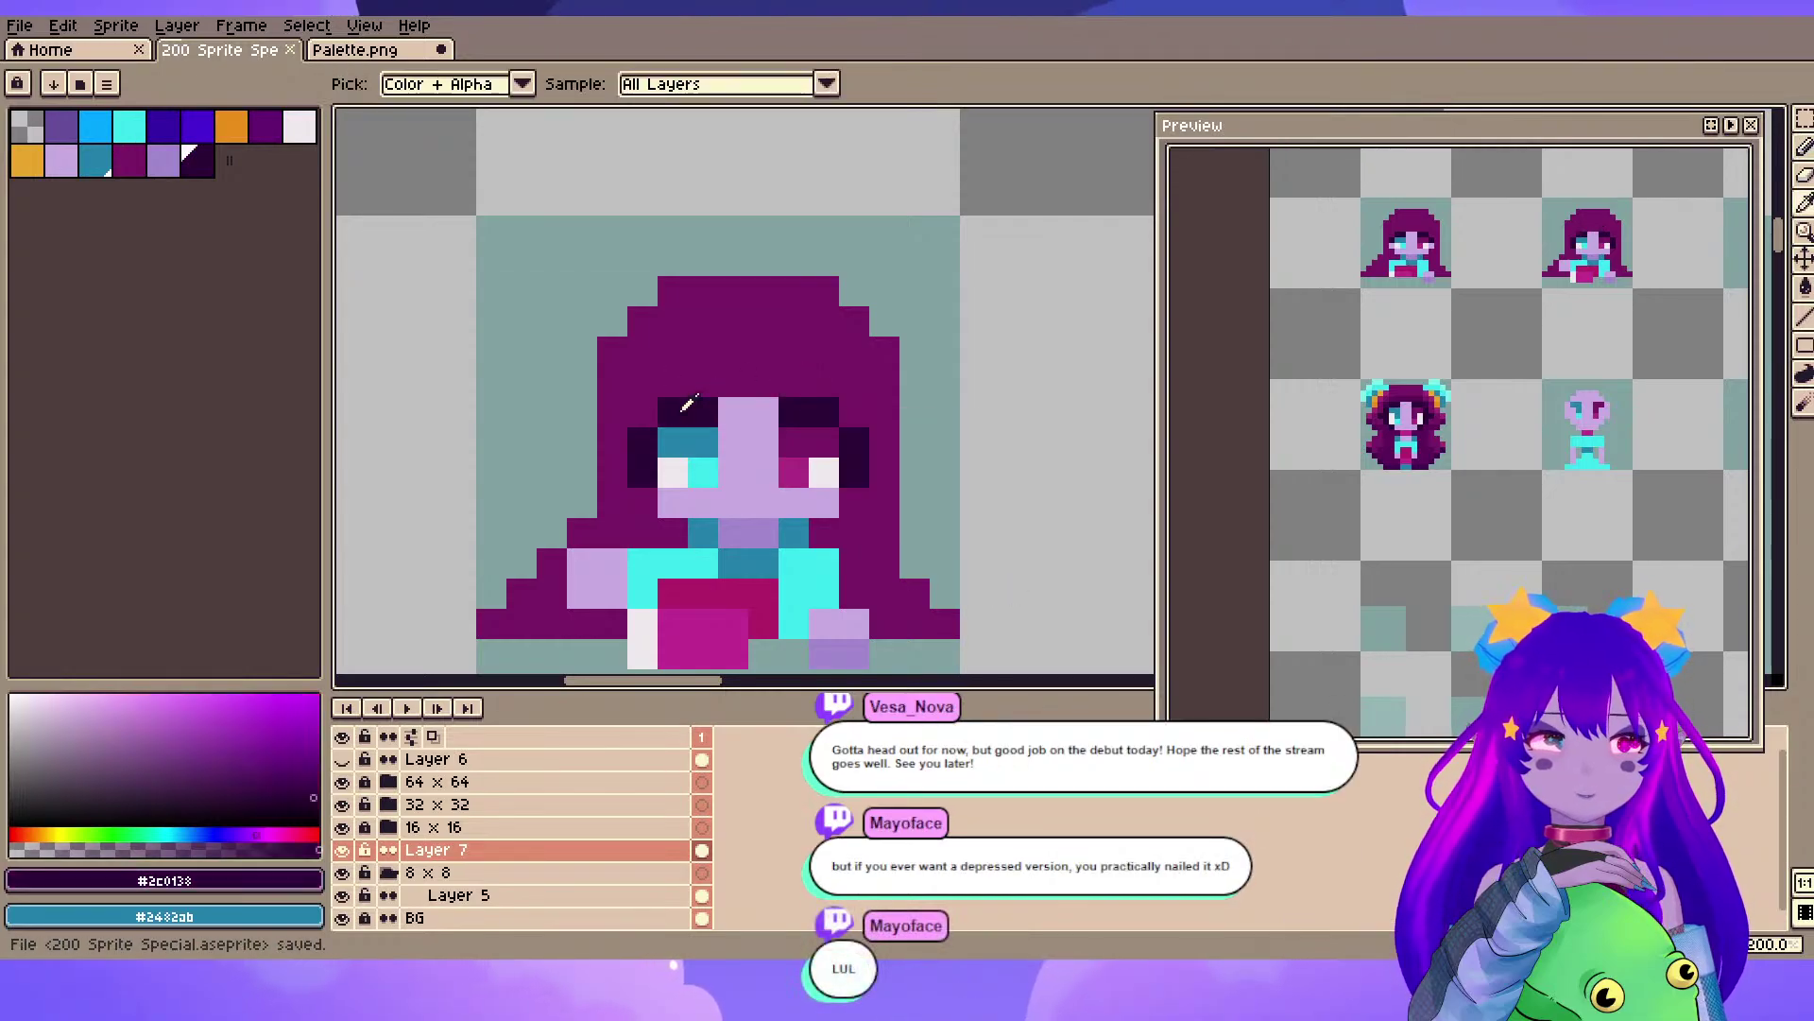
click(654, 347)
click(640, 385)
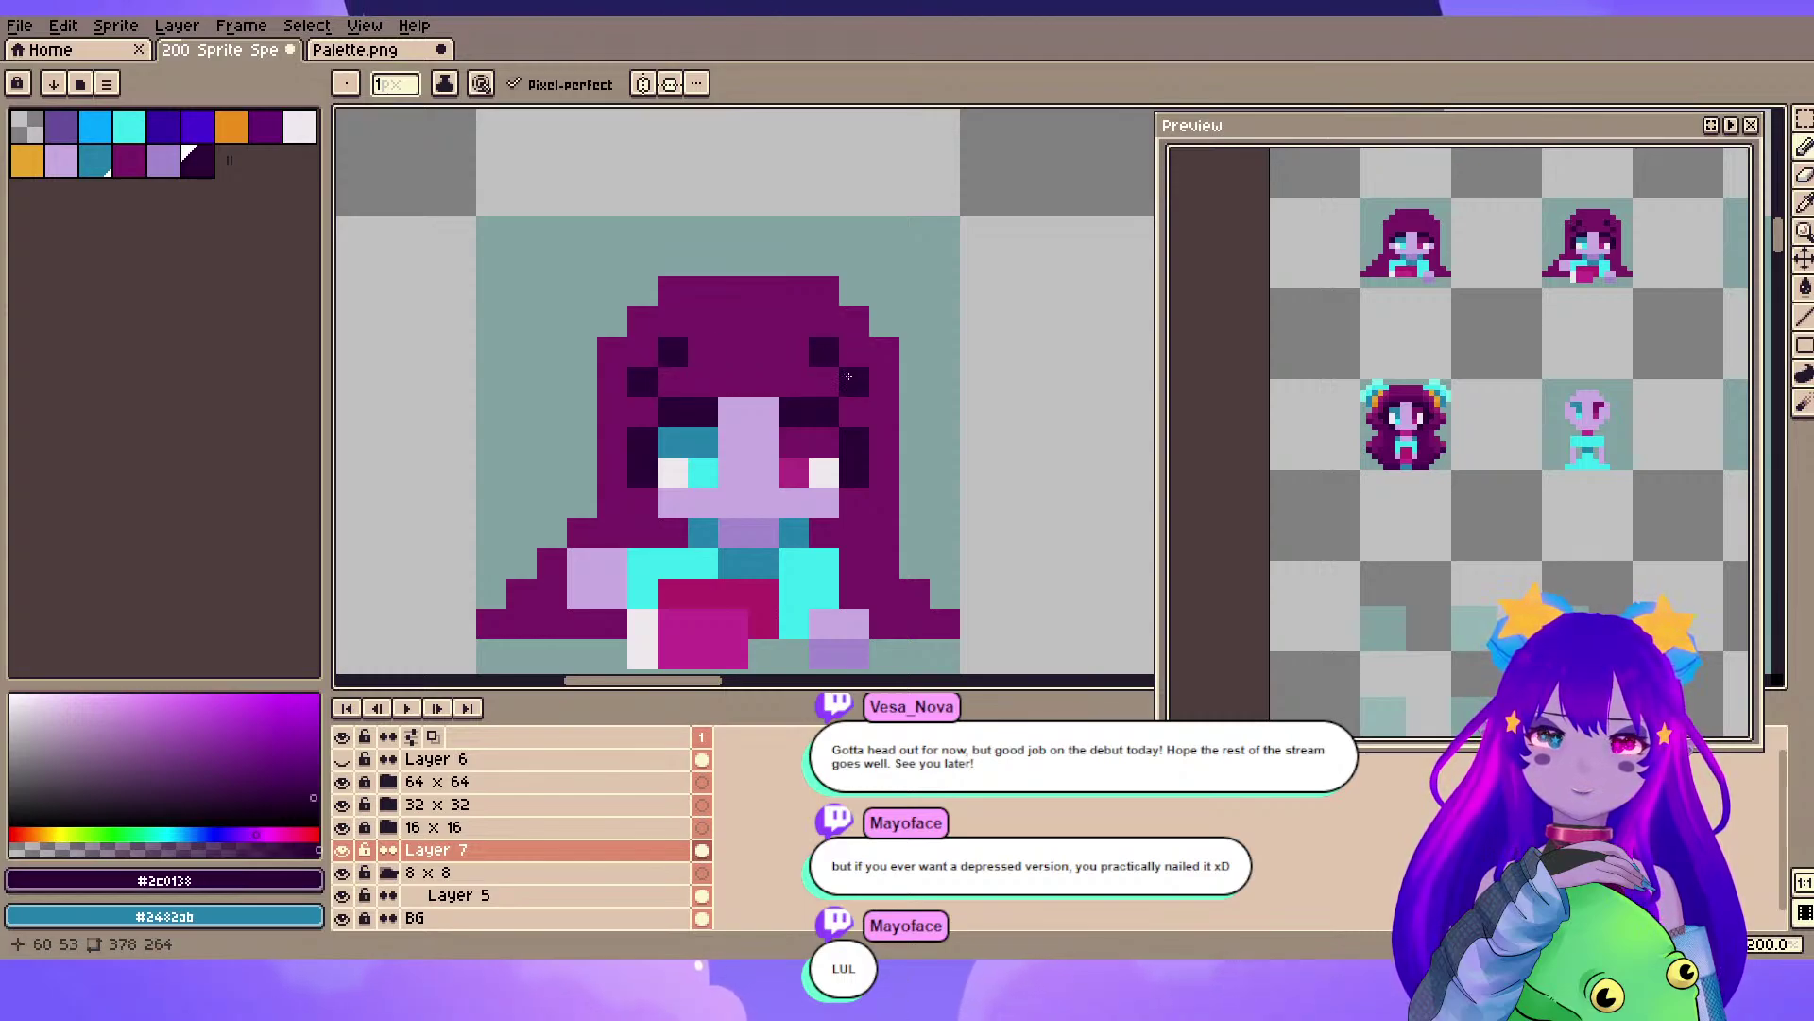
scroll(1049, 463, down, 2)
key(ctrl+z)
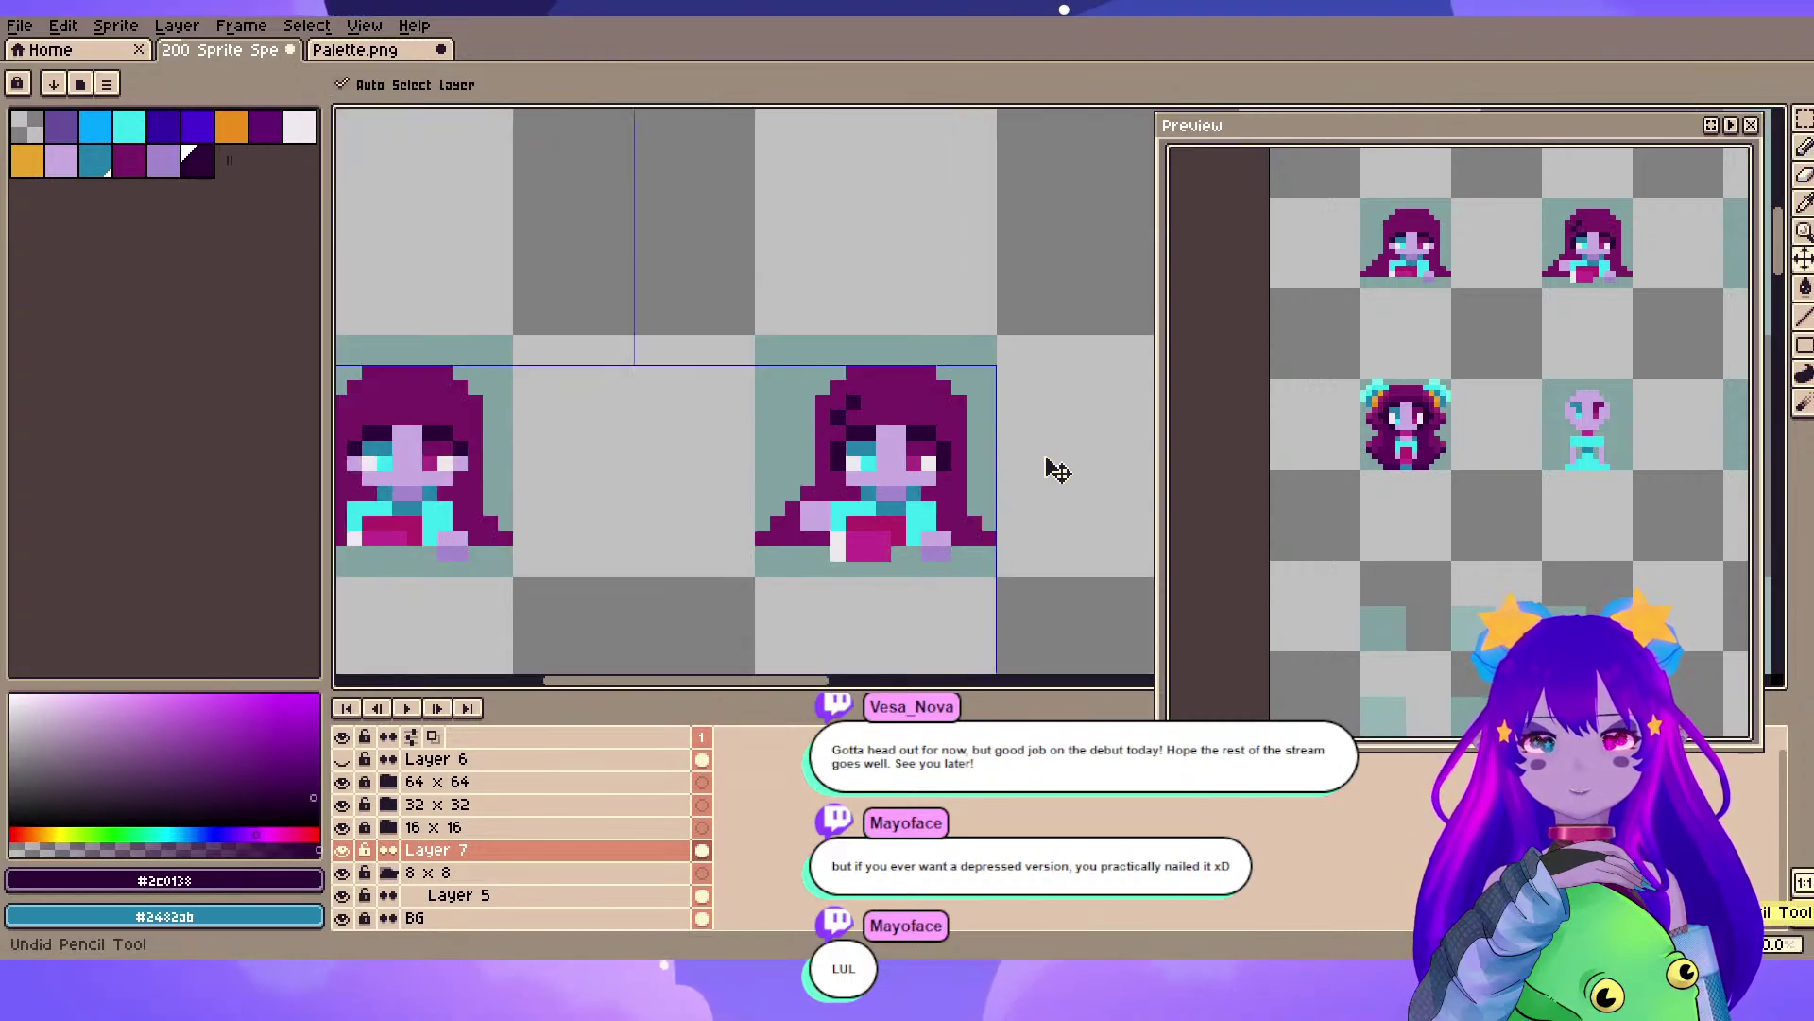
- Save the sprite sheet with the flattened lashes
key(ctrl+s)
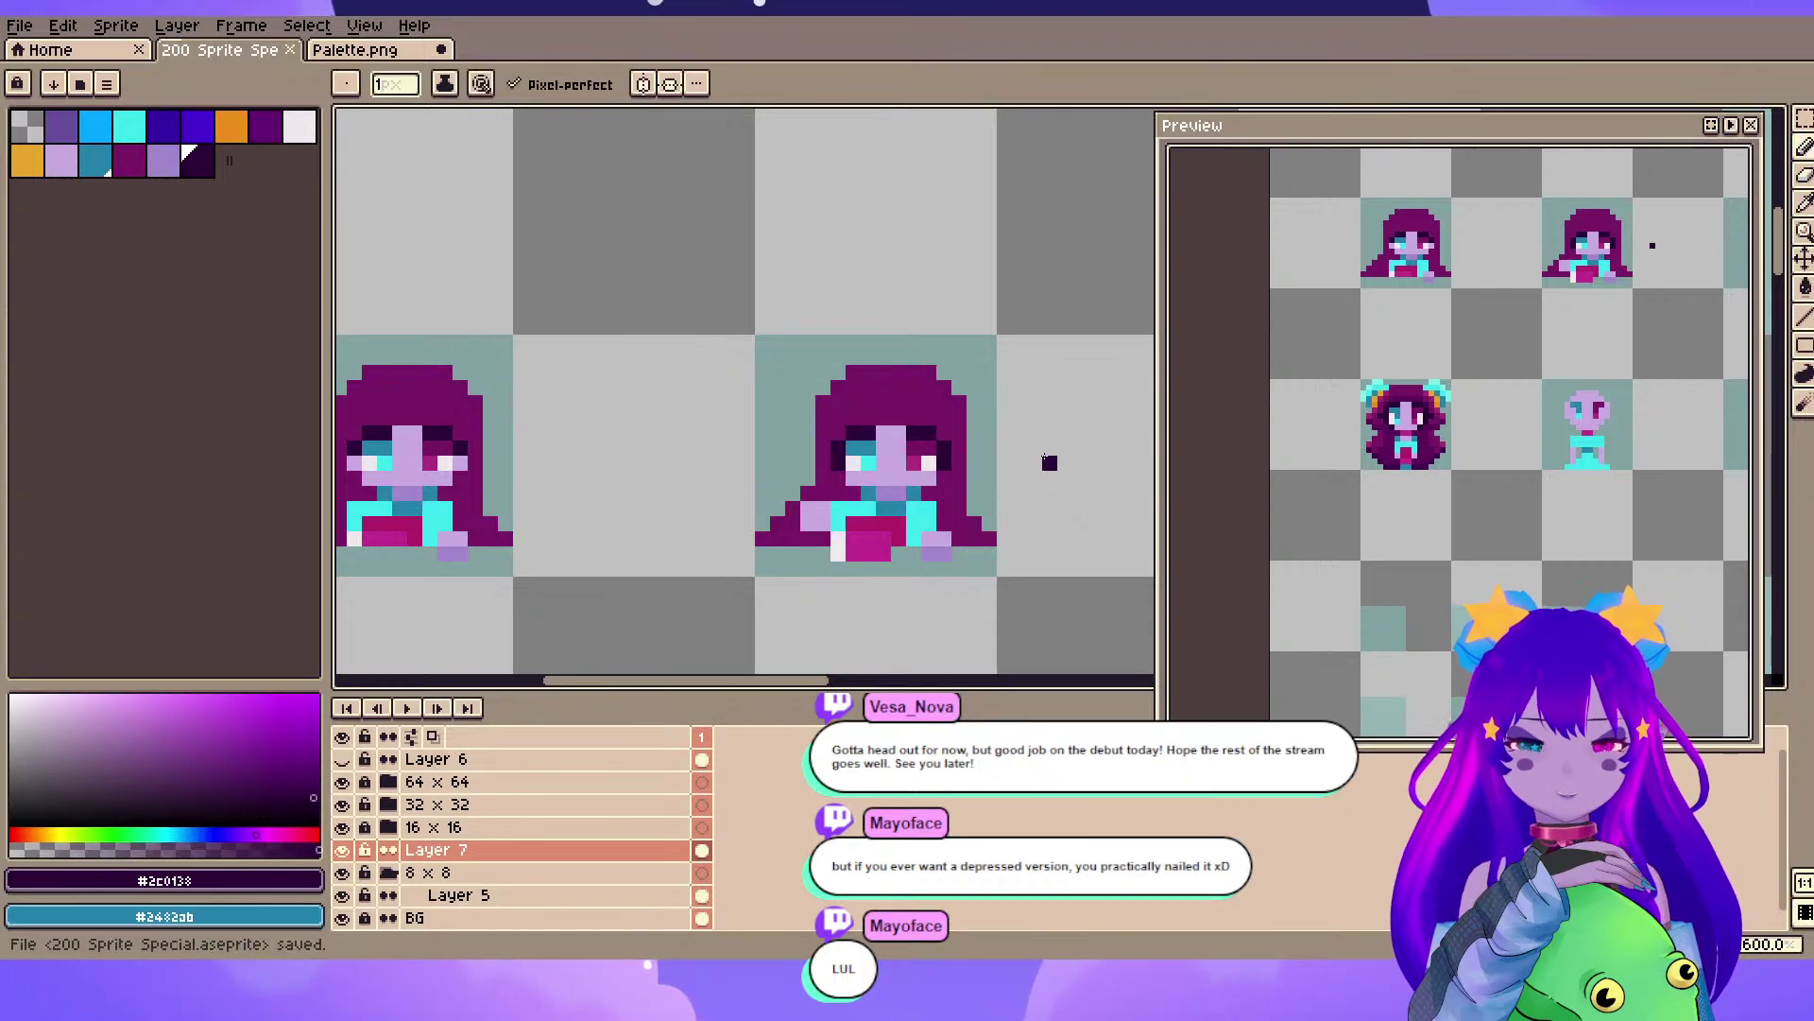
scroll(931, 514, up, 1)
key(ctrl+s)
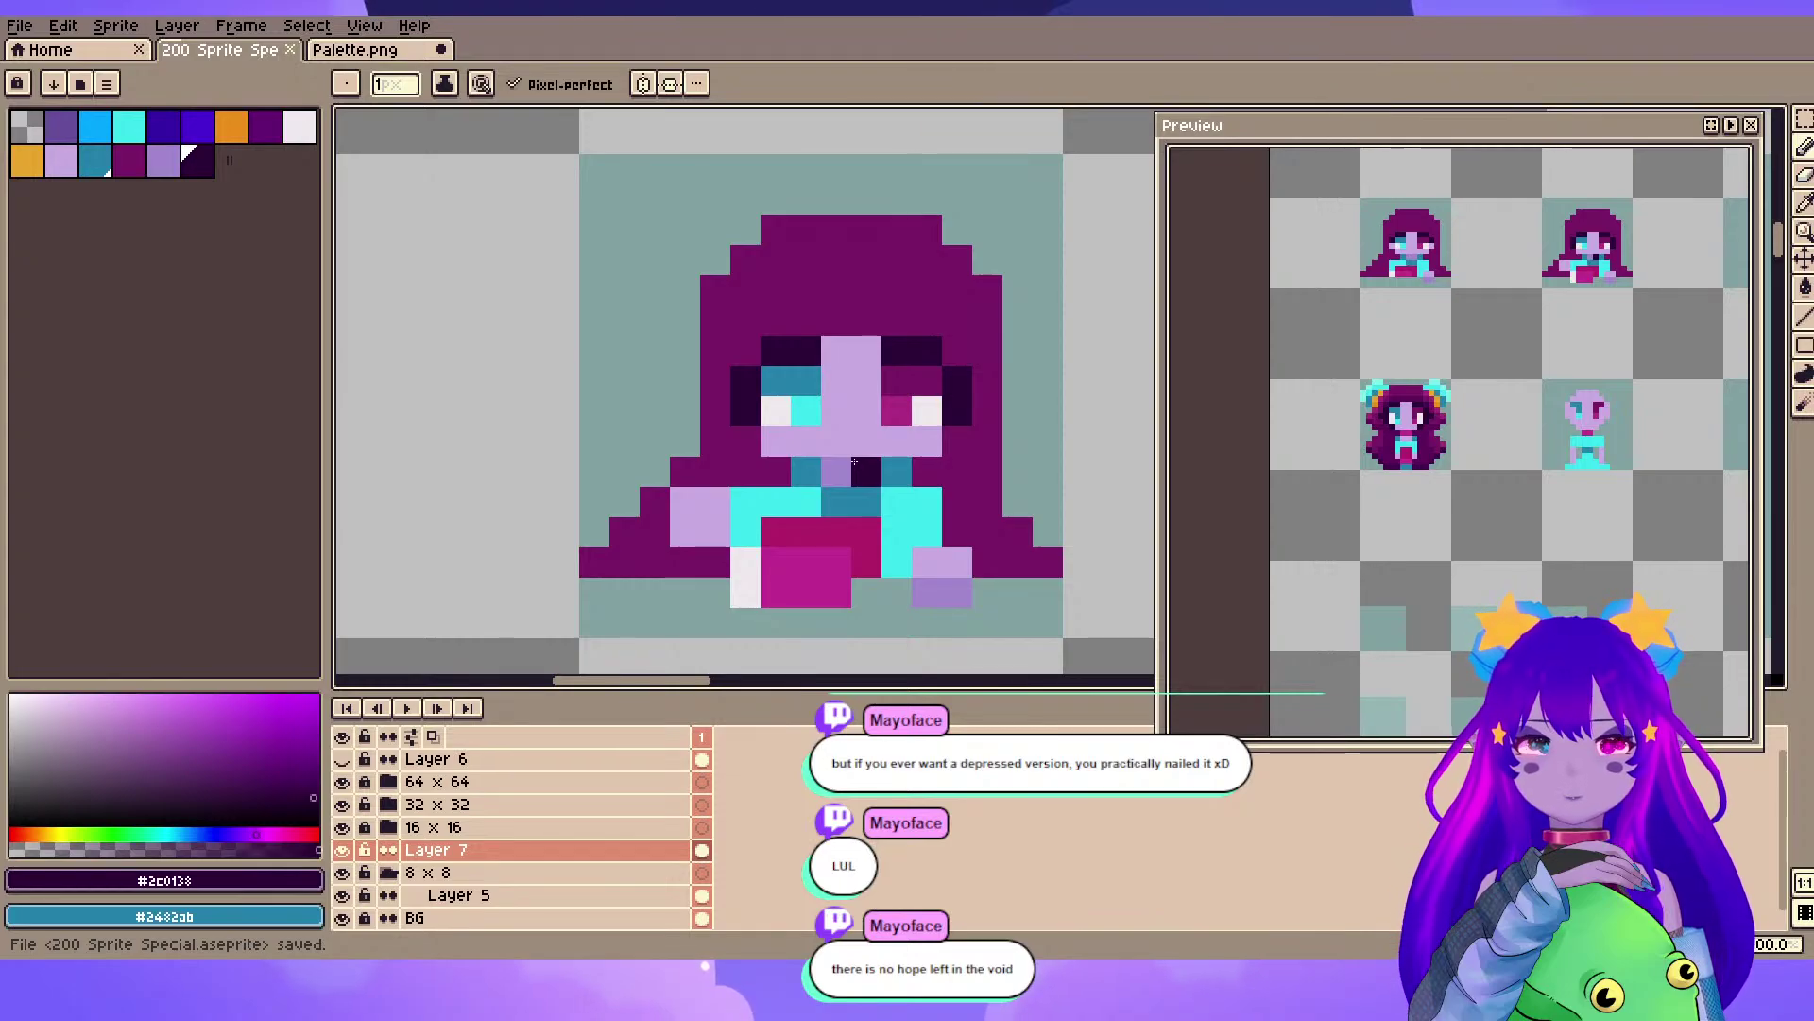
- Shift the skin-coloured block beside the original sprite's torso one pixel down, using #781864 above it and #c8aae1 below
scroll(842, 517, up, 1)
scroll(837, 402, down, 4)
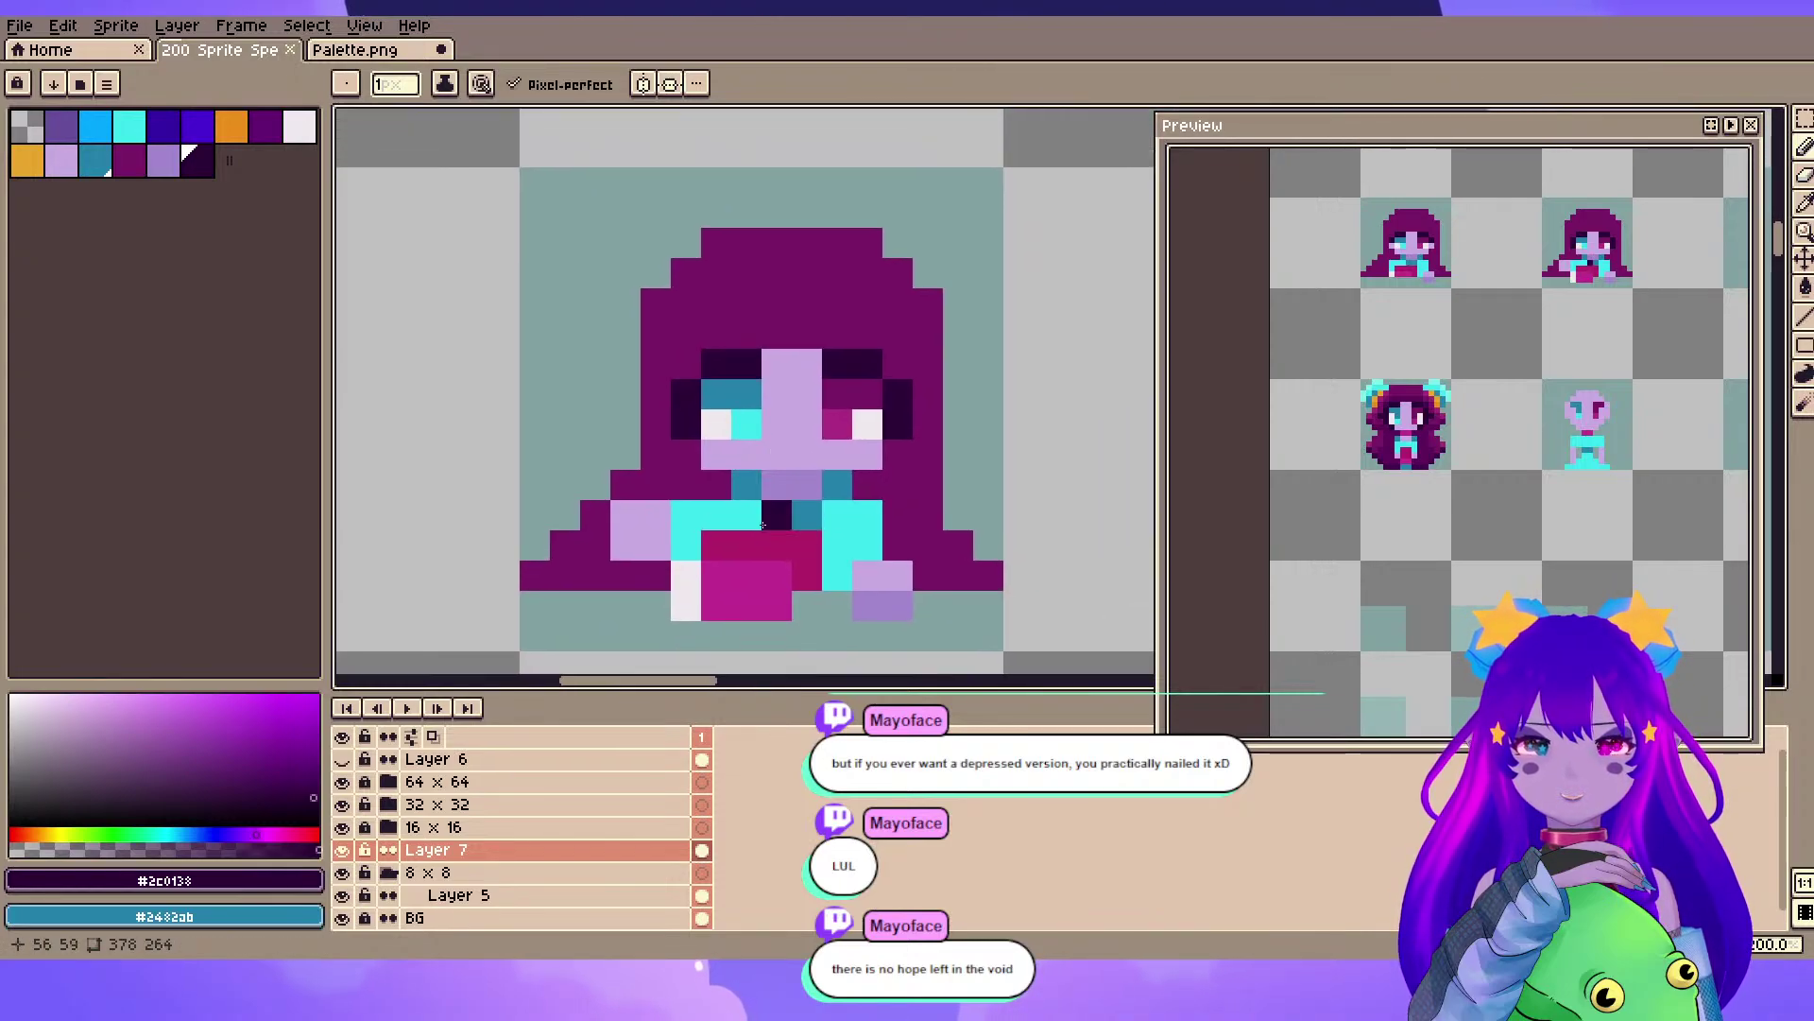
scroll(983, 578, up, 1)
drag(977, 577, 721, 563)
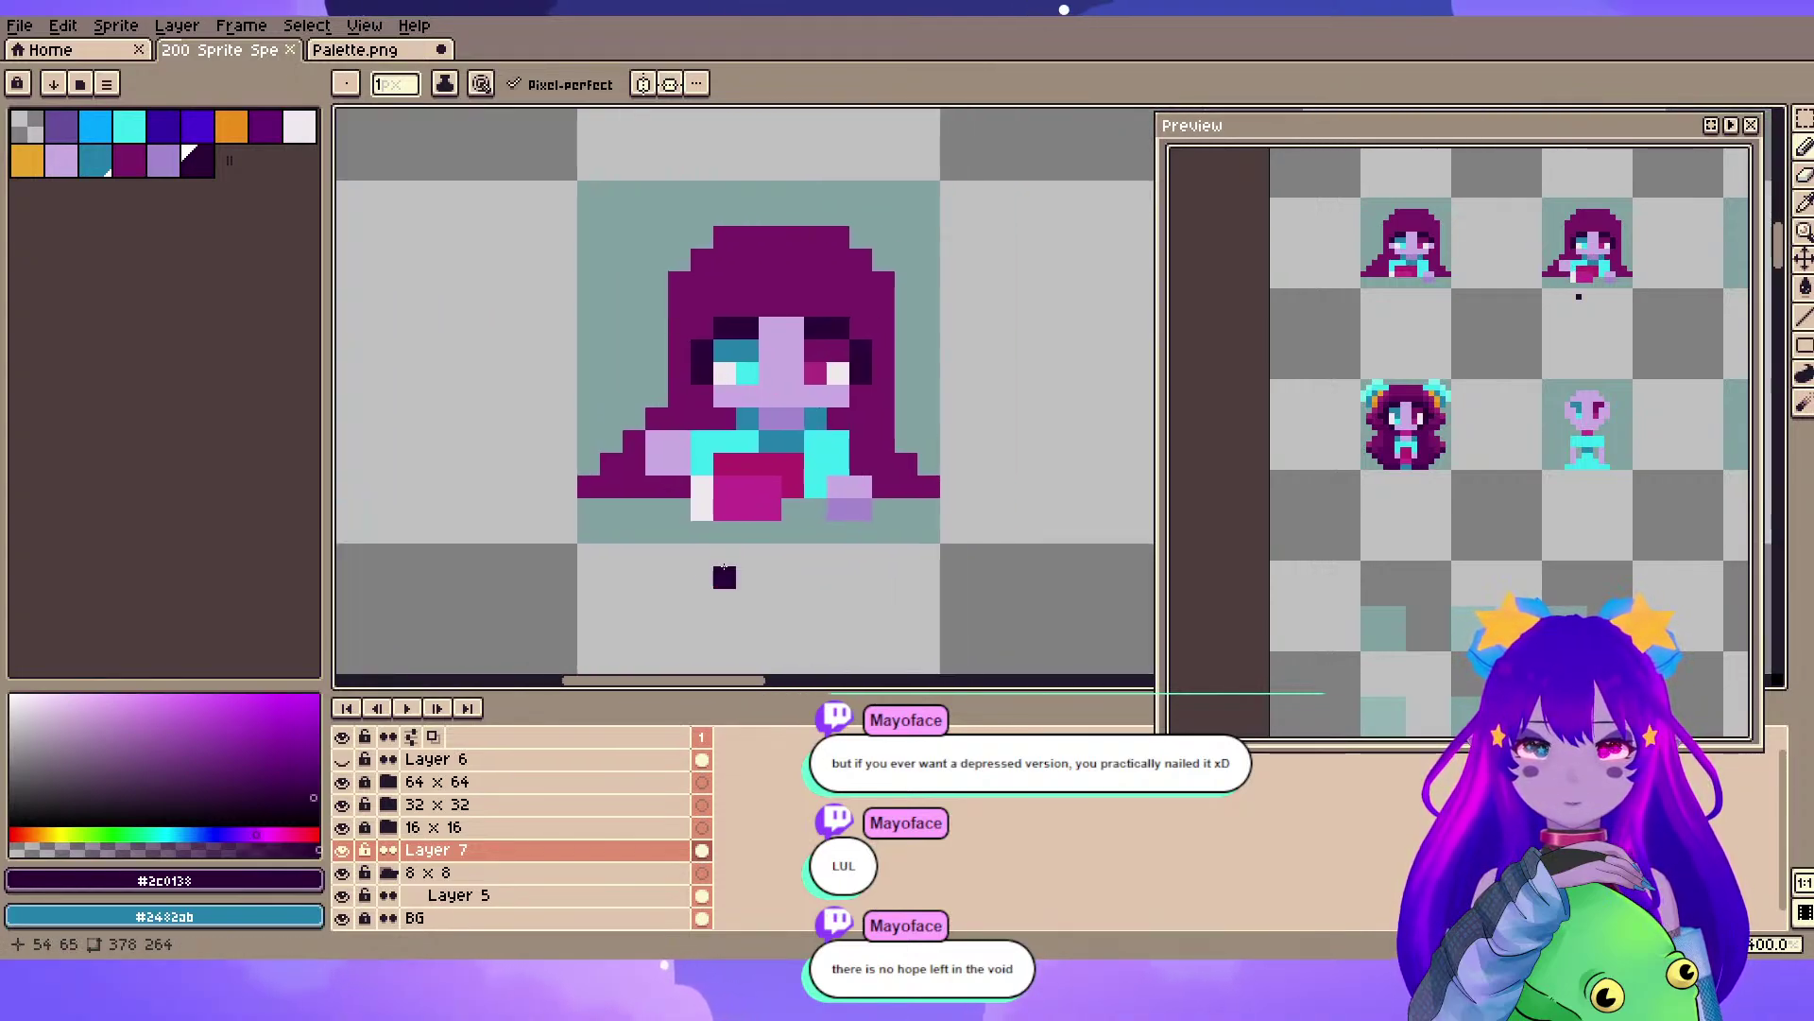
key(alt)
alt+click(680, 439)
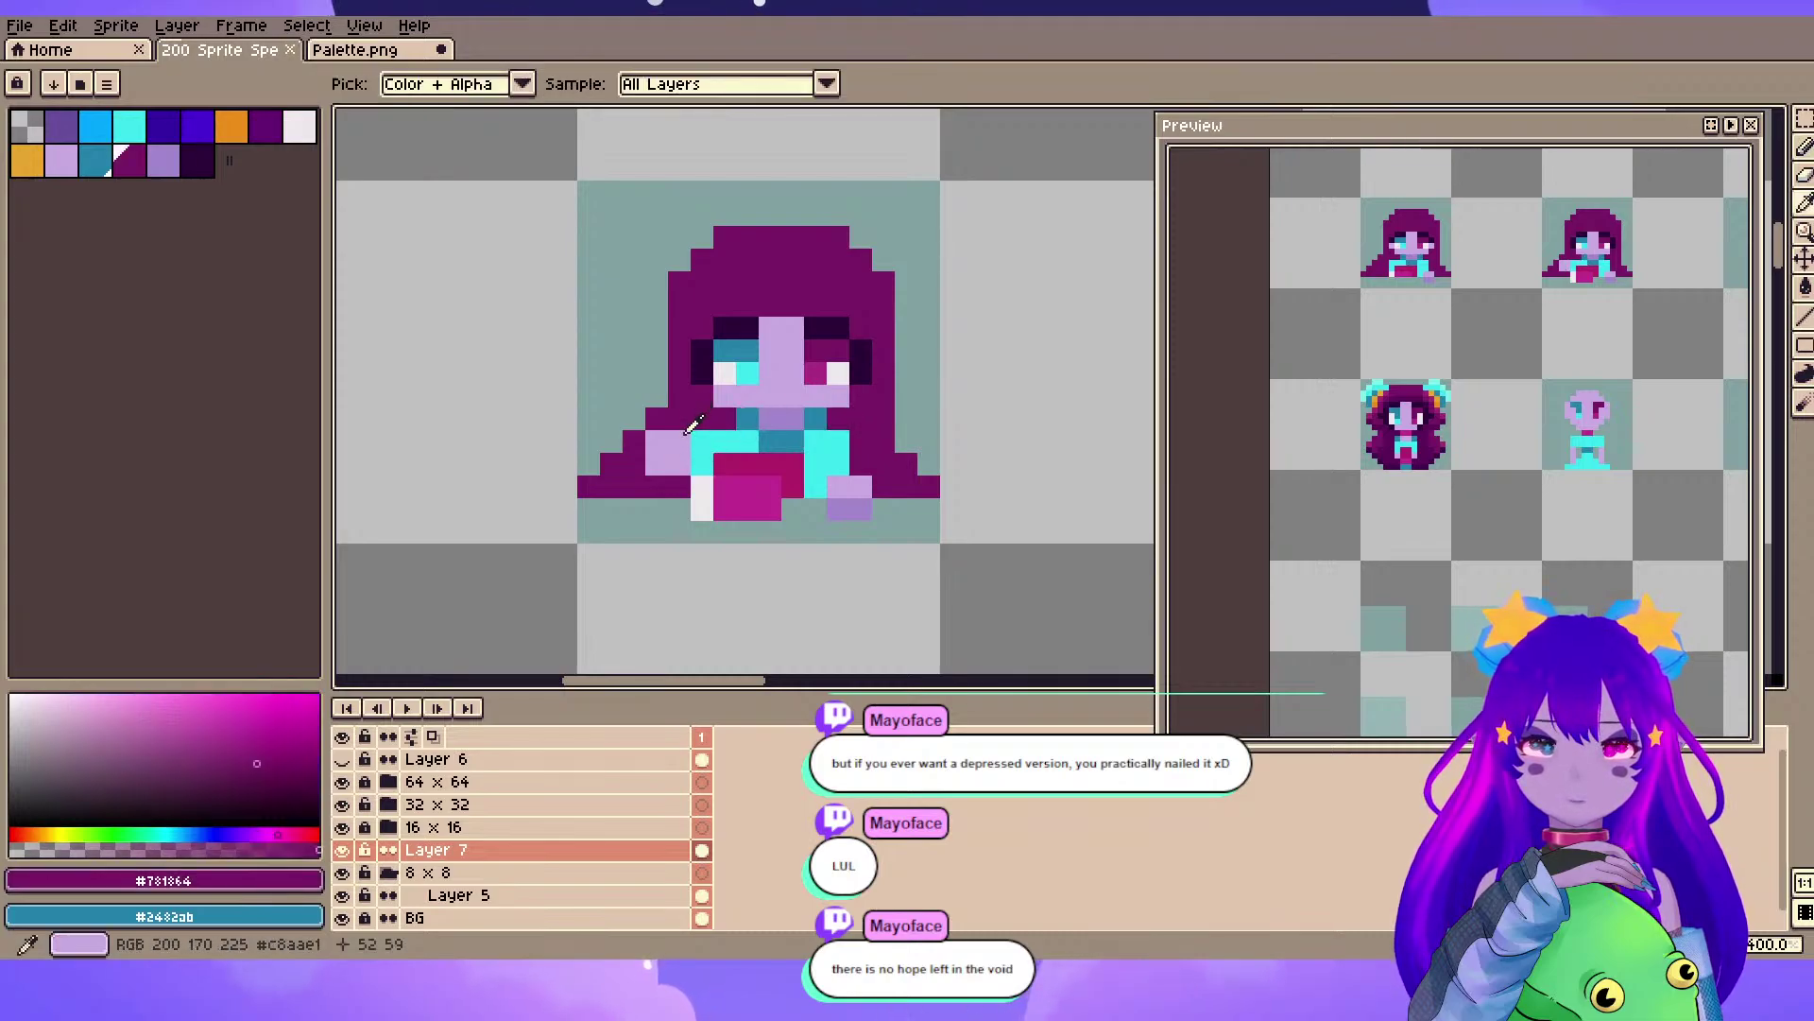
alt+click(671, 465)
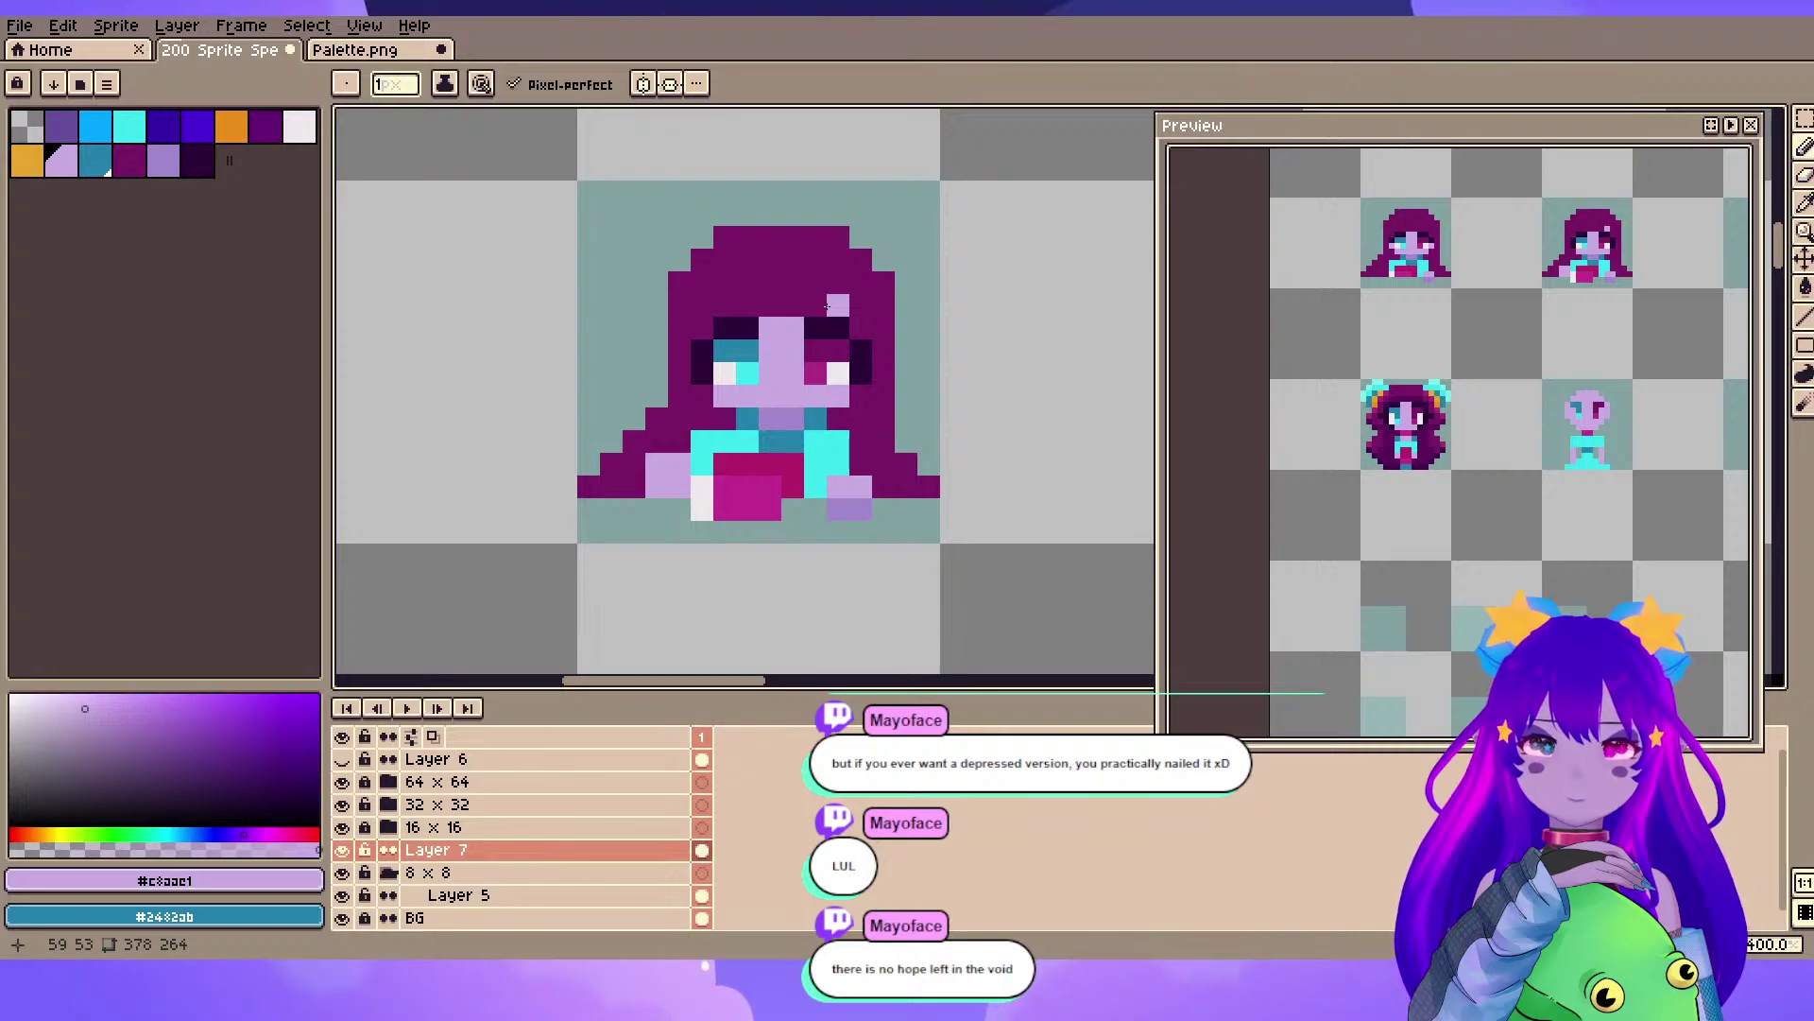
- On the copy, cover the torso's two outer columns opposite the hand with #781864 and erase the hand's bottom row
scroll(790, 404, down, 1)
drag(587, 437, 1046, 455)
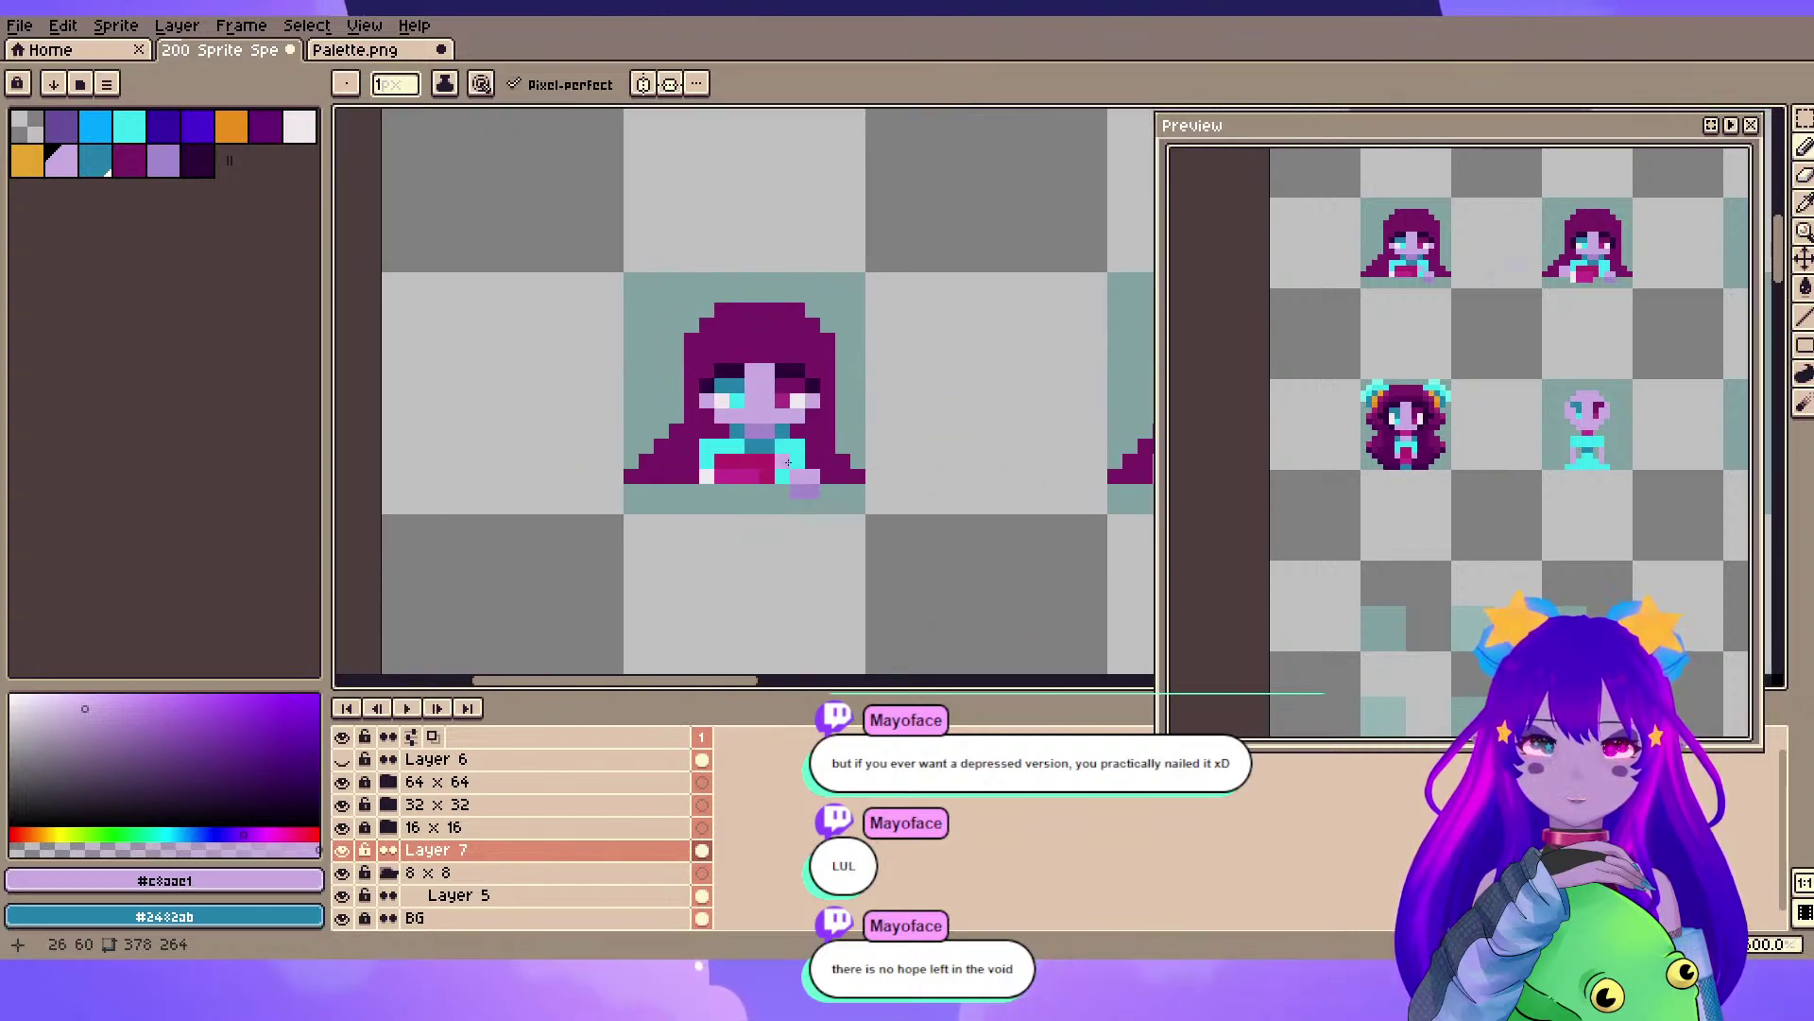
scroll(756, 491, up, 4)
scroll(697, 490, down, 2)
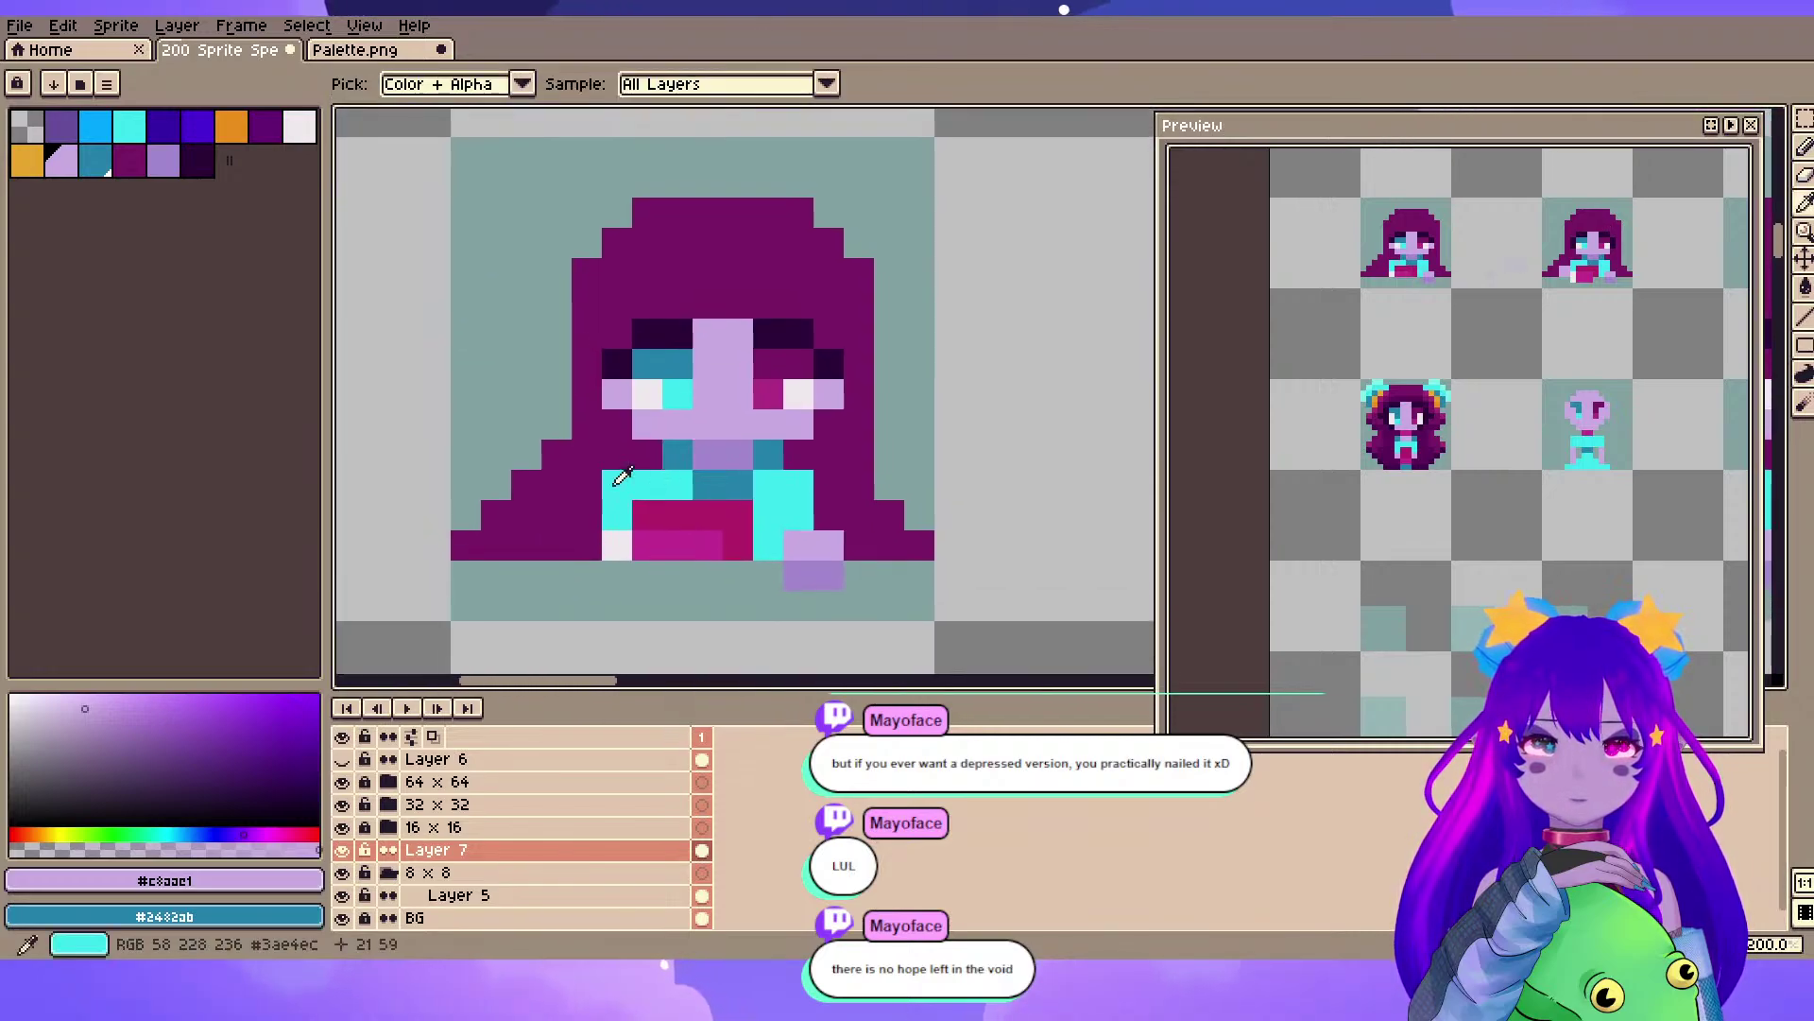
alt+click(640, 459)
mouse_move(620, 484)
mouse_down()
mouse_move(632, 533)
mouse_move(671, 477)
mouse_move(653, 484)
mouse_move(653, 537)
mouse_up()
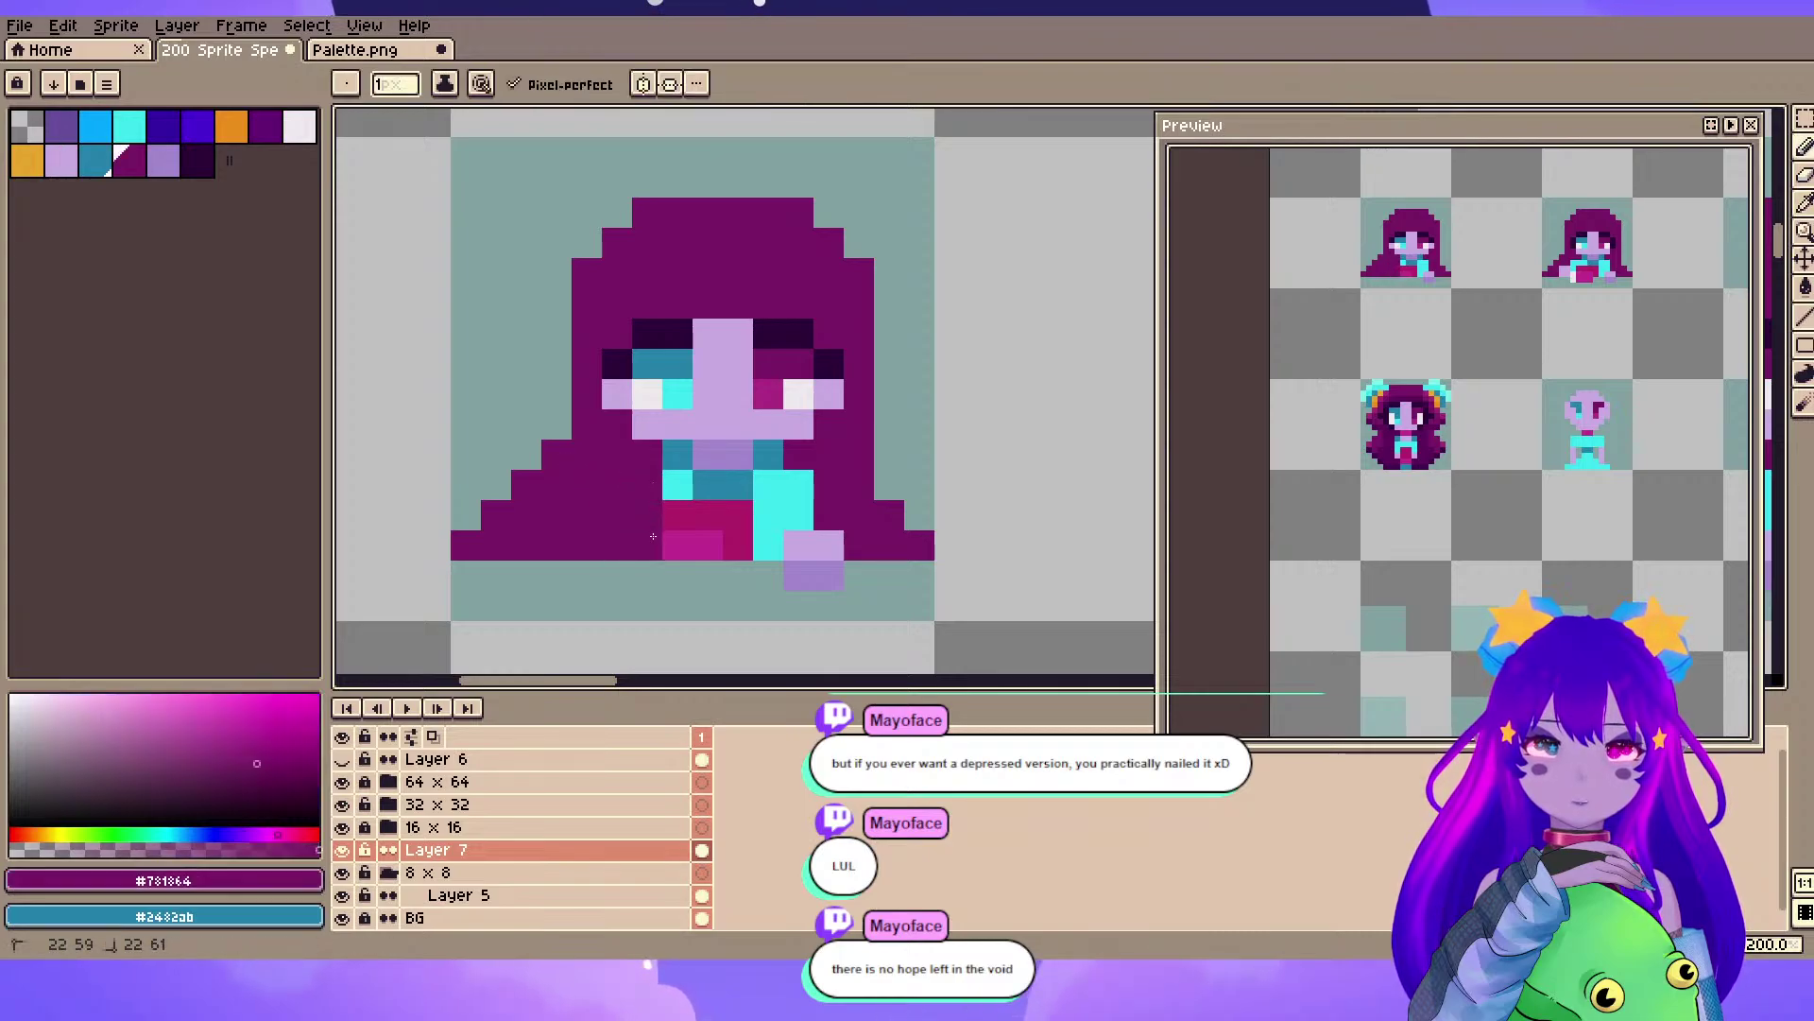
key(e)
drag(839, 577, 798, 576)
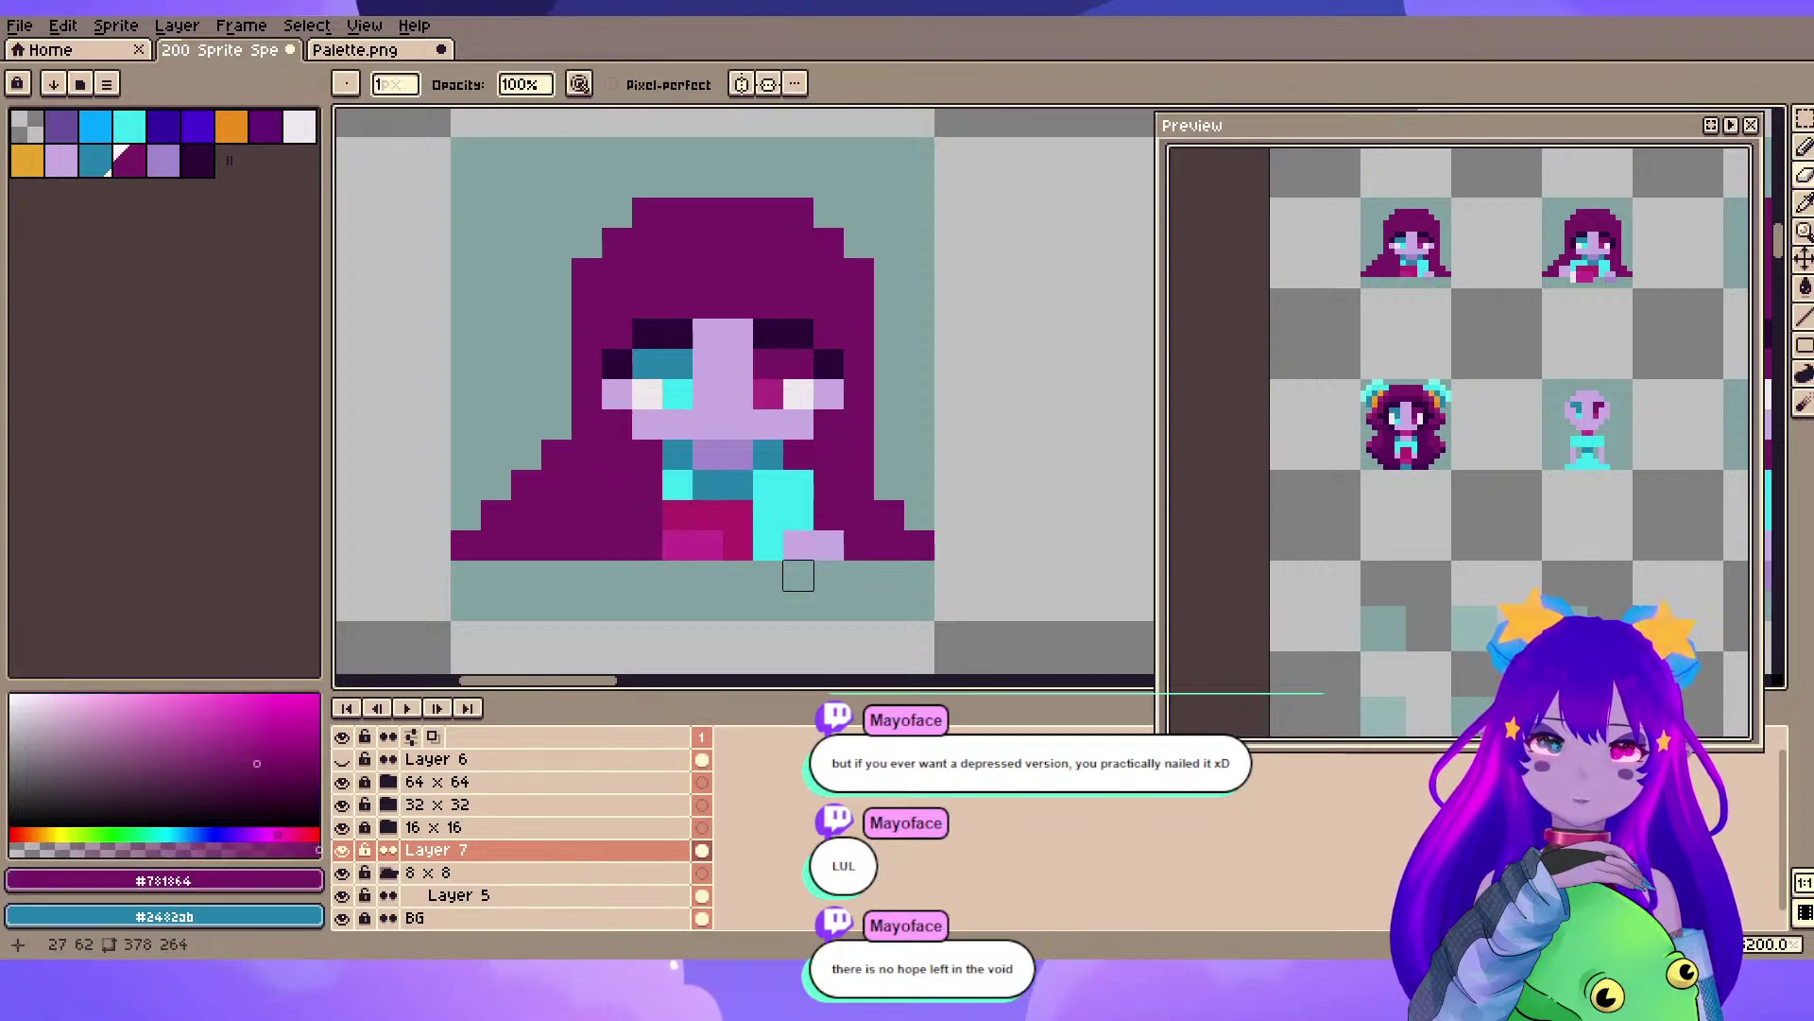
- On the copy, paint a two-pixel #c8aae1 hand in the bottom hair row opposite the existing hand
key(b)
alt+click(798, 543)
click(617, 546)
- Cover the copy's collar, sleeves and red torso with #781864, leaving only the neck shadow and hands, and save the sprite sheet
alt+click(832, 472)
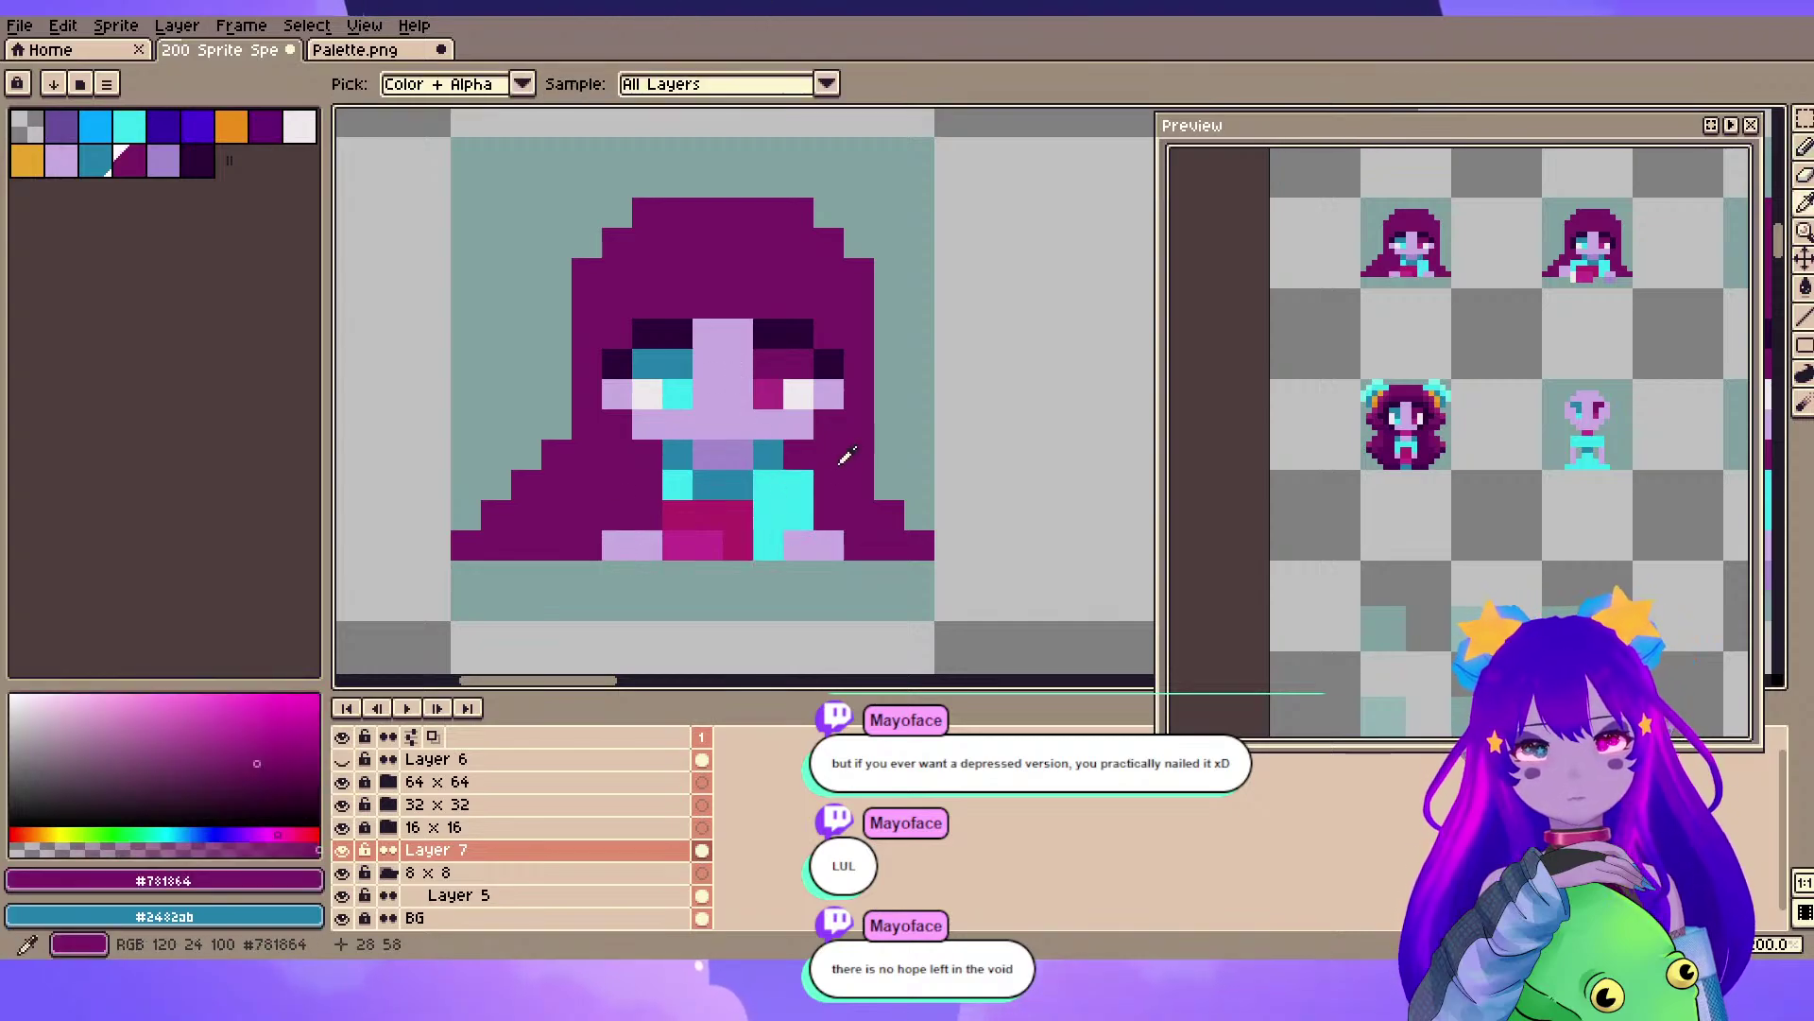
drag(799, 484, 798, 515)
click(738, 485)
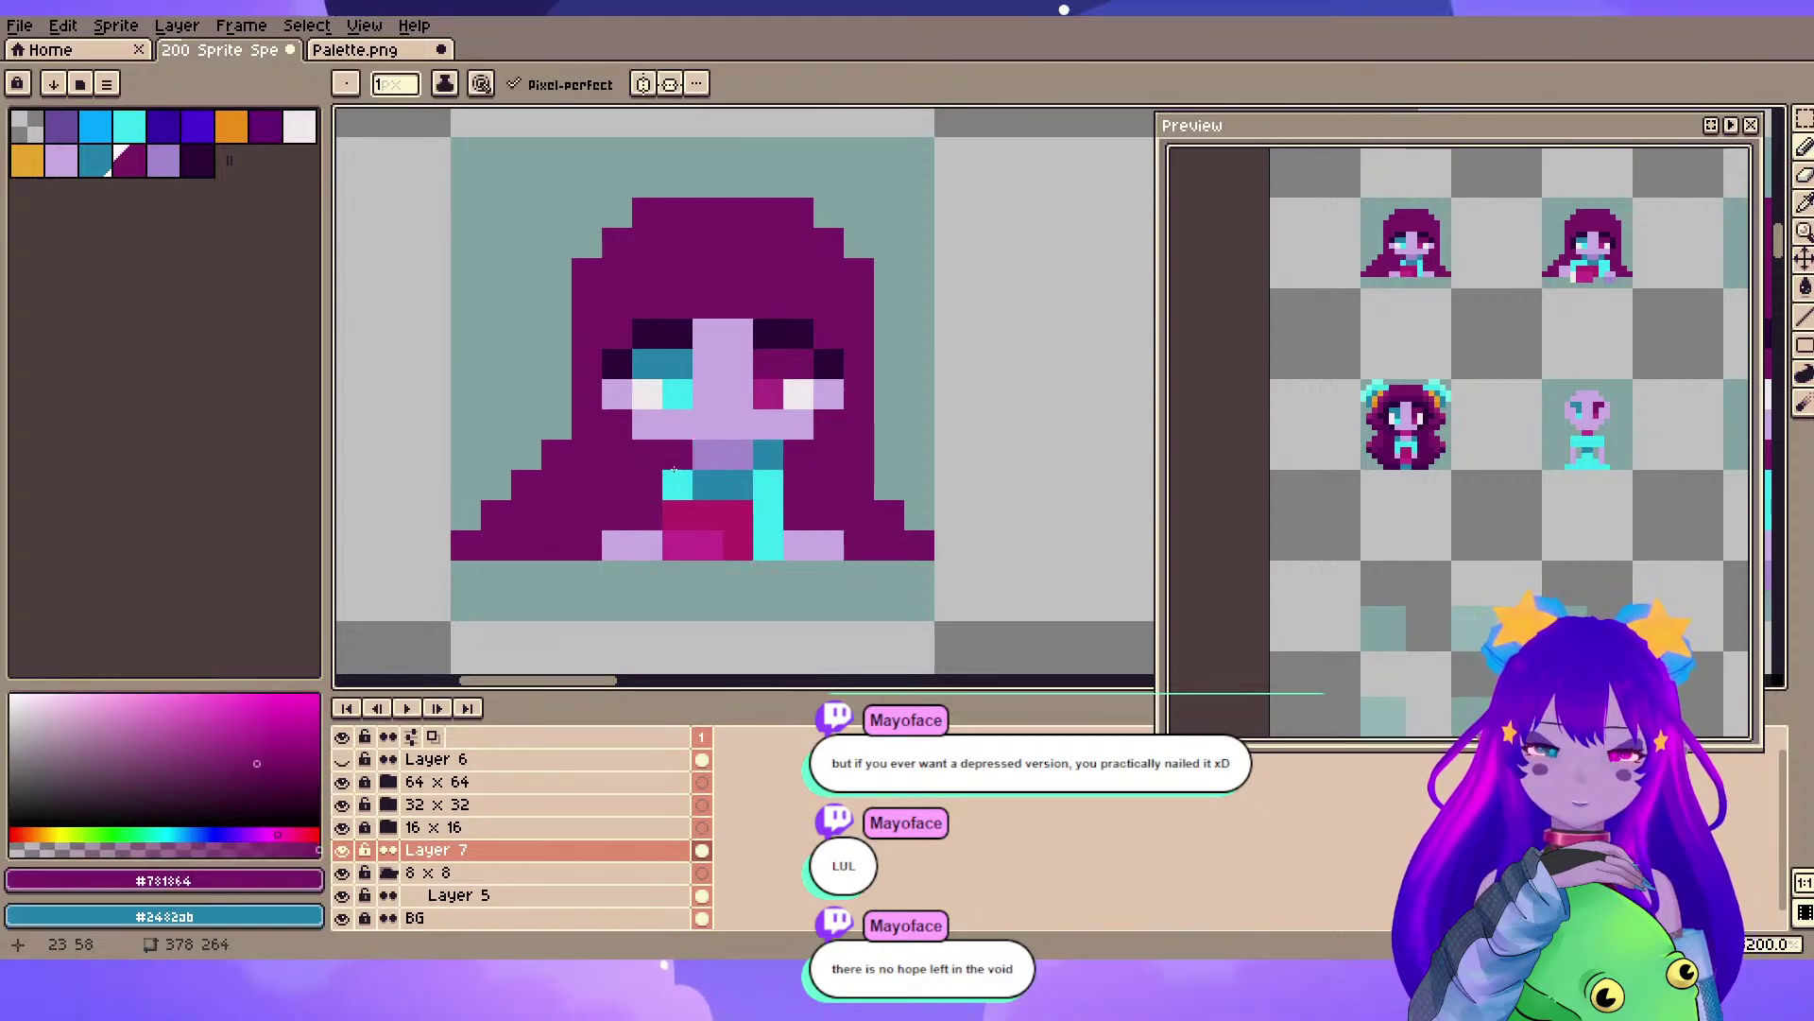
key(alt)
mouse_move(718, 489)
mouse_down()
mouse_move(725, 534)
mouse_move(768, 546)
mouse_up()
click(709, 515)
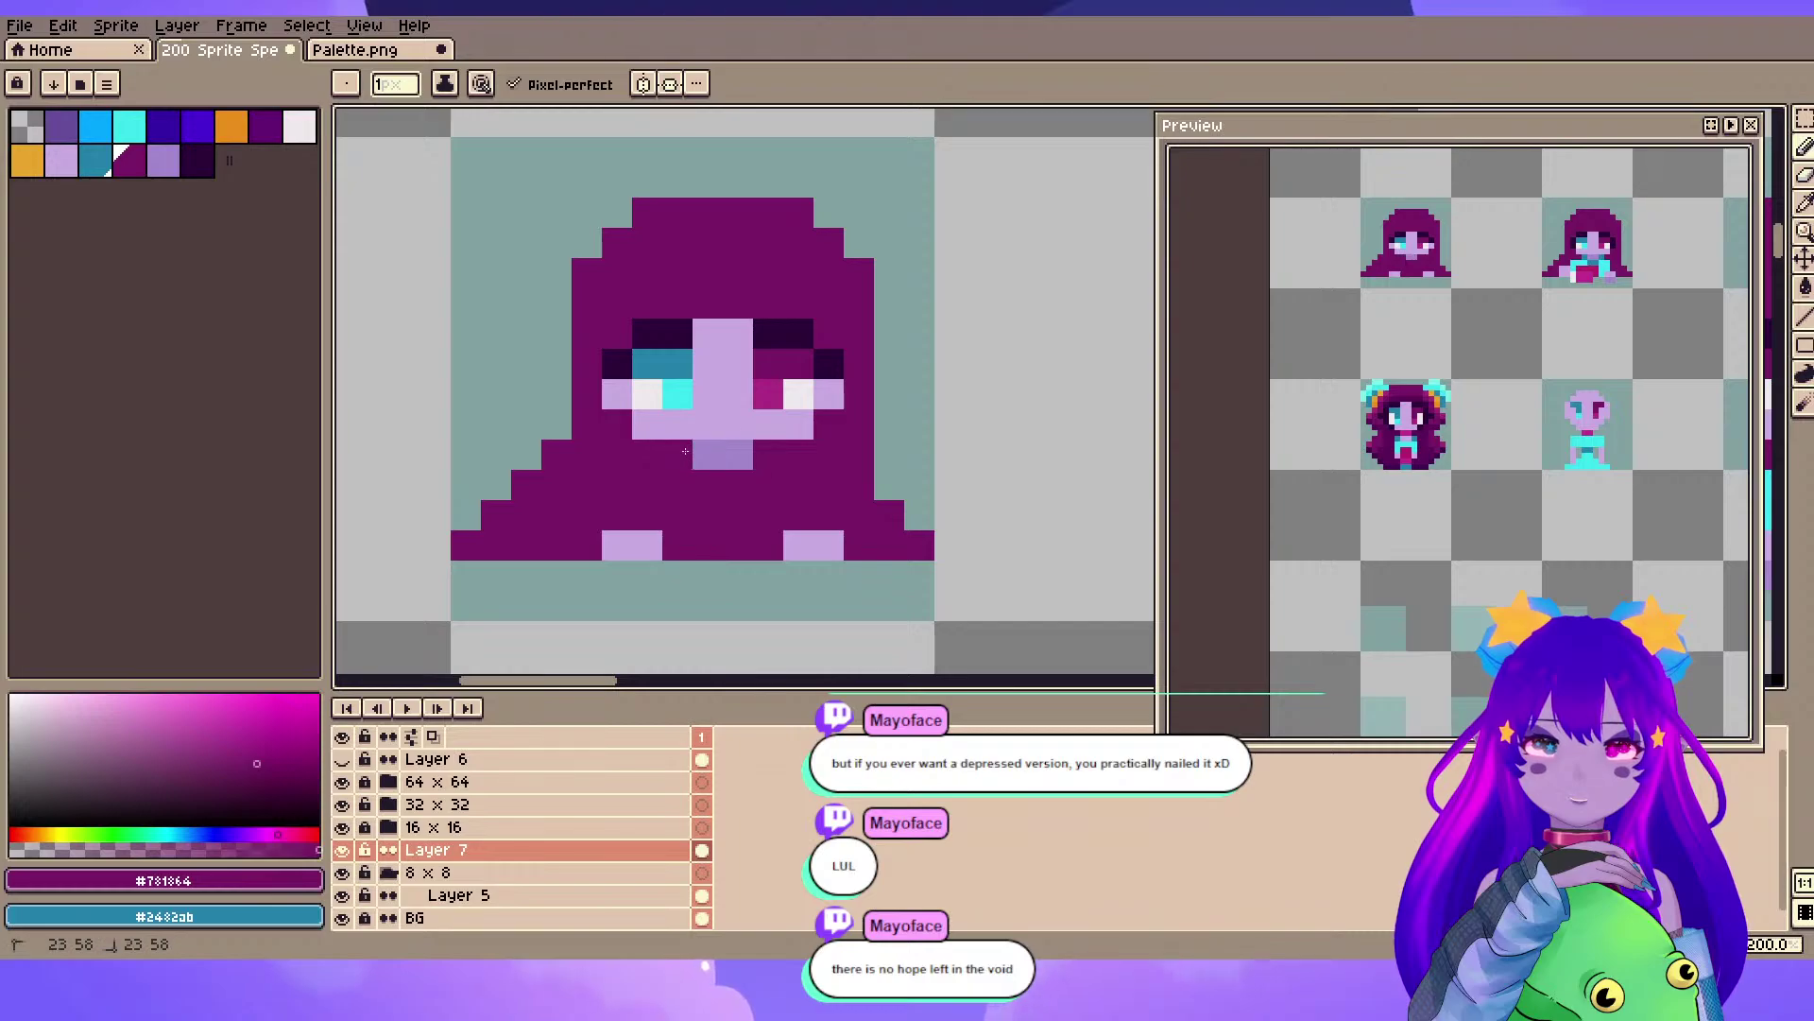
scroll(770, 463, down, 4)
key(ctrl+s)
scroll(998, 484, up, 2)
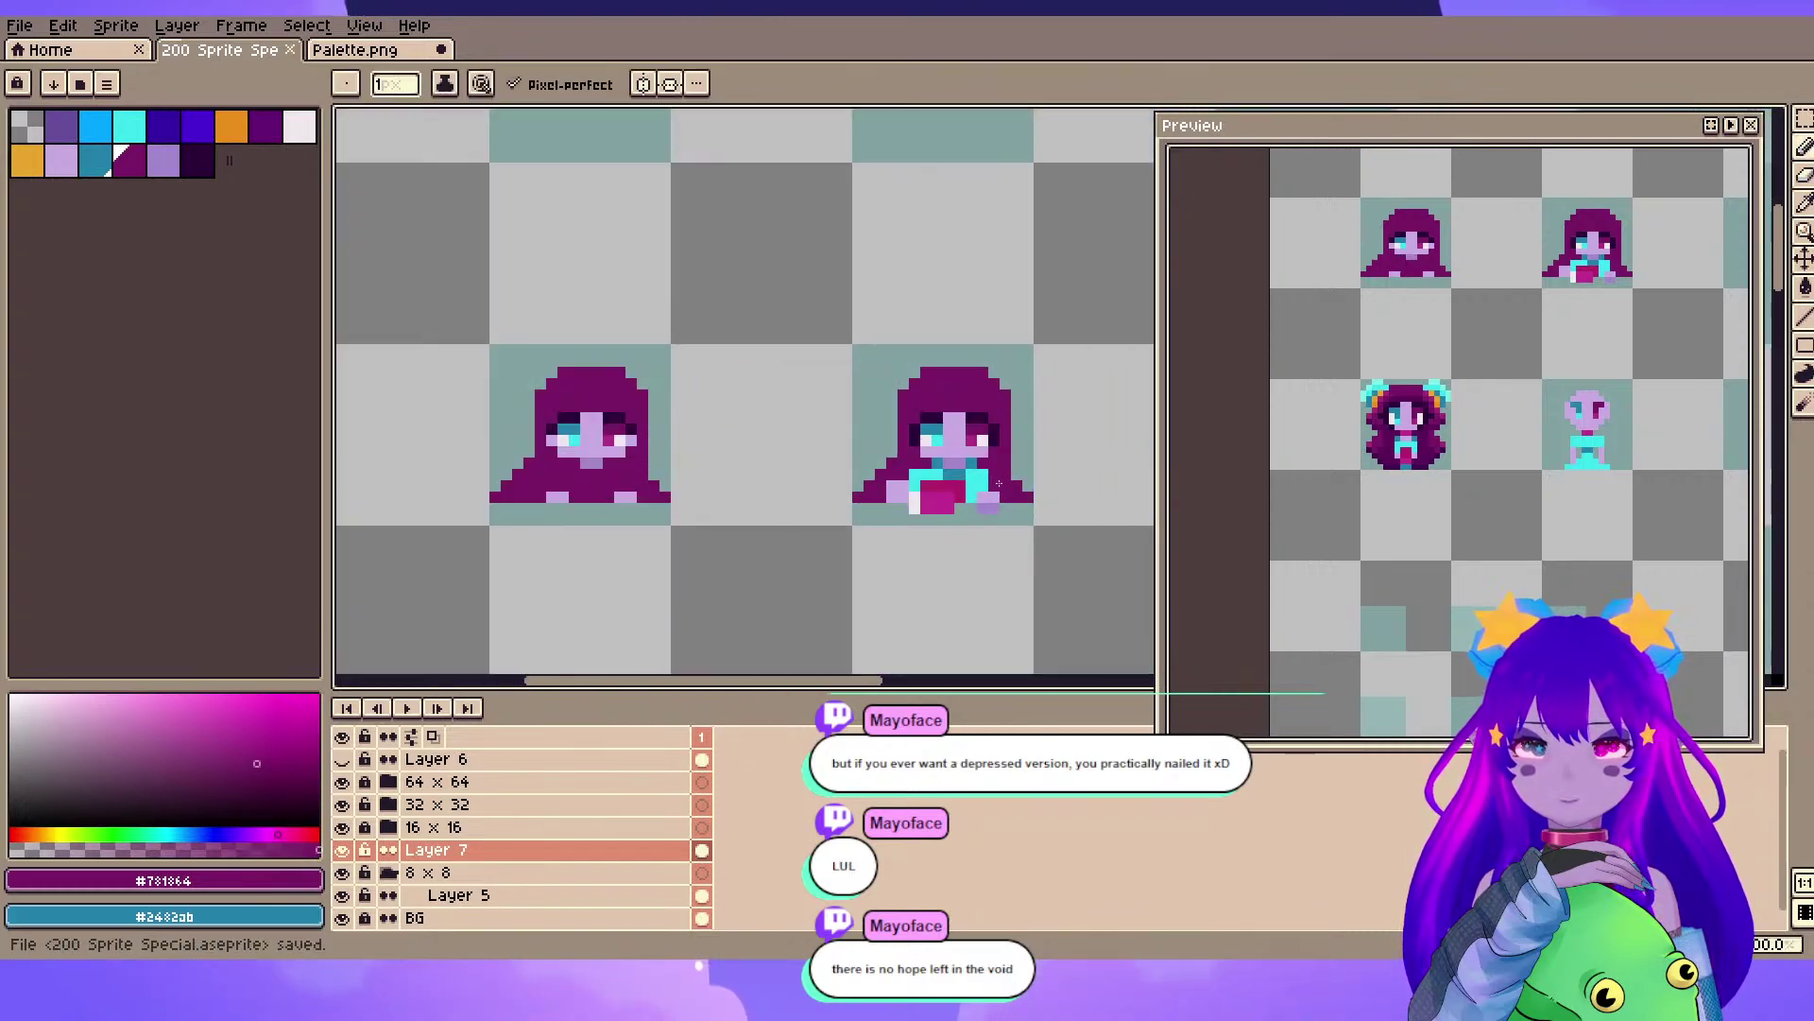
- Try a #2482ab torso with shoulders and two short legs between the hands, then undo it
alt+click(448, 472)
scroll(444, 477, up, 1)
drag(444, 477, 777, 397)
scroll(739, 393, up, 1)
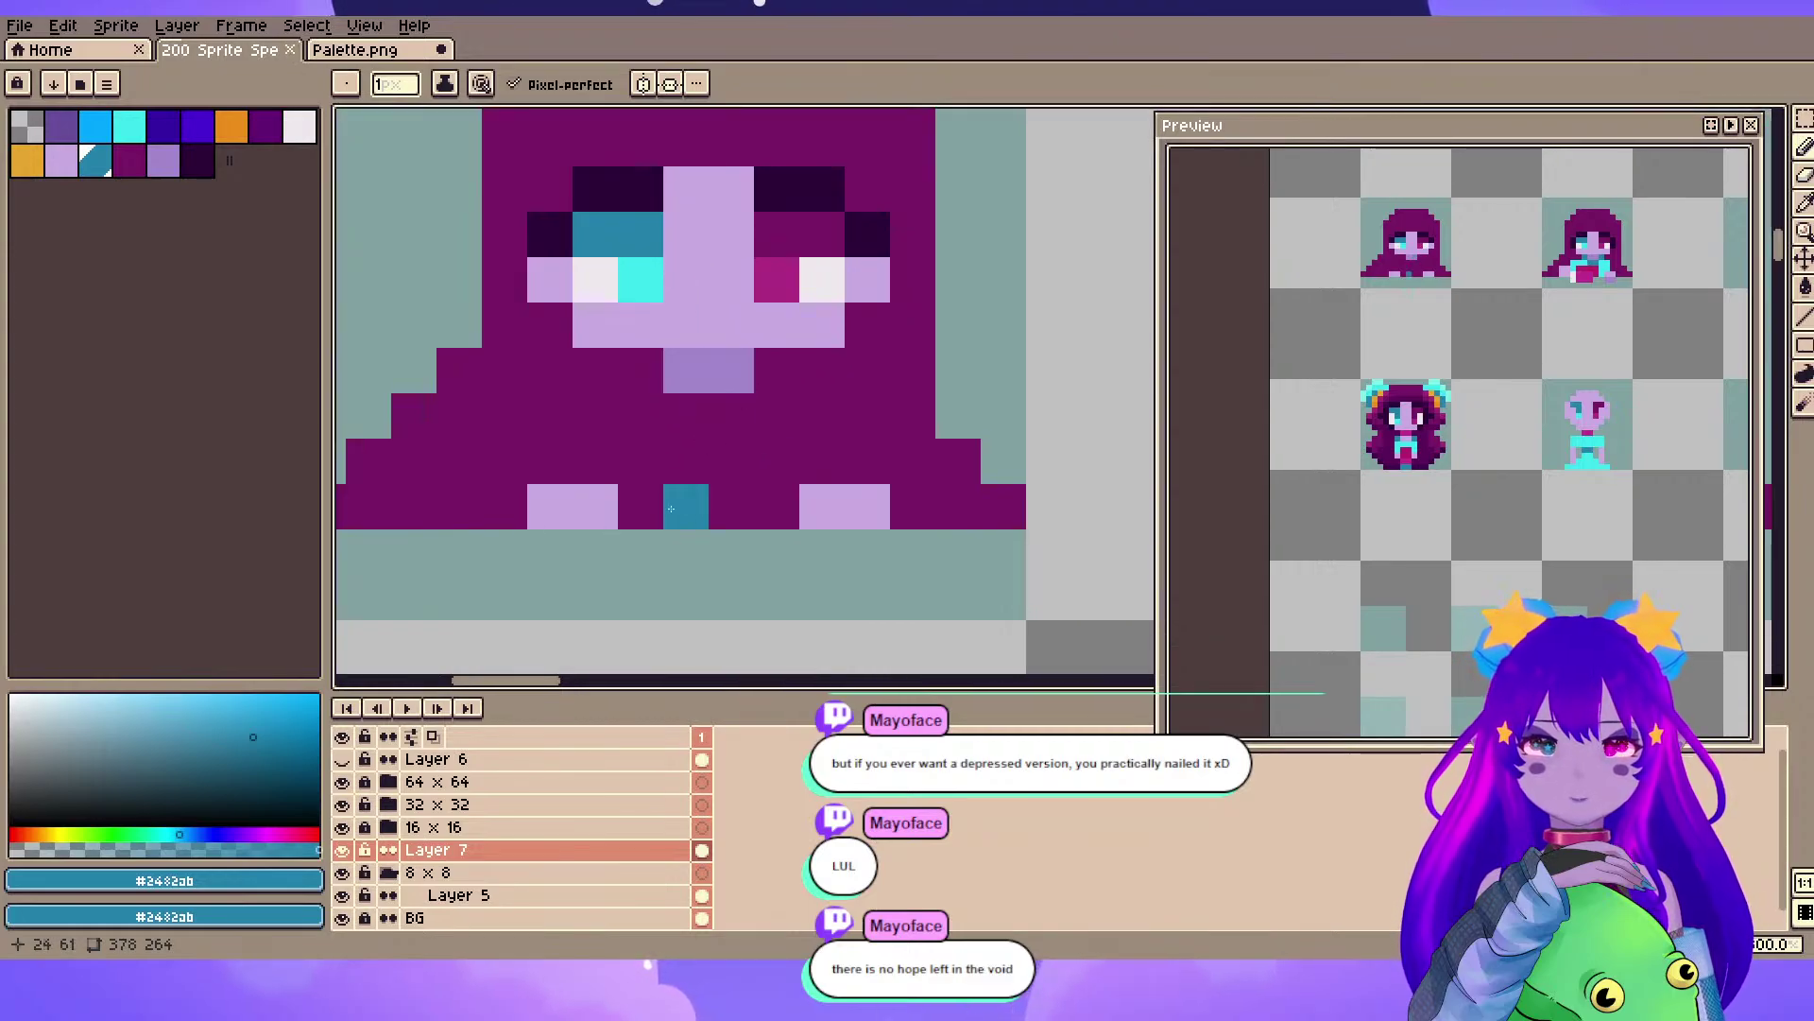
mouse_move(737, 554)
mouse_down()
mouse_move(696, 509)
mouse_move(724, 507)
mouse_move(726, 479)
mouse_move(697, 475)
mouse_move(729, 464)
mouse_move(714, 423)
mouse_up()
mouse_move(634, 465)
mouse_down()
mouse_move(648, 414)
mouse_move(784, 417)
mouse_up()
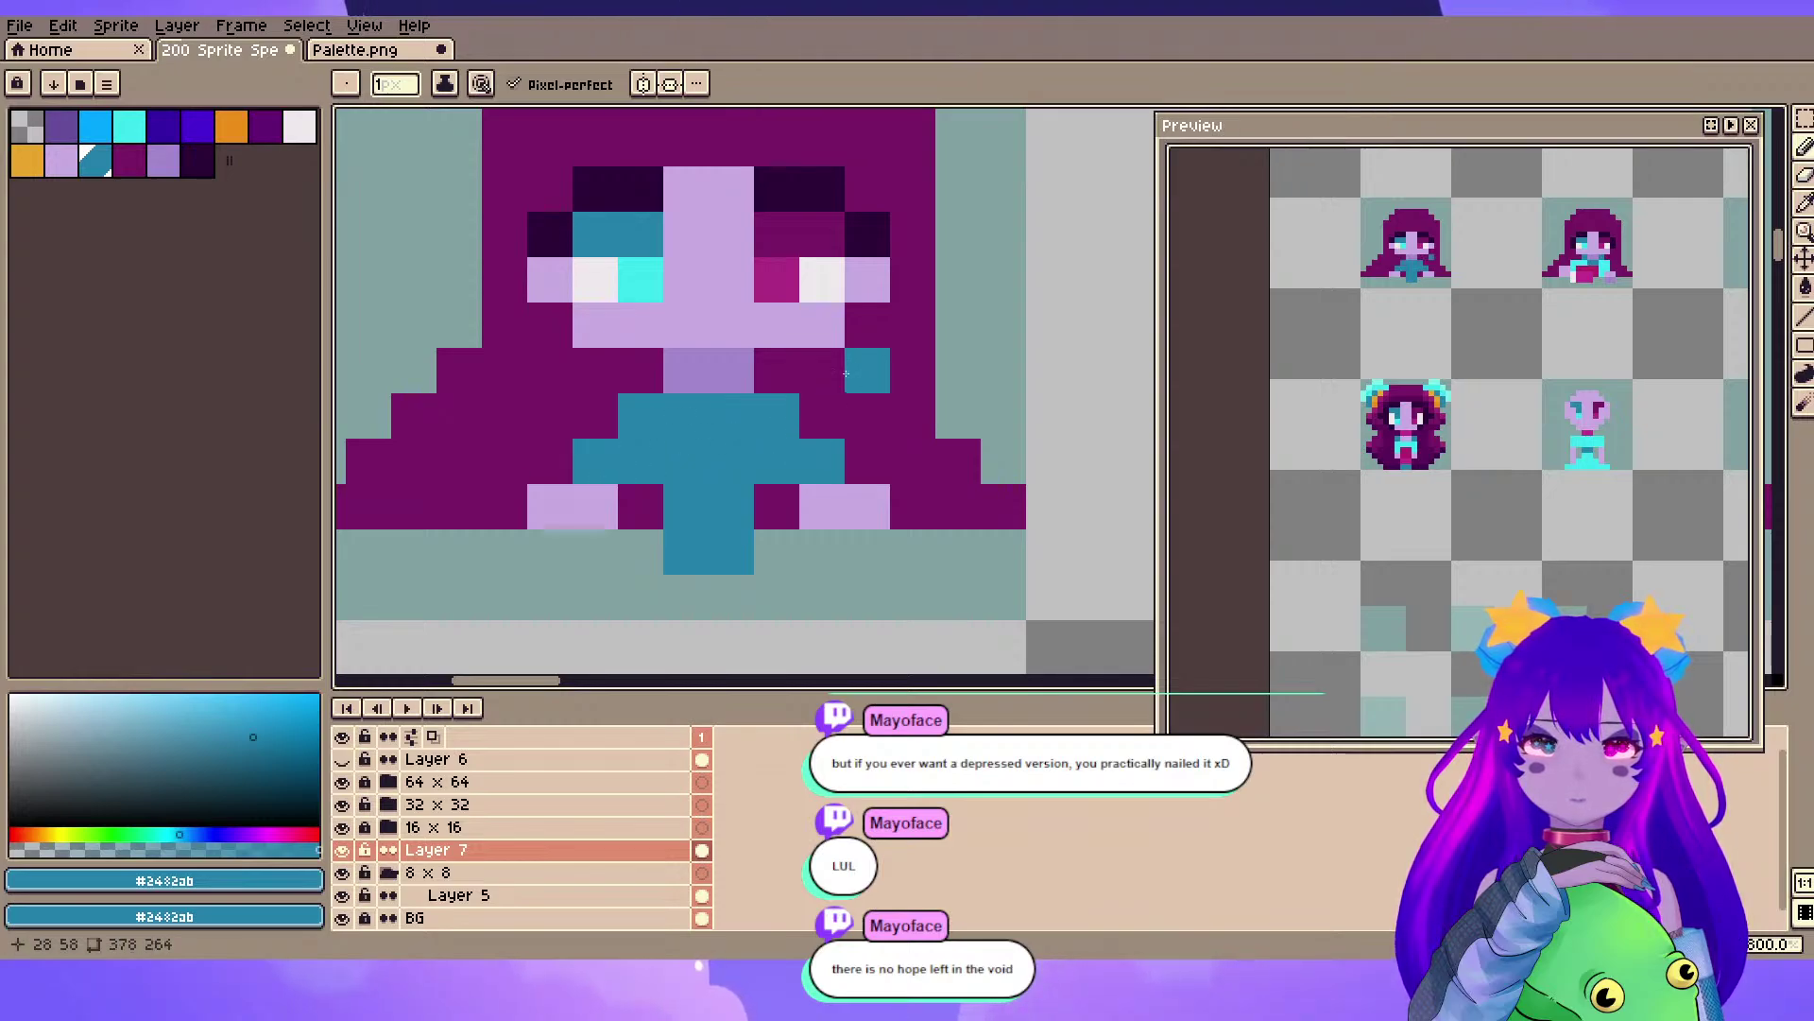
scroll(776, 610, down, 2)
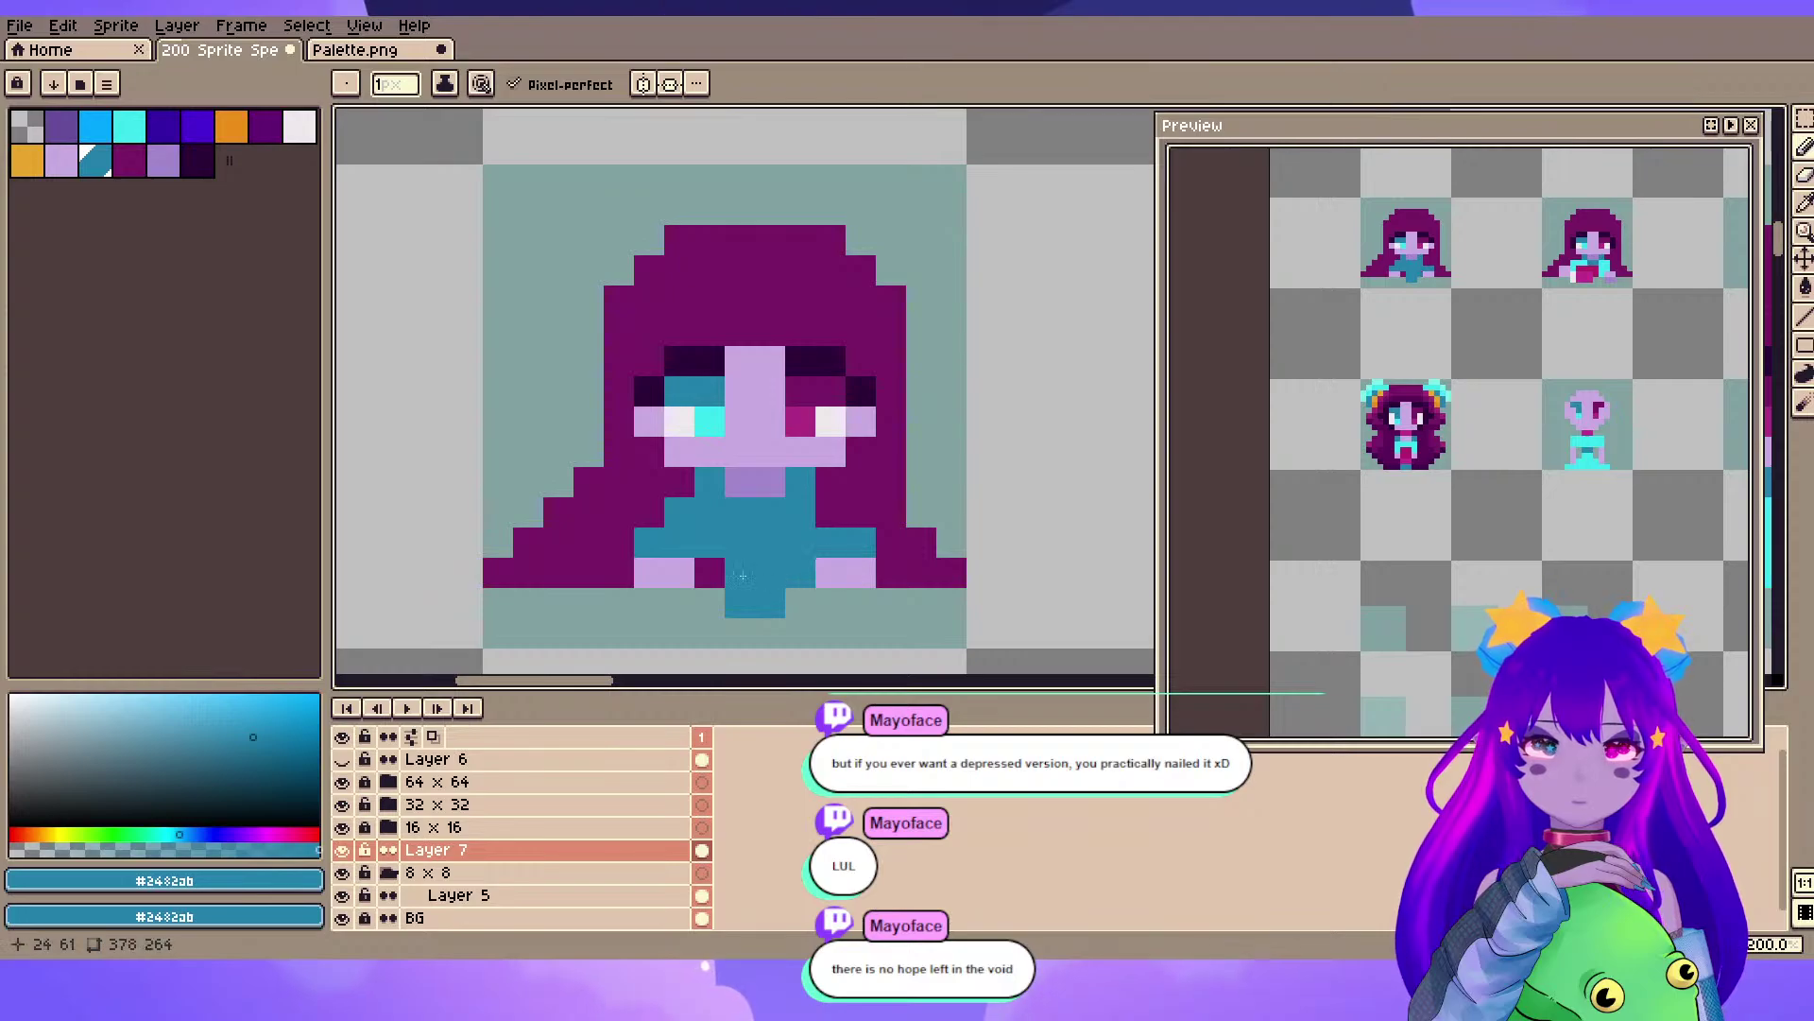
mouse_move(802, 616)
mouse_down()
mouse_move(722, 632)
mouse_move(795, 629)
mouse_up()
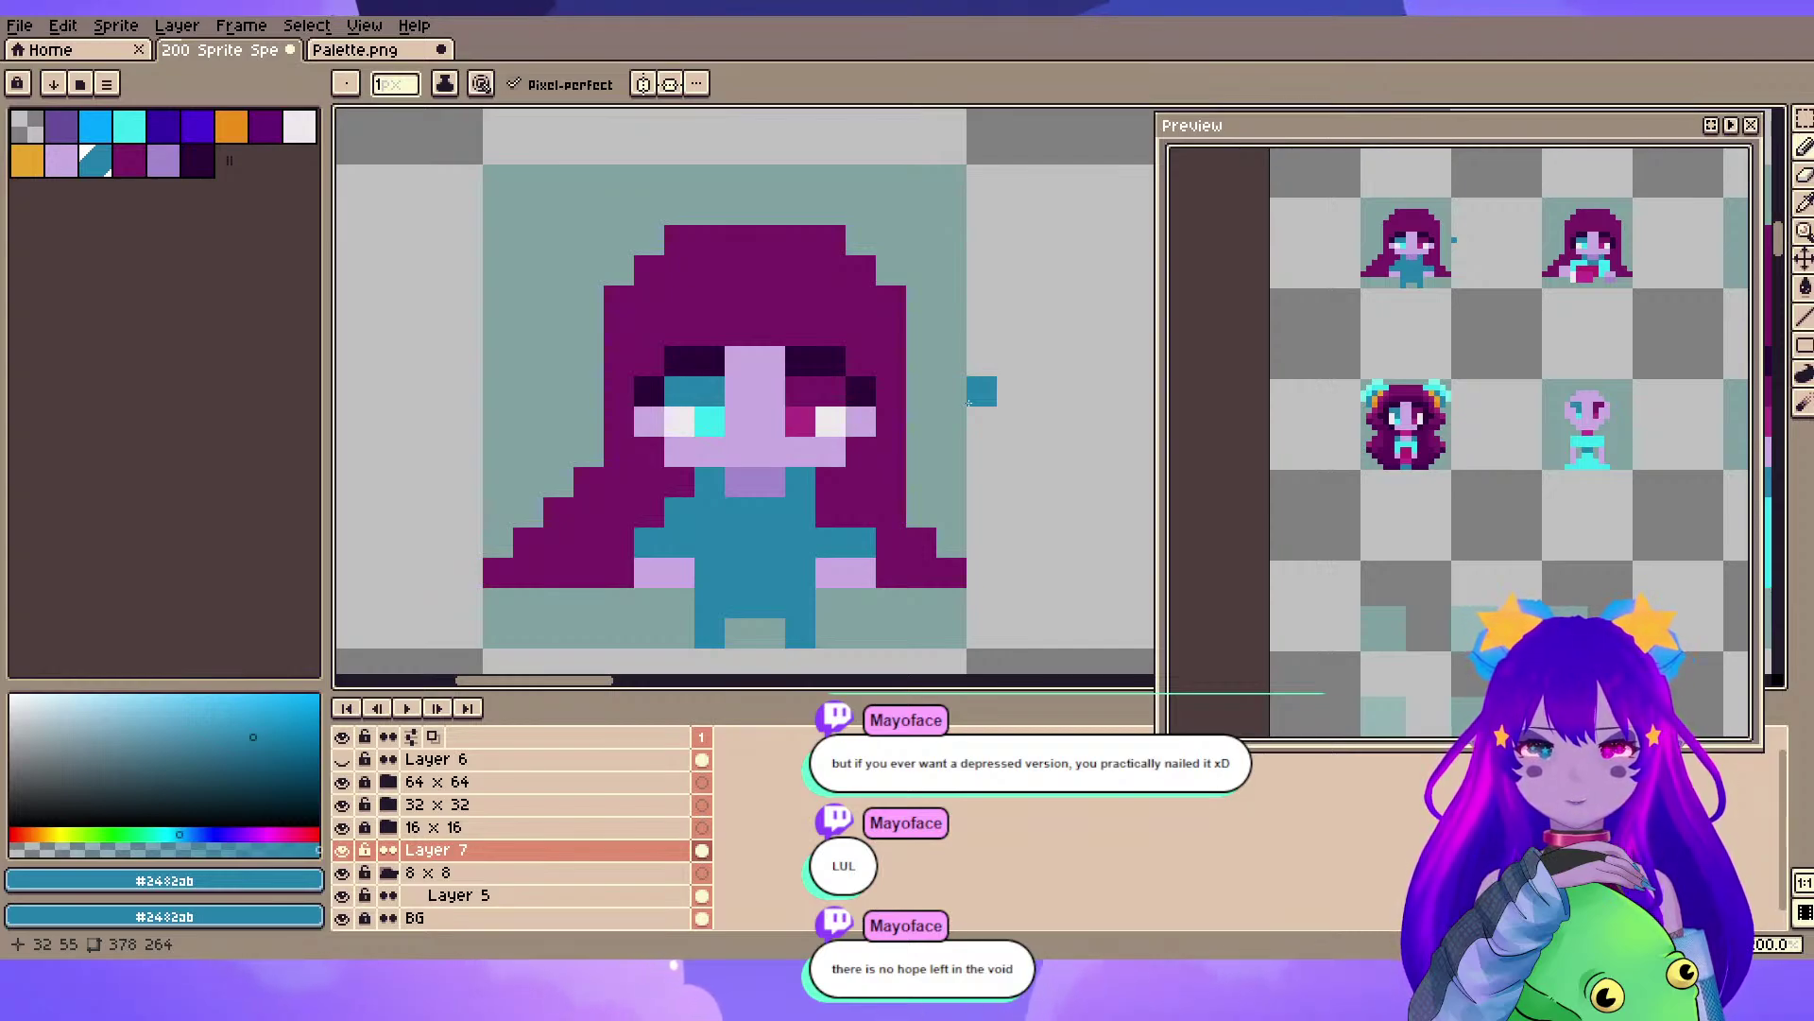
key(v)
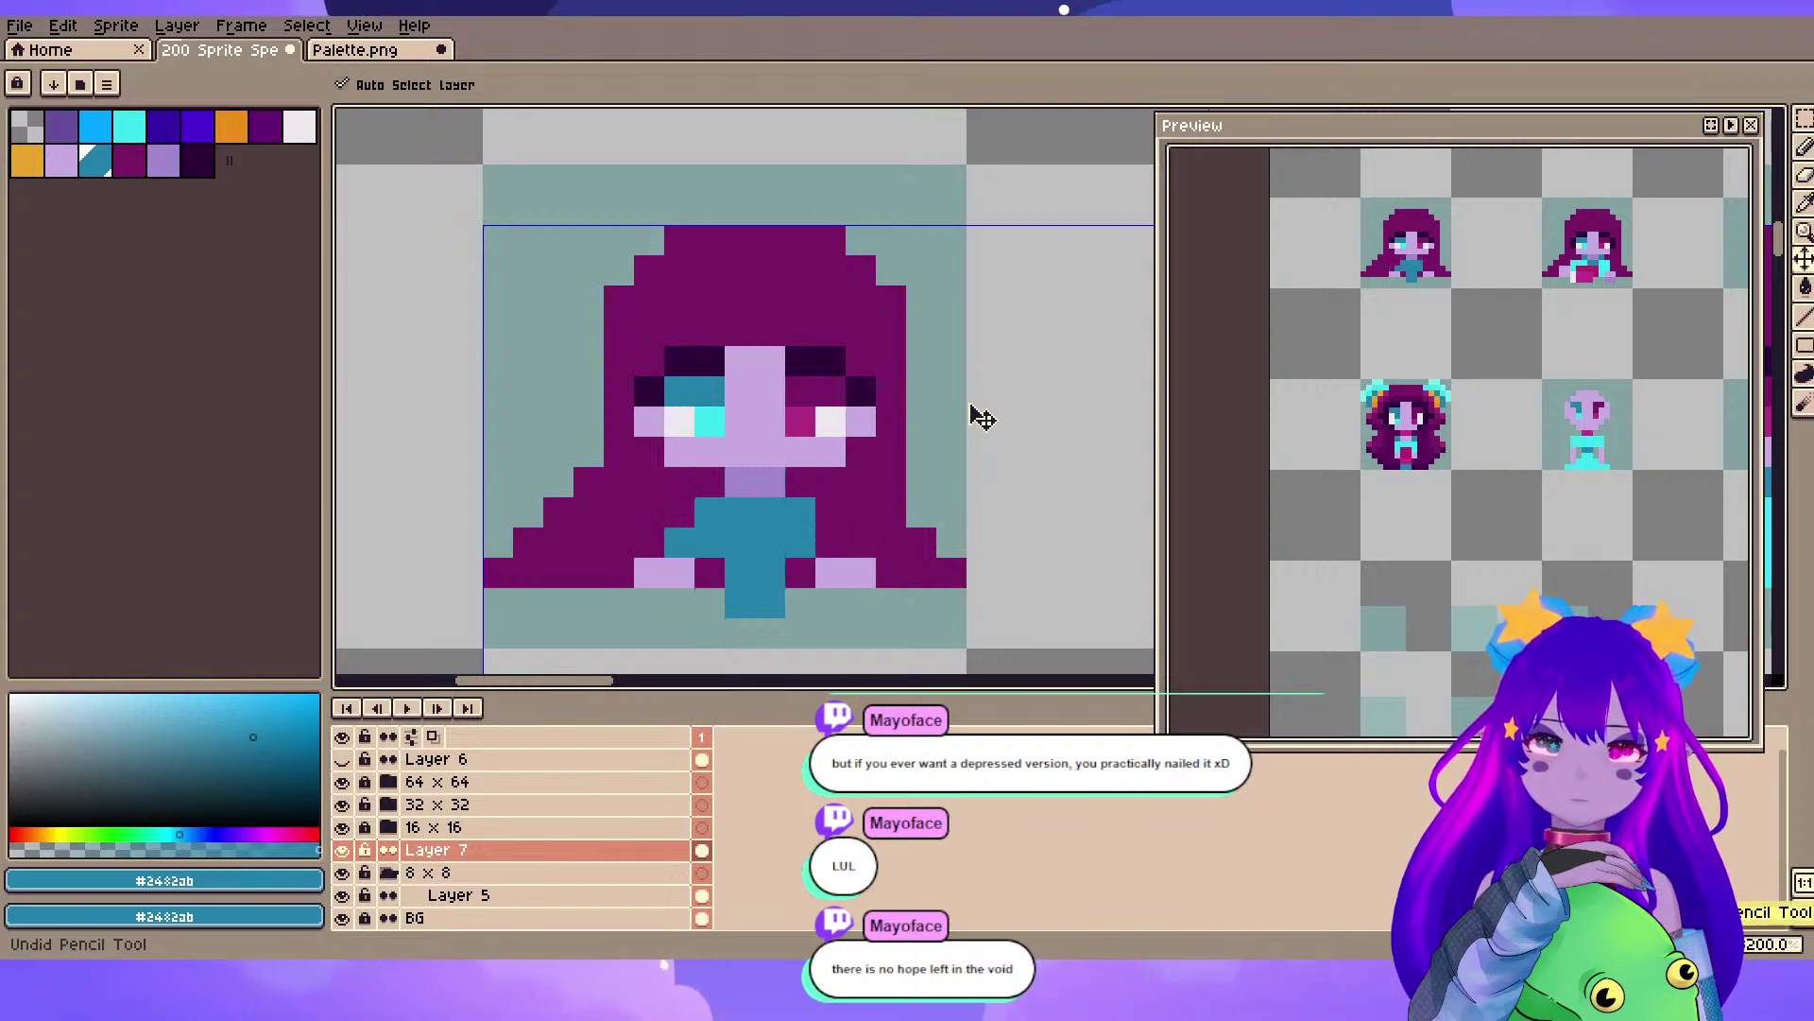
key(ctrl+z)
key(ctrl+z)
key(ctrl+z)
key(ctrl+z)
key(ctrl+z)
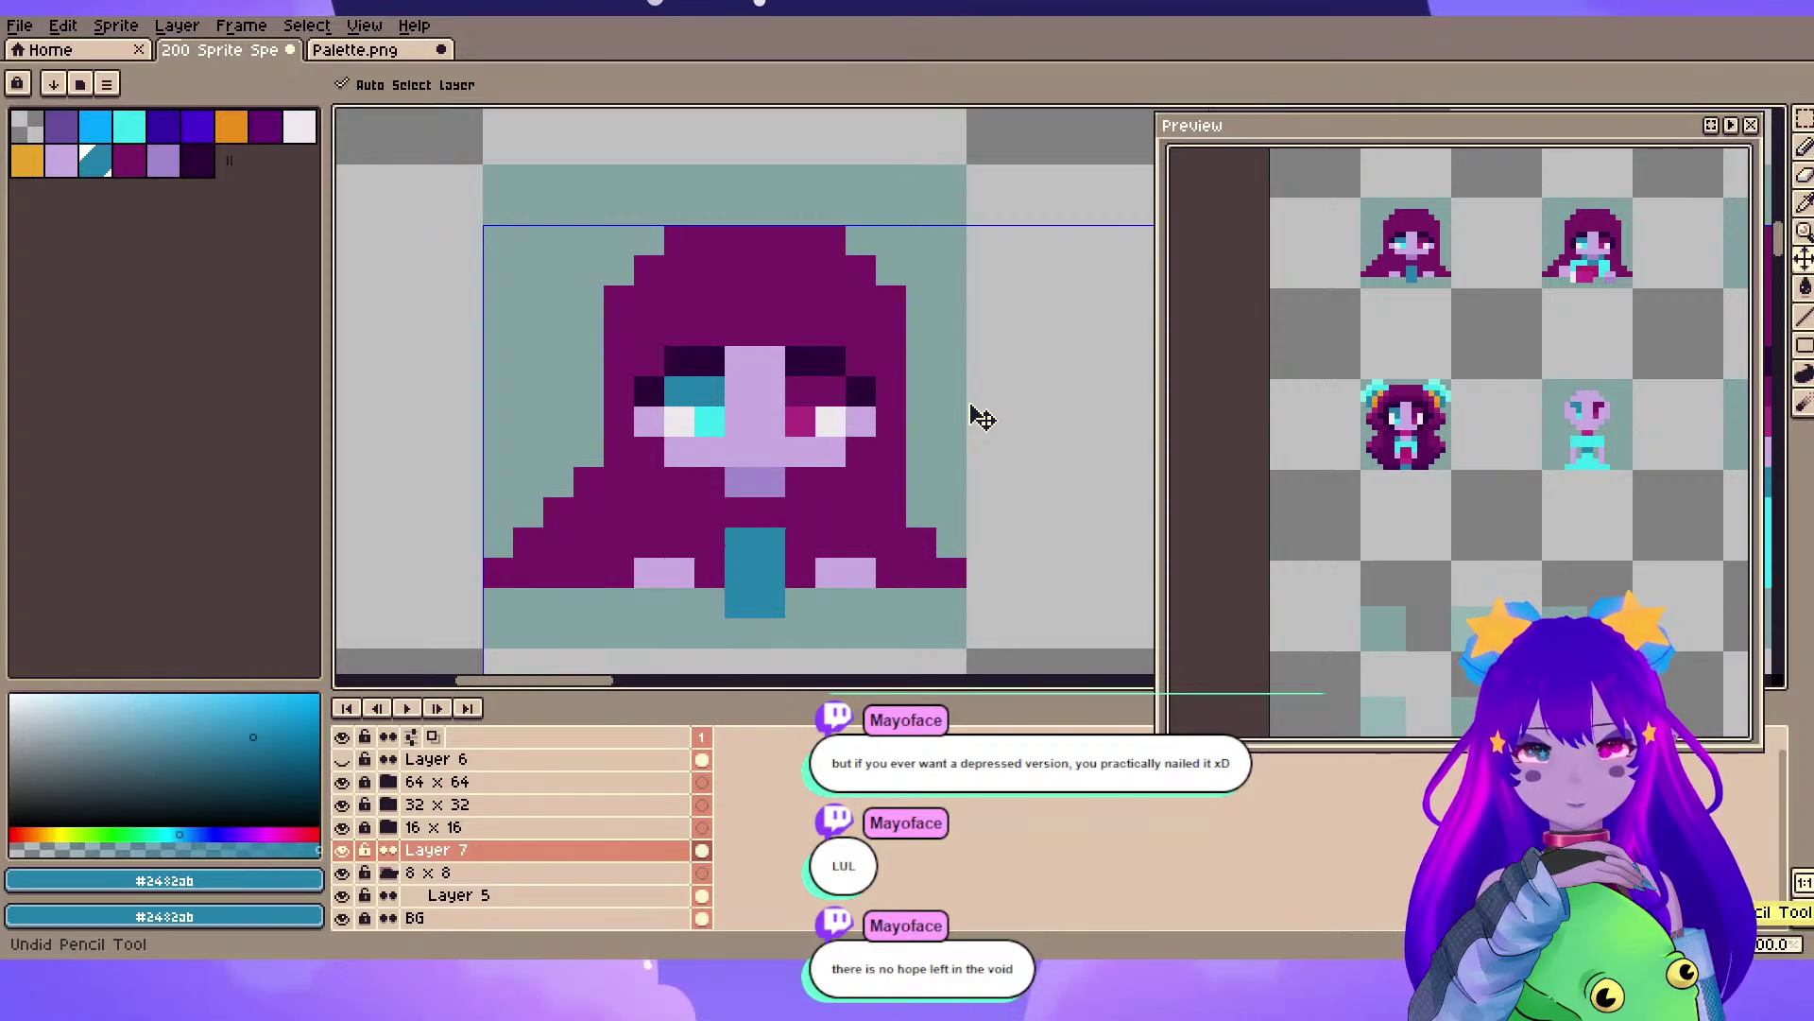
- Paint two-pixel-wide #2482ab sleeves above both hands, join them with a shoulder row, and trim the outer corners with #781864
key(b)
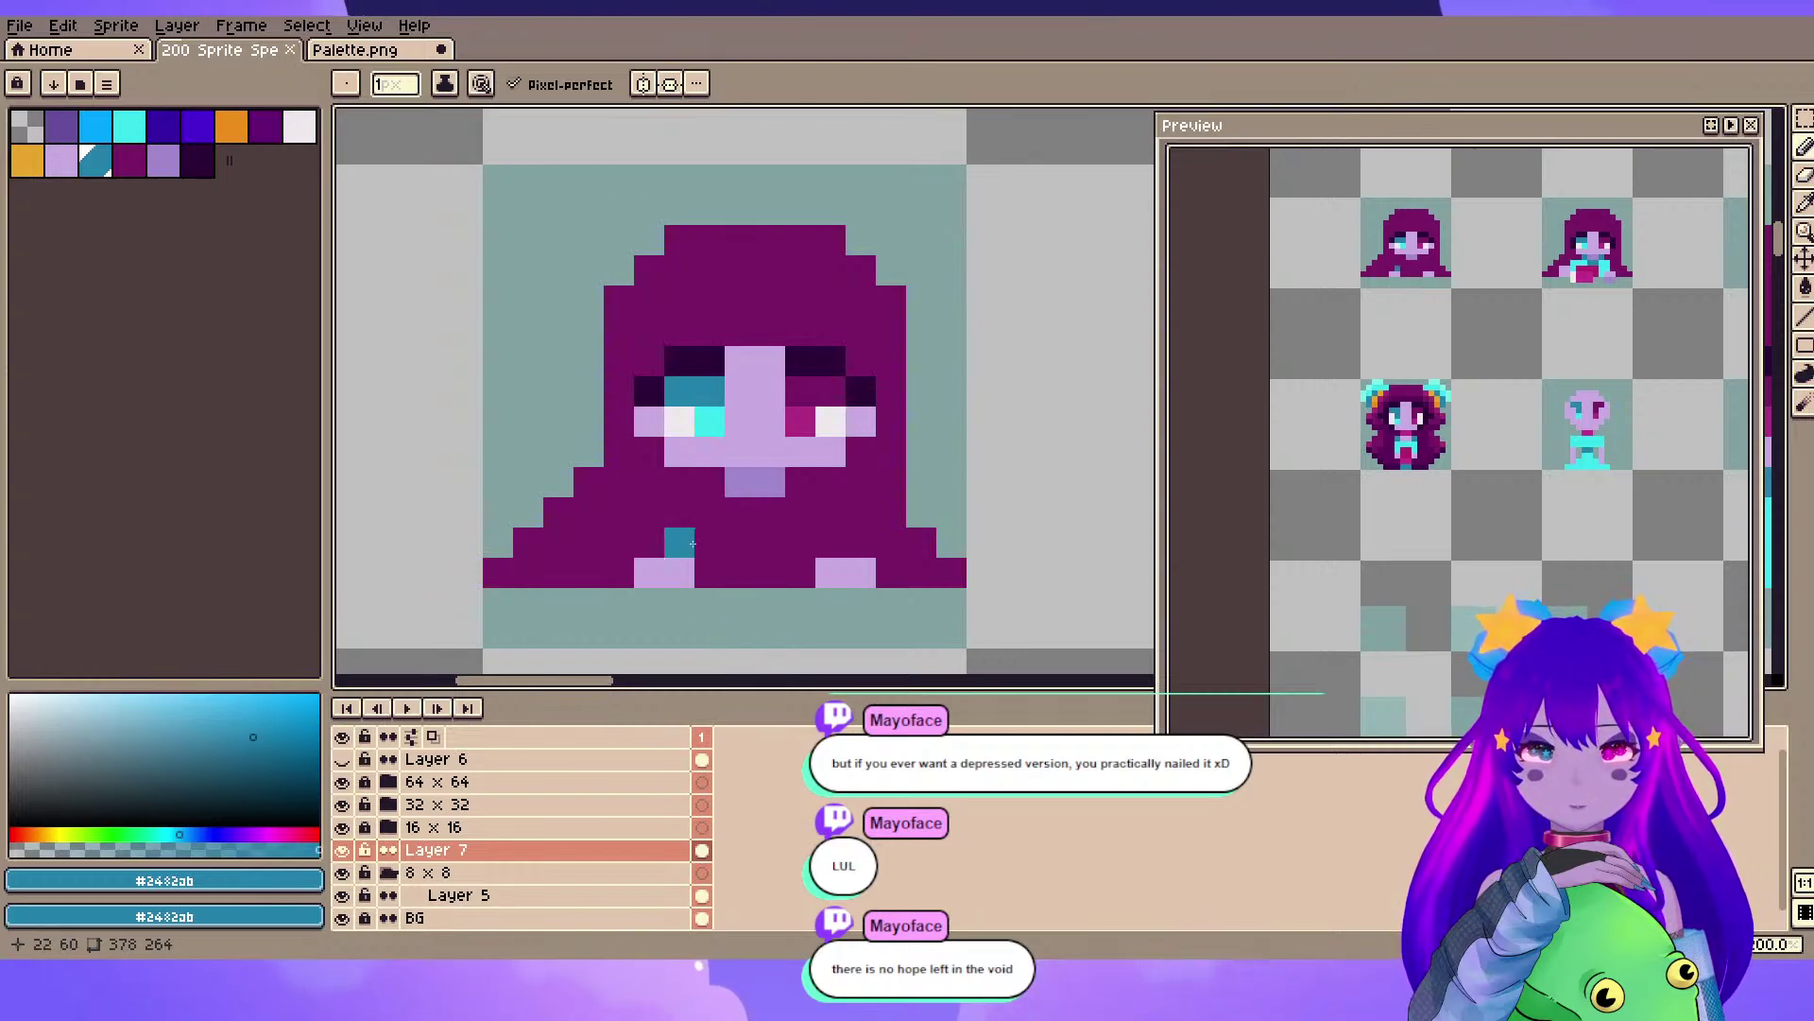
click(660, 542)
click(662, 515)
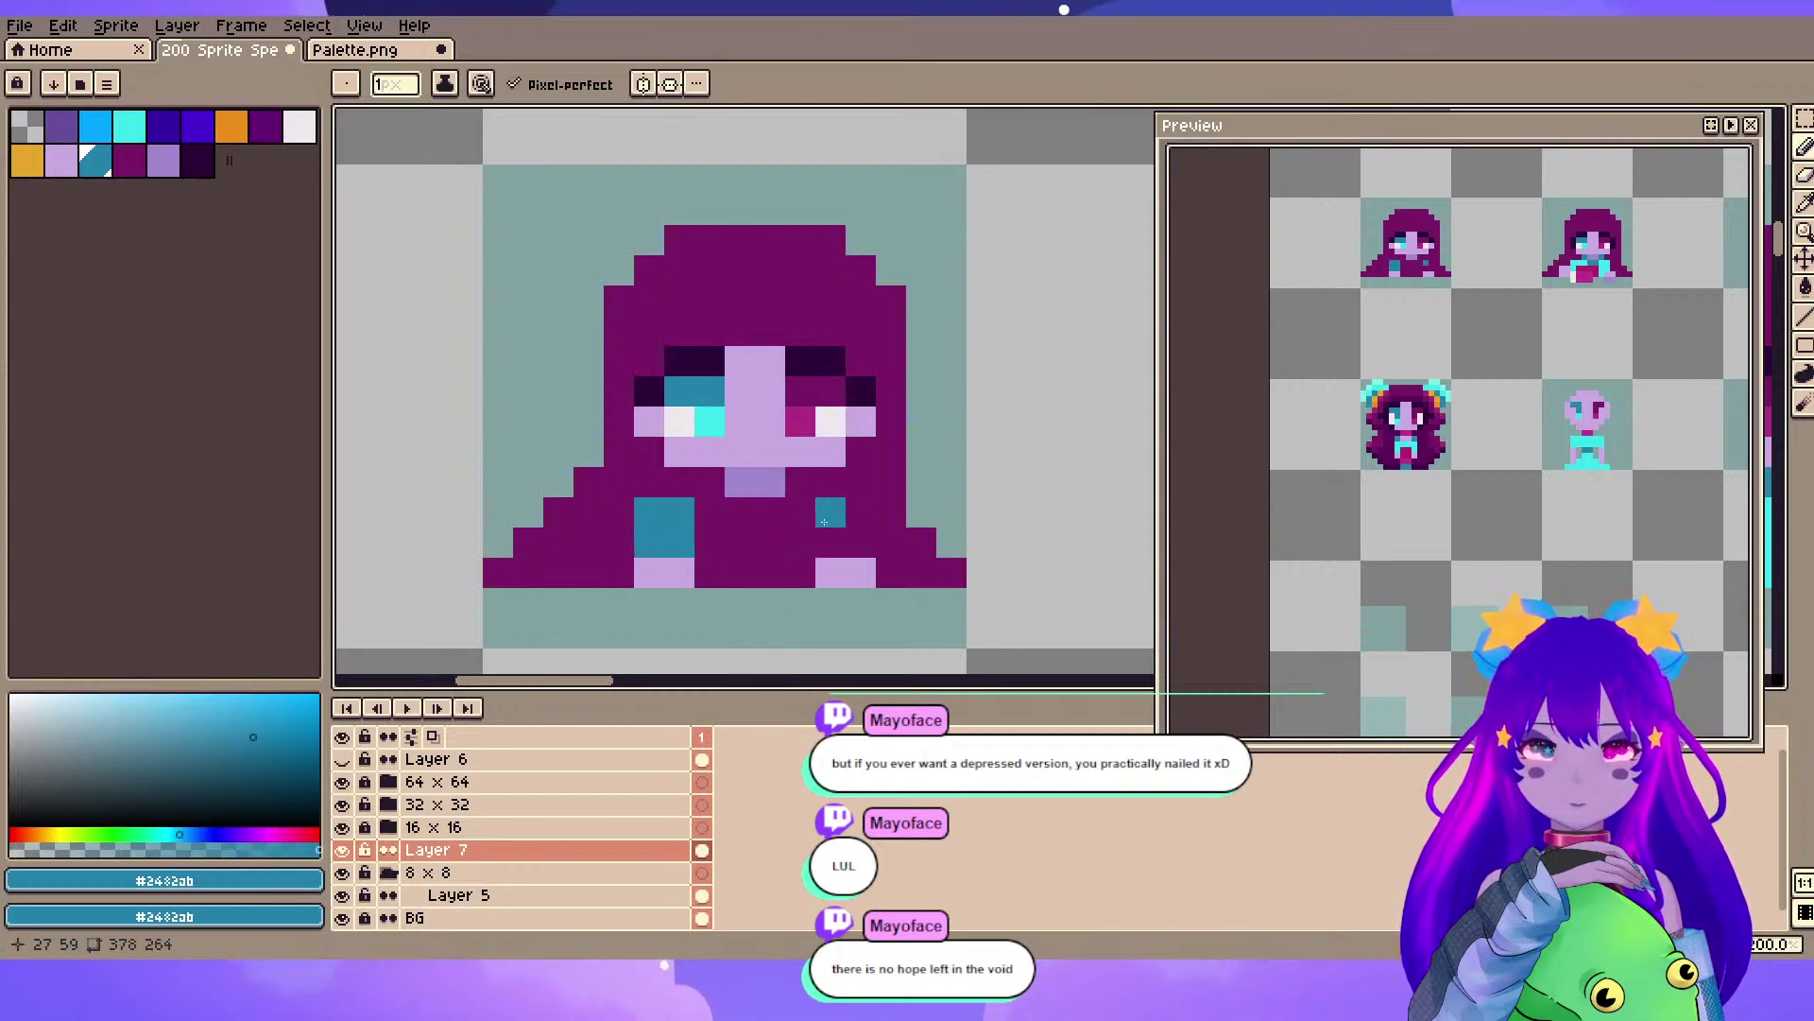
drag(831, 542, 861, 542)
click(770, 542)
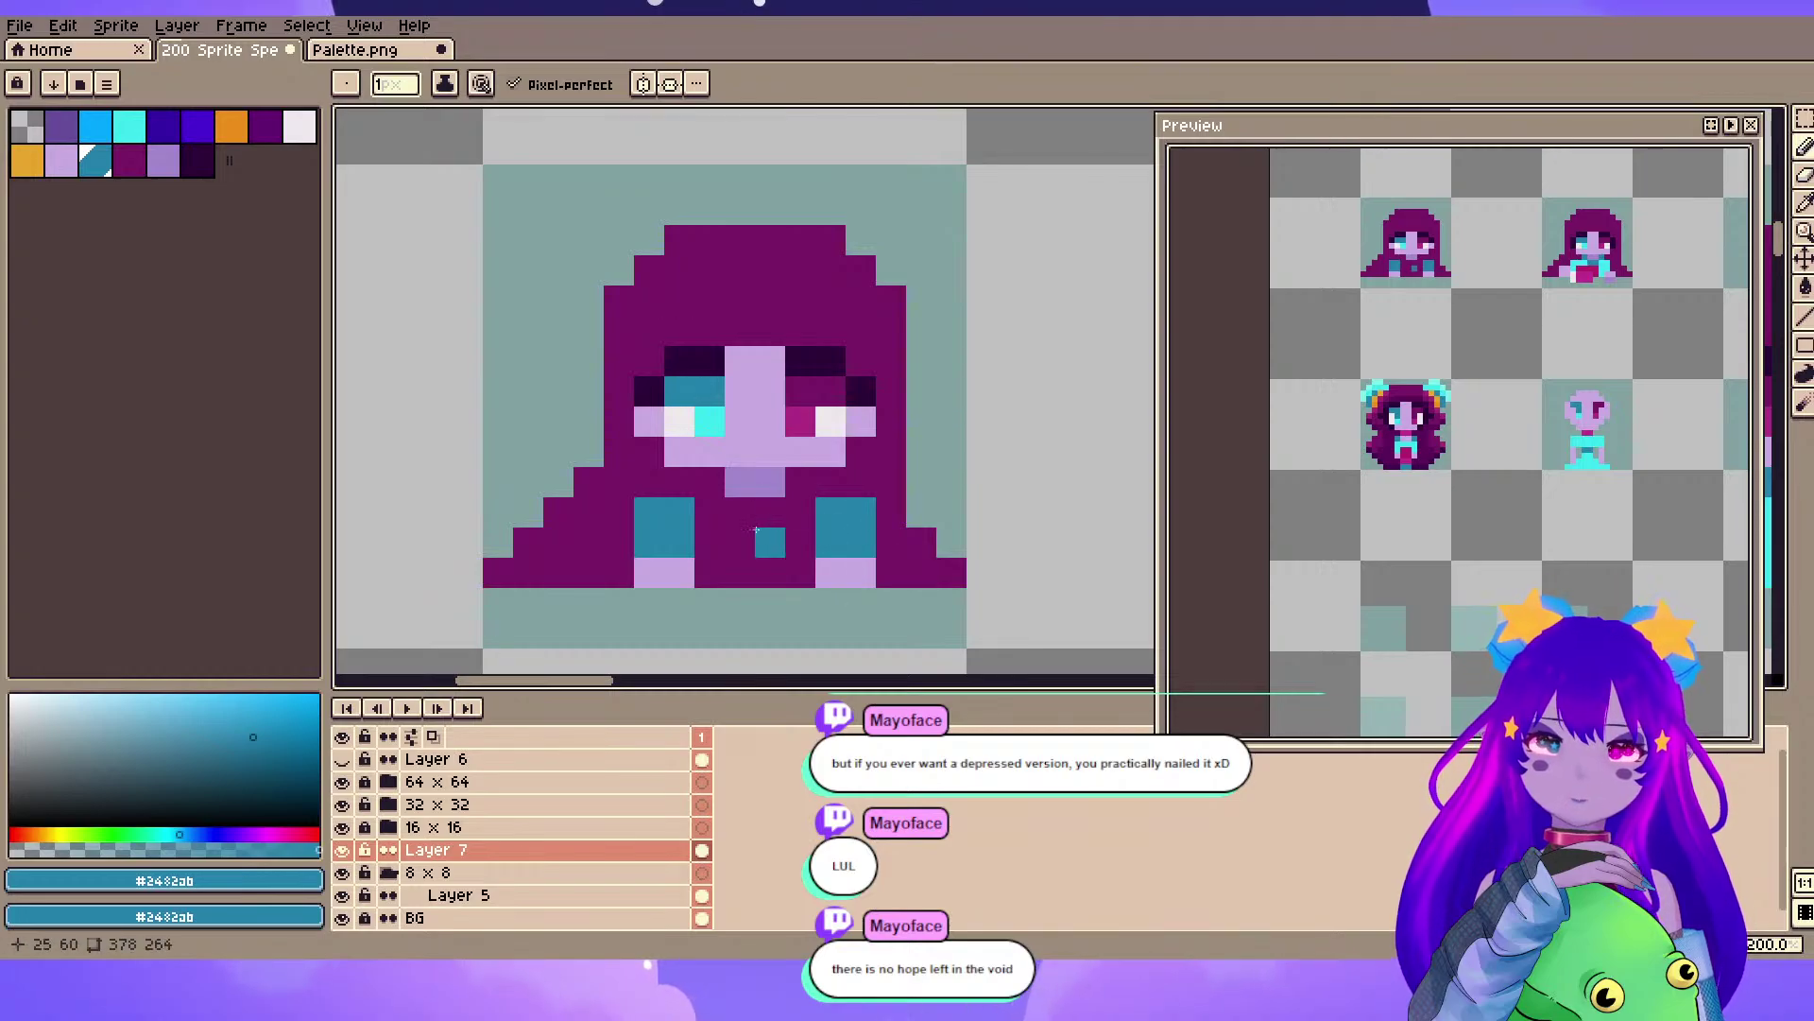
drag(719, 503, 800, 510)
alt+click(628, 498)
click(749, 506)
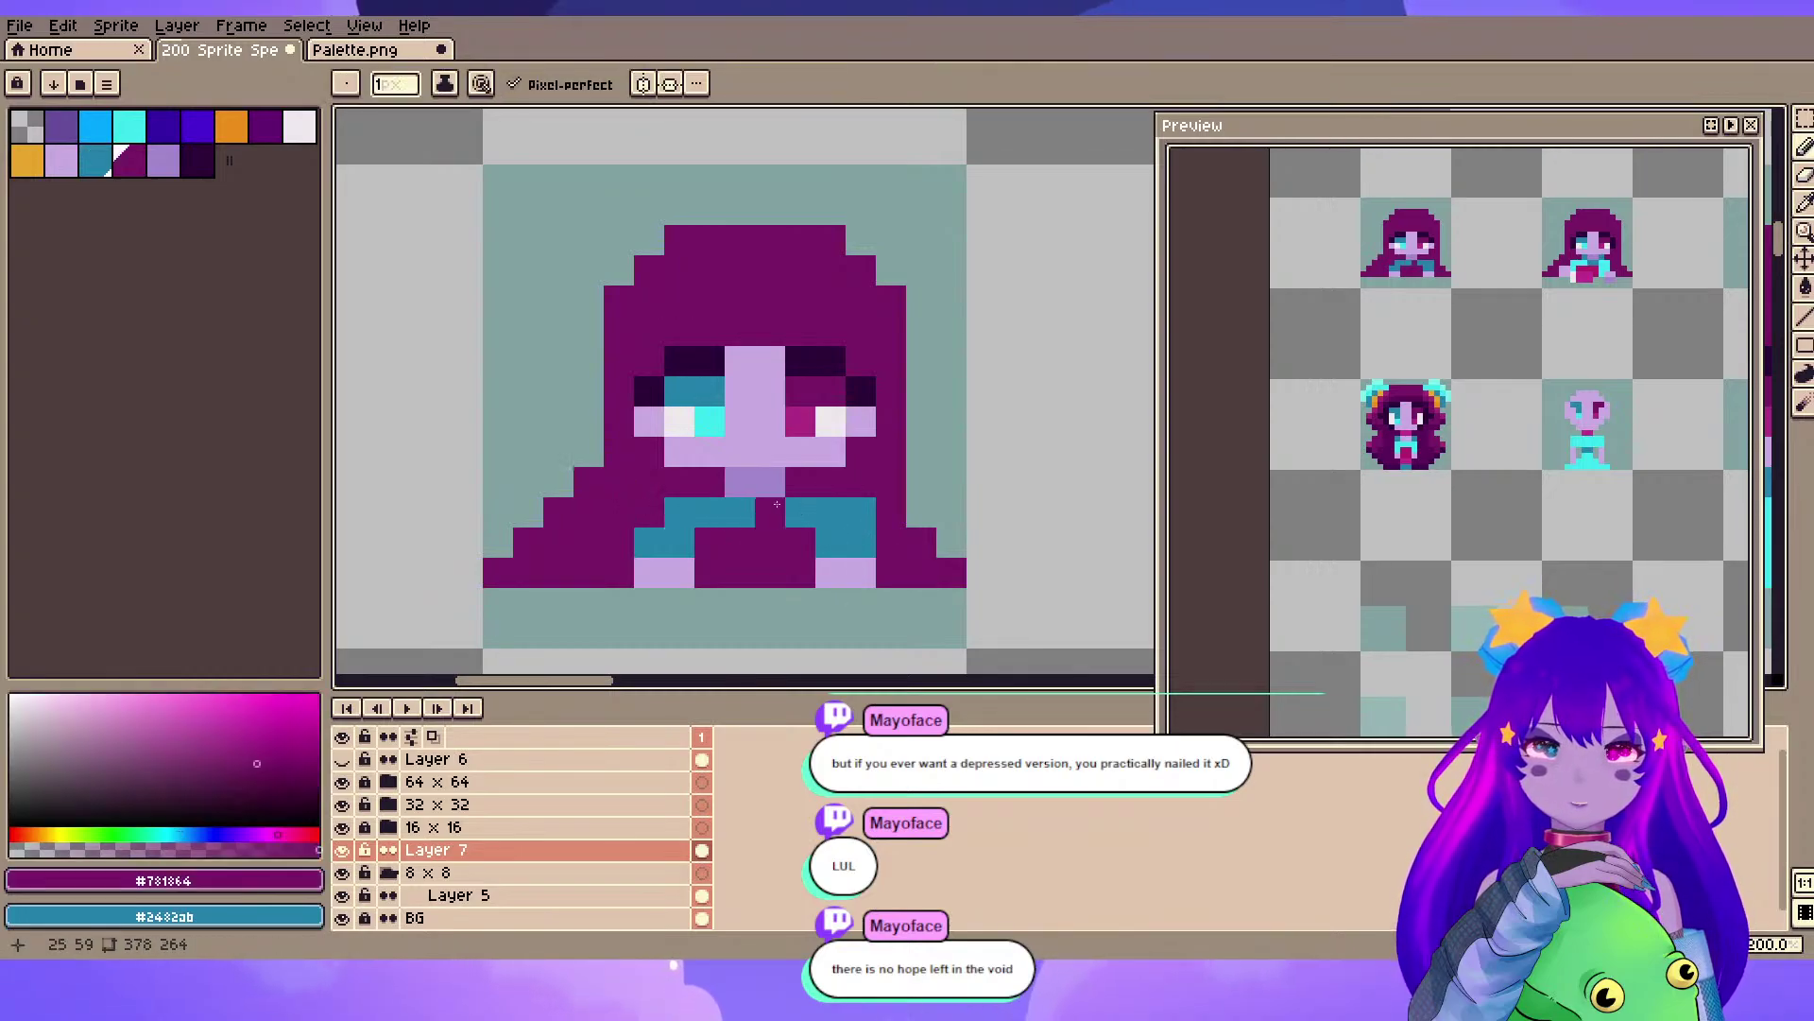
- Cut a one-pixel-wide, three-pixel-tall gap through the hair on each side of the arms
key(m)
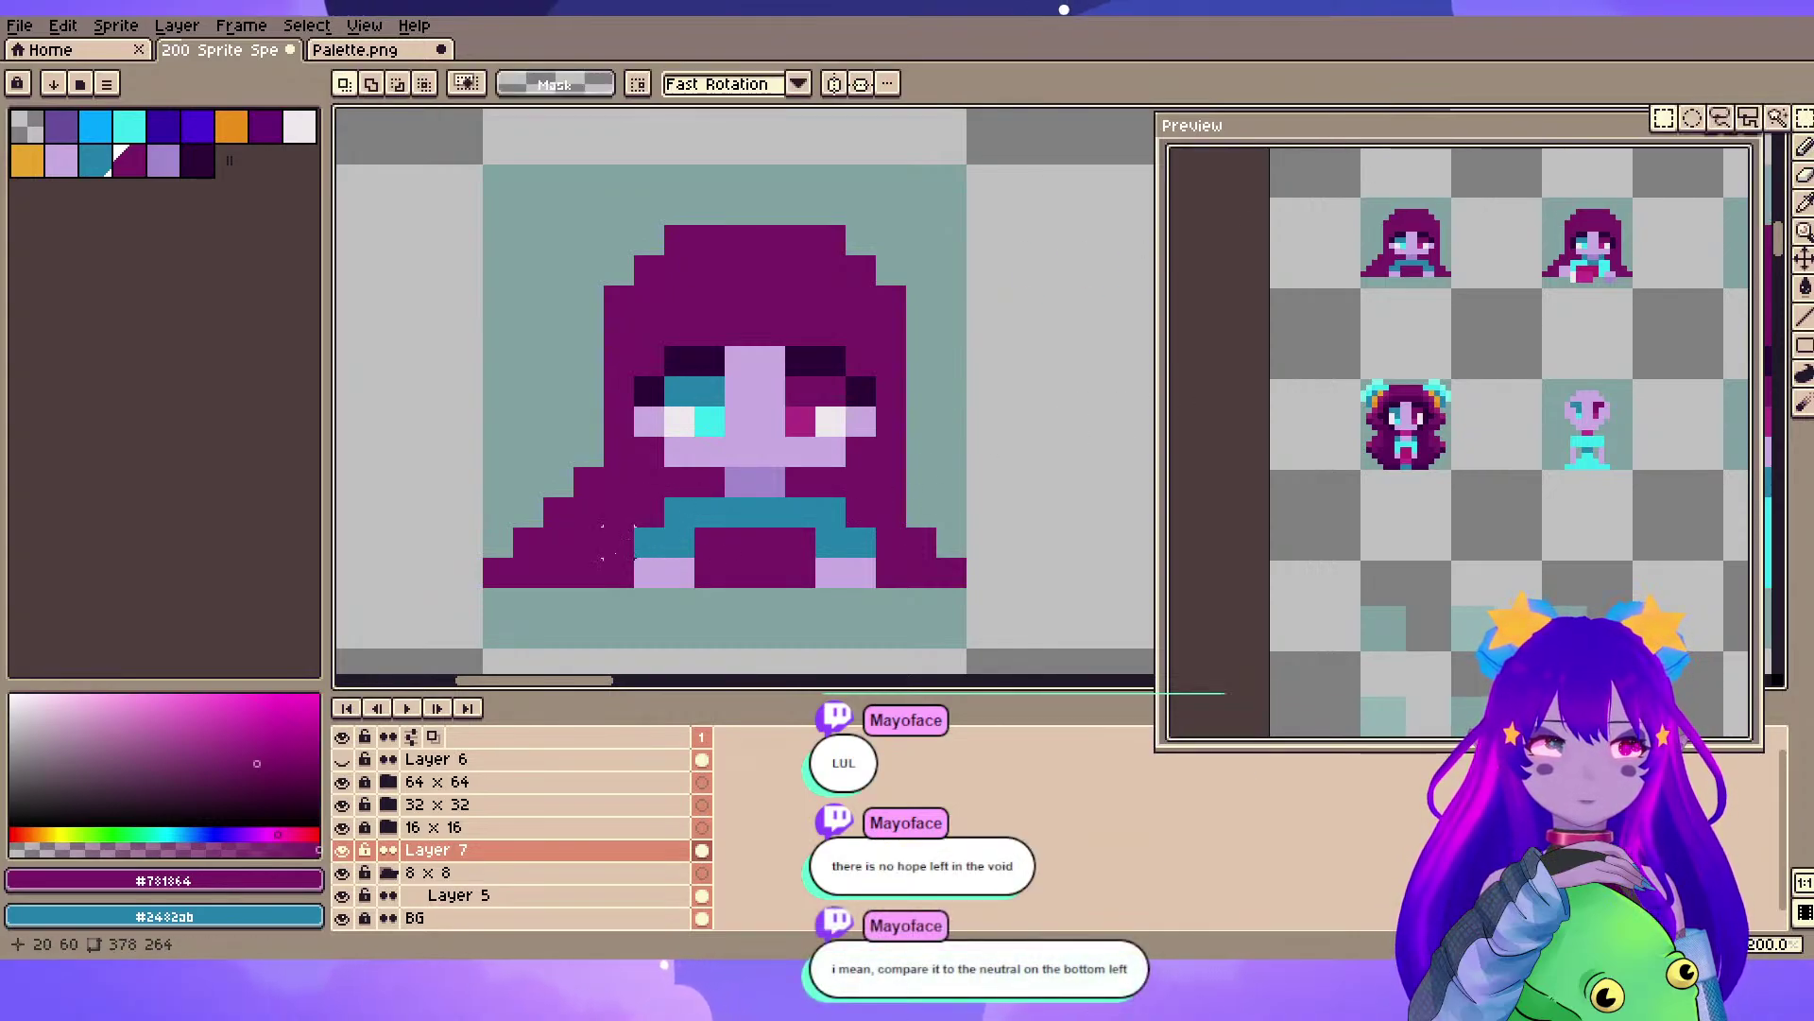
scroll(799, 532, down, 3)
drag(888, 591, 600, 263)
scroll(817, 510, up, 1)
scroll(936, 572, up, 1)
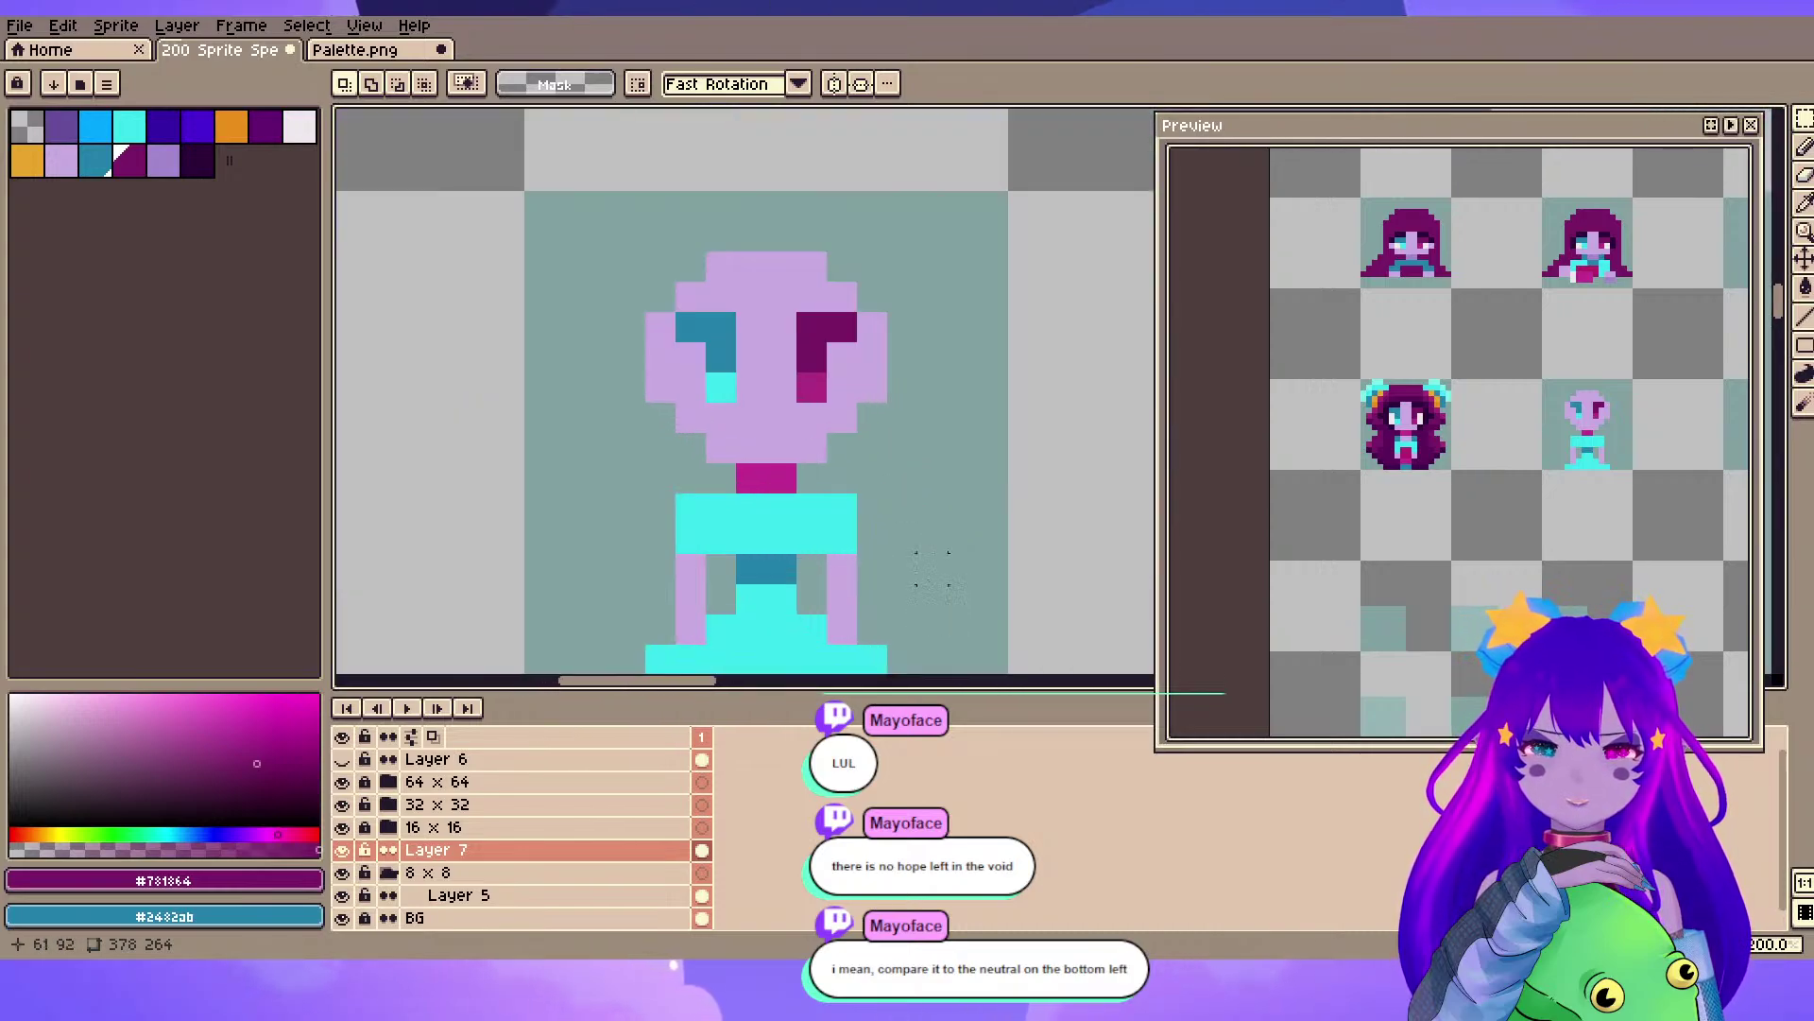
scroll(696, 359, down, 4)
drag(522, 243, 775, 585)
scroll(687, 437, up, 3)
scroll(687, 437, up, 1)
scroll(750, 389, down, 2)
scroll(750, 389, up, 1)
drag(766, 523, 807, 532)
click(925, 597)
mouse_move(880, 479)
mouse_down()
mouse_move(972, 579)
mouse_move(900, 519)
mouse_up()
click(1016, 434)
scroll(953, 528, down, 3)
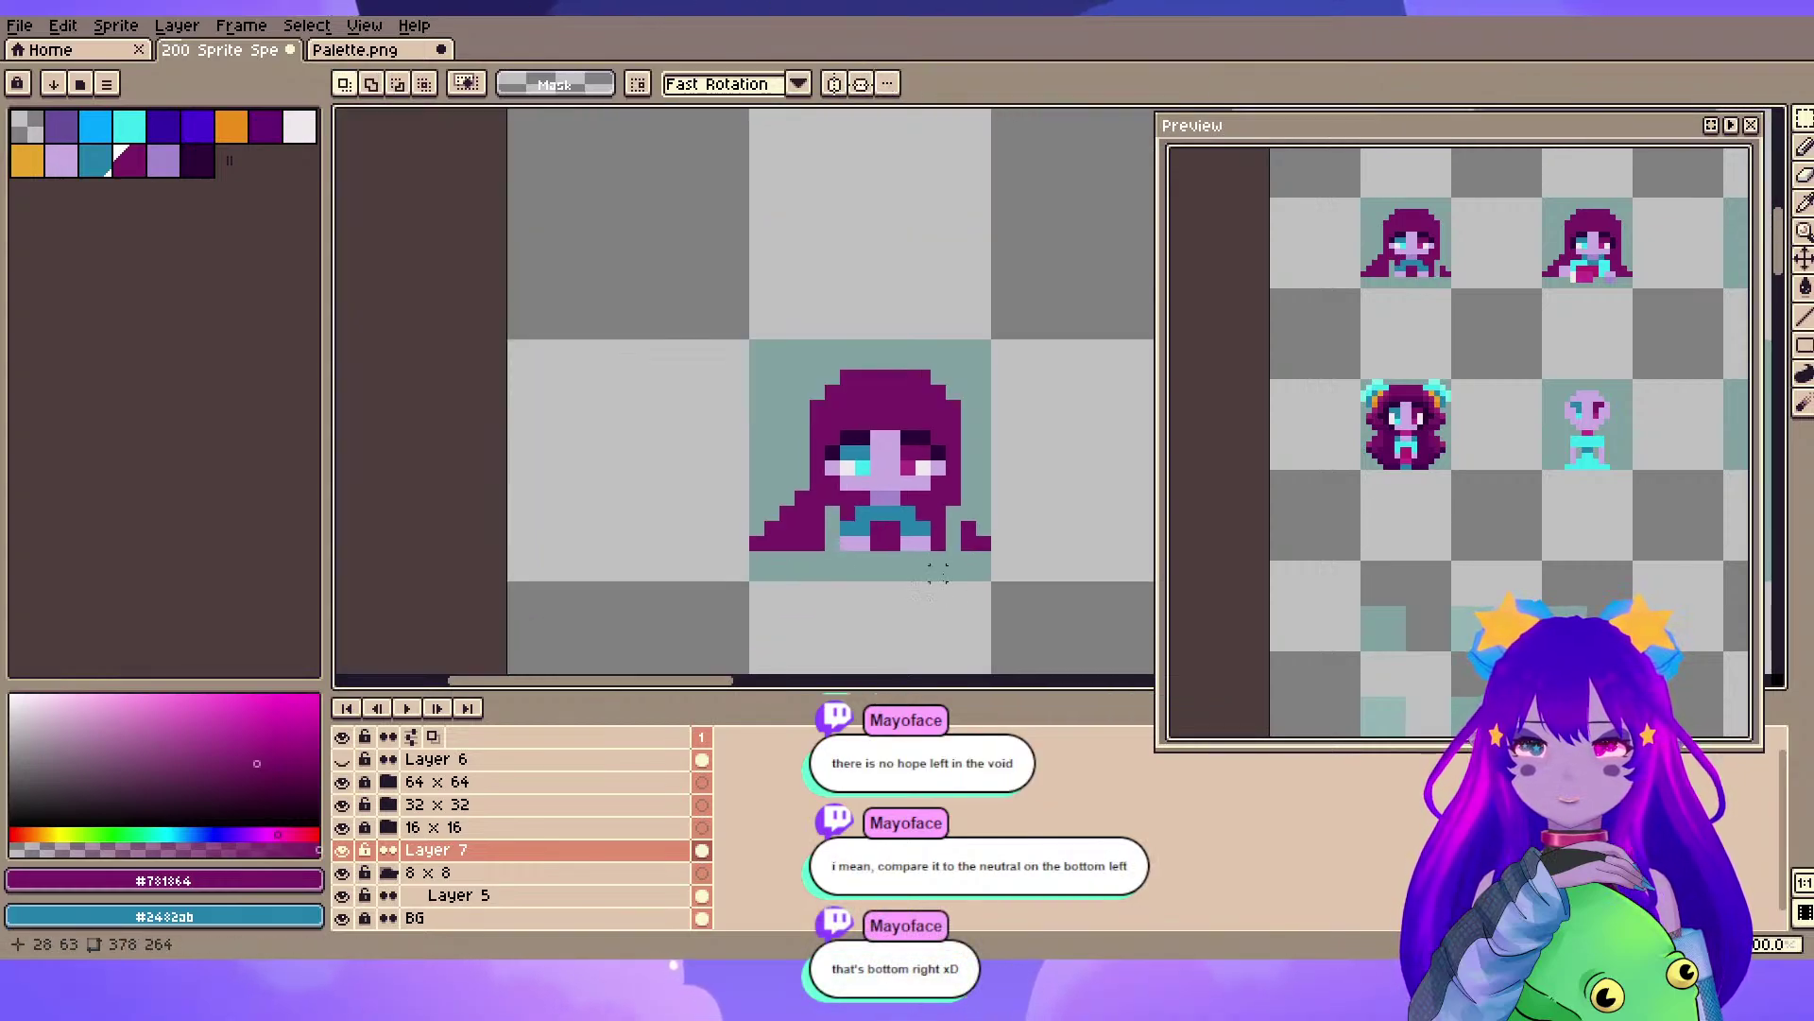
- Compare the edited copy's proportions with the bow-haired and bald character sprites below it
drag(938, 619, 695, 111)
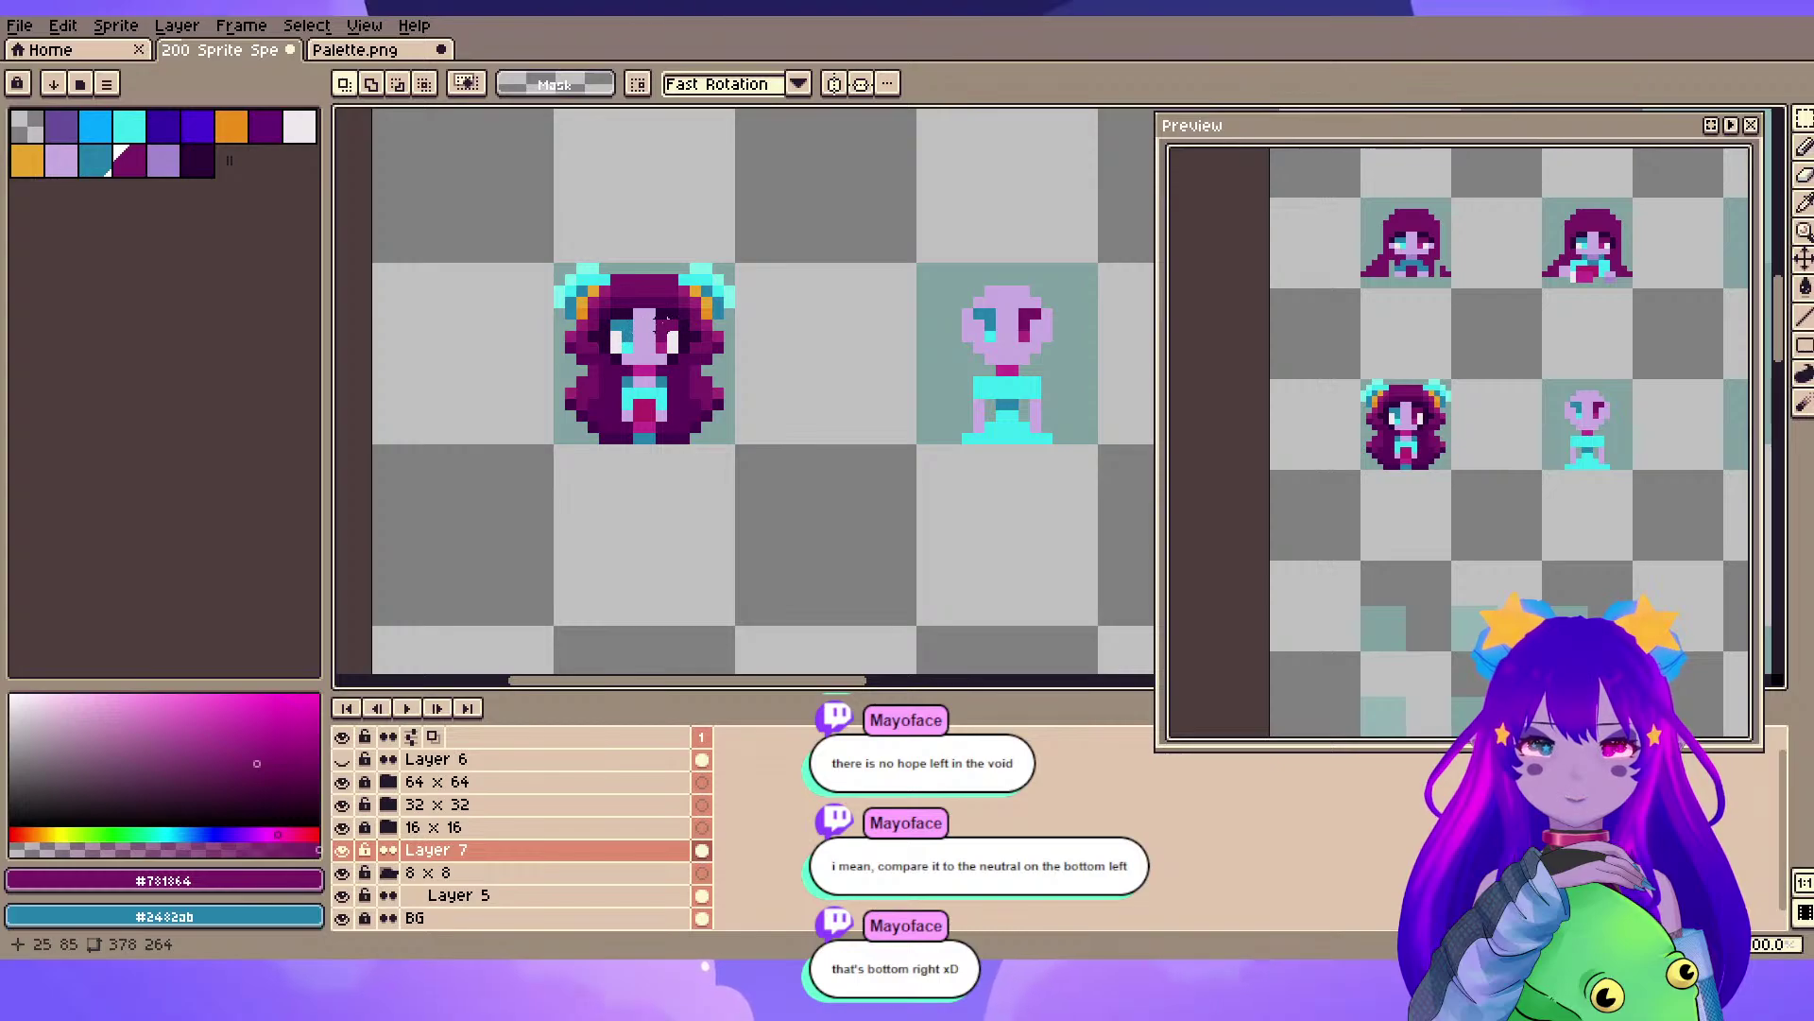
scroll(756, 369, up, 2)
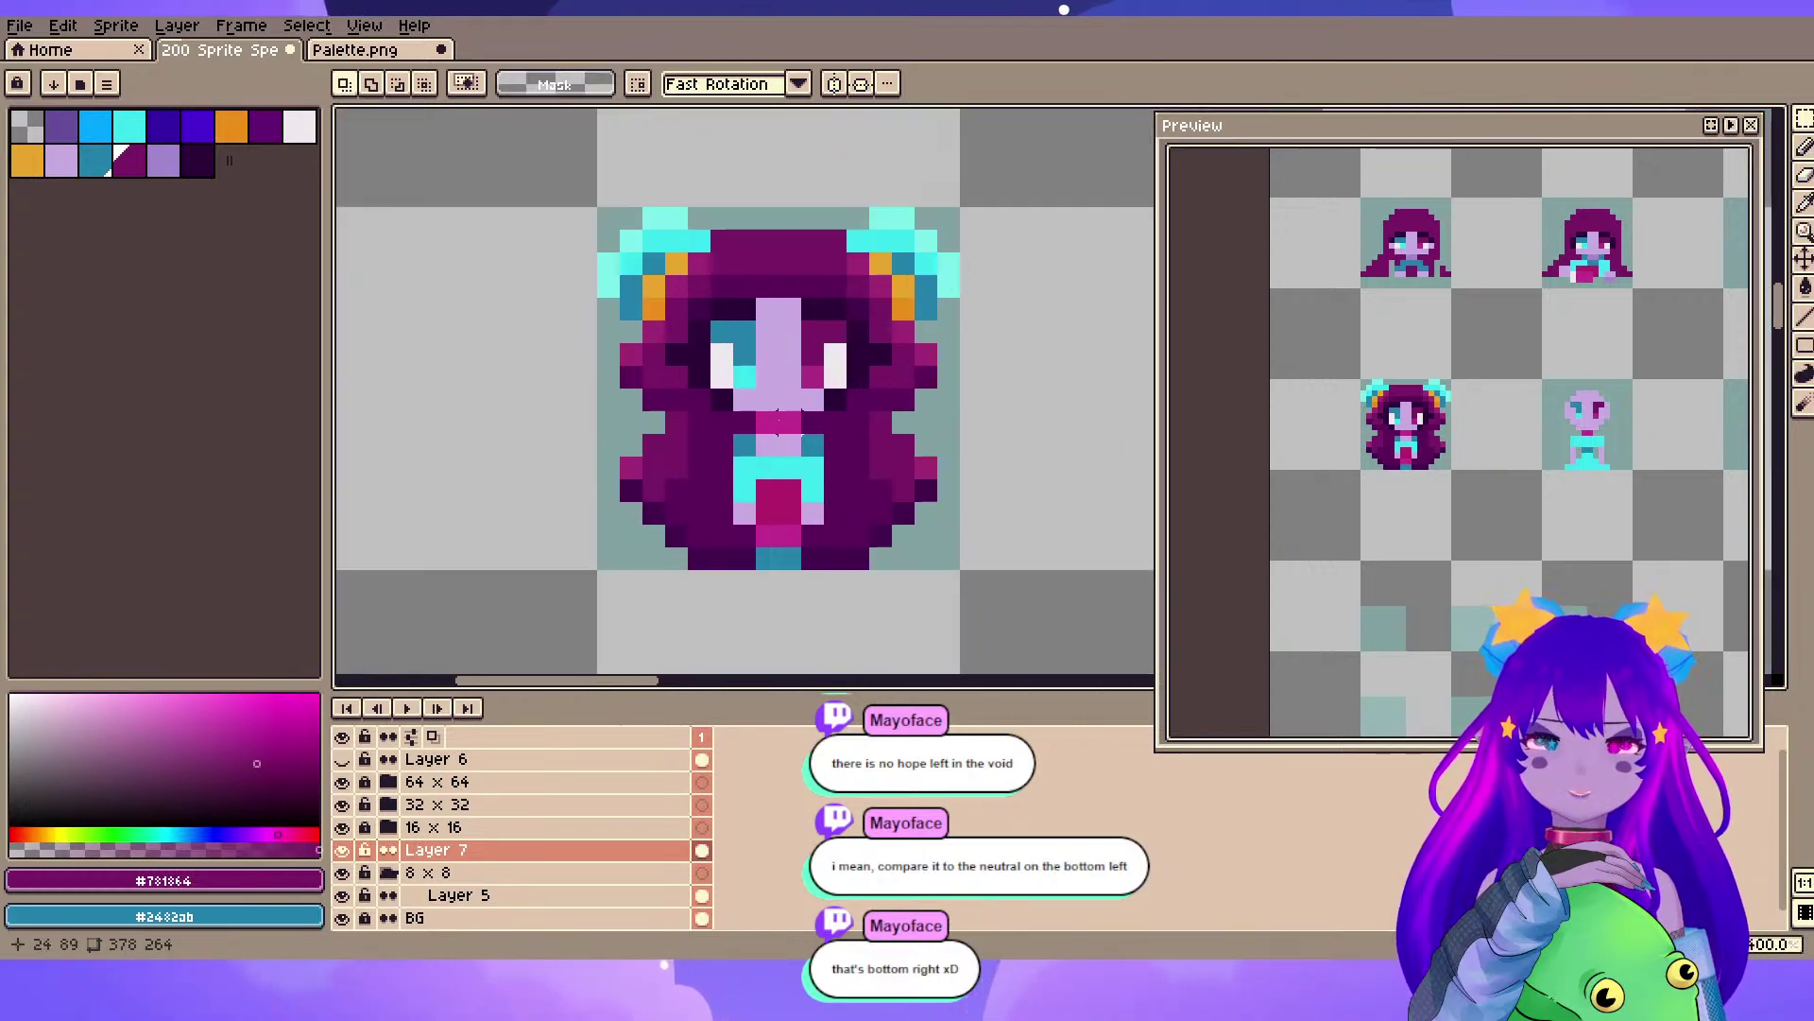
scroll(756, 402, up, 1)
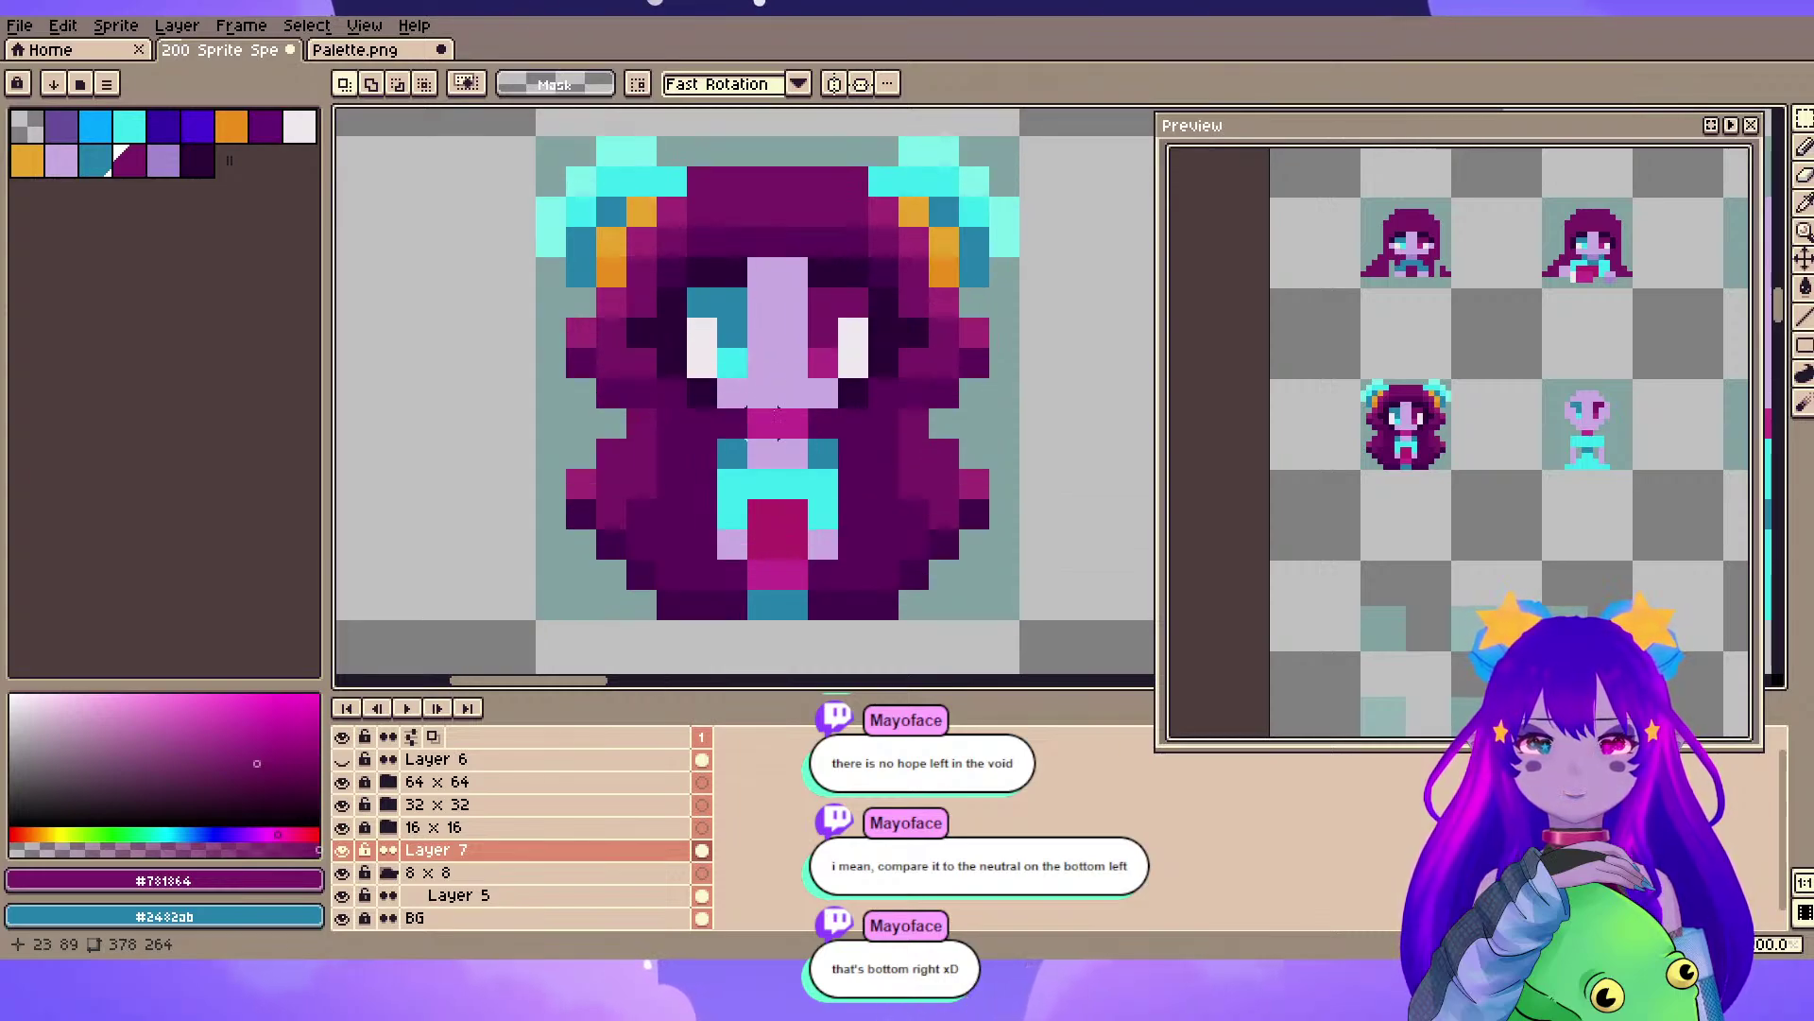
scroll(770, 378, down, 3)
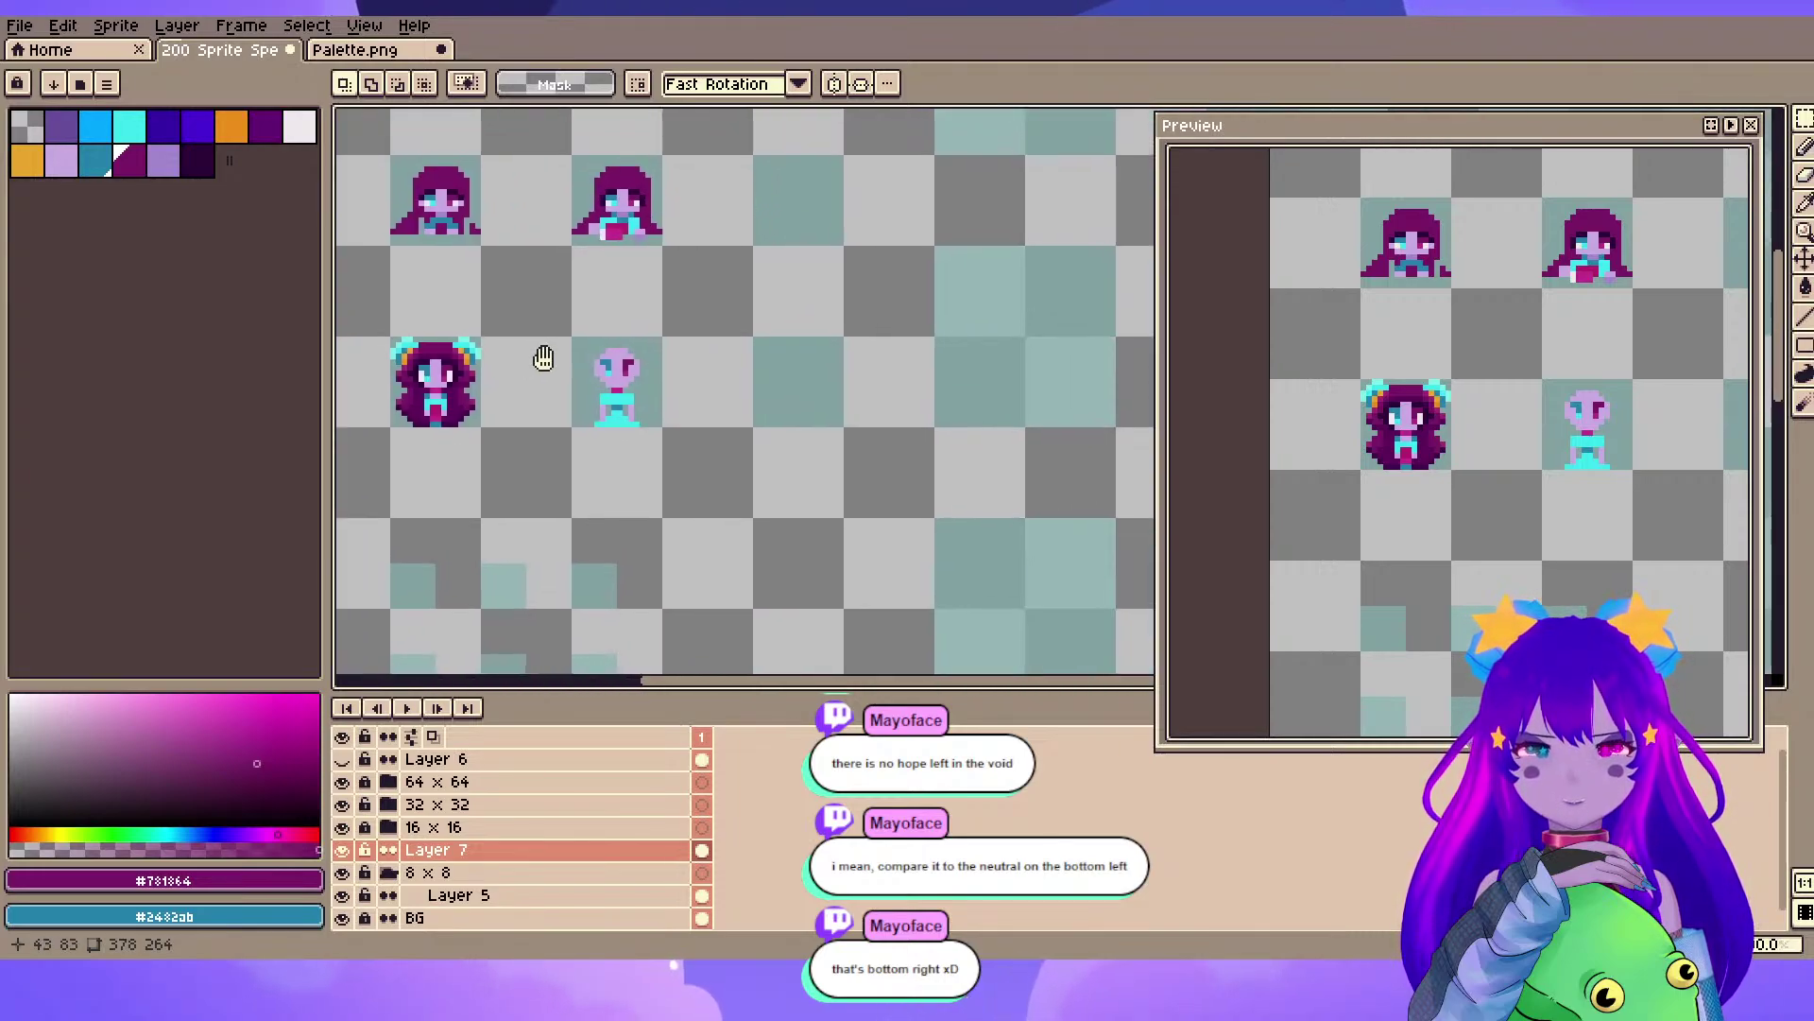
scroll(699, 392, up, 2)
scroll(789, 447, down, 1)
scroll(792, 449, down, 2)
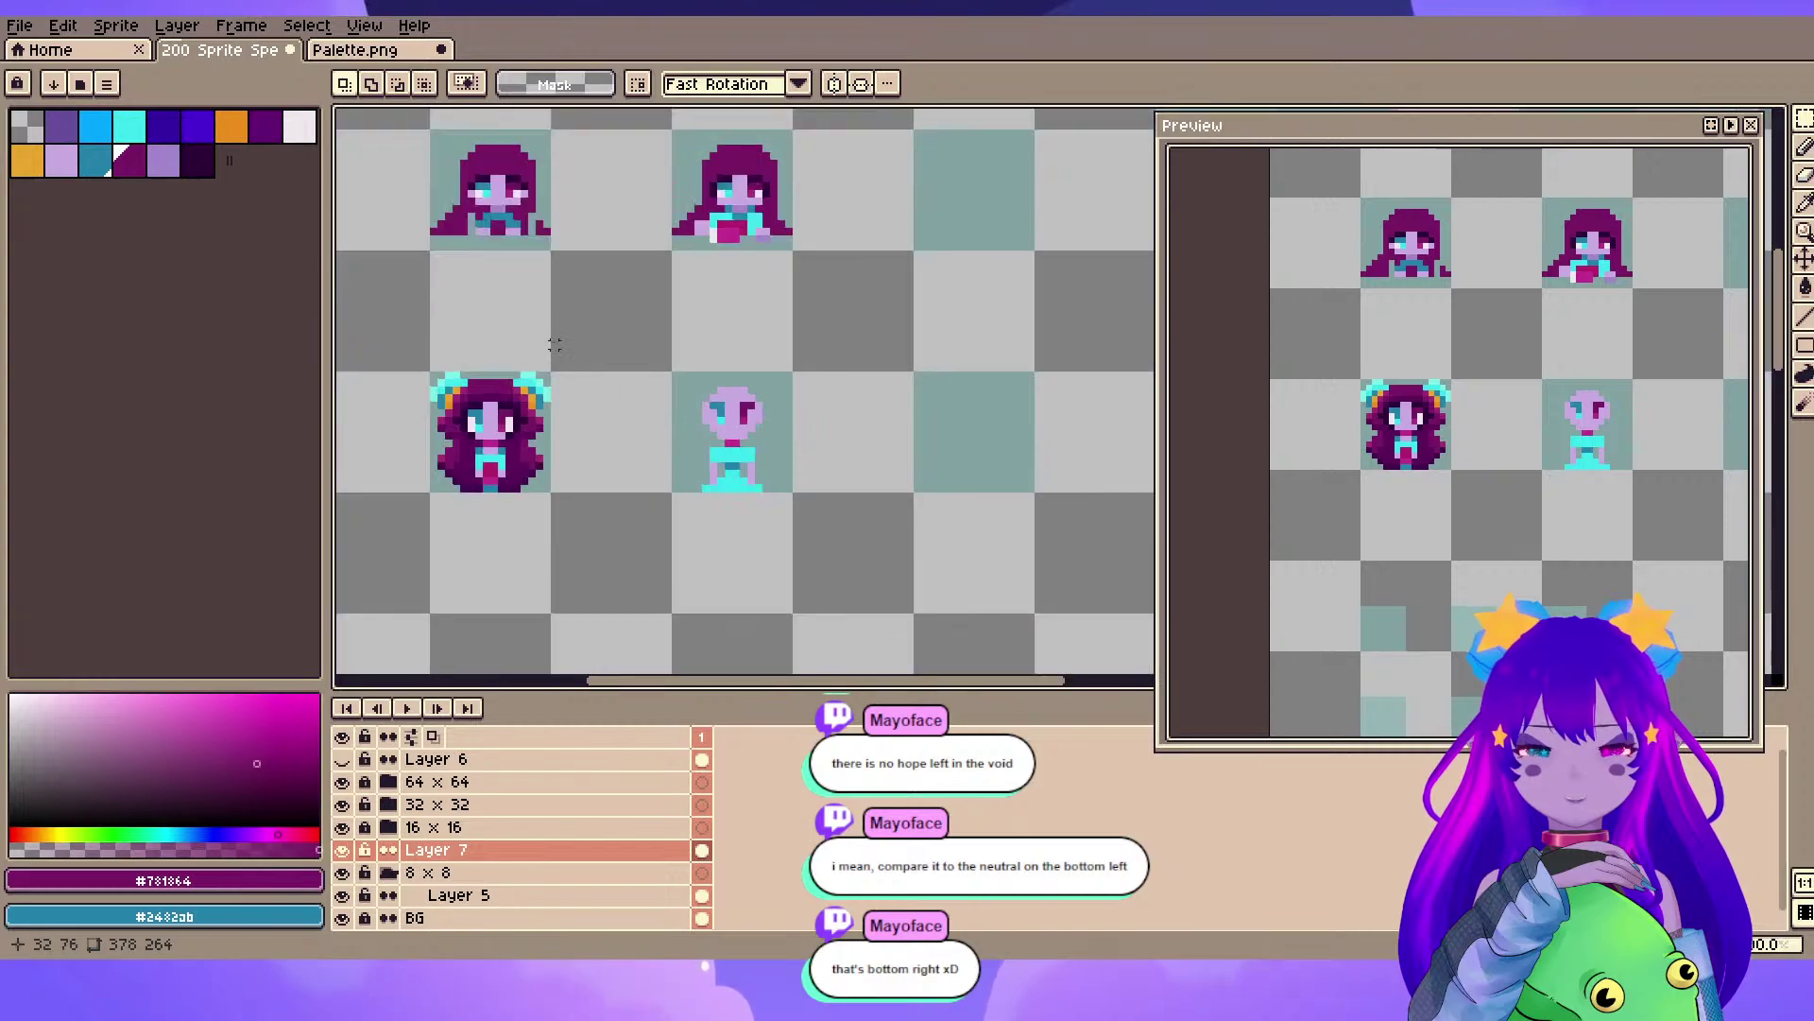
scroll(771, 397, up, 2)
scroll(770, 397, up, 3)
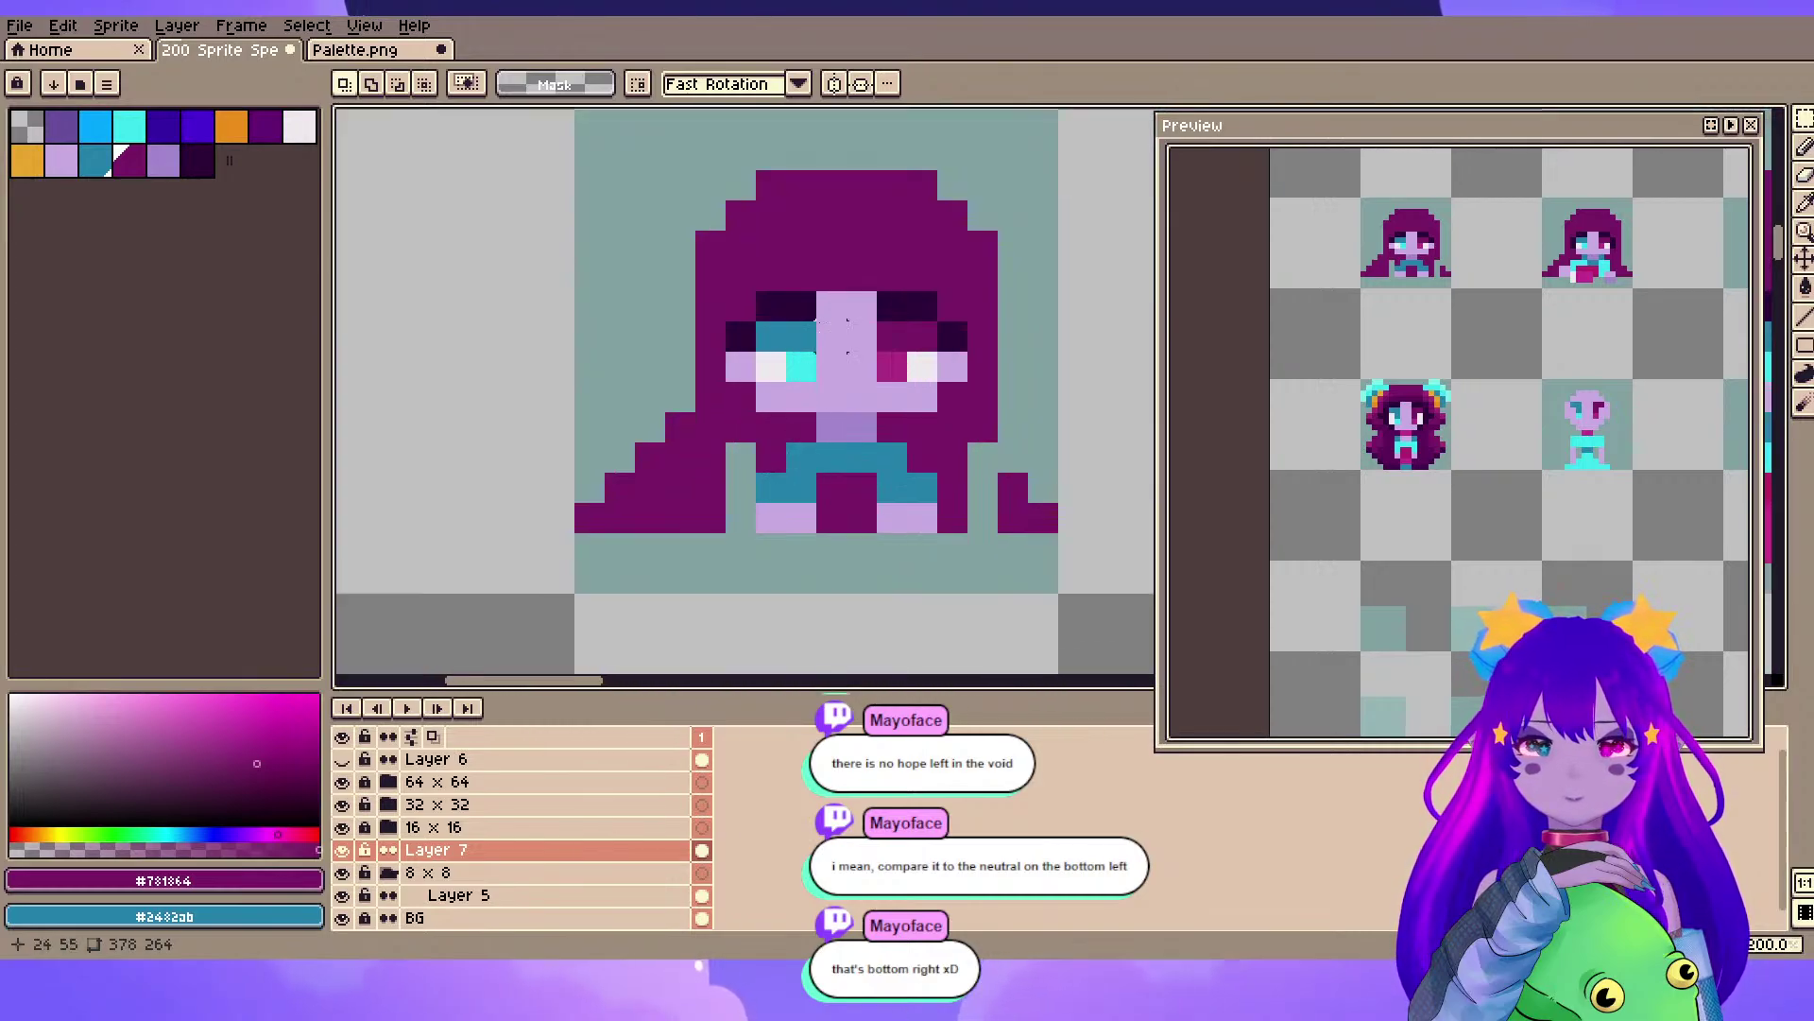
- Refill the gaps in the hair beside both arms with #781864, undoing the stroke that strays below the hem
key(alt)
key(b)
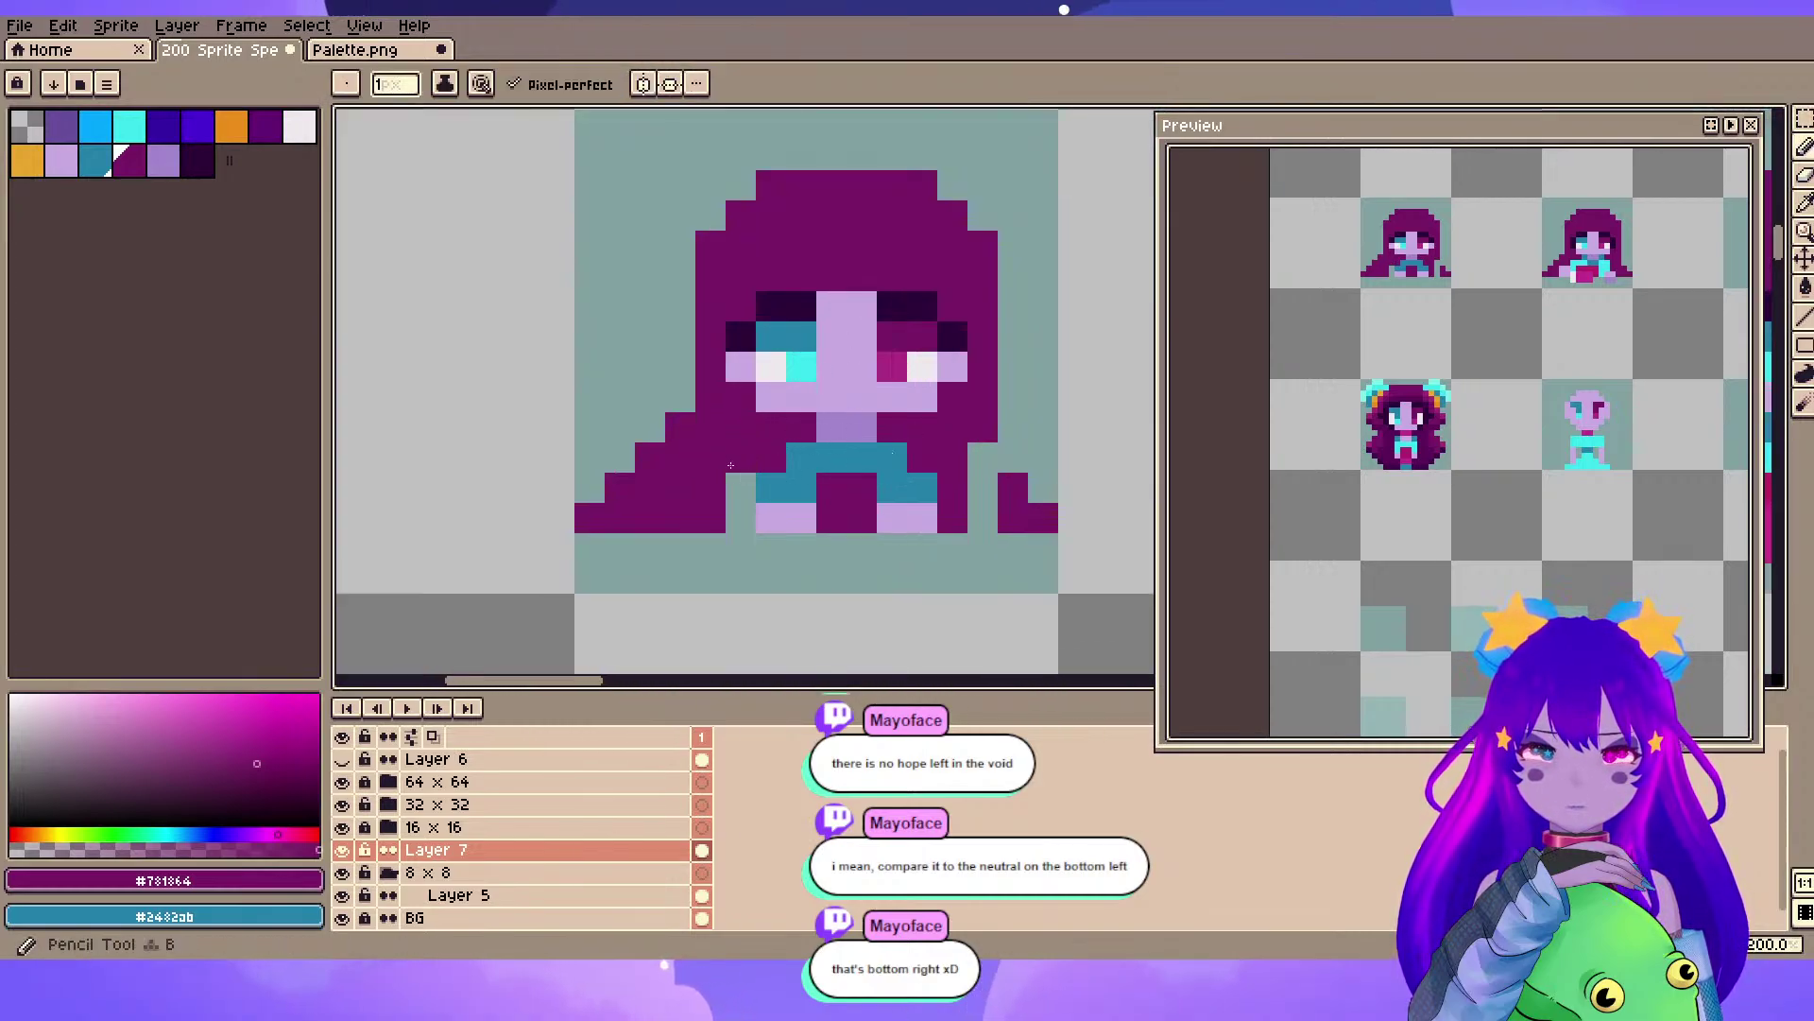
drag(983, 515, 978, 538)
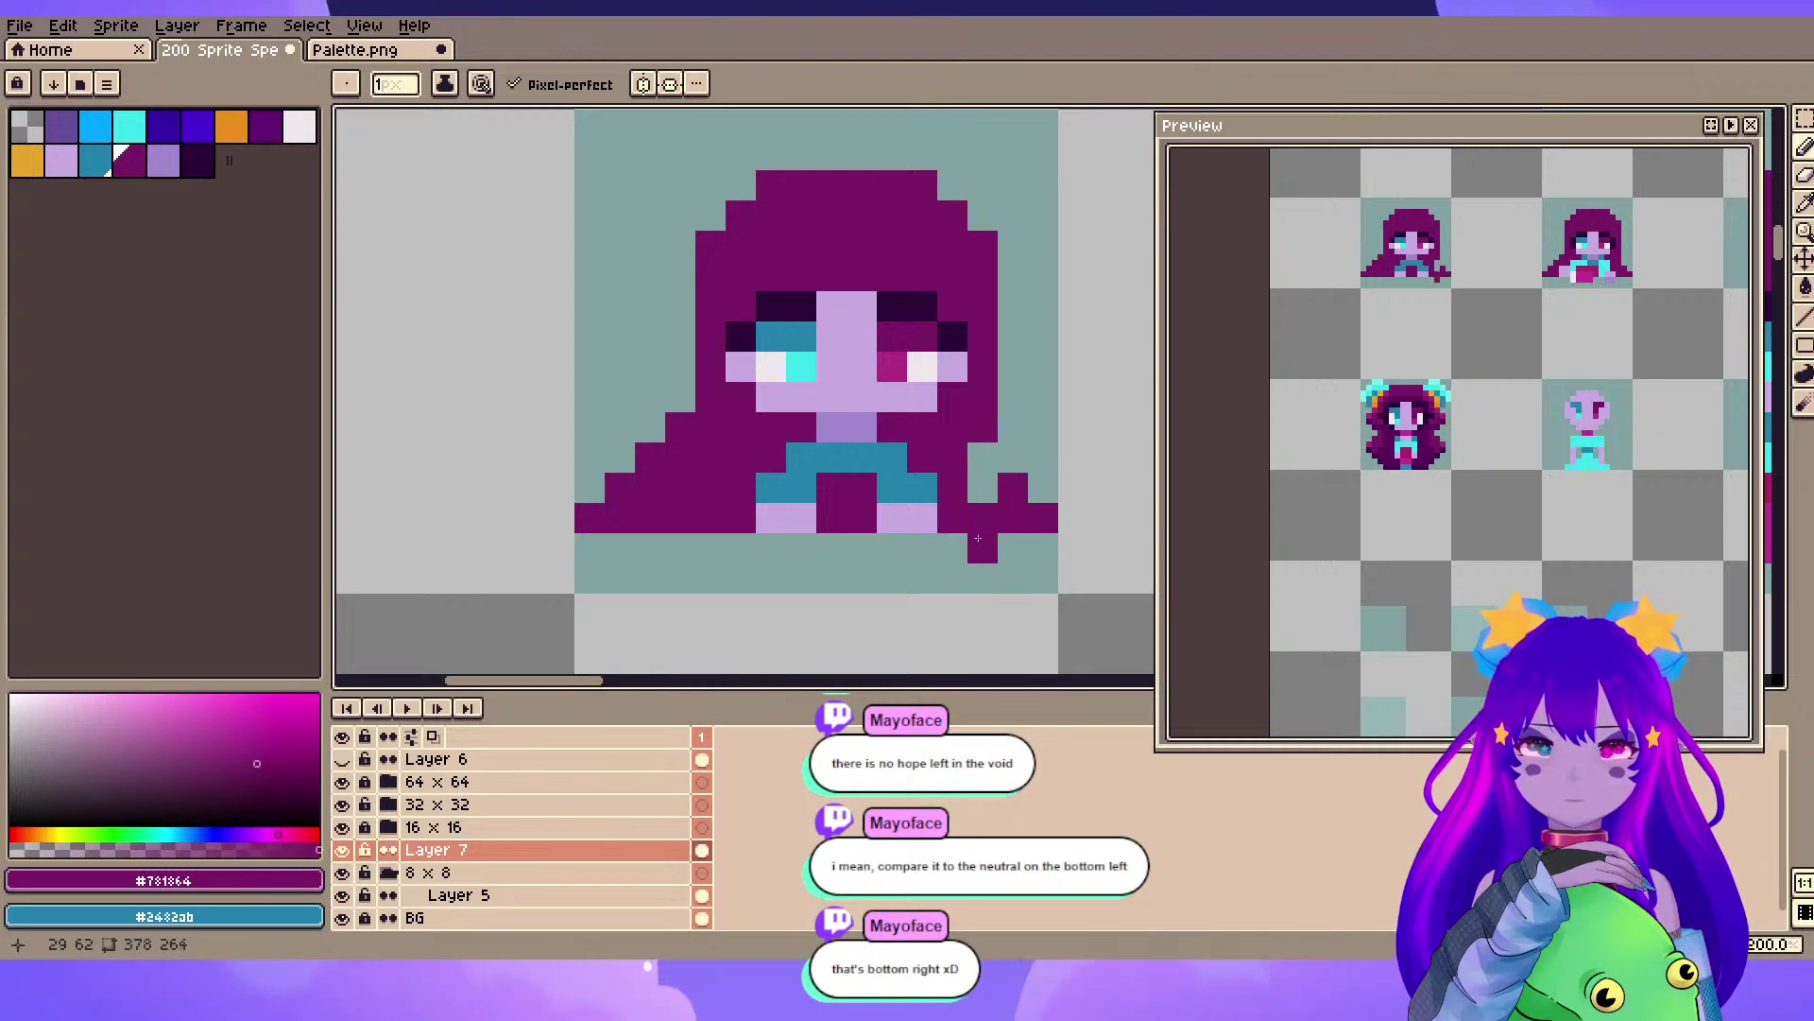
key(ctrl+z)
click(981, 486)
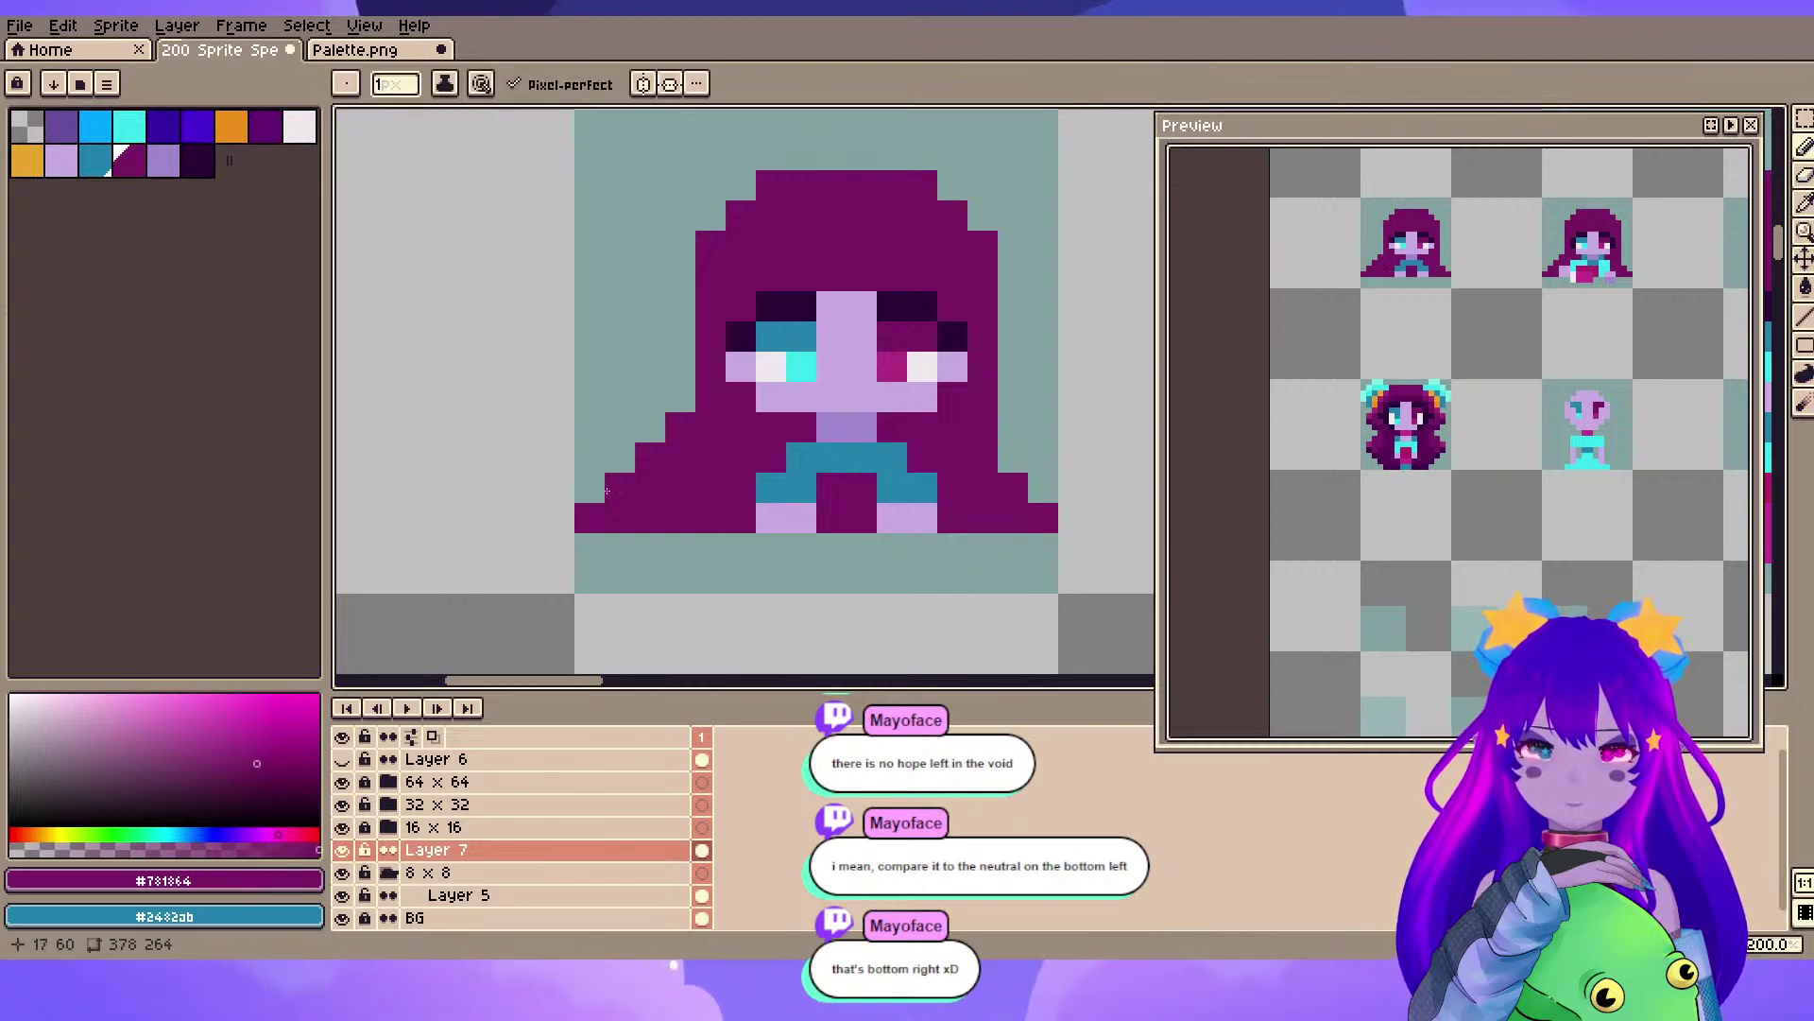
- Narrow both sleeves and hands to one-pixel columns by covering their outer pixels with #781864, then check against the other sprites
drag(922, 488, 922, 518)
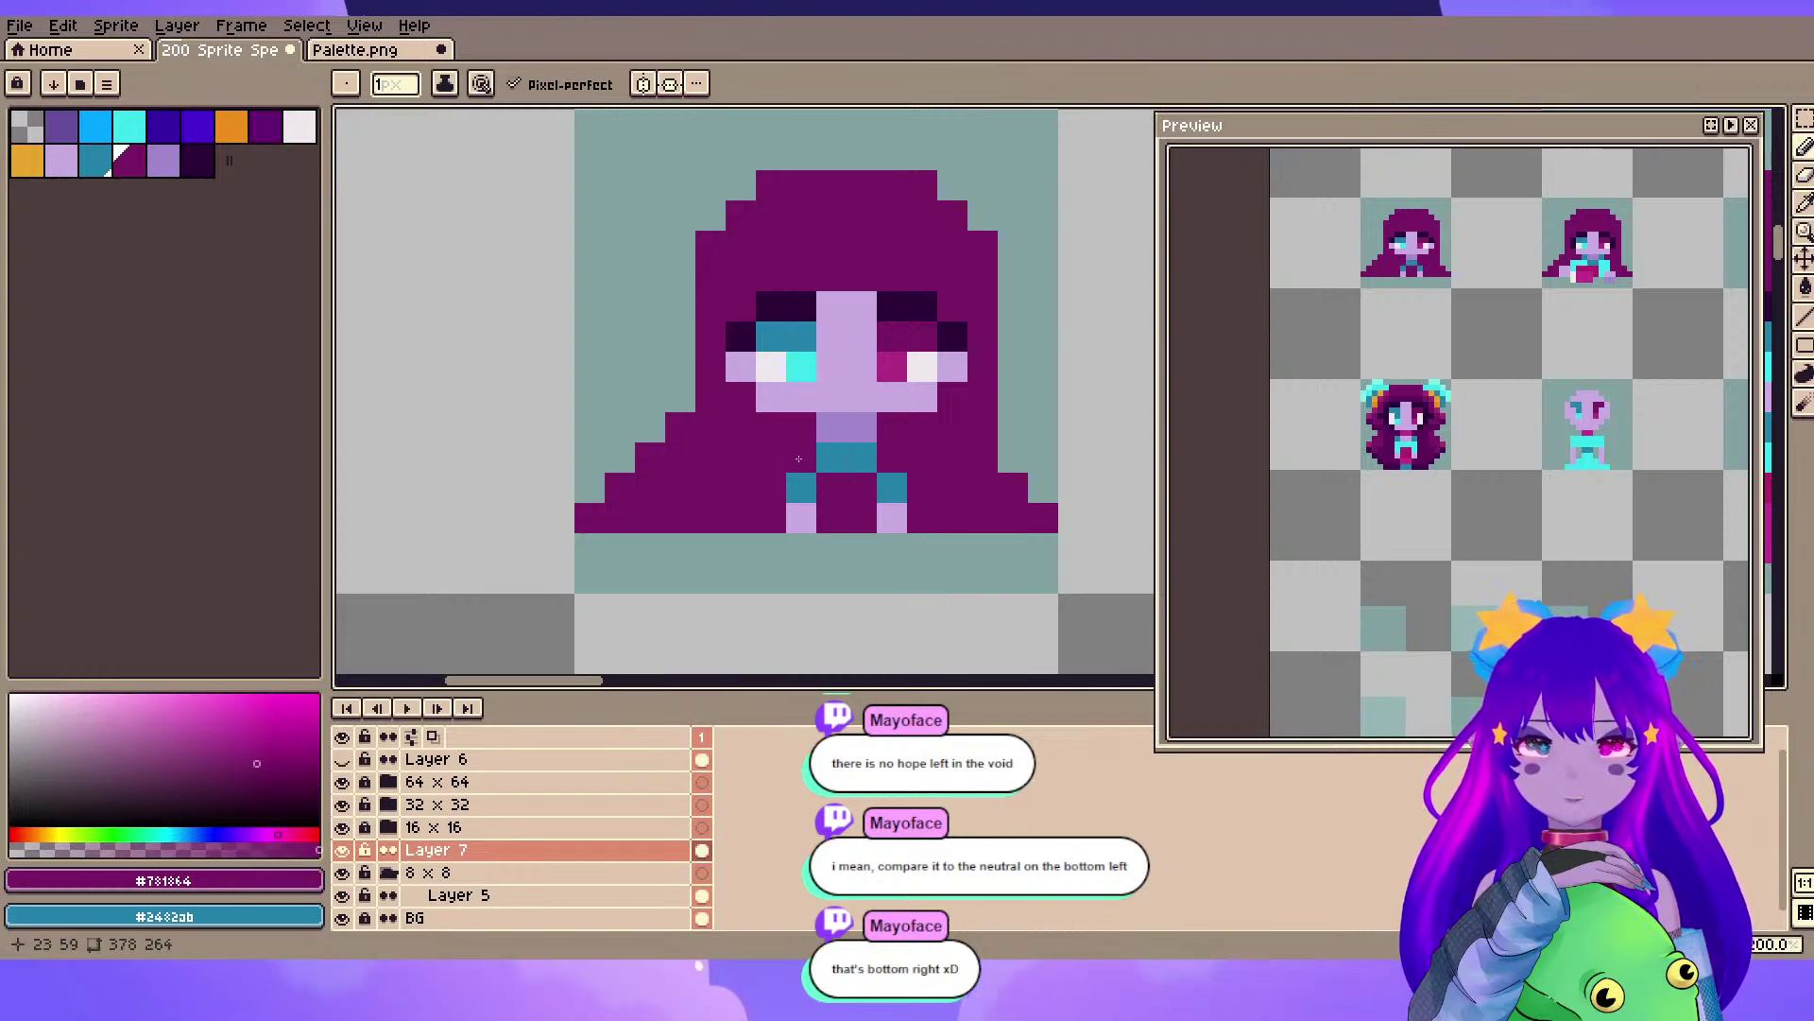
scroll(798, 459, down, 3)
scroll(770, 271, up, 3)
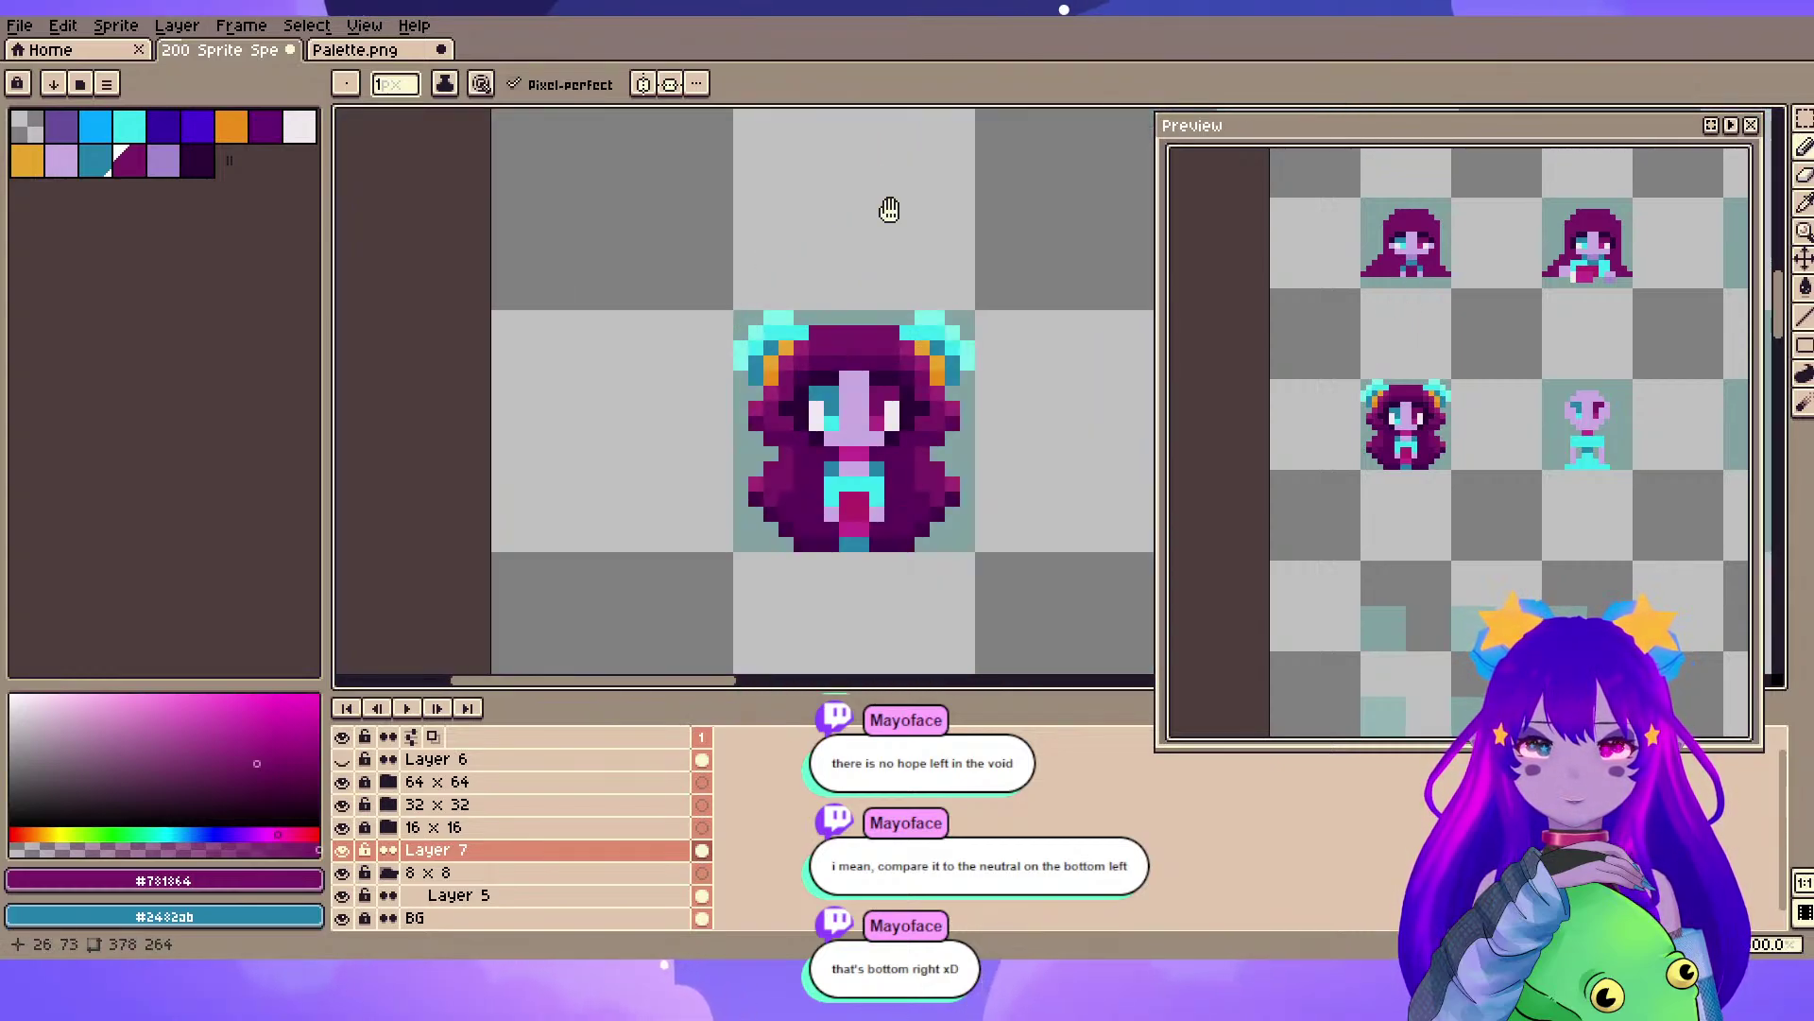
scroll(891, 196, up, 4)
scroll(852, 527, up, 2)
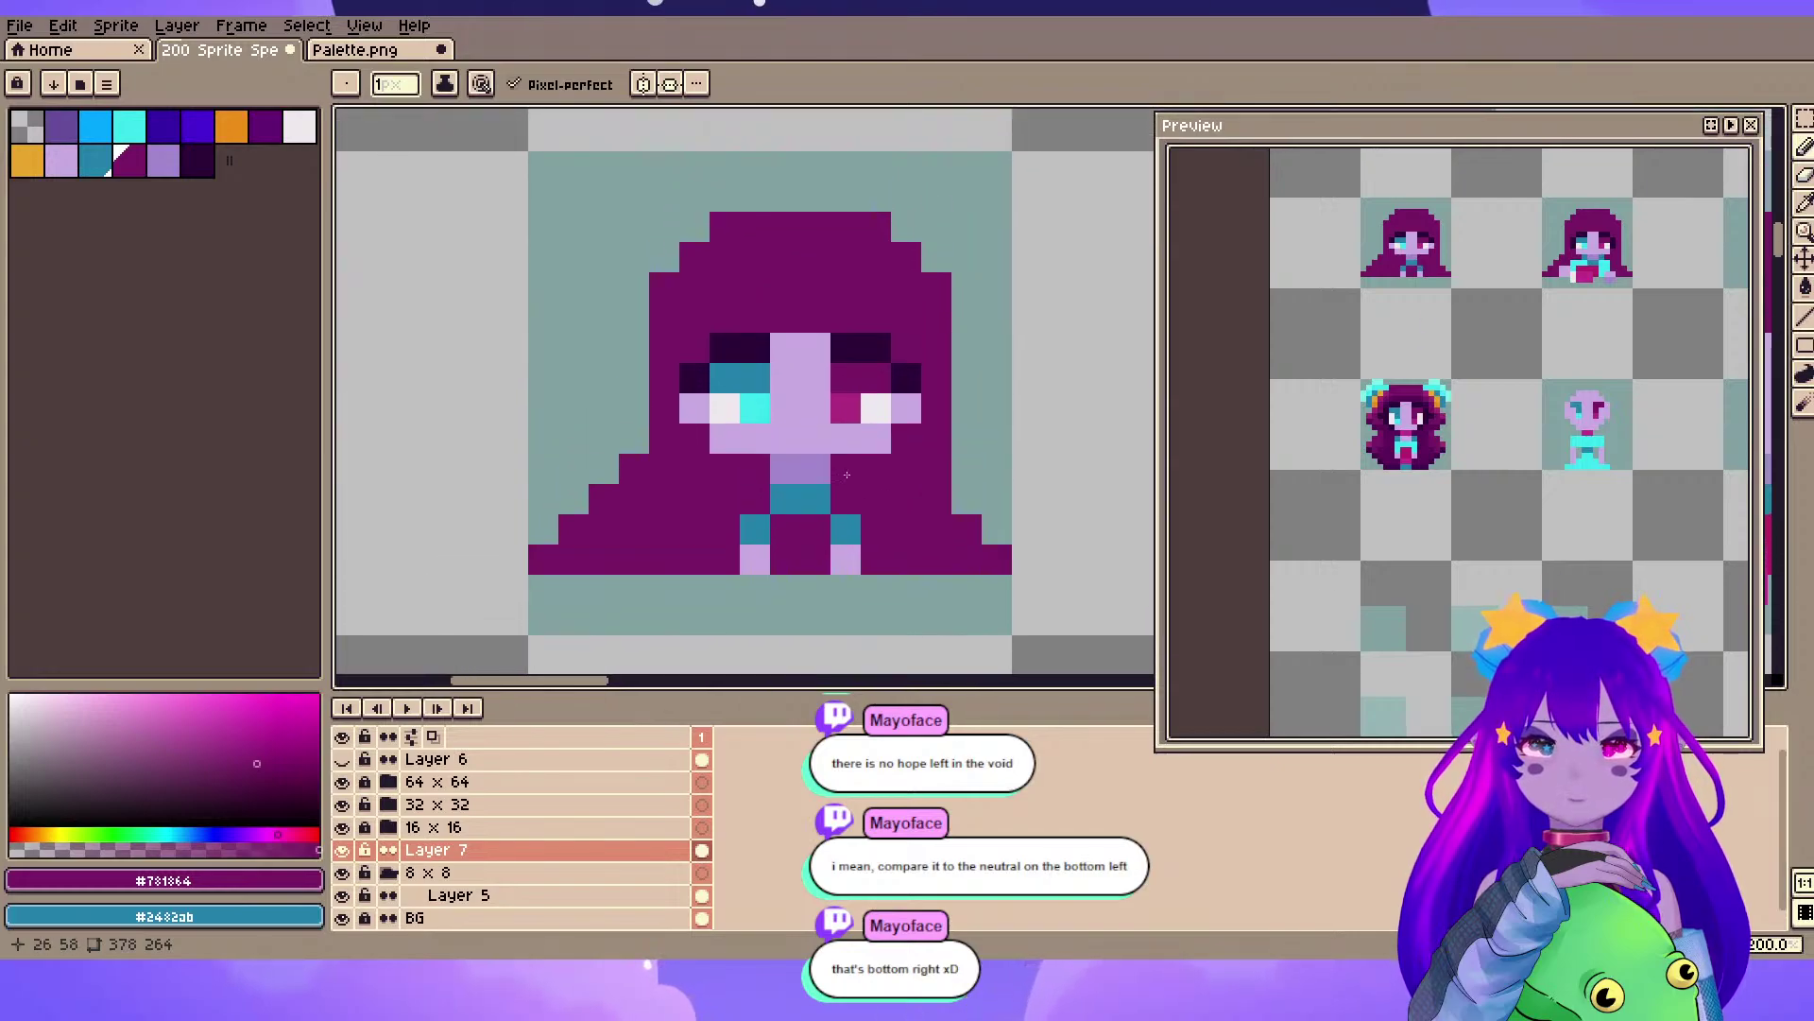
- Extend the #2482ab shoulder row one pixel at each end over the sleeves, and undo the stray pixel on the eyelash
alt+click(760, 523)
drag(756, 501, 845, 501)
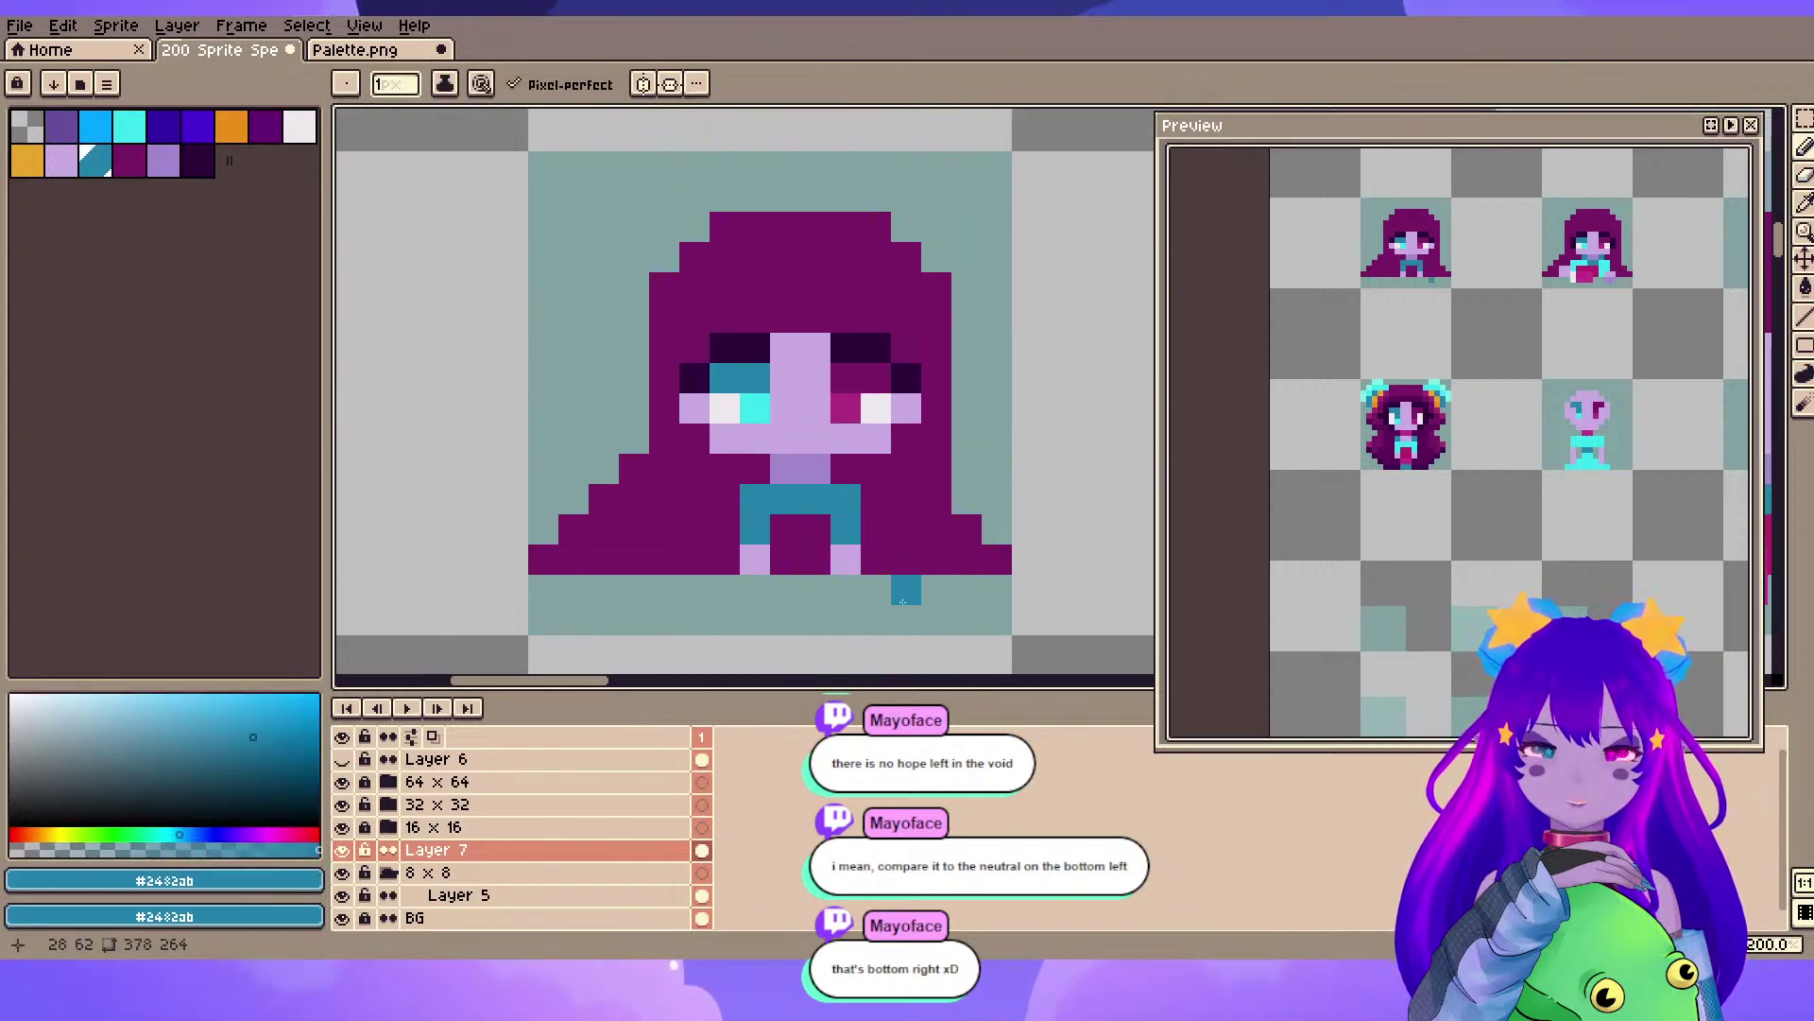
key(alt)
click(748, 347)
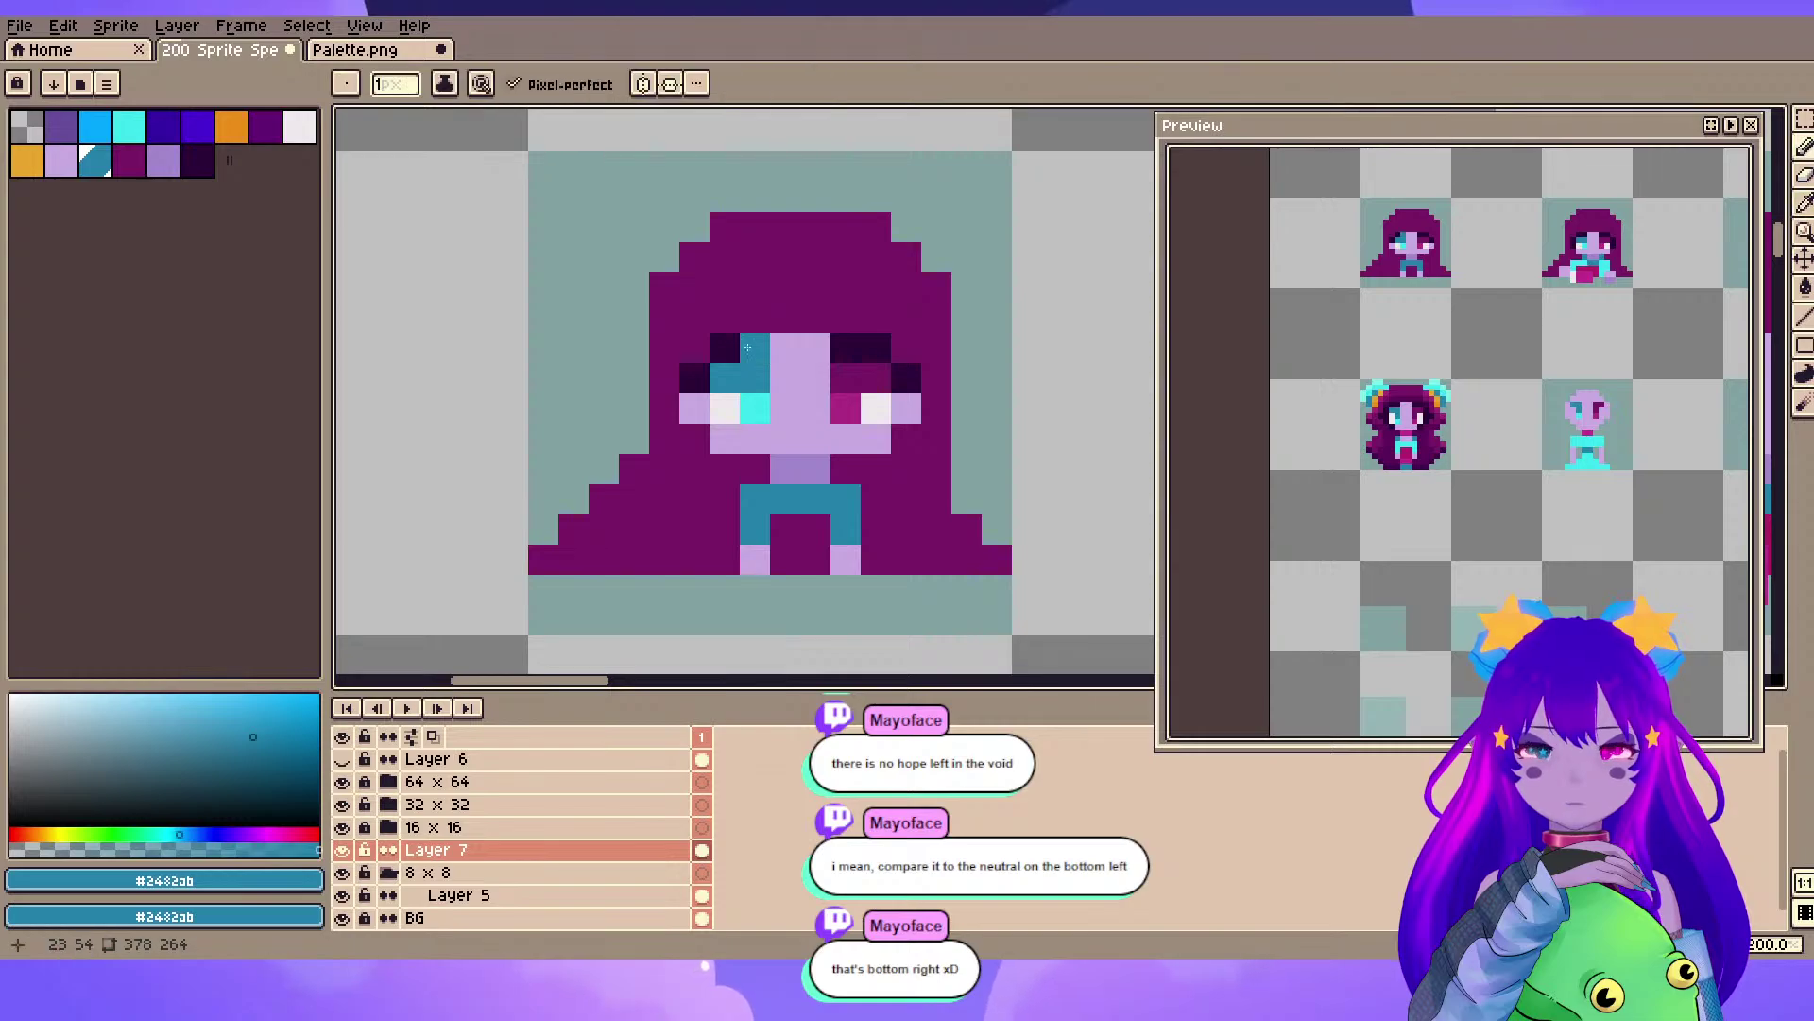
key(ctrl+z)
- Cover the shoulders, sleeves and hands with #781864 and erase the stray pixels below the hair's hem
alt+click(779, 523)
mouse_move(755, 501)
mouse_down()
mouse_move(787, 503)
mouse_move(846, 497)
mouse_move(837, 587)
mouse_up()
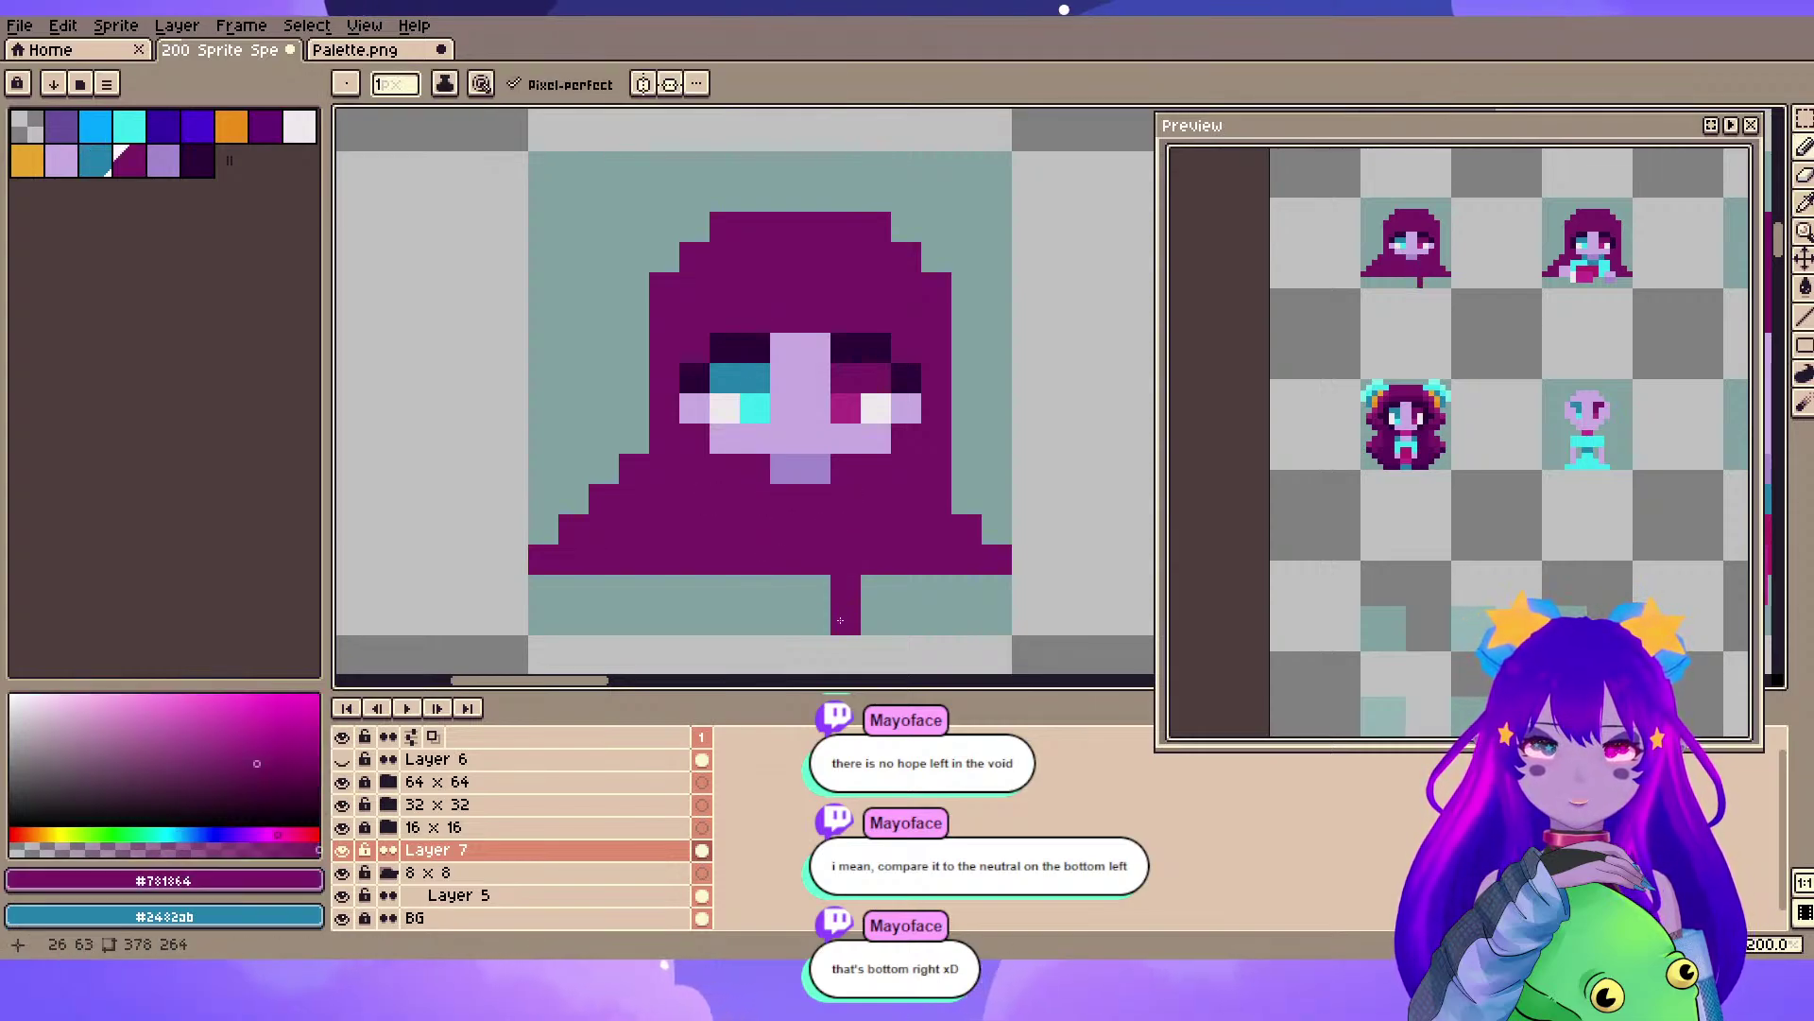
key(e)
click(840, 620)
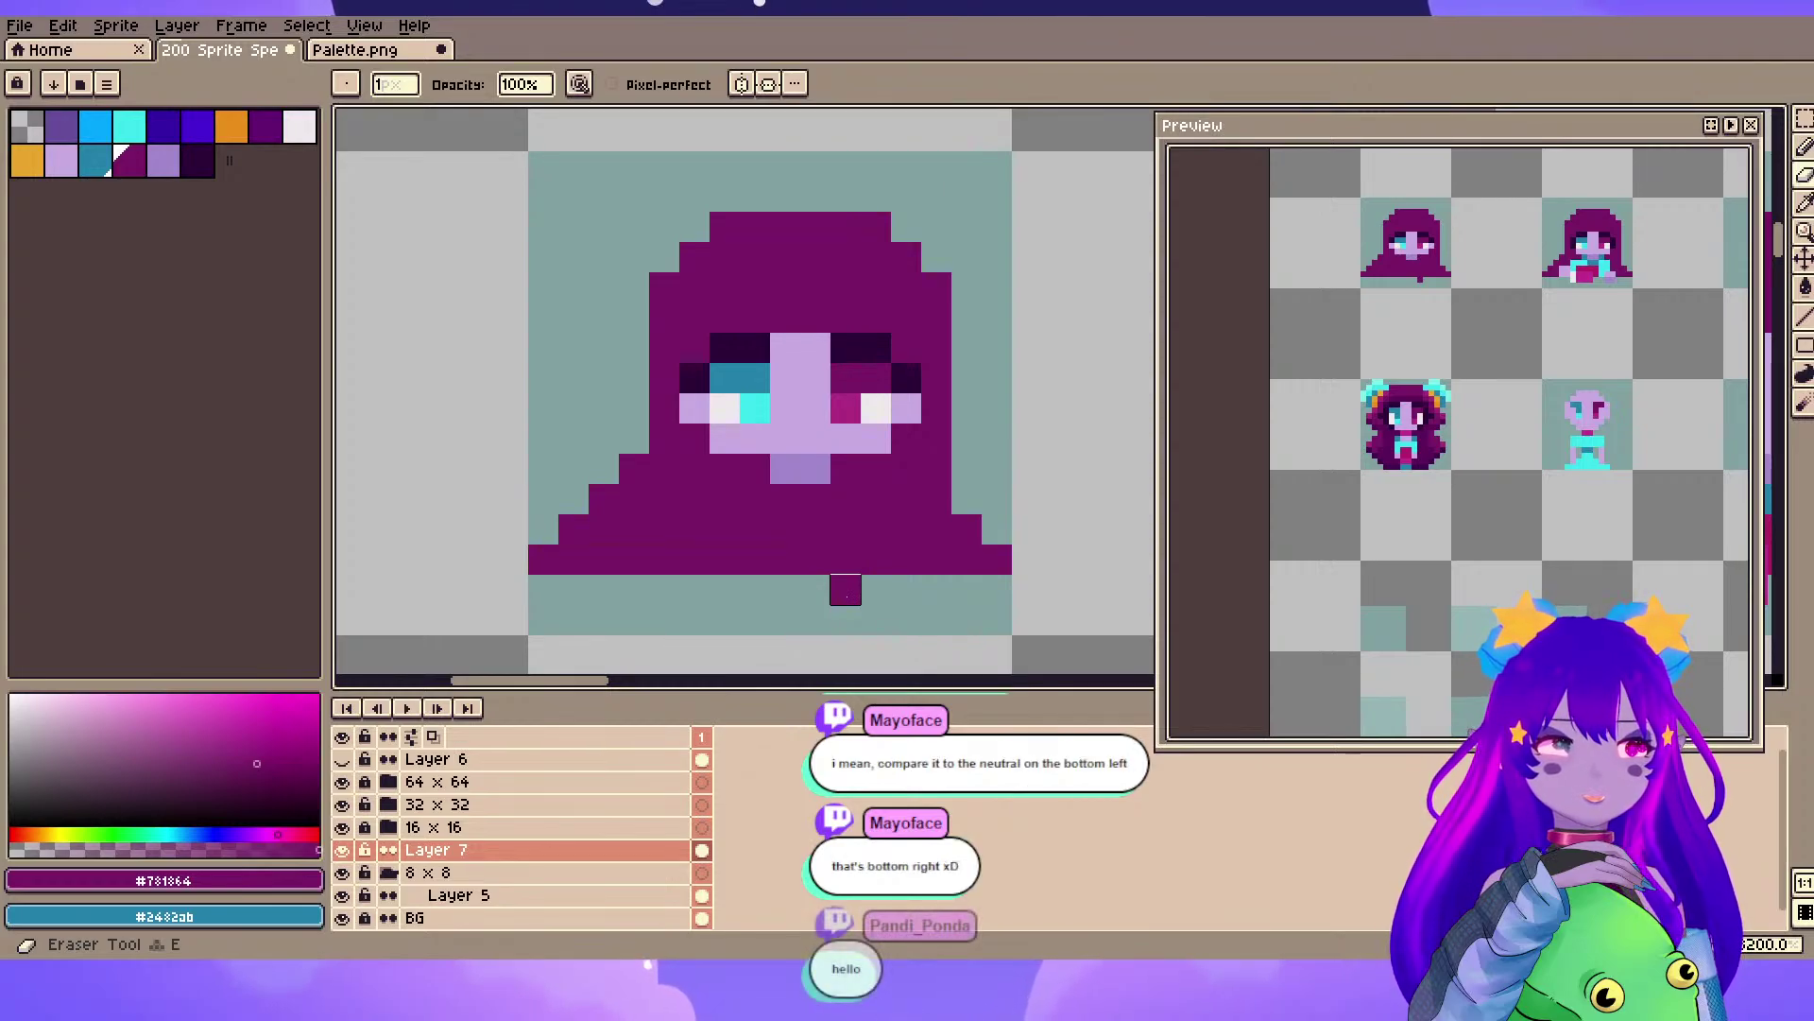
drag(826, 548, 745, 520)
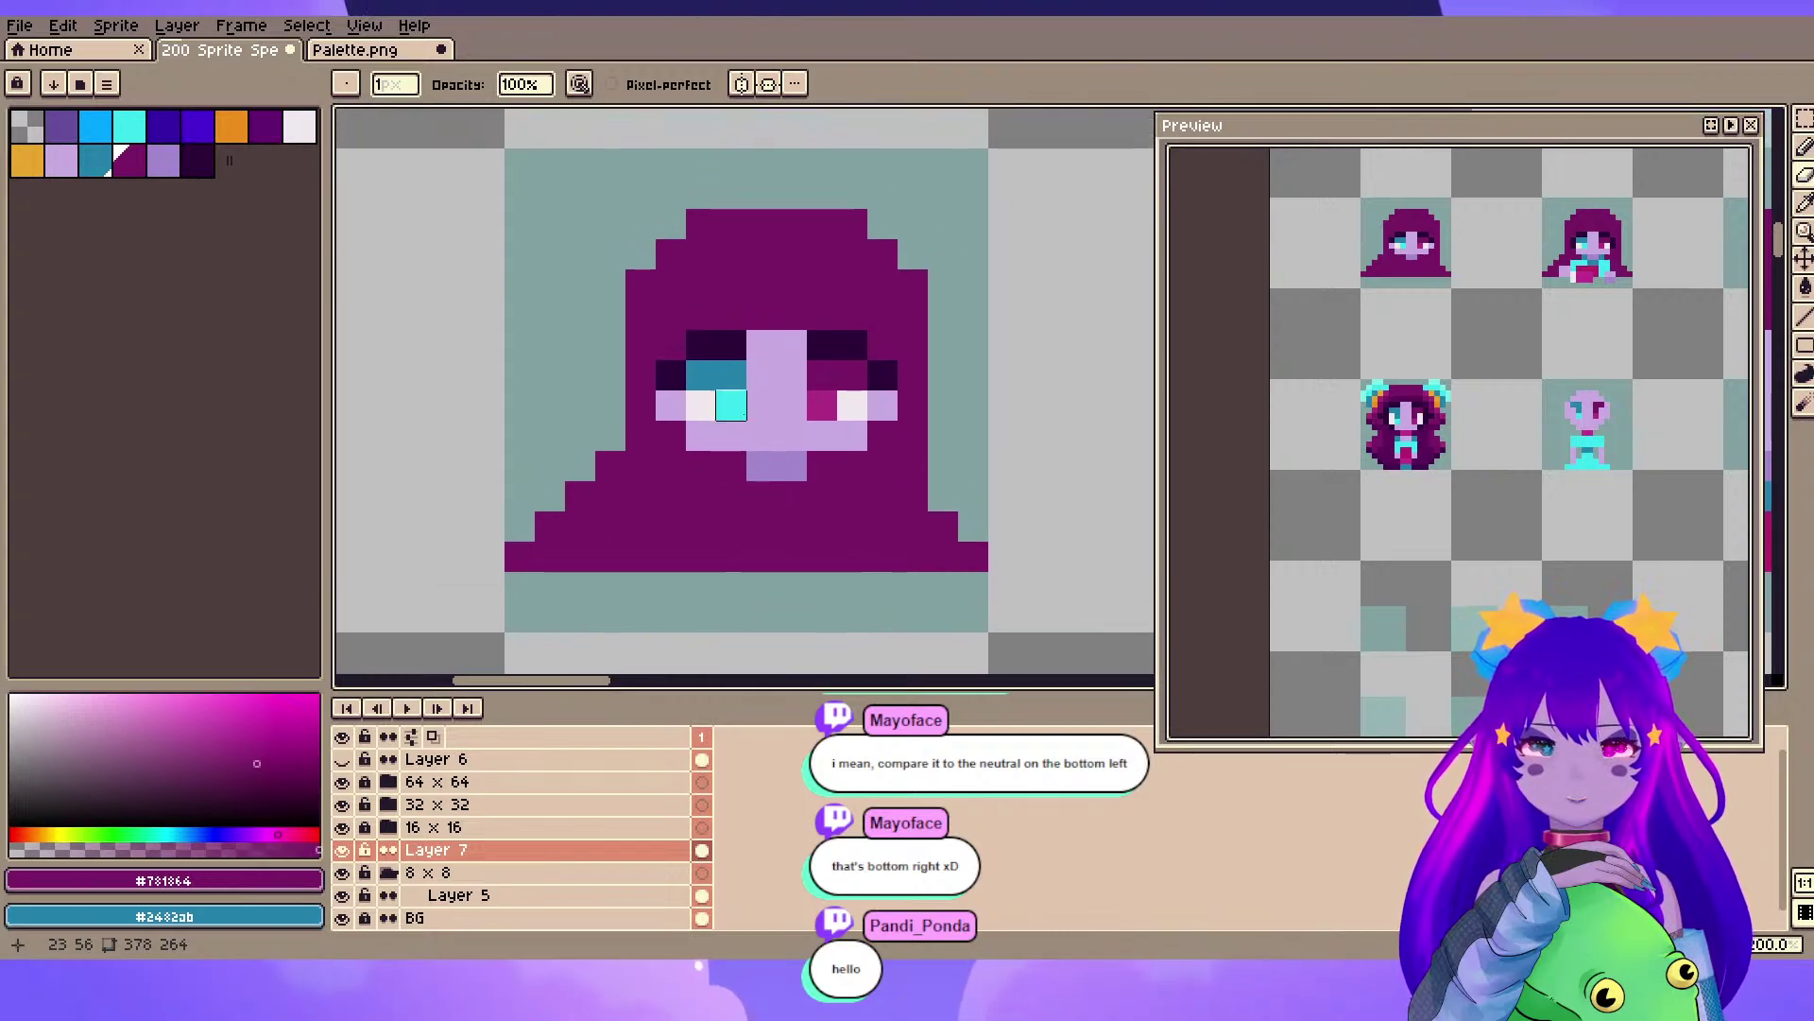
- Fill the left arm of the leaning sprite with #a286cc and its right hand entirely with #c8aae1
scroll(697, 283, down, 5)
scroll(727, 356, up, 5)
drag(889, 420, 727, 475)
alt+click(828, 571)
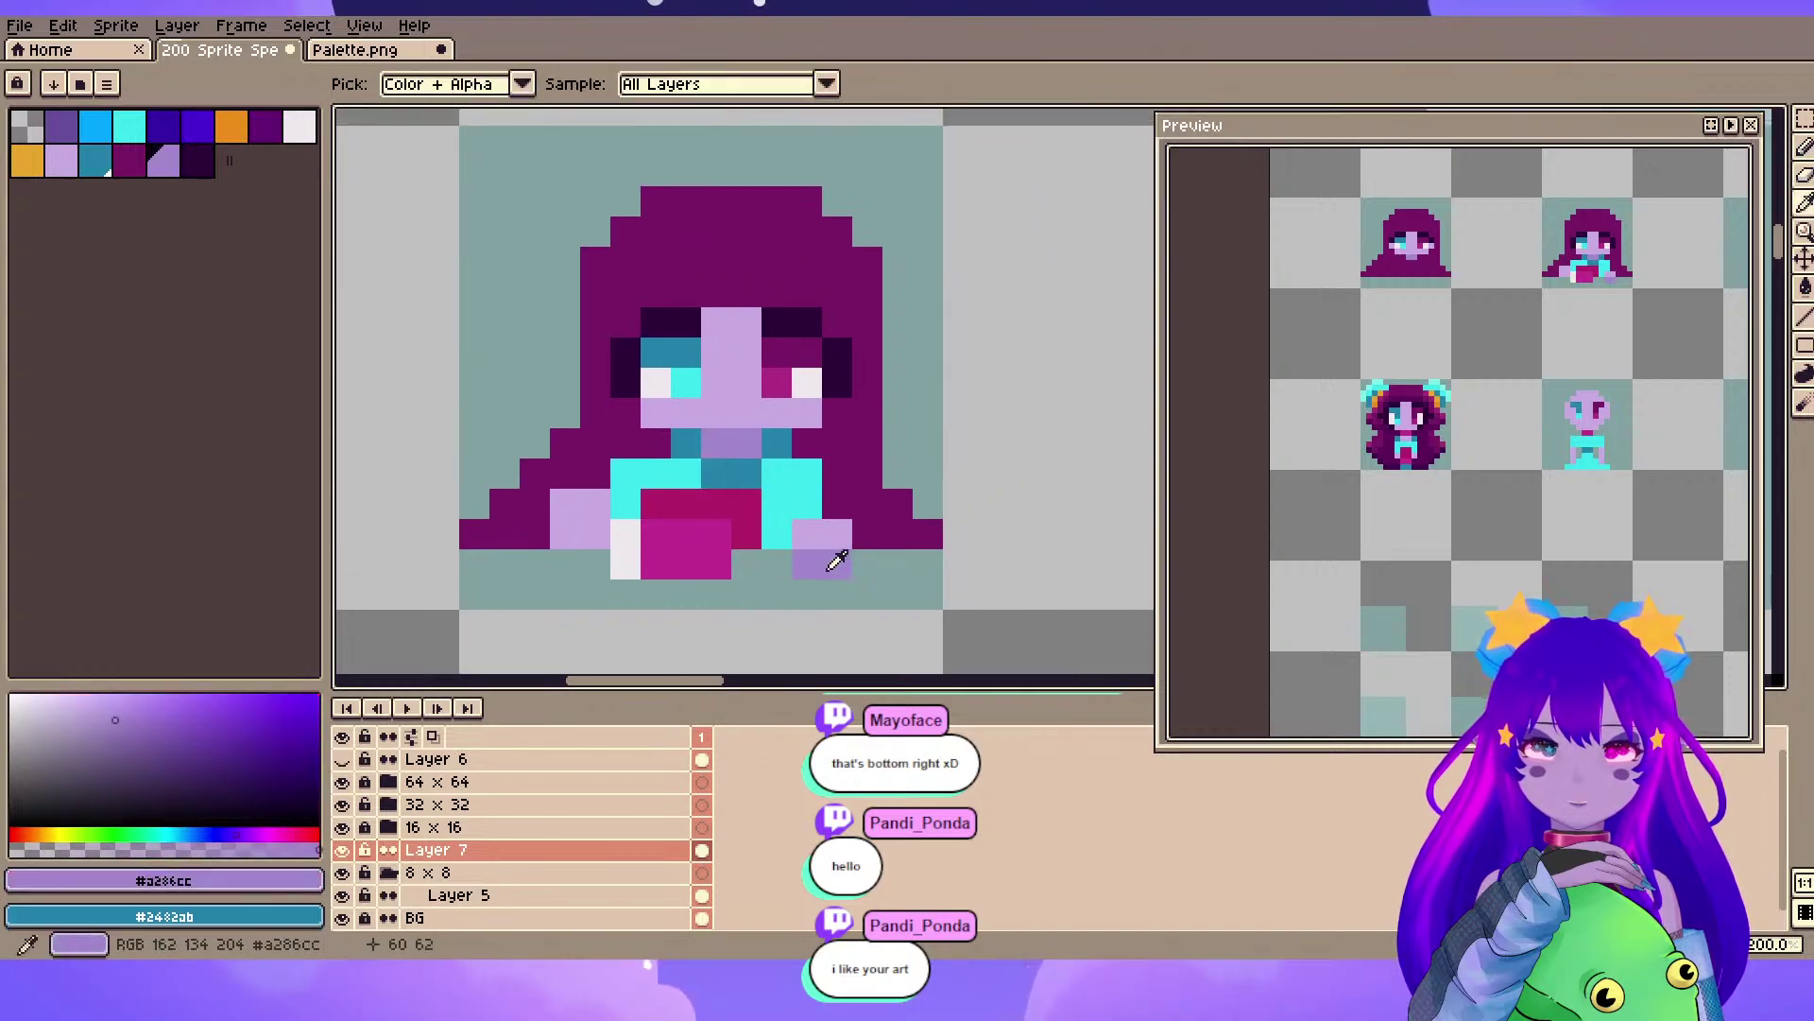
drag(565, 504, 591, 530)
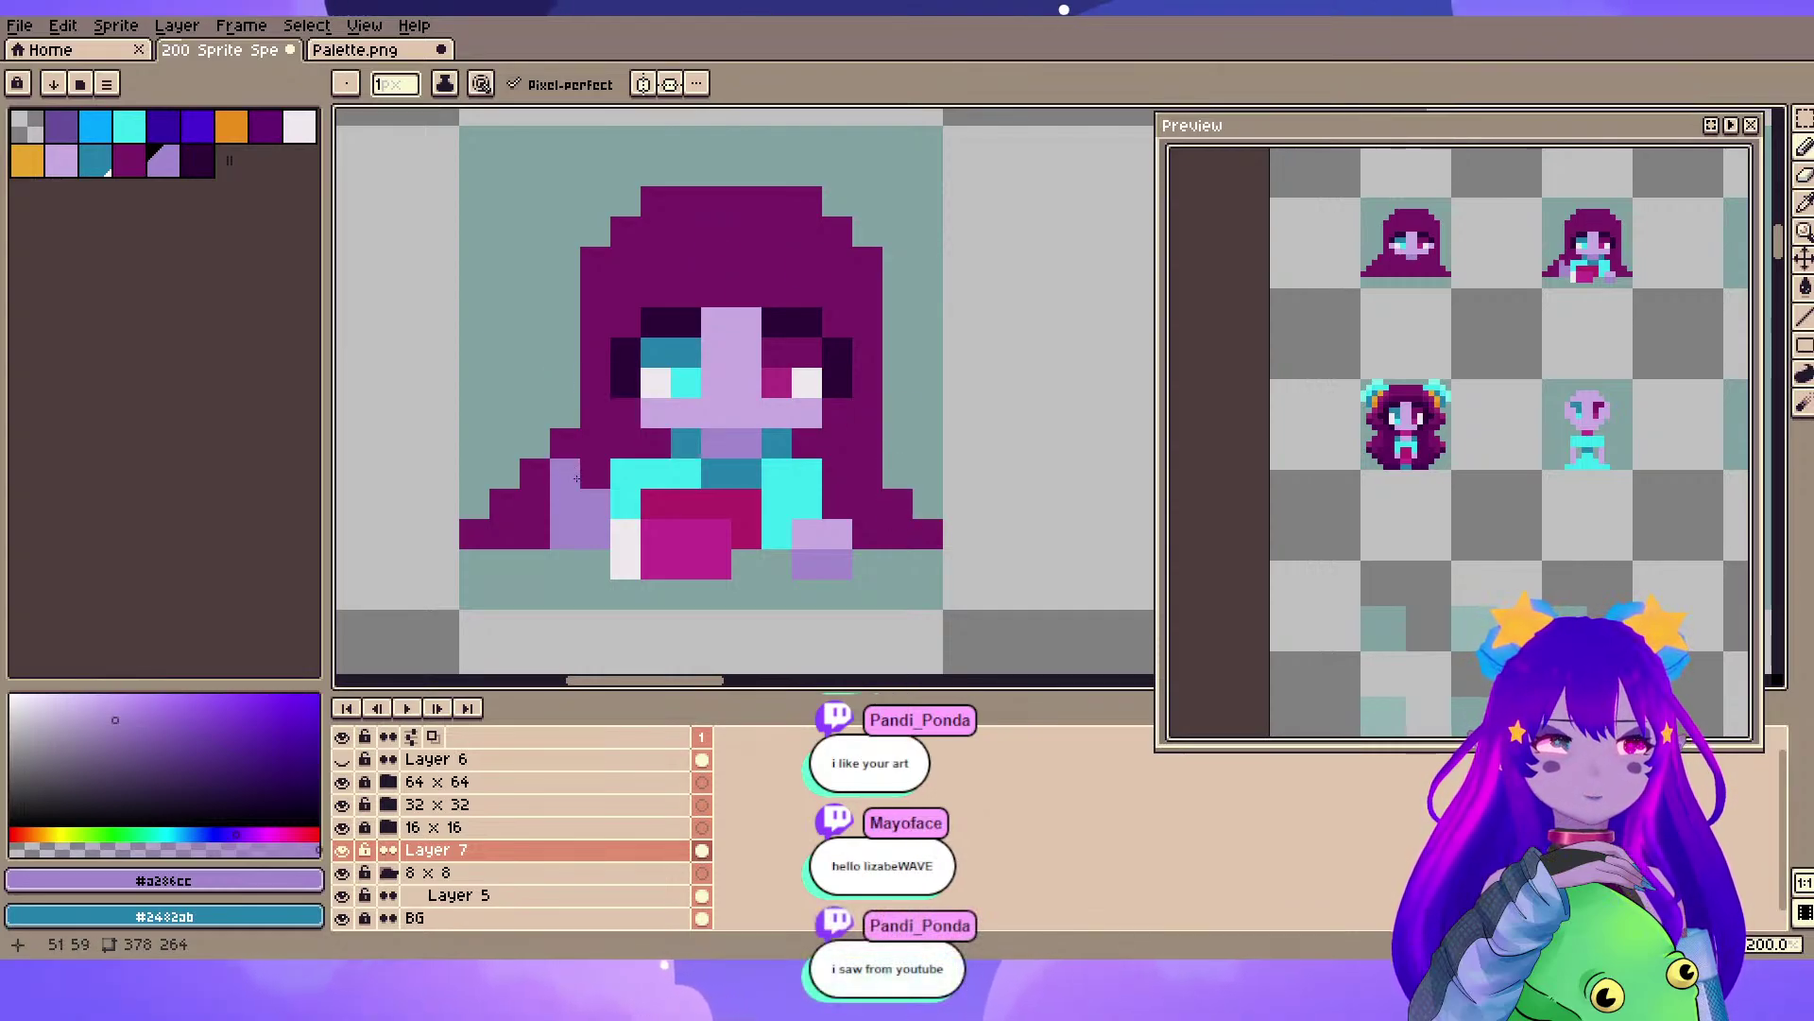
click(829, 542)
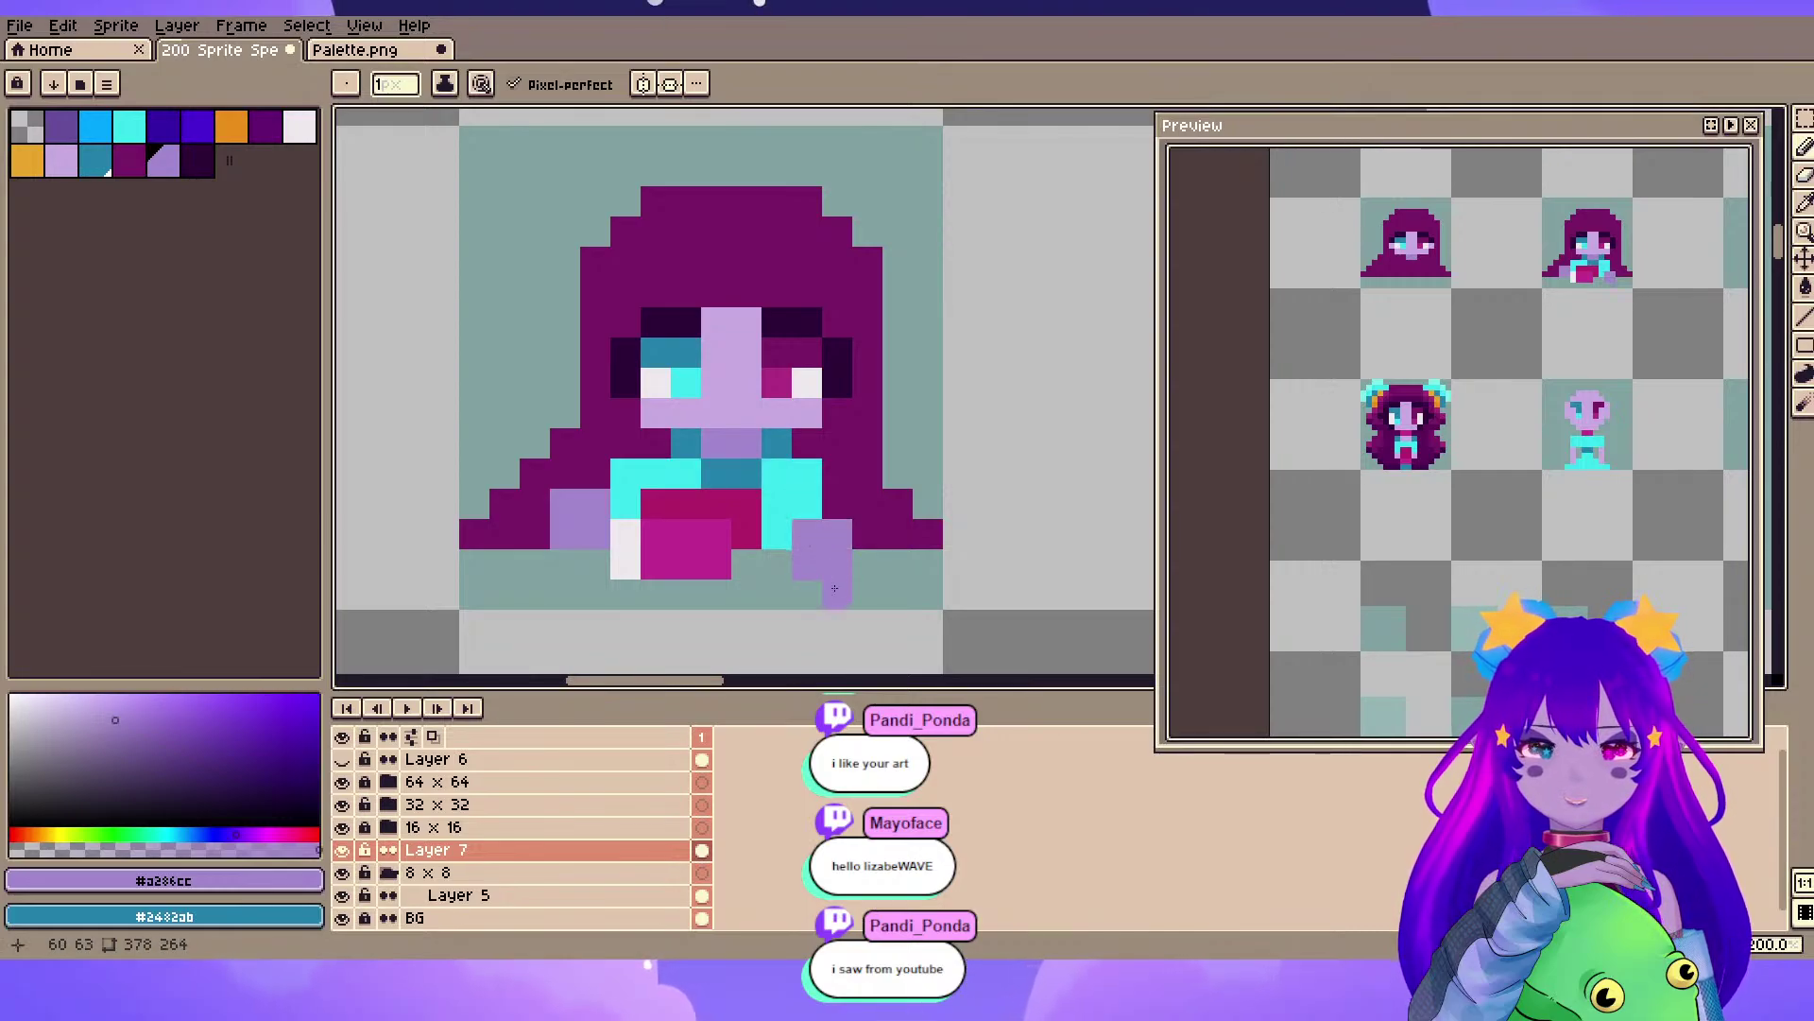
alt+click(731, 402)
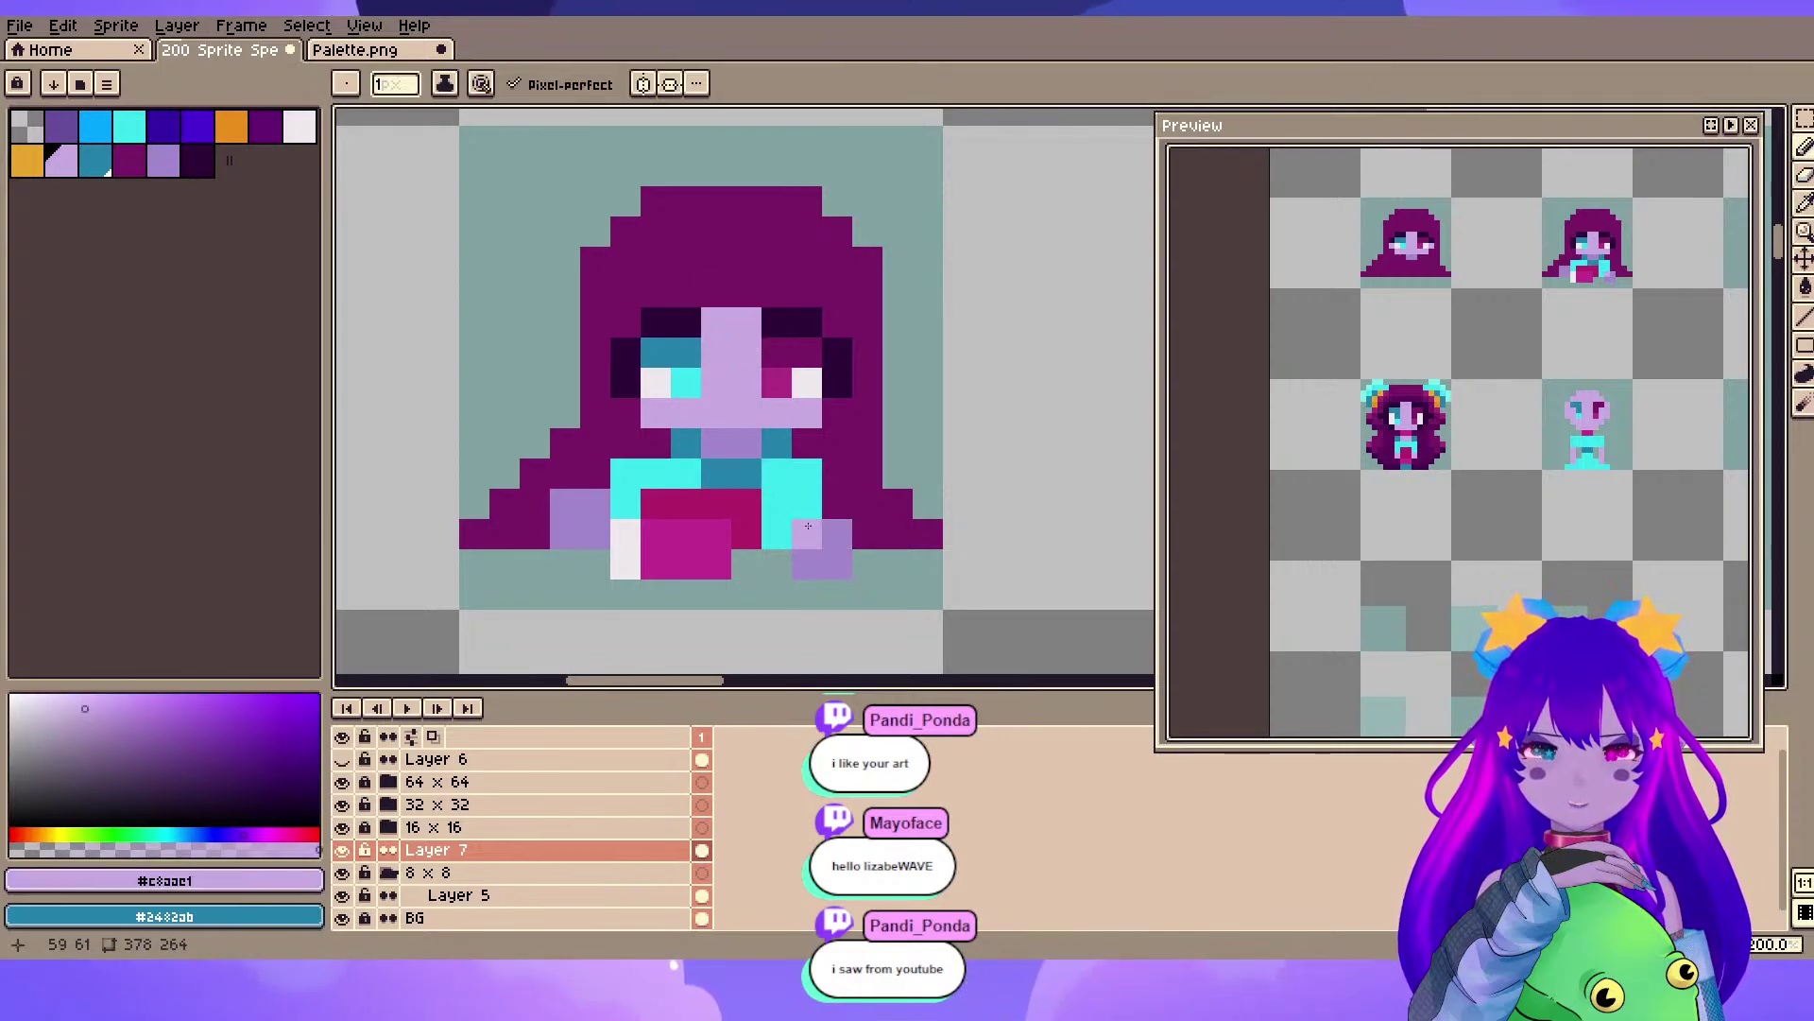
click(837, 564)
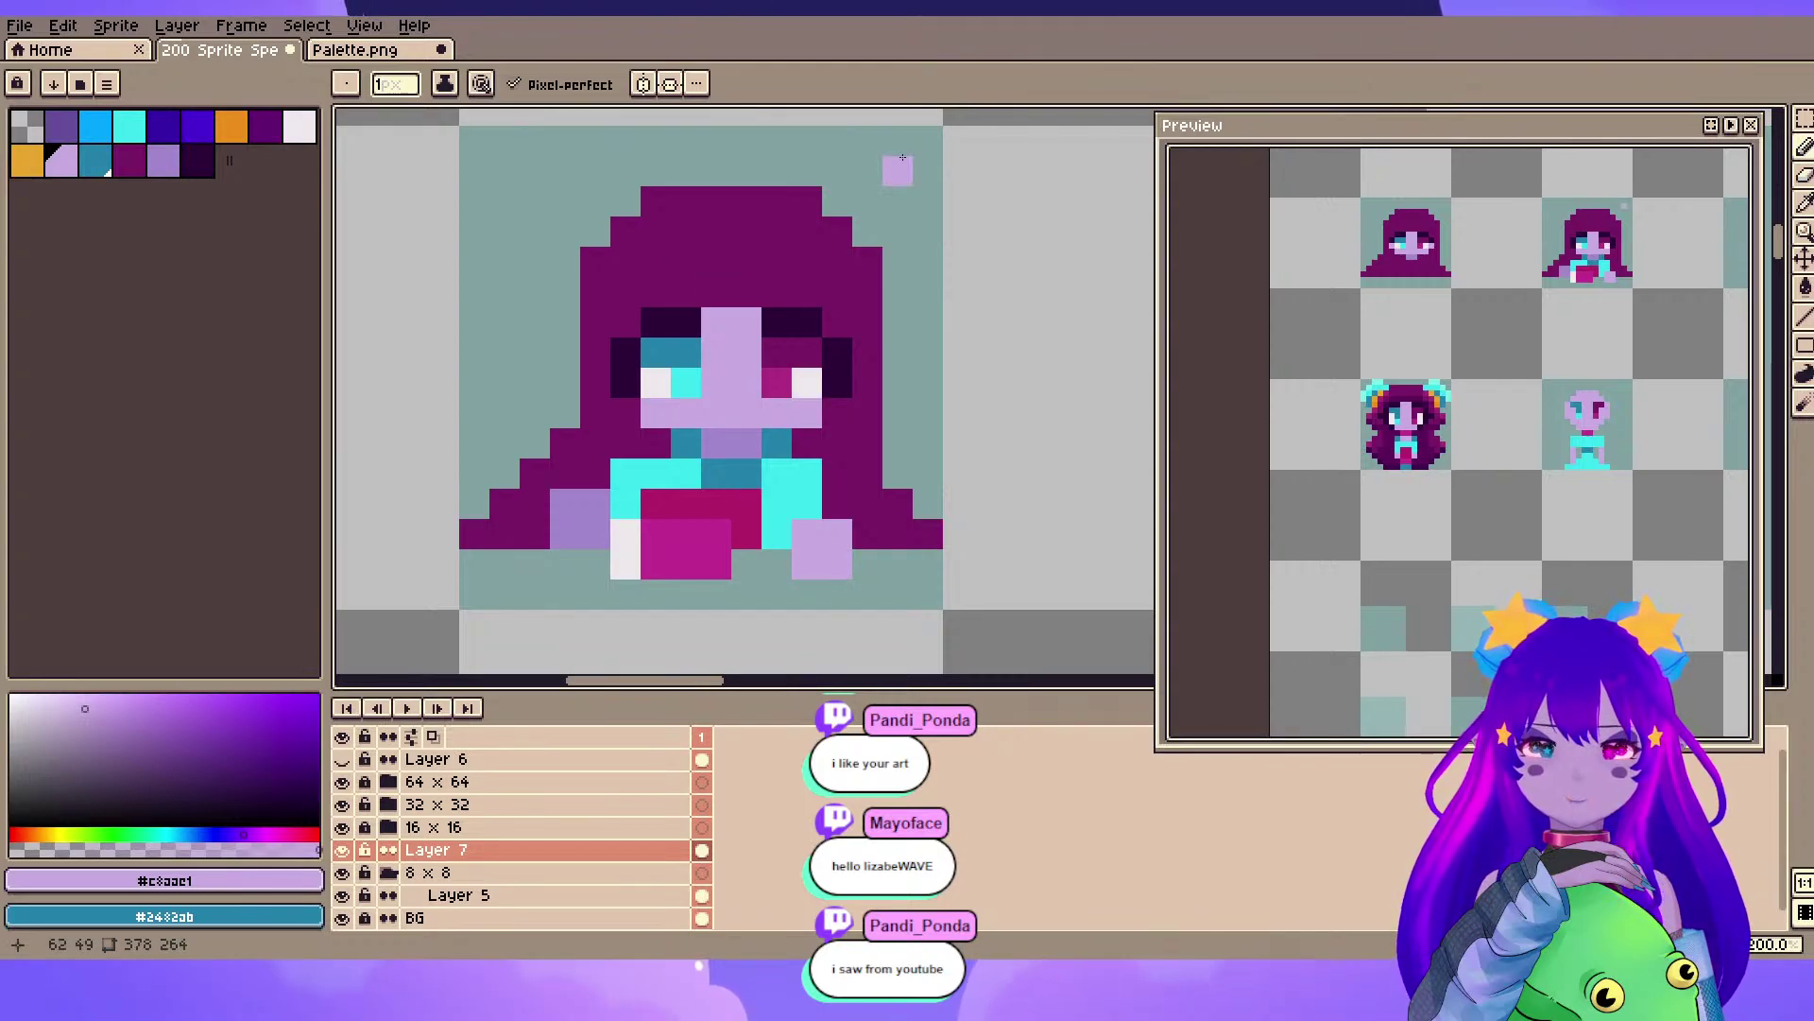
- Recolour the left shoulder and sleeve with #2482ab and trim the shoulder's outer corner using the hair colour #781864
alt+click(686, 442)
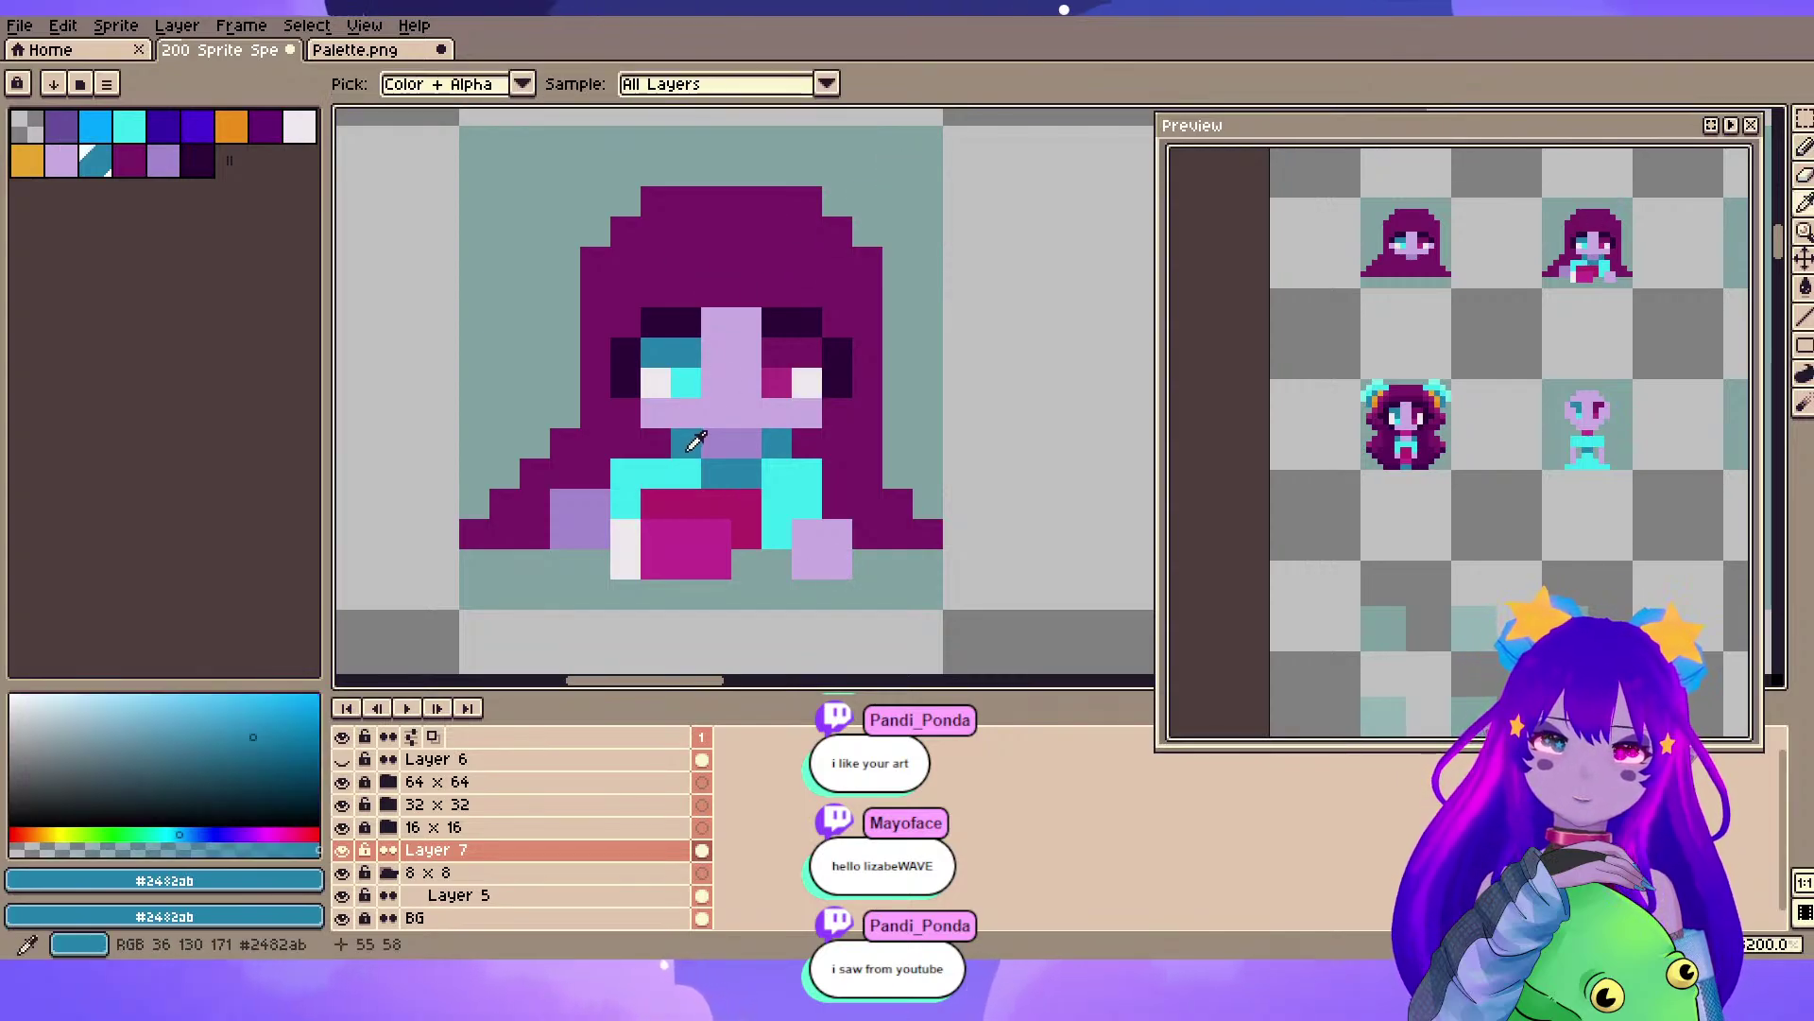
drag(626, 473, 666, 477)
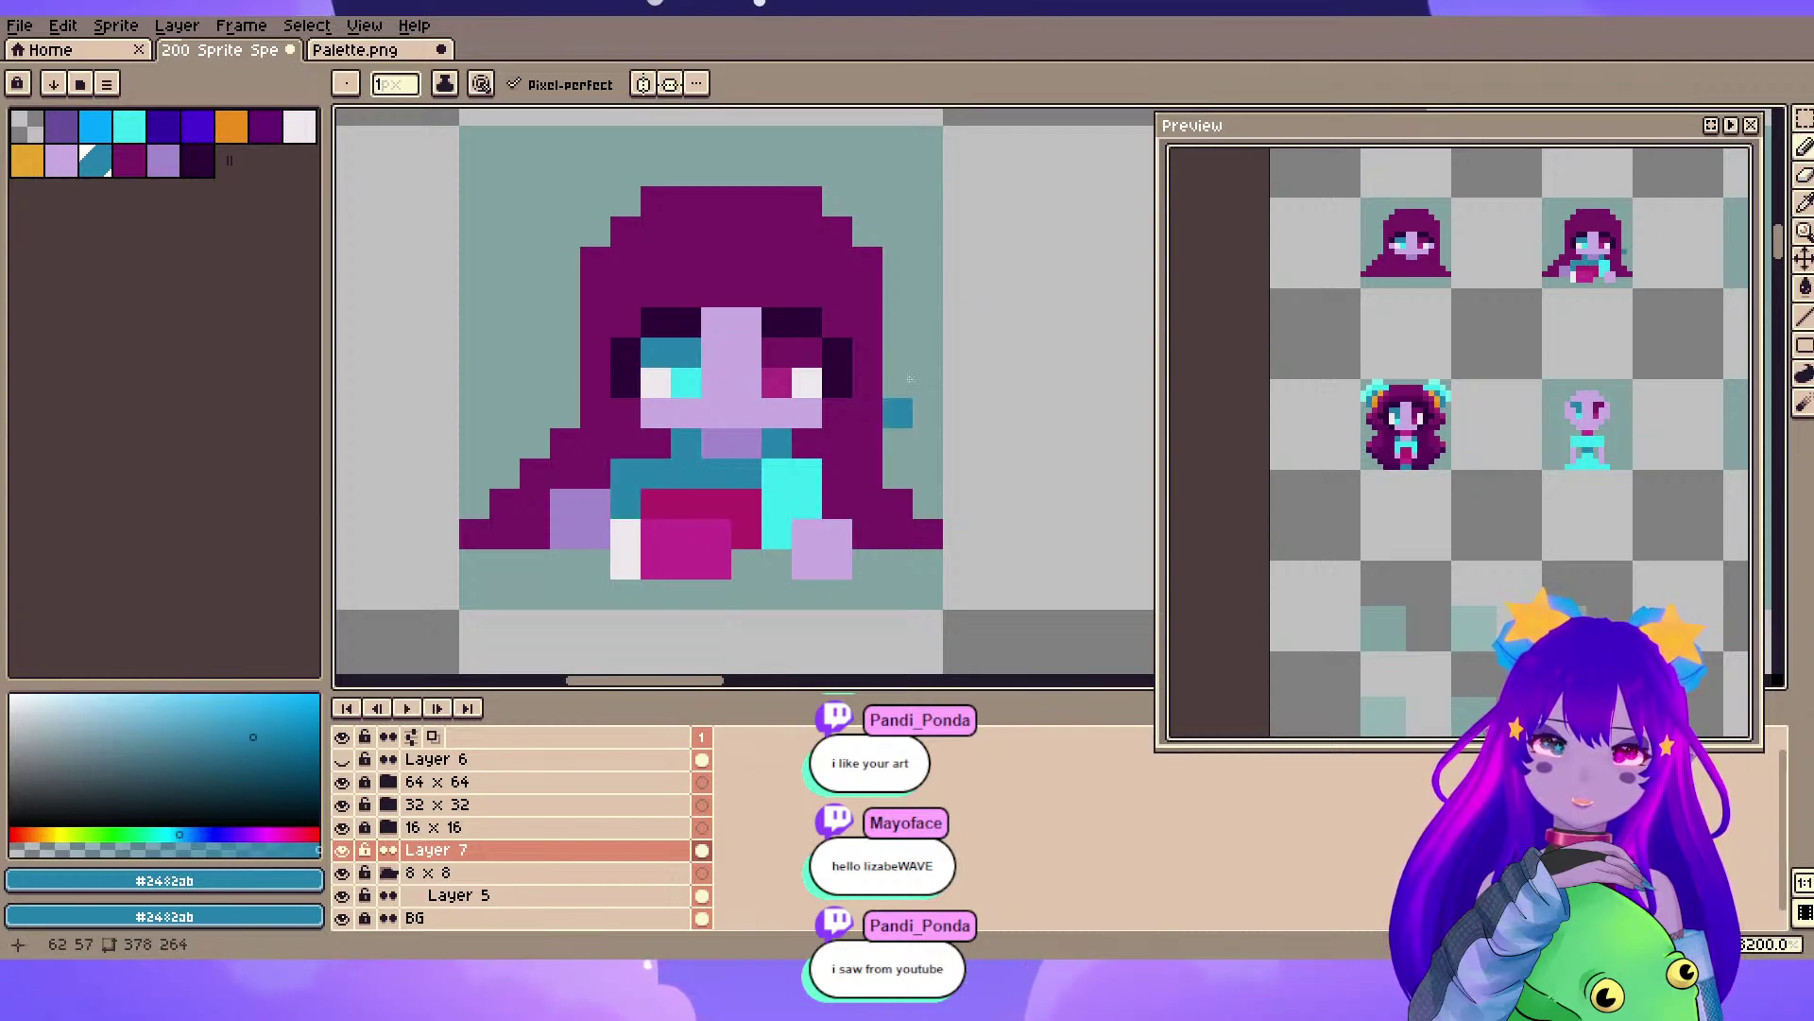
scroll(948, 196, down, 1)
scroll(945, 203, up, 3)
scroll(936, 227, down, 2)
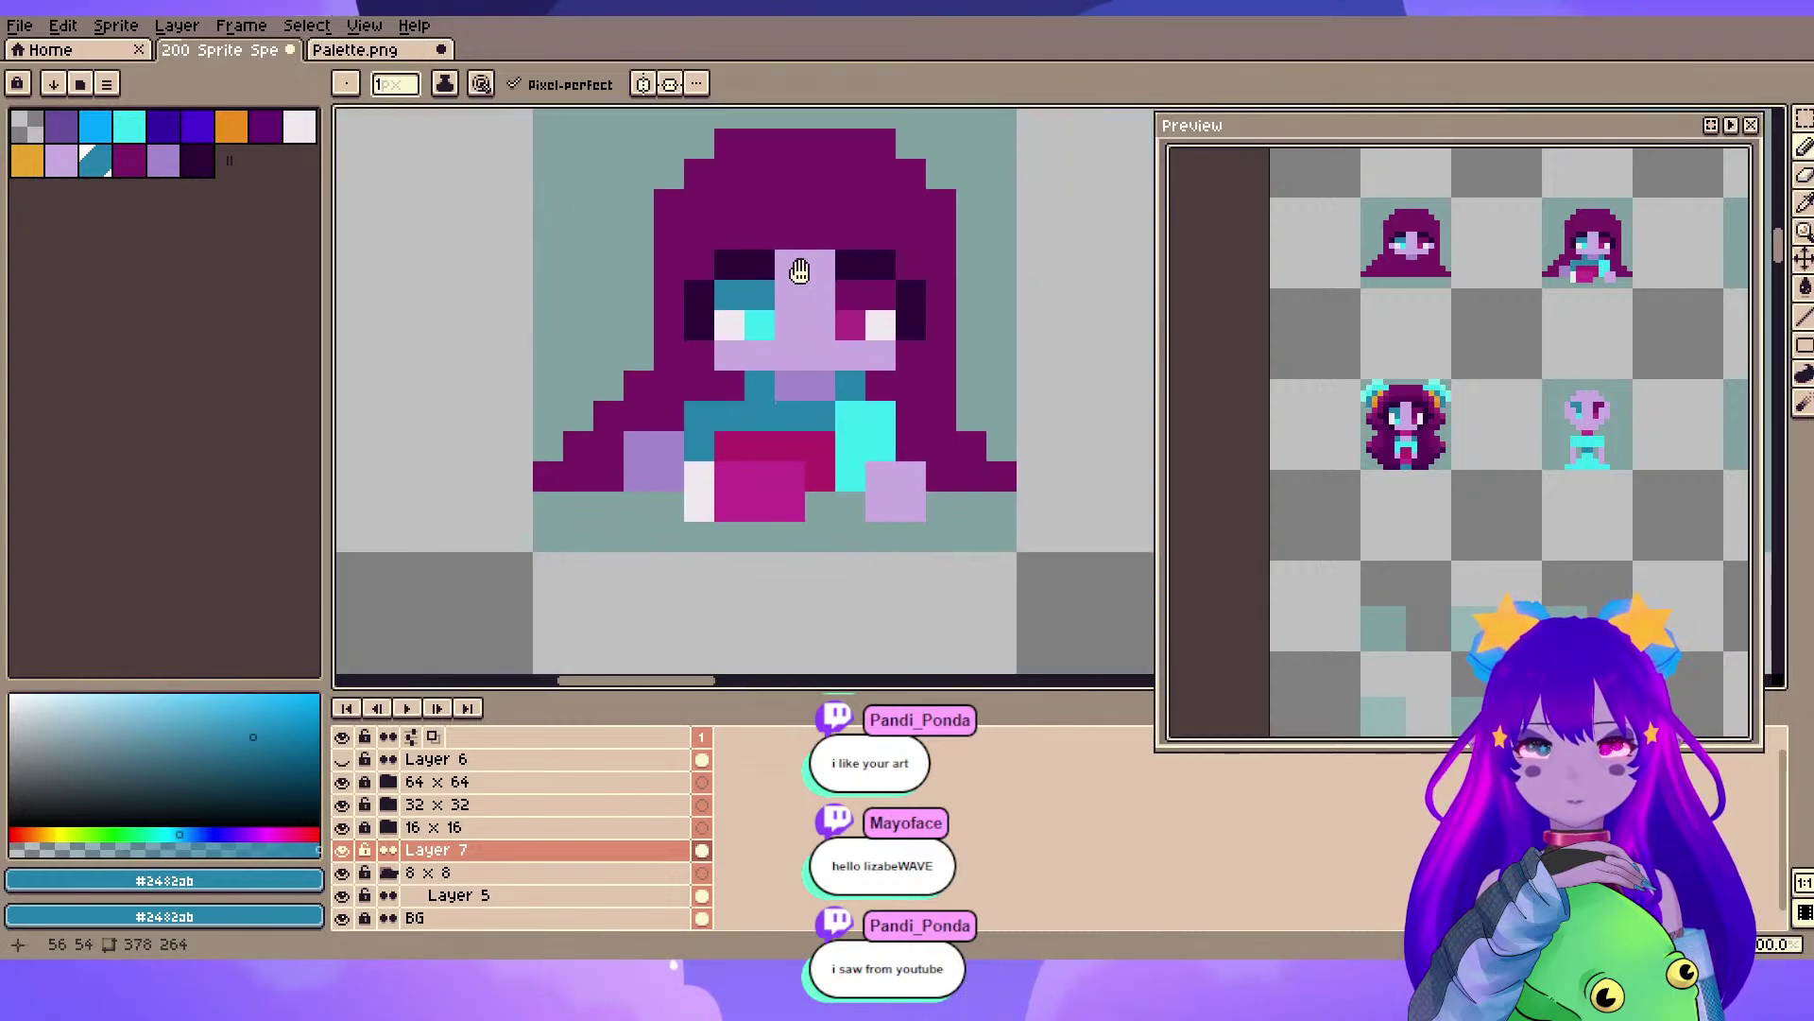
alt+click(679, 418)
drag(672, 452, 708, 458)
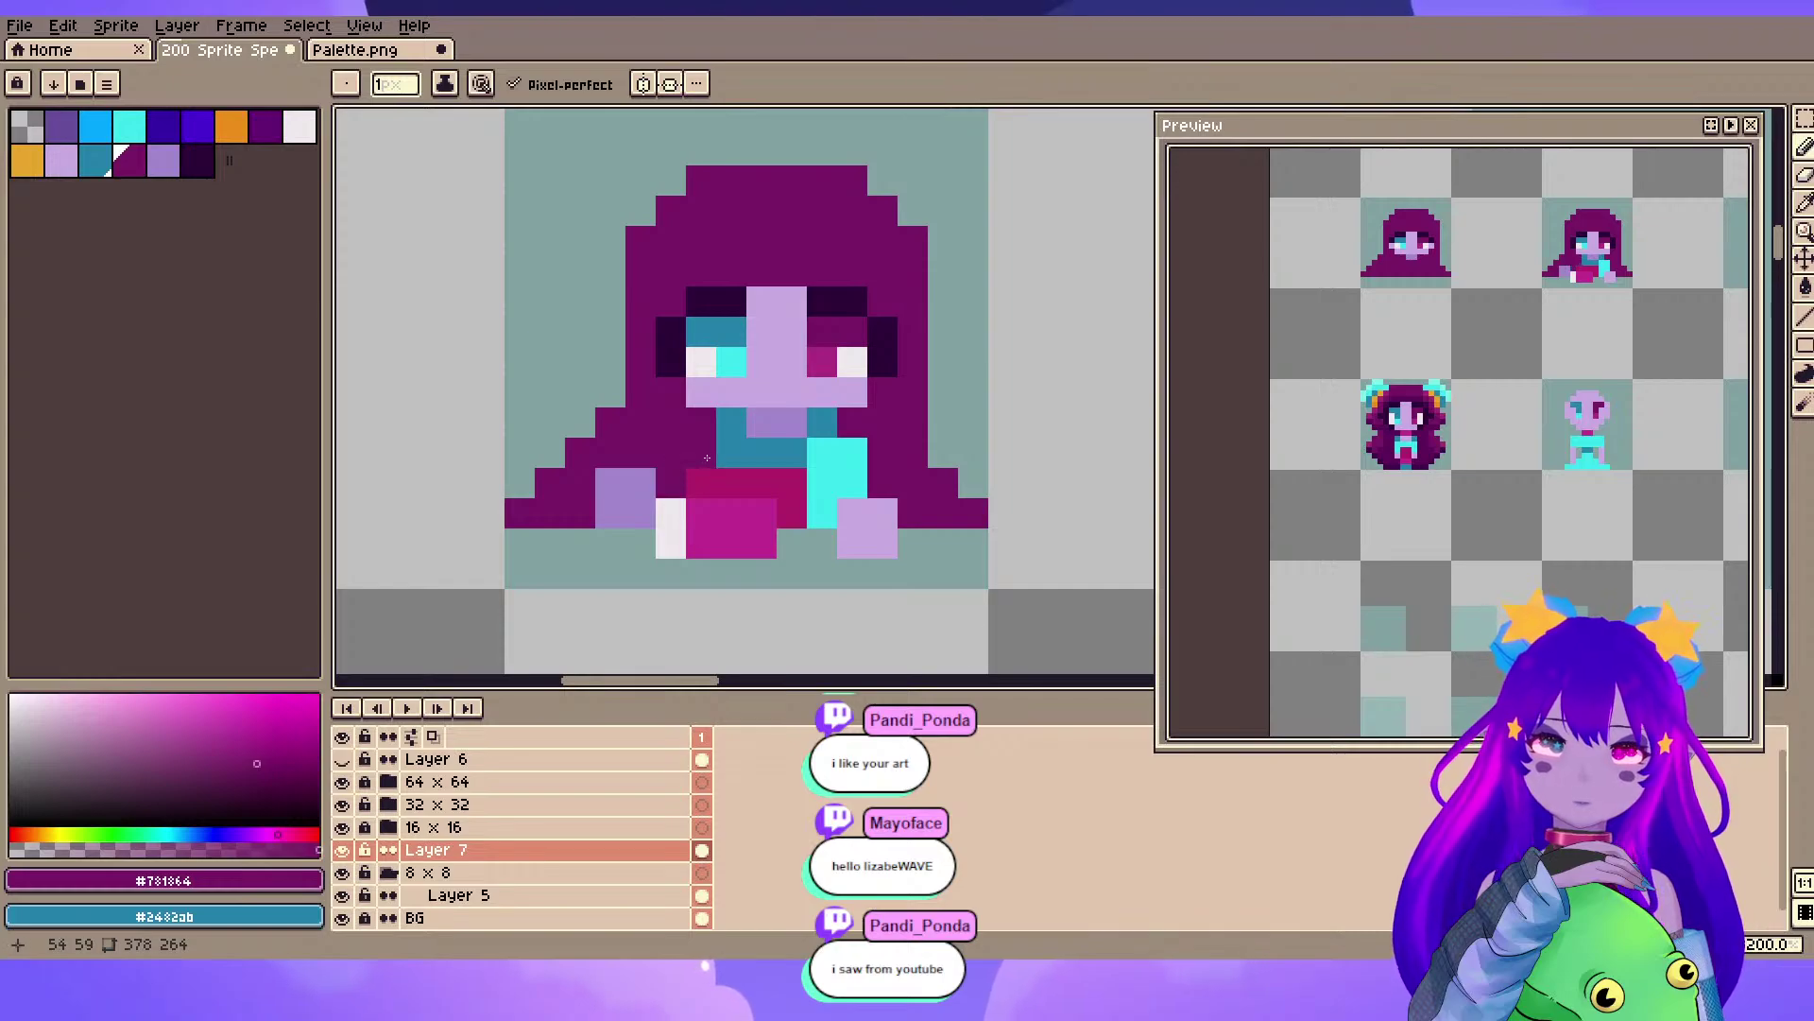
alt+click(836, 462)
alt+click(728, 454)
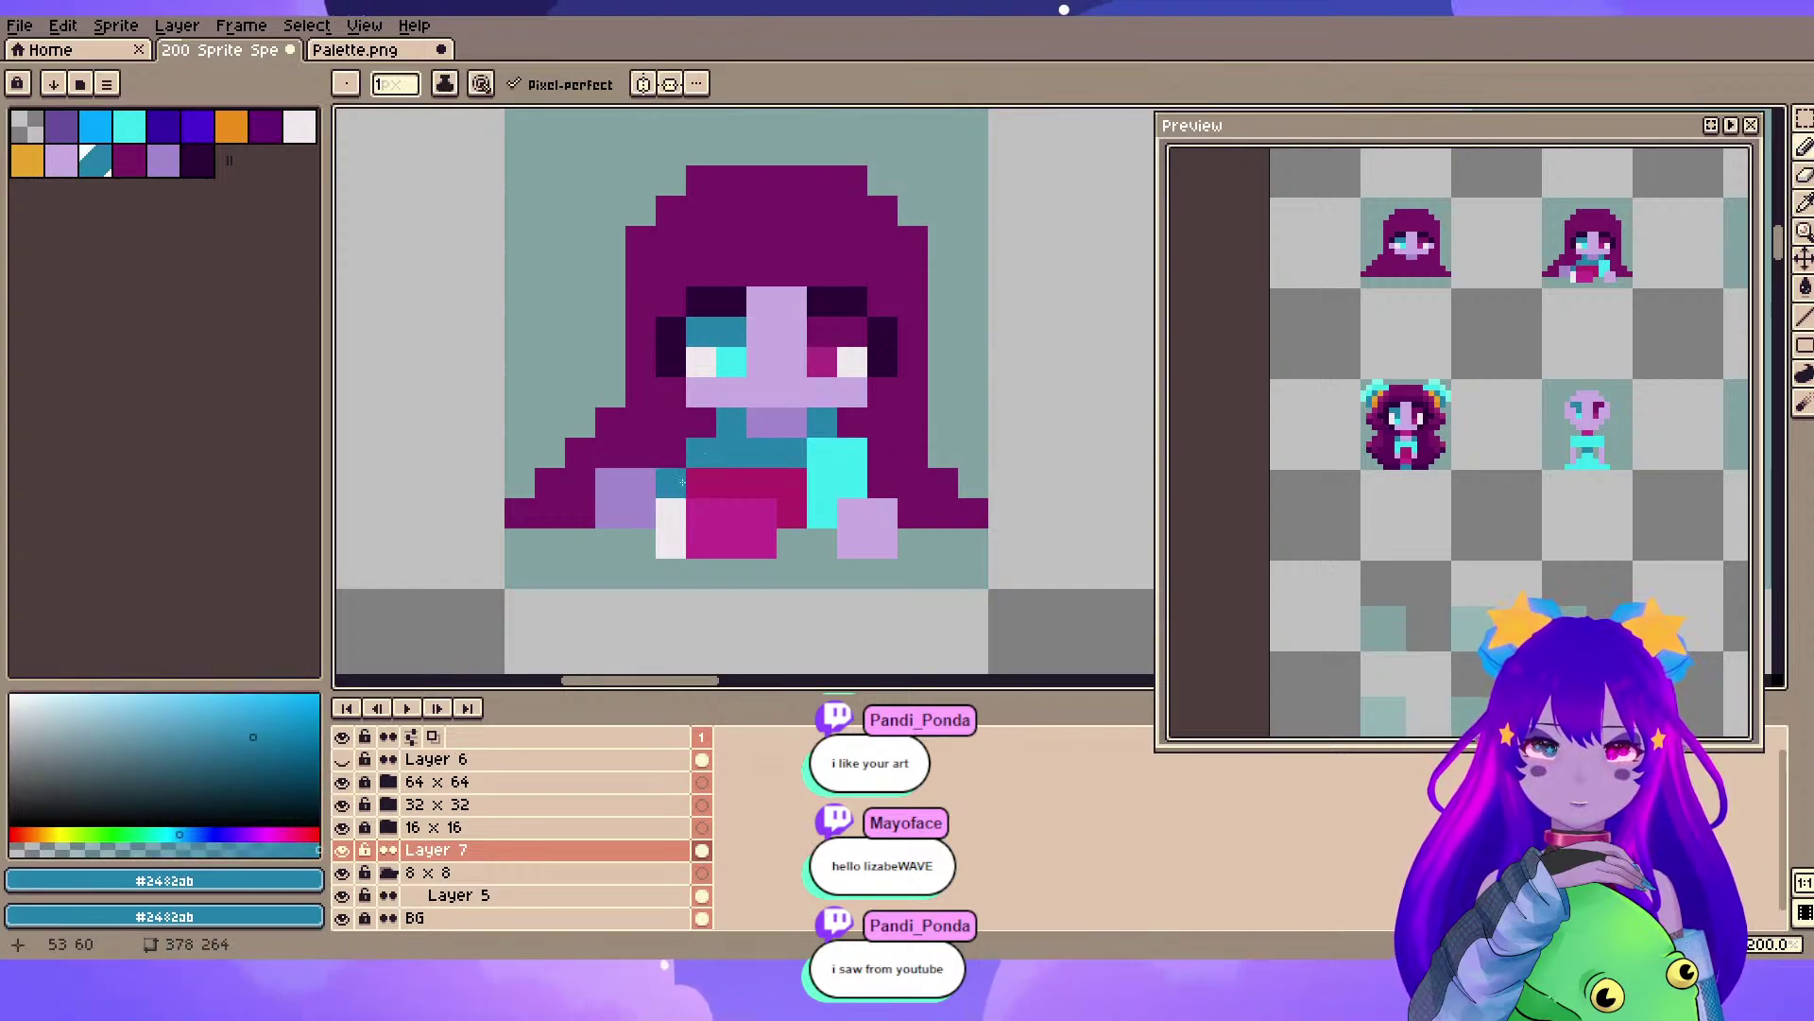
- Narrow the cyan right sleeve to a one-pixel column by covering its outer pixels with #781864
scroll(830, 525, down, 1)
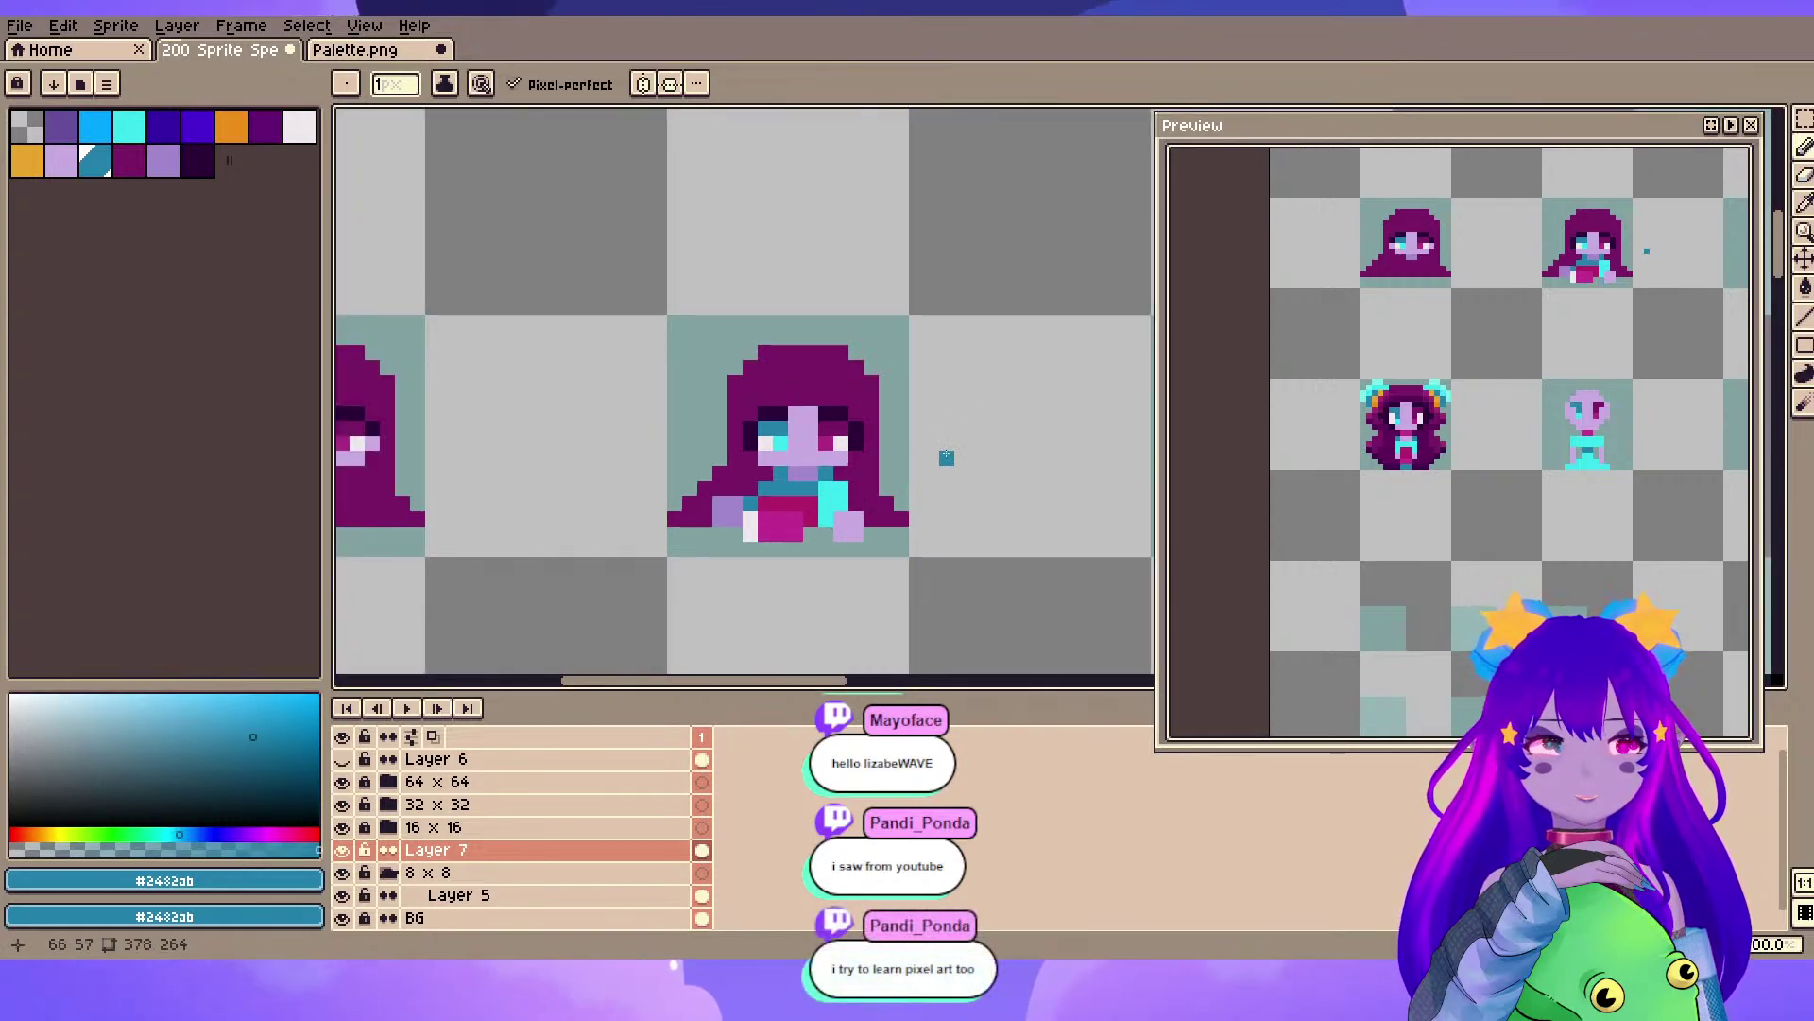
scroll(948, 445, up, 1)
drag(884, 570, 897, 385)
scroll(897, 385, up, 1)
drag(692, 292, 872, 516)
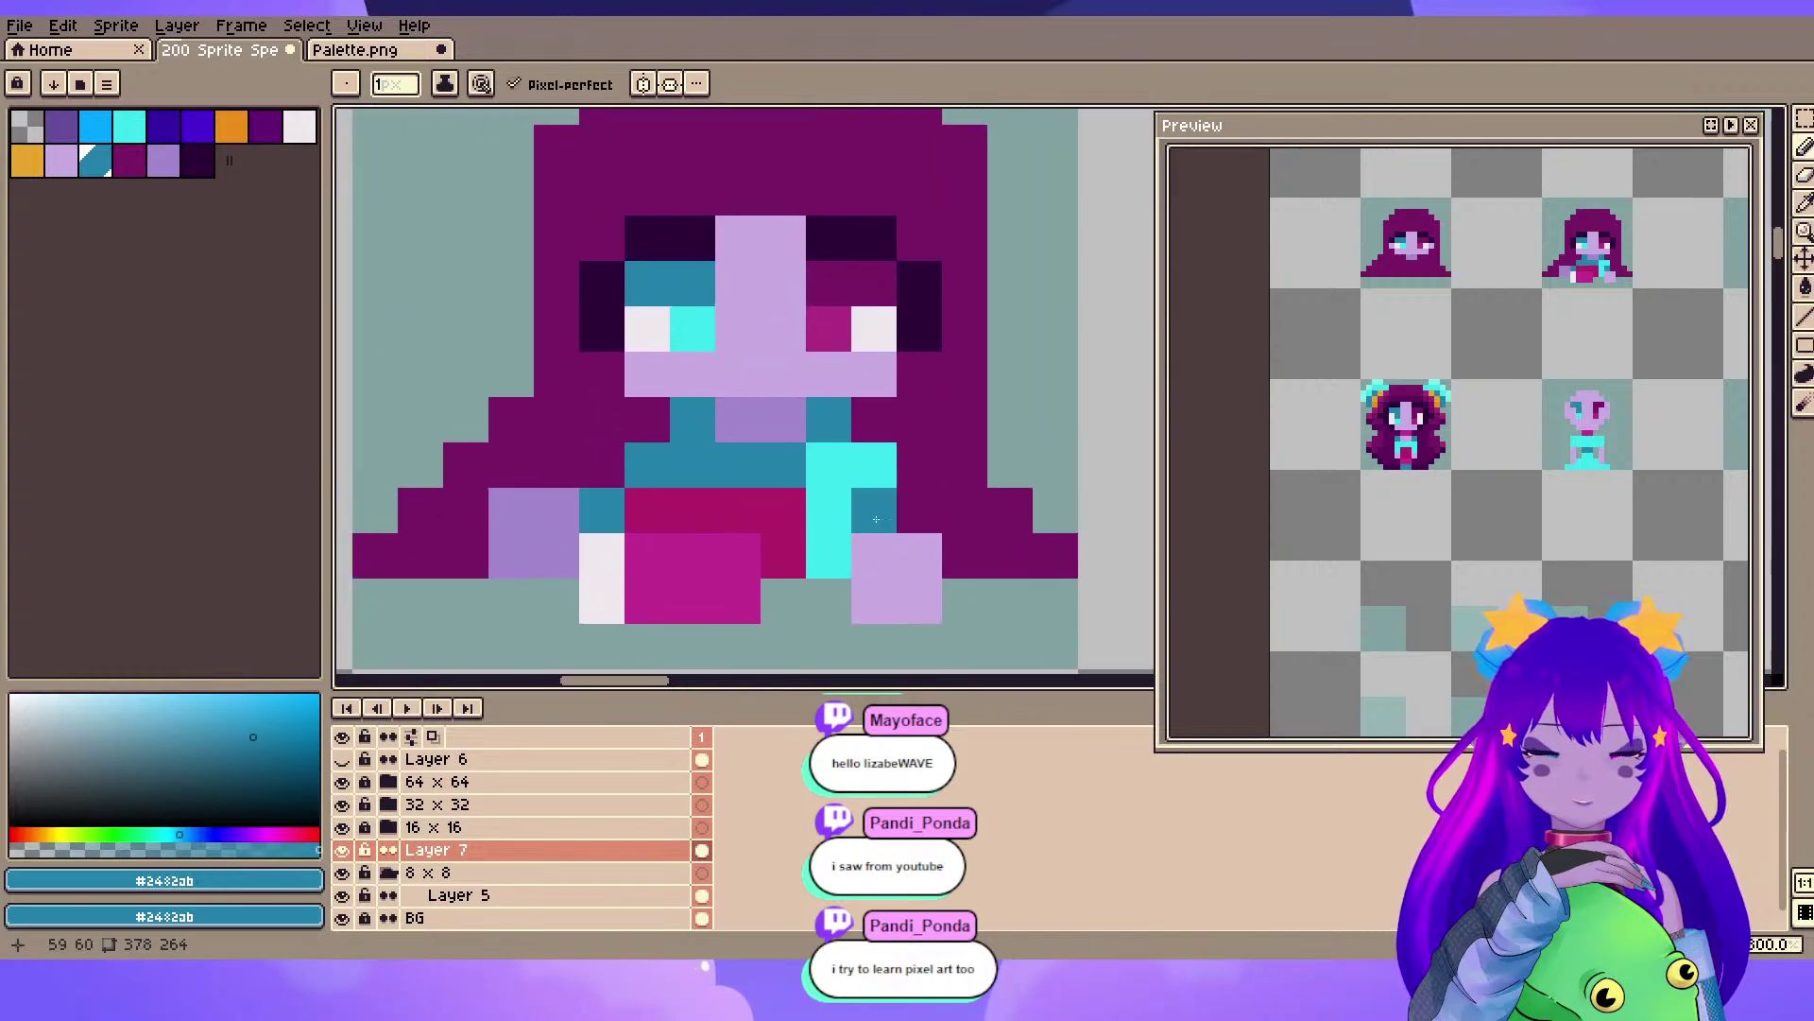
scroll(853, 496, down, 1)
drag(798, 430, 859, 468)
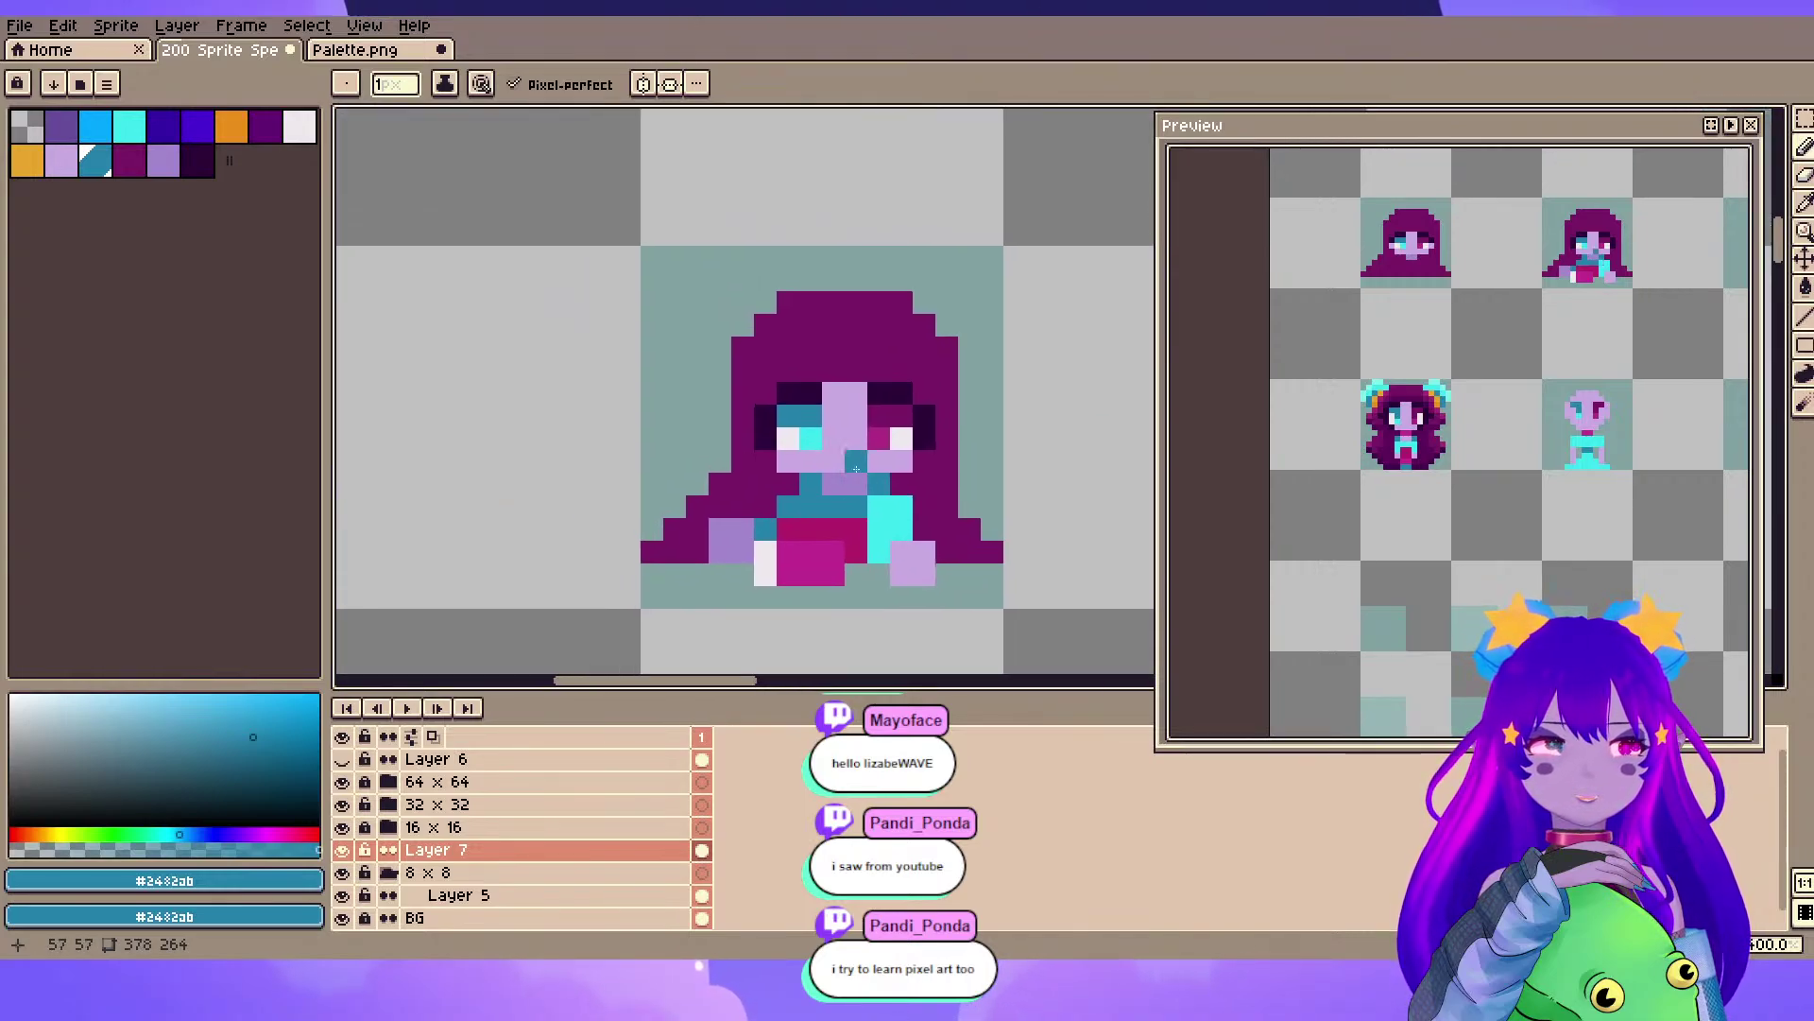
scroll(916, 486, up, 1)
scroll(916, 487, down, 1)
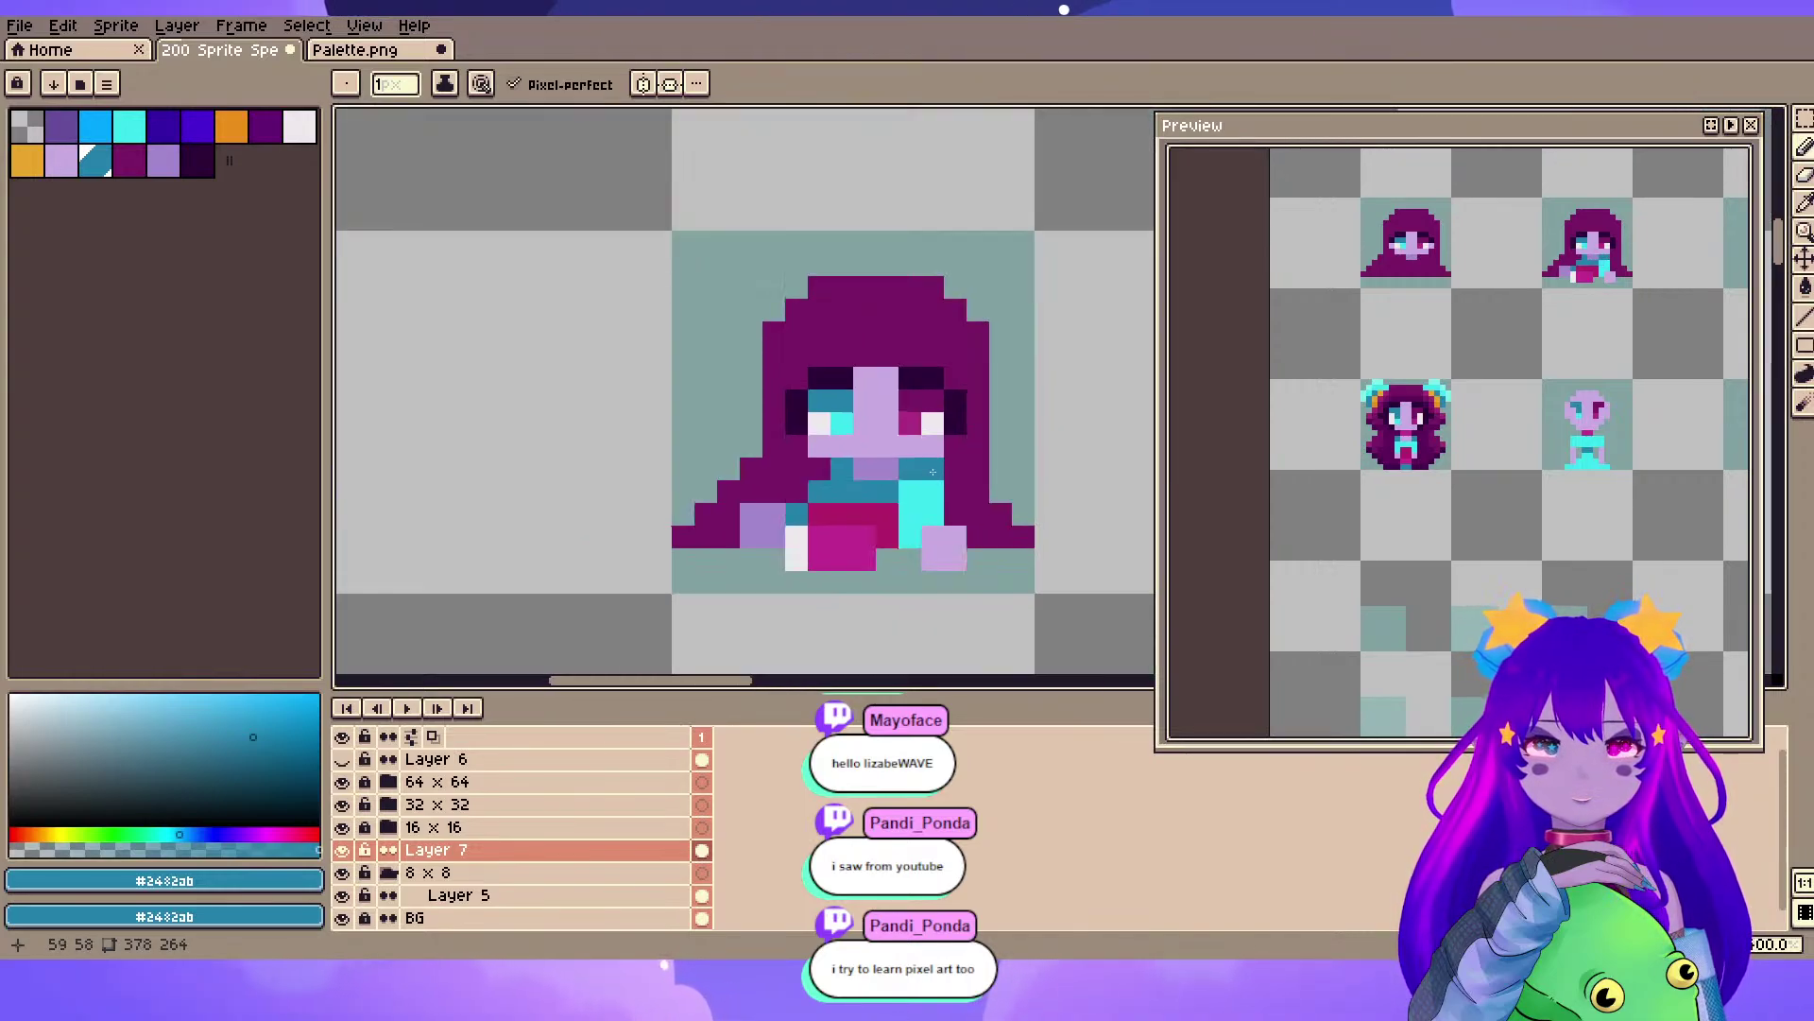
scroll(936, 498, up, 1)
drag(936, 498, 885, 510)
key(alt)
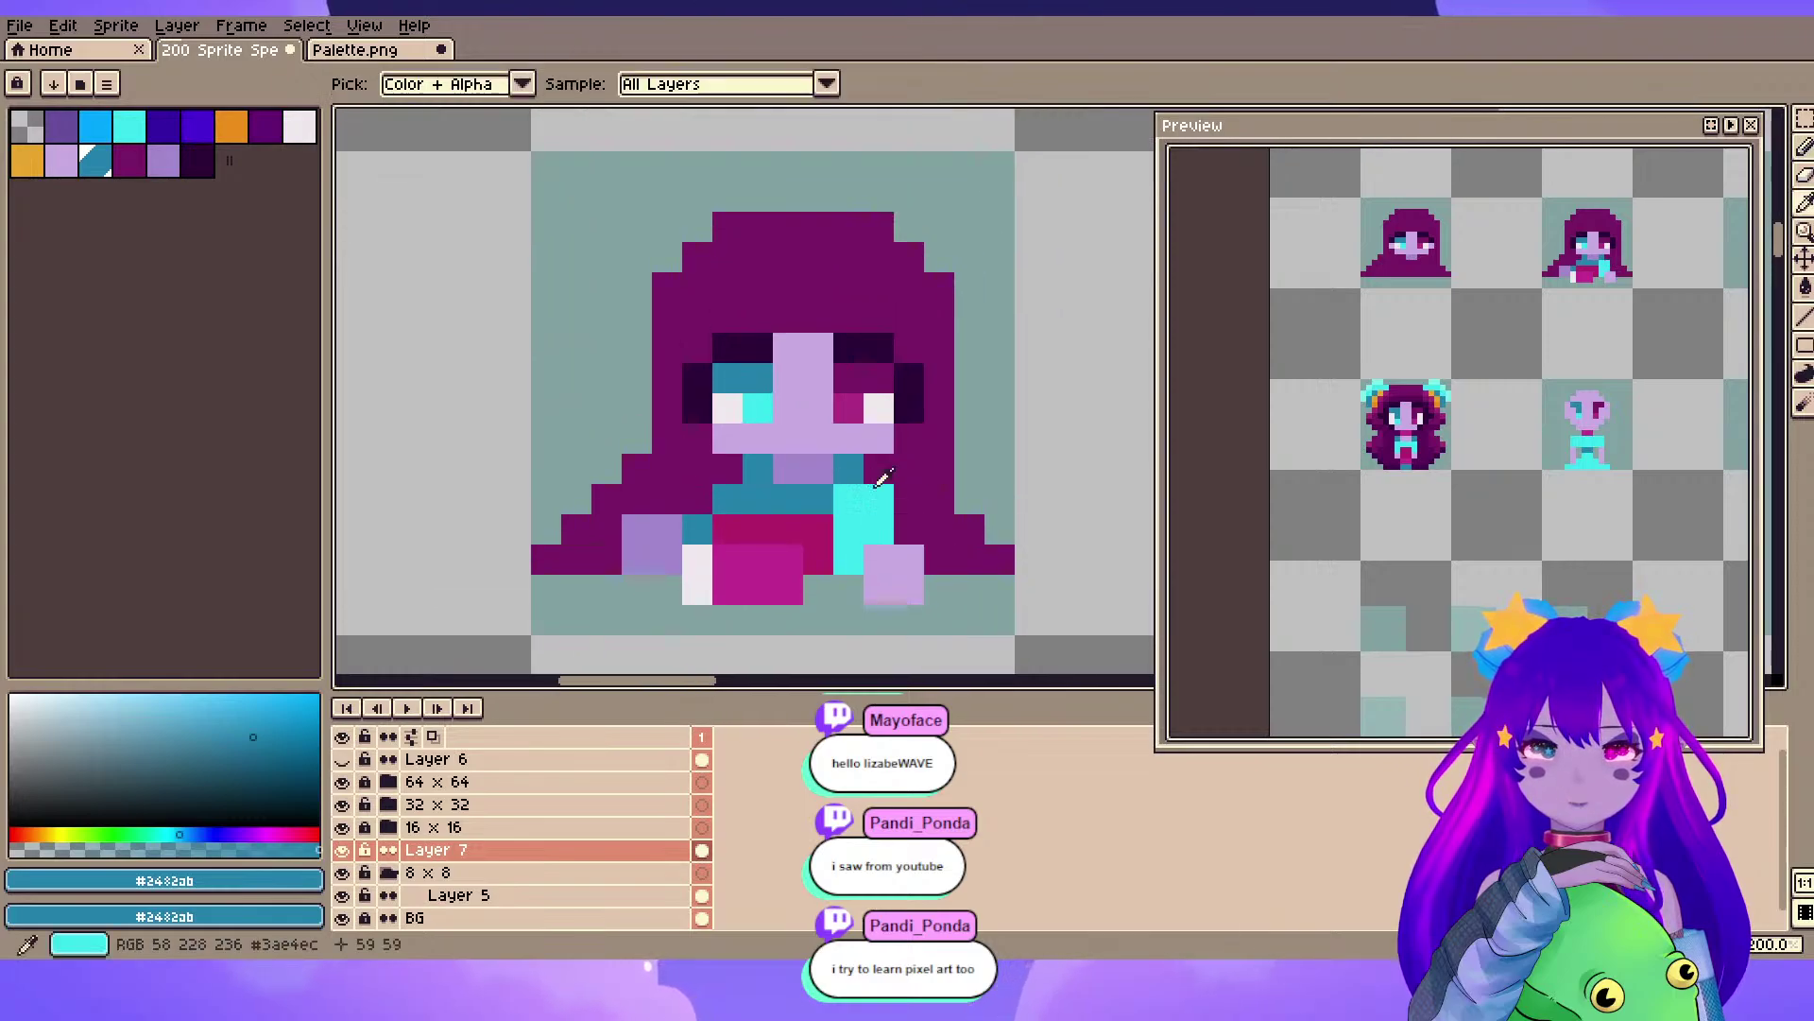
alt+click(926, 470)
click(885, 498)
click(879, 529)
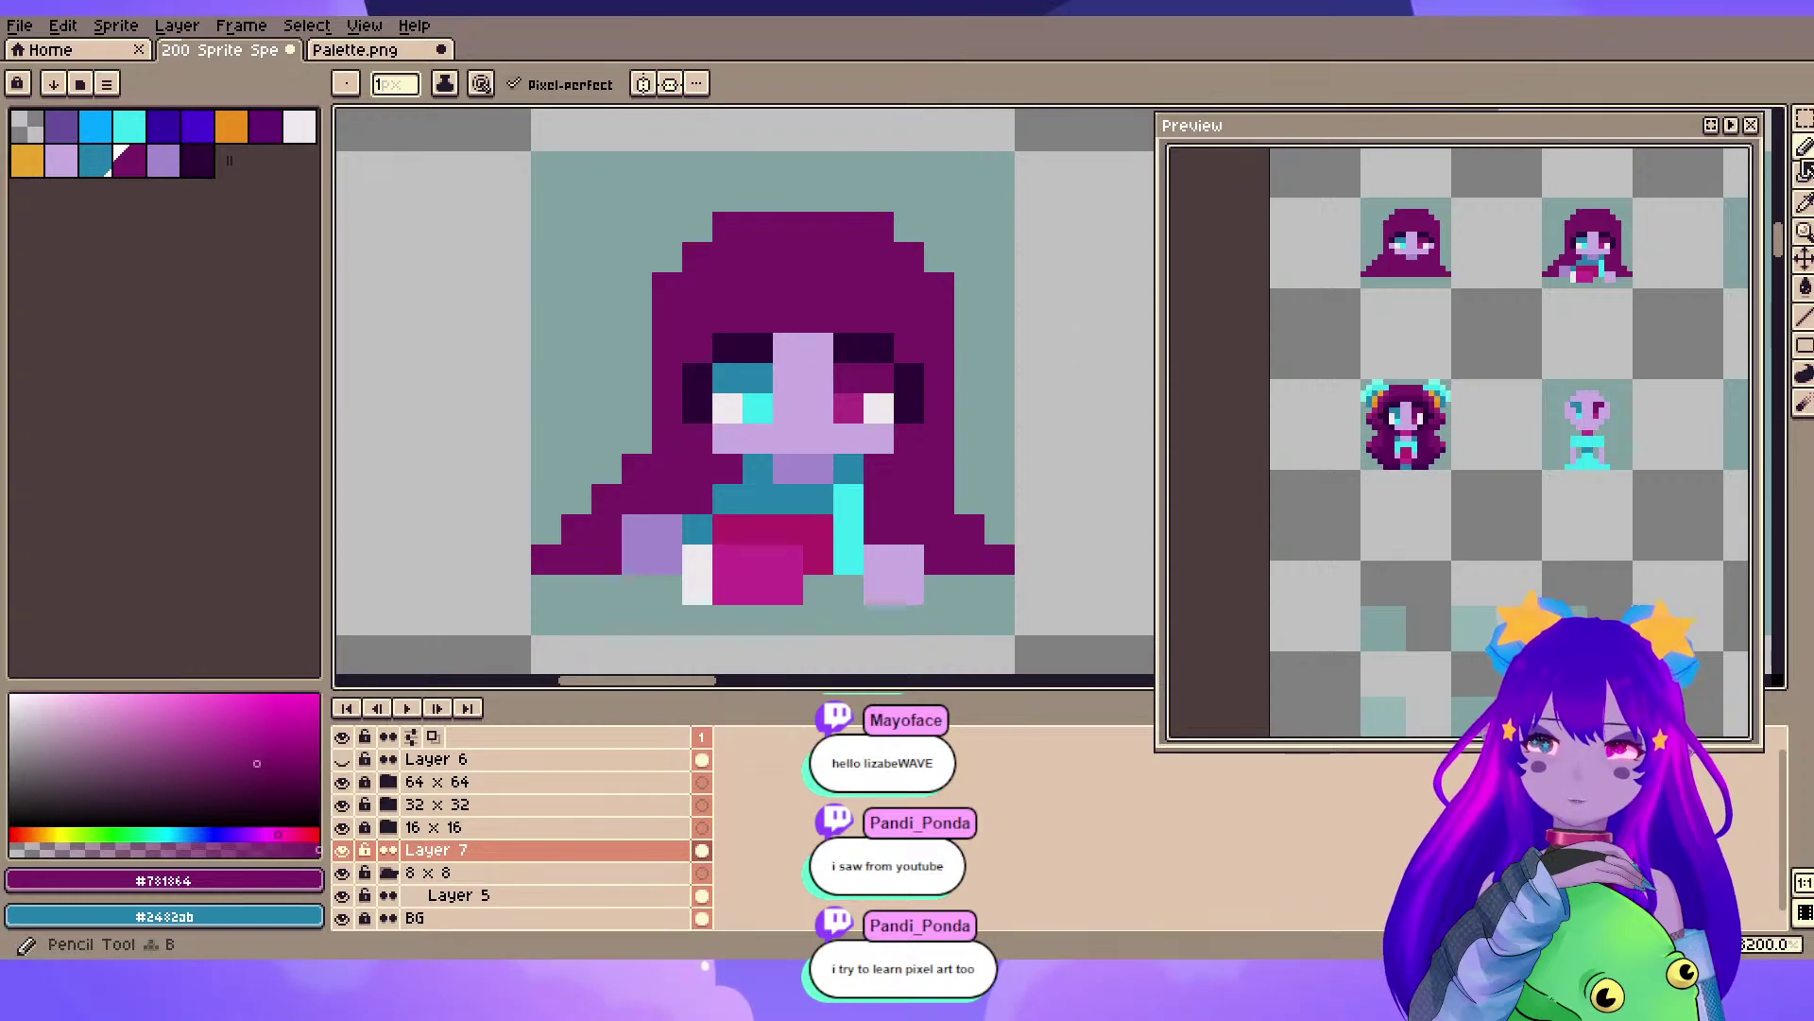
- Move the right hand one pixel inward under the narrowed sleeve and fill the gap left in the hair with #781864
click(1805, 117)
drag(903, 553, 893, 602)
click(939, 619)
key(i)
click(936, 531)
key(b)
click(909, 560)
drag(729, 359, 742, 406)
drag(795, 465, 781, 375)
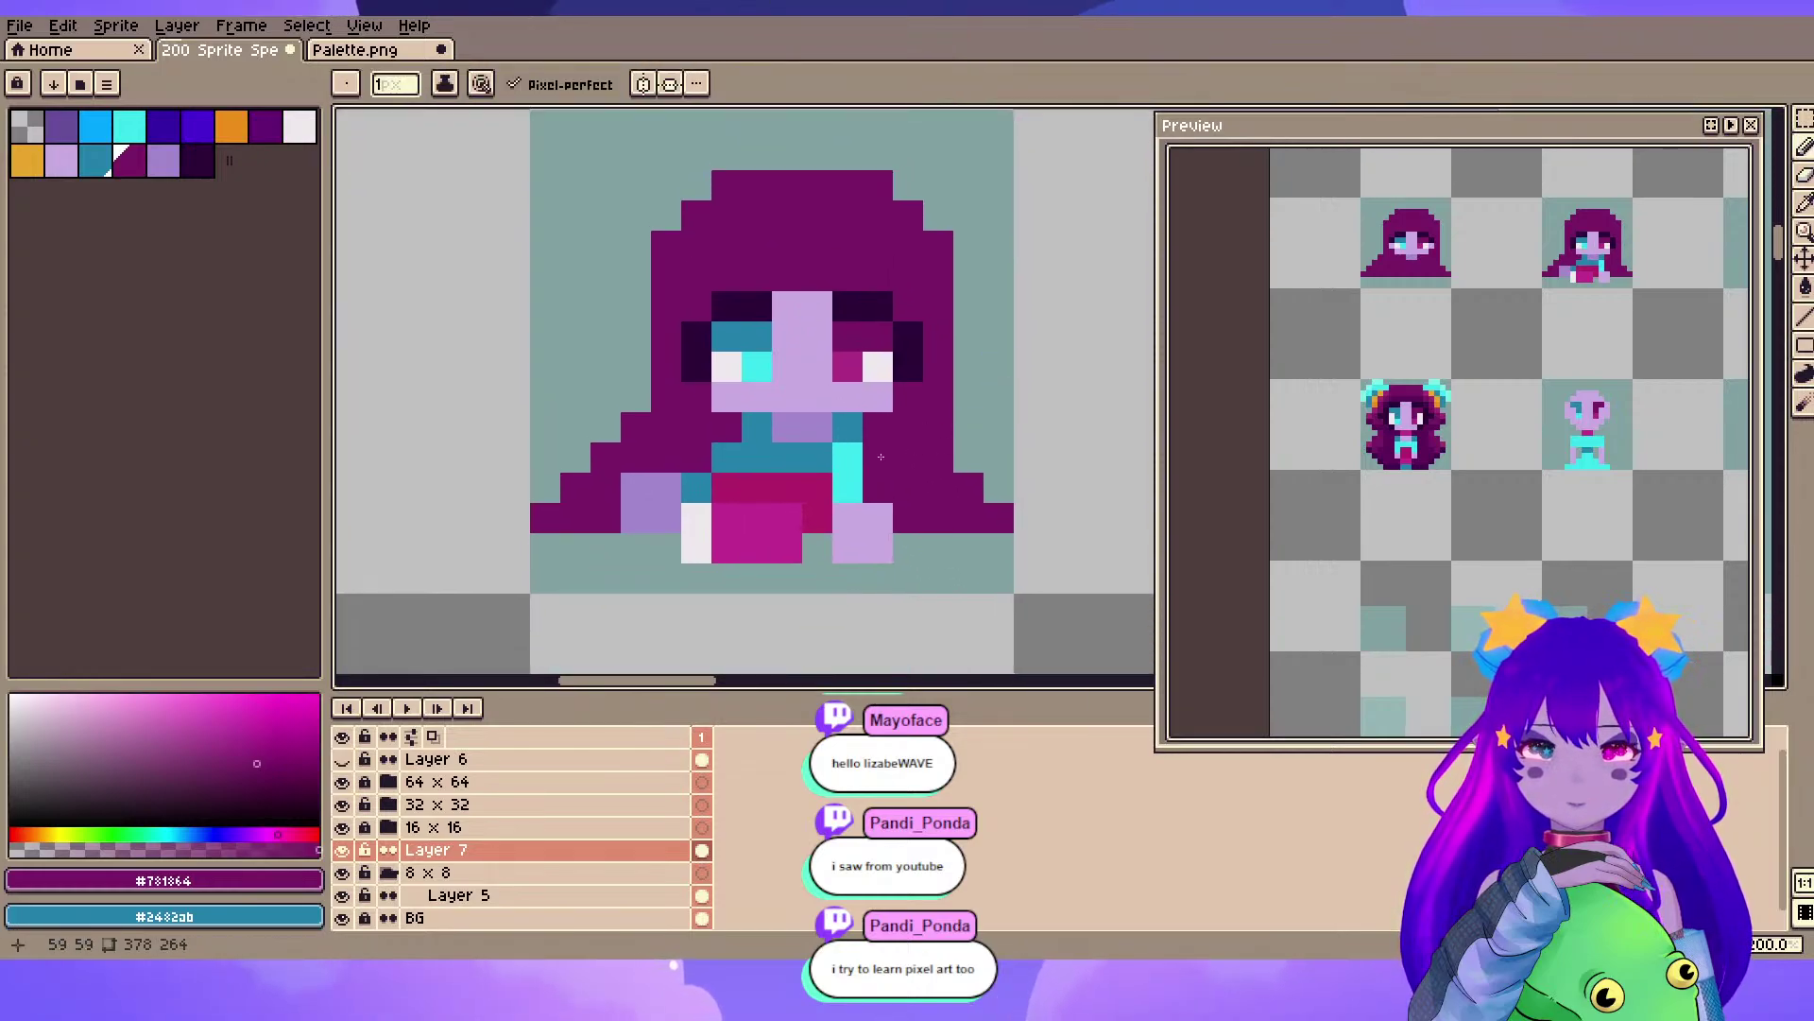
- Try widening the right hand inward by one #c8aae1 column, undo that stroke and save the file
alt+click(885, 515)
drag(819, 519, 824, 548)
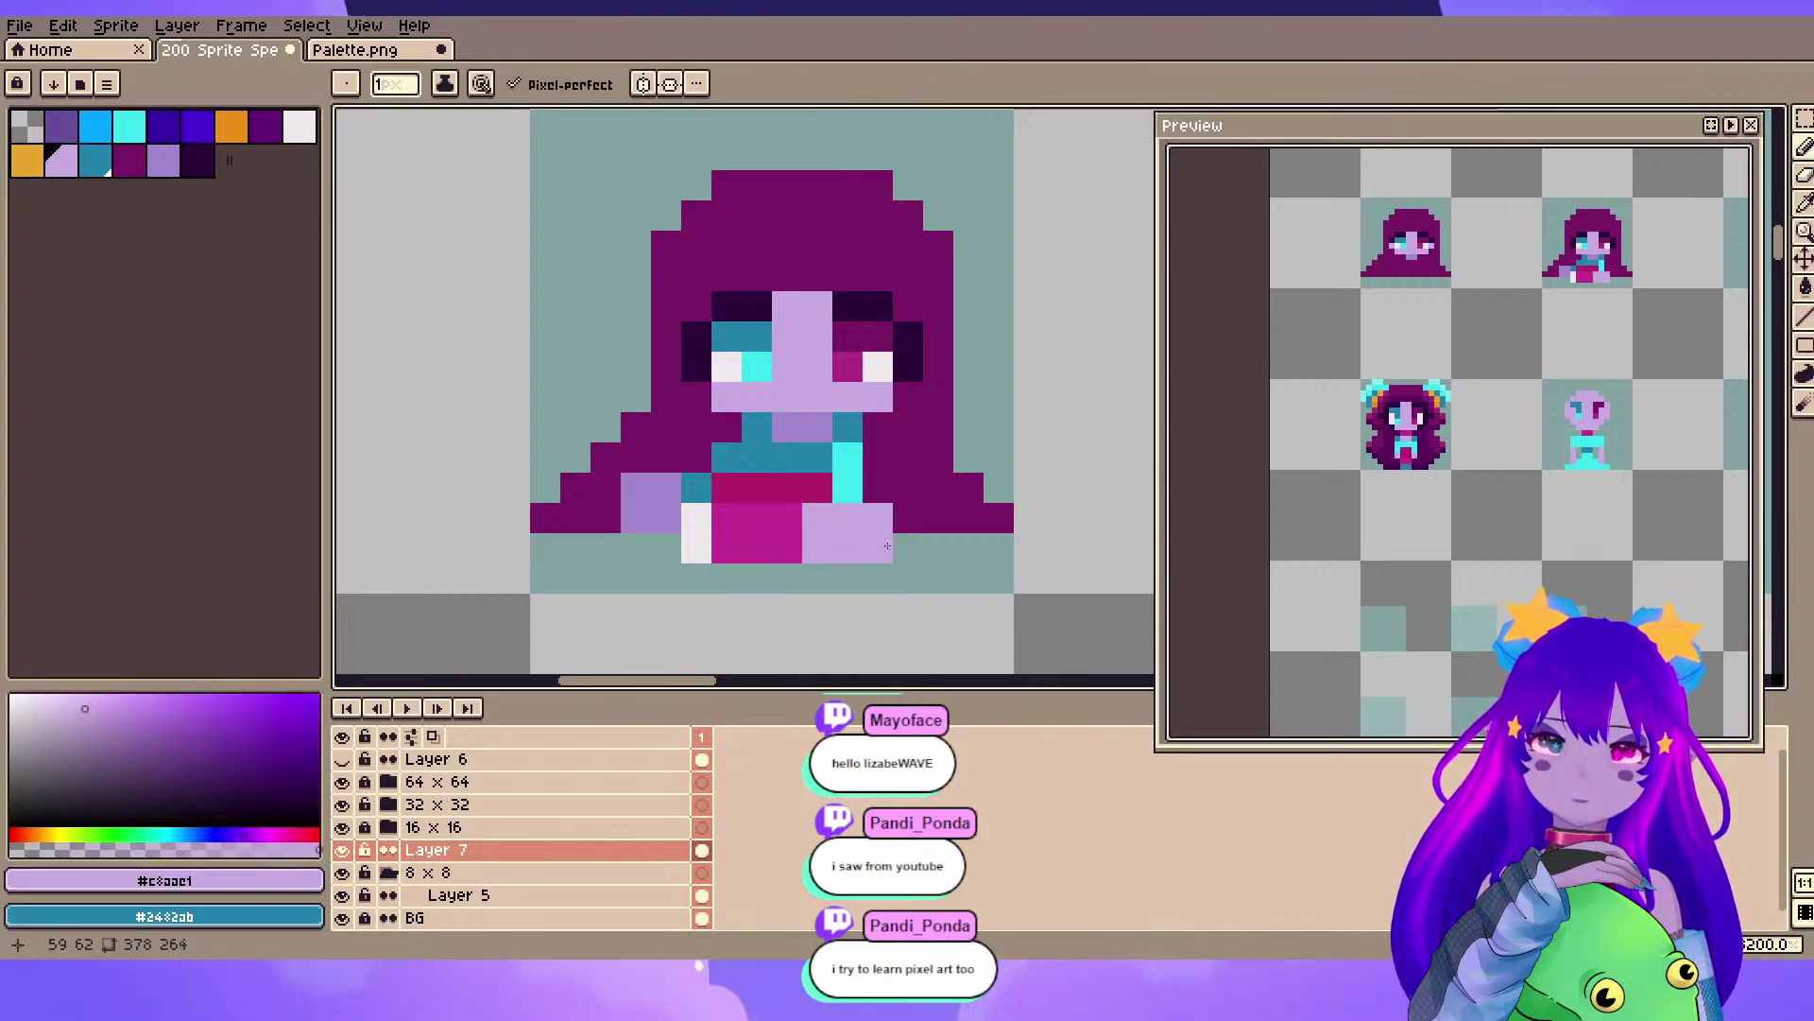
key(ctrl+z)
key(ctrl+s)
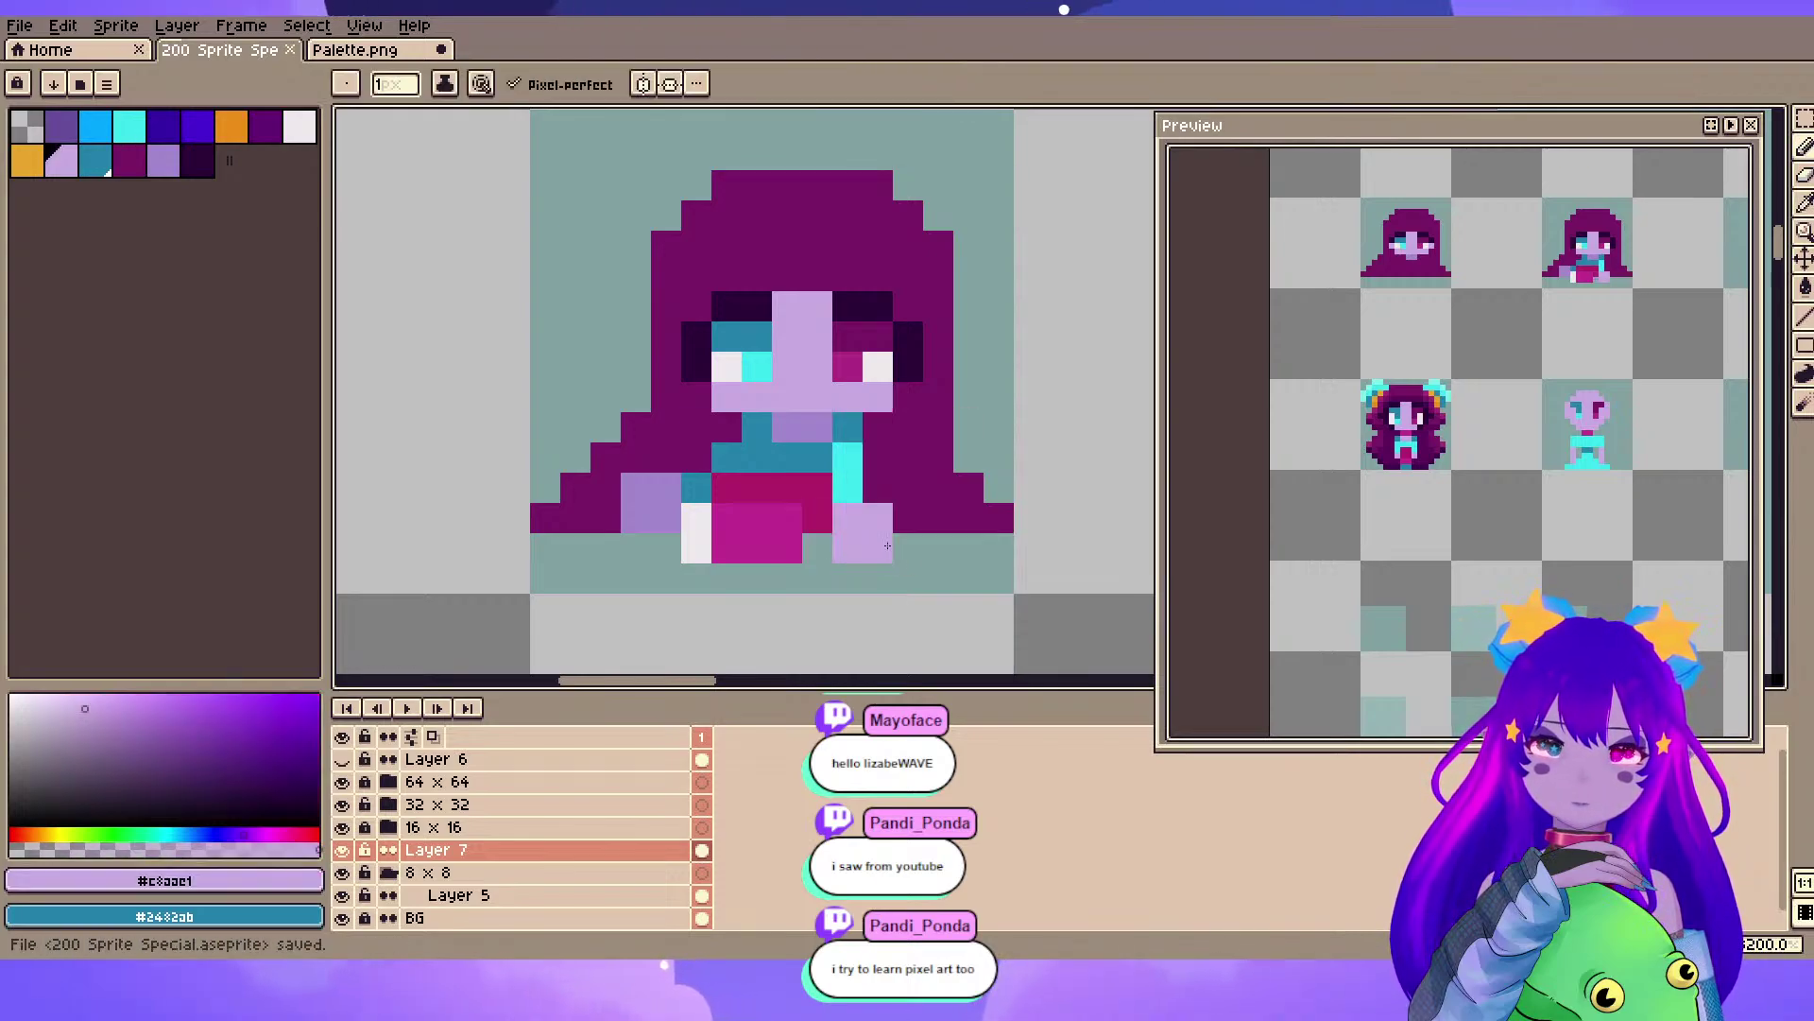
- Flip the whole sprite sheet horizontally and check the mirrored leaning sprite against the other variants
key(ctrl+z)
scroll(871, 510, down, 11)
drag(954, 477, 771, 455)
scroll(779, 460, up, 5)
scroll(1493, 381, down, 6)
drag(1633, 355, 1420, 417)
scroll(1422, 416, up, 5)
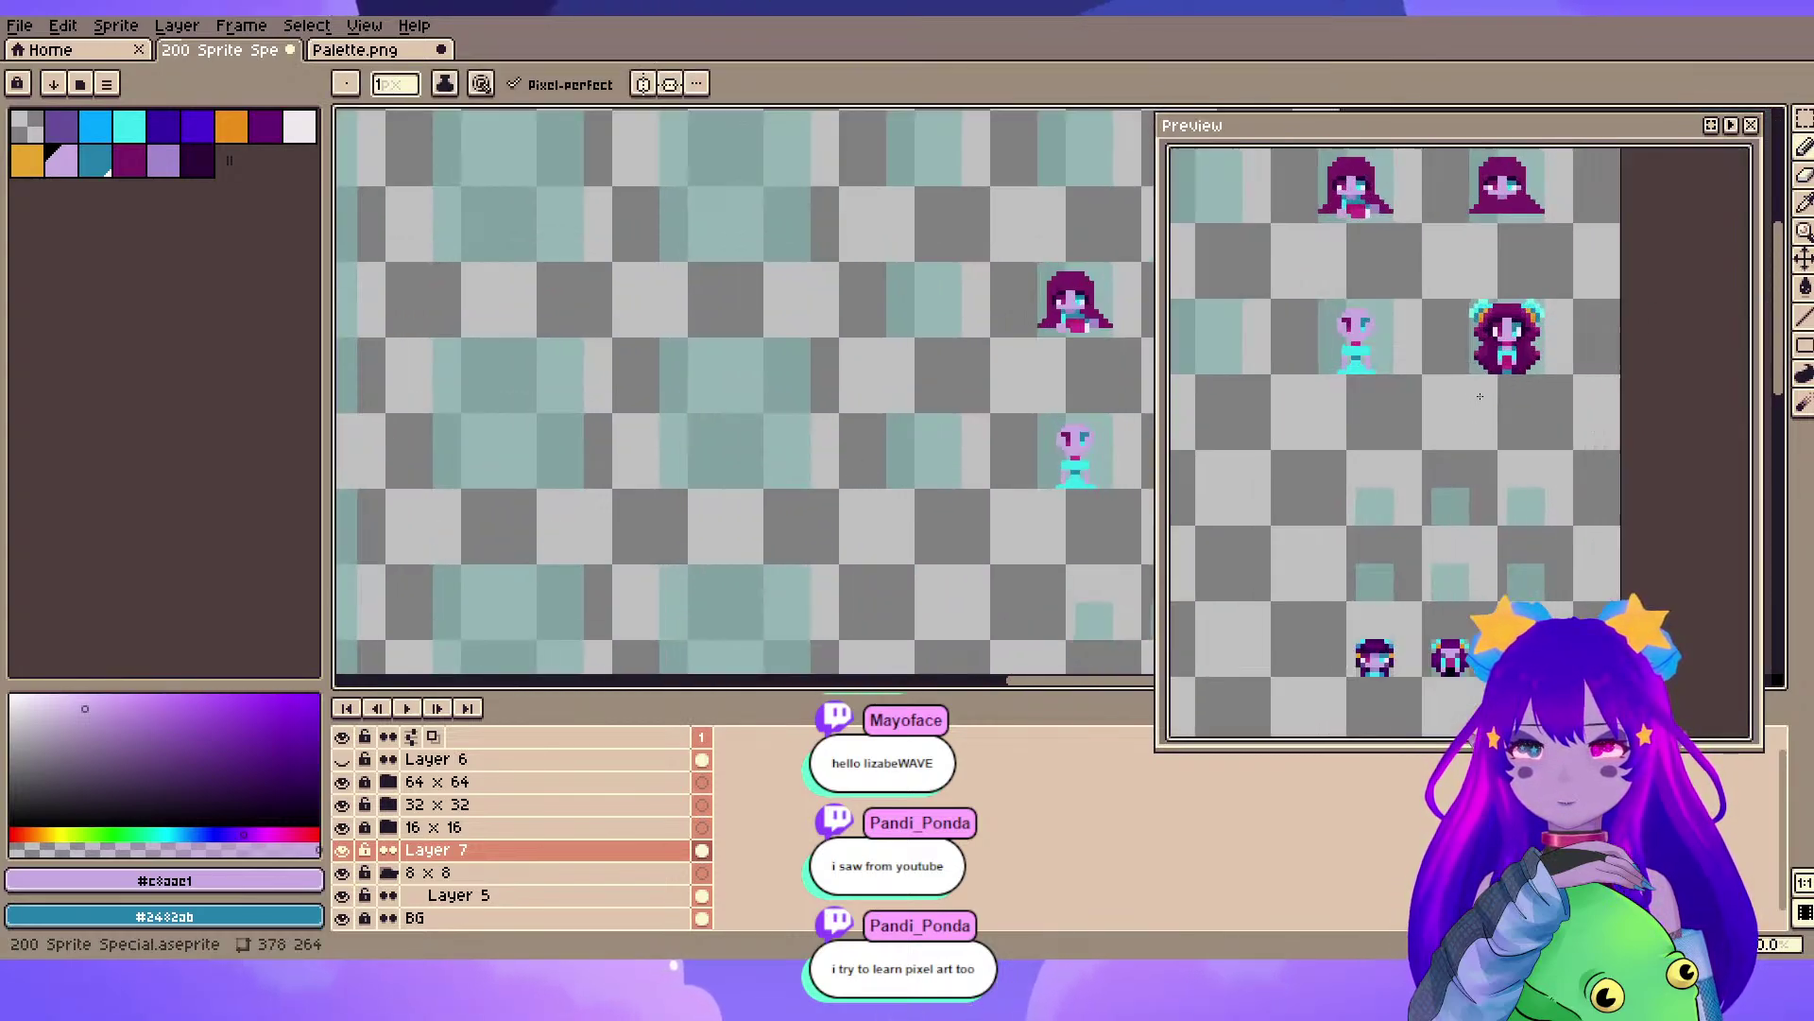
scroll(1478, 397, up, 2)
scroll(1472, 482, down, 1)
scroll(1460, 475, down, 1)
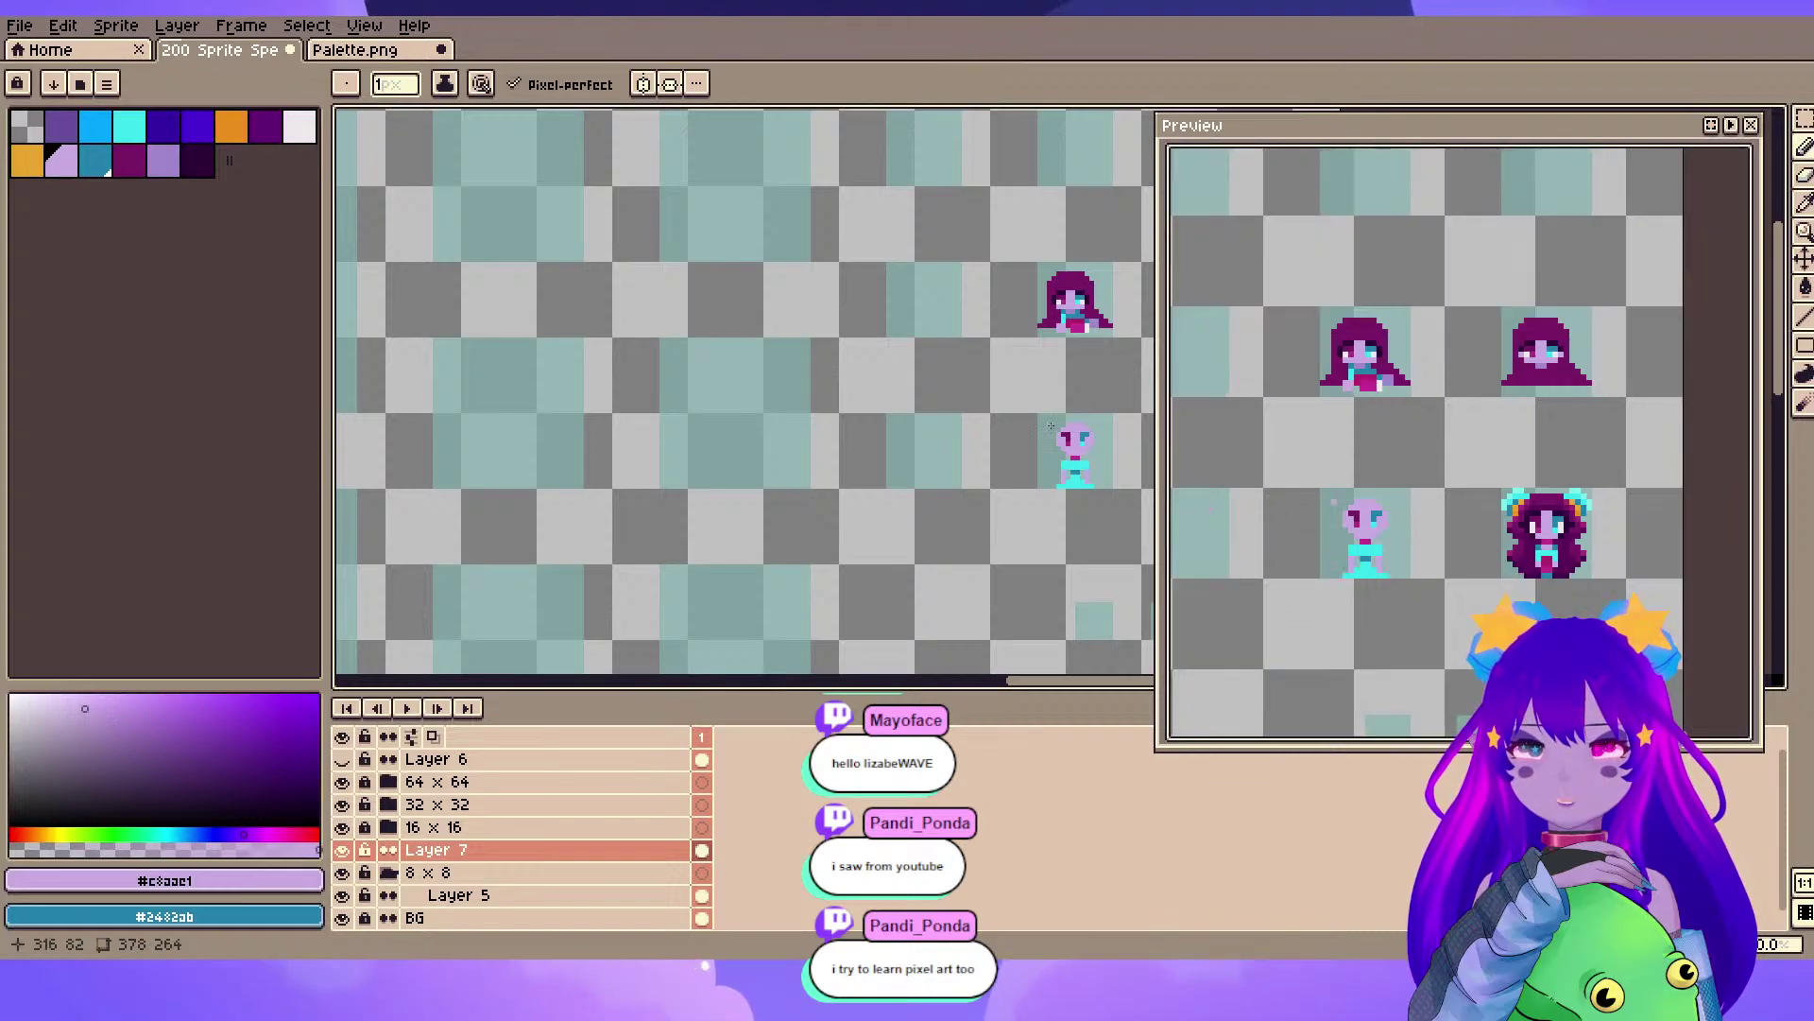
drag(1075, 283, 789, 295)
scroll(789, 298, up, 5)
scroll(864, 432, up, 2)
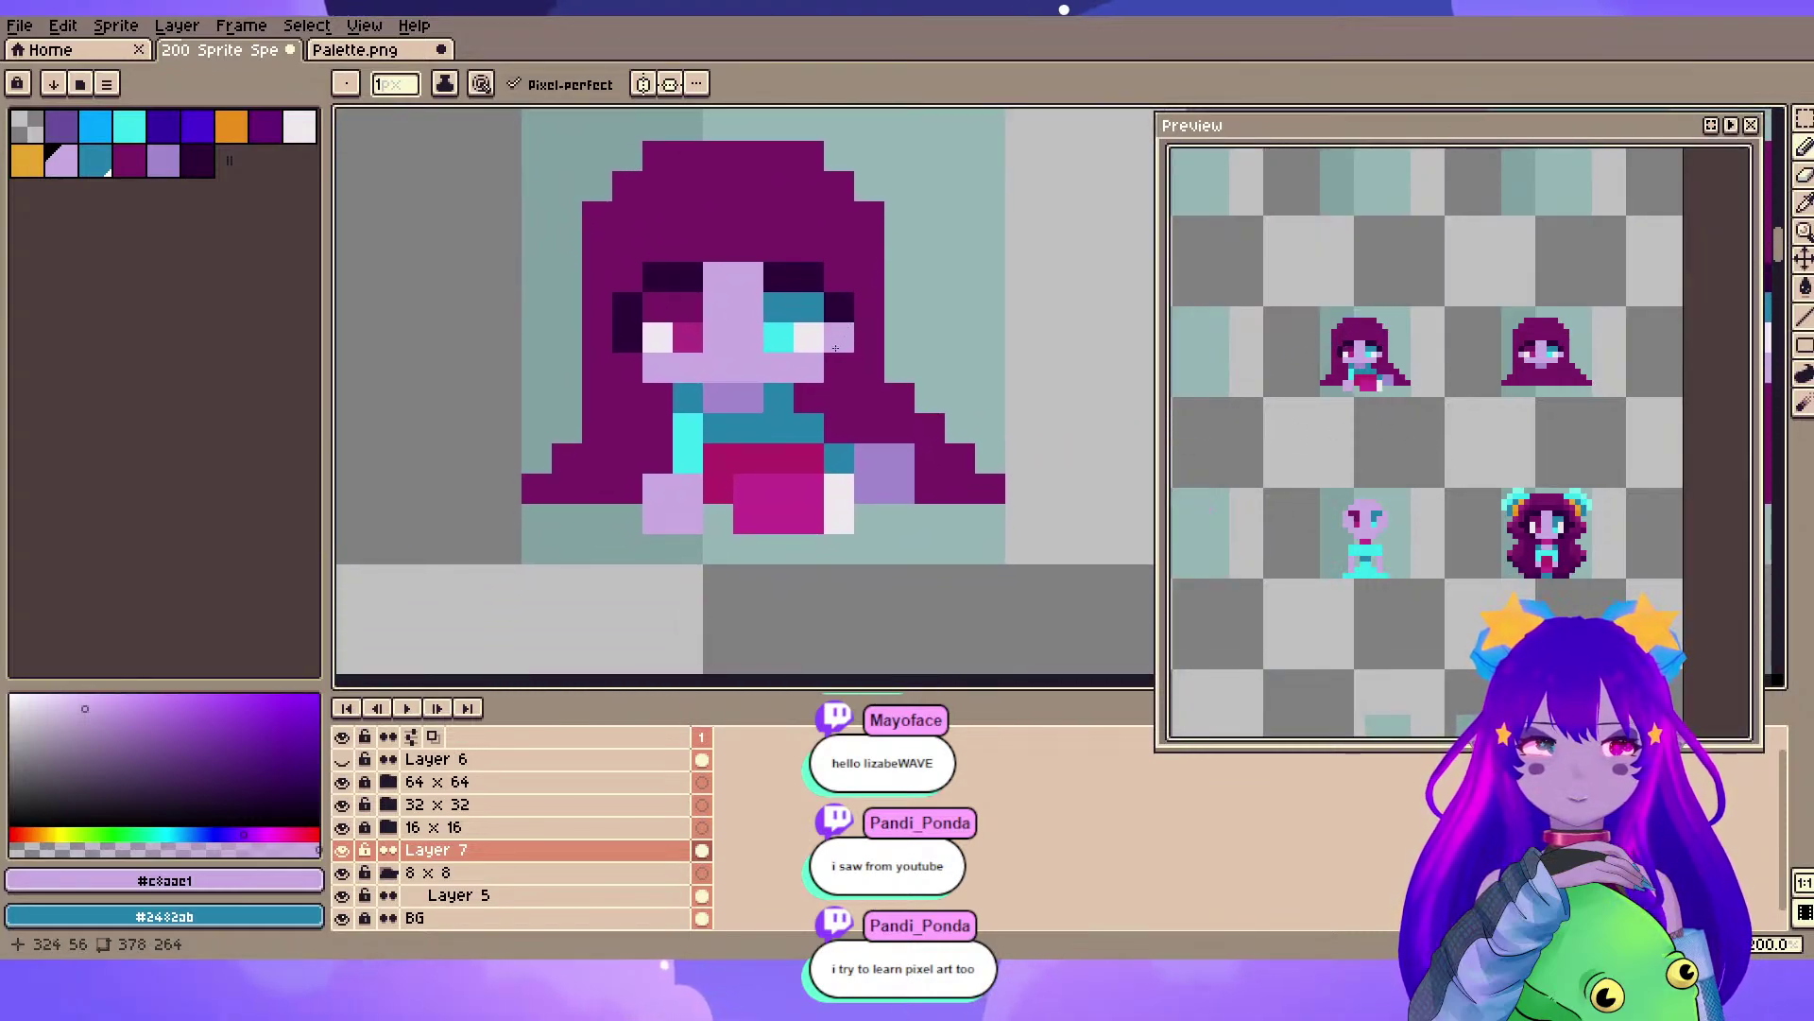
- Try #b11f67 on the lower row of the magenta garment in the mirrored sprite, undo it and save the file
drag(740, 337, 730, 416)
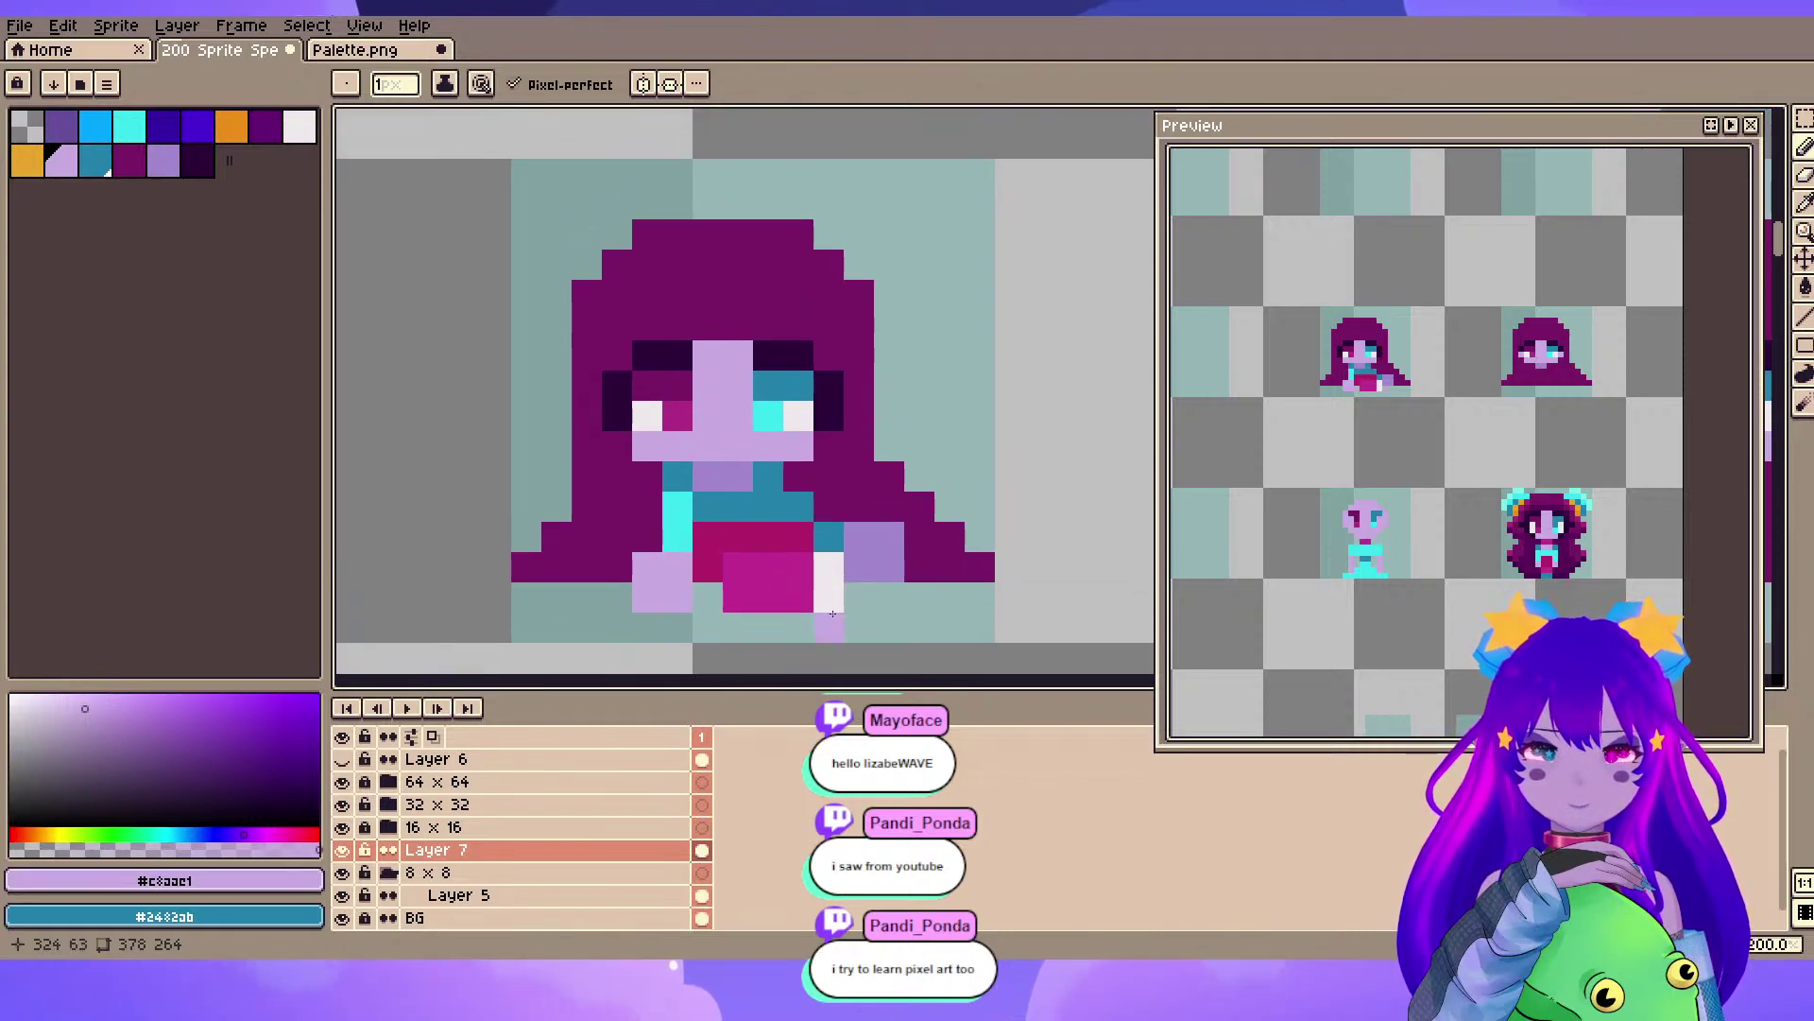
alt+click(754, 577)
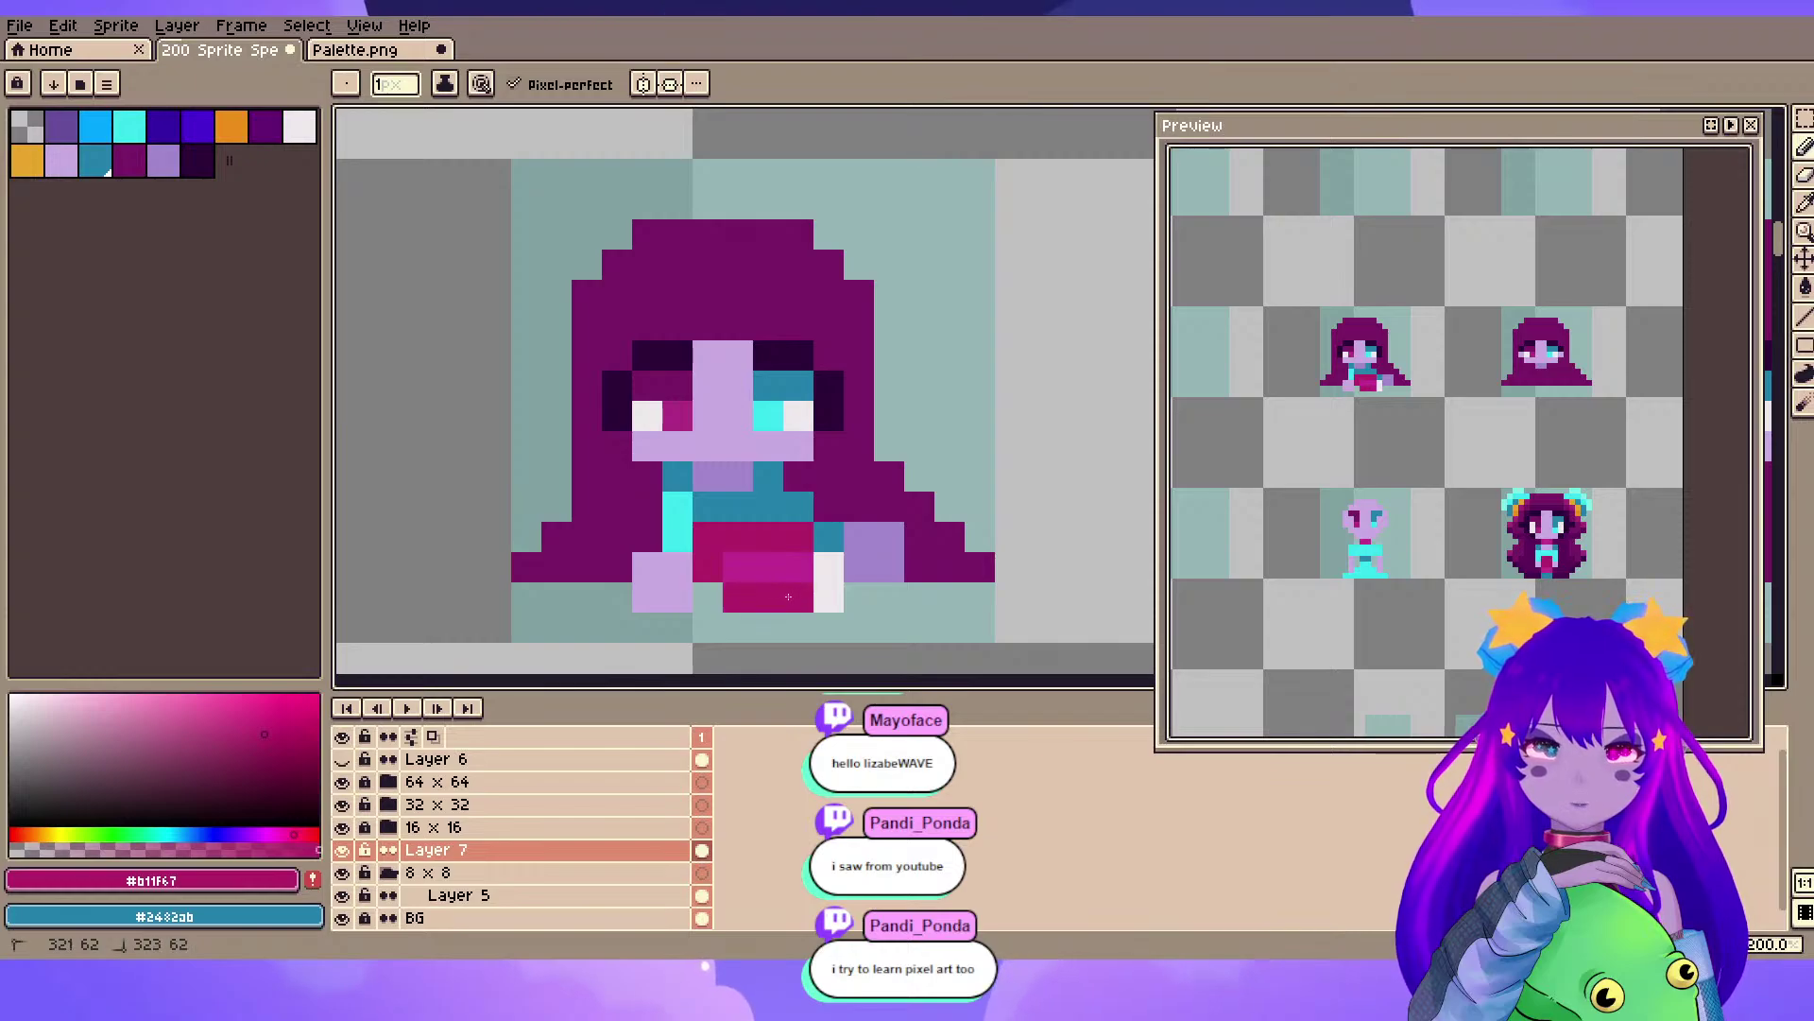
key(ctrl+s)
- Review the mirrored sprite at different scales and choose the cyan palette entry Idx-3 as the drawing colour
scroll(803, 596, down, 3)
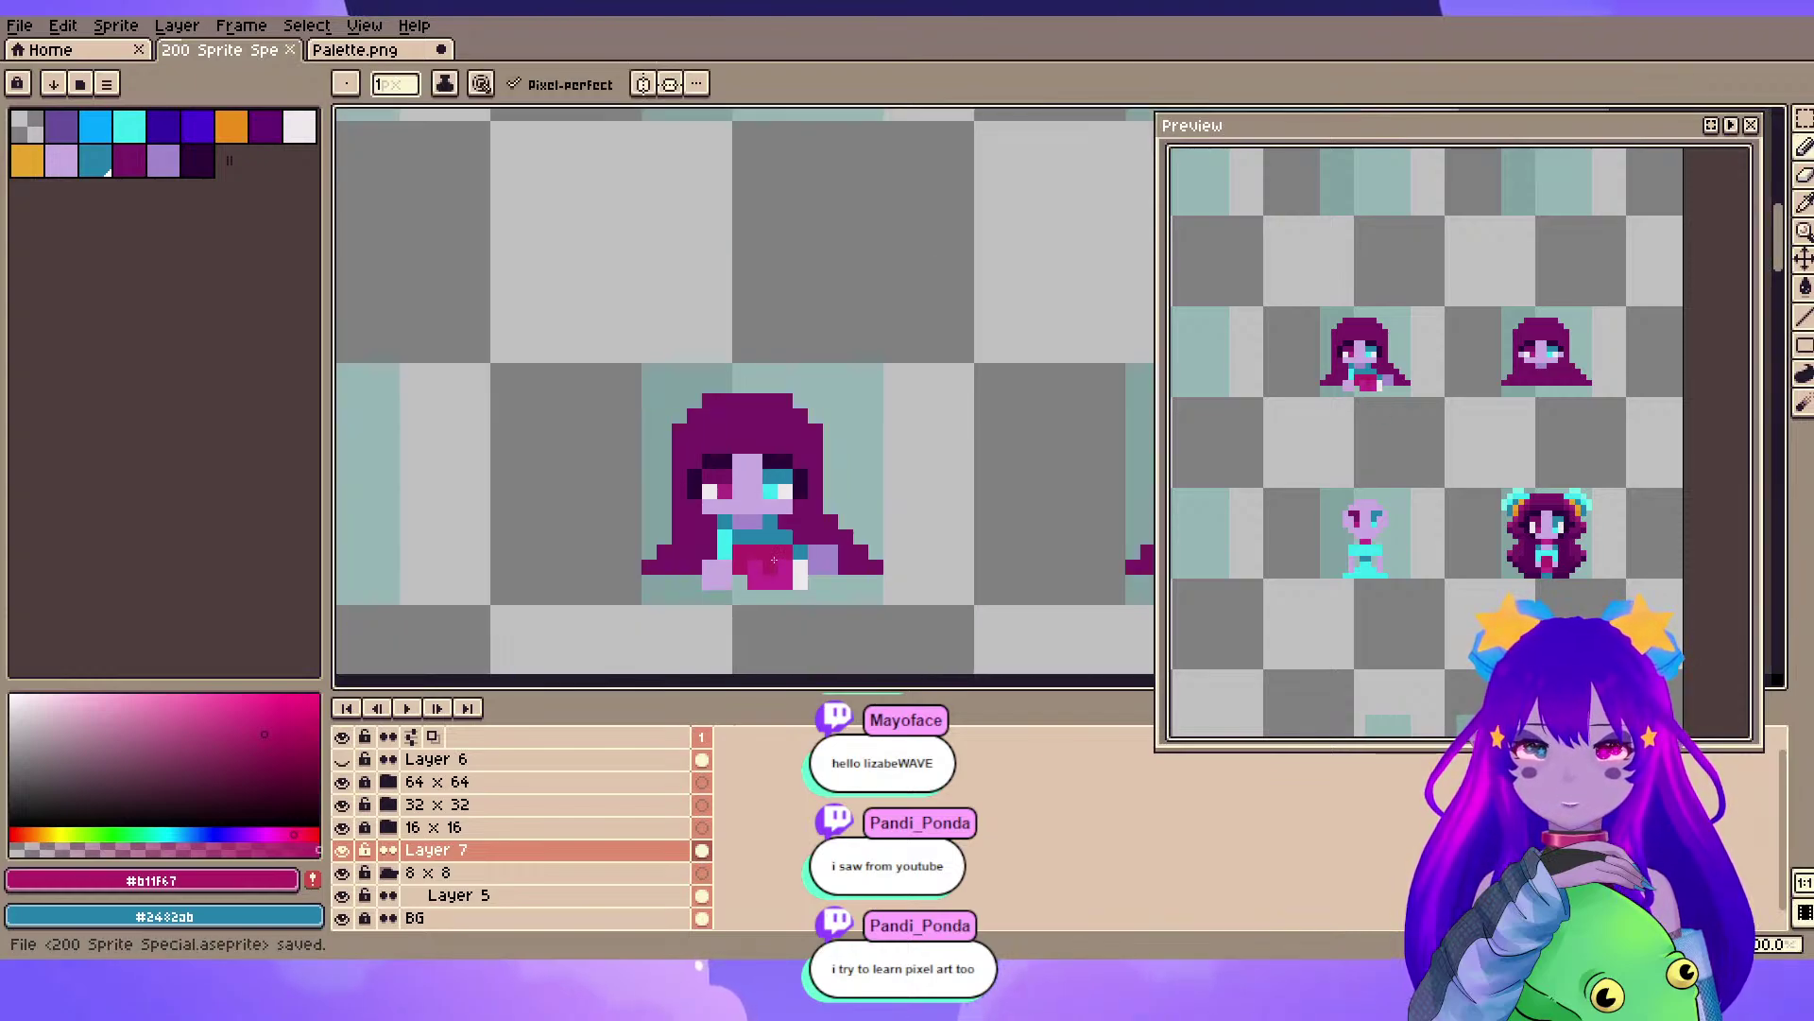
scroll(879, 511, right, 1)
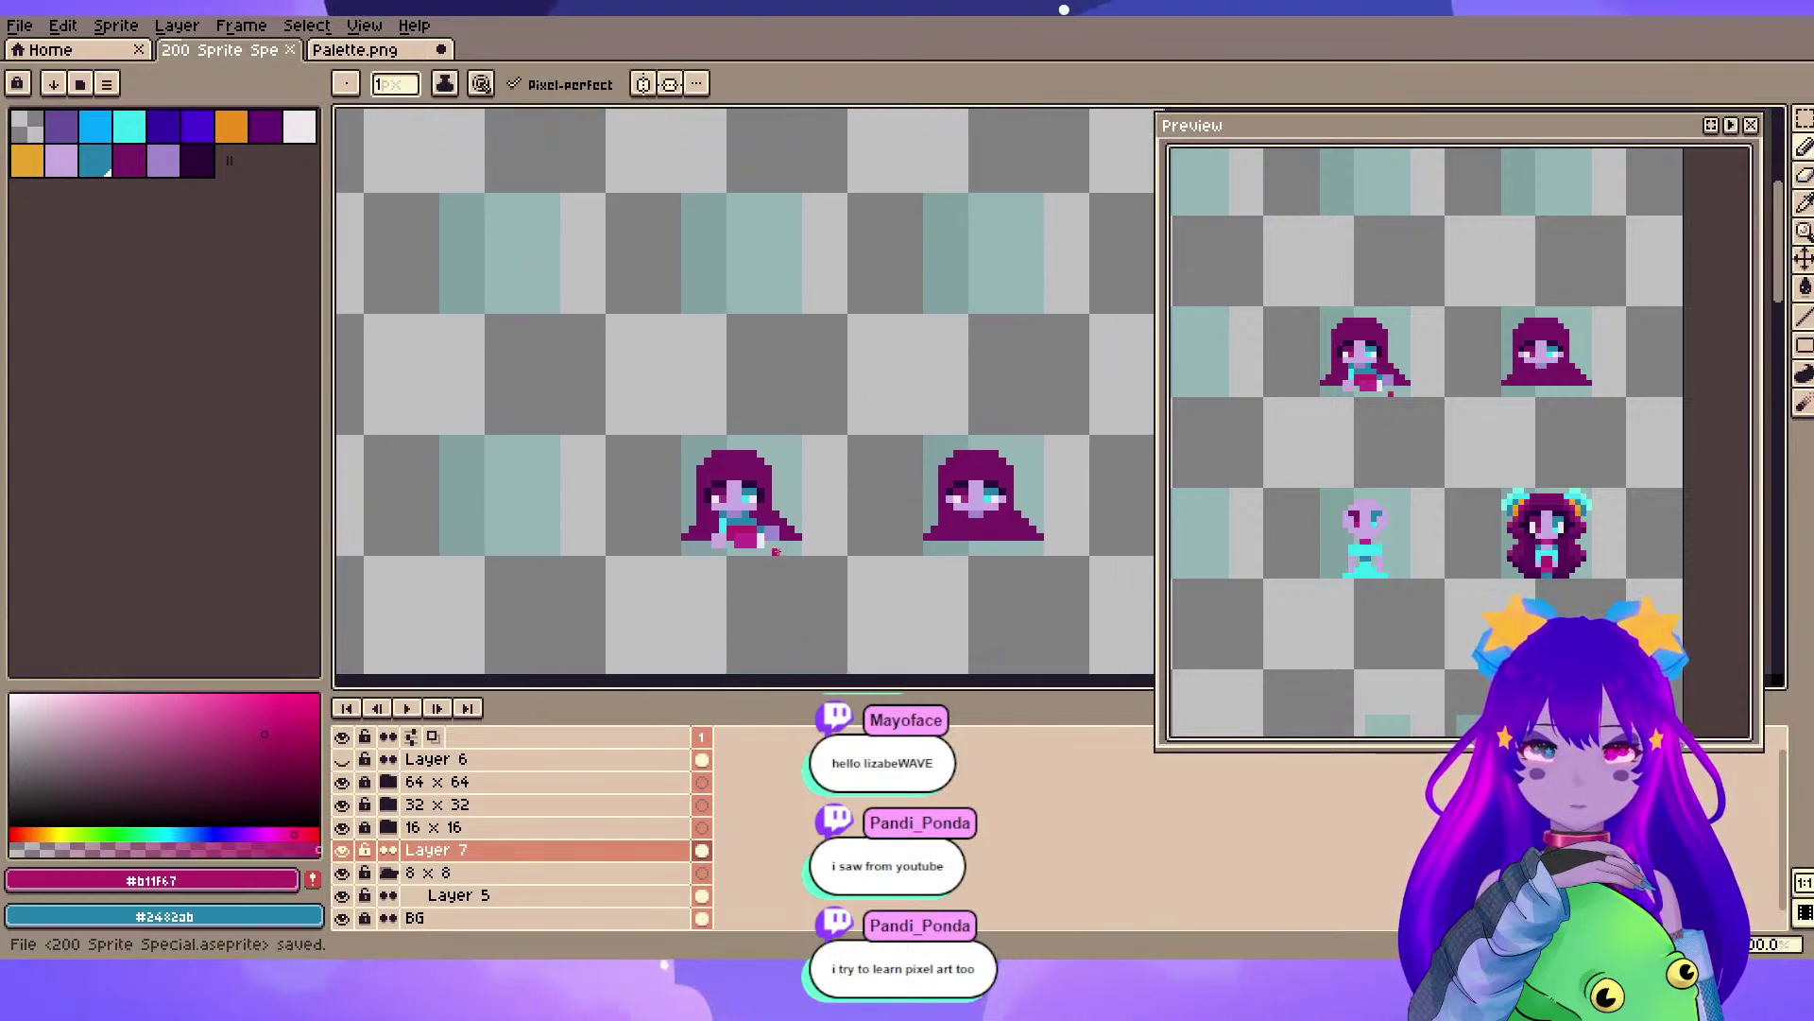
scroll(776, 552, up, 1)
drag(753, 350, 806, 398)
click(453, 223)
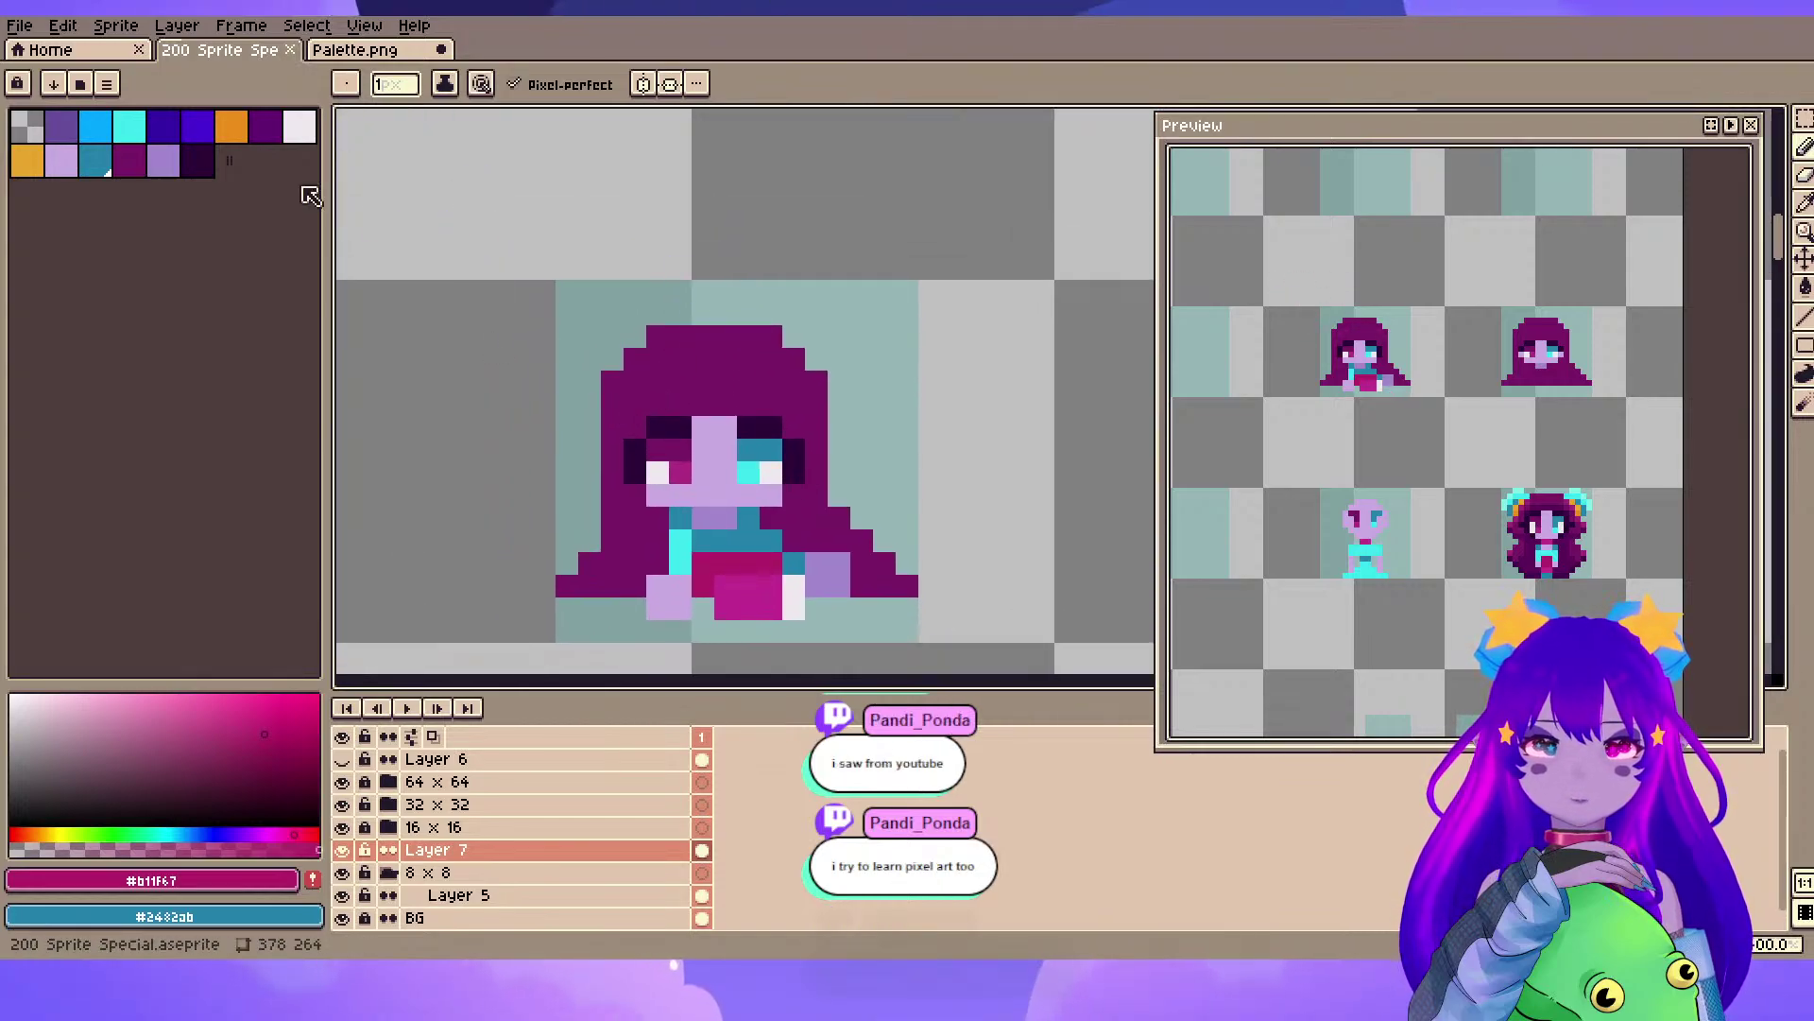
click(129, 126)
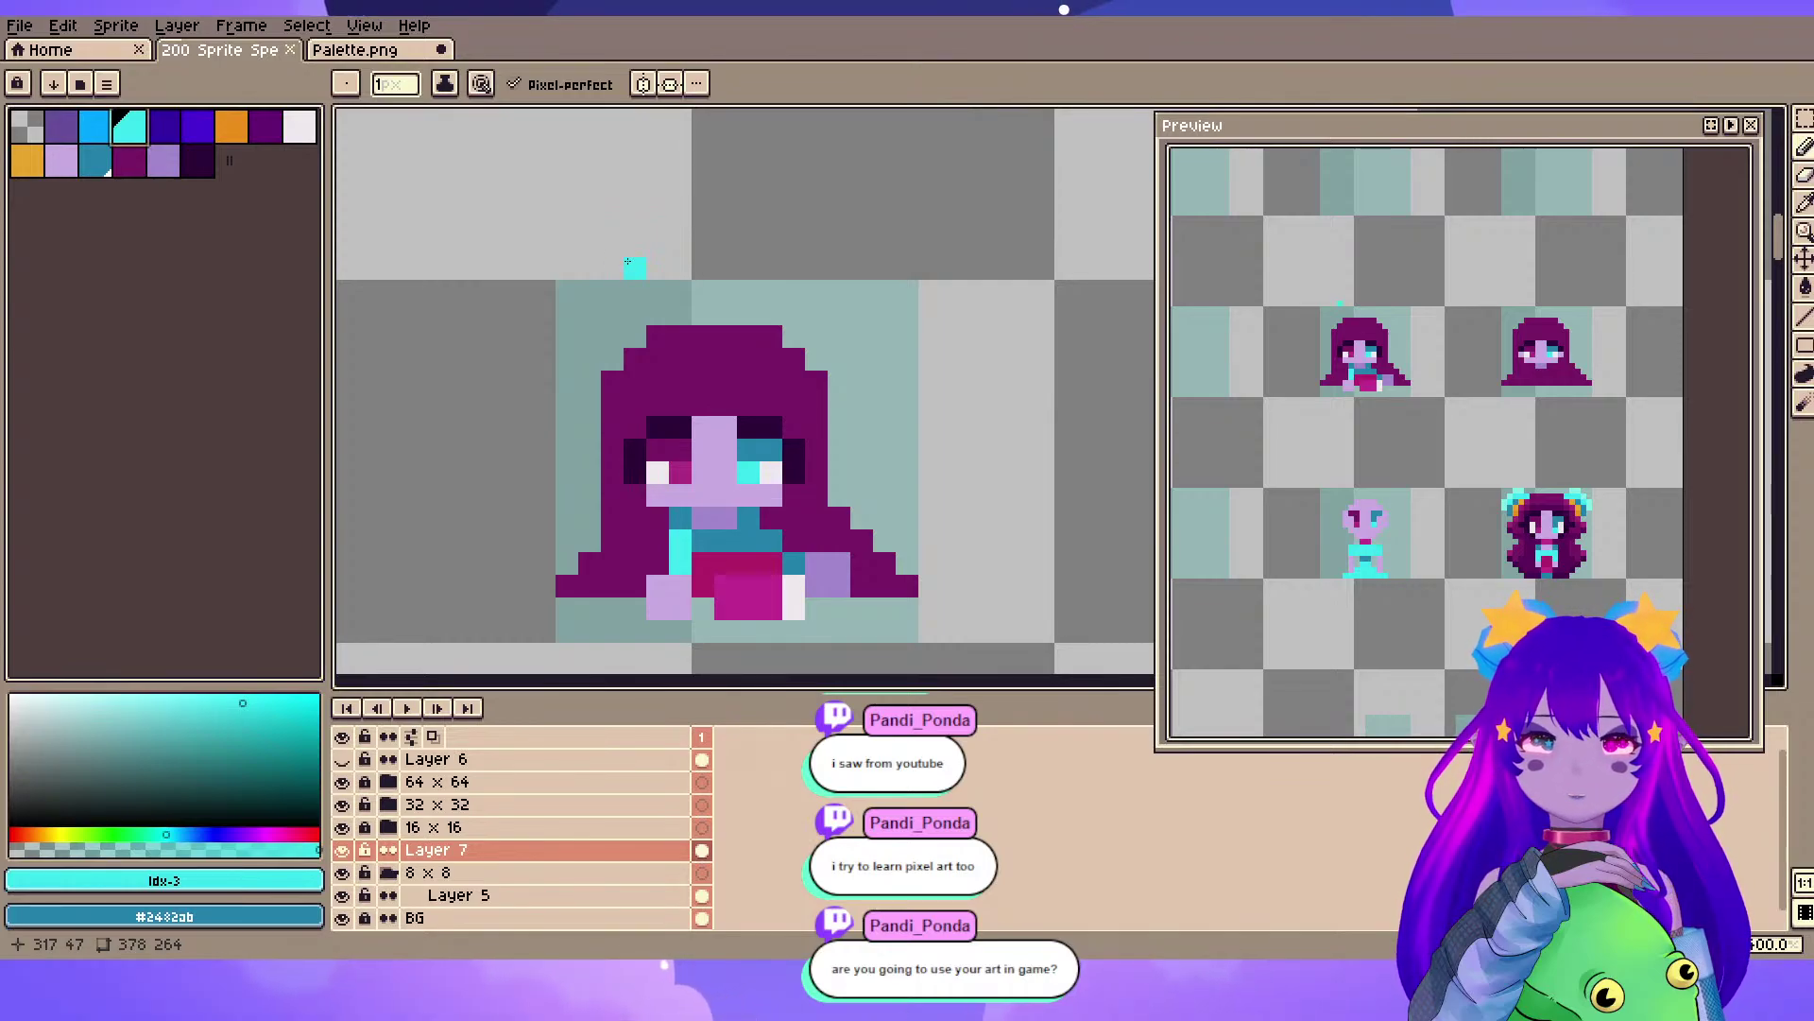
- Turn on mirror symmetry and place its vertical axis through the centre of the leaning sprite's face
scroll(740, 272, down, 2)
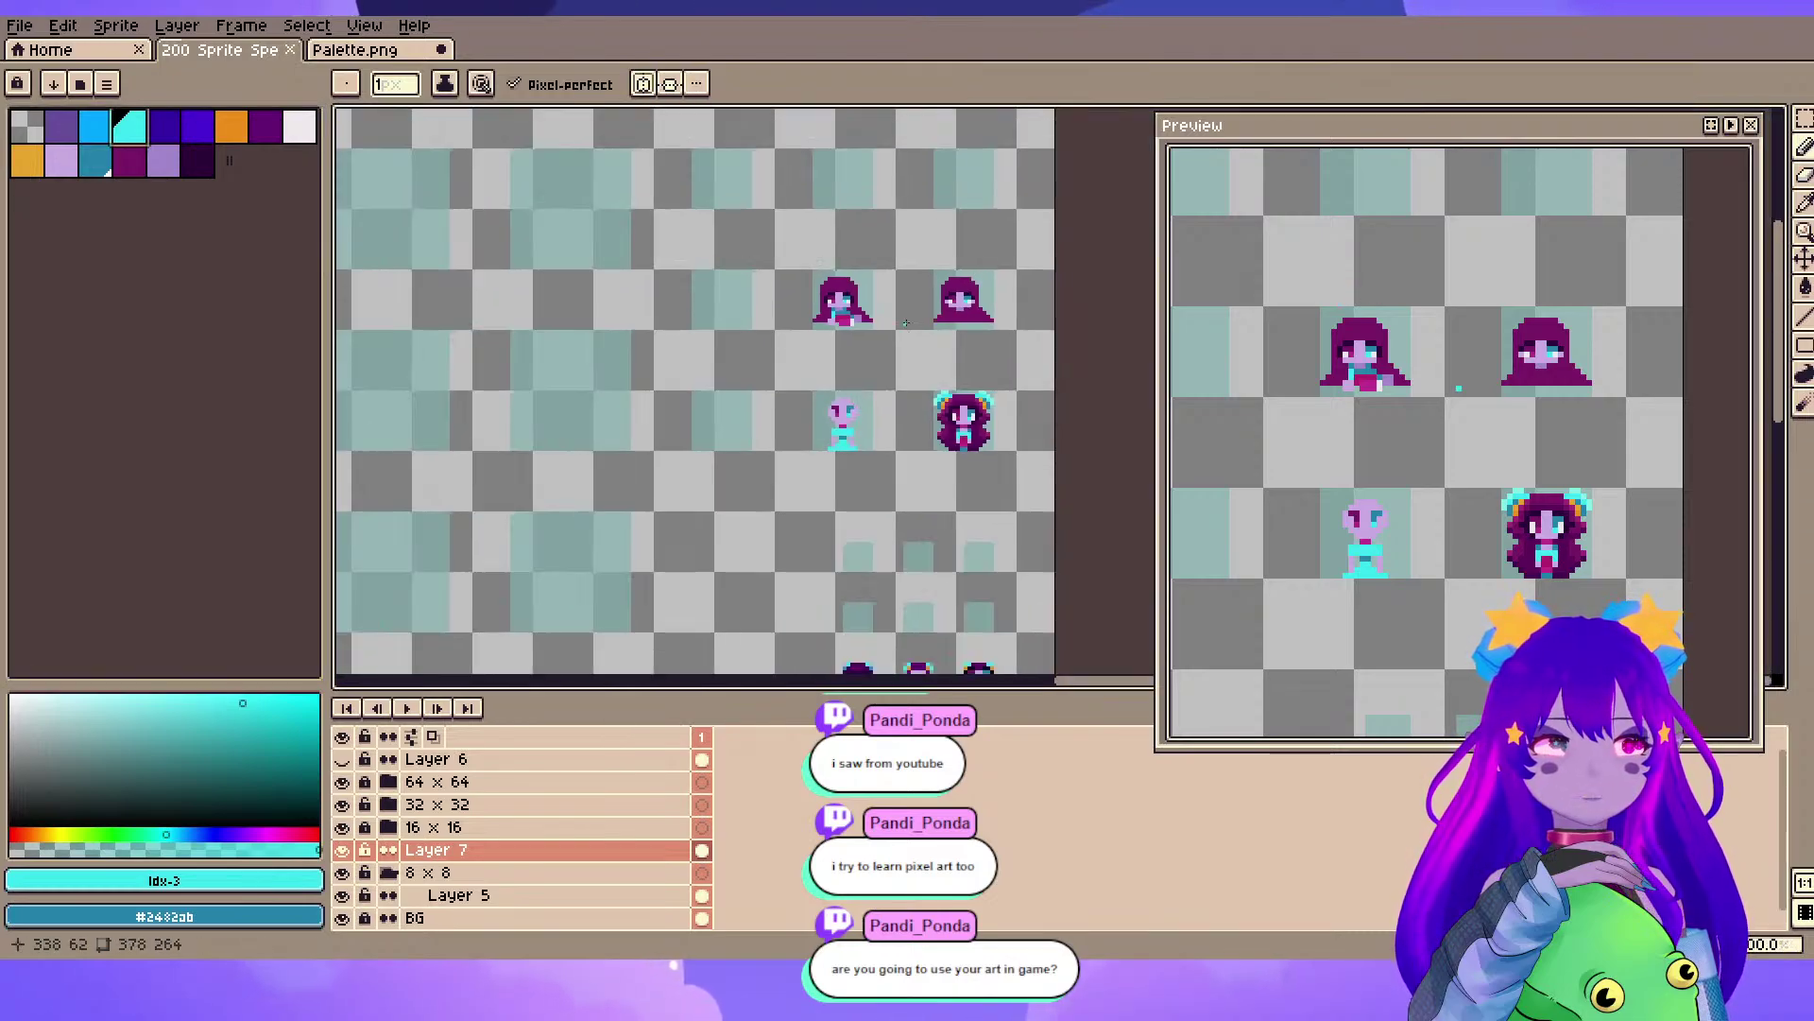
scroll(907, 325, up, 1)
scroll(904, 326, down, 3)
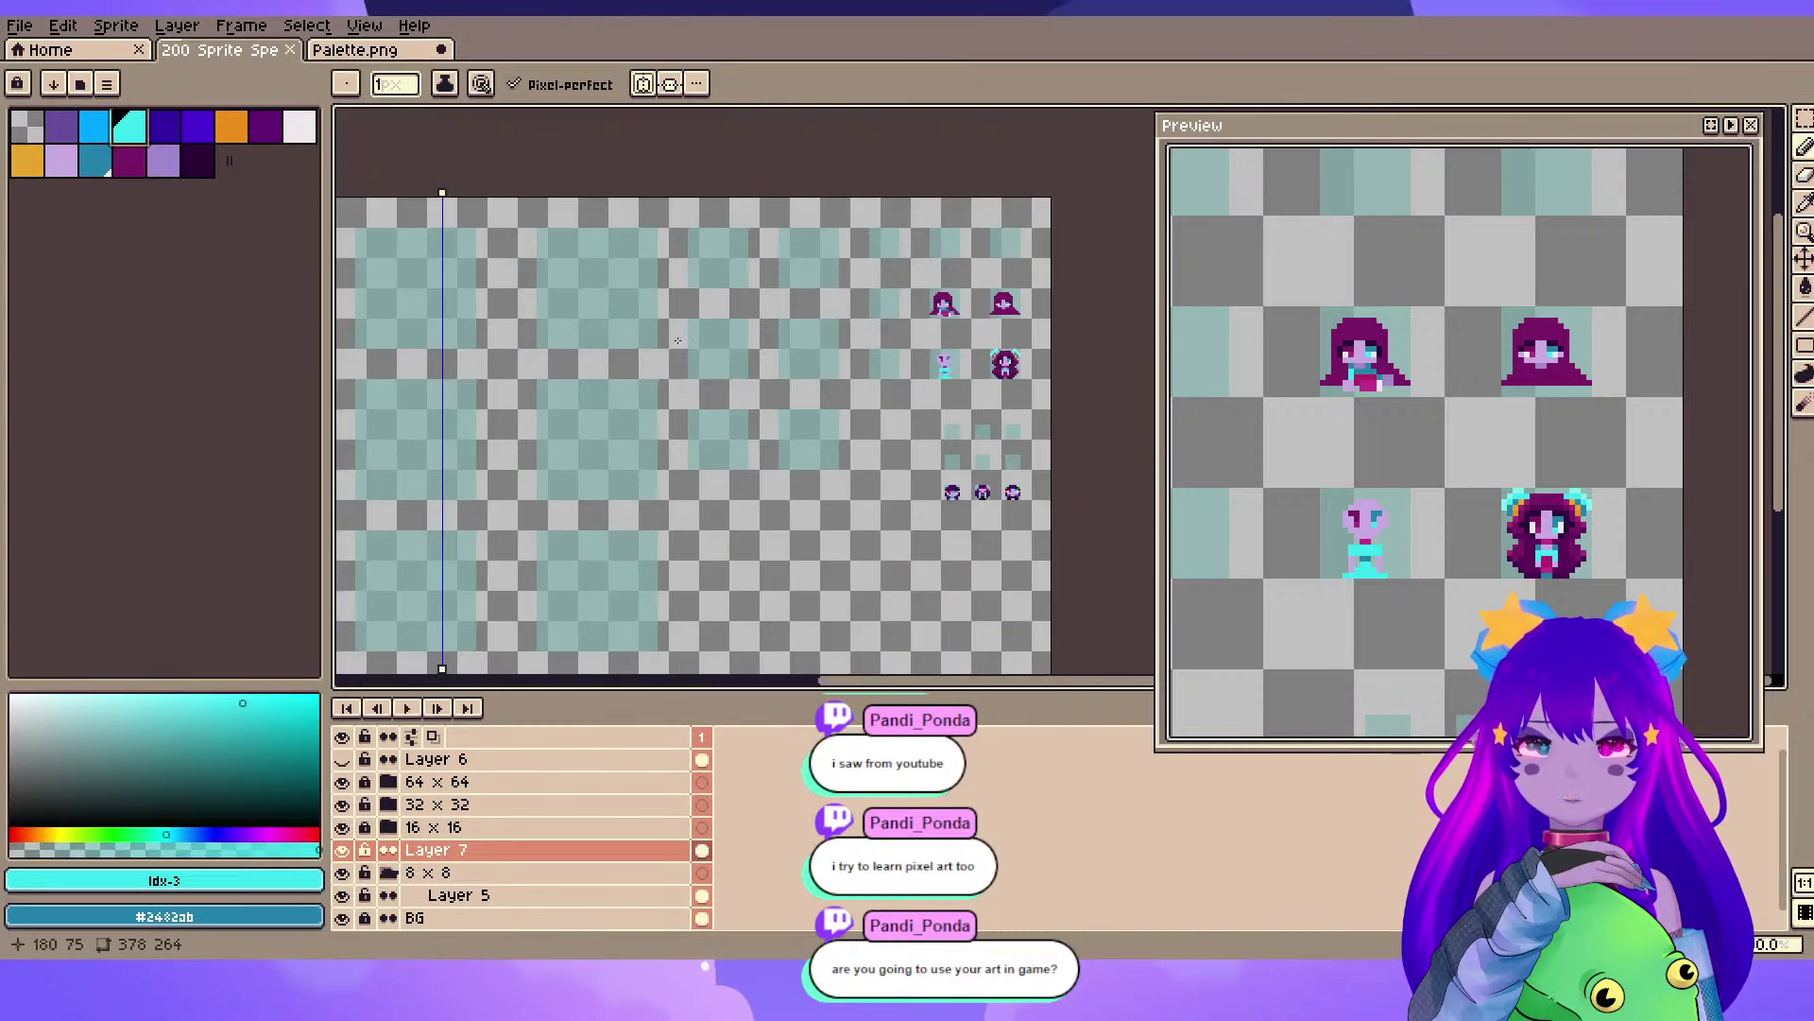
drag(442, 192, 935, 212)
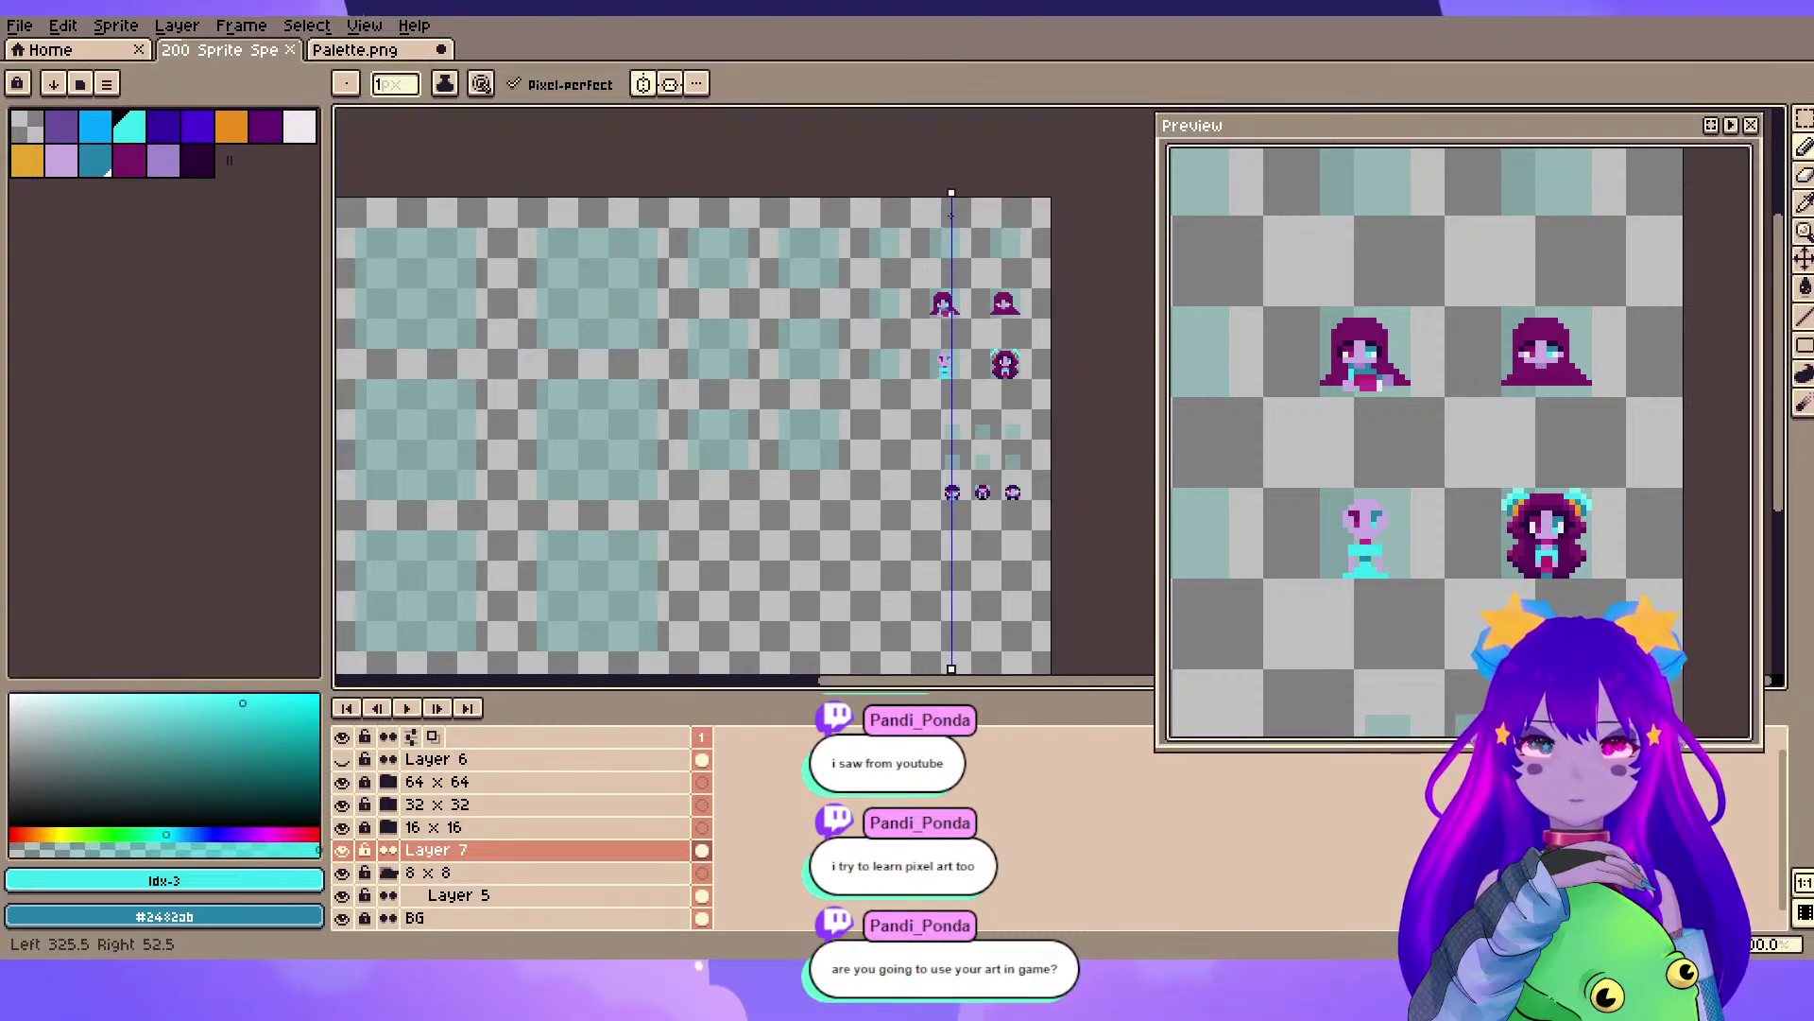
scroll(957, 230, up, 1)
scroll(957, 230, up, 4)
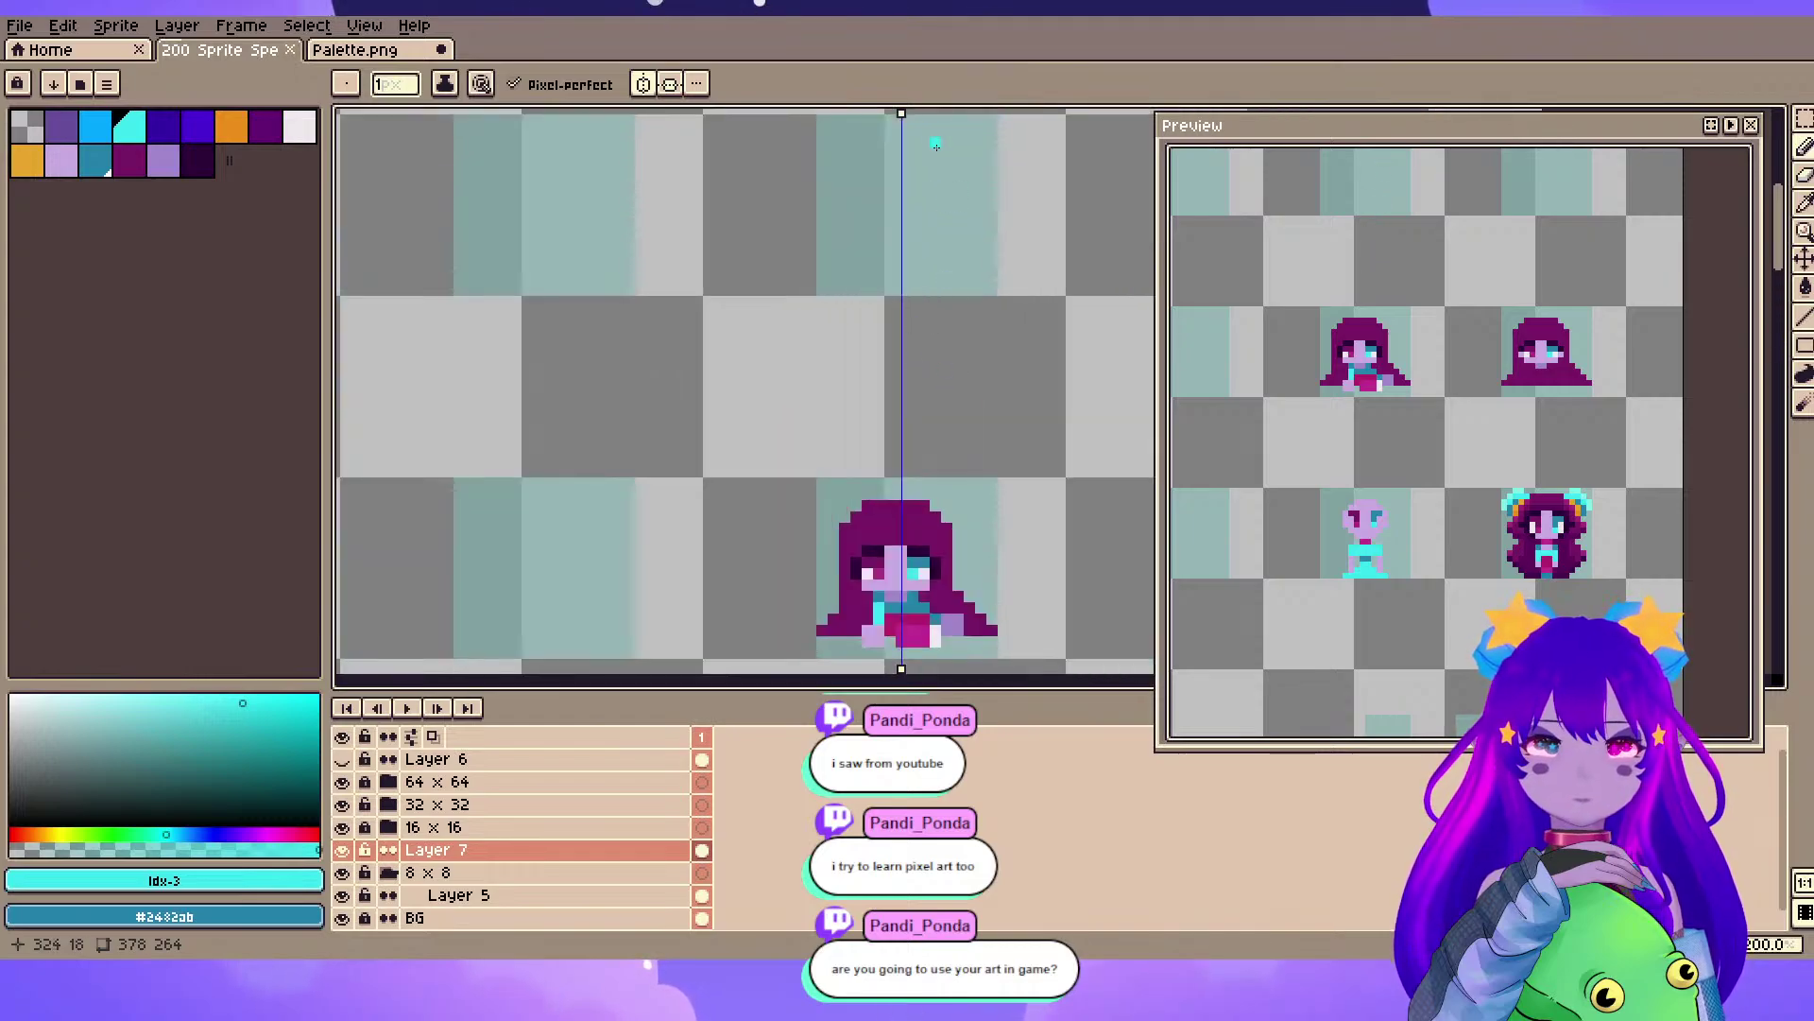
drag(902, 111, 895, 111)
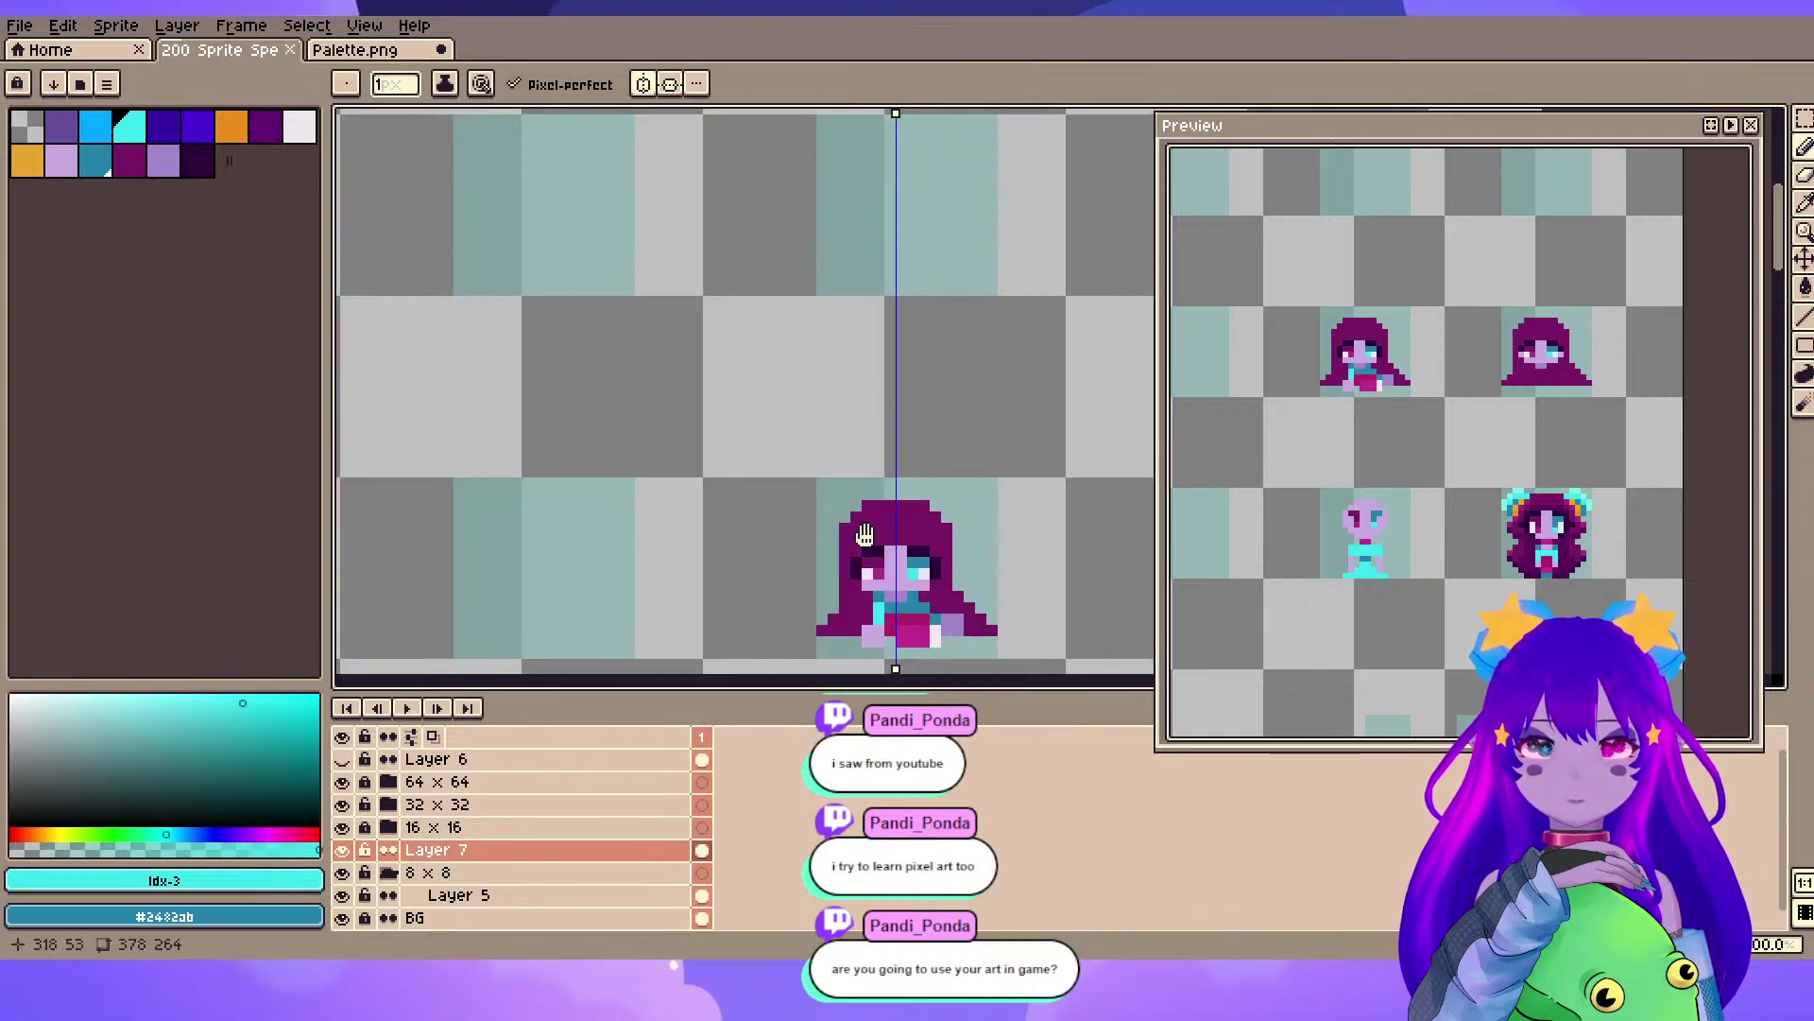
drag(864, 535, 754, 374)
scroll(769, 450, up, 3)
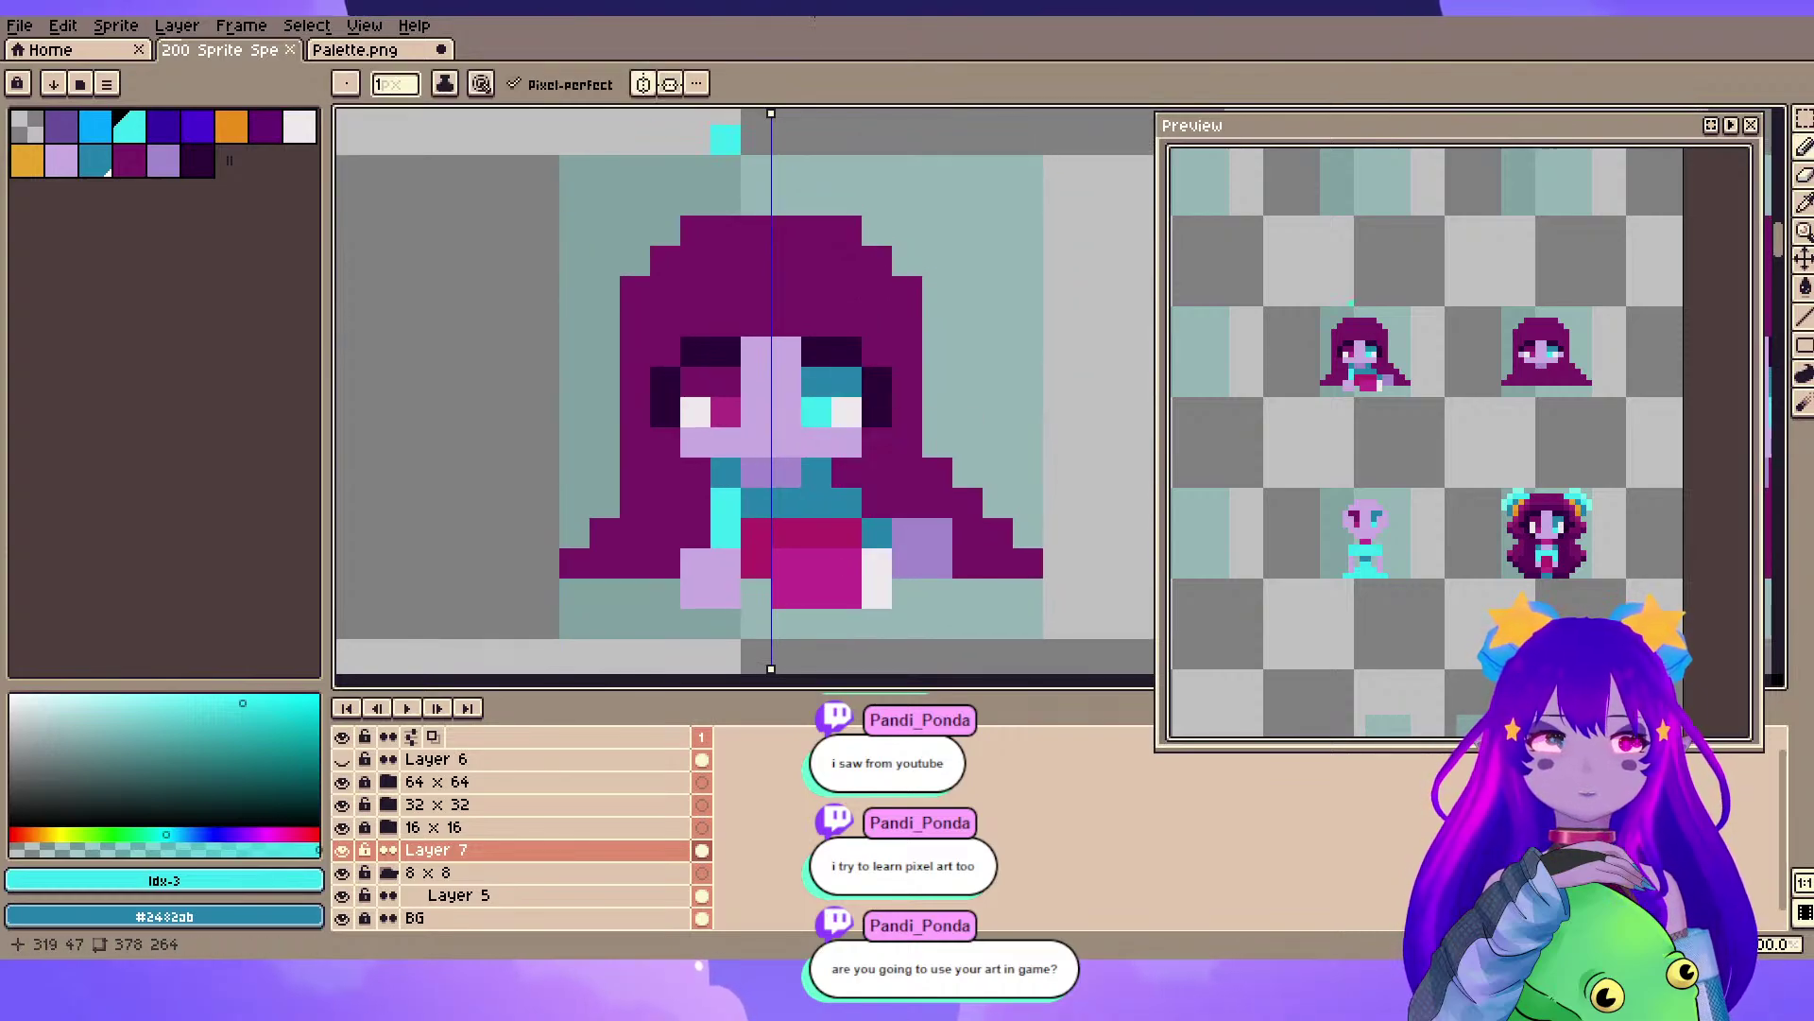
drag(877, 322, 851, 356)
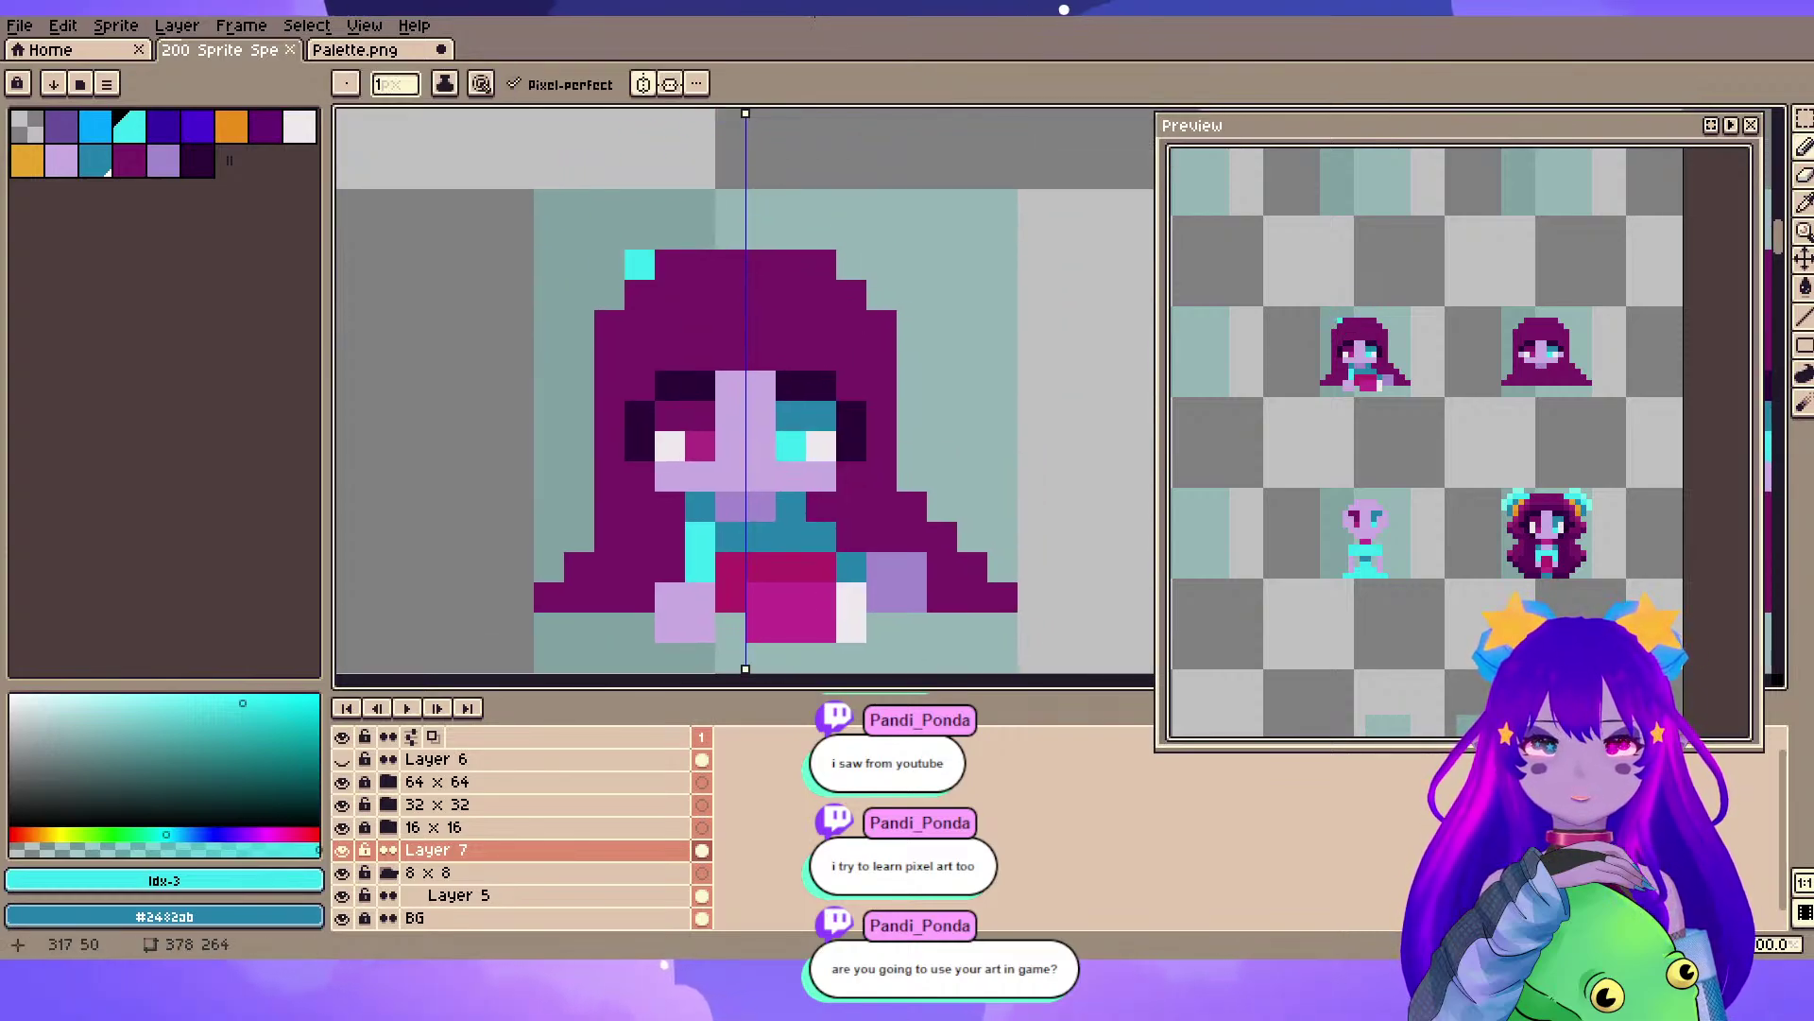
- Draw symmetrical cyan hair ornaments on both sides of the leaning sprite's head and erase their outer lower corners
drag(882, 294, 912, 354)
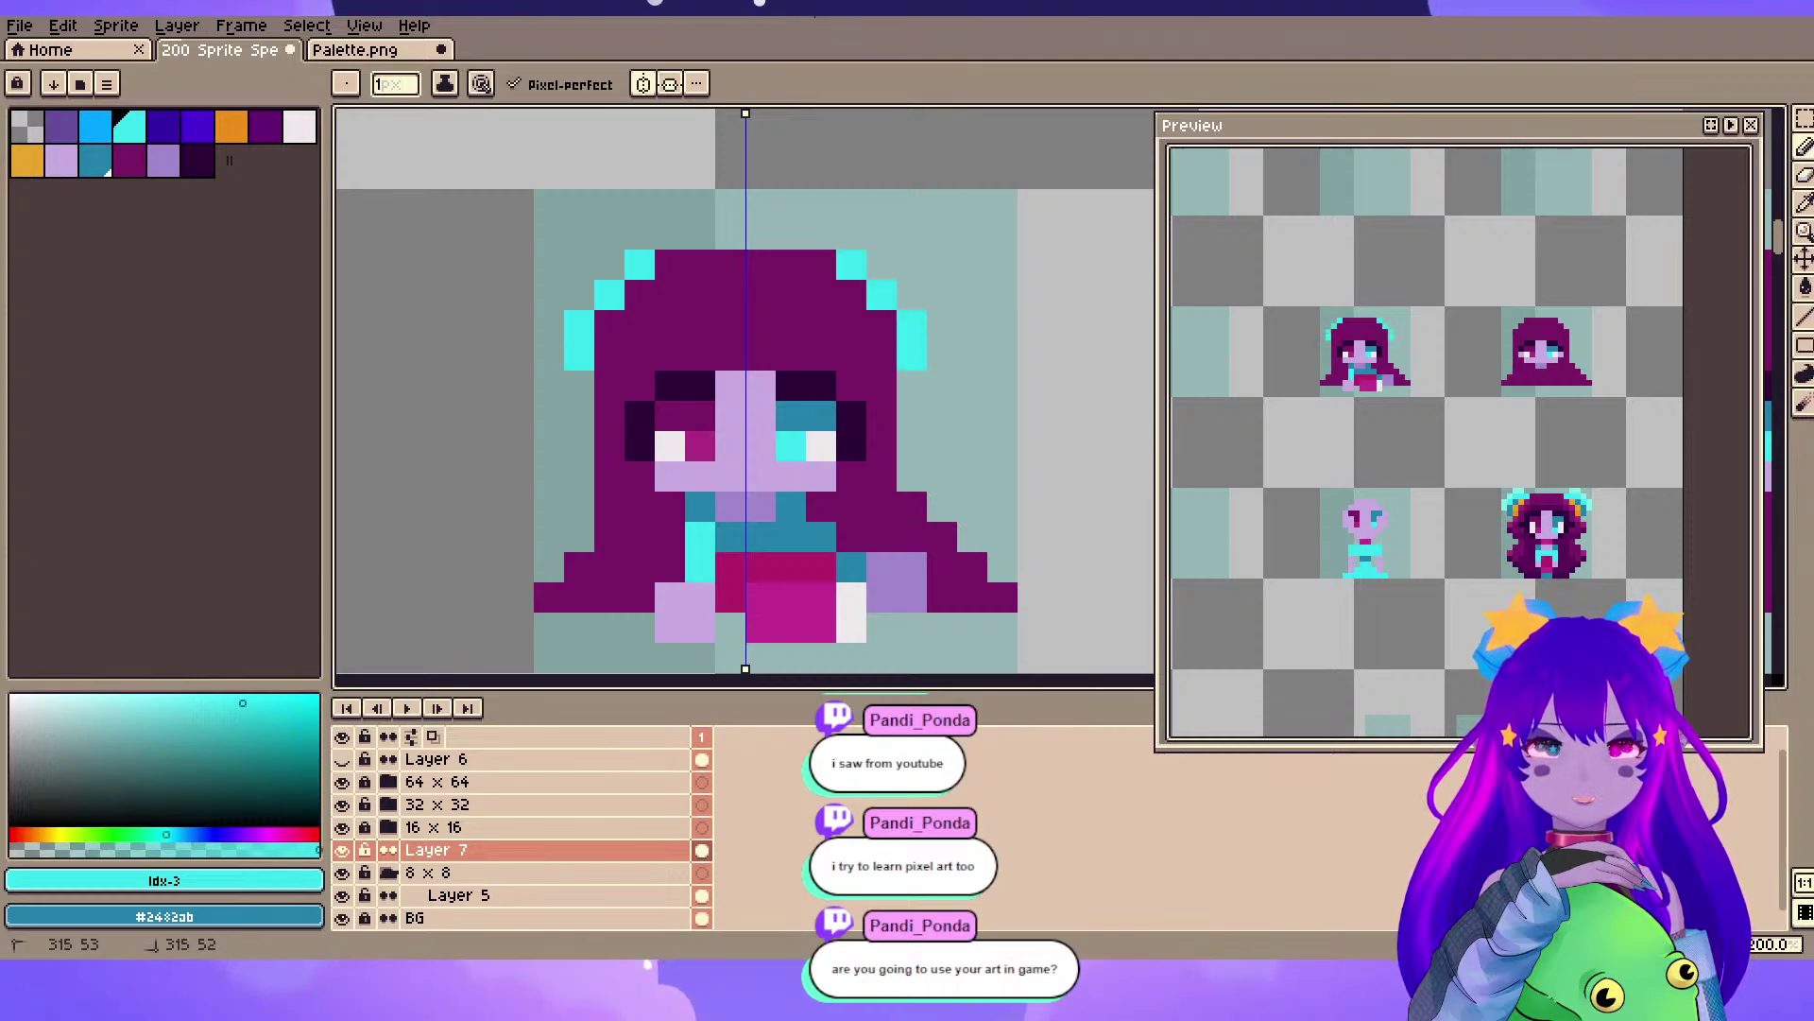
drag(549, 325, 549, 355)
click(579, 295)
click(610, 264)
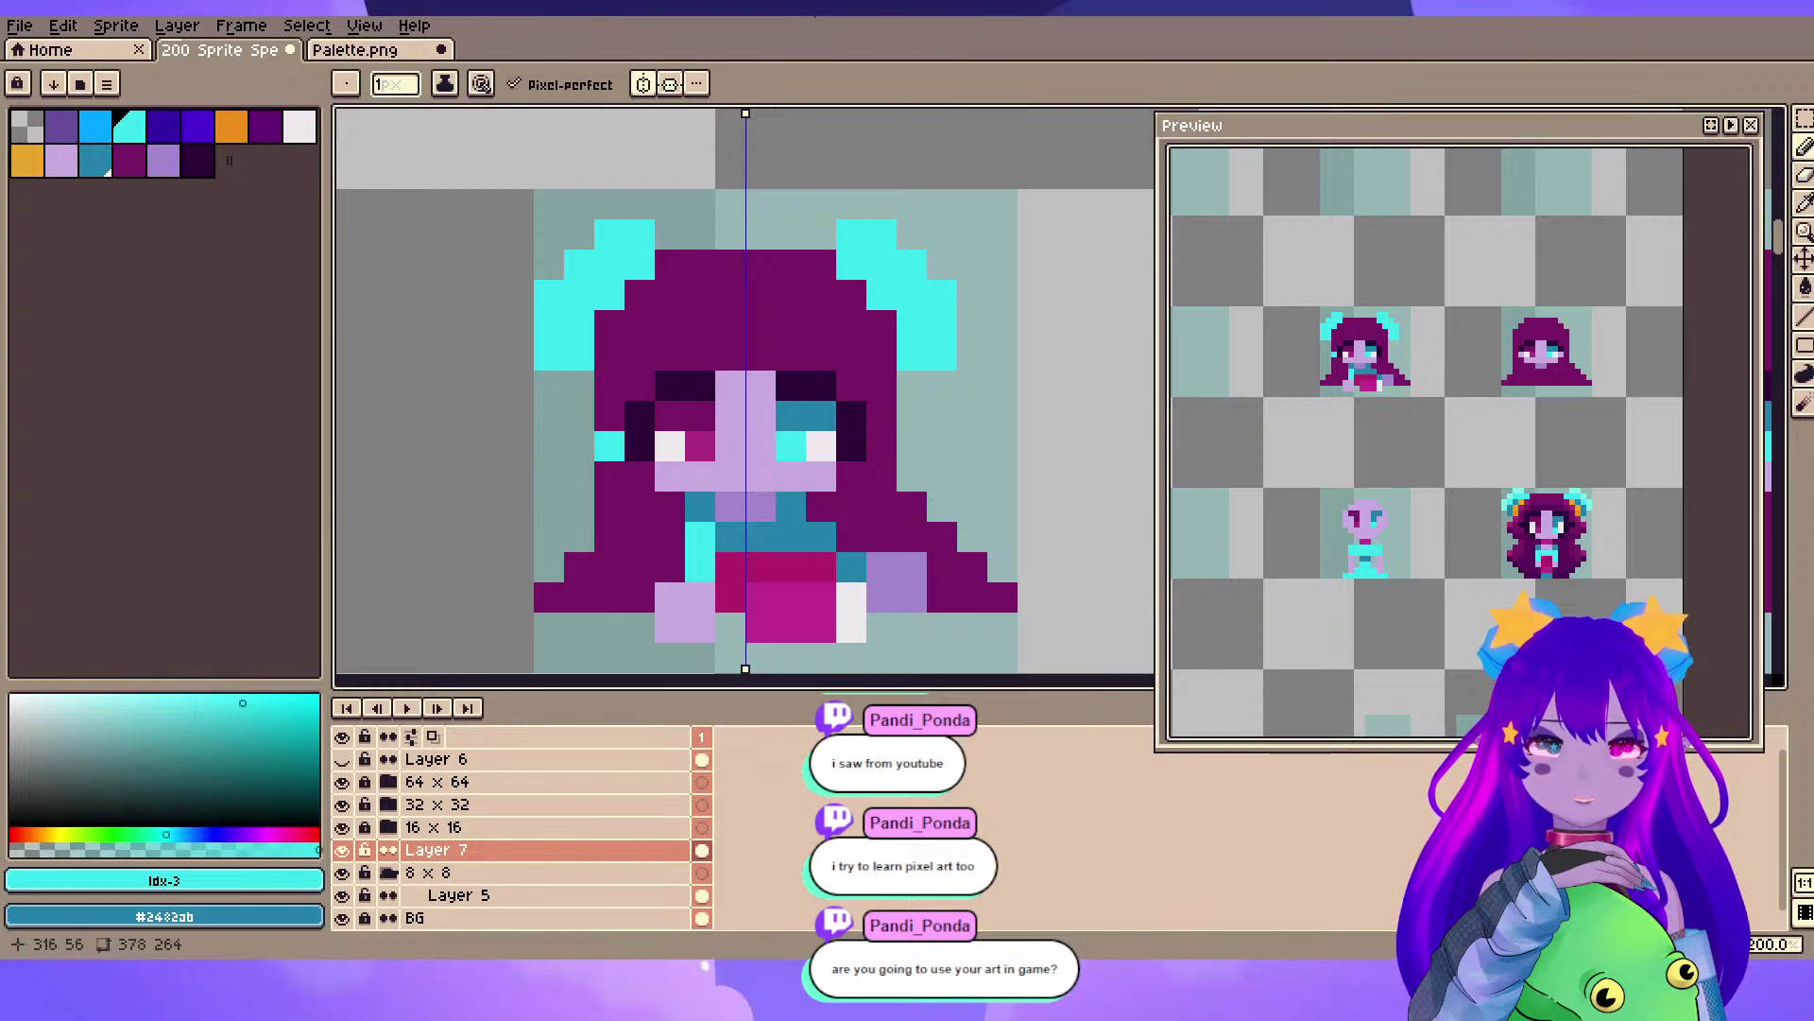
key(e)
click(549, 356)
drag(549, 476, 554, 485)
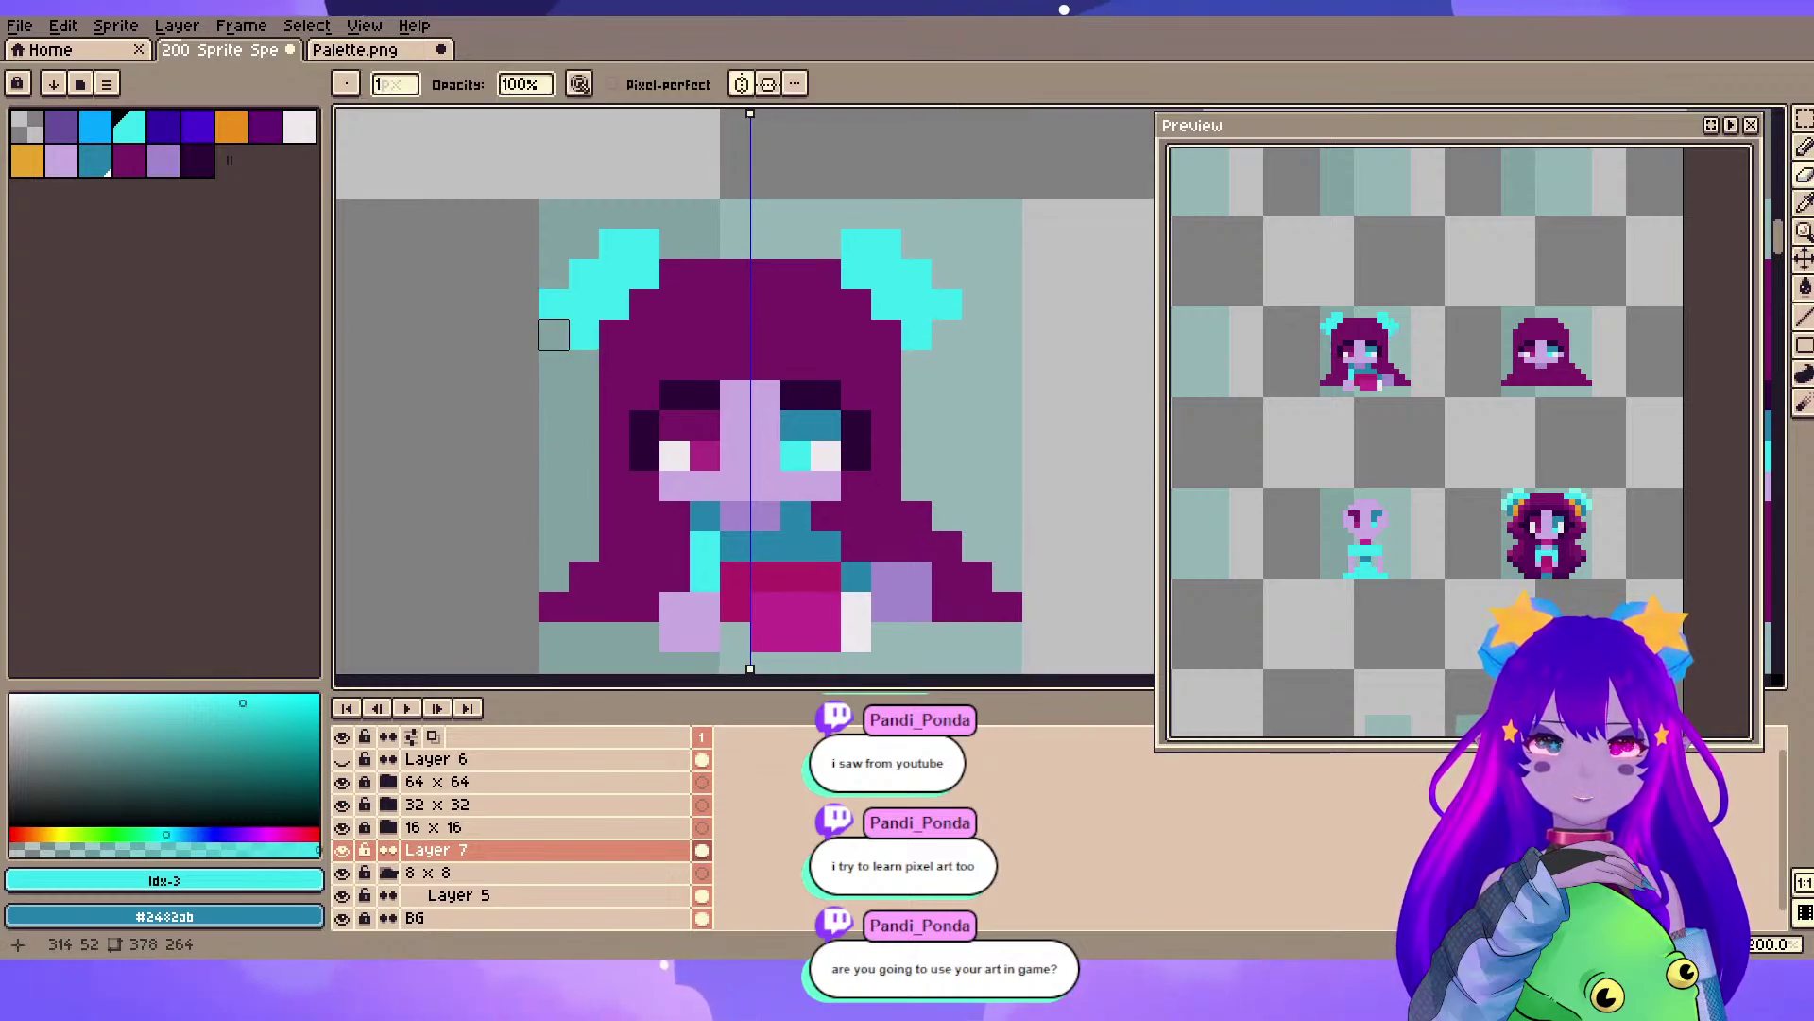
- Sample hair colour #781864 and widen the leaning sprite's hair outward on both sides below the cyan ornaments
key(b)
alt+click(604, 397)
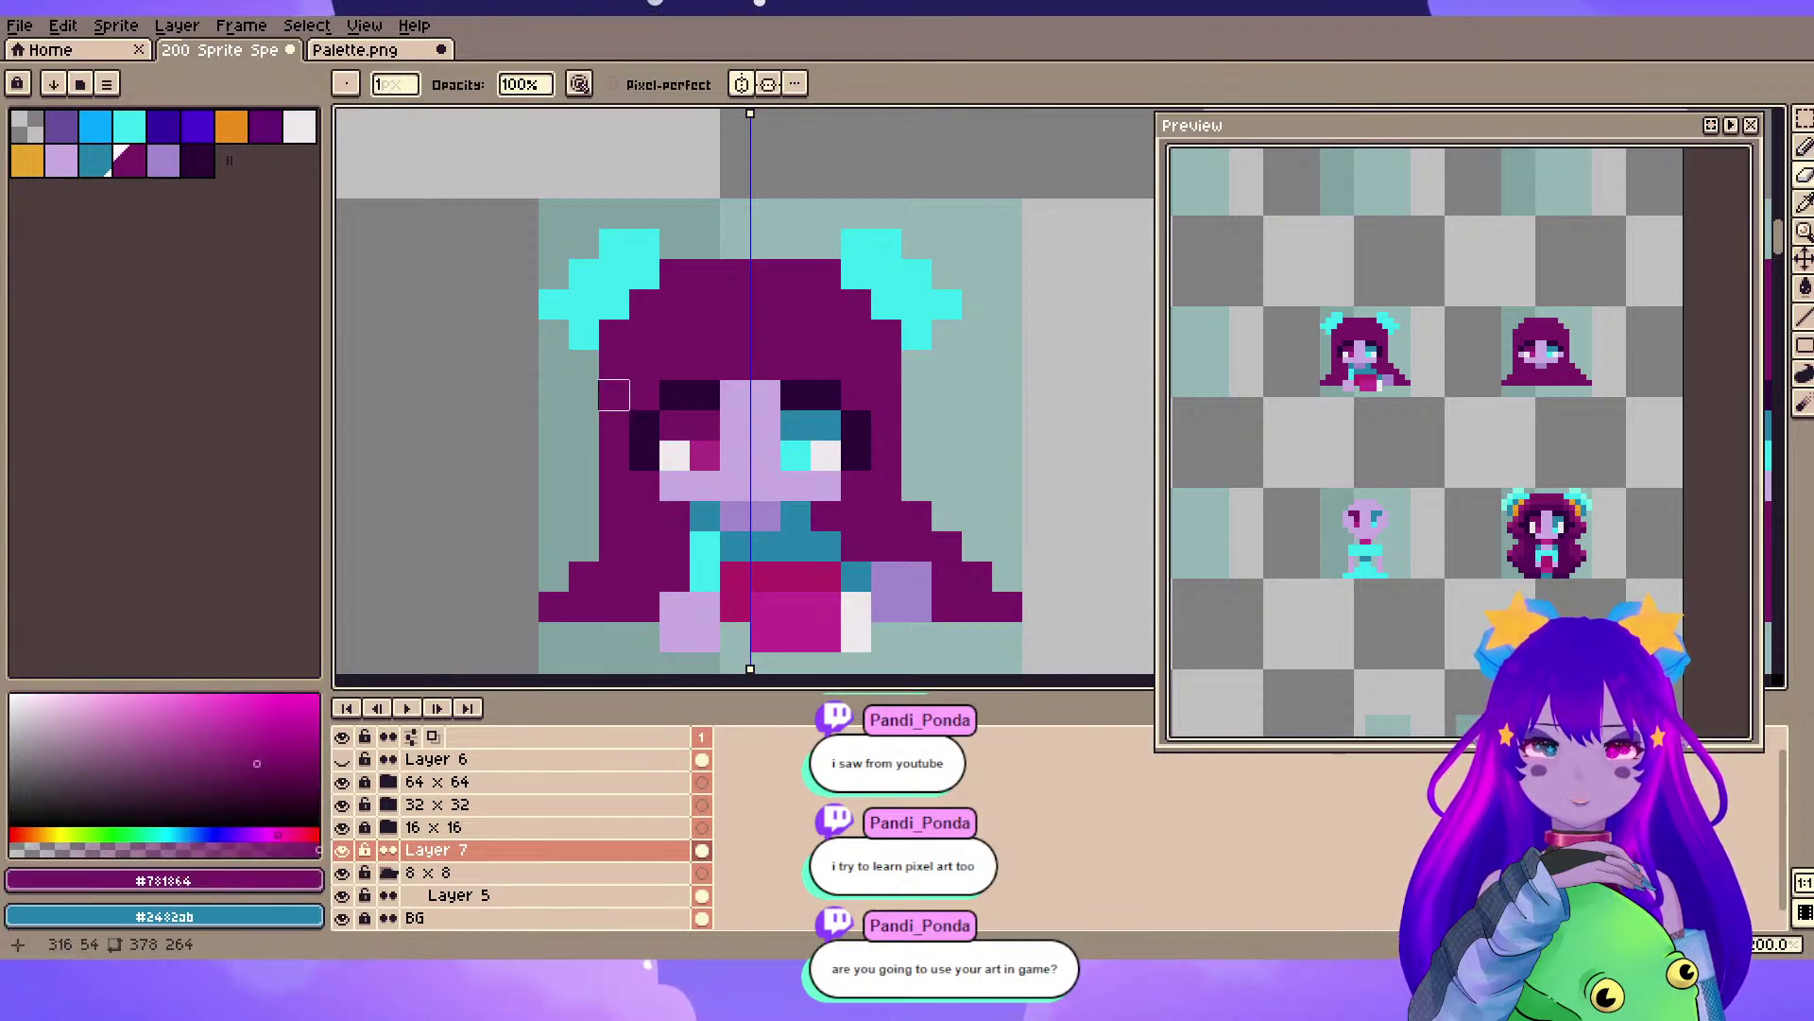
click(584, 455)
click(494, 606)
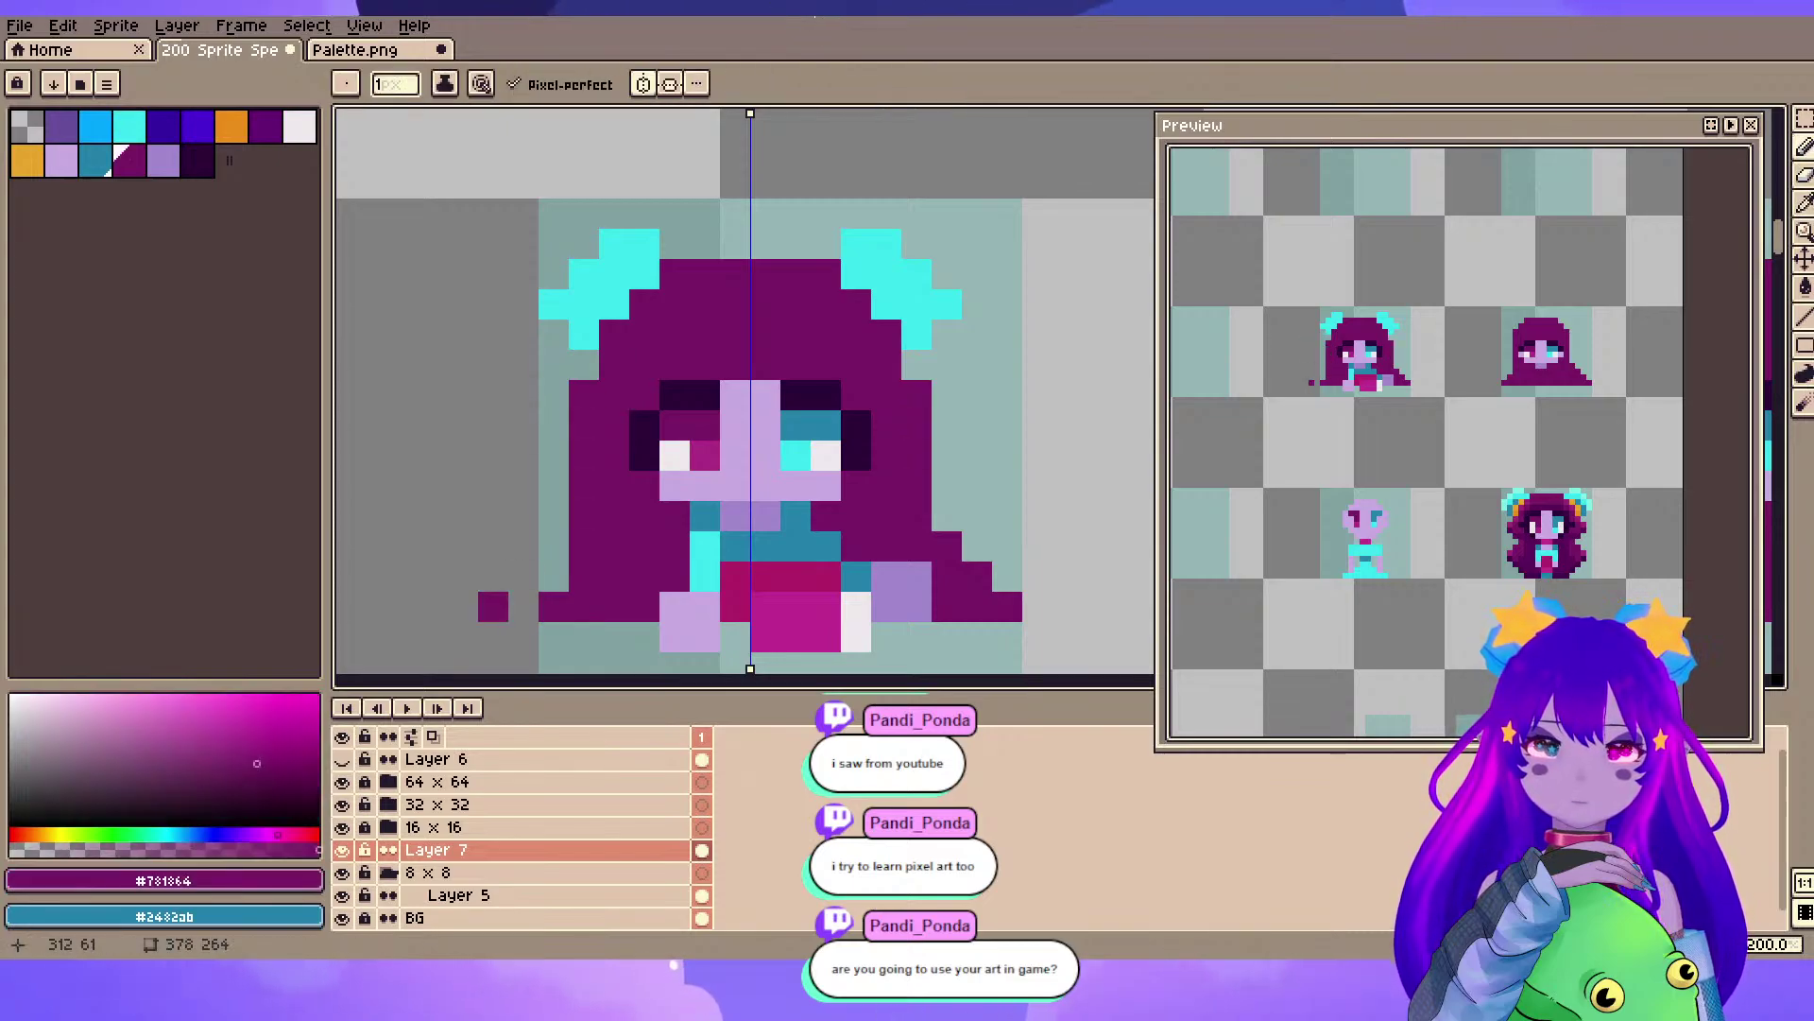
drag(553, 486, 554, 577)
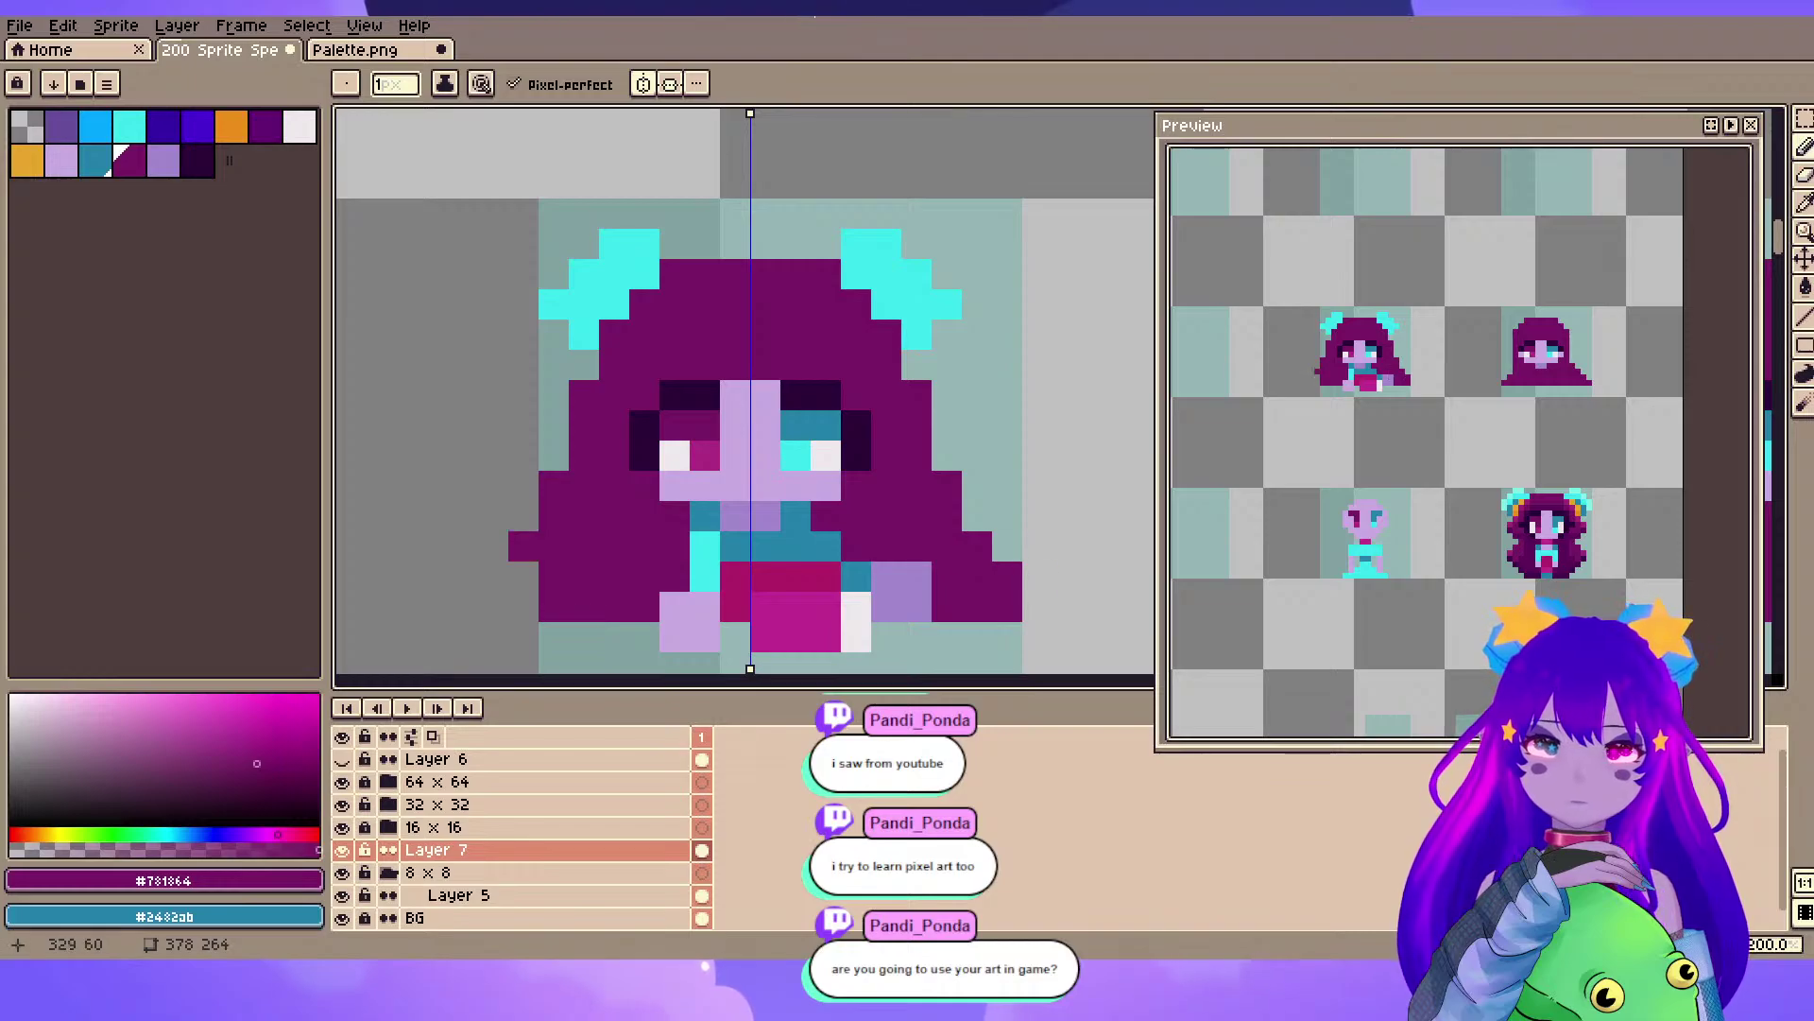
- Turn off mirror symmetry and trim the outer edges of the leaning sprite's hair with the Eraser, undoing the last erasure
click(644, 85)
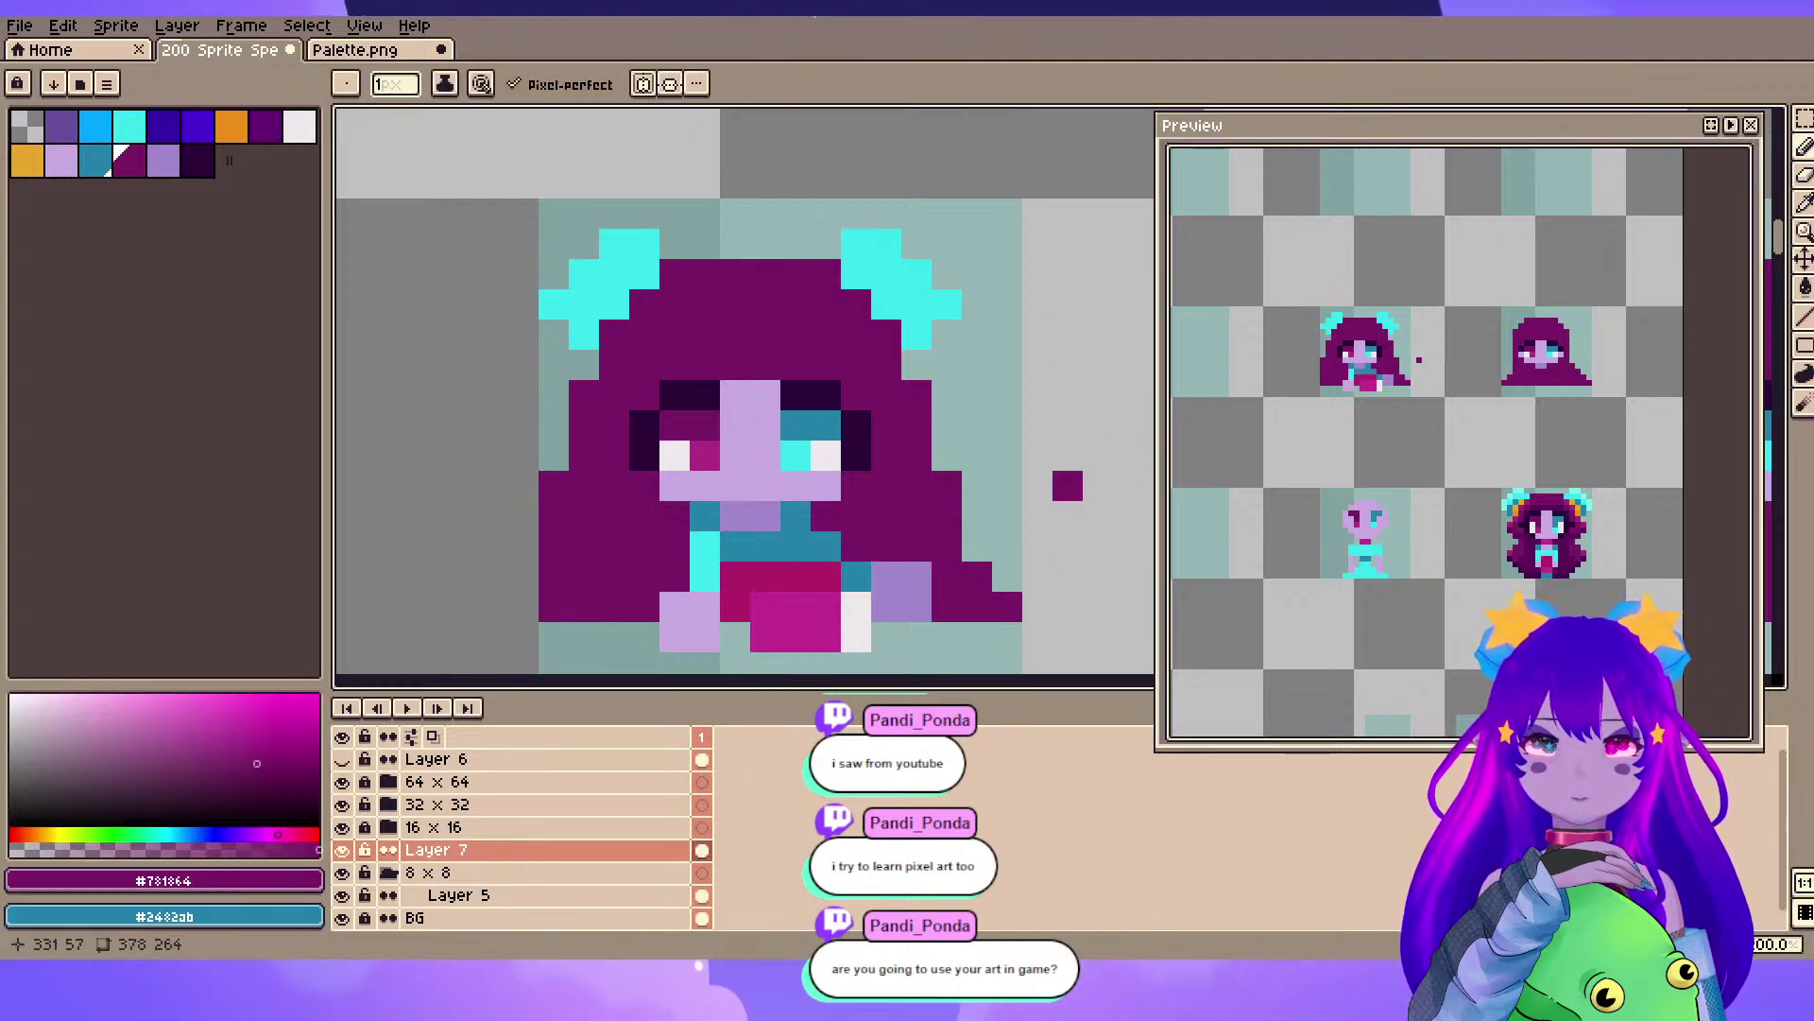
click(977, 546)
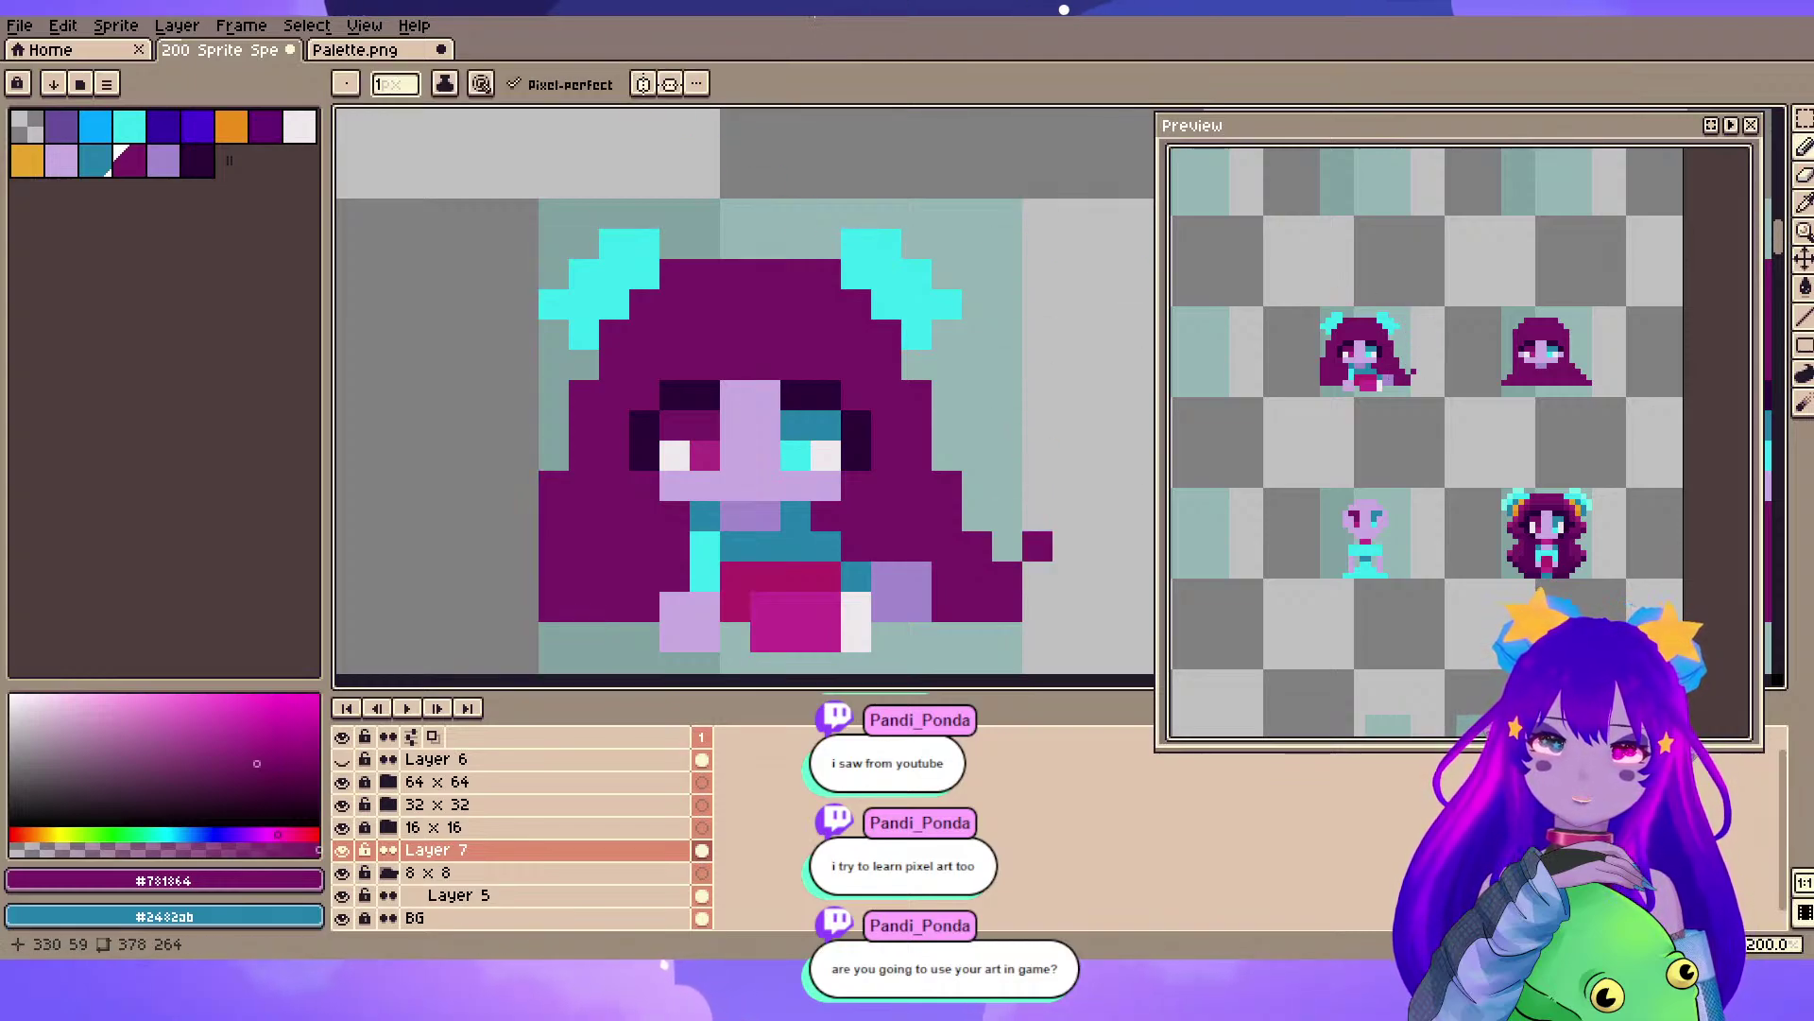
key(e)
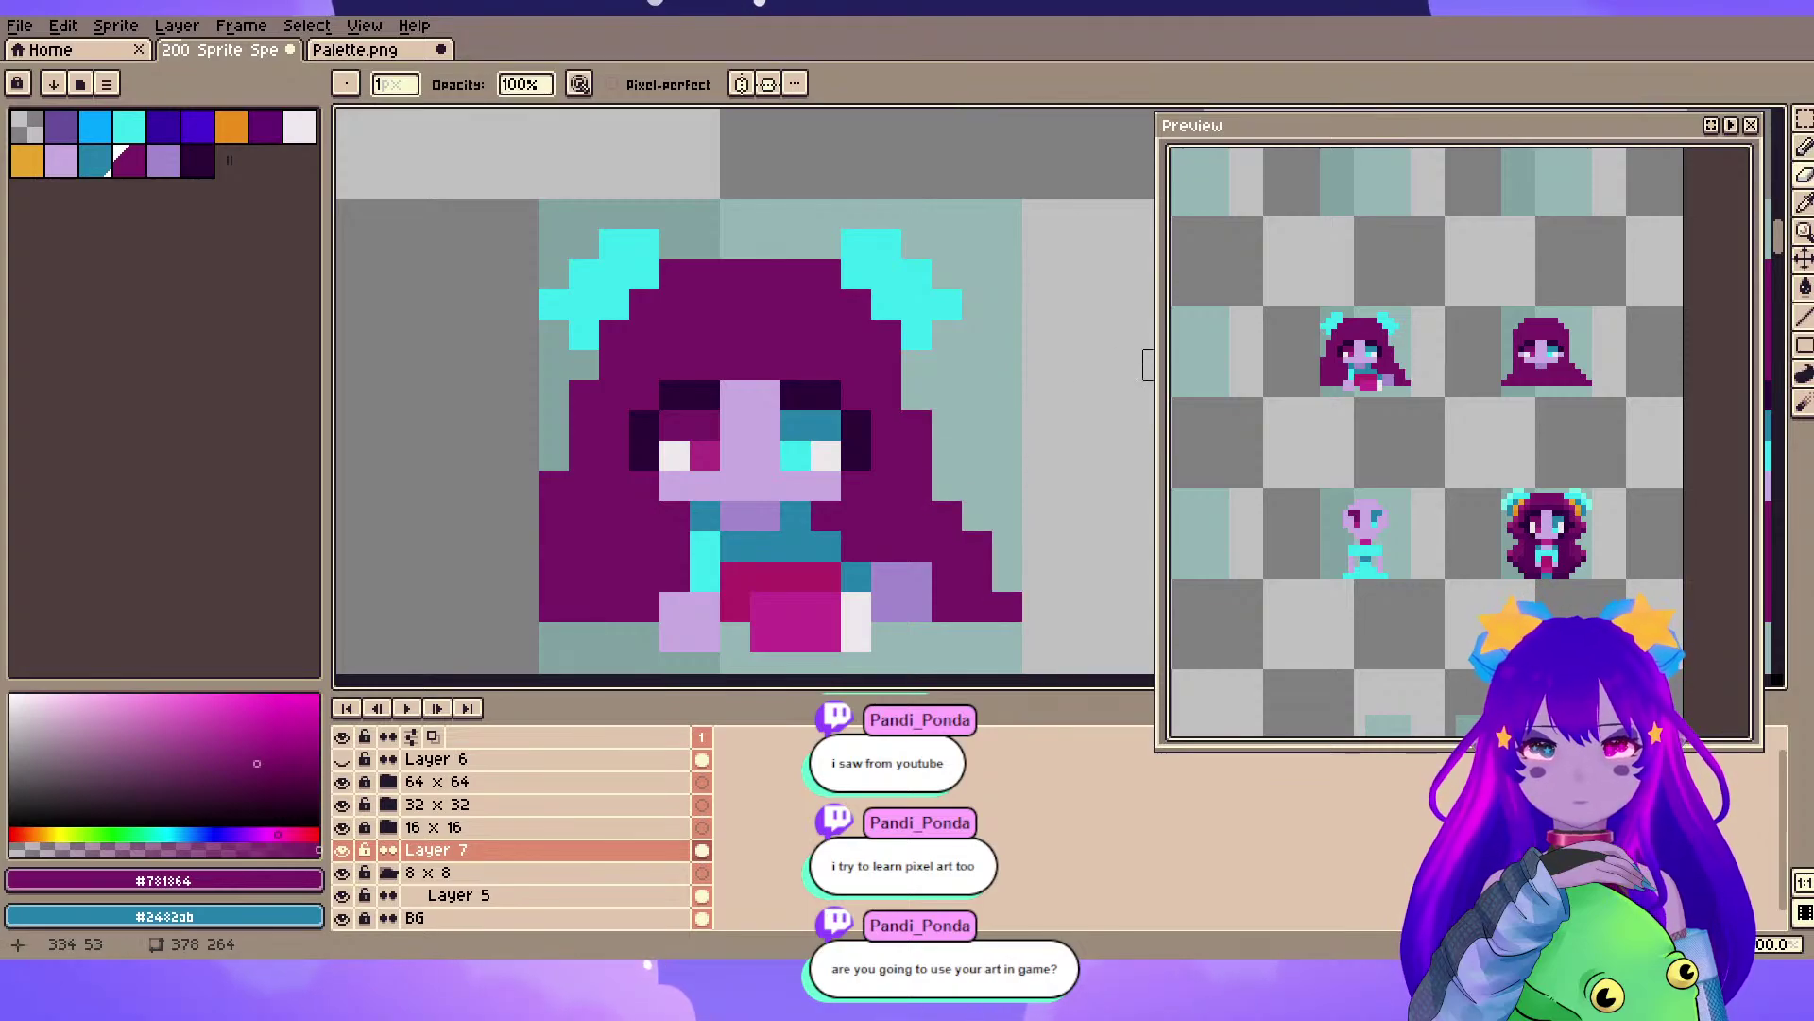
click(554, 485)
key(space)
mouse_move(917, 486)
mouse_down()
mouse_move(918, 415)
mouse_move(896, 482)
mouse_up()
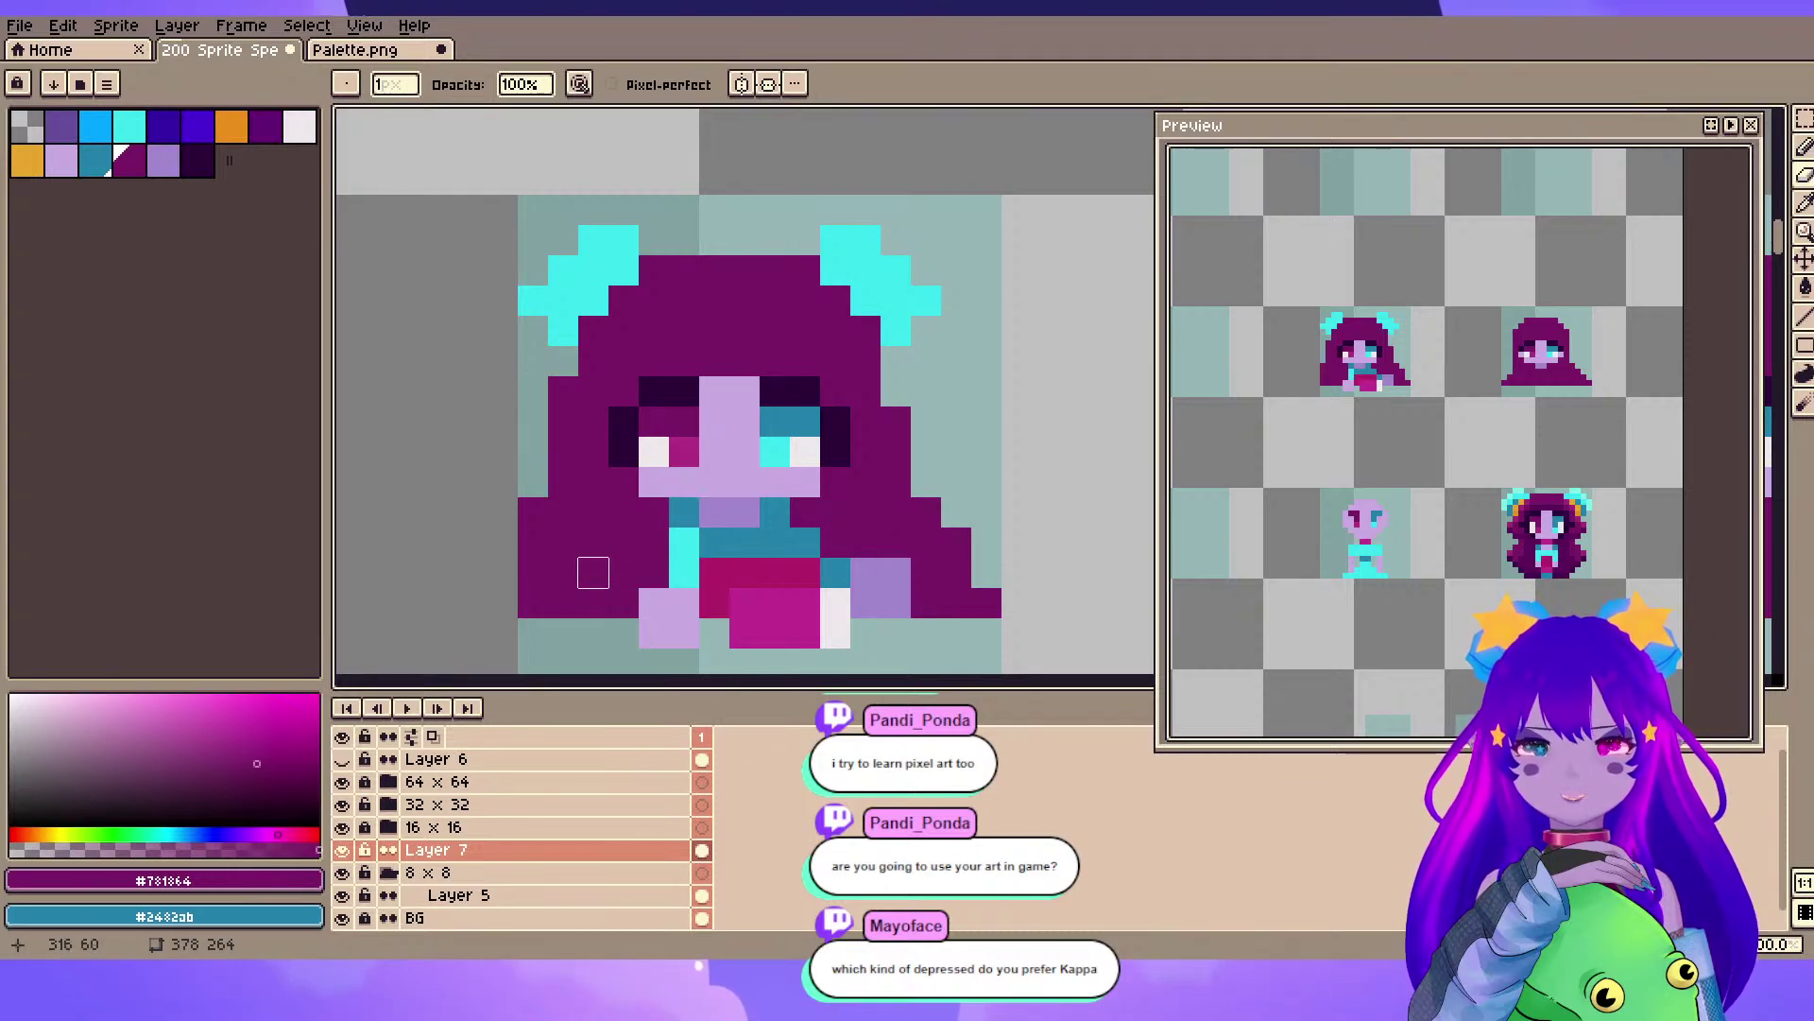
click(532, 511)
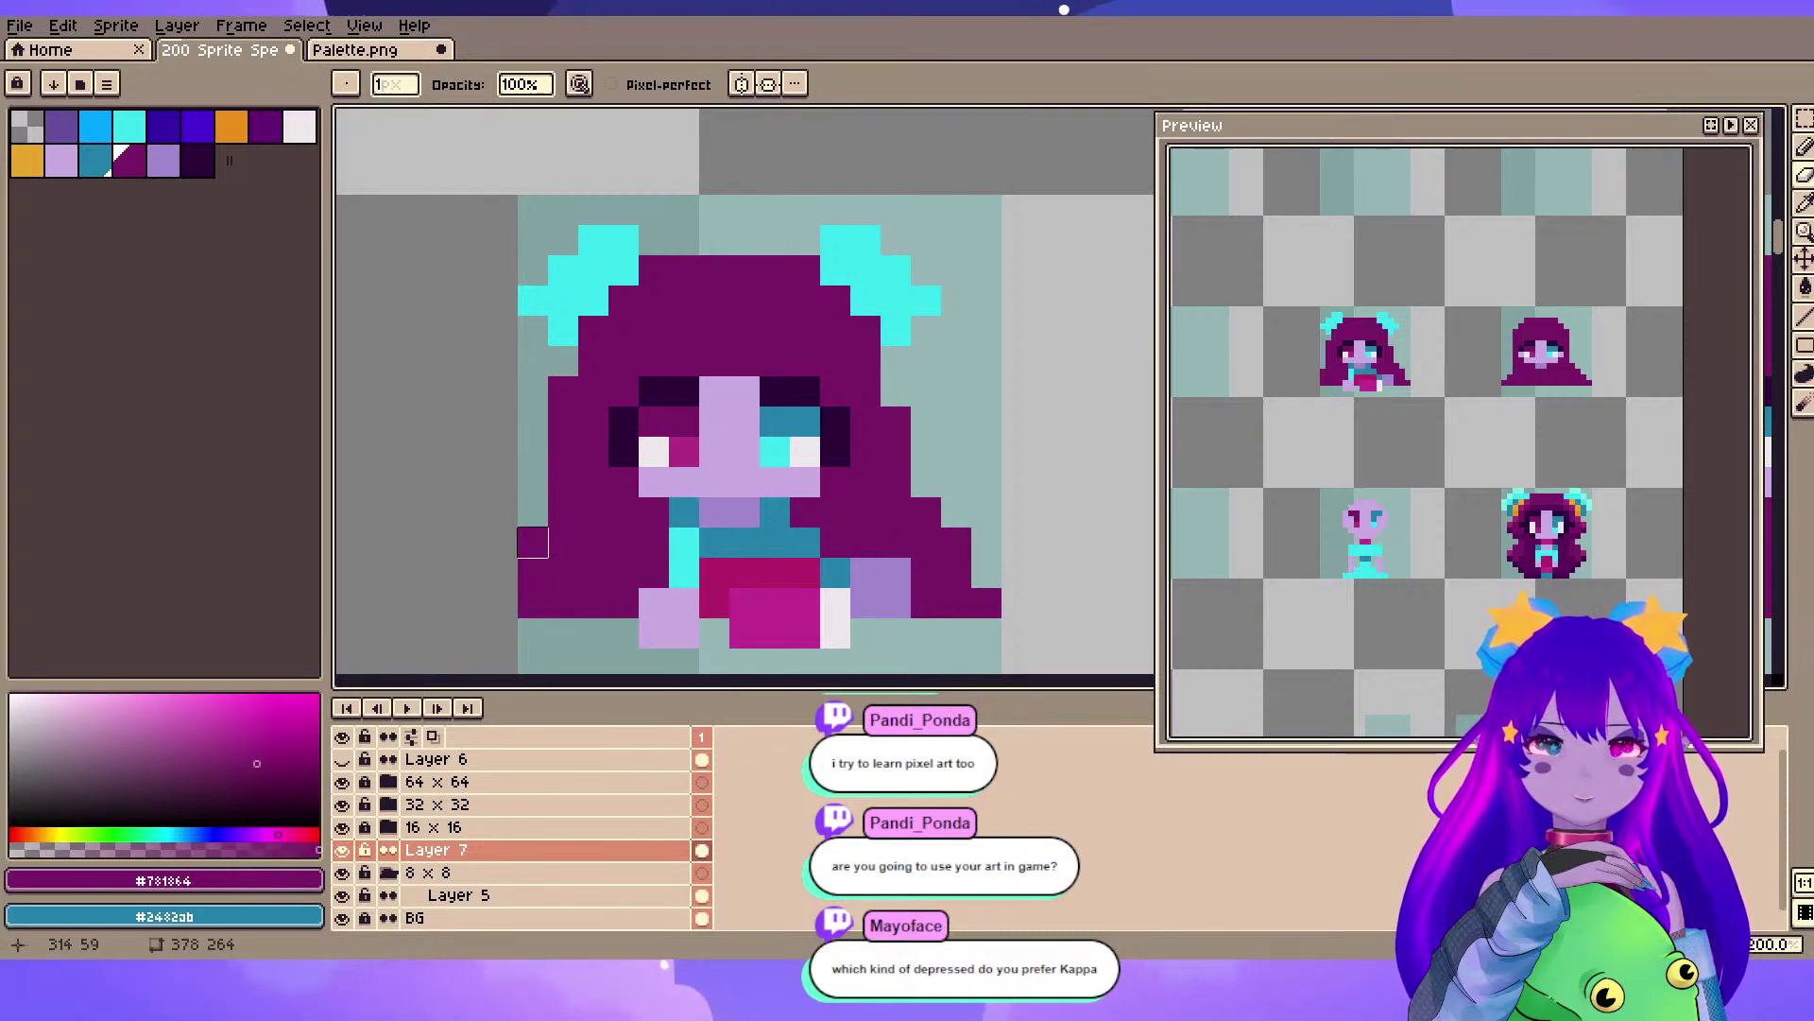
key(ctrl+z)
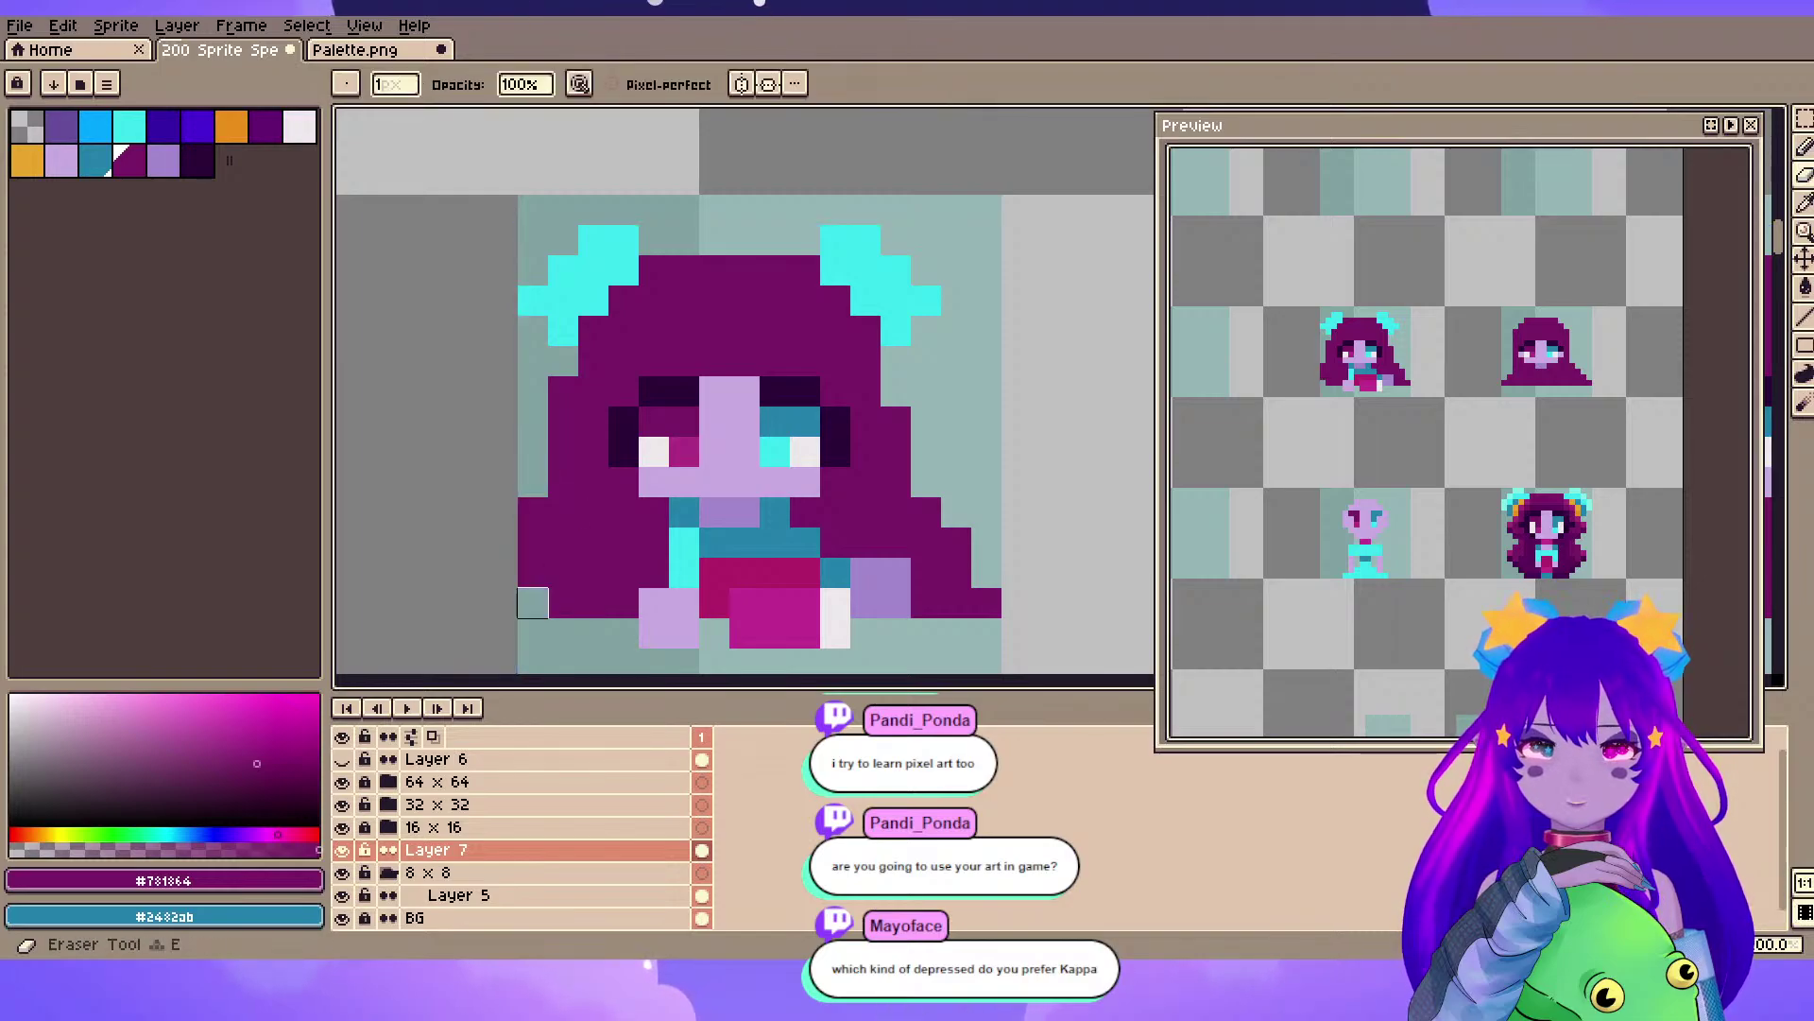
- Examine how hair and ornaments are drawn on the small 8 × 8 sprites and the other larger variants
mouse_move(864, 390)
mouse_down()
mouse_move(845, 371)
mouse_move(789, 380)
mouse_up()
drag(576, 317, 616, 393)
key(alt)
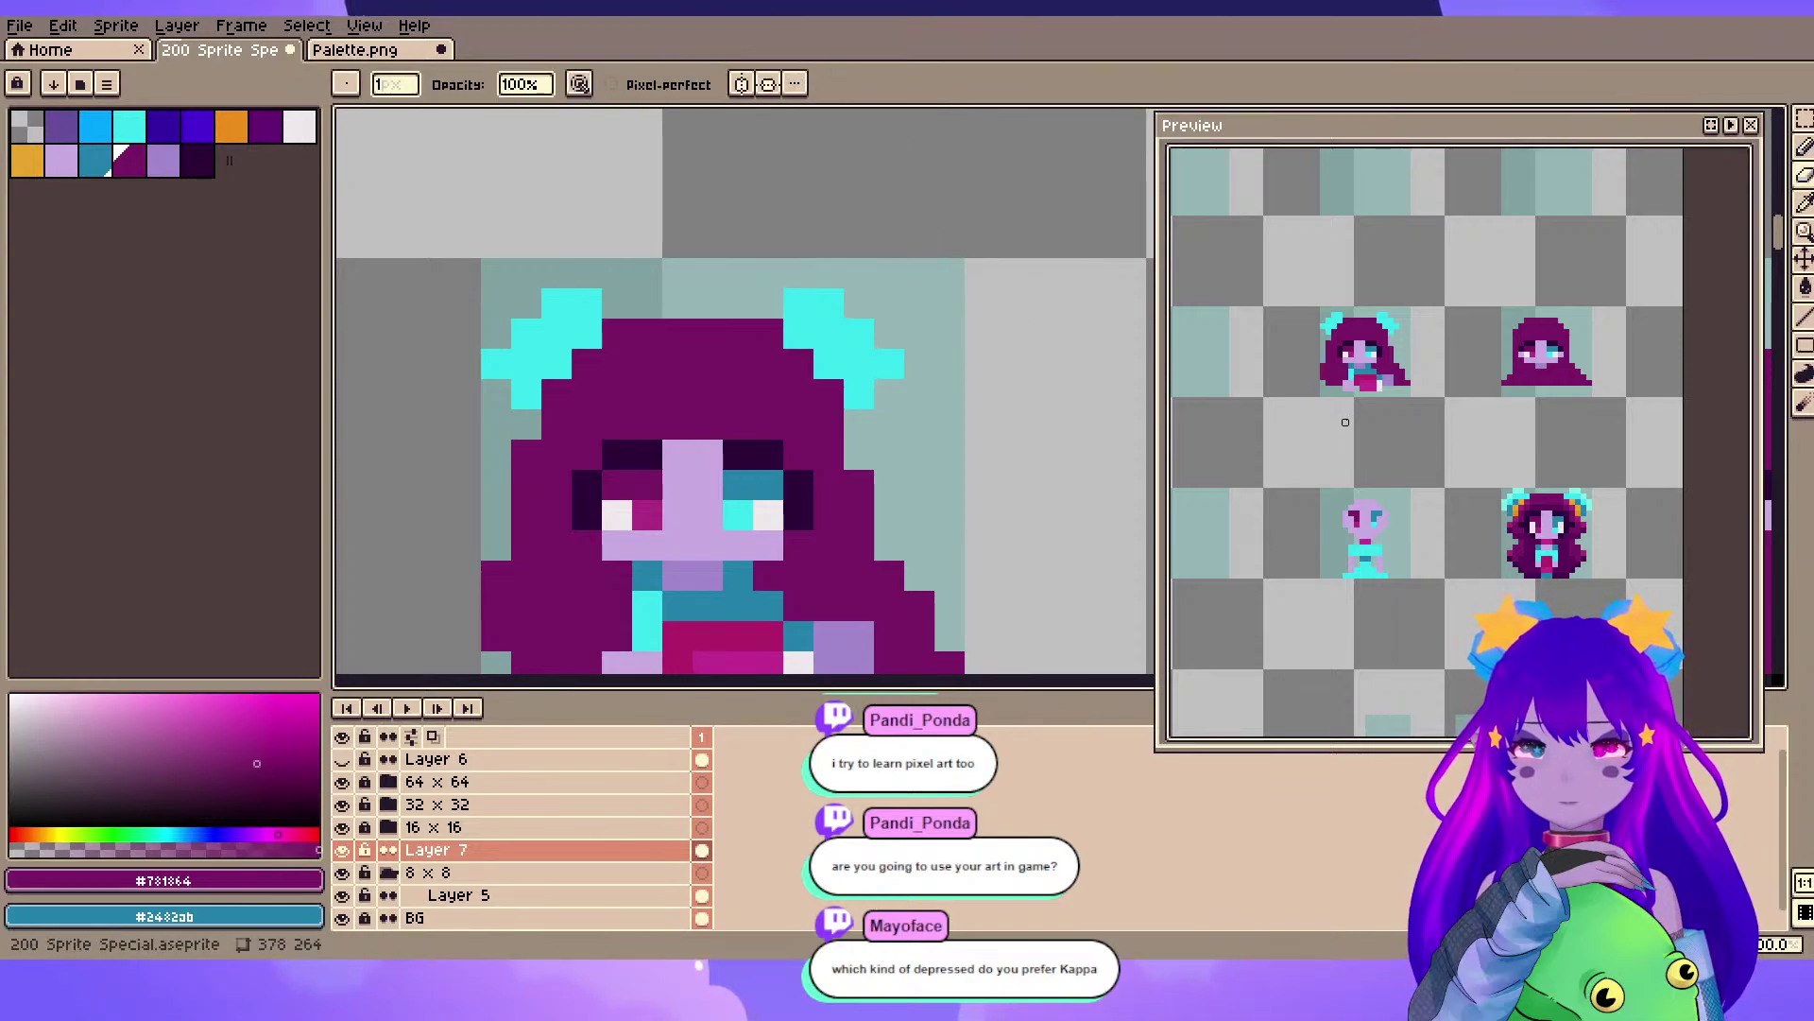
scroll(672, 565, down, 7)
drag(672, 567, 694, 251)
scroll(856, 585, up, 2)
drag(856, 585, 679, 352)
scroll(683, 355, up, 2)
scroll(799, 505, up, 1)
drag(799, 505, 612, 389)
scroll(670, 417, down, 2)
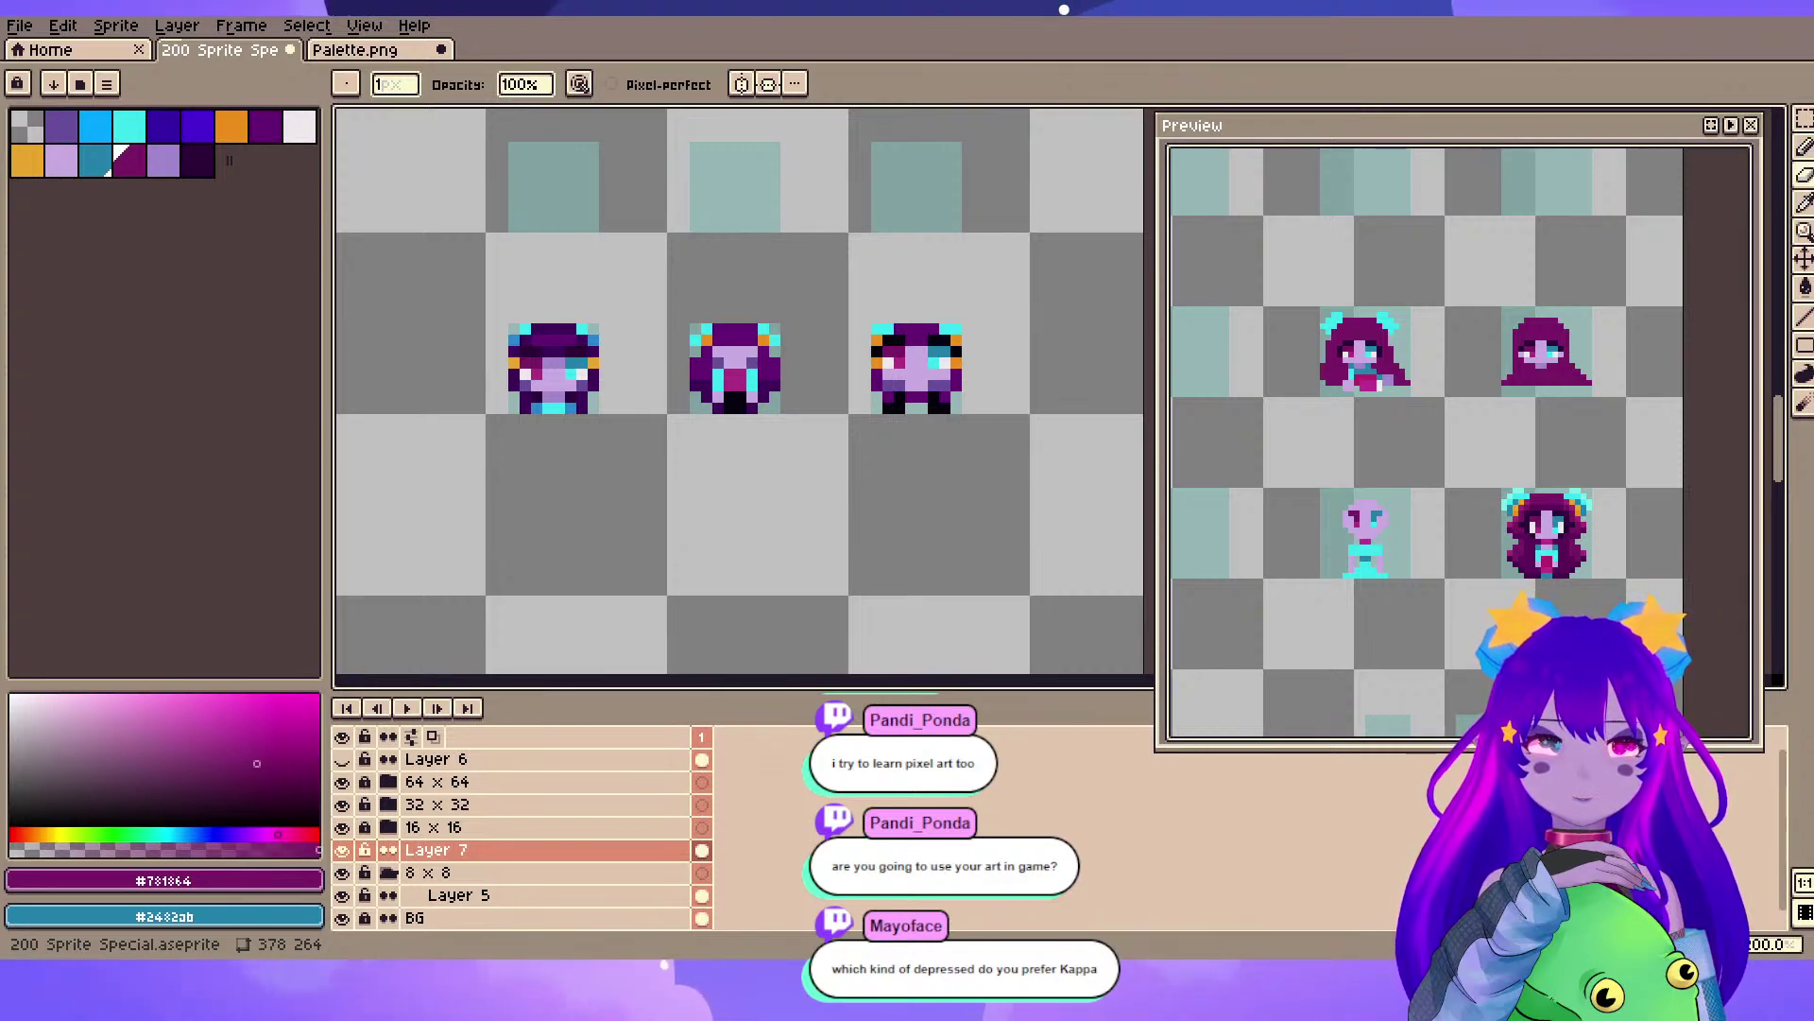
scroll(526, 397, up, 1)
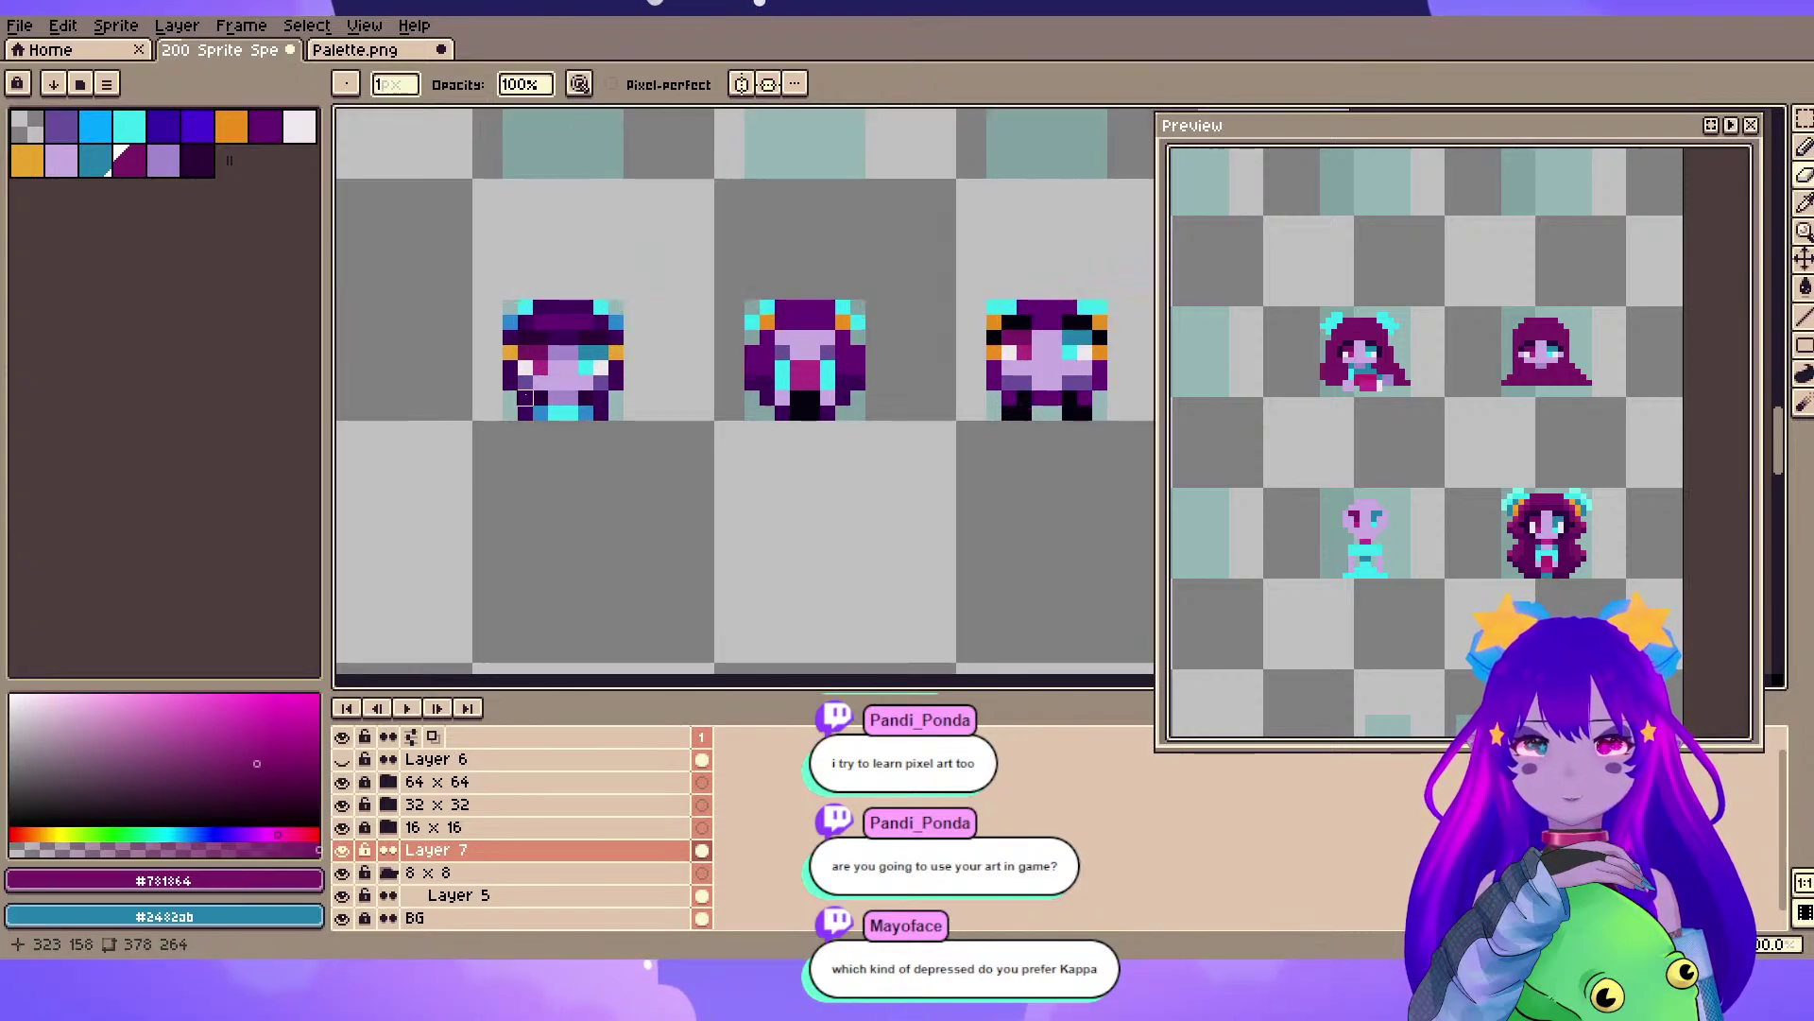
scroll(813, 380, up, 1)
drag(812, 380, 696, 422)
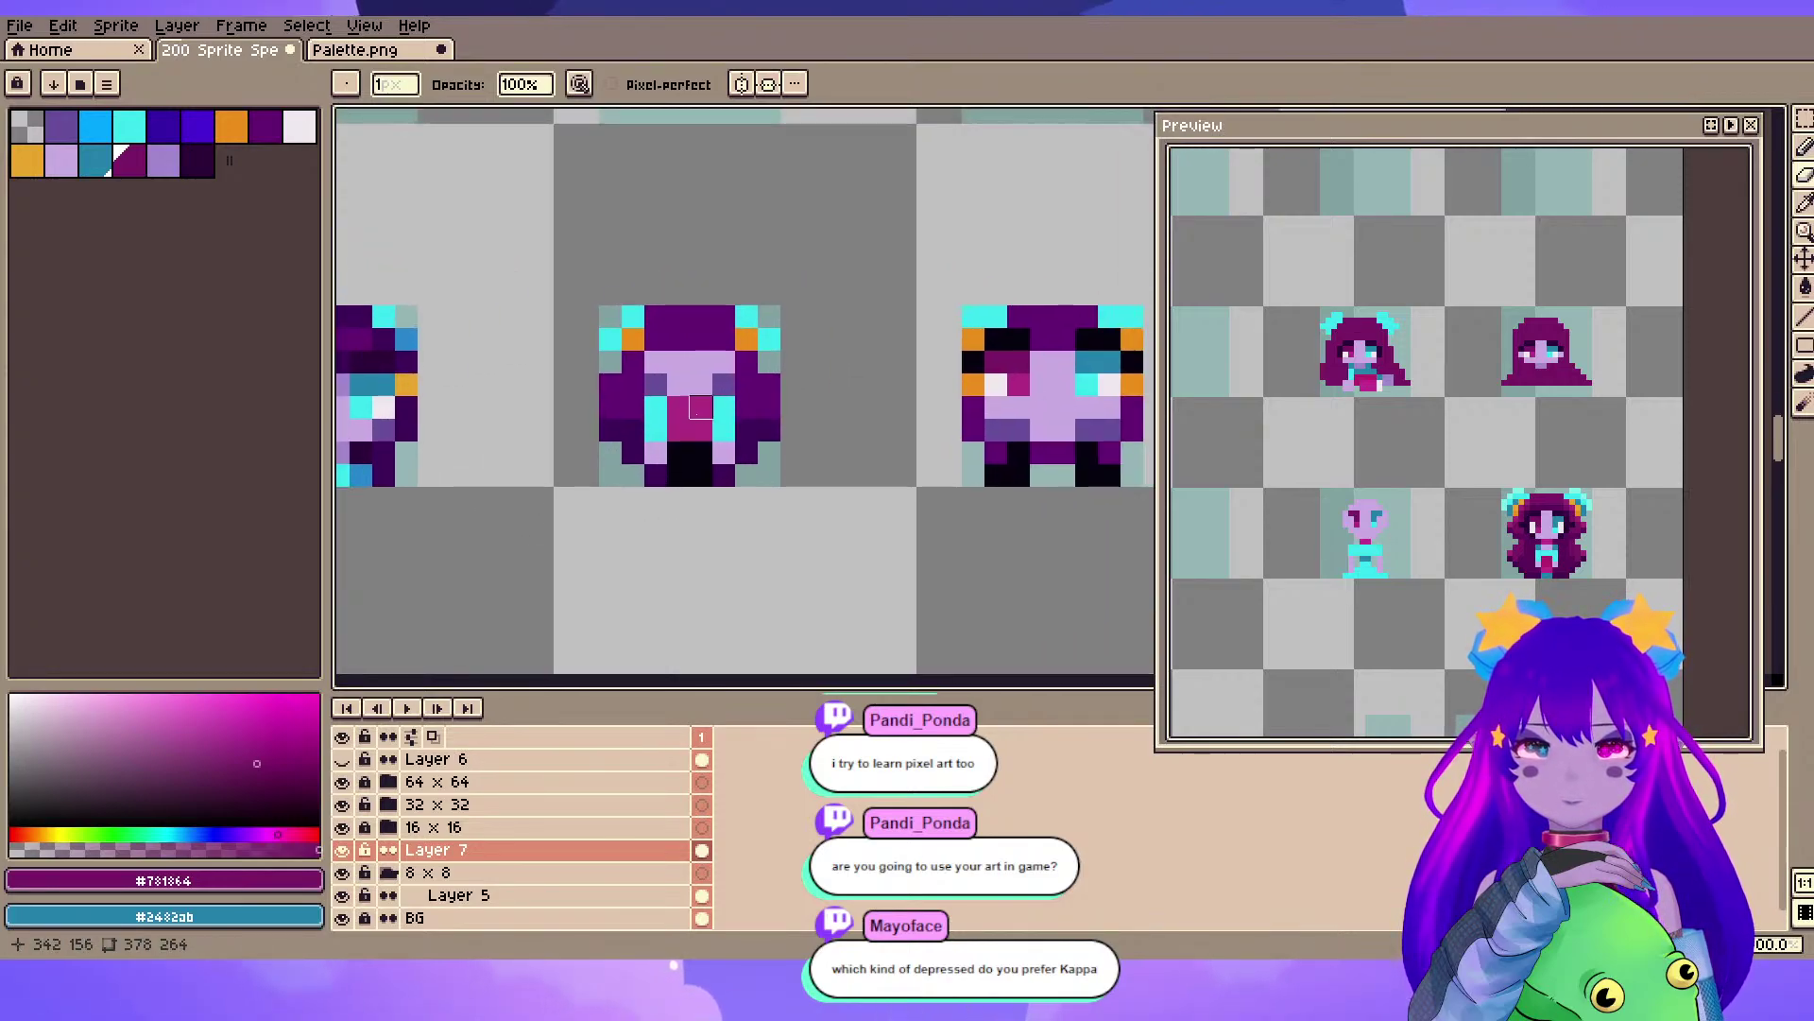
scroll(697, 421, down, 2)
drag(595, 335, 672, 458)
drag(503, 242, 712, 529)
scroll(565, 212, down, 2)
drag(565, 212, 769, 416)
scroll(944, 369, up, 3)
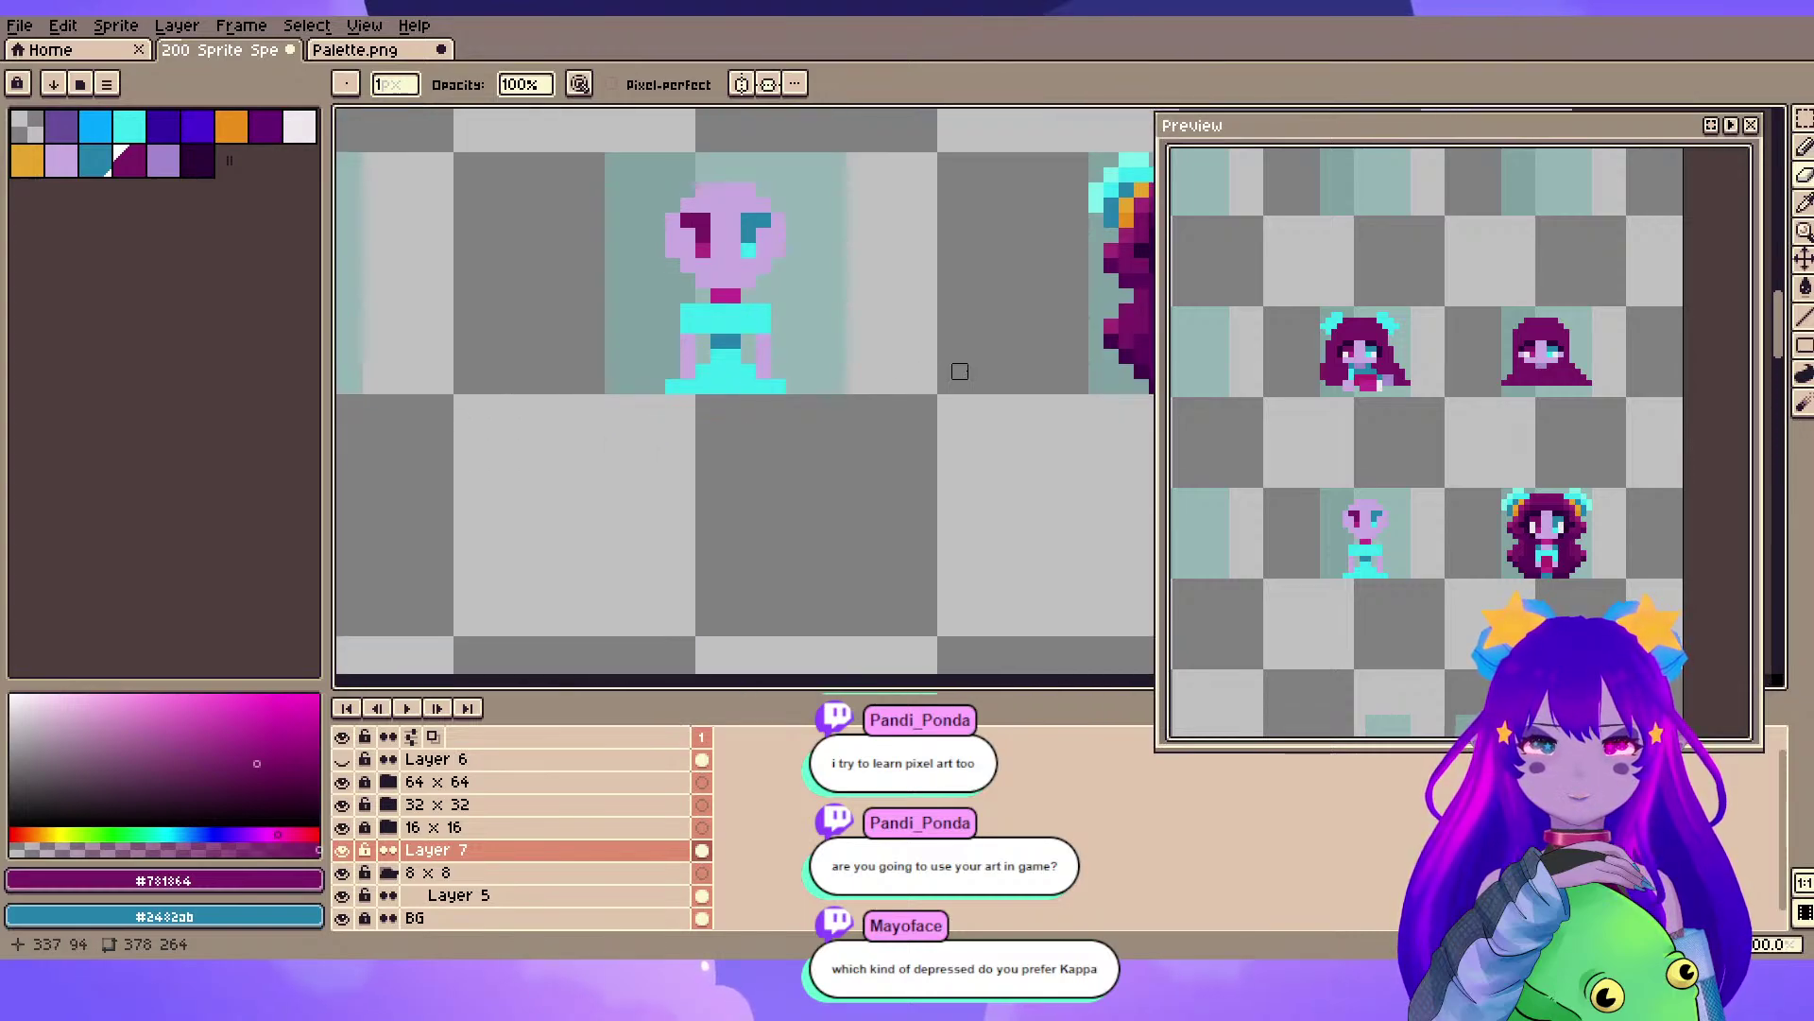
drag(967, 350, 546, 559)
drag(515, 365, 686, 312)
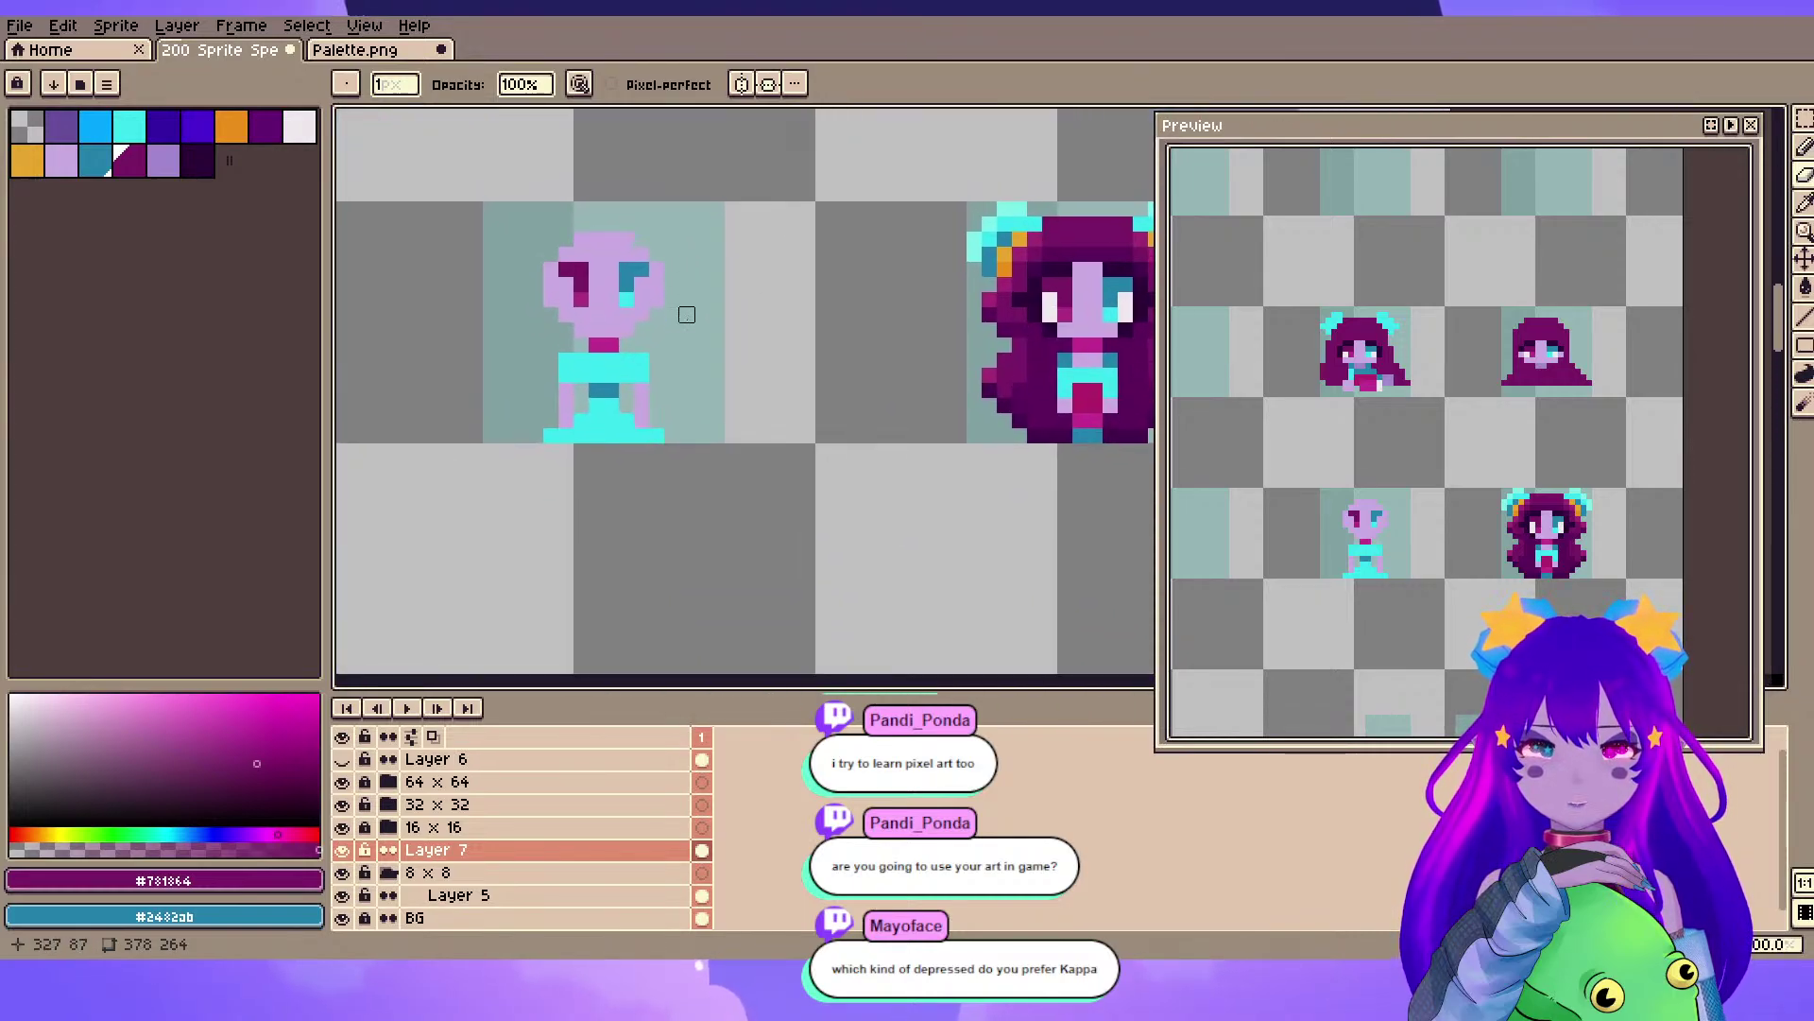
drag(891, 202, 795, 324)
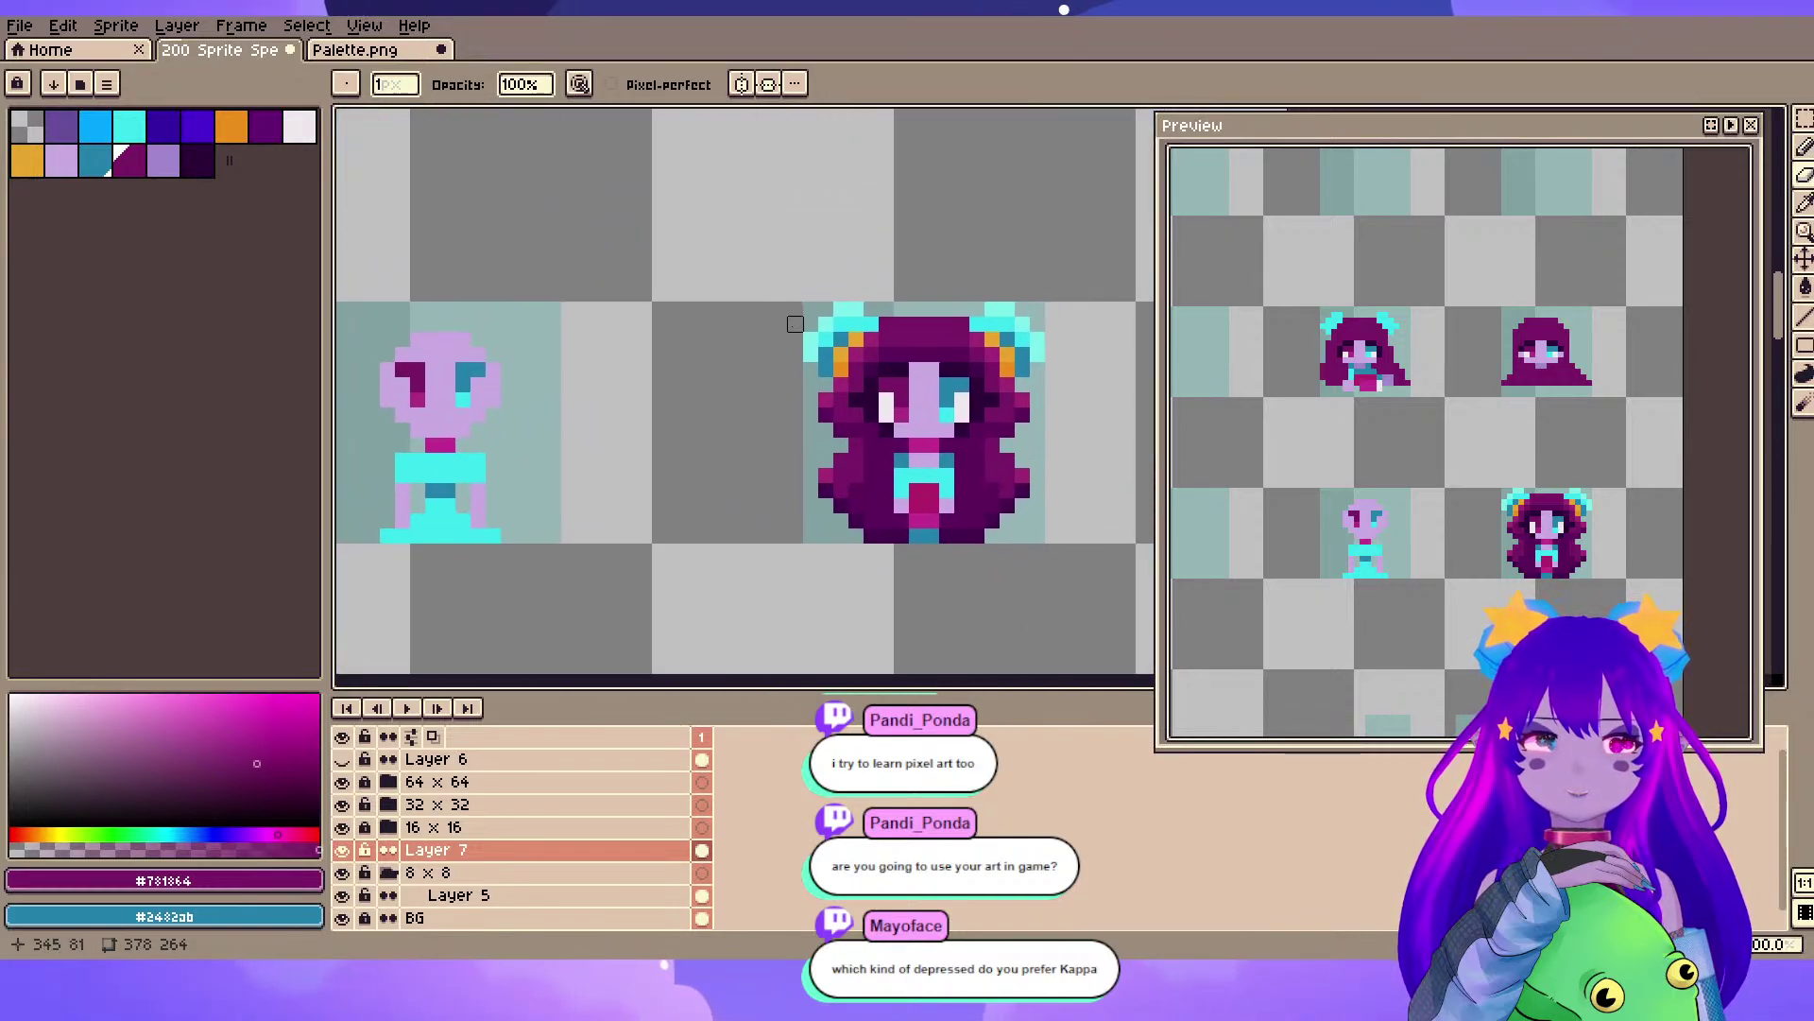
scroll(835, 352, down, 3)
drag(615, 284, 599, 519)
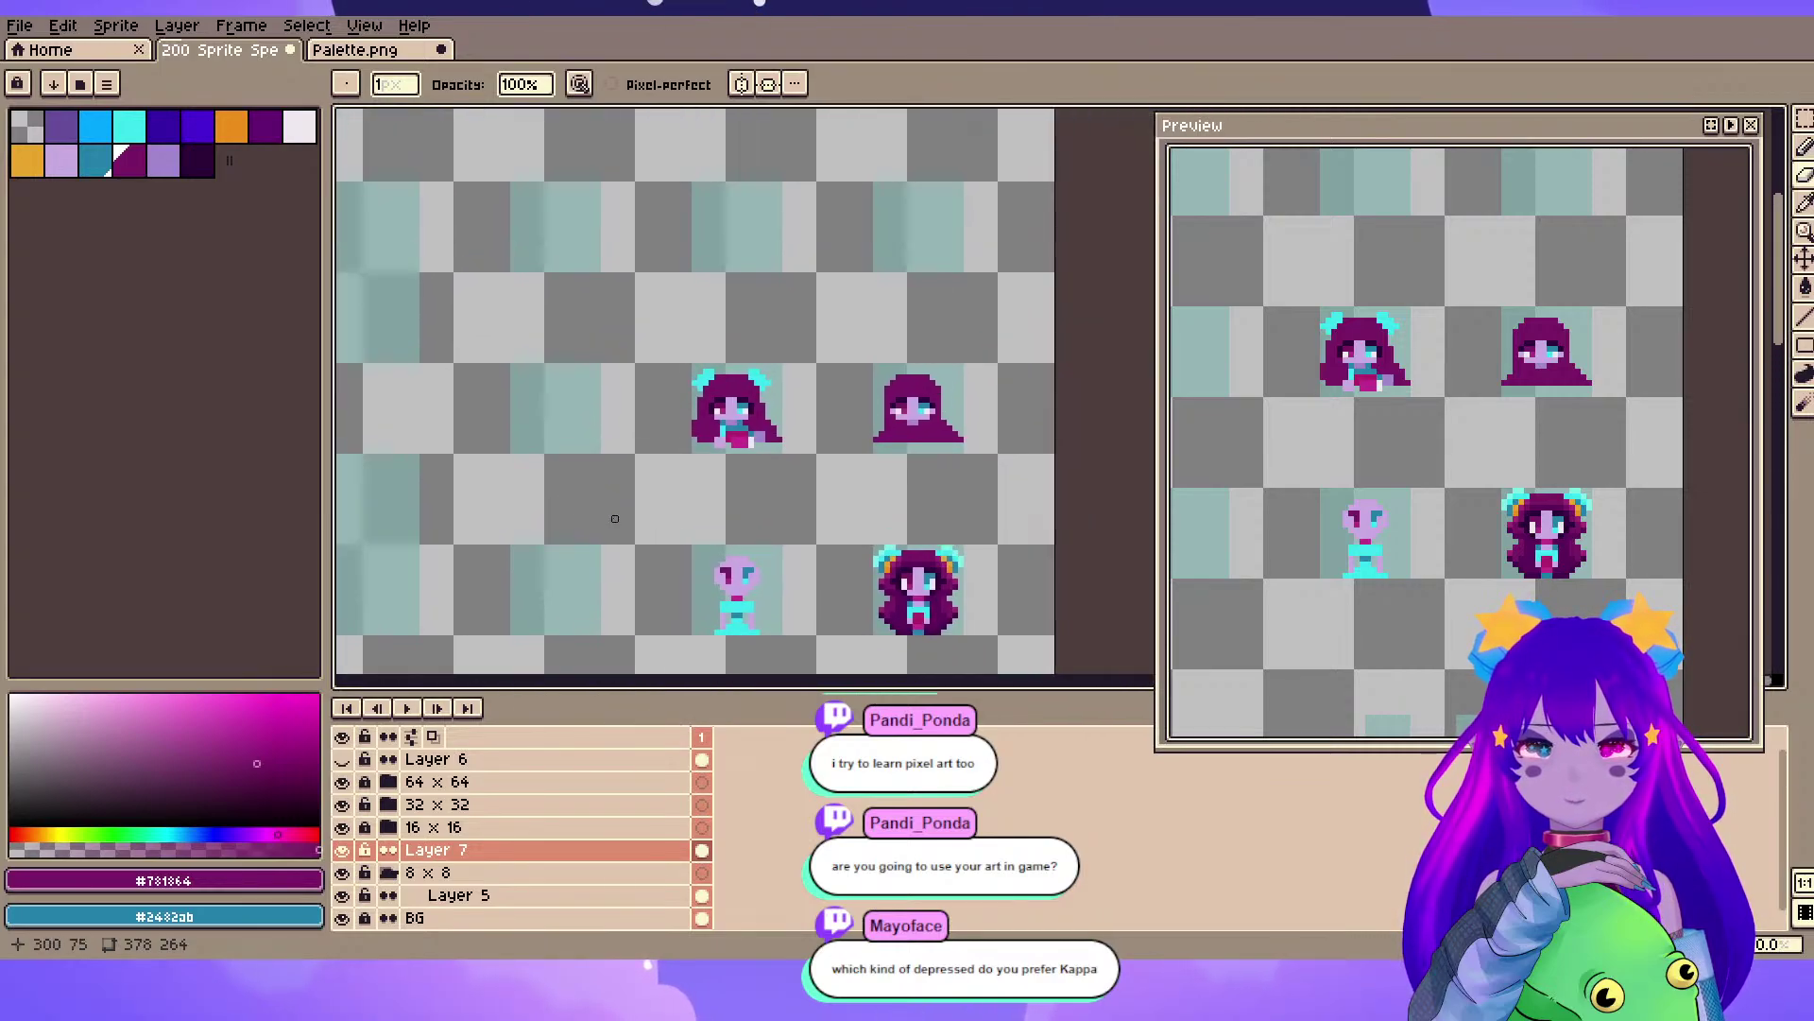
scroll(746, 514, up, 5)
drag(753, 298, 742, 147)
scroll(746, 611, down, 5)
drag(757, 514, 768, 123)
scroll(822, 302, up, 2)
drag(822, 293, 765, 631)
scroll(765, 631, down, 1)
drag(756, 334, 756, 507)
- Try to copy the finished long-haired sprite's area from Layer 5 and paste it beside the leaning sprite on Layer 7
key(m)
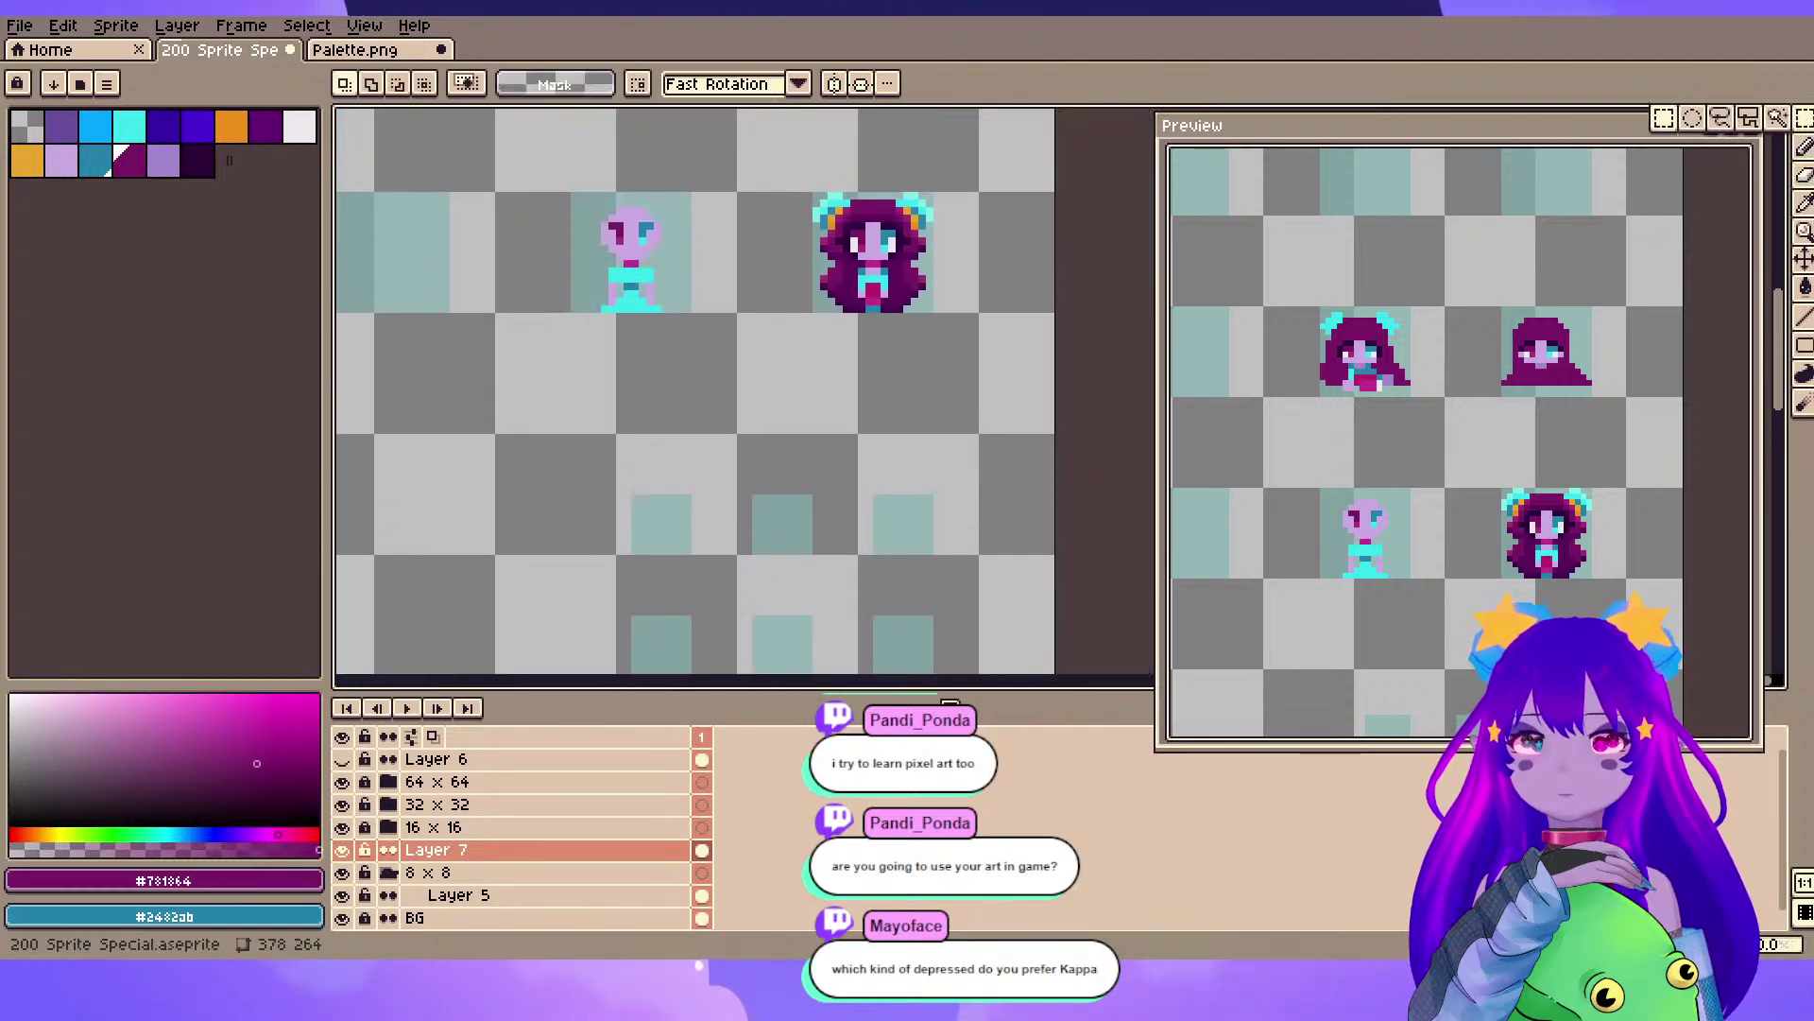
click(596, 894)
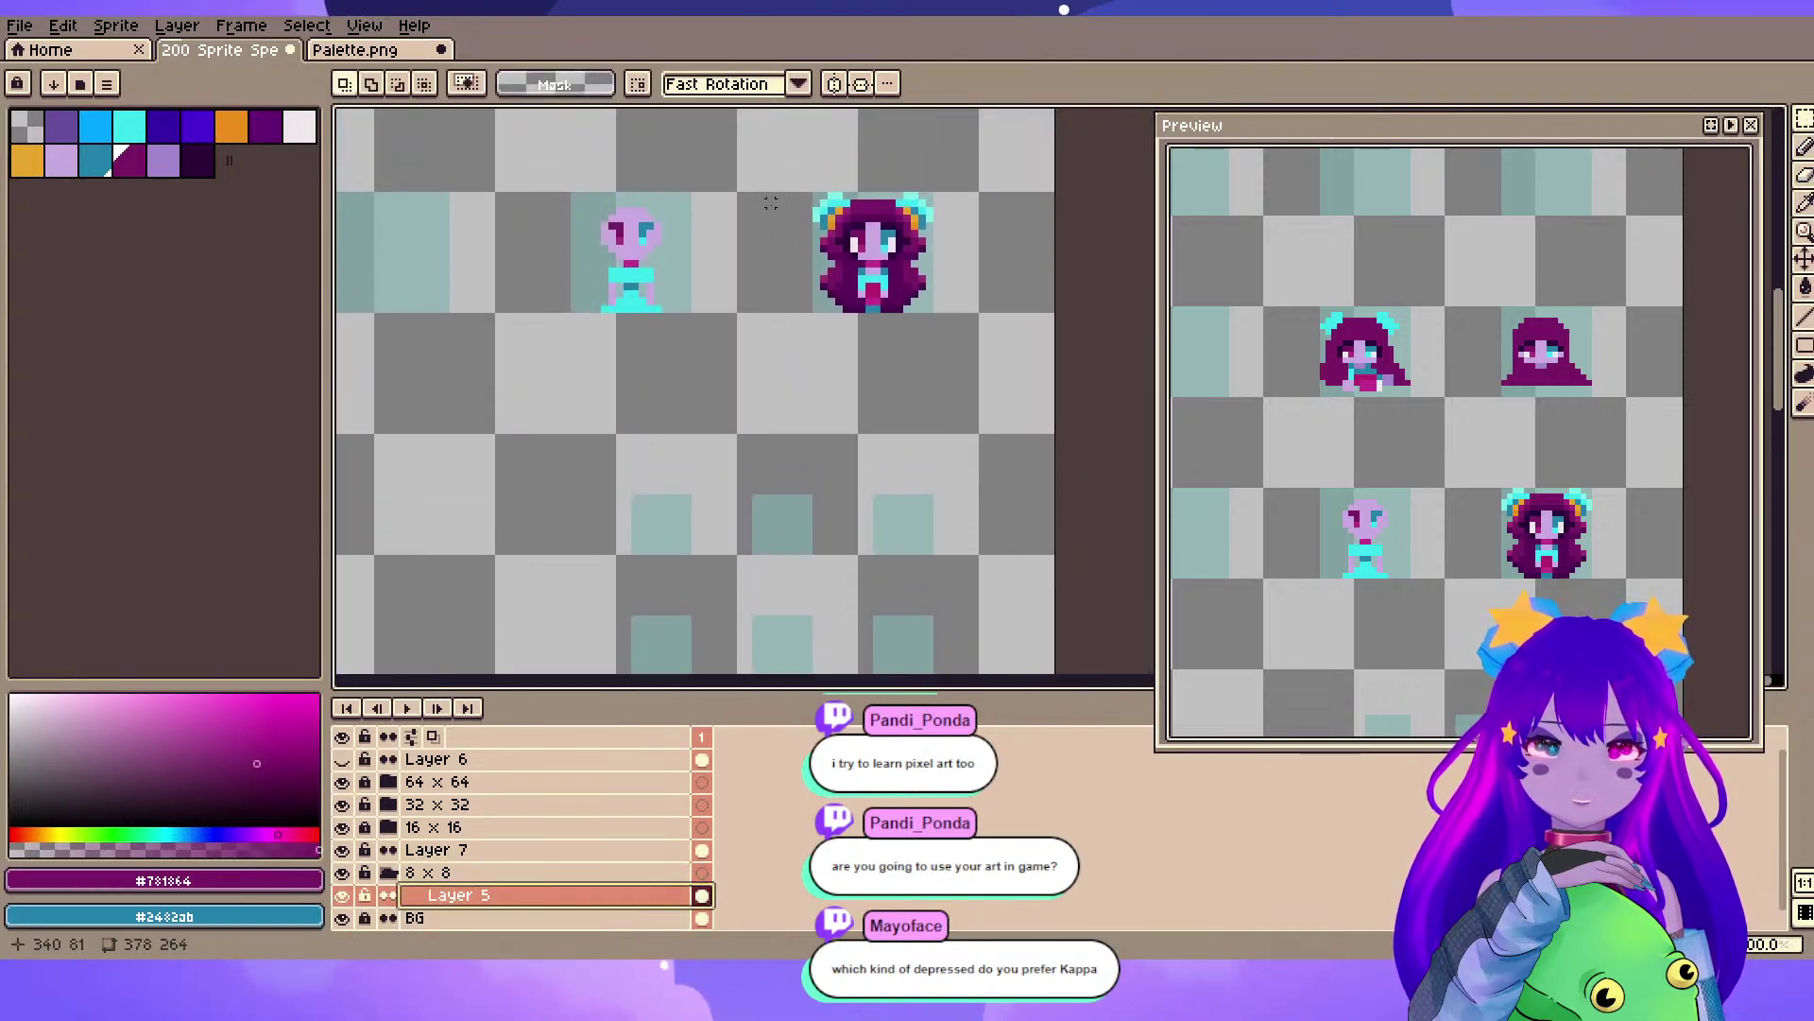
drag(871, 247, 962, 306)
click(885, 386)
drag(782, 153, 978, 342)
drag(804, 169, 997, 377)
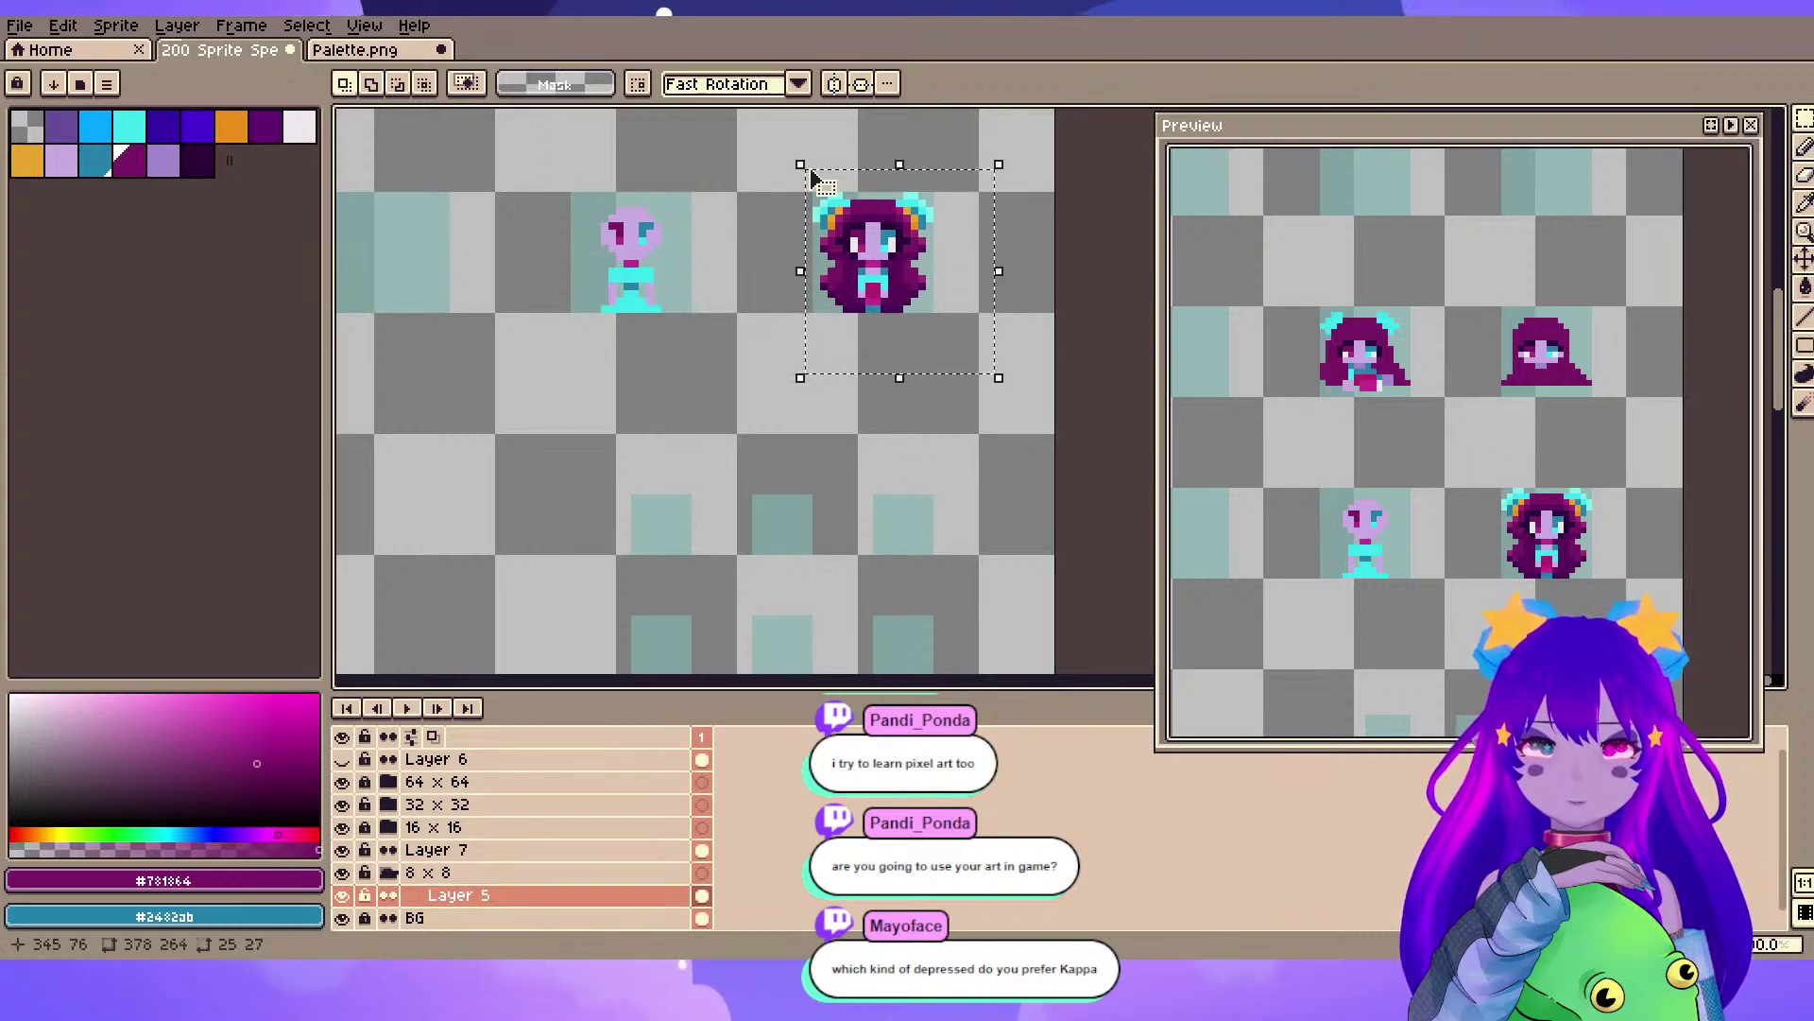
click(502, 859)
click(556, 299)
drag(526, 231, 620, 346)
scroll(664, 624, down, 1)
scroll(780, 570, up, 1)
scroll(779, 570, up, 1)
key(ctrl+v)
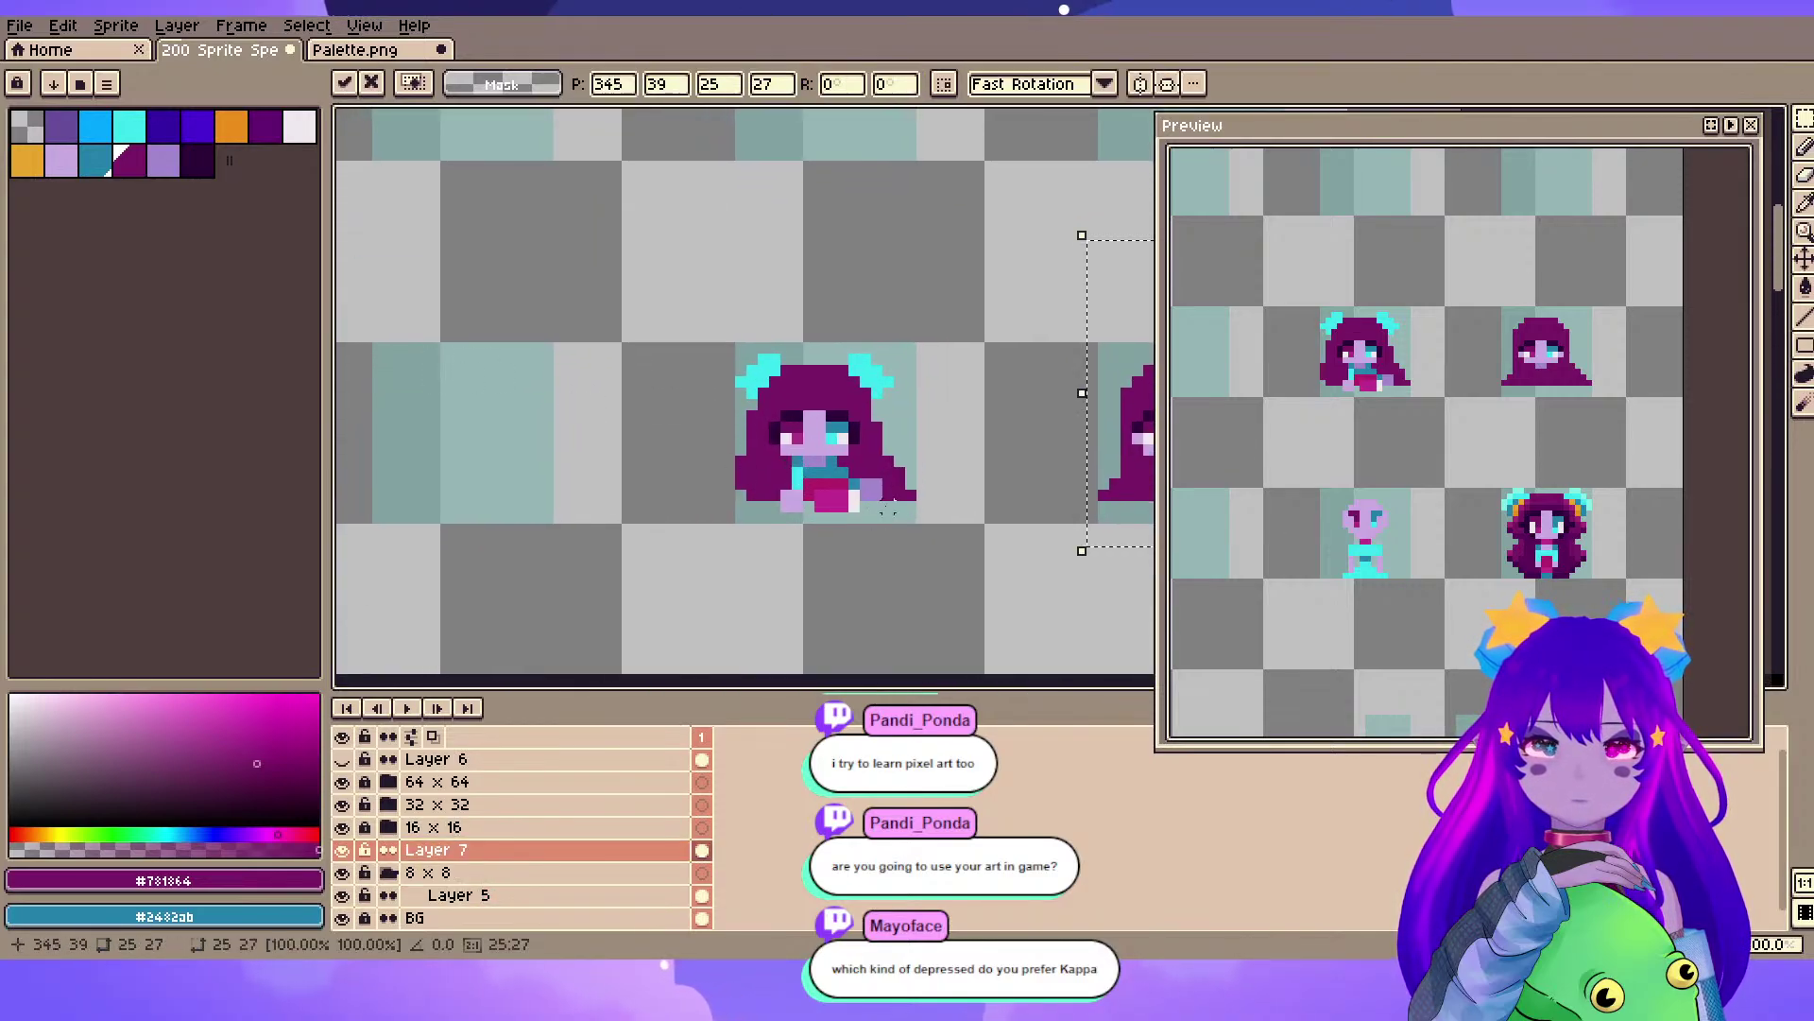
drag(1120, 448, 445, 457)
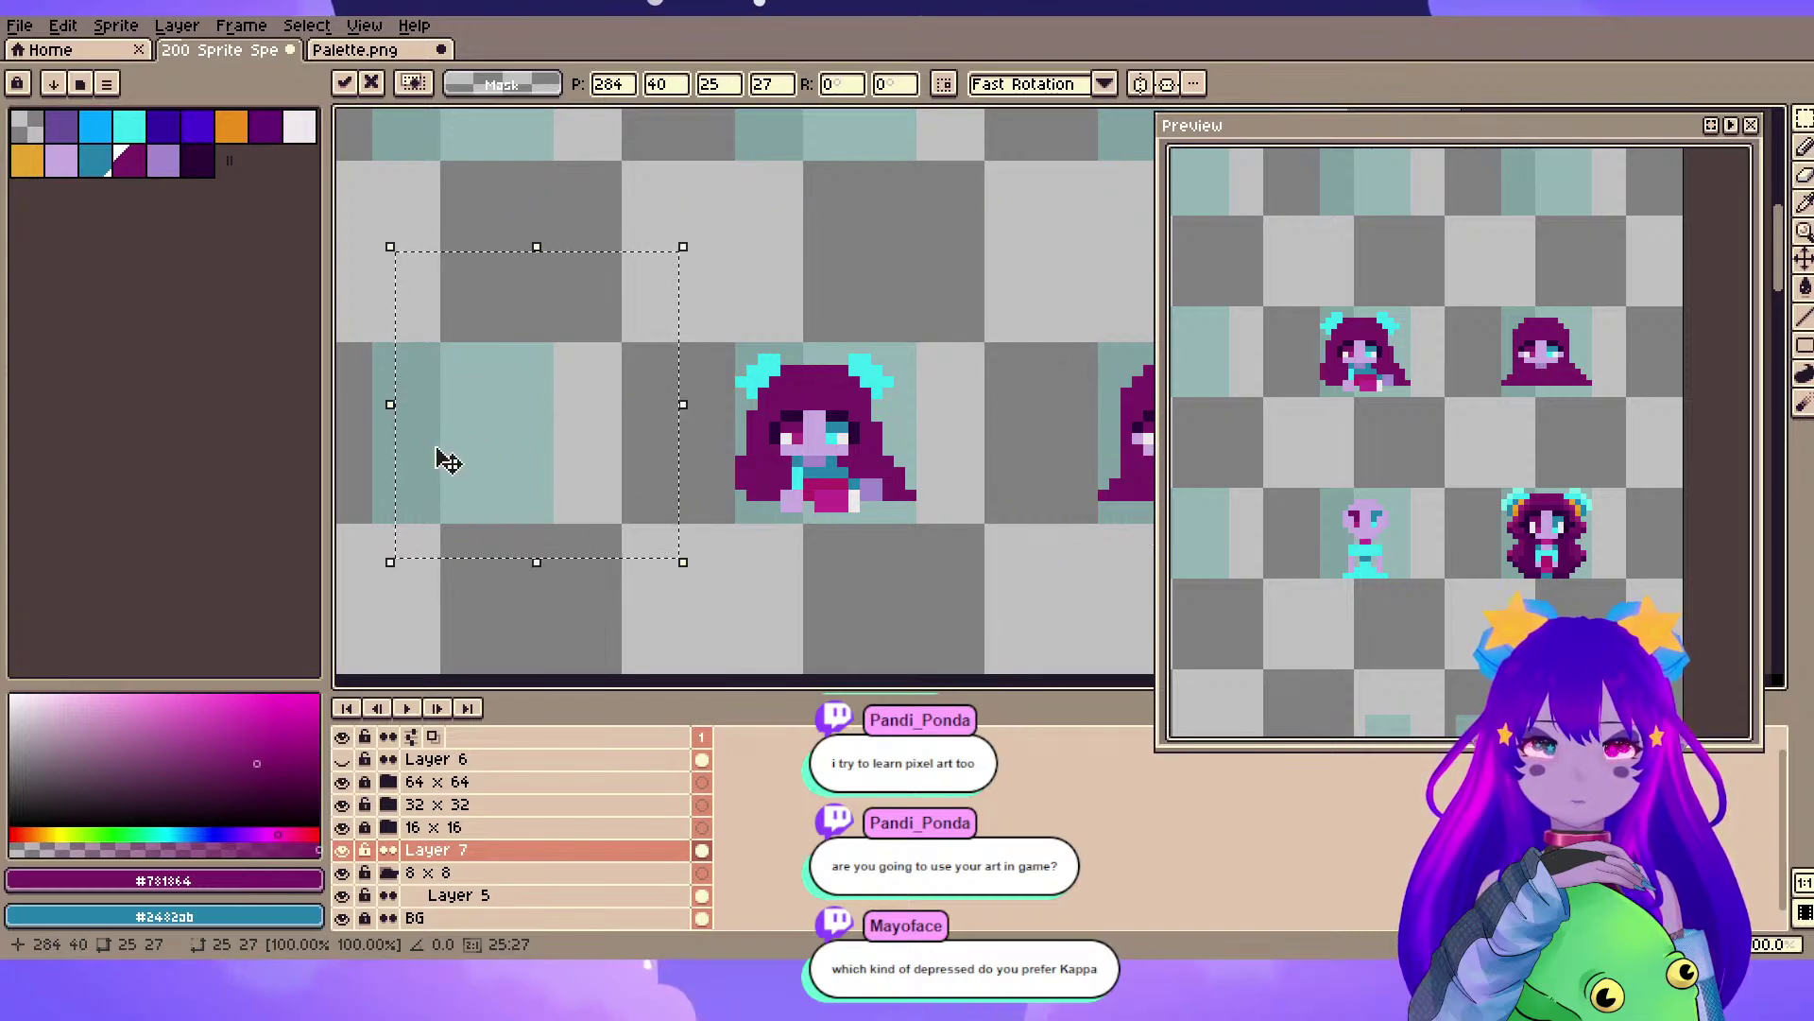
click(695, 528)
- Copy the finished long-haired sprite from Layer 7 and place the duplicate beside the leaning sprite as a reference
scroll(764, 548, down, 3)
drag(763, 548, 763, 242)
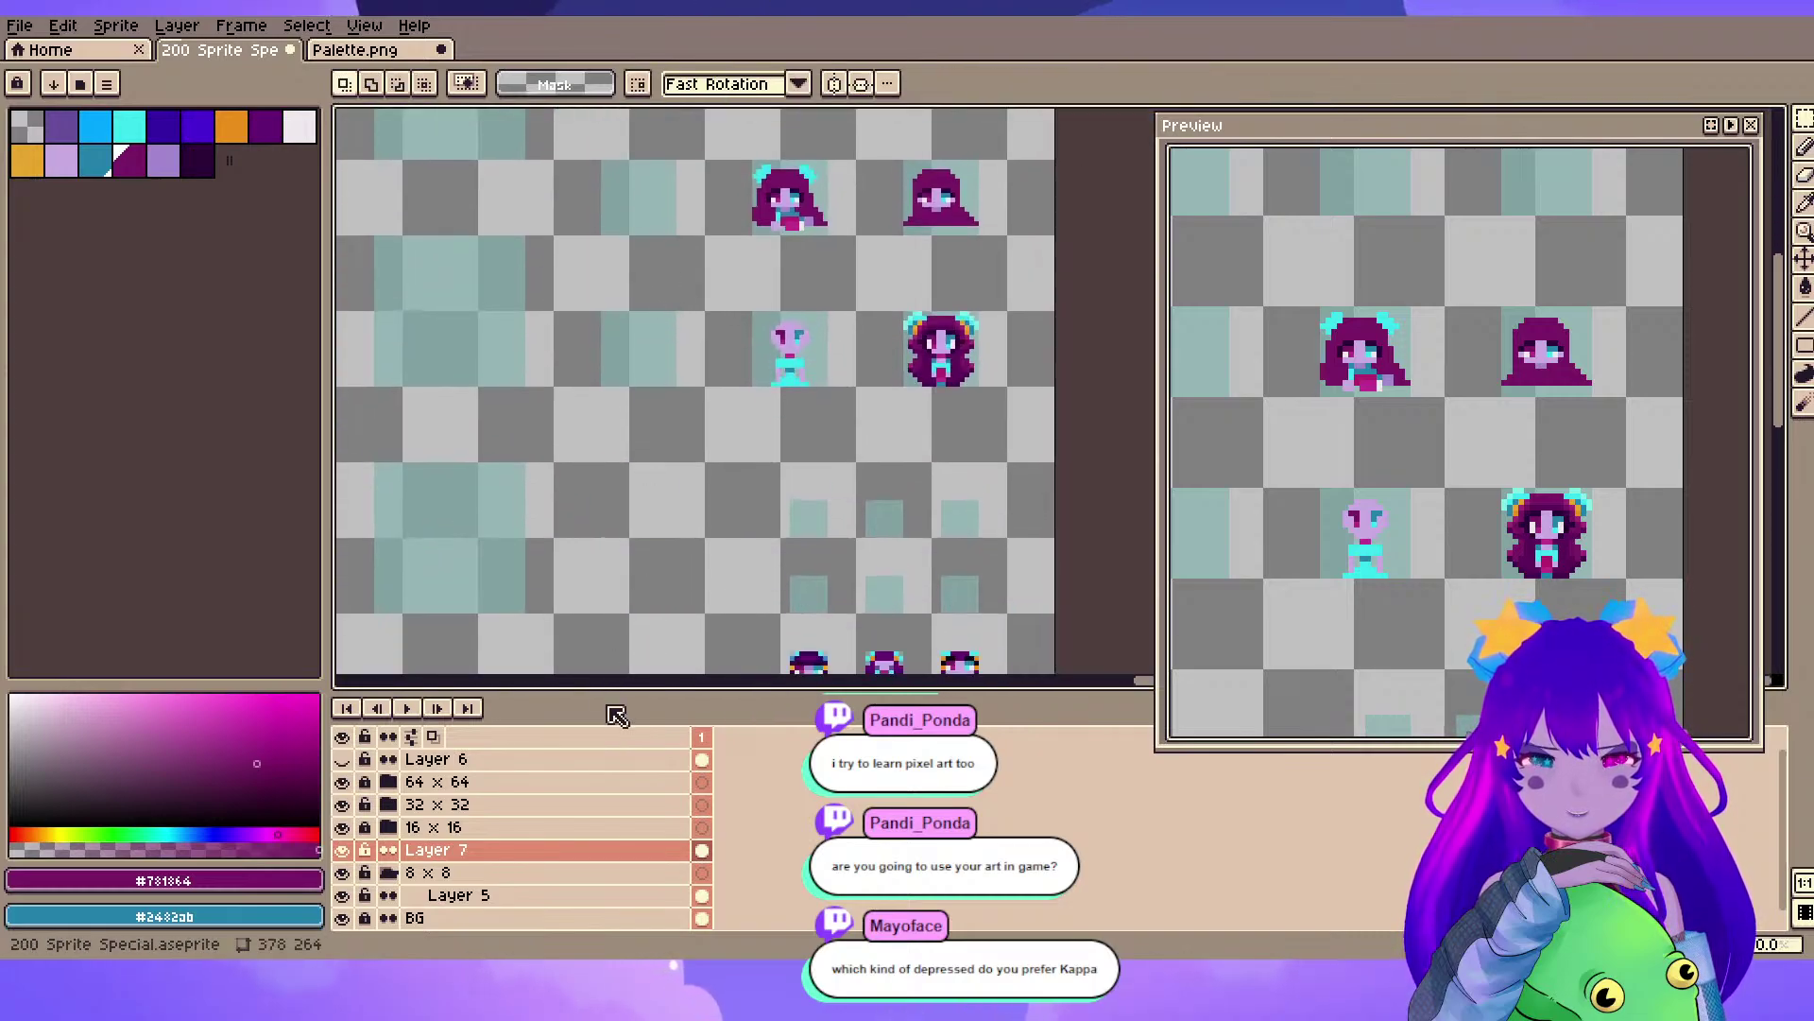
click(527, 854)
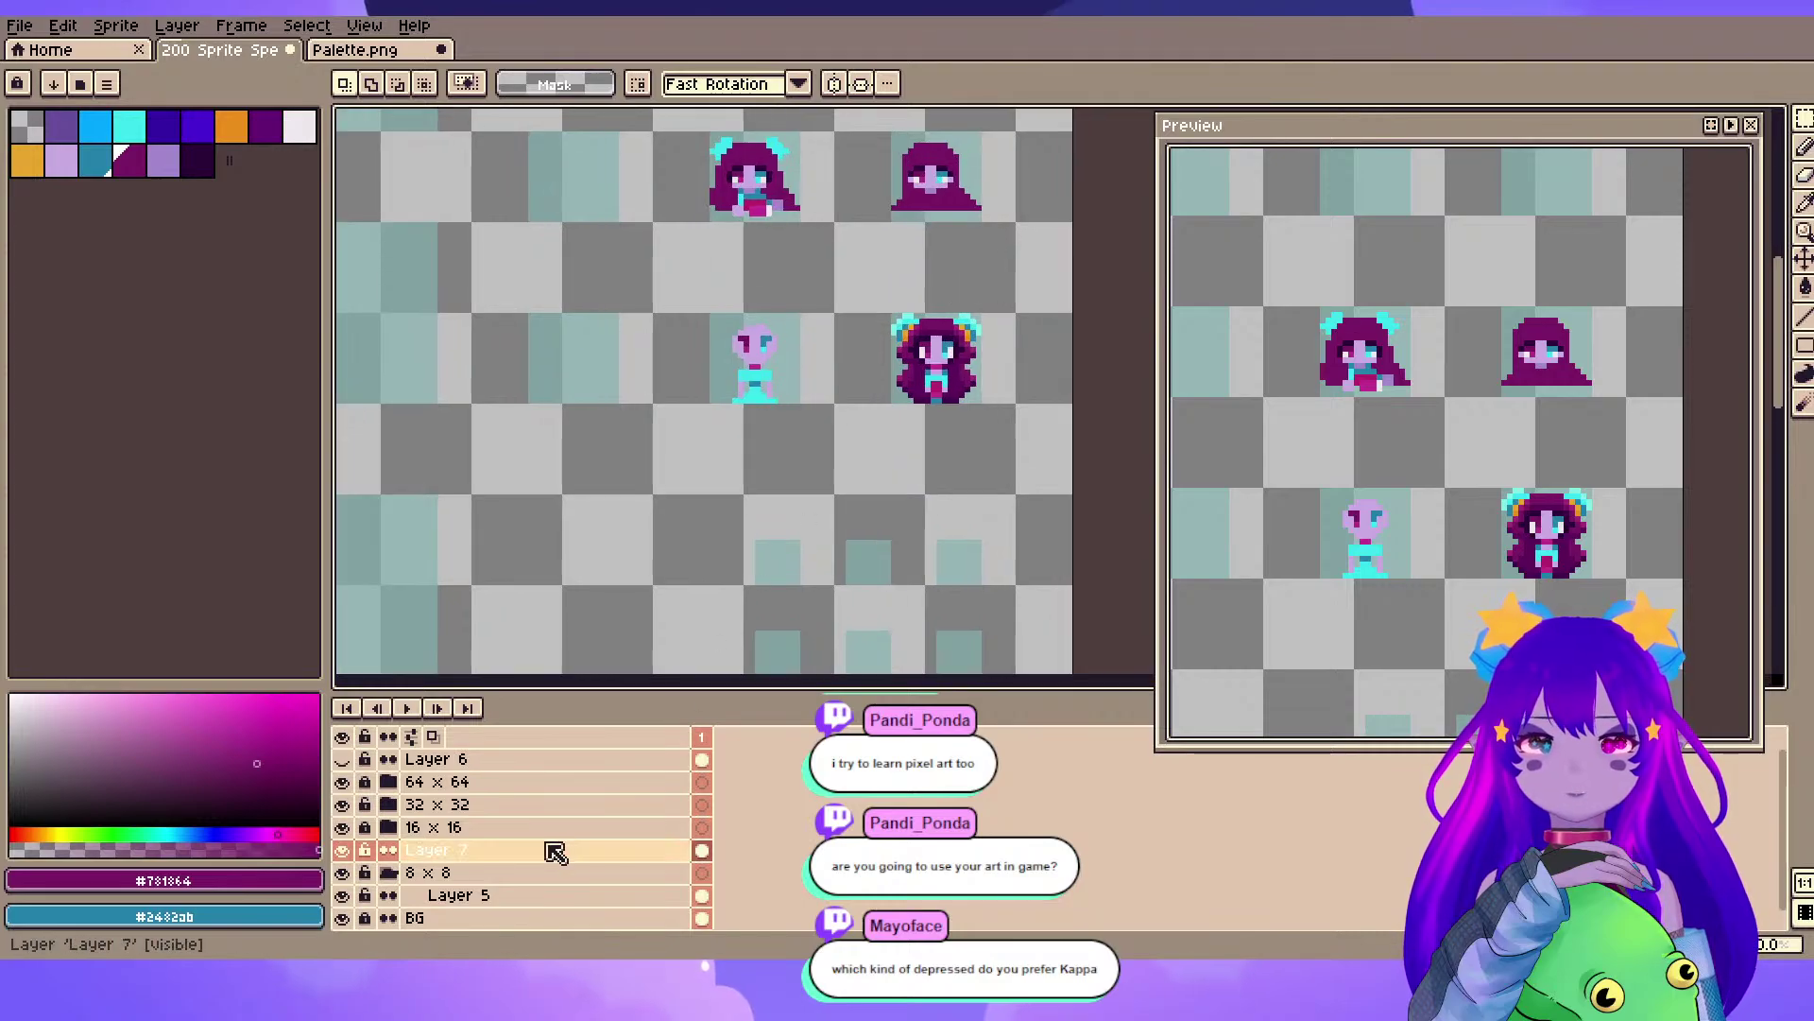
scroll(868, 238, up, 4)
drag(887, 358, 1132, 628)
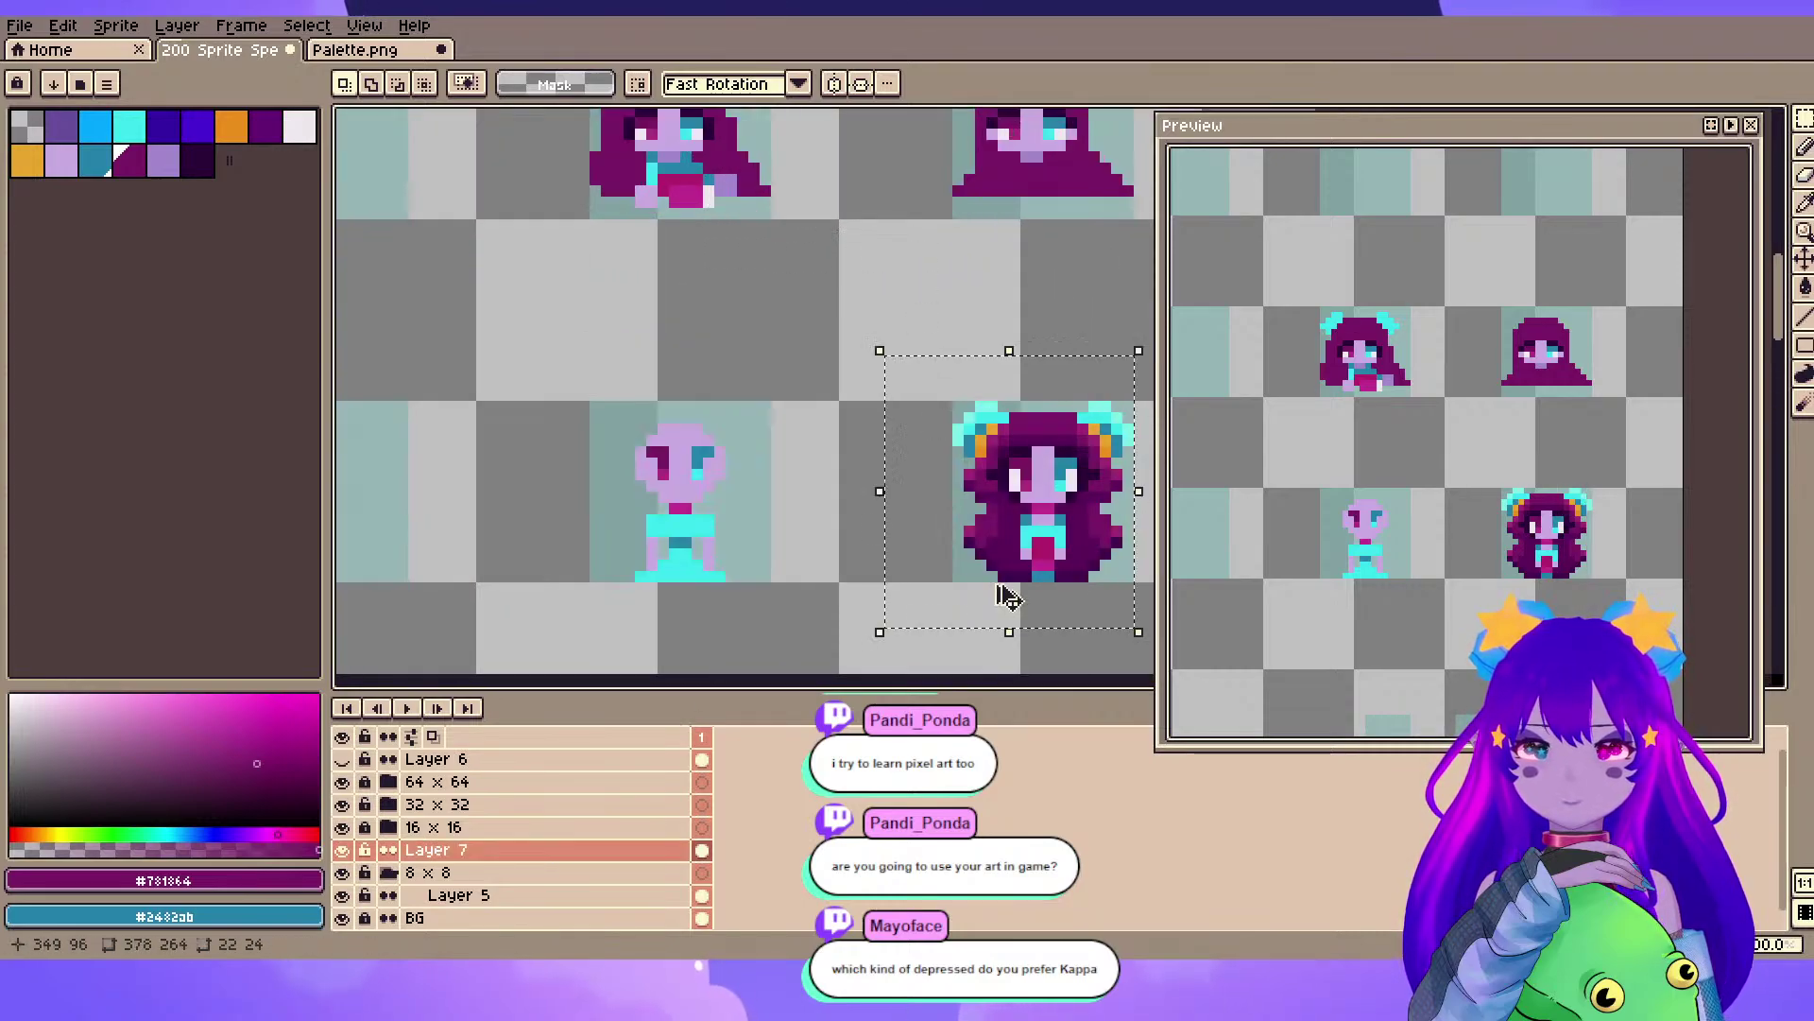
key(ctrl+d)
drag(567, 397, 578, 649)
key(ctrl+v)
drag(1065, 469, 495, 434)
key(ctrl+d)
- Sample dark purple #43094d from the reference sprite and shade the lower tips of the leaning sprite's hair on both sides
scroll(660, 478, up, 3)
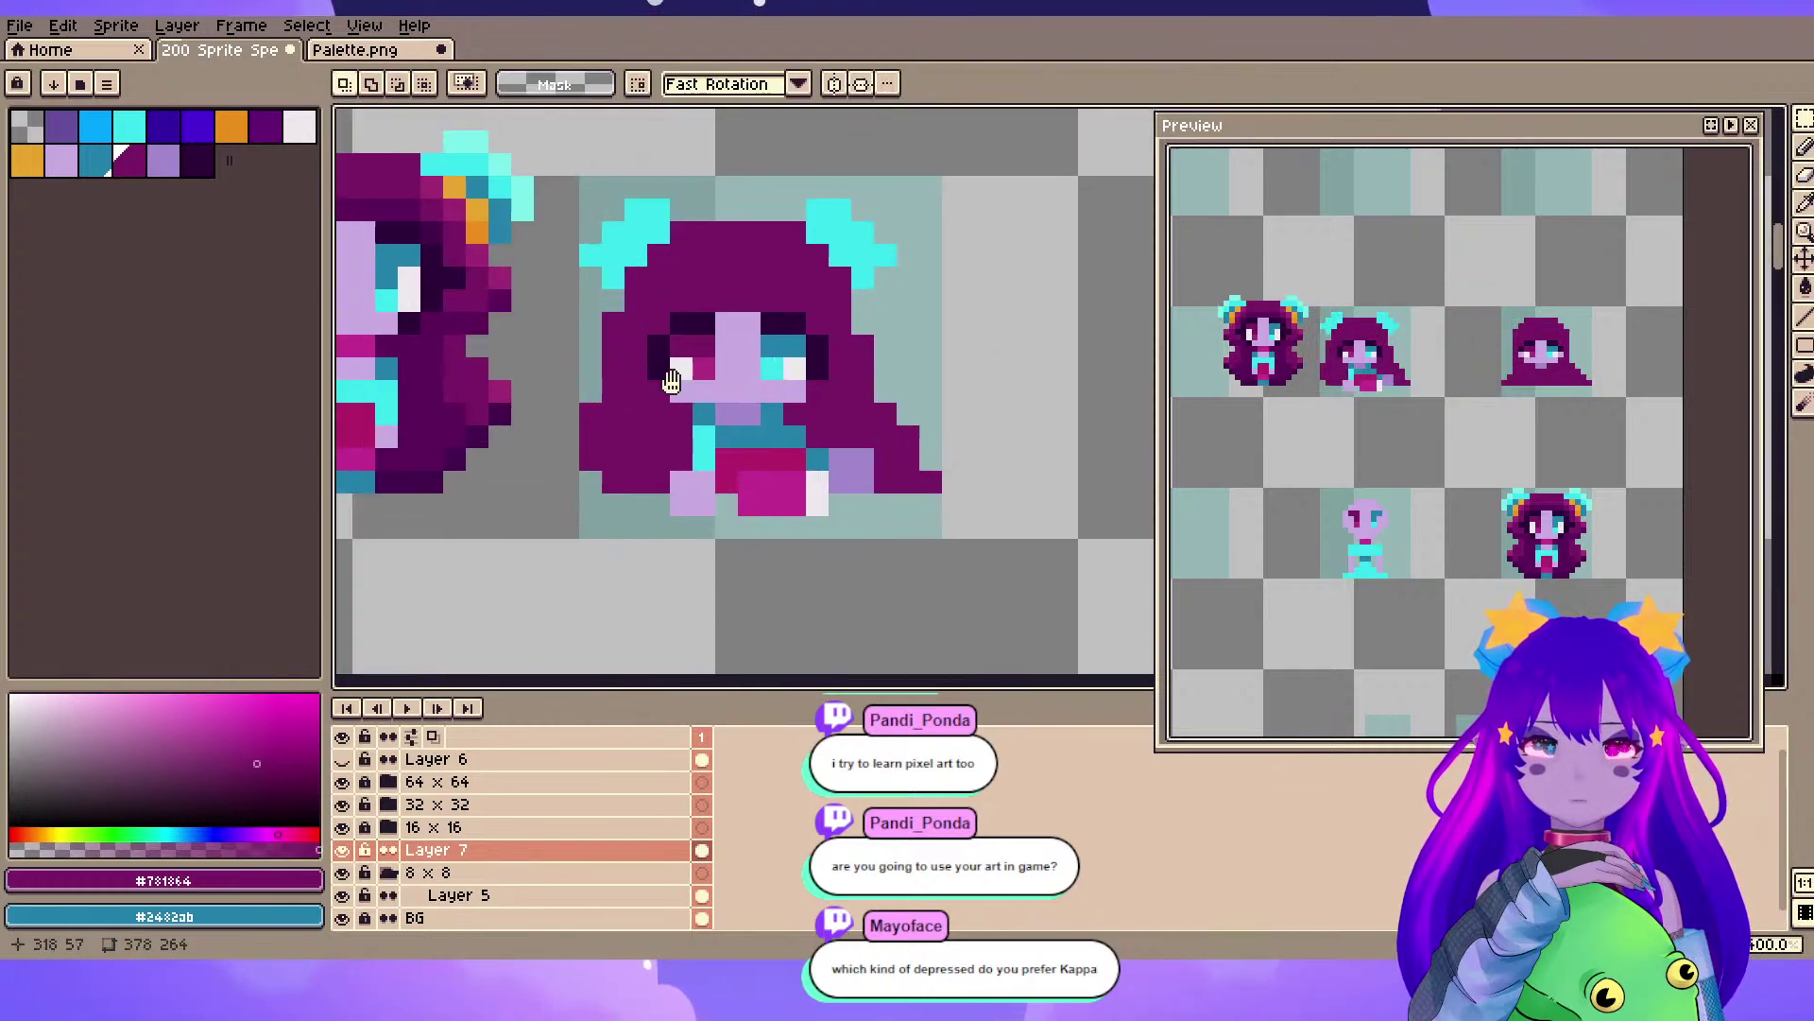
drag(672, 417, 754, 429)
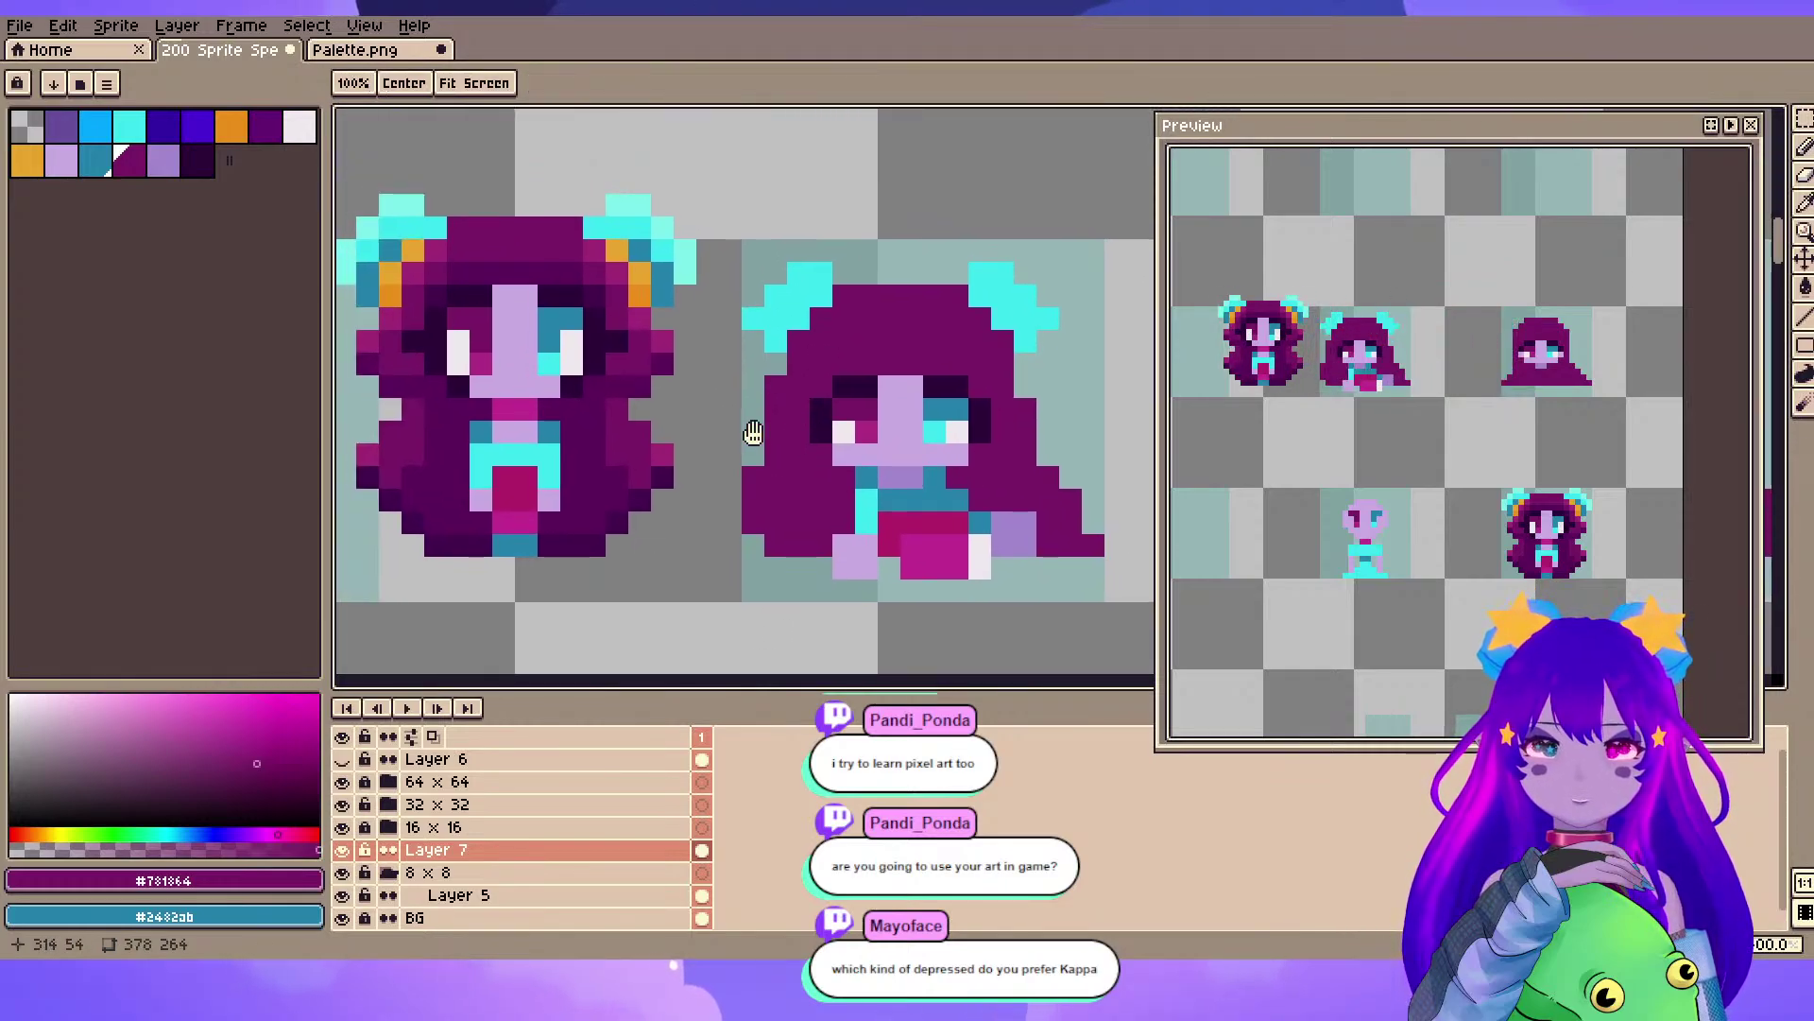
key(i)
click(764, 425)
key(b)
drag(774, 544, 798, 545)
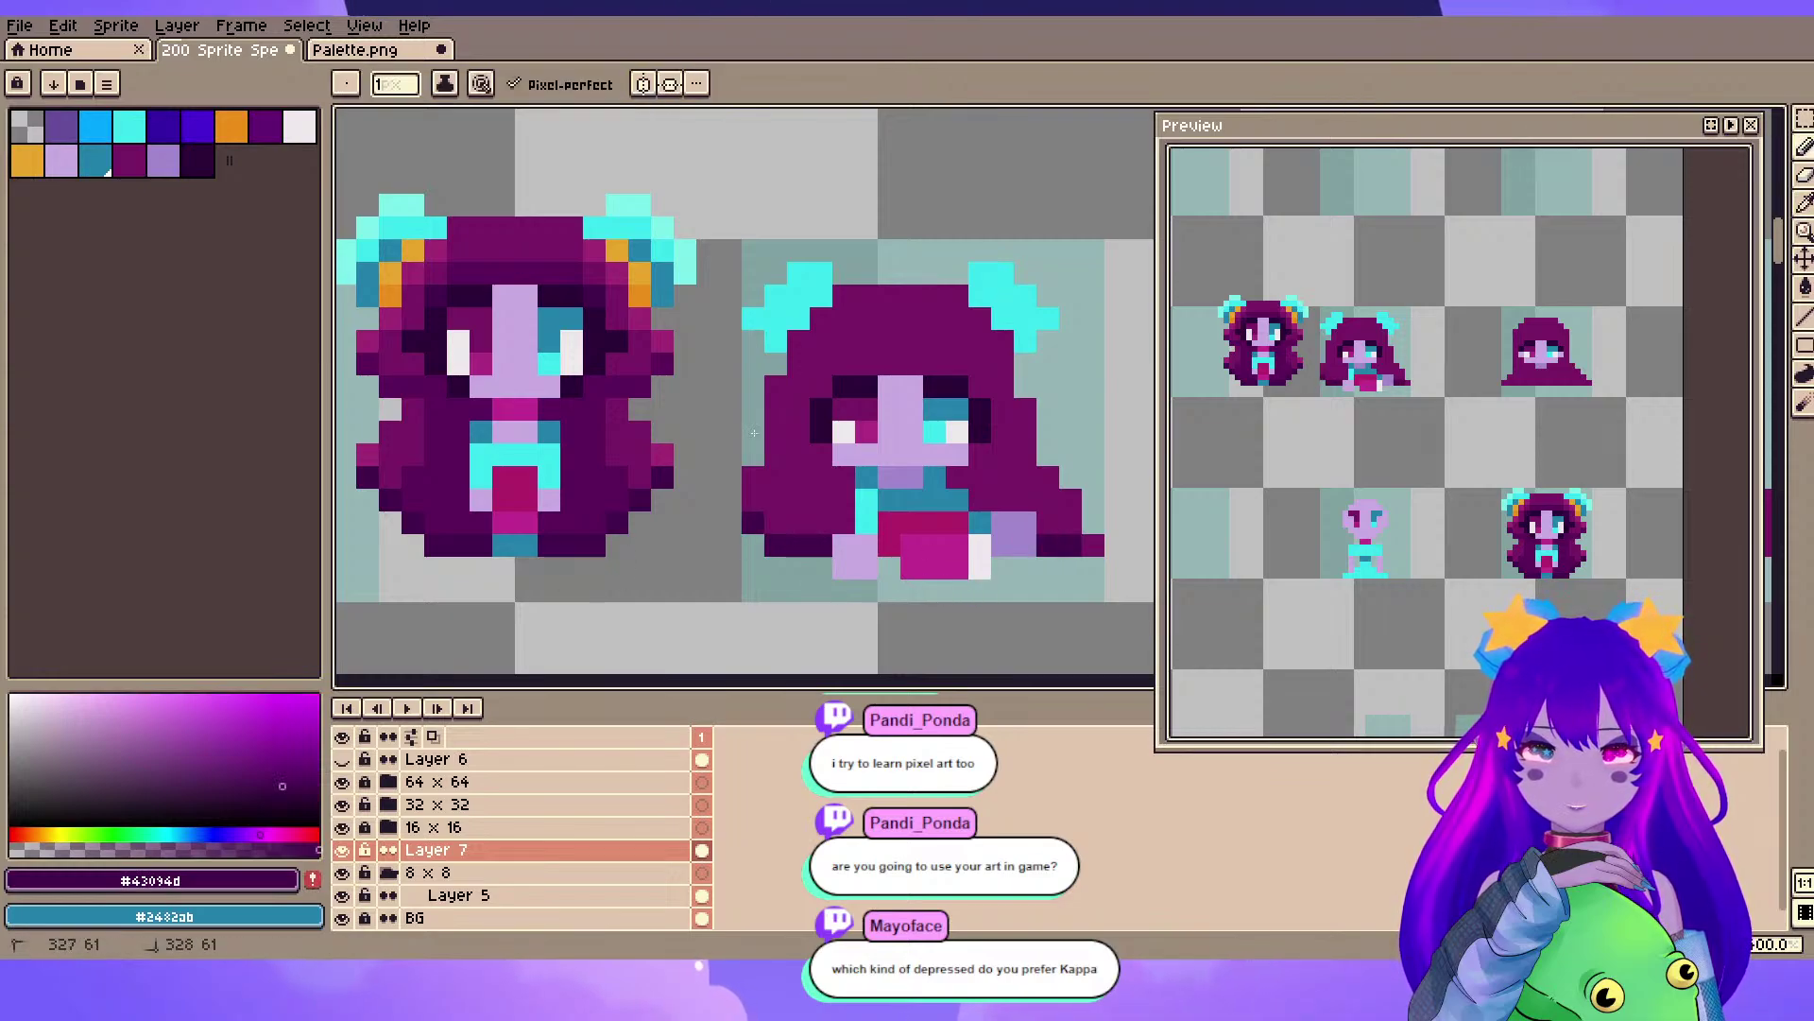
drag(1048, 545, 1093, 545)
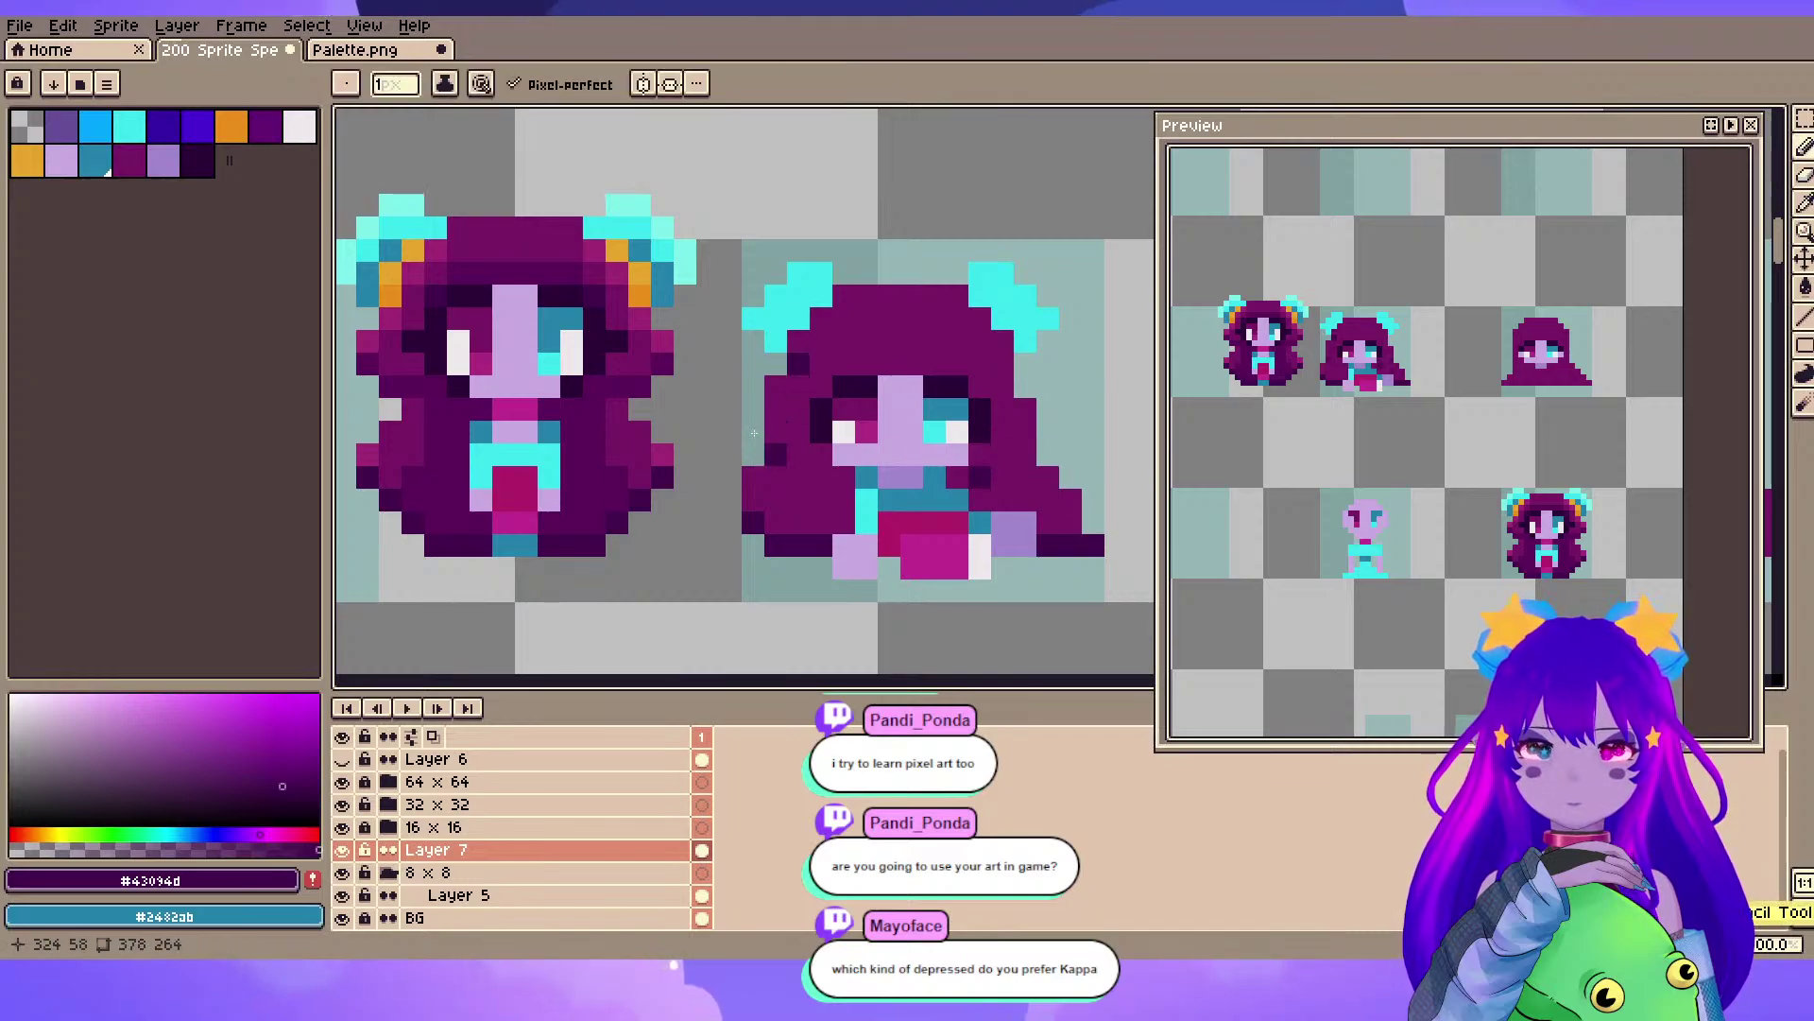
- Sample purple #5b0d5a from the reference sprite and shade the leaning sprite's inner hair strands beside the face and body
key(v)
key(i)
click(754, 433)
key(b)
mouse_move(822, 454)
mouse_down()
mouse_move(821, 523)
mouse_move(844, 522)
mouse_up()
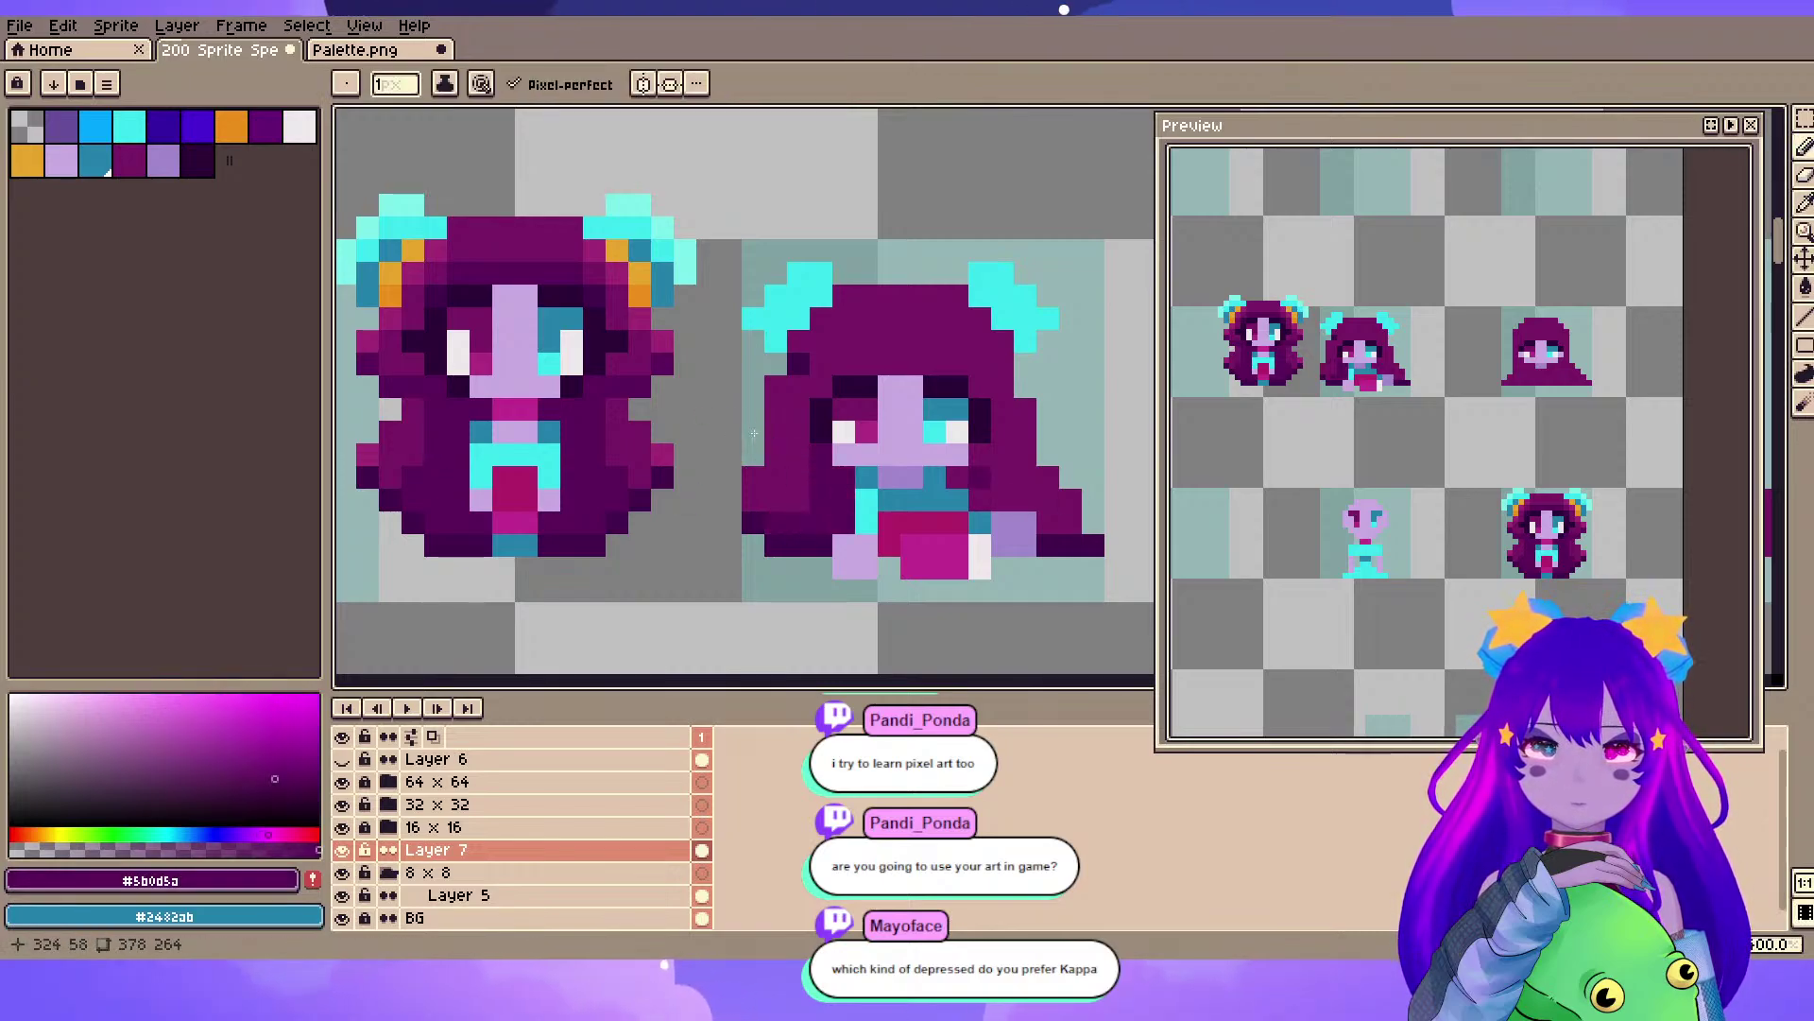
drag(980, 477, 1025, 500)
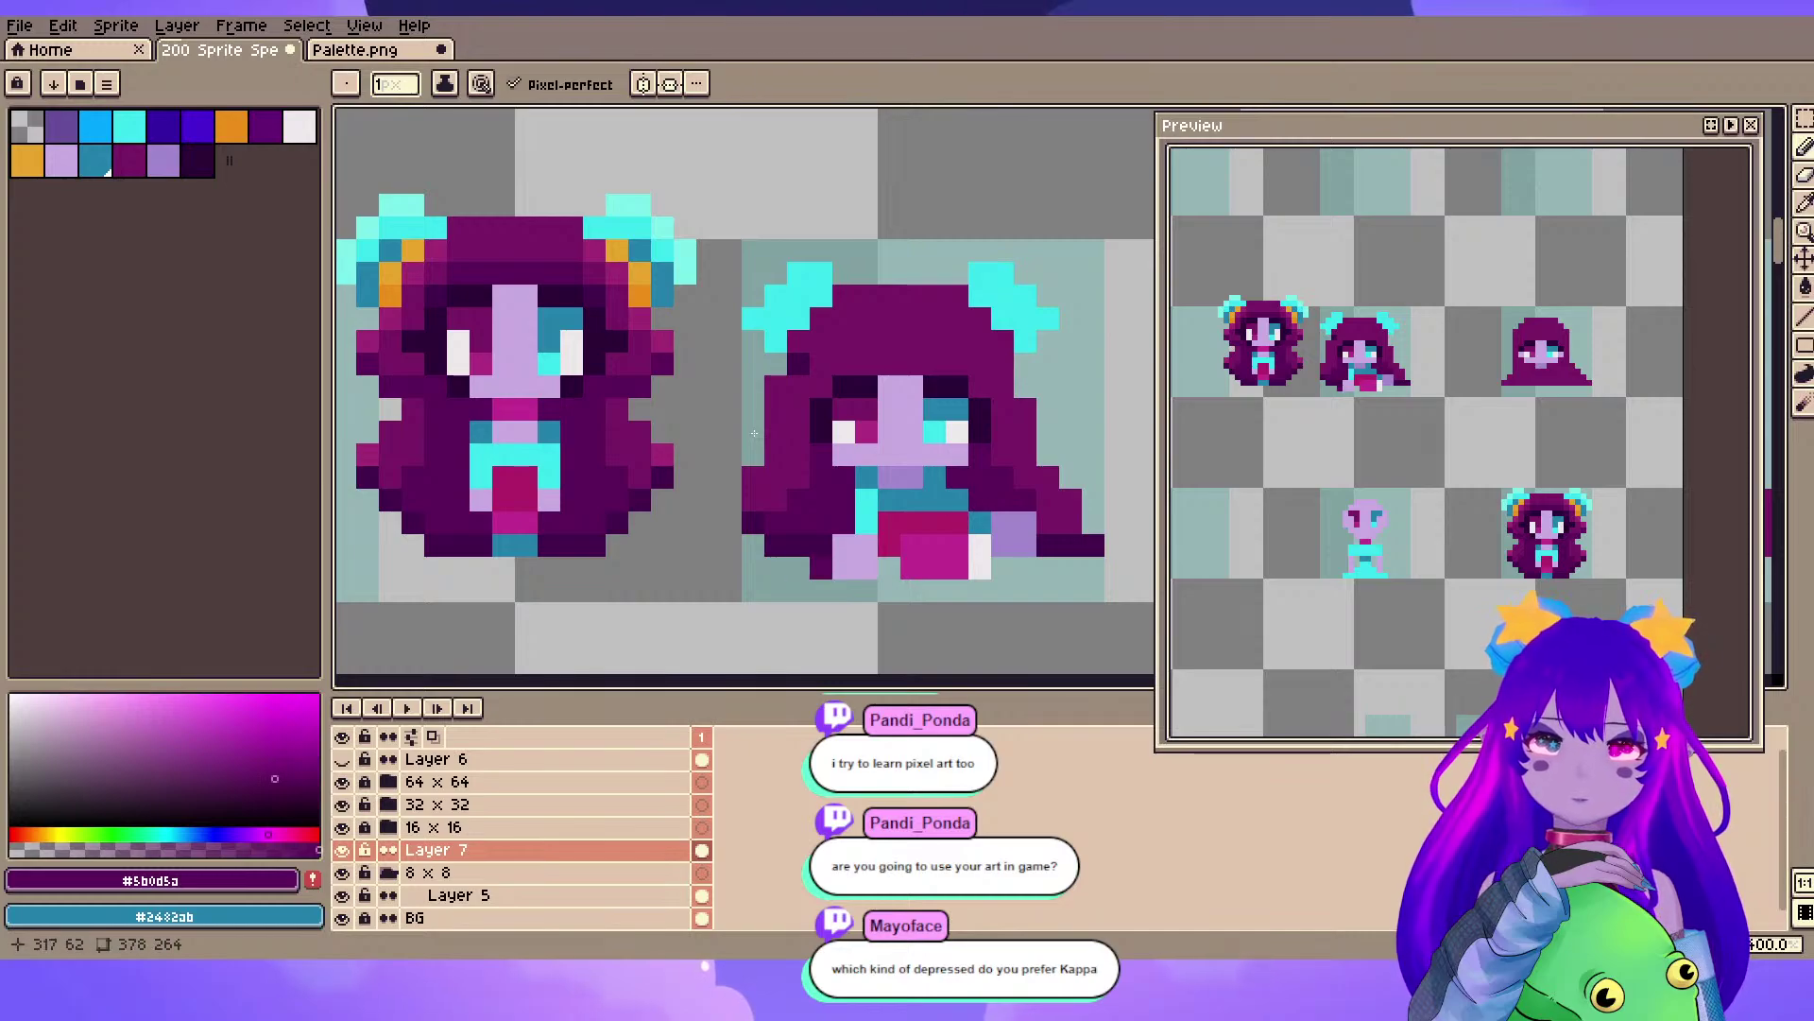
- Shade the hair beneath the leaning sprite's ornament with #43094d and erase the ornaments' outer corner pixels to make them pointed
drag(774, 382, 754, 433)
alt+click(778, 415)
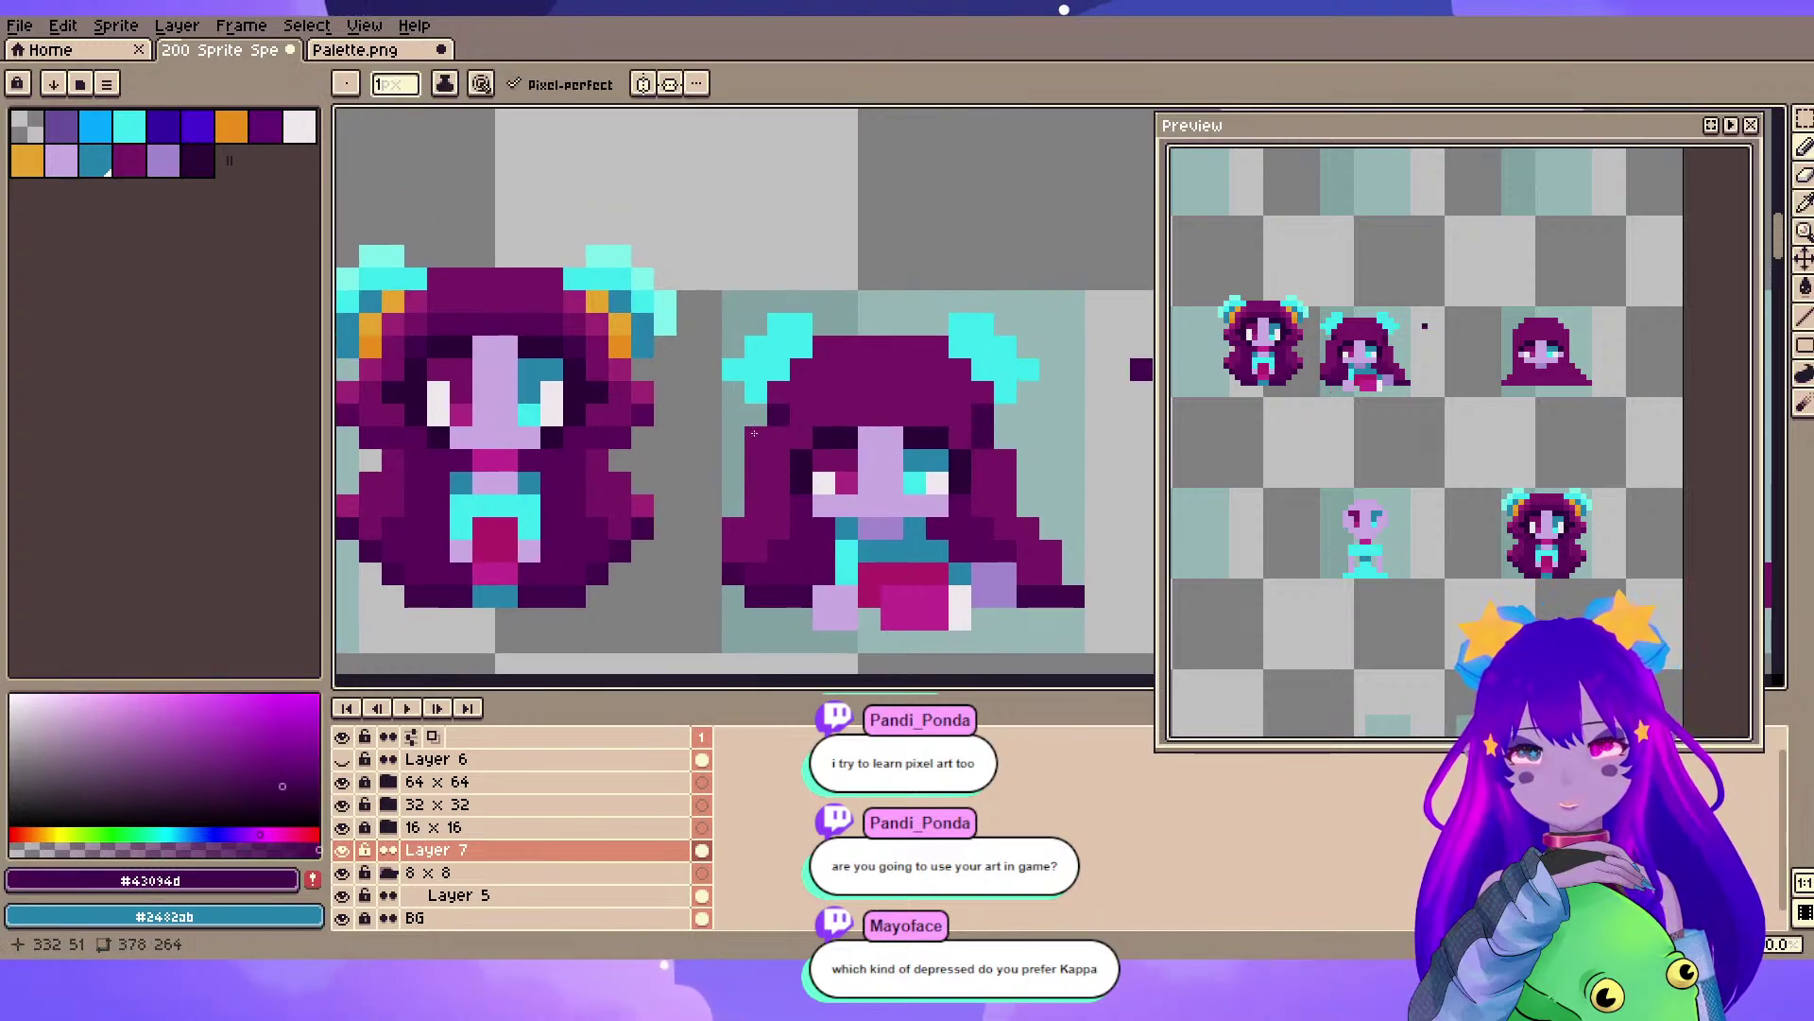
alt+click(754, 433)
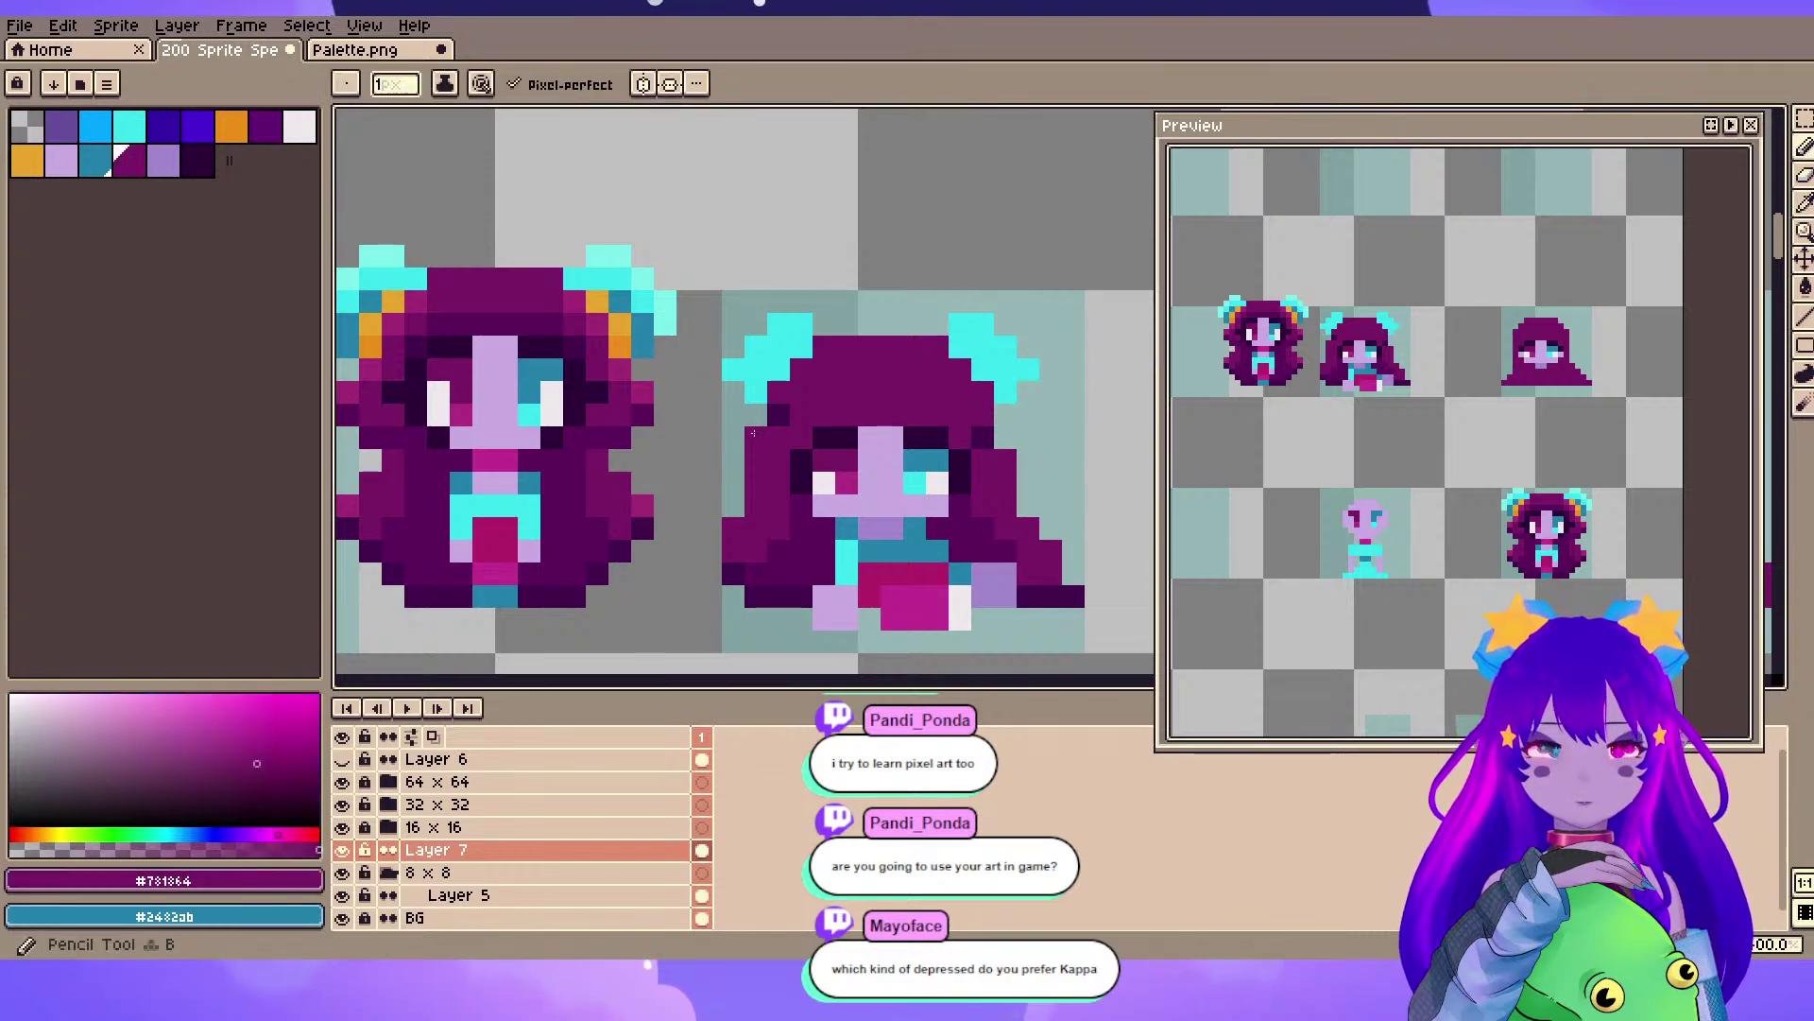
drag(800, 324, 852, 349)
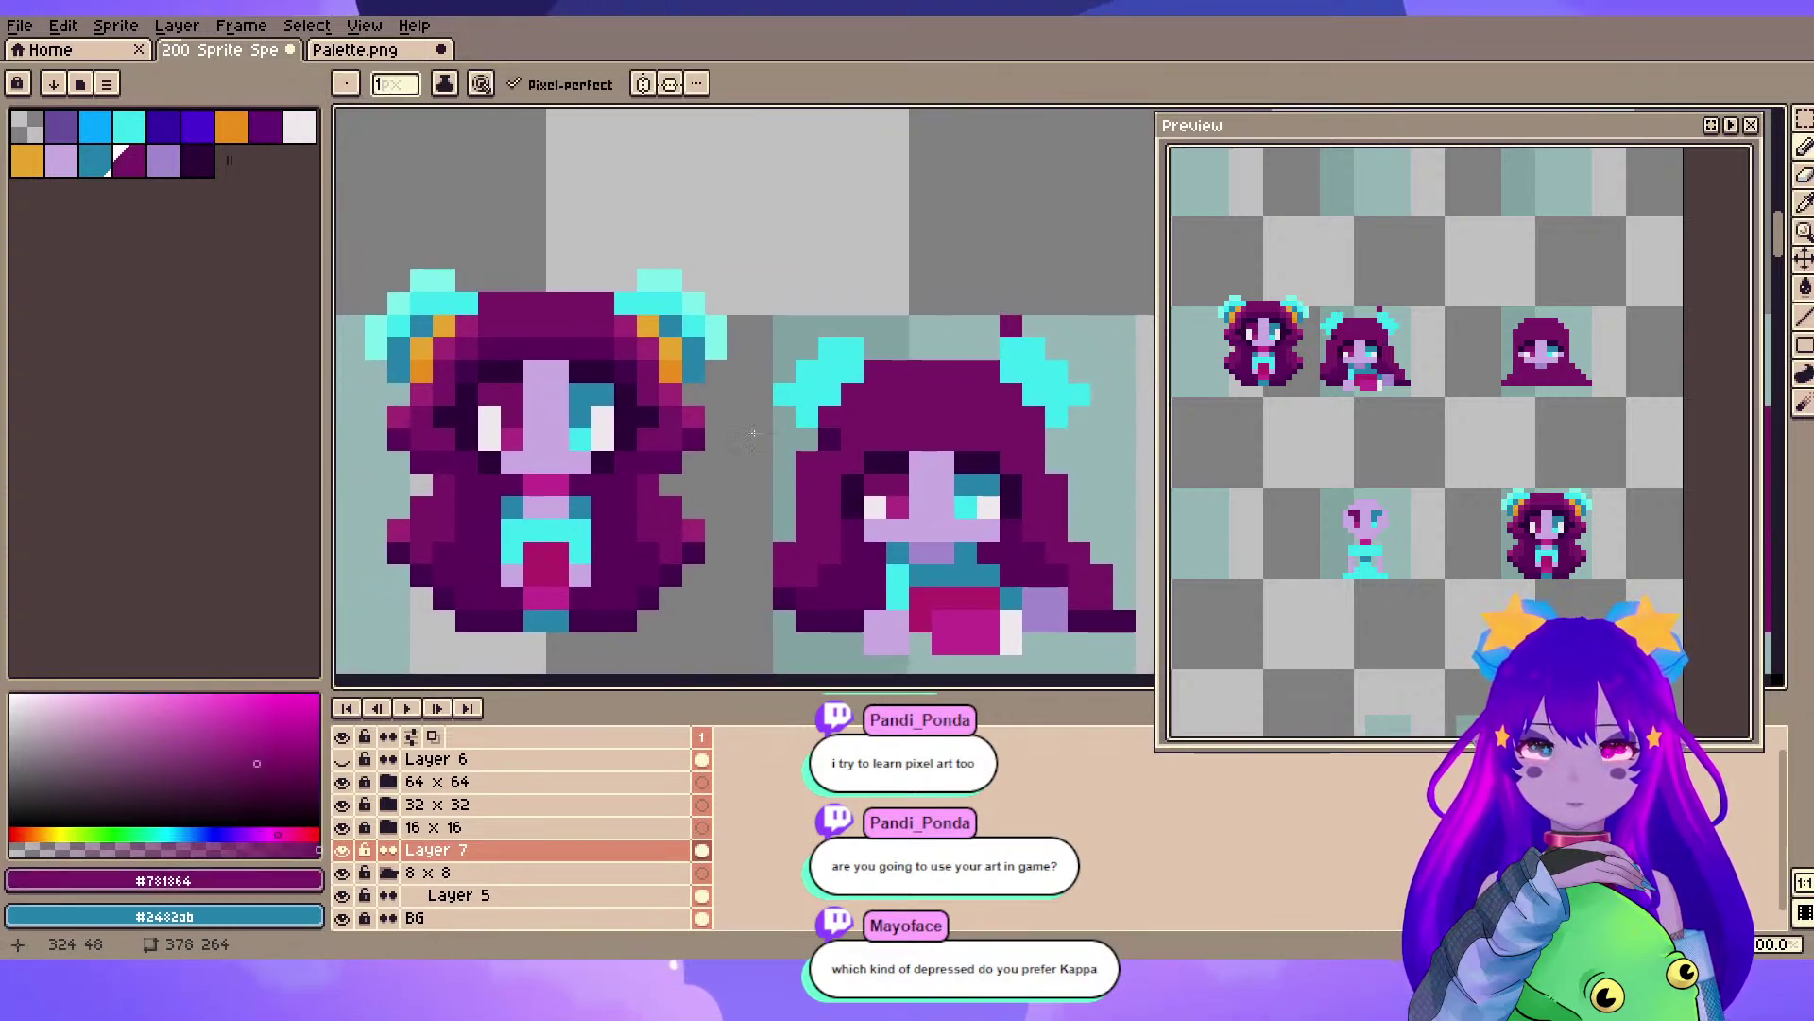
key(e)
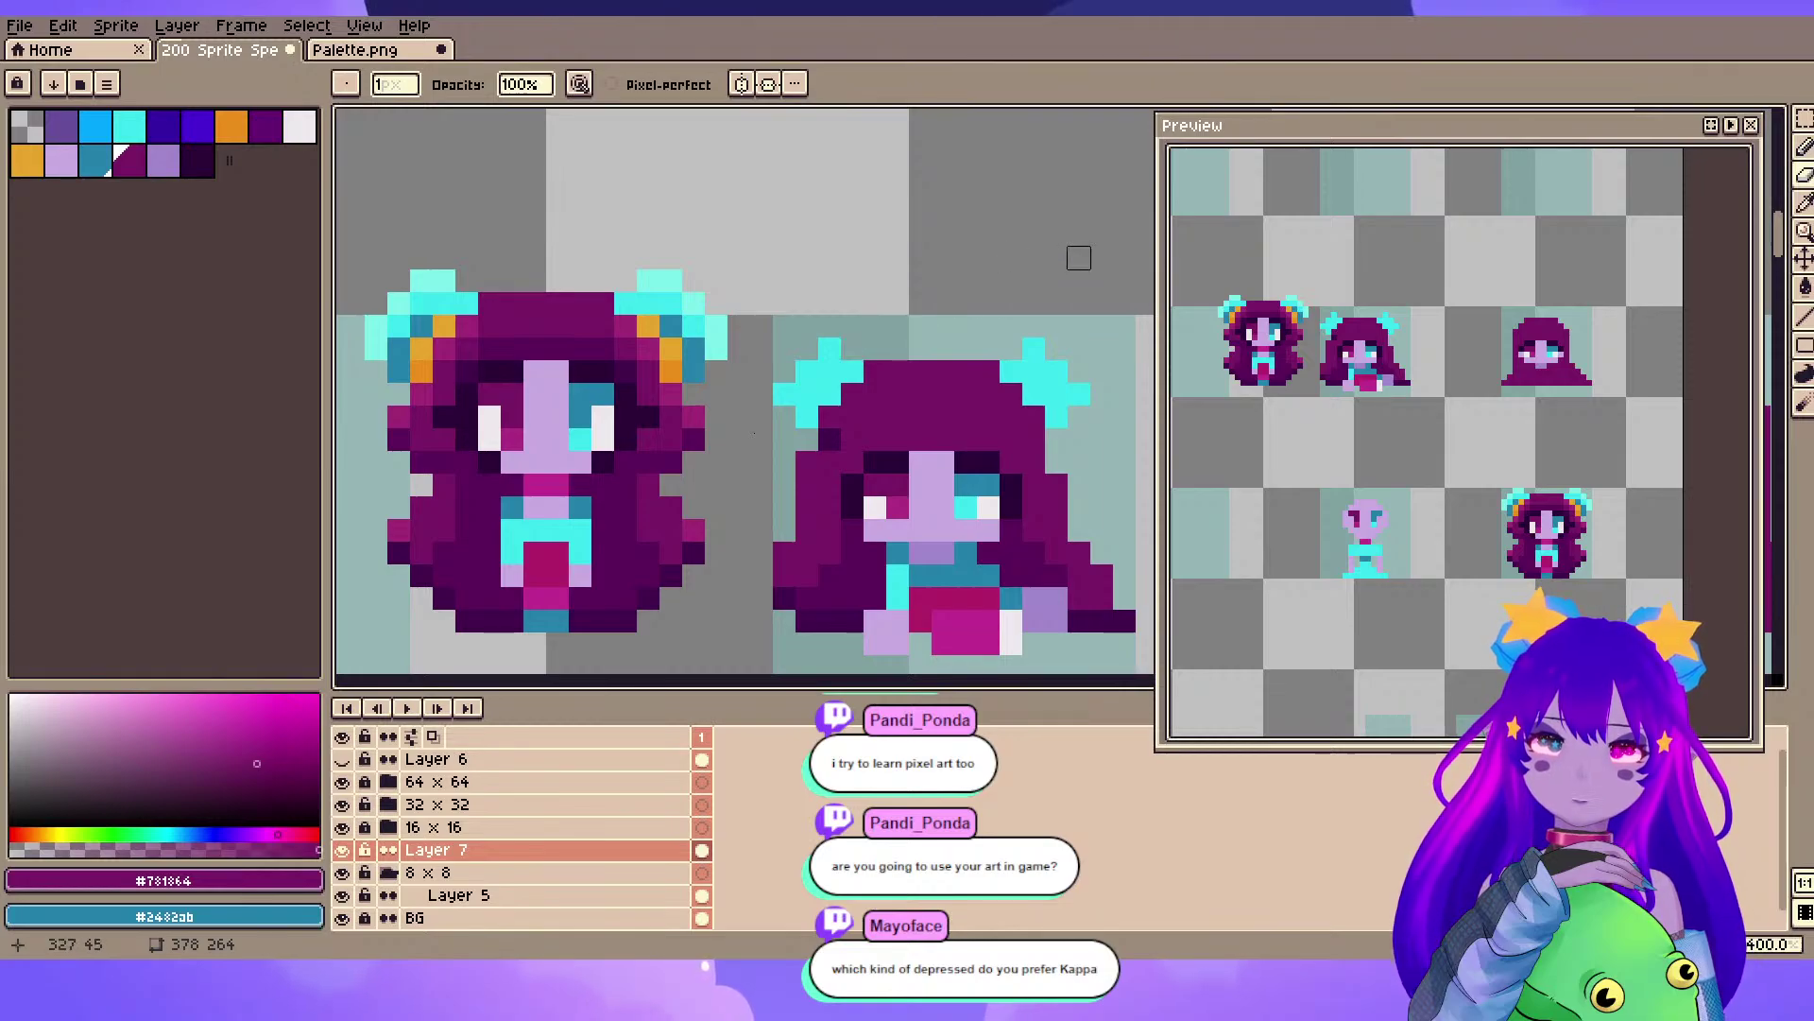
drag(767, 458, 753, 433)
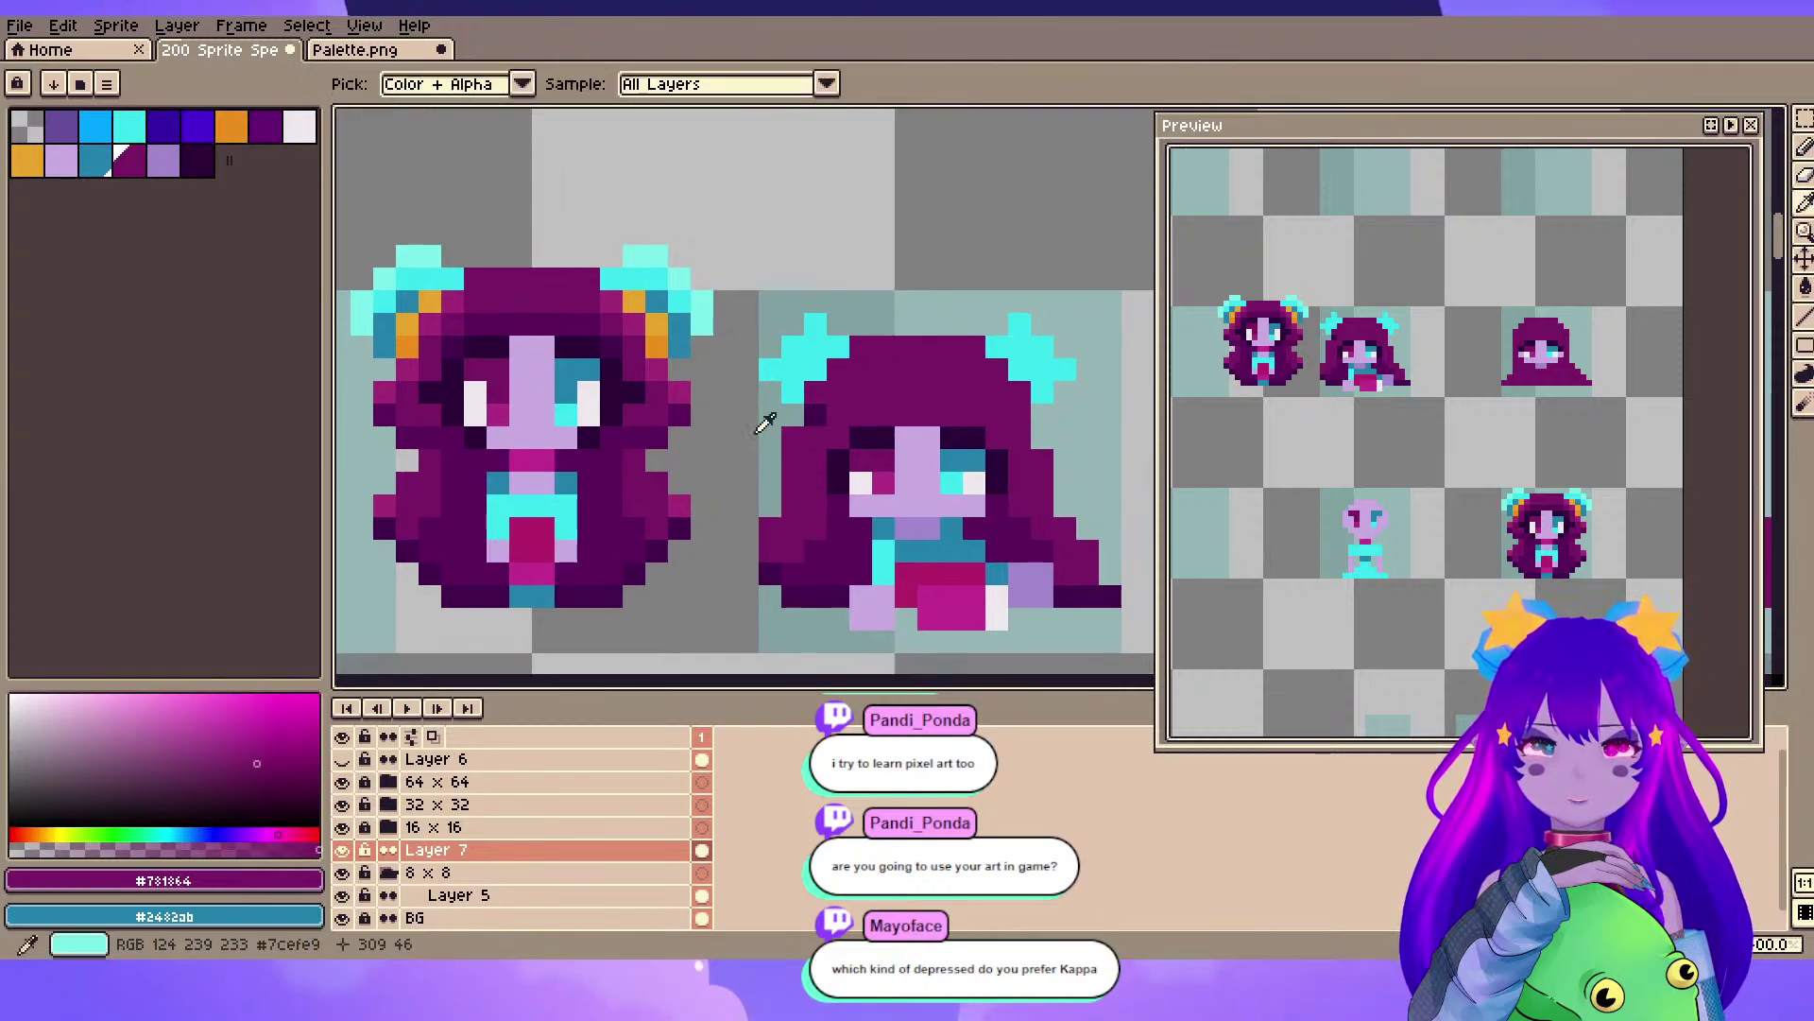
- Sample #7cefe9 and #2482ab from the reference sprite to highlight the leaning sprite's ornament tips and shade their lower pixels
alt+click(754, 433)
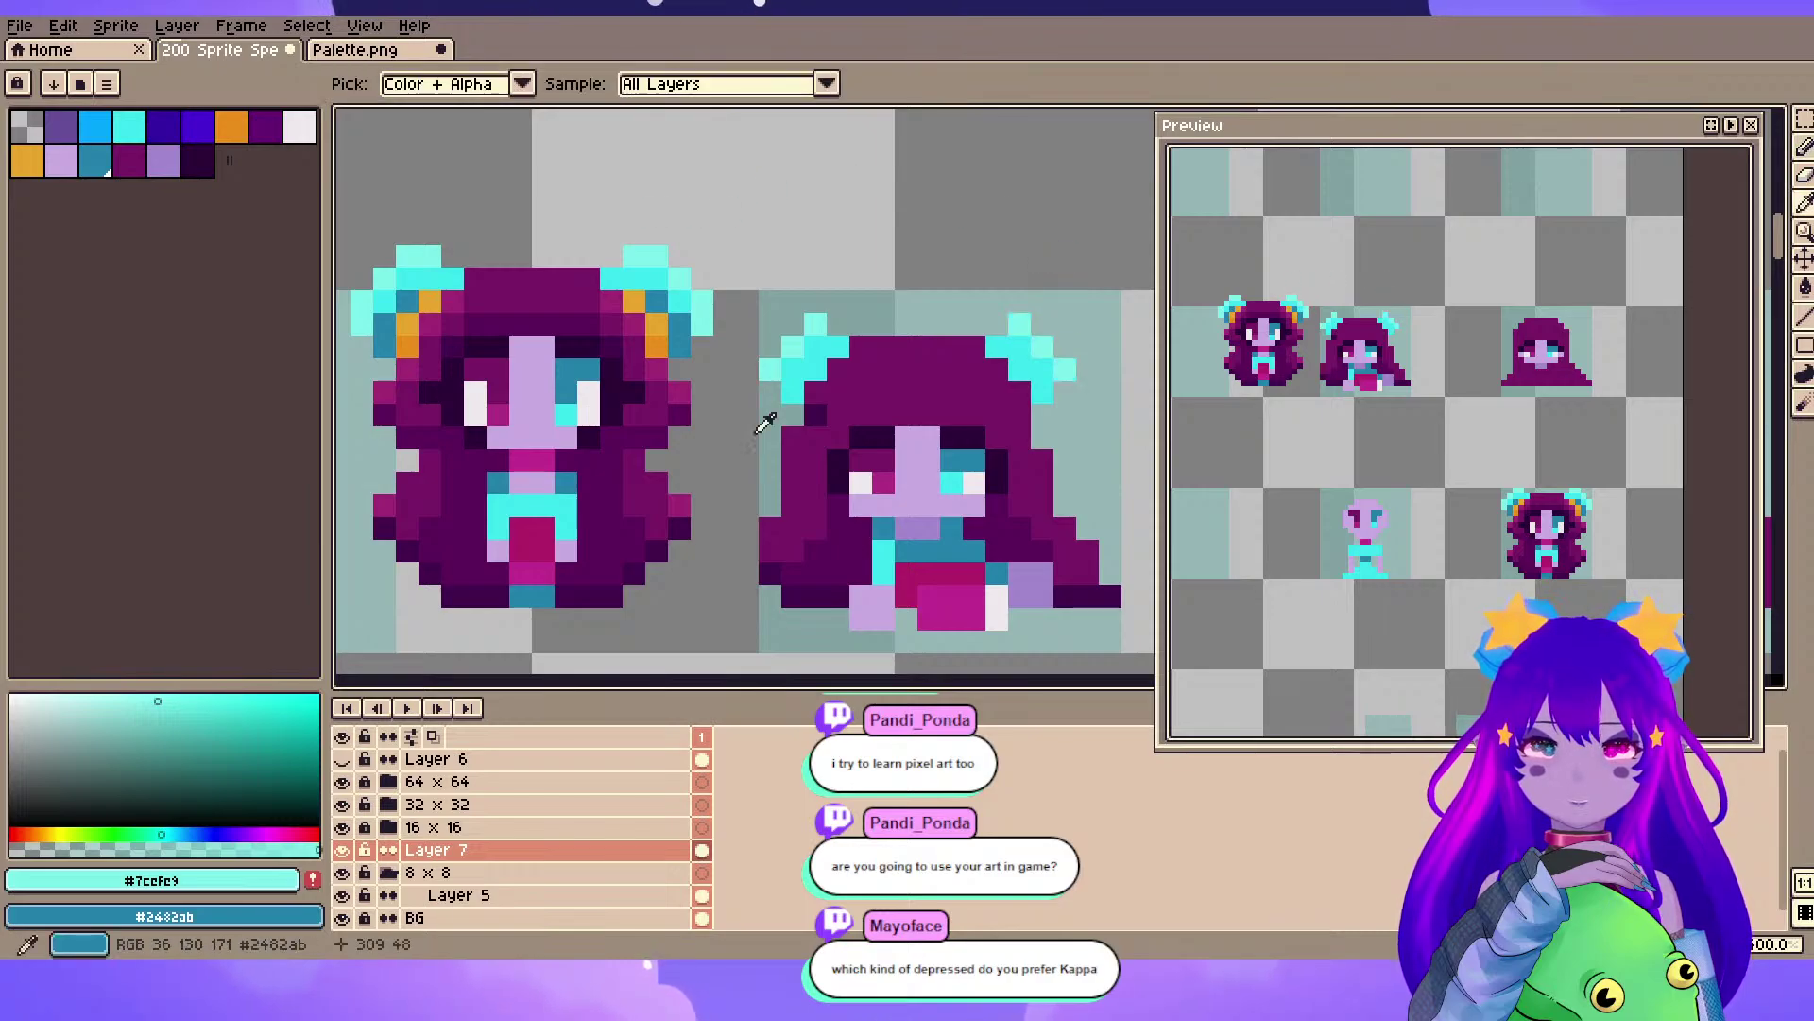
alt+click(754, 433)
click(1043, 392)
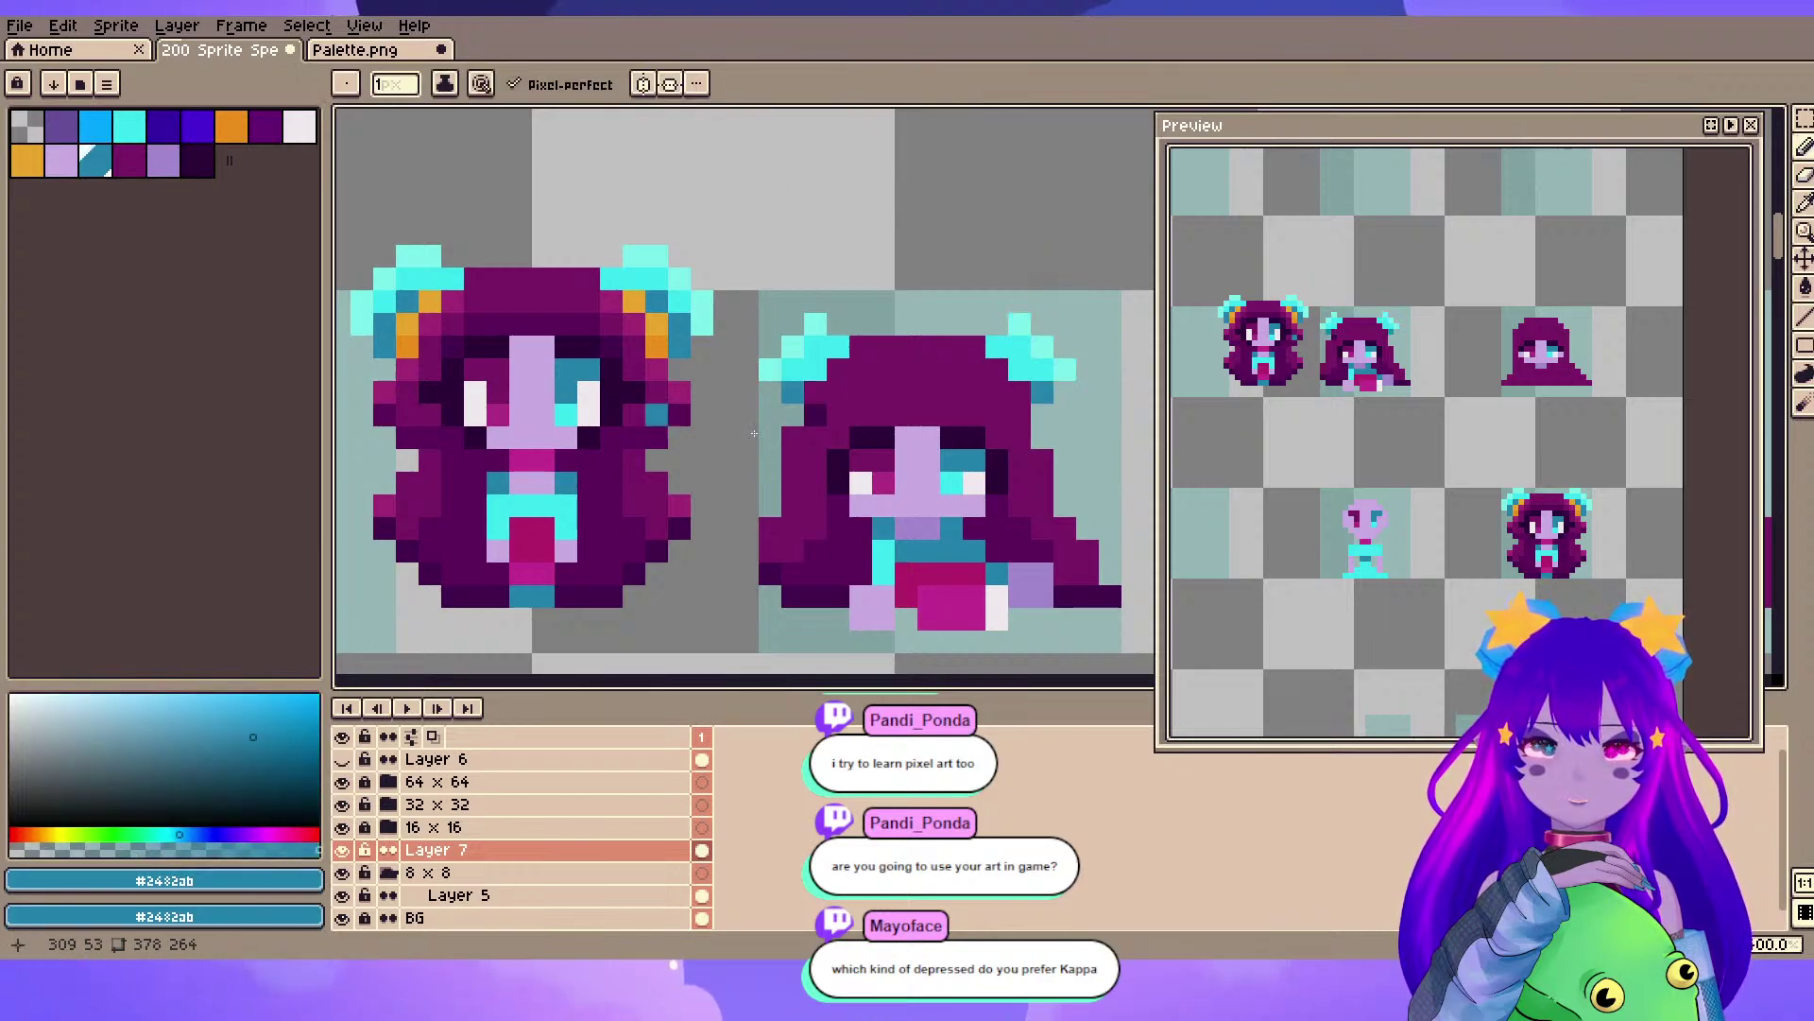
- Sample the light and dark orange from the reference sprite and paint them on the inner edges of the leaning sprite's ornaments
alt+click(407, 325)
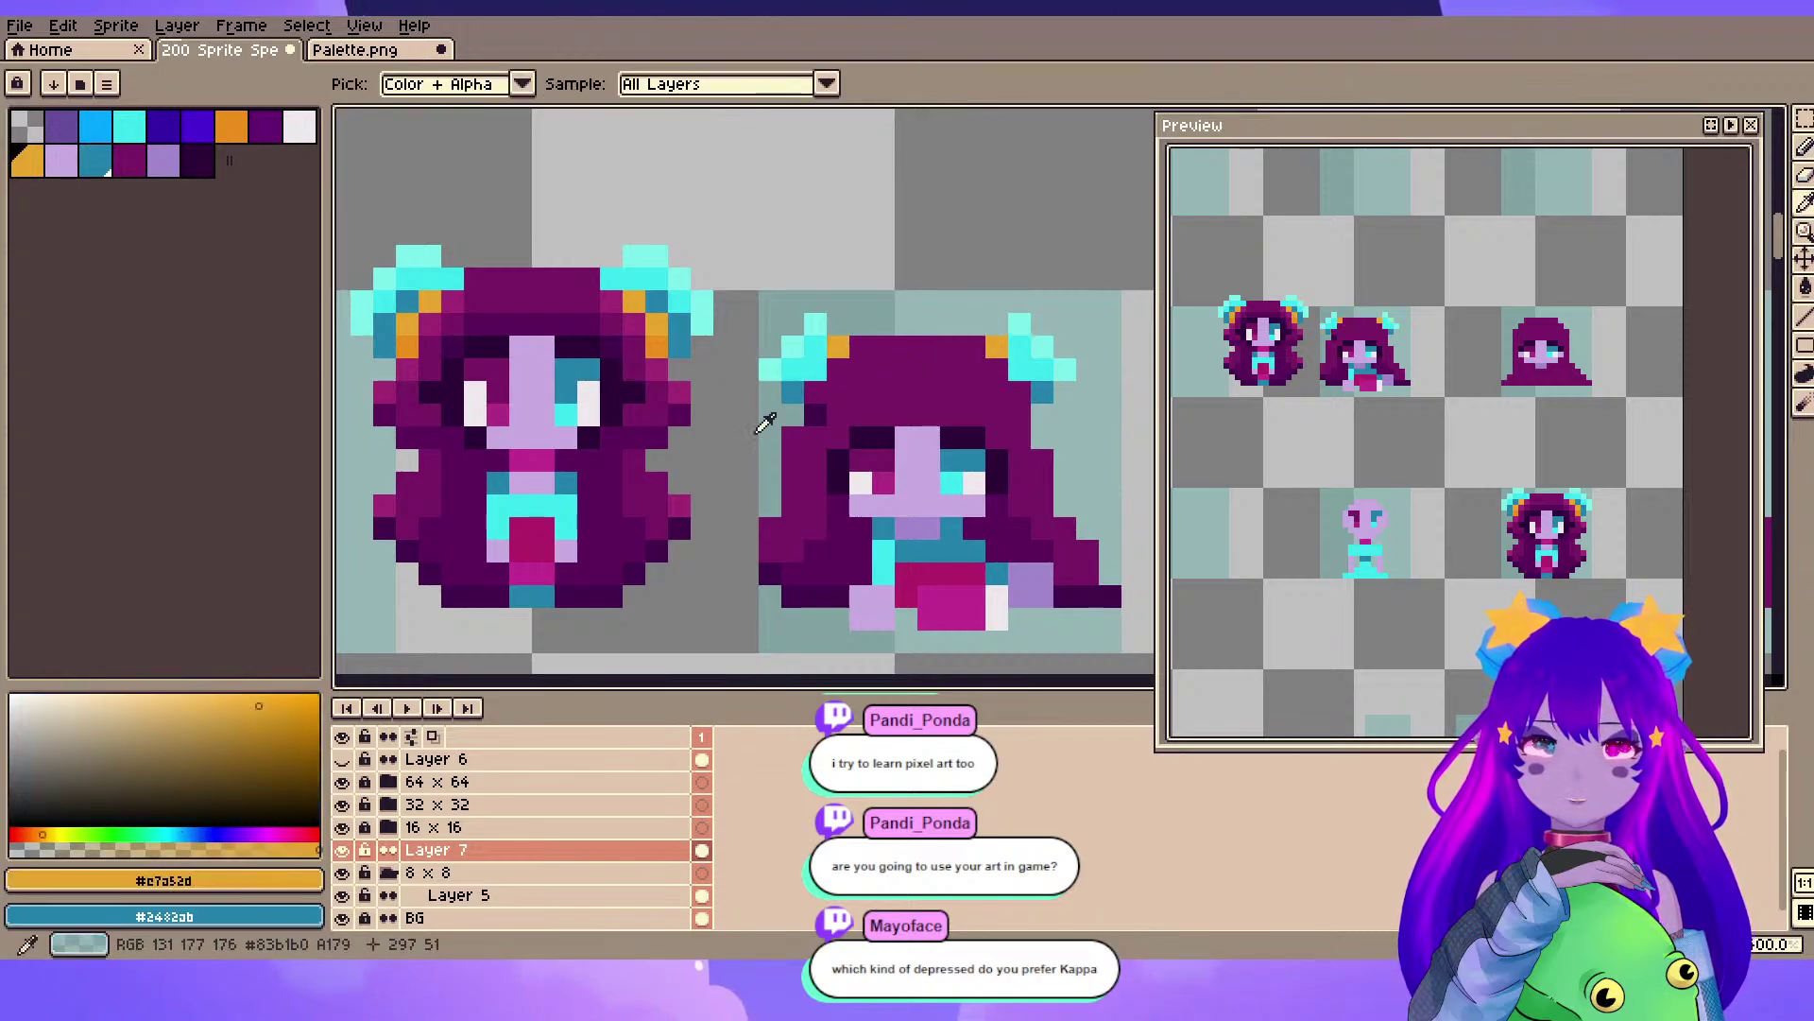
alt+click(657, 347)
drag(755, 459, 791, 450)
key(ctrl+s)
- Highlight the top edge and outer strands of the leaning sprite's hair with magenta #9c2874
alt+click(581, 305)
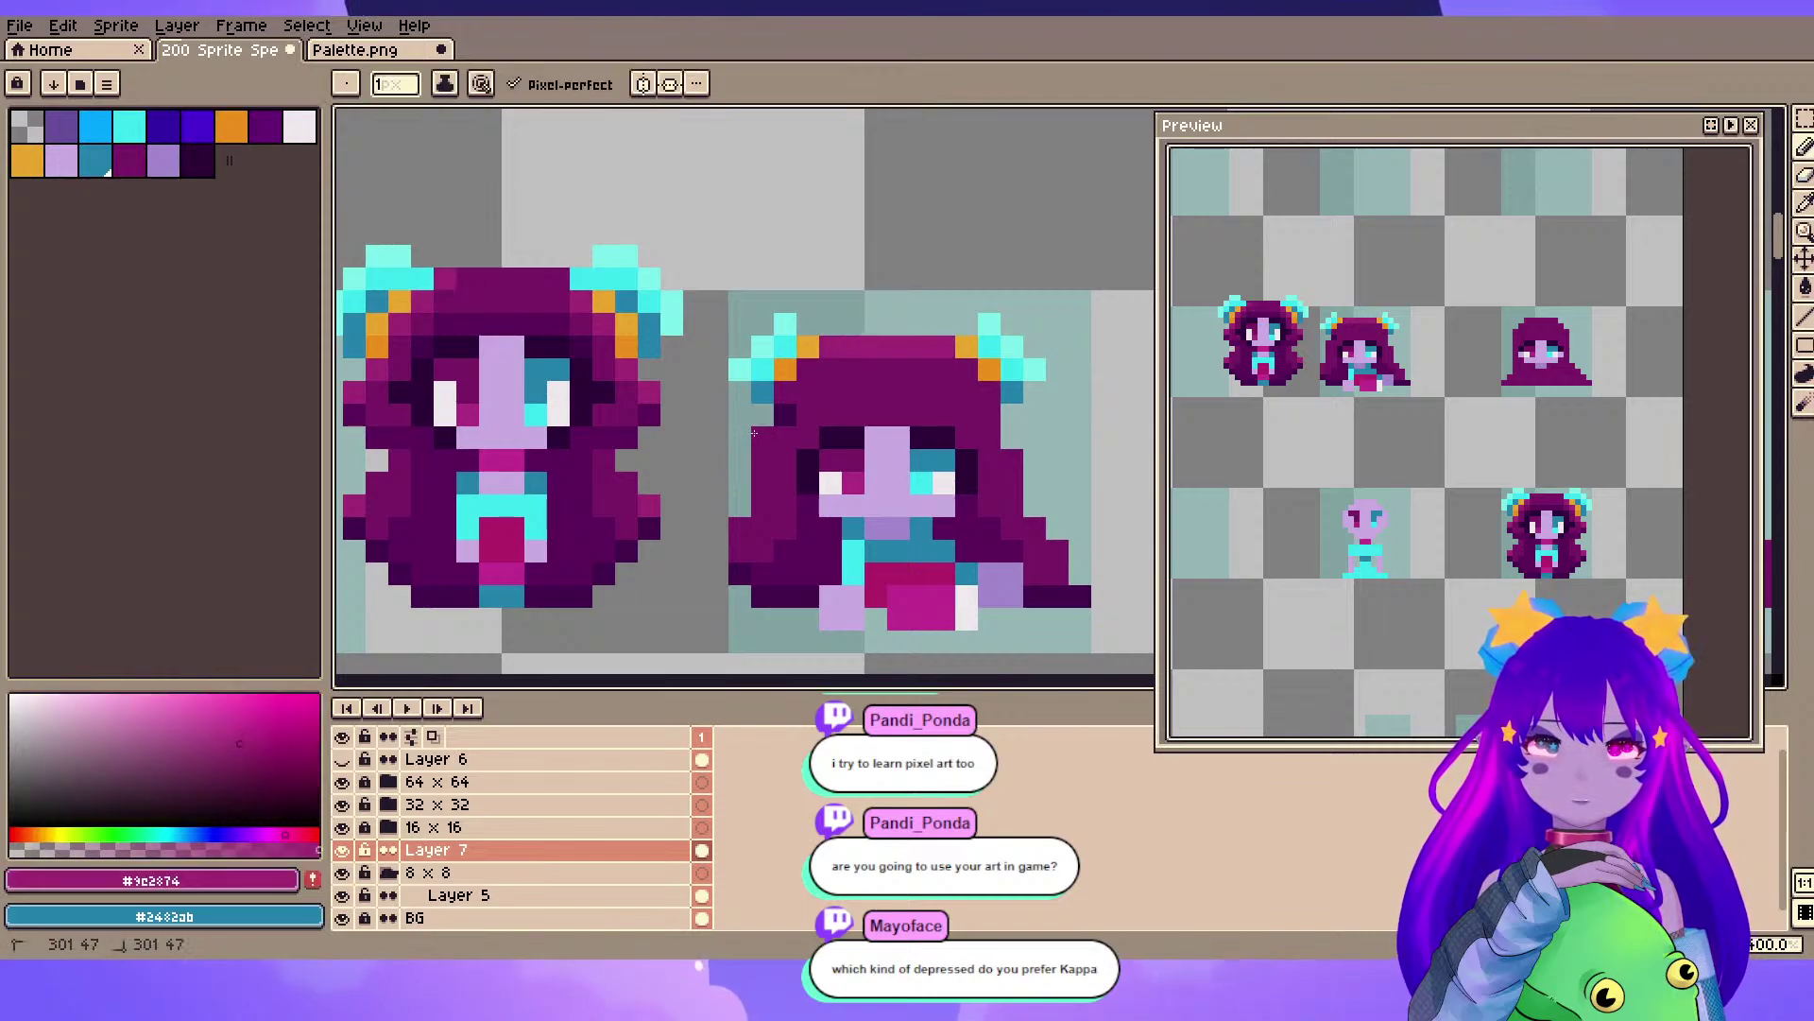
click(875, 323)
key(ctrl+z)
key(ctrl+z)
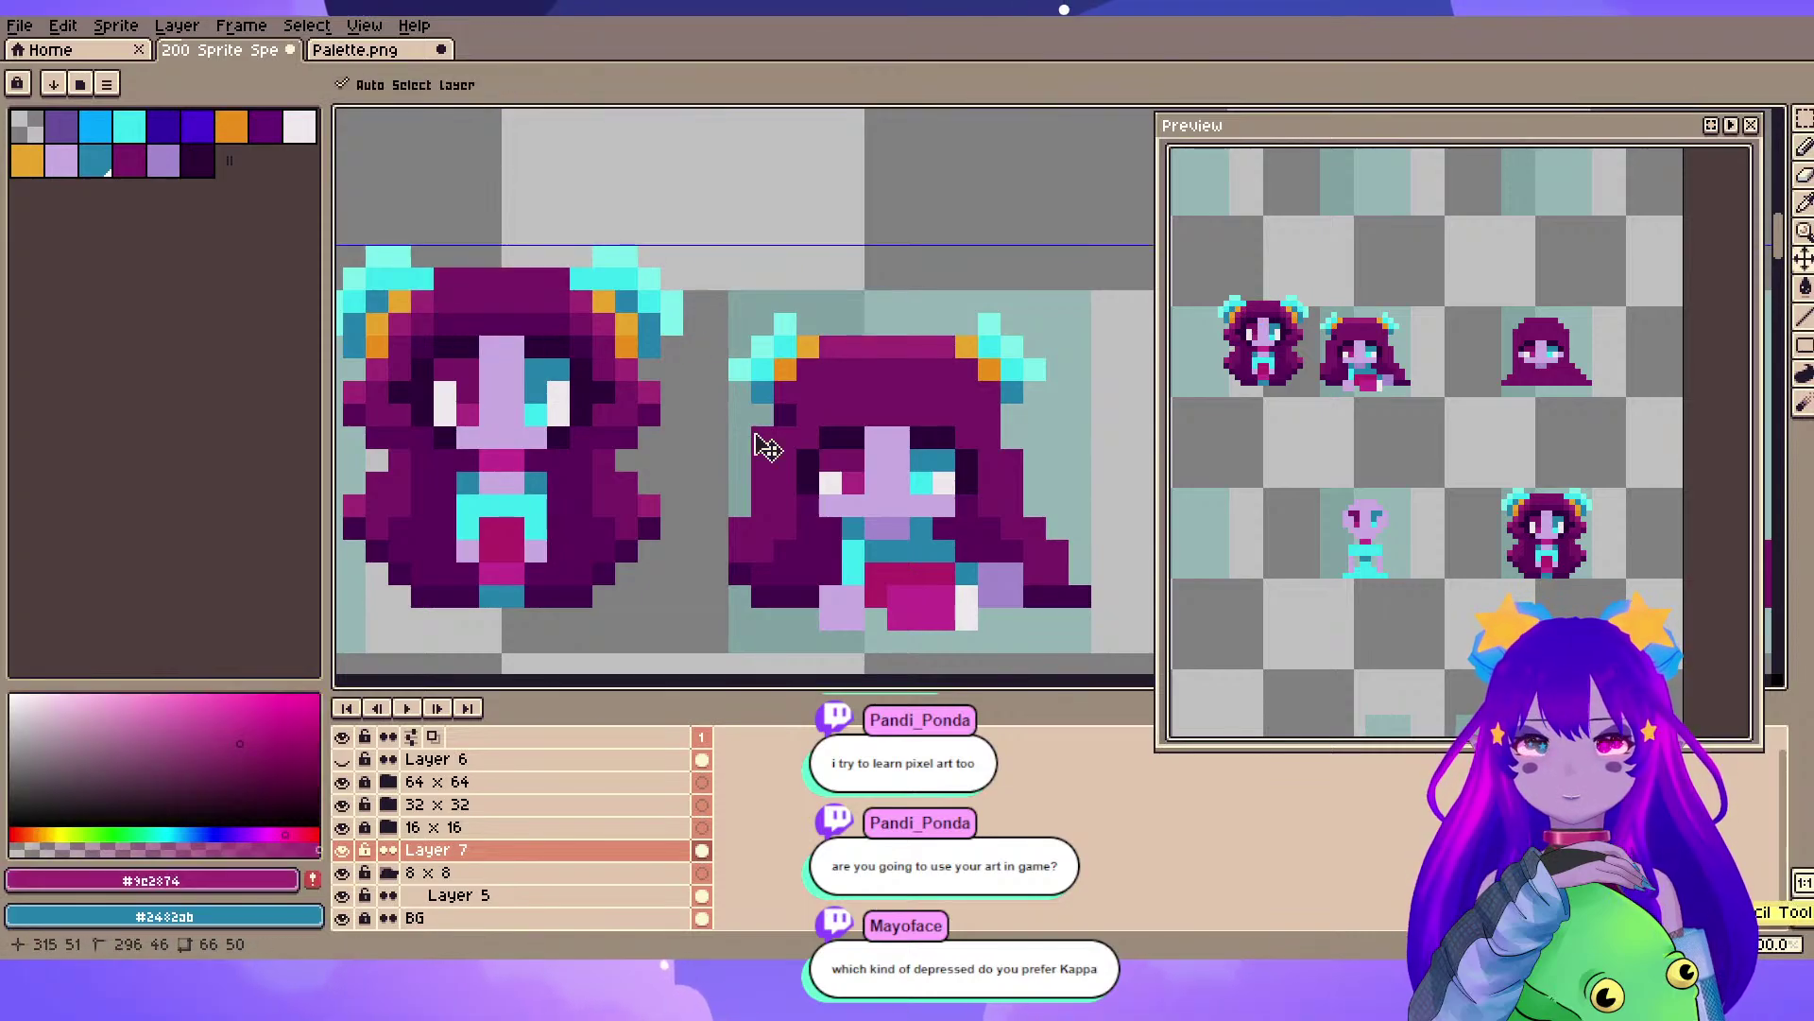
drag(753, 385, 643, 379)
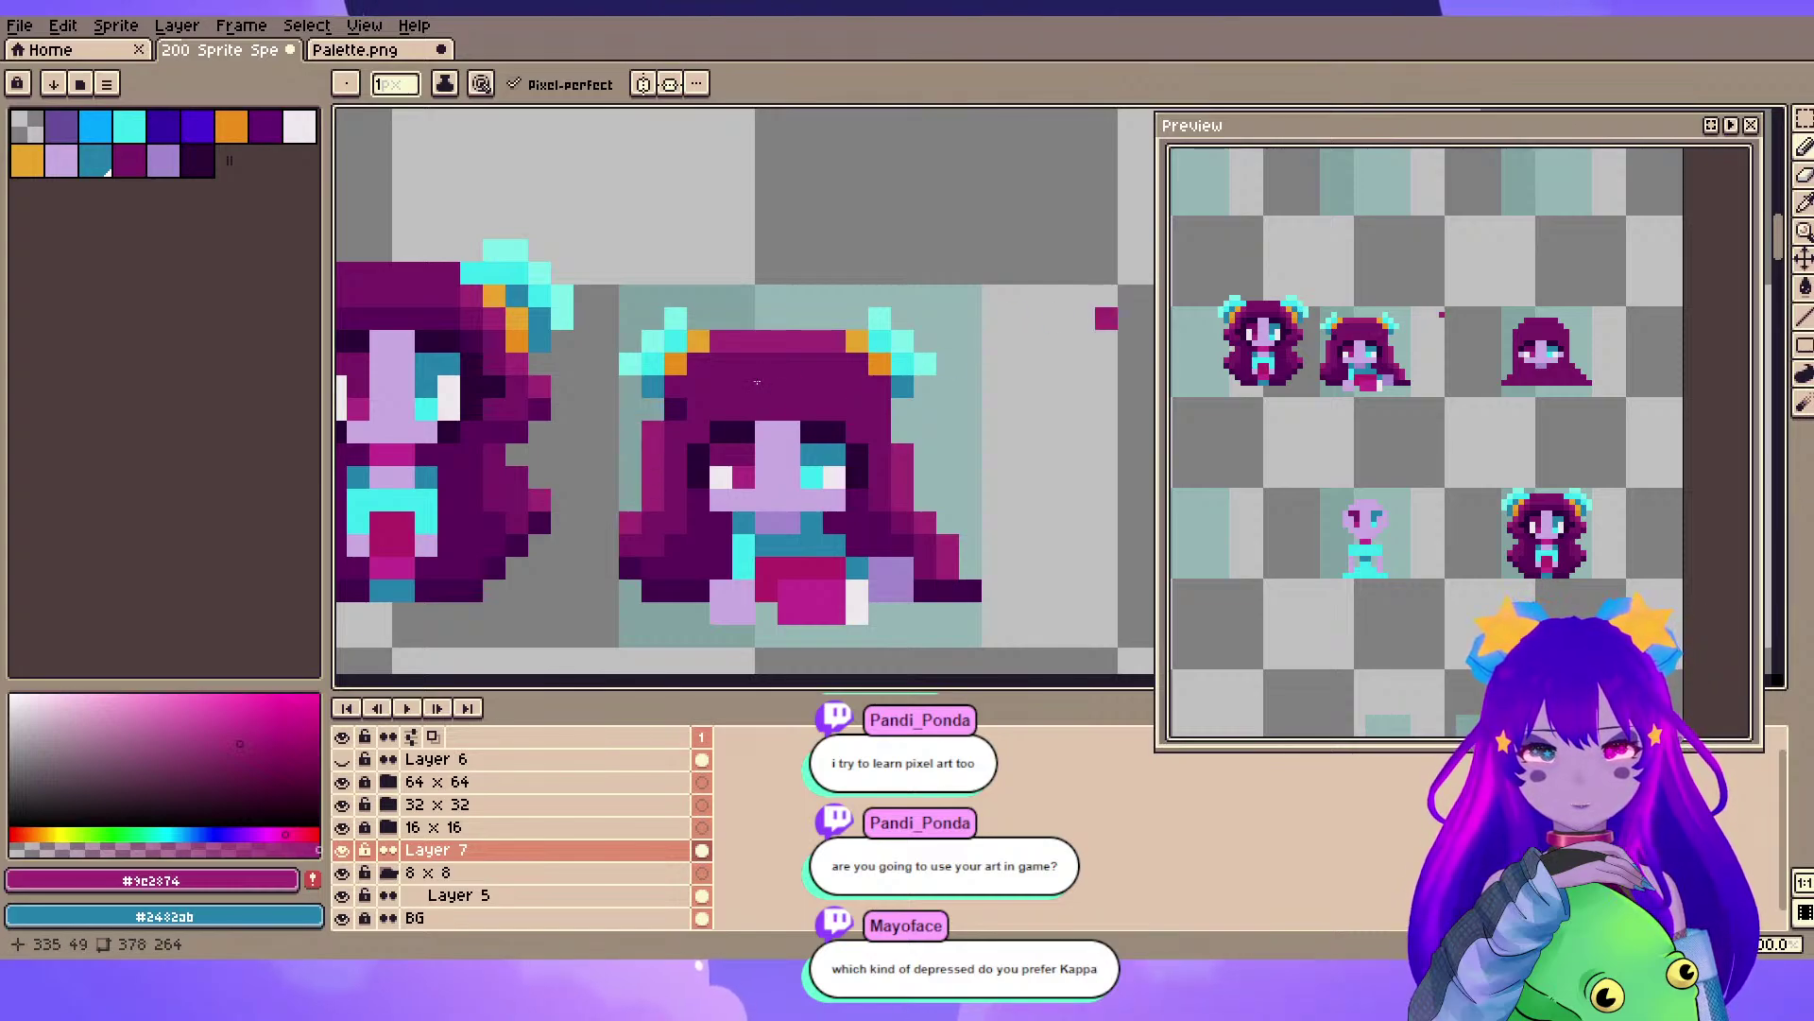
drag(754, 382, 808, 385)
alt+click(757, 381)
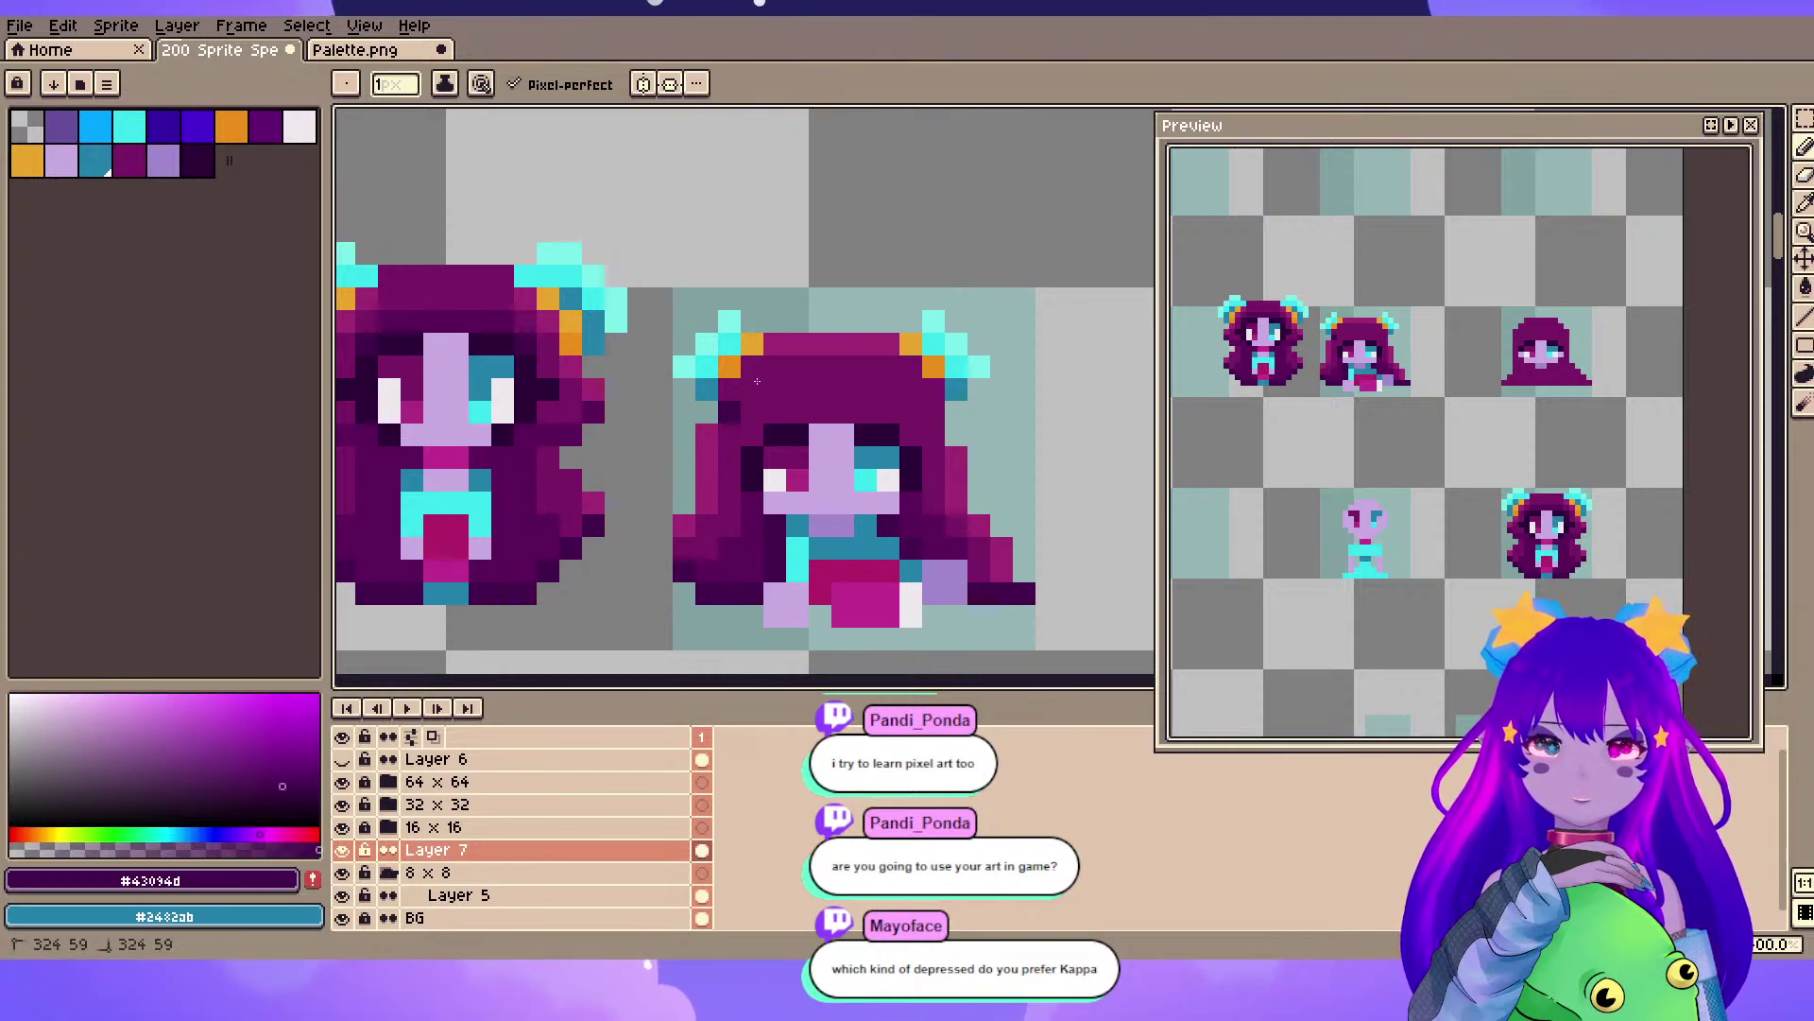
mouse_move(757, 381)
mouse_down()
mouse_move(815, 369)
mouse_move(537, 447)
mouse_up()
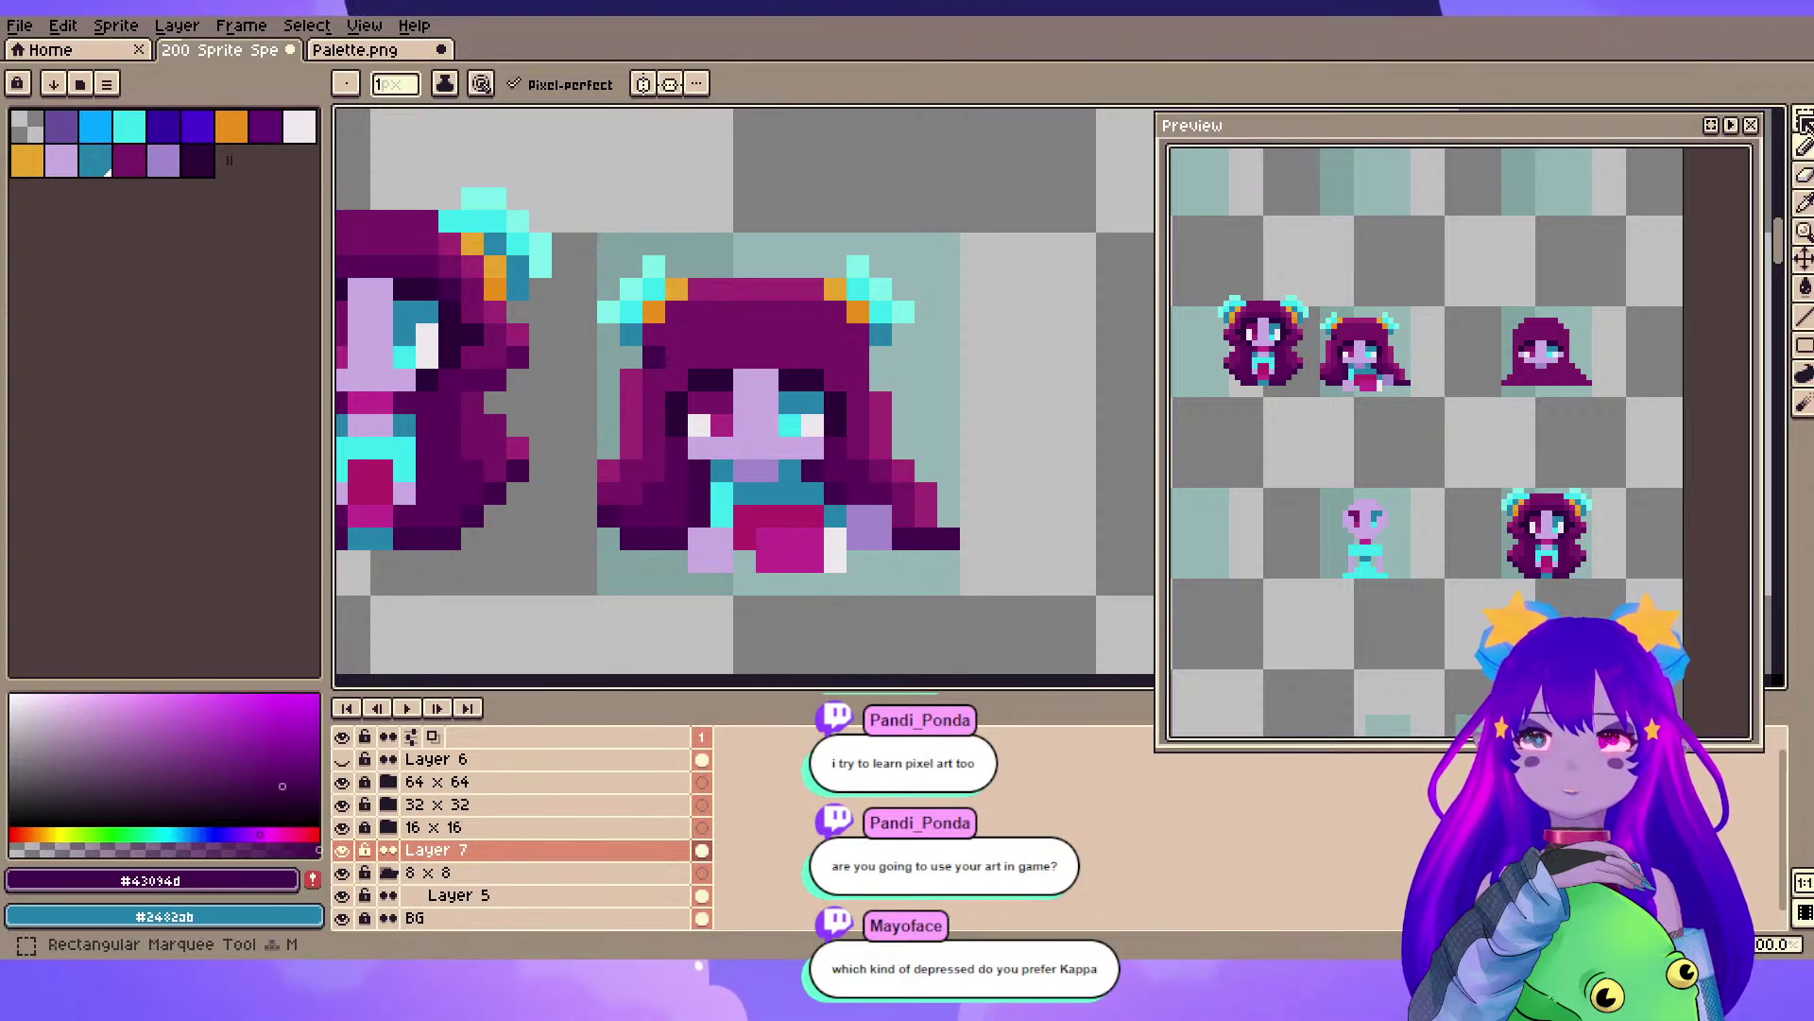
- Select the upper rows of the leaning sprite's eyes and shift them up one pixel to make the eyes taller
click(1804, 118)
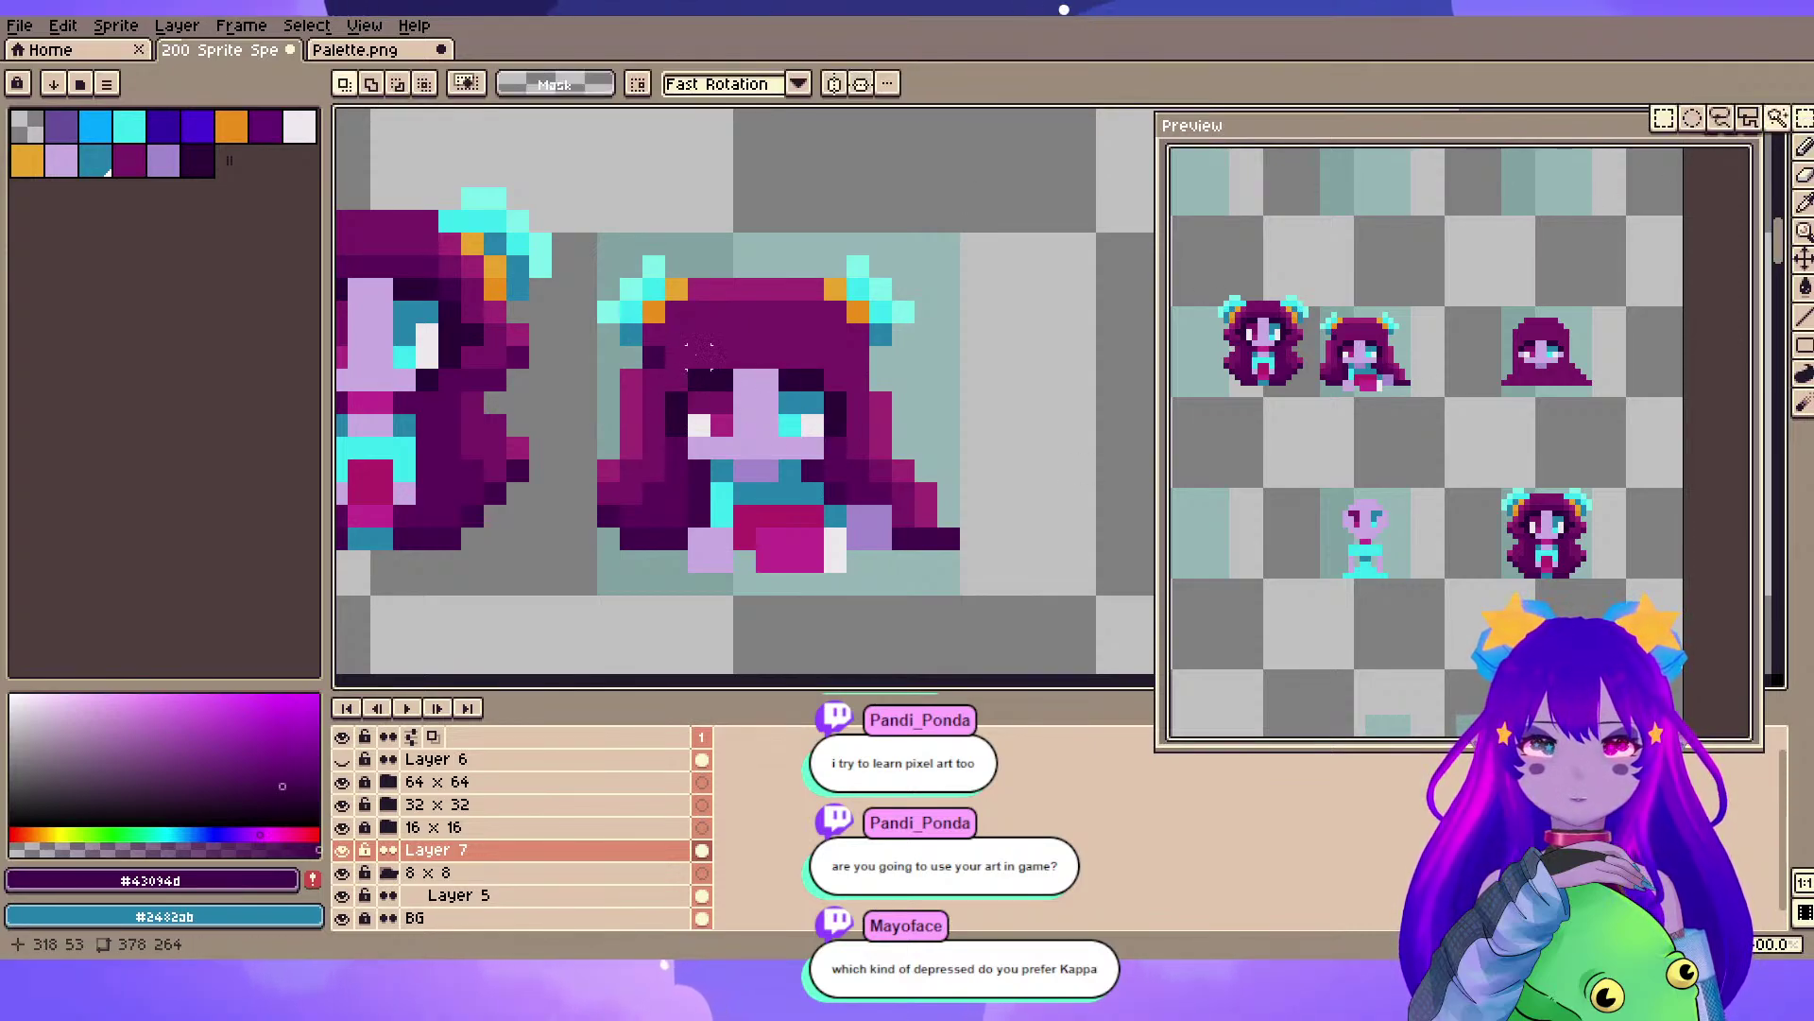
drag(676, 354, 802, 359)
click(948, 399)
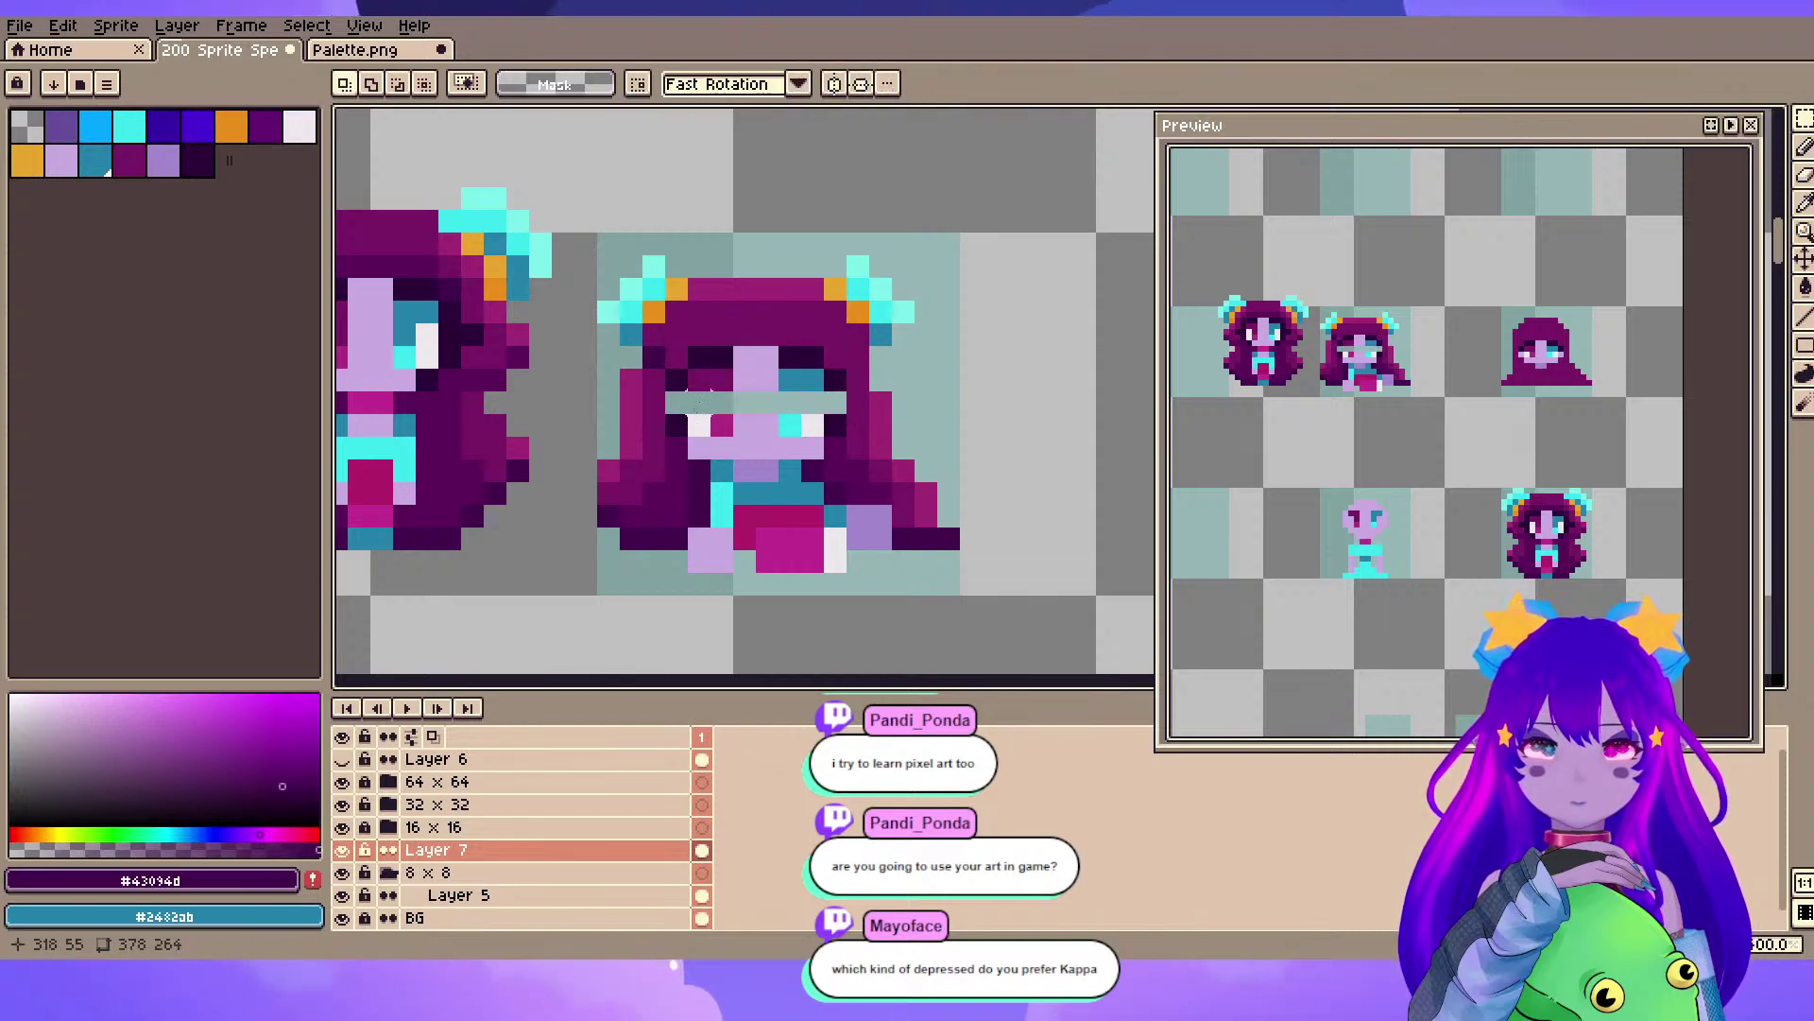
- Fill the gap at the outer eye edges with dark purple #2c0138 and extend both eye whites upward
scroll(734, 383, up, 1)
key(b)
alt+click(702, 361)
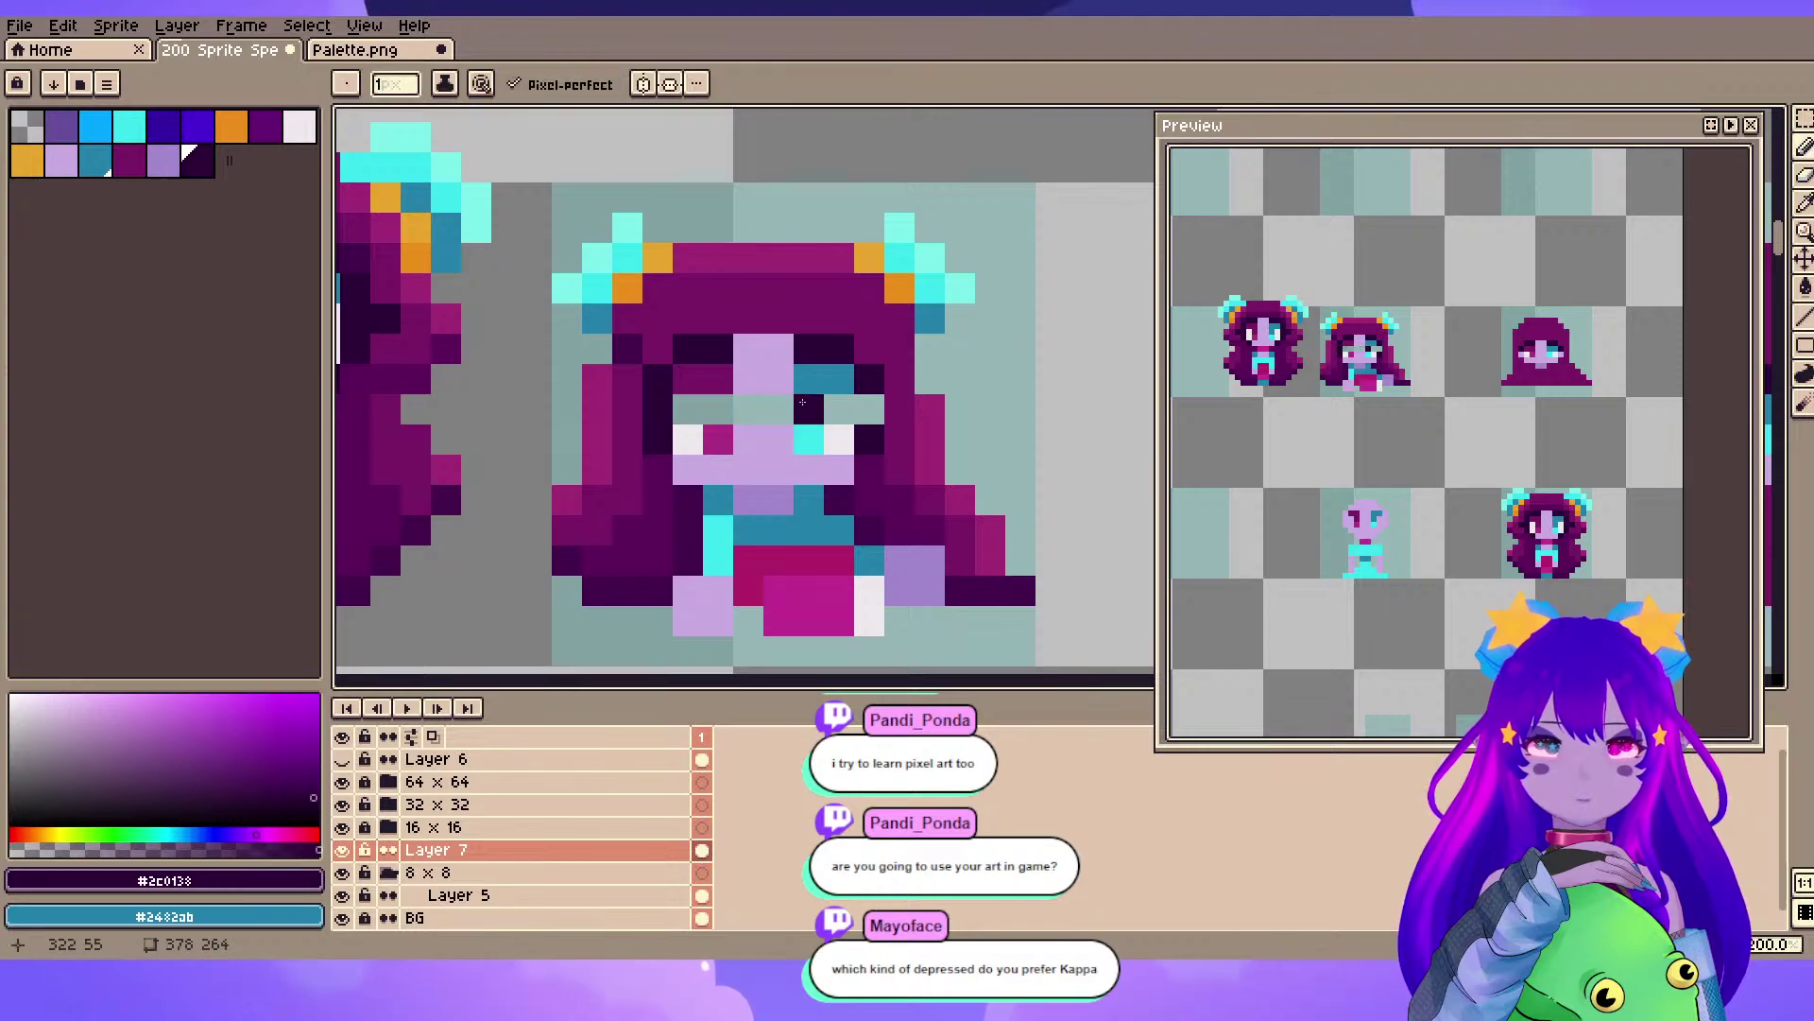
alt+click(839, 439)
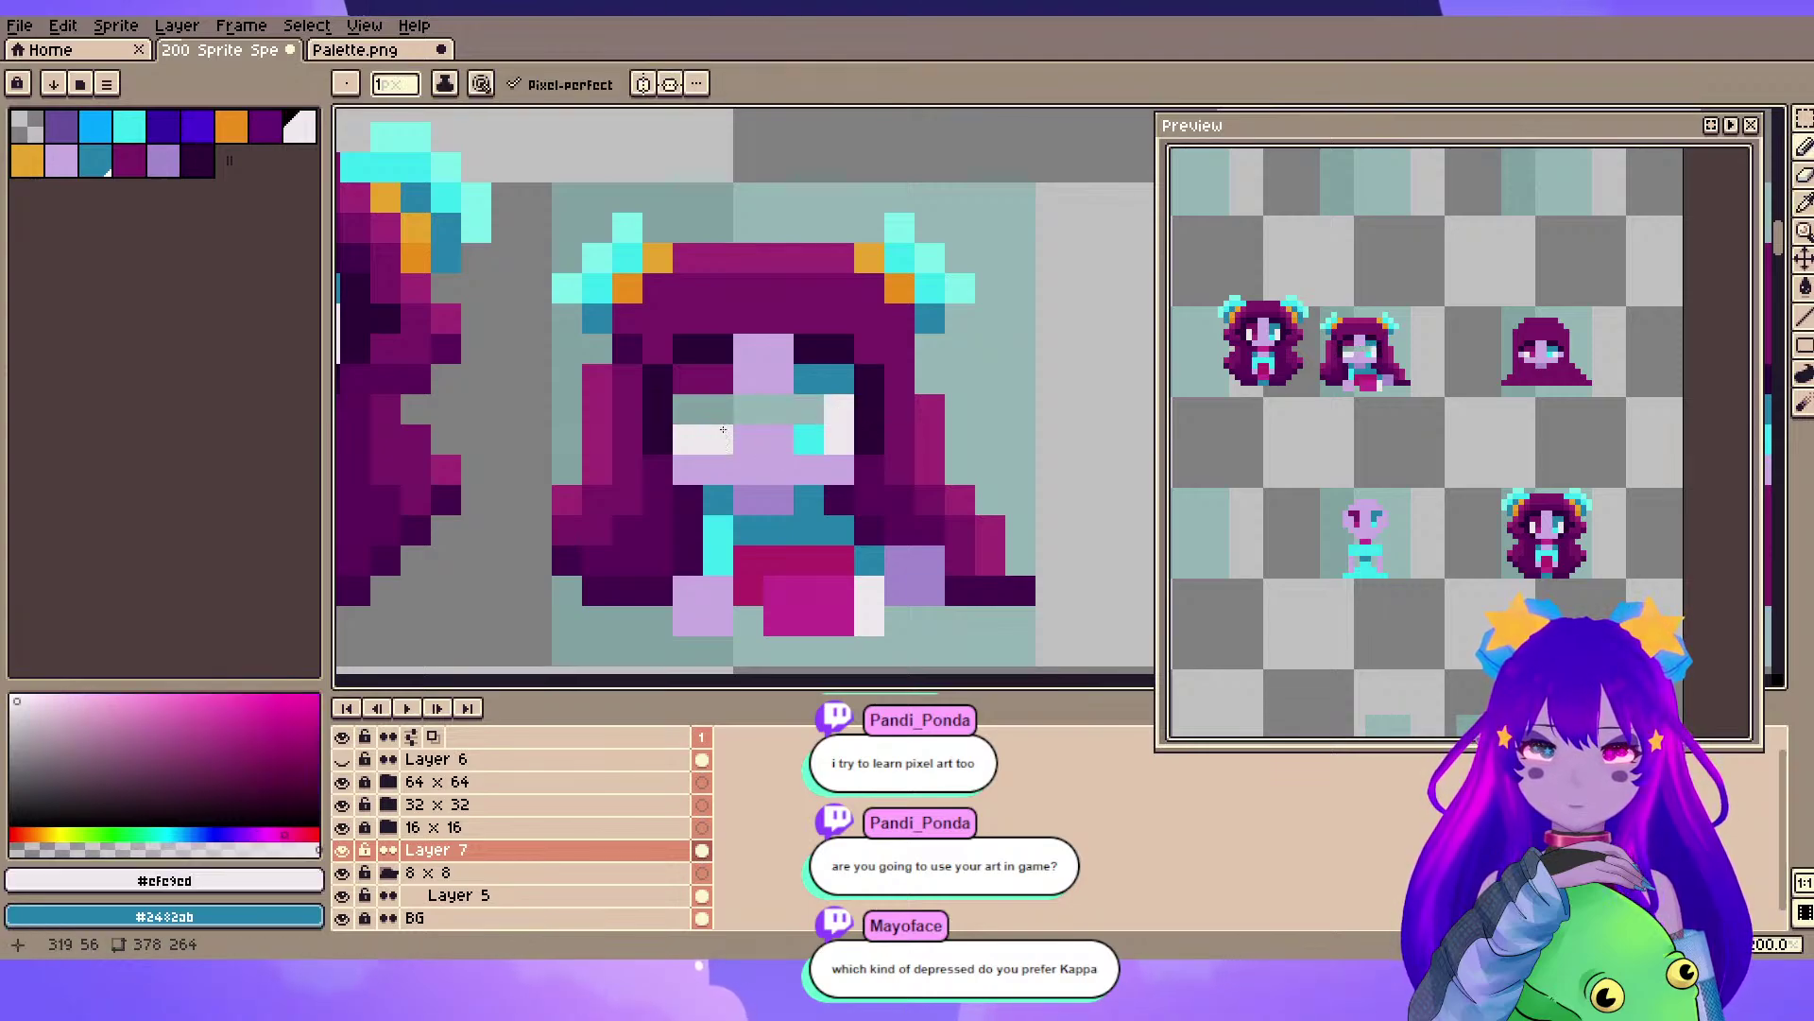
click(689, 410)
- Fill the rest of the eye gap with #781864 and #2482ab for the irises and skin tone #c8aae1 between them
alt+click(724, 372)
click(720, 407)
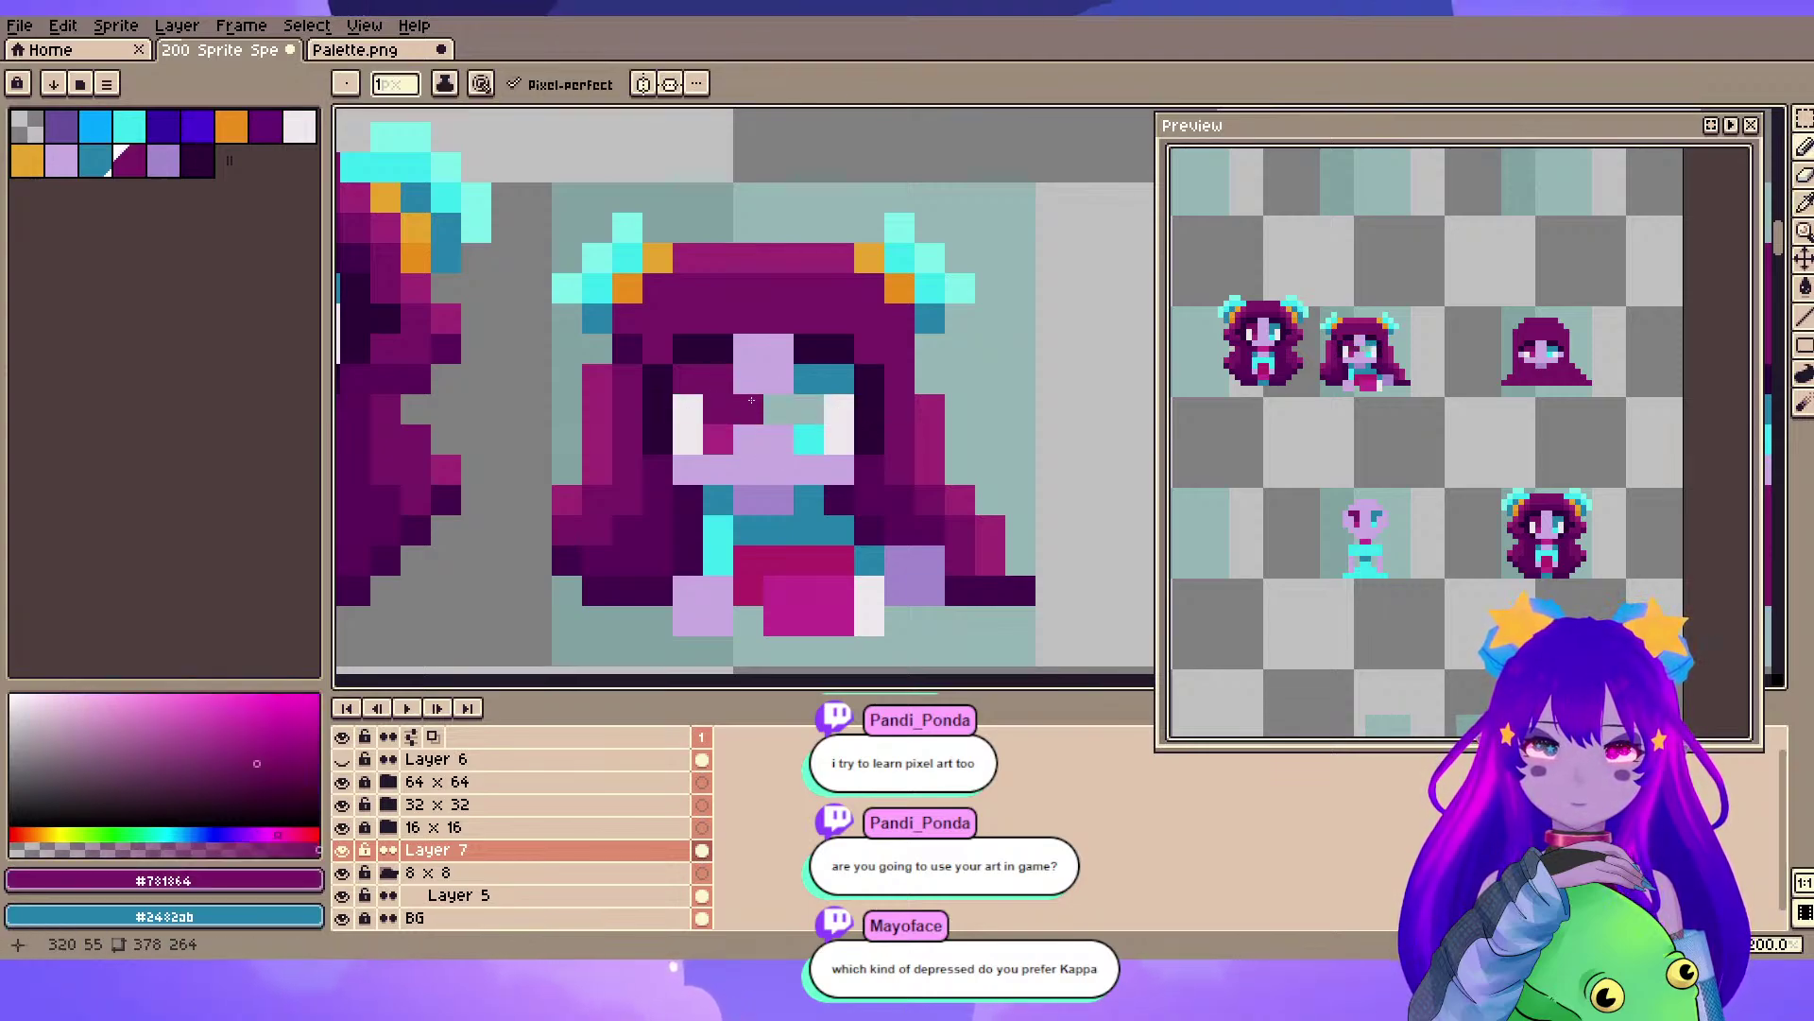
alt+click(818, 380)
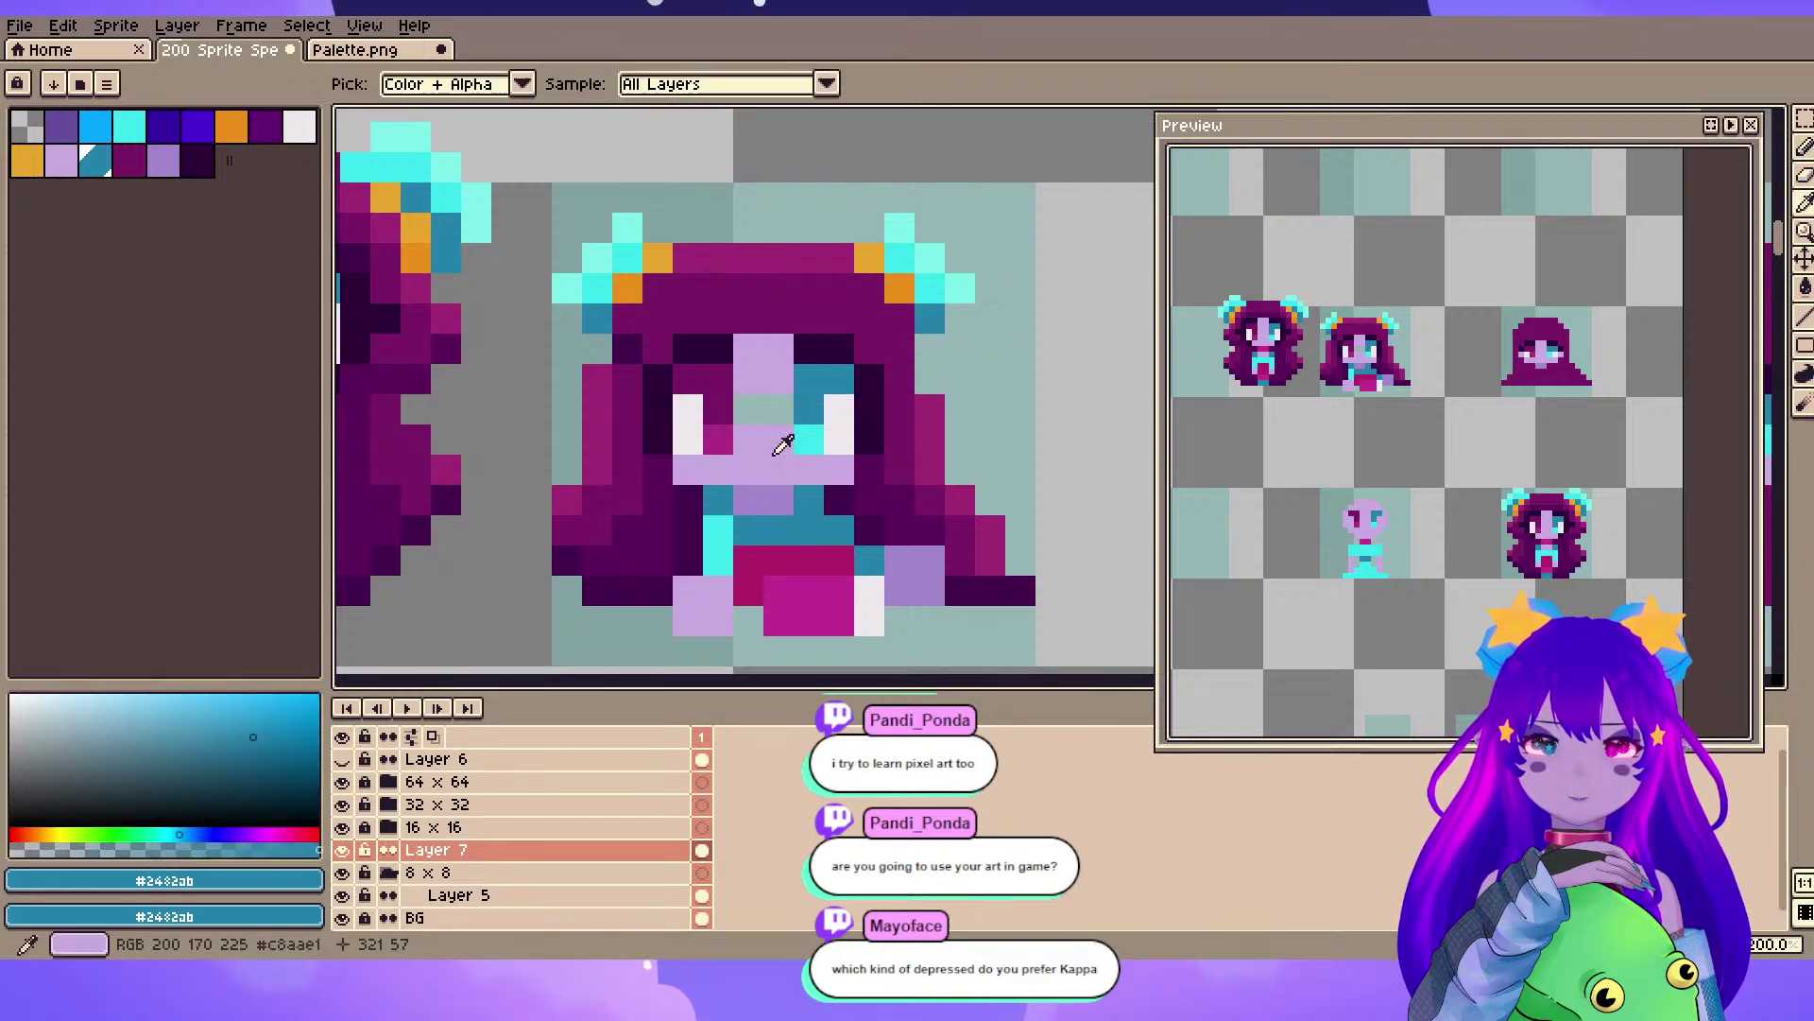
alt+click(774, 384)
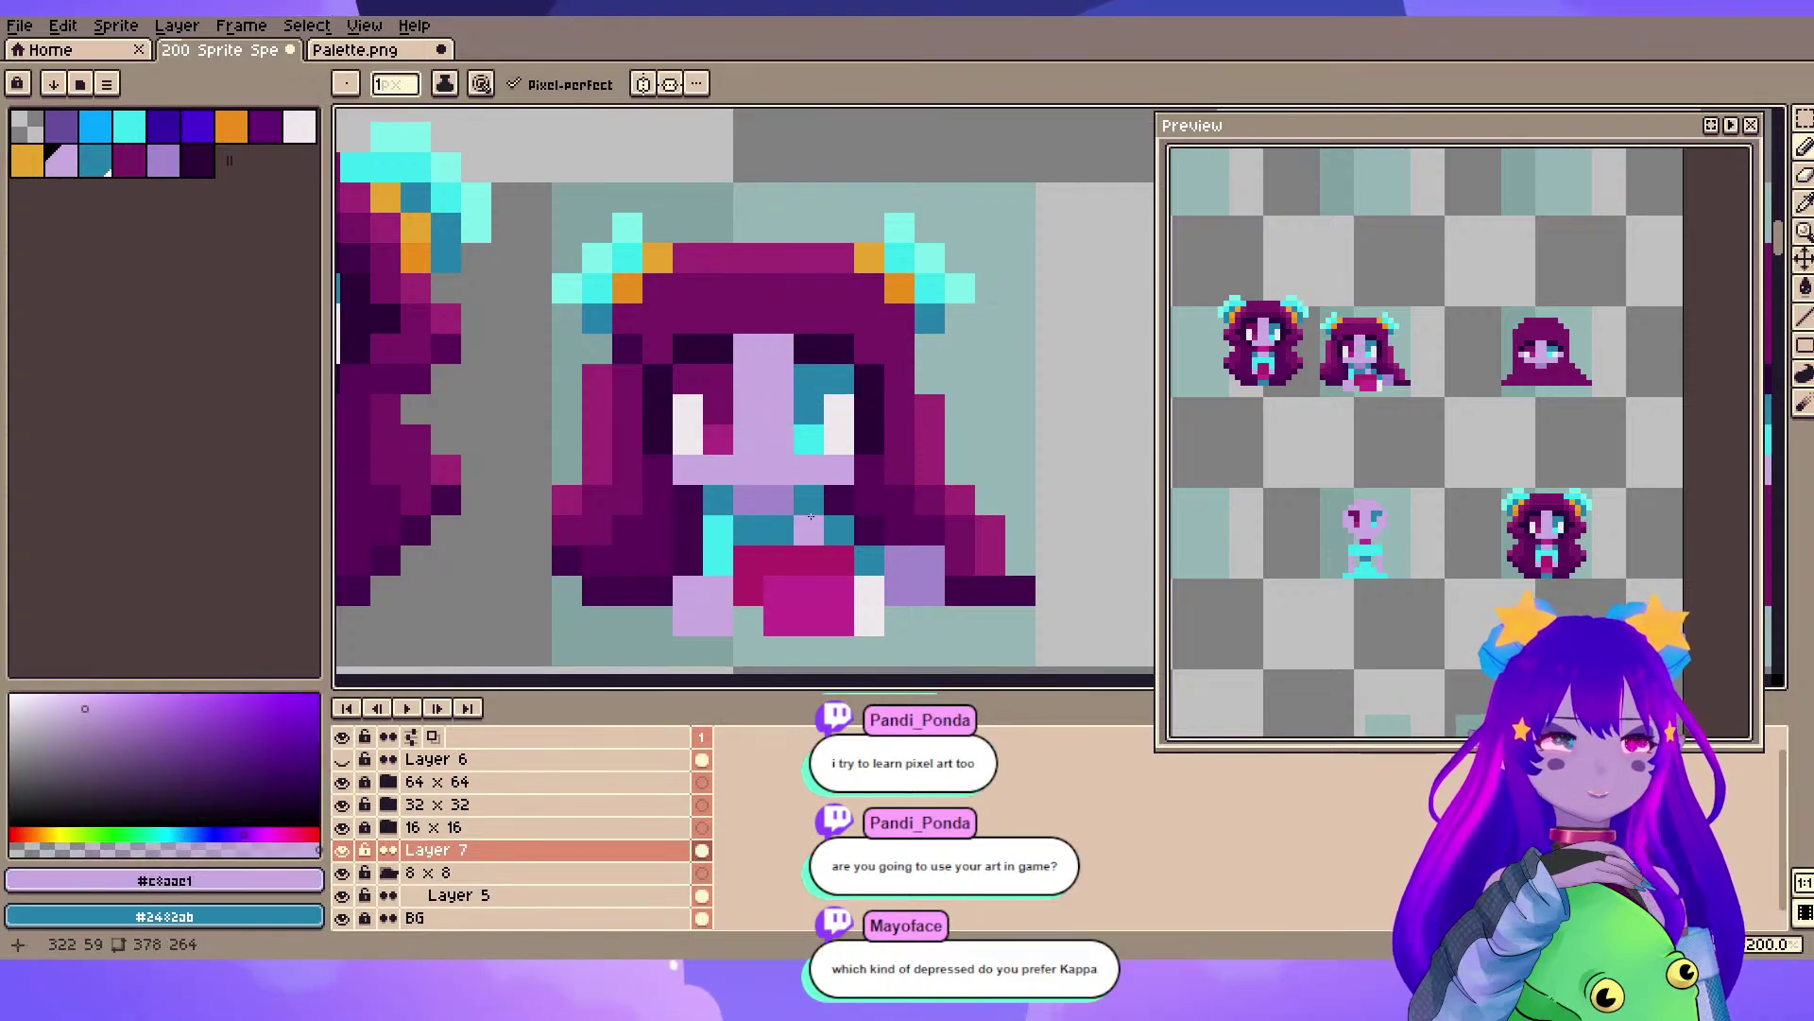
scroll(945, 463, down, 3)
scroll(980, 478, up, 1)
scroll(980, 478, up, 2)
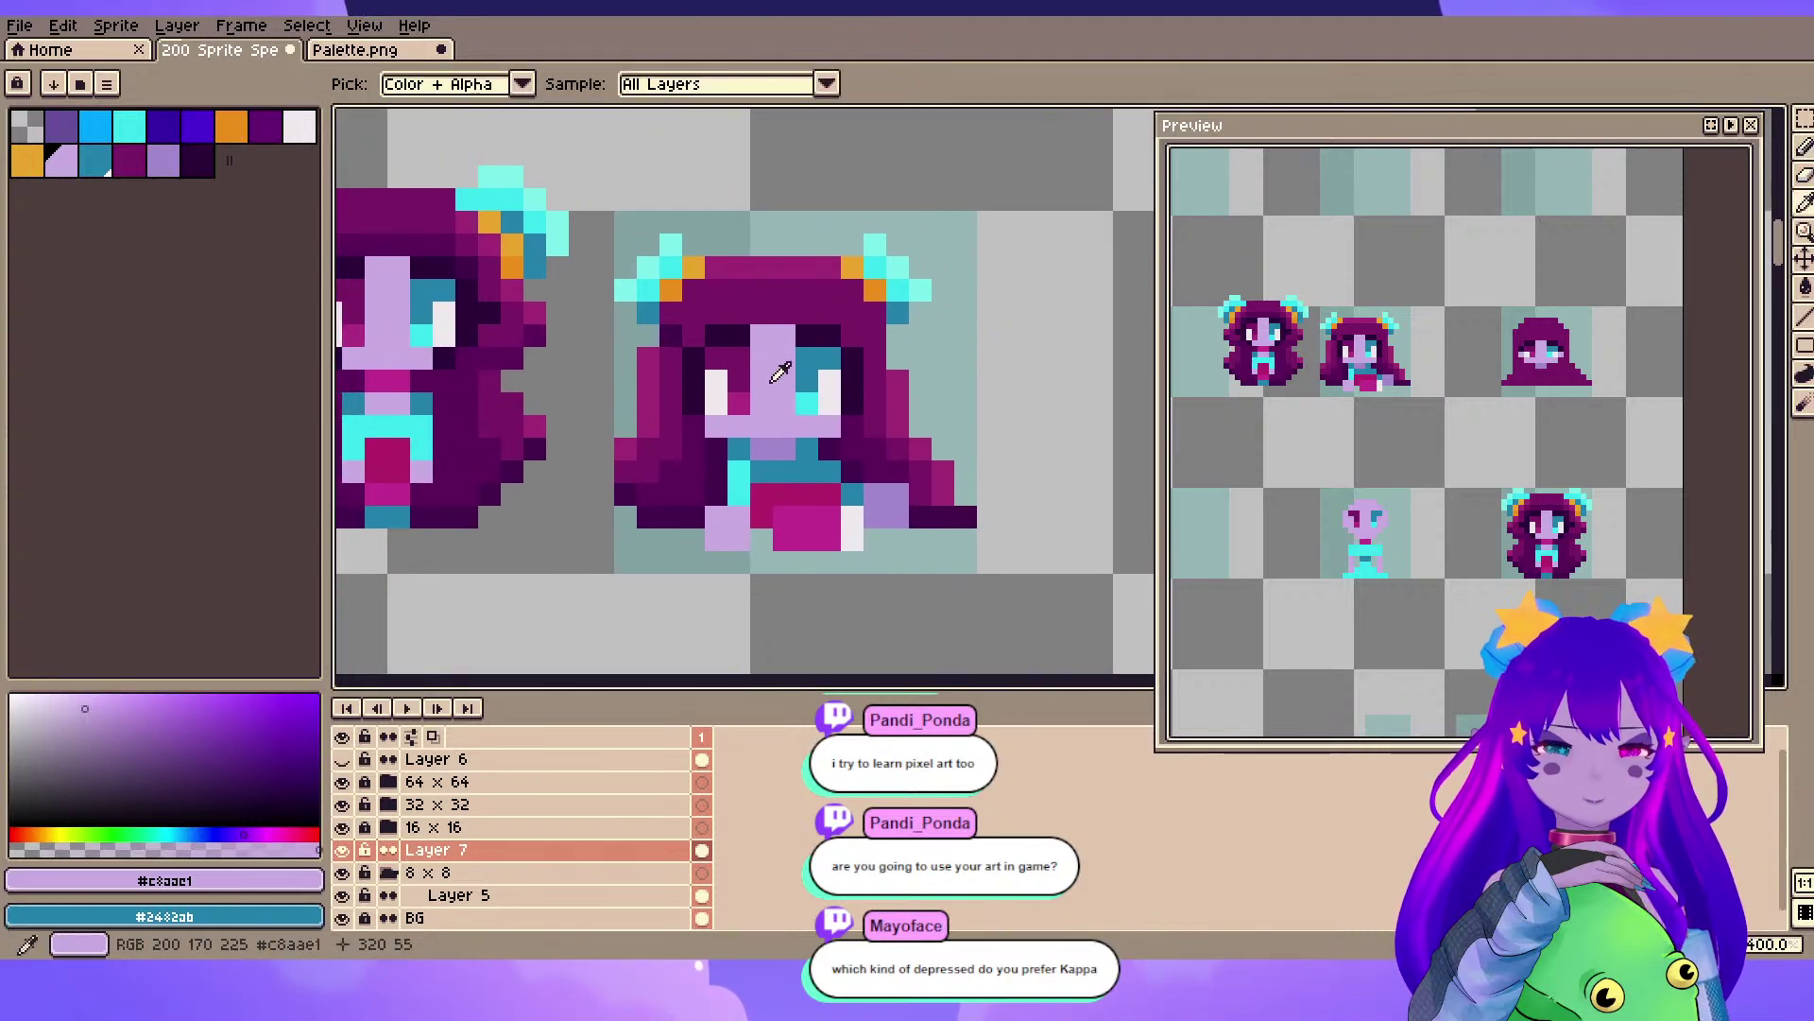
- Extend the bright lower part of both irises one pixel upward, using the sampled cyan and magenta
alt+click(810, 380)
scroll(973, 283, down, 2)
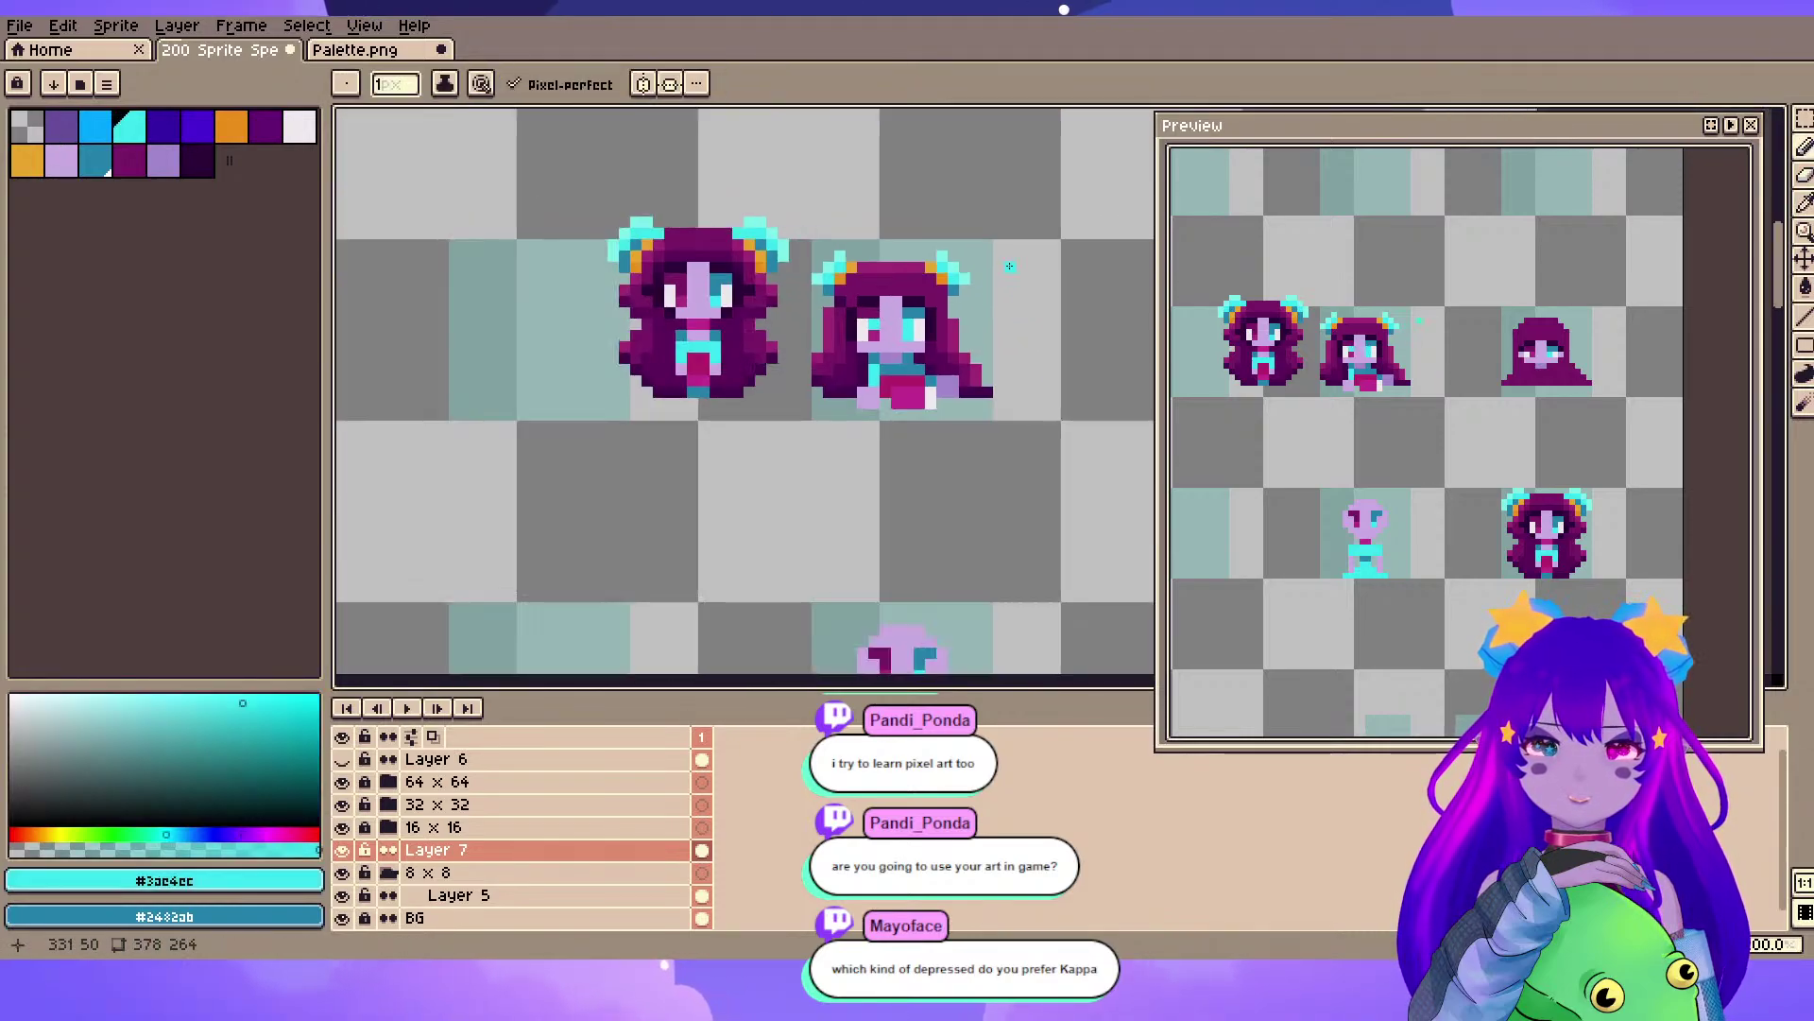
alt+click(873, 332)
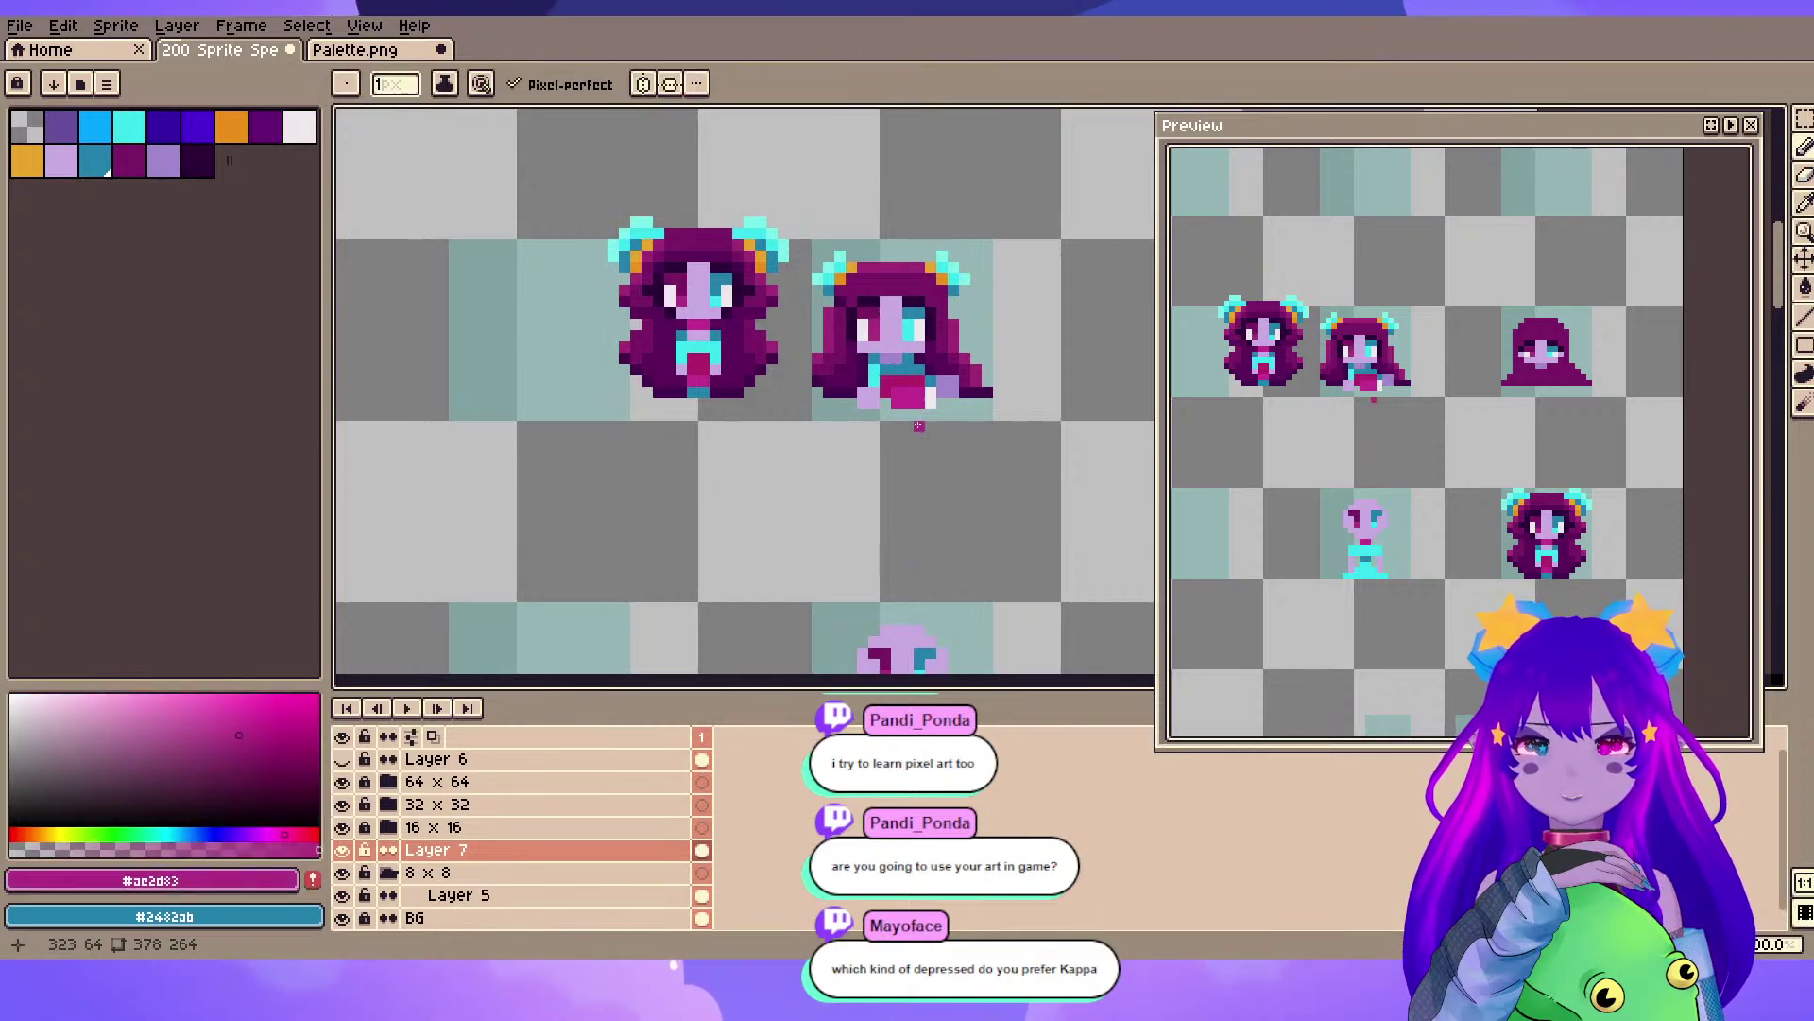
scroll(919, 437, up, 4)
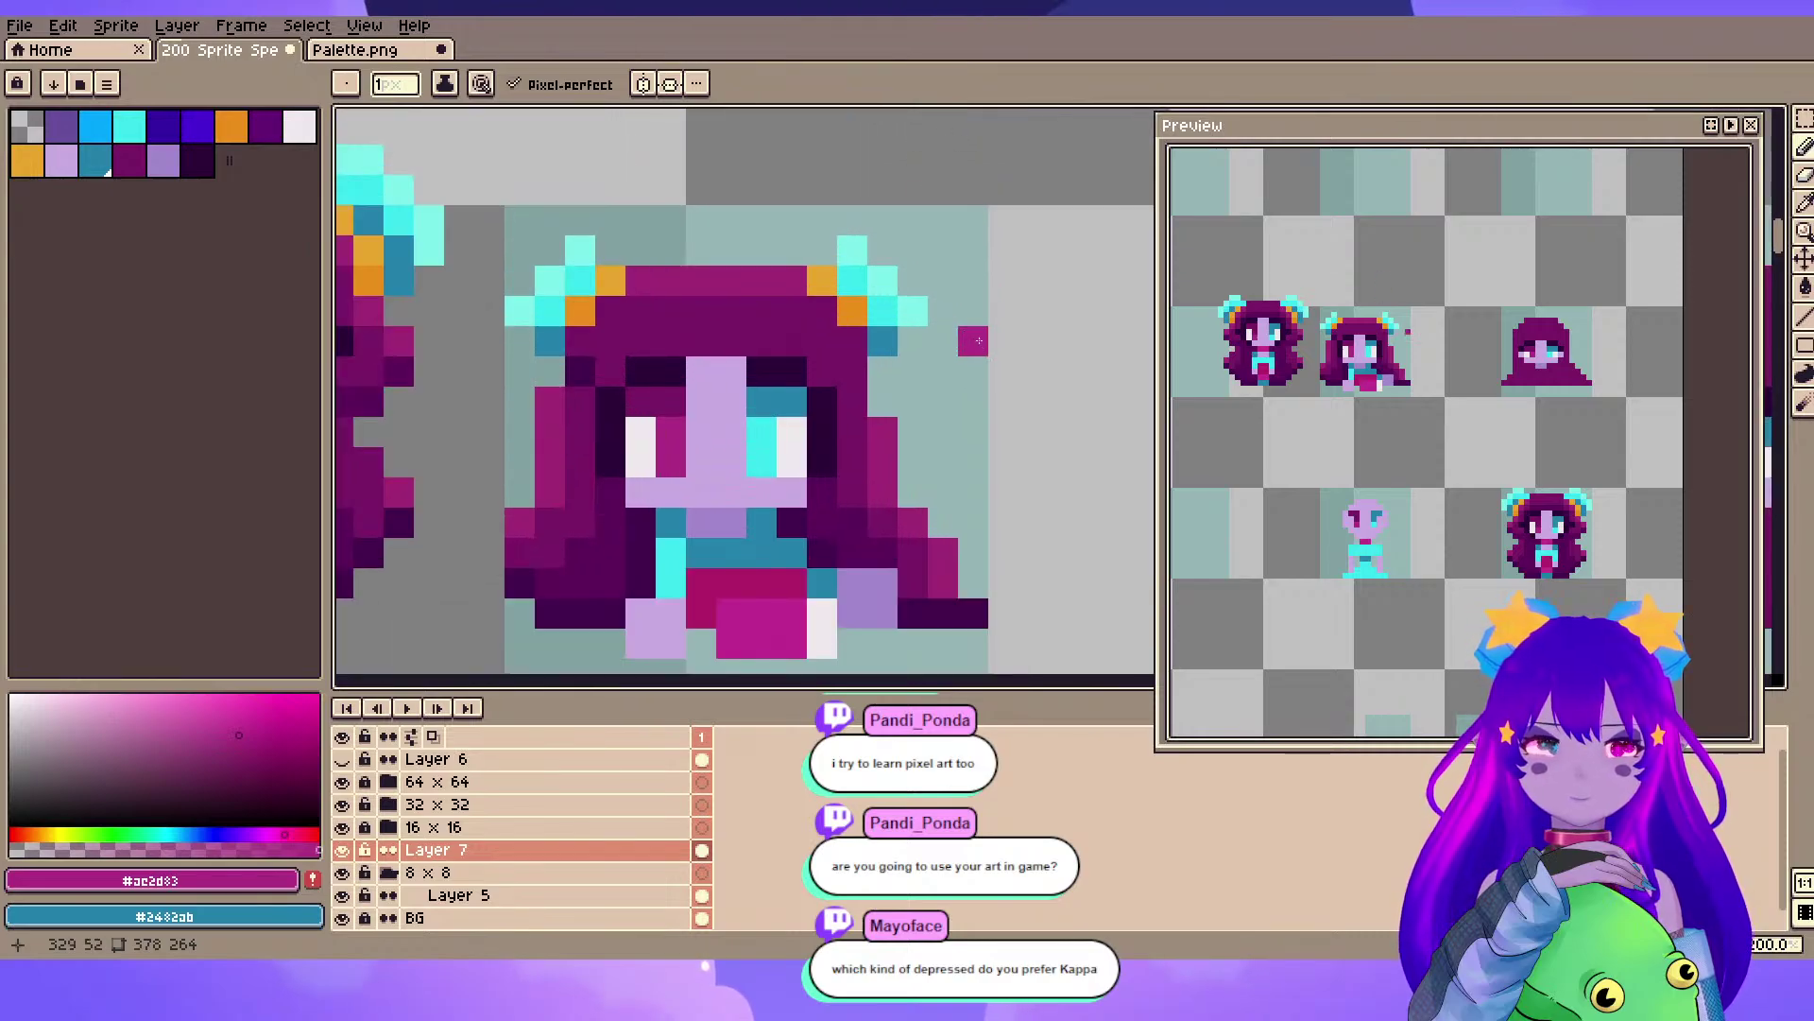
scroll(929, 250, down, 3)
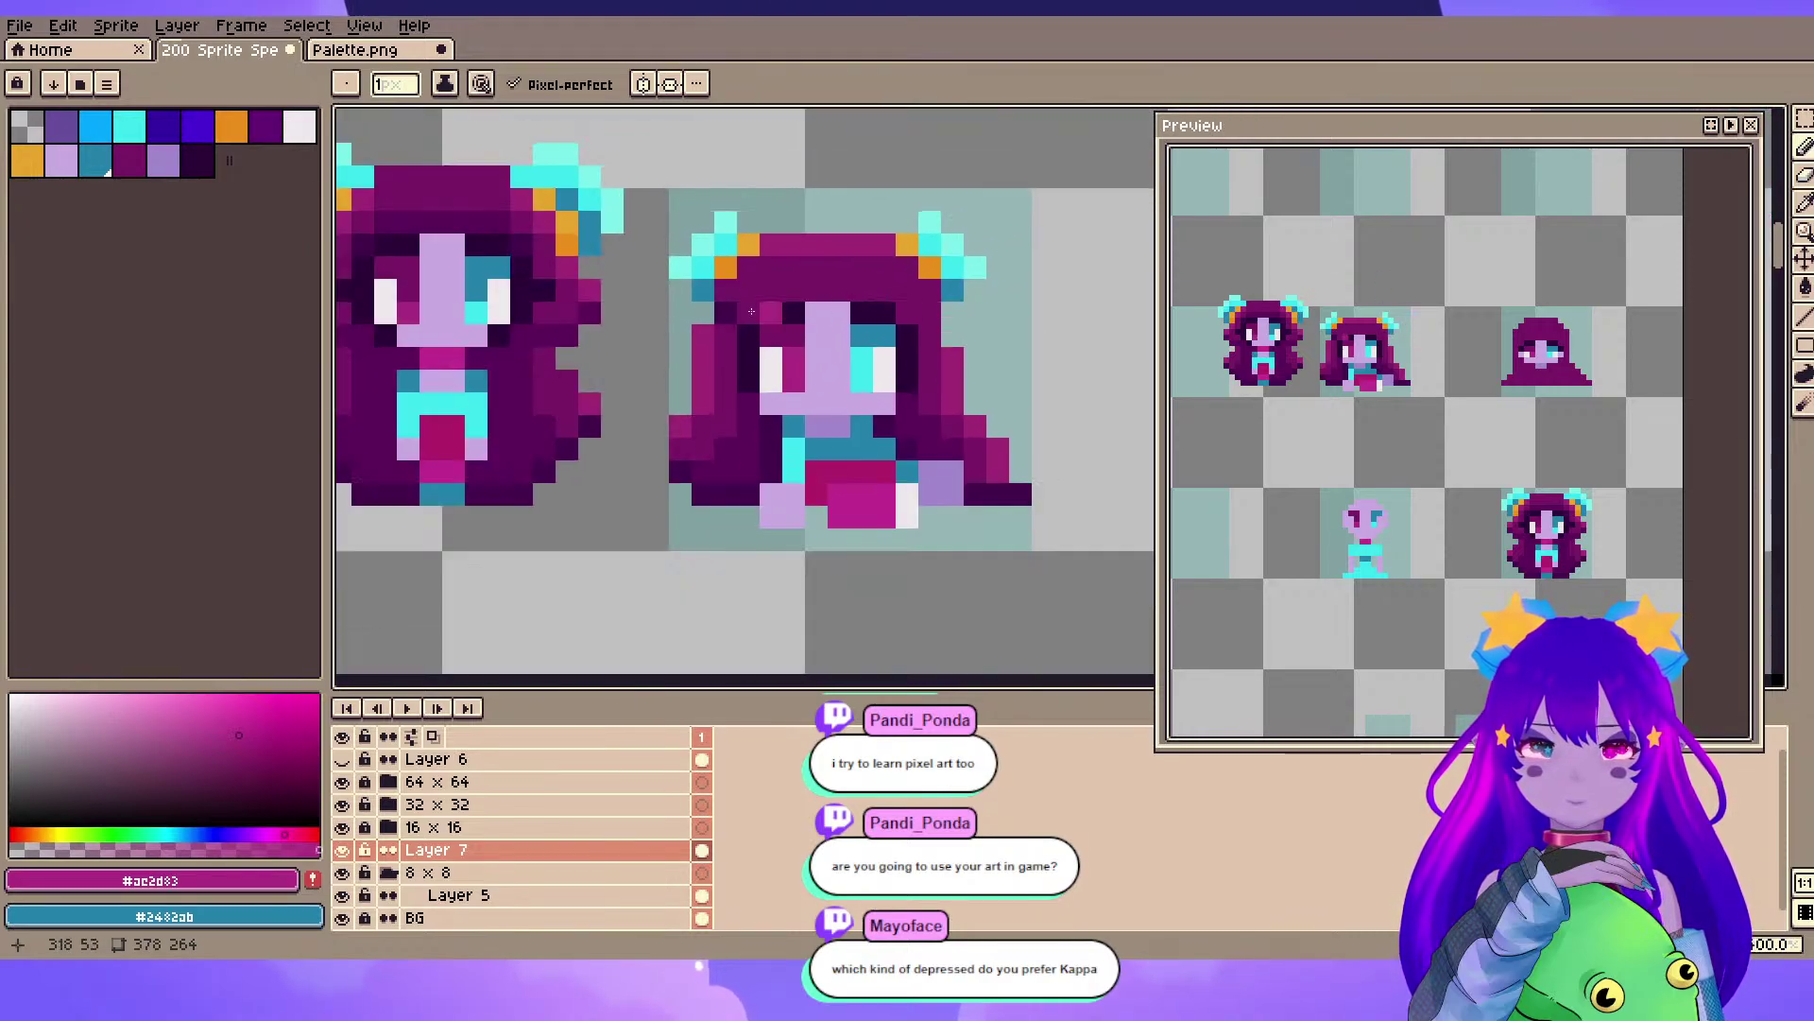
- Try extending the leaning sprite's upper eyelashes outward in #2c0138 and shading its hair with #5b0d5a, undoing the changes
alt+click(747, 319)
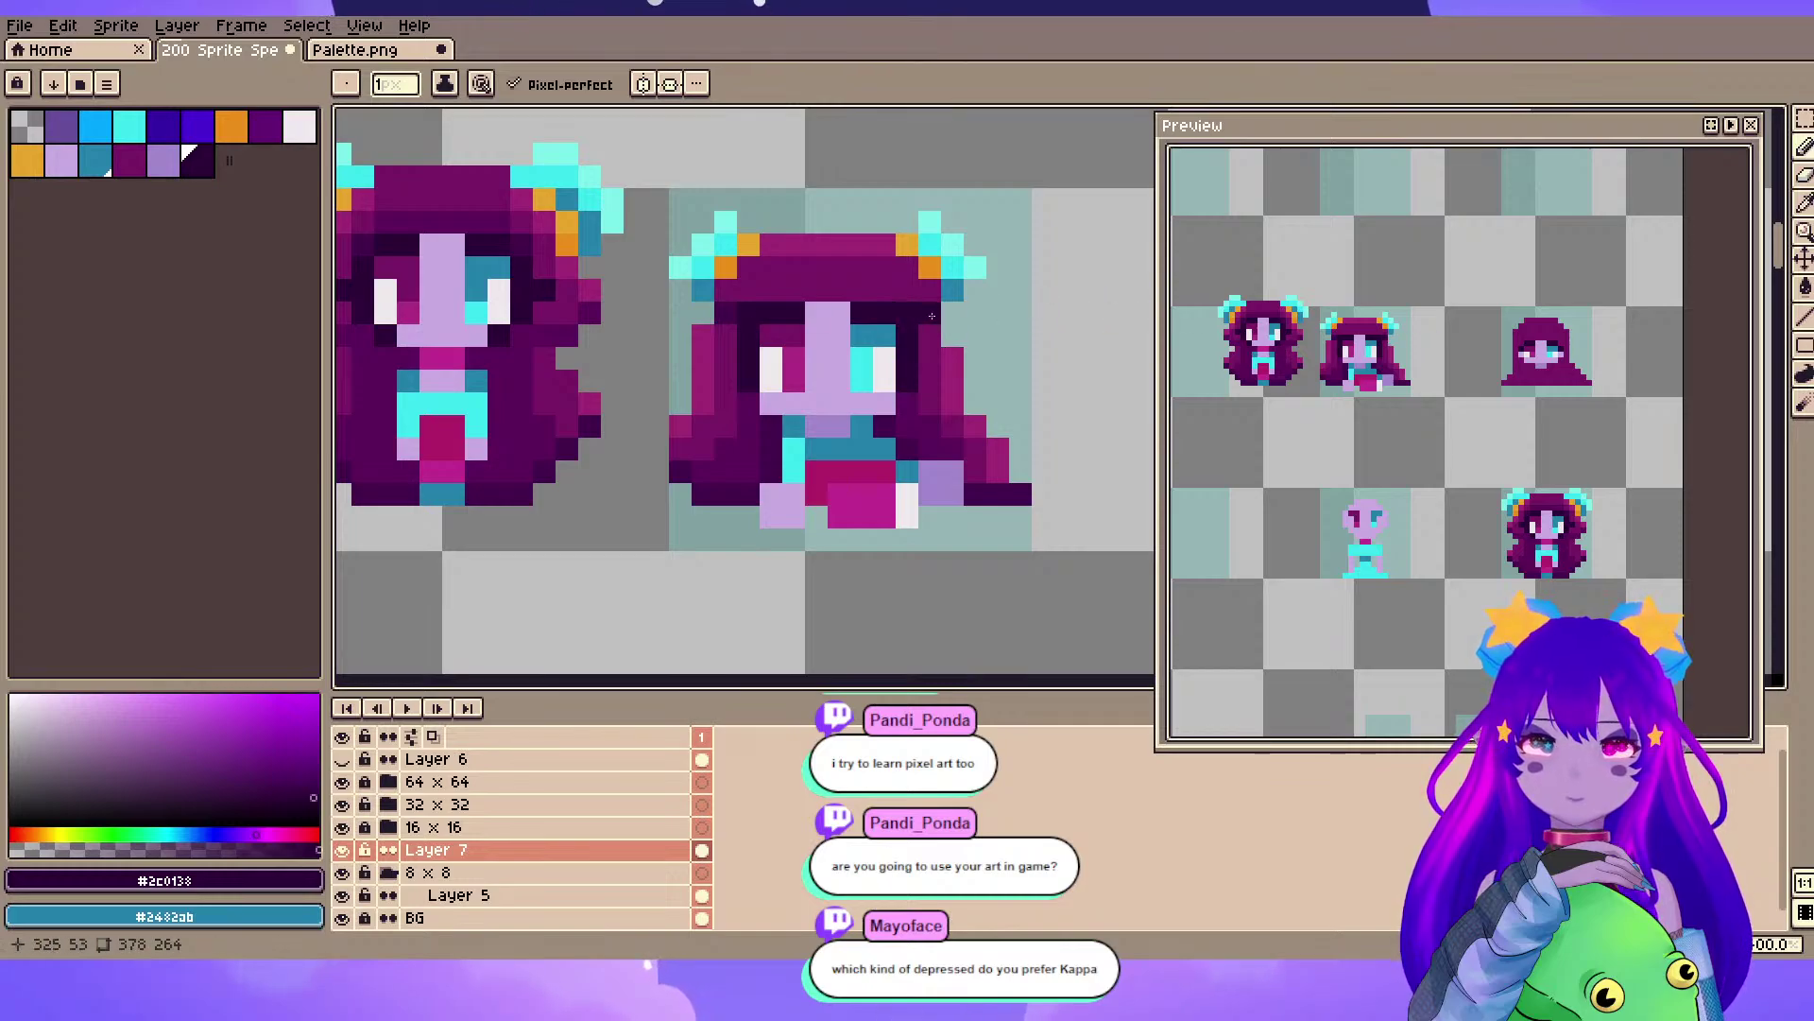
key(ctrl+z)
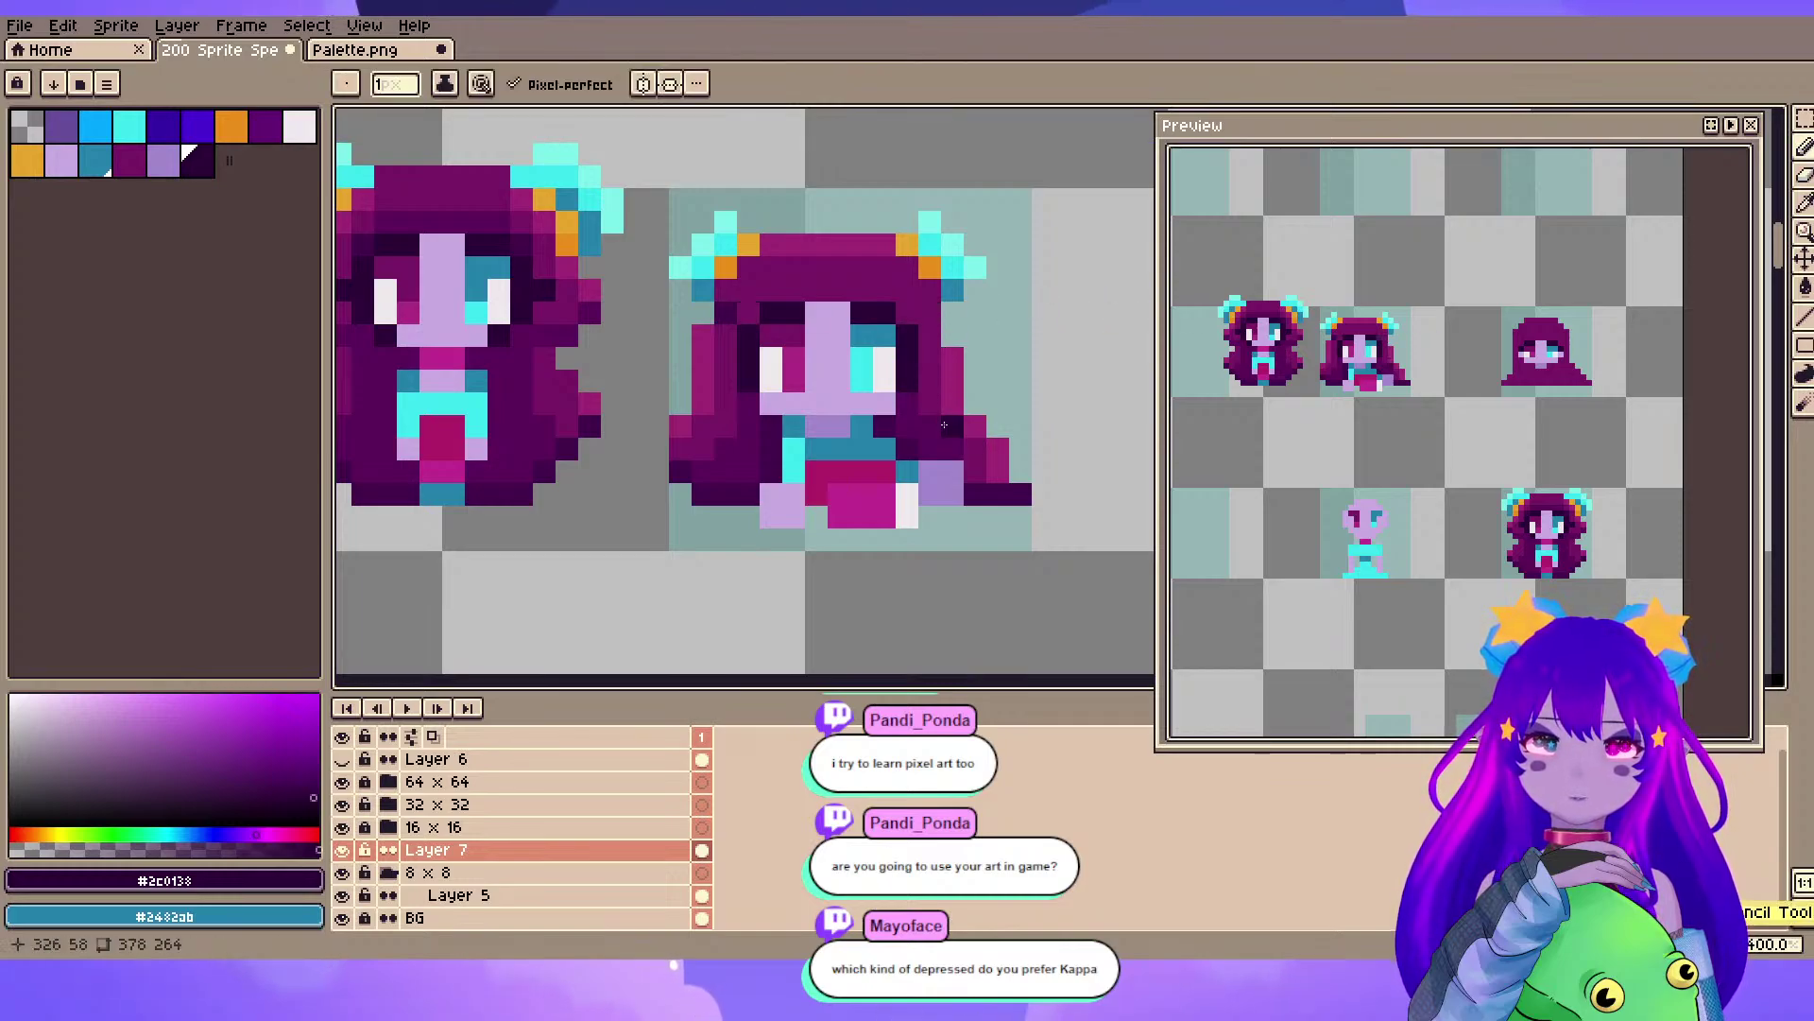
key(alt)
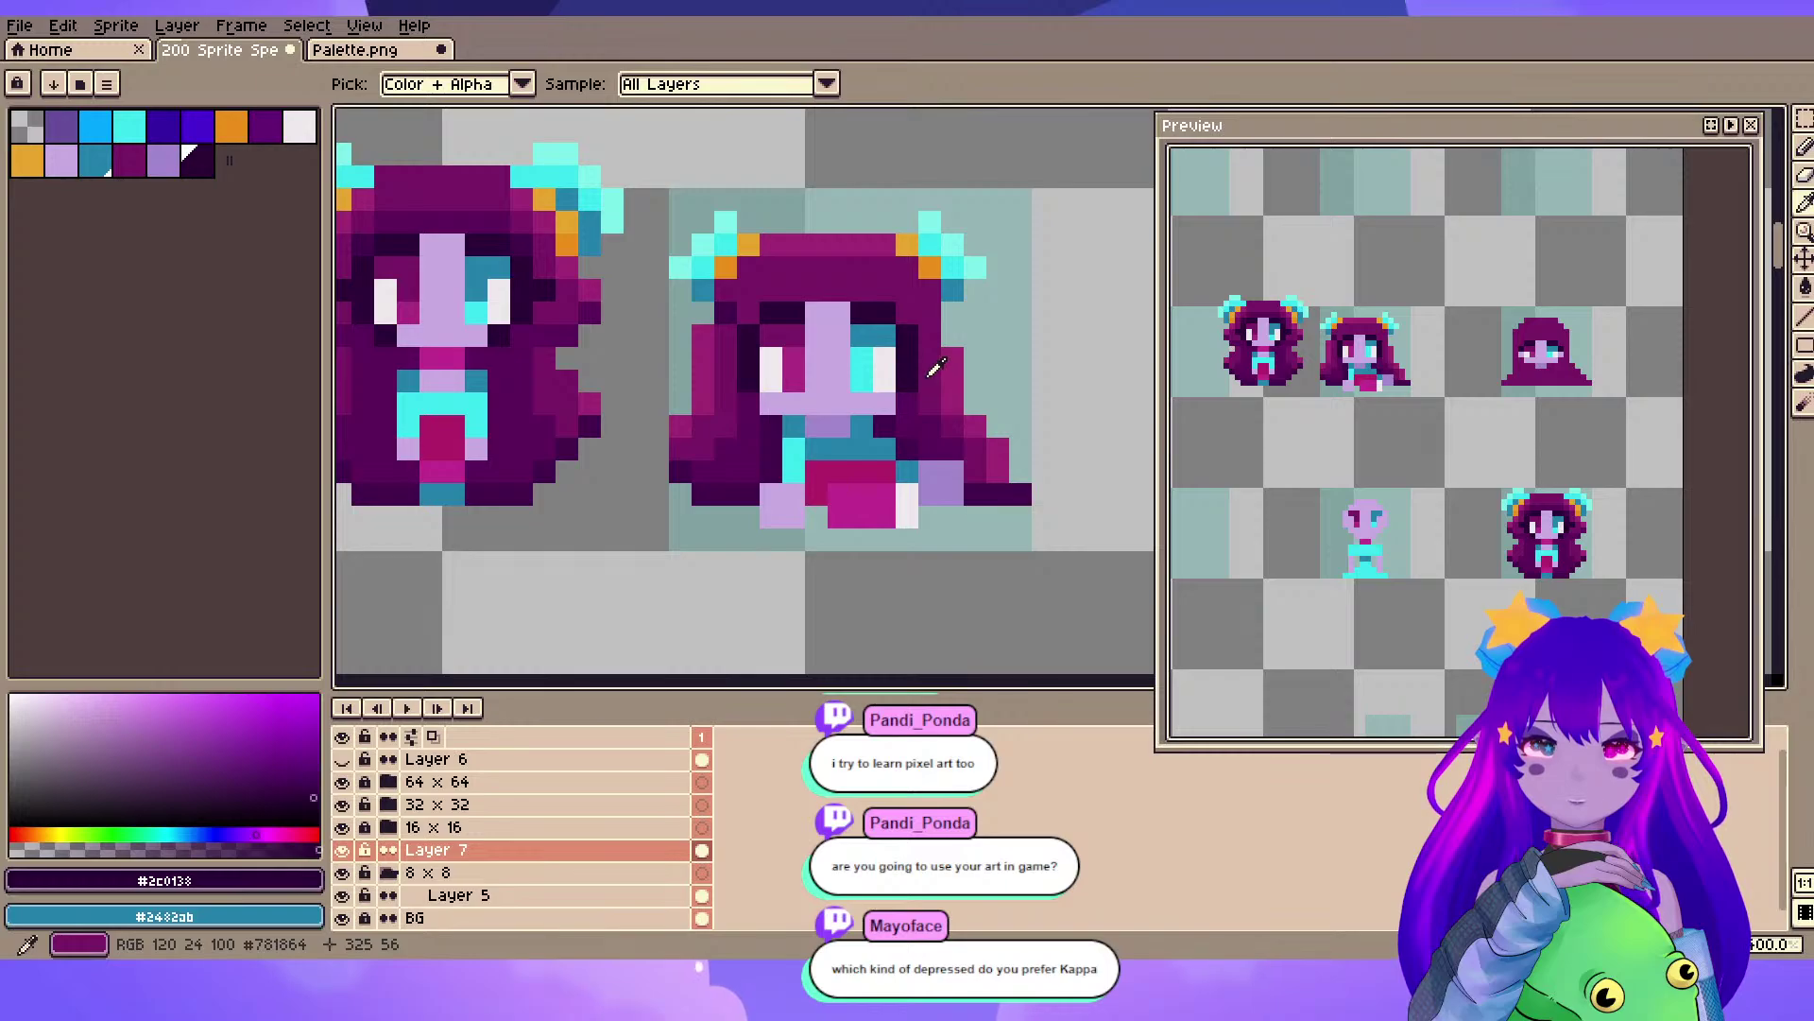
alt+click(750, 386)
scroll(1064, 343, down, 3)
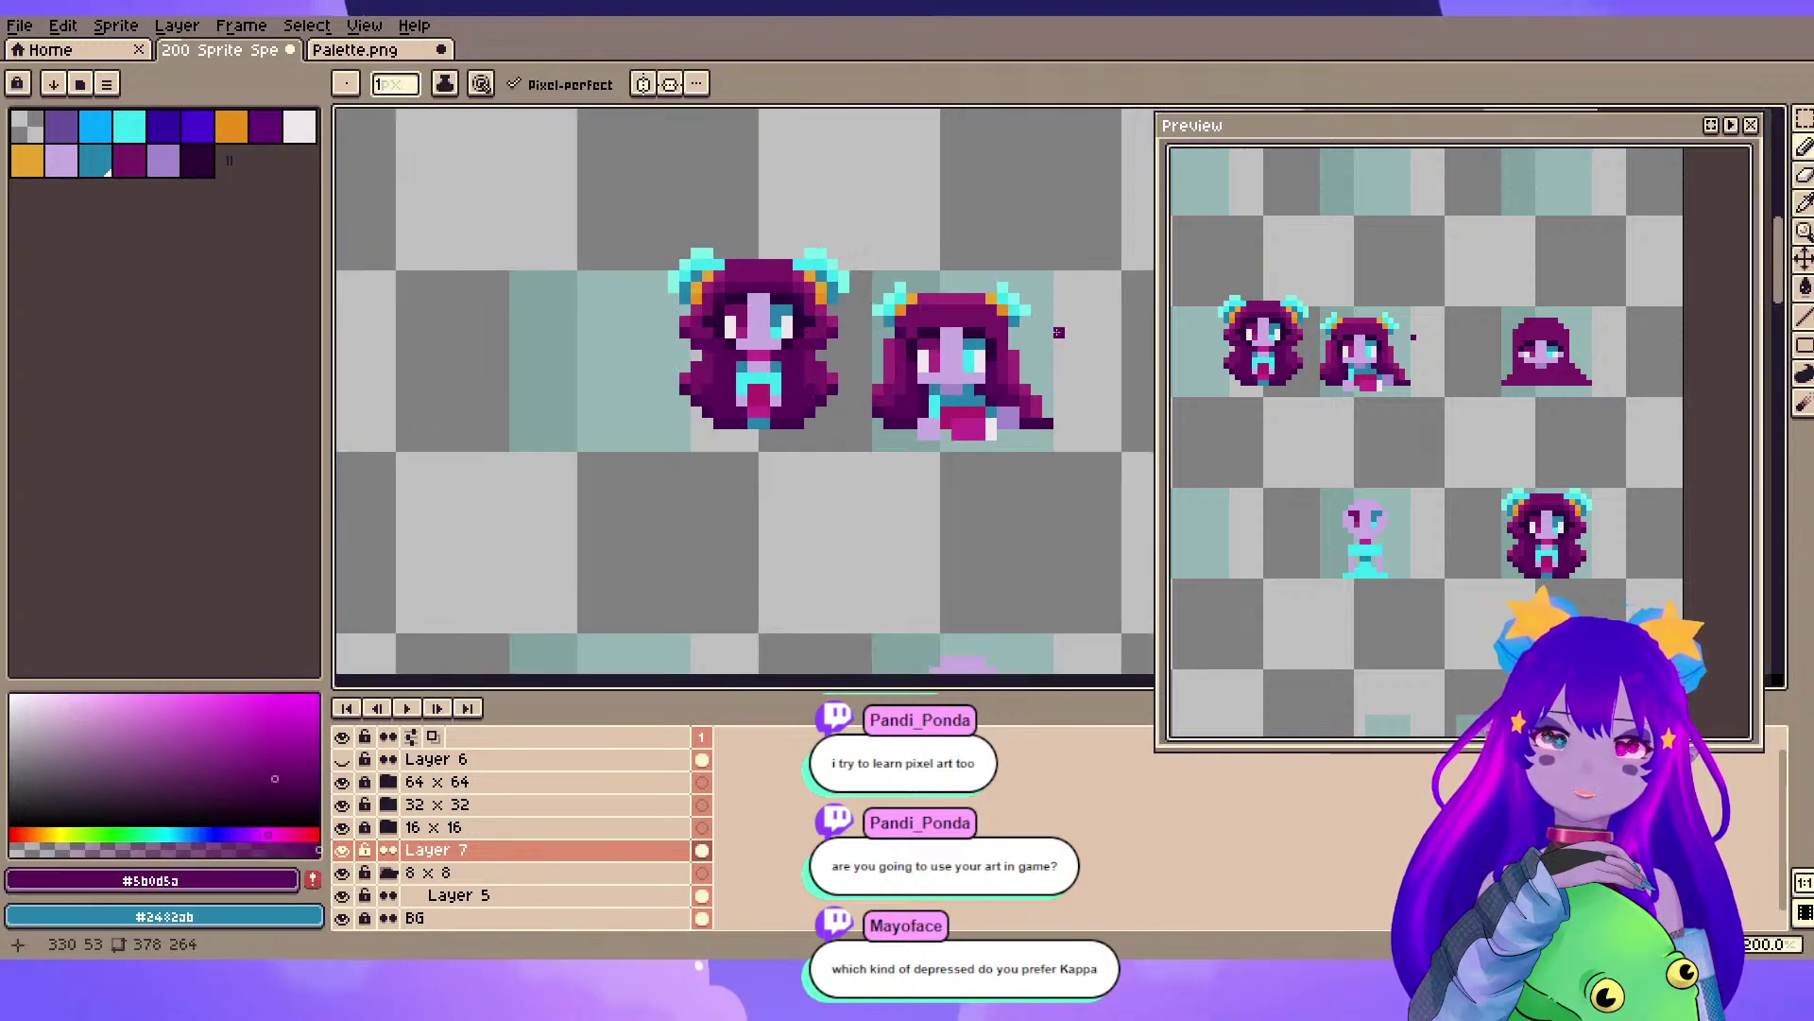
scroll(1053, 332, up, 3)
key(ctrl+z)
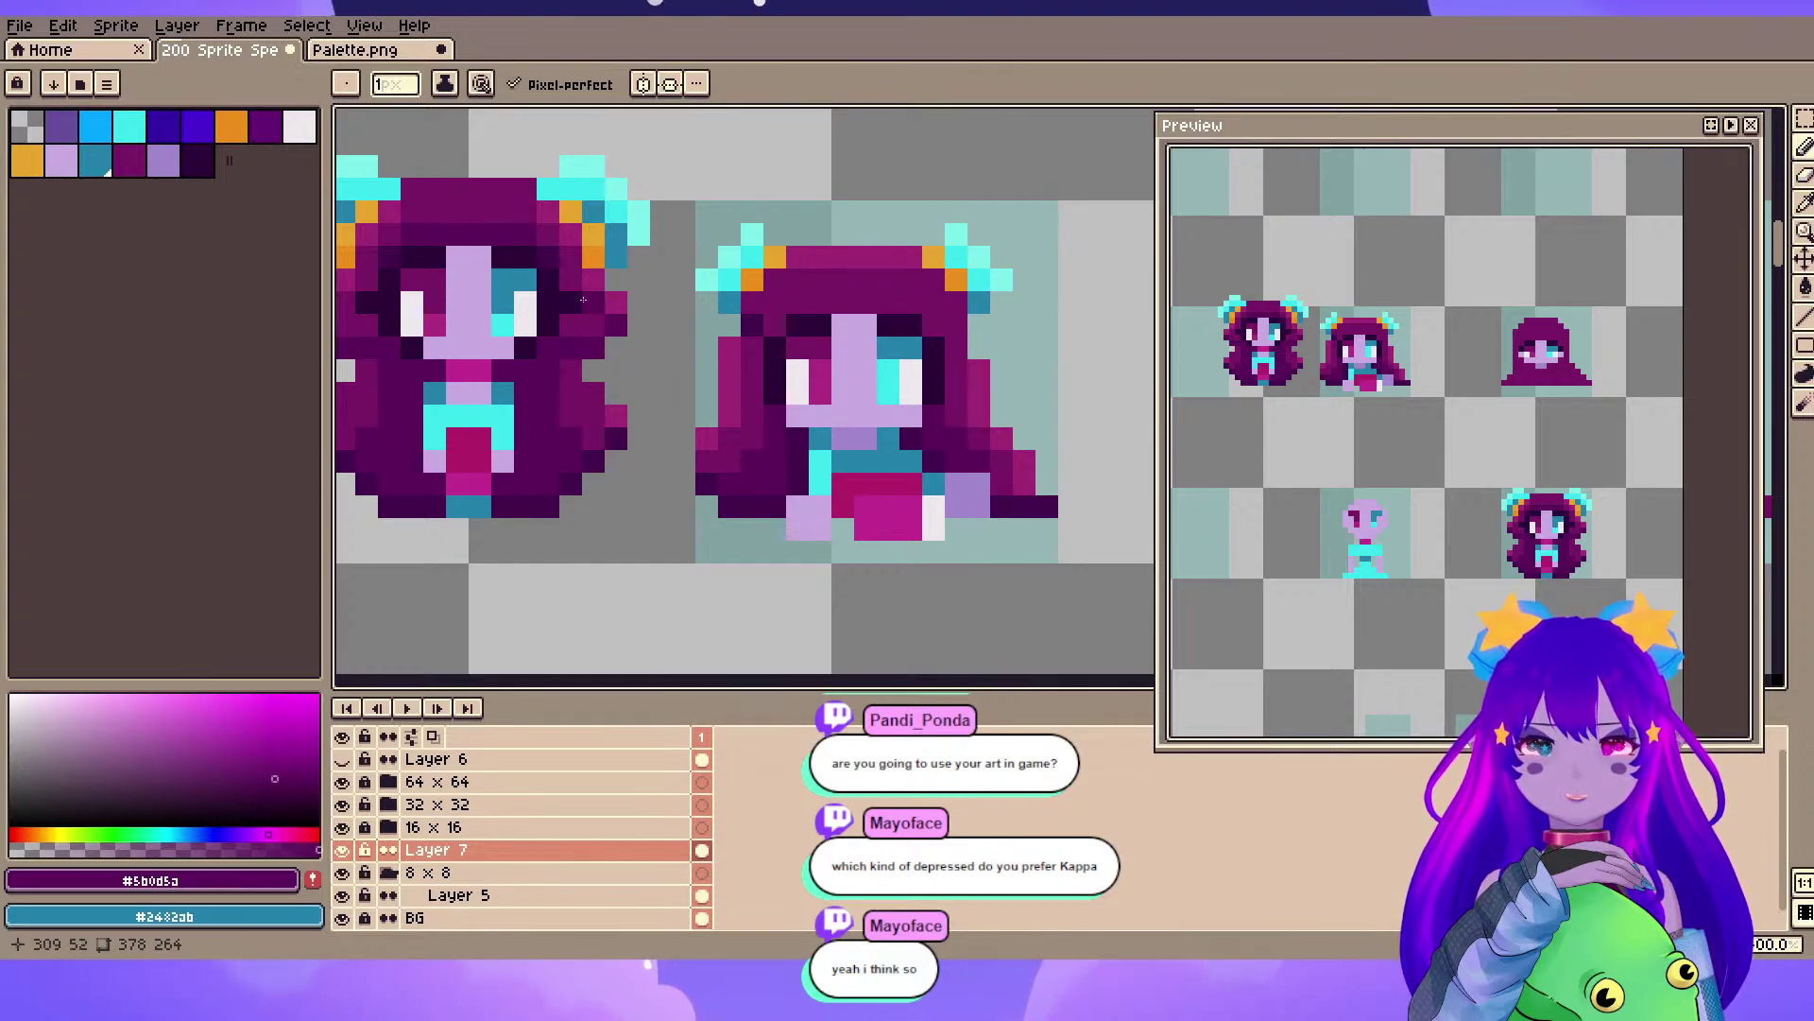
- Compare the leaning sprite's eyes and hair with the neighbouring sprites and sample its hair purple #781864
scroll(832, 322, down, 2)
scroll(939, 279, up, 2)
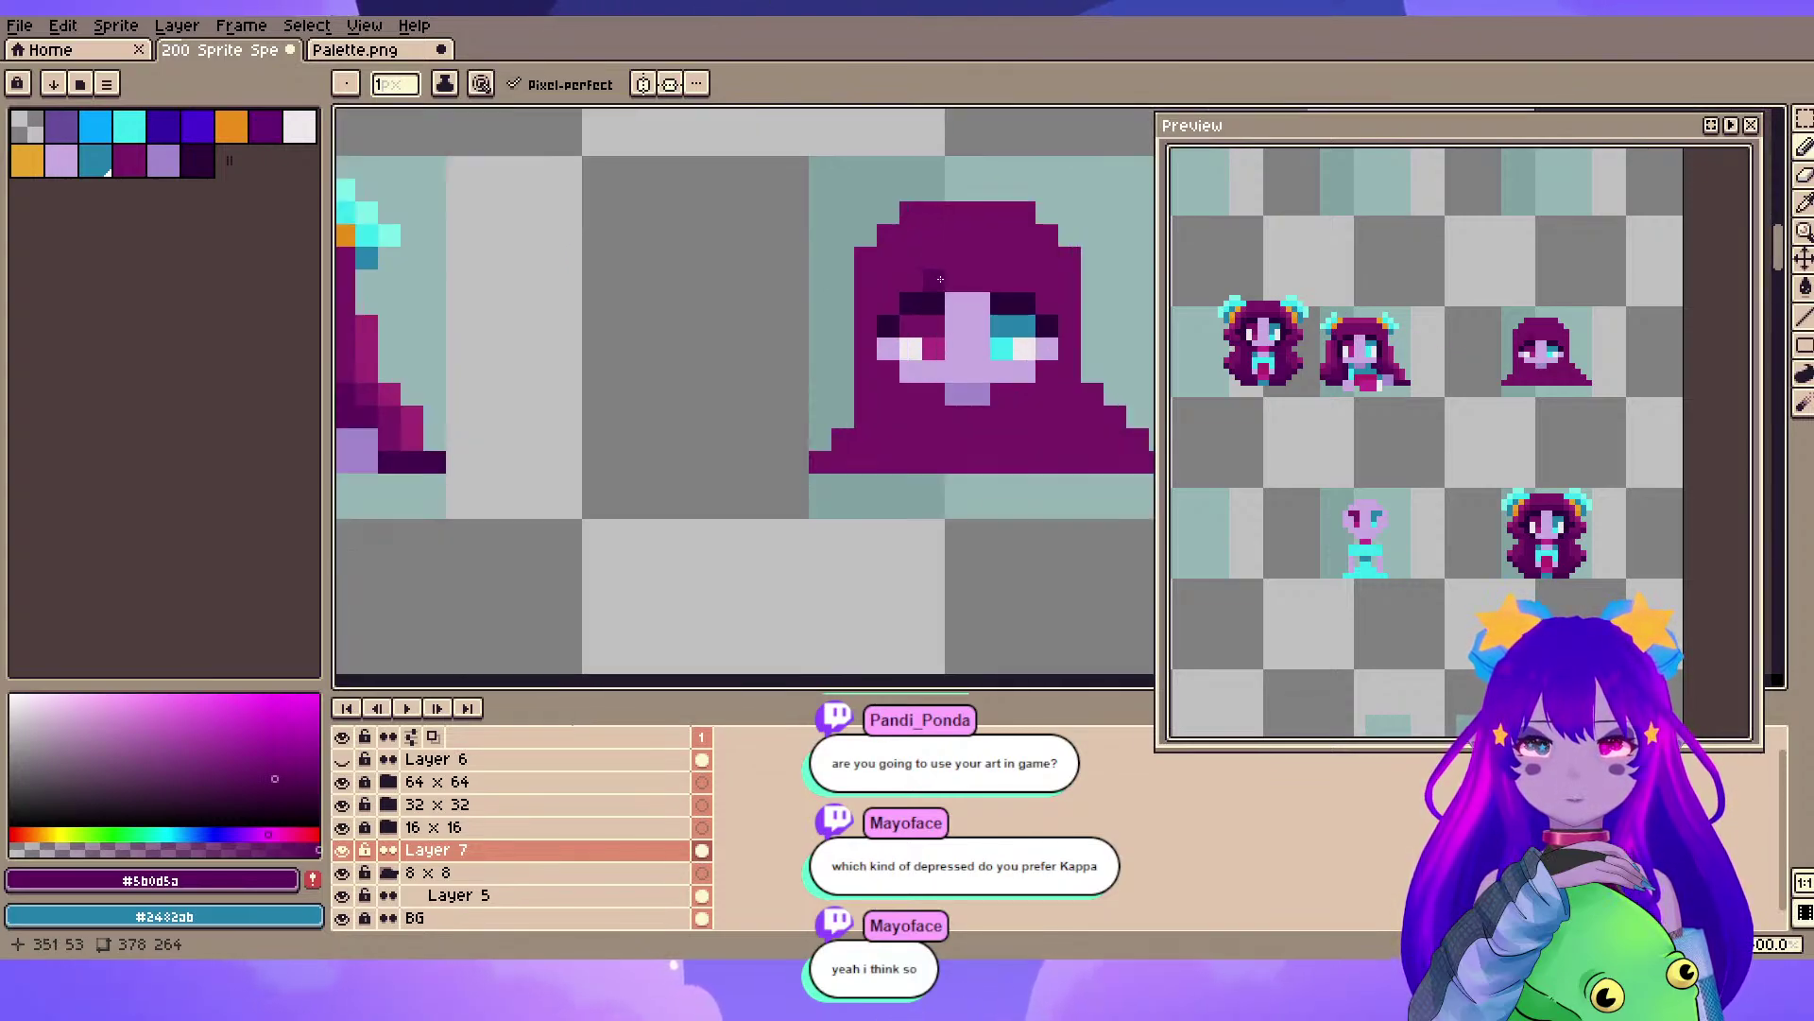
scroll(908, 321, down, 2)
scroll(793, 326, up, 2)
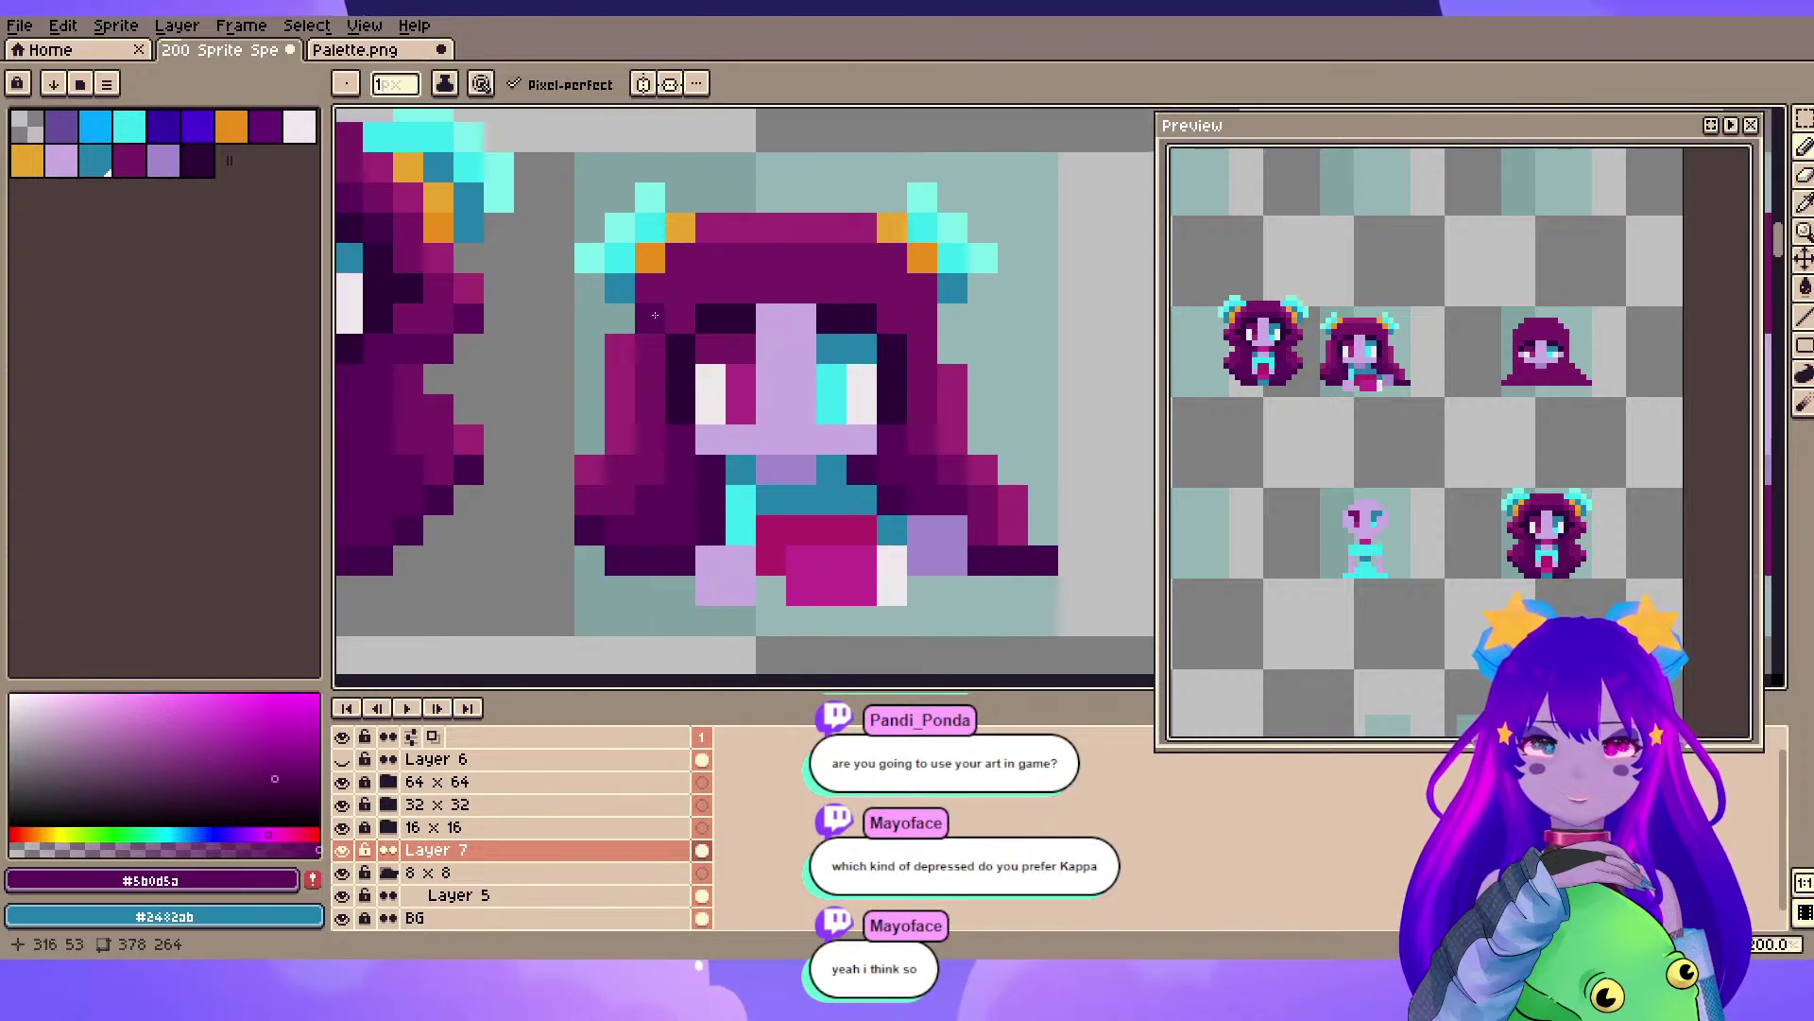
alt+click(656, 321)
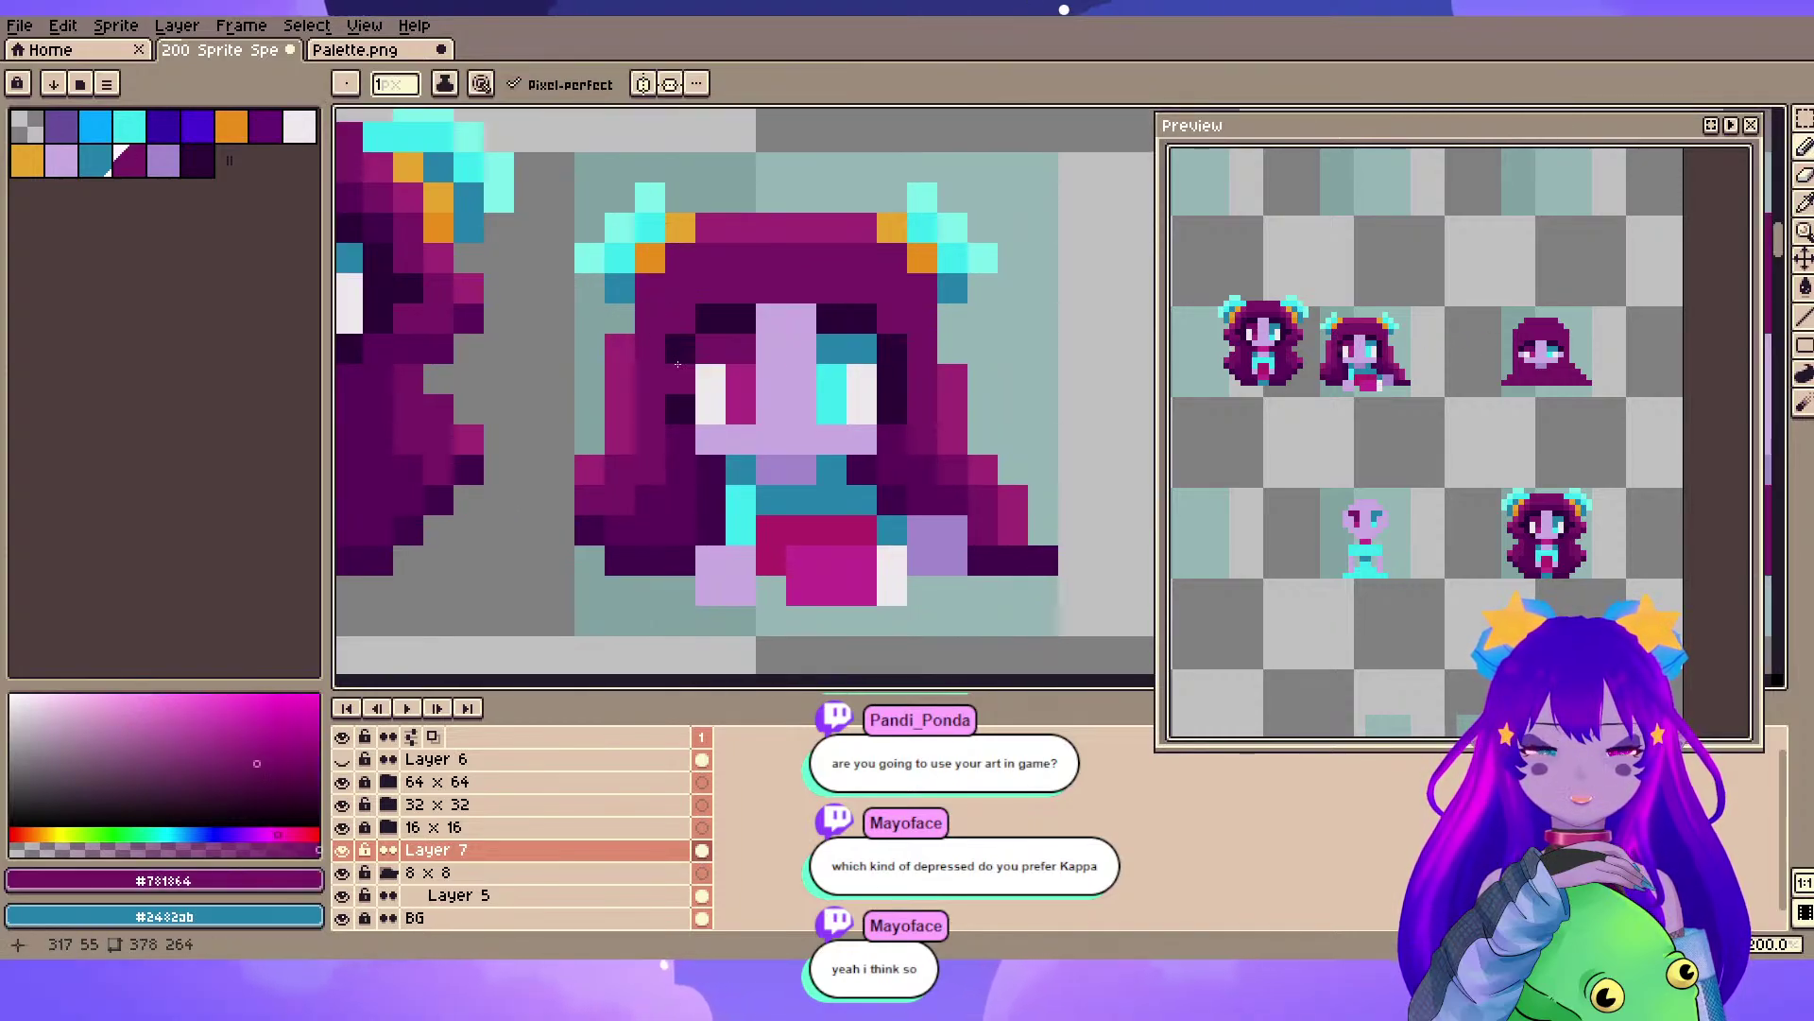
click(791, 538)
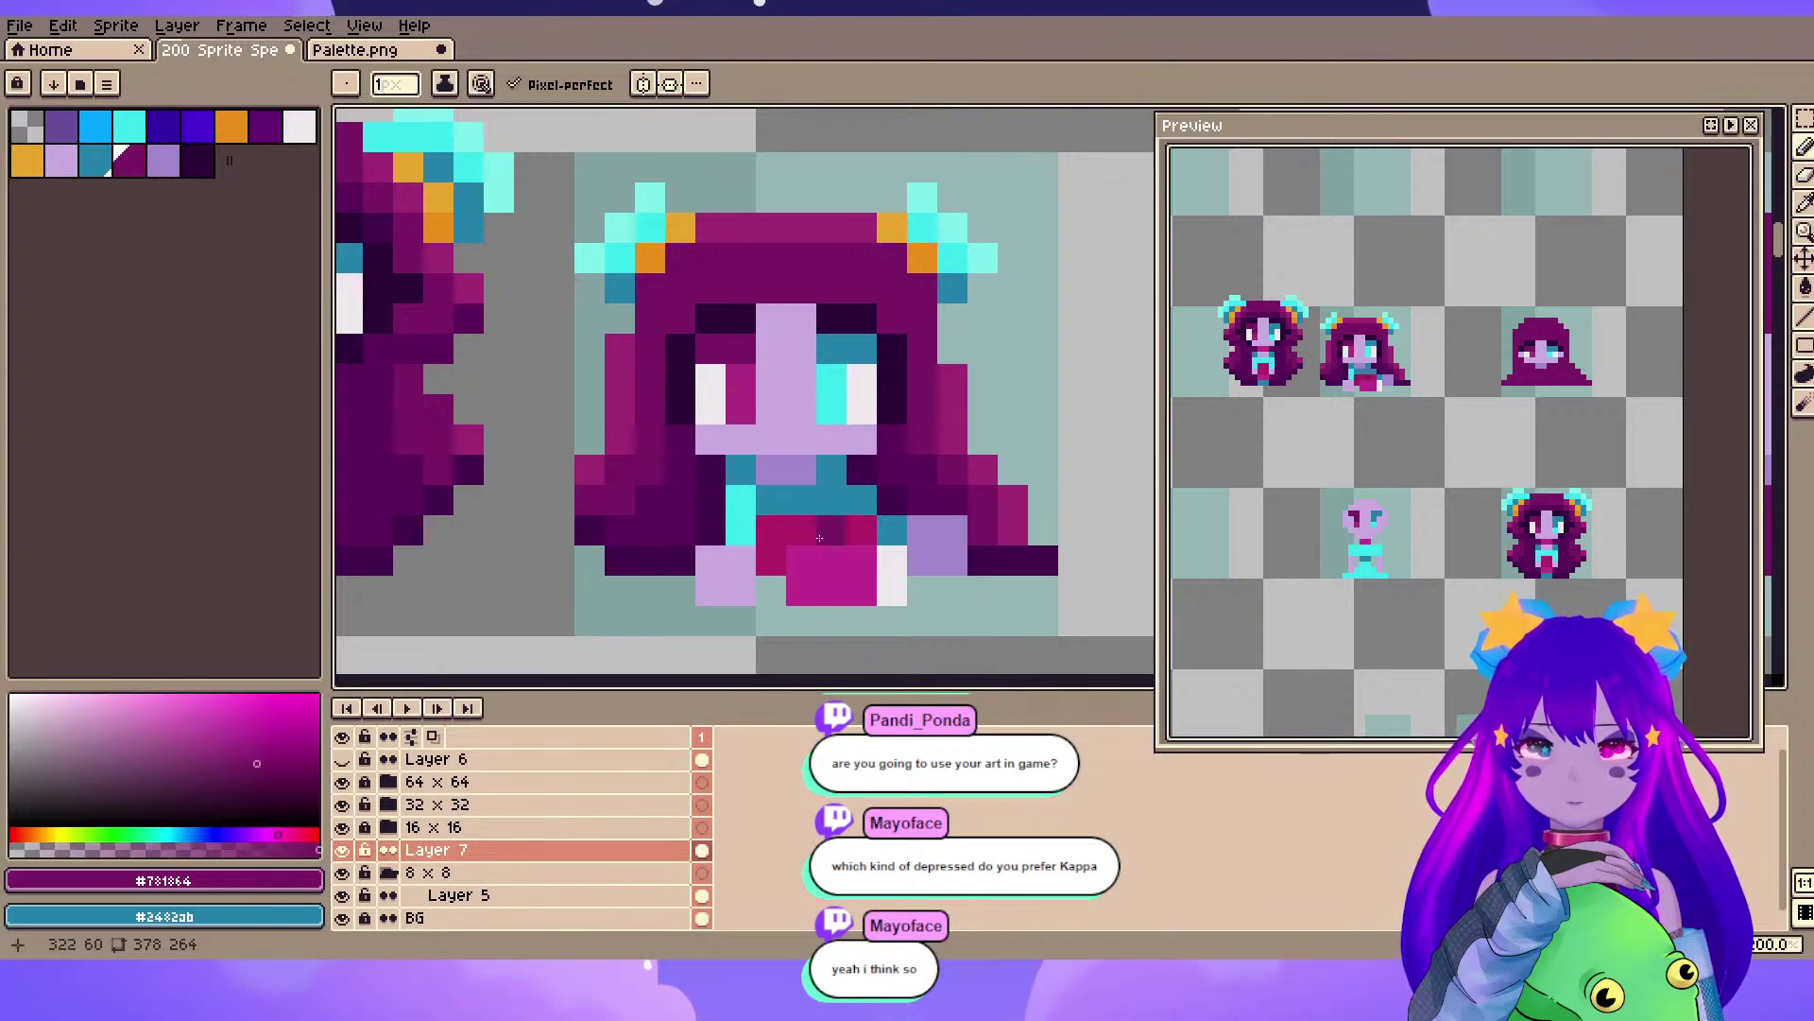
scroll(945, 480, down, 2)
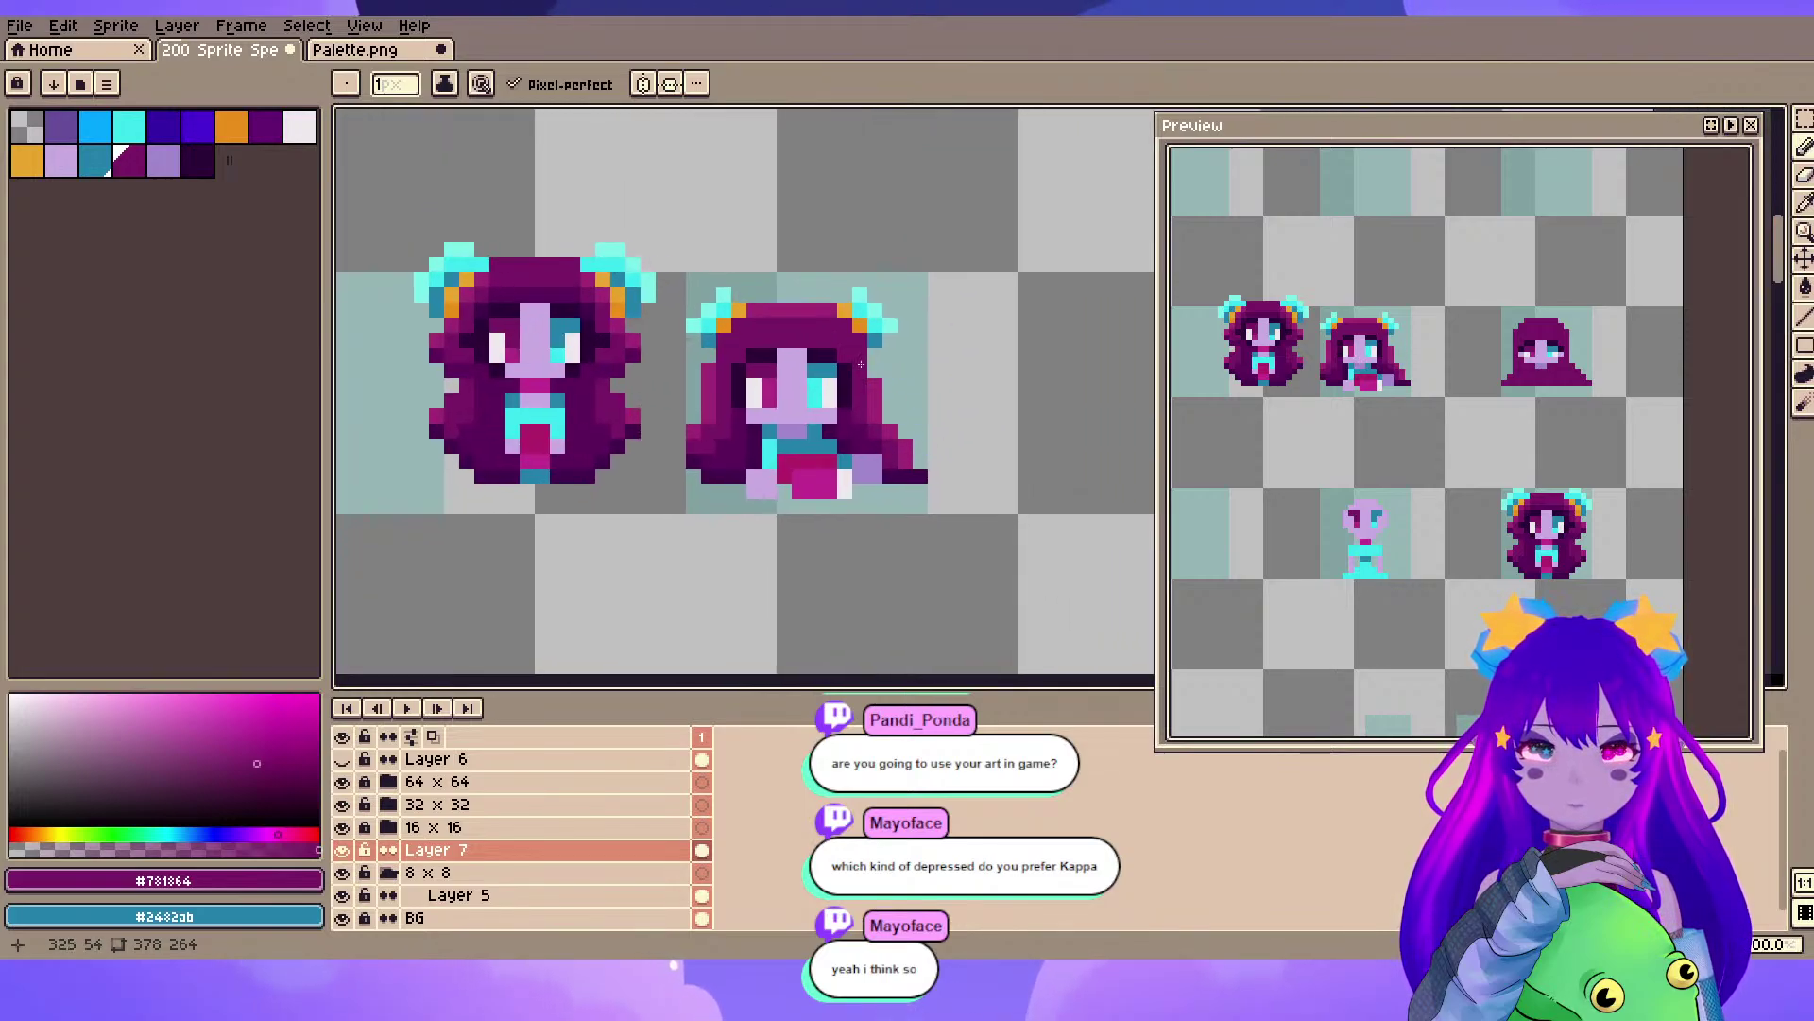
- Shade the top of the leaning sprite's forehead, just under the fringe, with the sampled skin shadow #a286cc
scroll(830, 383, up, 1)
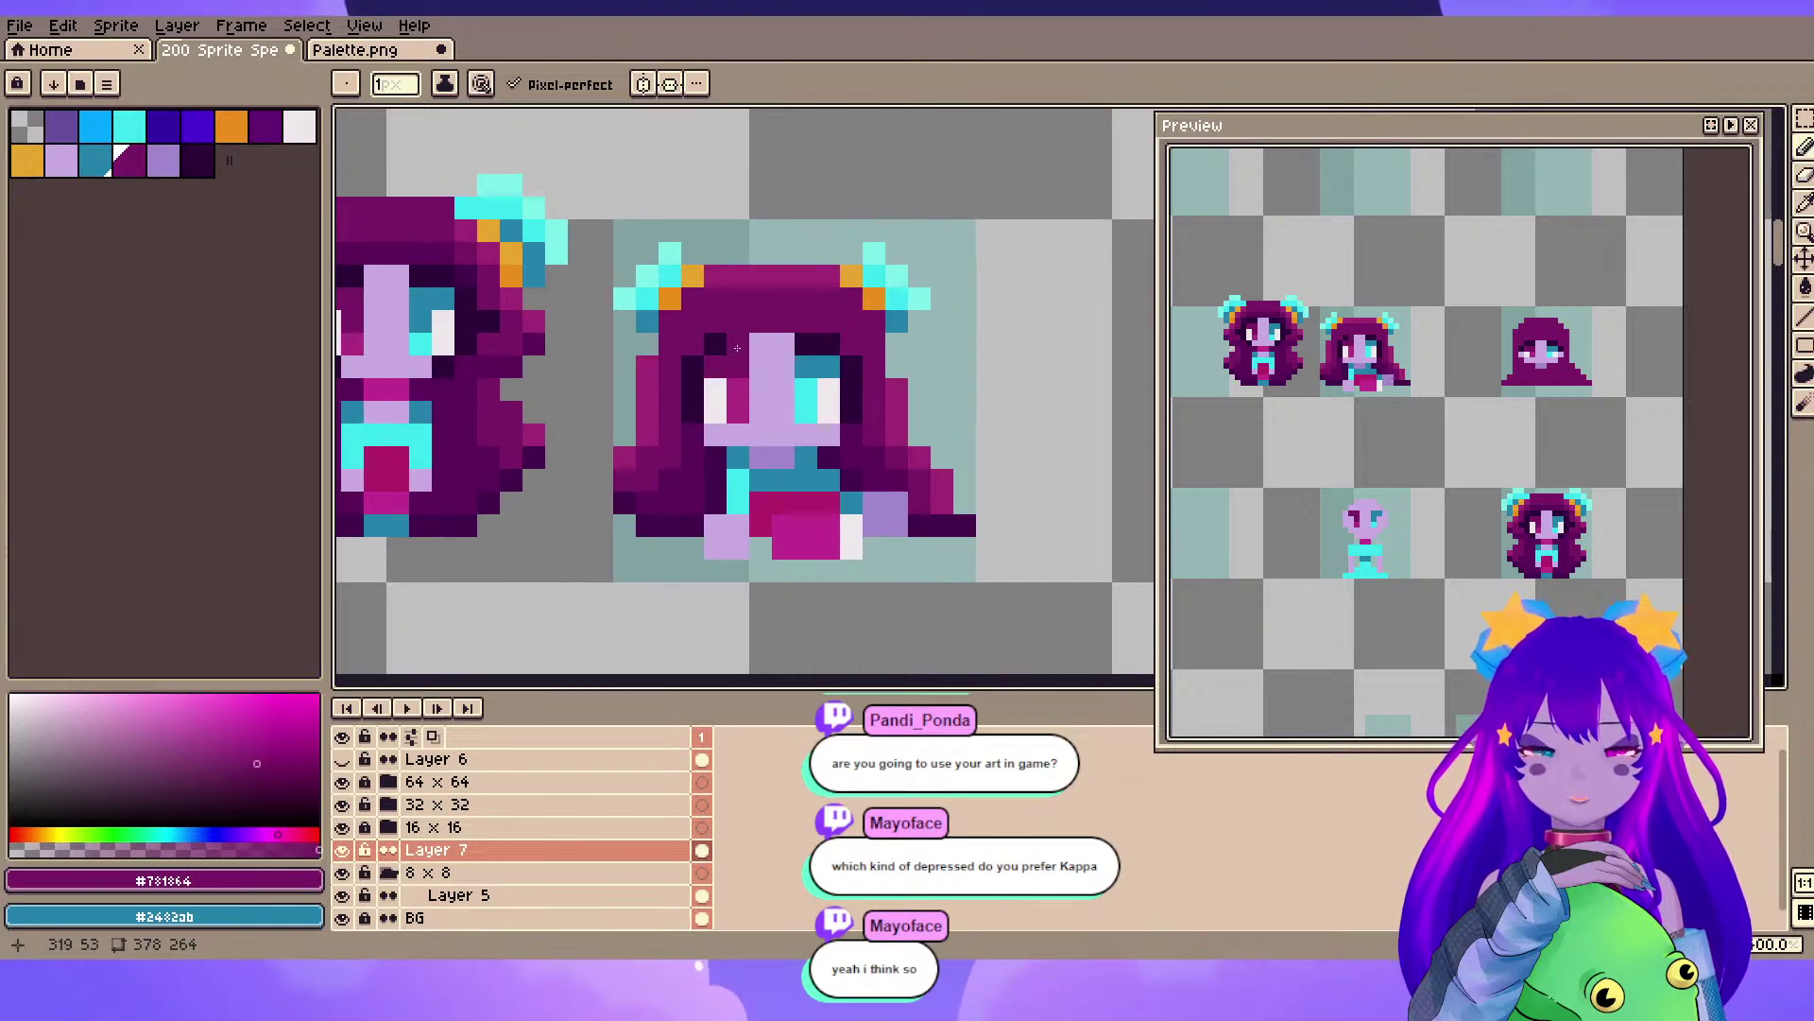
scroll(737, 347, down, 3)
scroll(756, 463, up, 4)
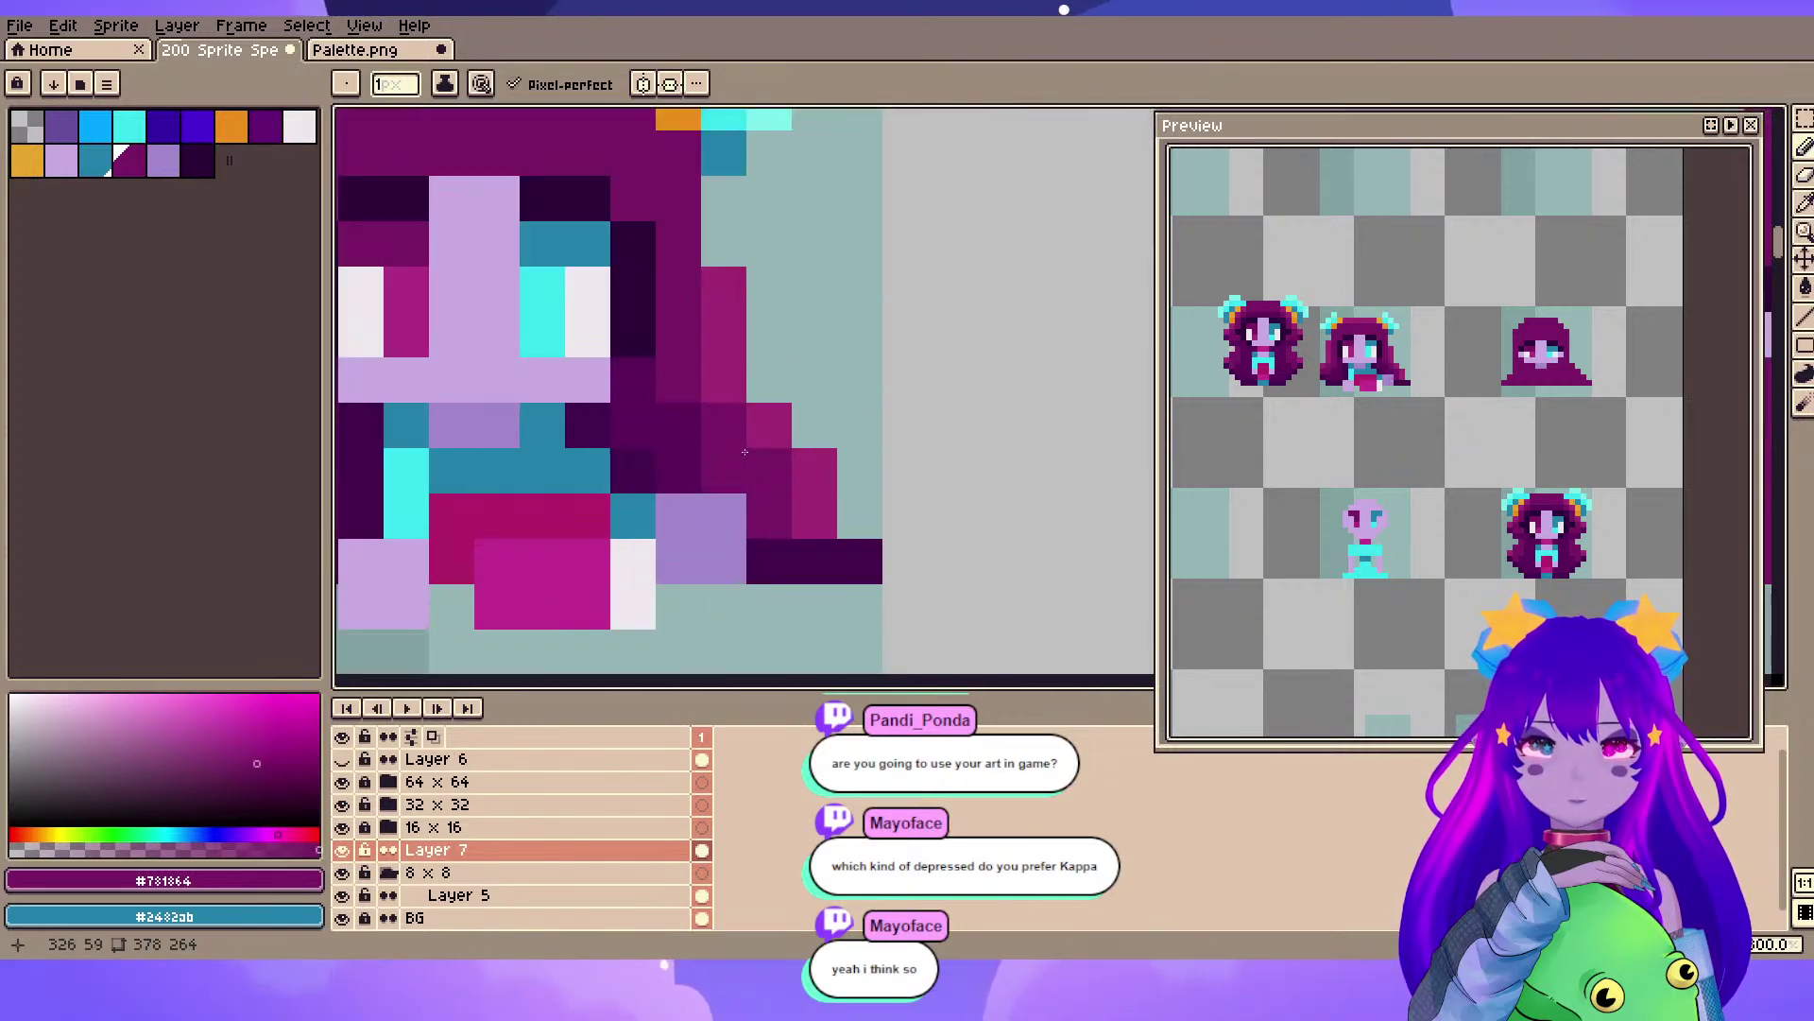
scroll(756, 463, down, 3)
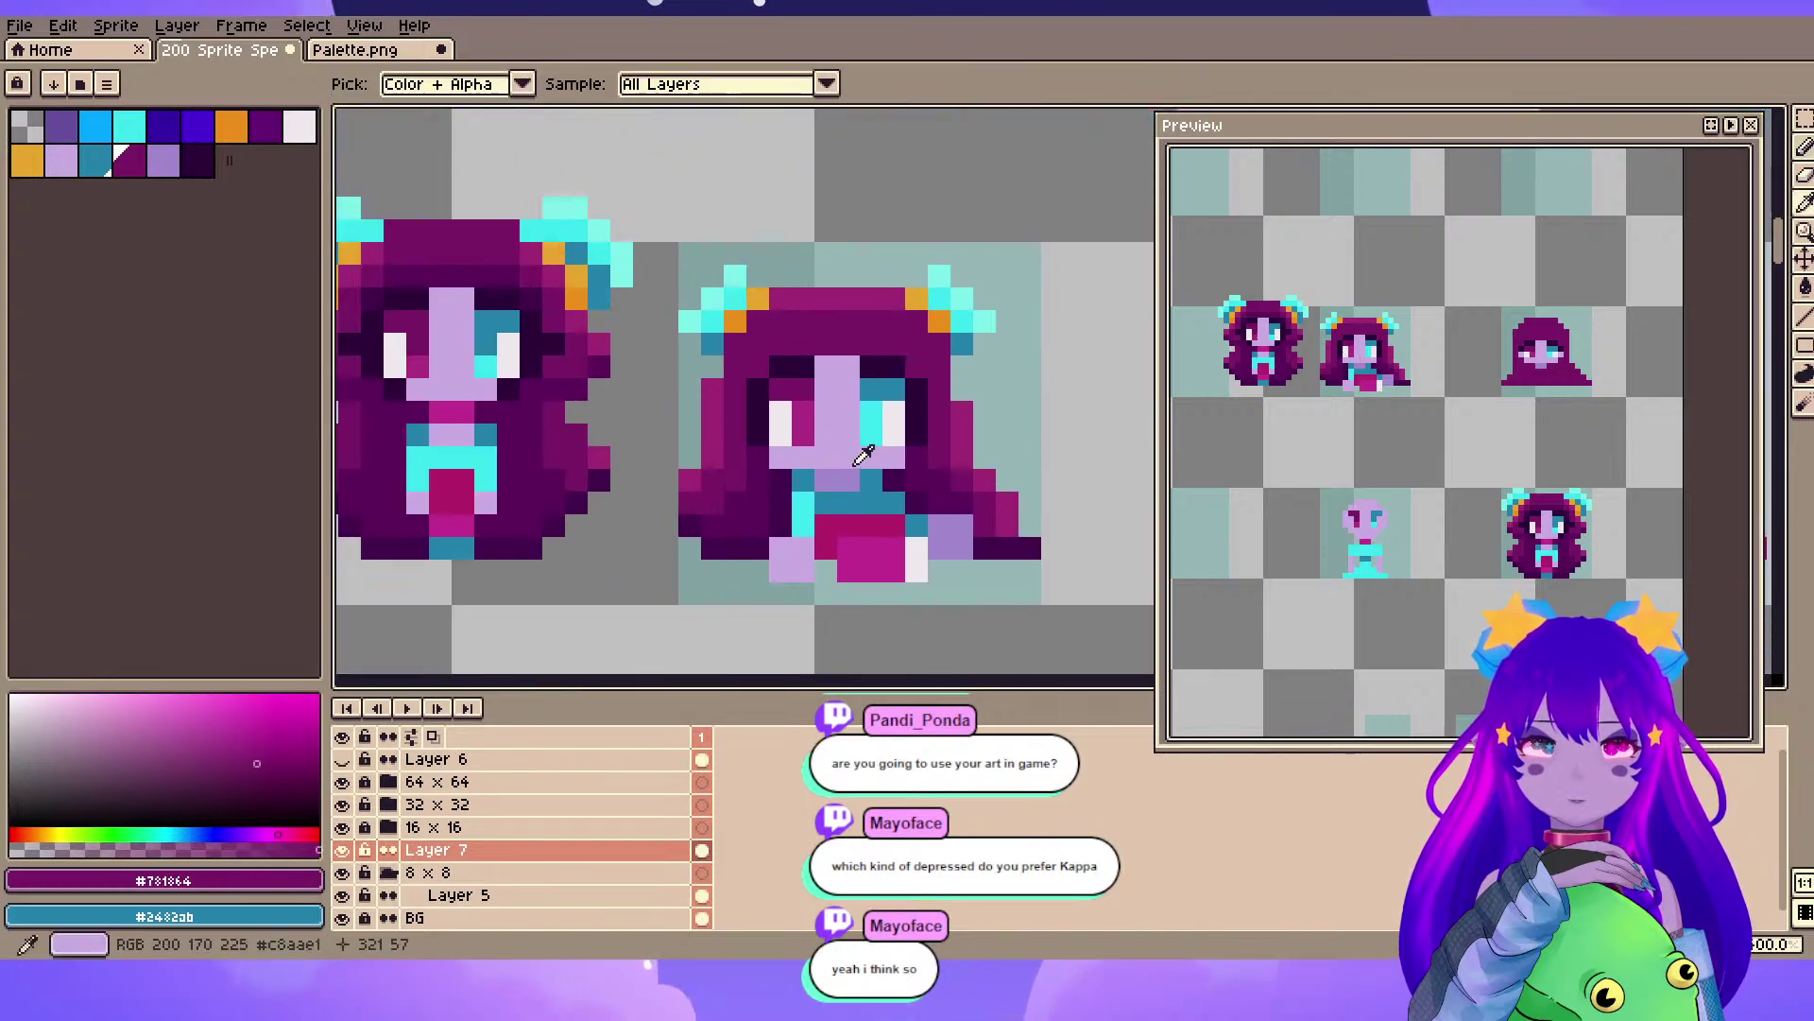
alt+click(852, 477)
drag(849, 367, 826, 367)
- Add the same #a286cc shadow to the top of the forehead on the lower front-facing sprite
scroll(1008, 616, down, 3)
drag(1008, 616, 901, 166)
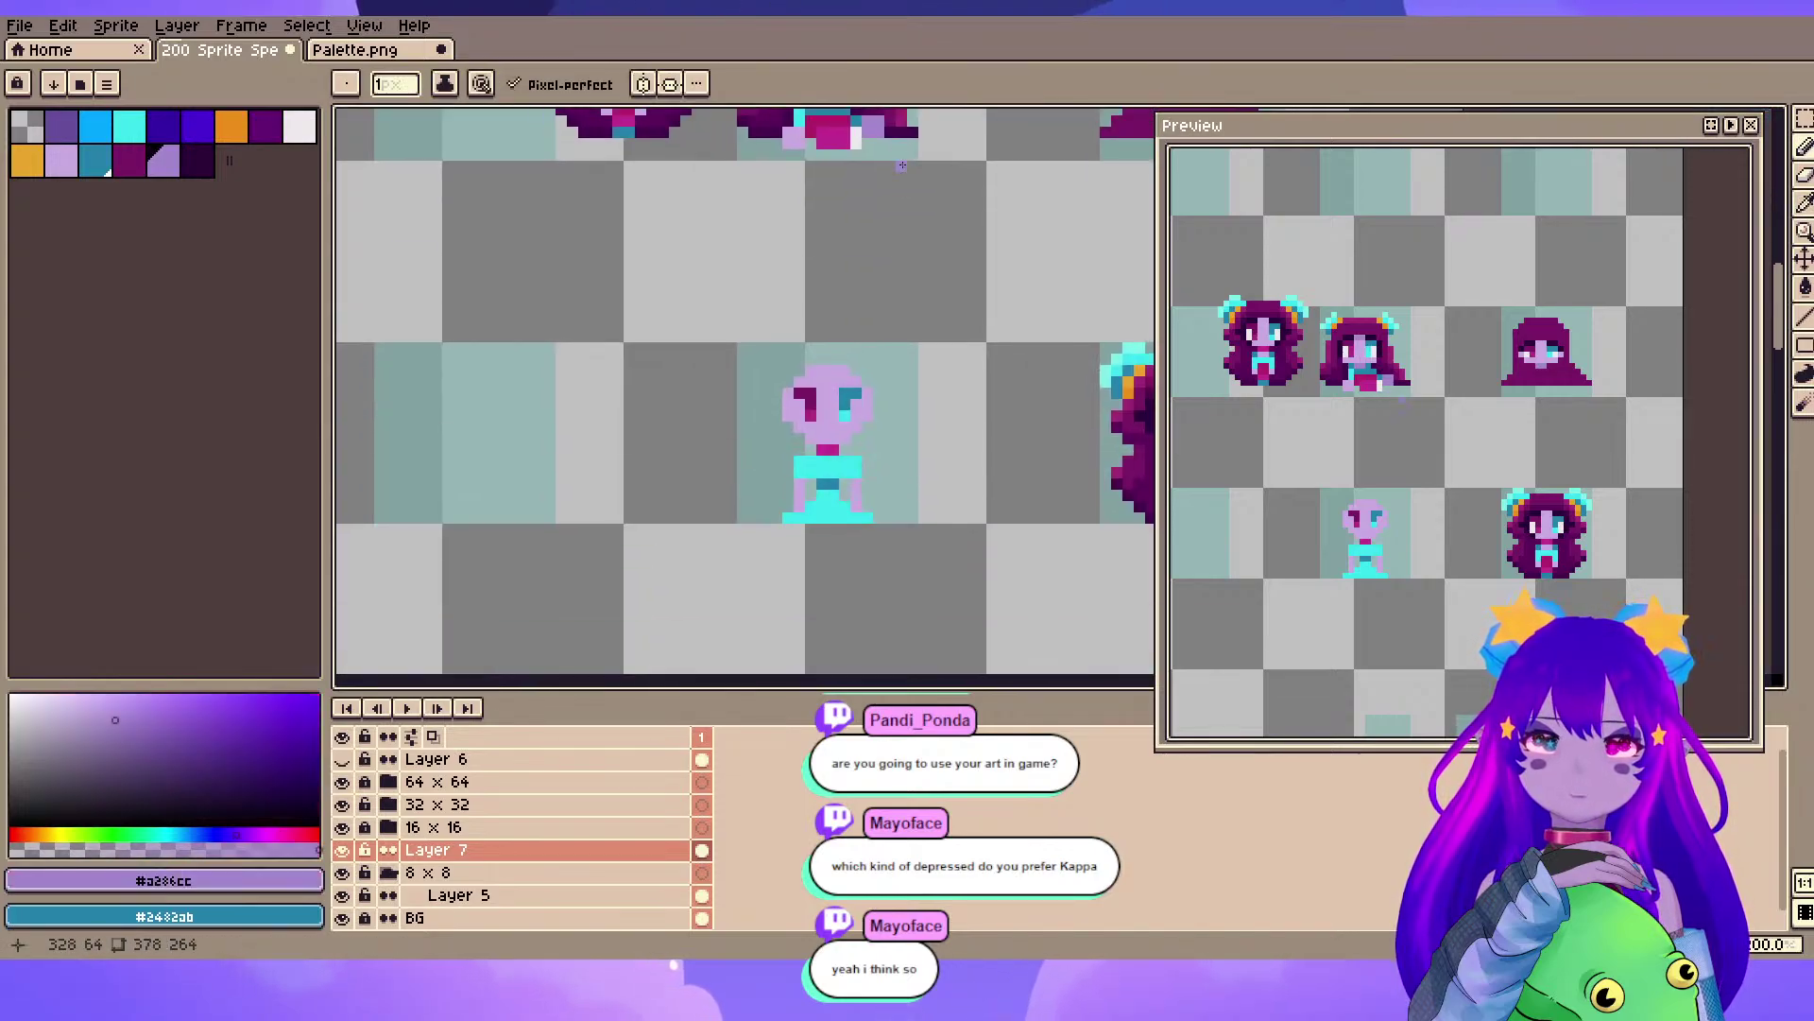
scroll(902, 167, down, 2)
scroll(904, 238, up, 3)
click(864, 395)
scroll(907, 354, up, 1)
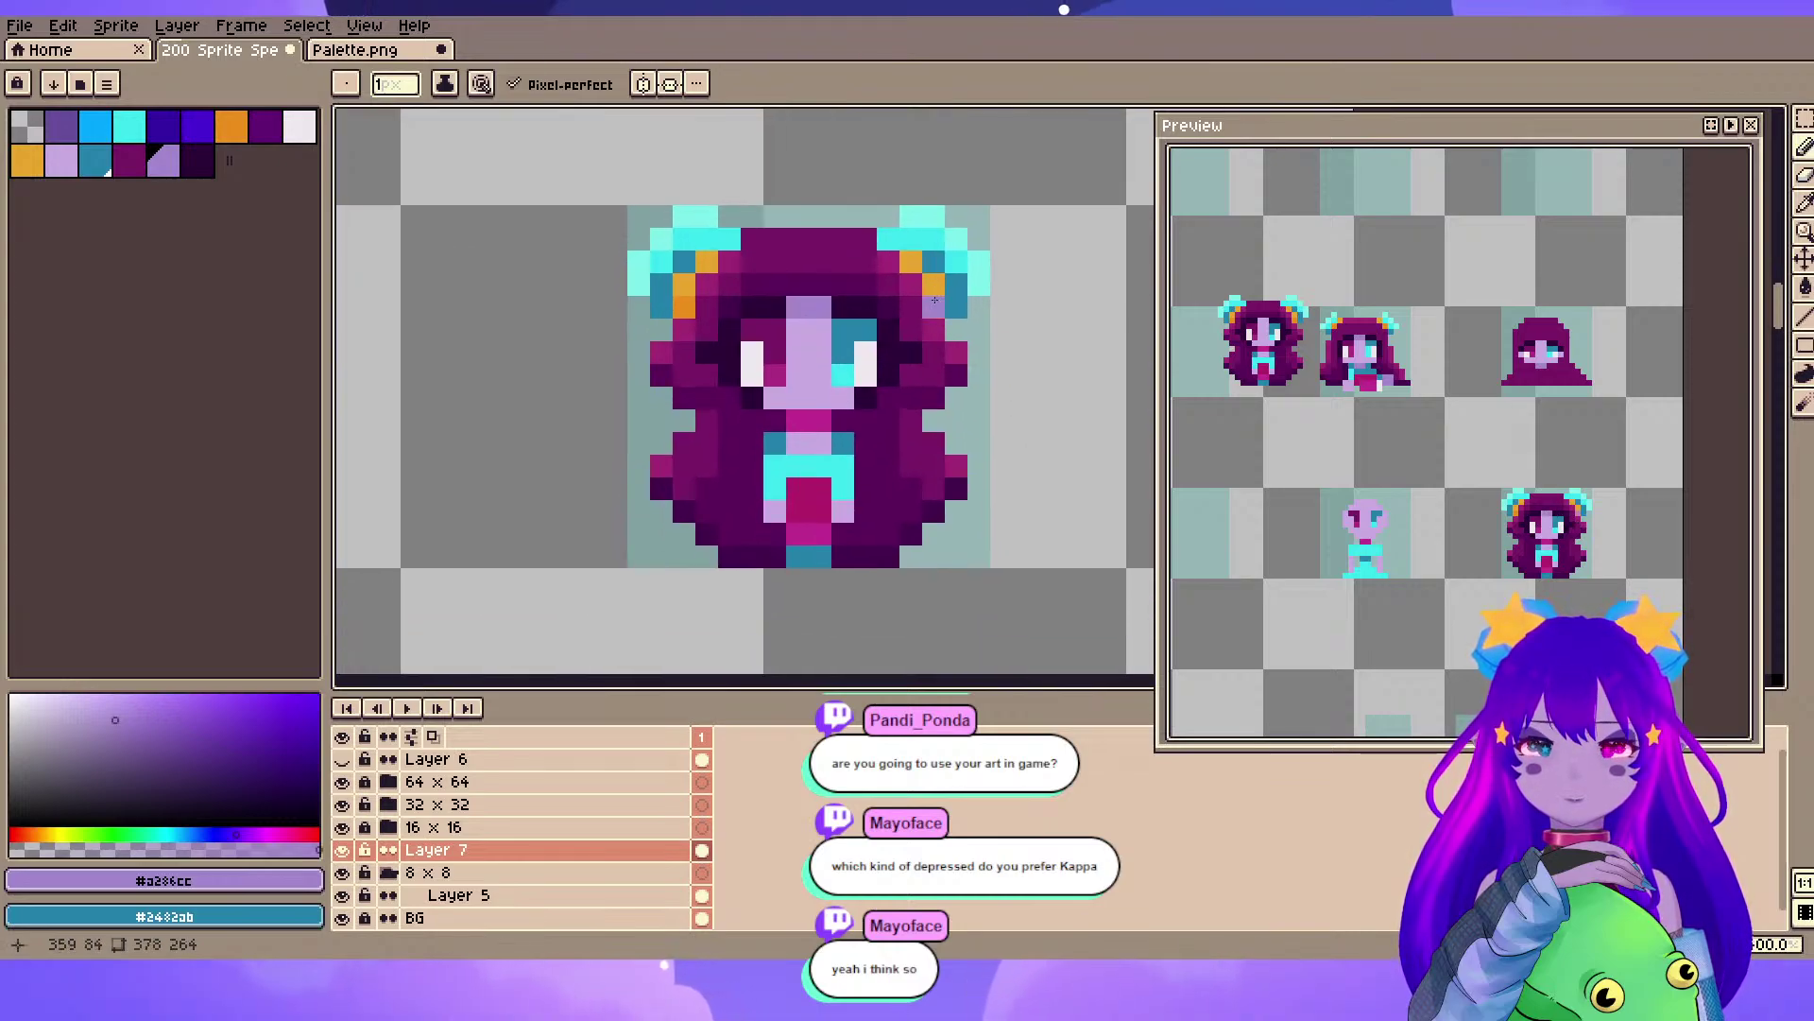
- Extend the bright part of both irises one pixel upward on the lower front-facing sprite, using its sampled magenta and cyan
scroll(932, 300, down, 3)
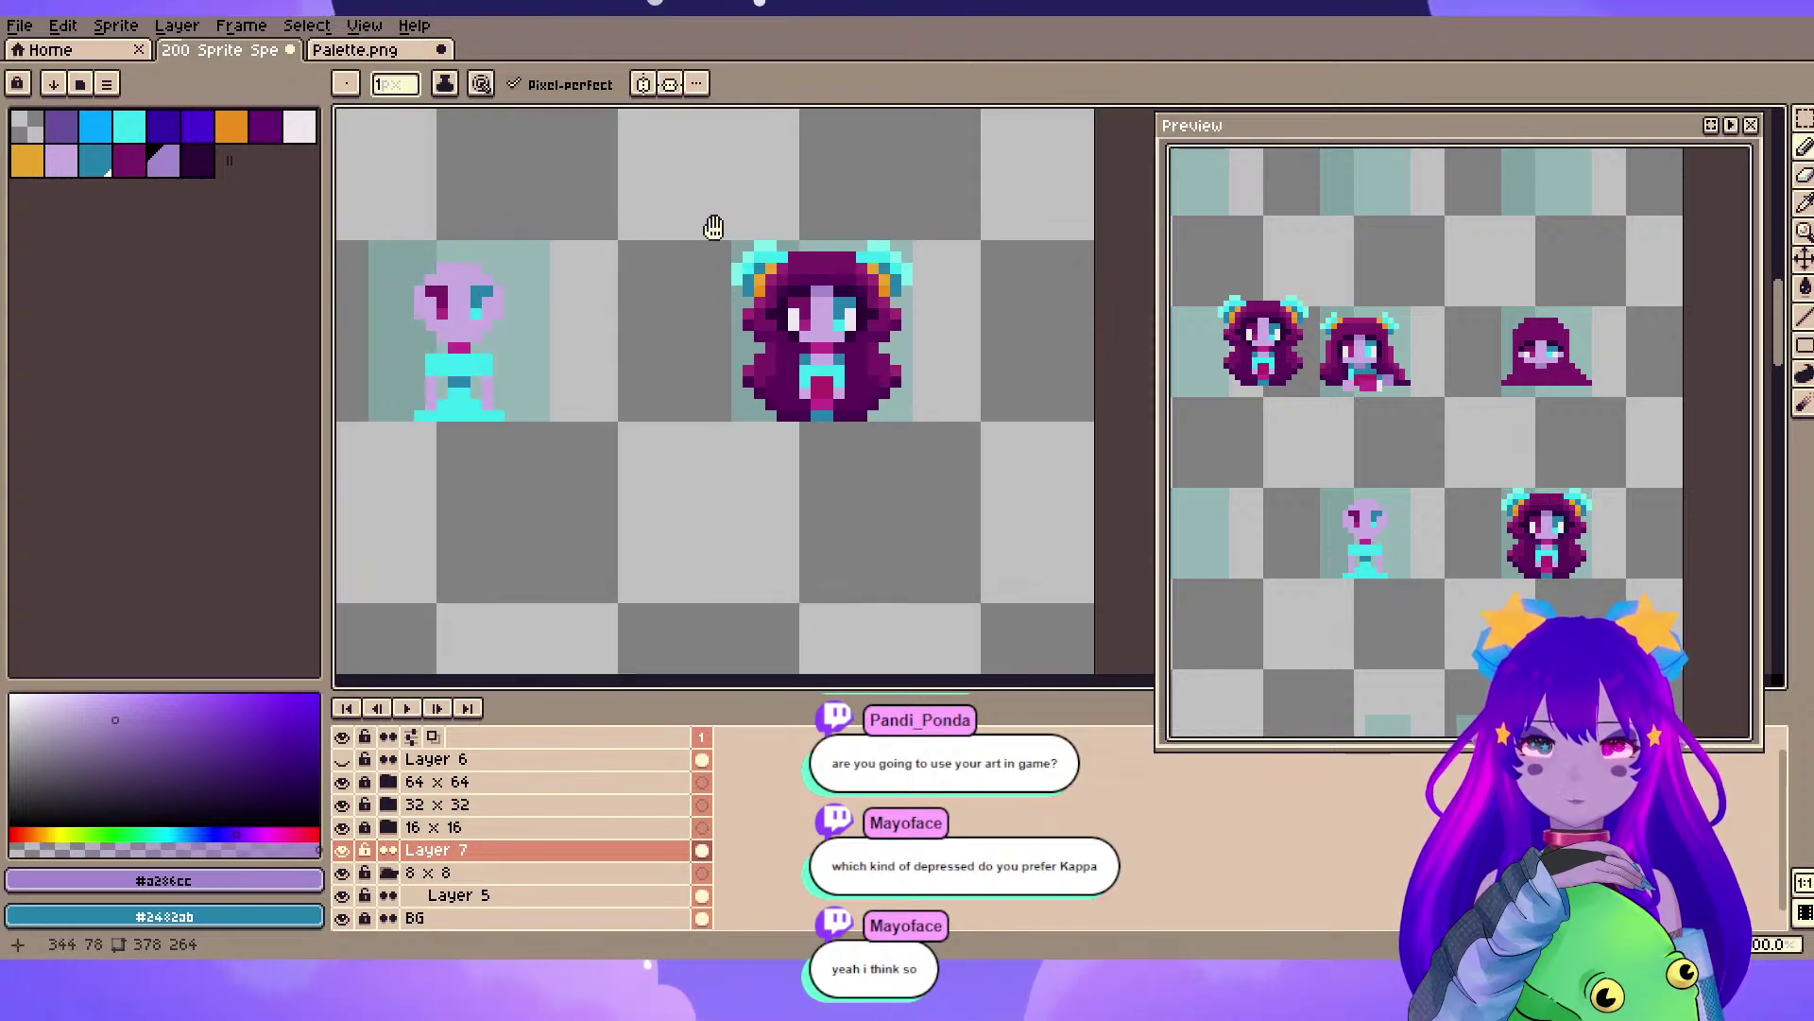
scroll(677, 231, down, 1)
scroll(667, 326, up, 3)
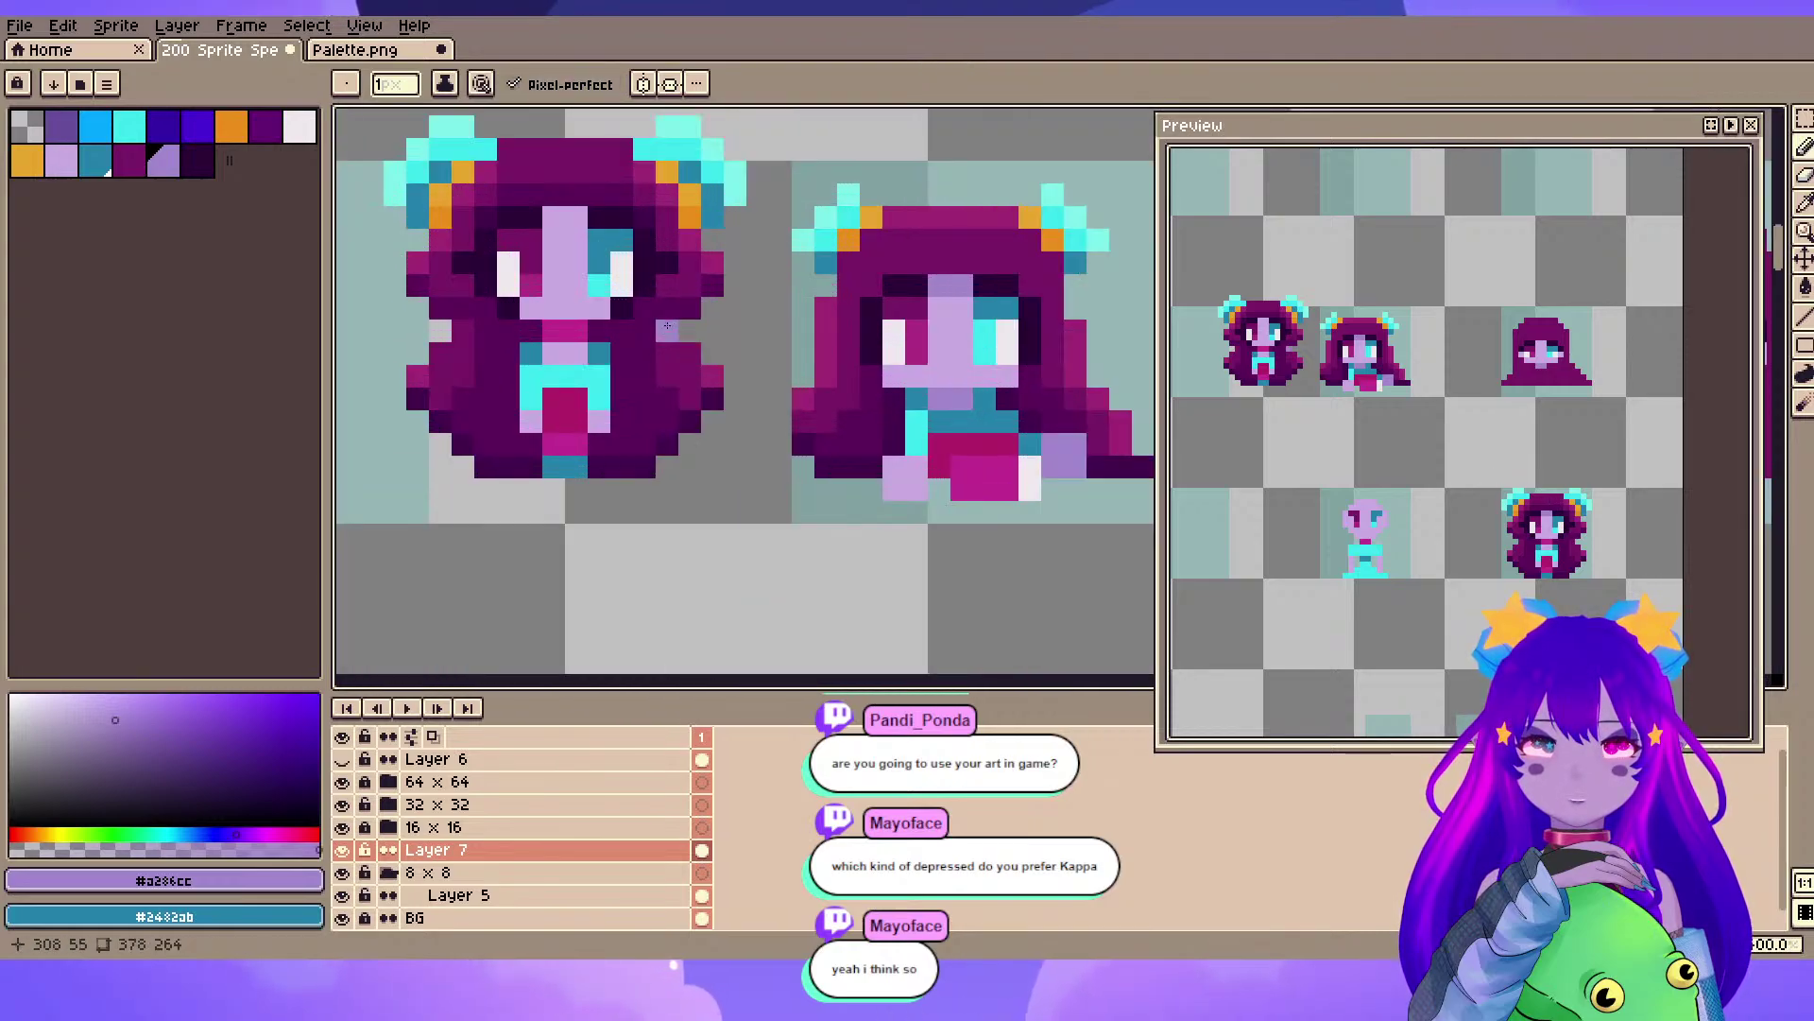
scroll(667, 326, down, 5)
drag(828, 367, 835, 269)
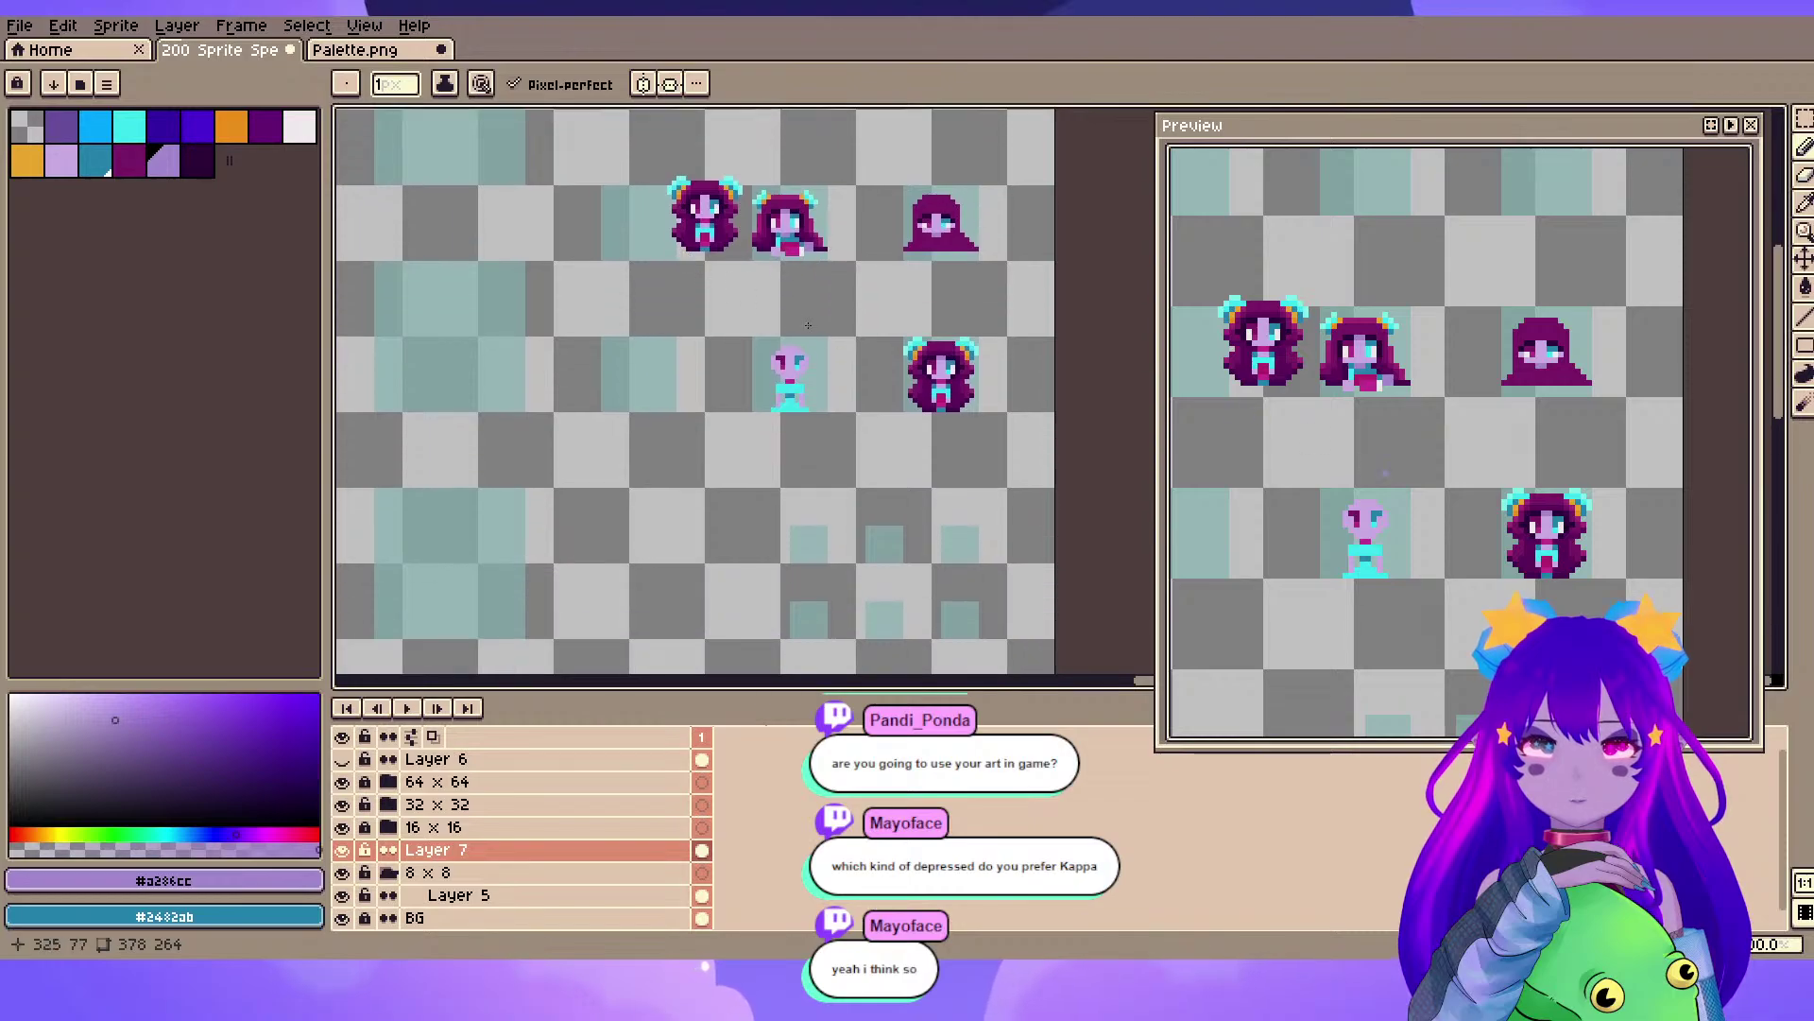
scroll(945, 361, up, 4)
drag(966, 360, 654, 396)
scroll(714, 400, up, 1)
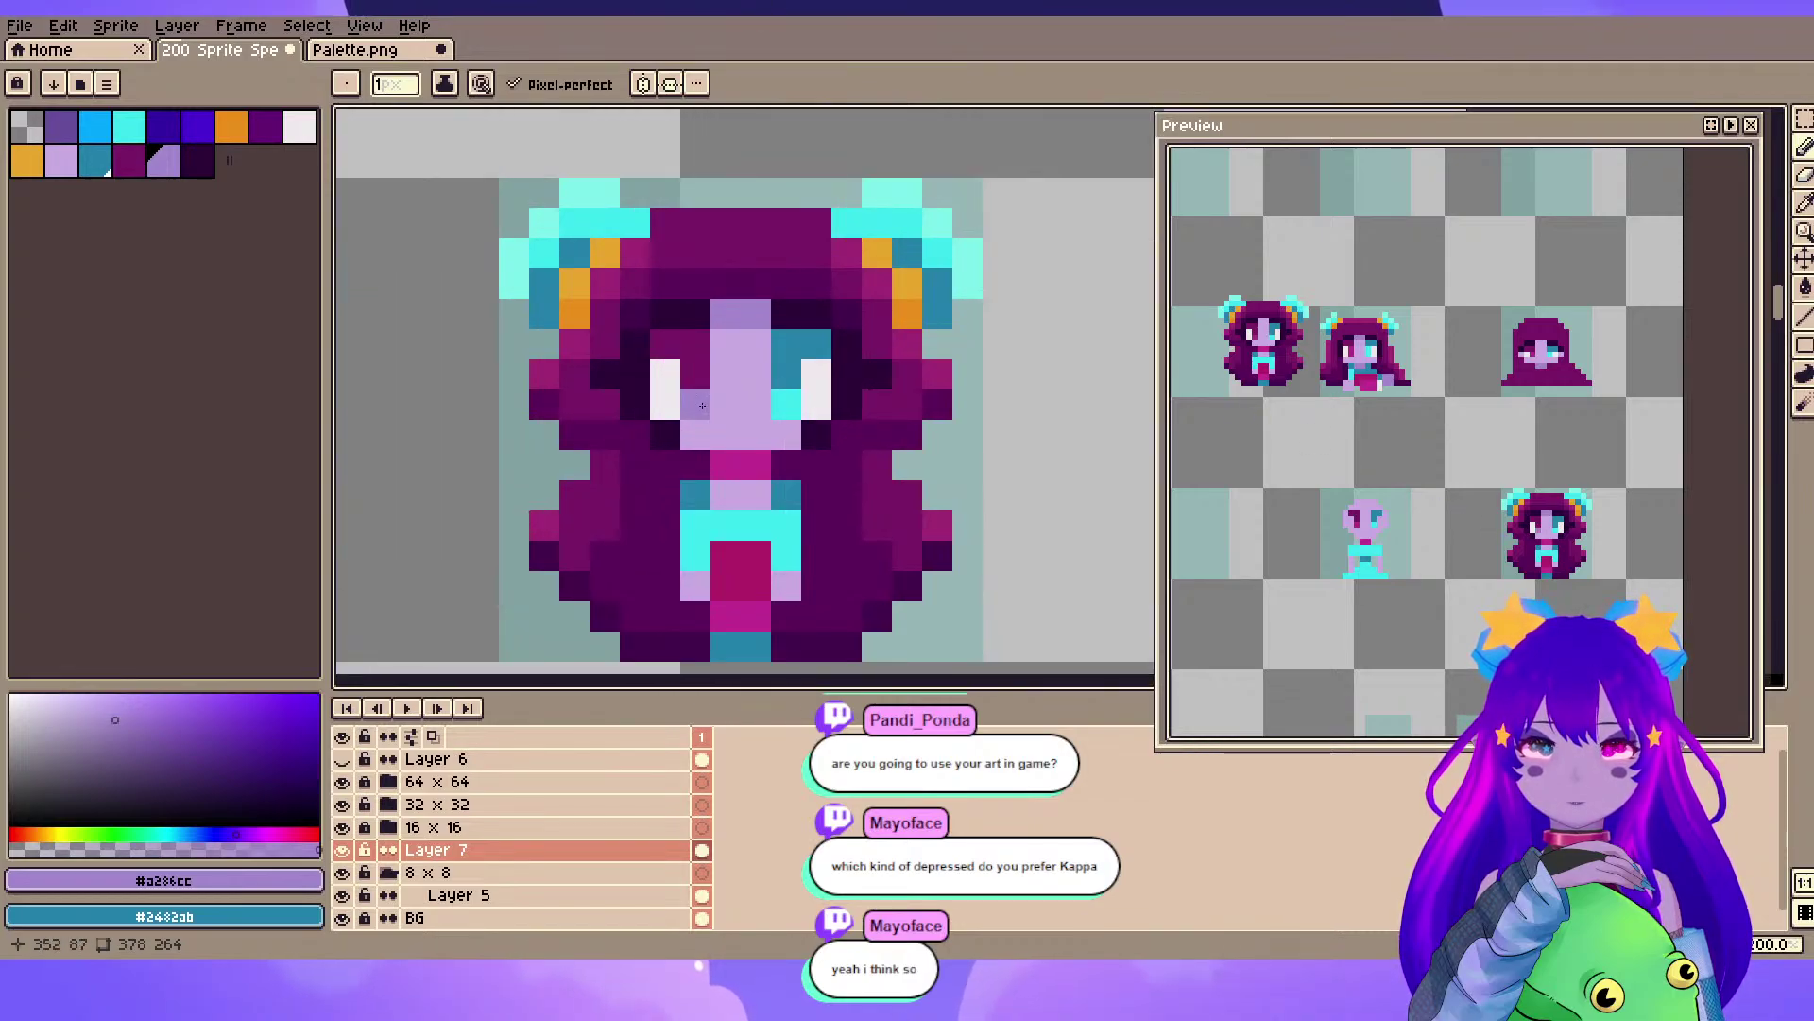
alt+click(702, 405)
click(699, 376)
alt+click(787, 403)
click(789, 372)
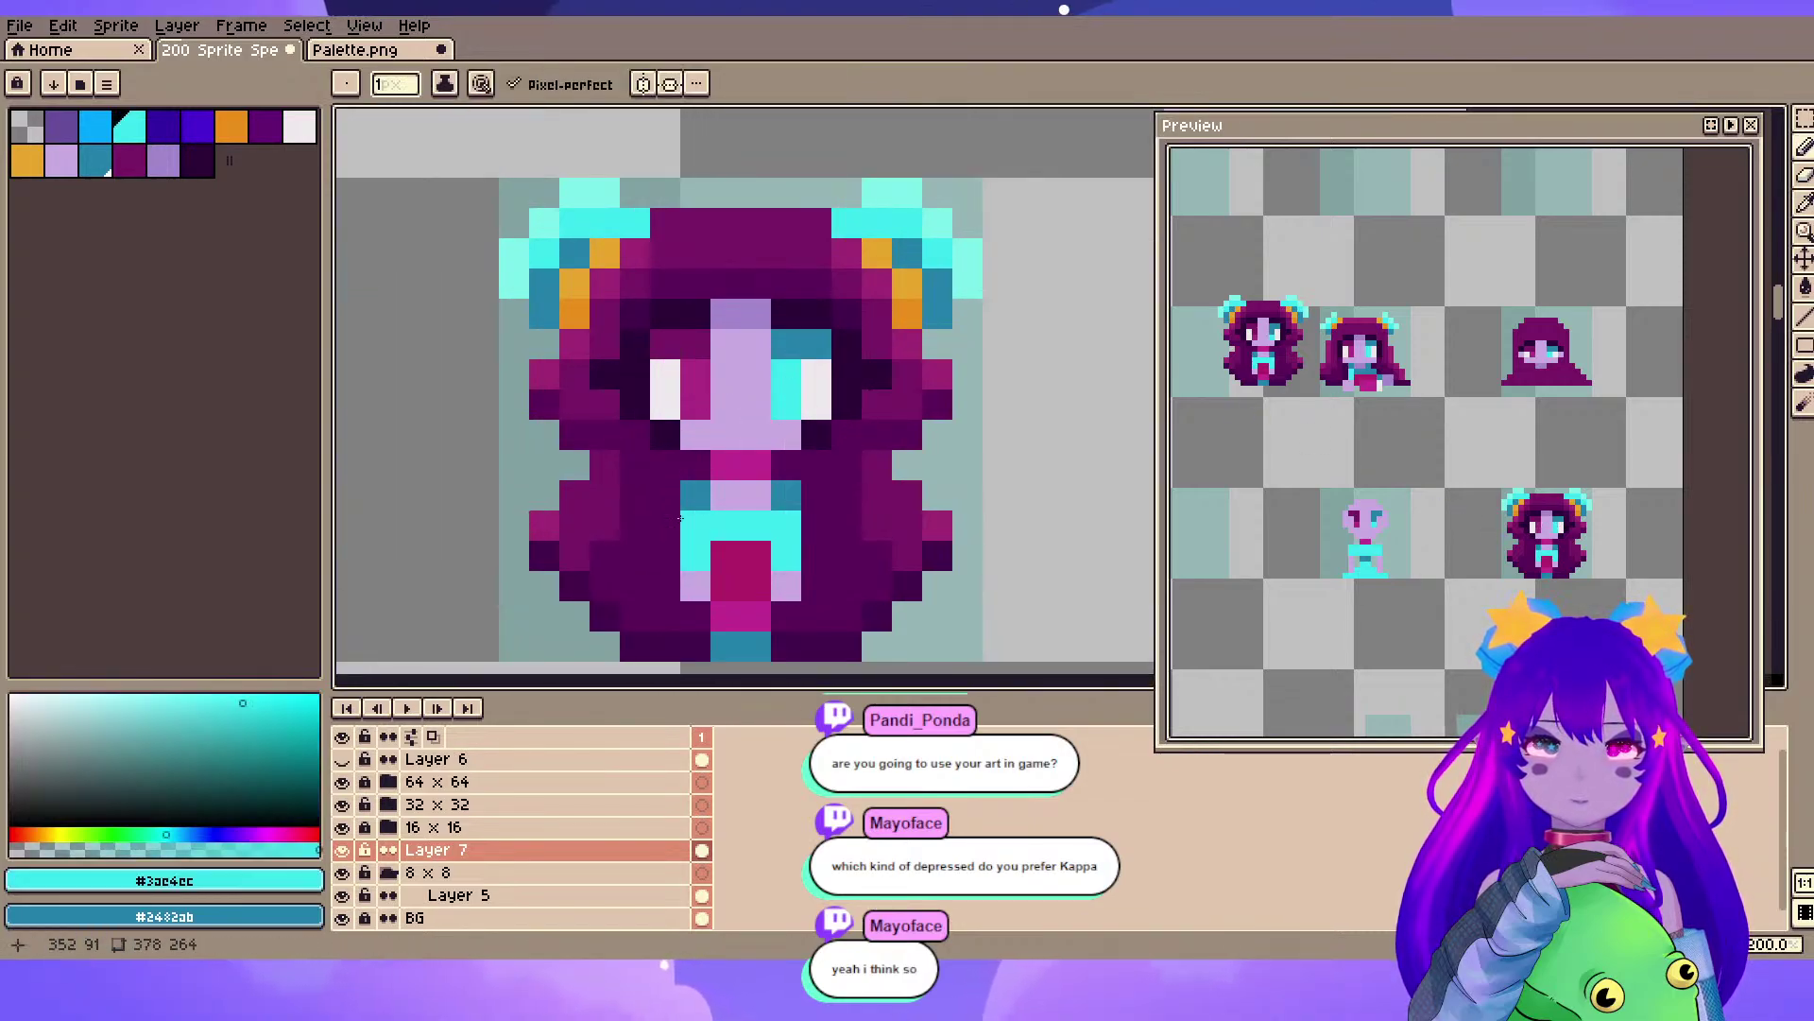
- Try pale grey-cyan tints, hue 182 with 4/90 and 14/80, on the front-facing sprite's eye whites
click(714, 413)
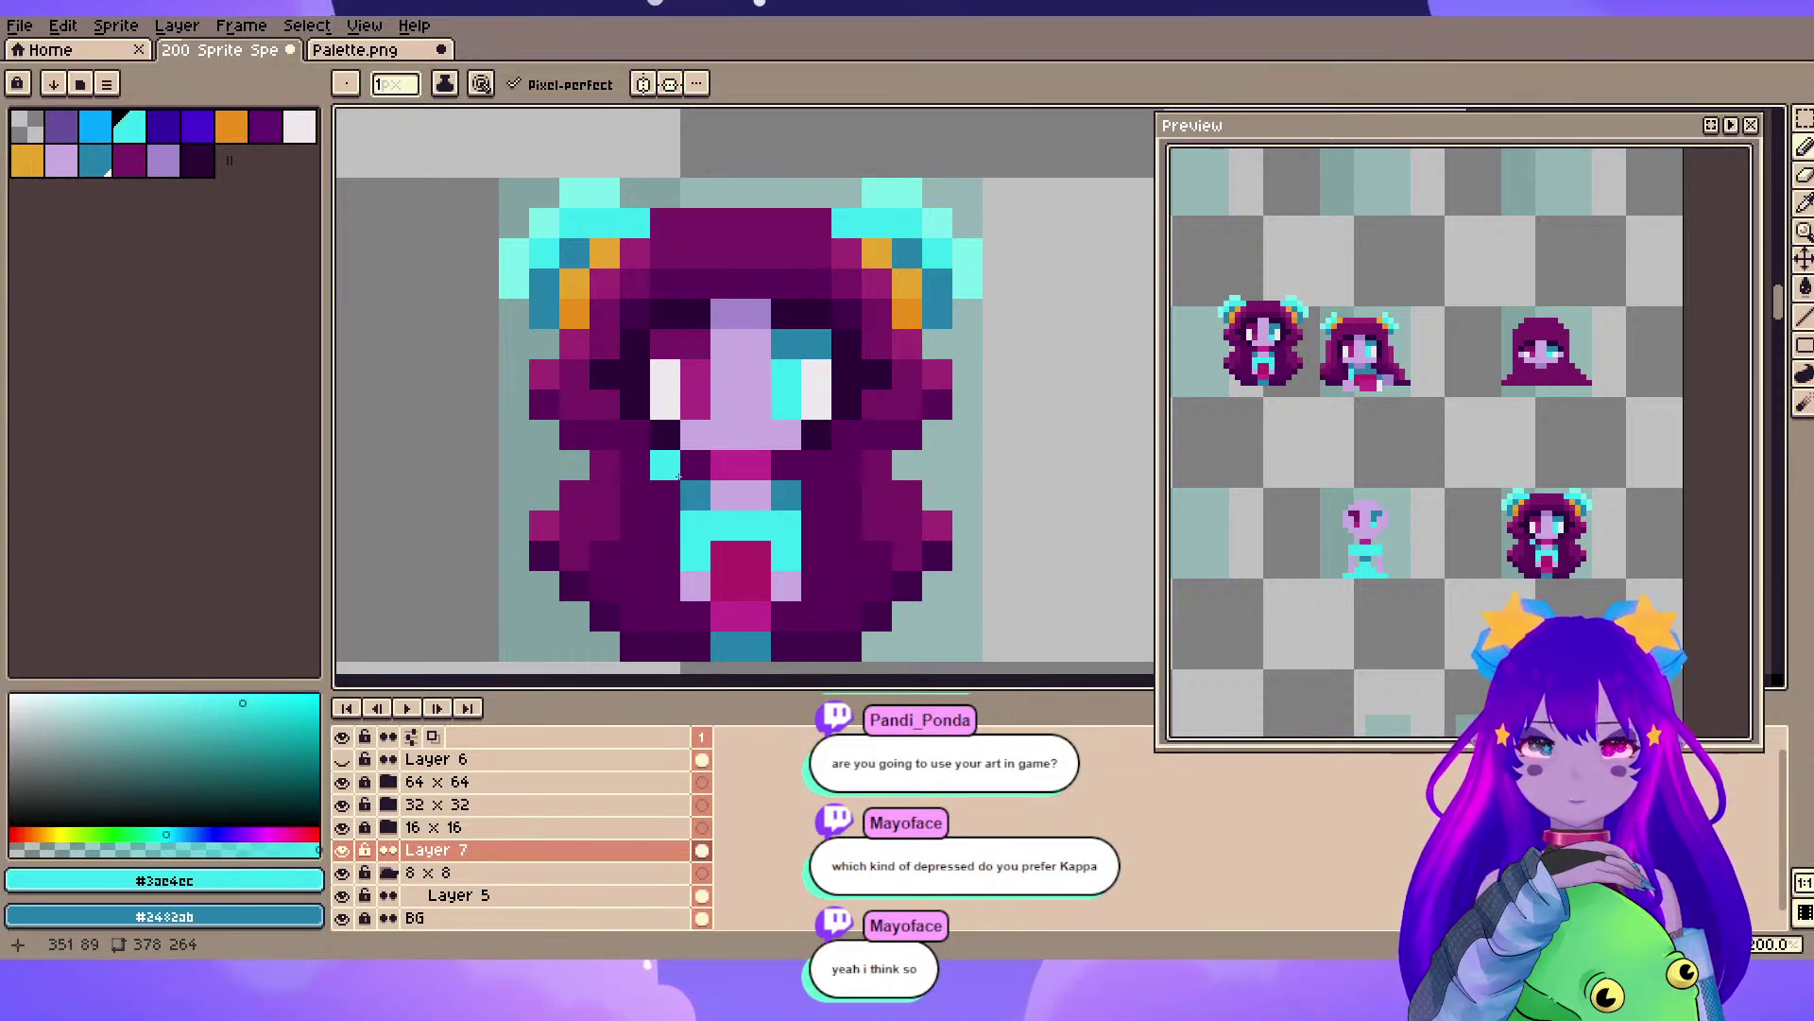
scroll(679, 419, down, 2)
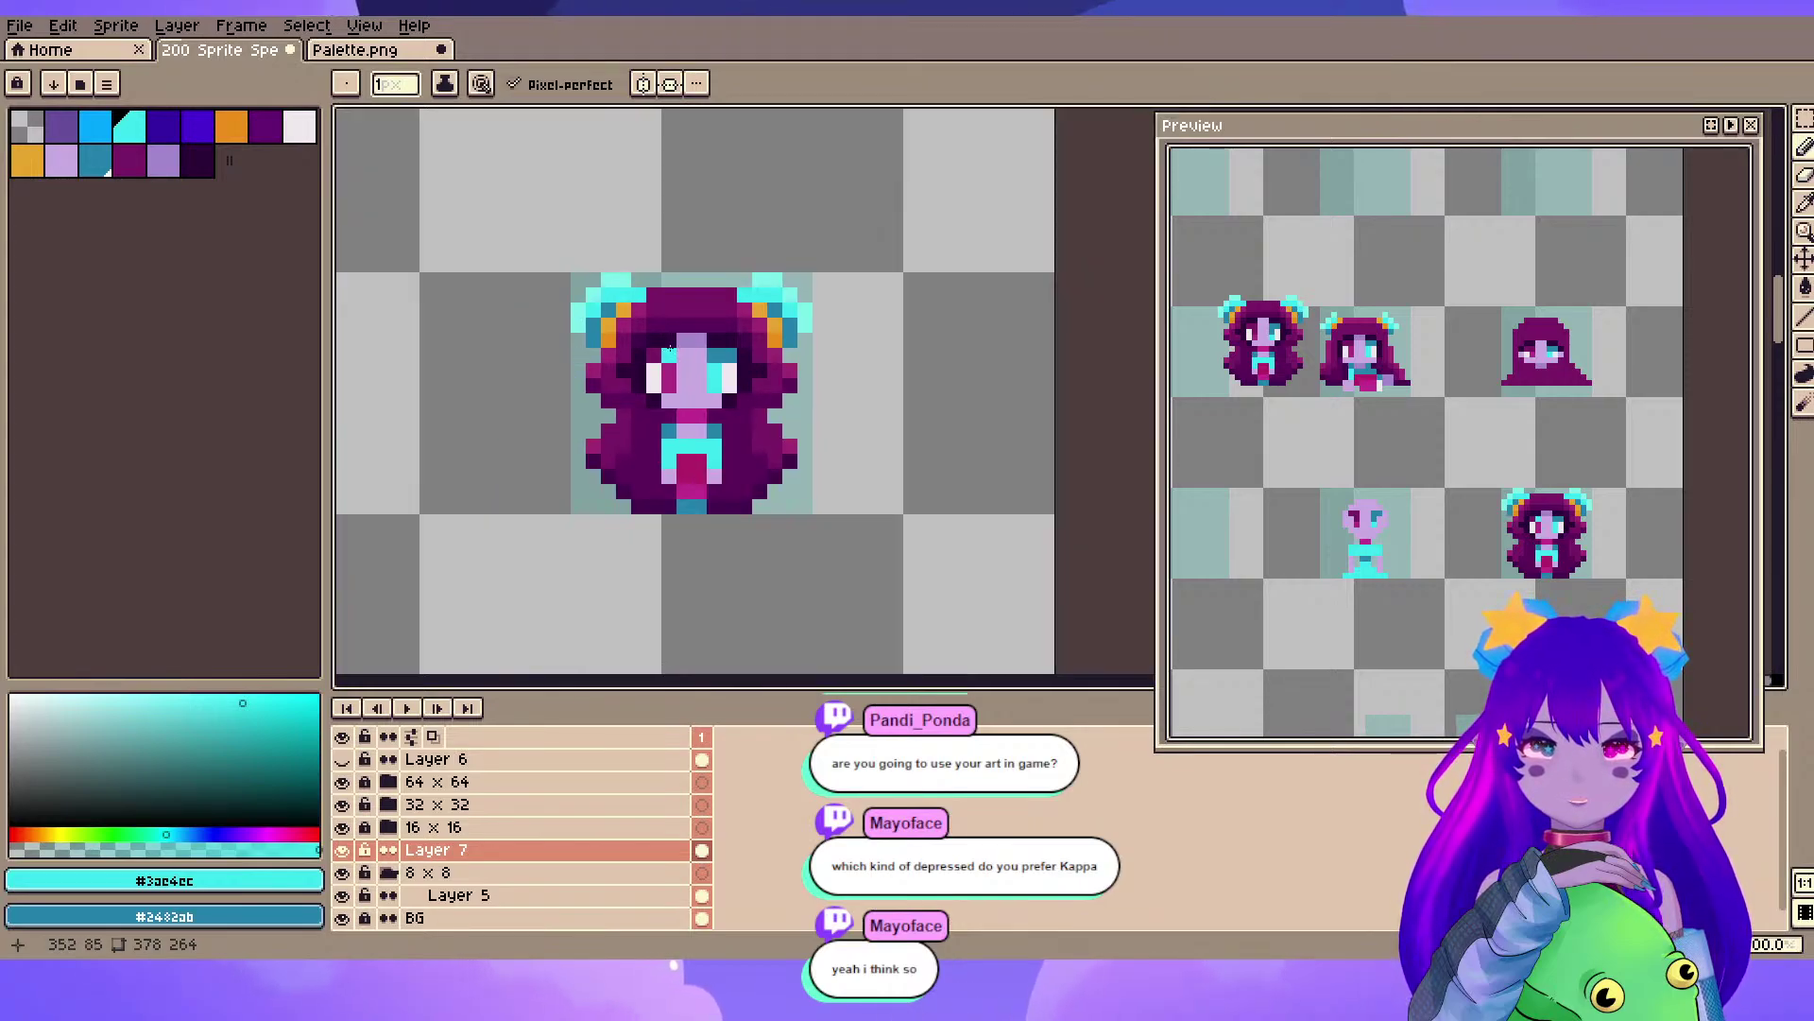
scroll(695, 378, up, 2)
click(691, 338)
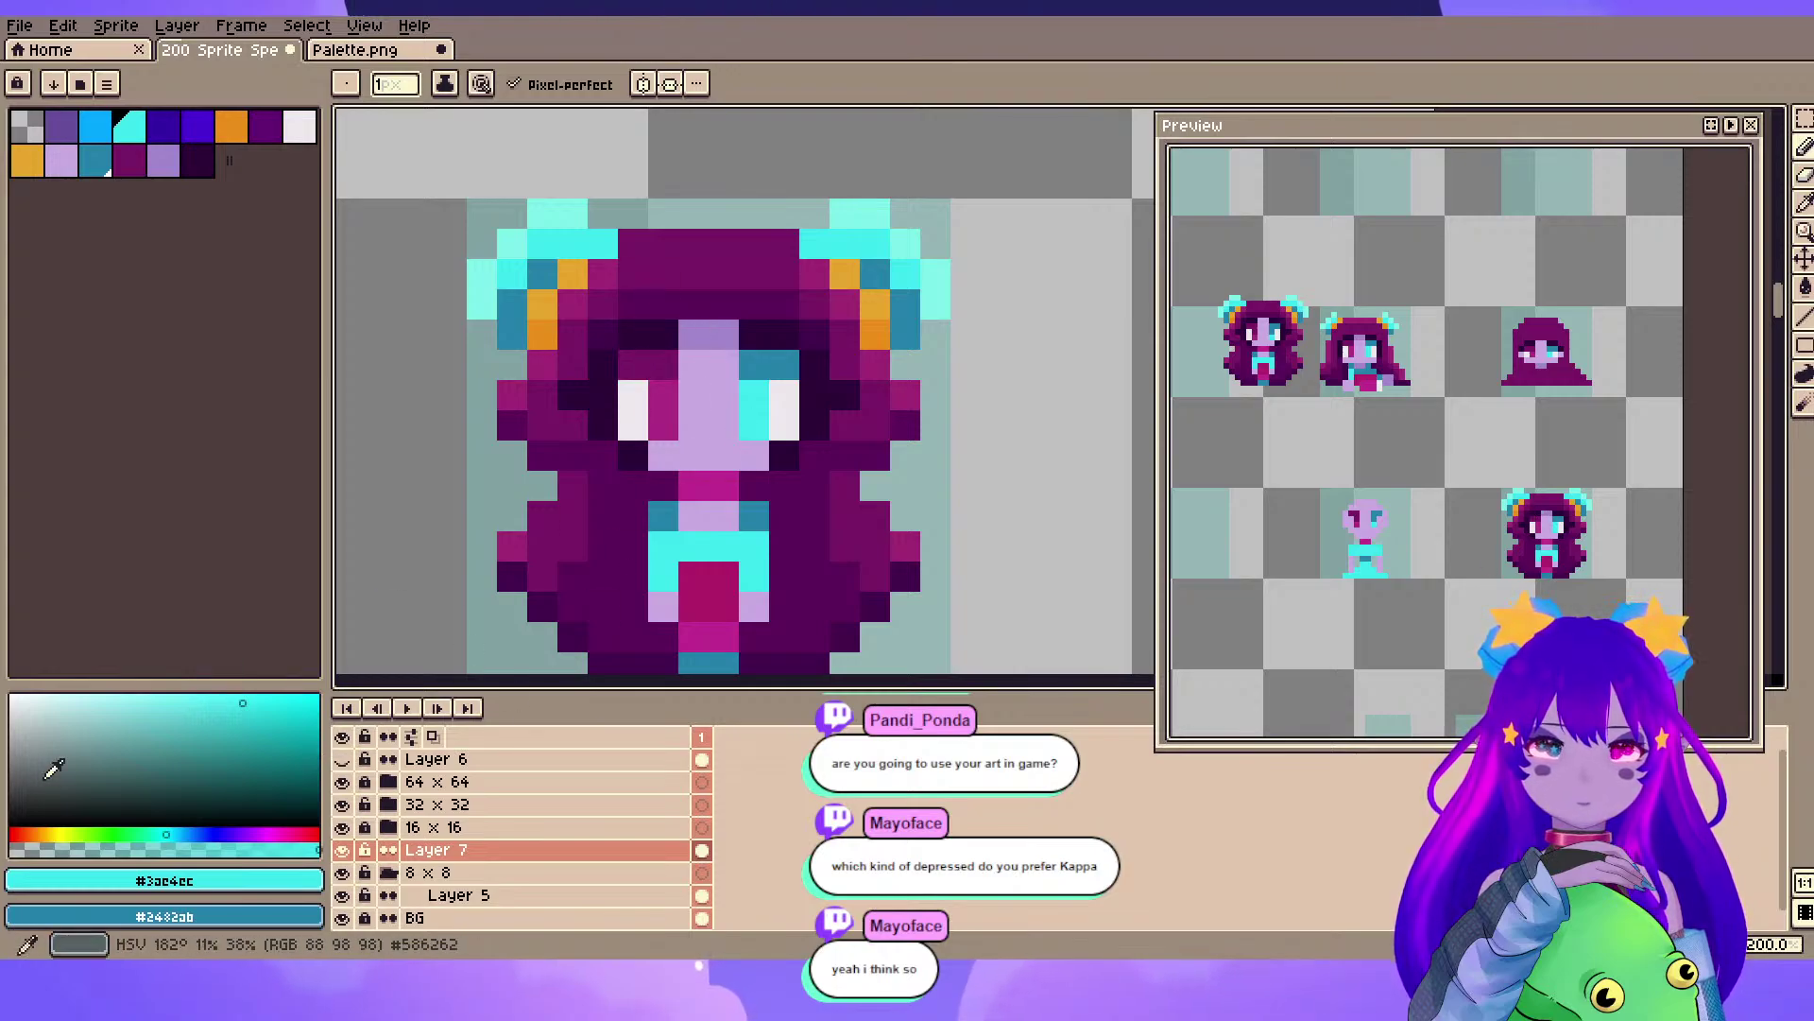
click(25, 707)
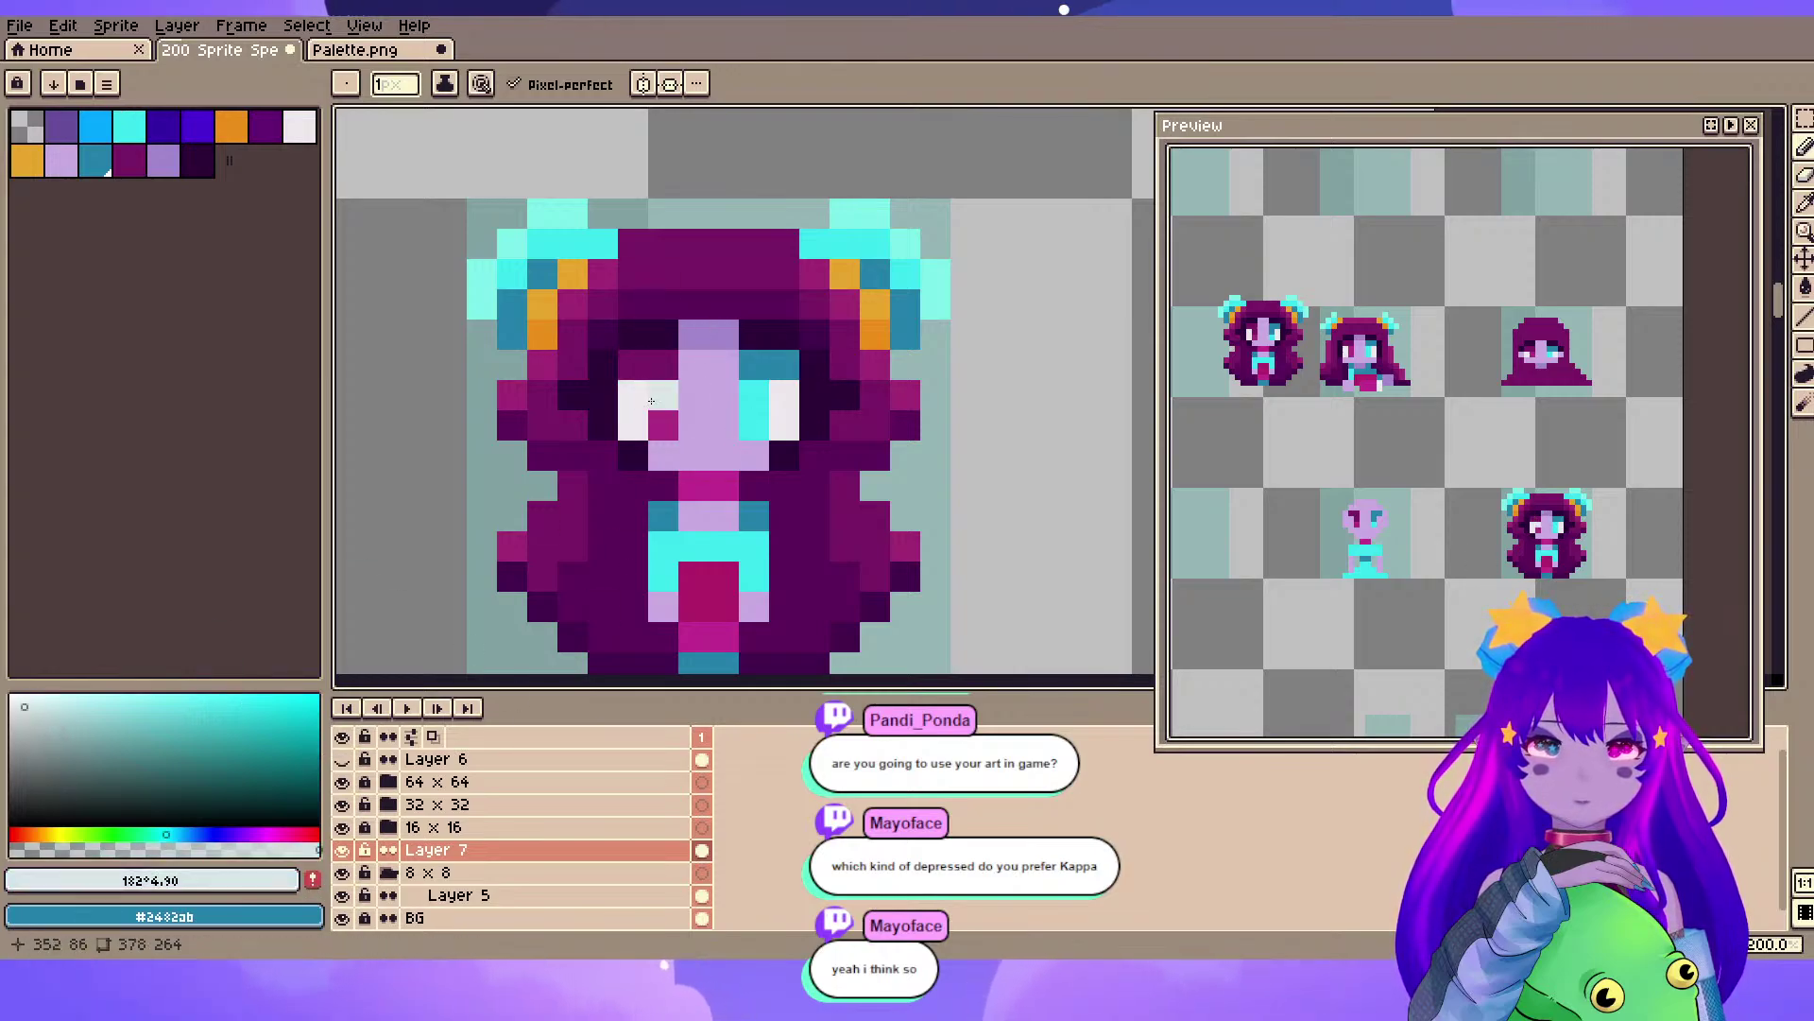
click(55, 719)
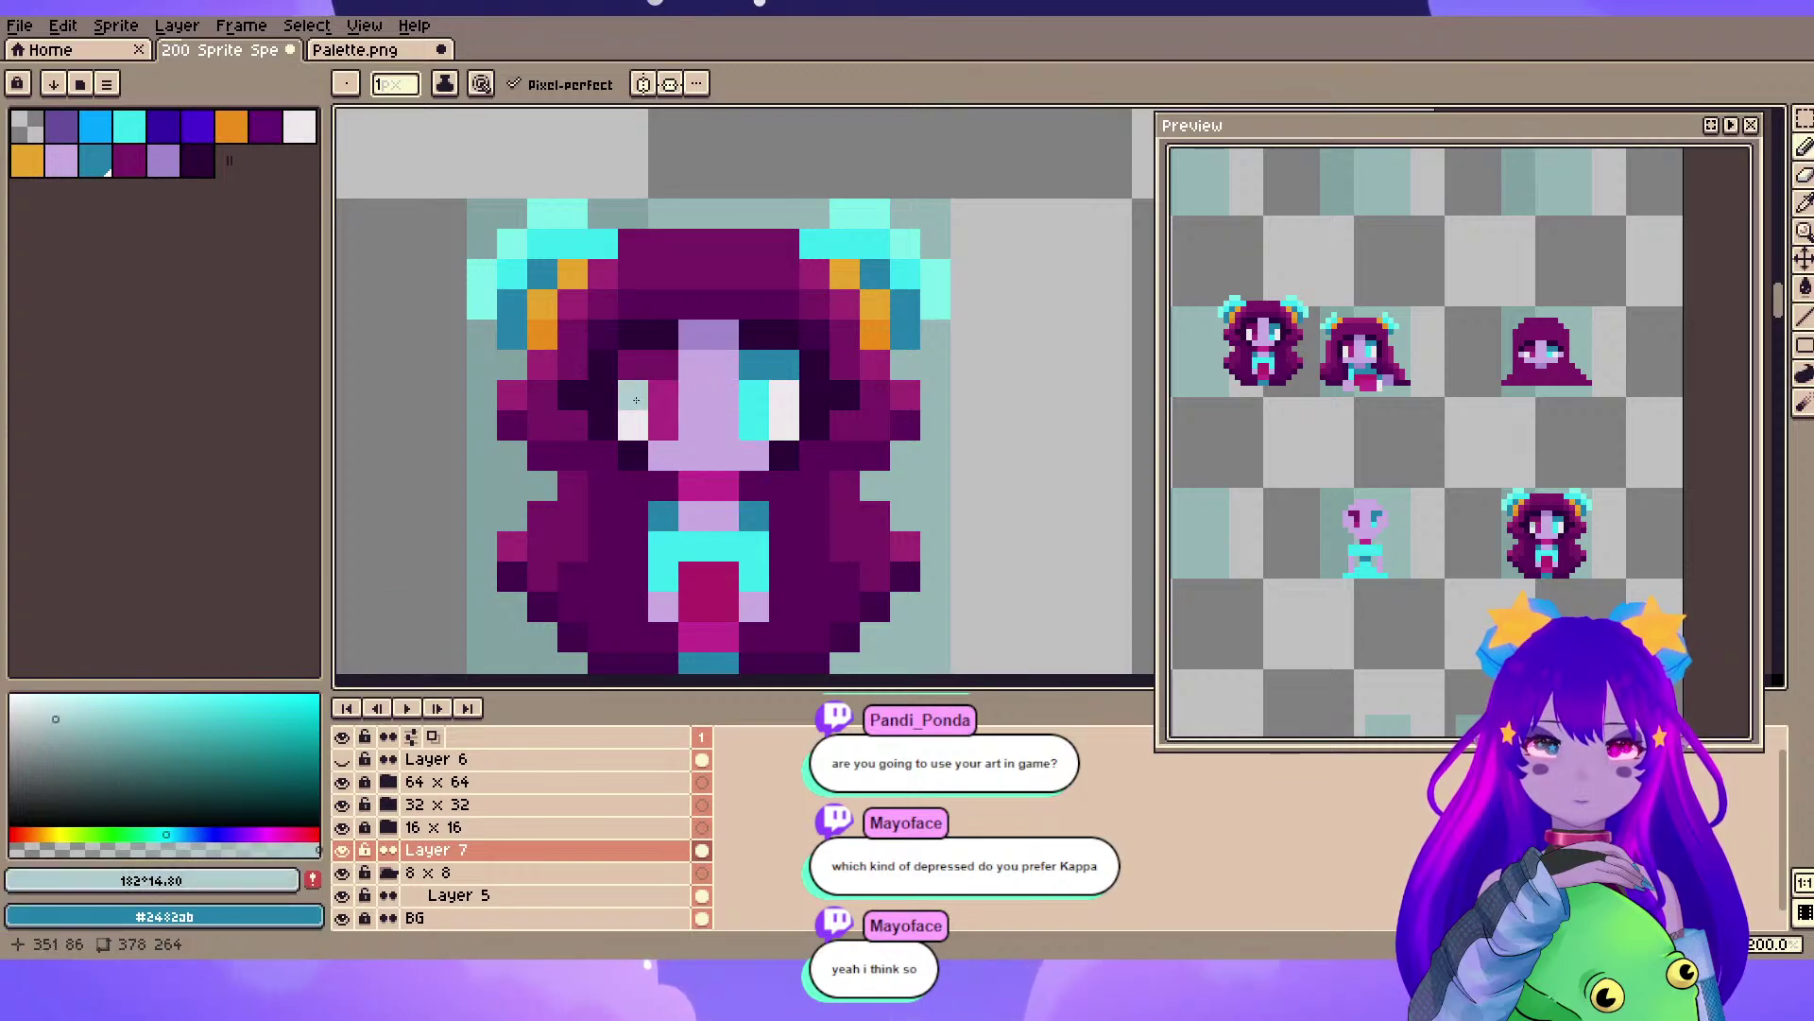
- Save the sprite file
scroll(785, 408, down, 3)
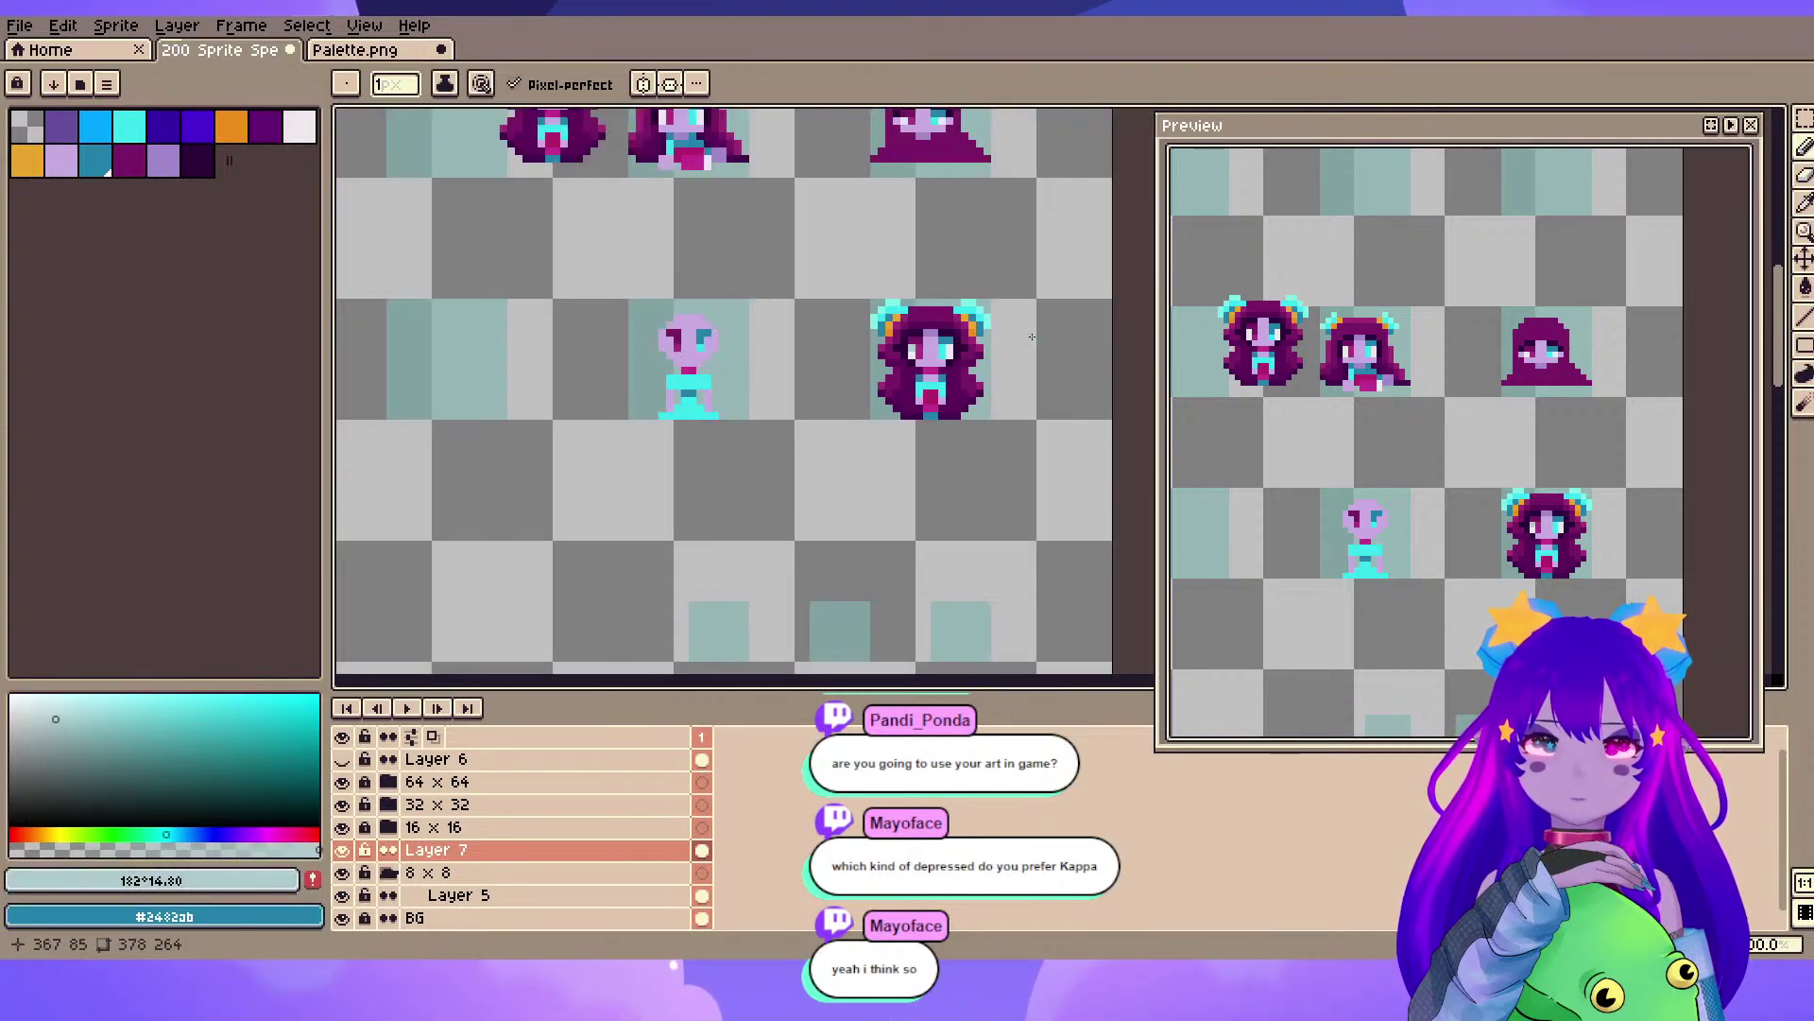
key(v)
key(ctrl+s)
key(b)
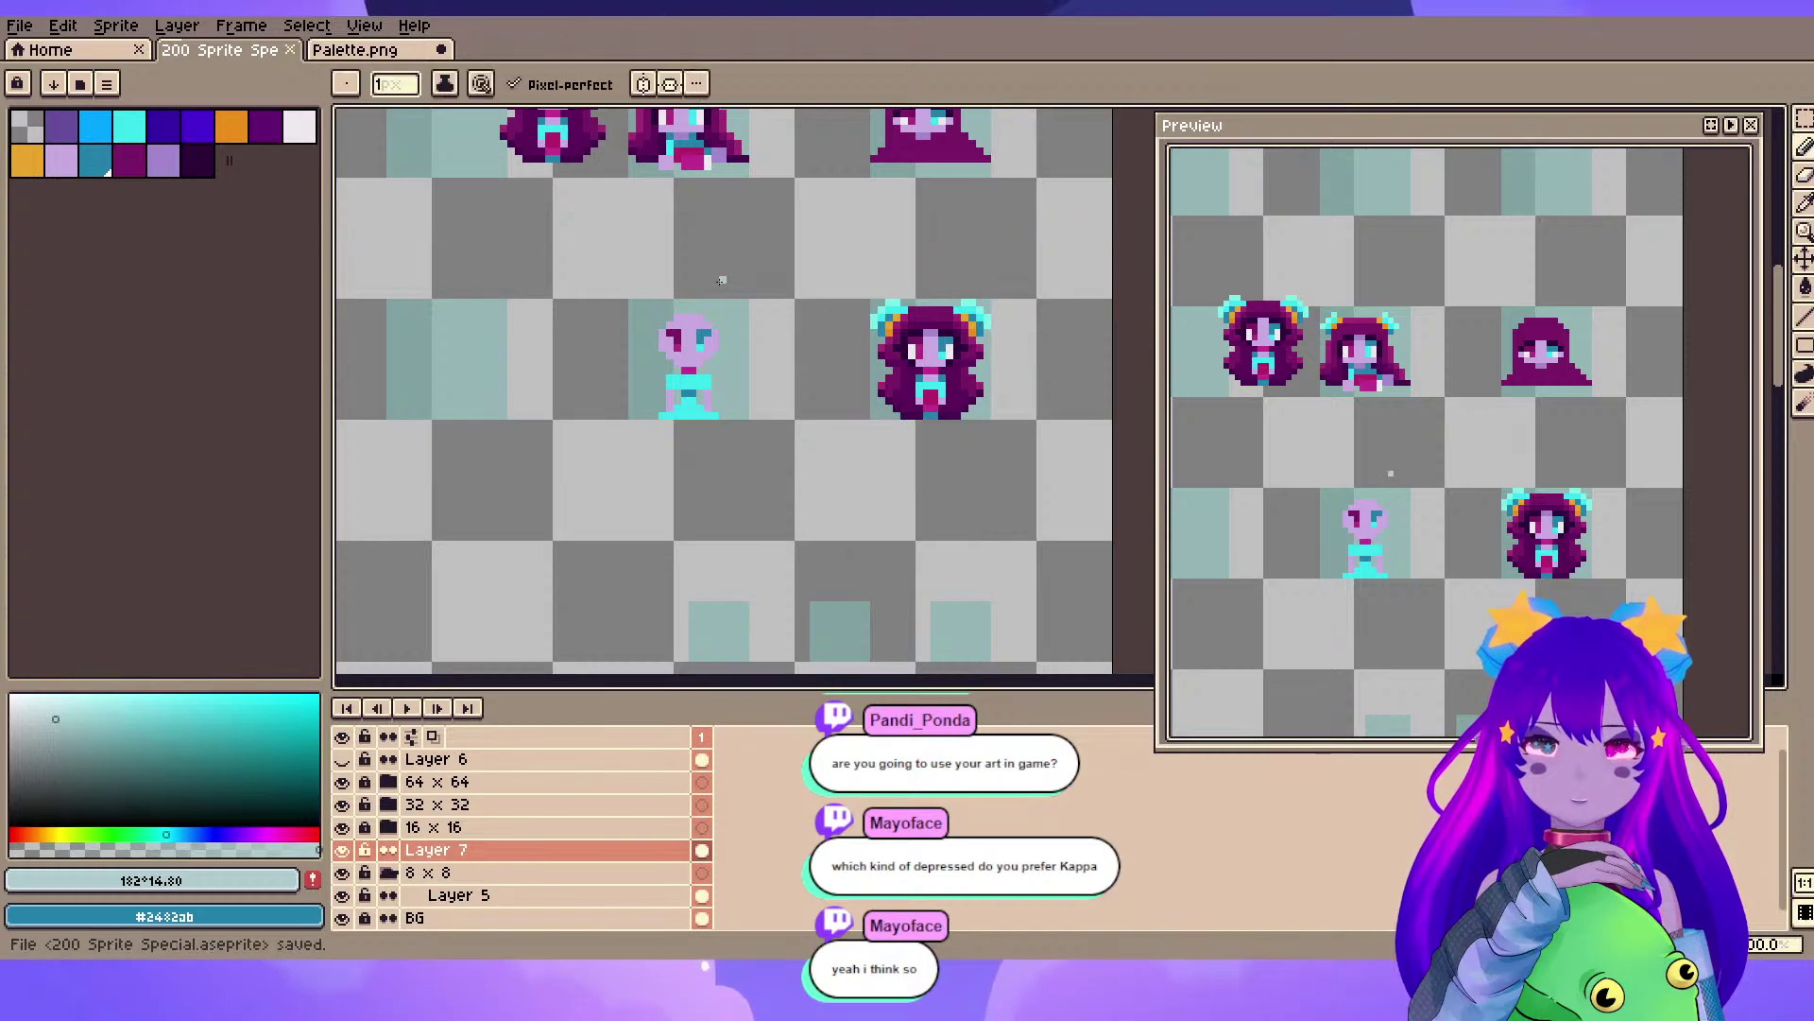
- Remove the front-facing sprite copy standing beside the leaning sprite and save the file
scroll(699, 333, up, 2)
scroll(700, 333, up, 1)
scroll(829, 330, up, 1)
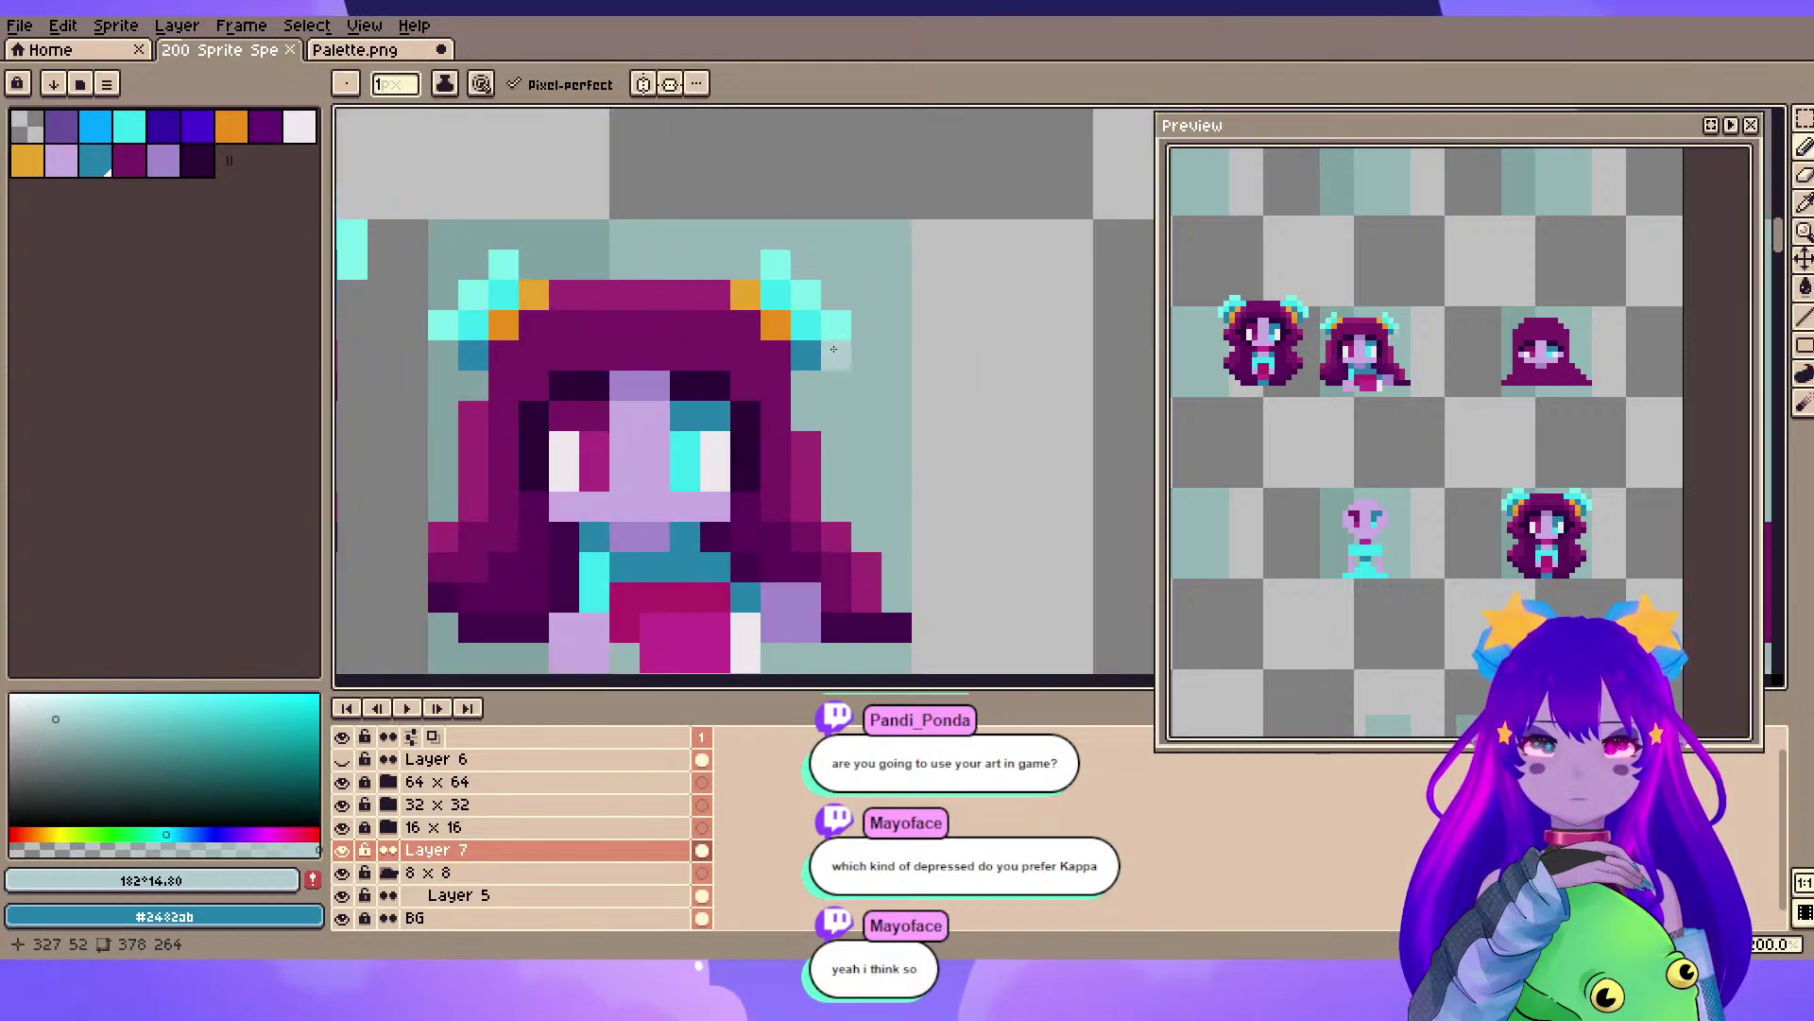
scroll(899, 284, down, 1)
key(e)
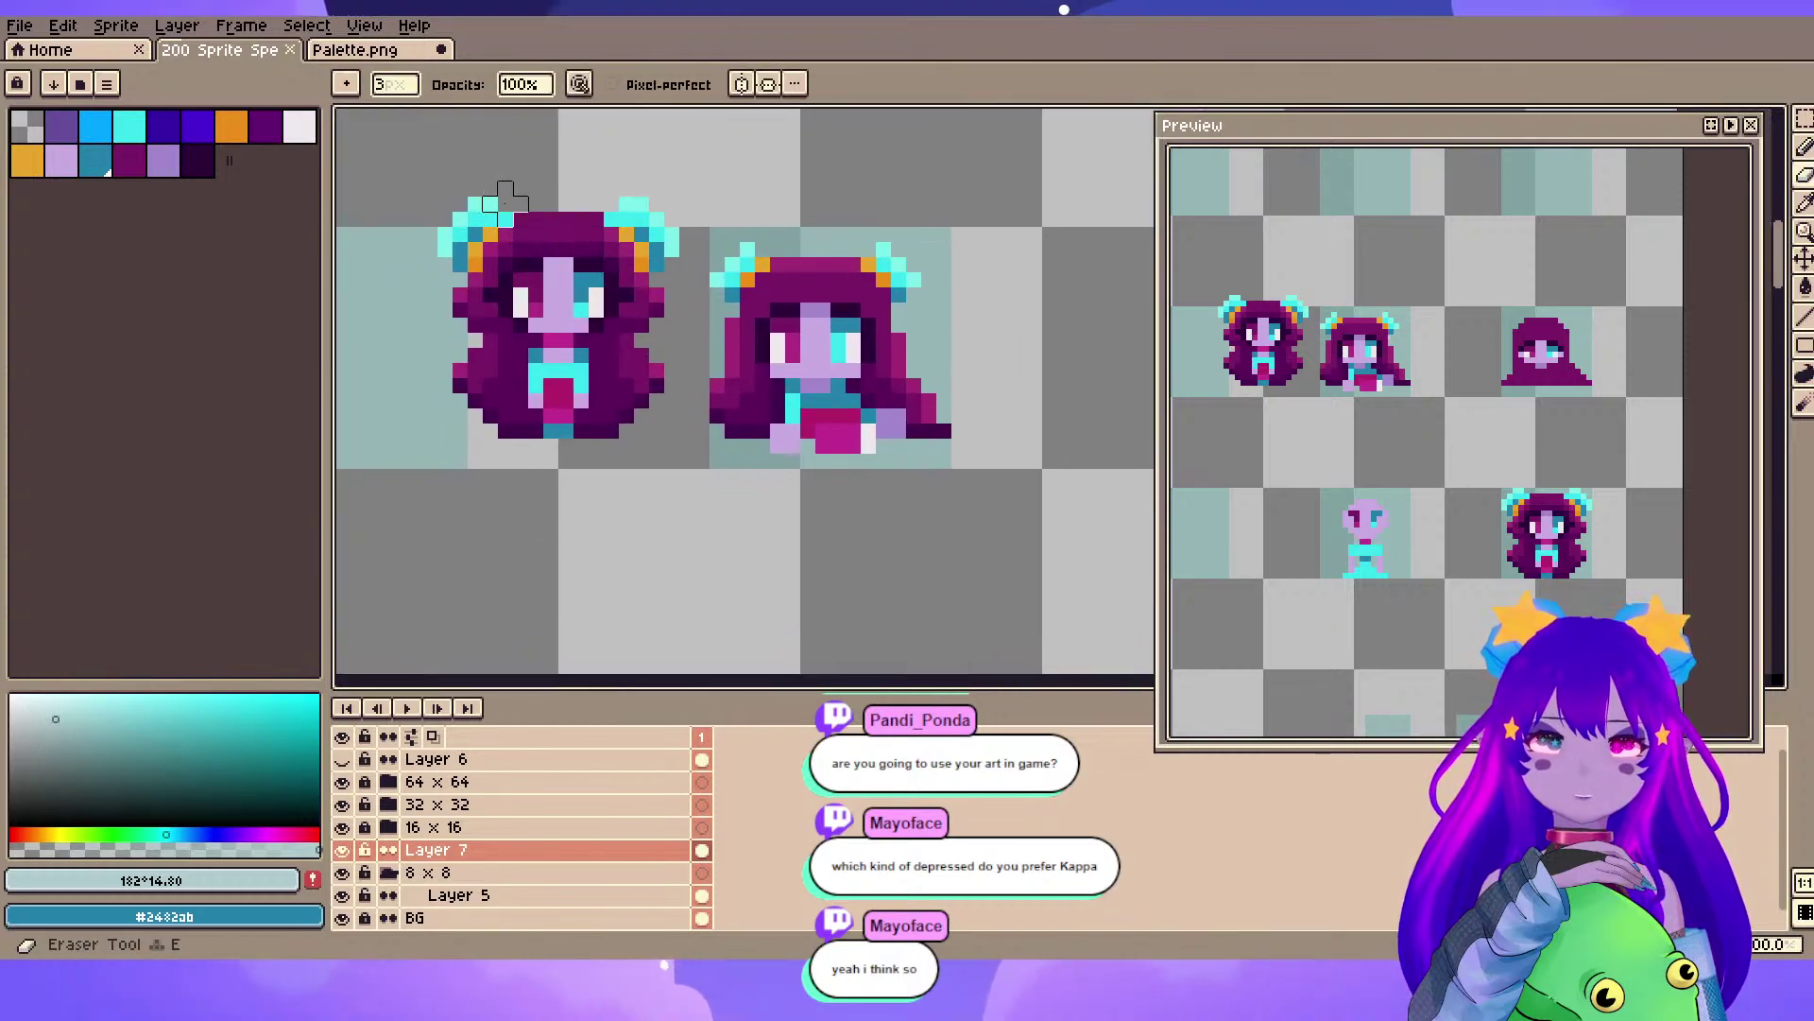
mouse_move(468, 196)
mouse_down()
mouse_move(506, 325)
mouse_move(571, 344)
mouse_up()
key(ctrl+s)
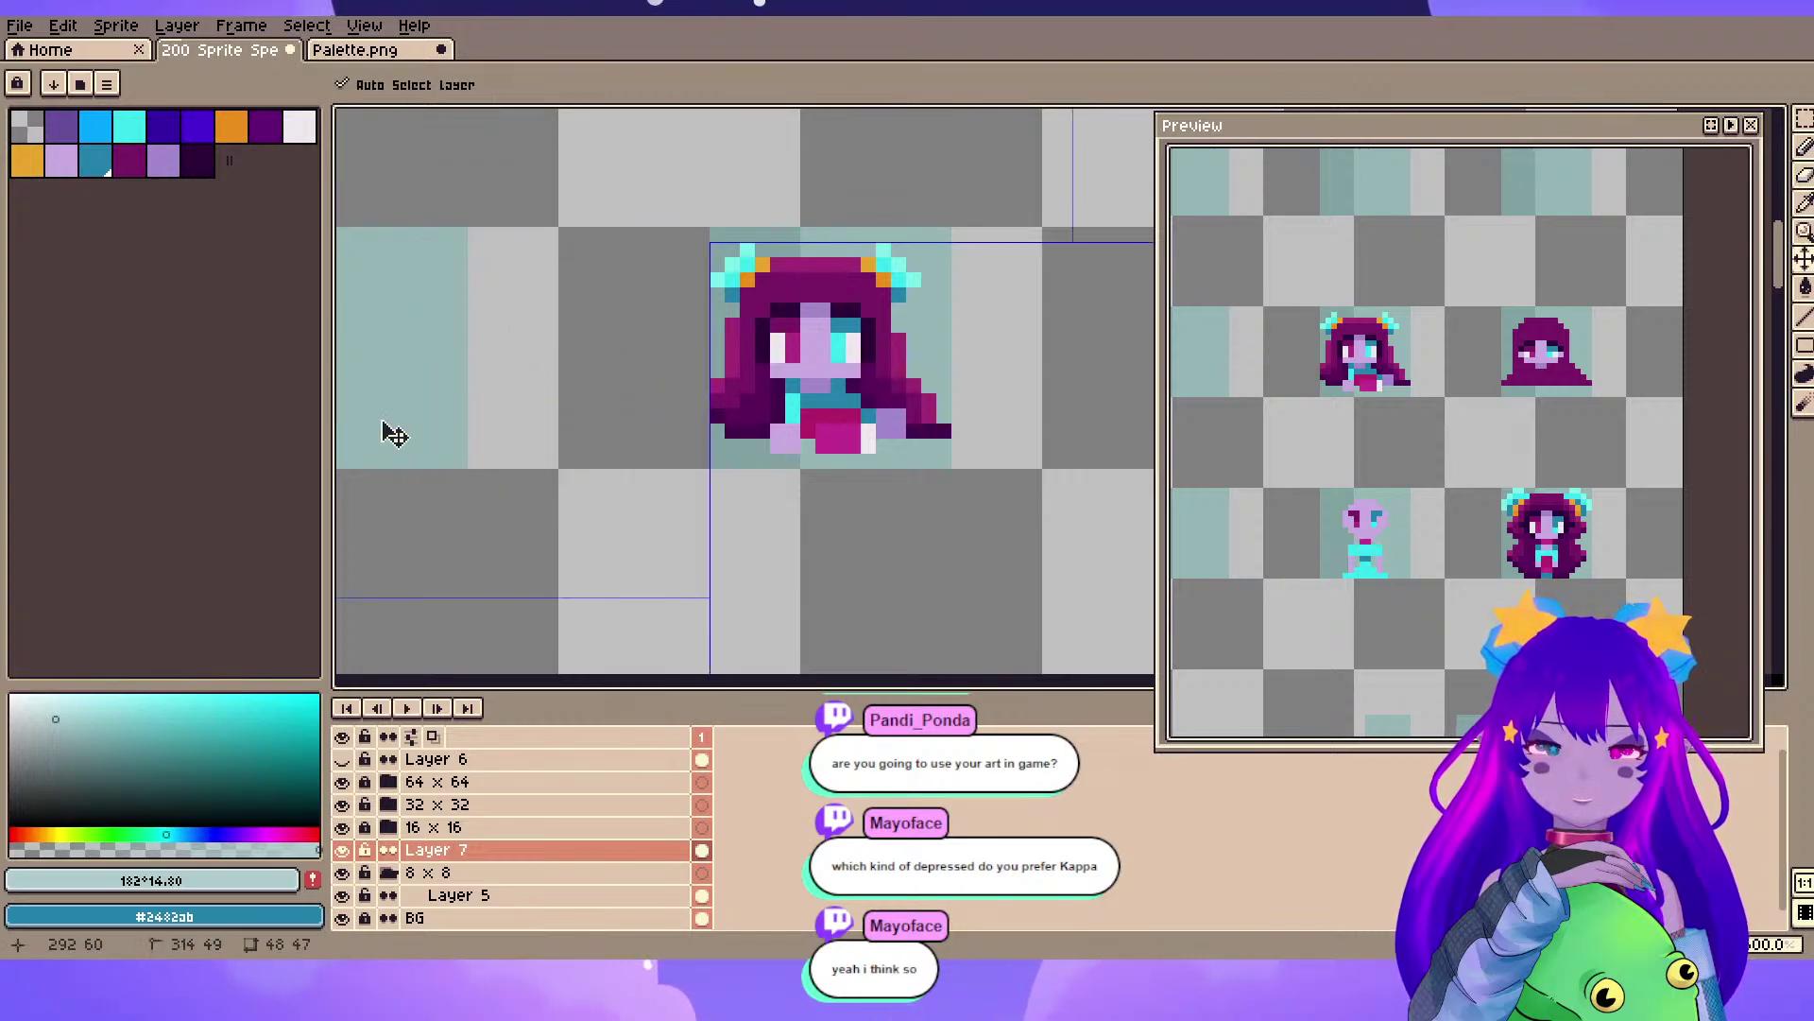
- Try adding a raised row of #9c2874 on top of the leaning sprite's hair, and undo it
scroll(866, 356, up, 2)
key(b)
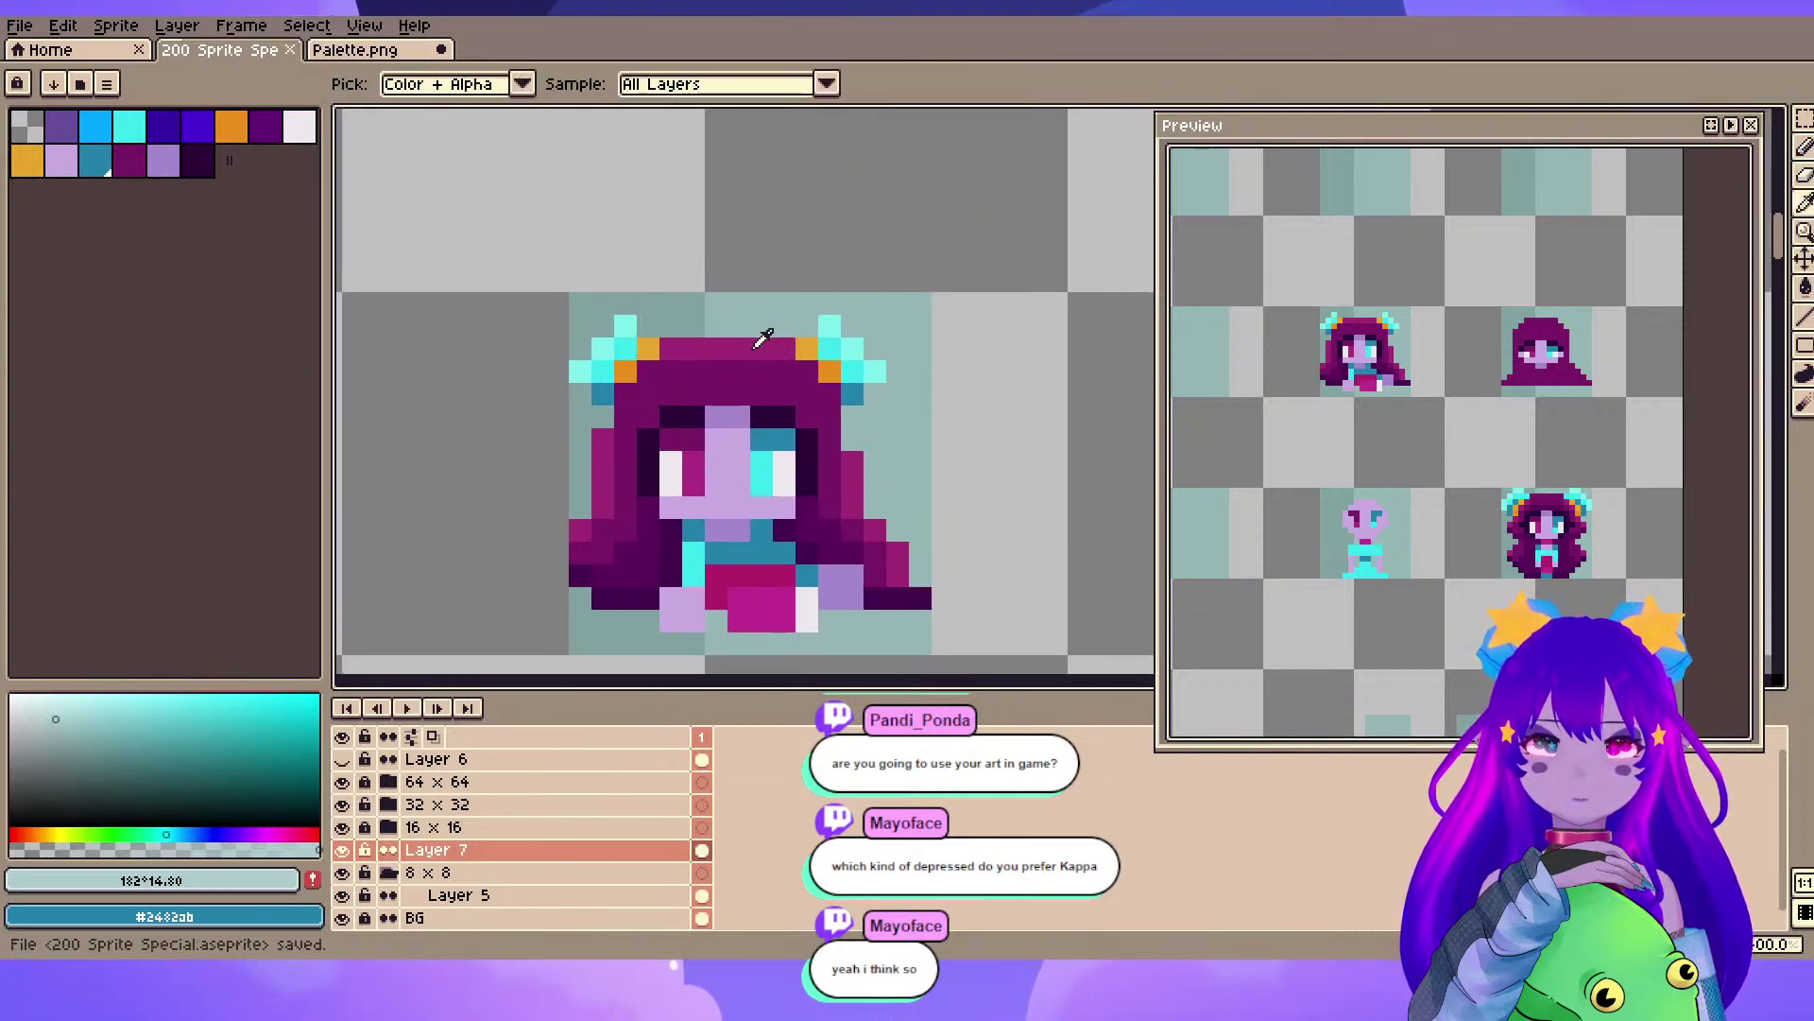
alt+click(698, 330)
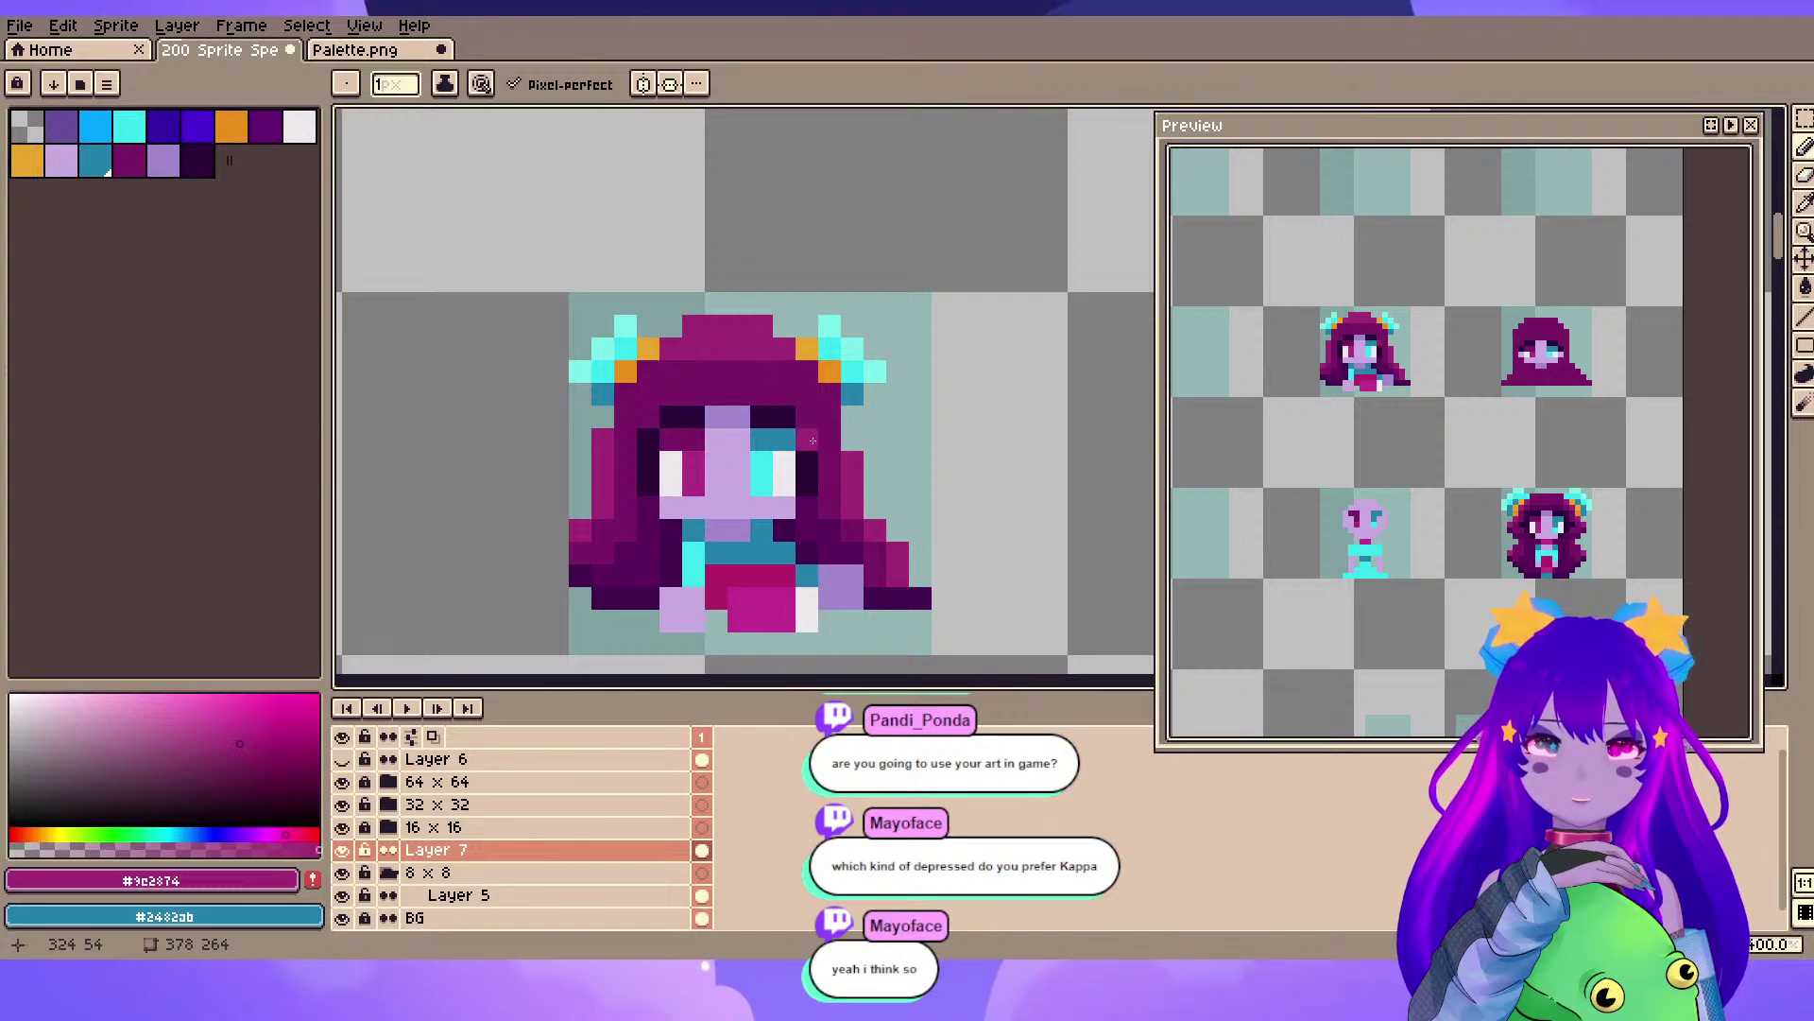
key(ctrl+z)
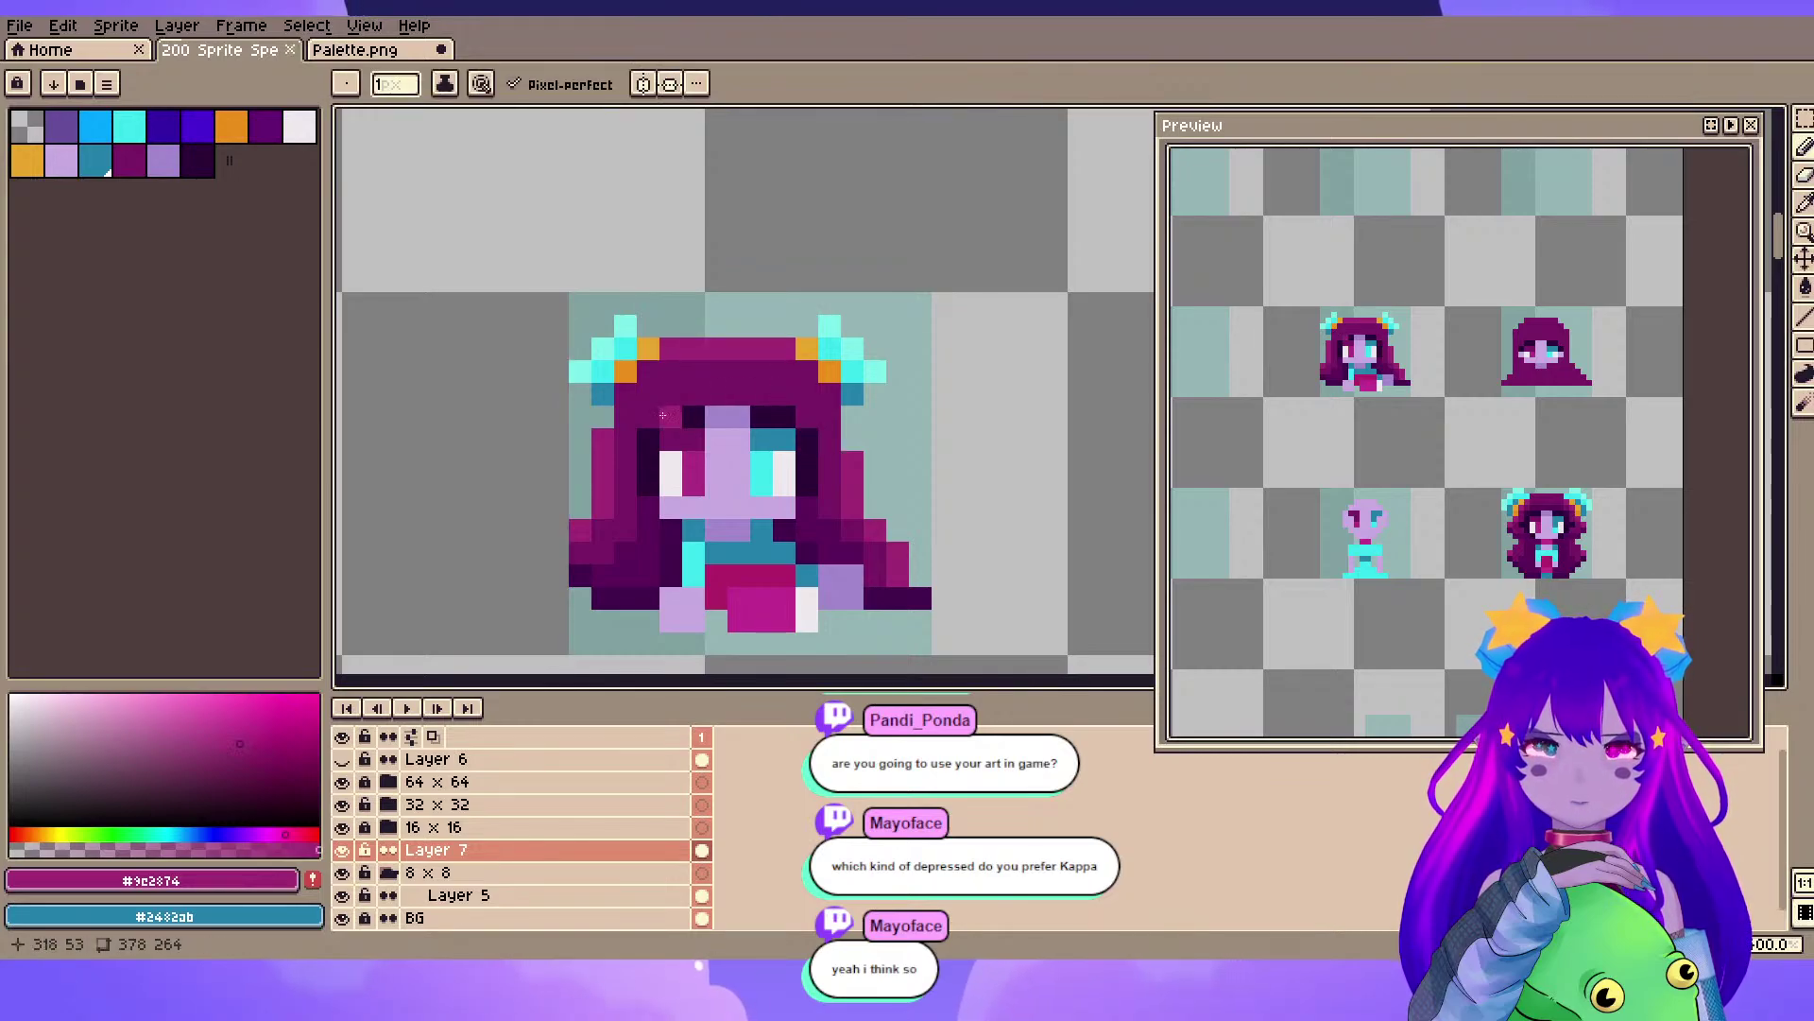
- Save the file with the leaning sprite's hair in its current shape
key(ctrl+s)
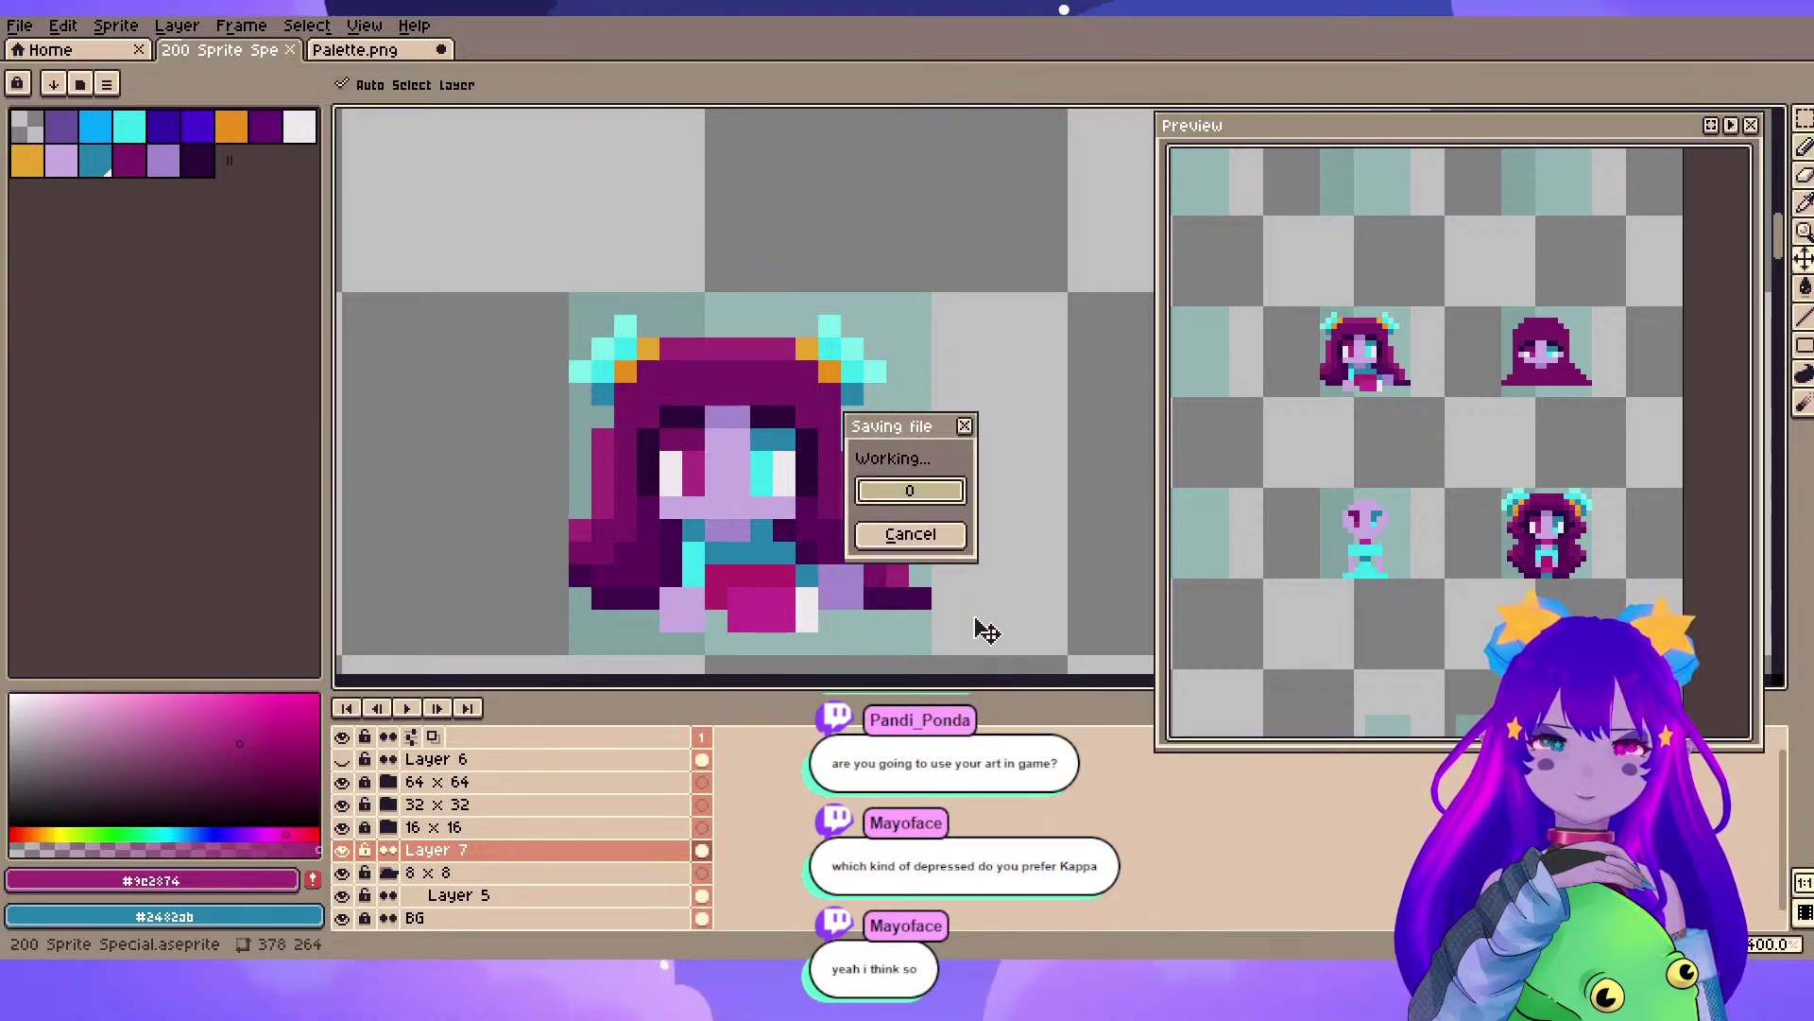
scroll(909, 470, up, 2)
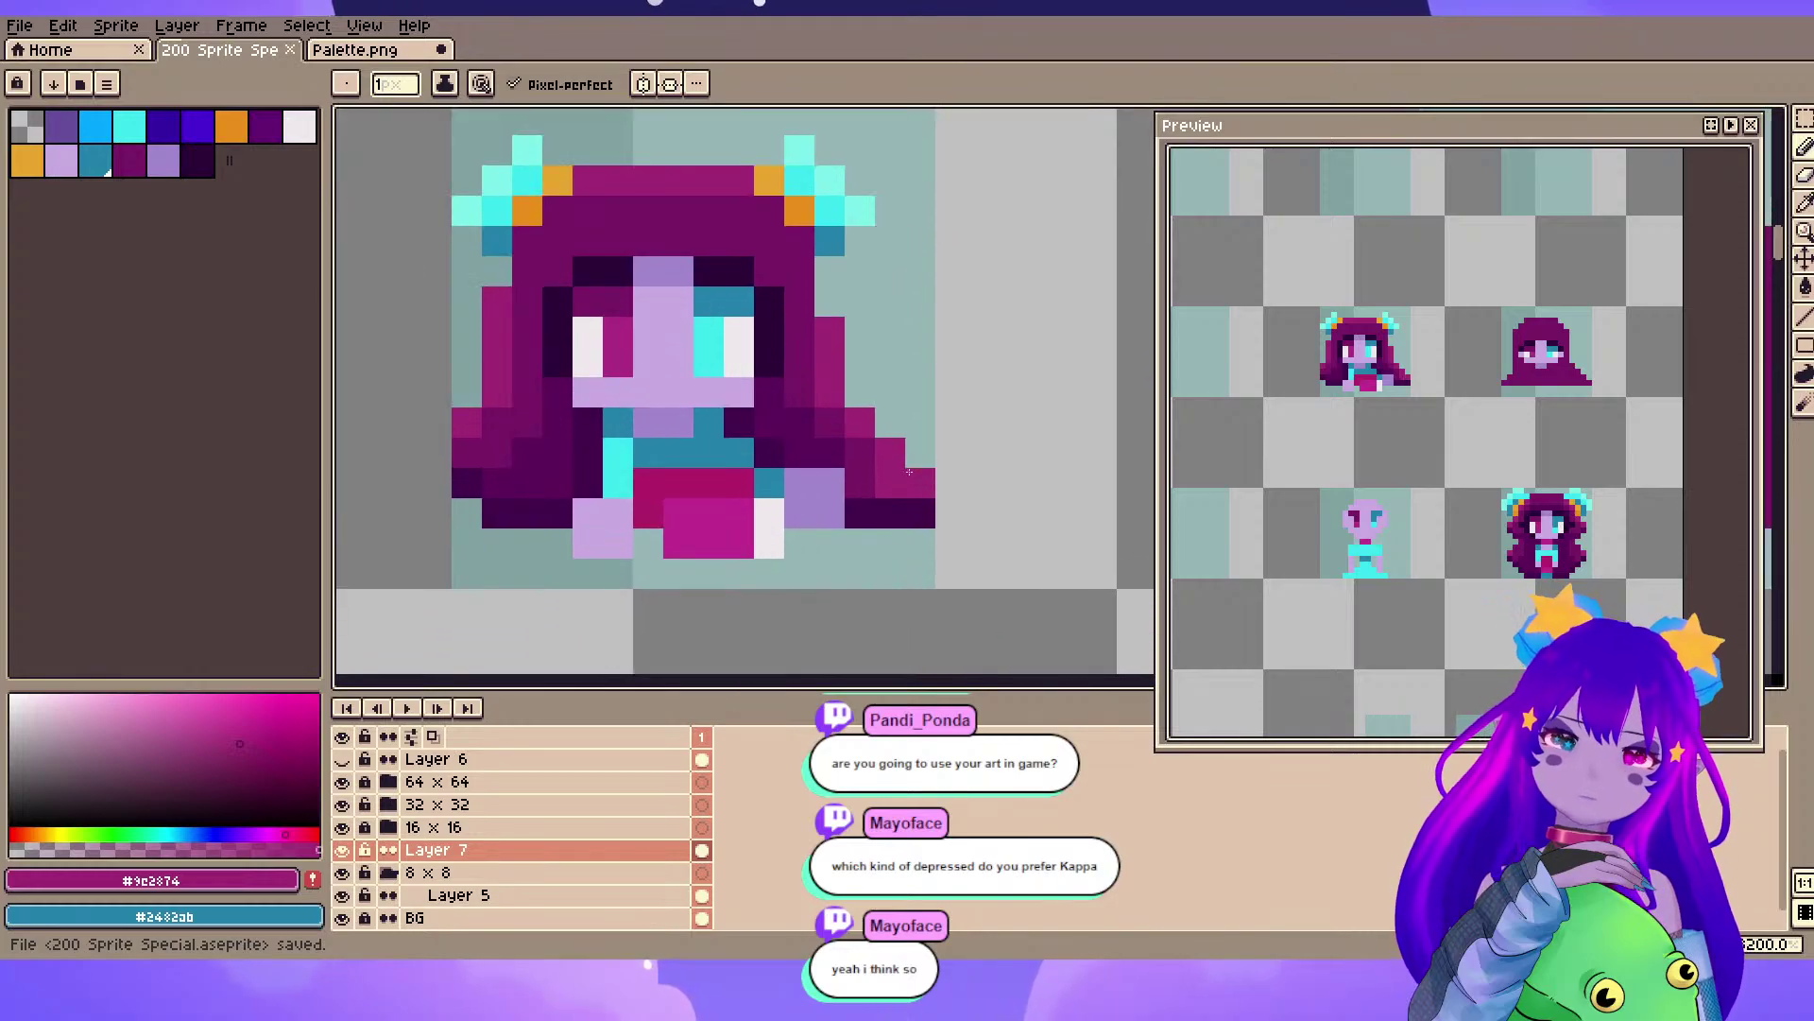
key(ctrl+s)
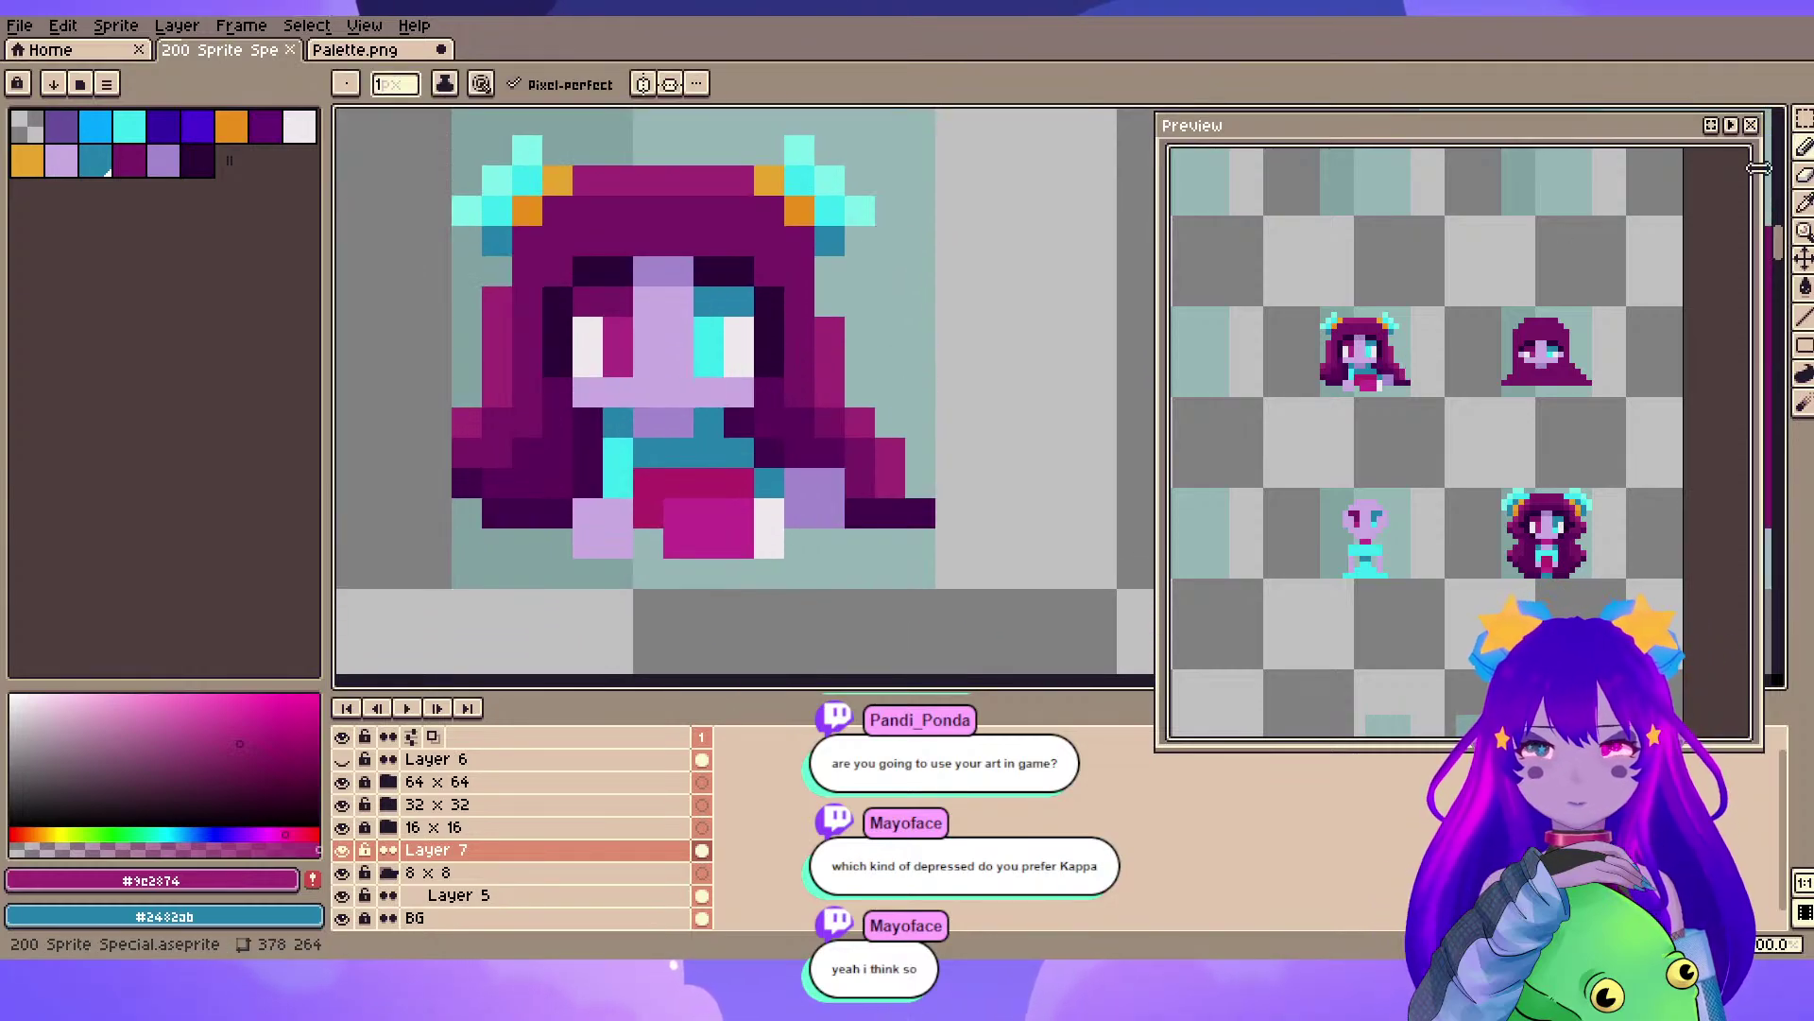
click(1807, 123)
scroll(899, 377, down, 4)
scroll(896, 377, up, 1)
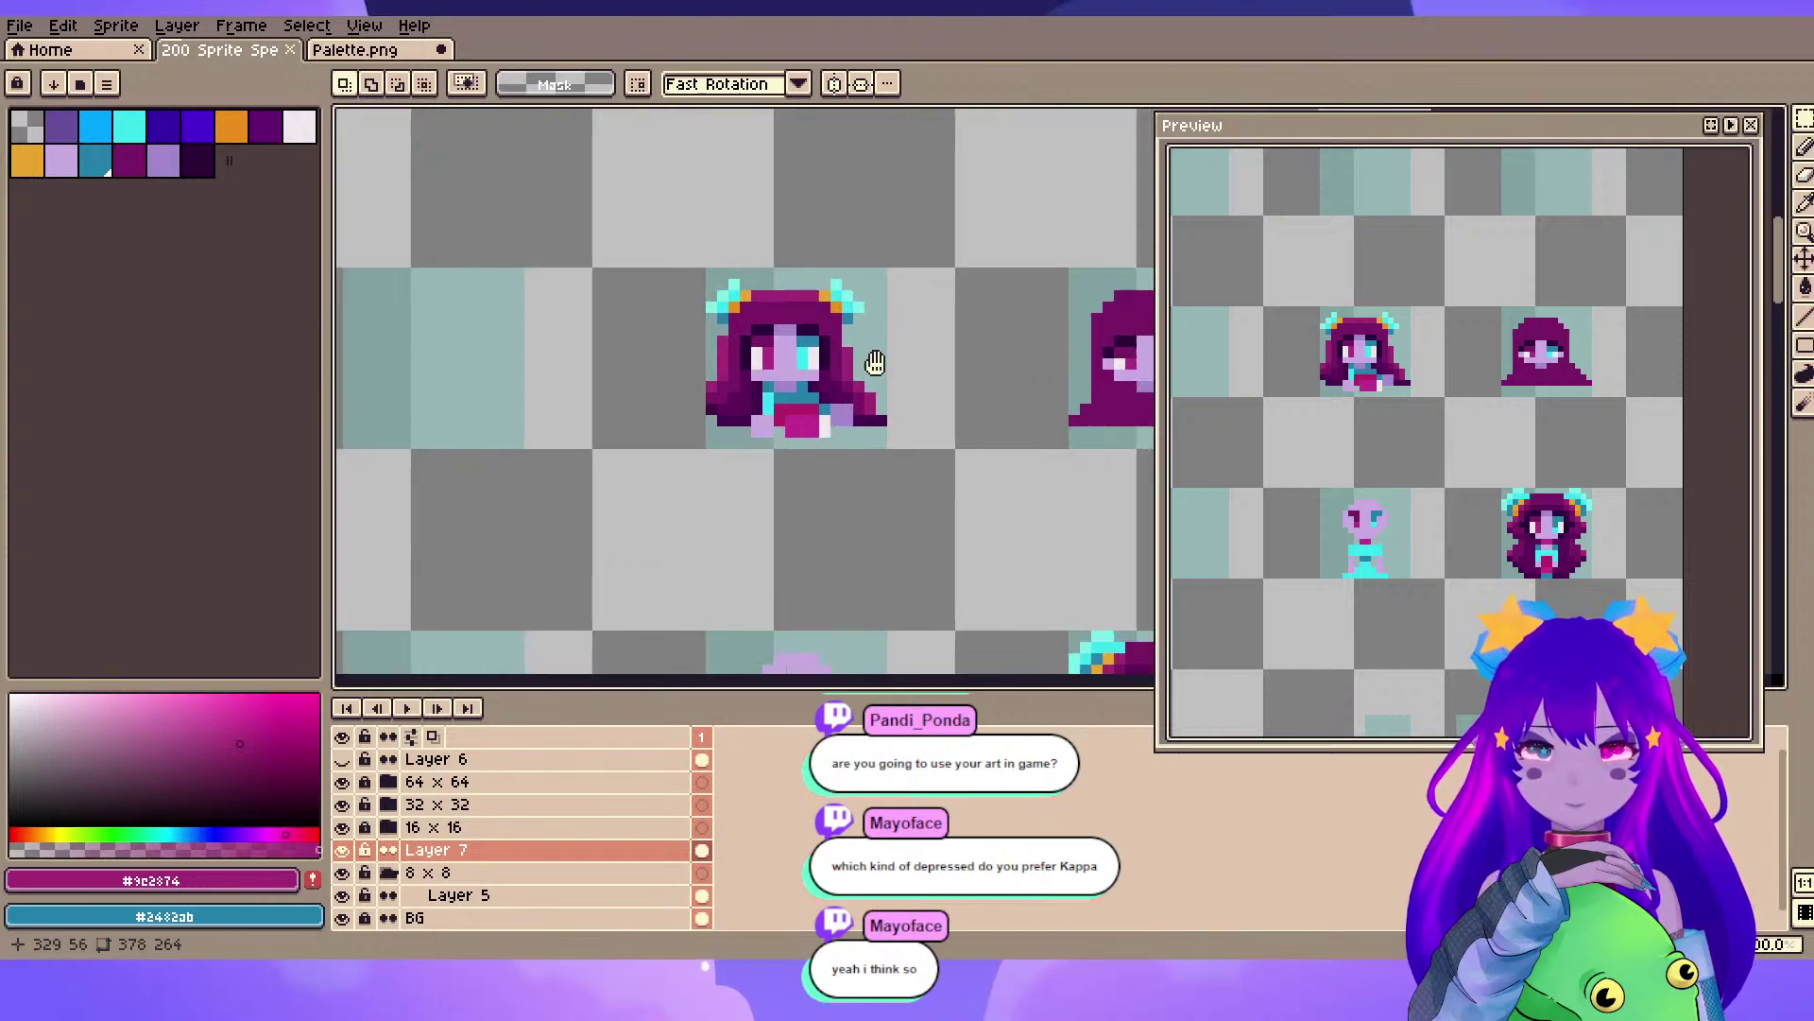
drag(892, 376, 702, 360)
drag(510, 223, 765, 465)
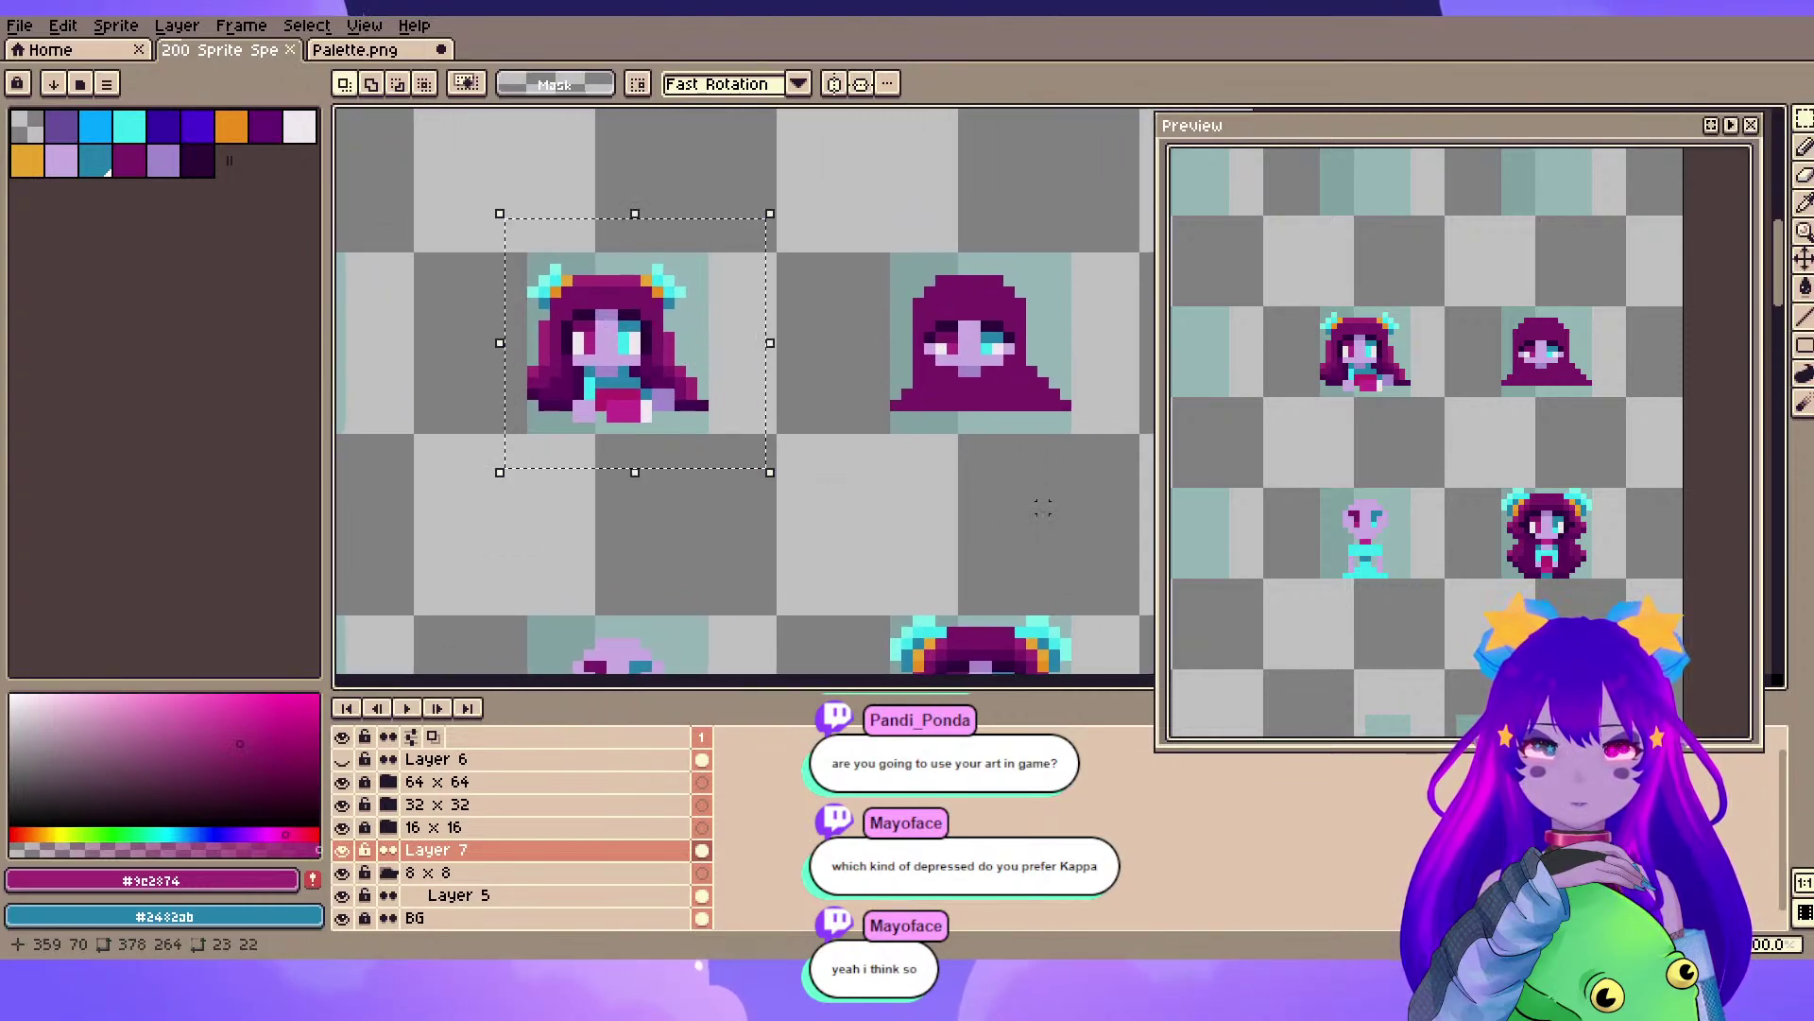
click(1053, 518)
- Erase the older plain-haired head from the cell beside the leaning sprite, using an enlarged eraser
key(e)
key(plus)
key(plus)
key(plus)
drag(918, 343, 1009, 337)
mouse_move(828, 510)
mouse_down()
mouse_move(862, 273)
mouse_move(790, 445)
mouse_up()
- Copy the leaning sprite and place the duplicate in the emptied neighbouring cell
click(1789, 121)
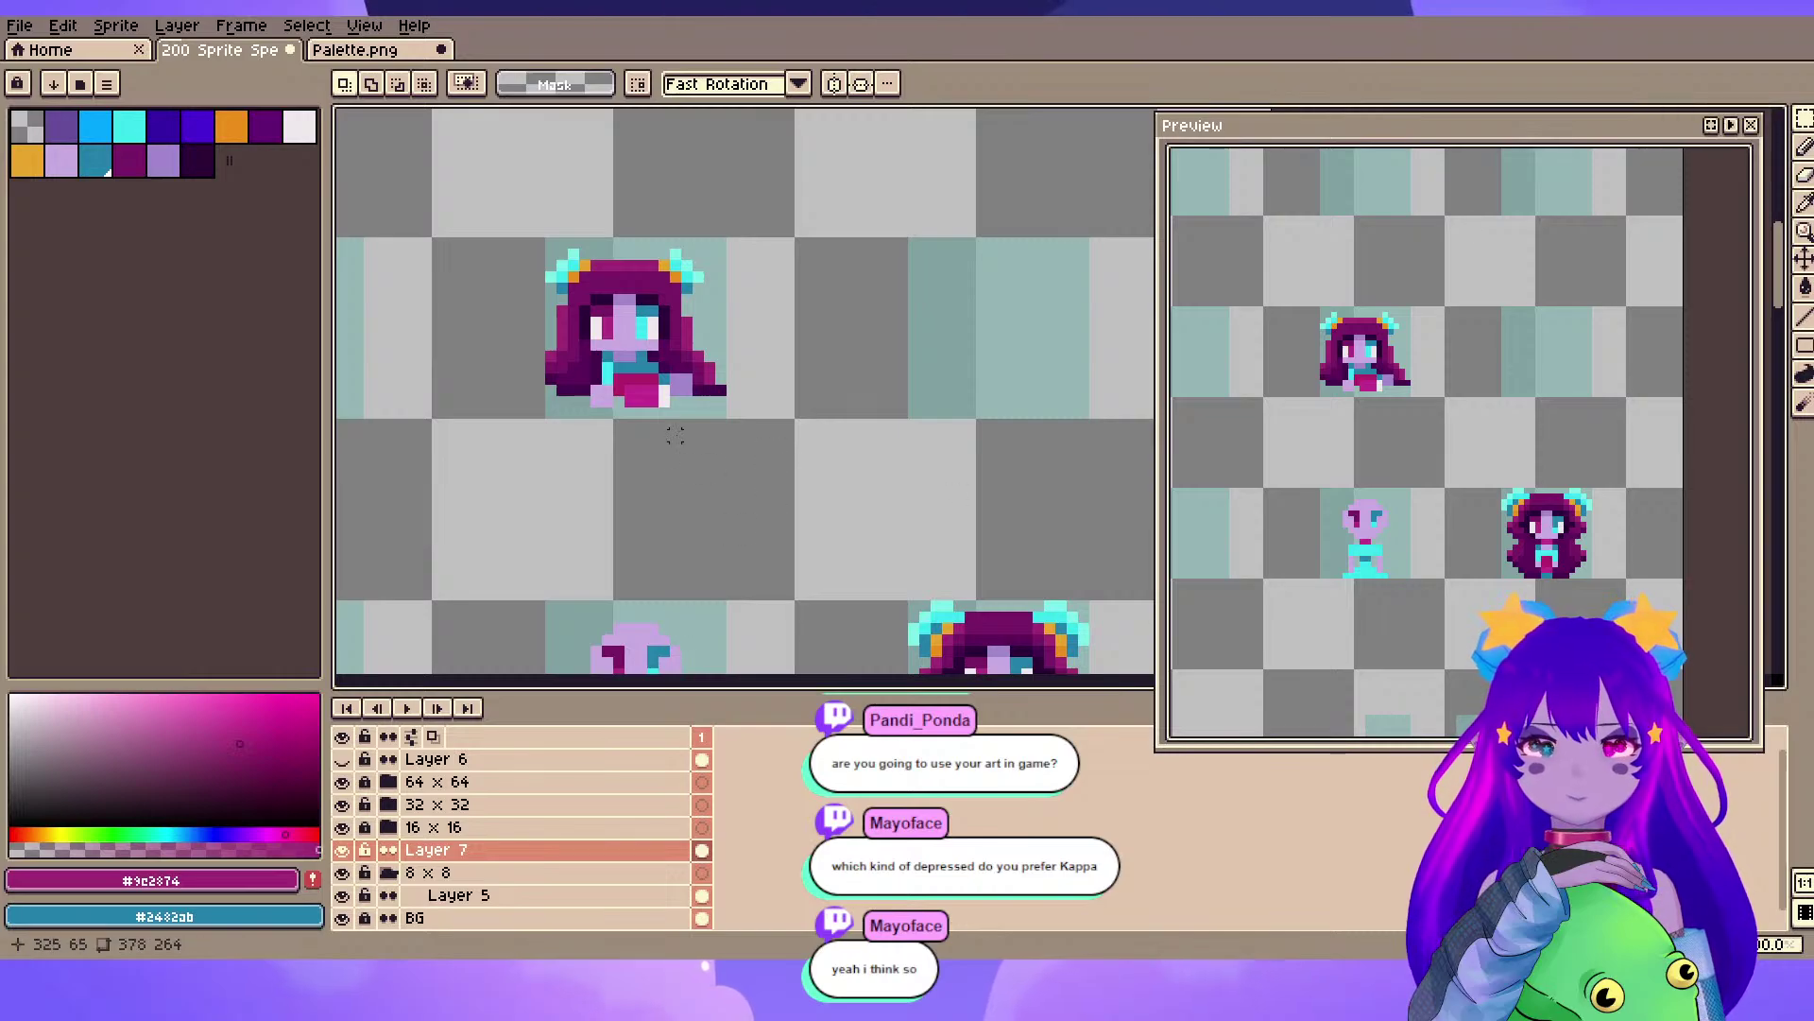
drag(516, 196, 766, 435)
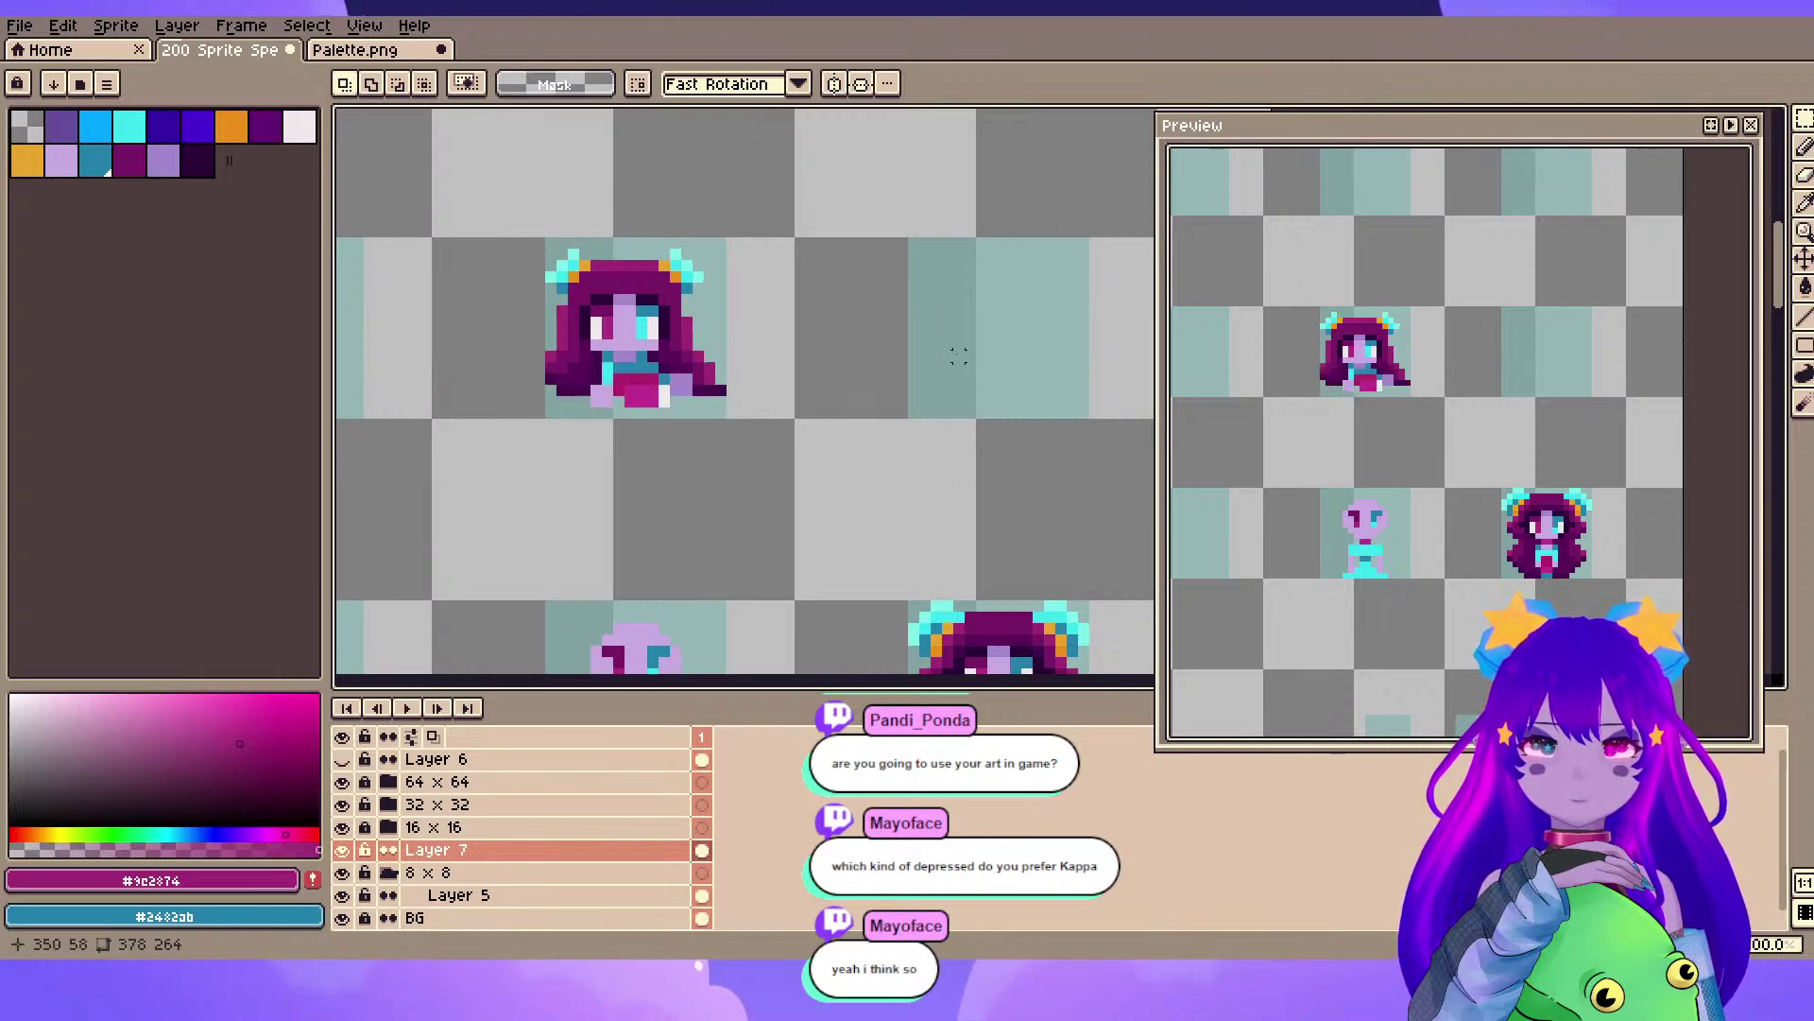
key(ctrl+v)
drag(624, 360, 767, 453)
click(1015, 493)
- Erase the row of hand and chest pixels hanging below the hair on the duplicated sprite with a 1 px eraser
scroll(993, 345, up, 2)
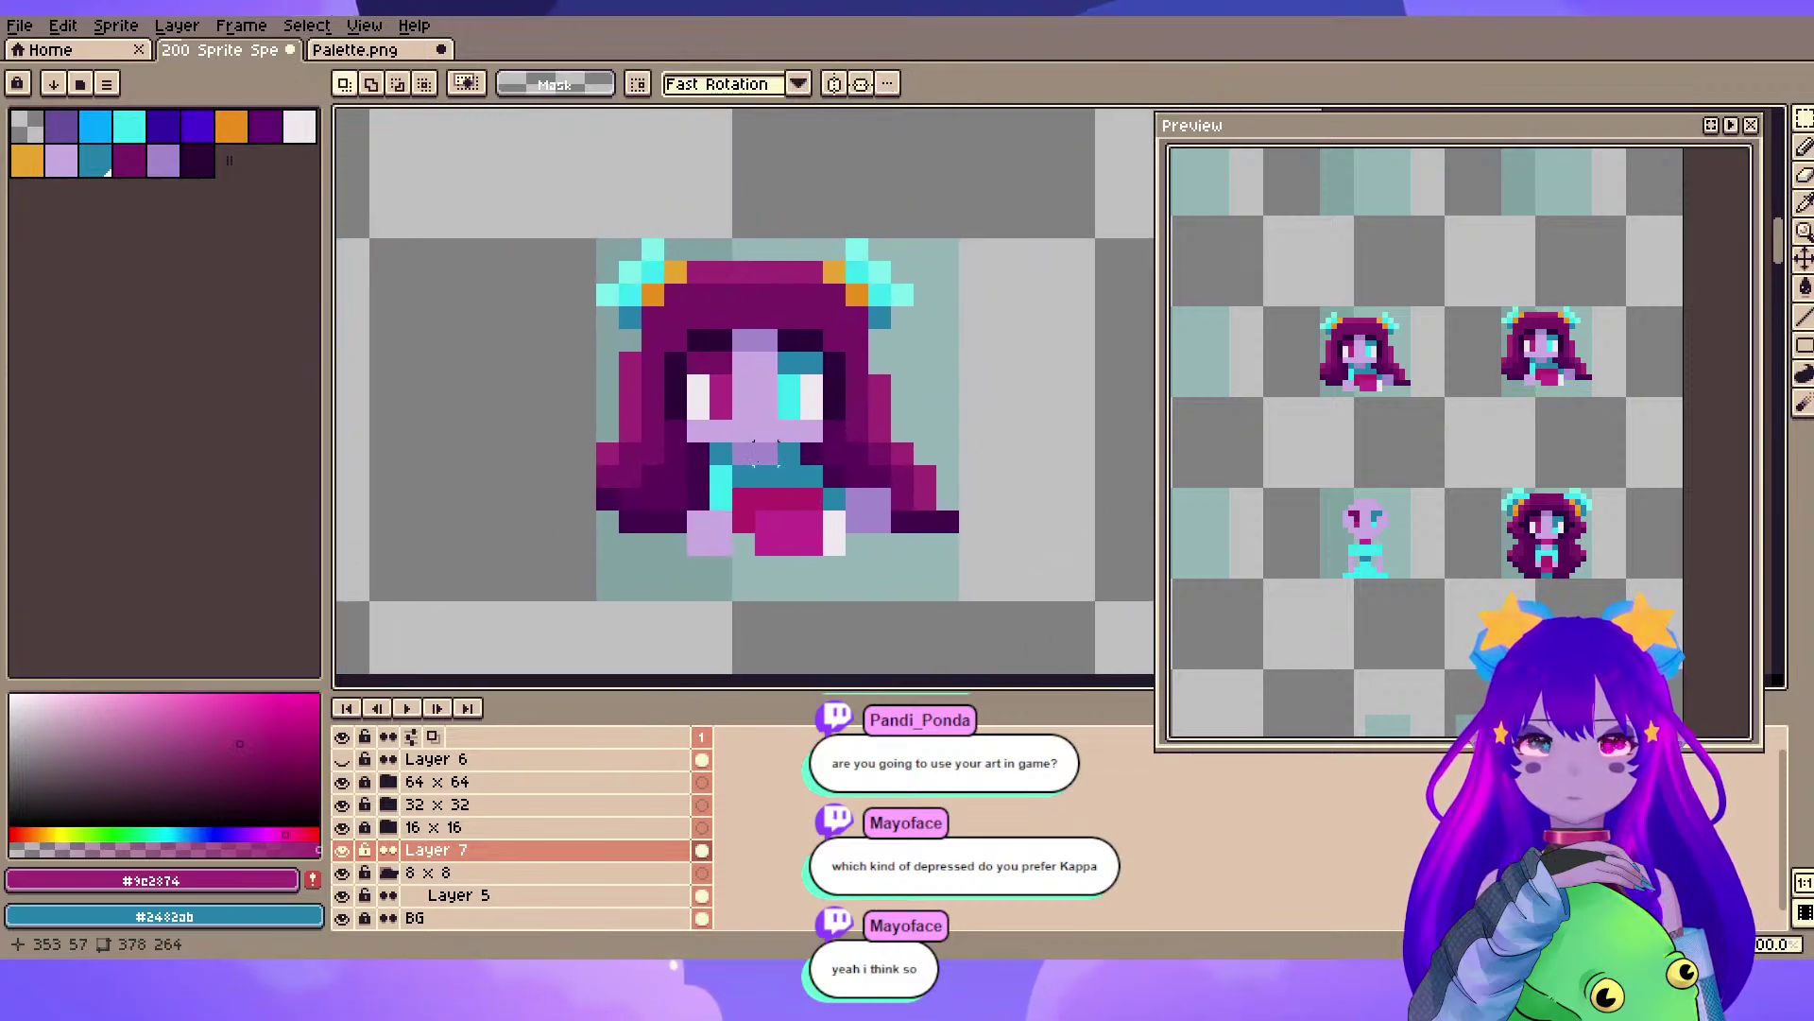
drag(801, 351, 699, 367)
key(e)
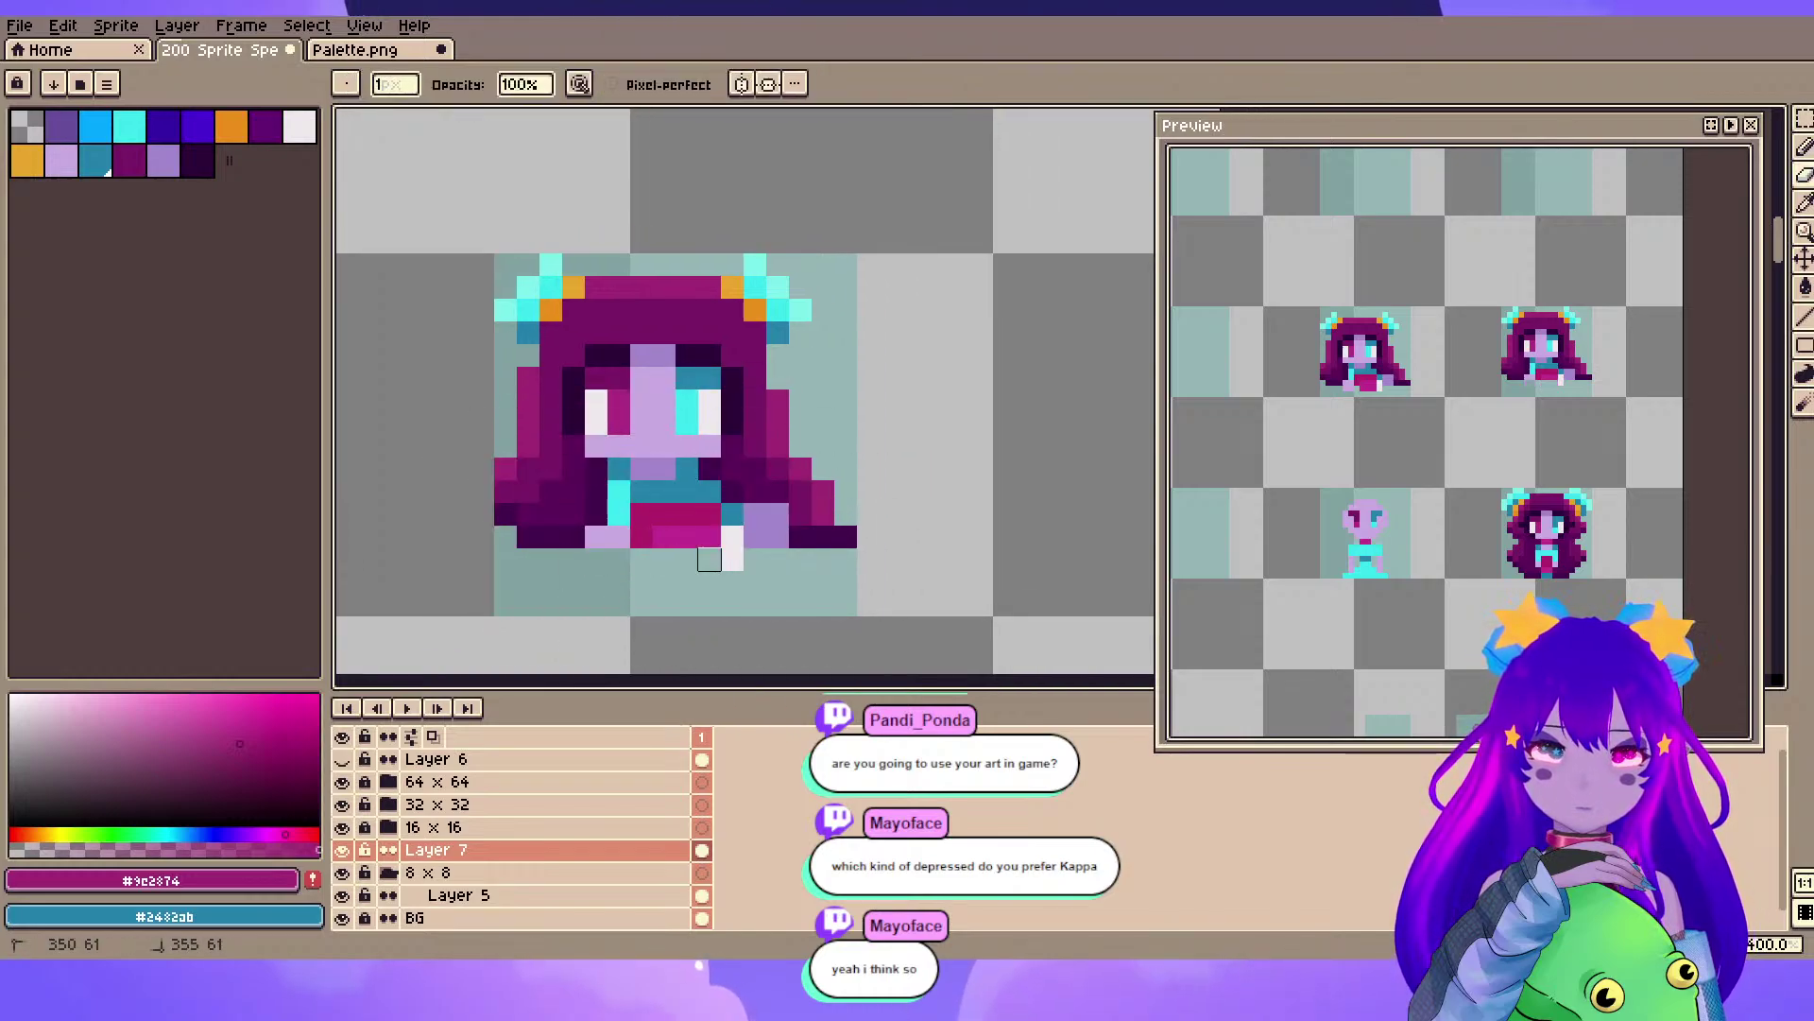
click(733, 558)
scroll(801, 605, up, 1)
drag(753, 537, 797, 570)
scroll(786, 518, down, 1)
scroll(785, 518, up, 1)
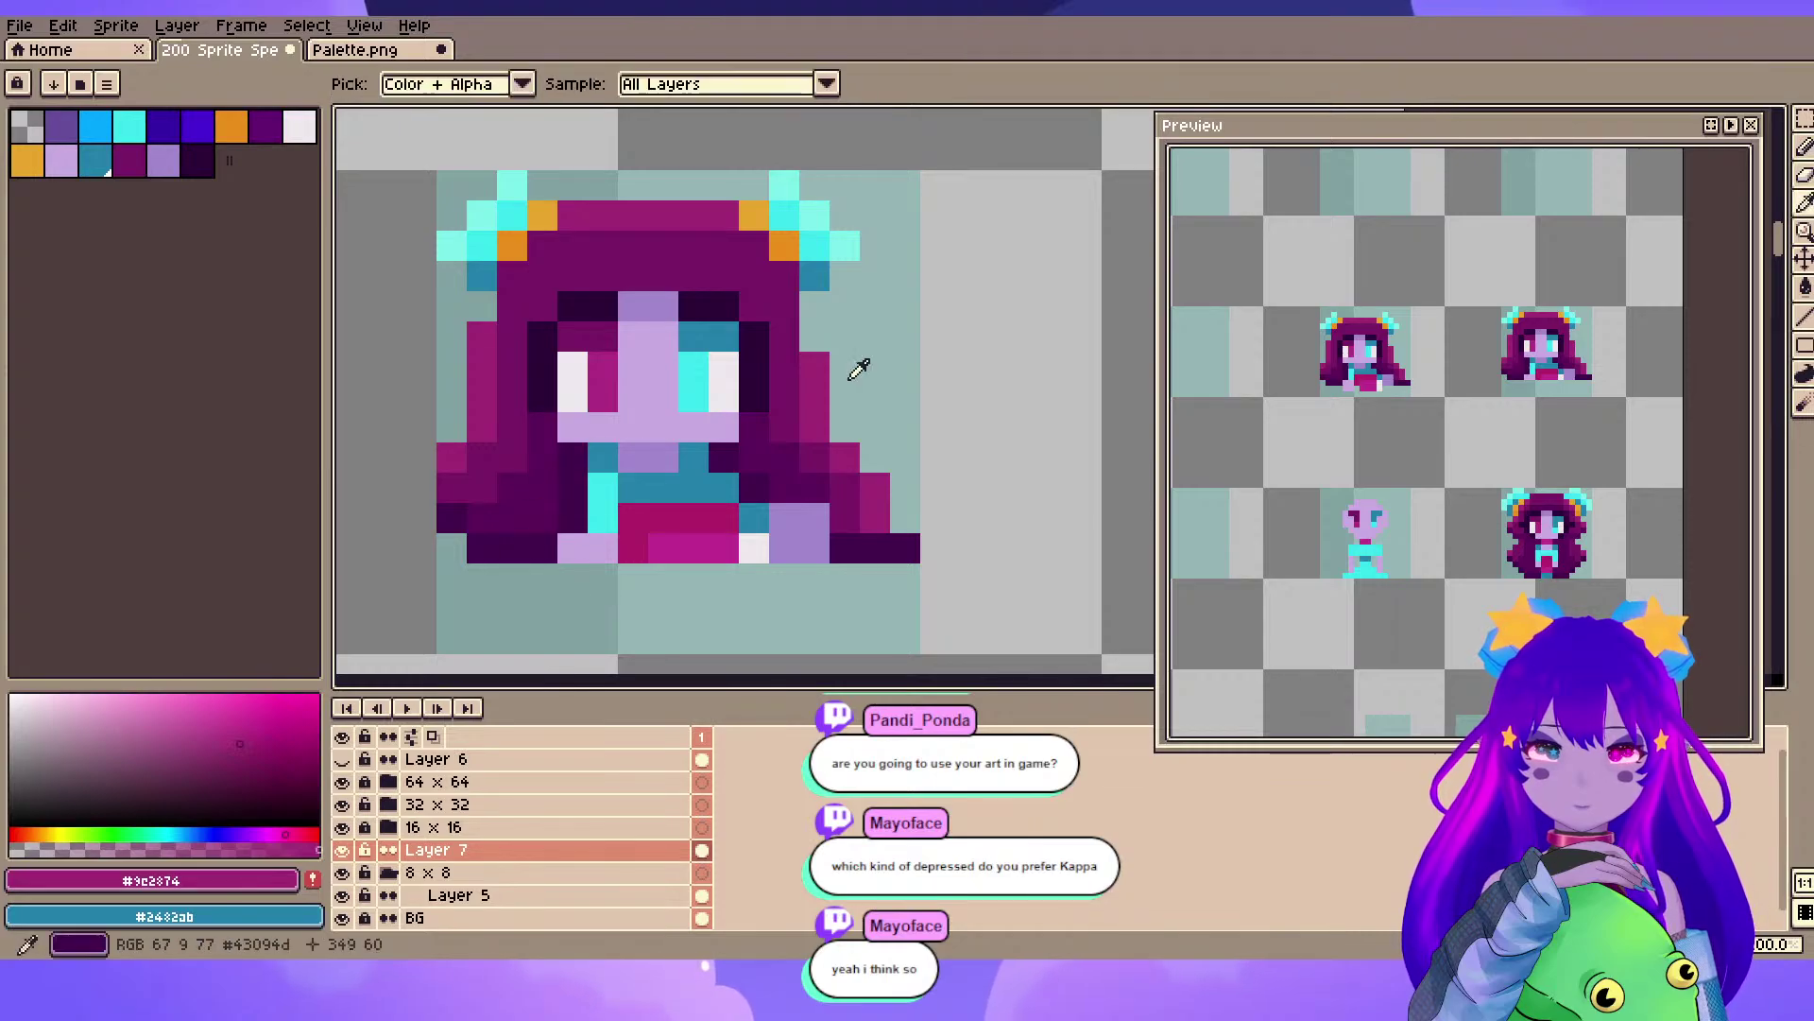
- Cover the duplicated sprite's collar and chest with hair, using #43094d along the lower edge and #5b0d5a above it, and save the file
alt+click(542, 548)
key(b)
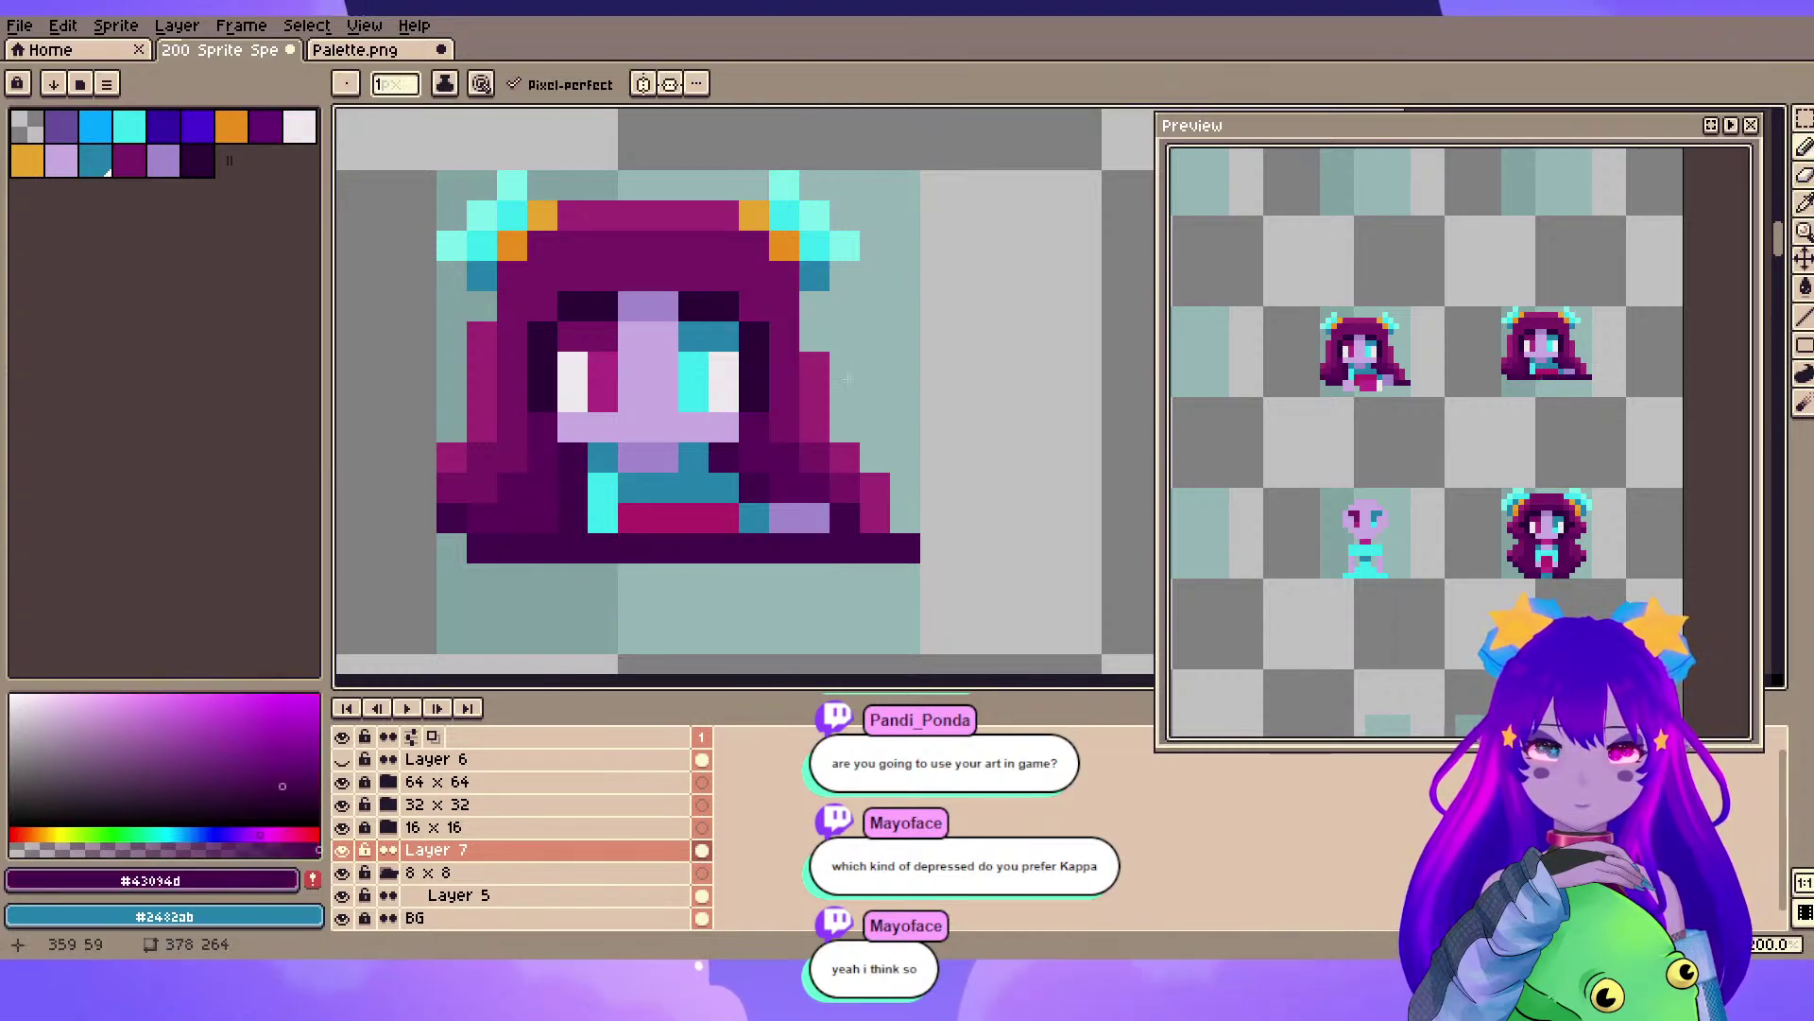
alt+click(846, 517)
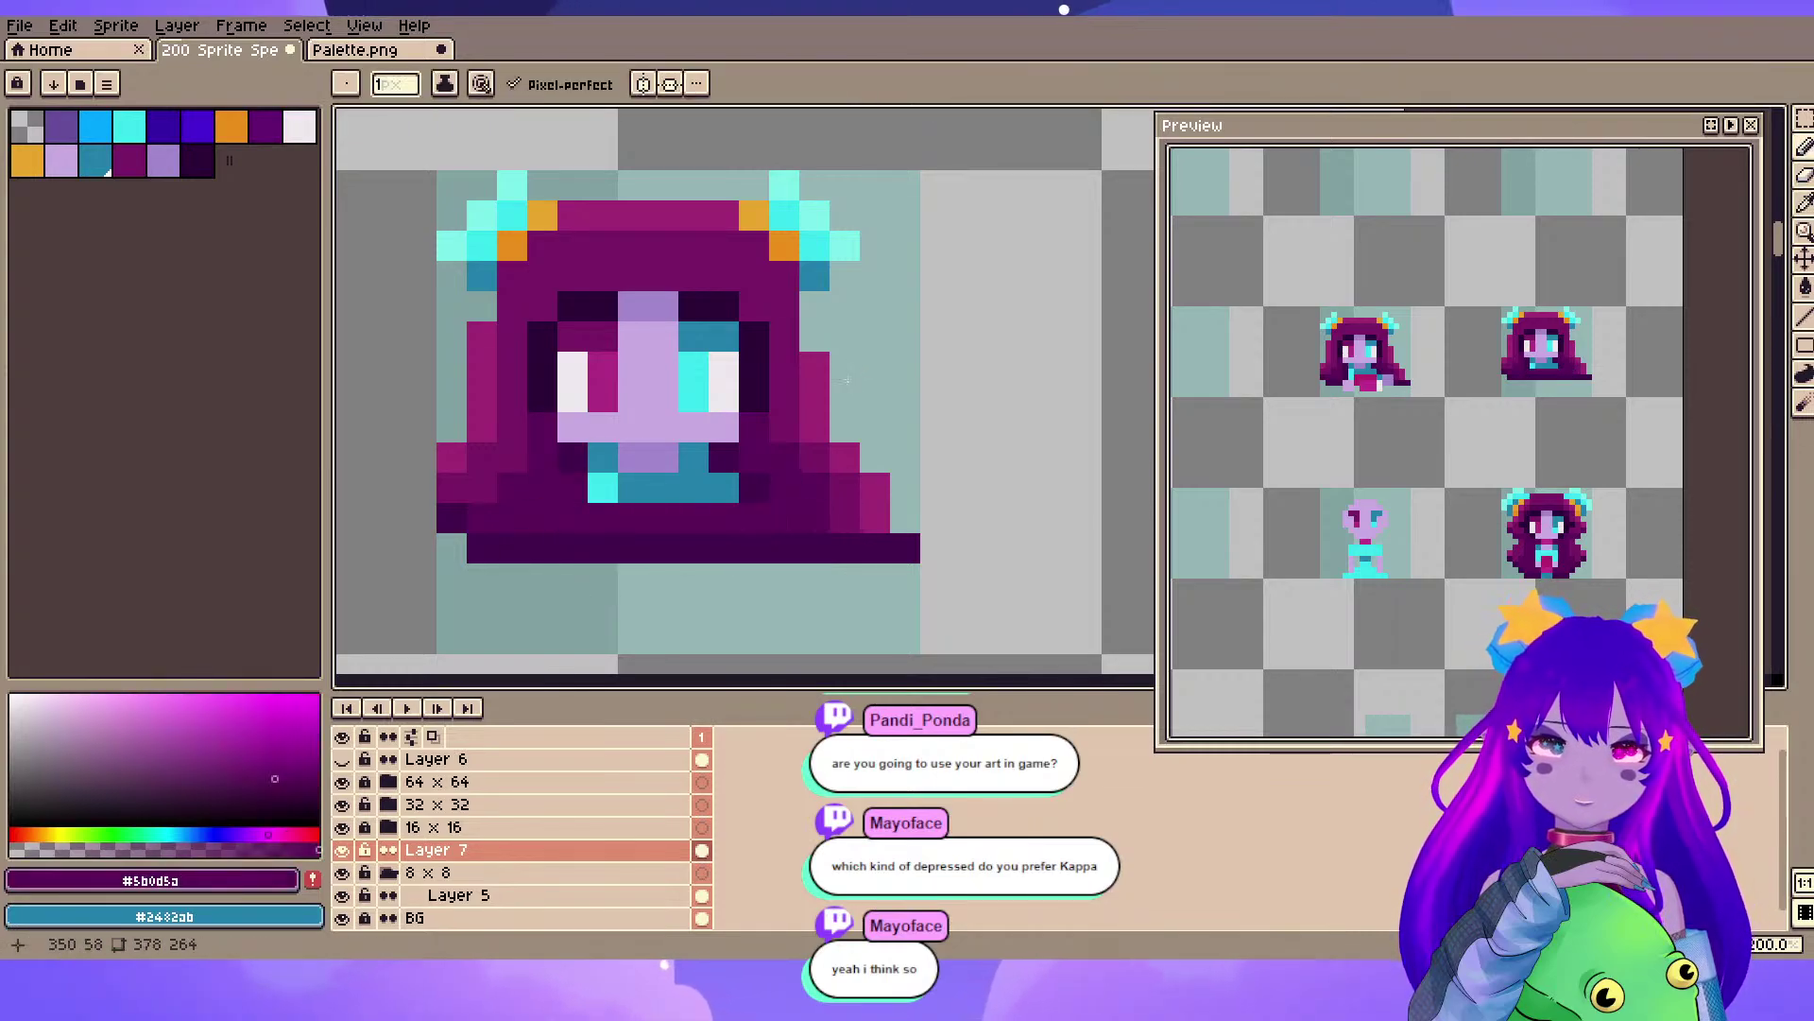
drag(754, 487, 723, 458)
click(694, 458)
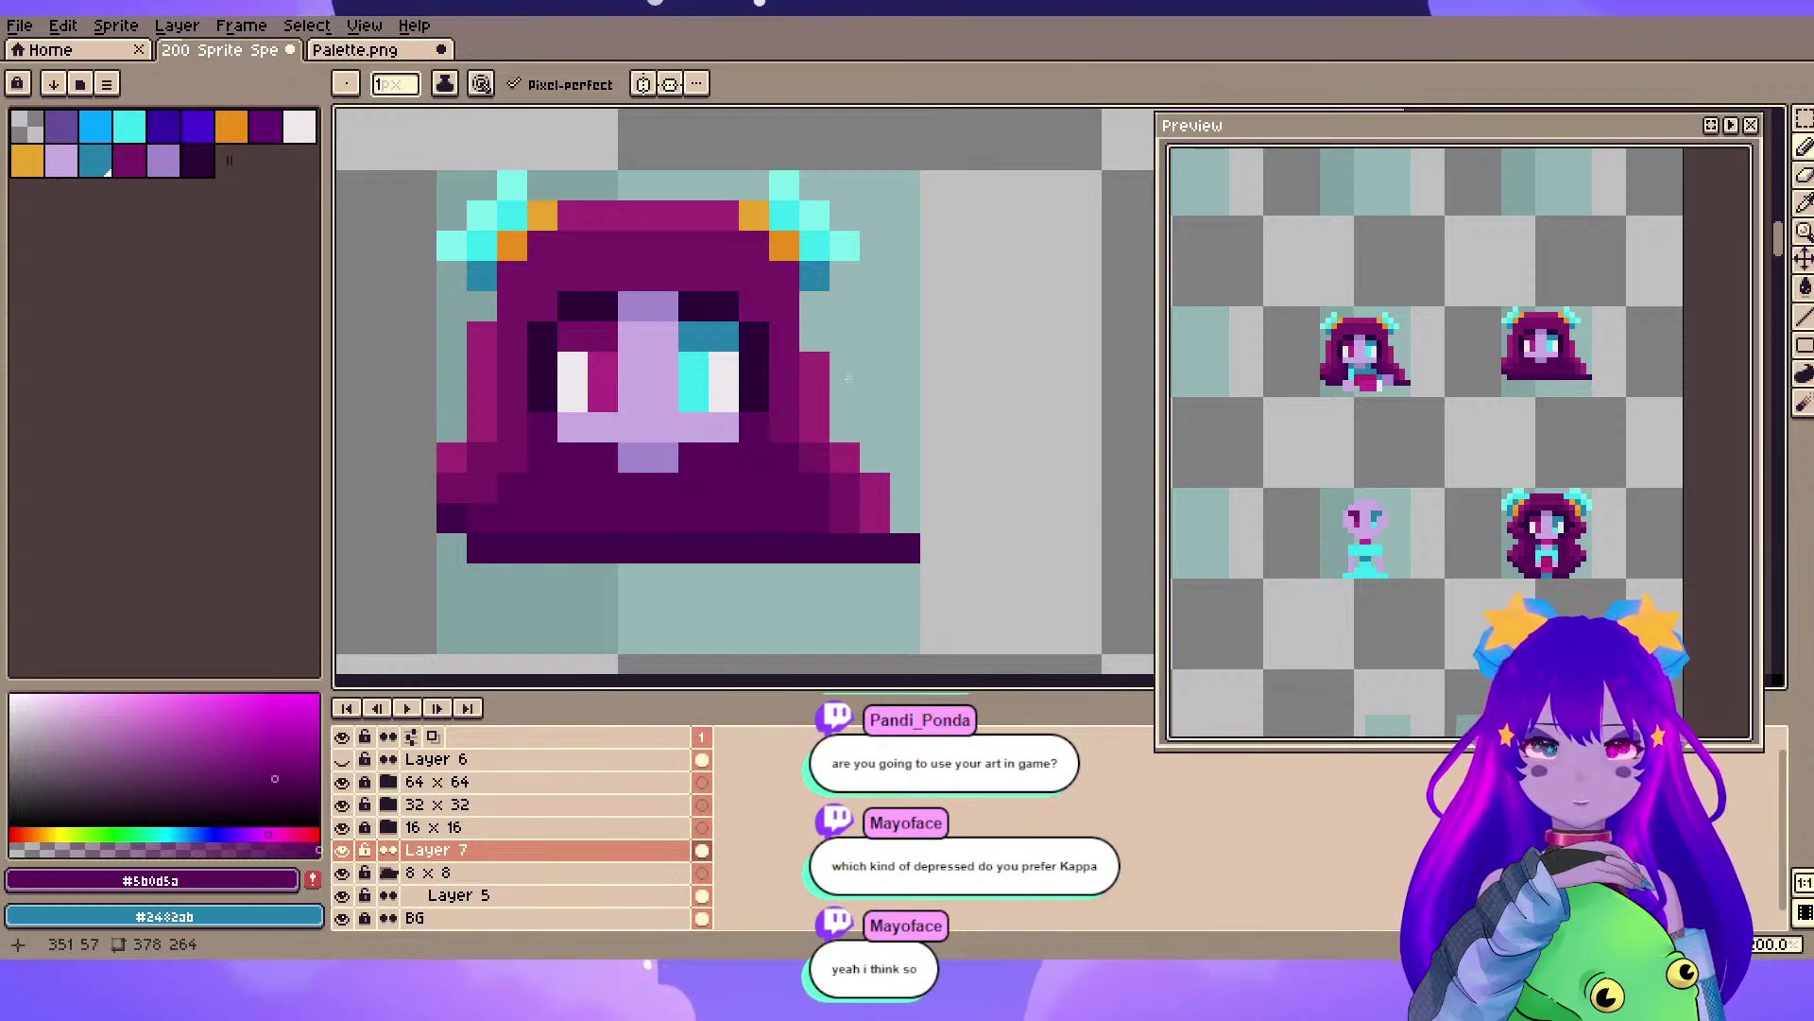
key(ctrl+s)
- Shade the hair corners beside the eyes on the duplicate and the leaning sprite with #2c0138, and save the file
scroll(846, 378, left, 3)
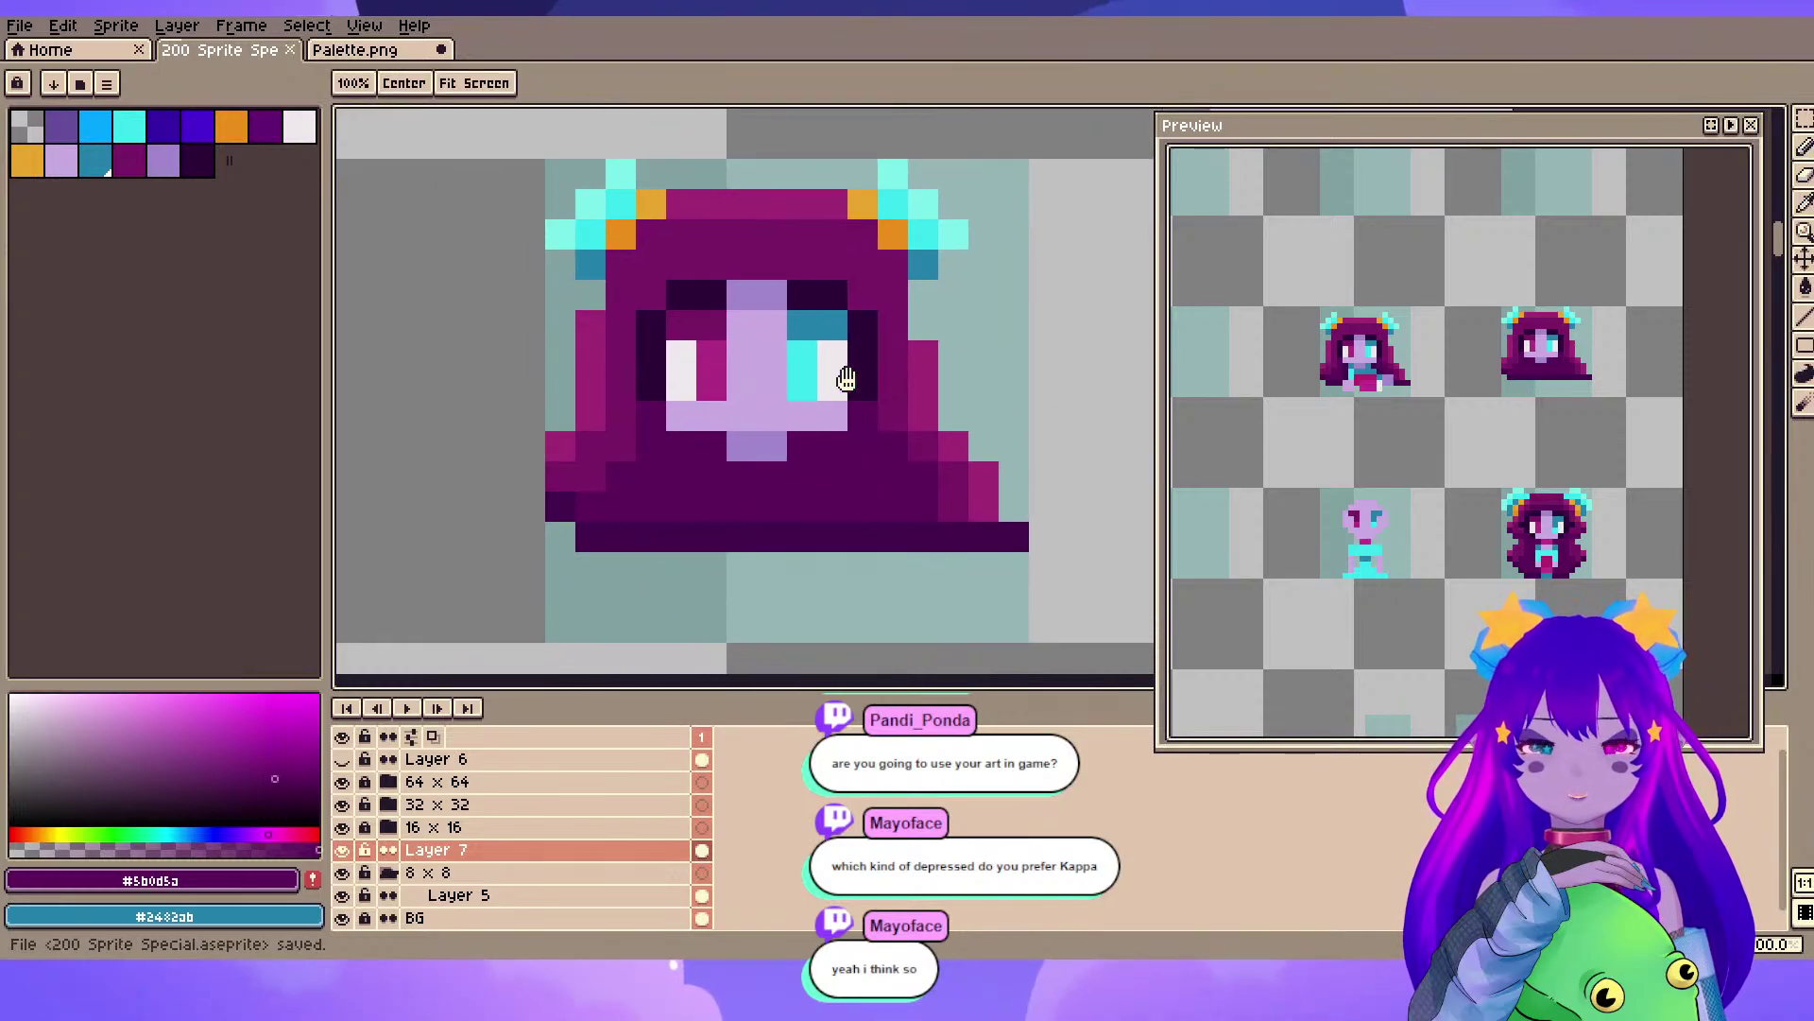
scroll(846, 378, left, 3)
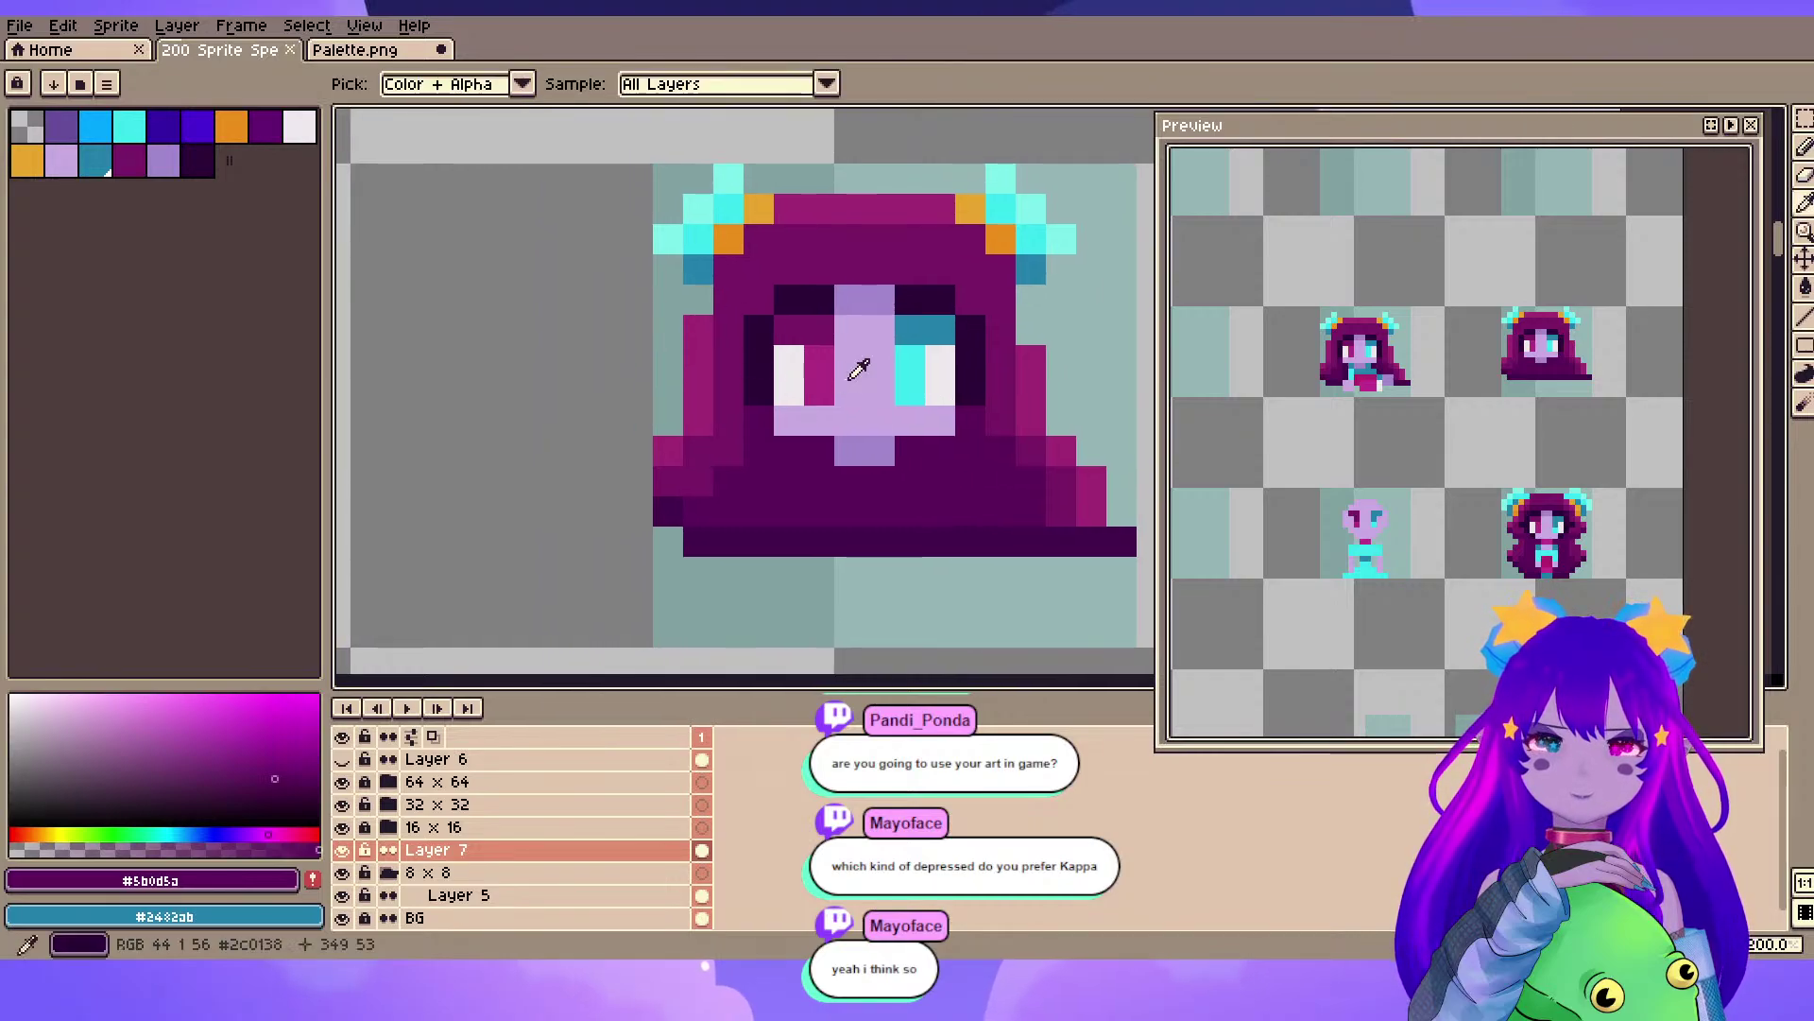
alt+click(848, 379)
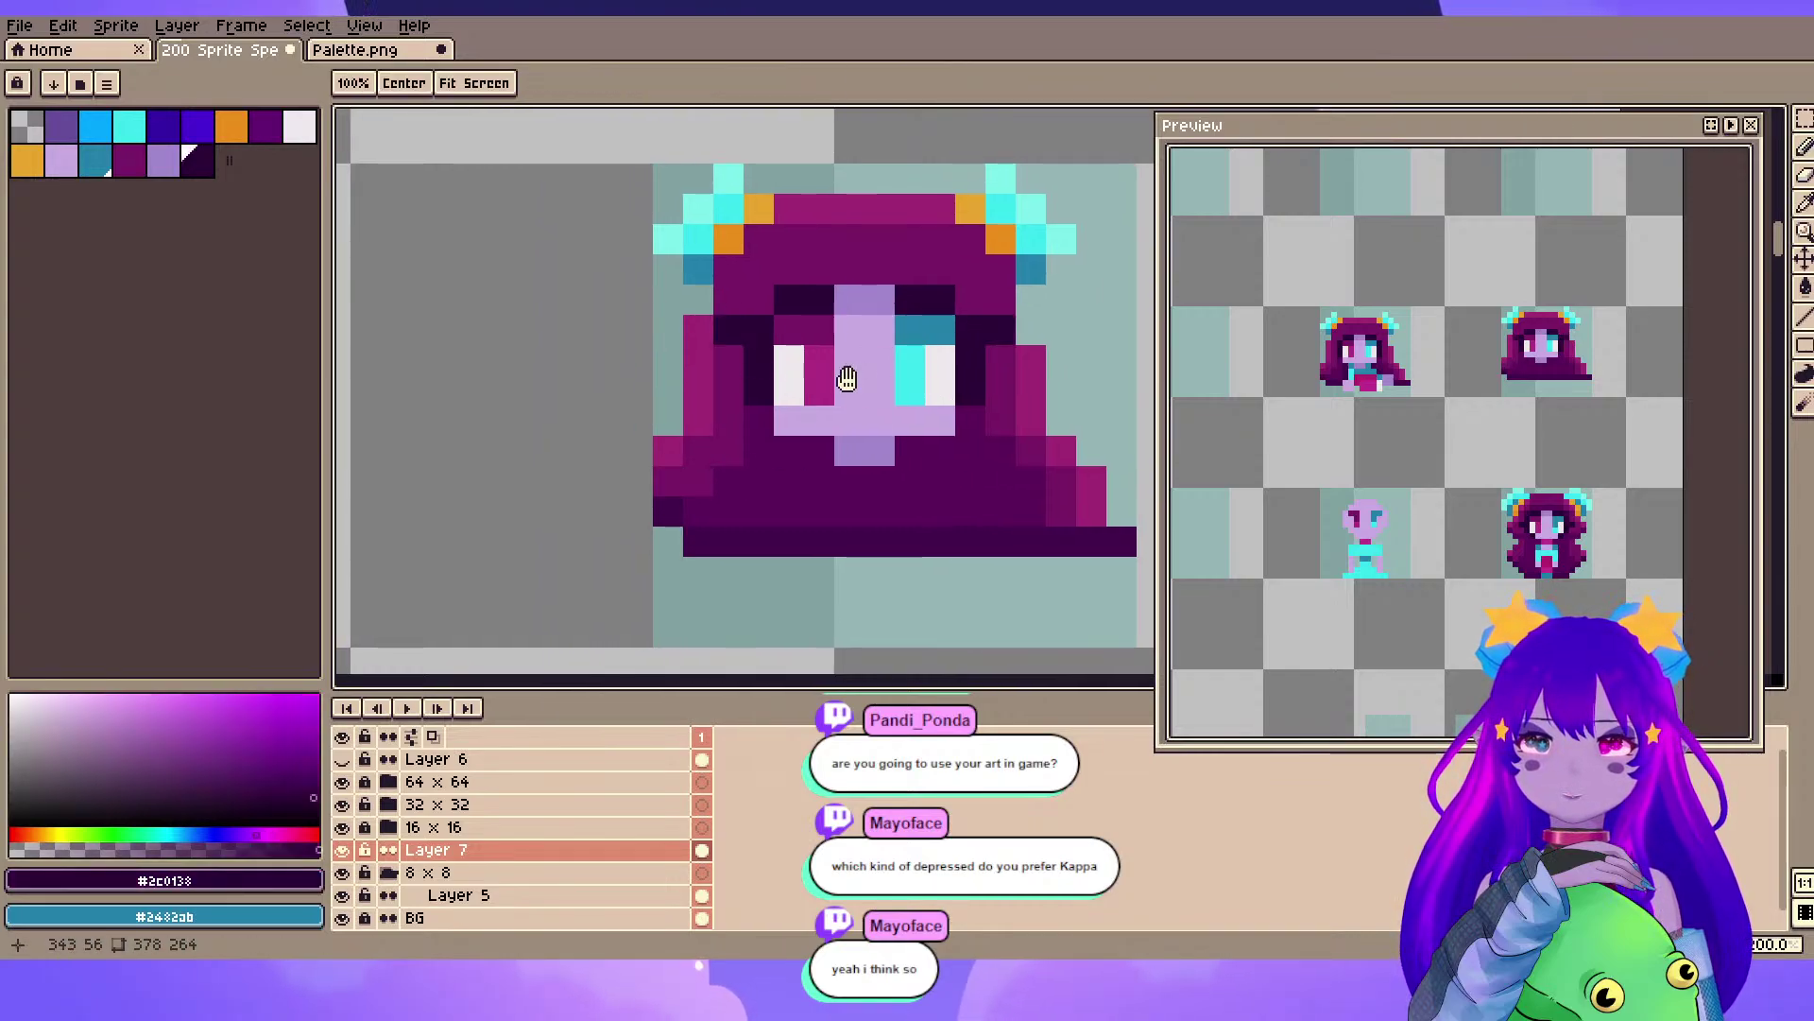
scroll(848, 378, left, 8)
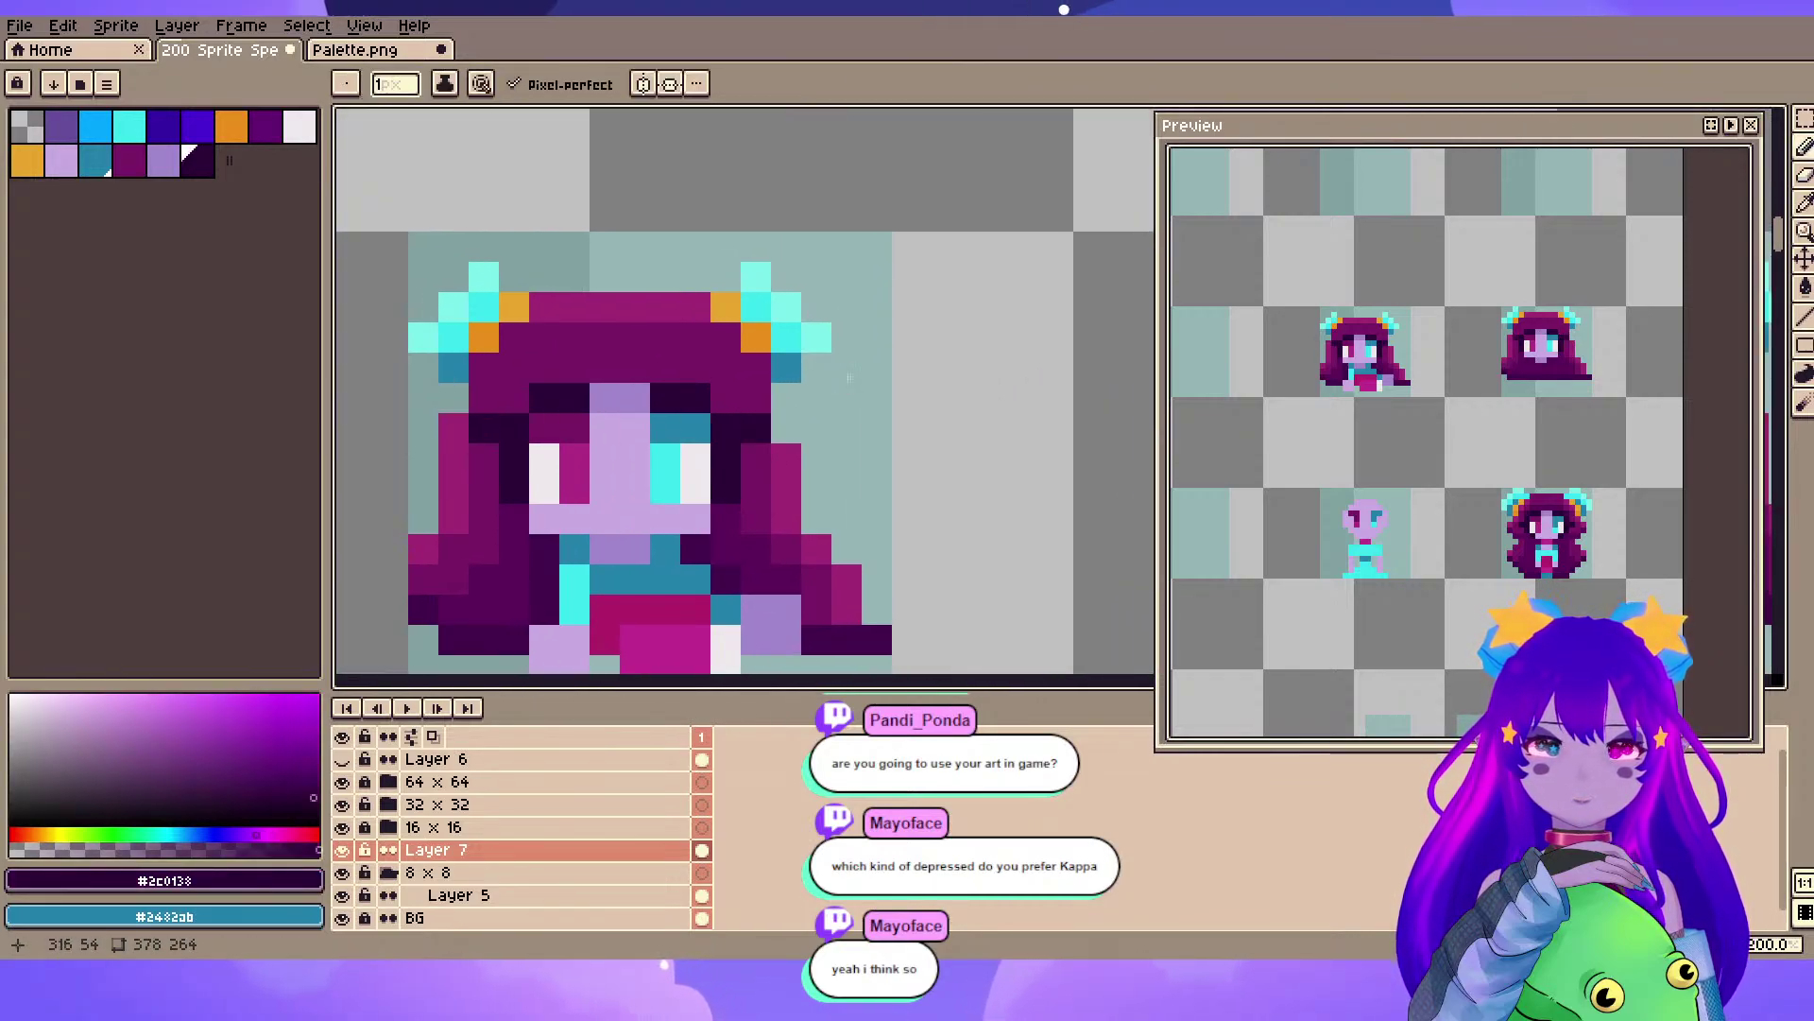
alt+click(514, 519)
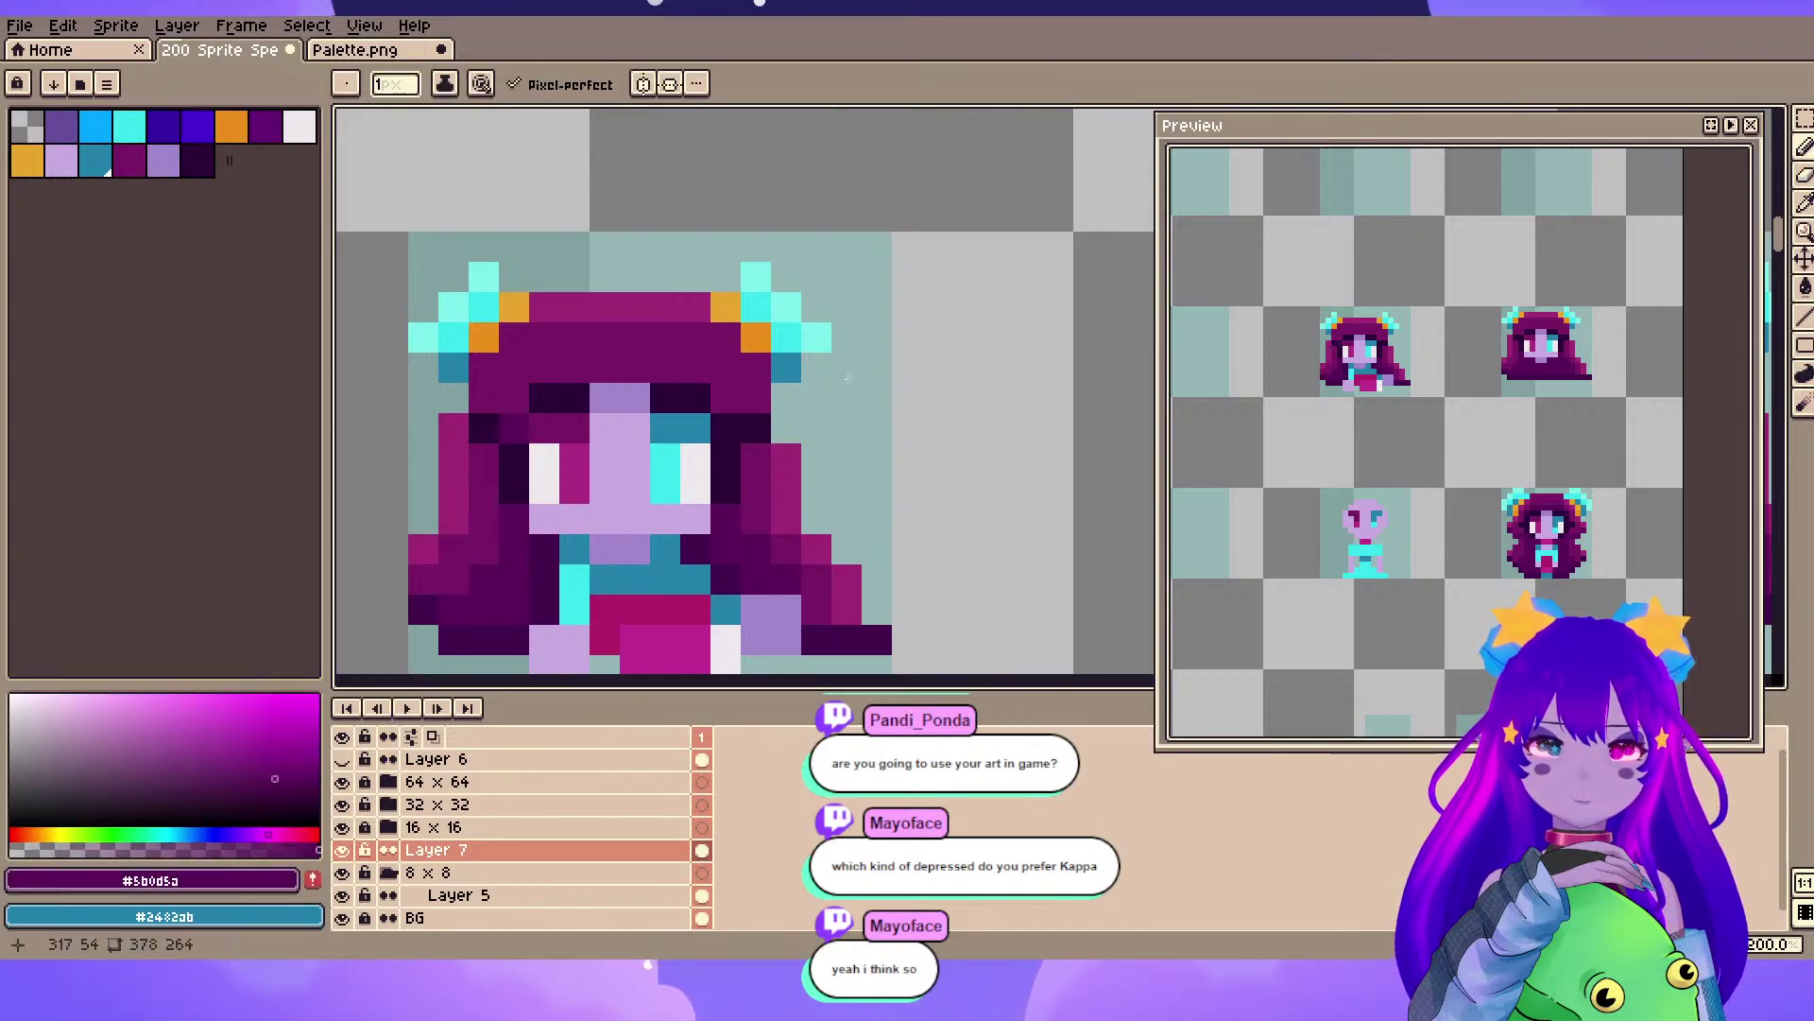
click(756, 368)
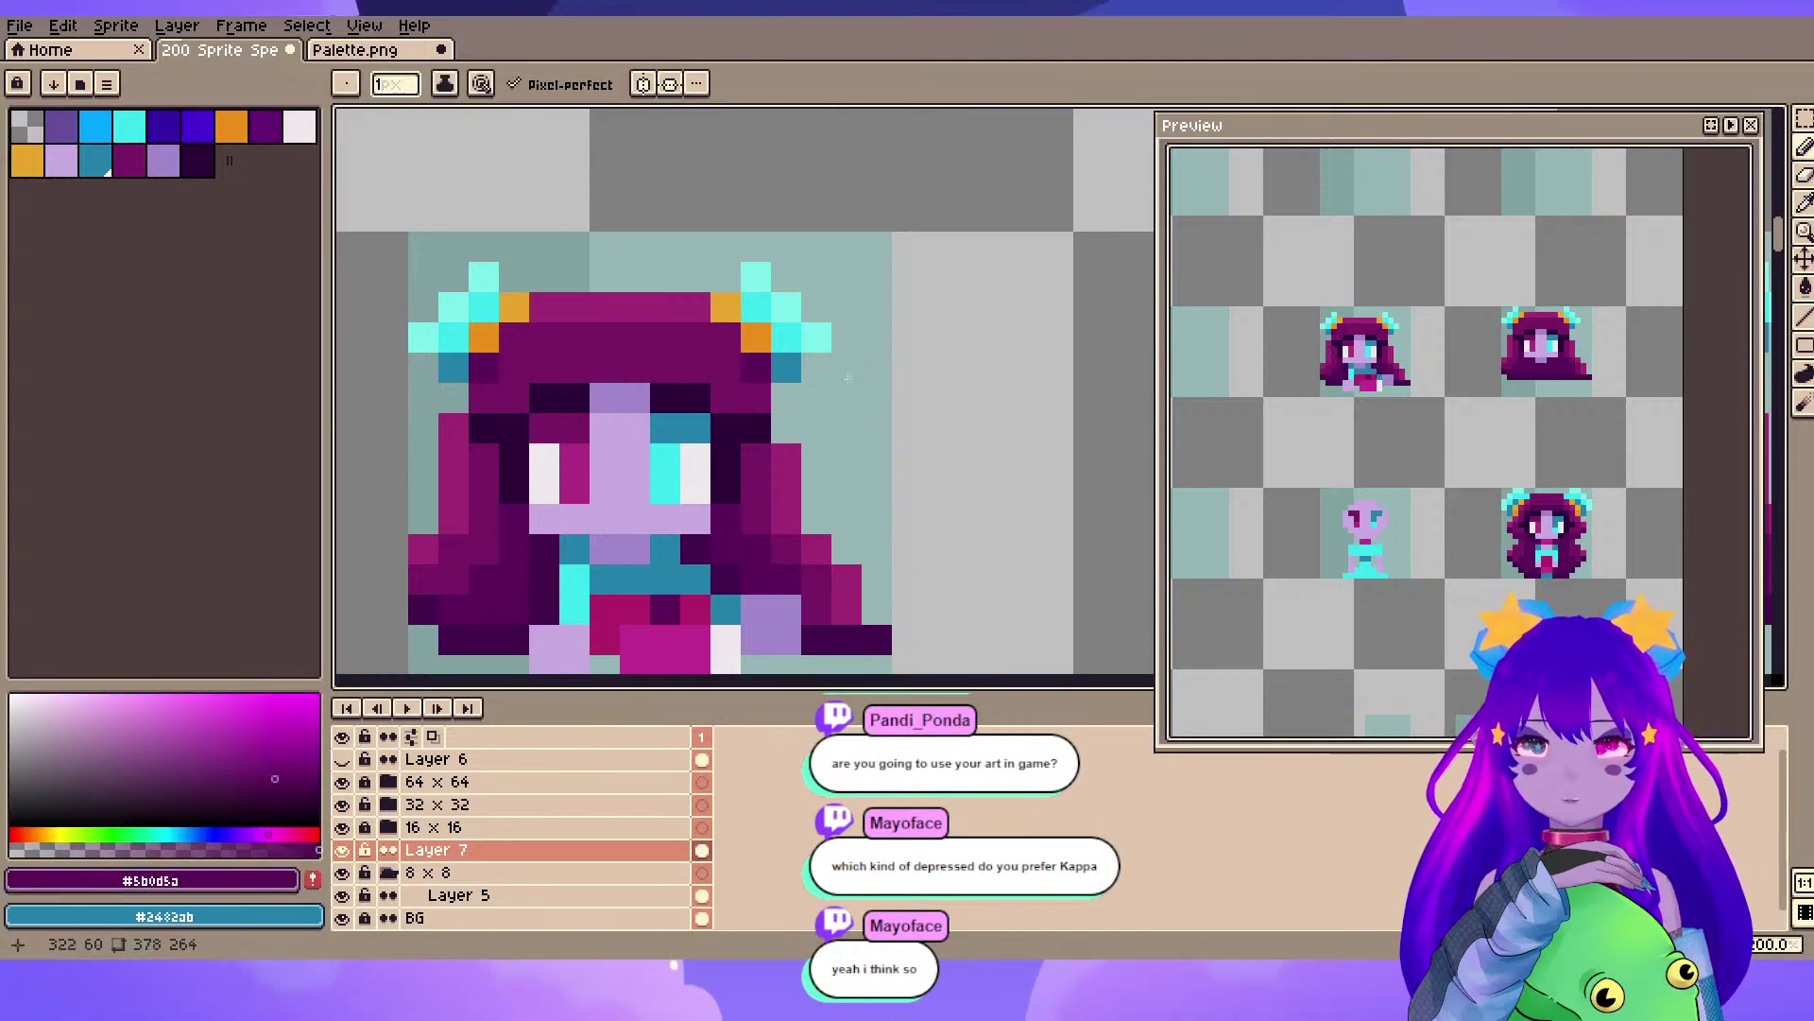
key(v)
drag(849, 381, 0, 315)
key(ctrl+s)
mouse_move(803, 396)
mouse_down()
mouse_move(846, 379)
mouse_move(839, 395)
mouse_up()
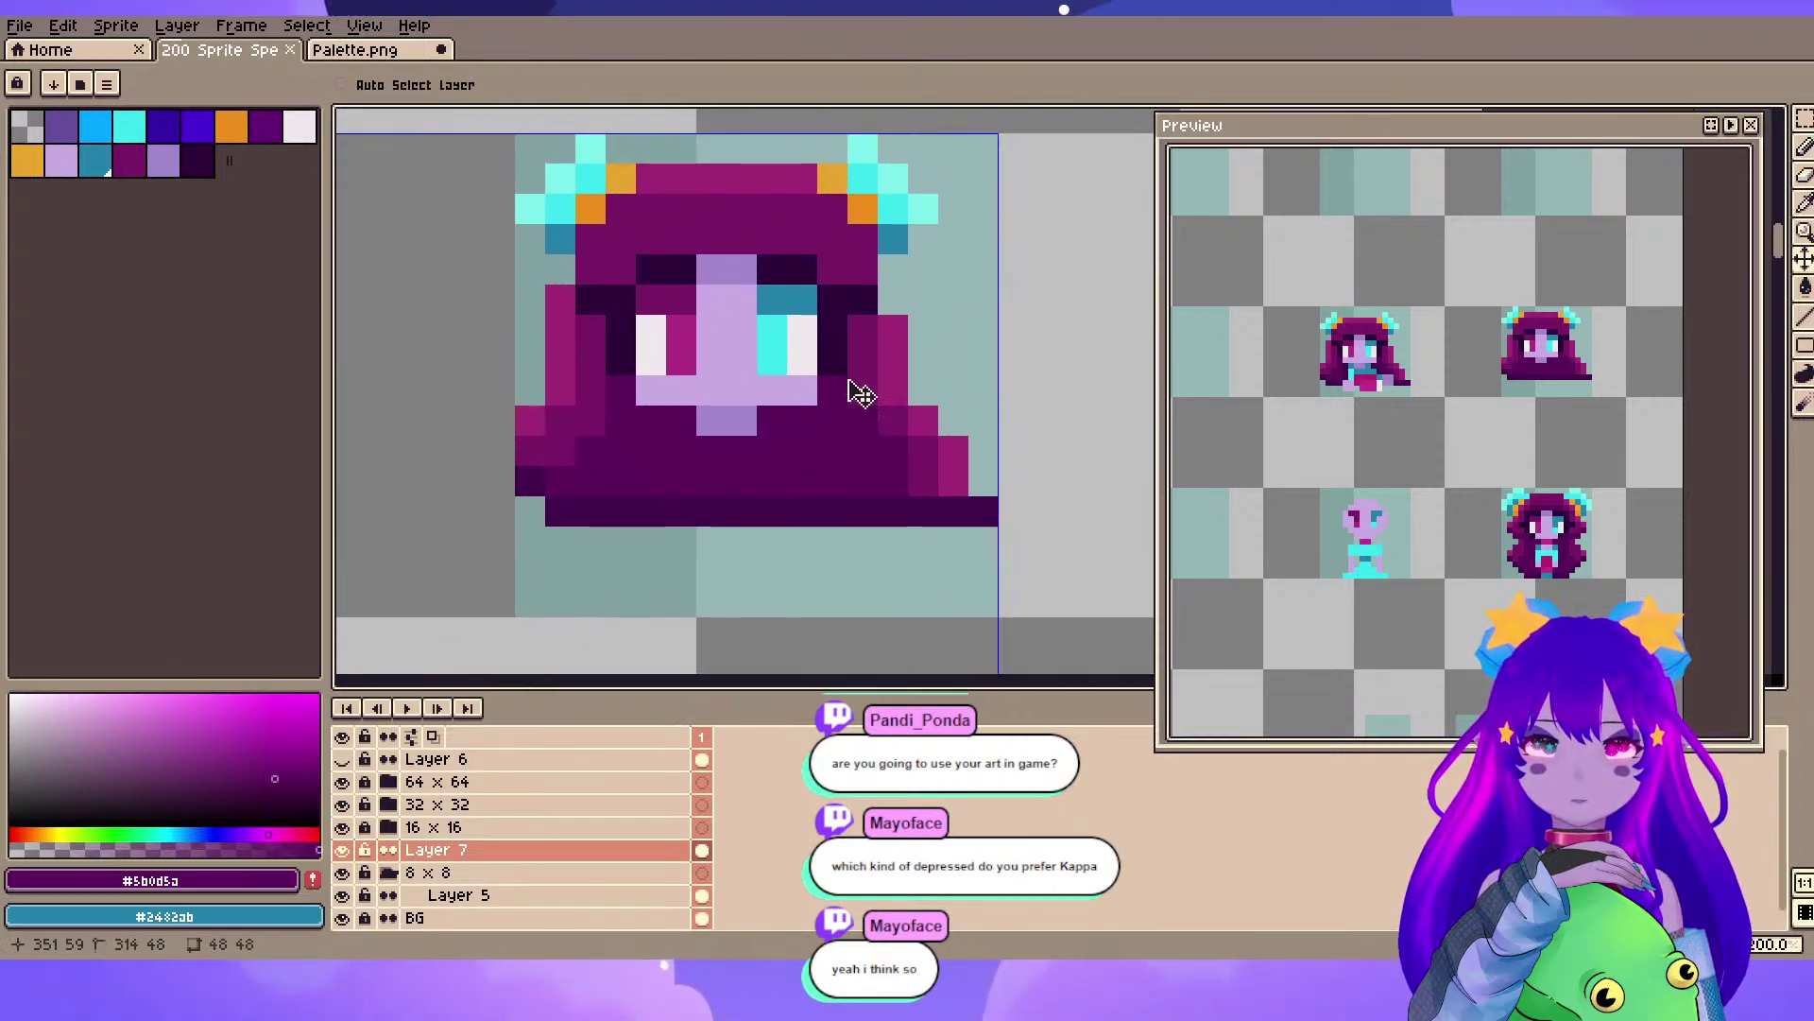
key(ctrl+s)
- Paint a cyan #3ae4ec torso below the duplicate's neck with enlarged brushes, and add a 2 × 2 px #2c0138 block at its base
alt+click(772, 345)
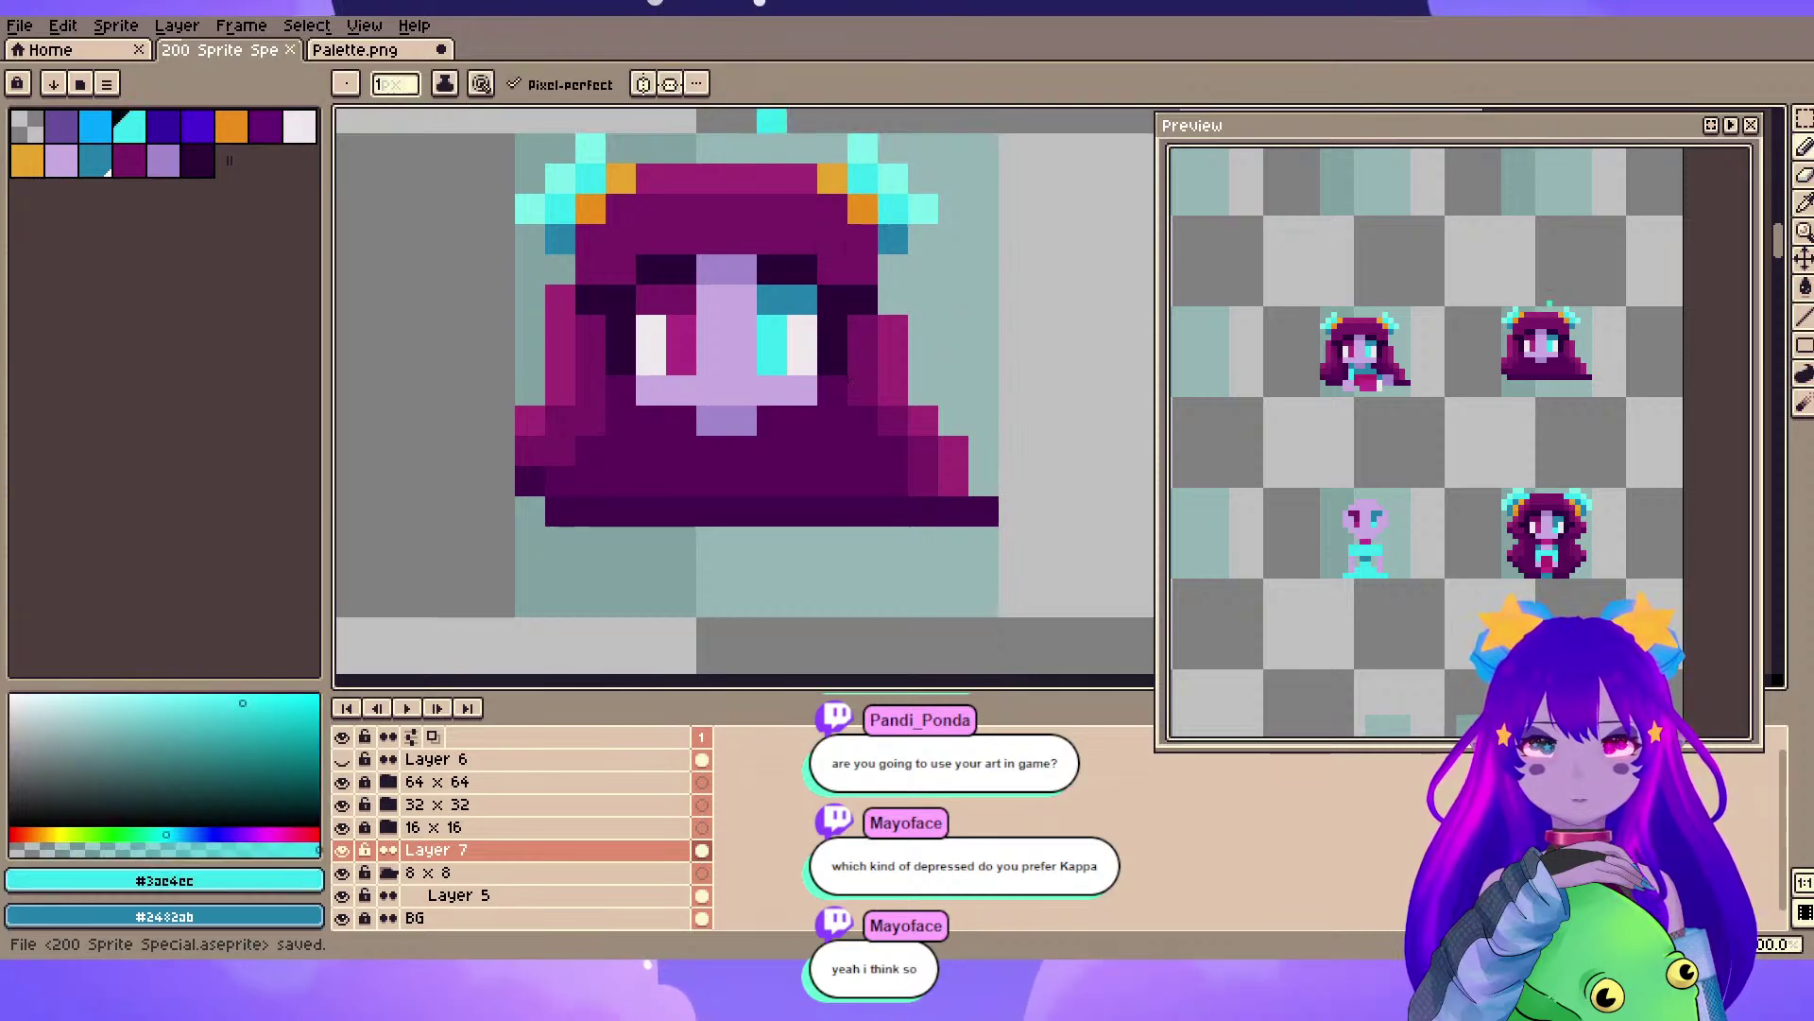
key(plus)
key(plus)
key(plus)
key(minus)
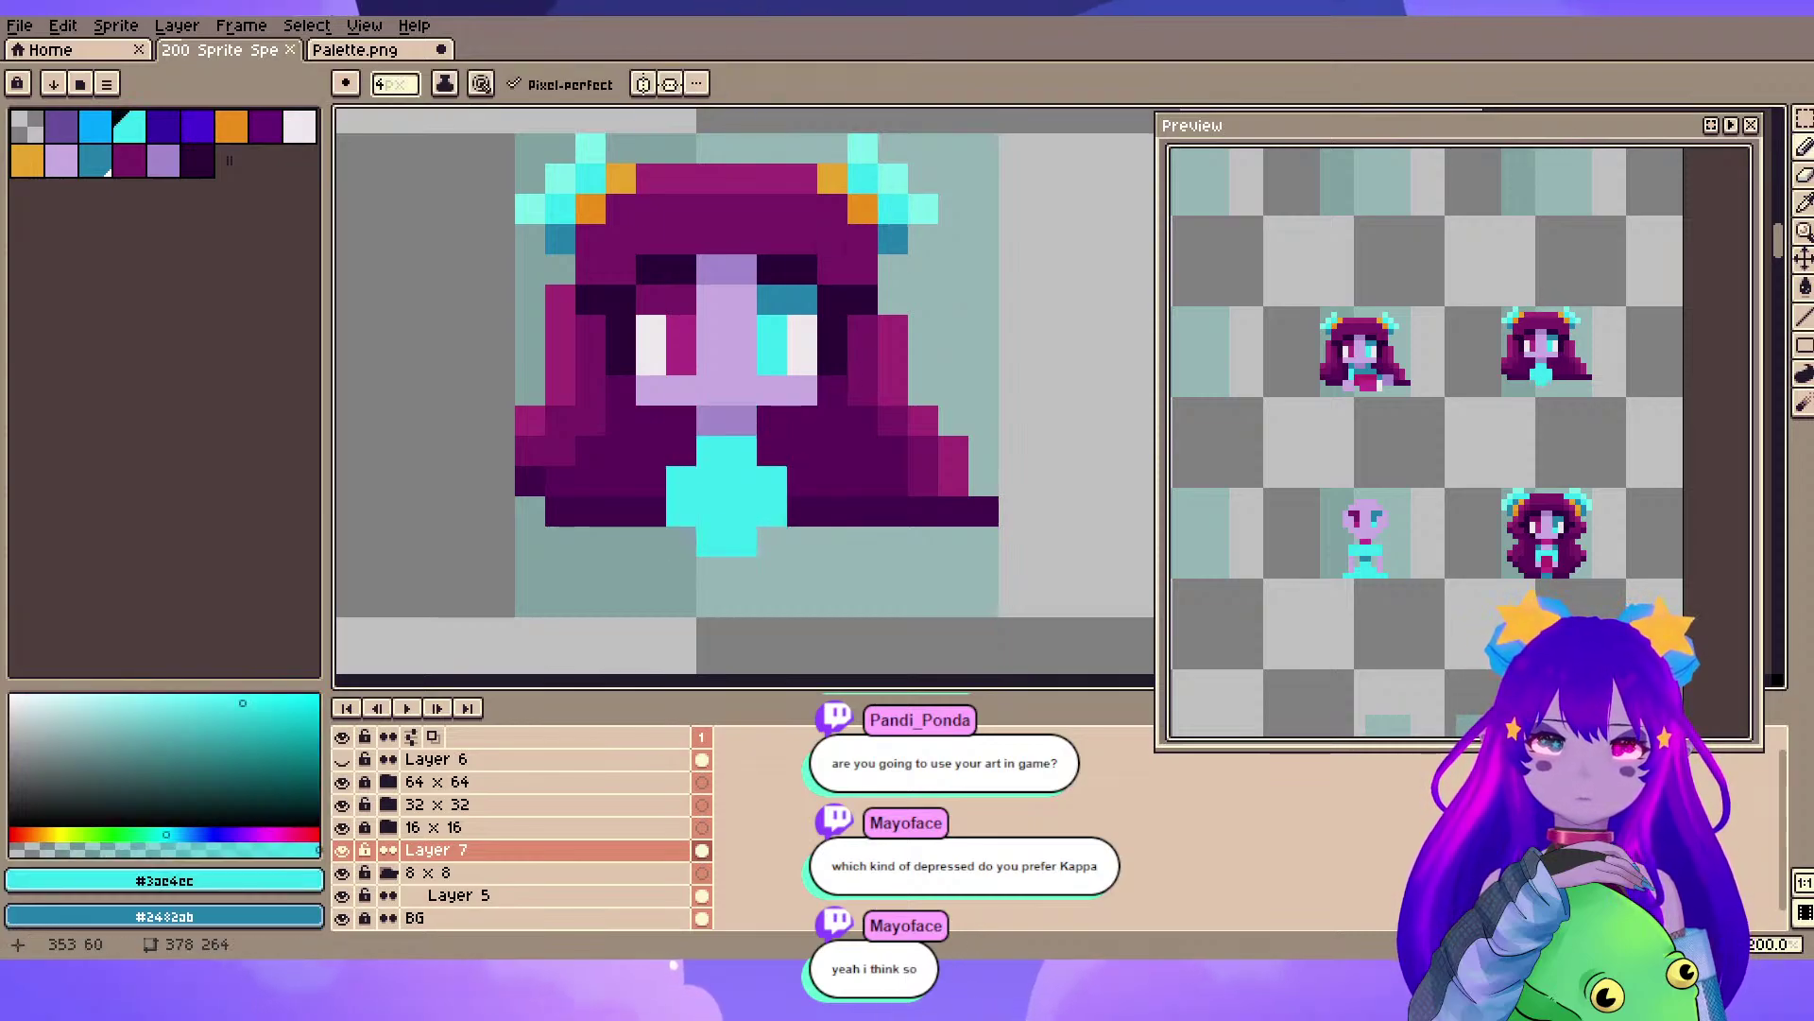
click(742, 511)
key(minus)
key(minus)
key(minus)
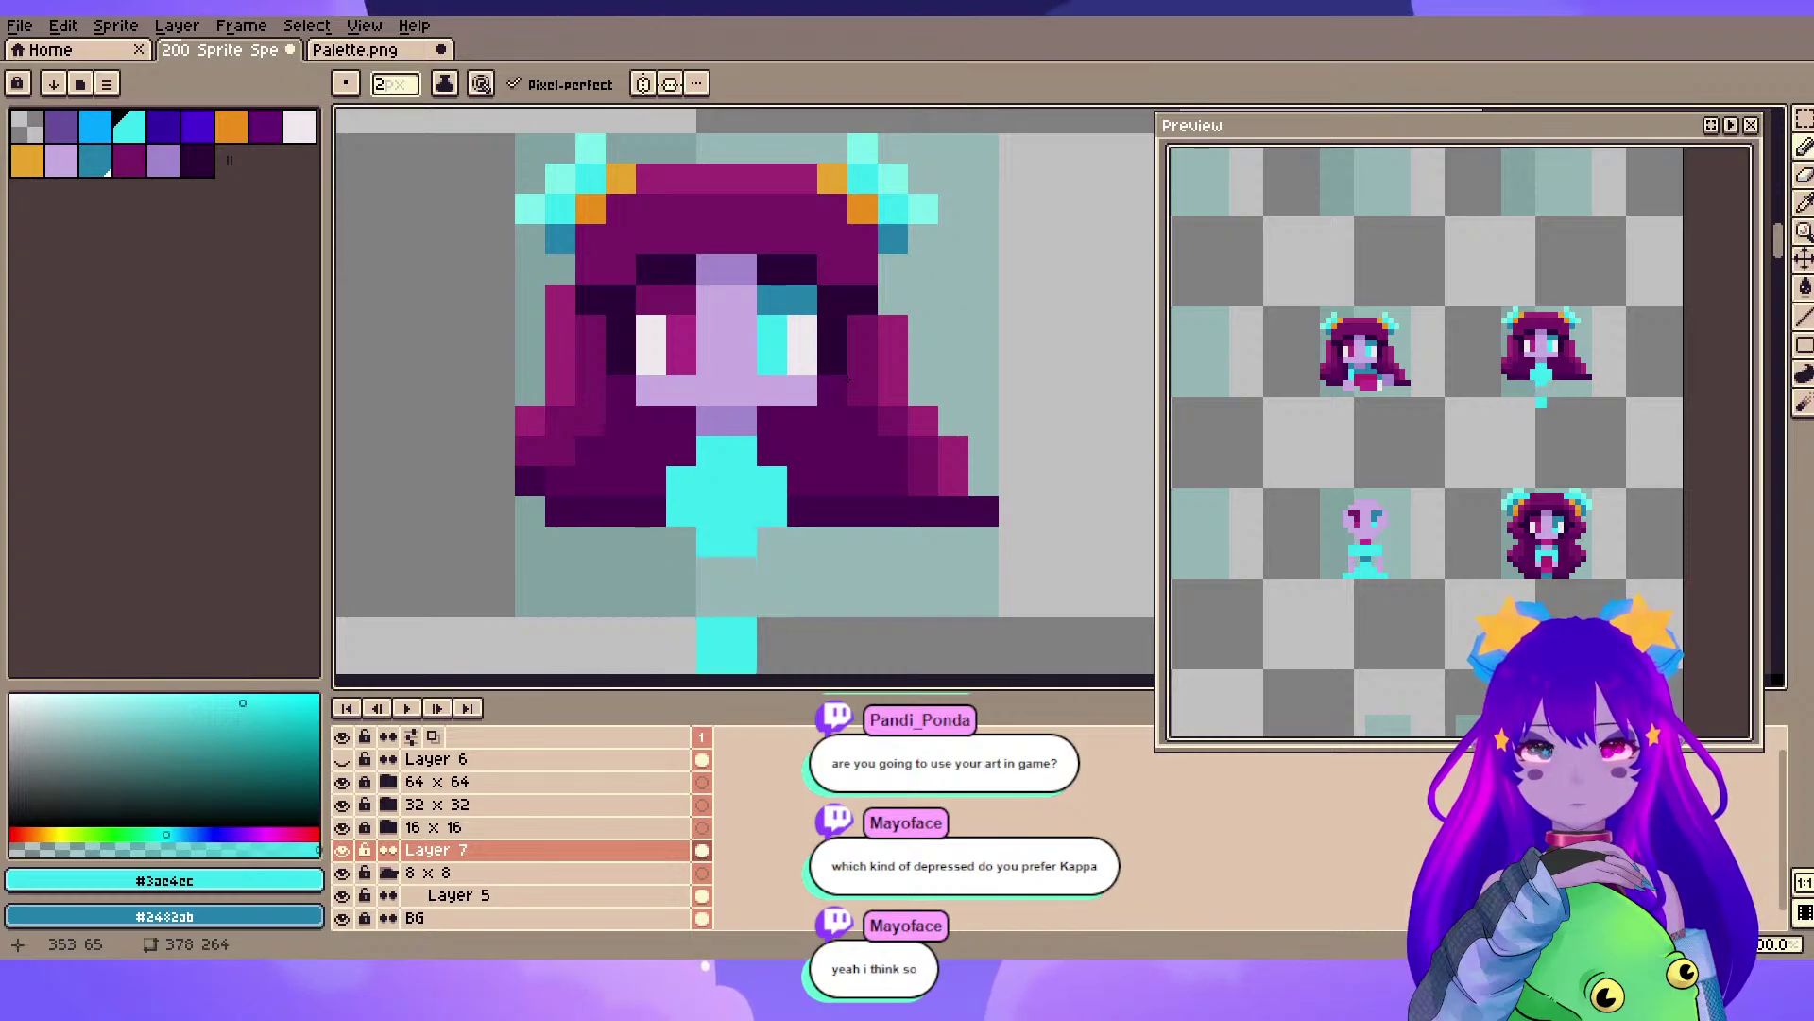
alt+click(847, 379)
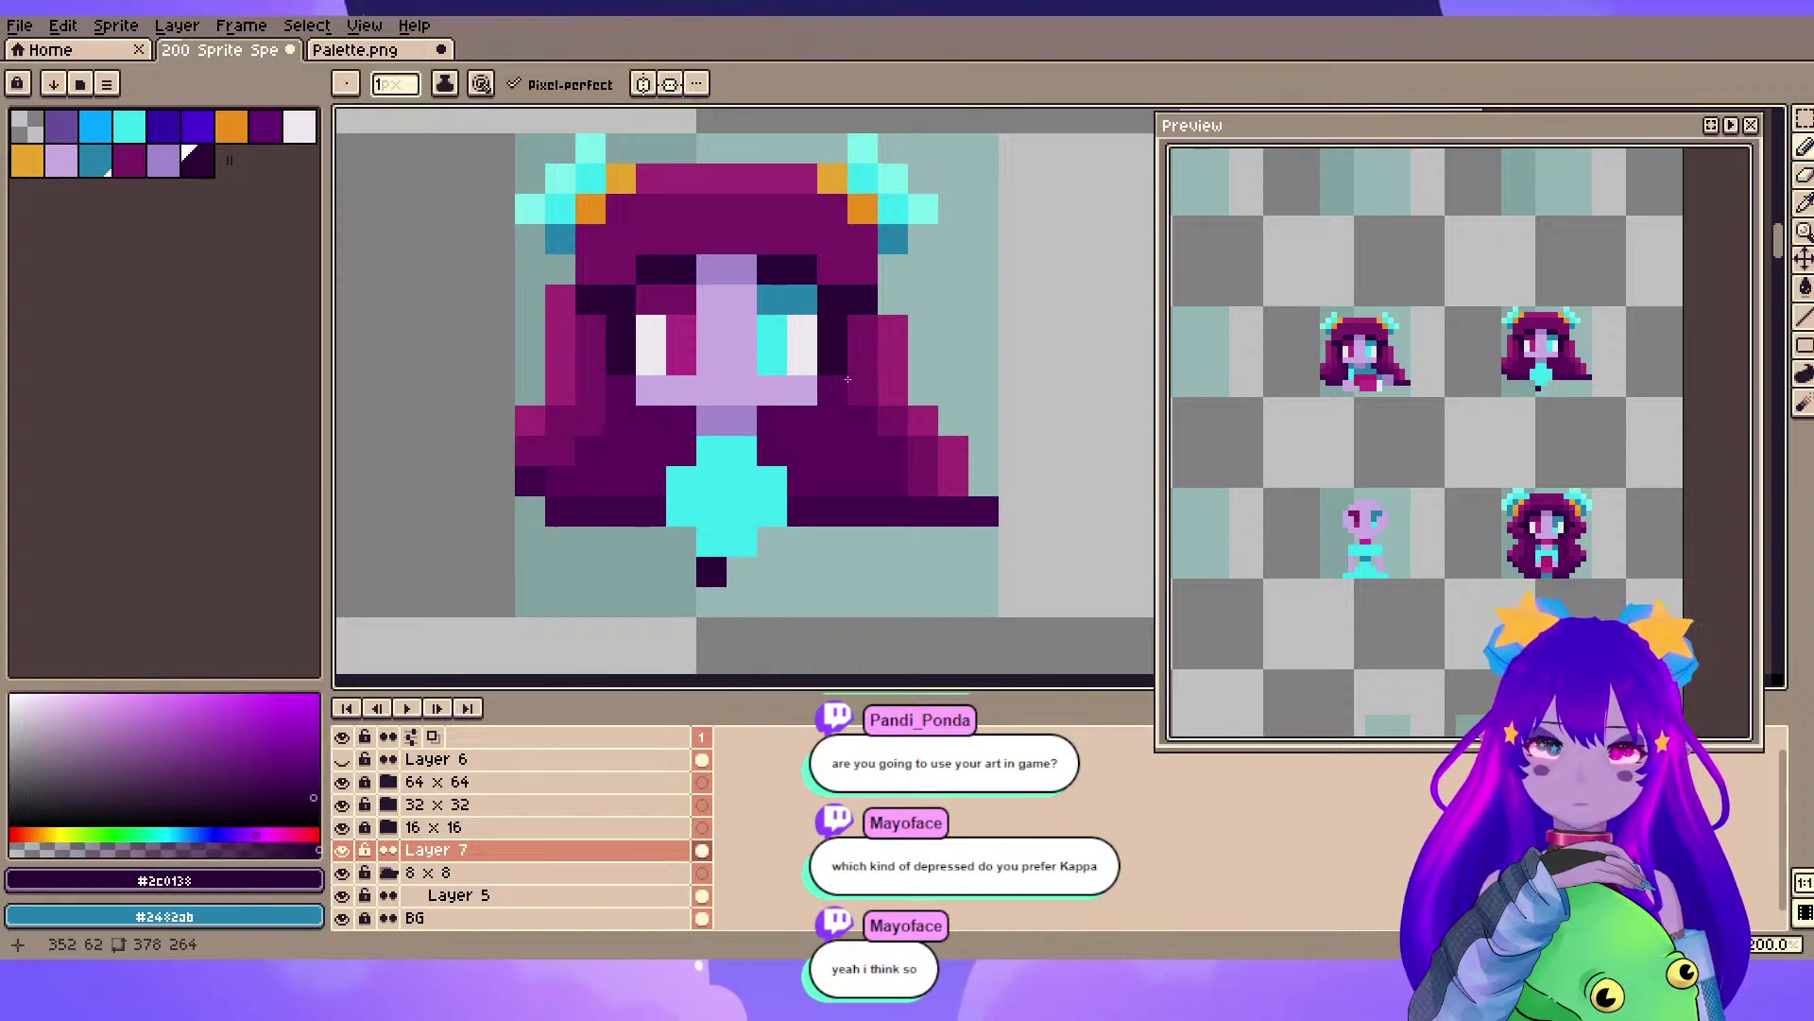
drag(711, 571, 711, 602)
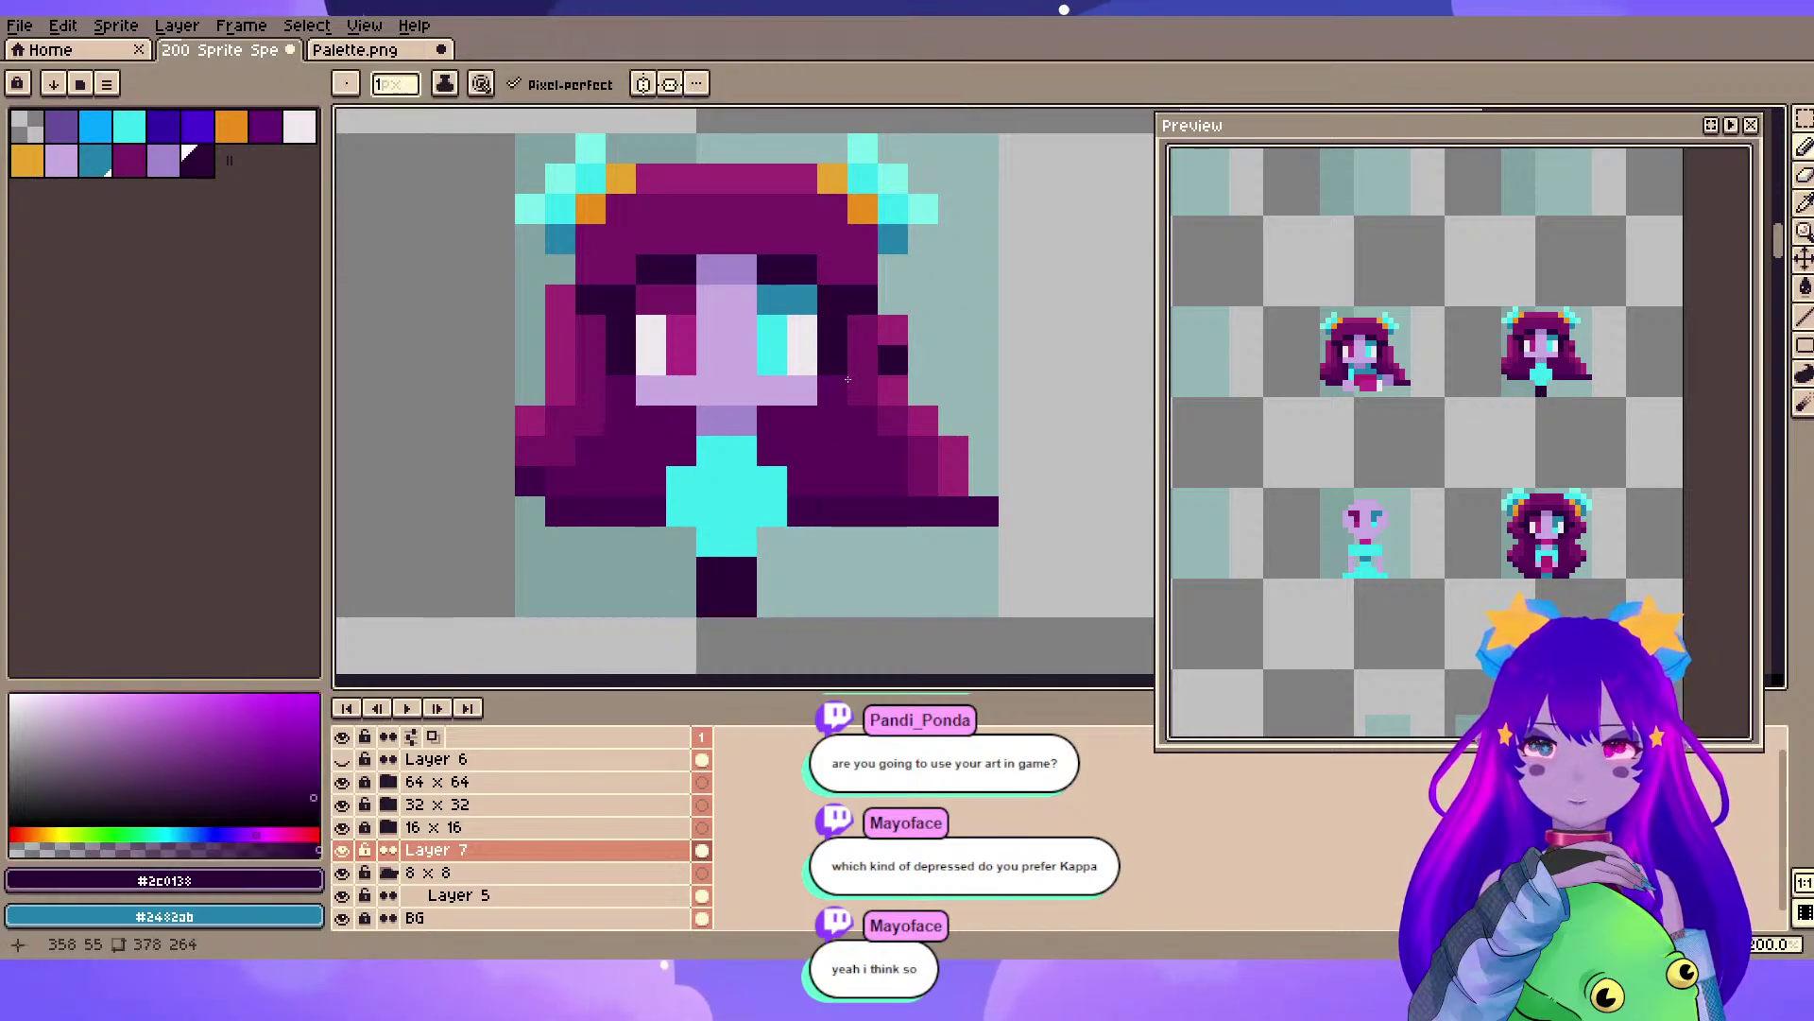
- Paint a 2 px lavender hand on each side of the torso's base using the face's skin colour
alt+click(681, 390)
click(682, 572)
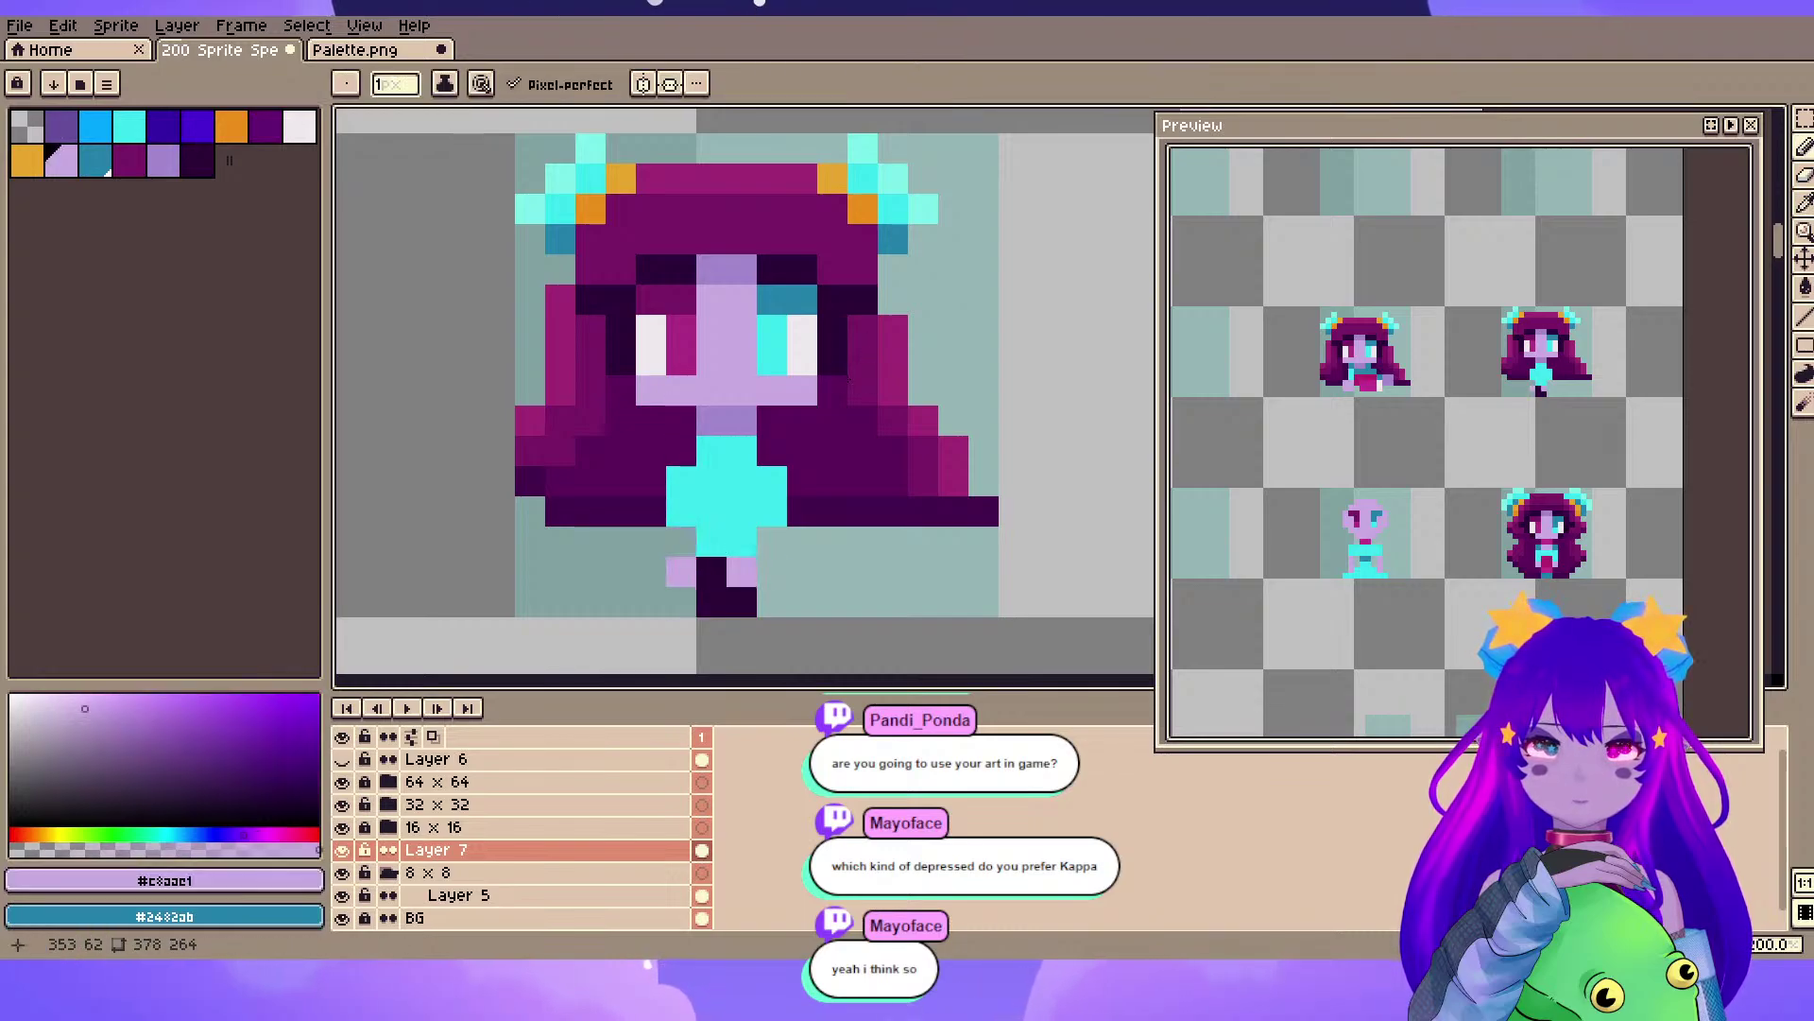
key(ctrl+z)
click(681, 542)
click(772, 542)
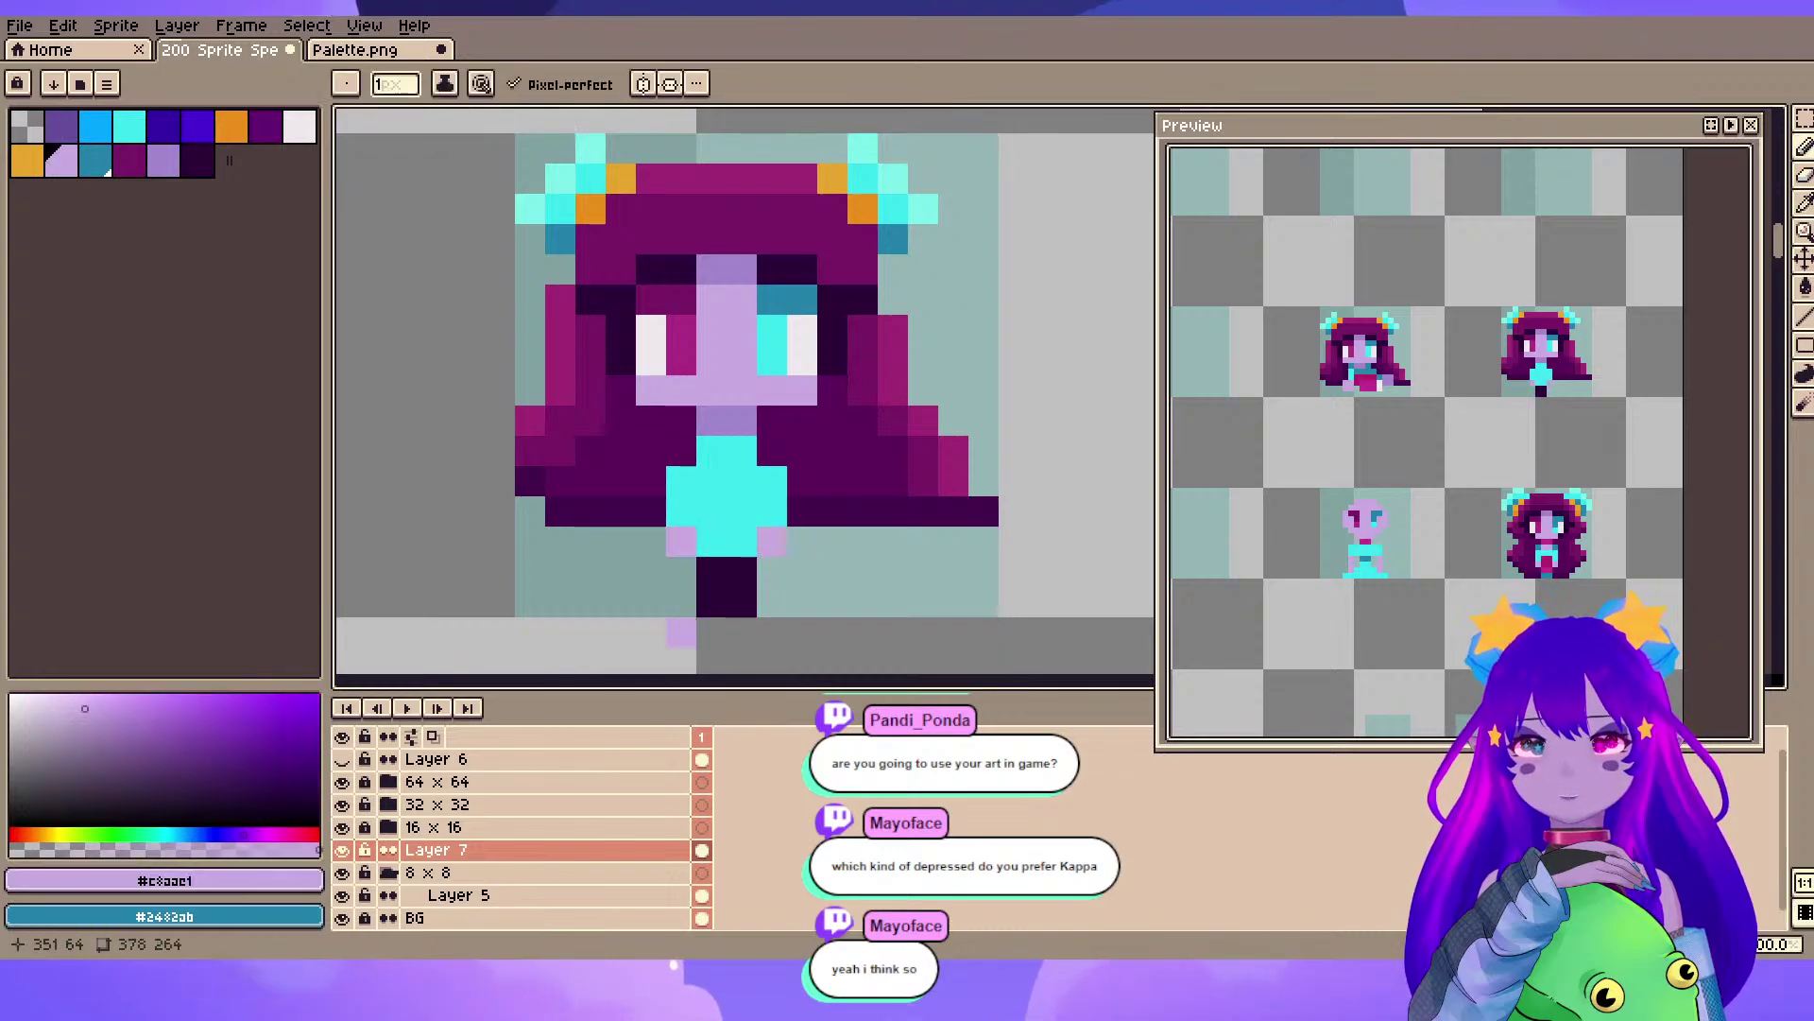
click(681, 572)
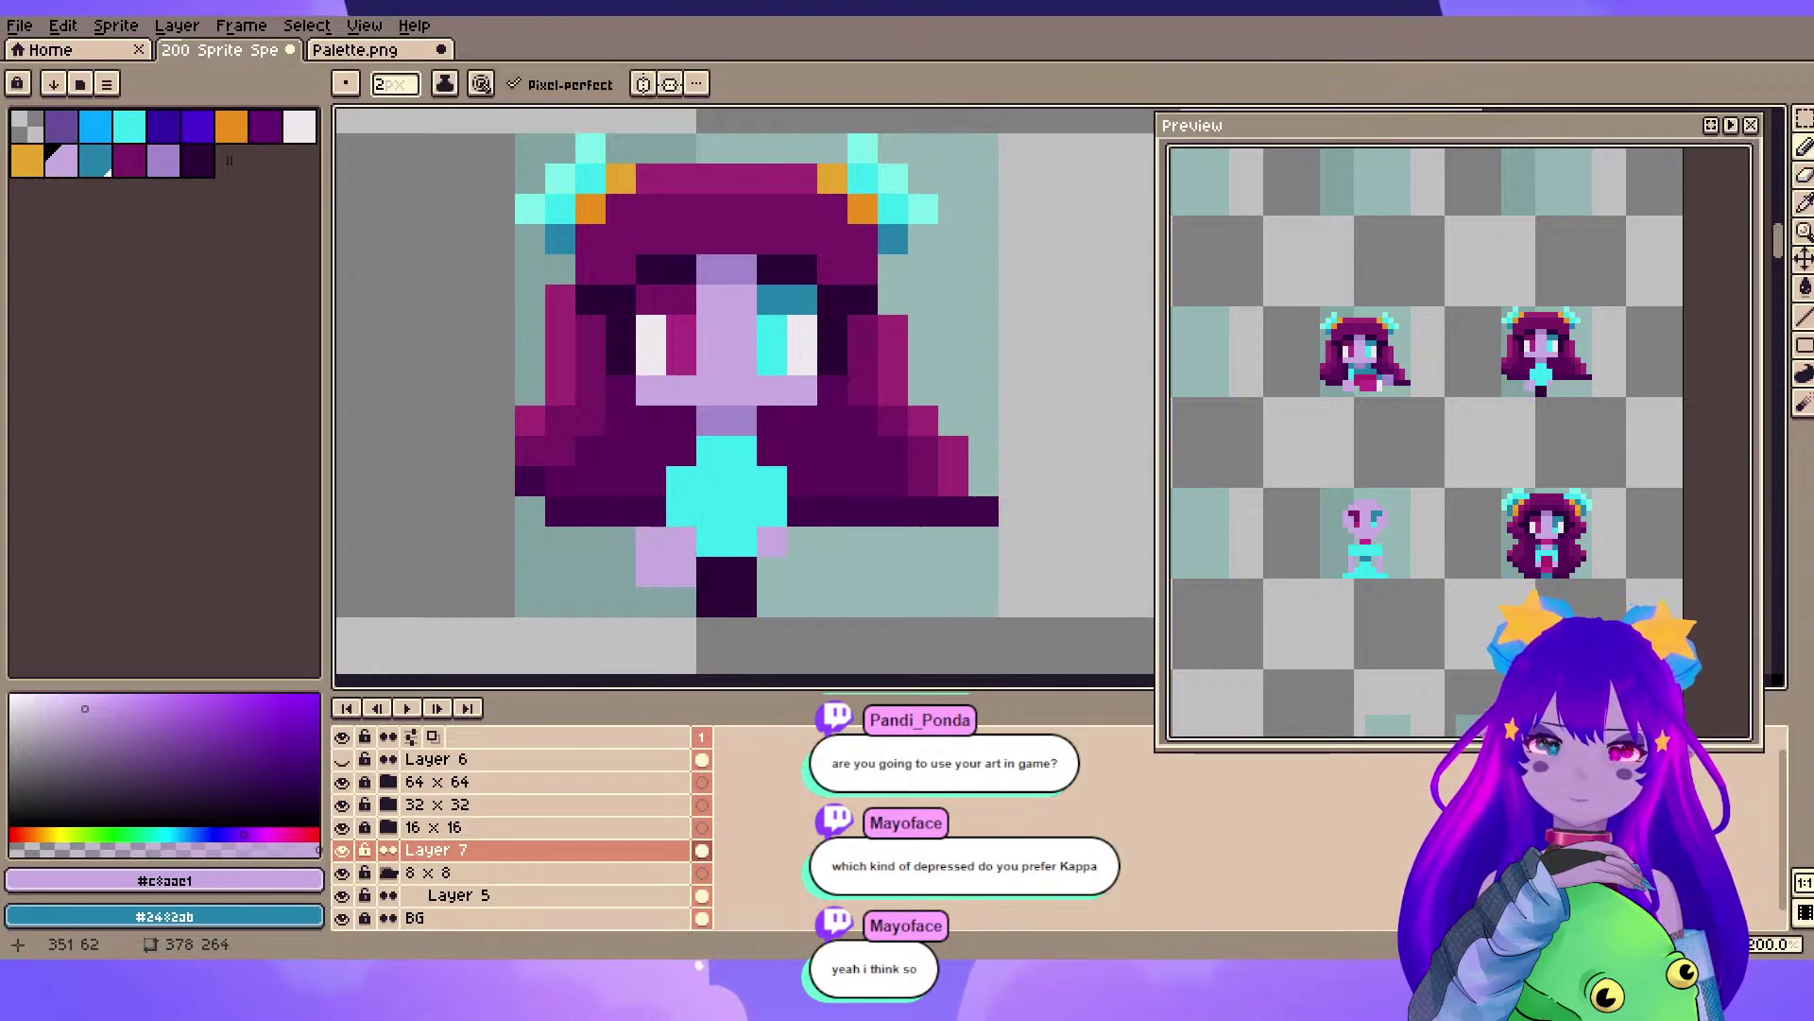
click(802, 572)
click(954, 542)
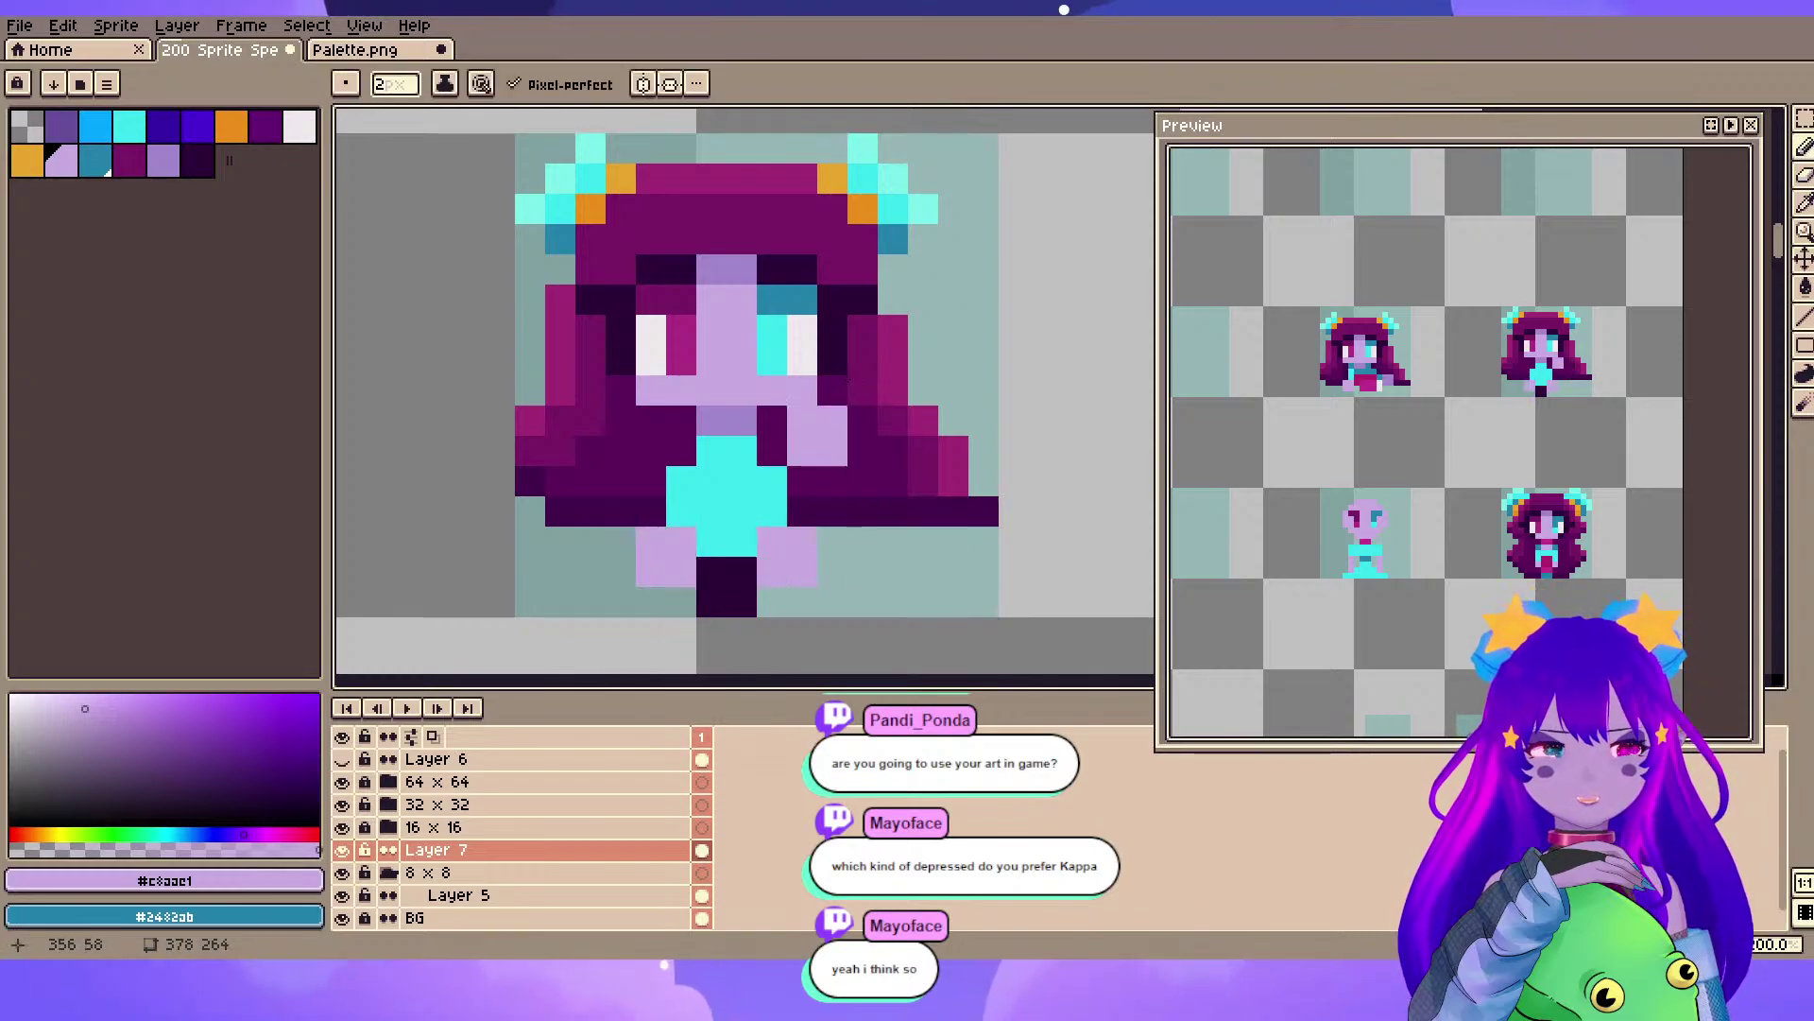
- Shade the inner lower pixel of each hand with the darker skin tone #a286cc, and save the file
click(680, 571)
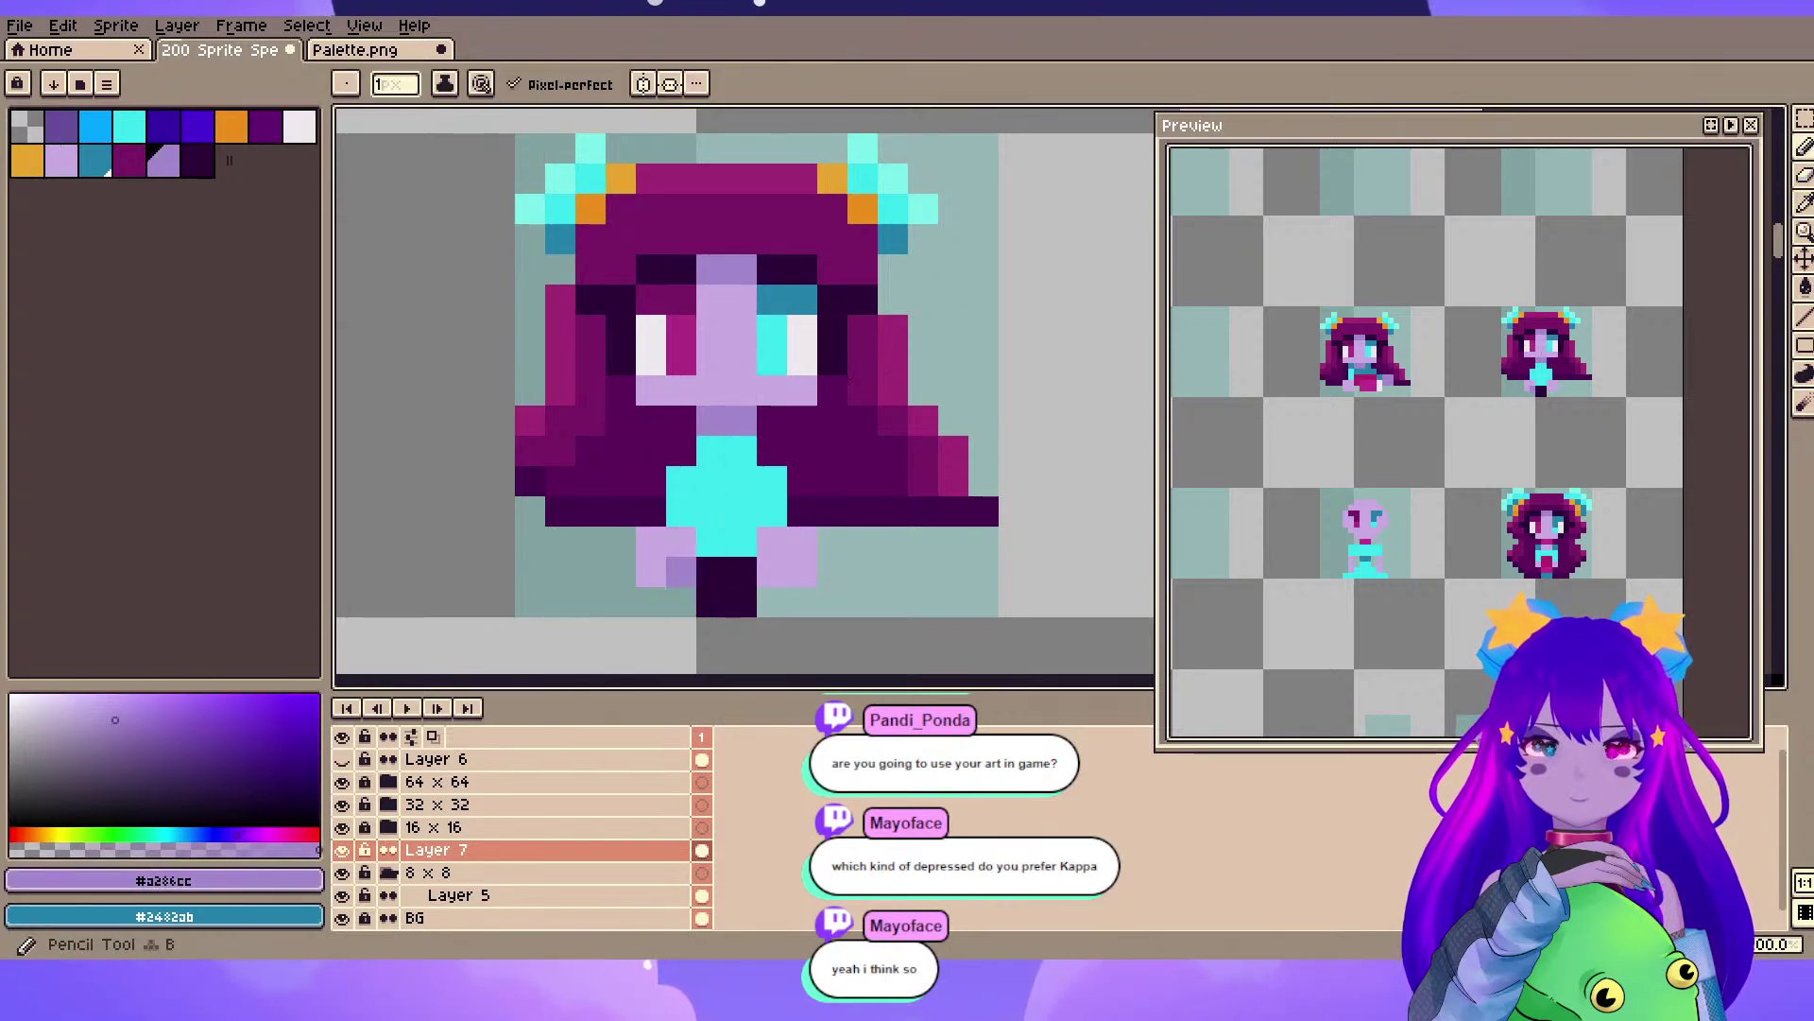
click(802, 572)
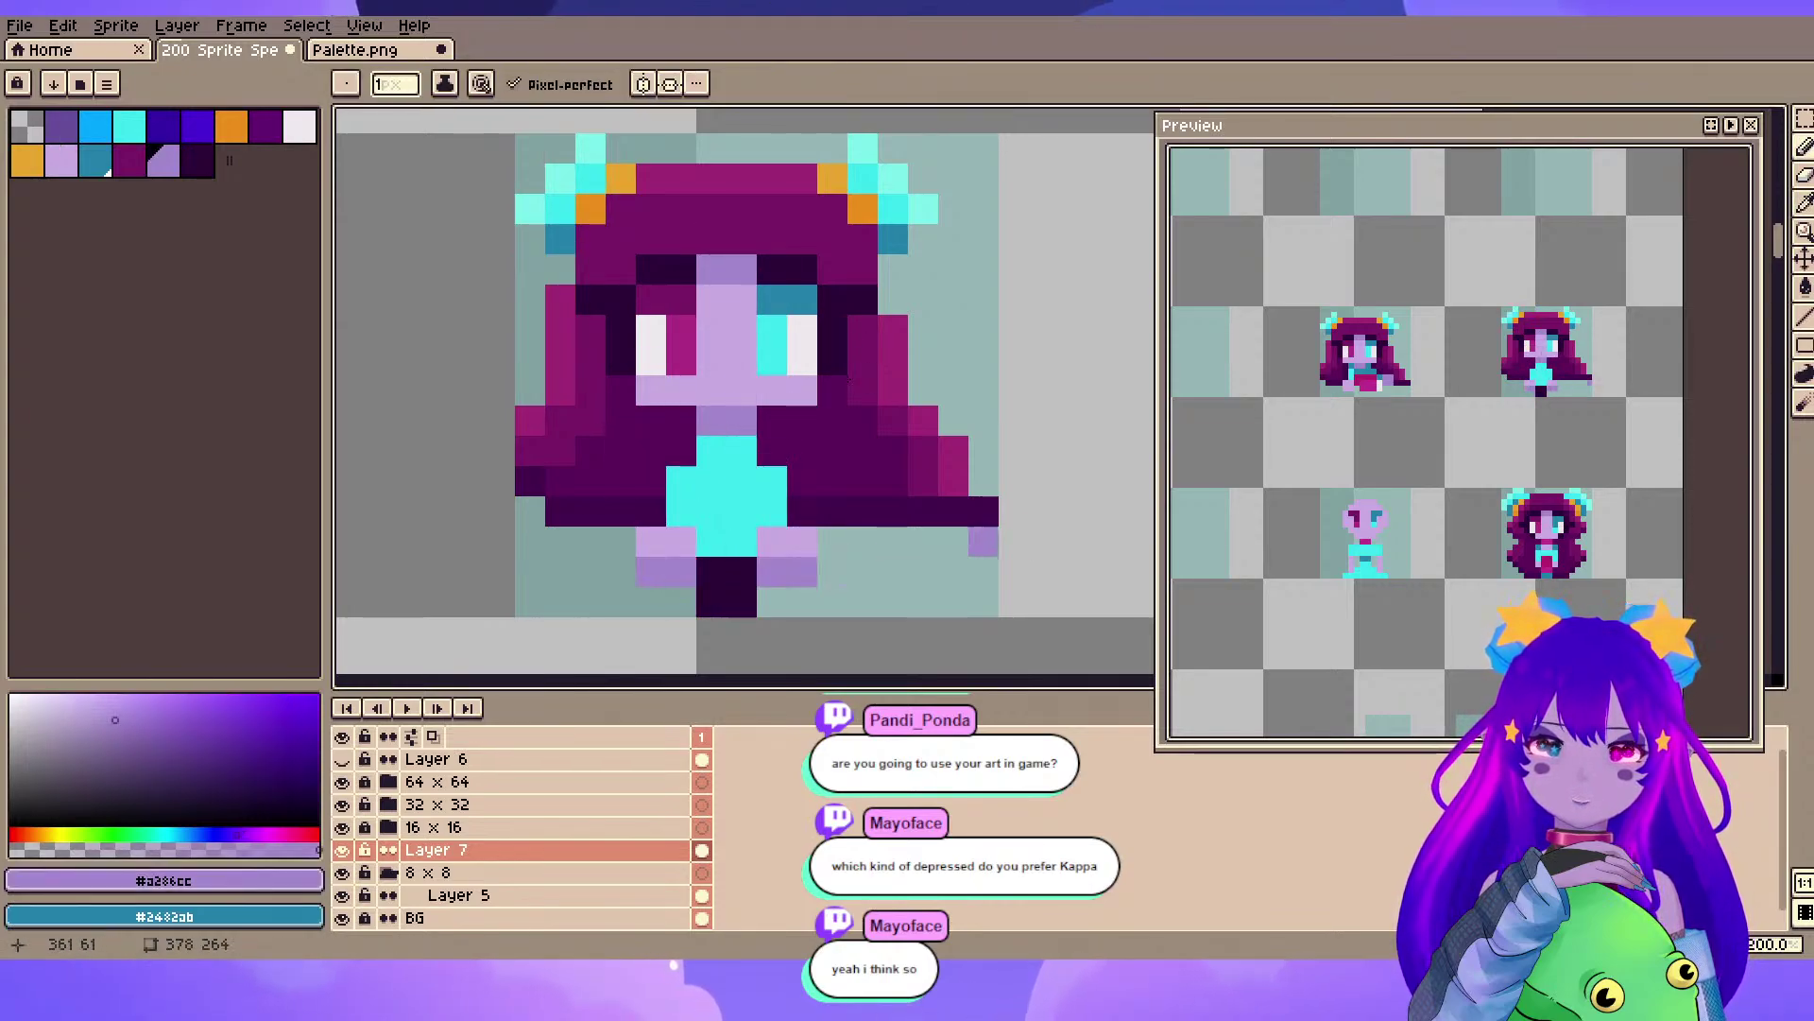
key(ctrl+z)
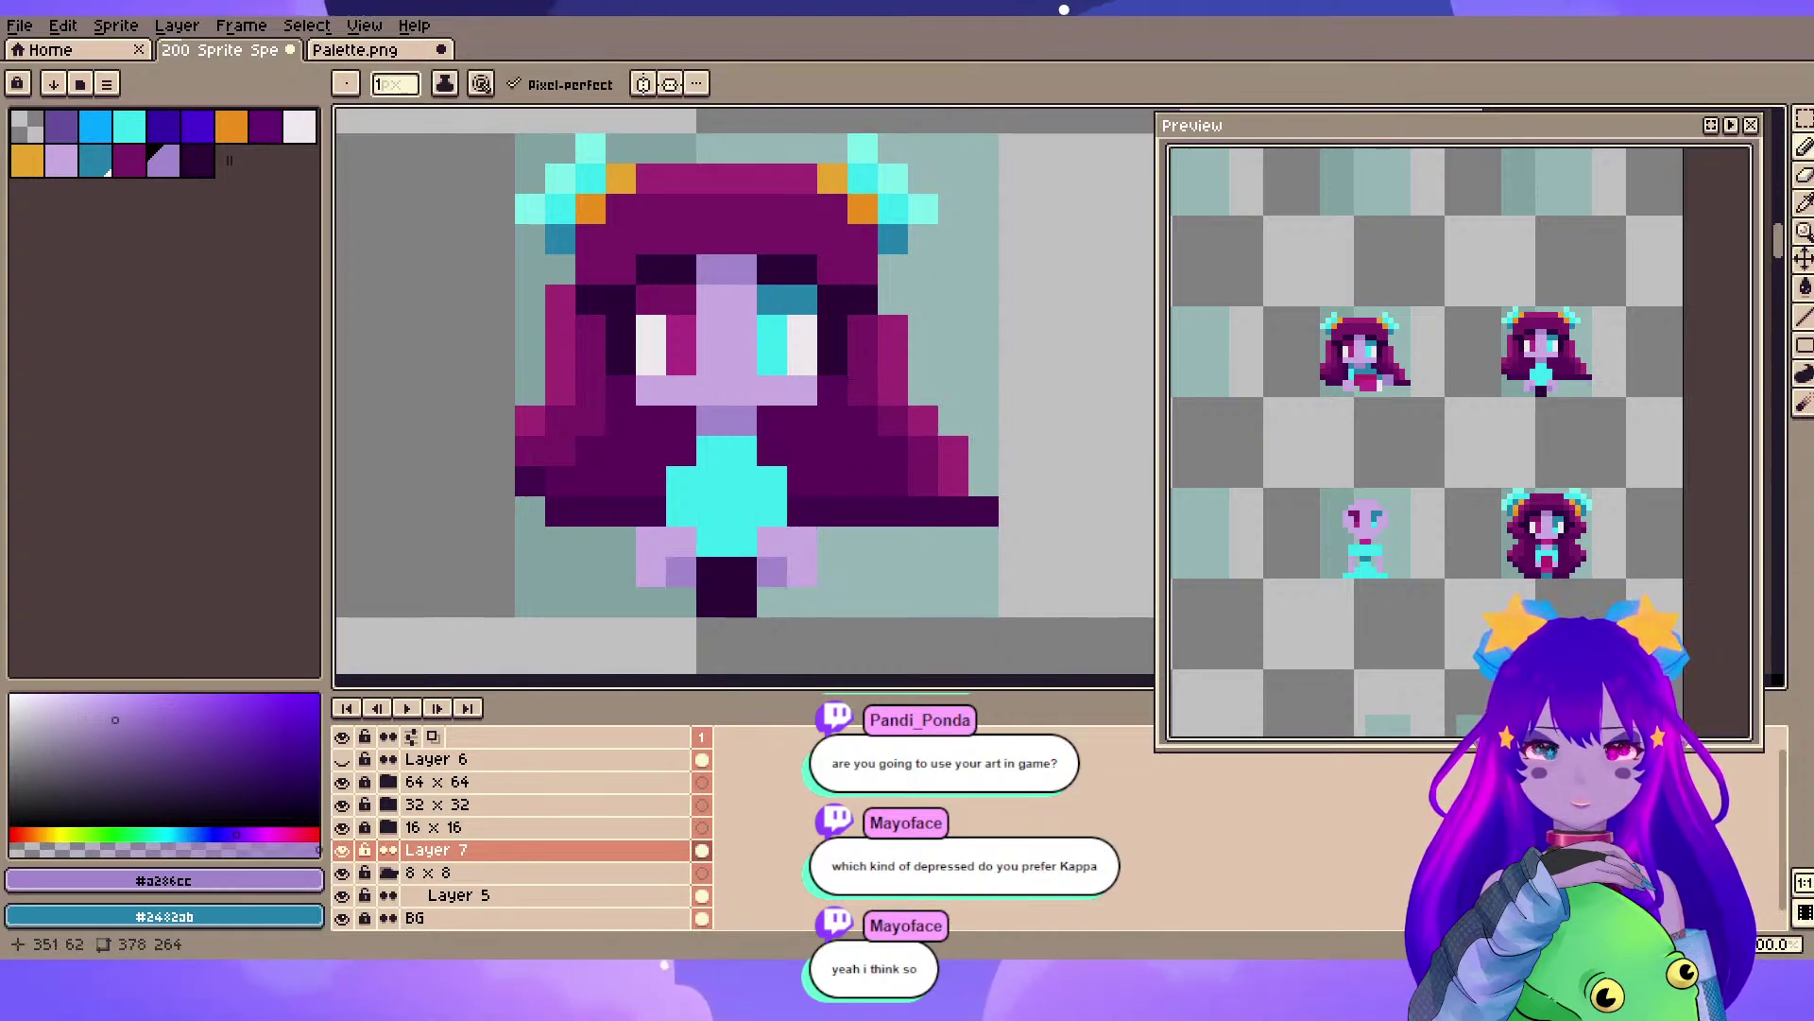
alt+click(848, 379)
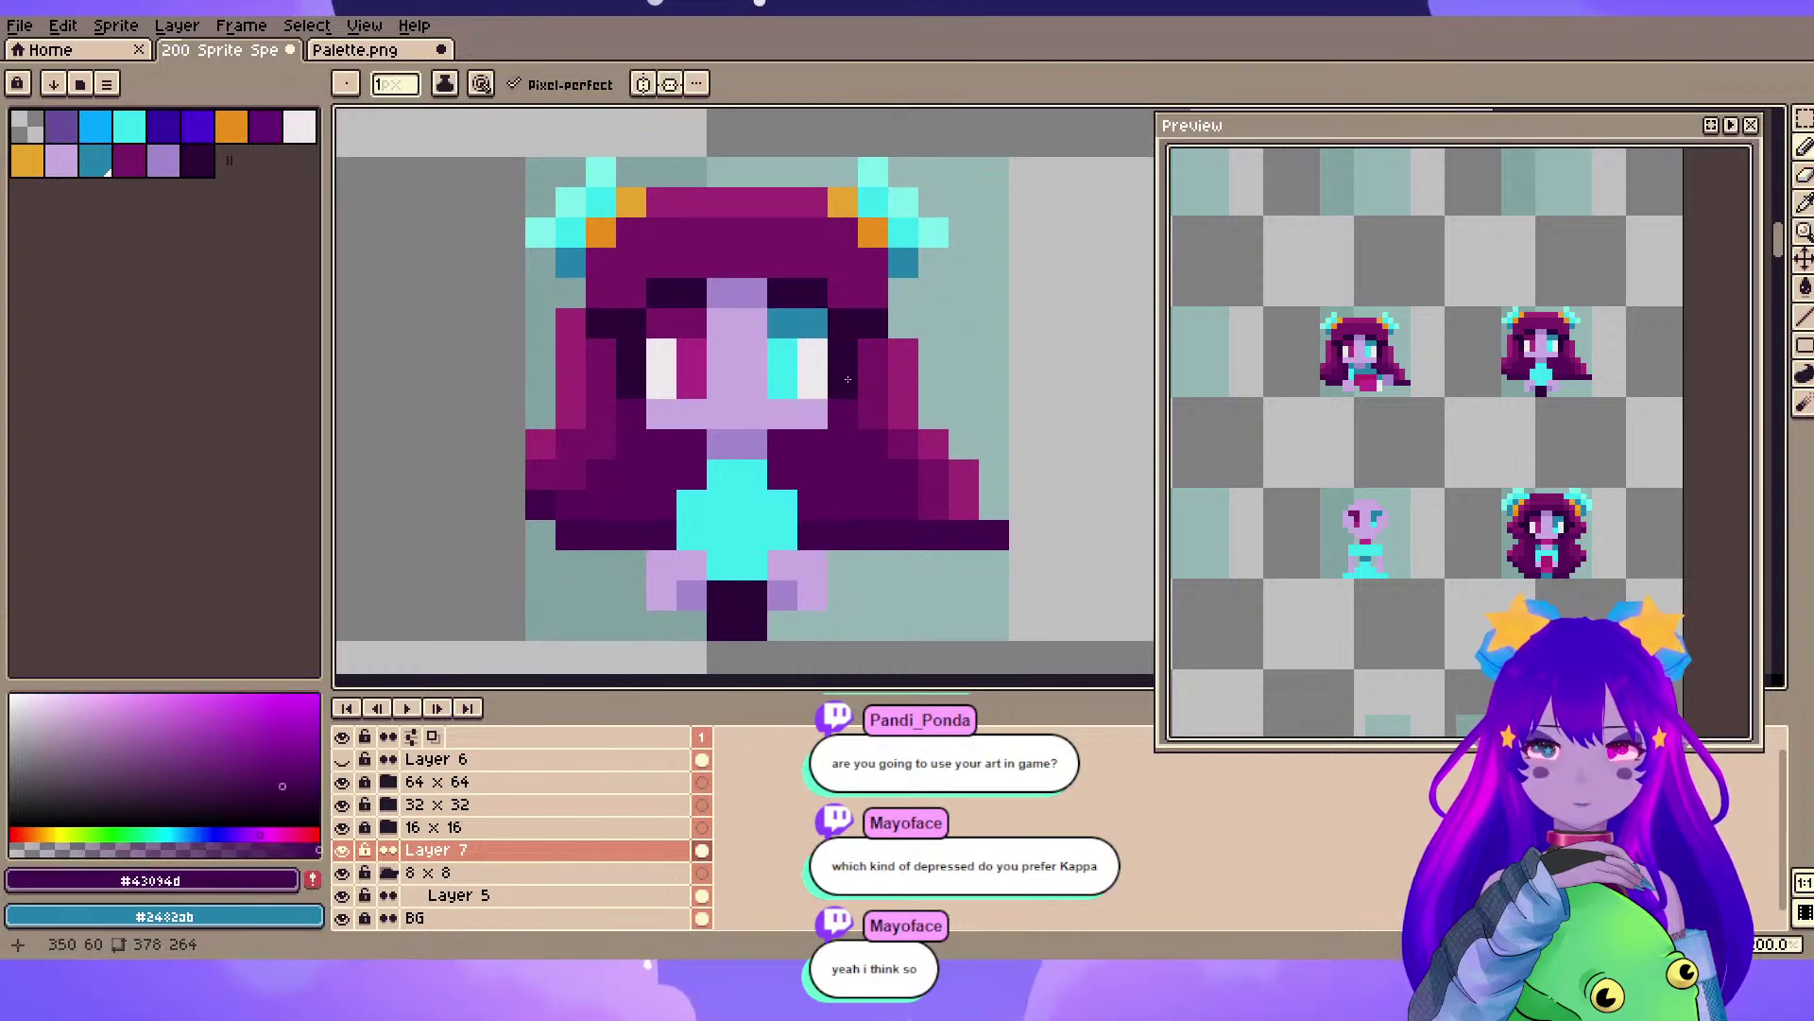
key(alt)
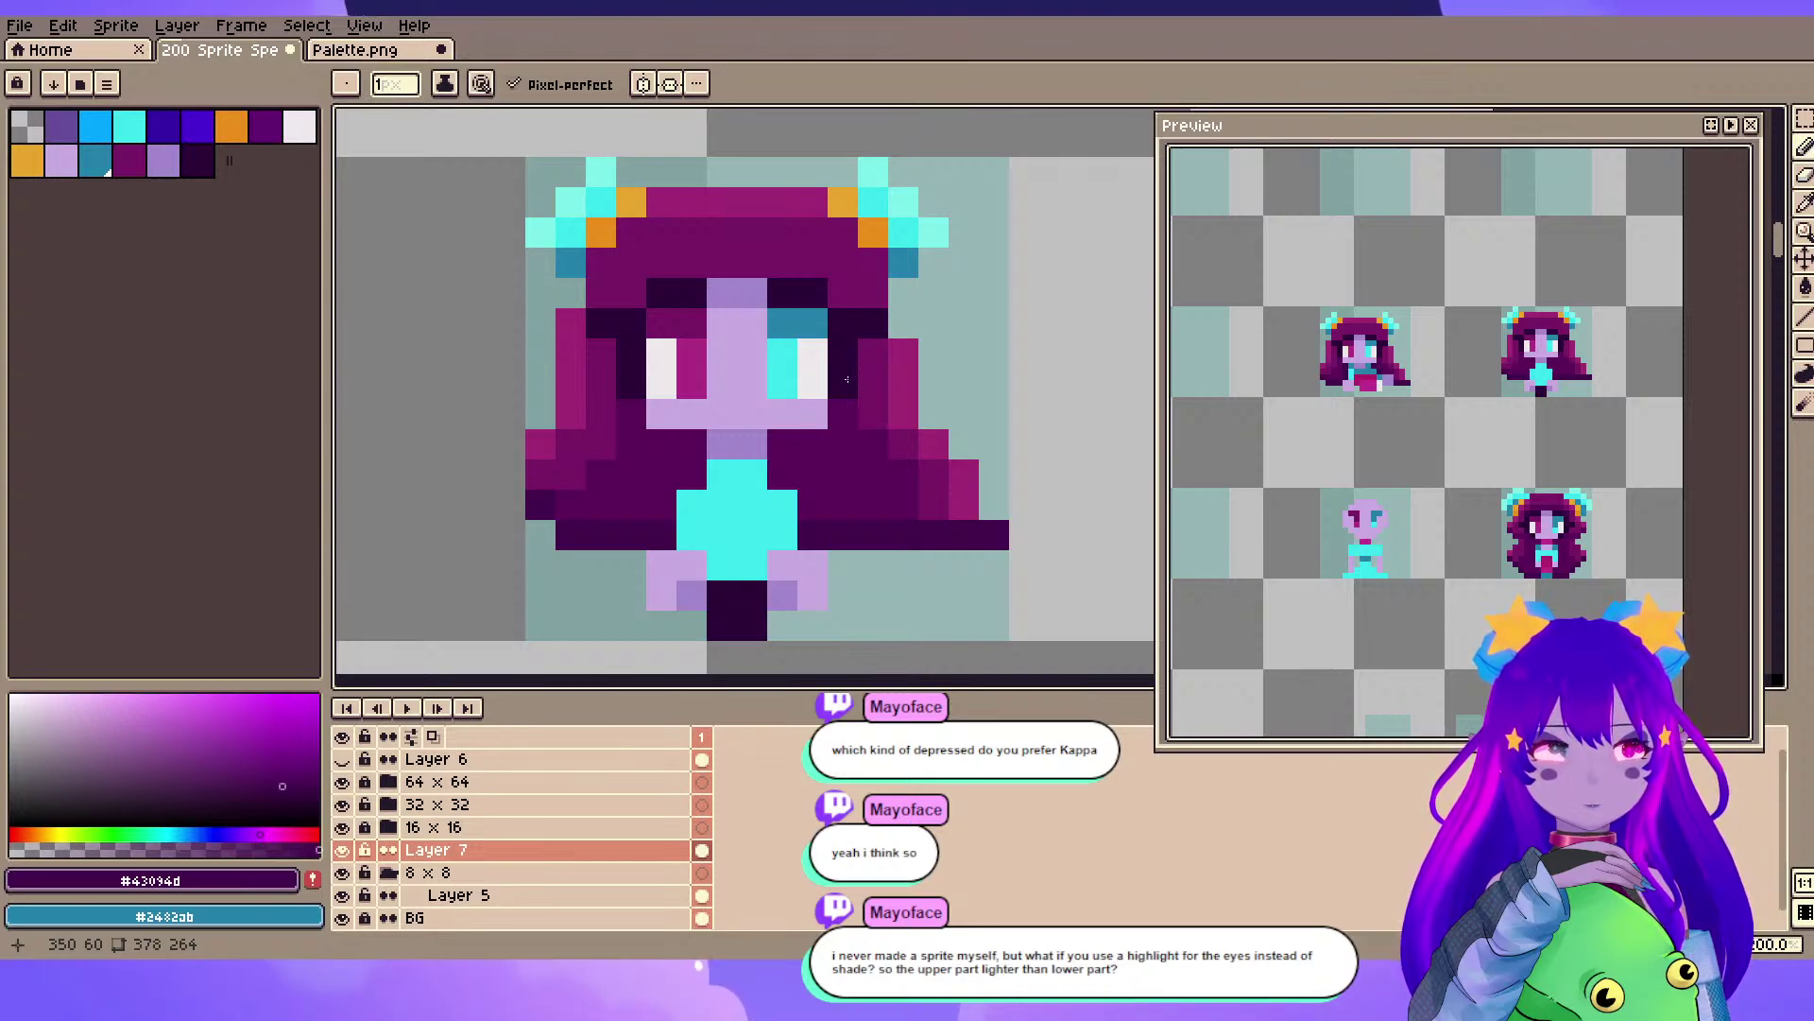
key(ctrl+s)
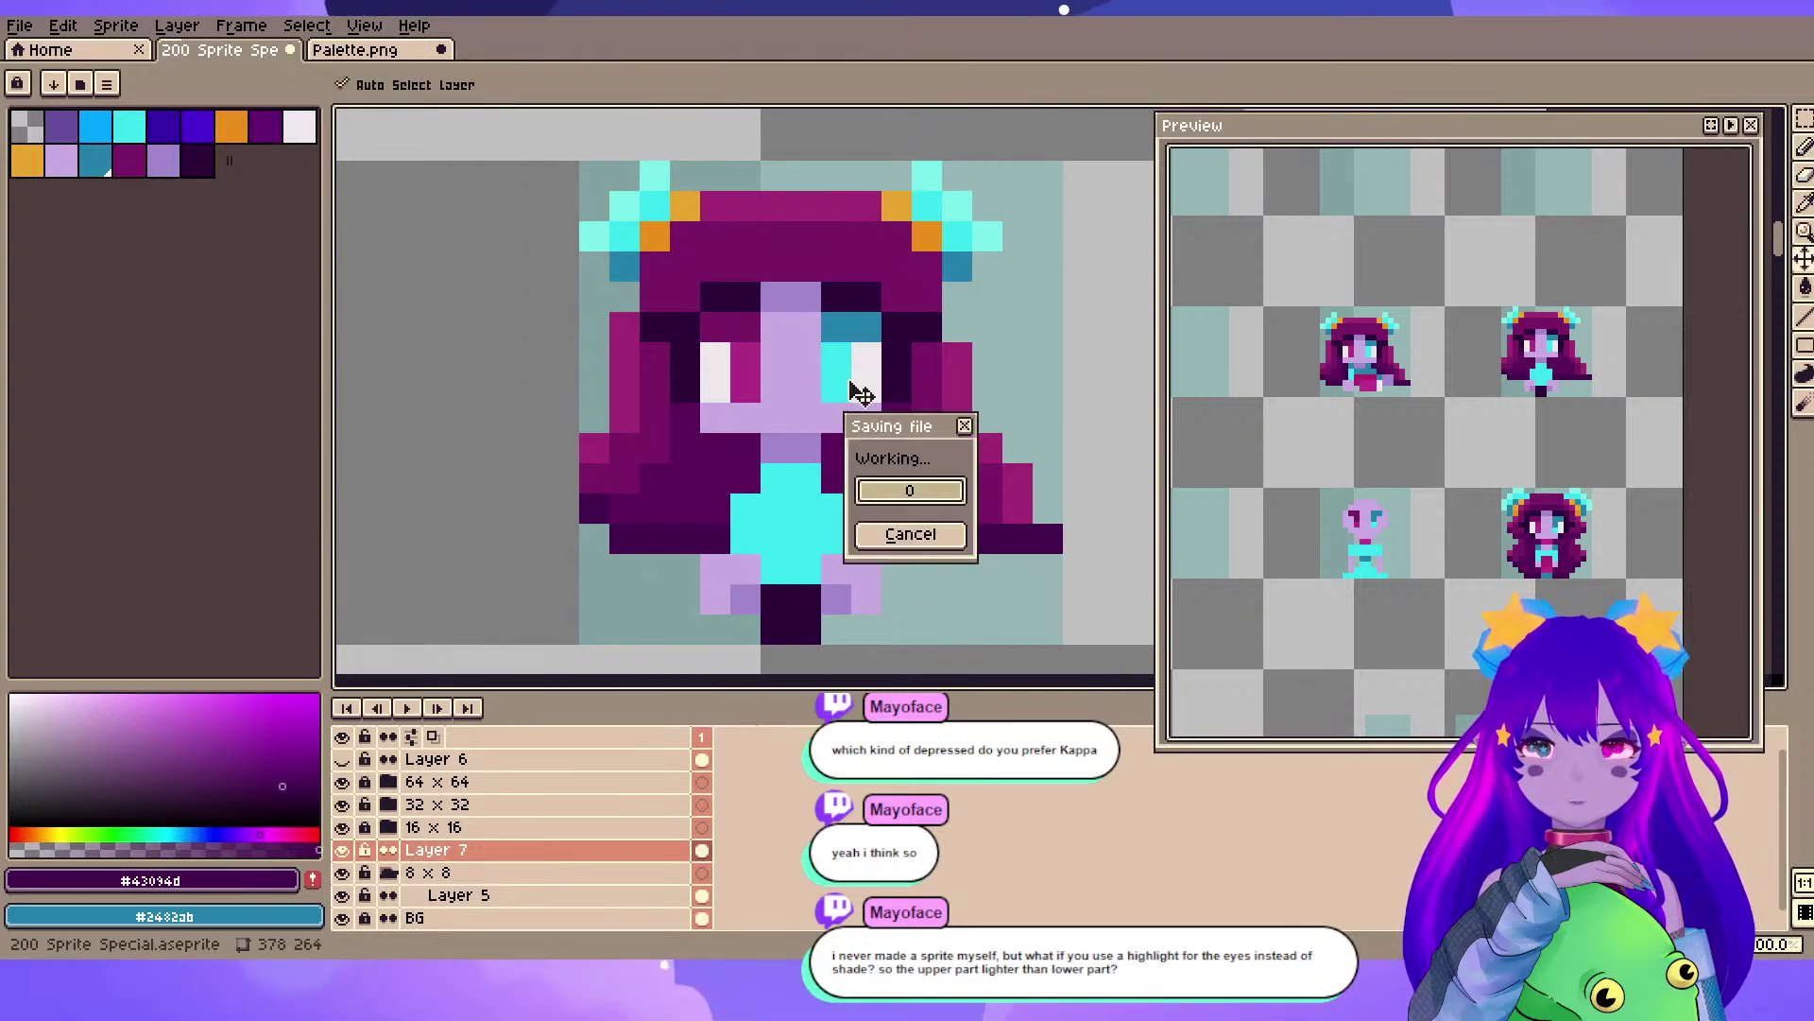
- Copy the leaning sprite and place the duplicate in the empty cell to its left
scroll(790, 422, down, 3)
drag(408, 392, 809, 409)
key(m)
drag(696, 333, 964, 525)
drag(513, 448, 682, 462)
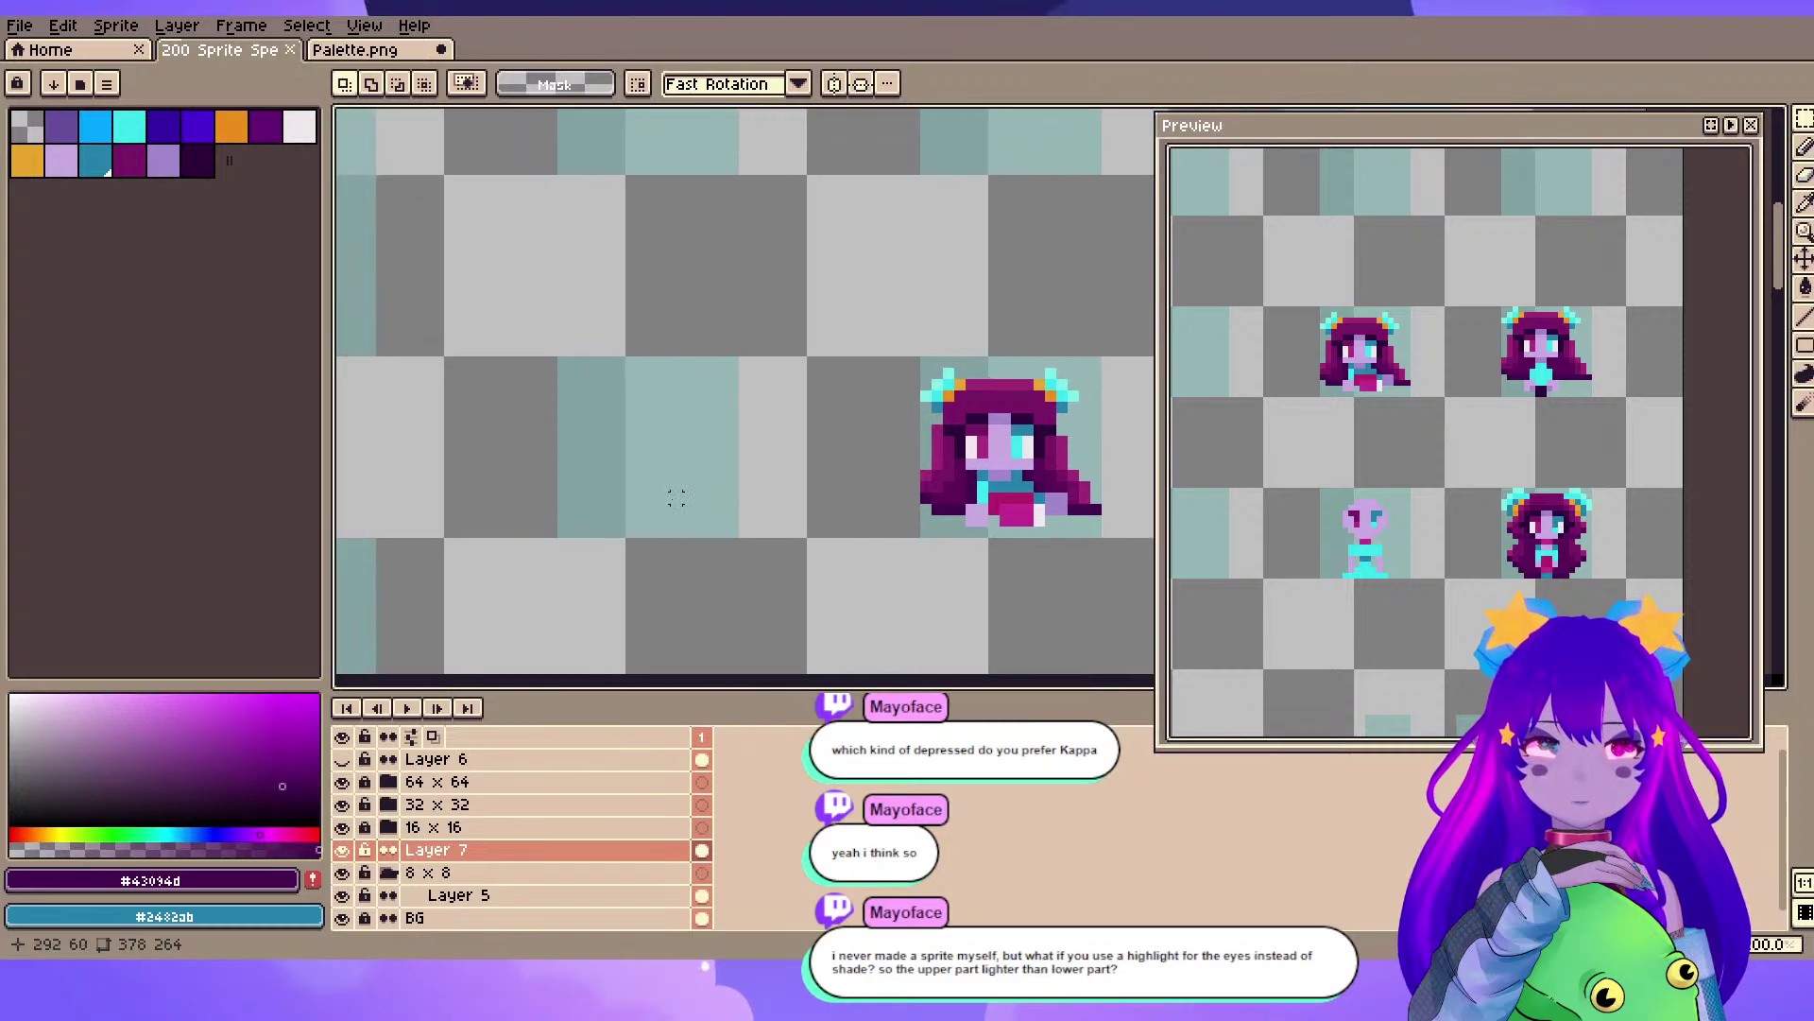
key(ctrl+v)
drag(989, 479, 630, 484)
click(722, 565)
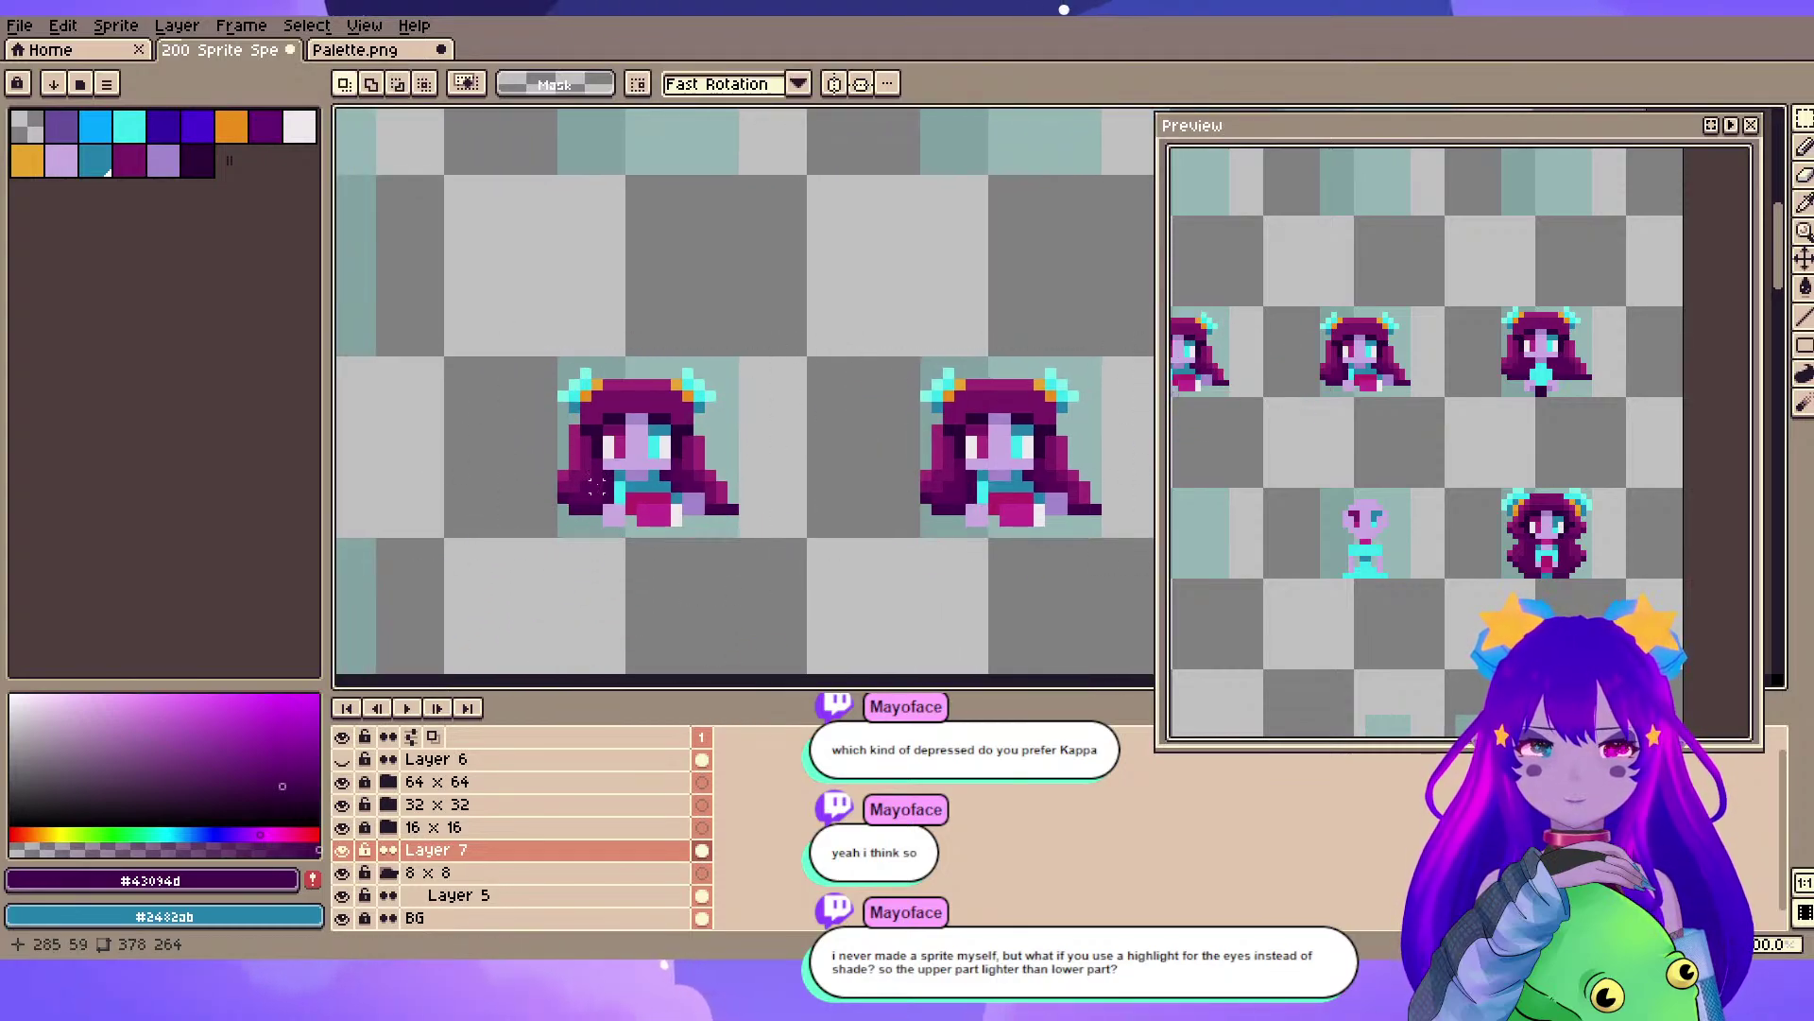
- Try swapping the blue eye's shades on the new duplicate, with cyan #3ae4ec across the upper row and #2482ab for the iris
scroll(618, 466, up, 4)
scroll(707, 409, down, 2)
scroll(708, 406, up, 1)
scroll(751, 385, up, 1)
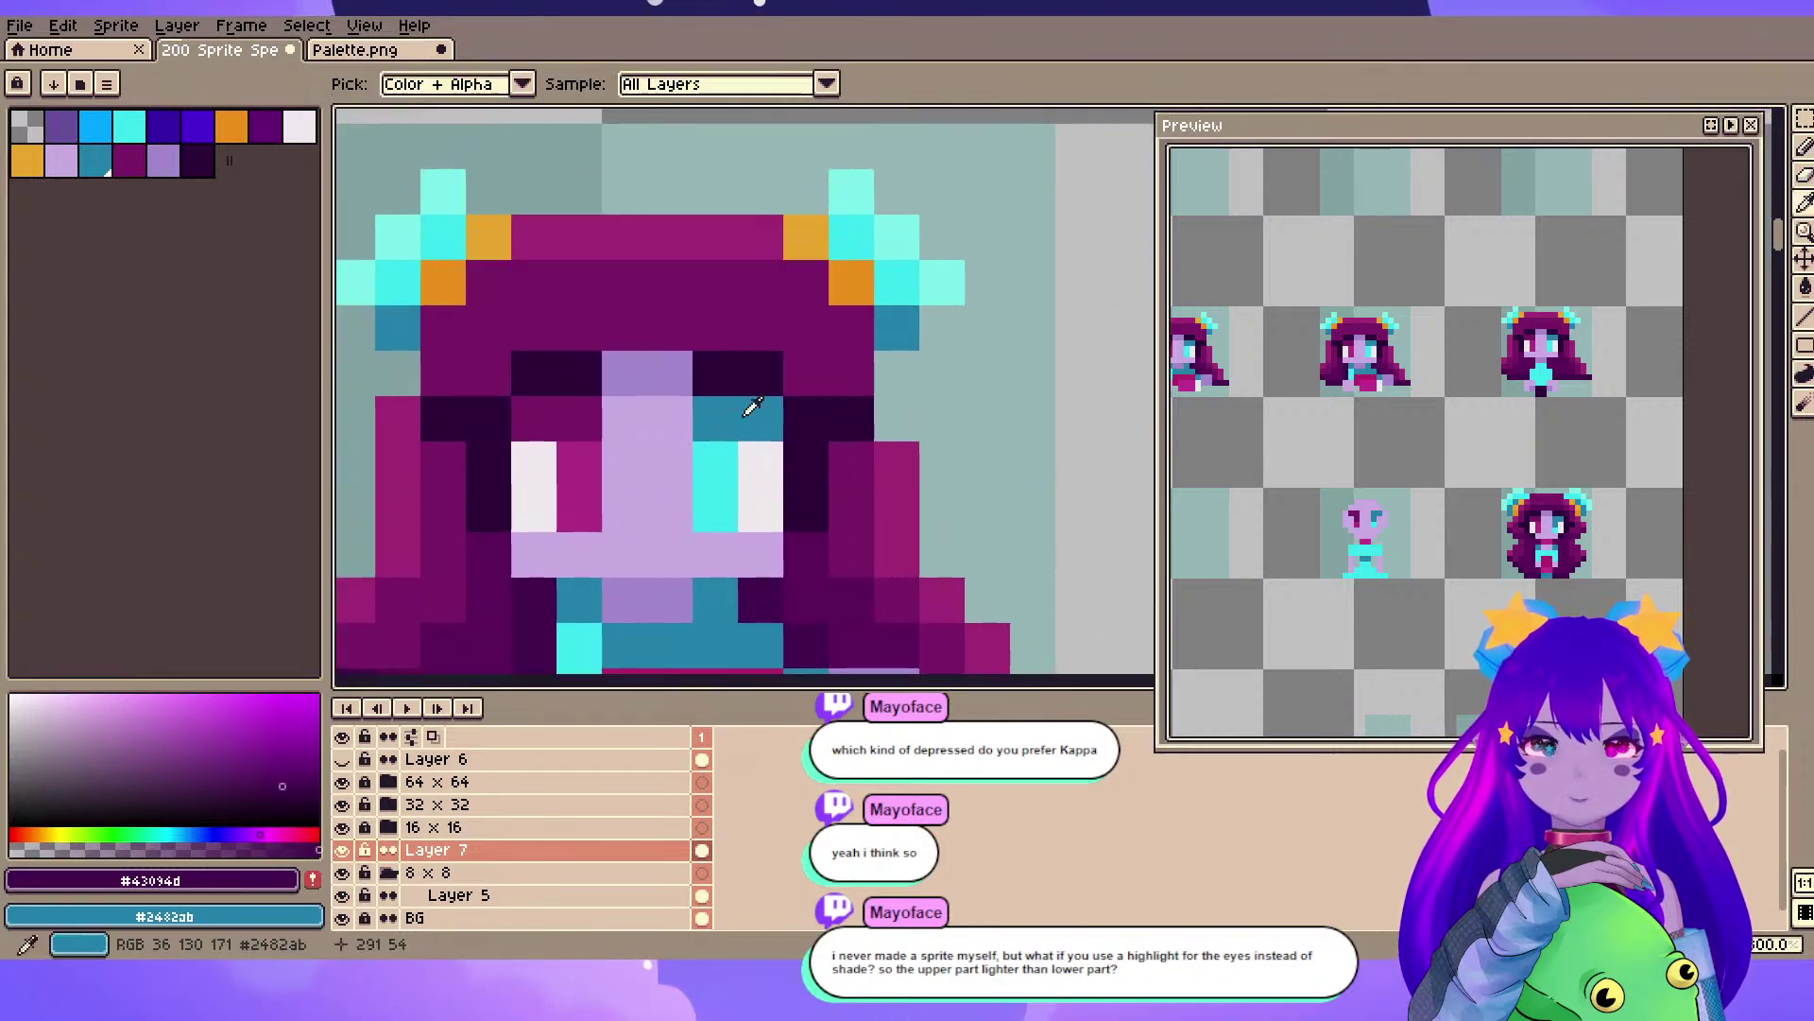
alt+click(752, 385)
alt+click(752, 383)
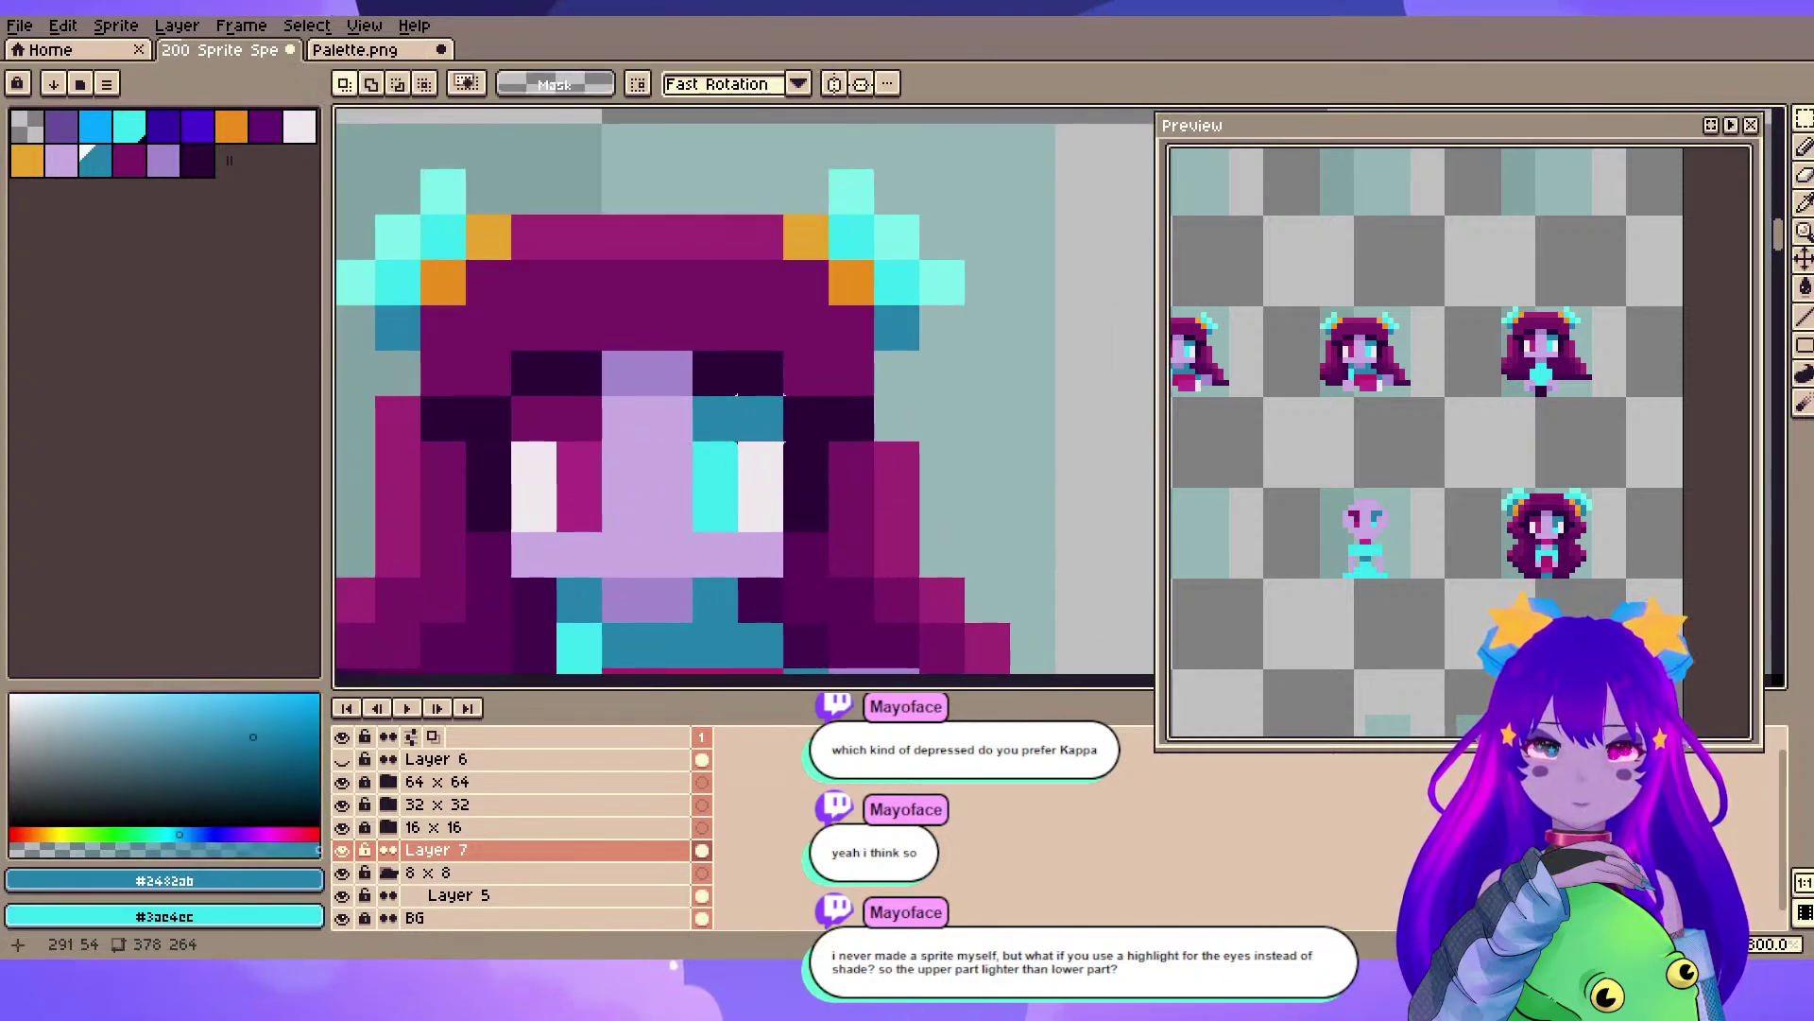
key(b)
click(756, 412)
key(x)
mouse_move(718, 462)
mouse_down()
mouse_move(708, 501)
mouse_move(640, 491)
mouse_move(754, 456)
mouse_move(670, 438)
mouse_move(675, 405)
mouse_move(628, 406)
mouse_move(658, 421)
mouse_move(665, 492)
mouse_up()
- Try the same shade swap on the pink eye, with the lighter pink across the upper row and dark purple for the iris
alt+click(677, 435)
key(x)
alt+click(672, 406)
key(x)
click(664, 389)
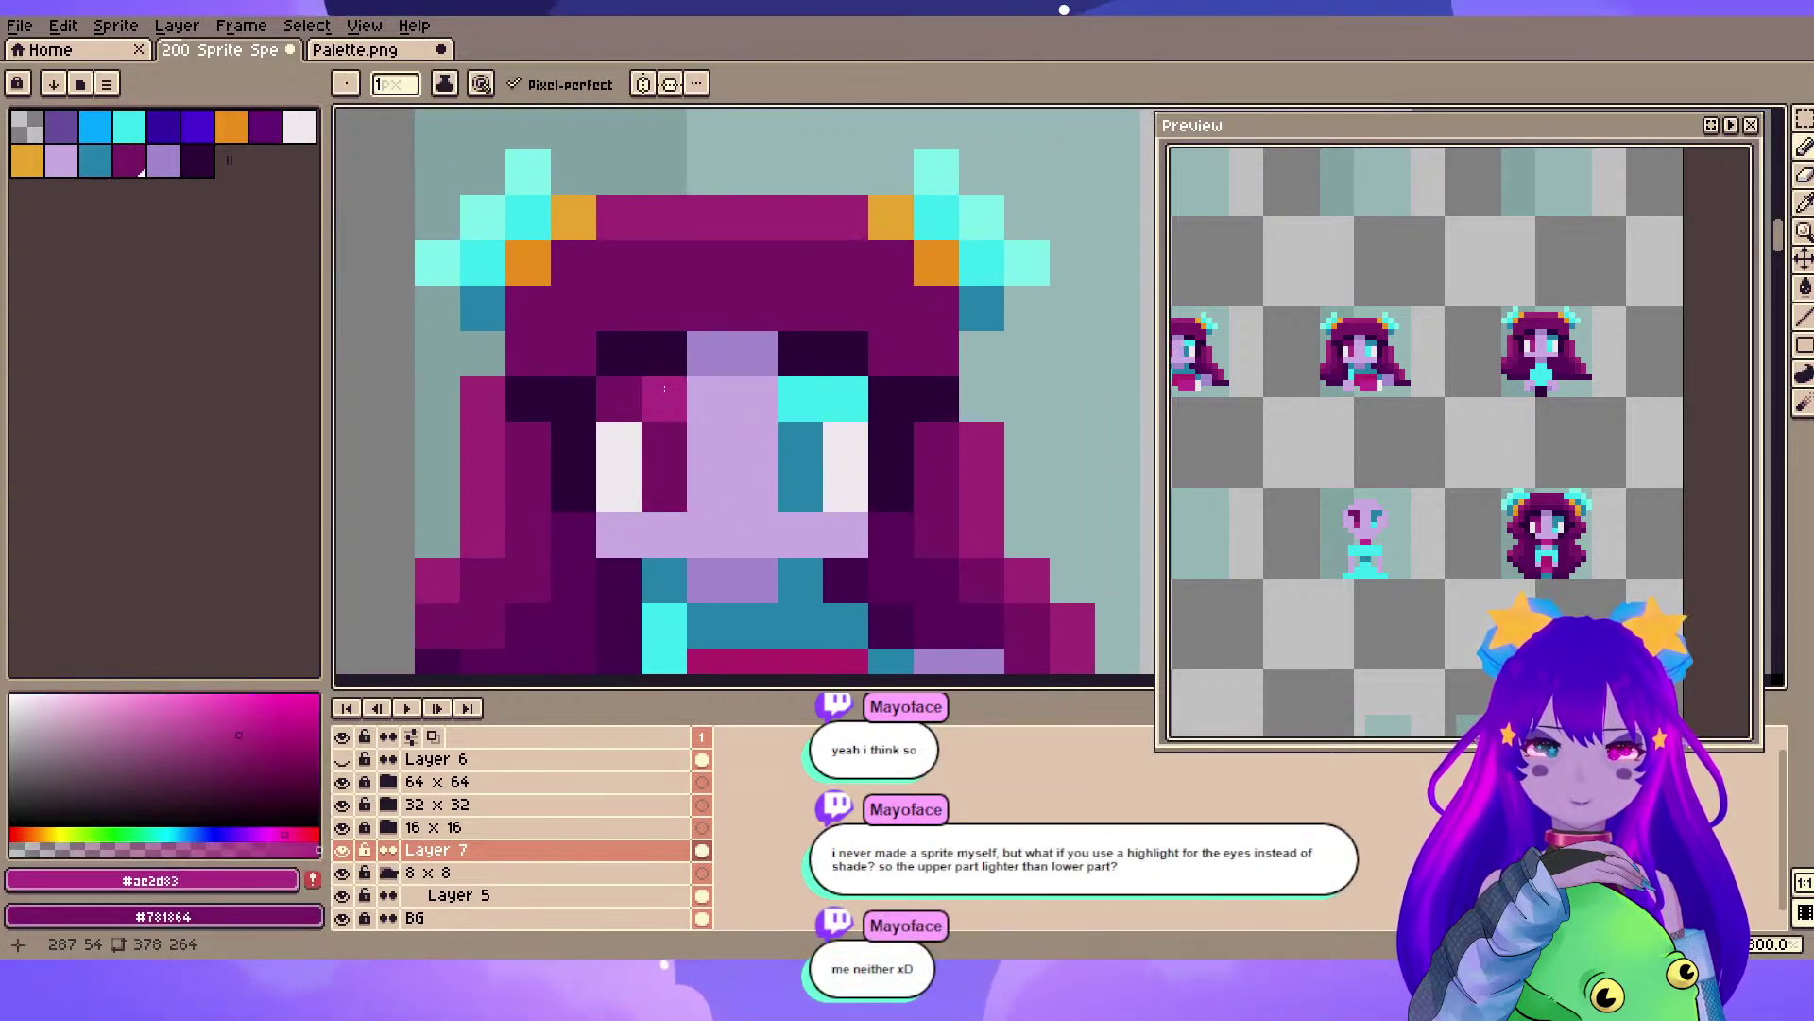
- Compare the recoloured eyes with the neighbouring sprite, and undo the eye recolouring on the duplicate
scroll(672, 403, down, 5)
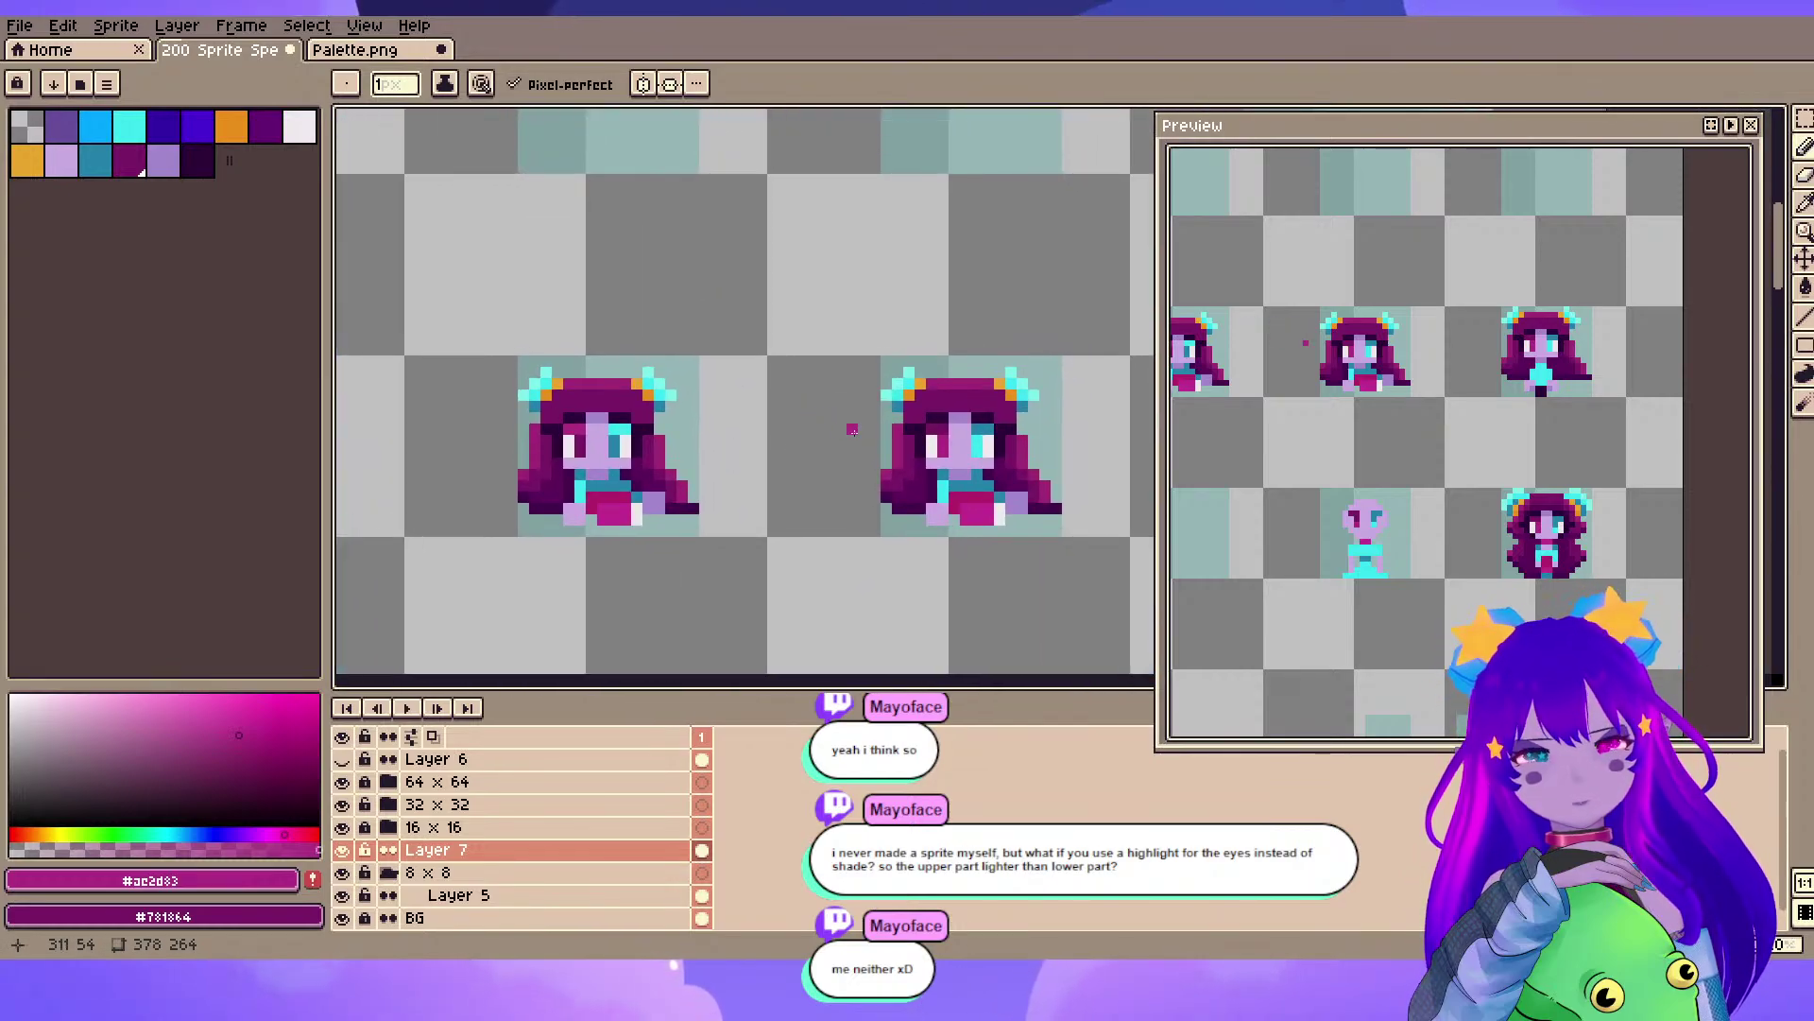
scroll(669, 445, up, 3)
drag(669, 445, 1098, 360)
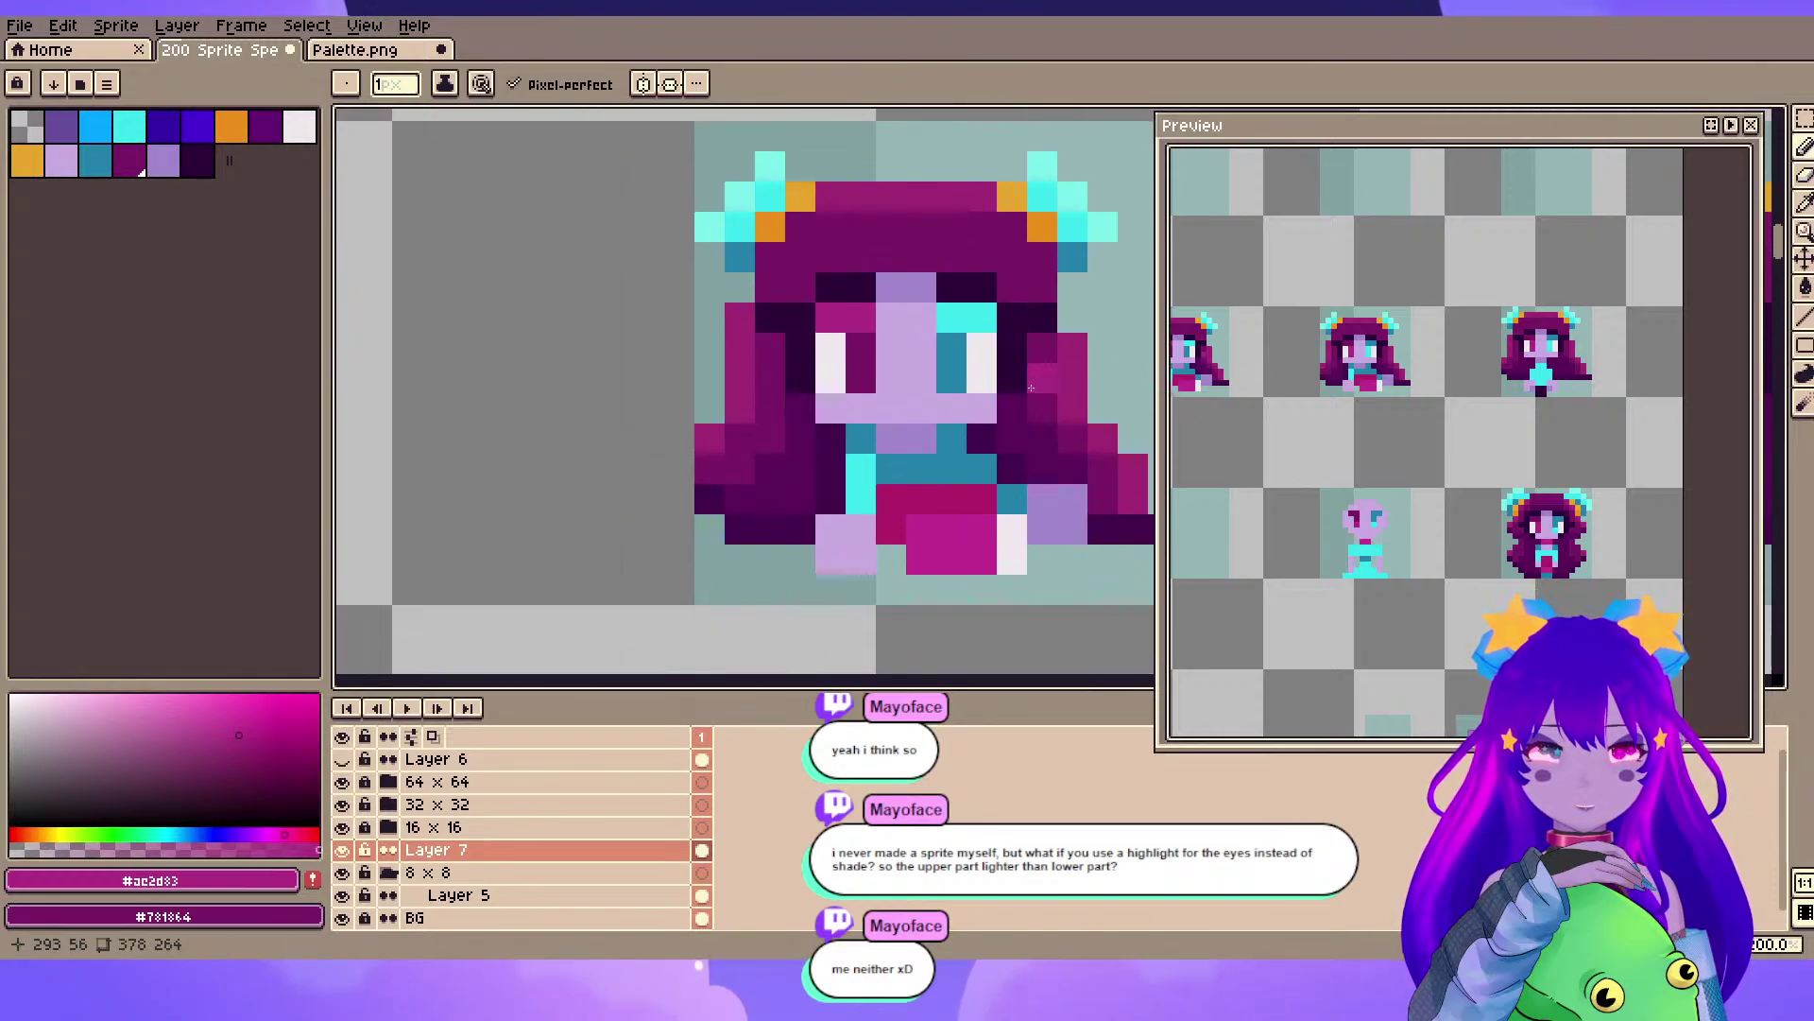
scroll(1031, 388, down, 2)
scroll(802, 480, up, 1)
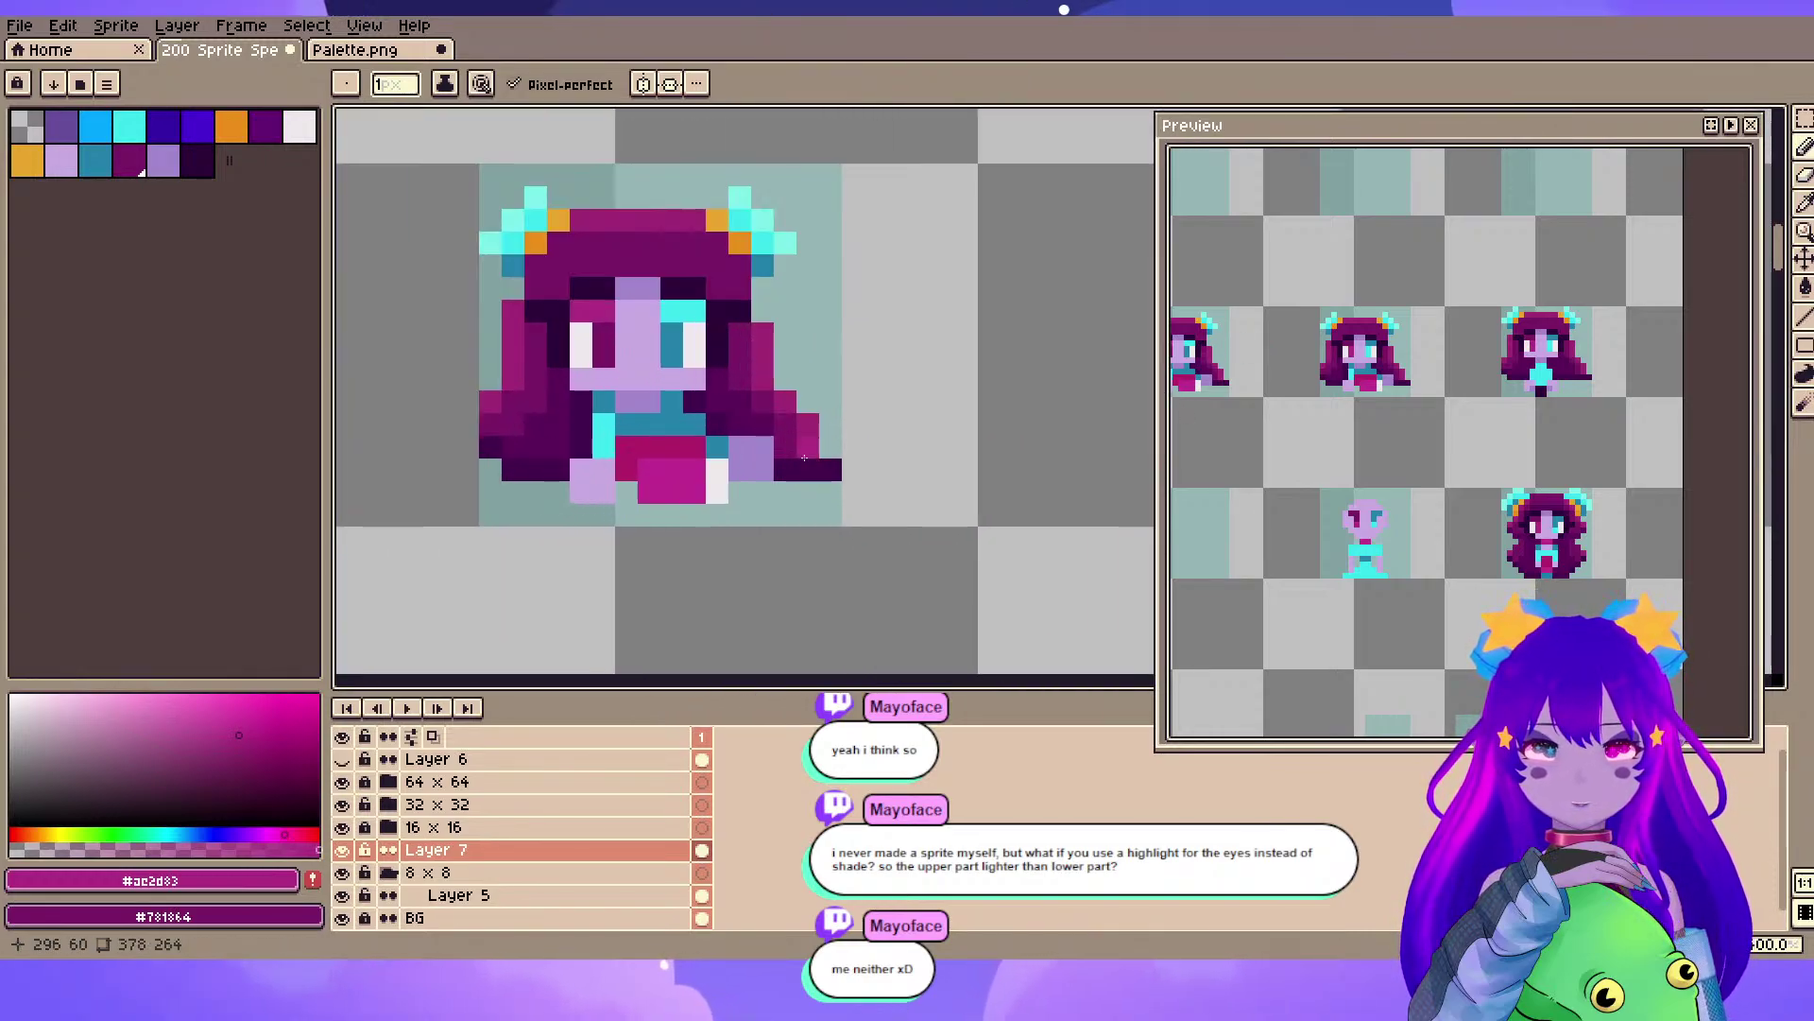
key(v)
key(b)
click(822, 408)
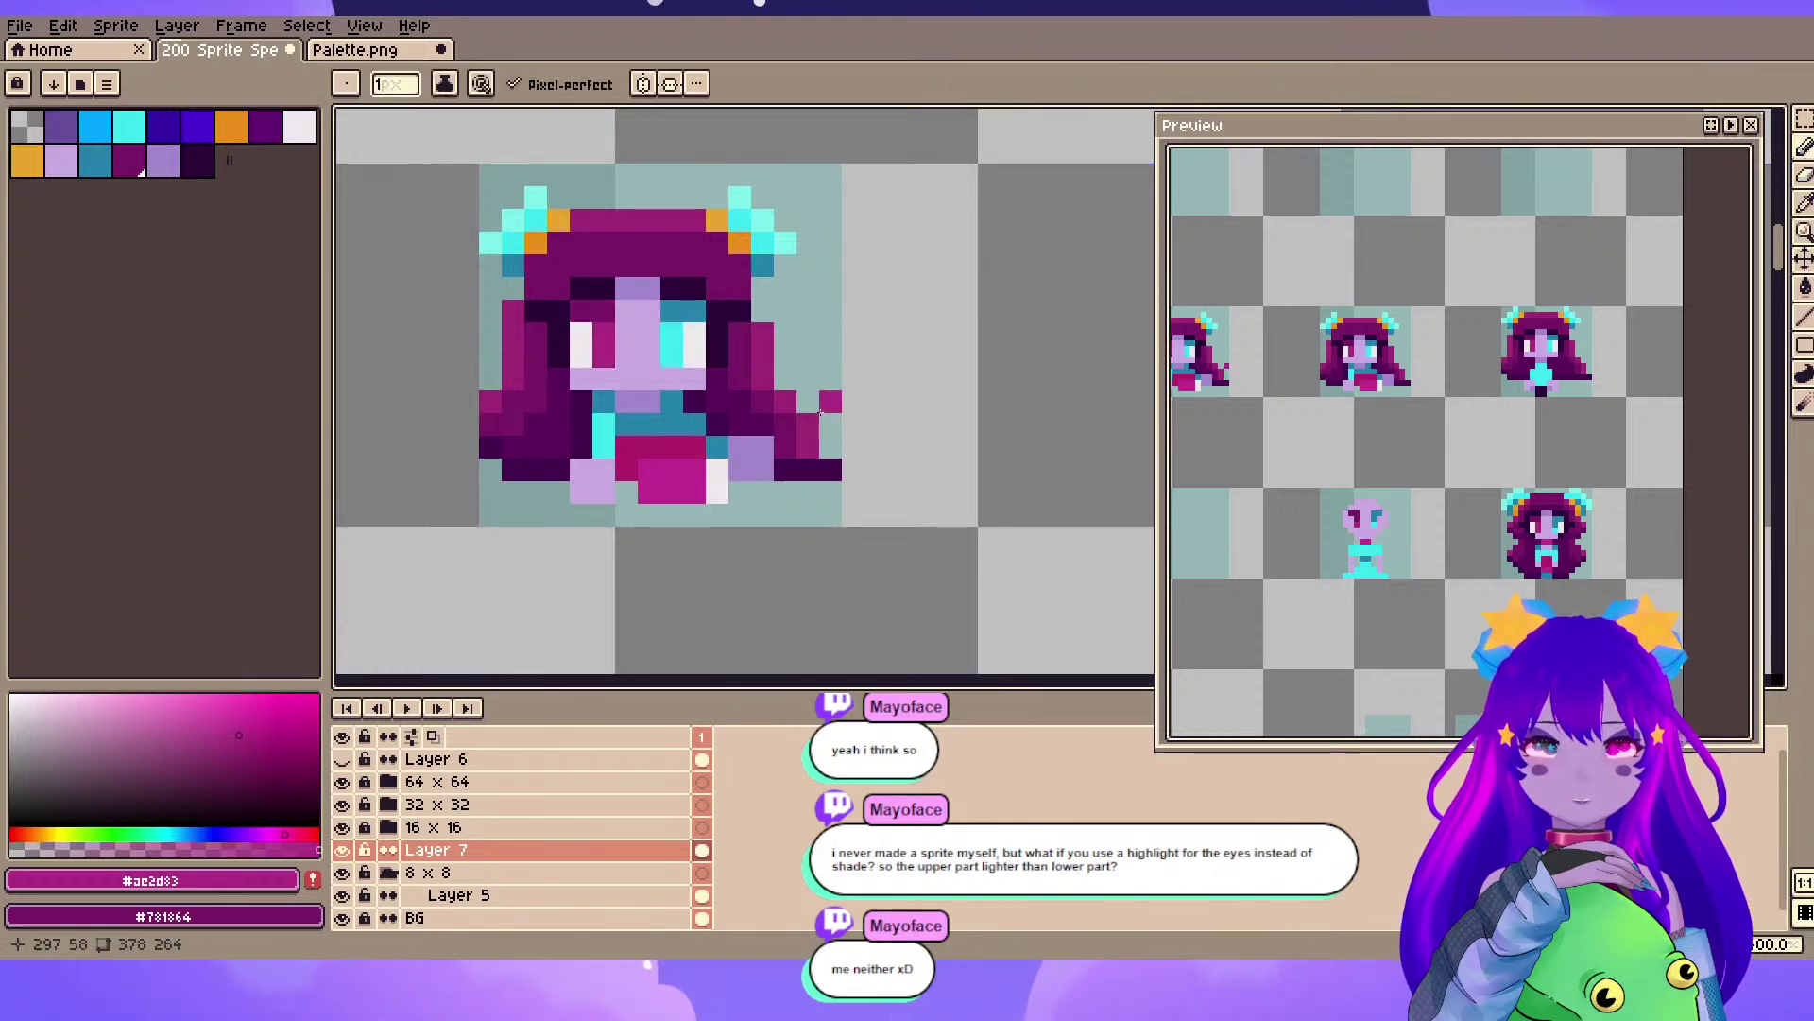
key(ctrl+z)
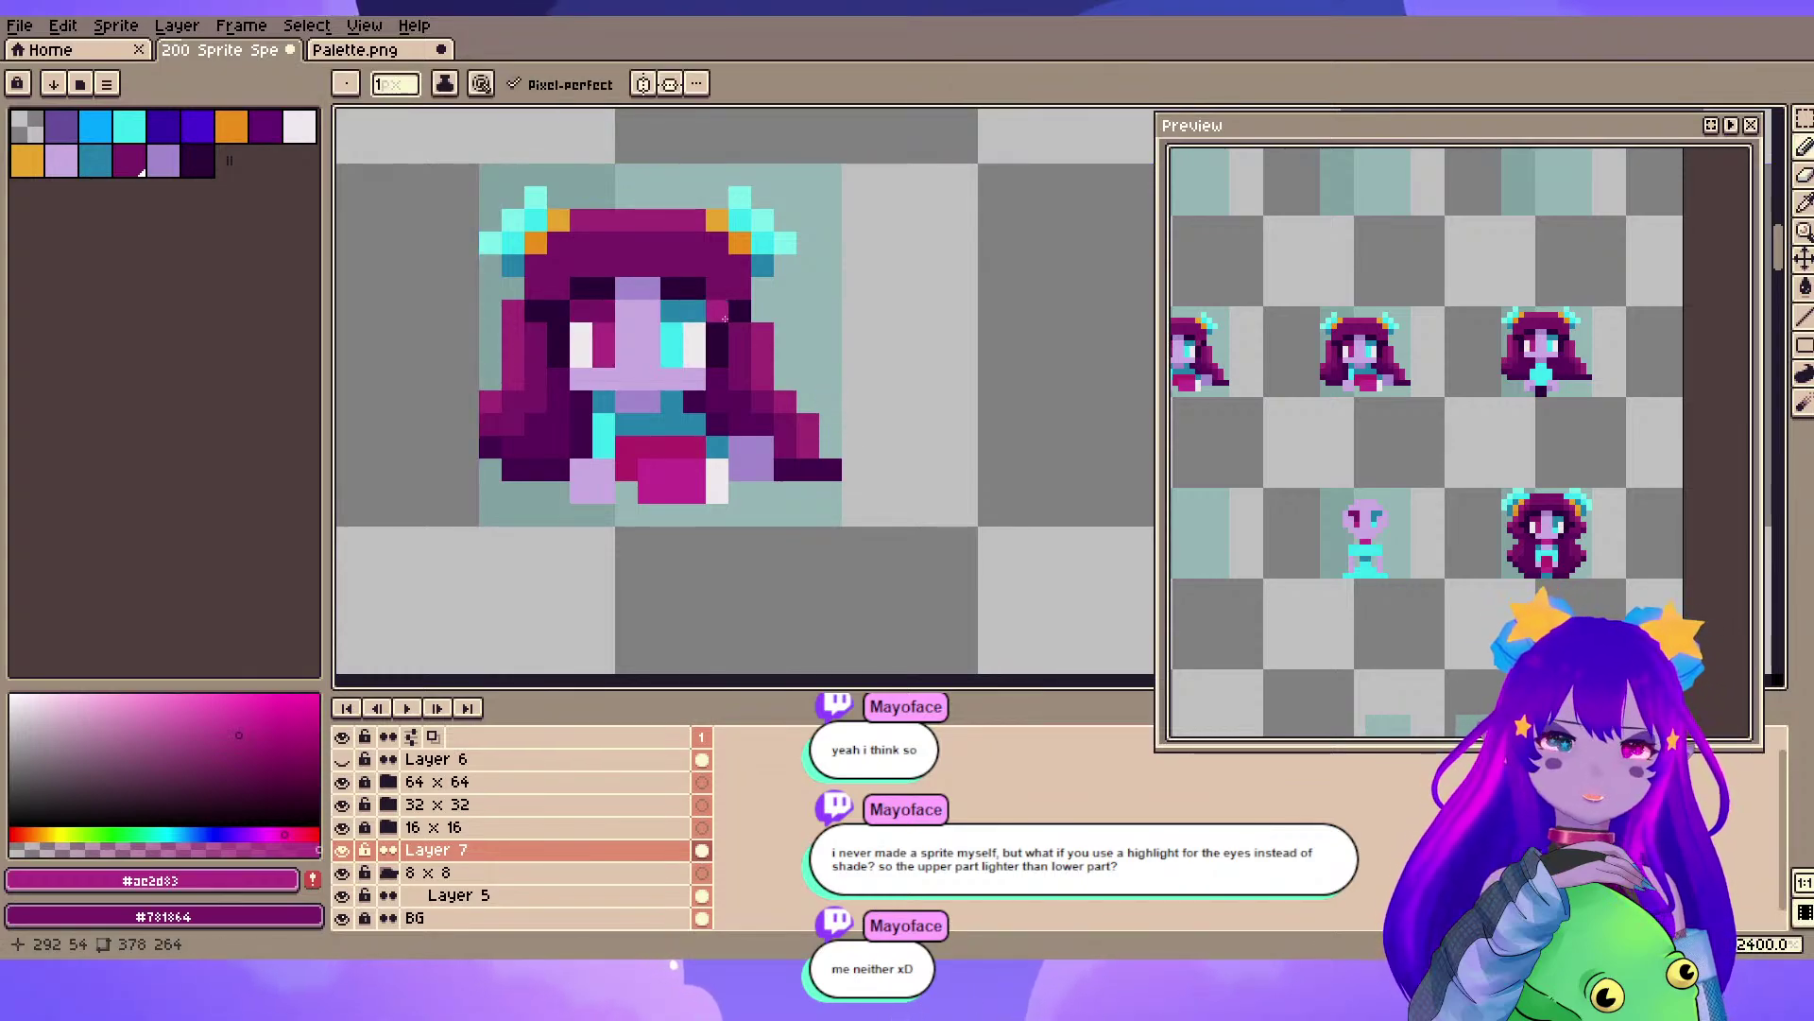
- Erase the duplicate of the leaning sprite from its cell with an enlarged eraser, and save the file
scroll(795, 291, down, 2)
drag(796, 294, 637, 420)
key(e)
key(plus)
key(plus)
key(plus)
key(plus)
key(plus)
key(plus)
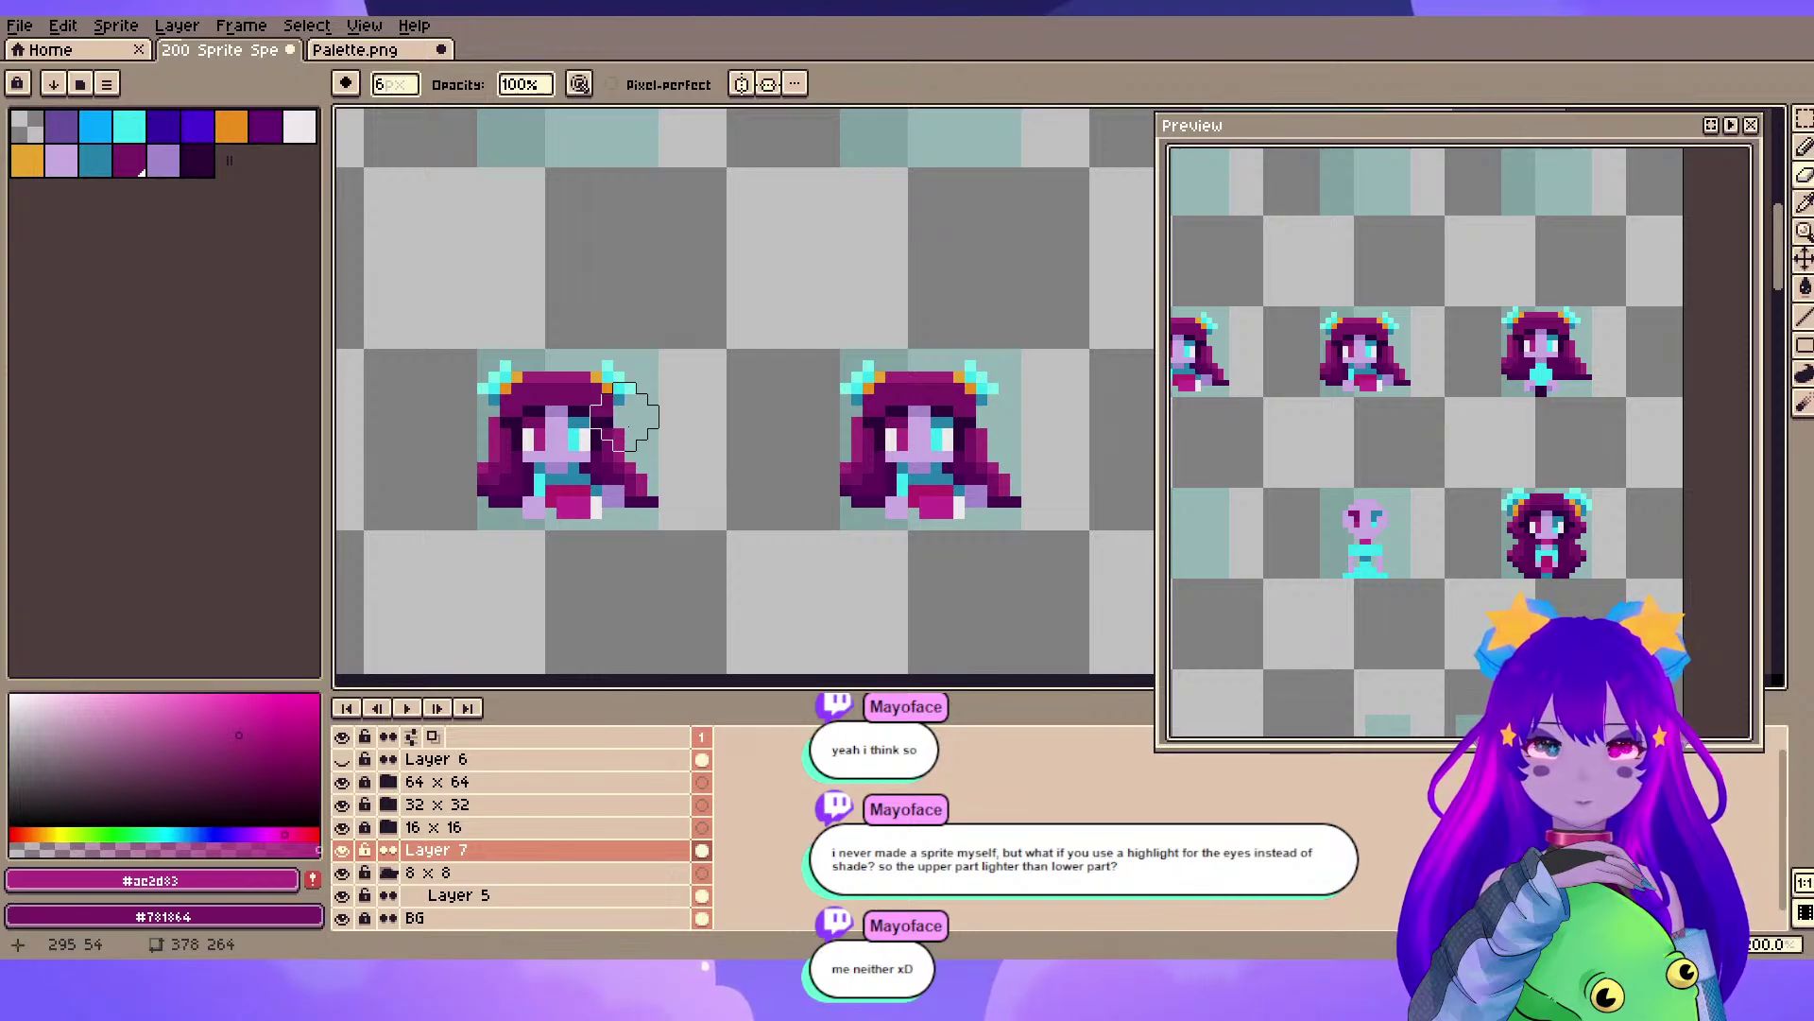
mouse_move(559, 376)
mouse_down()
mouse_move(620, 490)
mouse_move(630, 377)
mouse_up()
scroll(724, 430, down, 2)
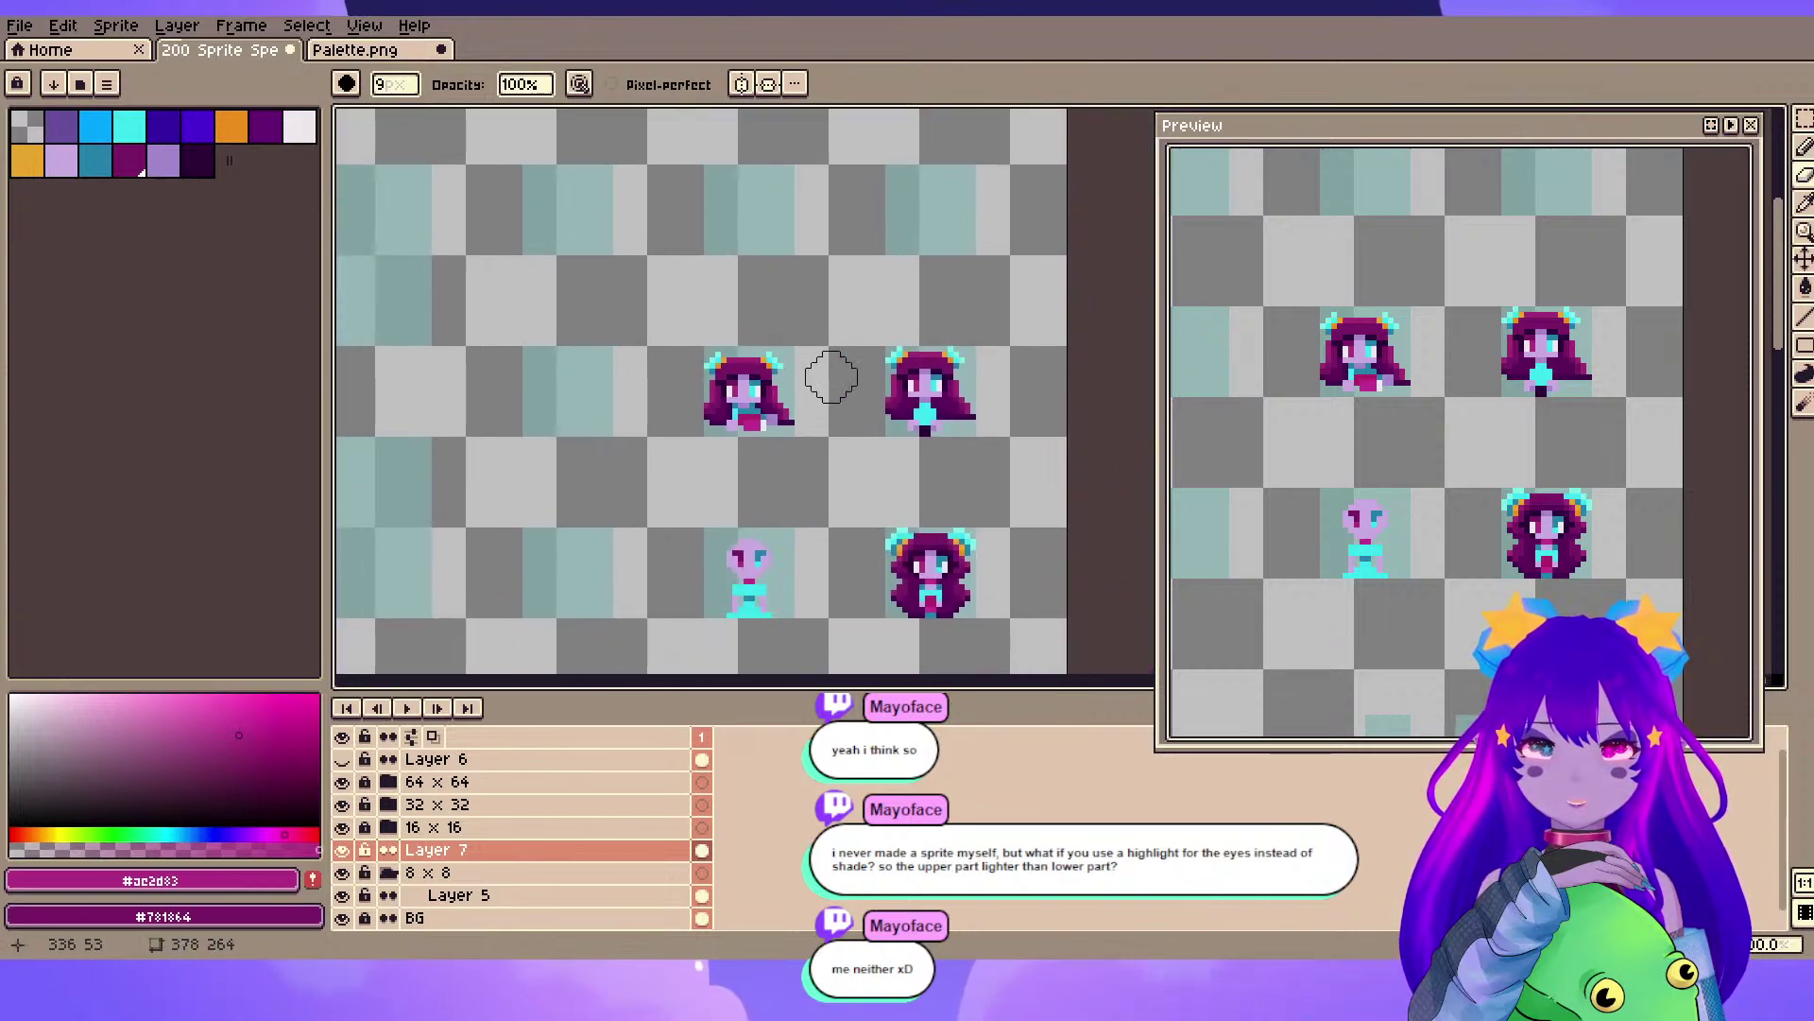
scroll(803, 378, up, 3)
key(ctrl+s)
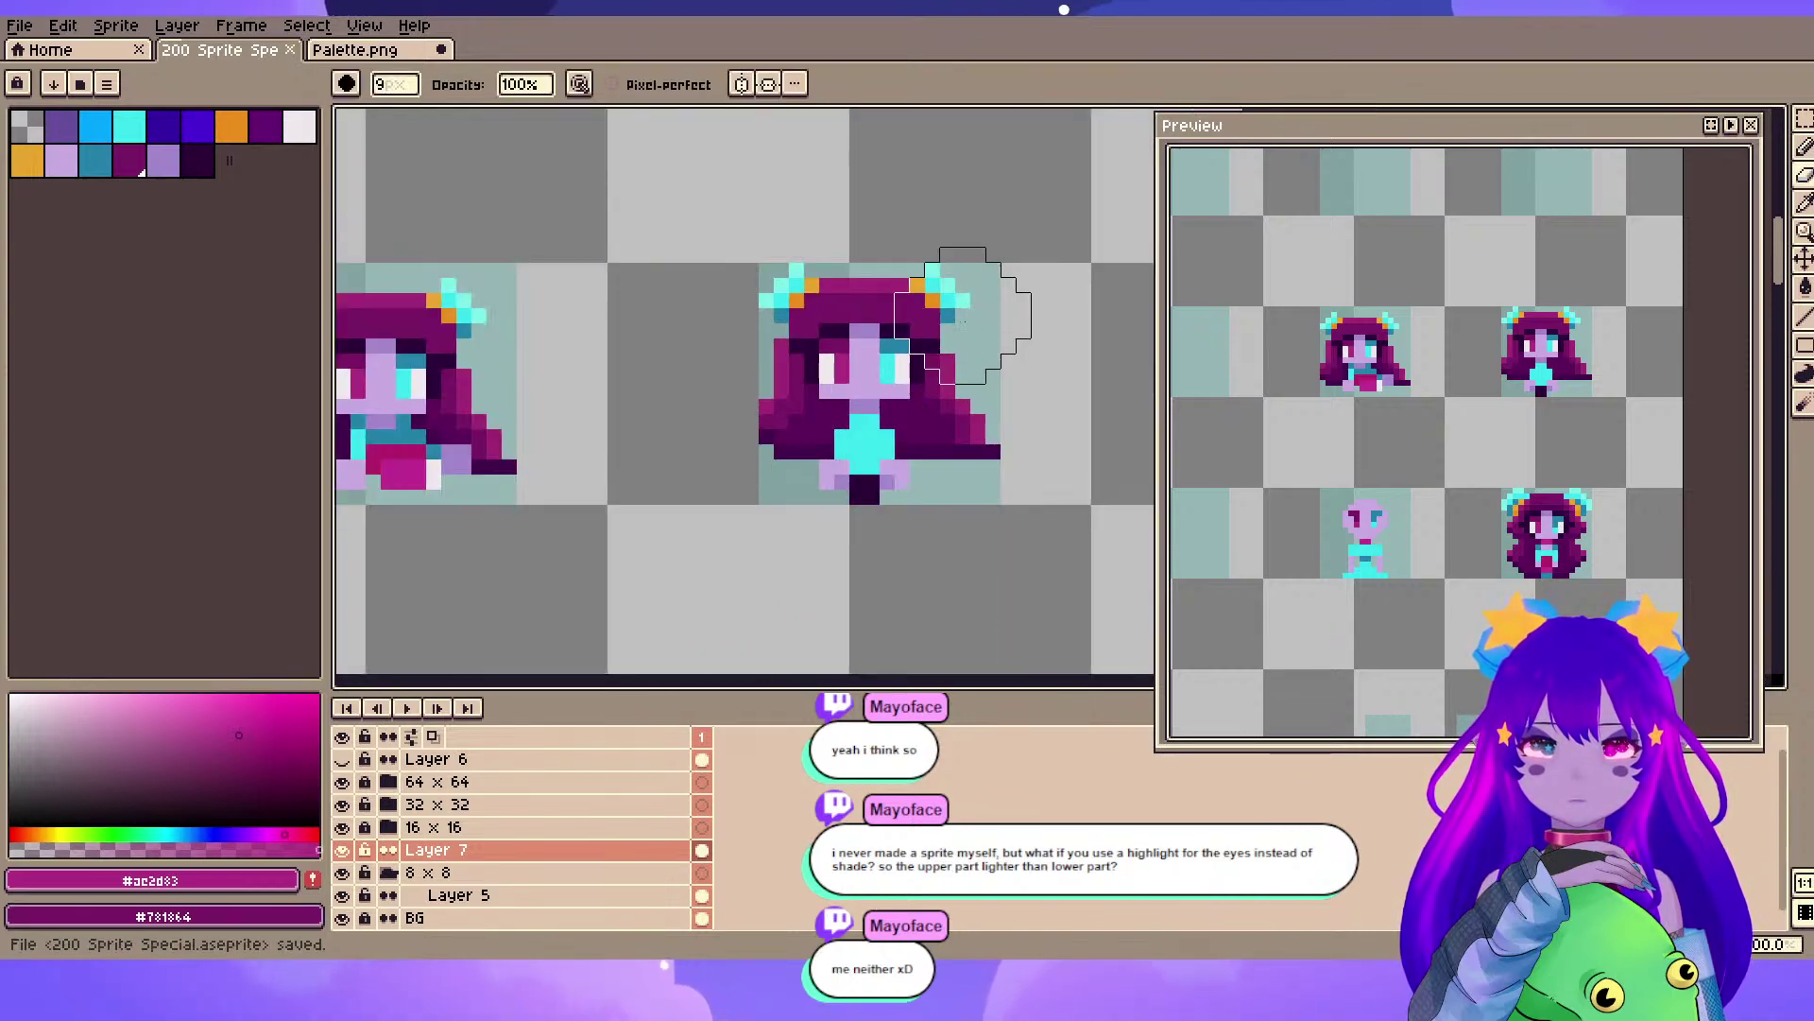
scroll(964, 316, up, 2)
scroll(850, 378, down, 1)
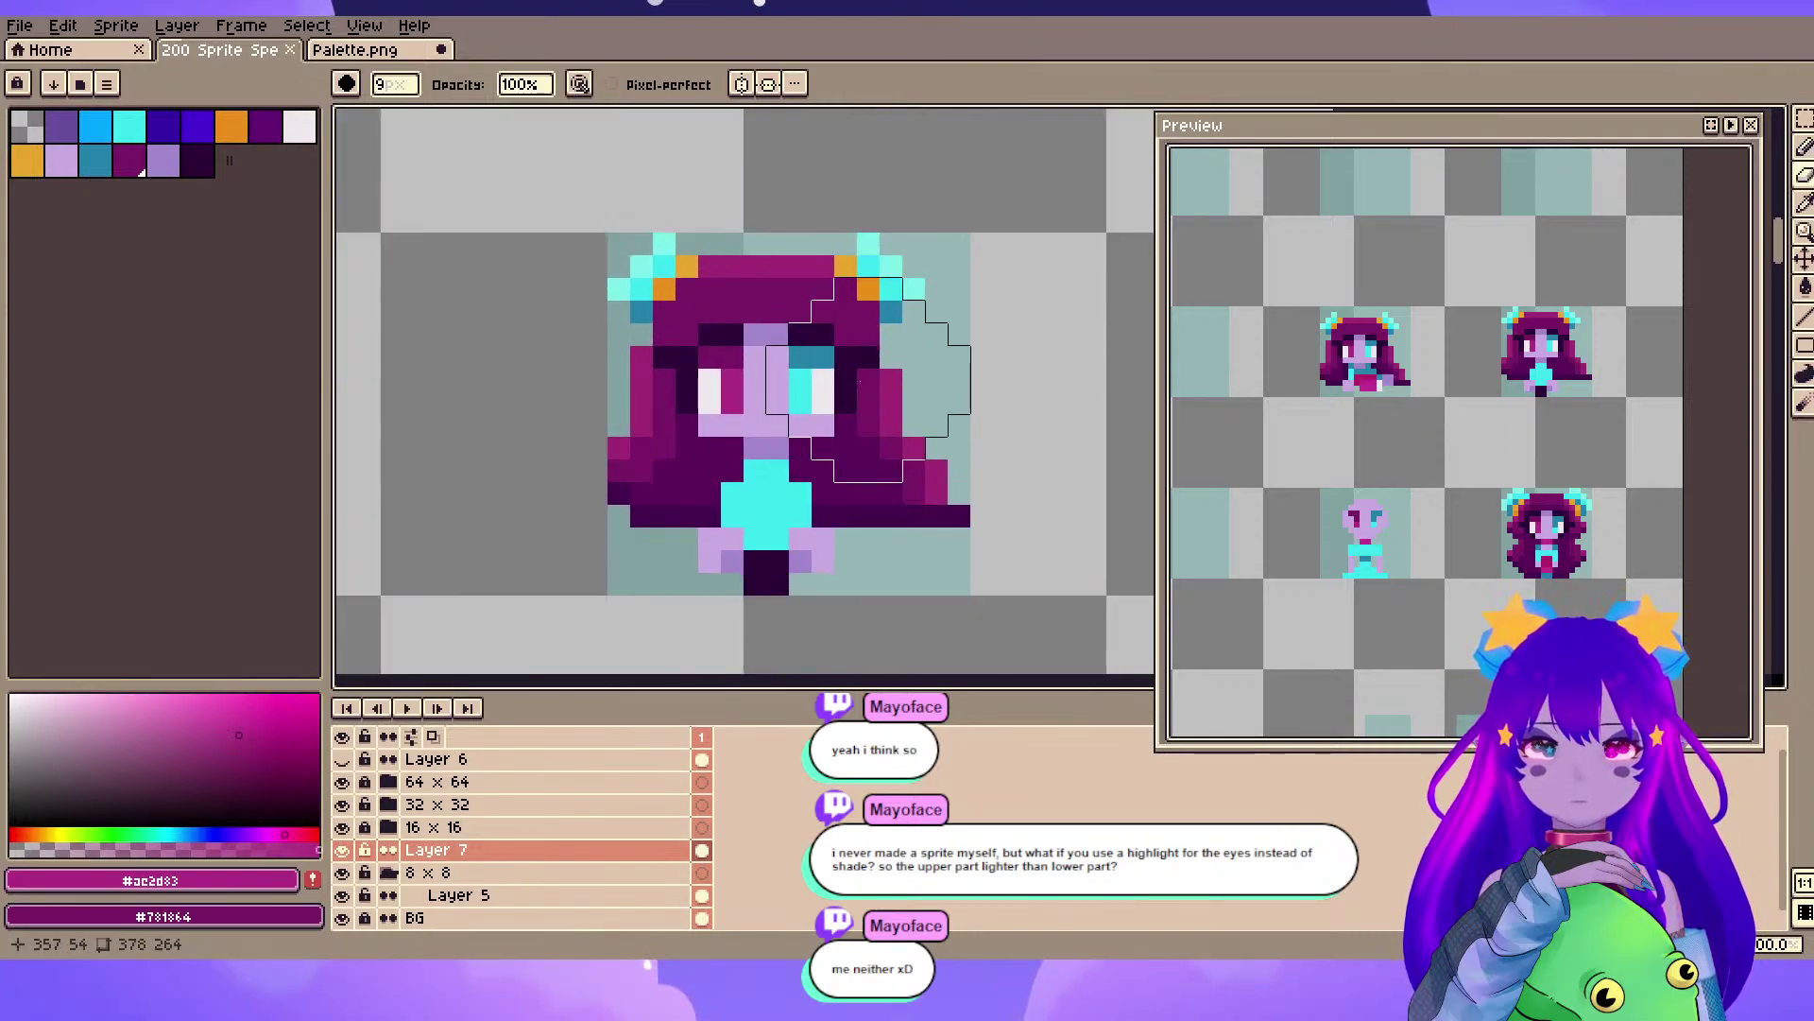
scroll(841, 376, up, 1)
key(alt)
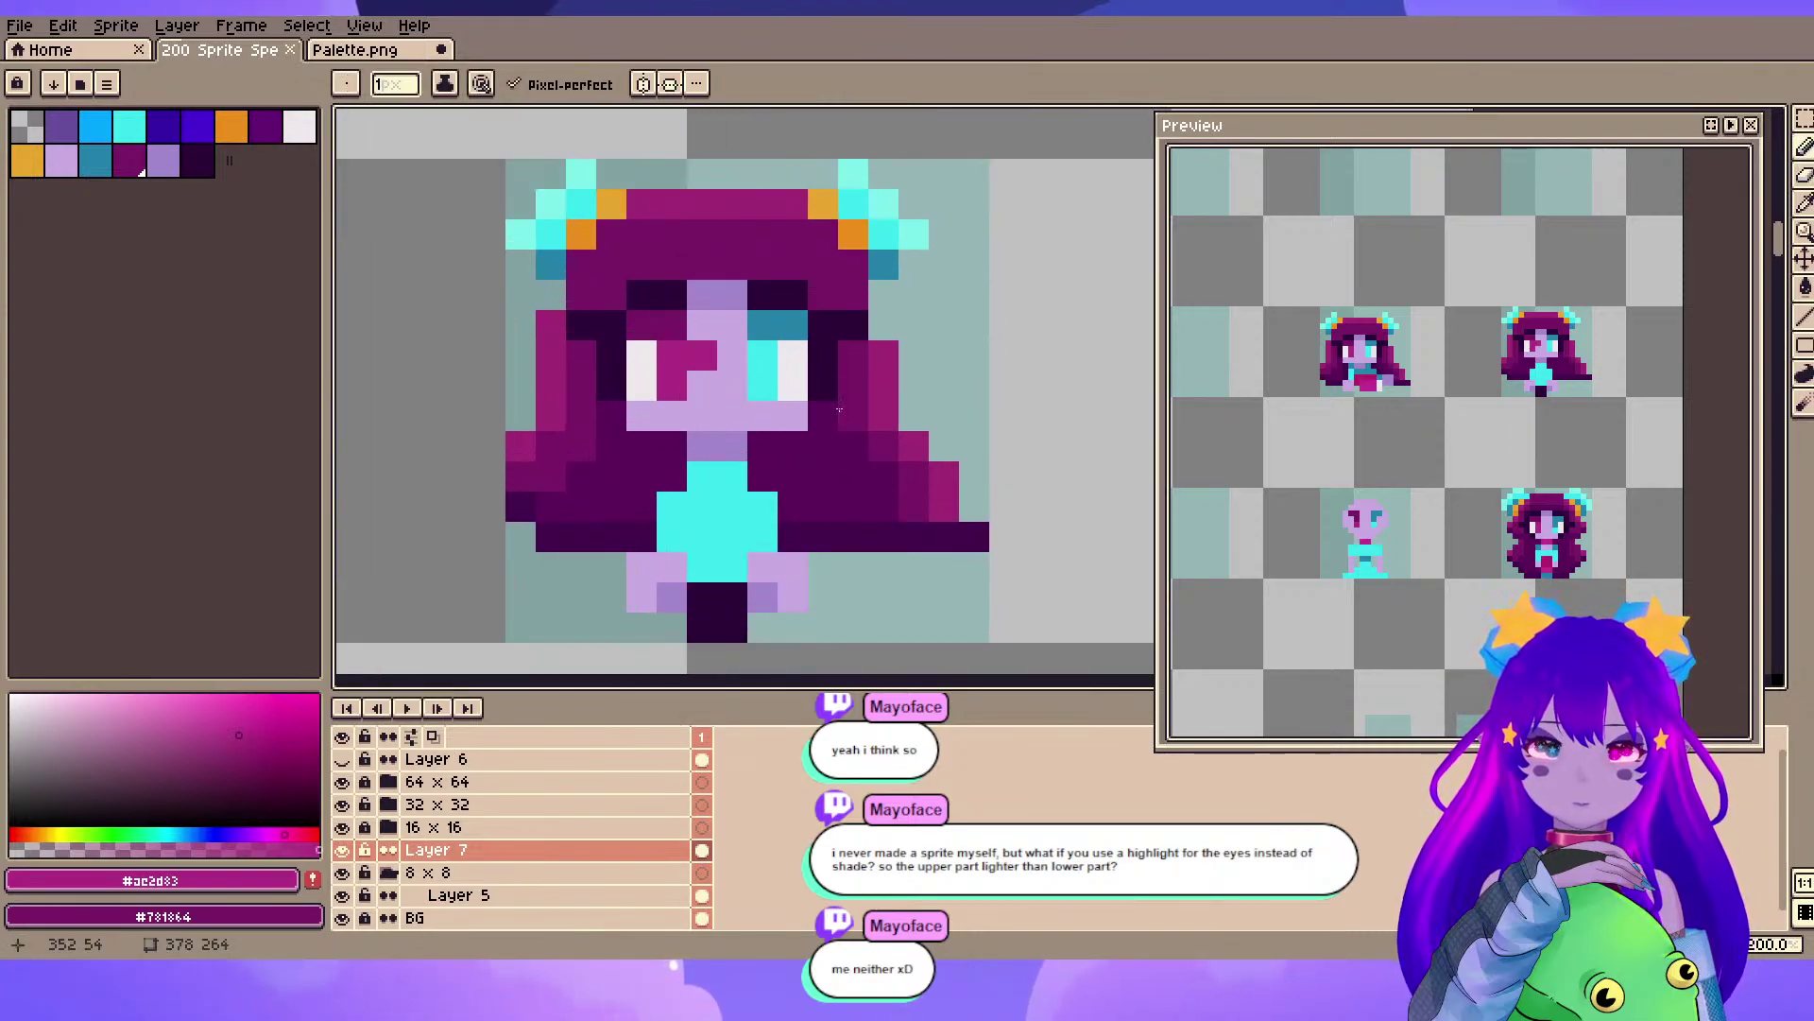
alt+click(848, 399)
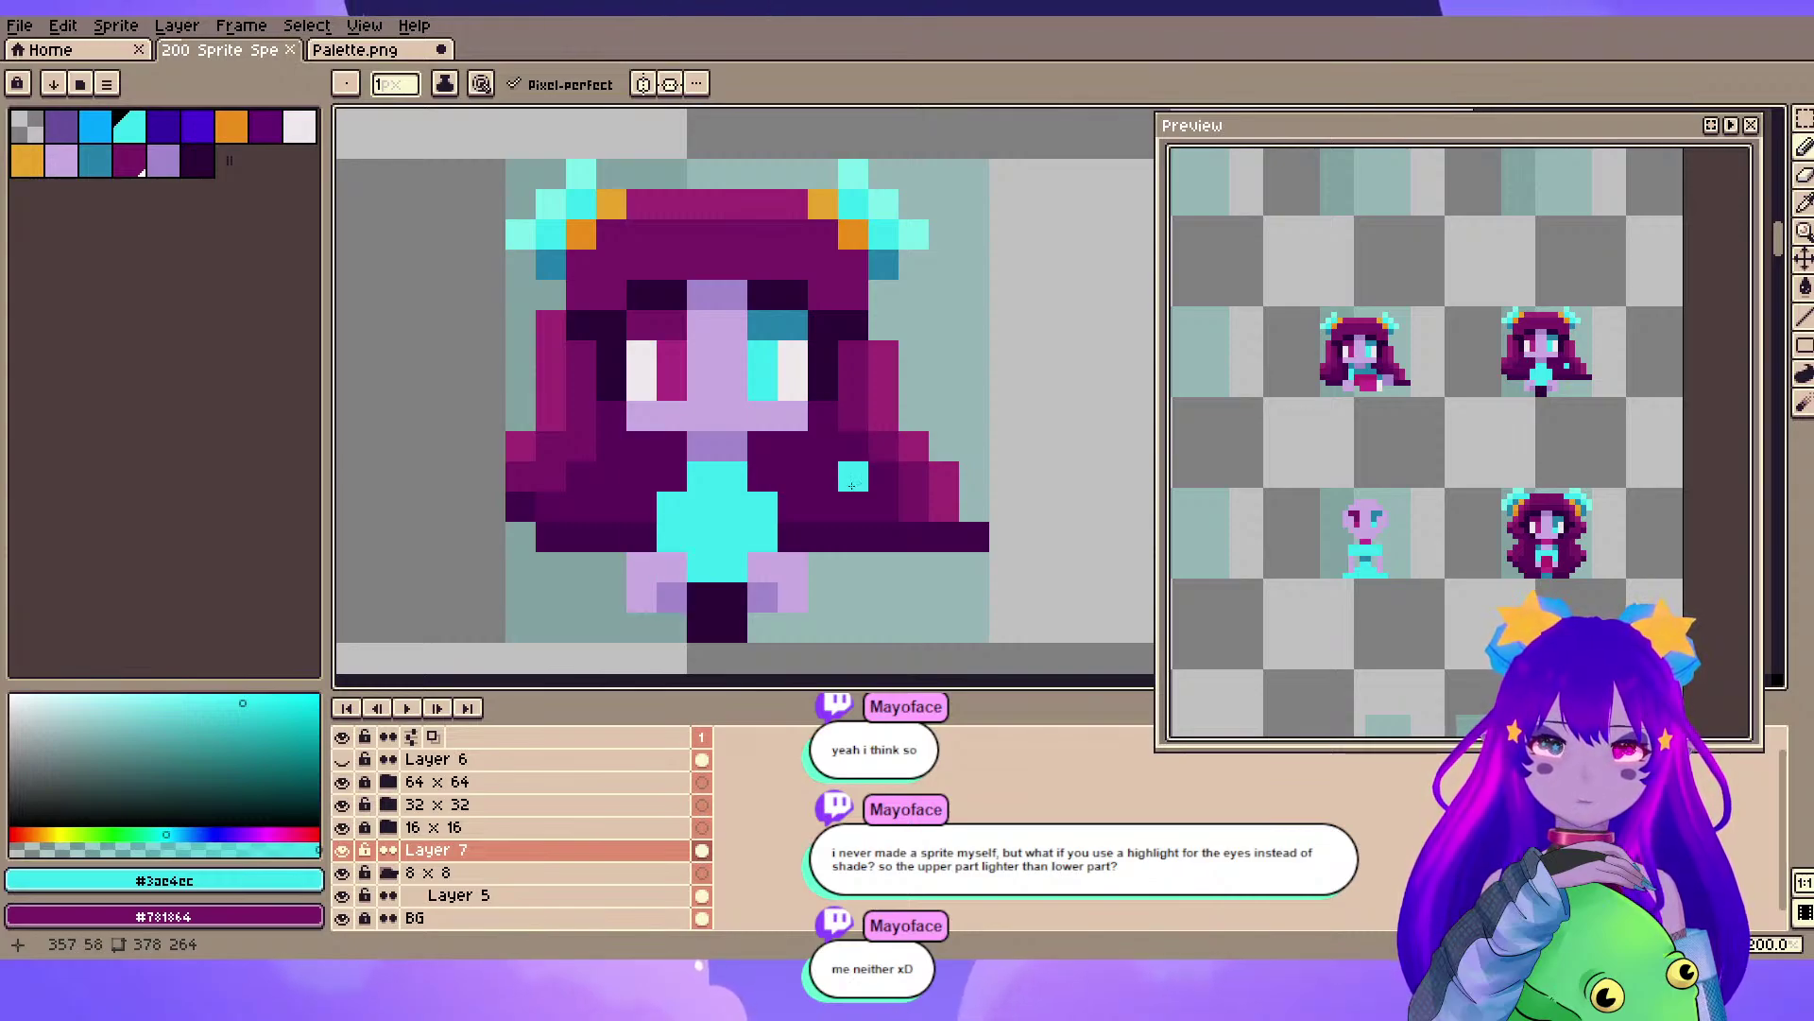
- Copy the cyan-dressed torso with its arms from the bald base sprite
scroll(742, 539, down, 5)
drag(742, 538, 1151, 170)
scroll(985, 341, up, 4)
drag(985, 341, 767, 393)
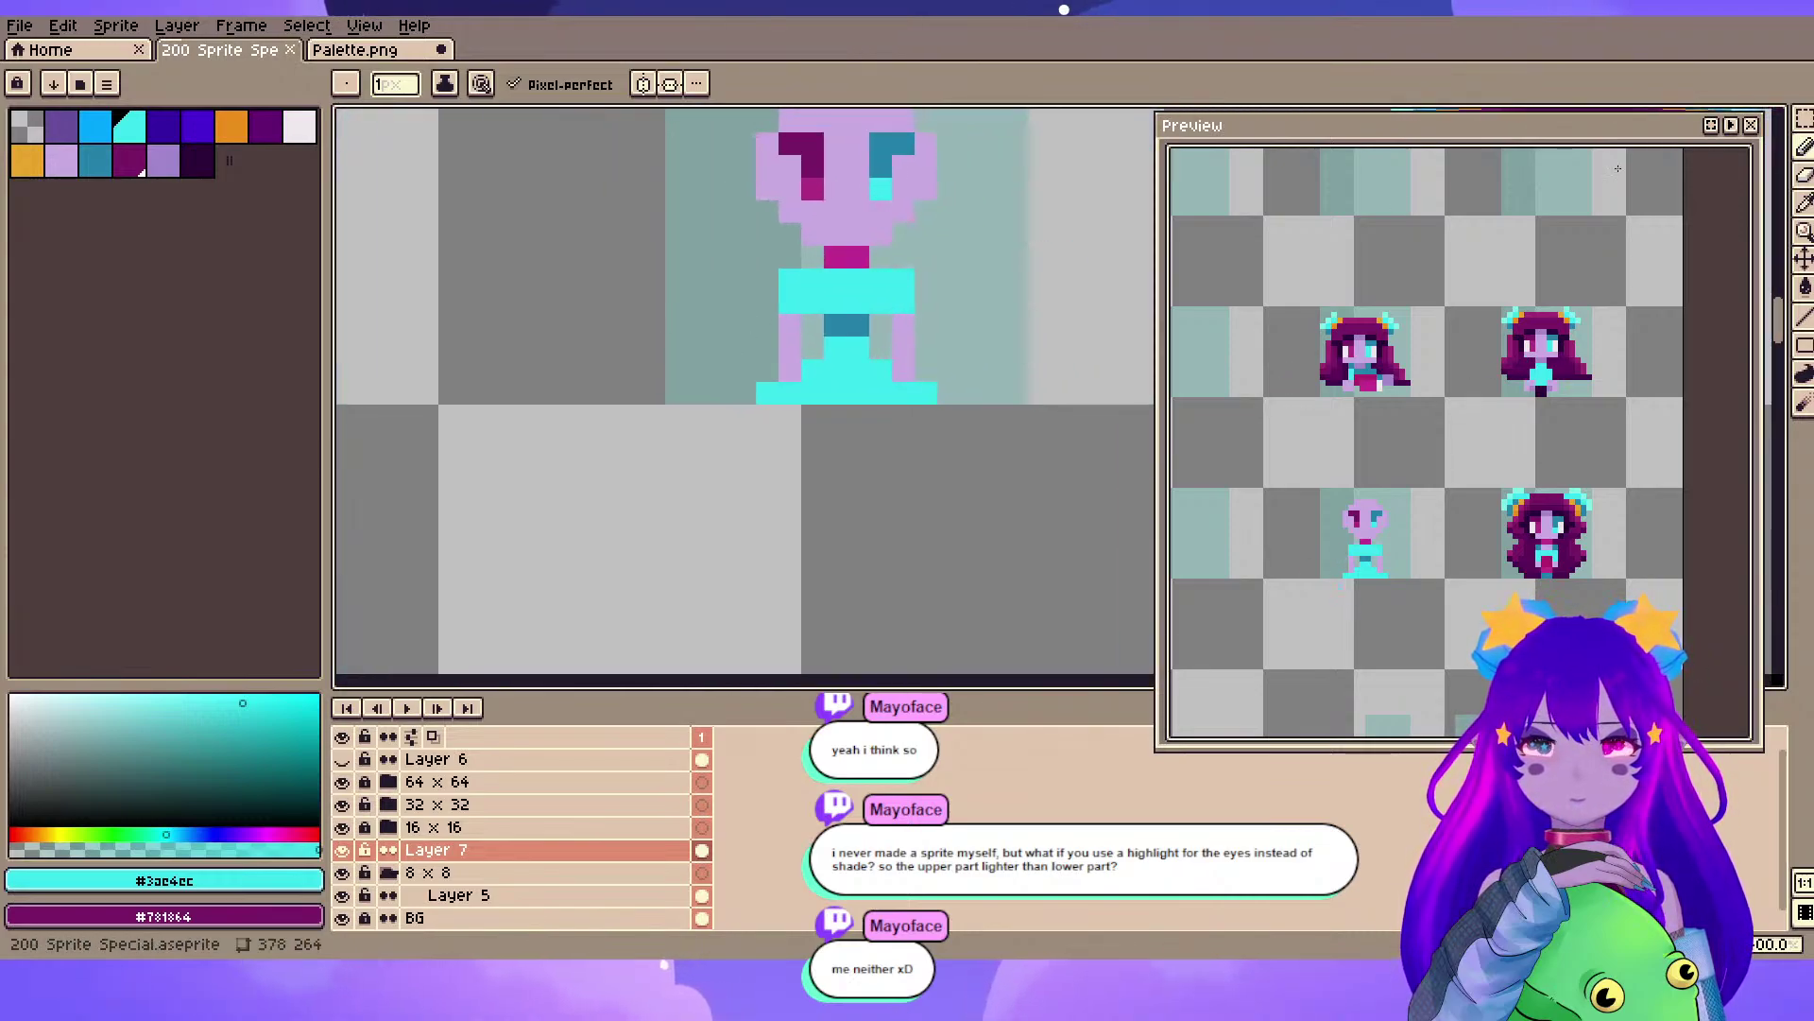
click(1801, 115)
drag(756, 269, 913, 355)
key(ctrl+z)
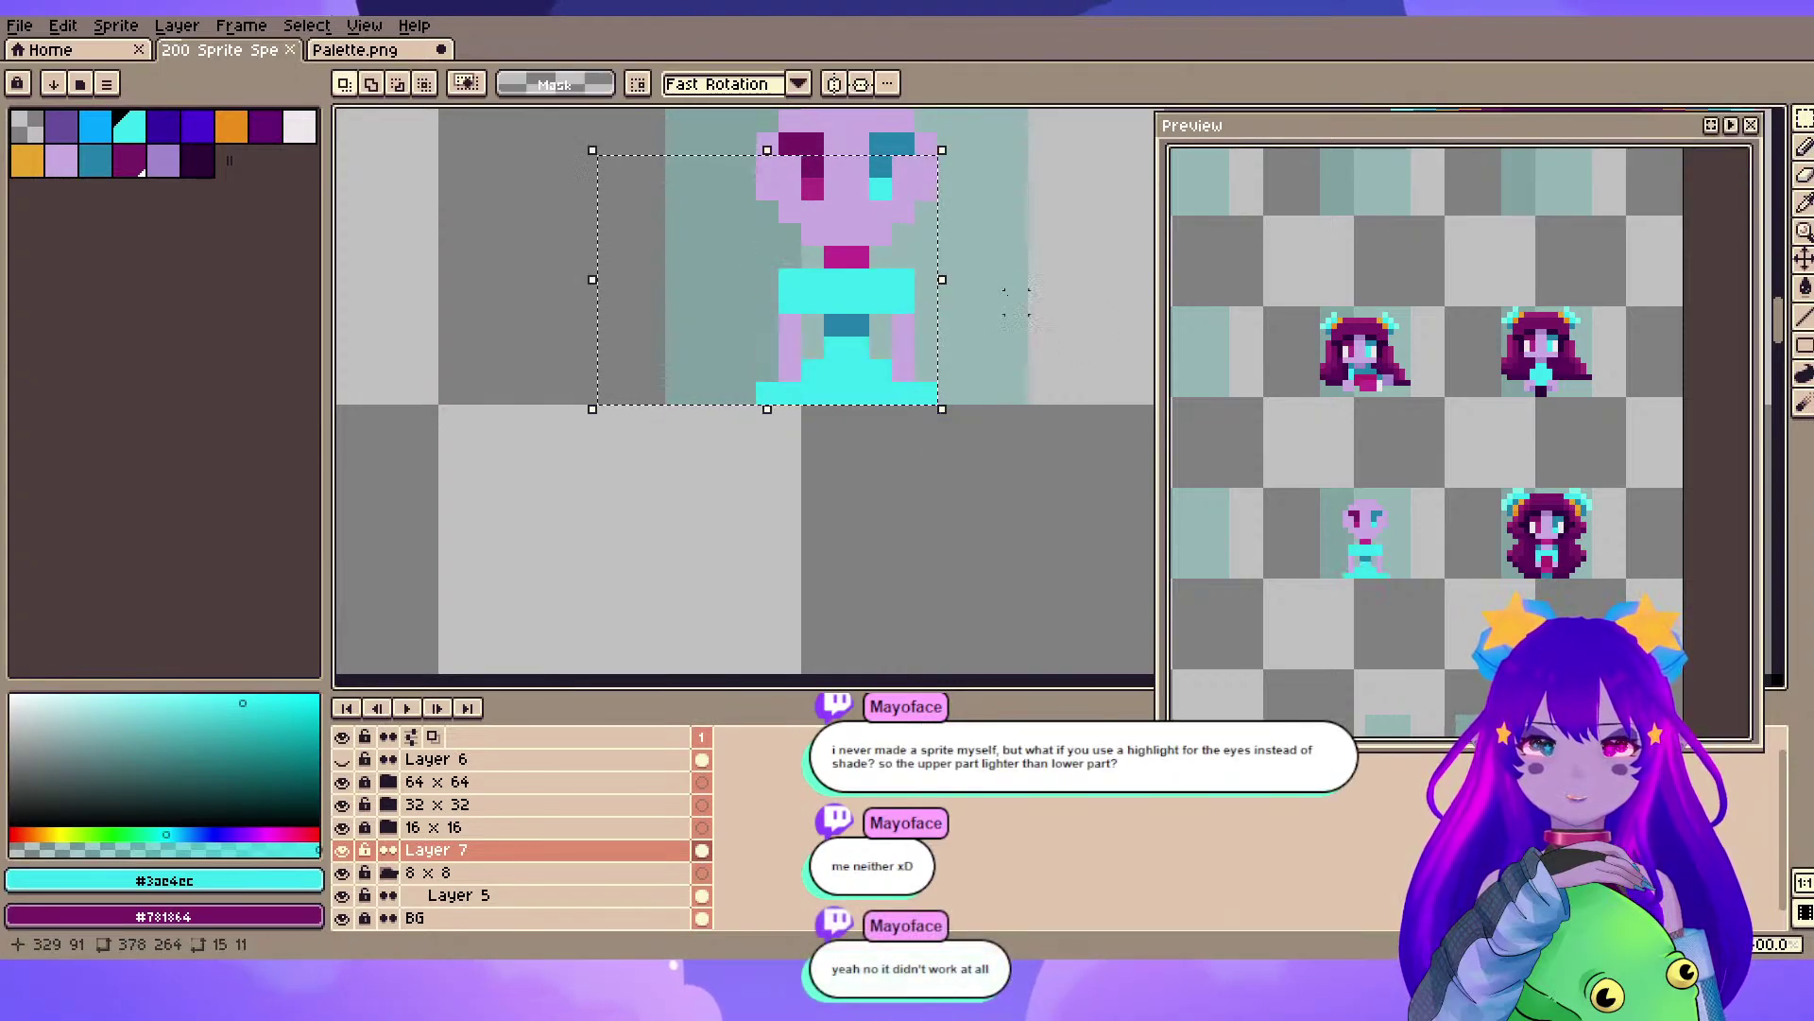
drag(620, 267, 1021, 408)
mouse_move(744, 279)
mouse_down()
mouse_move(949, 395)
mouse_move(751, 285)
mouse_up()
click(949, 484)
click(948, 233)
scroll(722, 189, down, 2)
- Paste the copied torso beneath the head of the upper long-haired sprite, in place of its plain cyan body
drag(722, 189, 360, 559)
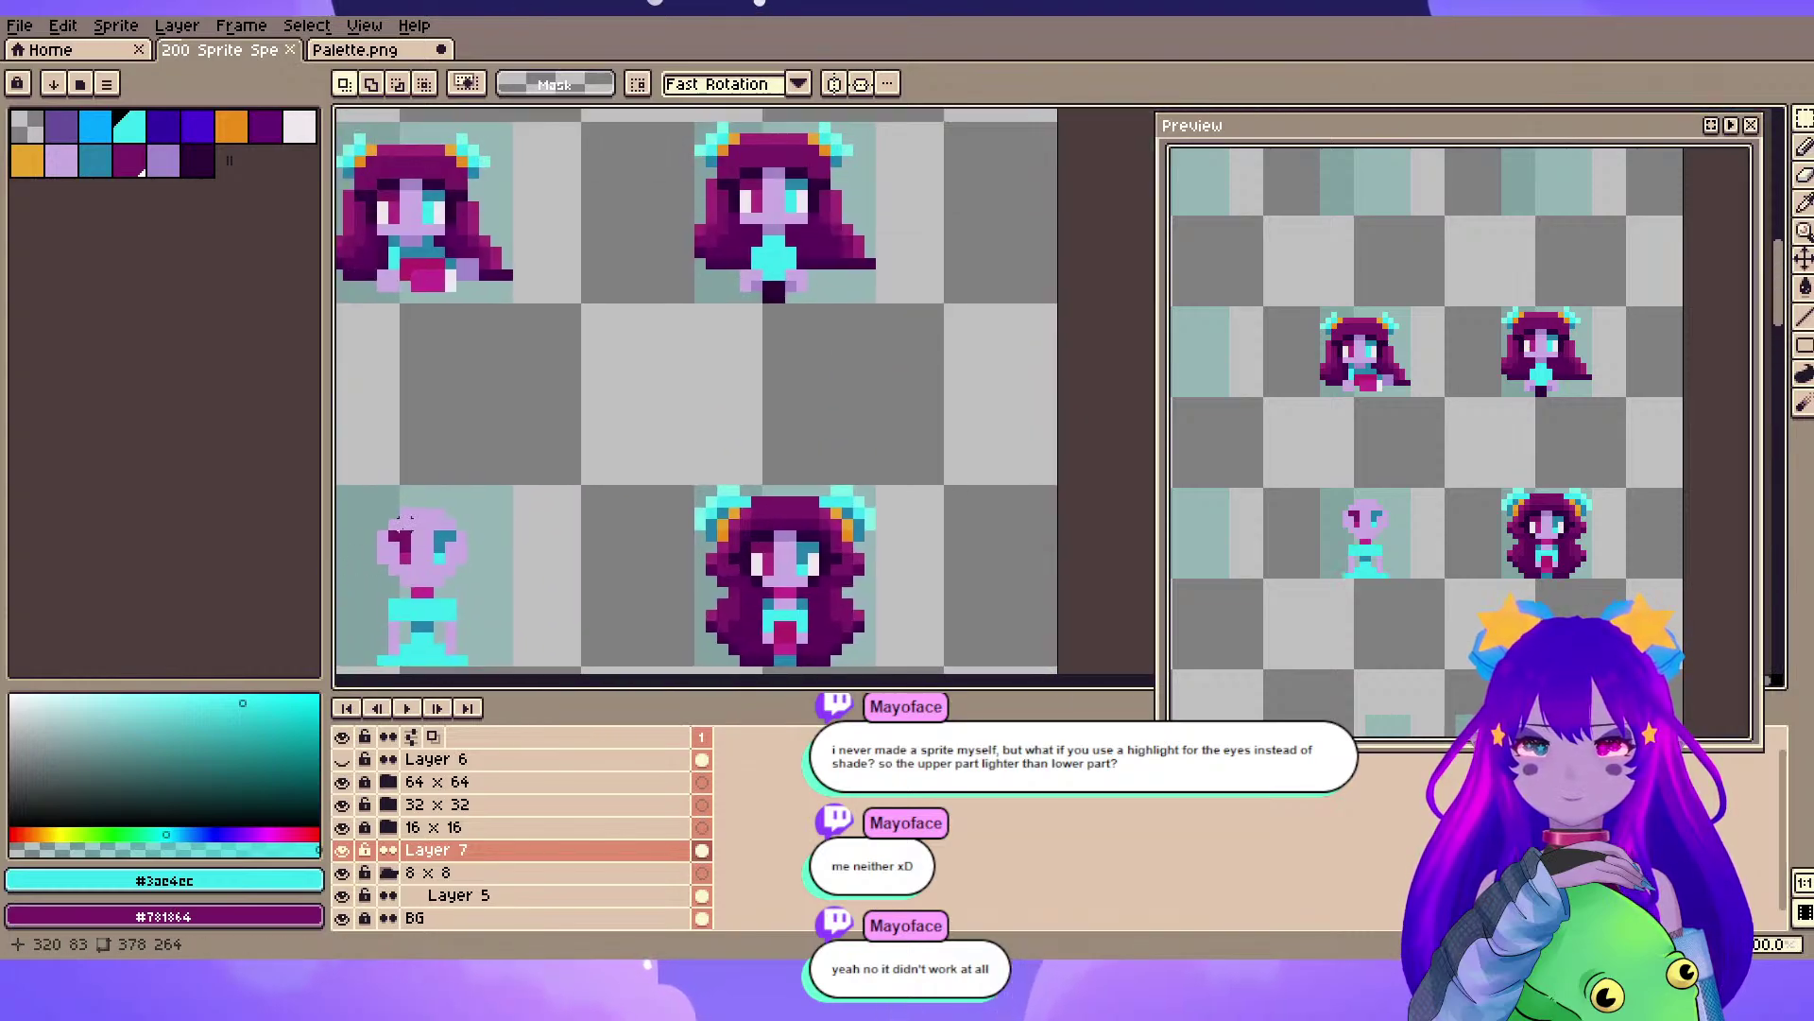
drag(687, 270, 719, 391)
scroll(721, 391, up, 2)
key(ctrl+v)
drag(1007, 390, 834, 414)
click(840, 559)
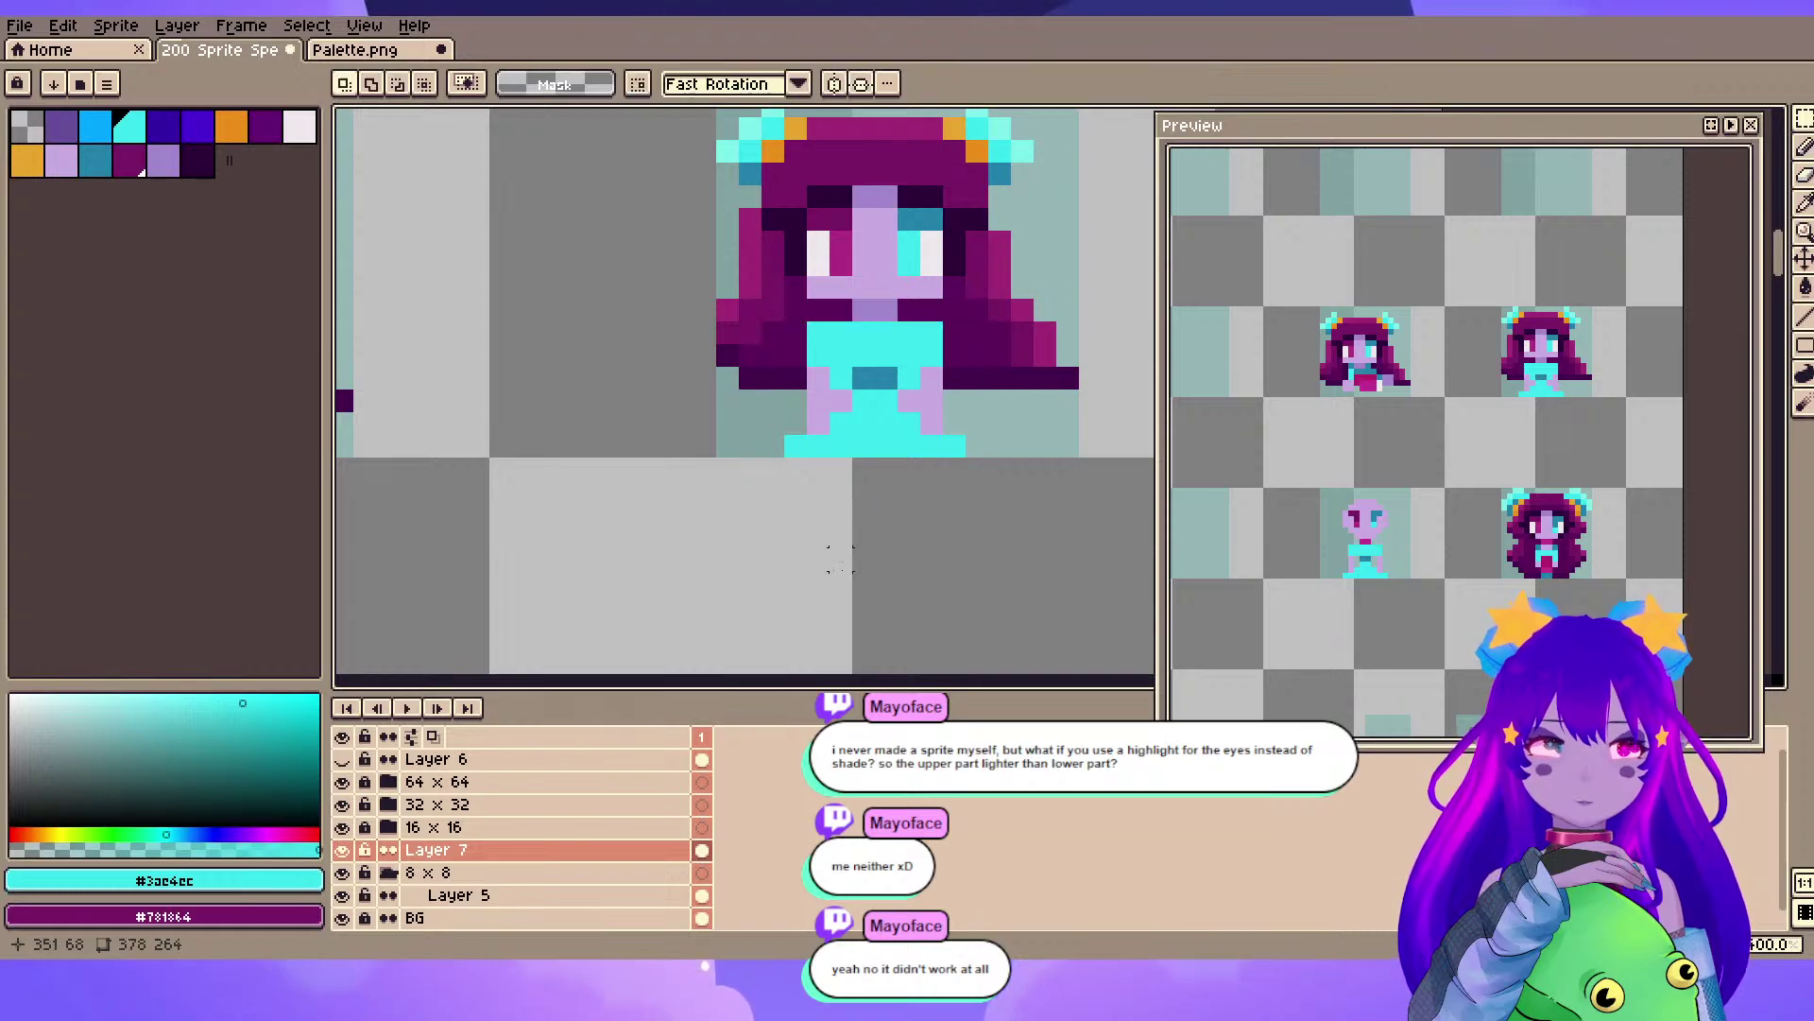
- Erase the skin pixels between the arms and the waist with a 1 px eraser, leaving a gap on each side
scroll(885, 358, up, 1)
drag(886, 357, 816, 410)
key(e)
key(minus)
key(minus)
key(minus)
key(minus)
key(minus)
key(minus)
key(minus)
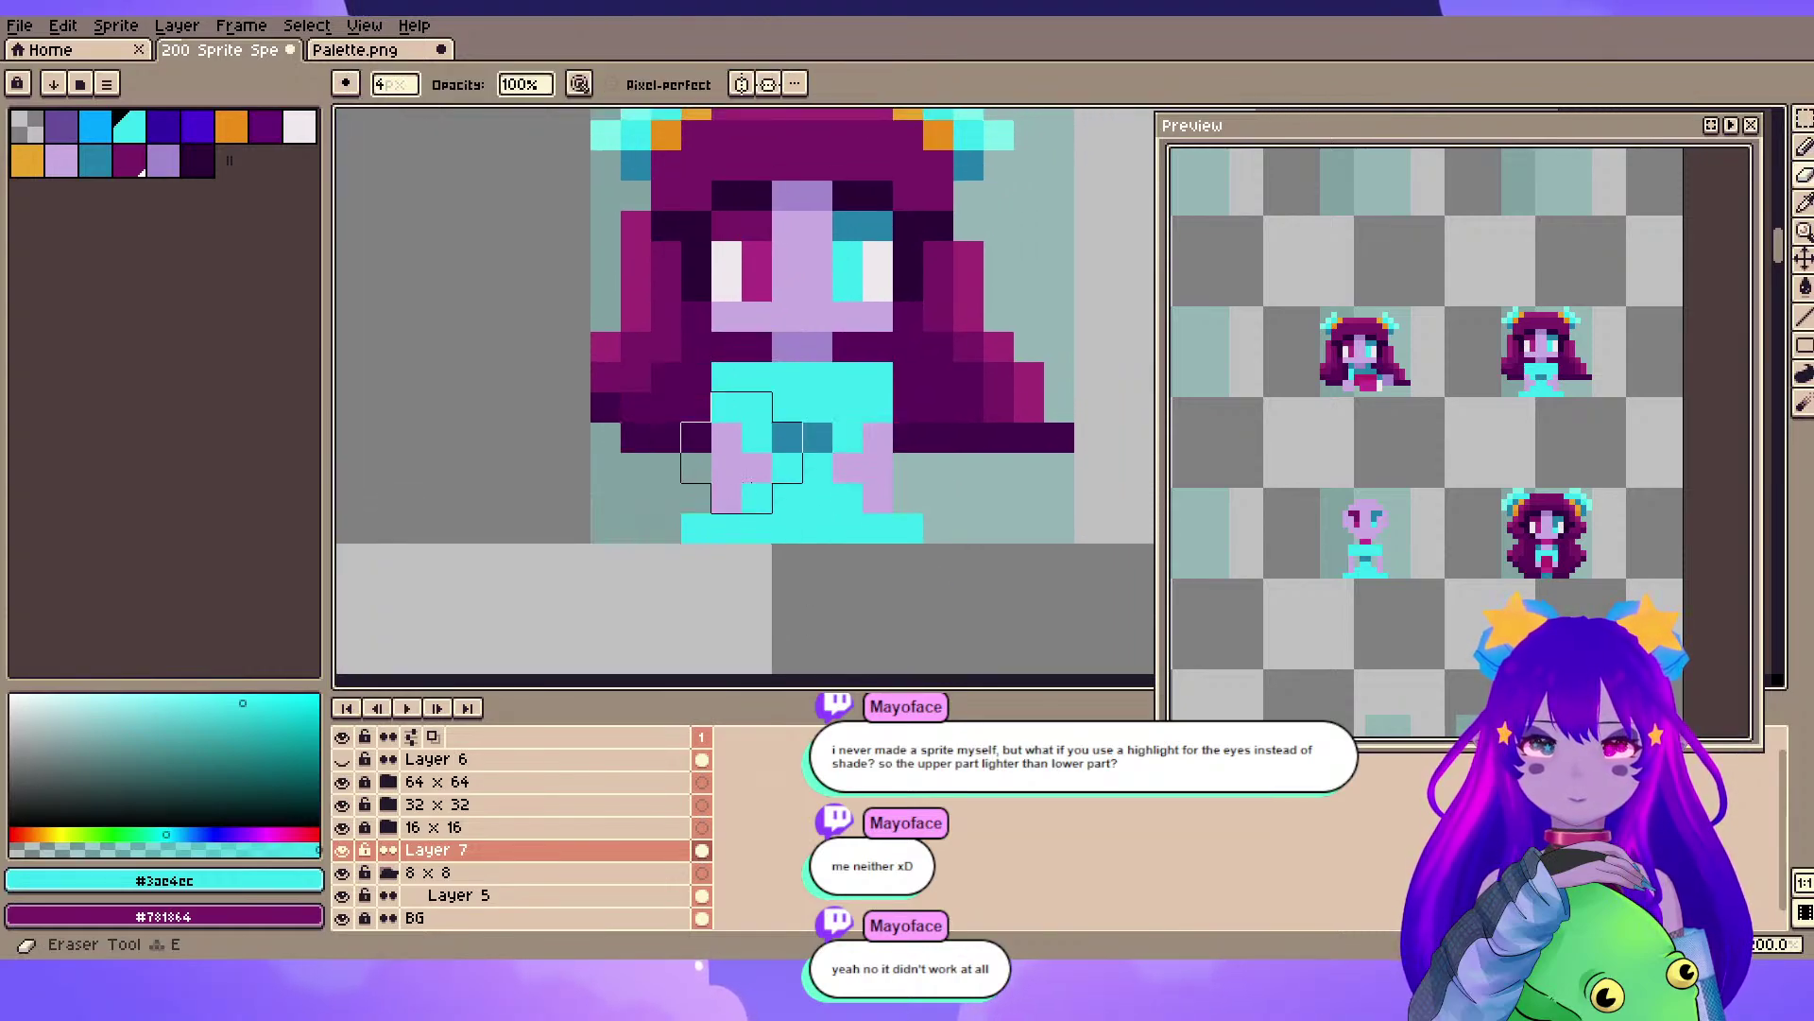
click(757, 468)
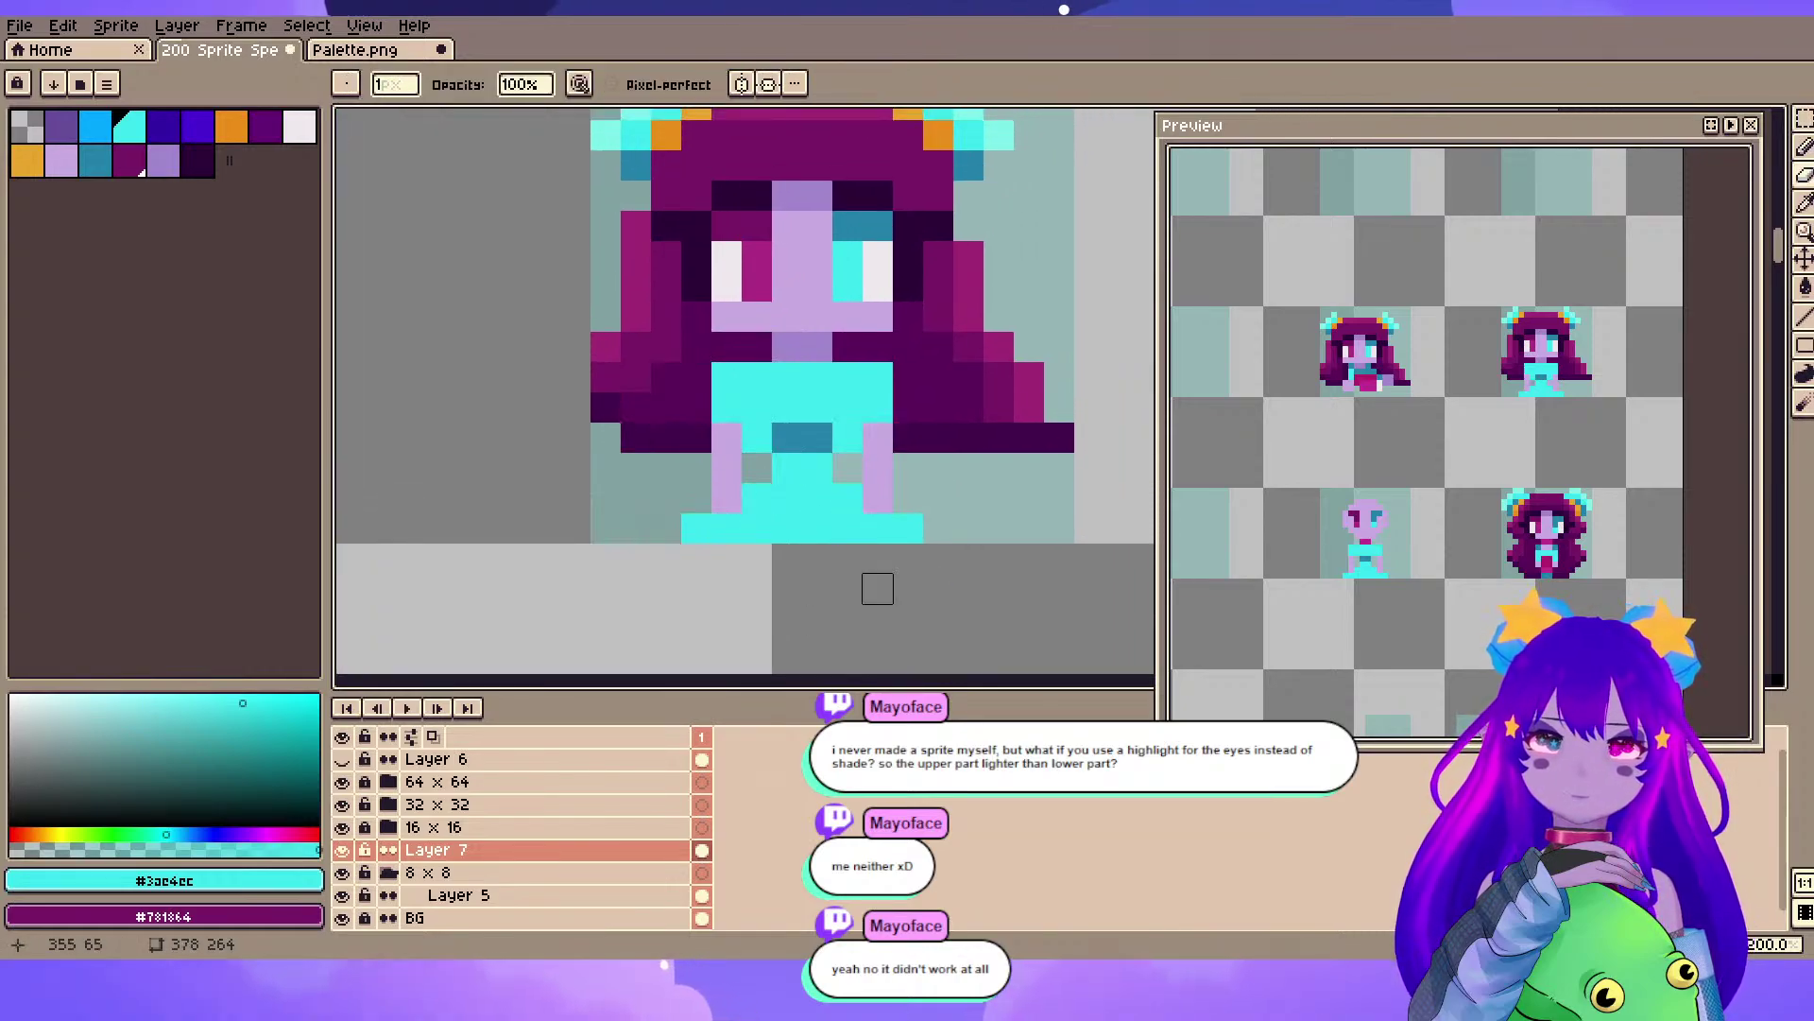
- Test a dark purple #43094d pixel on the dress, undo it, and extend both gaps beside the waist one pixel upward
alt+click(678, 433)
key(b)
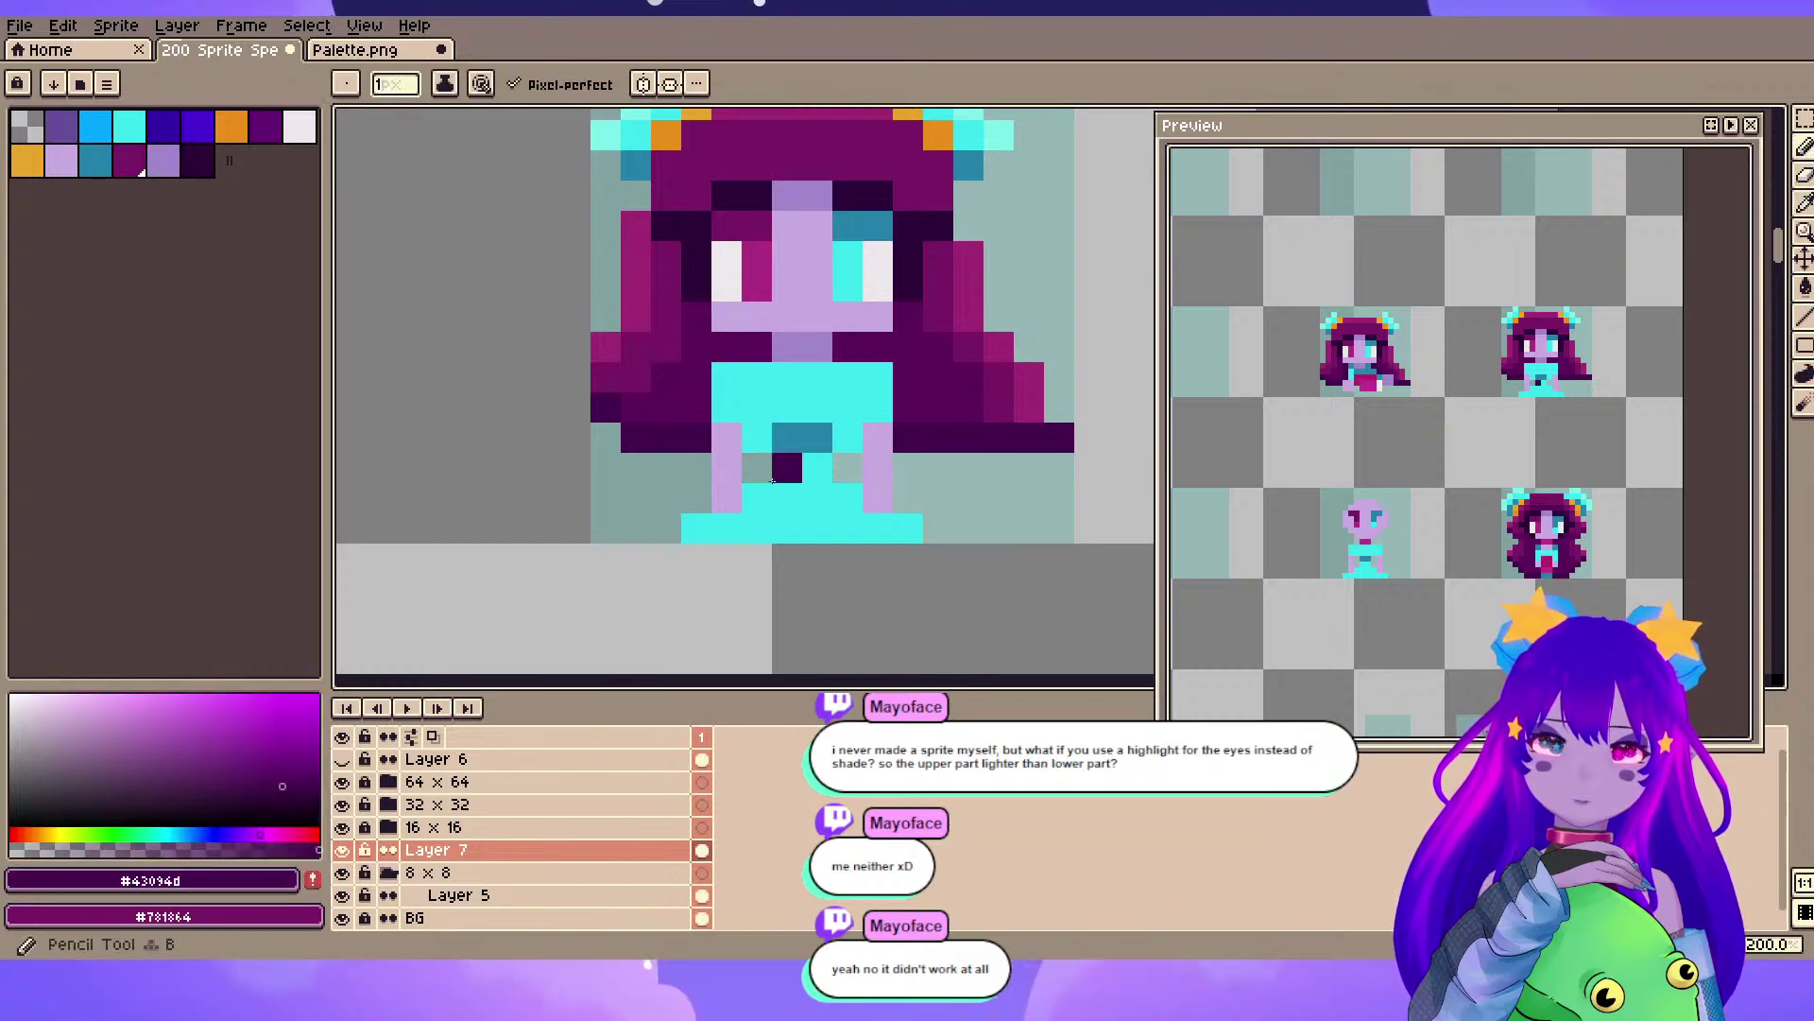
key(ctrl+z)
scroll(853, 530, down, 3)
key(v)
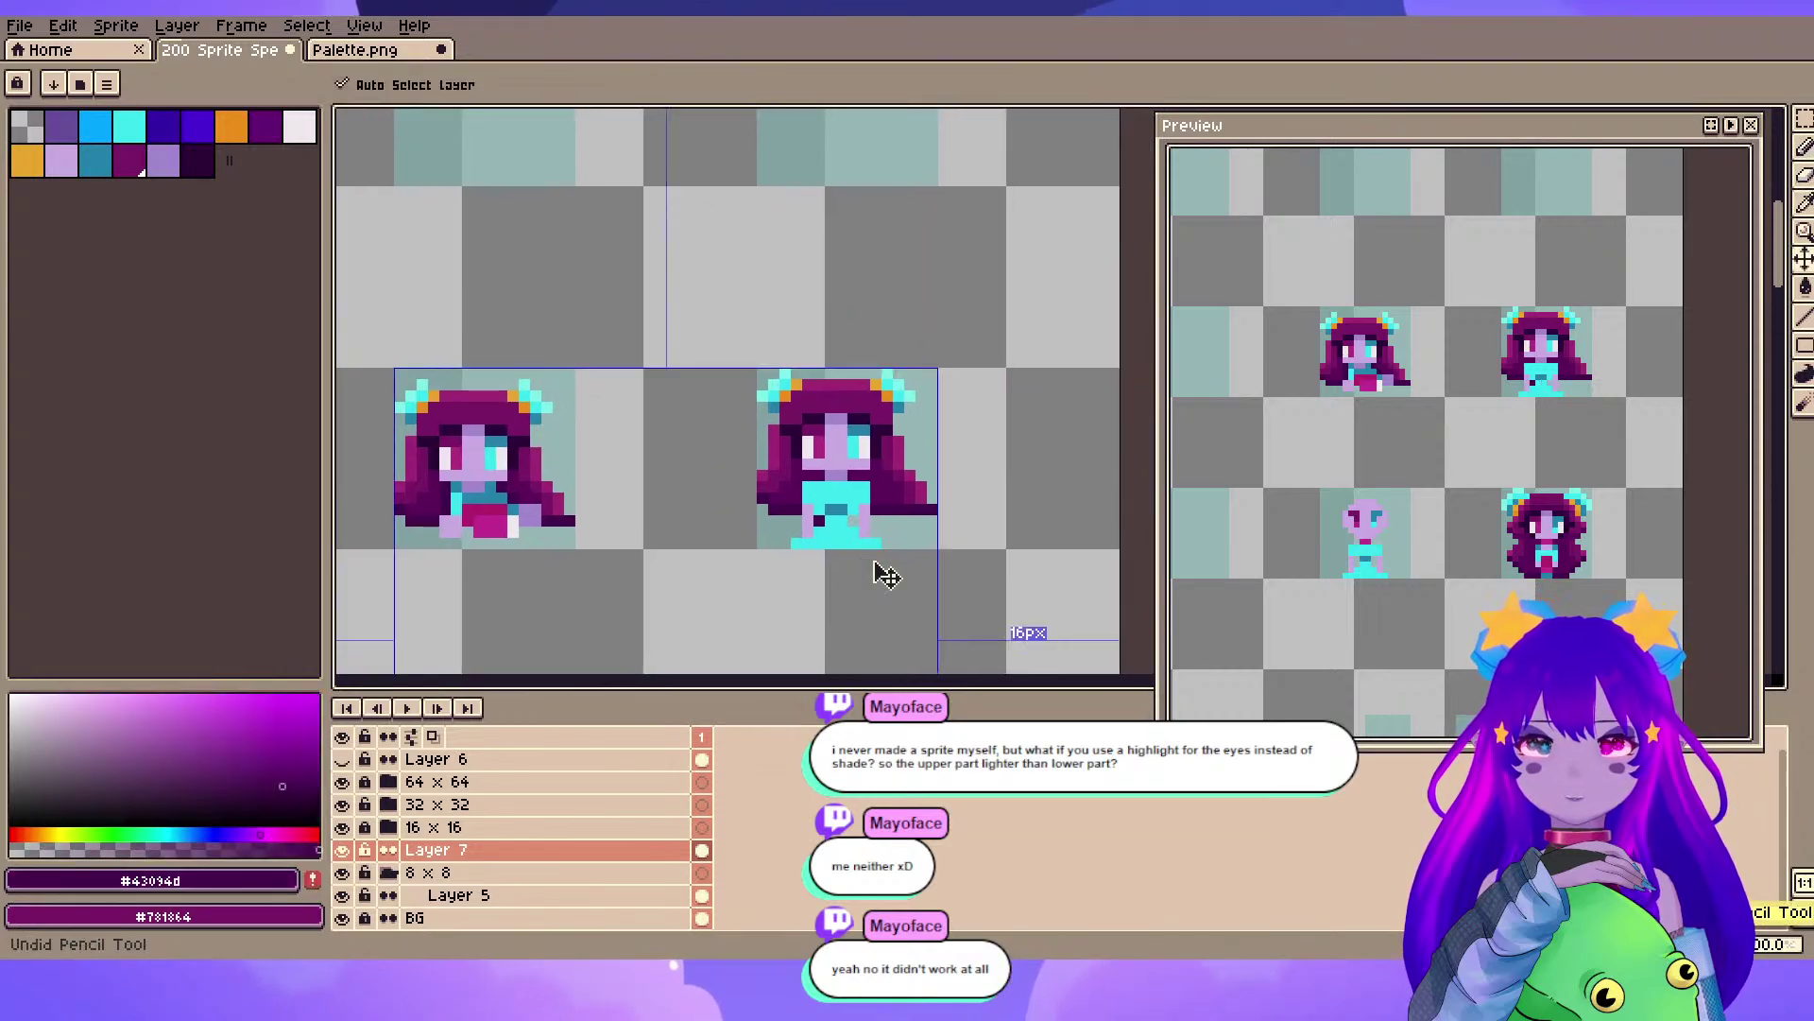
scroll(886, 575, up, 2)
key(e)
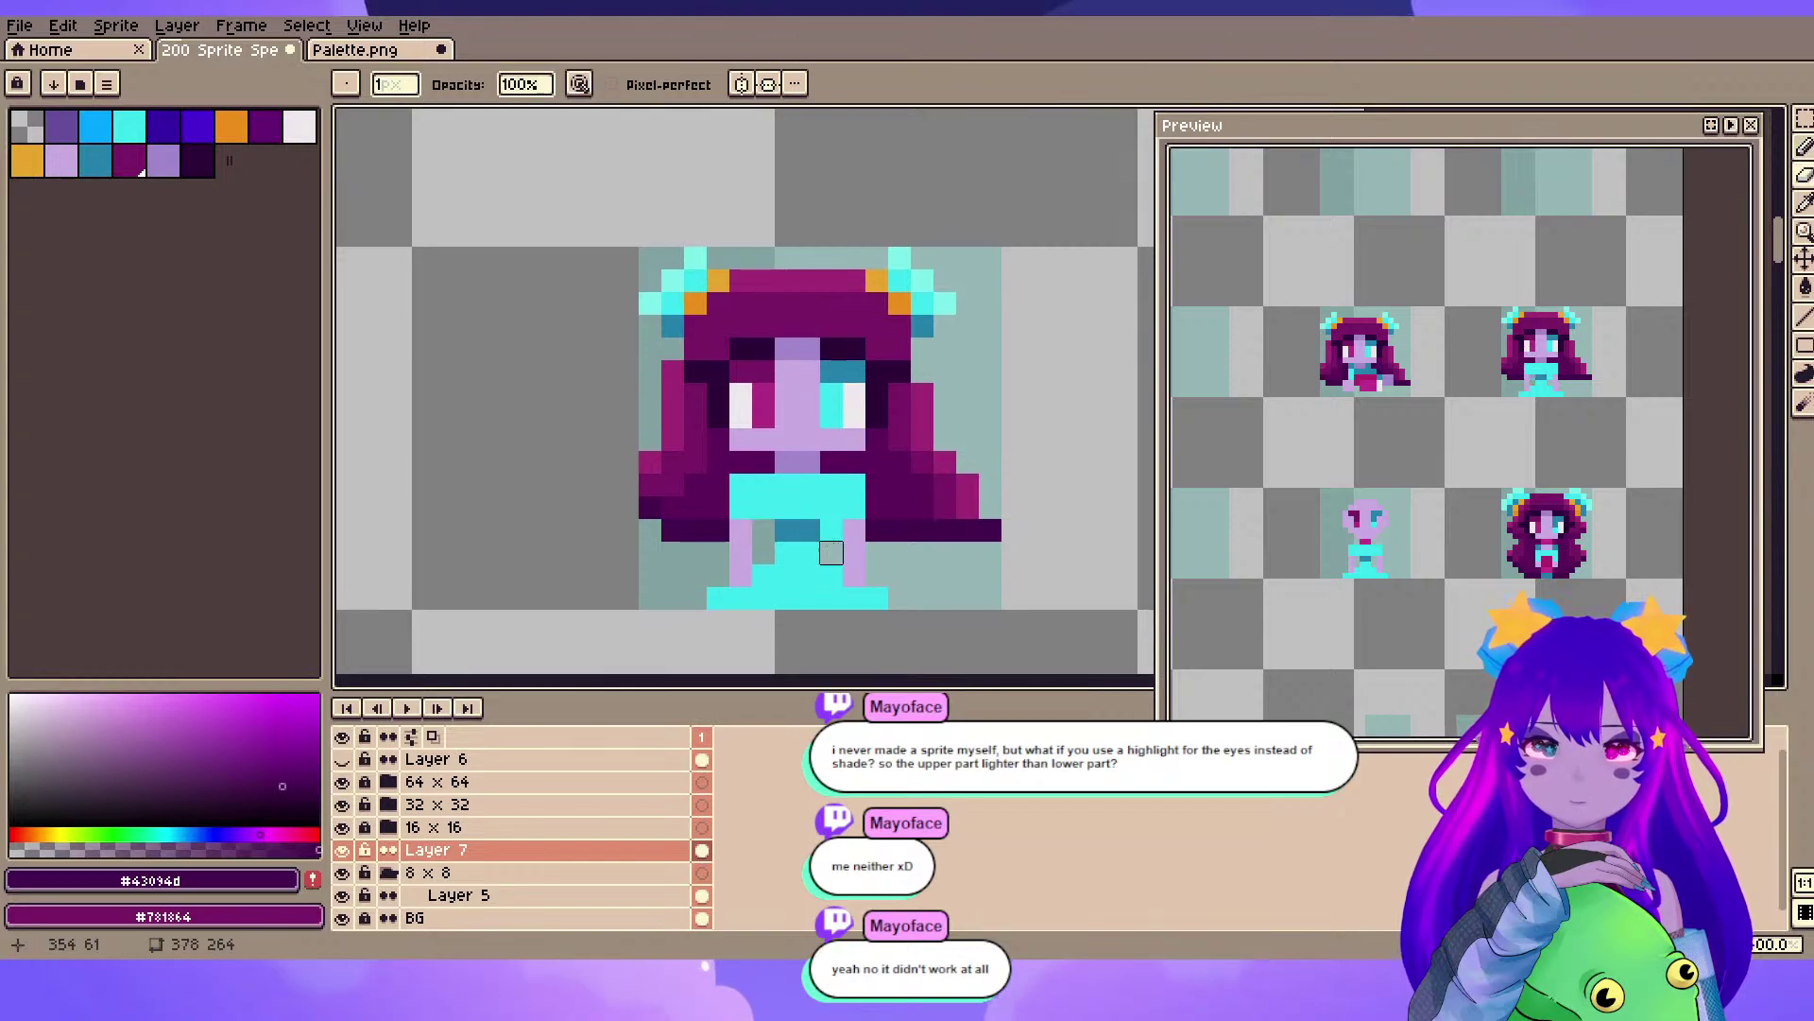
- Try shading the lower corners of the dress's bust with blue #2482ab, and undo the shading
alt+click(799, 531)
key(b)
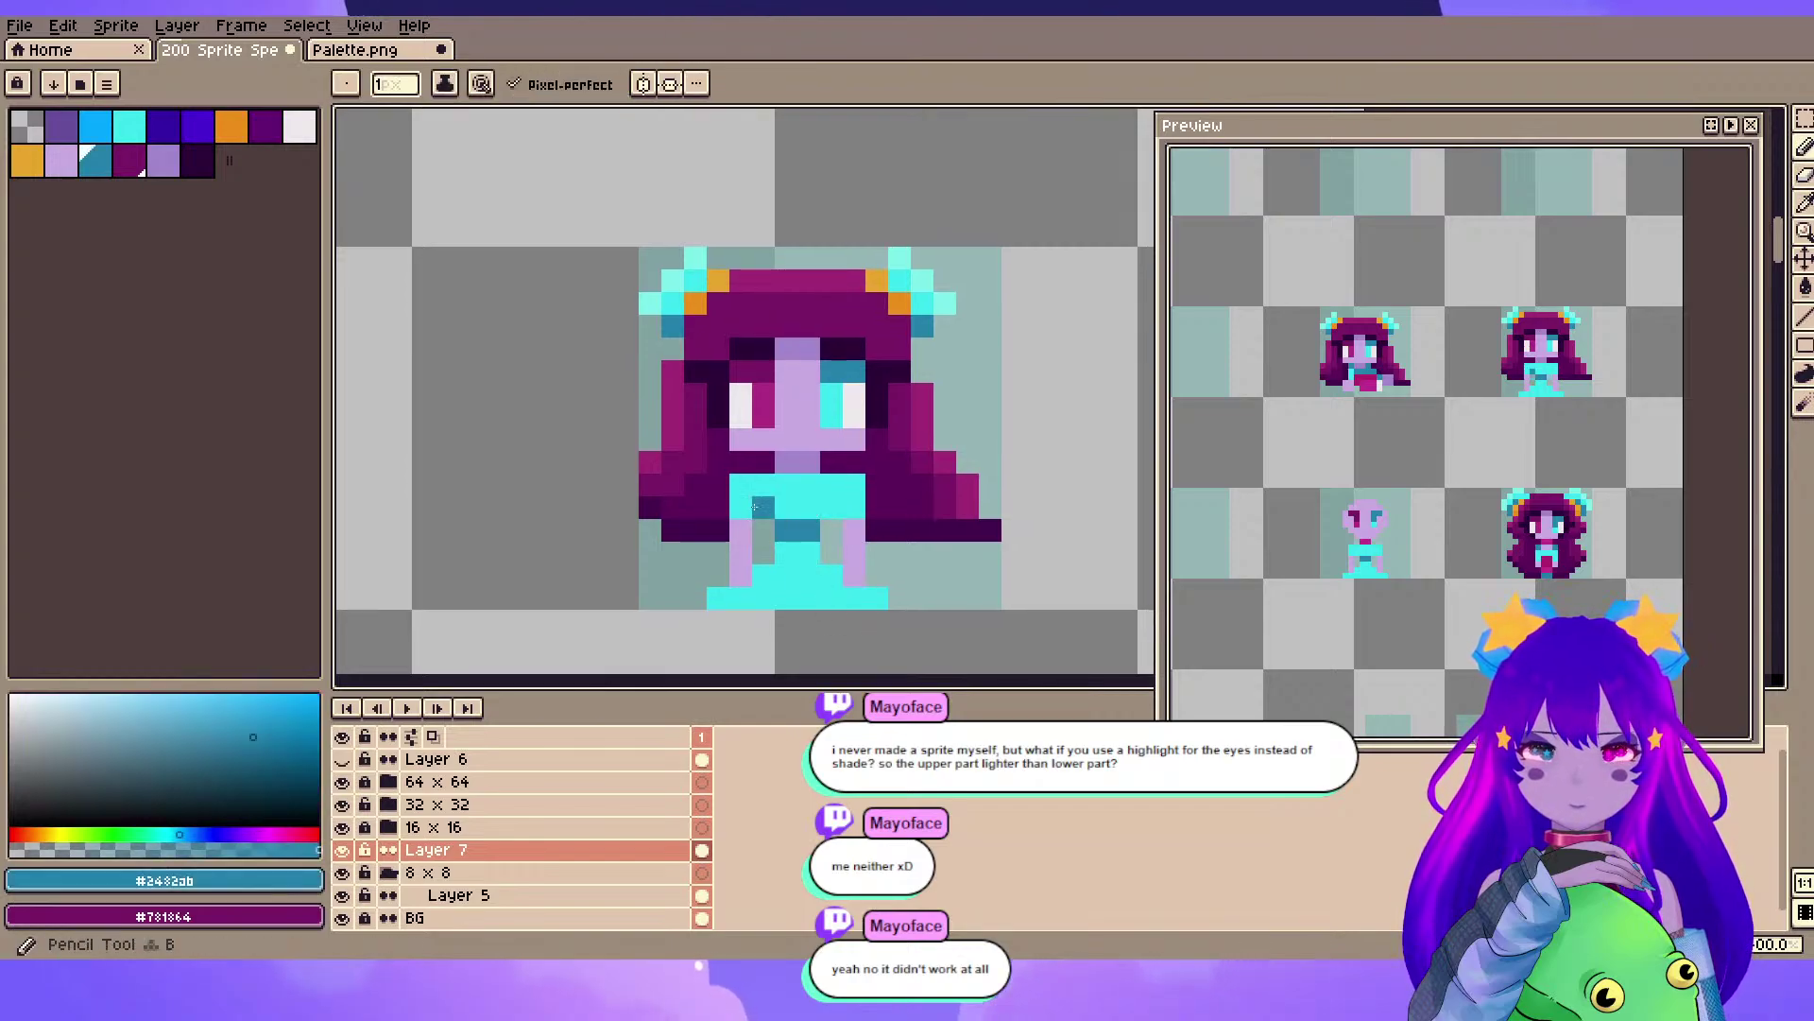
click(761, 508)
click(833, 509)
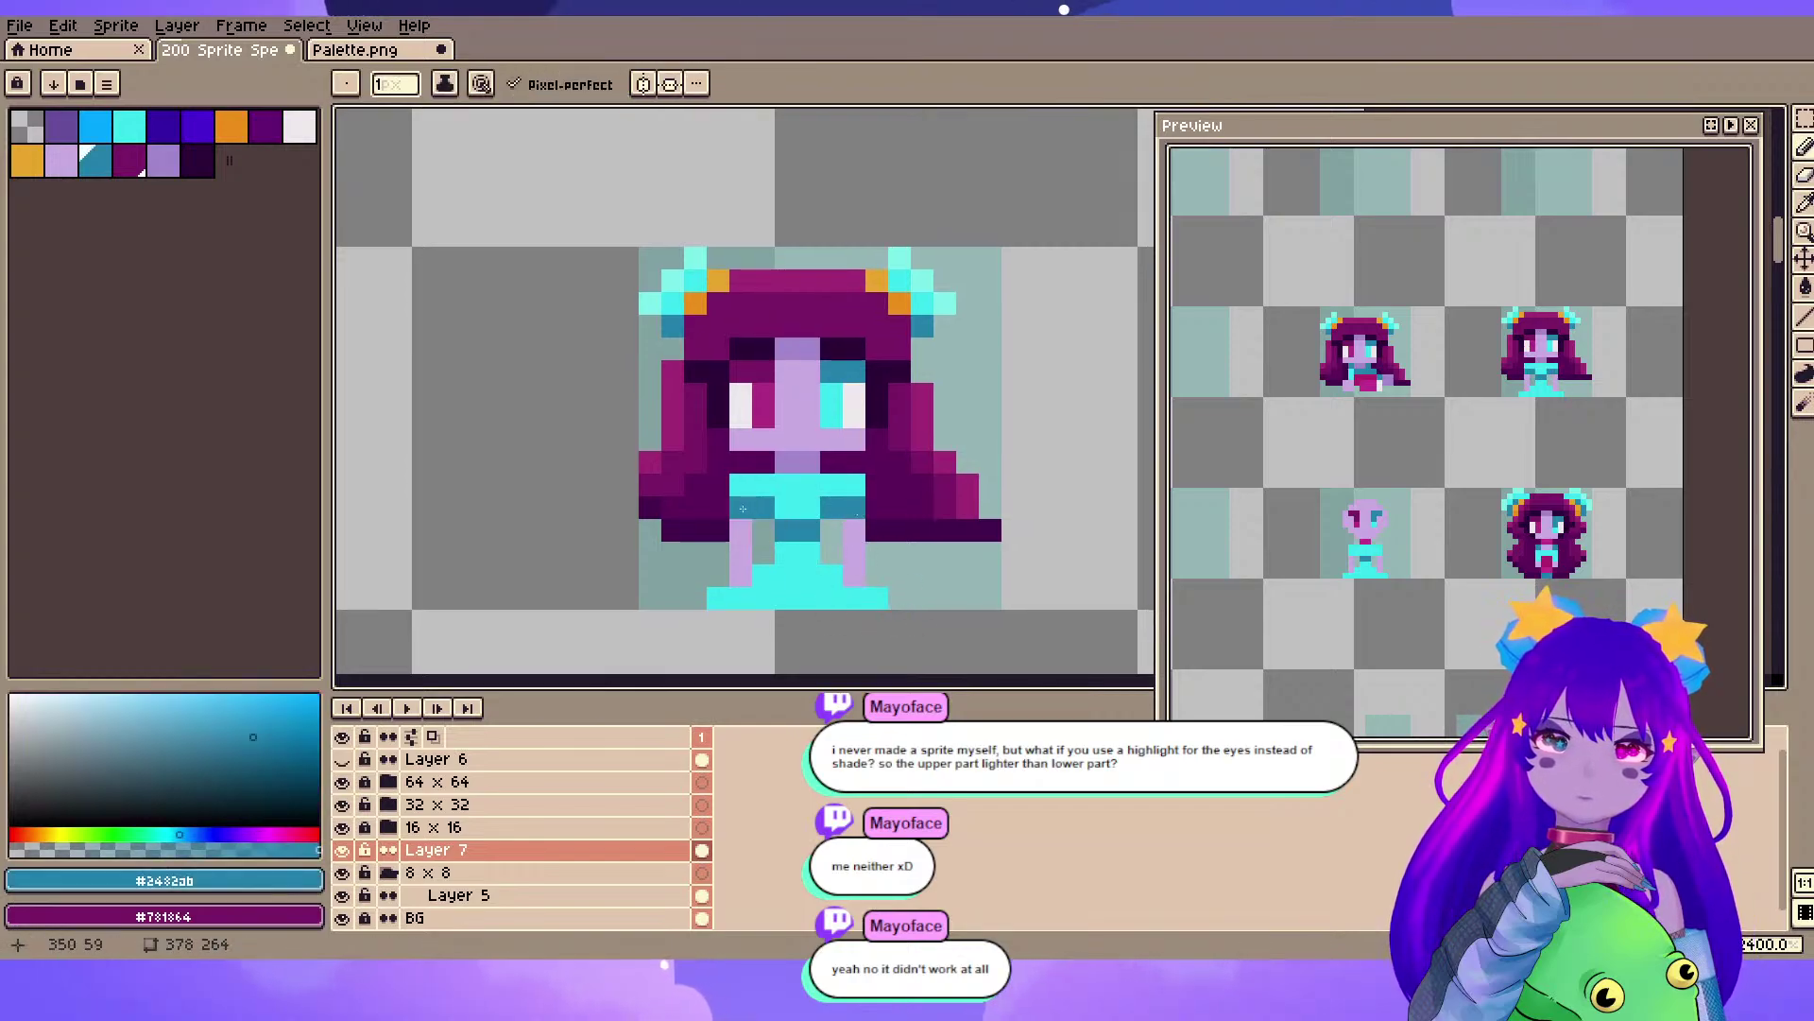
scroll(870, 644, up, 2)
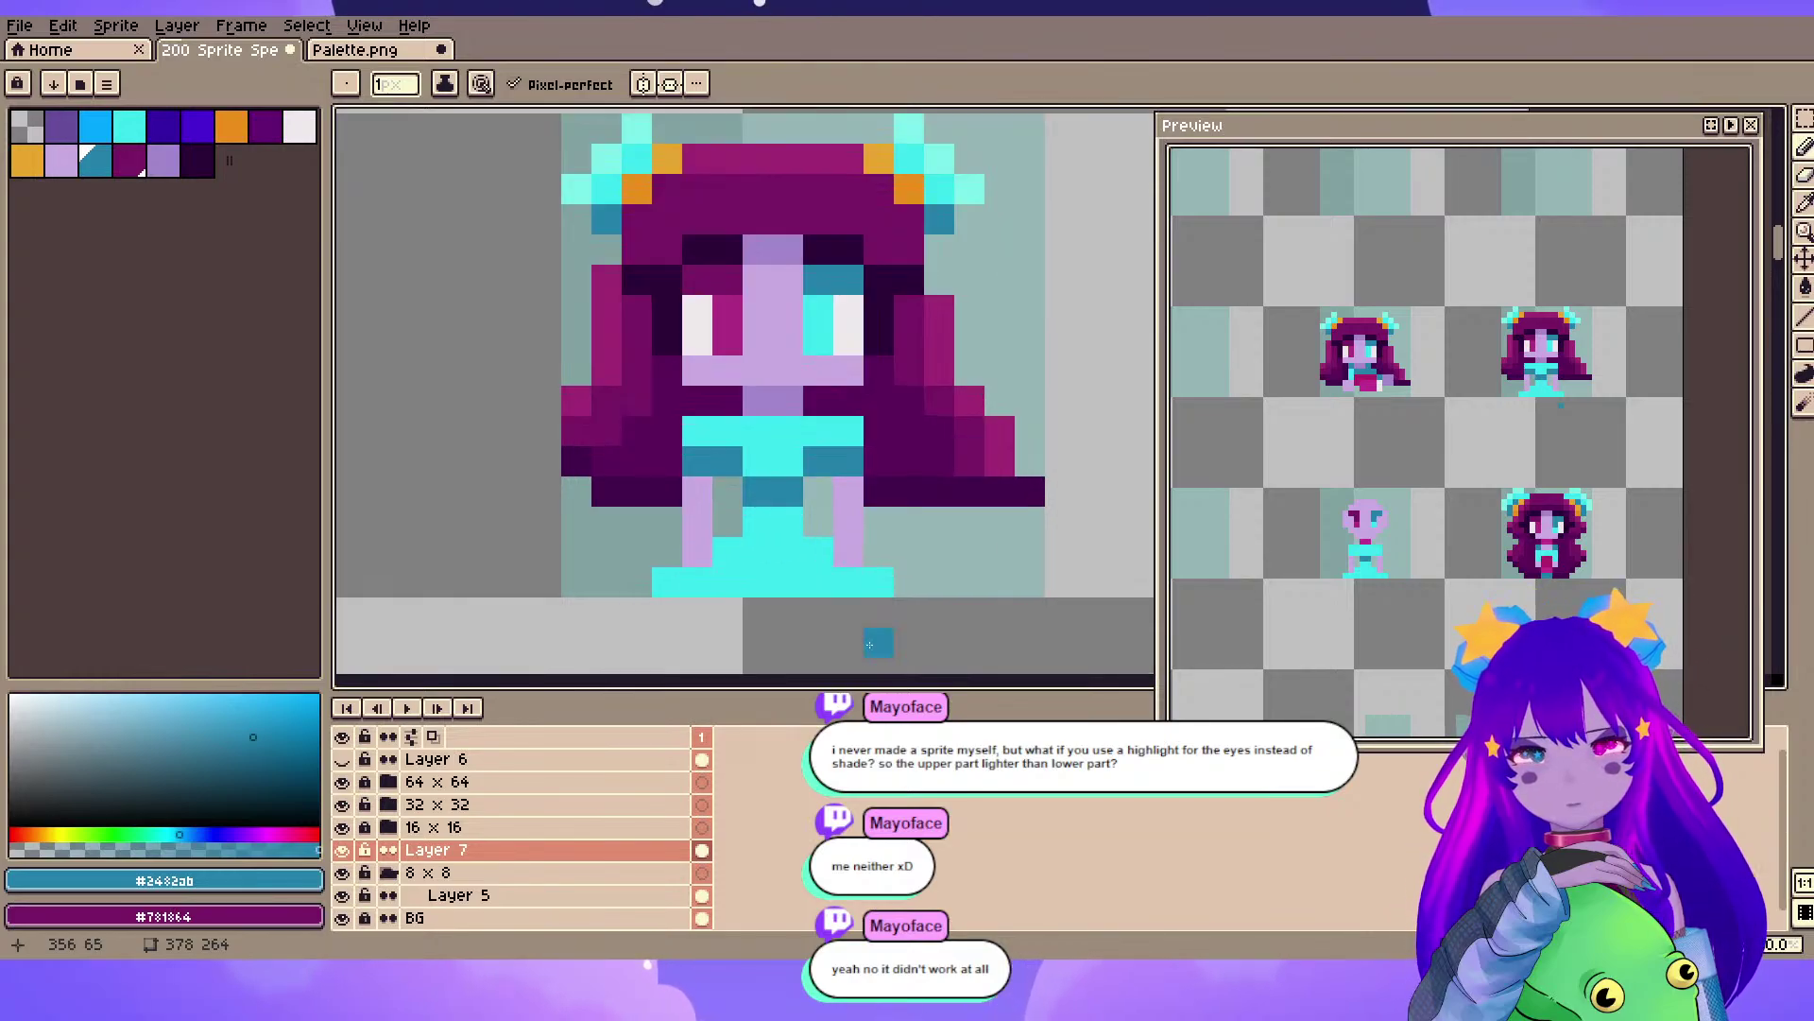
click(856, 410)
key(ctrl+s)
key(ctrl+z)
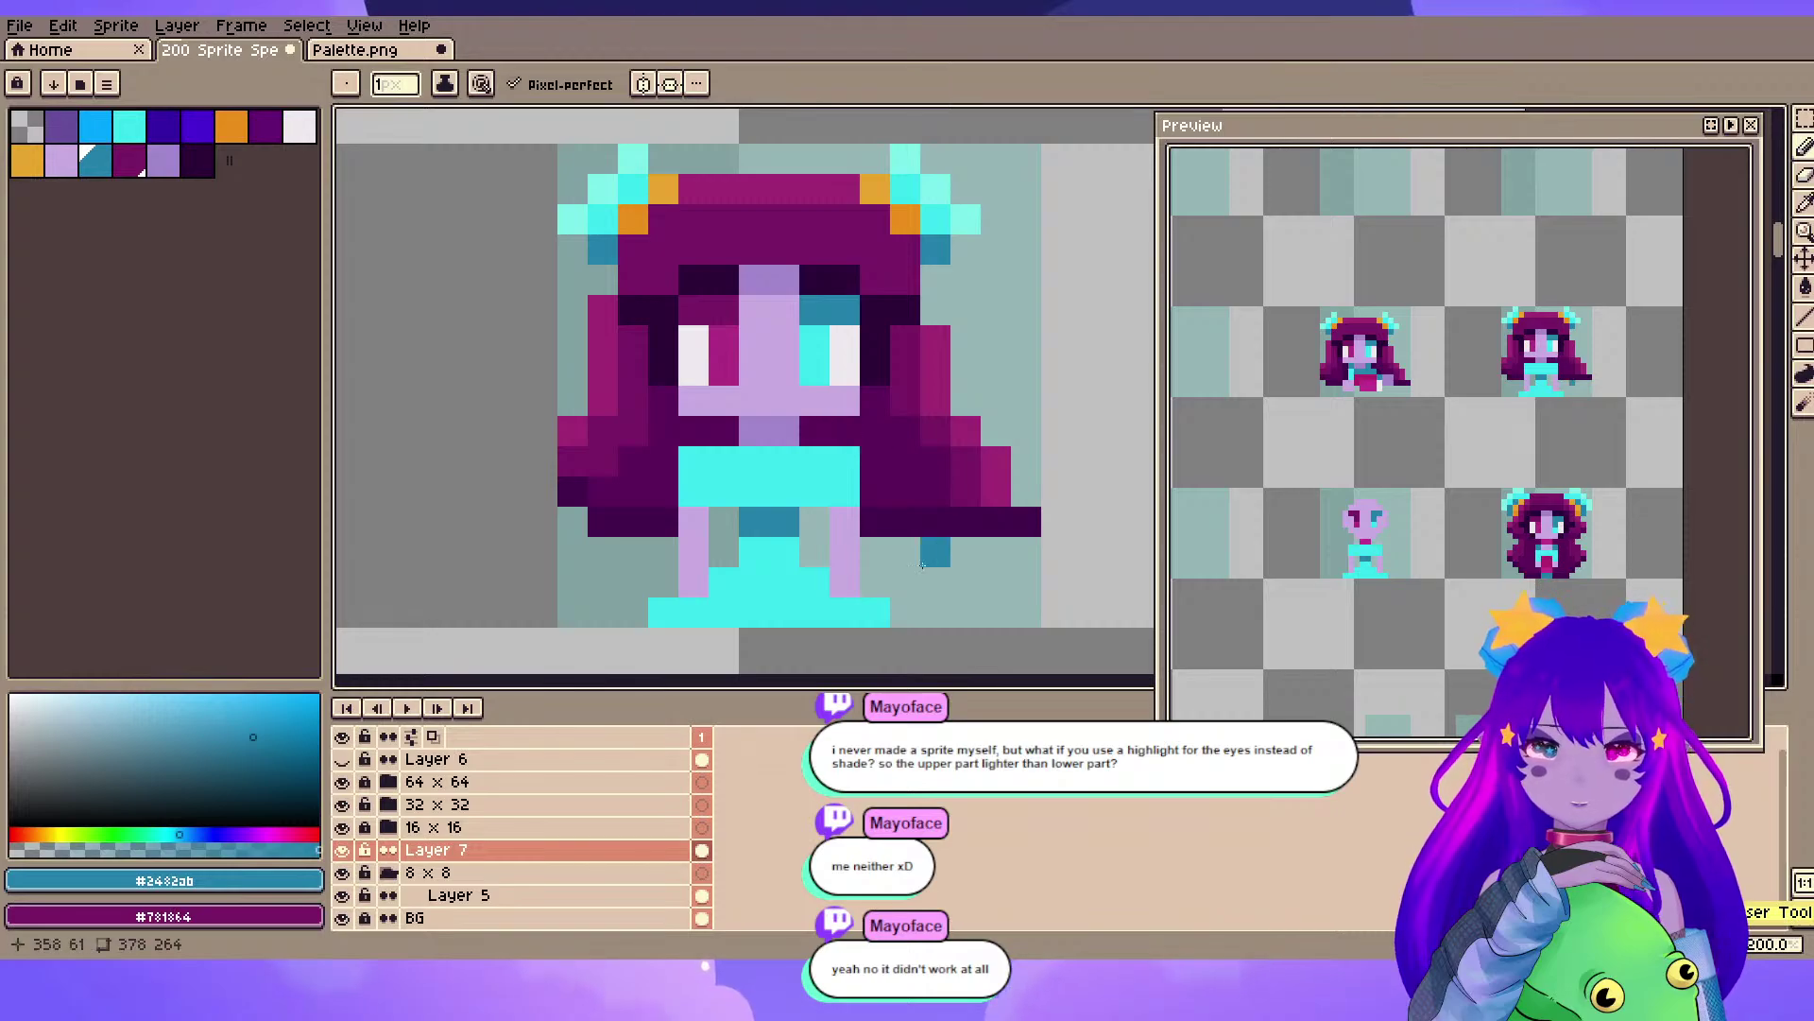
- Round off the dress's upper shoulder corners with the hair colour #5b0d5a
alt+click(886, 432)
click(850, 453)
scroll(936, 431, down, 2)
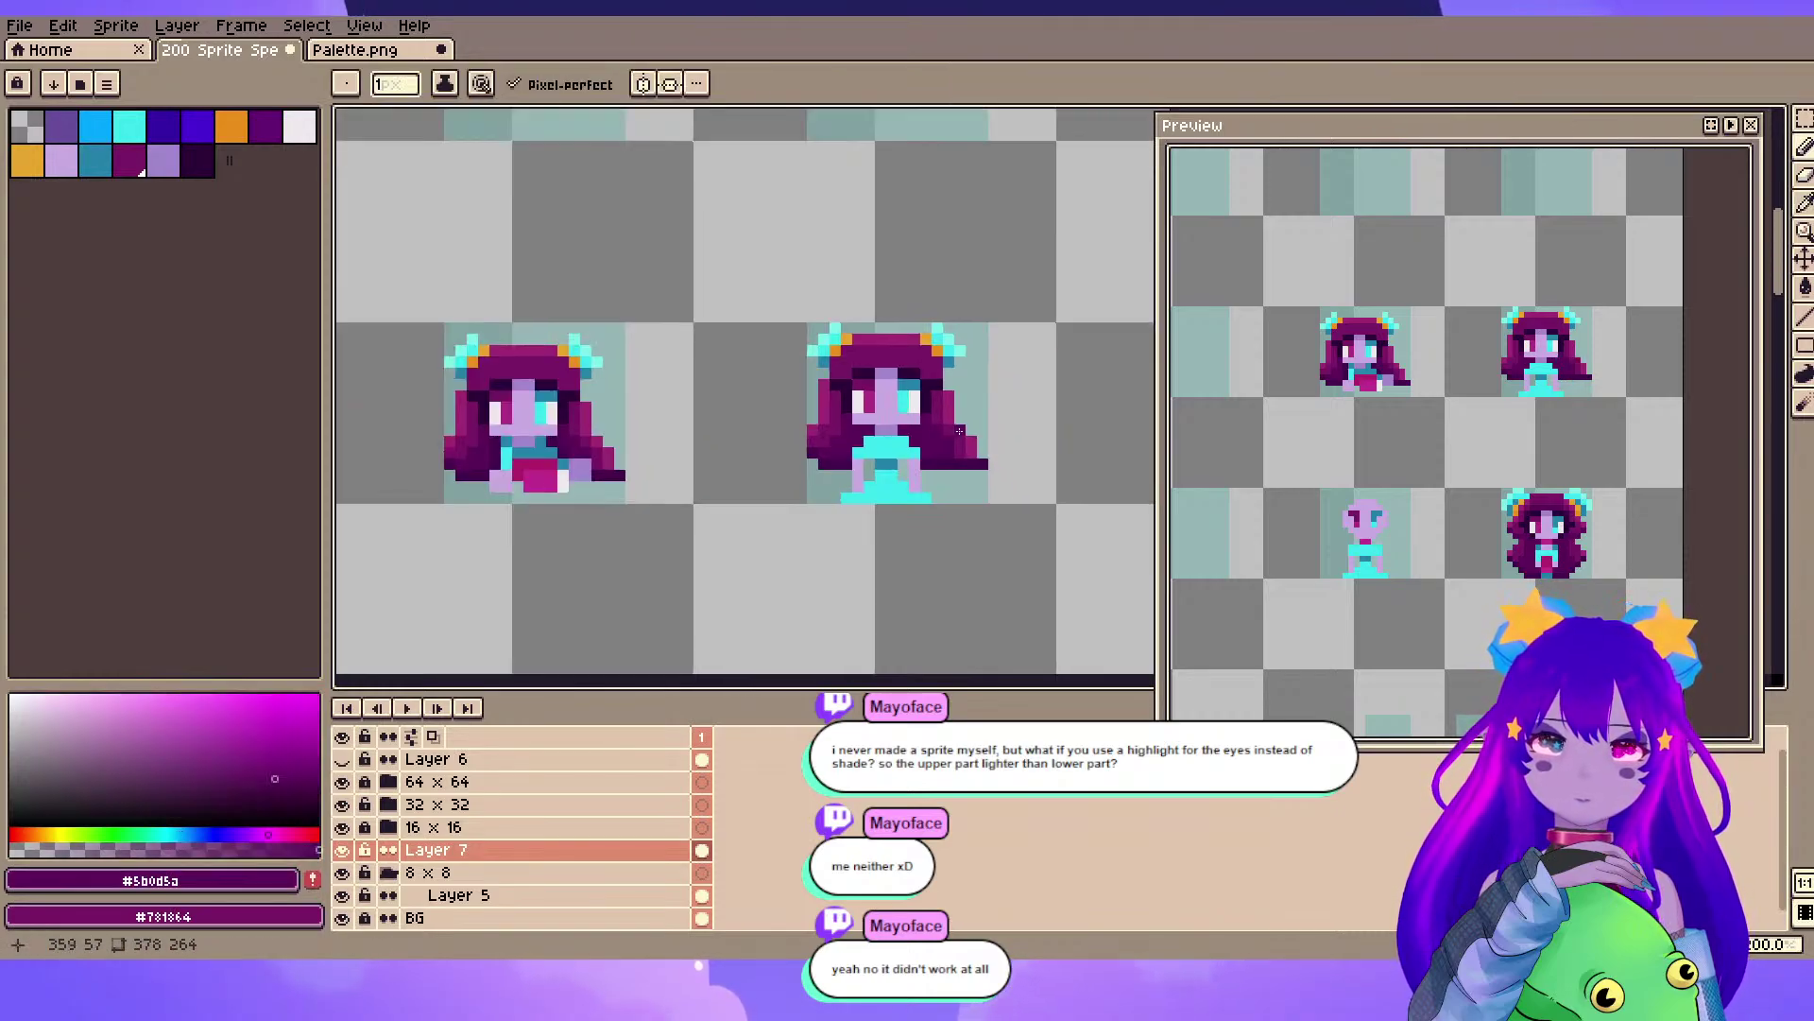
scroll(812, 499, down, 1)
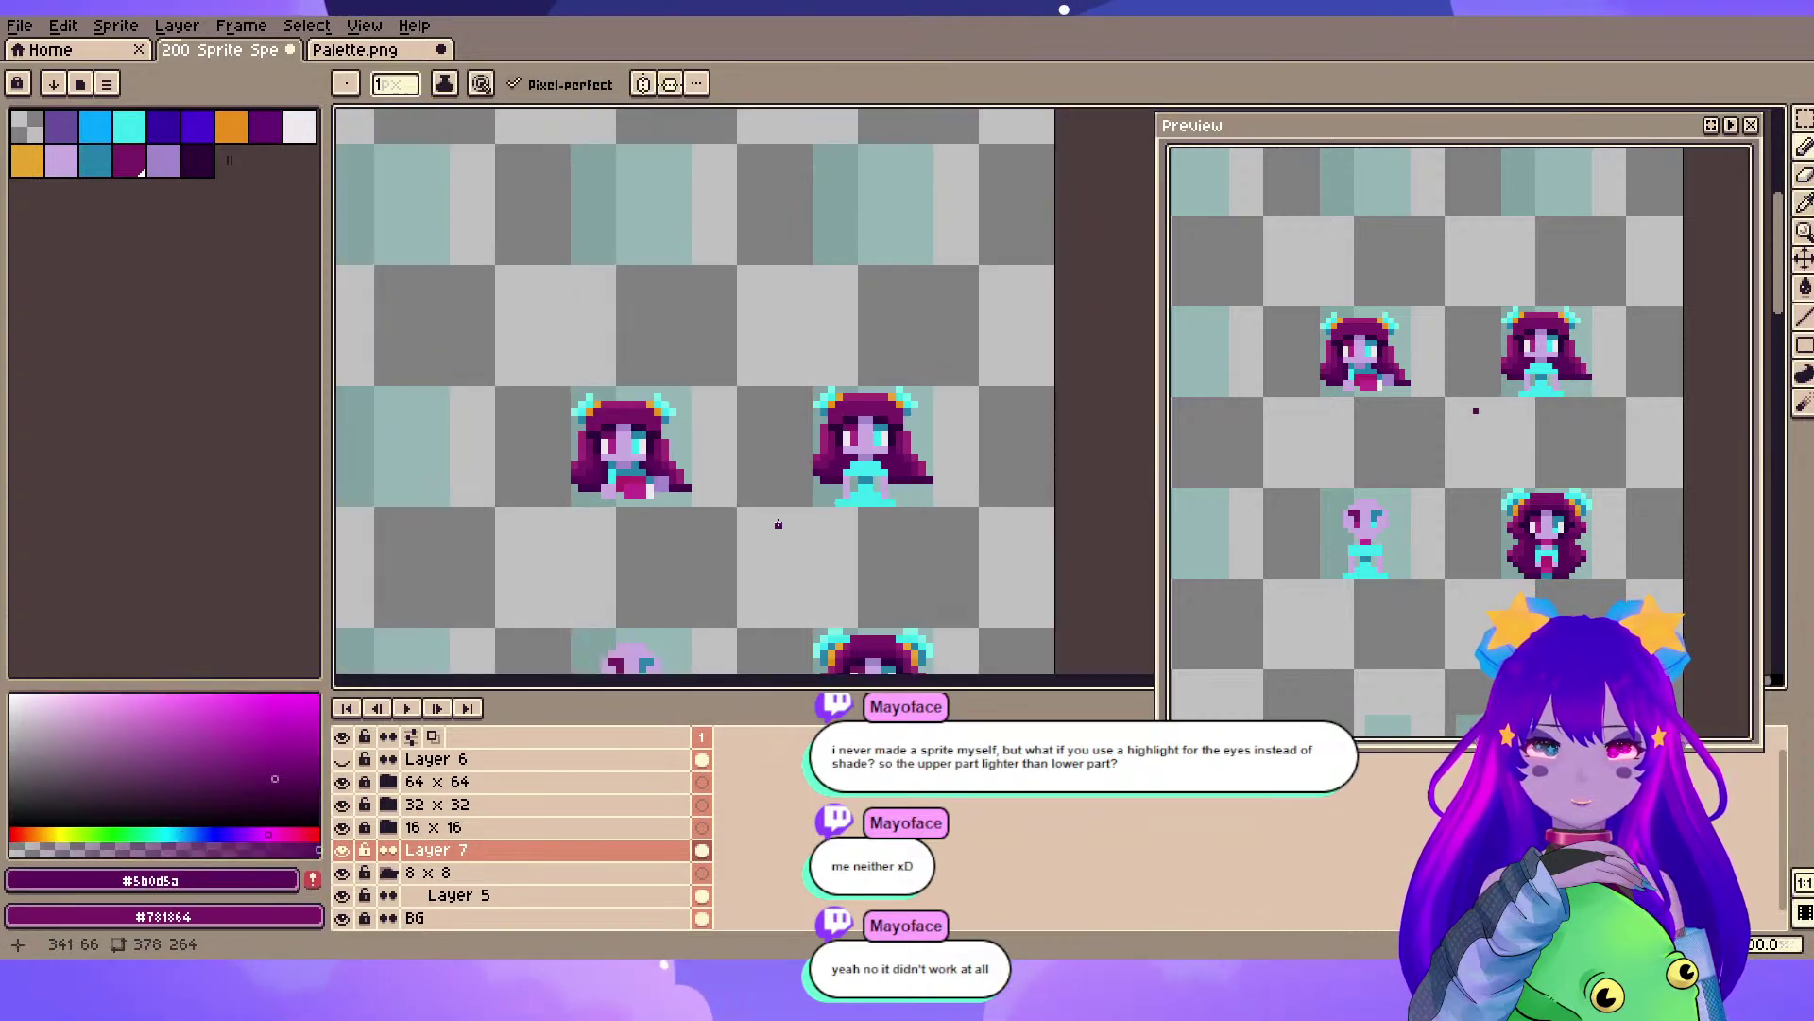
- Paint a pink #c12d90 choker across the neck, with two shaded-skin #a286cc pixels below it in the neckline
drag(783, 514, 830, 380)
alt+click(924, 316)
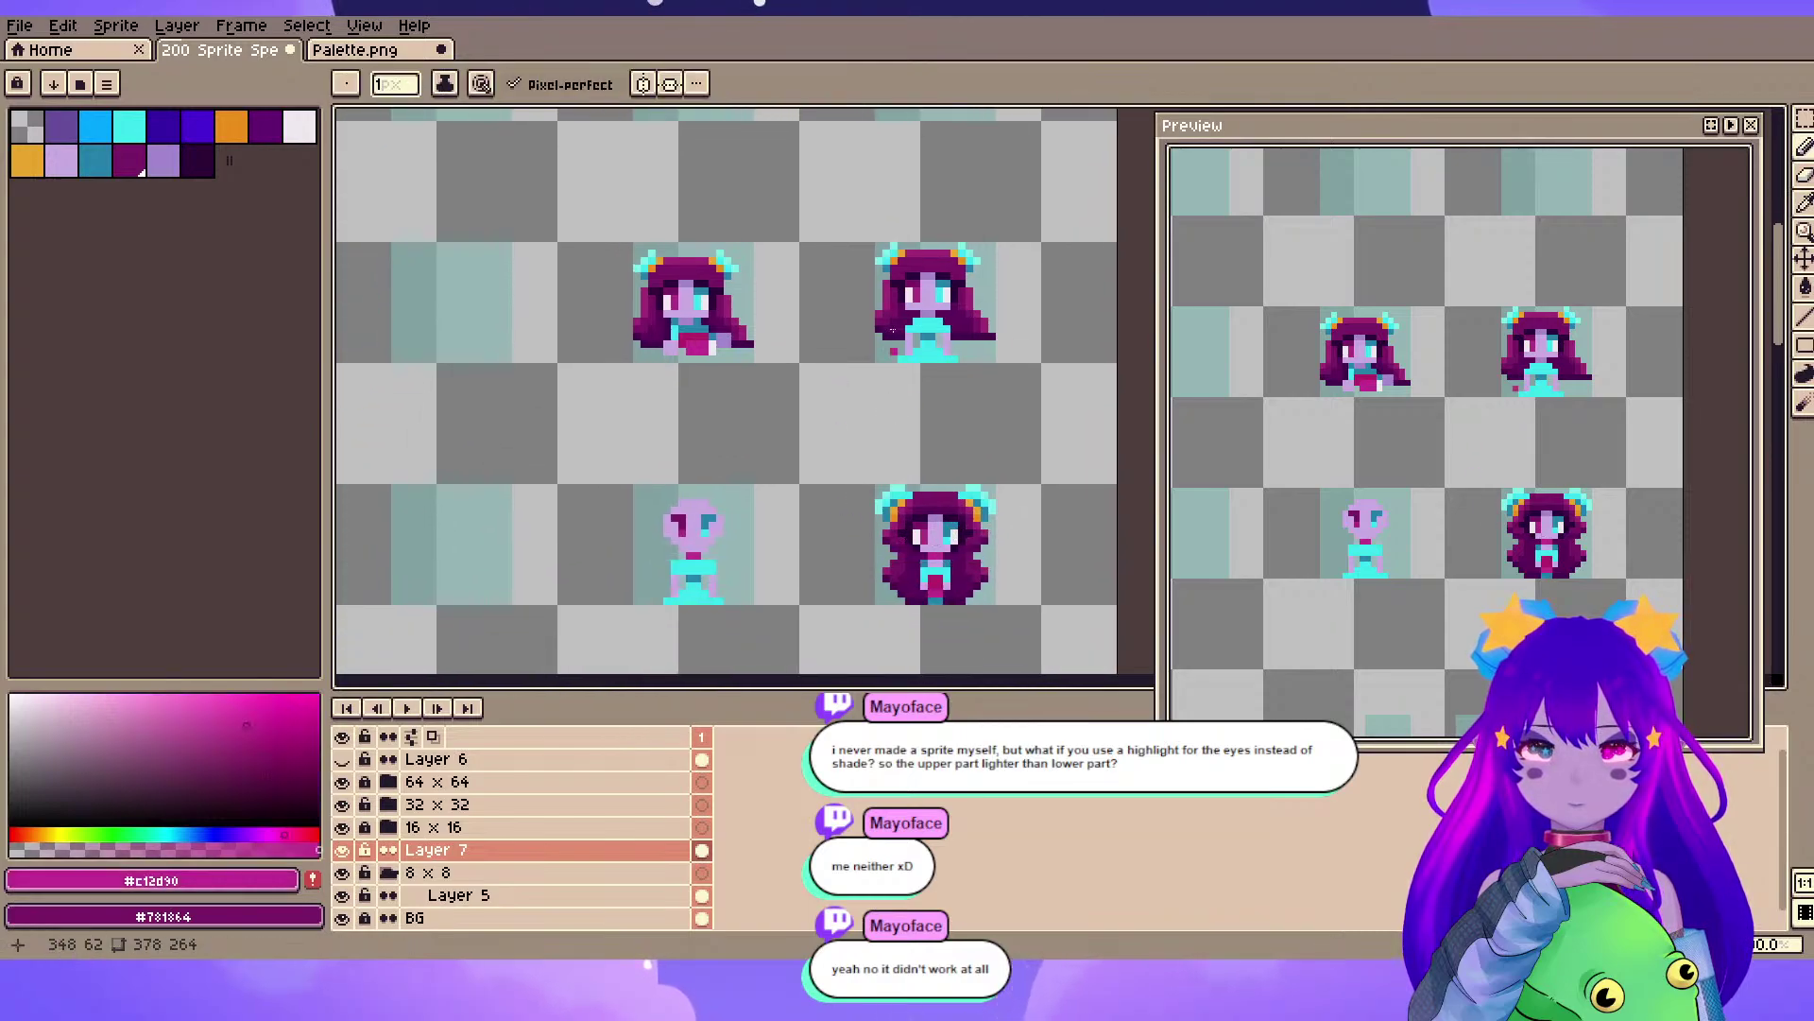
scroll(774, 394, up, 3)
drag(724, 477, 752, 466)
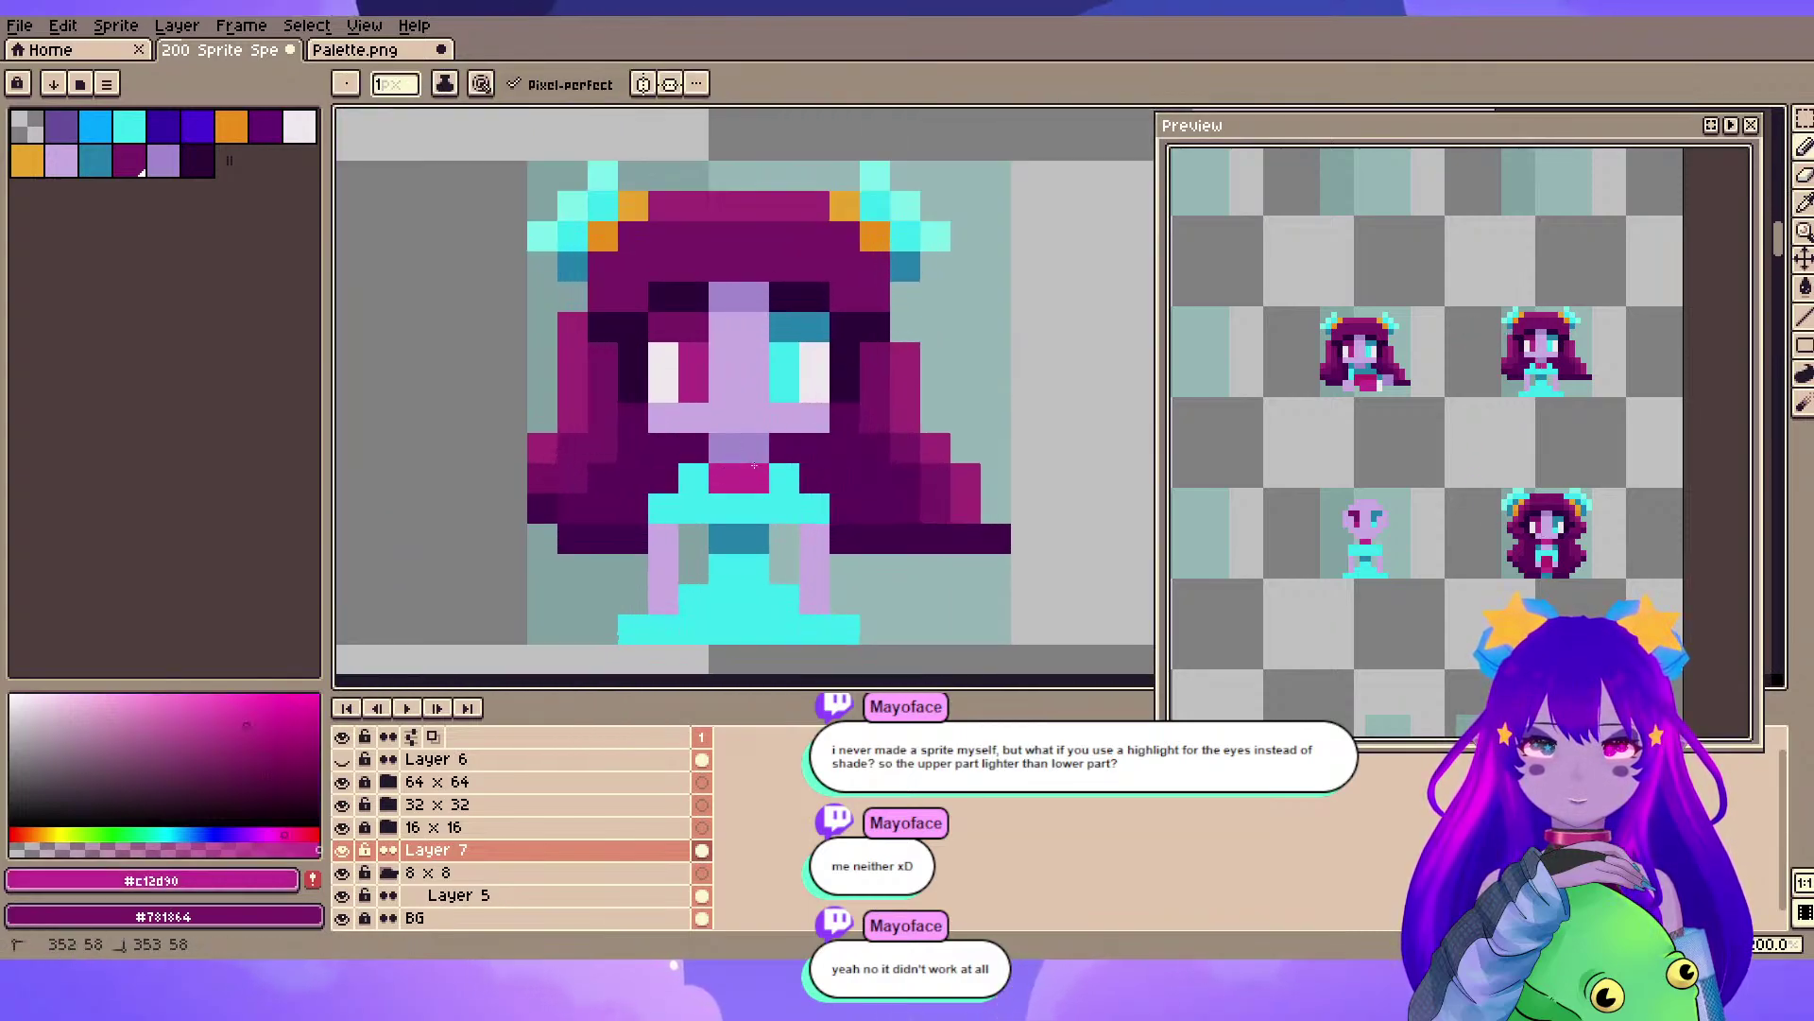
key(ctrl+z)
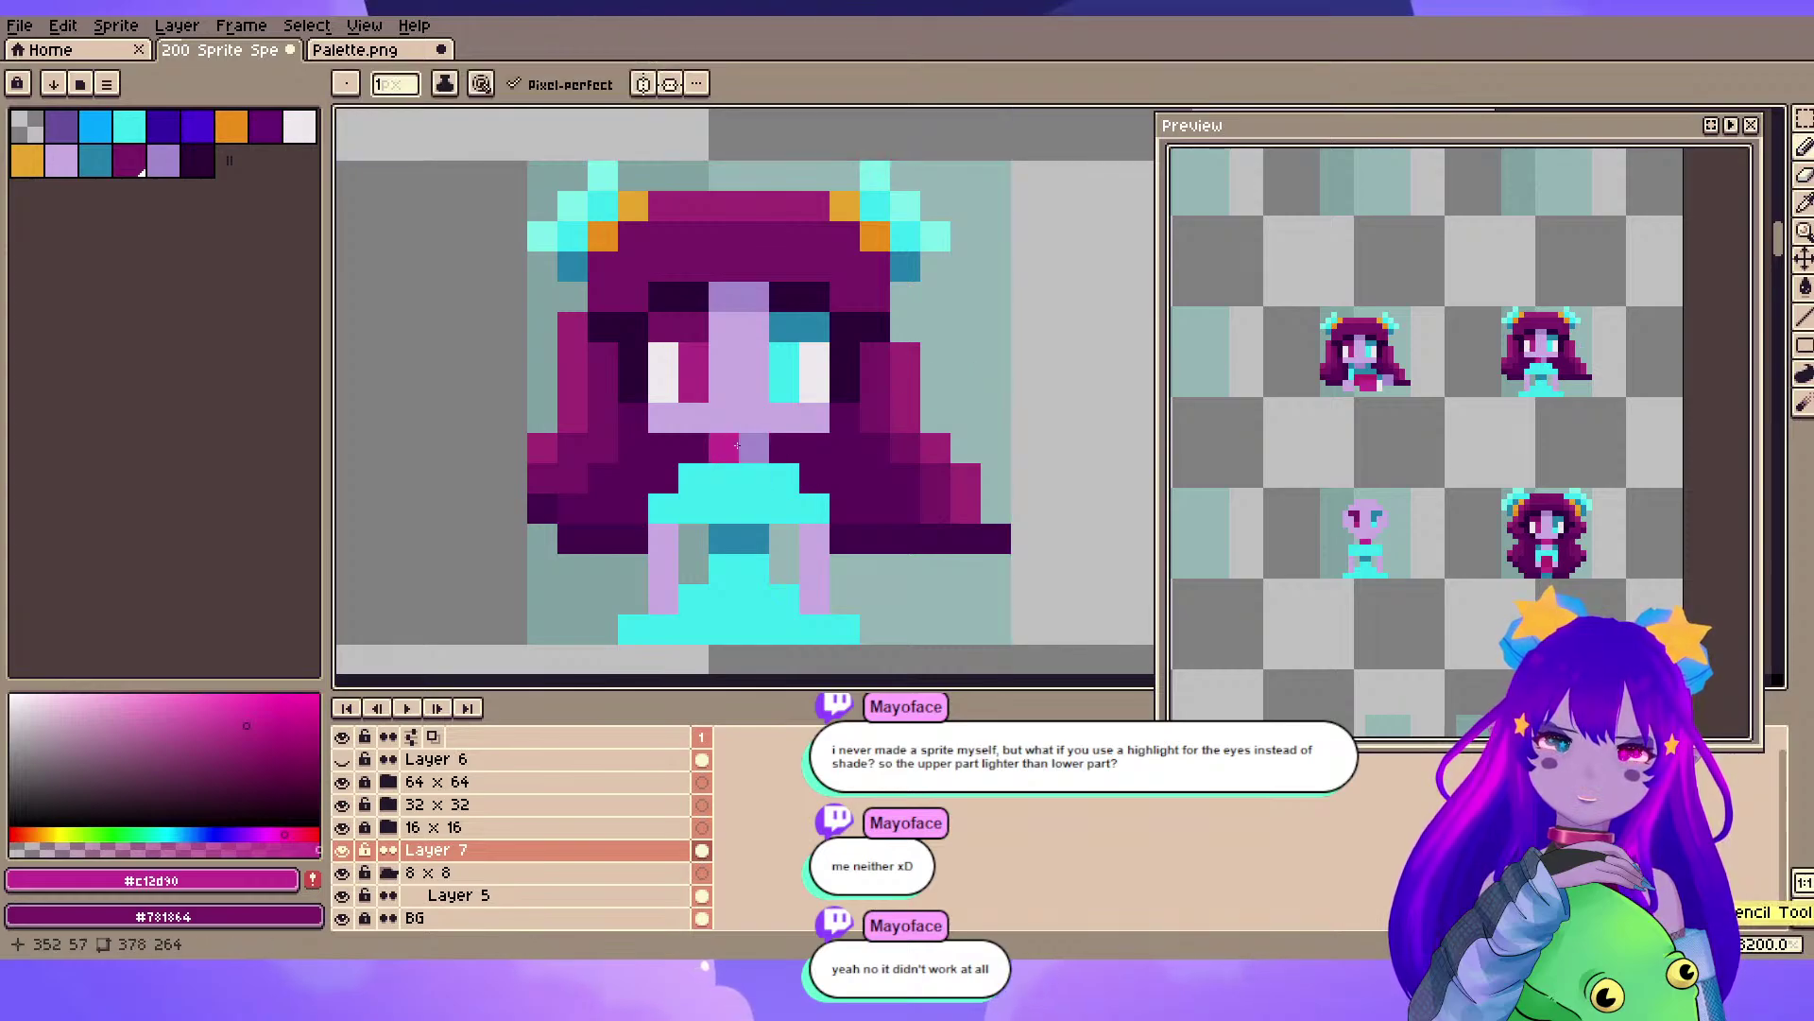
key(x)
alt+click(731, 449)
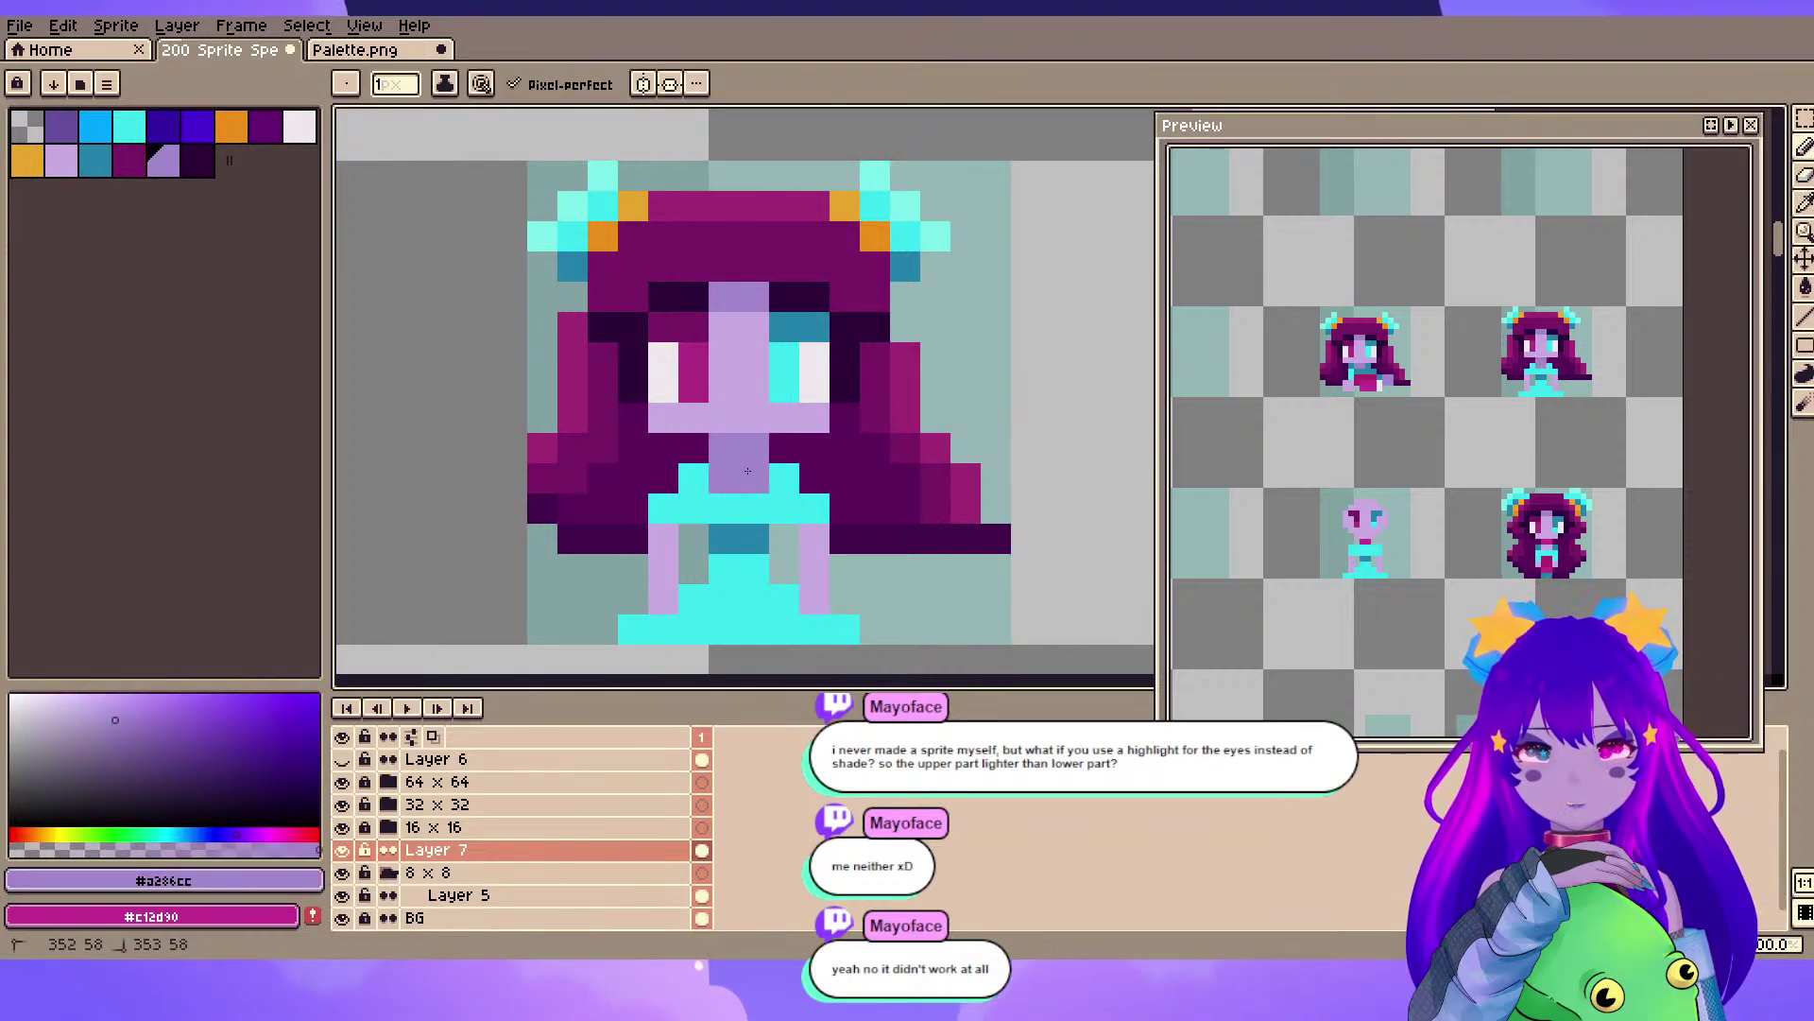
key(x)
drag(726, 449, 753, 448)
scroll(893, 405, down, 2)
drag(986, 304, 1018, 179)
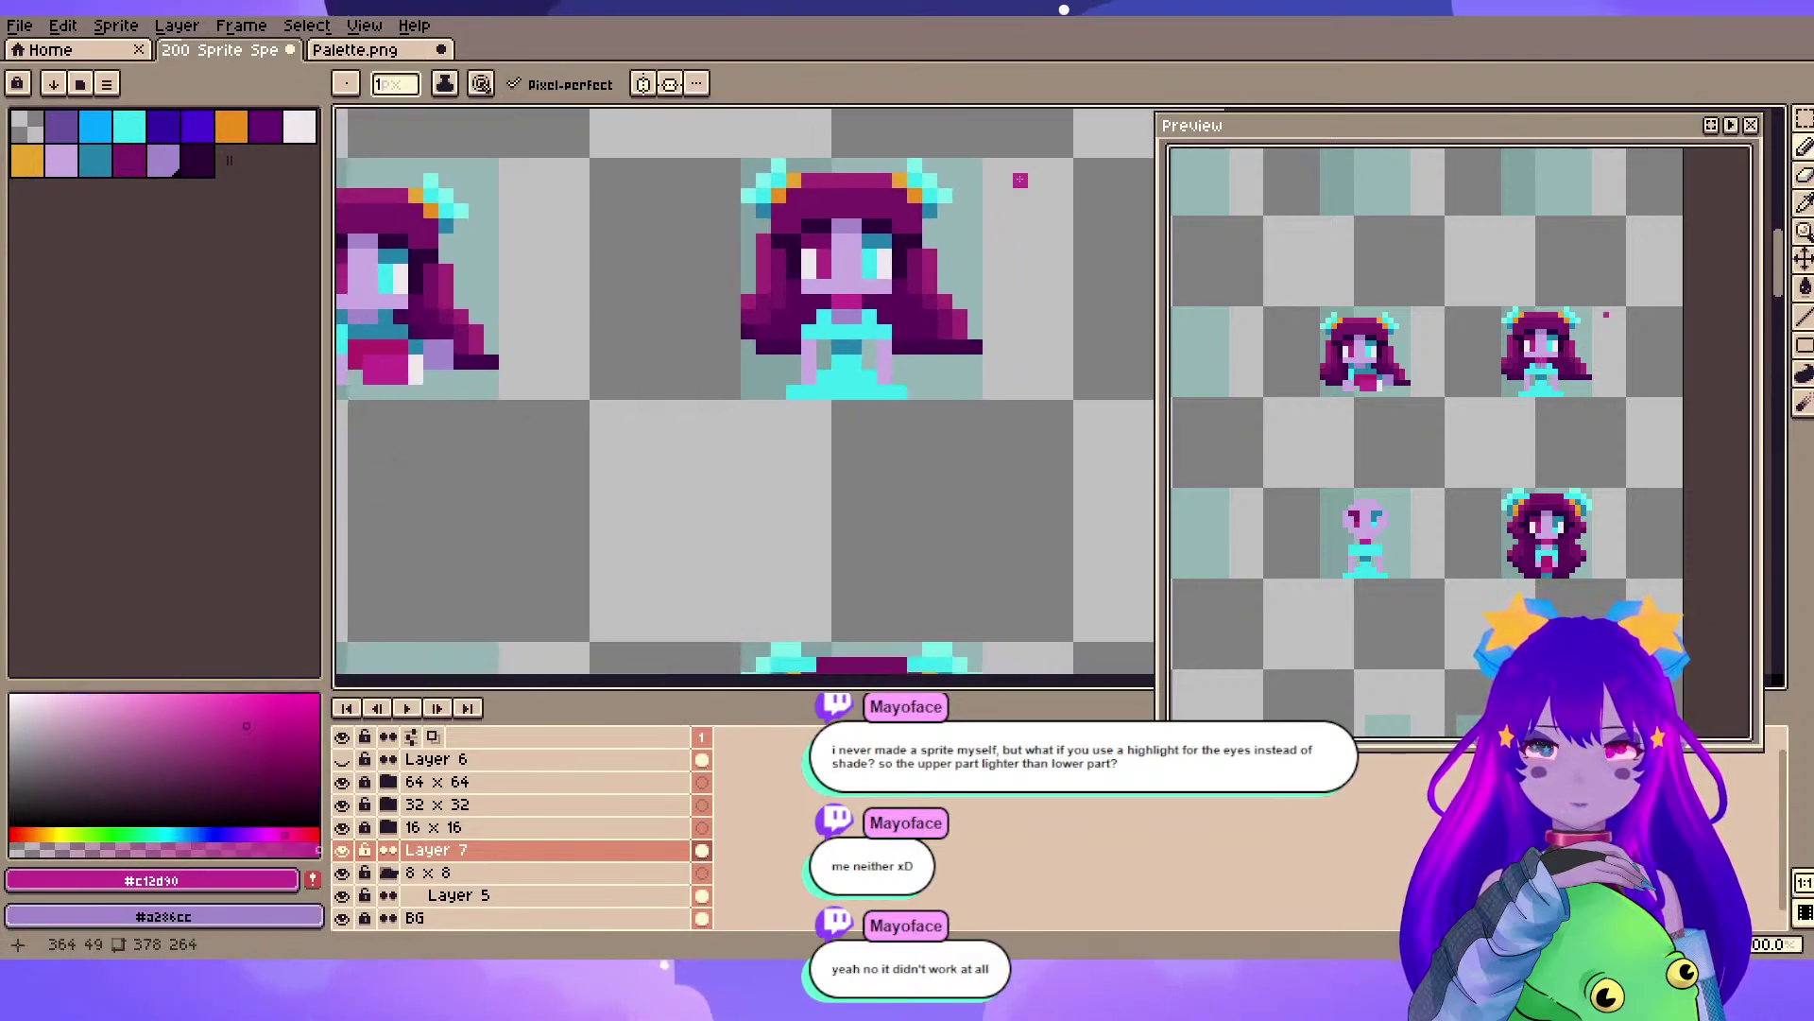
scroll(931, 175, up, 2)
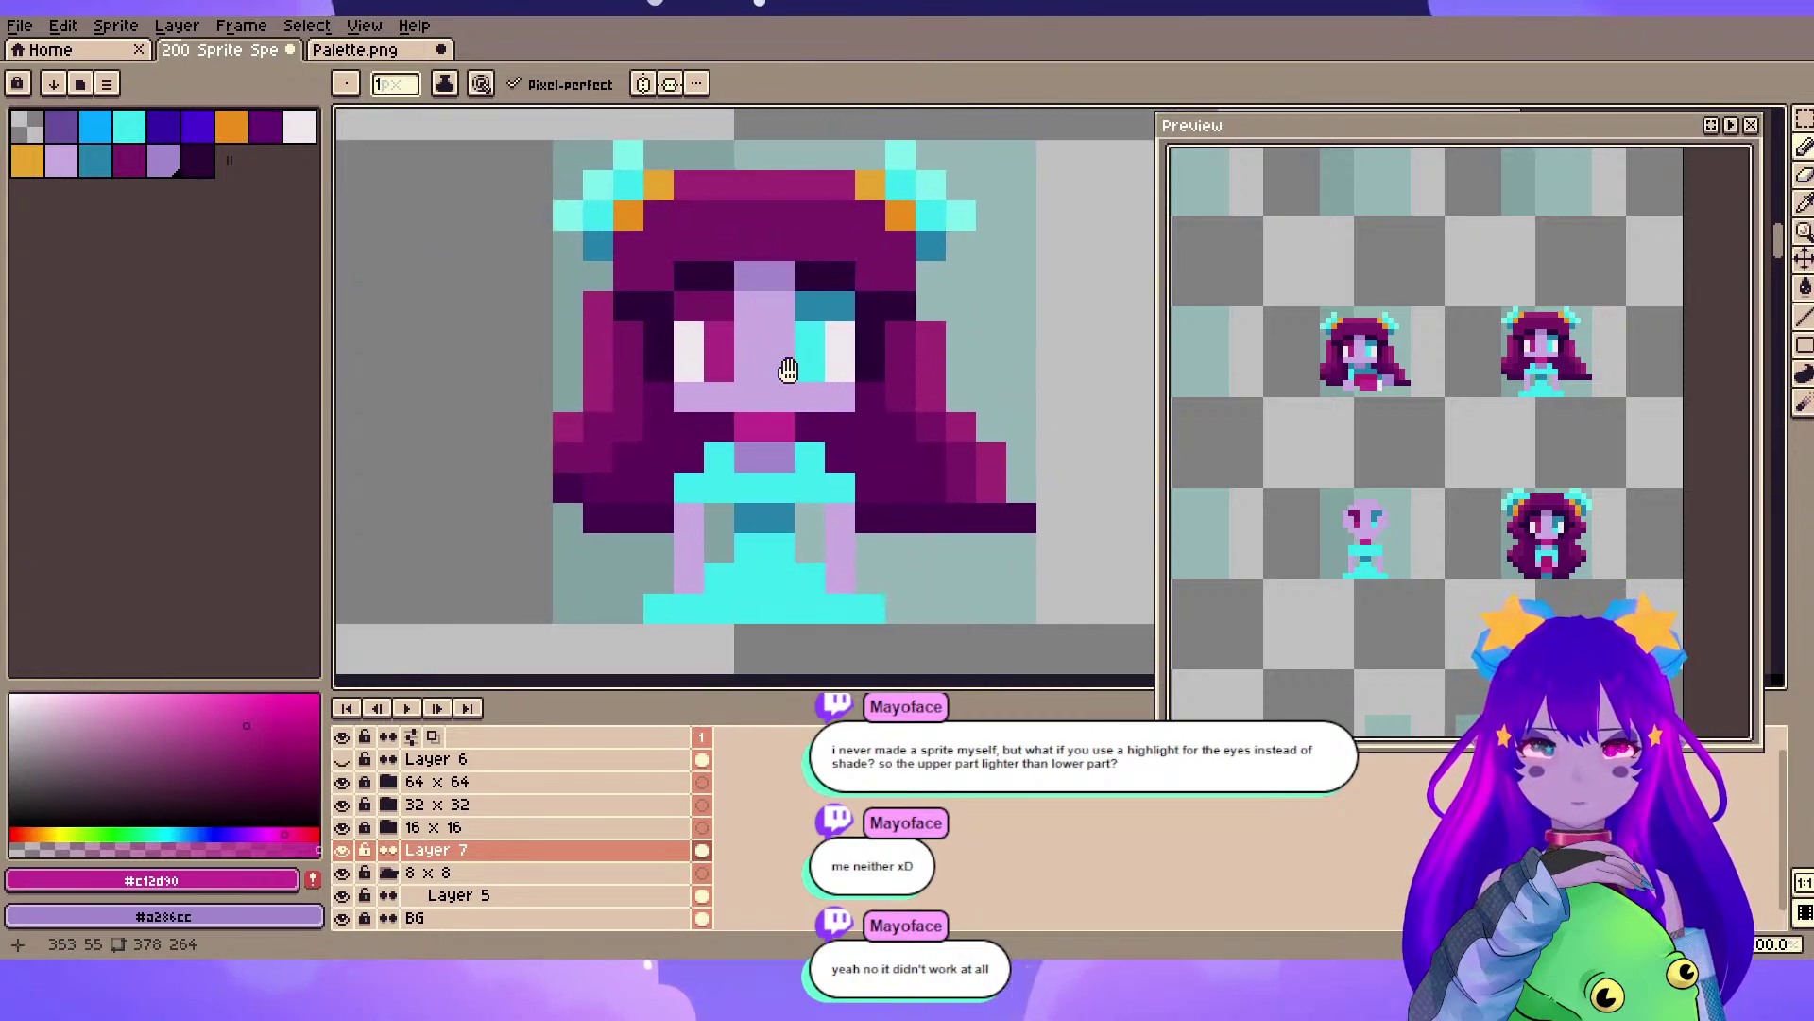
- Erase the single protruding tip pixel at the outer end of the hair's lowest row
key(alt)
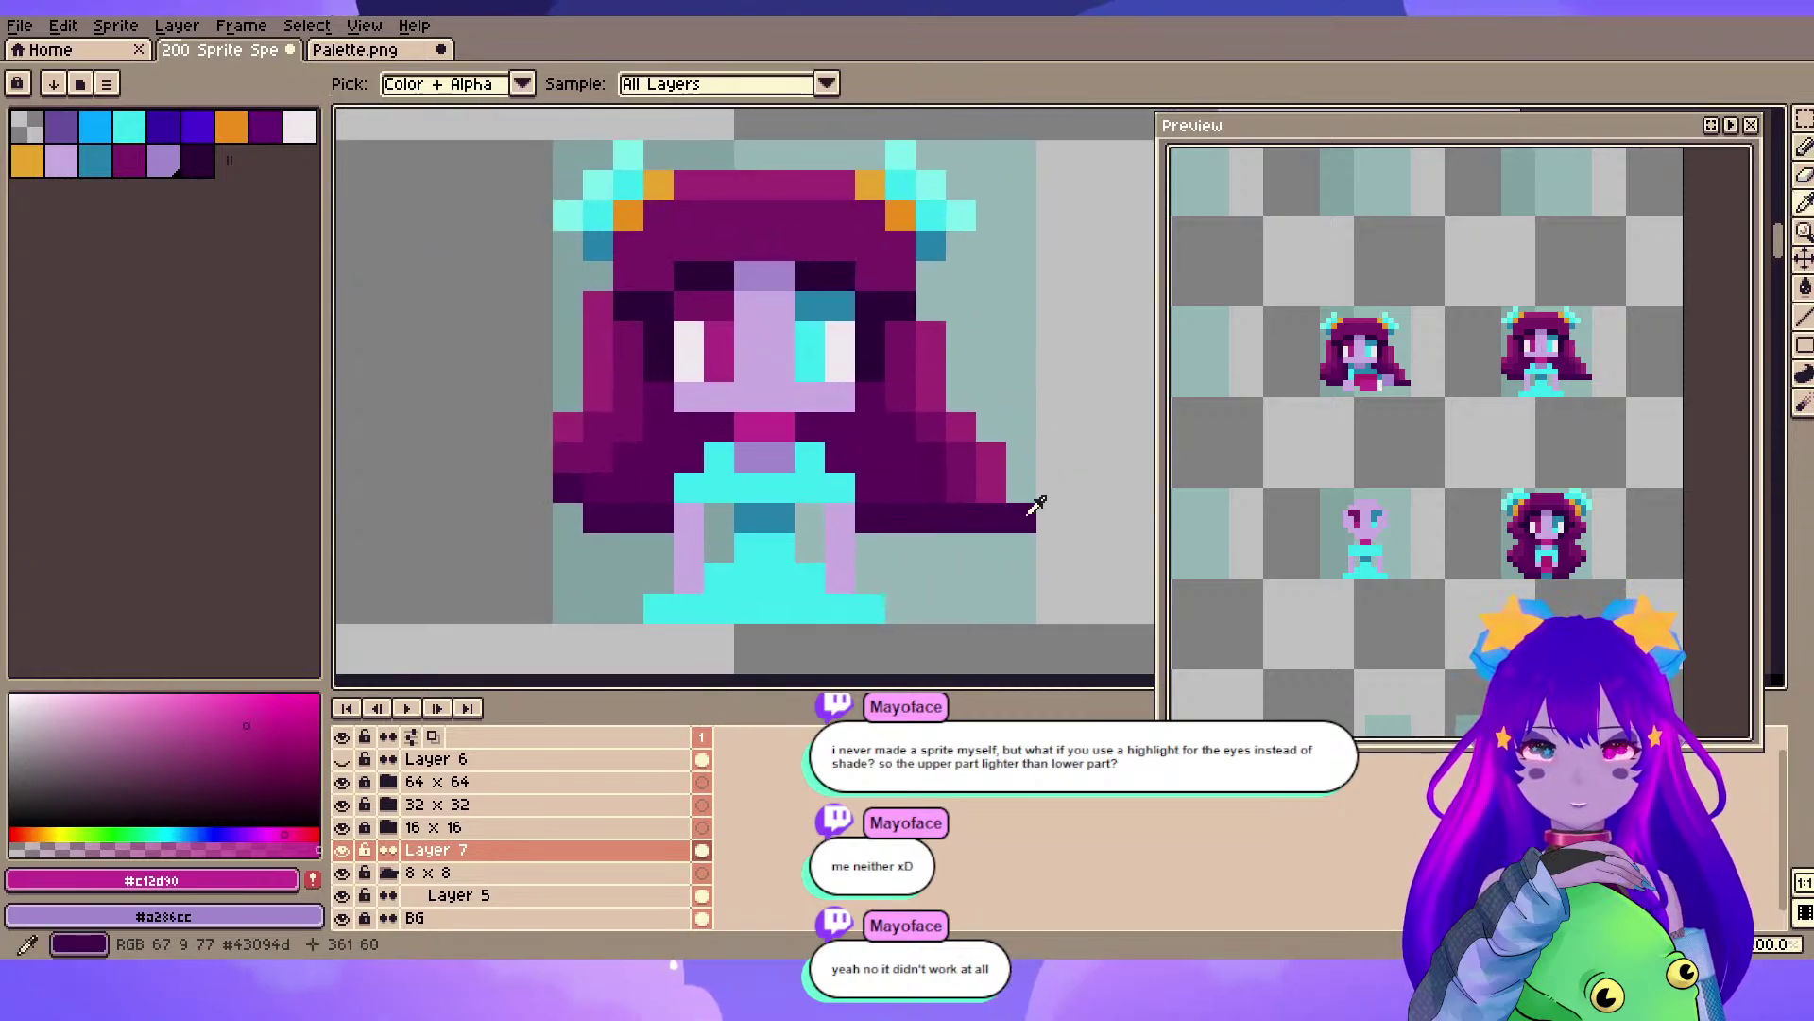
alt+click(1036, 506)
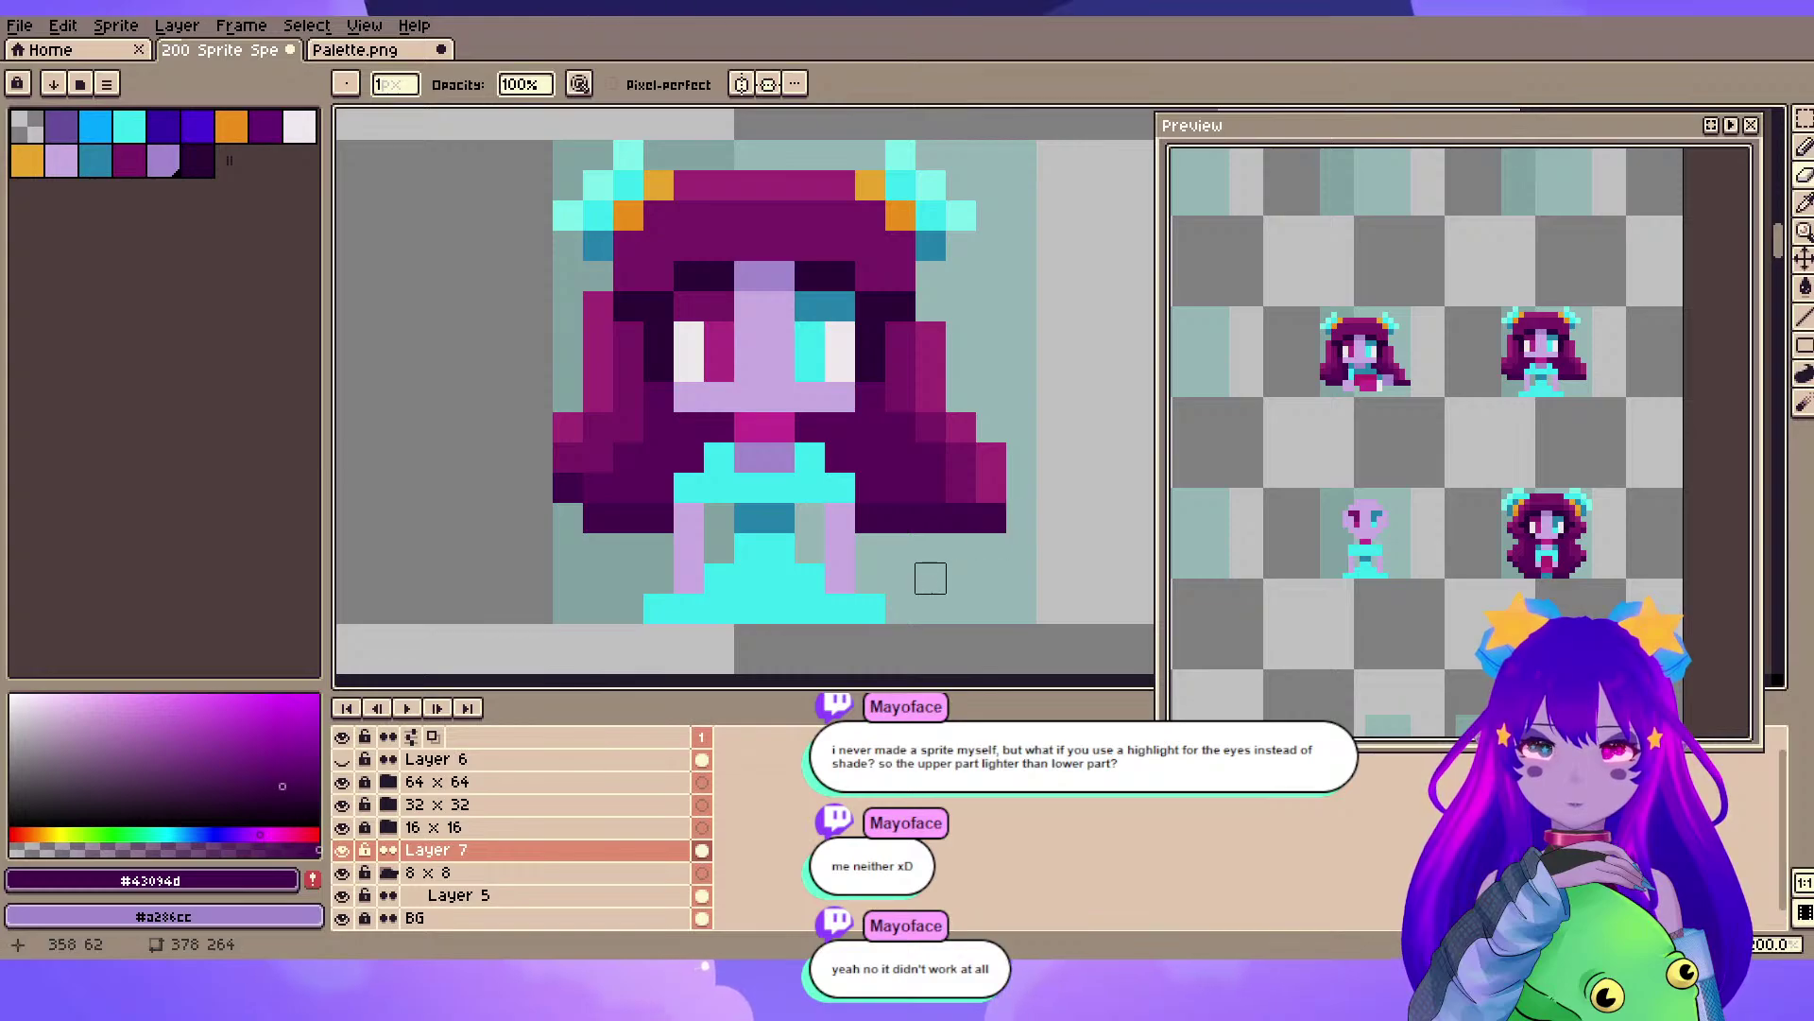
scroll(928, 577, down, 1)
- Try widening the hair's outer edges with dark purple #43094d pixels, undo them, and save the file
key(b)
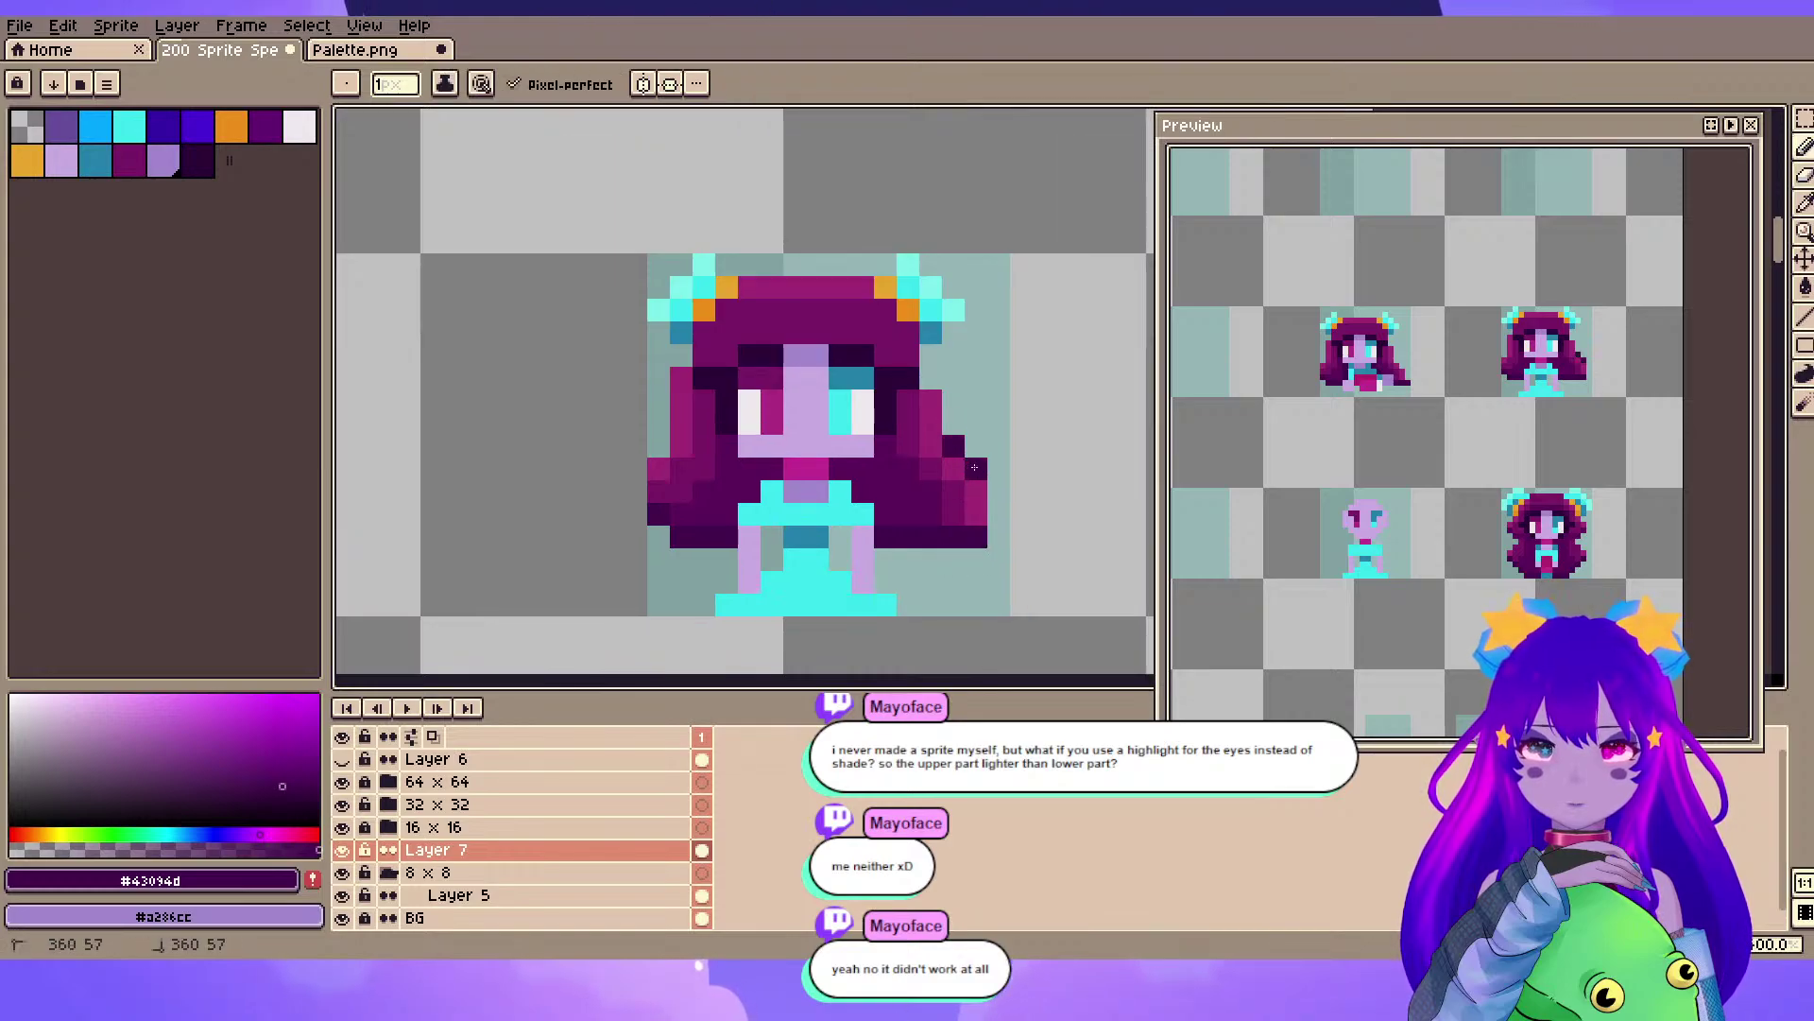
click(999, 491)
click(957, 400)
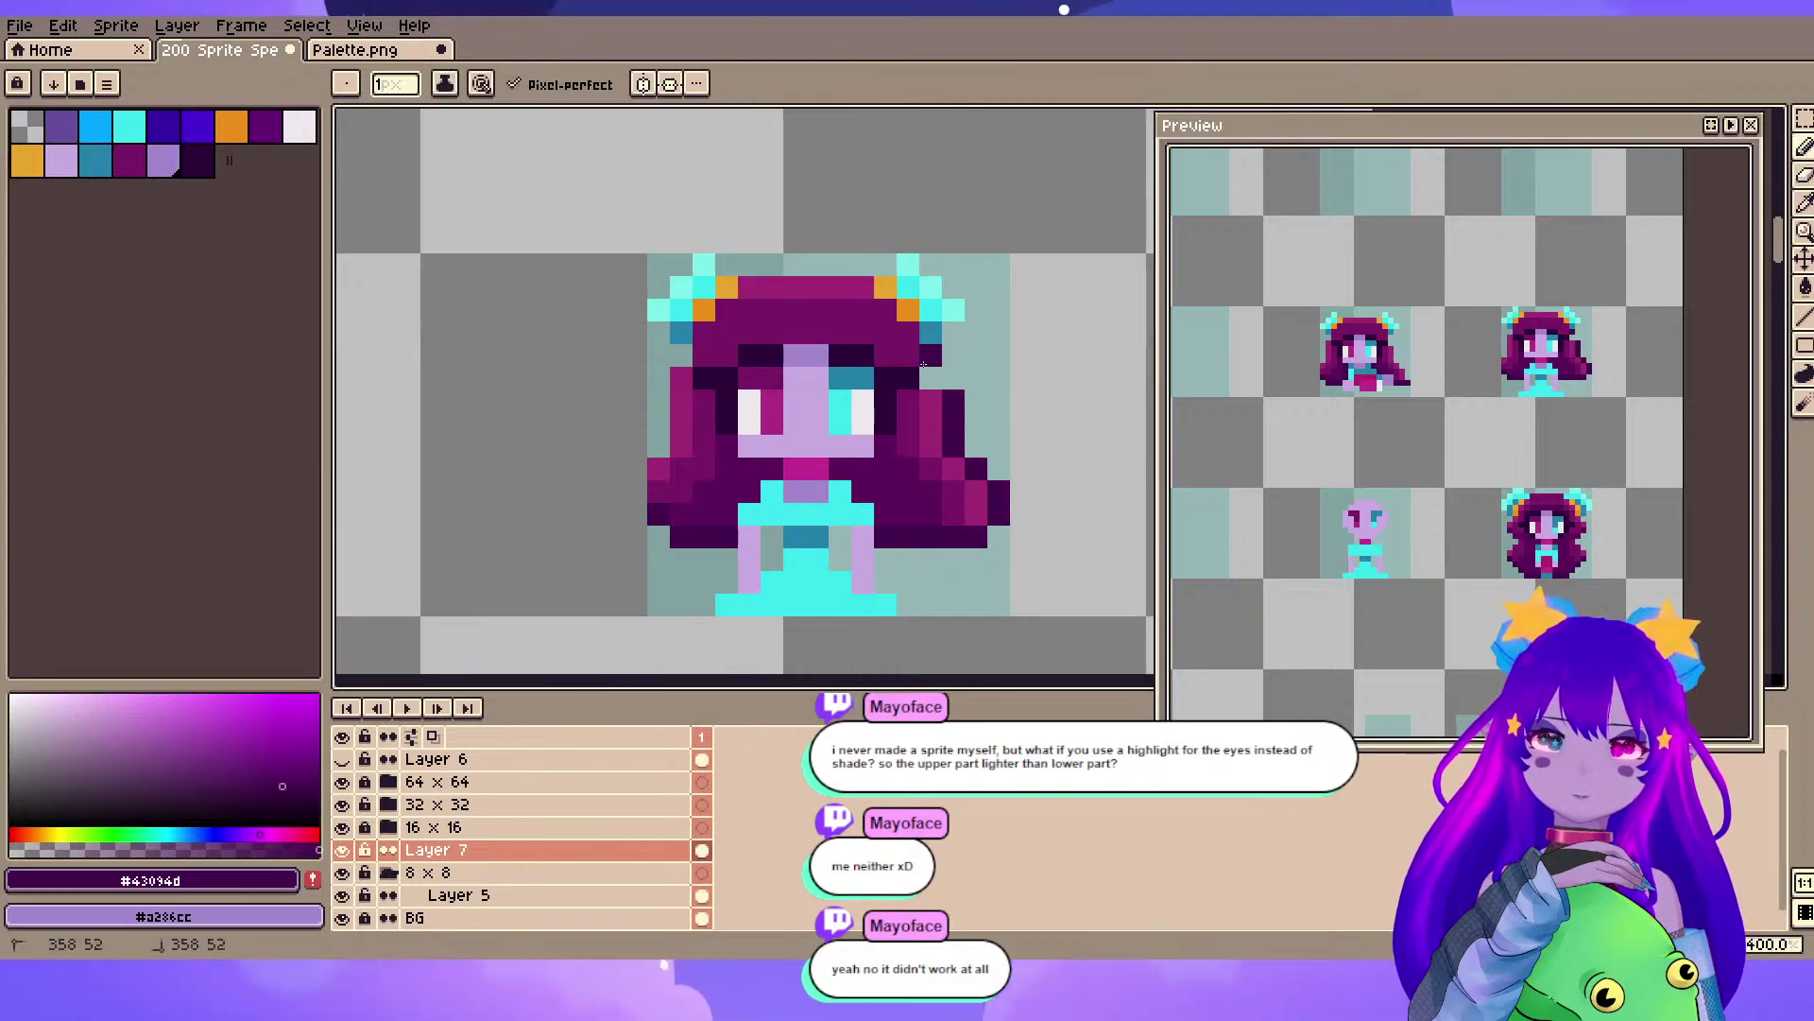
drag(659, 425, 677, 348)
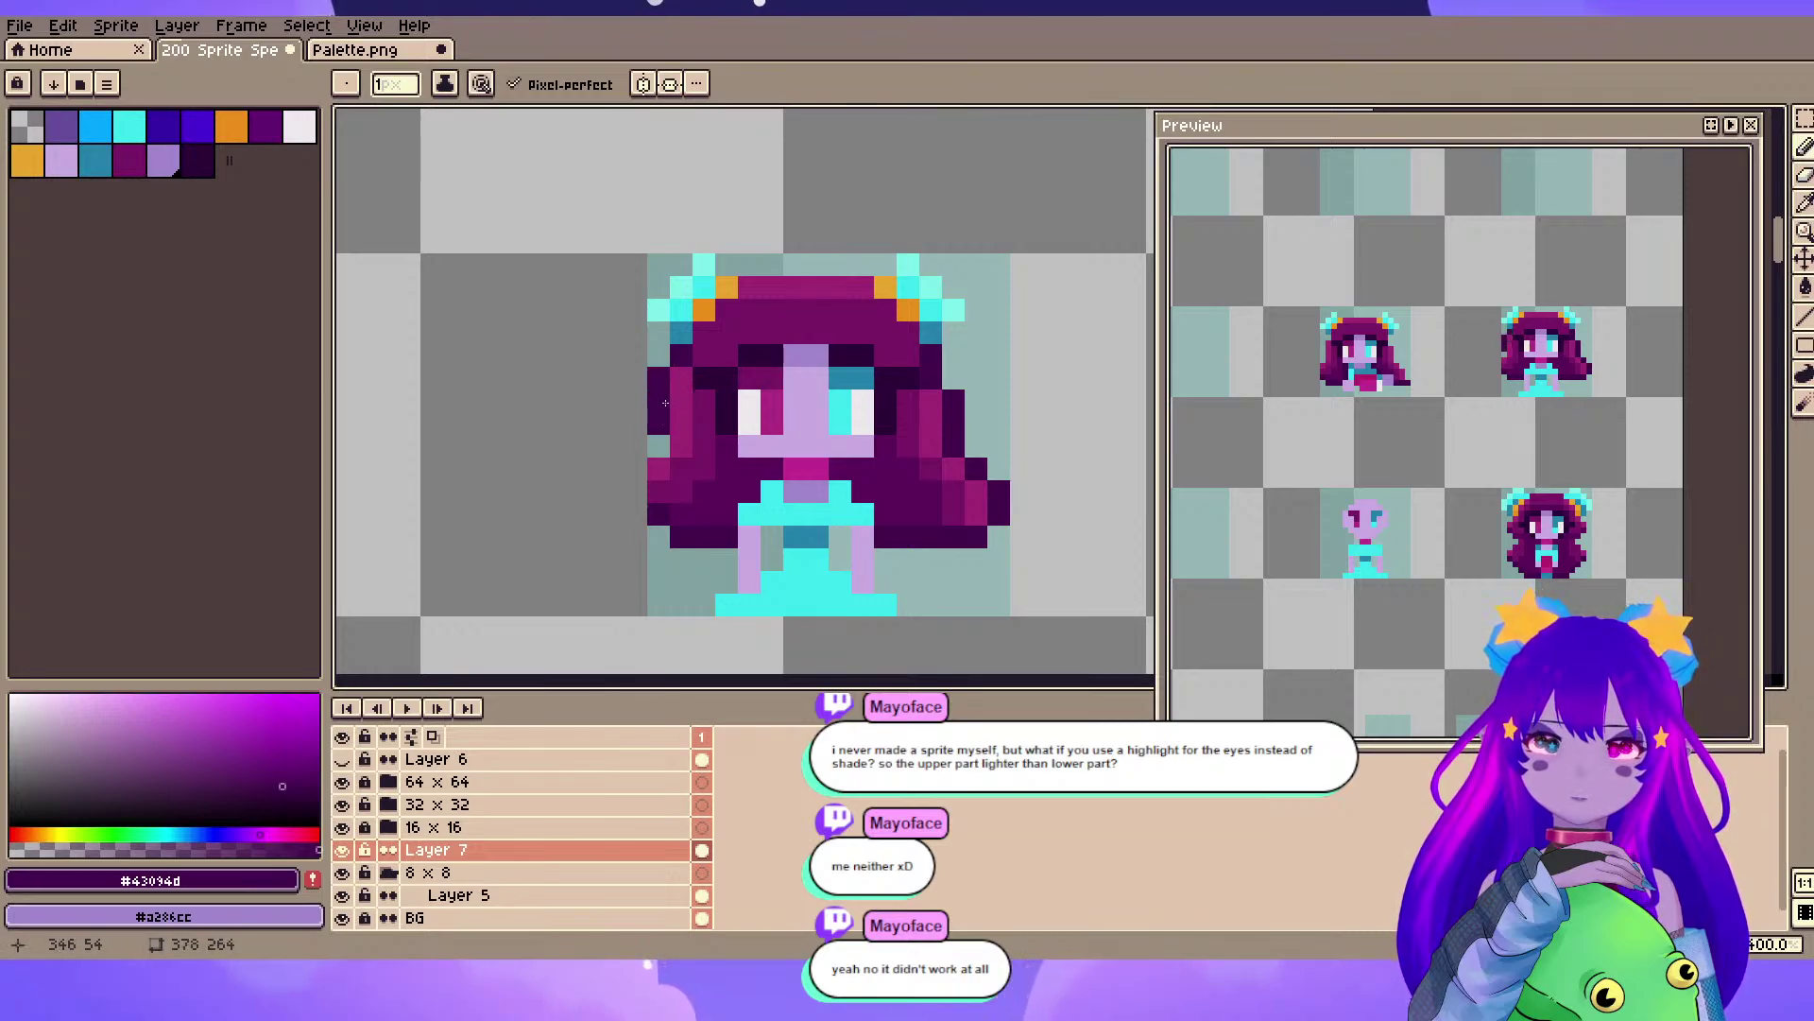
click(660, 446)
scroll(967, 244, down, 2)
drag(1004, 217, 967, 298)
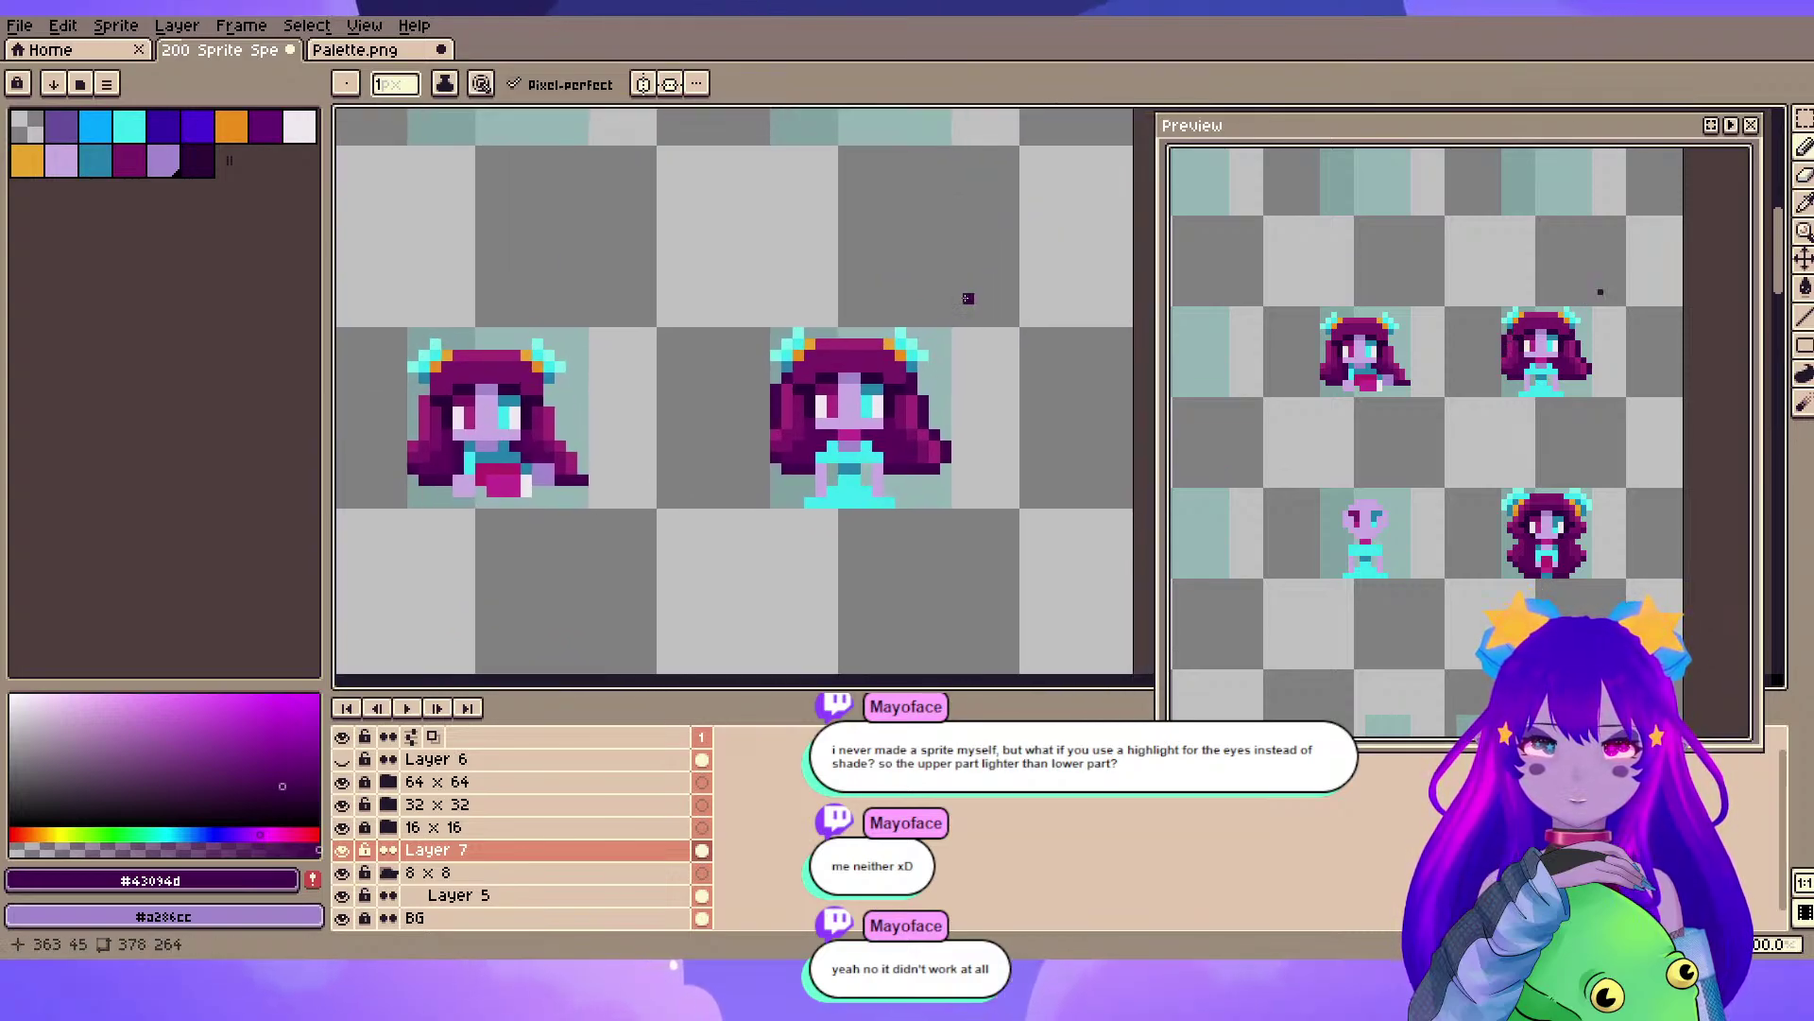
key(ctrl+z)
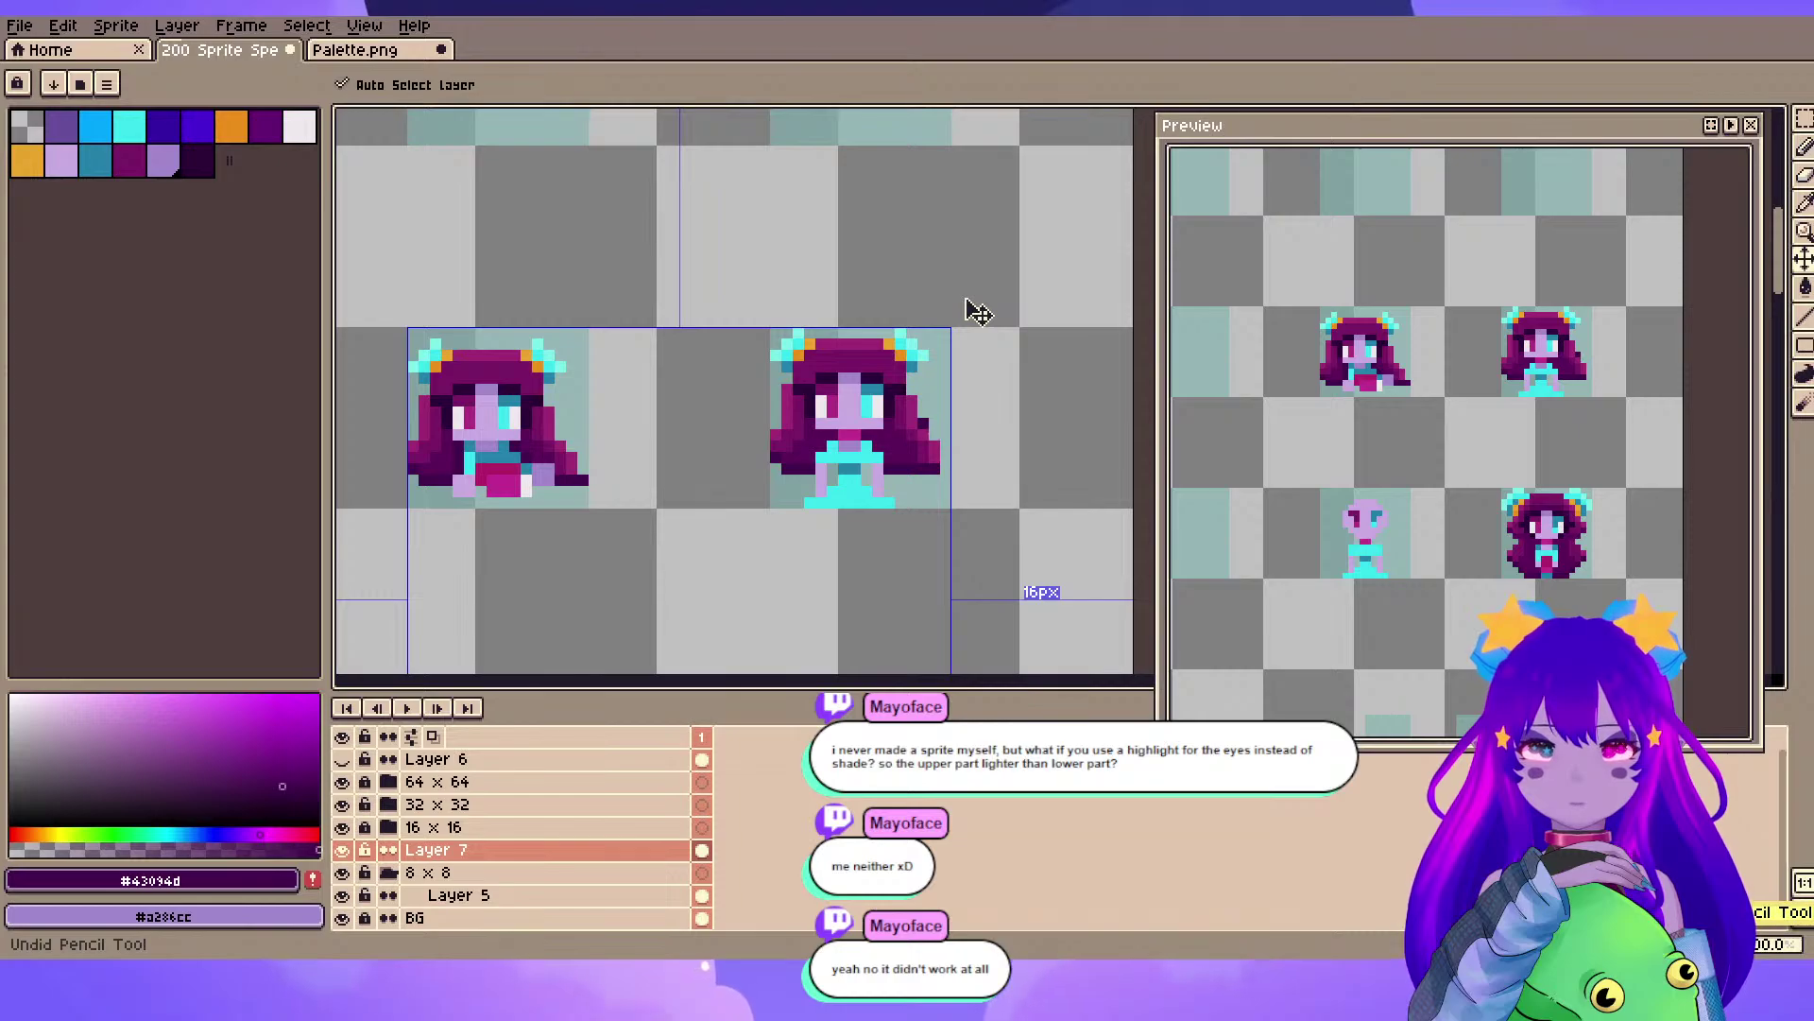
key(ctrl+s)
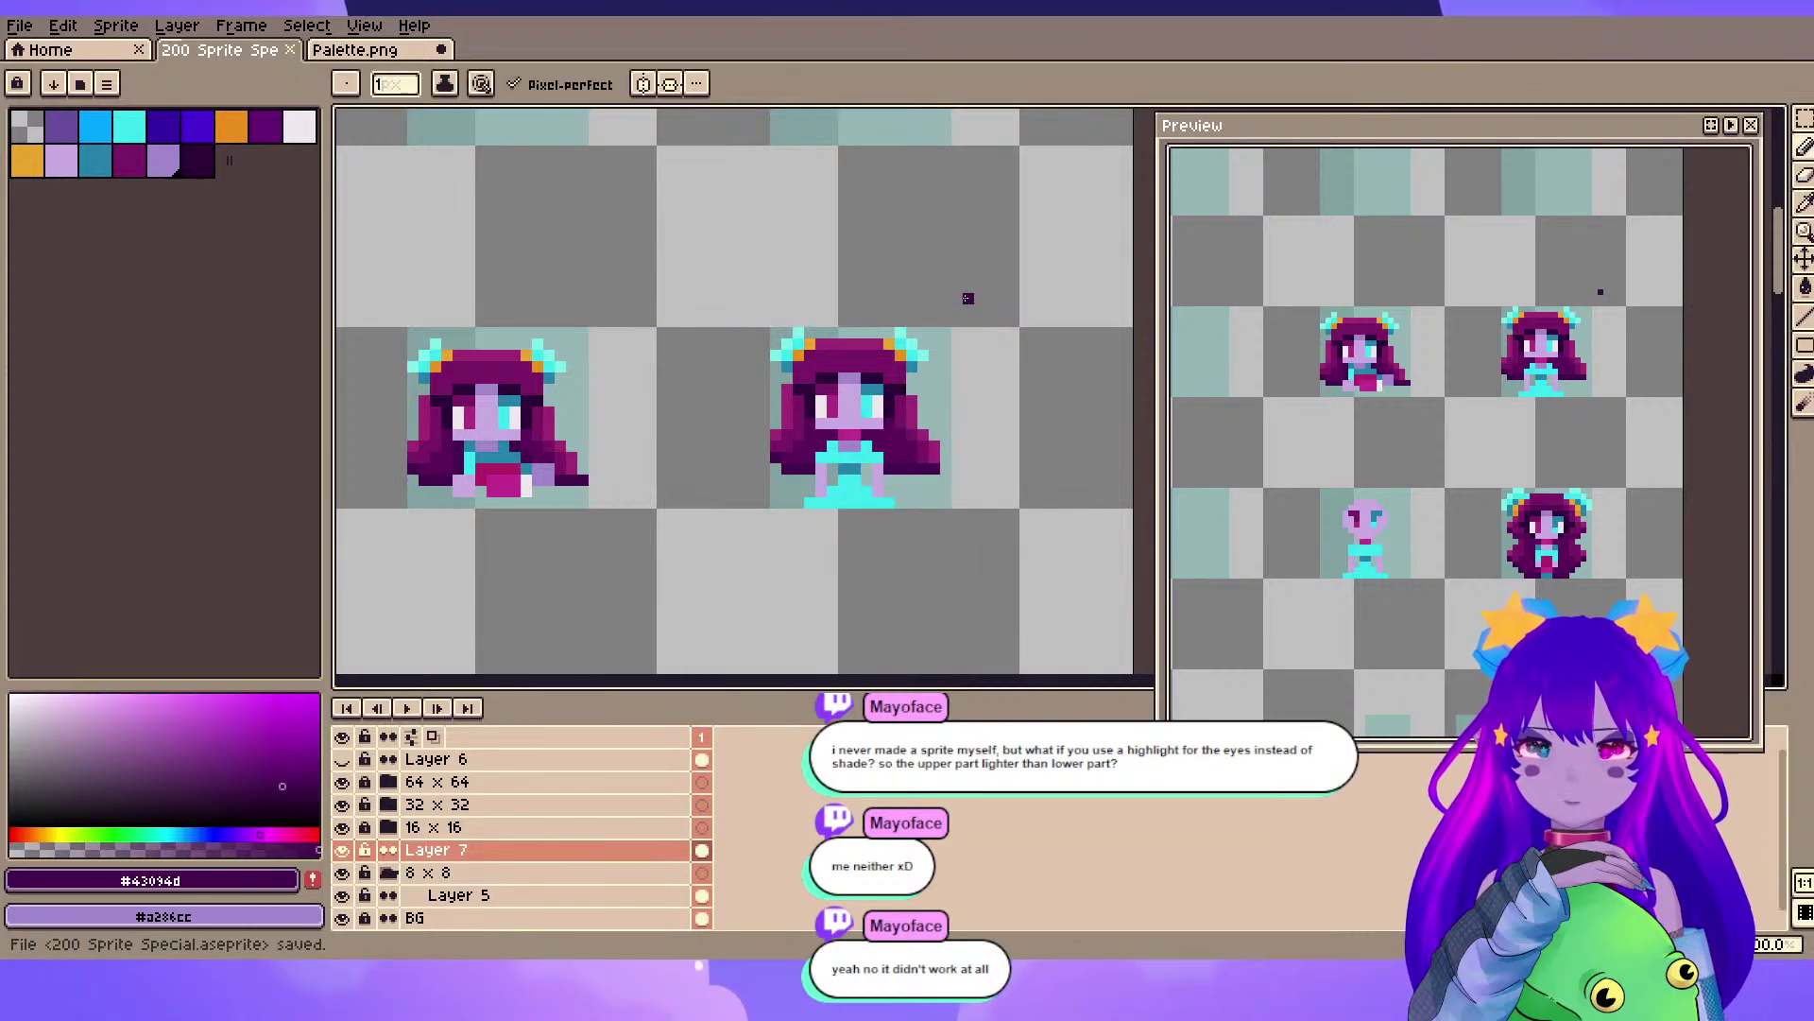
- Extend the torso character's hair outline with dark purple #43094d pixels along both outer sides and below the hair bows
scroll(959, 302, up, 2)
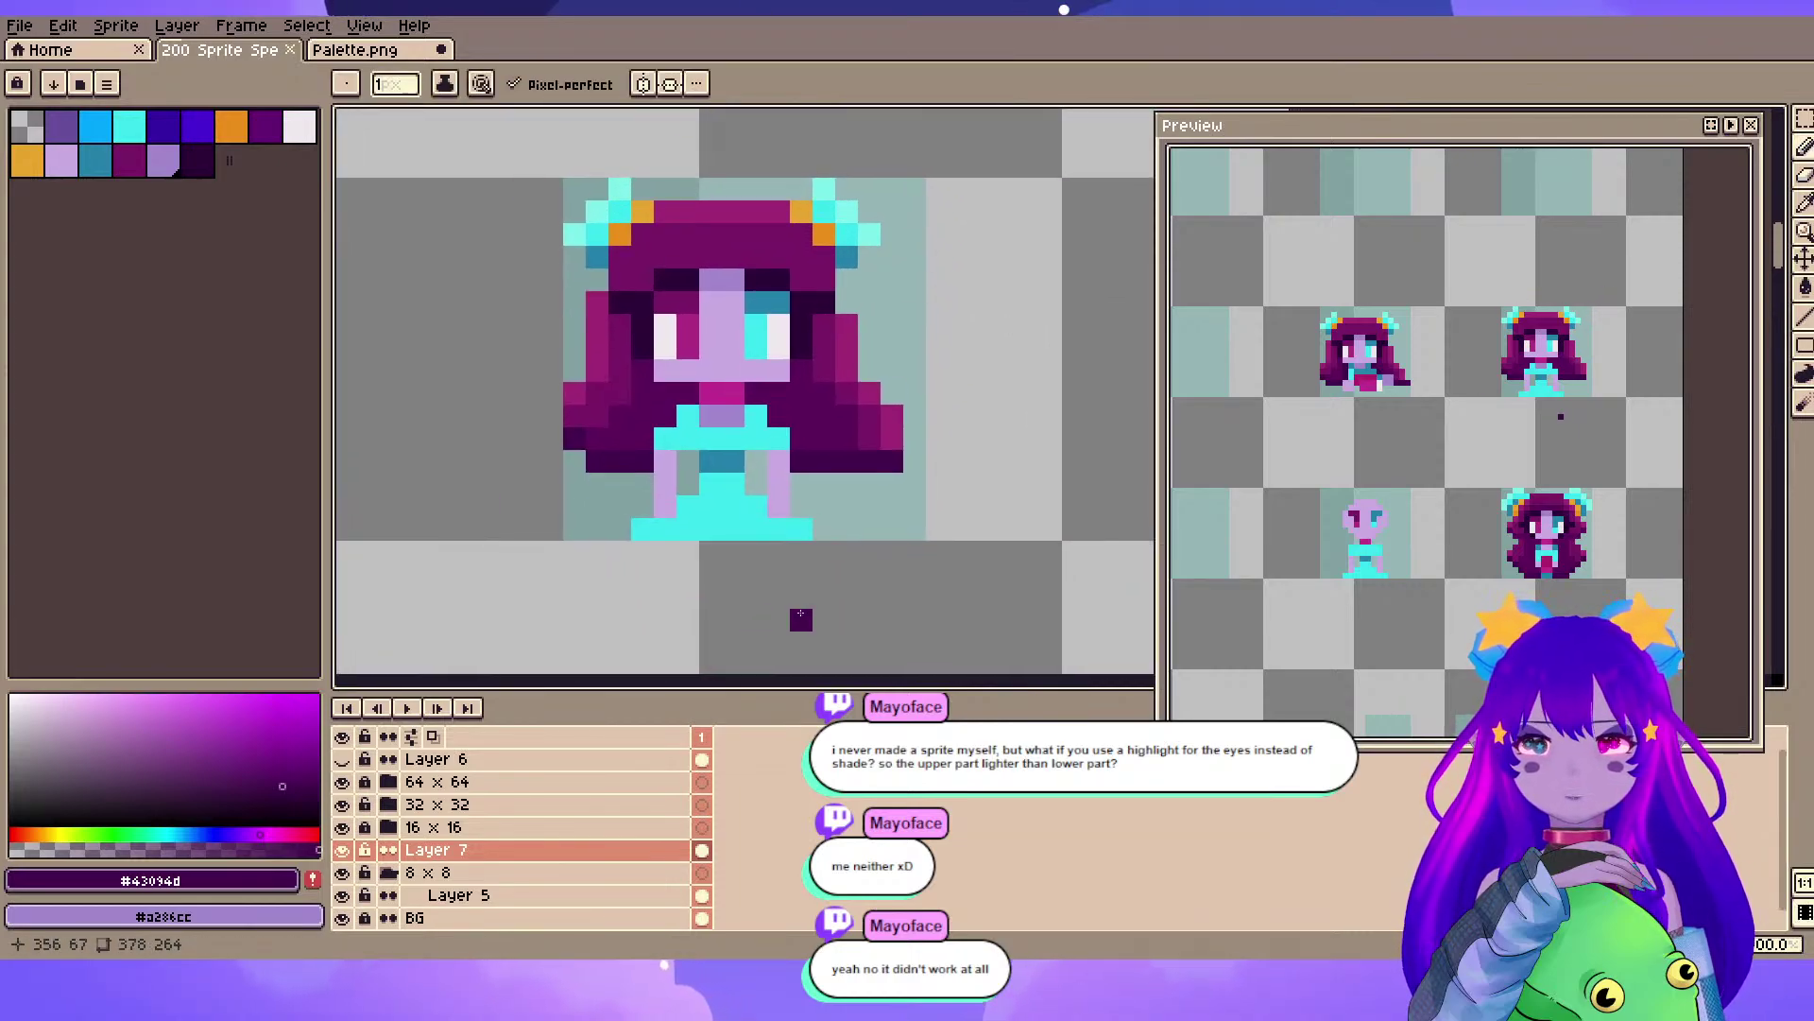
drag(757, 235, 761, 343)
mouse_move(694, 449)
mouse_down()
mouse_move(669, 352)
mouse_move(687, 367)
mouse_up()
click(700, 379)
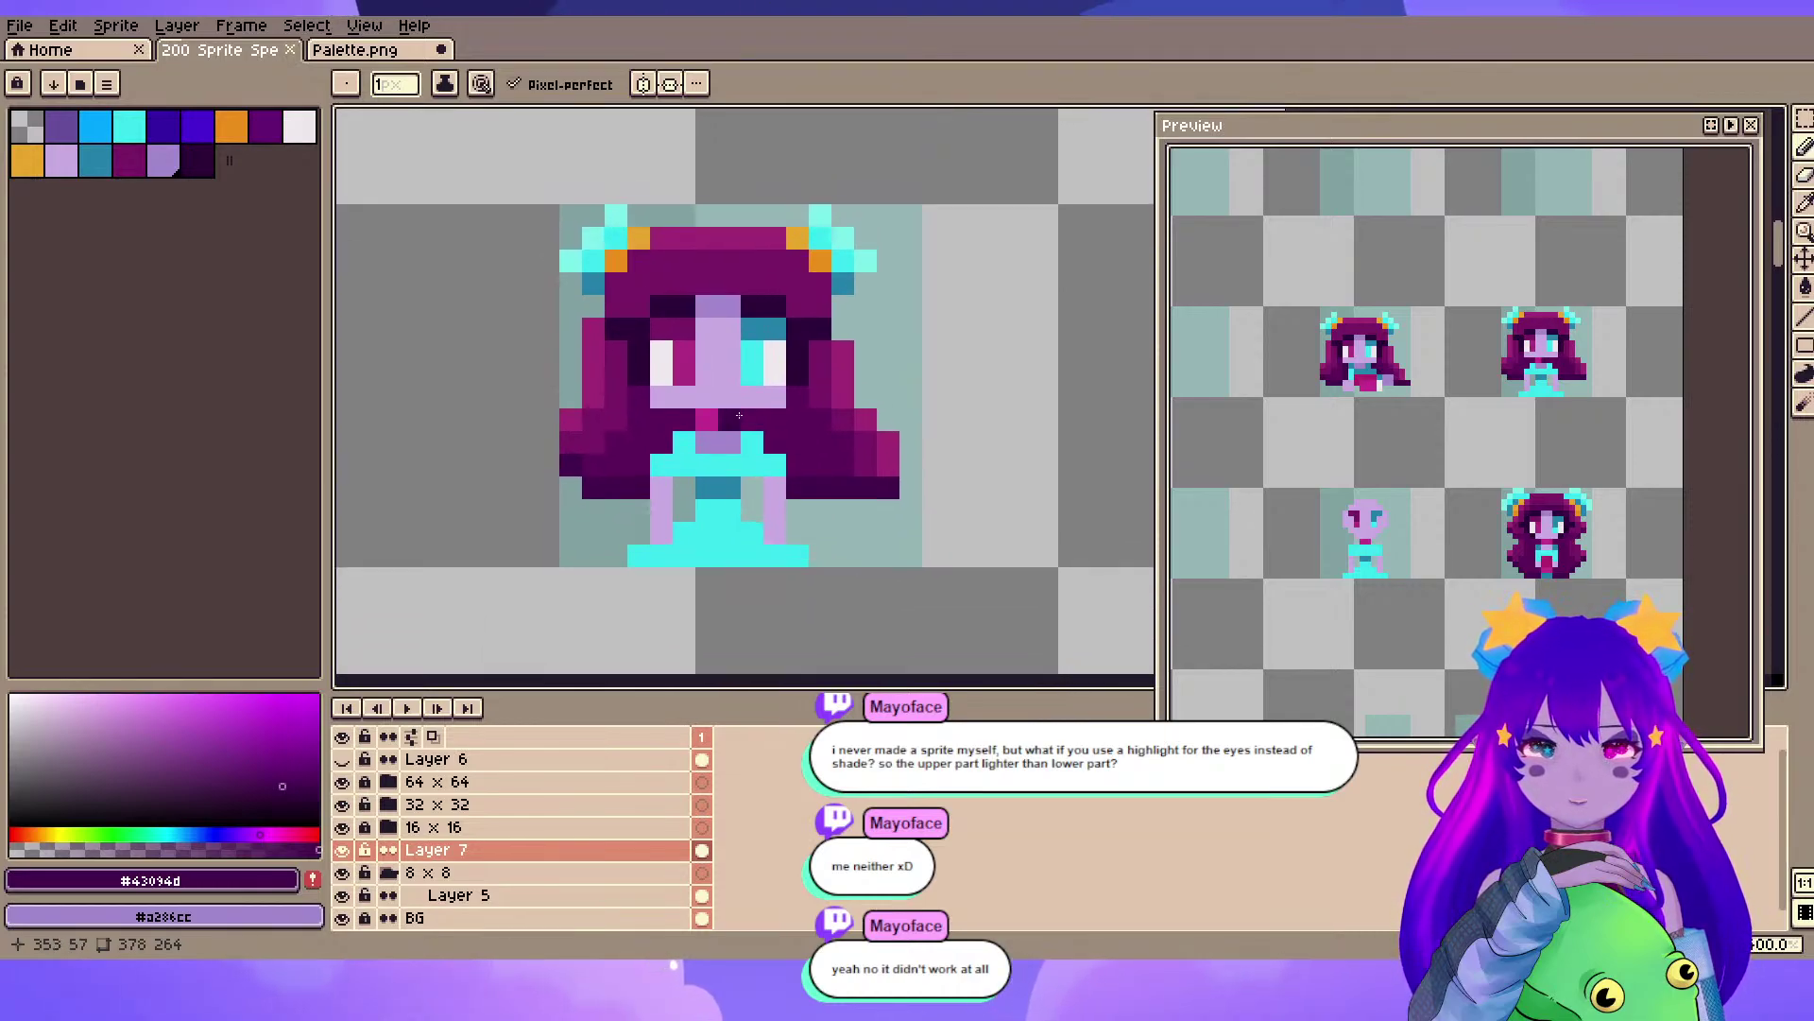
drag(910, 442, 907, 460)
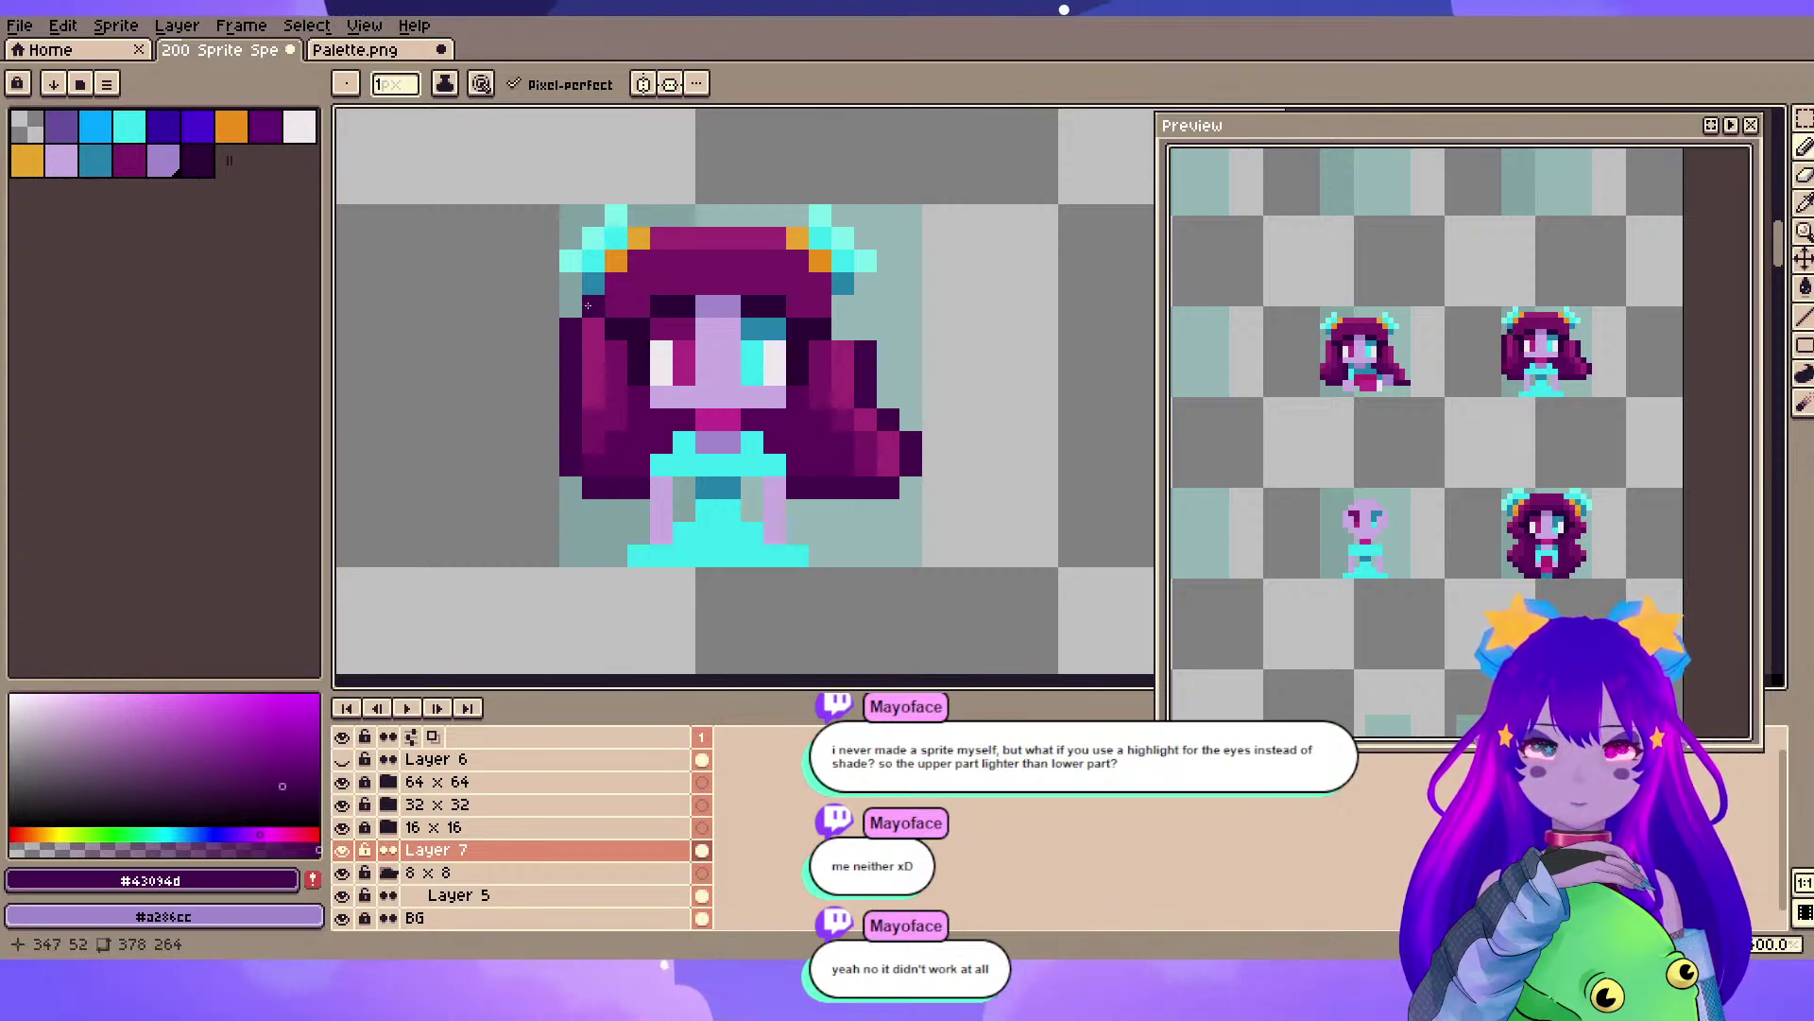
drag(843, 291, 852, 357)
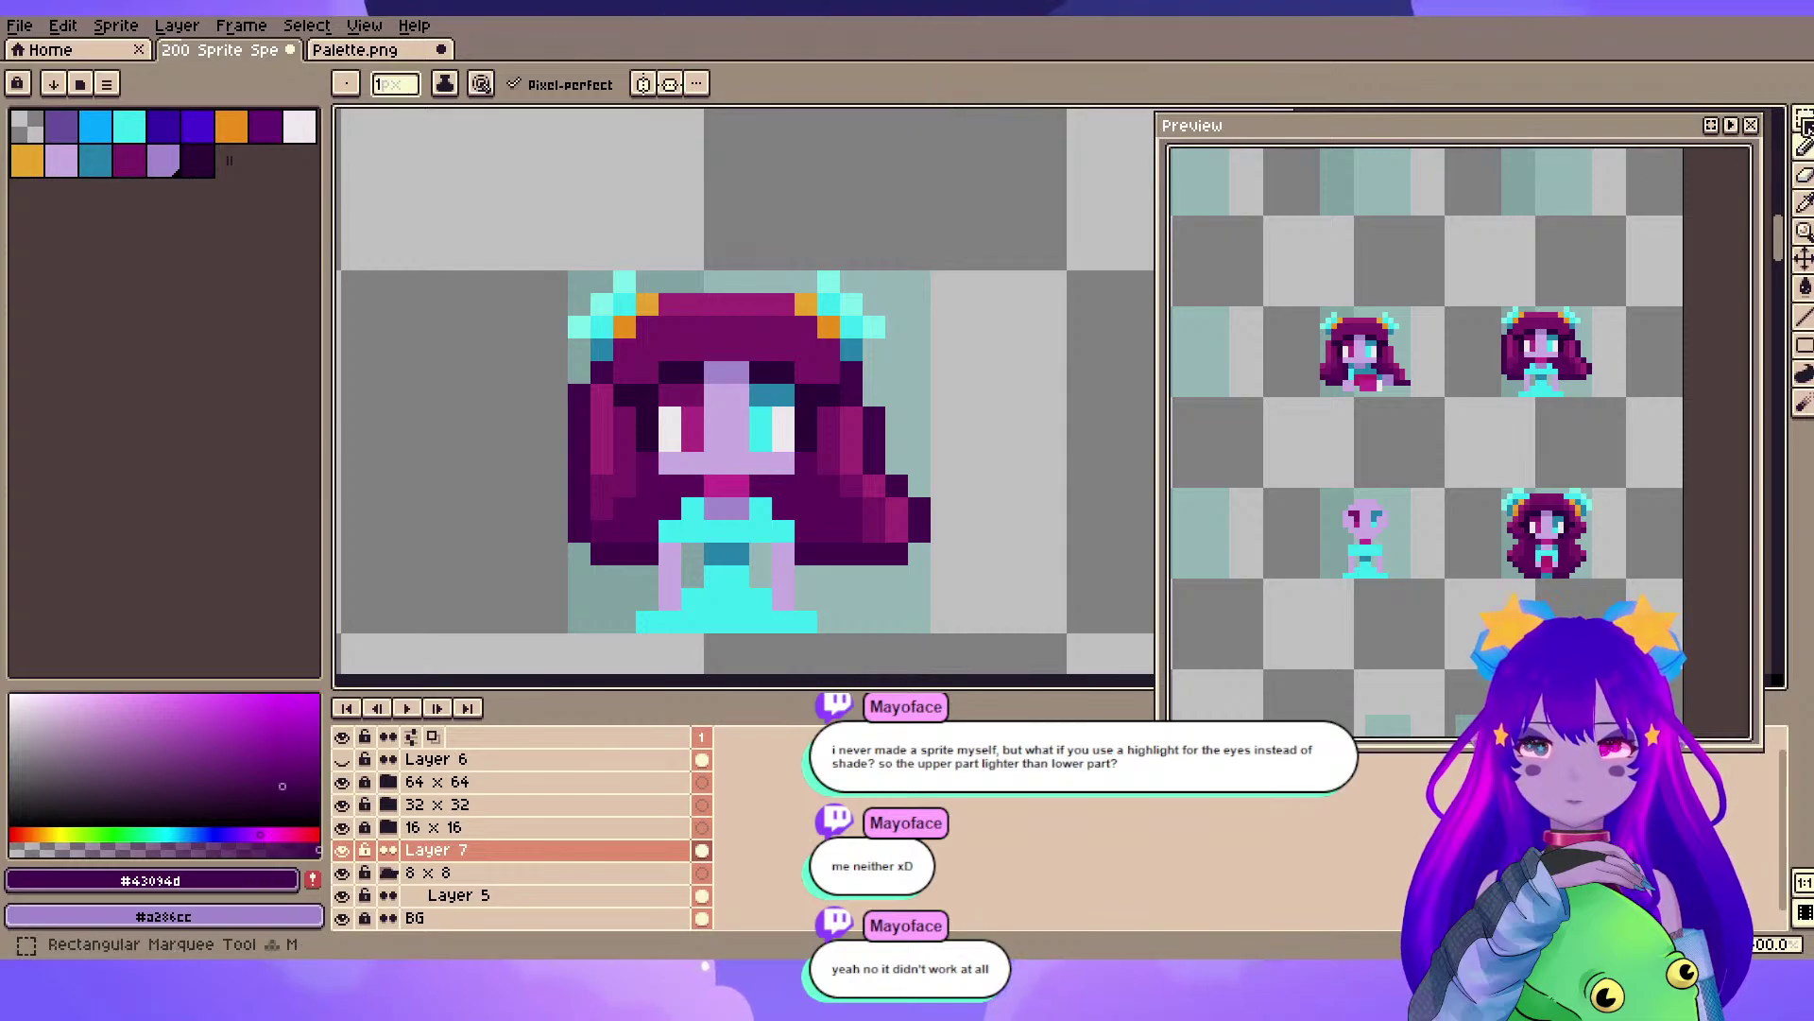
- Select the character's head and upper torso and move the selection down one pixel
click(1798, 106)
drag(521, 247, 1002, 592)
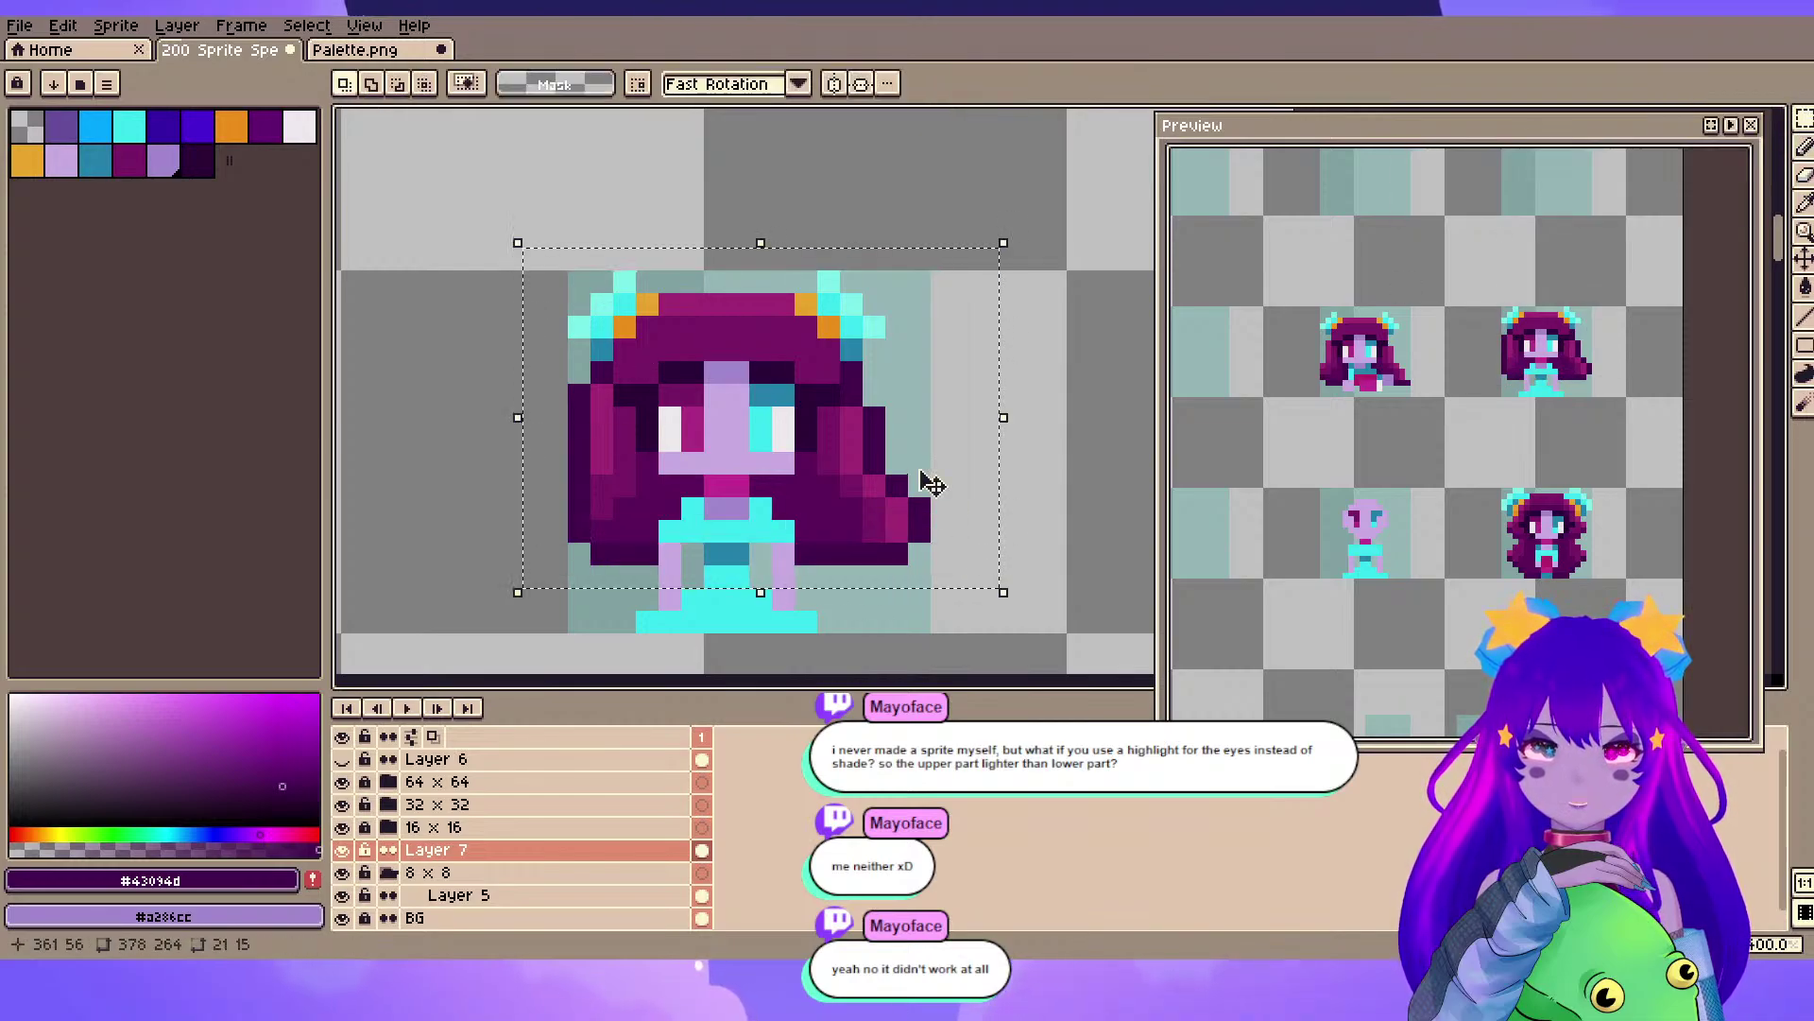
drag(923, 485, 926, 508)
click(681, 354)
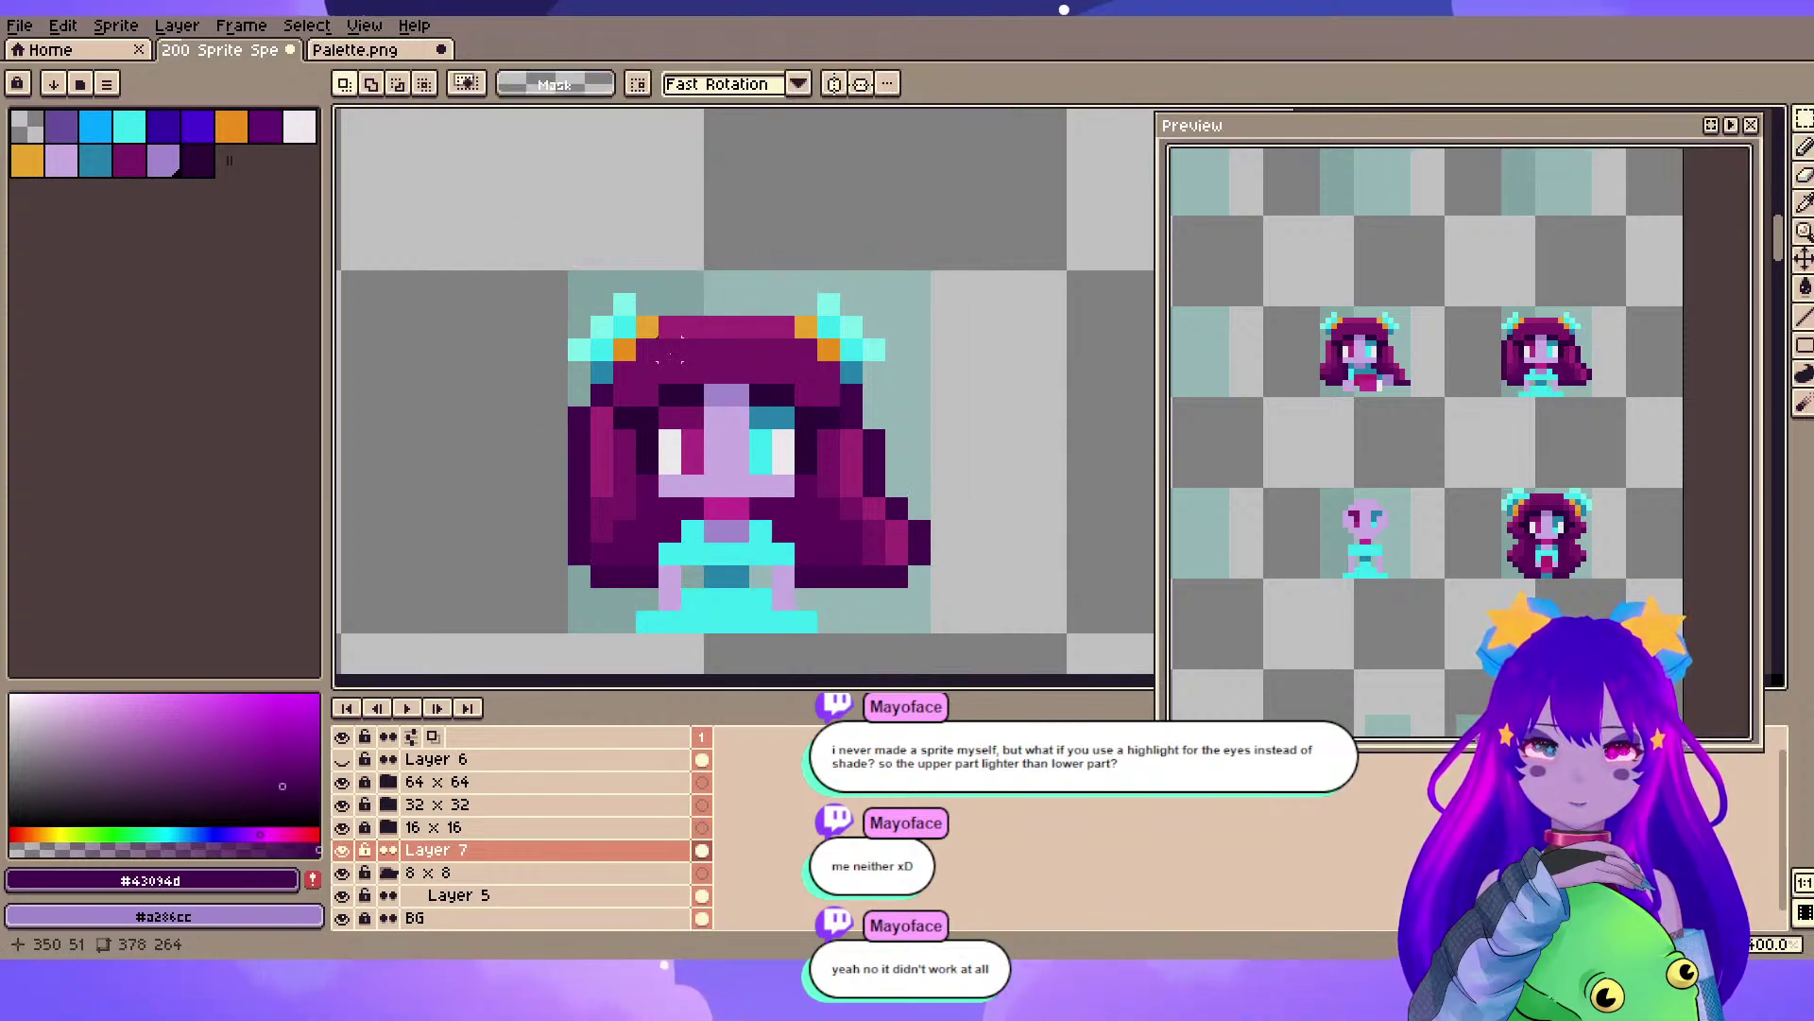
- Narrow the hair's flared lower tip by one pixel, redraw its #43094d edge and erase the bottom corner pixel
key(e)
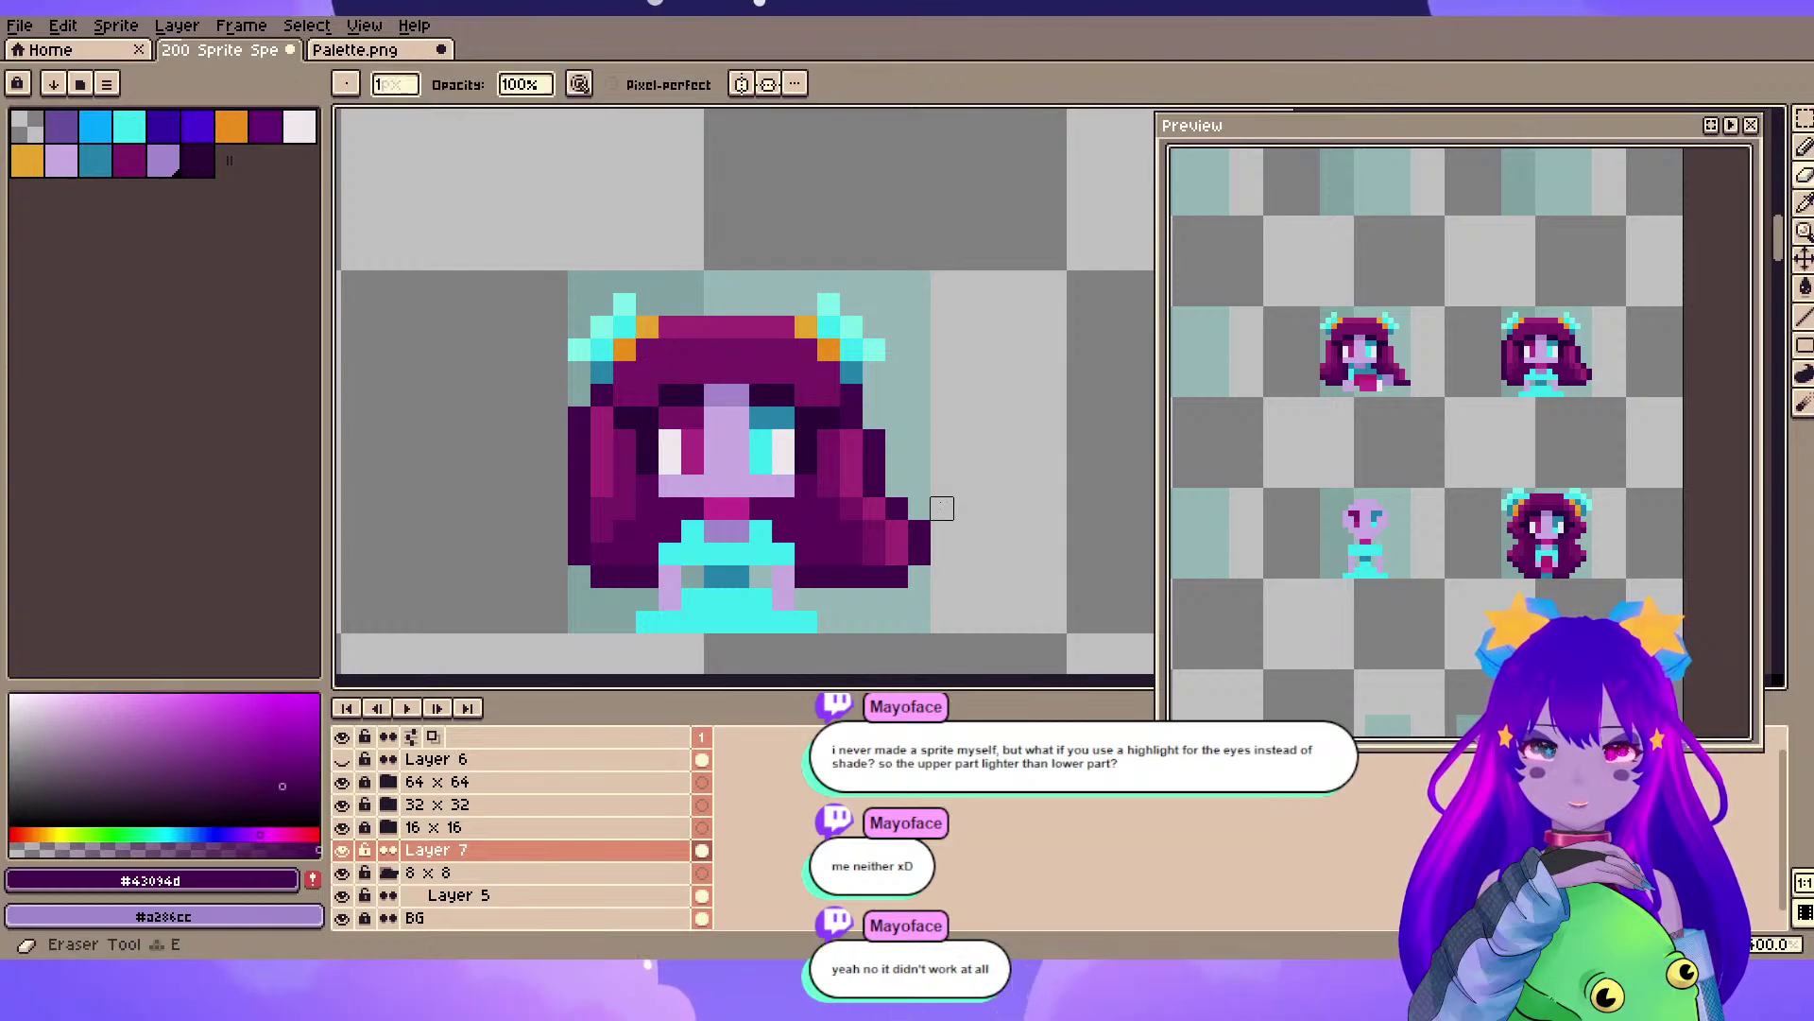
key(b)
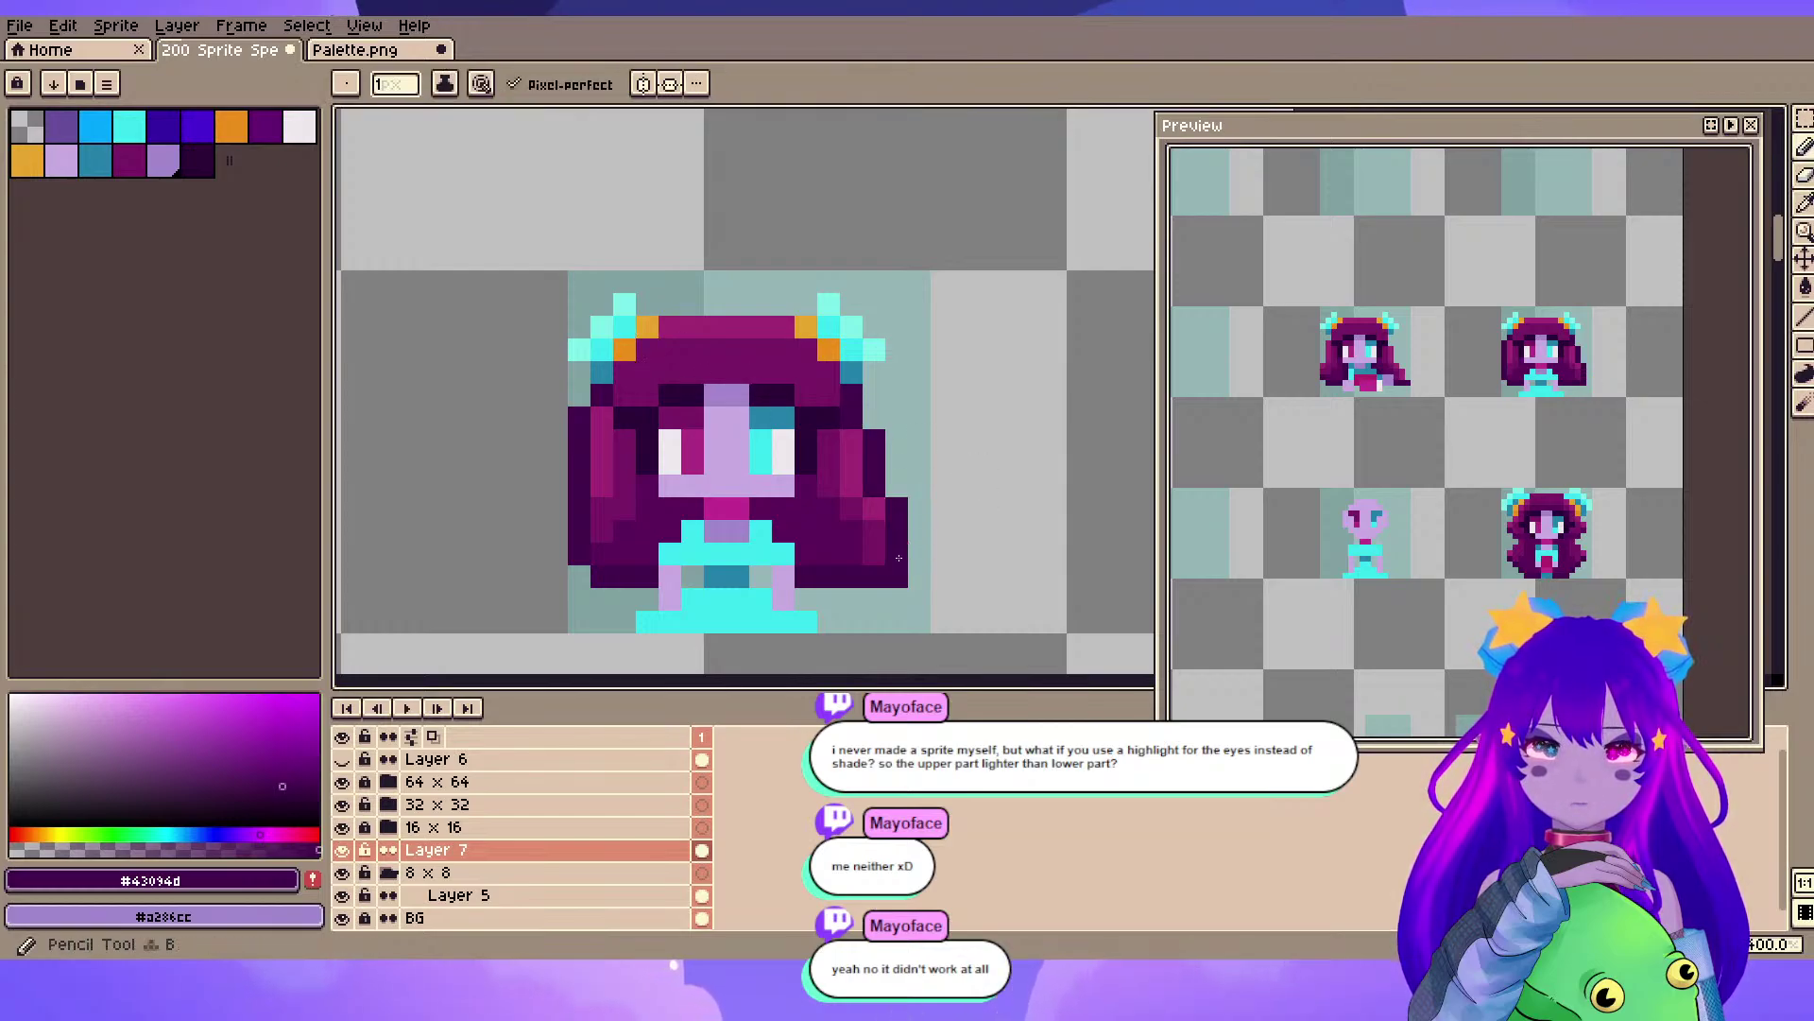
key(e)
click(896, 576)
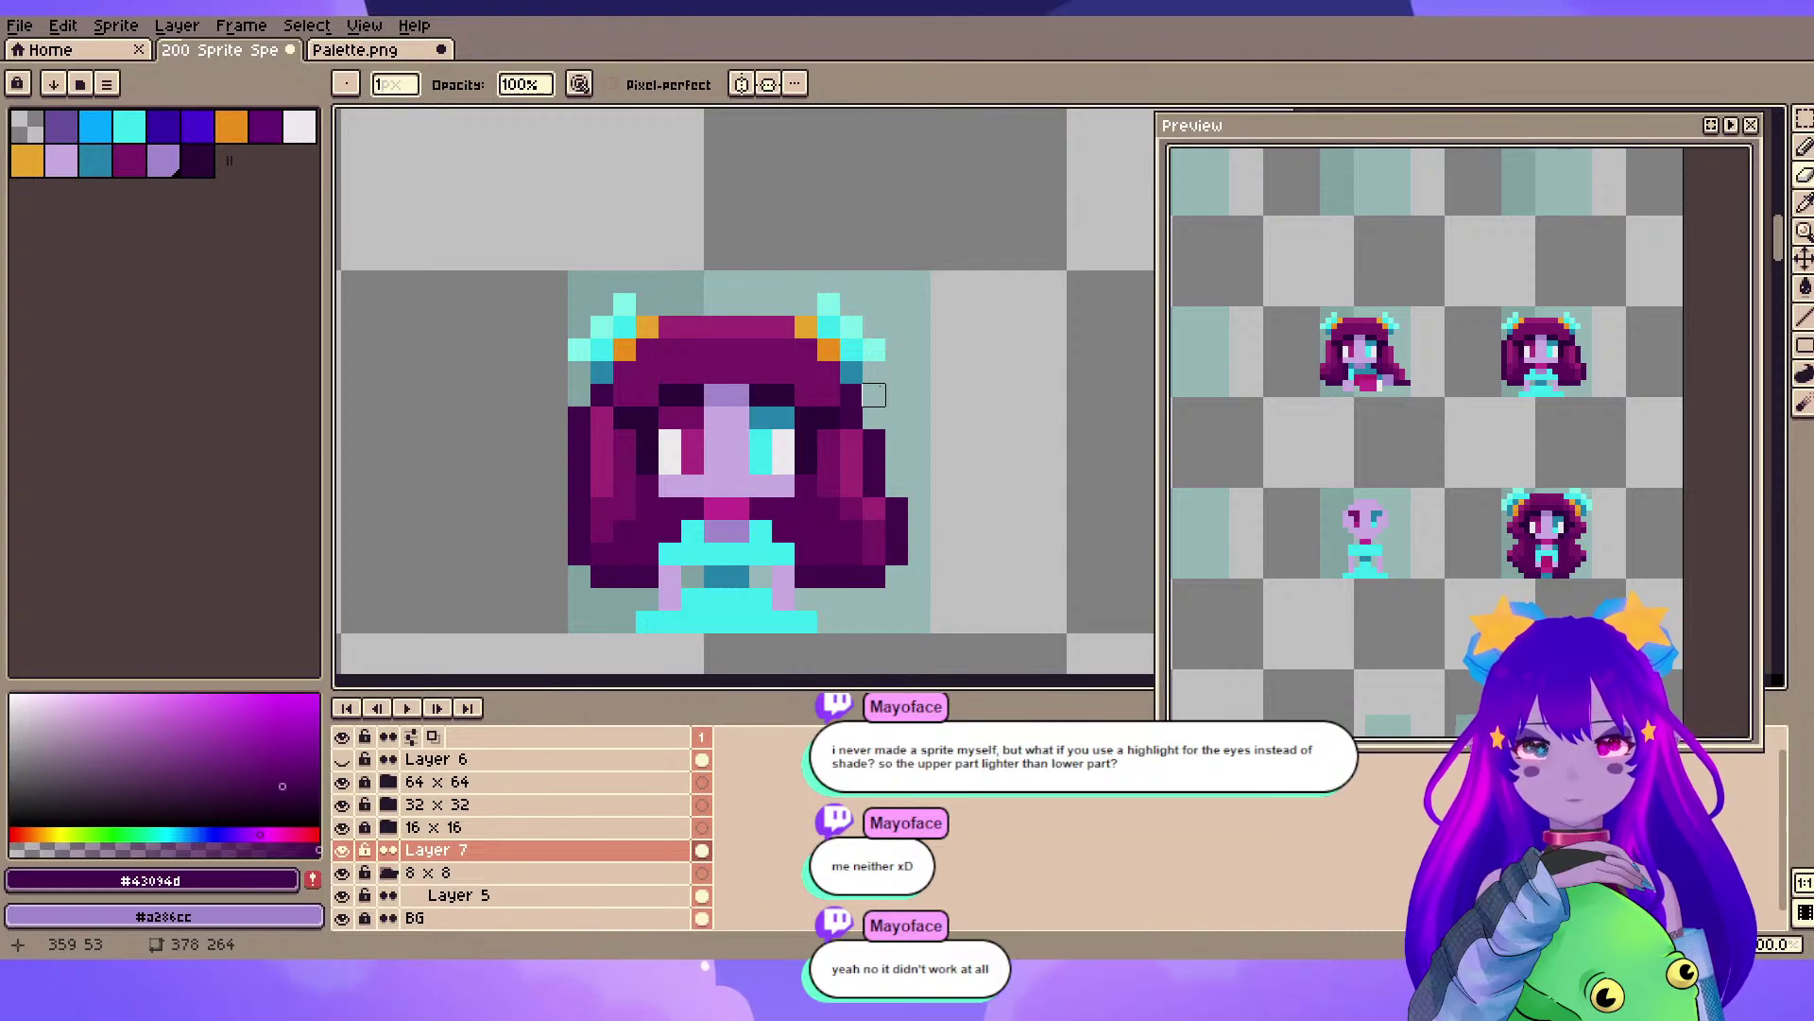
- Select the whole character and shift it one pixel to the right within its cell
click(1805, 120)
drag(464, 259, 942, 622)
drag(790, 413, 801, 414)
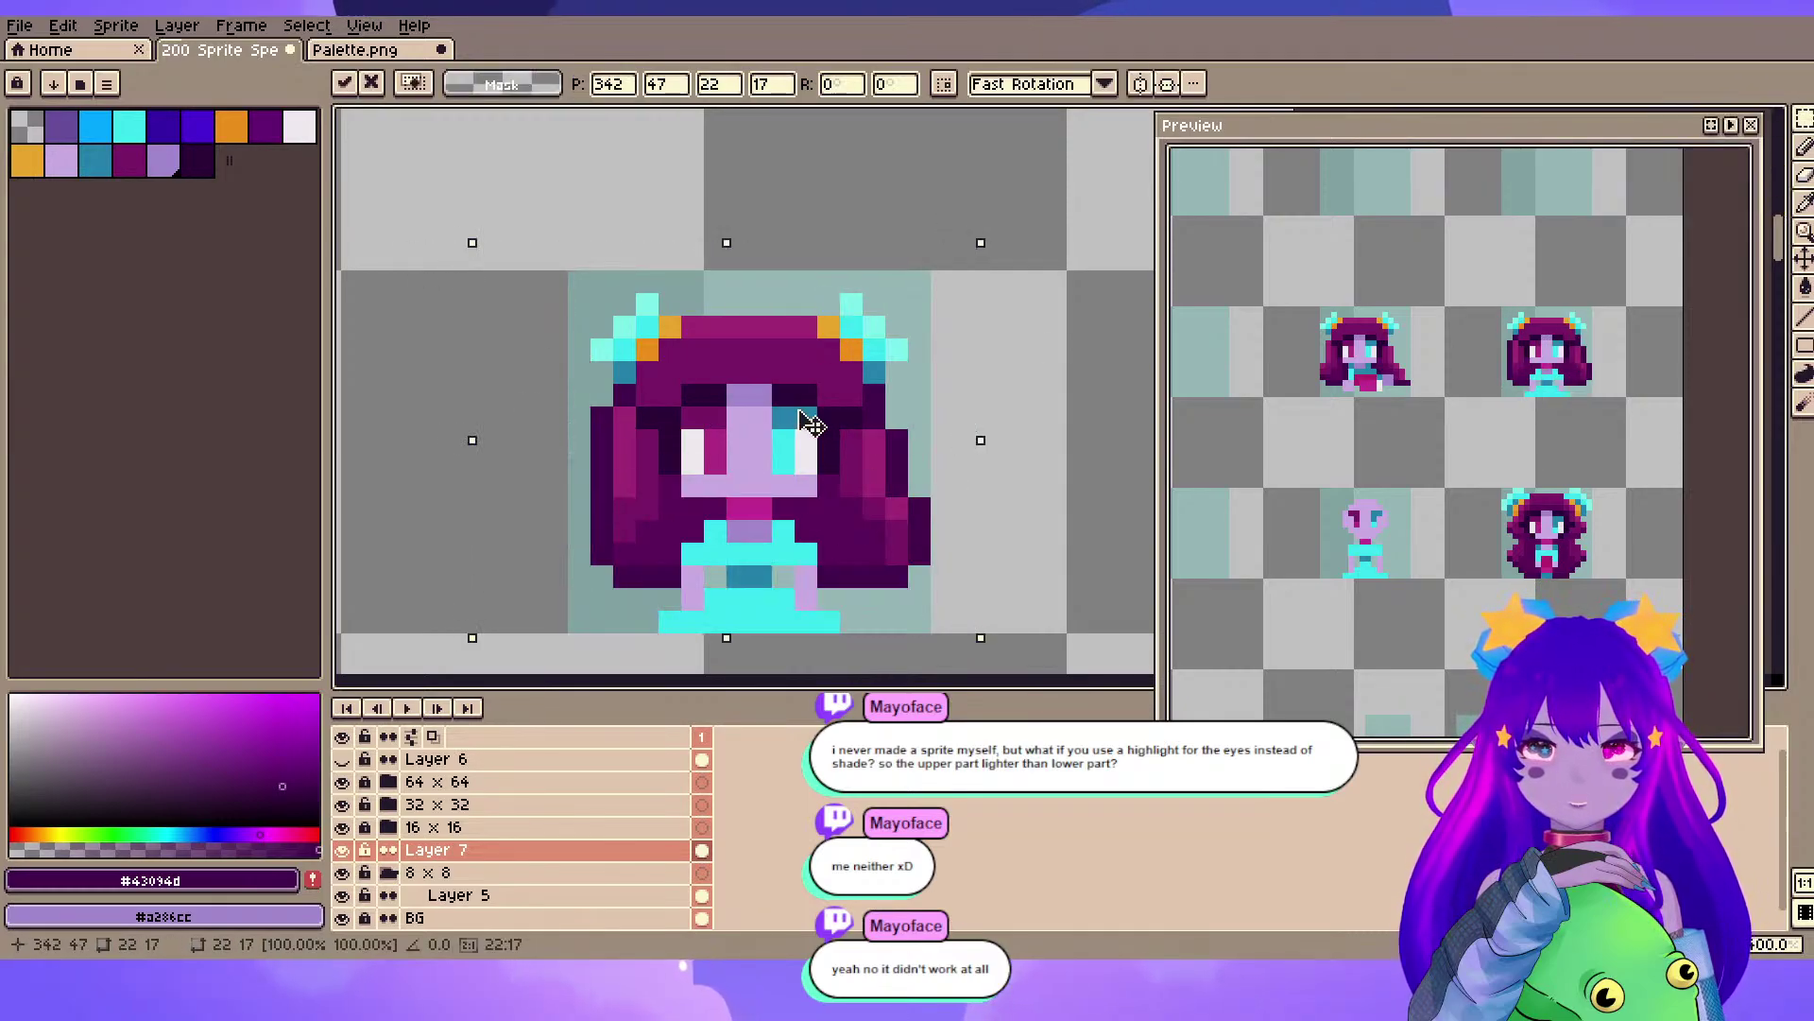
click(1007, 373)
- Widen the hair's opposite lower side to match, using #43094d for the outer edge and #781864 for the inner pixels
key(i)
click(927, 548)
key(b)
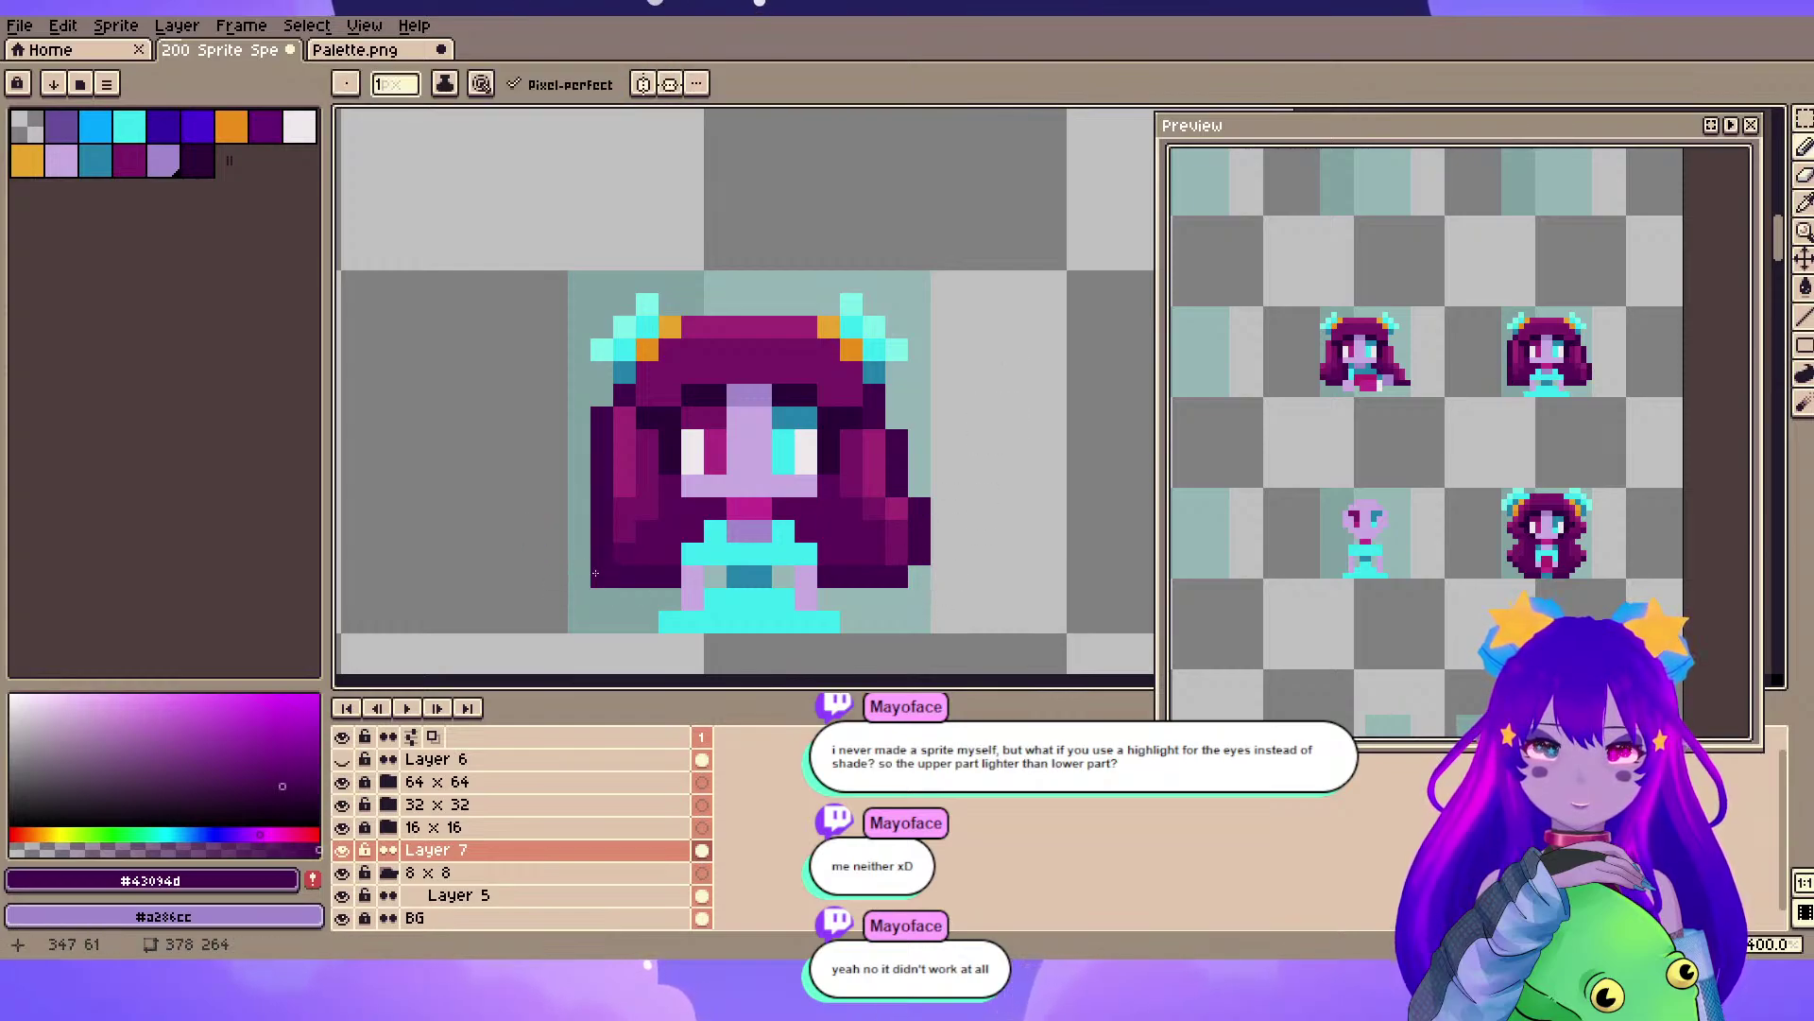
key(i)
click(633, 519)
key(b)
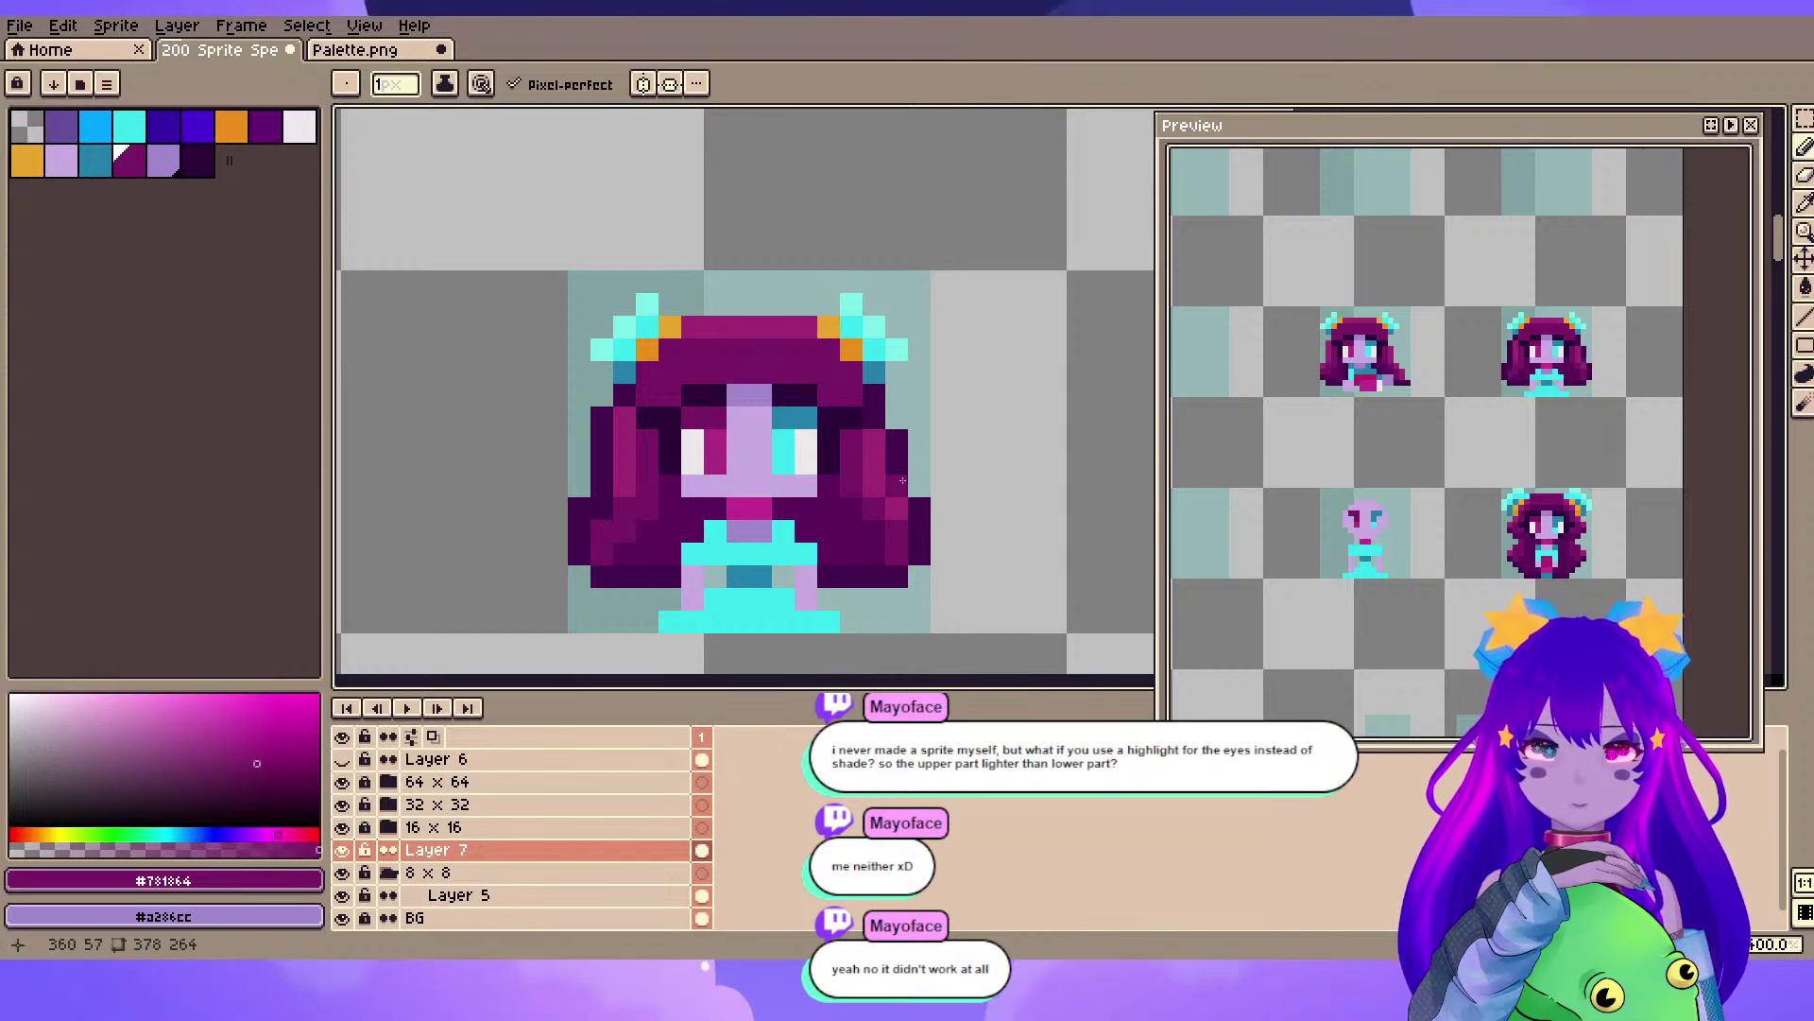
- Add #9e2874 highlight pixels to the lower hair lock and touch up the shading with #5b0d5a
key(i)
click(601, 507)
key(b)
key(i)
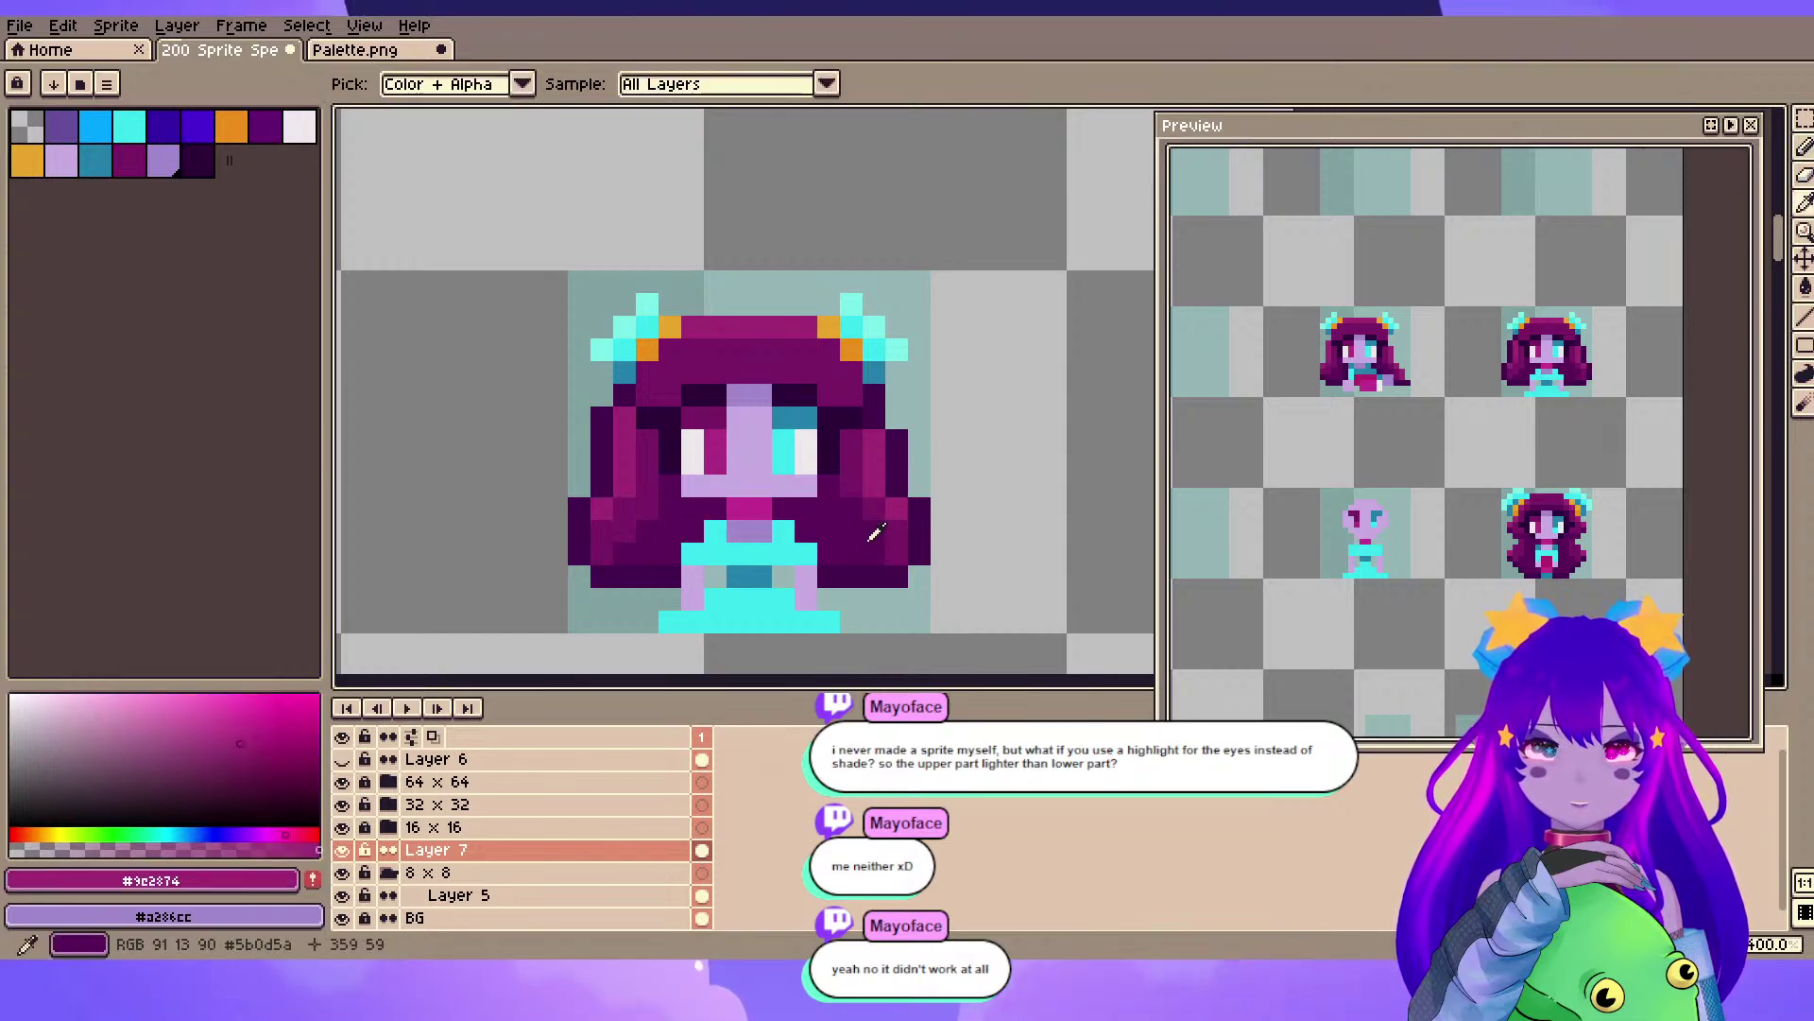
click(874, 554)
key(b)
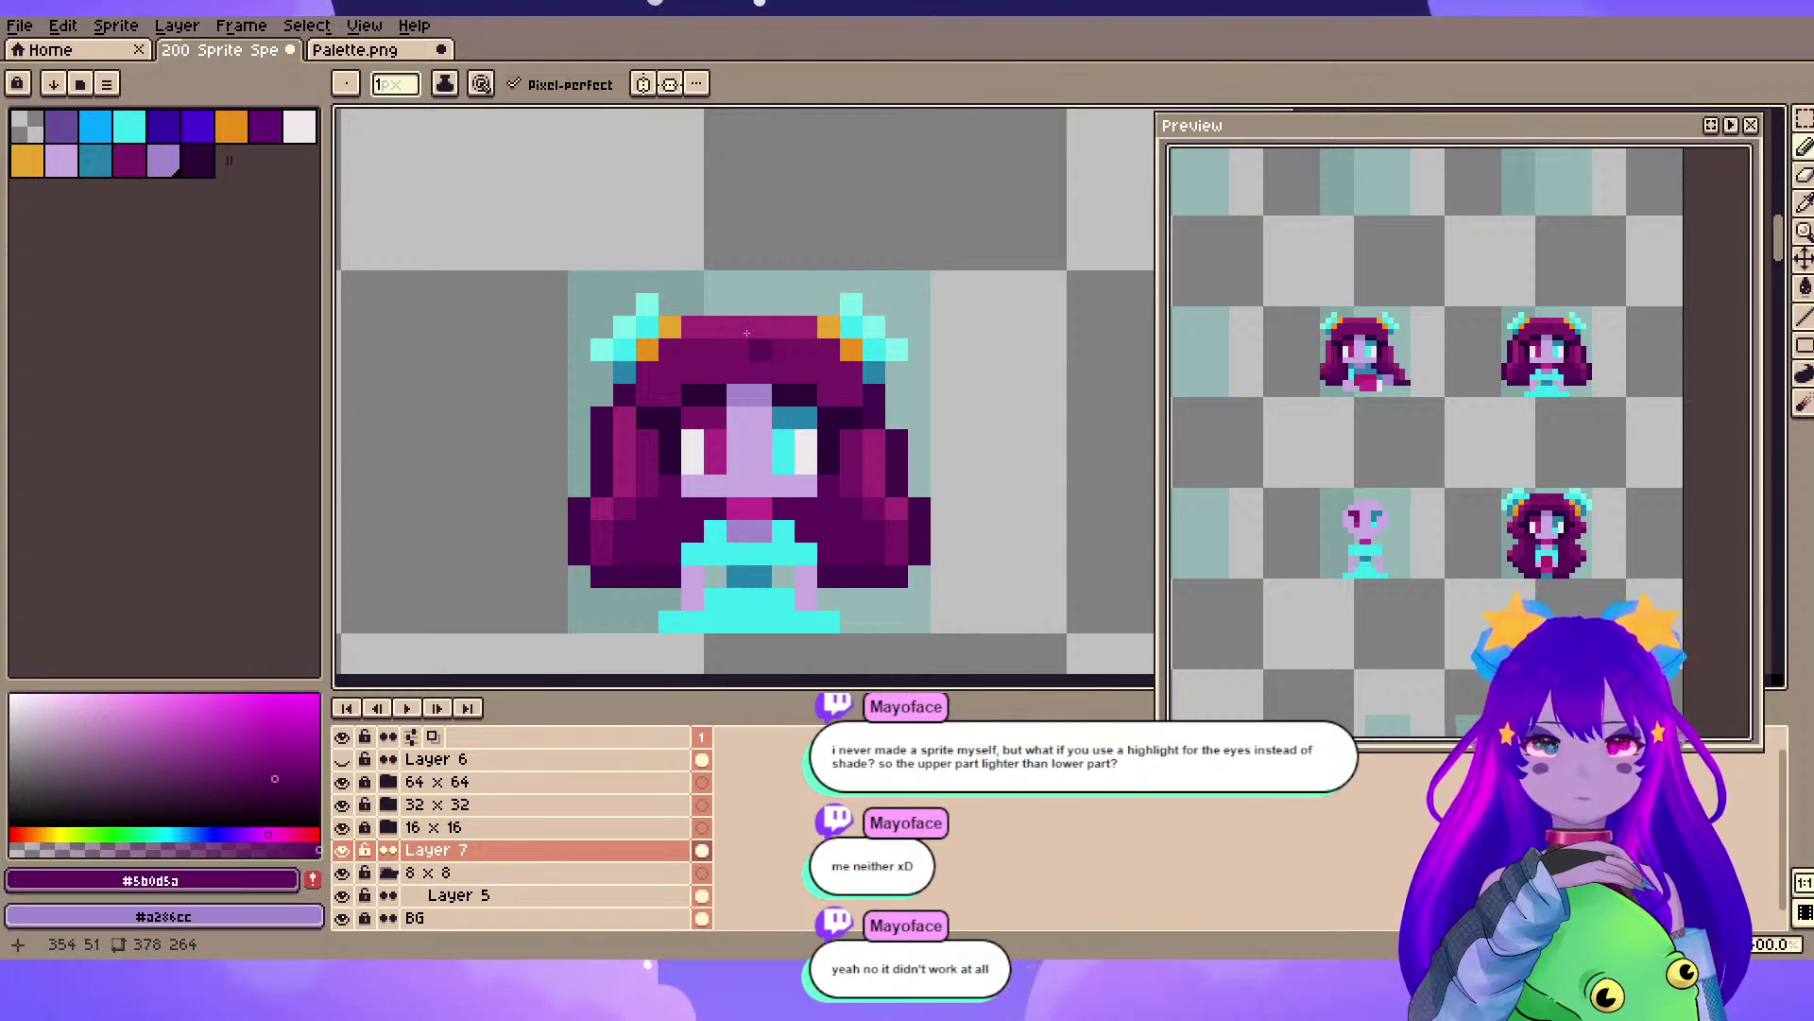
- Undo the last stray pencil strokes on the hair and save the file
key(ctrl+z)
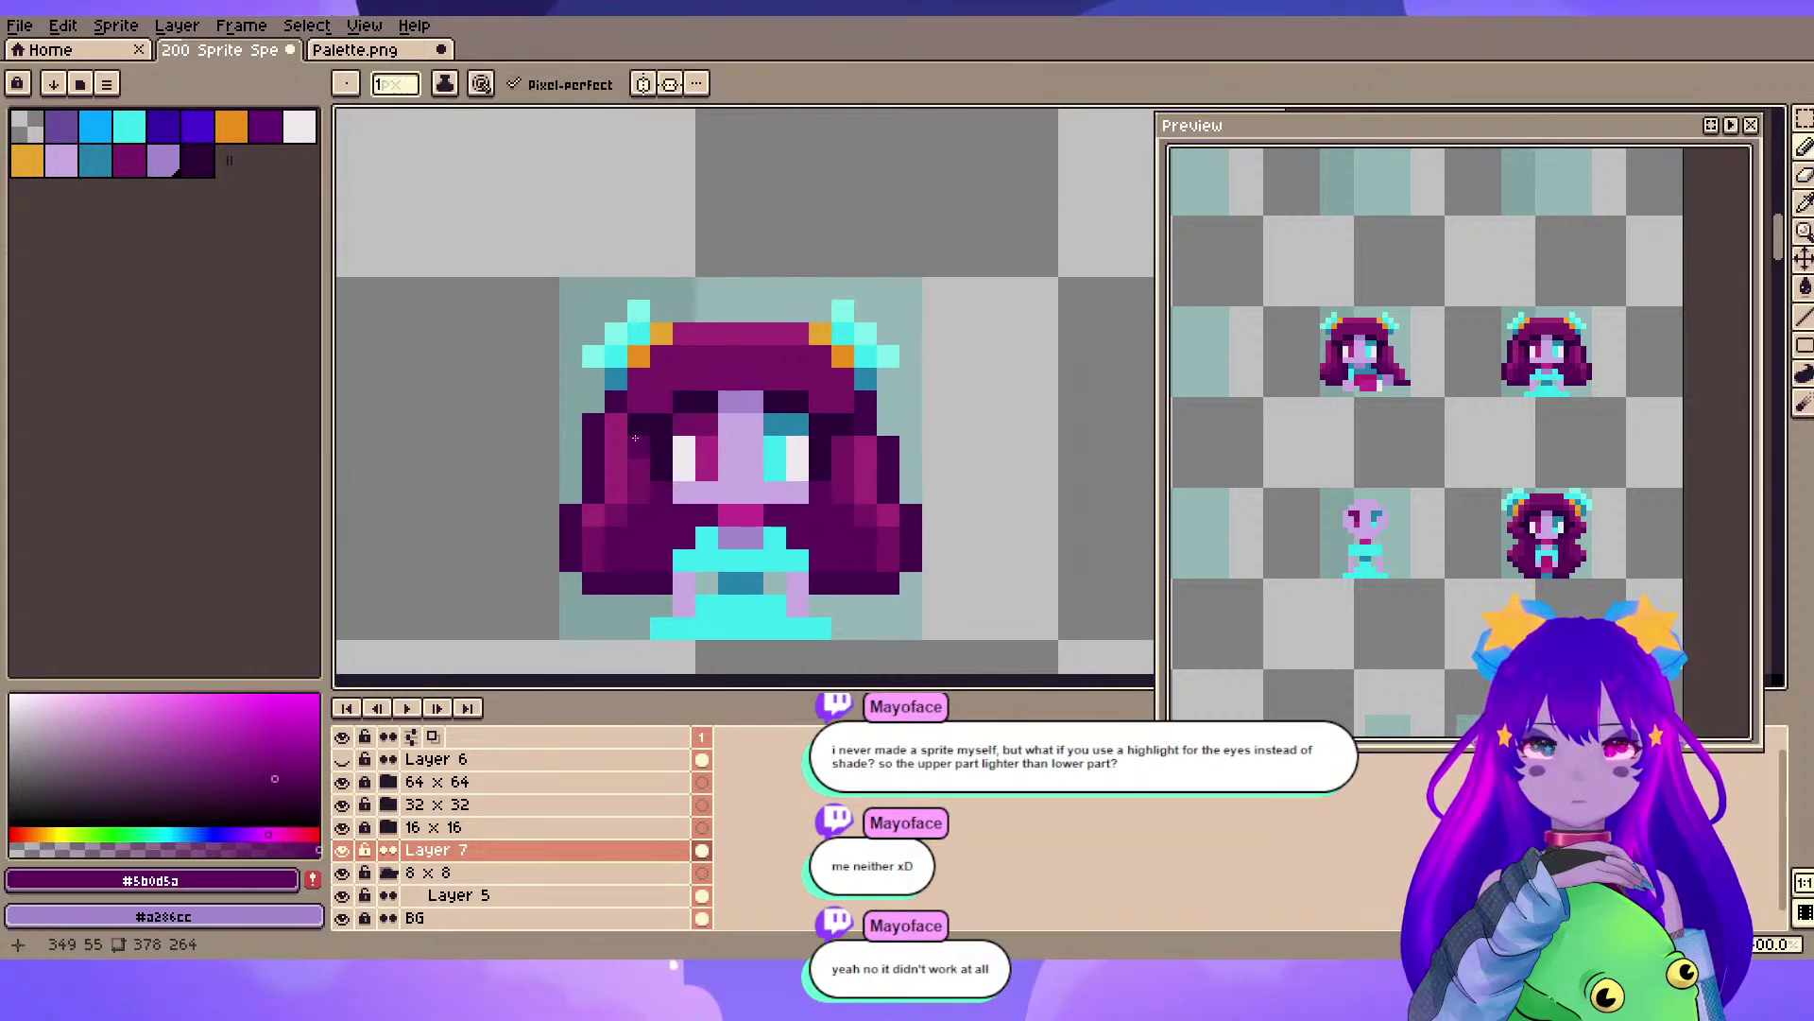
scroll(889, 242, down, 2)
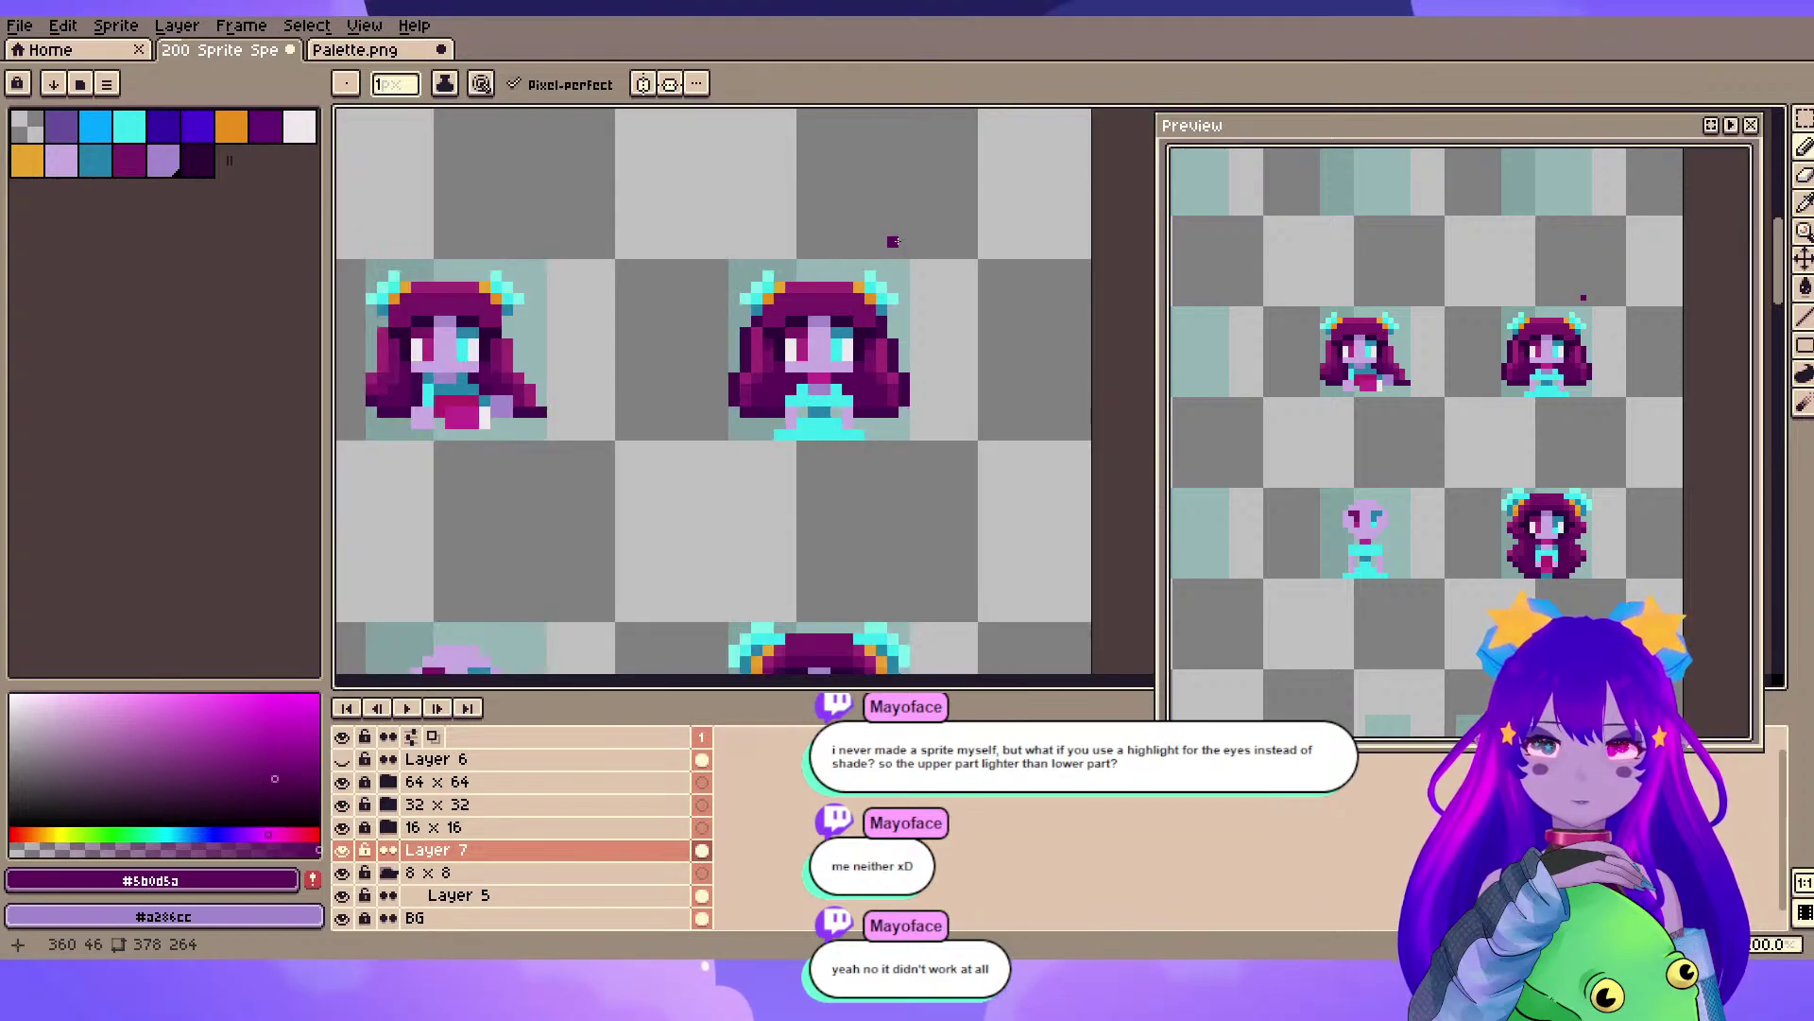
scroll(889, 241, up, 2)
key(ctrl+z)
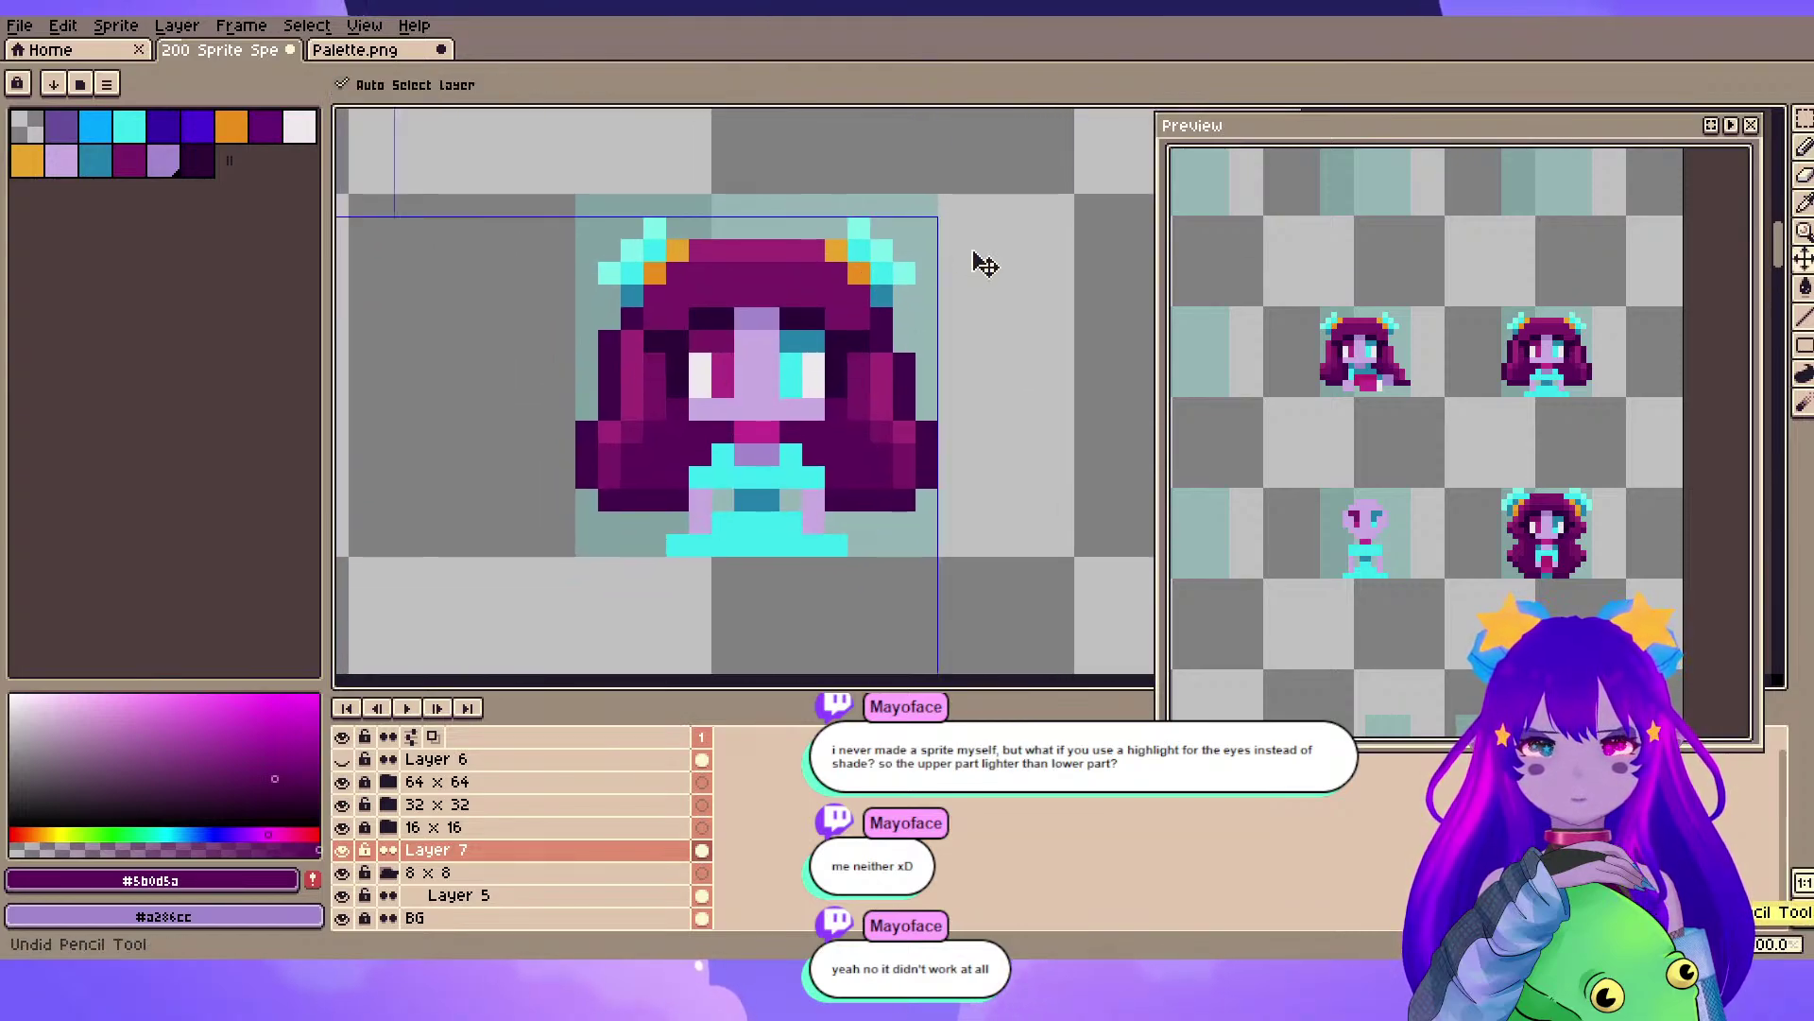
key(ctrl+s)
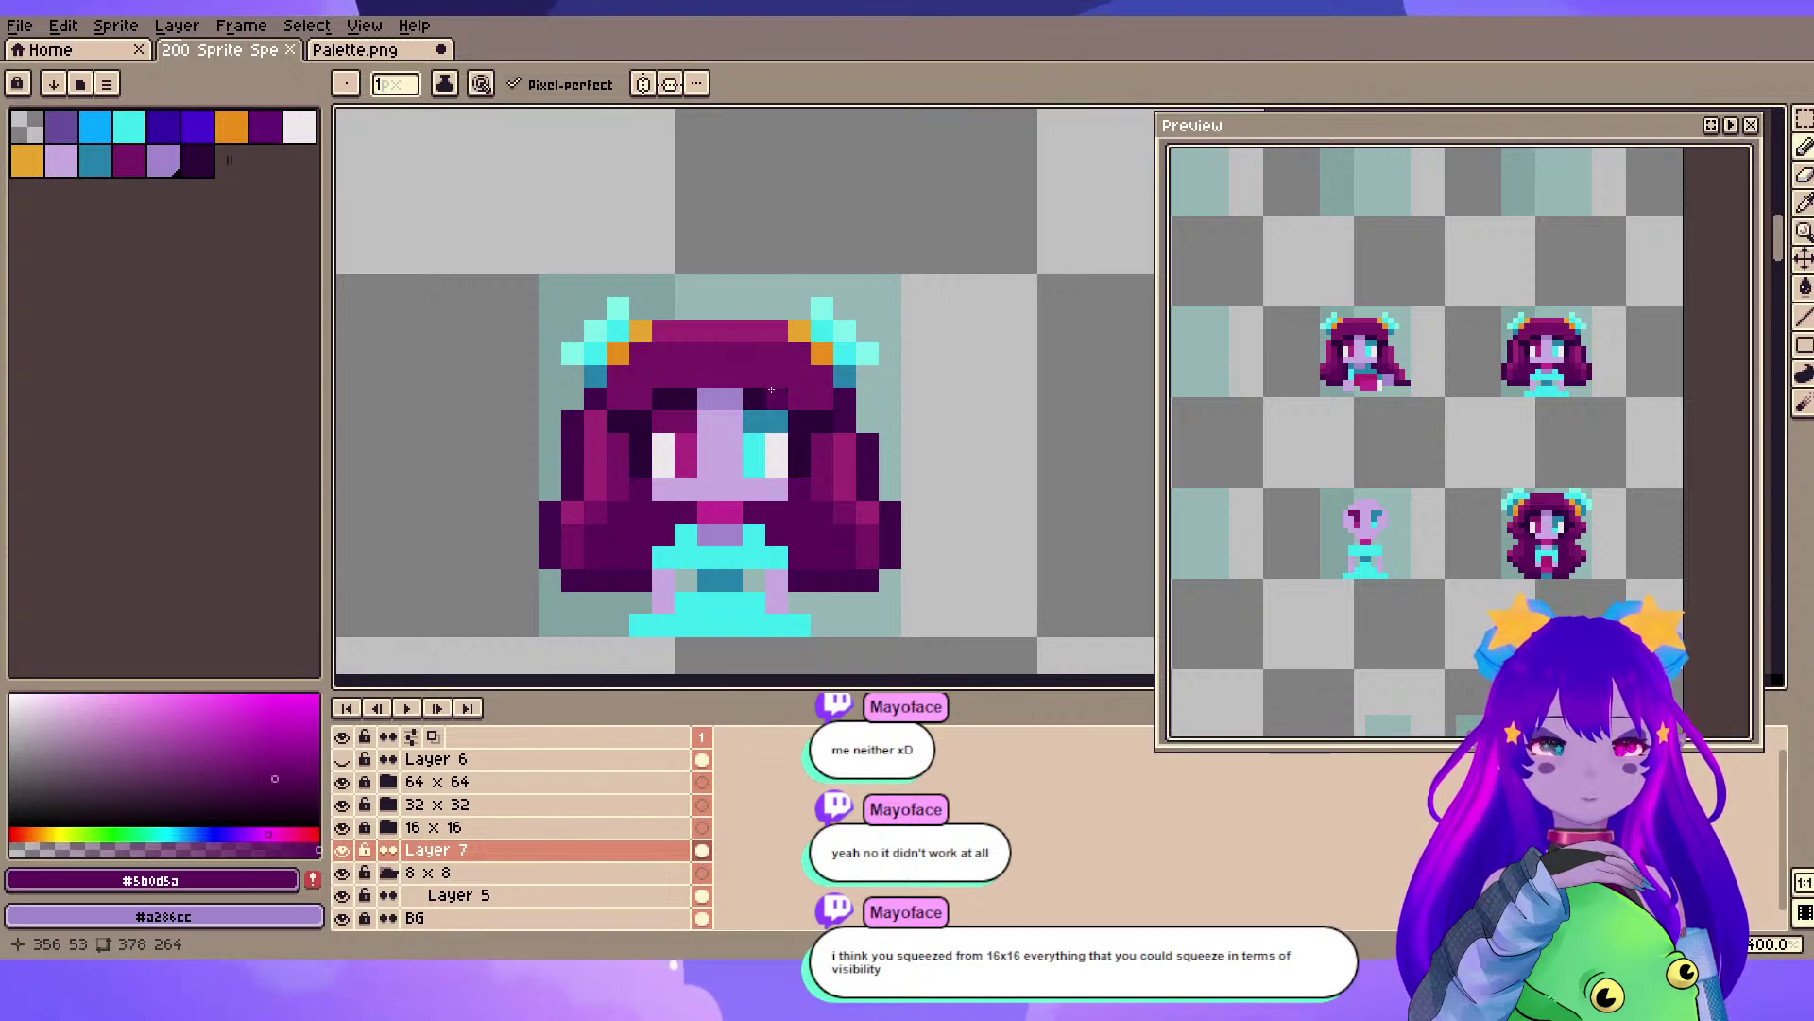
- Try outlining one hair bow in dark blue (HSV 206, 88, 52) and undo the strokes
key(i)
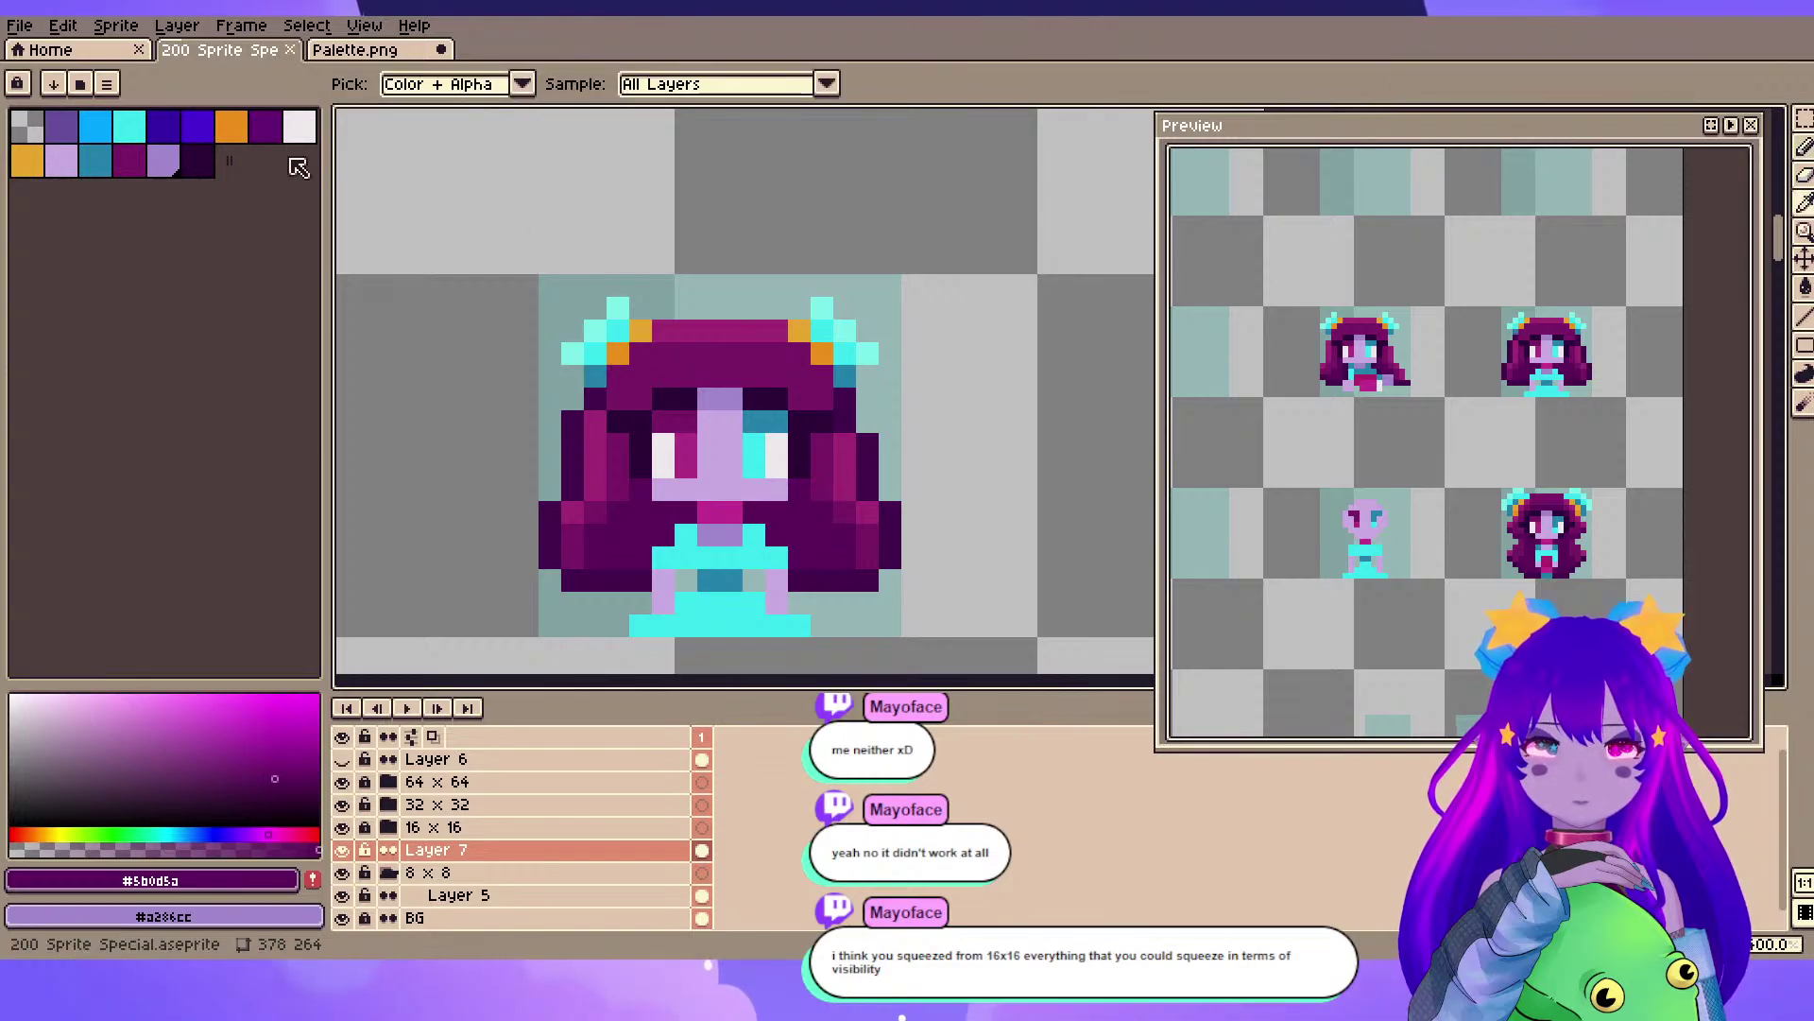
alt+click(727, 579)
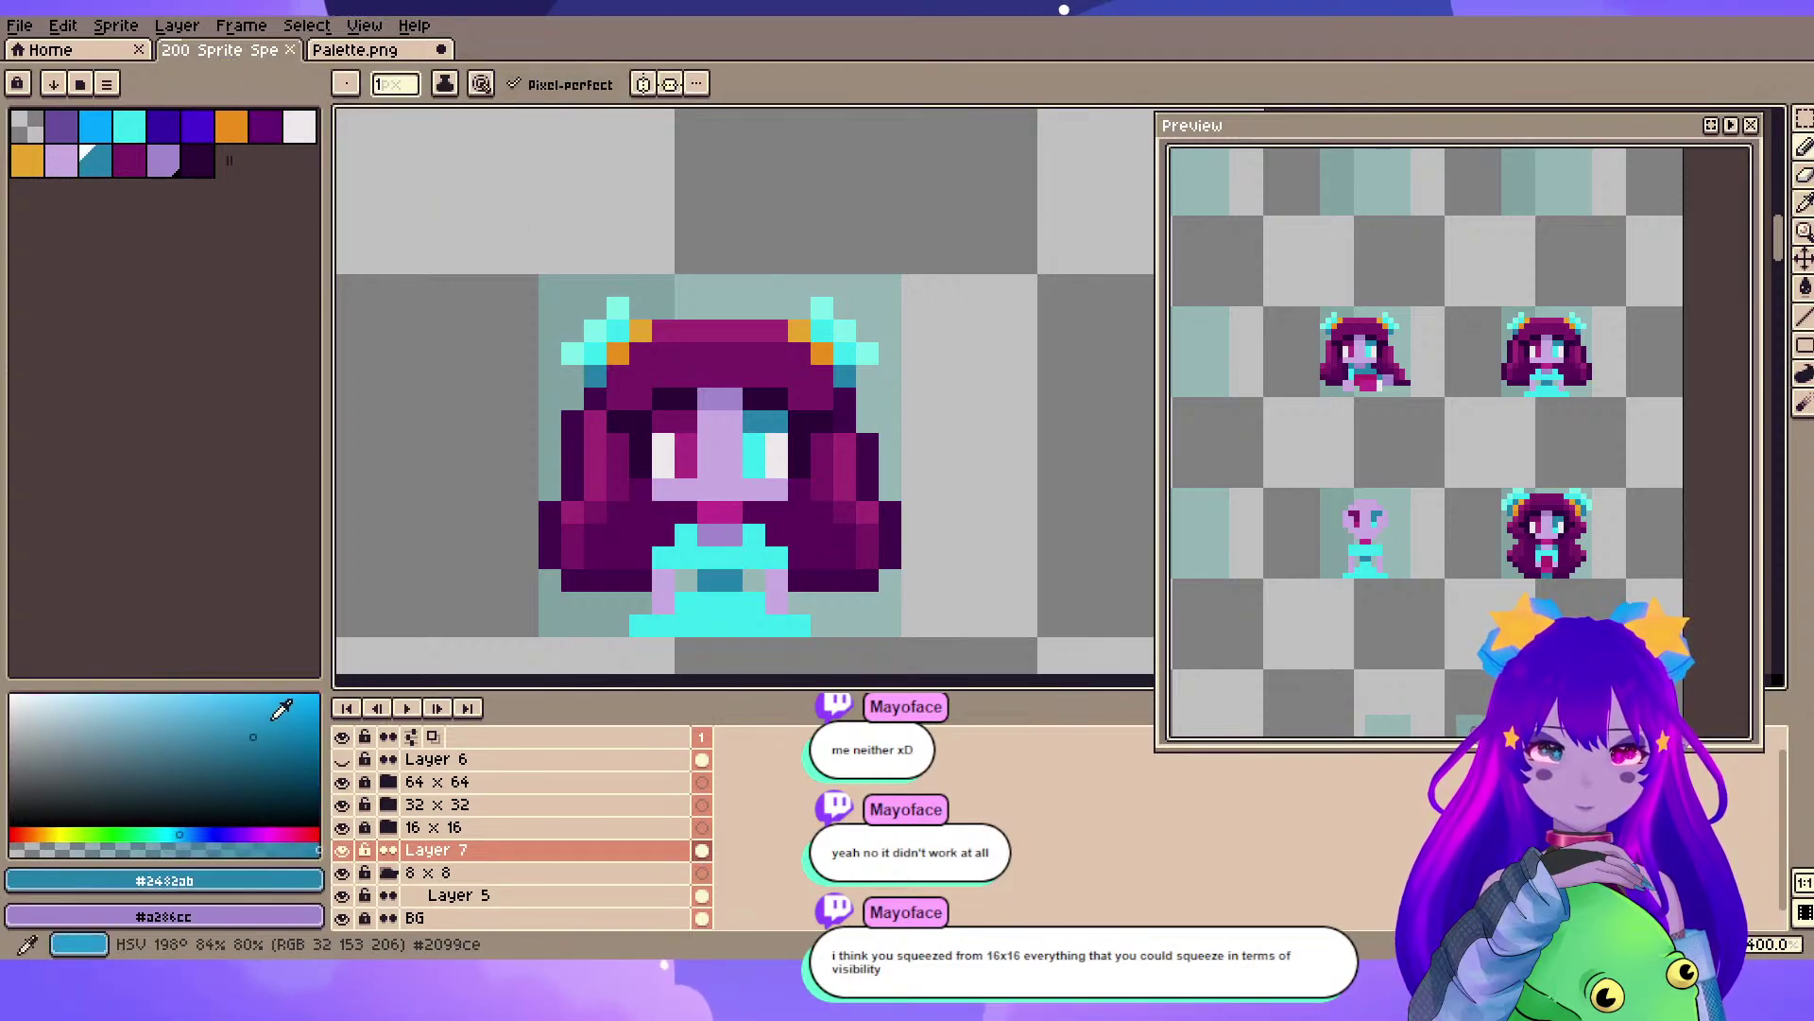
click(189, 836)
drag(586, 393, 555, 357)
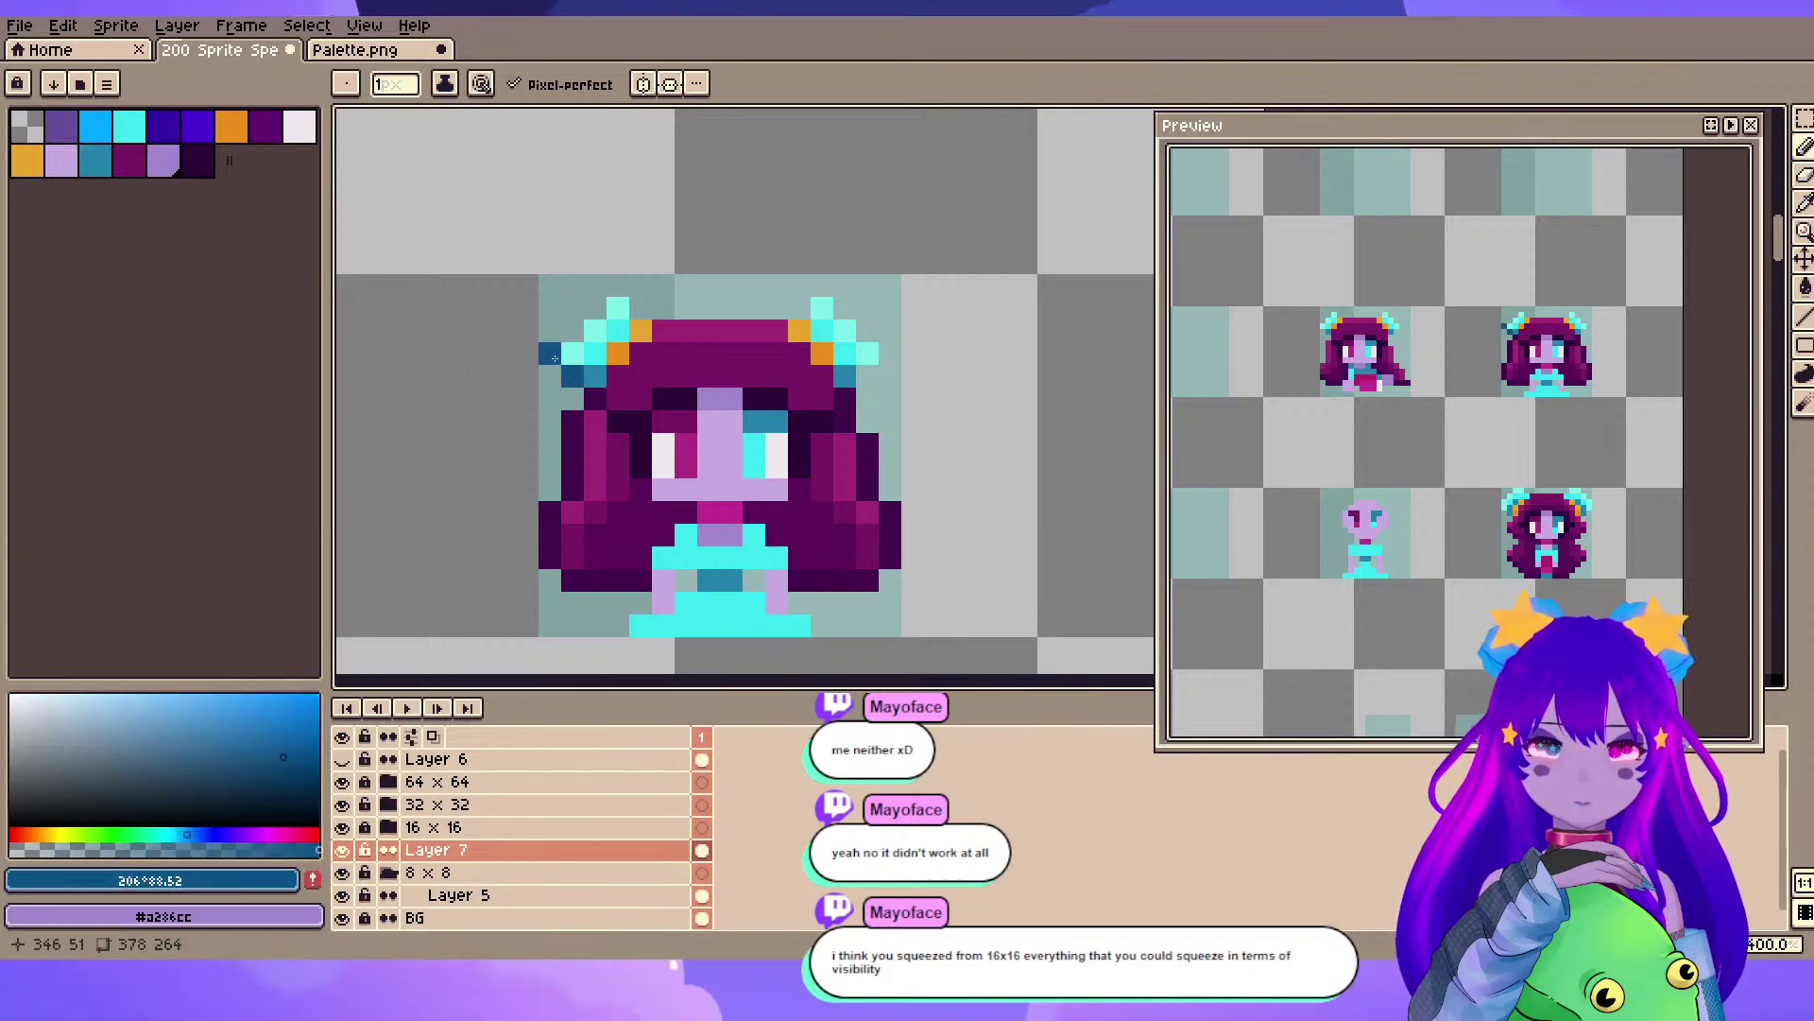
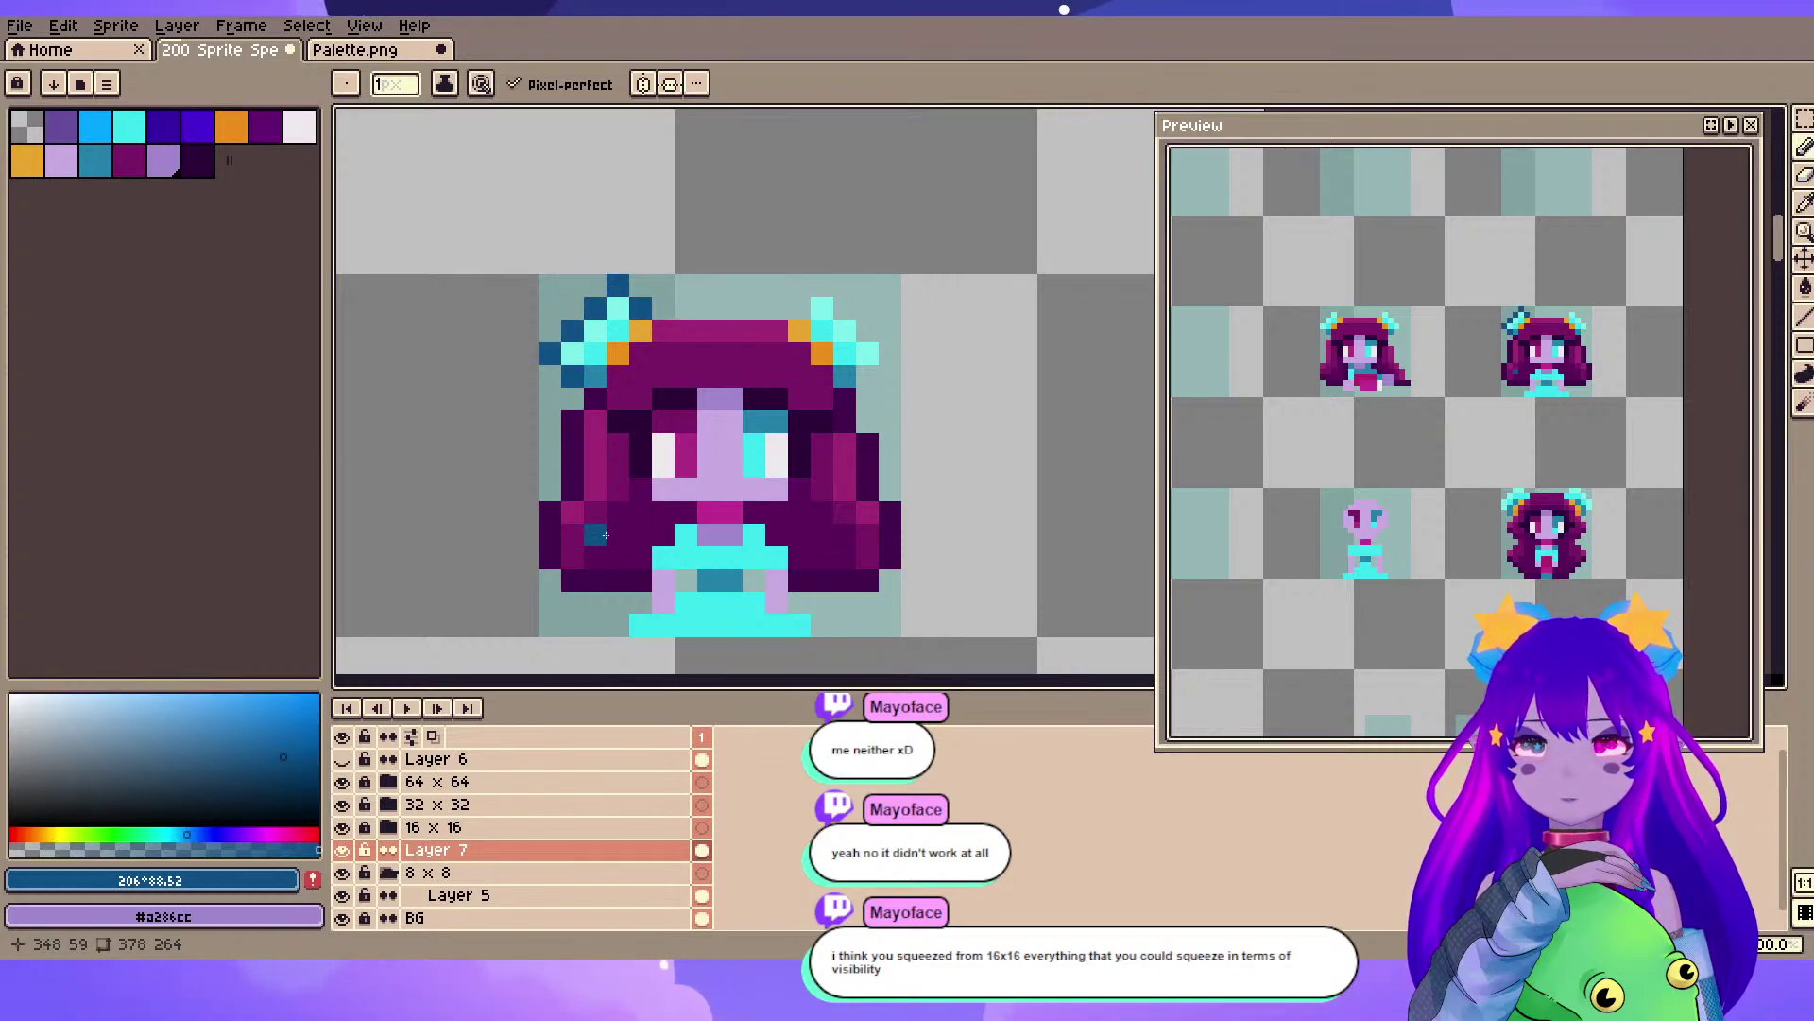
key(m)
key(ctrl+z)
key(ctrl+z)
key(ctrl+z)
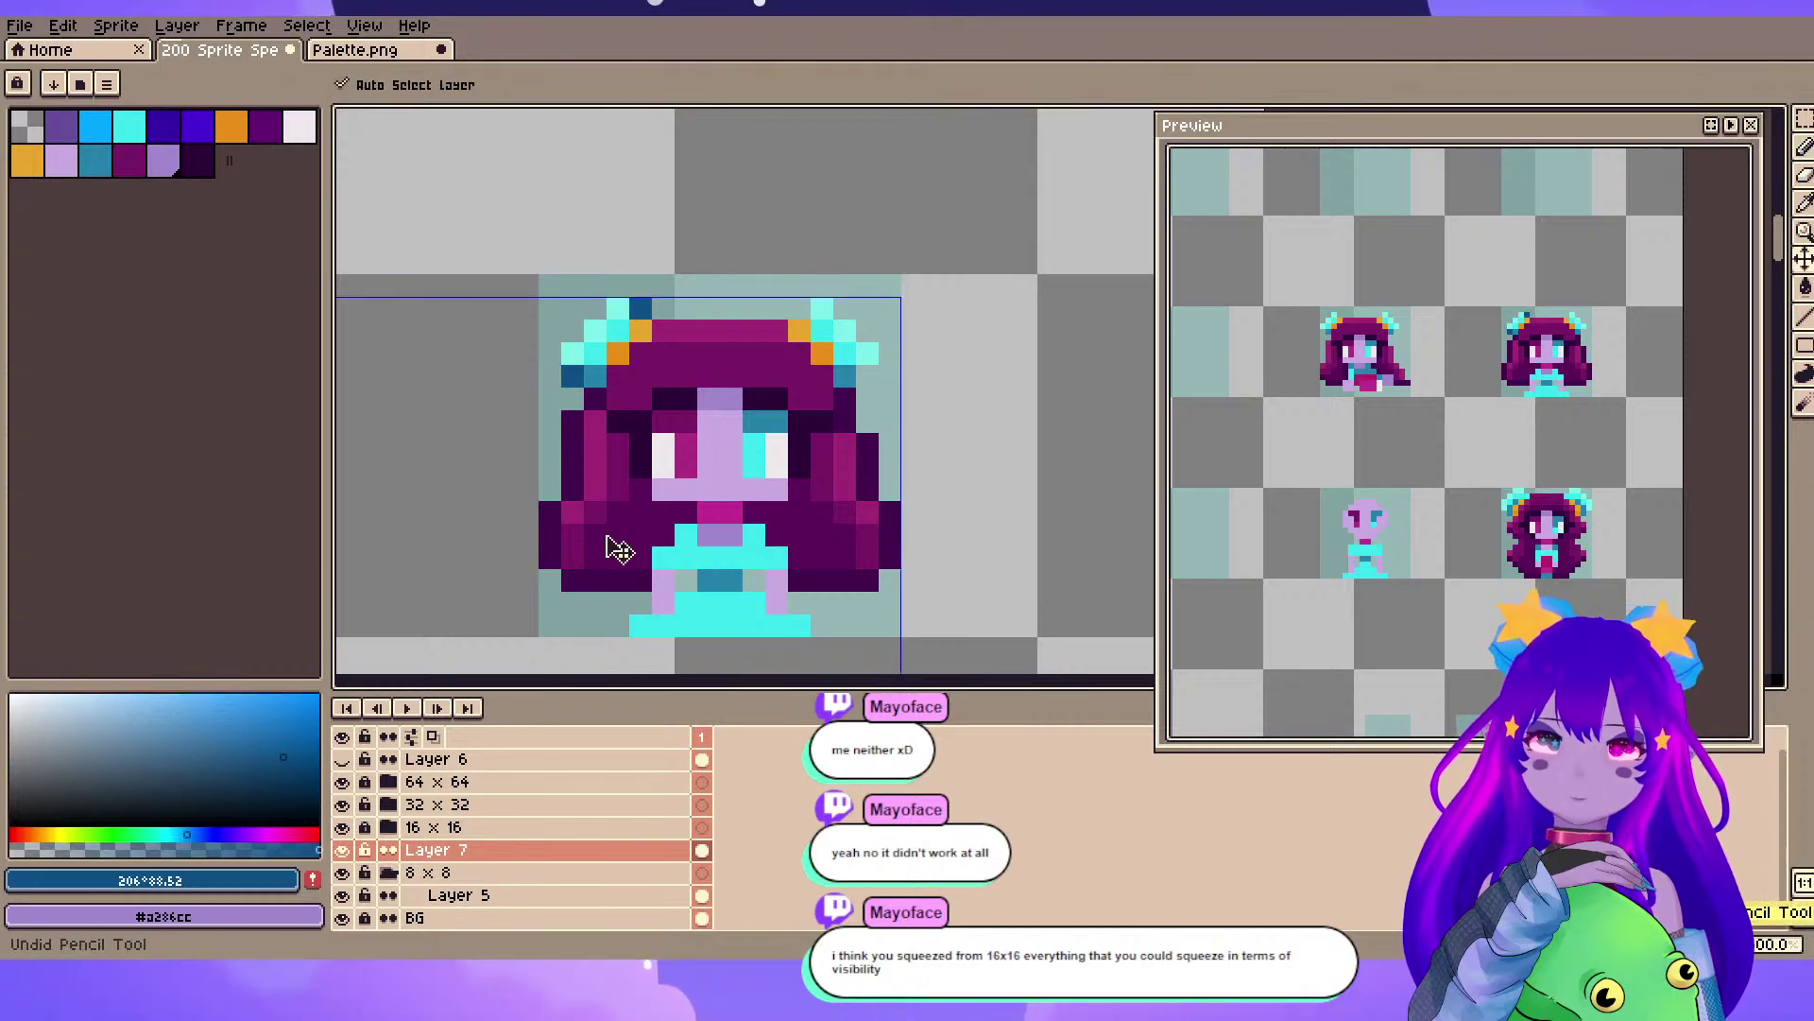
- Try adding #2482ab shading pixels around both hair bows, undo them and compare the sprite at a smaller zoom
key(b)
alt+click(579, 373)
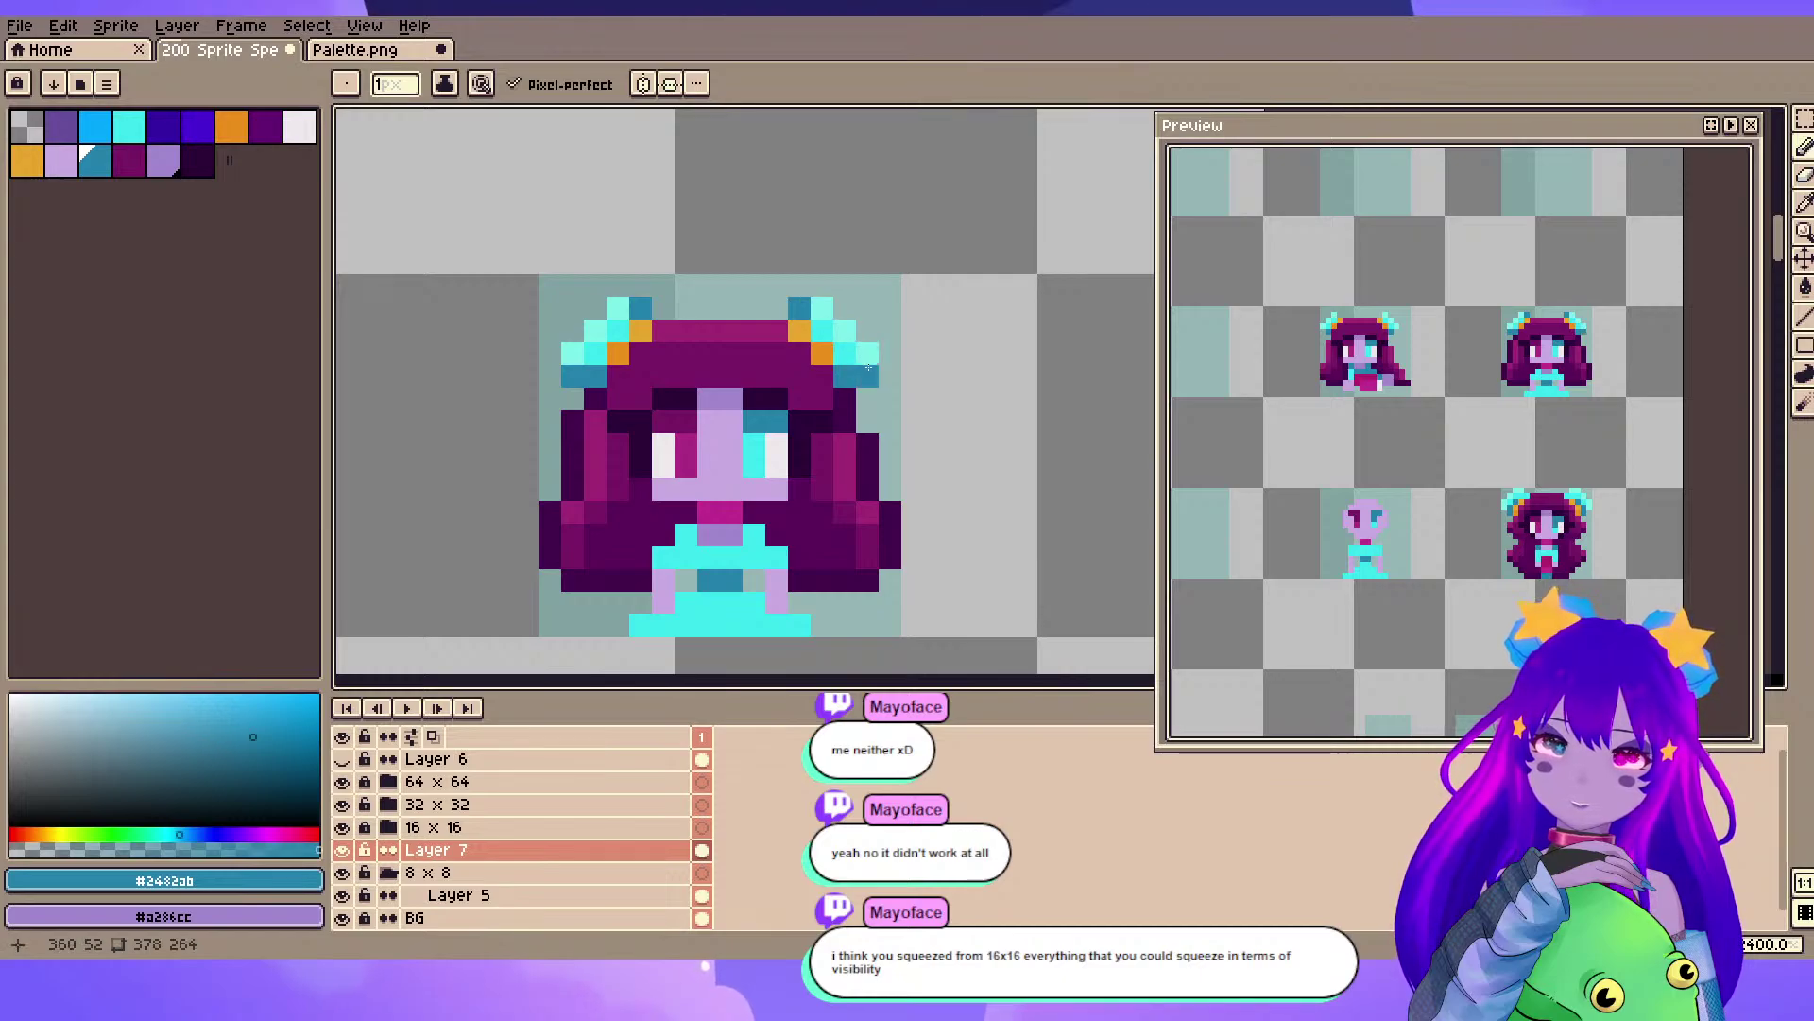
key(m)
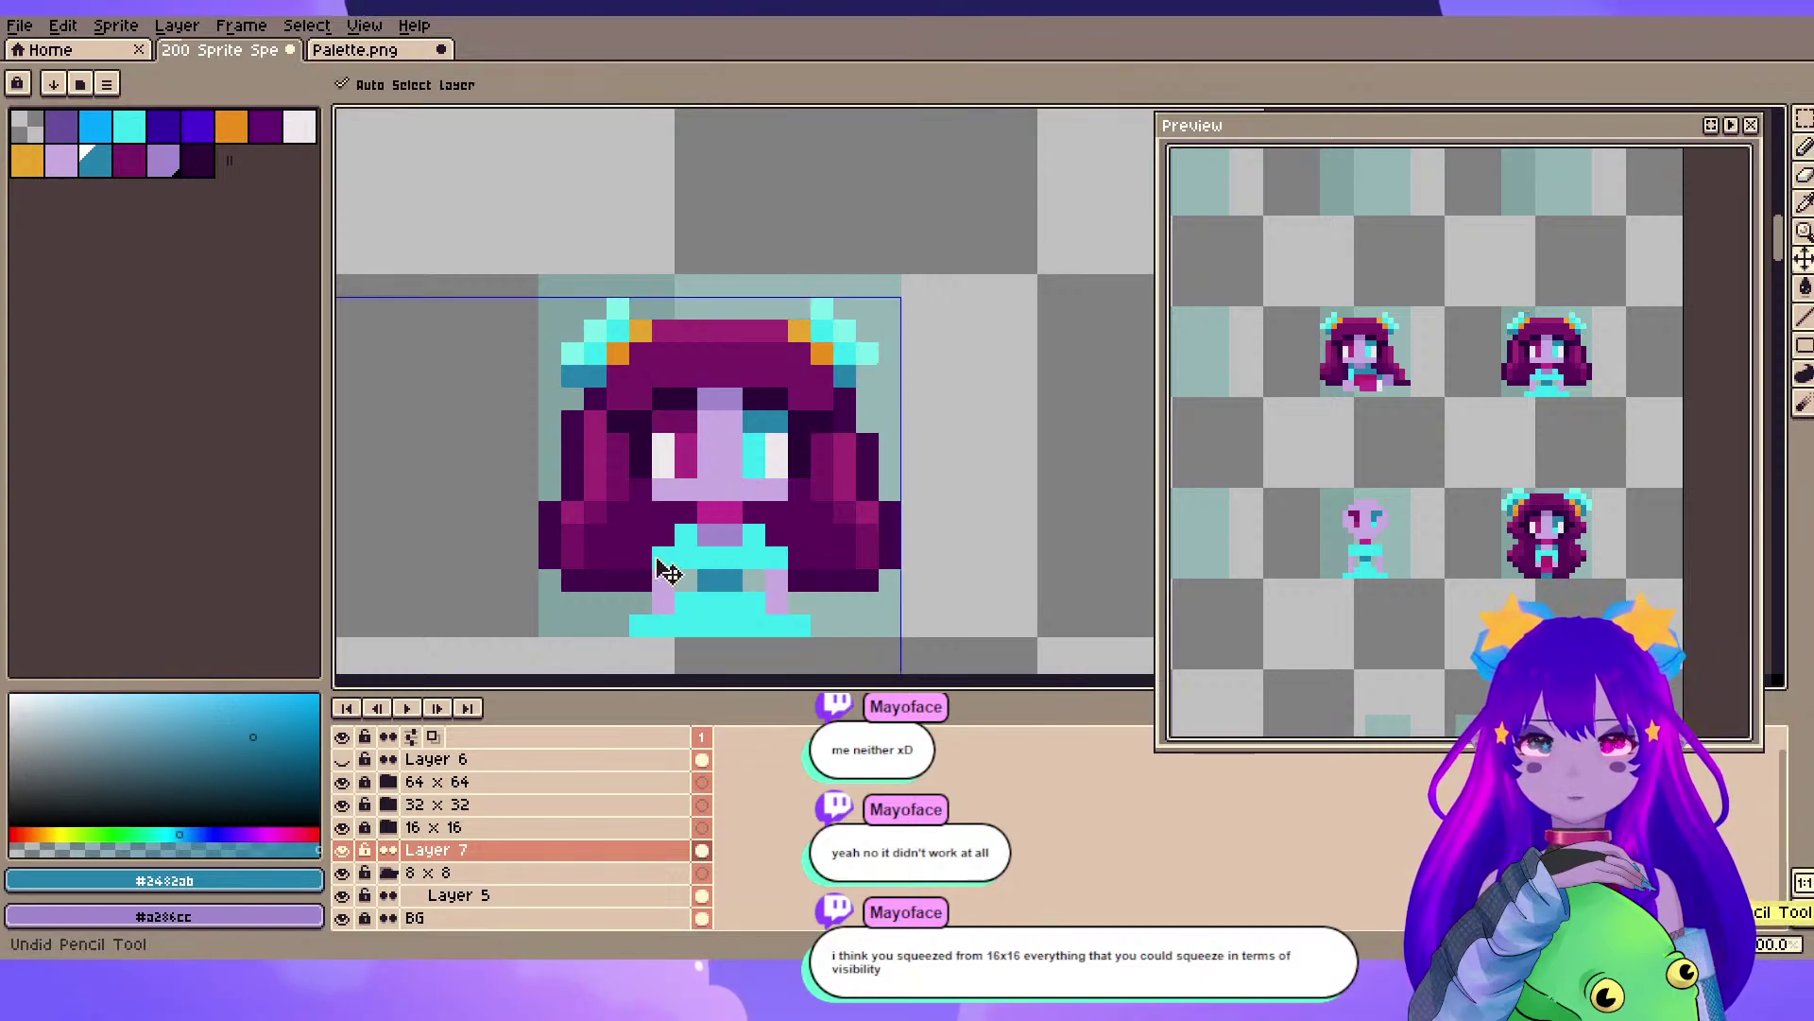
key(b)
scroll(904, 573, down, 3)
scroll(904, 573, up, 2)
scroll(844, 544, up, 1)
drag(844, 543, 717, 489)
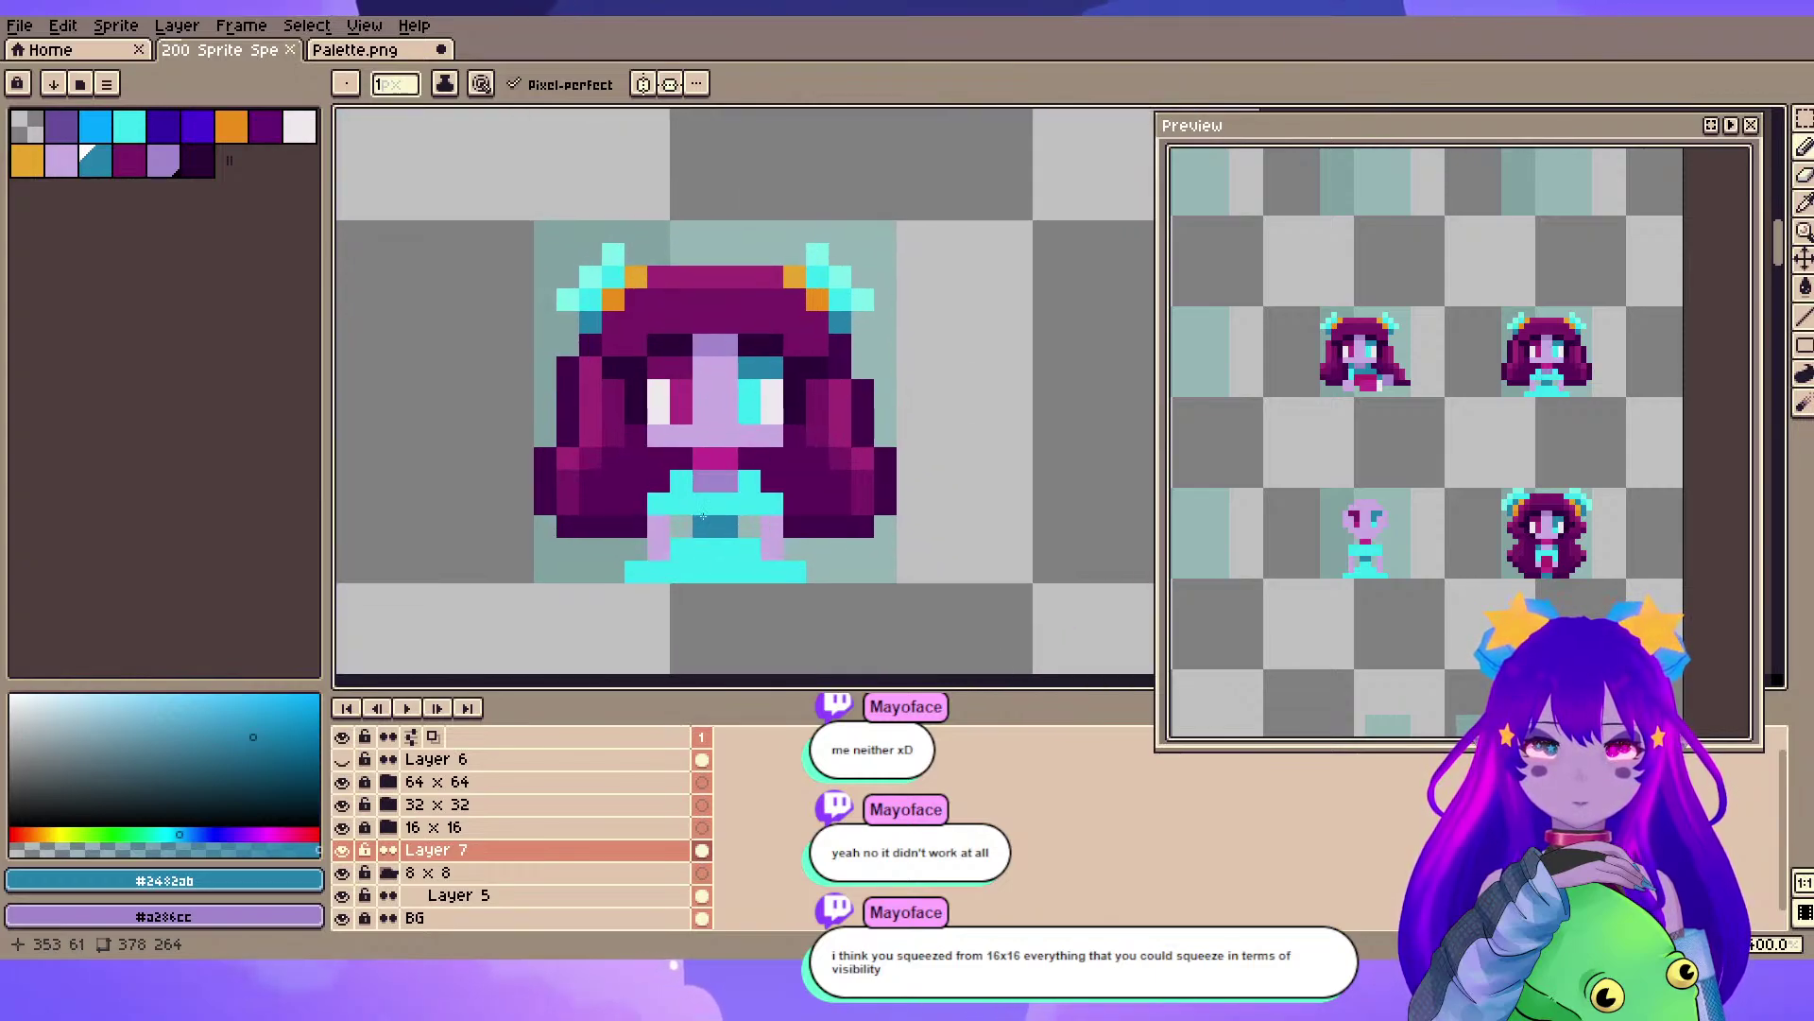
- Mix a dark blue (HSV 209, 87, 57) and paint a wide bar under the torso with pixels beside the arms and waist
alt+click(681, 549)
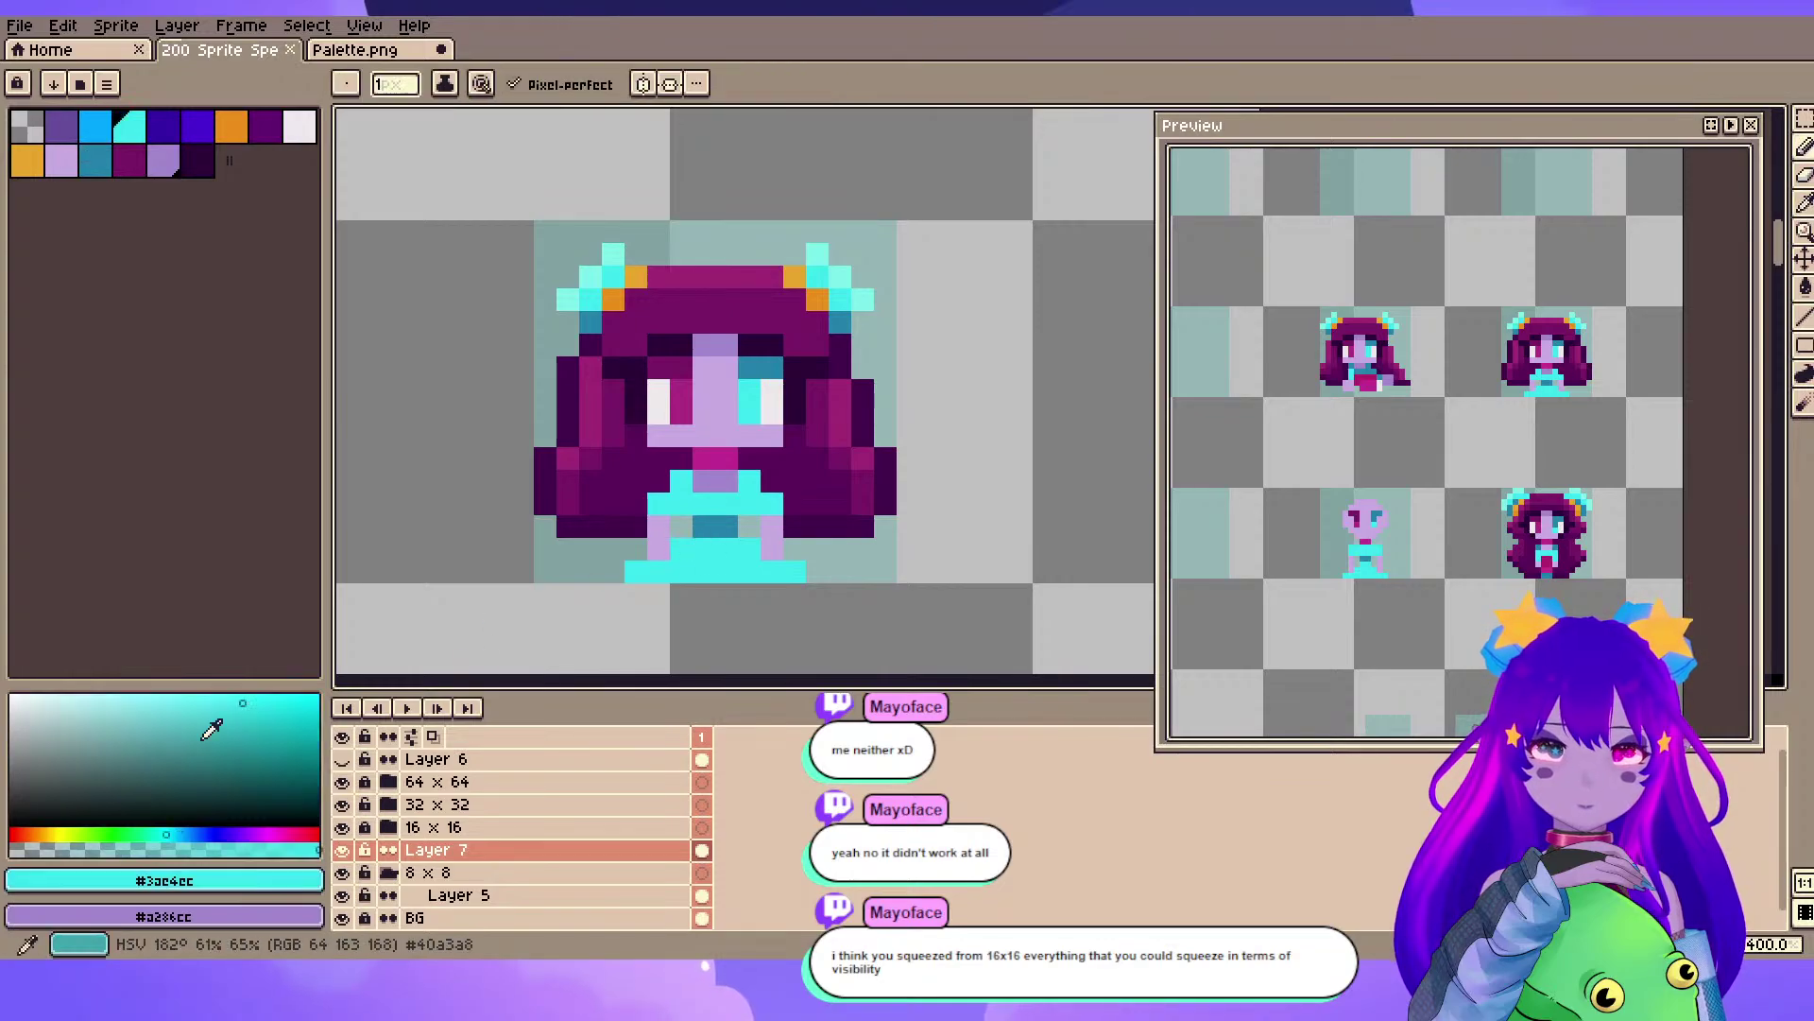
click(252, 720)
click(181, 833)
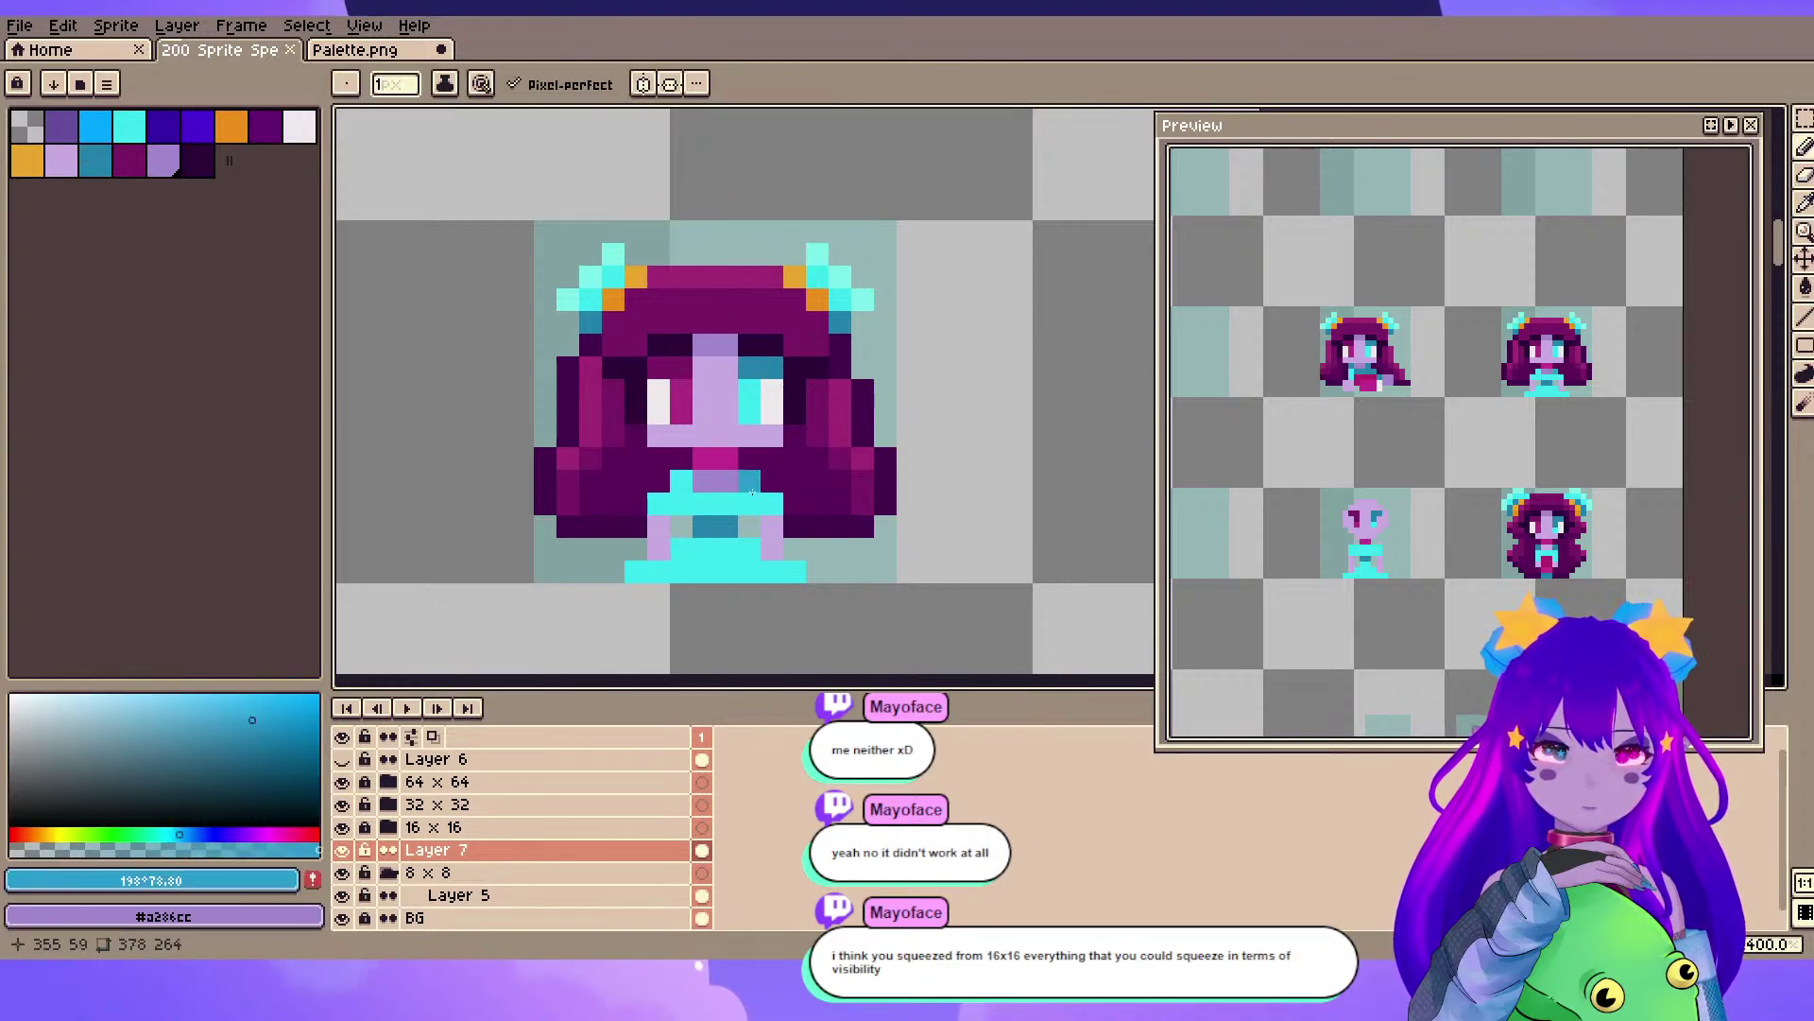
alt+click(705, 526)
click(280, 749)
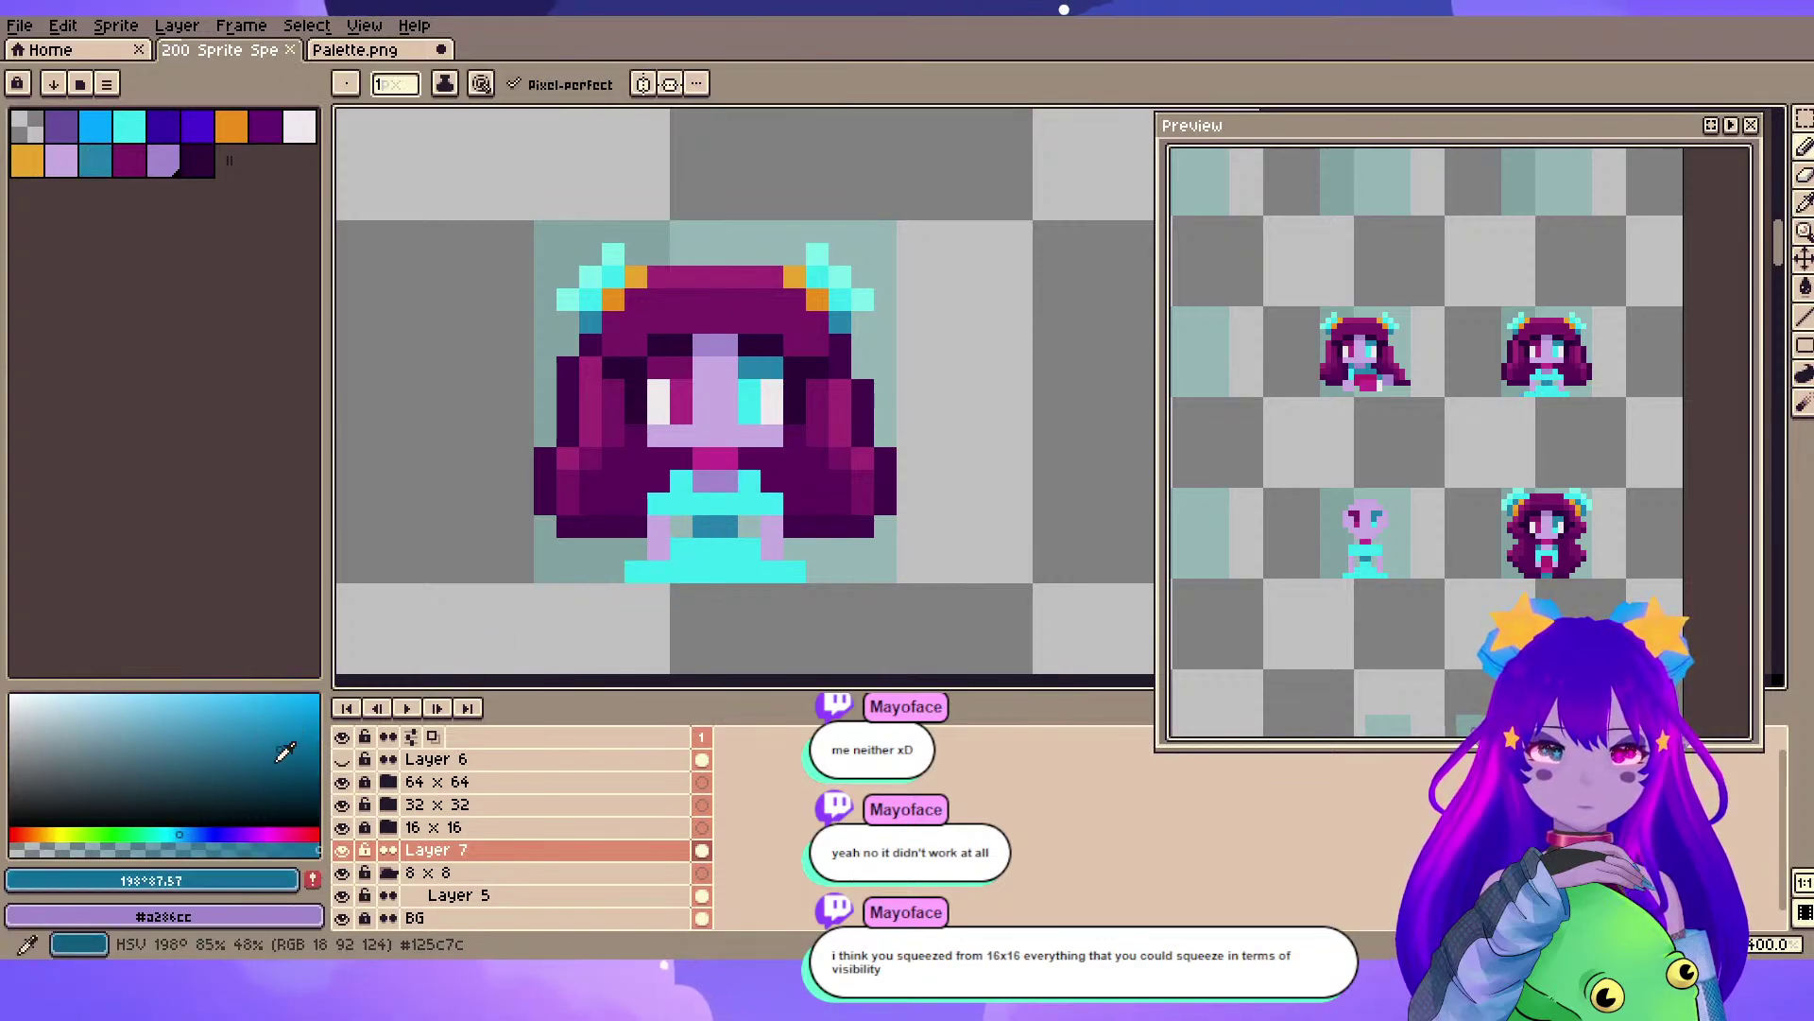
click(189, 834)
click(606, 590)
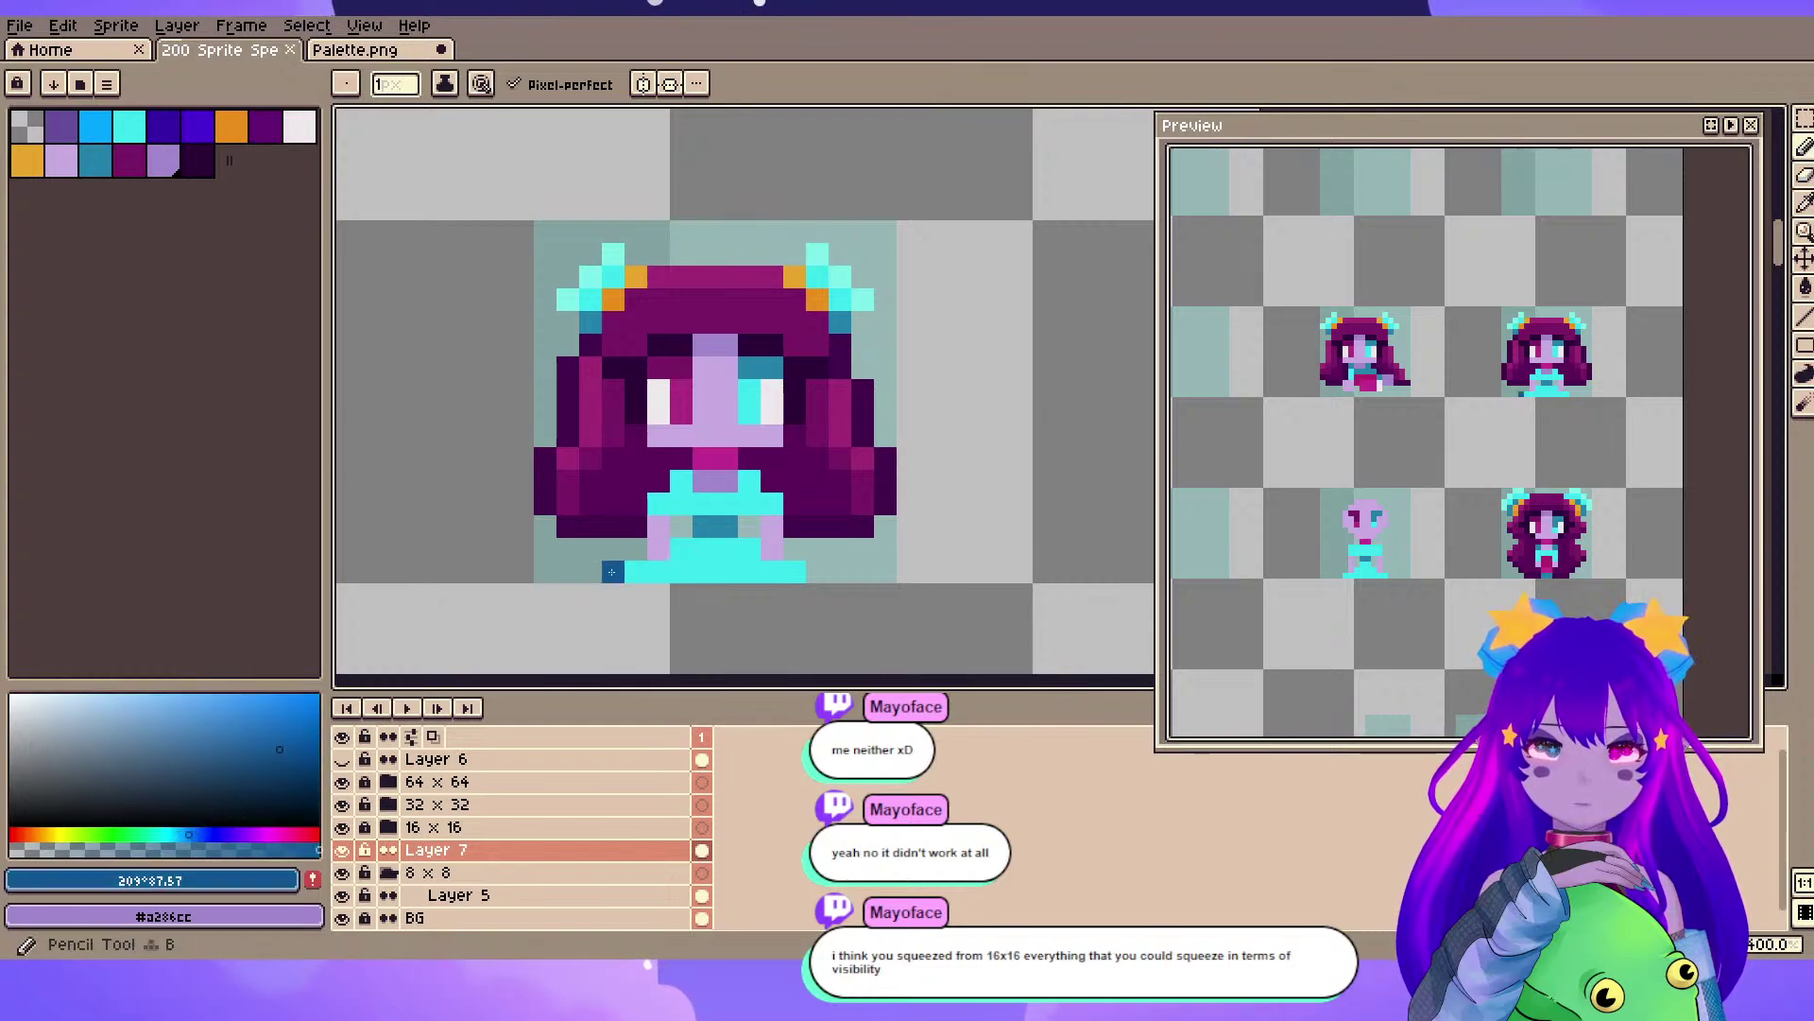
click(630, 575)
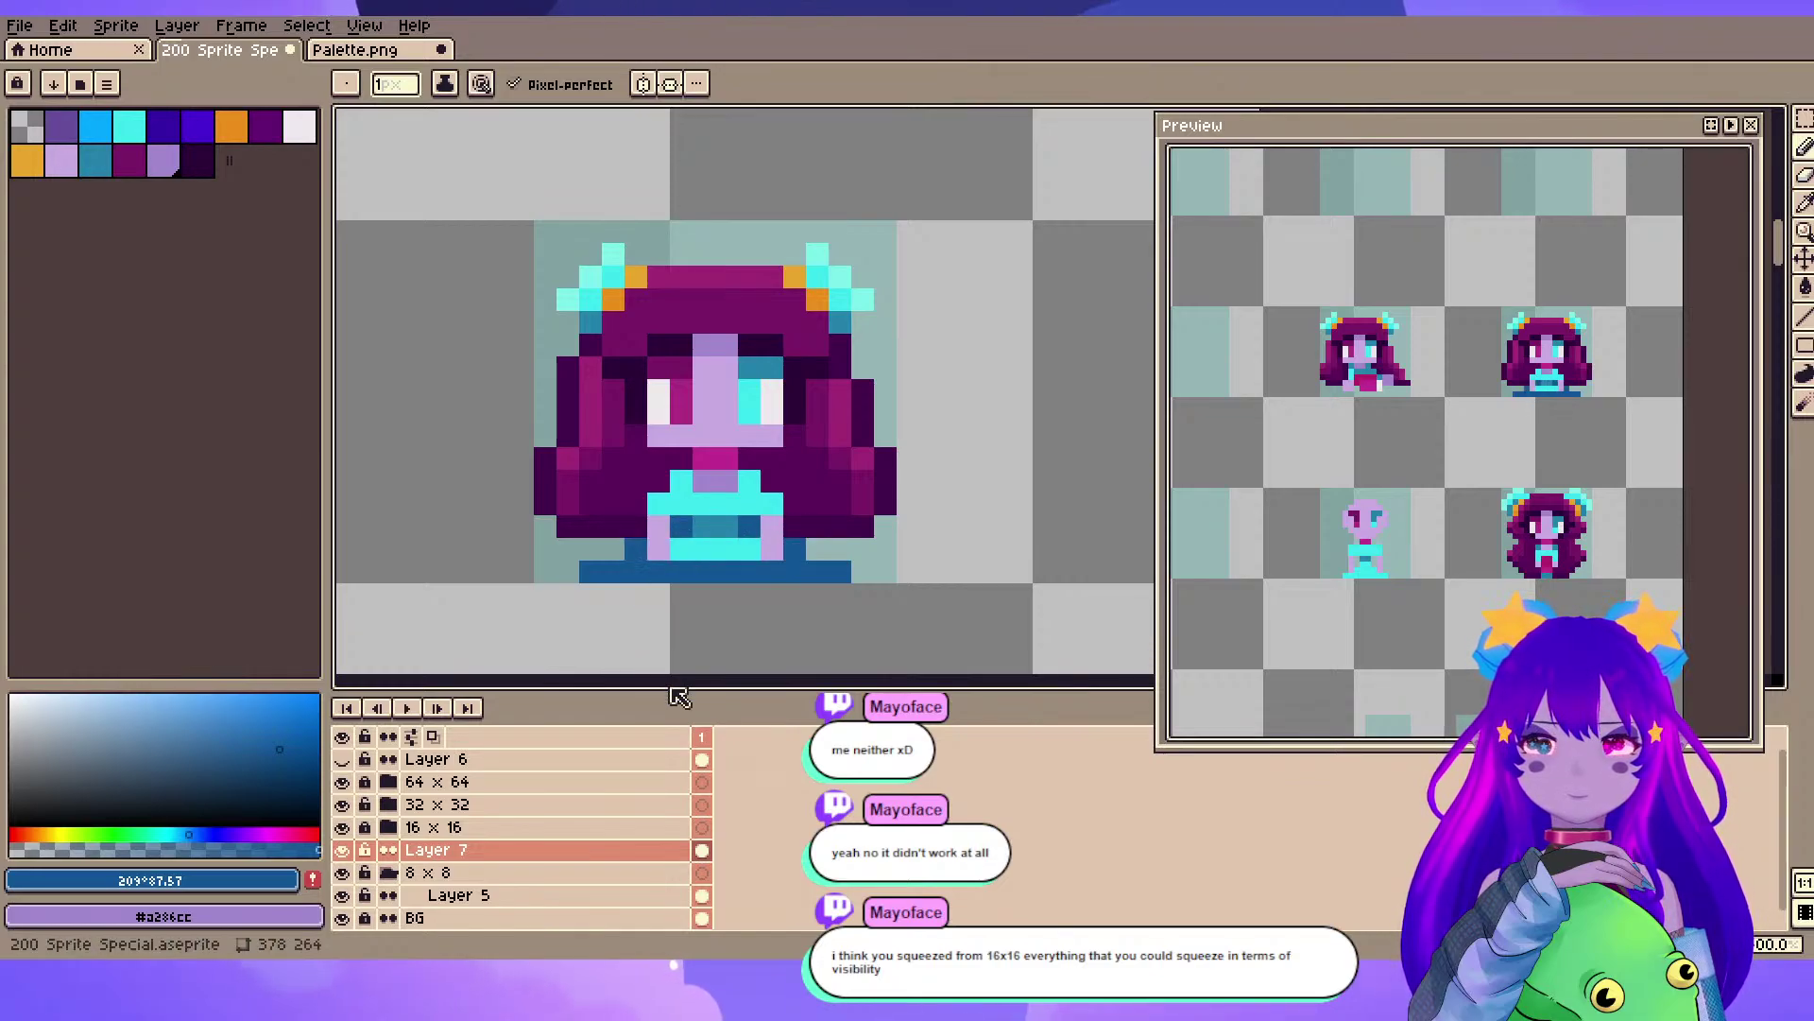
- Erase the dark-blue pixels beside the arms and waist above the bar, undoing the extra erasing on the arm
key(e)
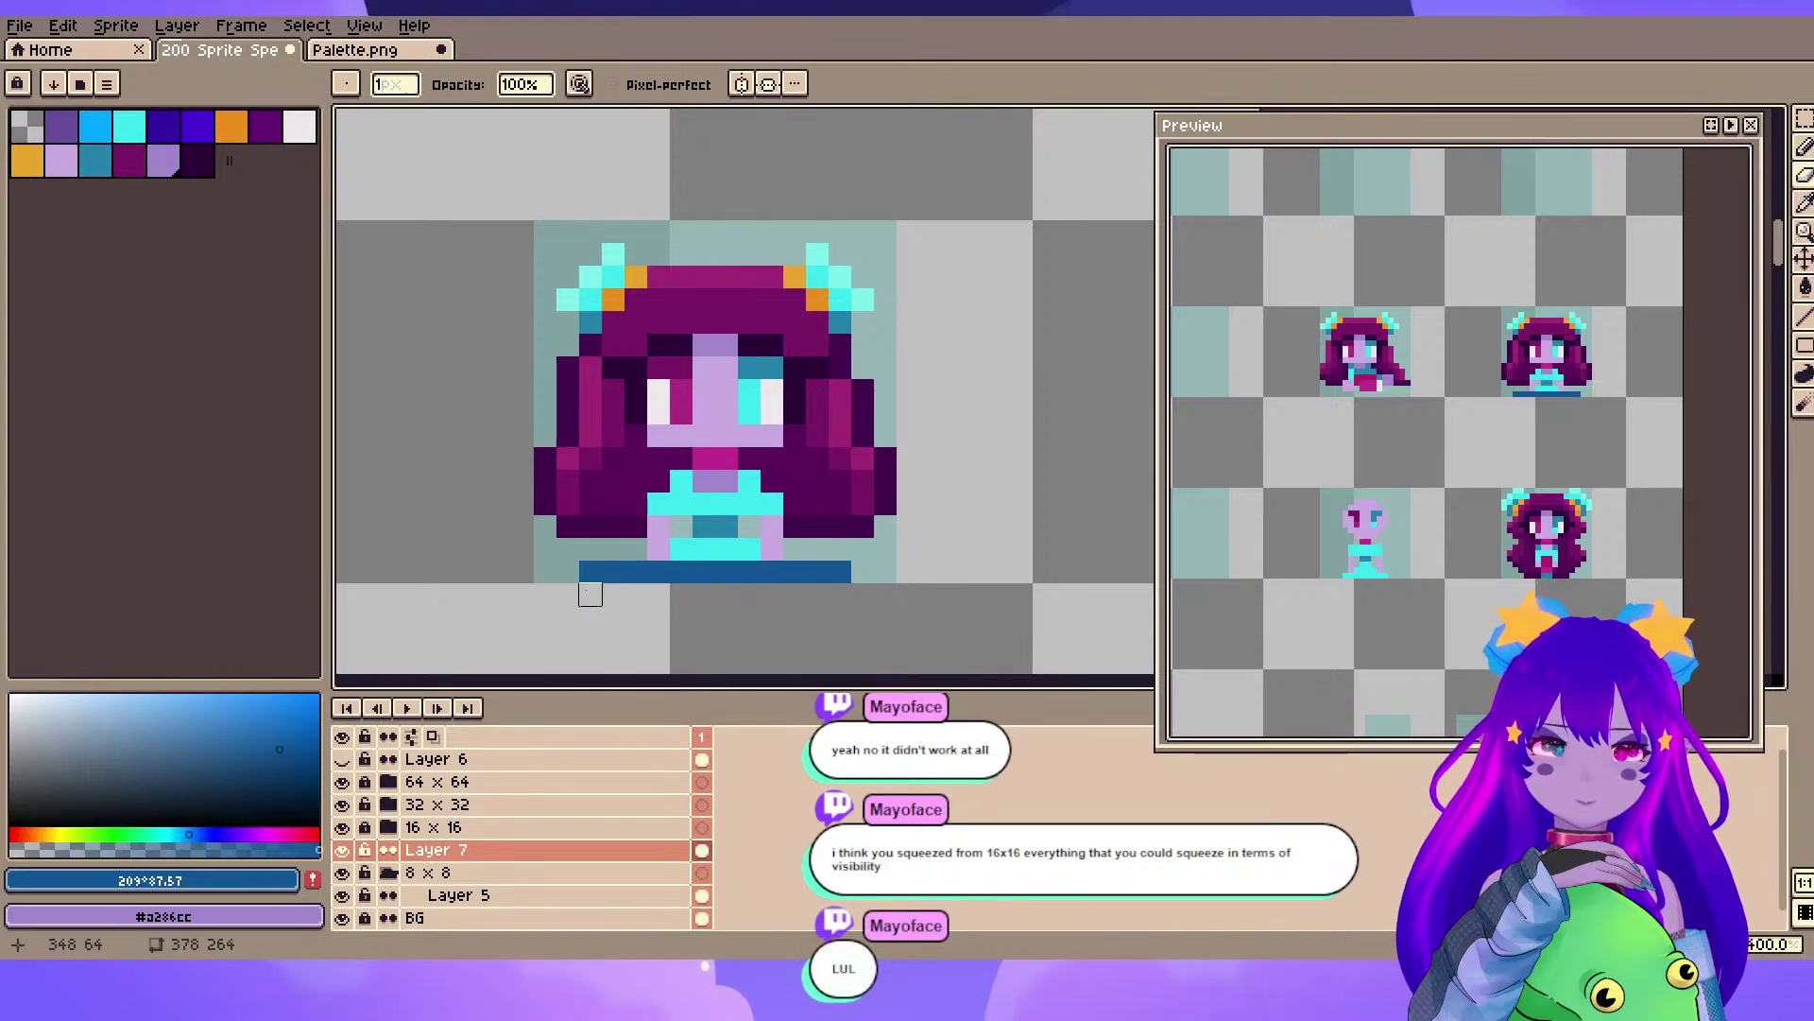
scroll(636, 617, up, 1)
mouse_move(771, 437)
mouse_down()
mouse_move(701, 533)
mouse_move(735, 495)
mouse_up()
scroll(717, 562, down, 1)
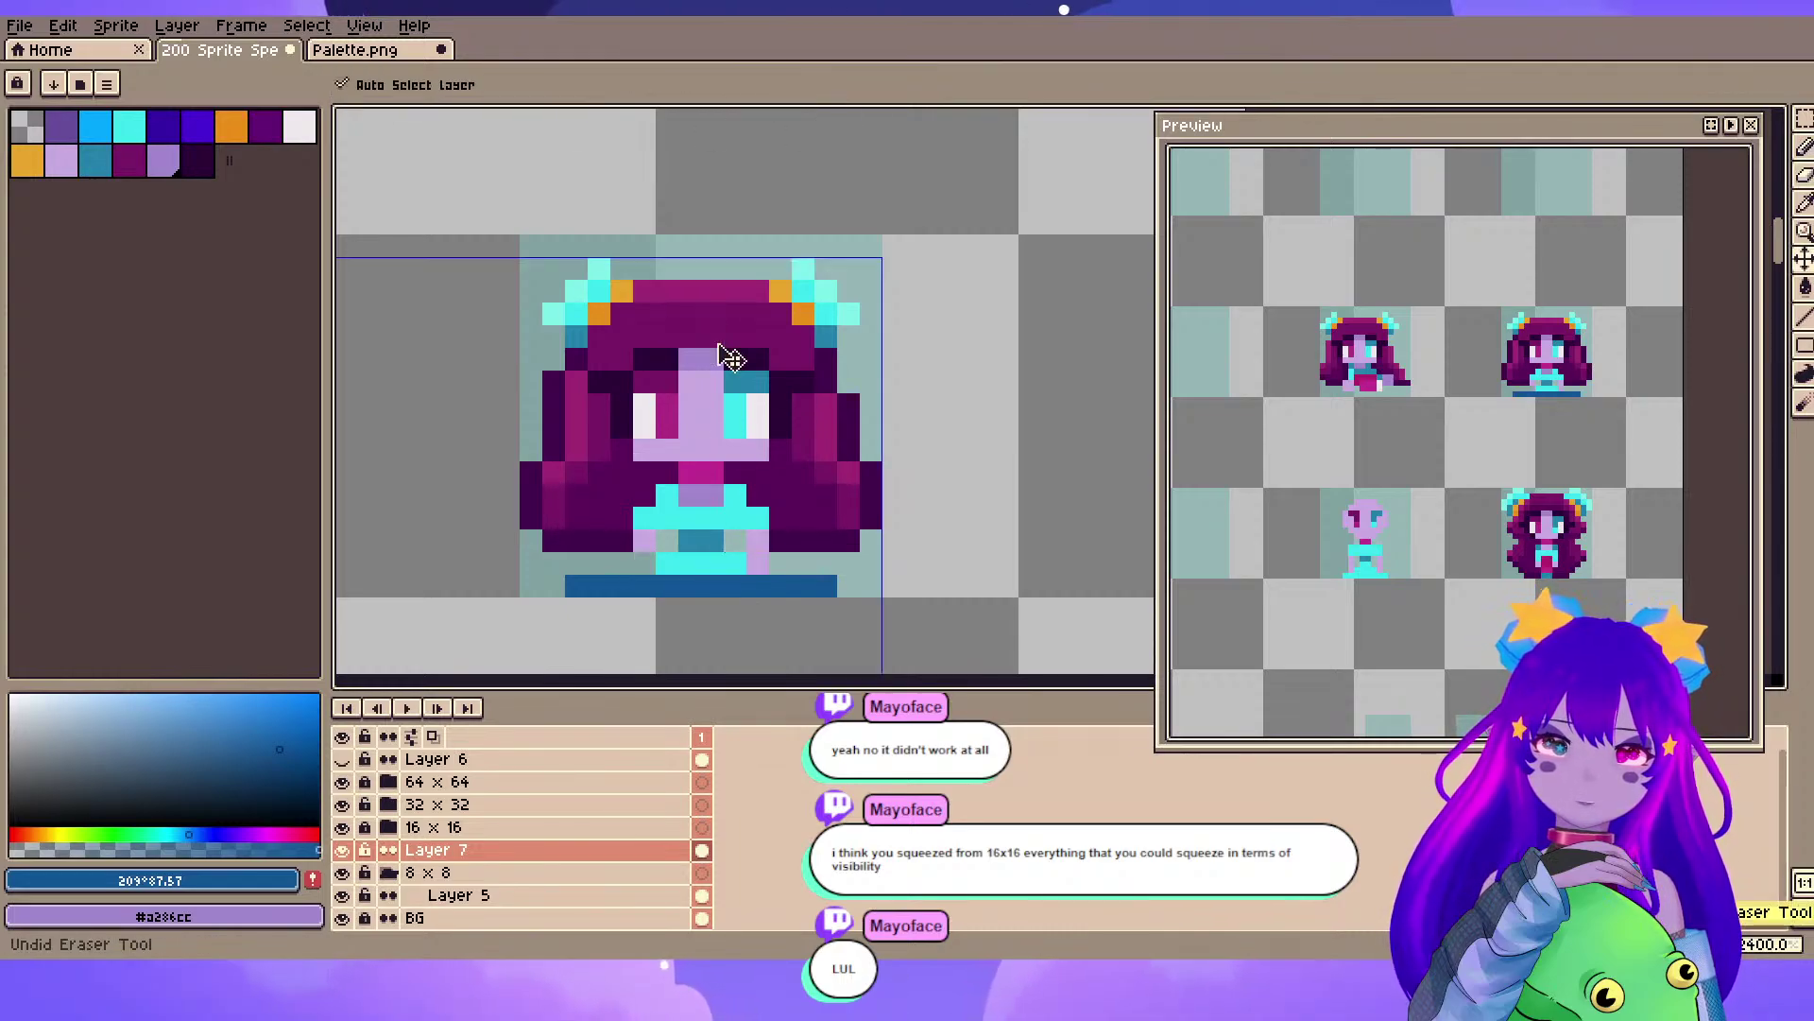
- Duplicate the whole character with its dark-blue bar into the empty cell above
key(shift+q)
drag(450, 166, 994, 667)
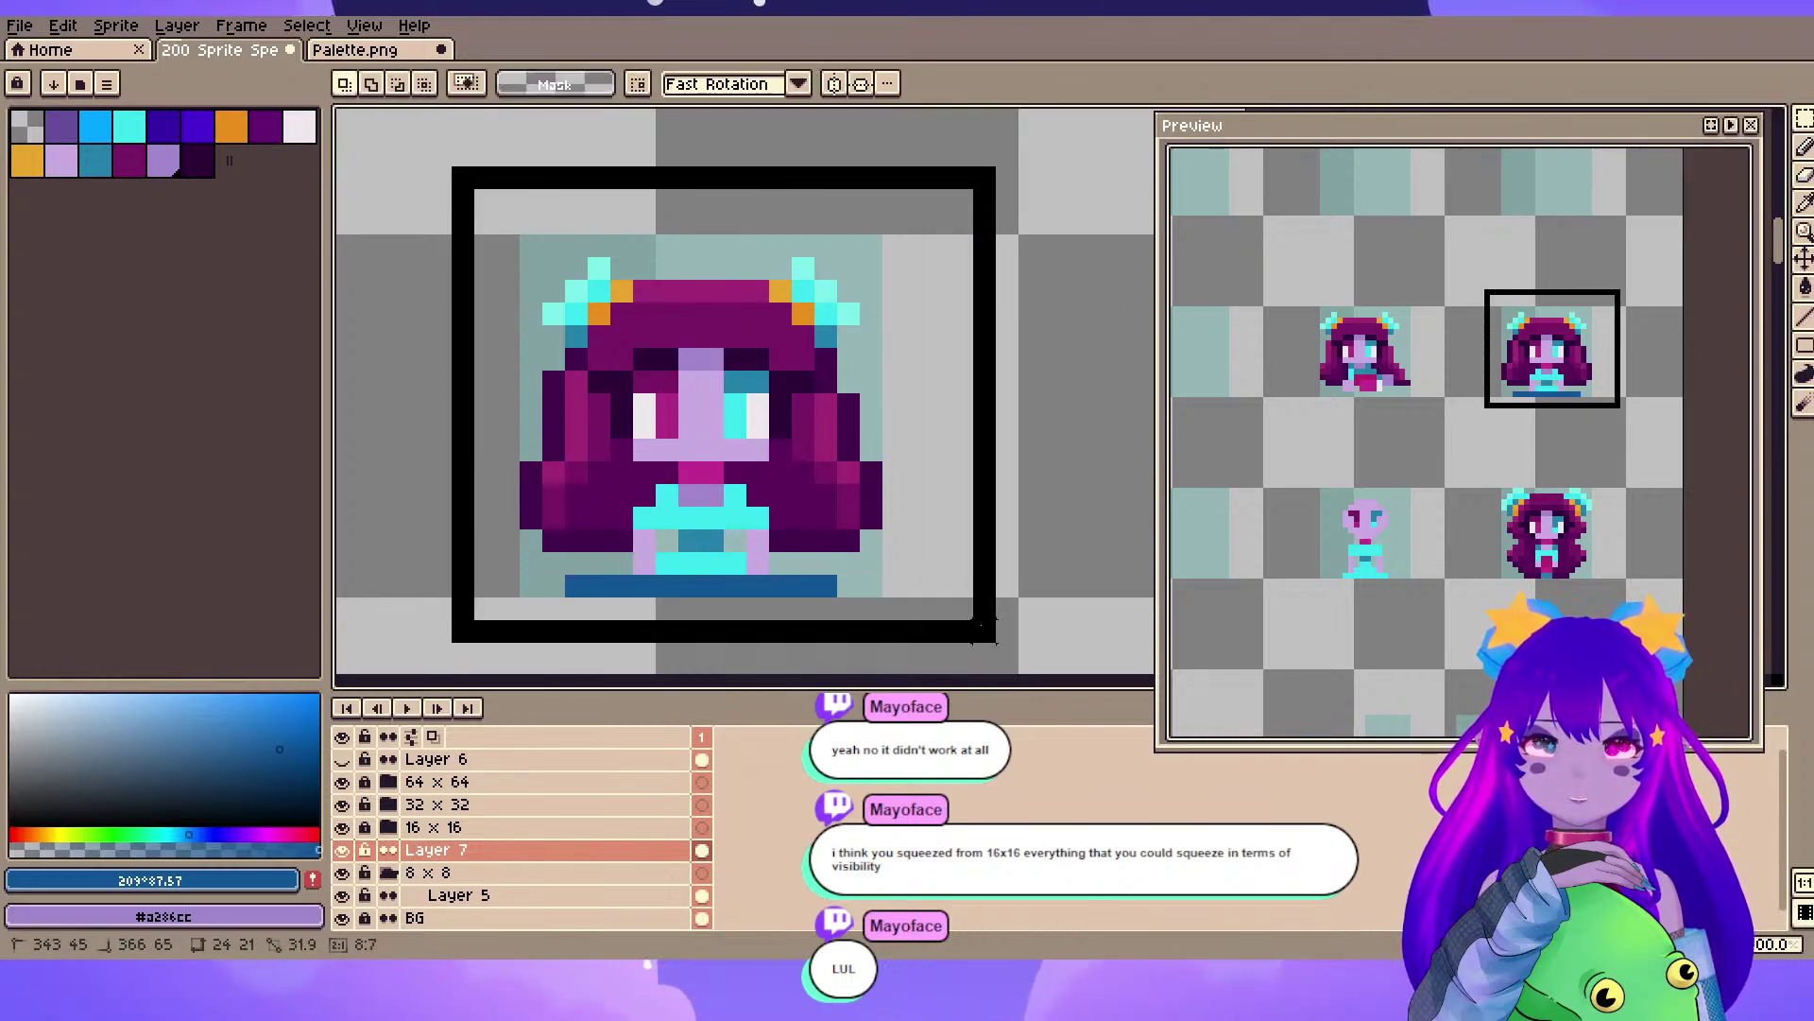
scroll(992, 508, down, 3)
drag(854, 420, 936, 350)
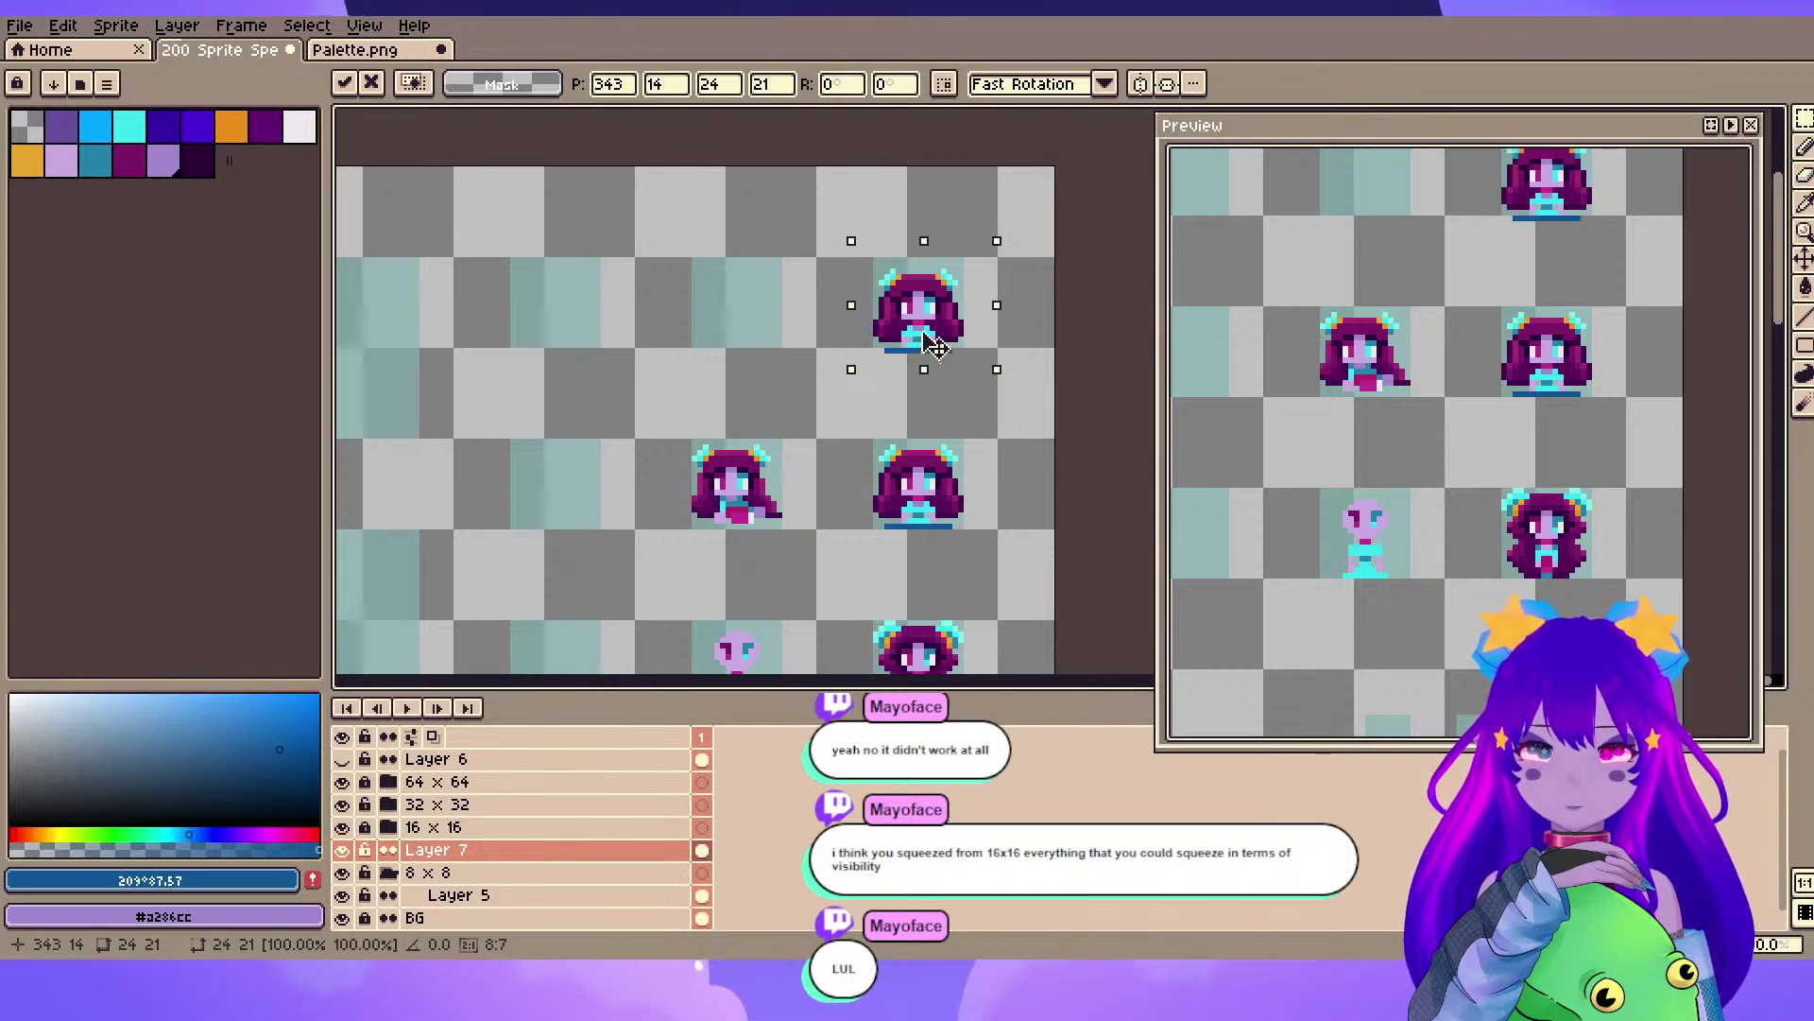
key(ctrl+d)
- Erase three pixels from the outer end of the dark-blue bar beneath the copied character
scroll(924, 351, up, 4)
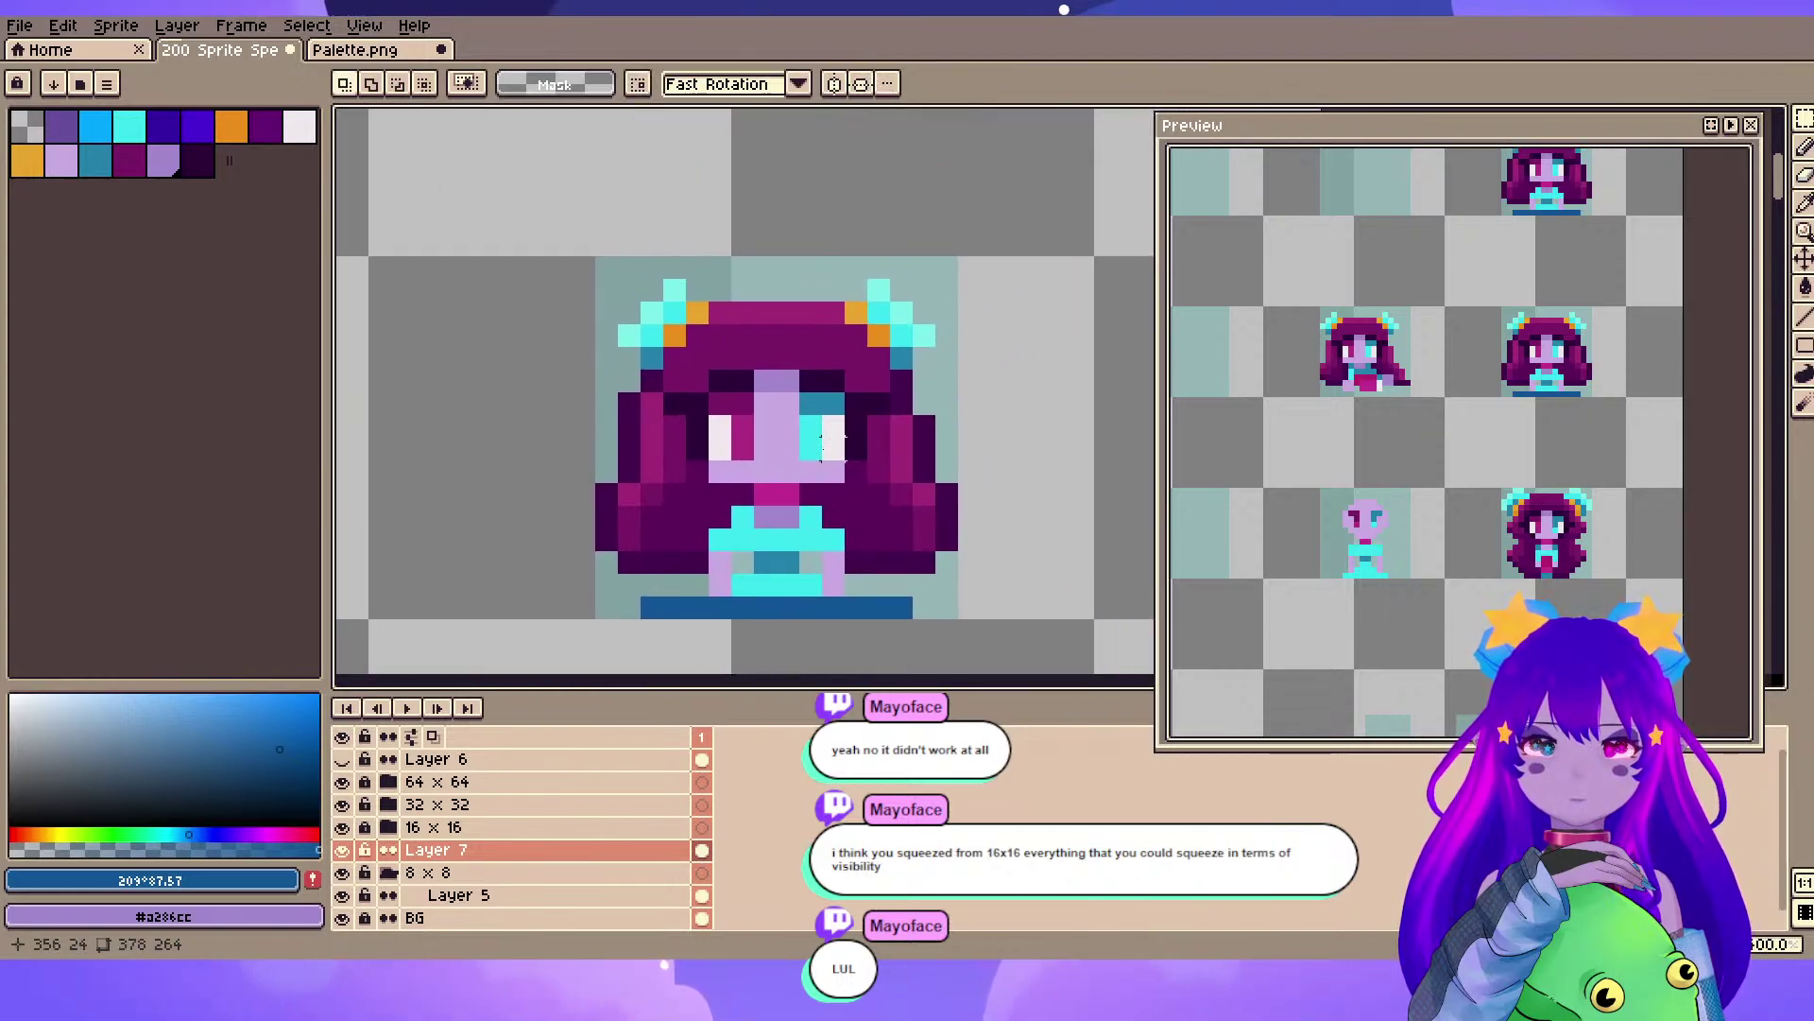
key(e)
drag(903, 607, 856, 631)
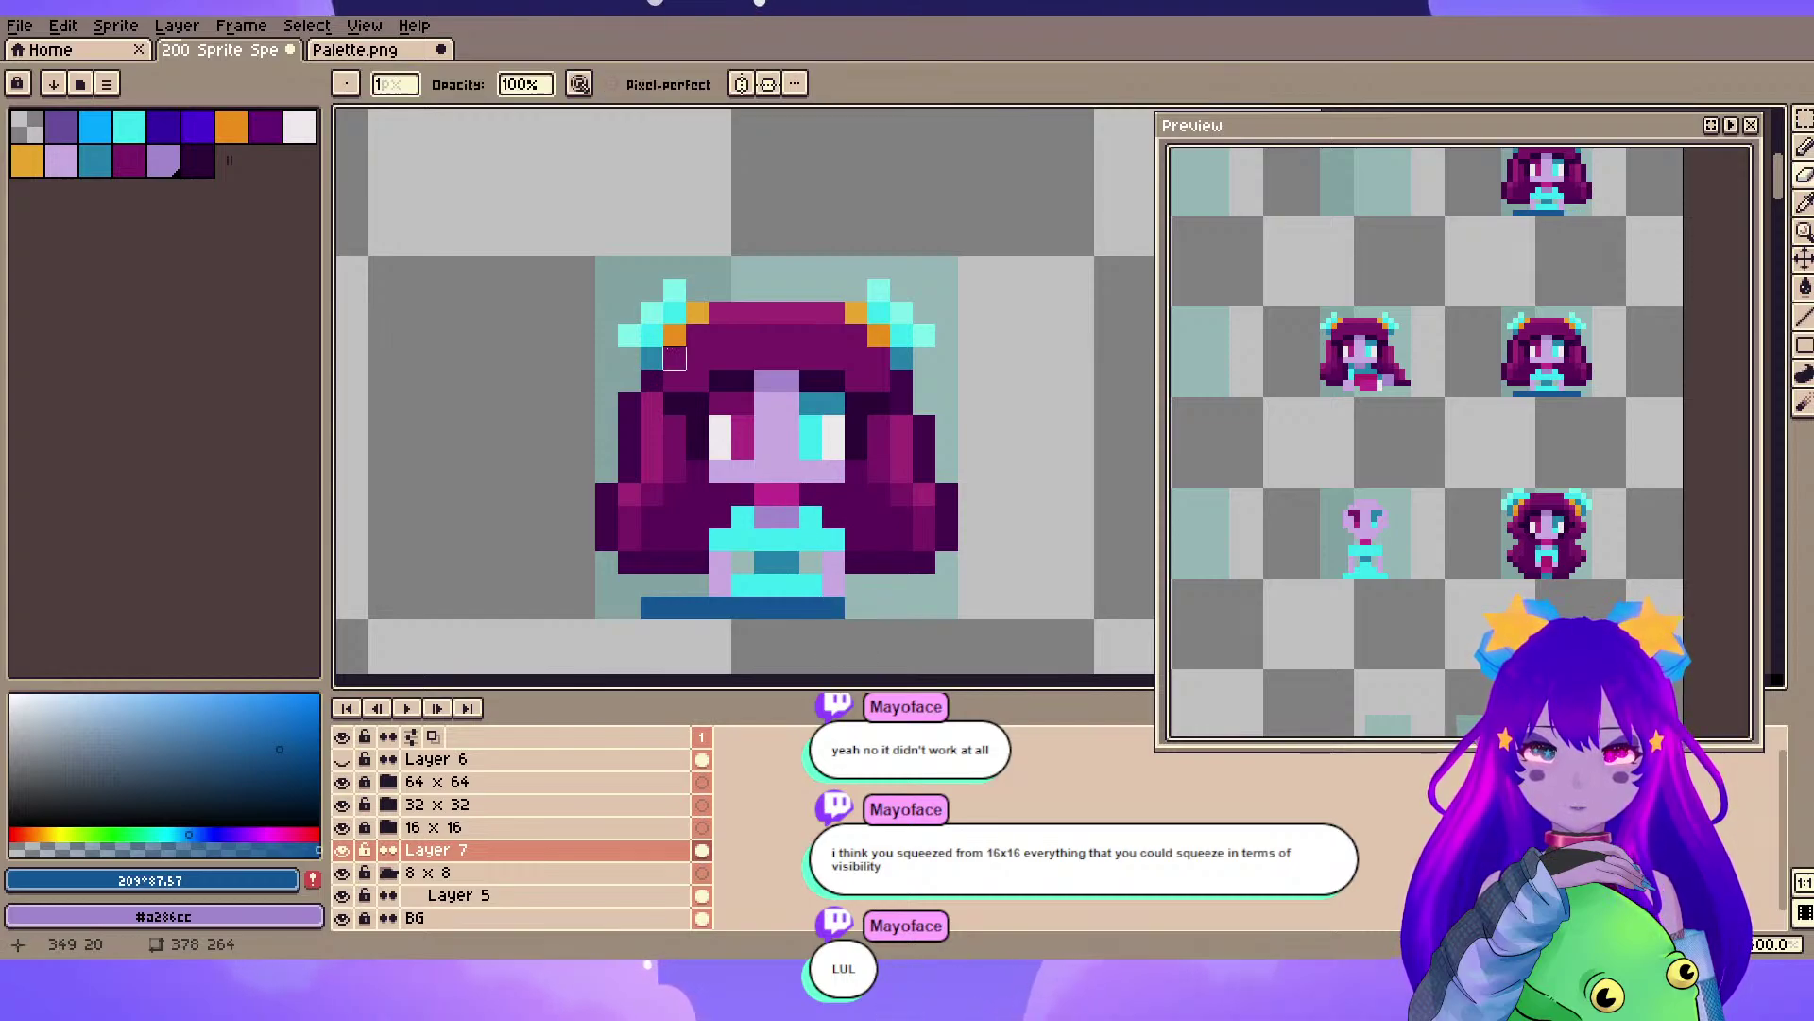
- Move the vertical symmetry axis onto the middle of the purple-haired character sprites in the last column
scroll(855, 244, down, 4)
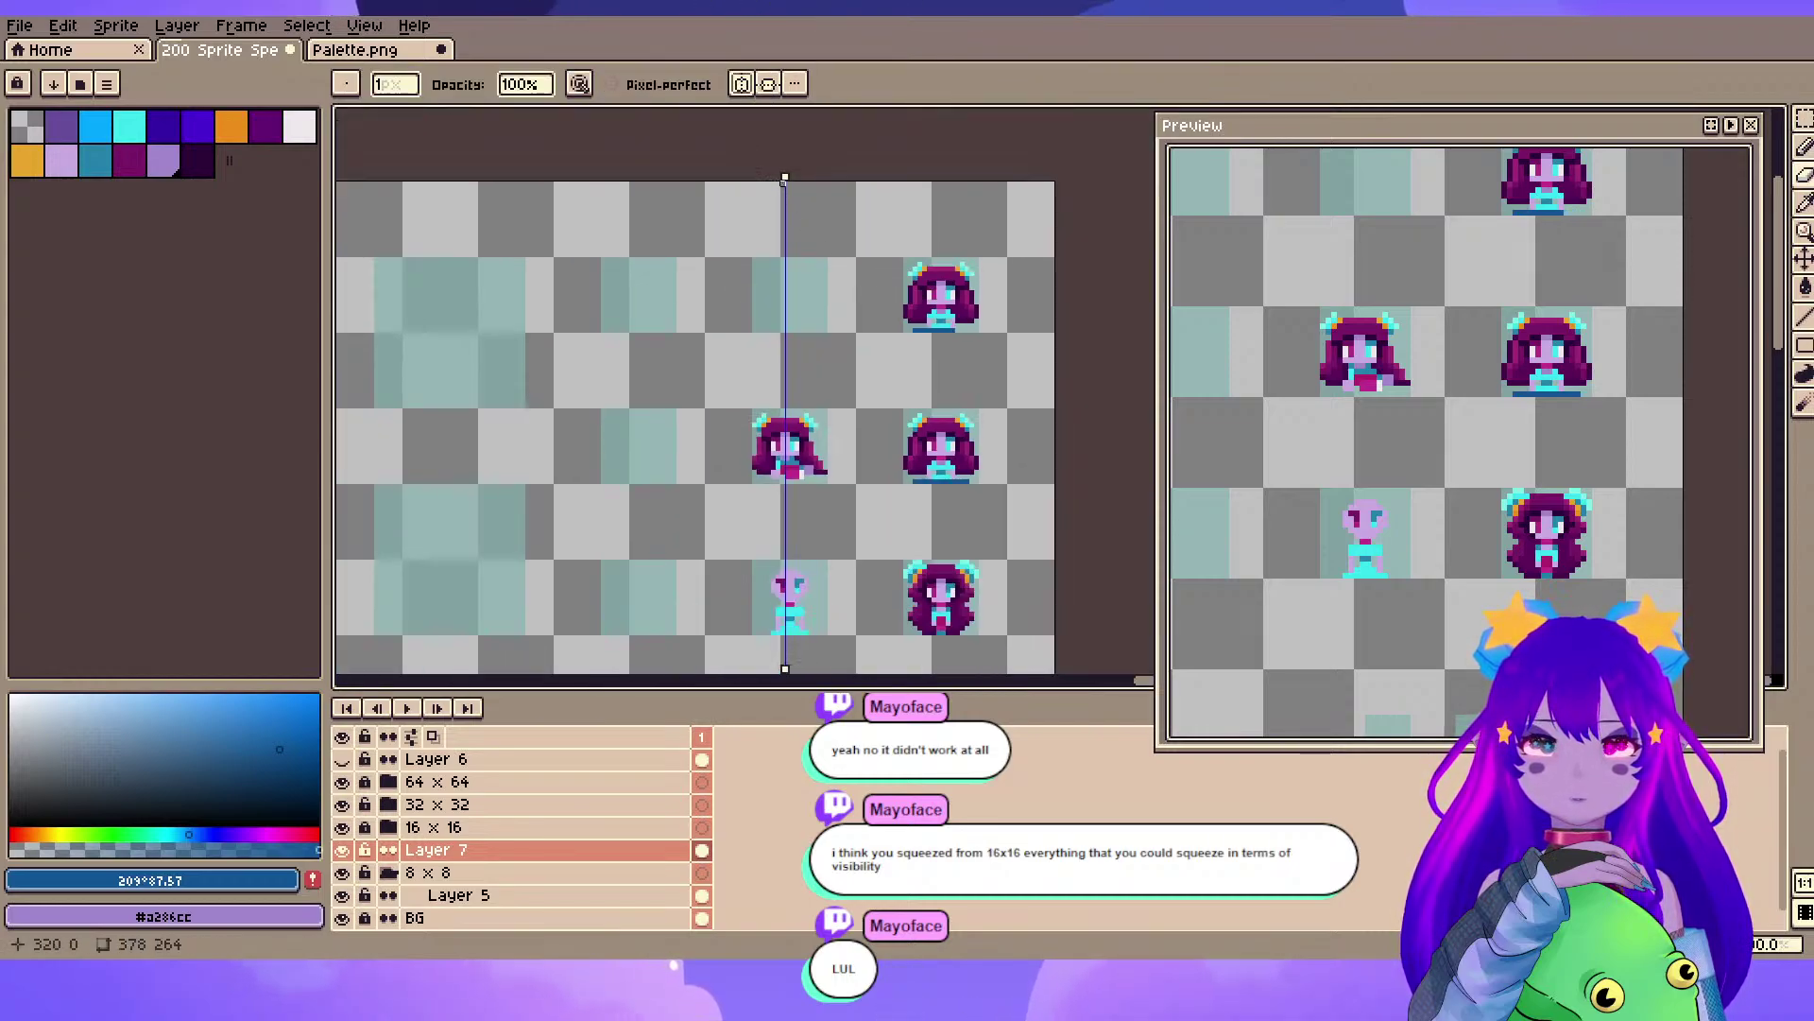
drag(784, 173, 940, 216)
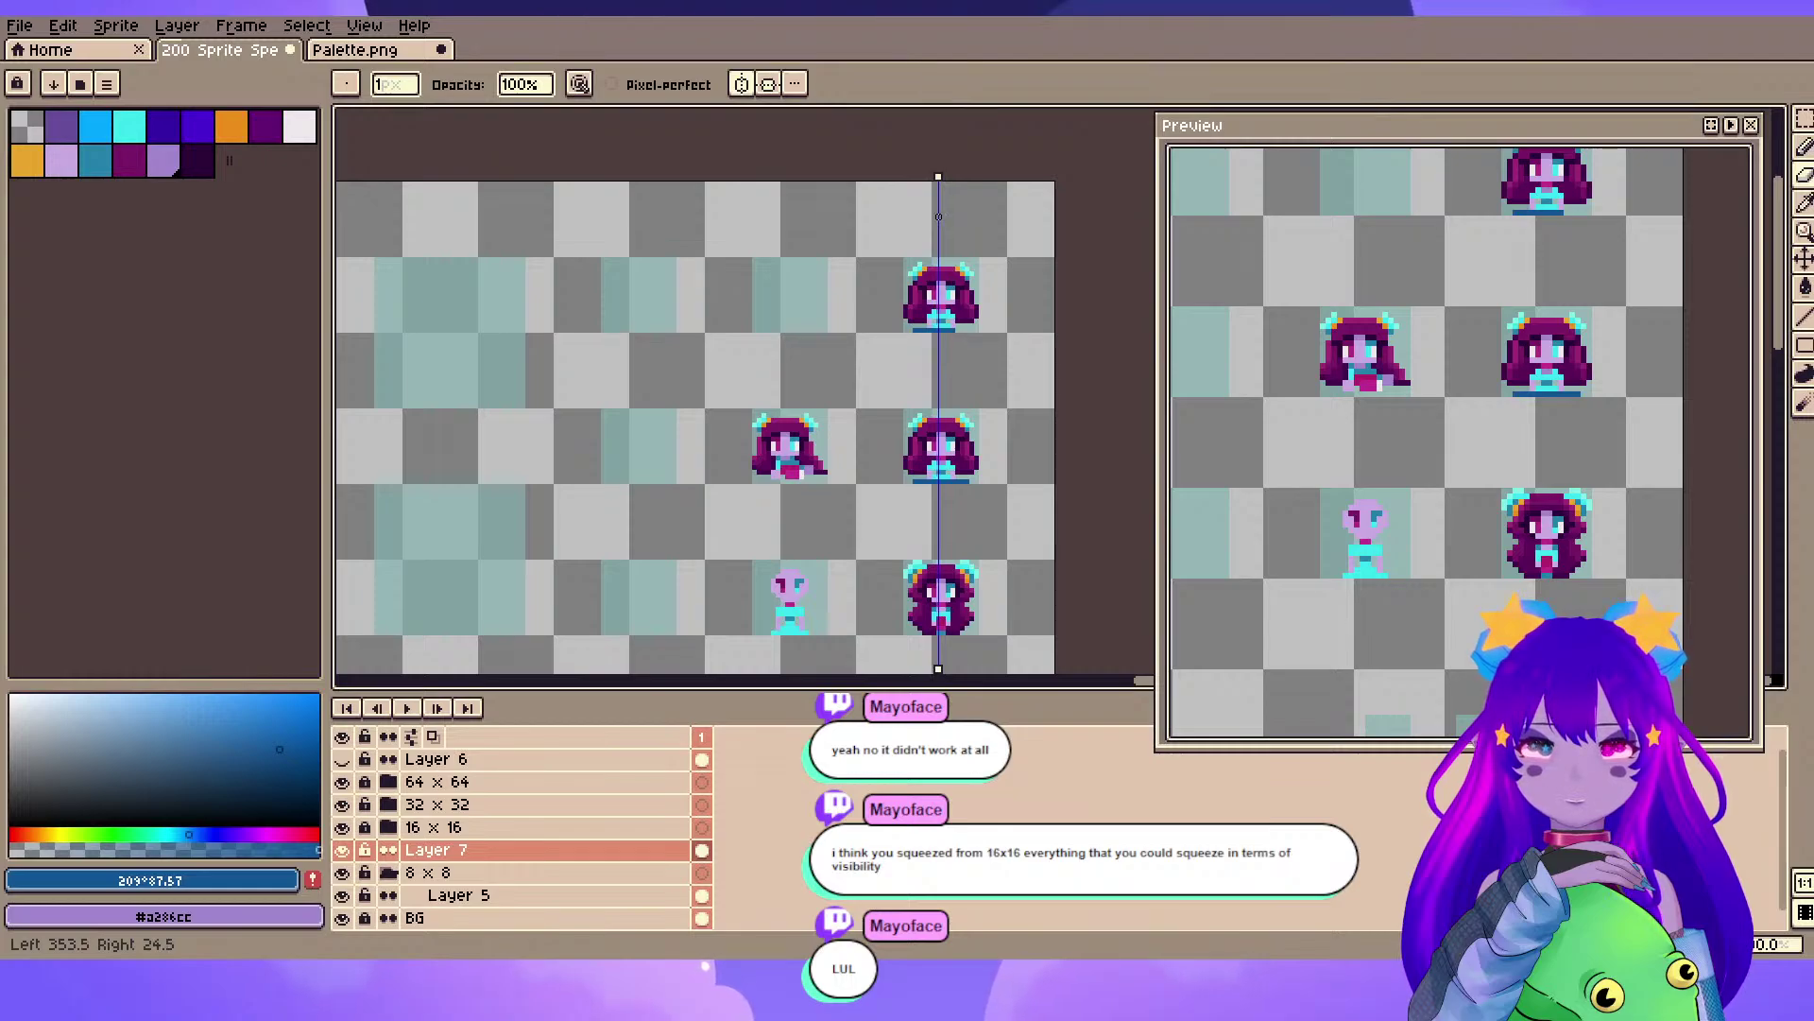
scroll(928, 312, up, 4)
mouse_move(939, 342)
mouse_down()
mouse_move(672, 430)
mouse_move(602, 547)
mouse_up()
scroll(671, 430, up, 2)
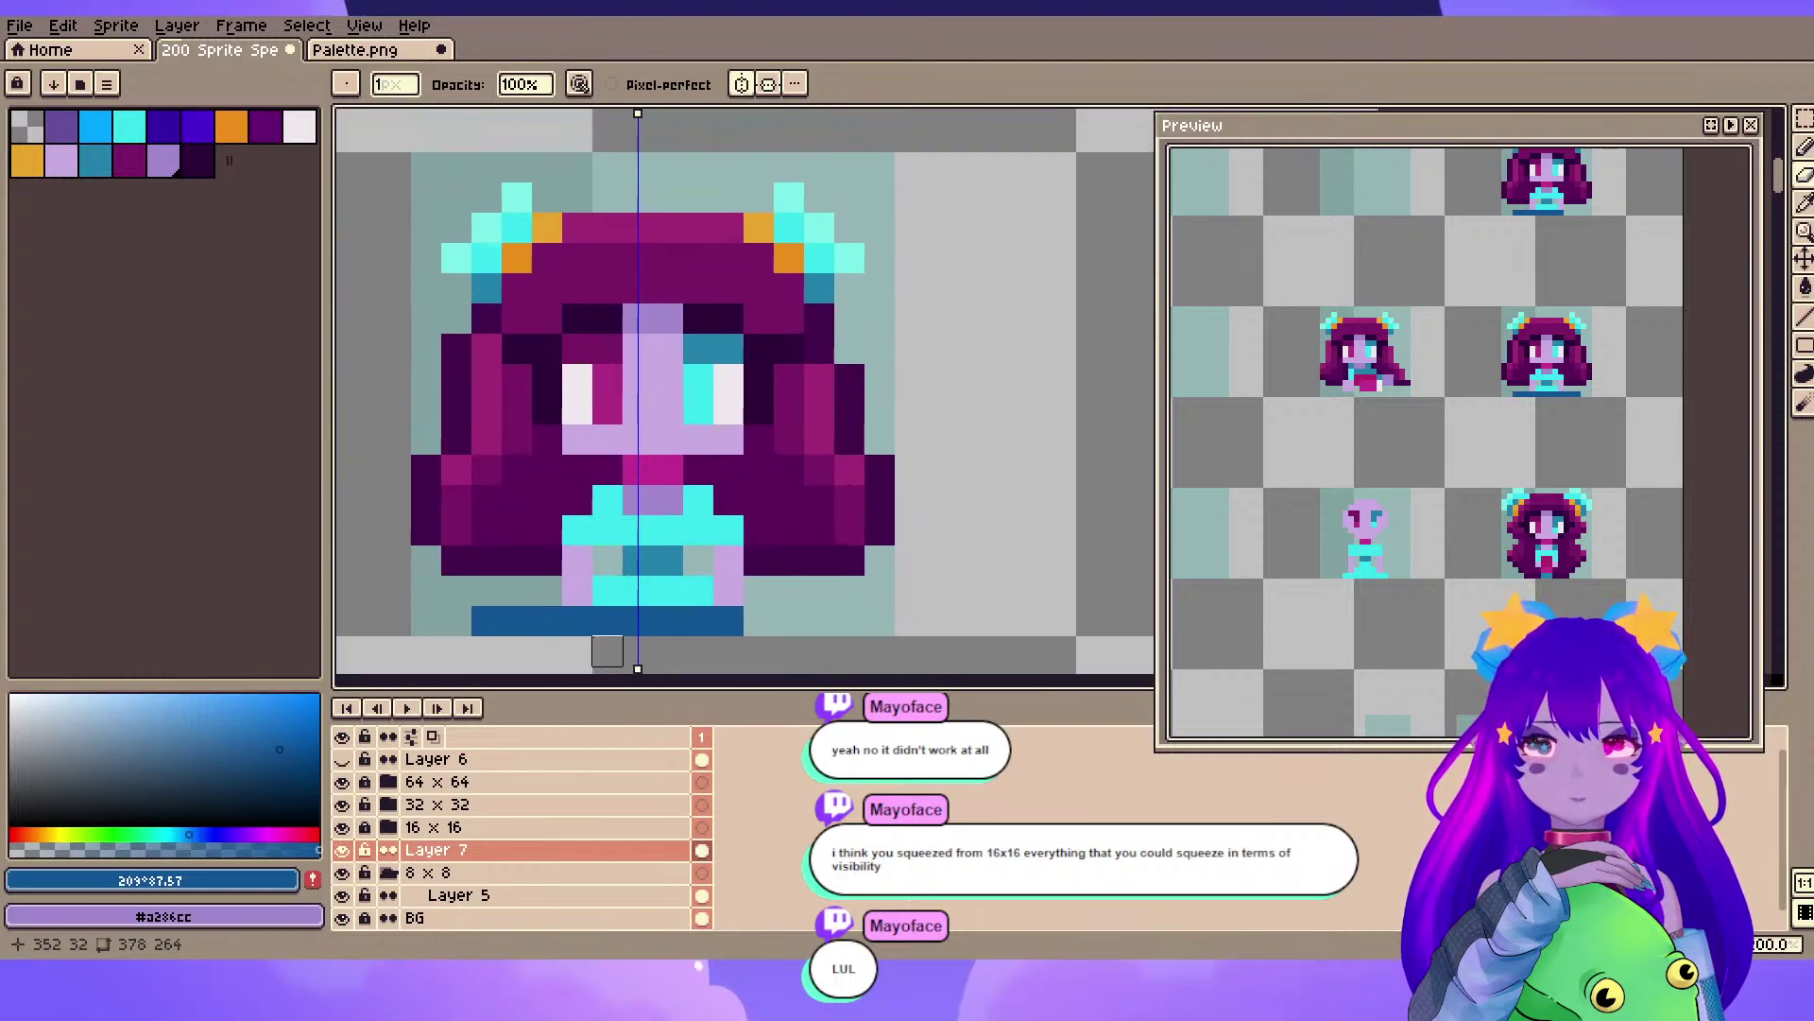
- Erase the dark blue bar beneath the topmost character sprite
key(e)
drag(452, 620, 562, 623)
key(b)
key(e)
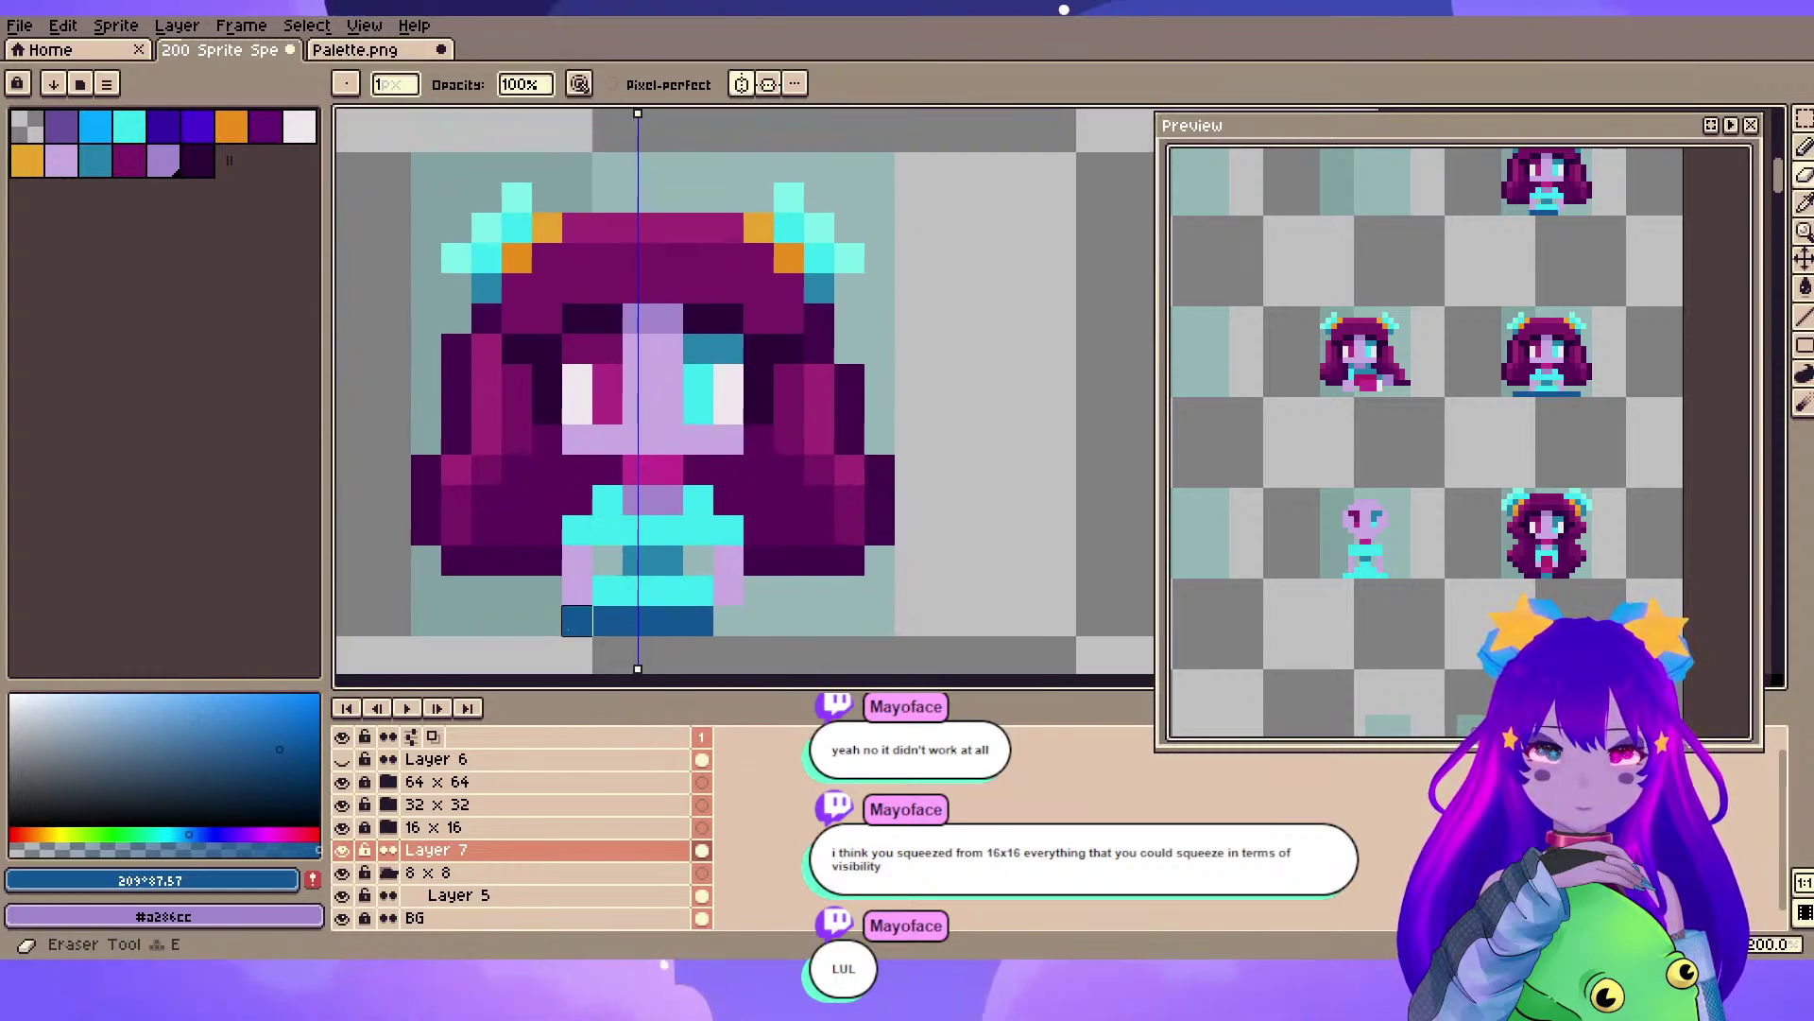
key(b)
key(e)
click(608, 624)
key(b)
key(e)
click(646, 651)
- Paint a two-pixel-wide teal #2482ab base under the shirt and shift the symmetry axis to the centre of the body
key(i)
click(668, 560)
key(b)
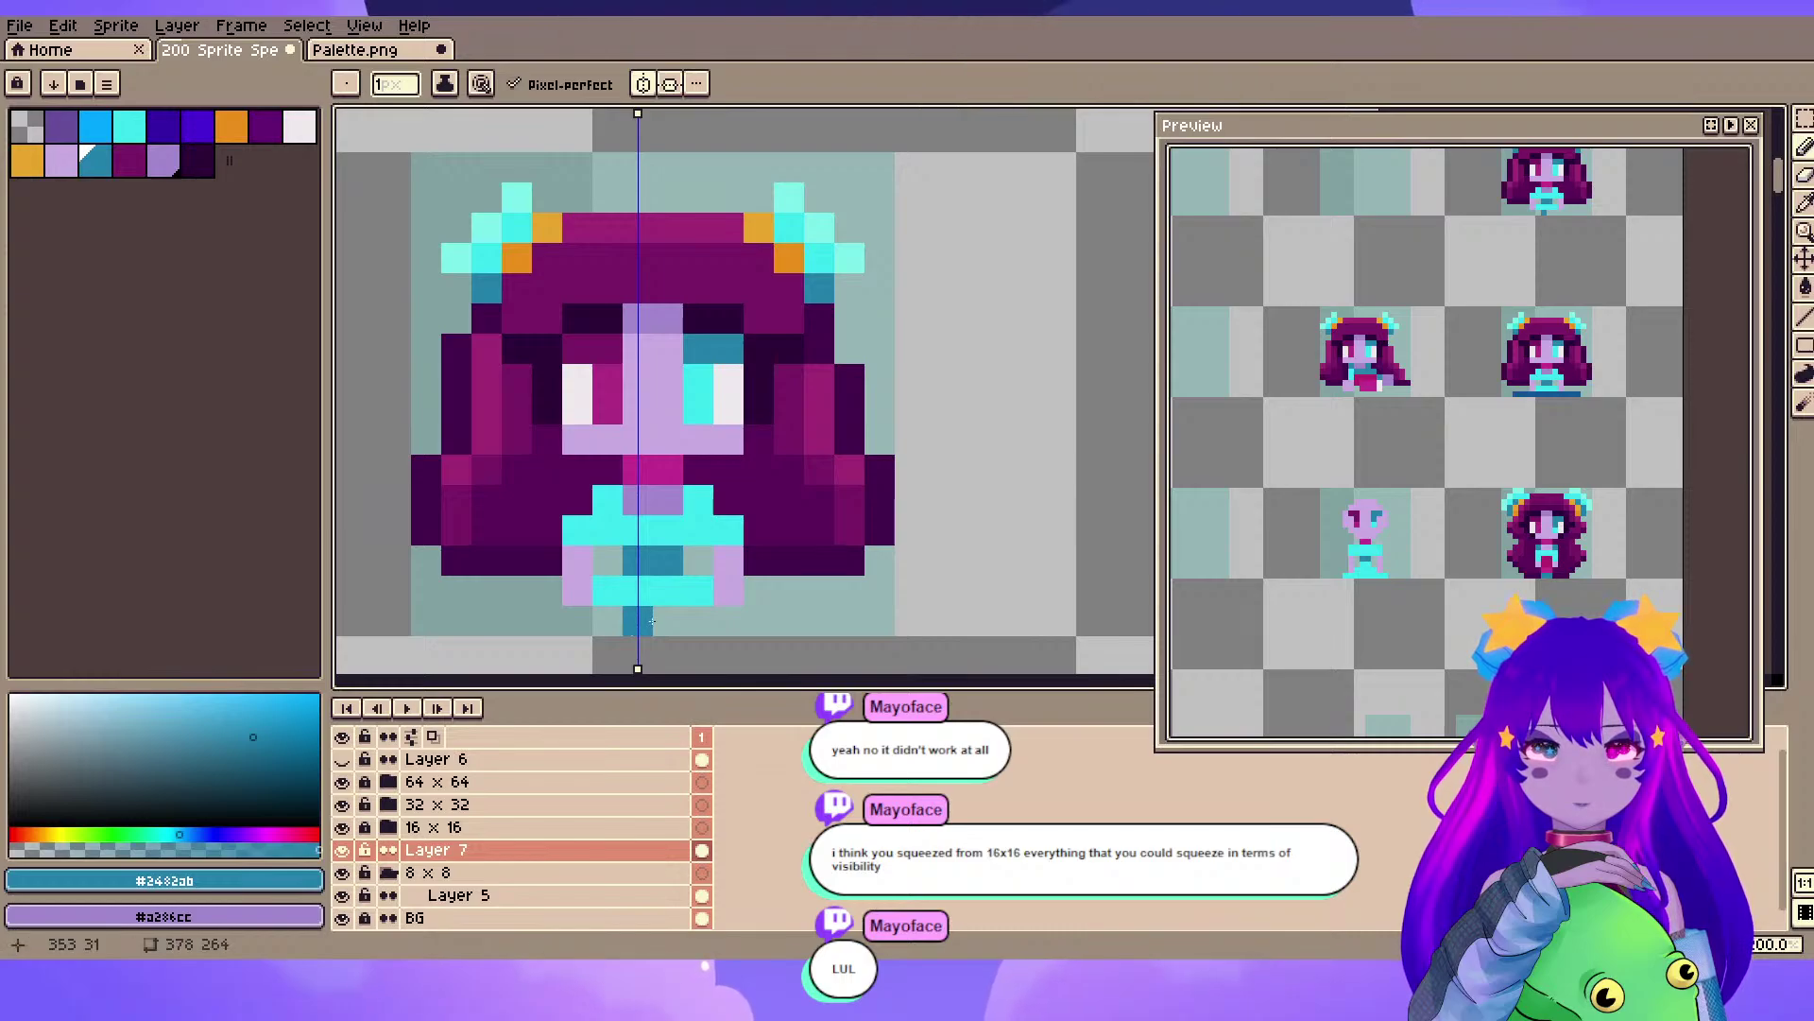
click(655, 631)
mouse_move(1594, 221)
mouse_down()
mouse_move(1604, 432)
mouse_move(1461, 482)
mouse_up()
scroll(1507, 471, up, 1)
key(ctrl+z)
key(b)
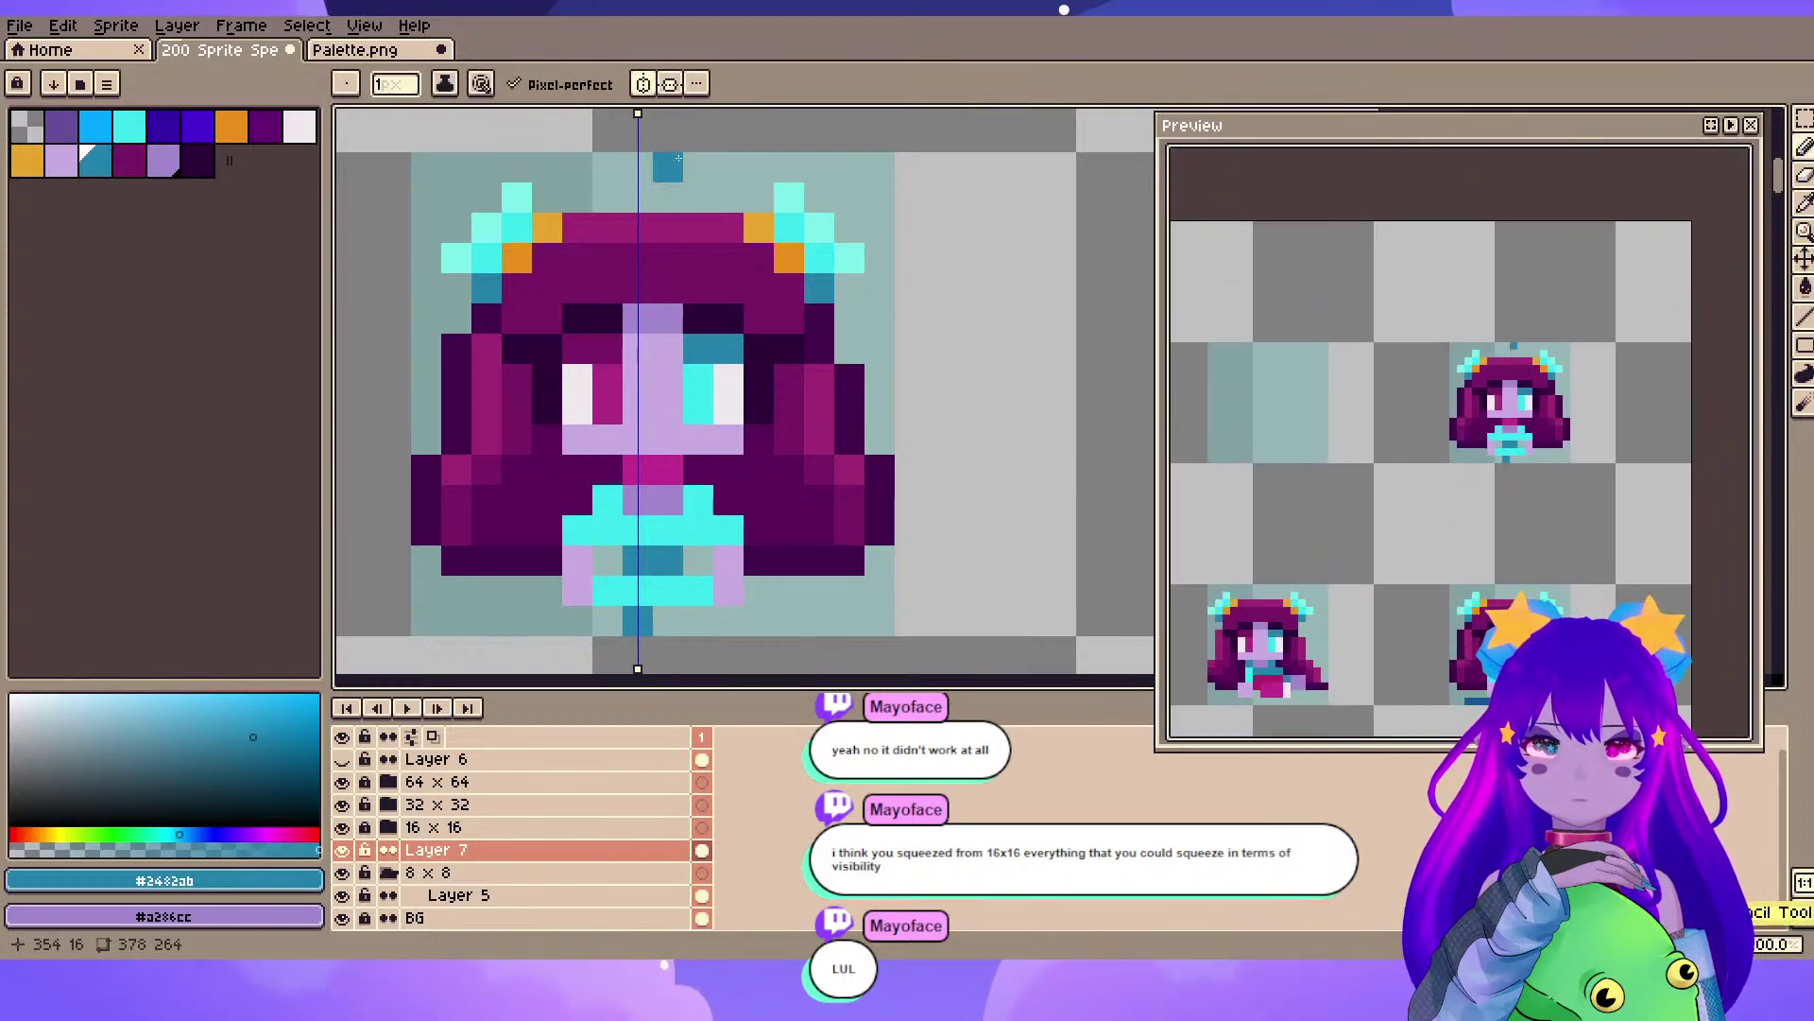
drag(638, 114, 654, 114)
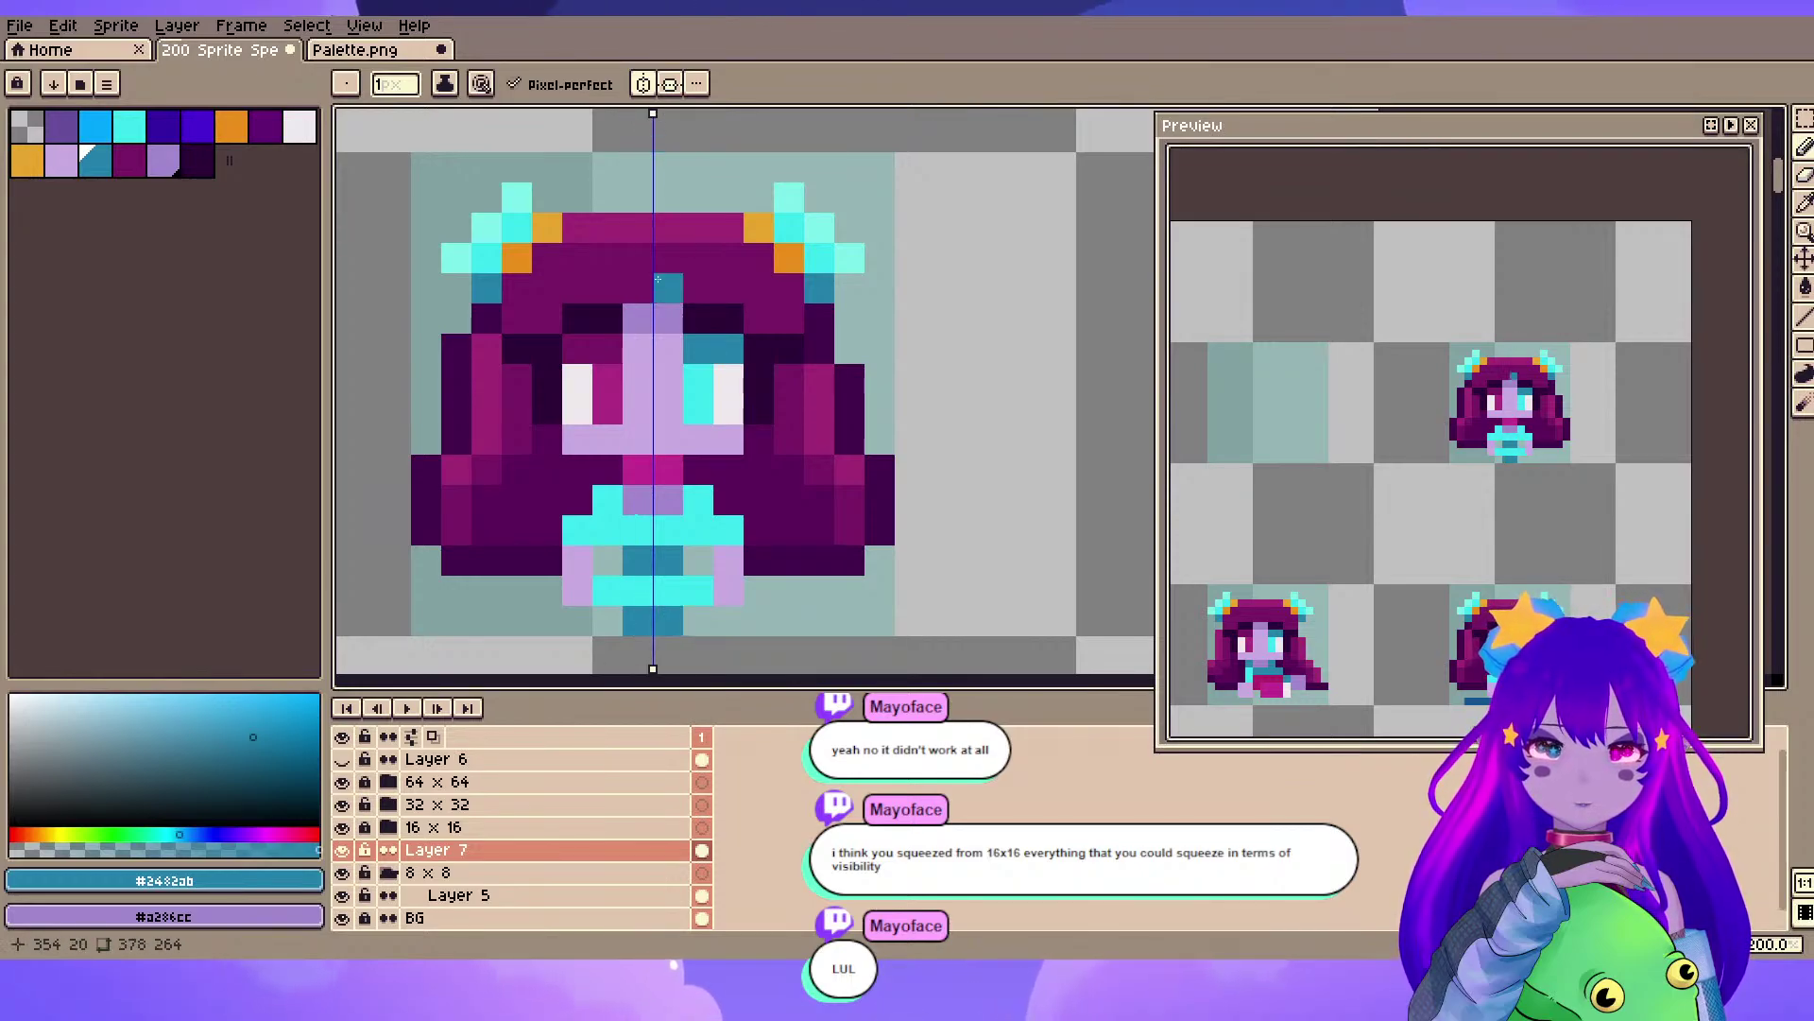
- Narrow the torso by moving the shoulder and arm columns on both sides one pixel inward
click(1803, 119)
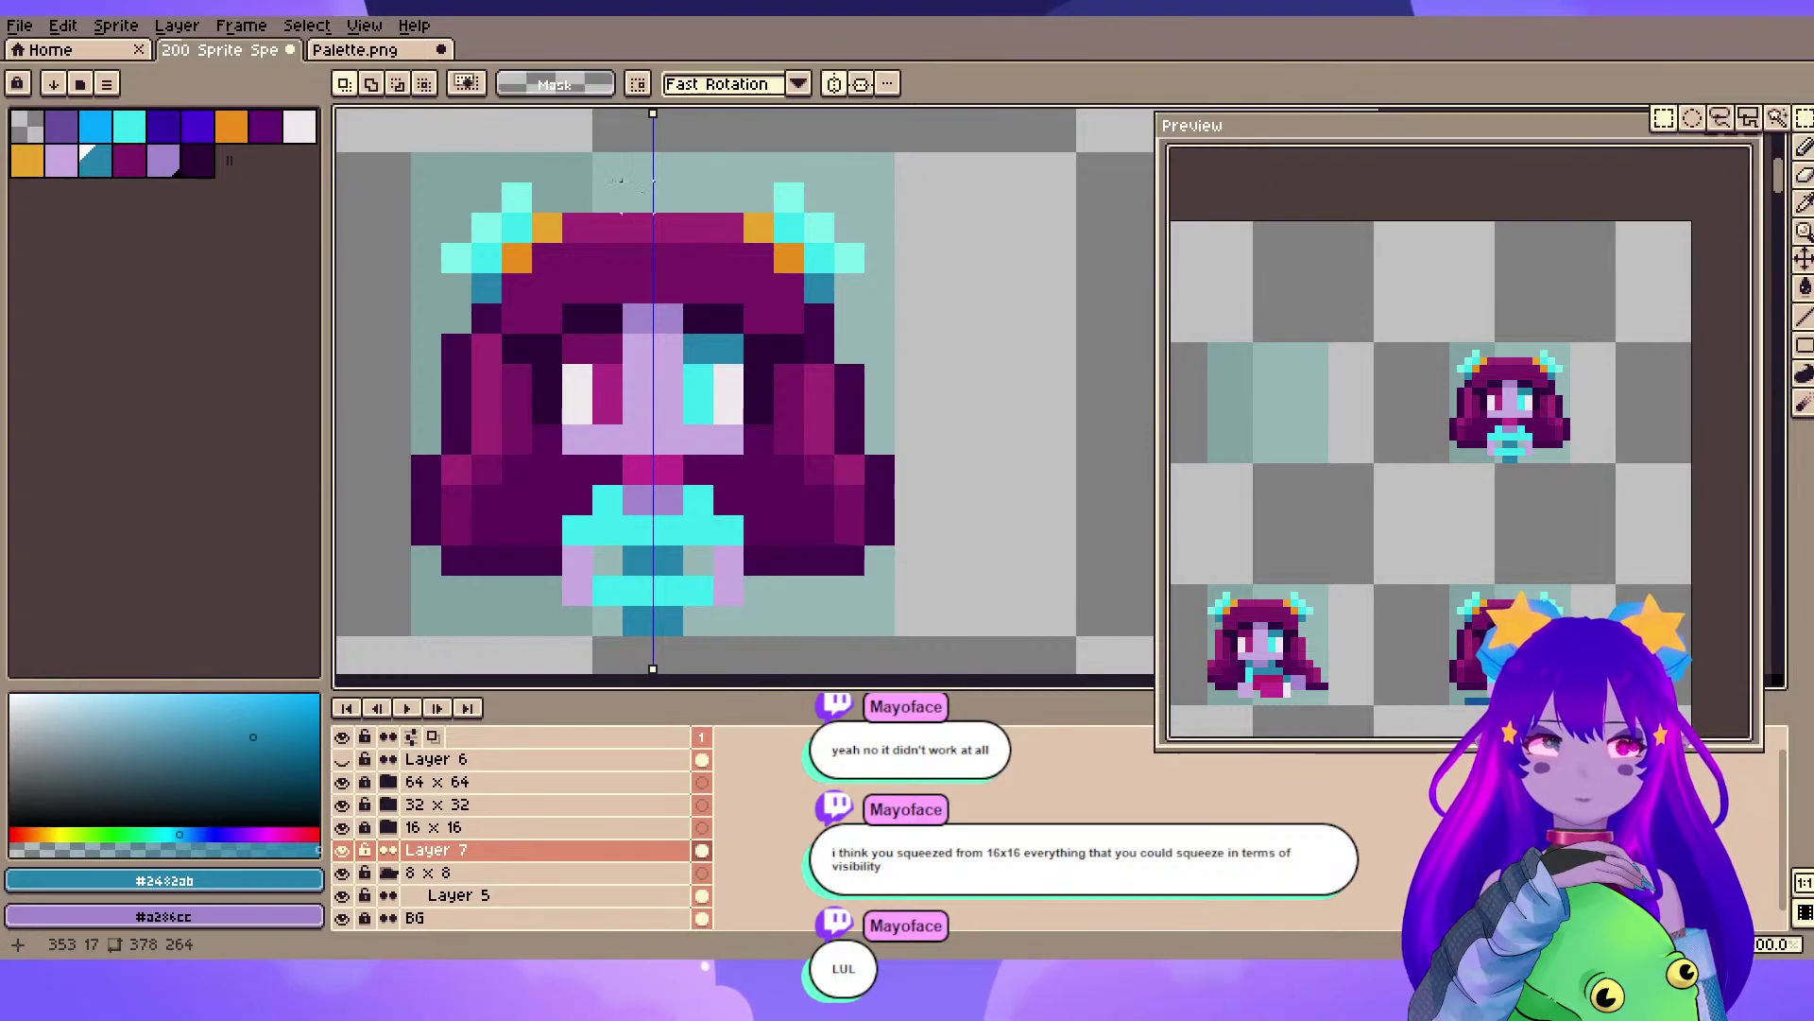
mouse_move(597, 521)
mouse_down()
mouse_move(592, 587)
mouse_move(614, 579)
mouse_up()
click(716, 544)
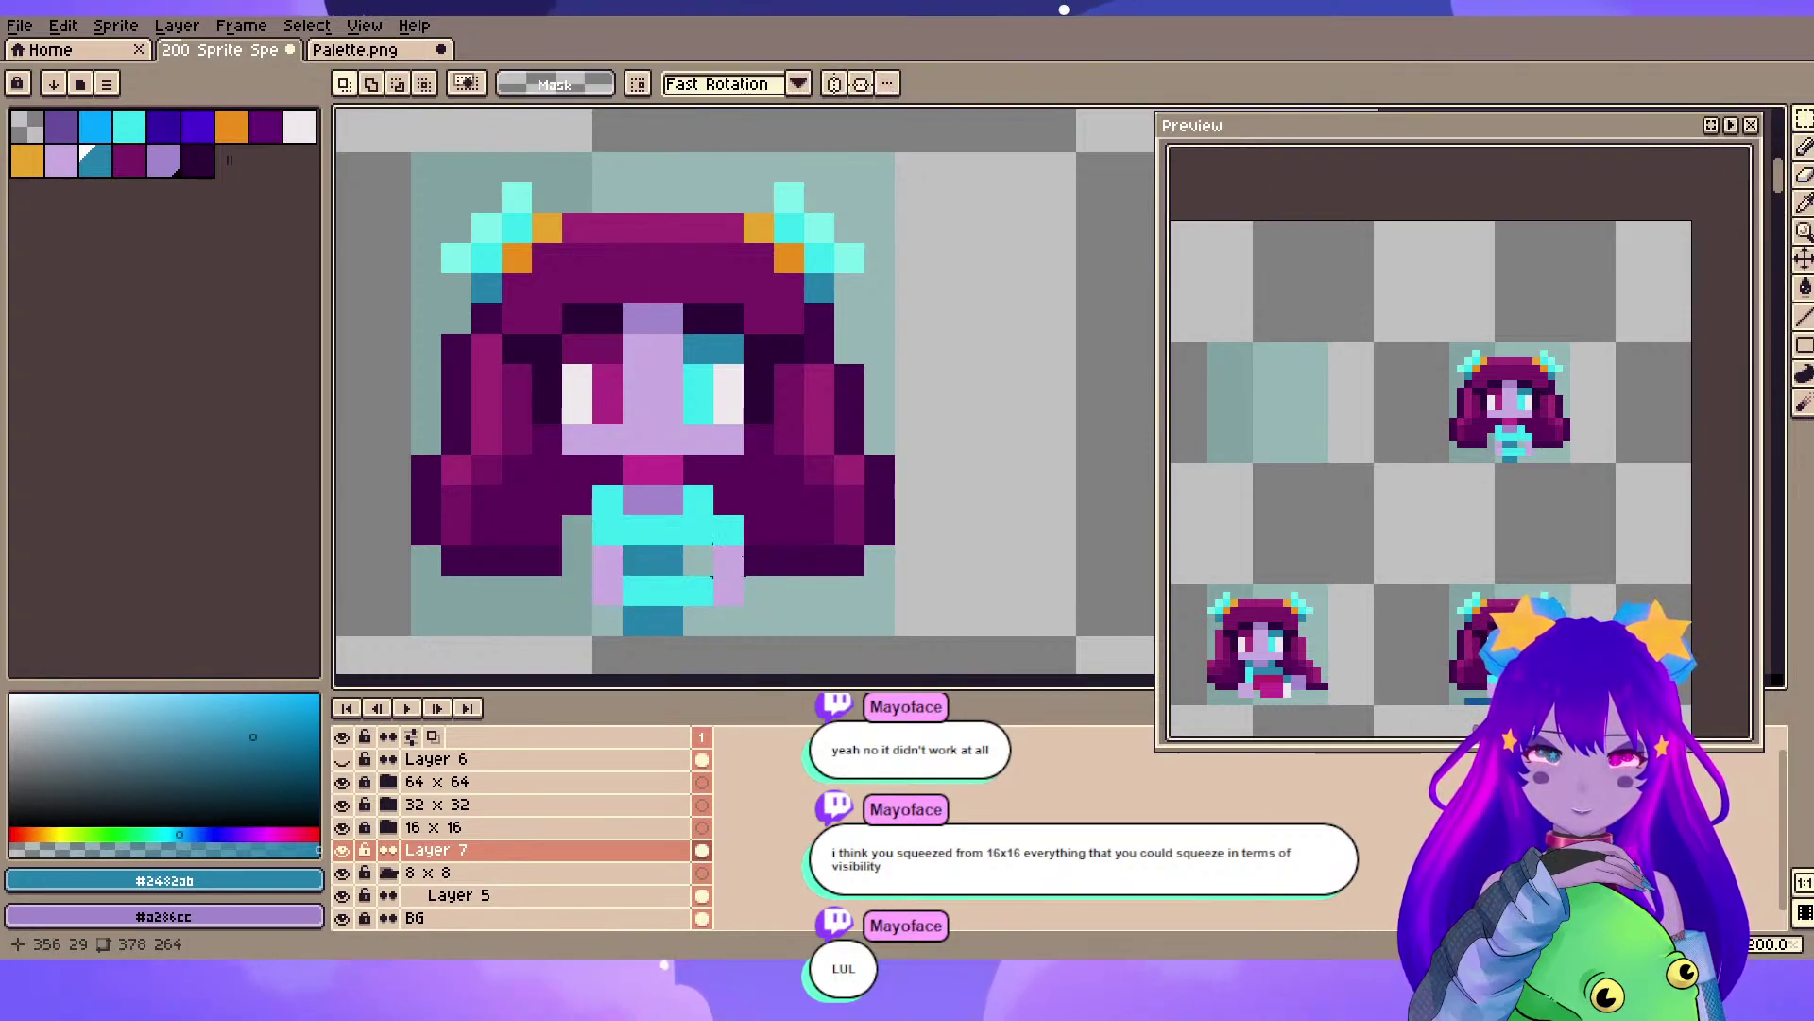
drag(704, 515, 723, 584)
click(789, 616)
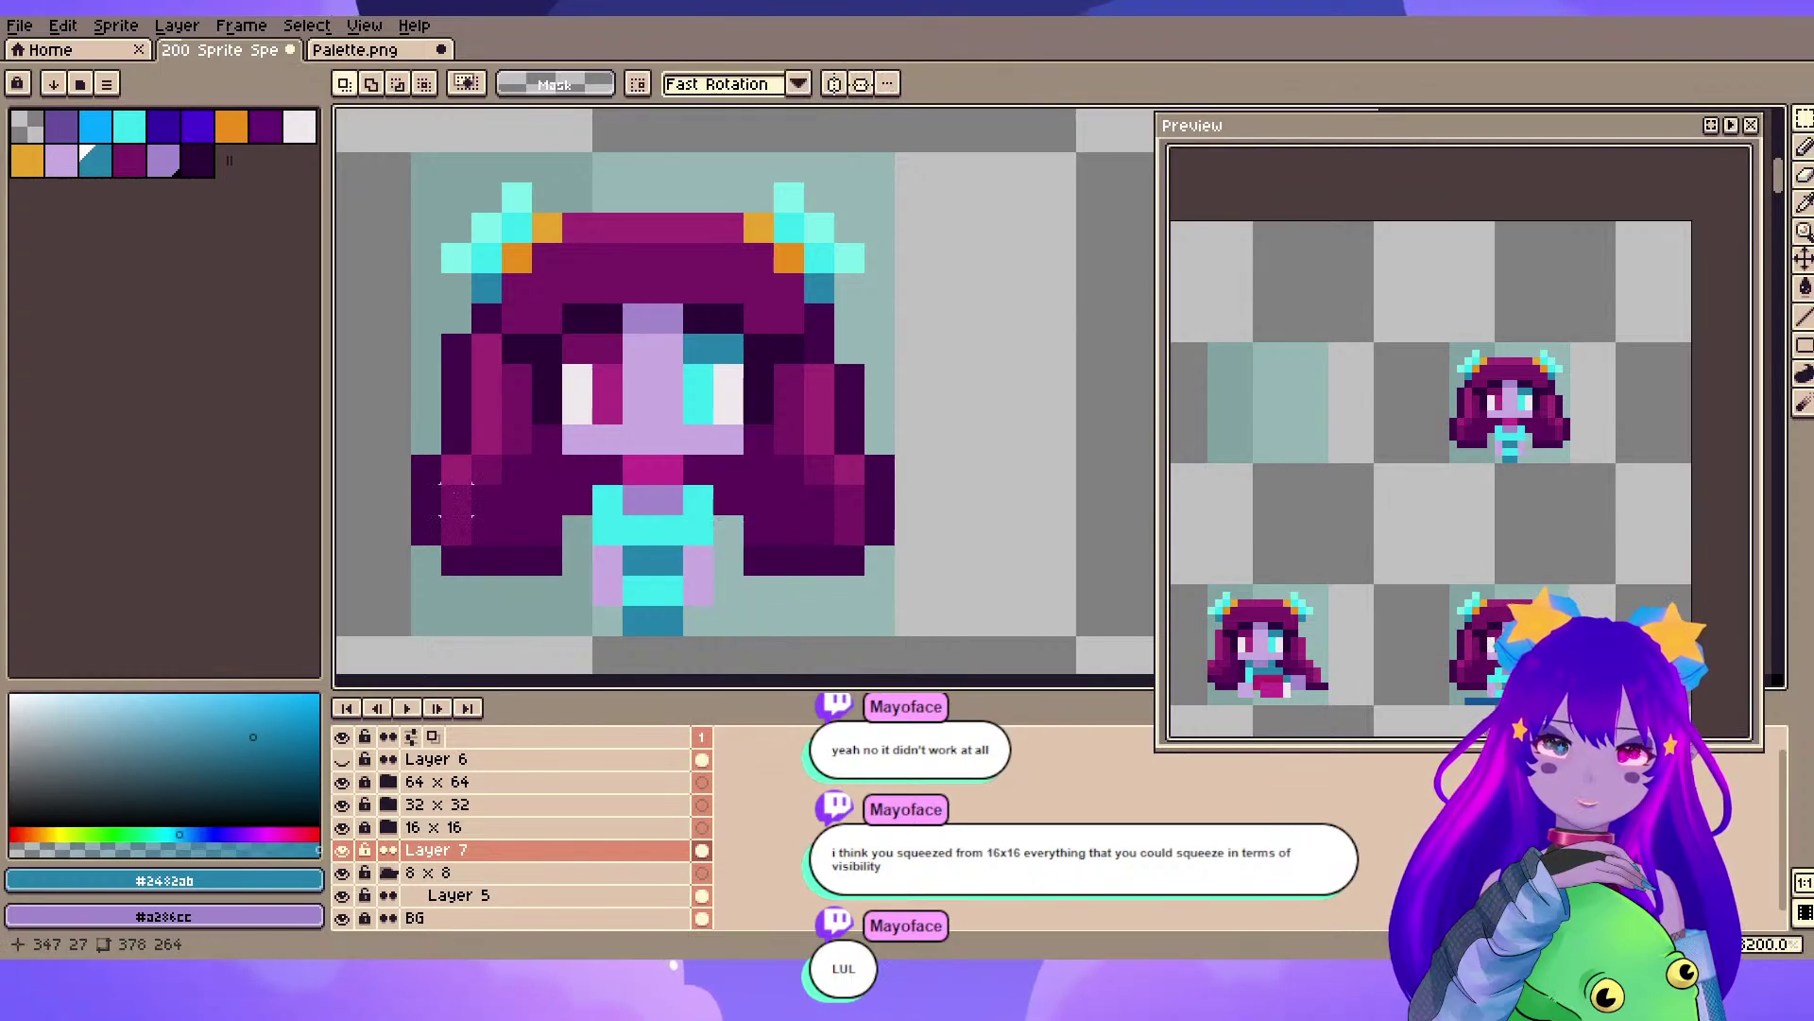
- Try to paint over the outer pixels of the shirt's upper row with hair purple #5b0d5a
key(b)
alt+click(582, 497)
click(695, 508)
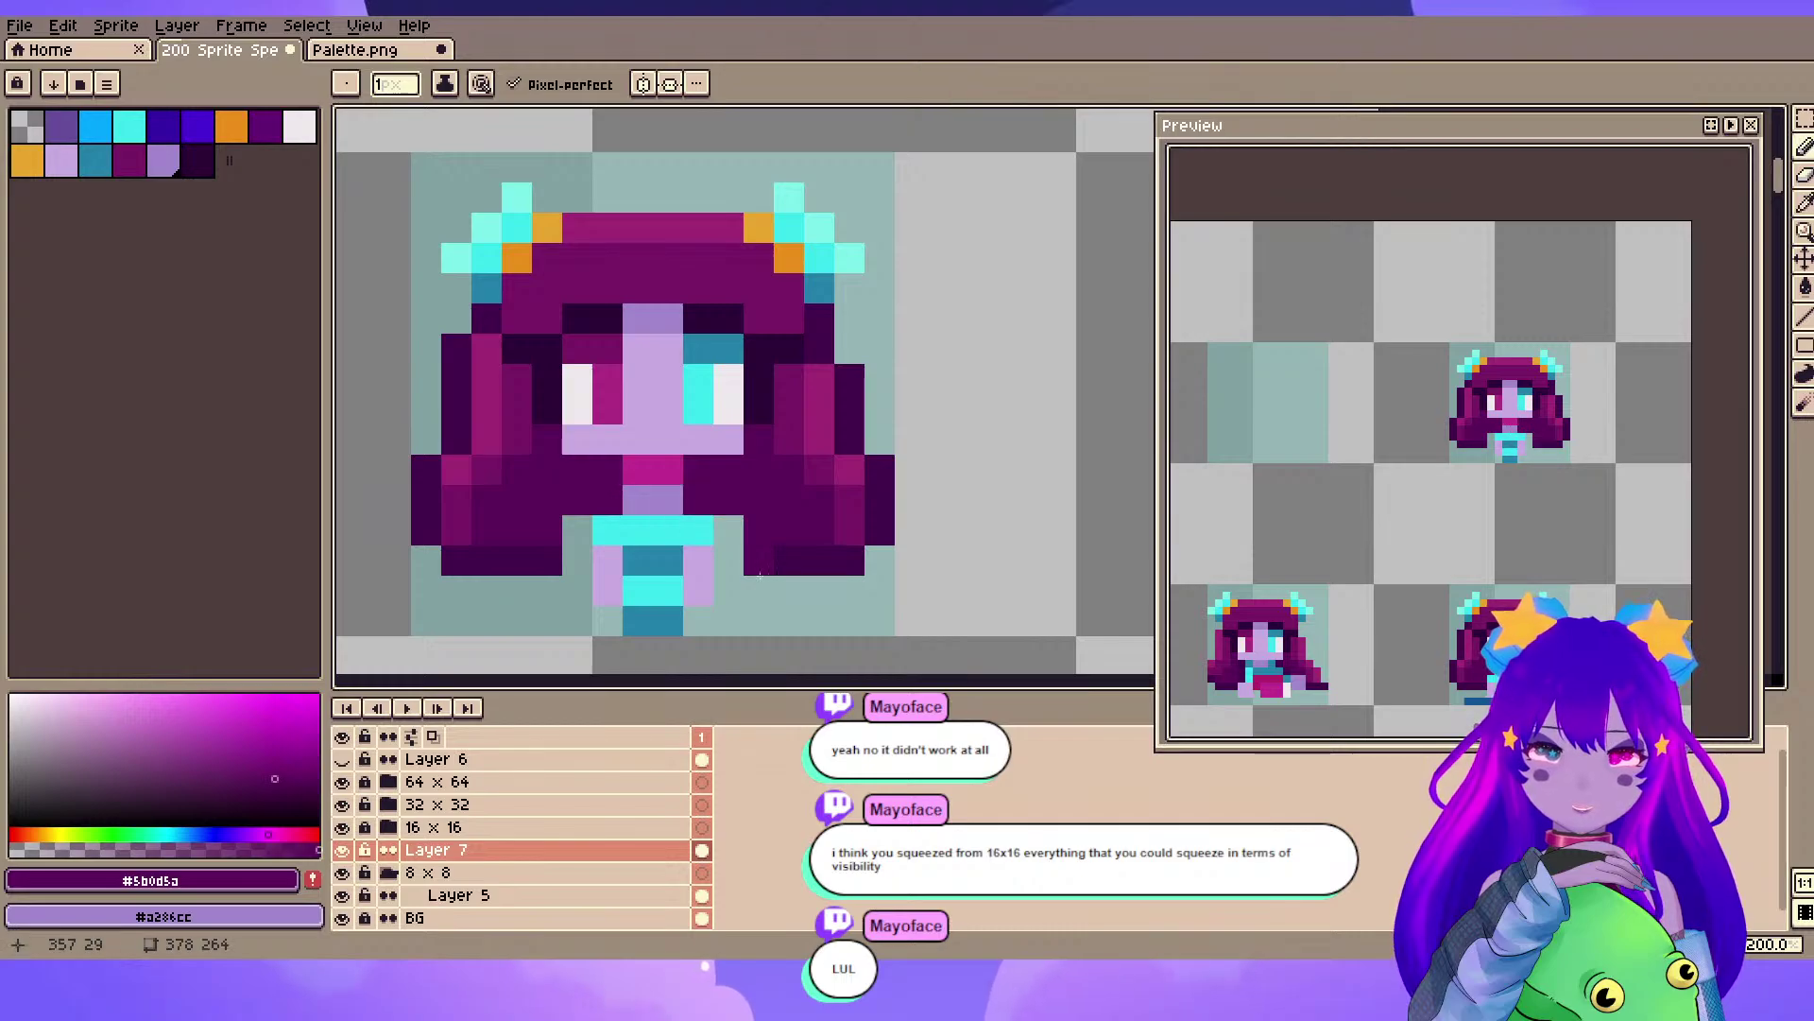
key(ctrl+z)
key(ctrl+z)
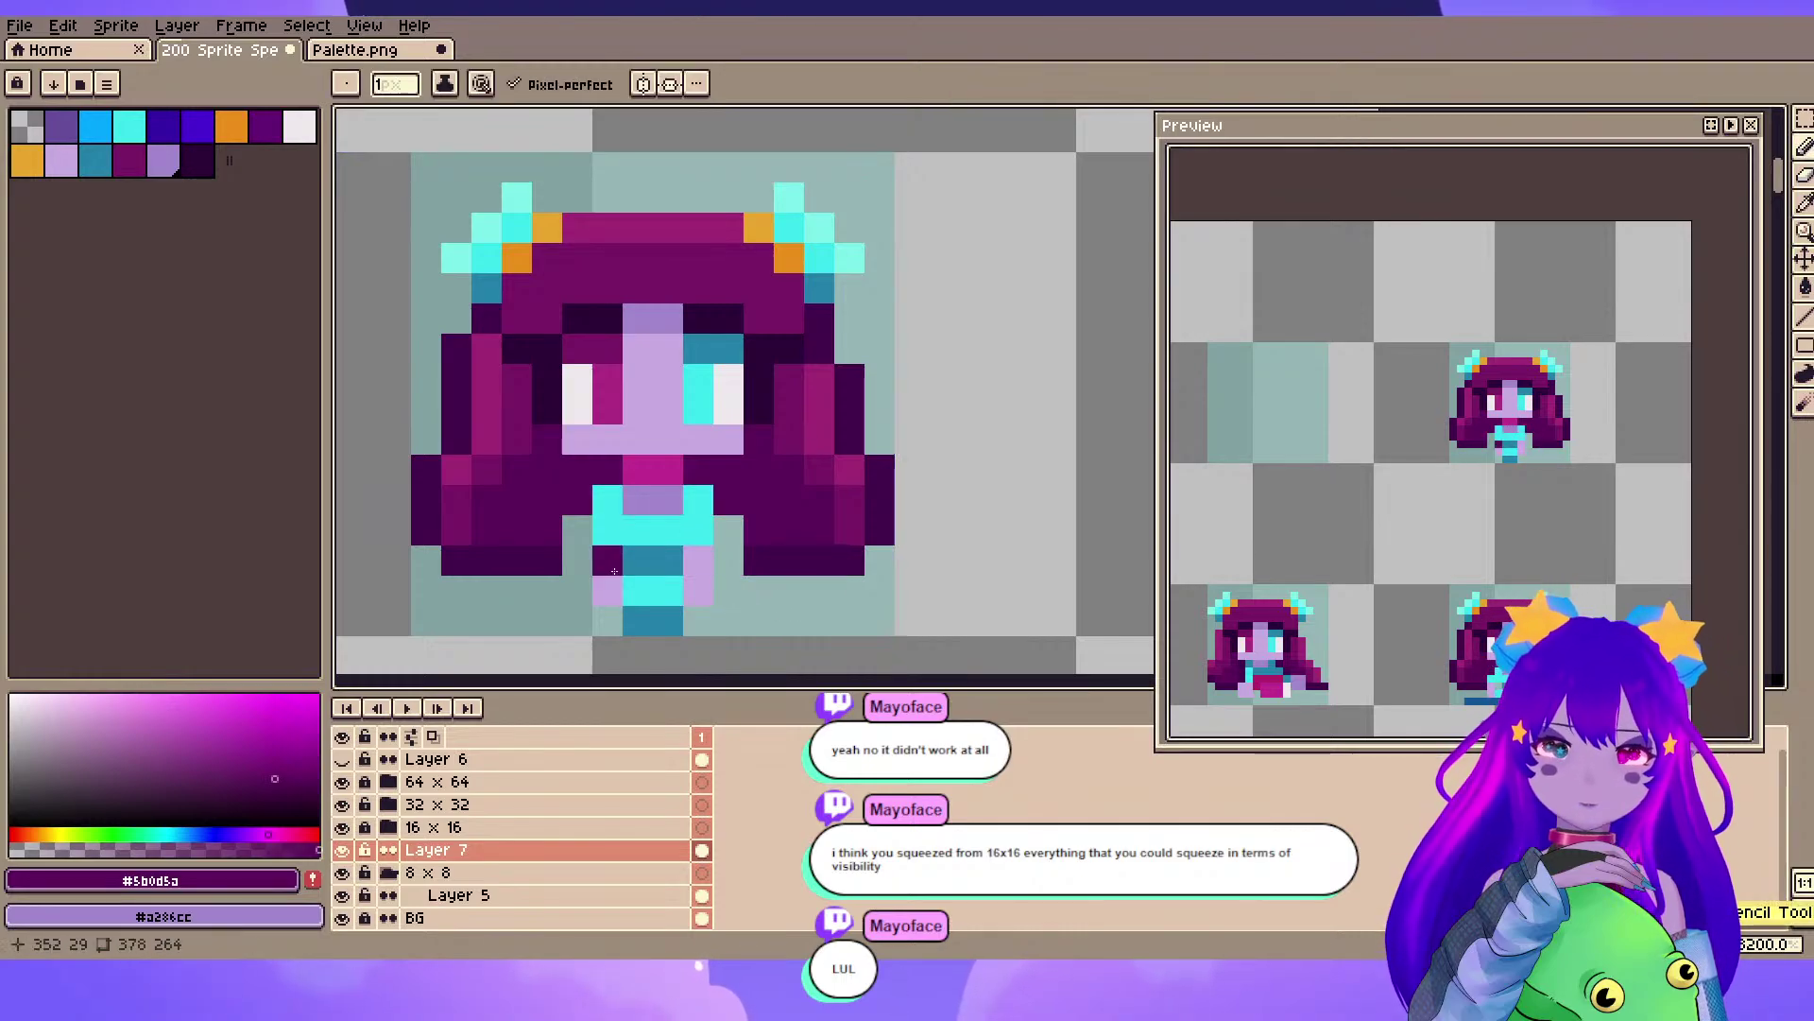
- Extend the dark #43094d lower edge of the hair inward to the arms and add a further row beneath it
alt+click(556, 555)
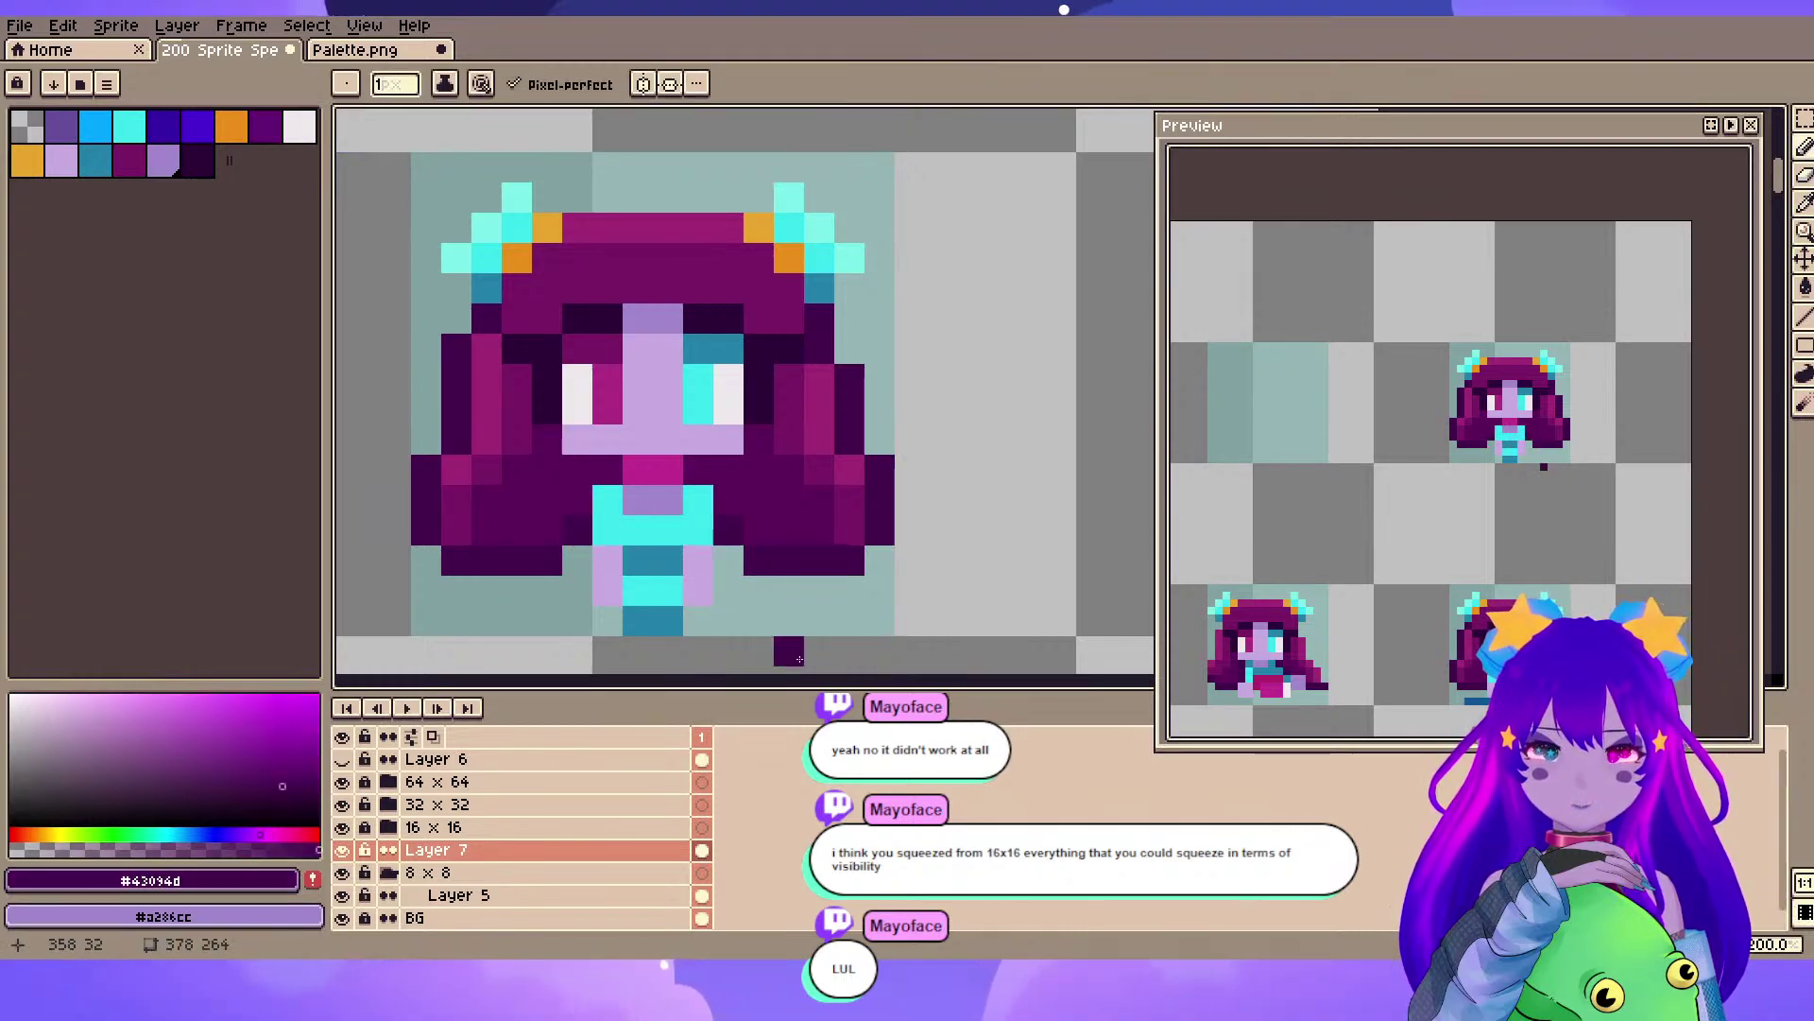
key(ctrl+z)
key(ctrl+z)
click(730, 567)
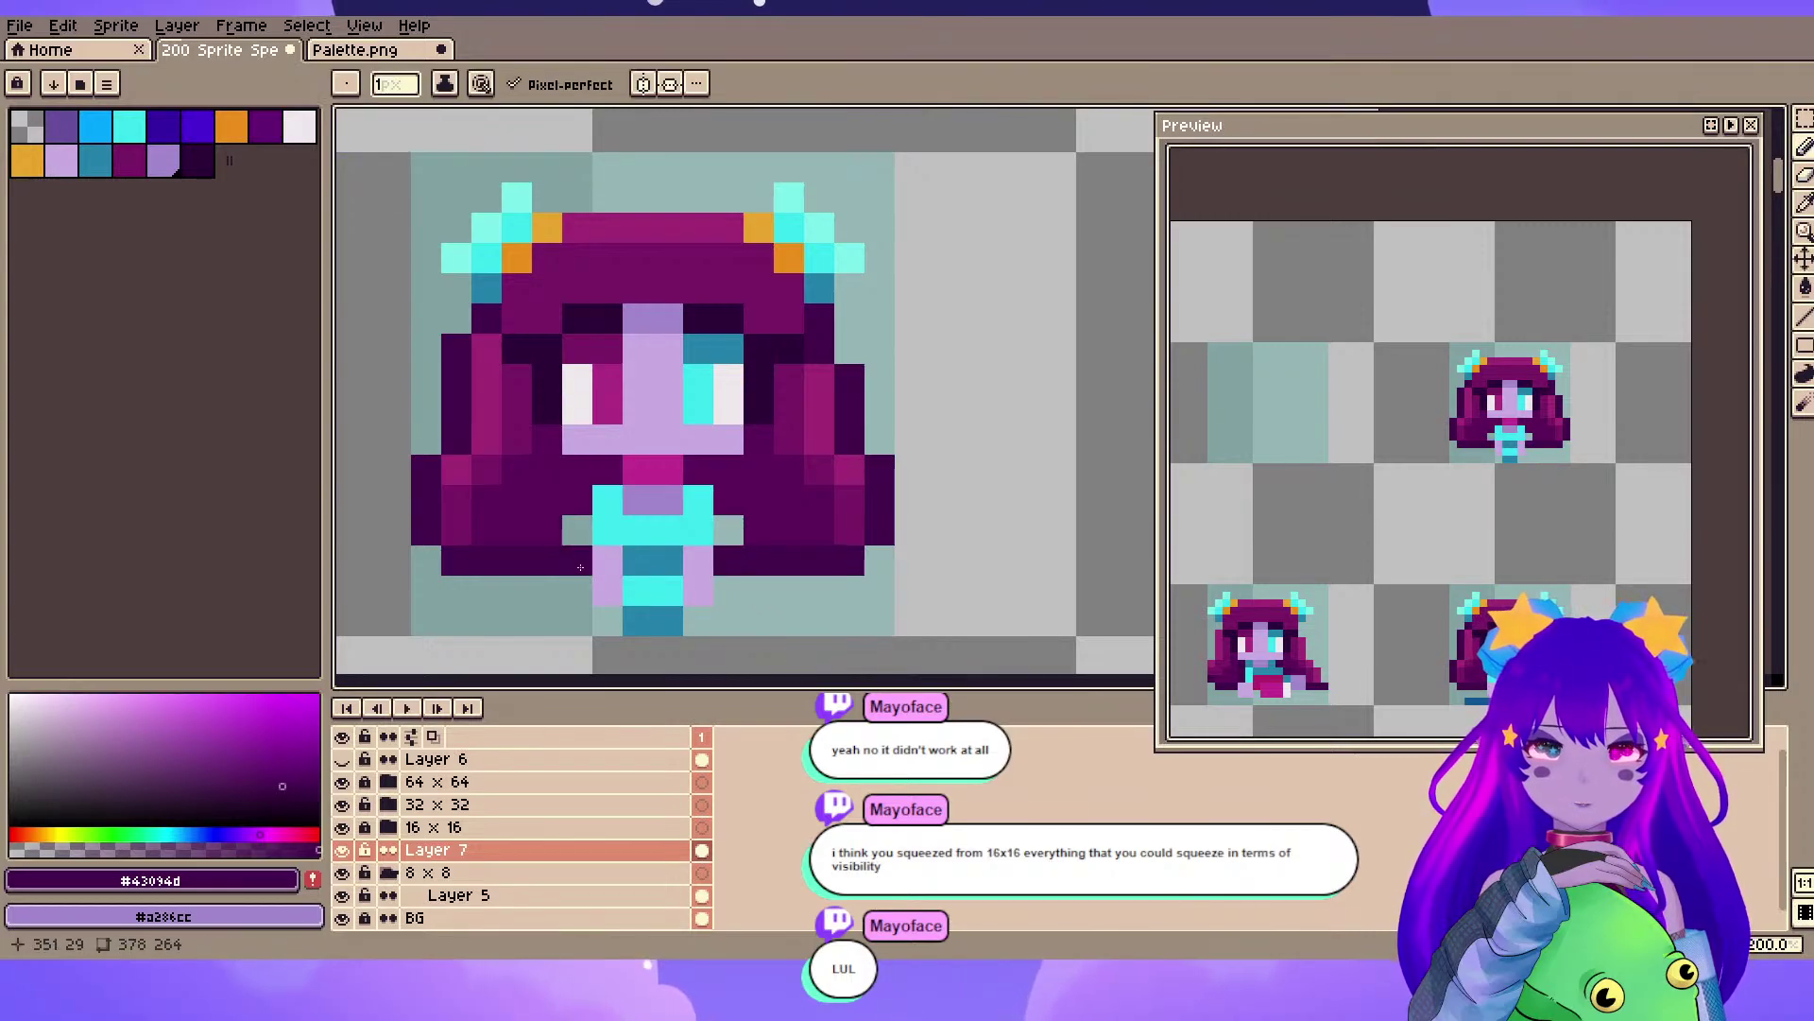
drag(529, 594, 577, 593)
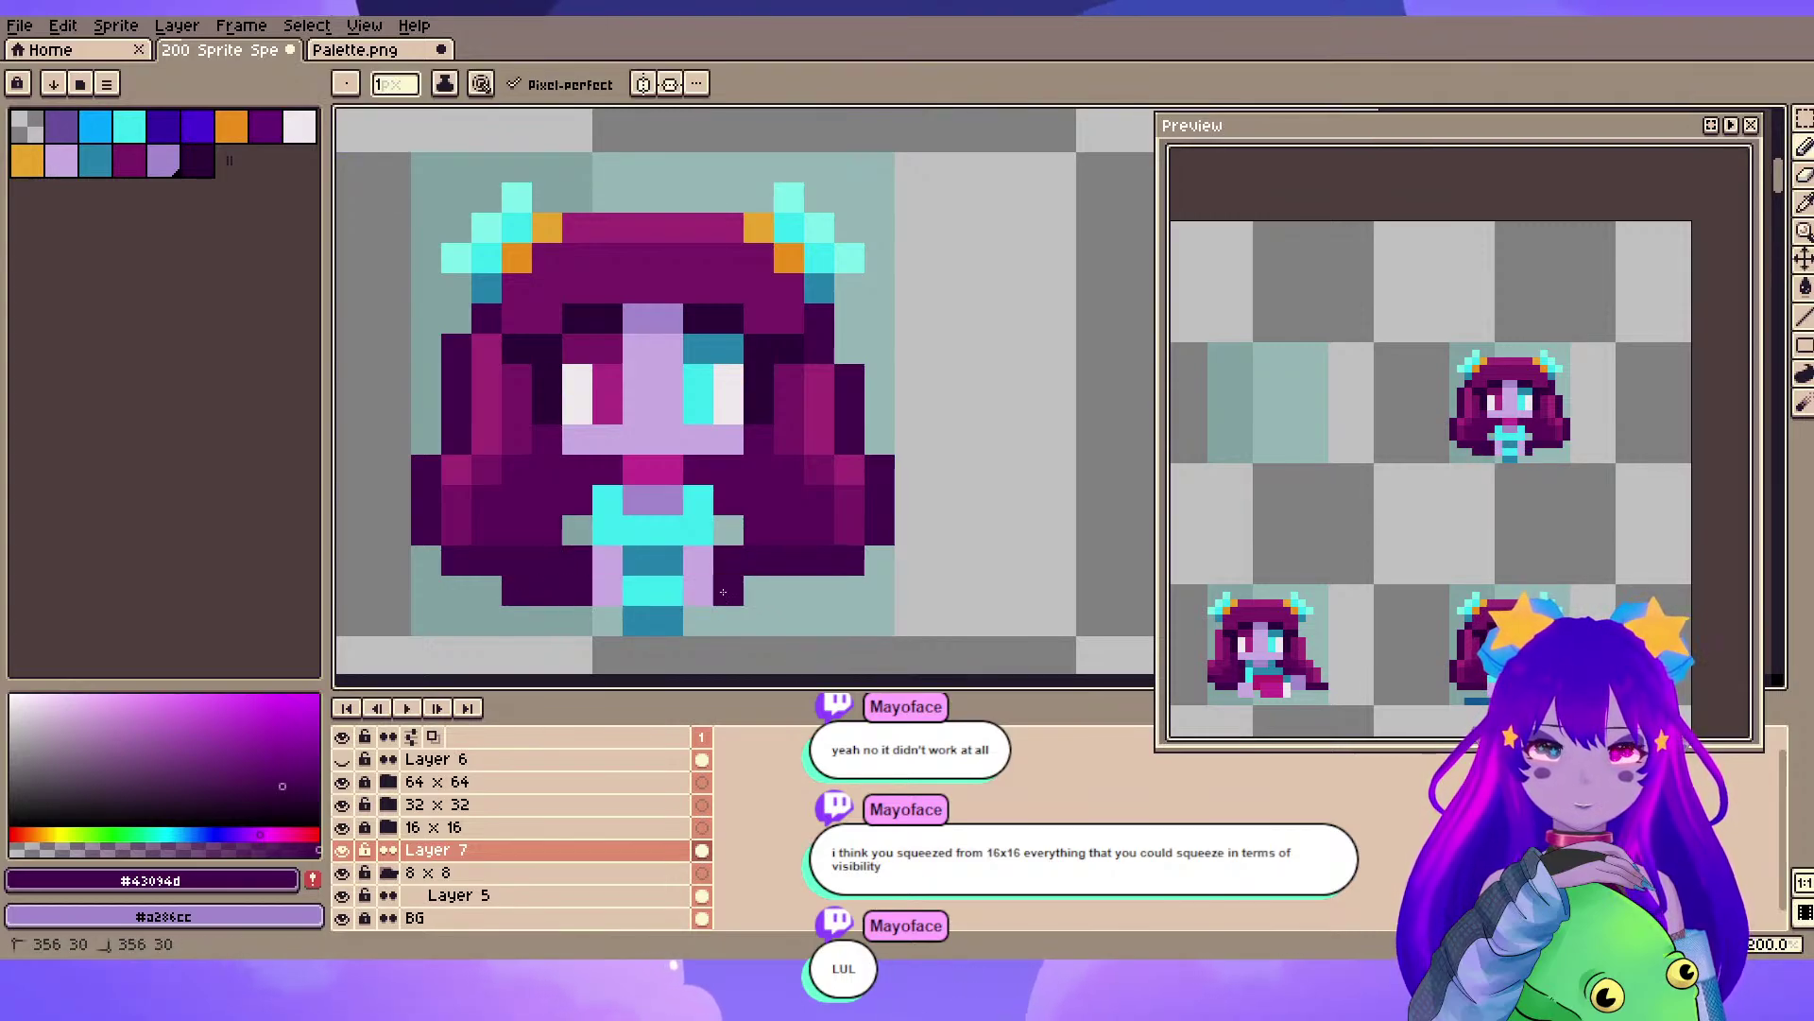
- Fill the gaps and inner hair beside the torso with #5b0d5a and shade the hair under the face with #43094d
alt+click(528, 531)
click(577, 531)
click(704, 529)
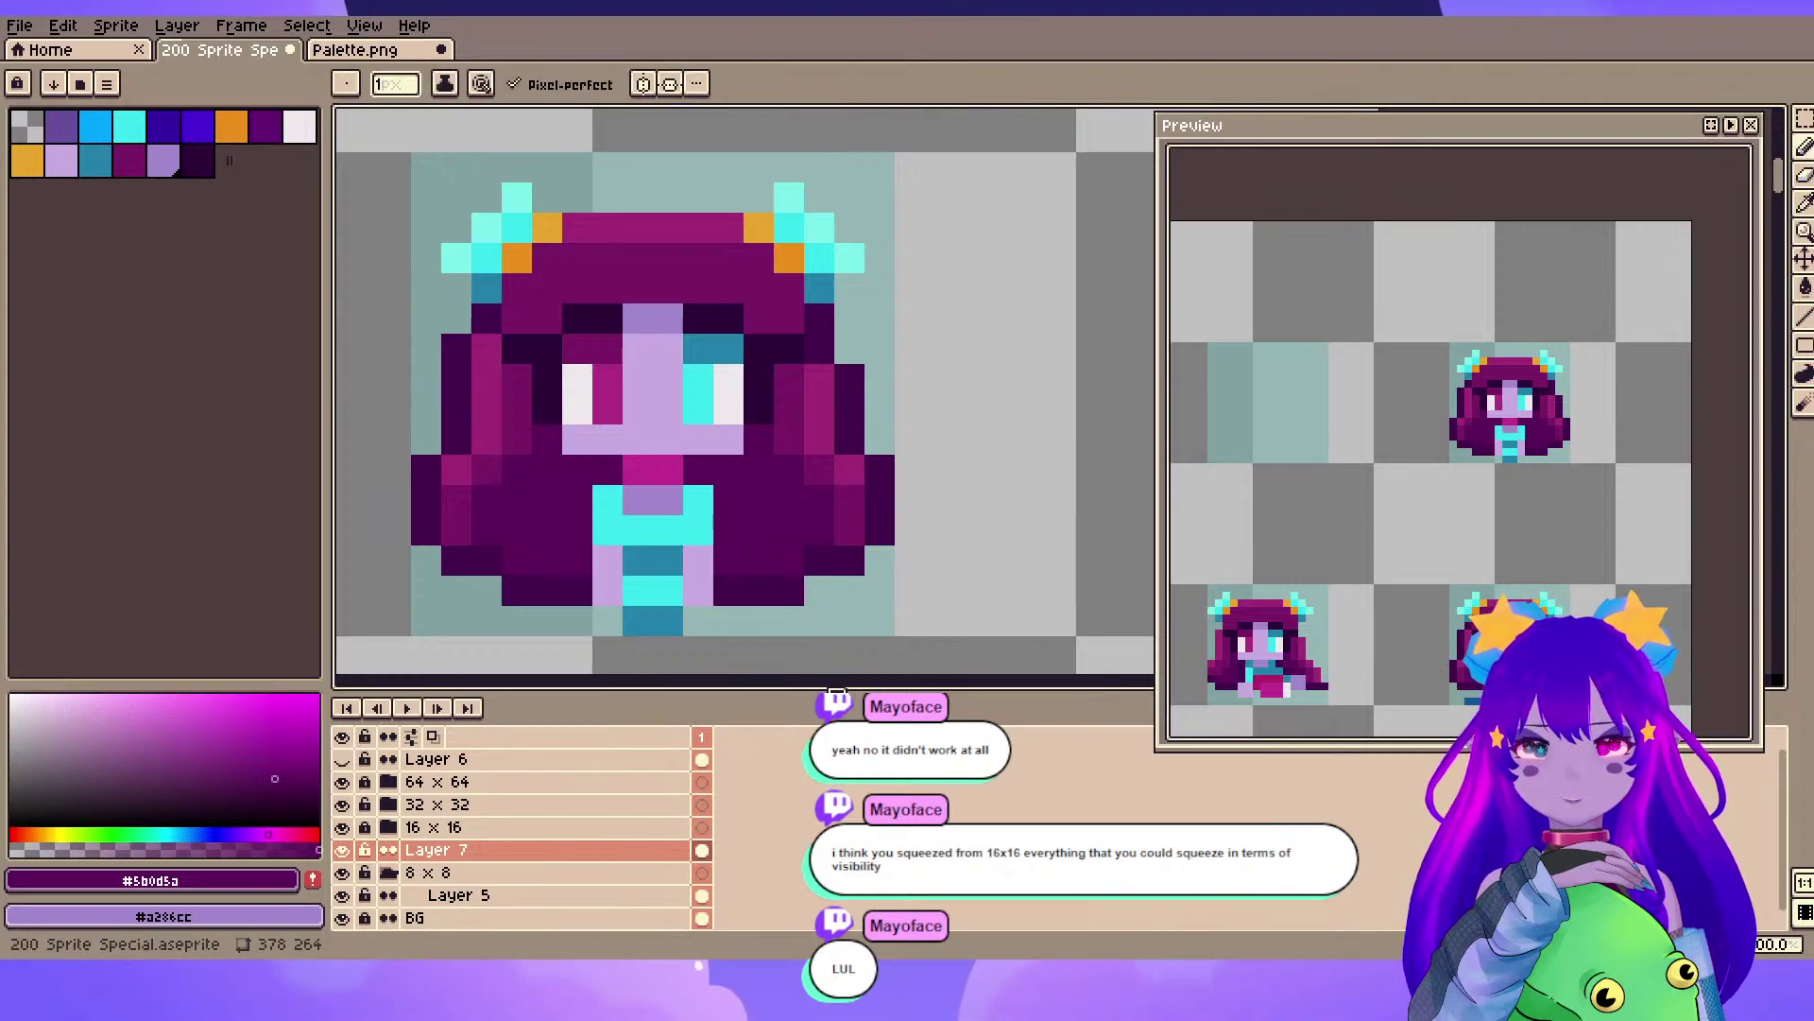
alt+click(799, 586)
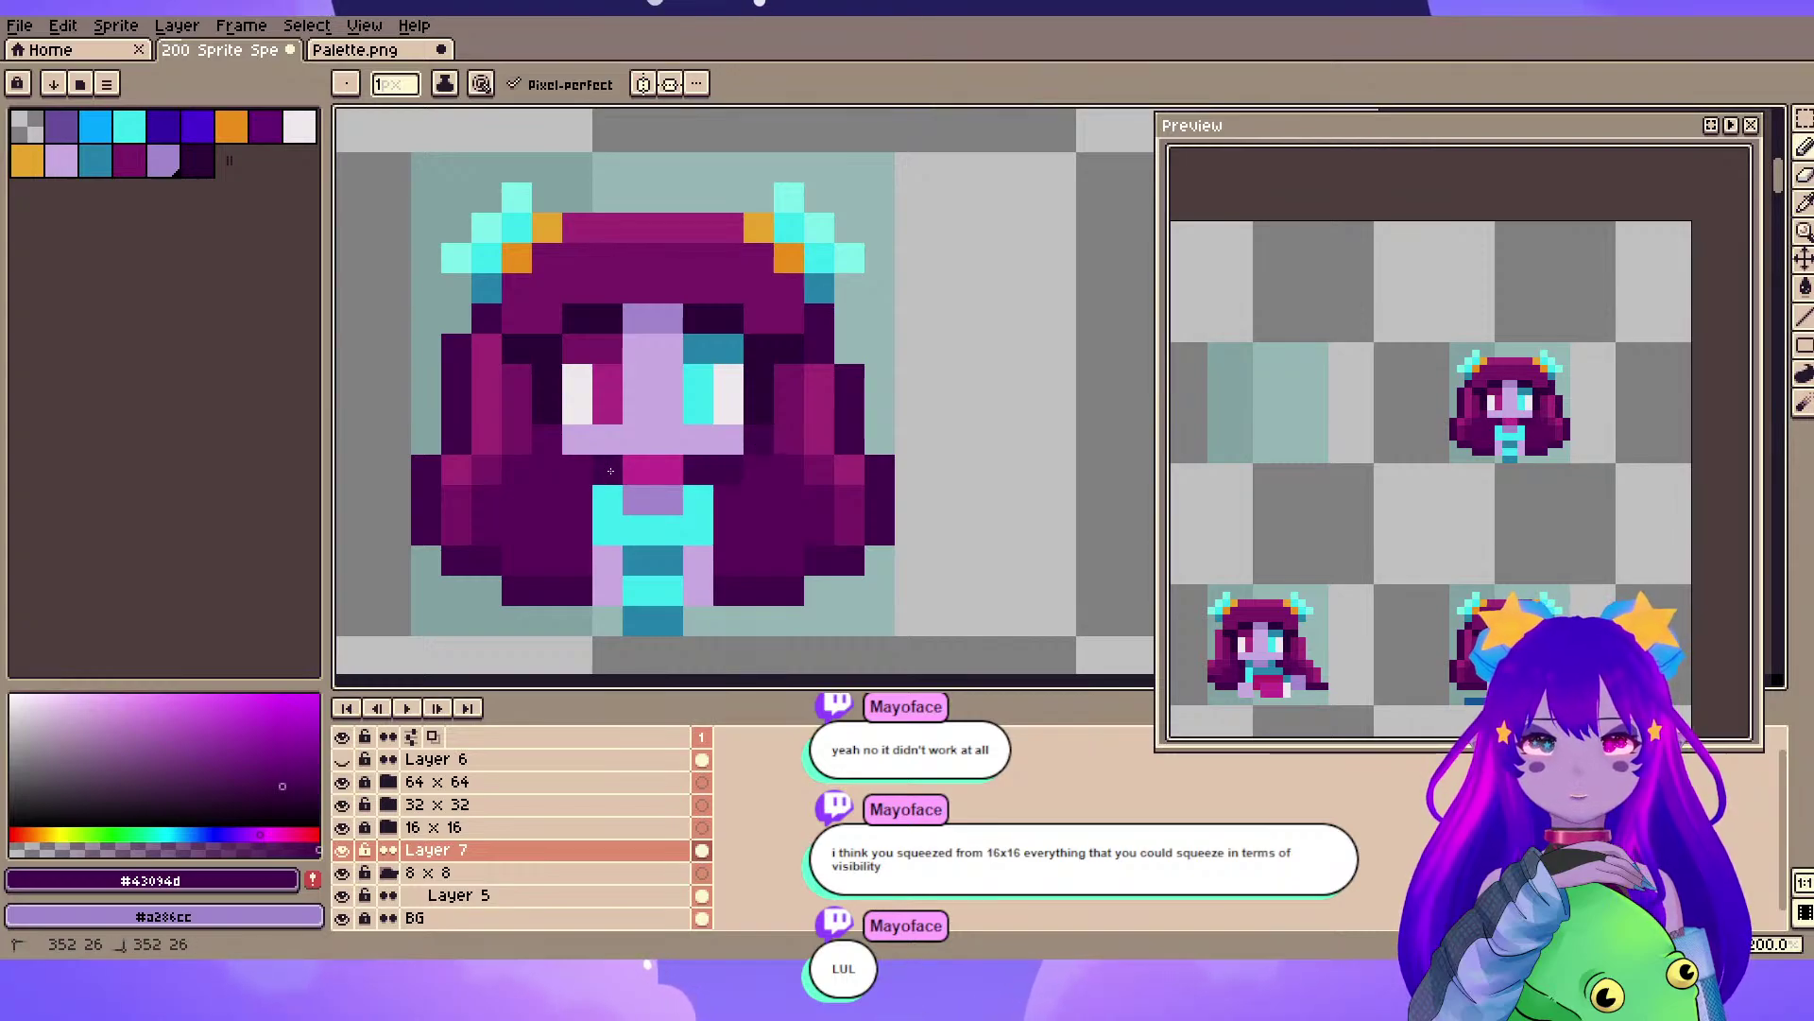
- Compare the edited top sprite with the other character sprites on the sheet
scroll(869, 519, down, 3)
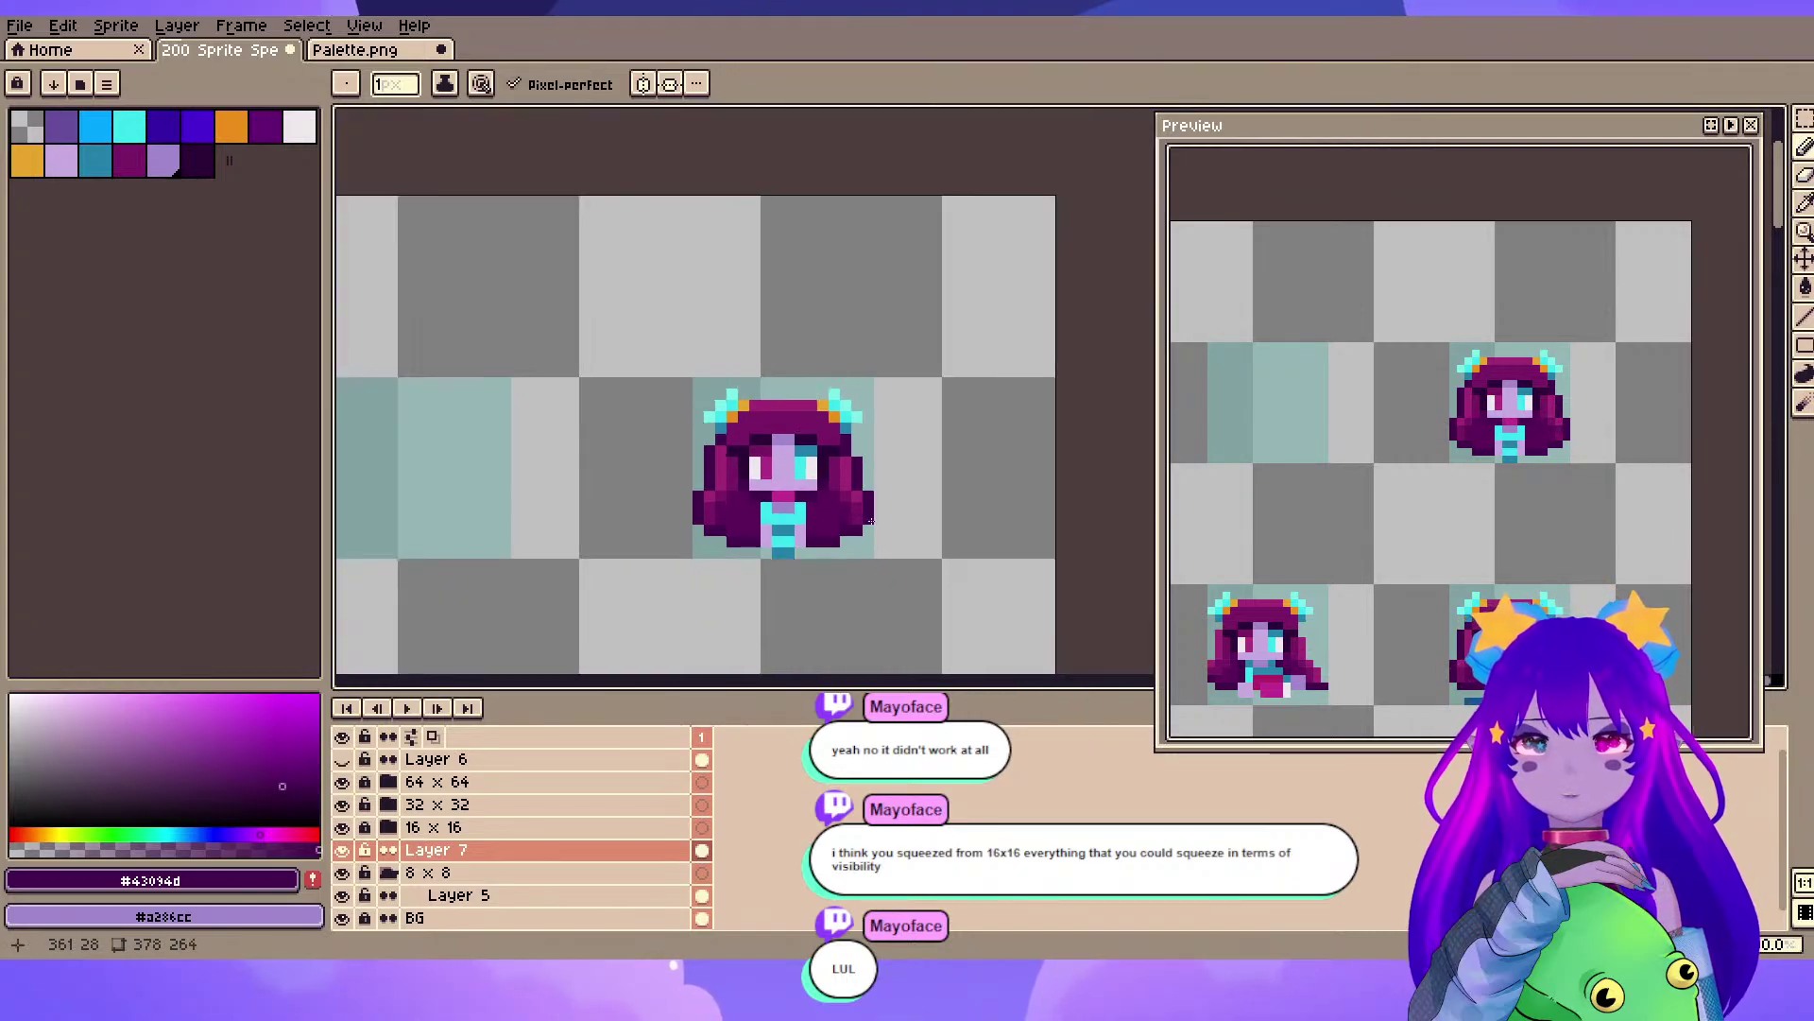
scroll(874, 529, down, 2)
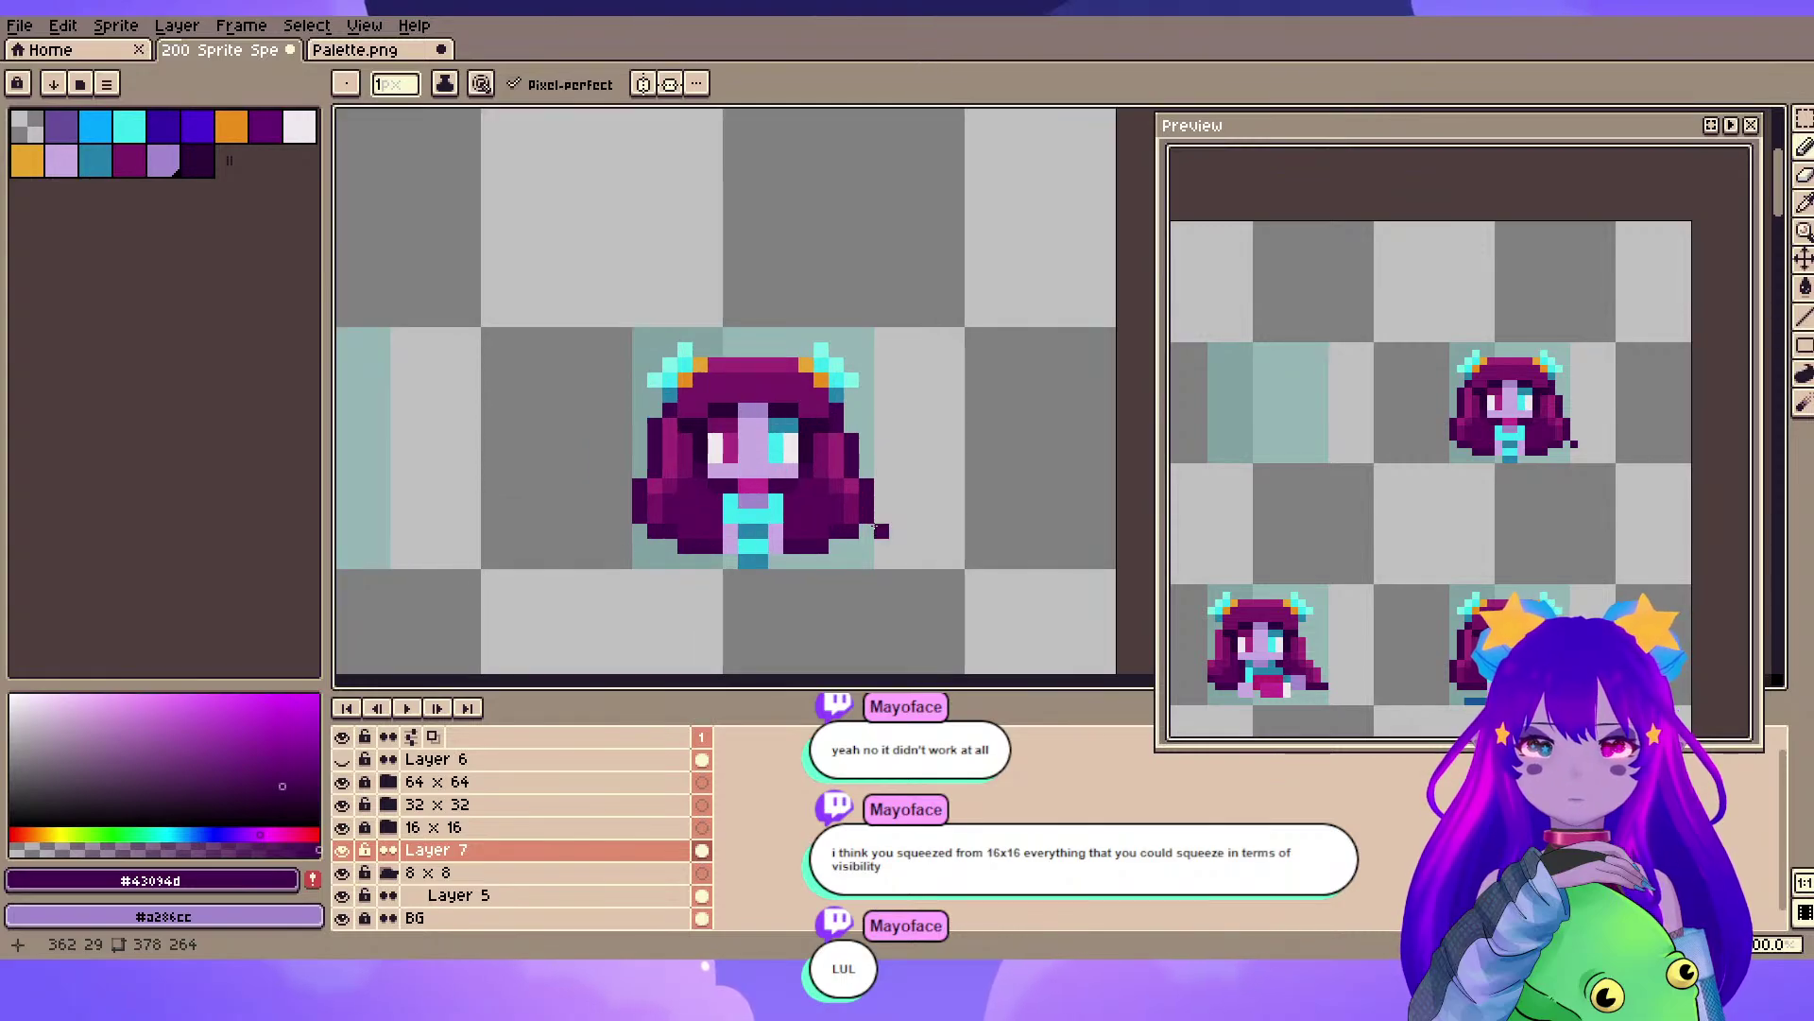
drag(865, 538, 777, 117)
scroll(839, 446, up, 4)
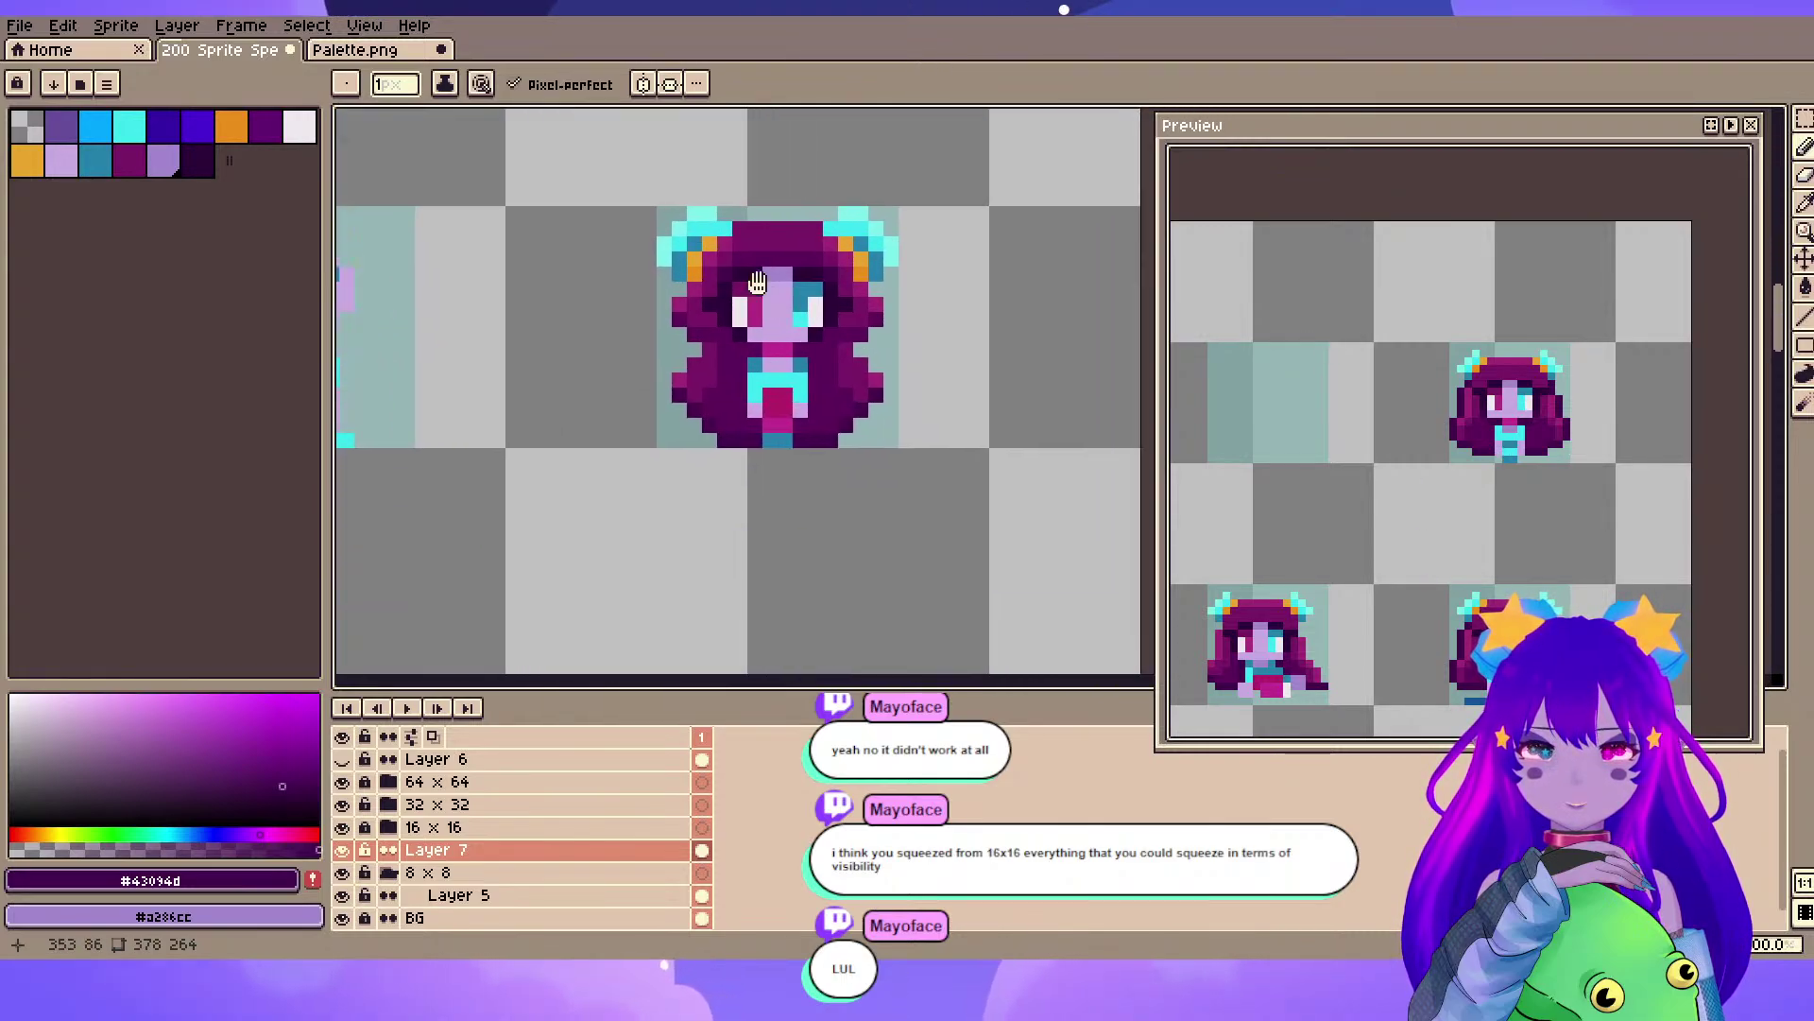
scroll(813, 403, down, 4)
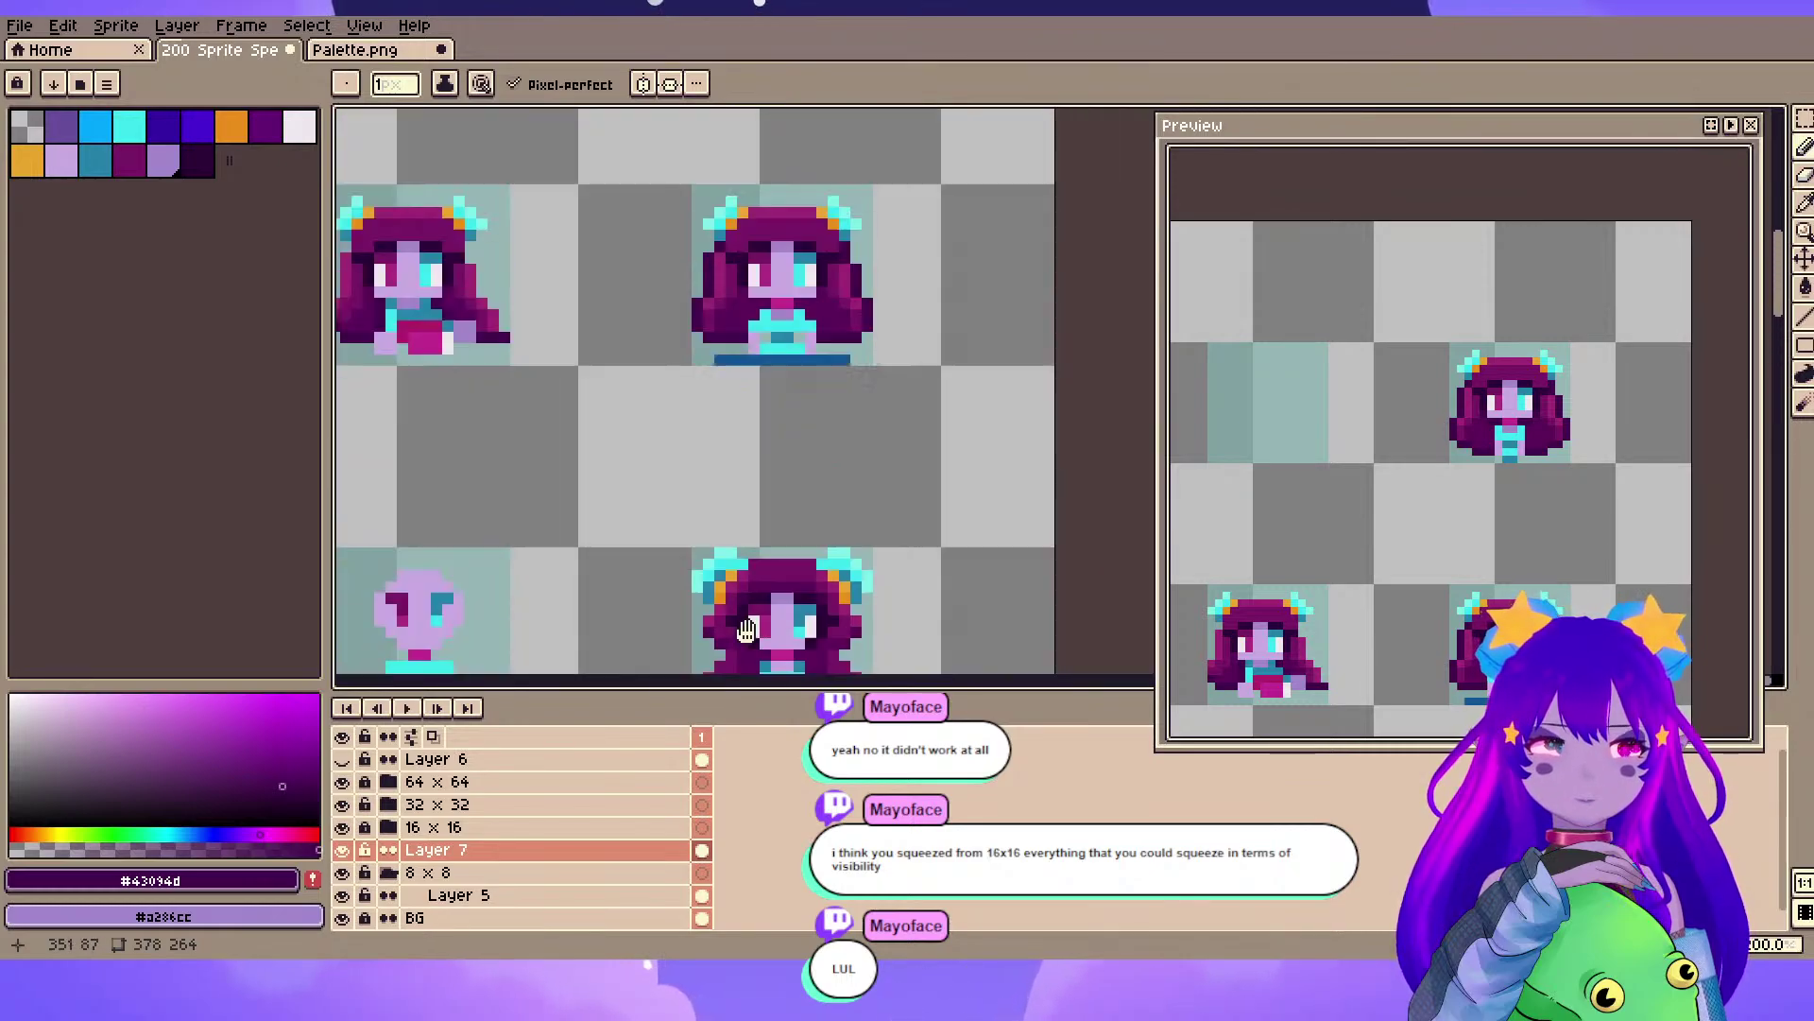
scroll(939, 248, up, 3)
drag(938, 249, 530, 357)
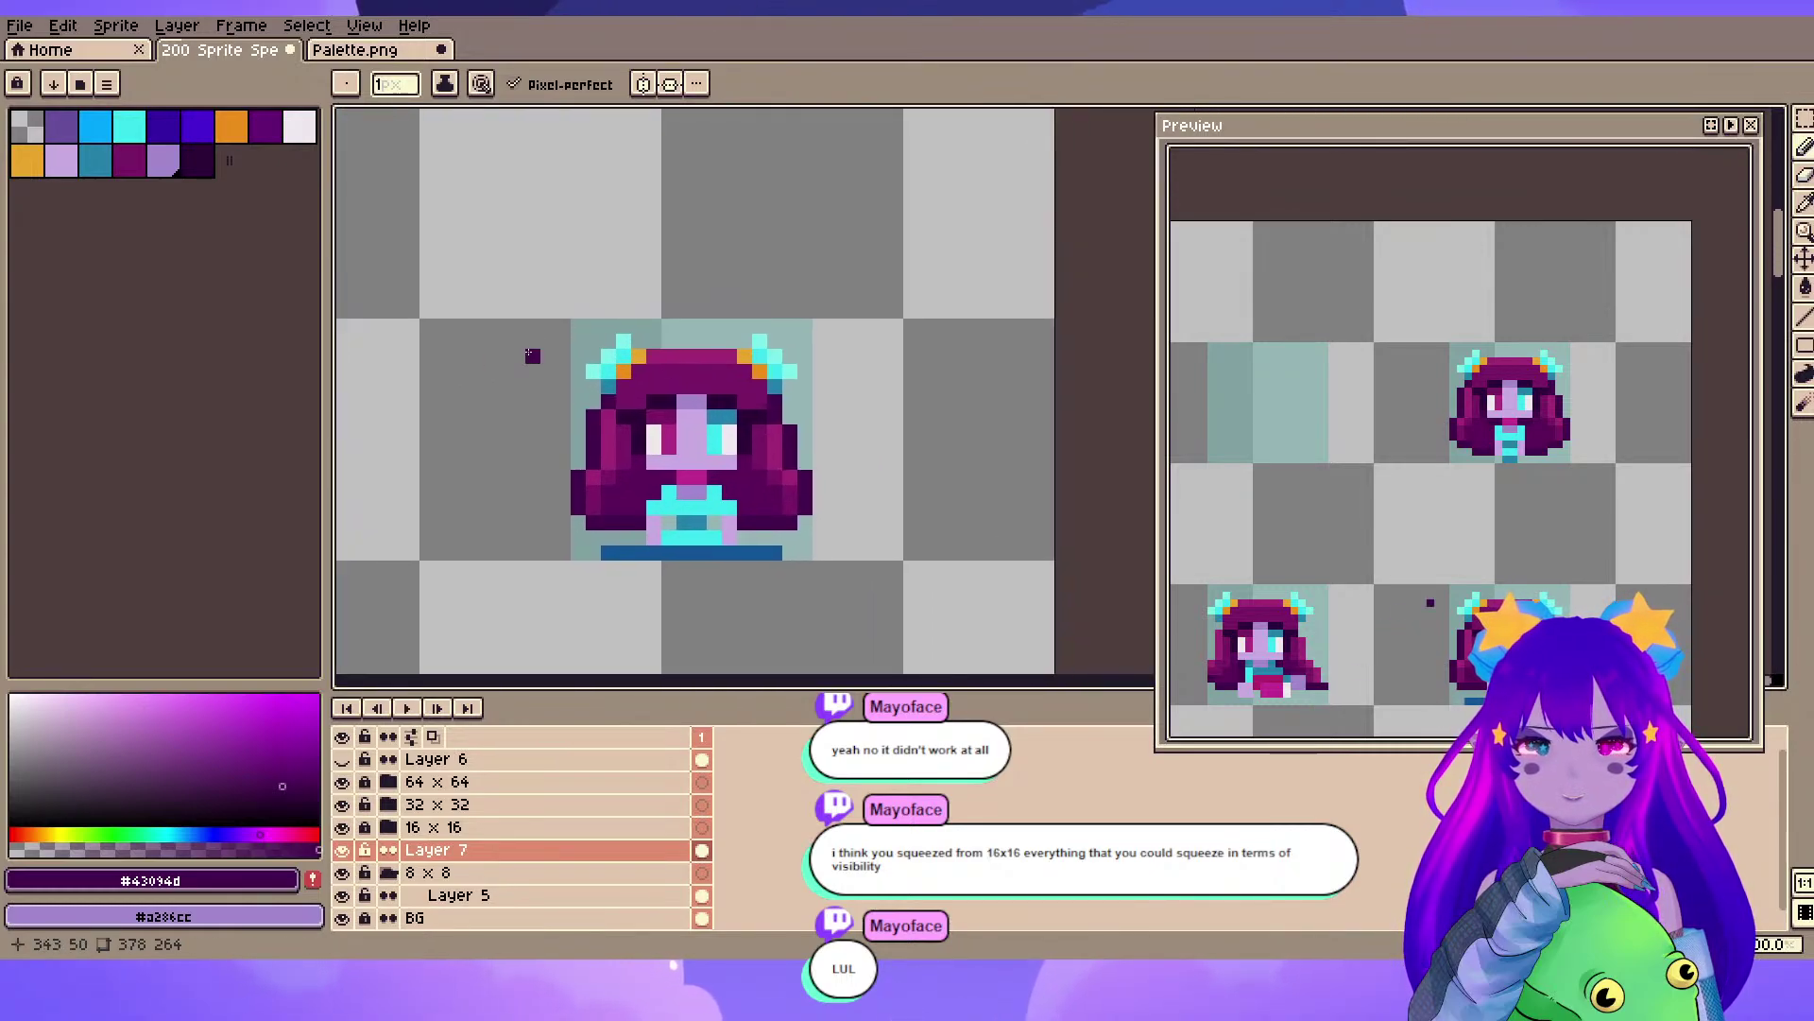
scroll(548, 348, down, 3)
drag(610, 274, 623, 416)
scroll(627, 413, up, 1)
scroll(766, 351, up, 1)
drag(799, 333, 367, 399)
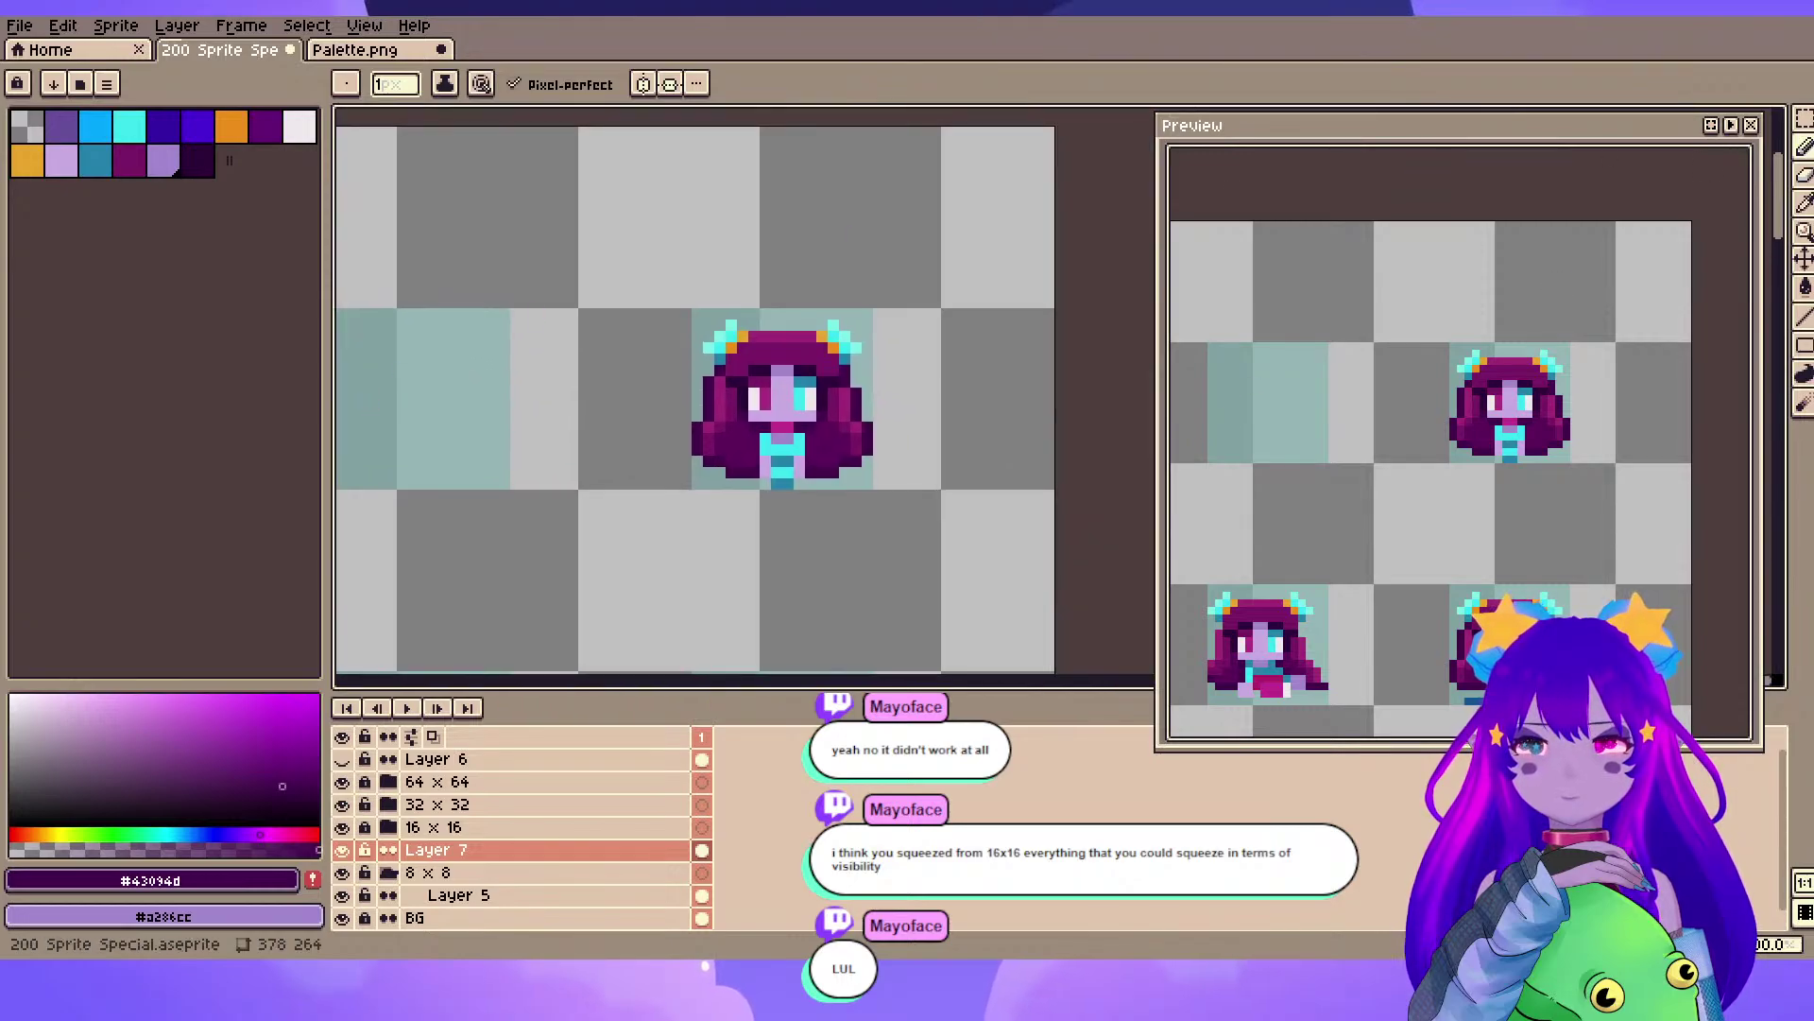
- Select the whole top character sprite and move it up one pixel
key(shift+q)
drag(664, 291, 890, 487)
click(843, 591)
scroll(842, 594, up, 3)
drag(848, 421, 694, 605)
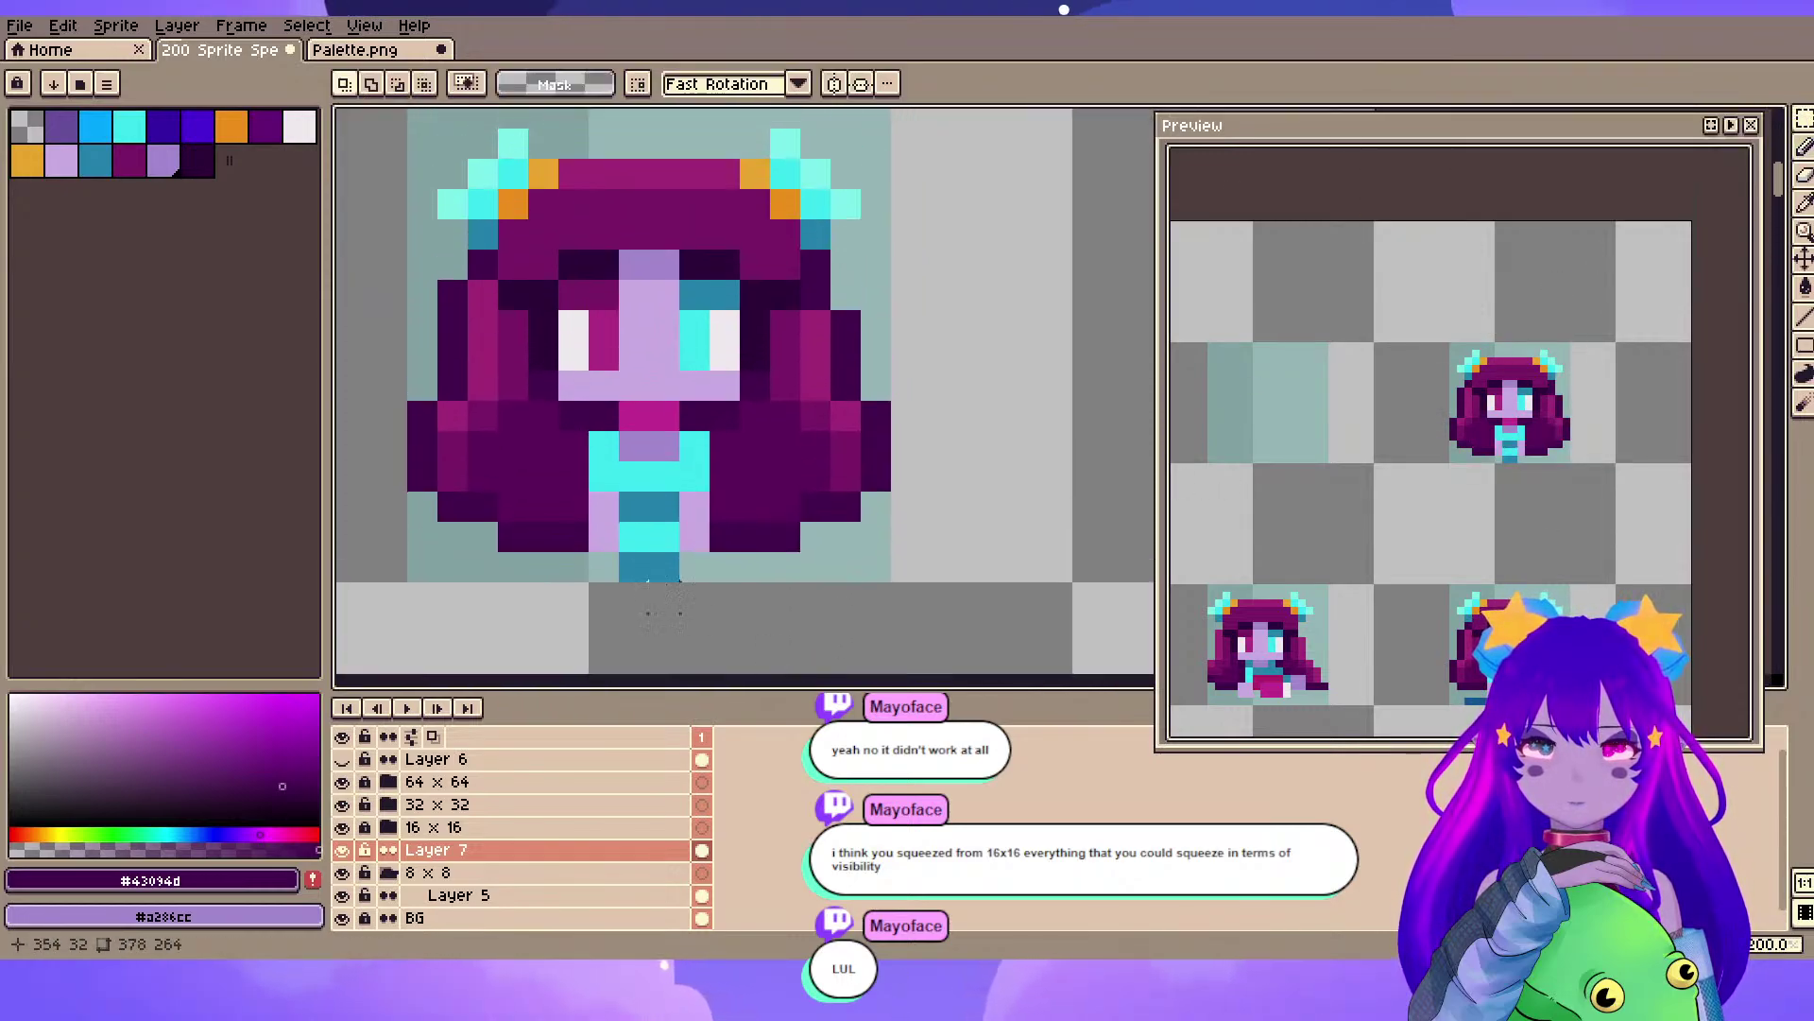
scroll(690, 371, down, 1)
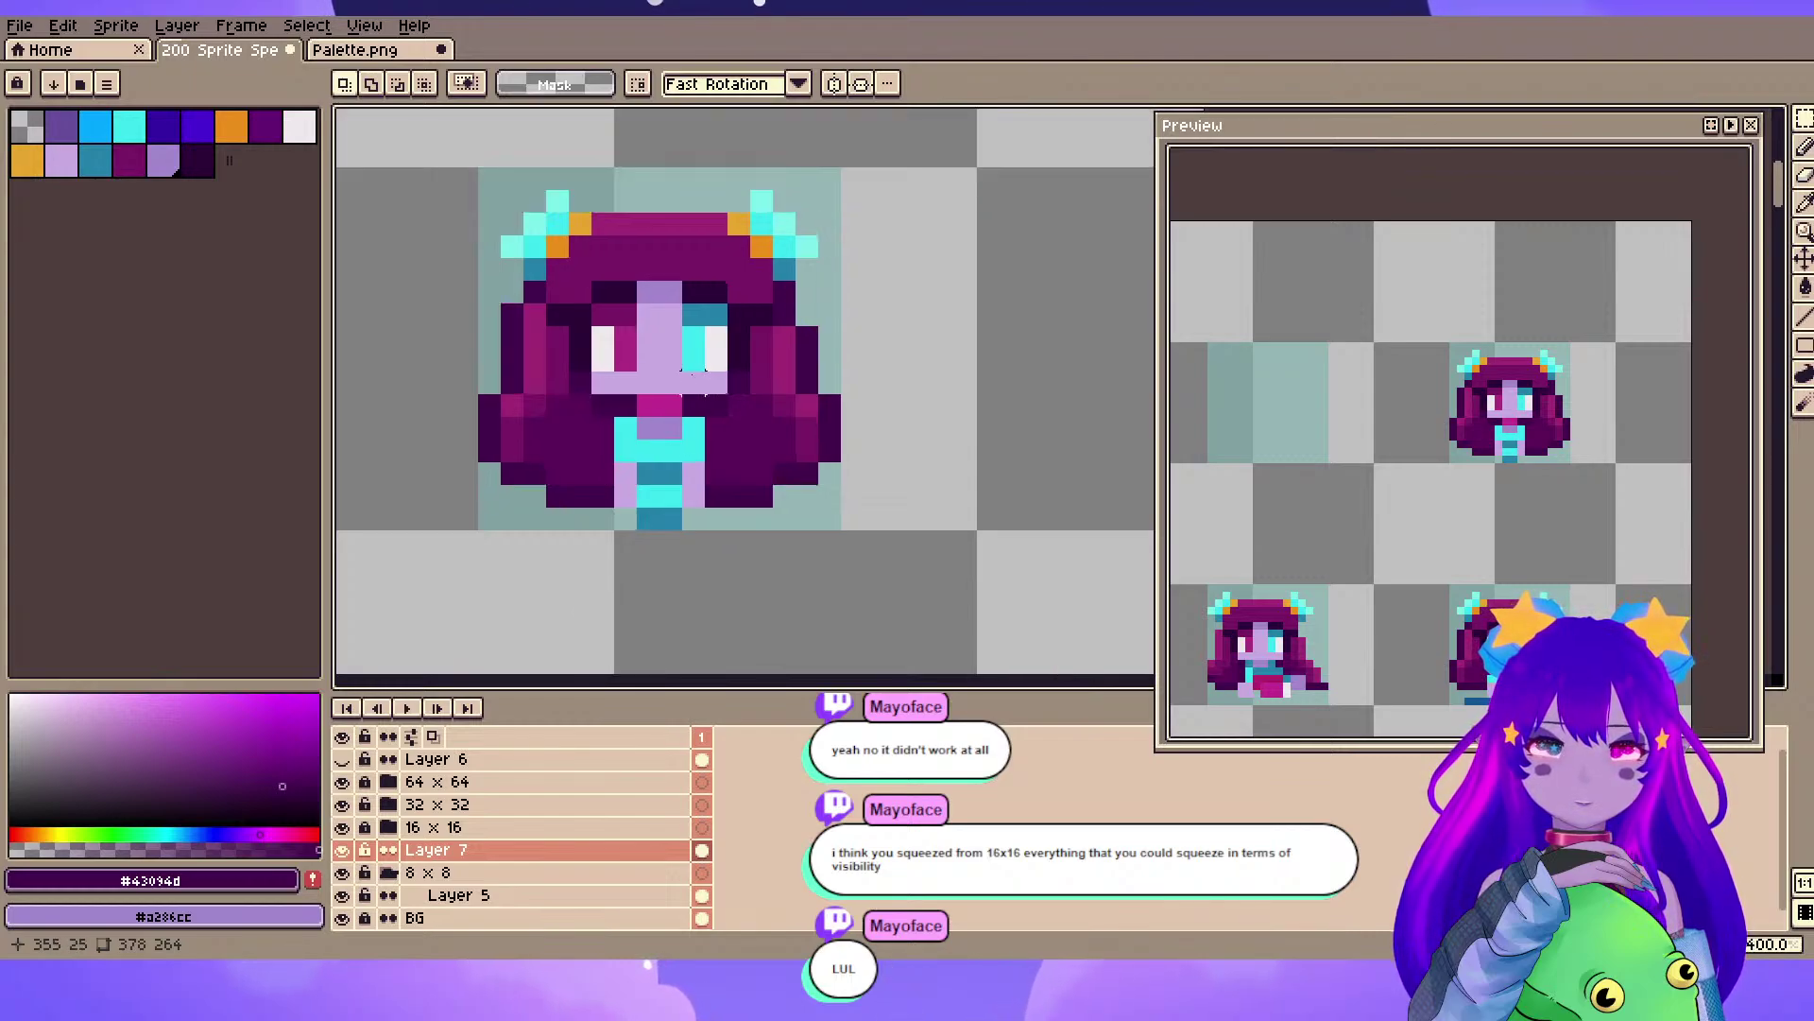
drag(691, 370, 691, 442)
drag(466, 227, 899, 612)
drag(763, 402, 765, 382)
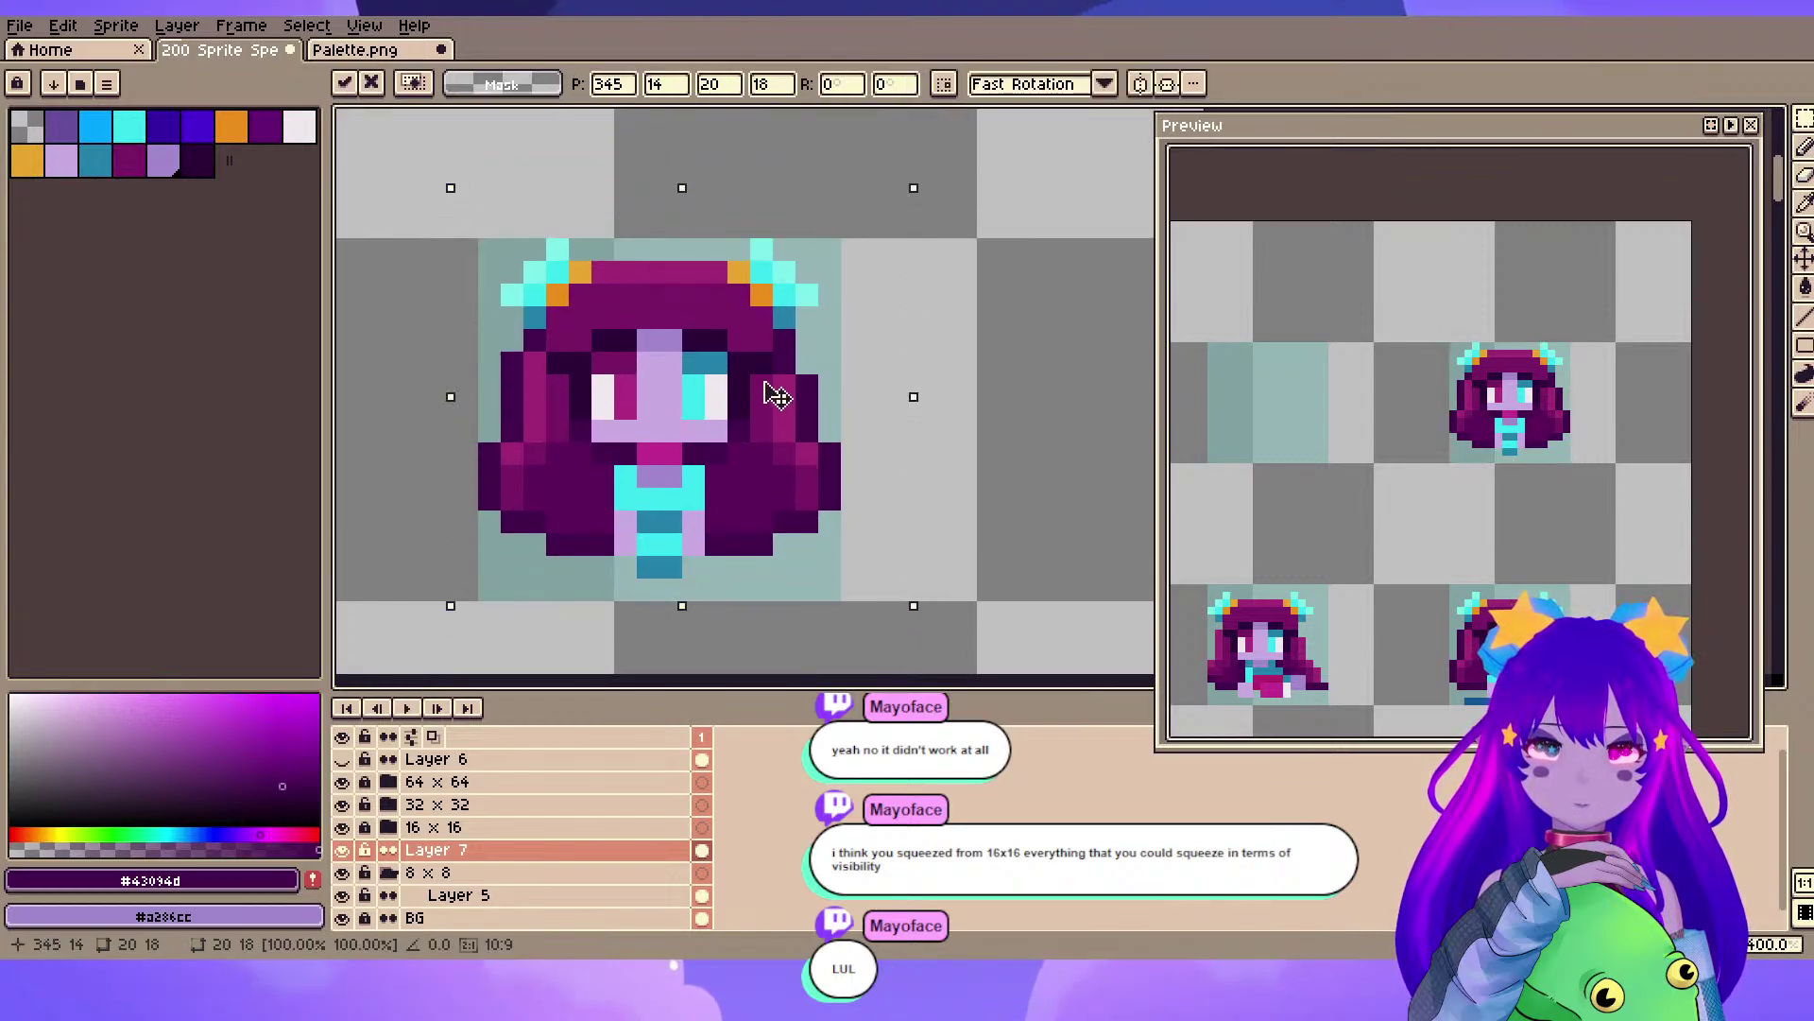
click(751, 633)
- Paint one darker lilac pixel with HSV 268, 37, 72 beneath each arm
drag(671, 612, 706, 569)
scroll(761, 373, up, 1)
key(i)
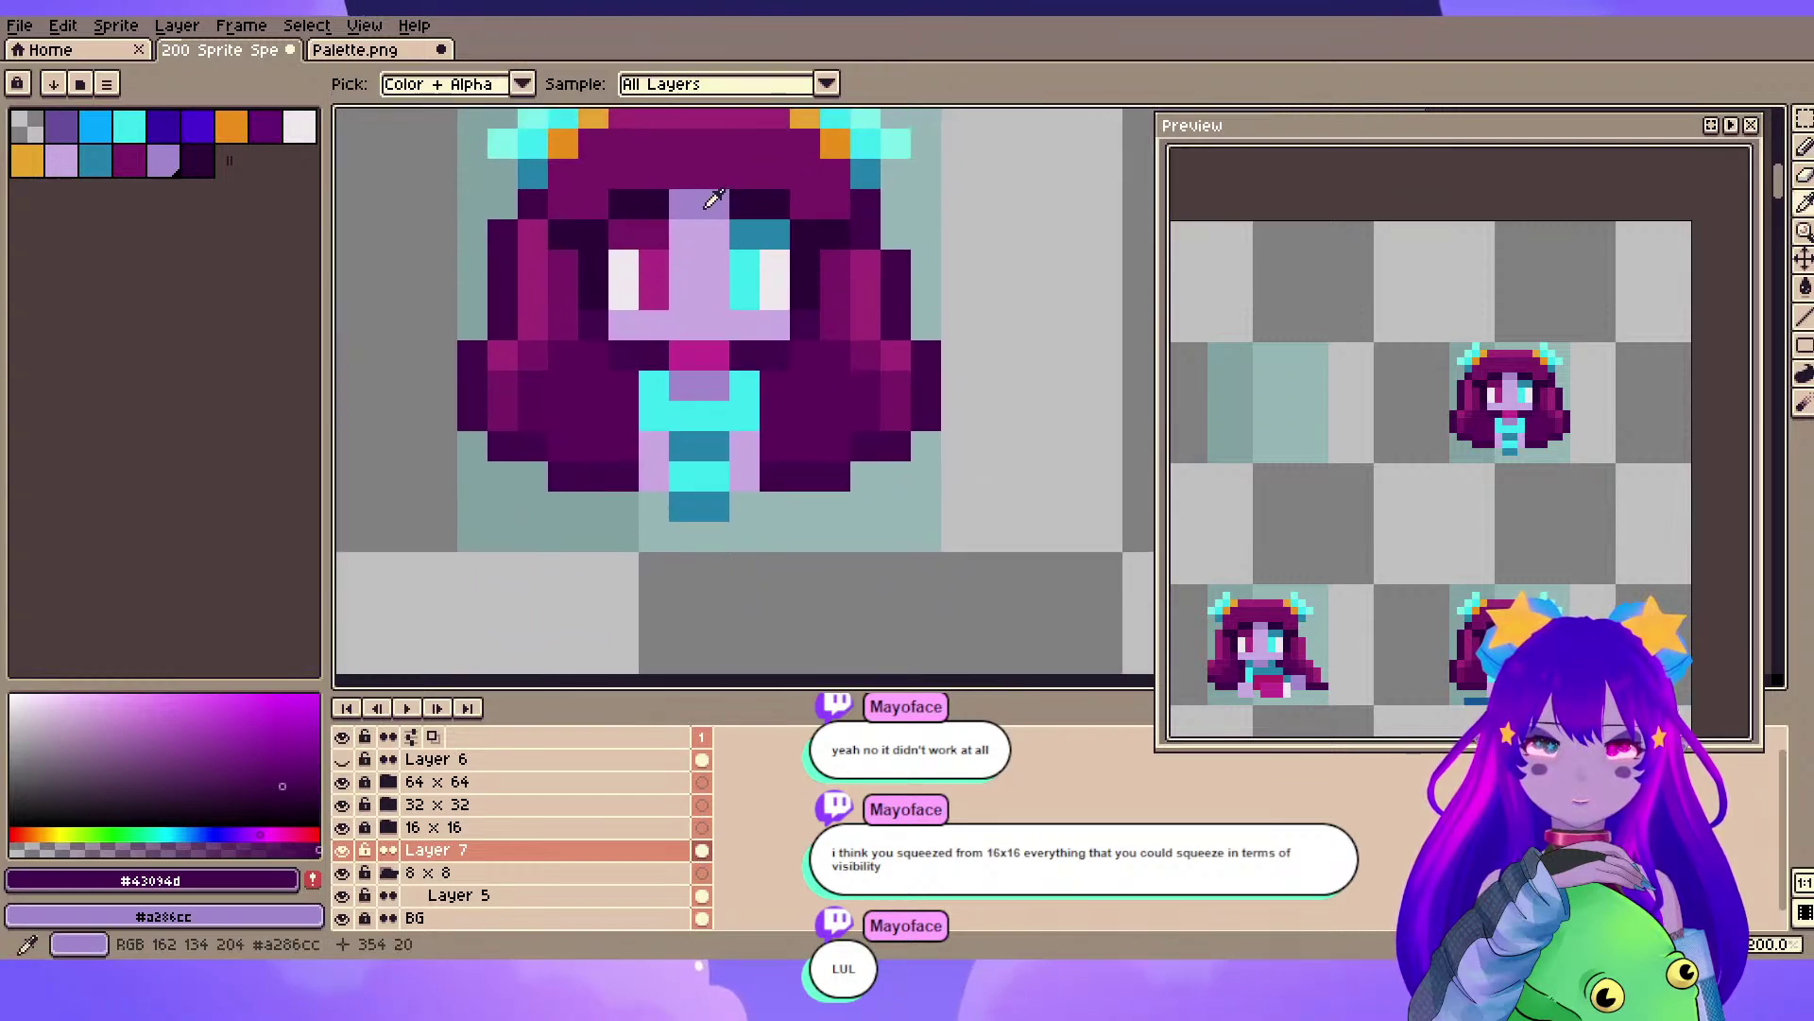
click(704, 208)
key(b)
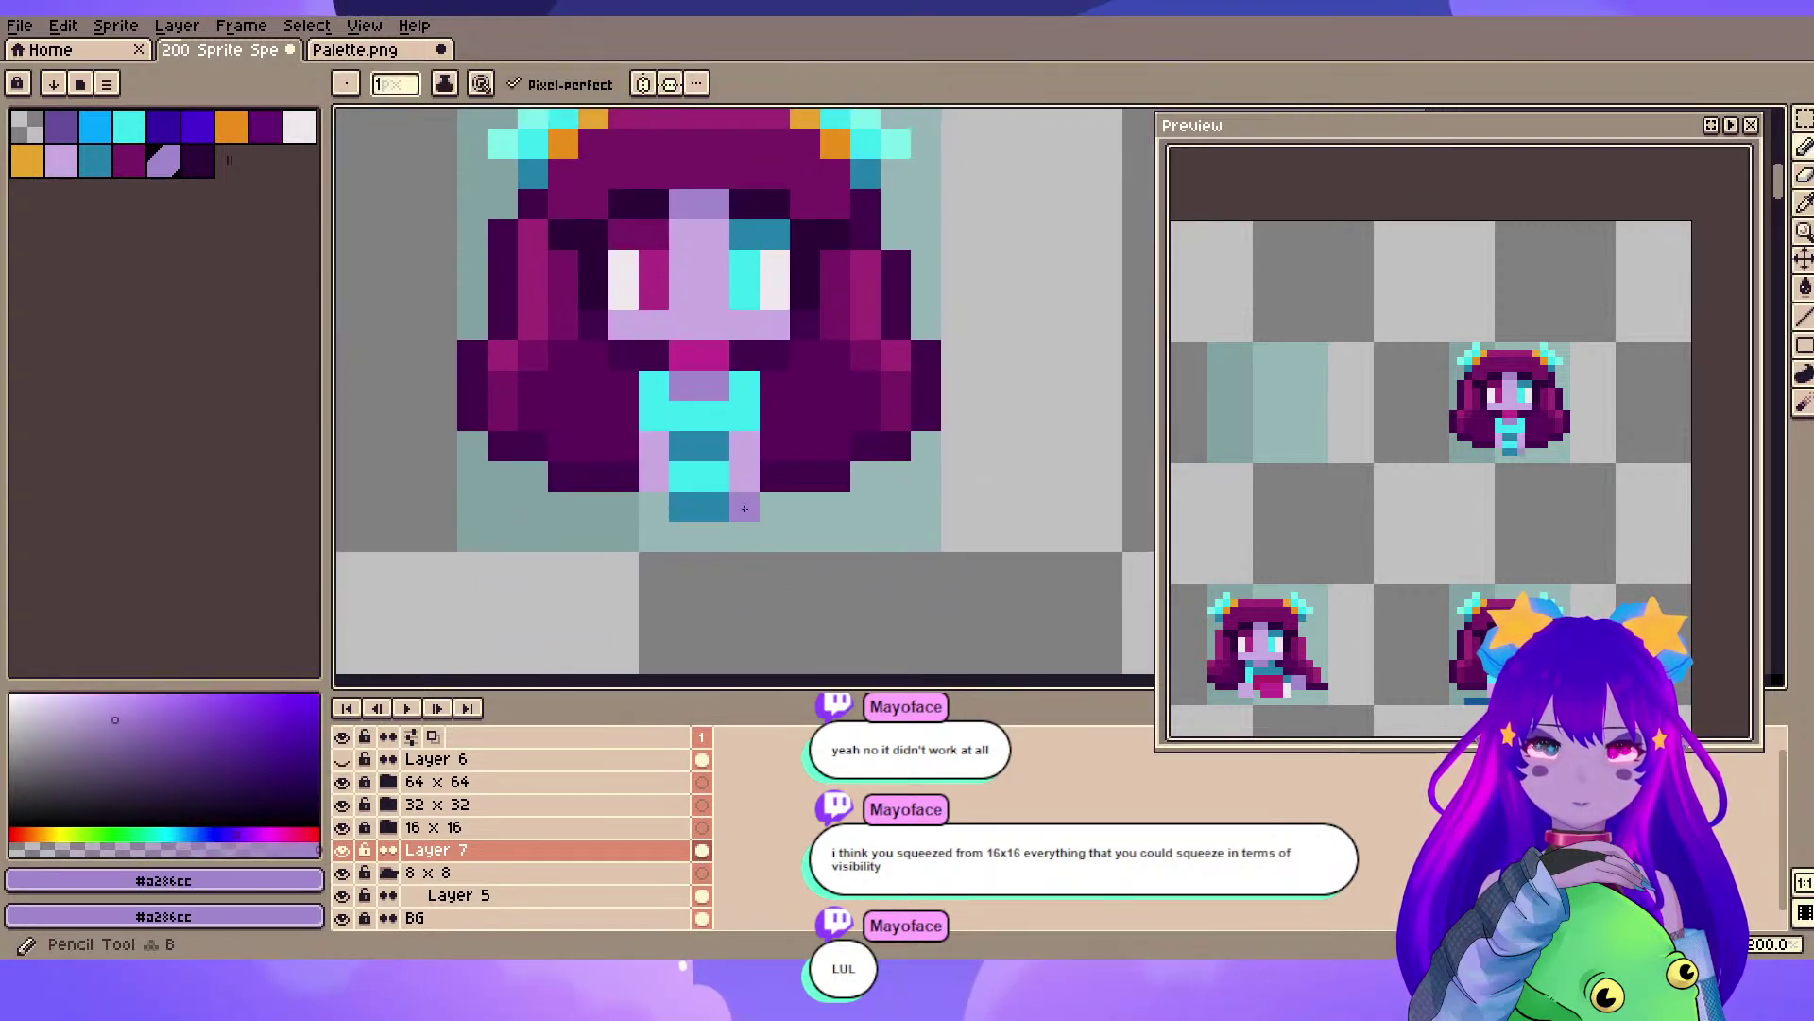
click(125, 730)
click(722, 500)
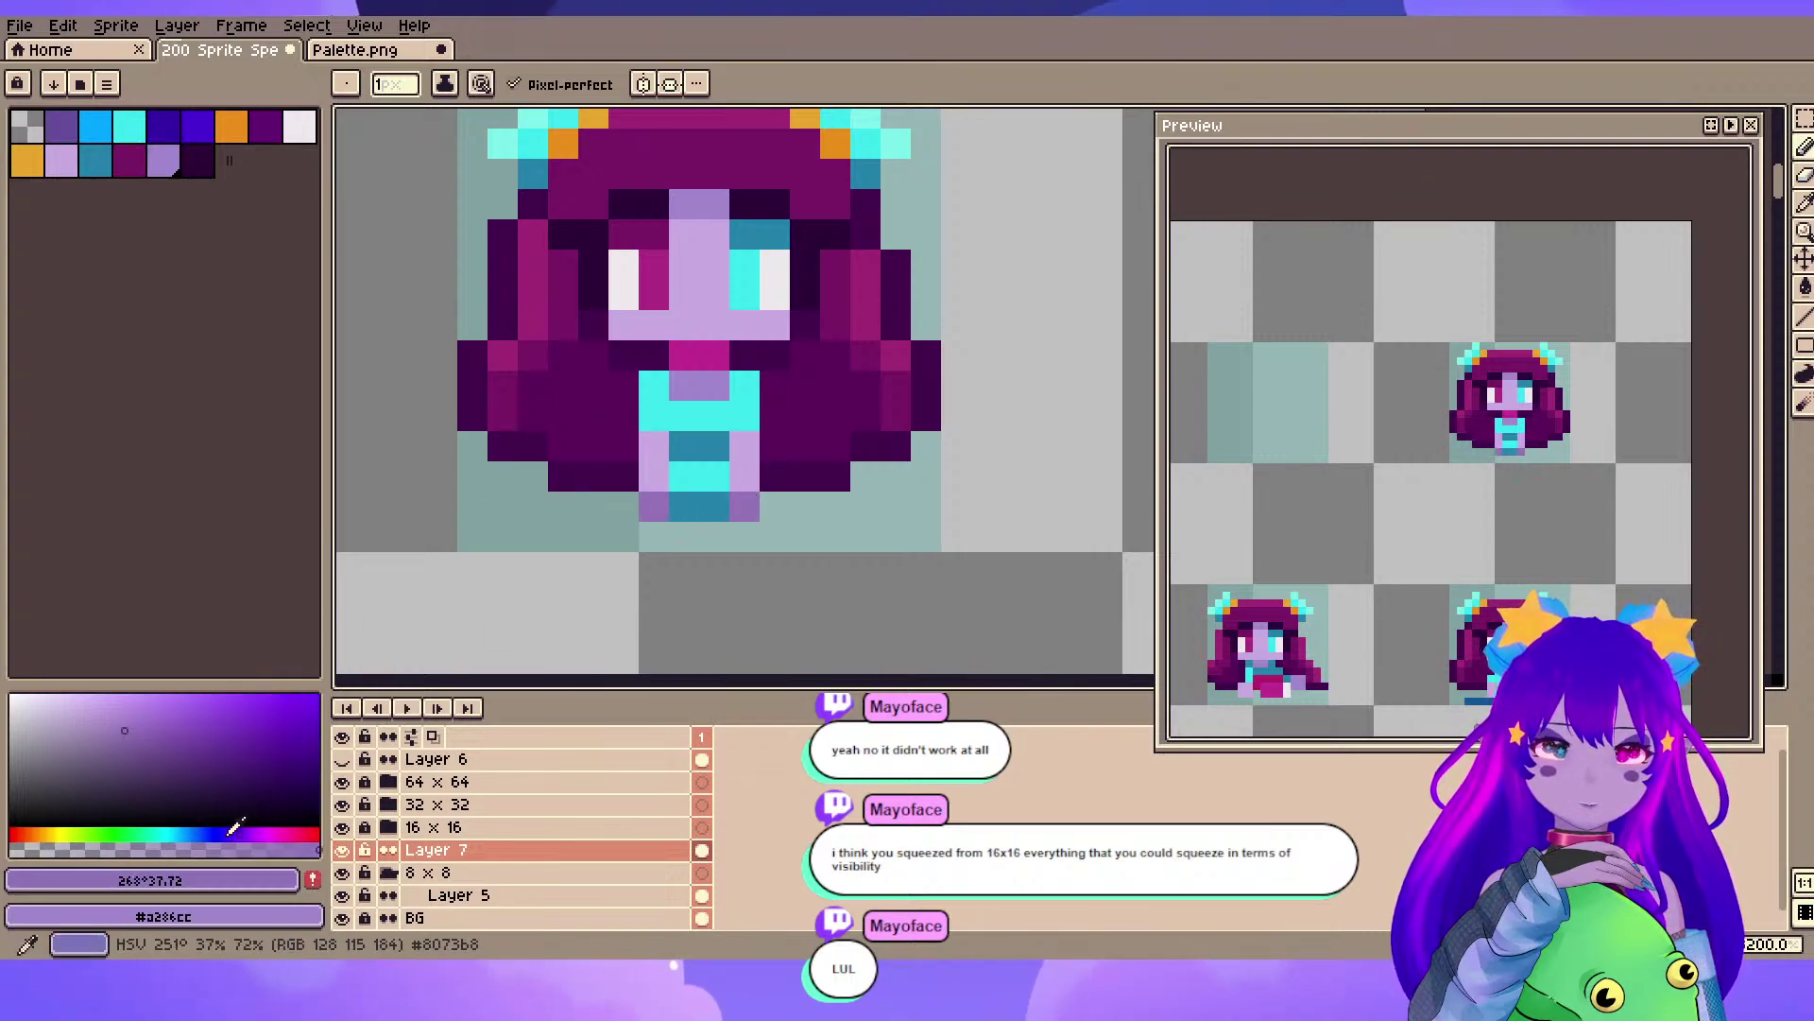
- Recolour the teal pixels at the bottom of the torso to a darker blue with HSV 213, 82, 55
key(i)
click(701, 505)
click(266, 753)
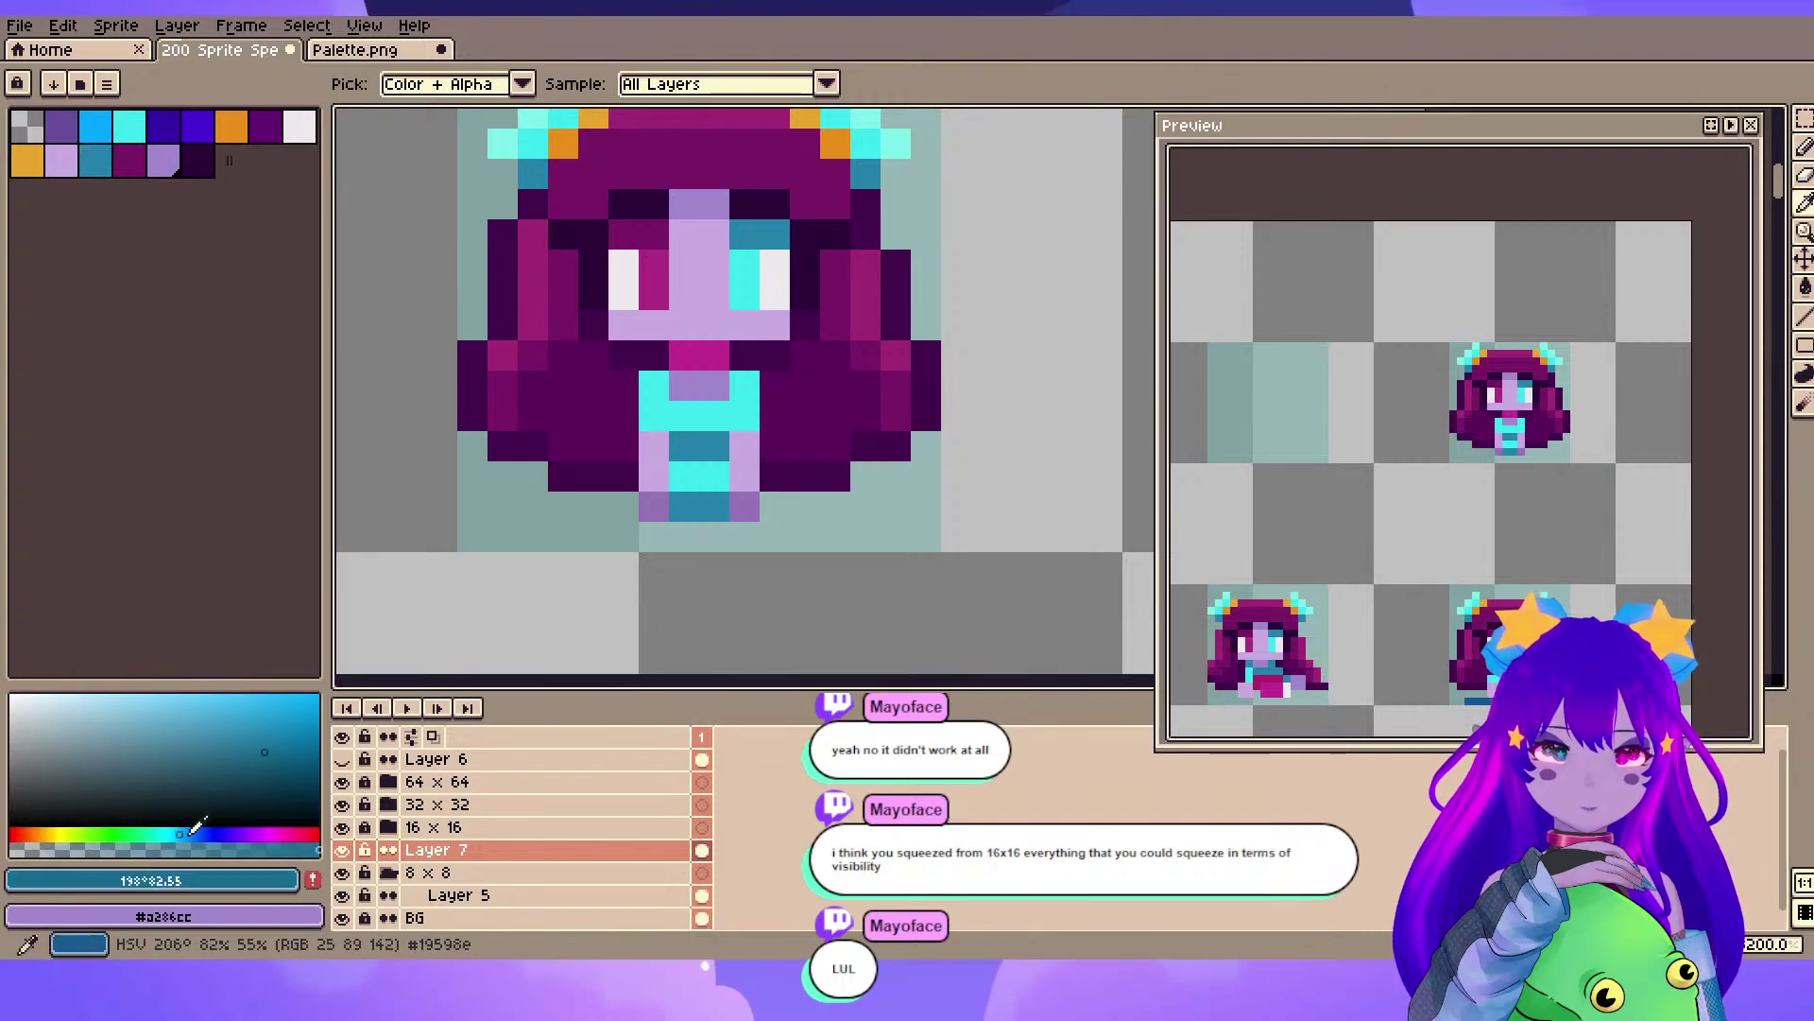
click(192, 834)
key(b)
scroll(776, 664, down, 4)
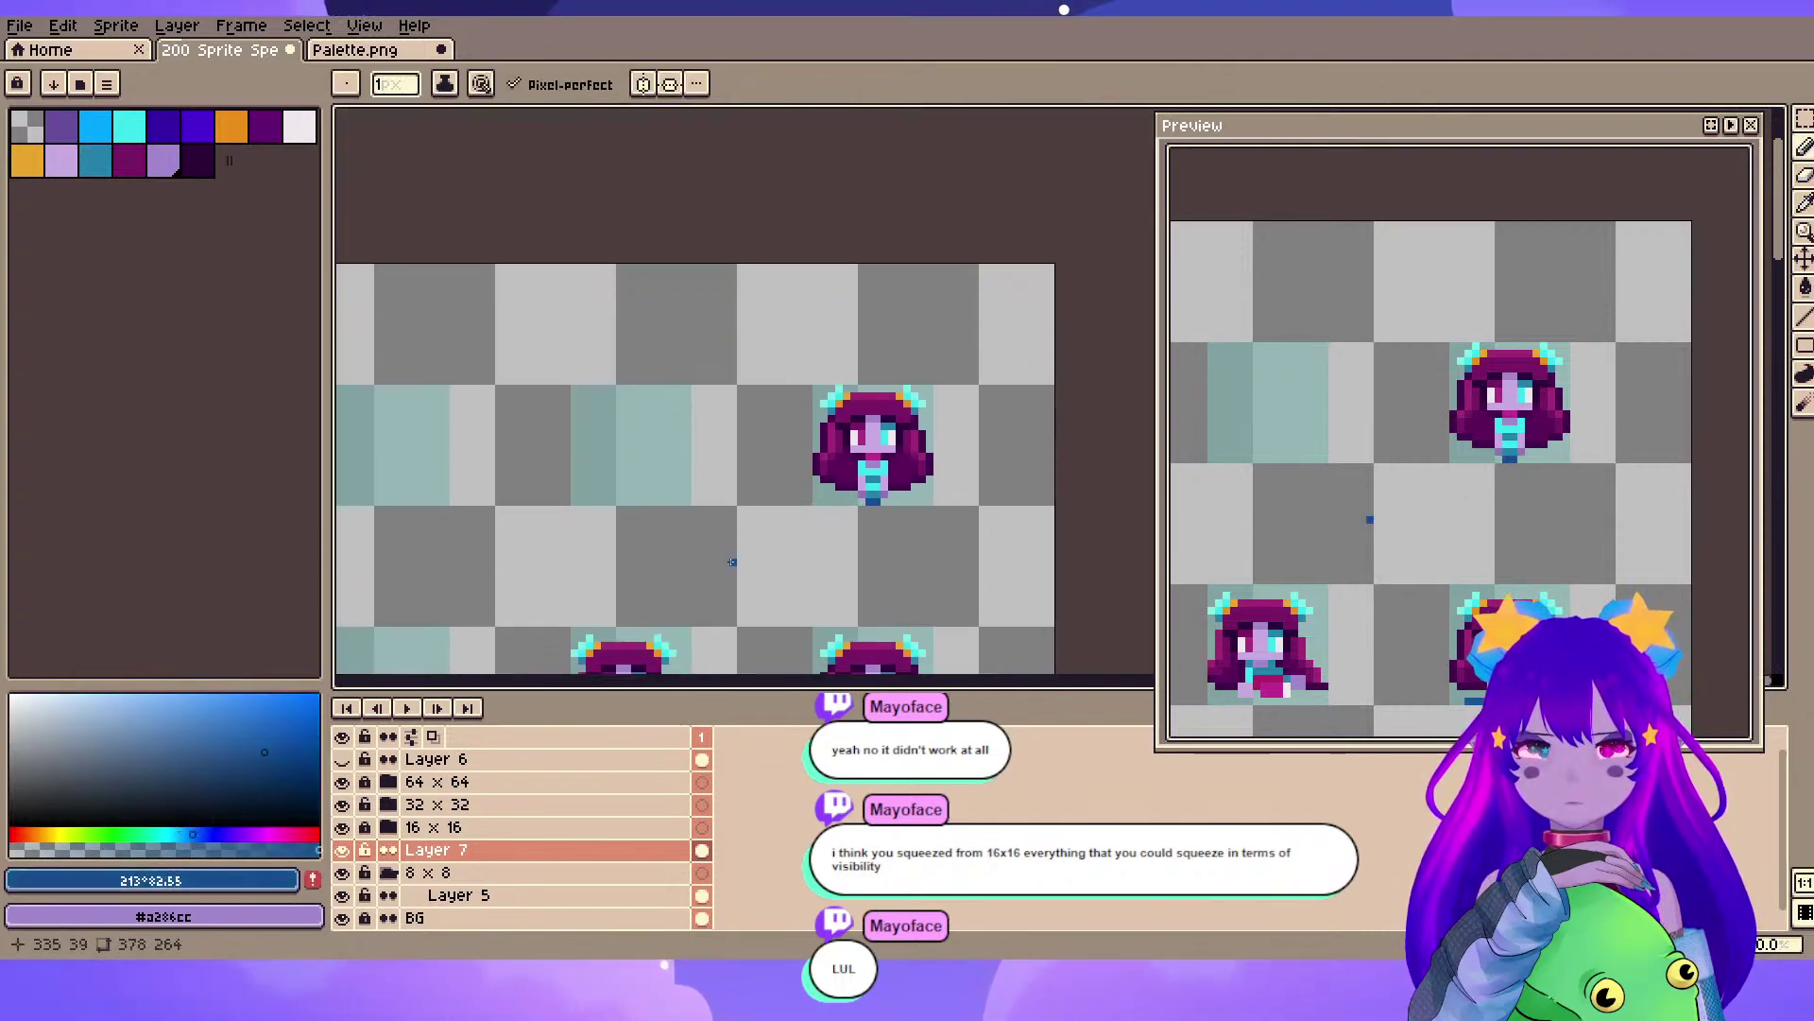
- Undo the blue and lilac pixels at the bottom of the torso and the sprite's upward move
scroll(898, 526, up, 3)
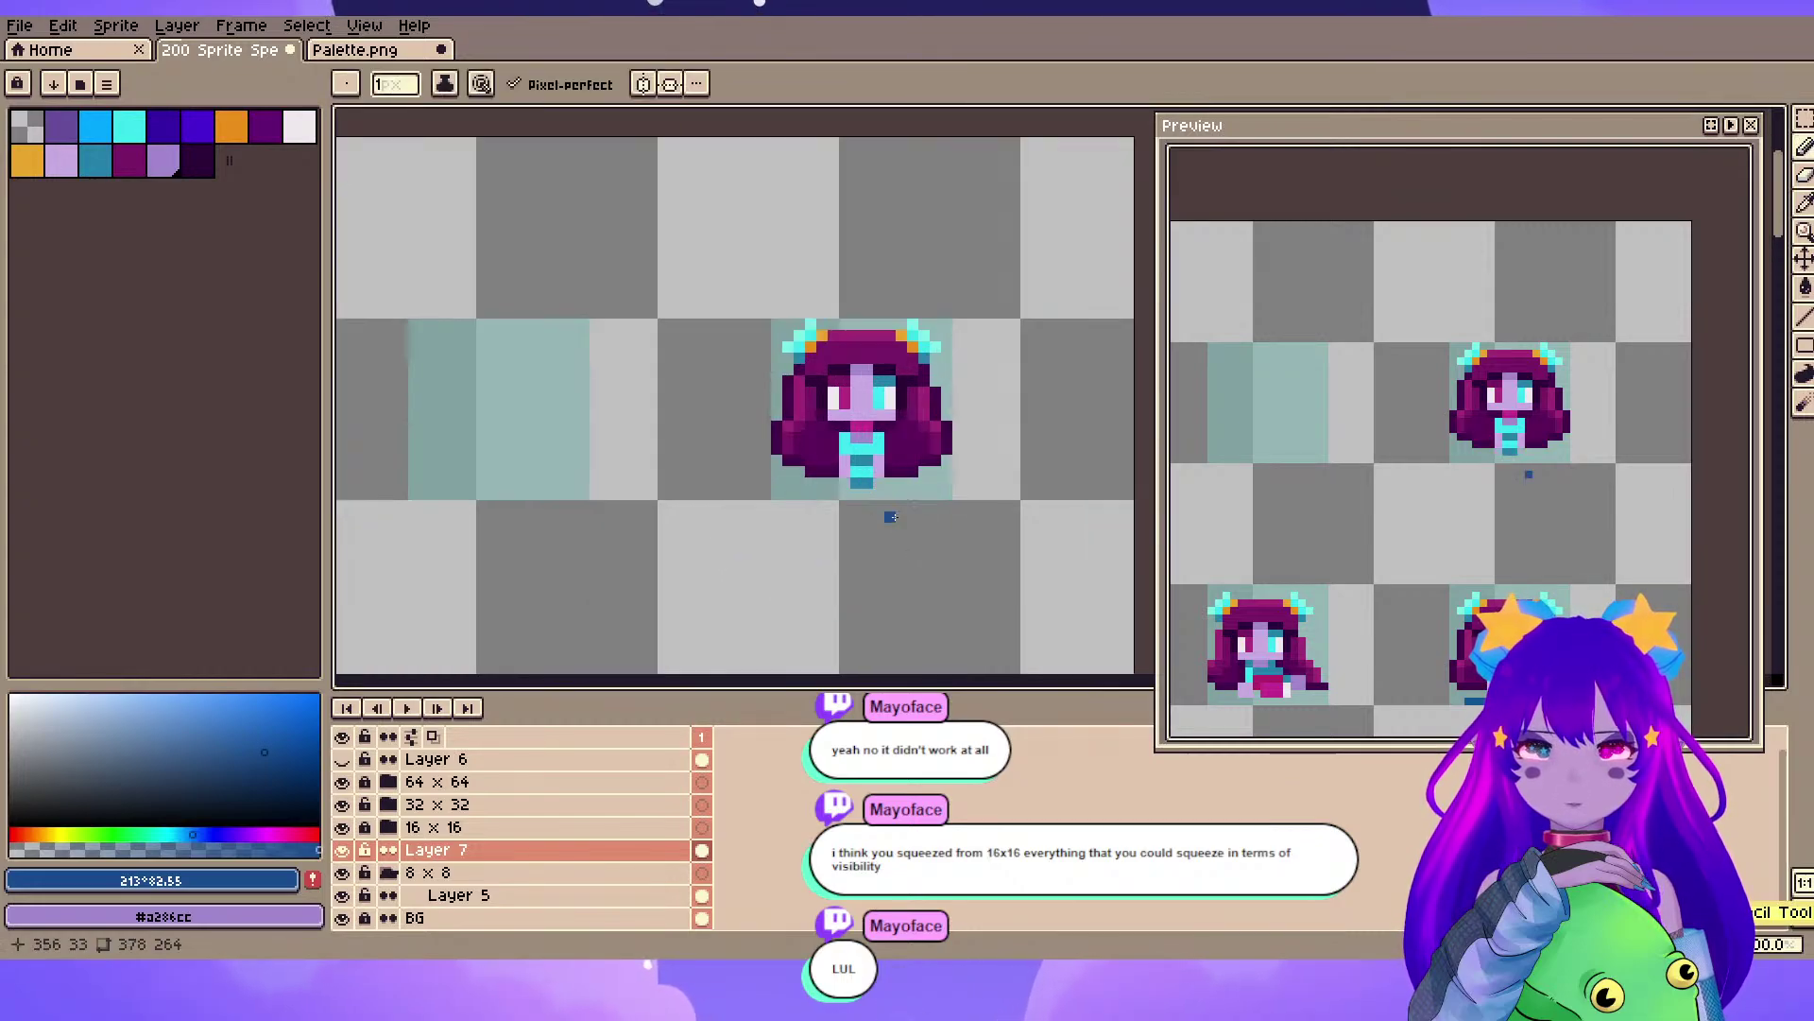
drag(921, 432, 855, 396)
key(ctrl+z)
key(ctrl+z)
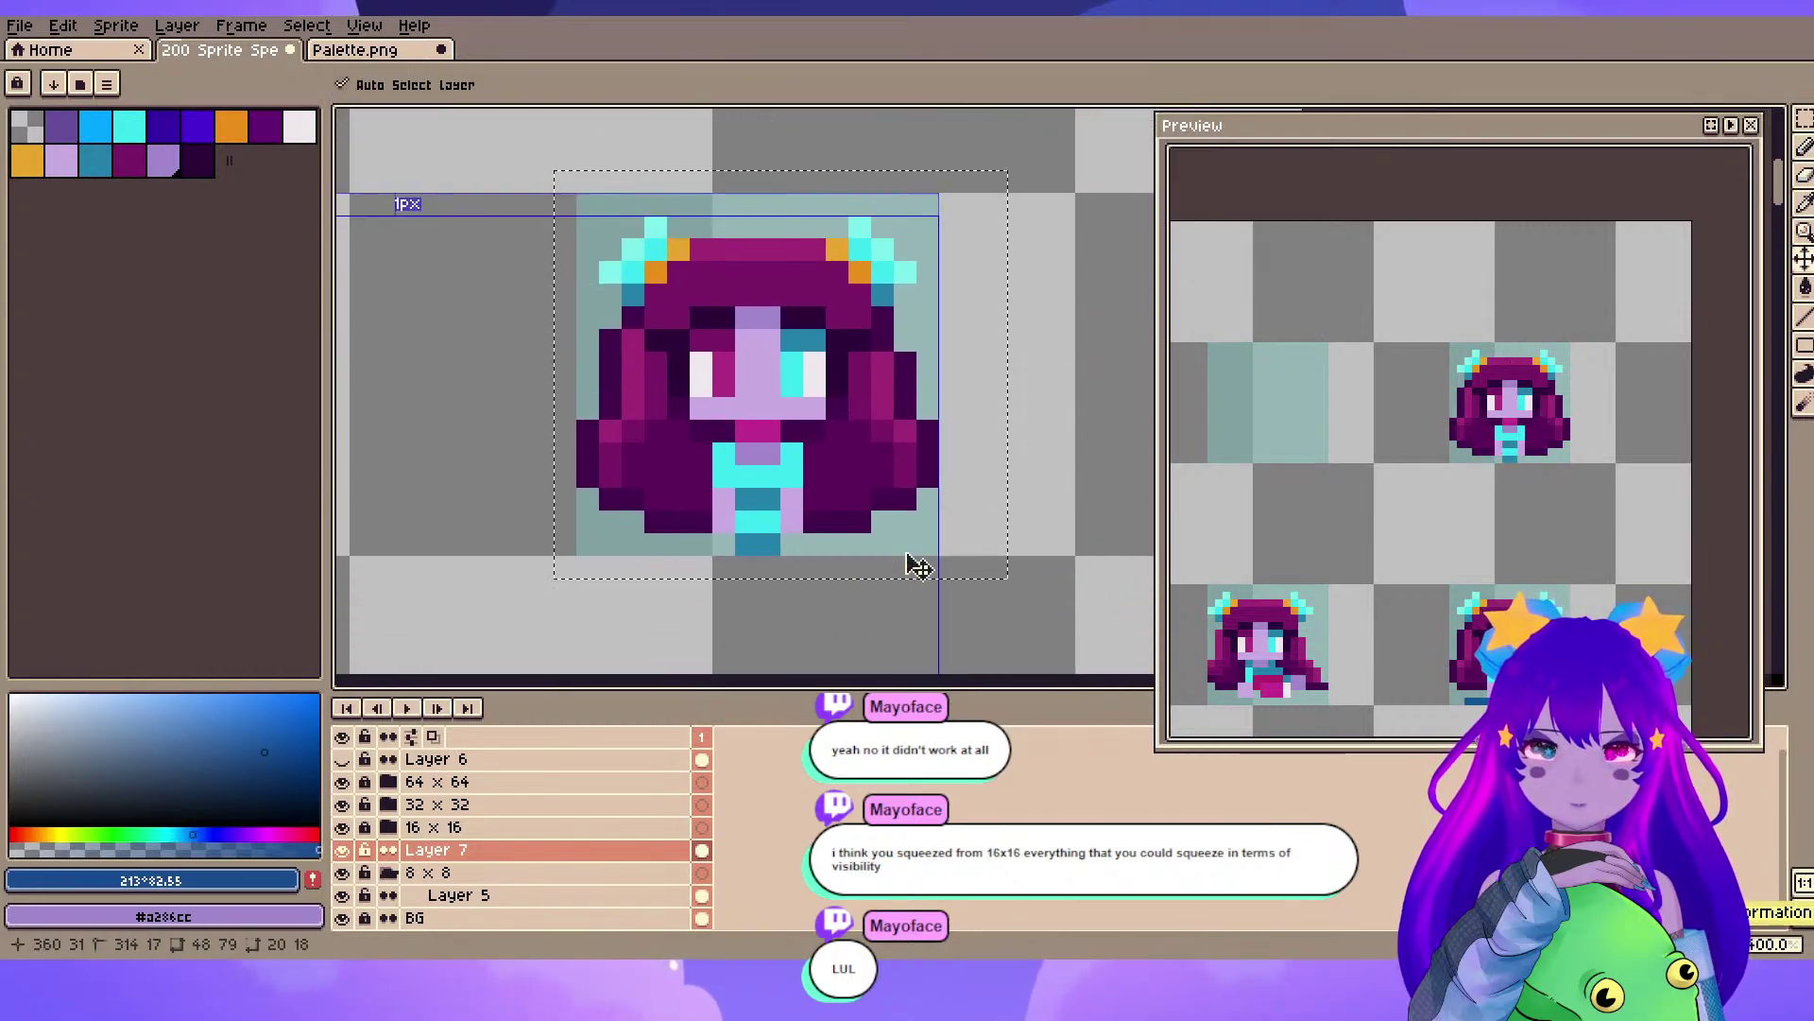
- Clear the selection and shade the upper pixel of each arm with lilac #a286cc
key(ctrl+d)
key(b)
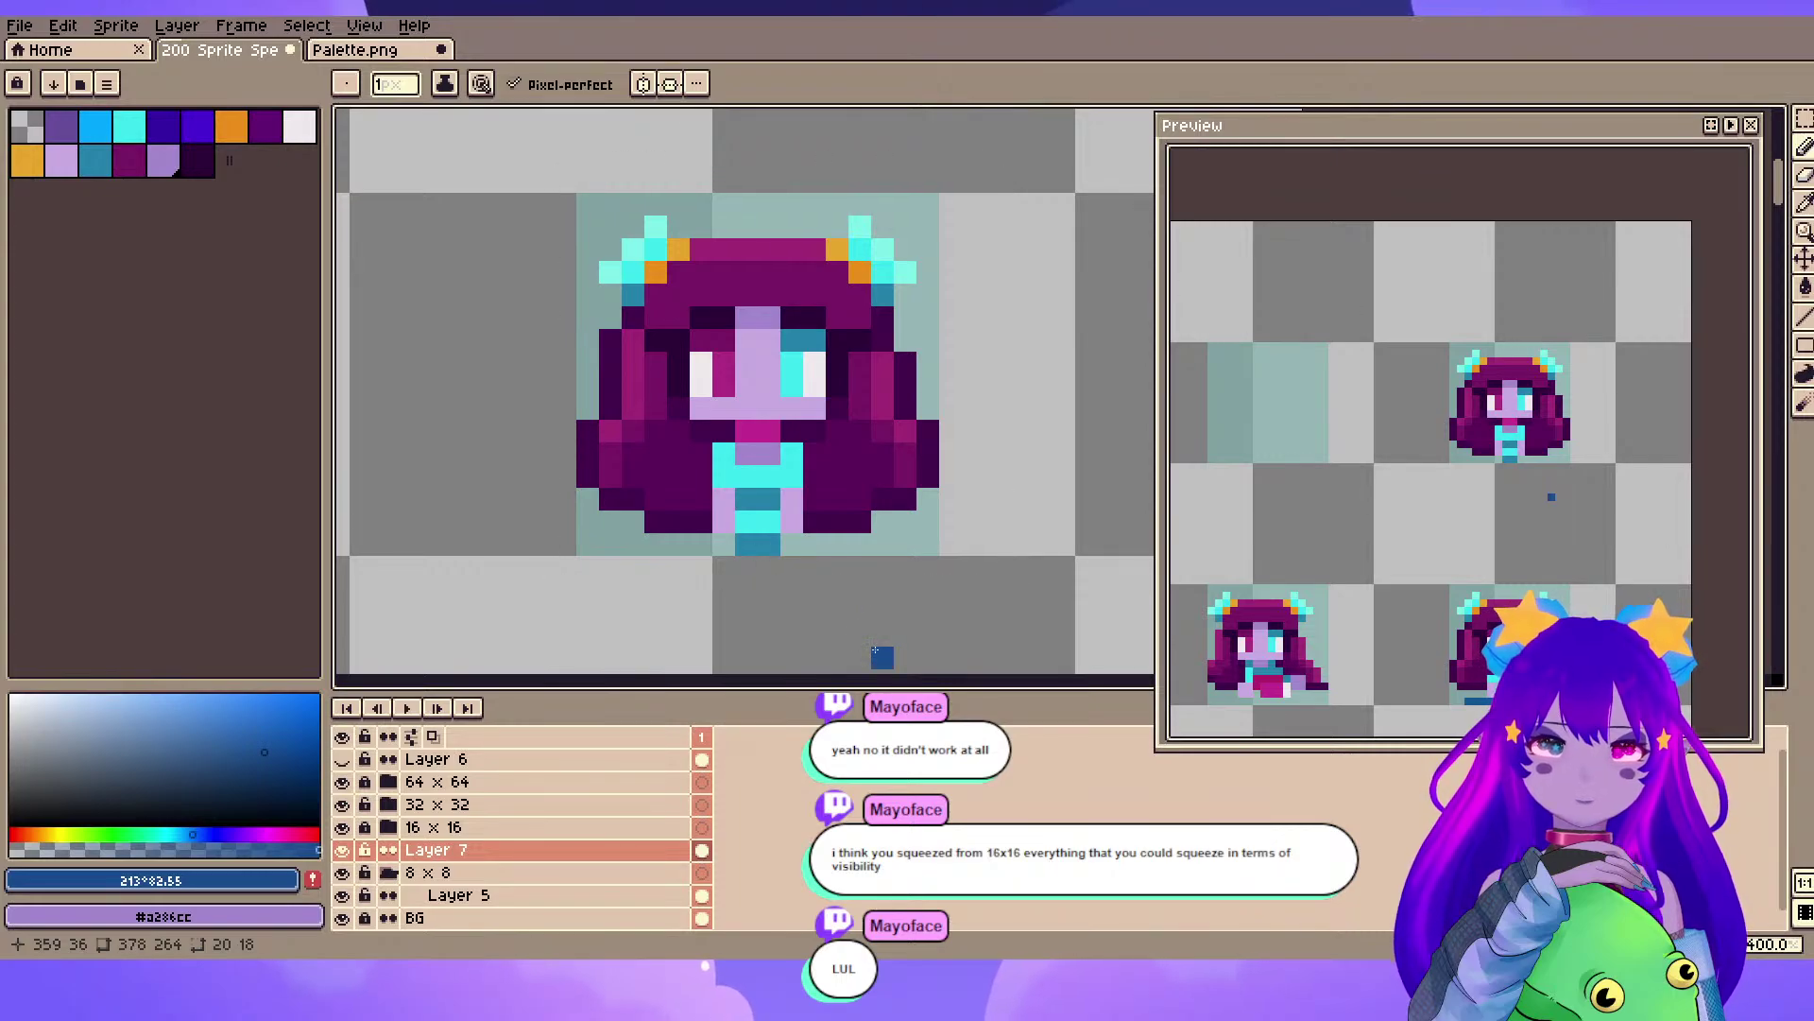
alt+click(798, 515)
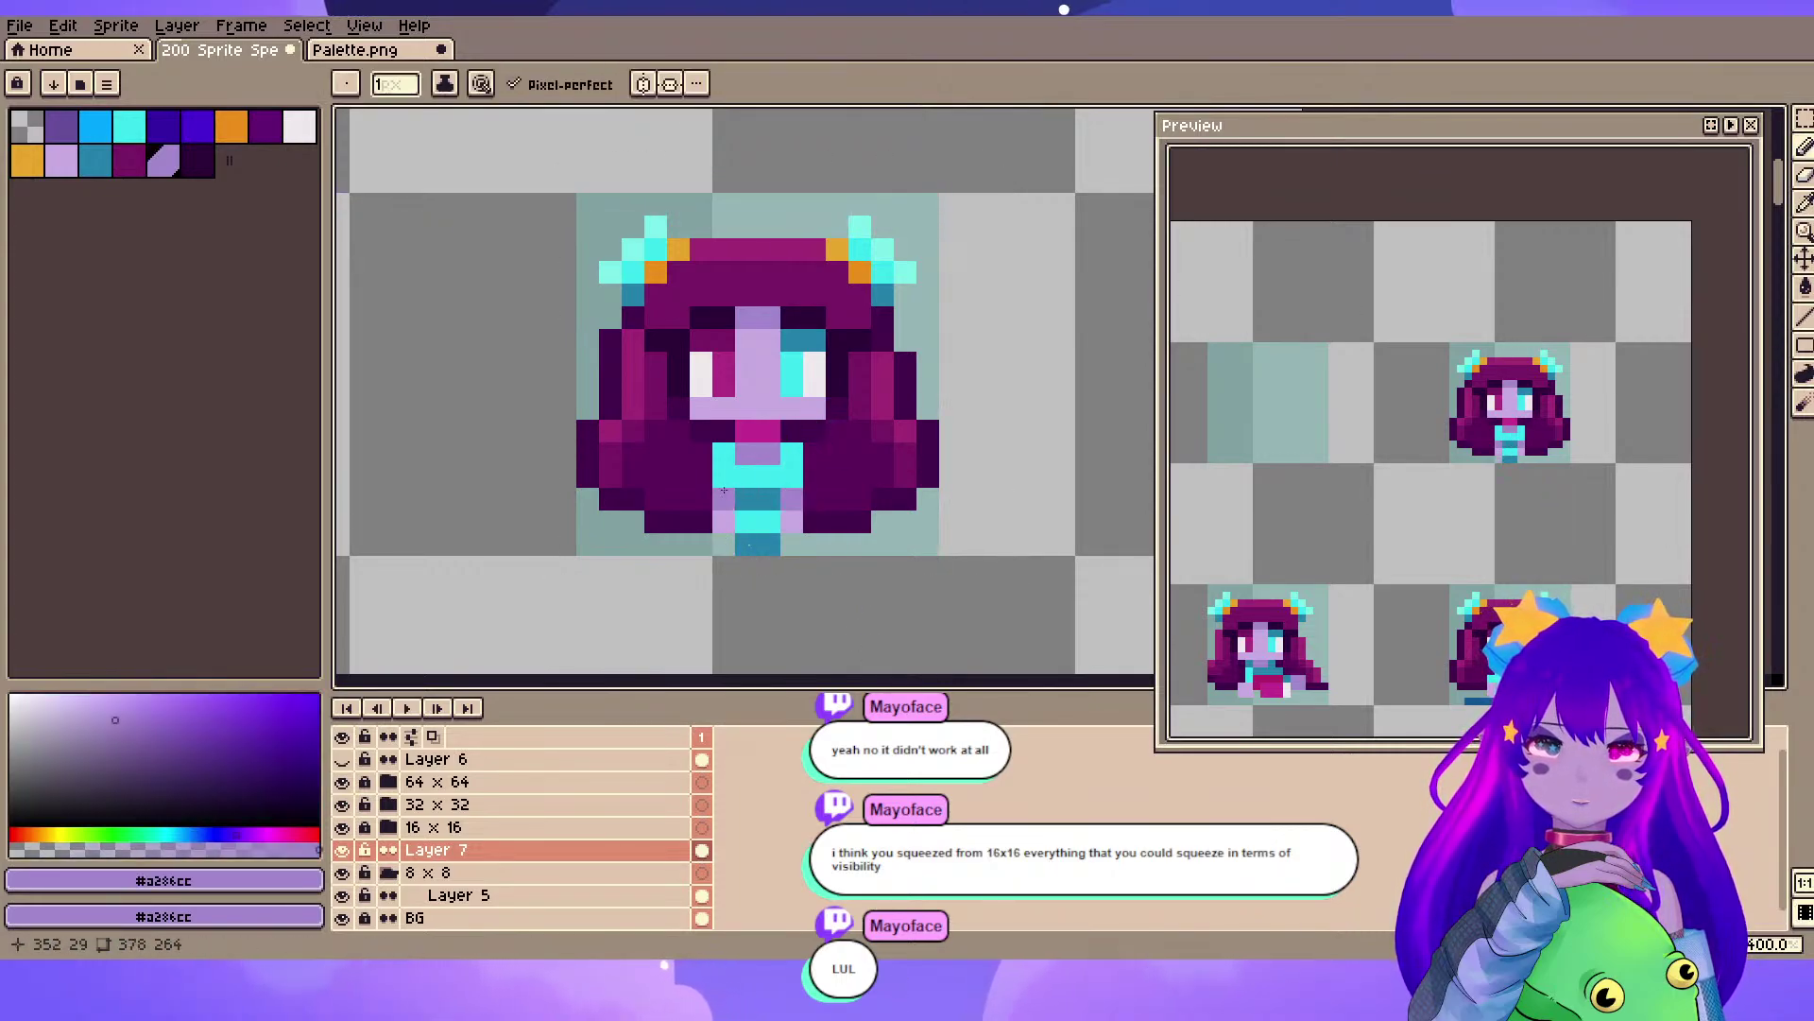
- Undo the last lilac shading on the arms and frame the sprite with a rectangular selection
scroll(945, 236, down, 1)
key(ctrl+z)
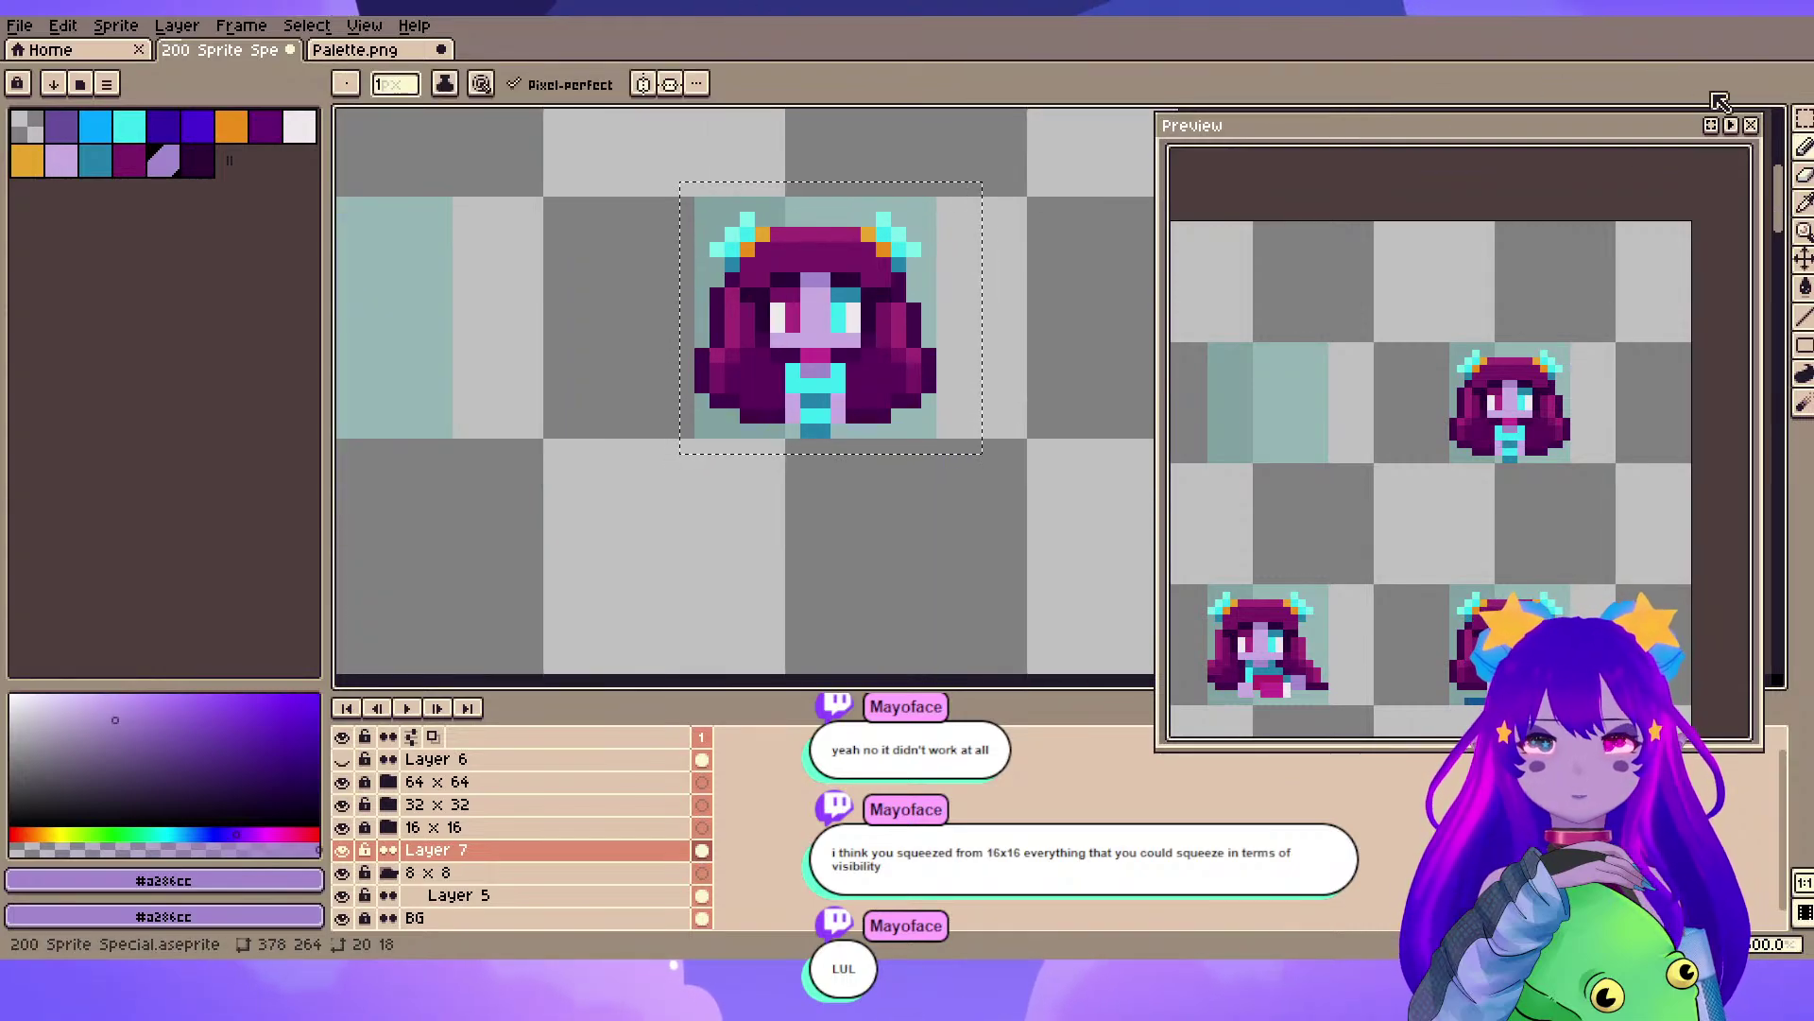
click(1805, 119)
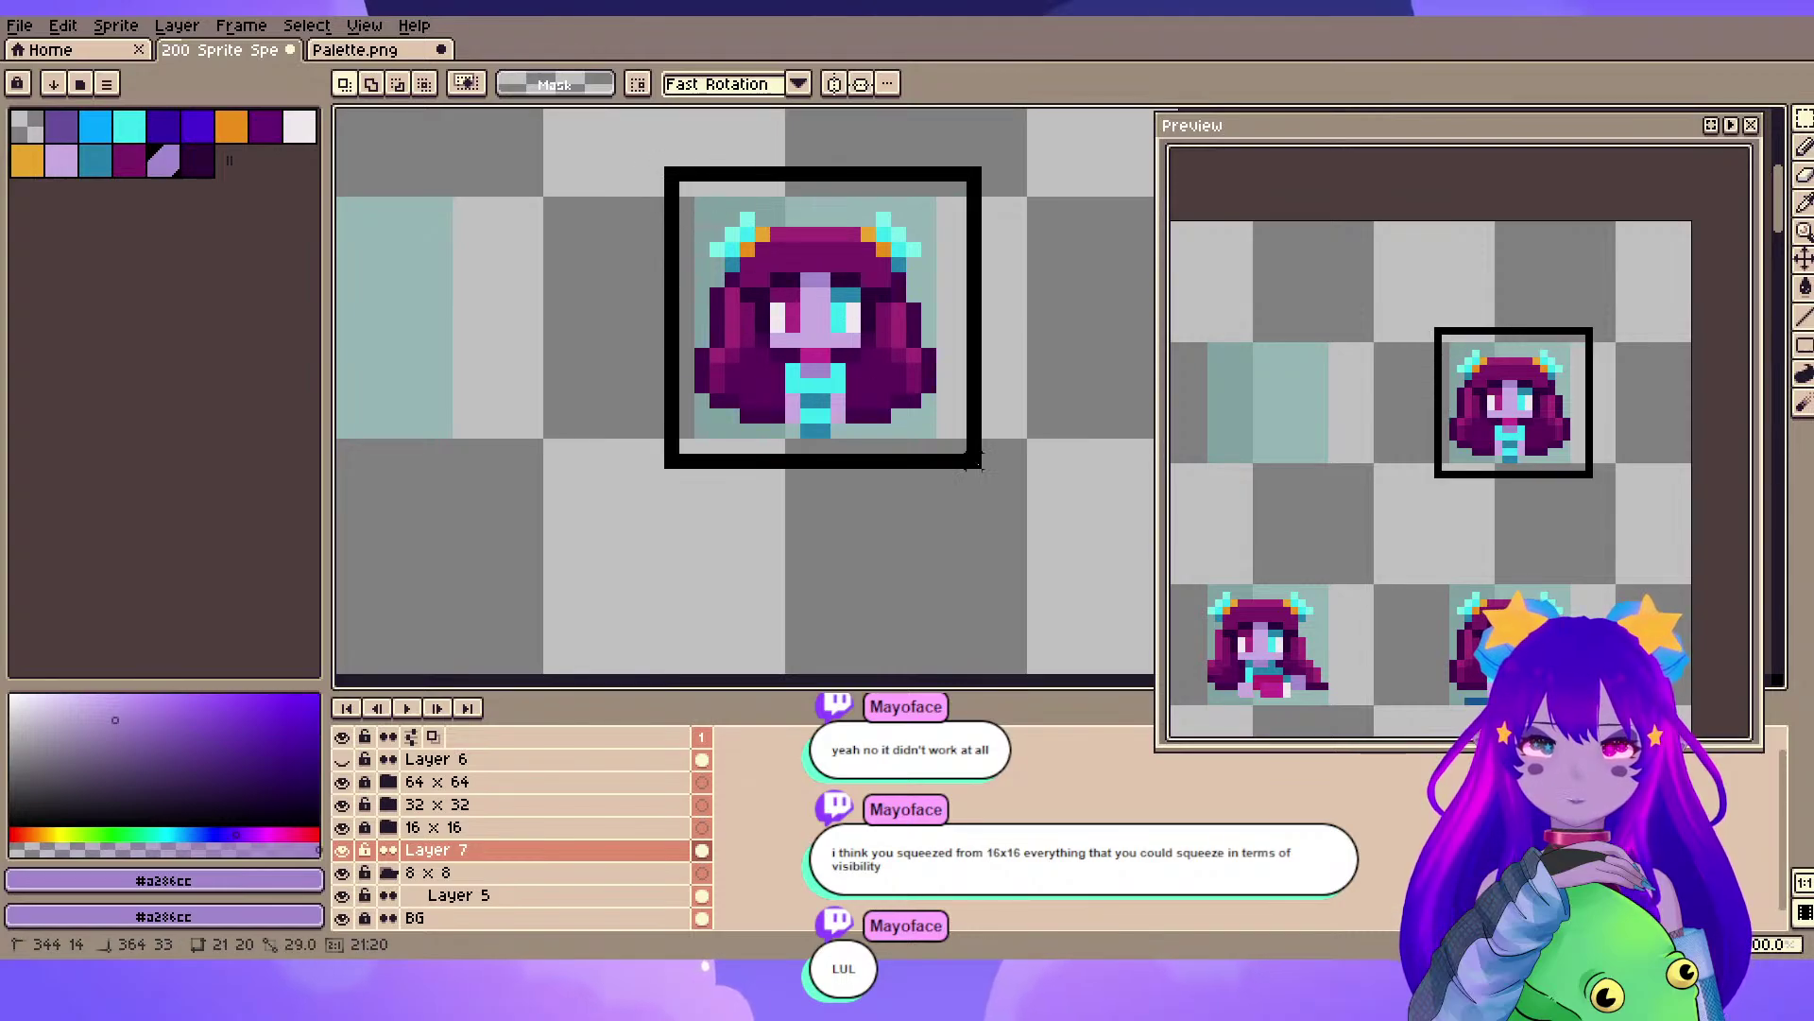
- Erase the older sprite version in the guide square directly below the refined sprite
scroll(849, 622, down, 2)
drag(849, 622, 904, 184)
scroll(900, 284, up, 2)
mouse_move(883, 255)
mouse_down()
mouse_move(810, 350)
mouse_move(800, 425)
mouse_up()
key(e)
drag(933, 337, 865, 464)
- Select the refined sprite, move it down into the emptied guide square, and deselect it
click(1805, 120)
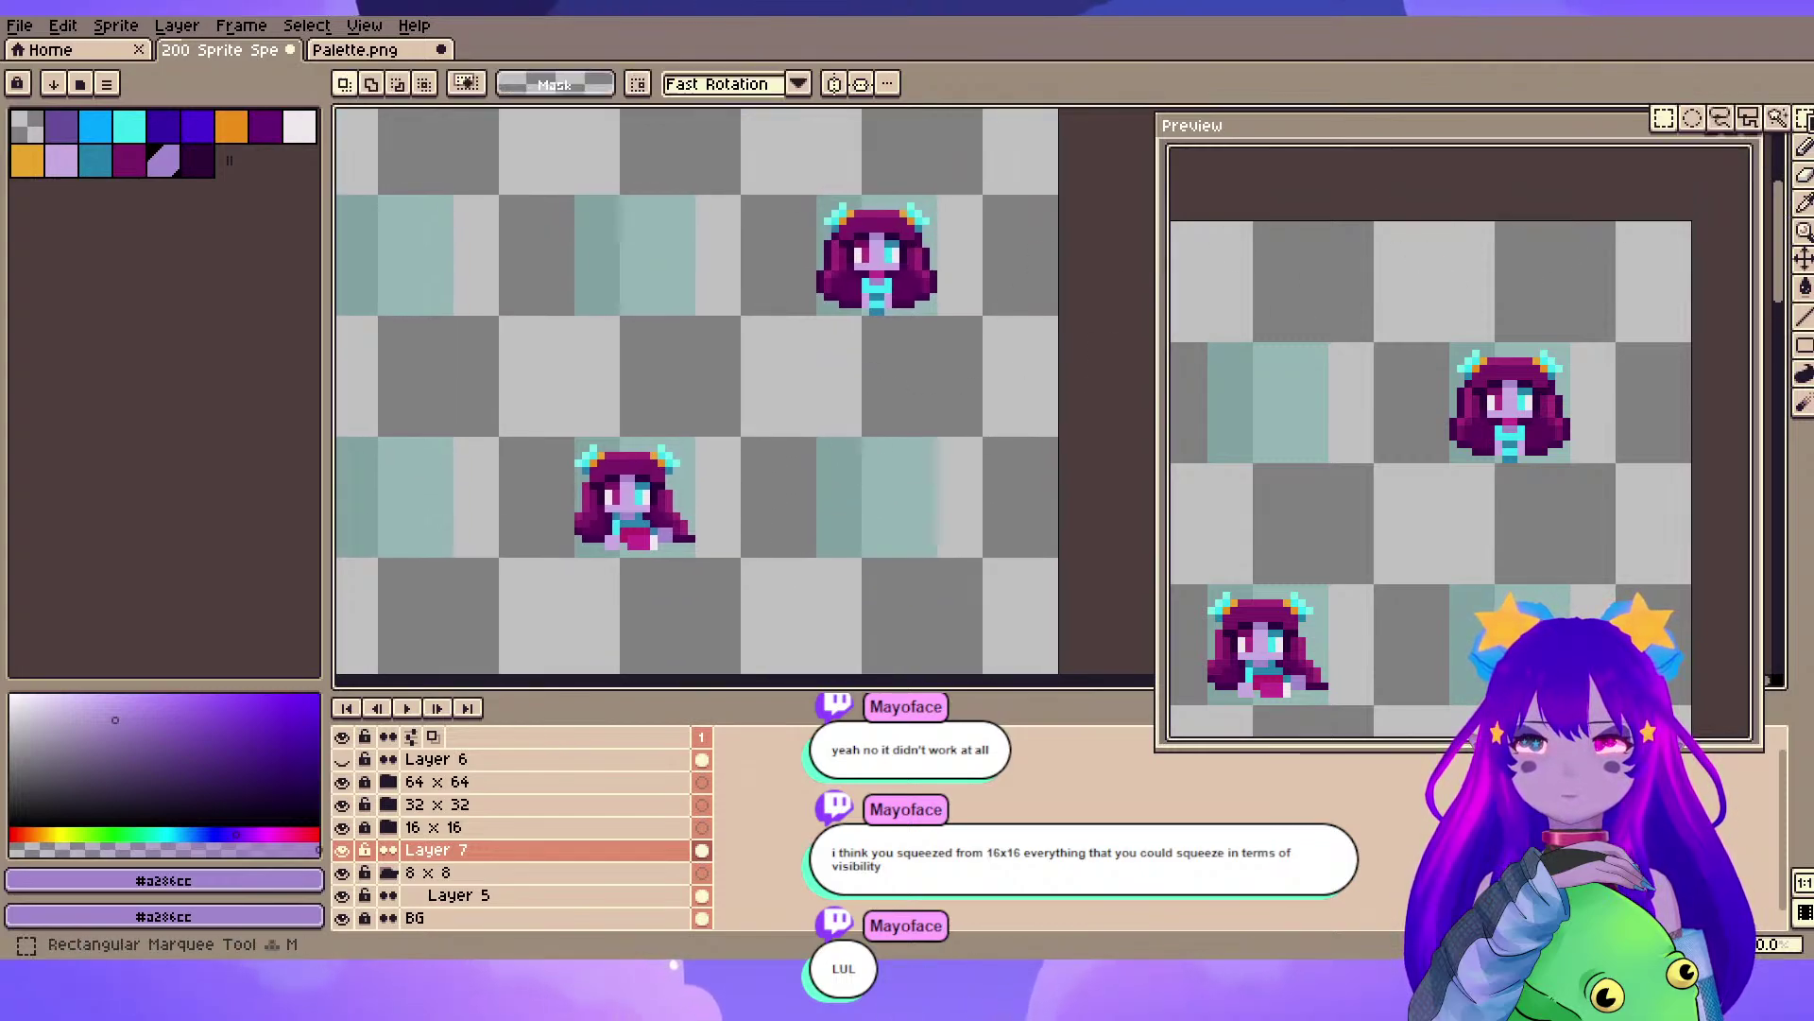
drag(801, 162, 997, 342)
mouse_move(916, 230)
mouse_down()
mouse_move(915, 516)
mouse_move(907, 467)
mouse_up()
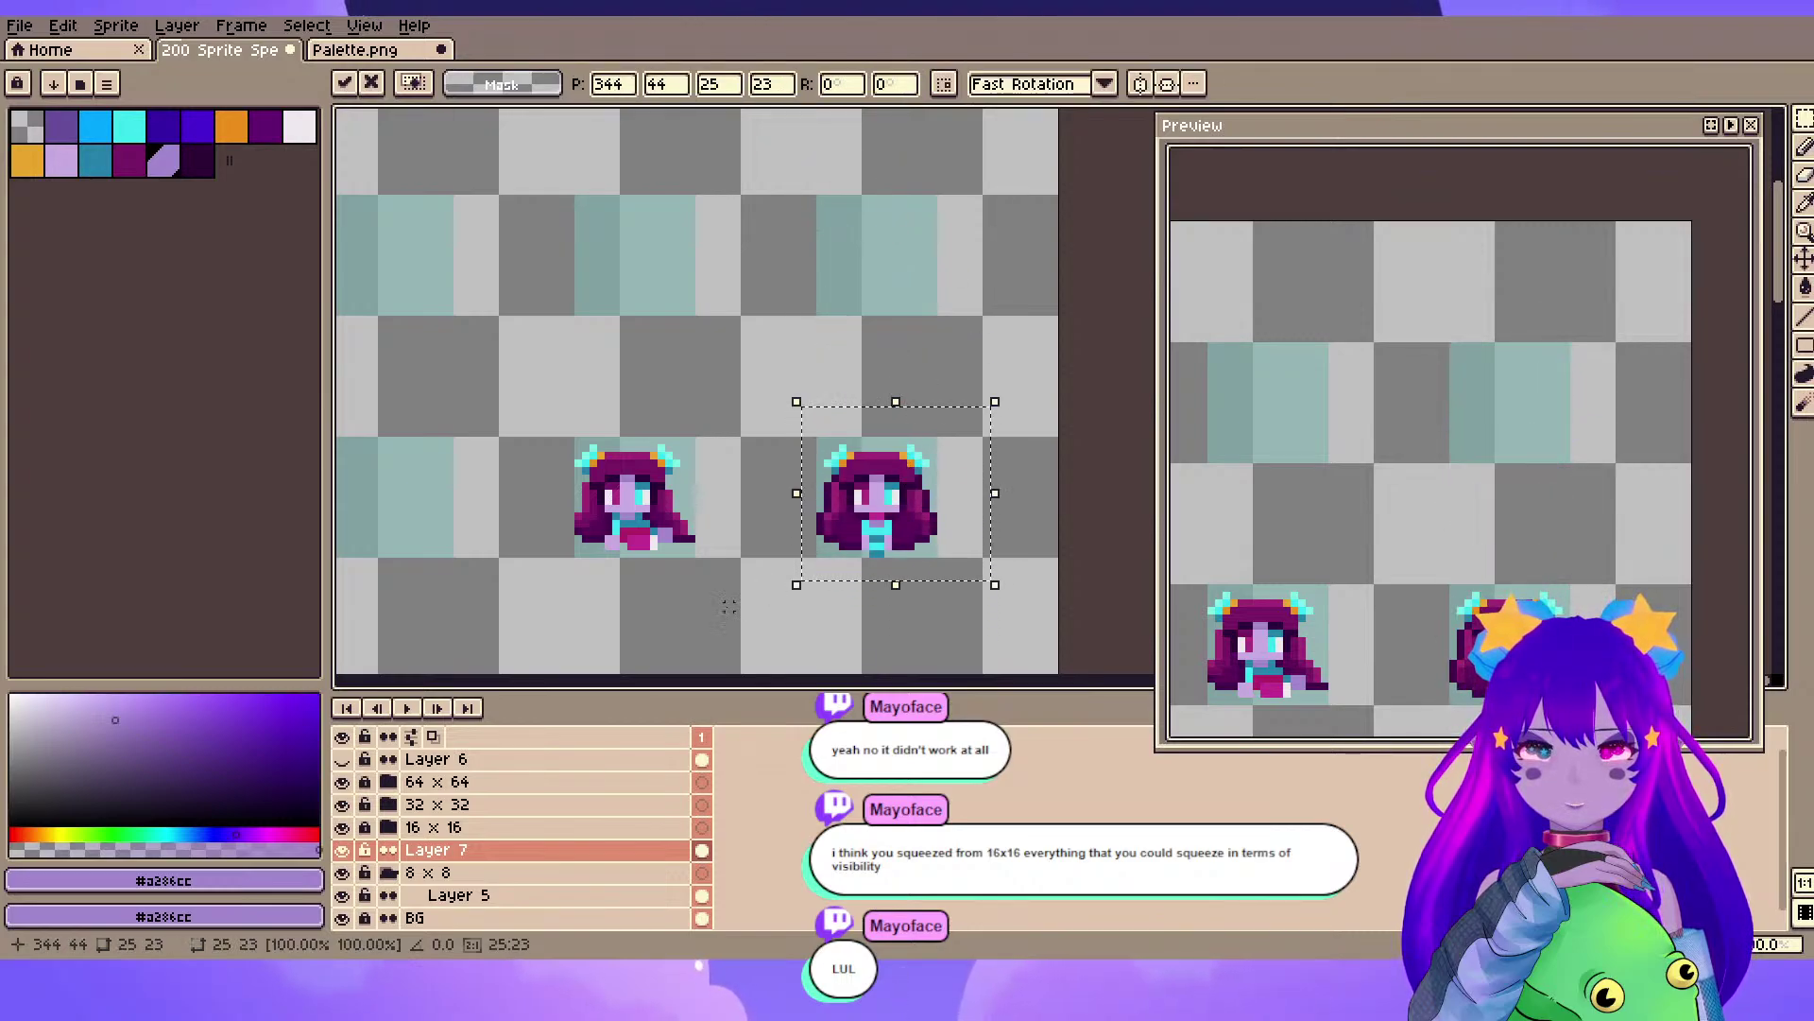
click(711, 622)
- Erase the bald base figure beside the long-haired sprite in the row below, and save the file
scroll(683, 637, up, 4)
drag(665, 506, 786, 577)
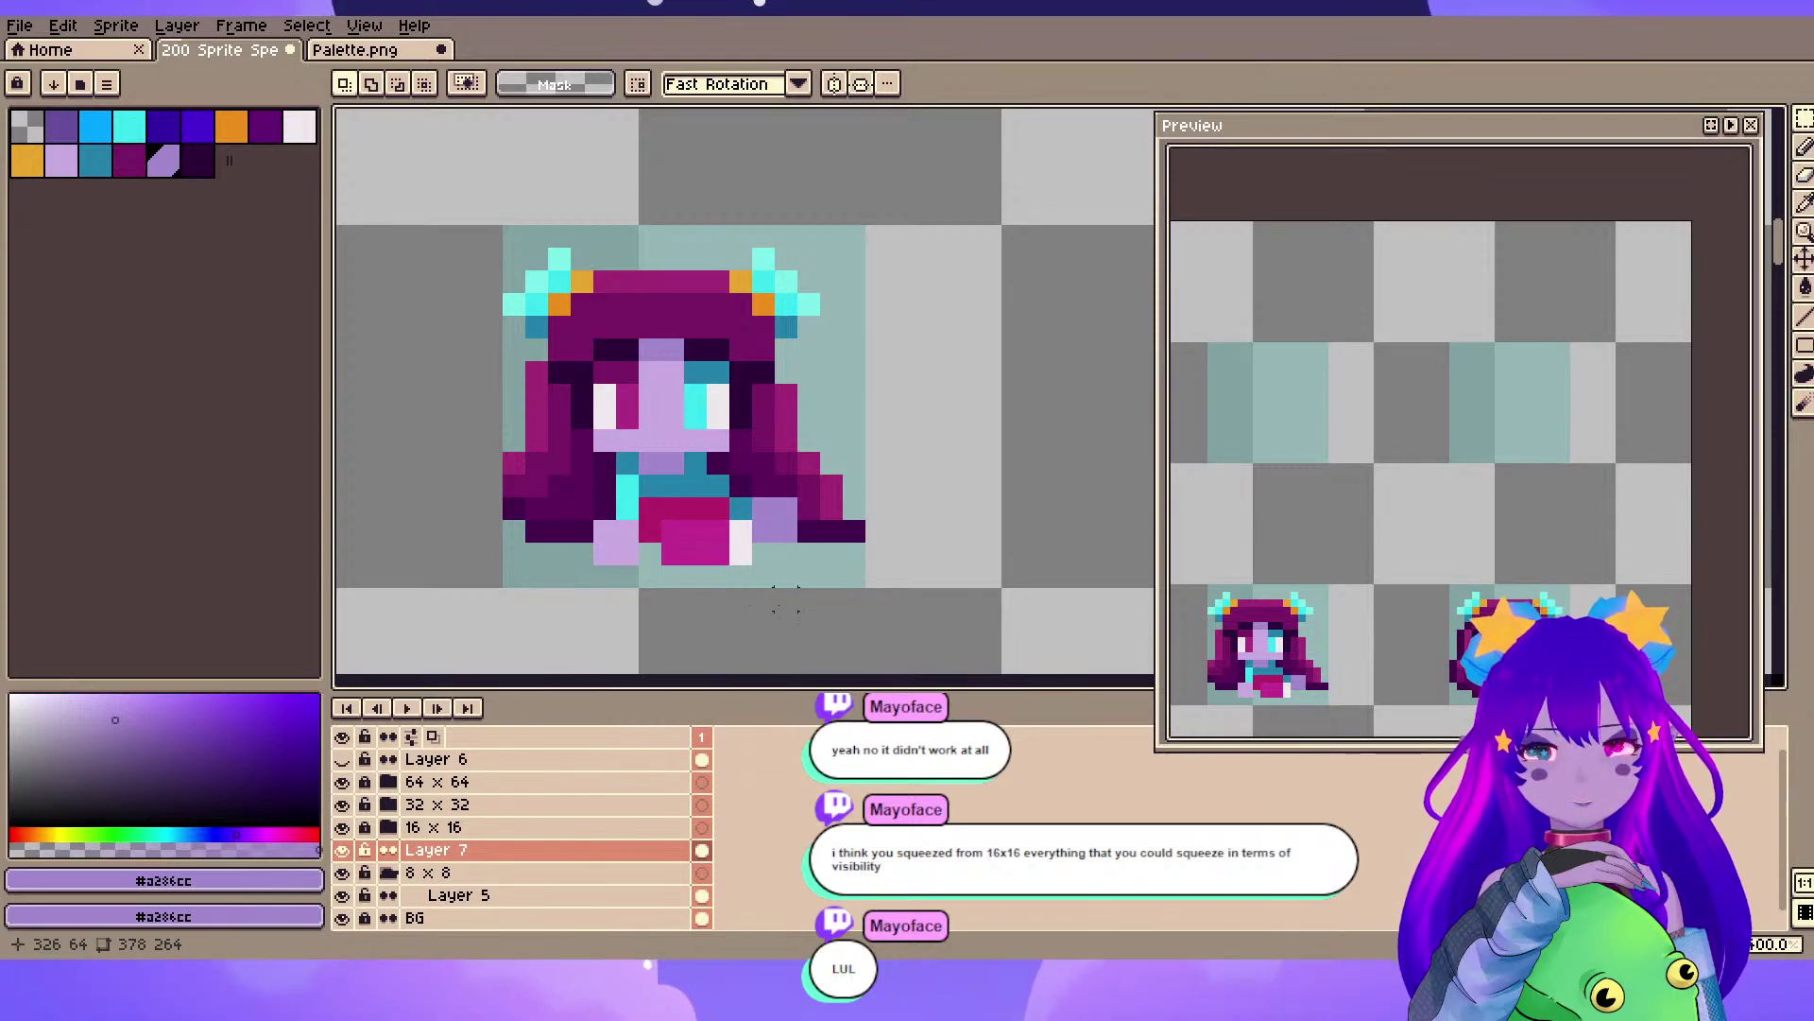
scroll(785, 601, down, 4)
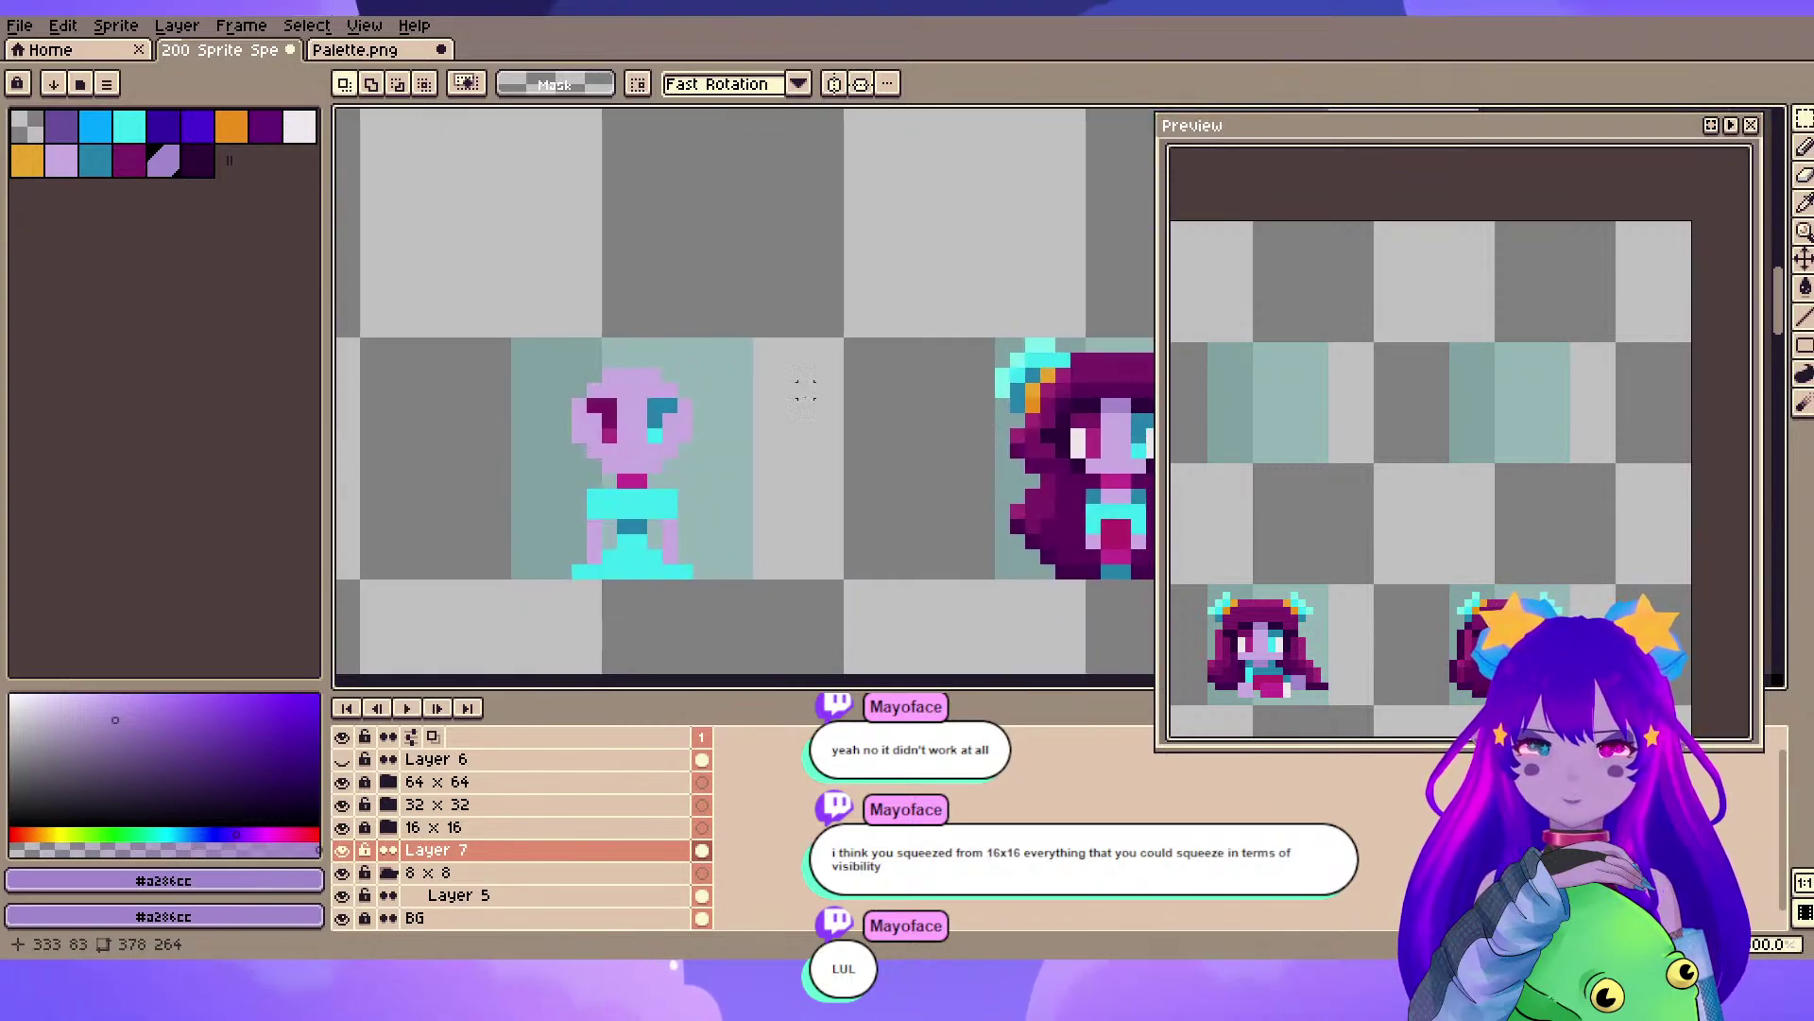
scroll(733, 389, up, 4)
key(e)
drag(668, 425, 756, 416)
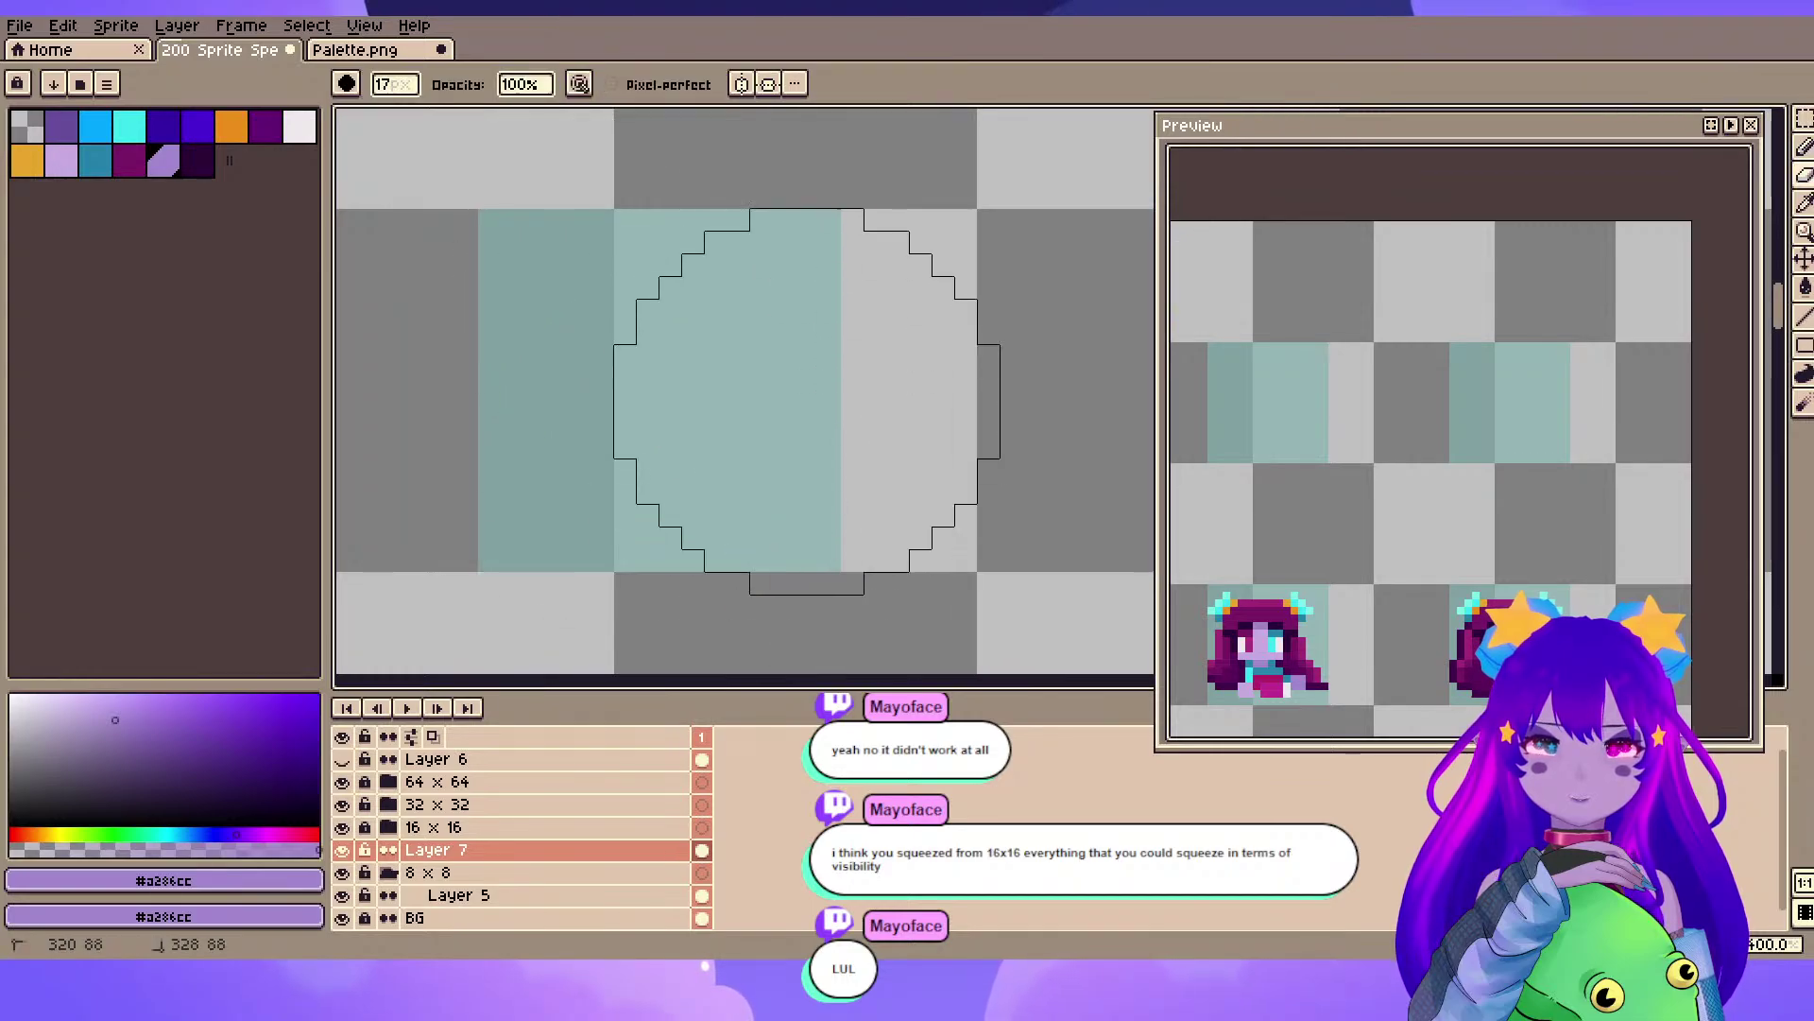
scroll(730, 416, down, 4)
scroll(730, 416, up, 2)
key(ctrl+s)
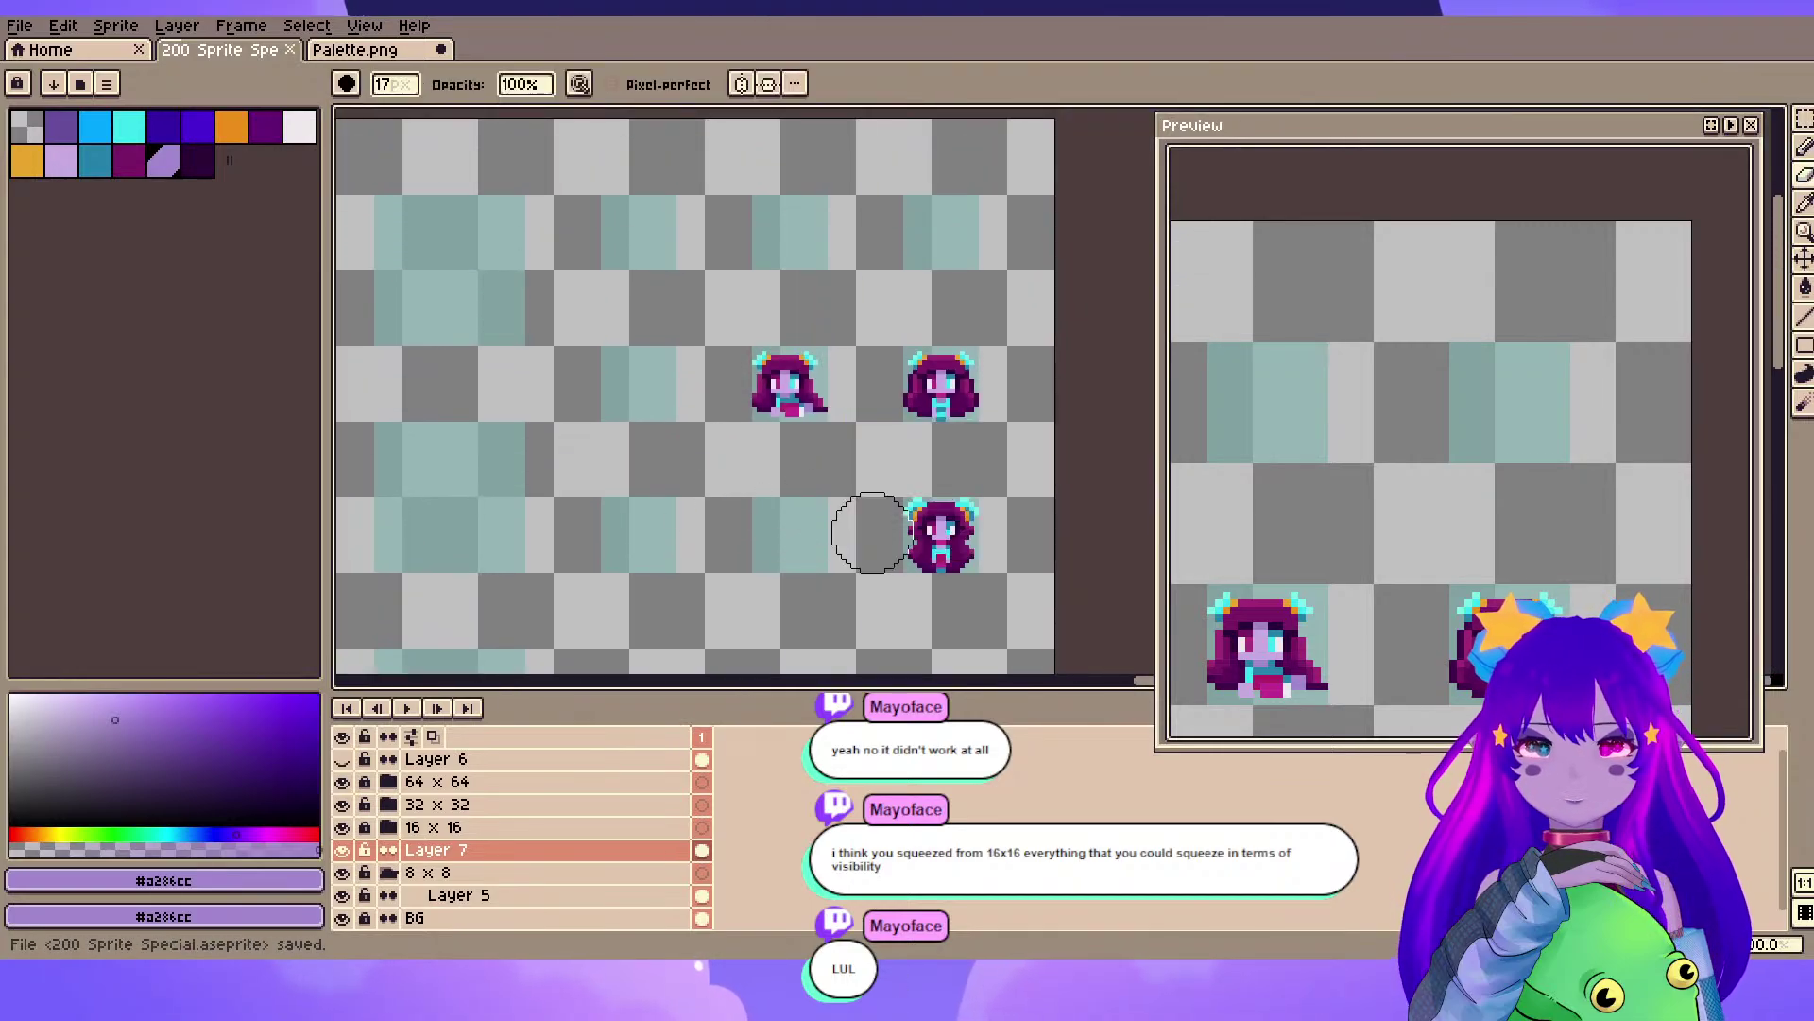
- Move the refined sprite to the guide square left of the long-haired sprite in the lower row
scroll(770, 402, down, 2)
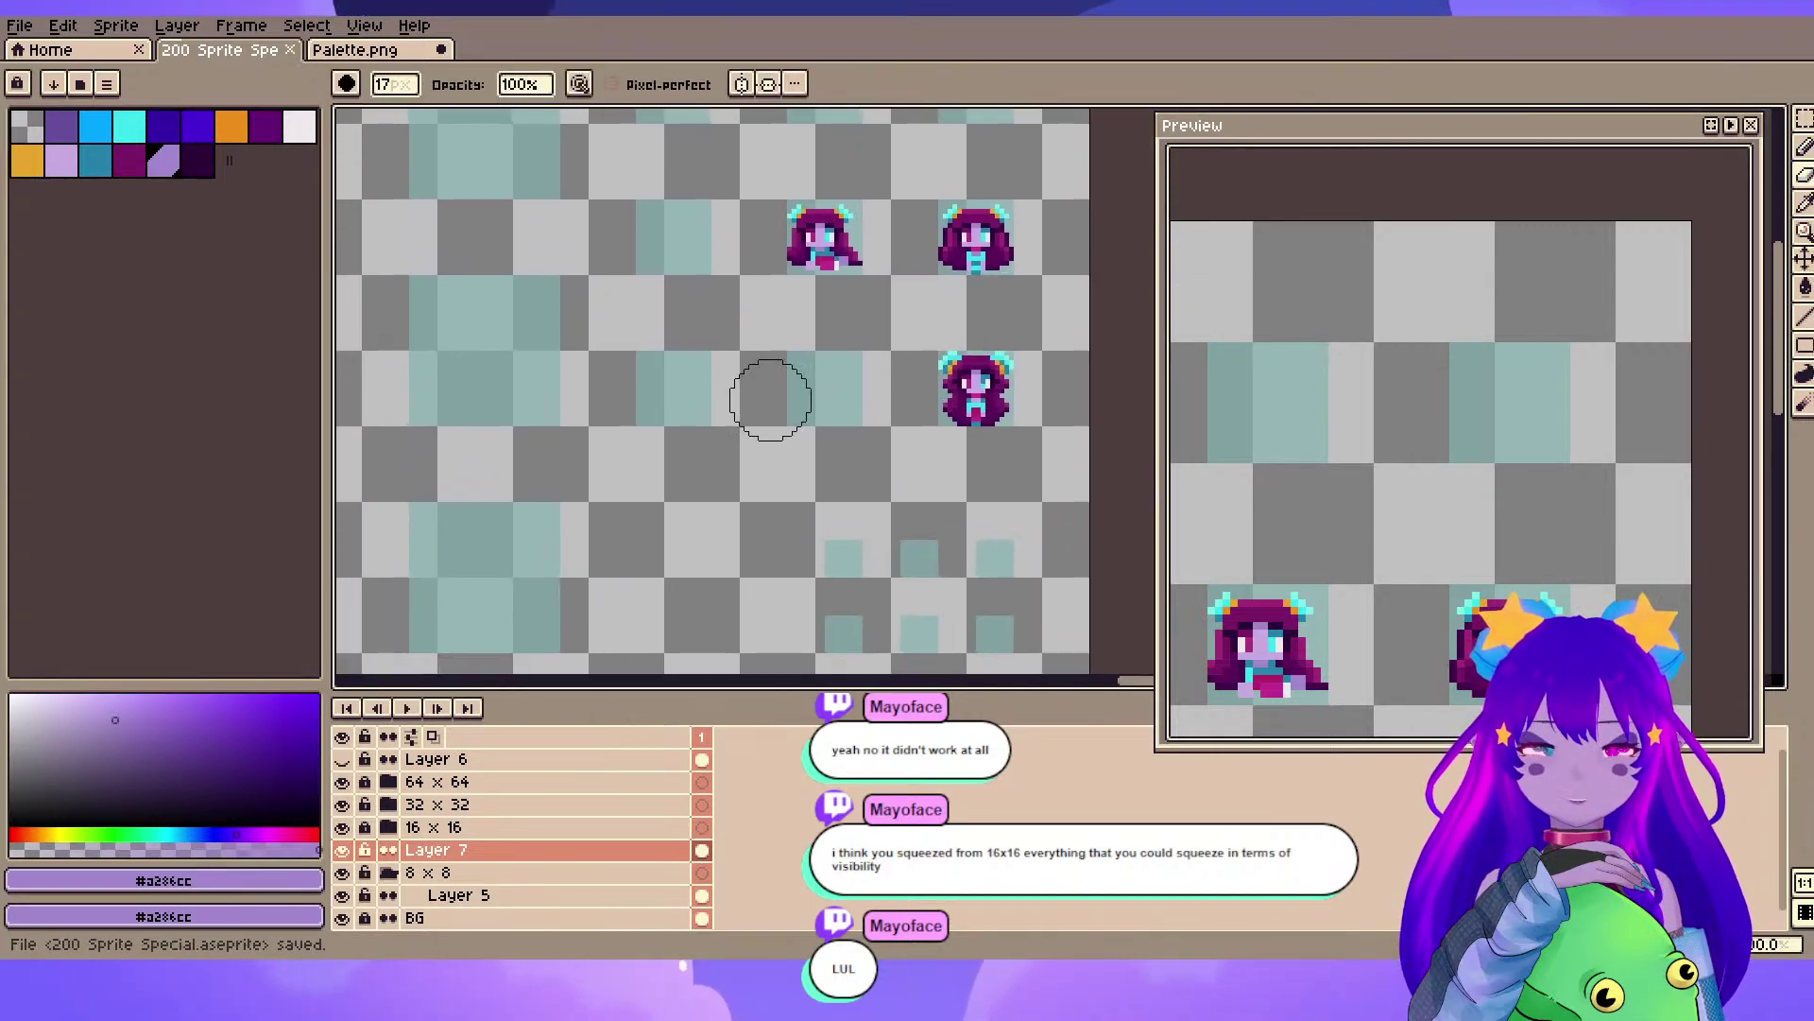
click(1803, 121)
drag(1040, 273, 882, 408)
click(840, 274)
drag(851, 300, 962, 364)
scroll(962, 364, up, 2)
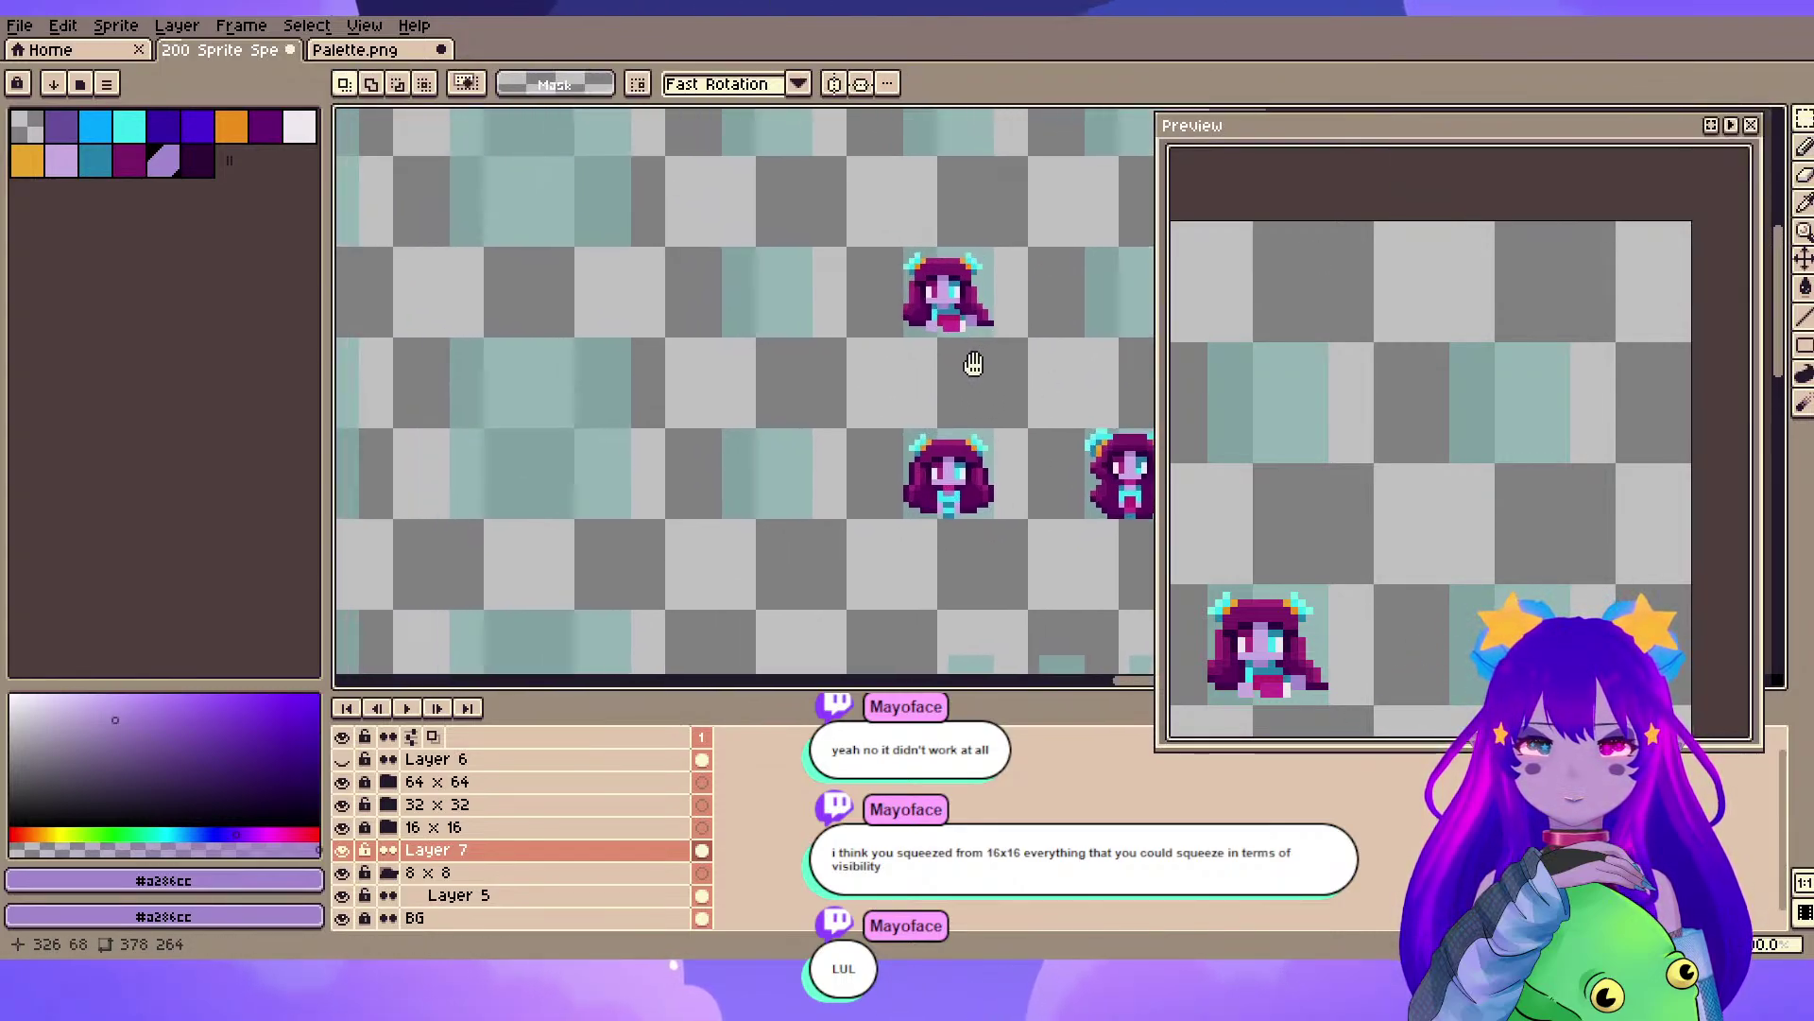
- Move the remaining upper sprite to the start of the lower row beside the other two, and save the file
mouse_move(856, 174)
mouse_down()
mouse_move(1030, 333)
mouse_move(738, 519)
mouse_move(814, 473)
mouse_up()
click(832, 643)
scroll(772, 499, up, 2)
scroll(836, 501, down, 3)
drag(968, 556, 759, 337)
key(ctrl+s)
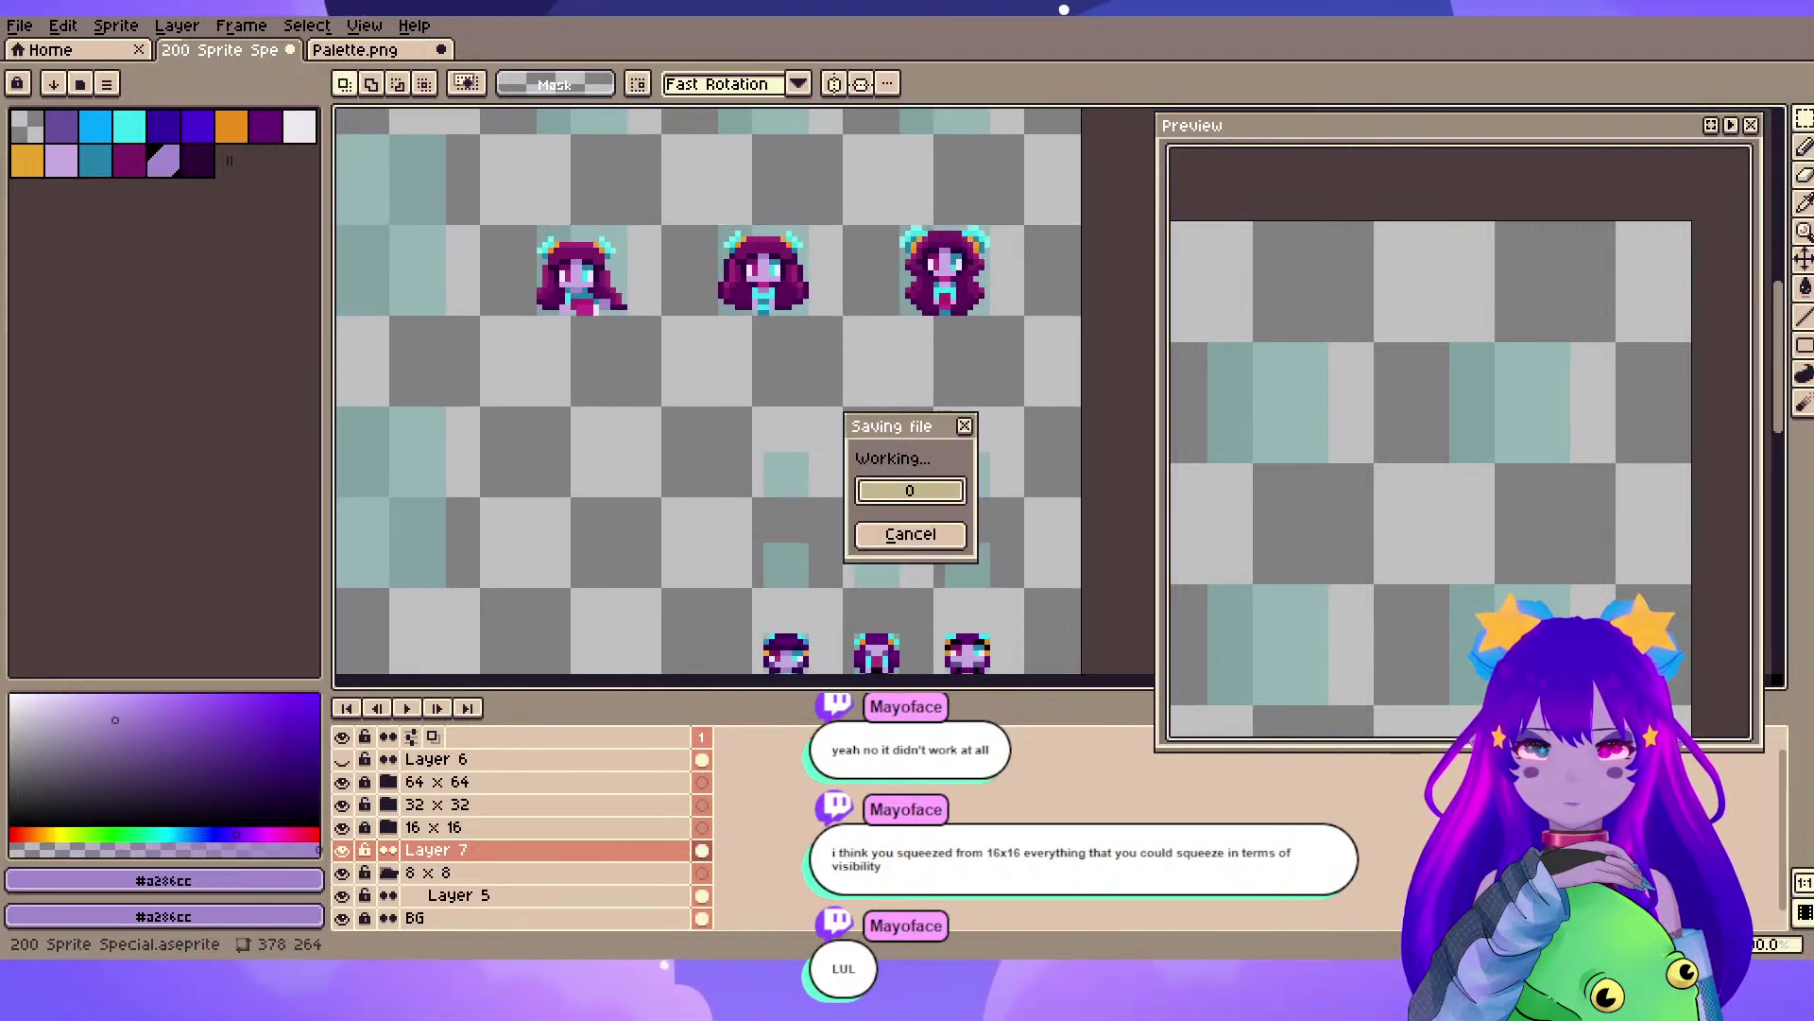
- Examine the spacing and alignment of the empty guide squares across the sprite sheet
drag(476, 458, 778, 502)
scroll(707, 256, down, 1)
drag(707, 256, 929, 580)
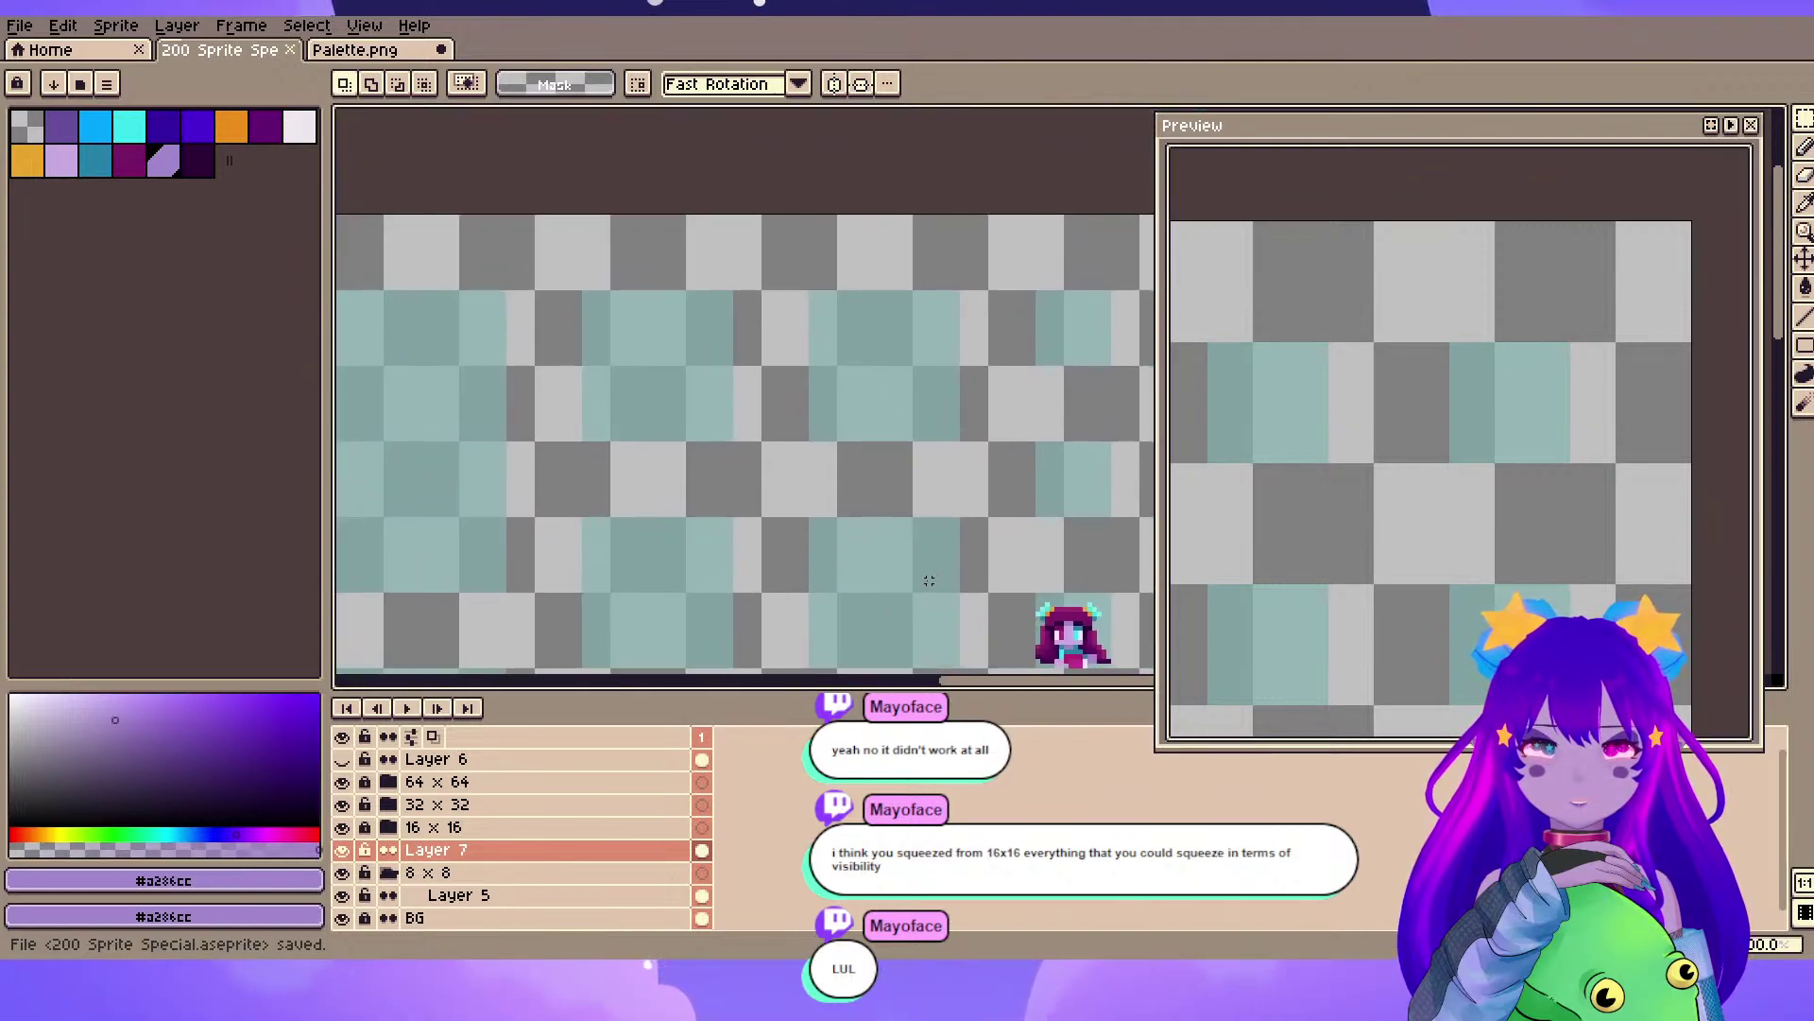
scroll(1445, 452, down, 3)
scroll(1314, 397, up, 3)
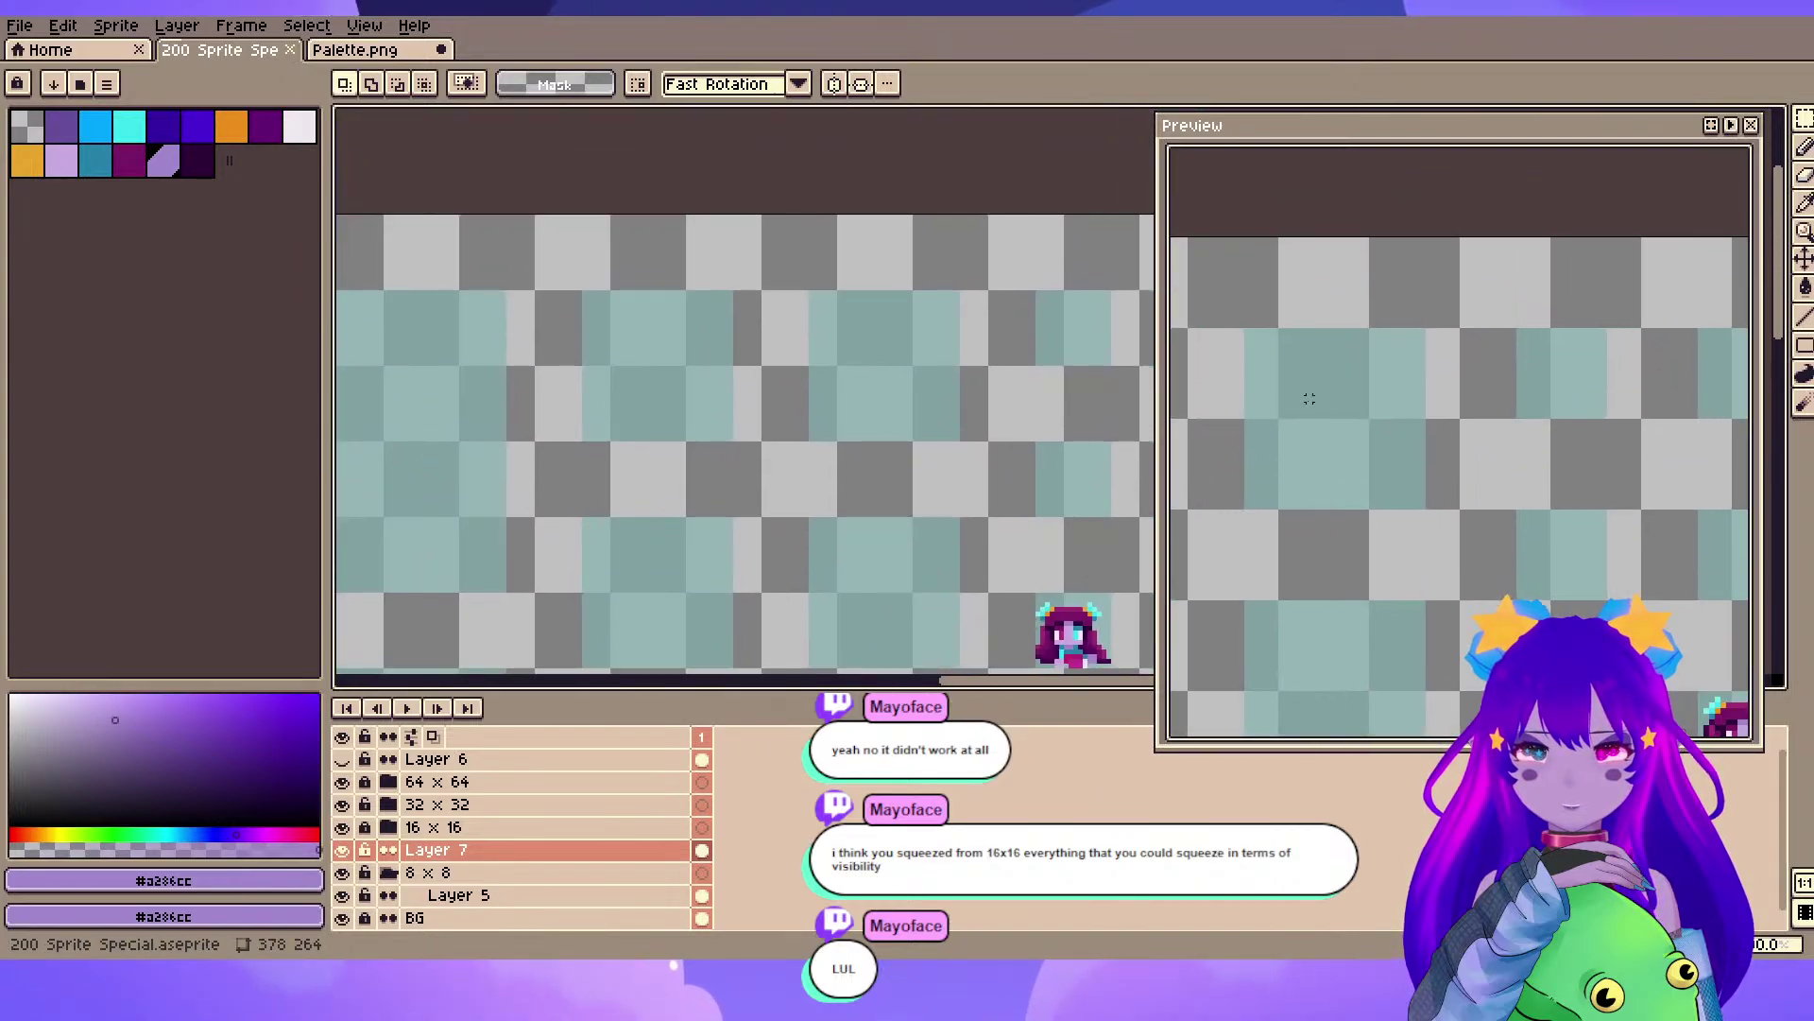
scroll(1371, 444, up, 1)
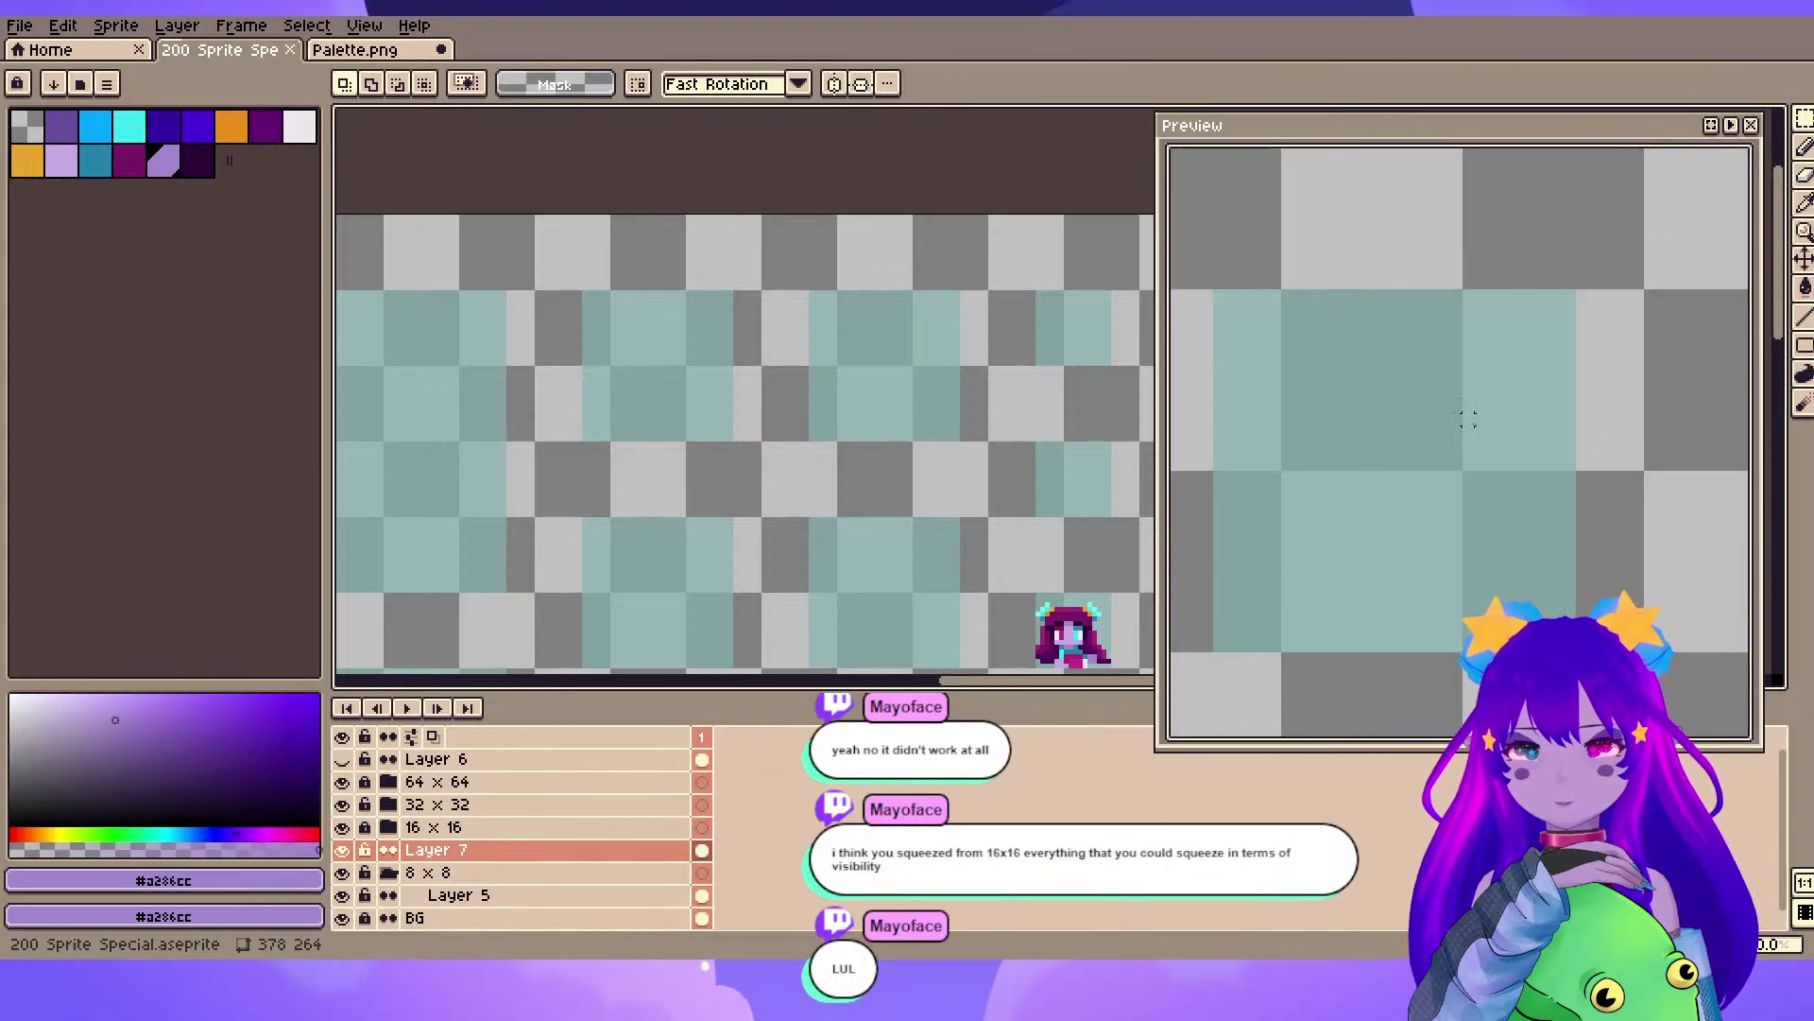
scroll(751, 541, down, 3)
drag(751, 540, 771, 393)
- On the BG layer, select the two columns of large 64 × 64 guide squares and move them 6 px right
click(526, 915)
drag(620, 375, 747, 324)
drag(466, 156, 825, 628)
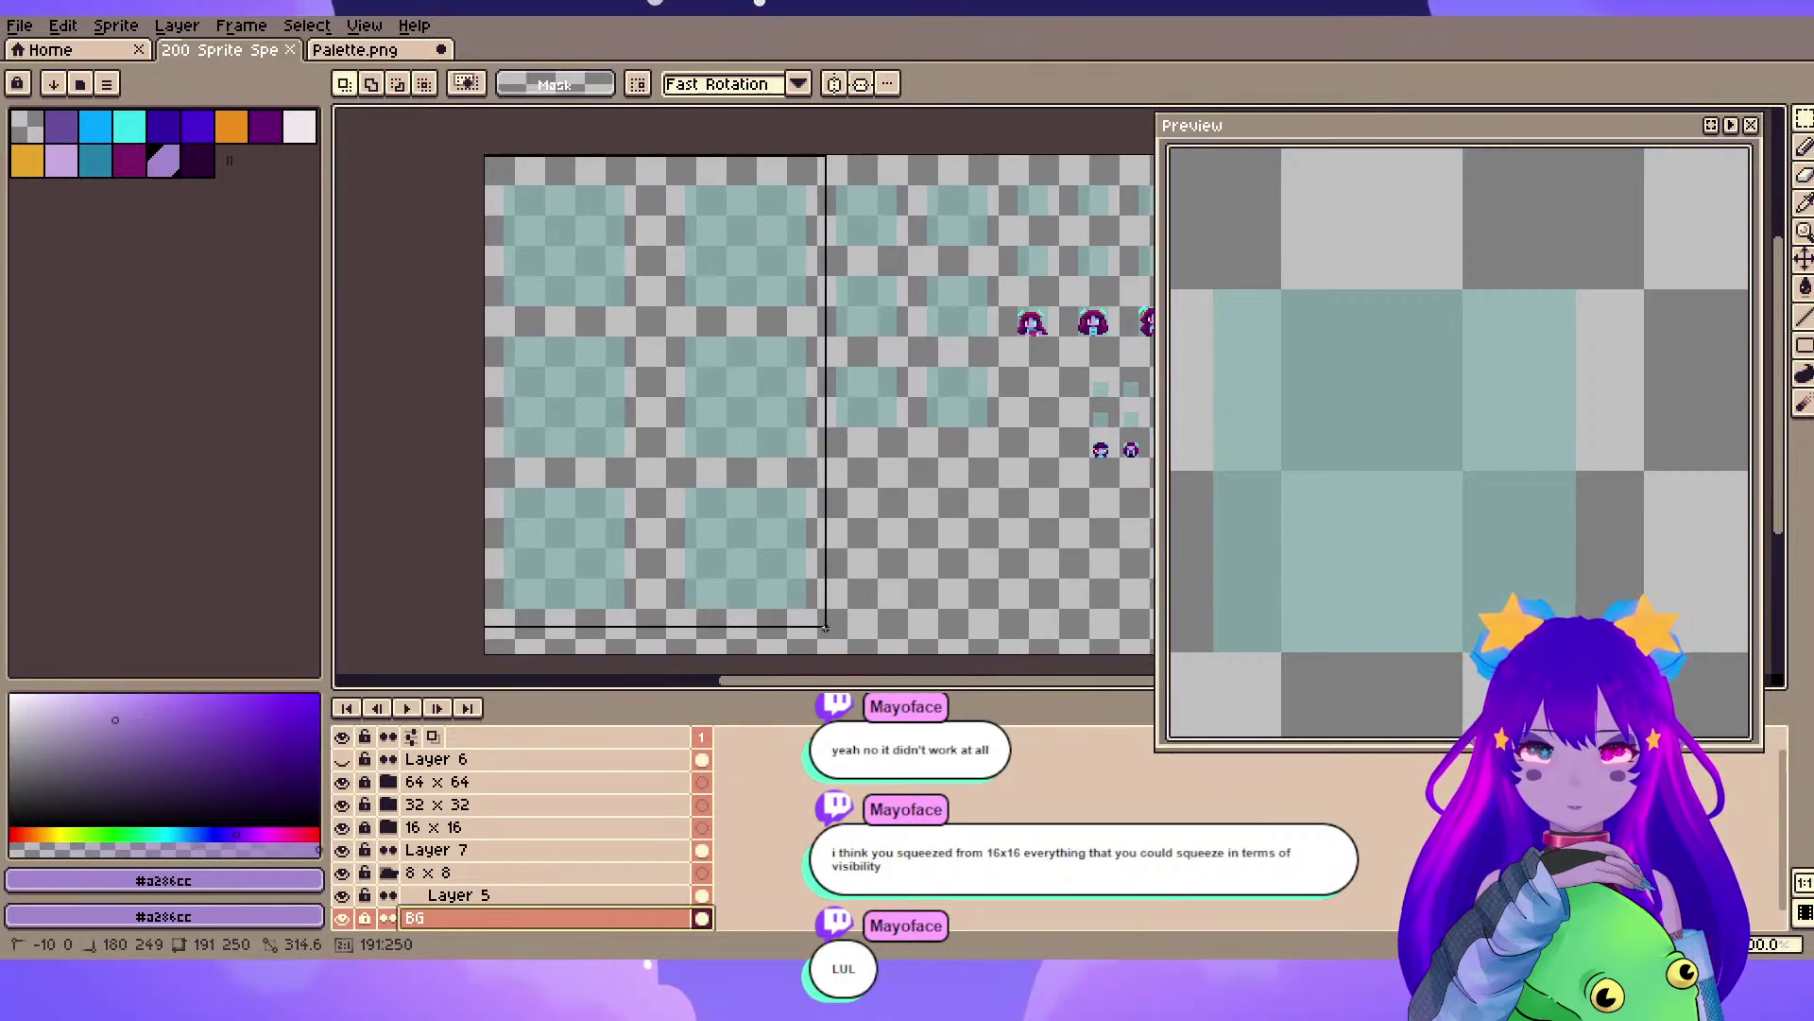
scroll(825, 628, up, 5)
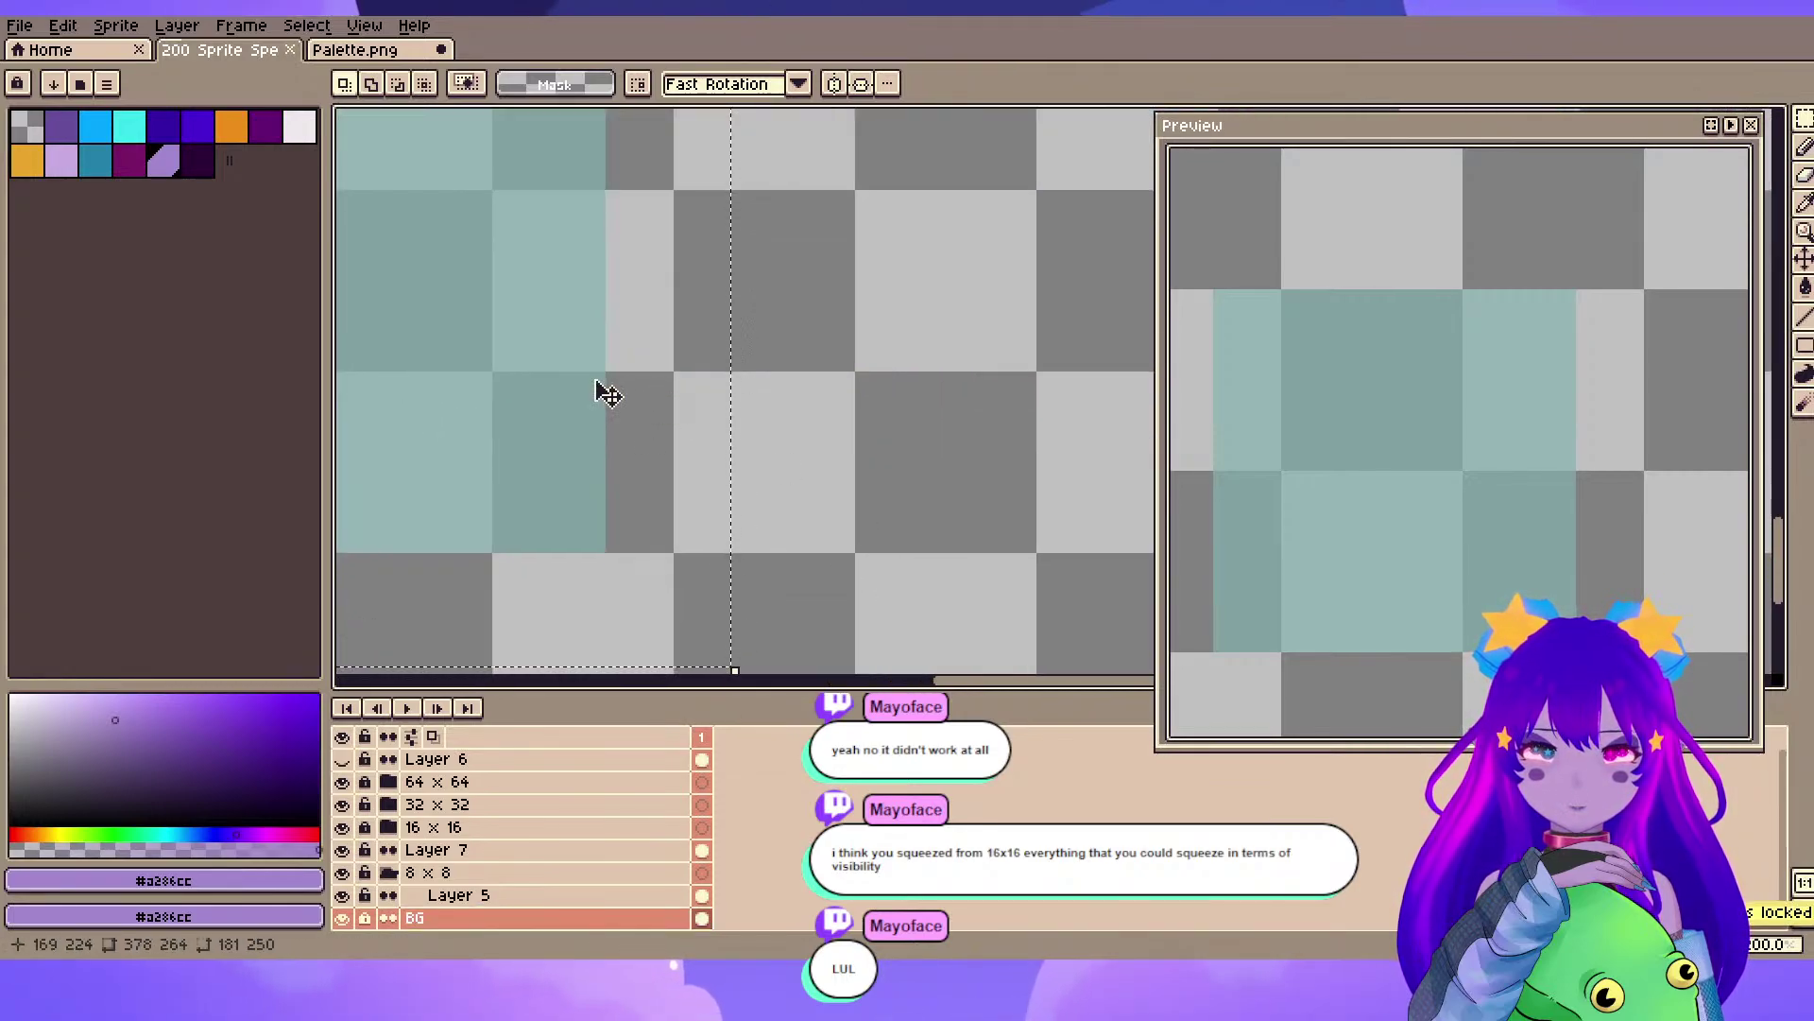
drag(531, 422, 607, 412)
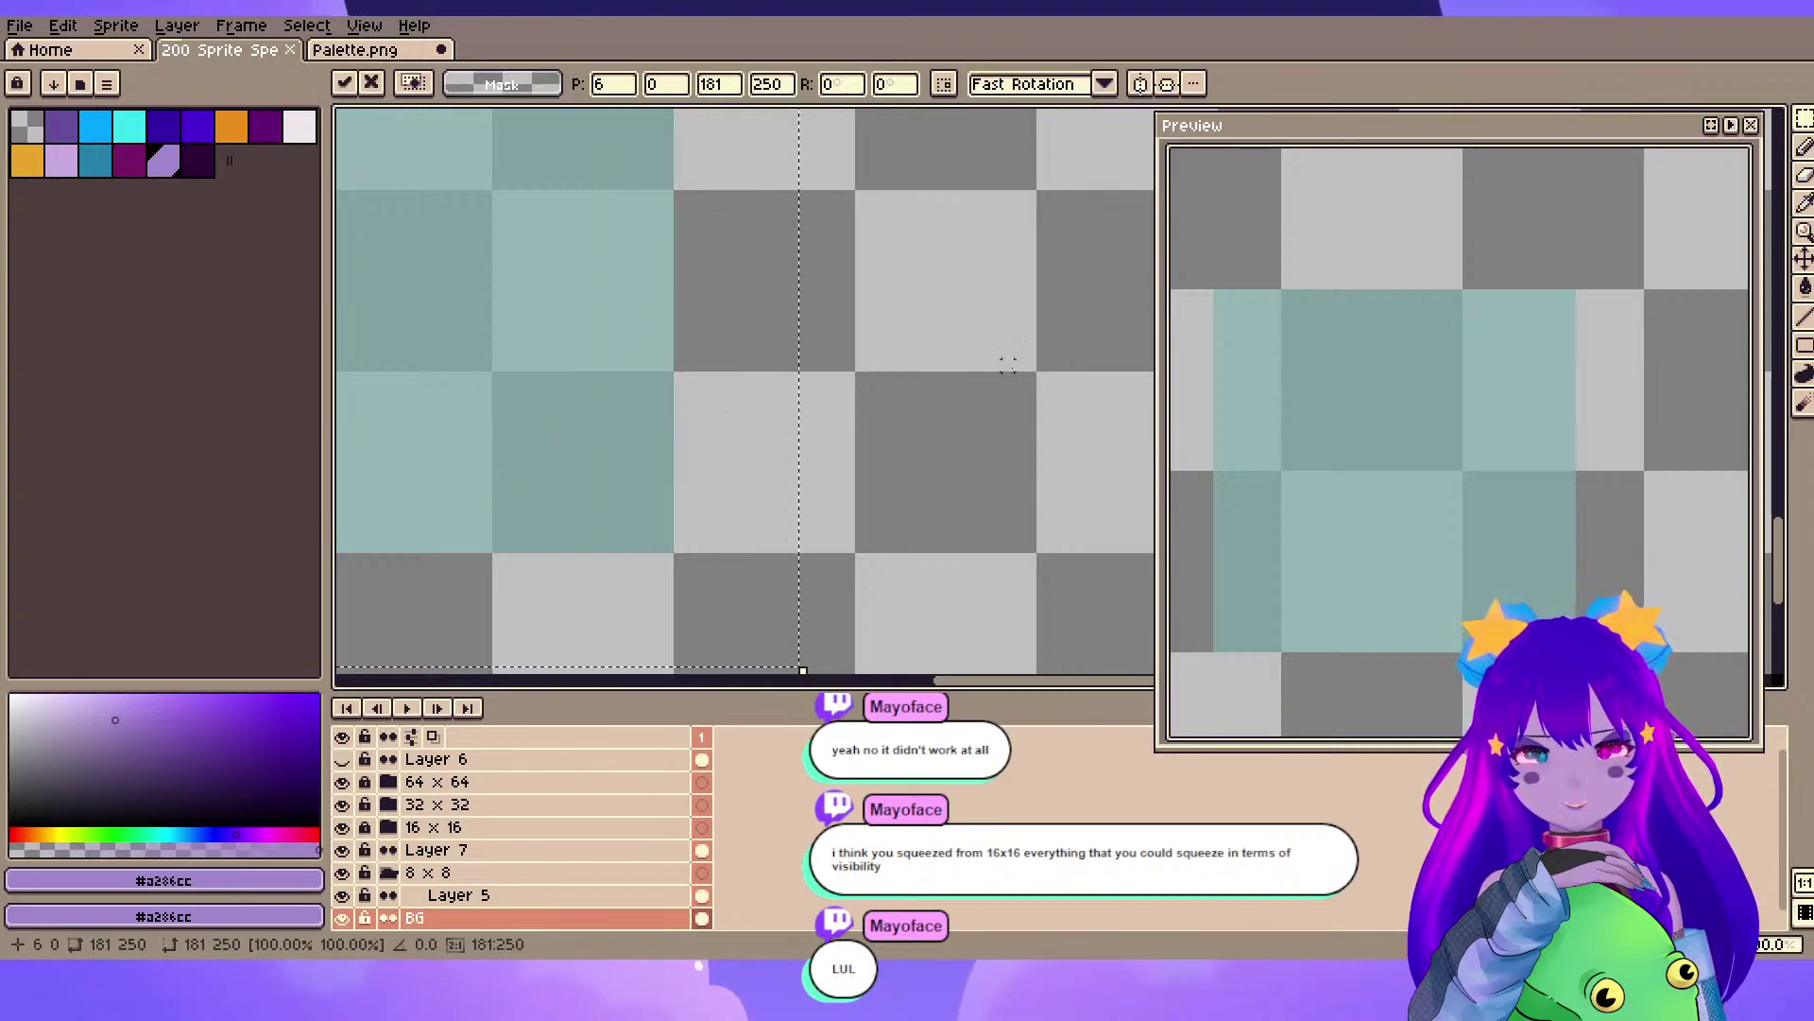
click(1009, 365)
- Examine how the moved large guide squares line up with the checkerboard and the smaller squares
scroll(955, 321, down, 5)
drag(895, 215, 822, 672)
scroll(683, 491, up, 2)
scroll(682, 490, up, 1)
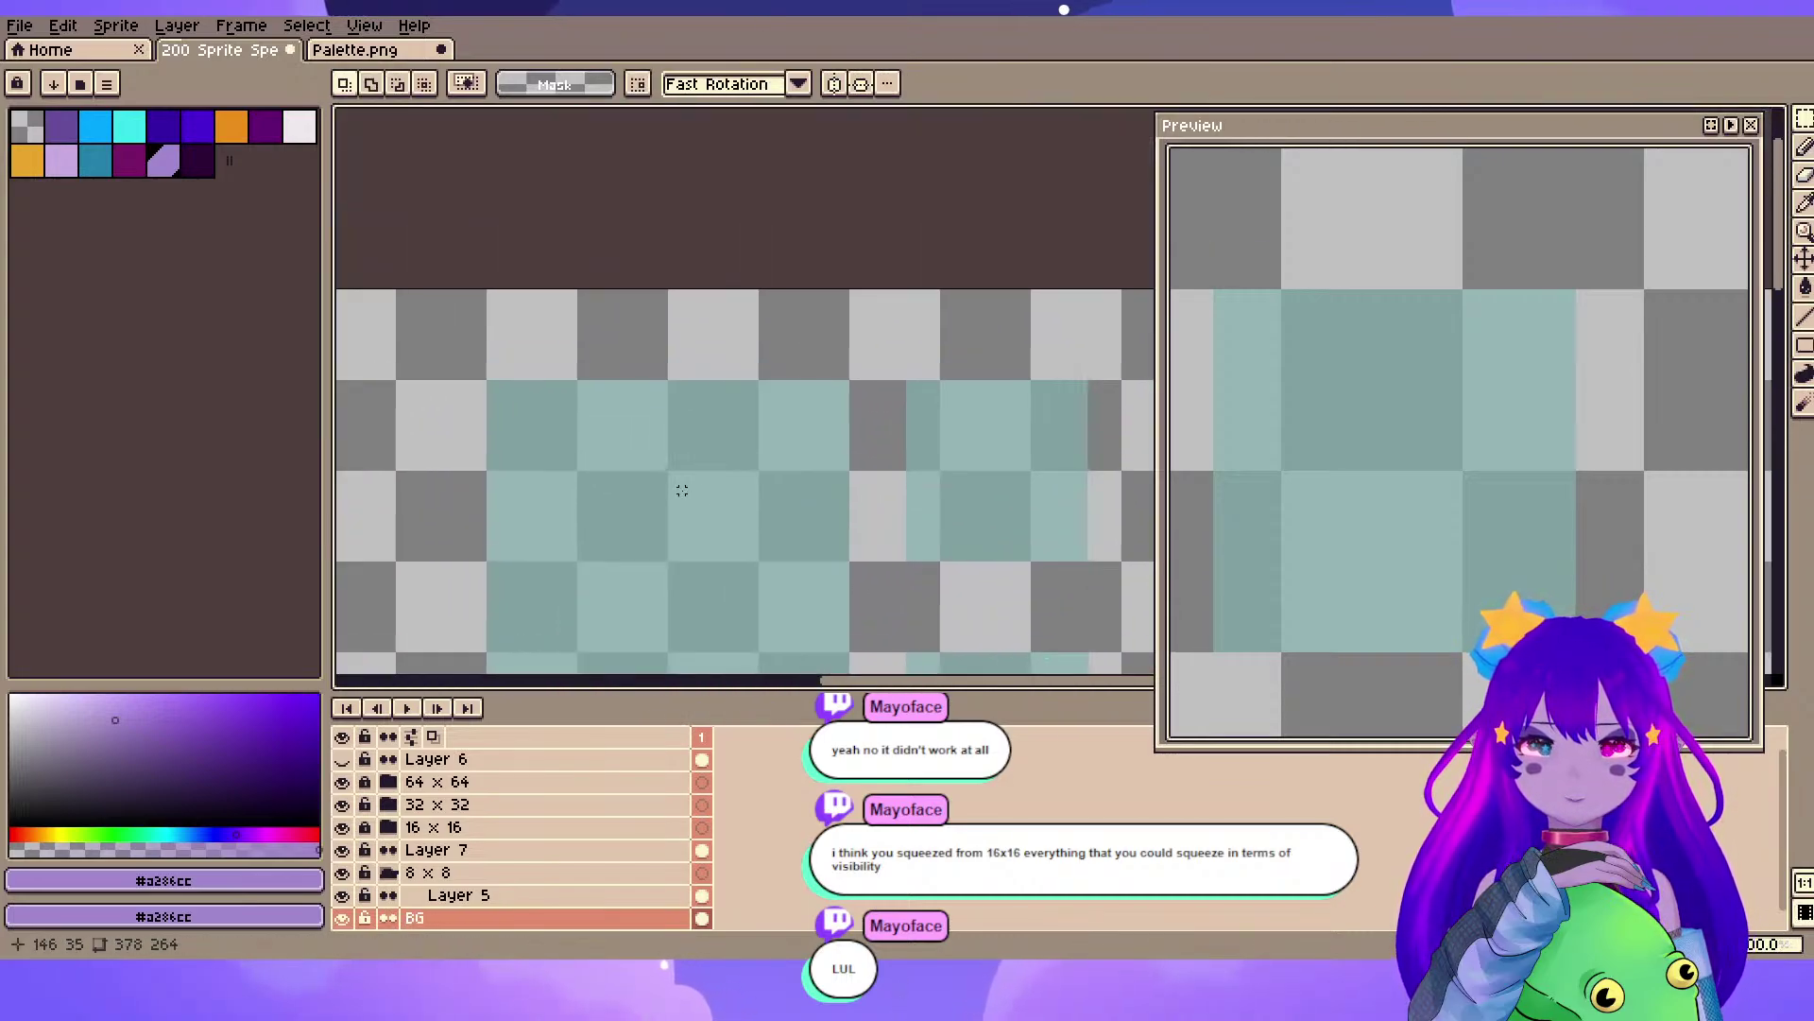
scroll(1469, 425, down, 3)
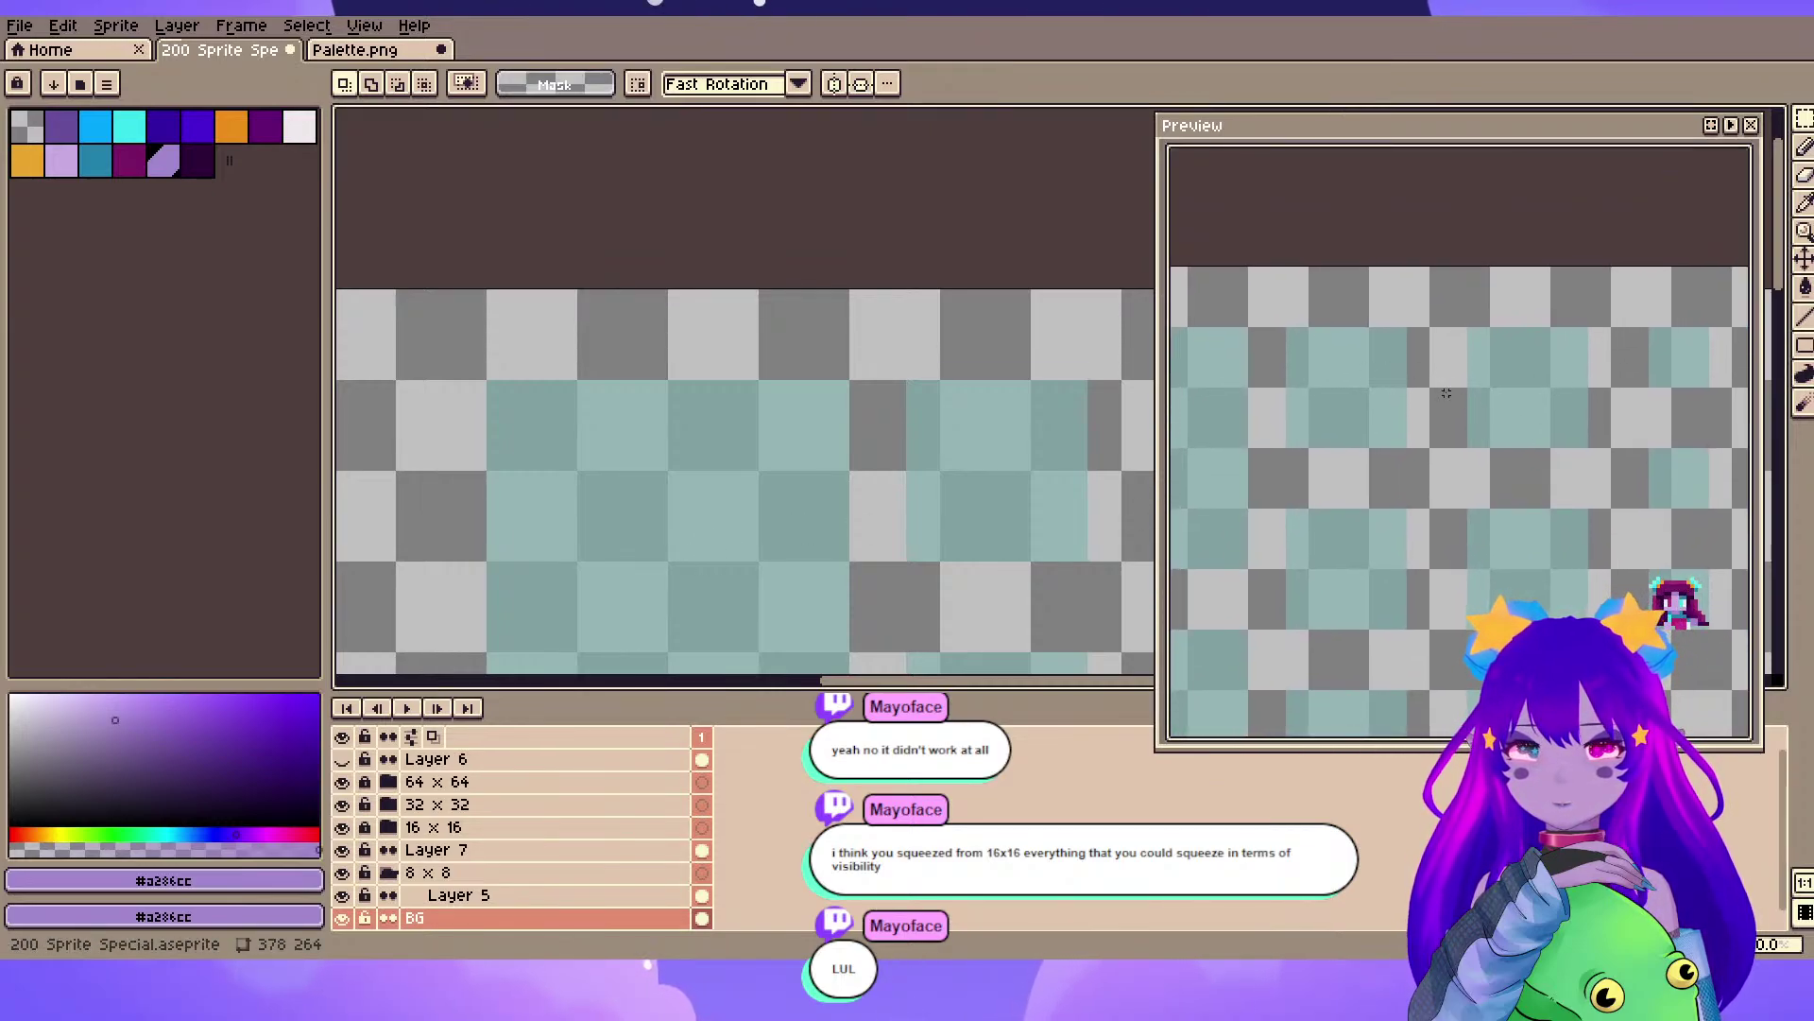
scroll(770, 490, down, 3)
drag(770, 490, 763, 389)
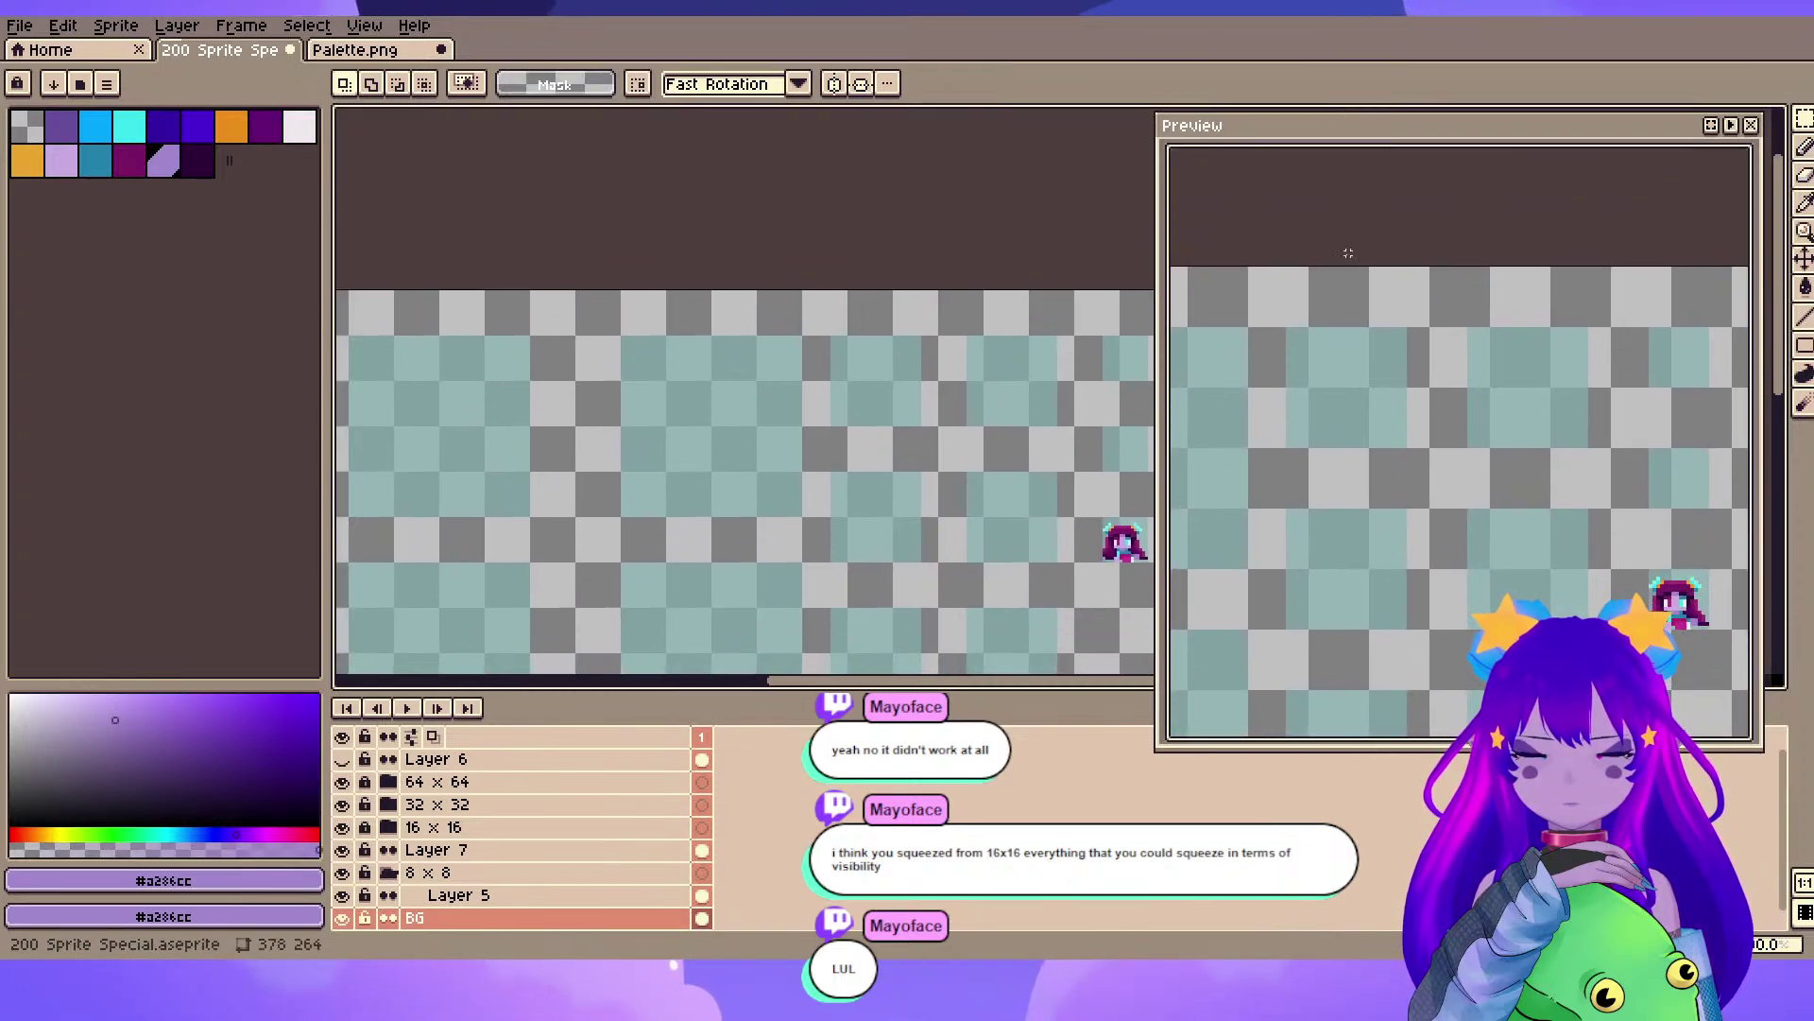
- Close the preview window and reopen it
click(1753, 125)
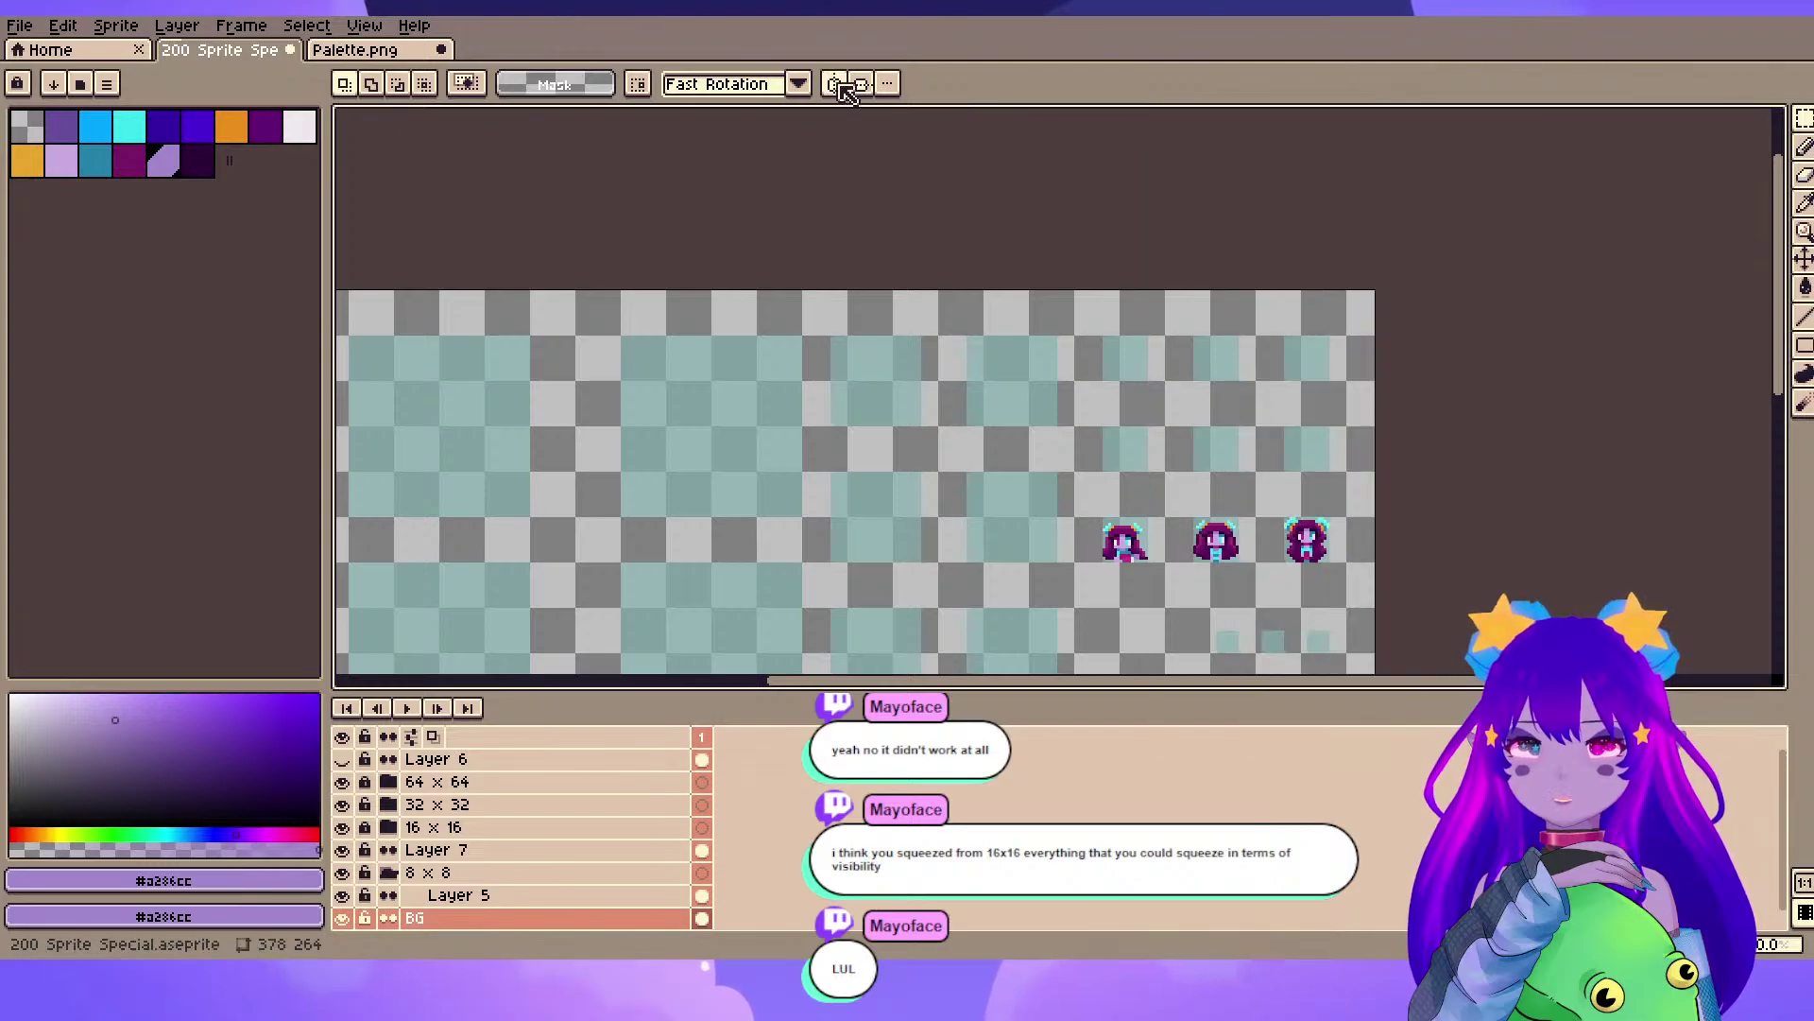
click(364, 26)
mouse_move(409, 29)
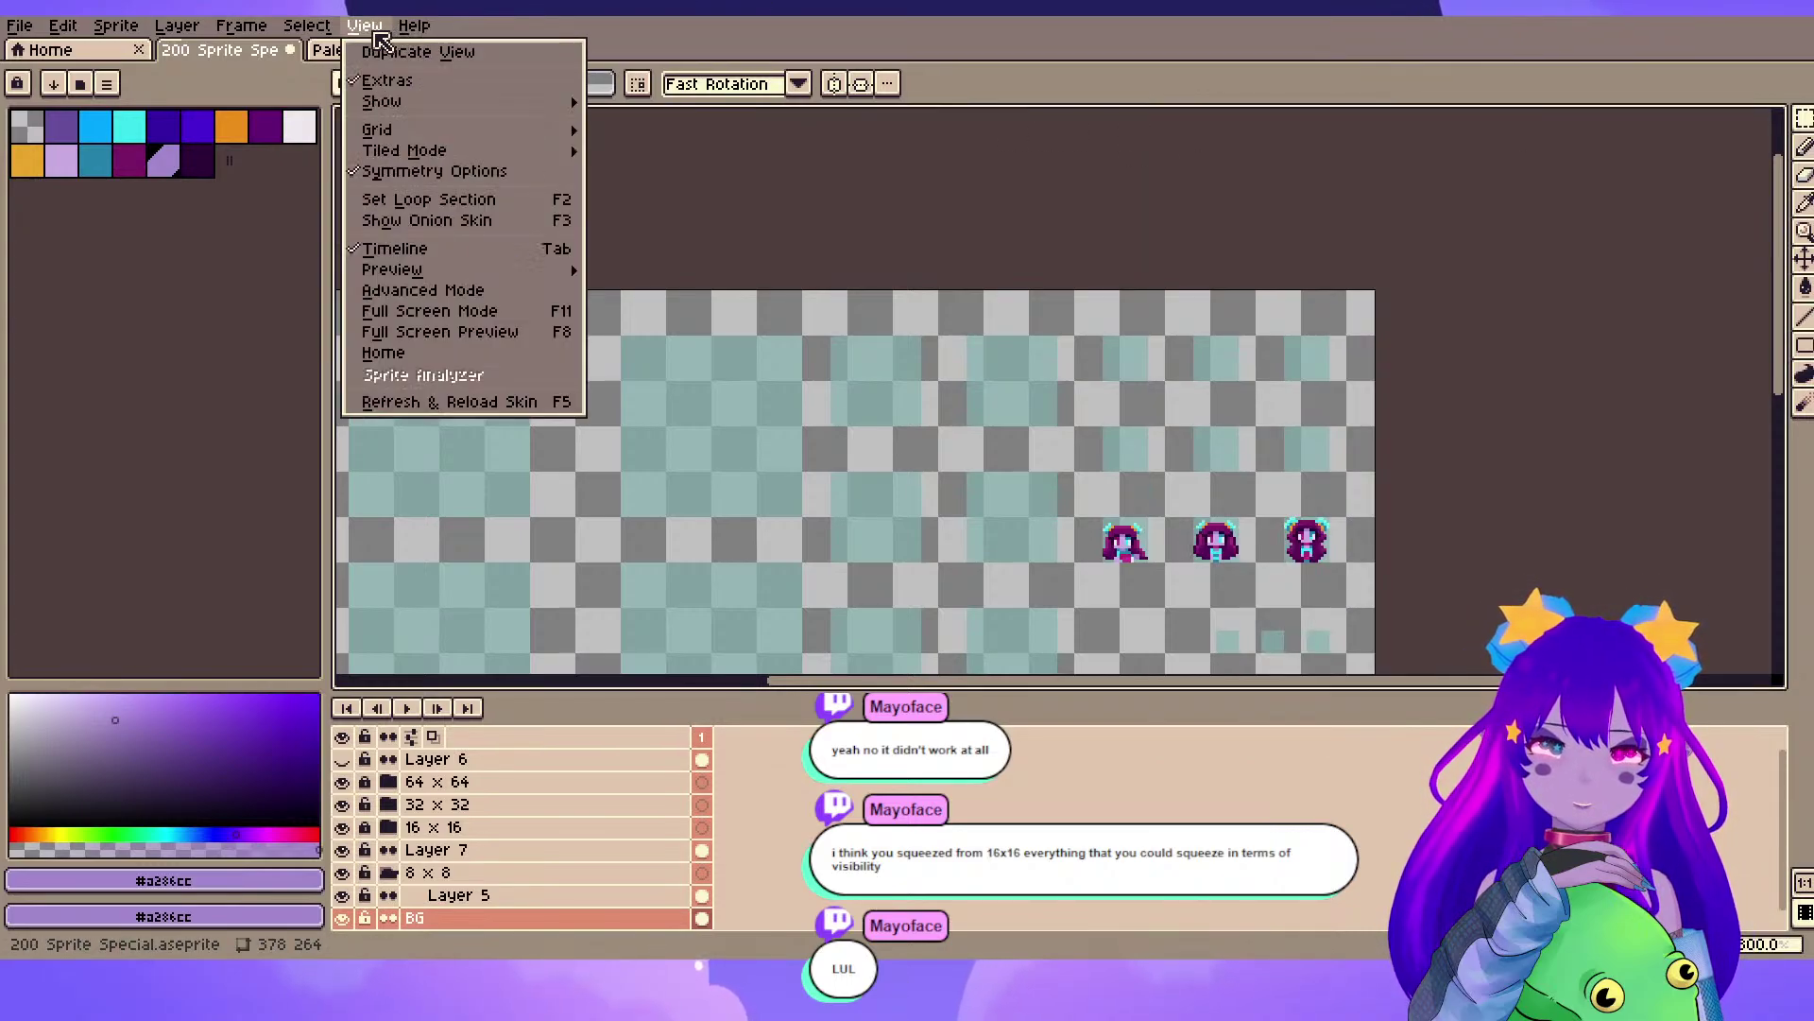
mouse_move(498, 272)
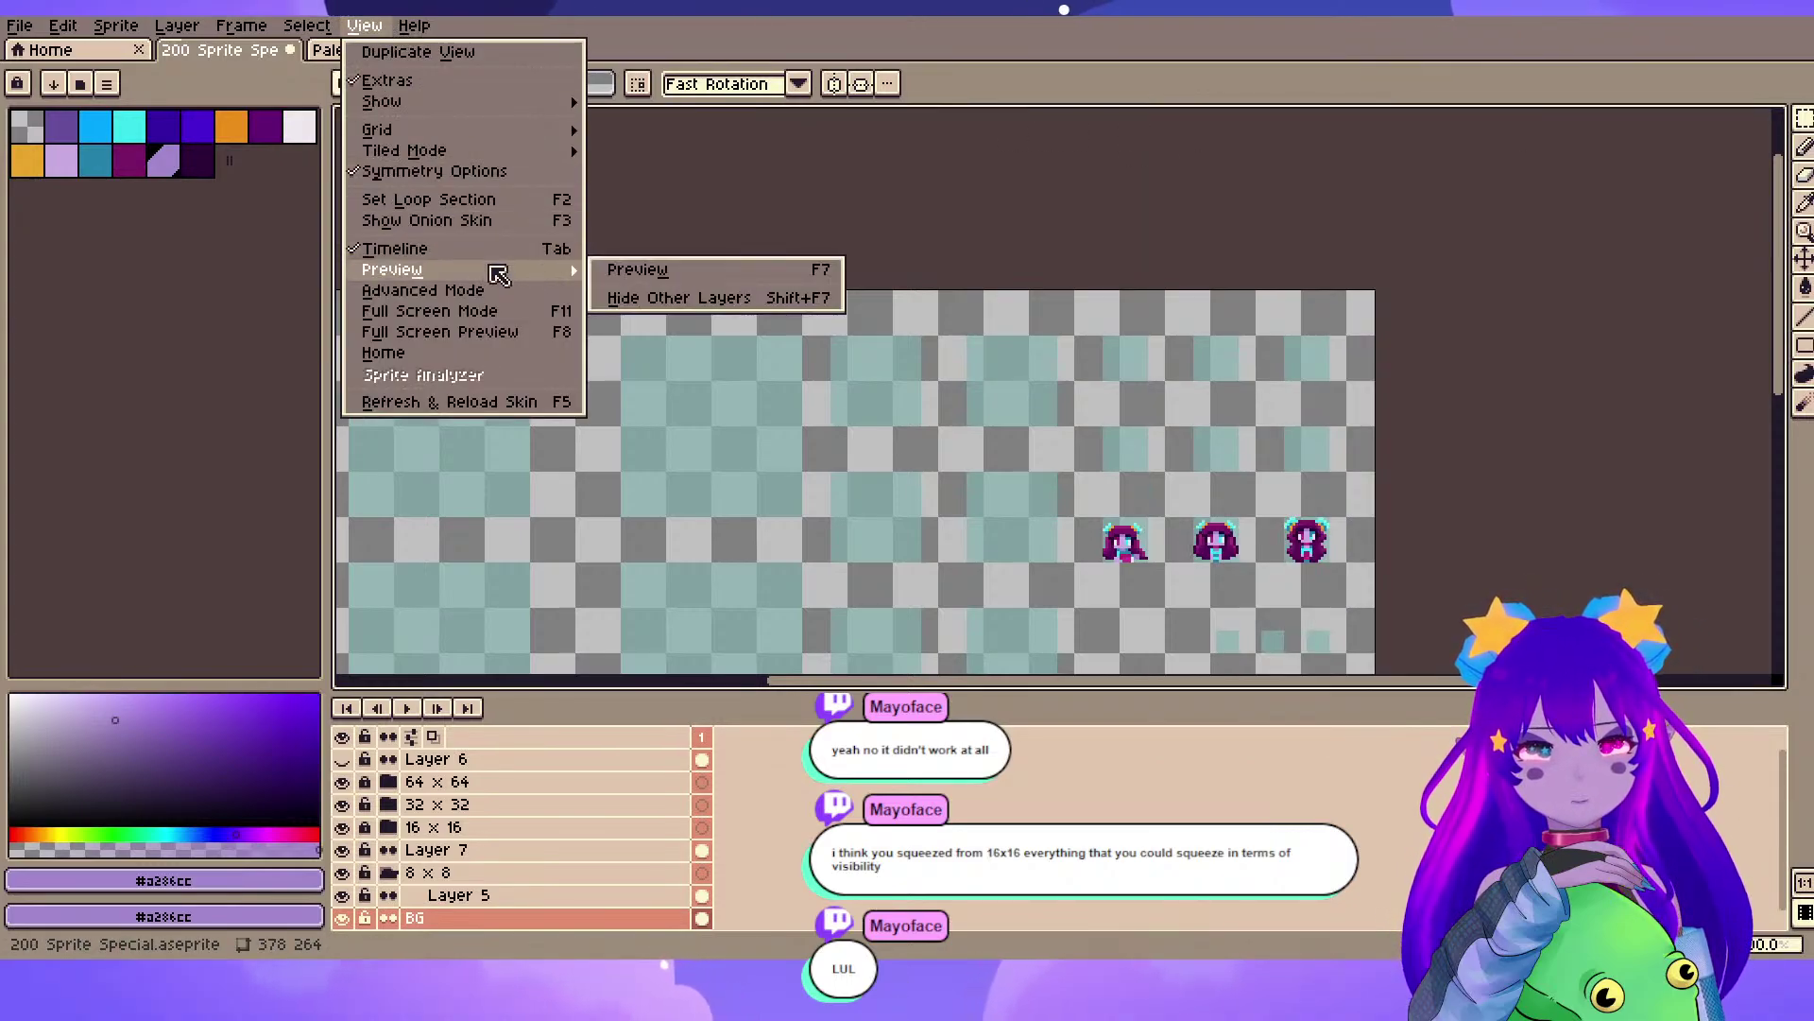
mouse_move(522, 142)
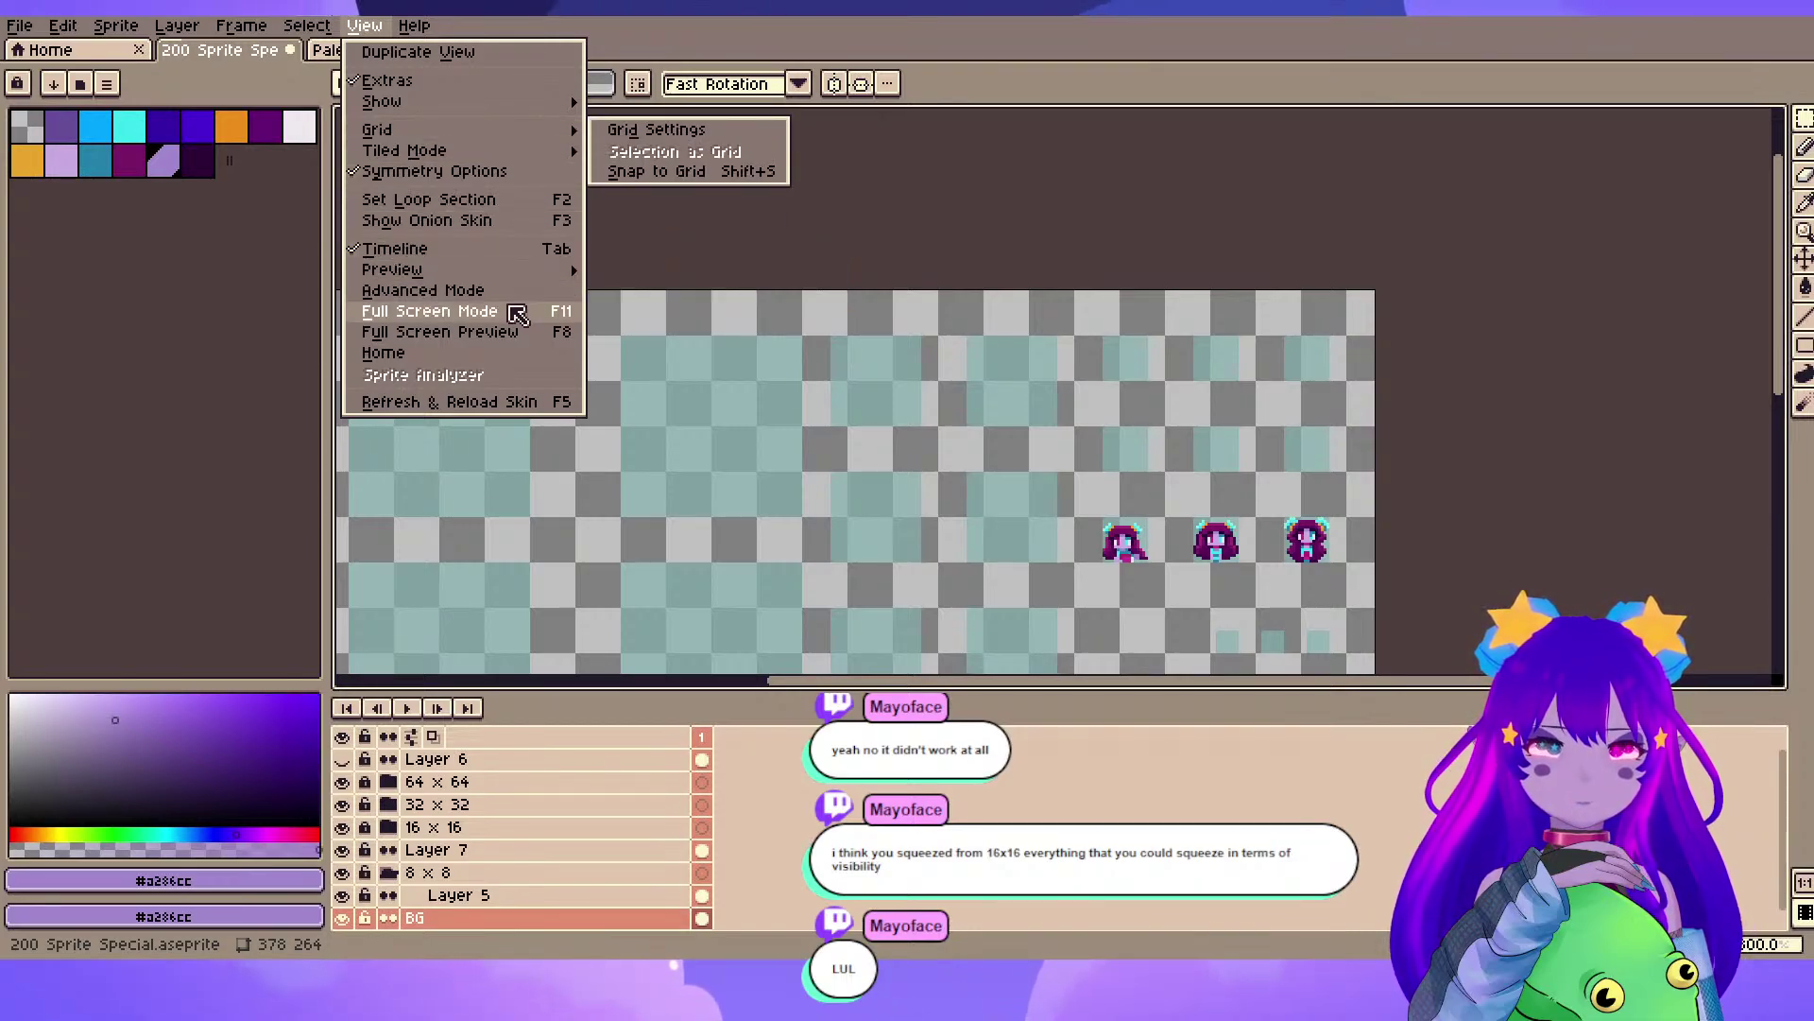
click(619, 274)
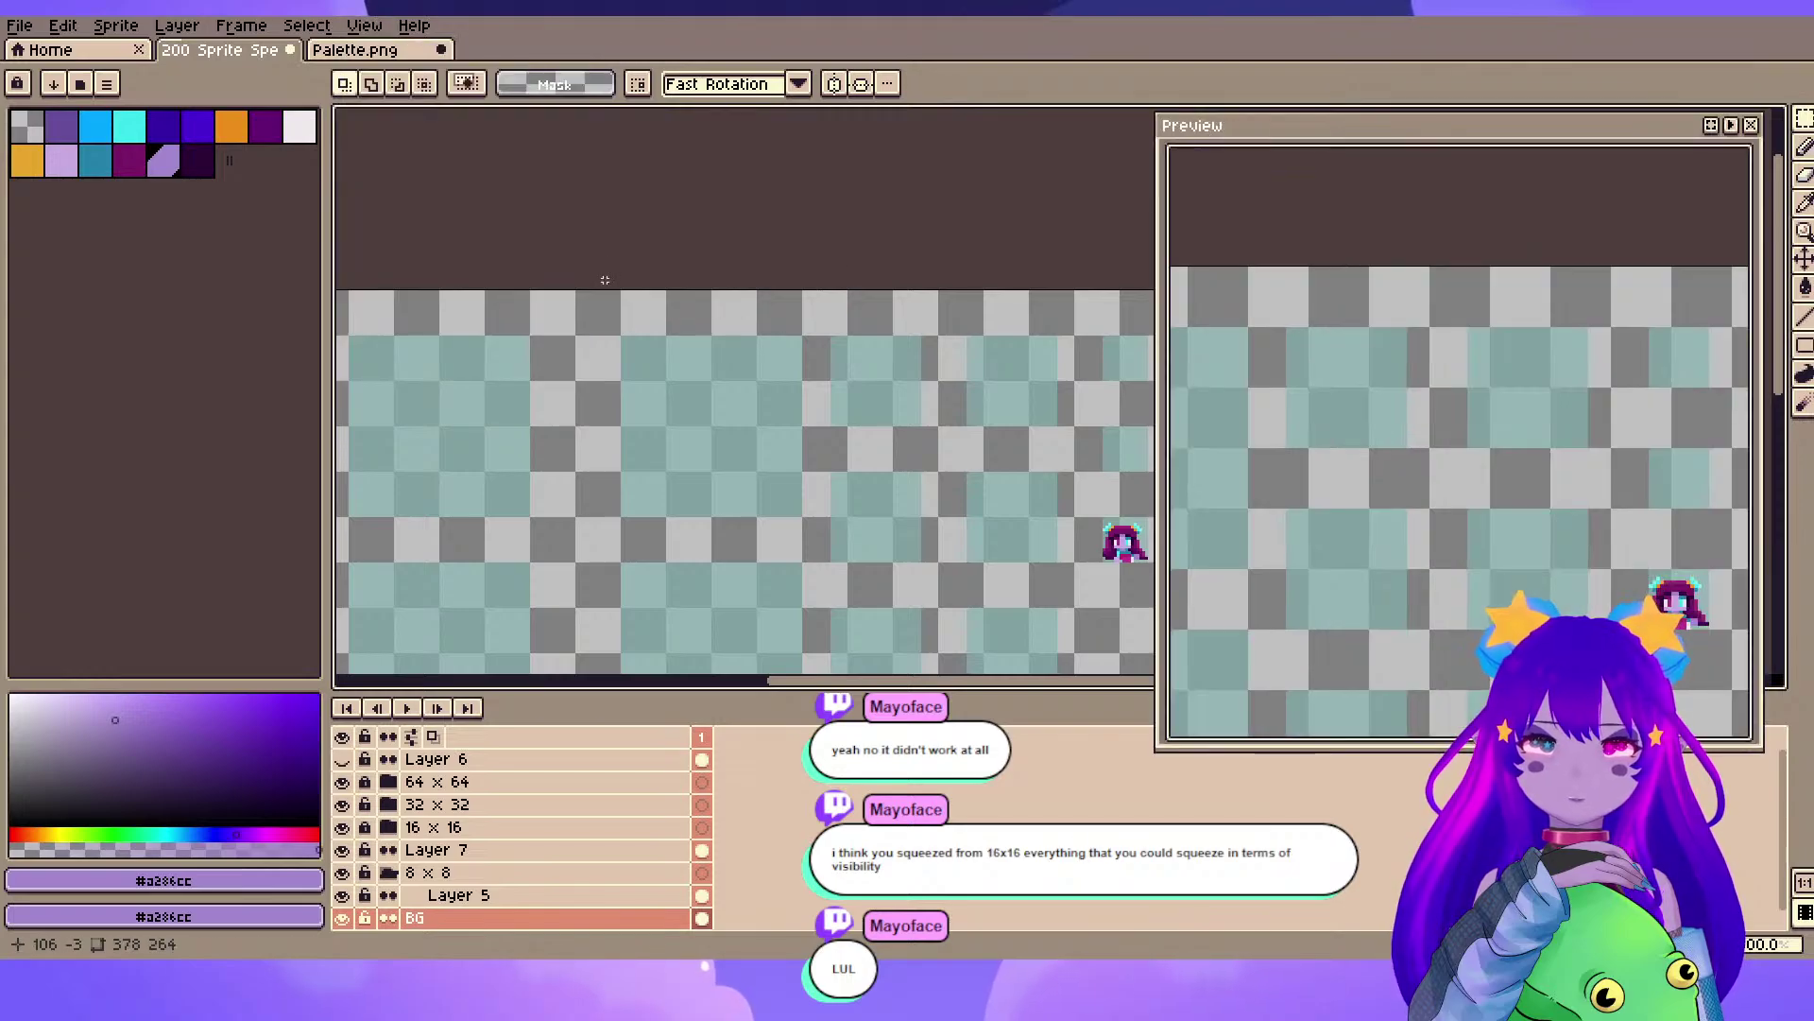
- Flip the whole sprite sheet horizontally
key(shift+h)
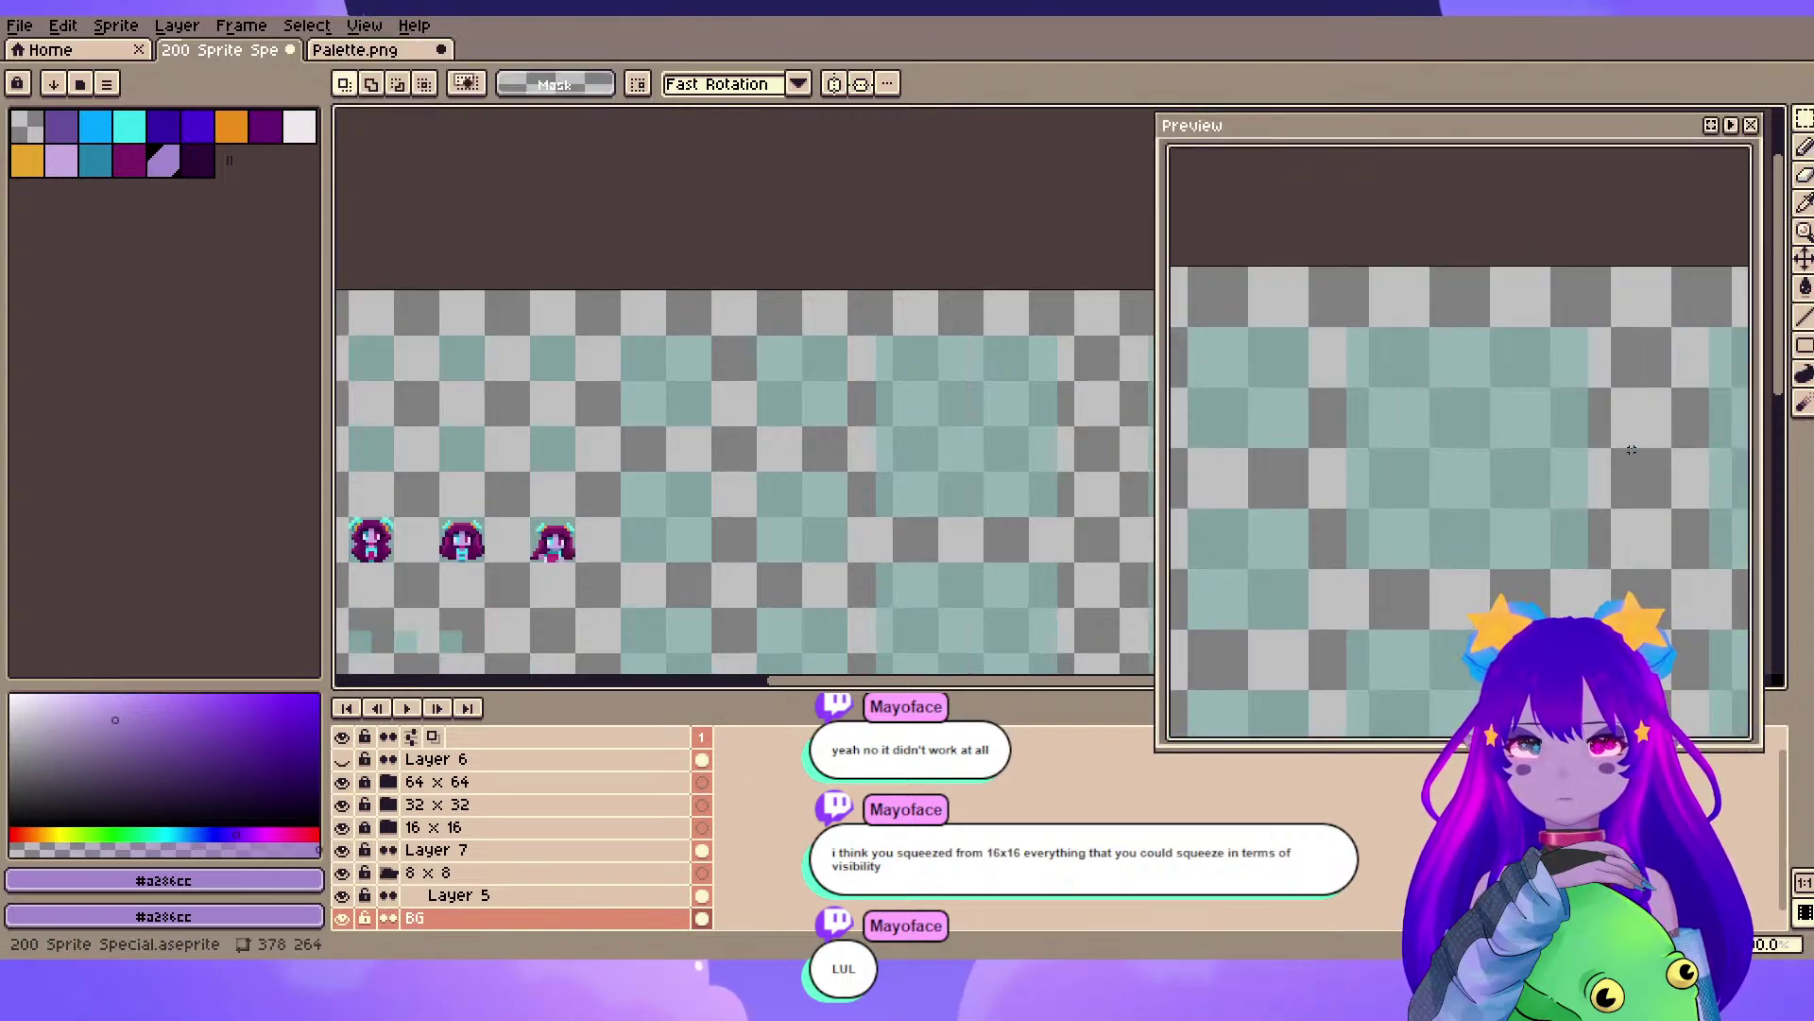
drag(854, 475, 535, 386)
scroll(542, 406, up, 1)
drag(875, 280, 834, 416)
scroll(624, 370, down, 3)
drag(641, 431, 623, 374)
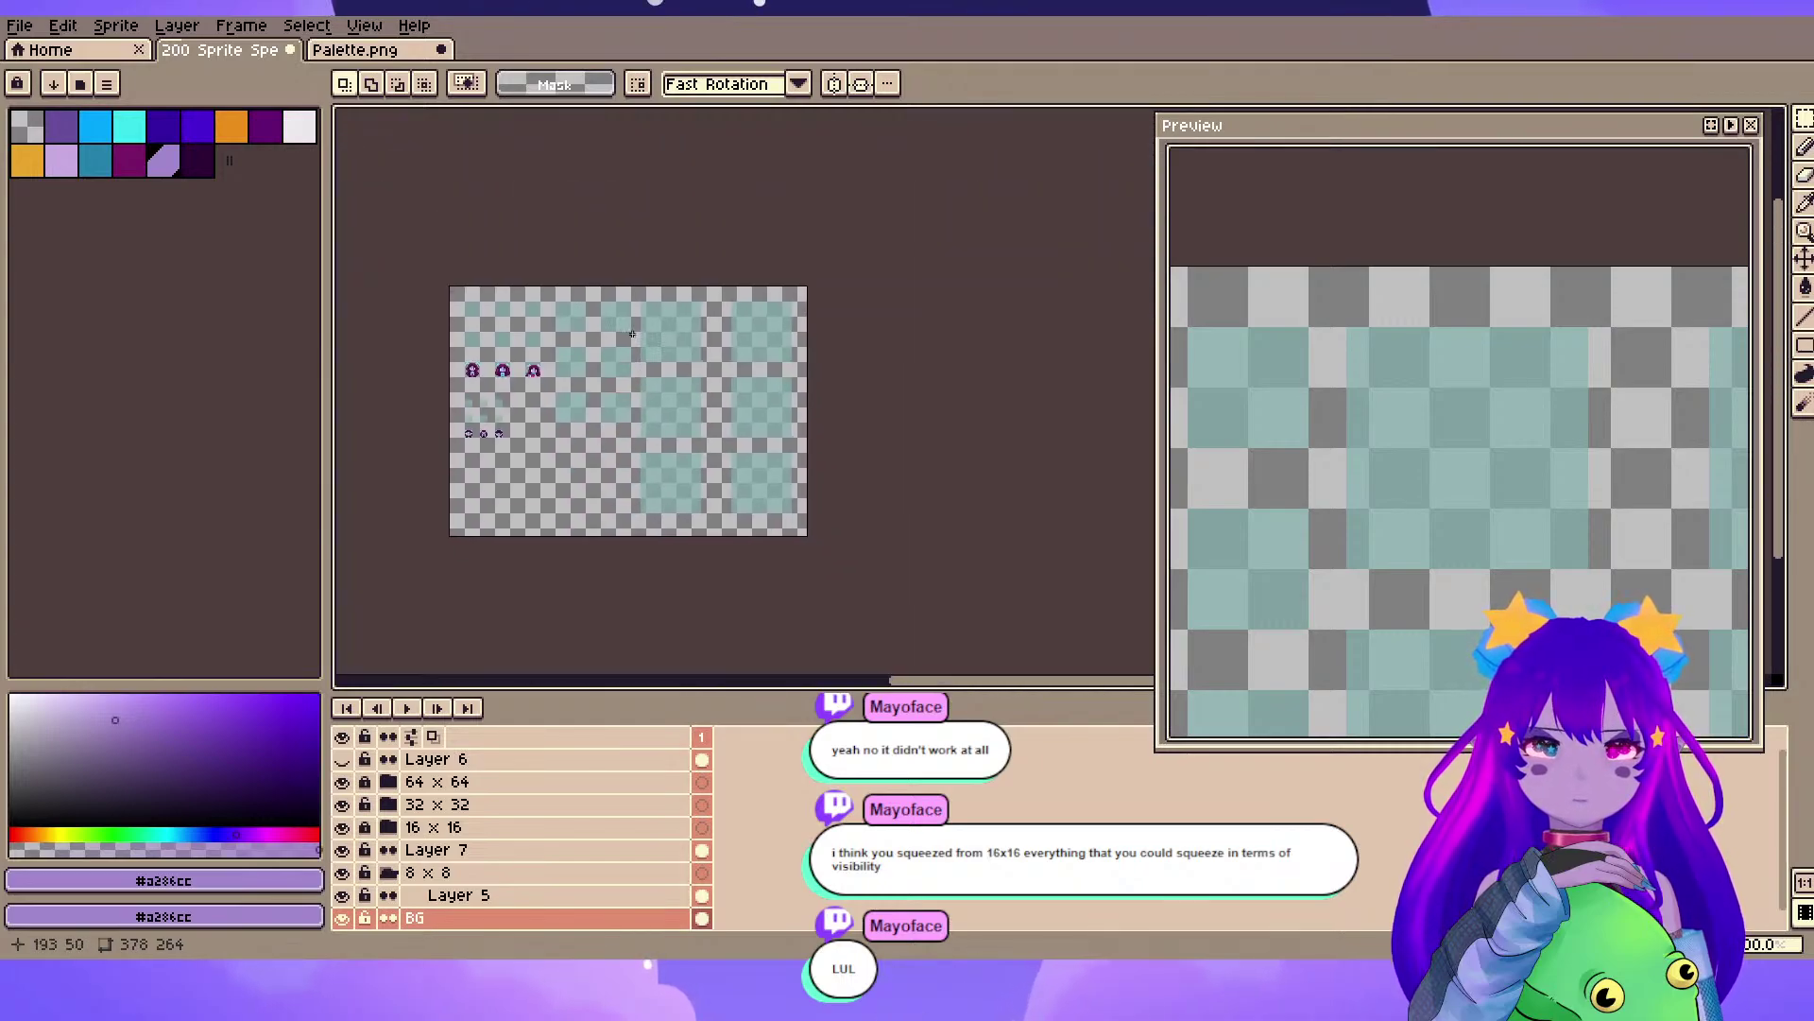
- Select both columns of large guide squares and shift them about 6 px right to align with the checkerboard
drag(639, 274, 832, 531)
scroll(643, 480, up, 4)
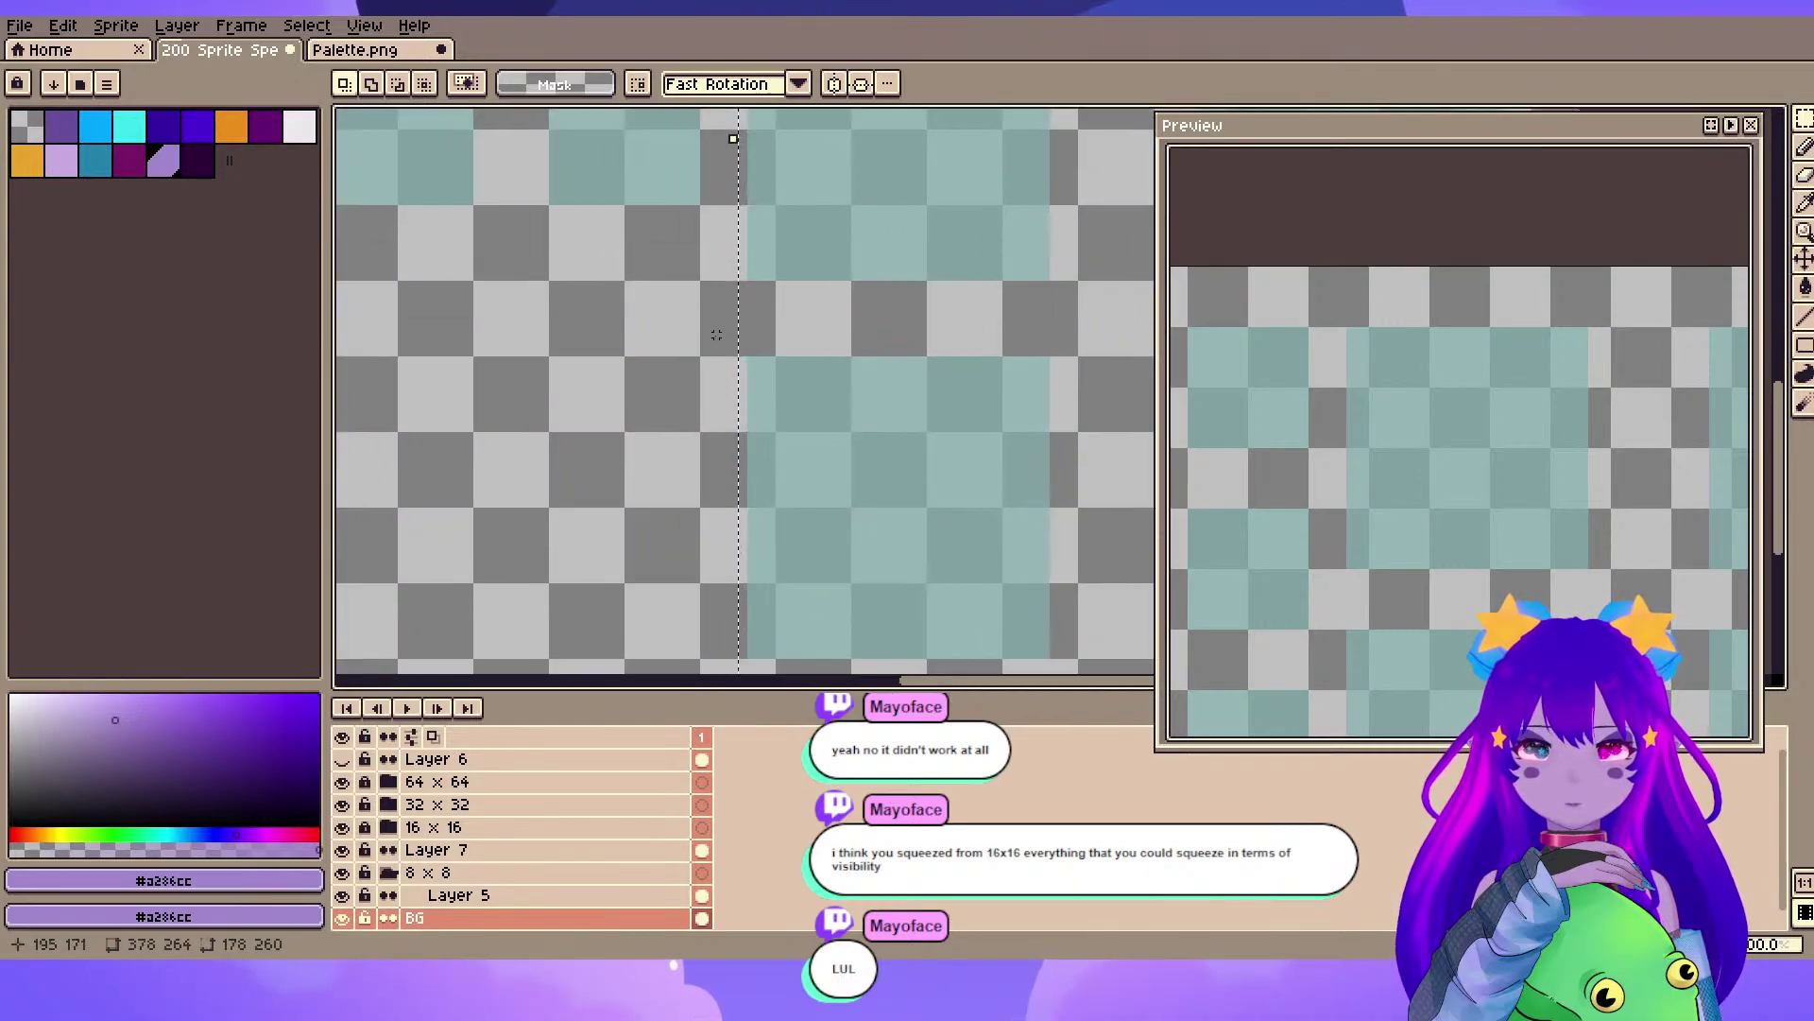
click(795, 459)
drag(806, 471, 824, 474)
key(Return)
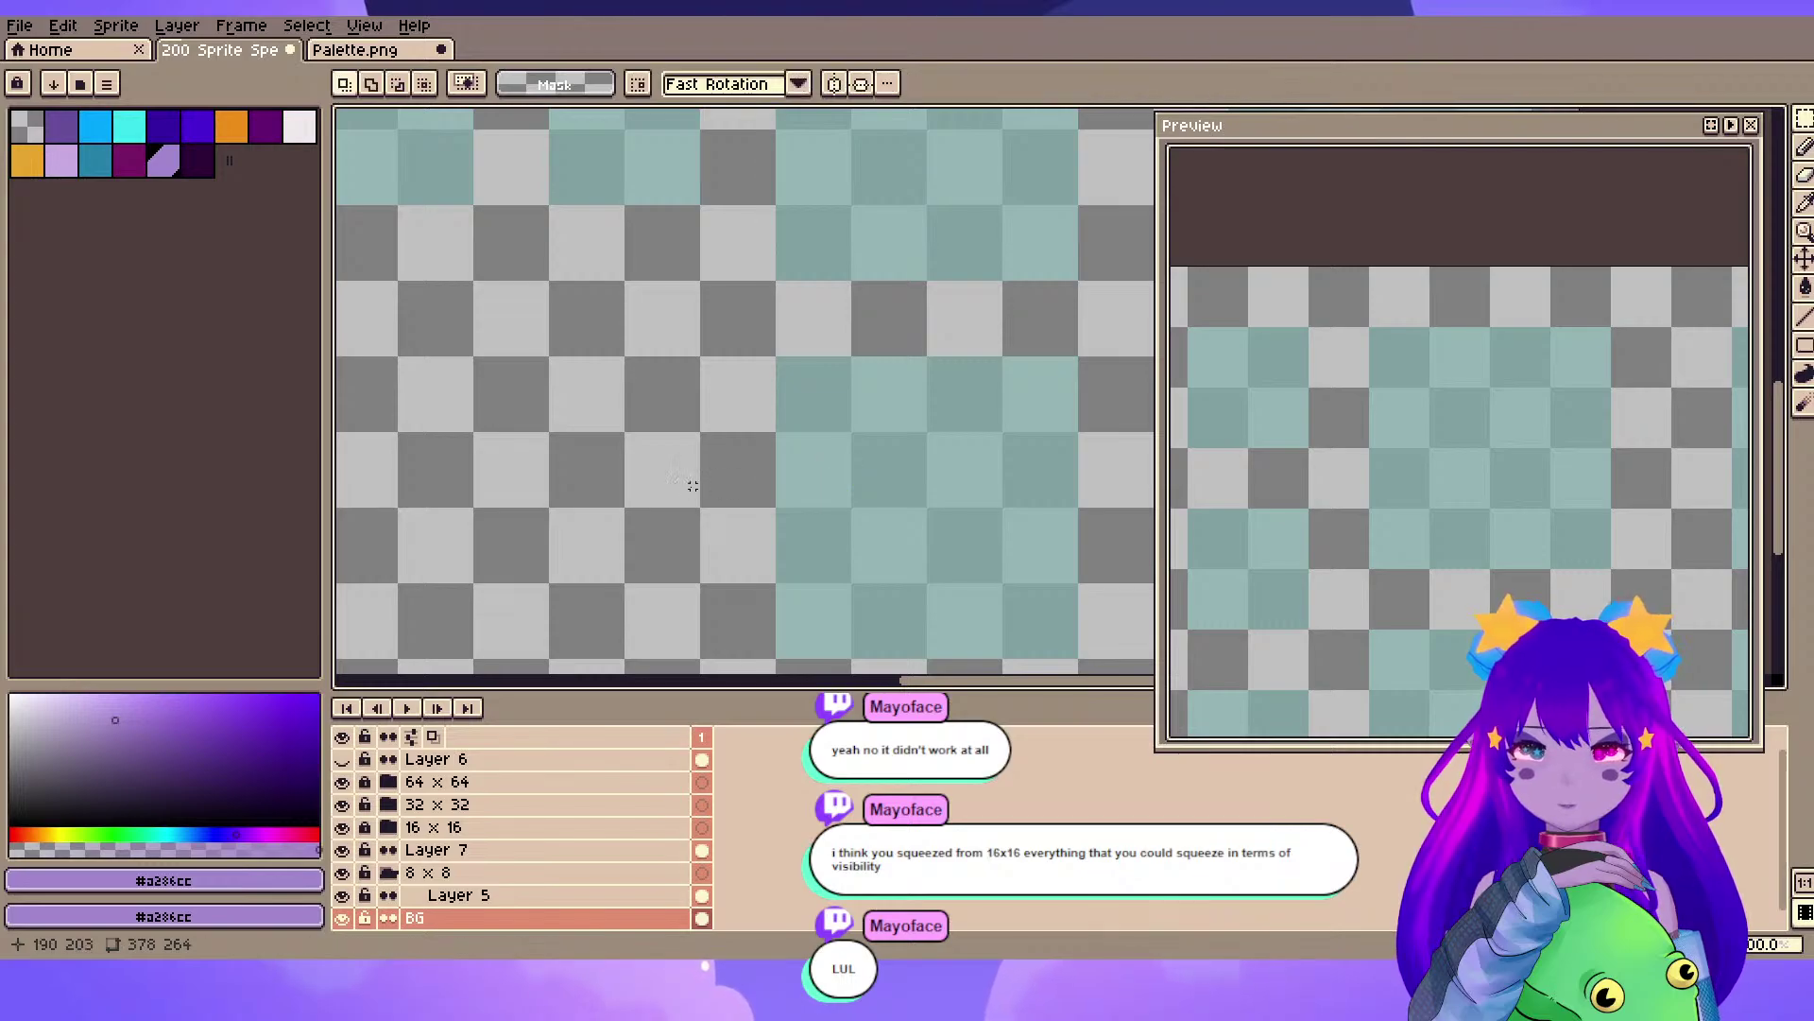
- Examine the realigned guide squares across the flipped sheet and save the file
drag(946, 200, 899, 292)
scroll(871, 301, up, 1)
drag(901, 415, 862, 474)
drag(878, 319, 855, 478)
scroll(1554, 433, down, 2)
scroll(1531, 421, up, 1)
drag(1531, 421, 1511, 433)
drag(875, 444, 862, 410)
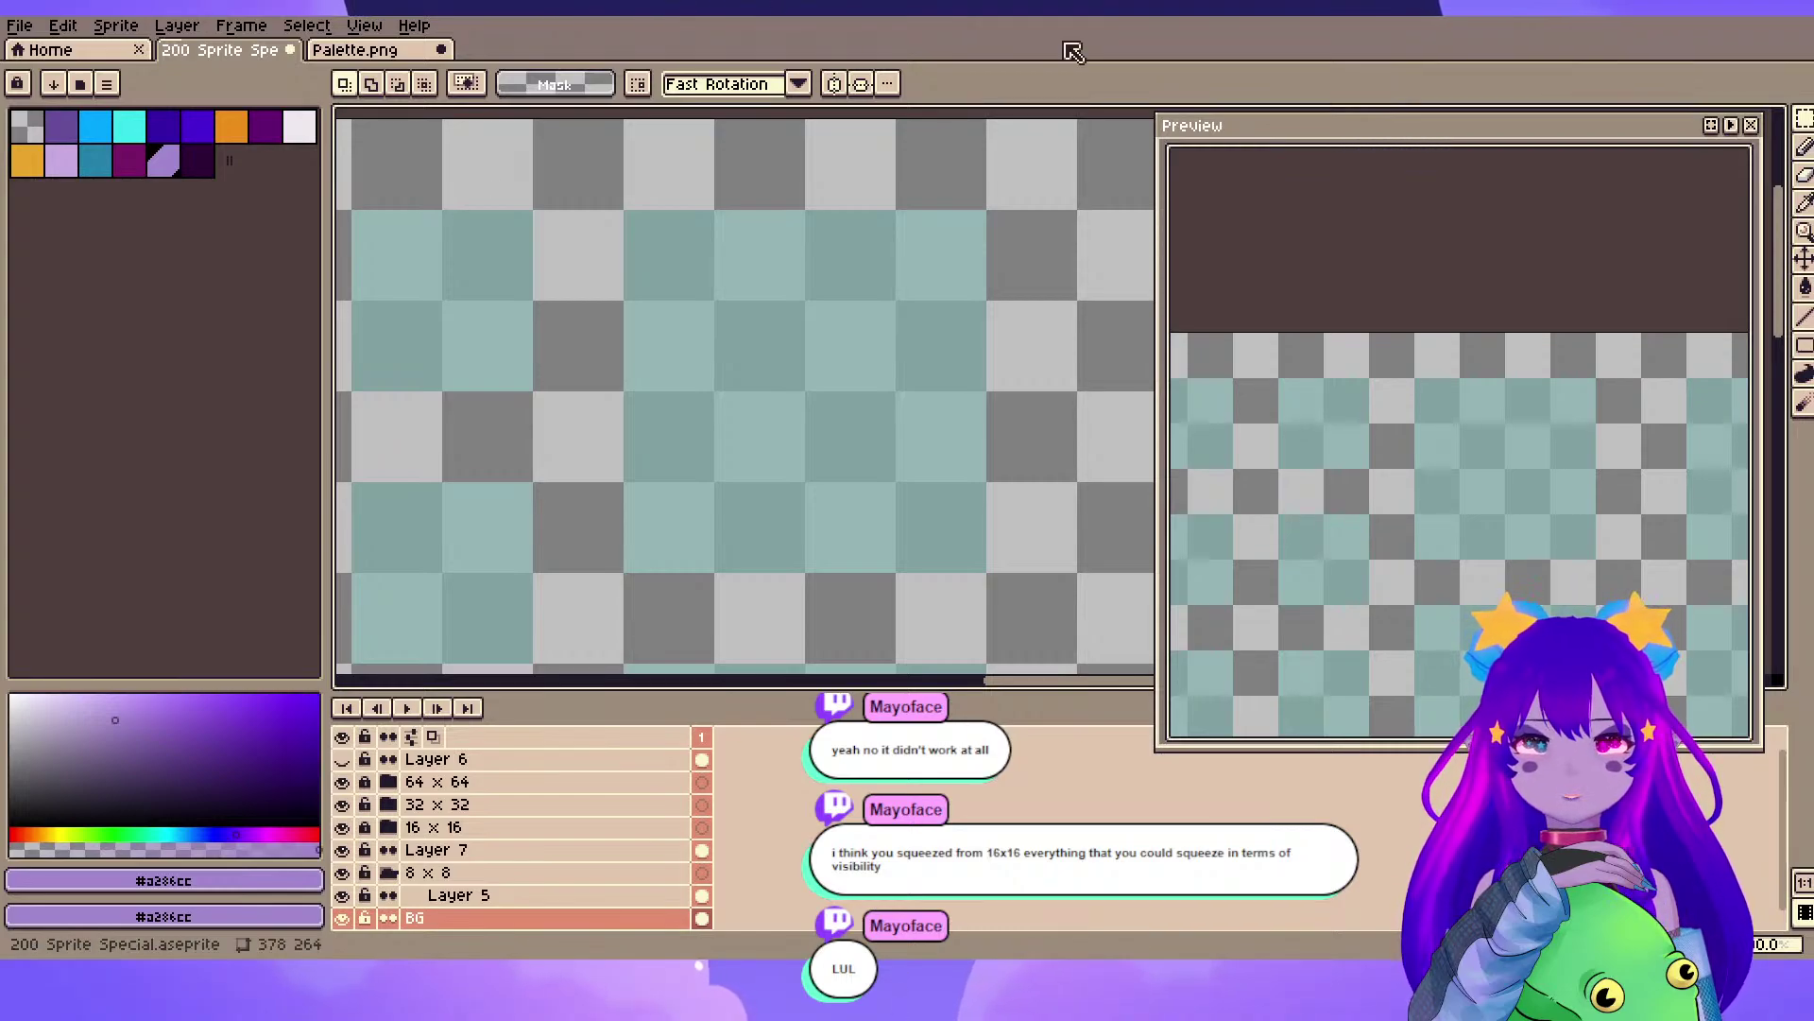
key(ctrl+s)
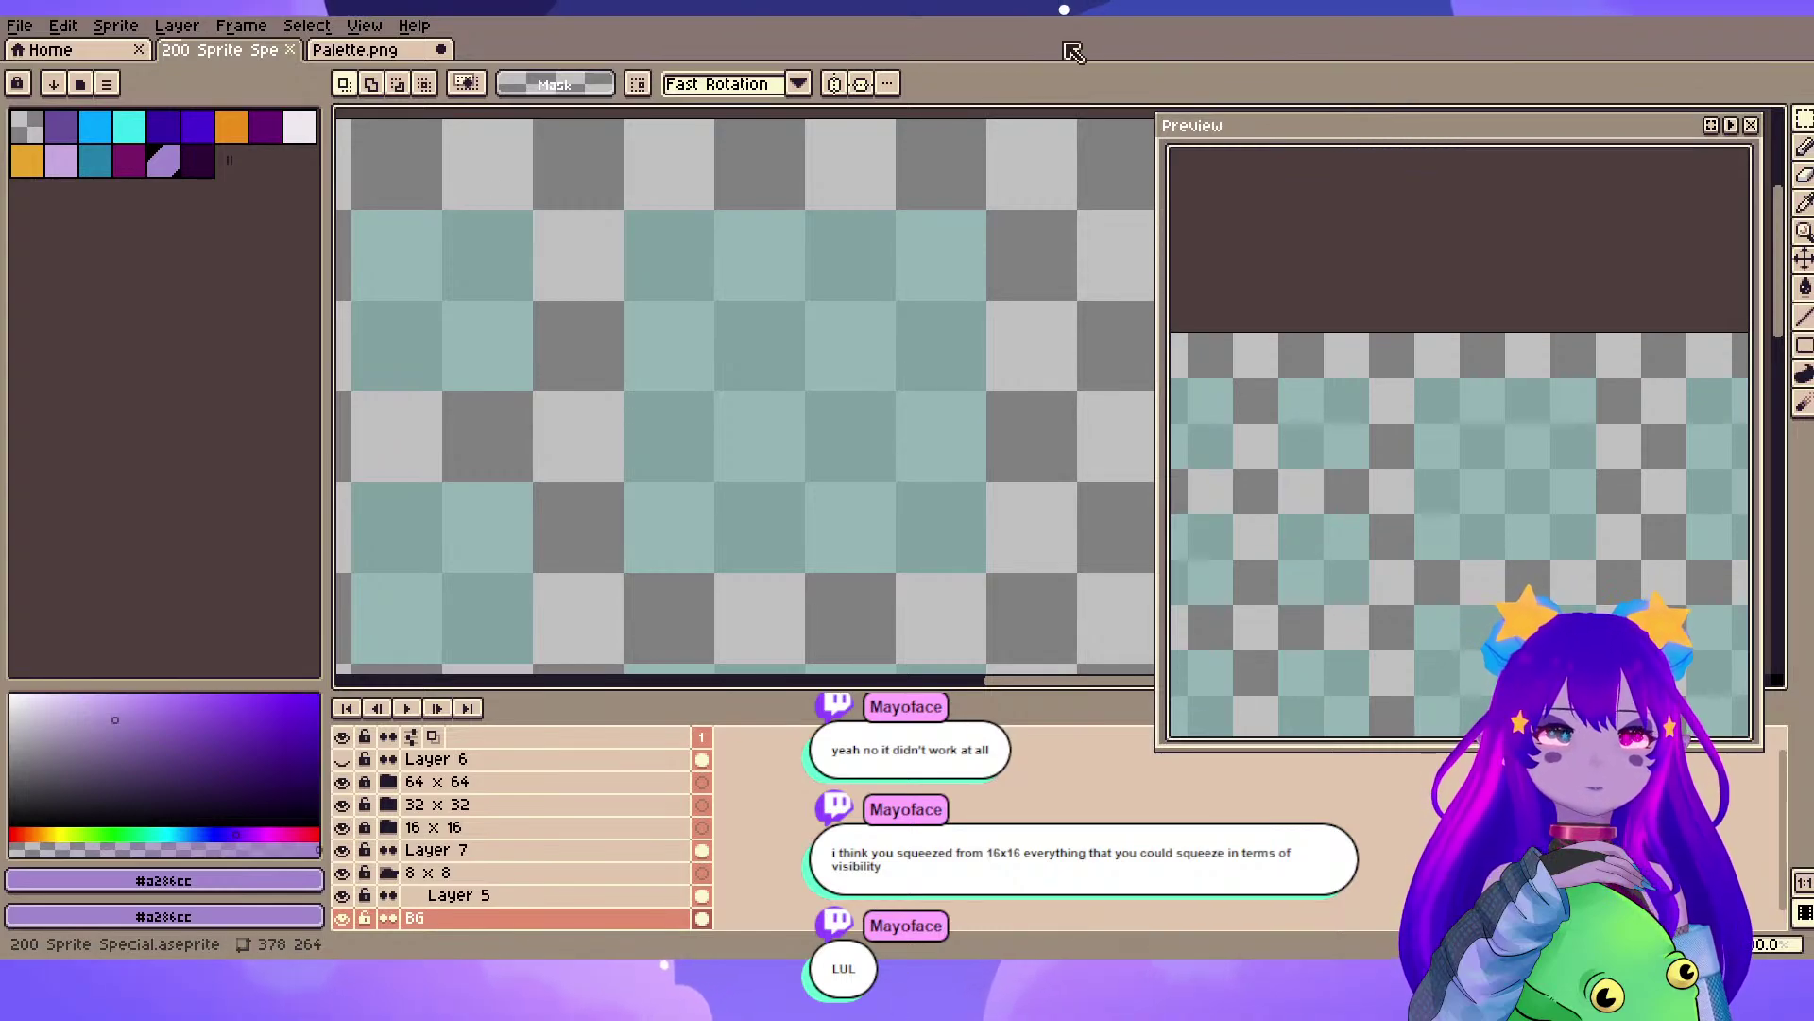
- Pick the dark purple palette colour Idx-14 and make the 32 × 32 layer group active
click(198, 161)
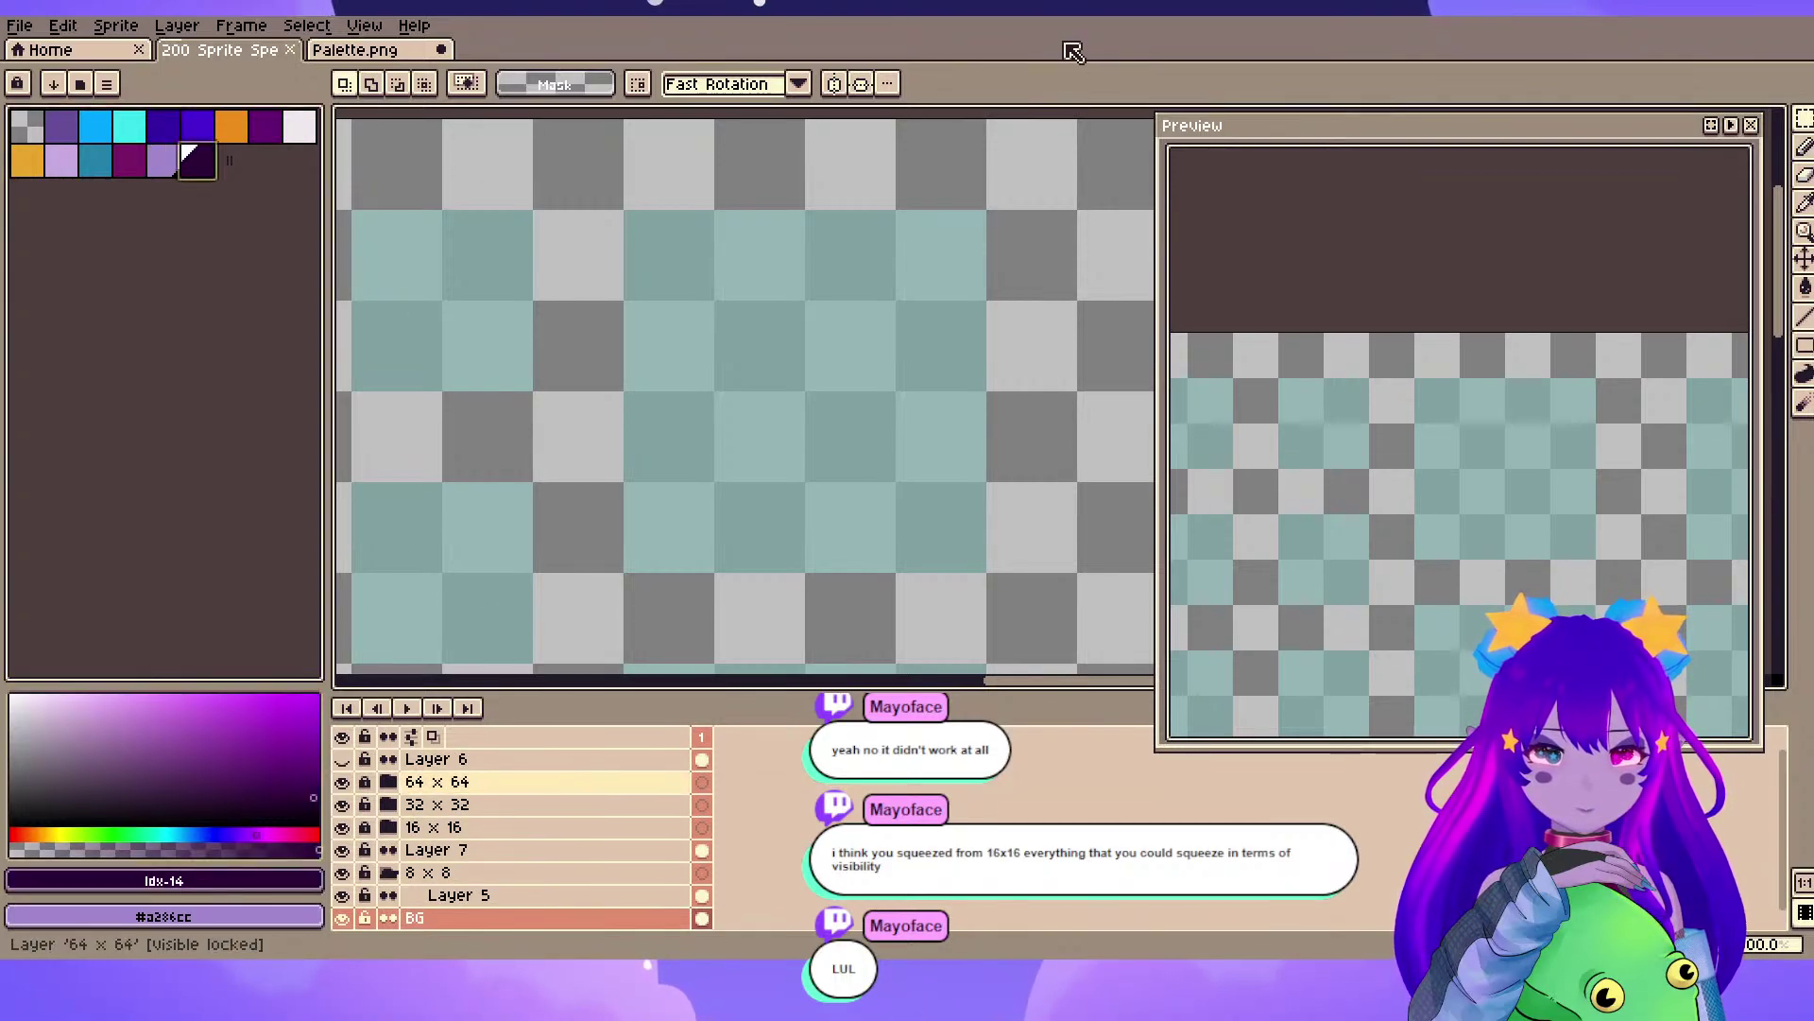
click(434, 804)
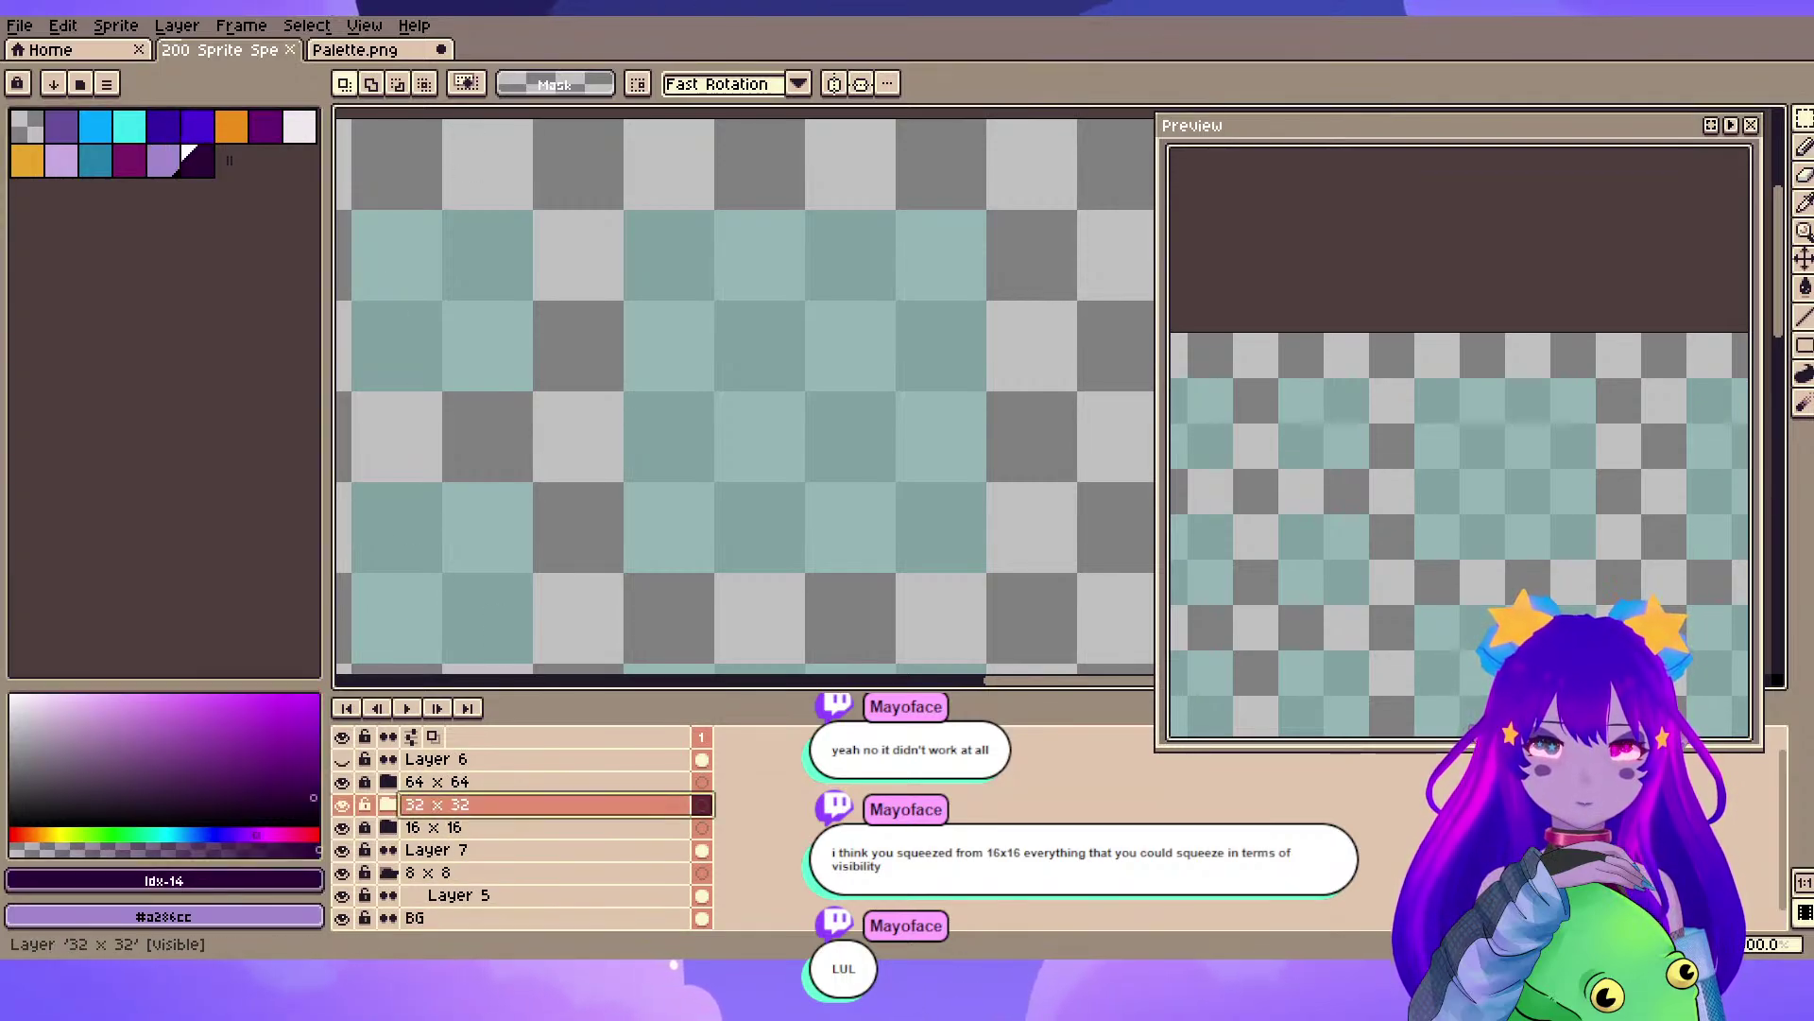
- Examine the 32 × 32 guide squares beside the small sprites
scroll(756, 362, down, 1)
scroll(756, 362, down, 4)
scroll(756, 368, up, 4)
scroll(803, 378, down, 2)
scroll(846, 363, up, 2)
scroll(846, 364, up, 3)
scroll(742, 361, down, 2)
scroll(742, 304, up, 1)
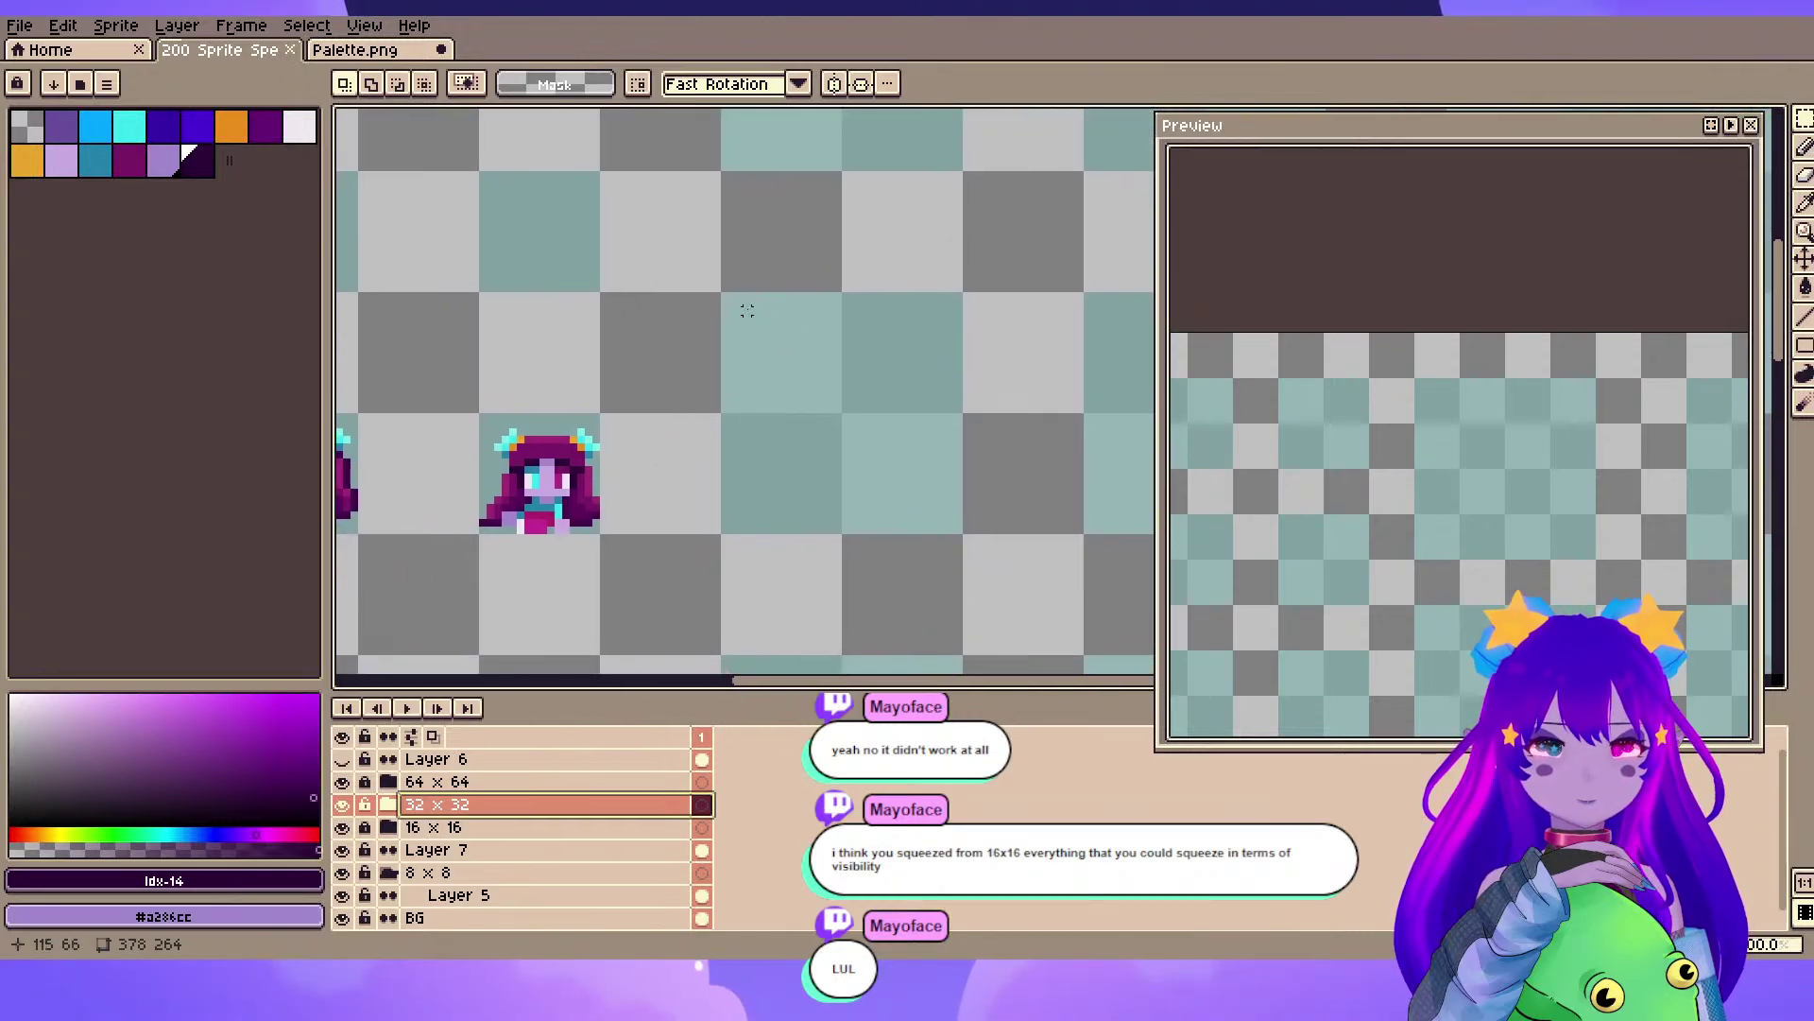
scroll(861, 425, up, 1)
drag(861, 425, 656, 409)
scroll(698, 474, down, 4)
scroll(583, 442, up, 2)
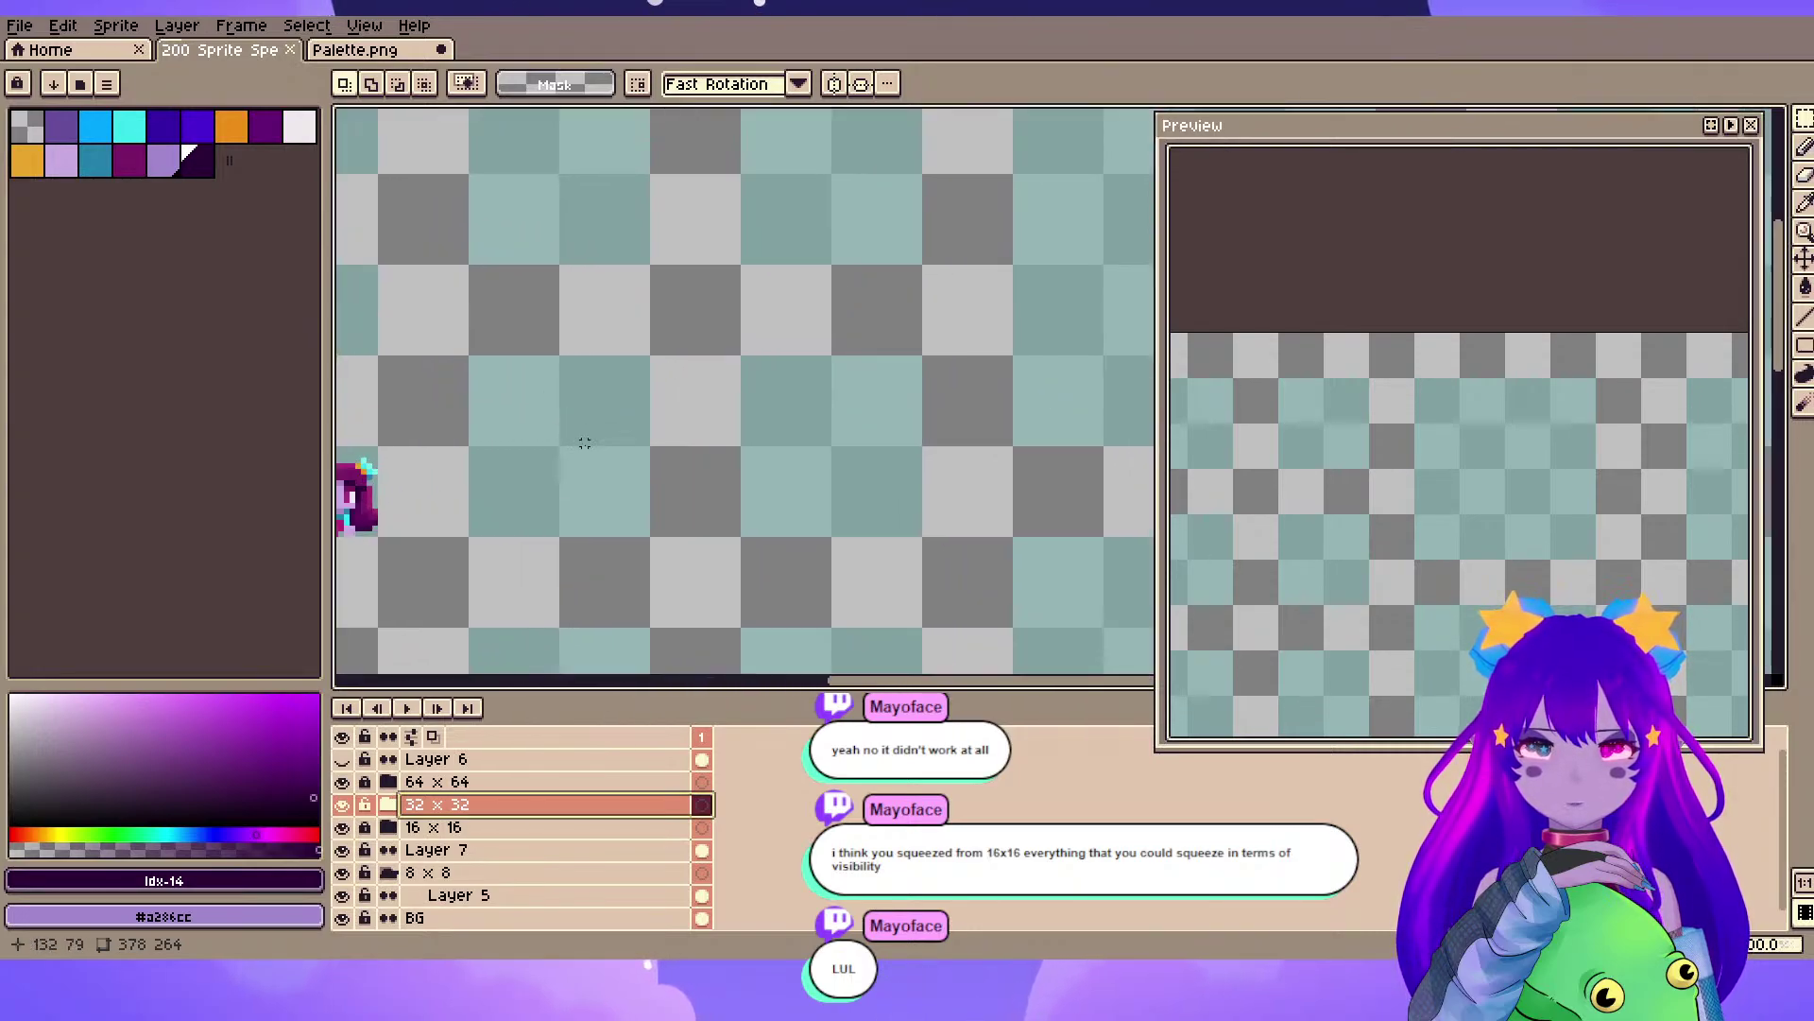
- Remove the newly added layer above the 32 × 32 group and make Layer 3 inside that group active
drag(495, 460, 570, 480)
scroll(569, 481, up, 1)
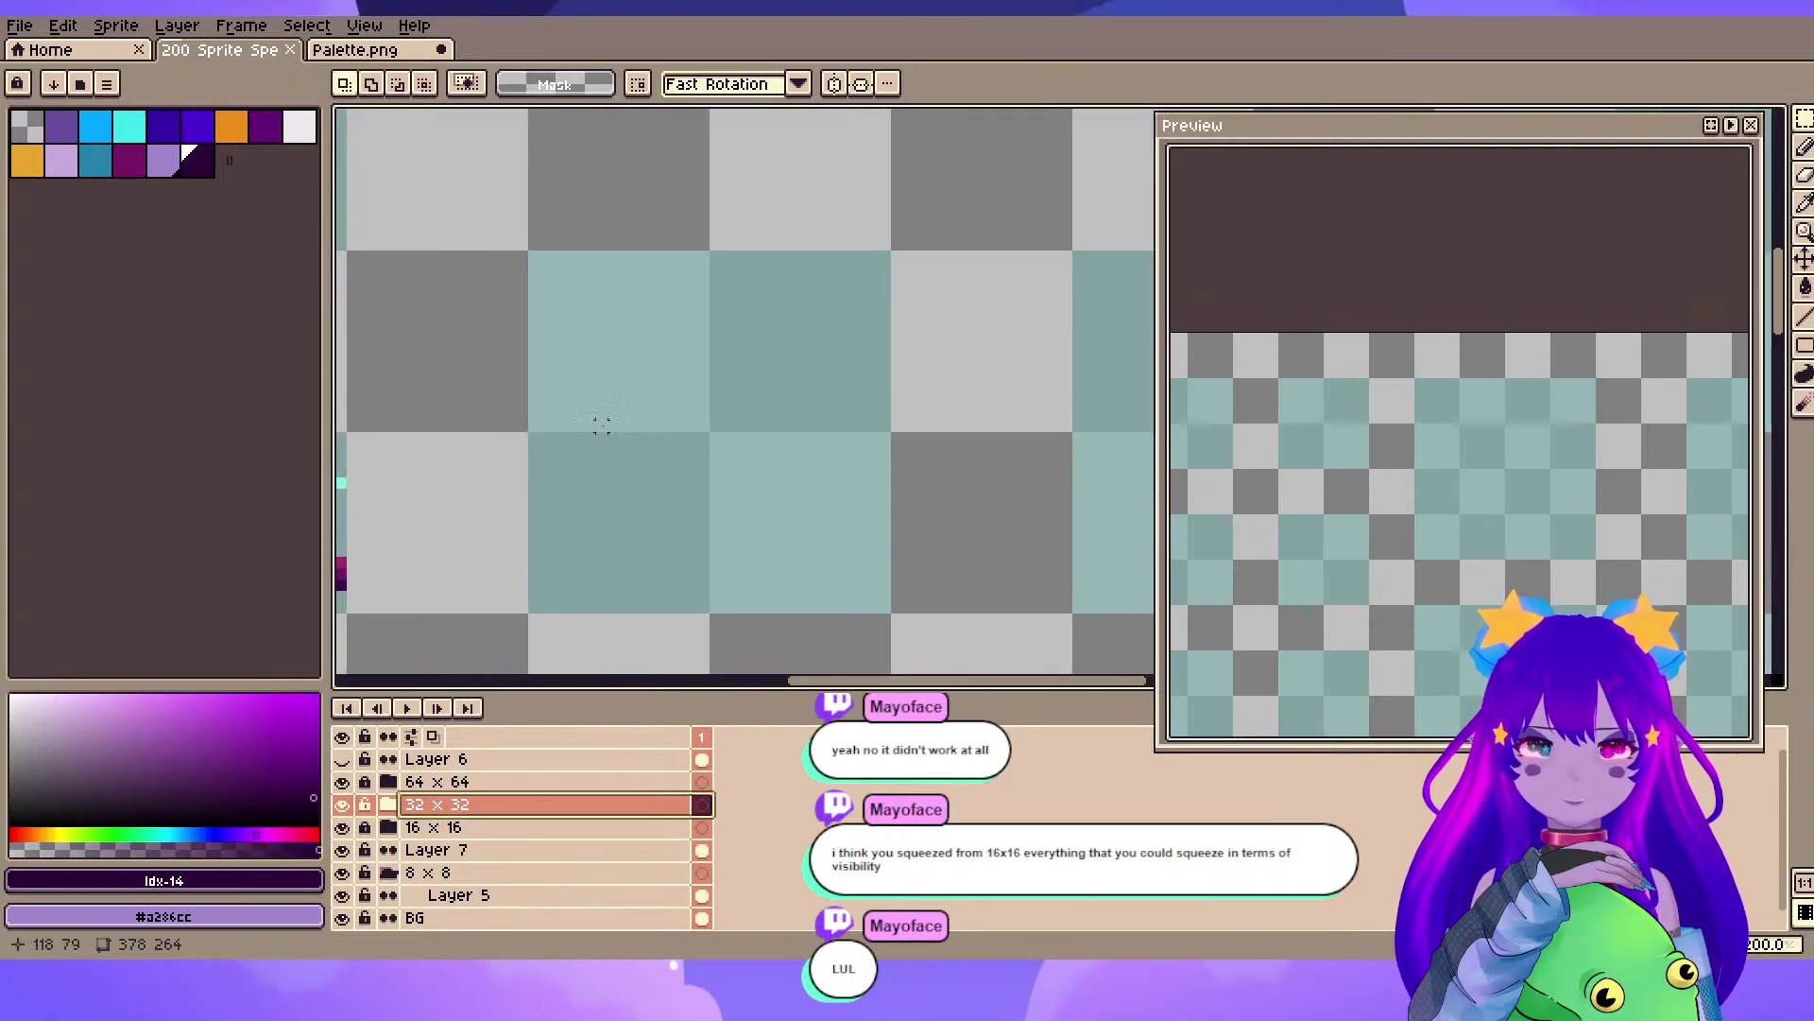
click(342, 806)
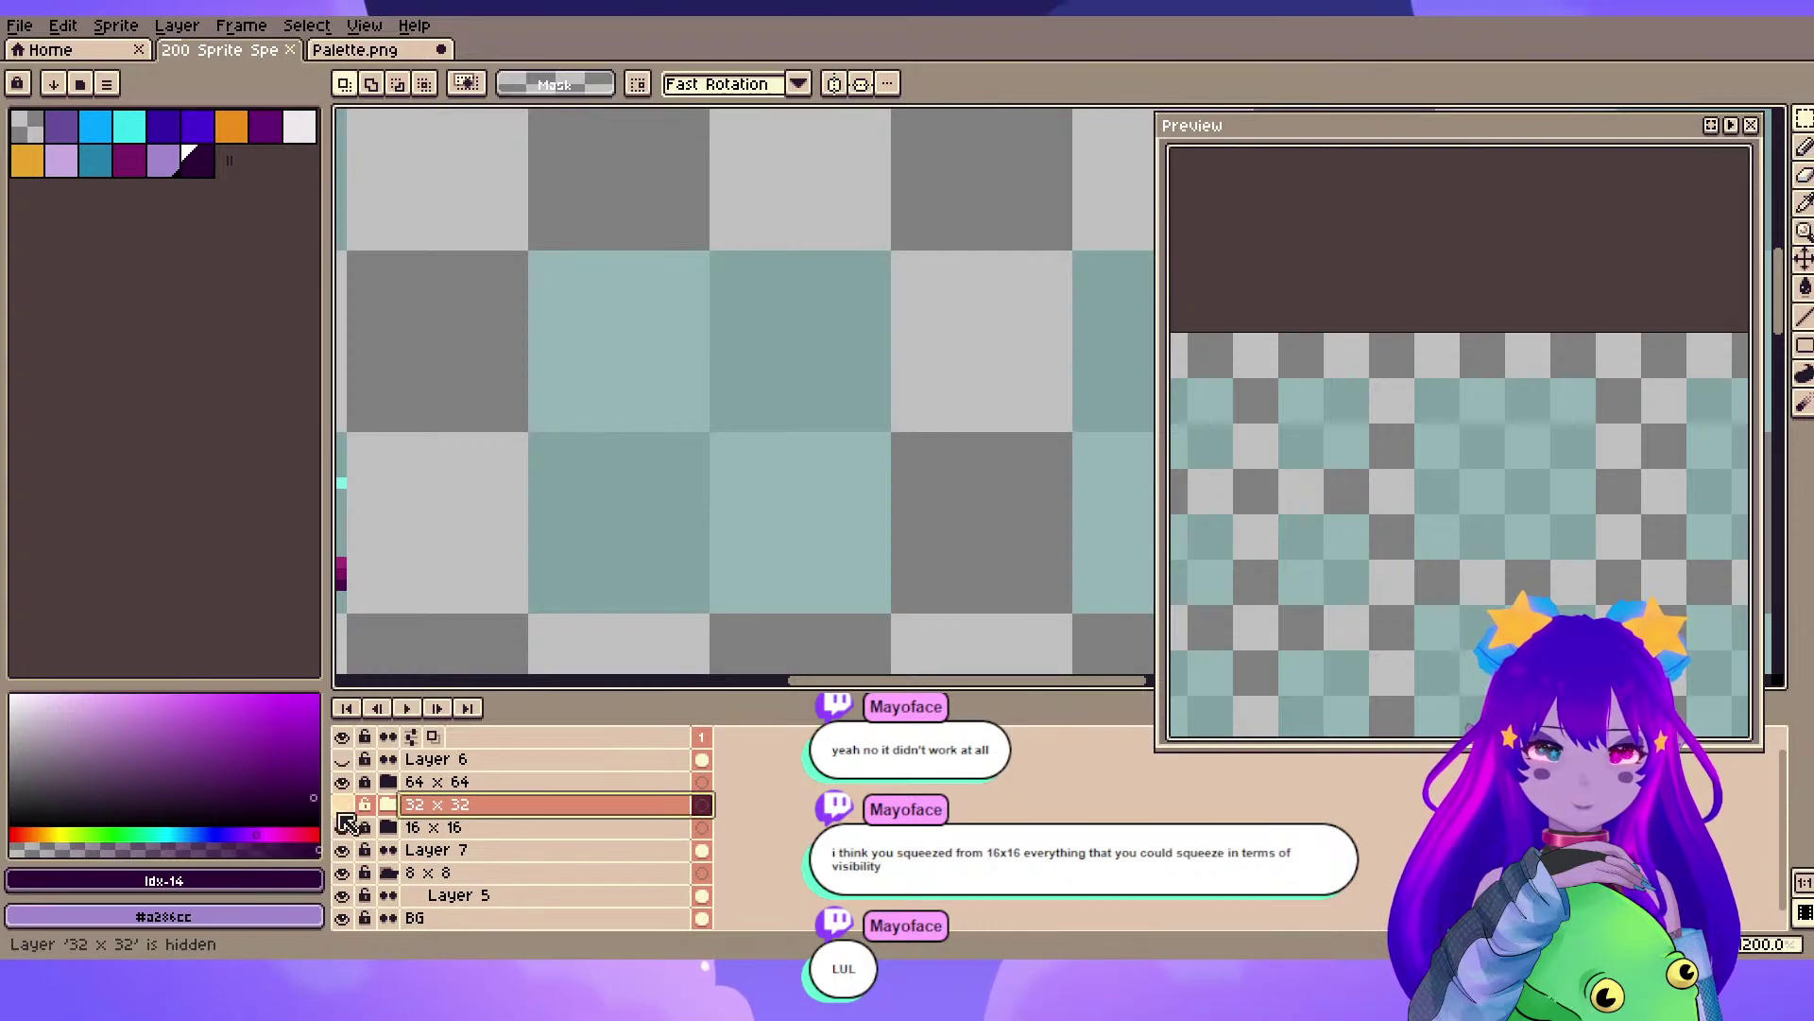
key(shift+n)
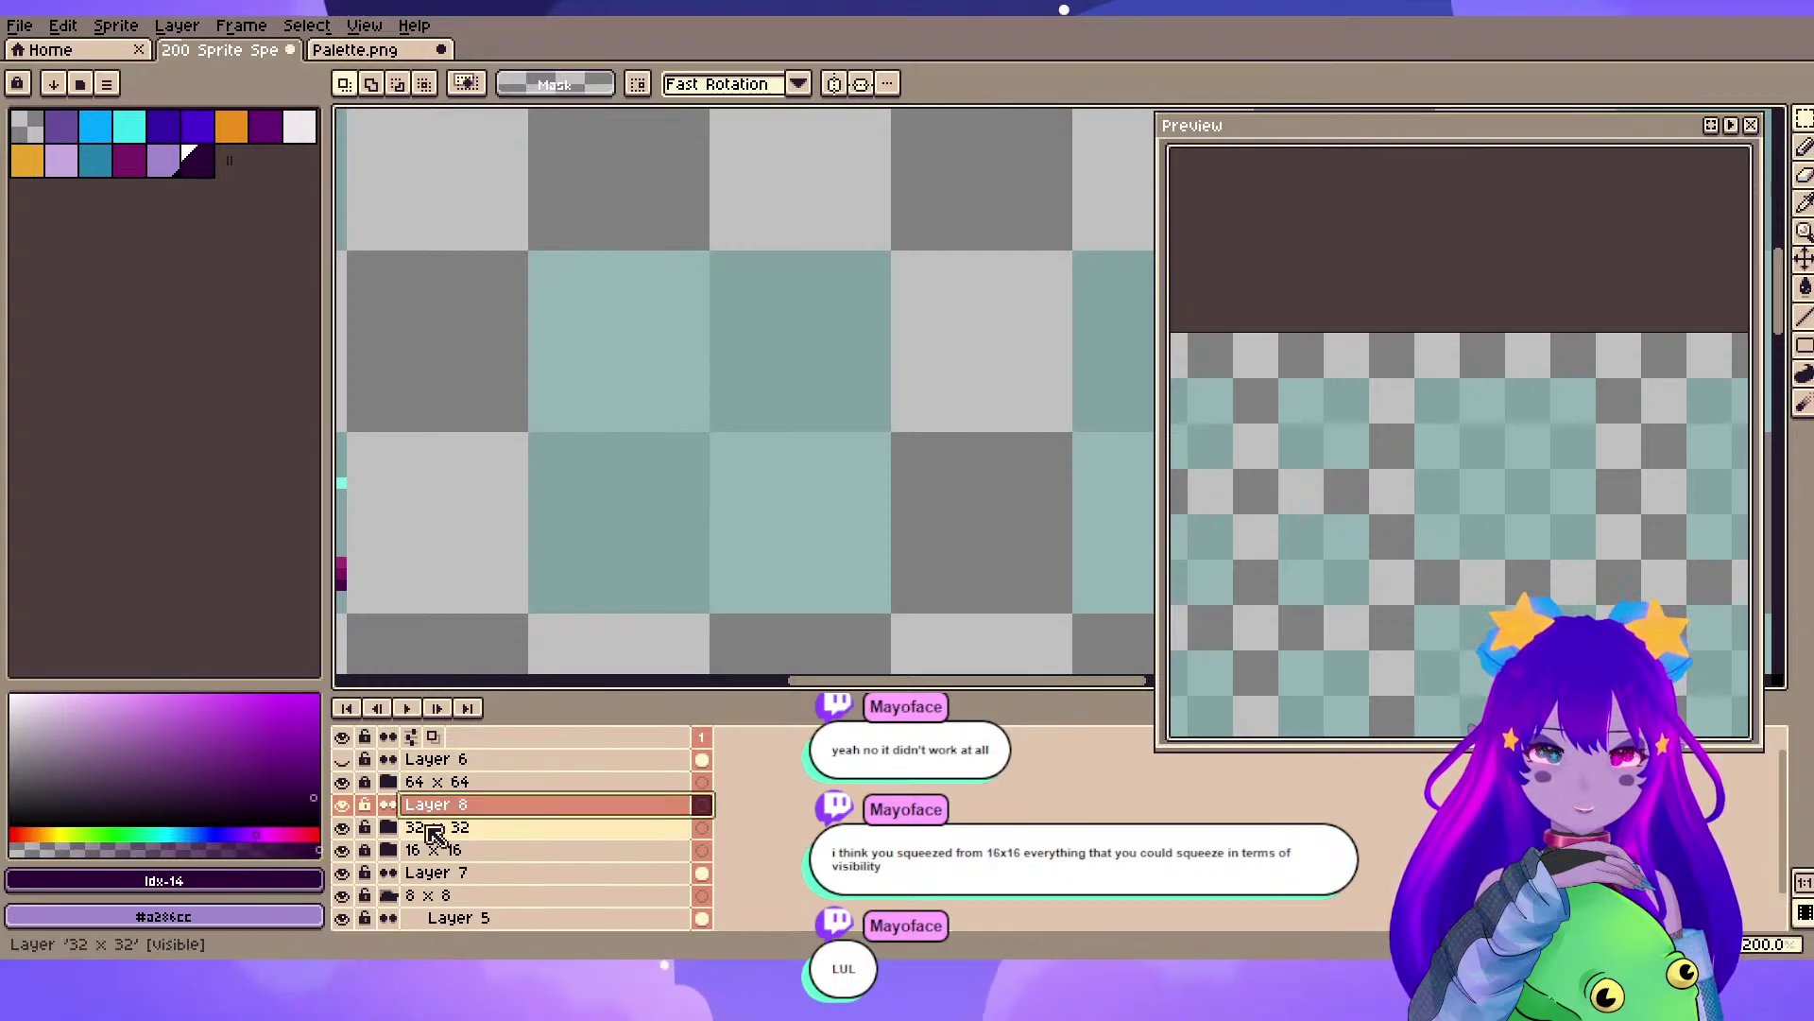
click(388, 827)
key(Delete)
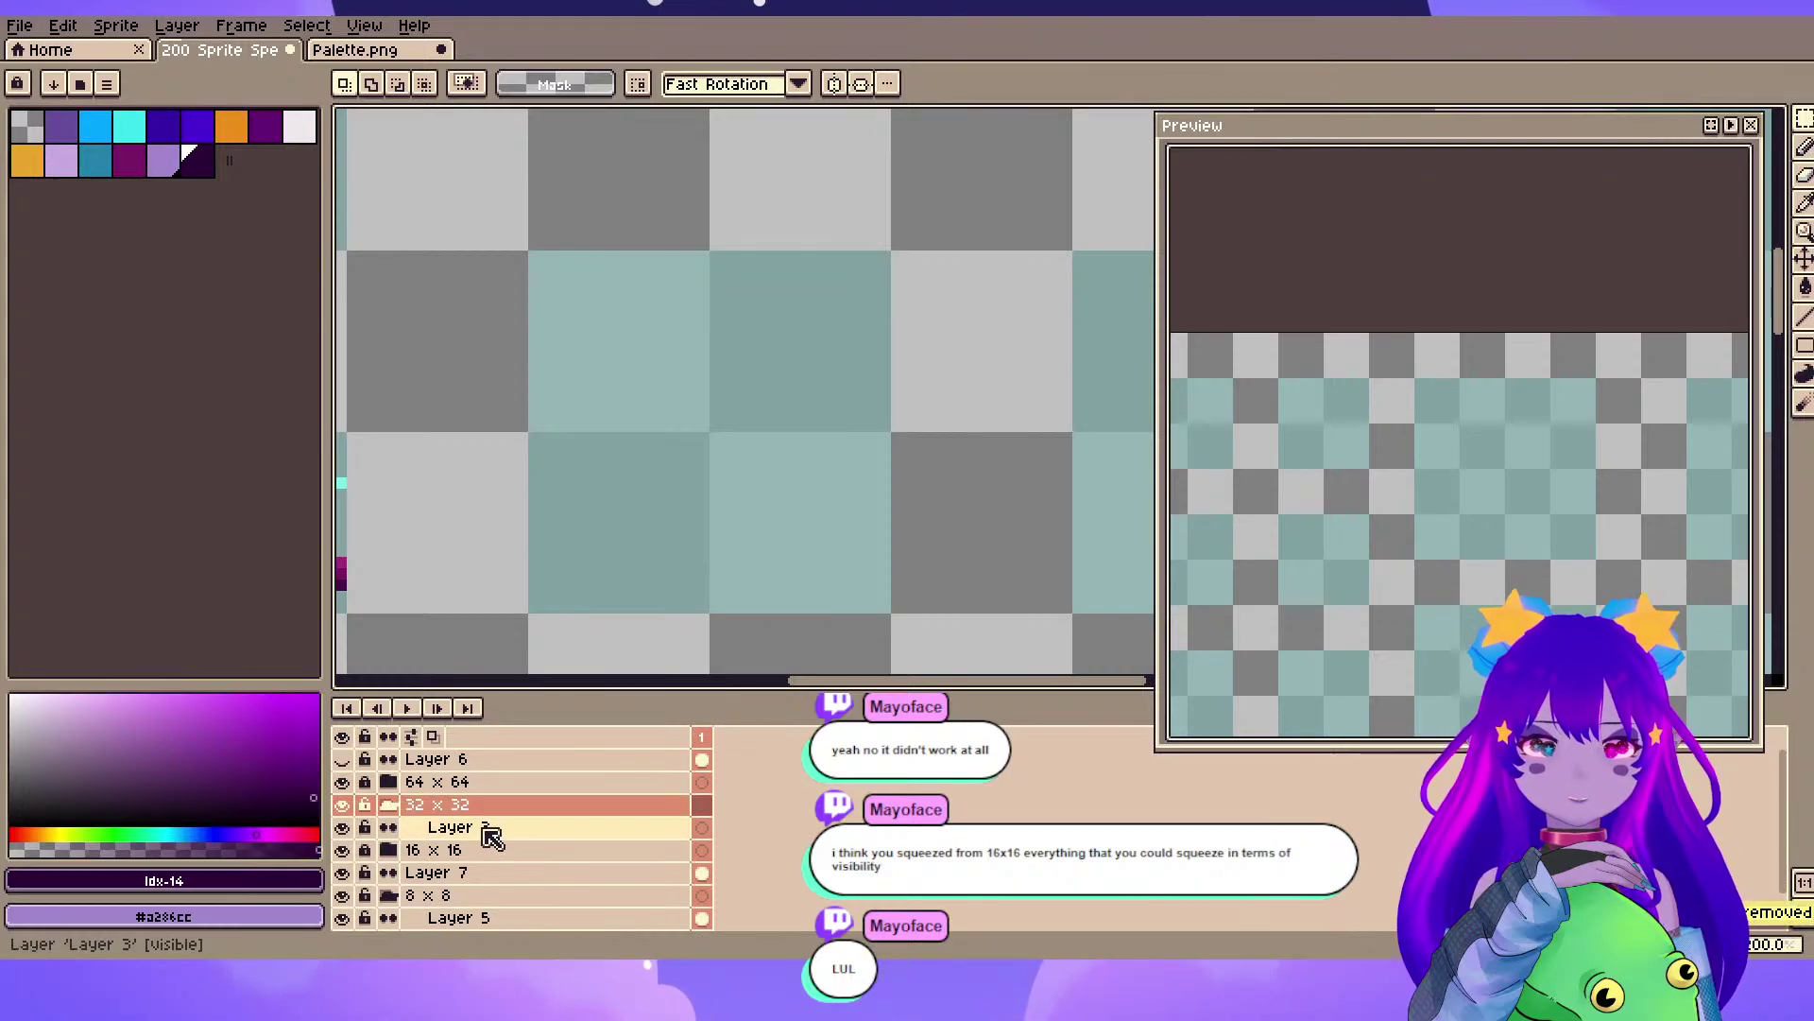
click(484, 829)
- Switch to the Pencil with the dark purple palette colour Idx-14 and save the file
click(196, 160)
key(b)
scroll(681, 459, down, 2)
scroll(689, 450, up, 2)
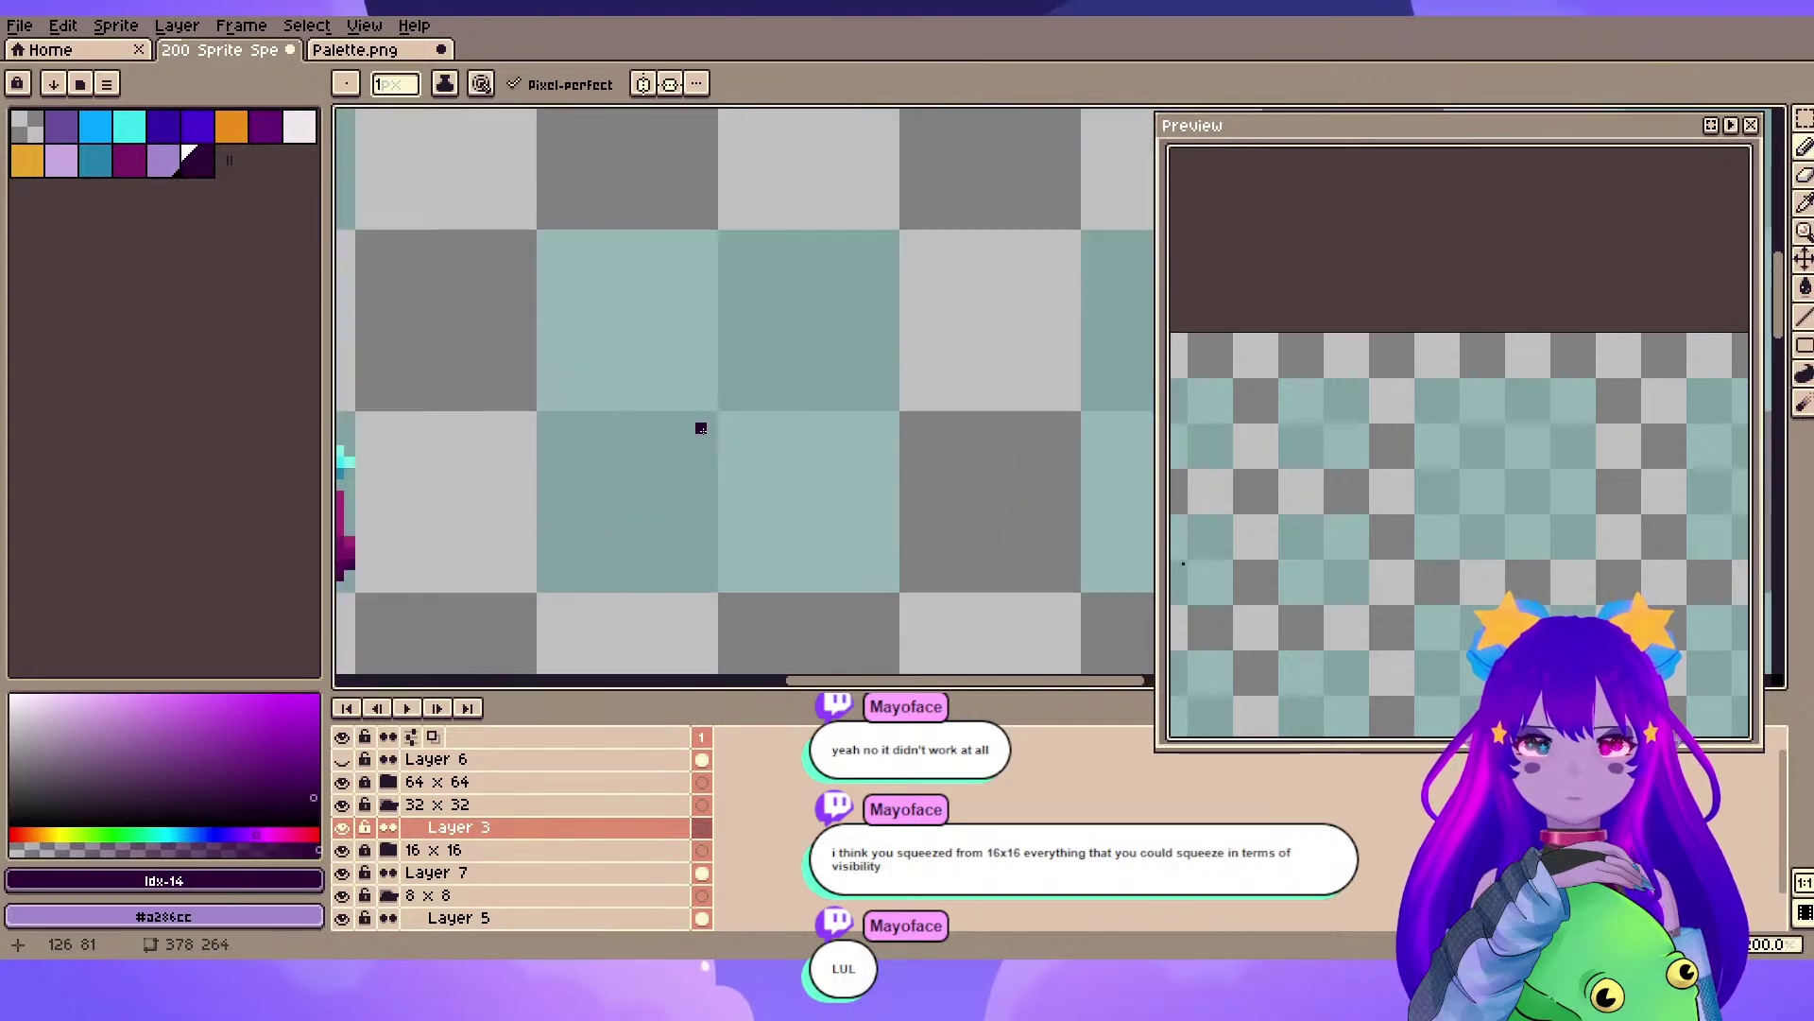
key(ctrl+s)
key(space)
drag(715, 439, 701, 472)
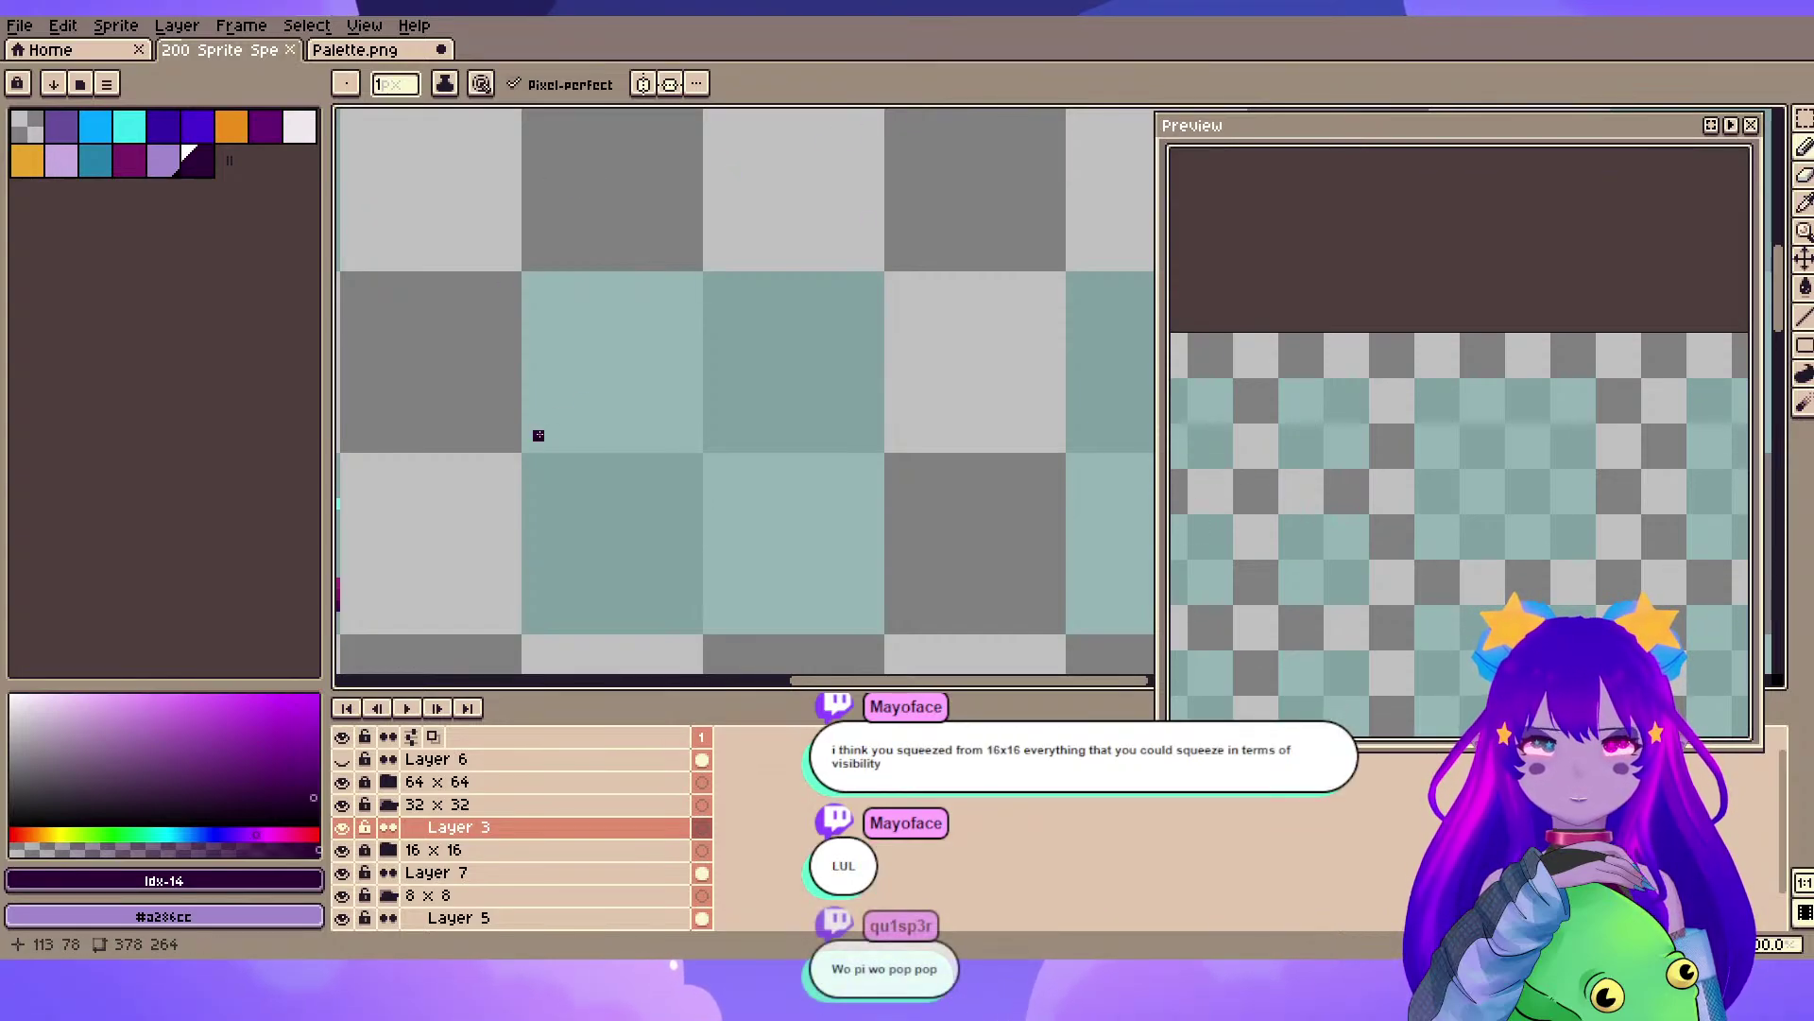
drag(559, 457, 633, 383)
scroll(633, 382, up, 3)
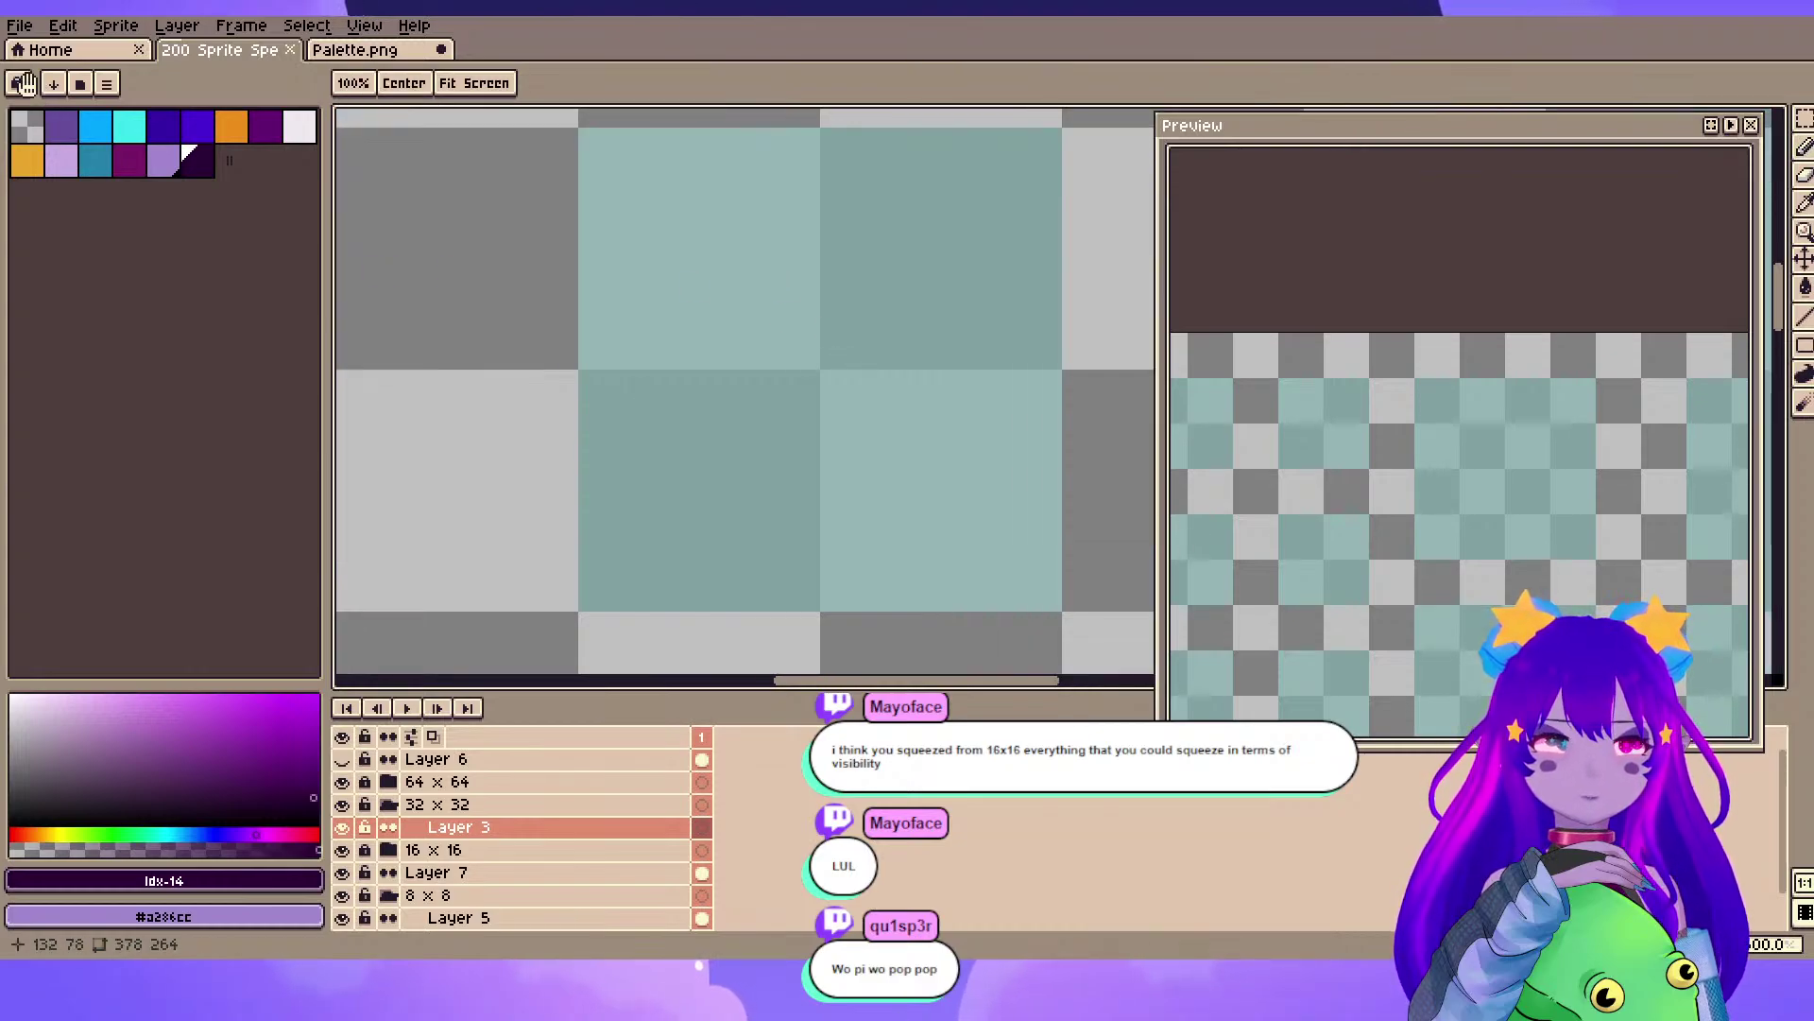
drag(540, 210, 476, 242)
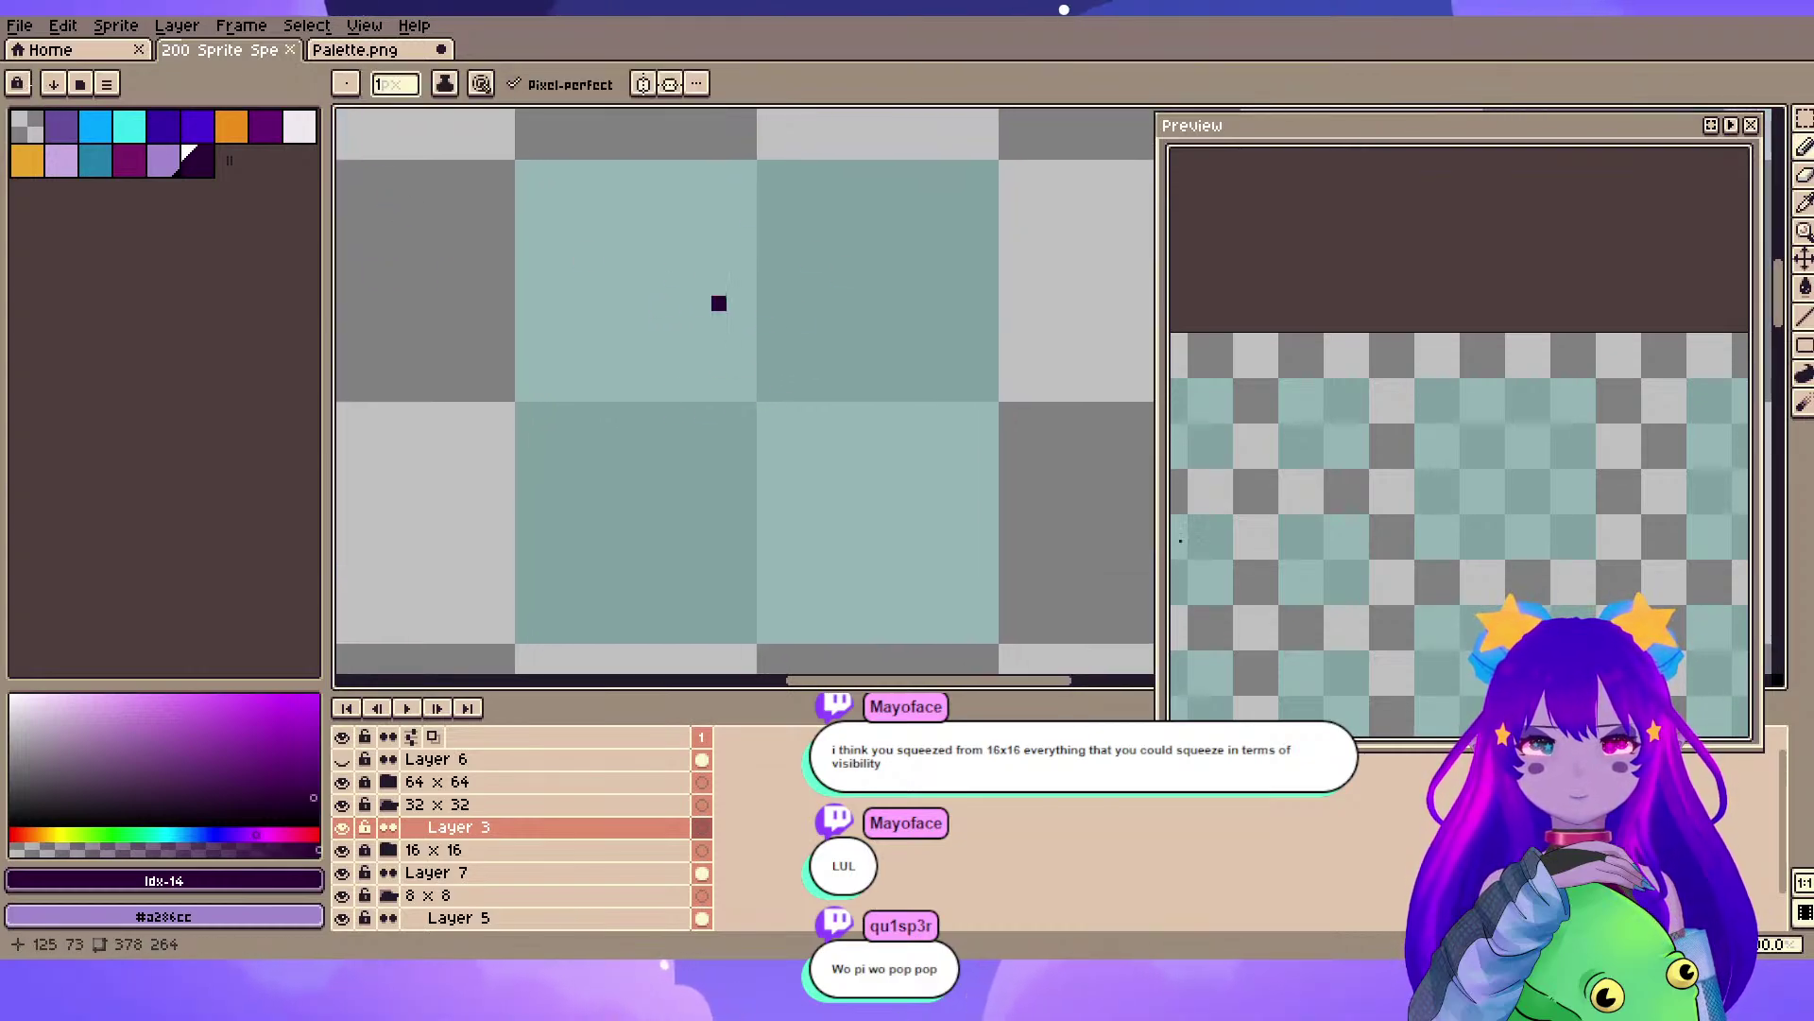
drag(689, 349, 749, 319)
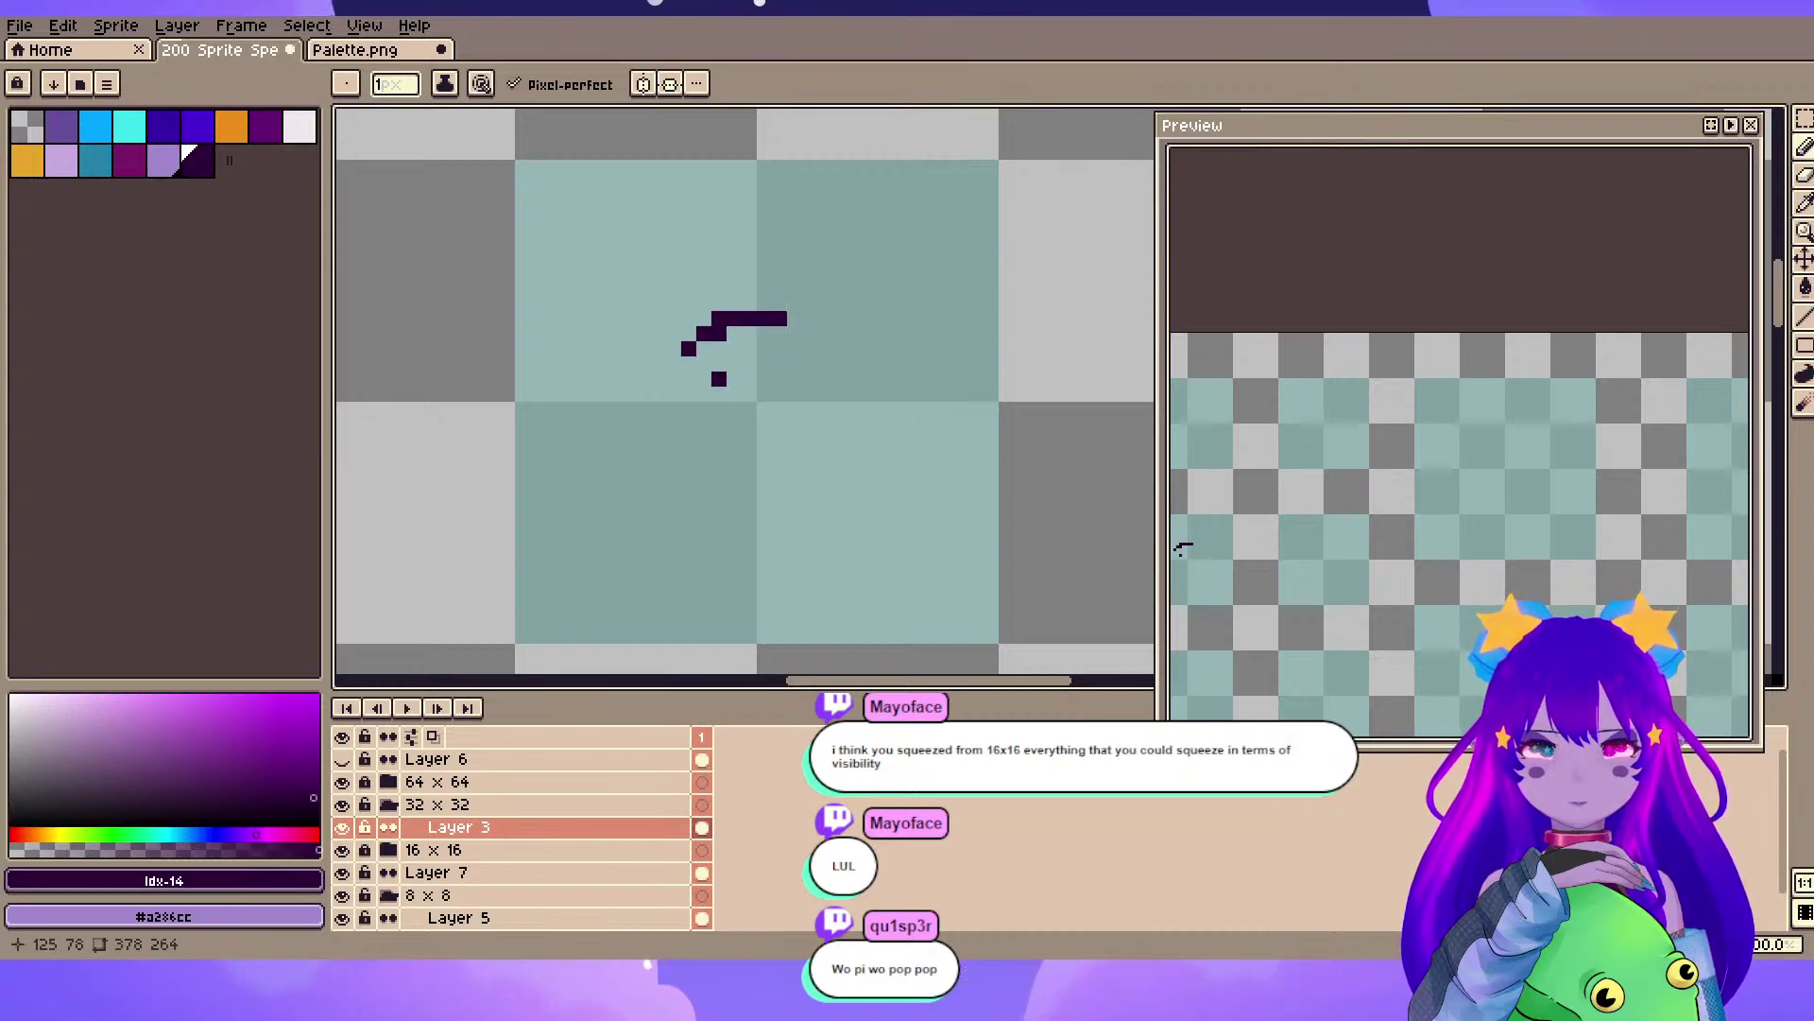
mouse_move(780, 379)
mouse_down()
mouse_move(750, 425)
mouse_move(749, 379)
mouse_up()
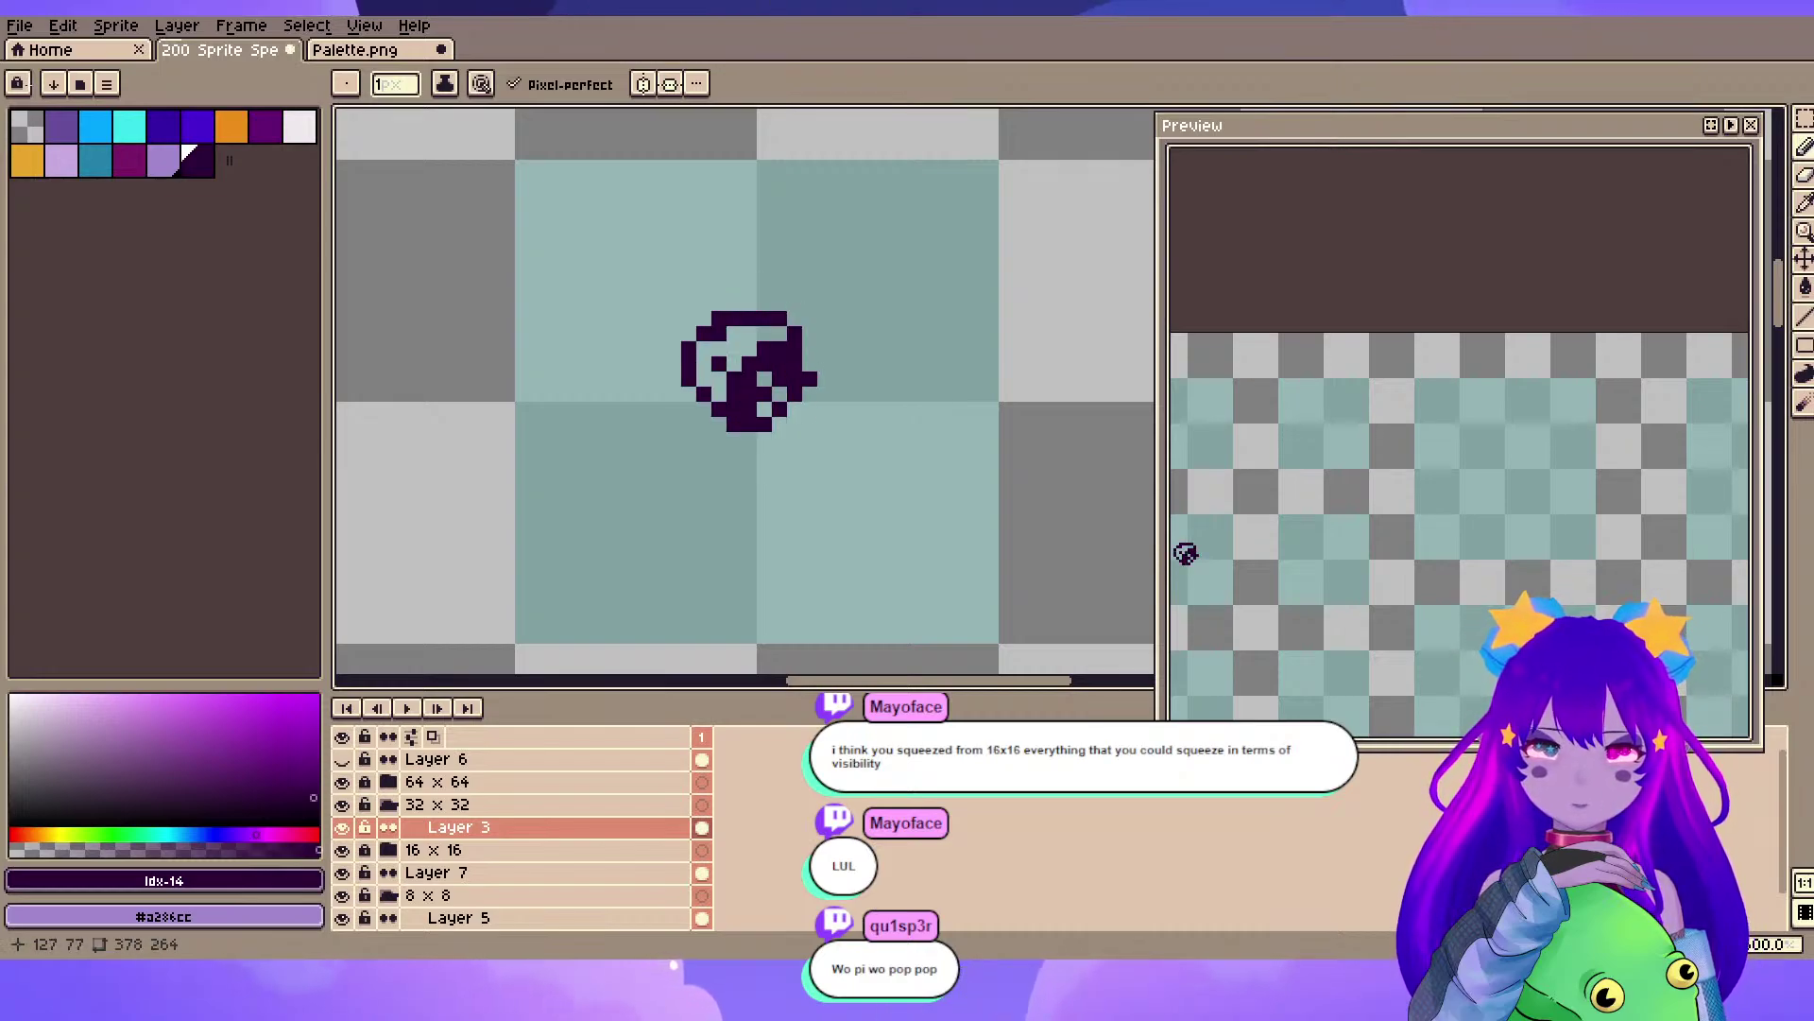
mouse_move(689, 485)
mouse_down()
mouse_move(794, 470)
mouse_move(779, 499)
mouse_up()
mouse_move(735, 212)
mouse_down()
mouse_move(674, 264)
mouse_move(735, 257)
mouse_up()
key(v)
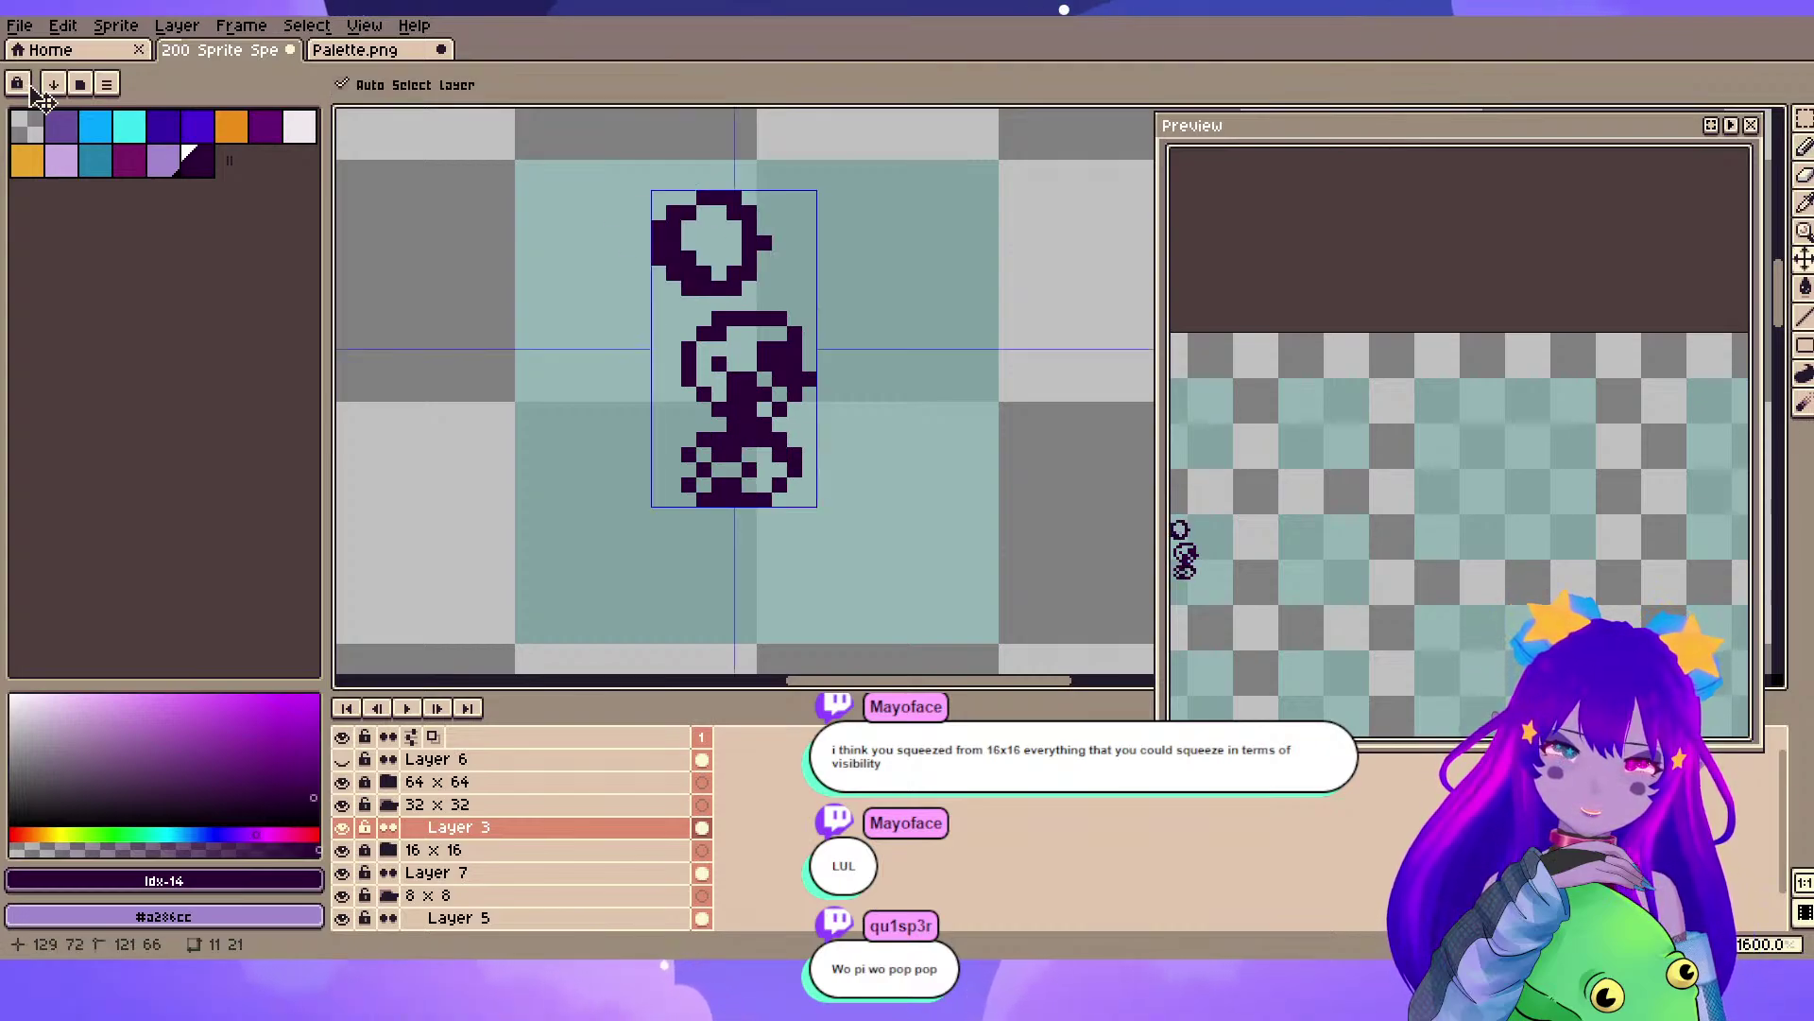
key(Delete)
key(b)
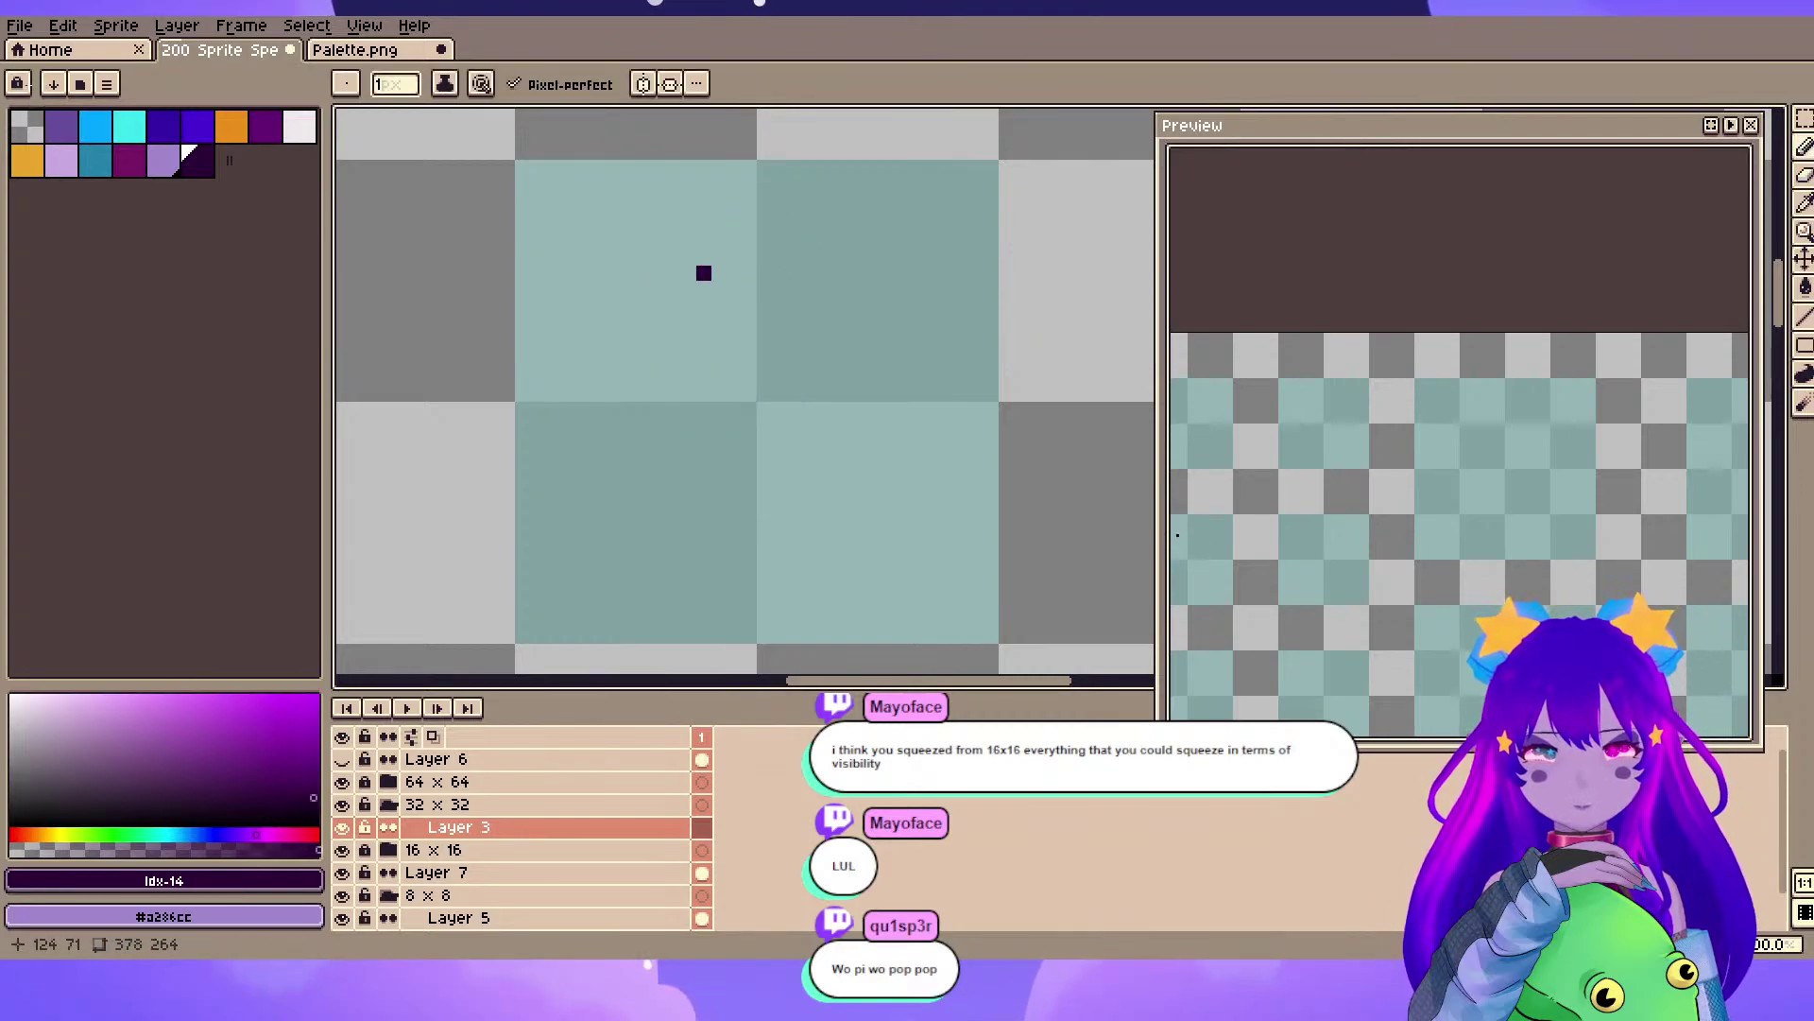
key(minus)
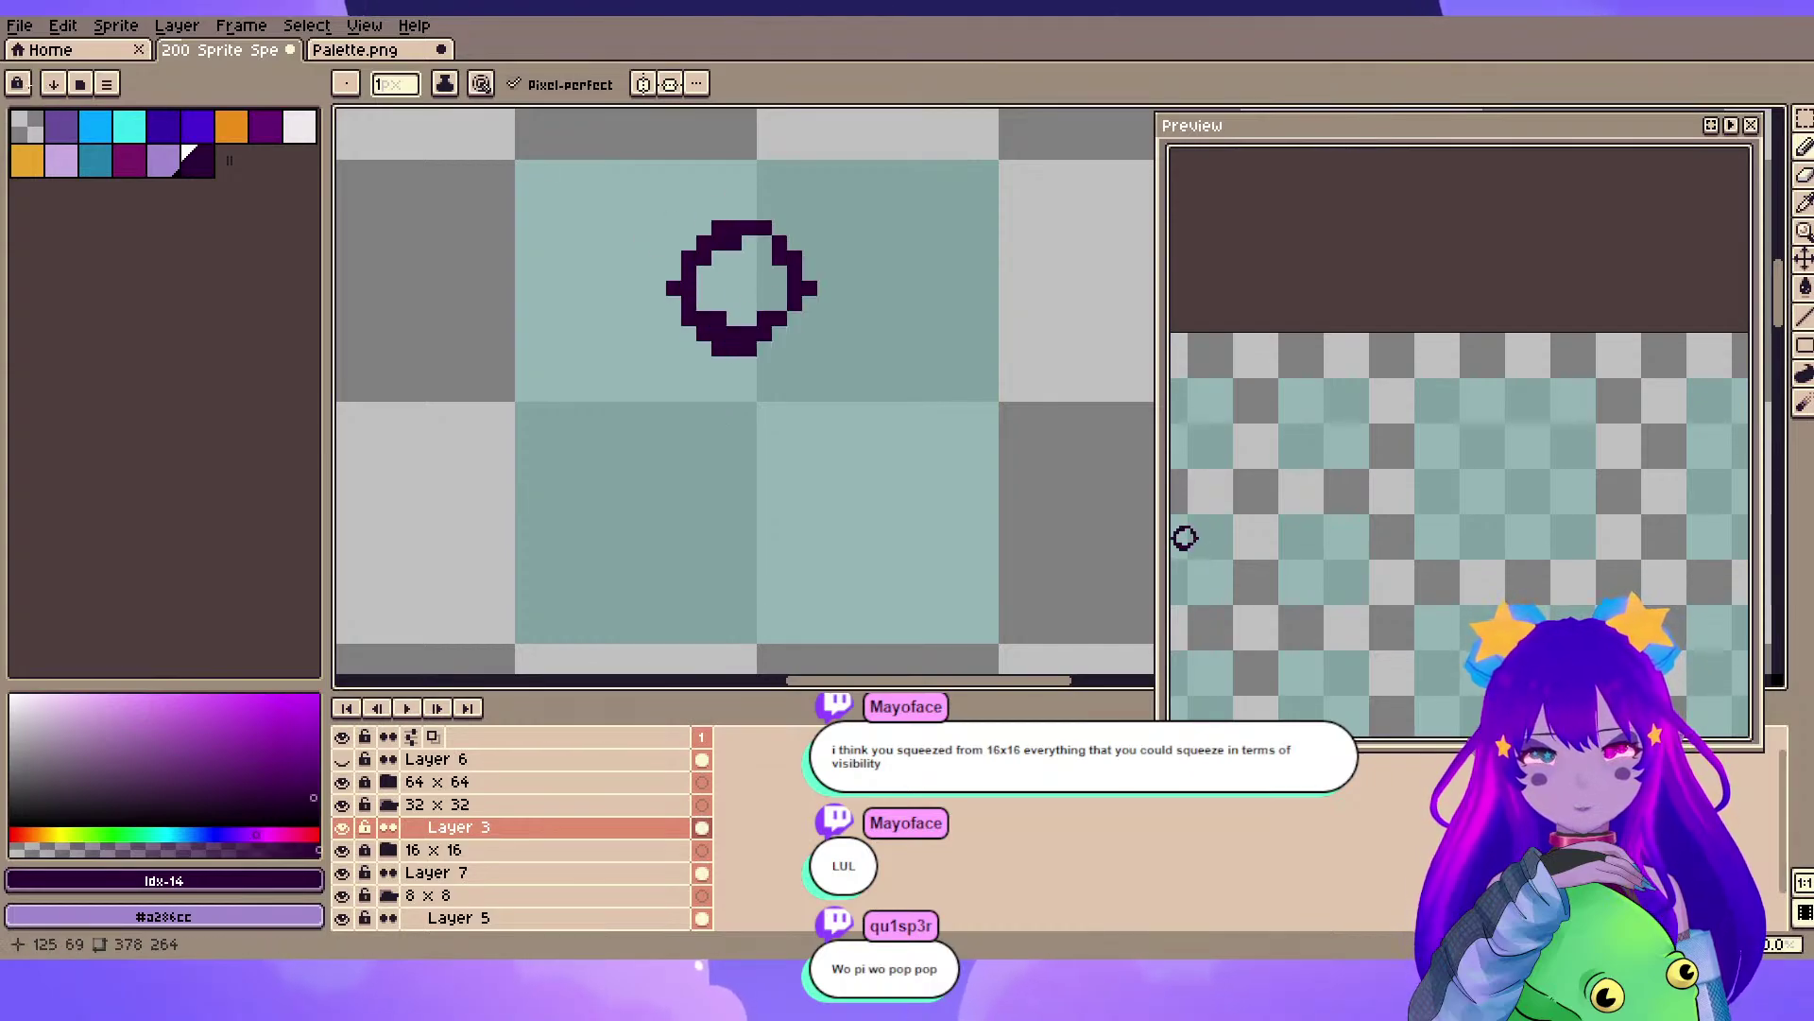
key(ctrl+z)
drag(734, 212, 795, 304)
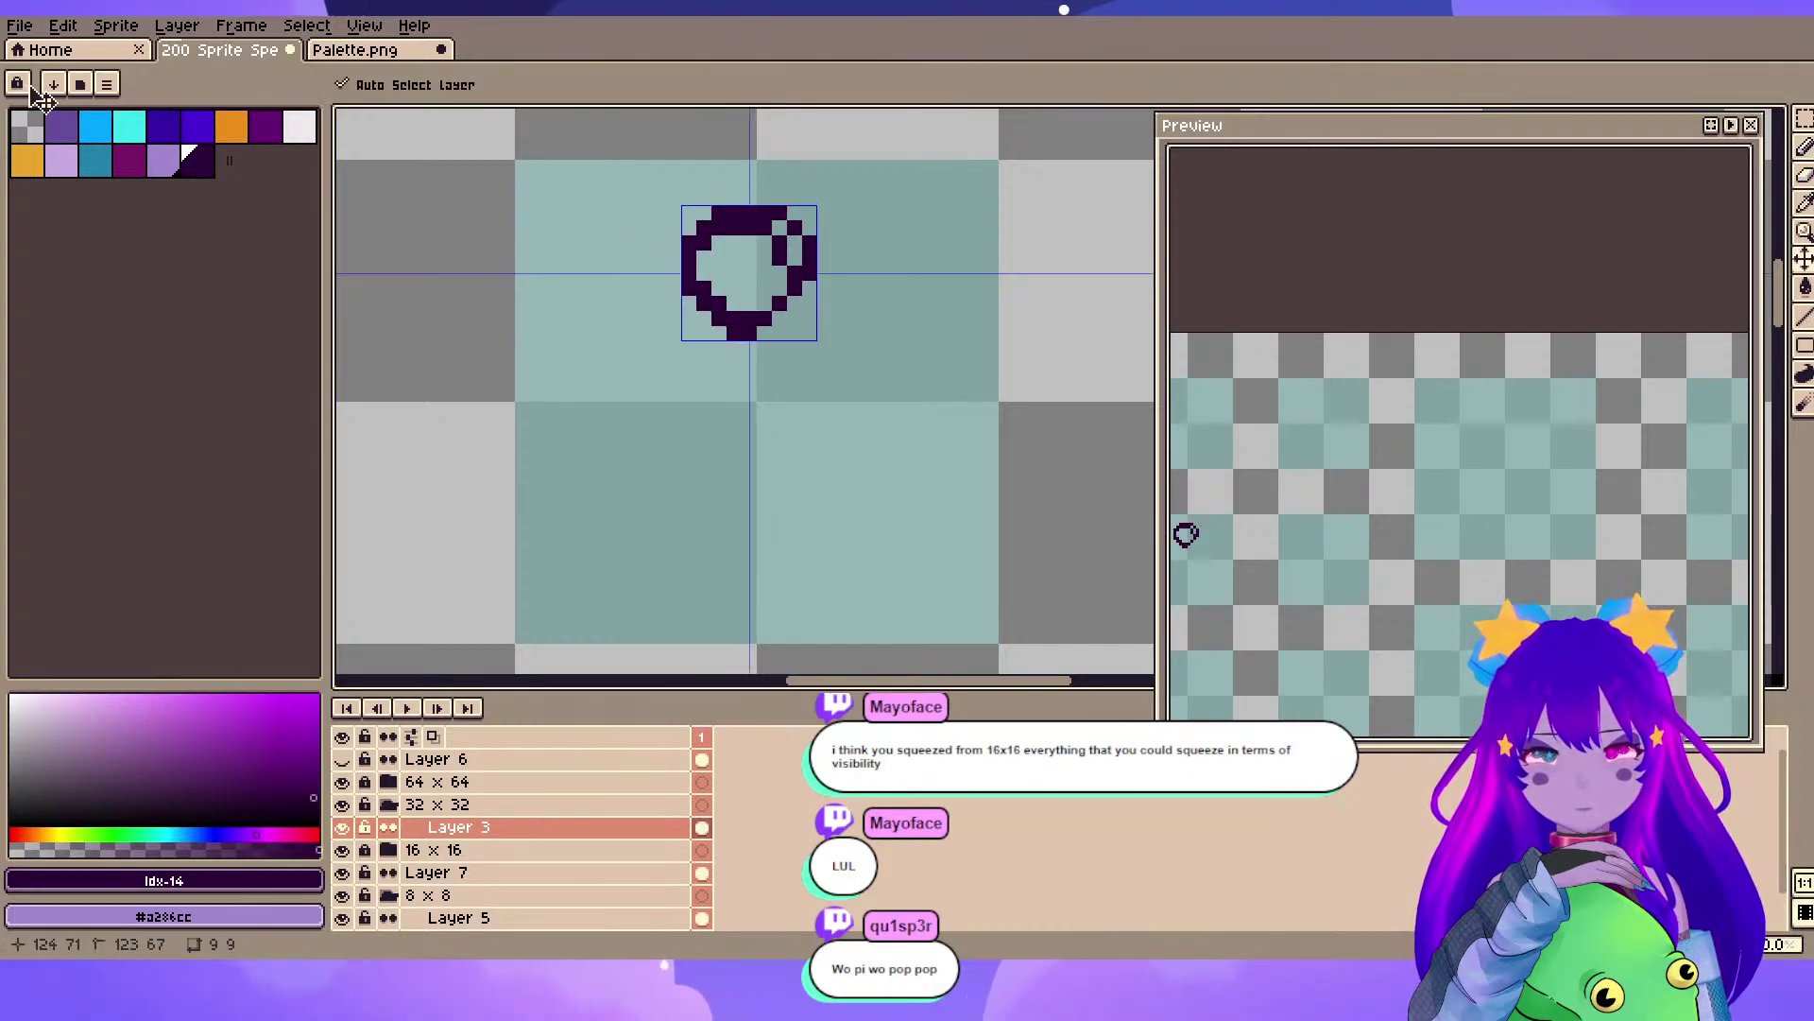
key(ctrl+z)
- Save the file and sample the 16 × 16 sprite's eye colours, cyan #3ae4ec as foreground and magenta #ae2d83 as background
click(130, 126)
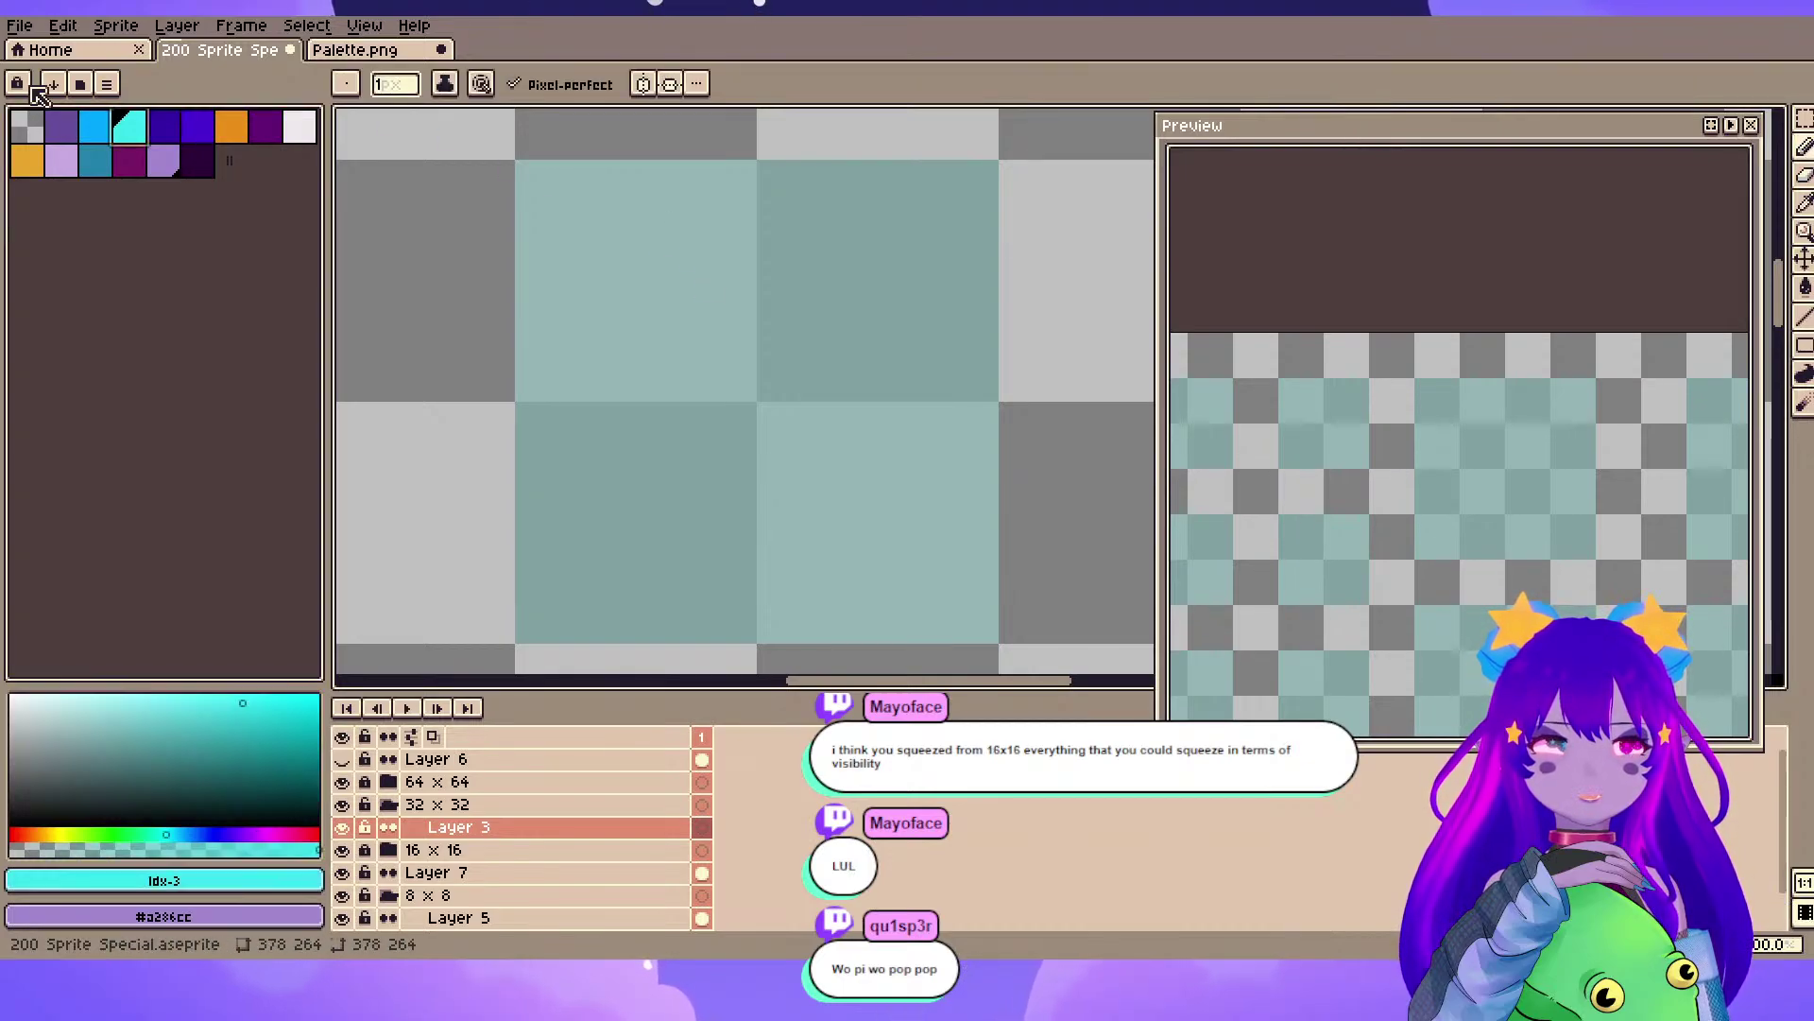
key(ctrl+s)
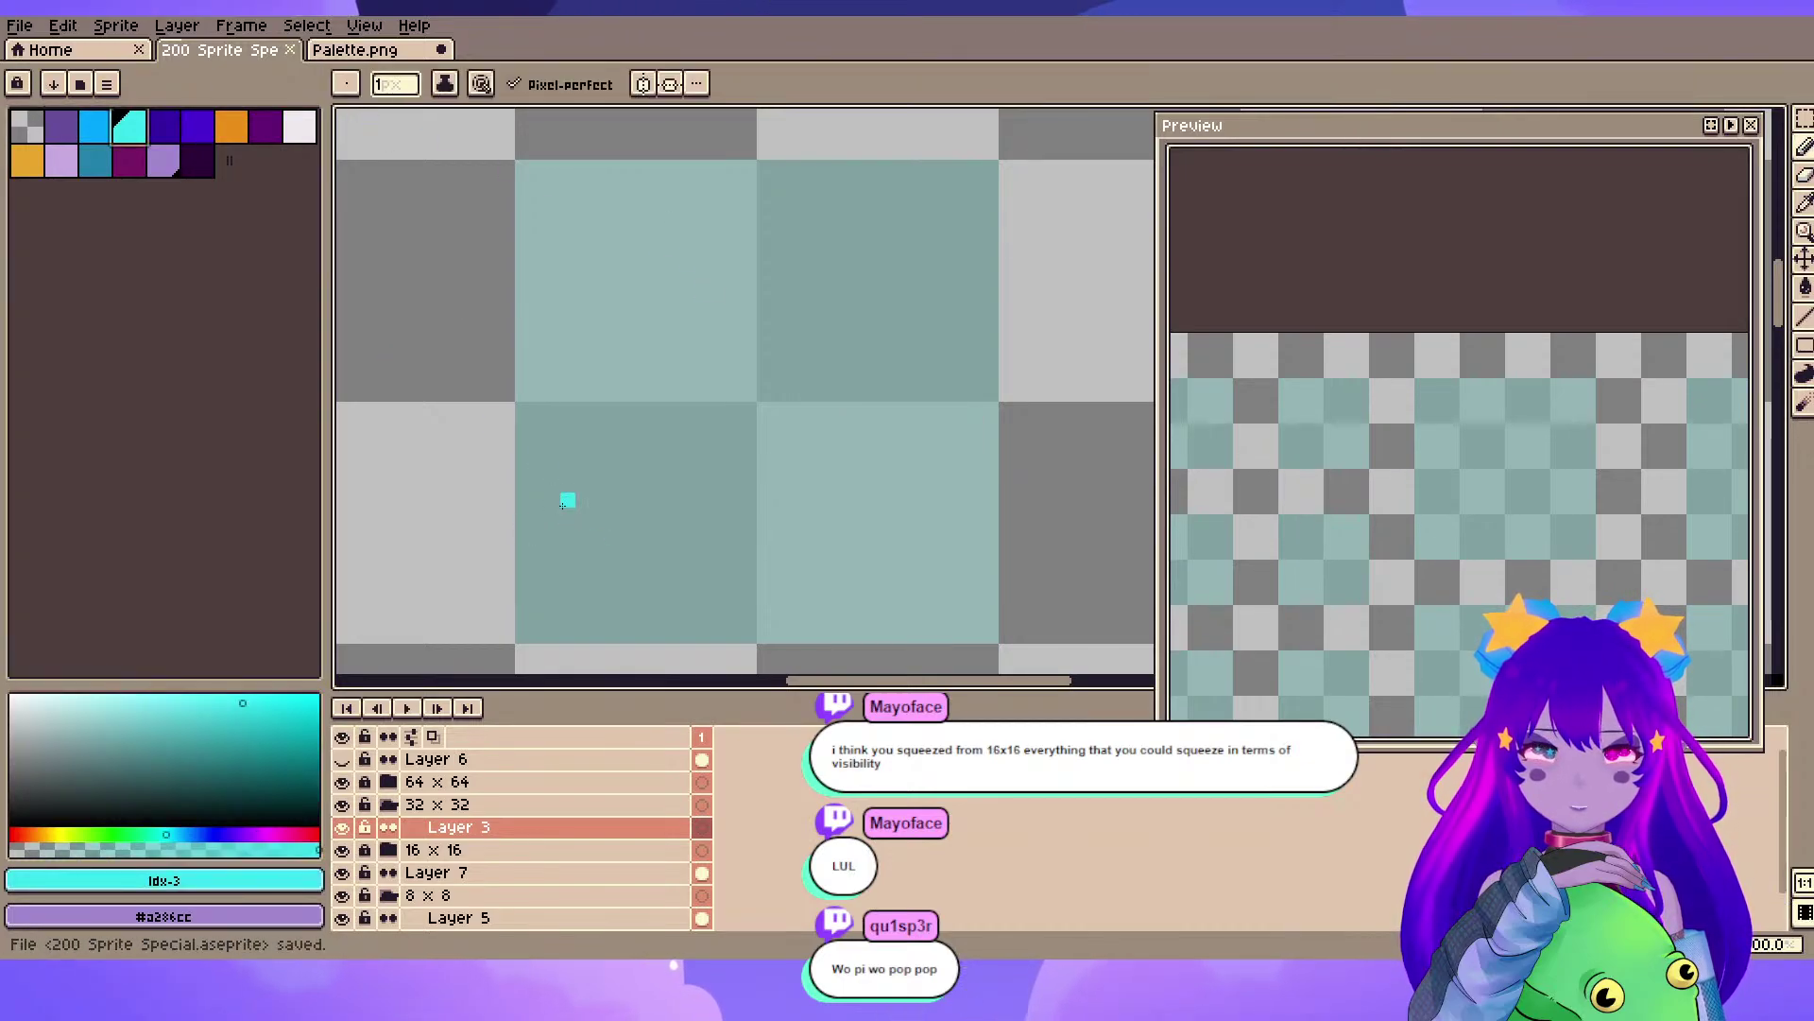
scroll(562, 498, down, 4)
scroll(510, 525, up, 3)
drag(474, 525, 625, 523)
scroll(511, 476, up, 2)
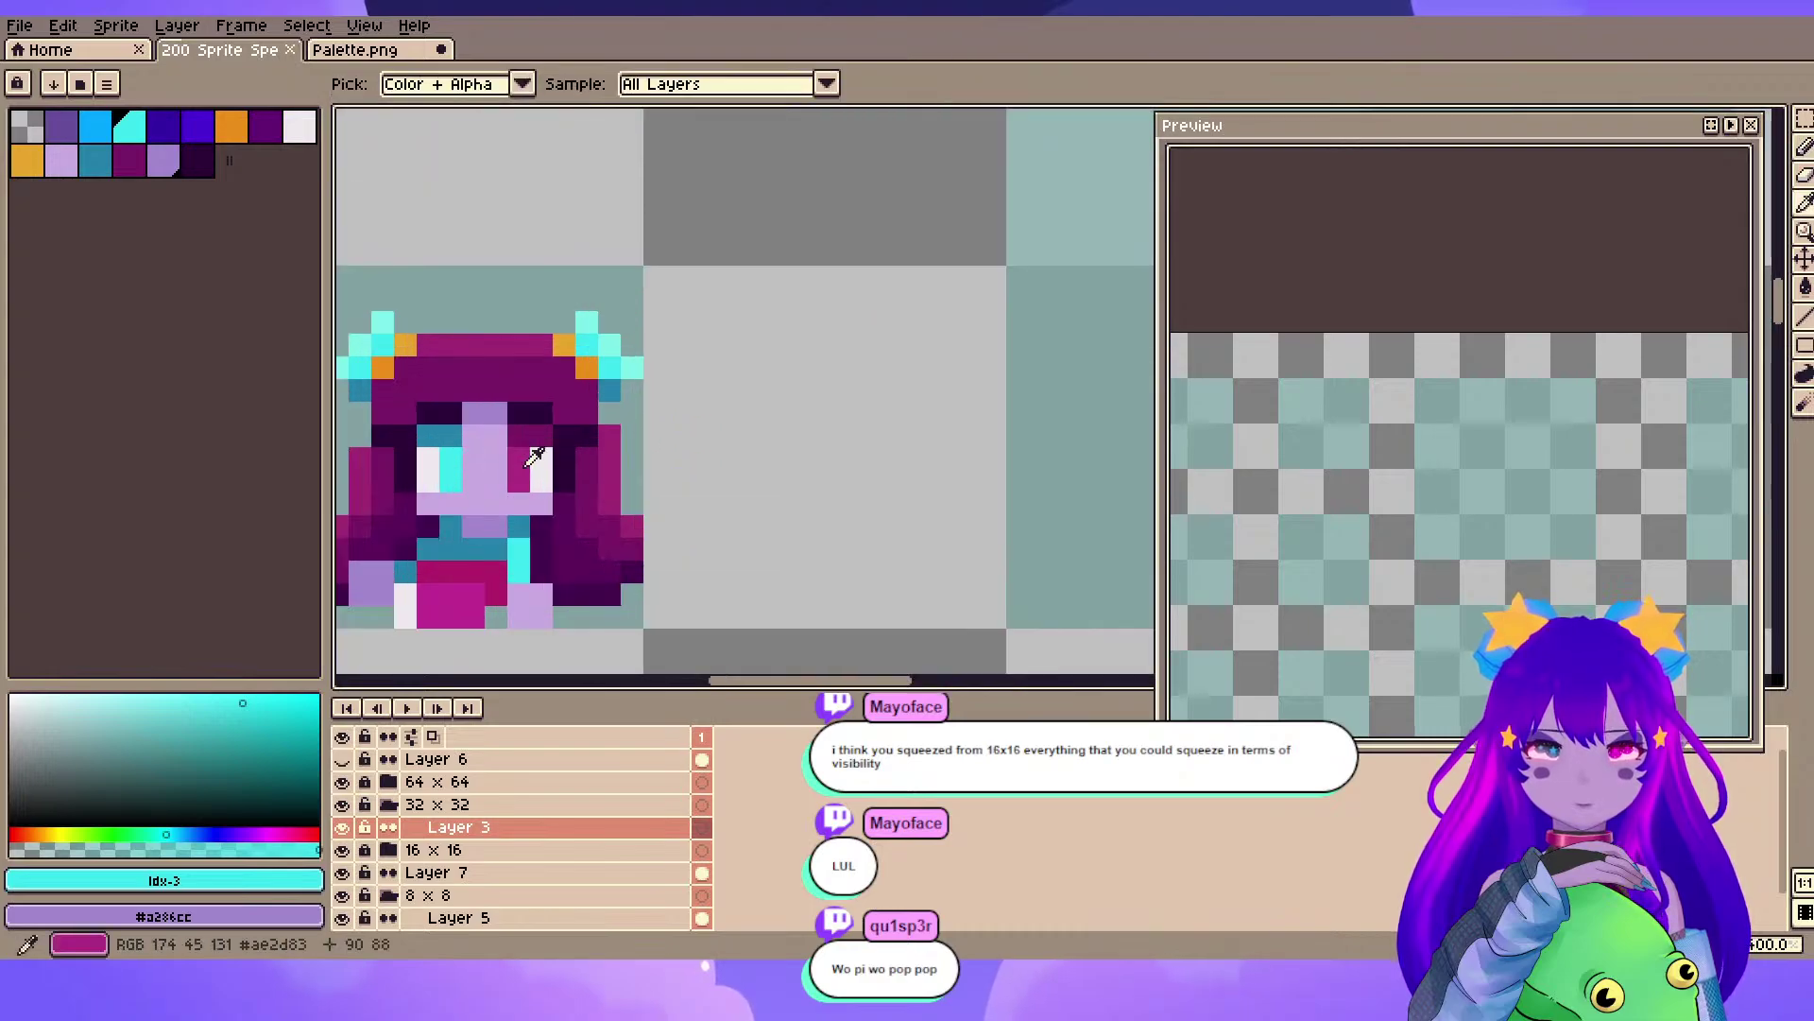
alt+click(520, 464)
key(x)
alt+click(451, 475)
- Turn on horizontal symmetry and place its axis 128 px from the sheet's left edge, through the middle of the first 32 × 32 guide column
drag(840, 297, 429, 502)
scroll(843, 349, down, 1)
drag(843, 349, 718, 361)
scroll(783, 355, up, 1)
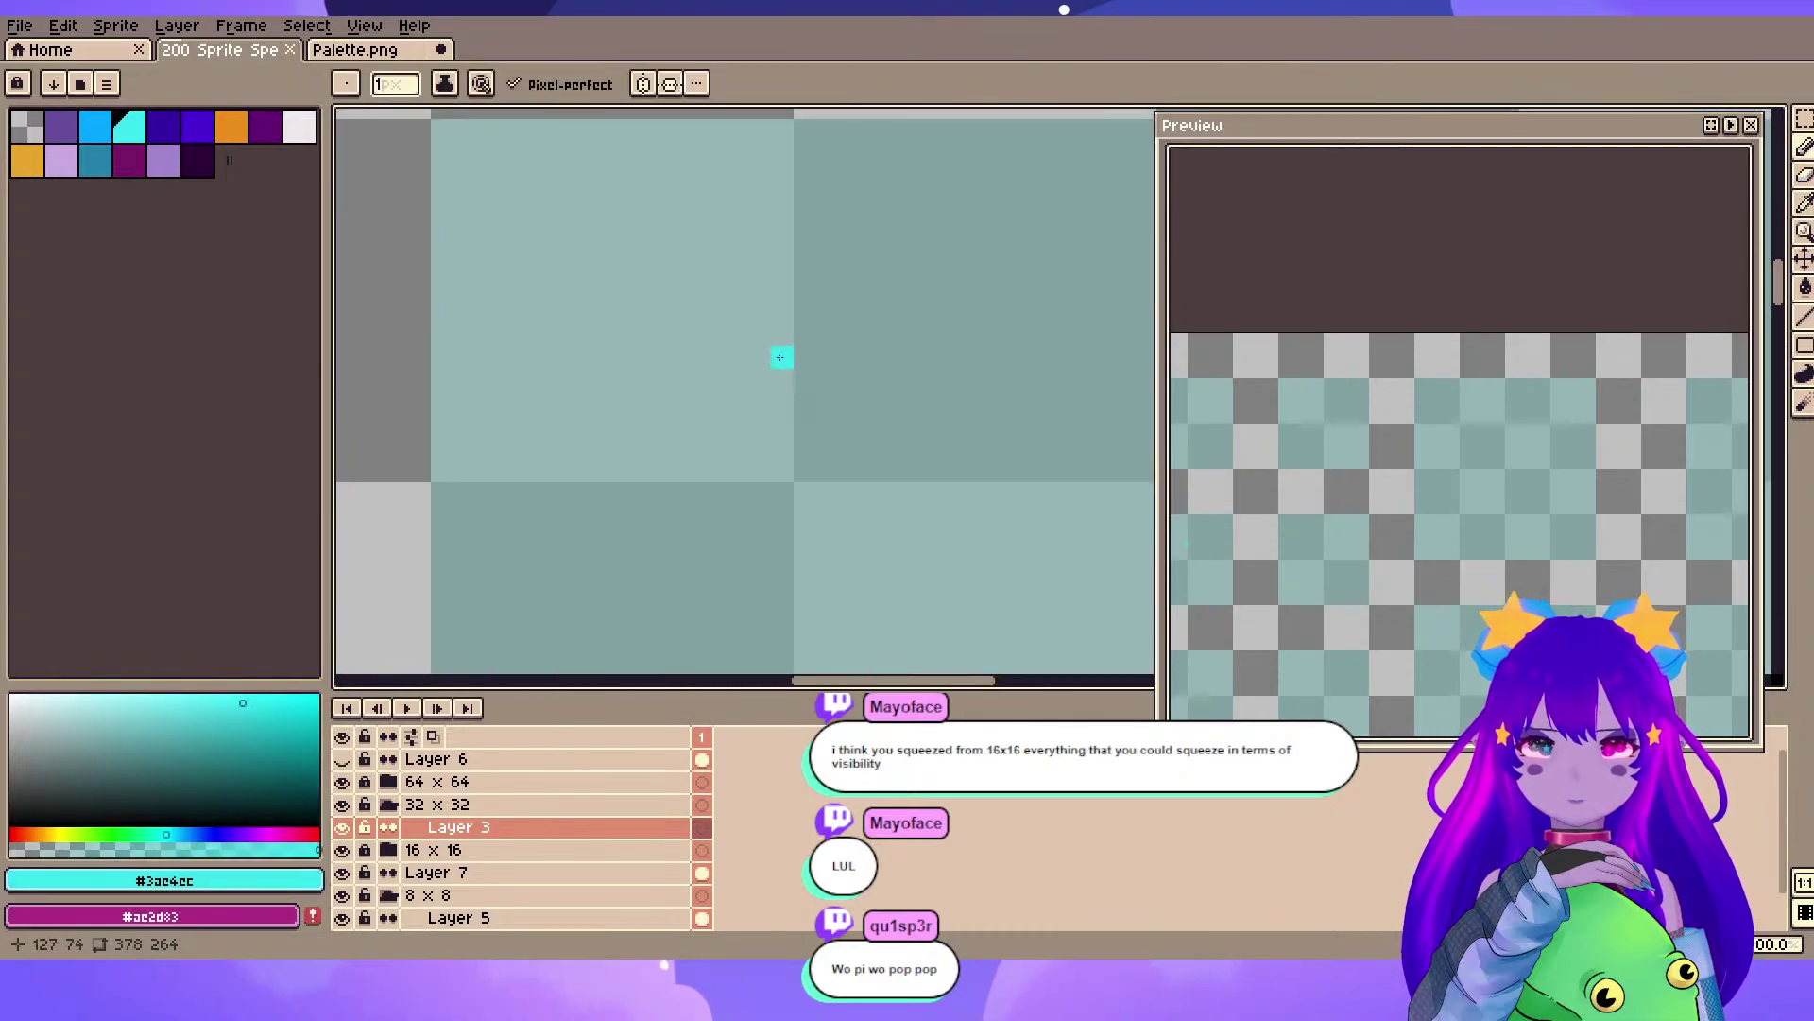
scroll(672, 356, down, 1)
scroll(676, 365, up, 1)
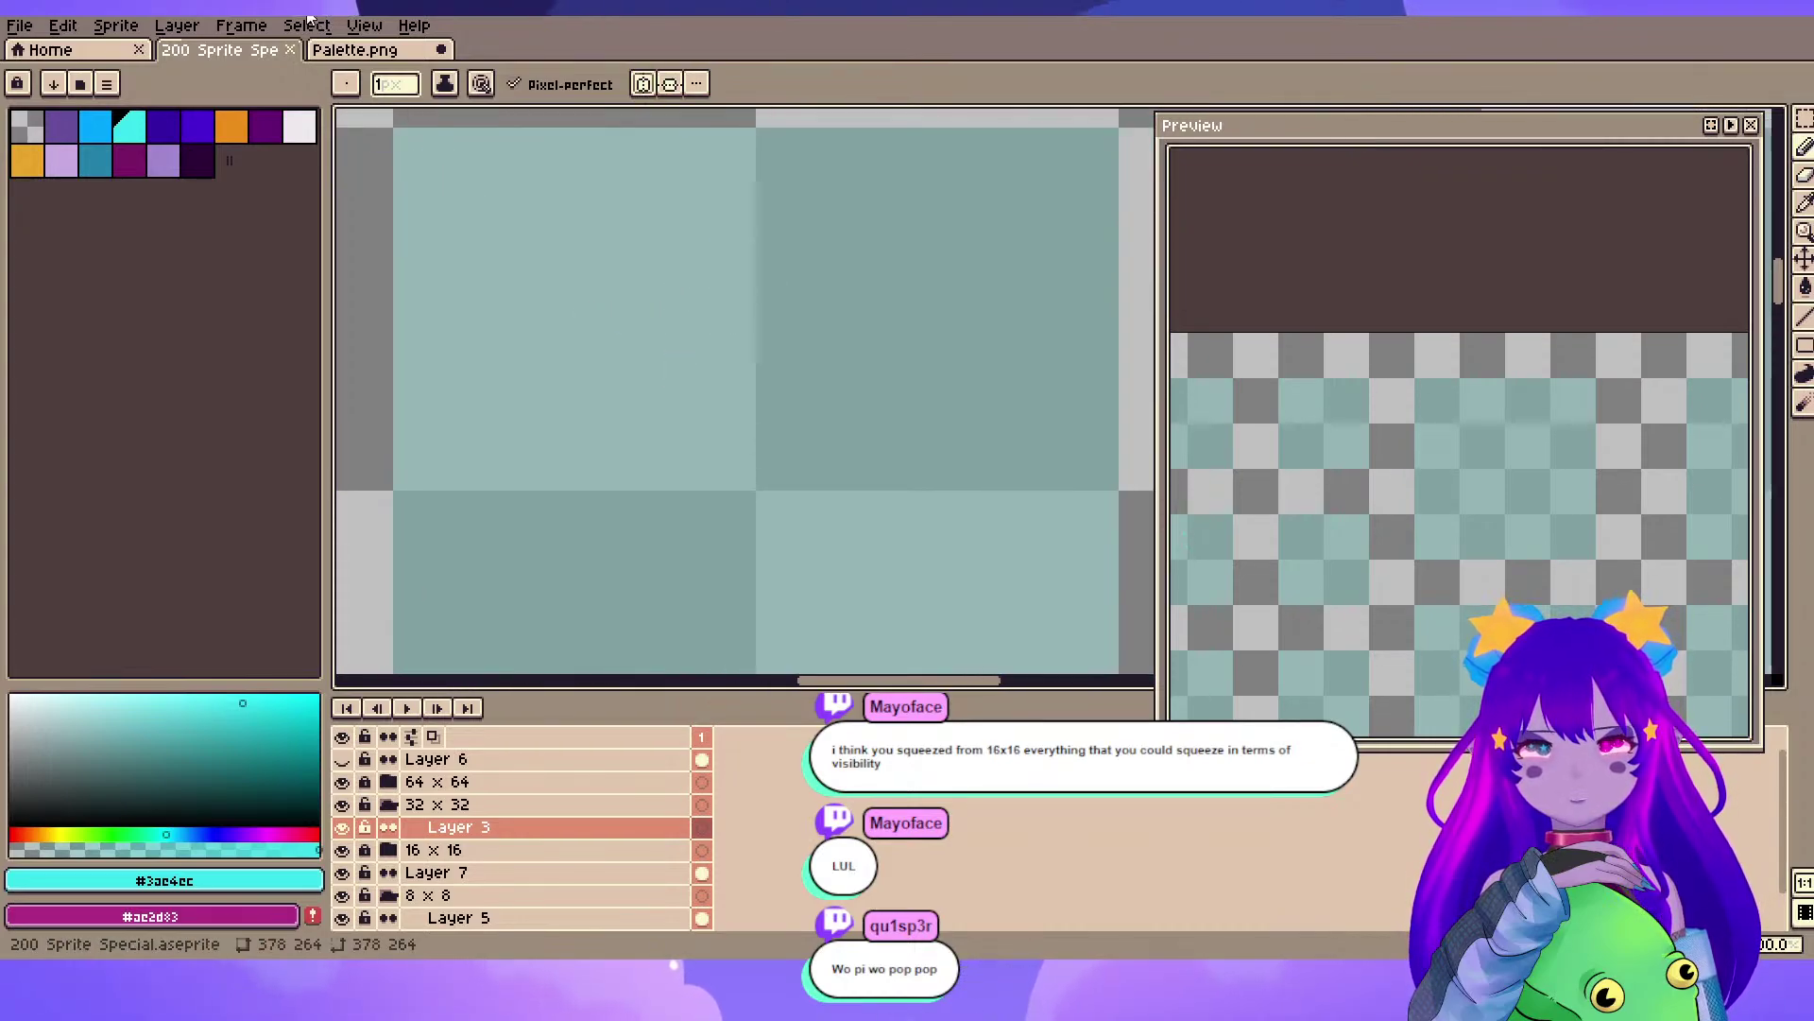
scroll(1473, 498, down, 4)
scroll(1547, 473, up, 3)
drag(1308, 627, 1460, 406)
scroll(803, 239, down, 9)
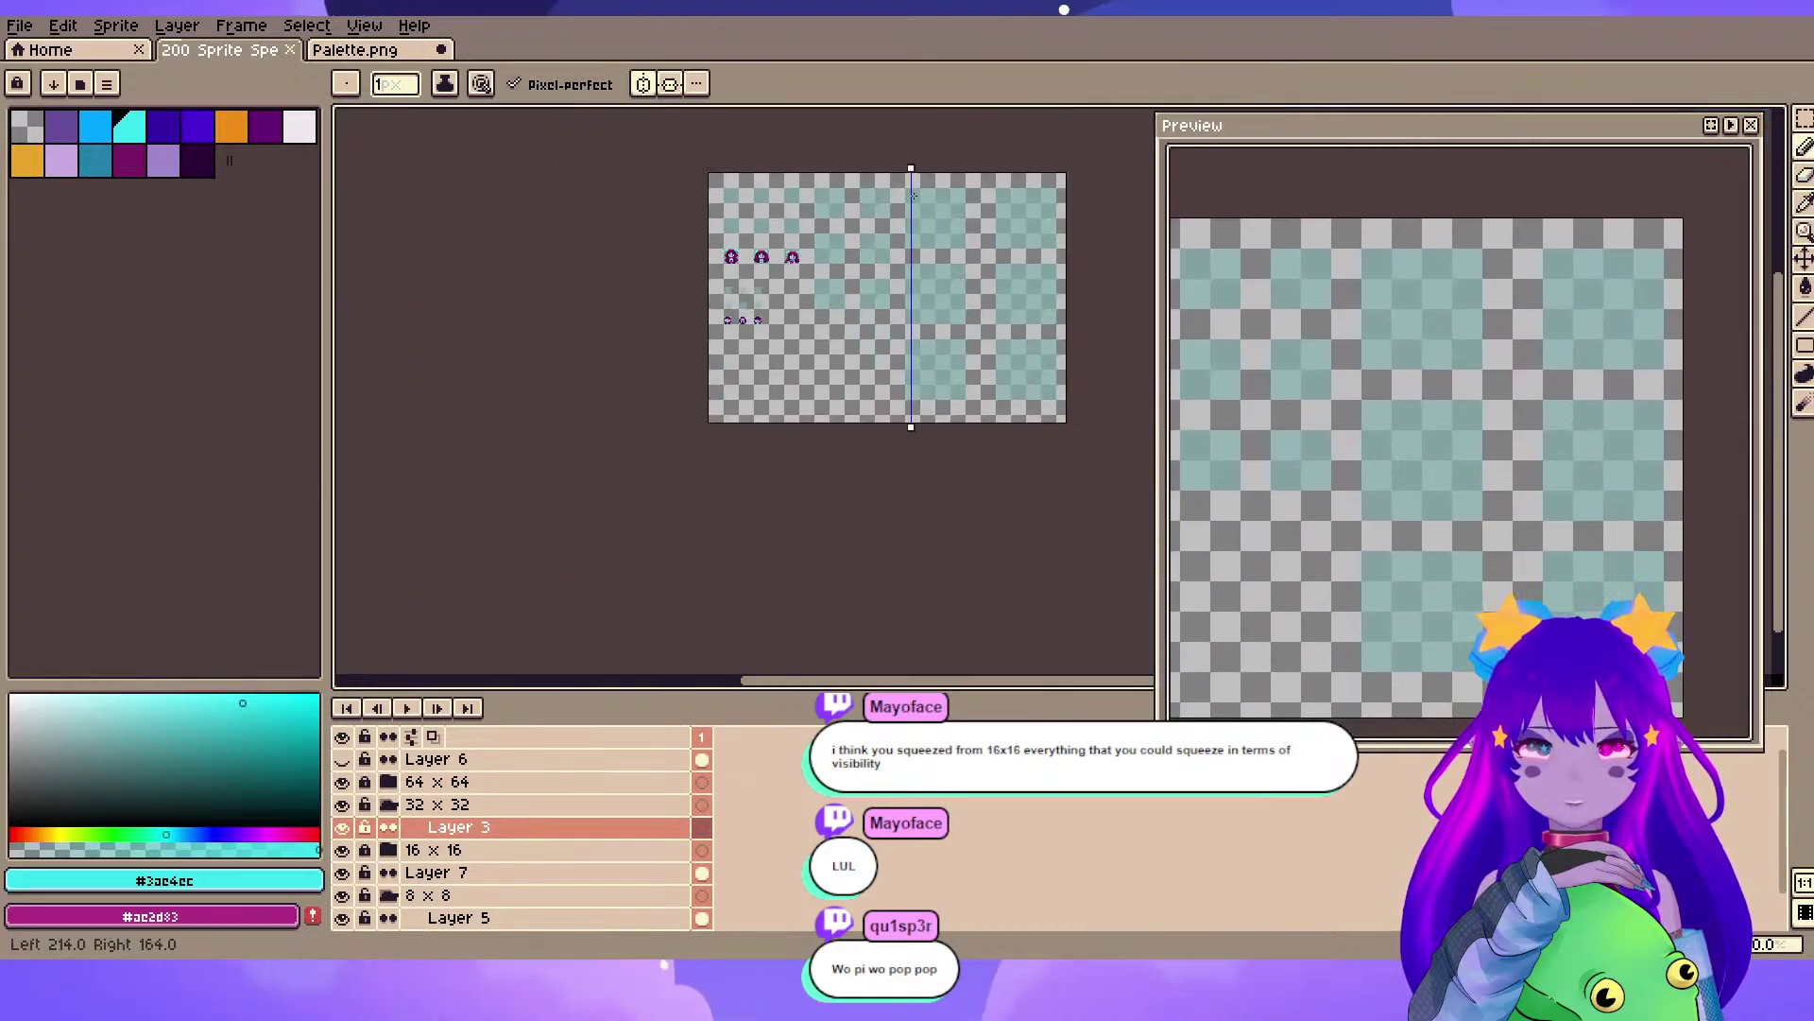
drag(839, 215, 829, 220)
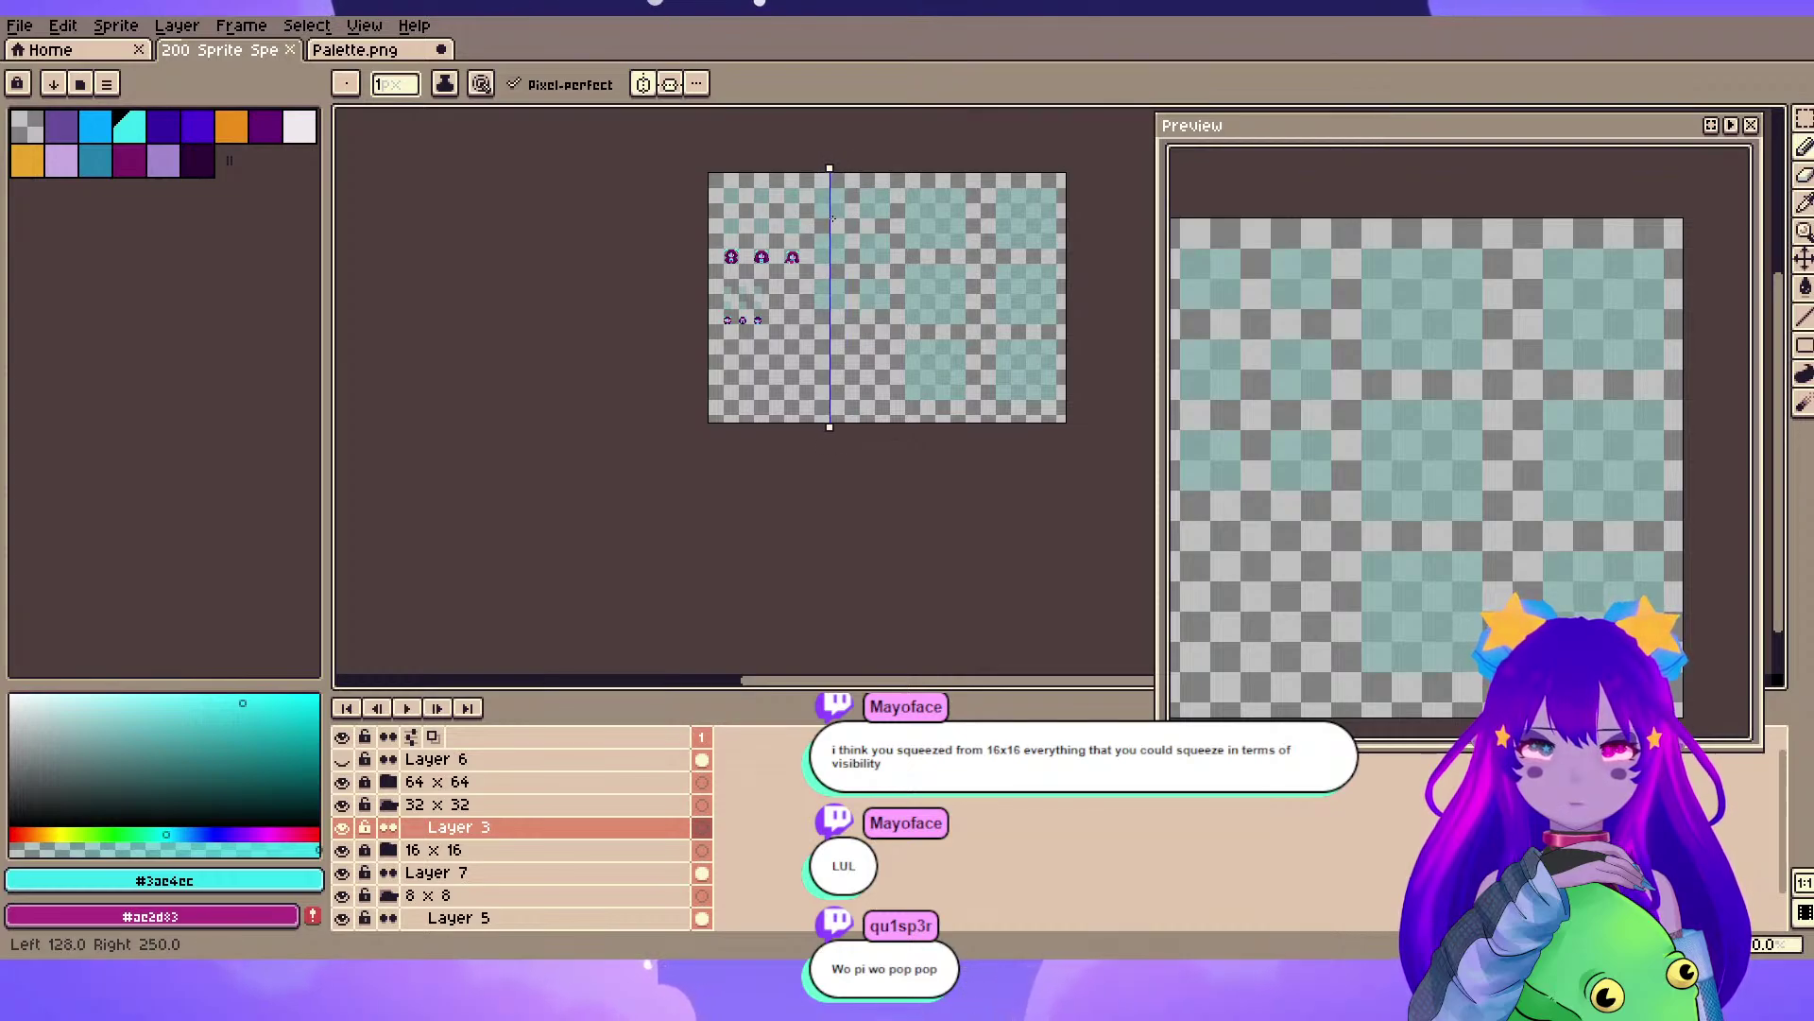
scroll(829, 293, up, 4)
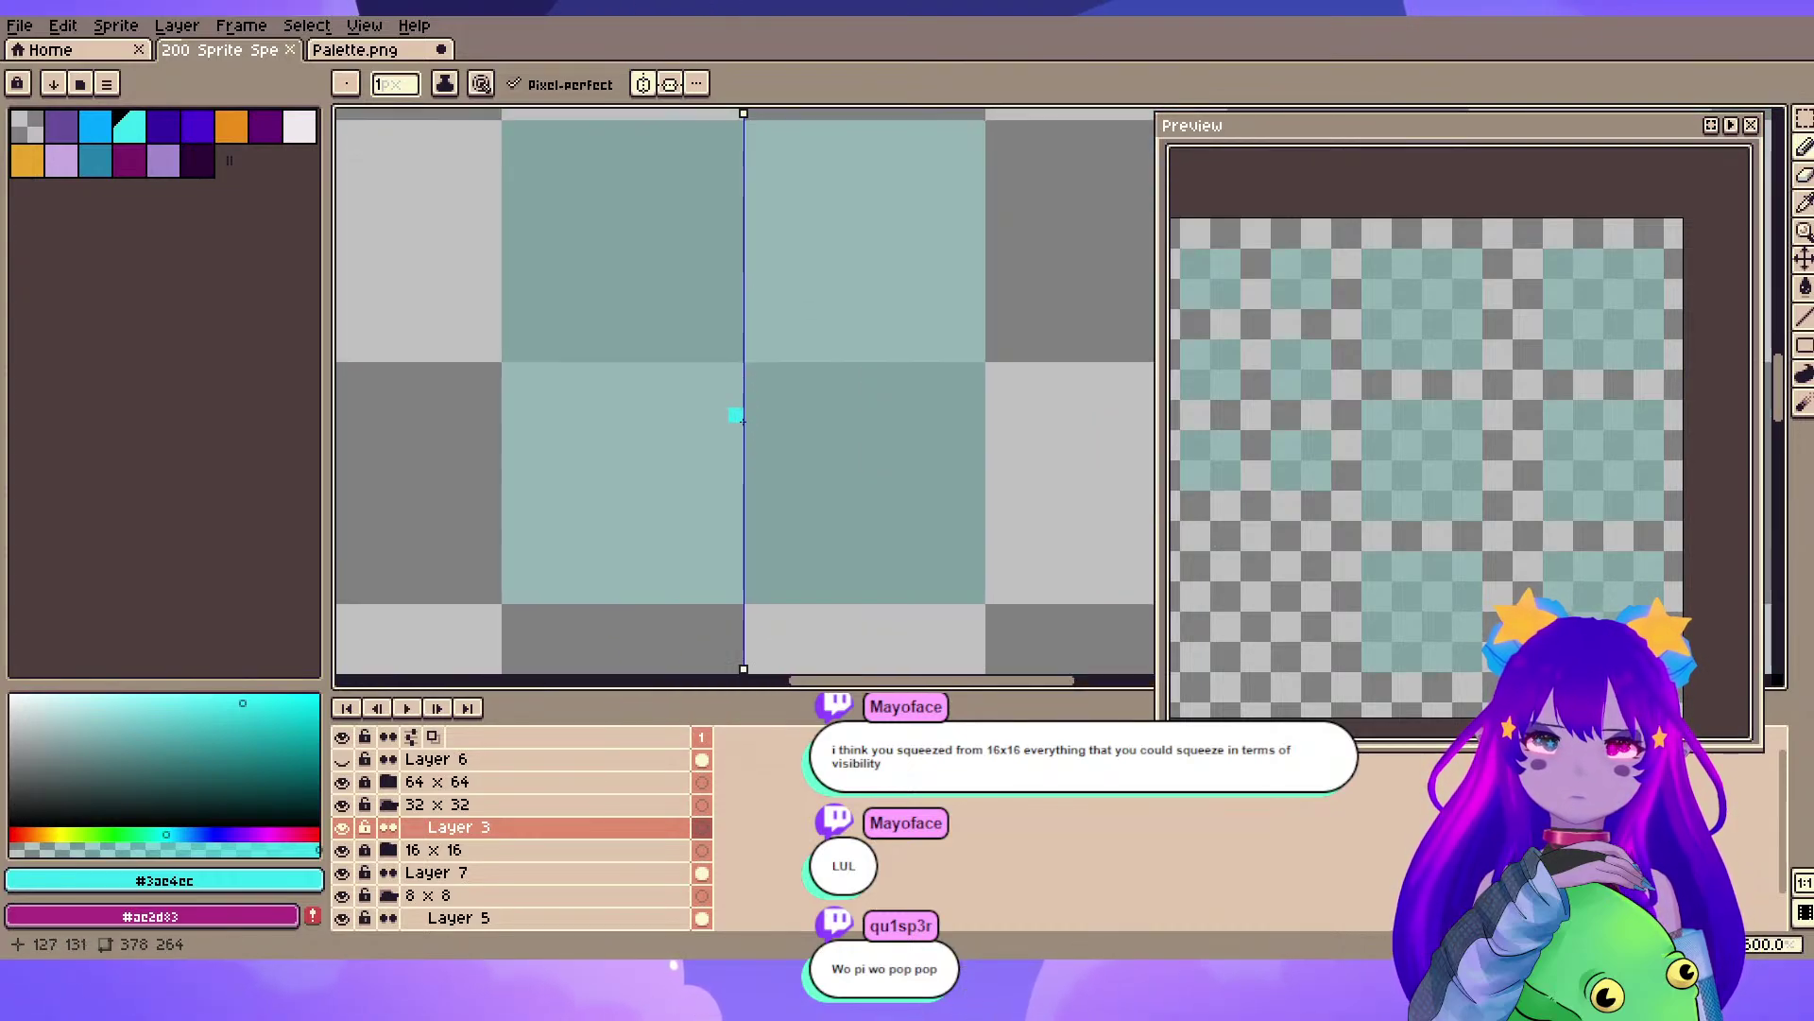
drag(785, 312, 795, 328)
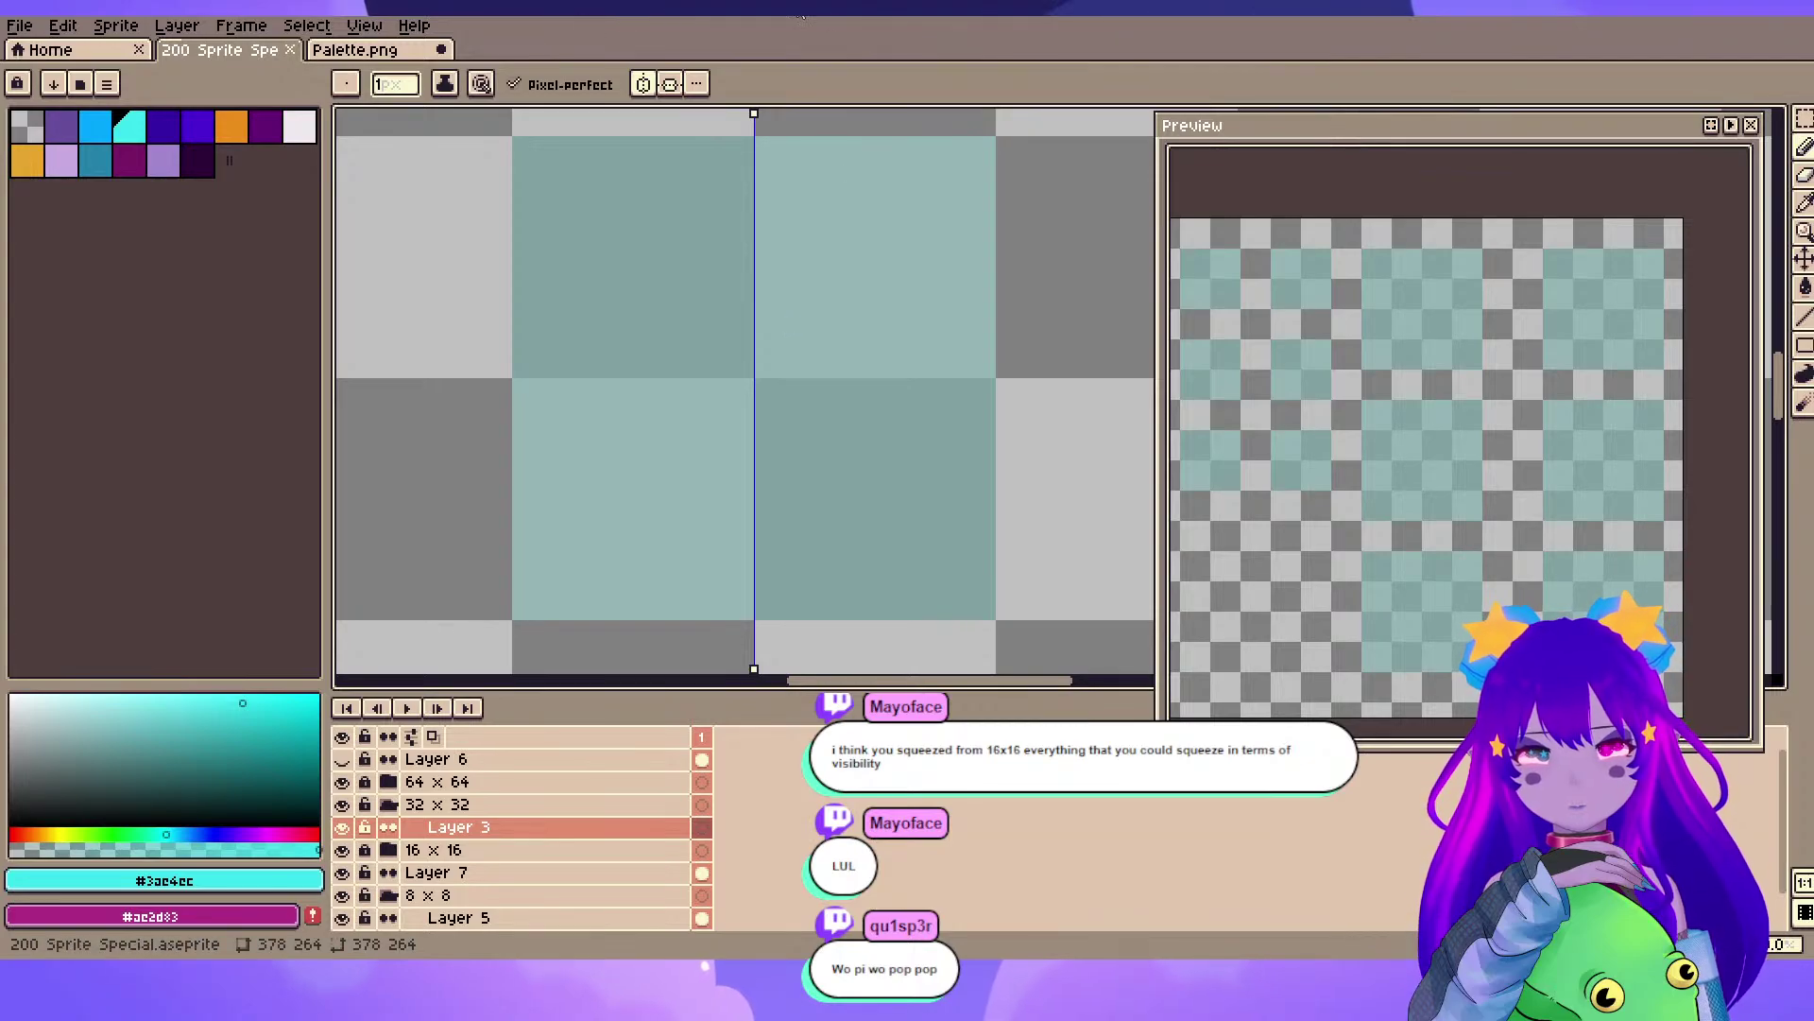
- Draw a mirrored pair of cyan eyes, each one pixel wide and two pixels tall, with four empty pixels between them
scroll(815, 158, up, 2)
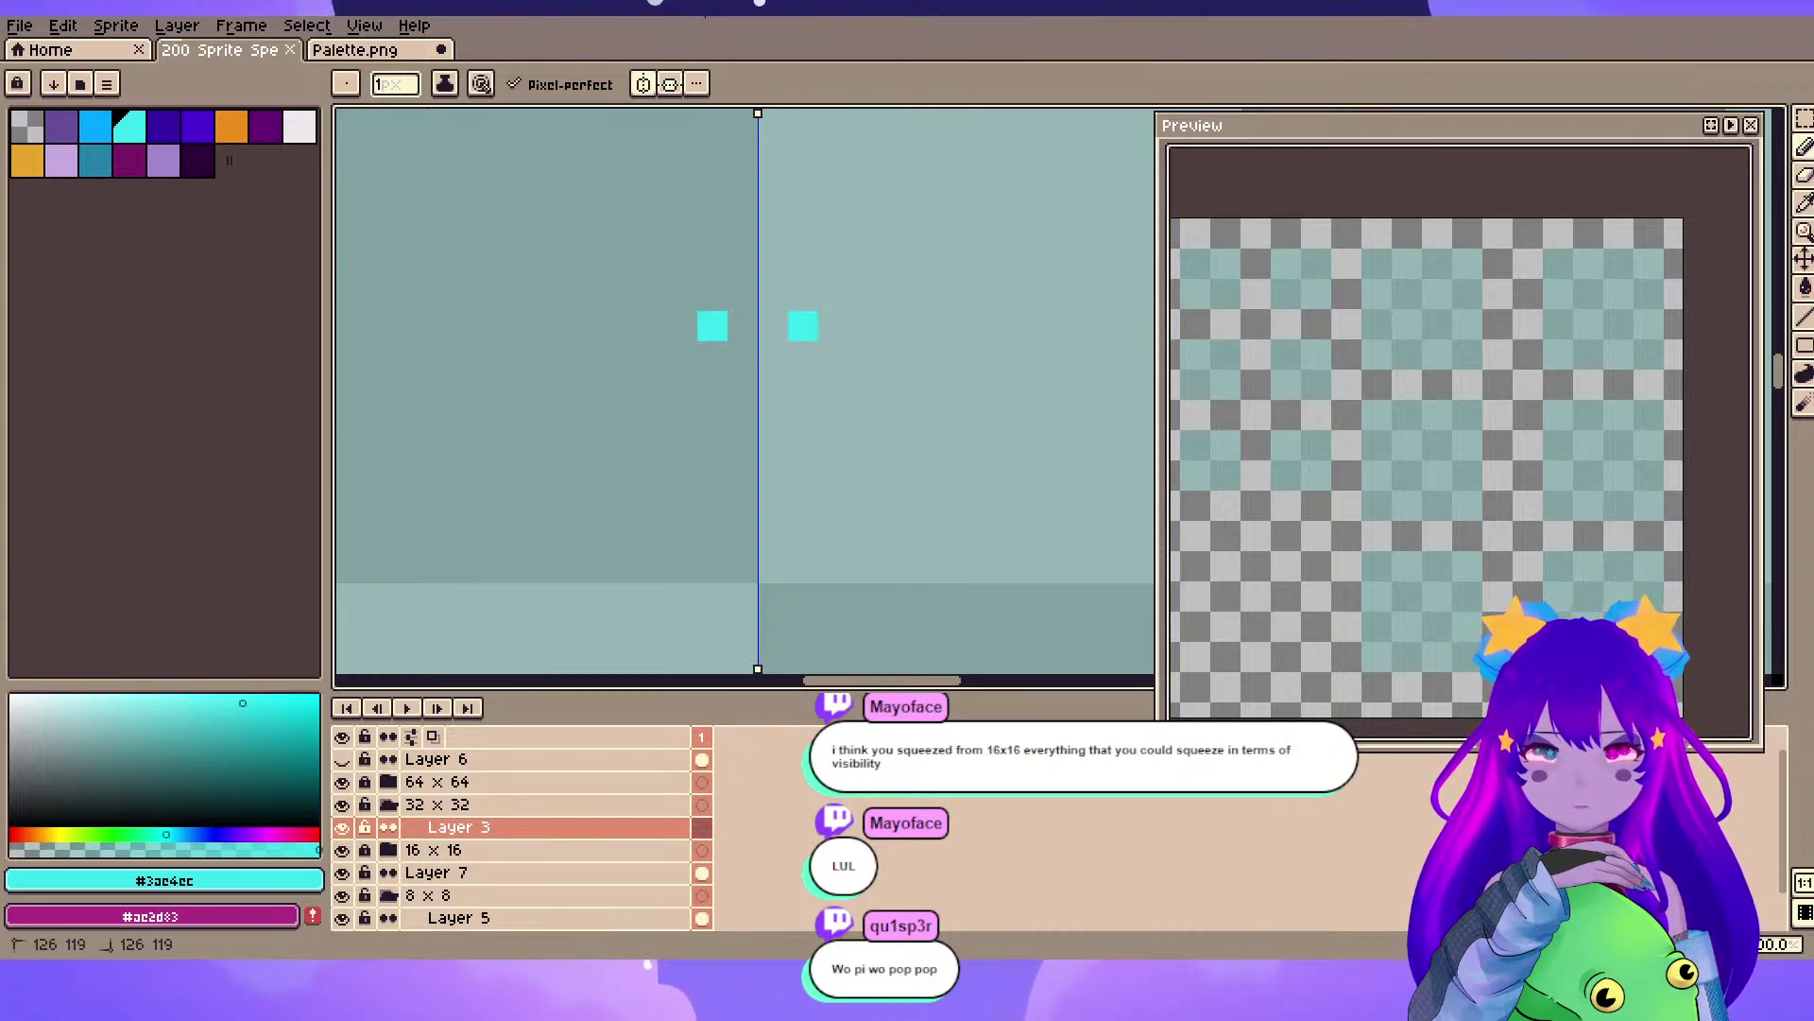
key(ctrl+z)
key(ctrl+z)
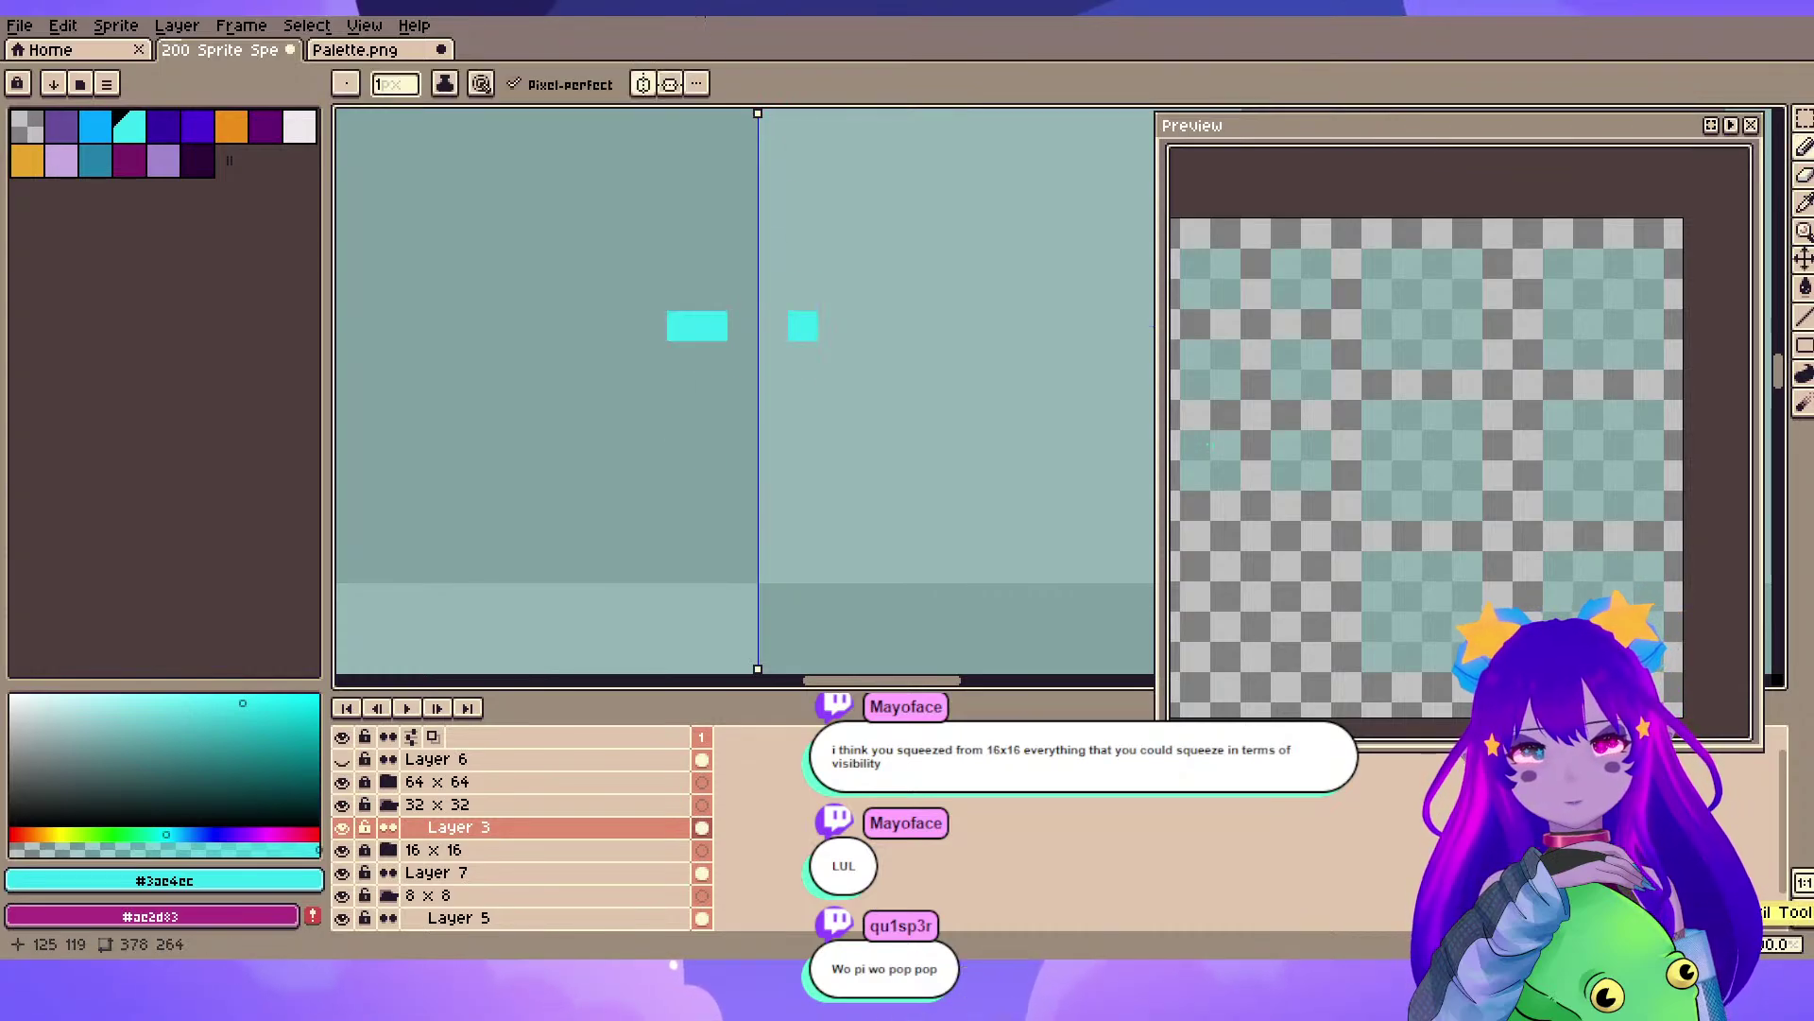
click(683, 326)
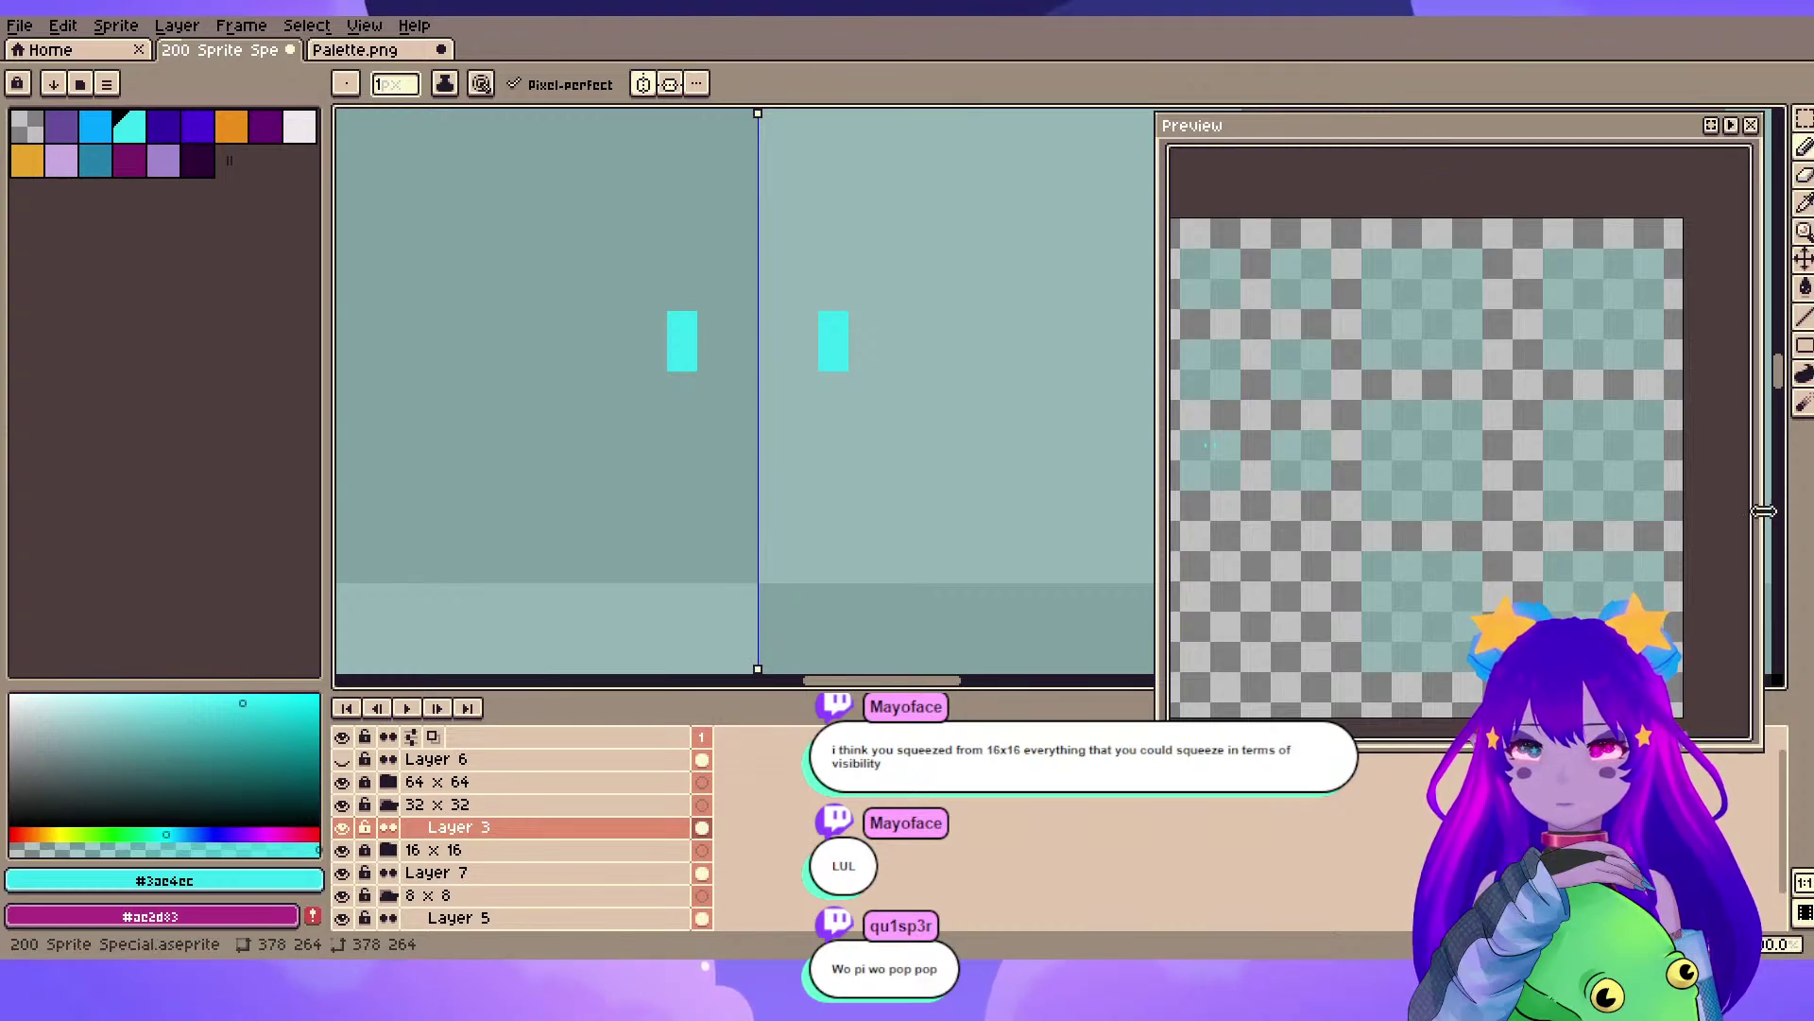
scroll(1524, 385, up, 3)
drag(1524, 384, 1396, 417)
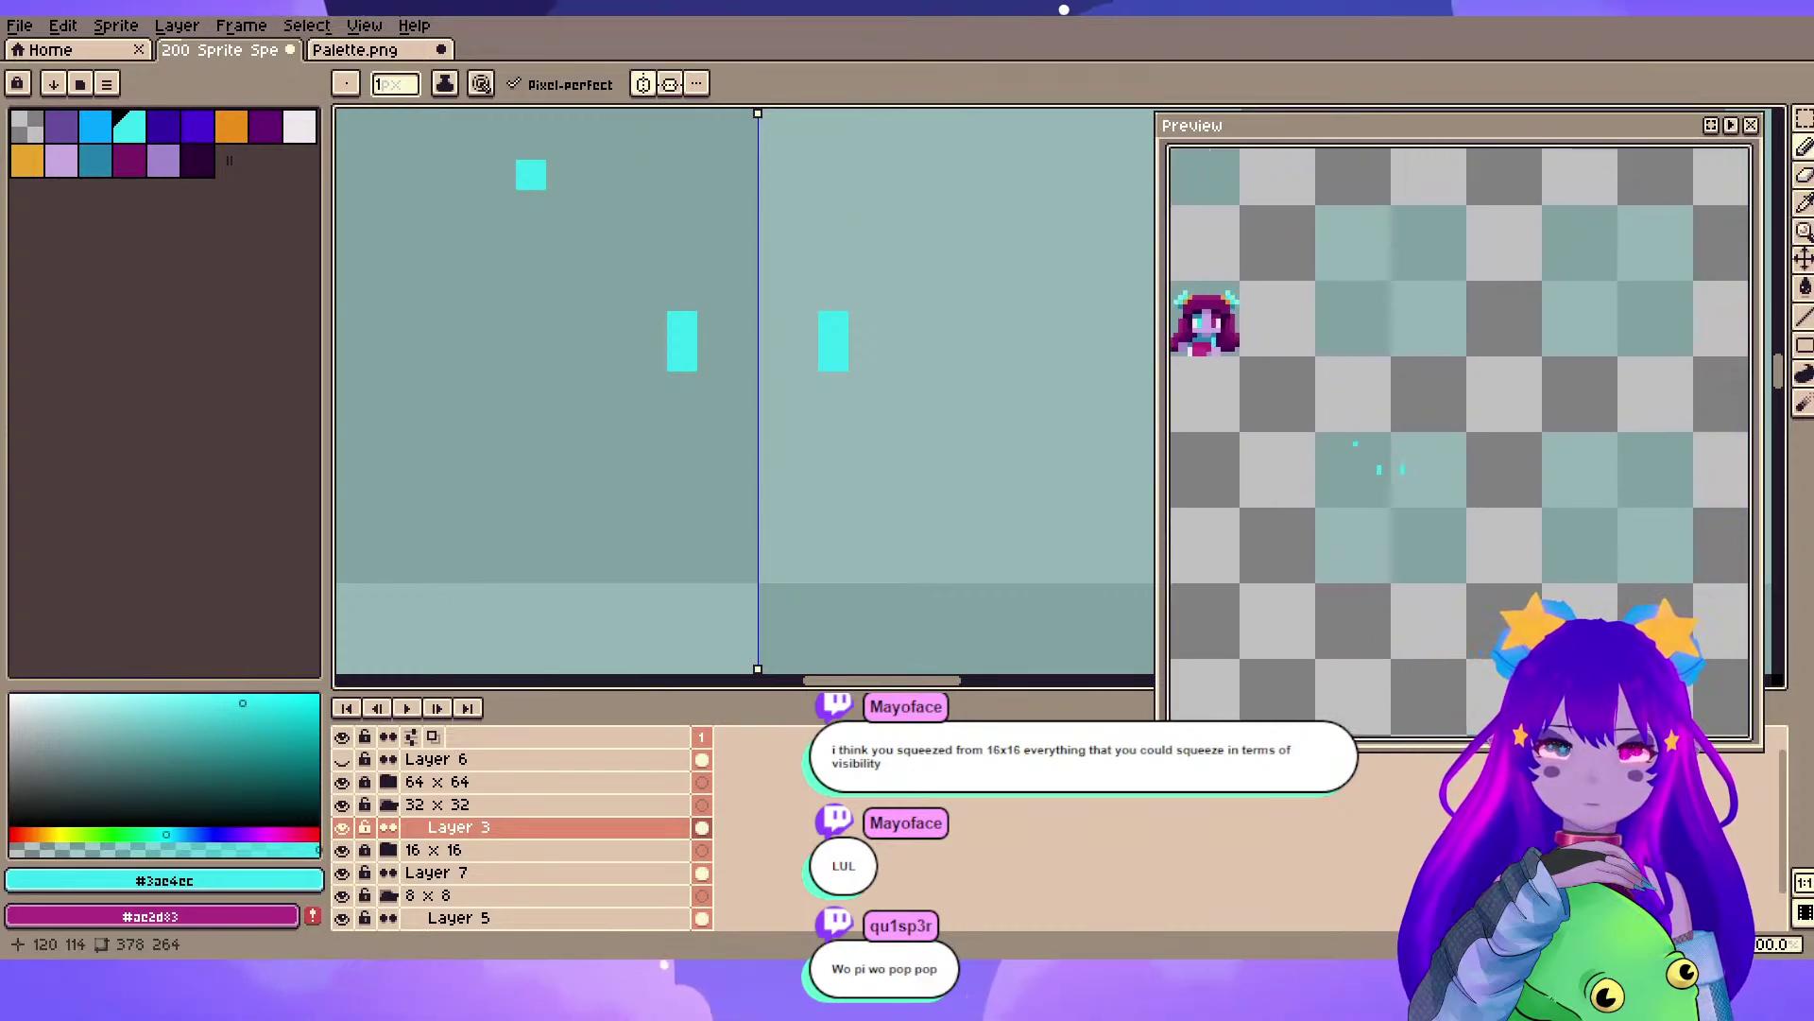
- Turn off symmetry and recolour the right-hand eye with magenta #ae2d83
click(643, 84)
key(x)
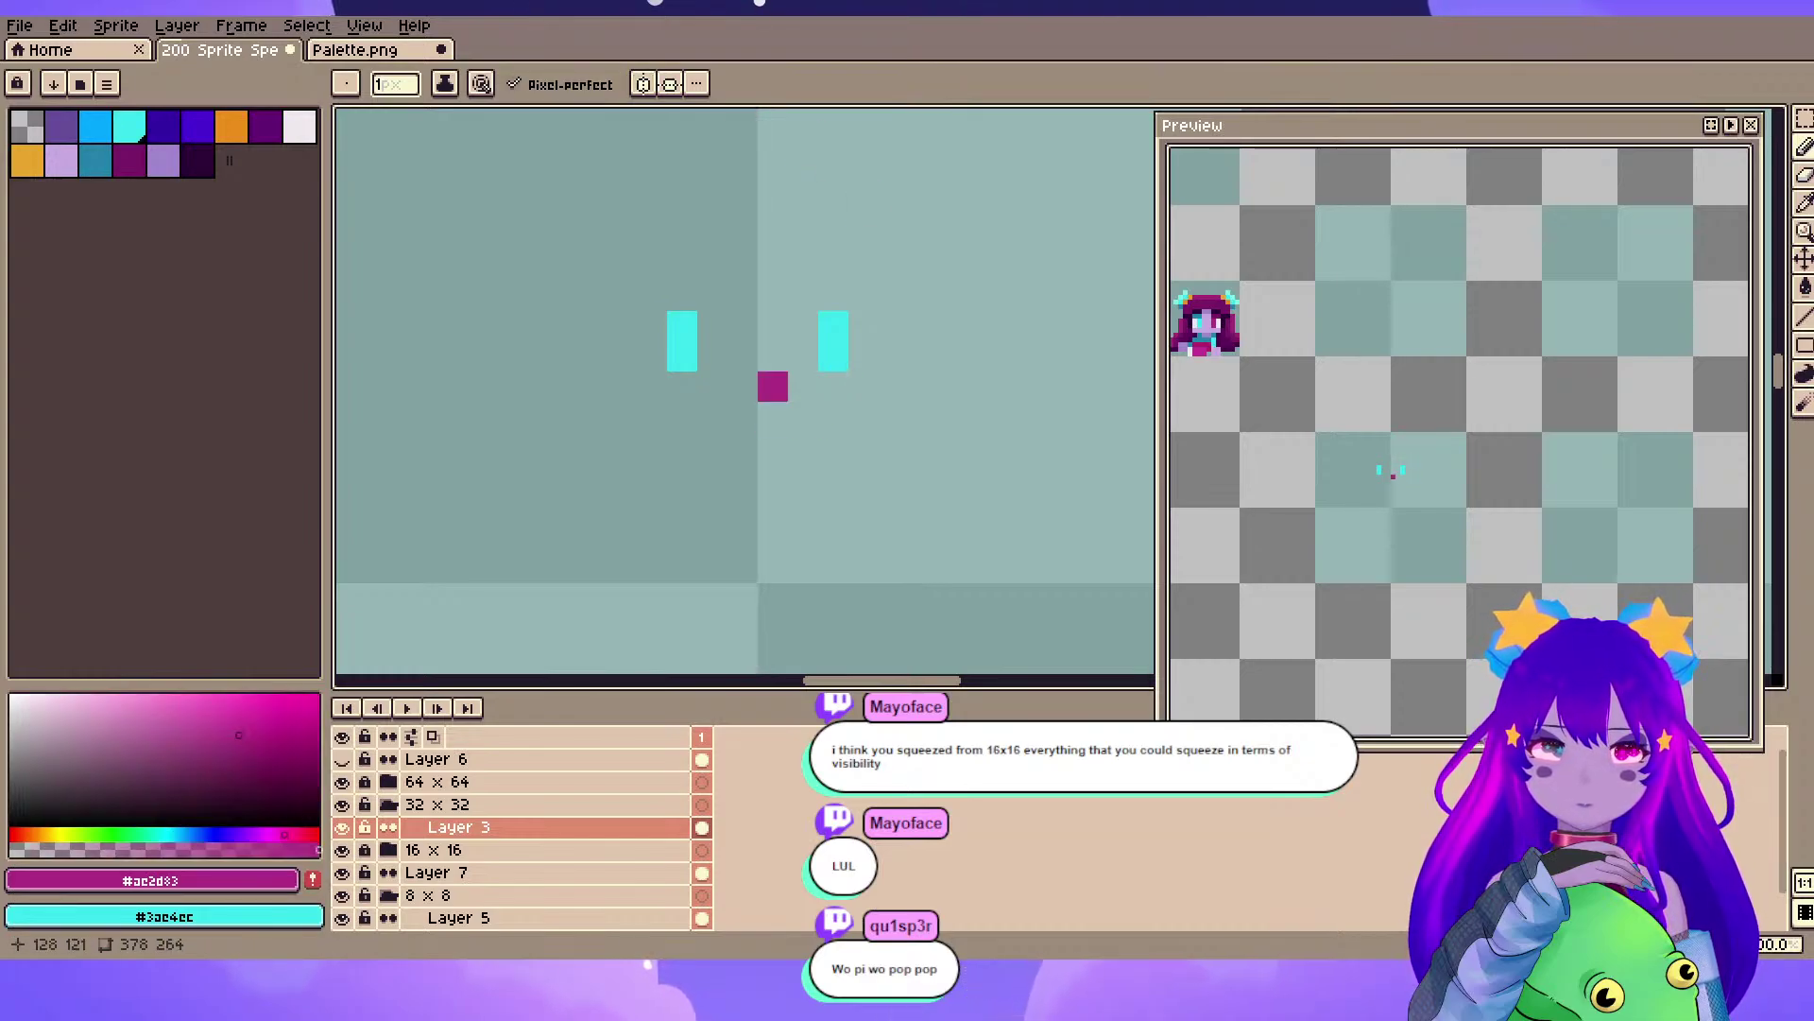
- Sample the third 8 × 8 sprite's darker eye colours, blue #2482ab as foreground and dark magenta #781864 as background
mouse_move(864, 326)
mouse_down()
mouse_move(987, 324)
mouse_move(1522, 143)
mouse_move(1254, 231)
mouse_up()
scroll(713, 295, down, 3)
drag(713, 297, 980, 308)
drag(481, 556, 1114, 526)
drag(946, 629, 775, 280)
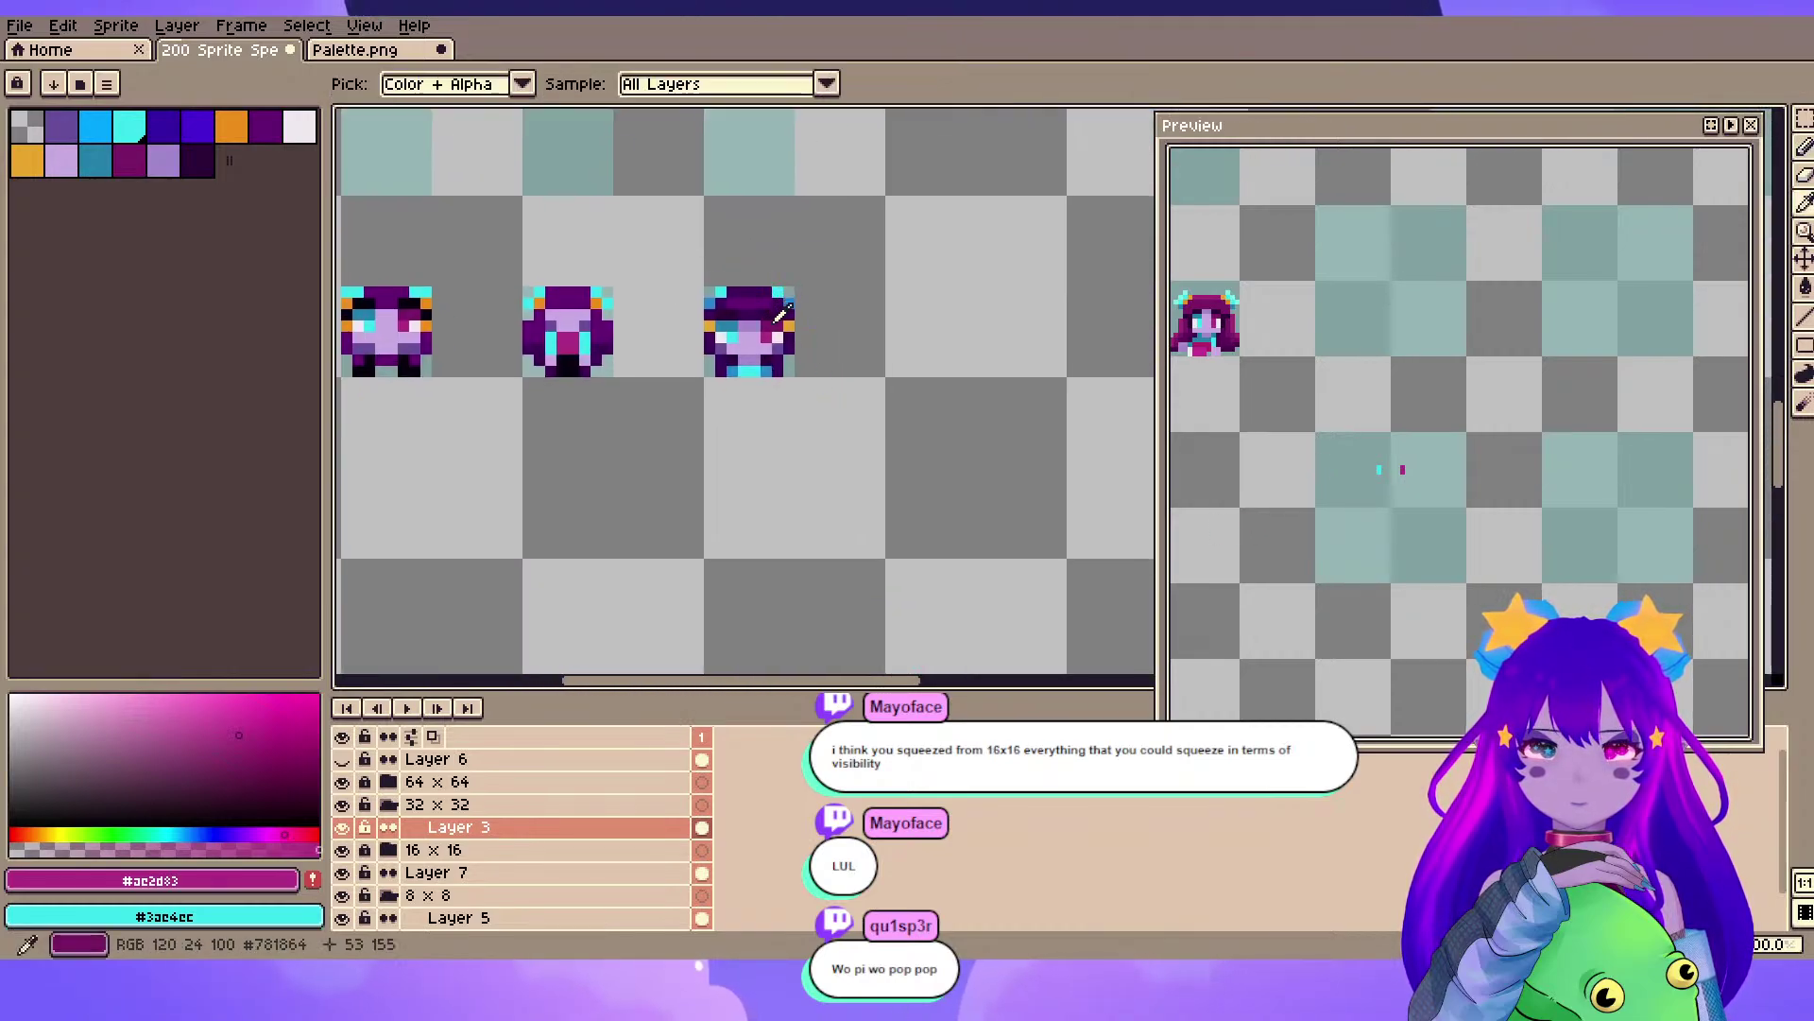
alt+click(729, 325)
key(x)
alt+click(721, 325)
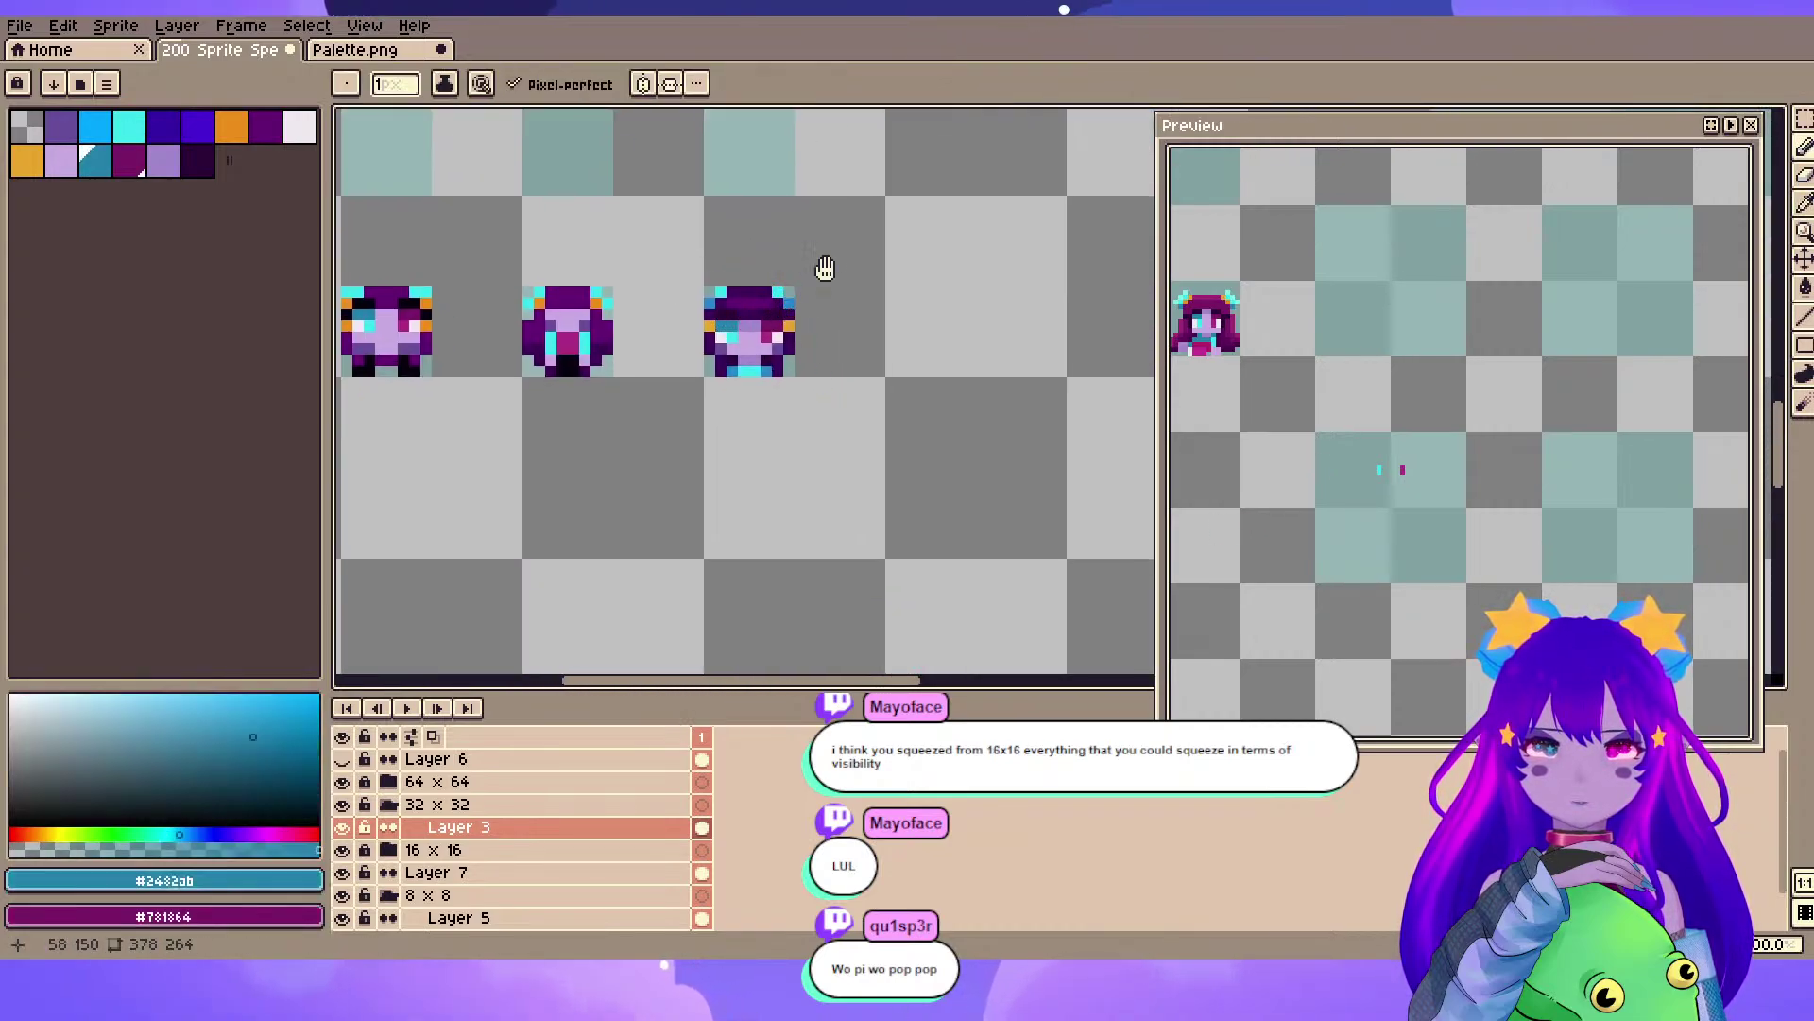
- Draw two-pixel-wide upper rows above both eyes, blue #2482ab over the cyan eye and dark magenta #781864 over the magenta eye
drag(826, 270, 444, 363)
drag(832, 308, 435, 365)
scroll(804, 388, up, 2)
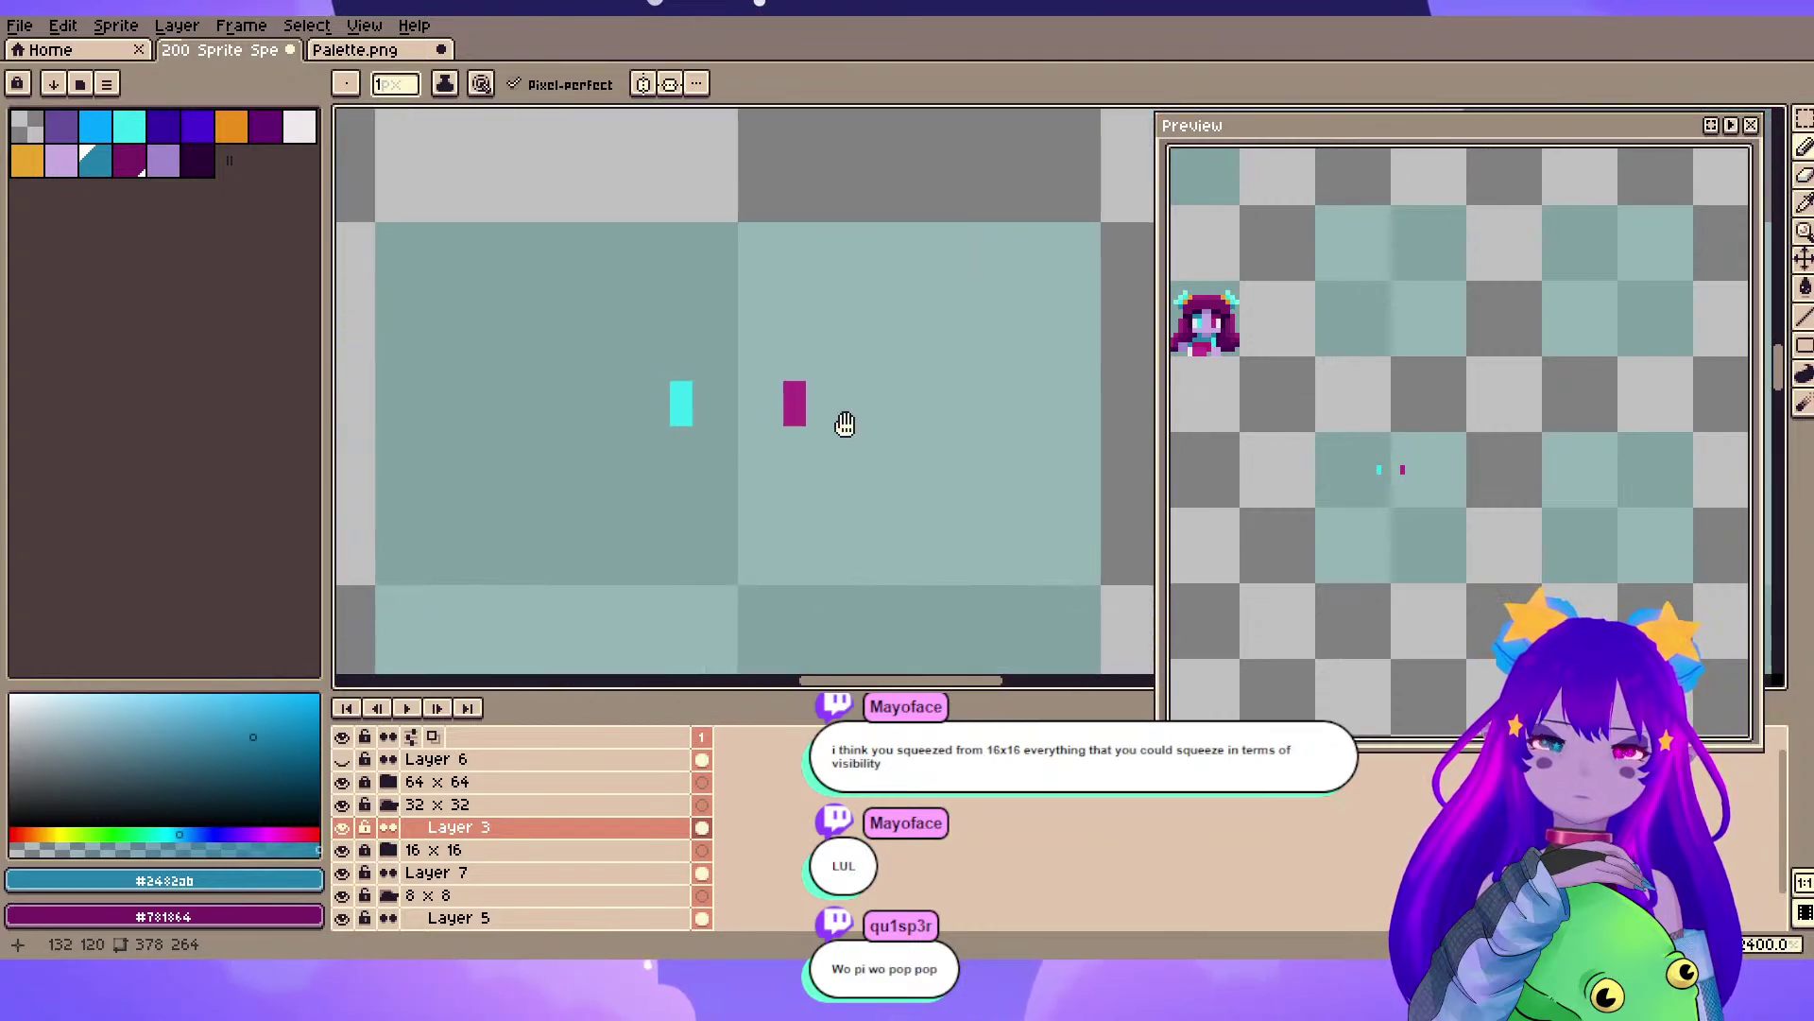
drag(719, 412, 712, 349)
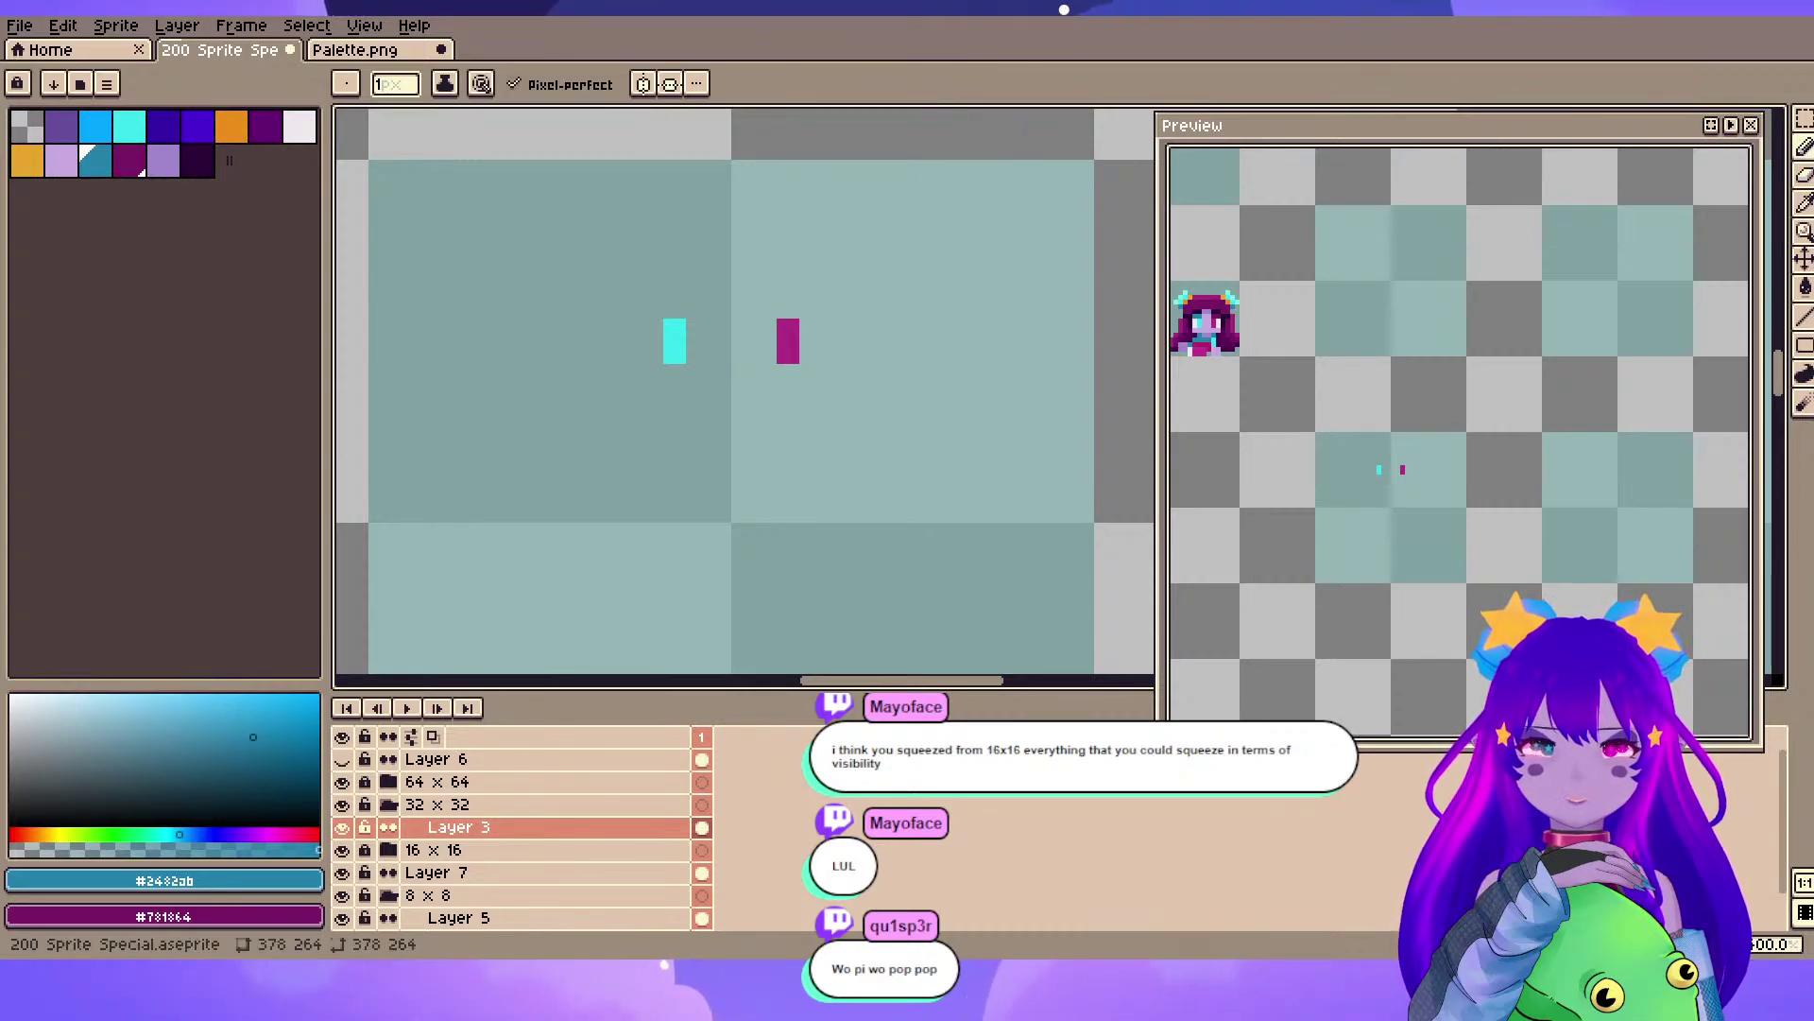
click(561, 216)
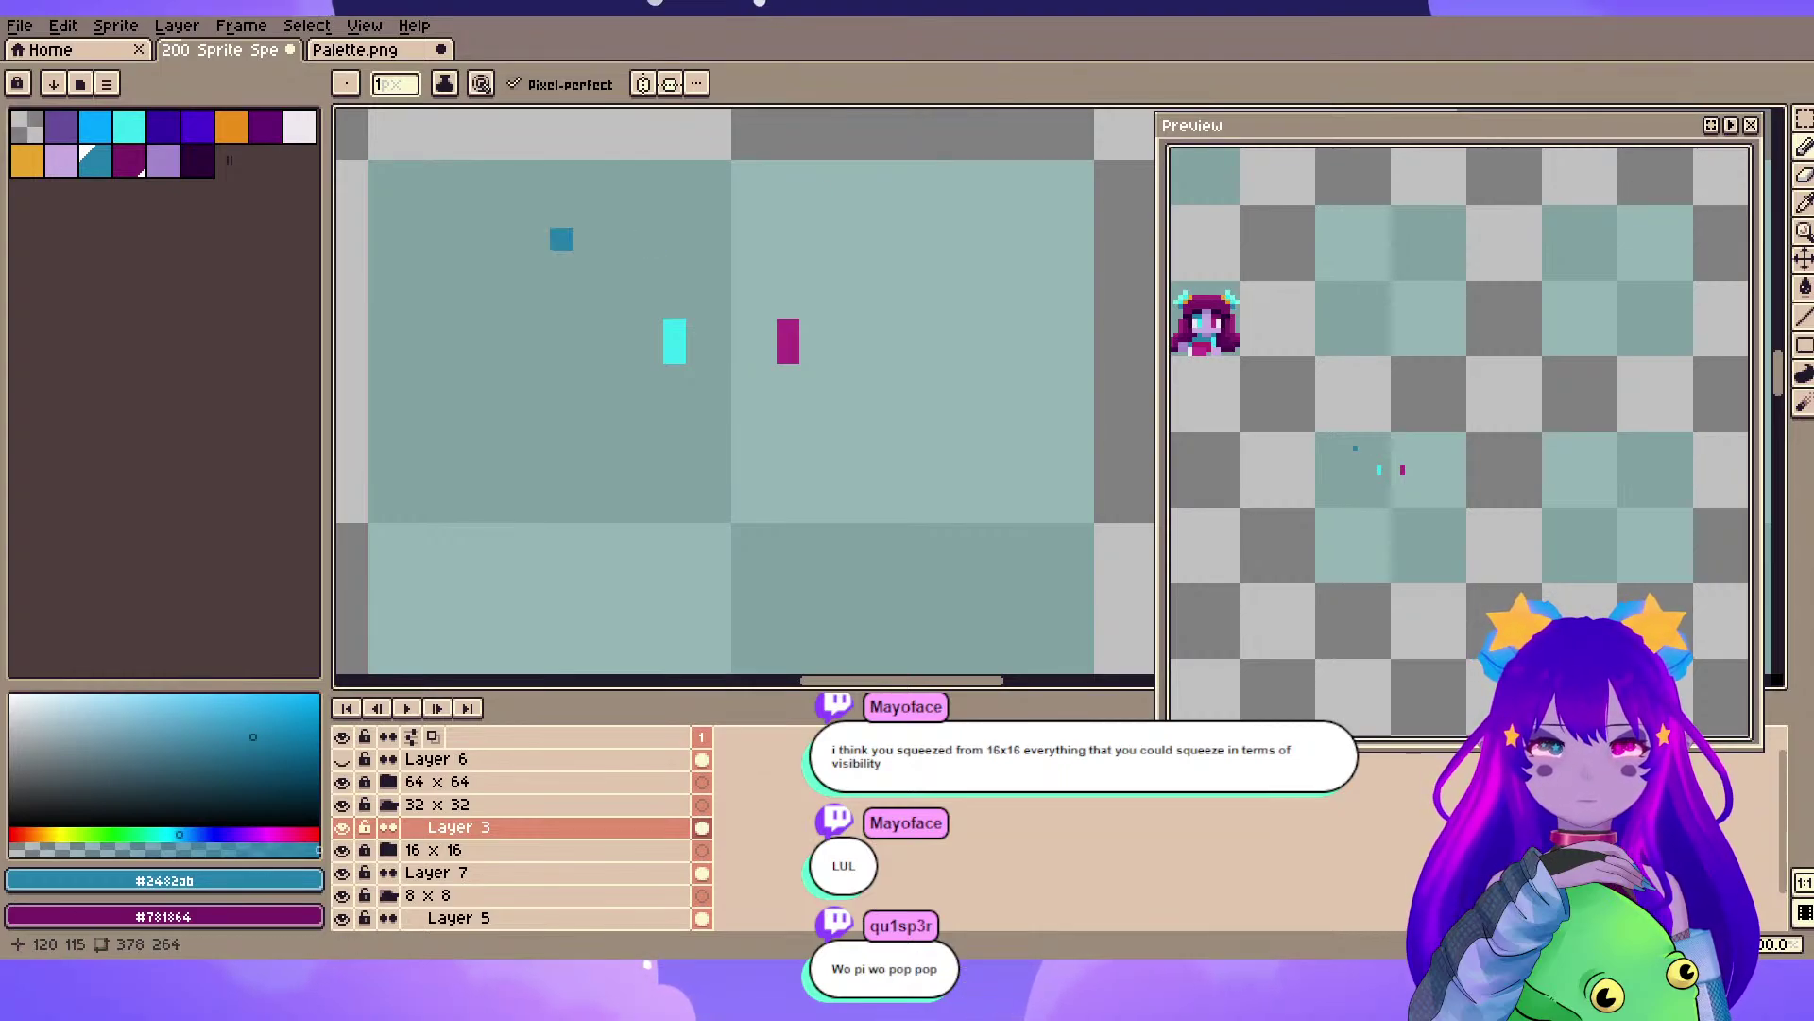
click(652, 307)
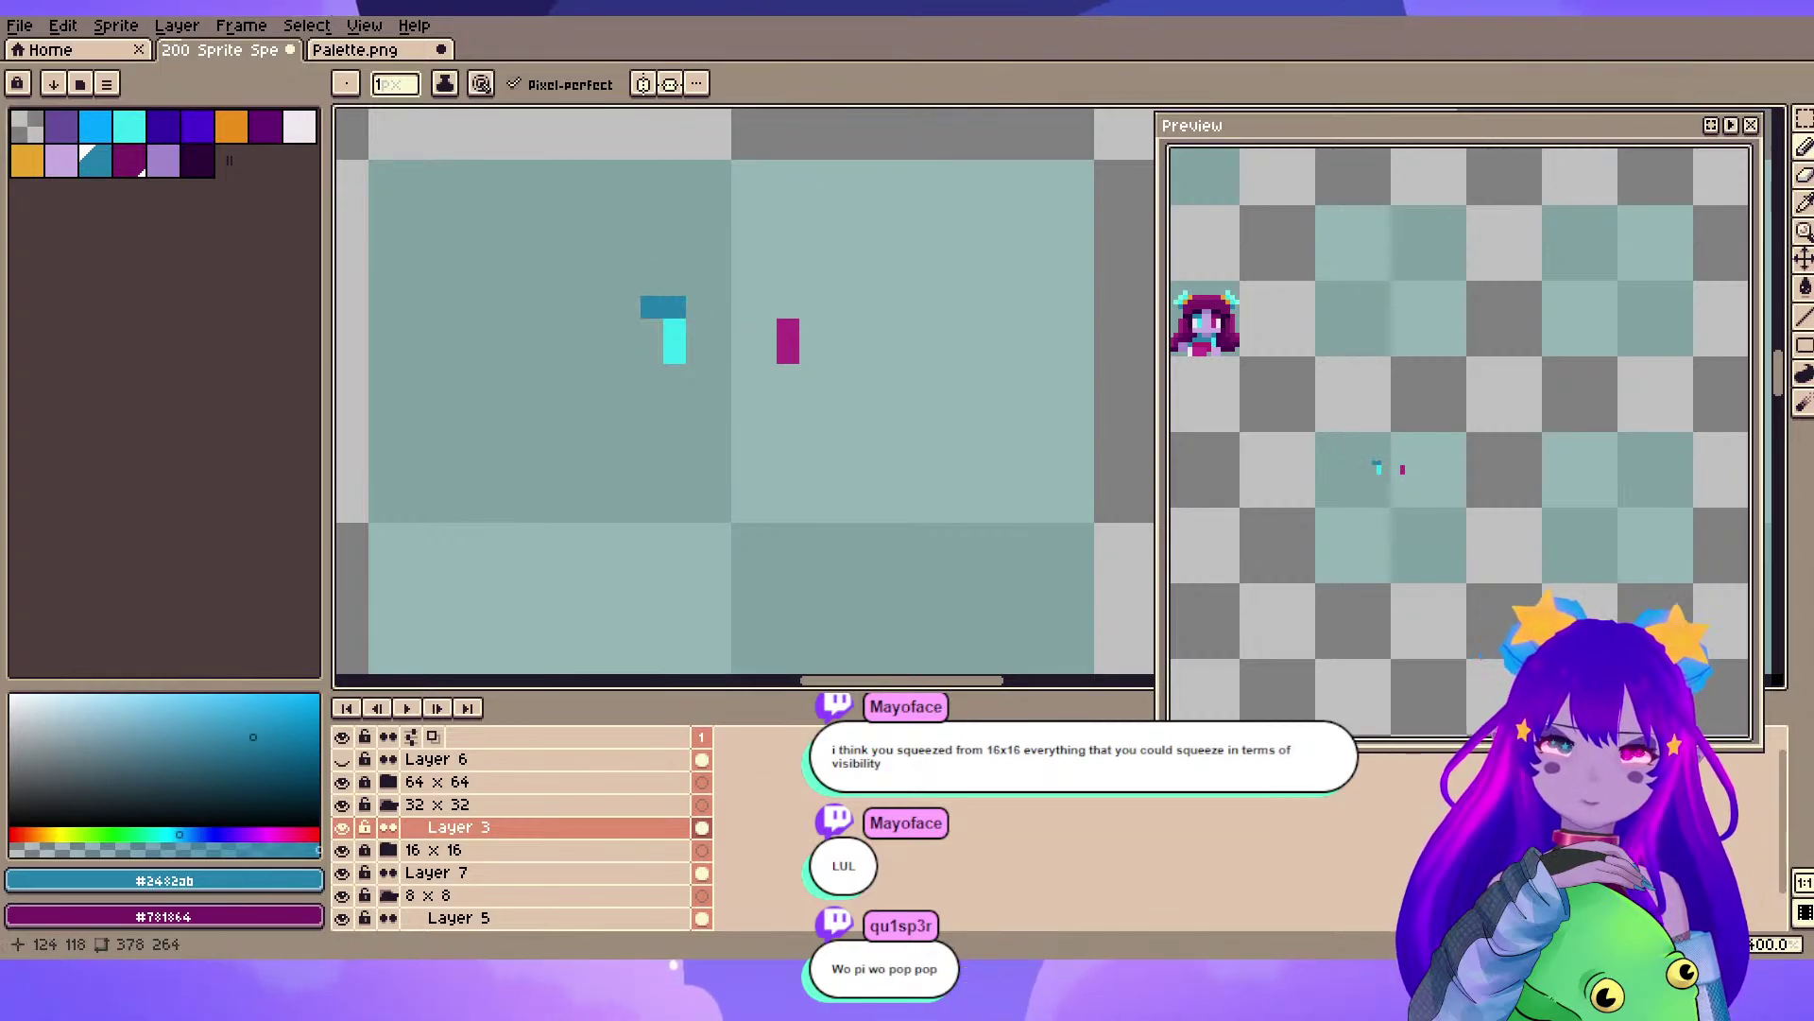
key(x)
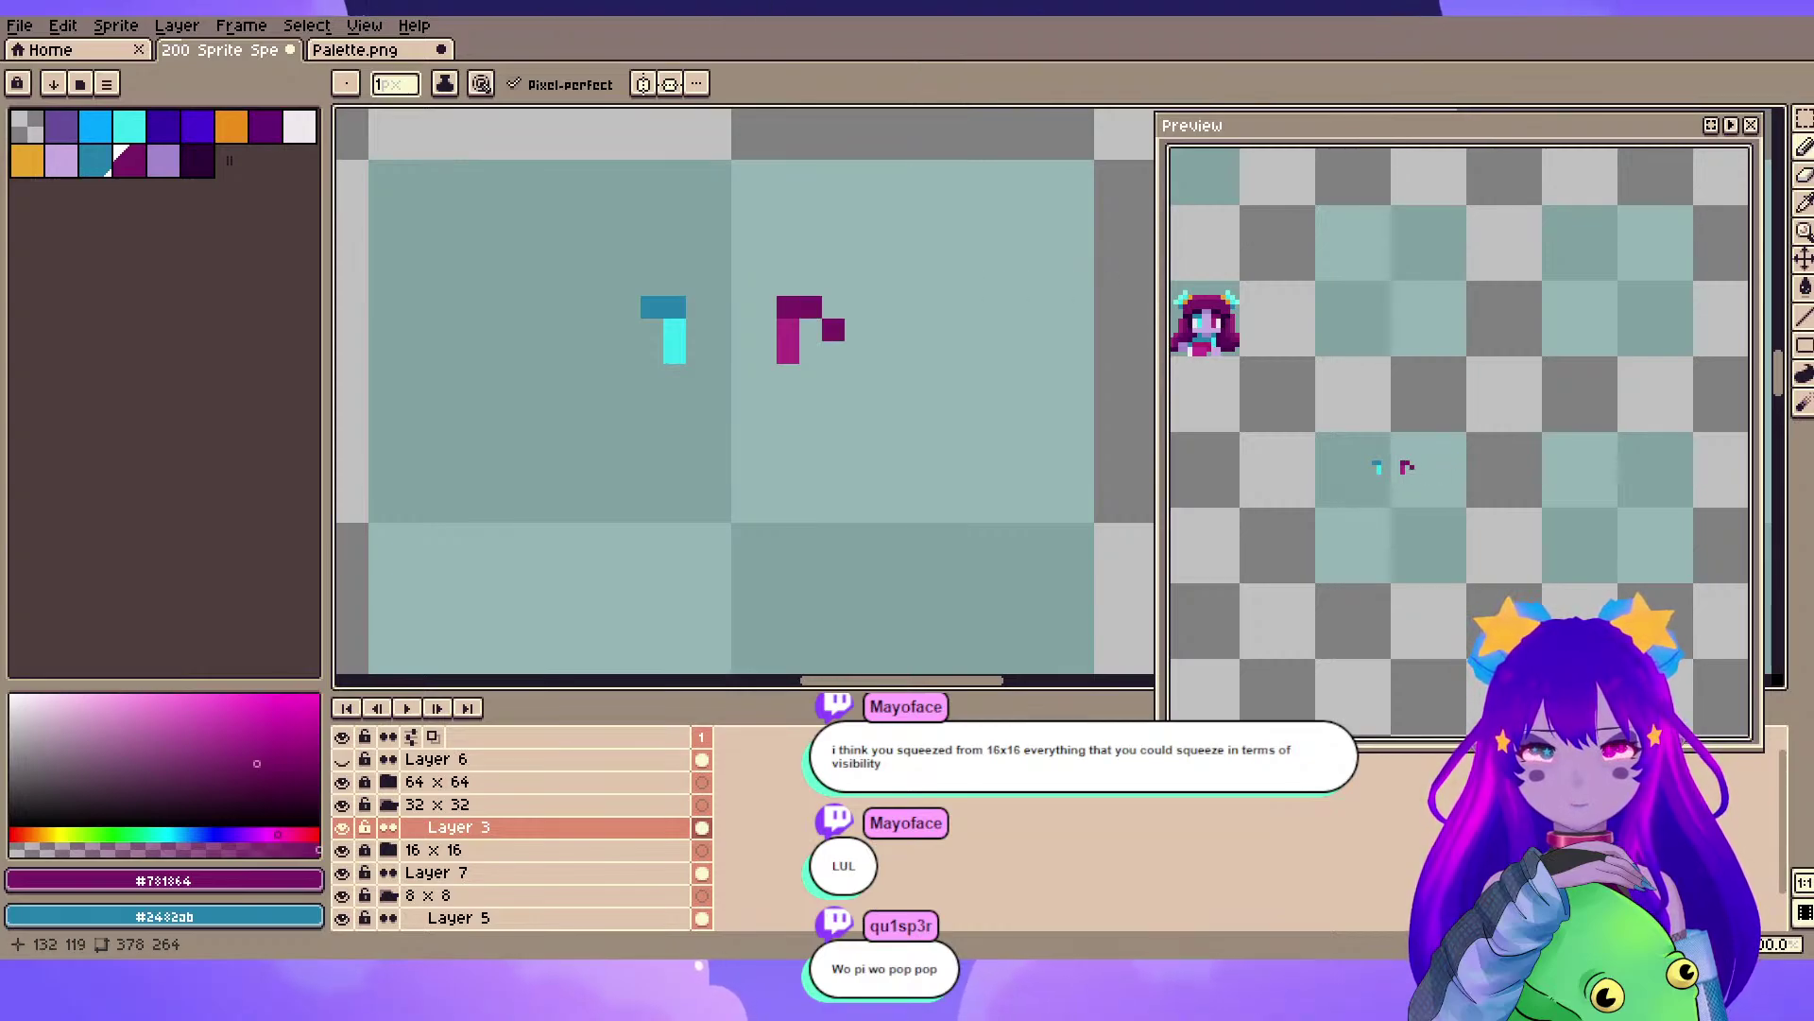
- Paint off-white (palette index 8) lower pixels in both eyes and extend the blue #2482ab and dark magenta #781864 shading outward across the second row
click(607, 330)
key(x)
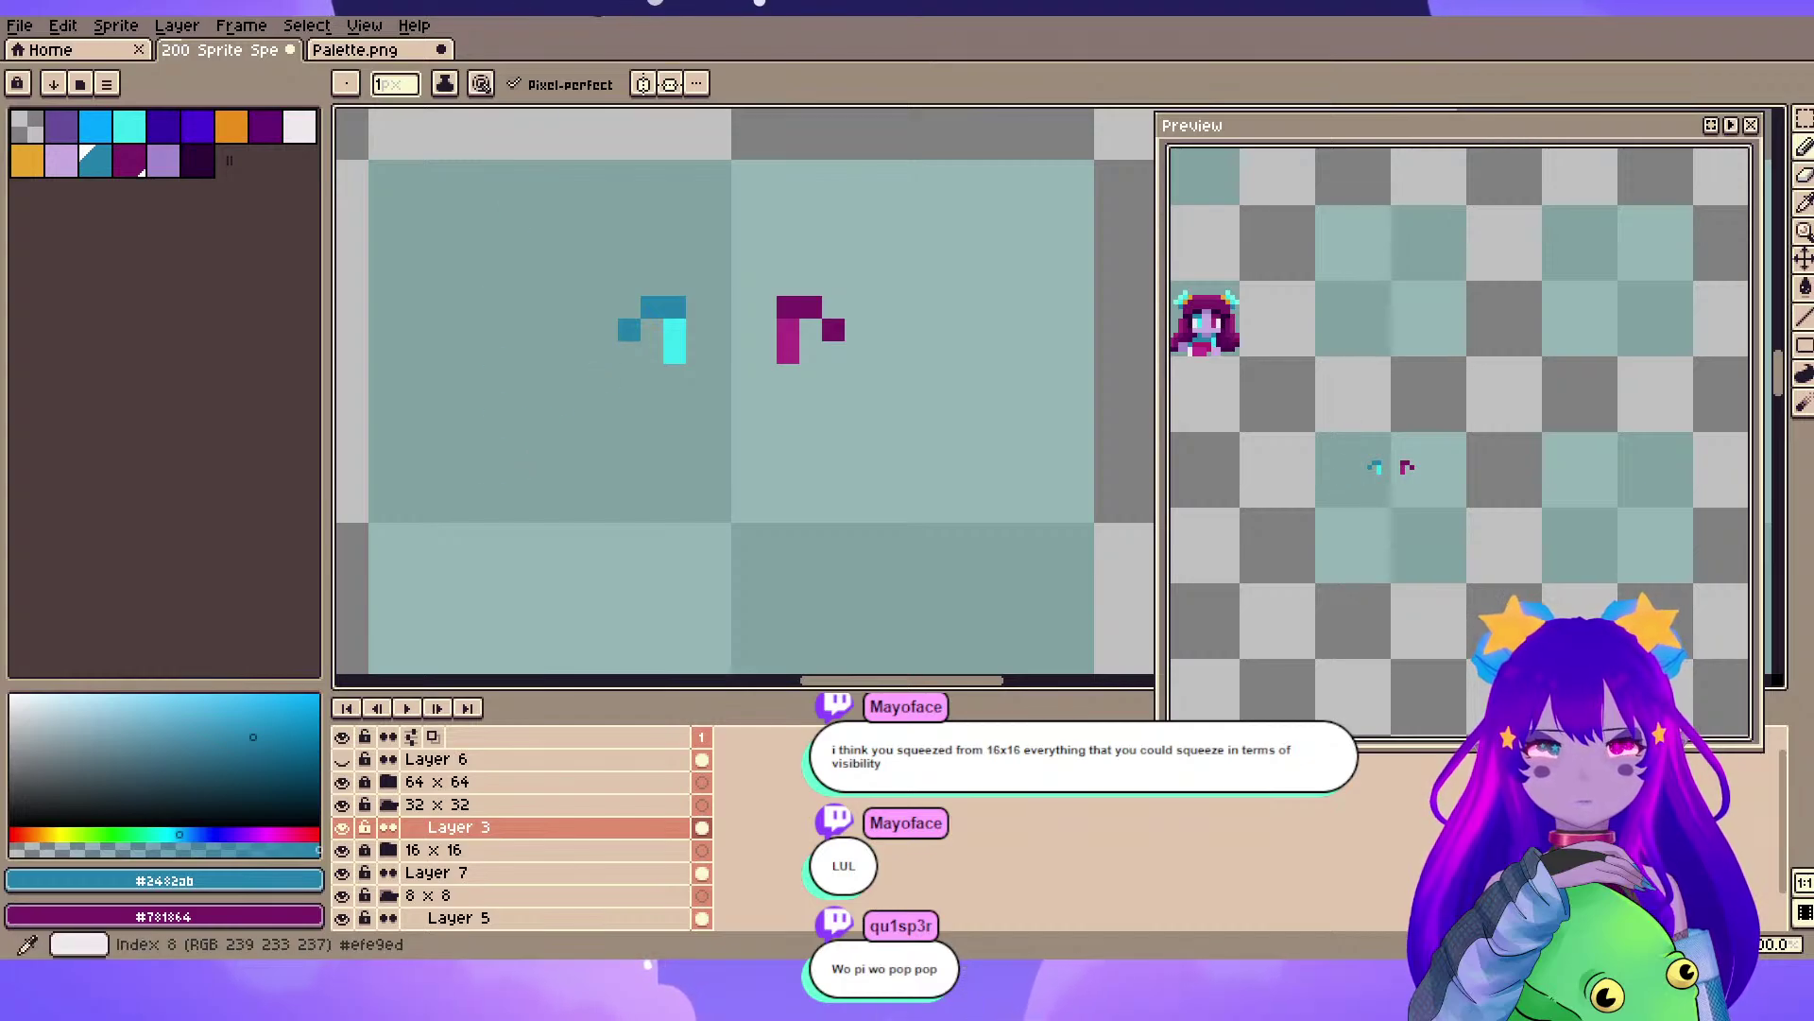
click(298, 126)
click(652, 352)
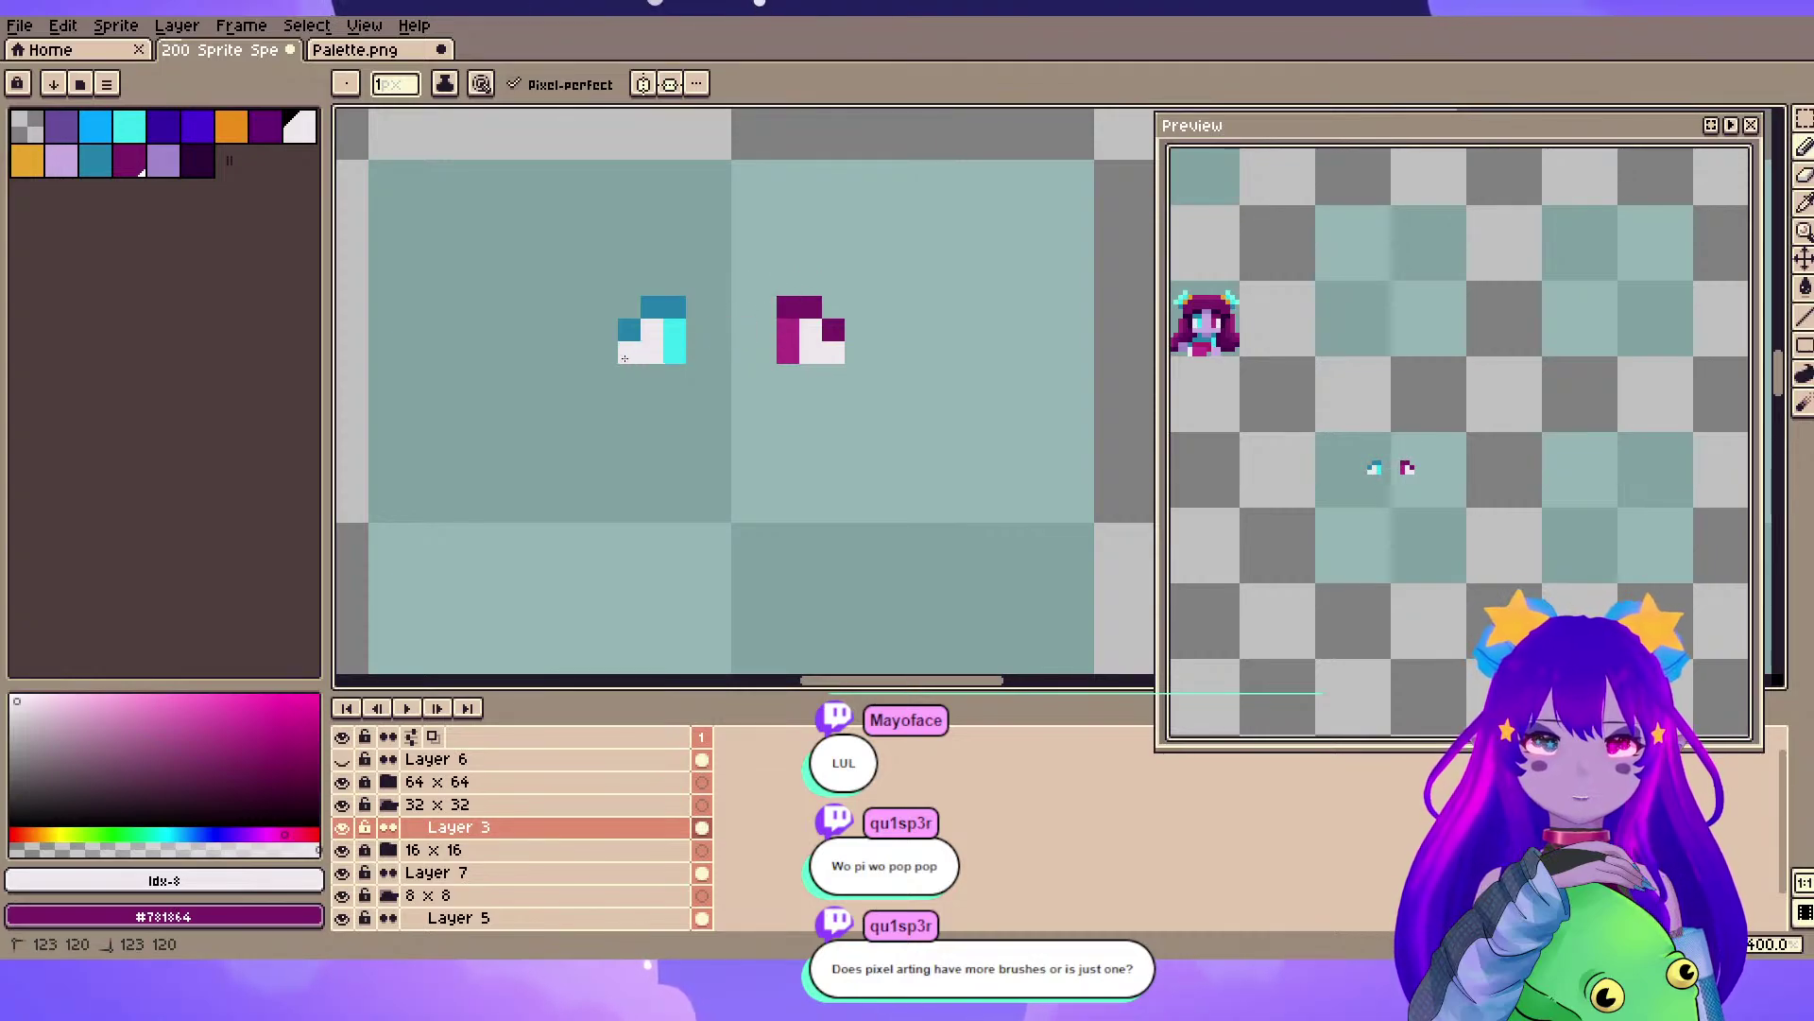
alt+click(671, 309)
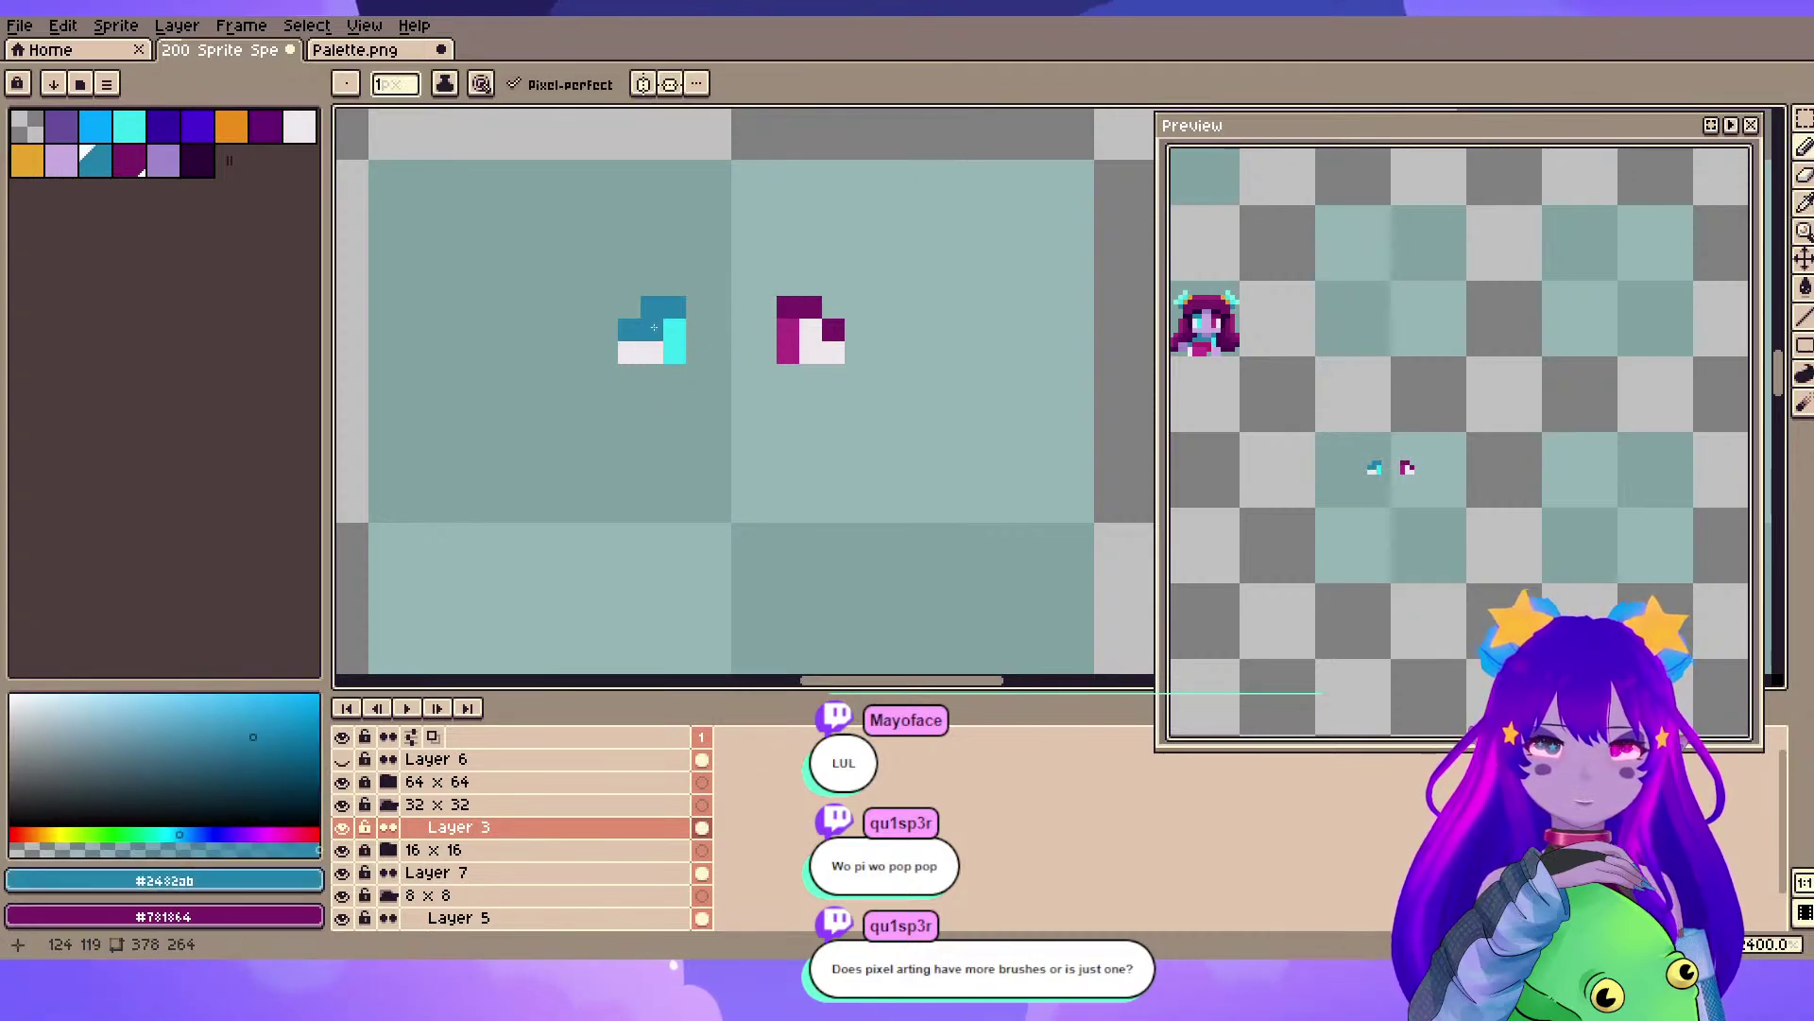
alt+click(820, 327)
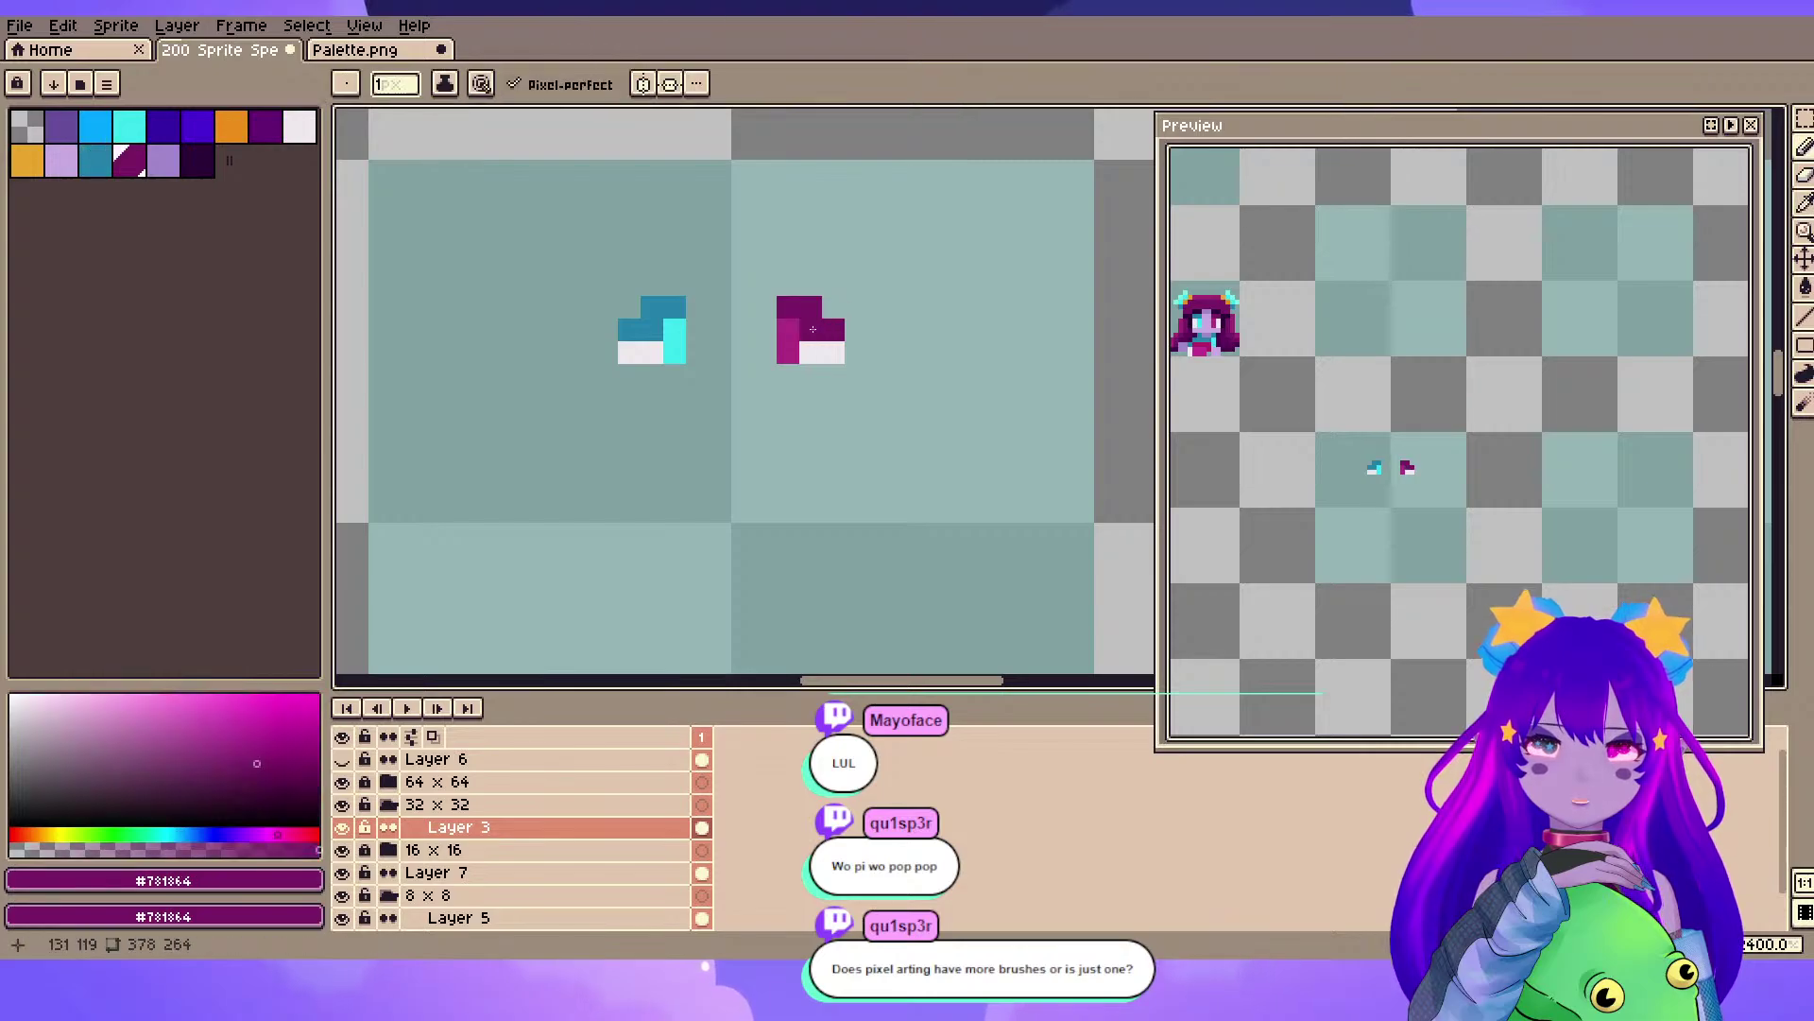
- Make a custom brush from the 3 × 3 magenta eye and try a single stamp and a long curved stroke with it
click(1804, 117)
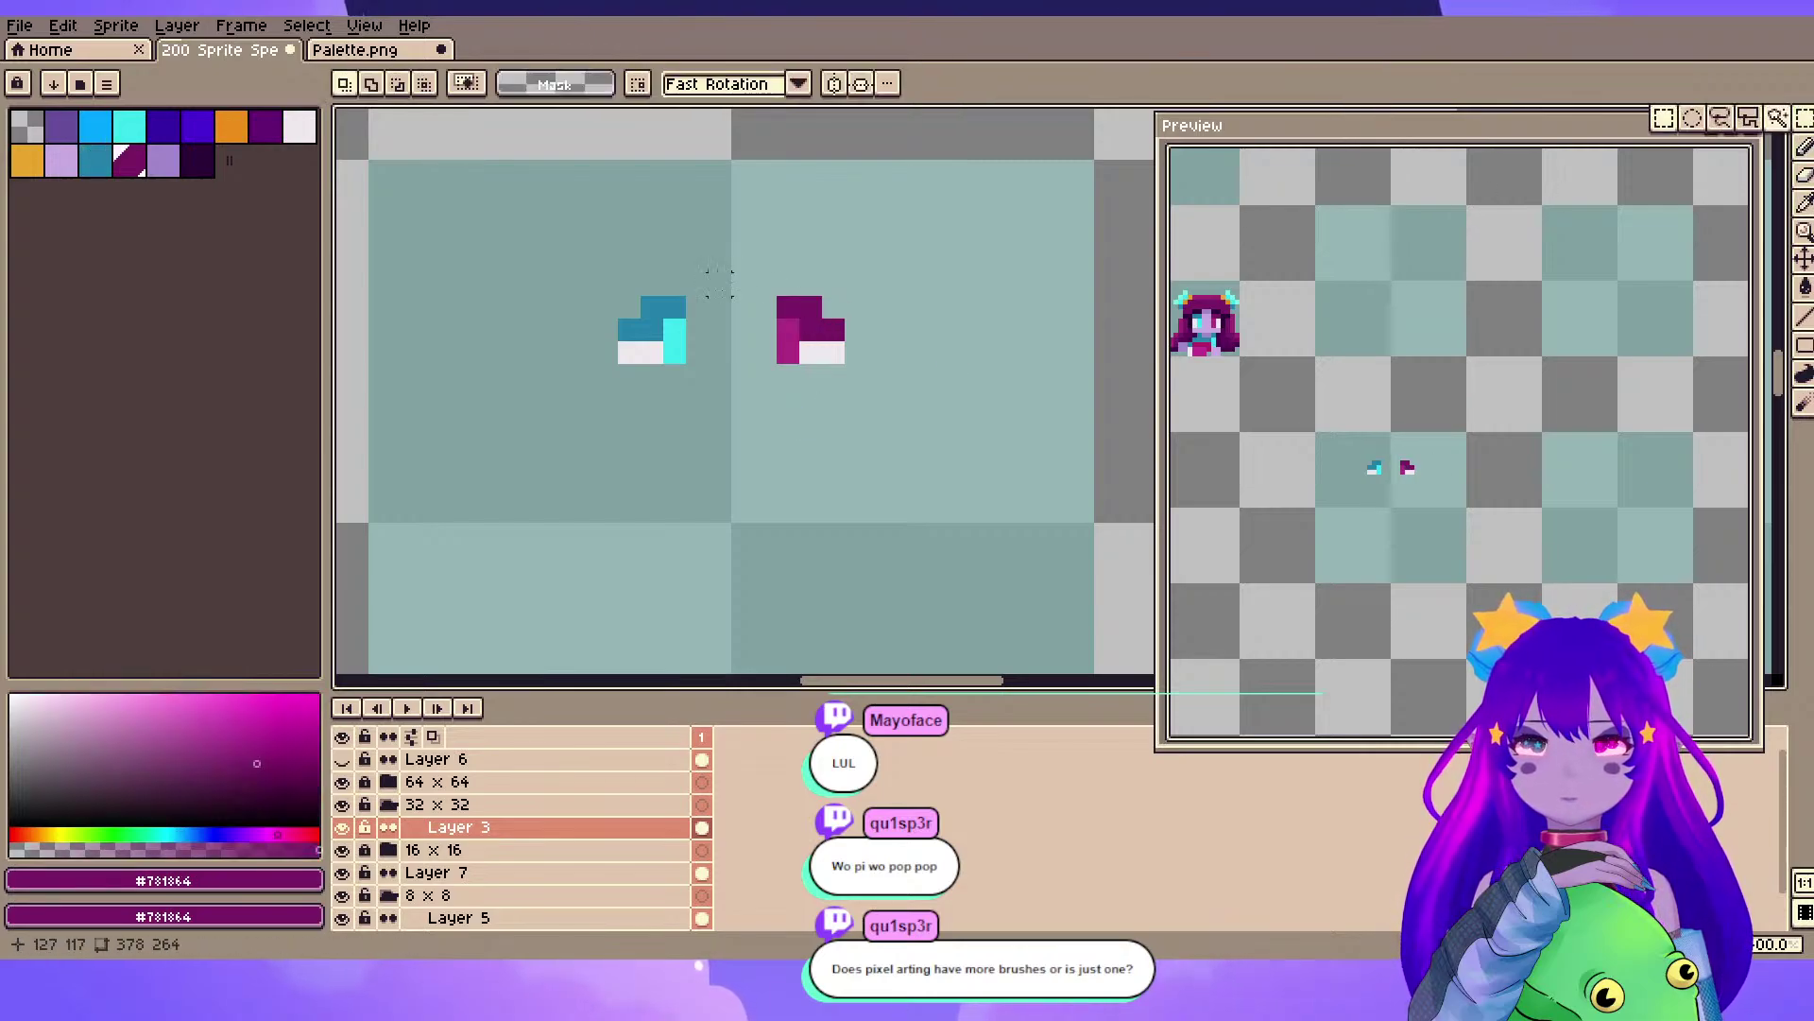
drag(777, 297, 844, 363)
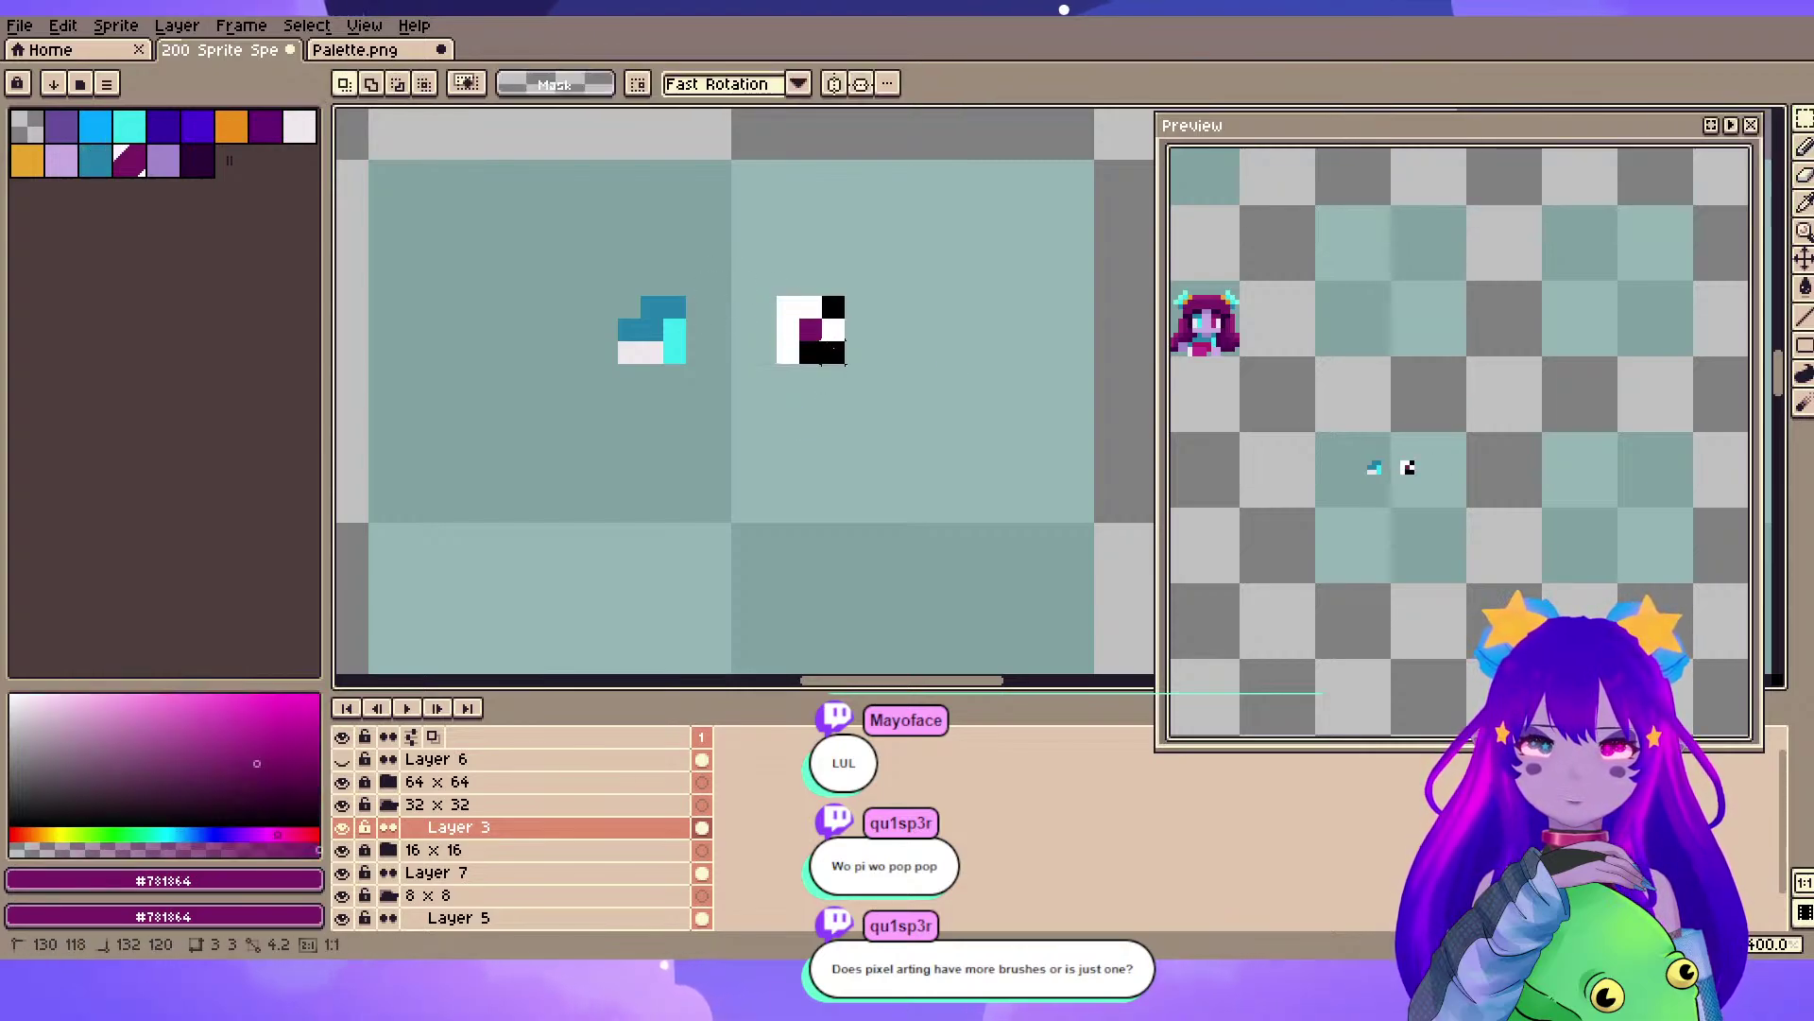
key(ctrl+b)
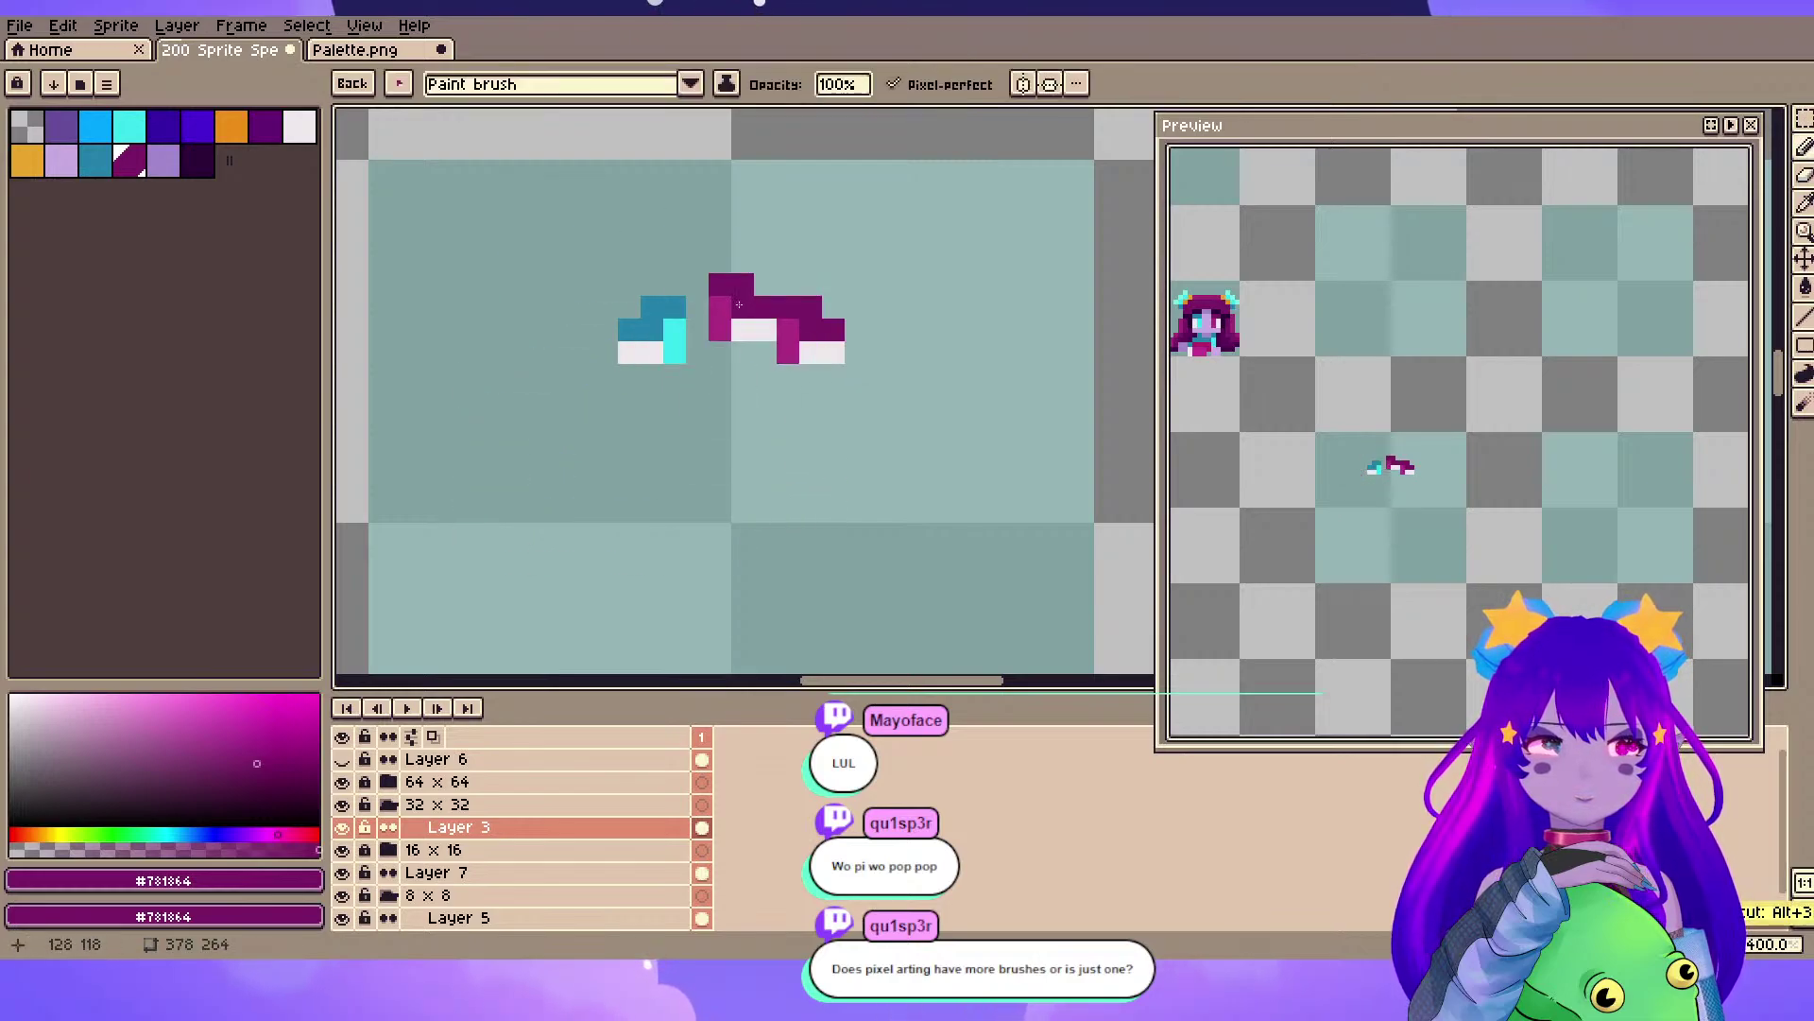
click(610, 434)
mouse_move(473, 390)
mouse_down()
mouse_move(519, 231)
mouse_move(768, 256)
mouse_up()
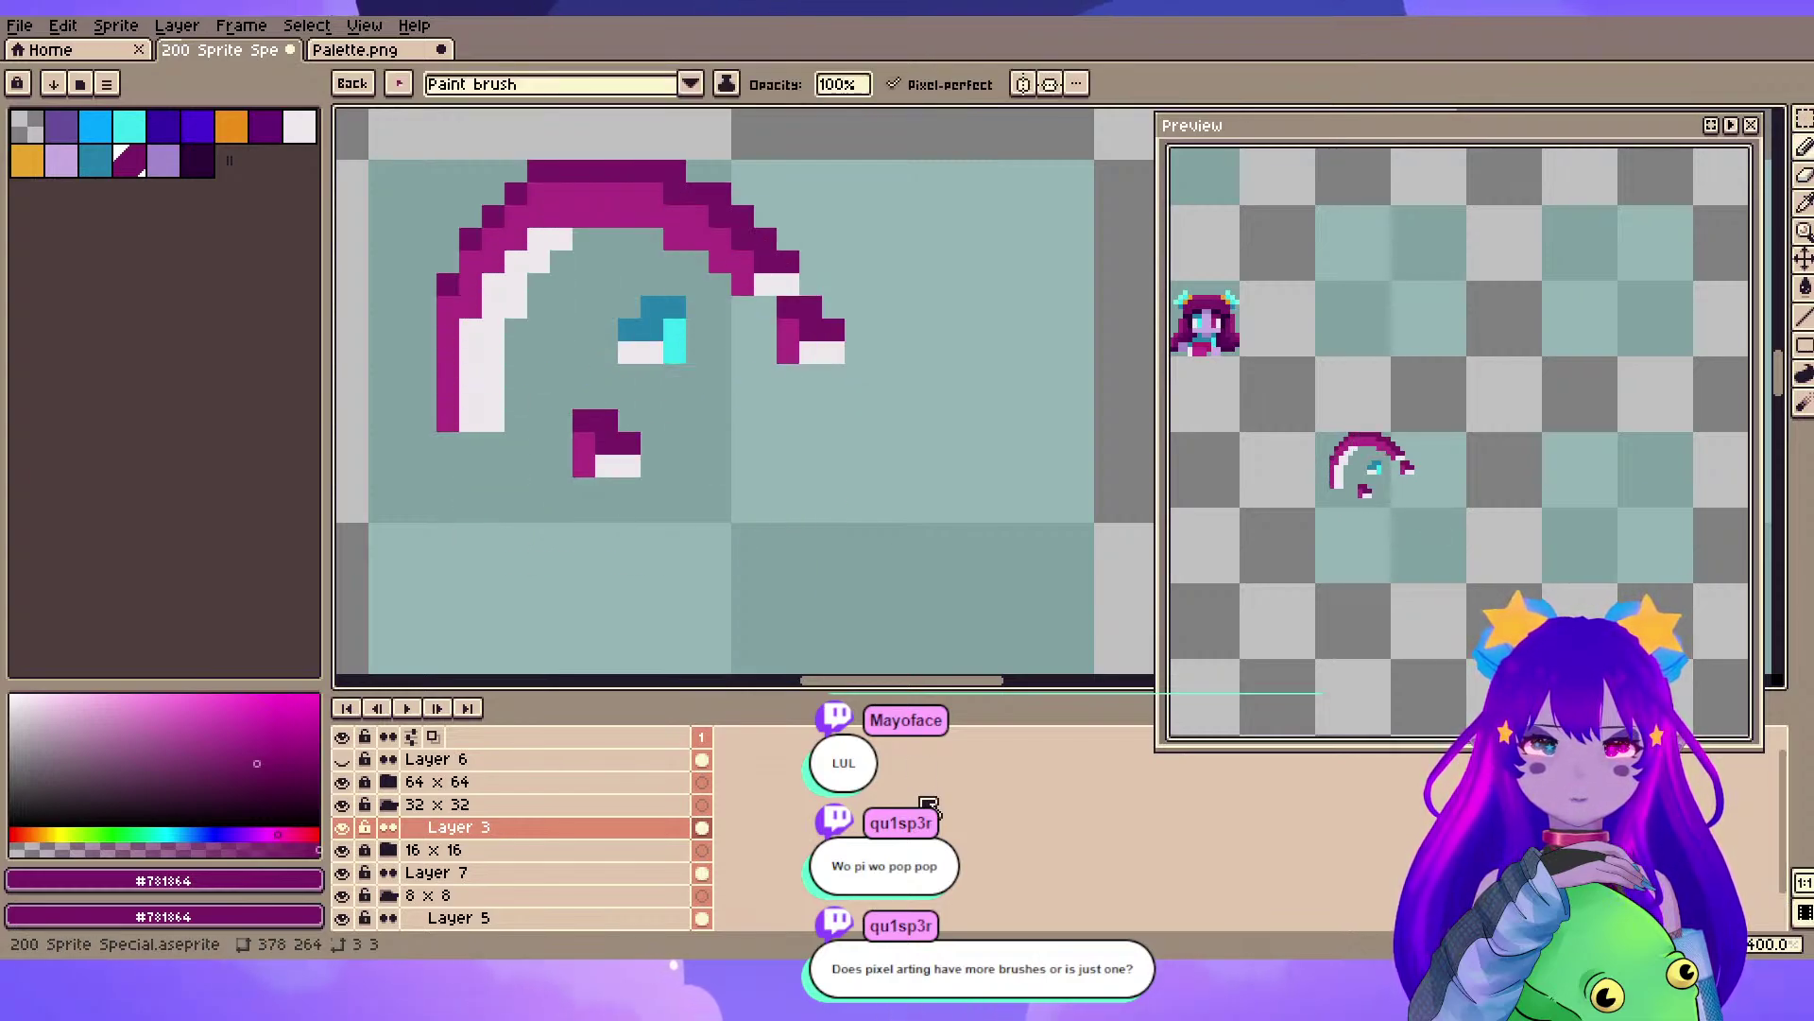
- Undo the custom-brush strokes, deselect the eye and return to the regular pencil brush
key(ctrl+z)
key(ctrl+z)
key(ctrl+z)
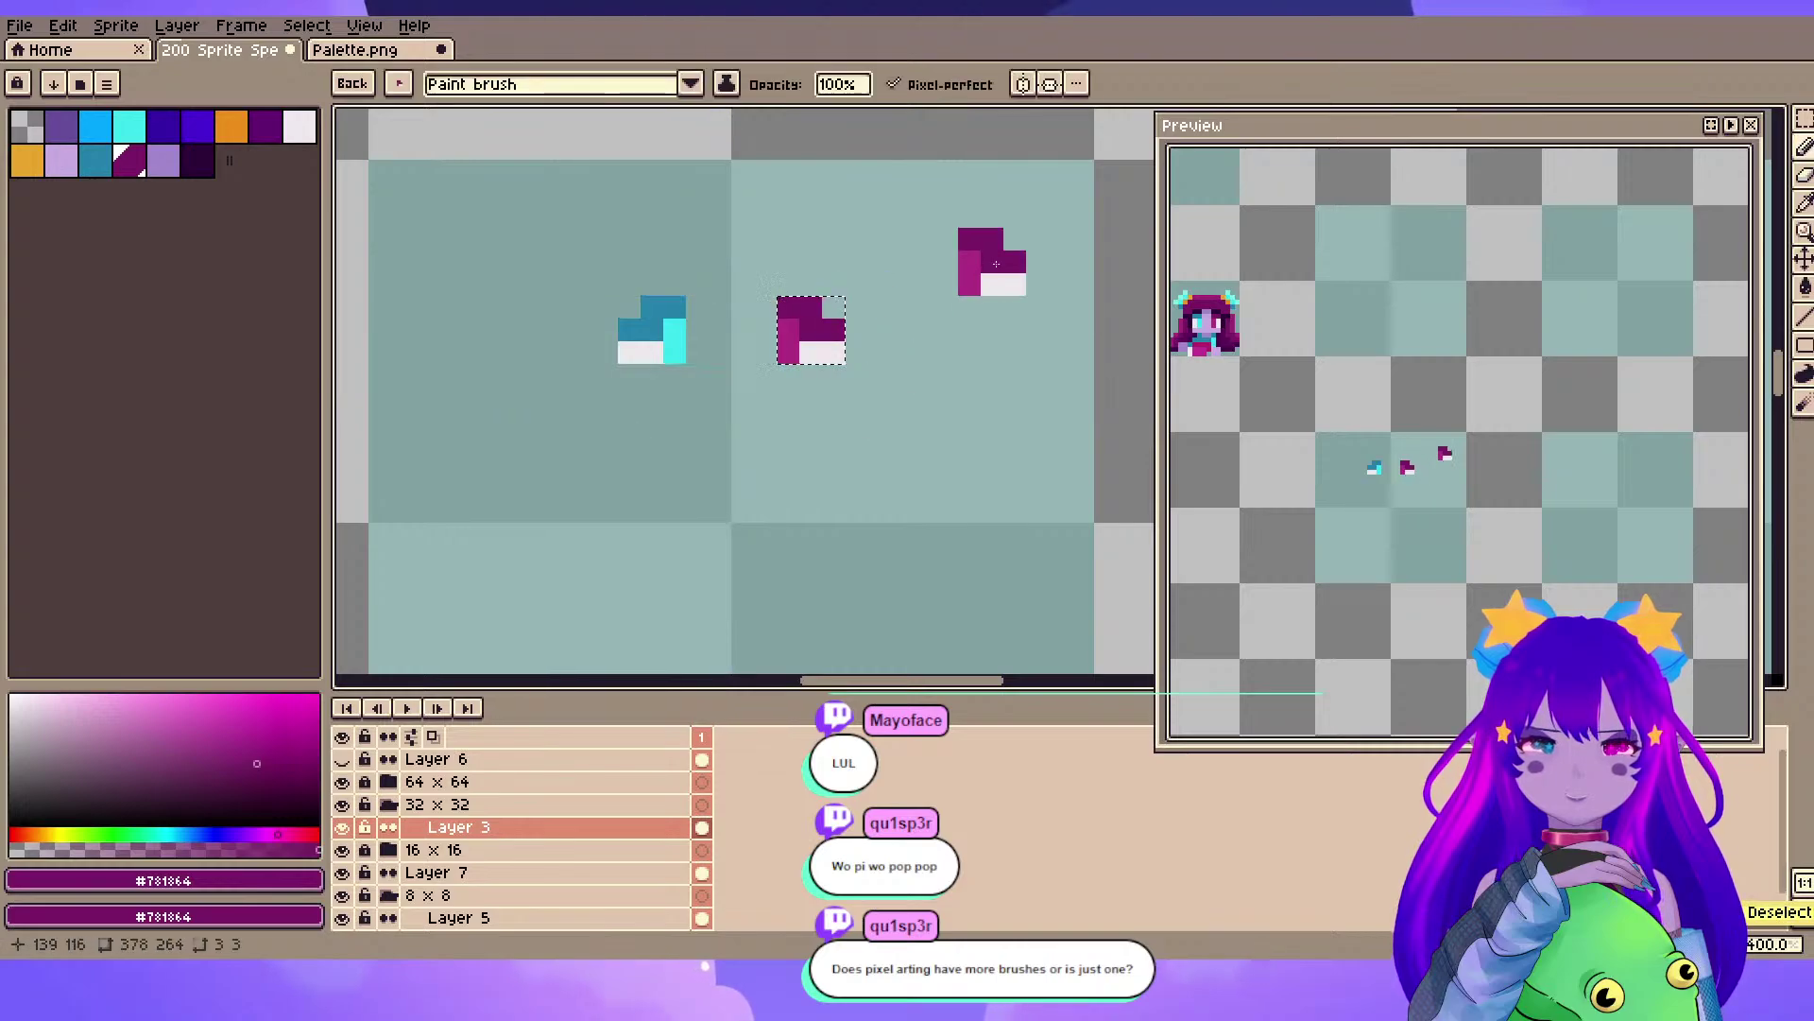
key(ctrl+d)
click(891, 419)
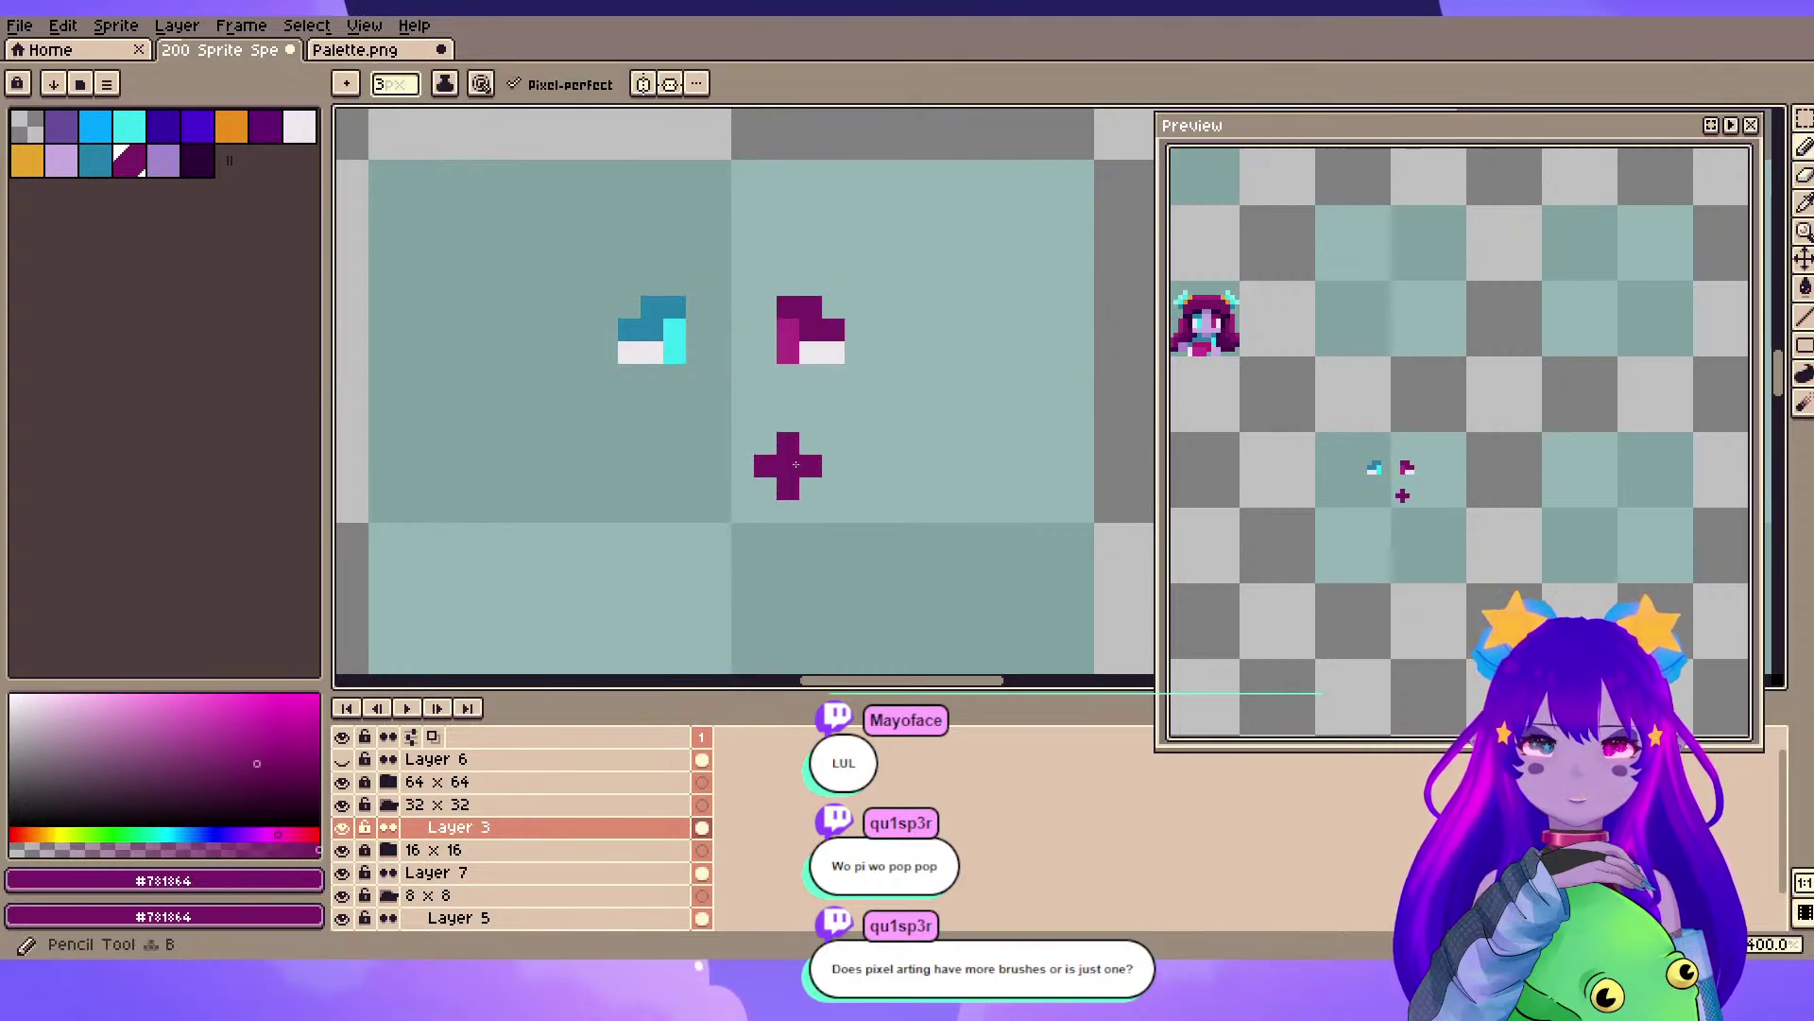
- Try larger round pencil brush sizes, up to 5 px, and look at the brush types before returning to 1 px
key(plus)
key(plus)
key(minus)
key(minus)
key(minus)
key(plus)
key(plus)
key(plus)
click(346, 83)
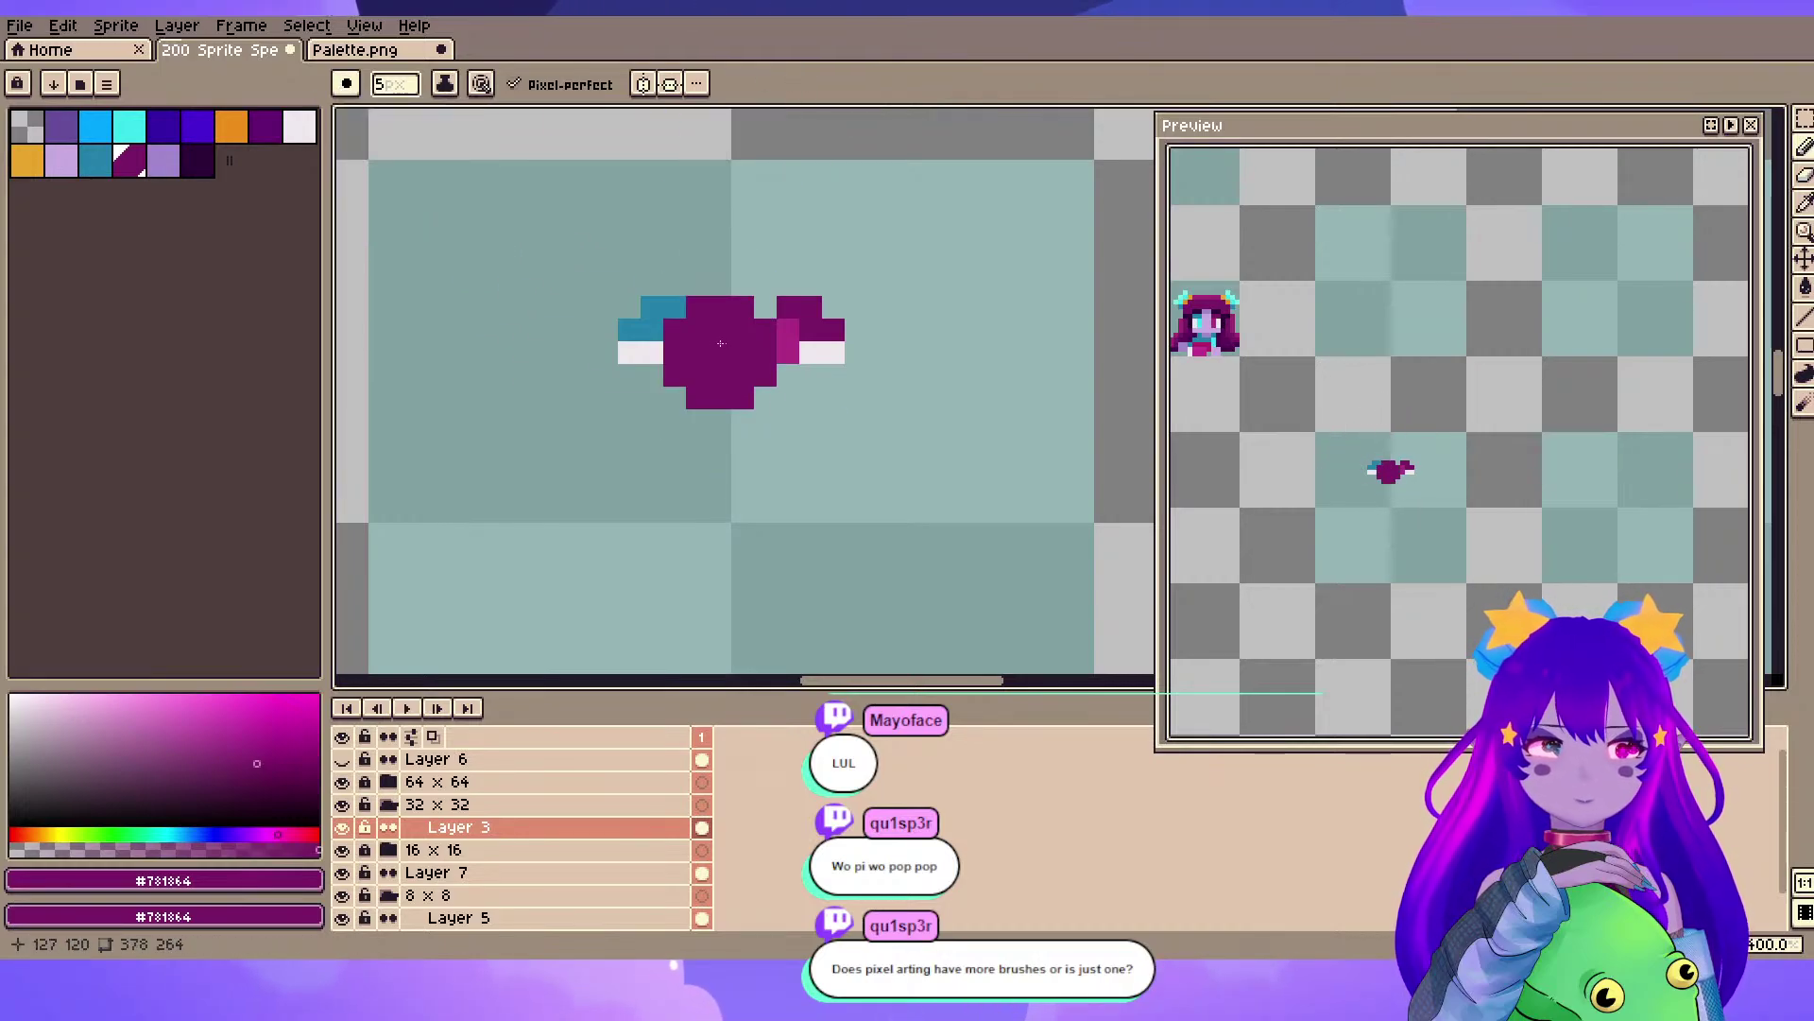
key(minus)
key(minus)
key(minus)
key(minus)
- Save the sprite file with both three-pixel-wide eyes in place
mouse_move(742, 286)
mouse_down()
mouse_move(751, 344)
mouse_move(790, 364)
mouse_move(805, 327)
mouse_up()
scroll(776, 372, up, 1)
key(ctrl+s)
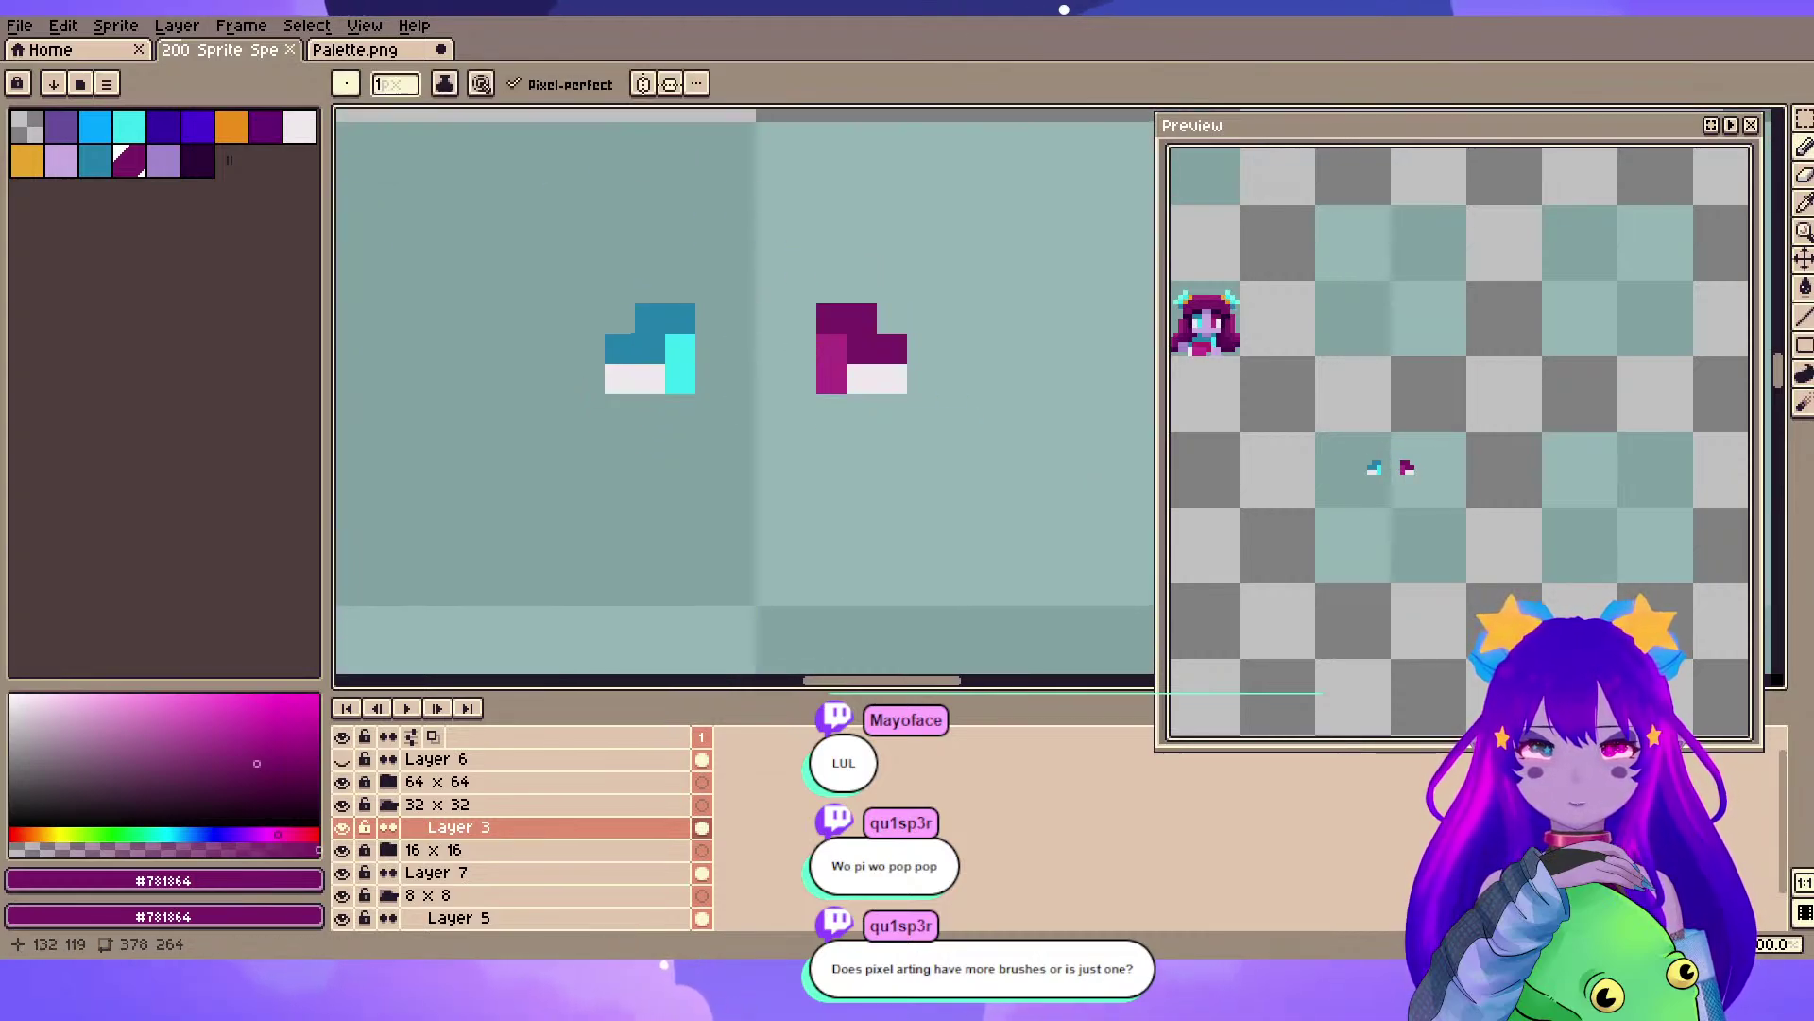
- Erase the outermost pixels of both eyes with a 1 px eraser and paint the outer second-row pixel of each eye off-white #efe9ed
key(e)
key(minus)
key(minus)
key(minus)
key(minus)
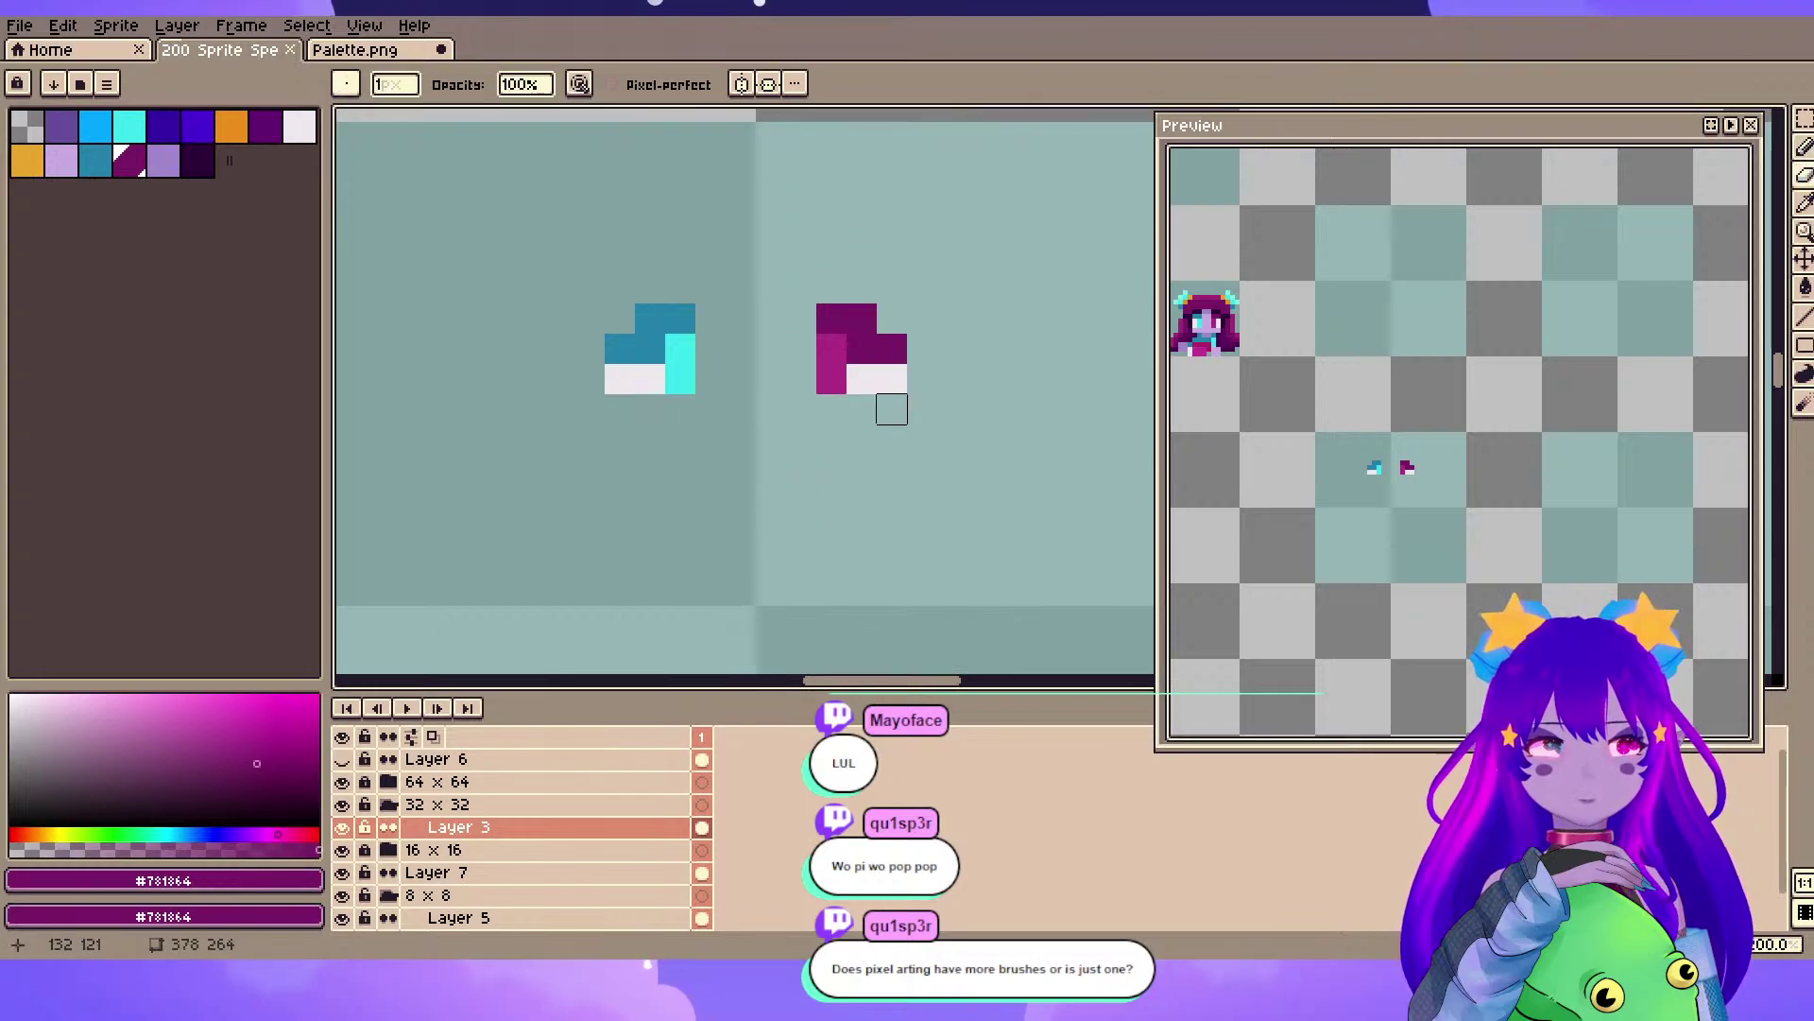
drag(892, 348, 892, 378)
drag(620, 349, 620, 378)
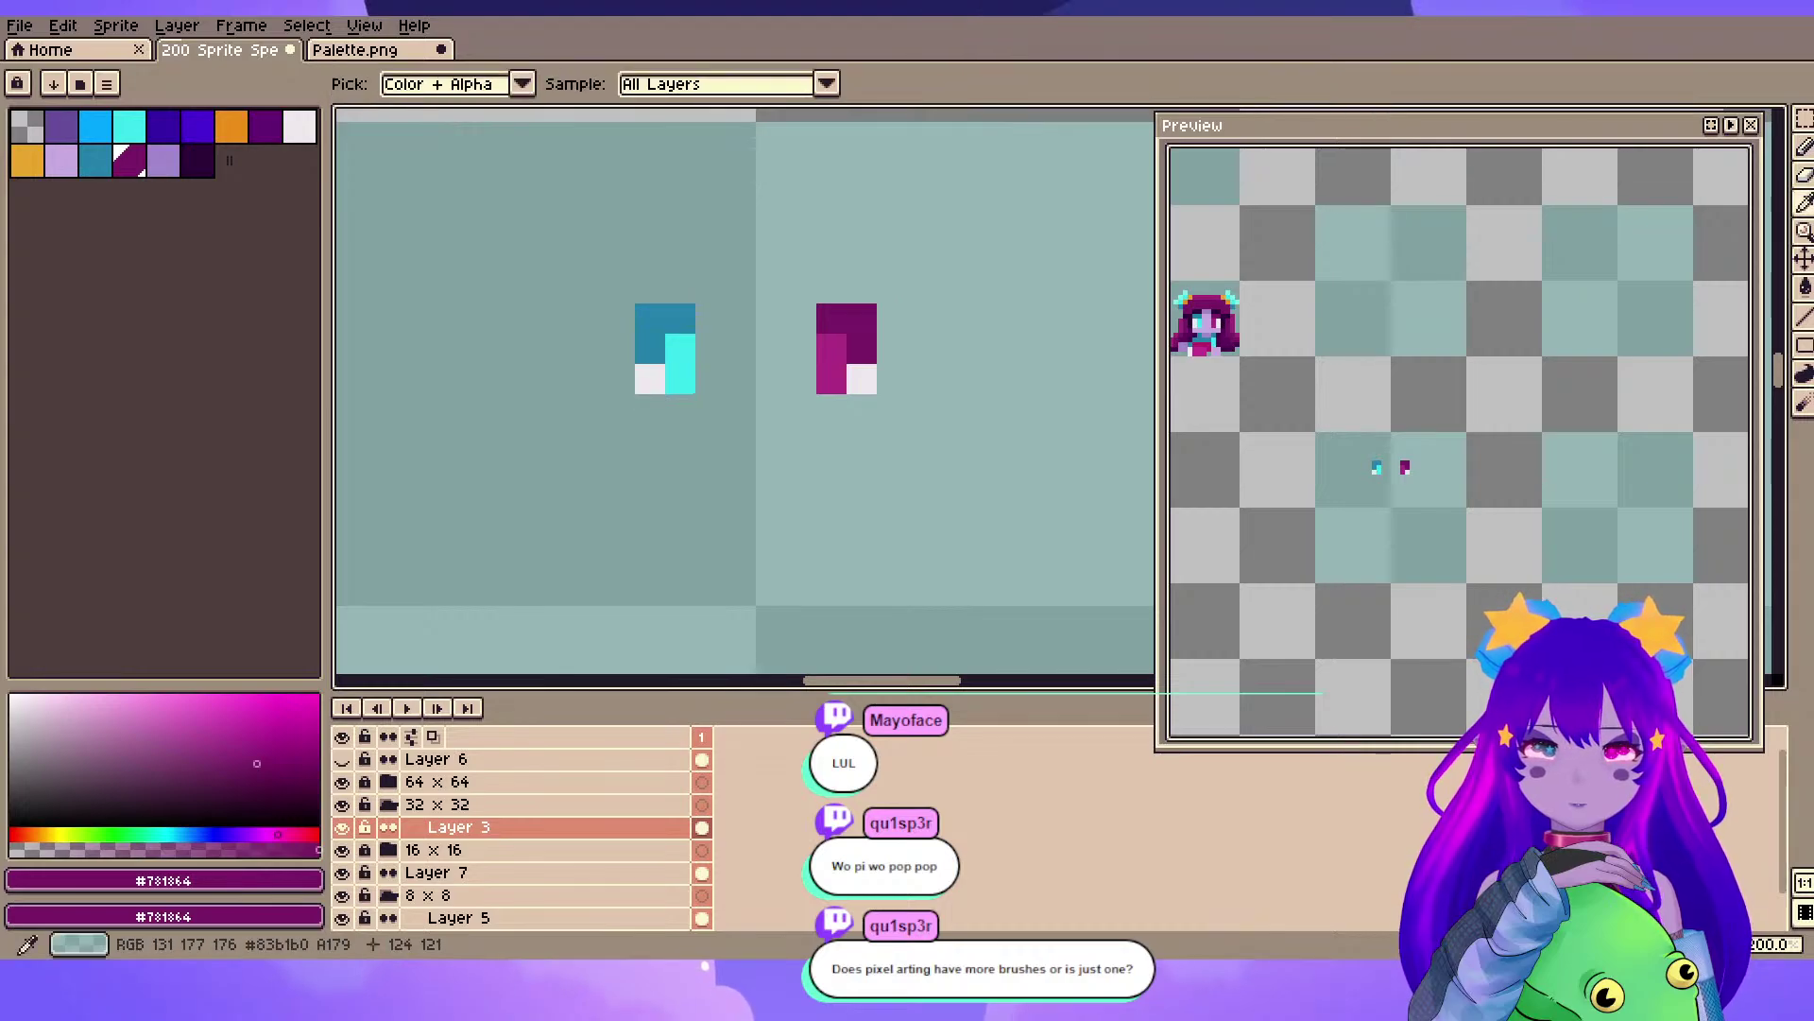
alt+click(650, 379)
key(b)
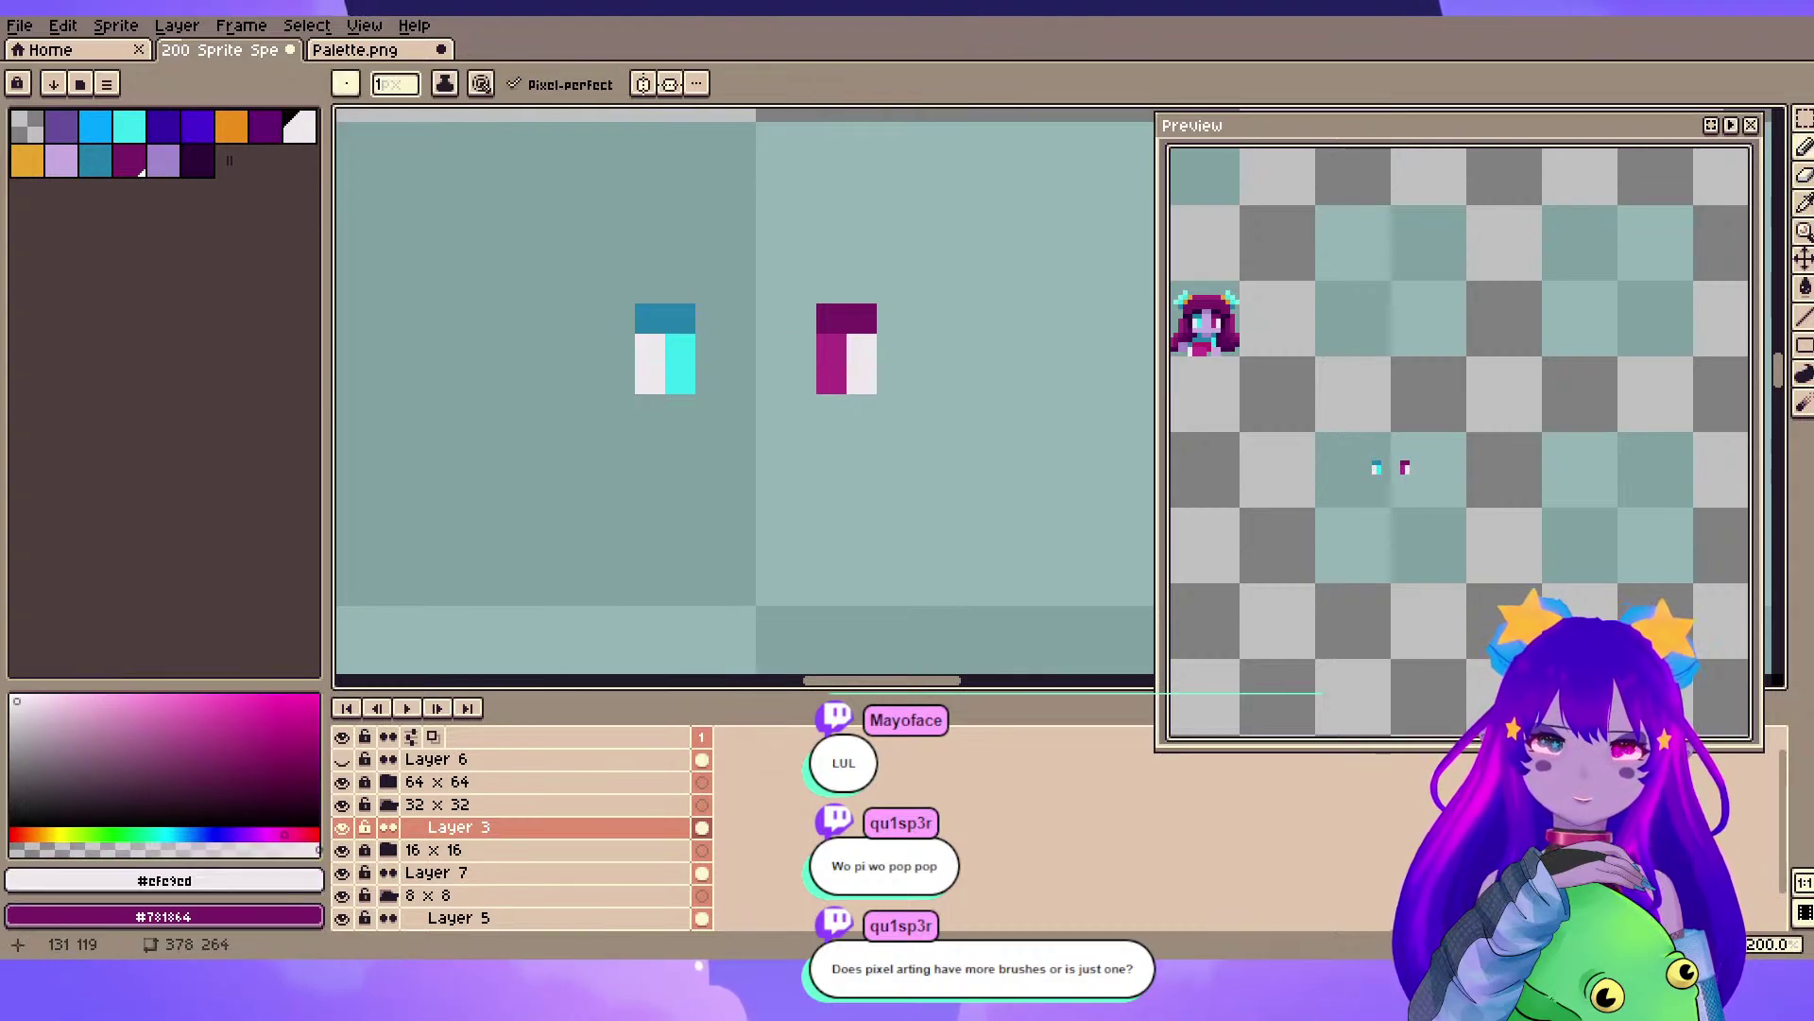
- Widen the eyes' upper rows outward to three pixels in blue #2482ab and dark magenta #781864, with an off-white #efe9ed pixel under each outer end
key(space)
drag(650, 348, 687, 376)
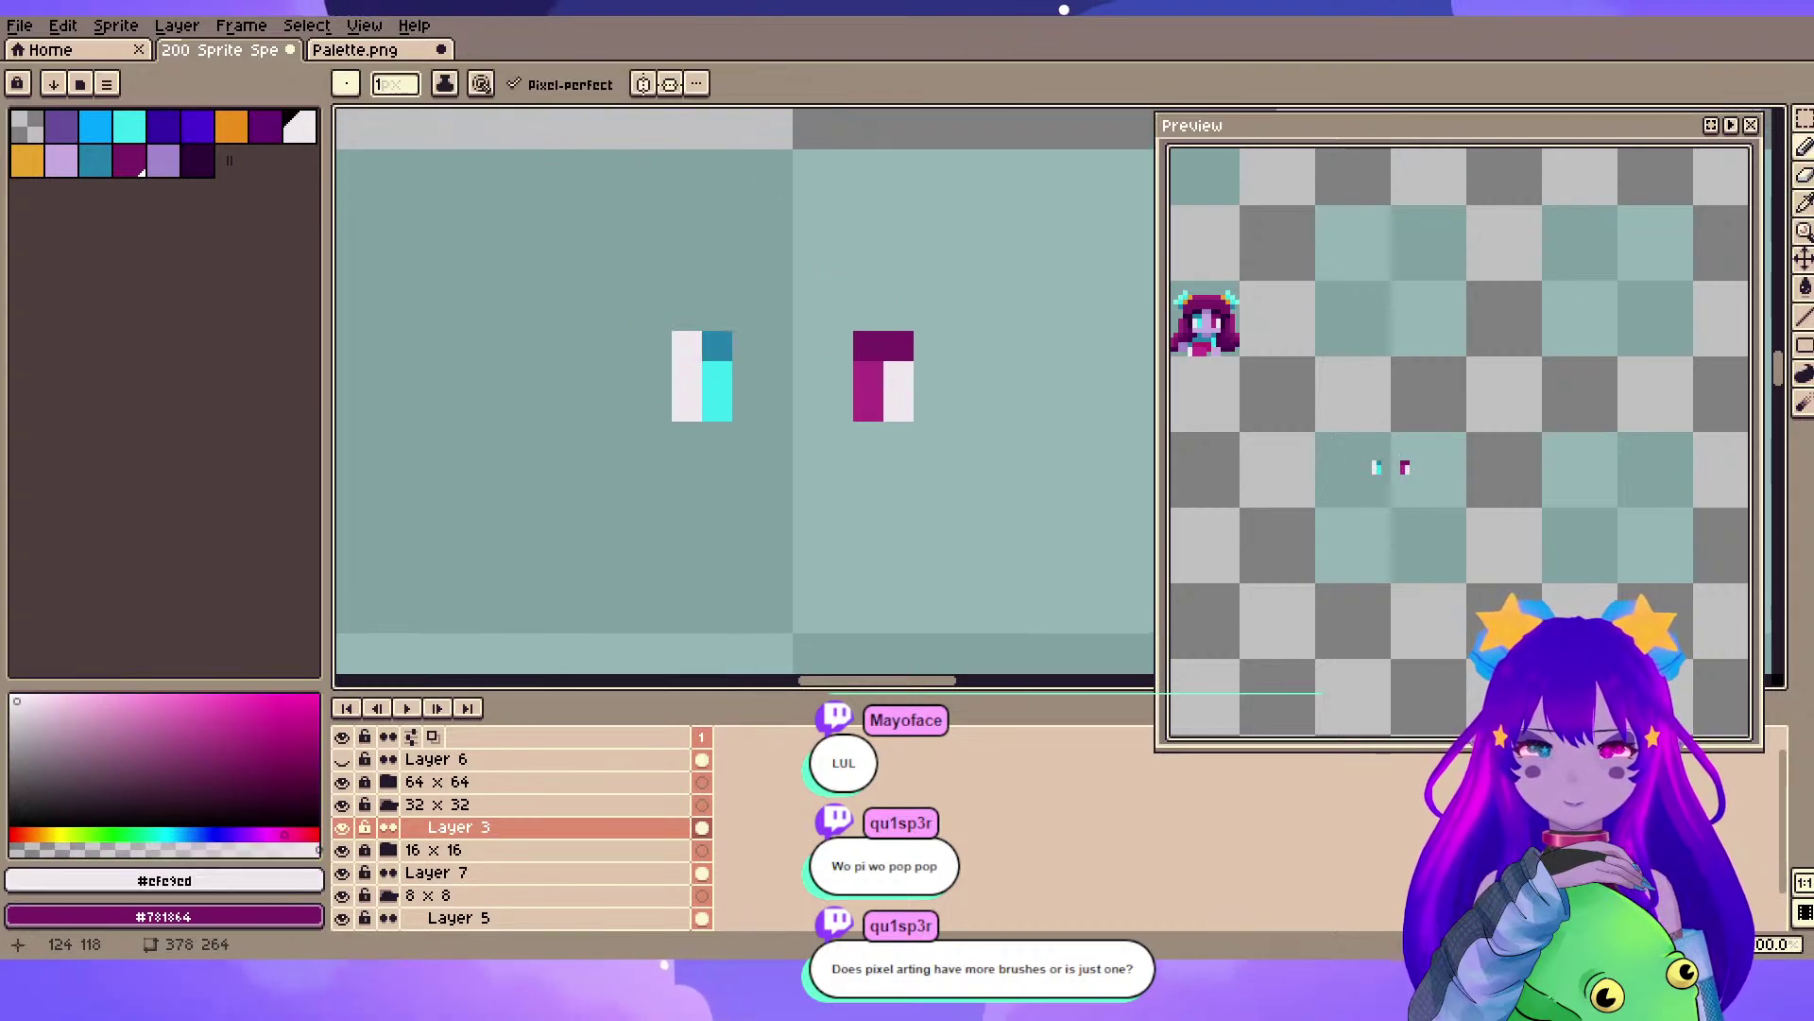
alt+click(687, 346)
click(657, 346)
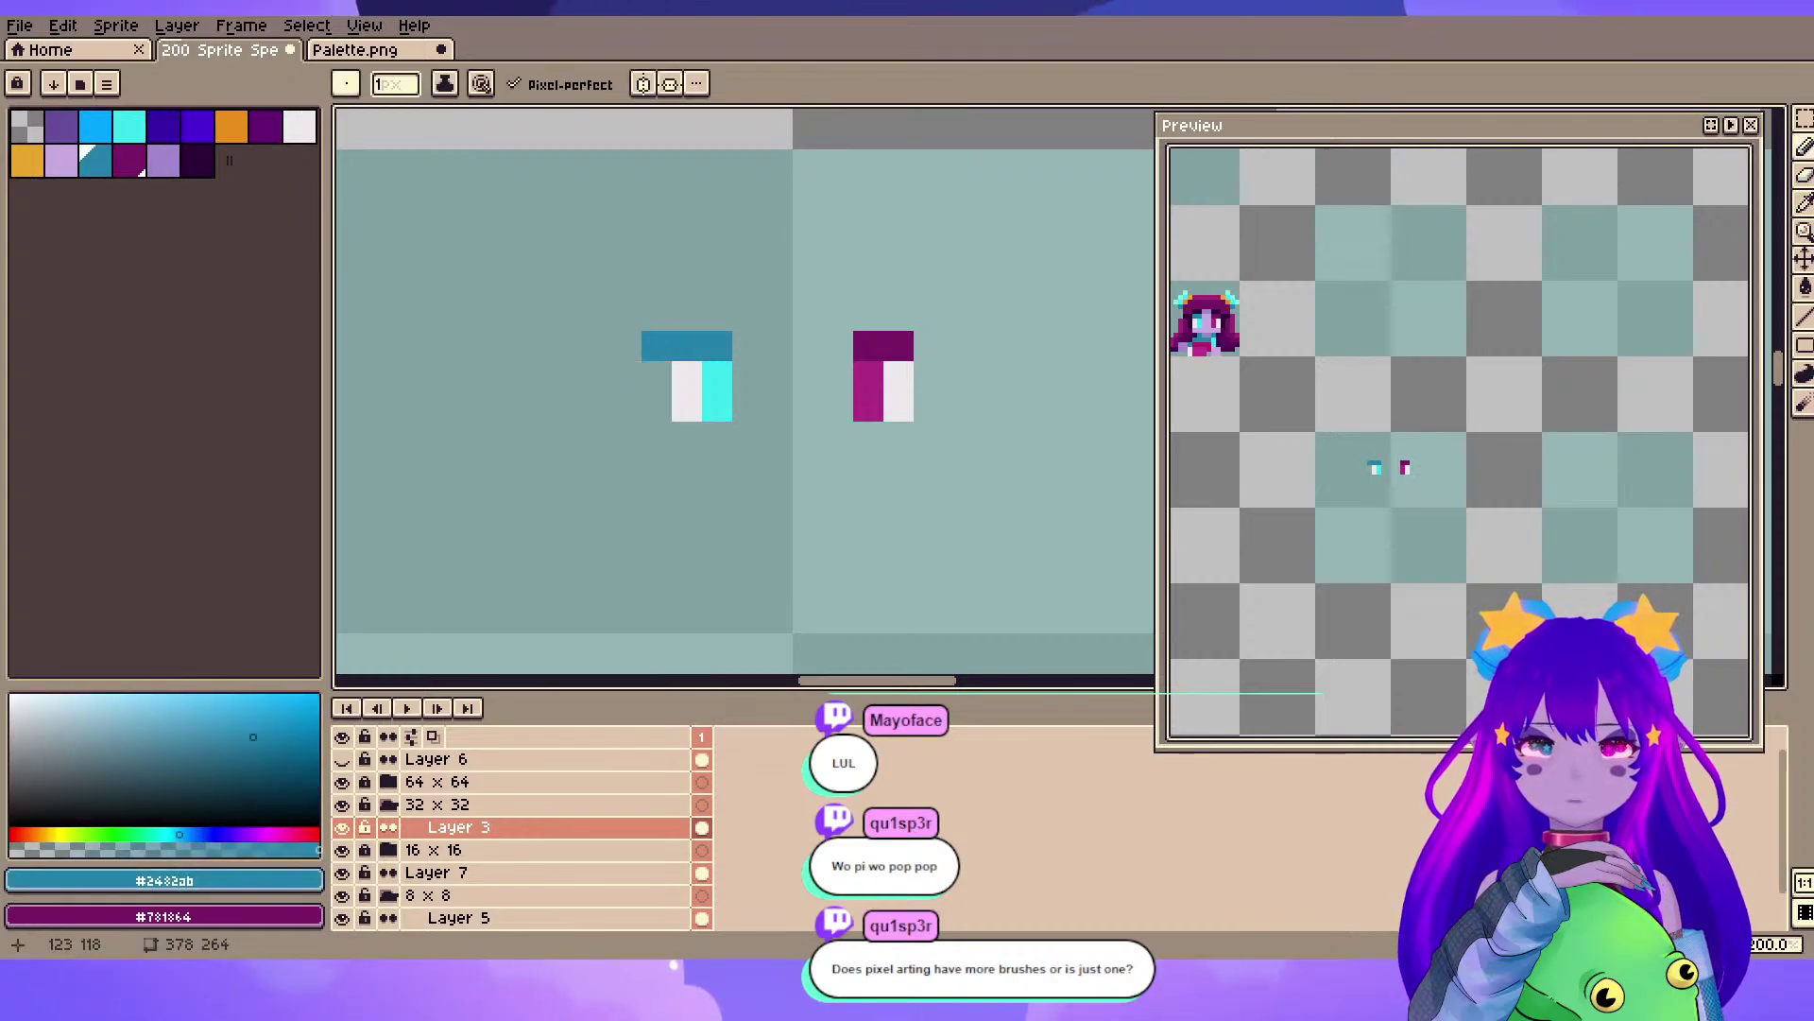
click(657, 346)
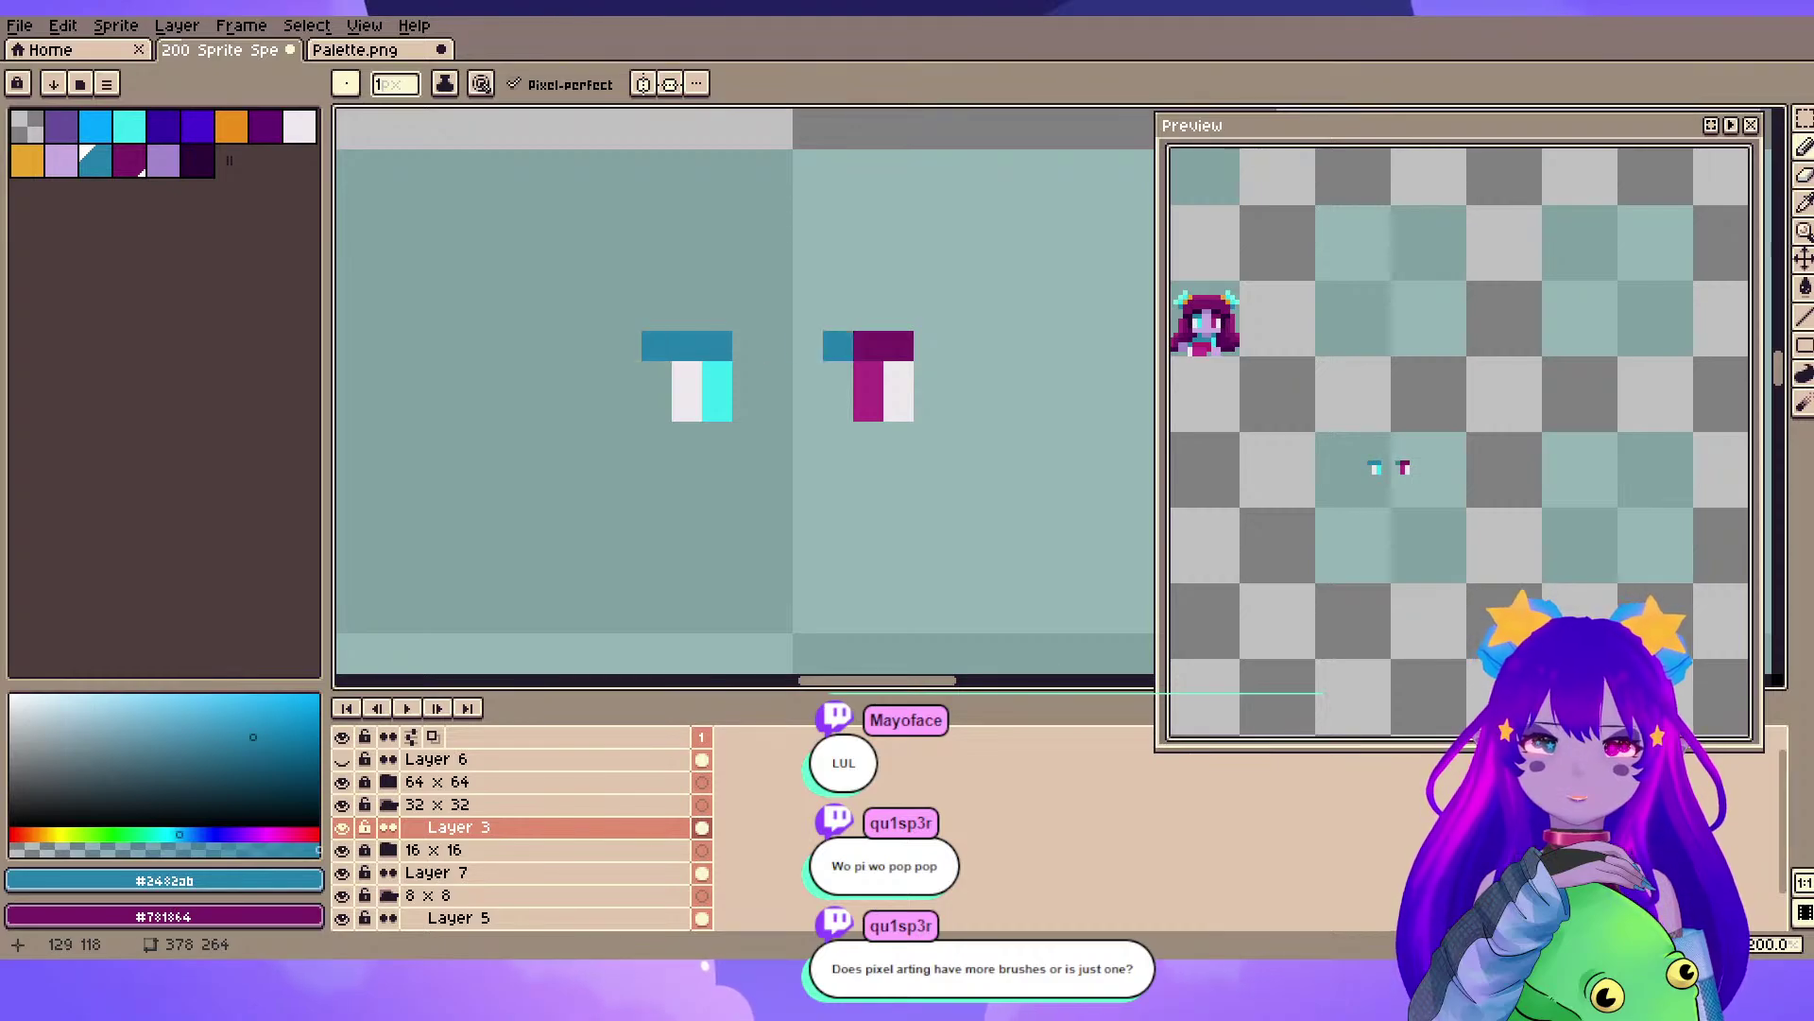
alt+click(883, 346)
click(959, 346)
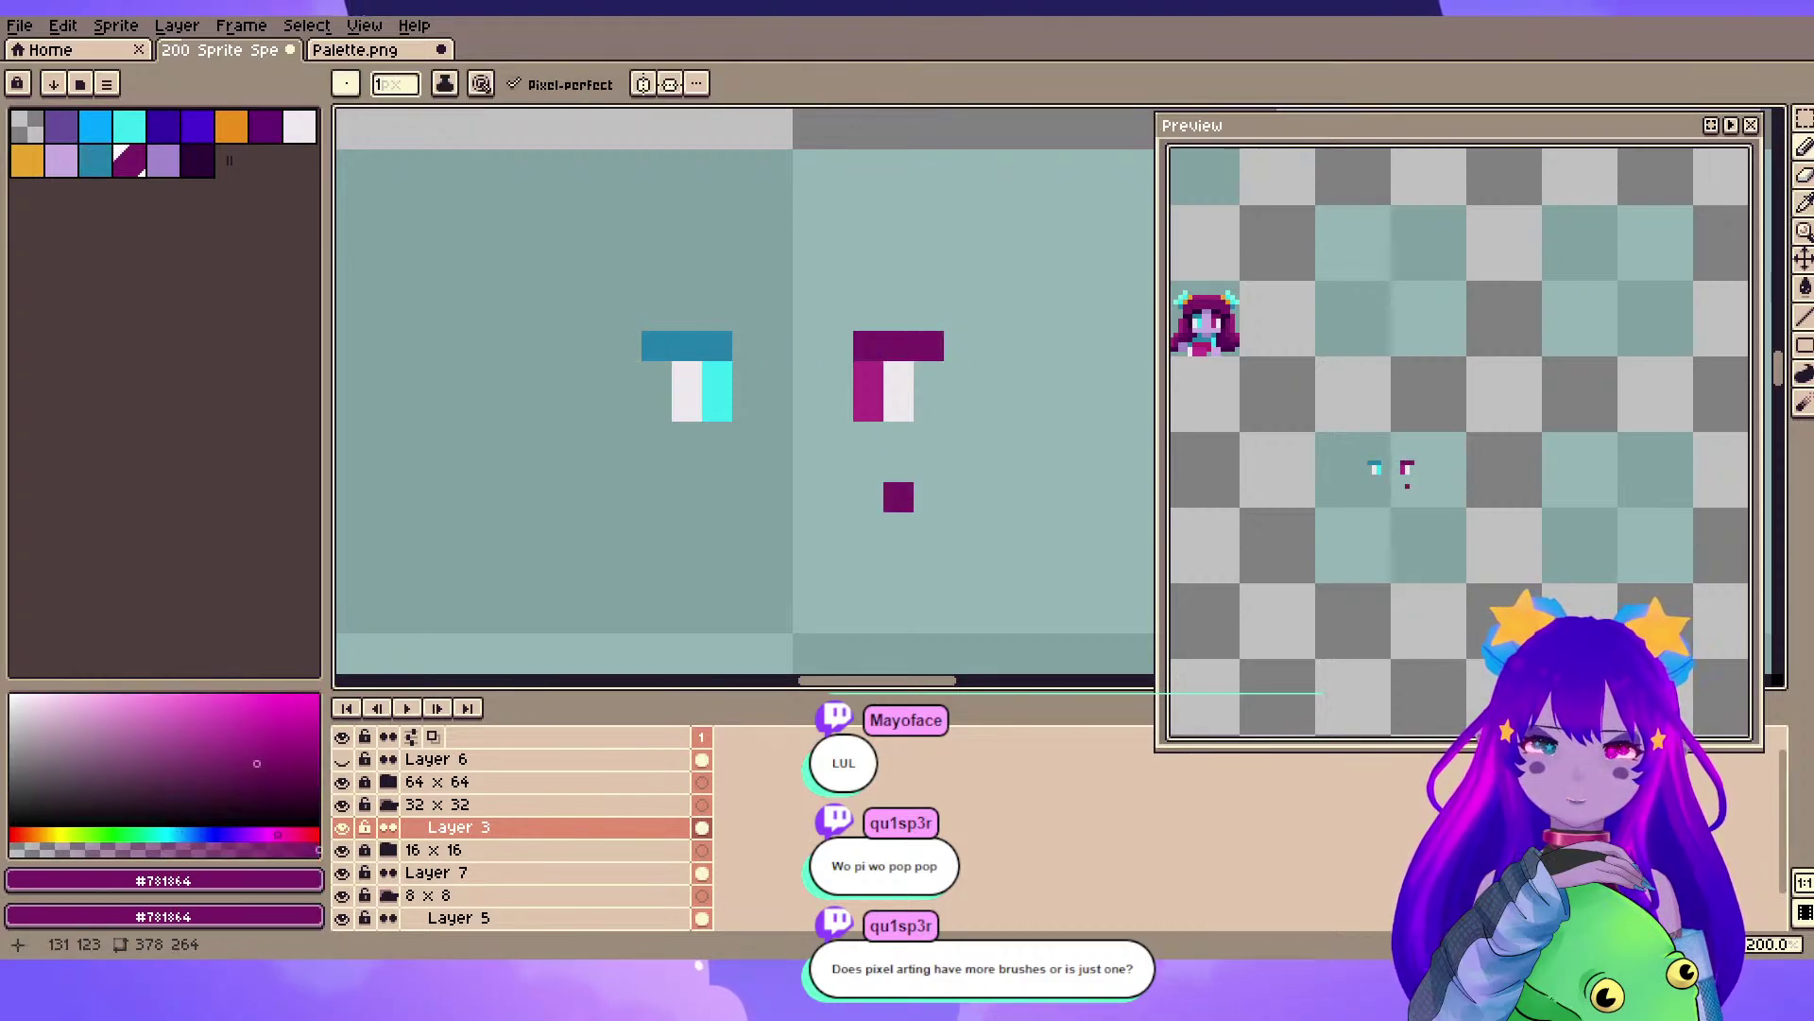
alt+click(687, 391)
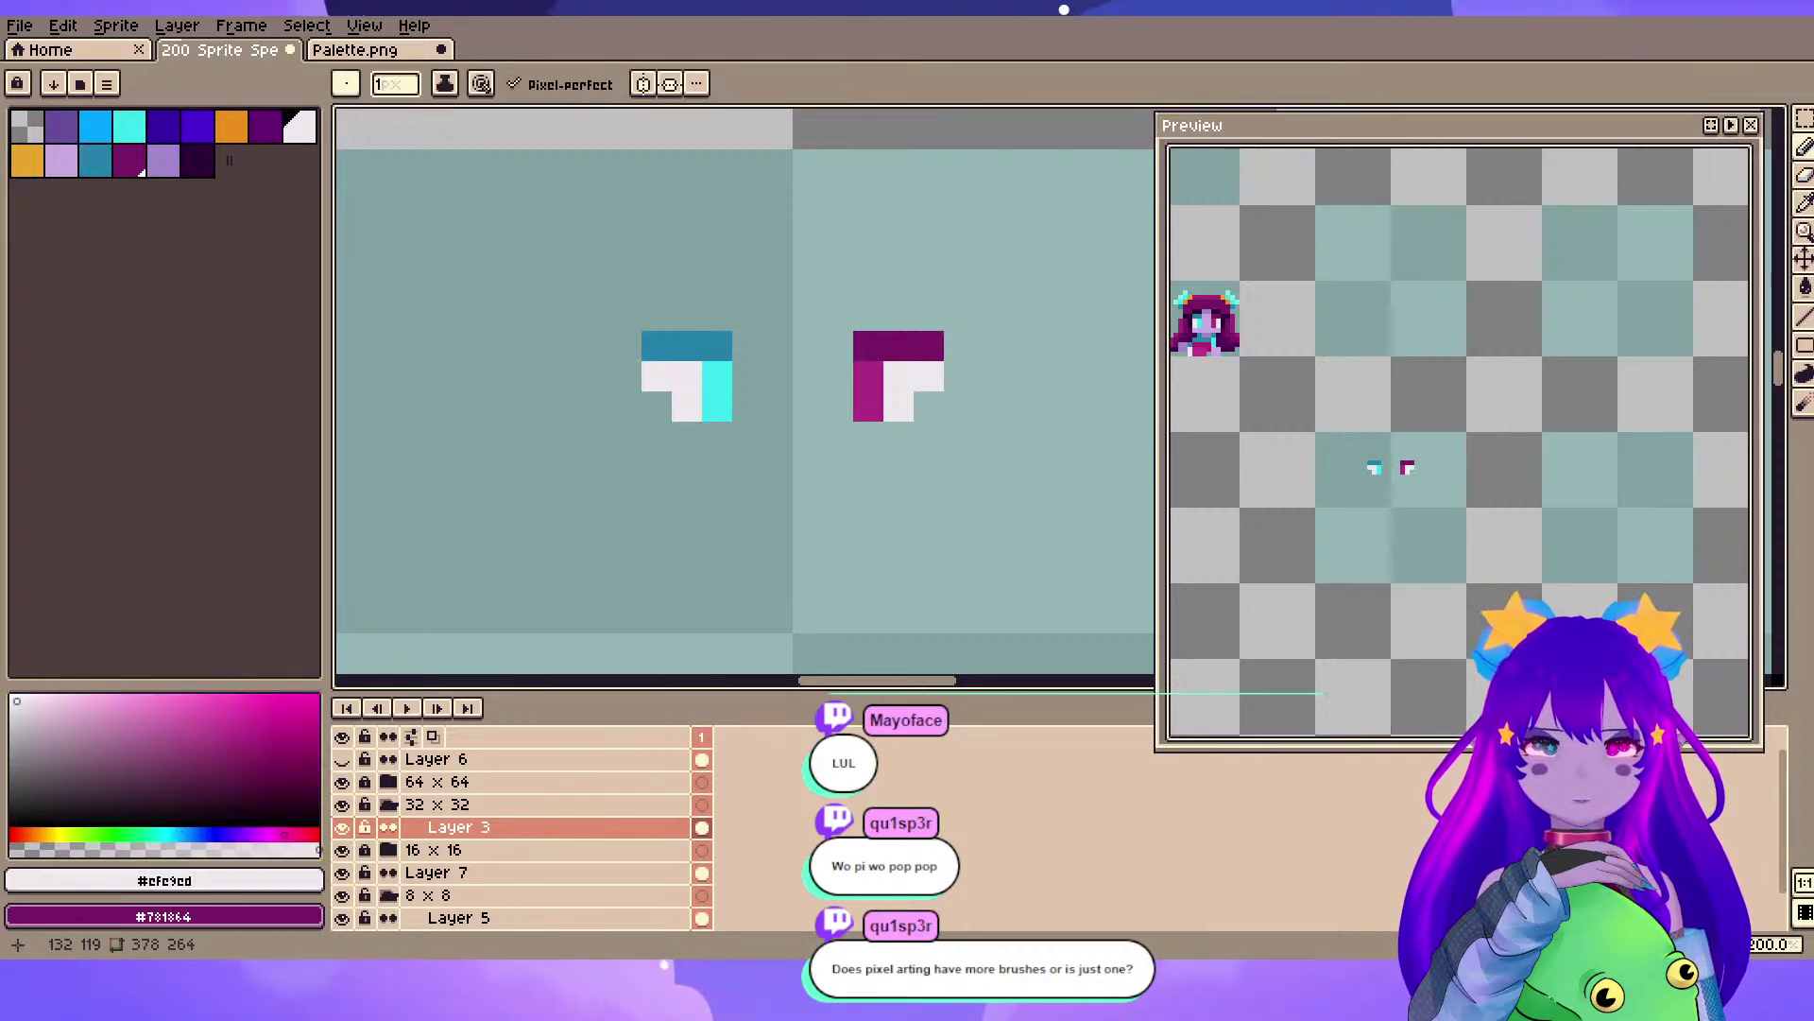
key(alt)
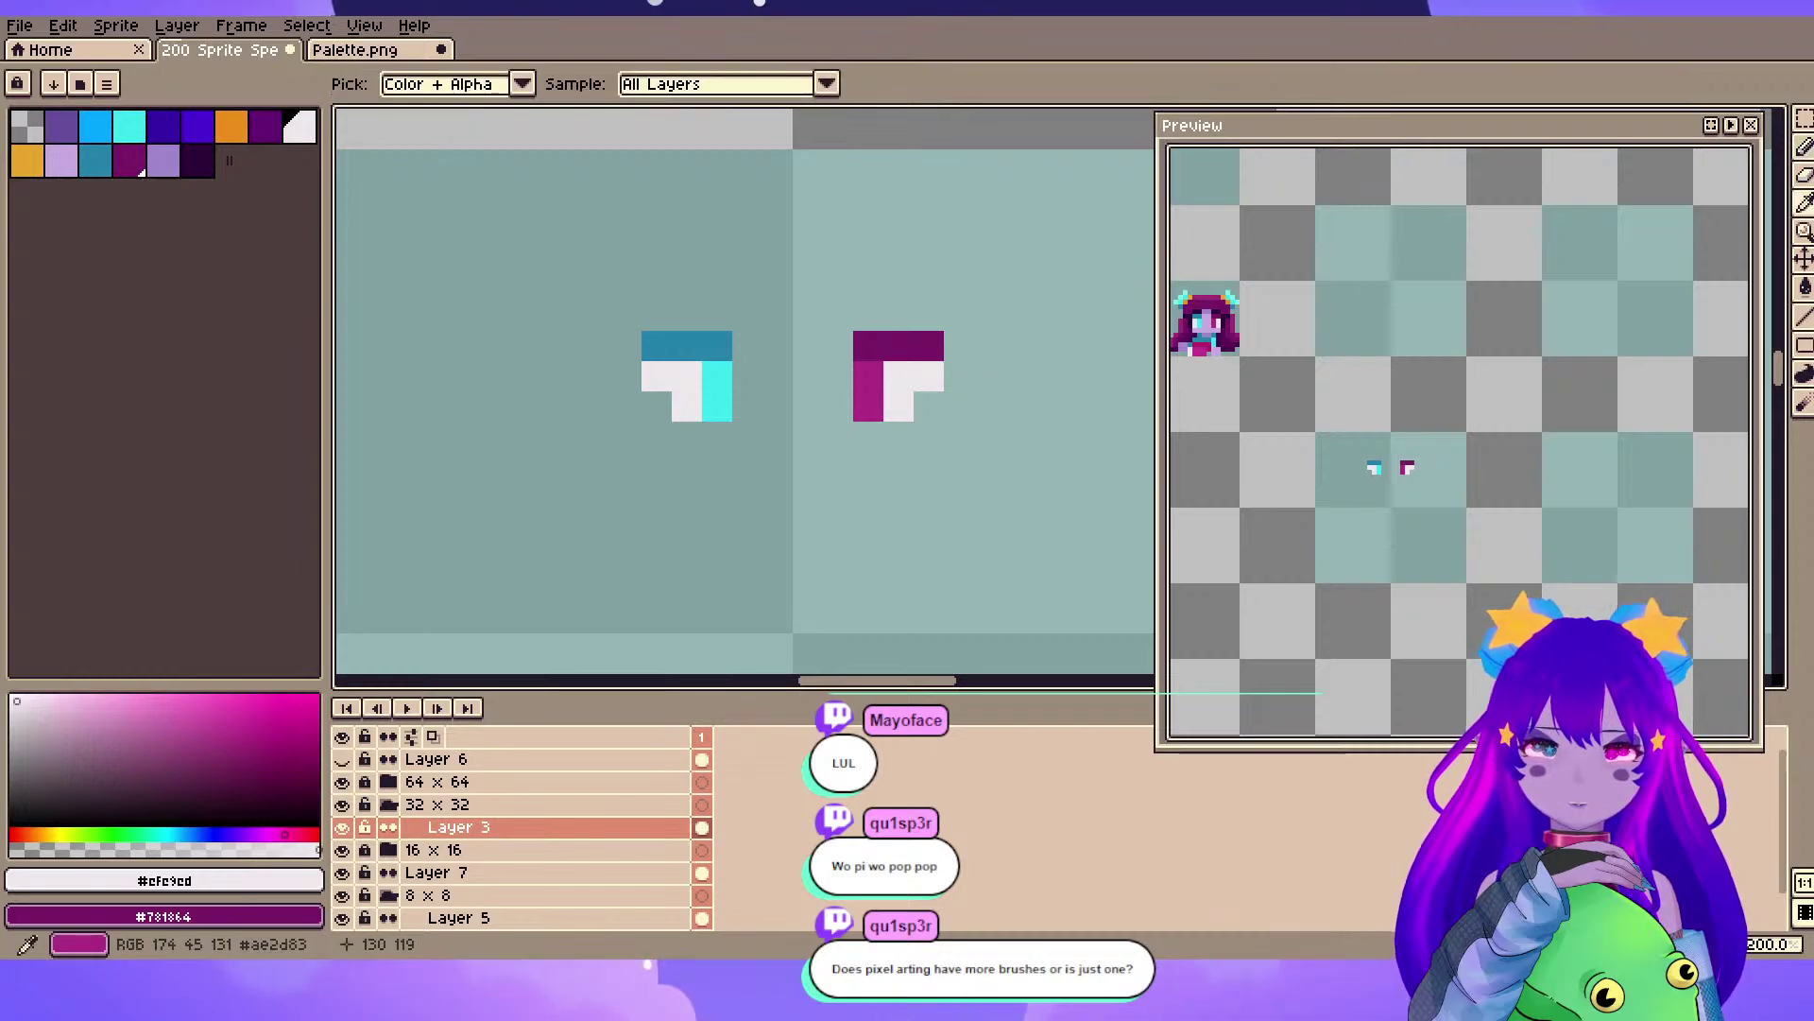
- Try magenta #ae2d83 and cyan on the centre pixels of the eyes' second rows
alt+click(868, 376)
click(898, 377)
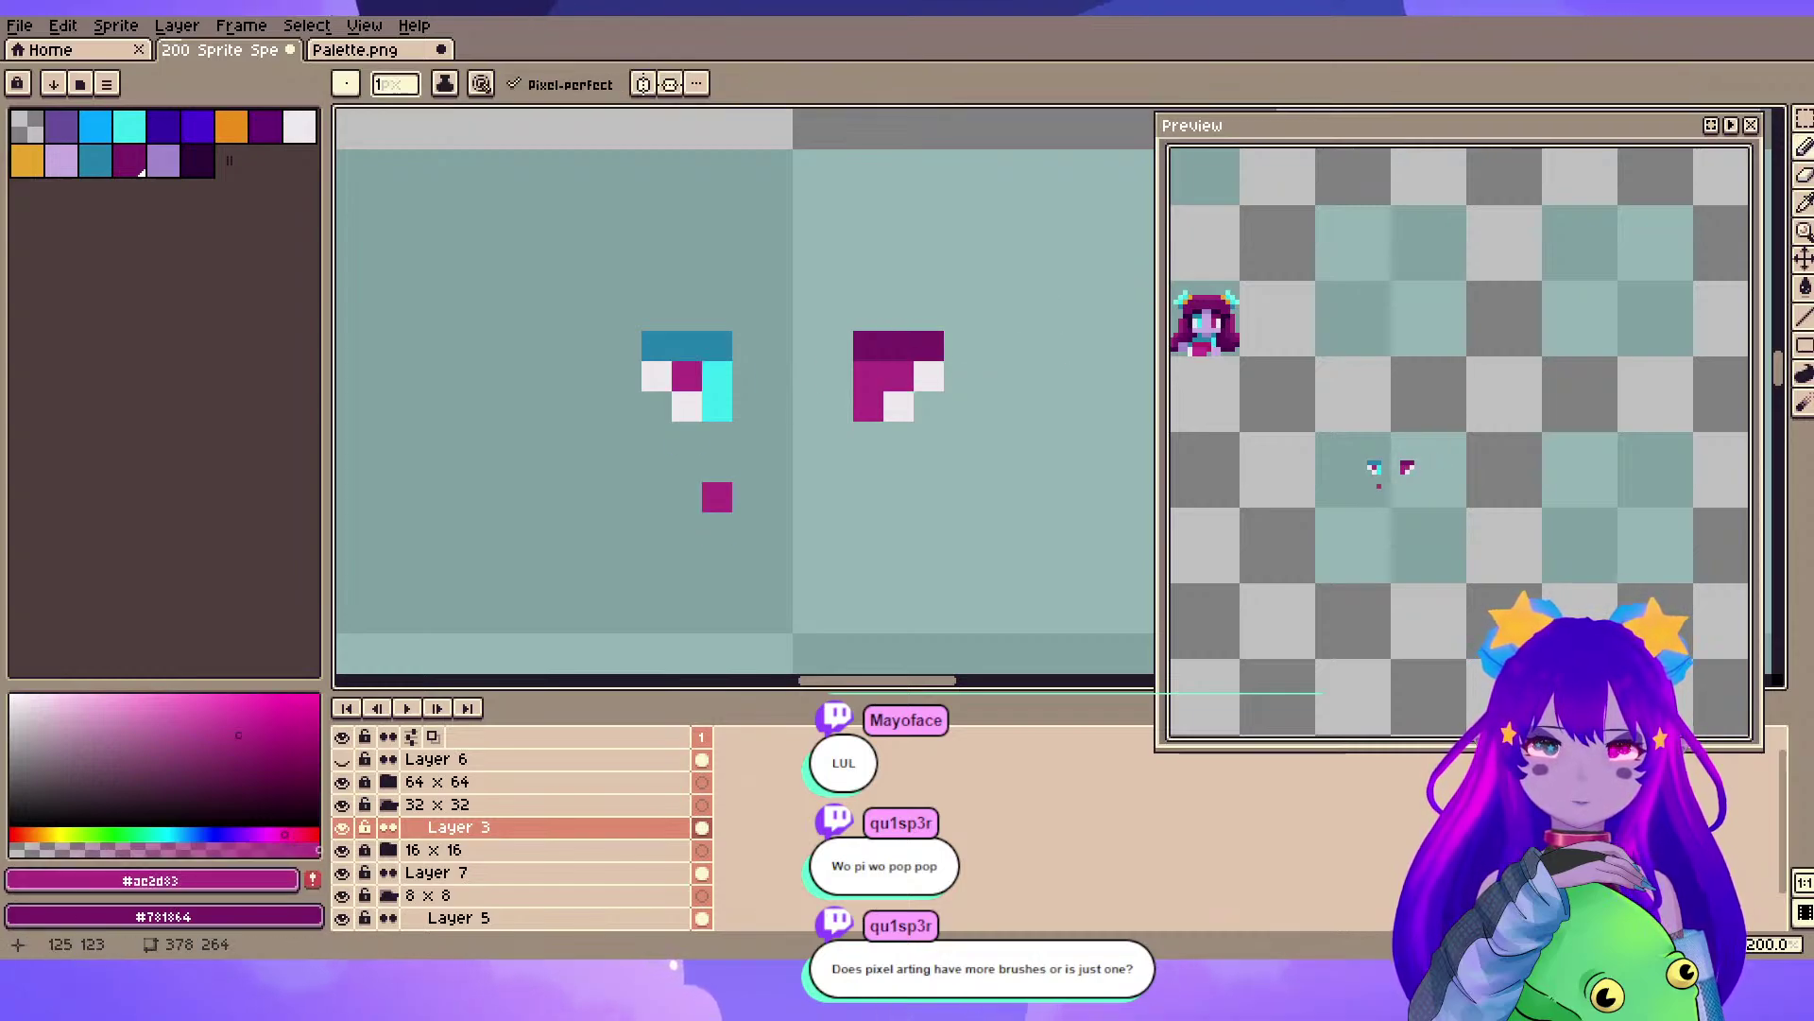
alt+click(717, 376)
click(687, 376)
click(656, 376)
- Darken the inner two second-row pixels of each eye, blue #2482ab on the cyan eye and dark magenta #781864 on the magenta eye
alt+click(717, 346)
click(717, 377)
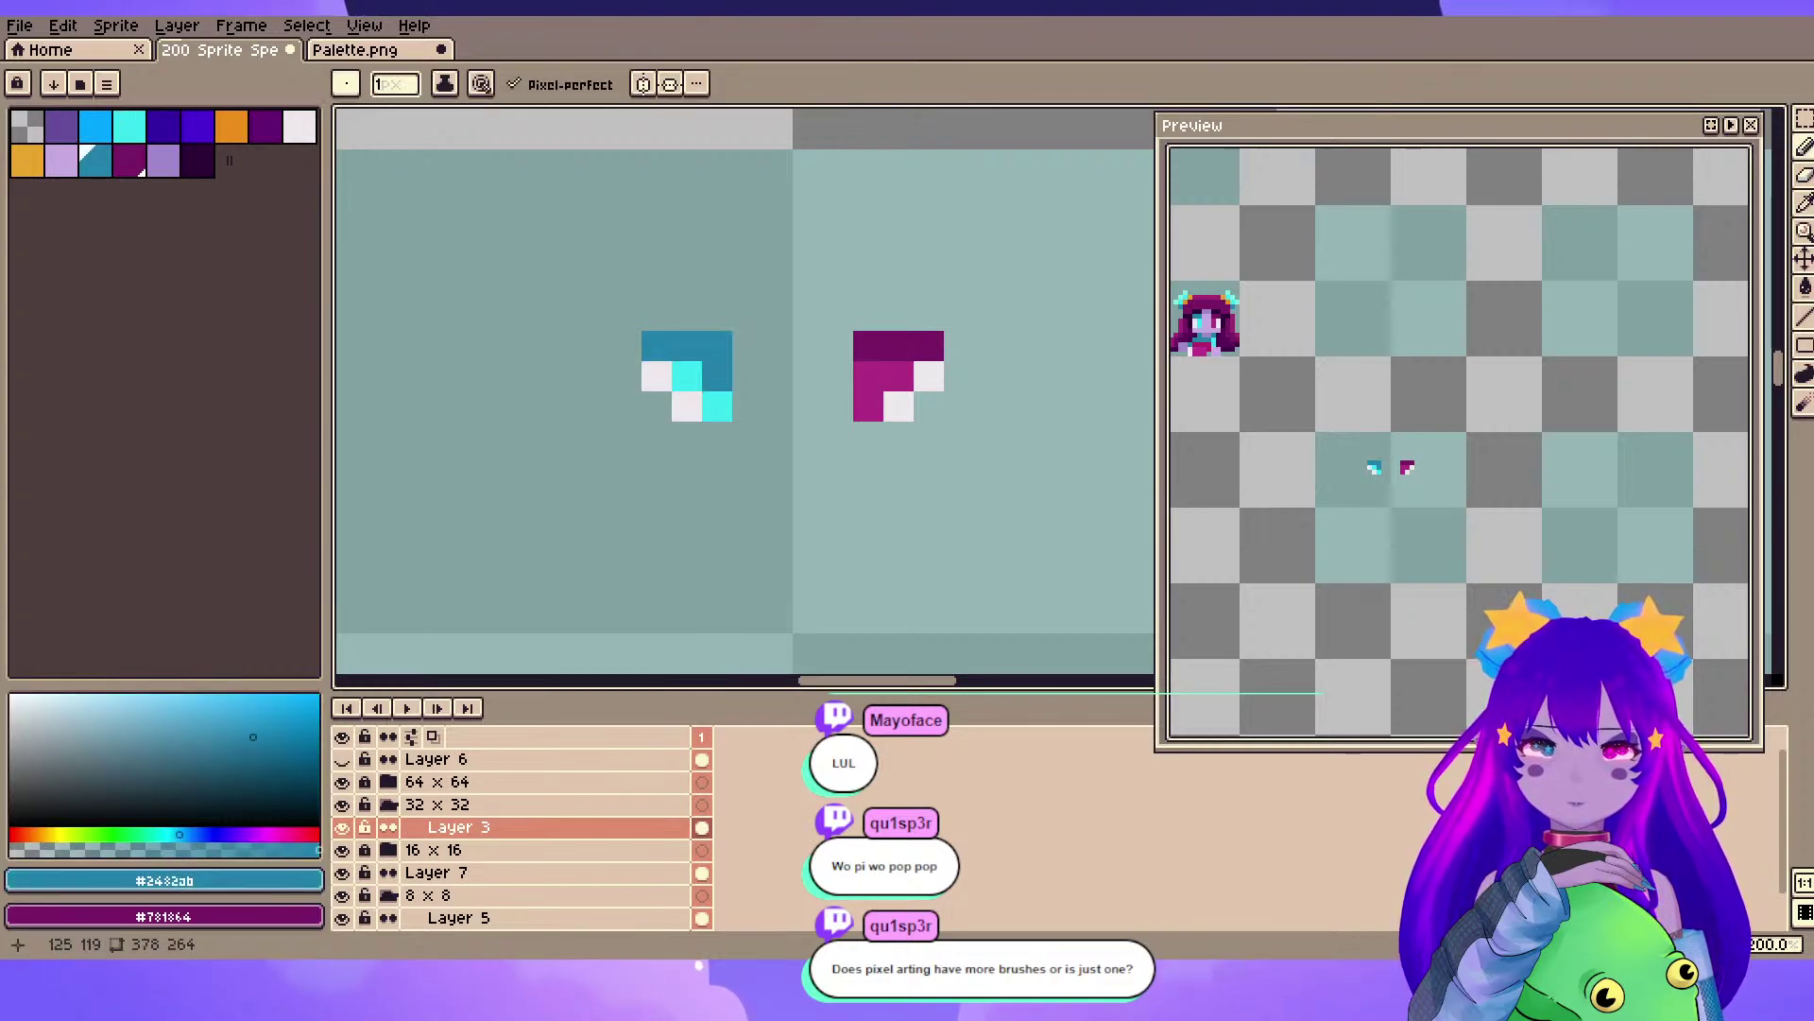
click(687, 376)
click(899, 376)
alt+click(898, 346)
click(899, 377)
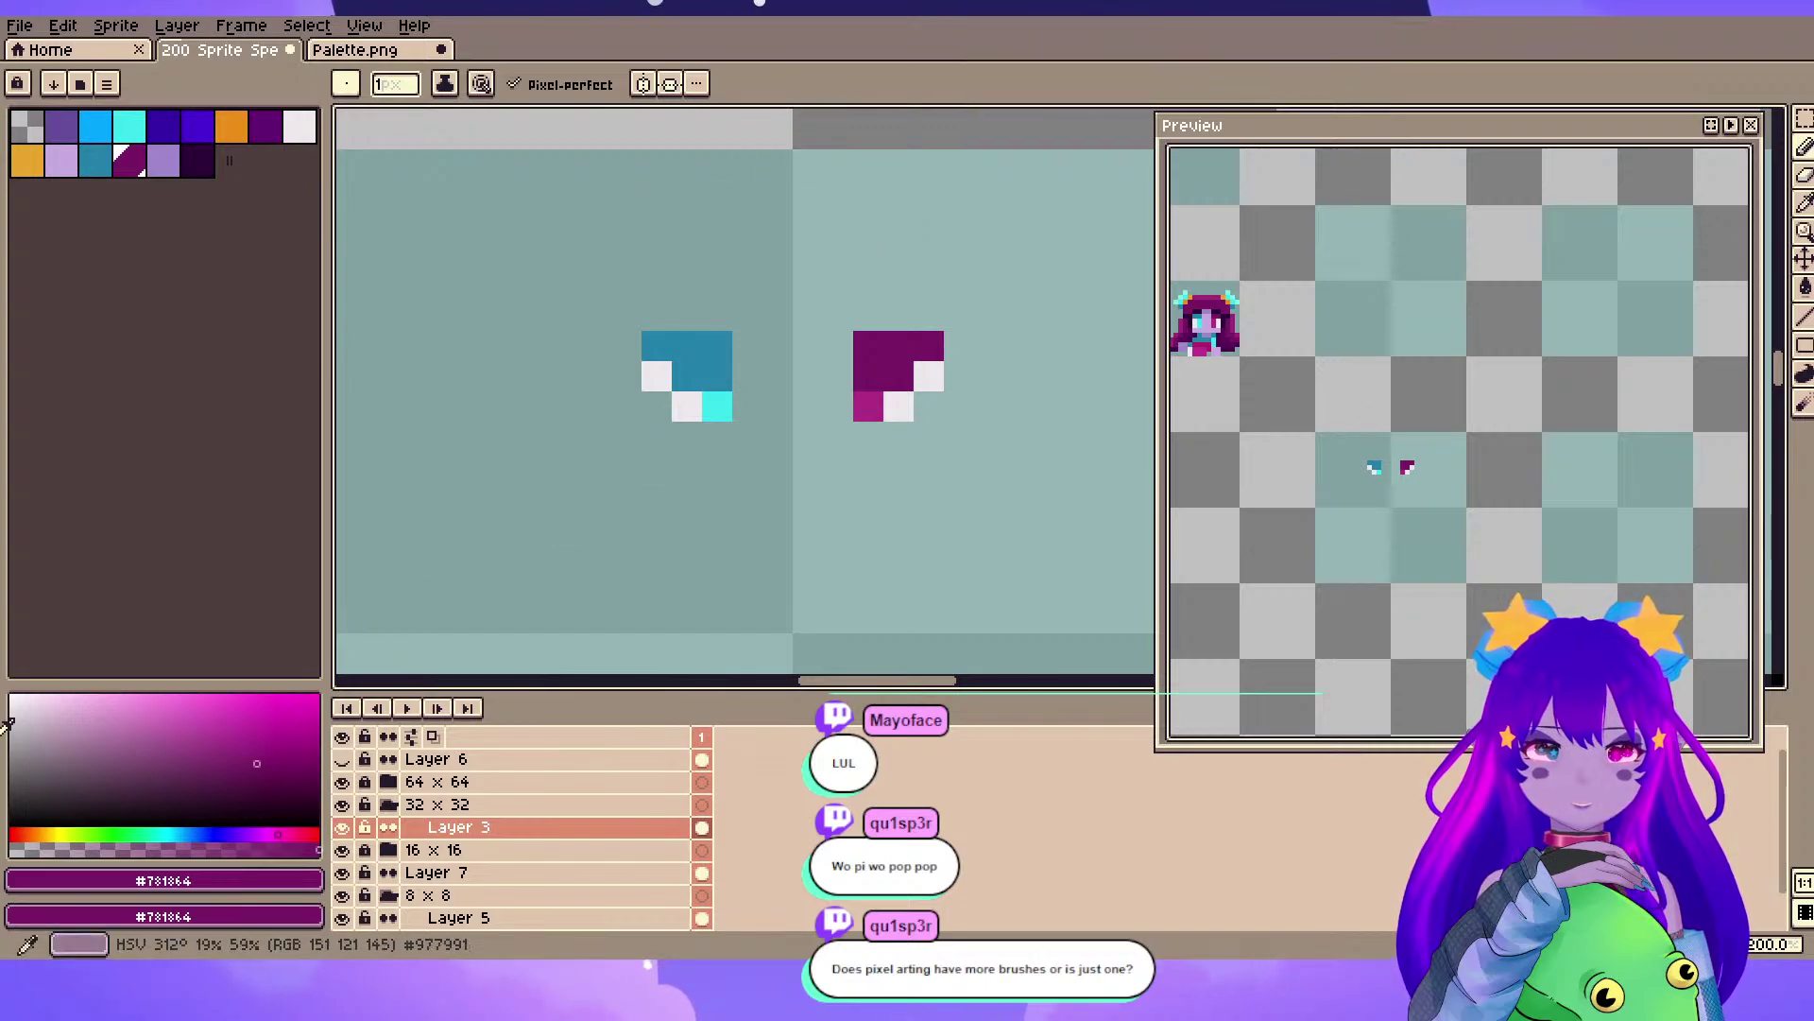
- Mix a greyish pink (HSV 325°, 11, 77) from the off-white and repaint the outer white pixel of both eyes with it
click(14, 704)
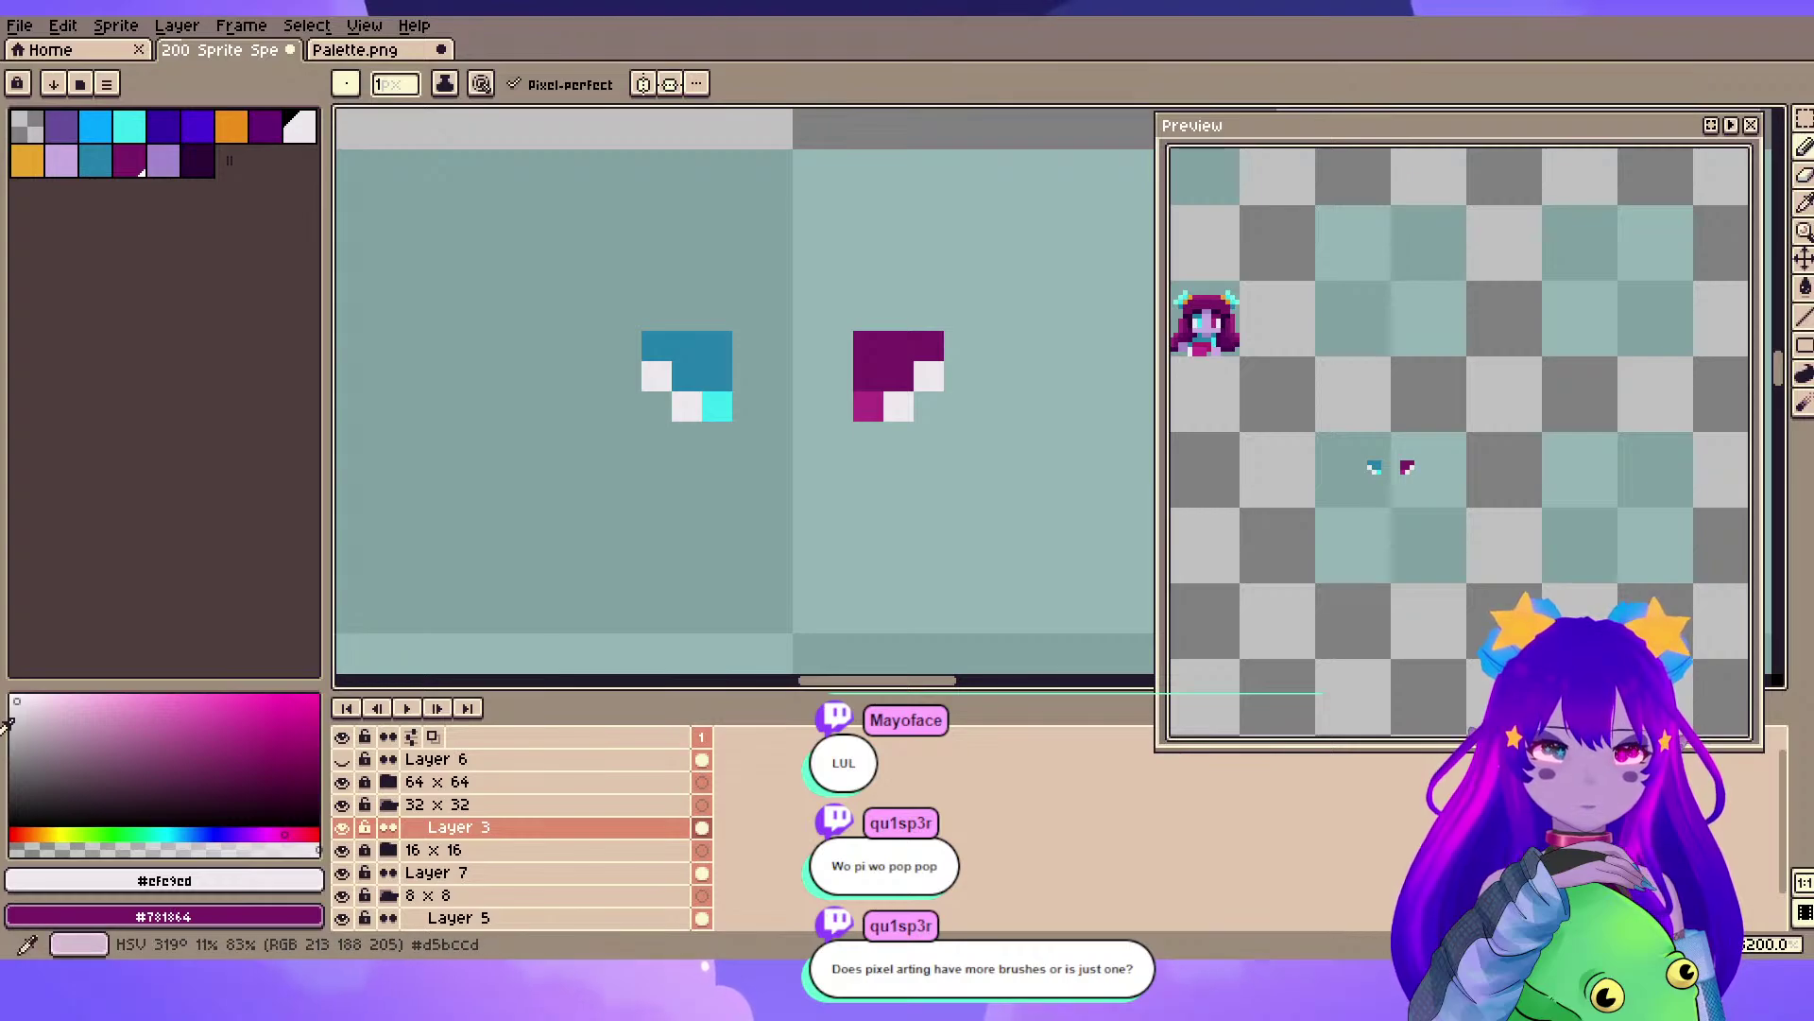
click(33, 715)
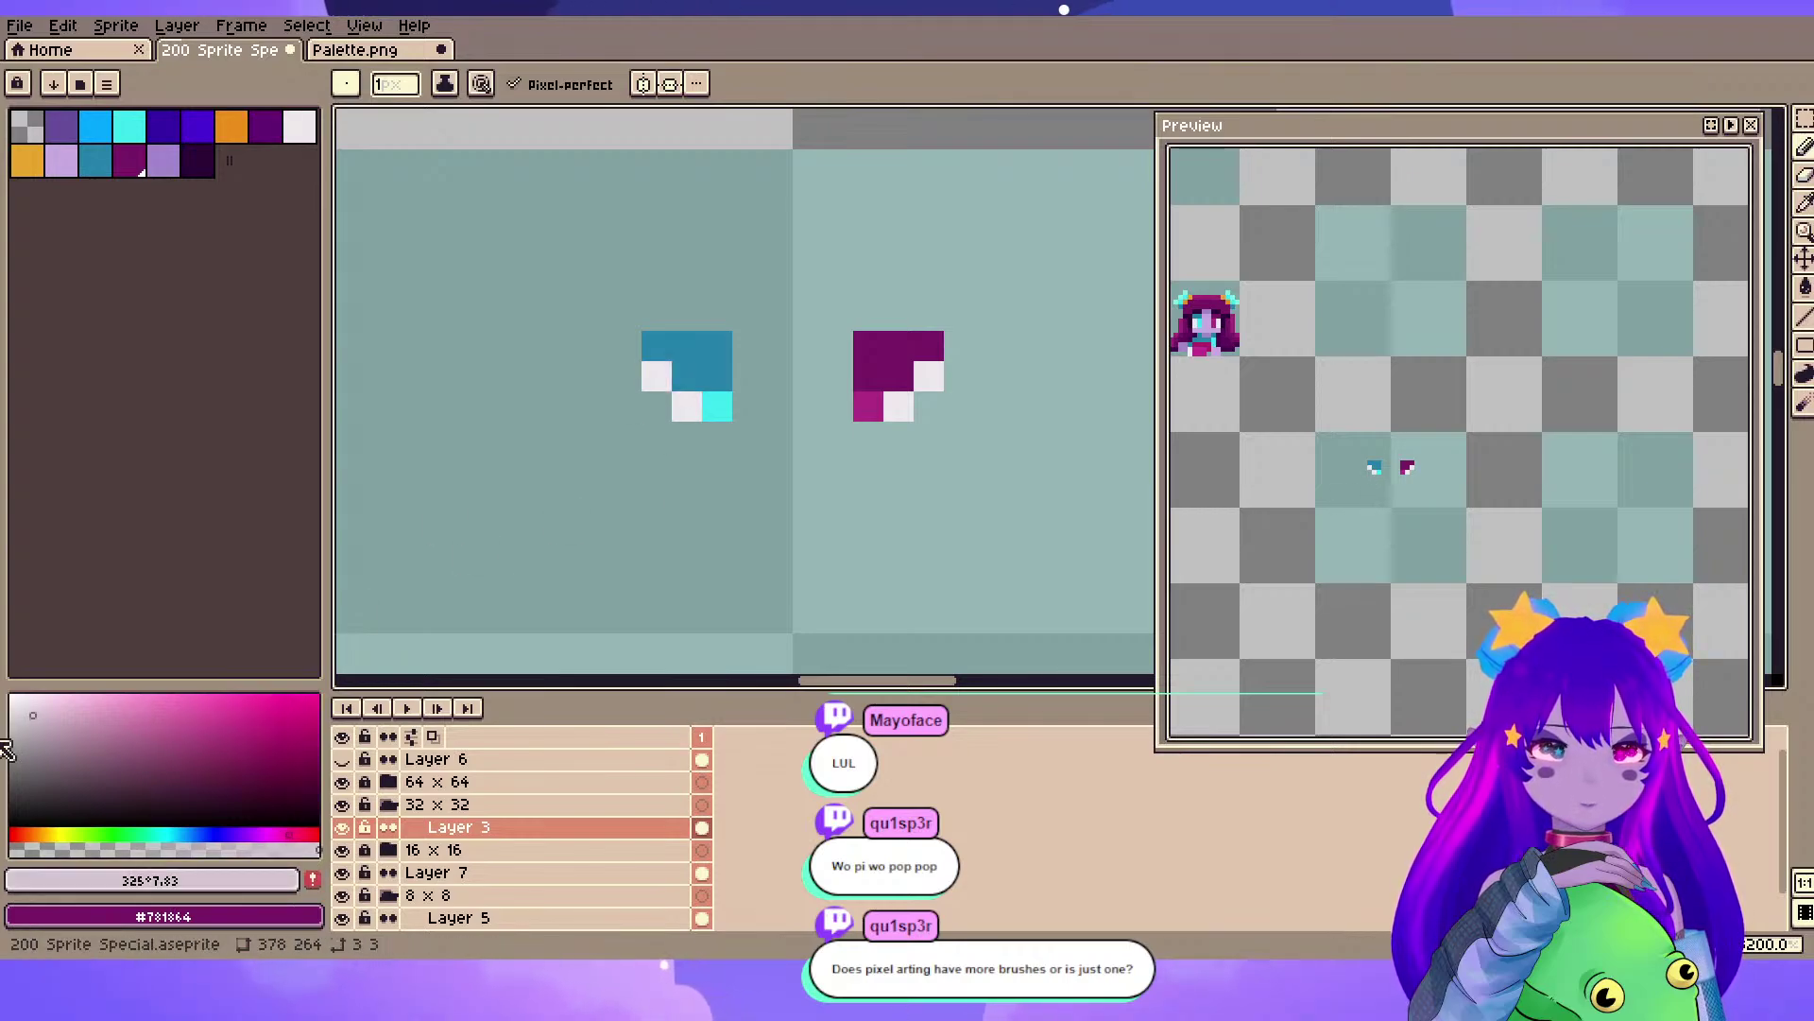
click(44, 724)
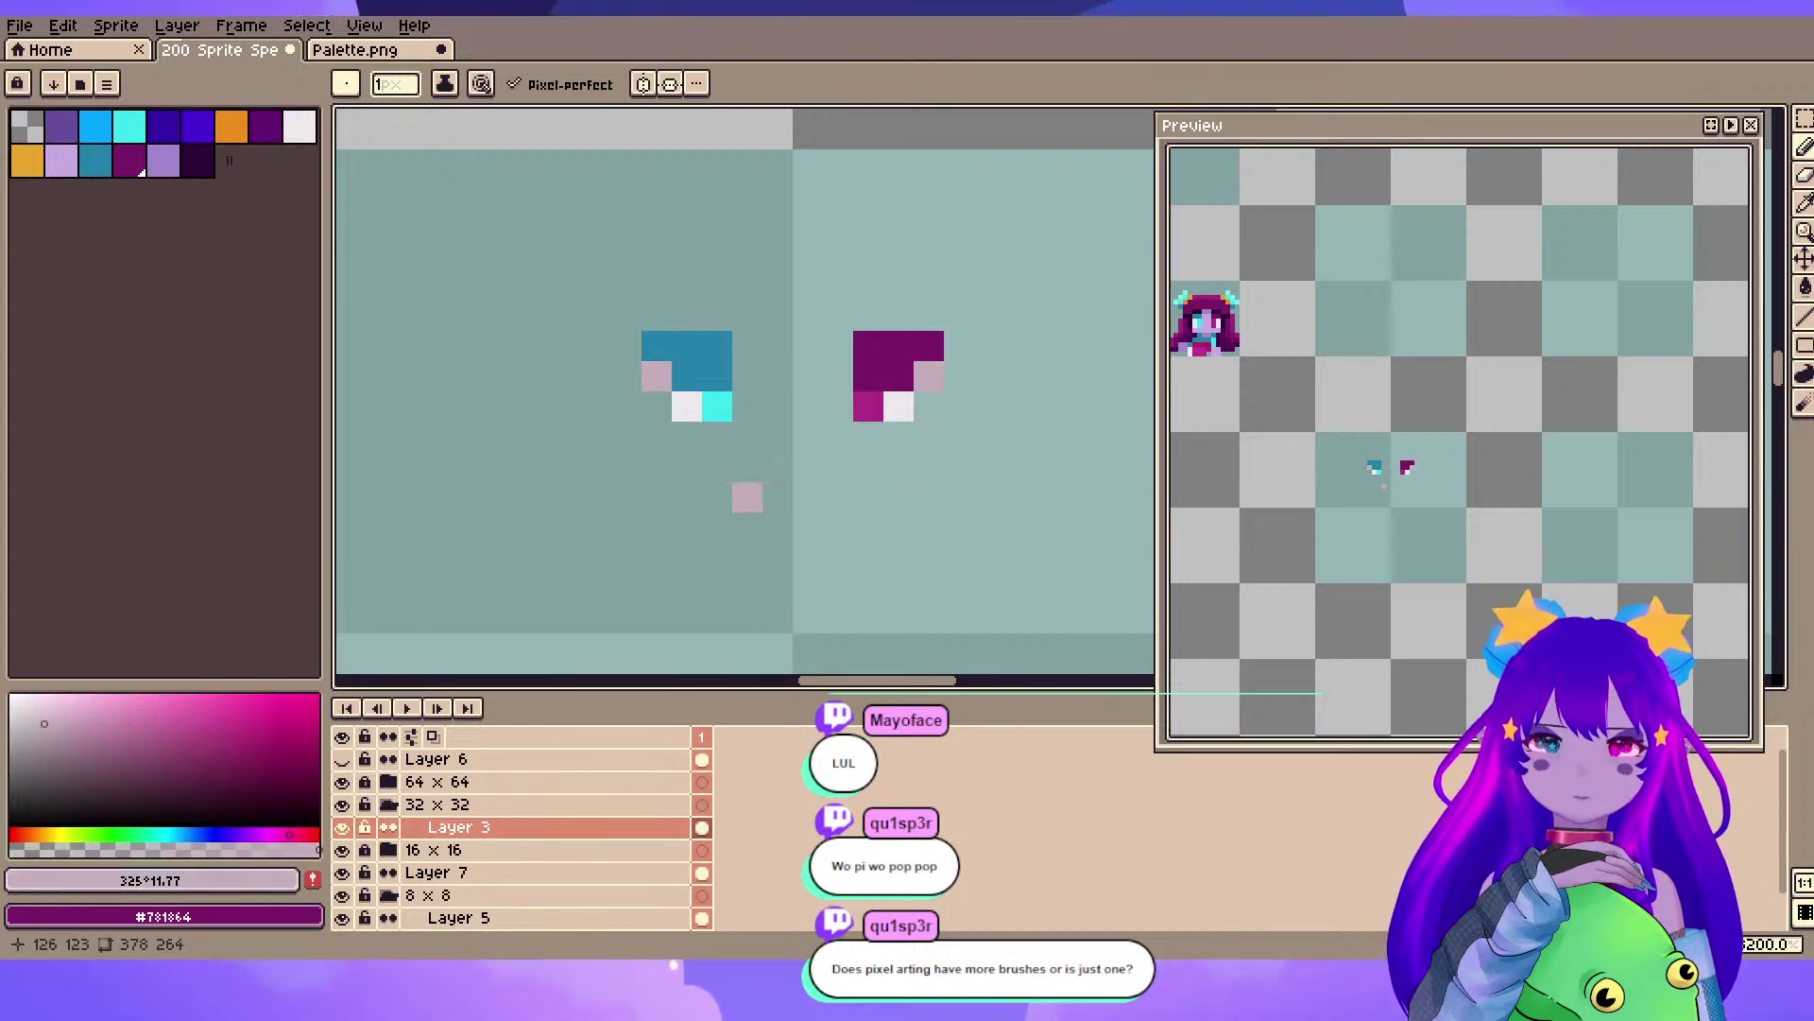
- Draw a dark purple (palette index 14) lash line above and along the outer side of the cyan eye
click(197, 161)
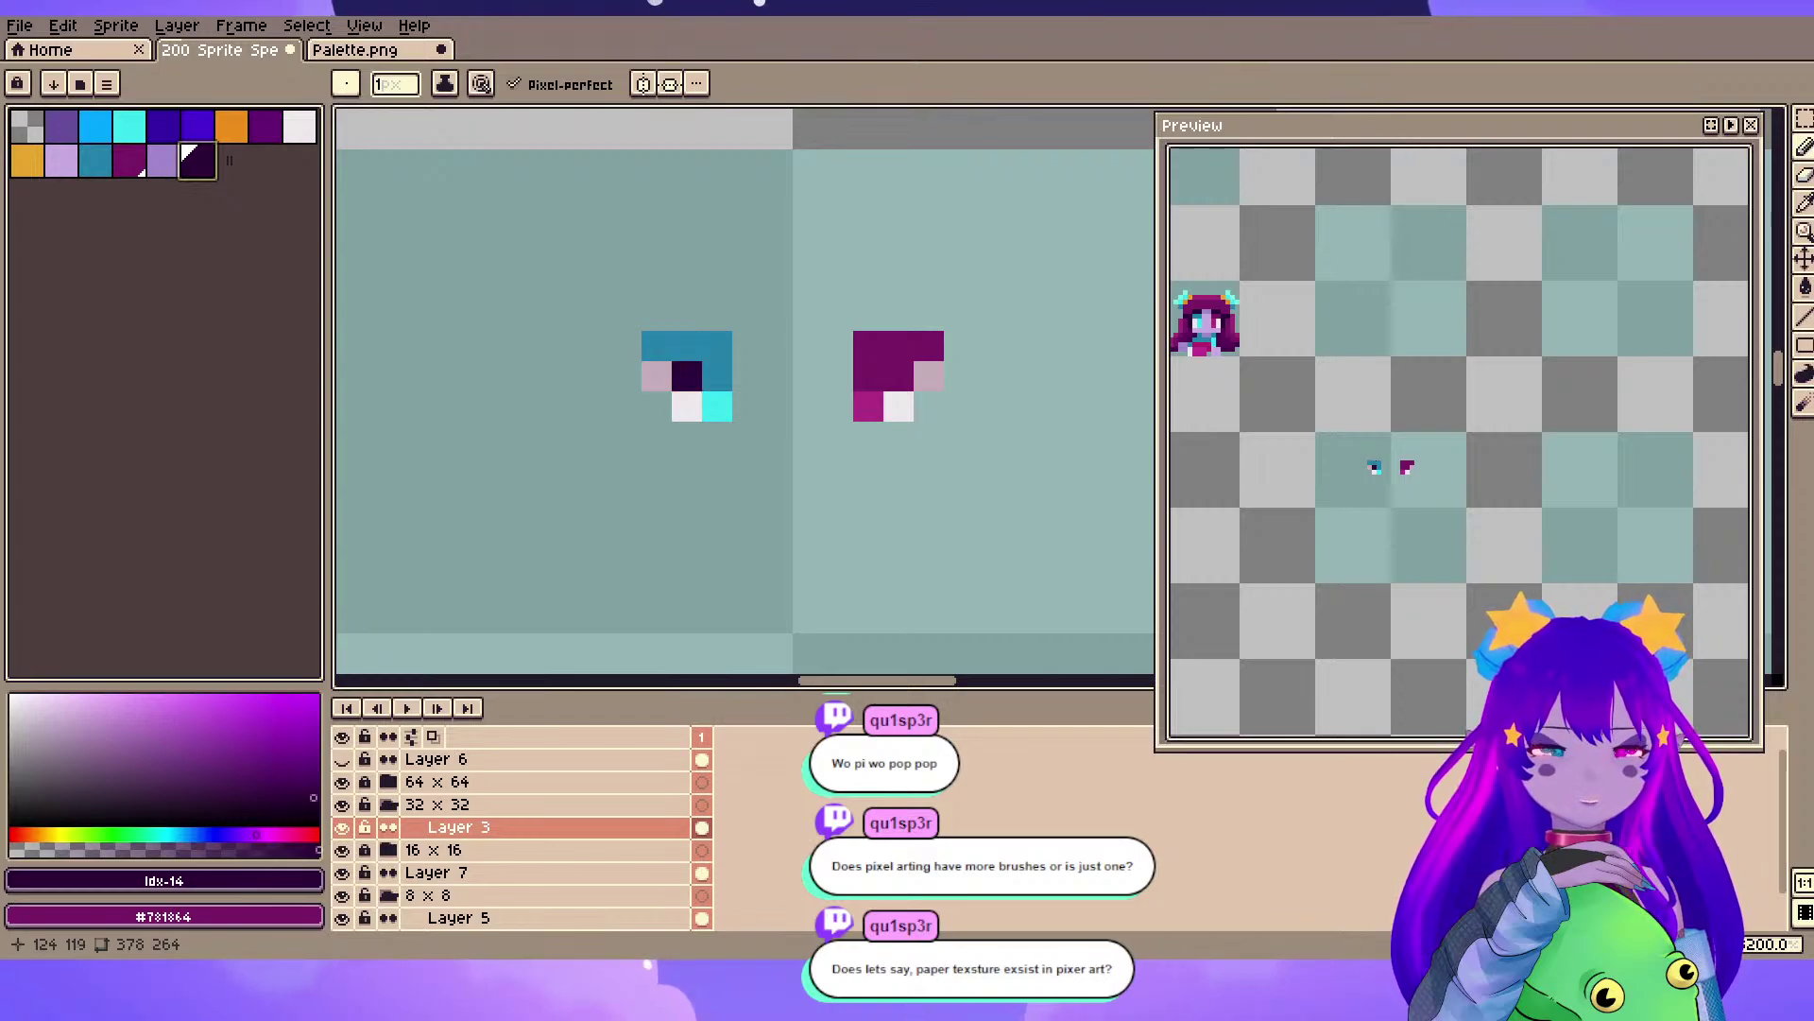
drag(626, 375, 626, 345)
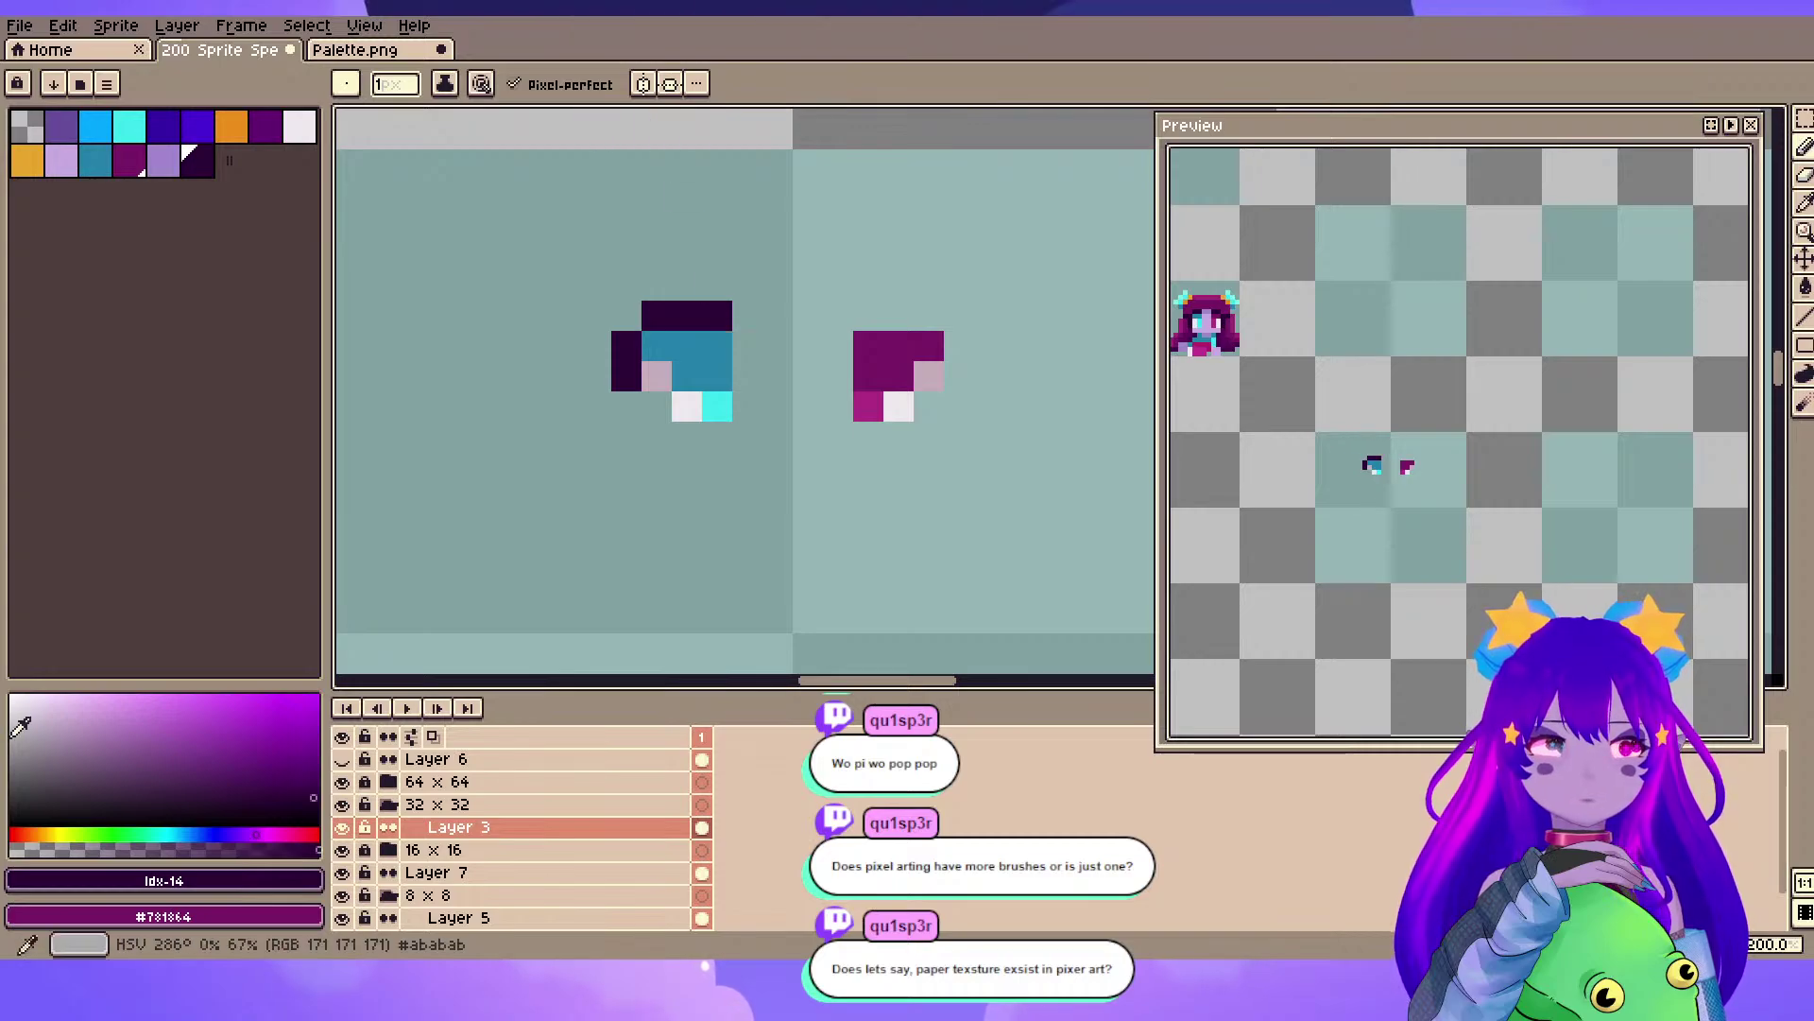
- Turn on left-right symmetry and undo the one-sided lash line around the cyan eye
click(640, 90)
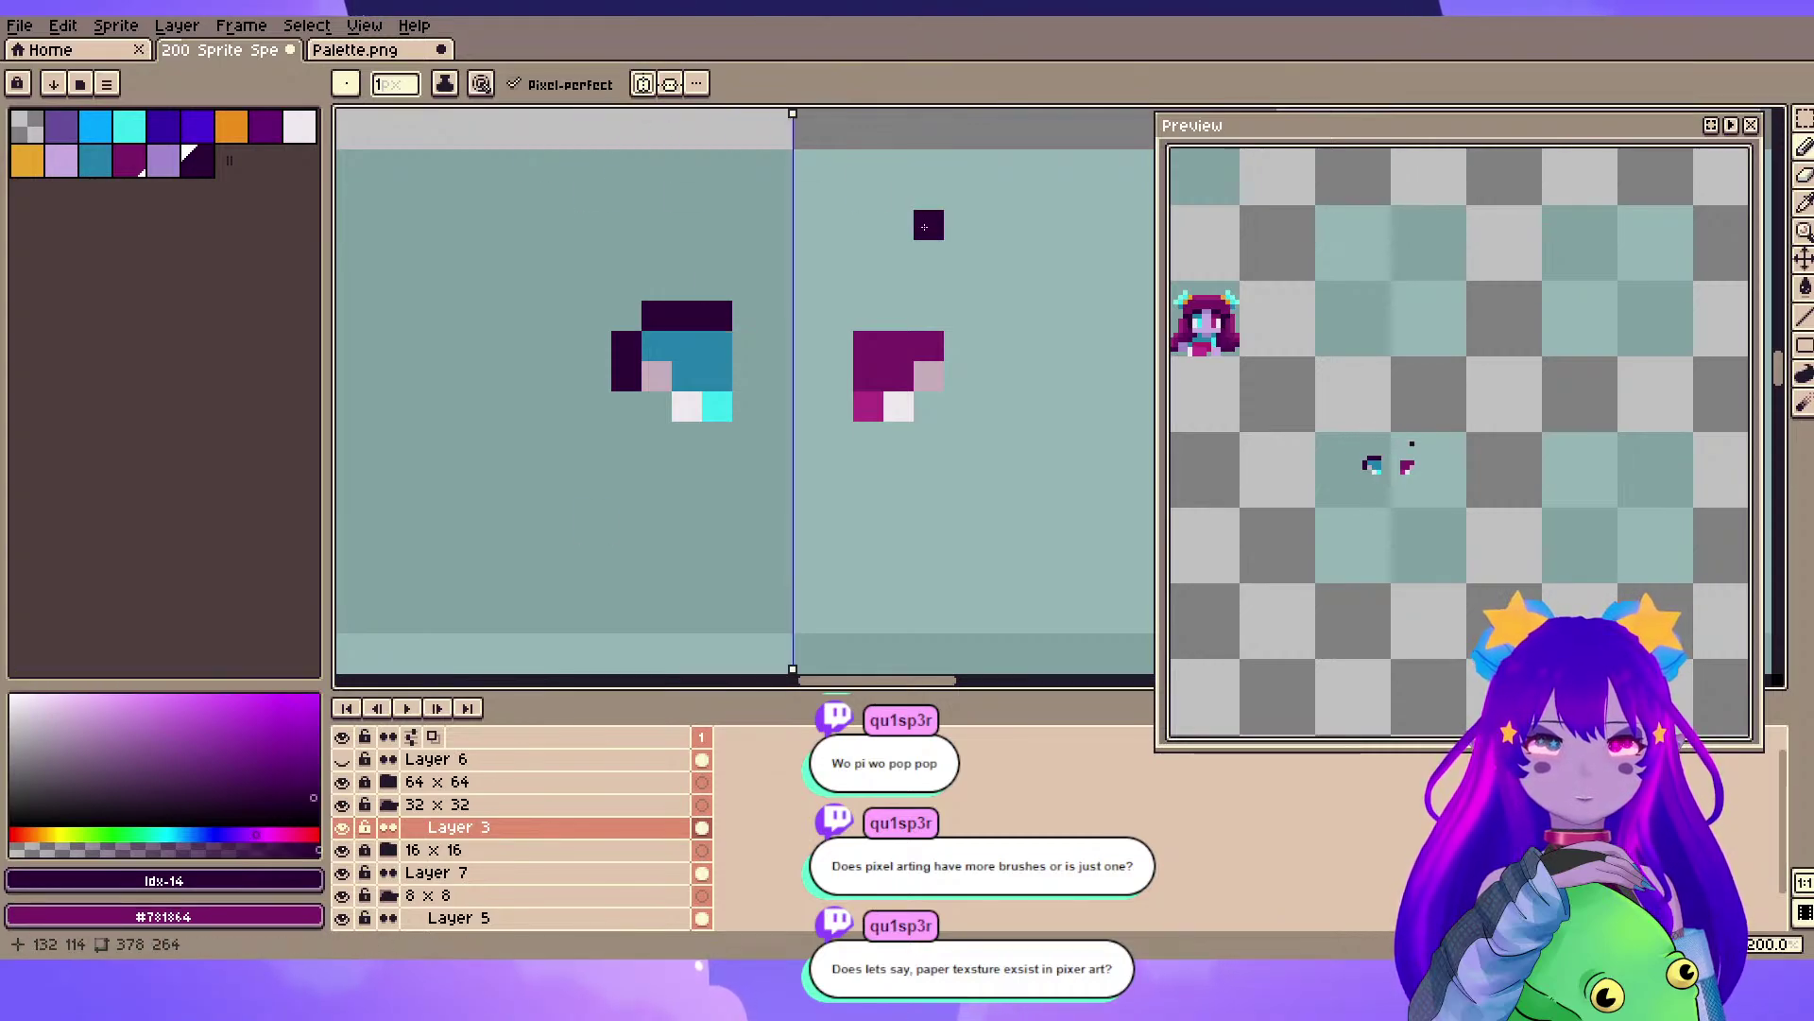
key(ctrl+z)
key(ctrl+z)
key(ctrl+z)
- Draw mirrored dark purple lashes above both eyes, extending them outward and down in stepped rows
key(space)
drag(752, 324, 731, 392)
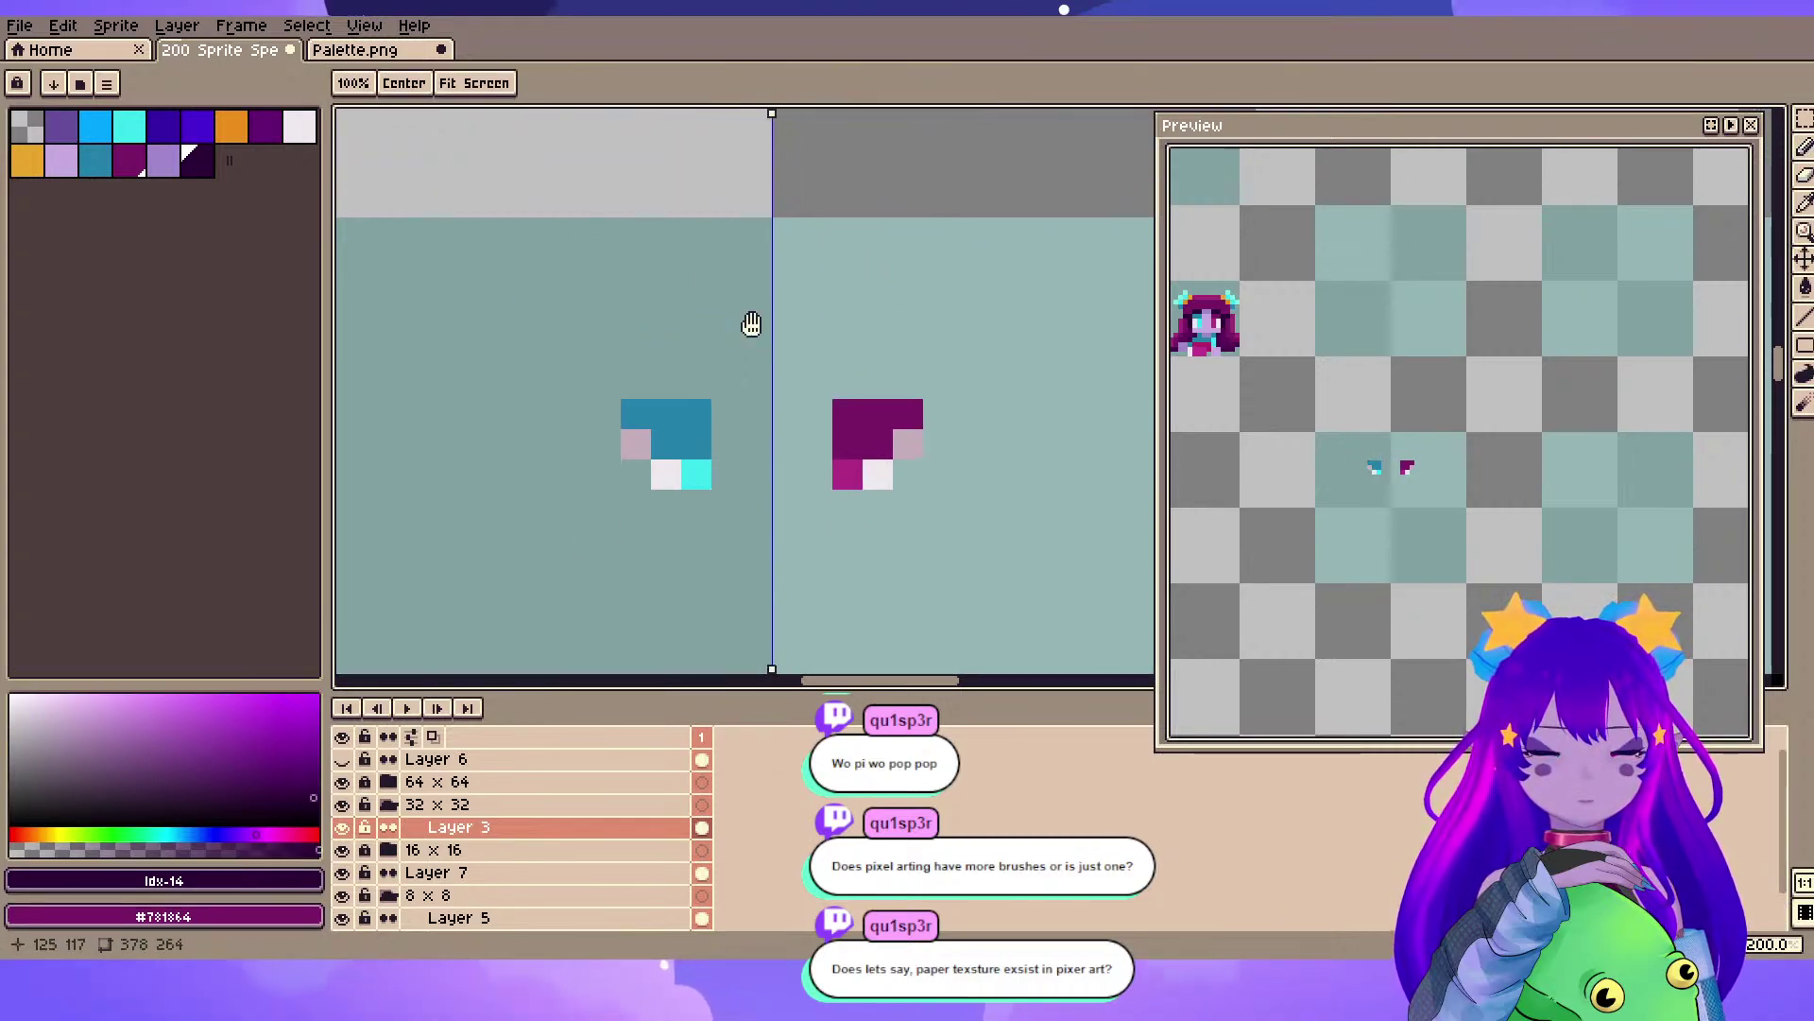
key(ctrl+y)
key(ctrl+y)
key(ctrl+y)
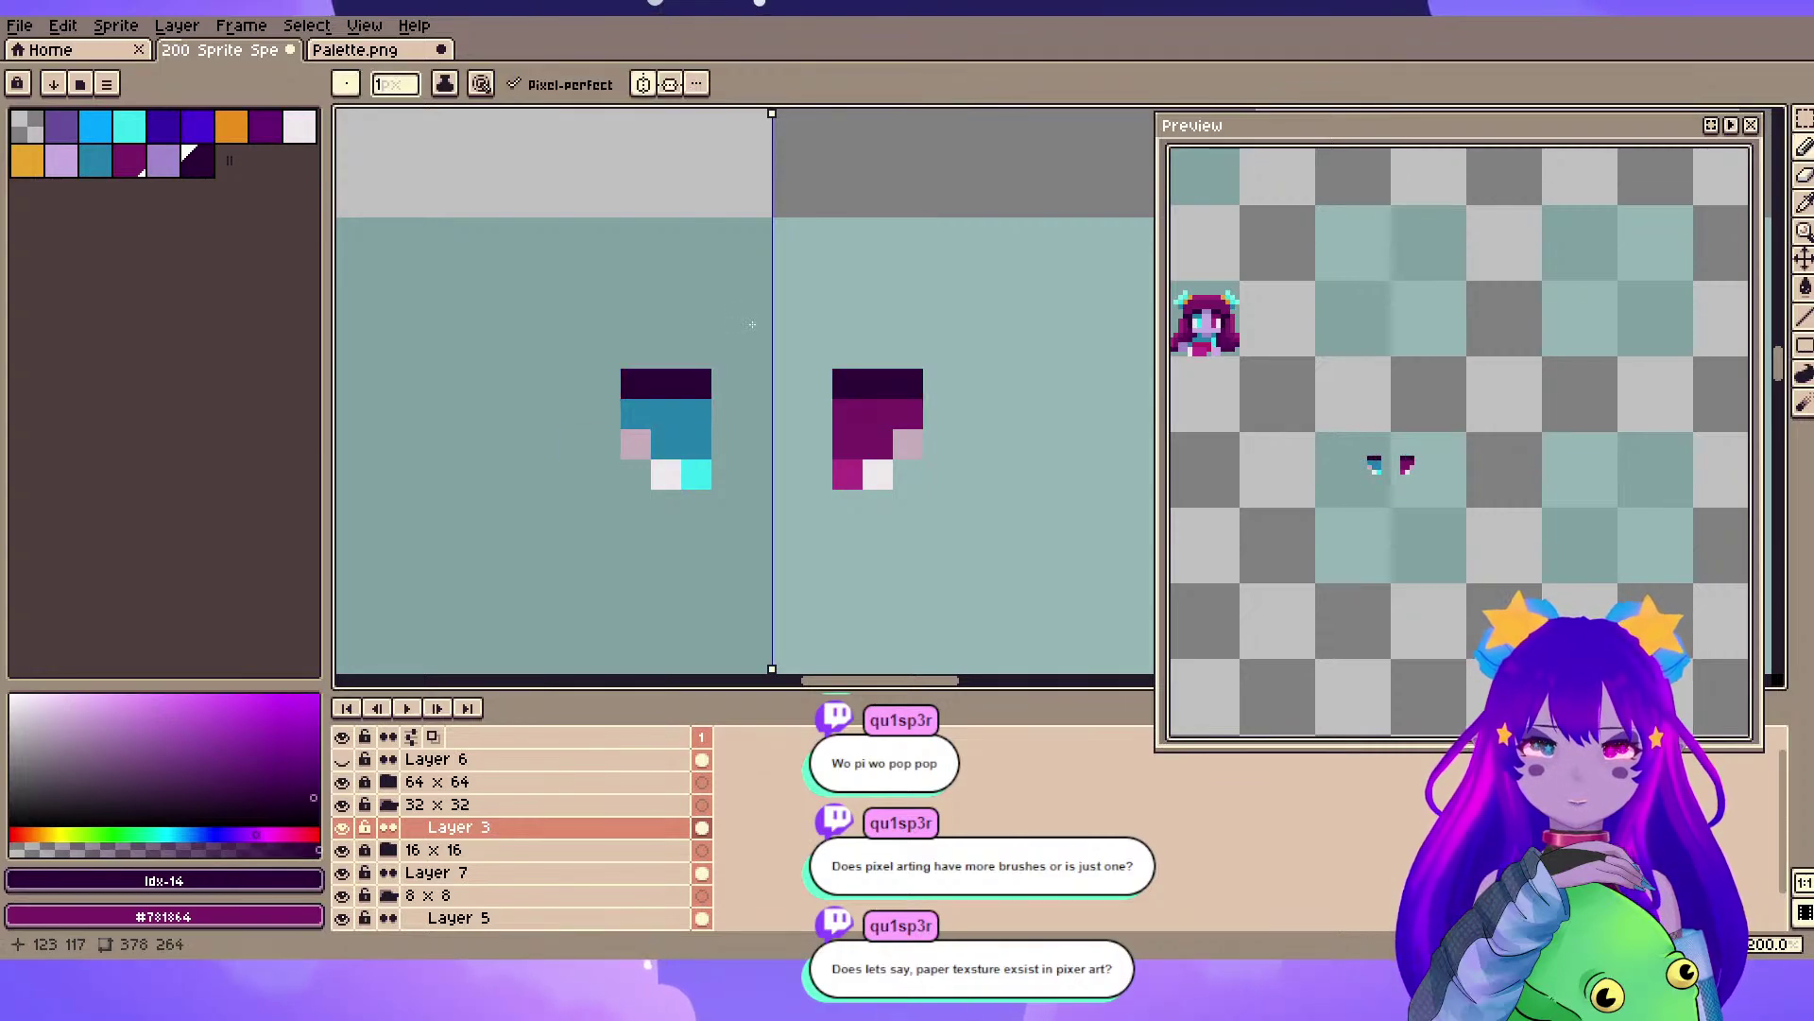
key(ctrl+y)
key(ctrl+y)
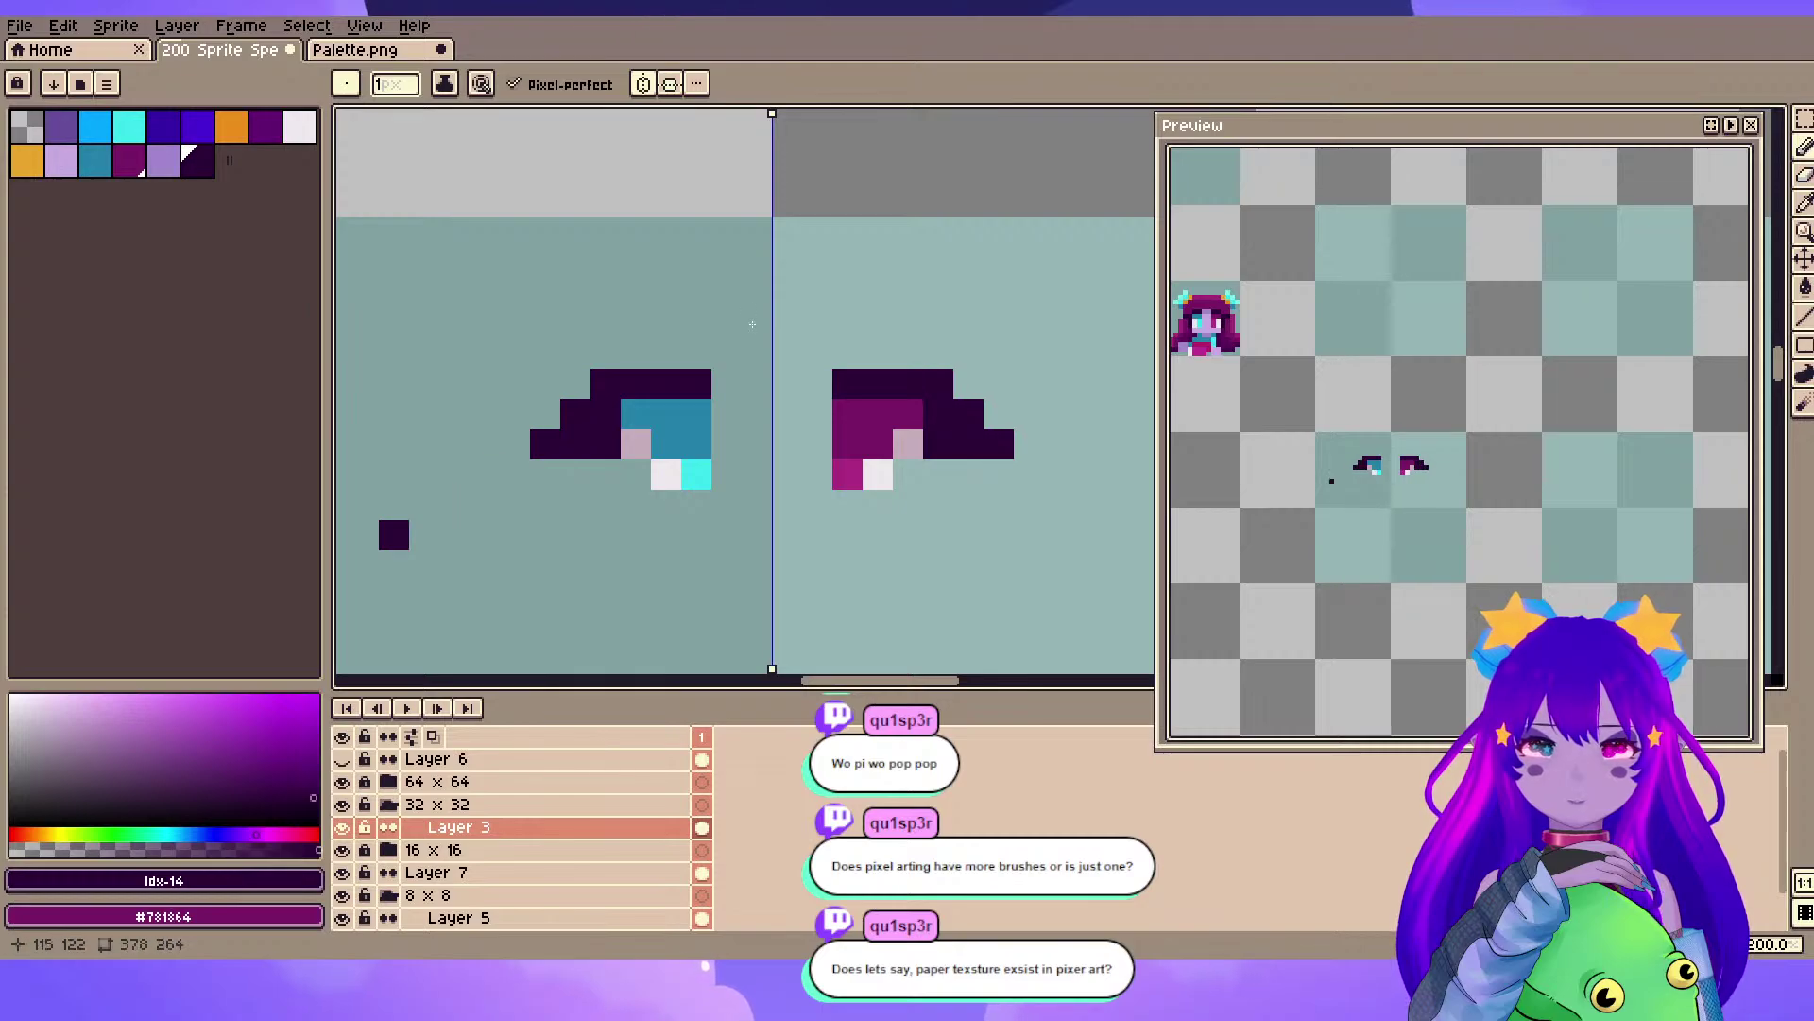
- Trim the mirrored lashes back to shorter stepped outer ends and add one dark purple pixel beside each eye's inner edge
key(ctrl+z)
key(ctrl+z)
key(ctrl+z)
key(ctrl+z)
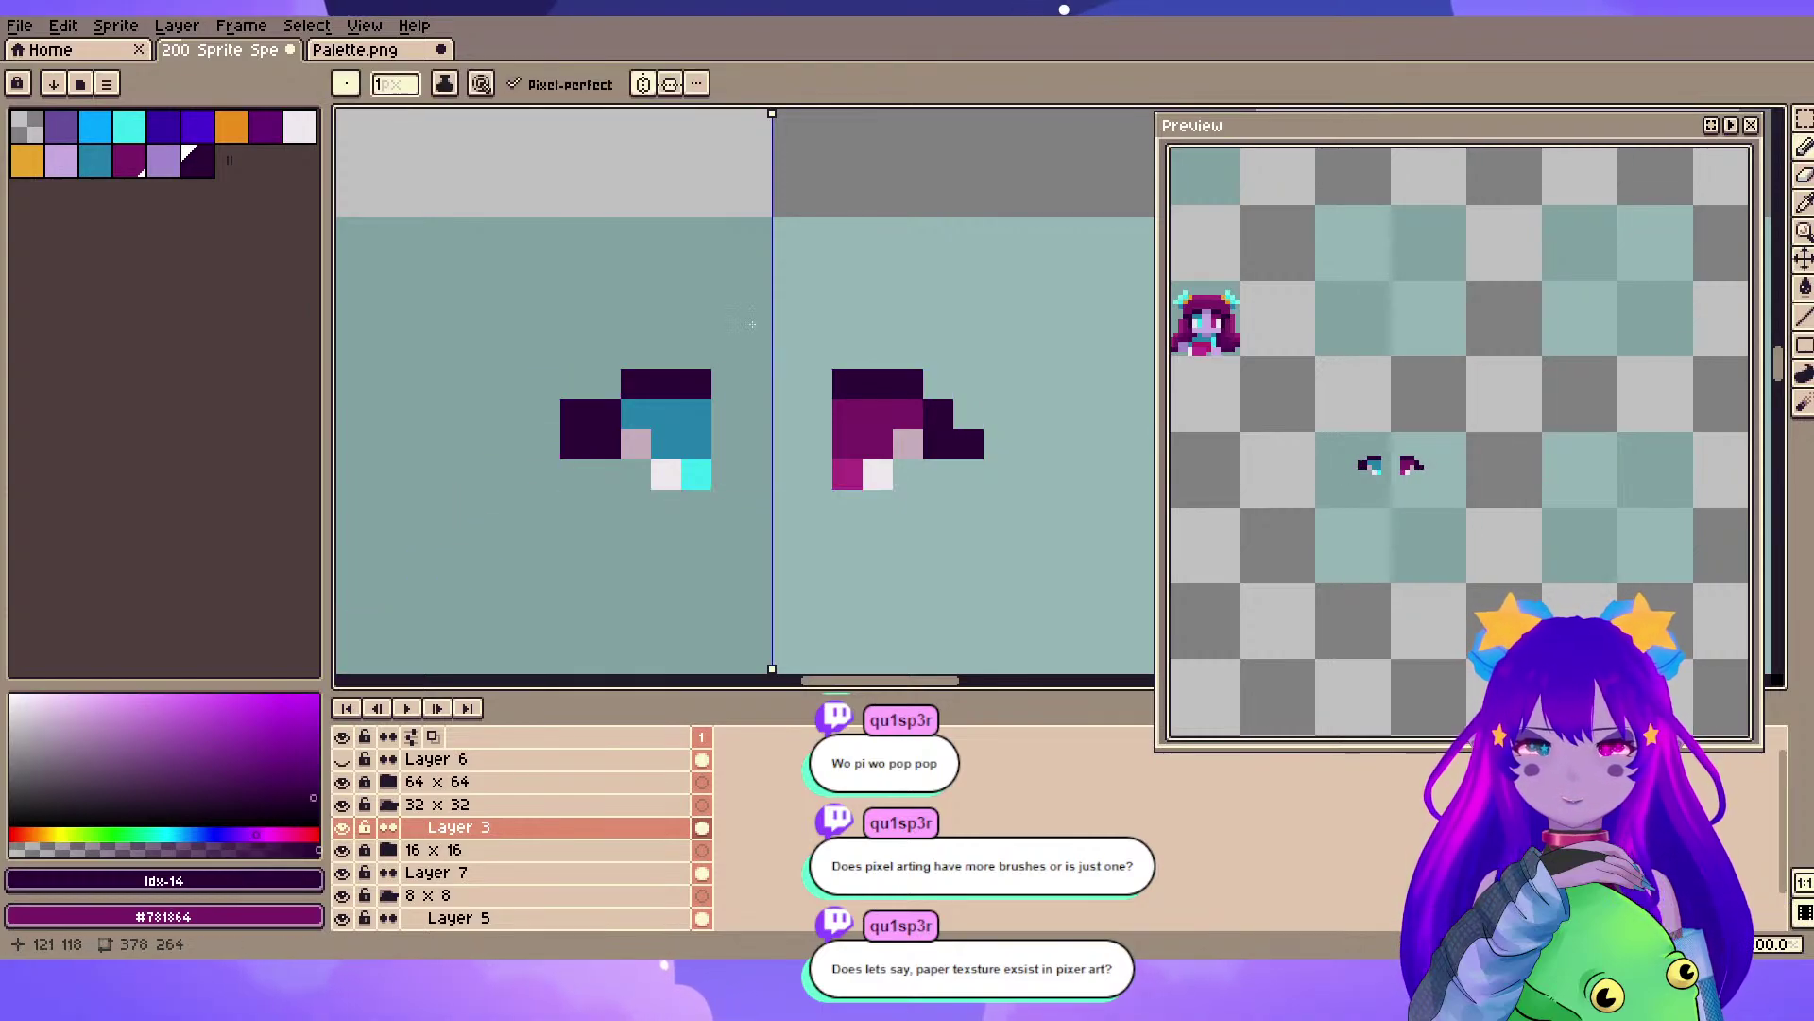
click(726, 414)
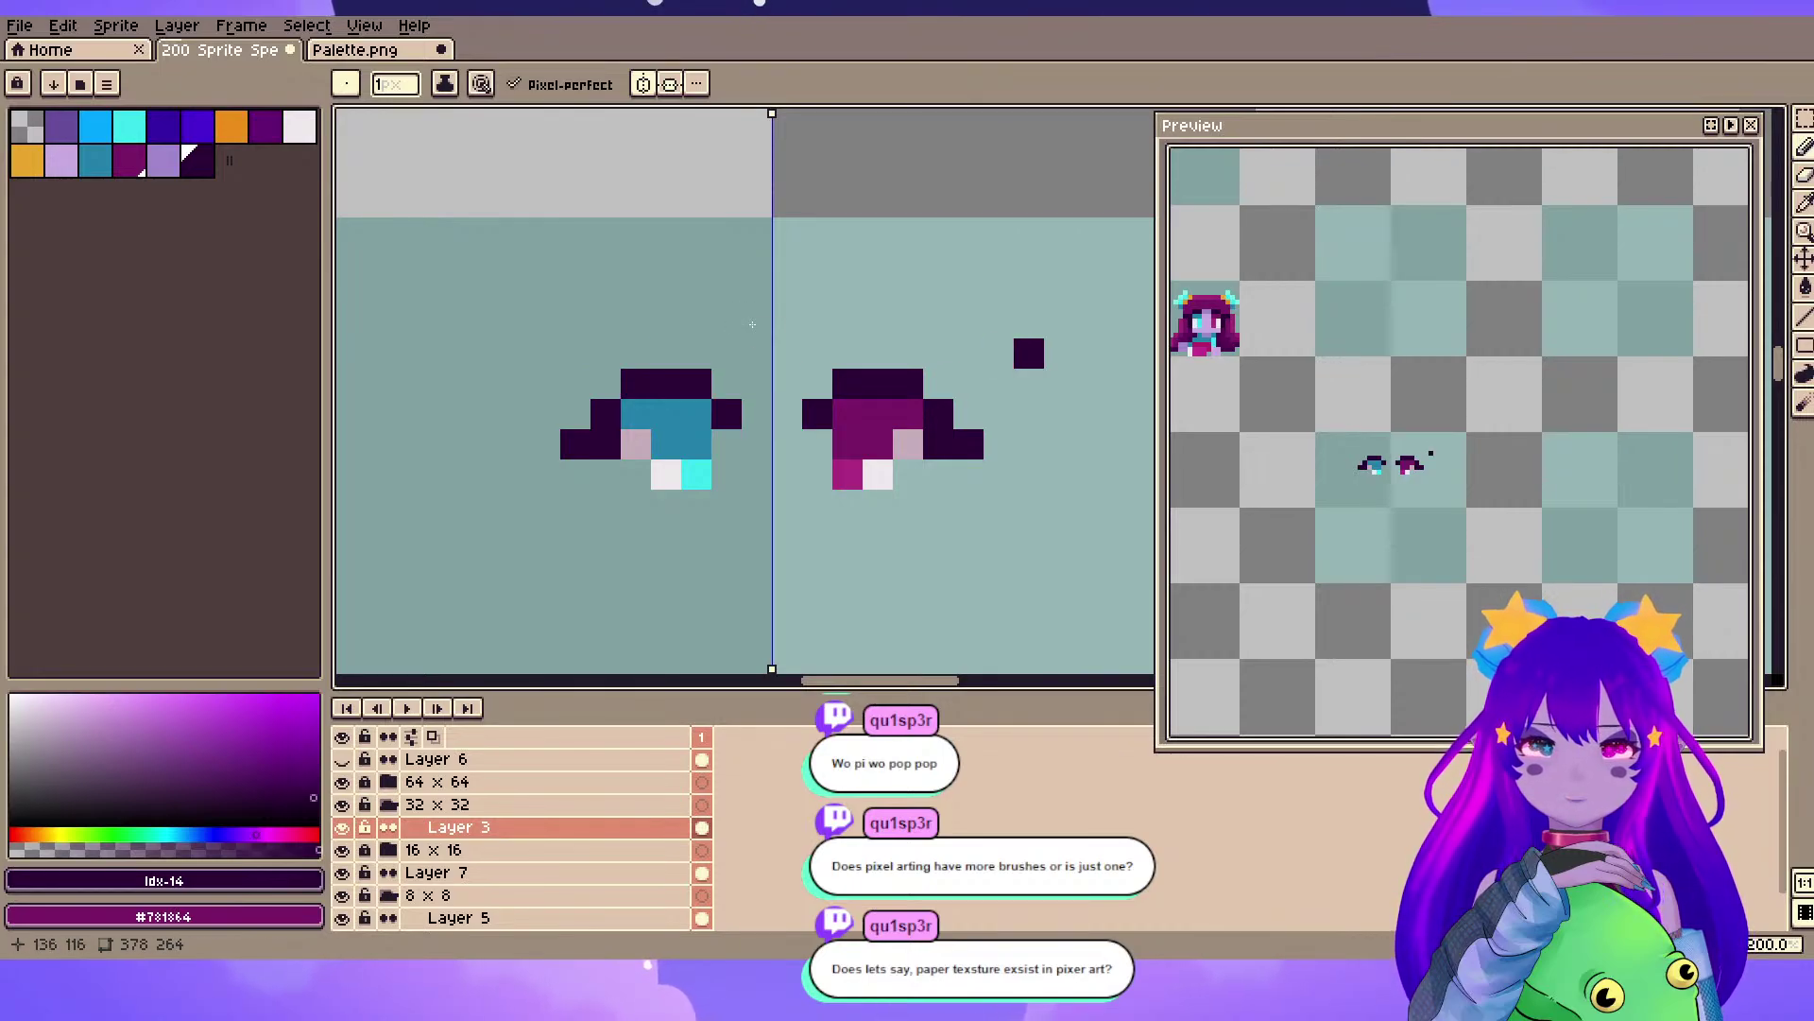
- Add mirrored dark purple pixels around the lower edges of both eyes and extend the inner corners towards the centre
drag(999, 383, 996, 361)
click(724, 512)
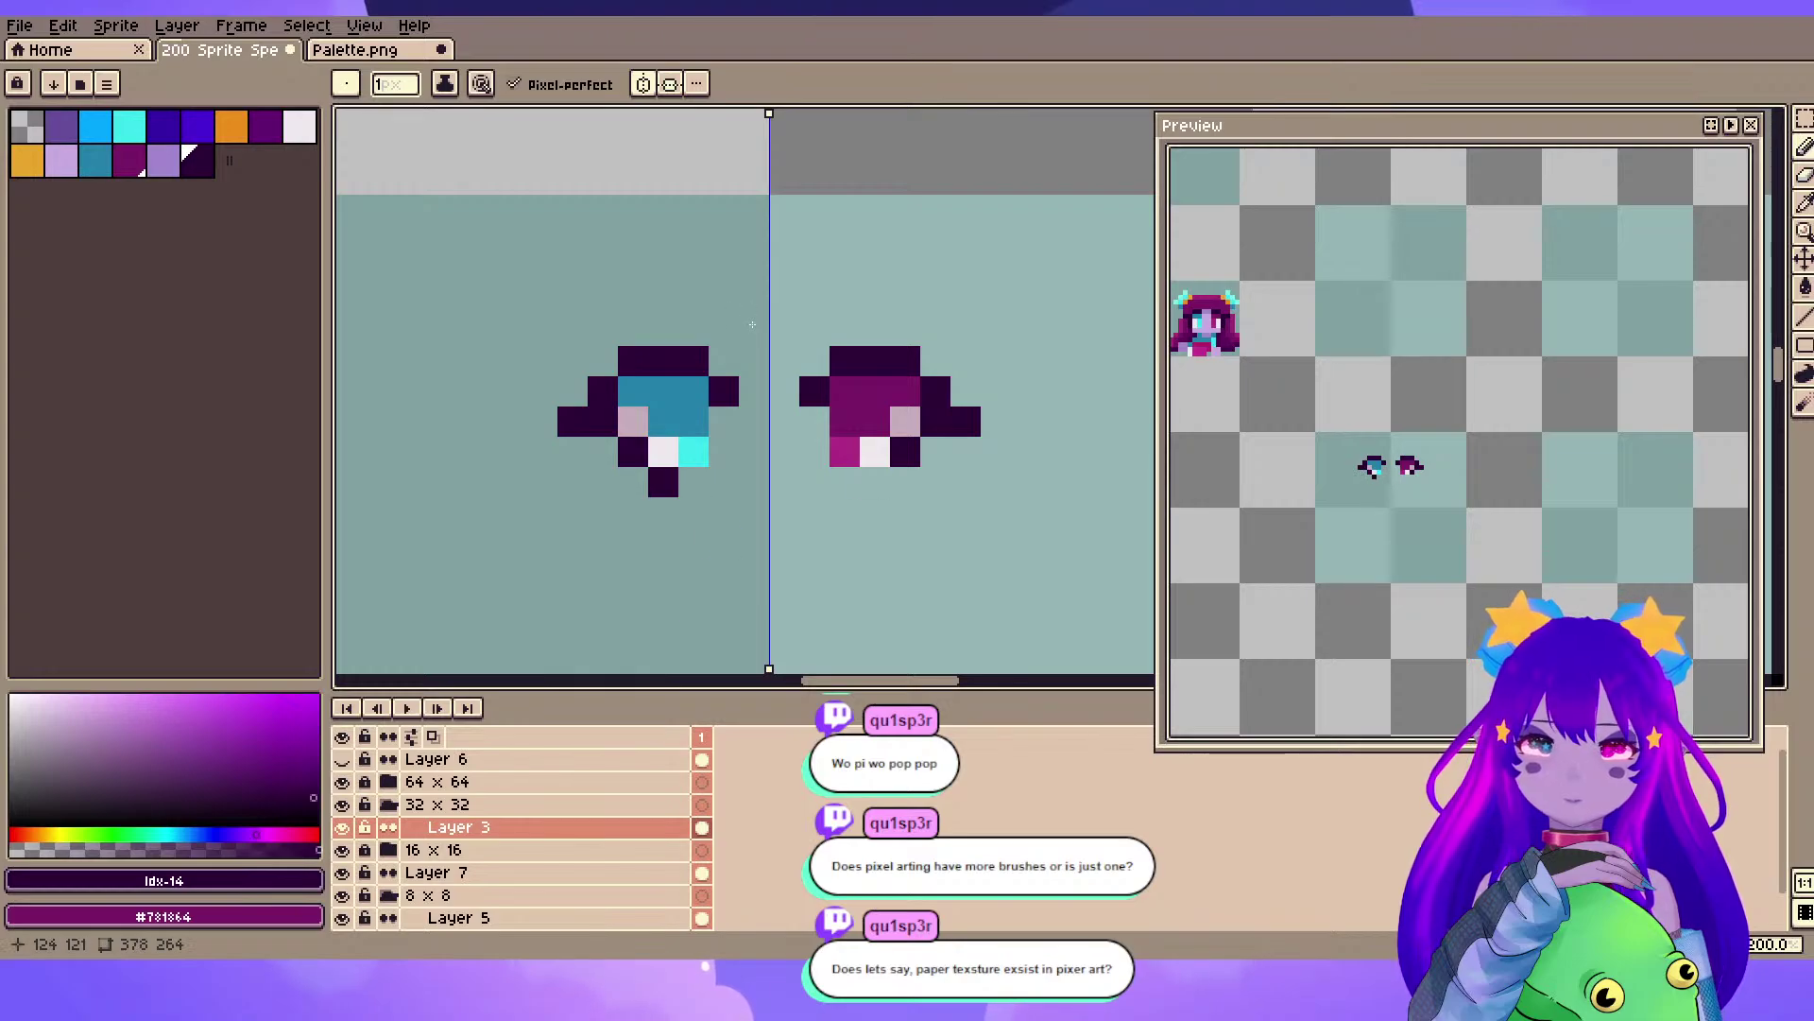
drag(664, 482, 694, 482)
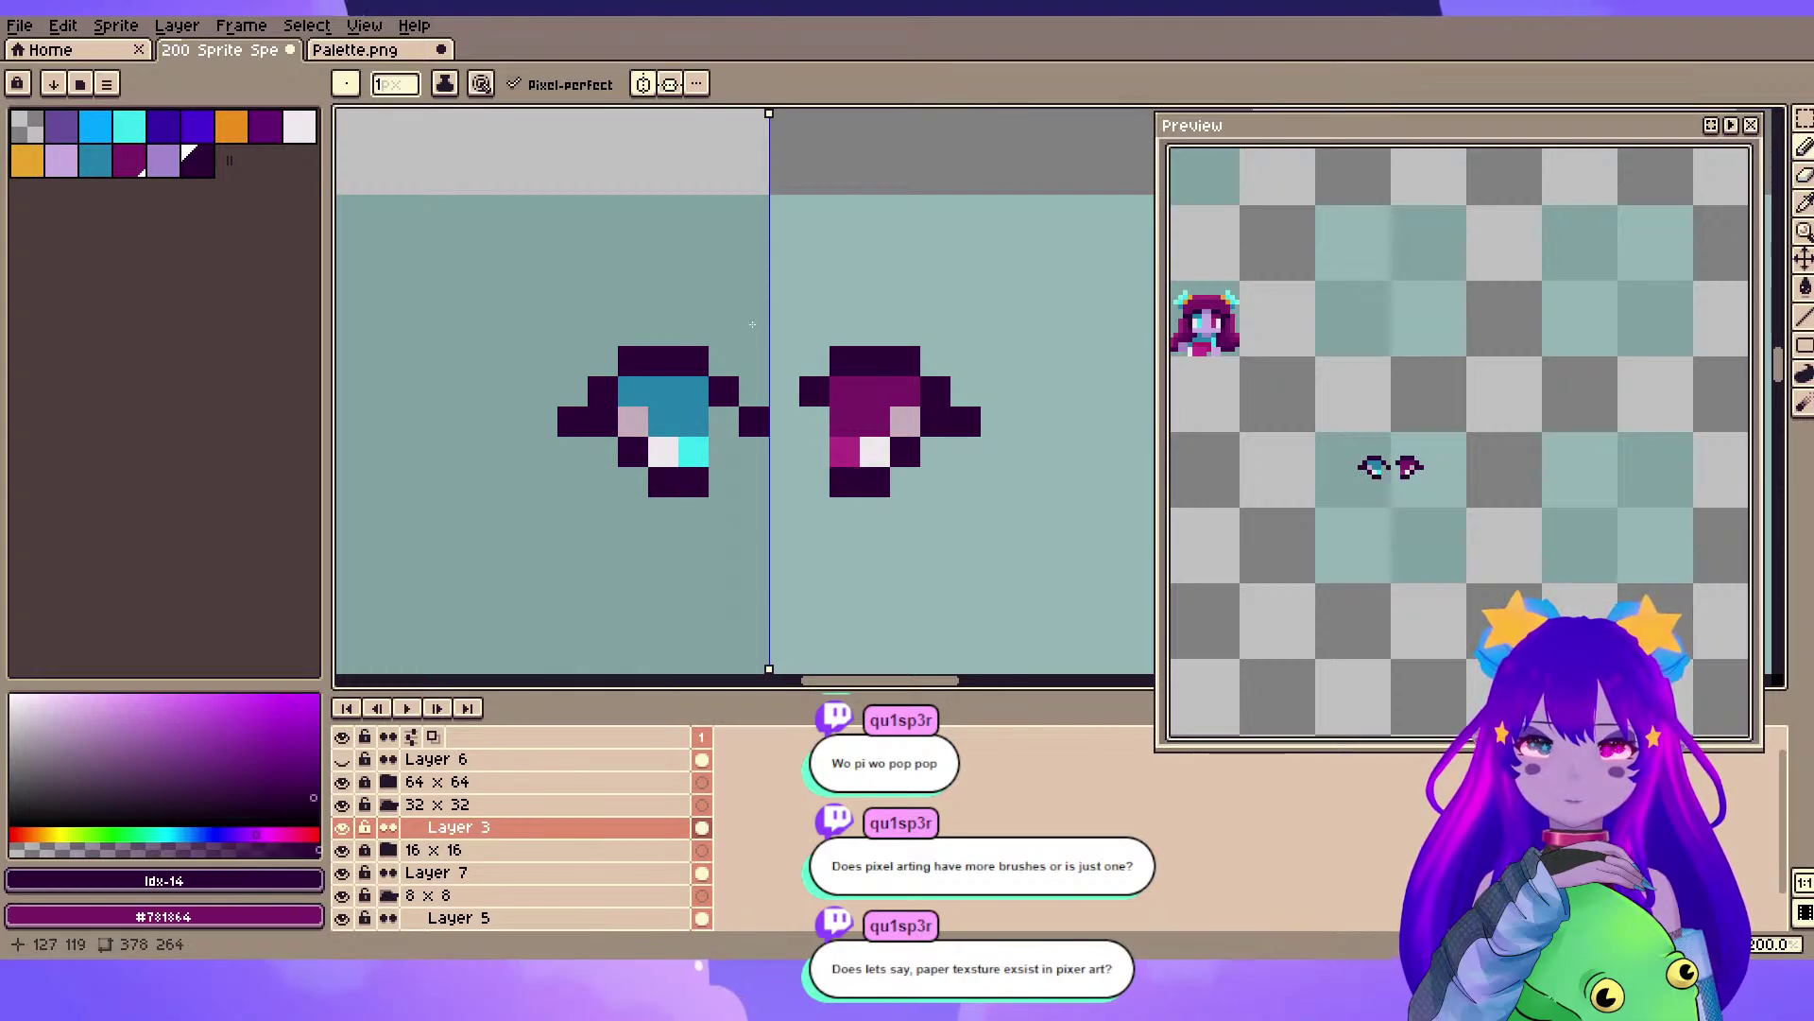
click(724, 452)
click(754, 421)
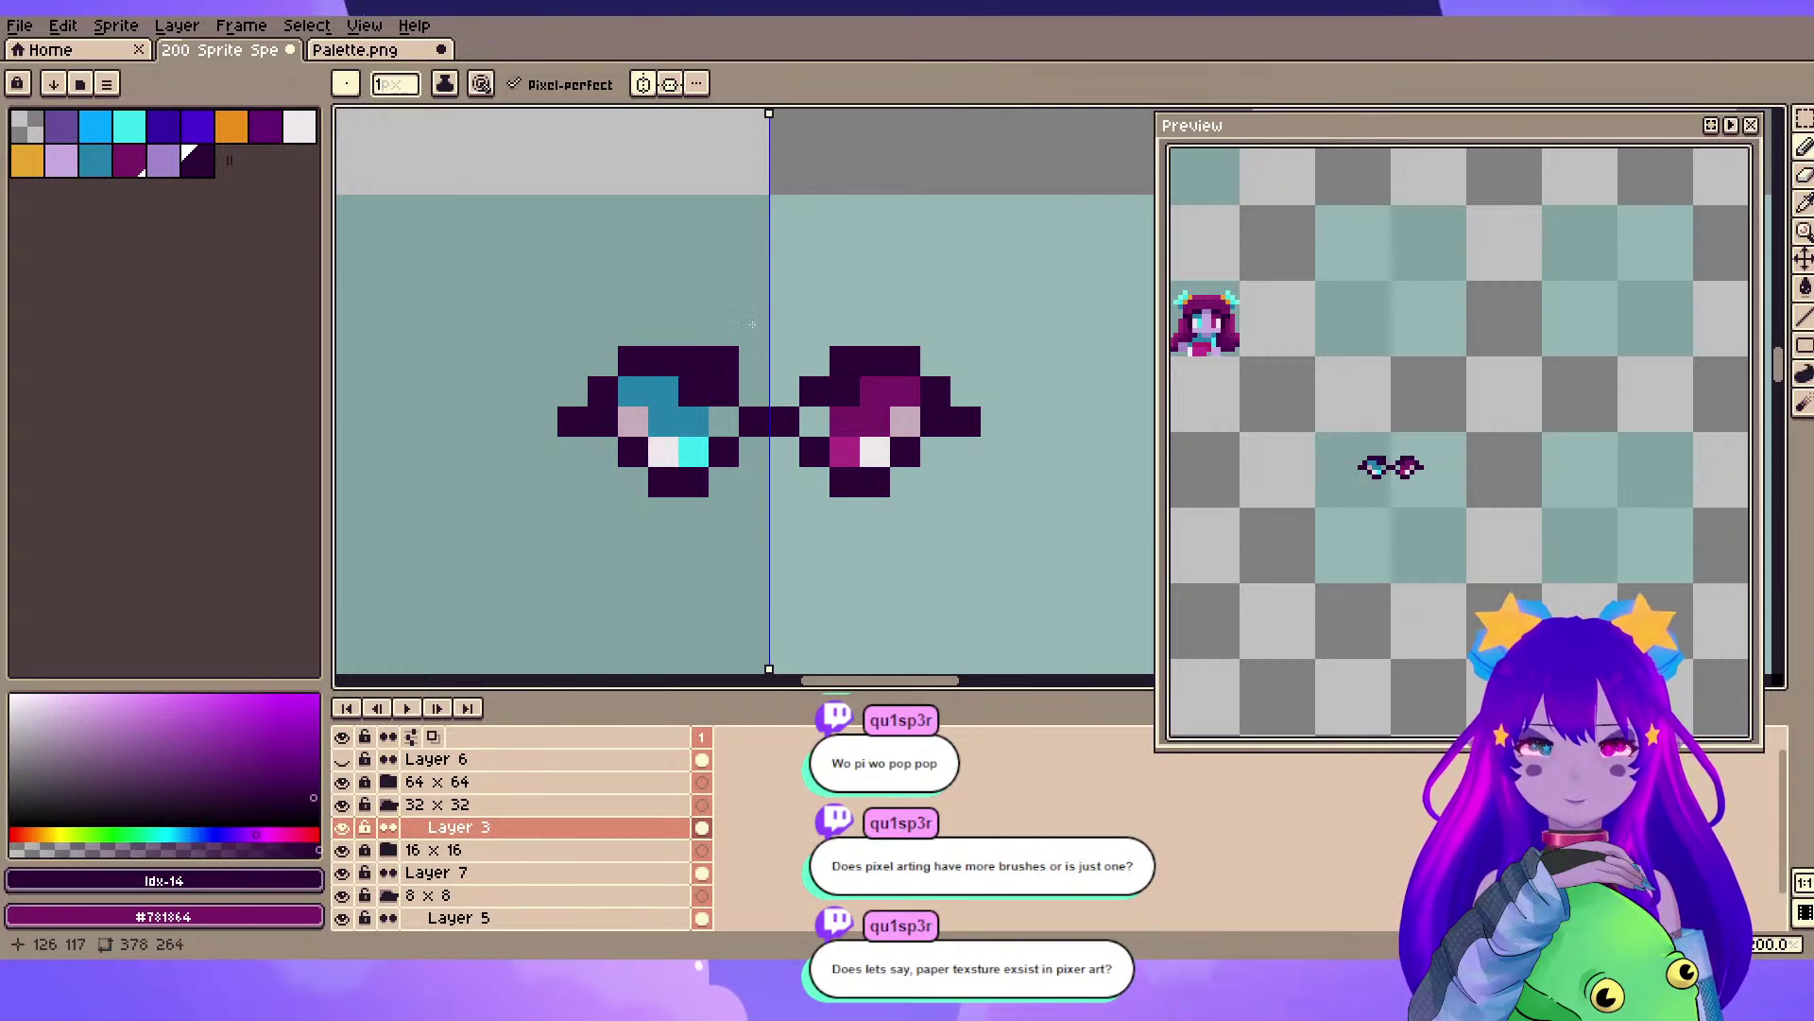
- Erase the centre bridge and the outline beneath the eyes, narrow the upper lashes to two pixels, and save the sprite
key(e)
click(694, 361)
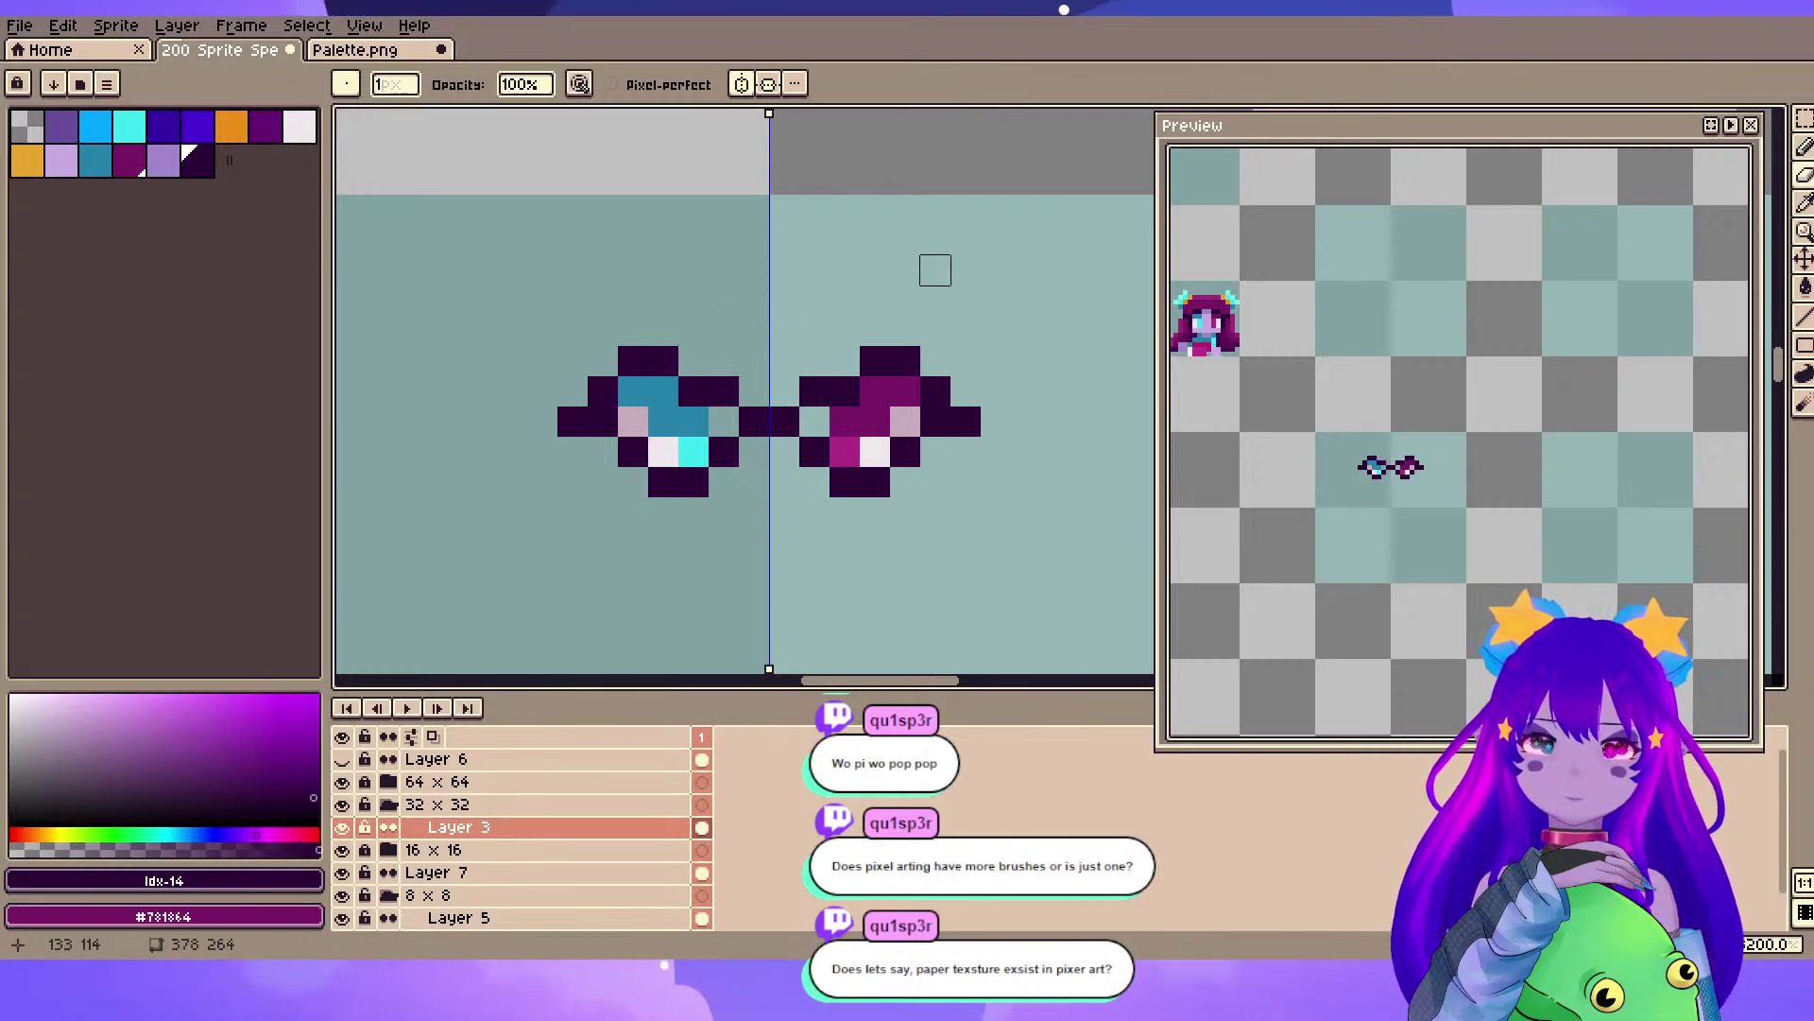
click(753, 421)
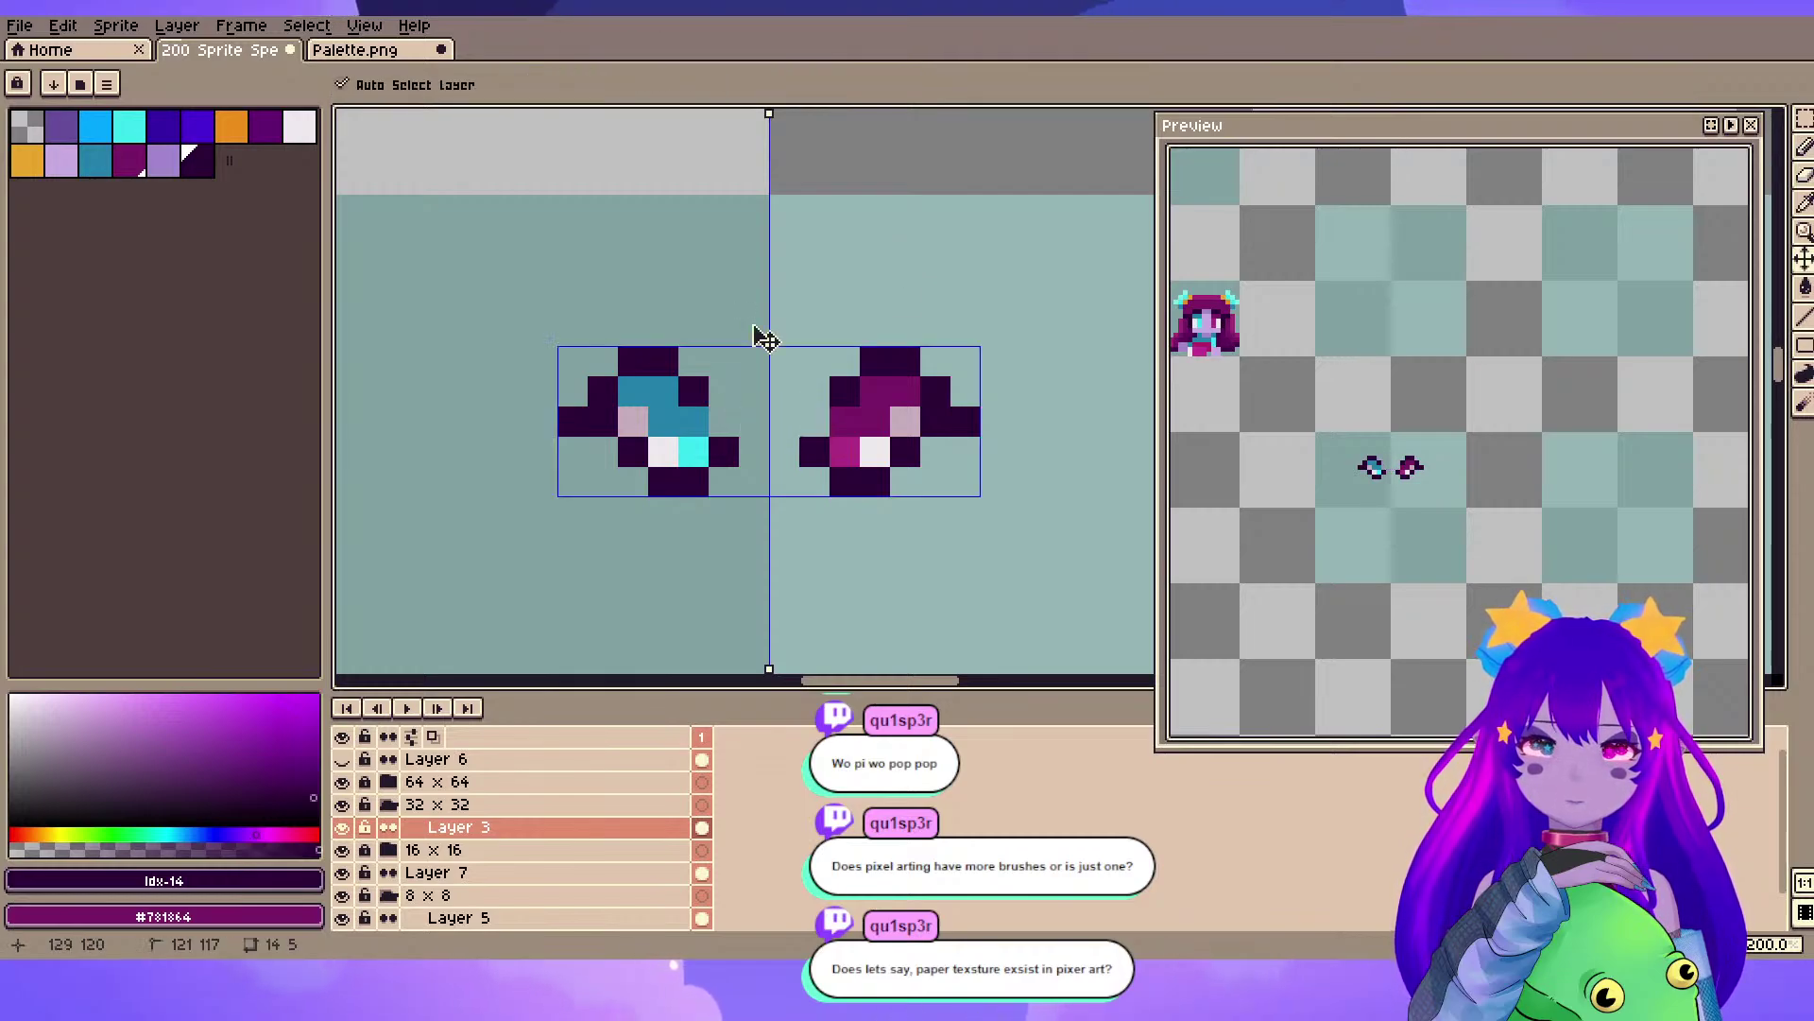
click(814, 452)
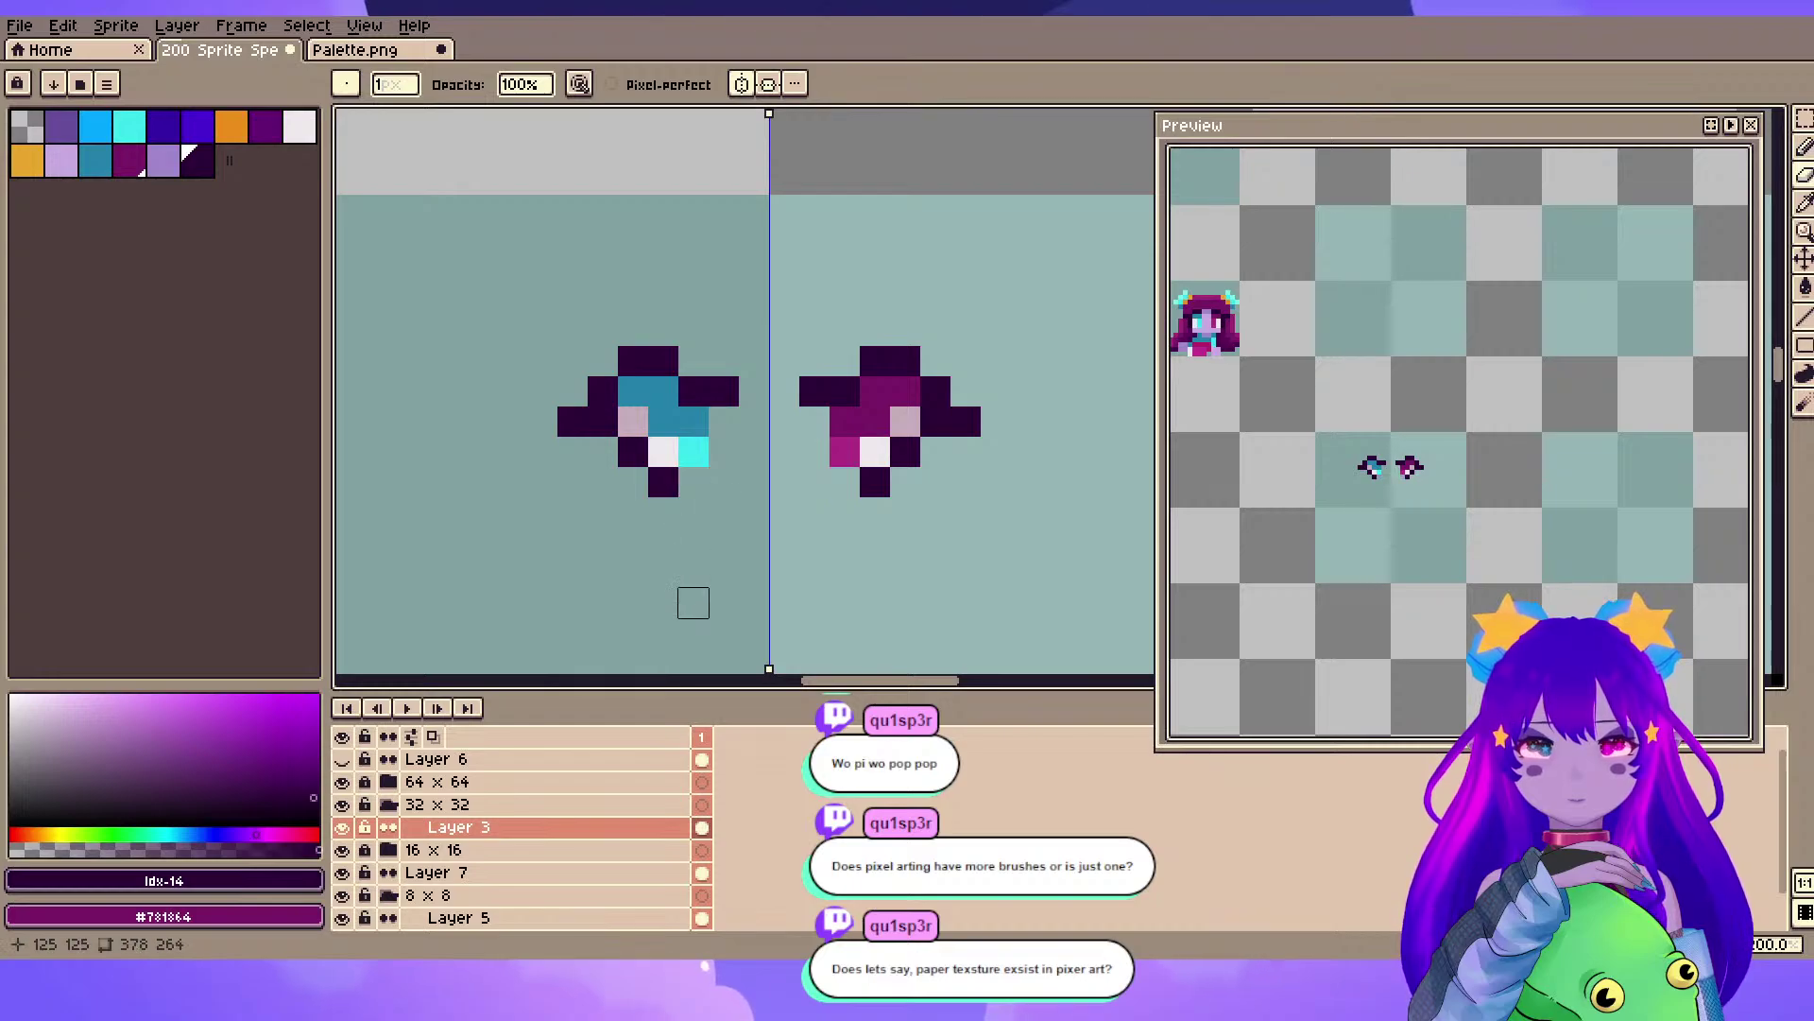
drag(693, 482, 664, 482)
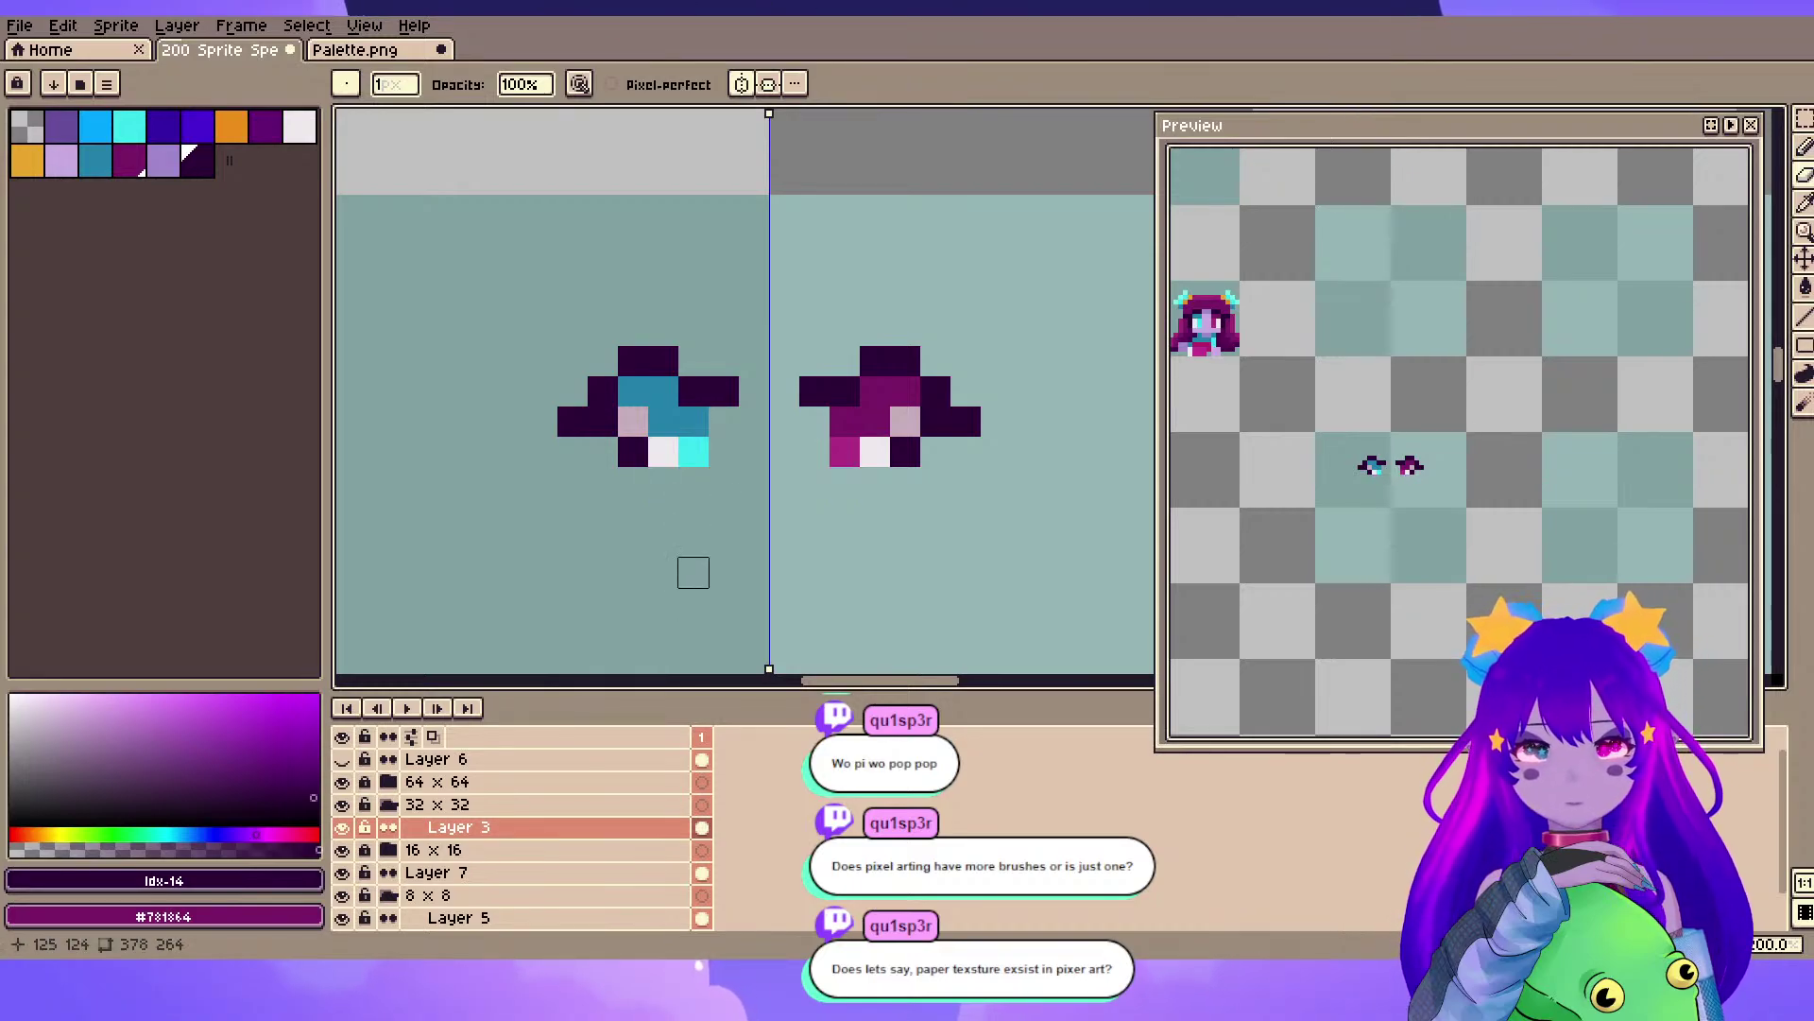
drag(750, 324, 733, 373)
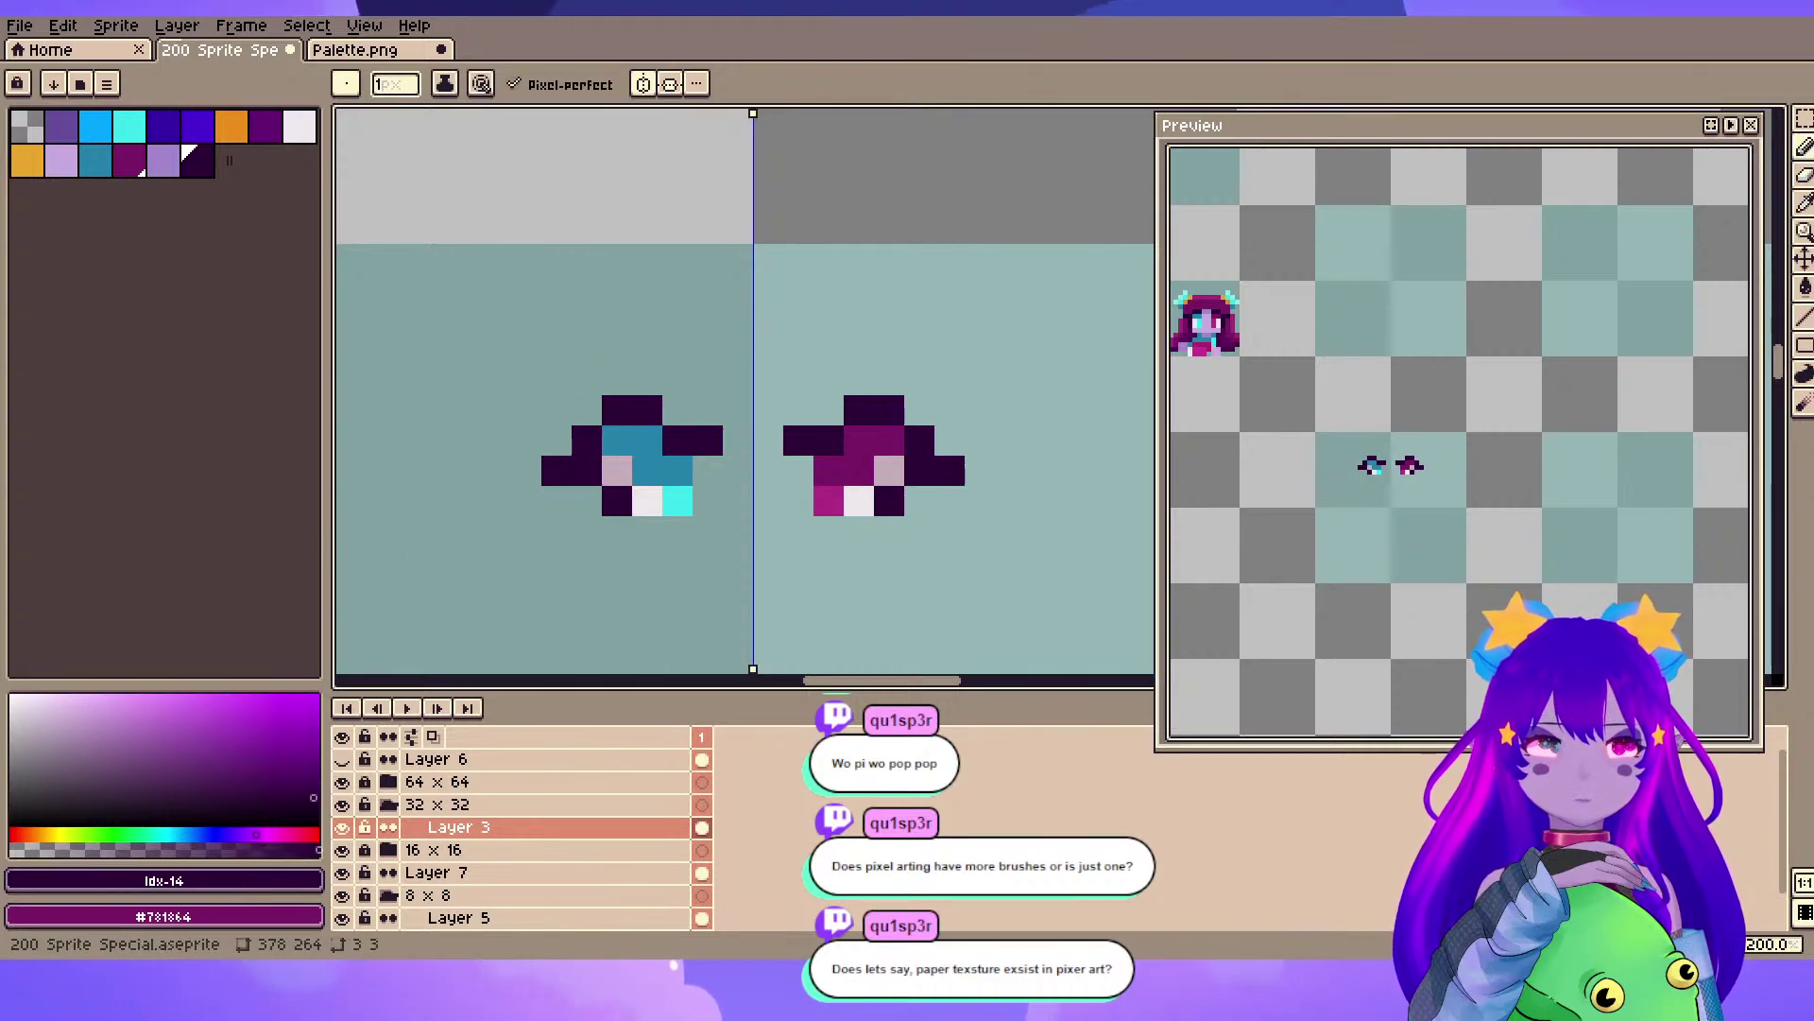
key(ctrl+s)
- Try short dark purple brows mirrored above both eyes, erase them, and save the sprite
drag(768, 199, 758, 217)
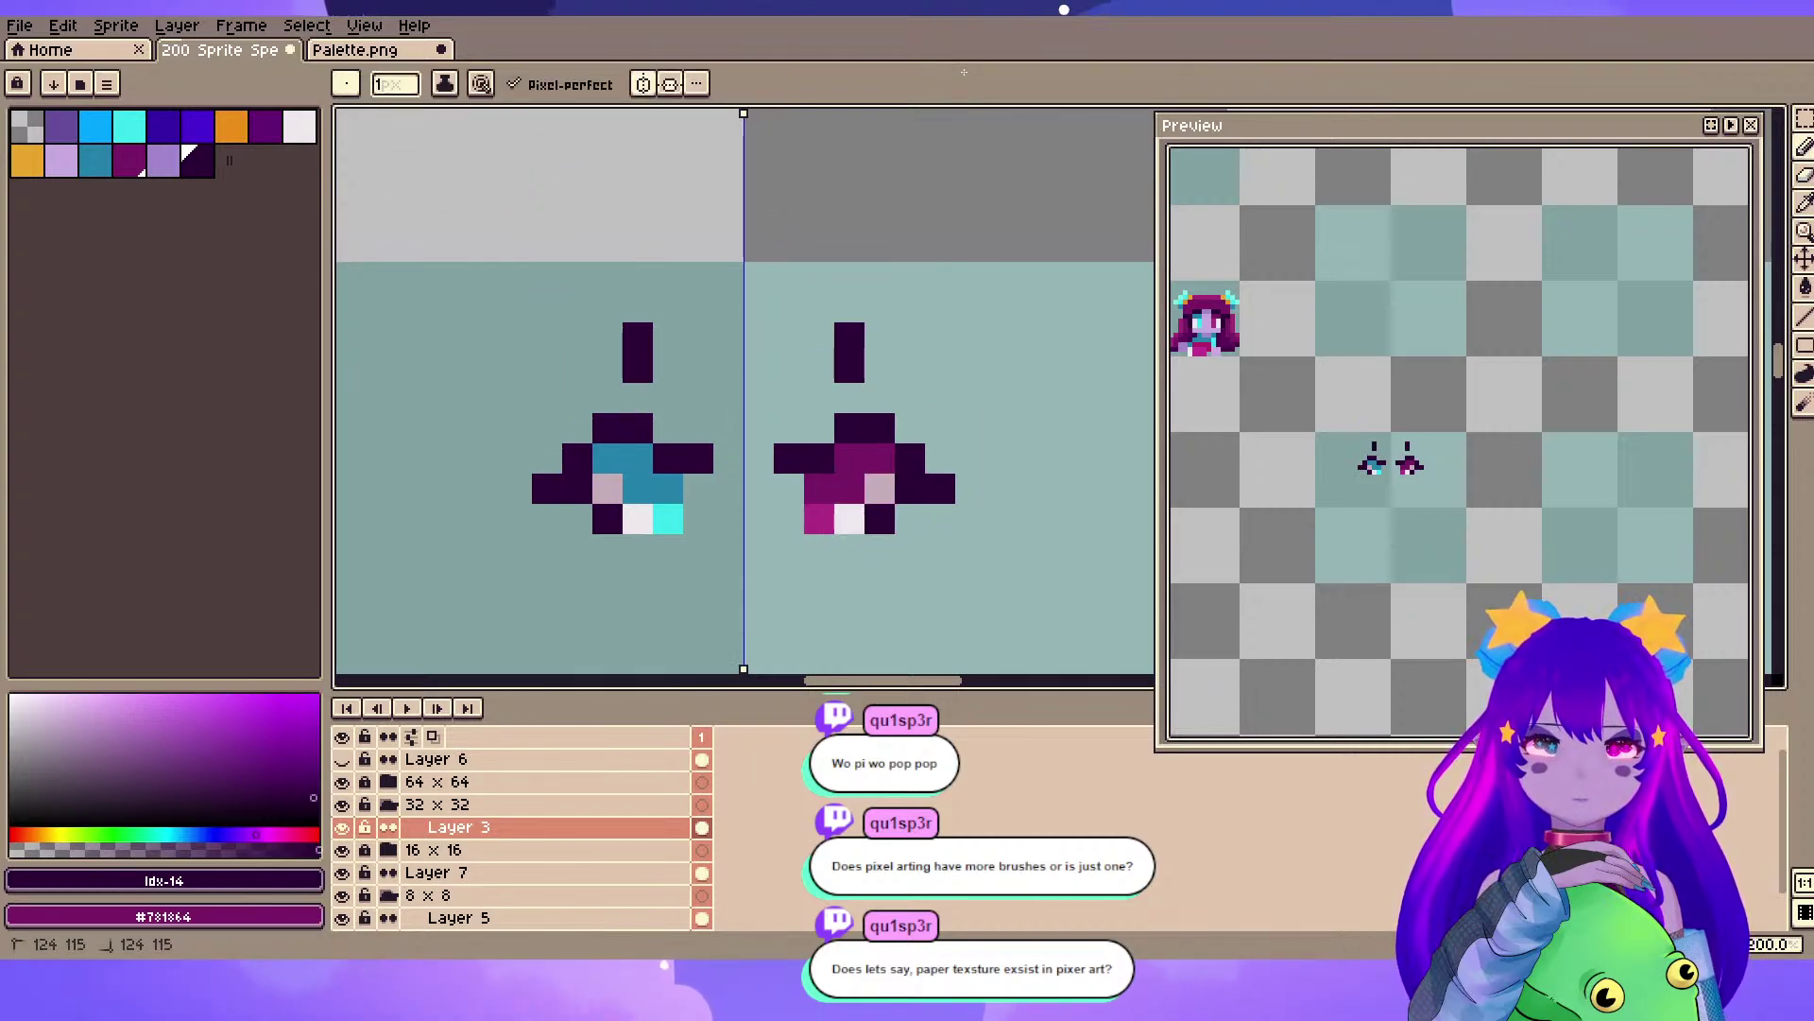
drag(608, 337, 577, 367)
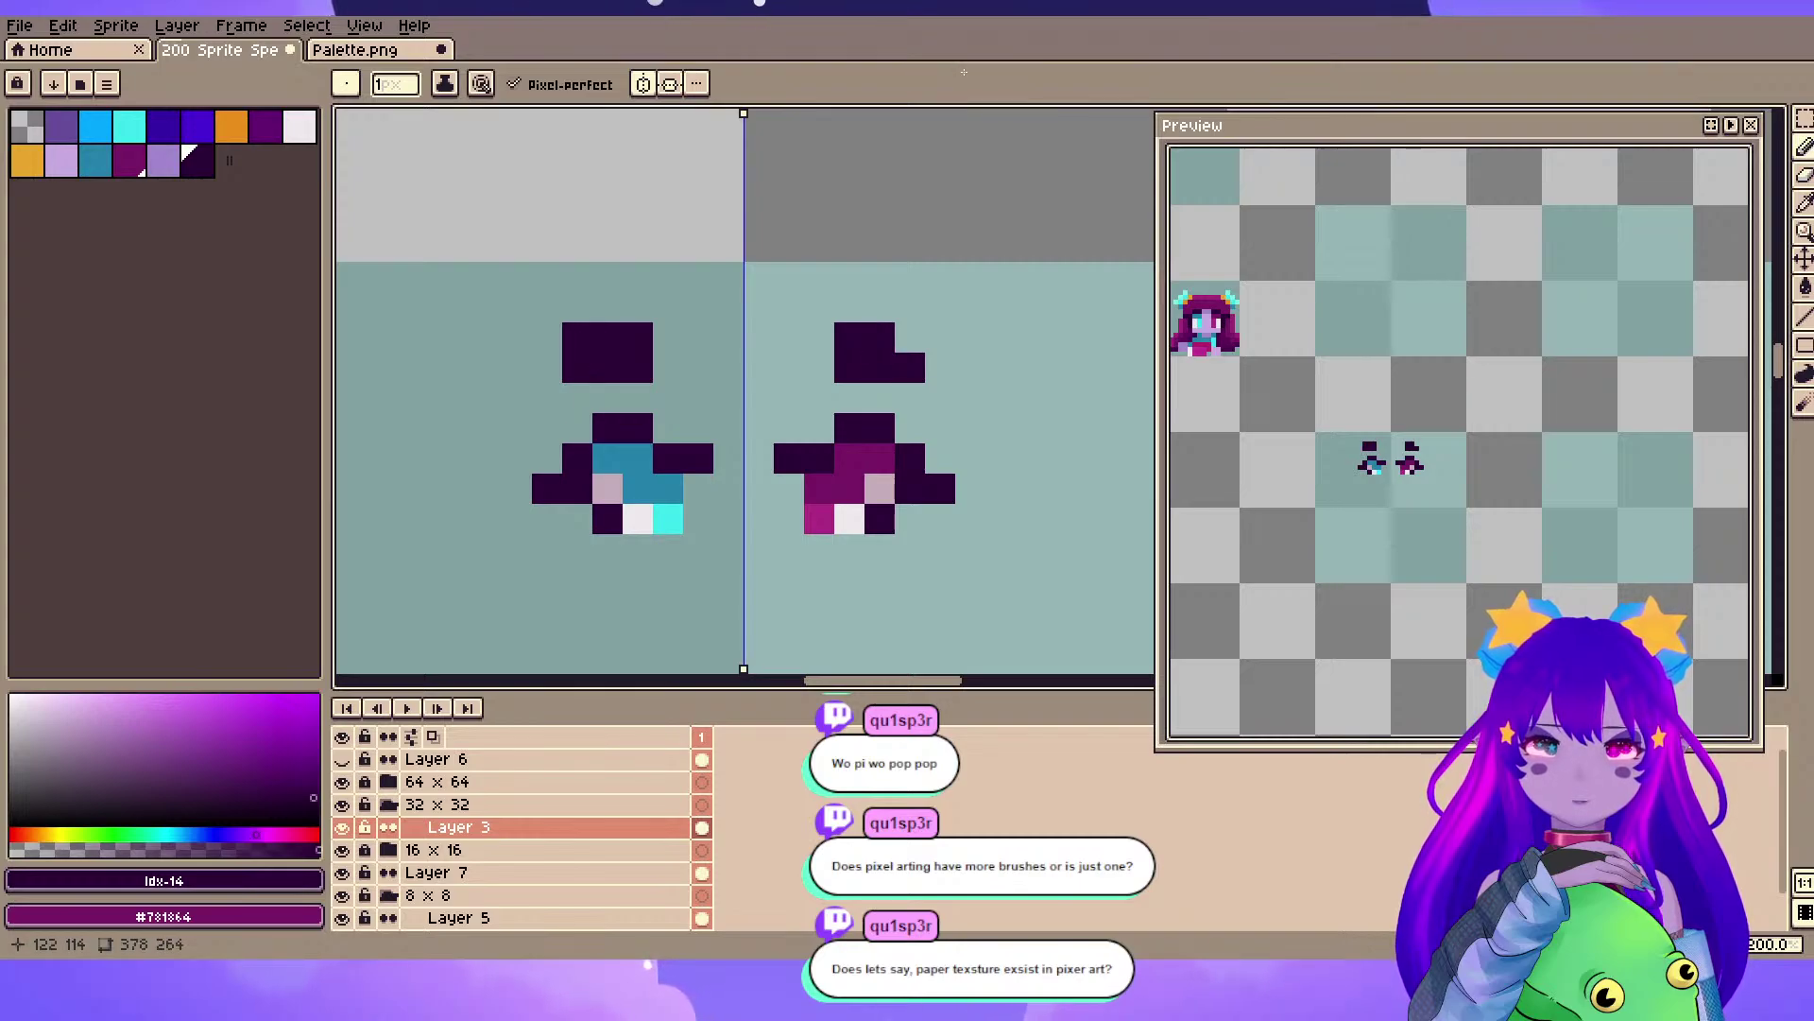
key(e)
click(578, 337)
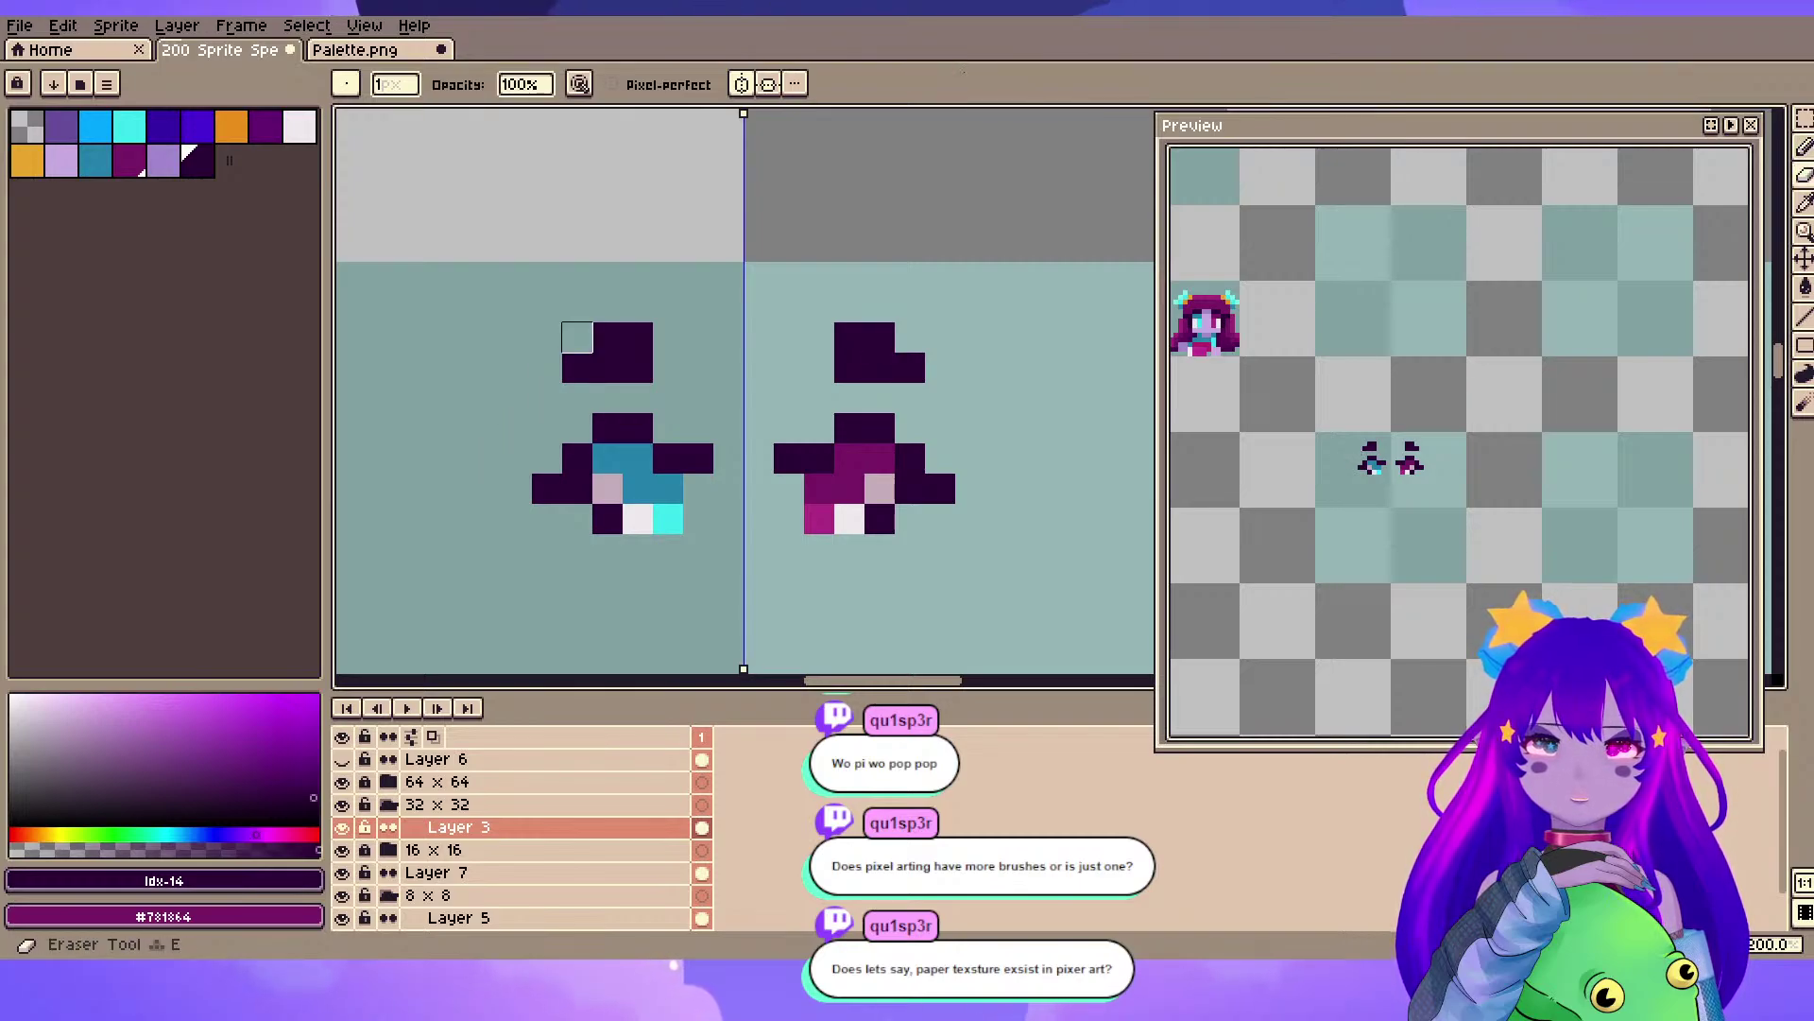
mouse_move(668, 337)
mouse_down()
mouse_move(592, 368)
mouse_move(624, 338)
mouse_up()
key(ctrl+s)
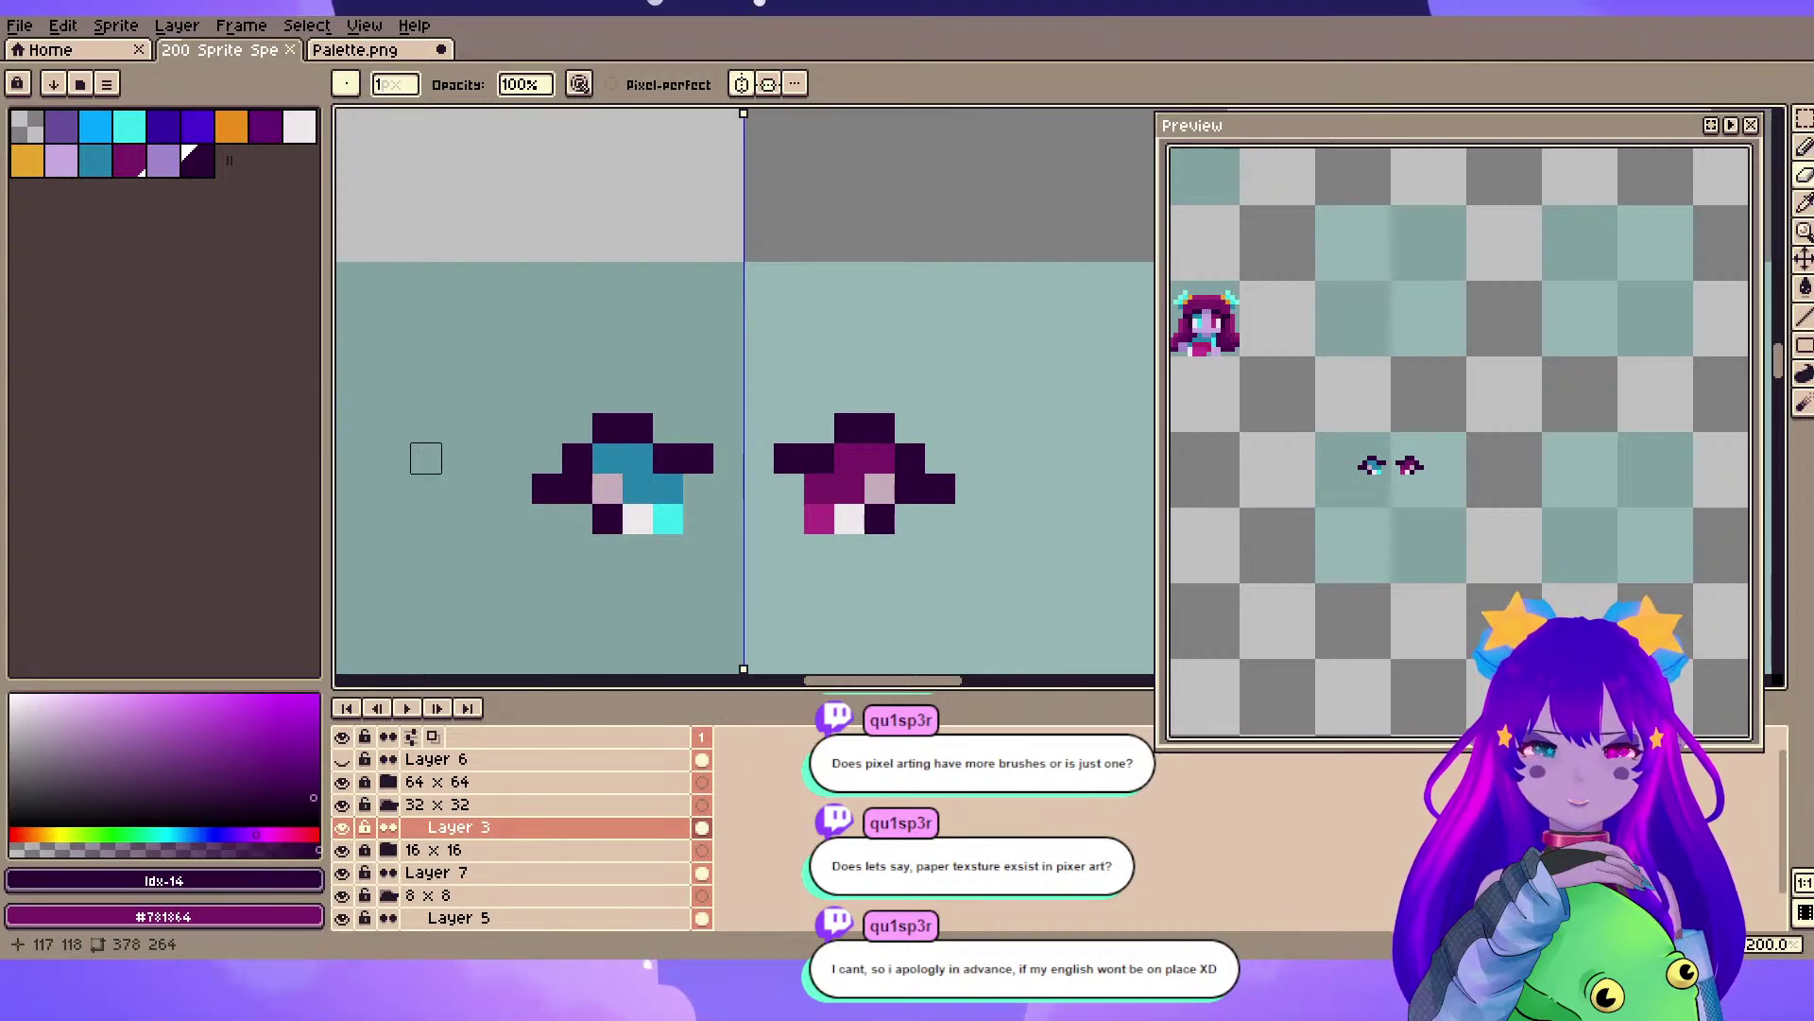
- Sample purple #674c9b and paint mirrored two-pixel cheek marks one pixel below the eyes
alt+click(674, 458)
key(b)
click(668, 430)
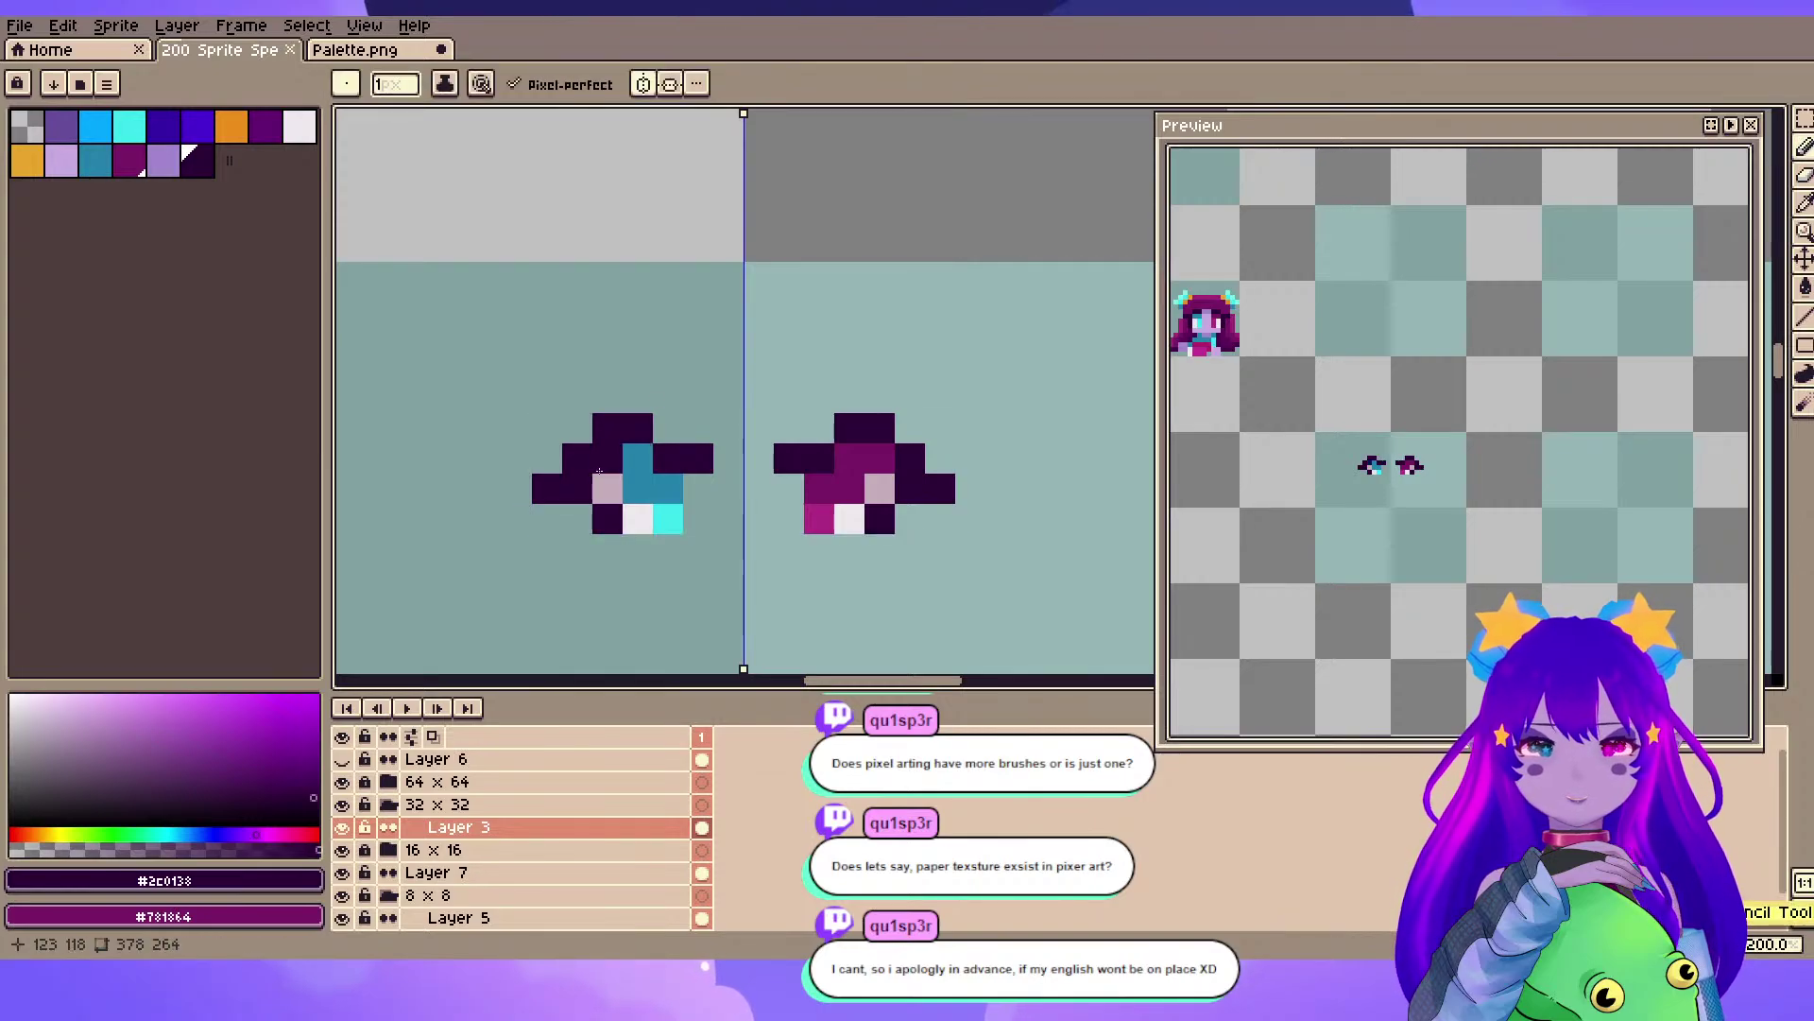
scroll(597, 473, down, 4)
drag(689, 151, 982, 430)
scroll(892, 409, up, 2)
scroll(611, 304, down, 4)
drag(639, 513, 840, 430)
scroll(526, 383, up, 5)
alt+click(526, 380)
scroll(903, 193, down, 3)
drag(903, 192, 518, 498)
drag(899, 284, 501, 432)
scroll(798, 444, up, 3)
drag(797, 444, 560, 469)
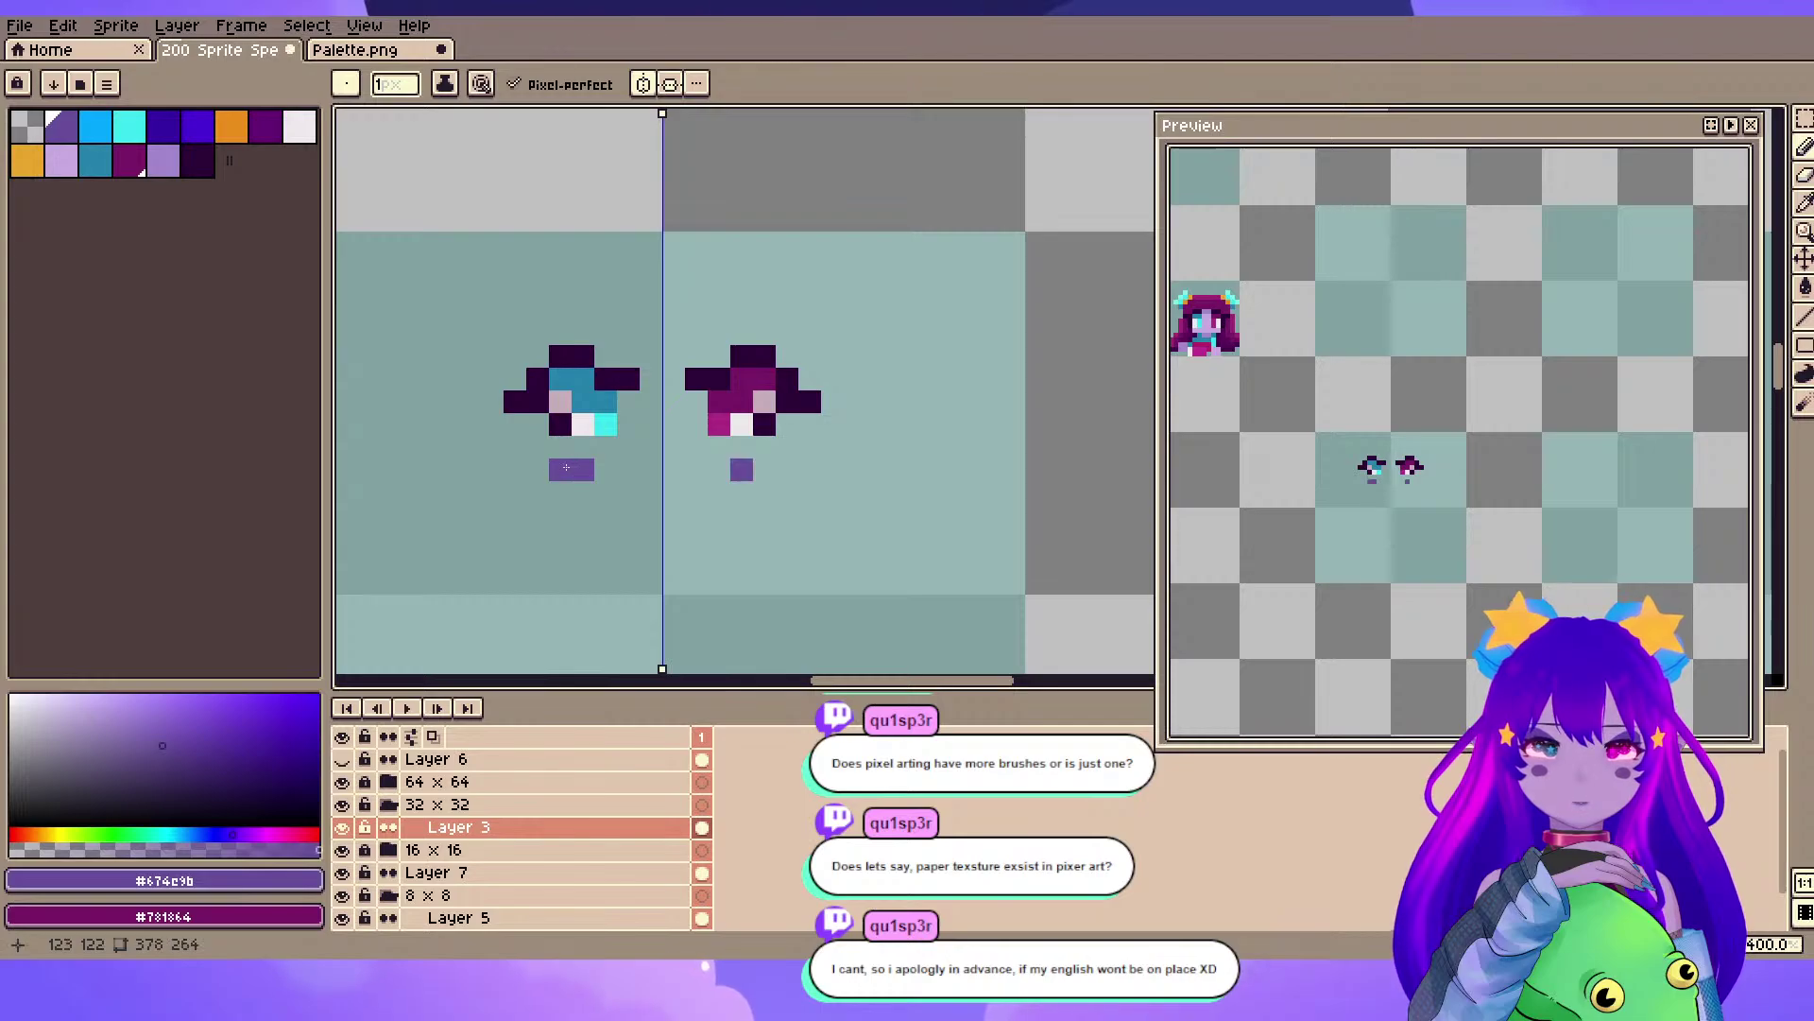
- Shade the eyelids with purple #674c9b: a two-pixel row above each lash and one pixel on each side
drag(586, 334, 561, 335)
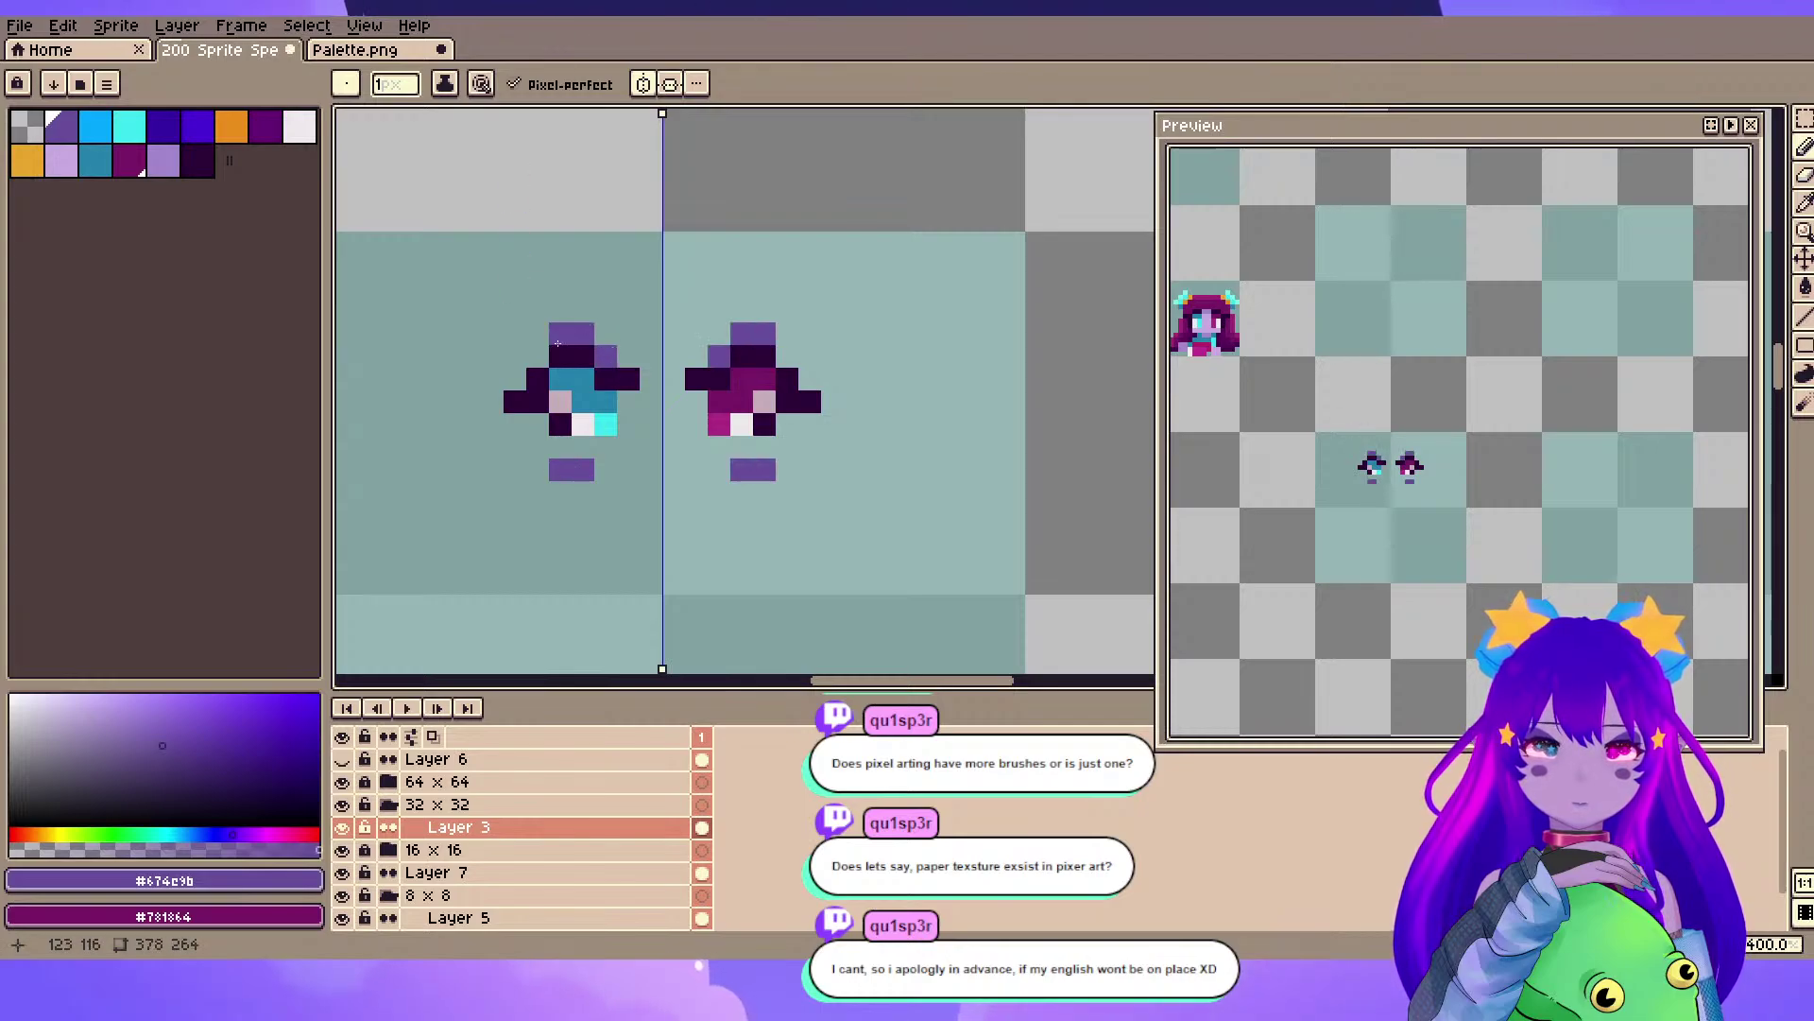
click(538, 357)
scroll(542, 482, down, 1)
scroll(538, 472, up, 1)
- Draw a small dark purple (#2c0138) smile on the centre line below the eyes, with a two-pixel base and raised ends
alt+click(609, 387)
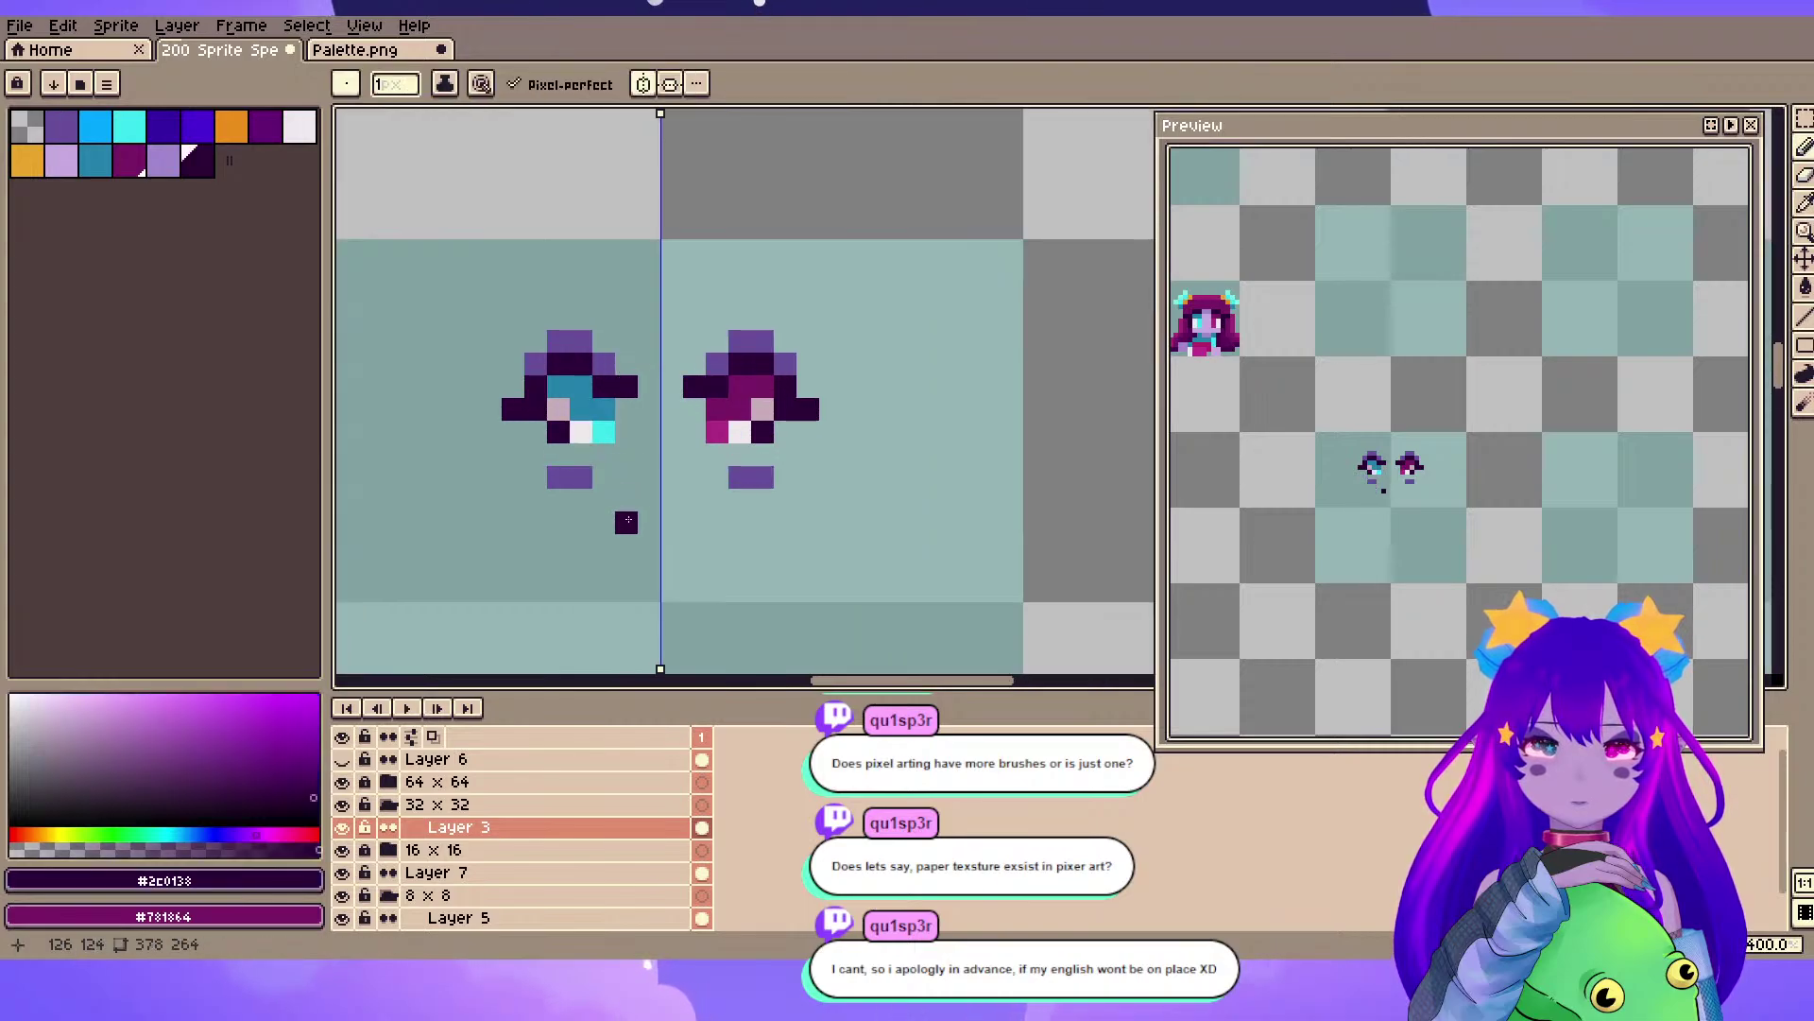
drag(654, 517, 755, 257)
scroll(755, 257, down, 2)
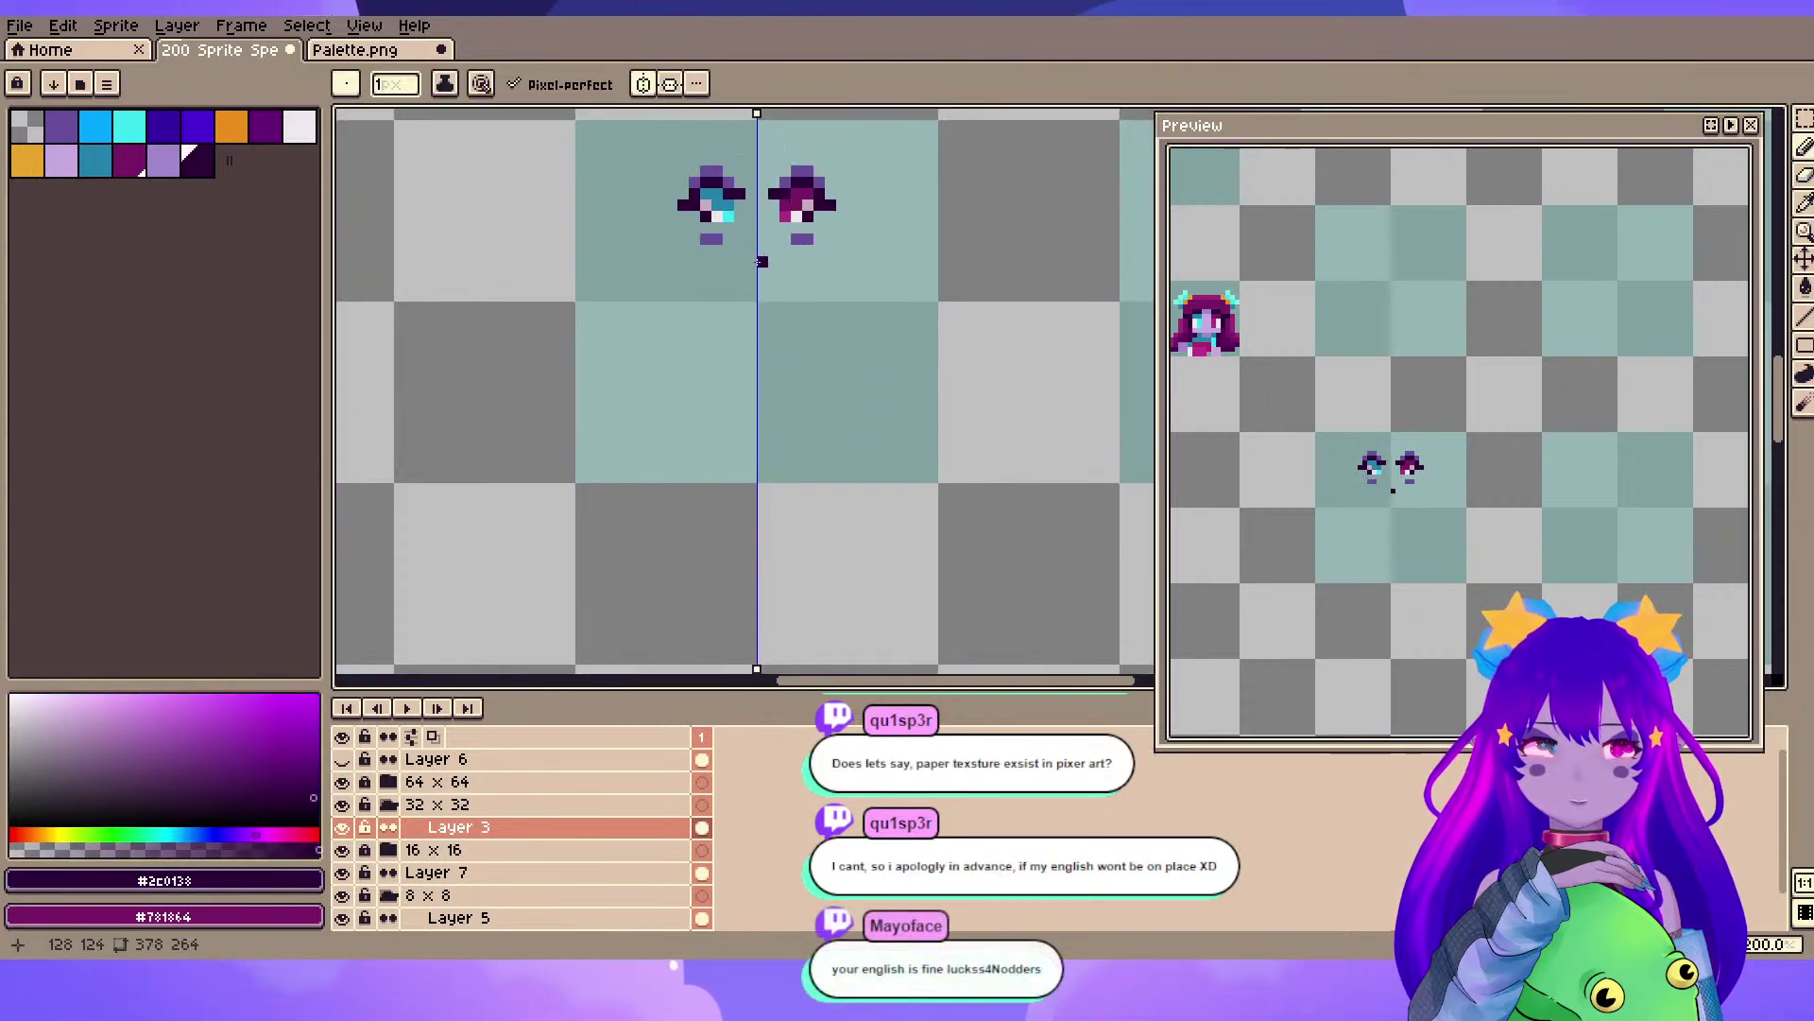
scroll(758, 262, up, 1)
scroll(759, 262, up, 2)
drag(708, 383, 703, 368)
scroll(718, 454, up, 1)
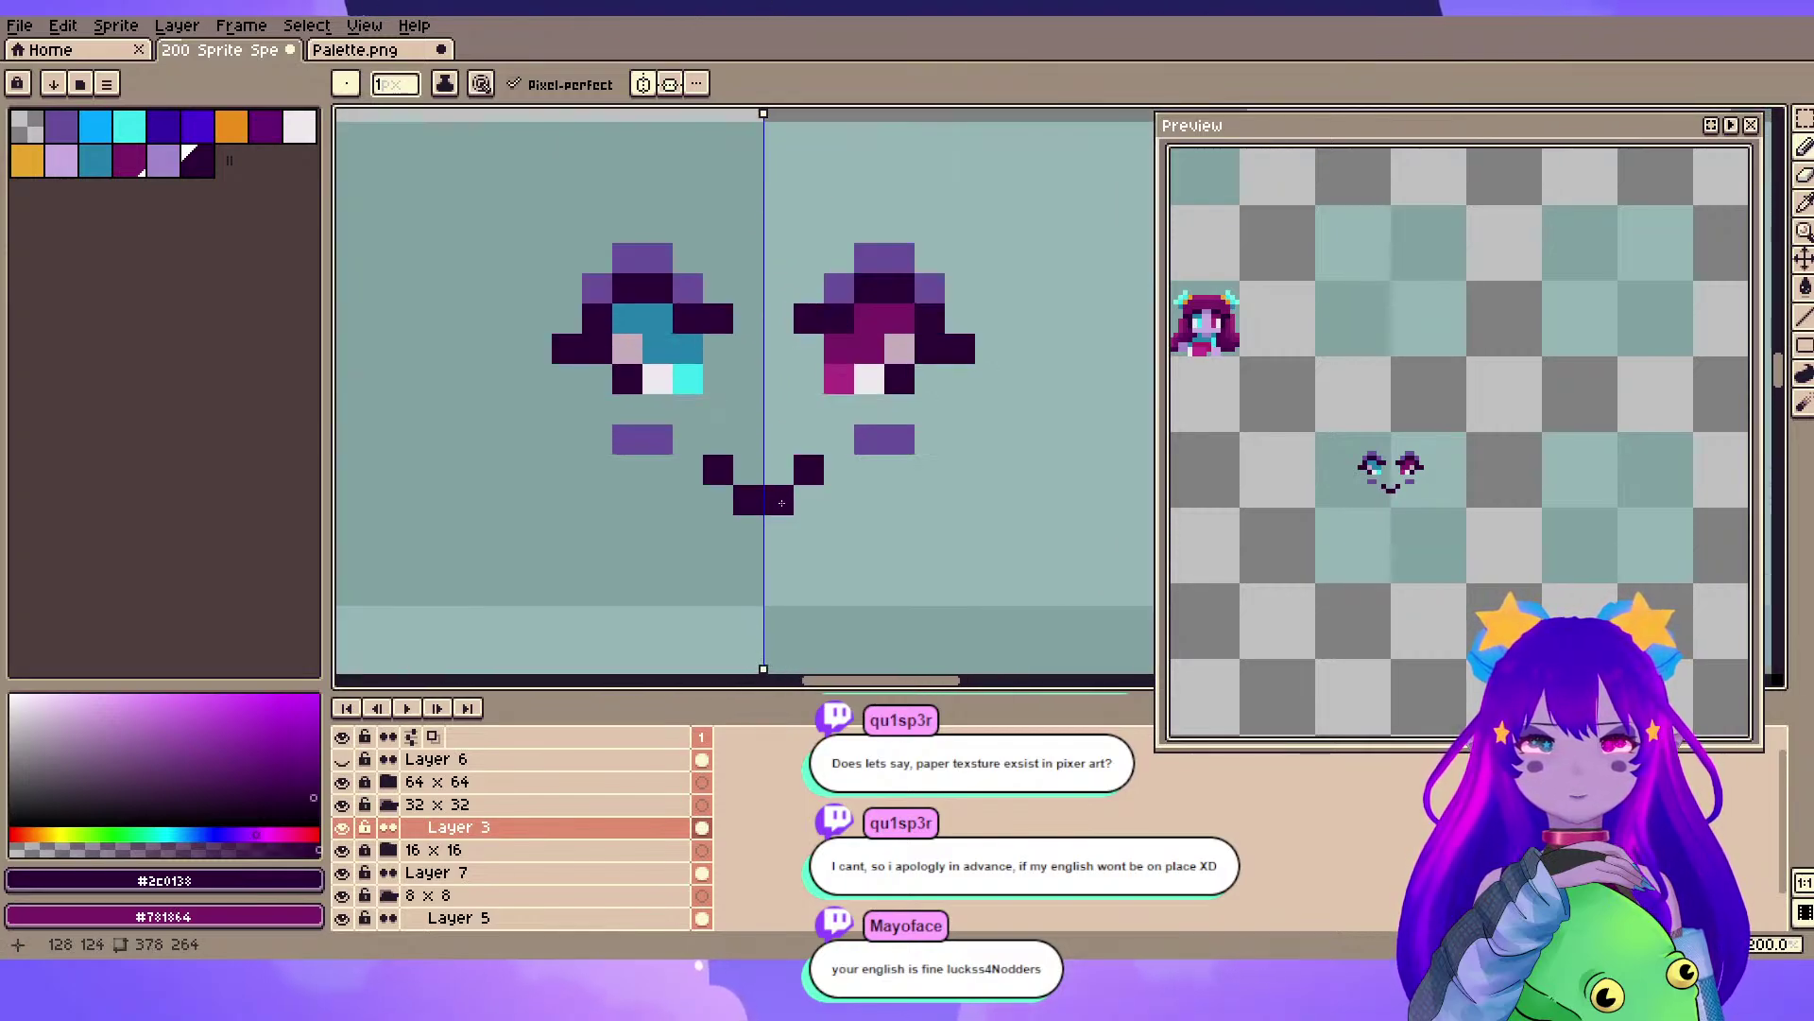
- Undo the smile's raised ends and try a wider, flat mouth line
key(ctrl+z)
key(v)
key(b)
click(718, 502)
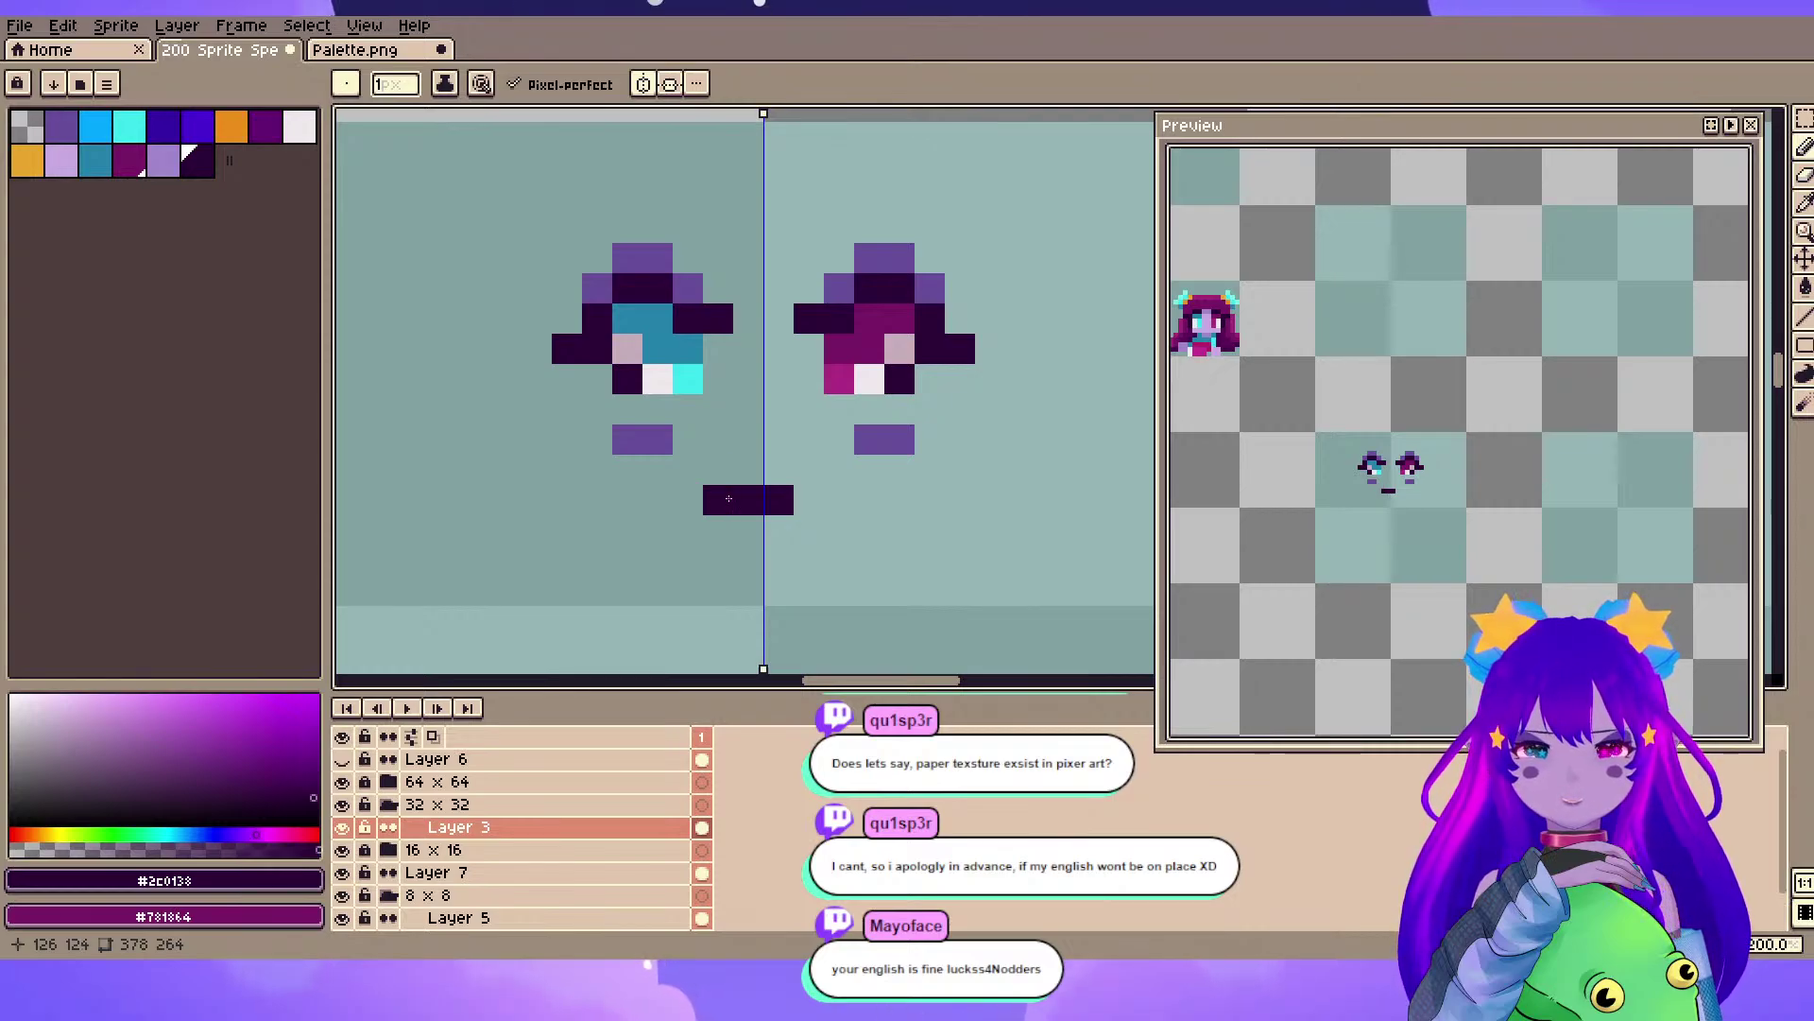
key(ctrl+z)
- Add one raised dark purple pixel diagonally above each end of the mouth base
click(708, 480)
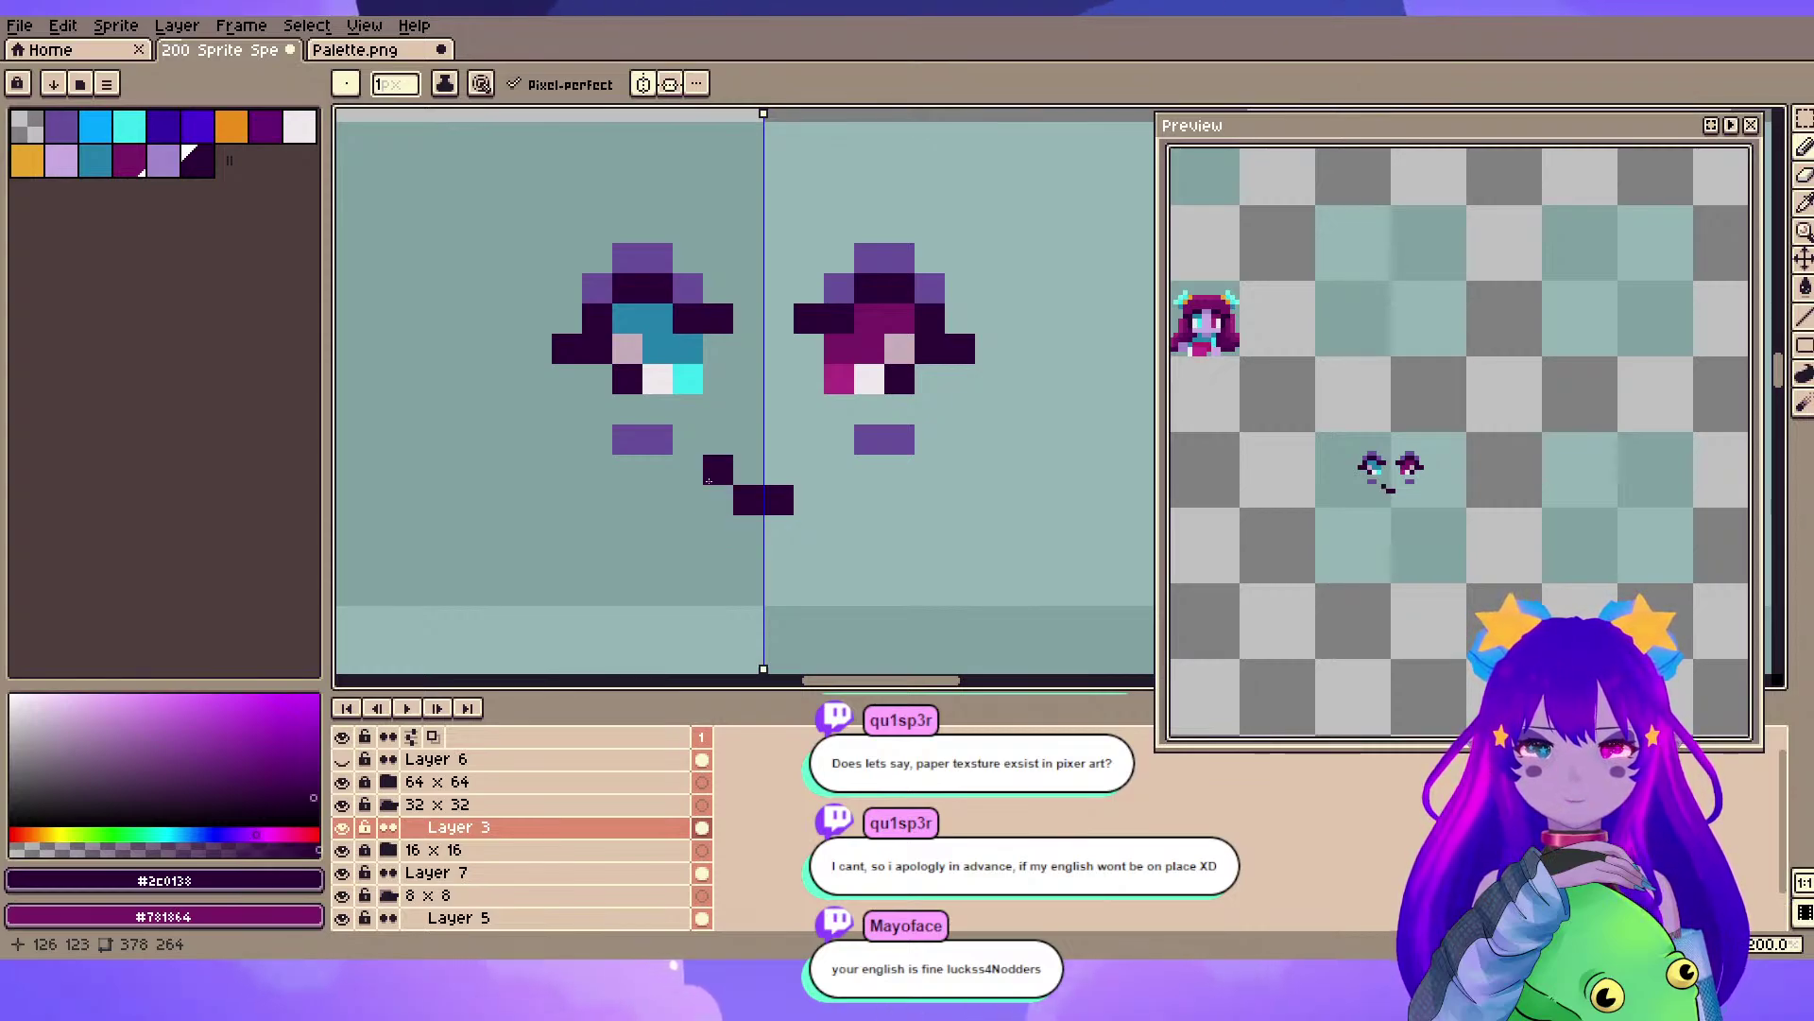
scroll(831, 455, down, 4)
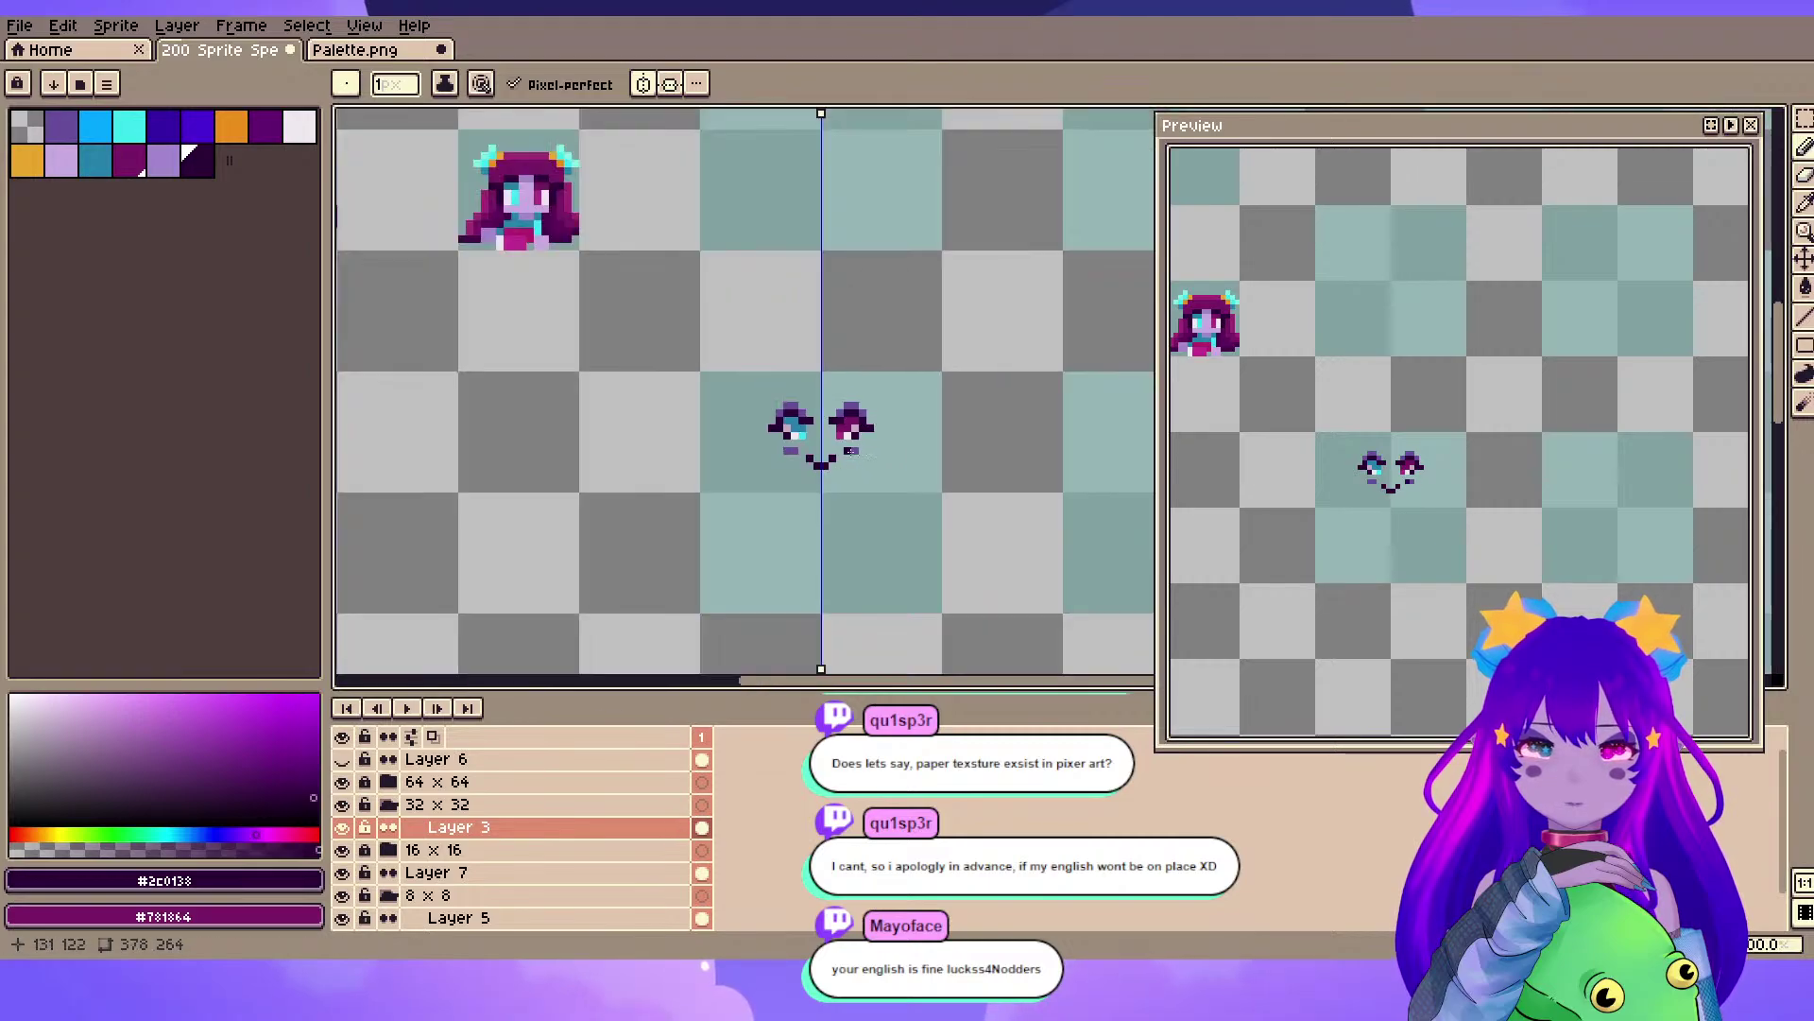
scroll(907, 394, up, 4)
scroll(802, 382, down, 2)
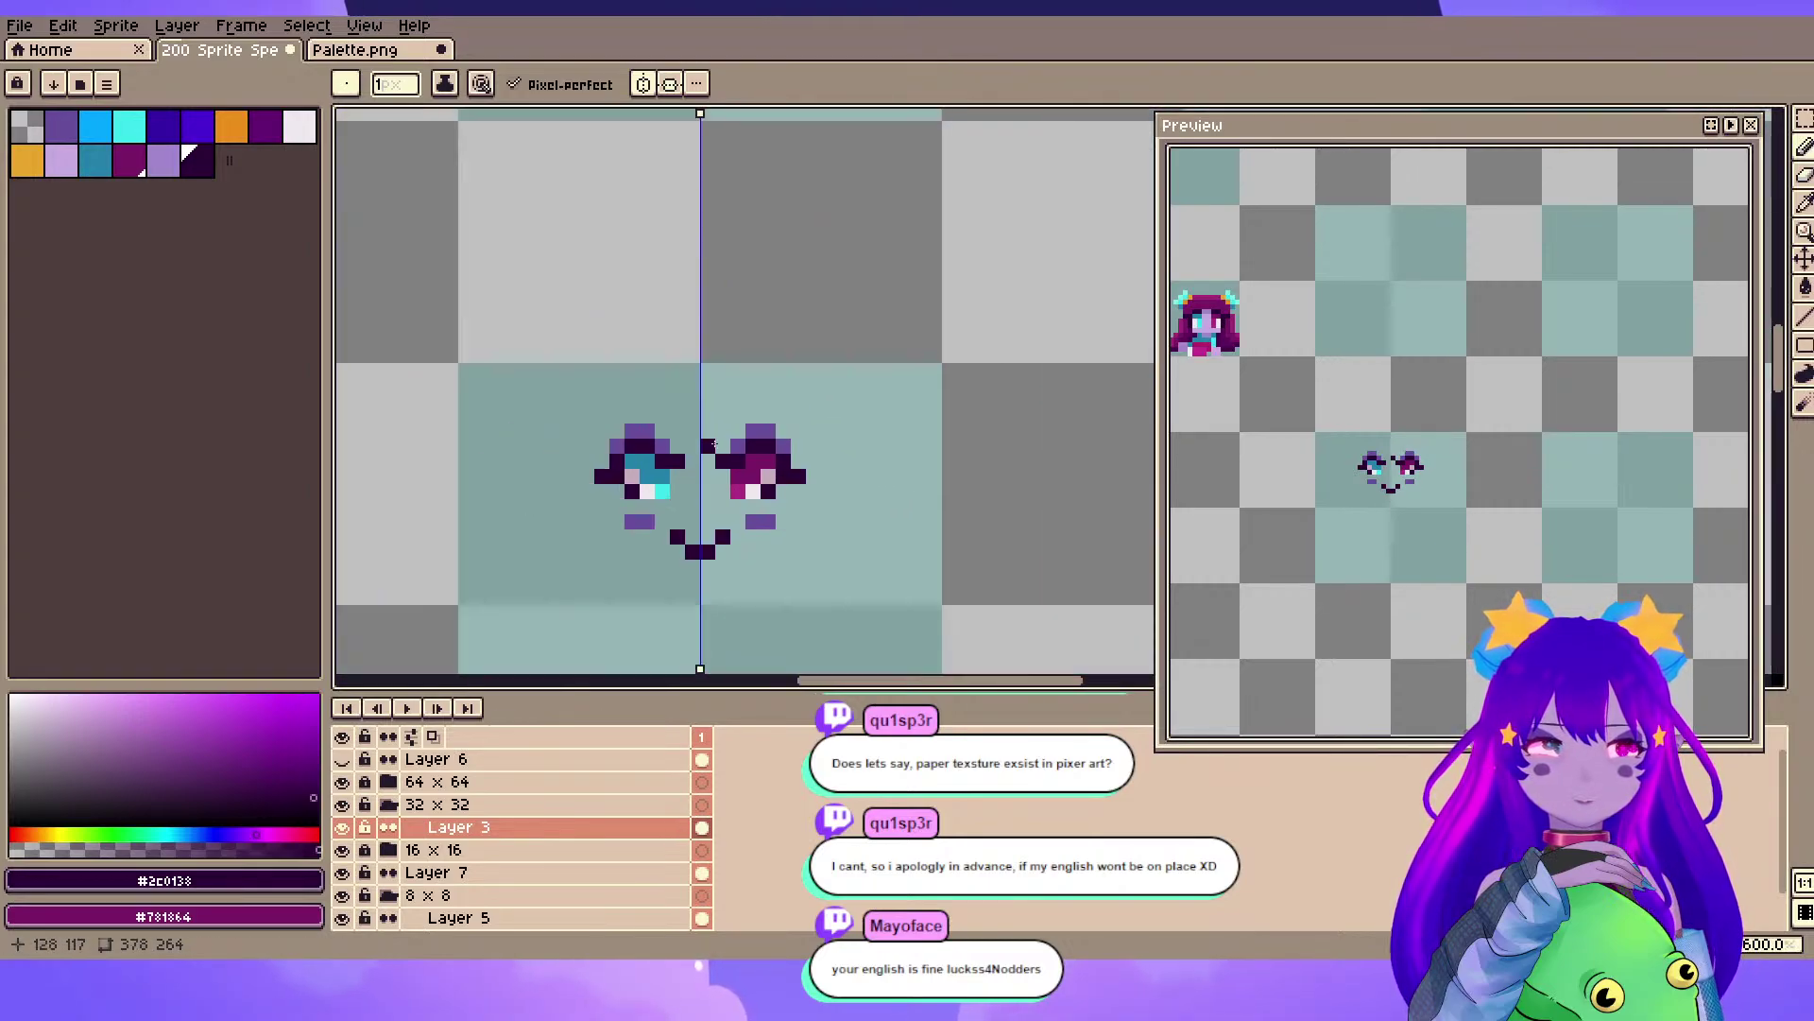
scroll(602, 321, up, 2)
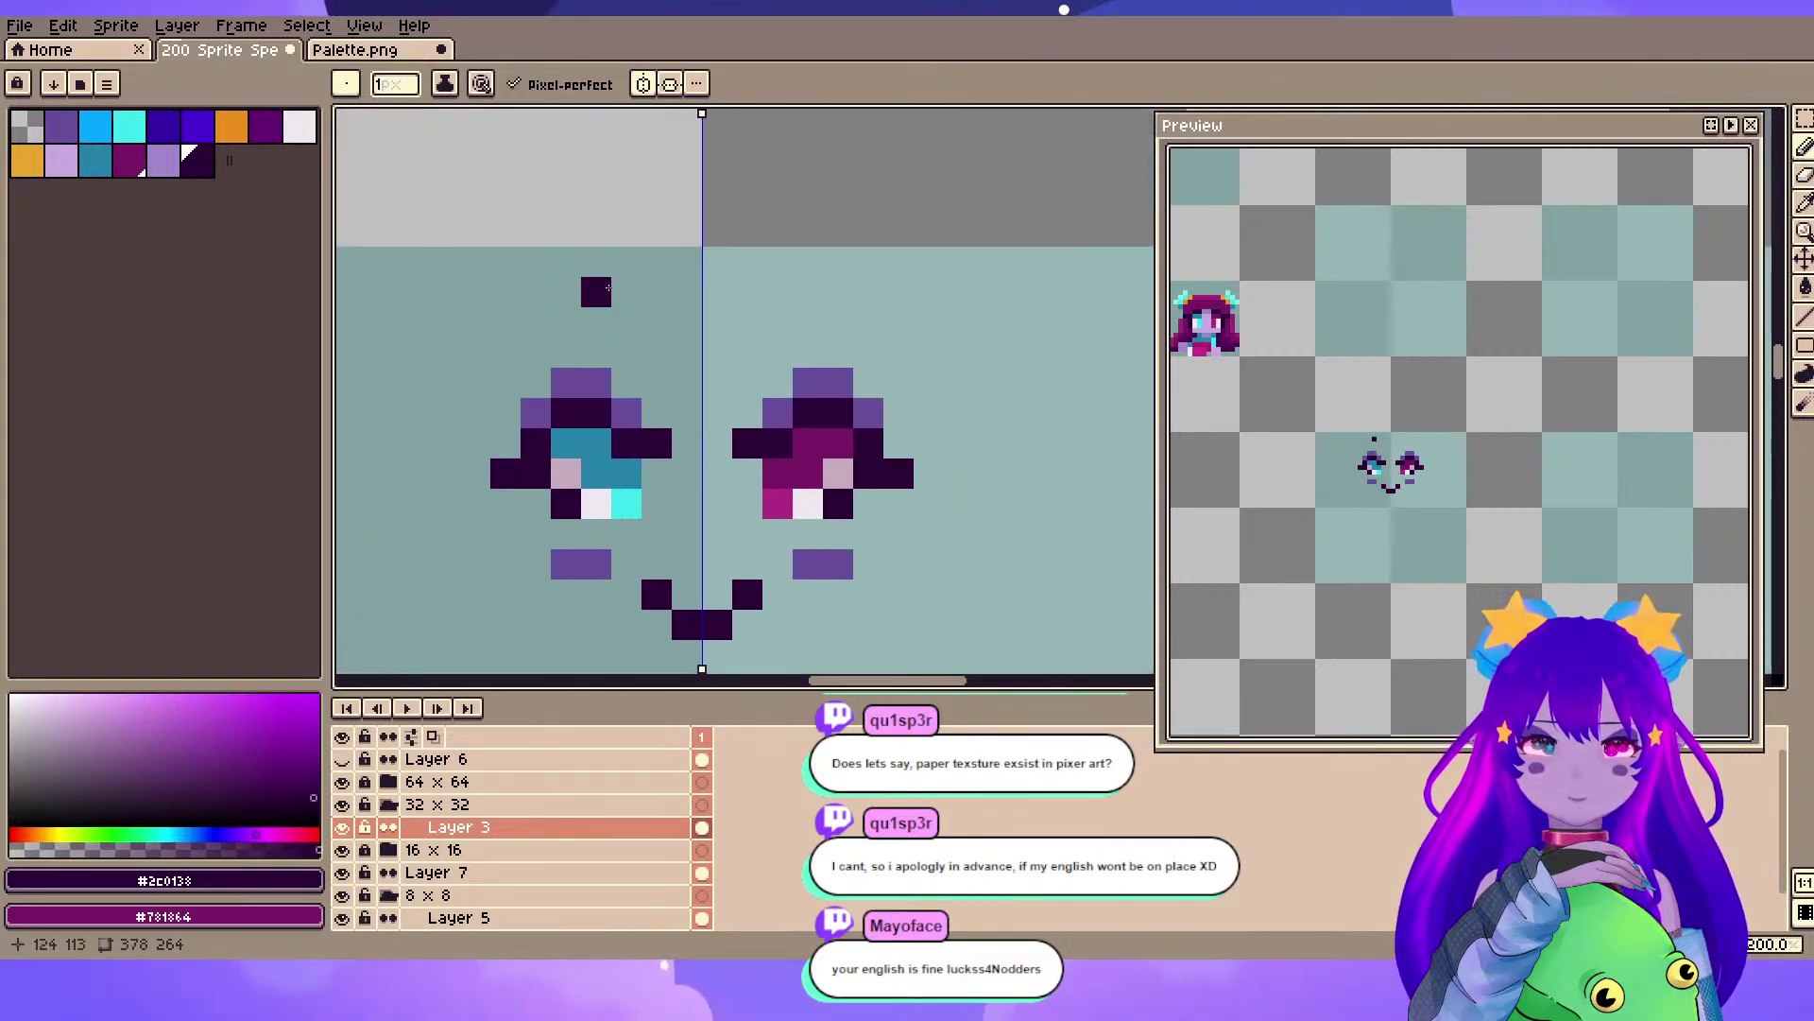
- Draw mirrored dark purple brows above the eyes, each a 2 × 2 block with a two-pixel outer tail stepping down
drag(605, 308, 513, 345)
click(529, 339)
key(ctrl+z)
click(530, 331)
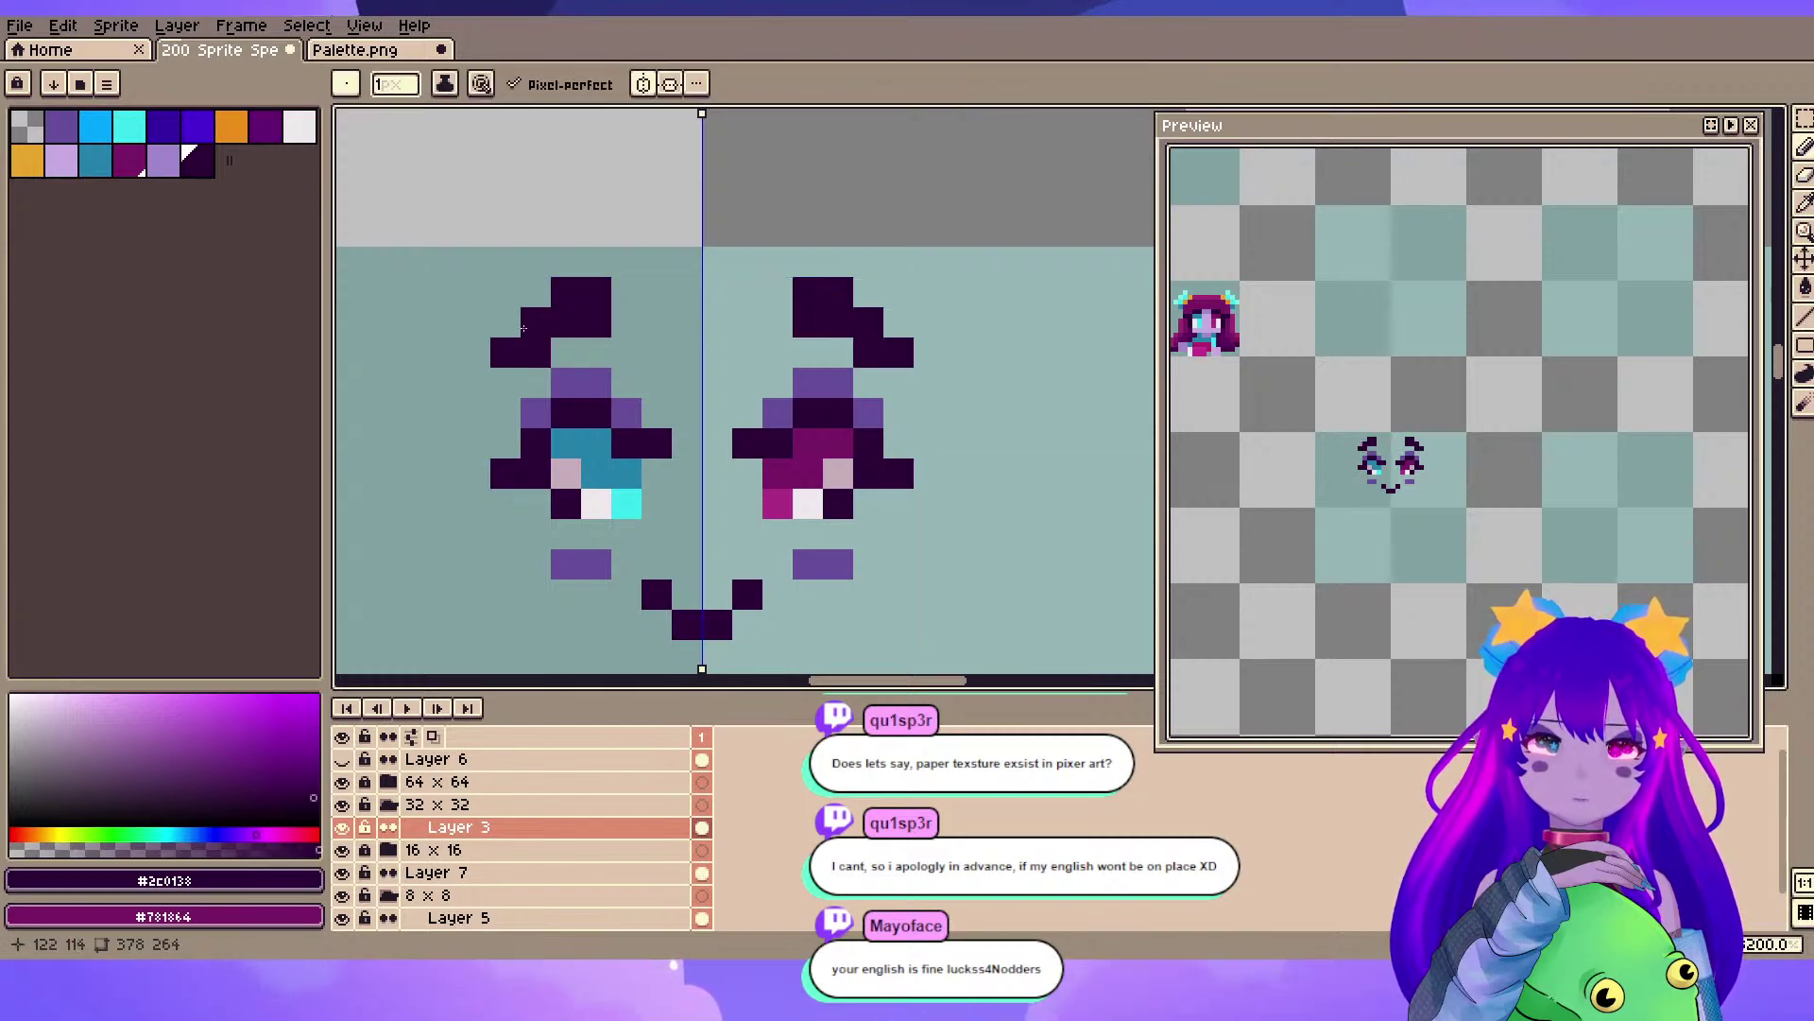
key(e)
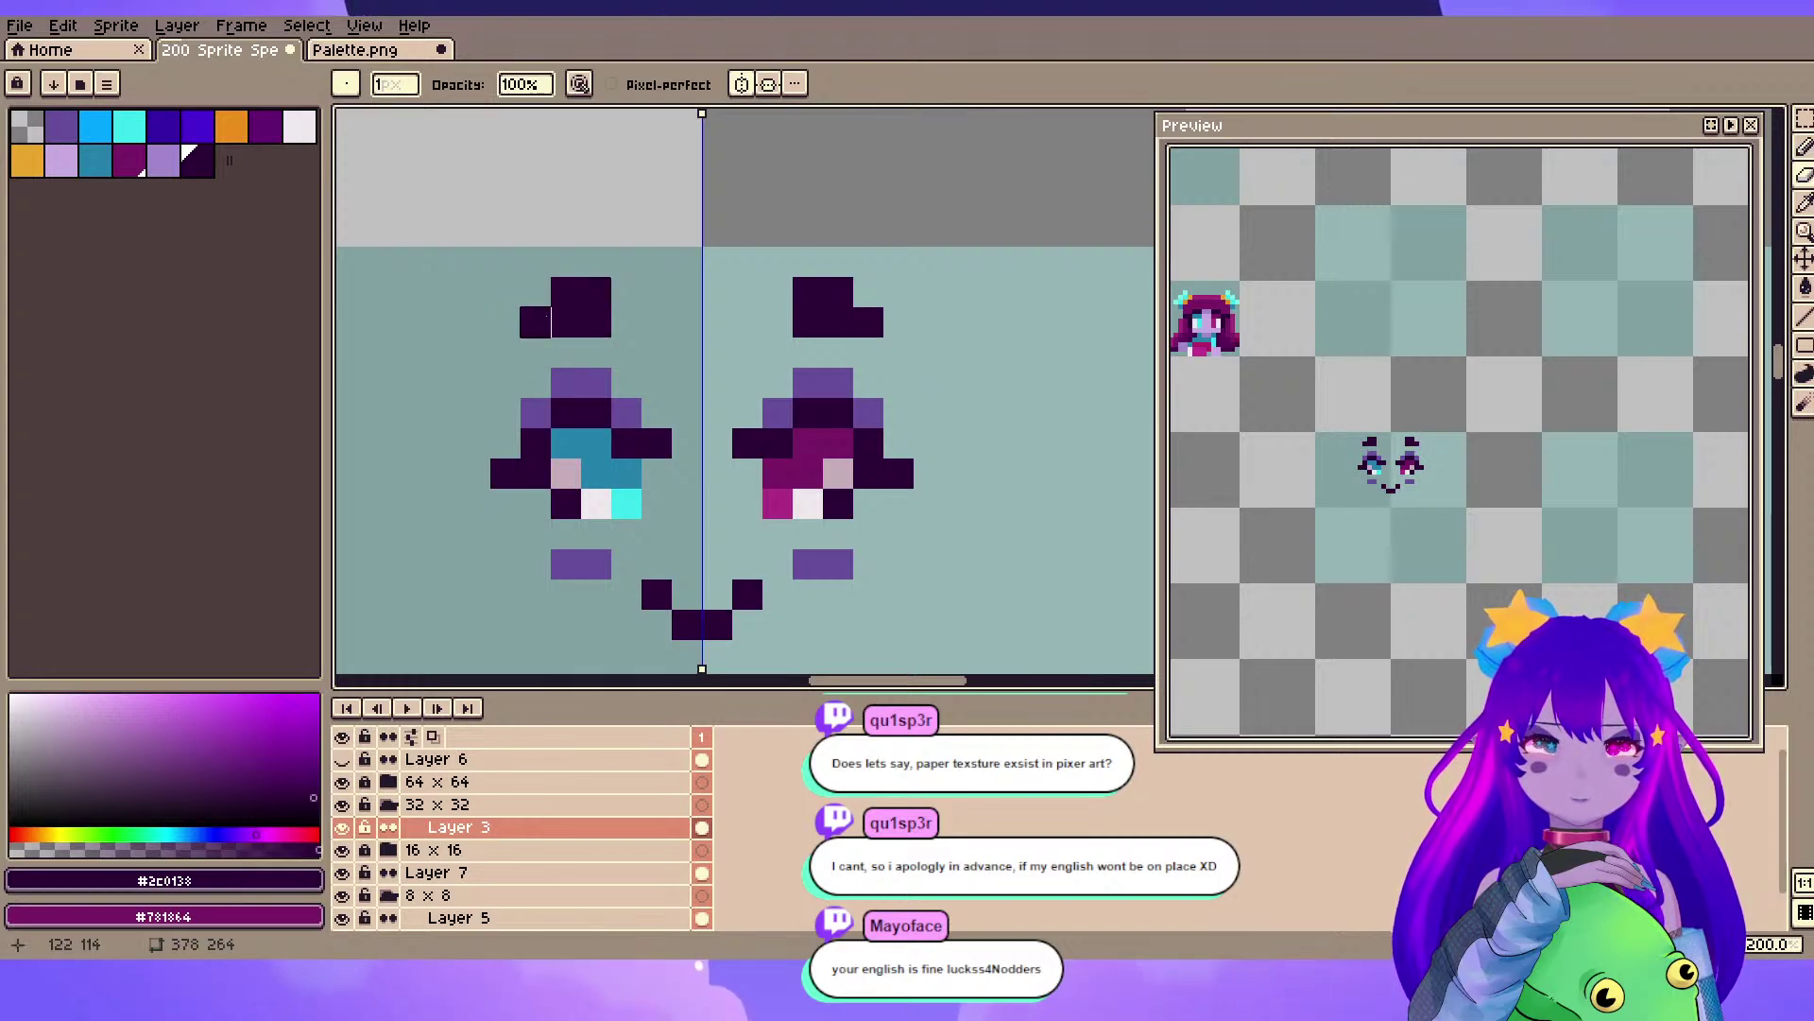
click(596, 292)
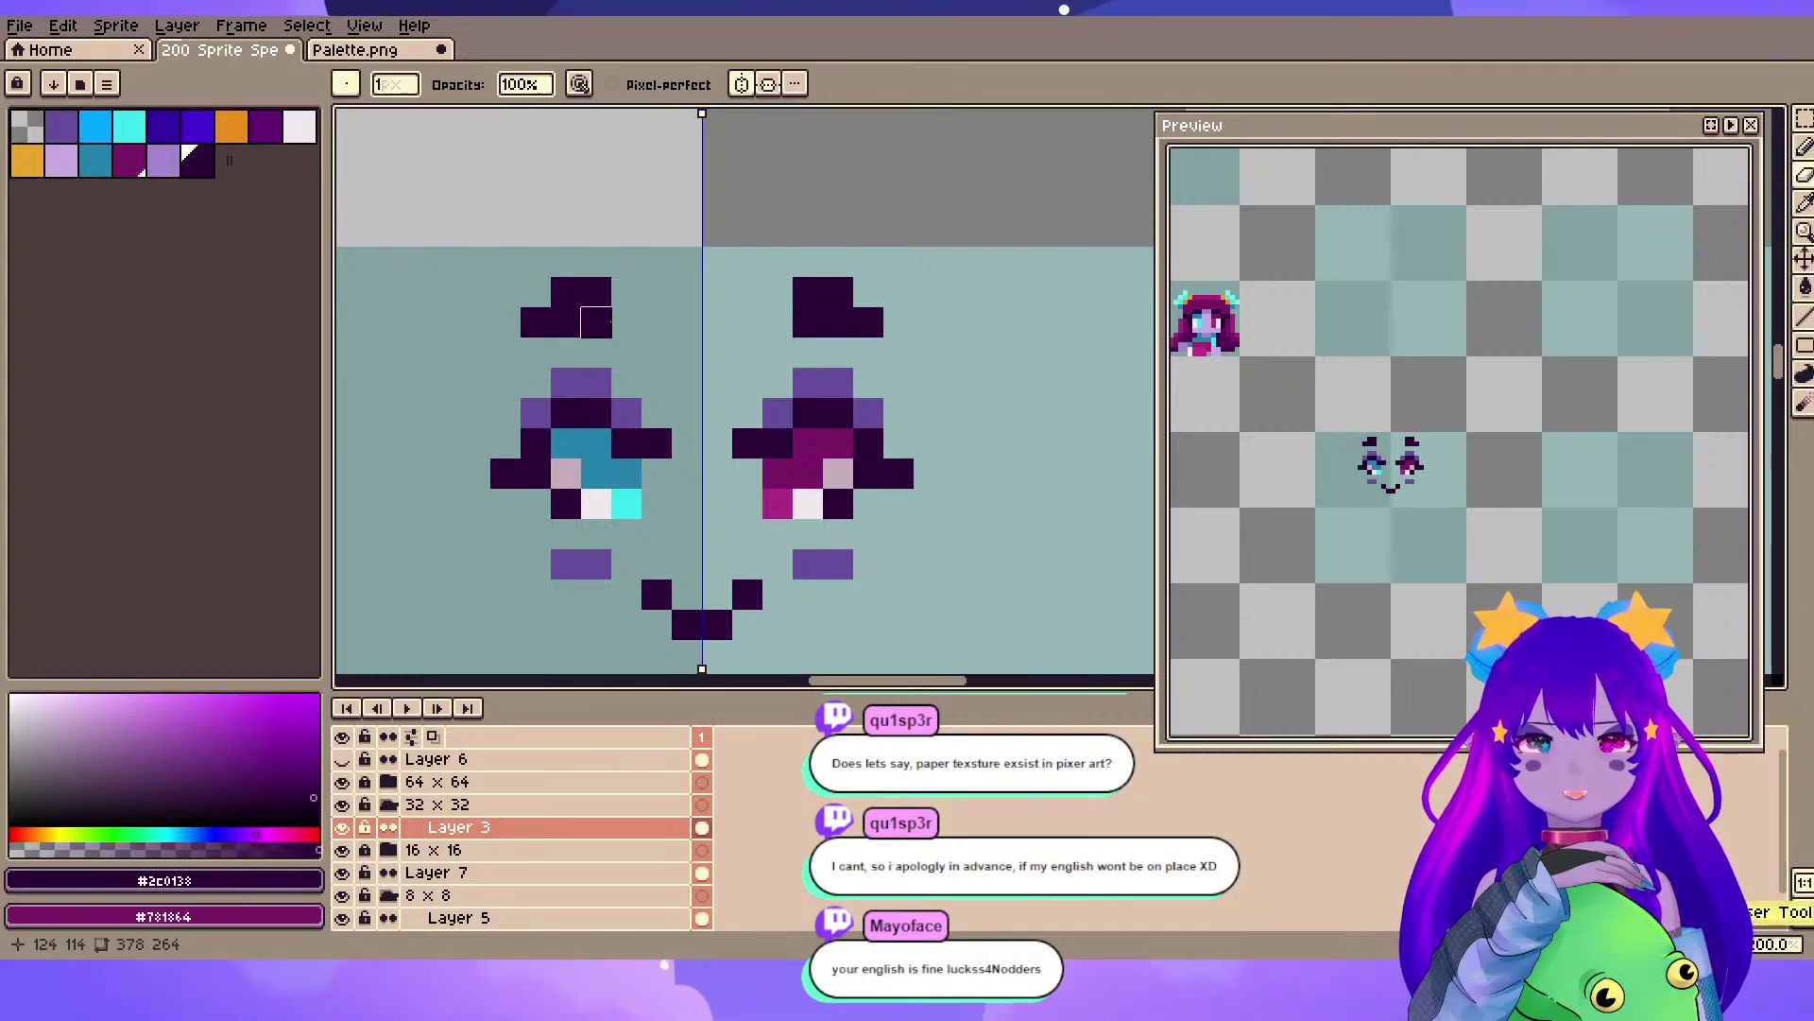
key(b)
drag(505, 352, 514, 330)
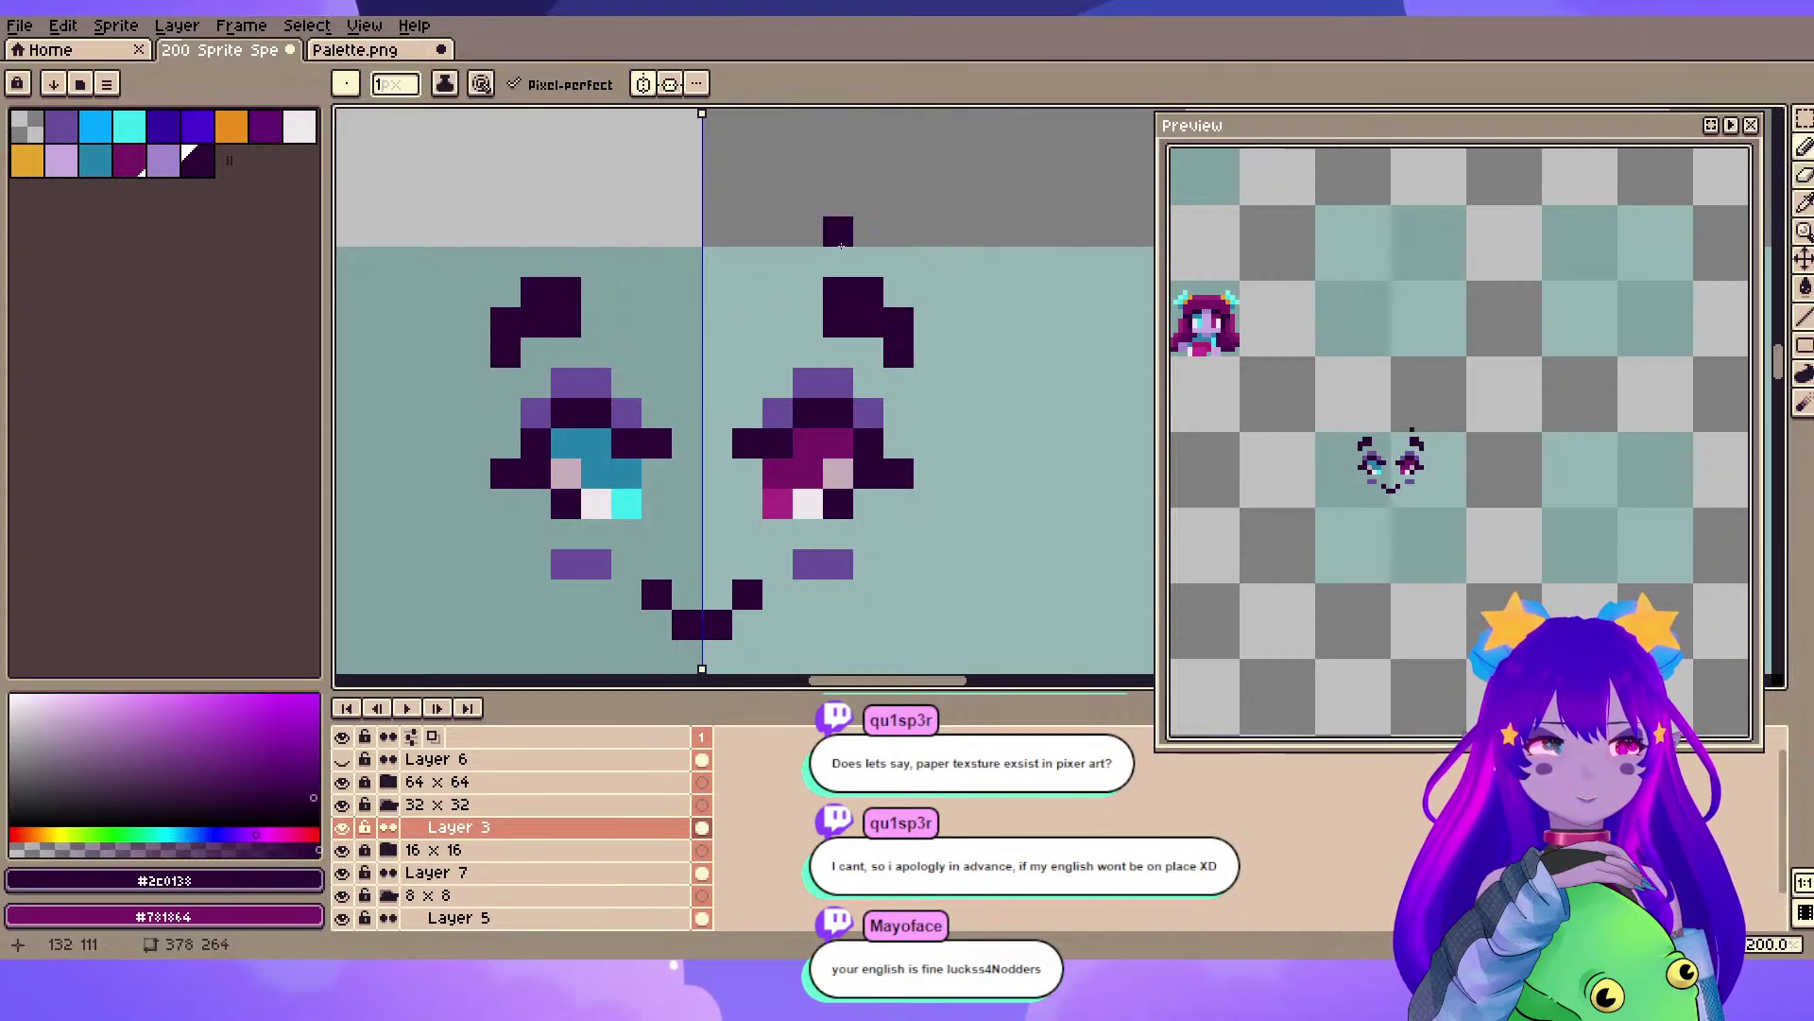
- Create a new layer and place it inside the 32 × 32 group, directly below Layer 3
scroll(798, 268, down, 2)
click(463, 852)
key(shift+n)
mouse_move(547, 854)
mouse_down()
mouse_move(574, 852)
mouse_move(543, 858)
mouse_up()
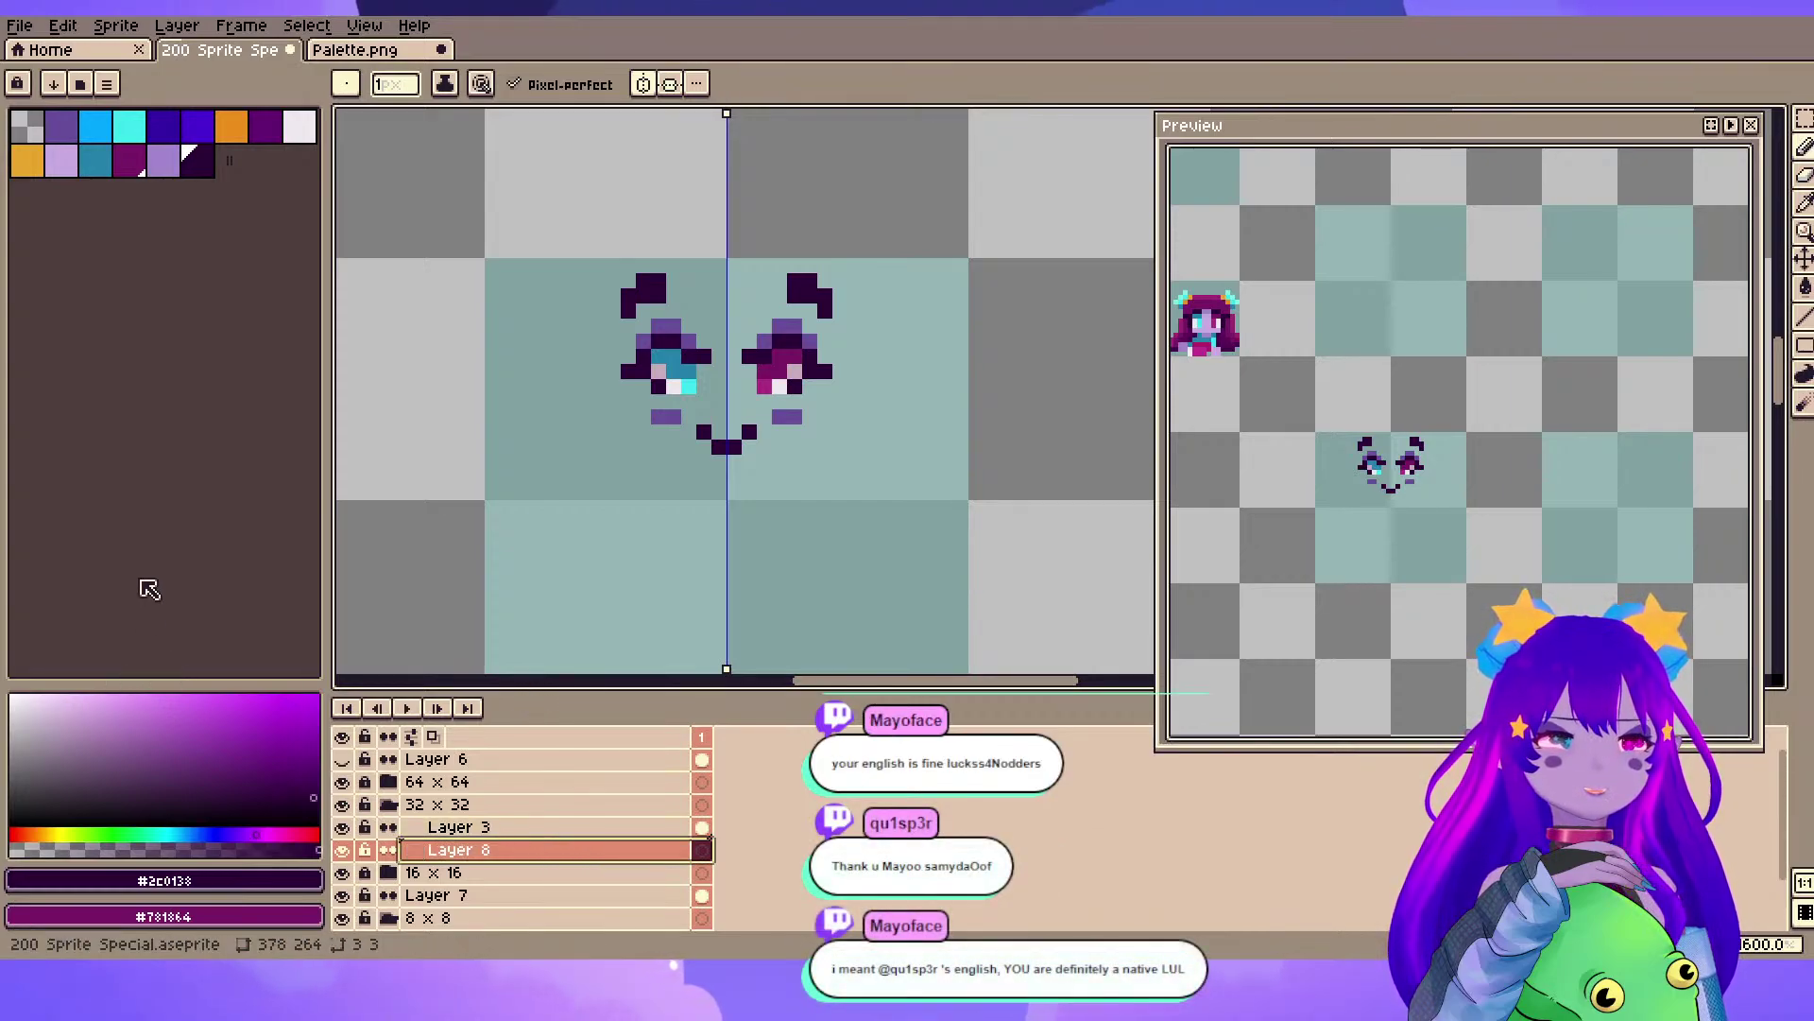
- Move the facial features on Layer 3 down three pixels within the guide square
click(480, 827)
drag(780, 408, 775, 346)
key(ctrl+t)
- On Layer 8, stamp a light purple (palette index 10) circle with a 43 px brush, centred behind the face
click(468, 851)
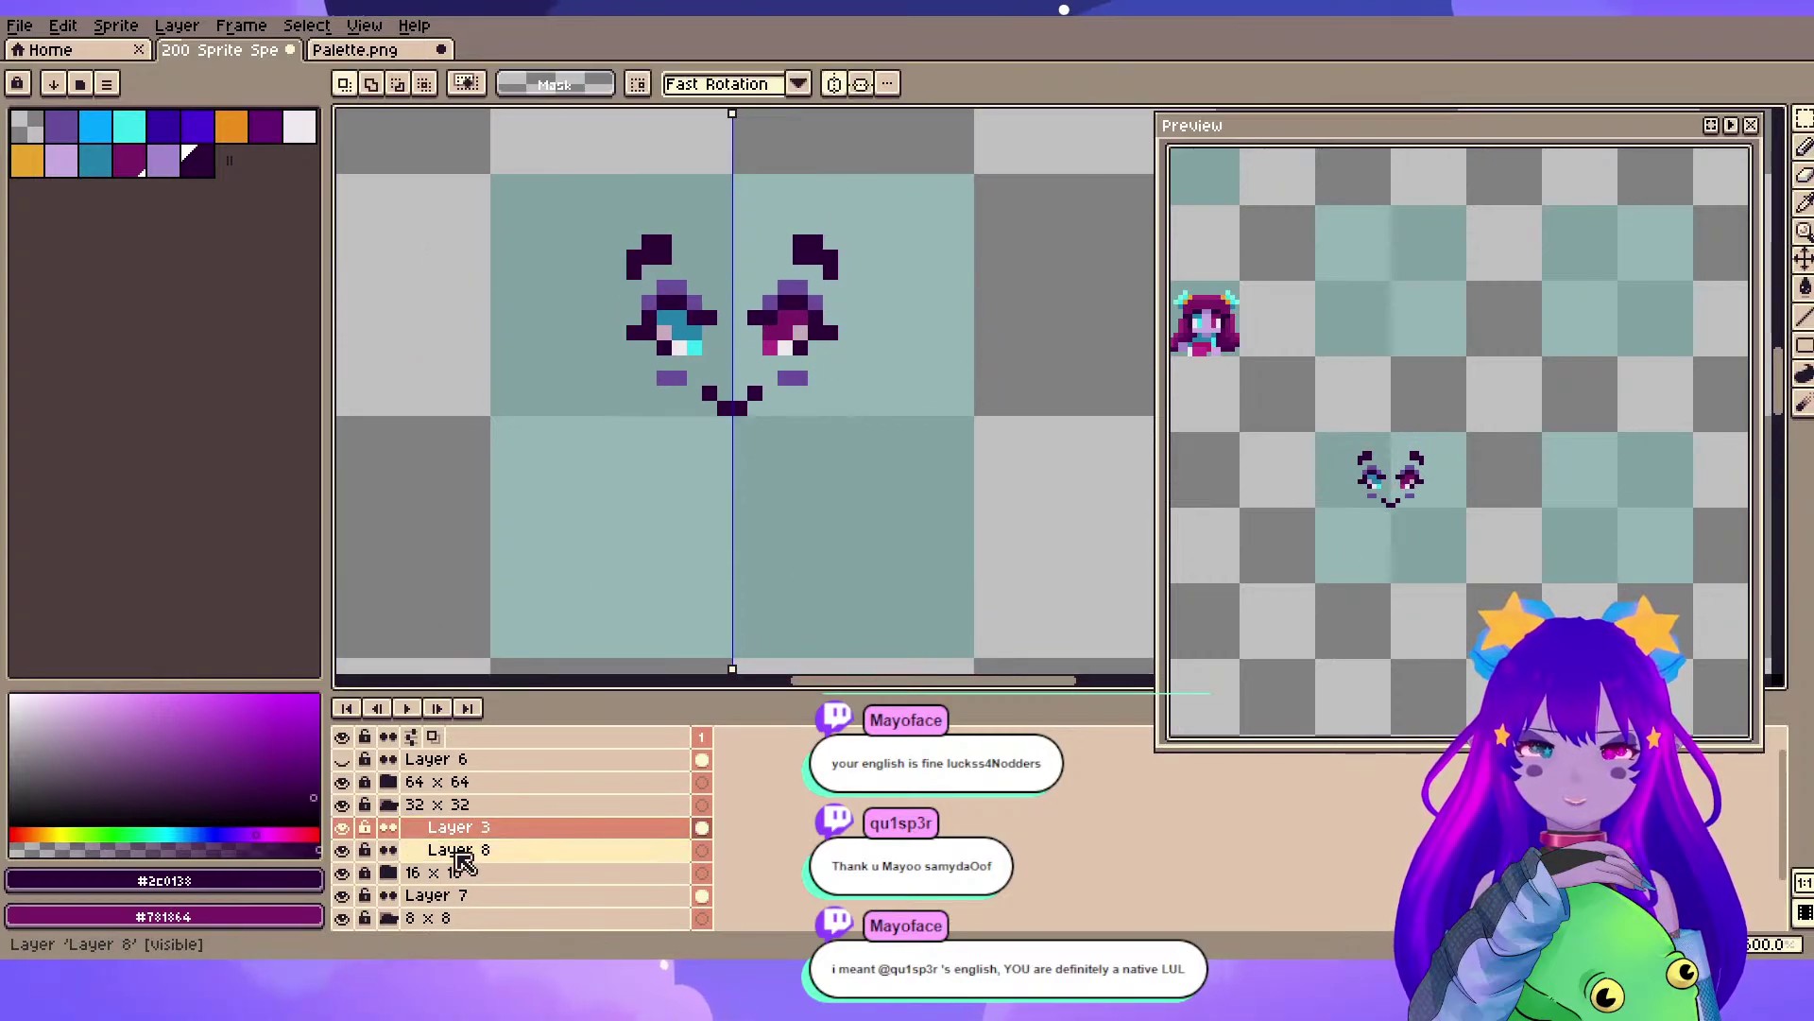
key(b)
click(60, 161)
drag(710, 302, 705, 323)
scroll(734, 324, up, 13)
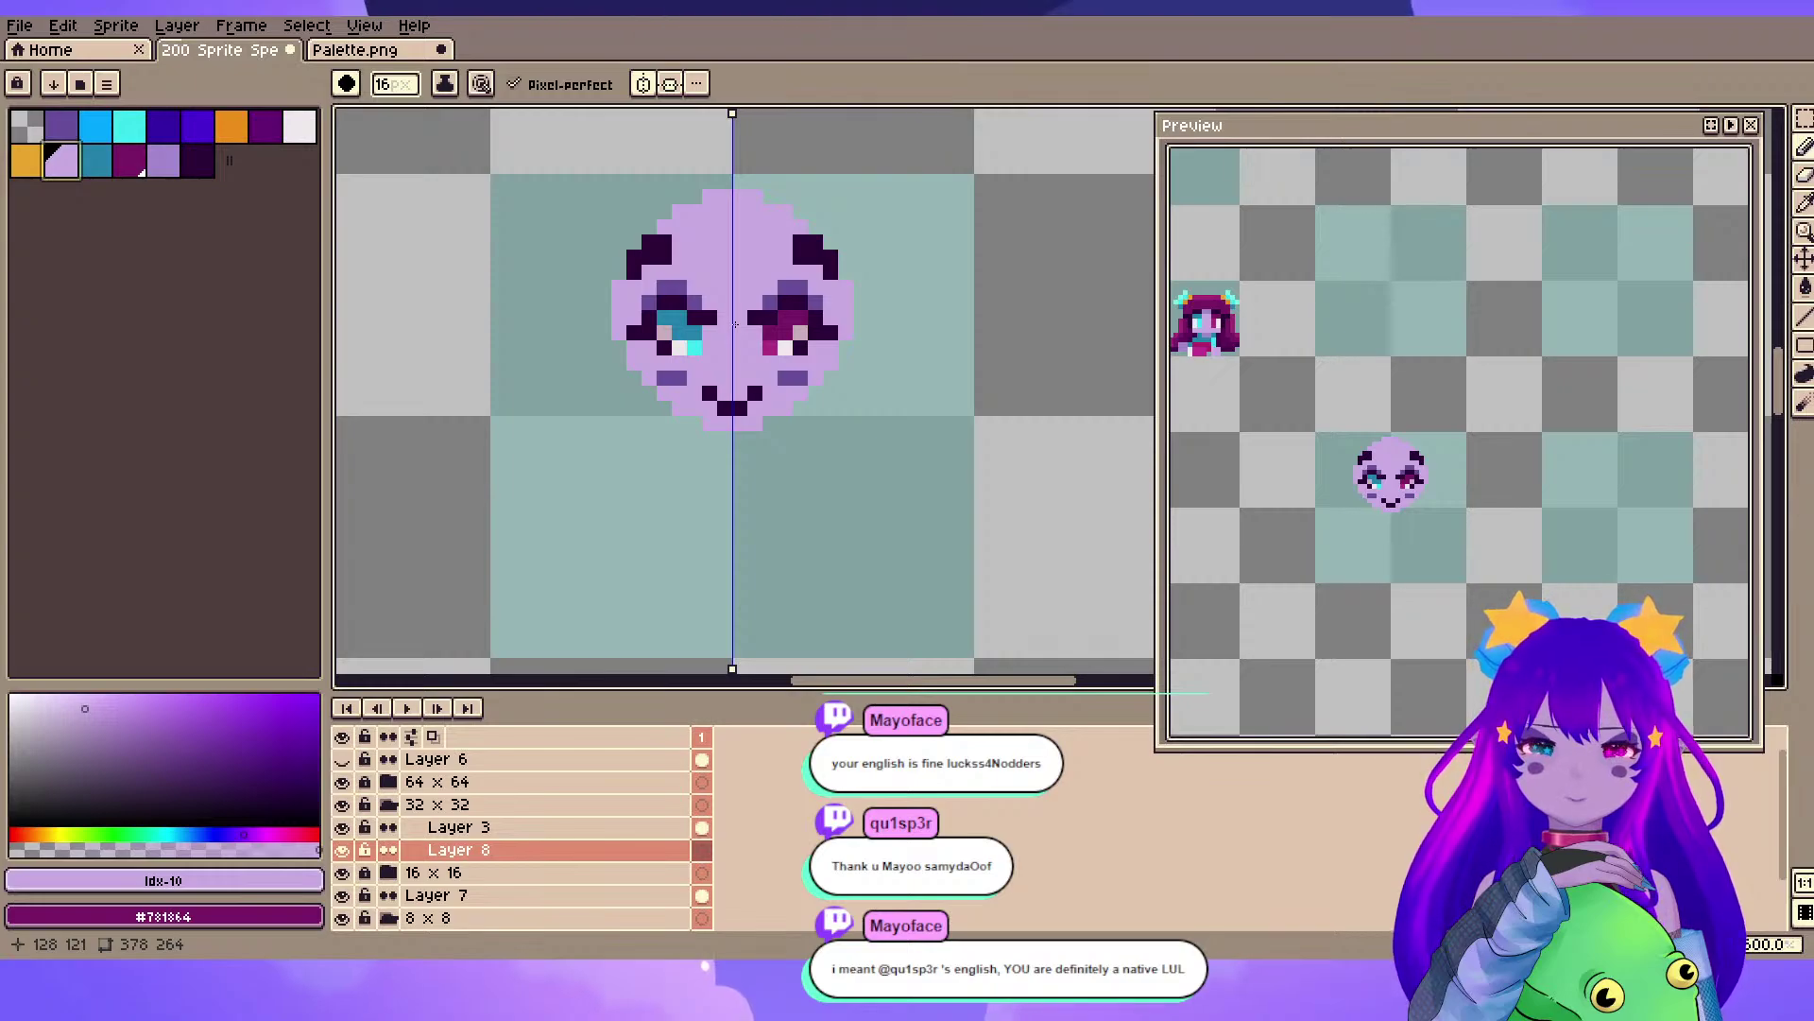
scroll(734, 324, up, 20)
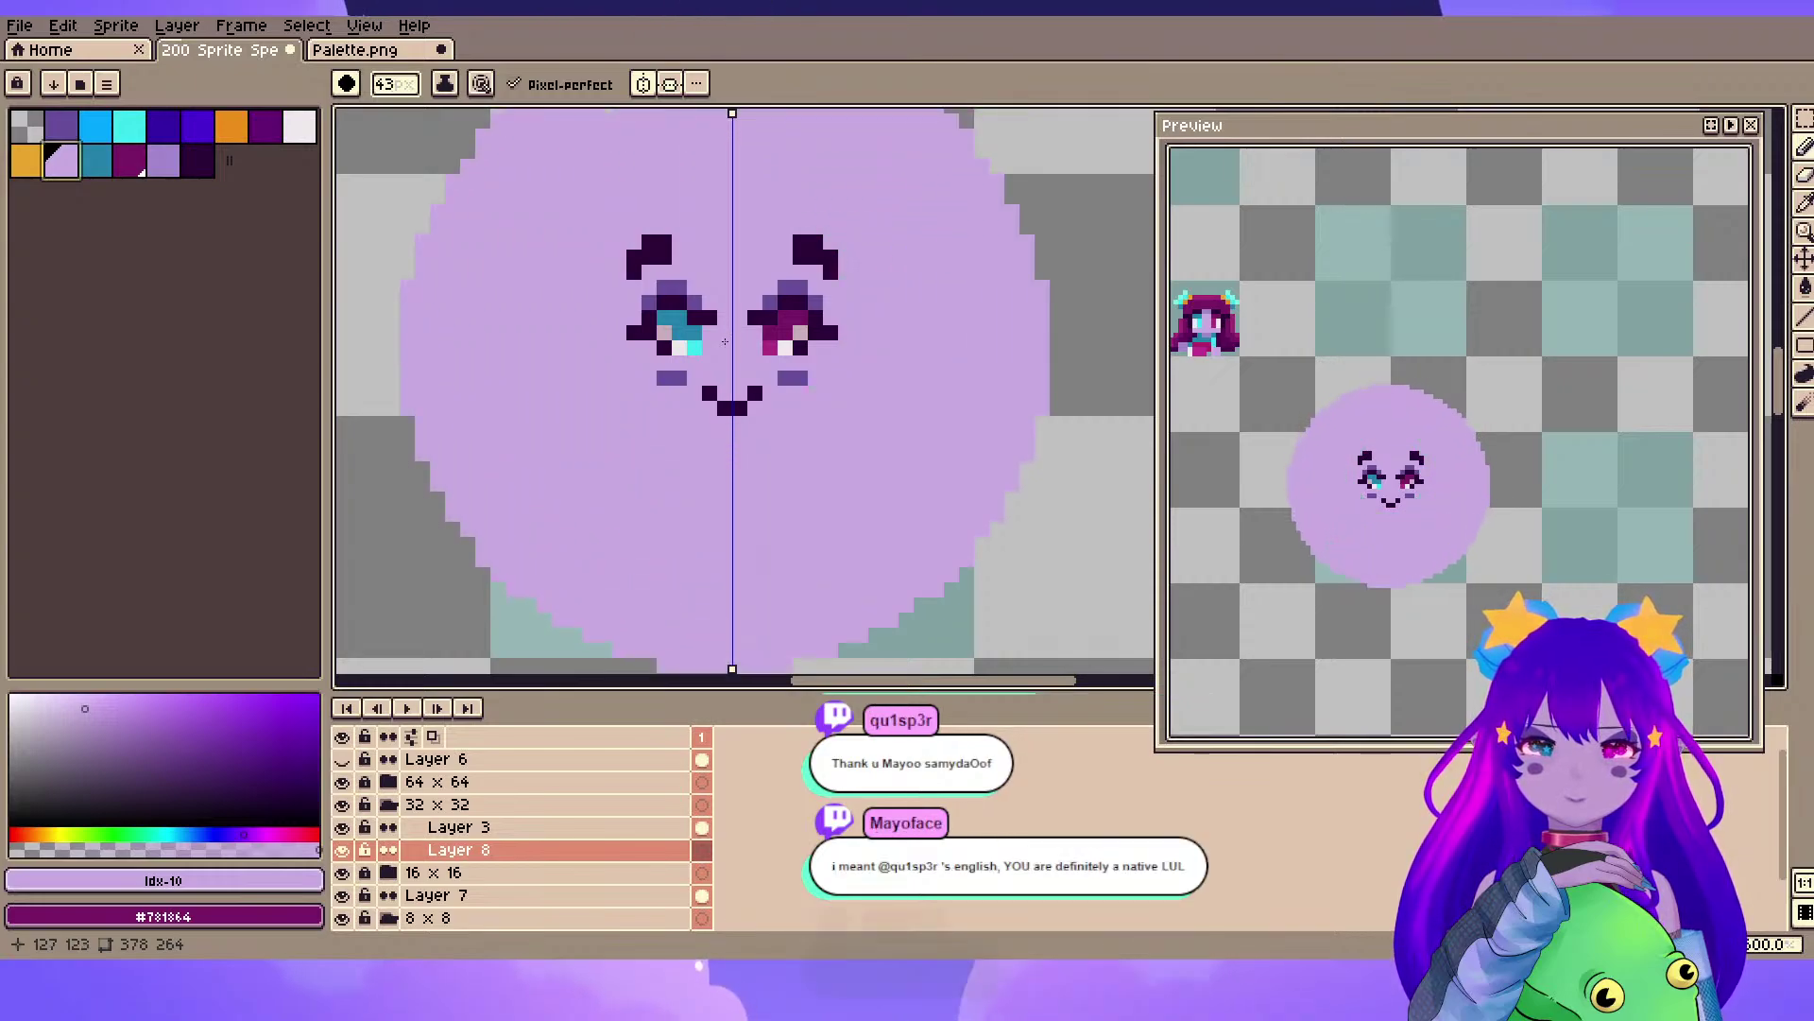
mouse_move(710, 391)
mouse_down()
mouse_move(906, 438)
mouse_move(887, 608)
mouse_up()
scroll(907, 439, down, 2)
drag(1053, 393, 1045, 195)
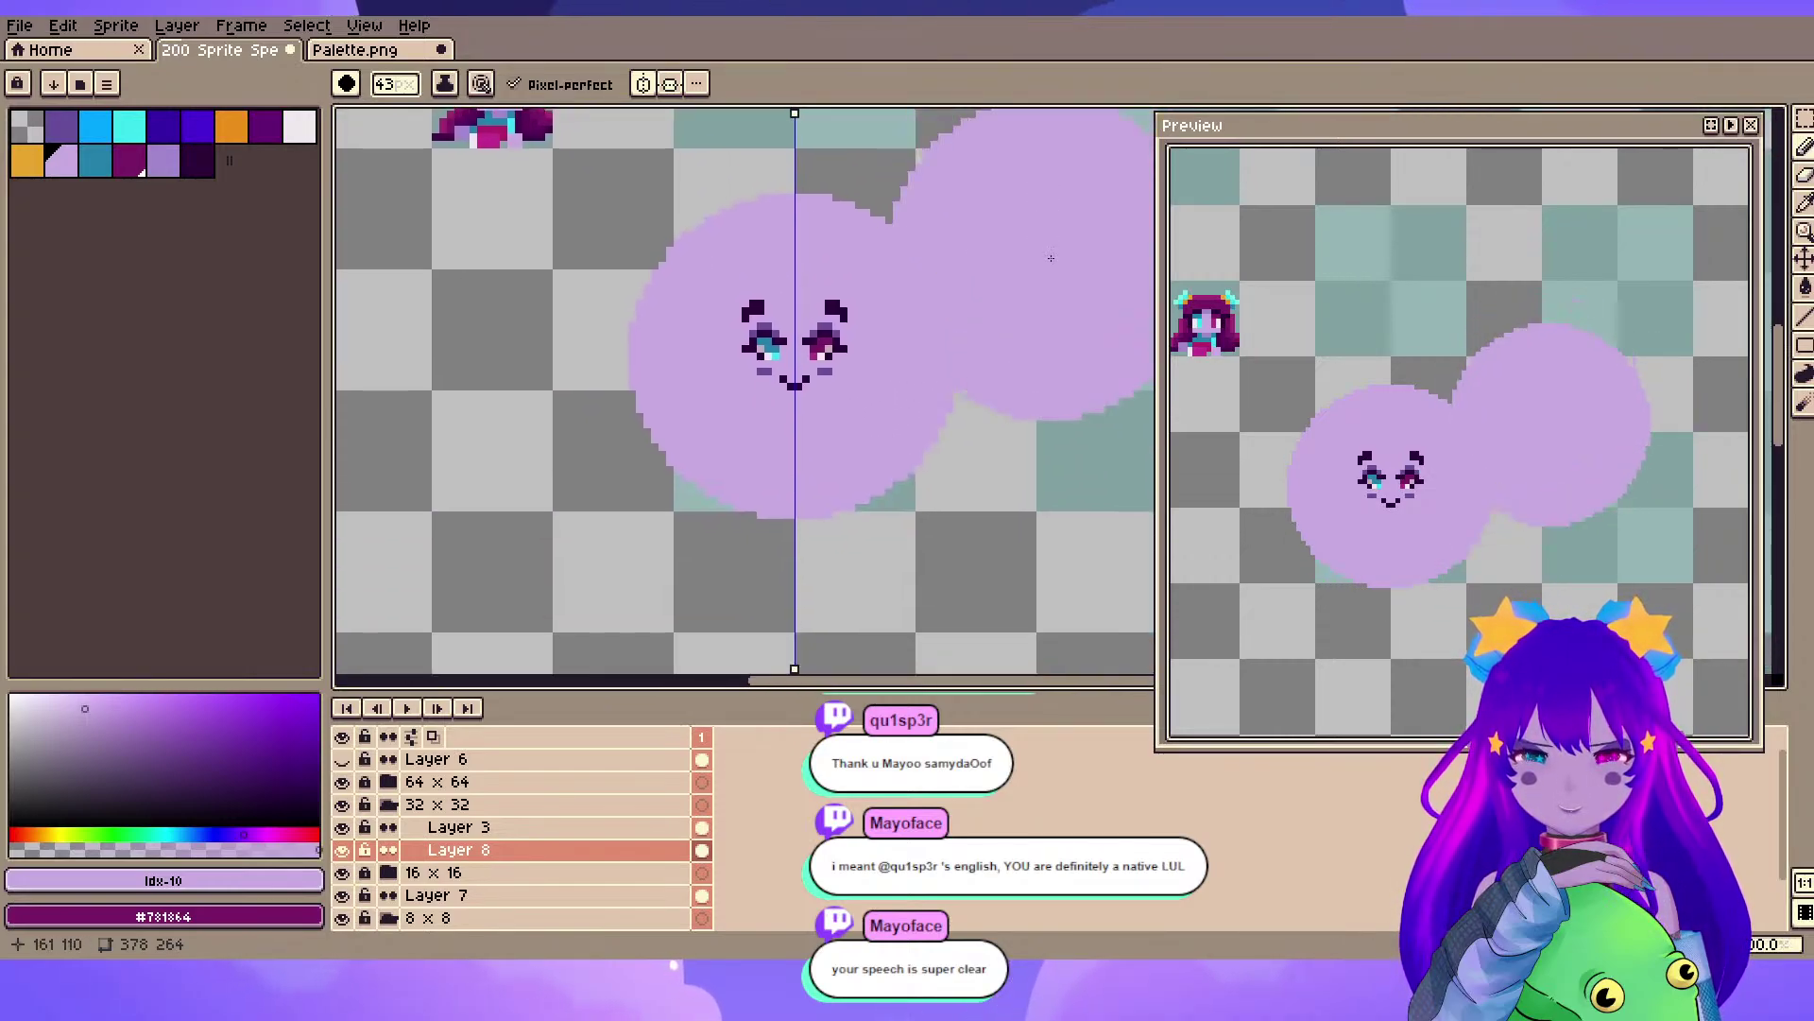
scroll(1051, 258, up, 3)
scroll(1056, 252, down, 1)
drag(1002, 297, 1181, 242)
drag(1084, 407, 1146, 293)
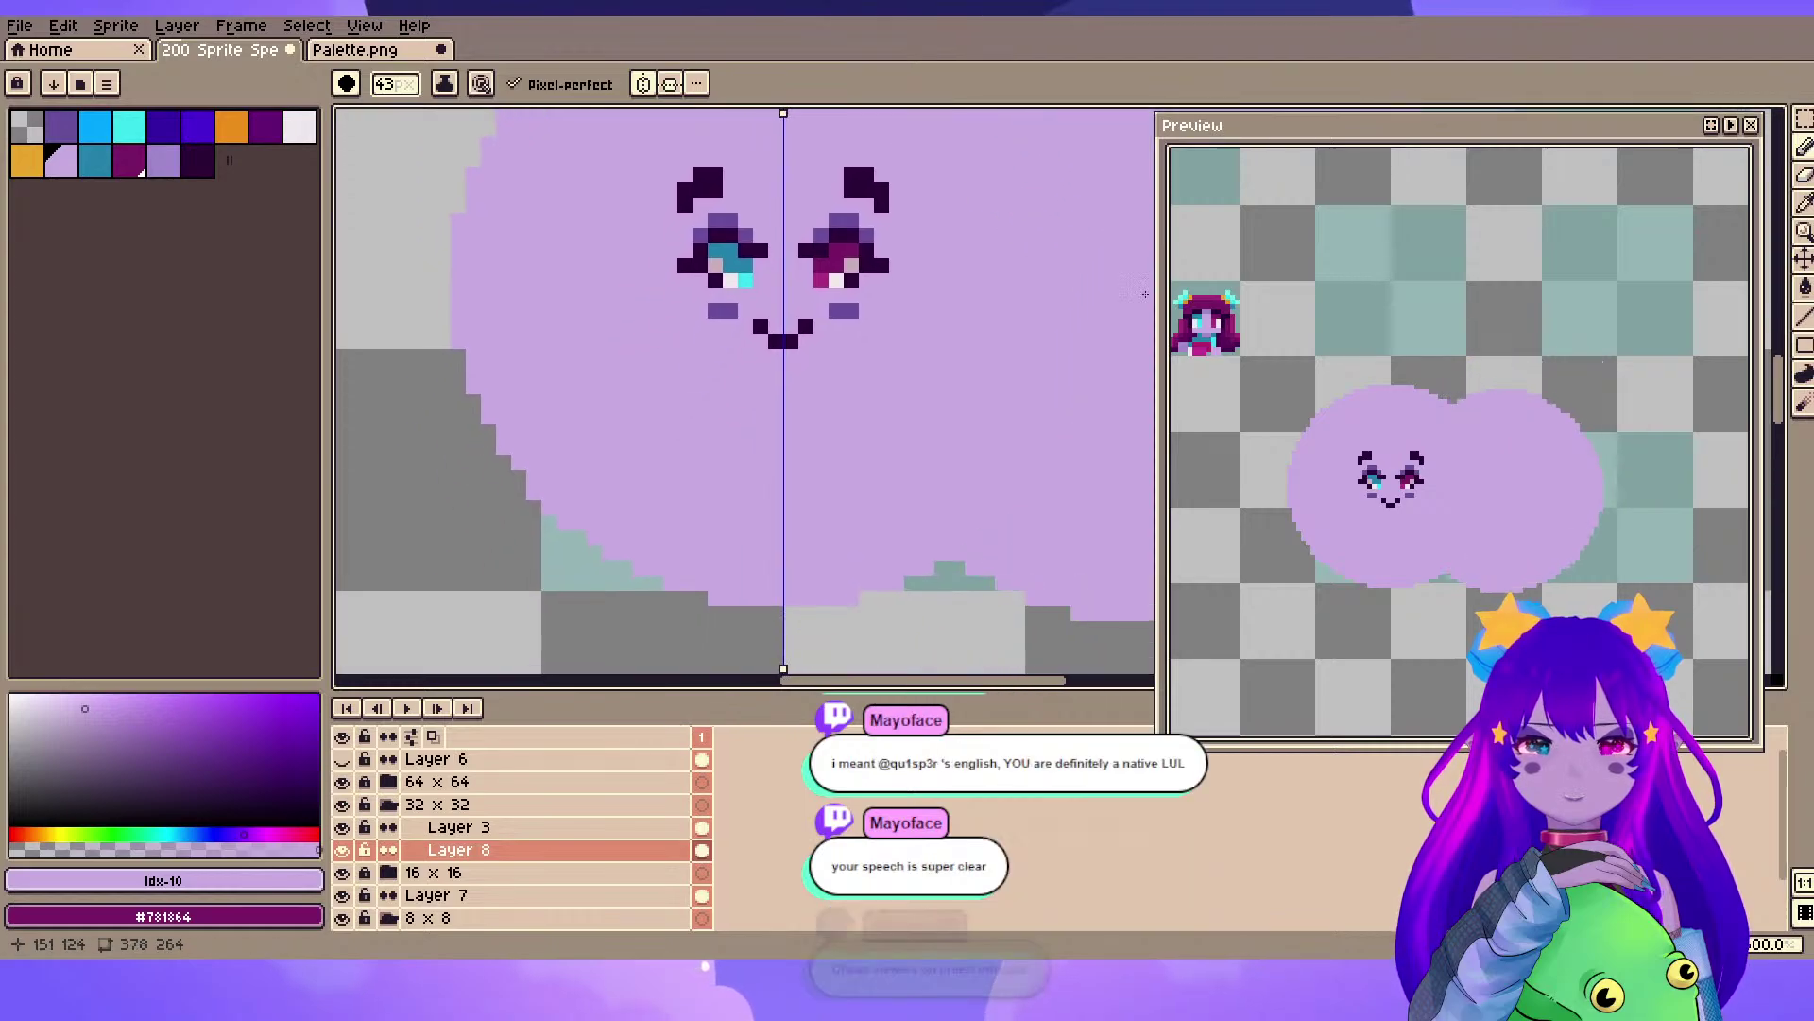
drag(1086, 205, 1070, 297)
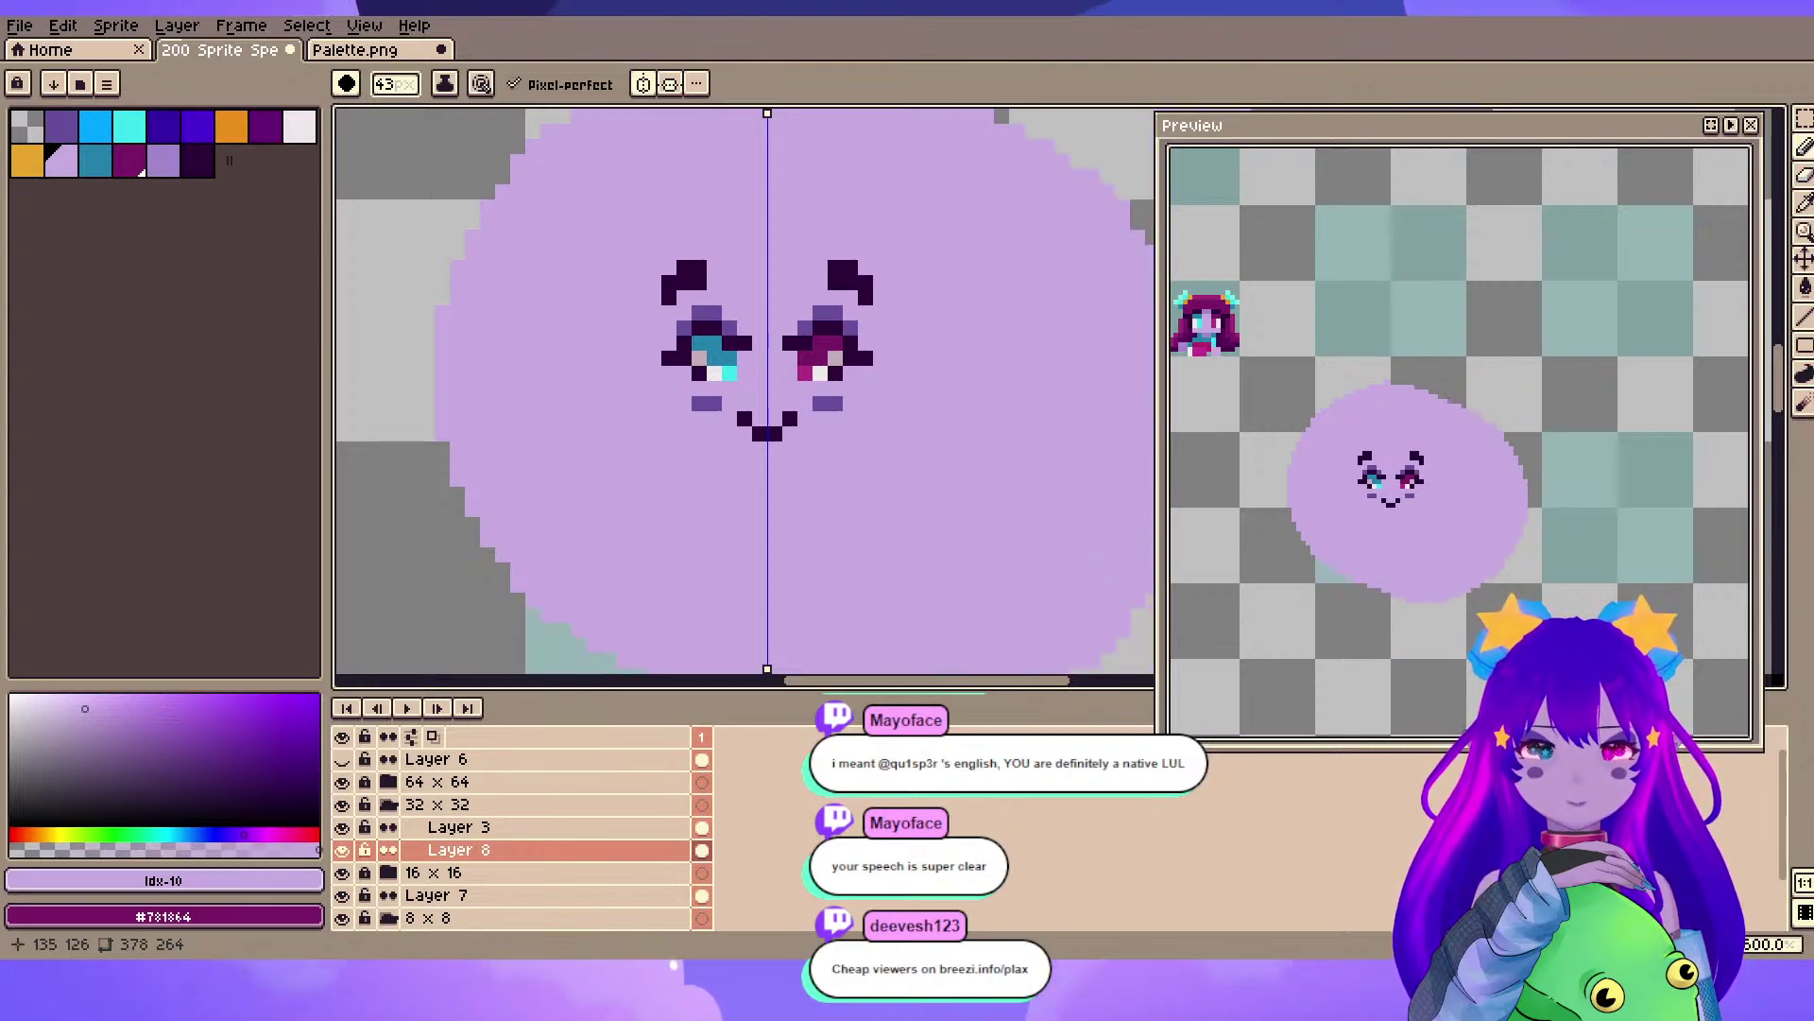
key(v)
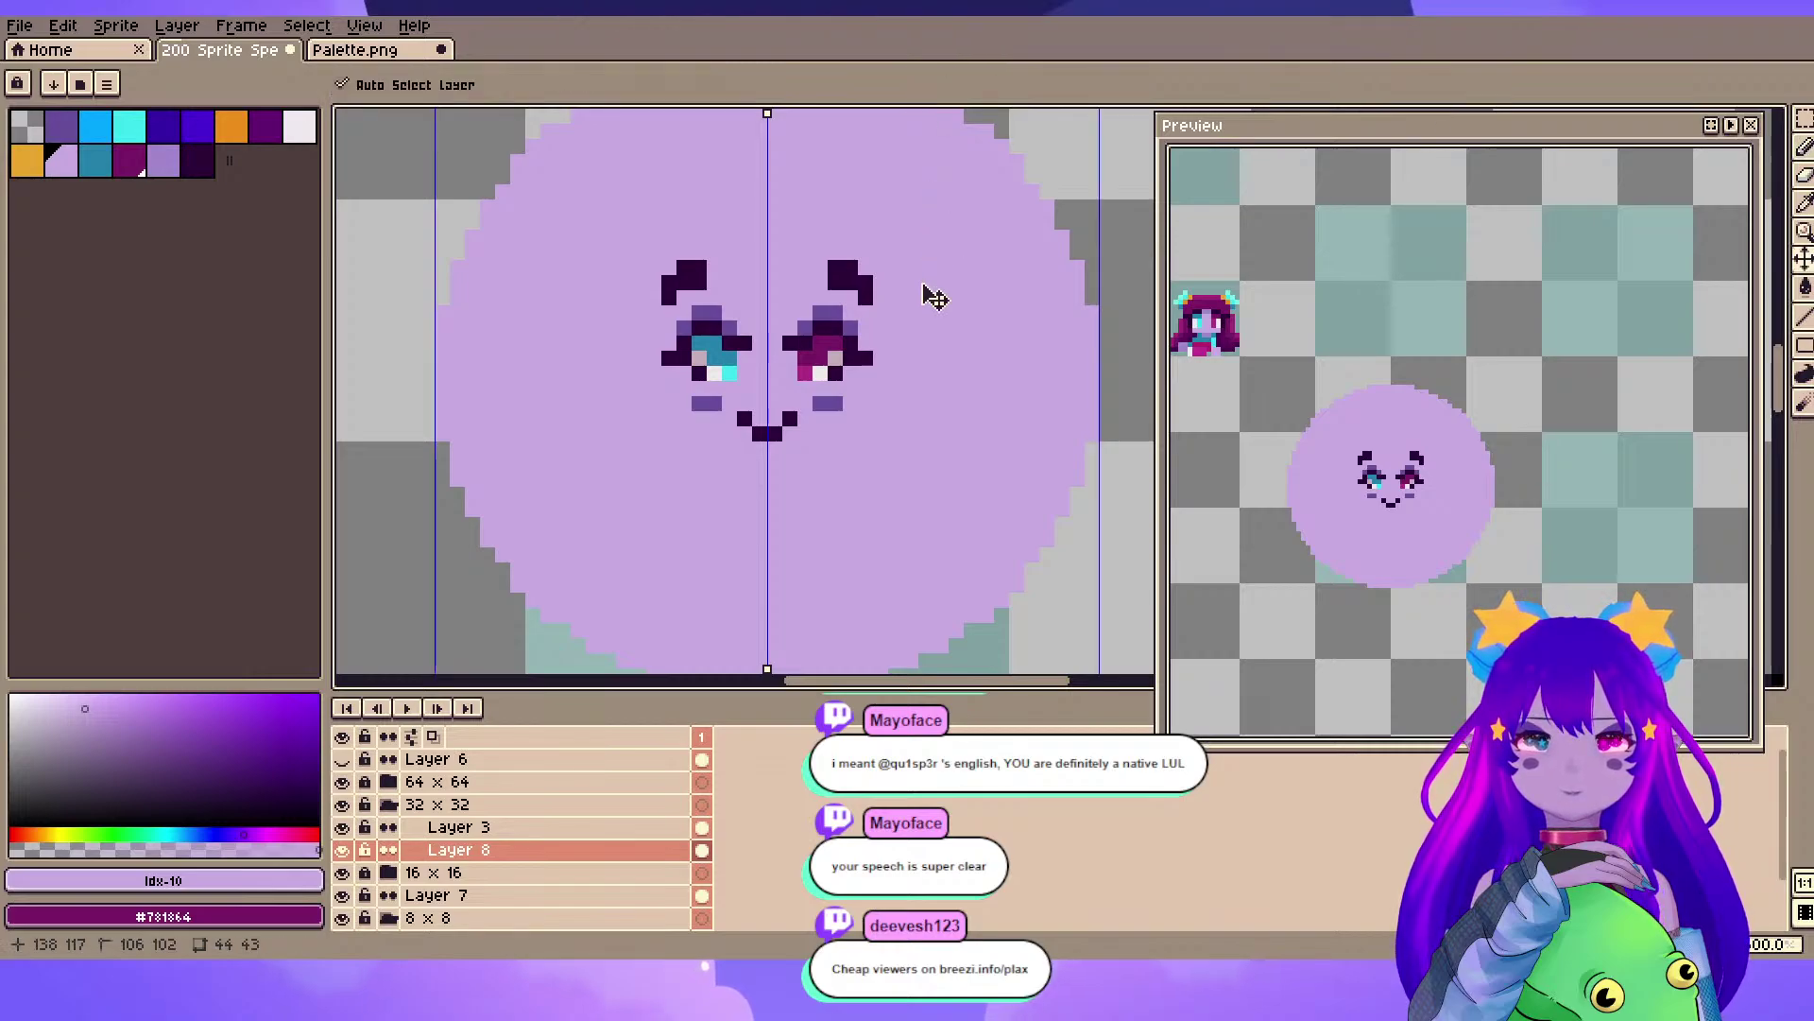
- Stamp an 18 px light purple circle behind the facial features on Layer 8 in place of the oversized one
key(b)
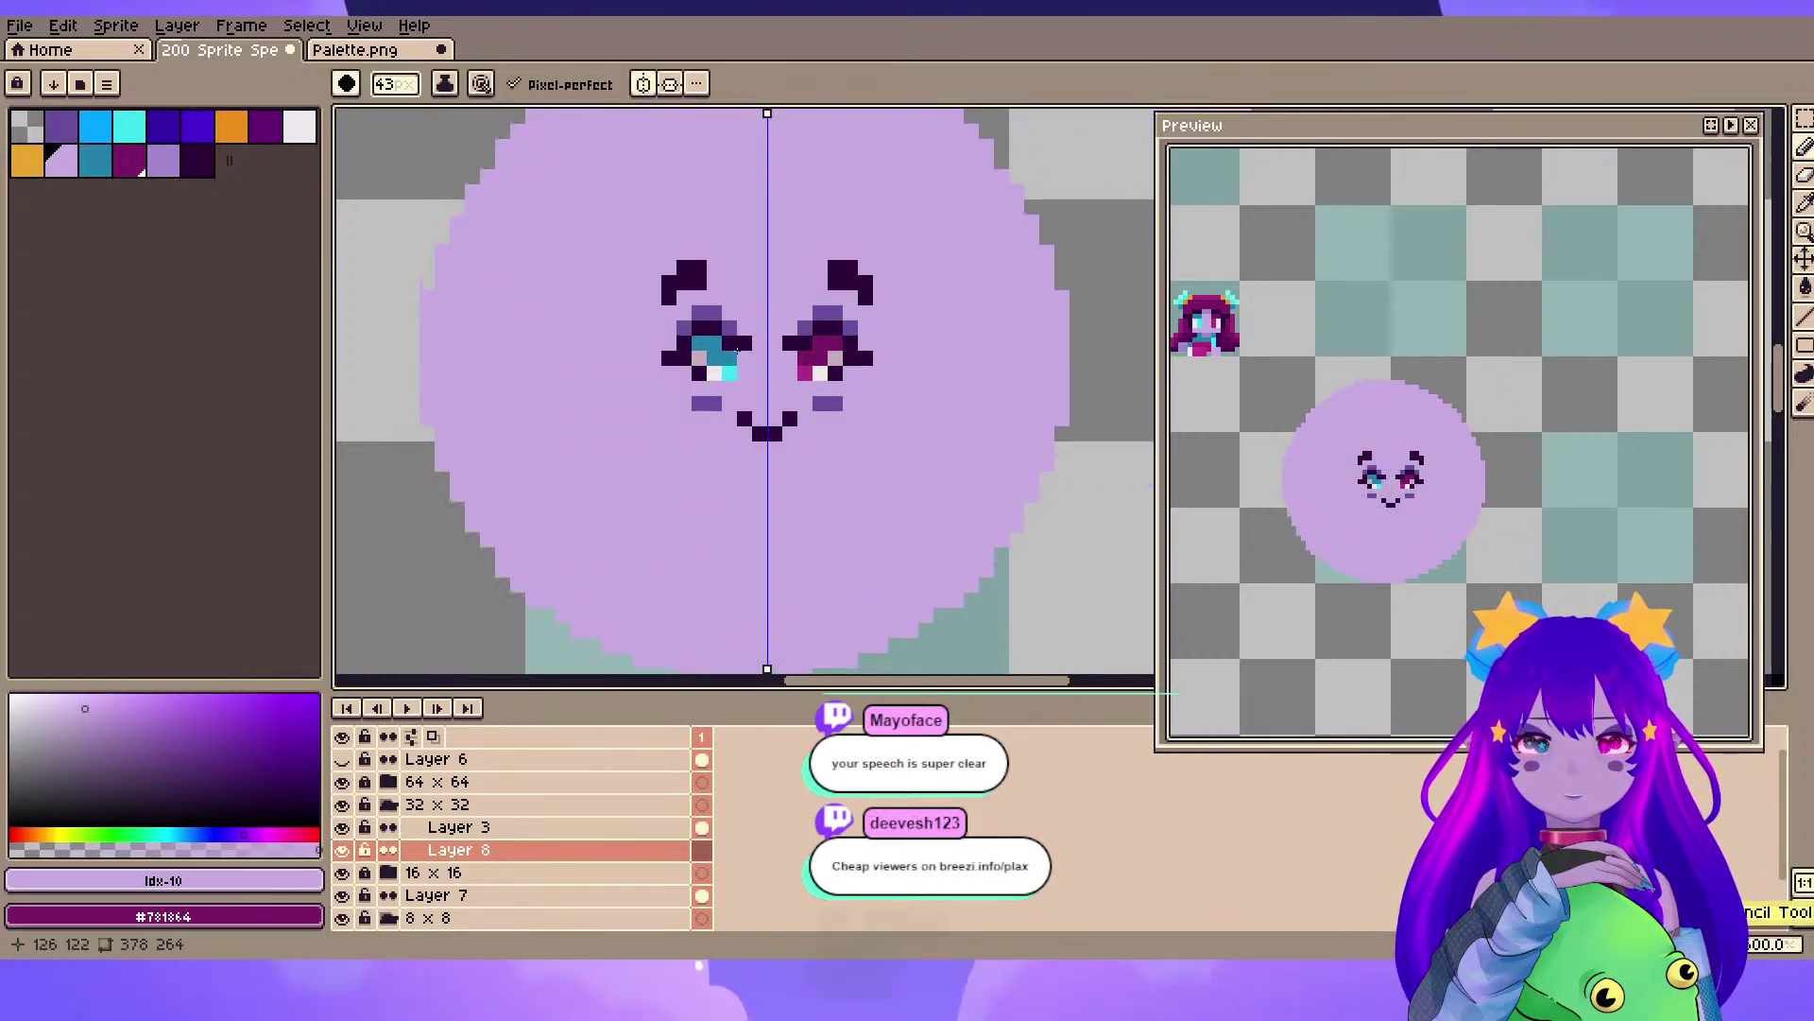
key(minus)
key(minus)
key(minus)
key(minus)
key(minus)
key(minus)
key(minus)
key(minus)
key(minus)
key(minus)
key(minus)
key(minus)
key(minus)
key(minus)
key(minus)
key(minus)
key(minus)
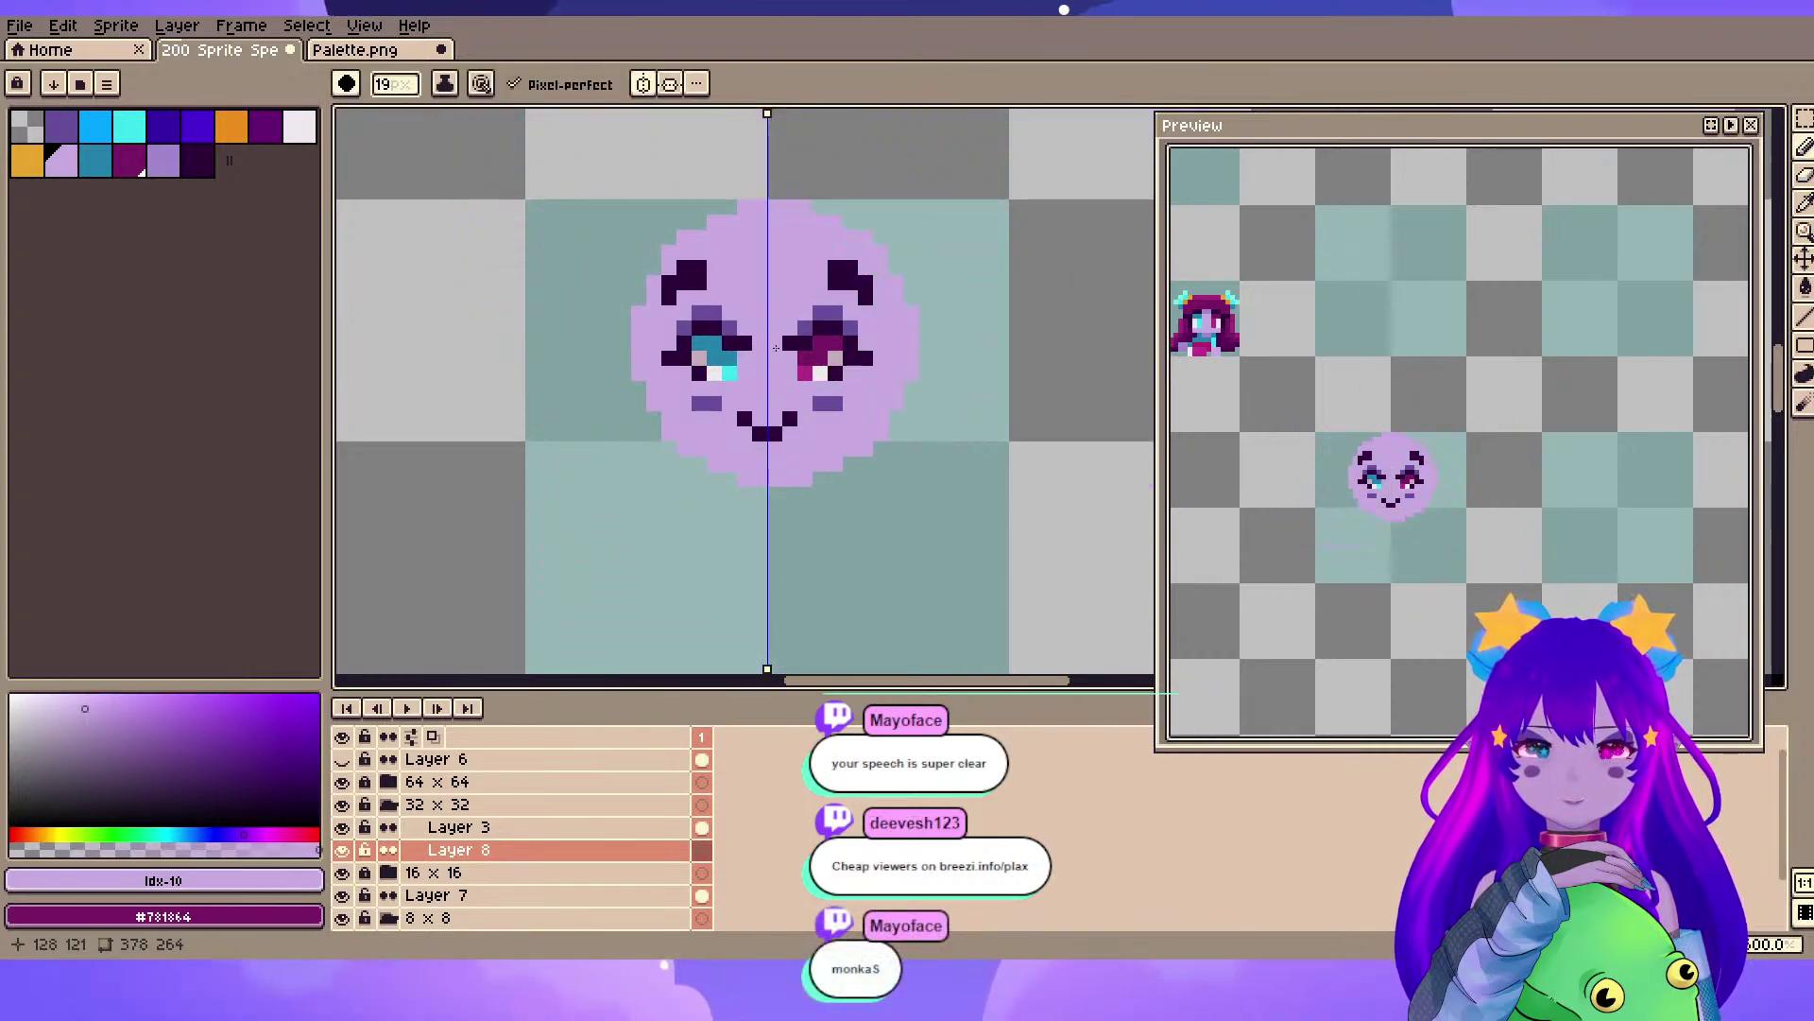
key(minus)
key(minus)
key(minus)
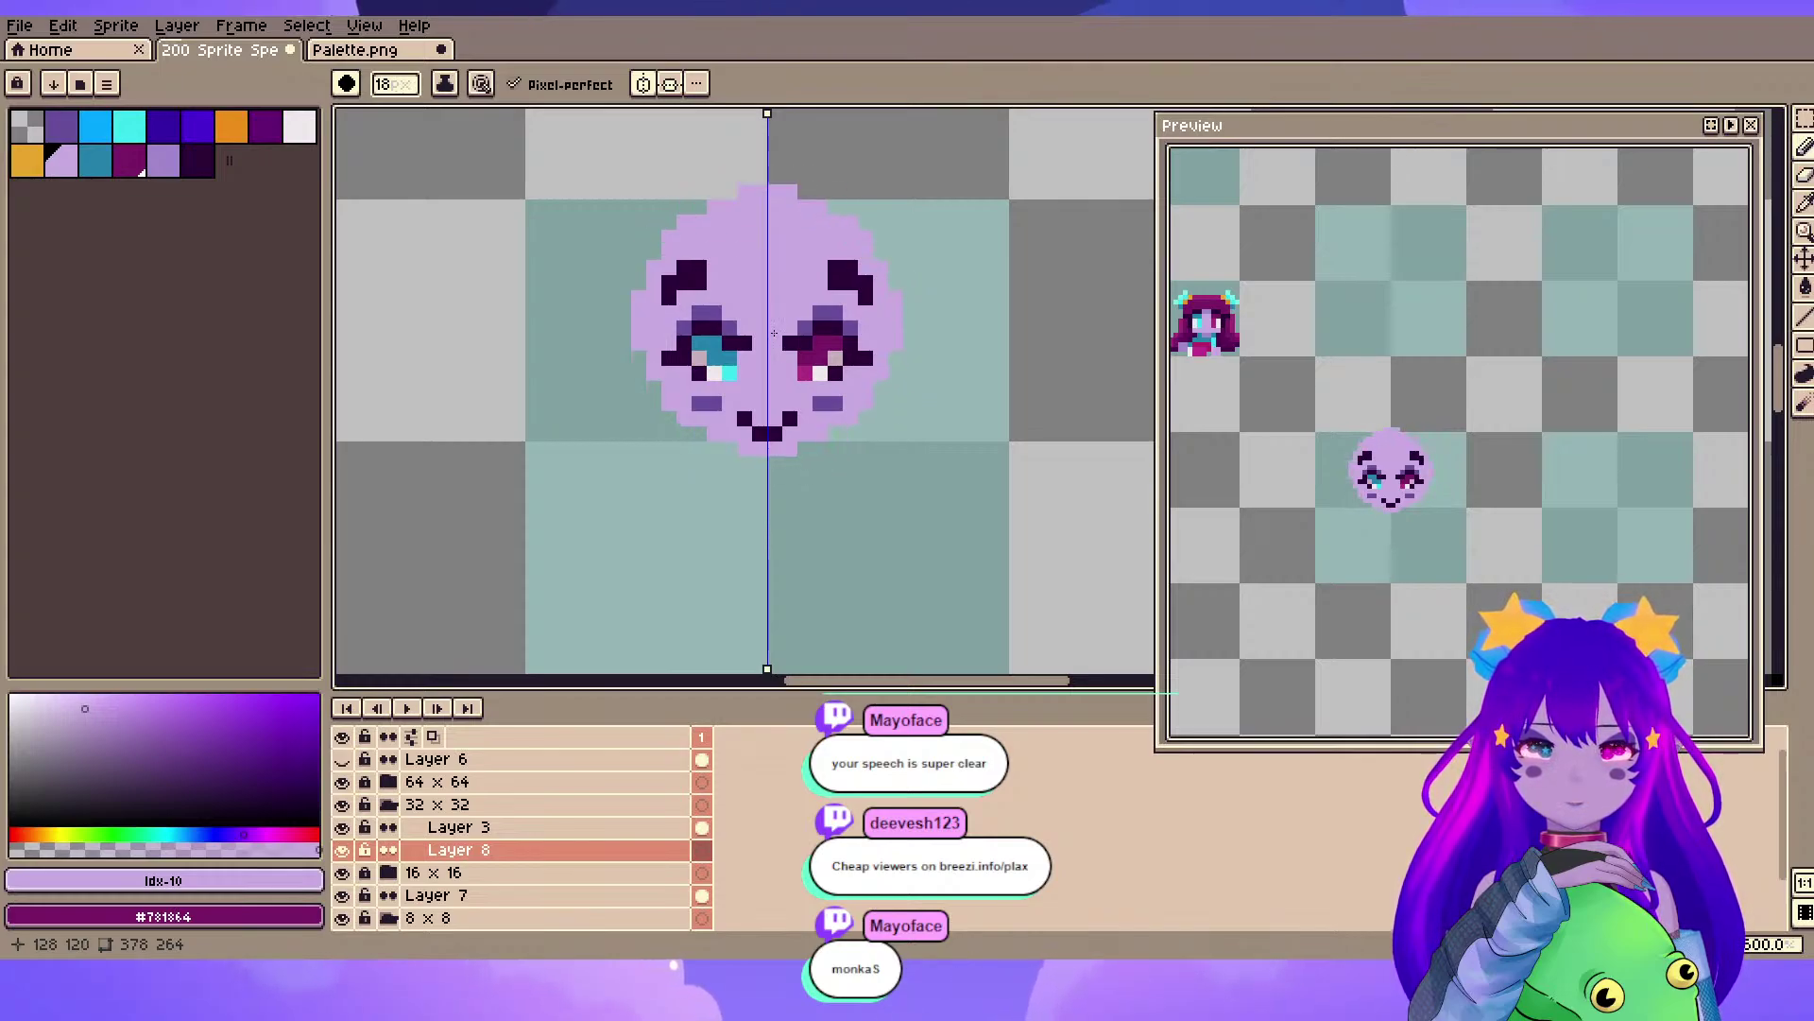
key(plus)
scroll(761, 358, up, 2)
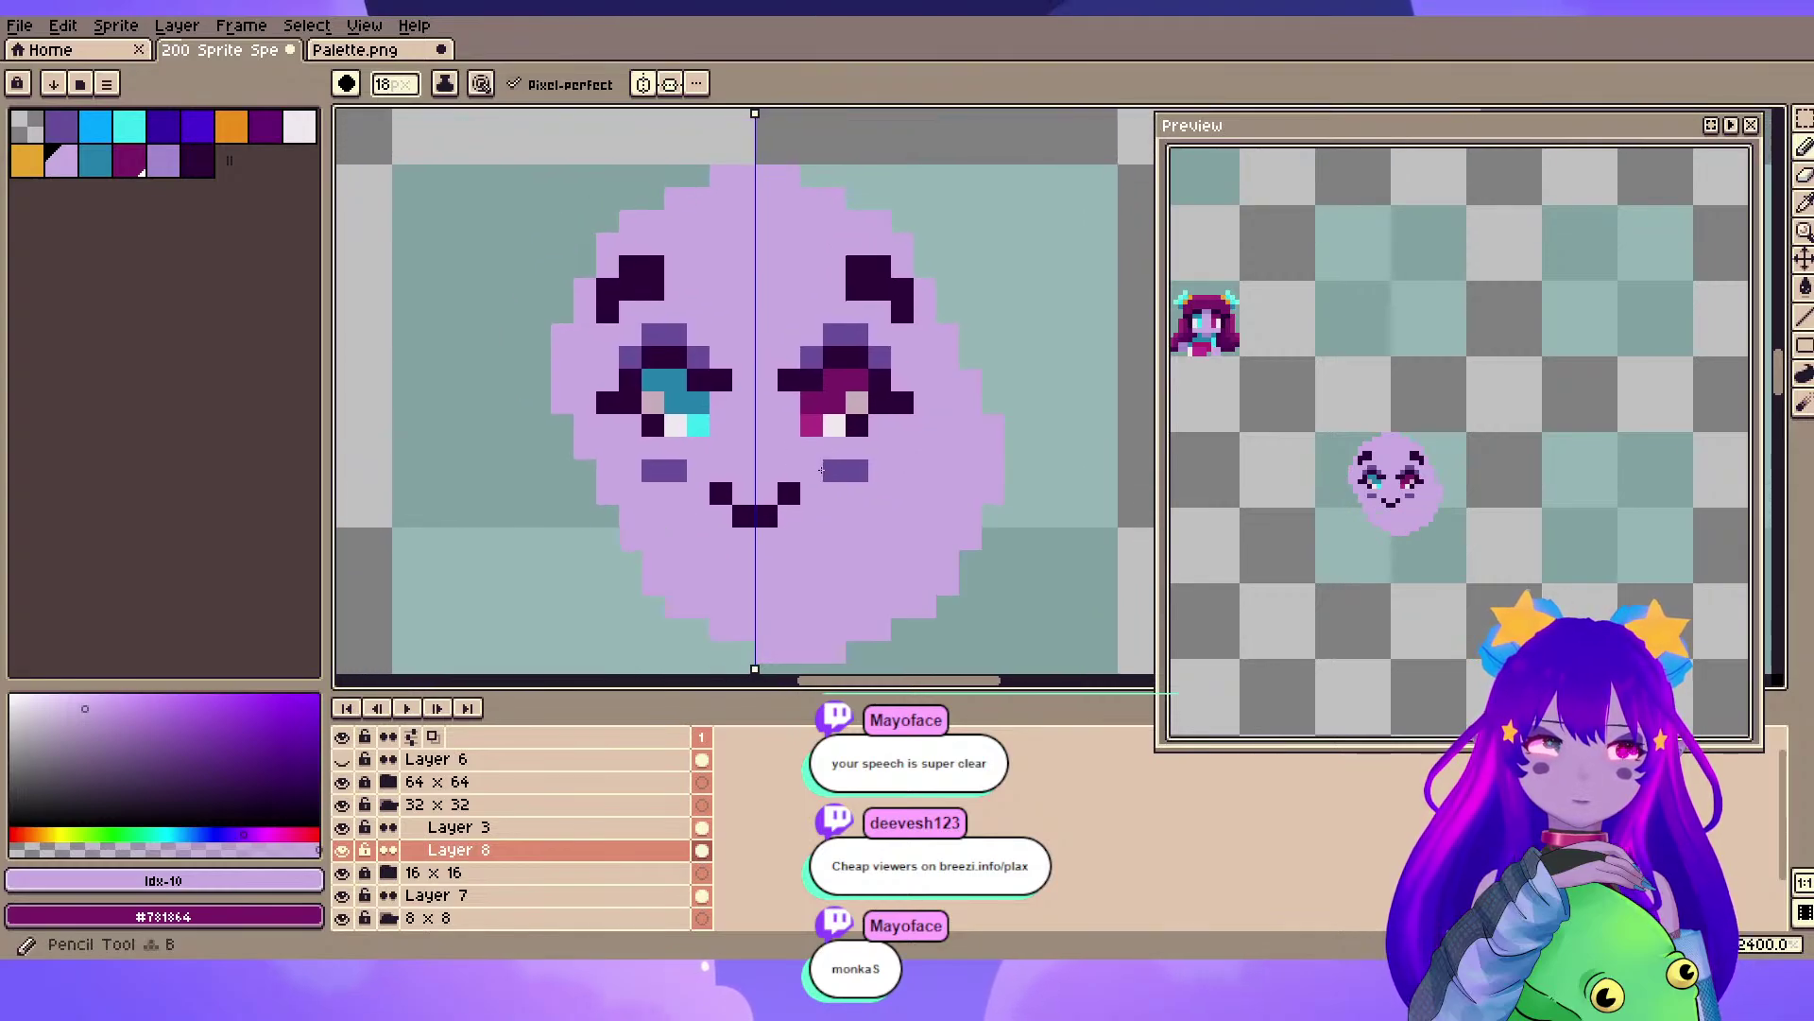
- Reduce the pencil size to 3 px and erase the bottom pixel row of the head circle
key(b)
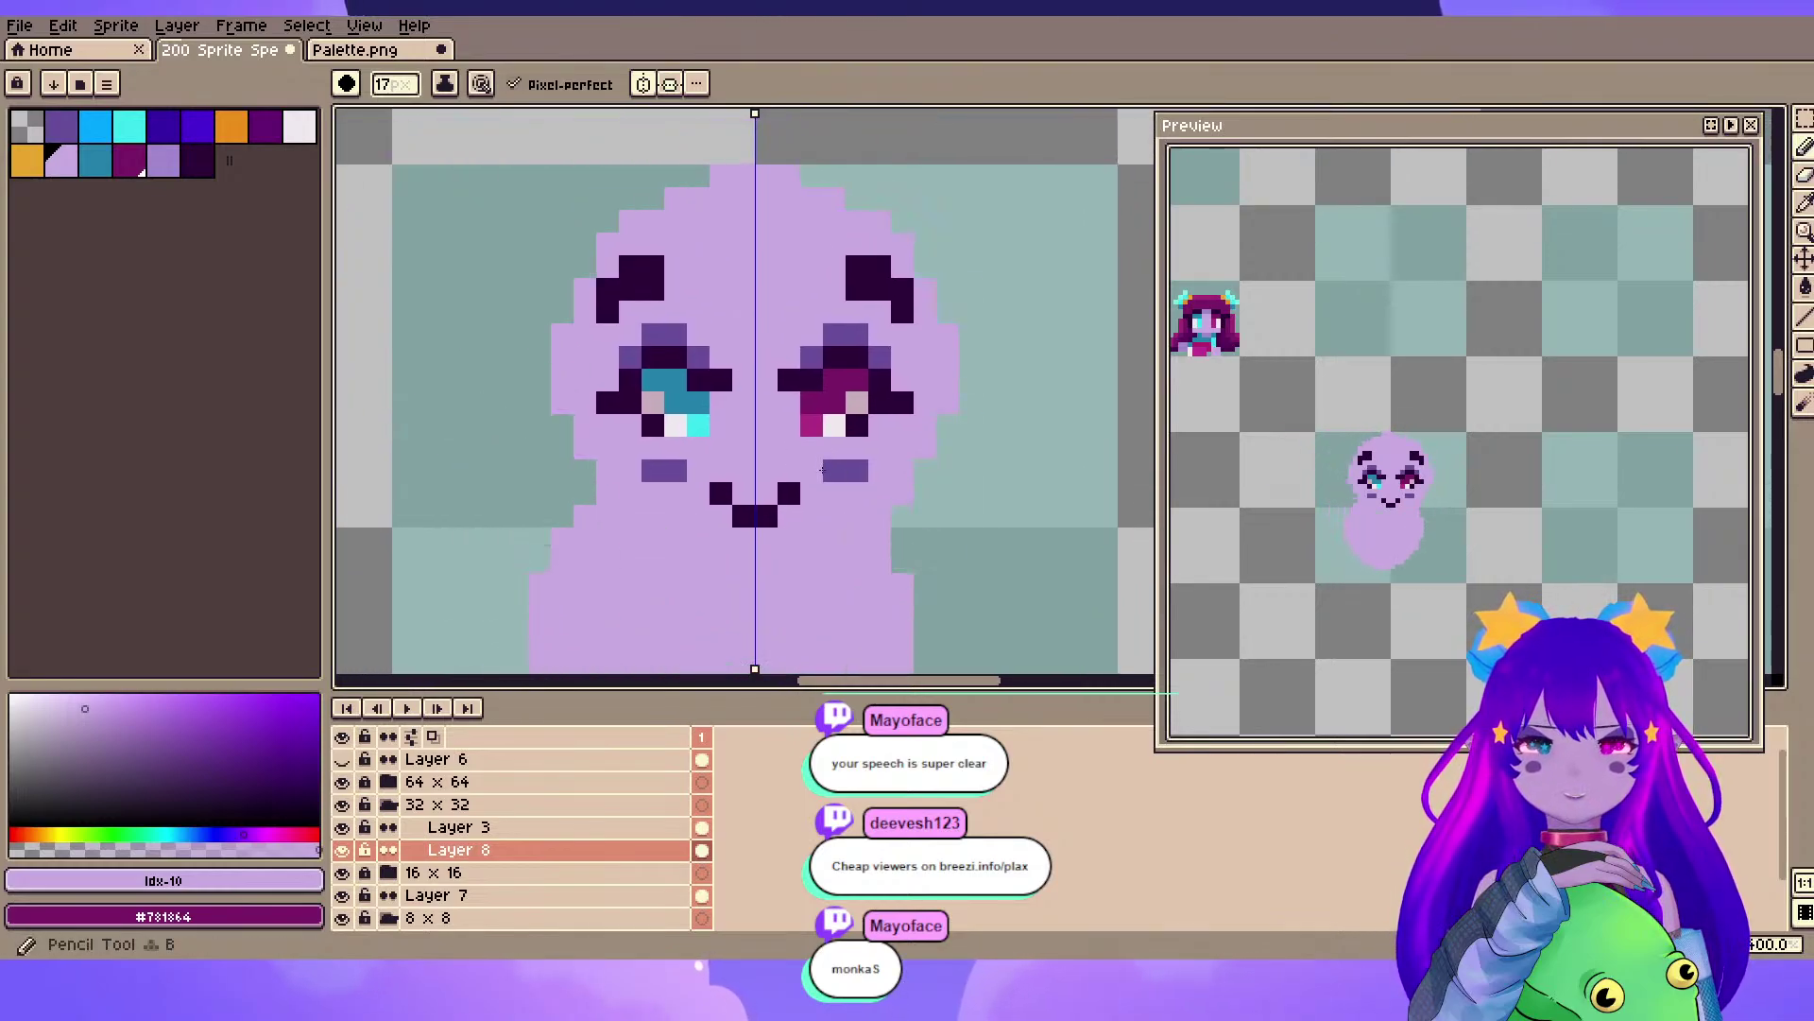
key(minus)
key(minus)
key(minus)
key(minus)
key(minus)
key(minus)
key(minus)
key(minus)
key(minus)
key(minus)
key(minus)
key(minus)
key(minus)
key(minus)
key(minus)
key(minus)
key(minus)
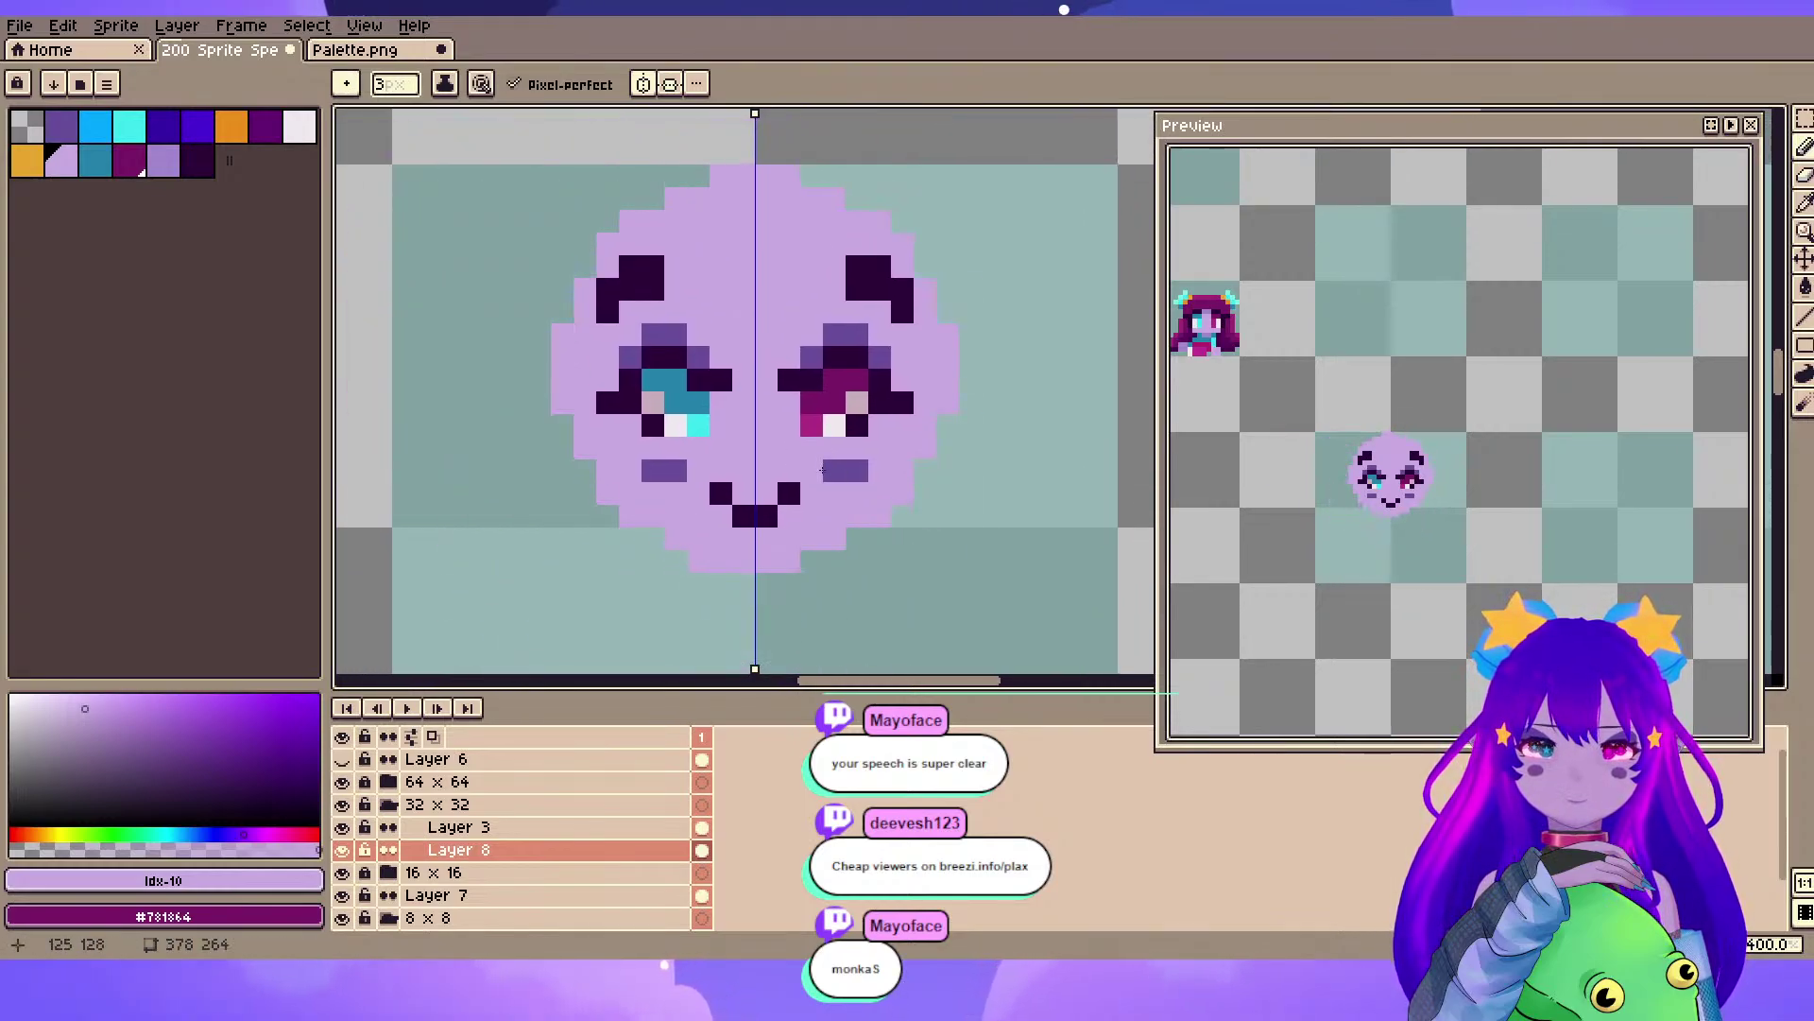
key(e)
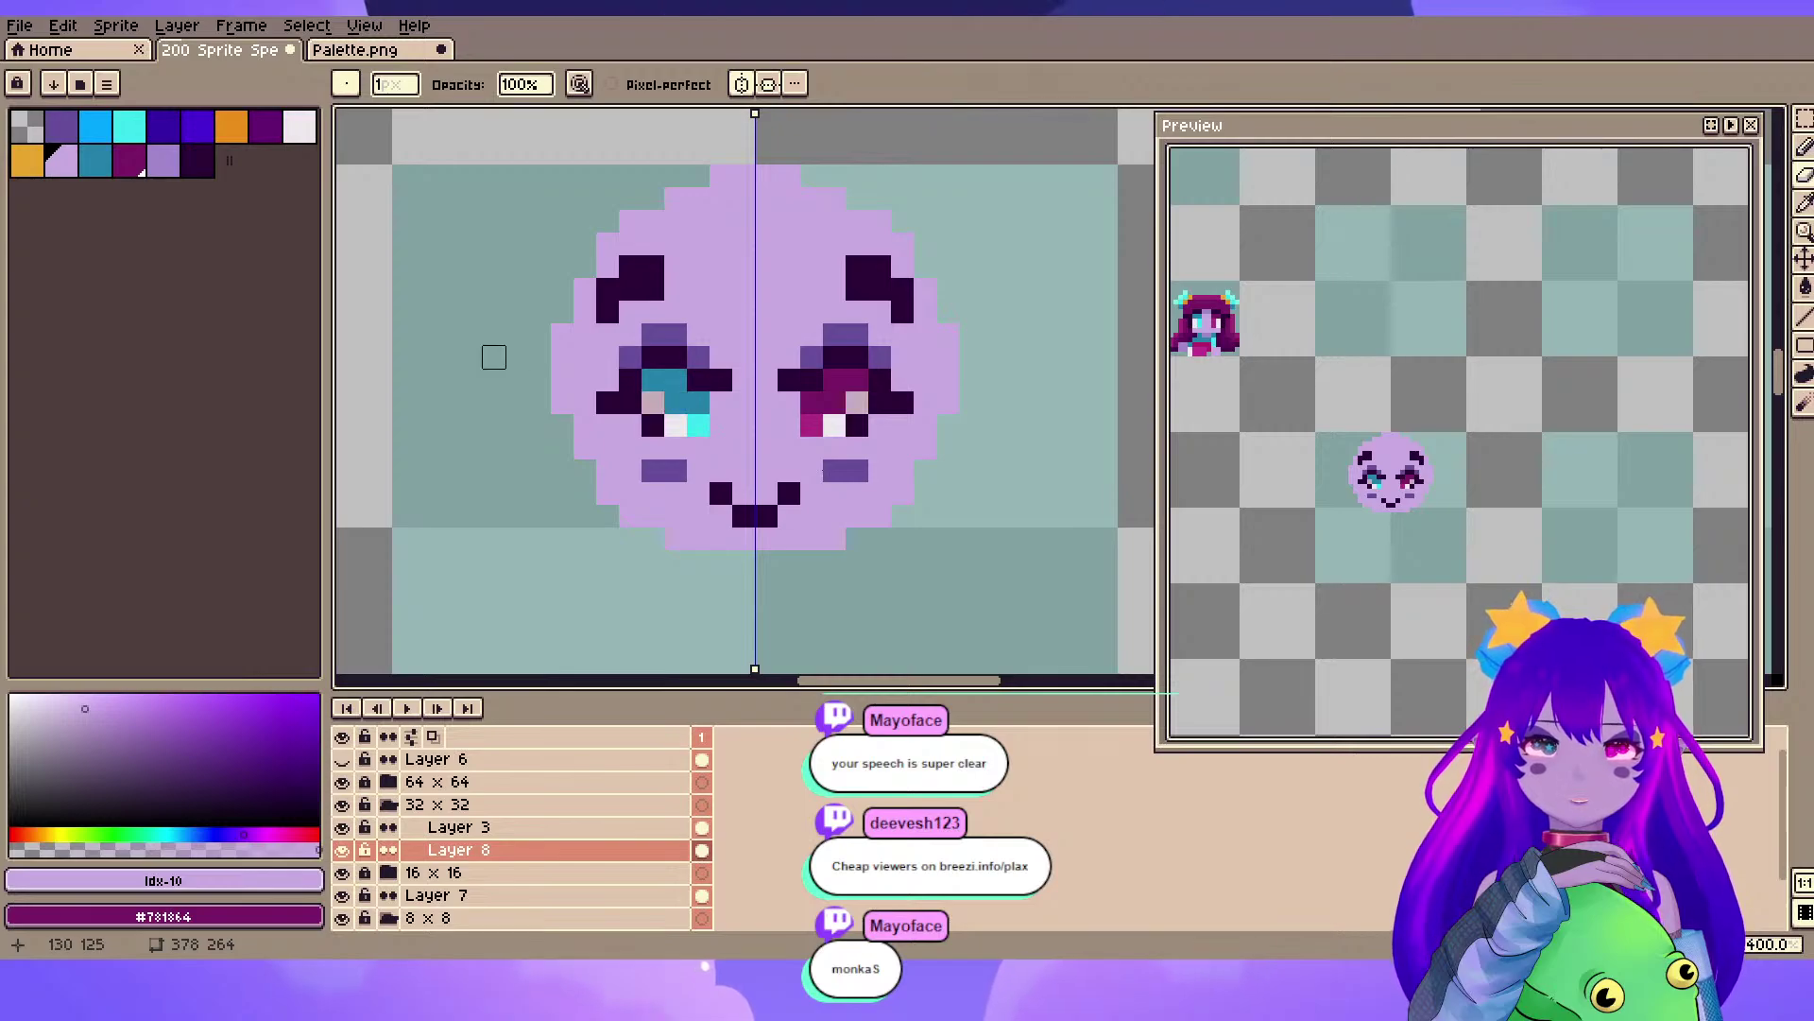
- Select the area around the head, merge Layer 3 down into Layer 8, and move the combined face and head down five pixels
scroll(699, 484, down, 3)
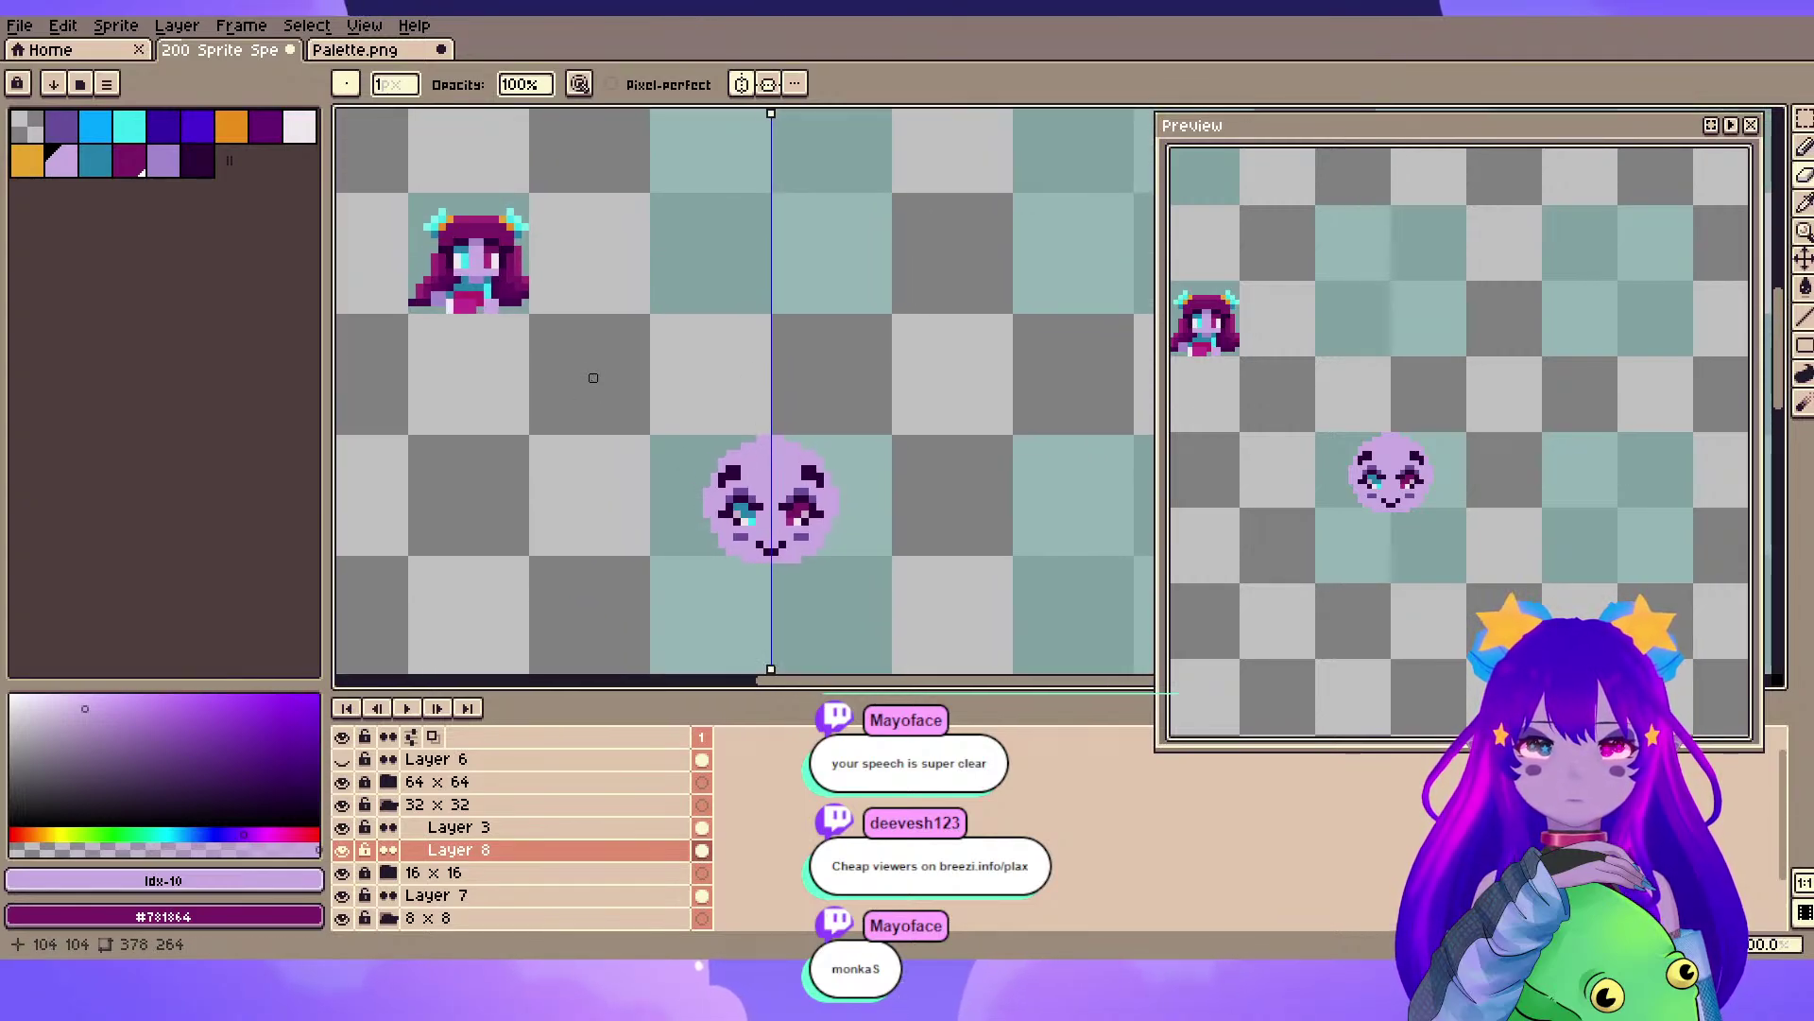
scroll(579, 328, down, 1)
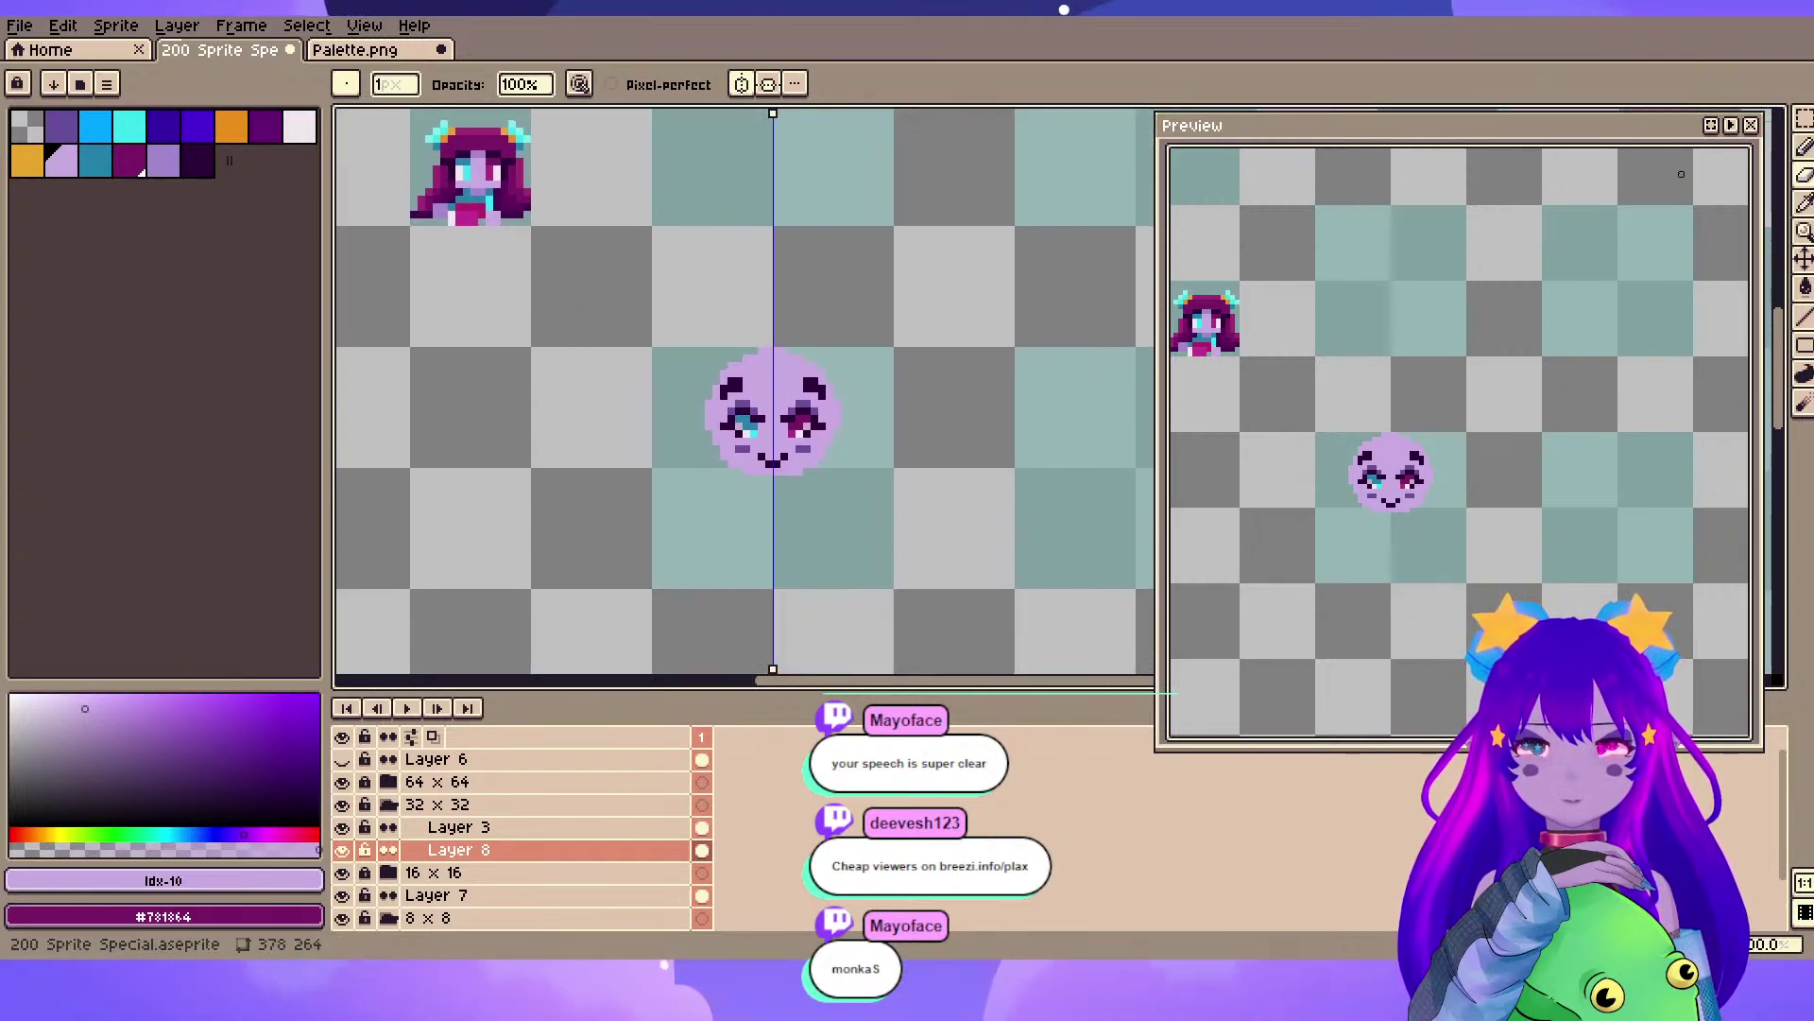
click(1801, 122)
drag(580, 258, 966, 556)
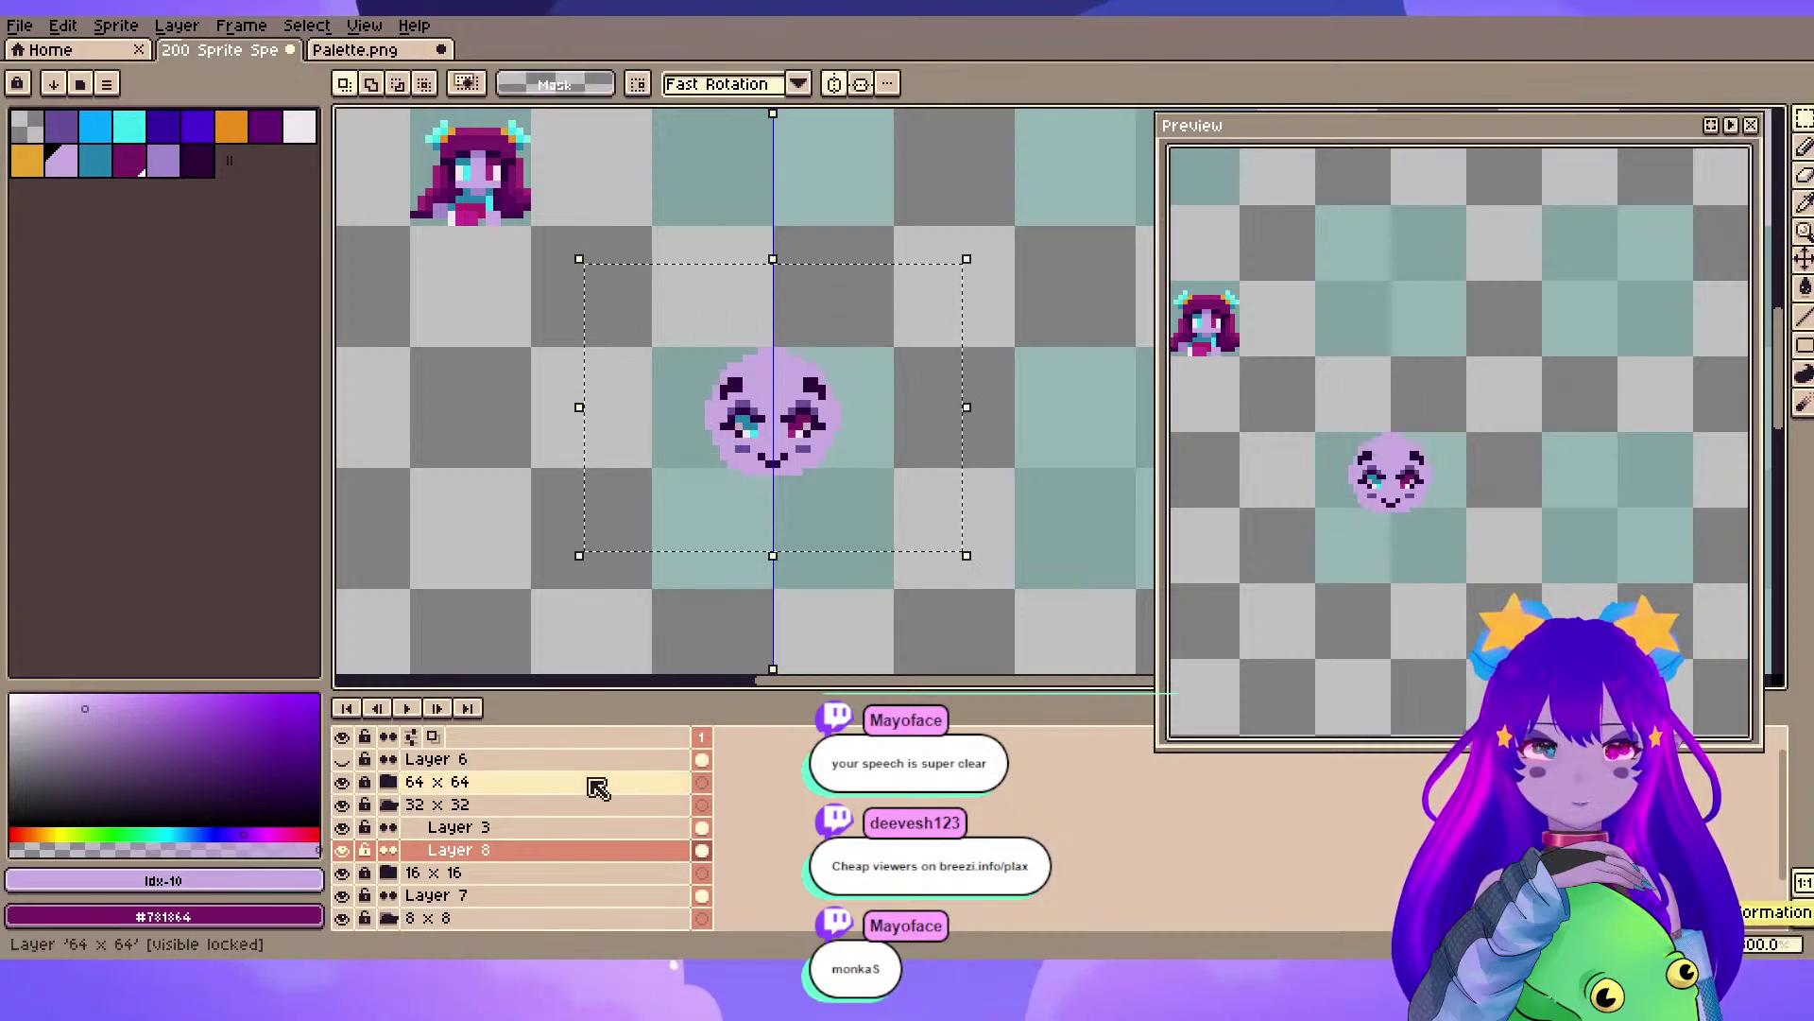
click(555, 835)
right_click(555, 835)
click(586, 893)
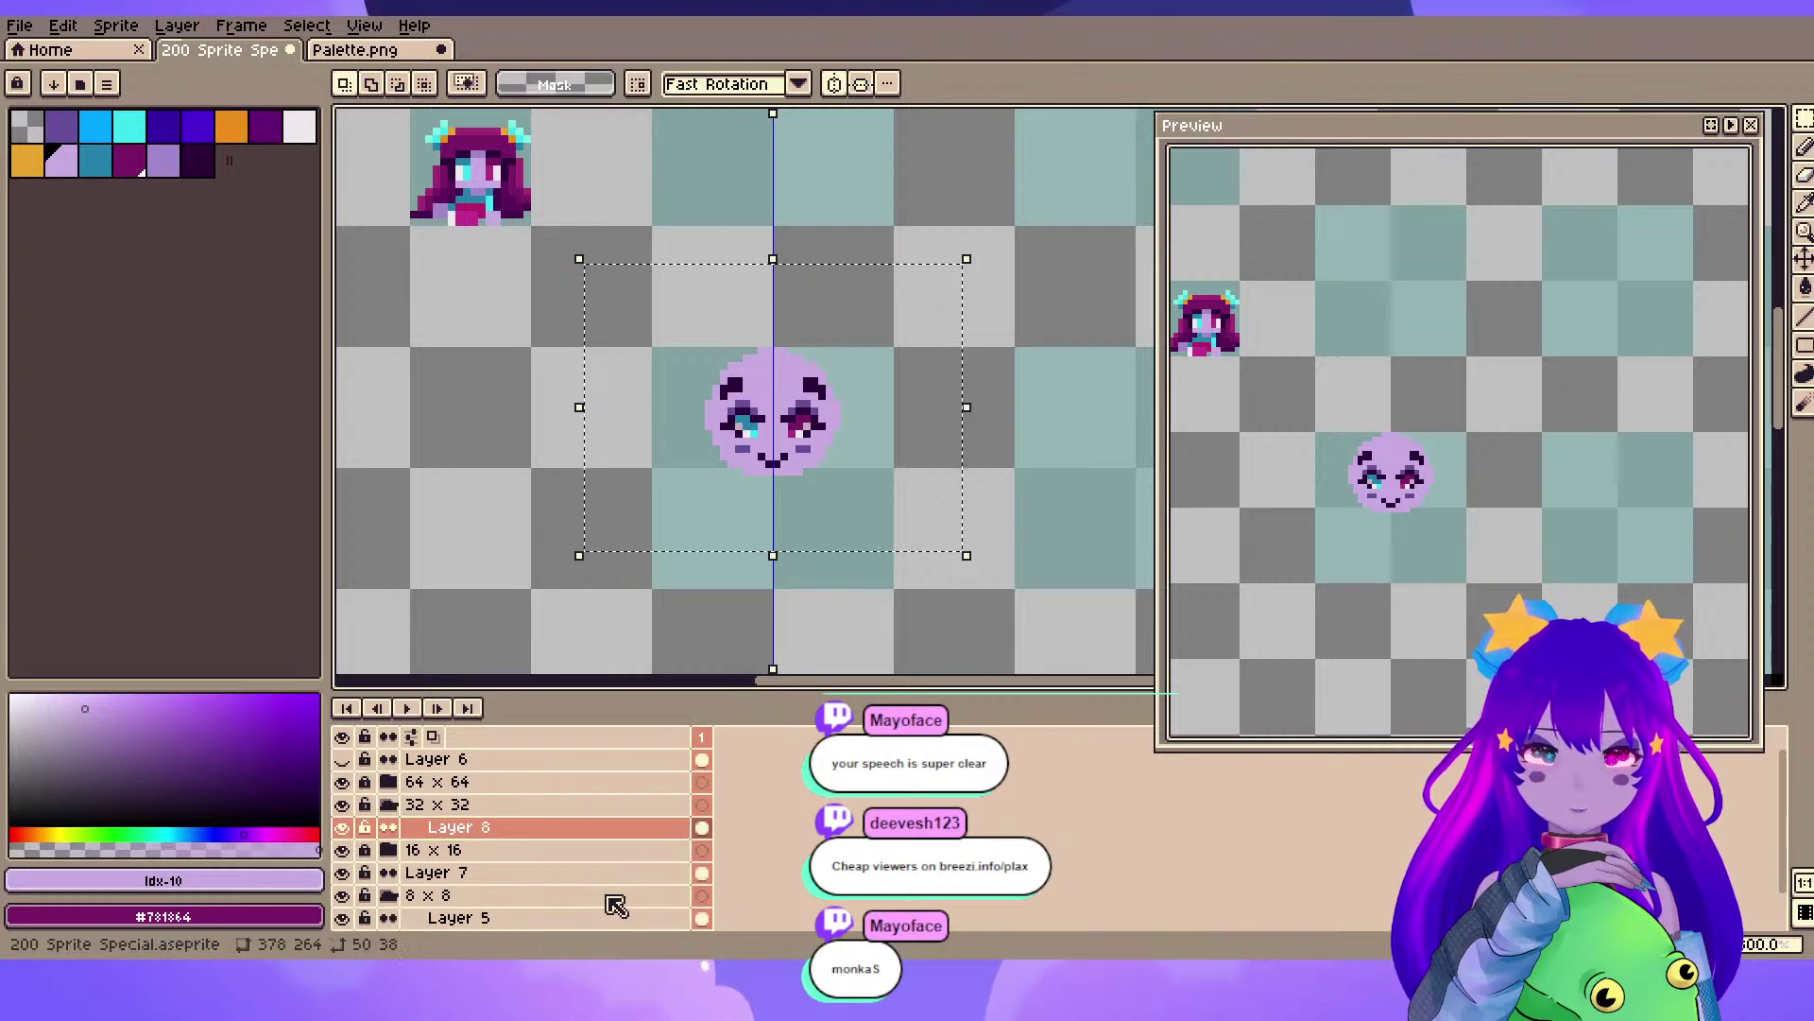
drag(831, 359, 831, 397)
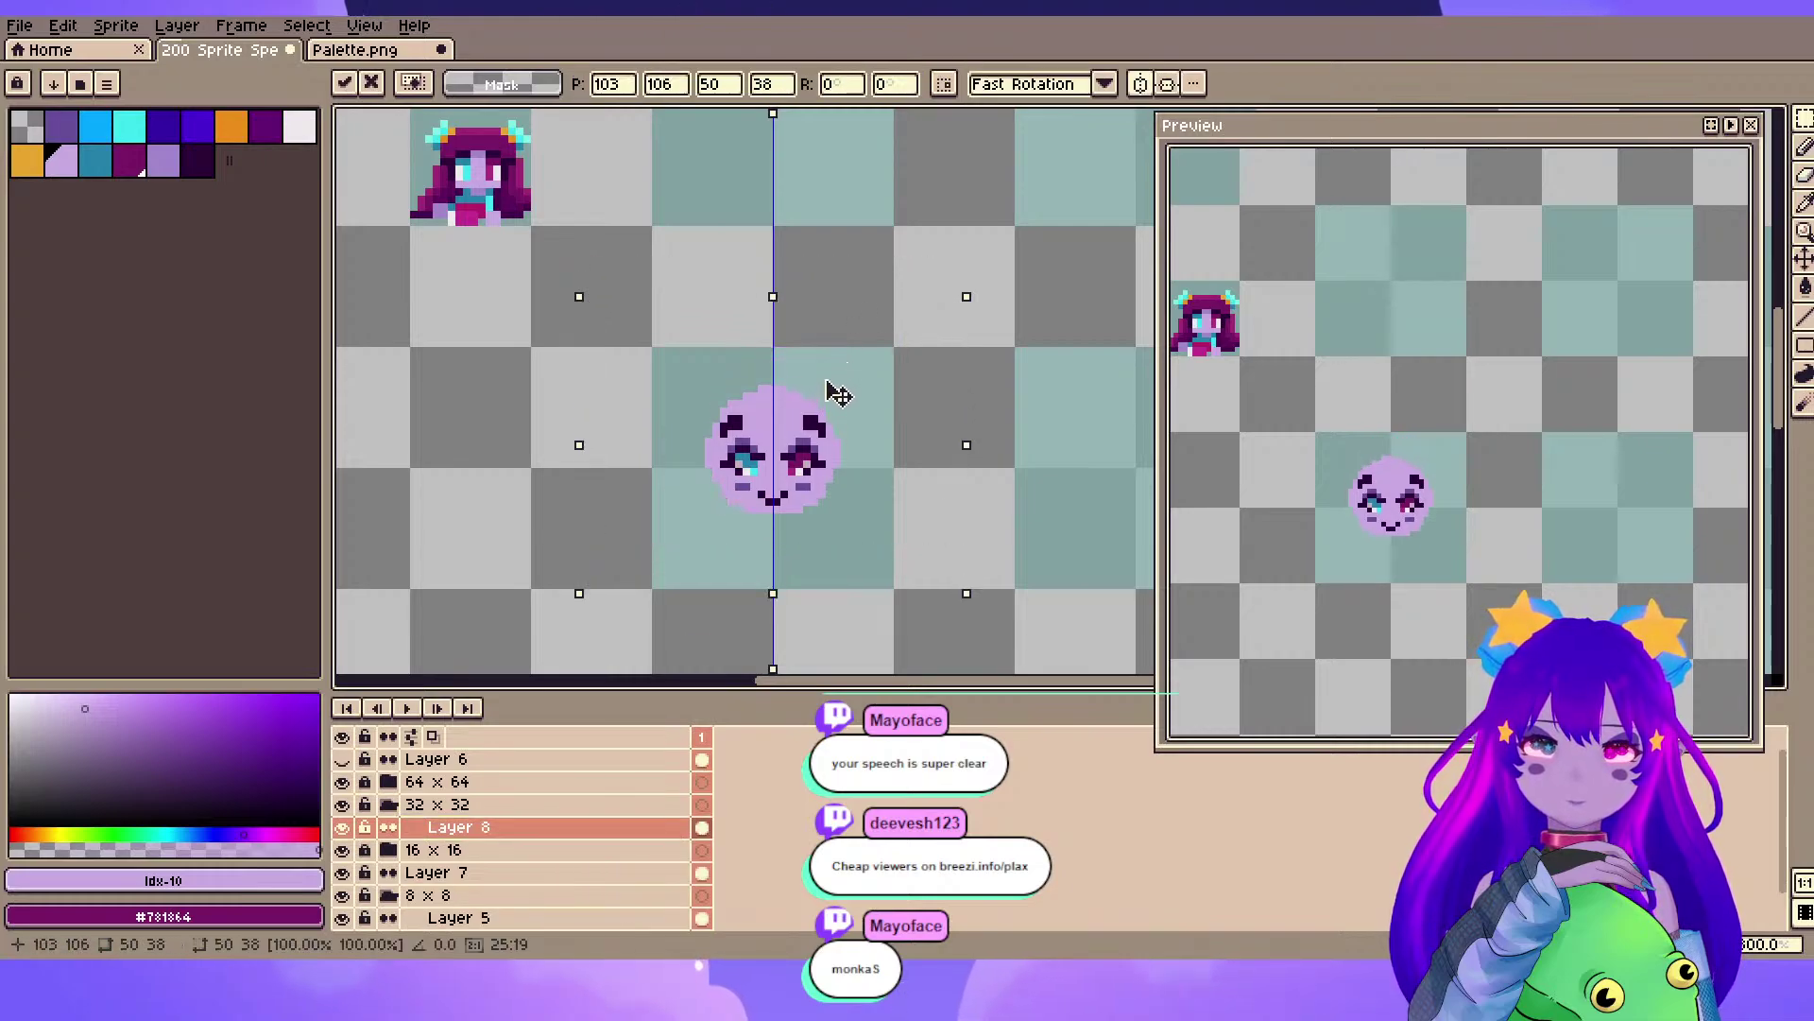
click(973, 222)
- Sample the light purple #a286cc and the magenta #9c2874 from the finished 16 × 16 sprite
scroll(806, 399, up, 2)
drag(786, 454, 827, 390)
scroll(813, 391, down, 1)
drag(592, 351, 689, 393)
drag(496, 286, 606, 437)
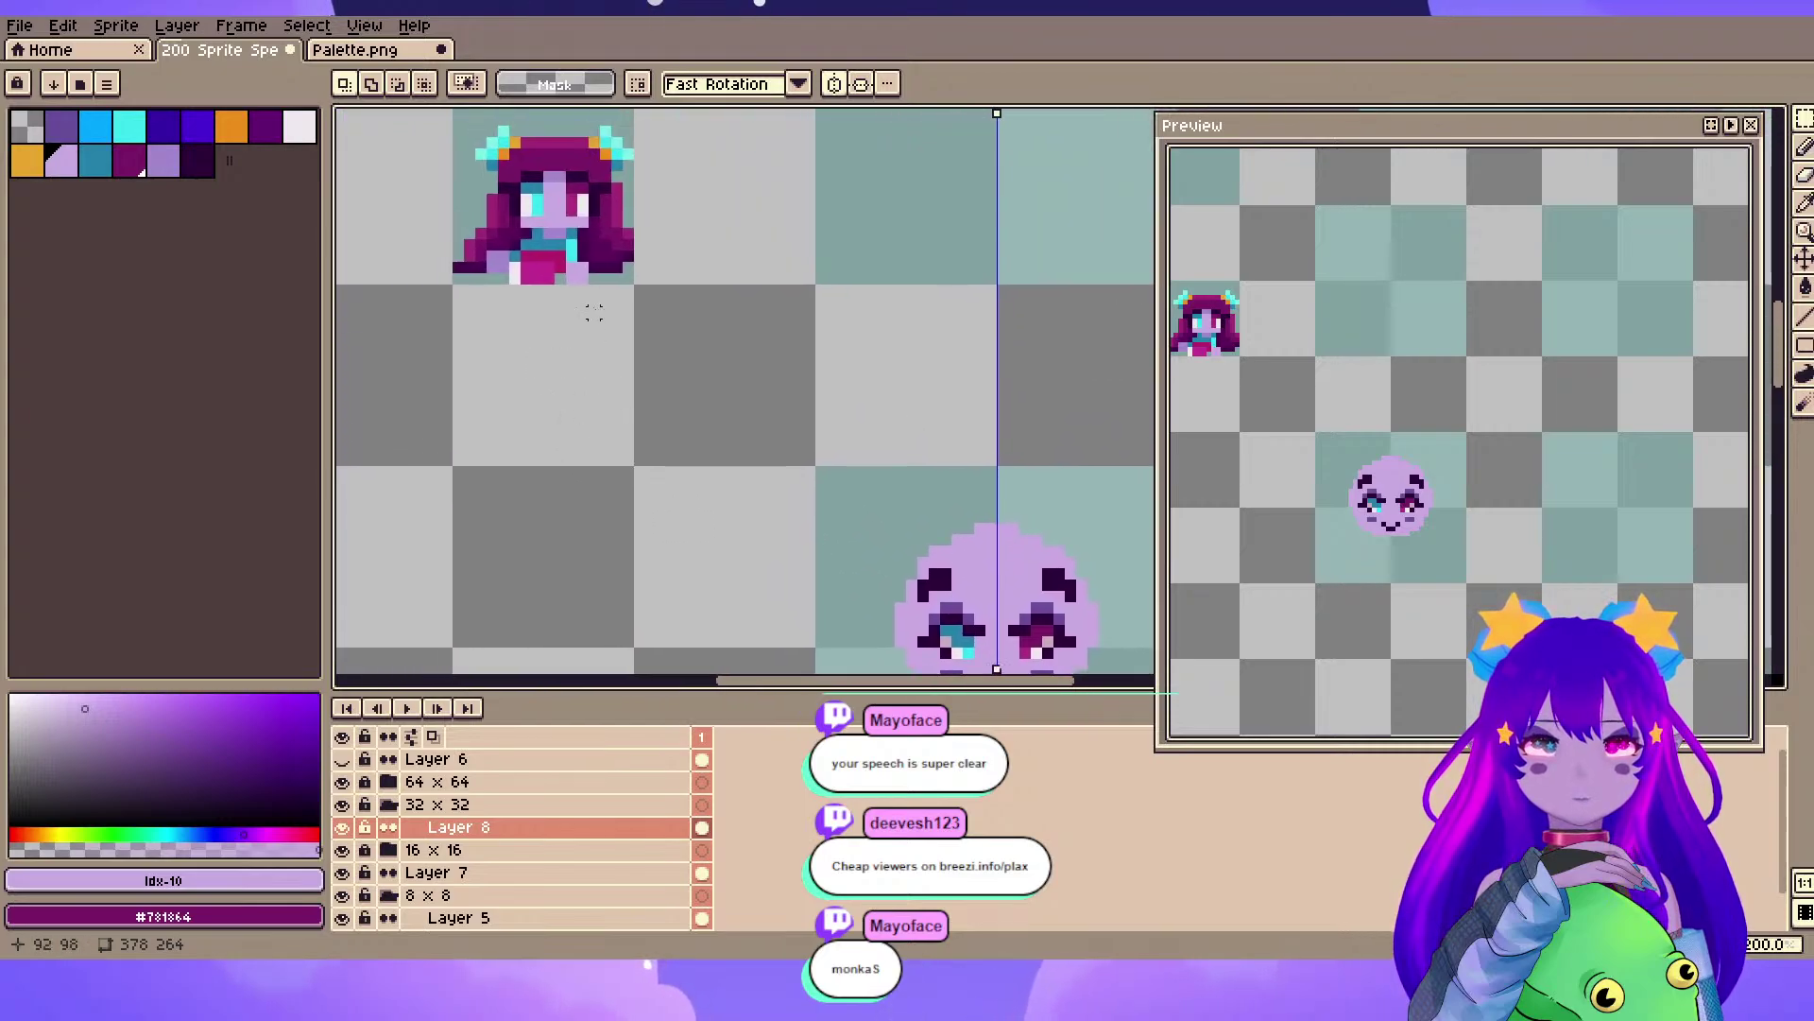
alt+click(556, 200)
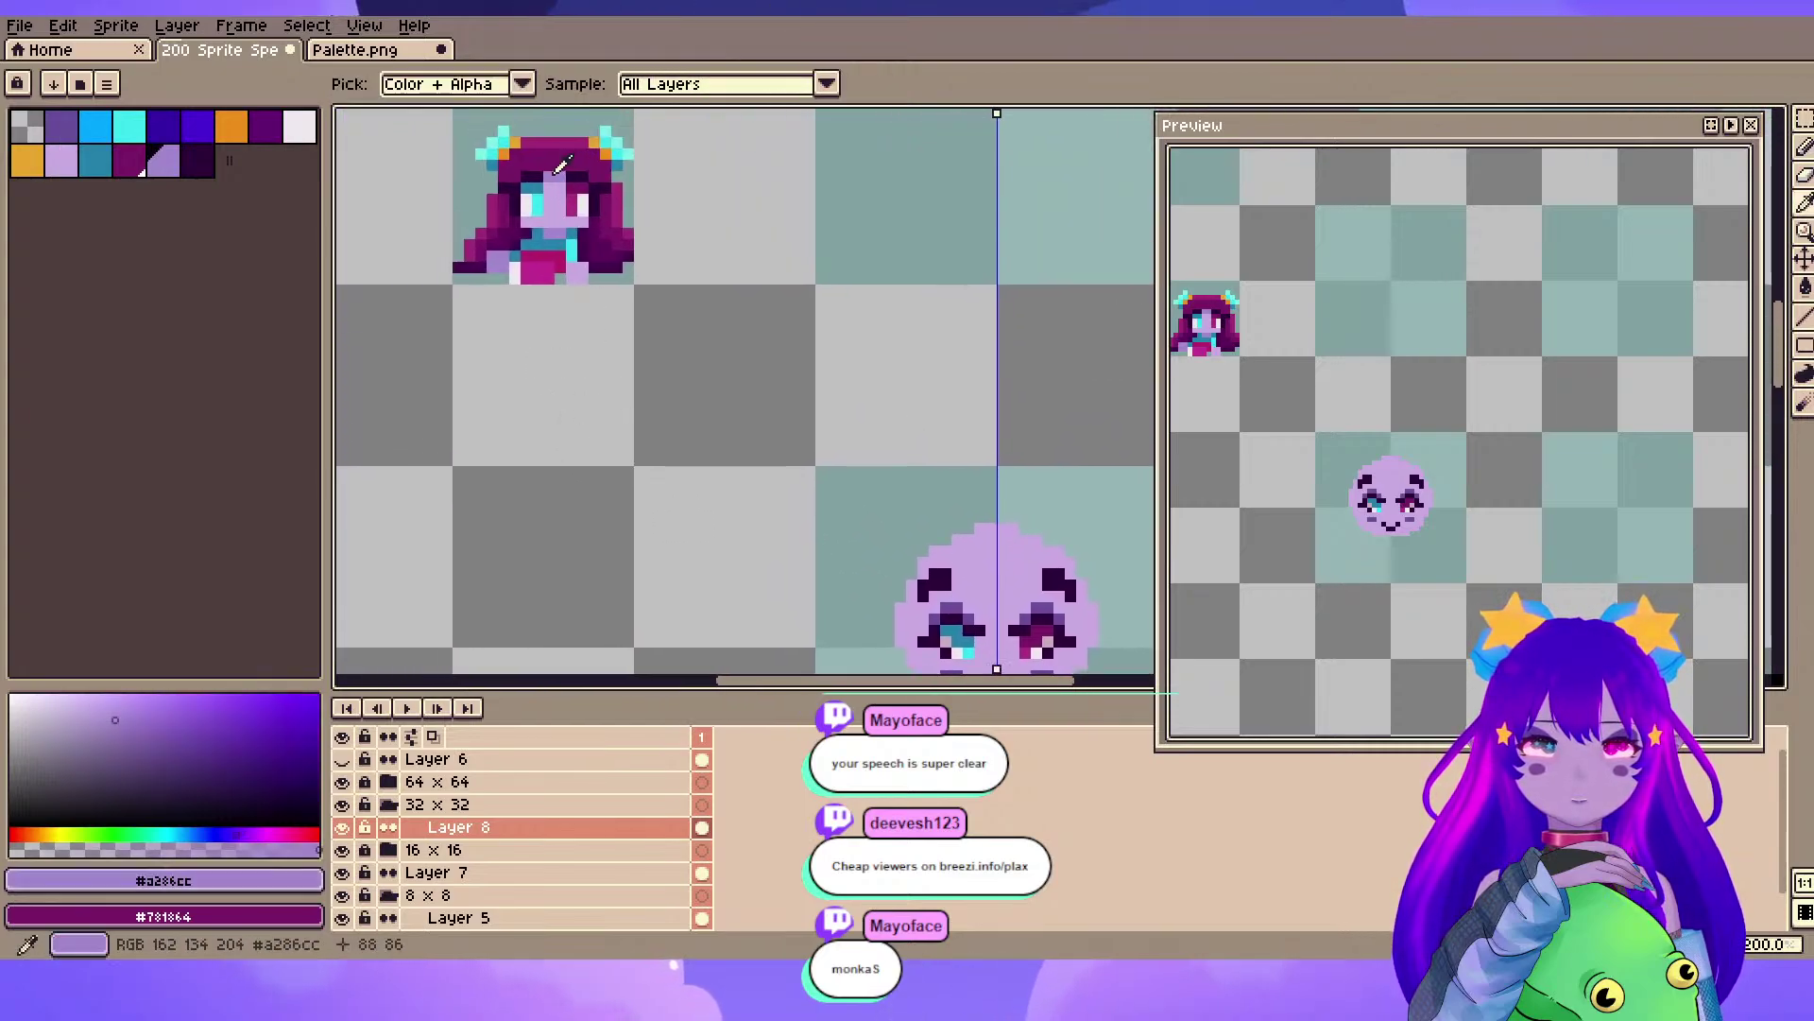
mouse_move(810, 514)
mouse_down()
mouse_move(559, 335)
mouse_move(785, 516)
mouse_up()
scroll(790, 447, up, 1)
scroll(635, 318, down, 2)
alt+click(579, 274)
drag(944, 525, 879, 356)
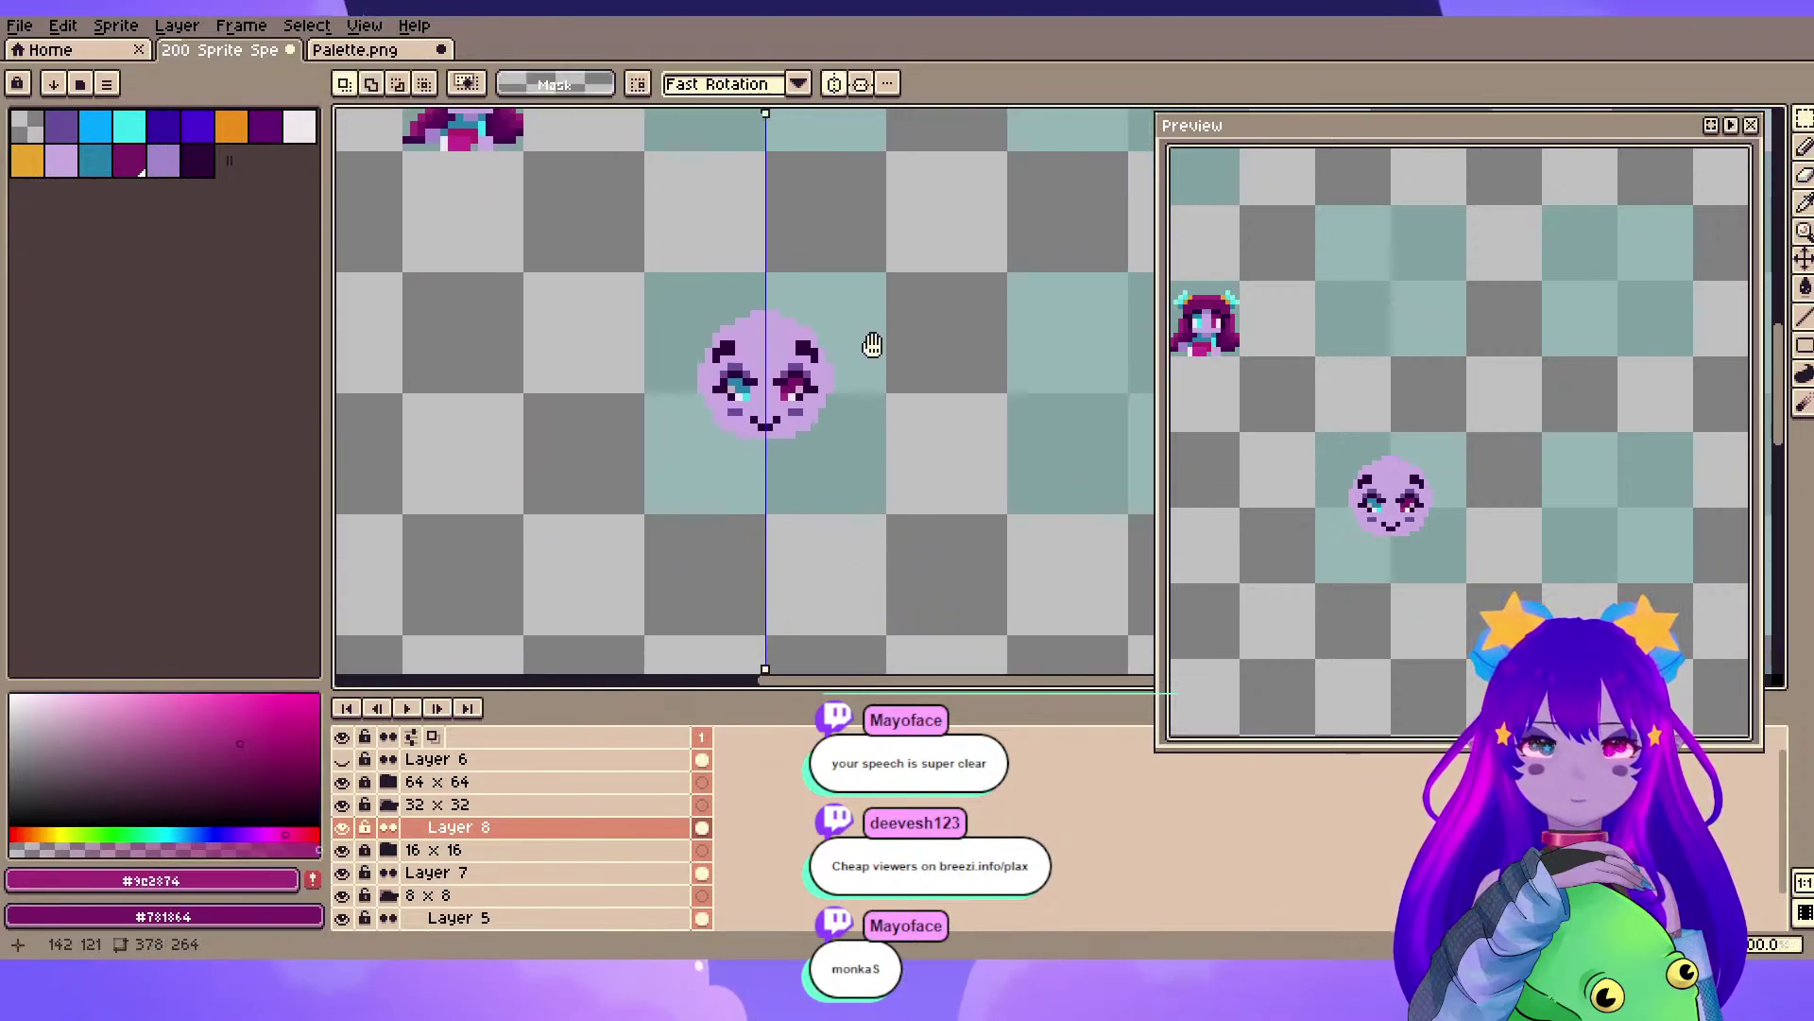
scroll(838, 374, up, 2)
scroll(737, 333, down, 1)
drag(737, 332, 811, 316)
scroll(810, 316, up, 1)
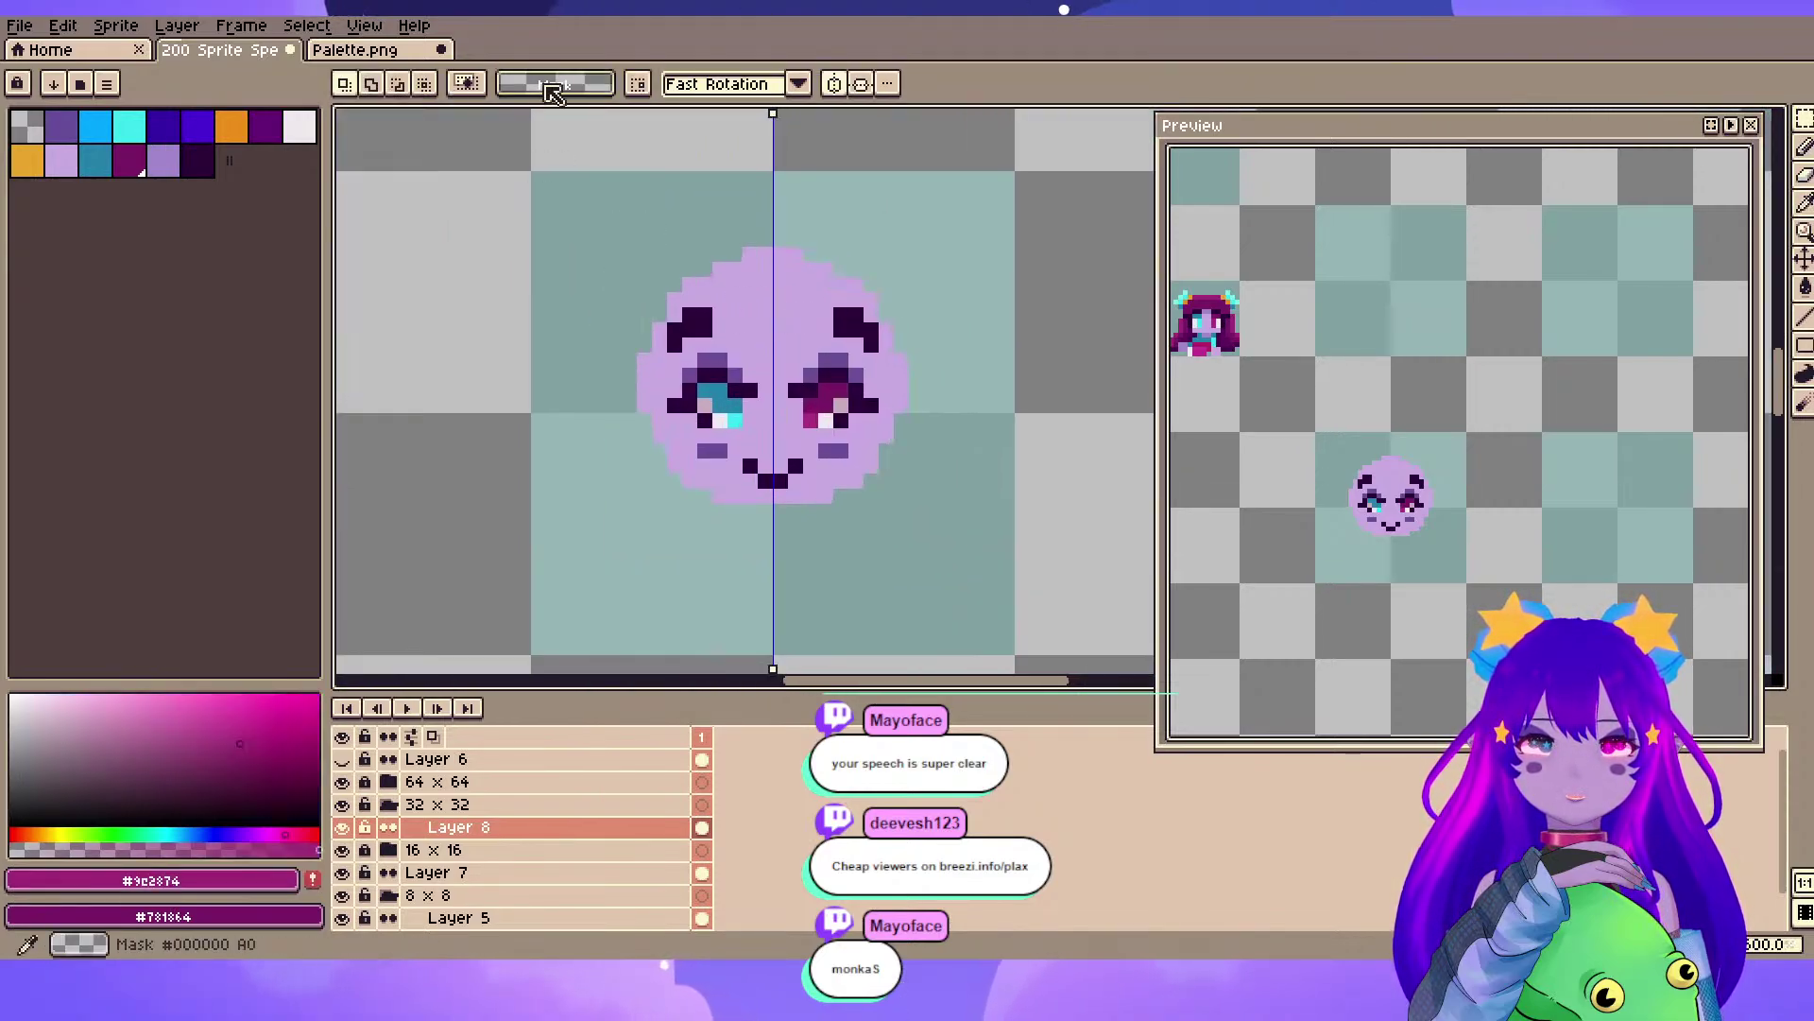
- Set the pencil to 1 px and sample the dark magenta hair colour #781864 from the 16 × 16 sprite
key(b)
click(705, 348)
key(ctrl+z)
key(minus)
key(minus)
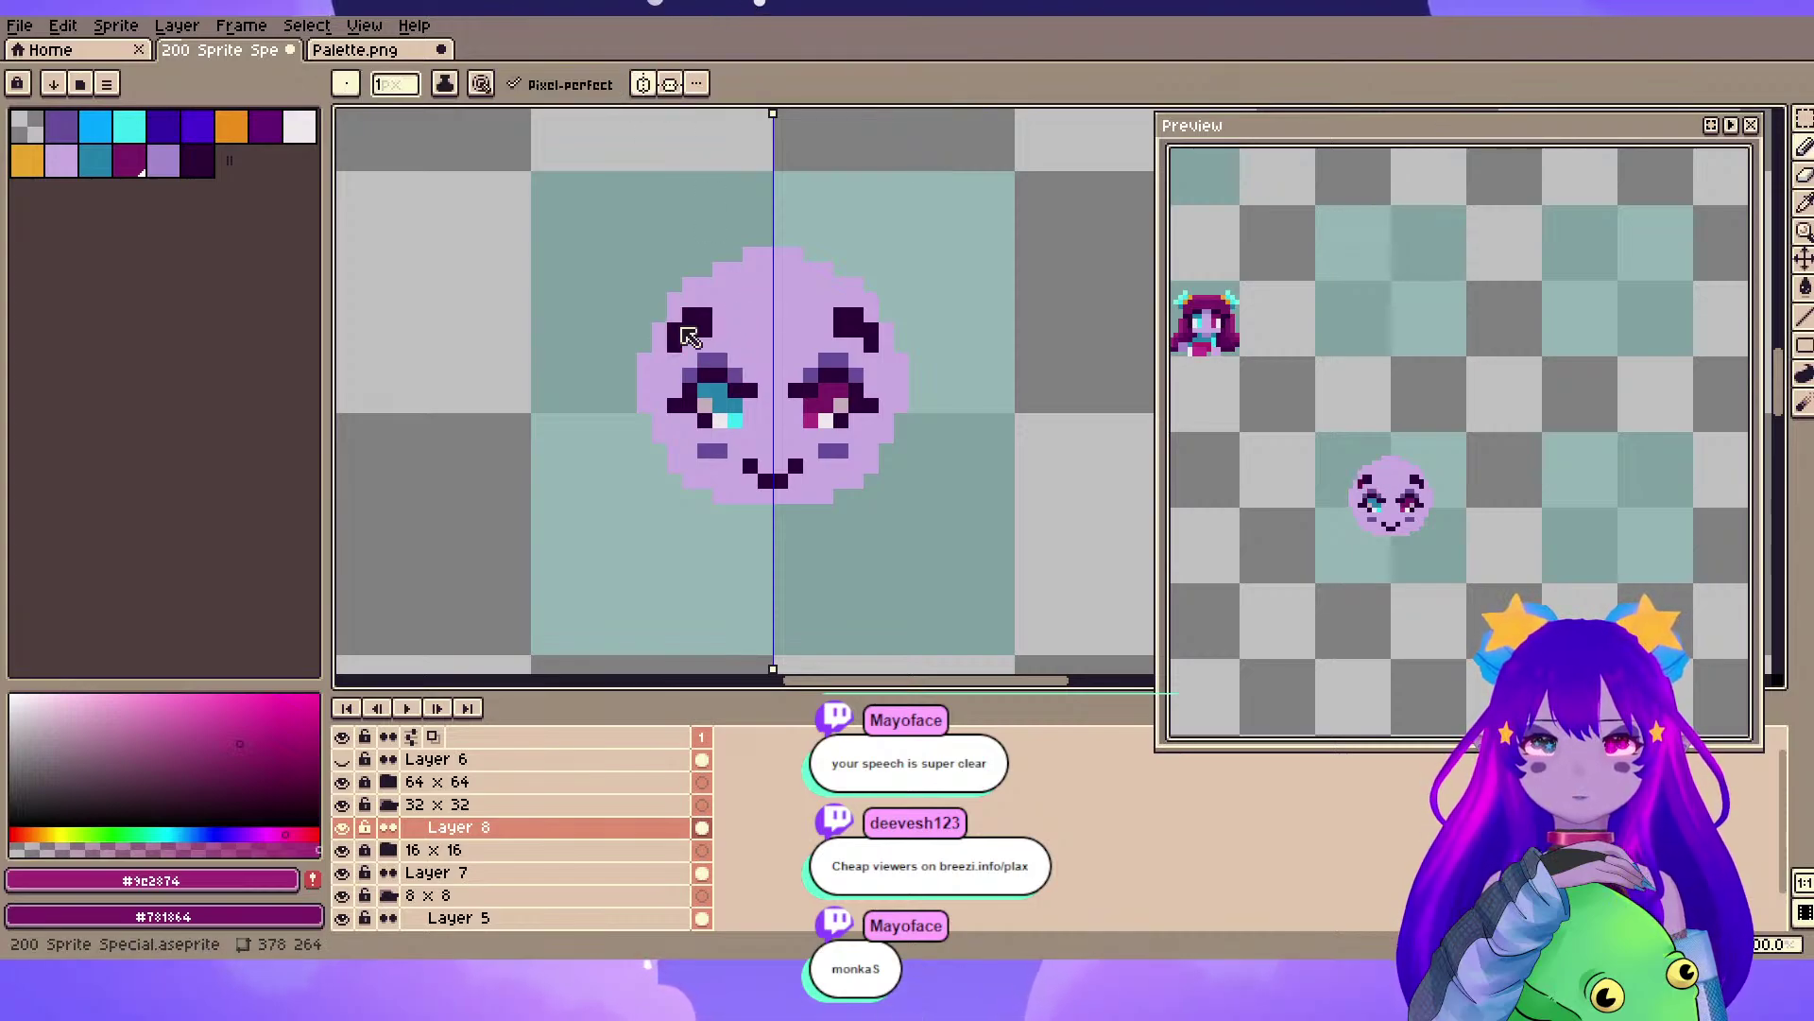
drag(677, 327, 845, 488)
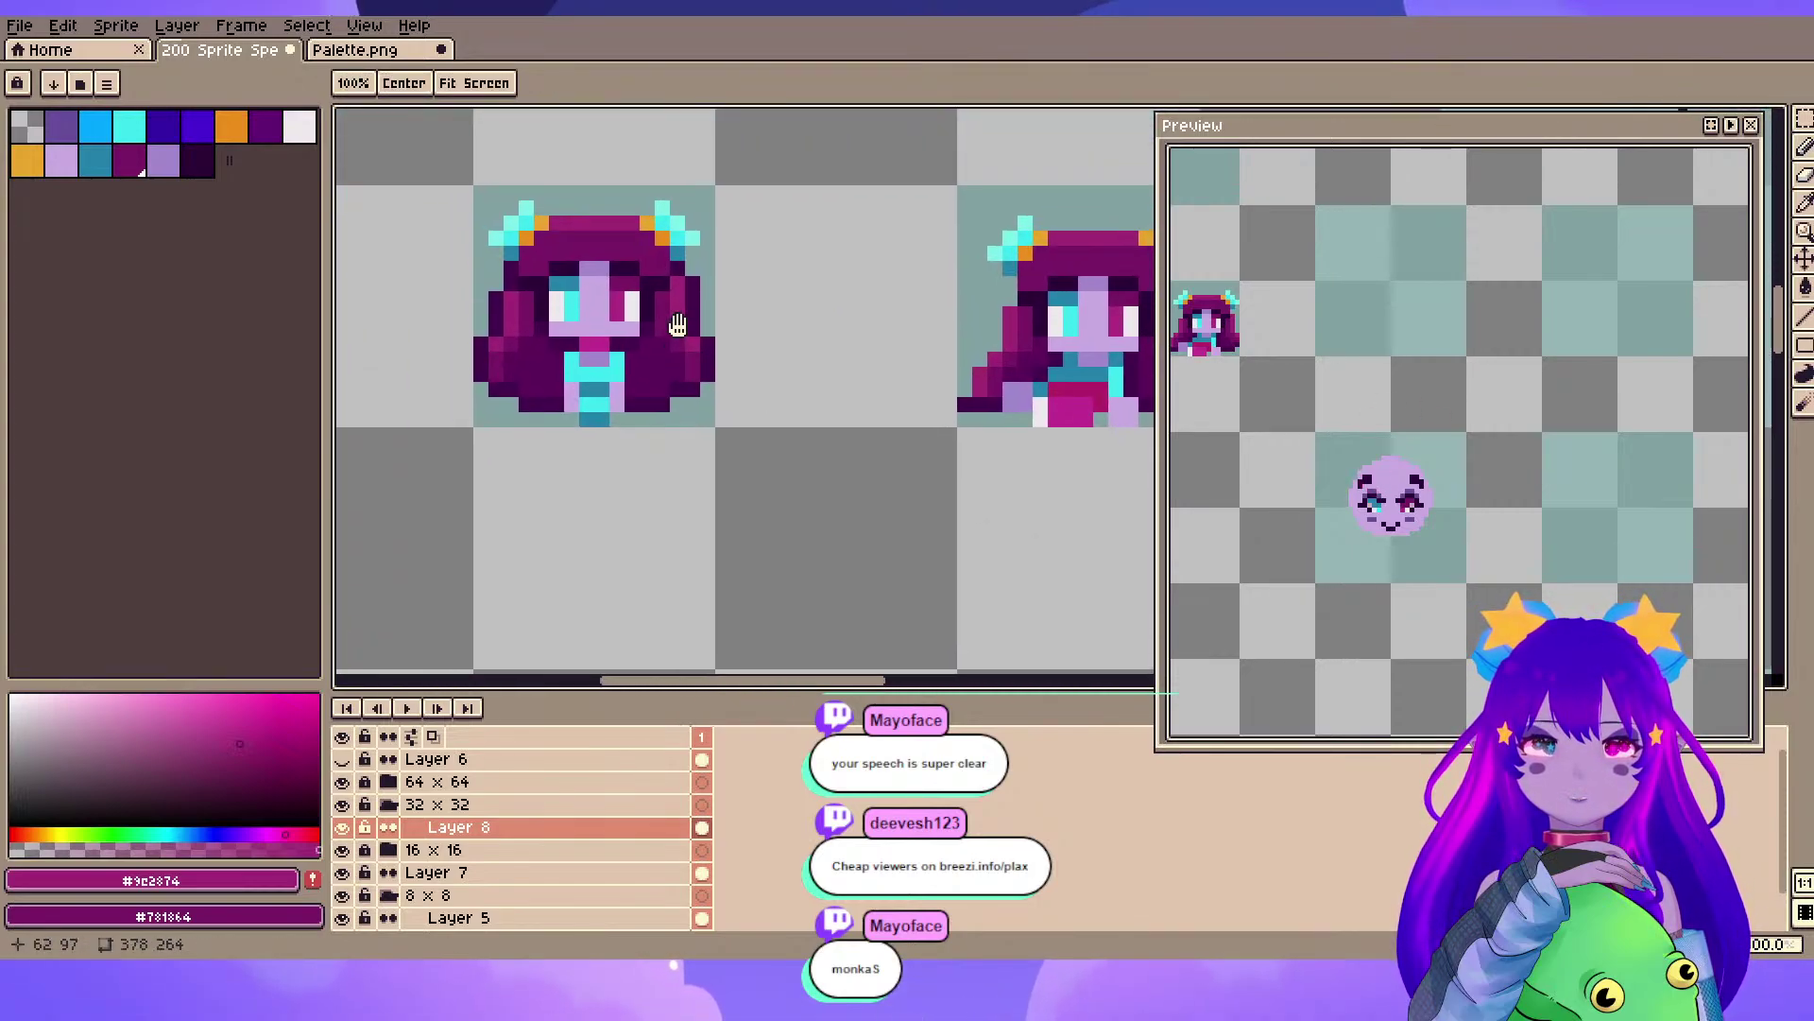
alt+click(682, 325)
mouse_move(682, 325)
mouse_down()
mouse_move(279, 258)
mouse_move(680, 324)
mouse_move(709, 166)
mouse_up()
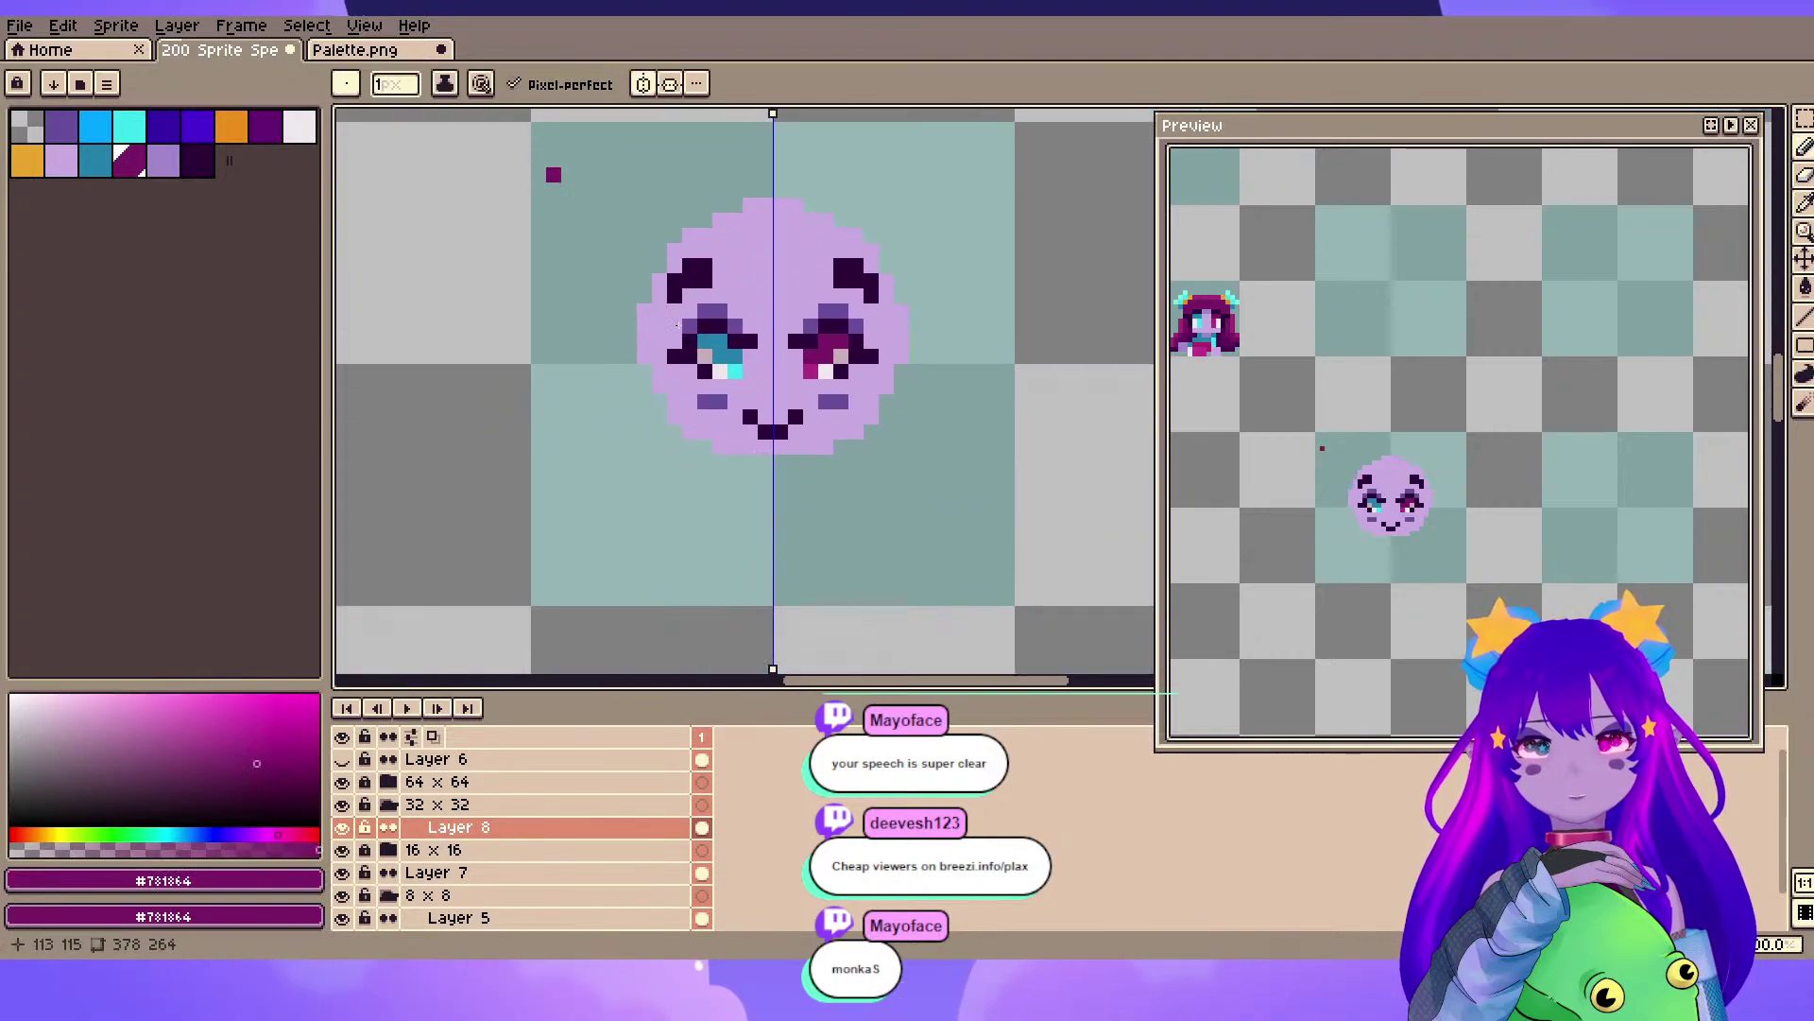
- Try mirrored dark magenta hair strands across the forehead on a new layer above Layer 8, and undo the strokes and the layer
key(shift+n)
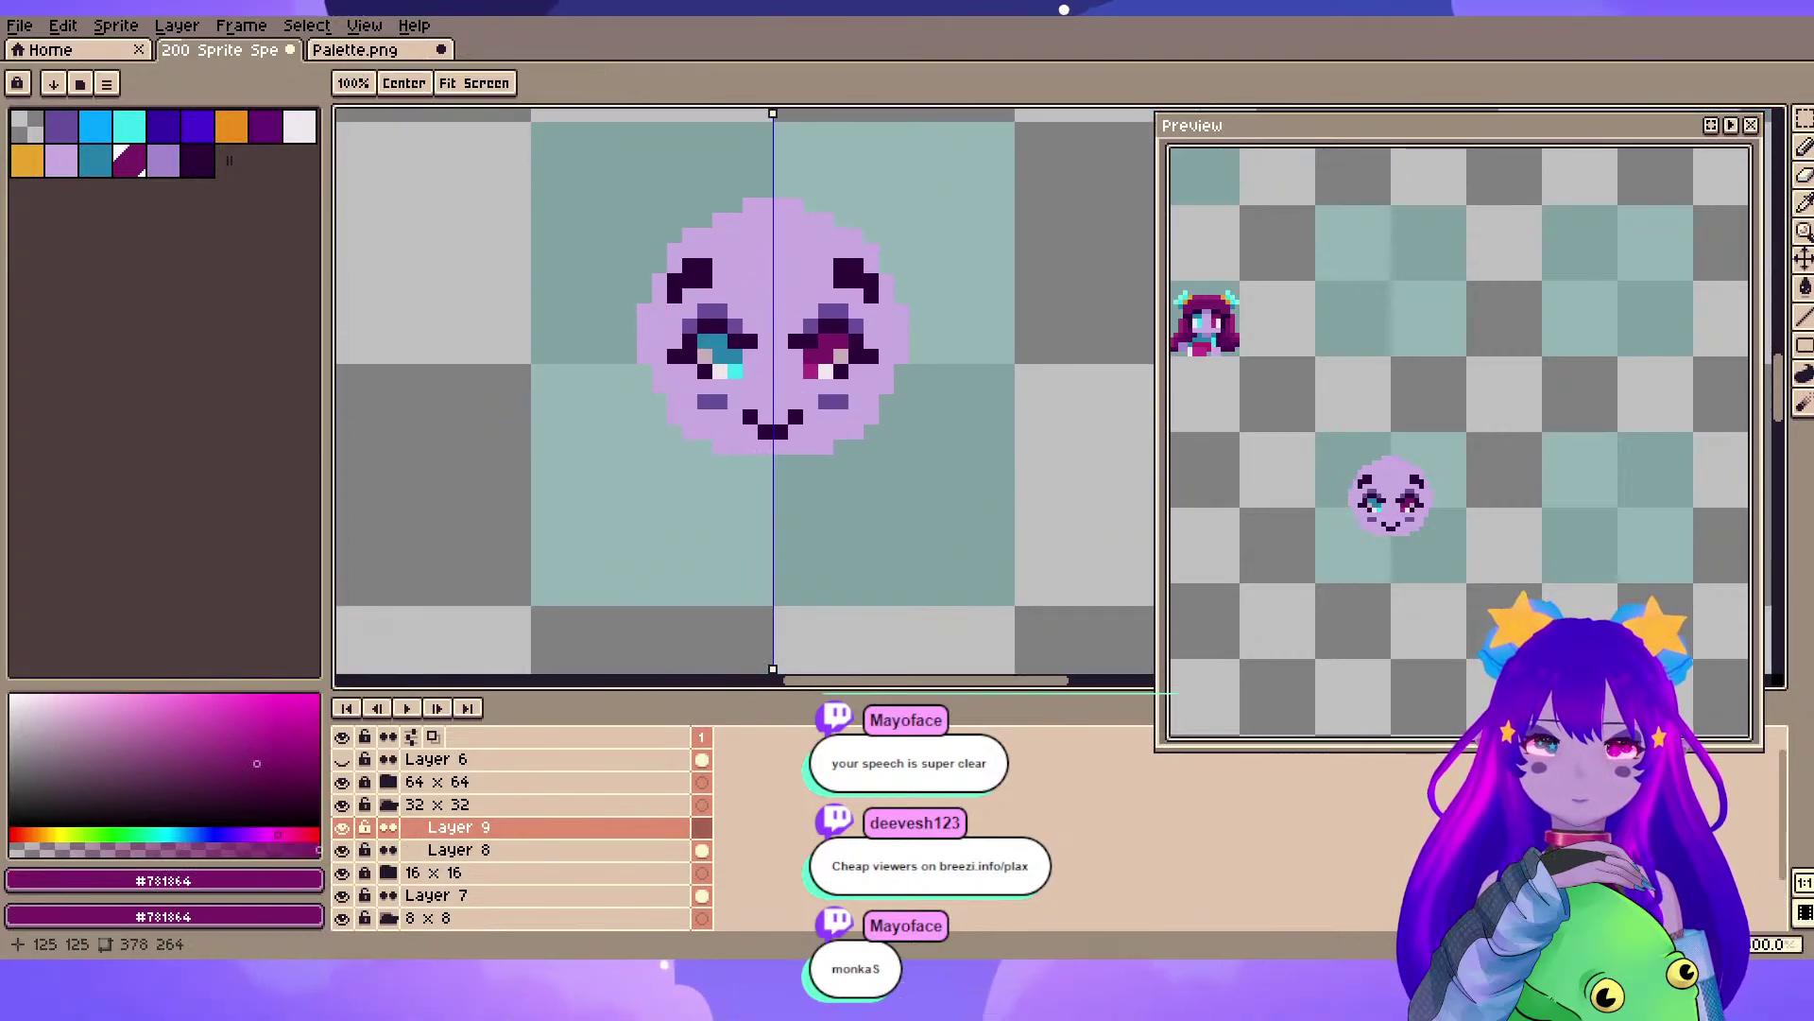
drag(673, 326, 668, 359)
click(653, 299)
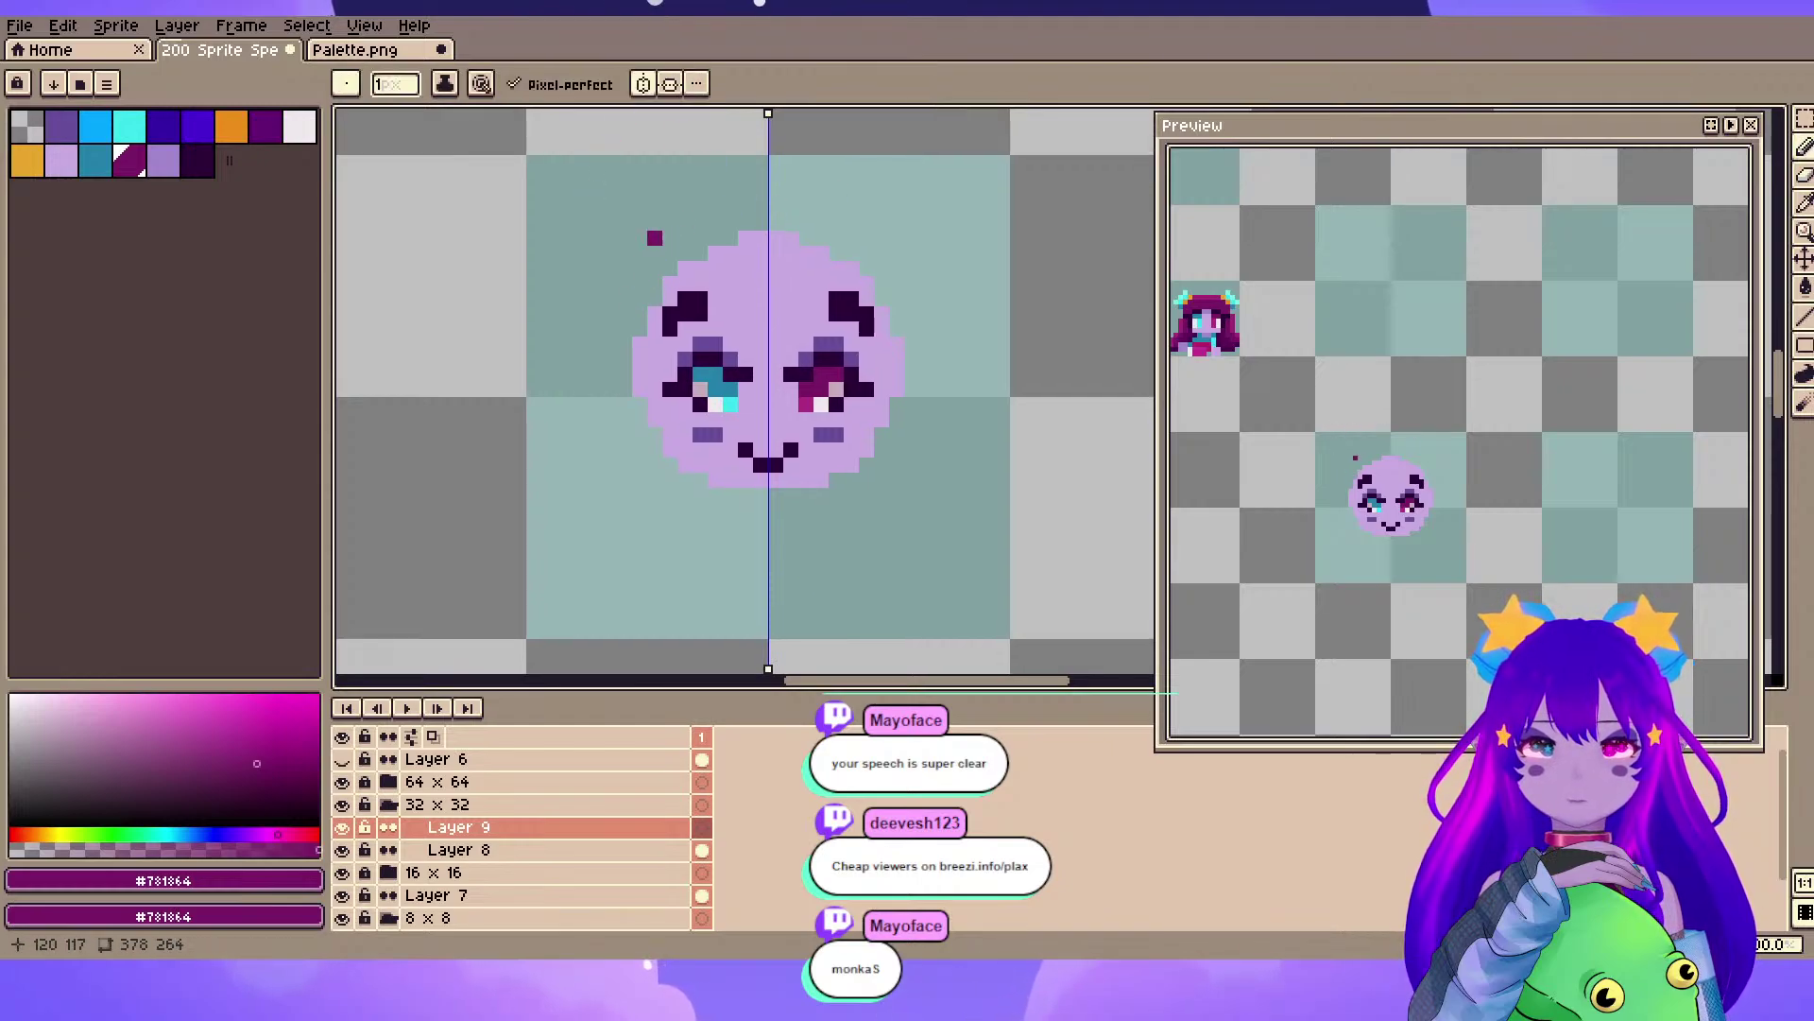
drag(716, 268, 773, 297)
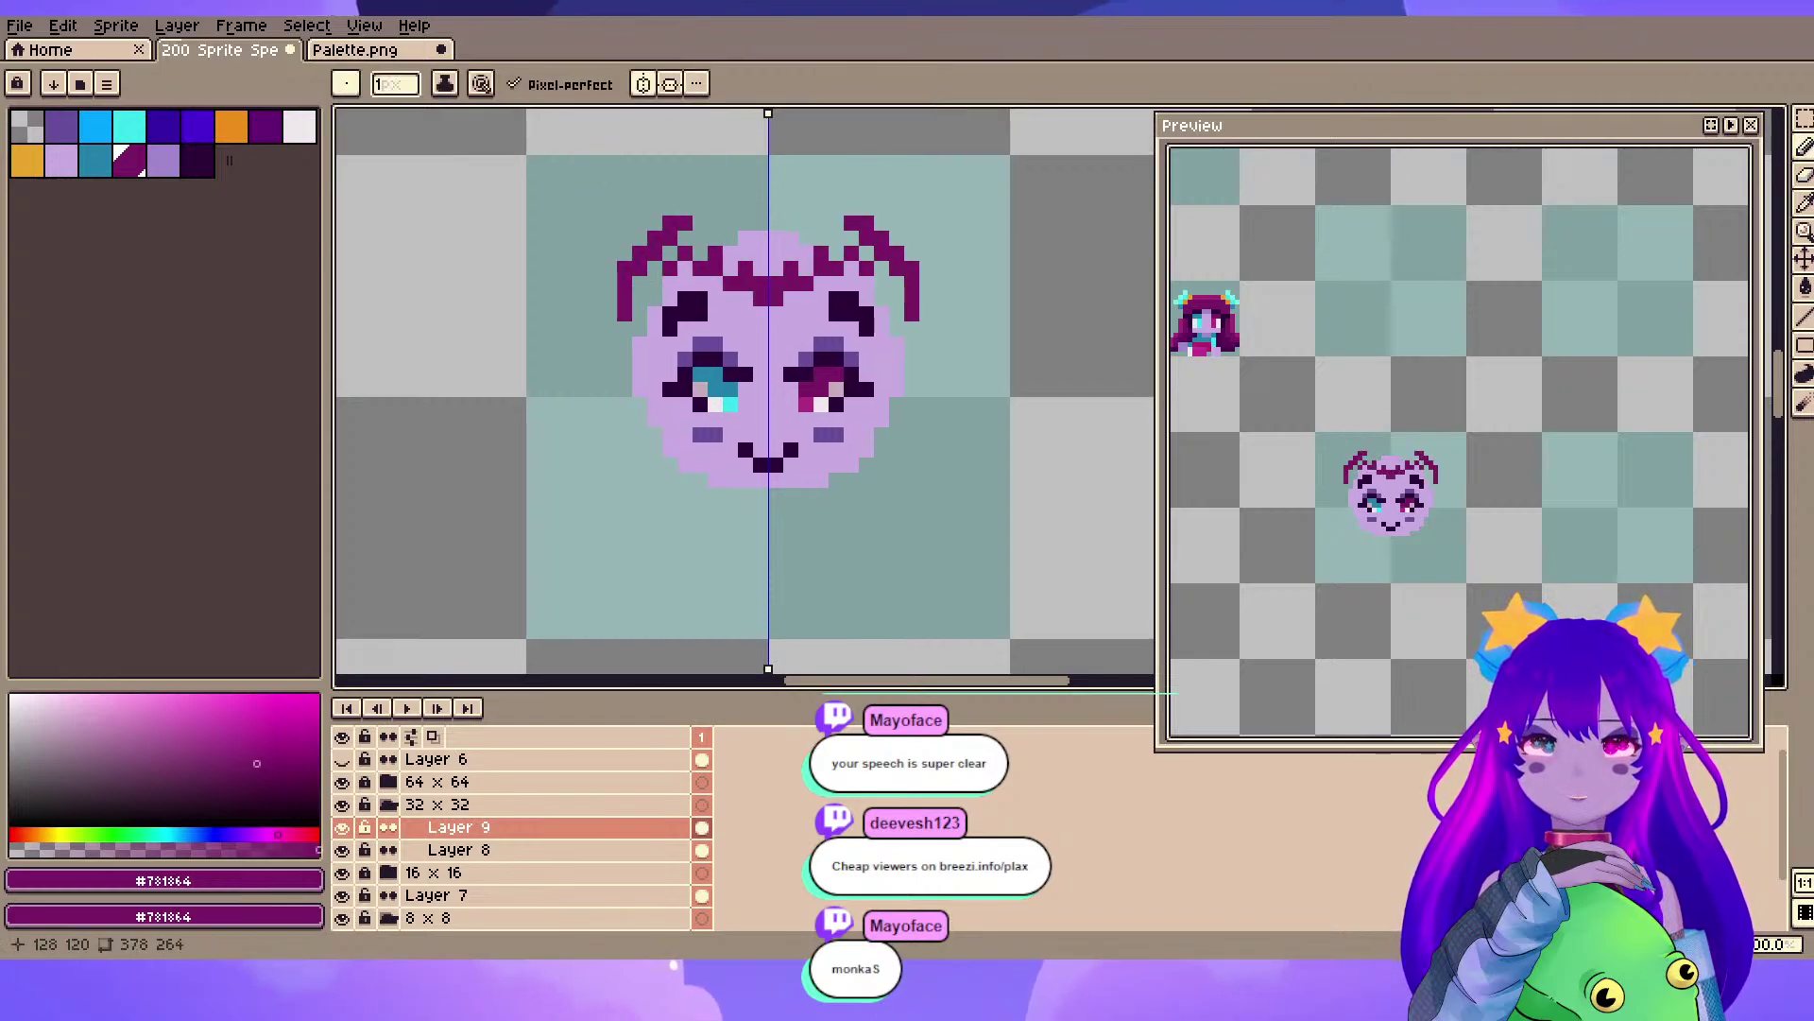
key(ctrl+z)
mouse_move(655, 238)
mouse_down()
mouse_move(639, 254)
mouse_move(670, 328)
mouse_up()
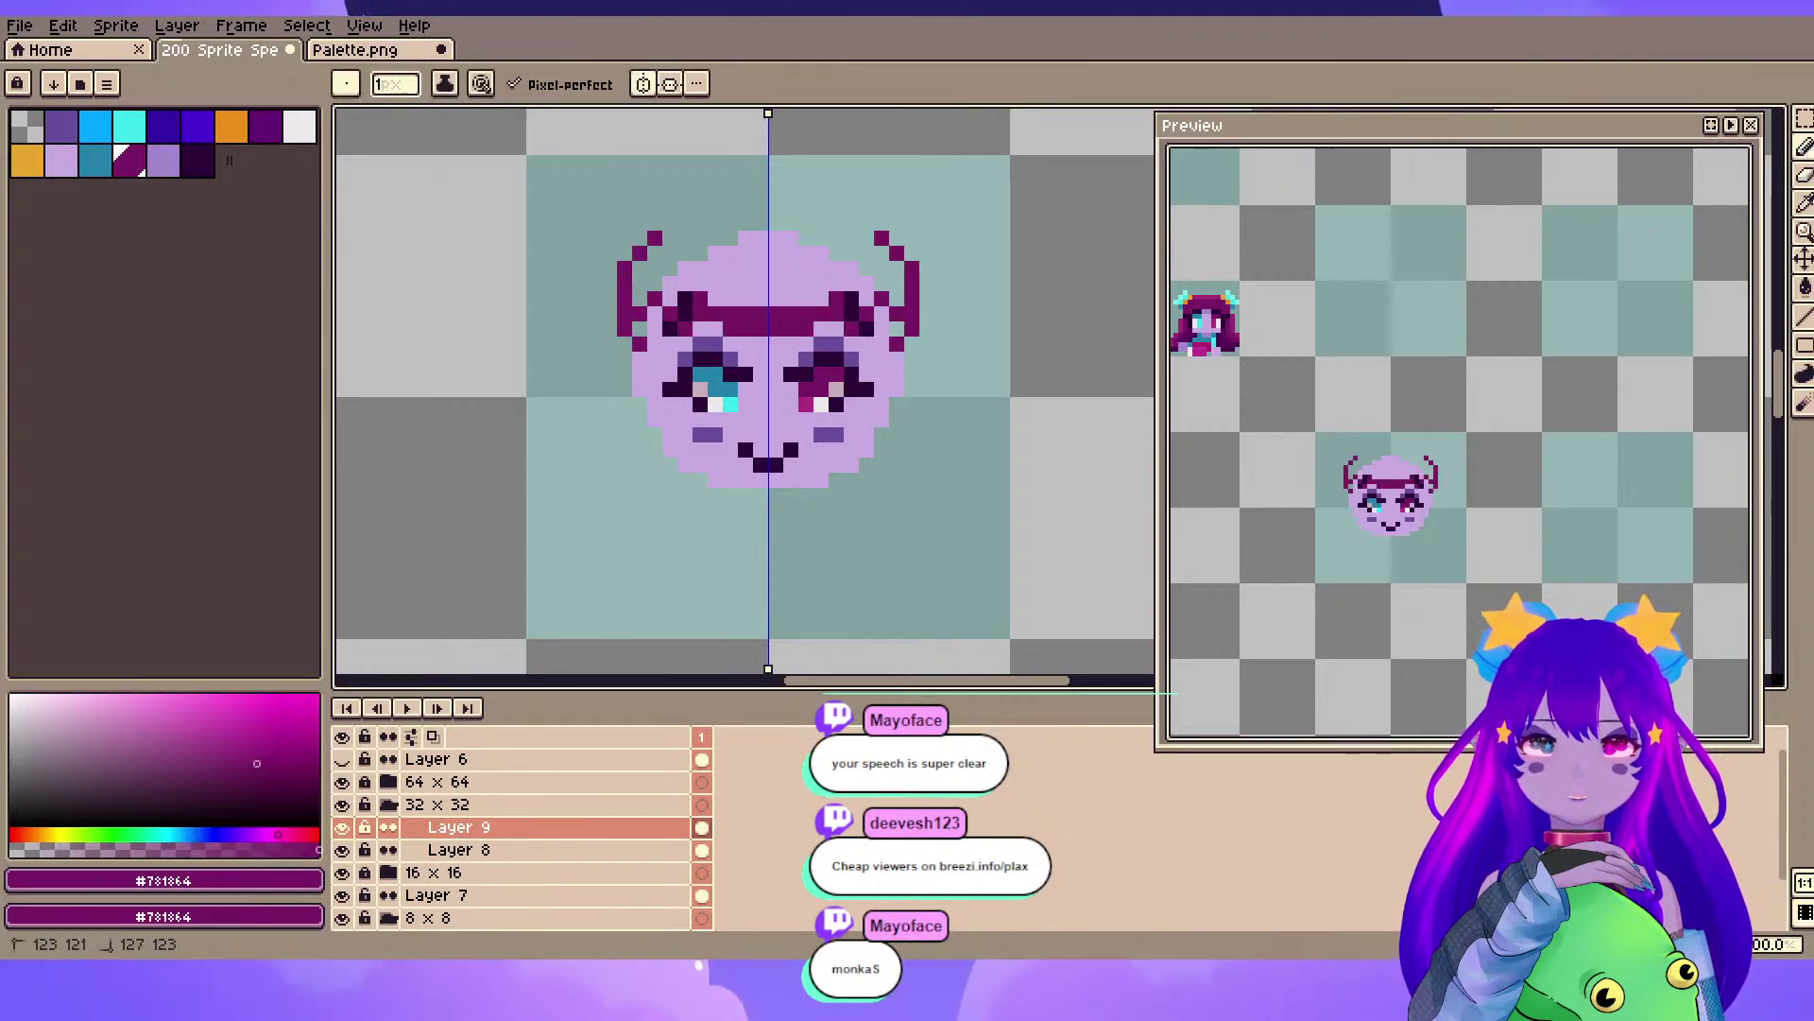
key(ctrl+z)
key(ctrl+z)
key(ctrl+z)
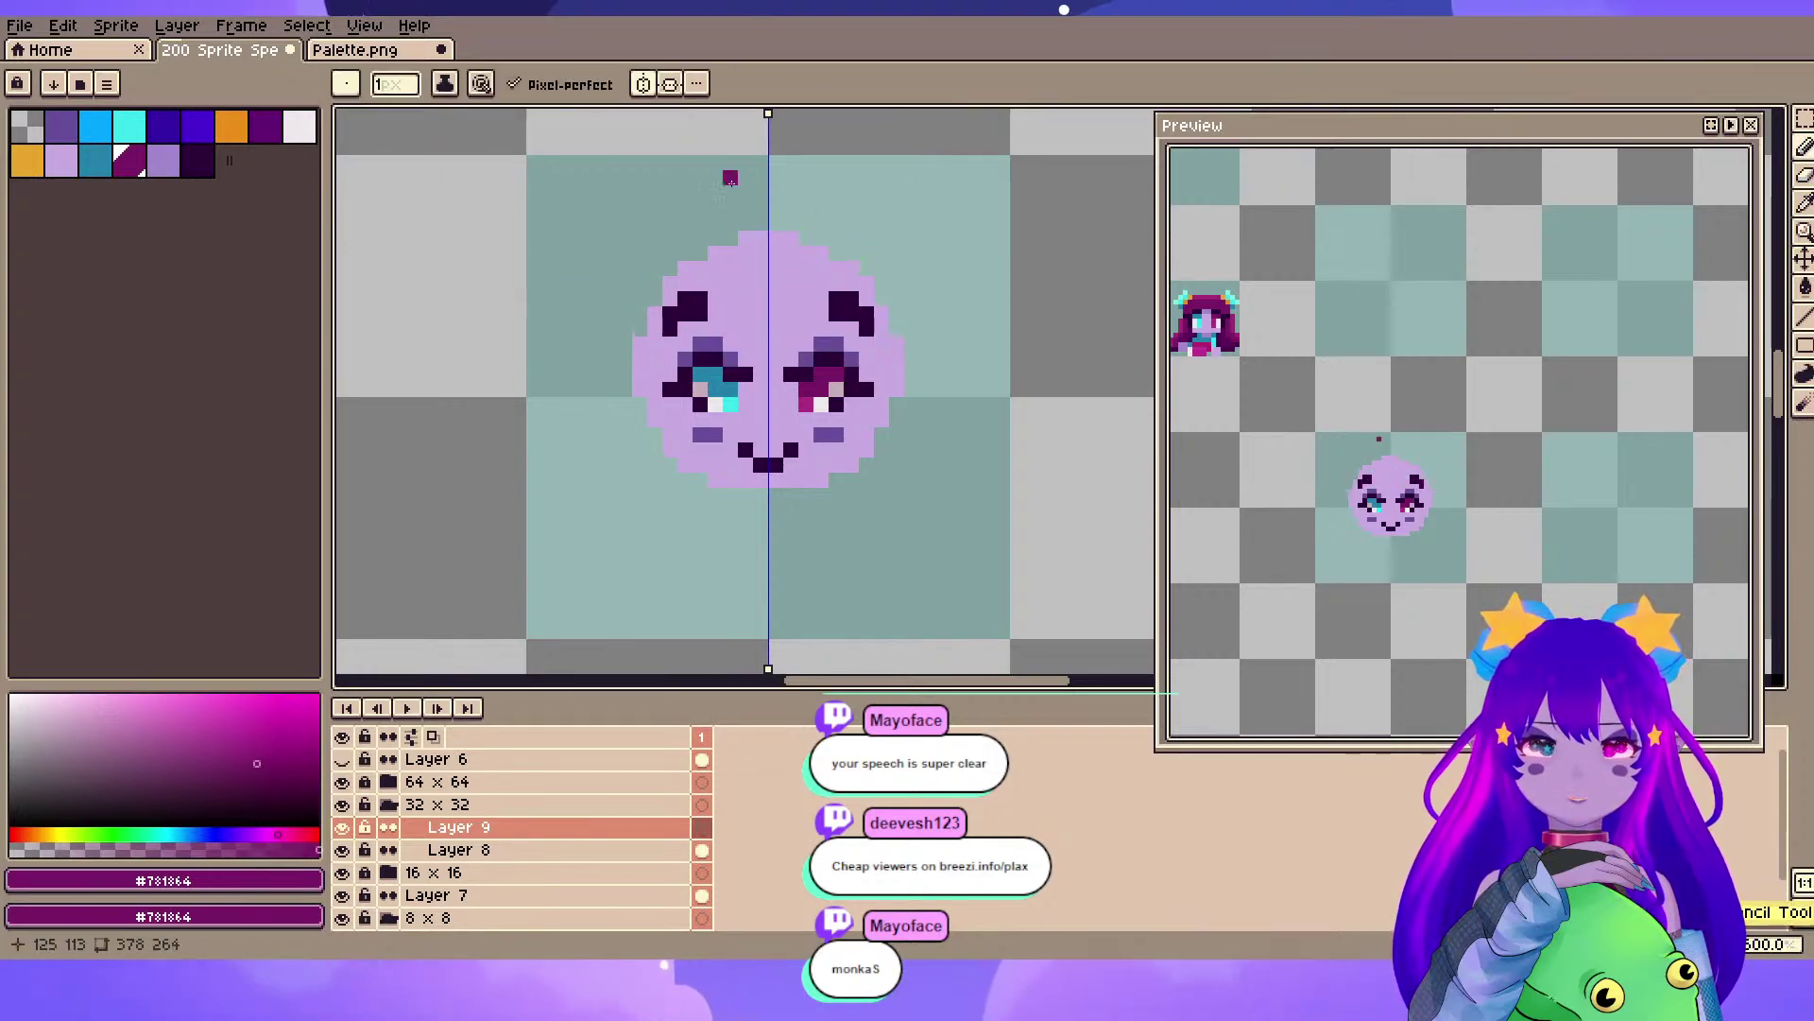
key(ctrl+z)
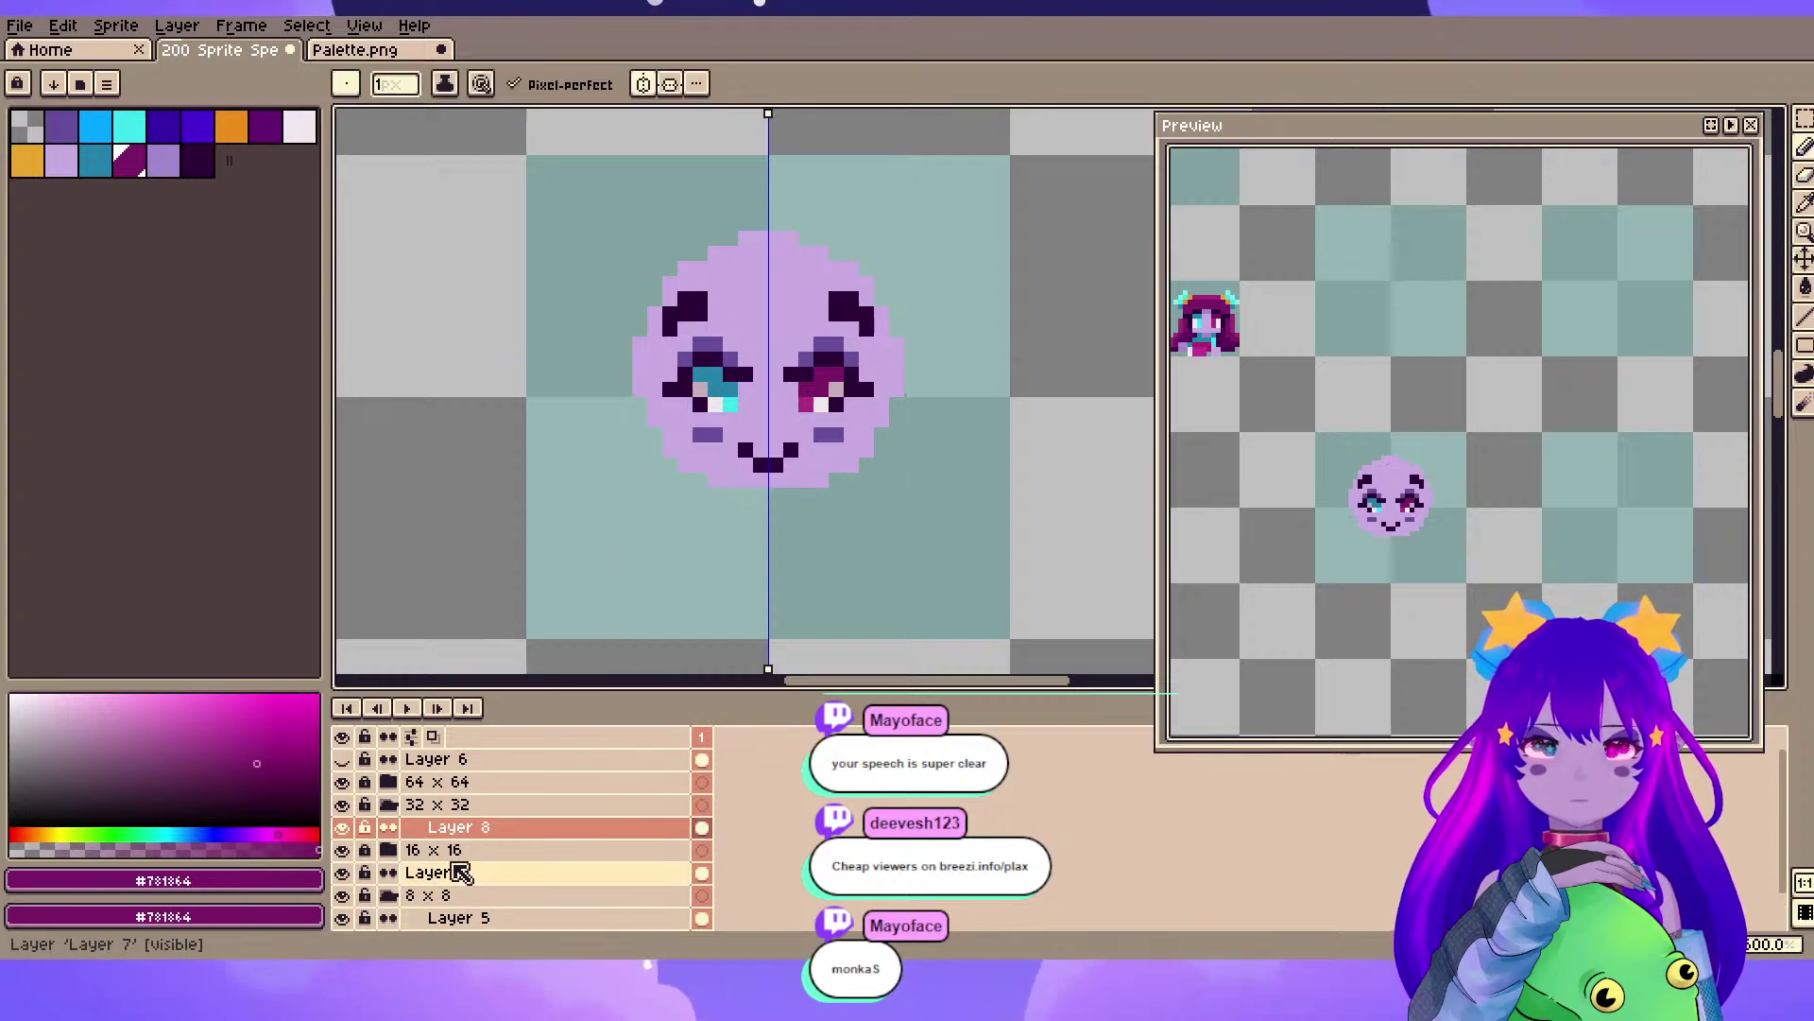
- Activate Layer 7 with the rectangular marquee and turn off horizontal symmetry for selections
click(461, 871)
key(m)
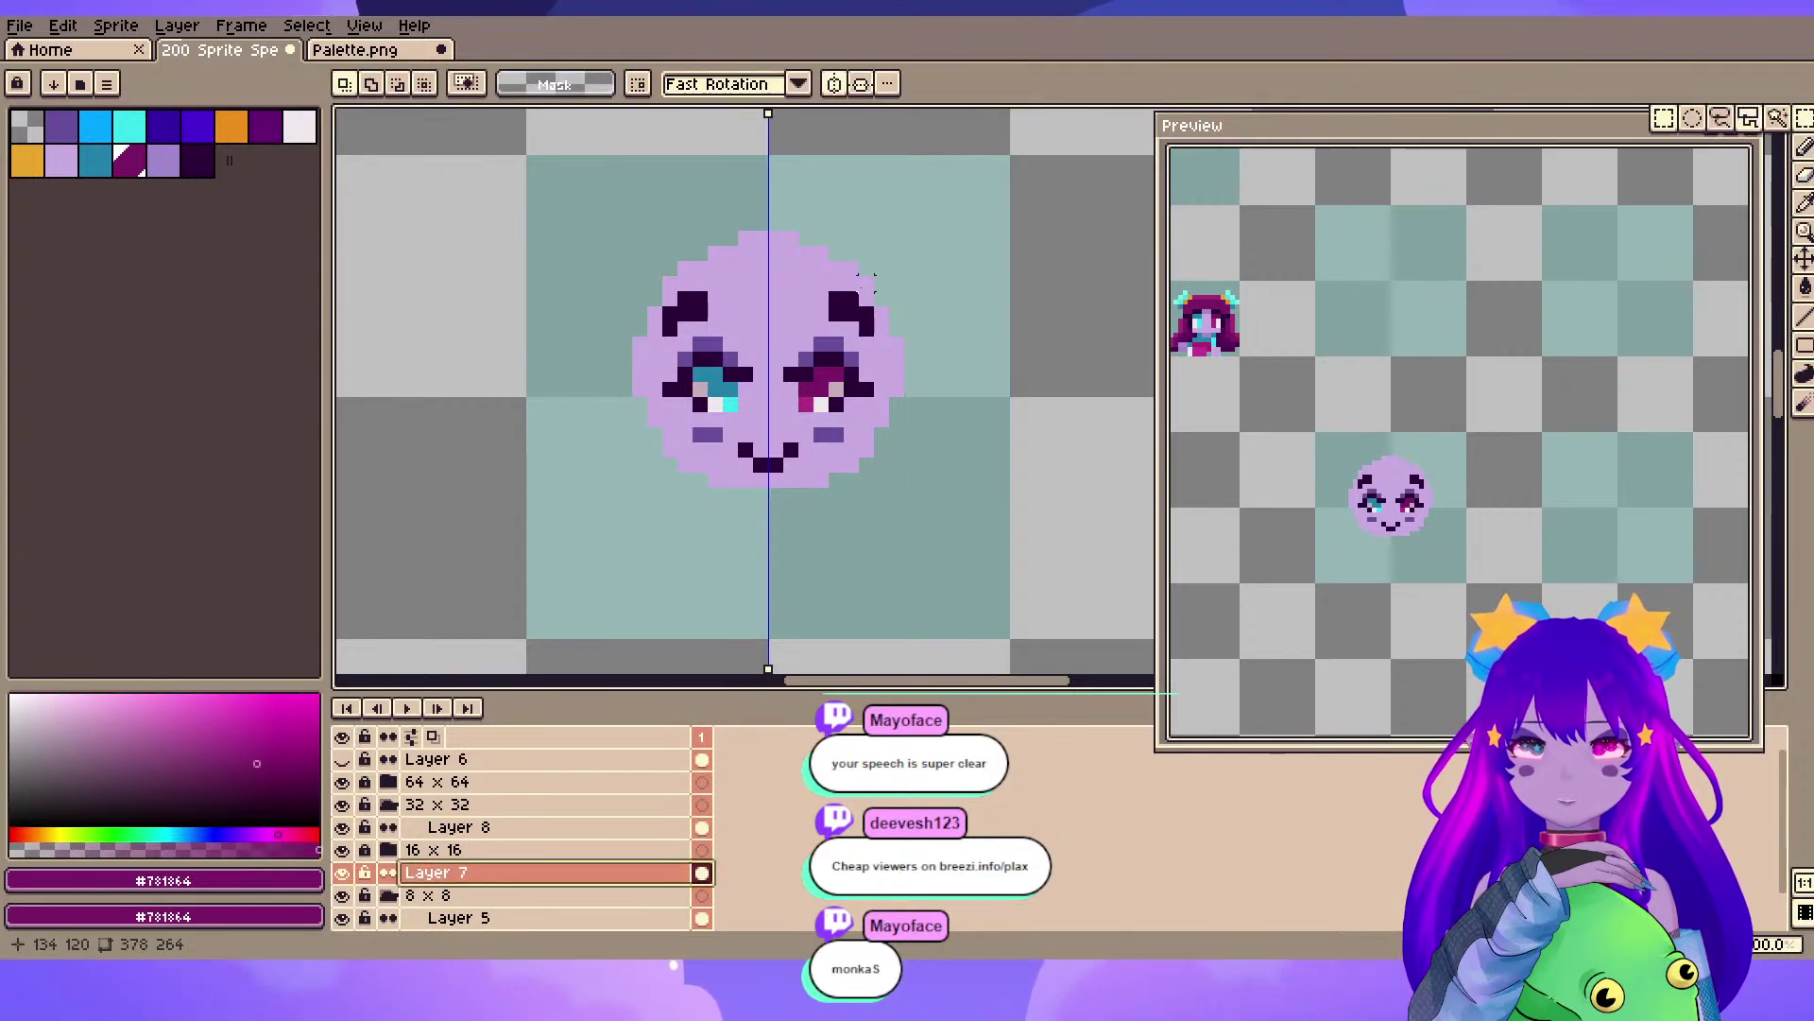
drag(610, 192, 700, 480)
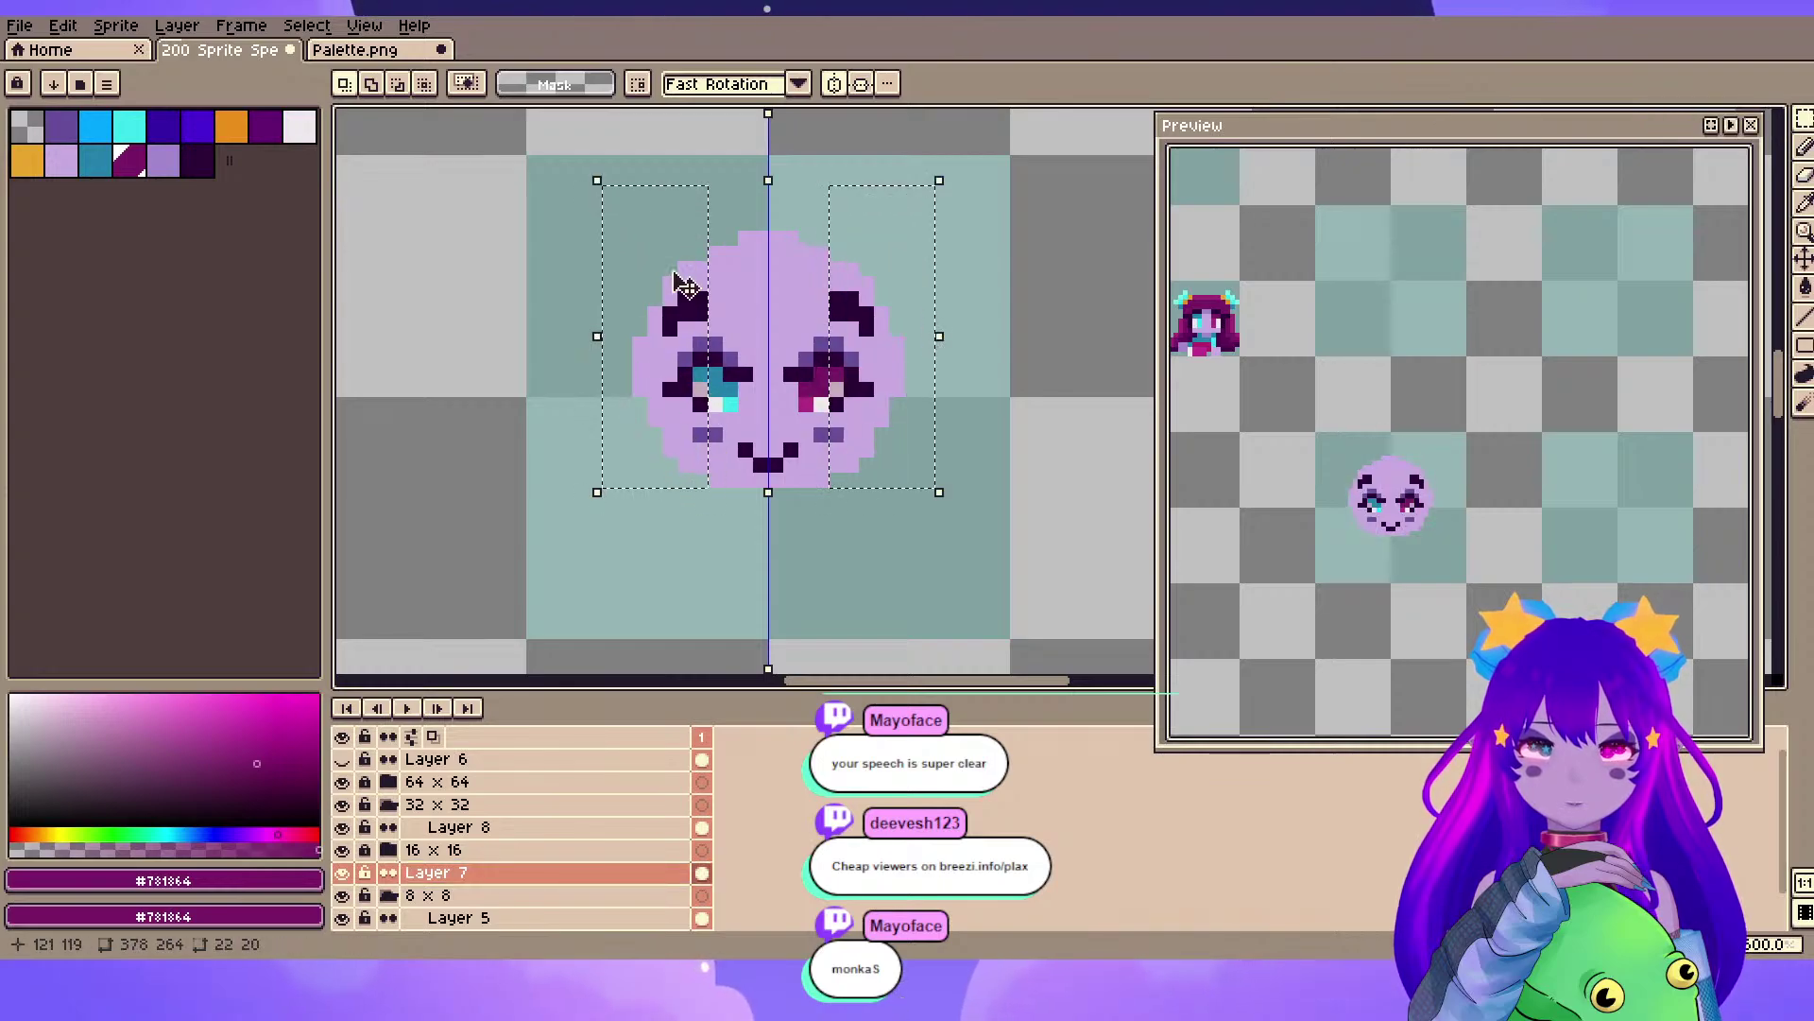
click(833, 85)
click(594, 223)
- Try to shift an 8 × 23 px strip over the face's left side inward on Layer 7, and check that layer's visibility
drag(597, 151, 715, 492)
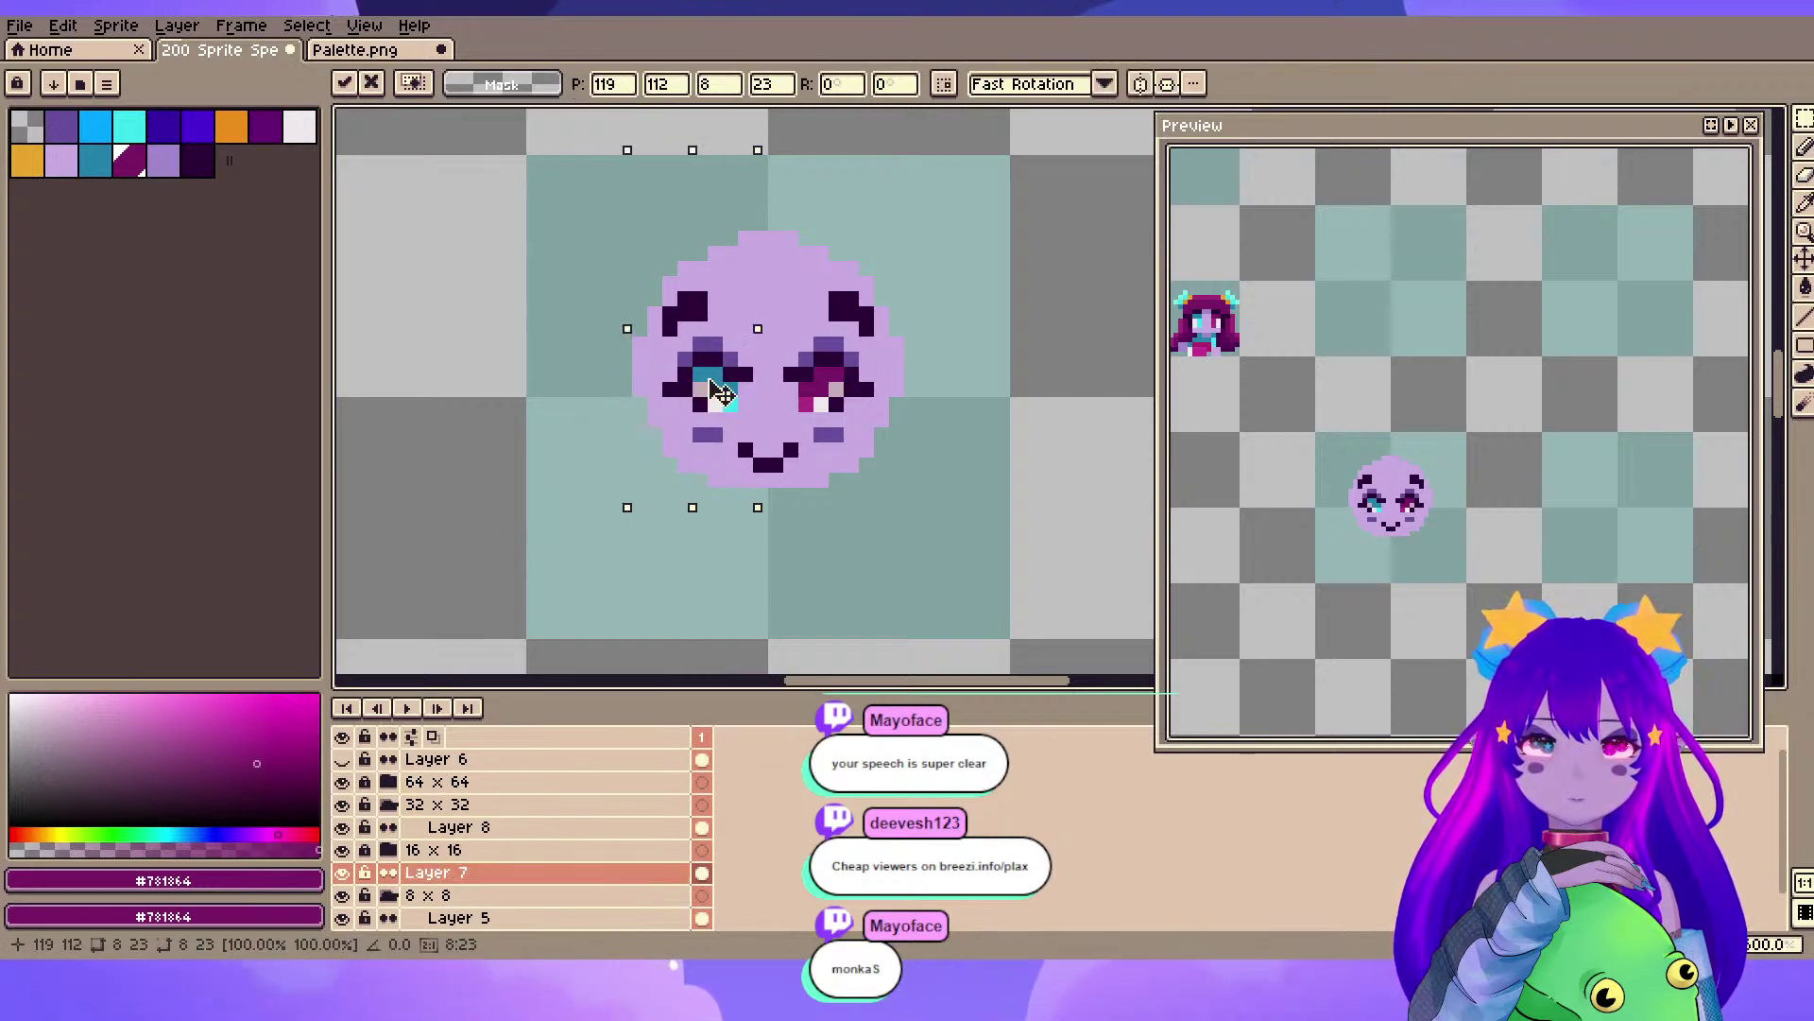
click(927, 544)
click(344, 873)
click(344, 873)
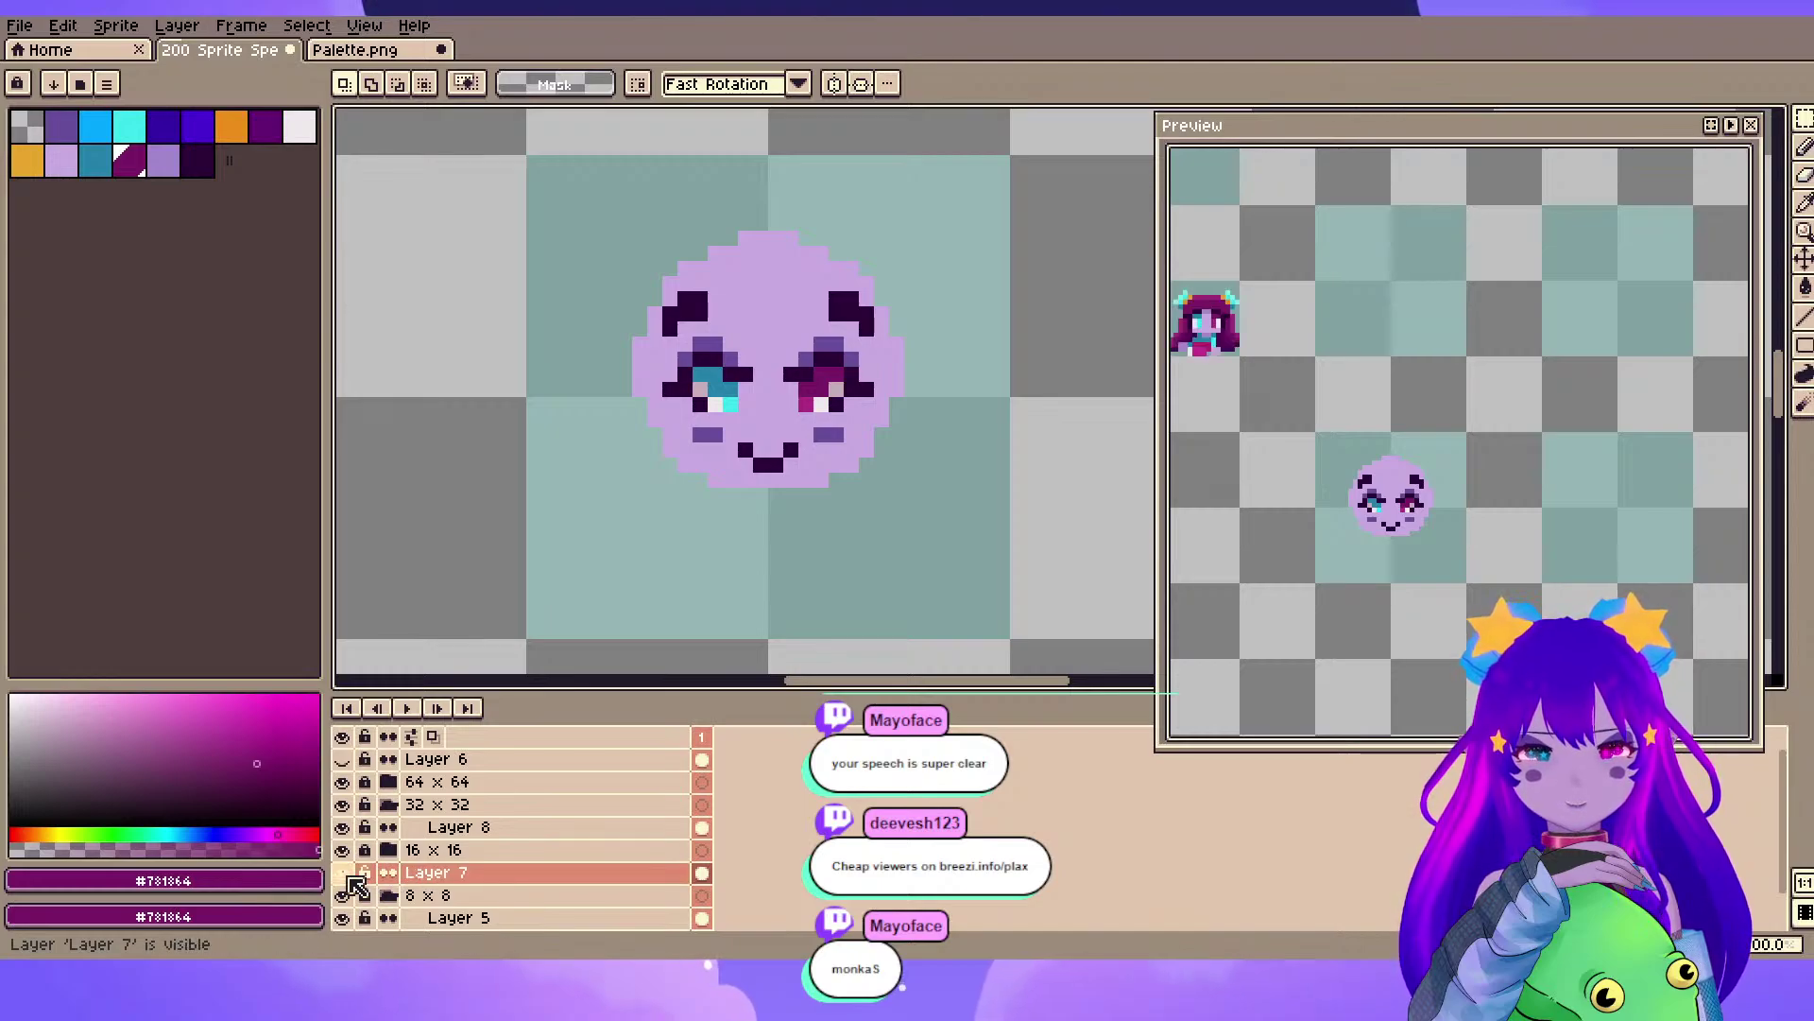
- On Layer 8, move a 5 × 18 px selection over the left edge of the head one pixel inward
click(515, 827)
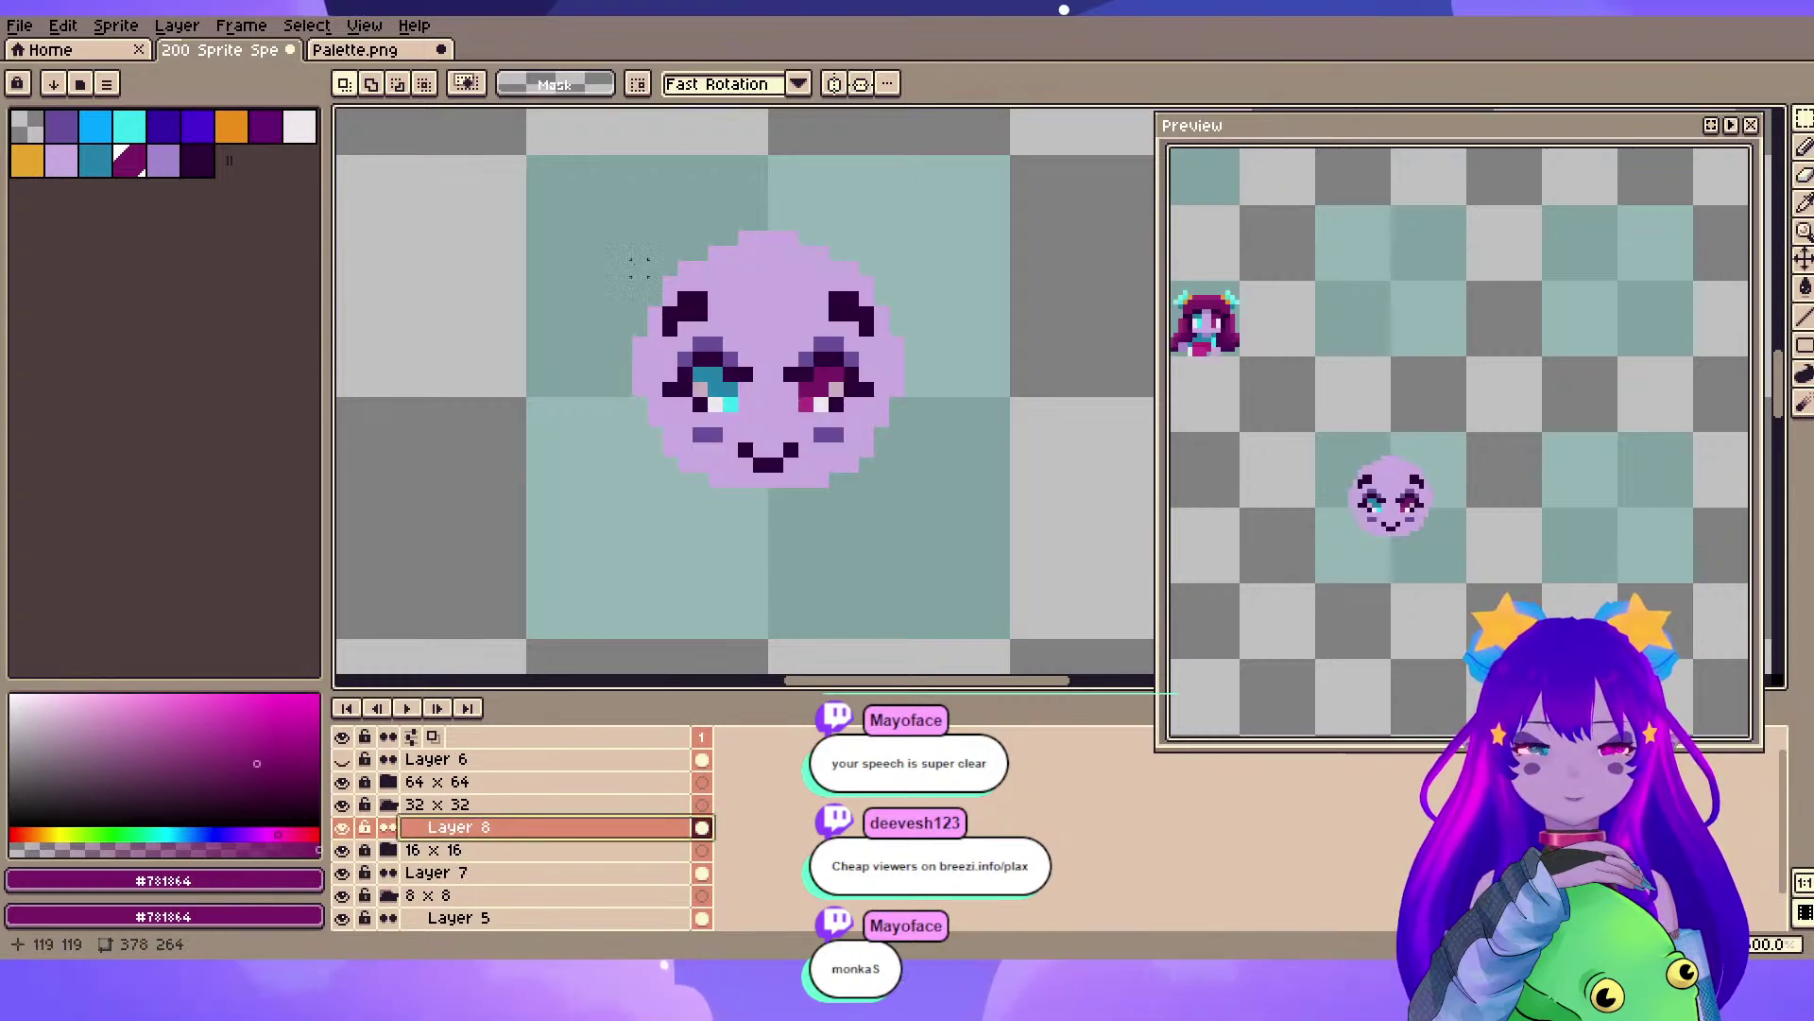
drag(623, 252, 698, 521)
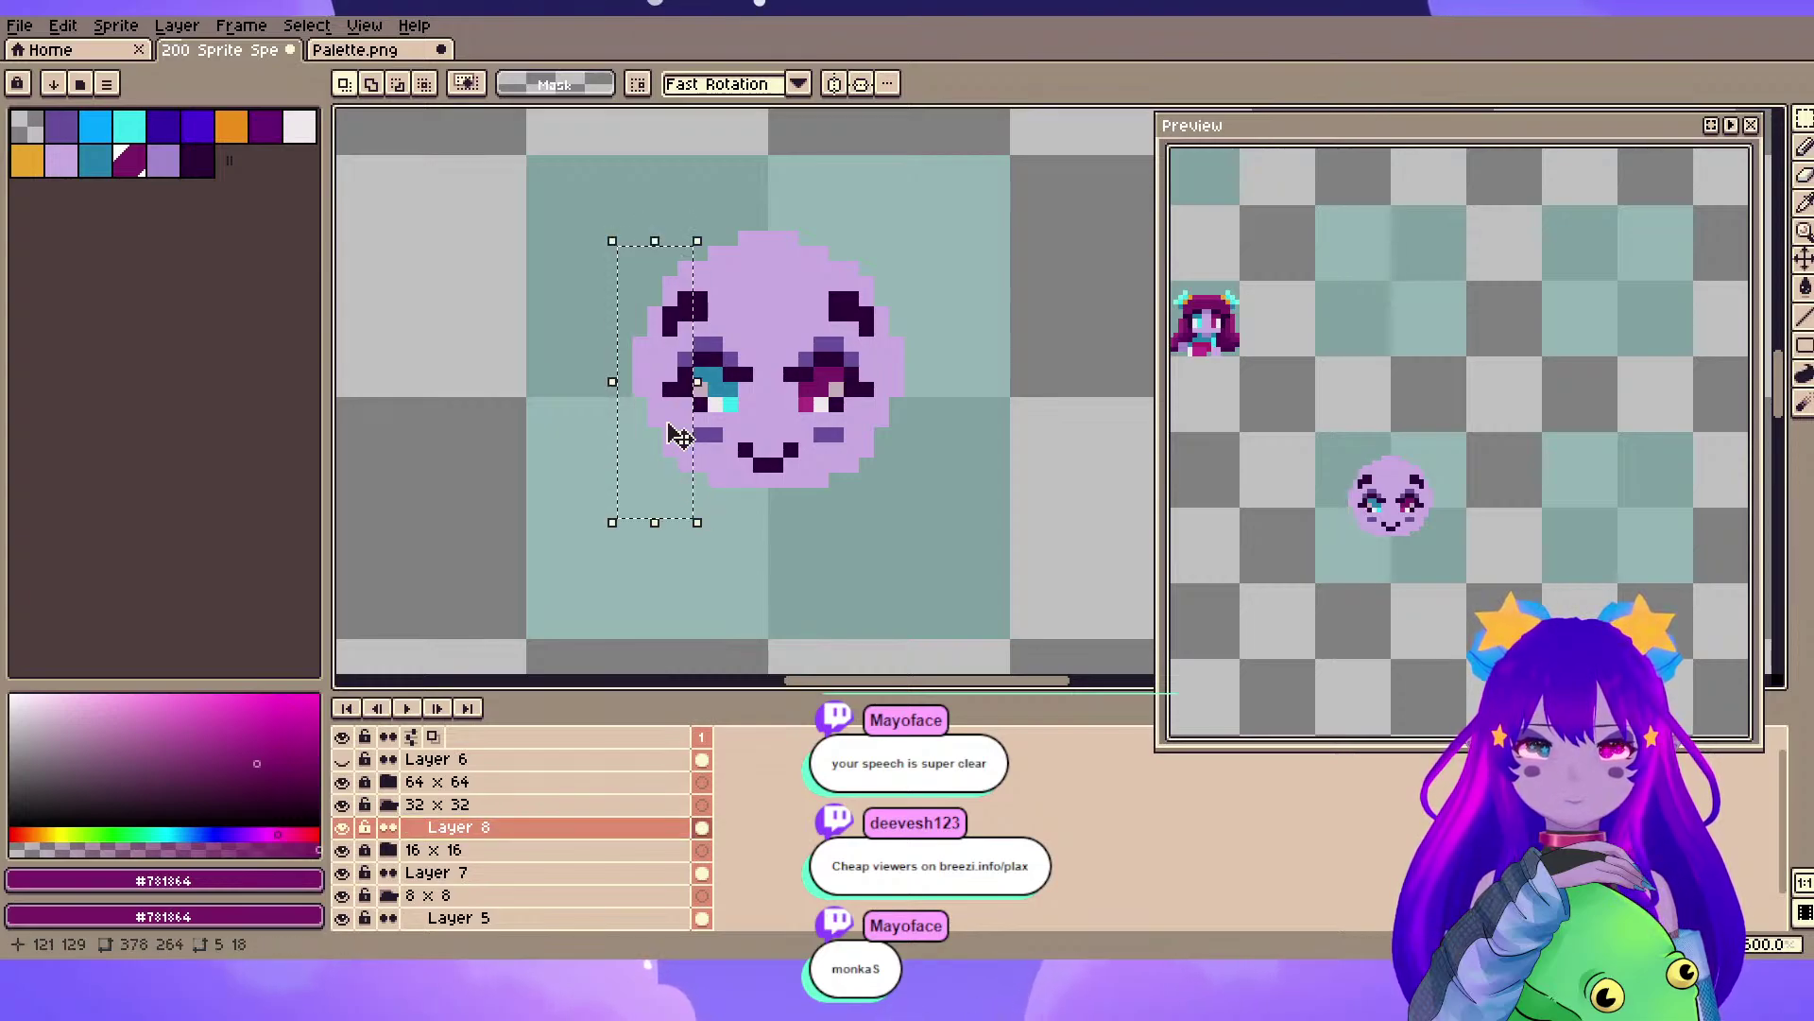
drag(679, 435, 693, 434)
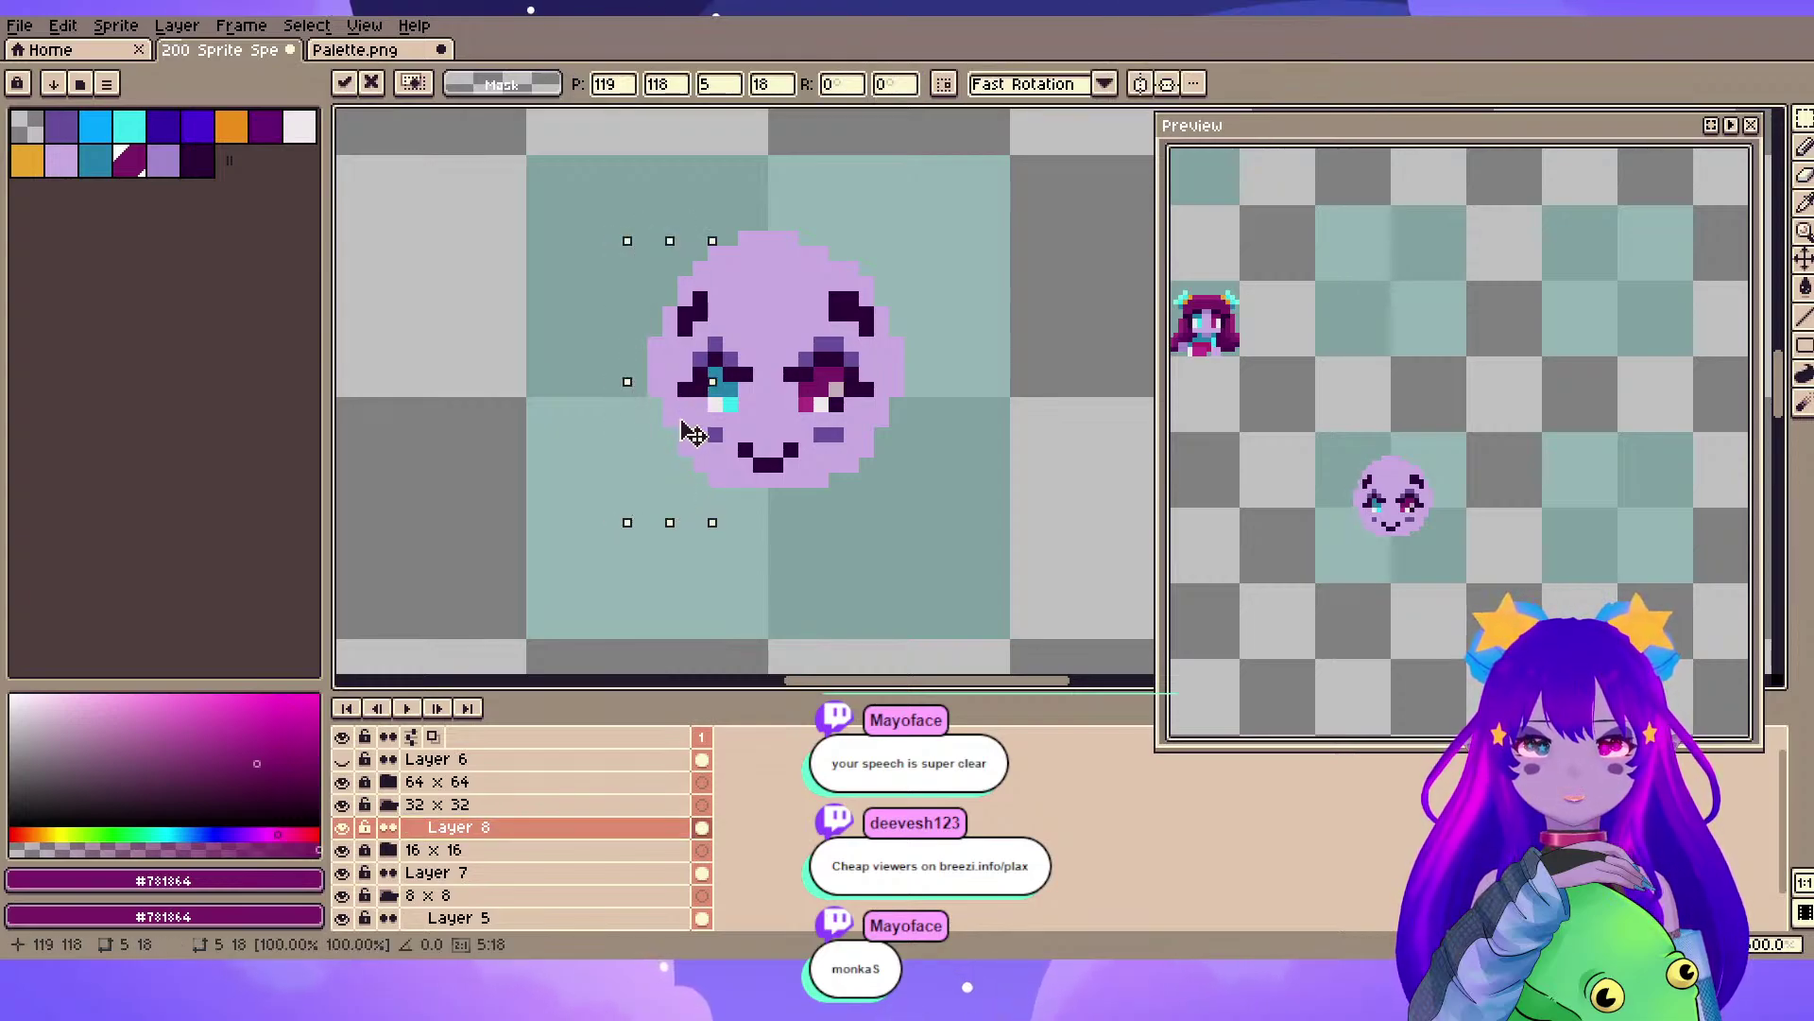
click(684, 557)
- Move a 6 × 20 px selection over the right edge of the head one pixel inward
scroll(712, 416, up, 1)
drag(904, 131, 1050, 594)
drag(999, 405, 981, 407)
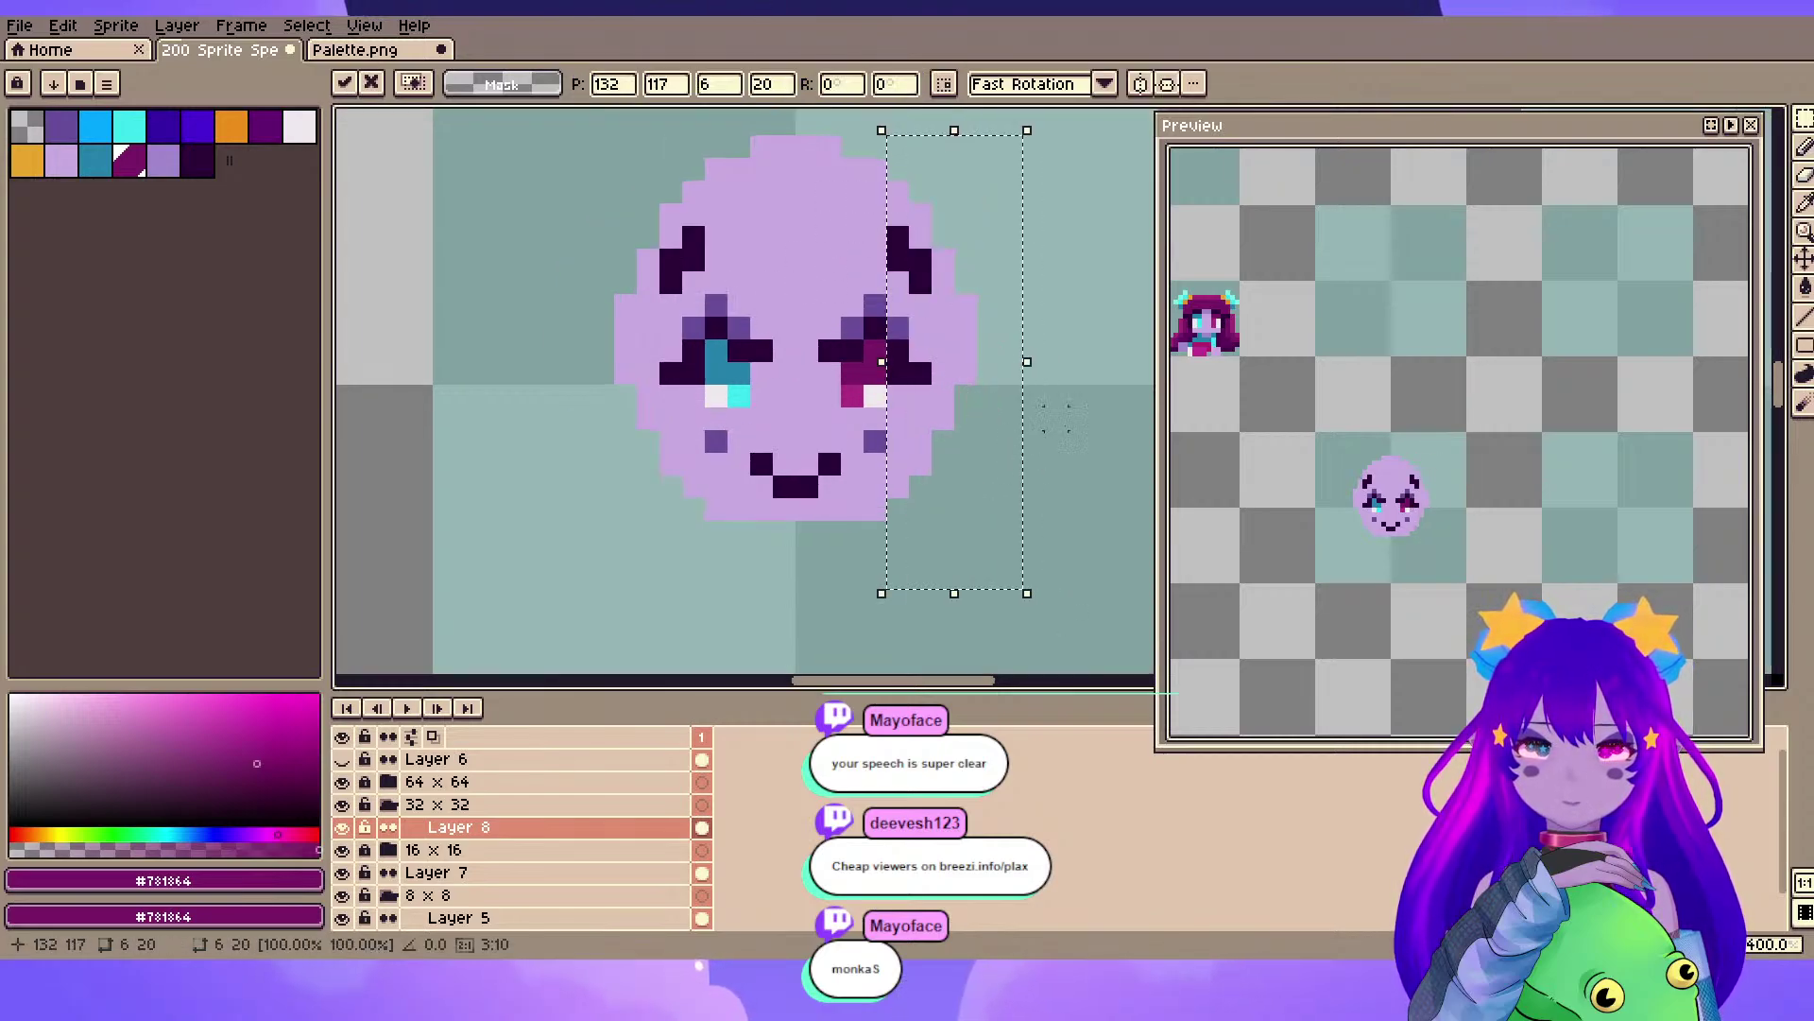
click(1056, 441)
- Try lowering the top of the head by three pixels with a 28 × 10 px selection, and undo the move
drag(704, 147, 654, 238)
scroll(650, 235, down, 2)
drag(577, 188, 899, 304)
drag(827, 246, 825, 280)
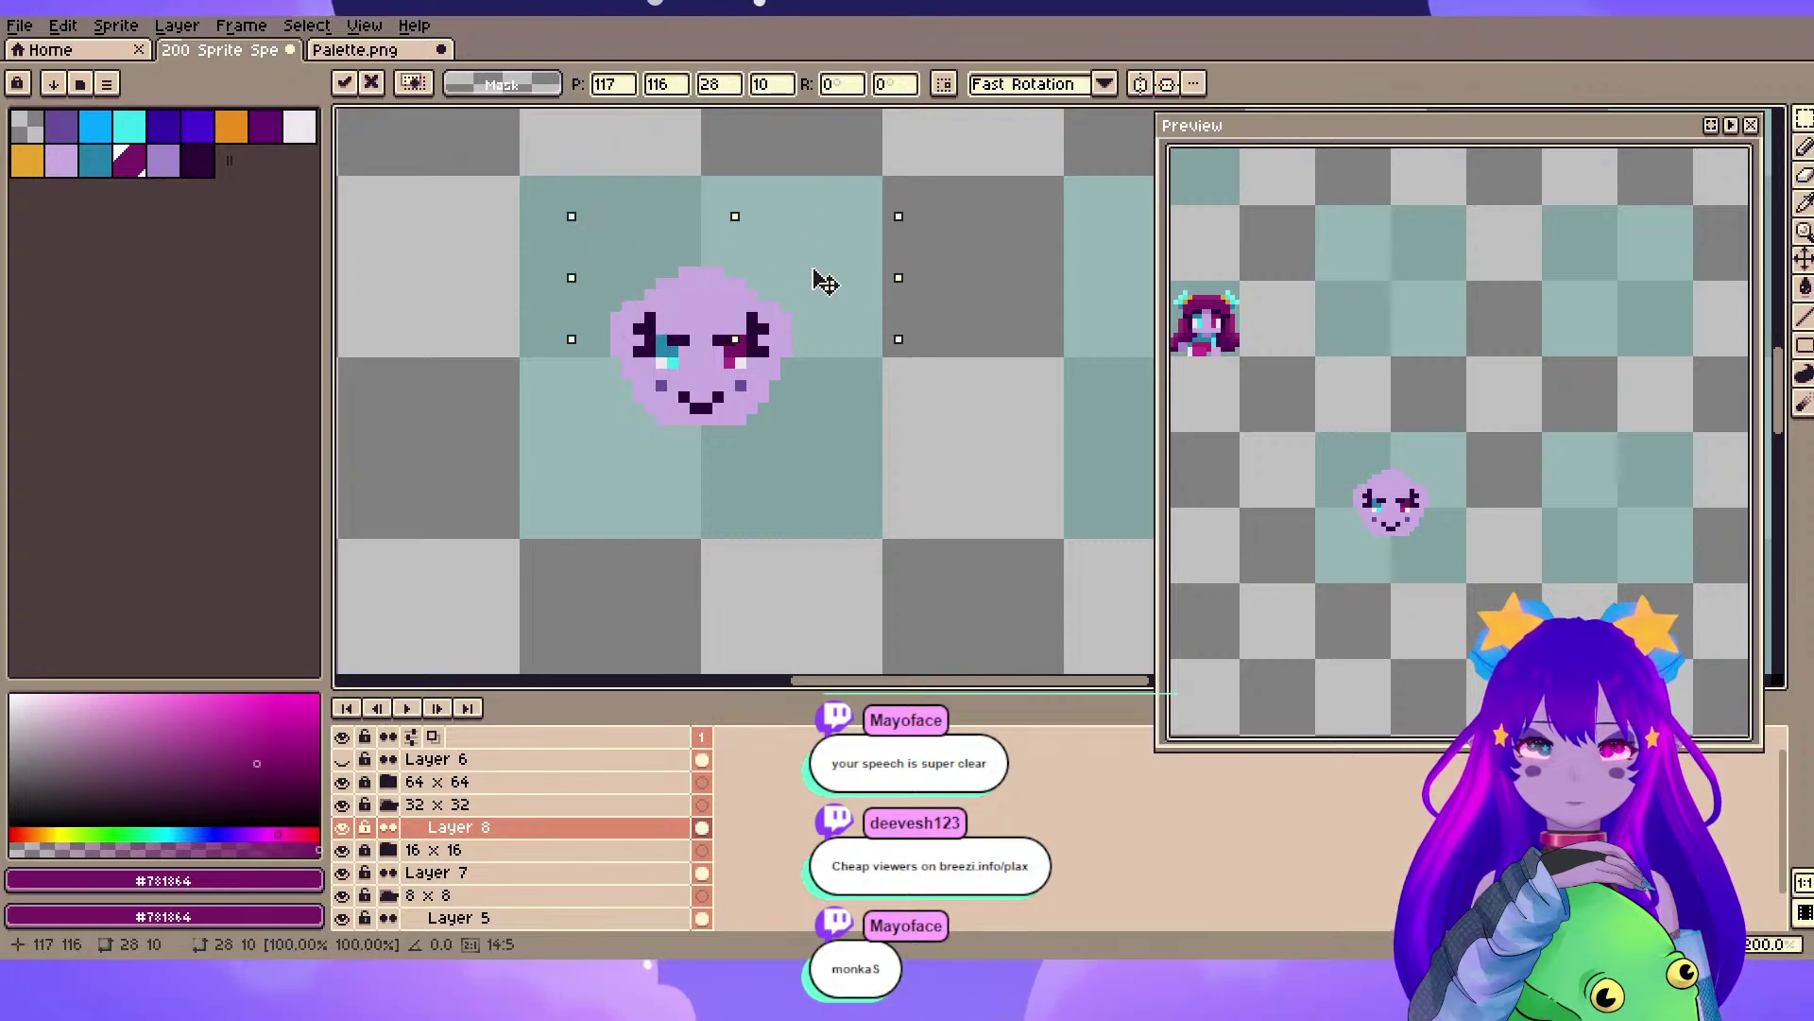
key(ctrl+z)
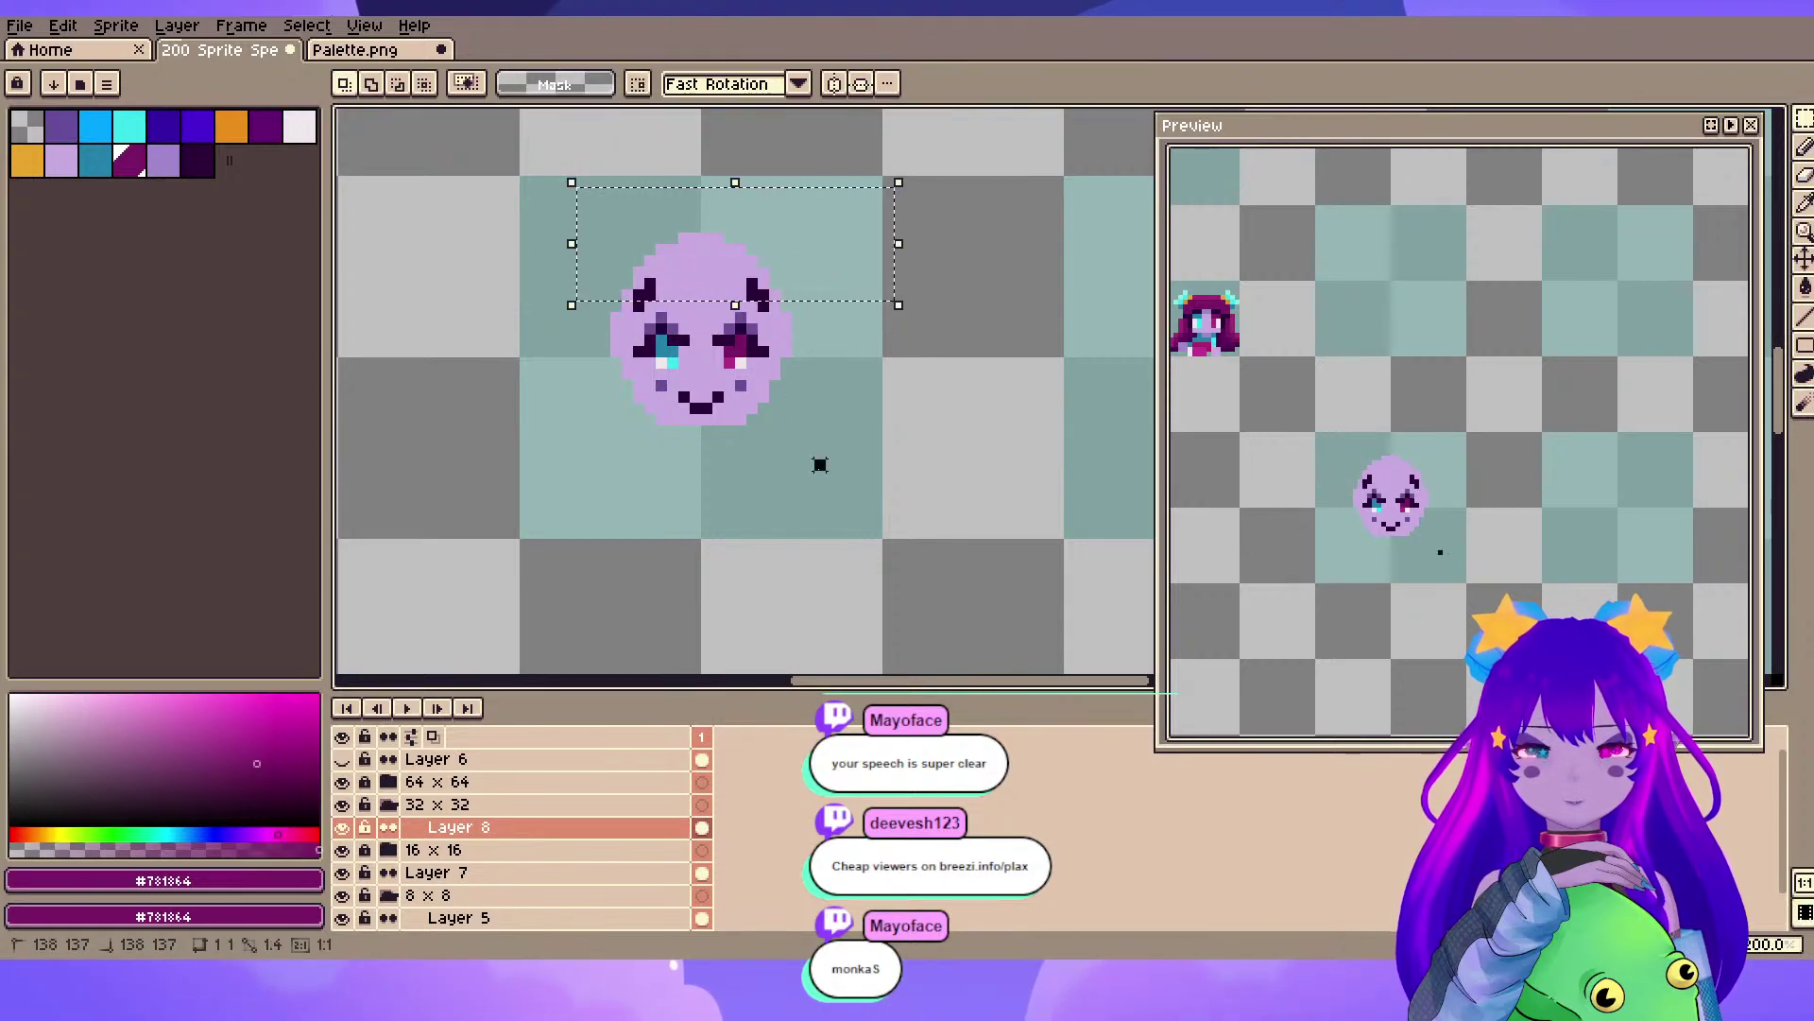
- Undo the last head-edge moves on Layer 8 and clear the selection
key(ctrl+z)
key(ctrl+z)
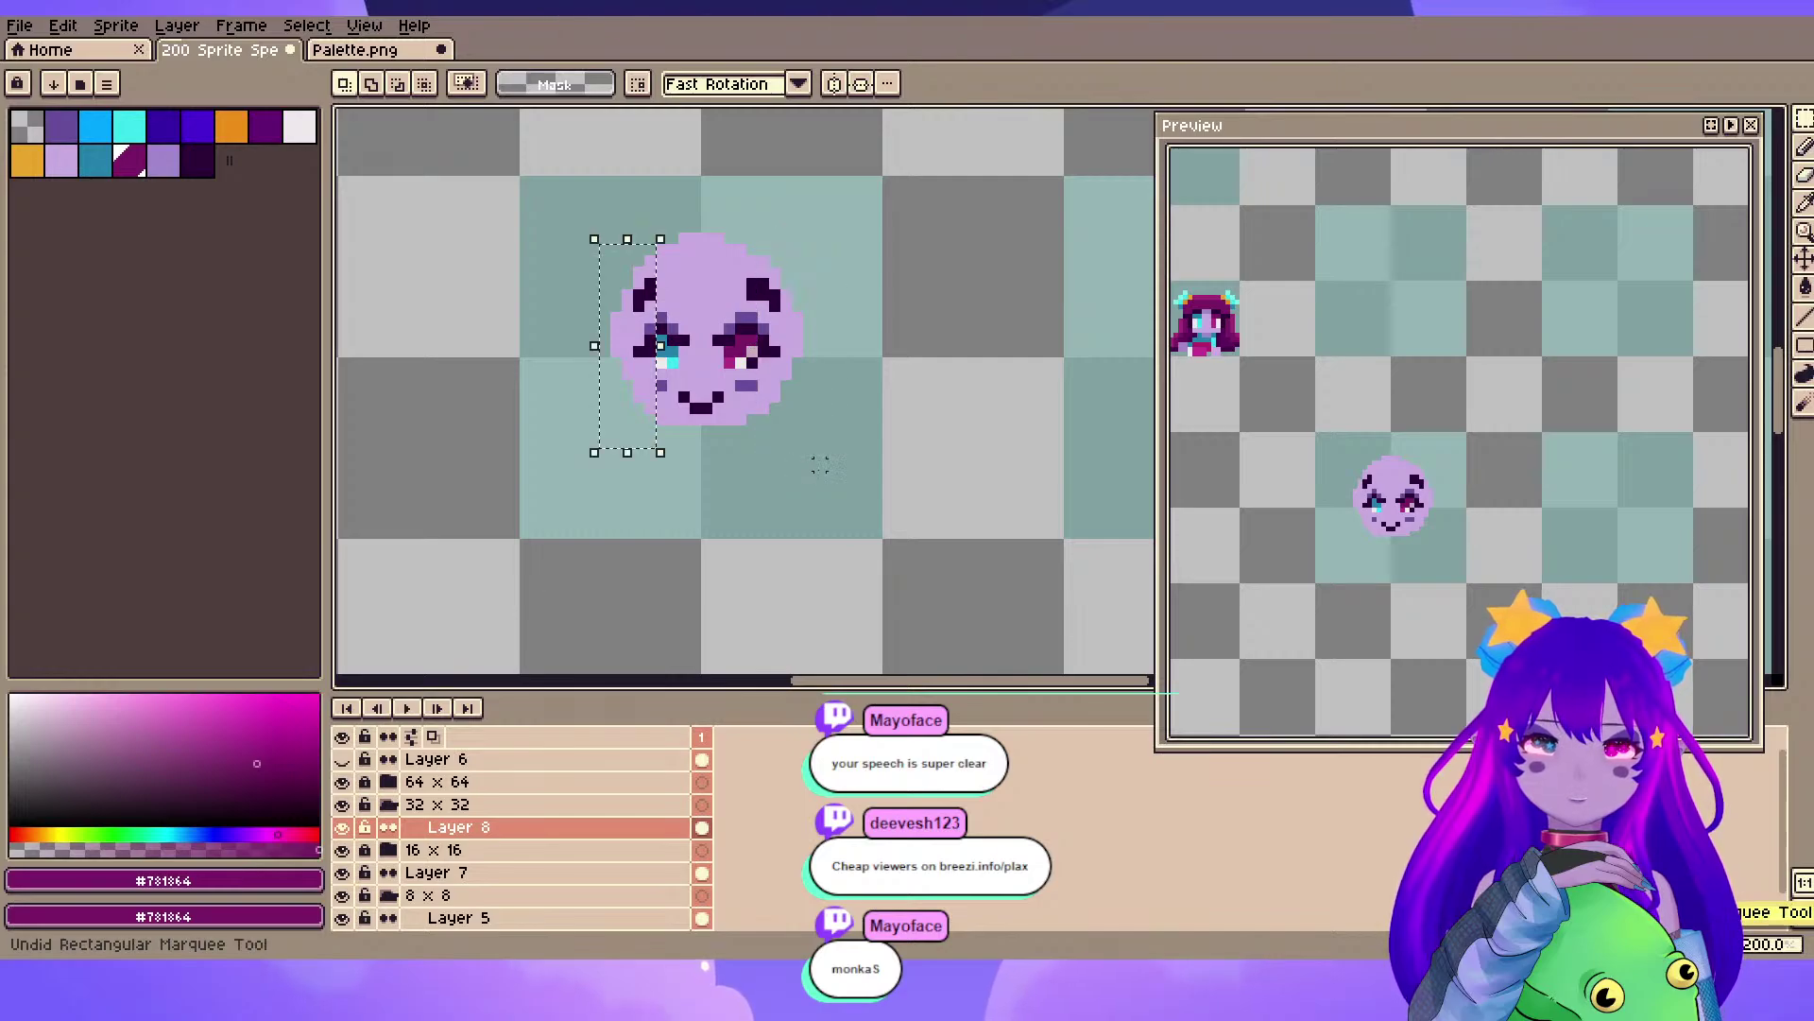
key(ctrl+z)
scroll(821, 465, down, 2)
key(ctrl+d)
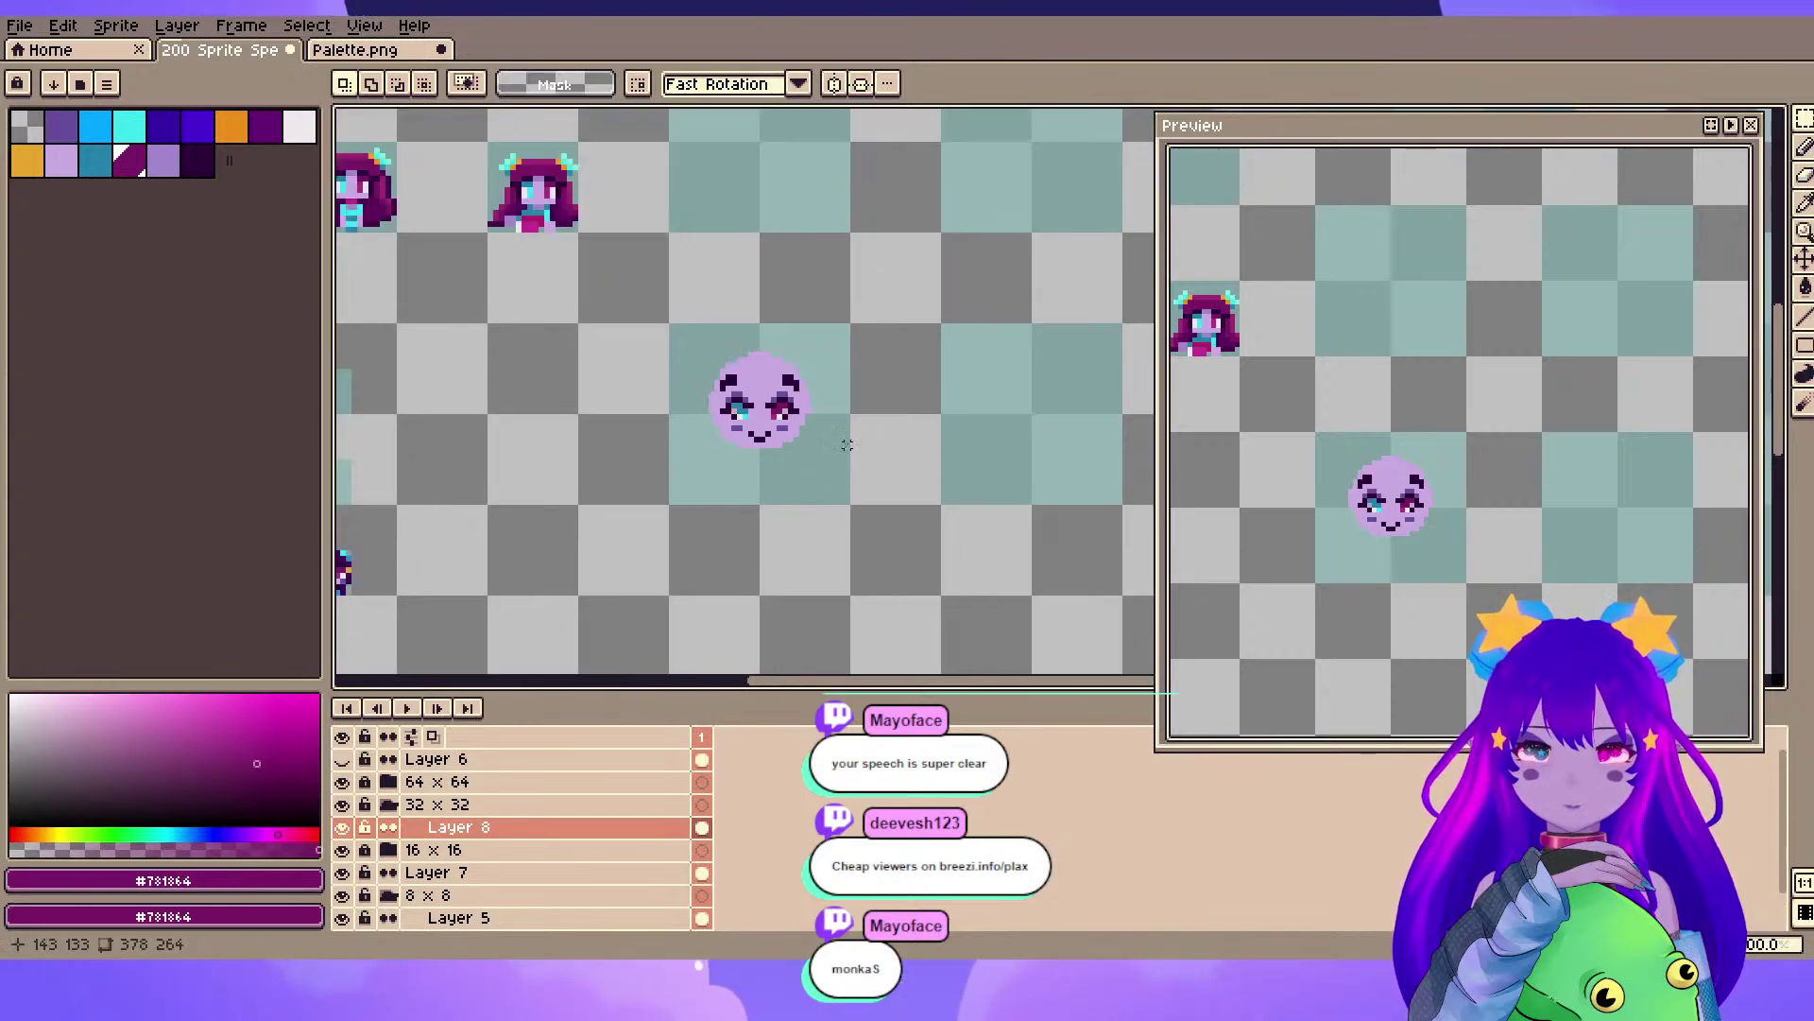
- Erase the whole head and face from Layer 8 with an 18 px eraser
key(e)
scroll(835, 449, up, 3)
mouse_move(730, 307)
mouse_down()
mouse_move(786, 395)
mouse_move(744, 485)
mouse_up()
key(plus)
key(plus)
key(plus)
key(plus)
key(plus)
key(plus)
key(plus)
key(plus)
key(plus)
key(plus)
key(plus)
key(plus)
key(plus)
key(plus)
key(plus)
key(plus)
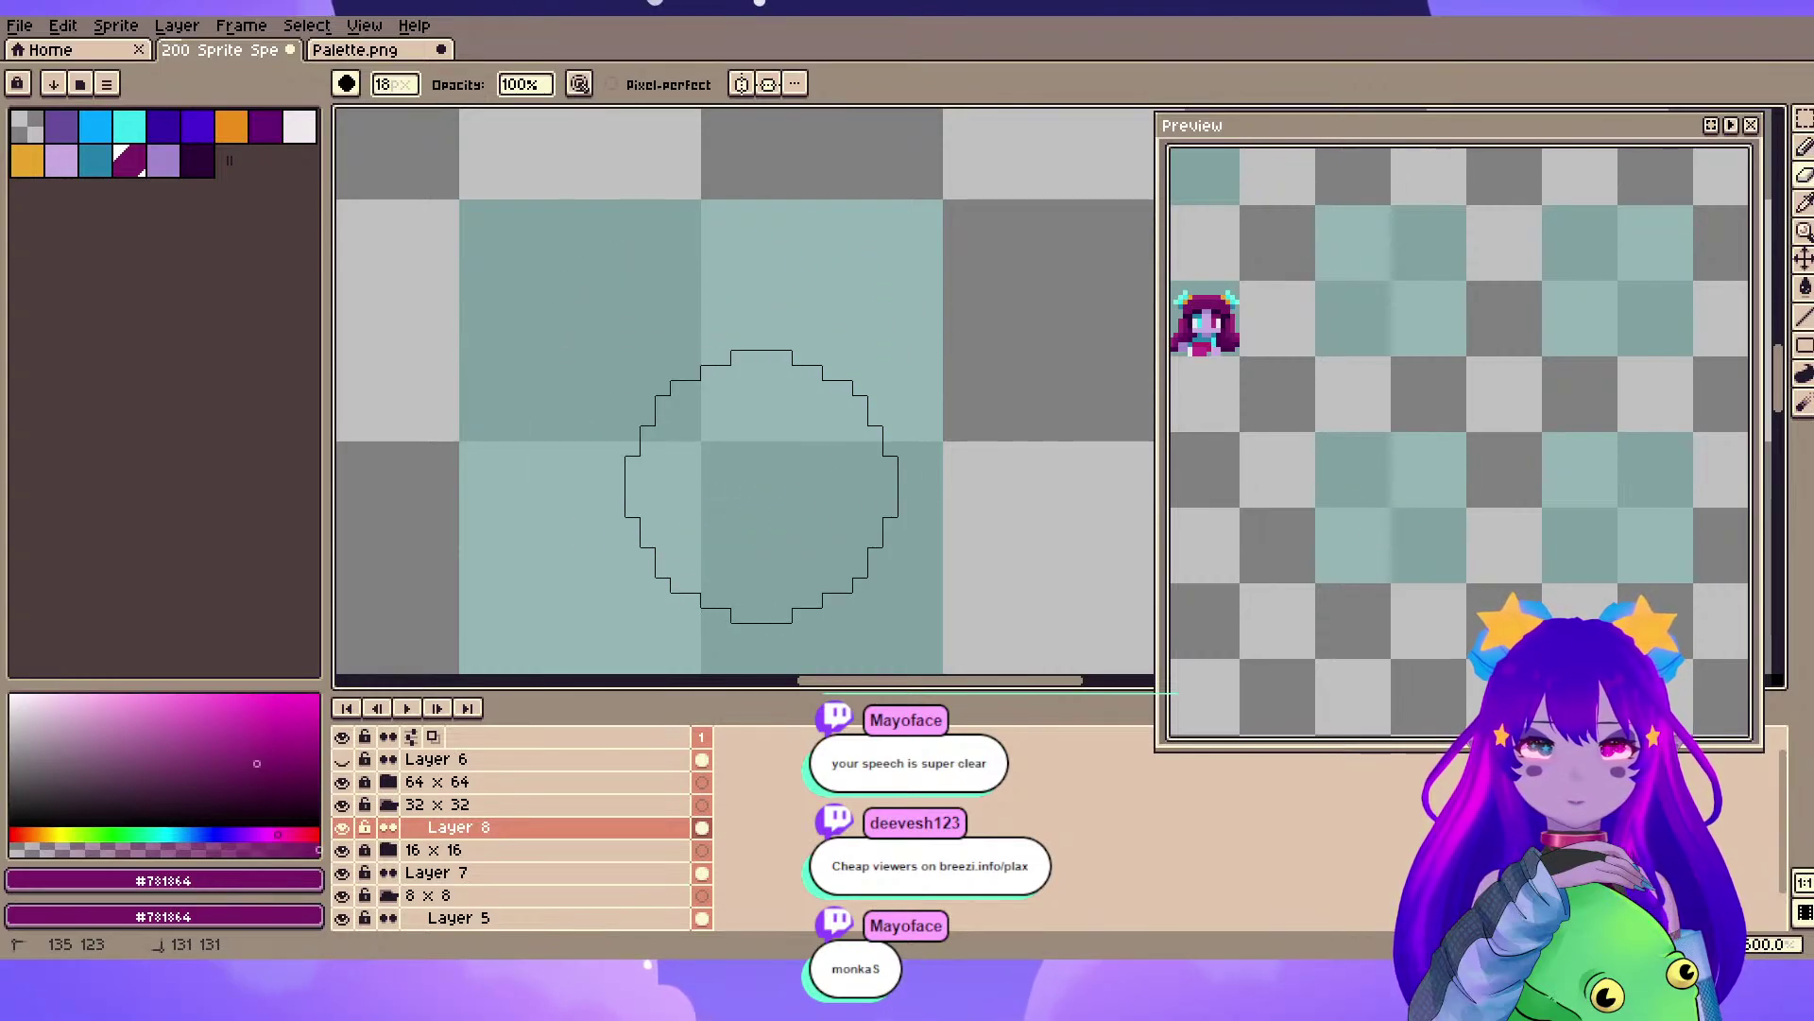
scroll(779, 494, down, 4)
drag(910, 540, 810, 376)
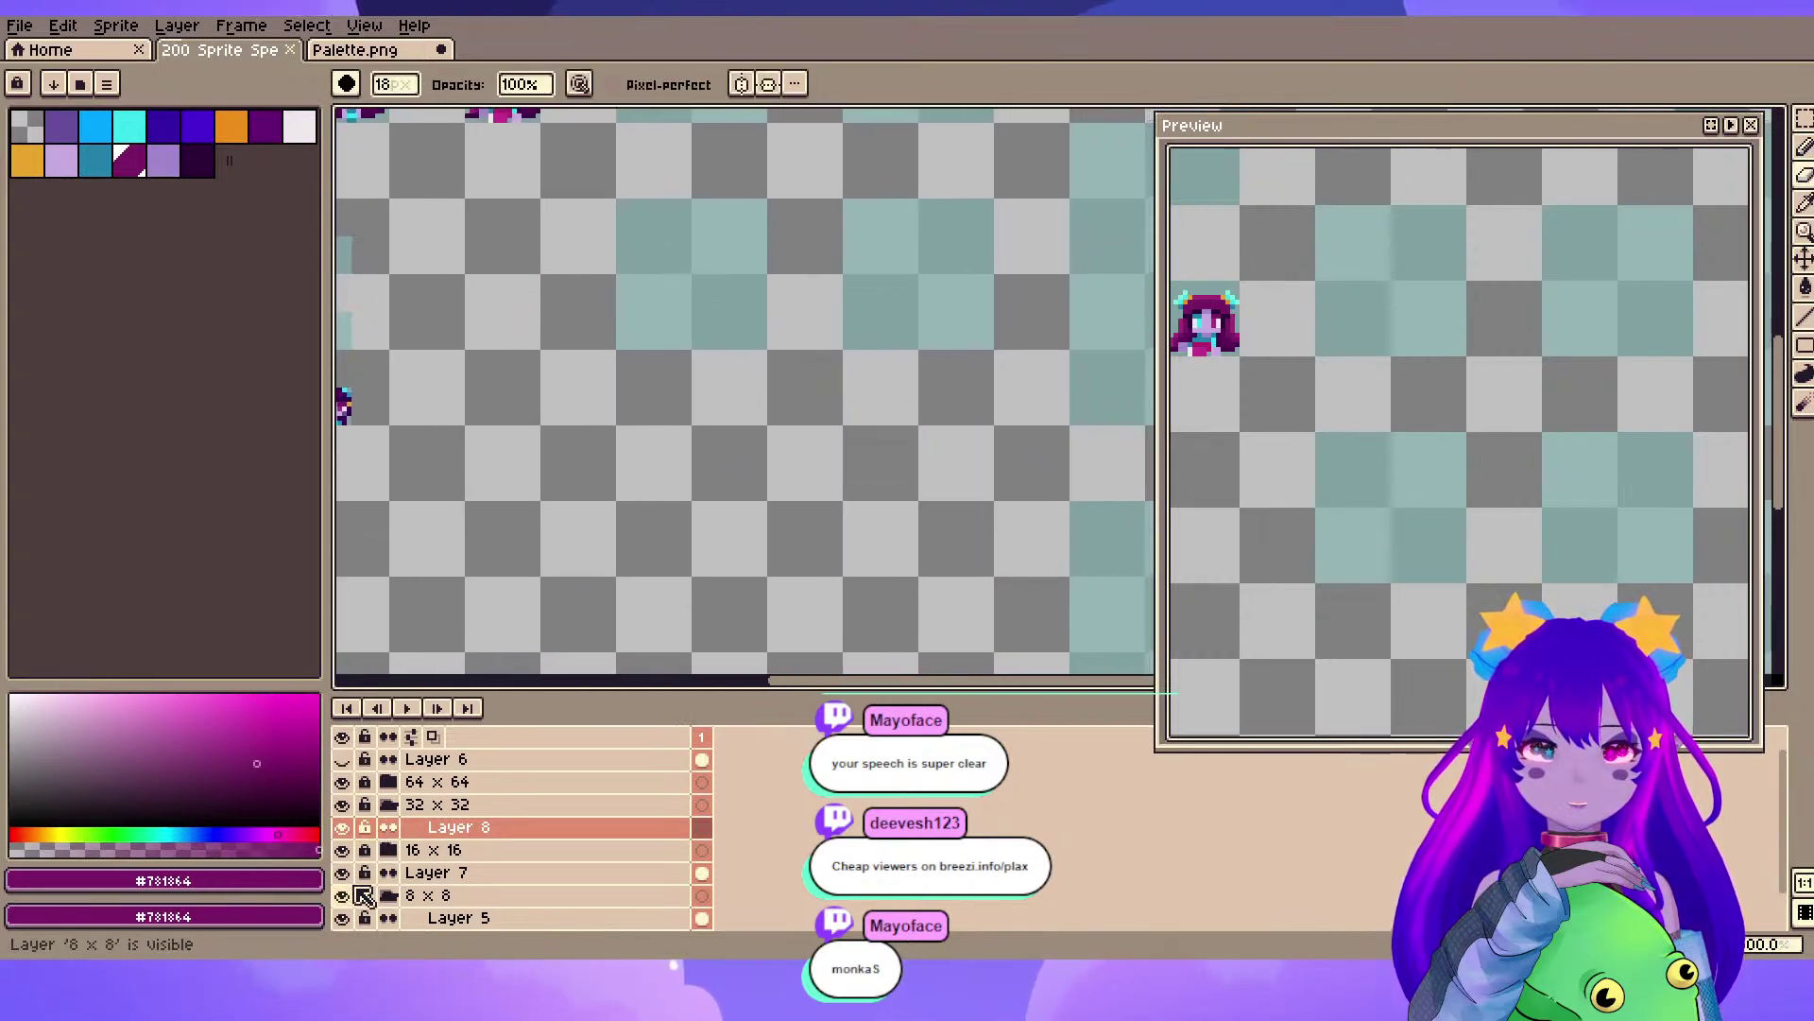
scroll(356, 914, down, 2)
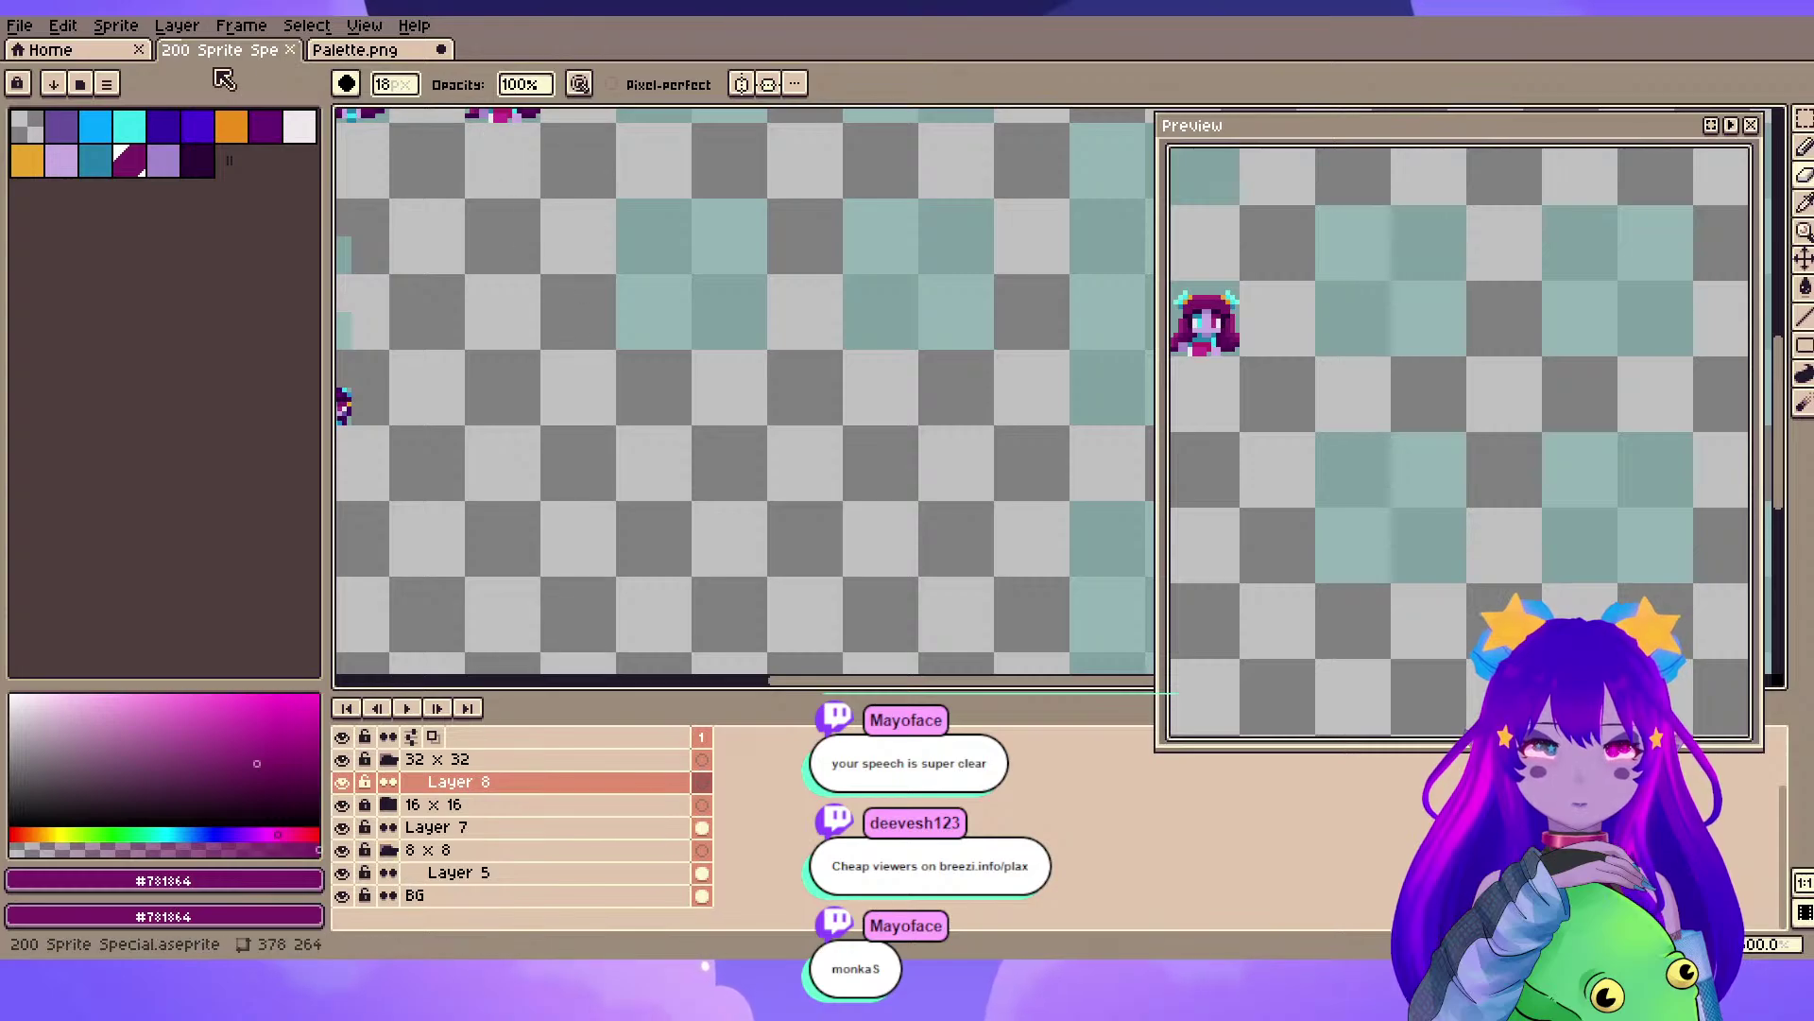
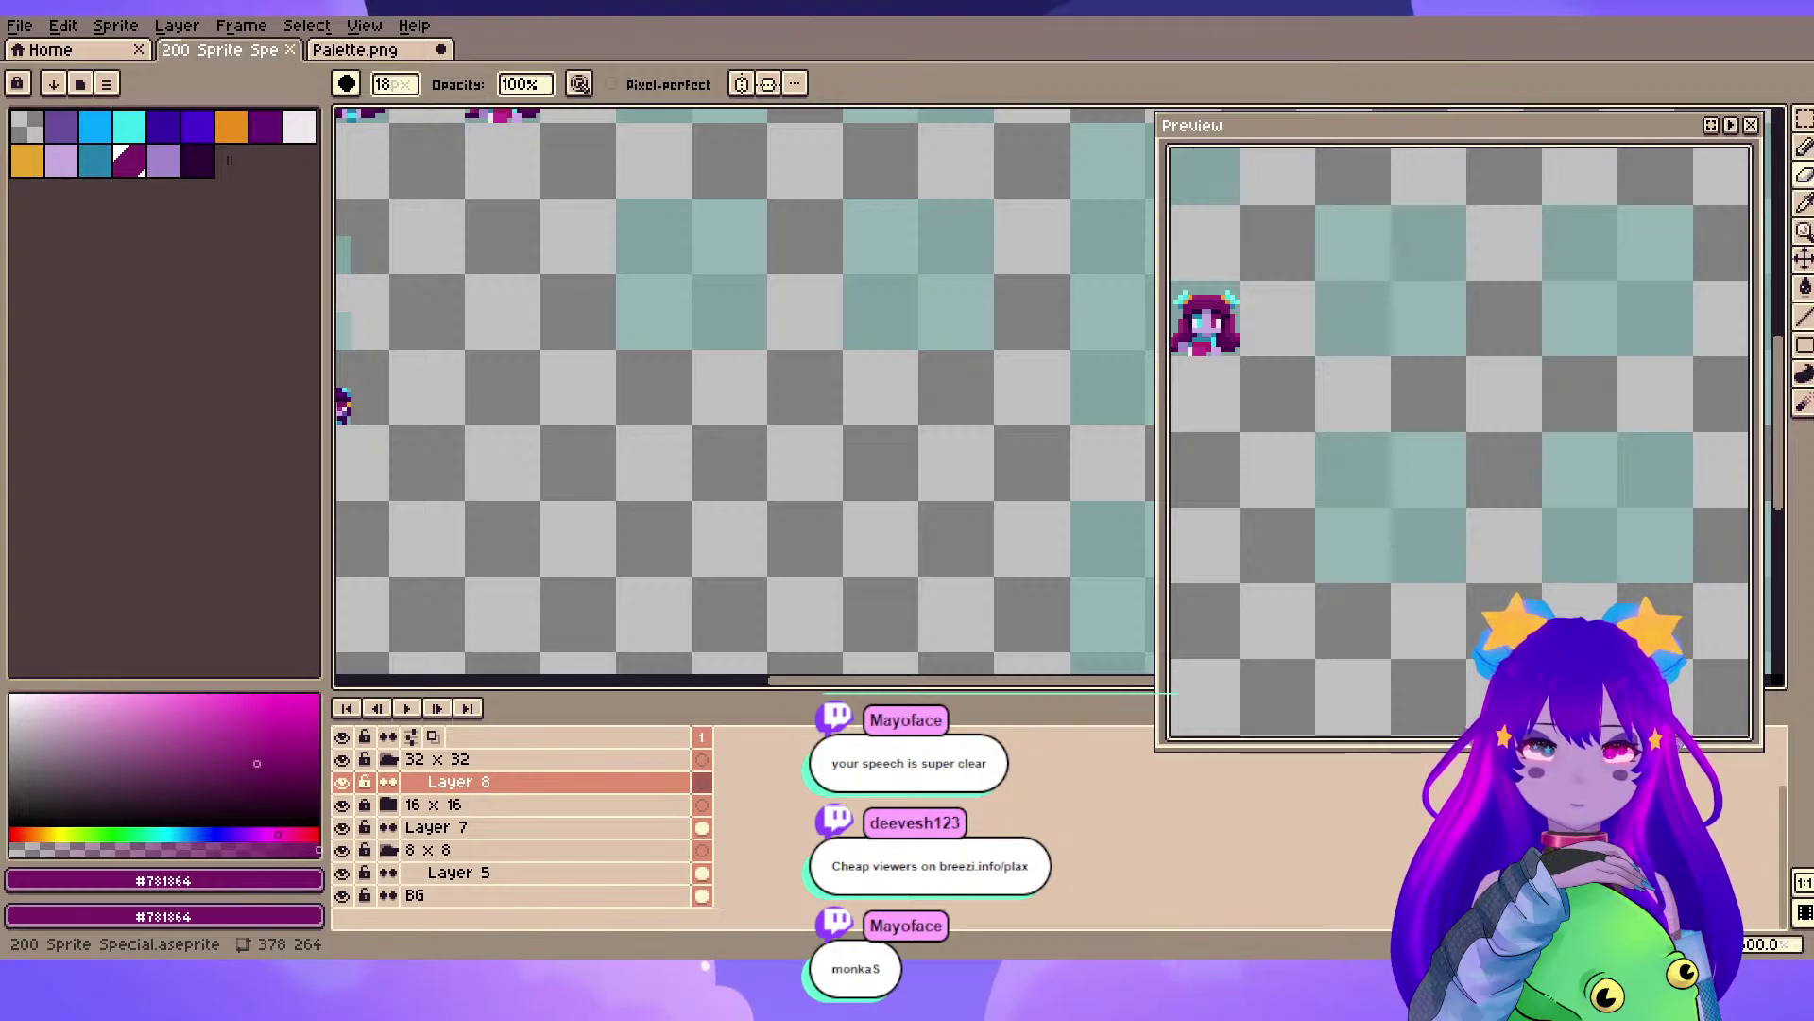
- Open the DS Pokemon Black 2 White 2 trainers sheet and examine the maid sprite's proportions
double_click(976, 297)
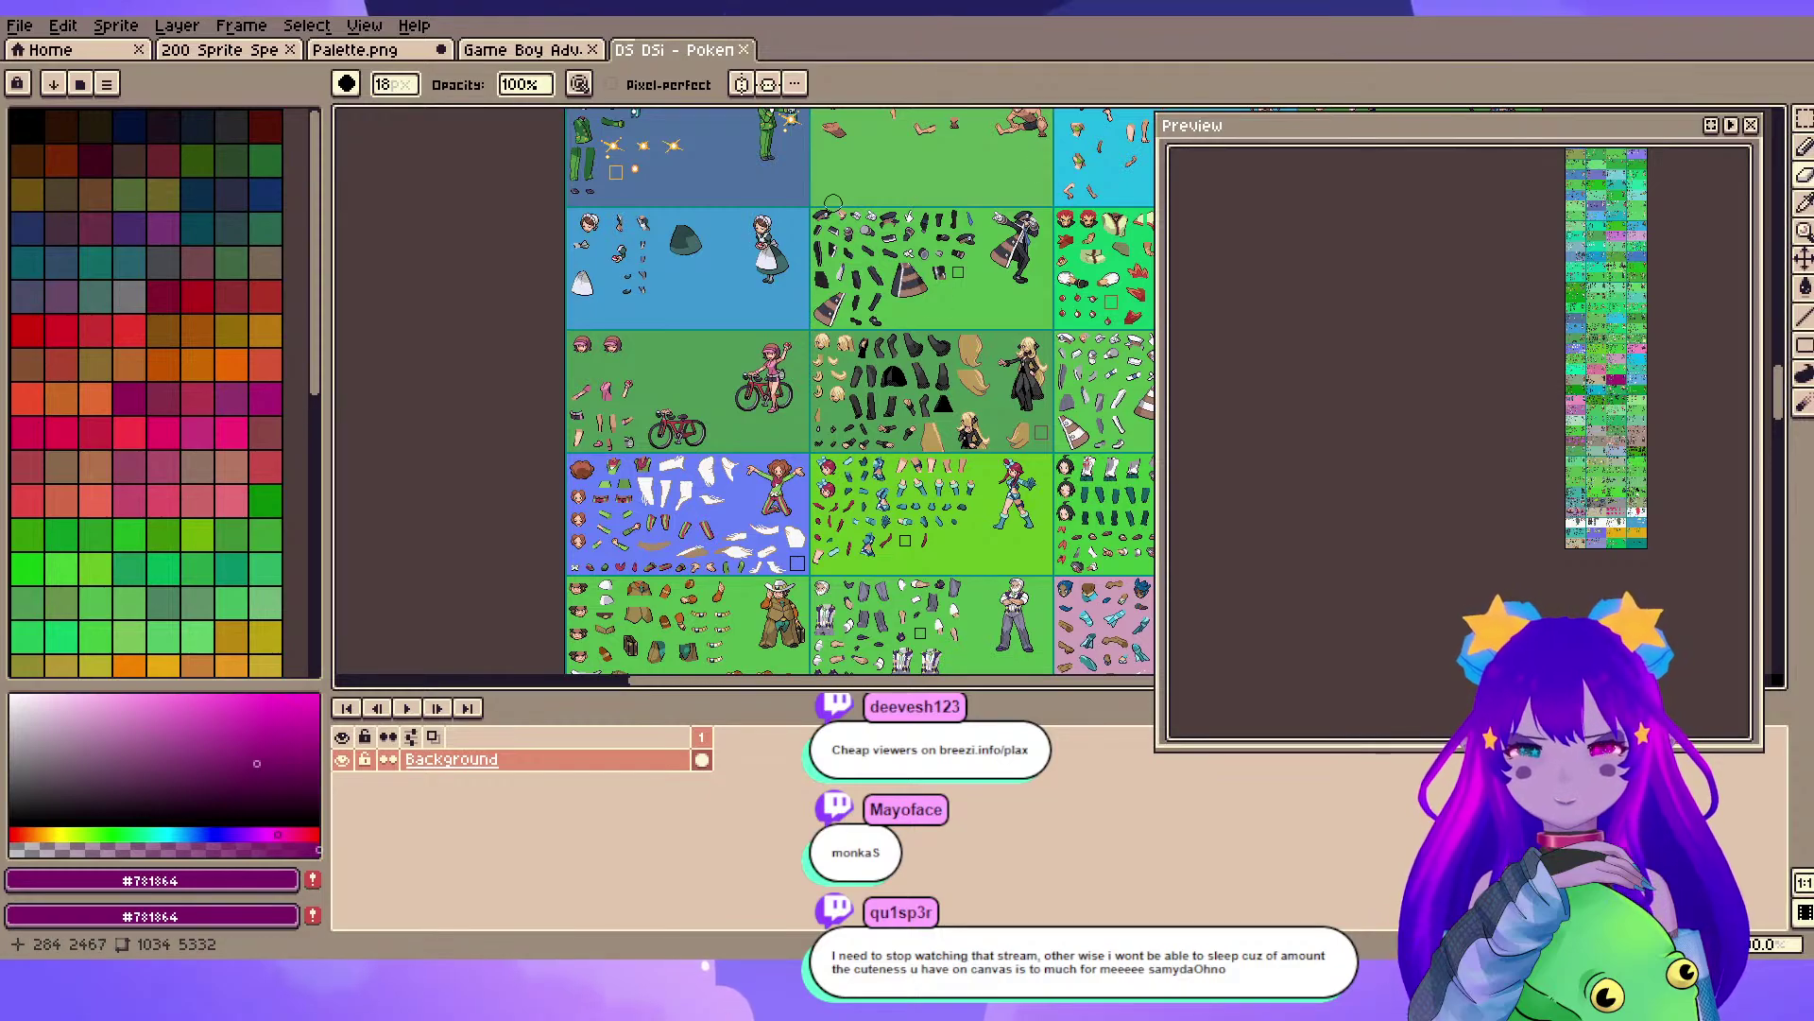
scroll(734, 271, up, 4)
click(1804, 119)
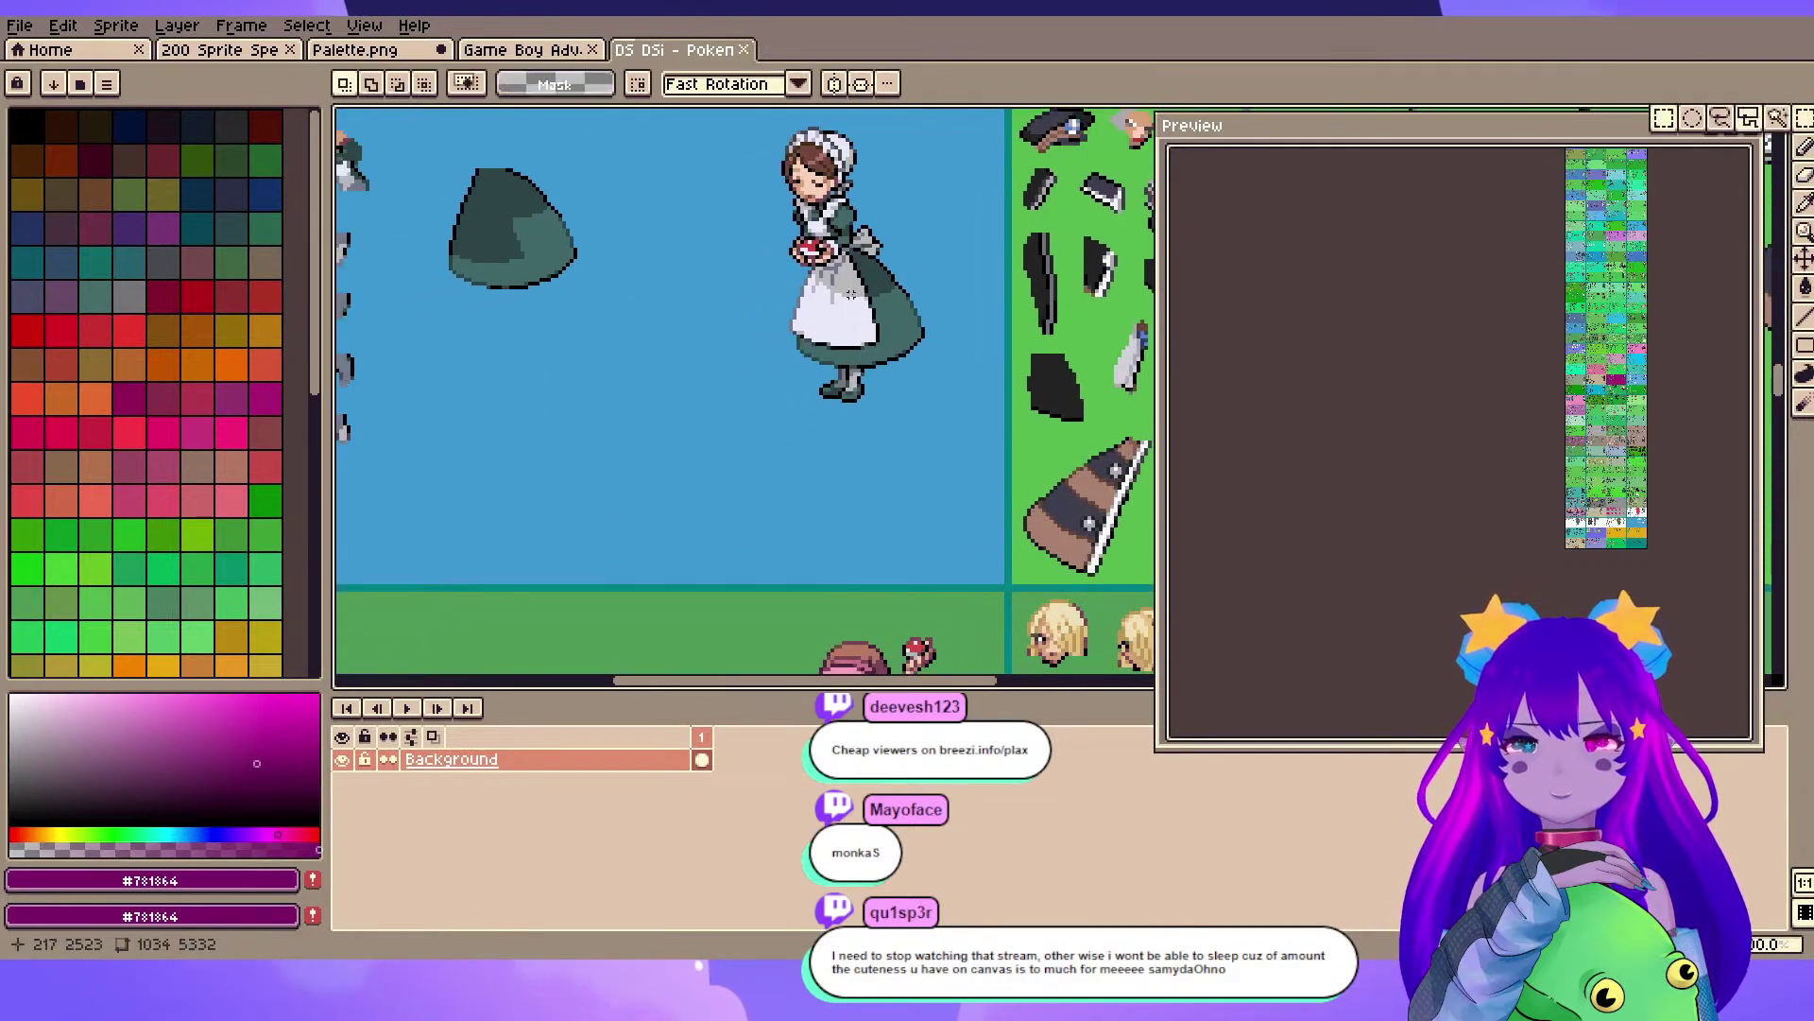
drag(787, 258, 715, 368)
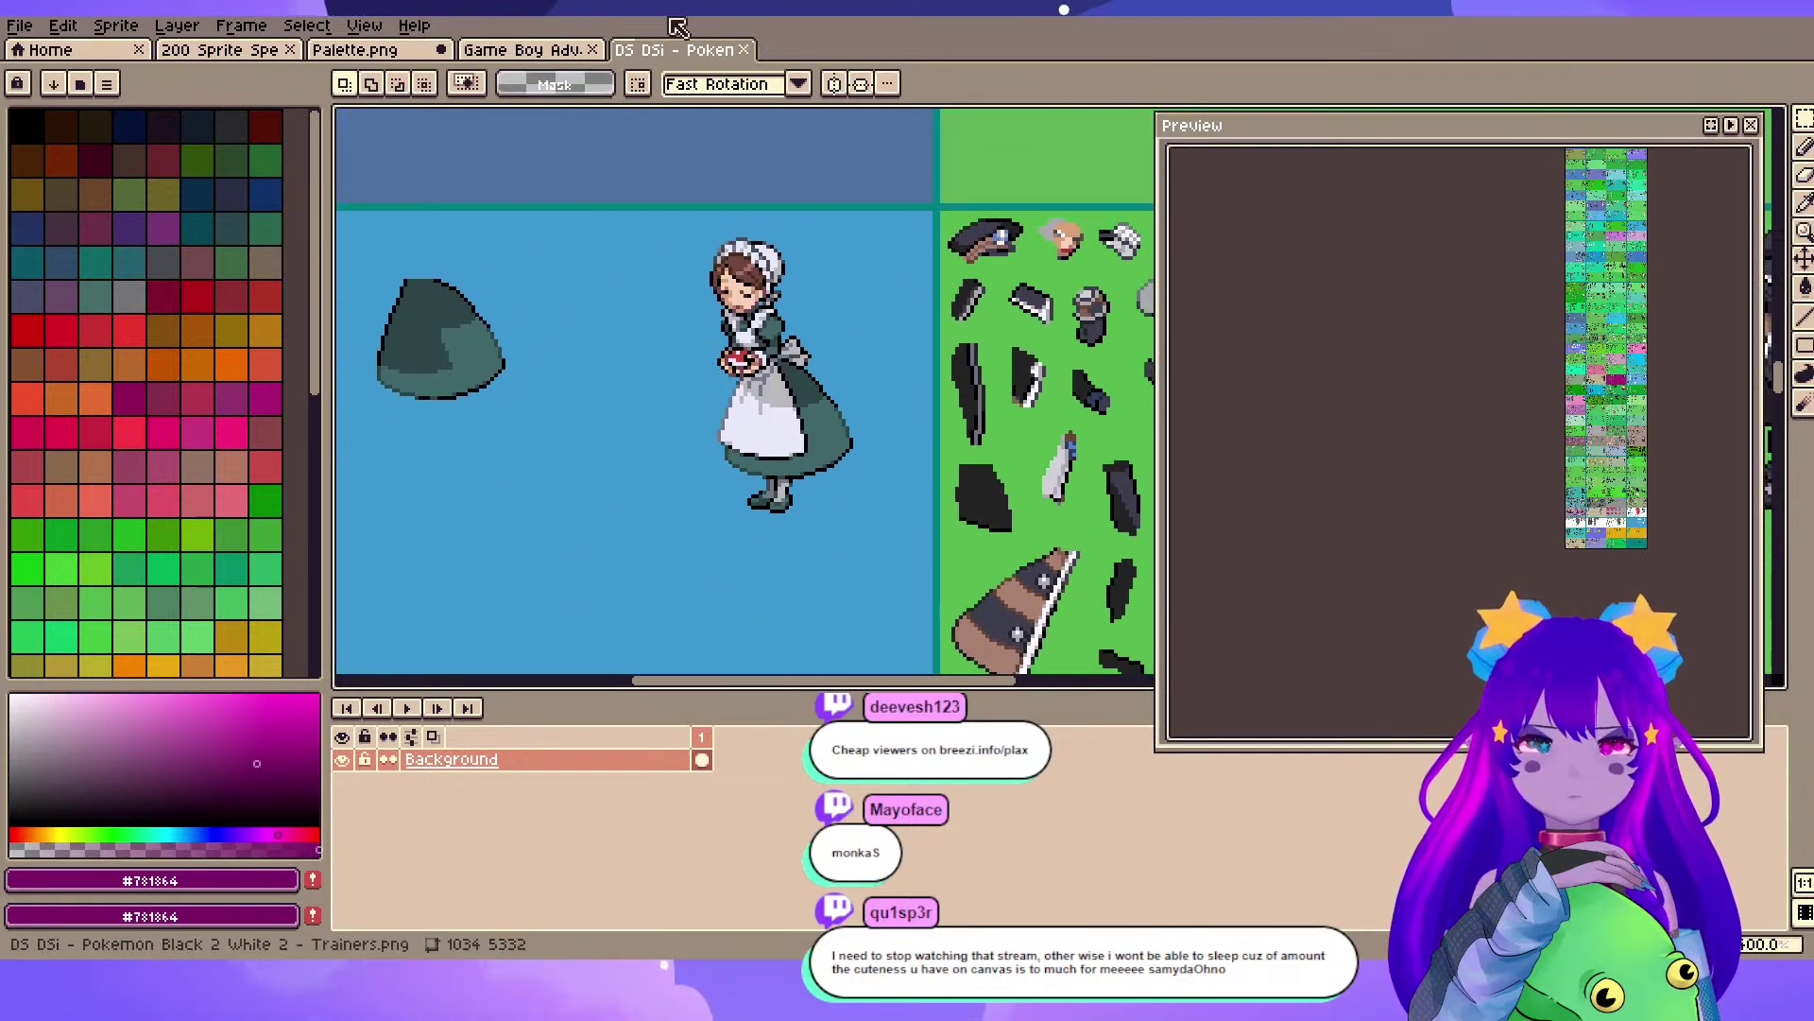
- Examine the trainer sprites in the last rows of the Game Boy Advance sheet, including the black-haired and purple-haired figures
click(523, 49)
scroll(771, 491, up, 3)
scroll(770, 491, up, 2)
drag(806, 251, 772, 294)
drag(855, 431, 628, 364)
drag(963, 336, 679, 336)
scroll(760, 237, down, 2)
drag(967, 285, 547, 292)
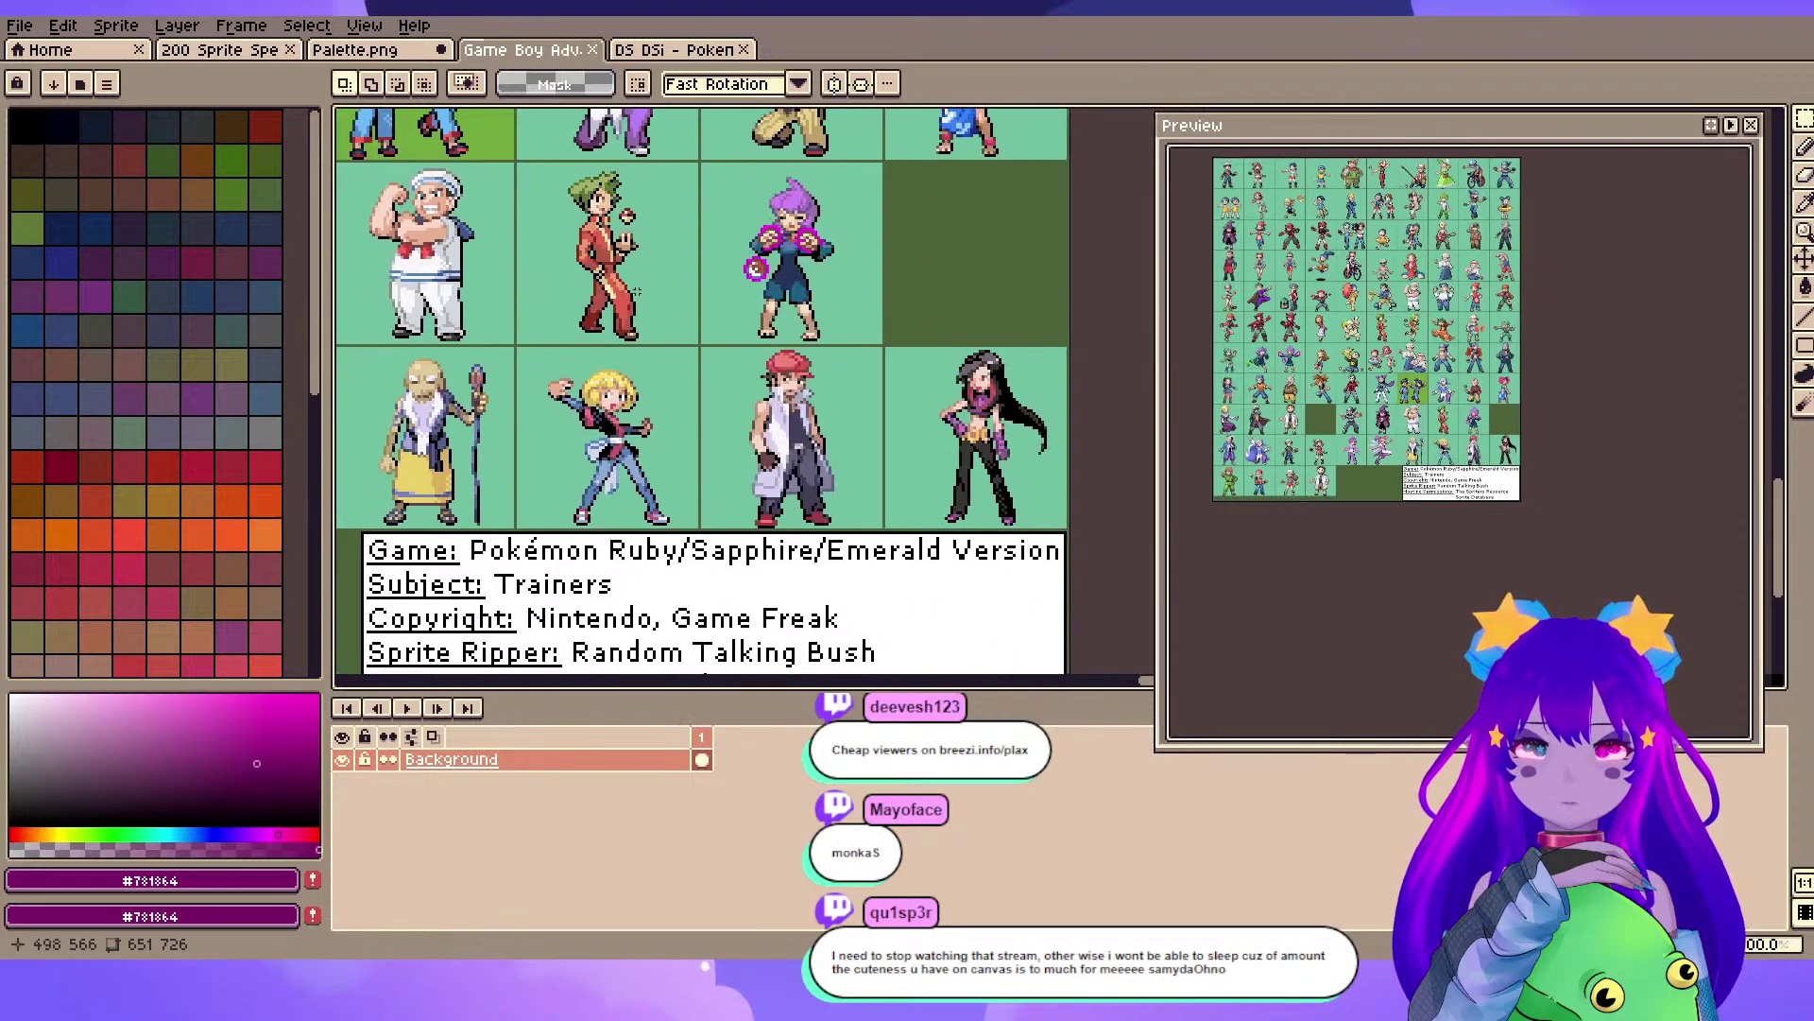
scroll(898, 395, up, 2)
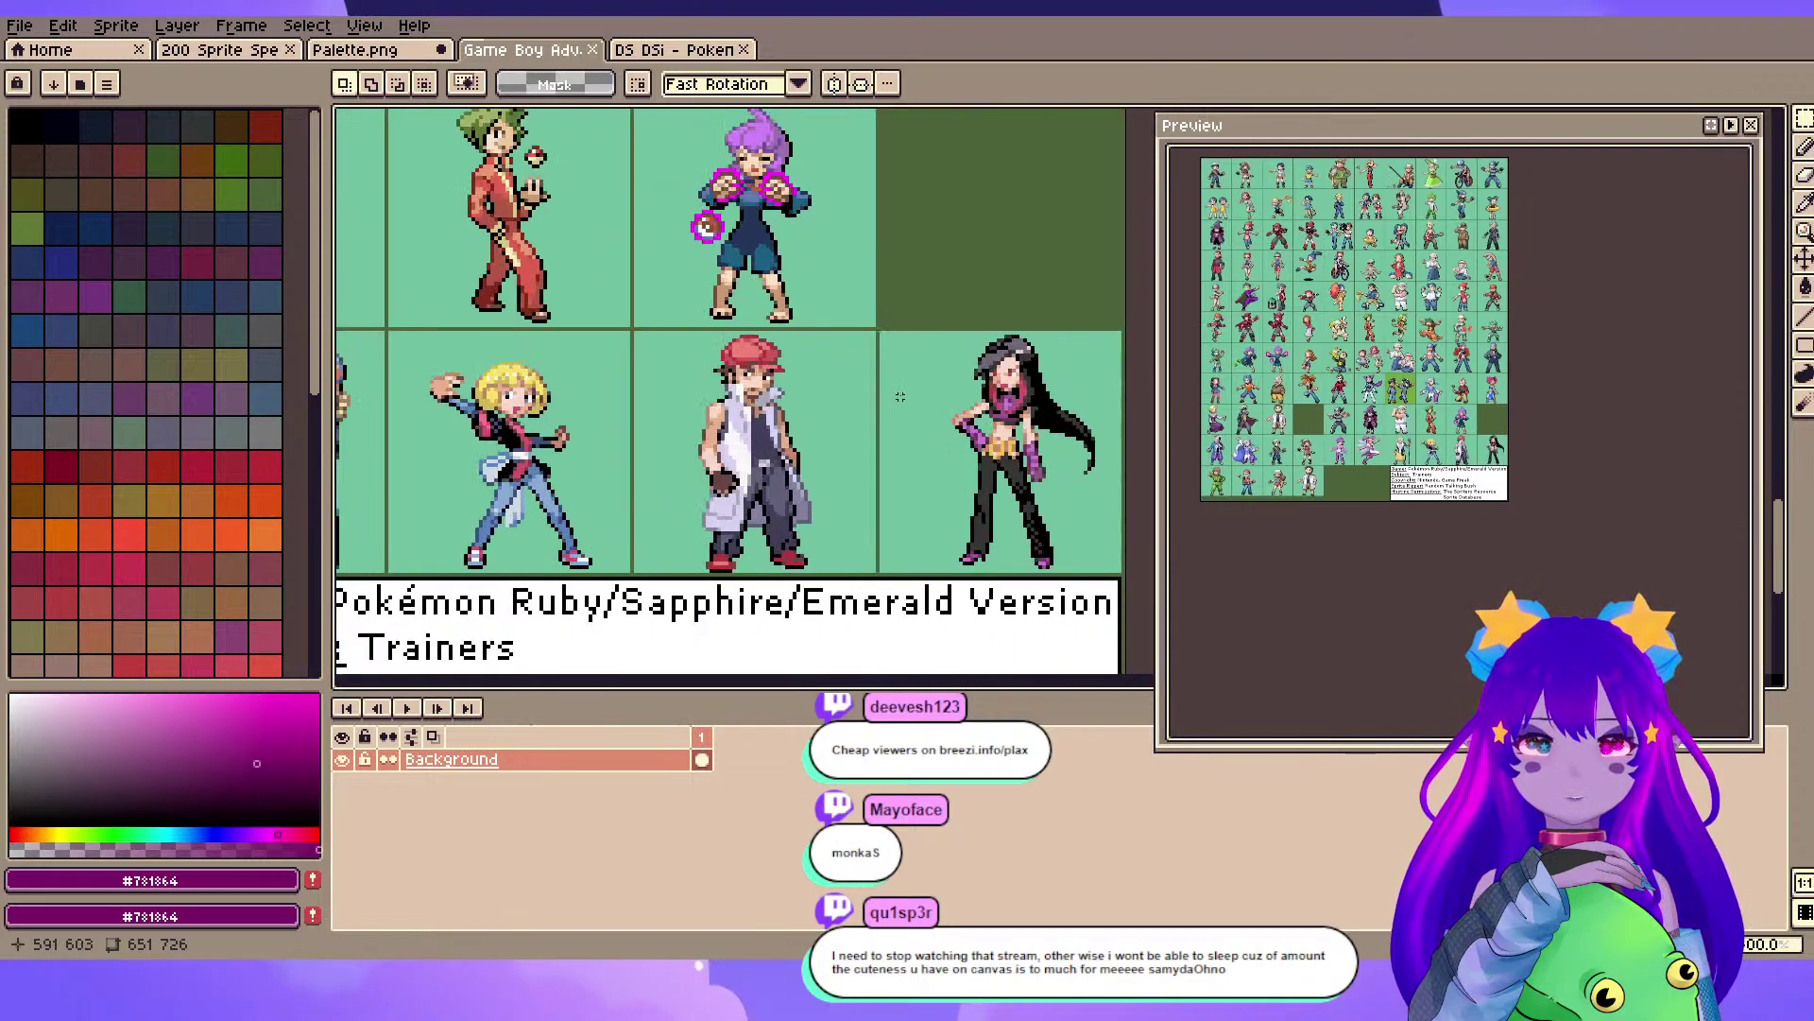
scroll(624, 402, up, 2)
scroll(690, 378, down, 2)
drag(751, 322, 781, 347)
scroll(781, 347, down, 4)
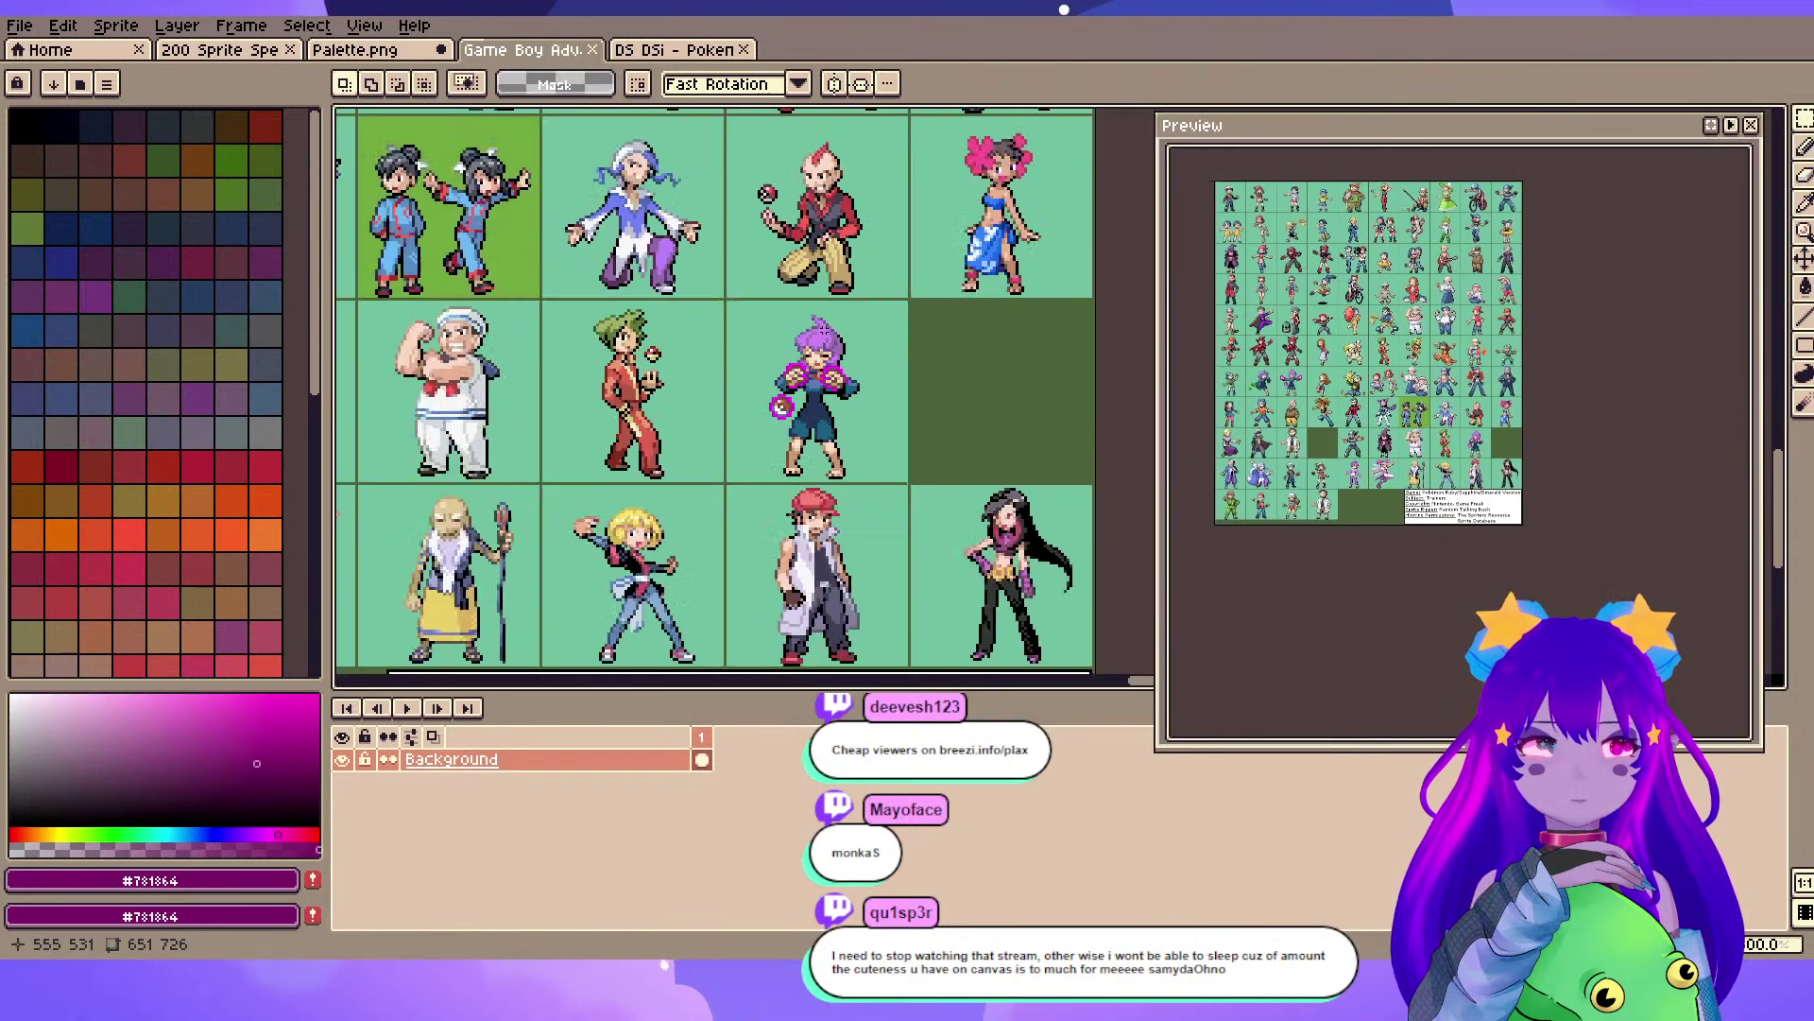
- Examine the middle rows of the Game Boy Advance trainer sheet, as far as the brown-haired girl in the white skirt
scroll(788, 414, up, 3)
scroll(788, 414, up, 1)
drag(665, 532, 926, 313)
drag(638, 508, 965, 544)
drag(884, 300, 976, 523)
drag(735, 138, 840, 480)
drag(780, 306, 855, 541)
drag(746, 299, 808, 548)
- Gauge the brown-haired girl's head size against a 10 px Pencil brush
key(b)
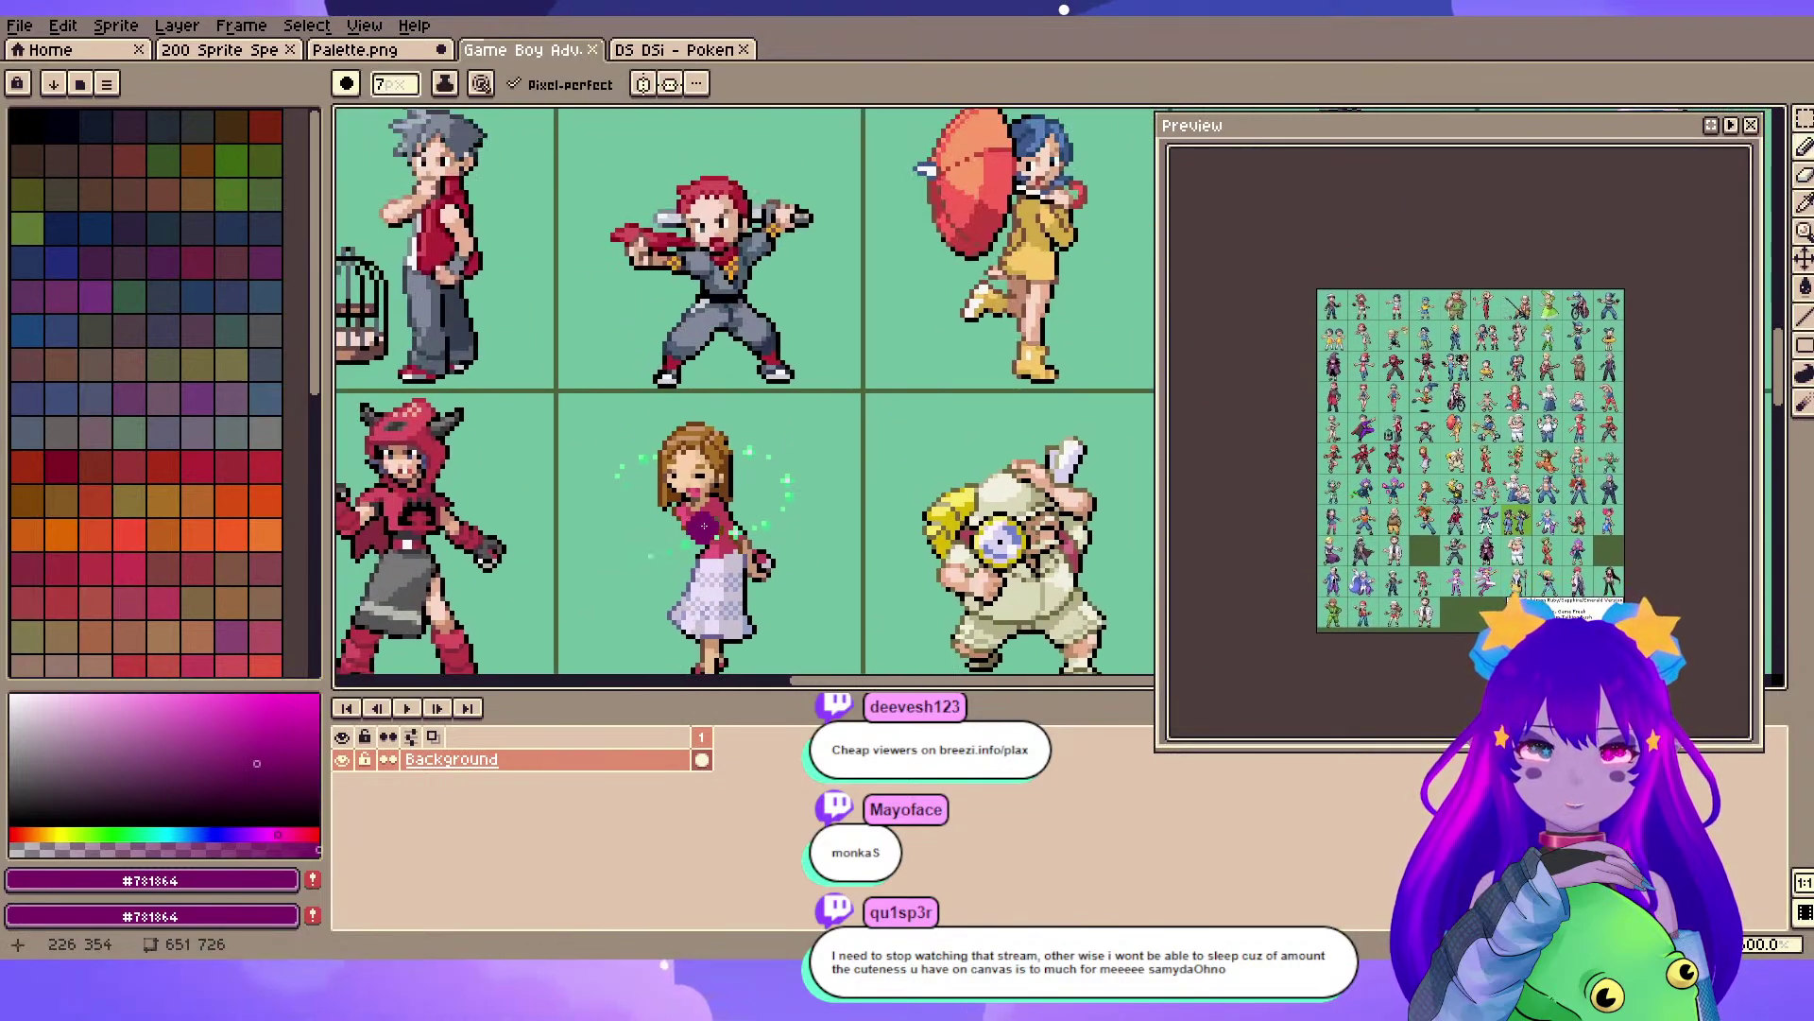
key(plus)
key(w)
key(b)
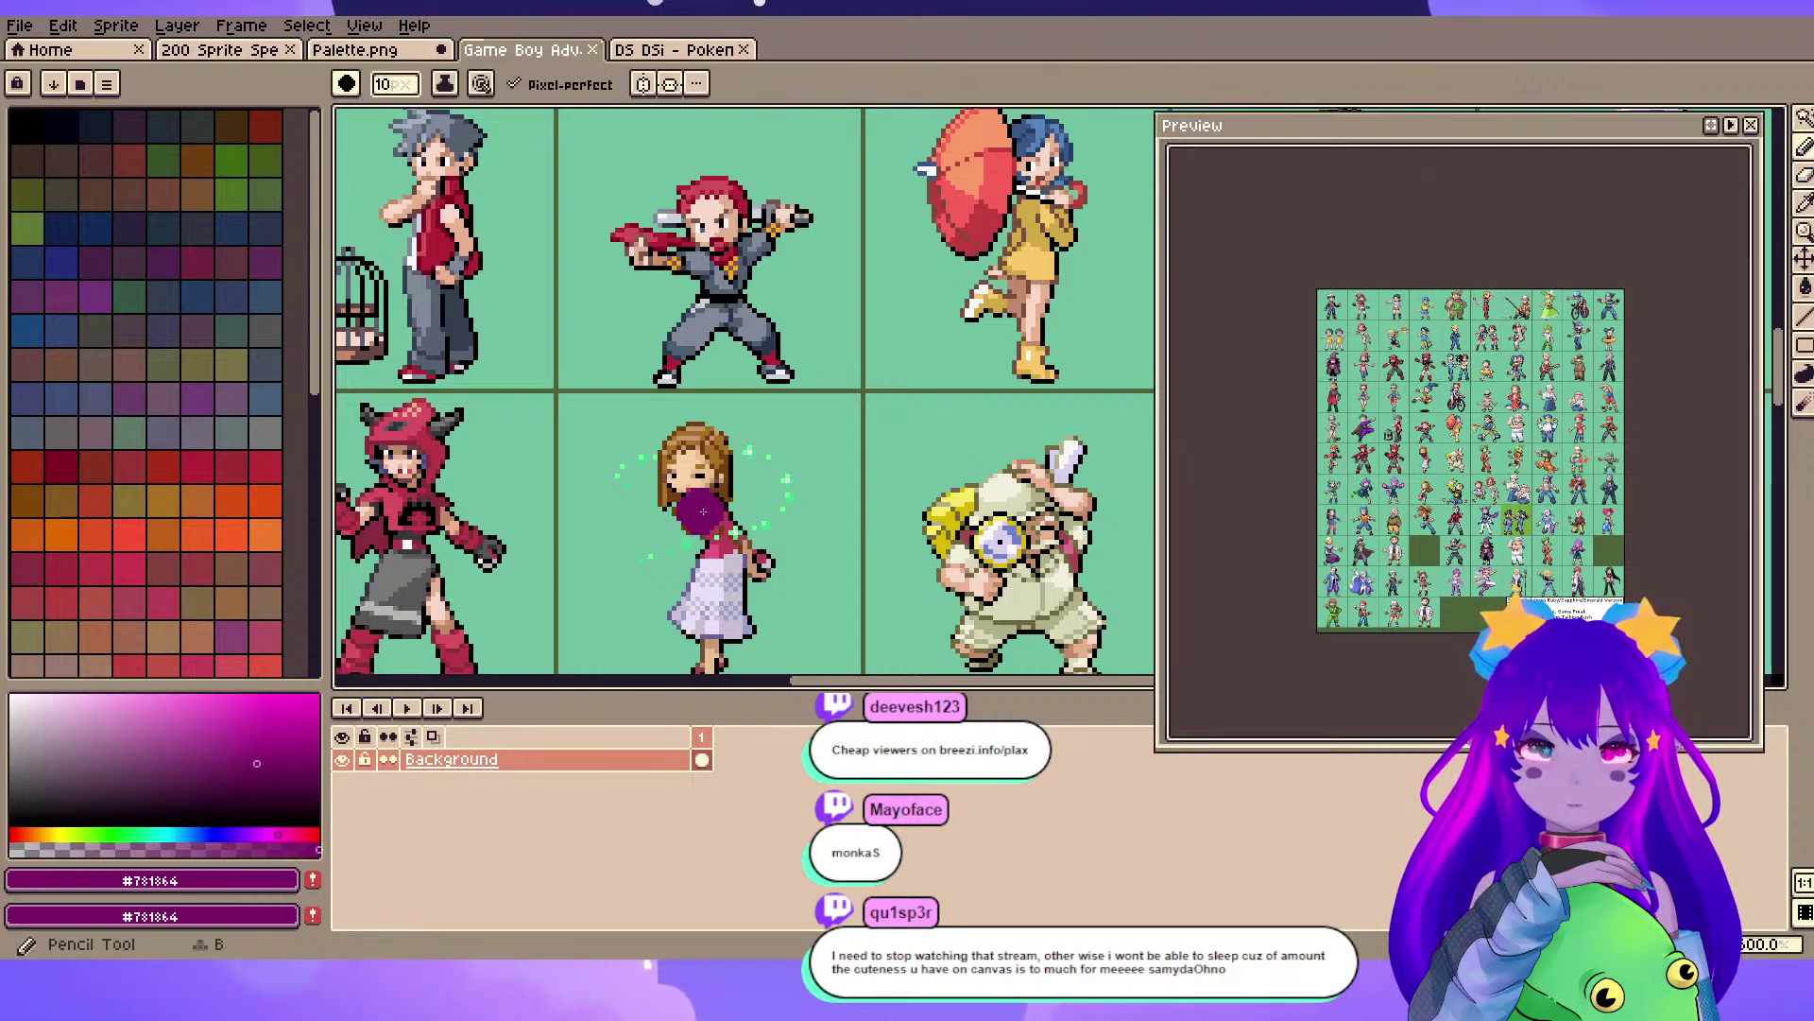
- Select and copy the 53 × 62 px area around the brown-haired girl as a size reference
key(m)
drag(880, 546, 852, 393)
drag(551, 255, 804, 550)
- Return to the 200 Sprite Special document, add a new layer and move it above Layer 6
click(227, 55)
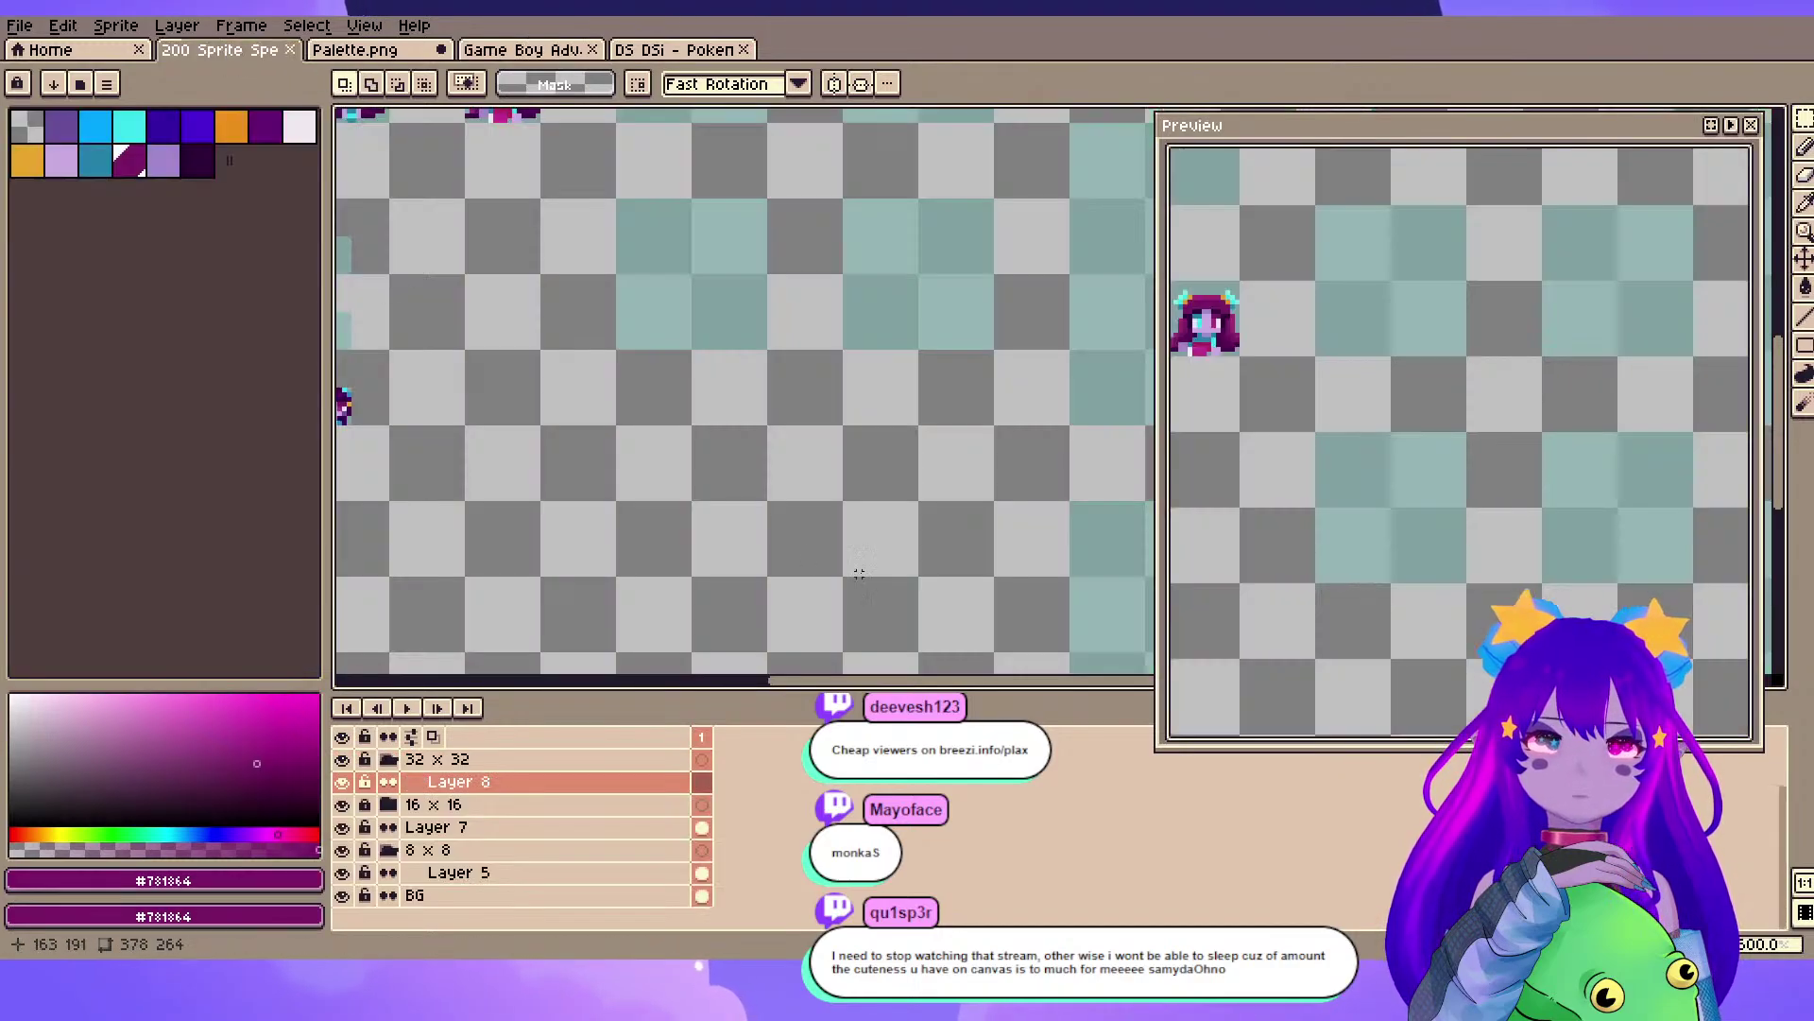
key(shift+n)
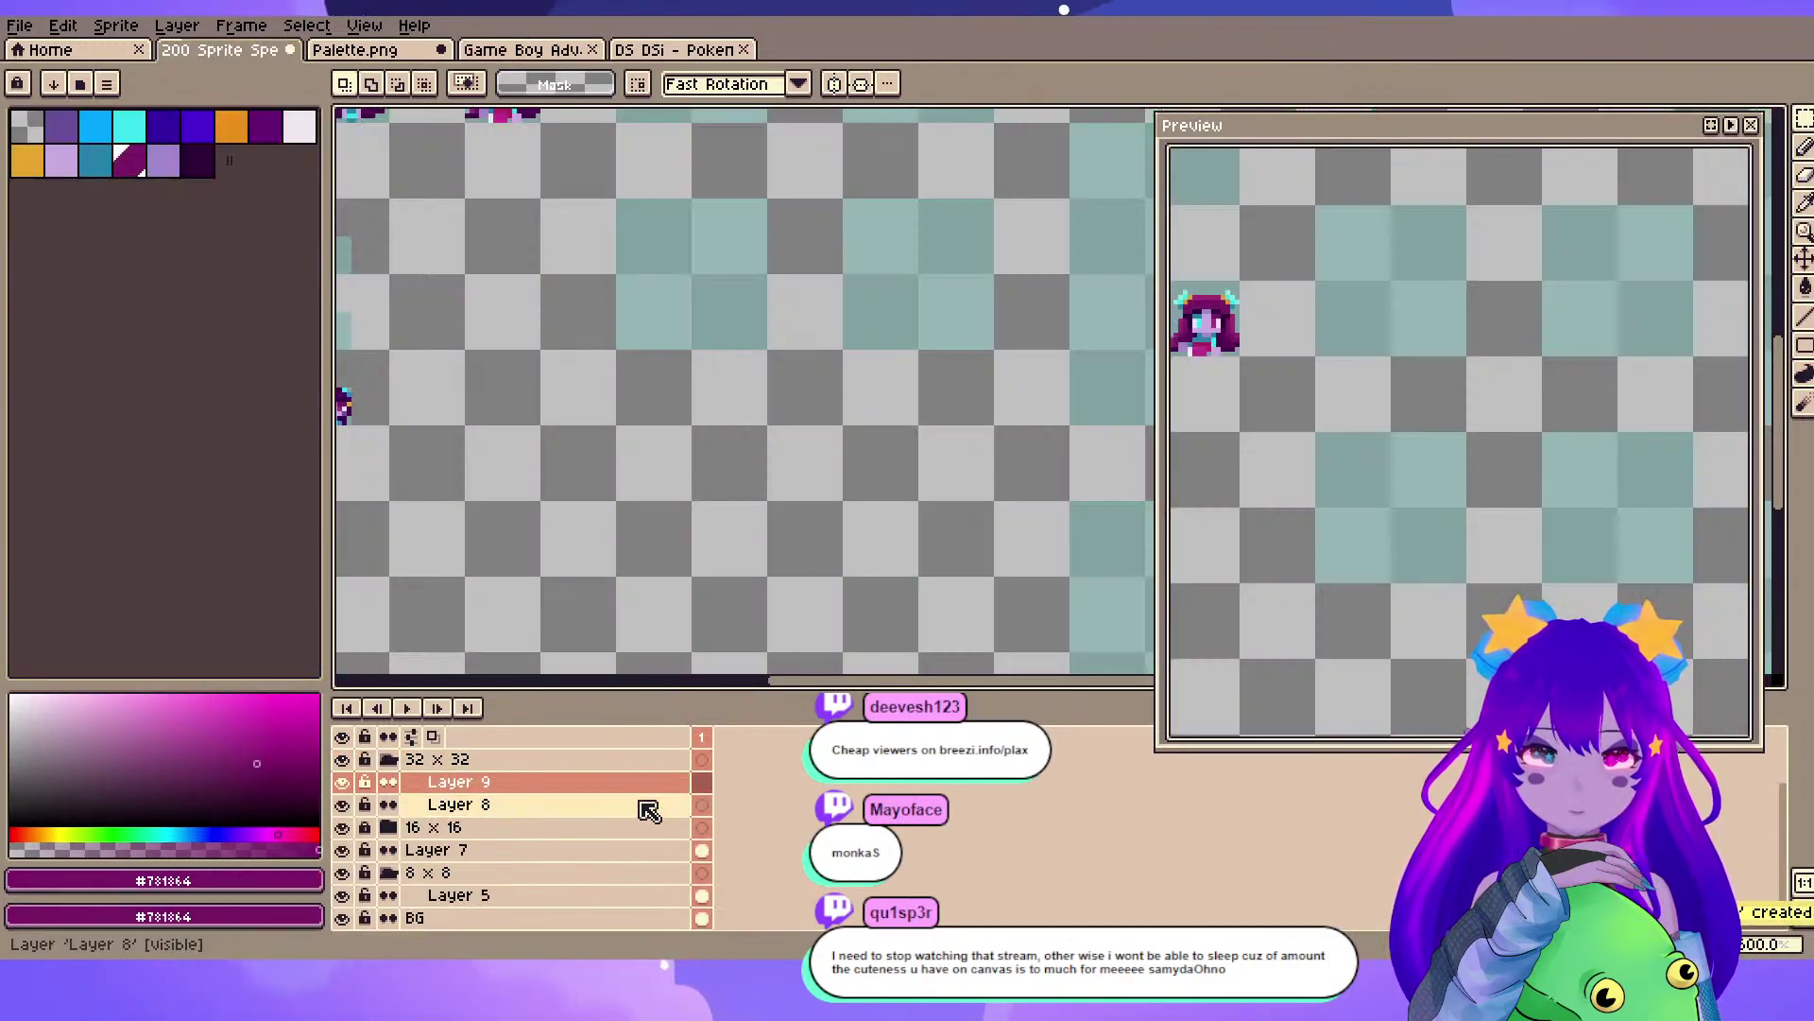
scroll(605, 794, up, 2)
drag(615, 853, 605, 773)
- Paste the brown-haired girl reference on Layer 9 and place it beside the 32 × 32 guide square
key(ctrl+v)
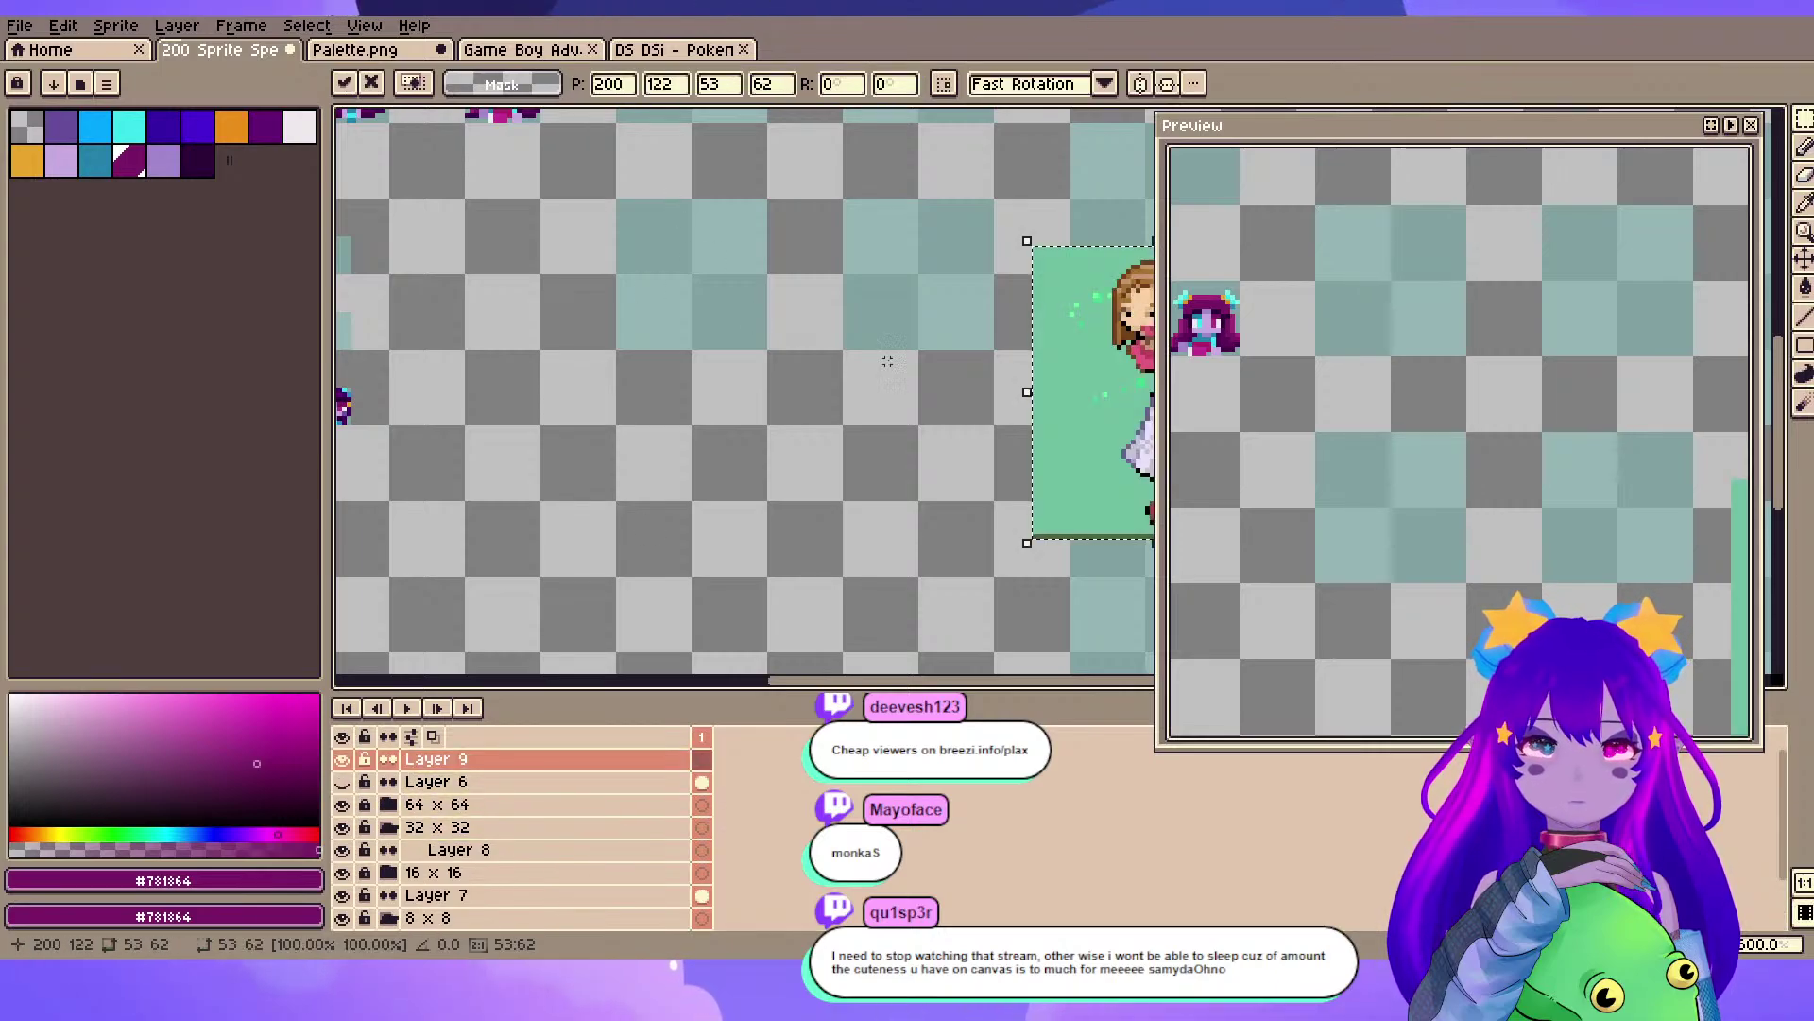
drag(1037, 393, 795, 250)
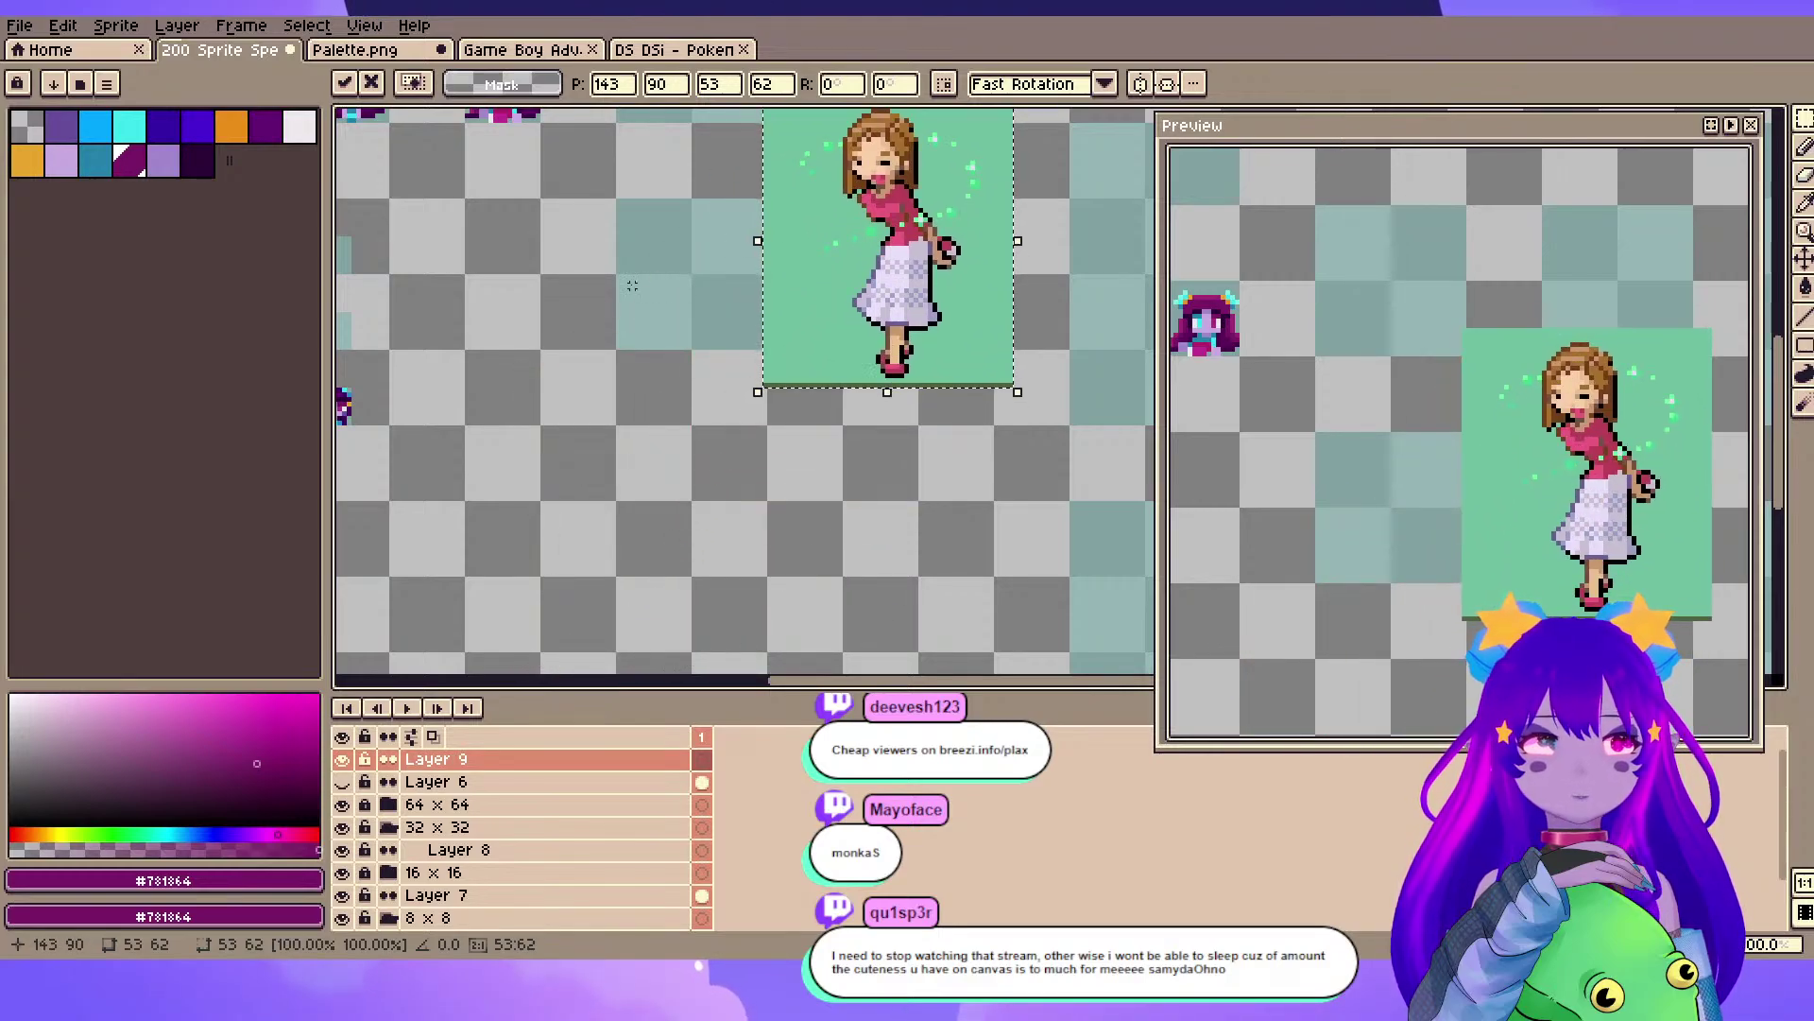
scroll(642, 281, up, 1)
drag(681, 234, 529, 419)
mouse_move(801, 479)
mouse_down()
mouse_move(869, 381)
mouse_move(812, 433)
mouse_move(830, 481)
mouse_up()
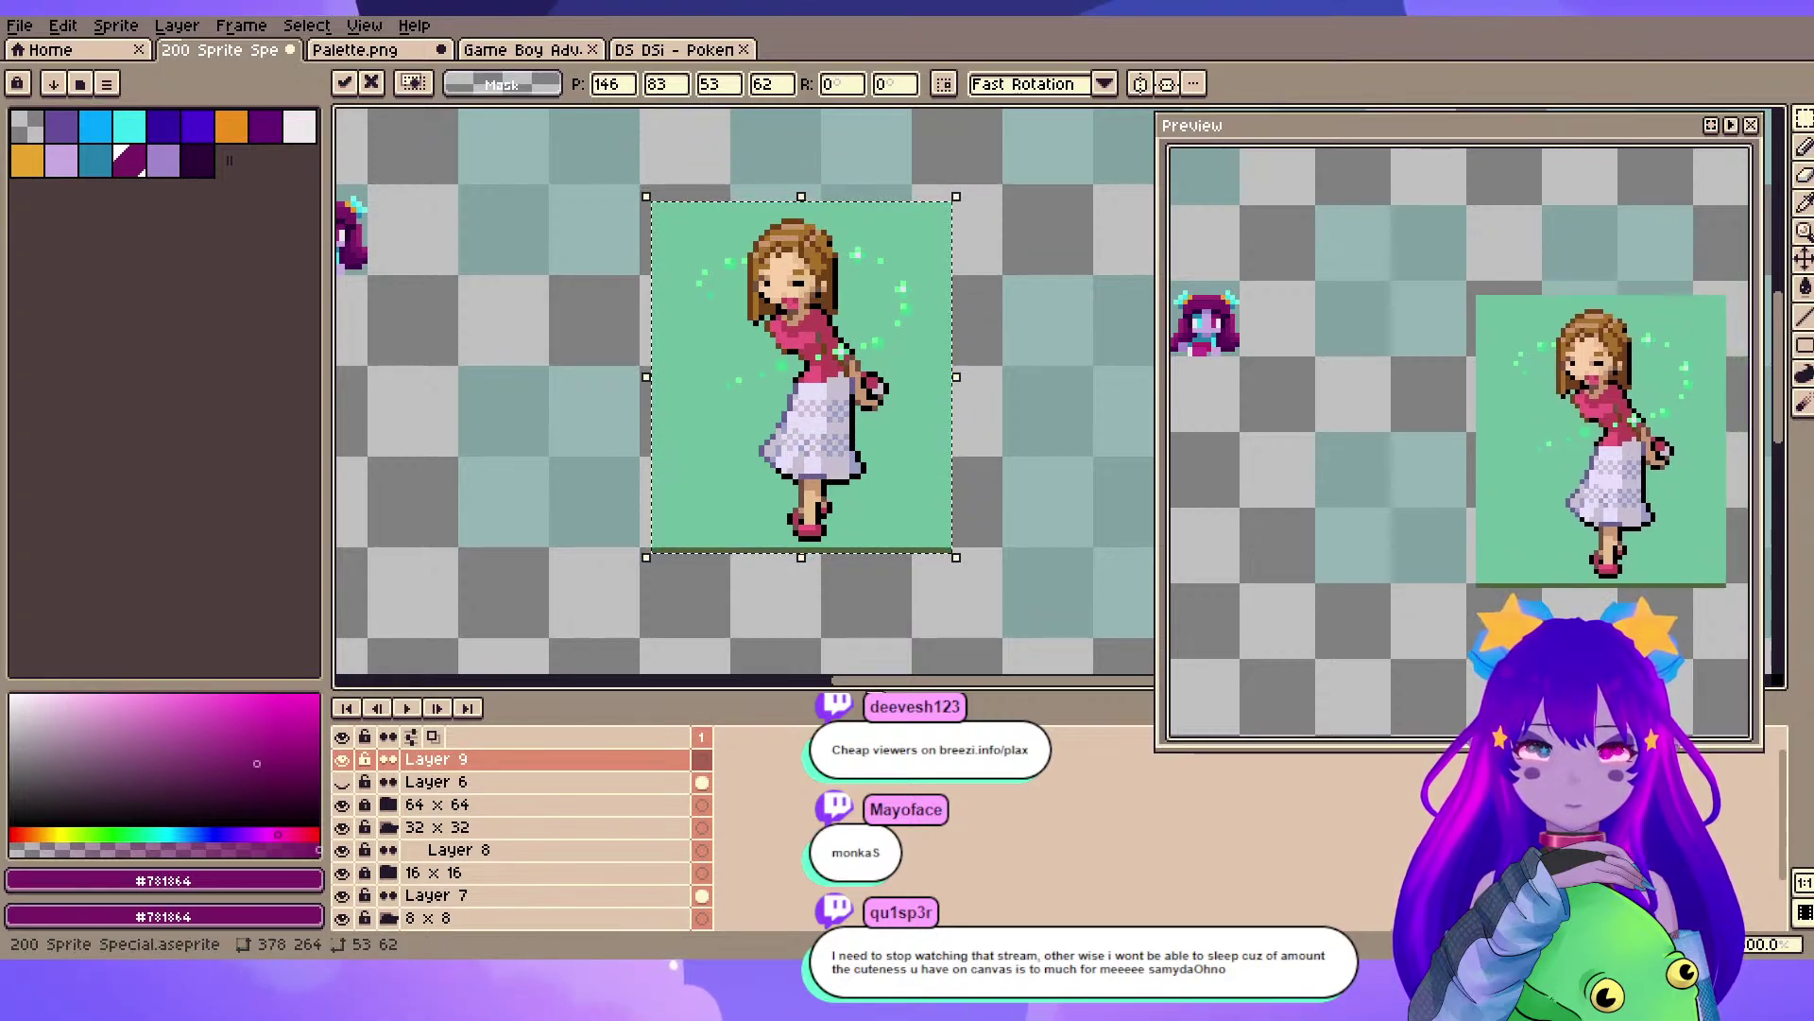
- Erase the pasted reference sprite from Layer 9 with an eraser enlarged to about 63 px
key(e)
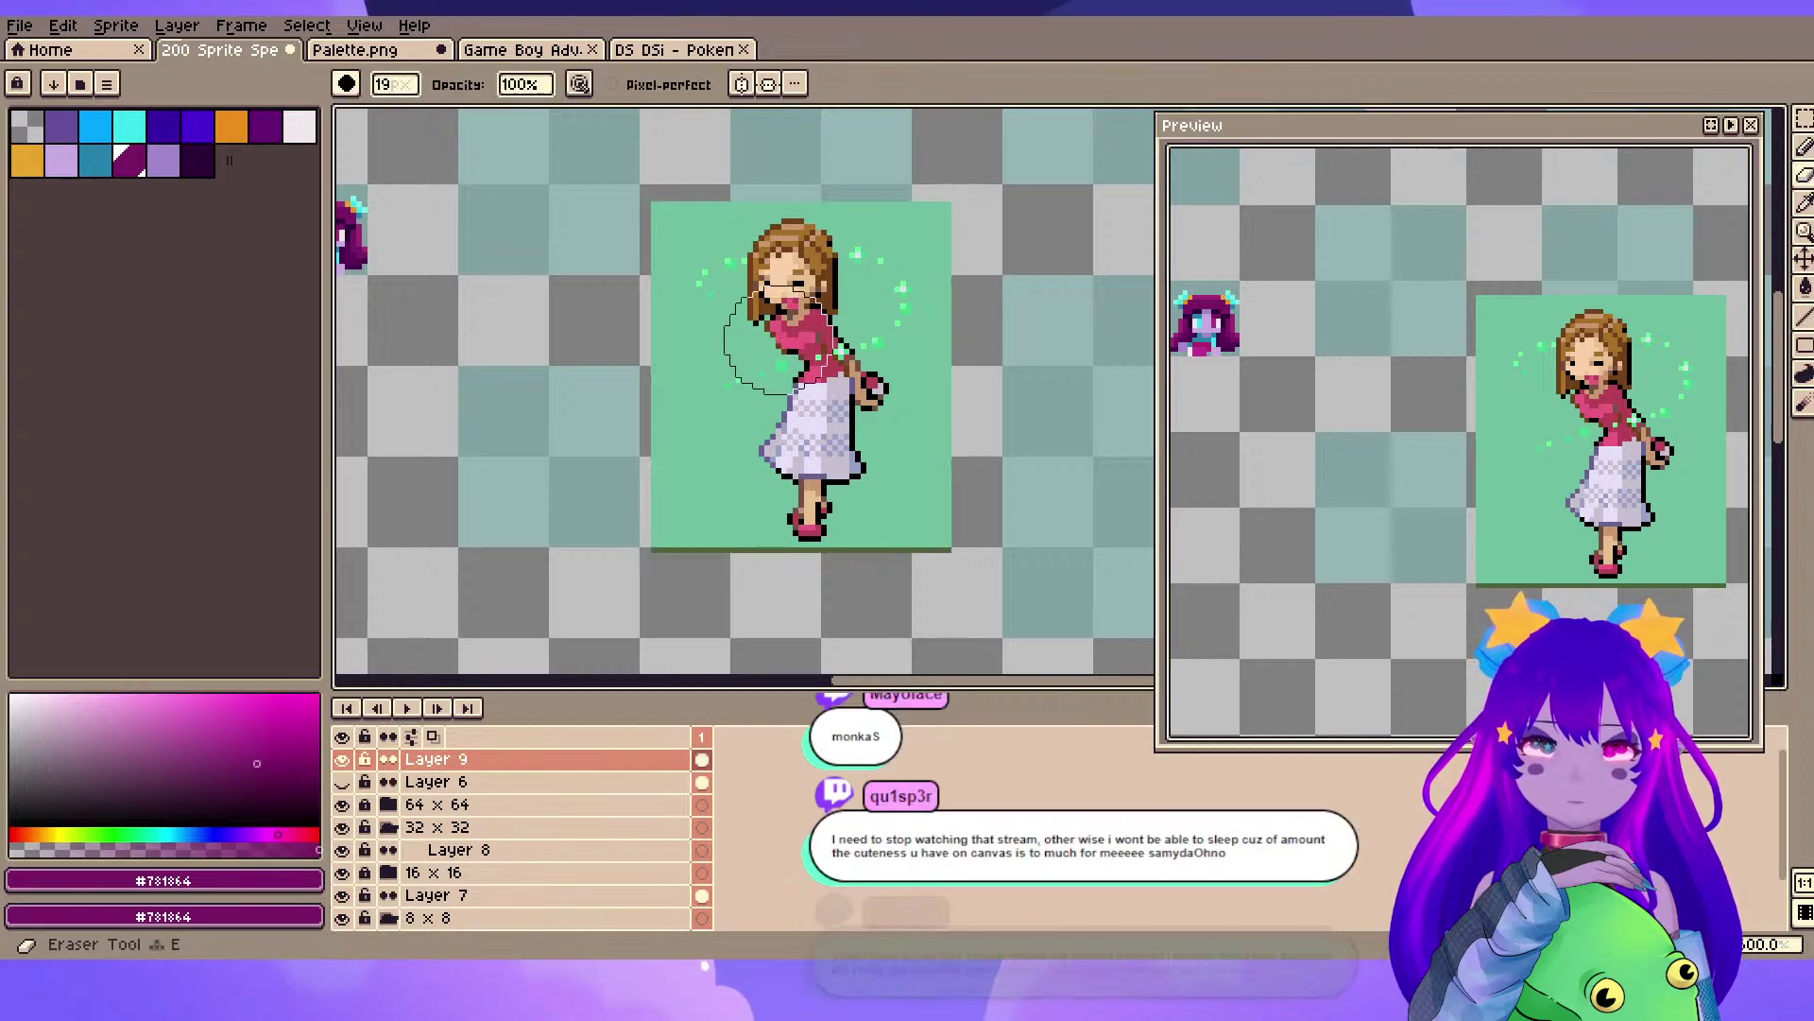
key(plus)
key(plus)
key(plus)
key(plus)
key(plus)
key(plus)
key(plus)
key(plus)
key(plus)
key(plus)
key(plus)
key(plus)
key(plus)
key(plus)
key(plus)
key(plus)
key(plus)
key(plus)
key(plus)
key(plus)
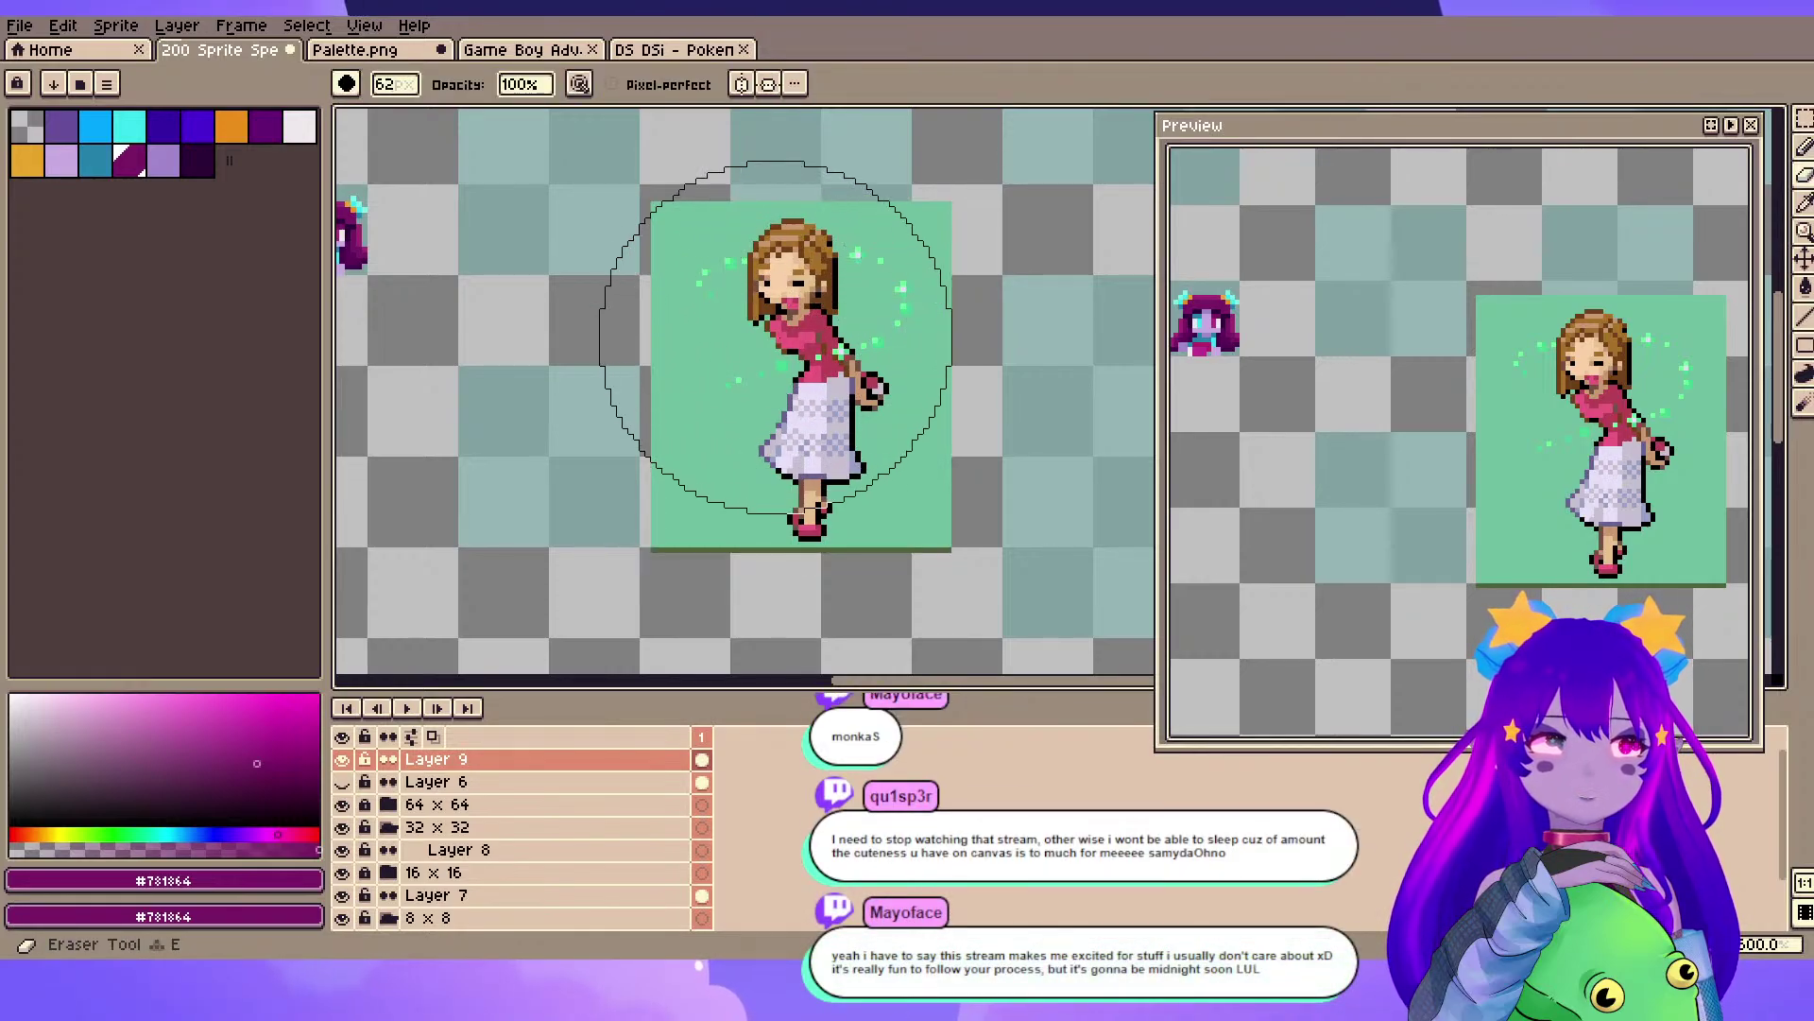
mouse_move(729, 506)
mouse_down()
mouse_move(689, 223)
mouse_move(890, 280)
mouse_move(884, 433)
mouse_up()
drag(706, 450, 932, 391)
- Switch to the Pencil with a 1 px brush and pick the light purple palette colour
key(b)
scroll(716, 496, up, 1)
key(minus)
key(minus)
key(minus)
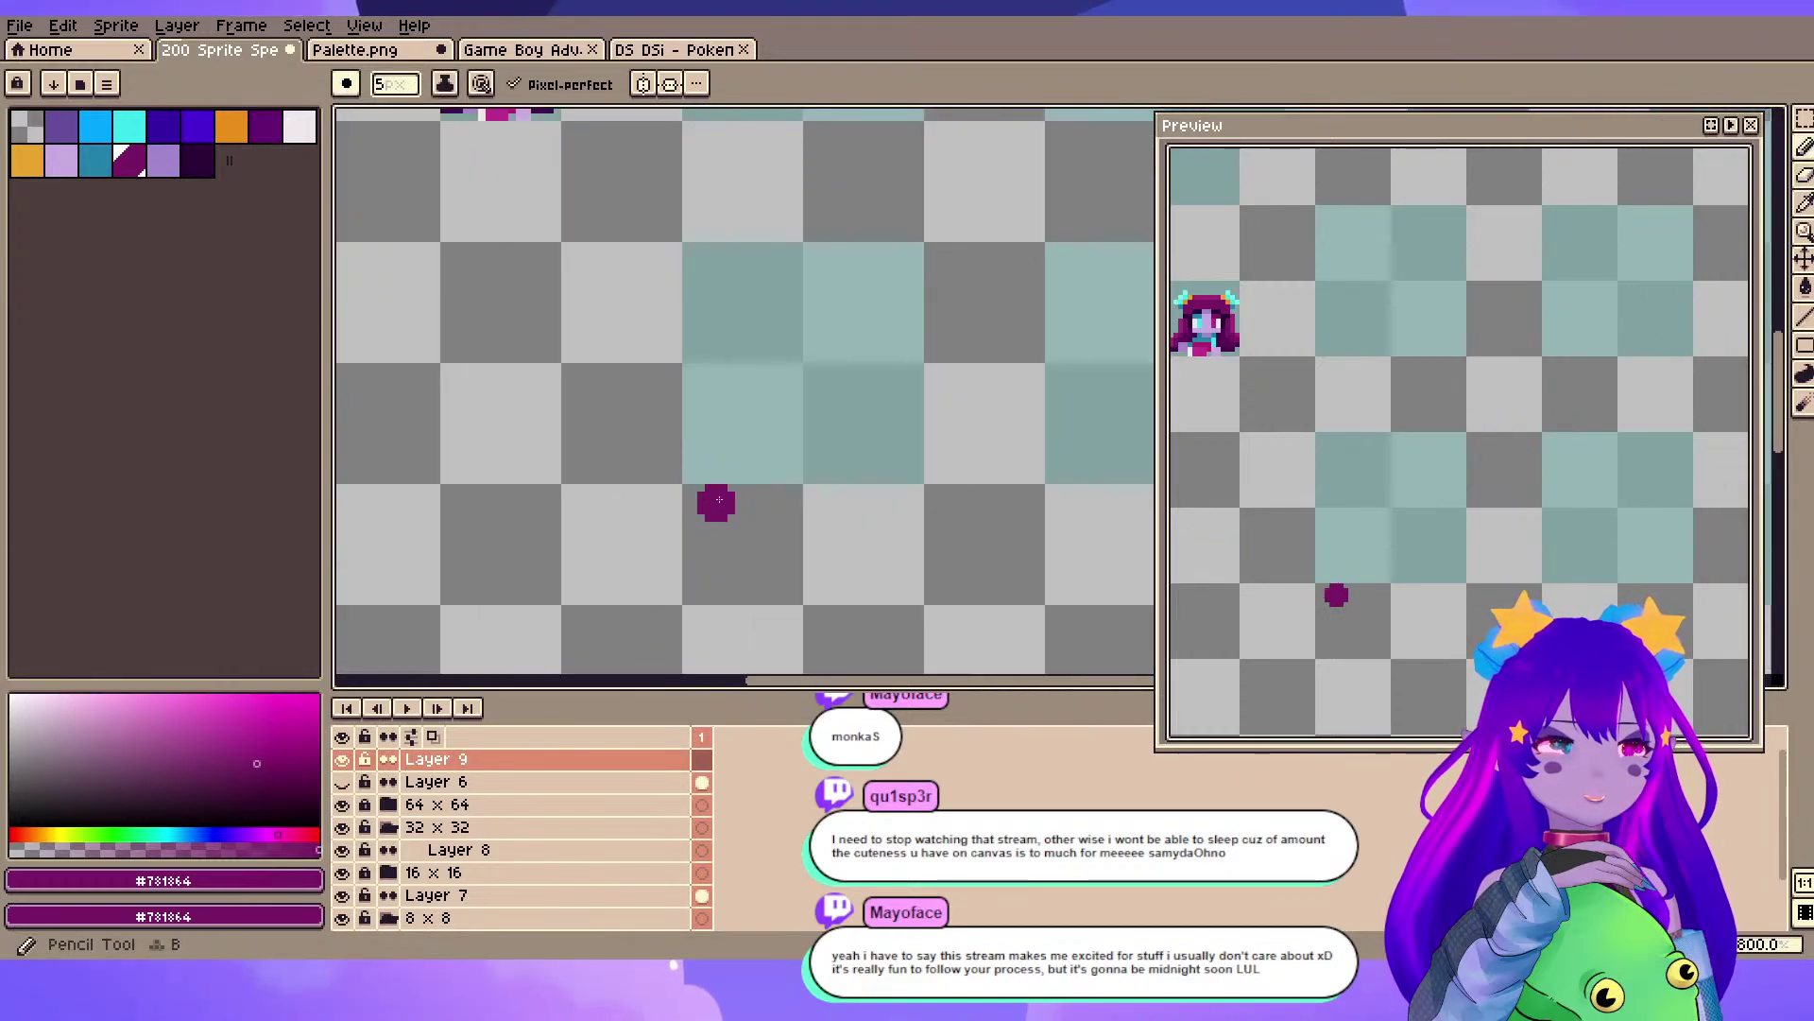
drag(863, 261, 795, 302)
scroll(891, 416, up, 2)
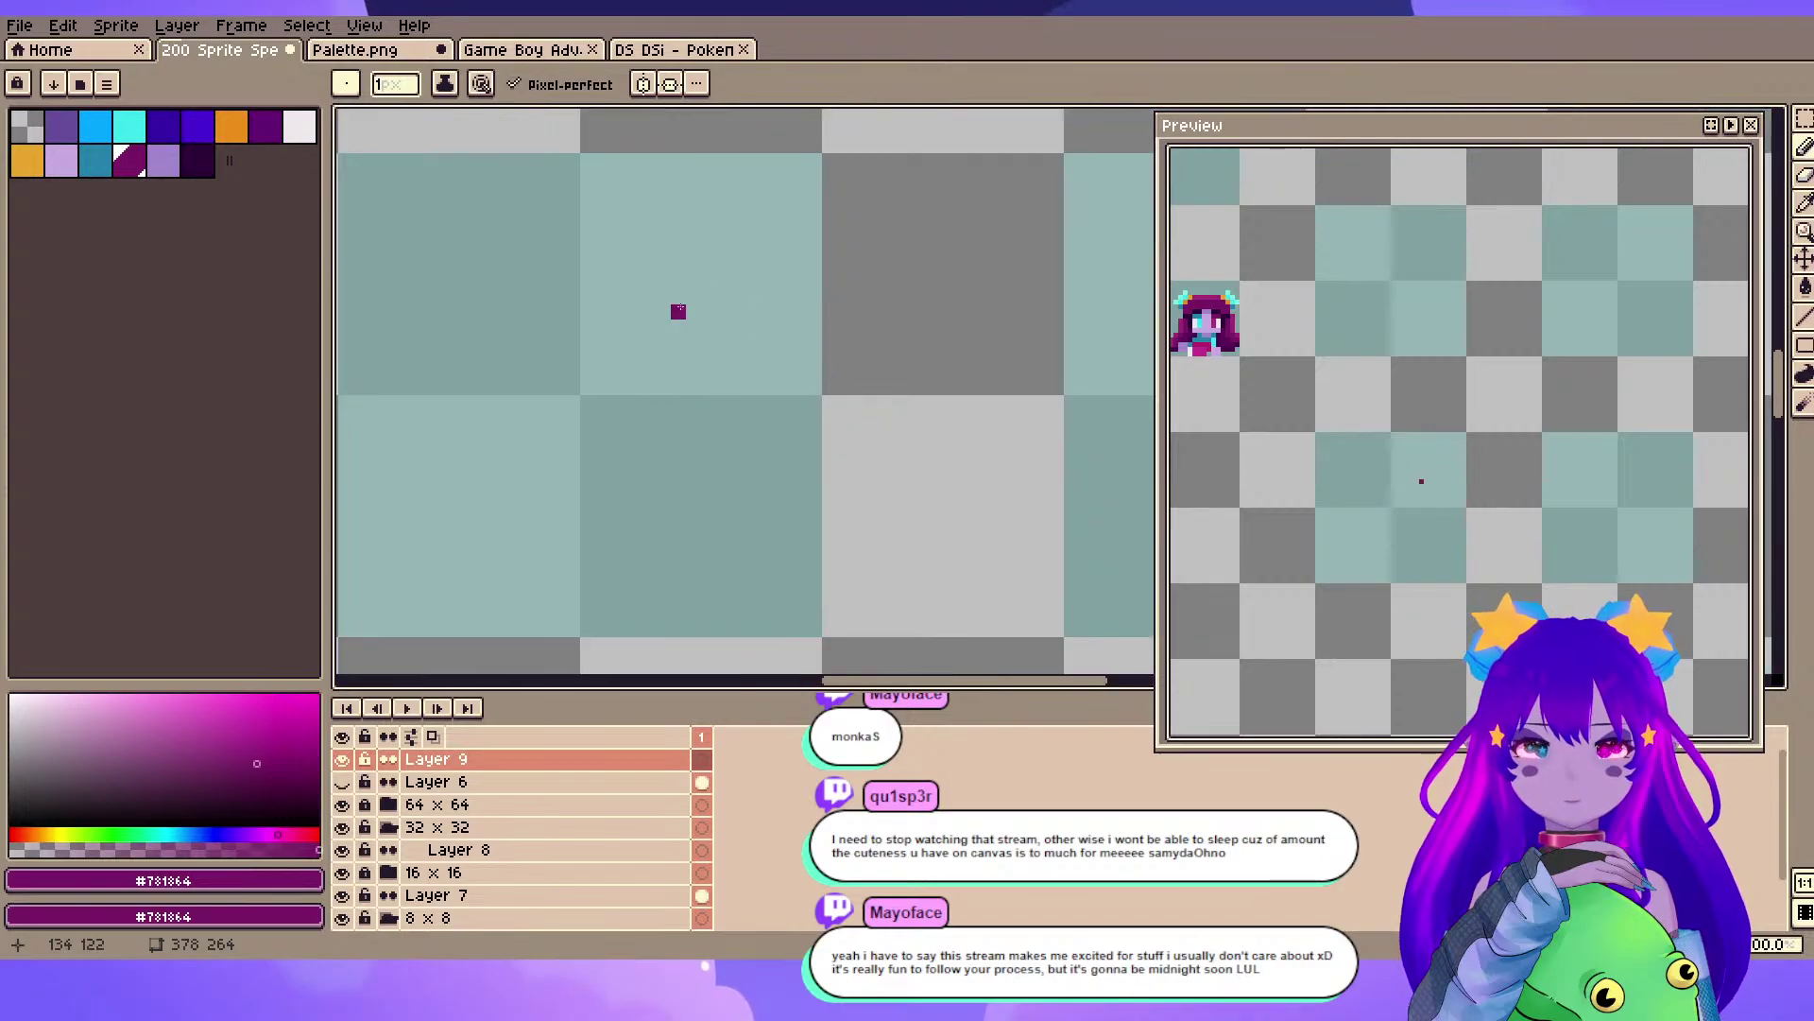
drag(657, 316, 815, 324)
drag(783, 439, 763, 425)
click(61, 161)
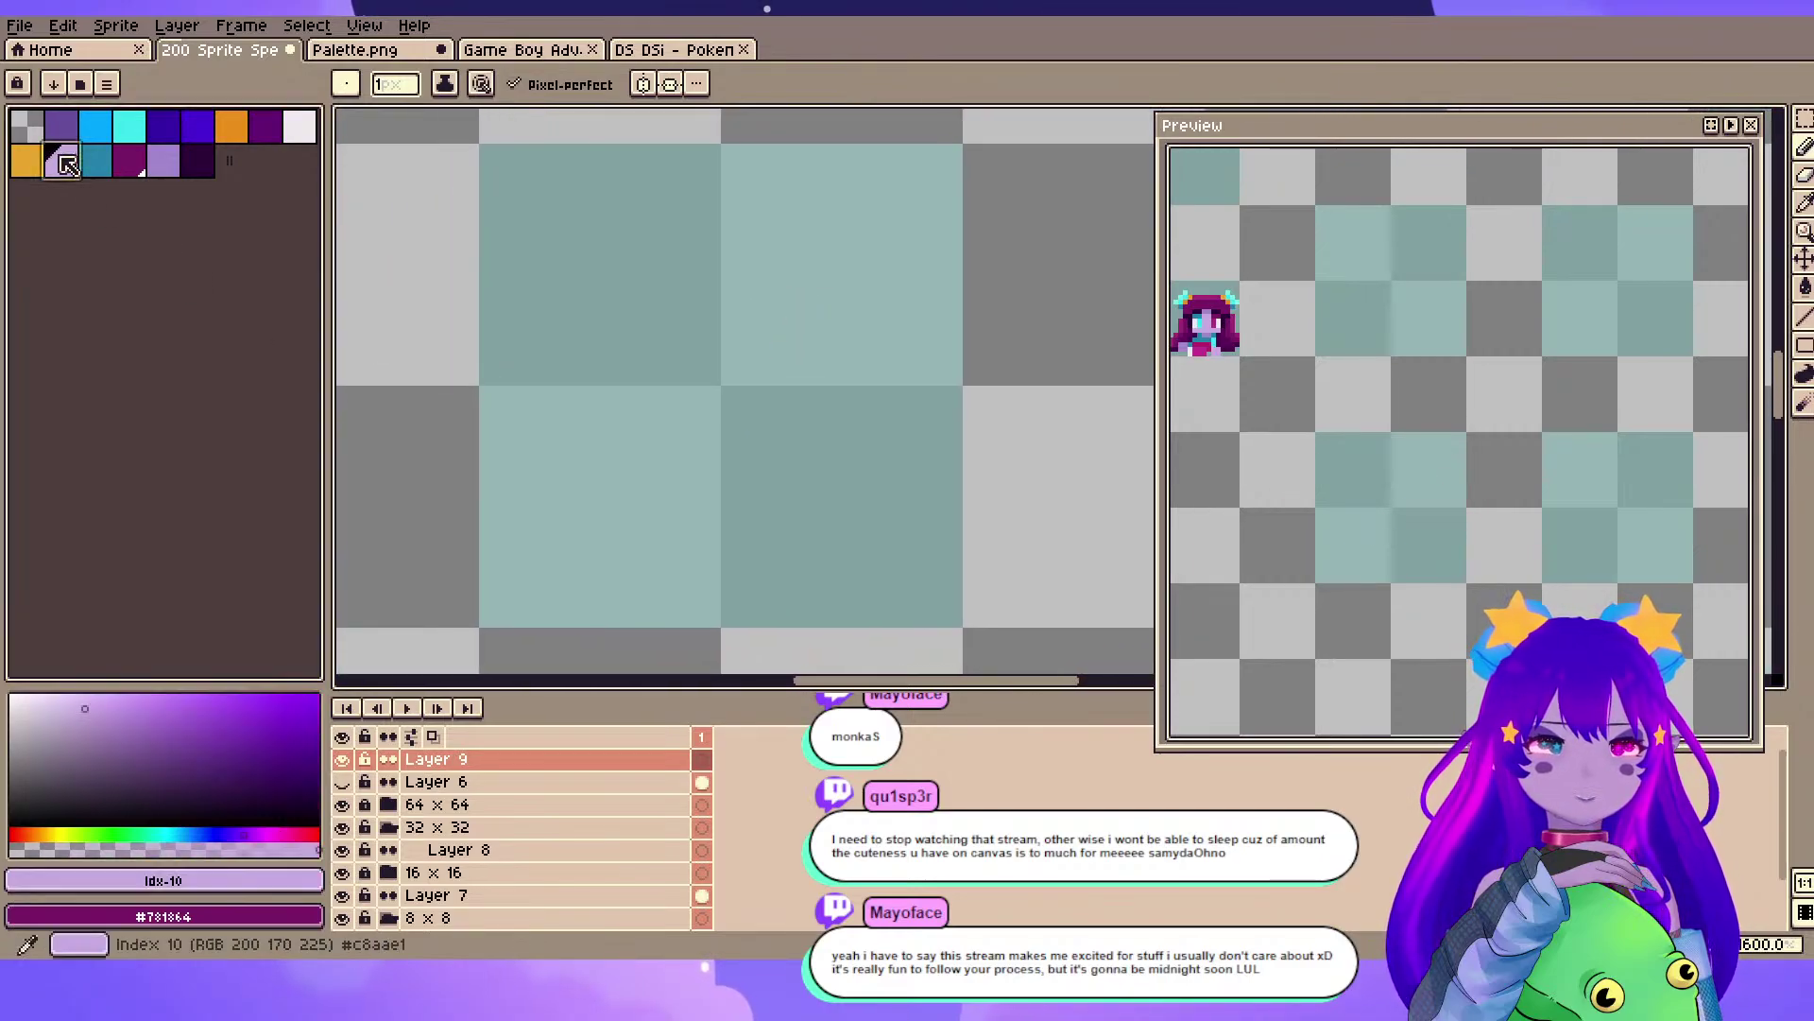
- Try a 7 px light purple brush as the head shape in the empty guide square
key(plus)
key(plus)
key(plus)
key(plus)
key(plus)
click(544, 362)
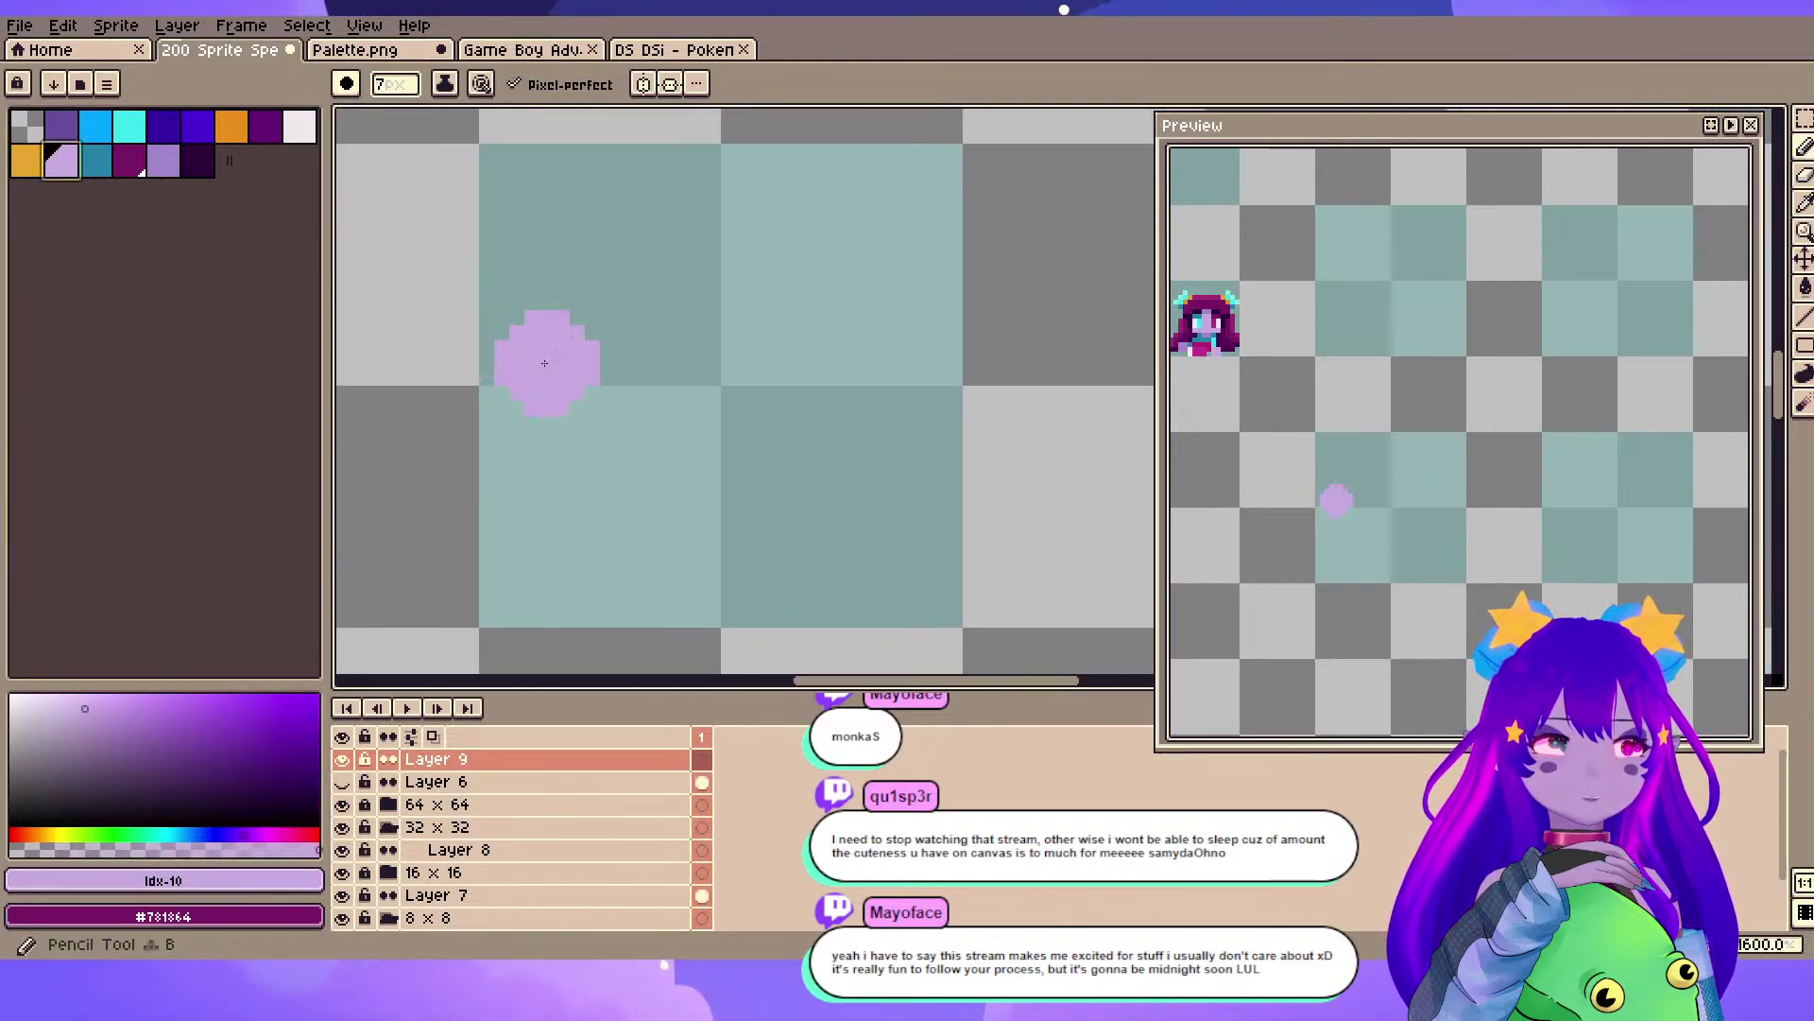
key(plus)
key(plus)
scroll(798, 377, up, 1)
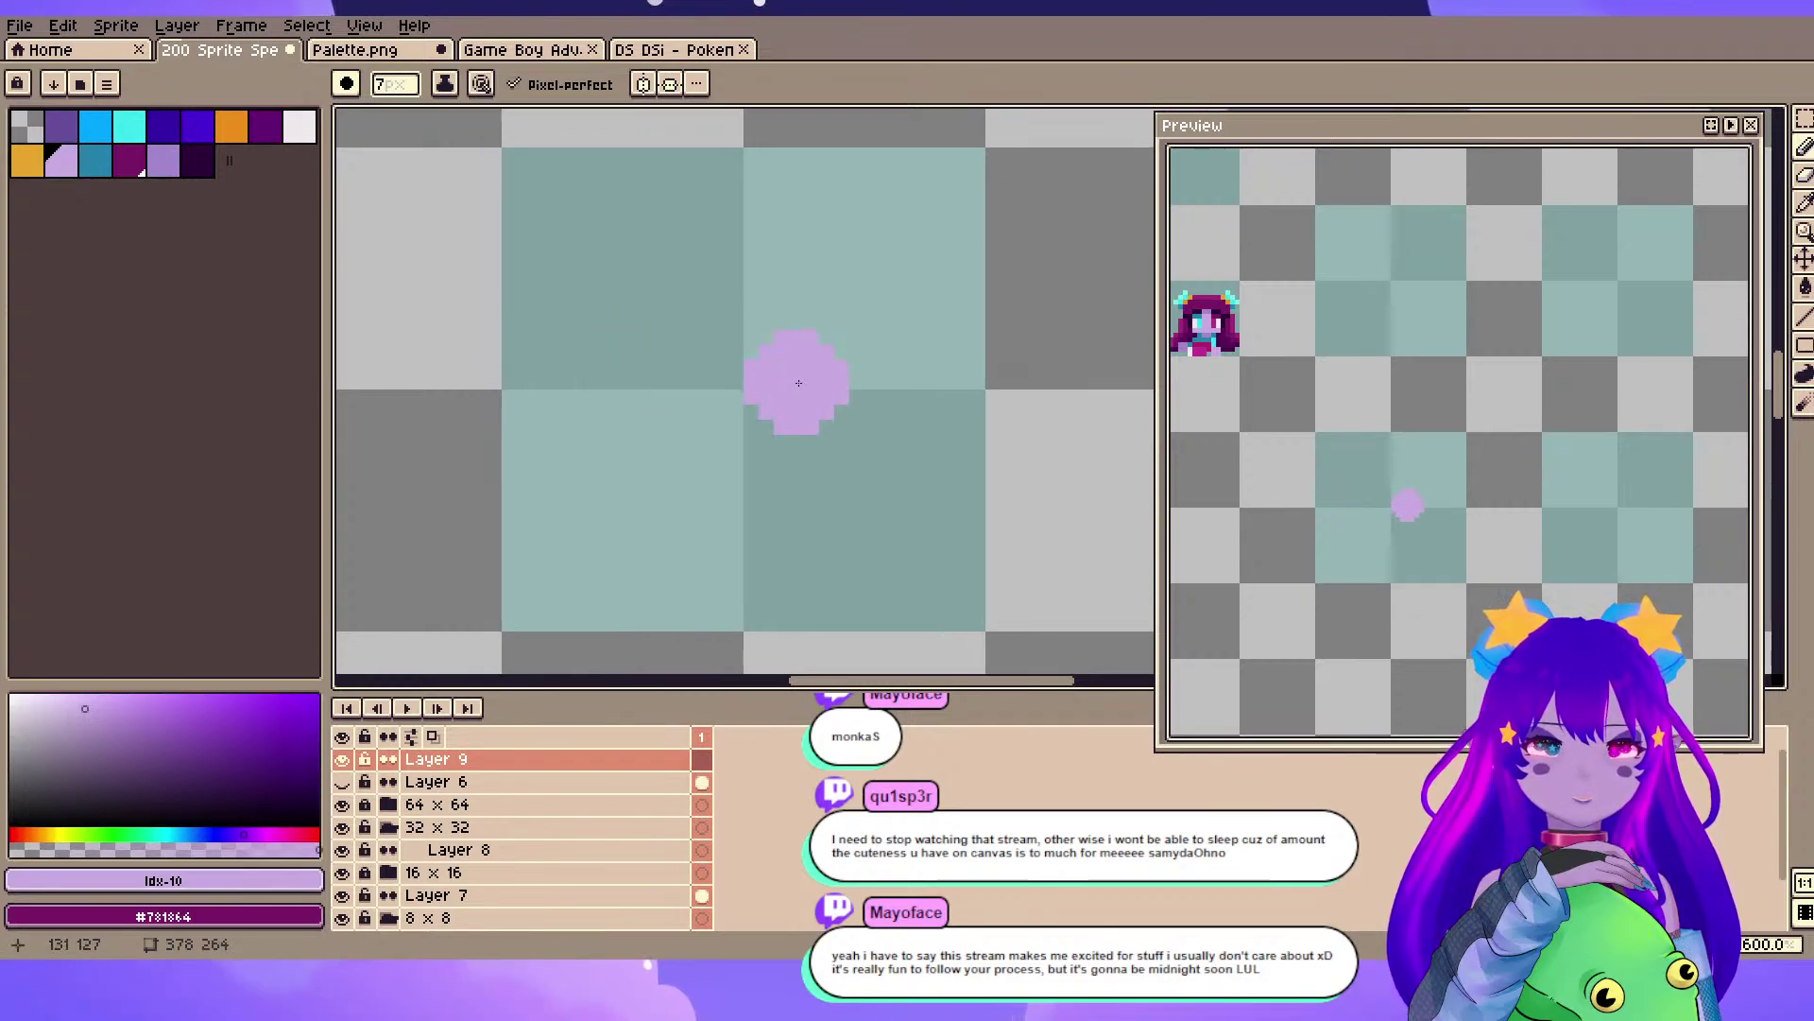
scroll(628, 272, up, 1)
scroll(627, 271, down, 1)
drag(641, 265, 697, 304)
key(e)
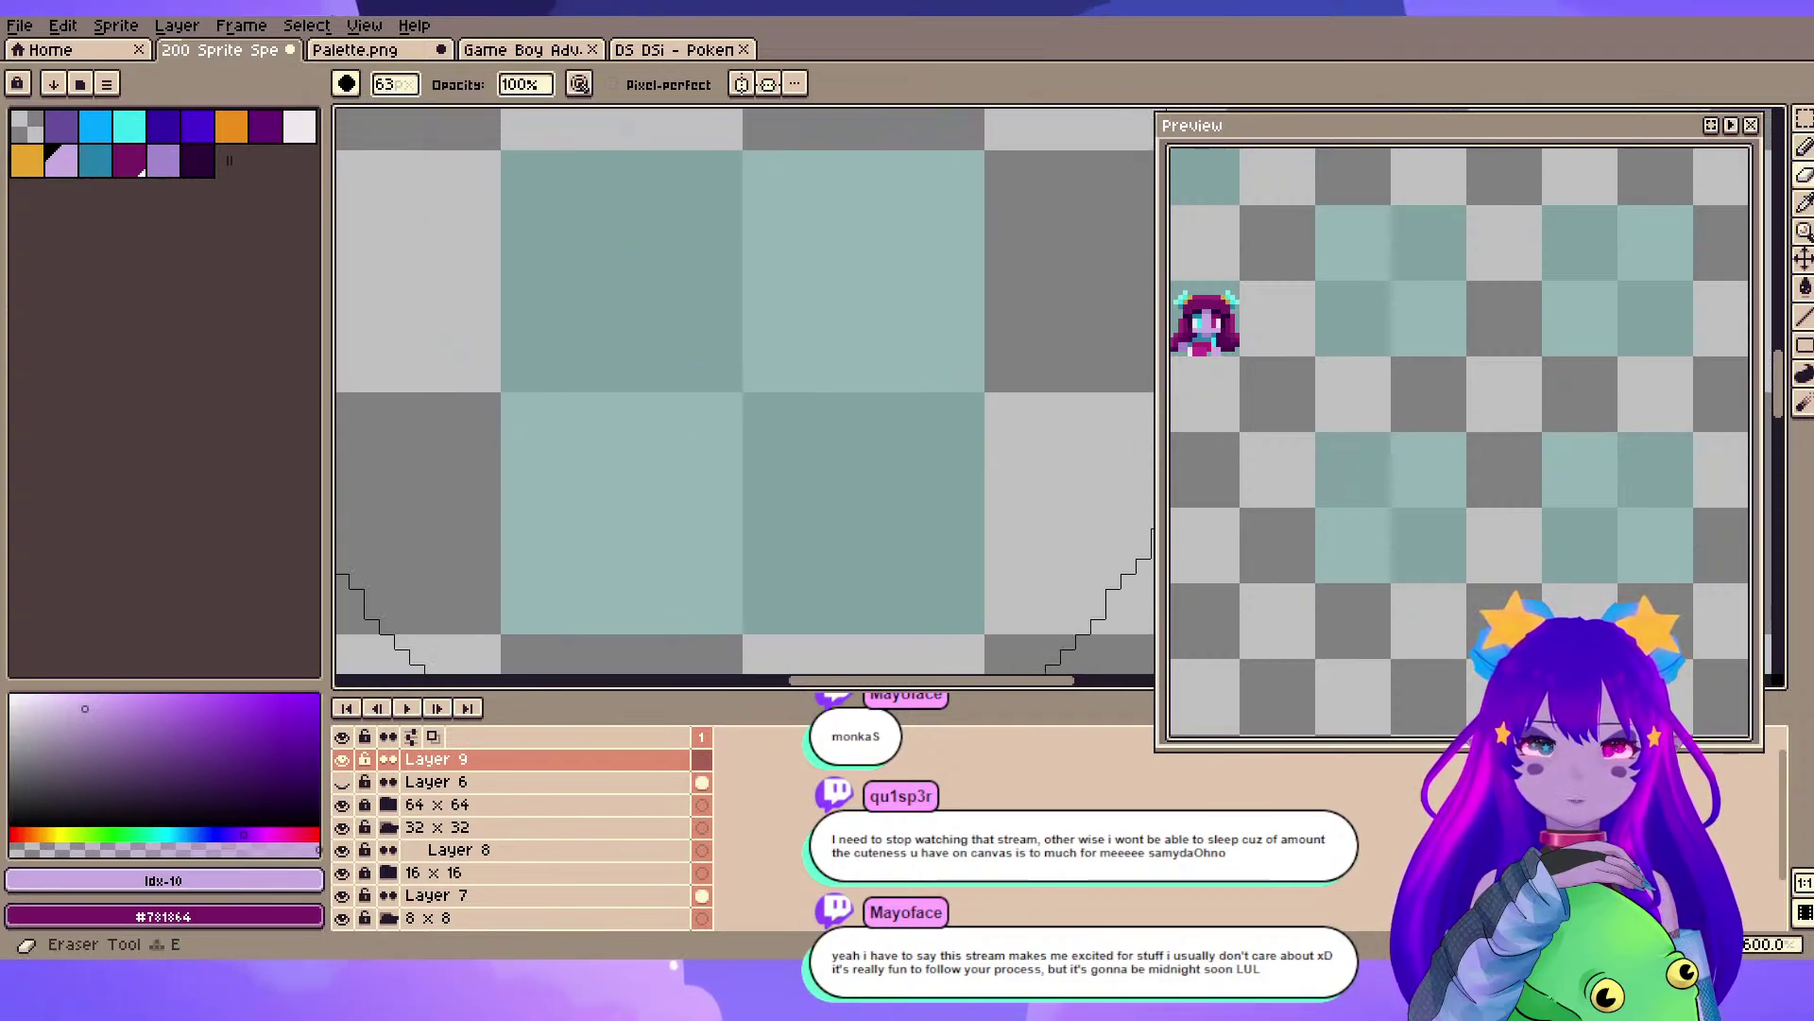
- Stamp a 10 px light purple circle as the head in the upper middle of the guide square on Layer 9
key(b)
key(plus)
key(plus)
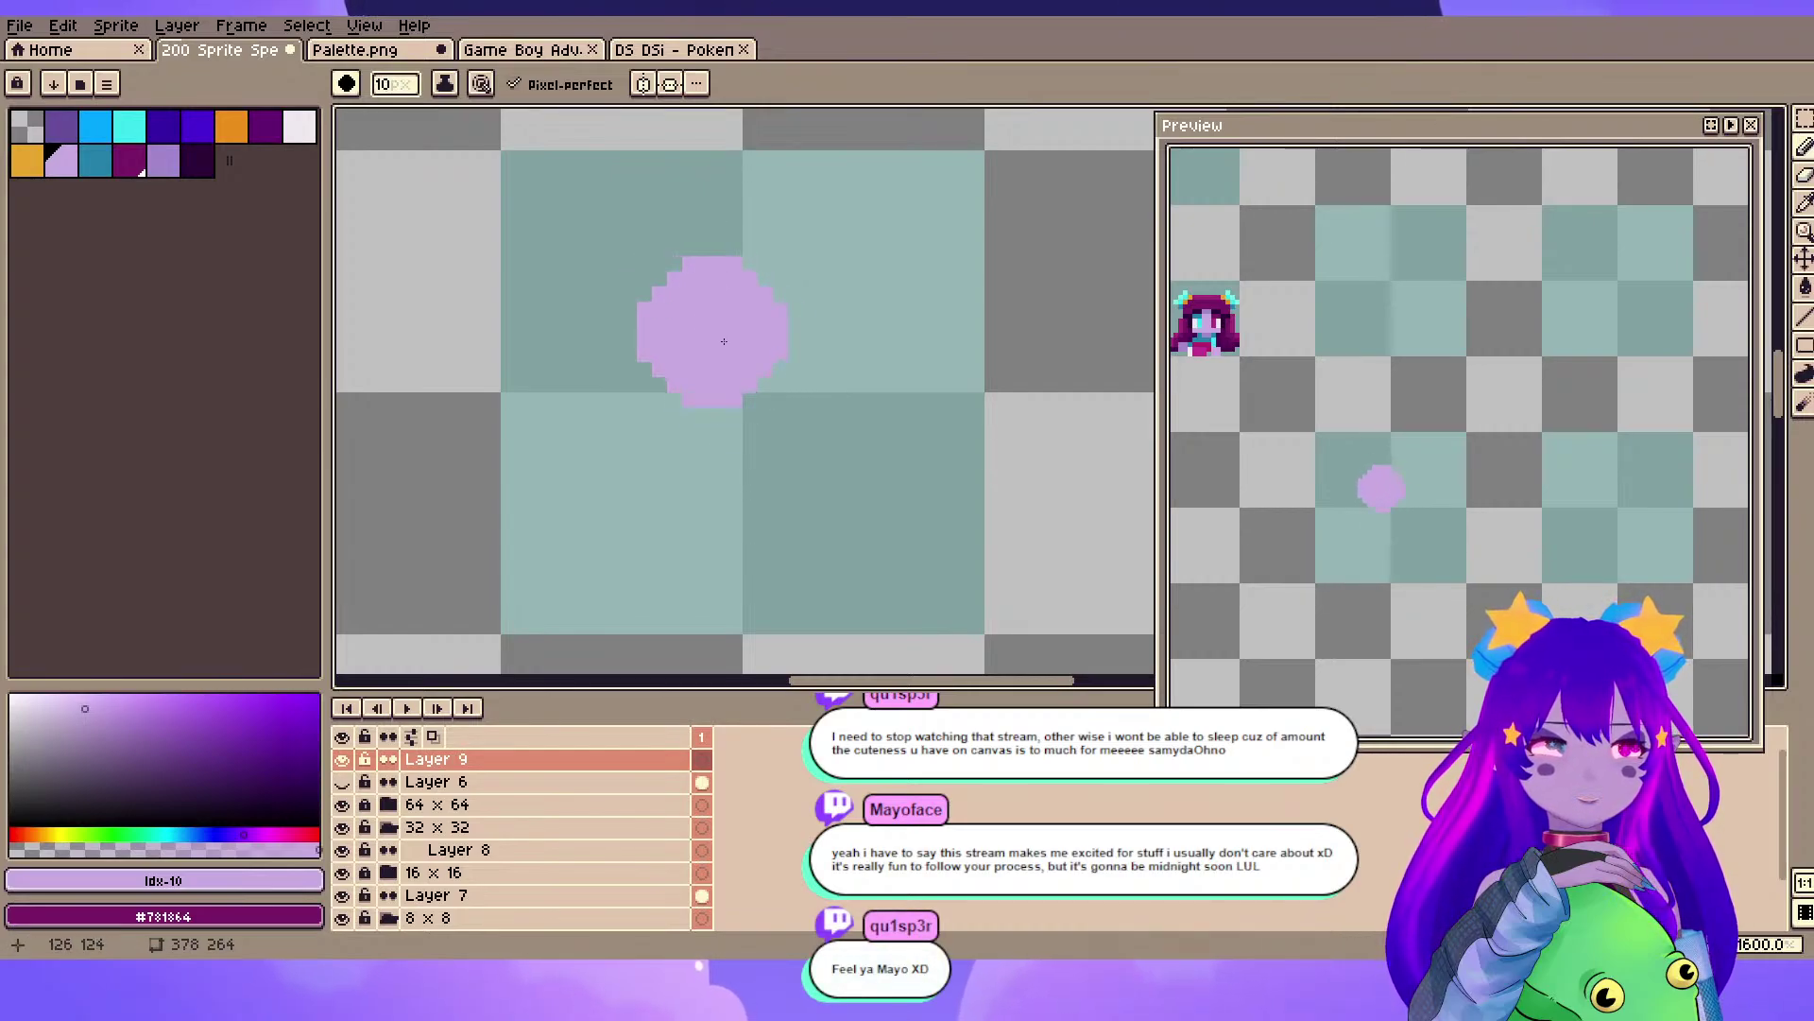
click(713, 316)
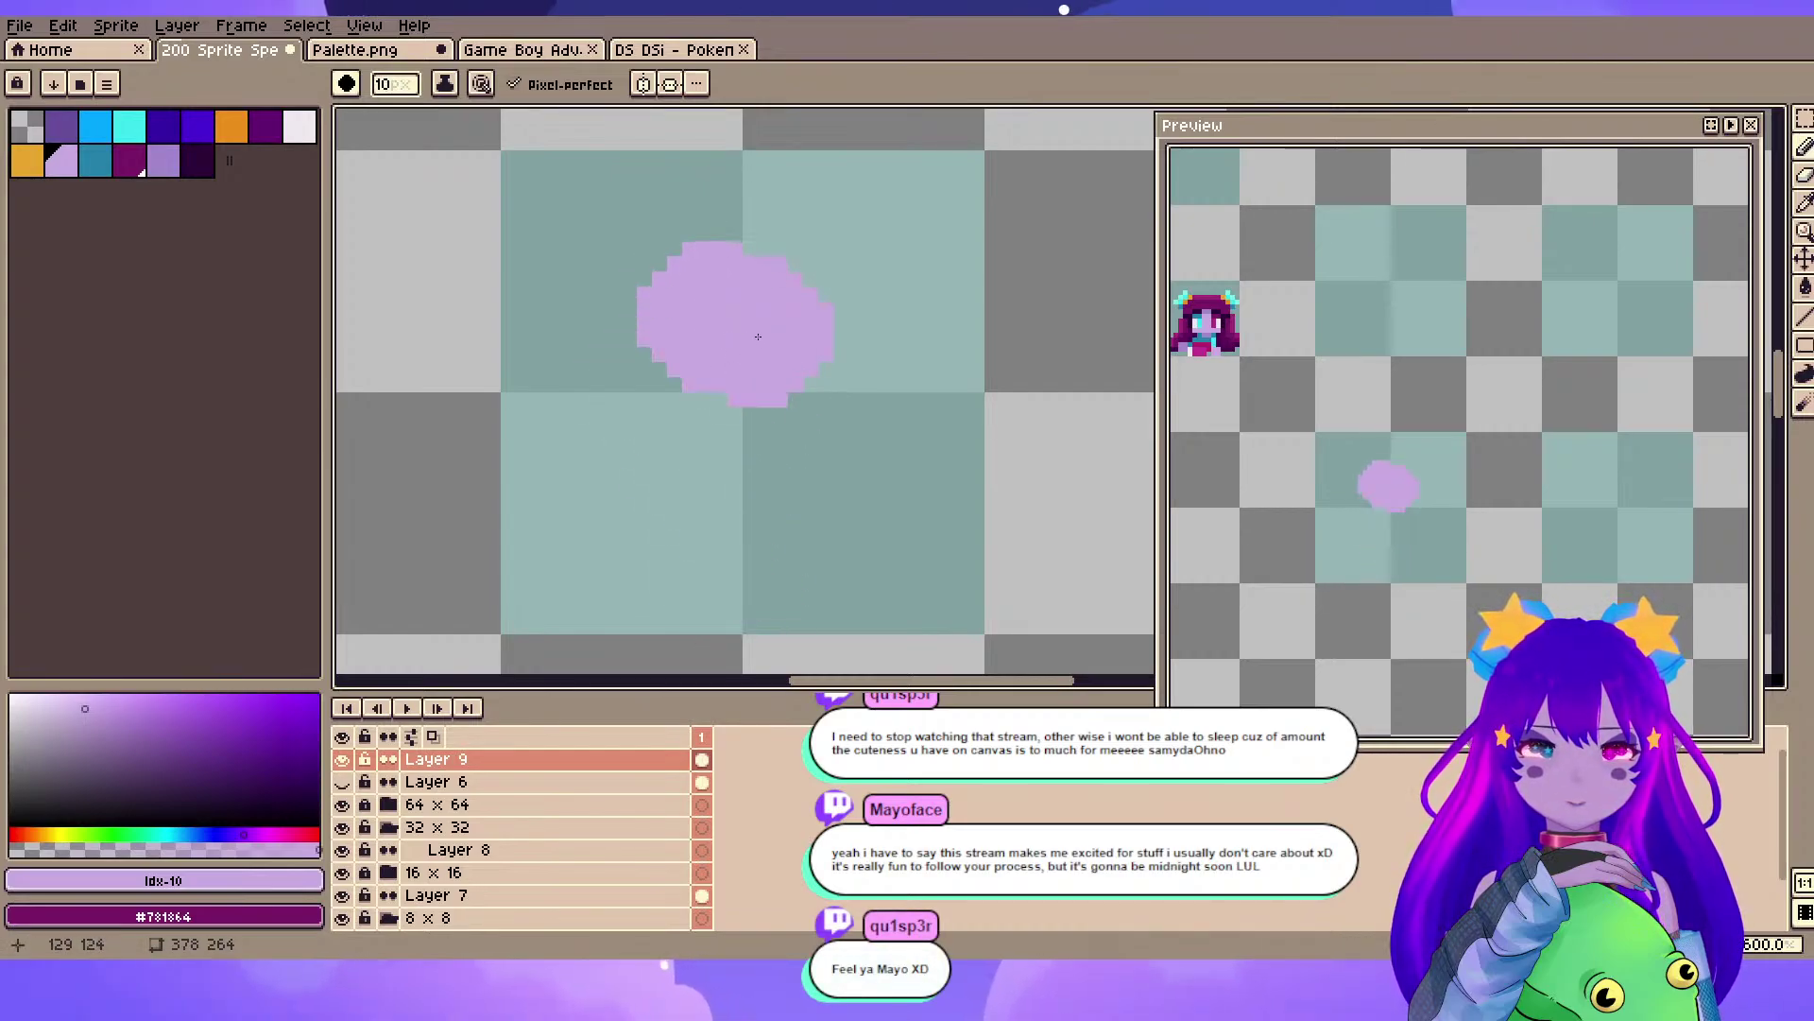
drag(757, 337, 791, 359)
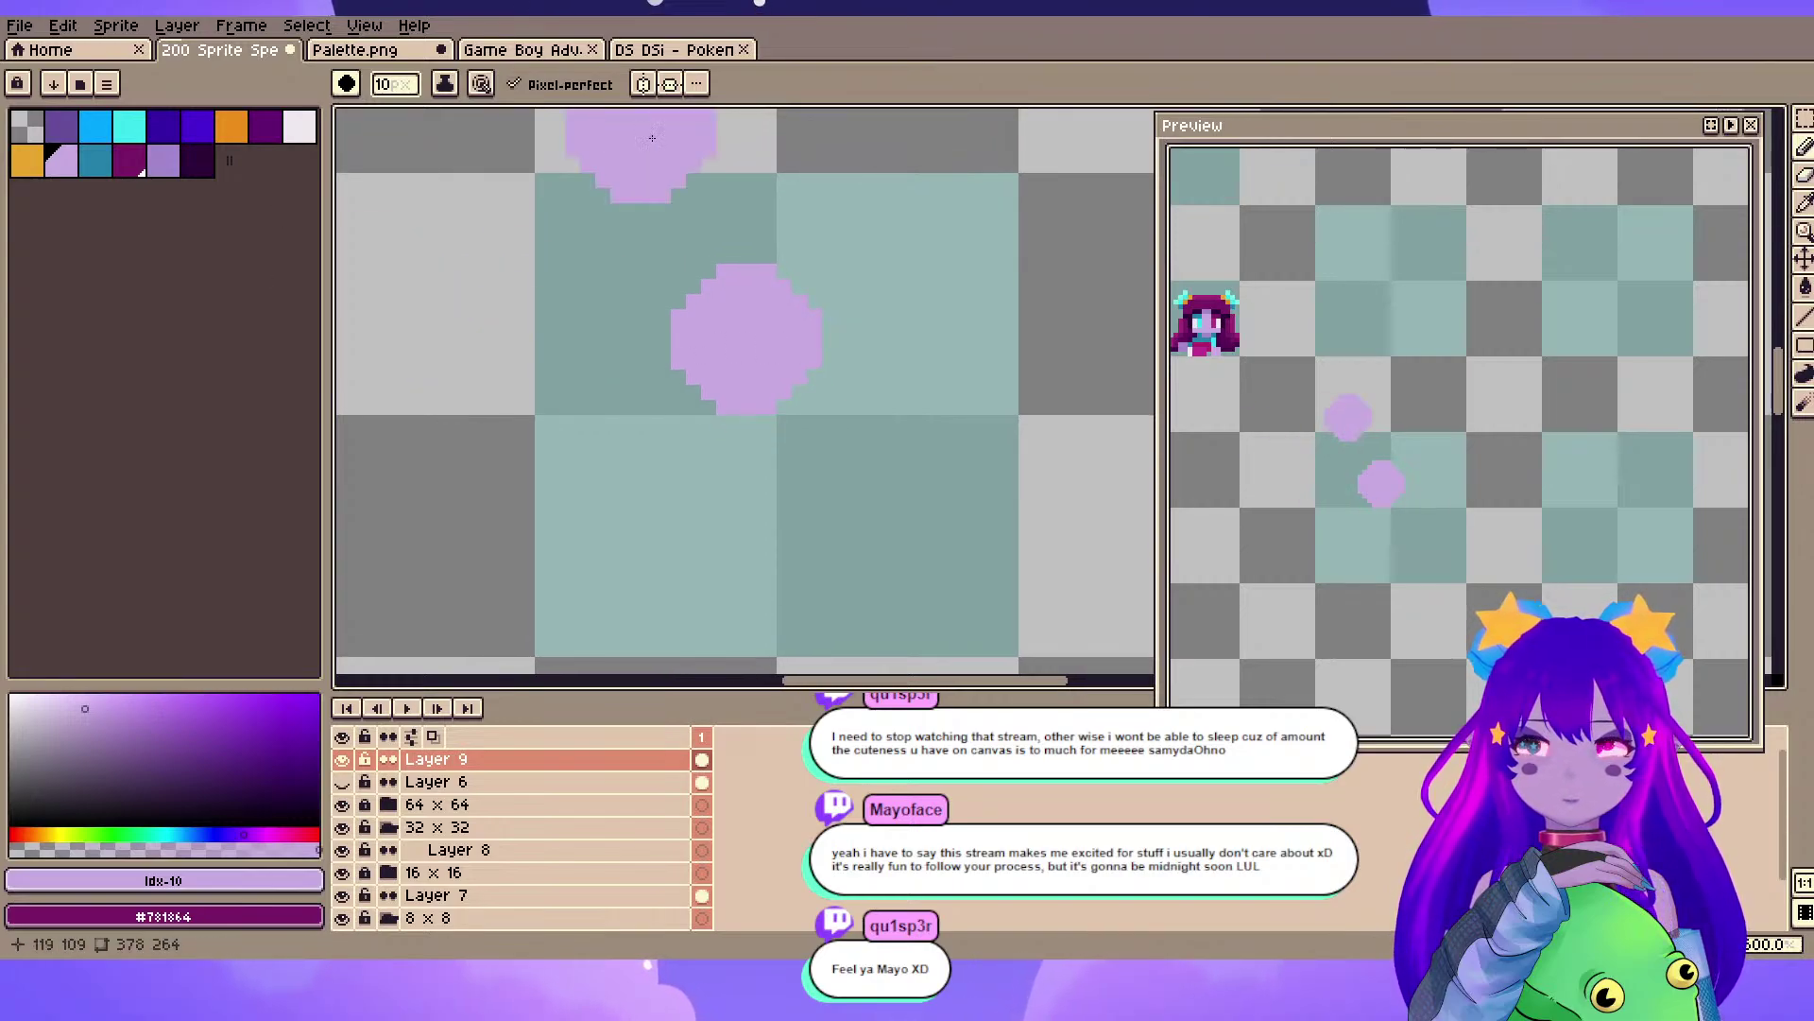
drag(672, 353, 660, 344)
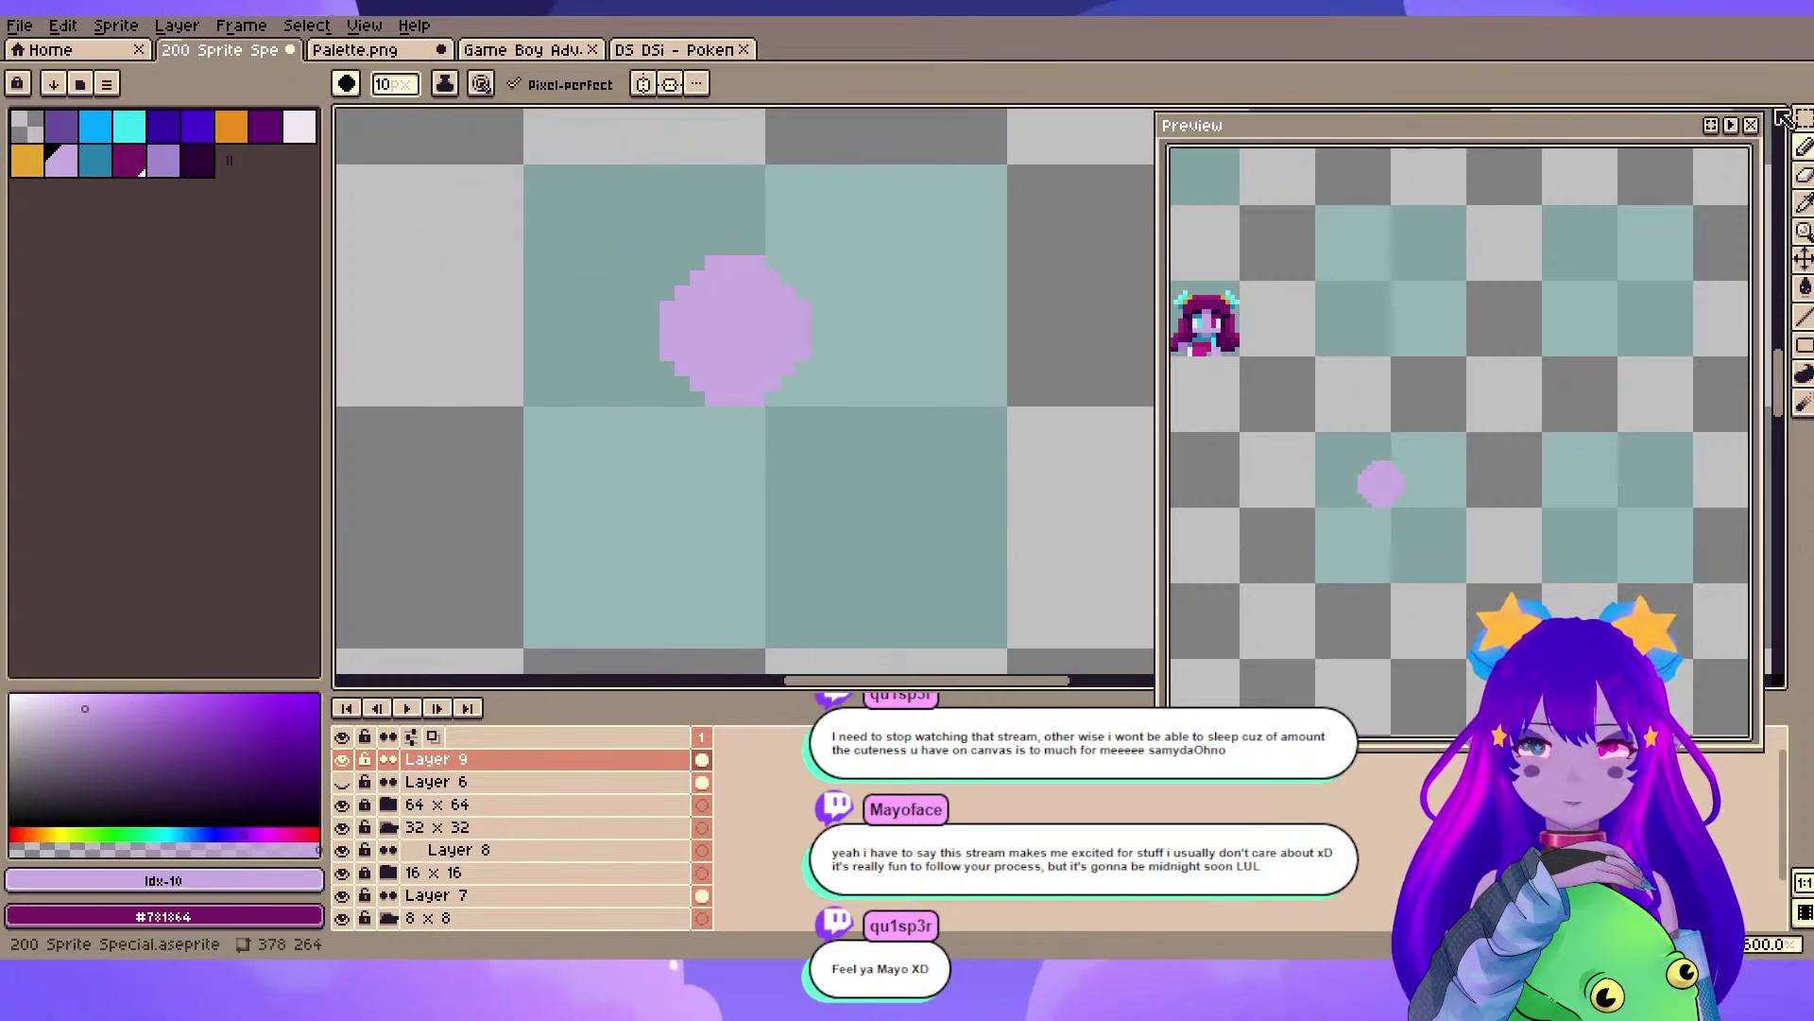
- Select the light purple circle, move it one pixel right and one pixel down, and deselect it
click(1803, 124)
drag(621, 201, 910, 490)
drag(762, 307, 776, 322)
click(531, 323)
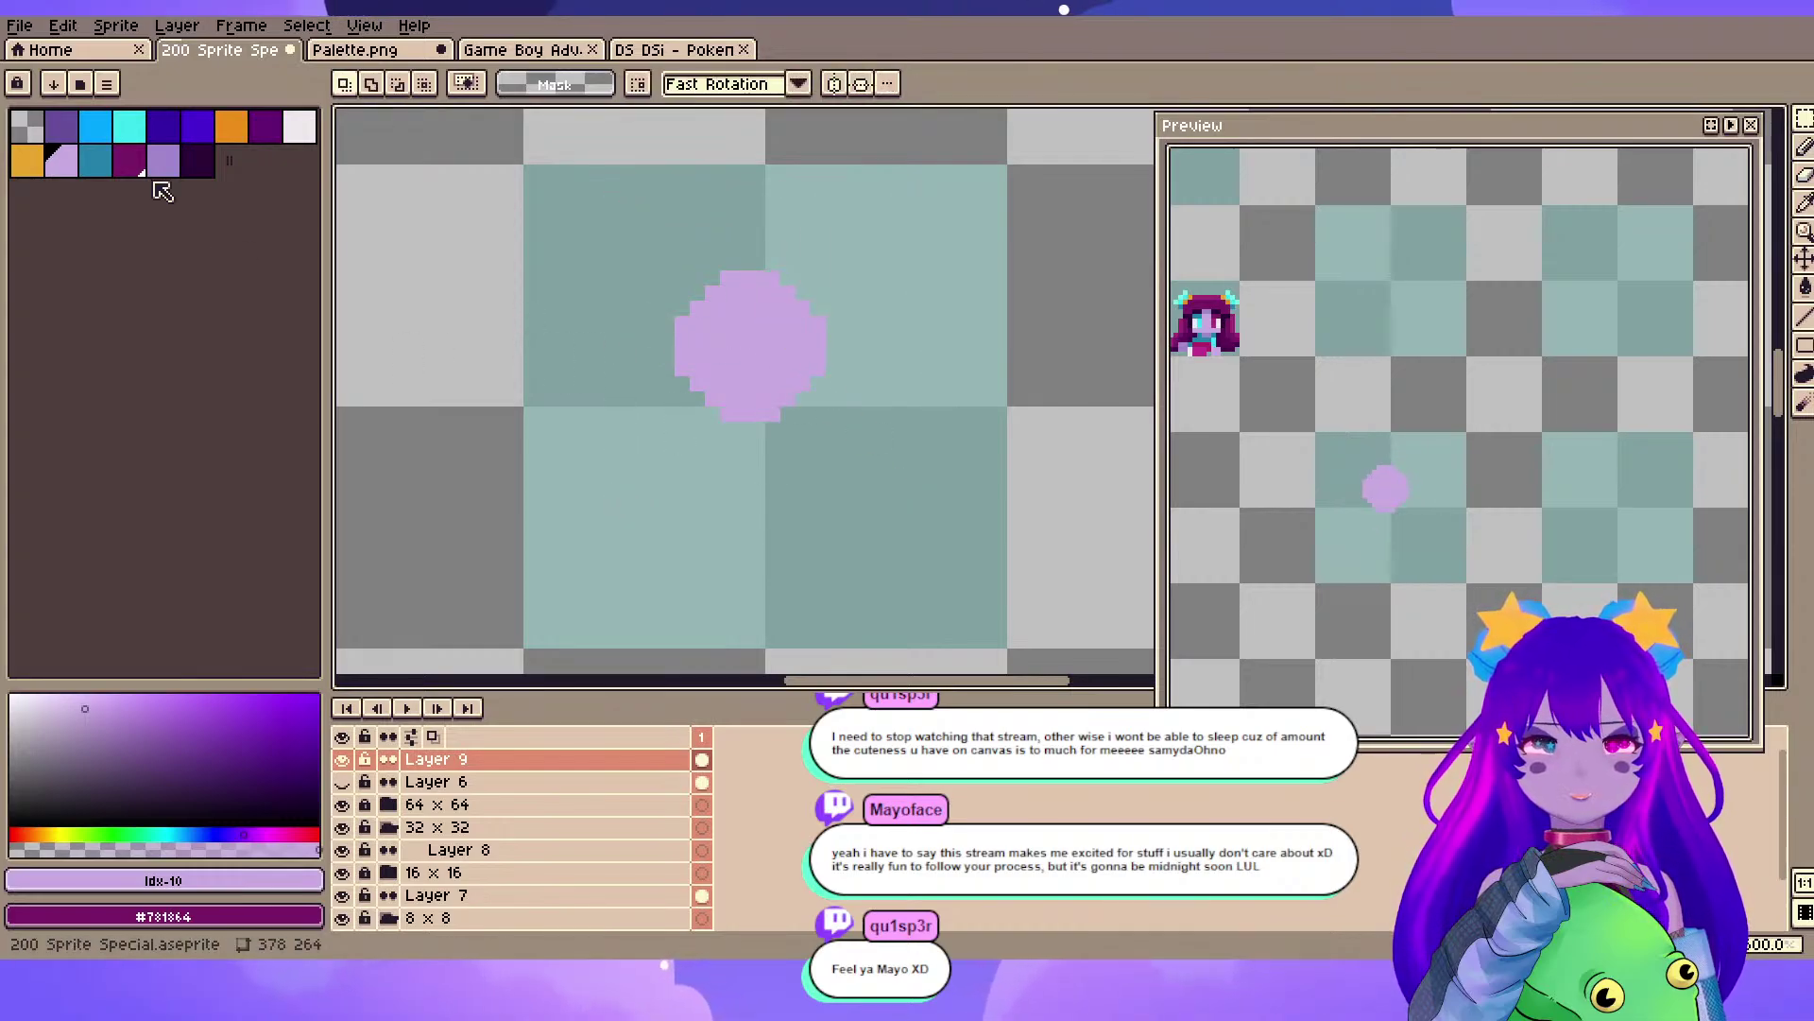
- Reduce the Pencil brush to 2 px and pick the cyan palette colour
key(space)
drag(590, 202, 571, 223)
alt+click(737, 389)
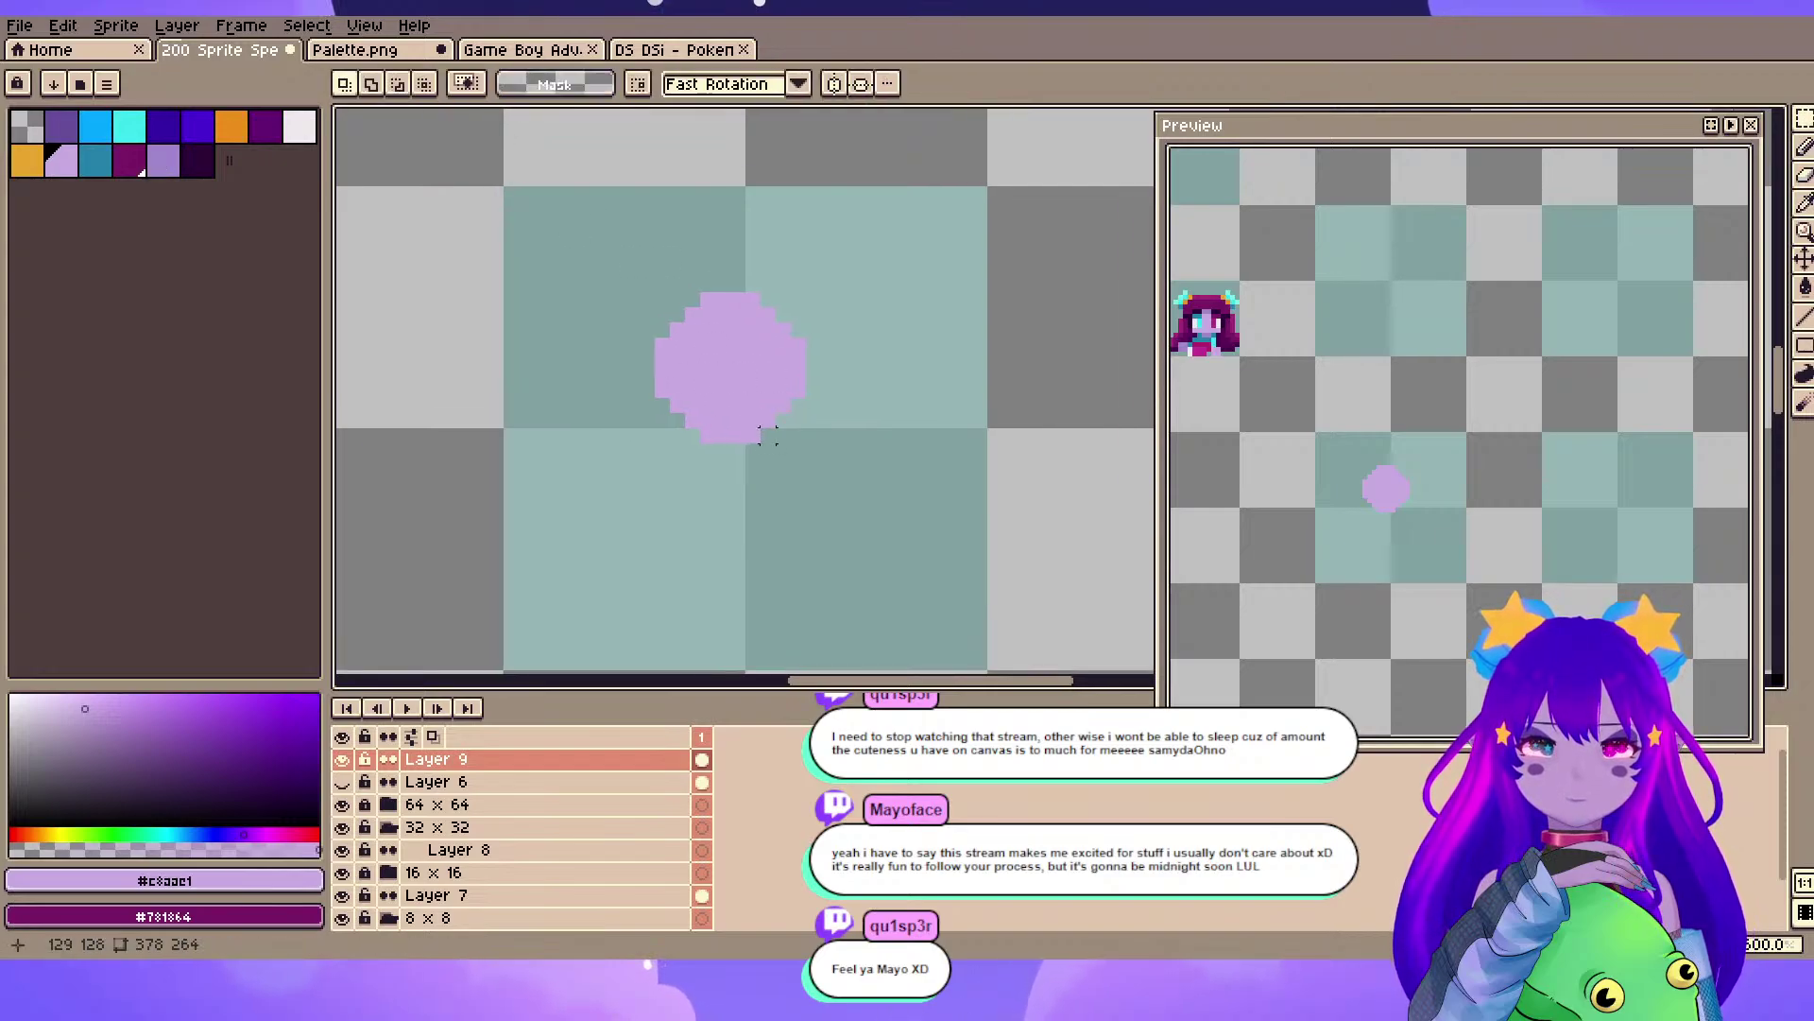
key(b)
key(minus)
key(minus)
key(minus)
key(minus)
key(minus)
key(minus)
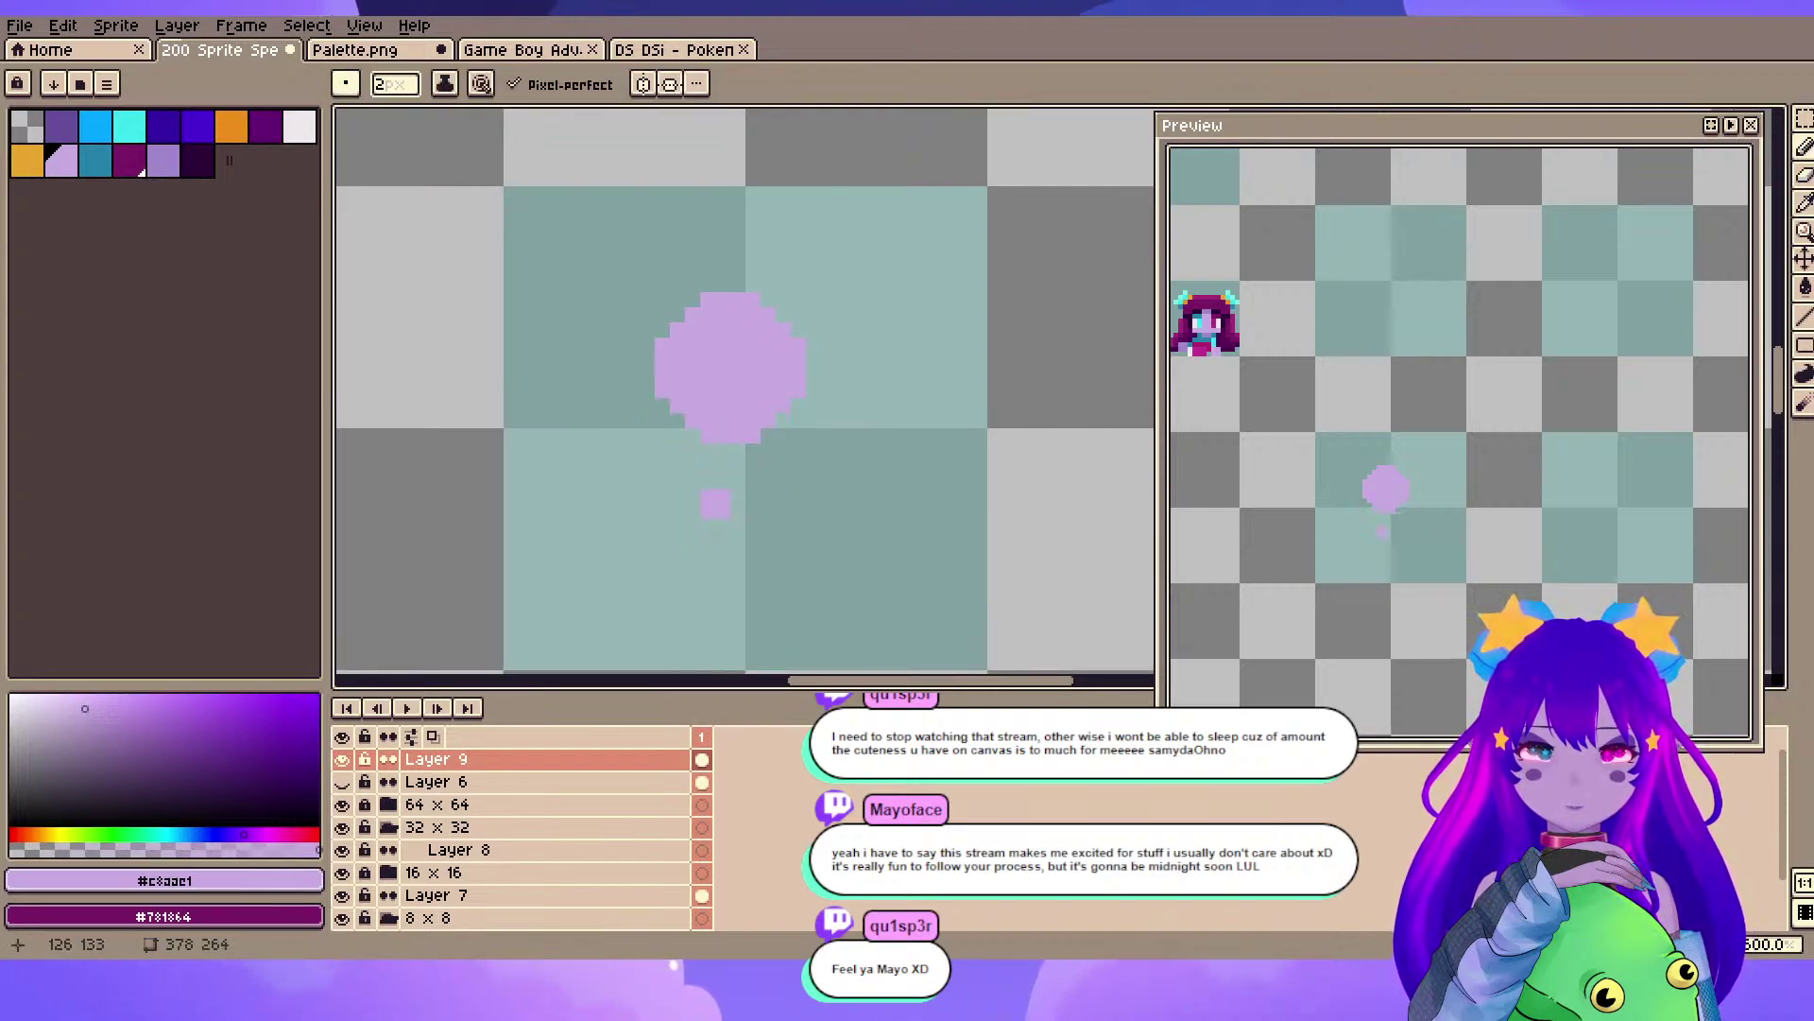
key(space)
drag(718, 502, 724, 446)
click(130, 126)
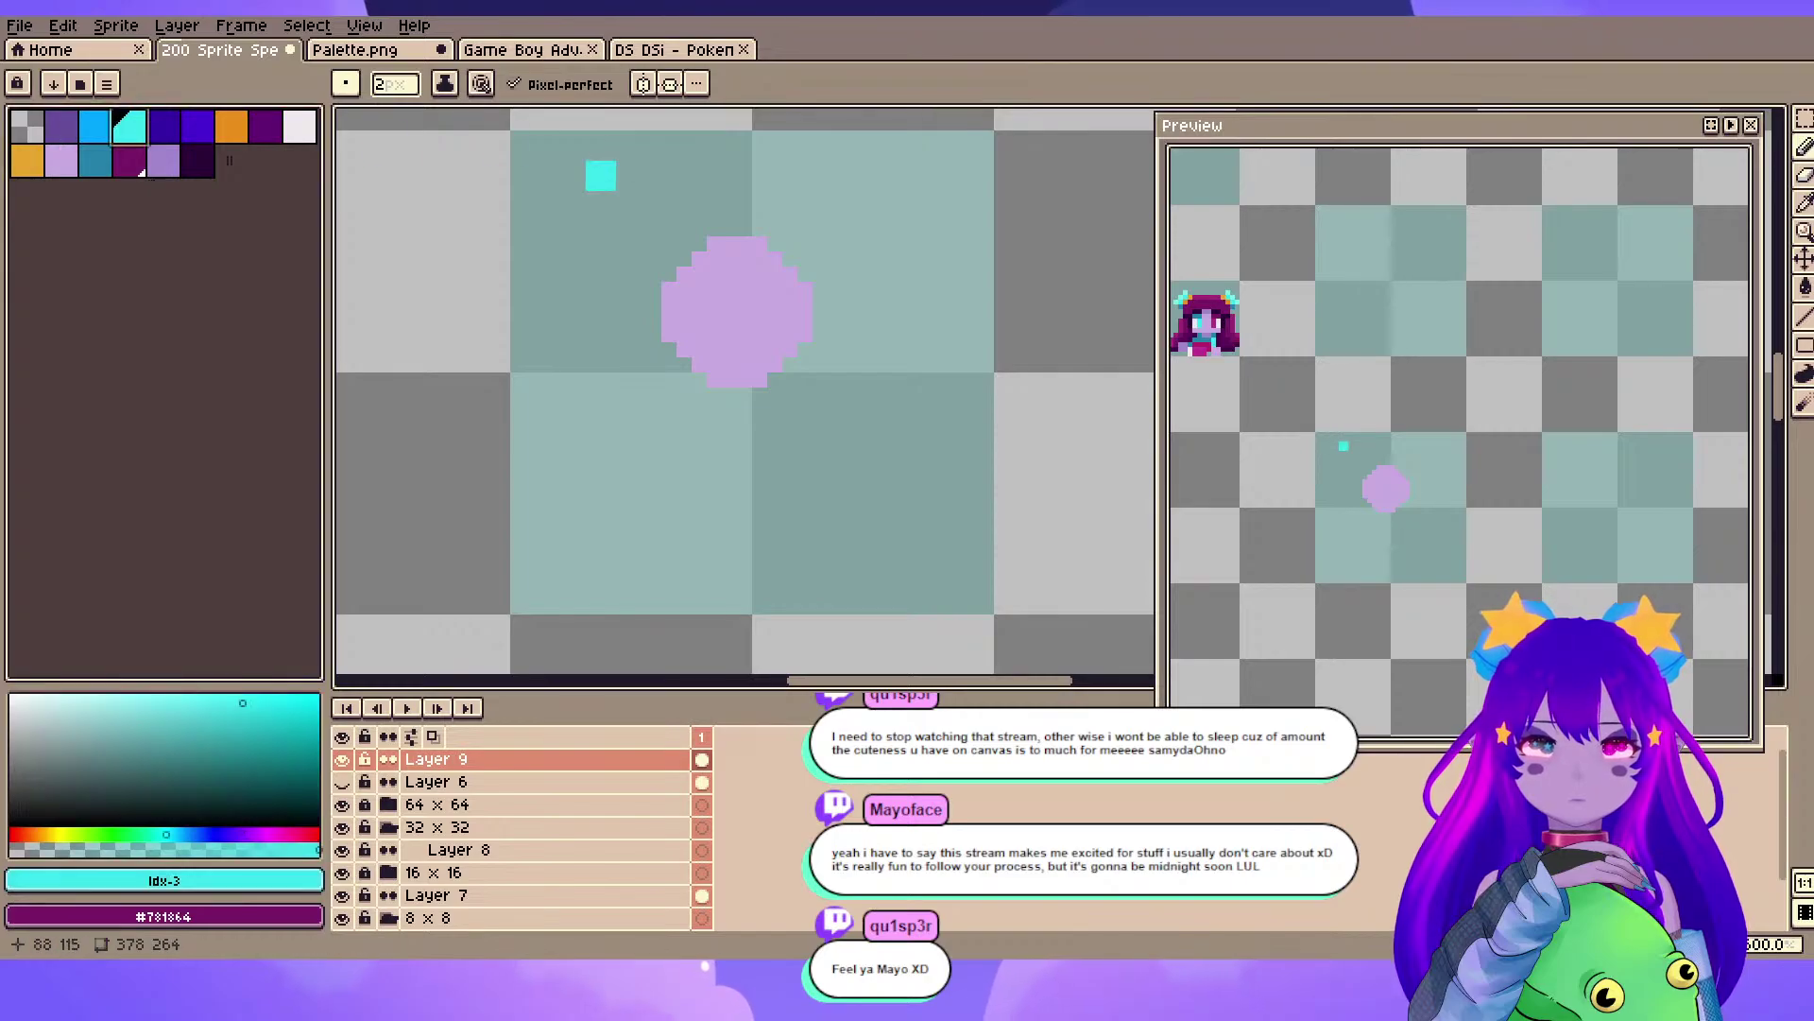
- Move the light purple head one pixel right, deselect it, and turn on left-right mirror symmetry about the guide square's centre
click(1803, 118)
drag(624, 198, 897, 411)
drag(773, 244, 789, 244)
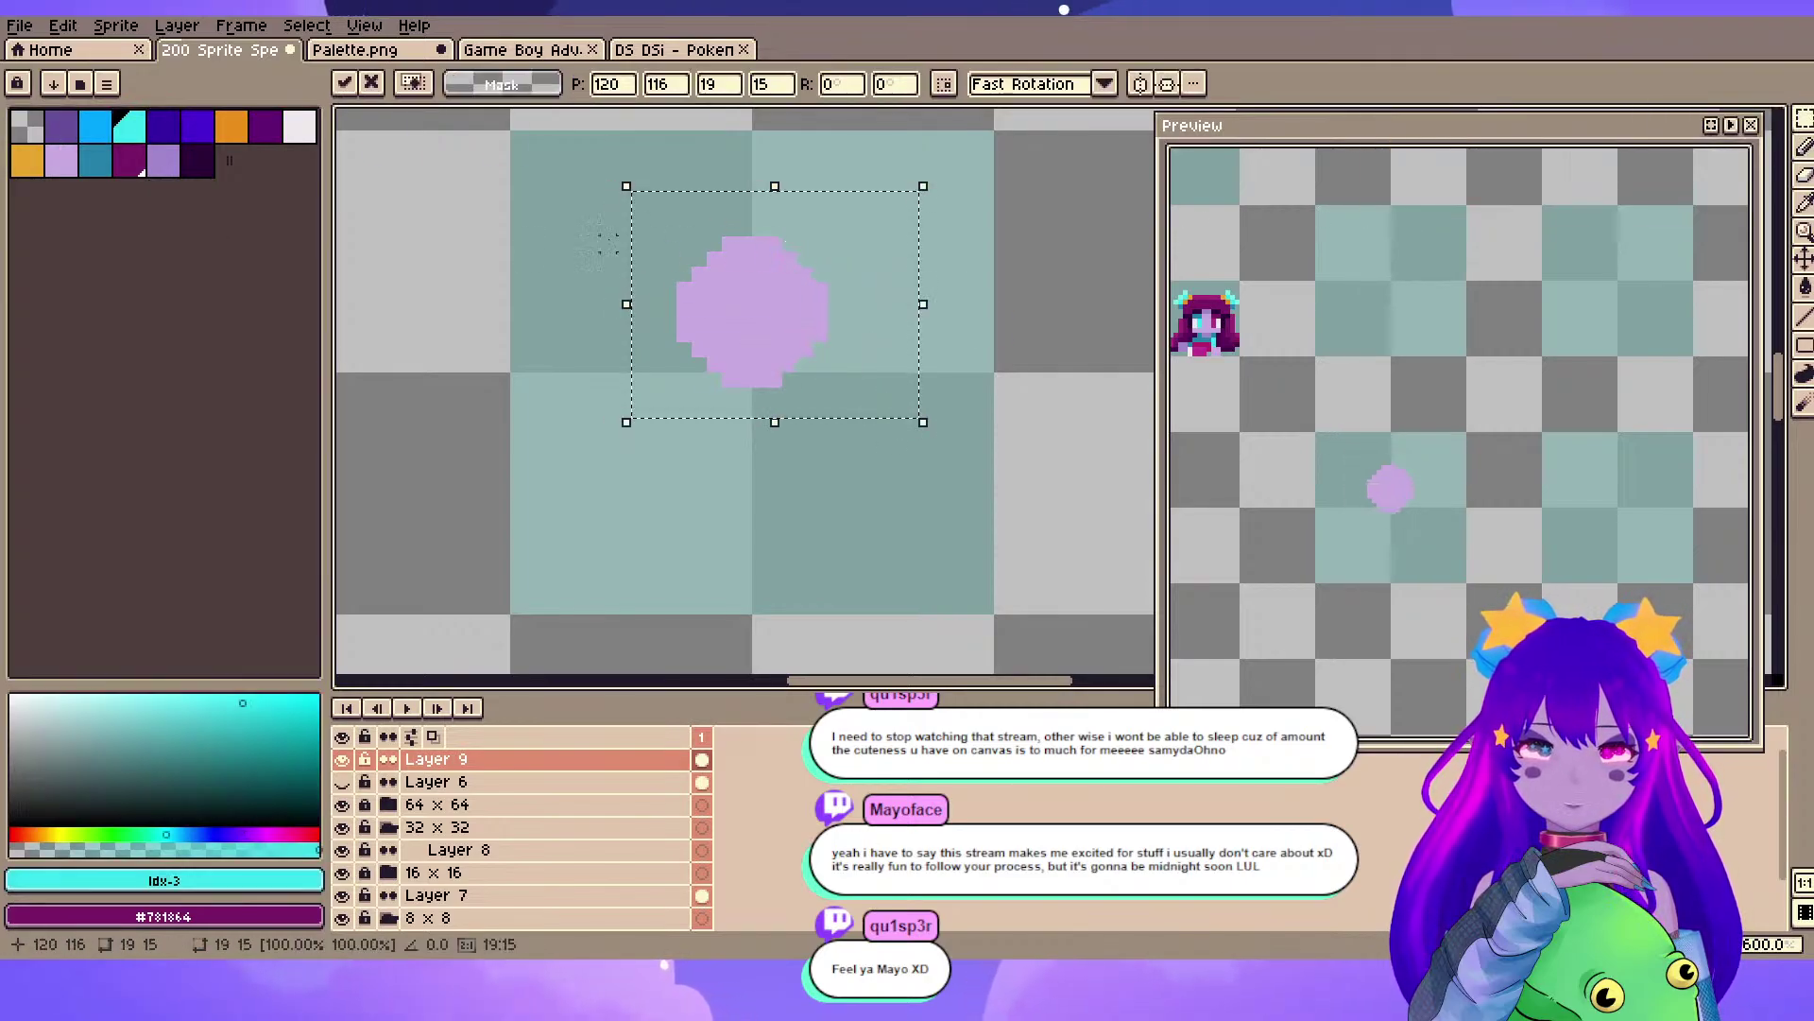
click(501, 229)
click(837, 84)
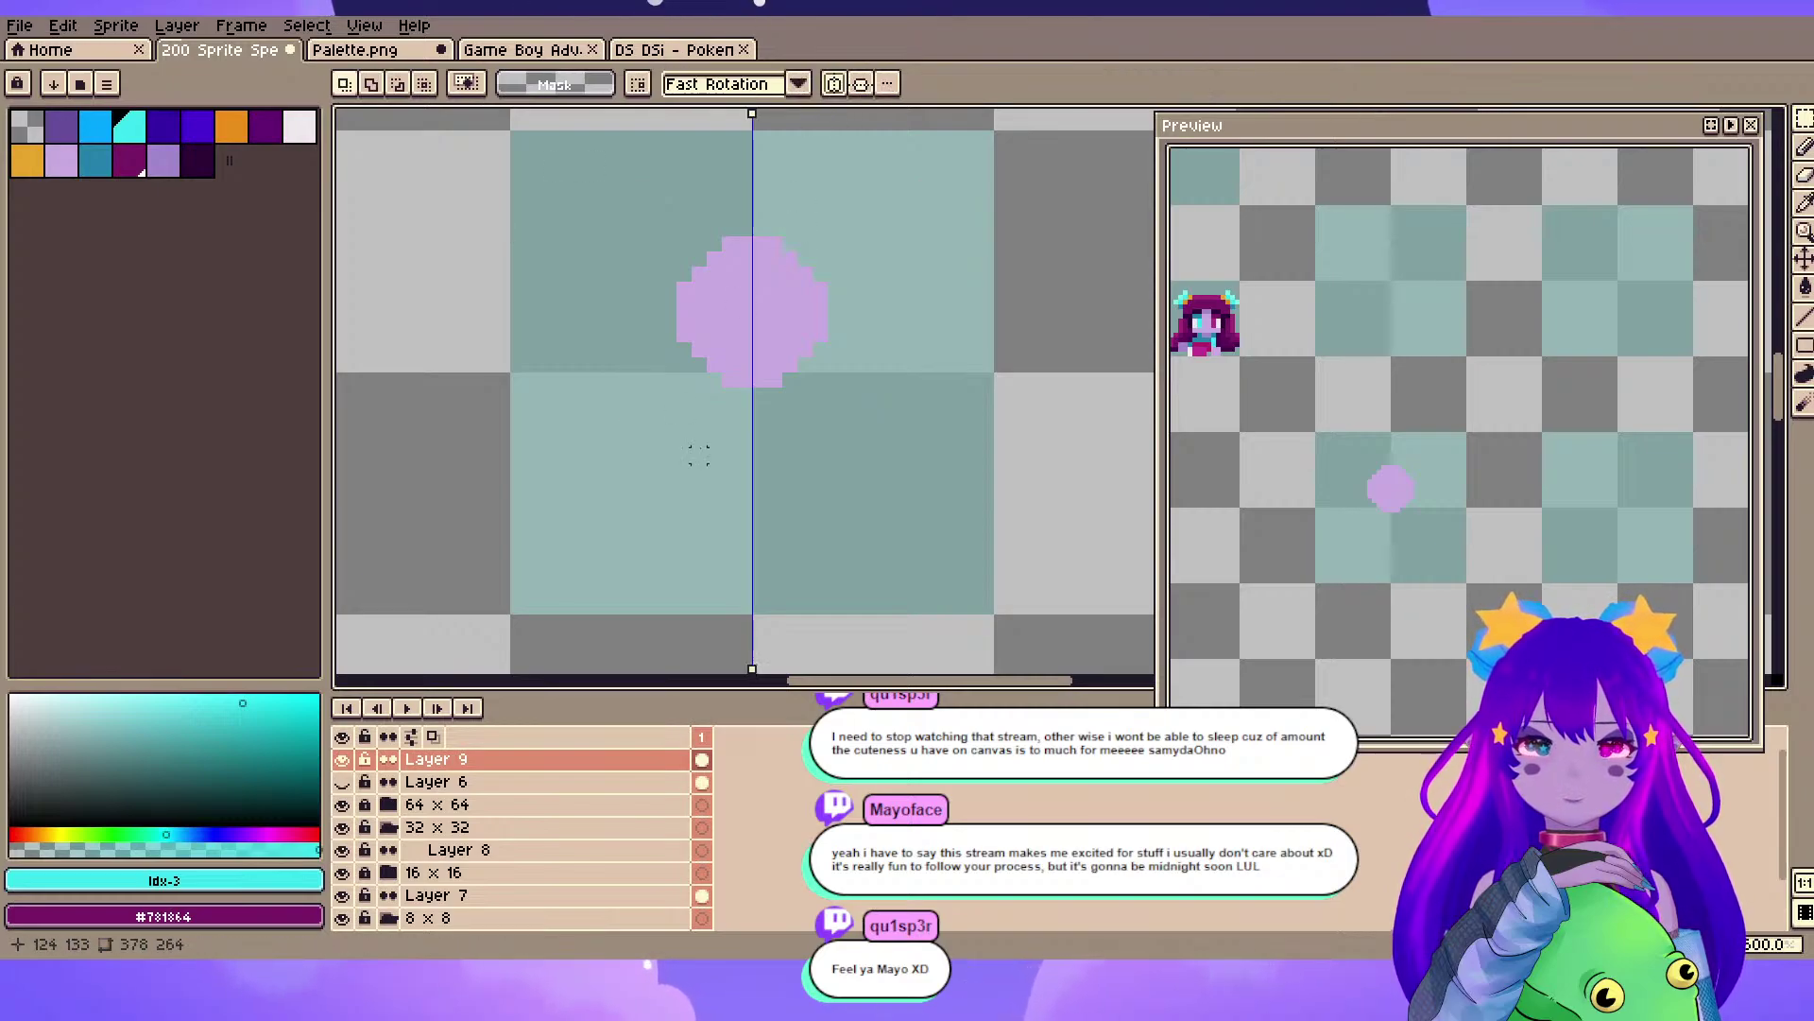
- Draw mirrored cyan shoulders and arms sloping down from below the head with a 4 px Pencil
scroll(683, 455, up, 1)
drag(721, 397, 725, 304)
key(b)
click(956, 248)
key(plus)
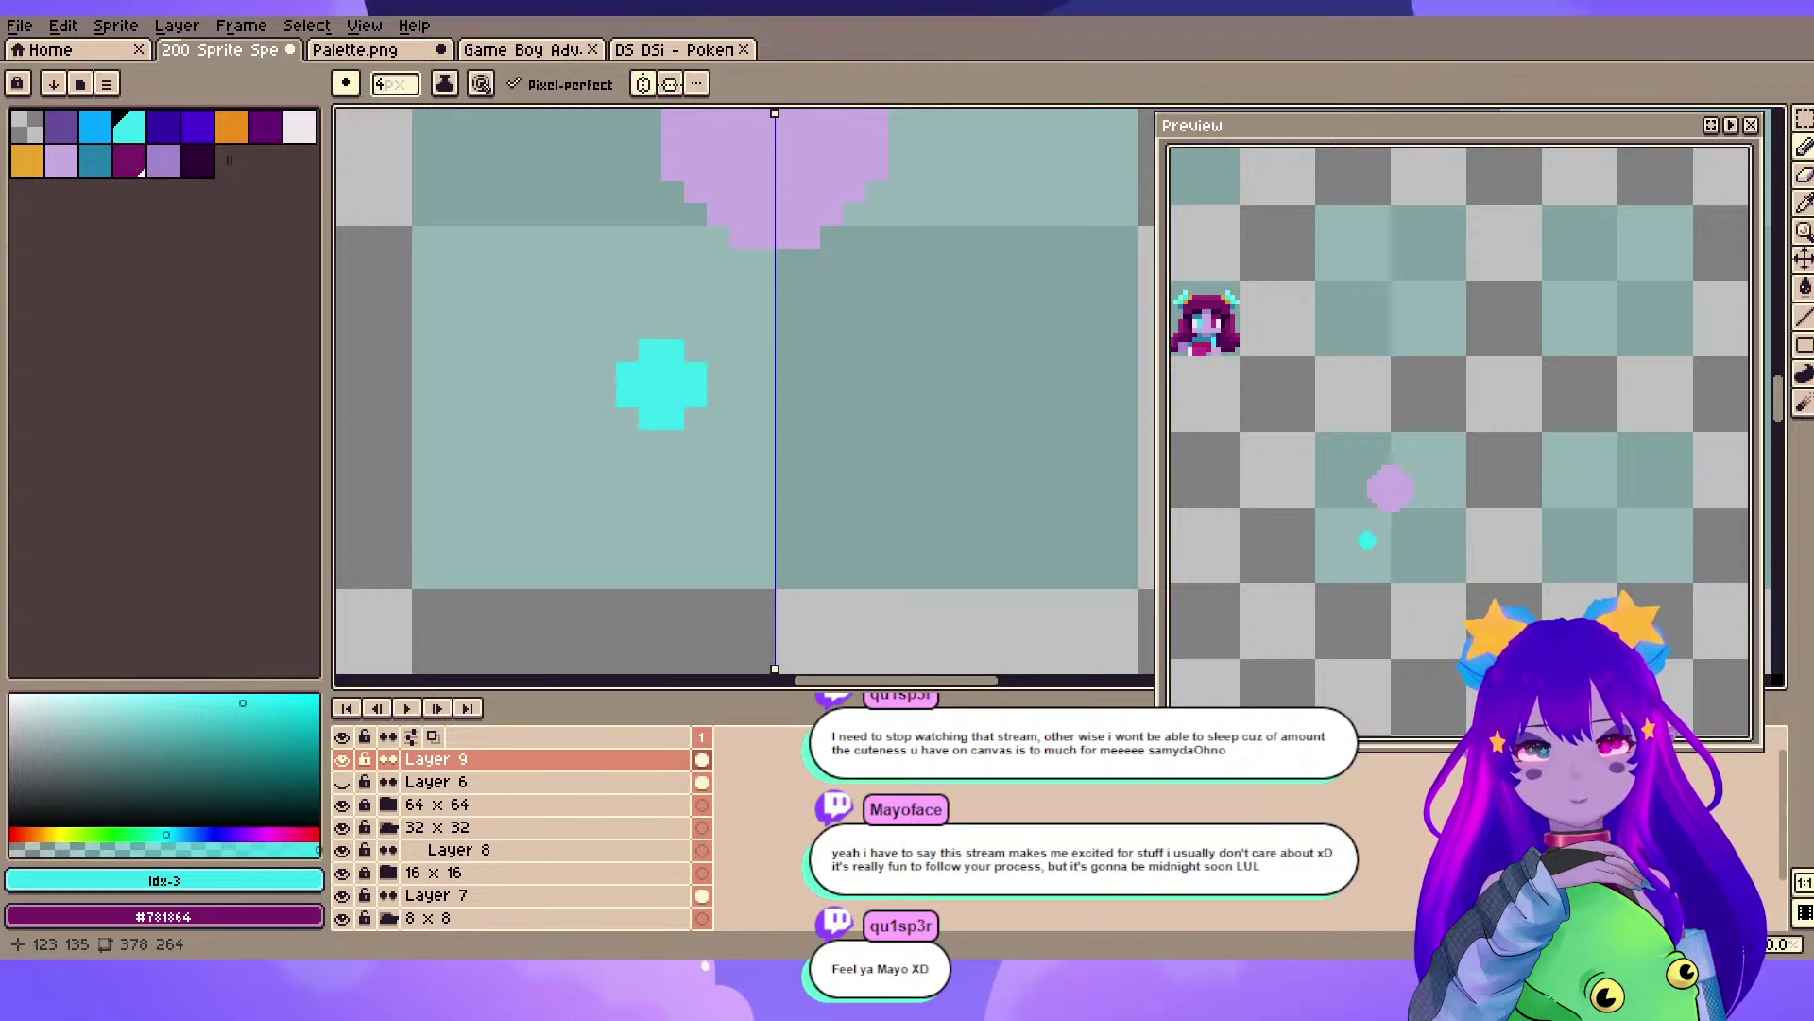
click(639, 385)
mouse_move(683, 318)
mouse_down()
mouse_move(675, 378)
mouse_move(629, 424)
mouse_move(675, 358)
mouse_move(720, 357)
mouse_up()
key(ctrl+z)
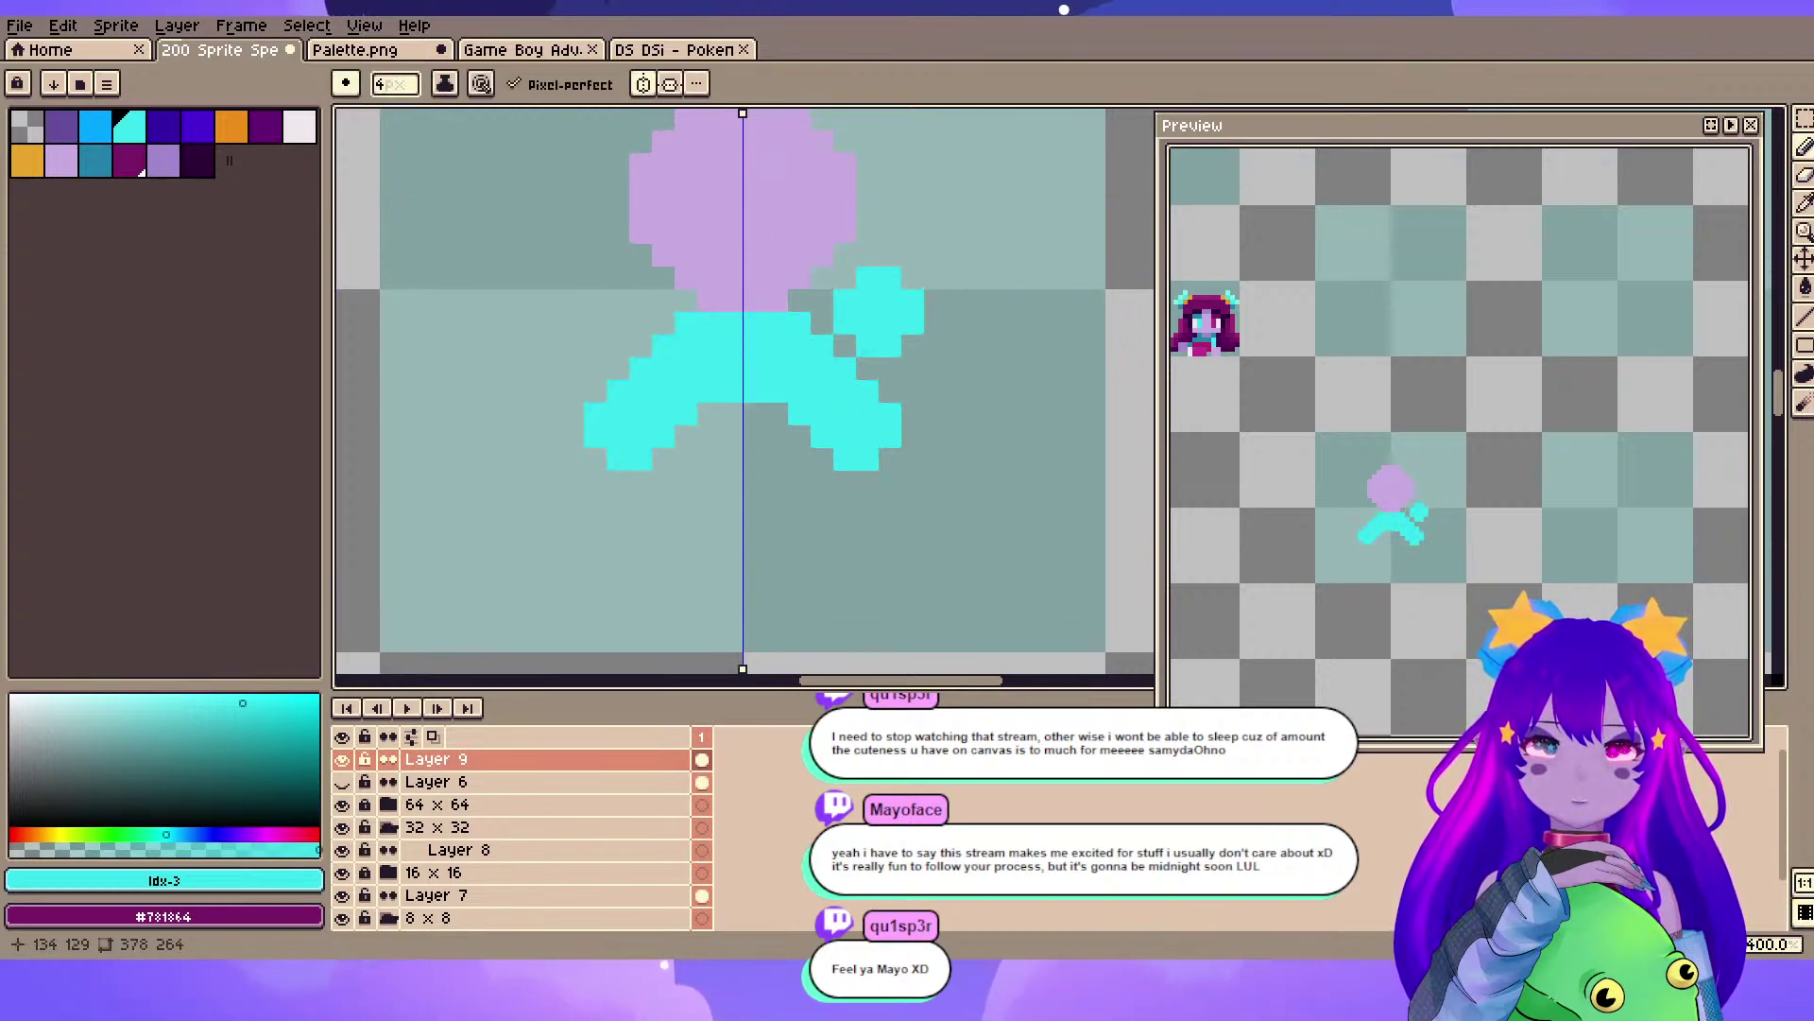
- Fill the cyan torso between the arms with a 2 px Pencil and trim its lower corners with a 1 px Eraser
key(minus)
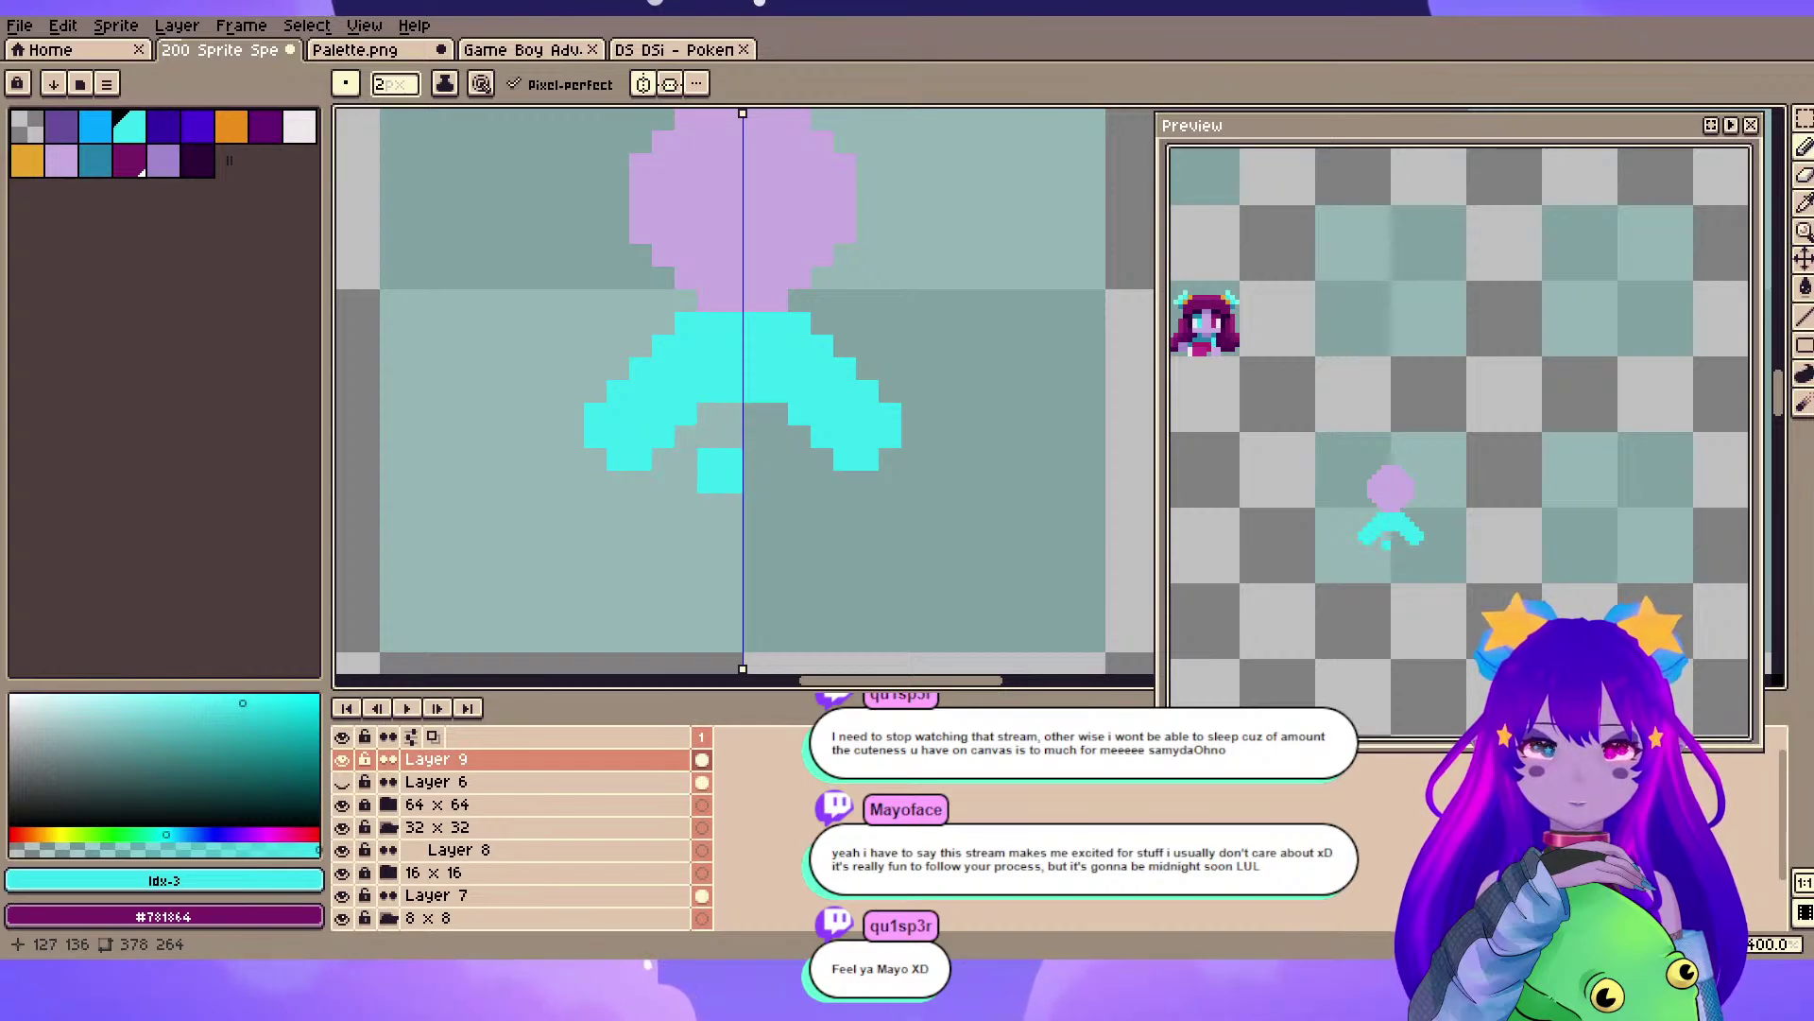
click(720, 437)
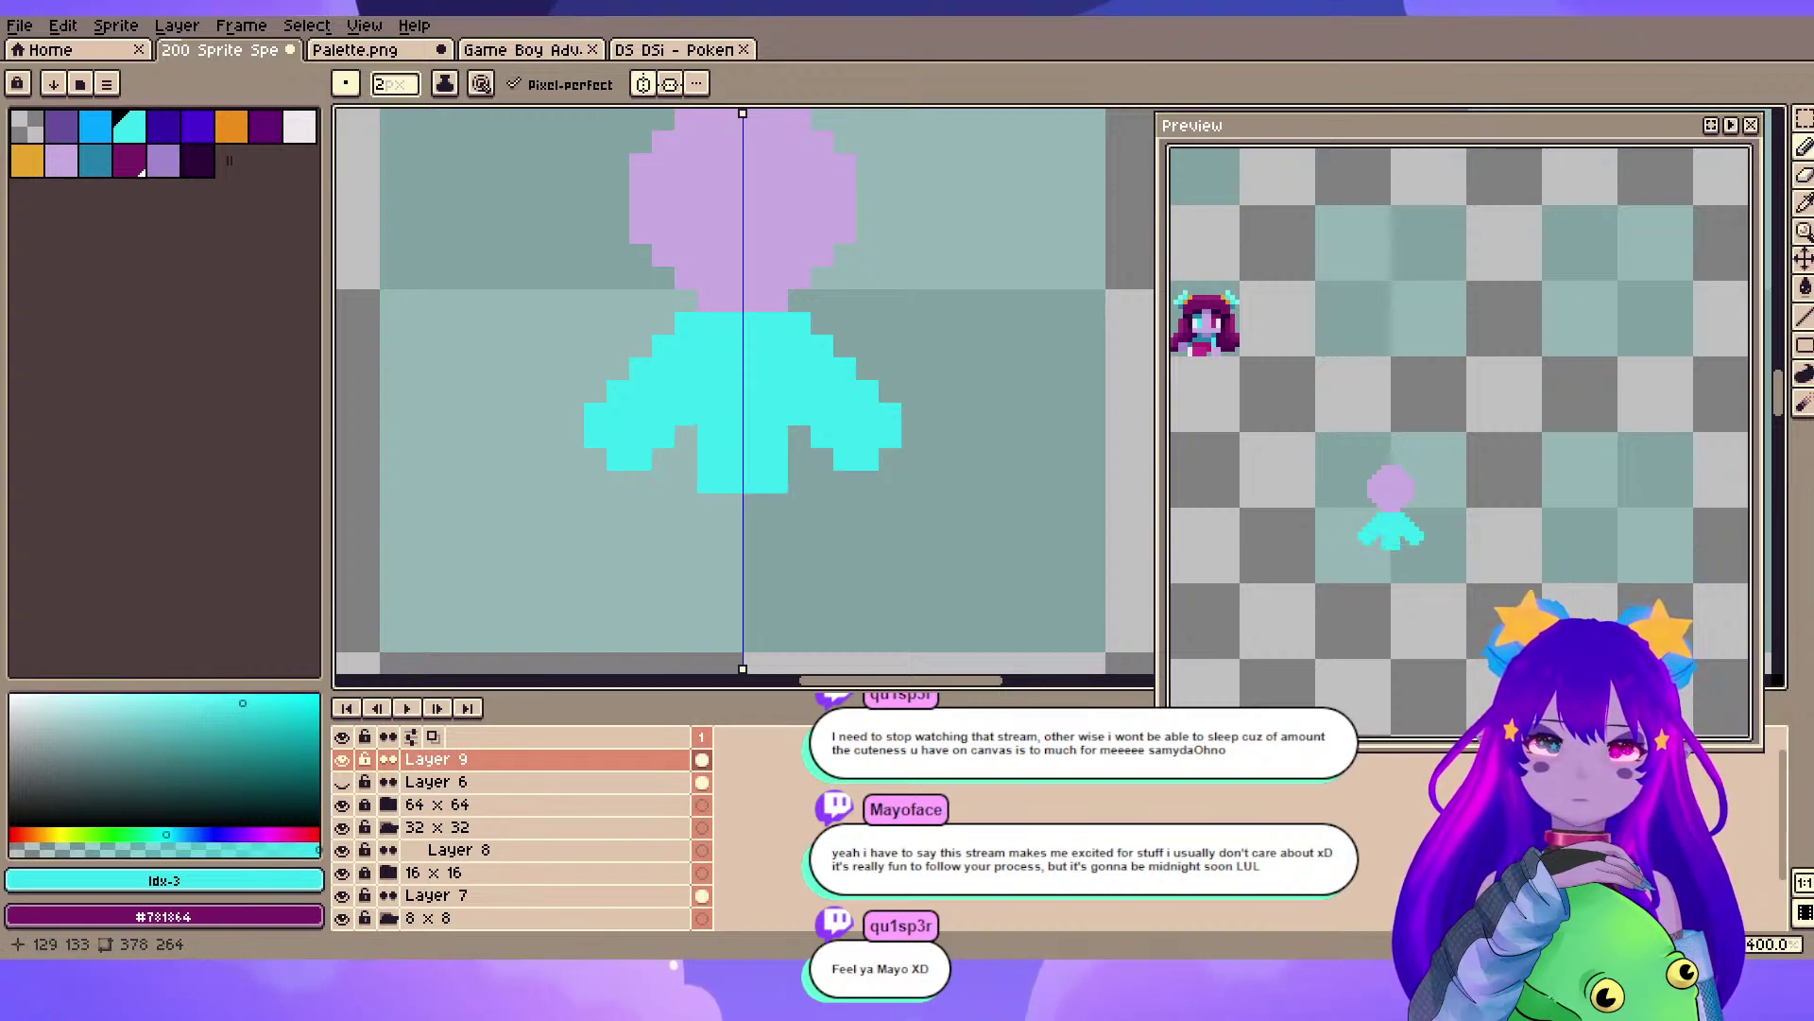
key(e)
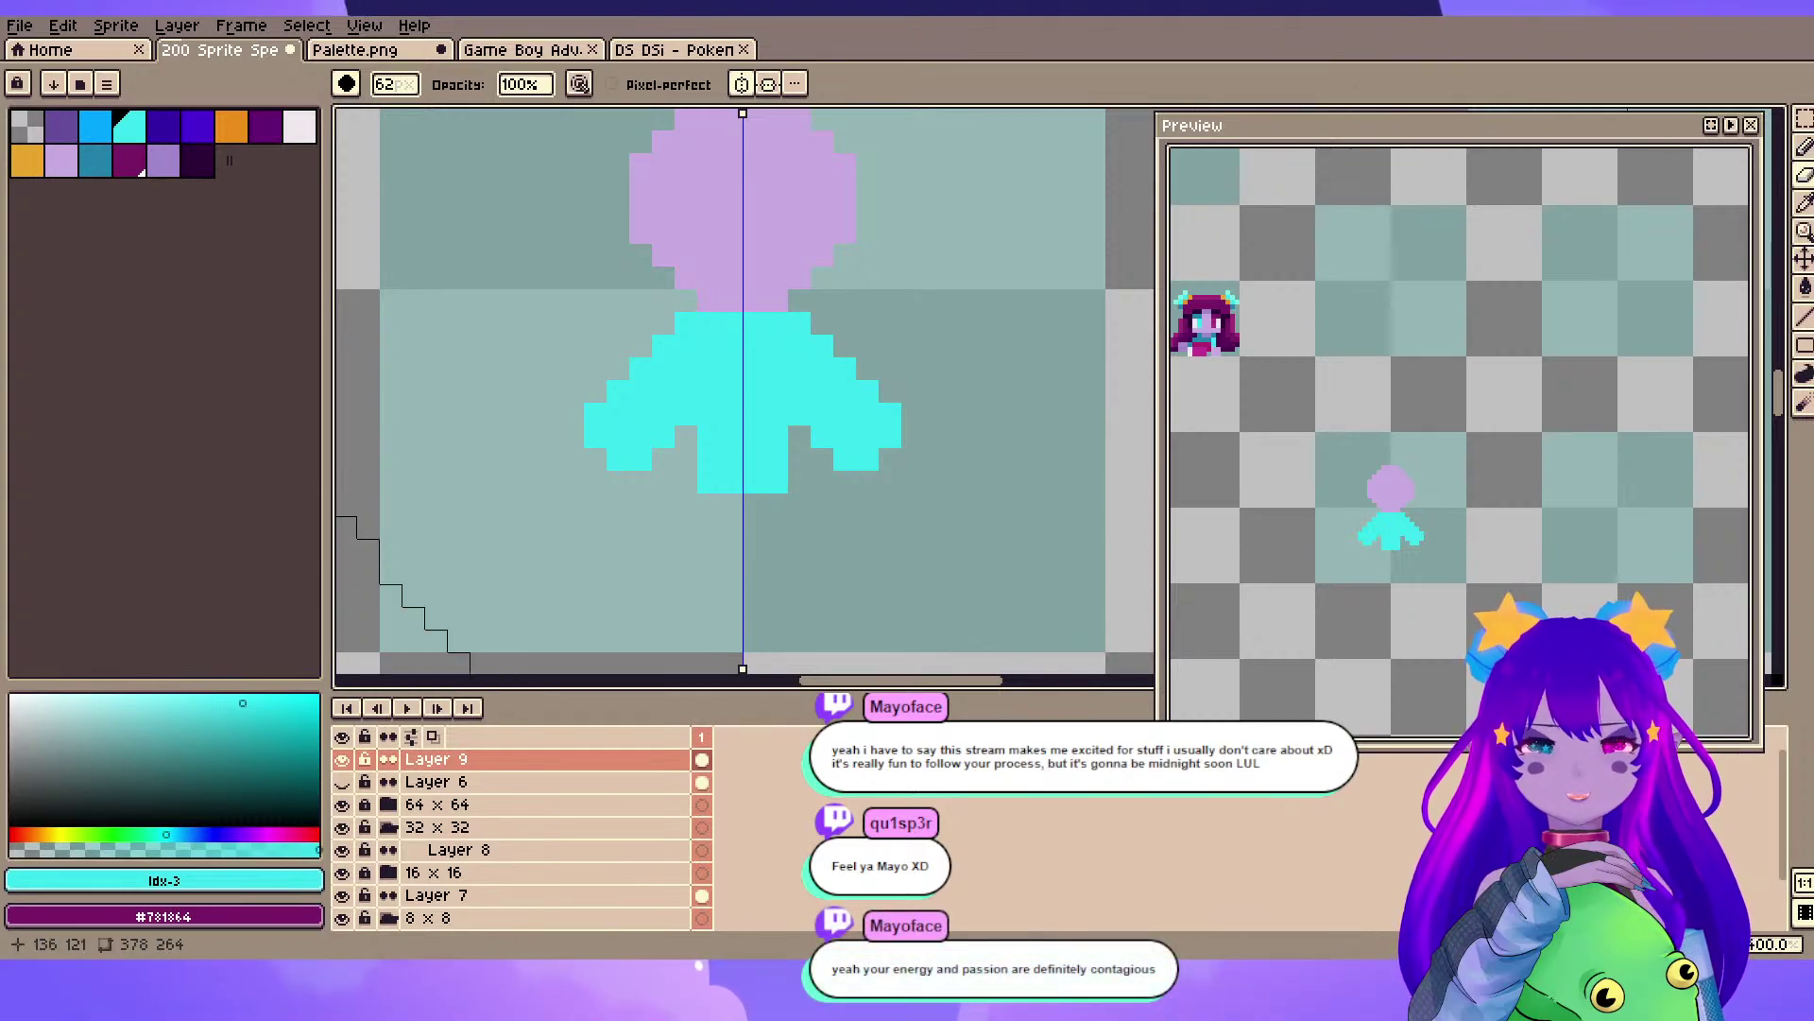
key(minus)
key(minus)
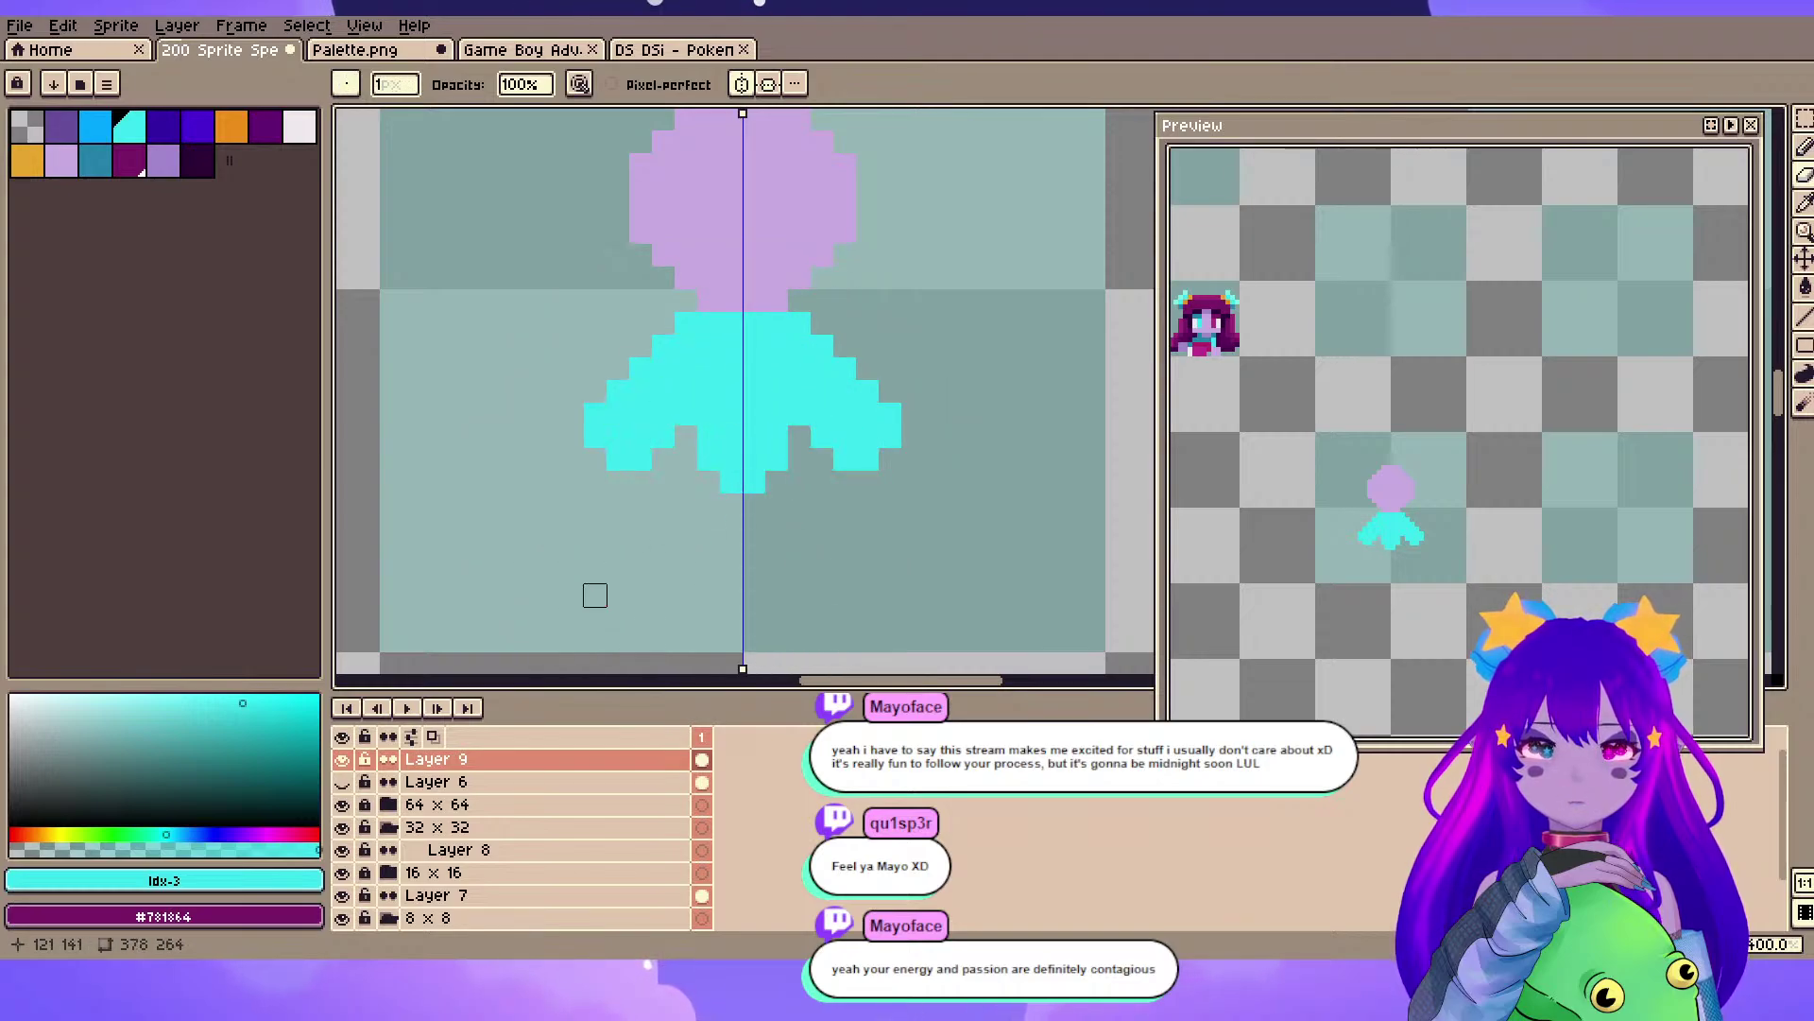
- Draw mirrored light purple hands, 2 × 2 px each, at the ends of the cyan sleeves
key(space)
alt+click(700, 236)
key(b)
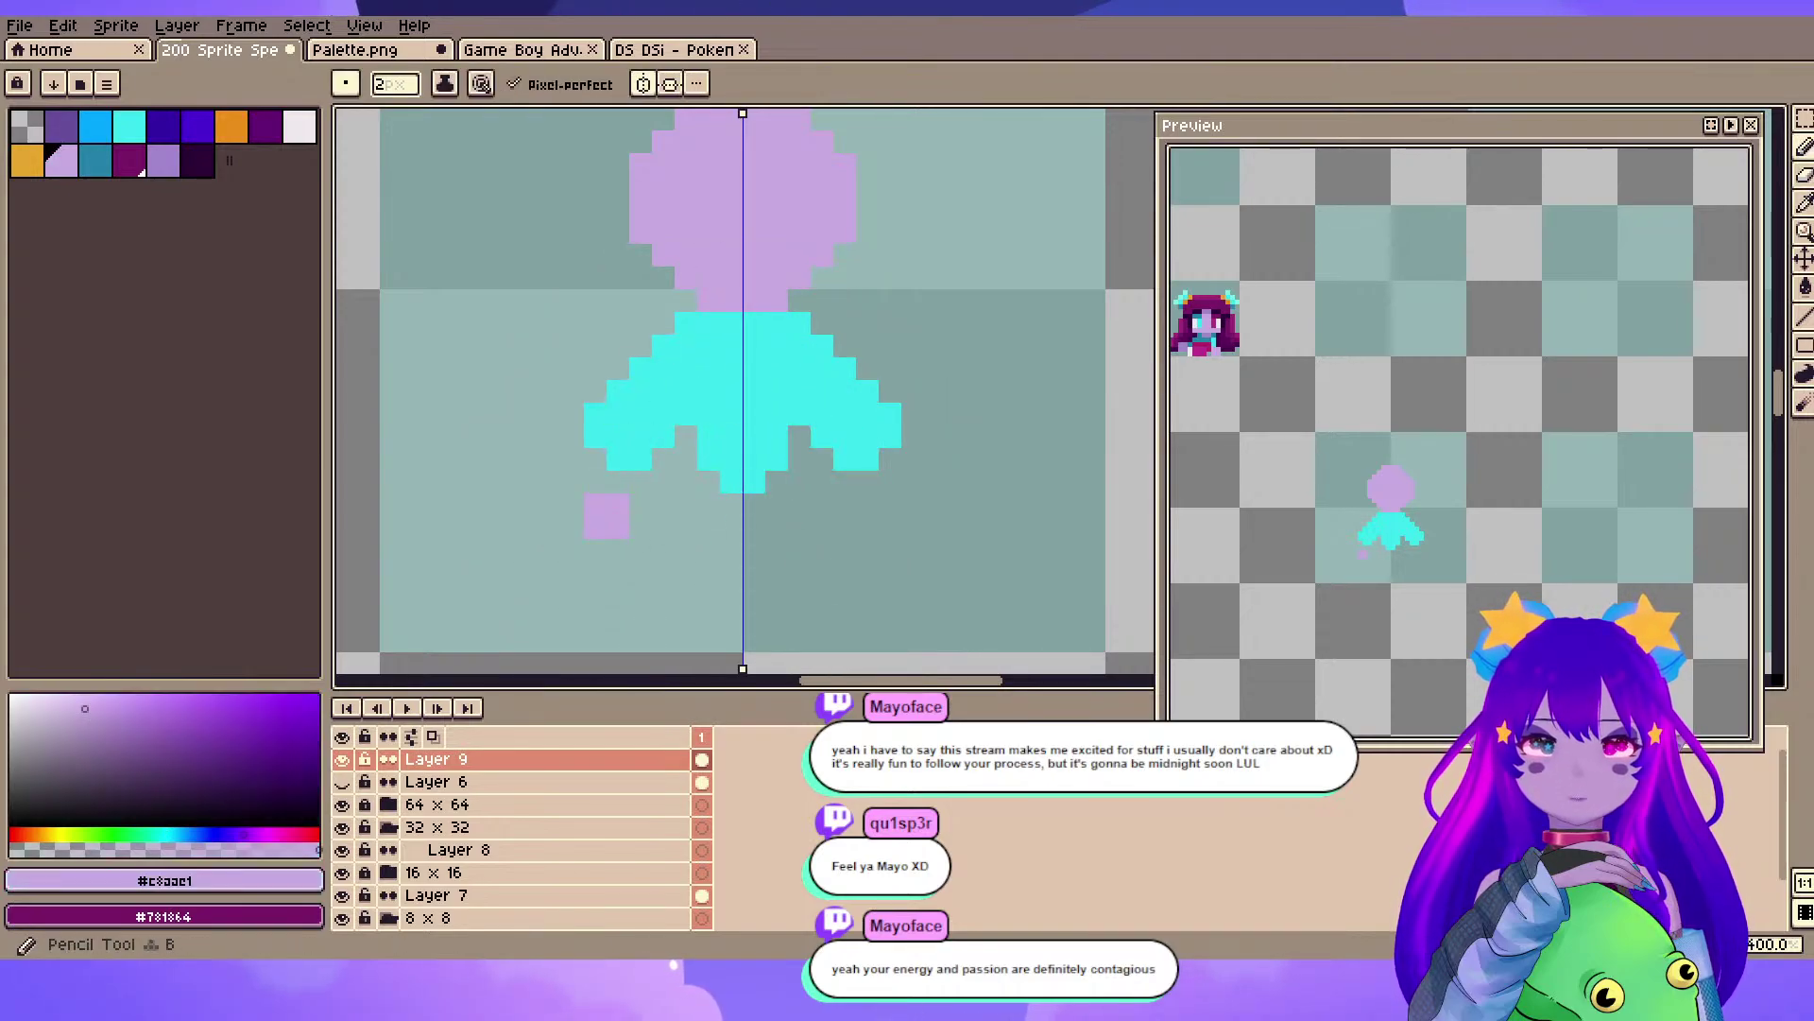
click(595, 459)
key(ctrl+z)
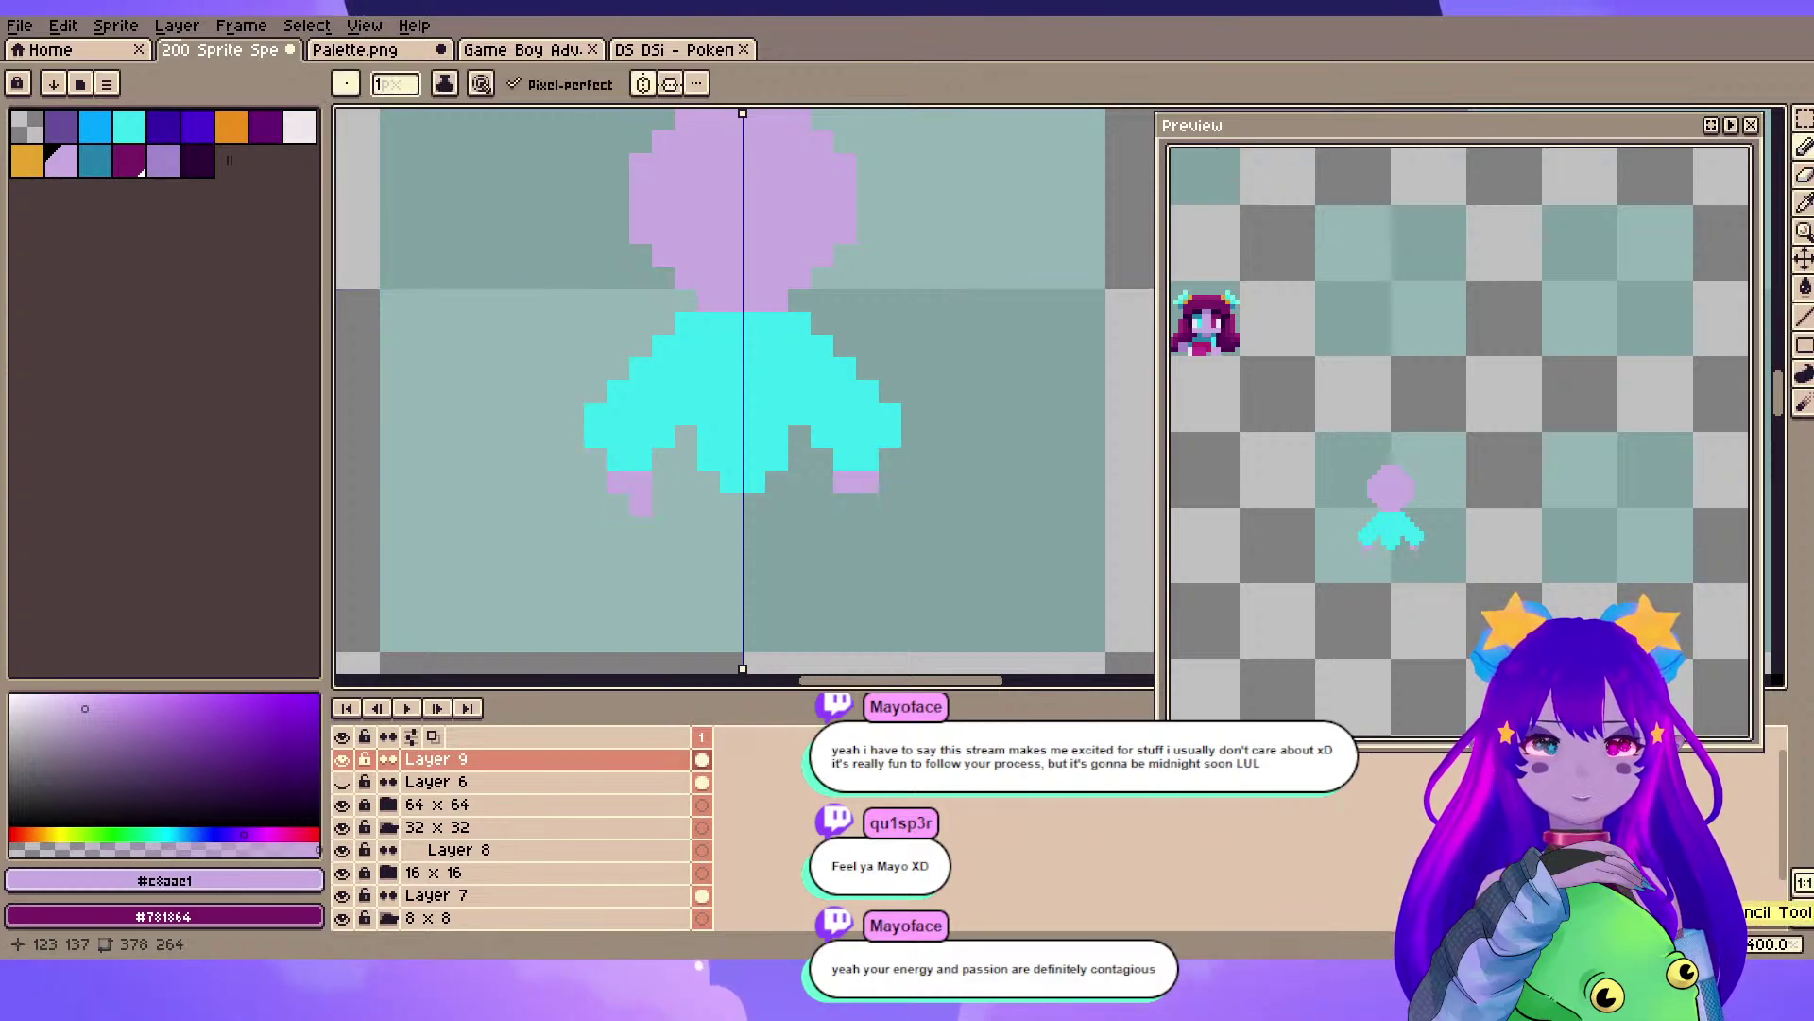
drag(618, 505, 641, 505)
- Slim the cyan sleeves and shoulders by erasing their outer edge pixels on both sides
key(e)
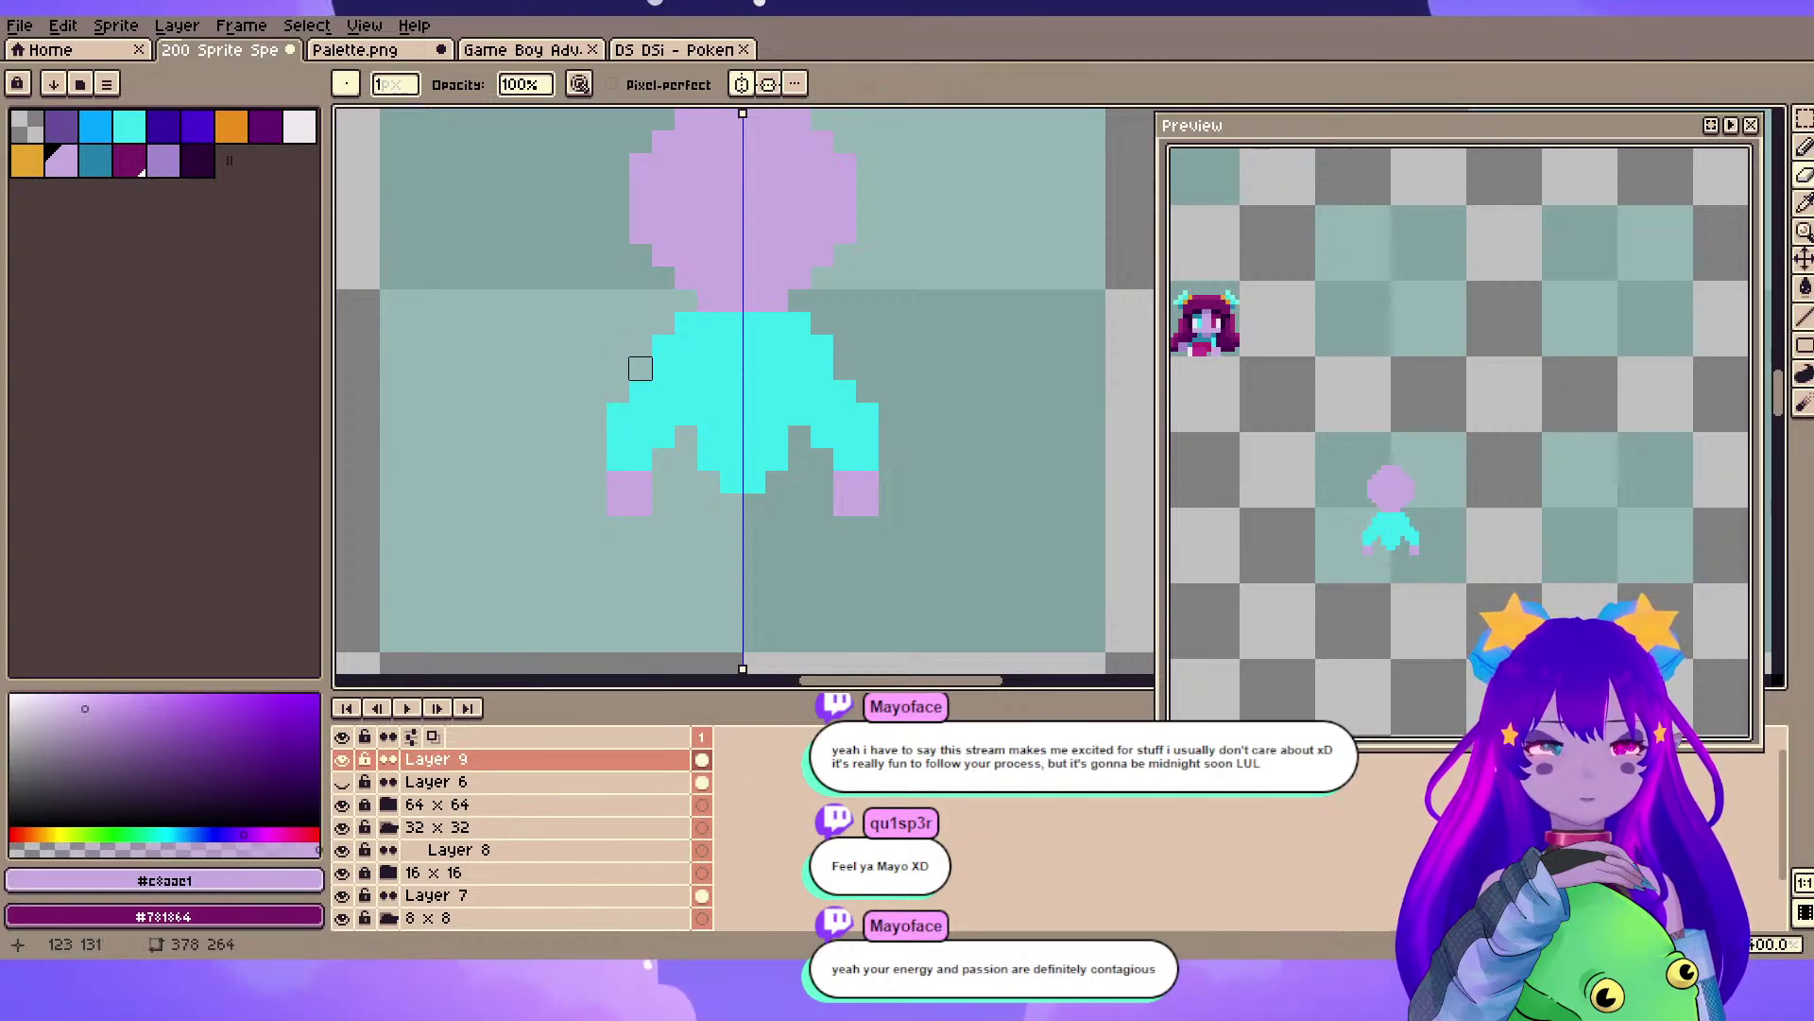
click(664, 346)
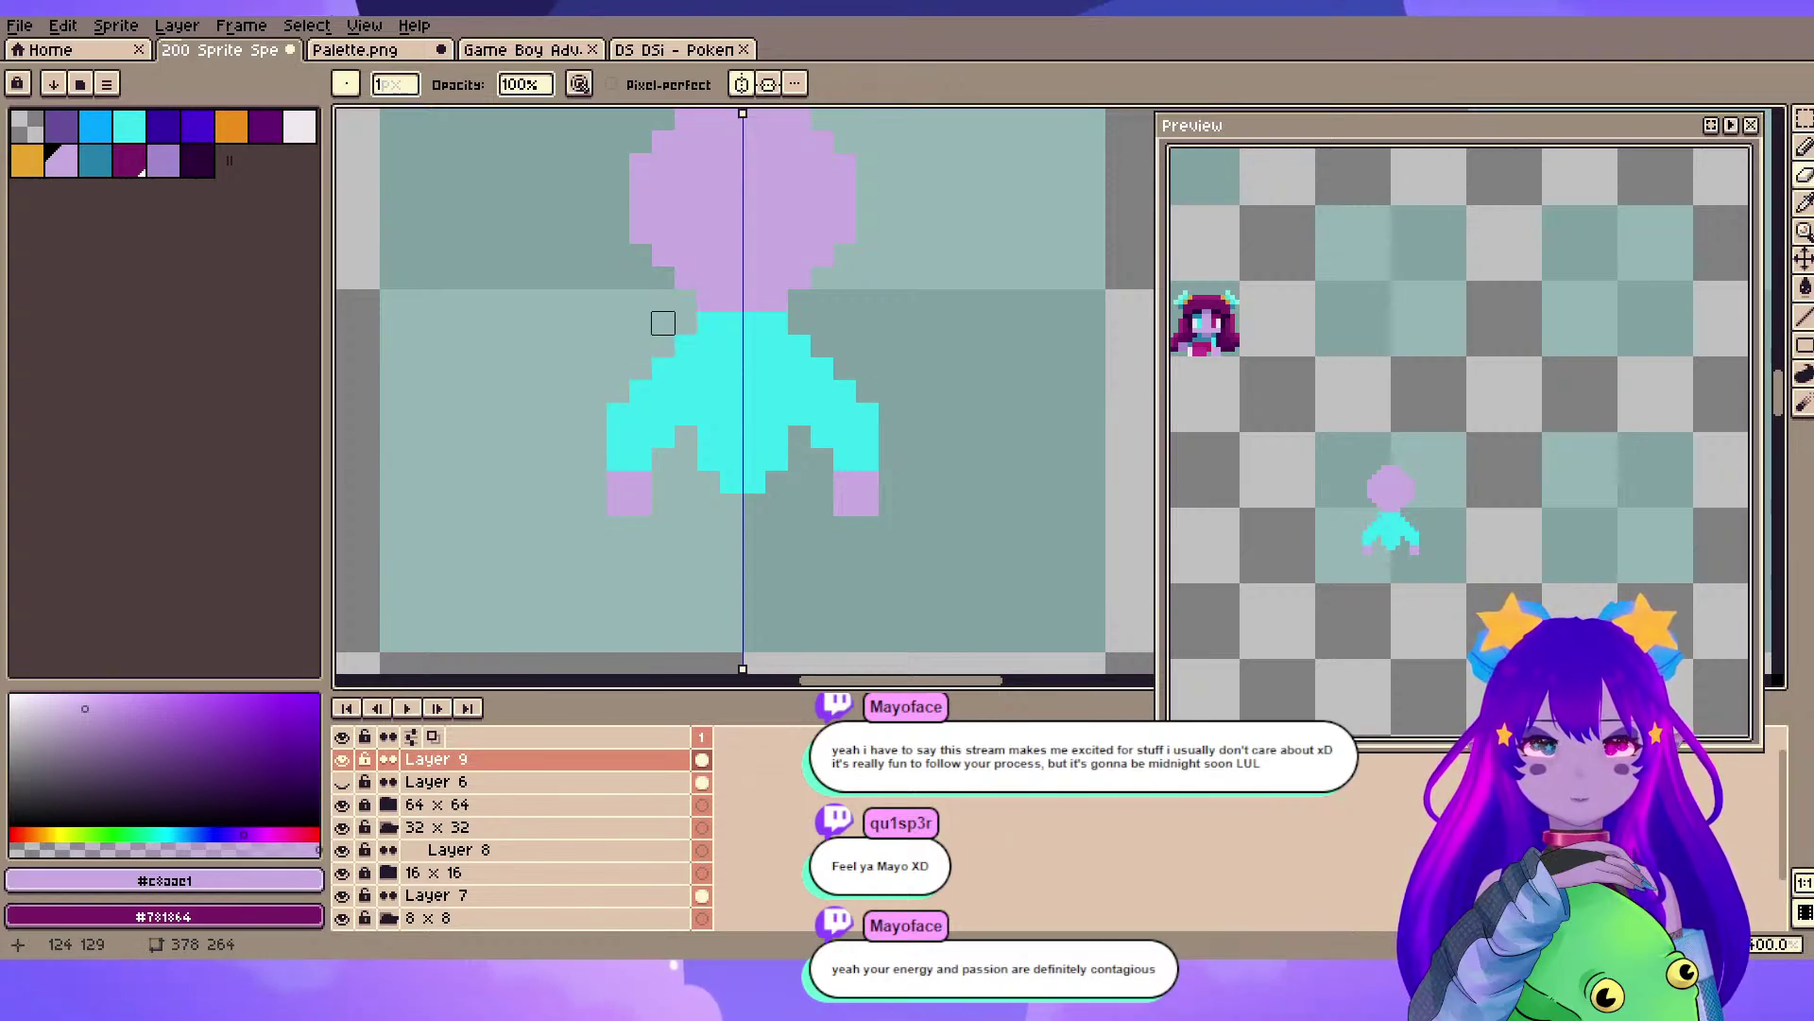
key(space)
drag(754, 368, 745, 505)
drag(814, 413, 843, 391)
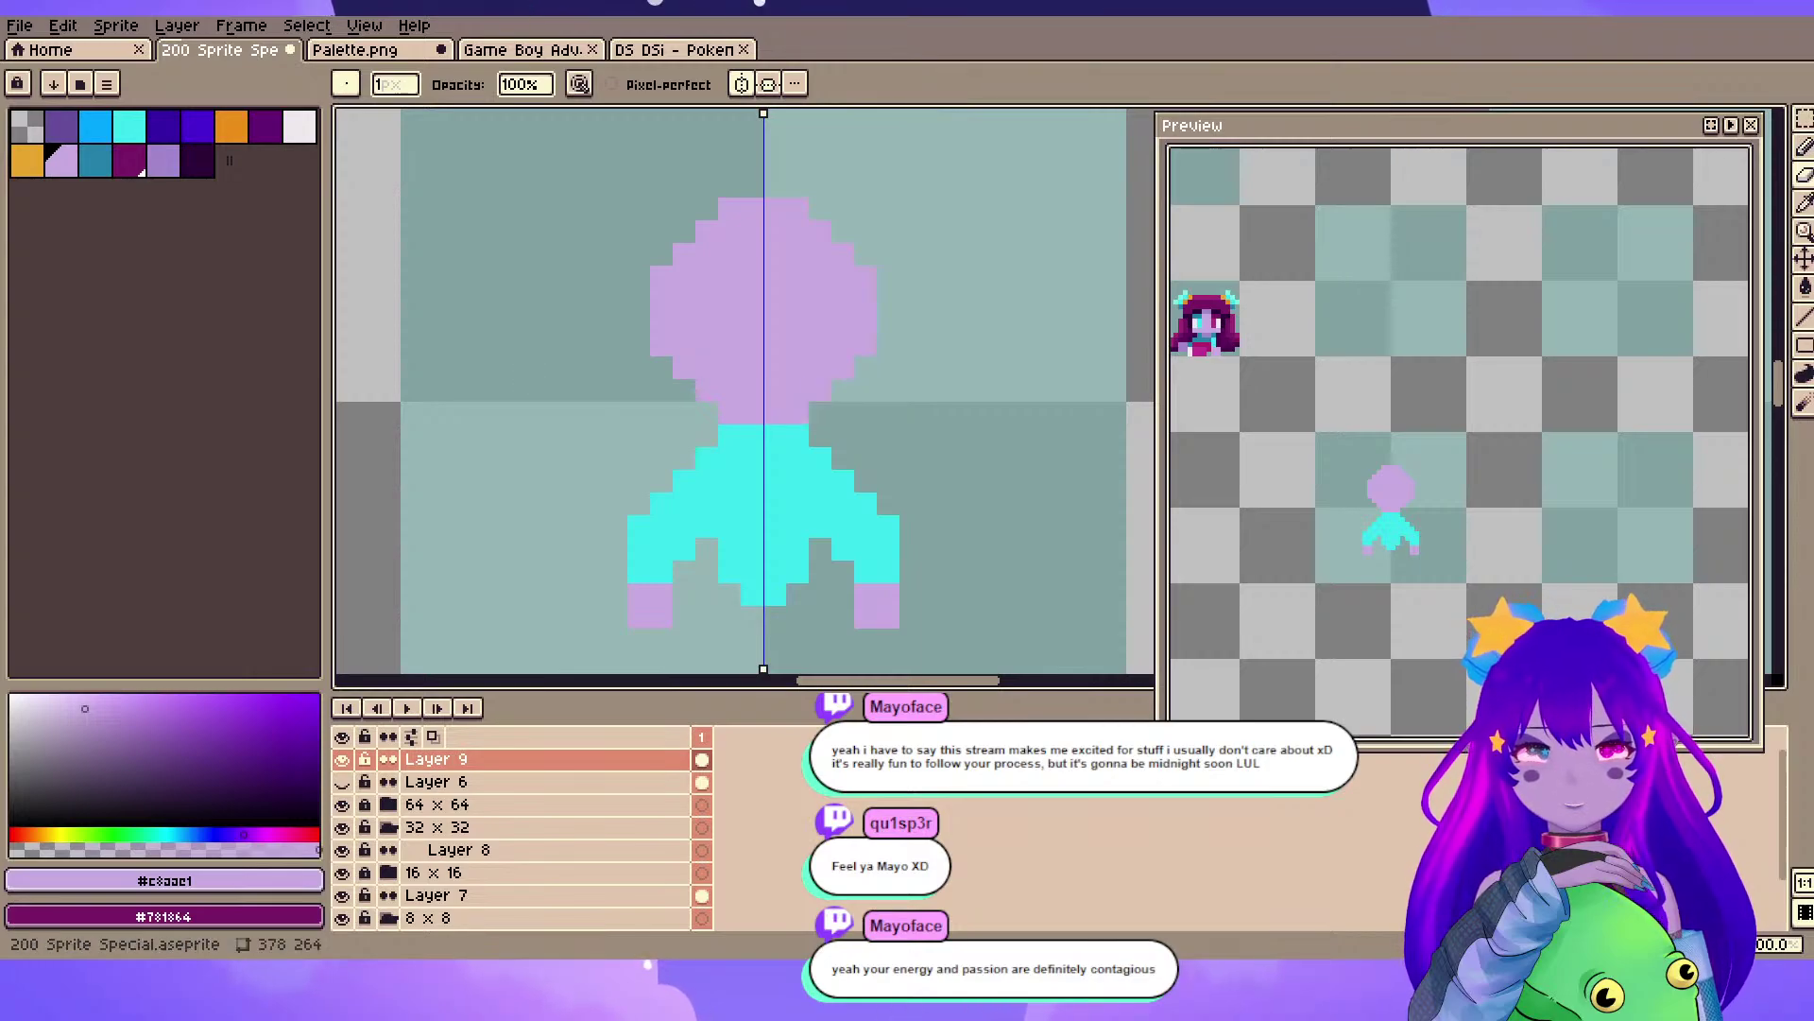
click(198, 160)
key(space)
mouse_move(749, 476)
mouse_down()
mouse_move(749, 338)
mouse_move(733, 352)
mouse_up()
click(727, 470)
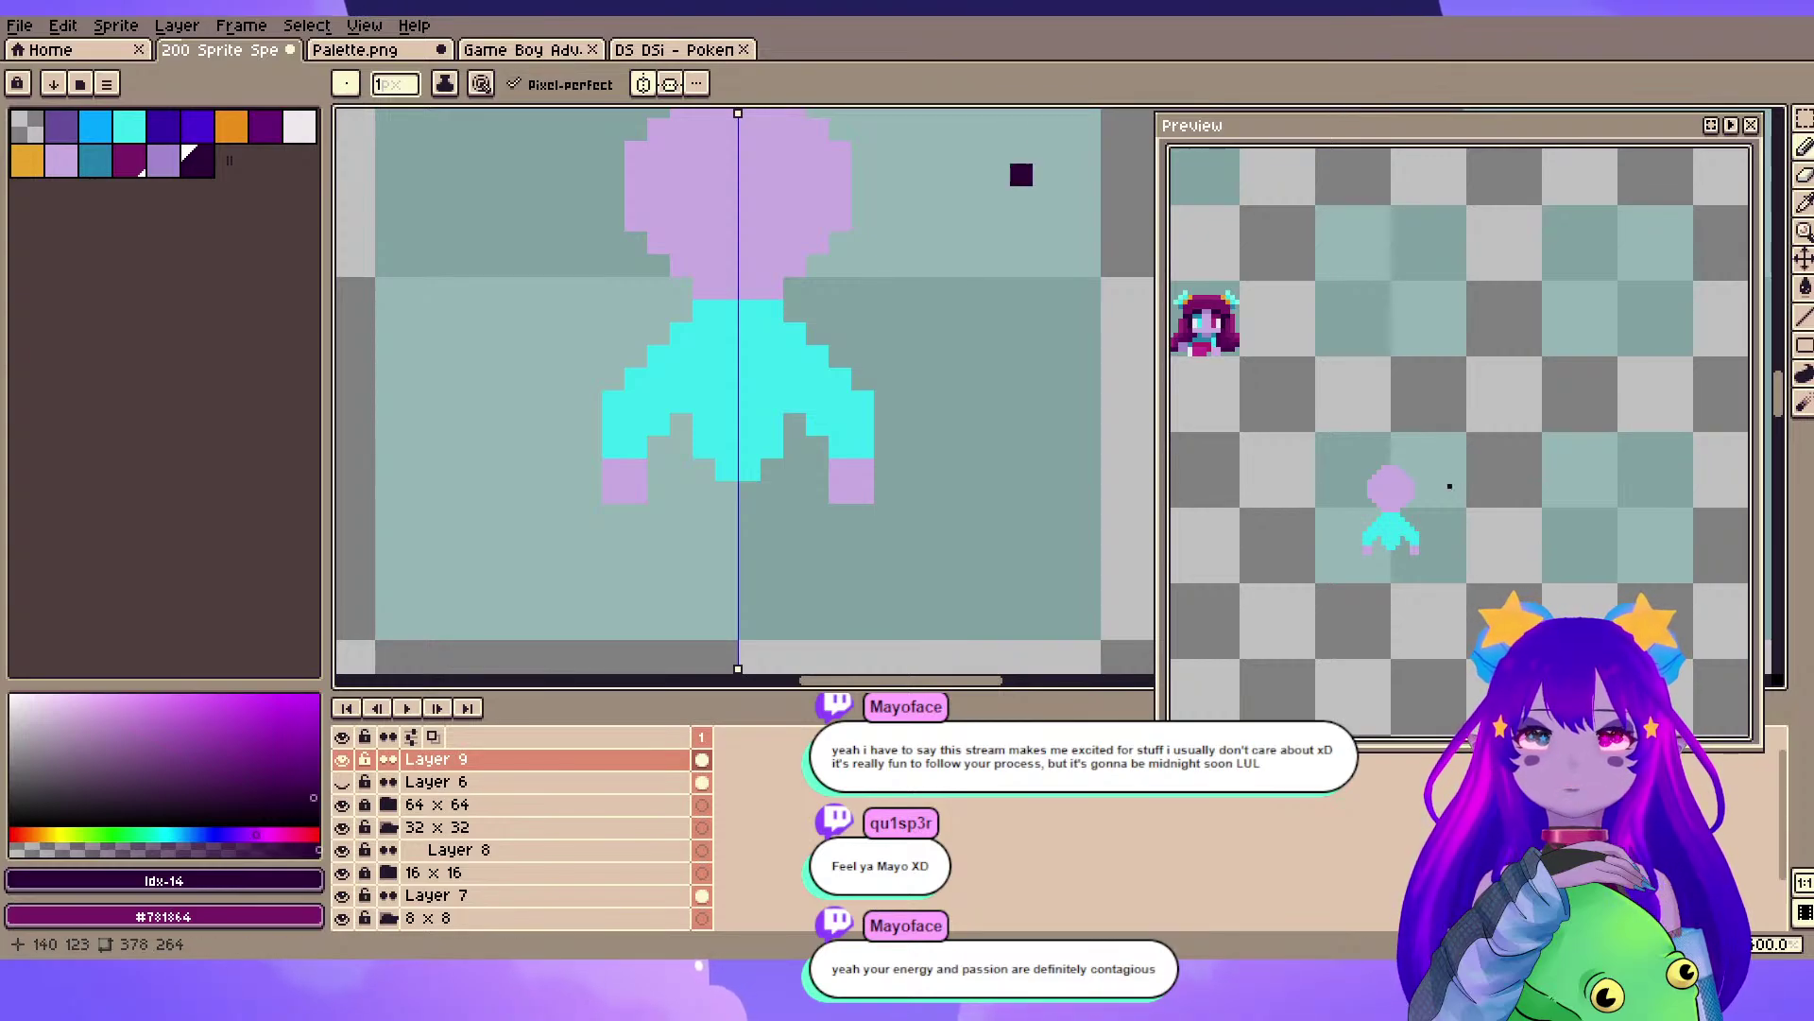
- Add a new layer above Layer 9 and pick the cyan palette colour
key(ctrl+b)
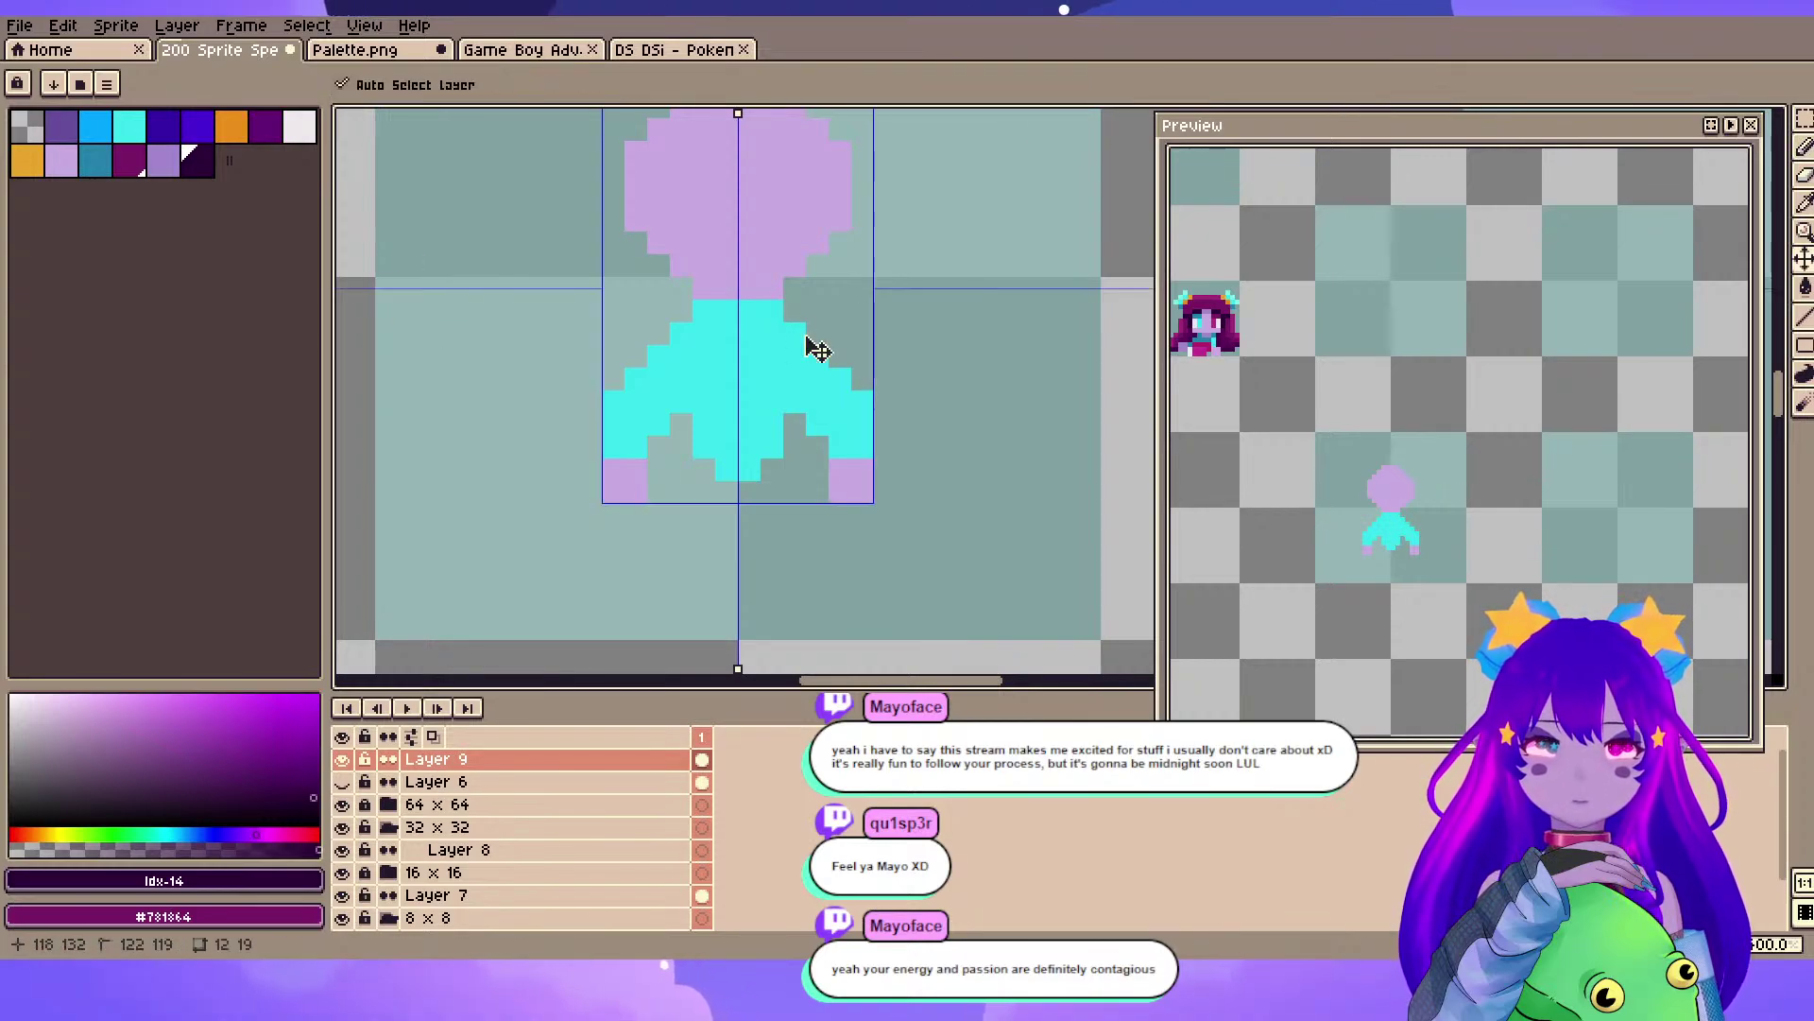
key(shift+n)
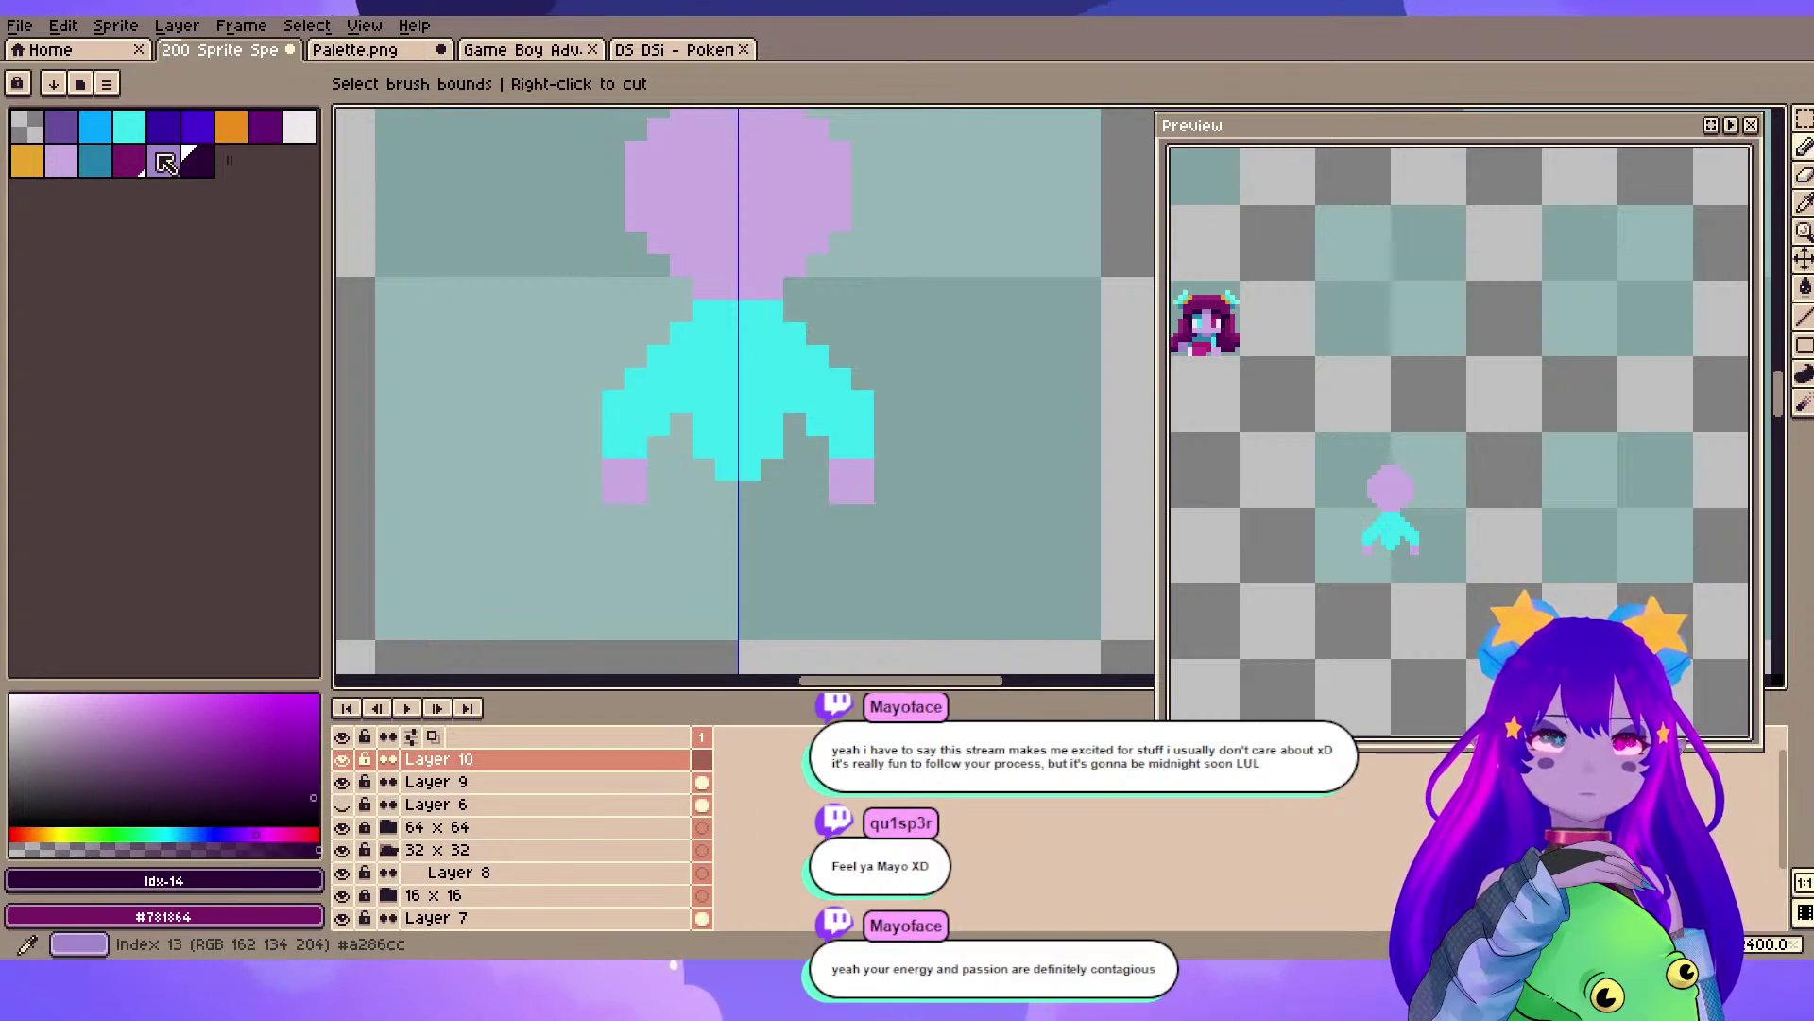
click(133, 128)
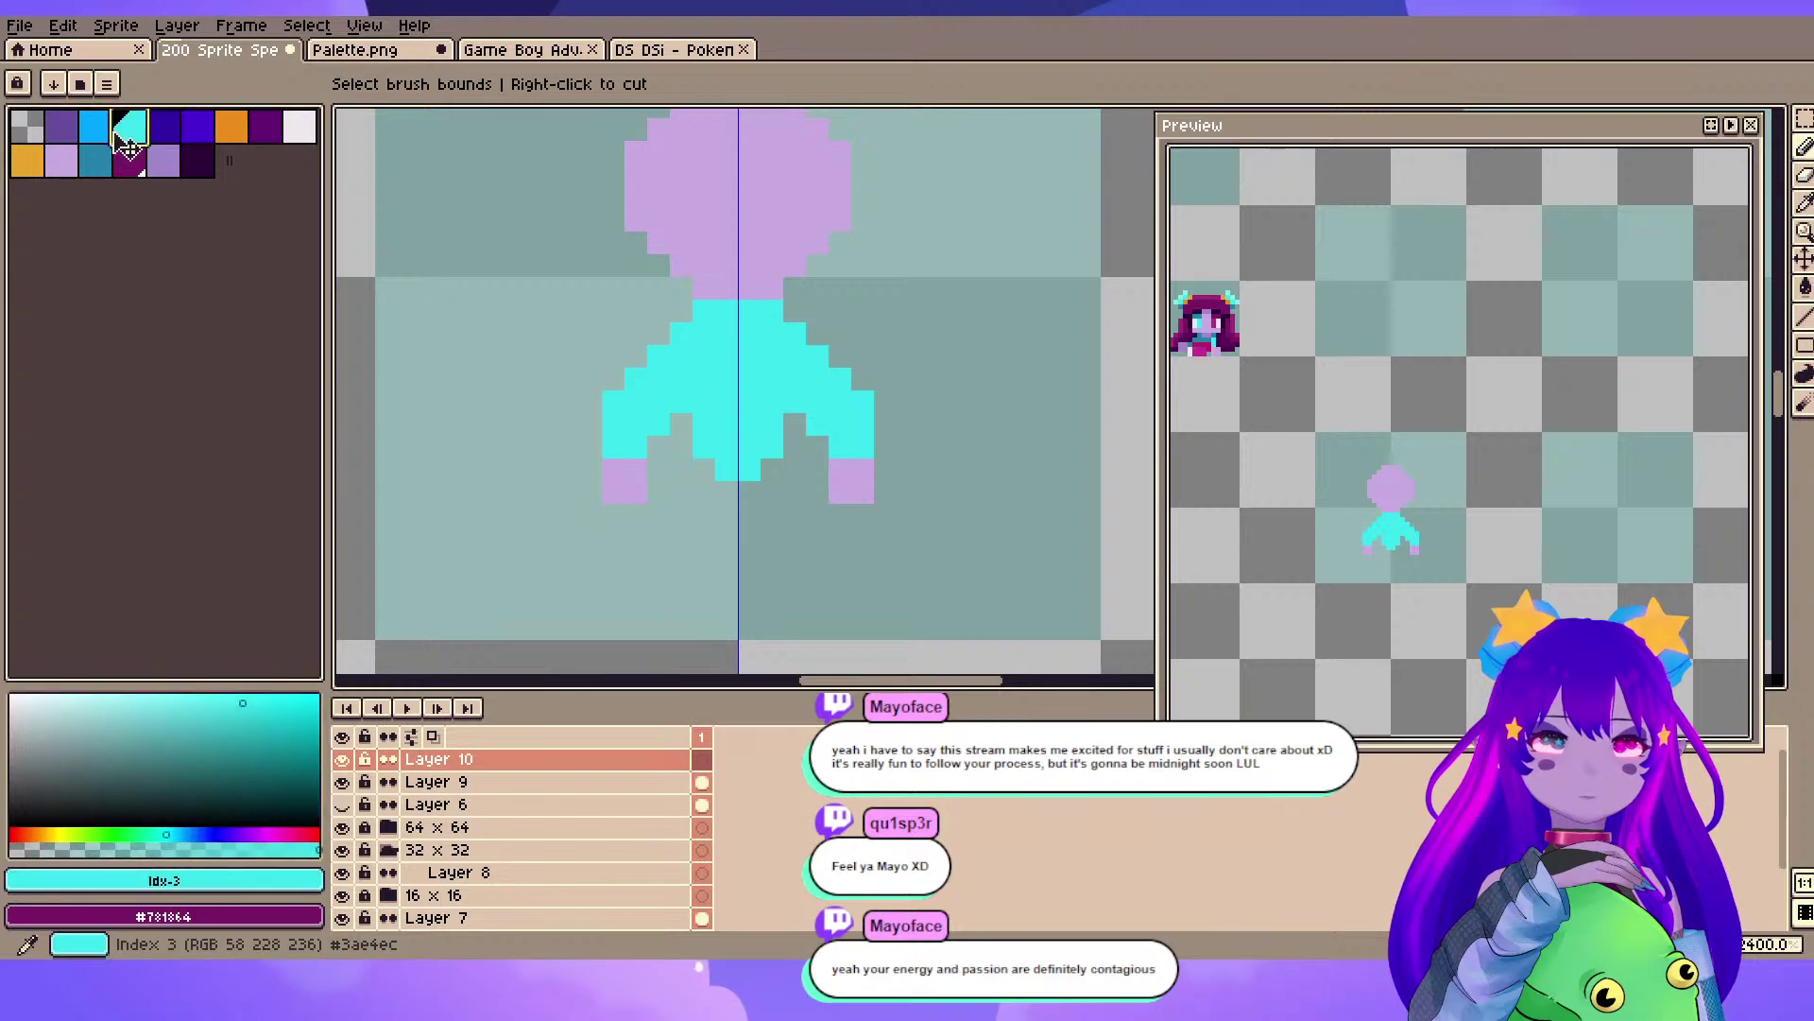
- Erase the cyan torso, sleeves and light purple hands on Layer 9 with a 12 px Eraser, keeping only the head
click(534, 782)
key(e)
drag(705, 425, 653, 401)
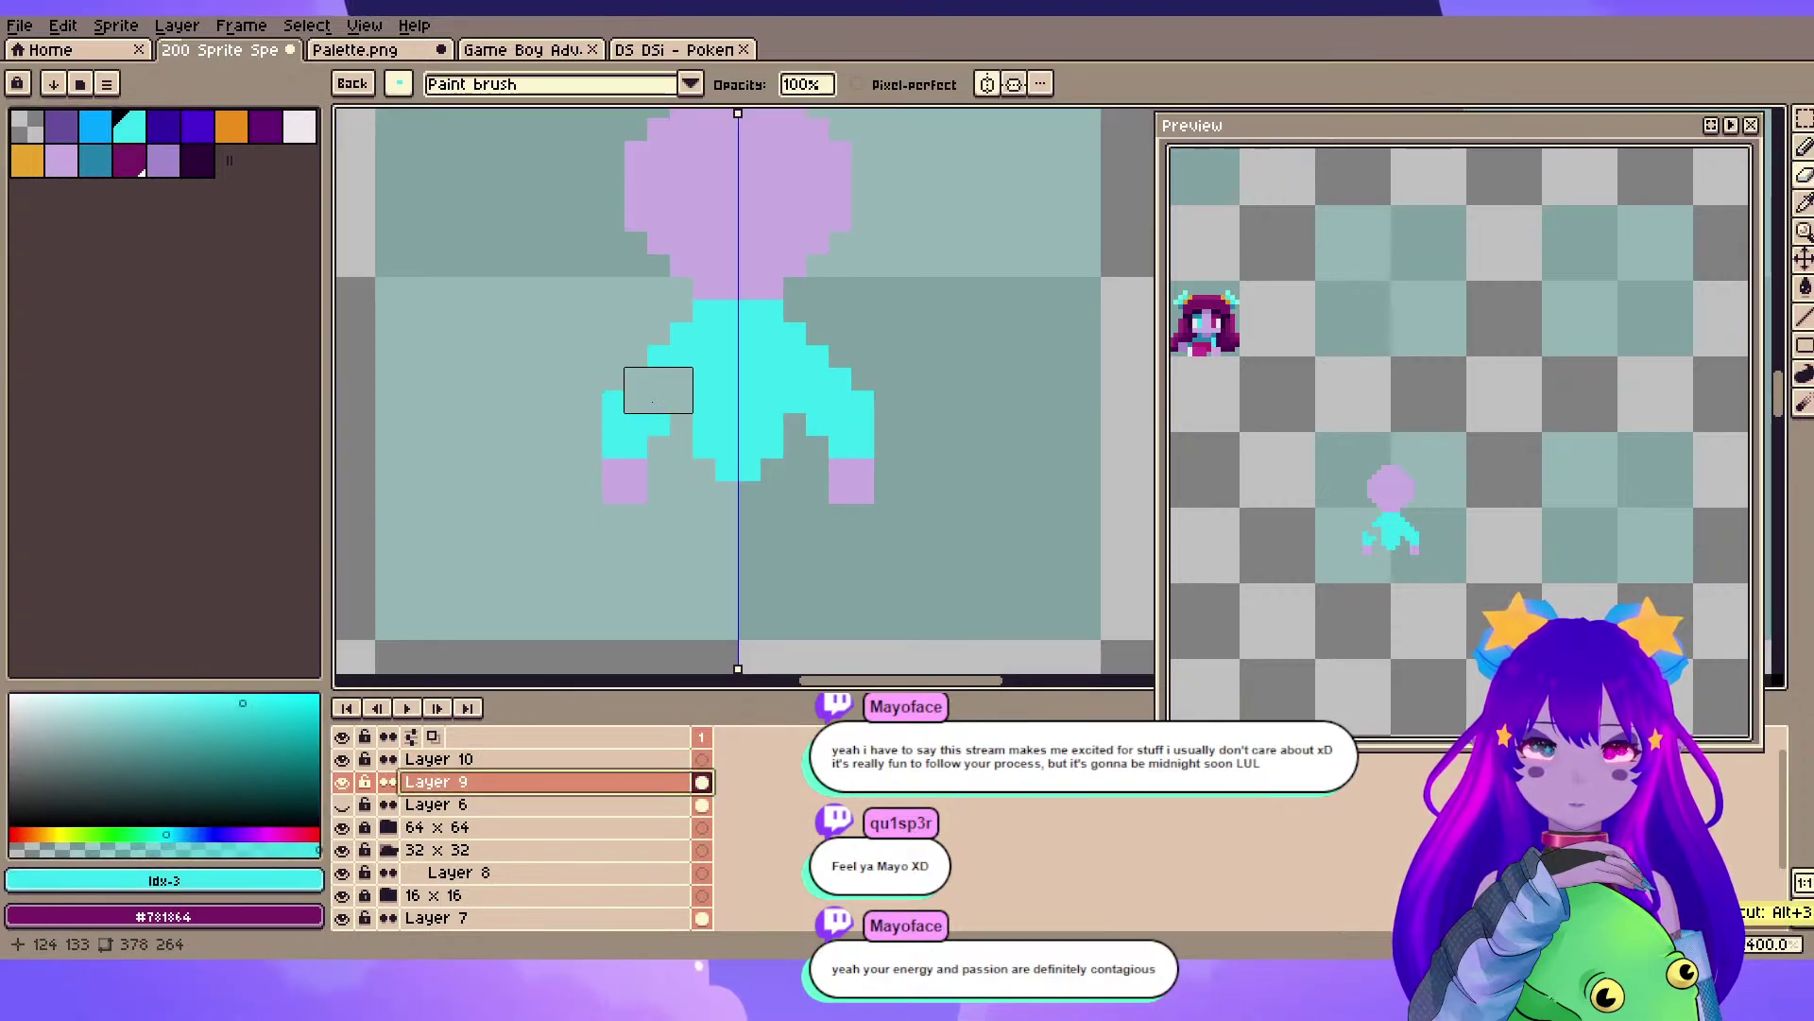
key(b)
key(e)
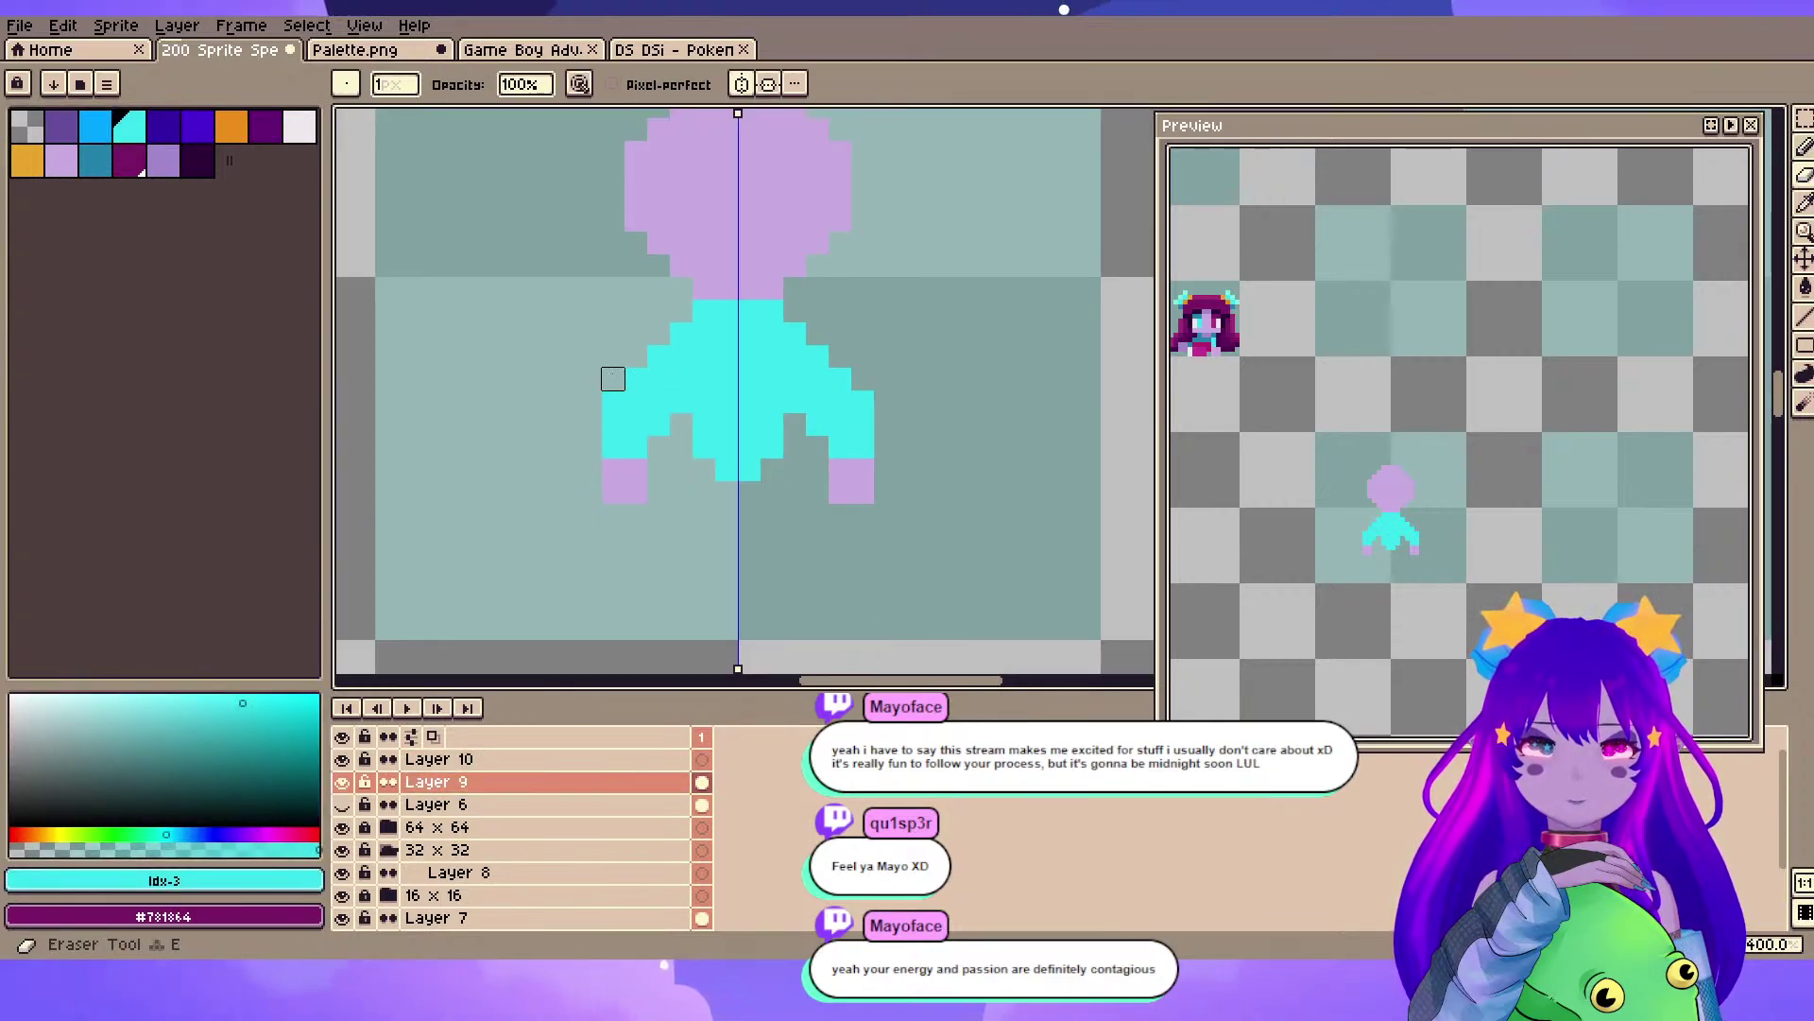
scroll(608, 387, up, 10)
drag(648, 436, 786, 435)
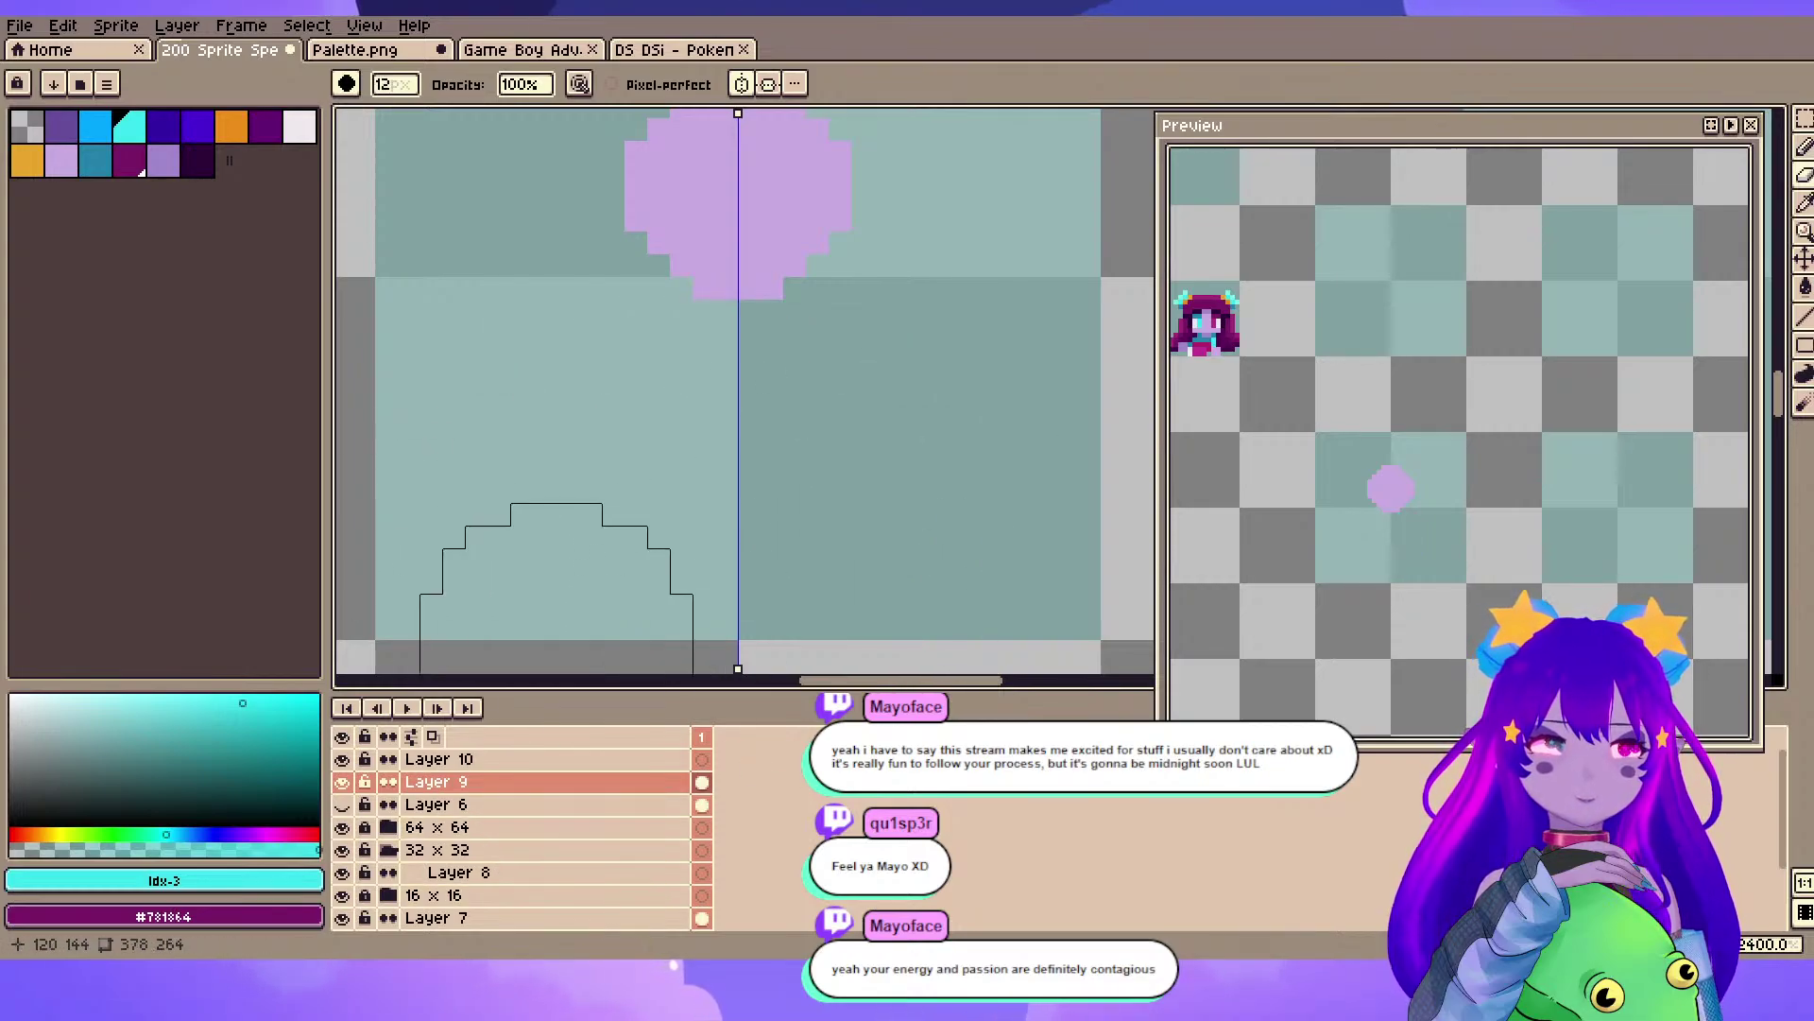
- Toggle Layer 9's visibility to check its content, and make Layer 10 active with the Pencil
click(342, 782)
click(342, 781)
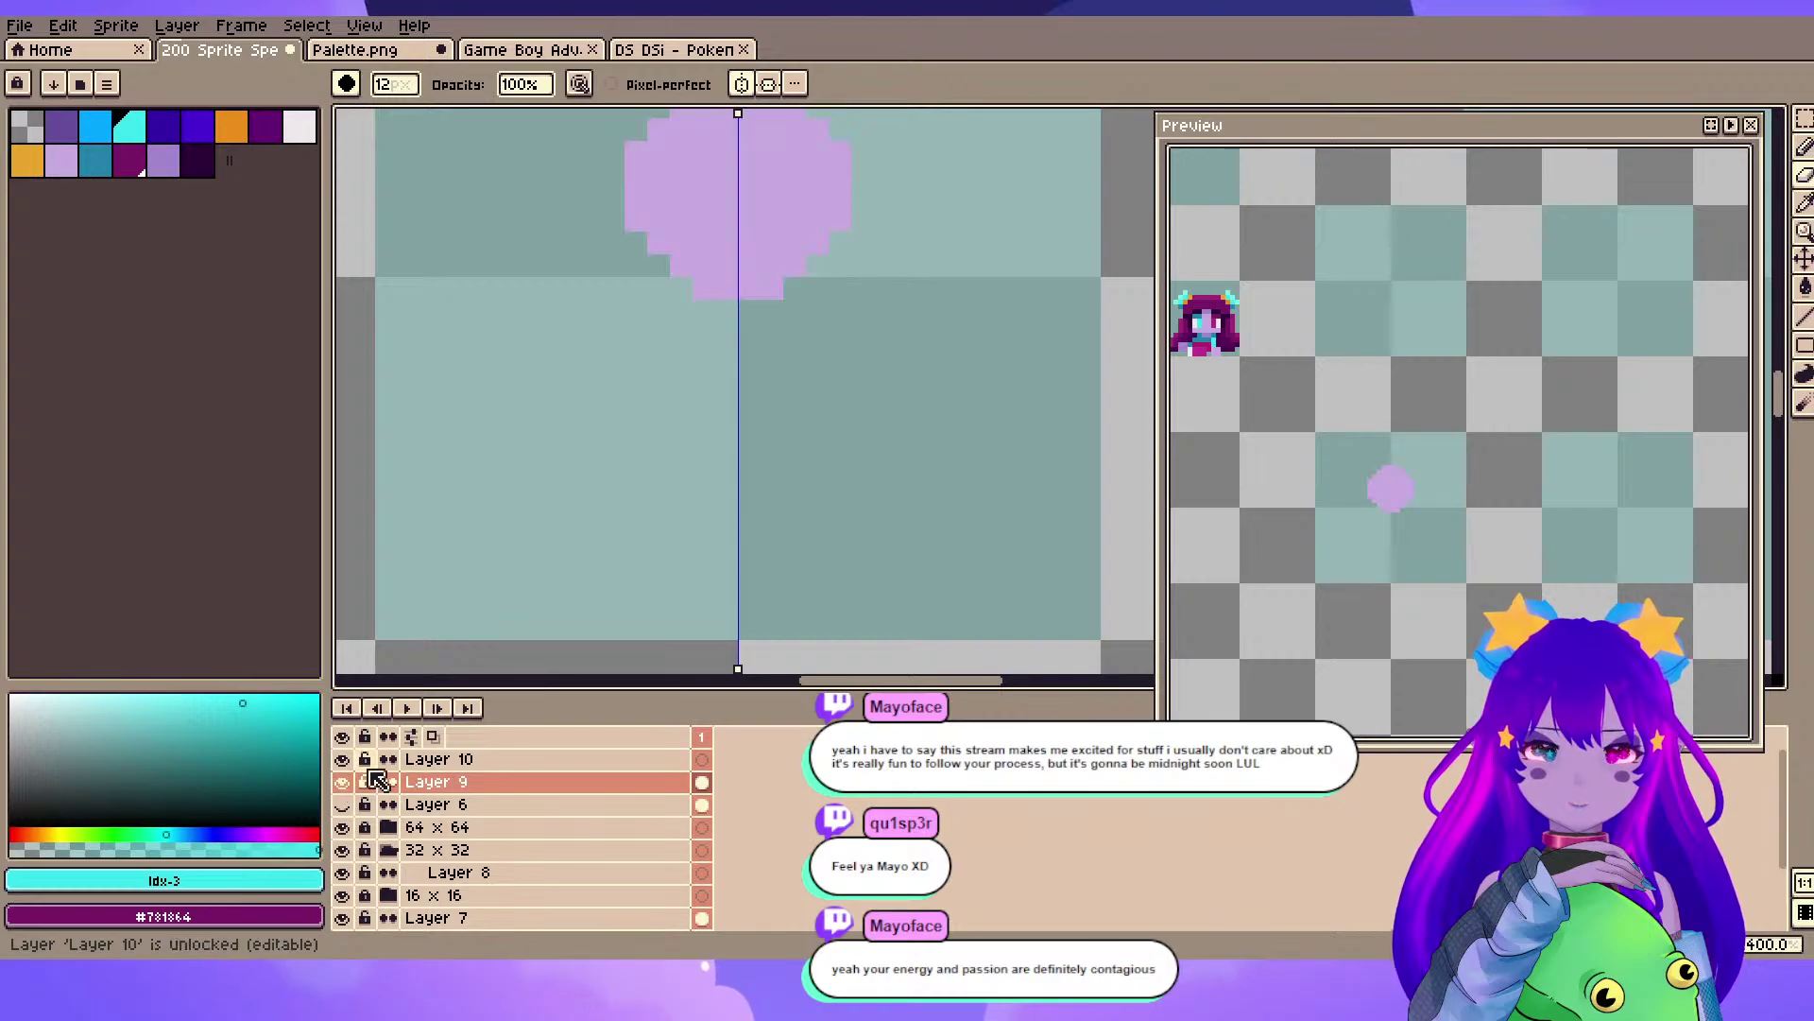
click(441, 761)
key(b)
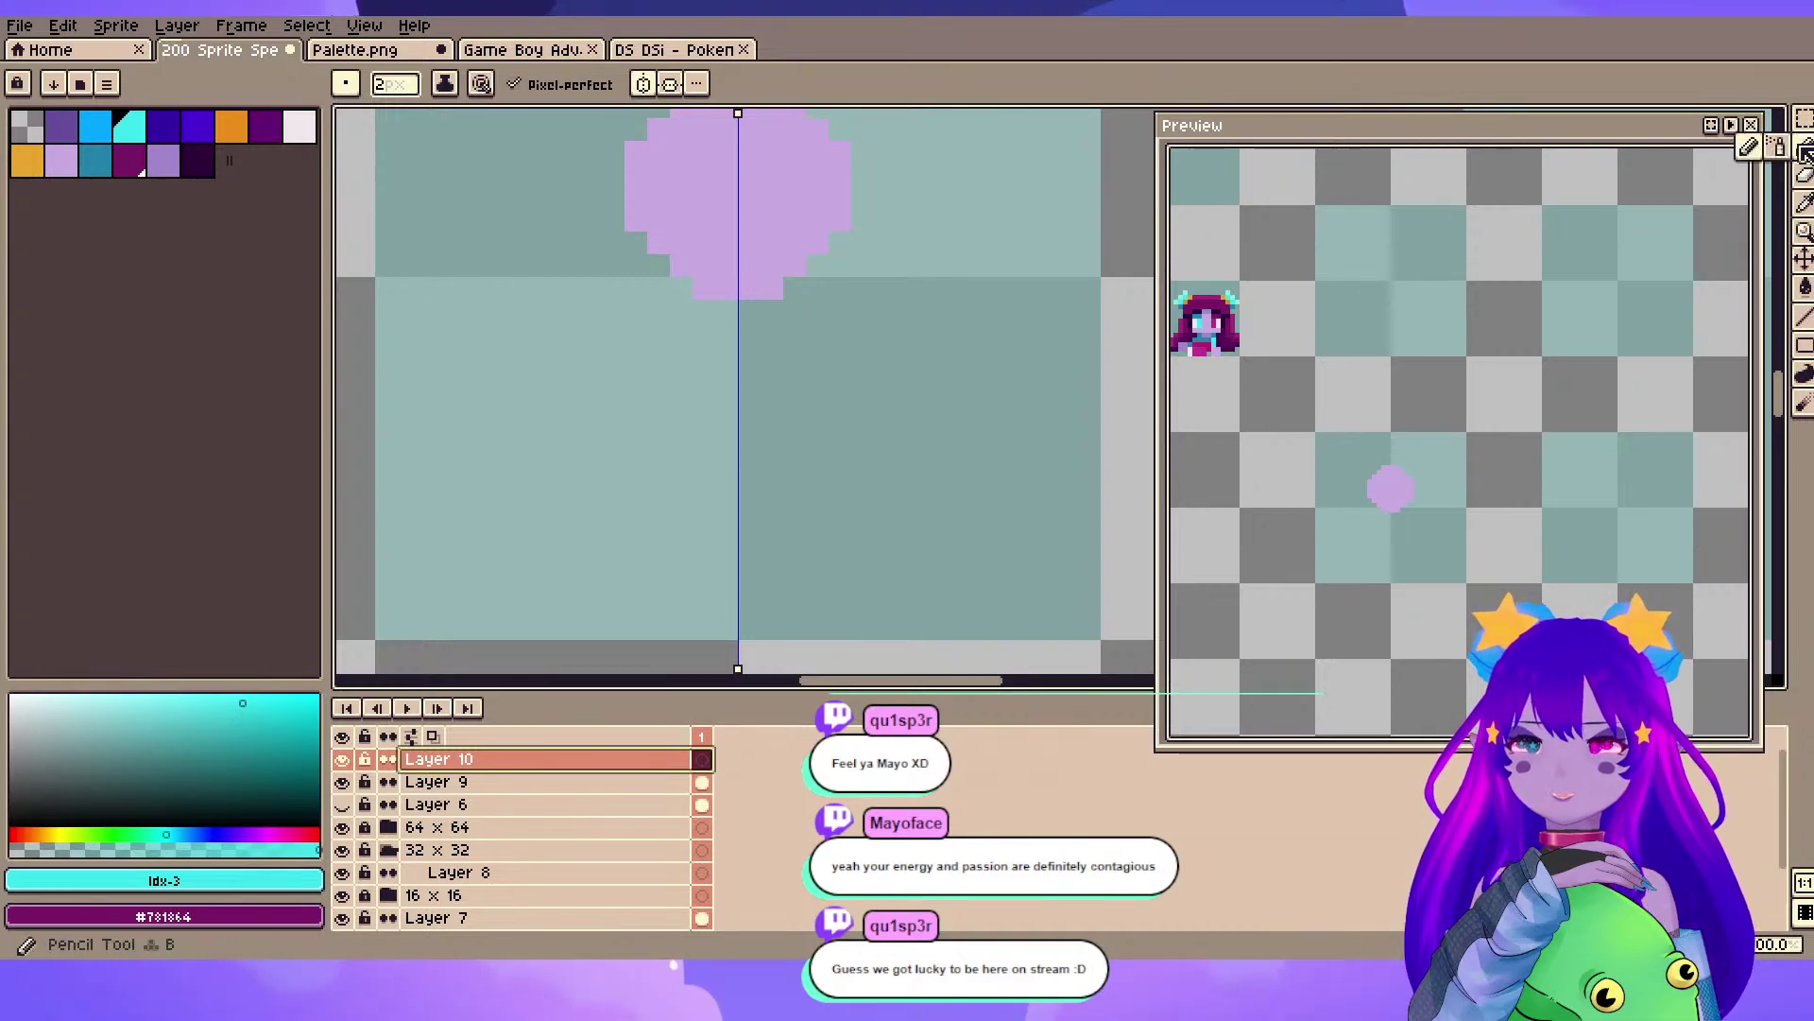
click(1806, 176)
click(1806, 232)
click(1807, 259)
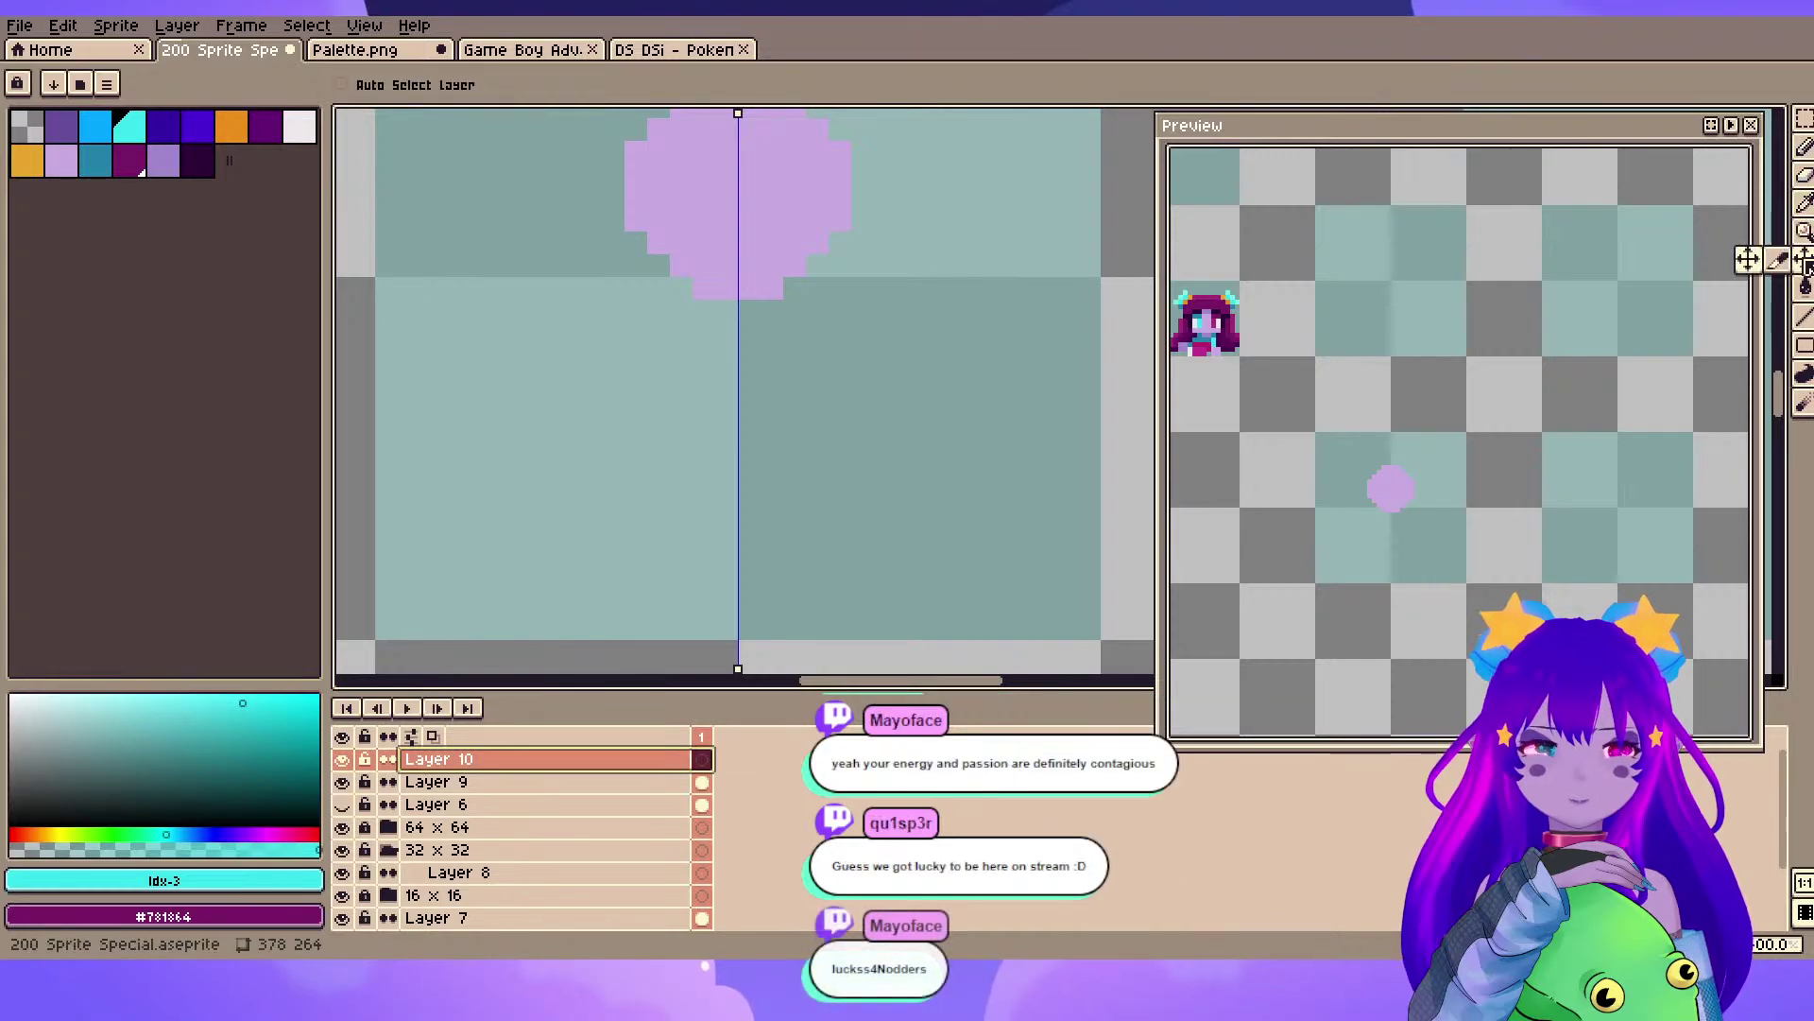
click(1808, 234)
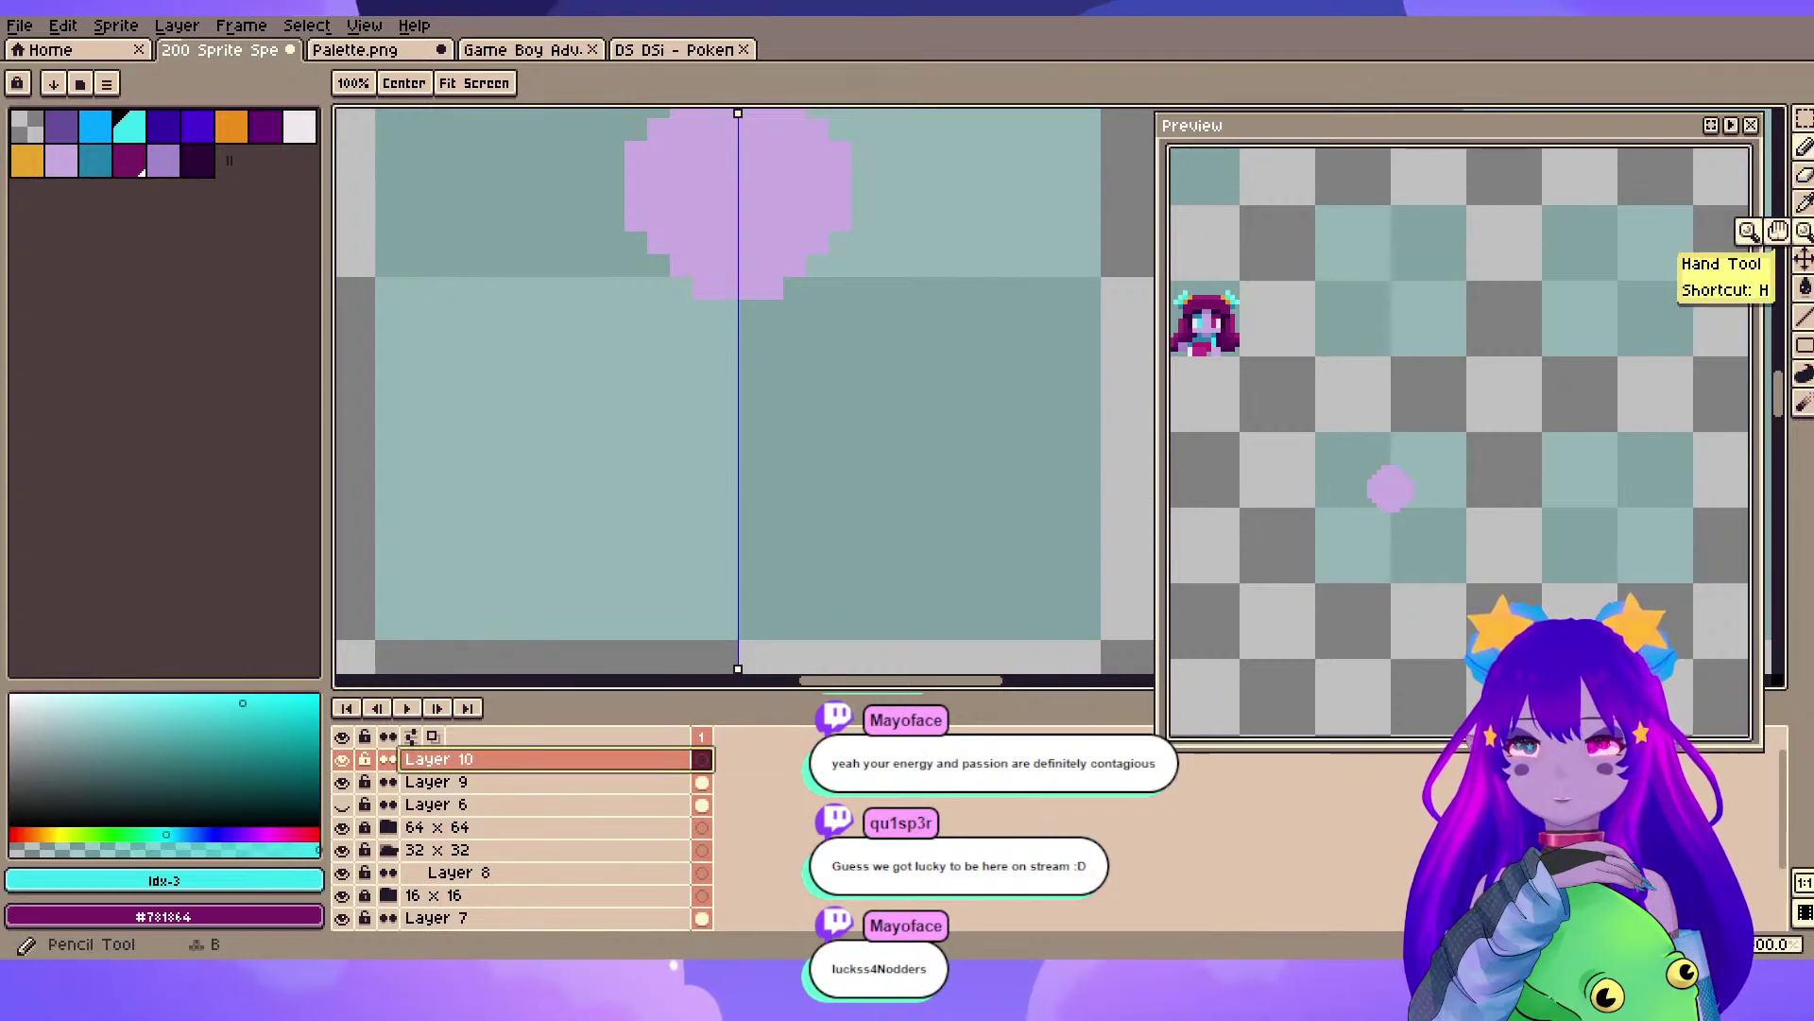
click(1804, 118)
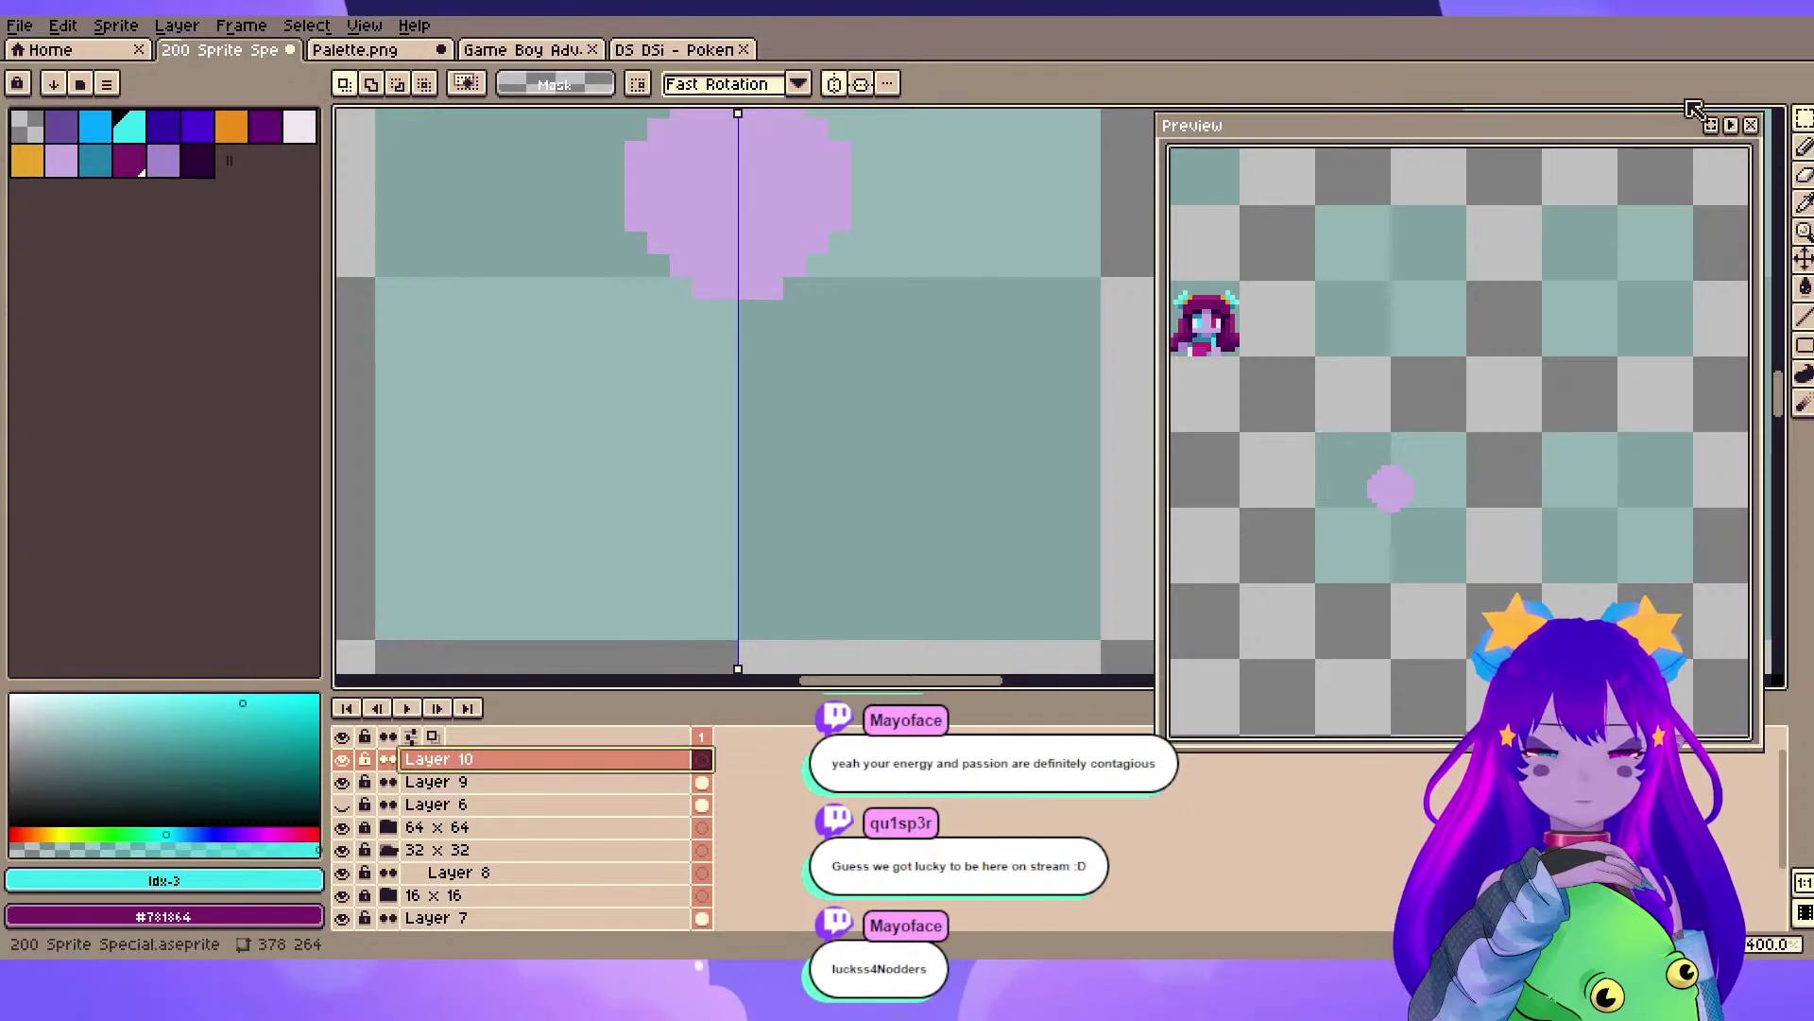
click(1804, 202)
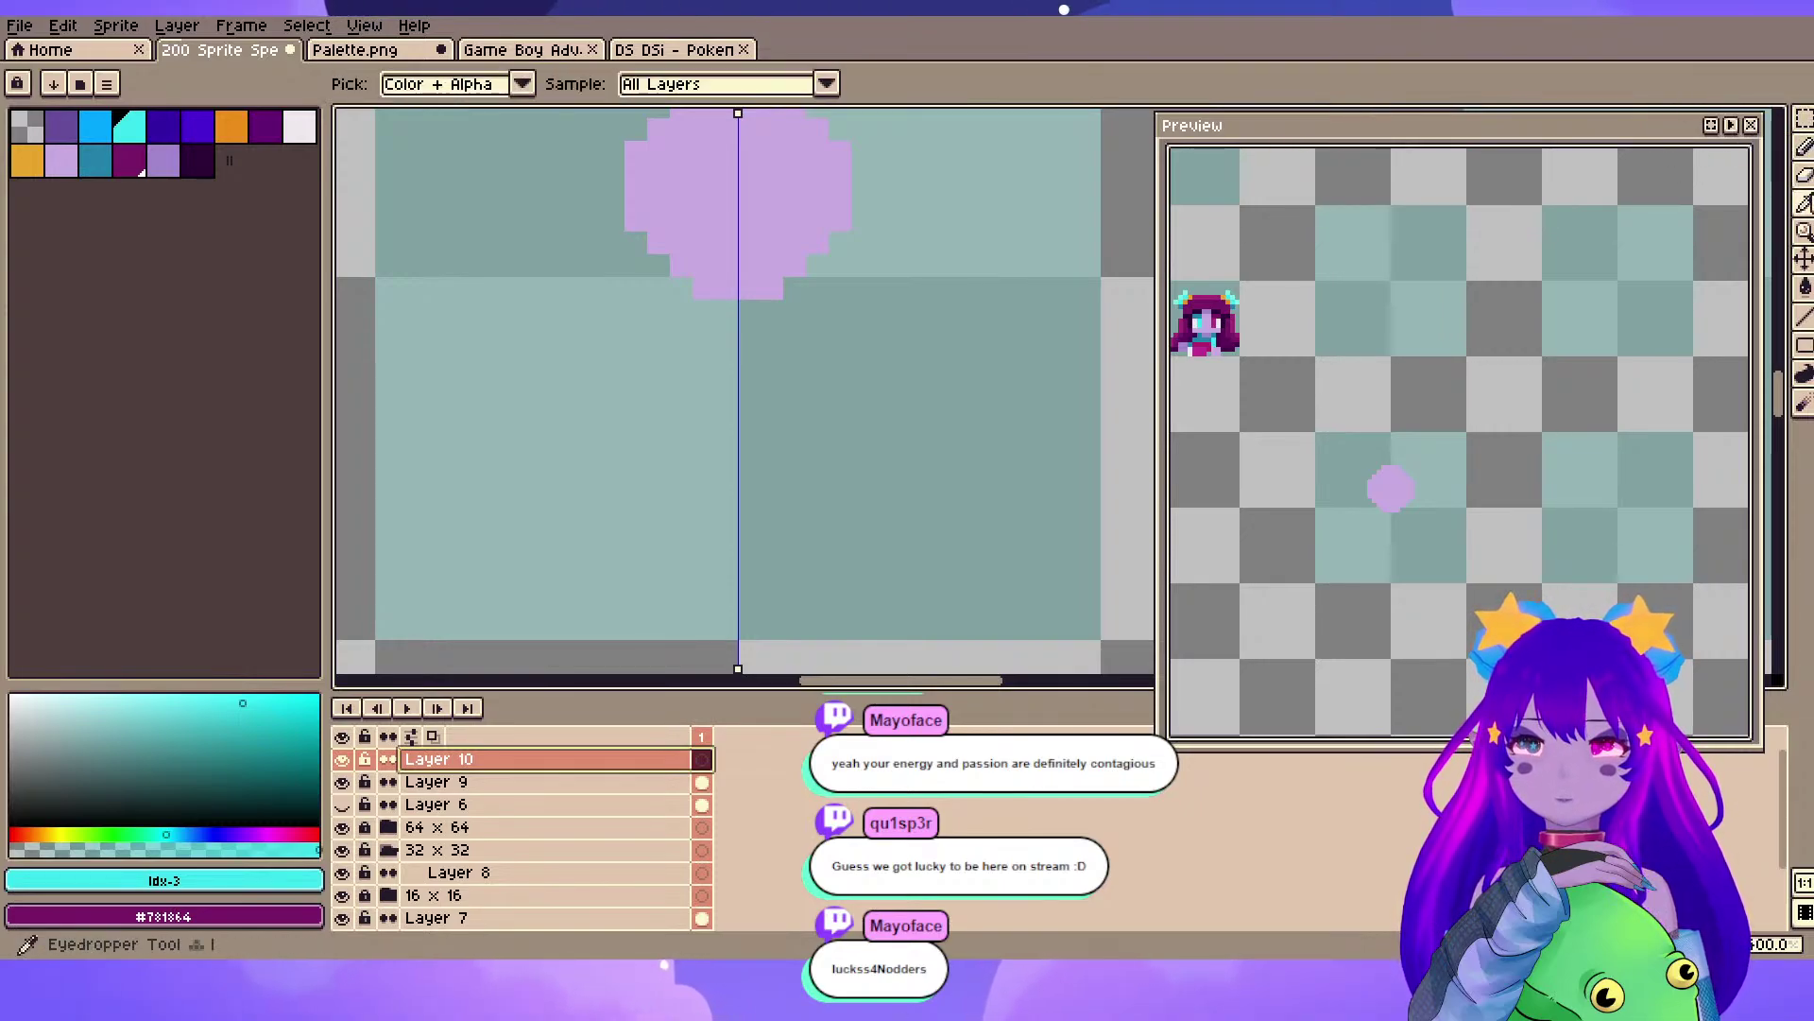
click(1804, 118)
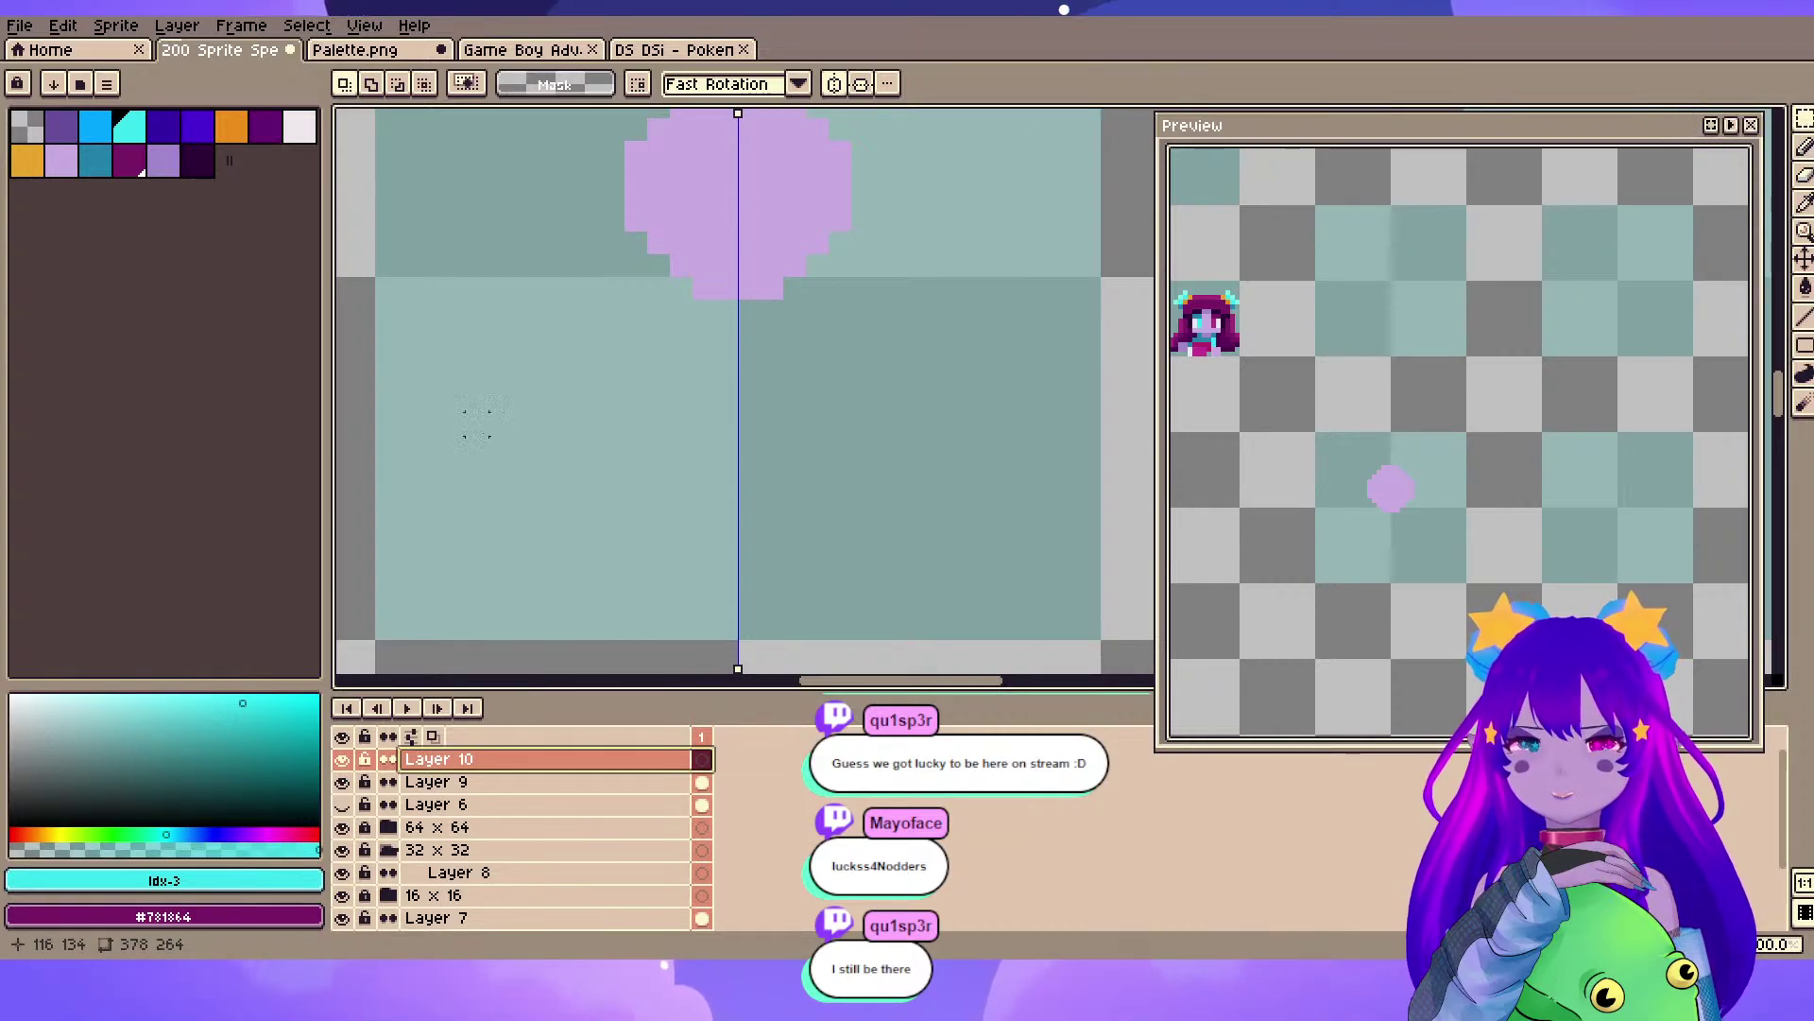
drag(422, 377, 433, 385)
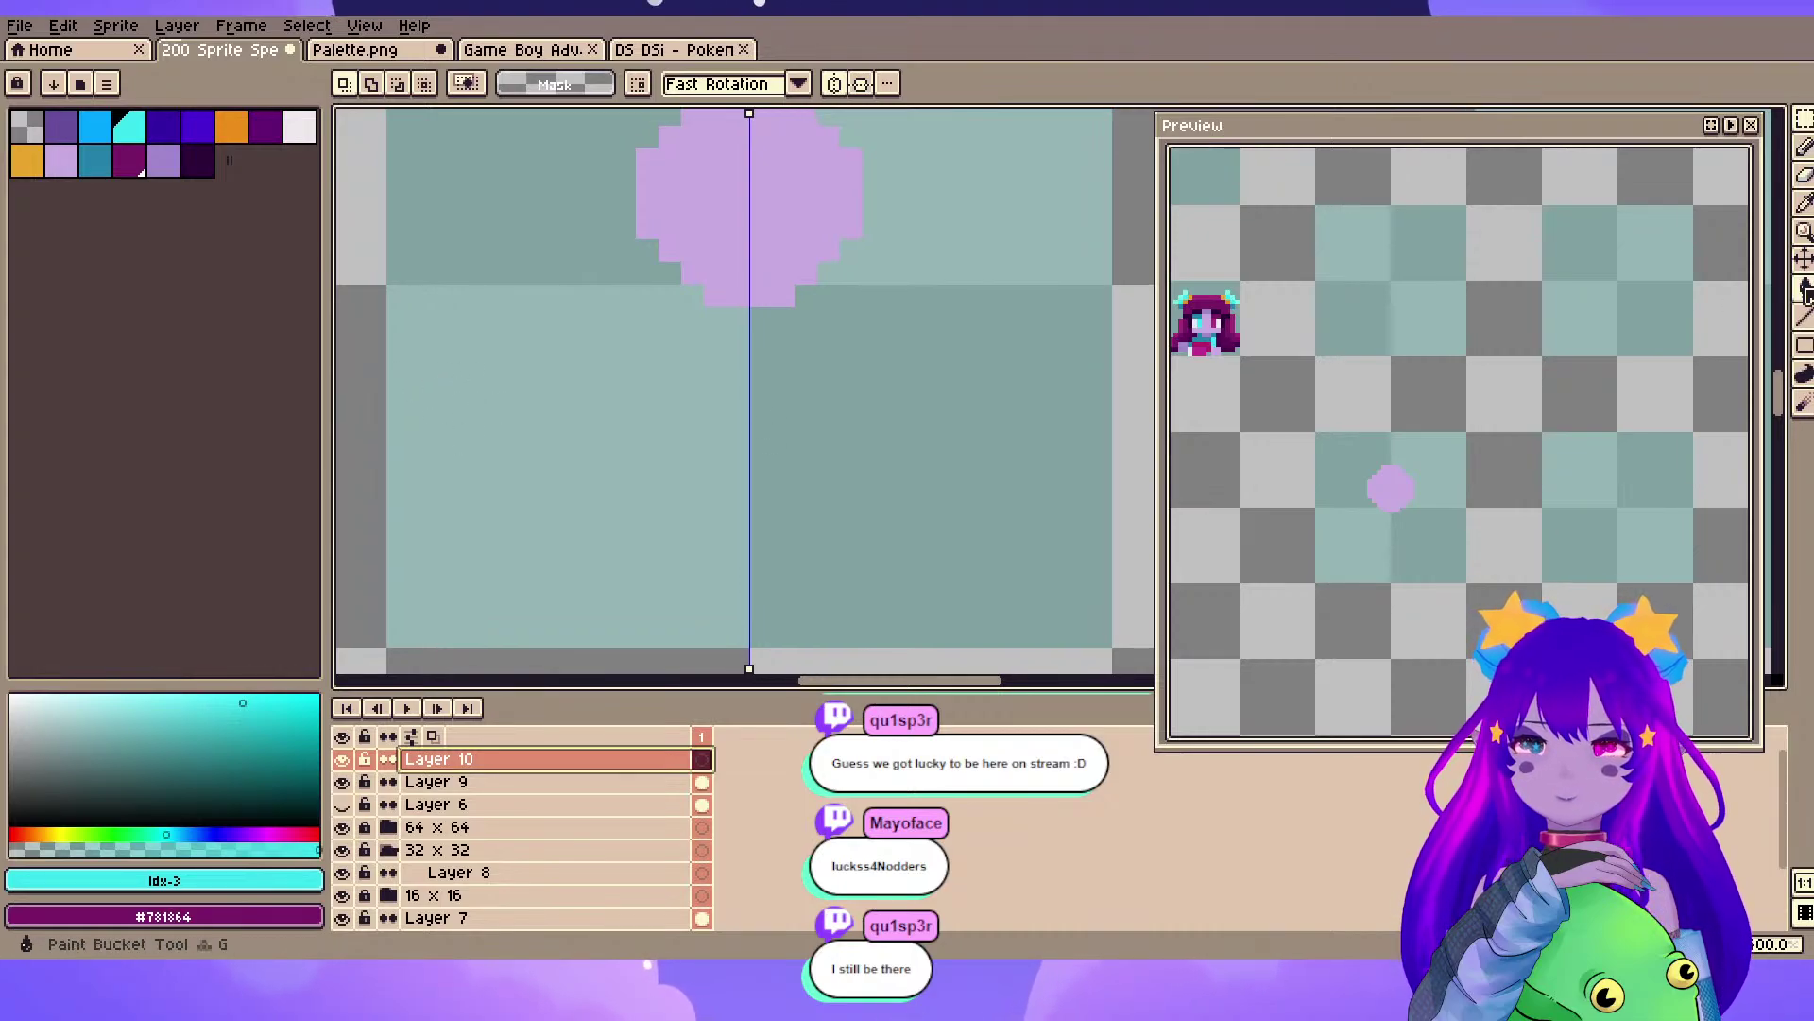
- Switch to the Spray tool and spray a cyan body shape below the head on Layer 10 with a 6 px brush
click(1804, 147)
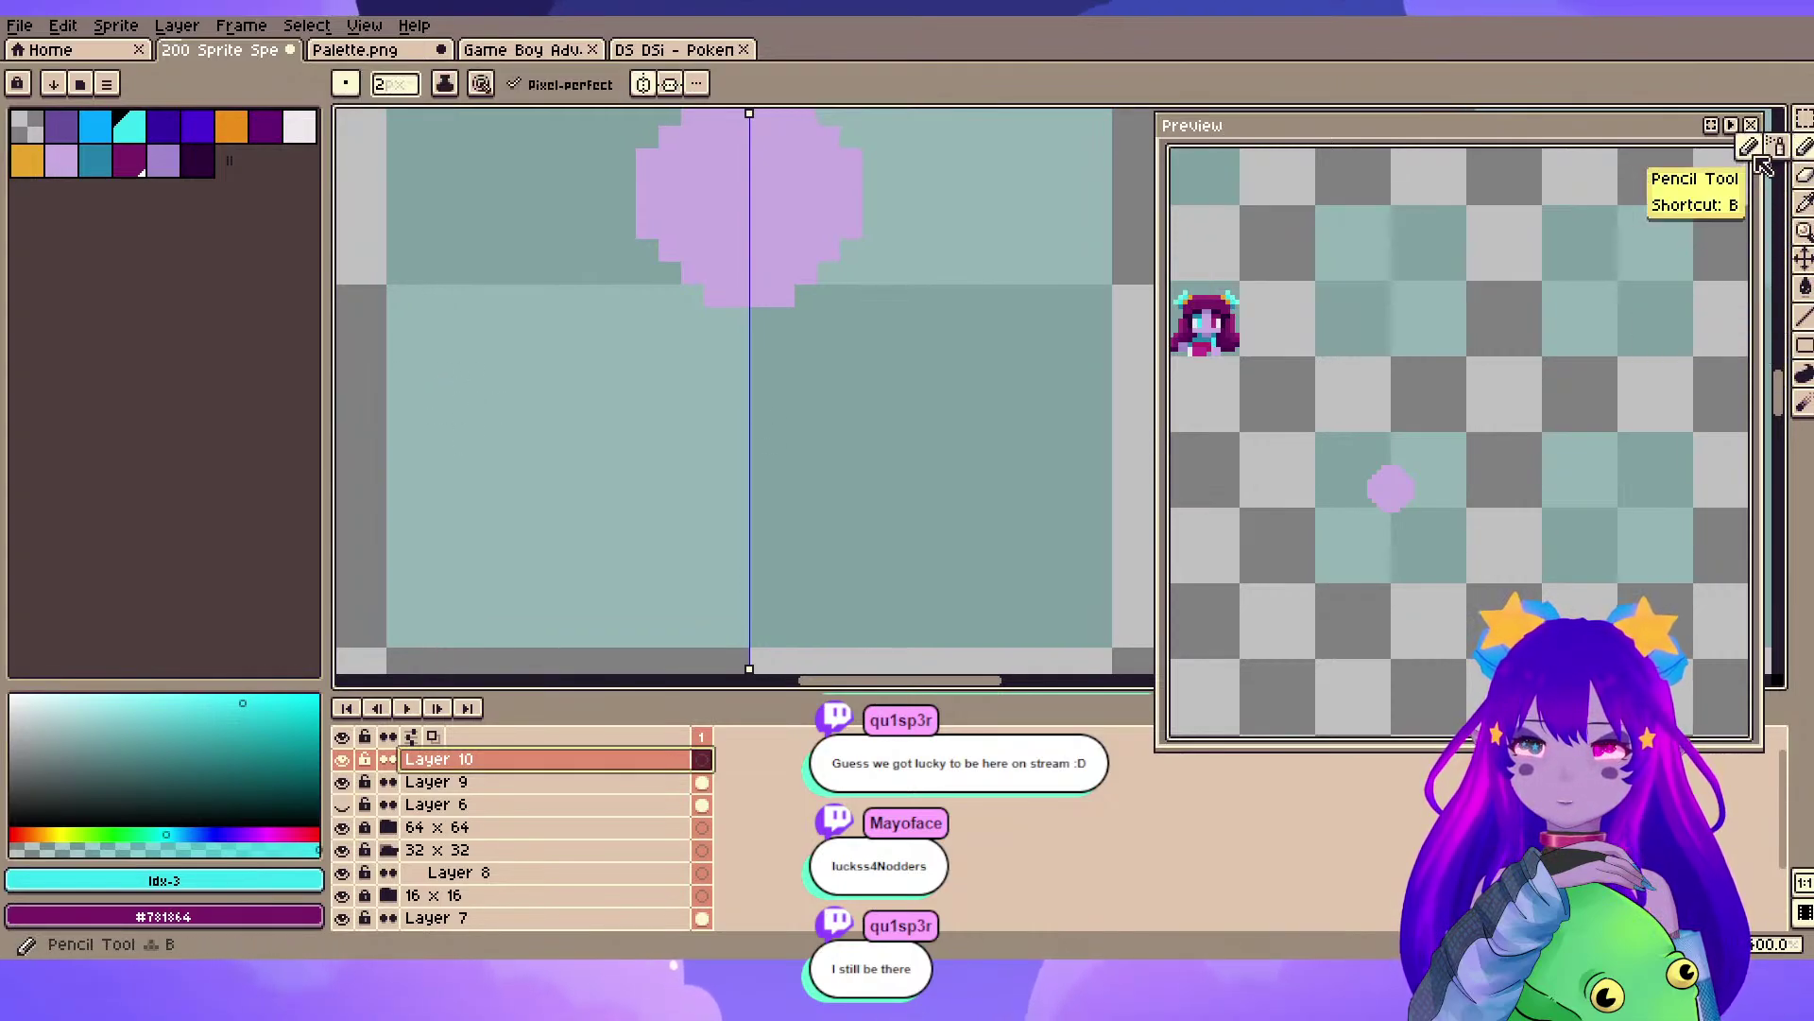
click(1777, 146)
mouse_move(498, 441)
mouse_down()
mouse_move(740, 443)
mouse_move(697, 499)
mouse_up()
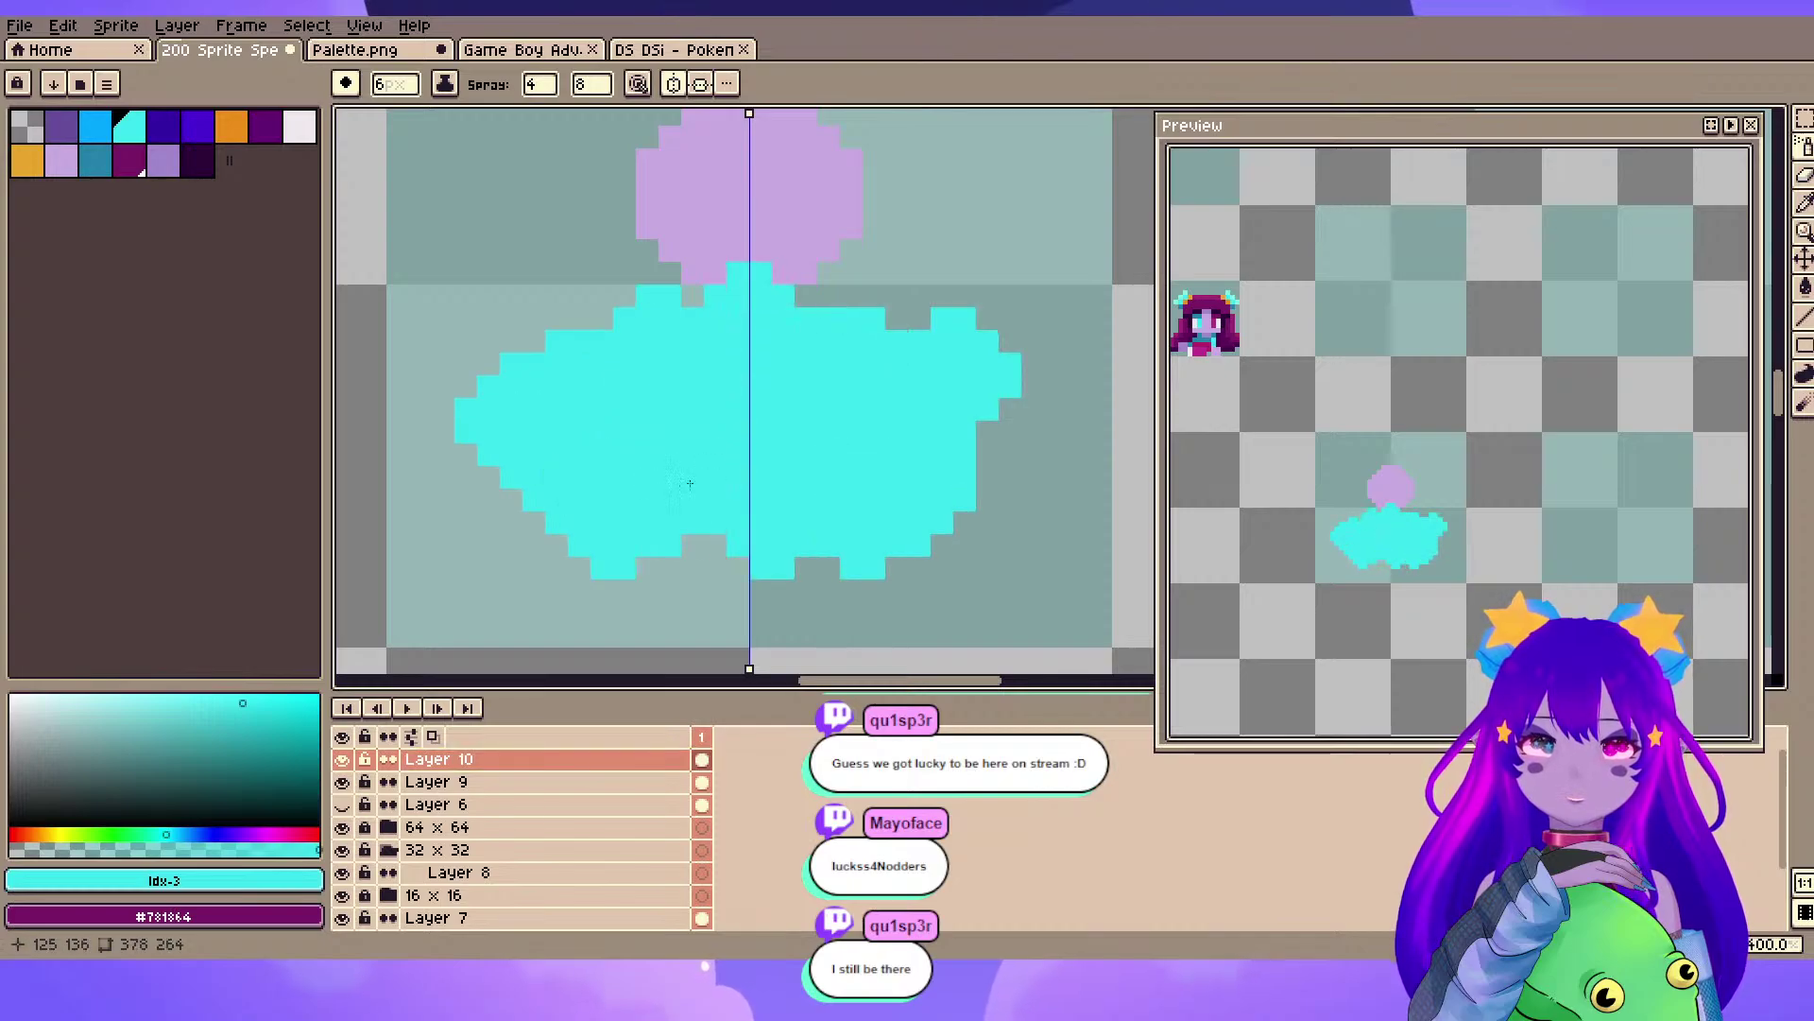
key(ctrl+z)
click(662, 403)
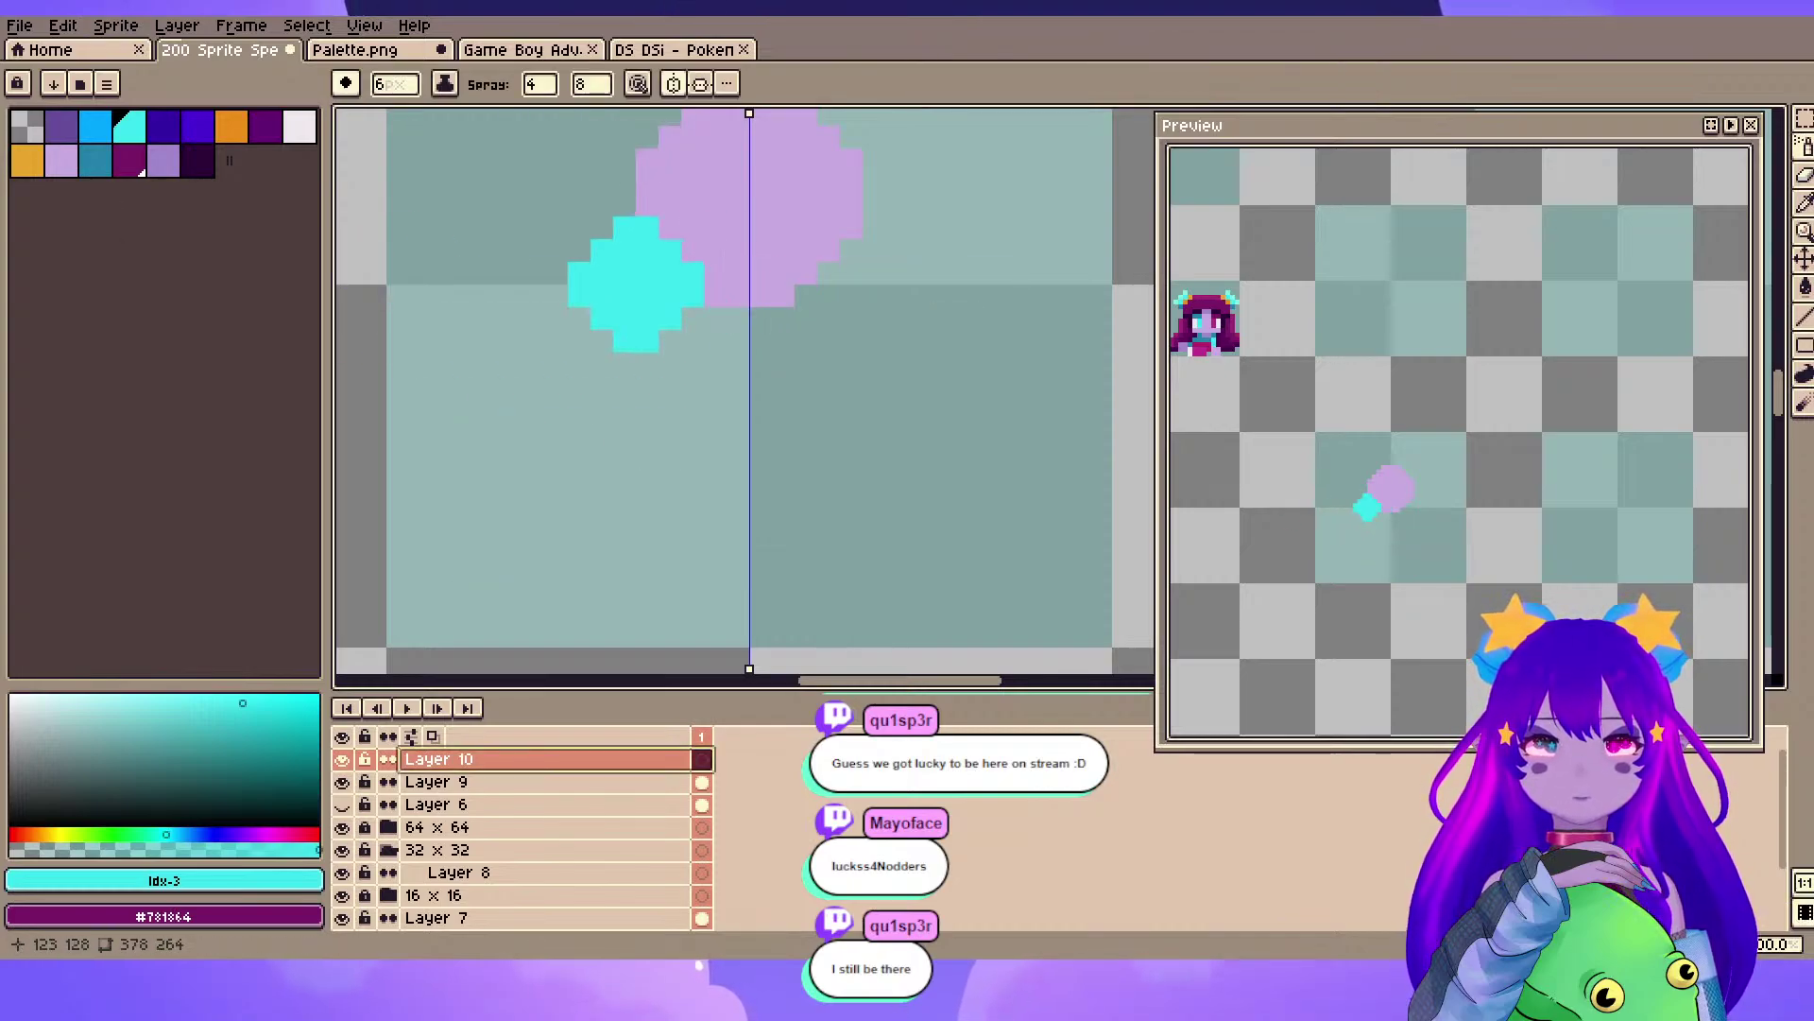
mouse_move(661, 510)
mouse_down()
mouse_move(682, 592)
mouse_move(636, 533)
mouse_move(704, 443)
mouse_move(803, 407)
mouse_up()
scroll(746, 473, down, 2)
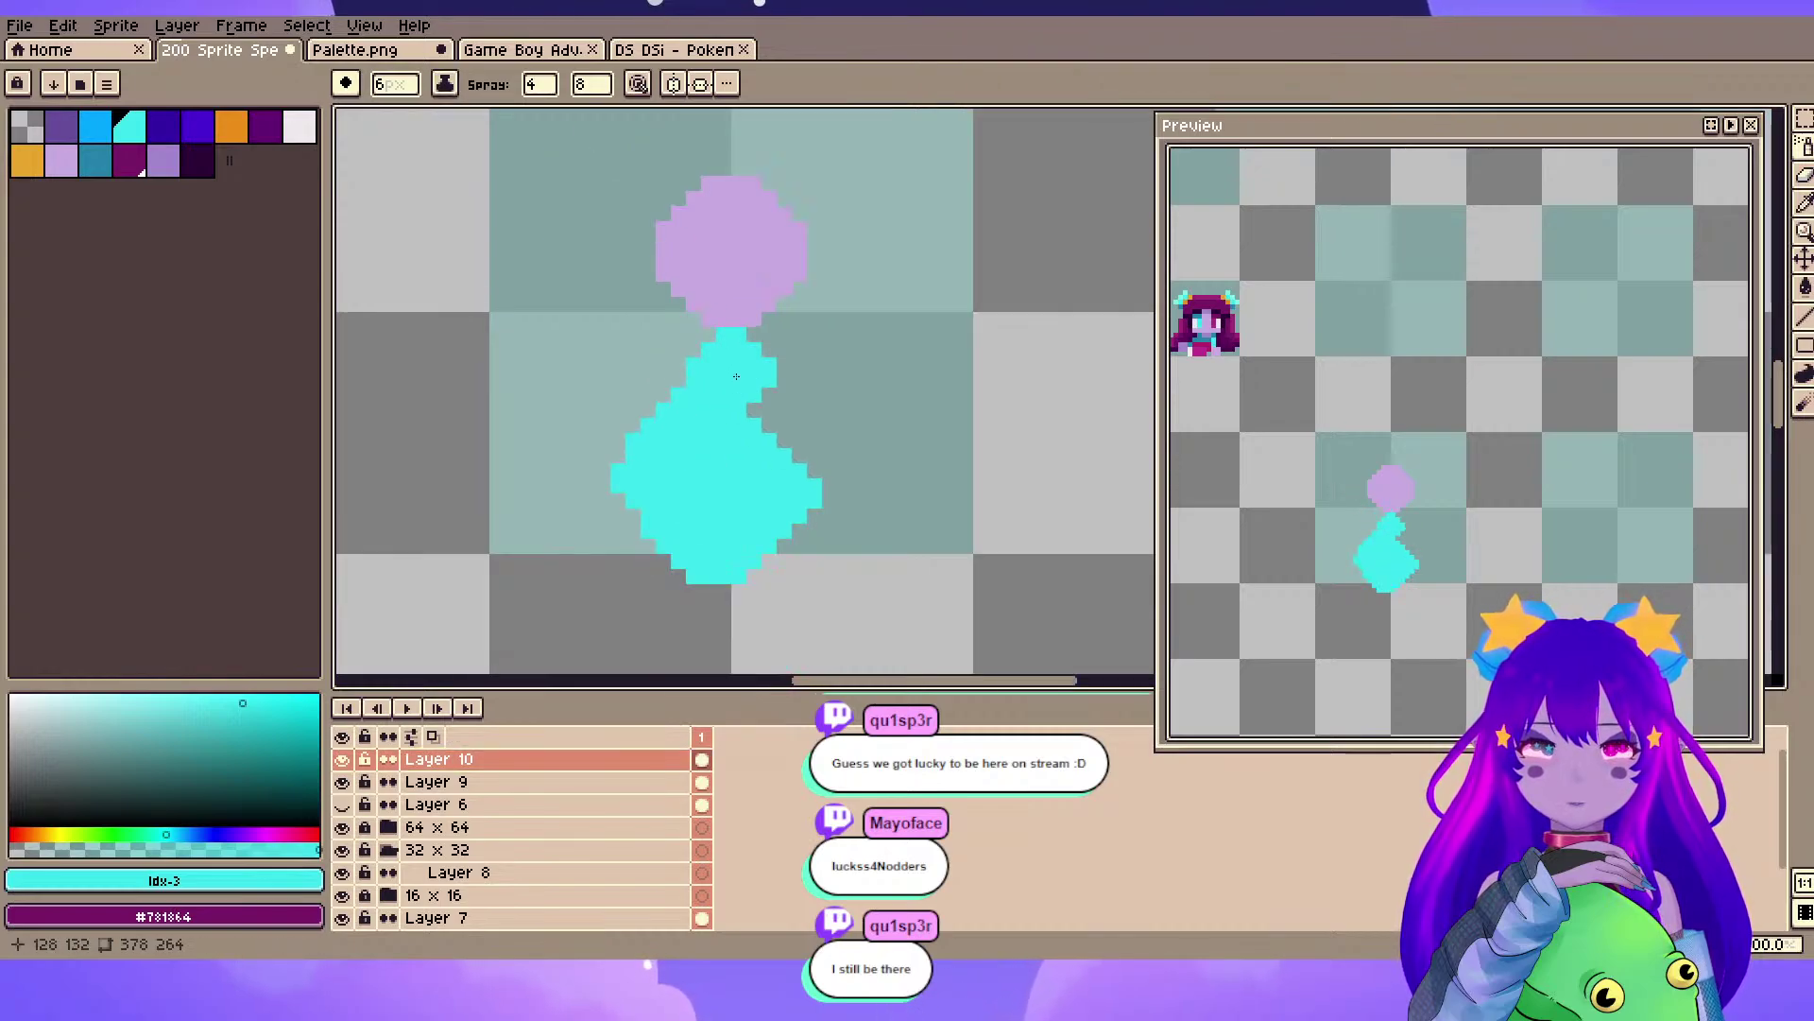
- Undo the sprayed cyan body on Layer 10 and switch back to the Pencil
key(ctrl+z)
click(773, 496)
key(ctrl+z)
key(b)
click(765, 519)
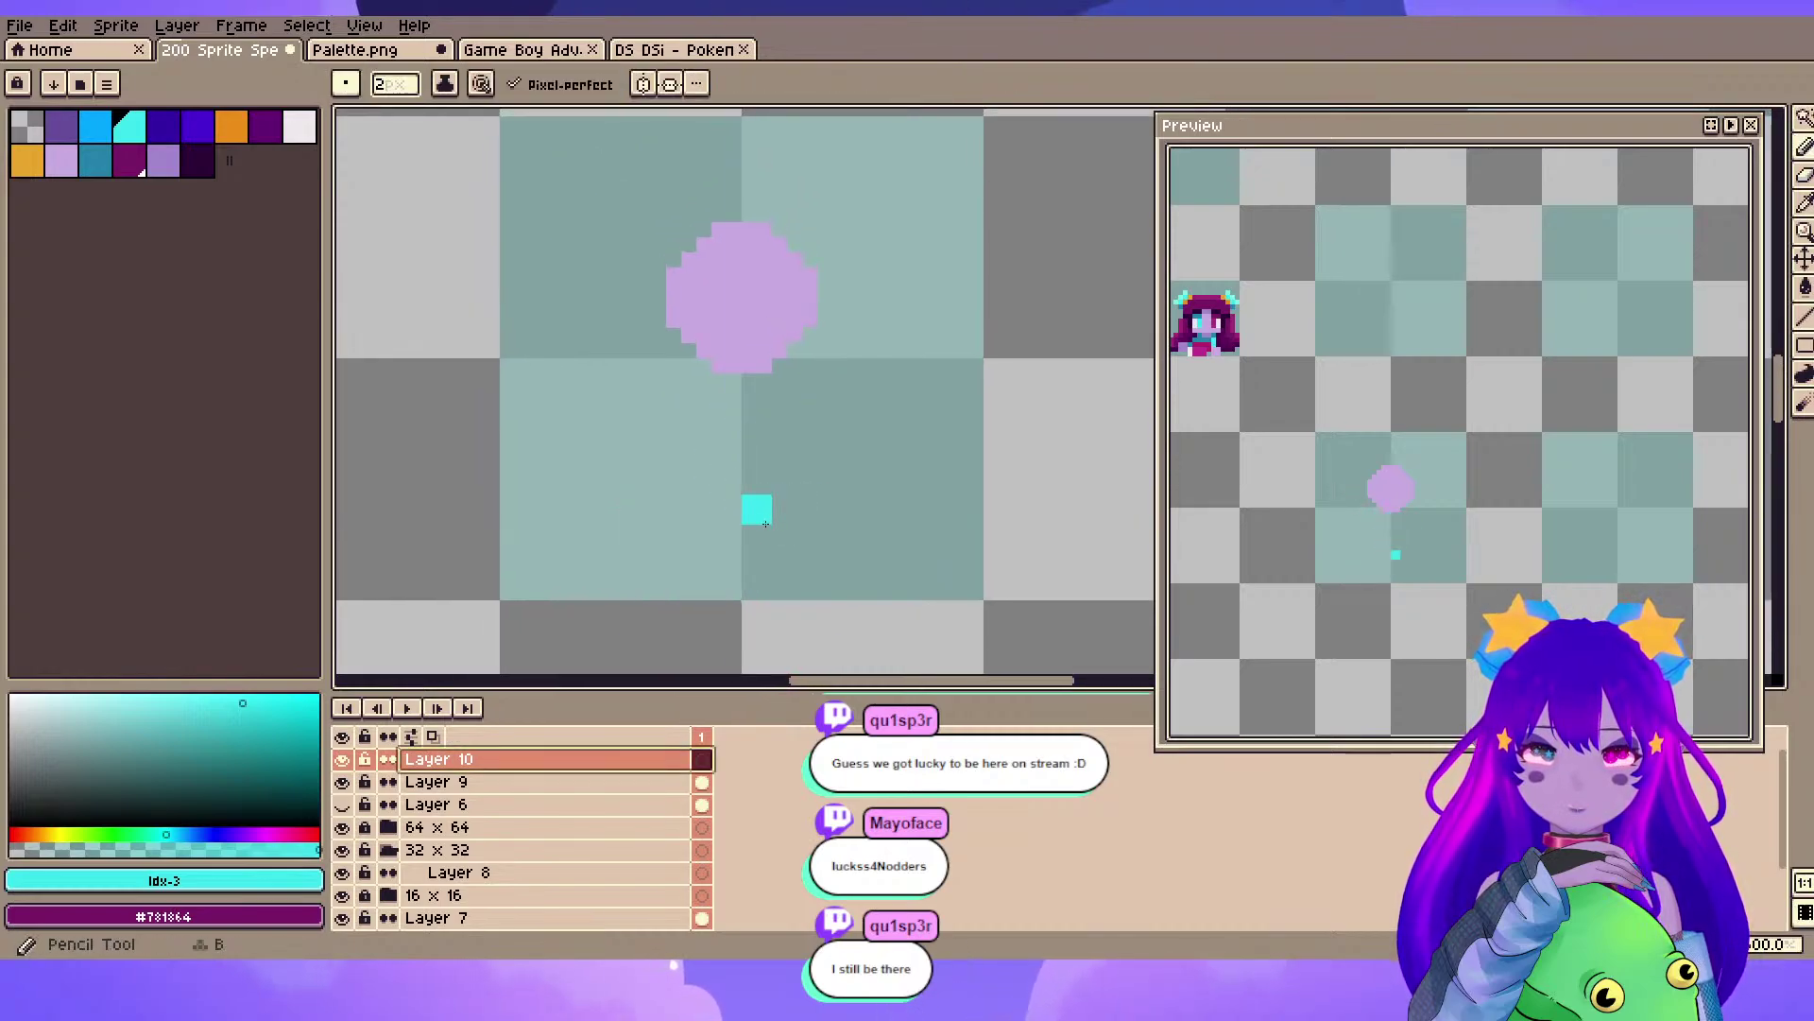
- Try spraying a cyan body below the head on Layer 10 with Spray brush sizes from 5 px down to 3 px
click(1804, 148)
click(1776, 148)
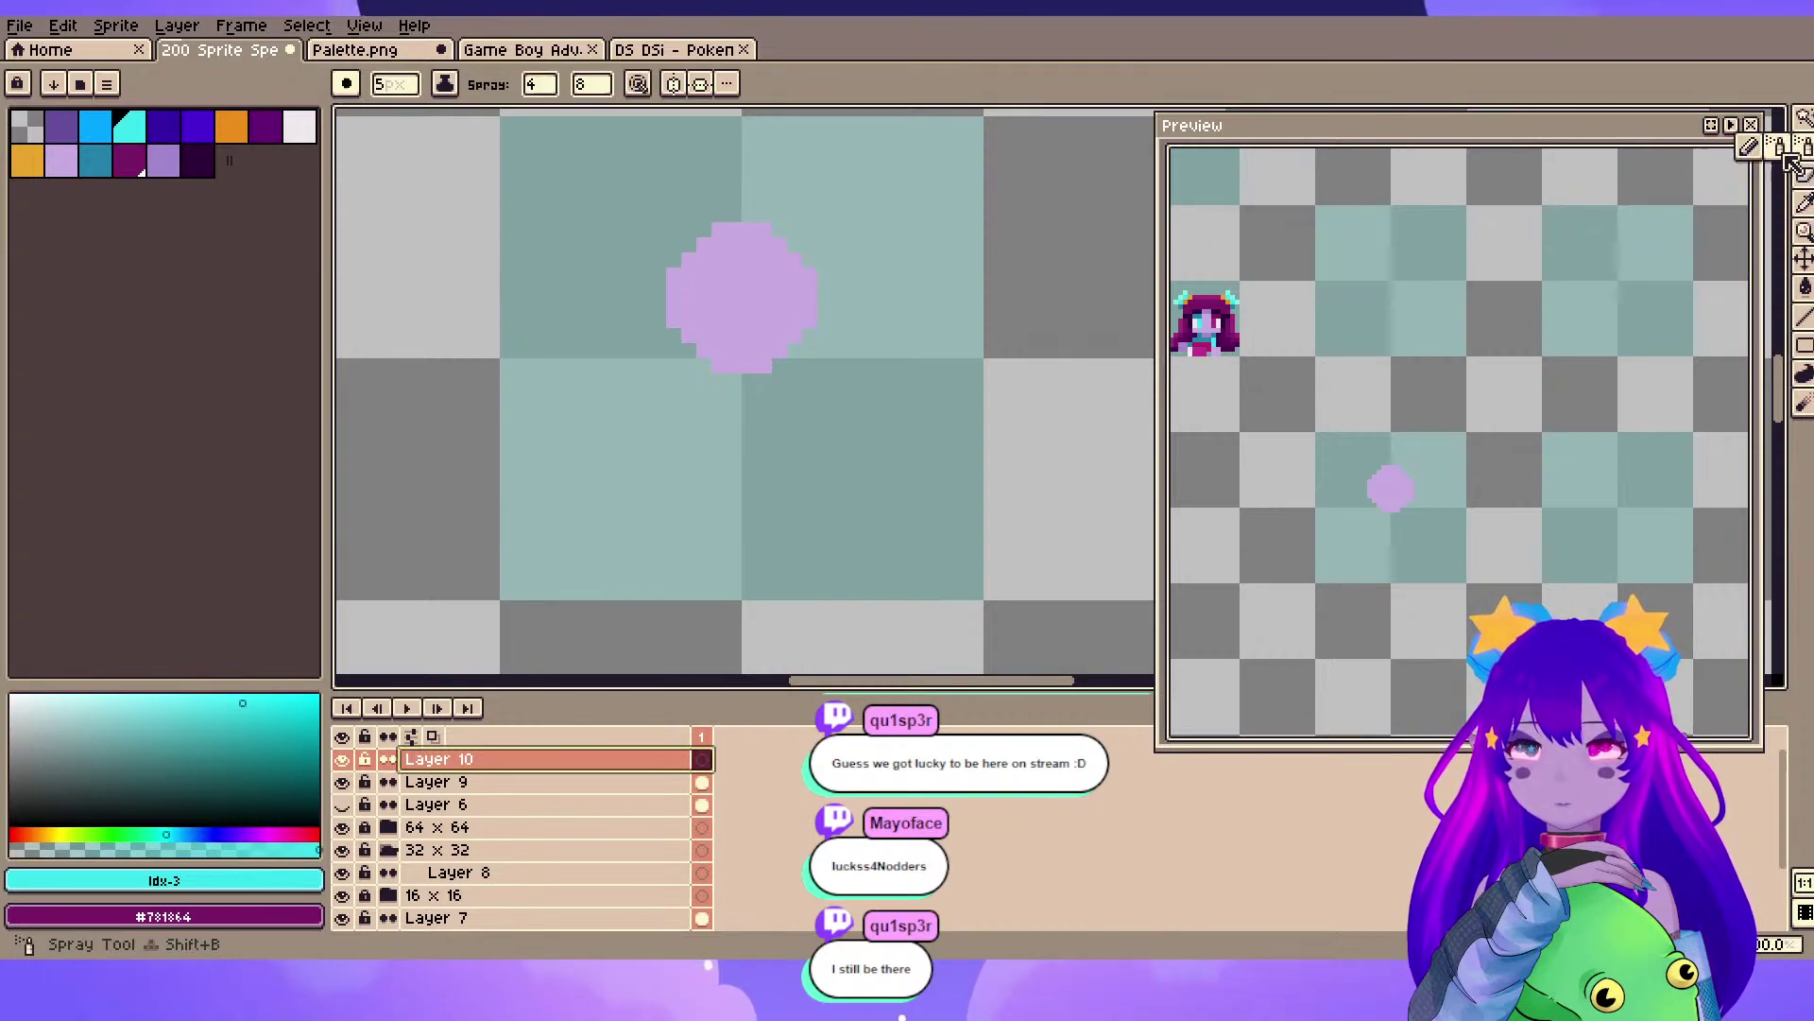
click(735, 562)
key(ctrl+z)
key(minus)
click(737, 563)
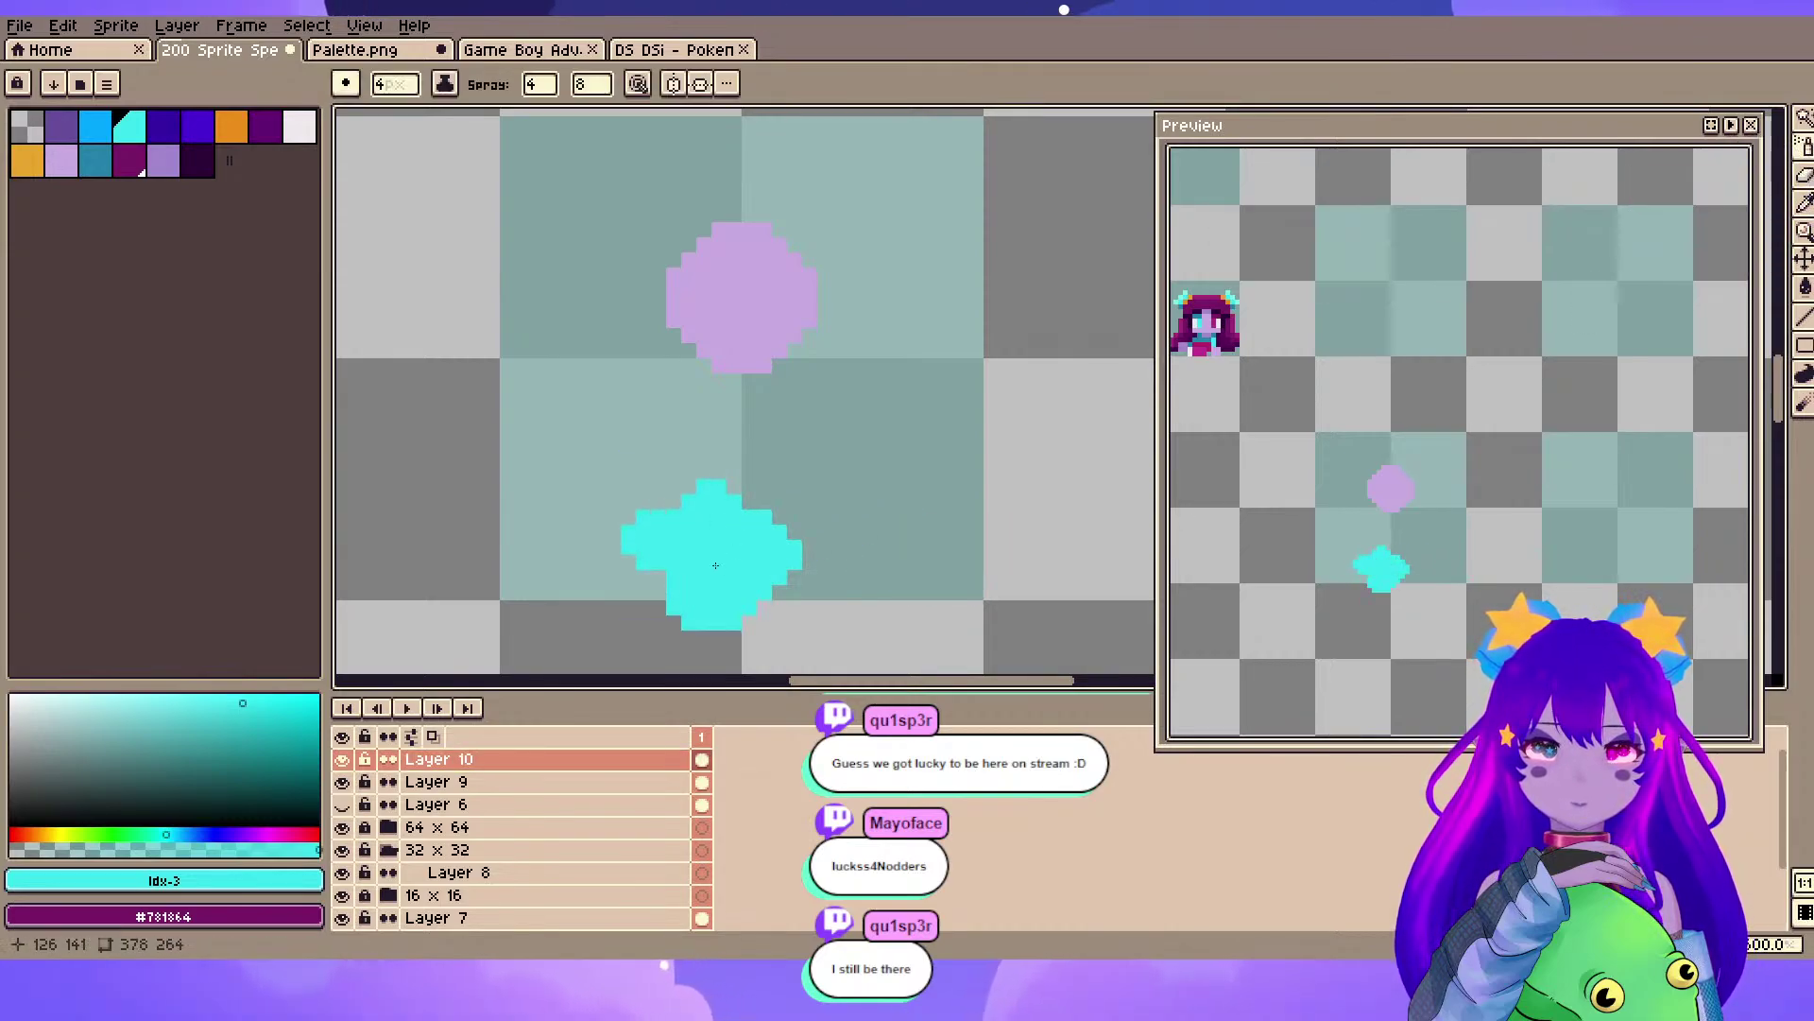
key(ctrl+z)
key(minus)
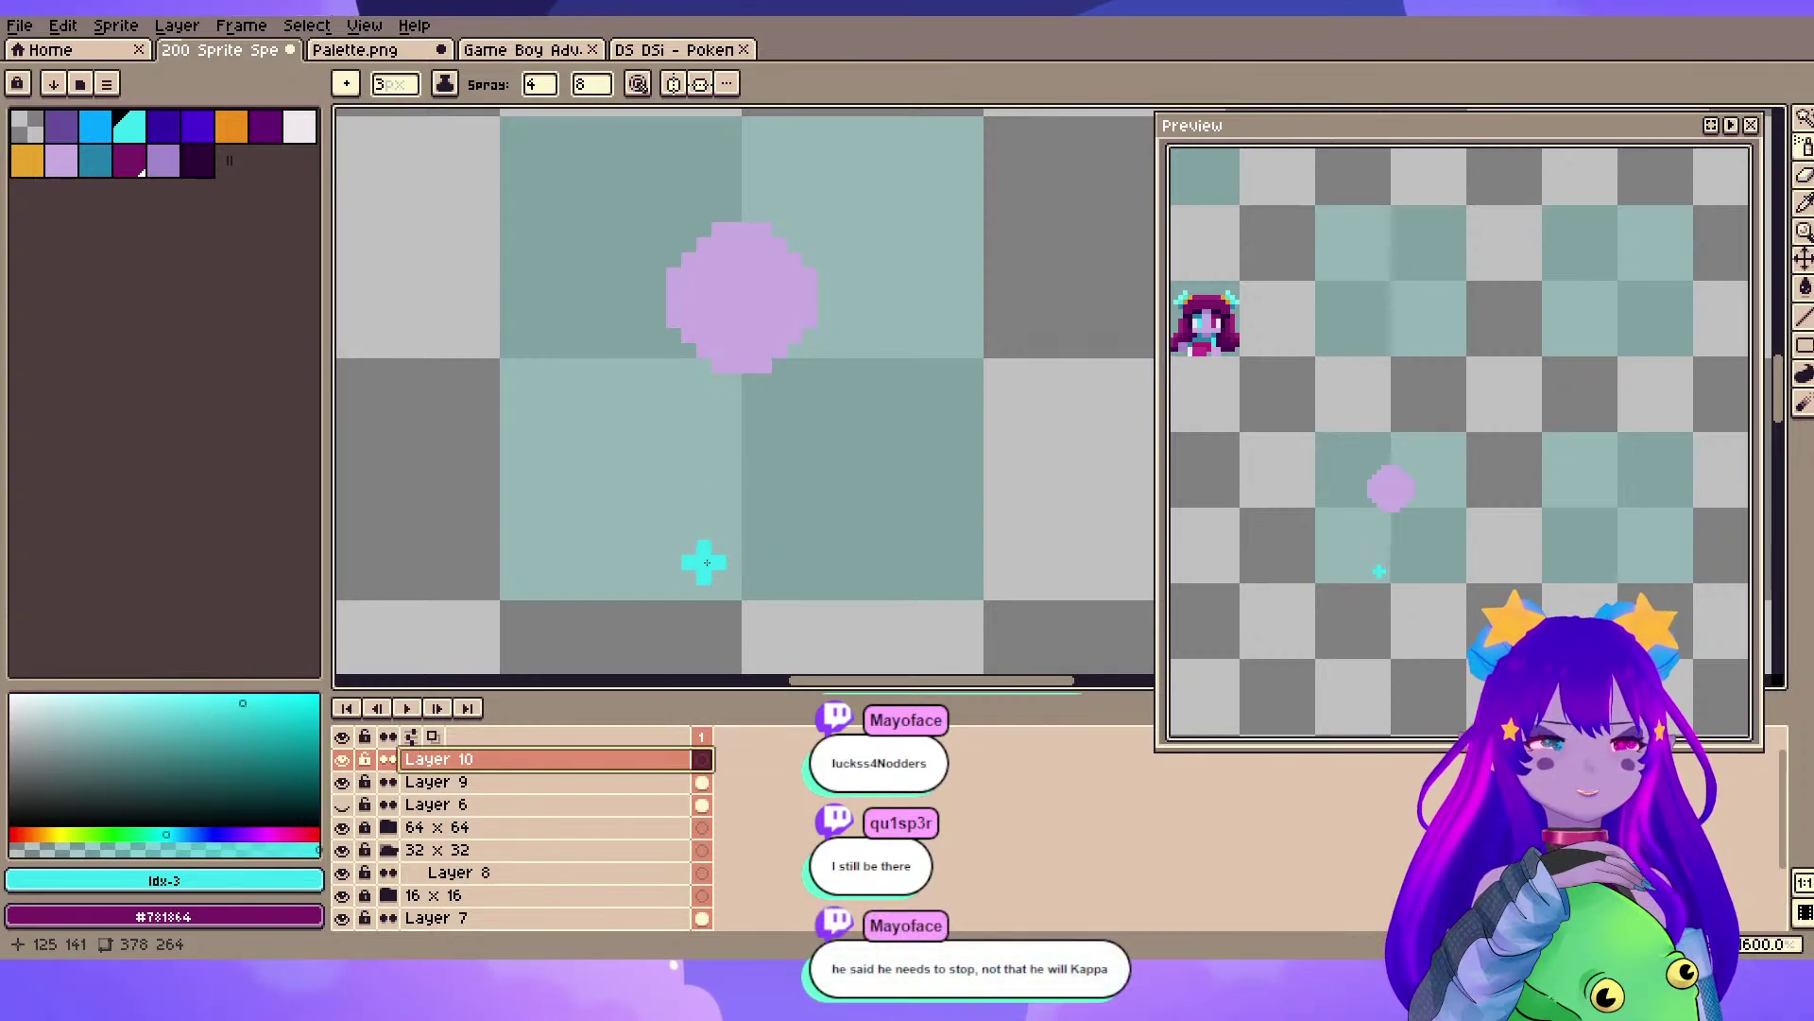
mouse_move(720, 581)
mouse_down()
mouse_move(705, 522)
mouse_move(661, 519)
mouse_move(727, 569)
mouse_move(671, 540)
mouse_move(764, 503)
mouse_move(716, 499)
mouse_move(751, 486)
mouse_move(806, 538)
mouse_move(804, 516)
mouse_move(747, 564)
mouse_up()
key(plus)
key(ctrl+z)
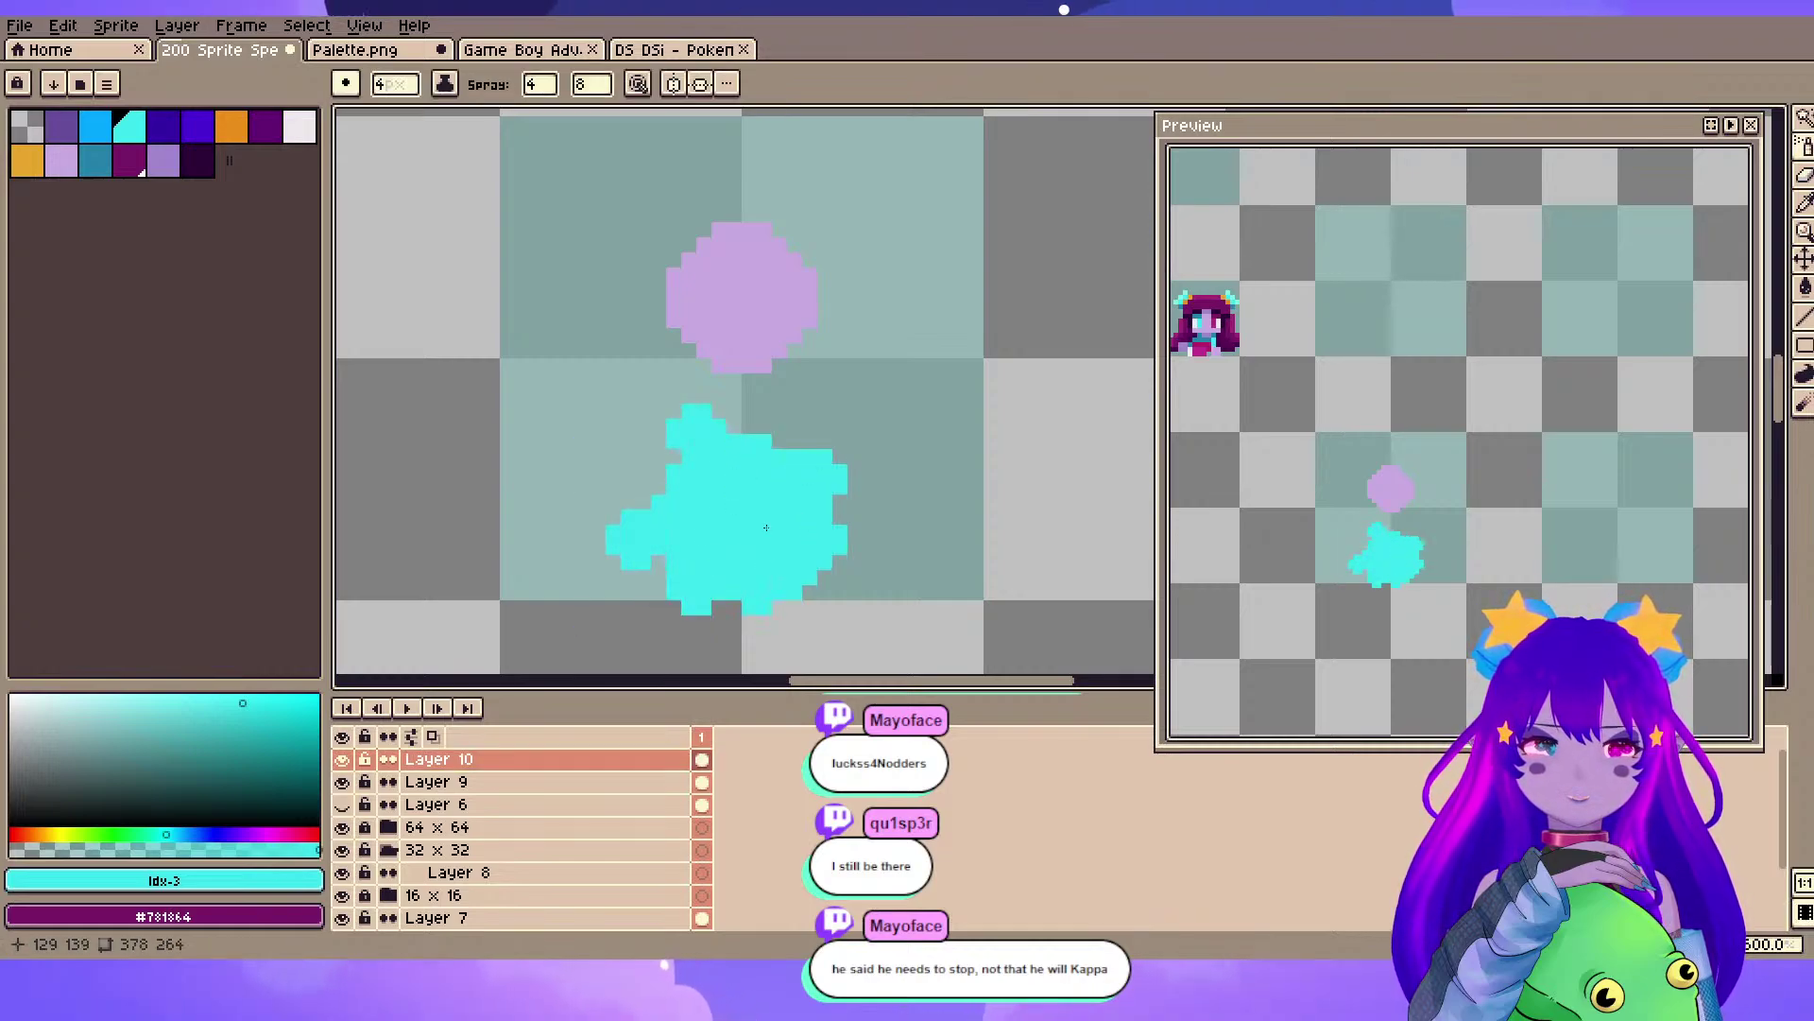
key(ctrl+z)
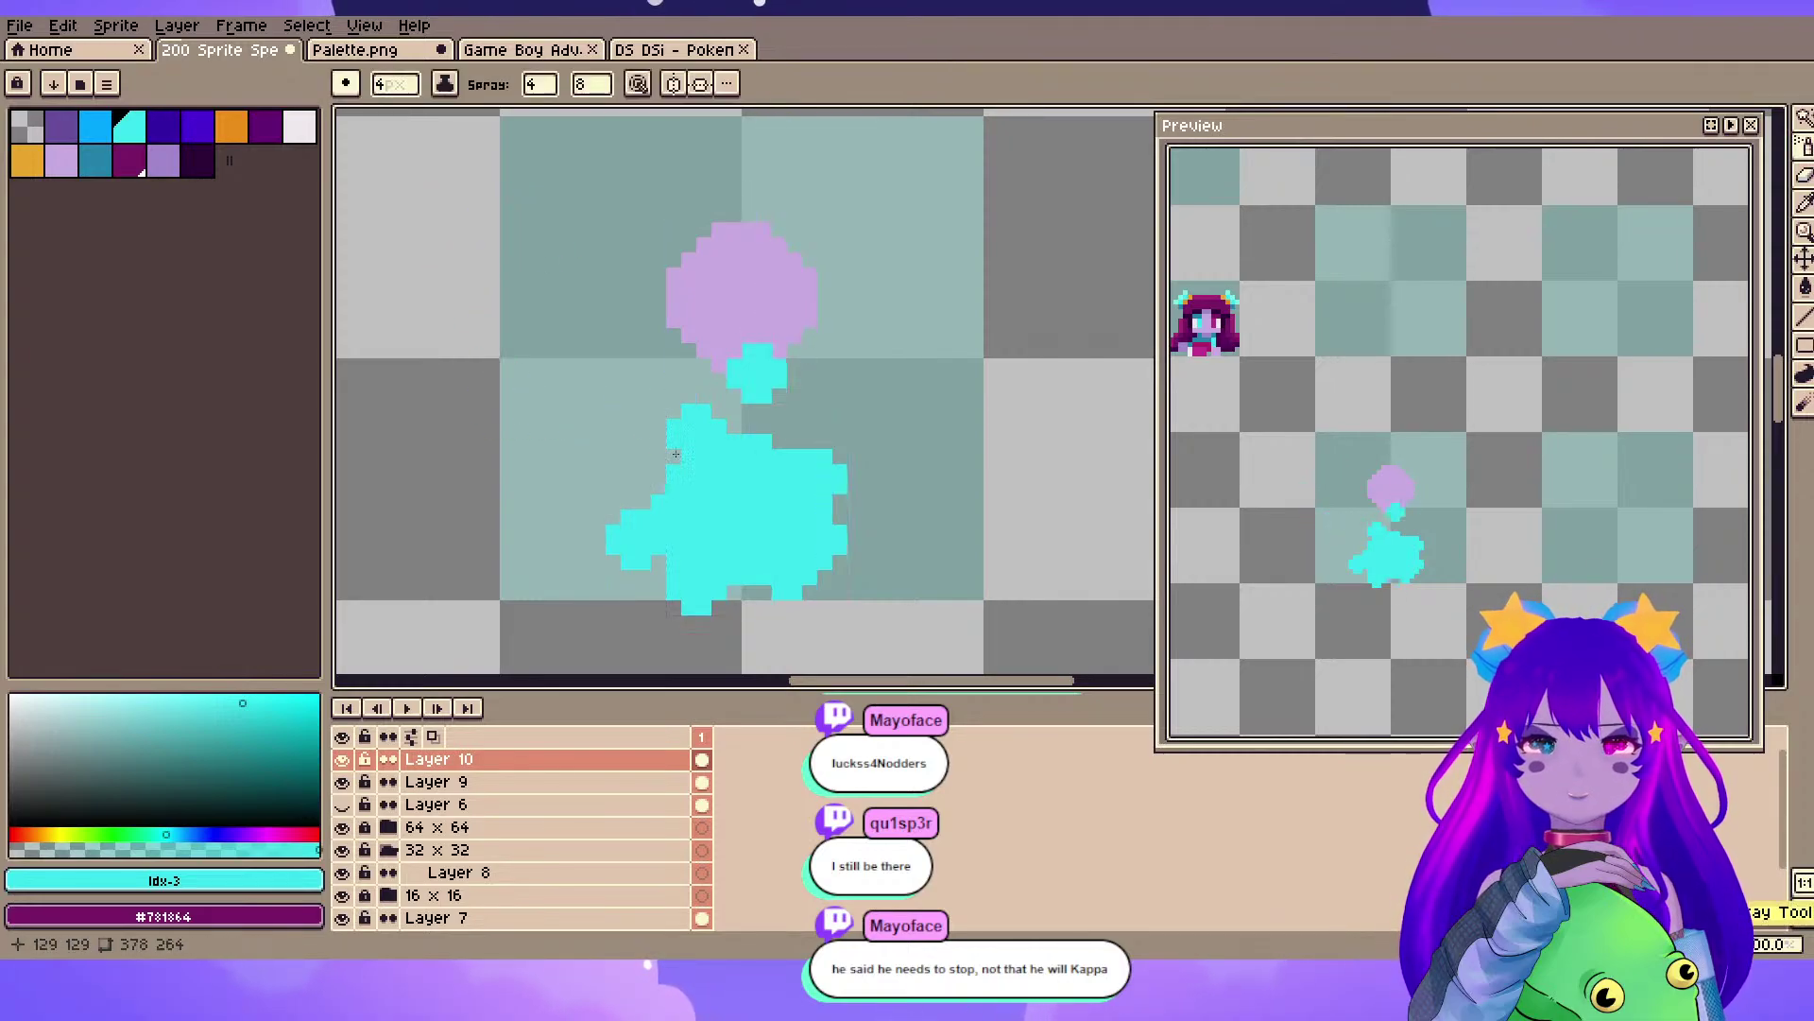
- Undo the body sprays and the adding of Layer 10, and erase the head on Layer 9 with a 12 px Eraser
key(e)
key(ctrl+z)
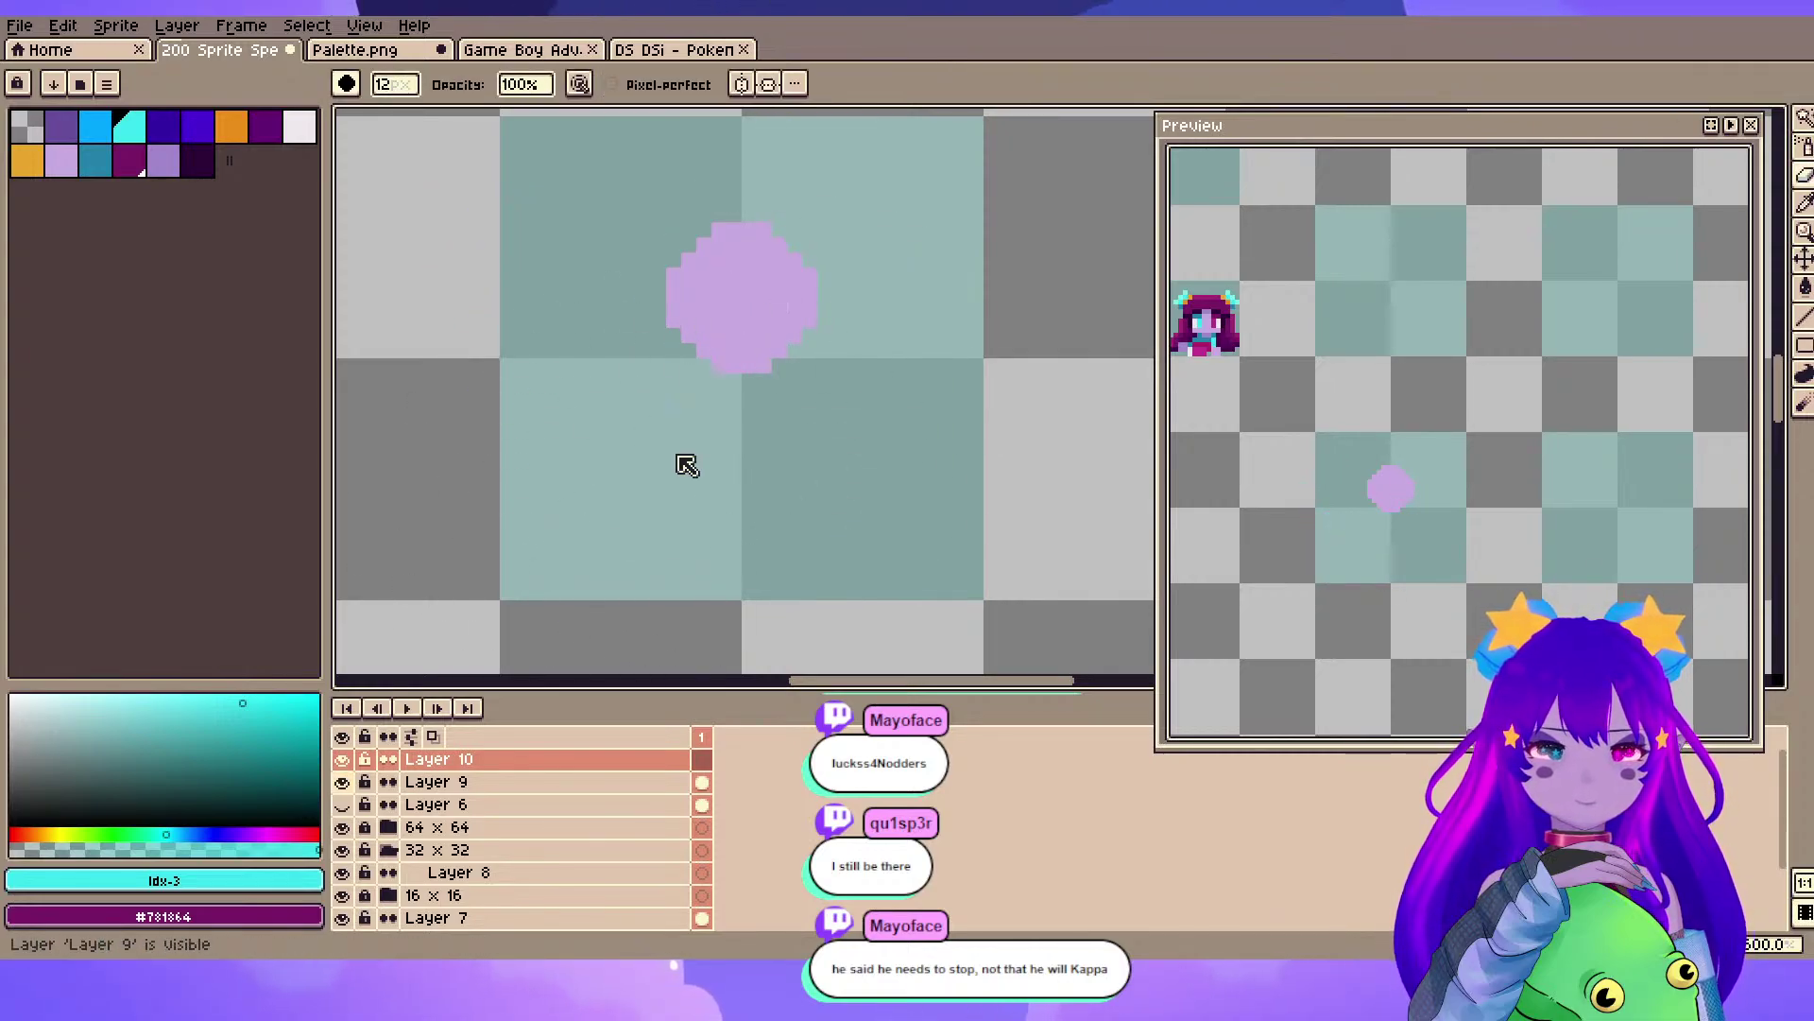
key(ctrl+z)
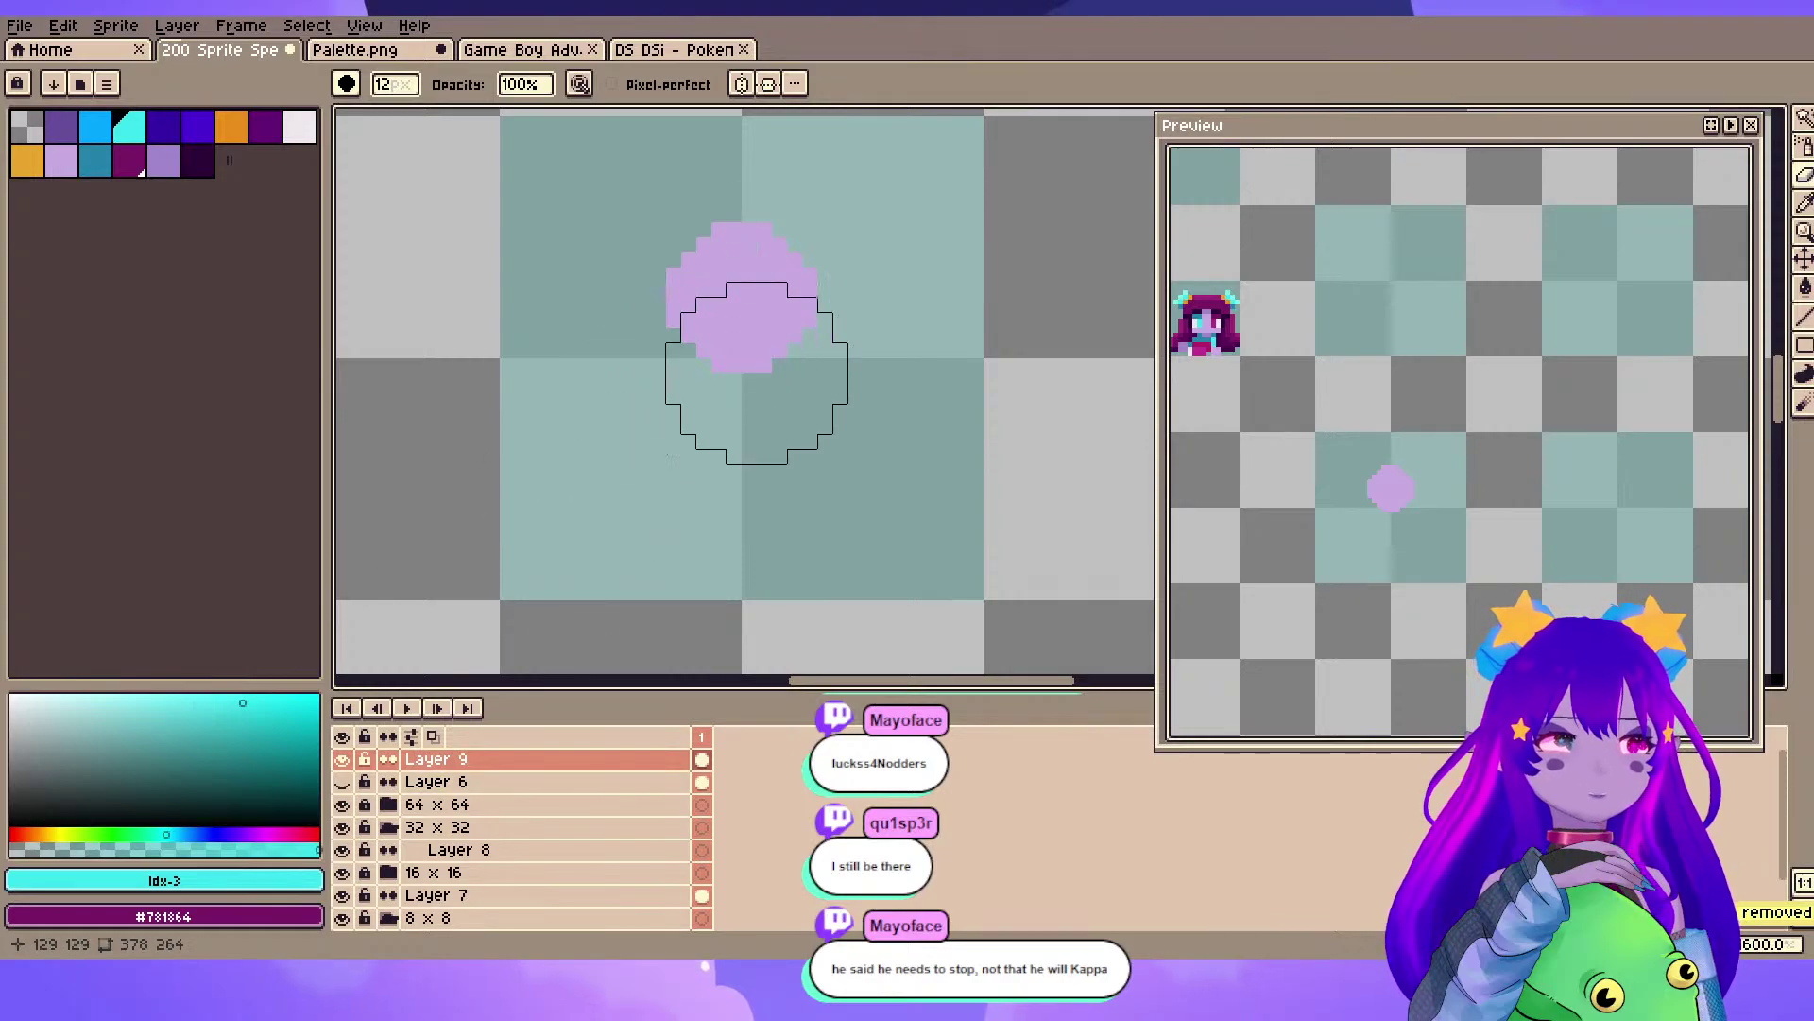
drag(620, 337, 675, 454)
key(ctrl+z)
mouse_move(847, 485)
mouse_down()
mouse_move(809, 340)
mouse_move(797, 386)
mouse_up()
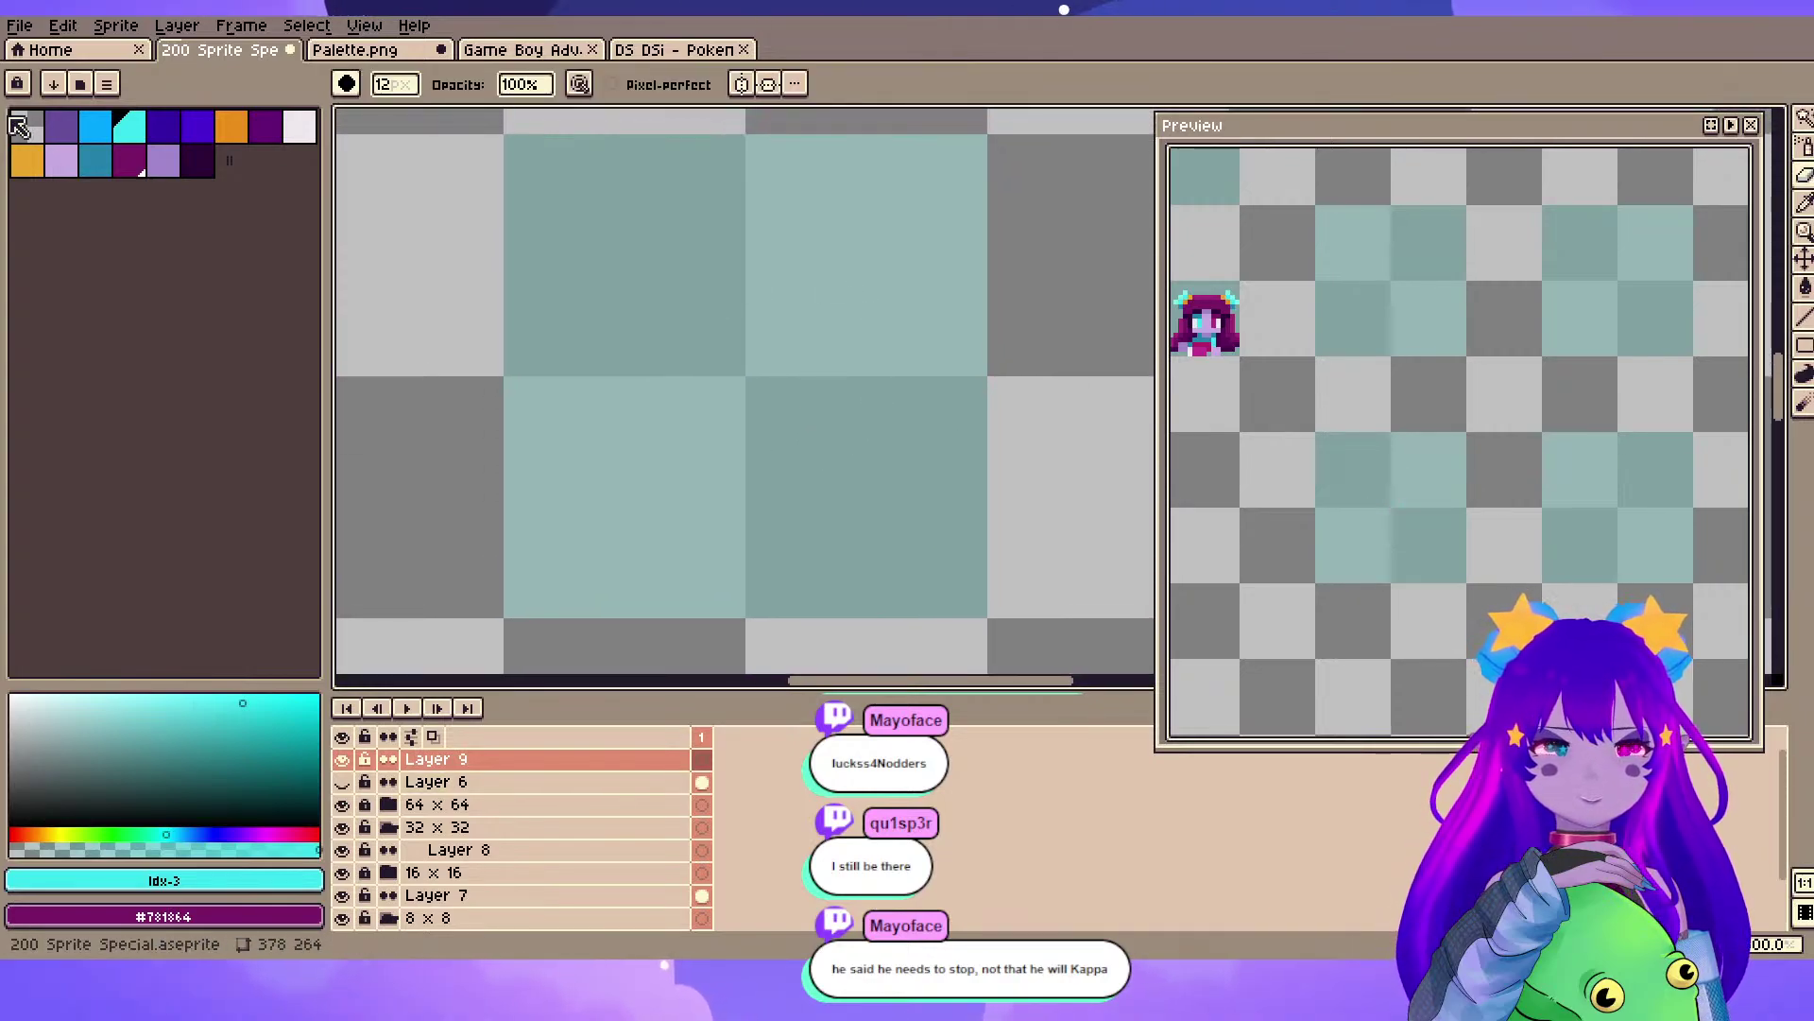
- Stamp a smaller light purple head in the guide square's upper-left quarter on Layer 9 with a 7 px Pencil
click(61, 161)
key(b)
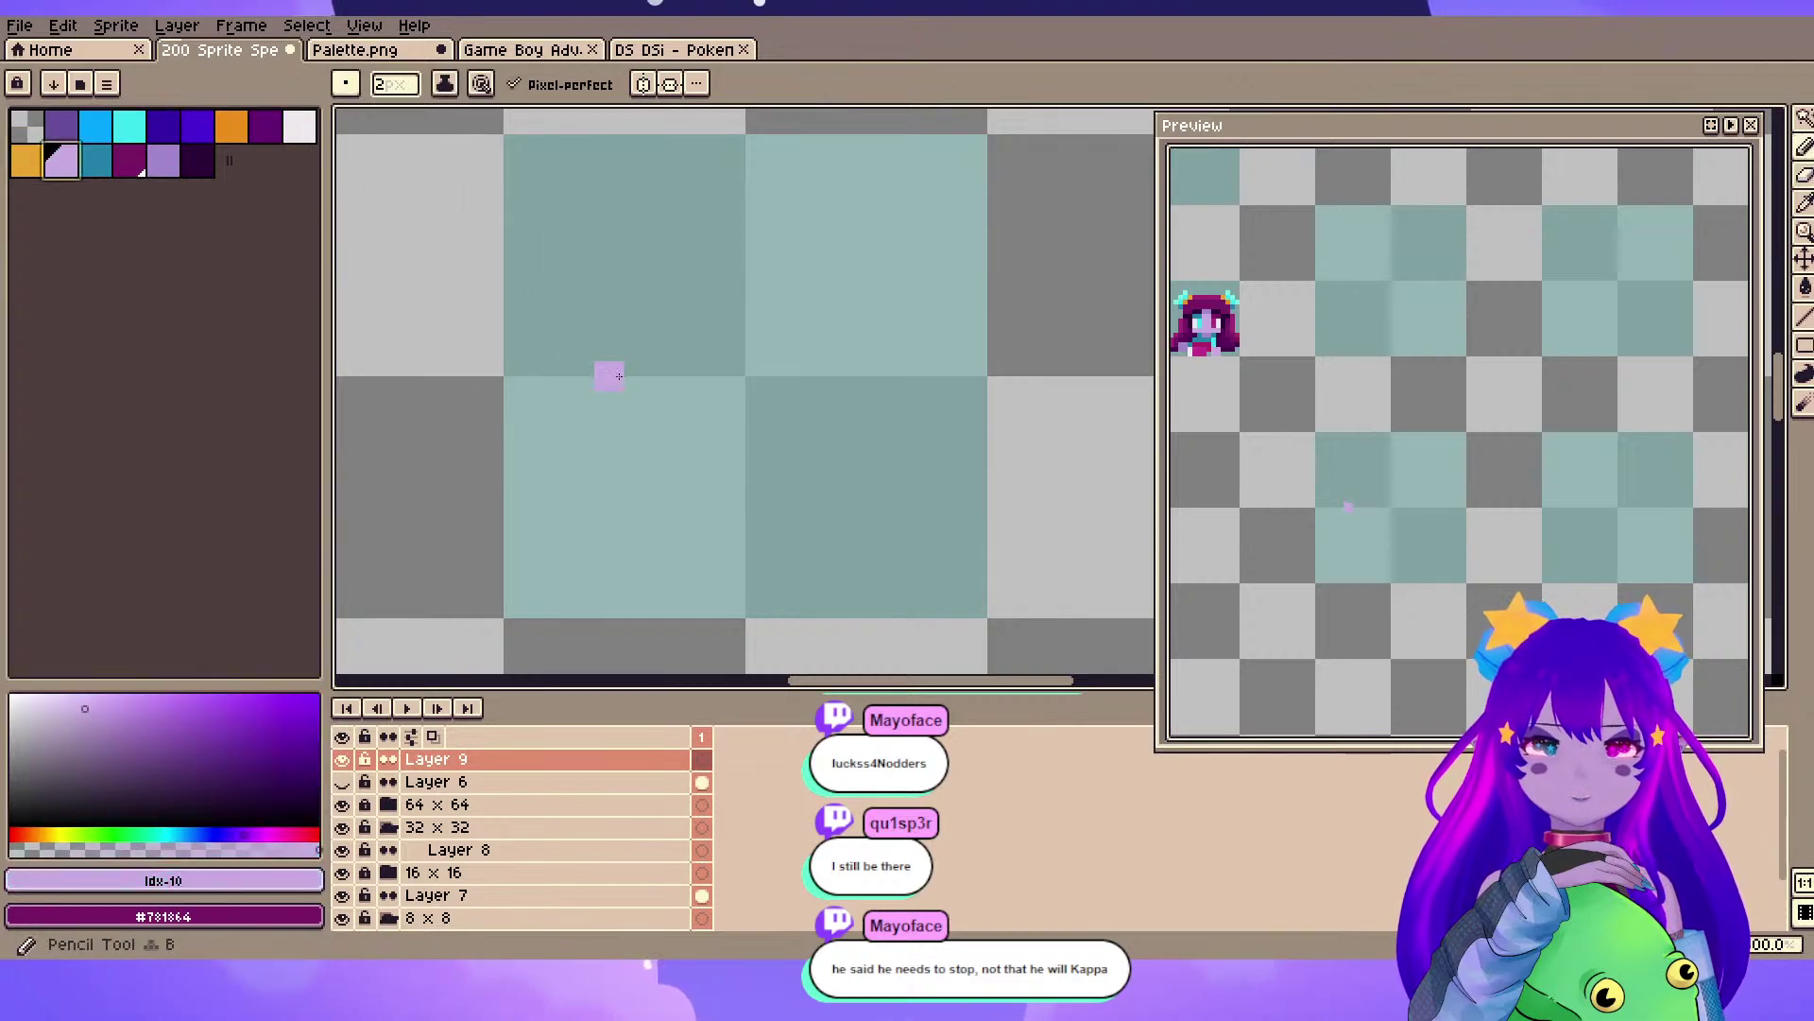
drag(700, 337, 685, 354)
key(minus)
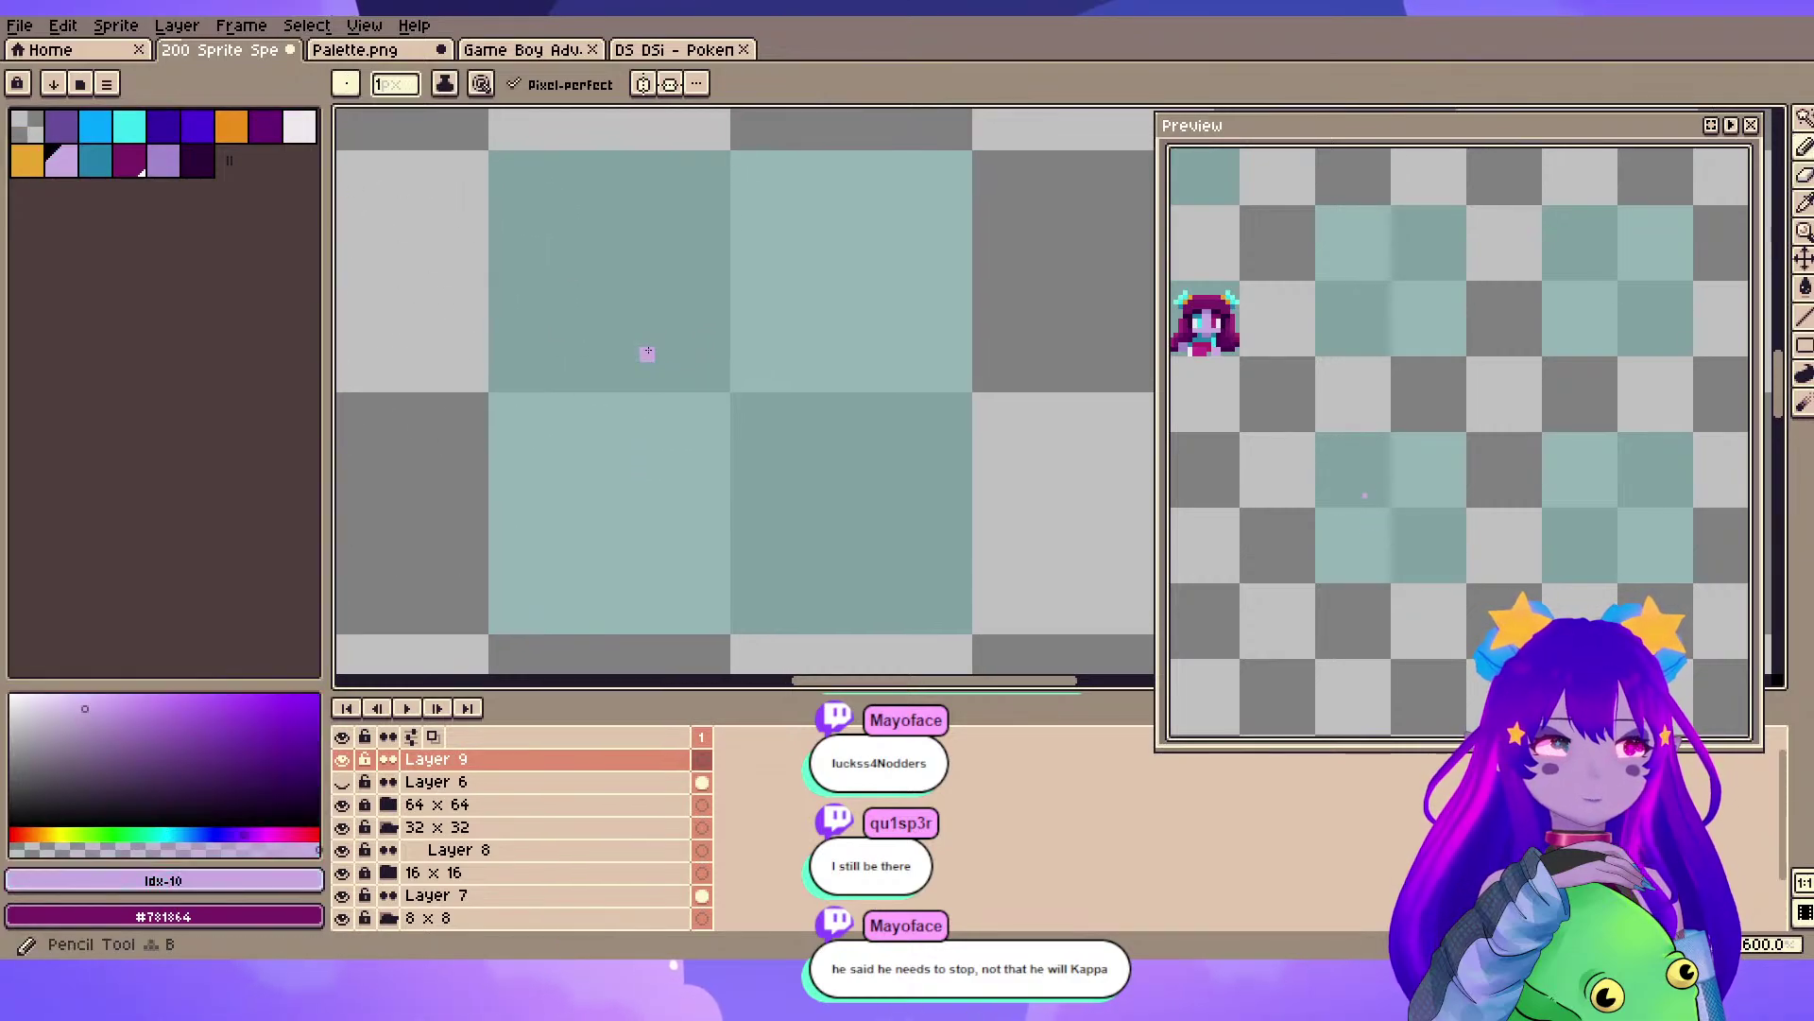
key(plus)
key(plus)
key(plus)
key(plus)
key(plus)
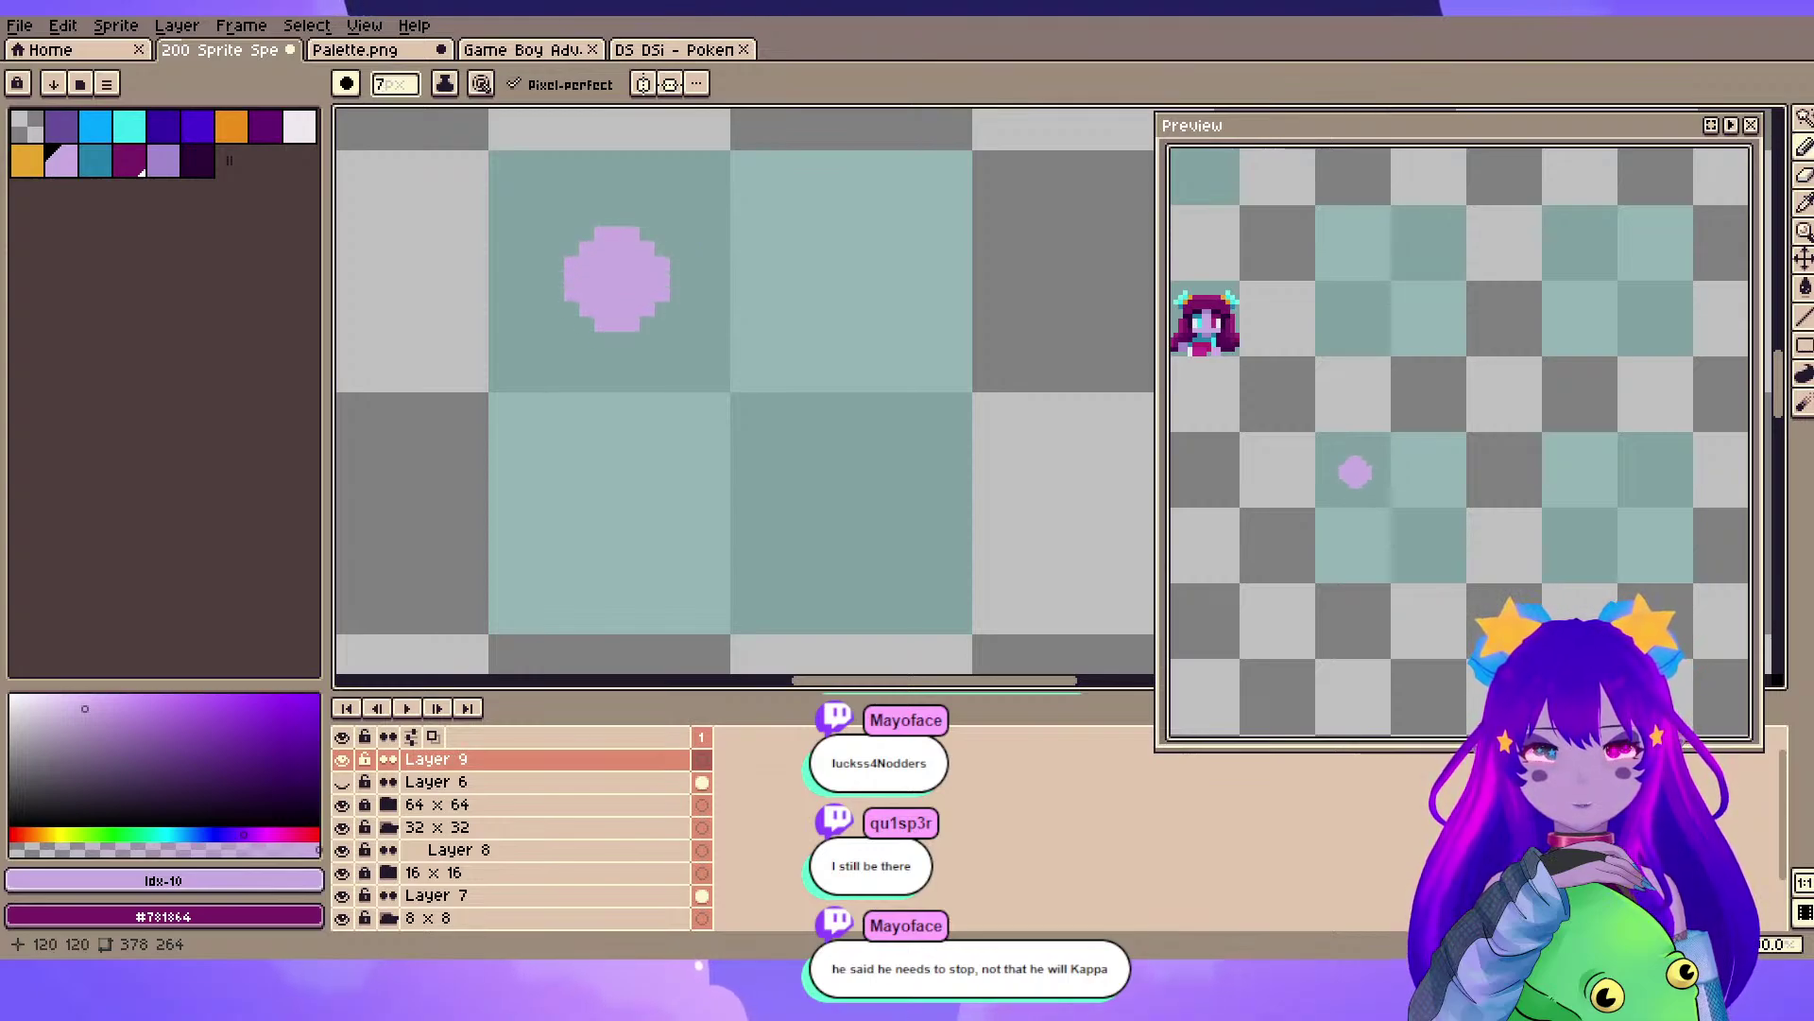
click(617, 293)
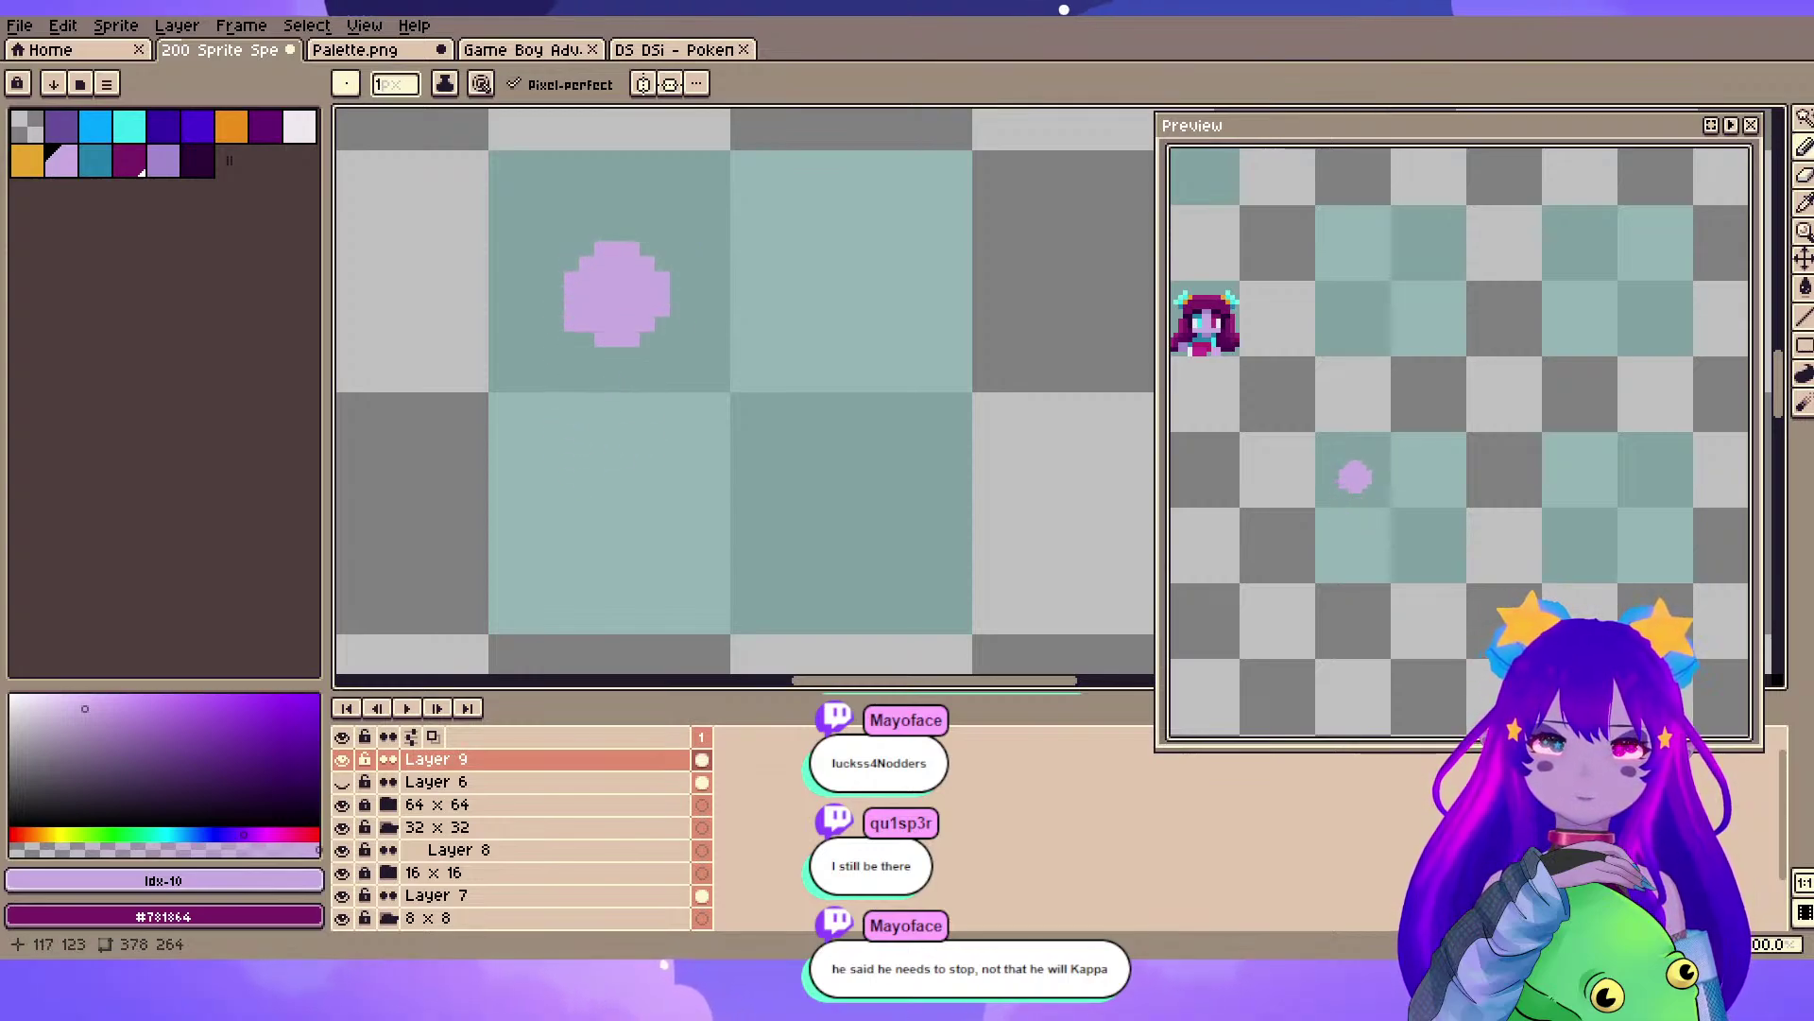
- Examine the new head's size against the finished small sprites in an enlarged preview
drag(572, 312, 1422, 396)
drag(1089, 393, 988, 376)
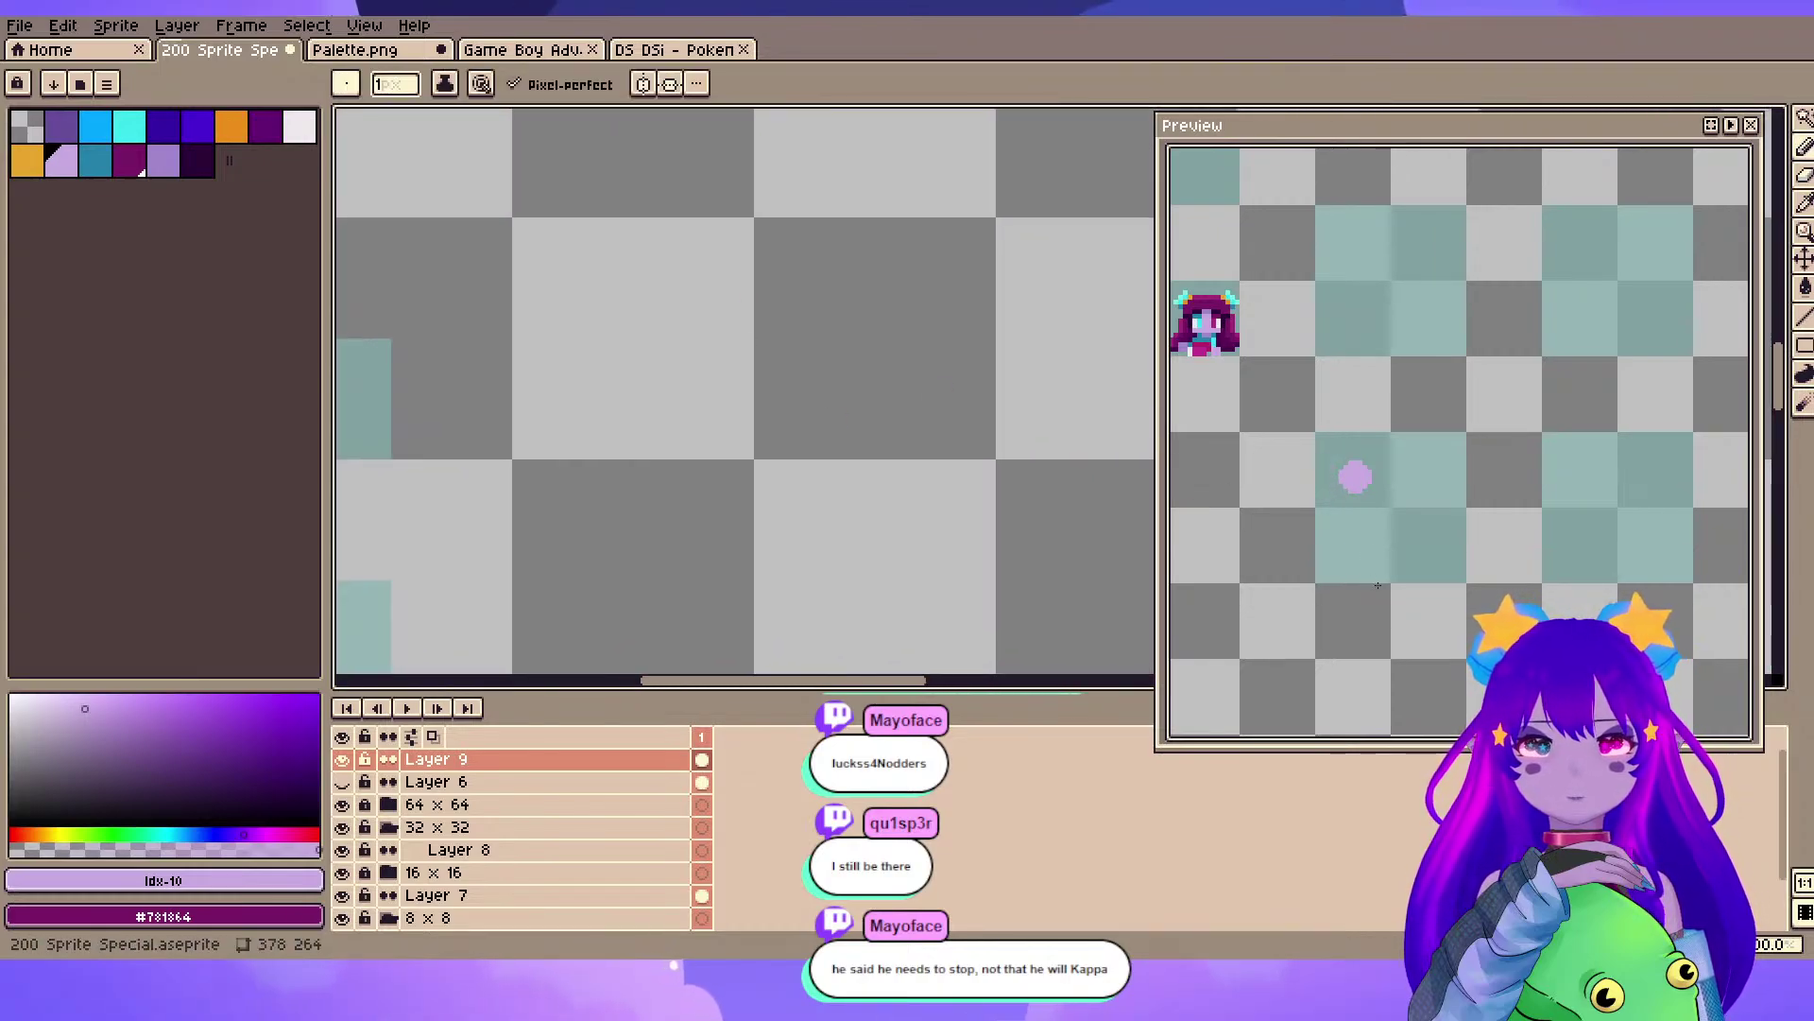
scroll(1323, 450, down, 2)
scroll(1309, 425, down, 2)
scroll(1295, 389, up, 4)
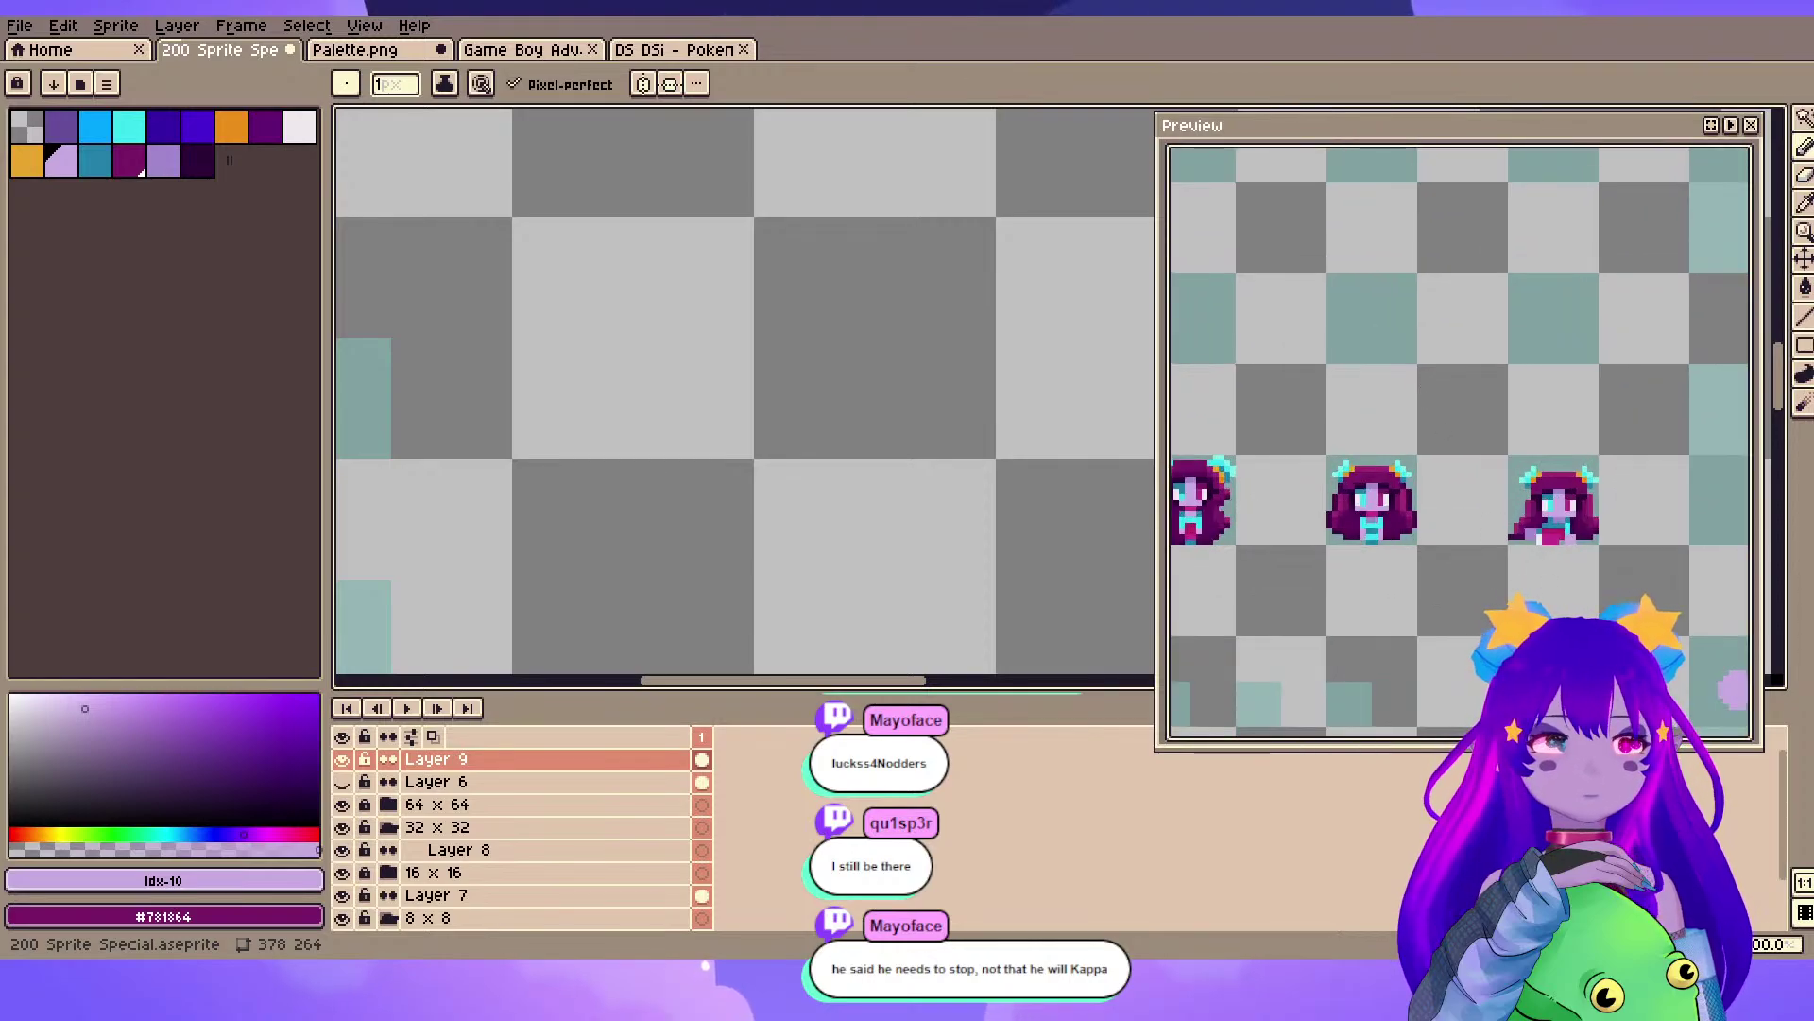
scroll(1551, 517, up, 1)
drag(1528, 472, 1515, 429)
scroll(1054, 573, down, 2)
drag(1055, 573, 554, 396)
scroll(729, 354, up, 1)
scroll(724, 381, up, 1)
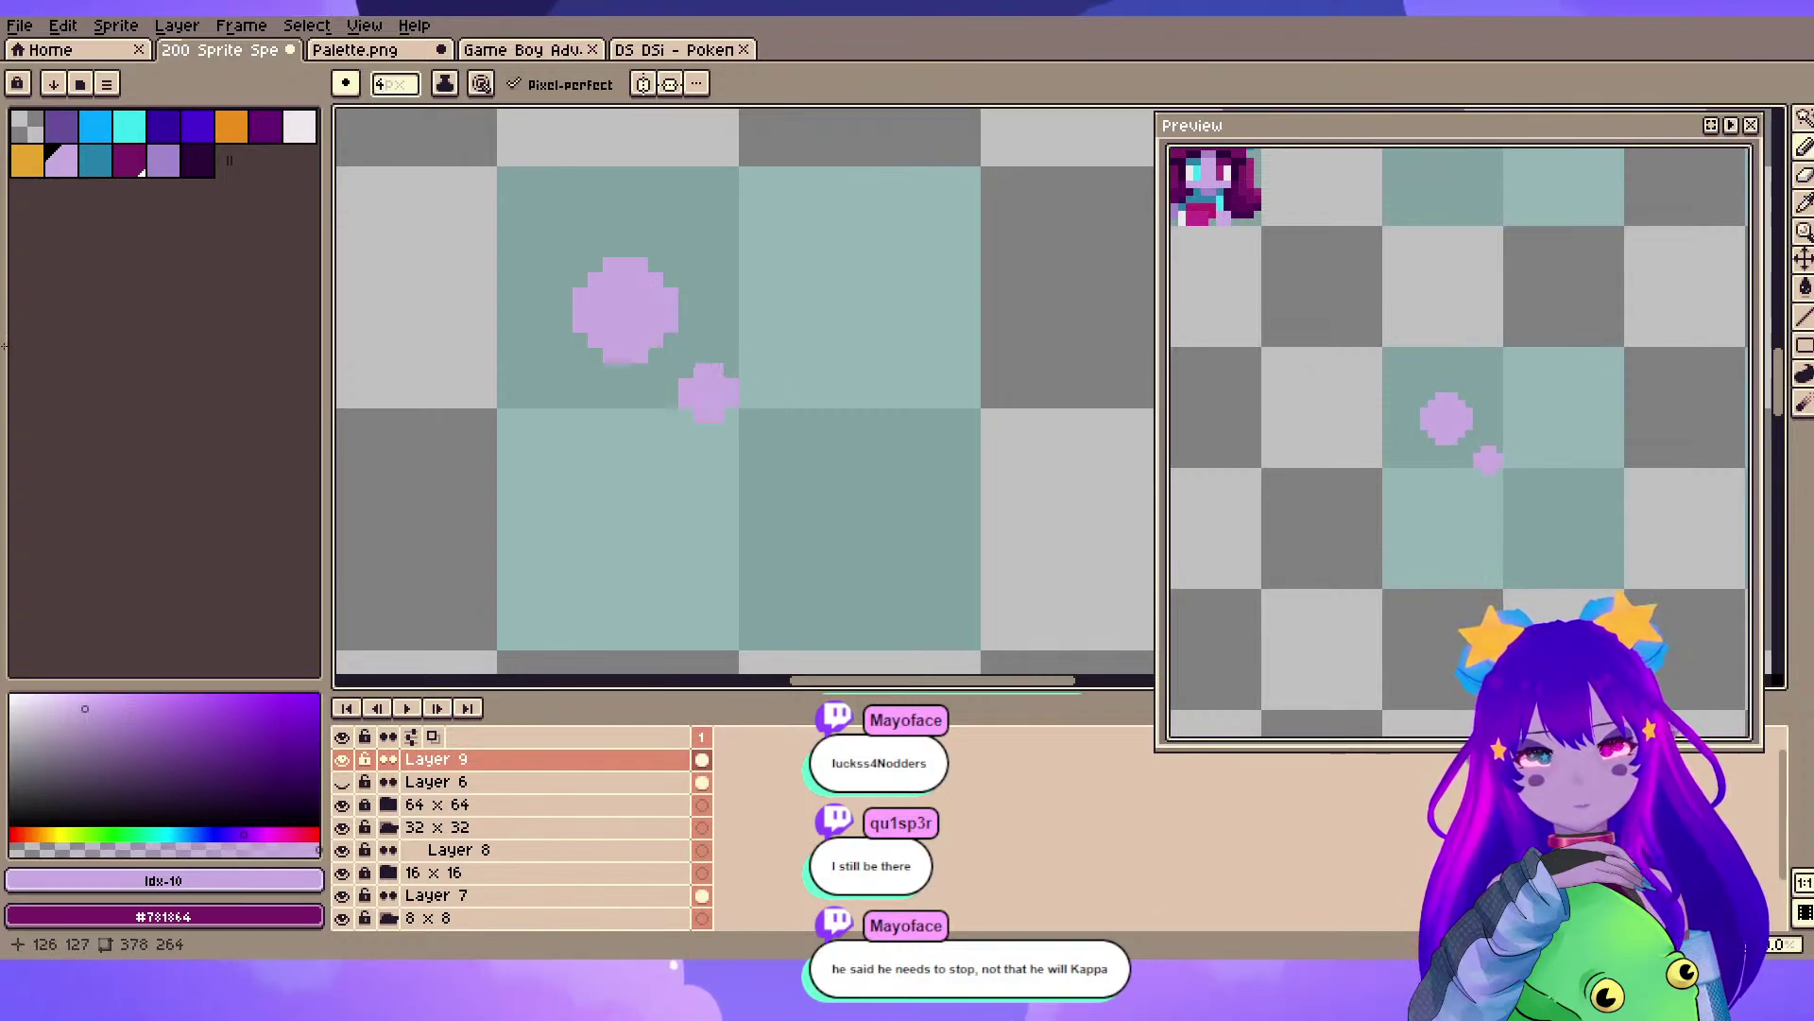
- Draw a slanted light purple arm from the 4 px shoulder dot down below the head with a 3 px Pencil
key(minus)
key(minus)
key(minus)
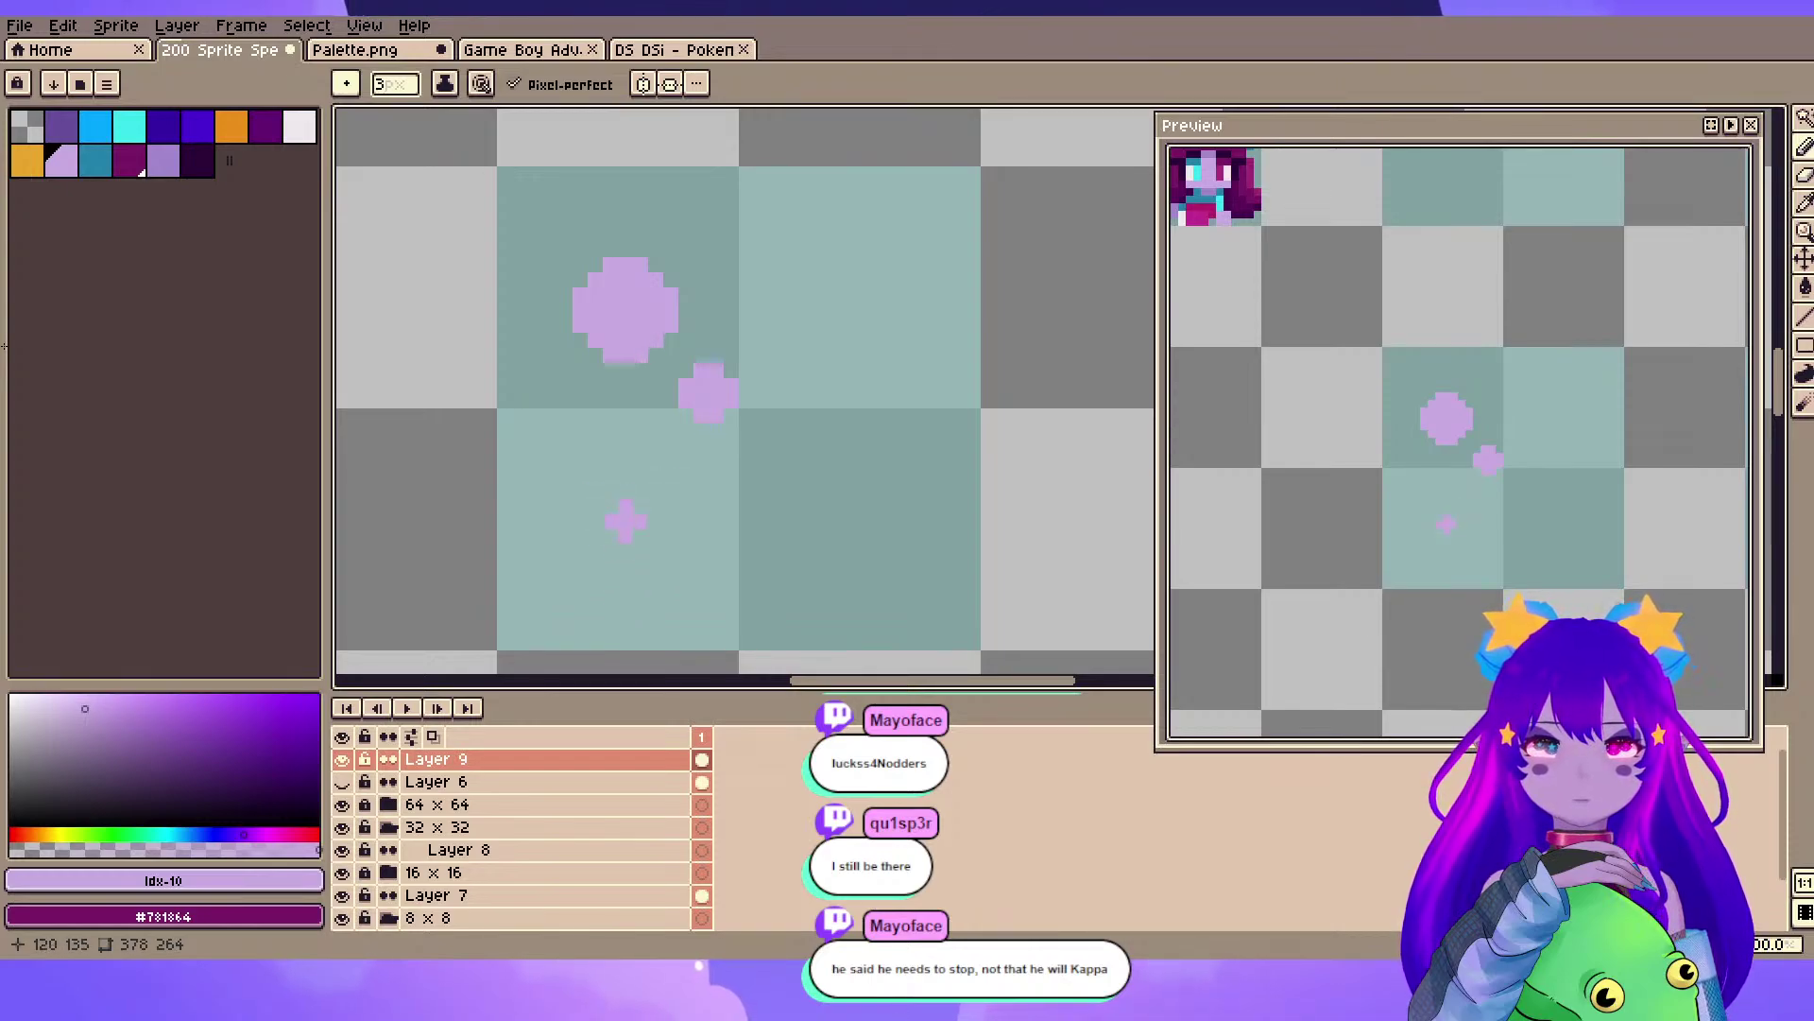
click(626, 521)
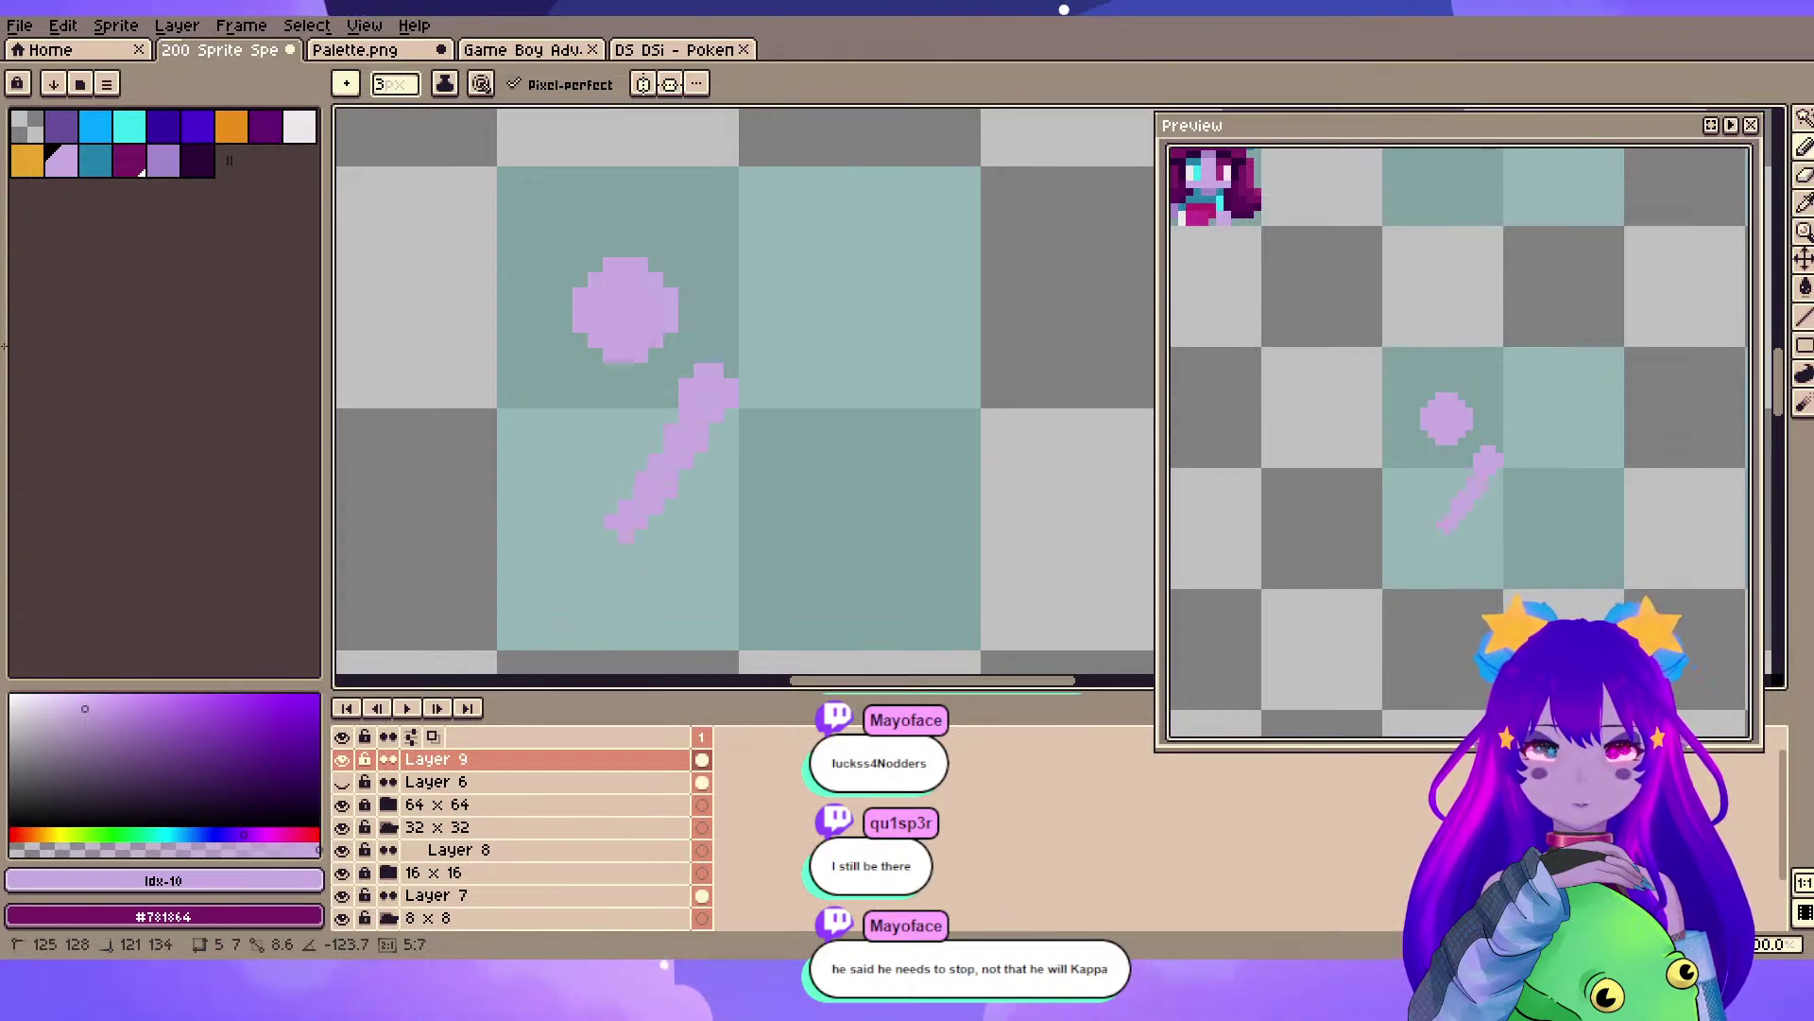
- Taper the lower end of the slanted light purple arm with a 1 px Eraser
key(e)
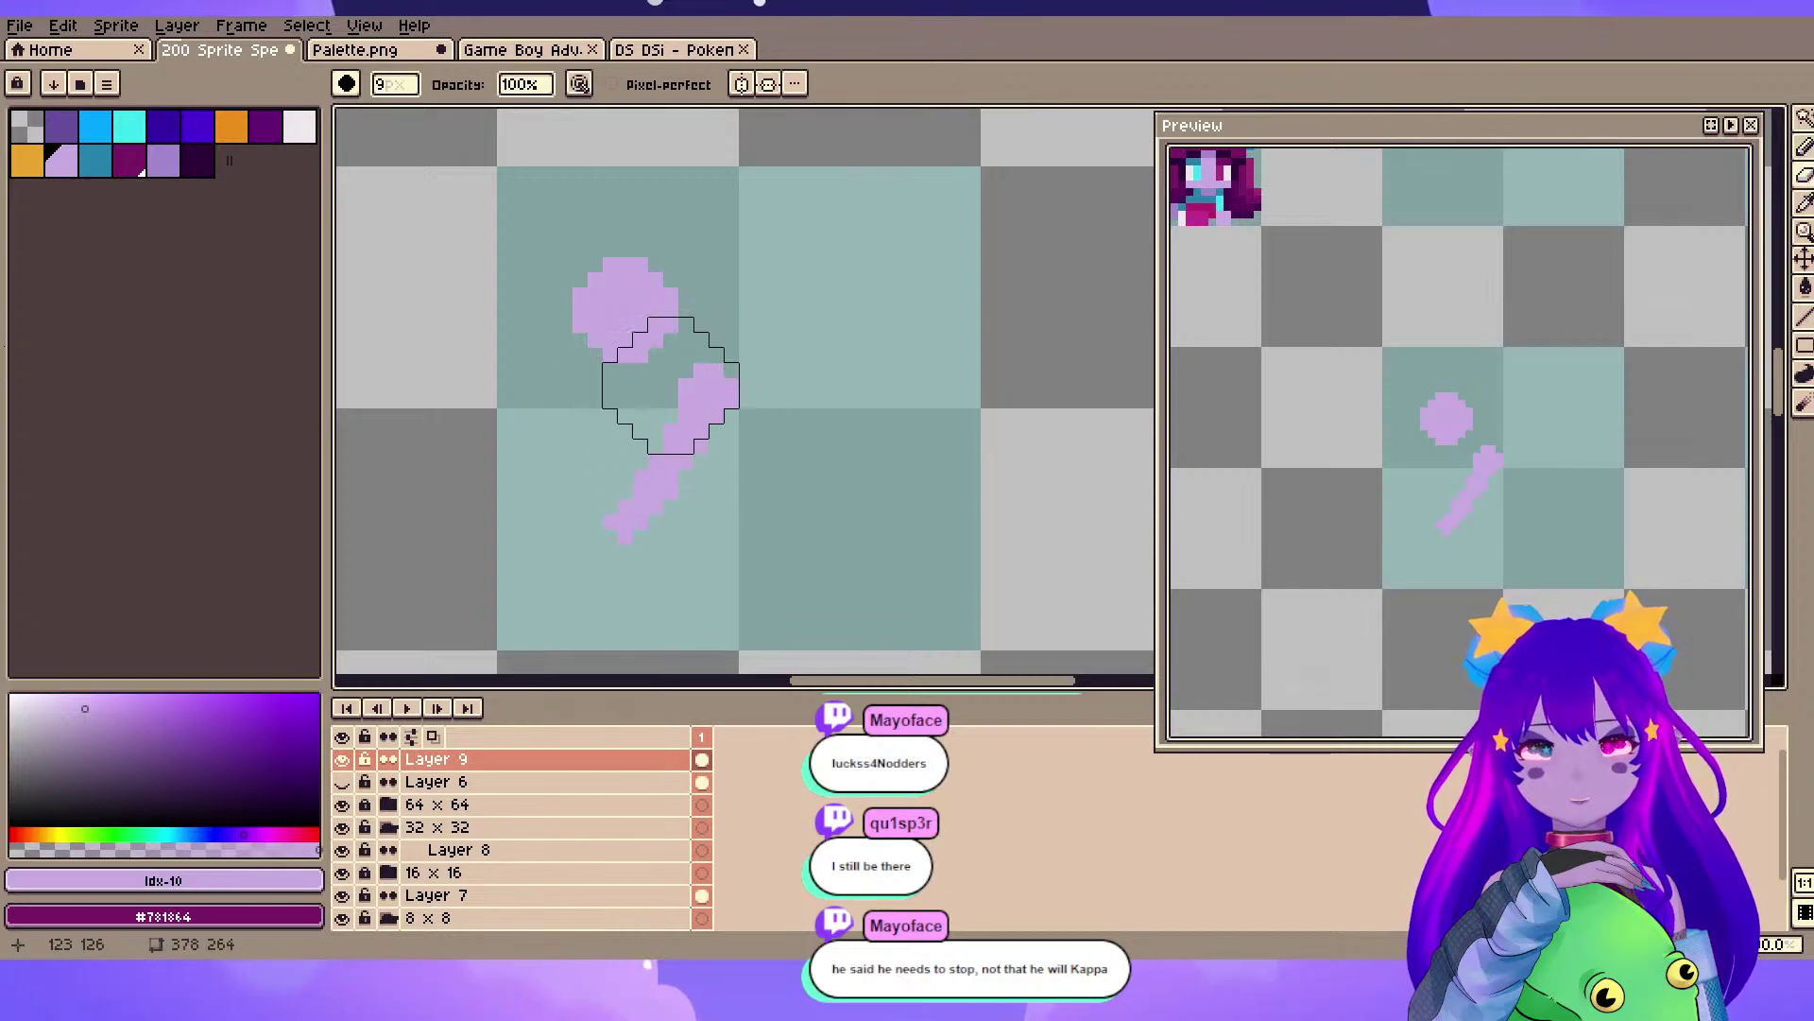
key(minus)
key(minus)
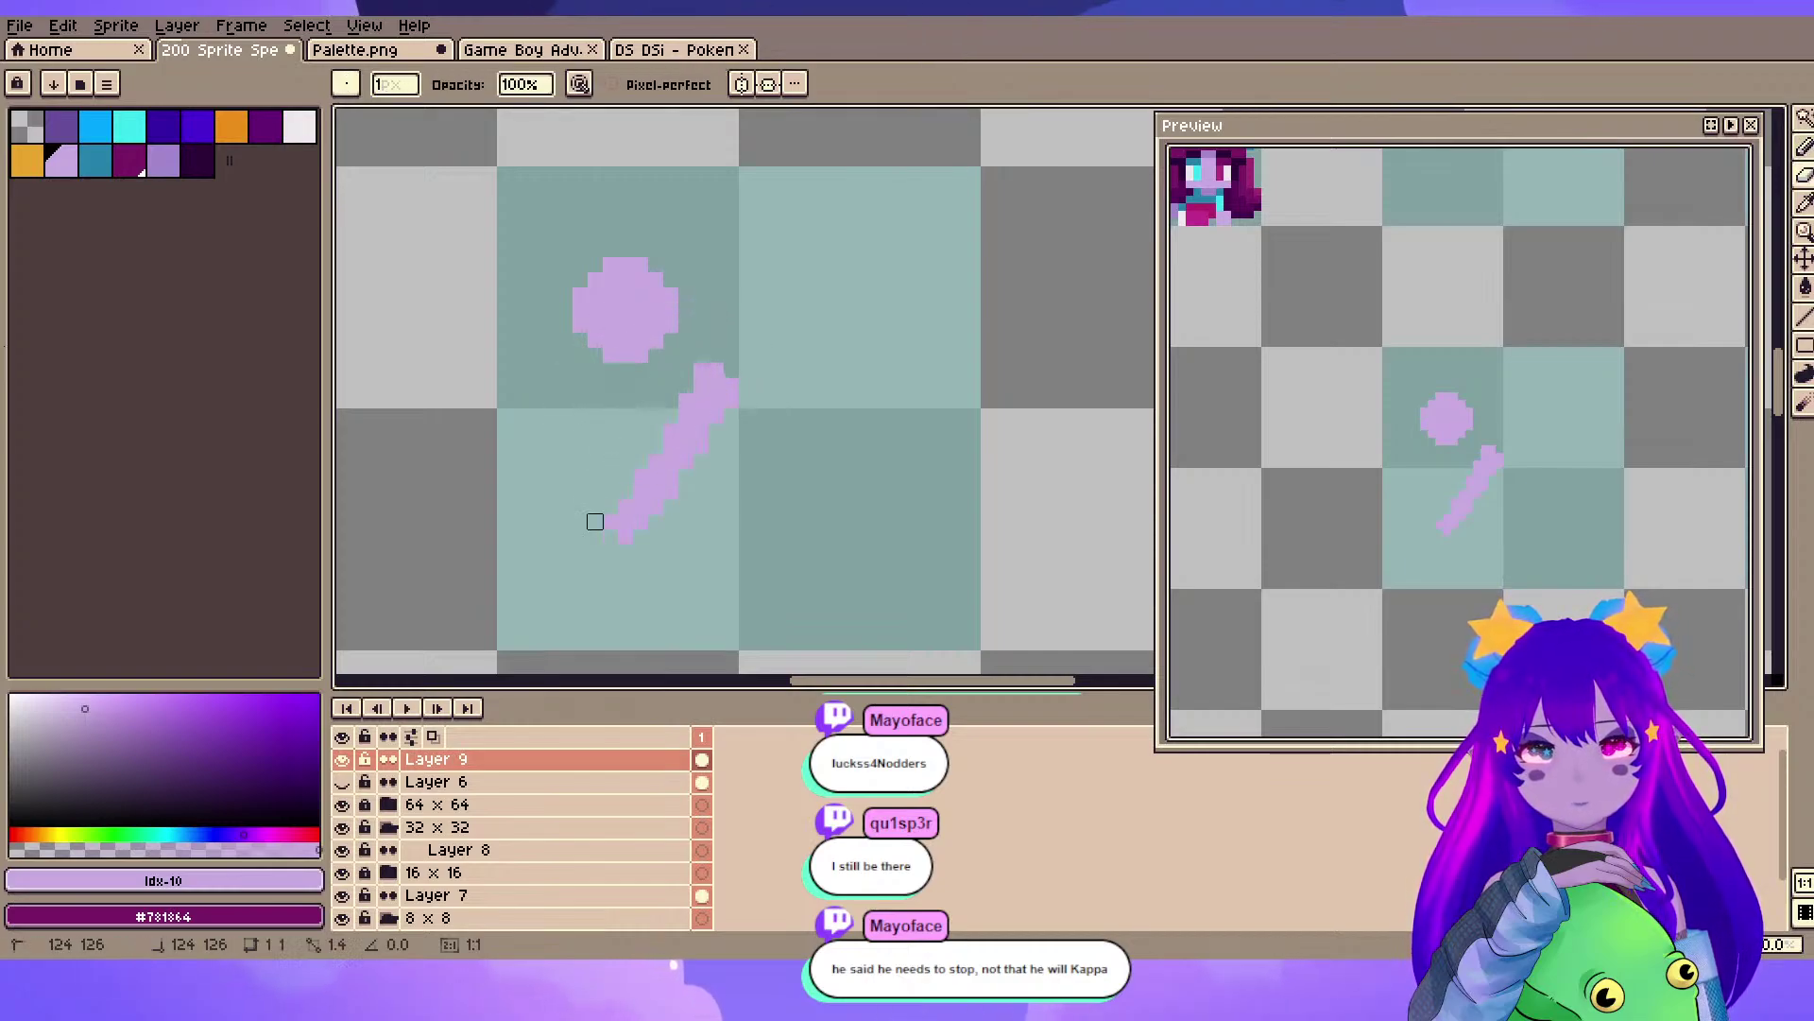
click(610, 521)
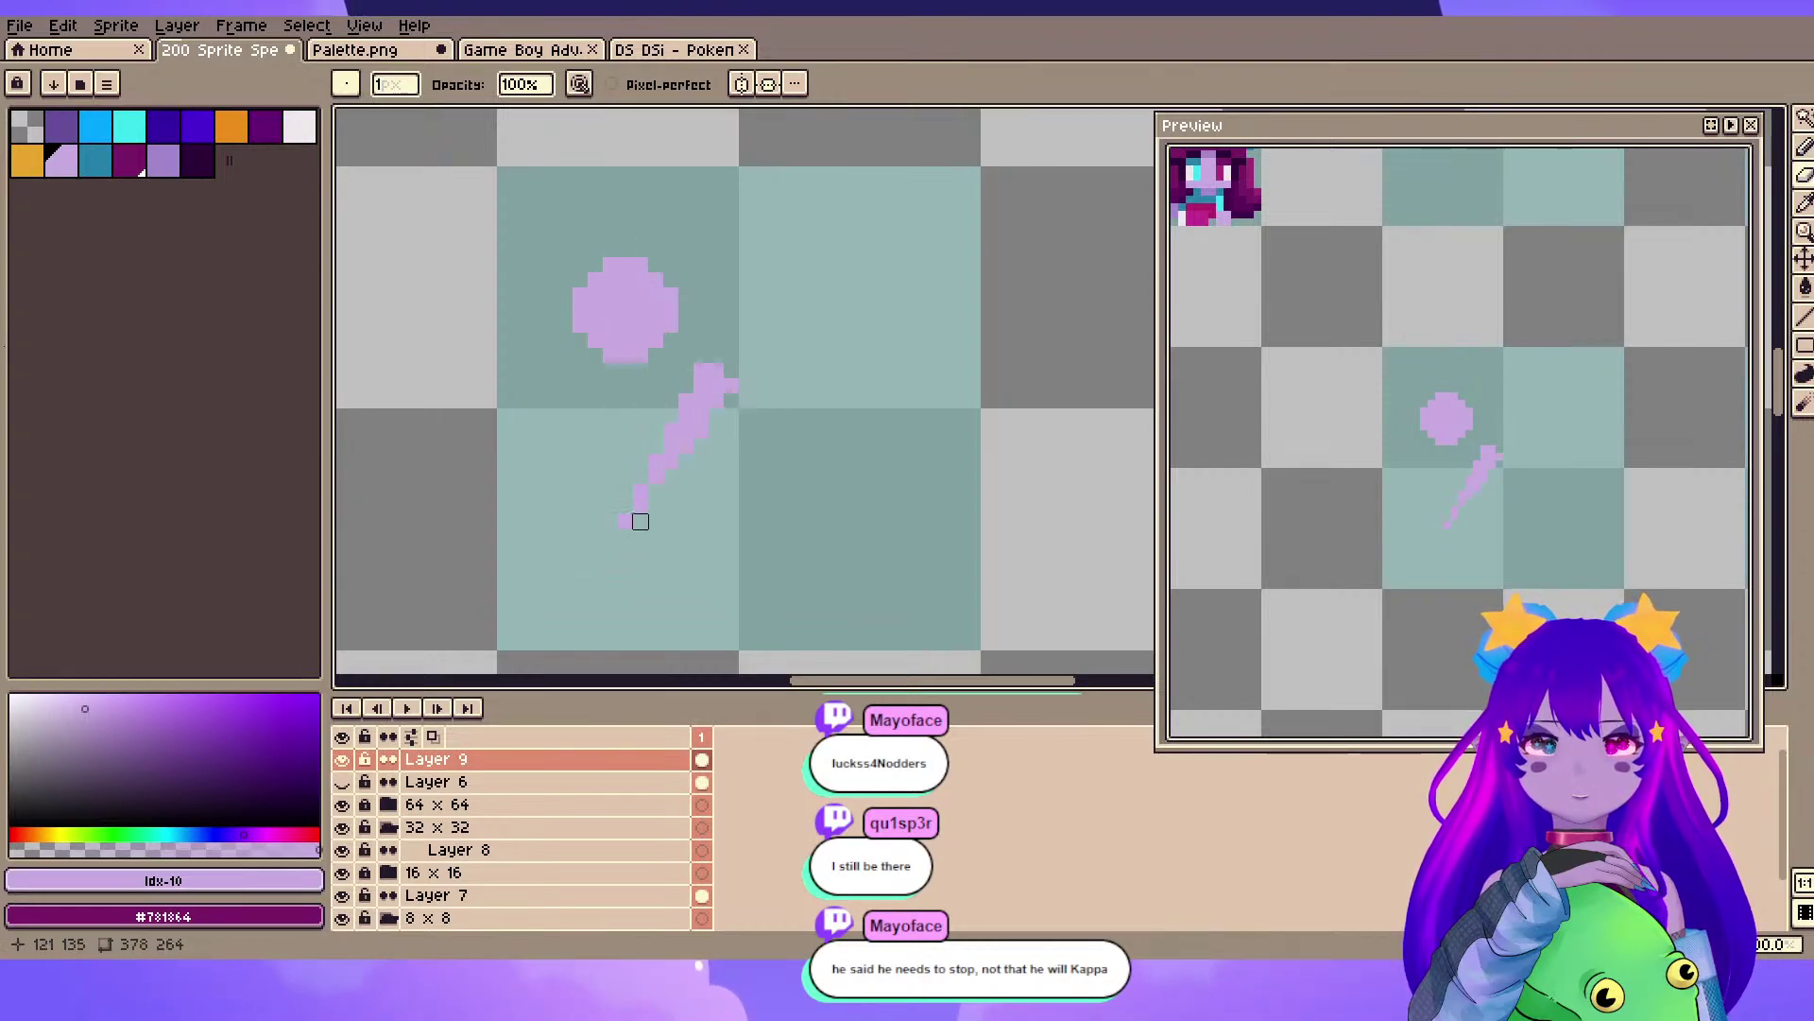
key(ctrl+z)
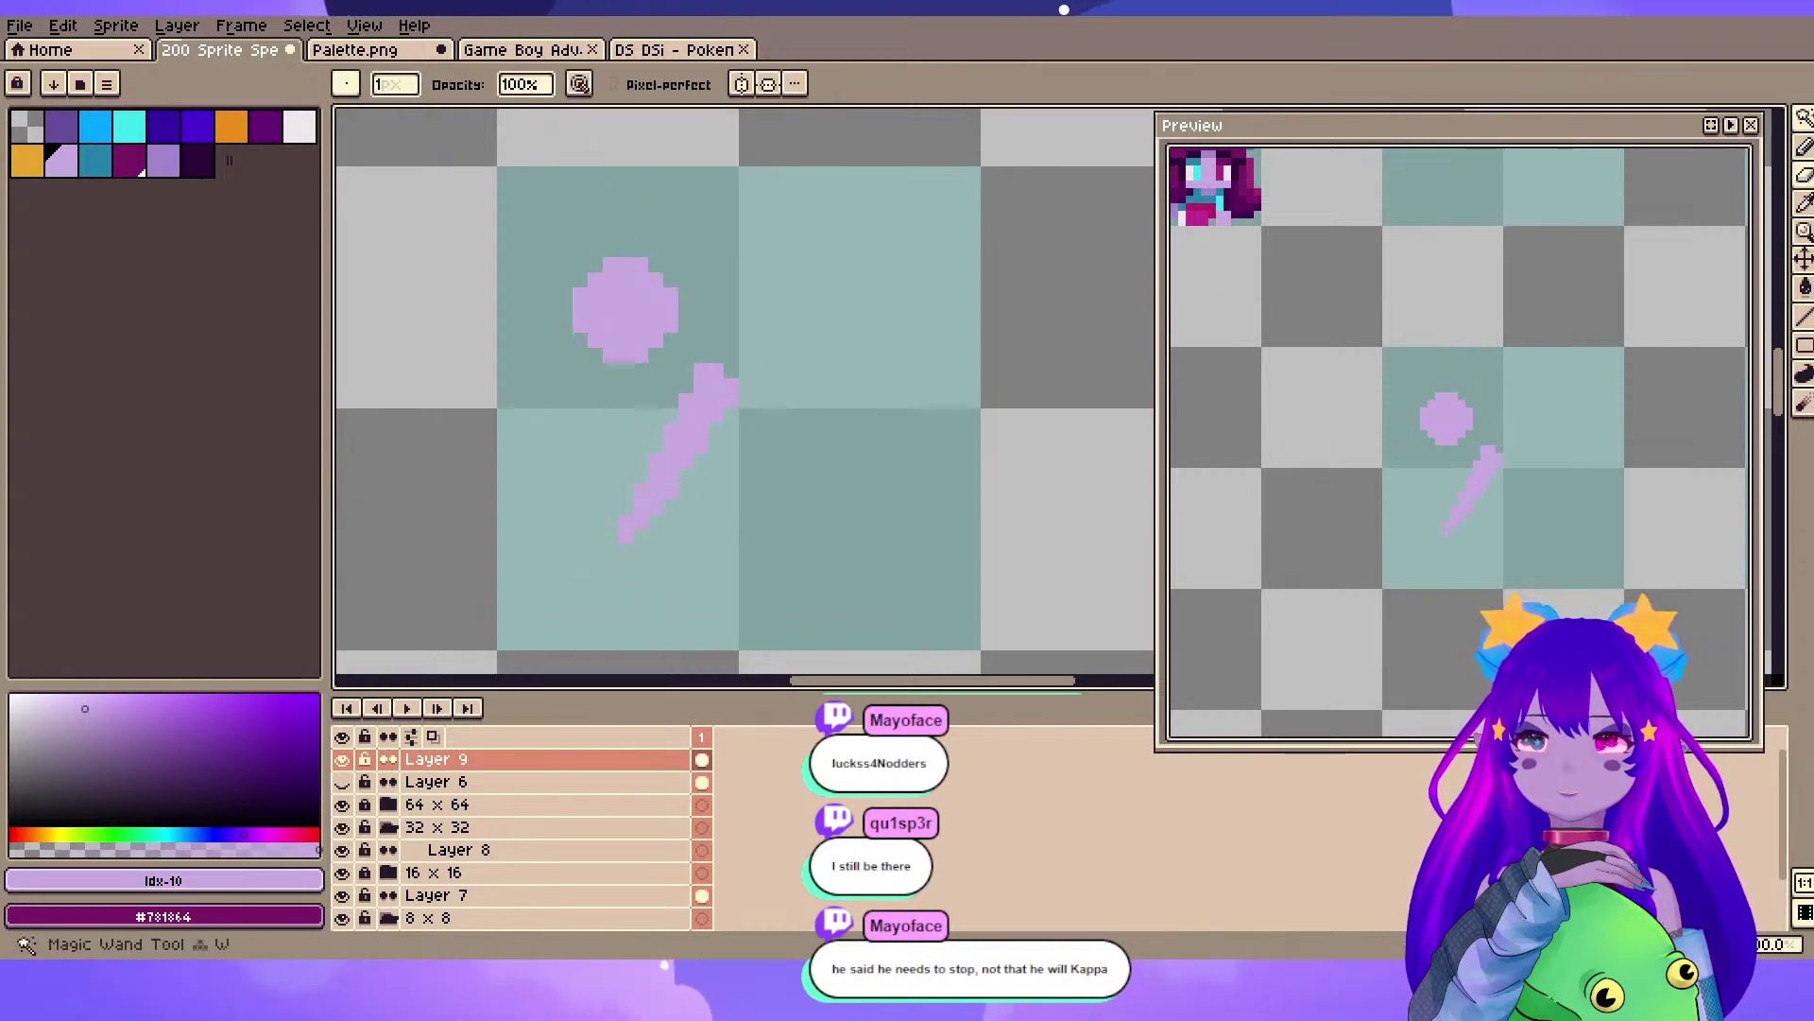
- Select the head with a rectangular marquee, move it 2 px to the right and deselect it
key(m)
drag(548, 187, 686, 371)
mouse_move(626, 309)
mouse_down()
mouse_move(656, 295)
mouse_move(656, 310)
mouse_up()
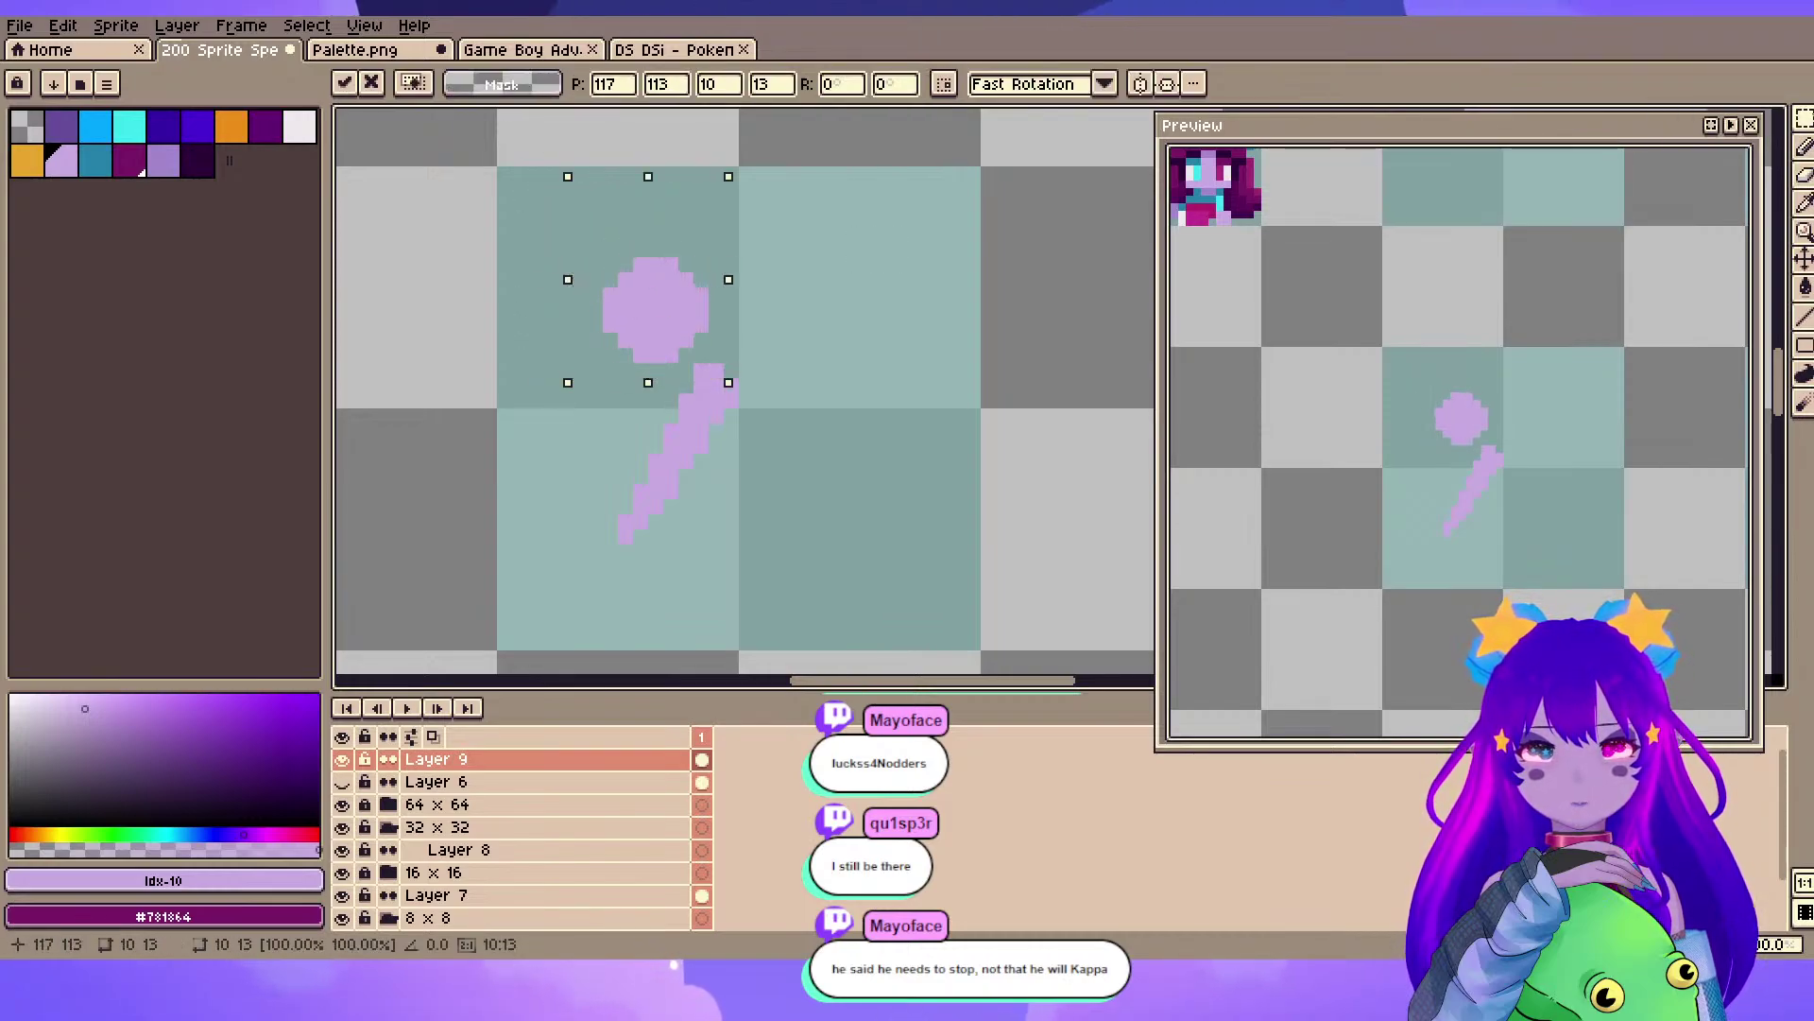
click(595, 490)
- Draw a second arm in the darker purple palette colour from below the head to the light arm's tip with a 1 px Pencil
key(b)
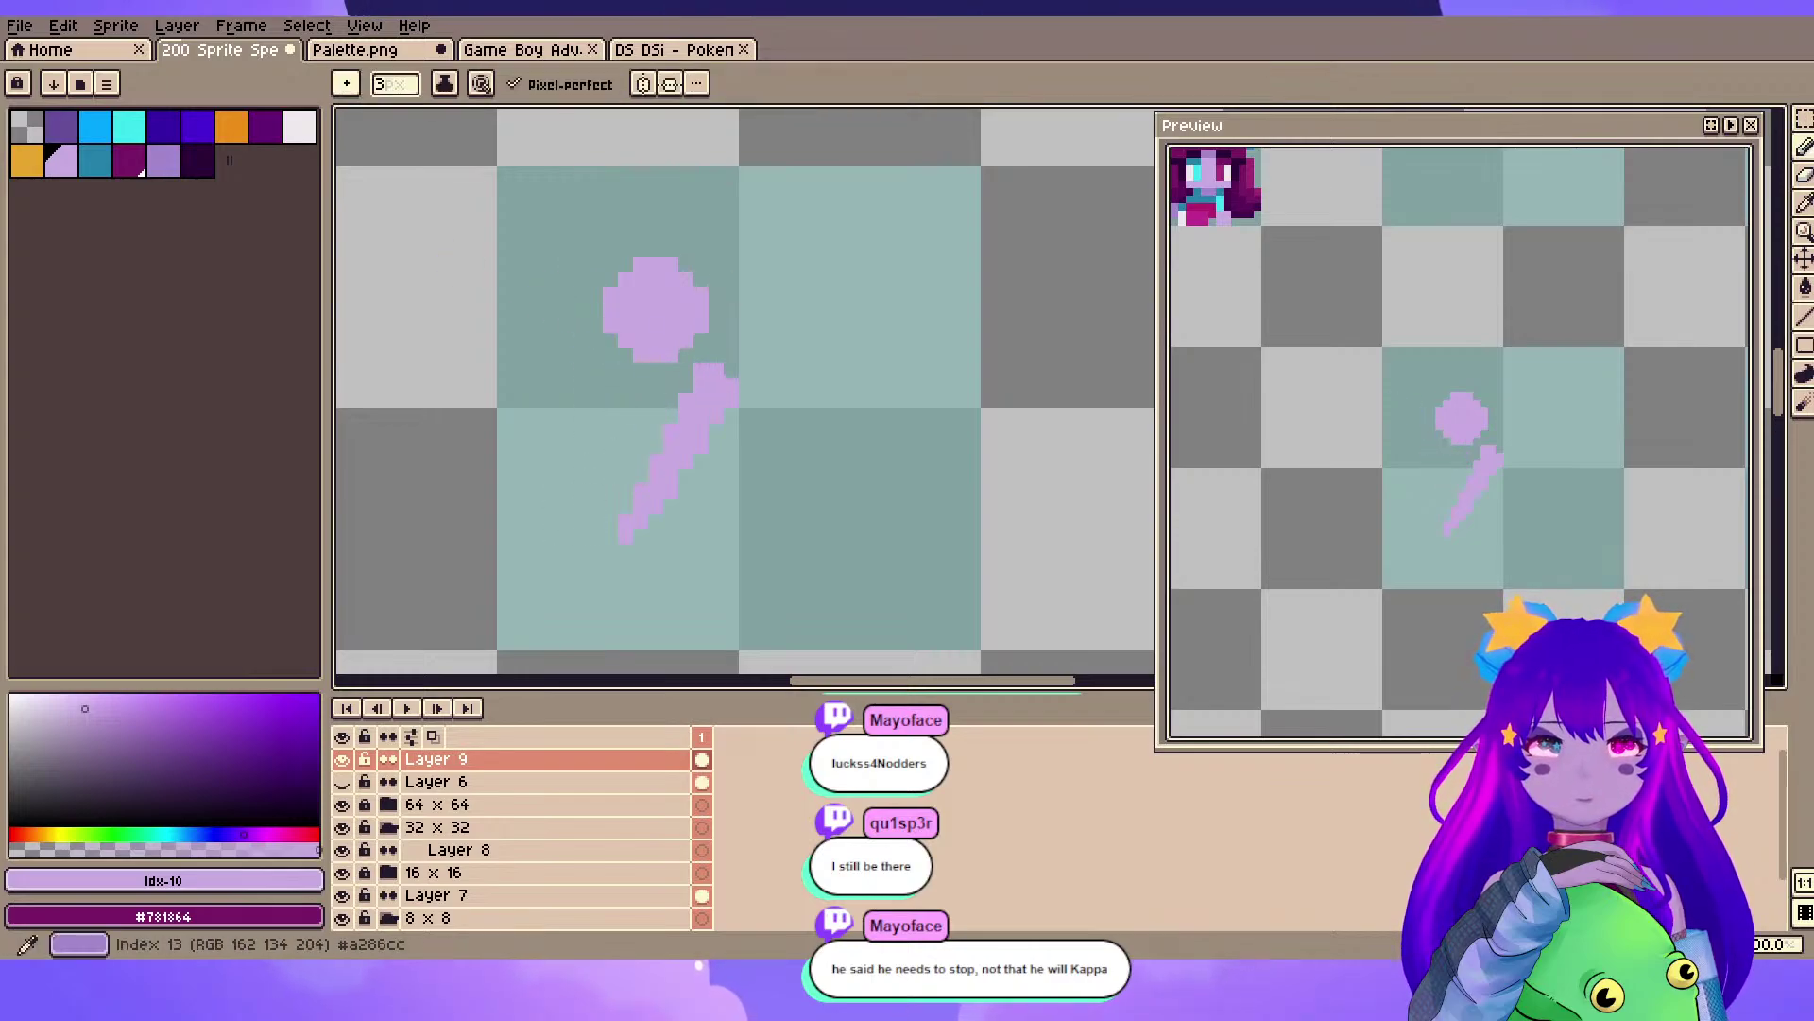
click(163, 161)
key(minus)
key(minus)
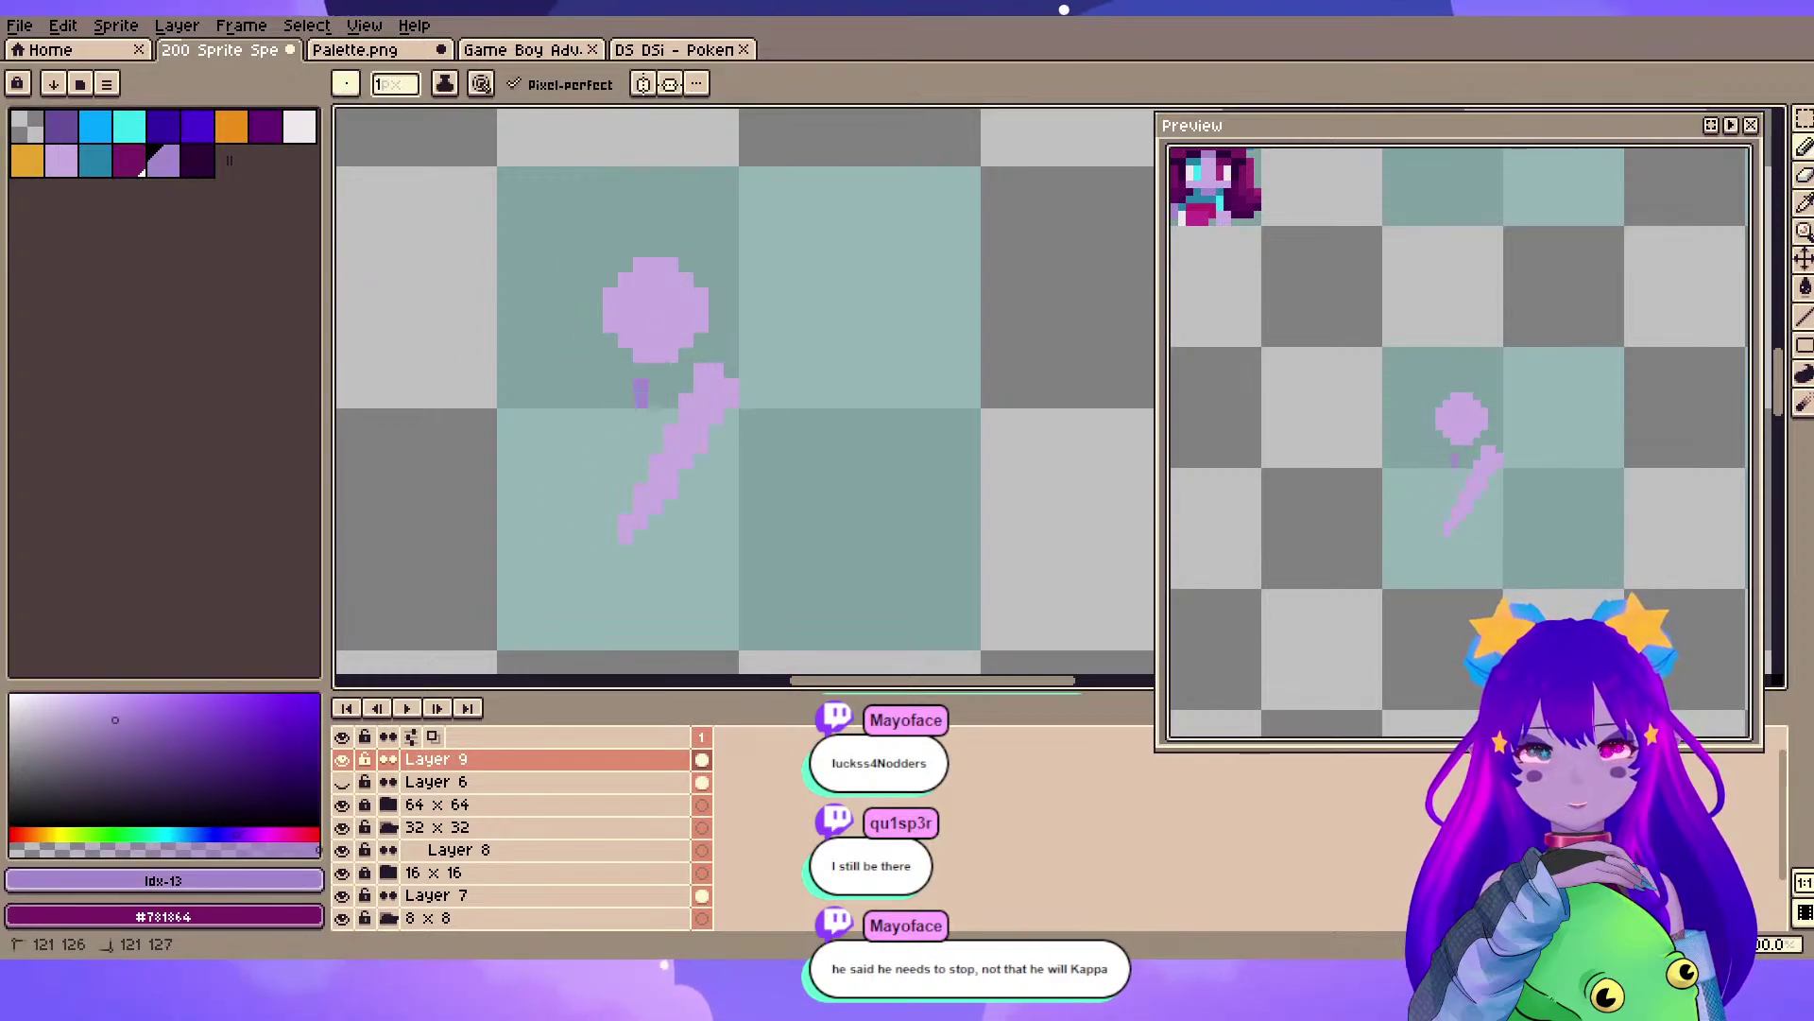
drag(626, 385, 625, 507)
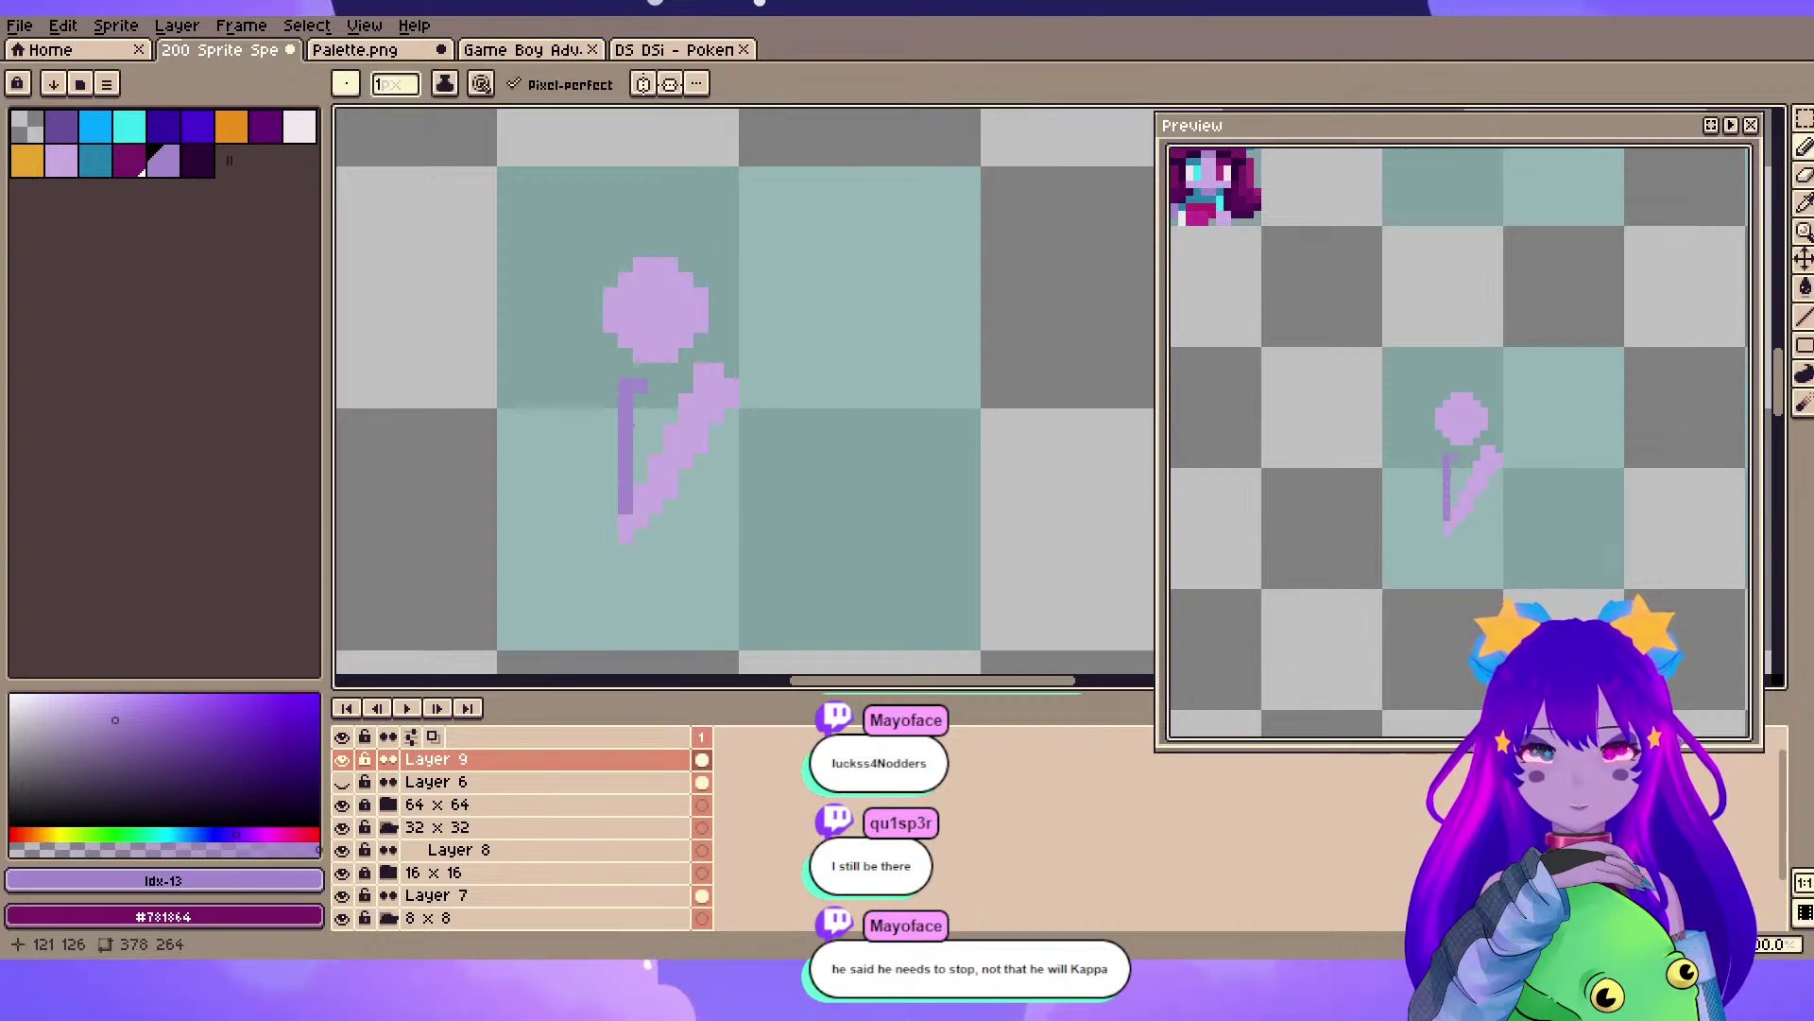
key(e)
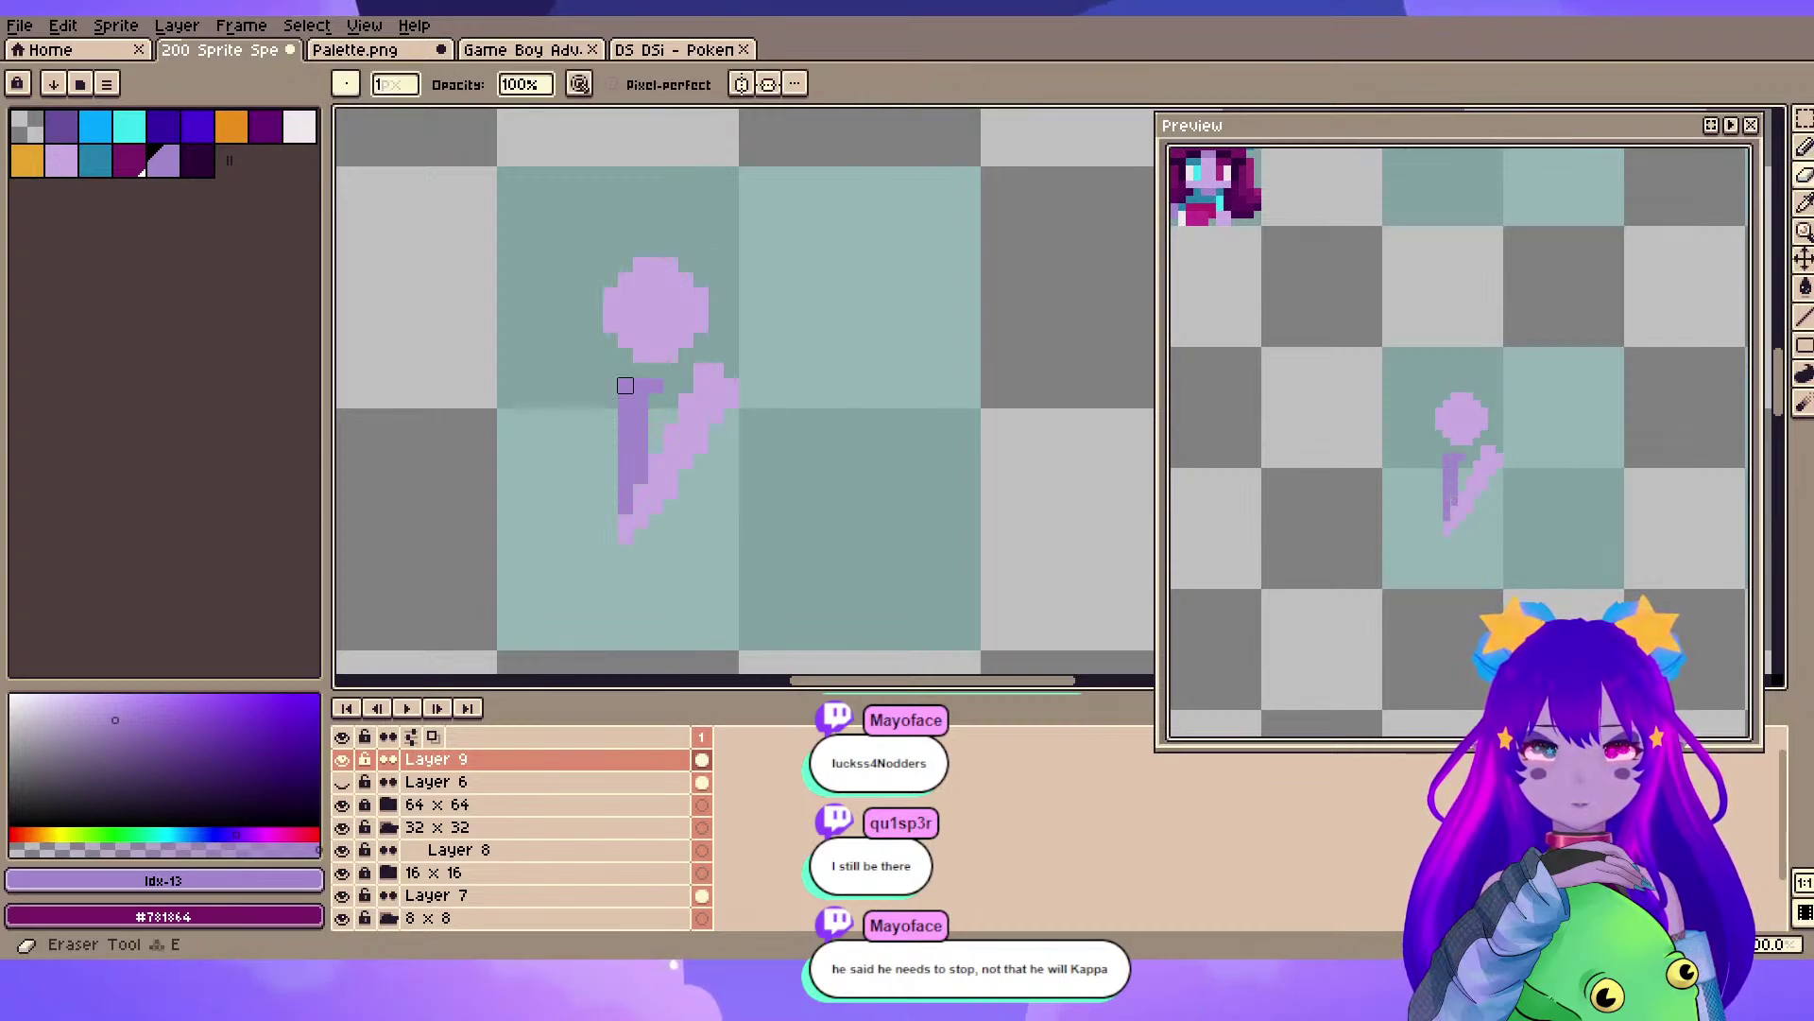
key(b)
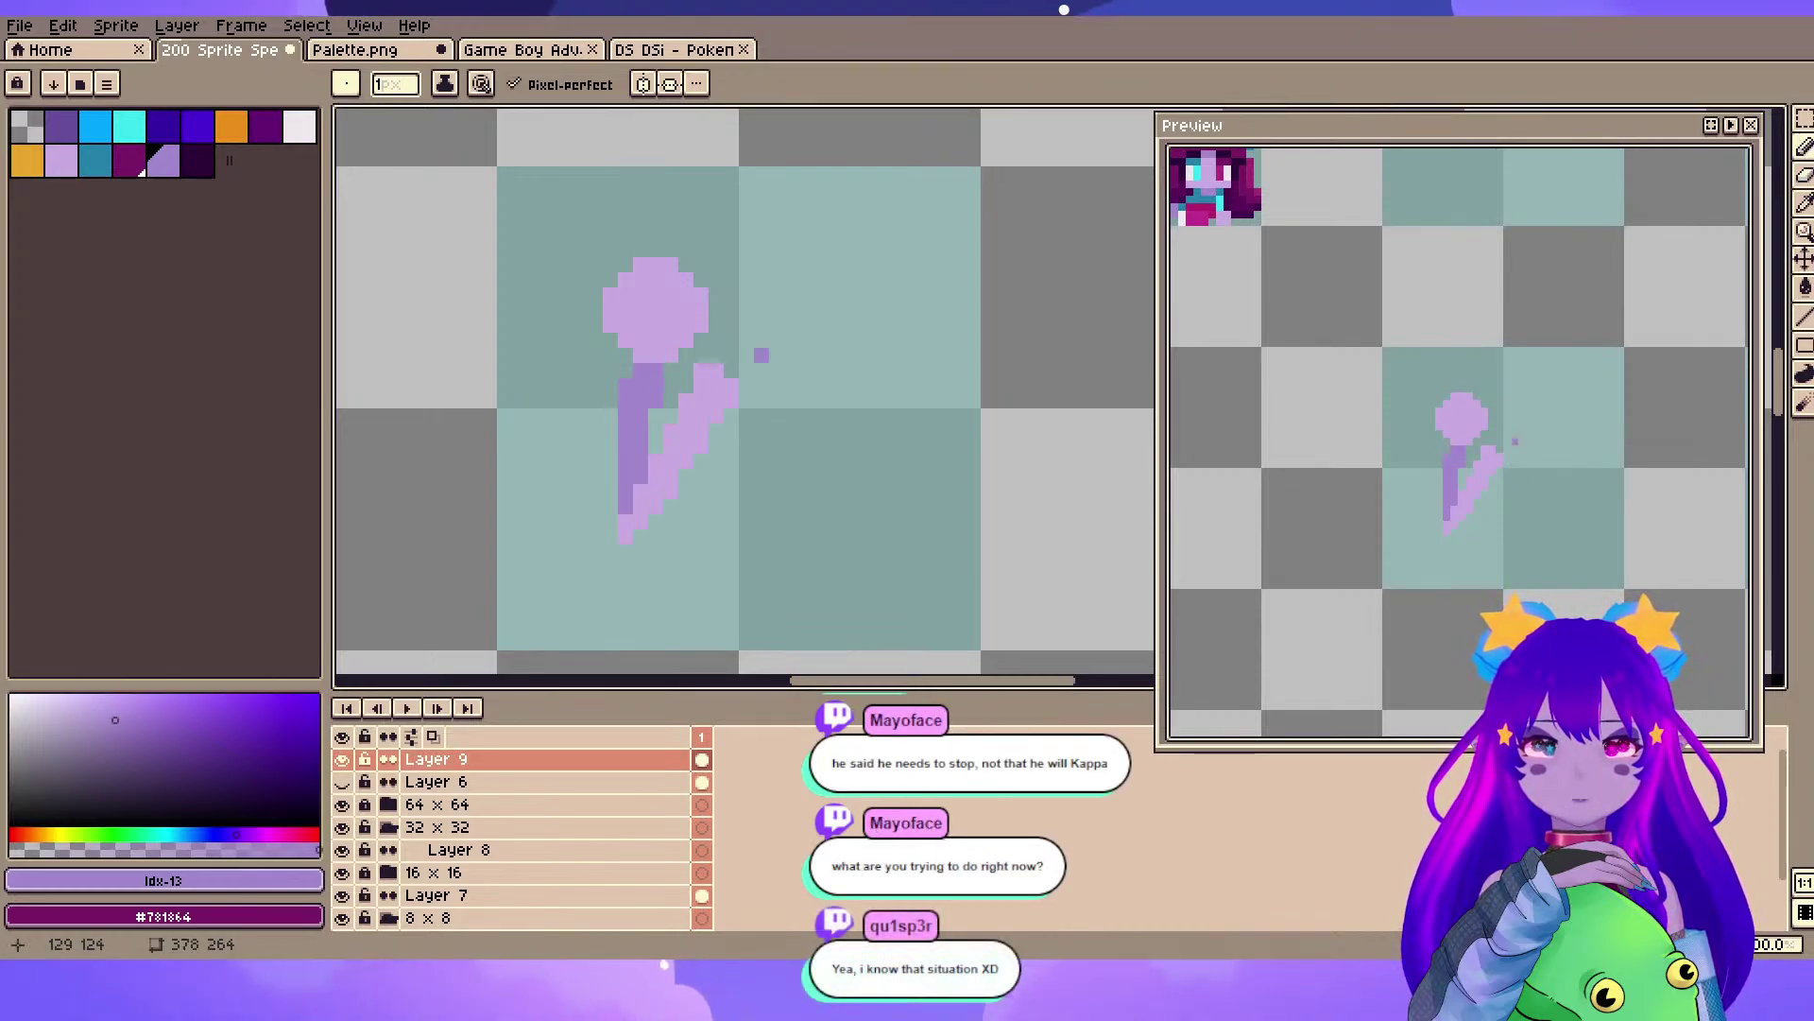
- Try darker purple lines down the body to the feet and over the head with the 1 px Pencil
drag(671, 355, 747, 657)
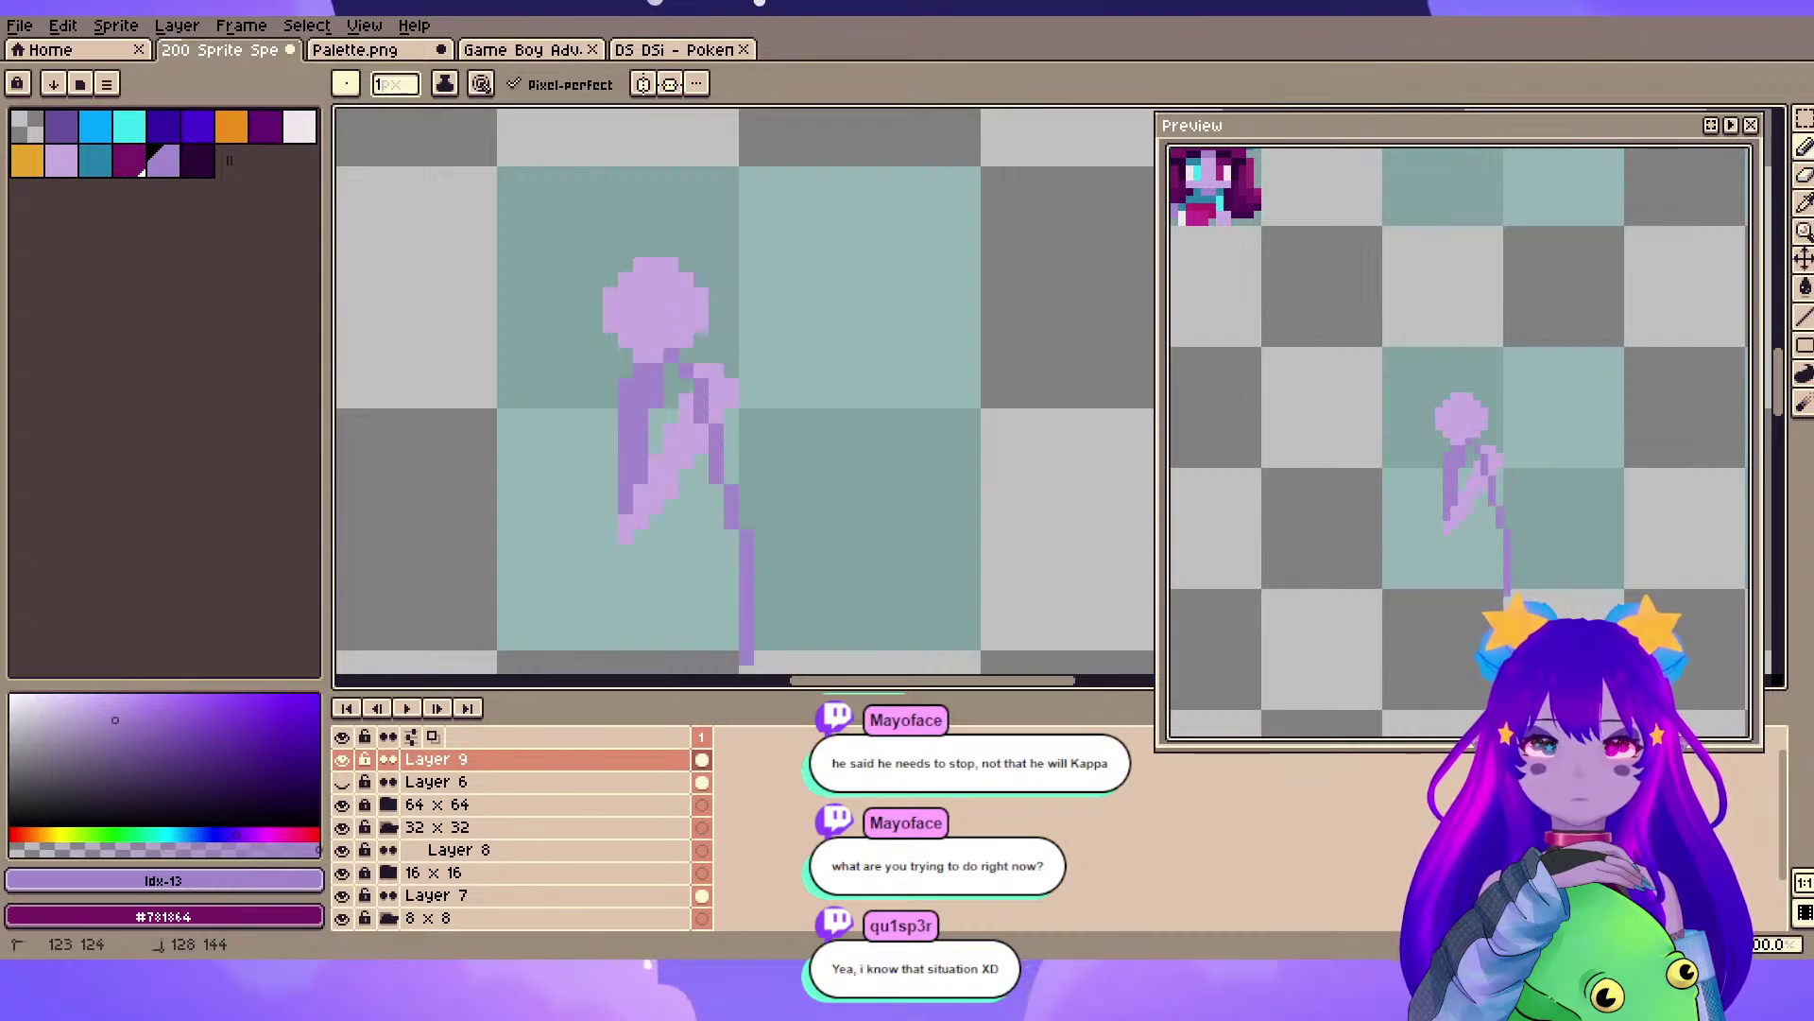
key(ctrl+z)
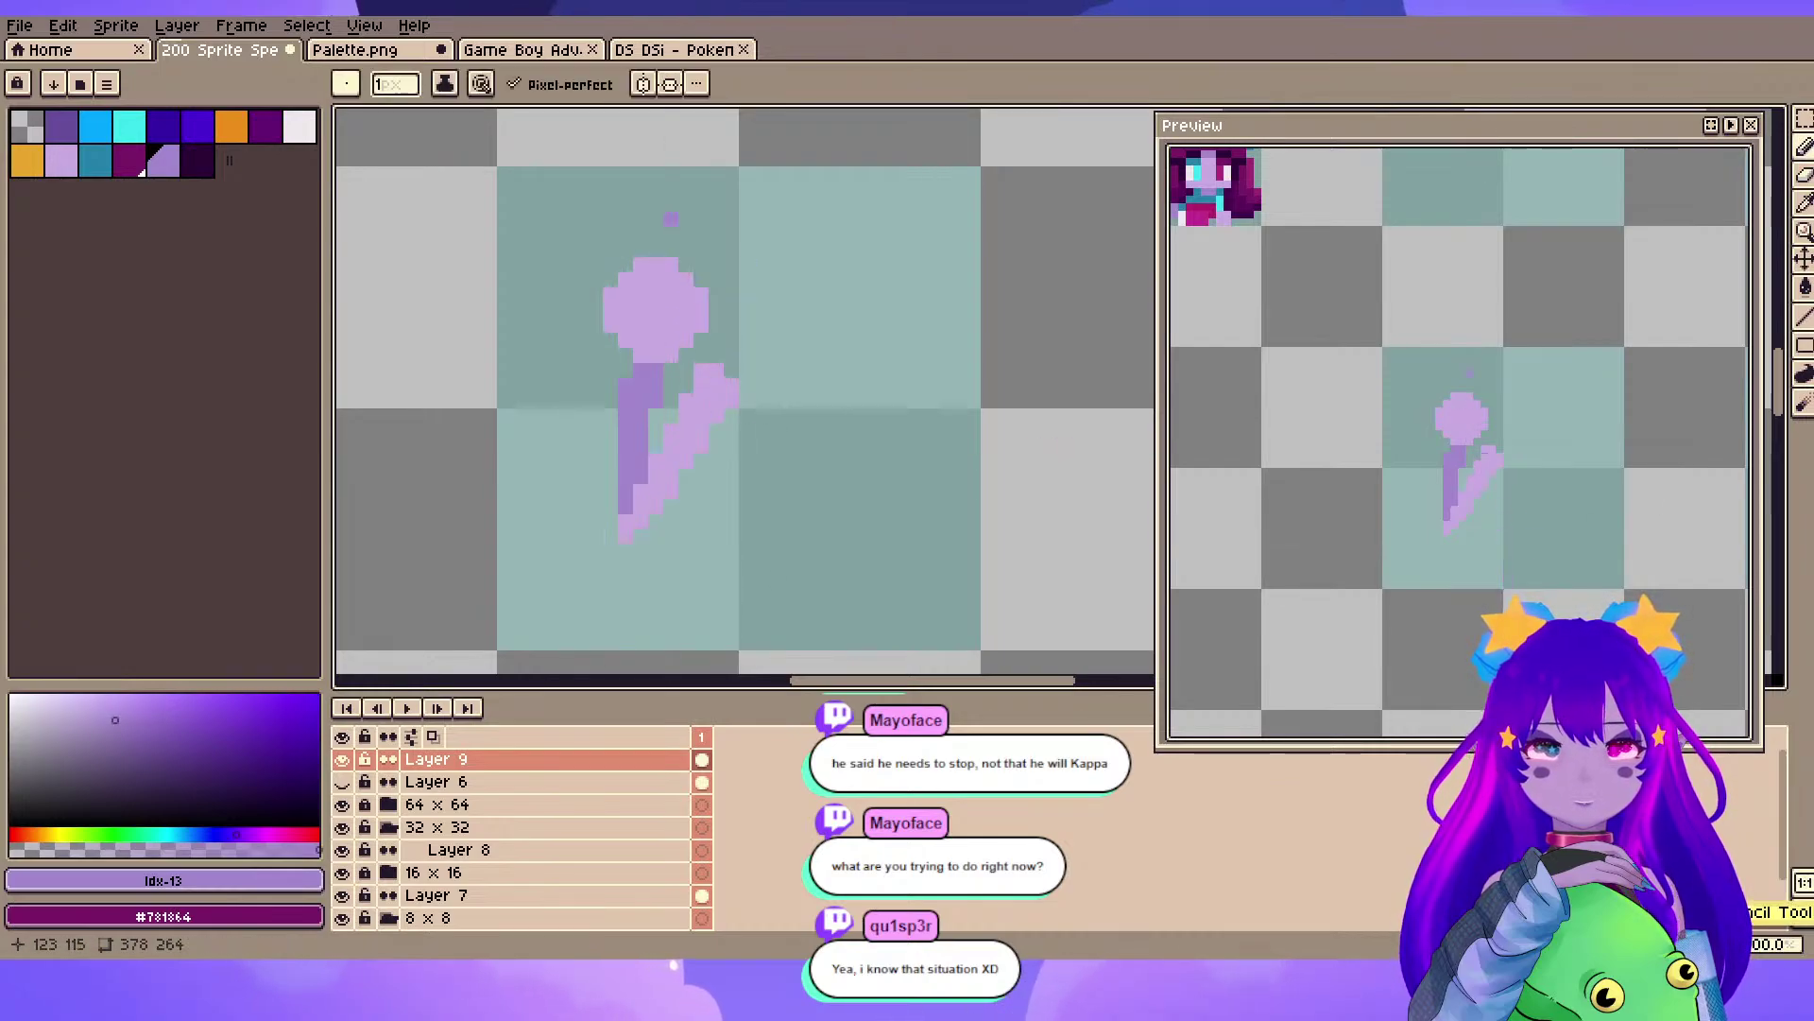
key(ctrl+z)
drag(655, 264, 641, 280)
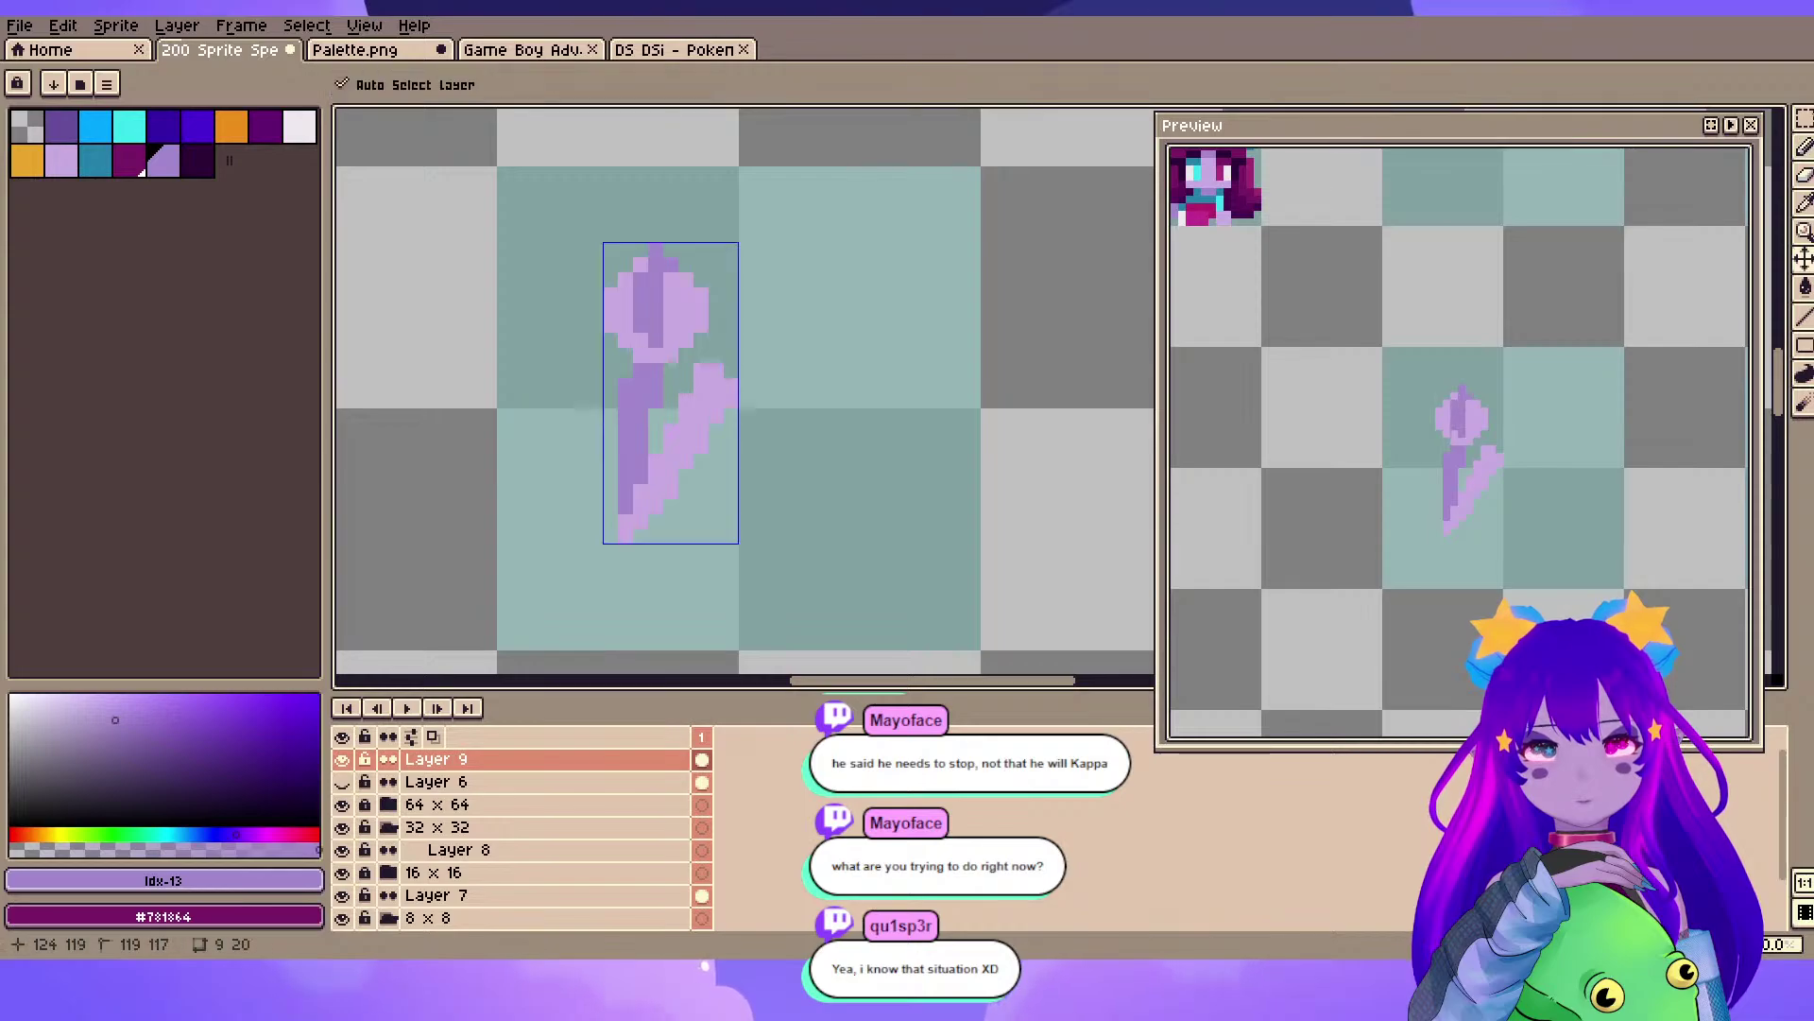
key(ctrl+z)
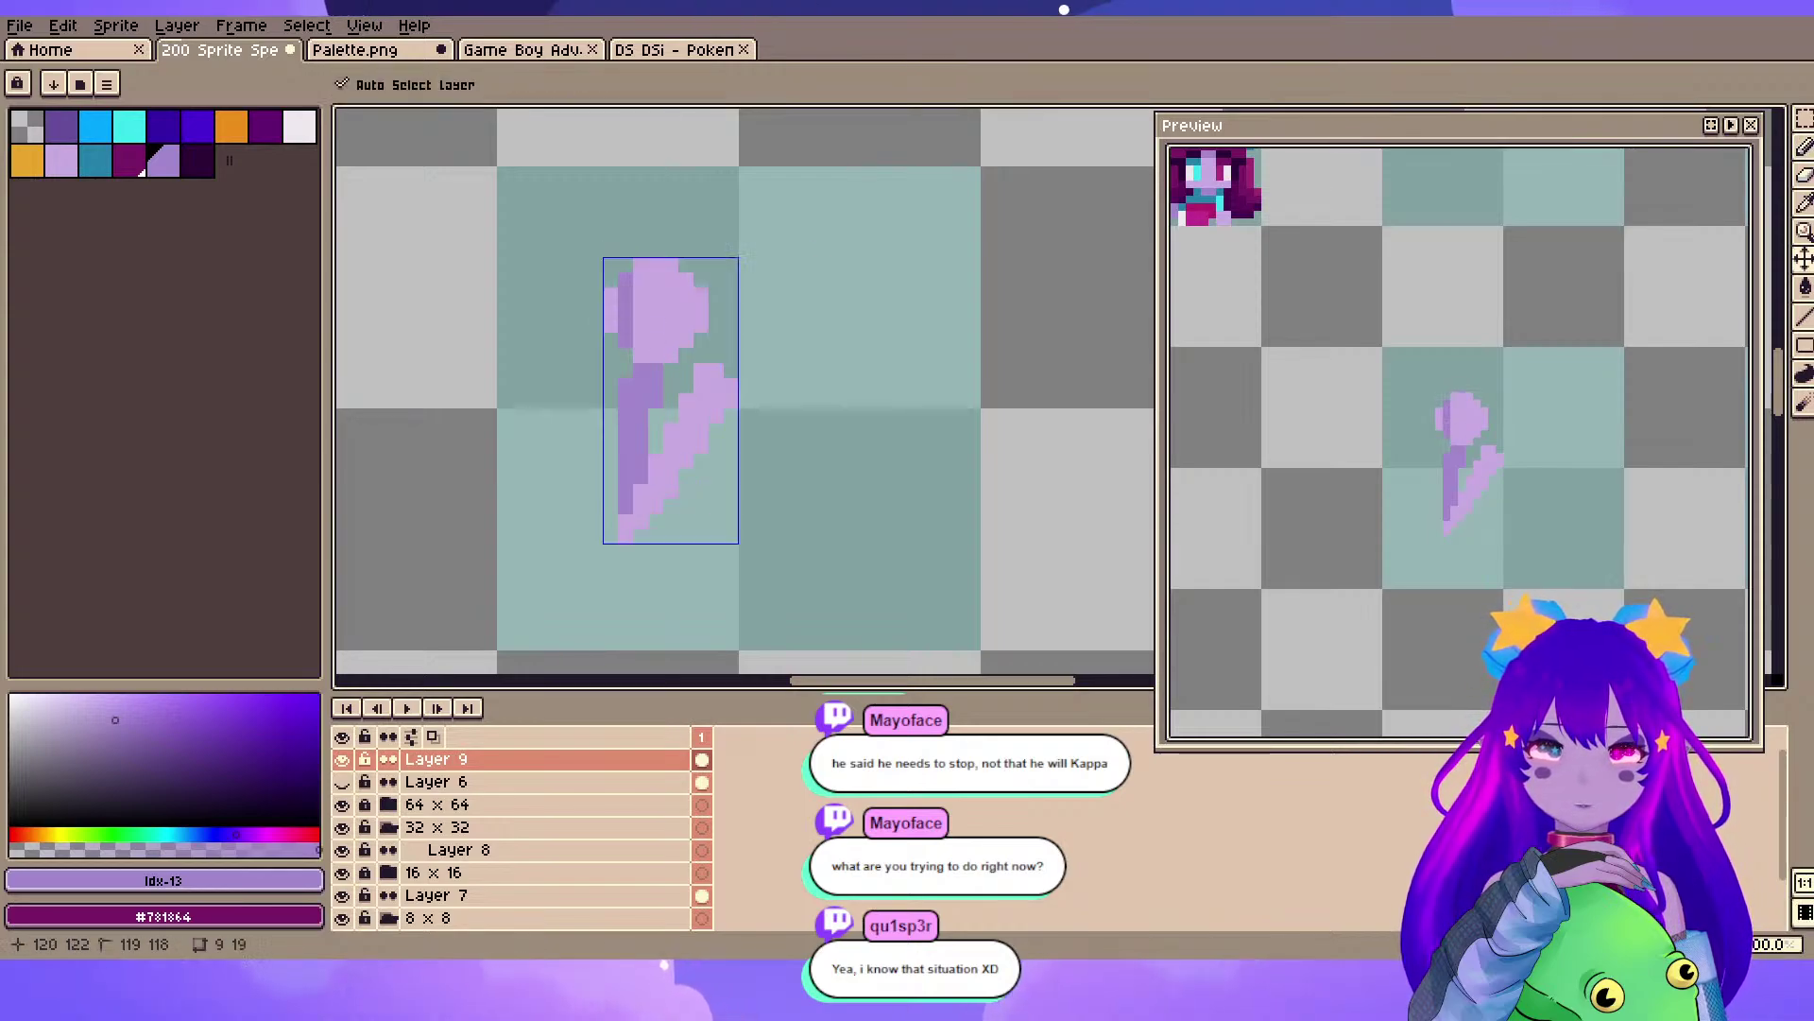
drag(625, 280, 625, 325)
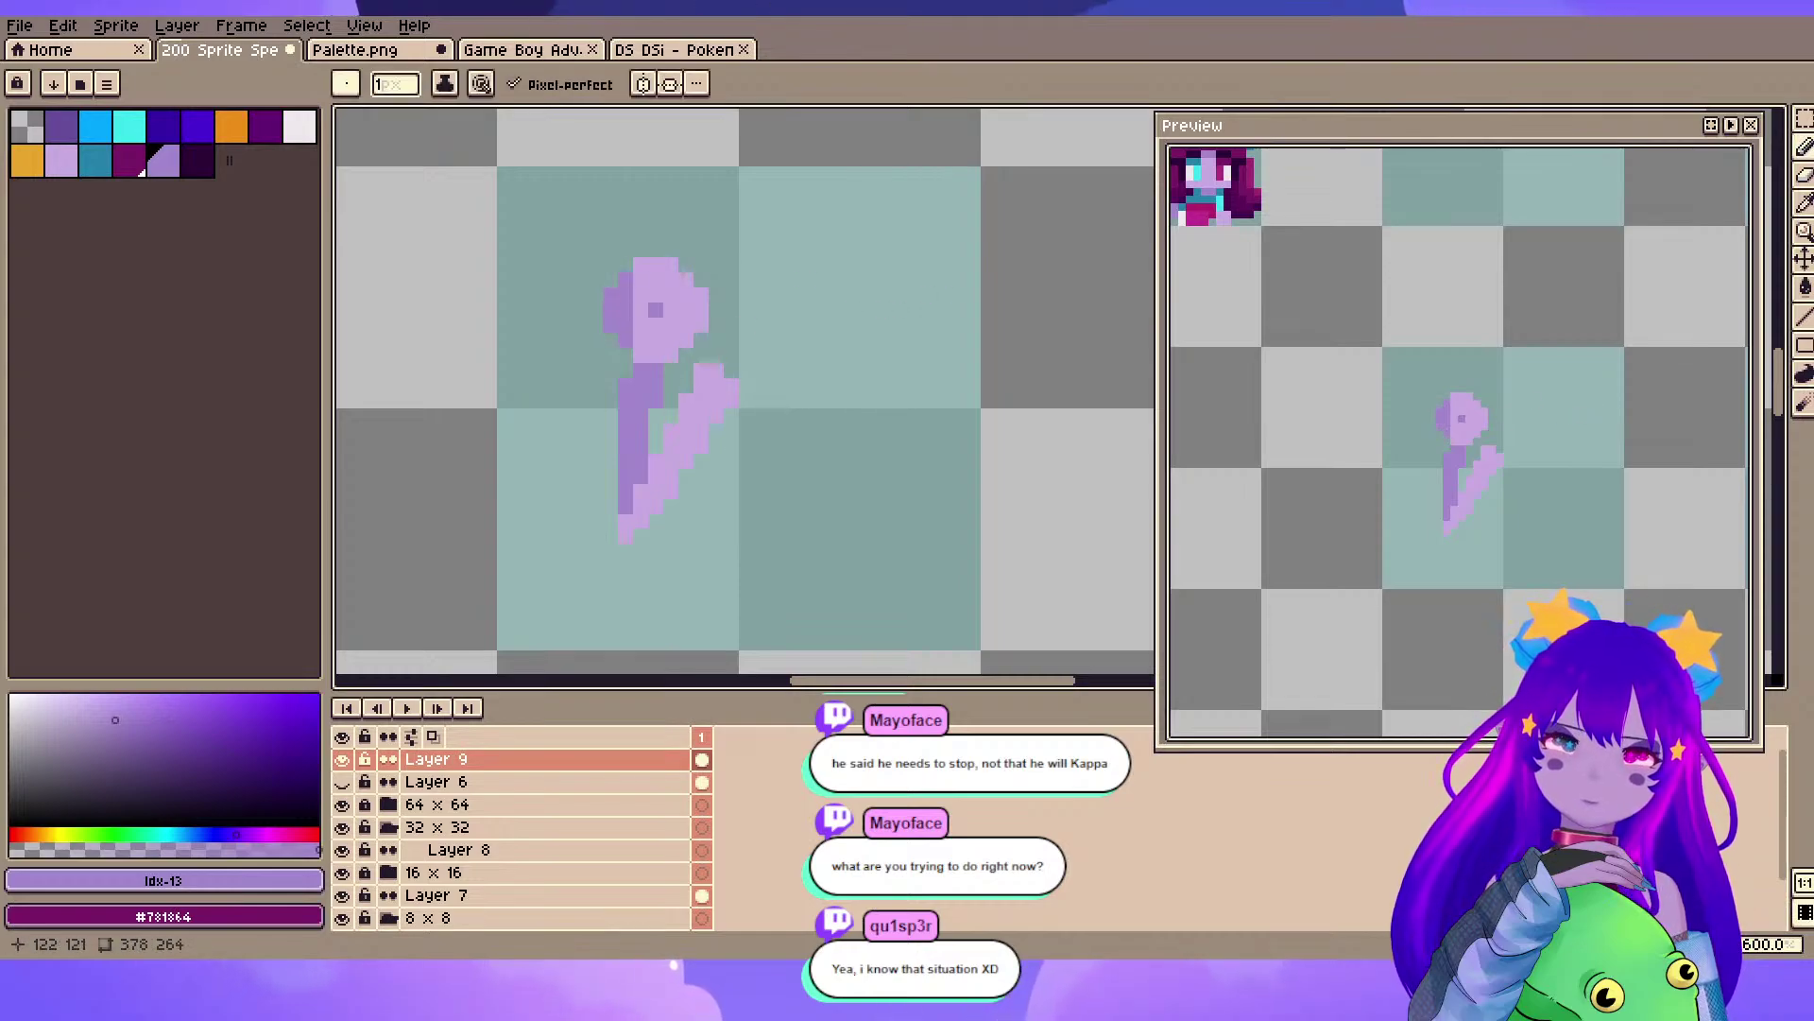
key(ctrl)
key(ctrl+z)
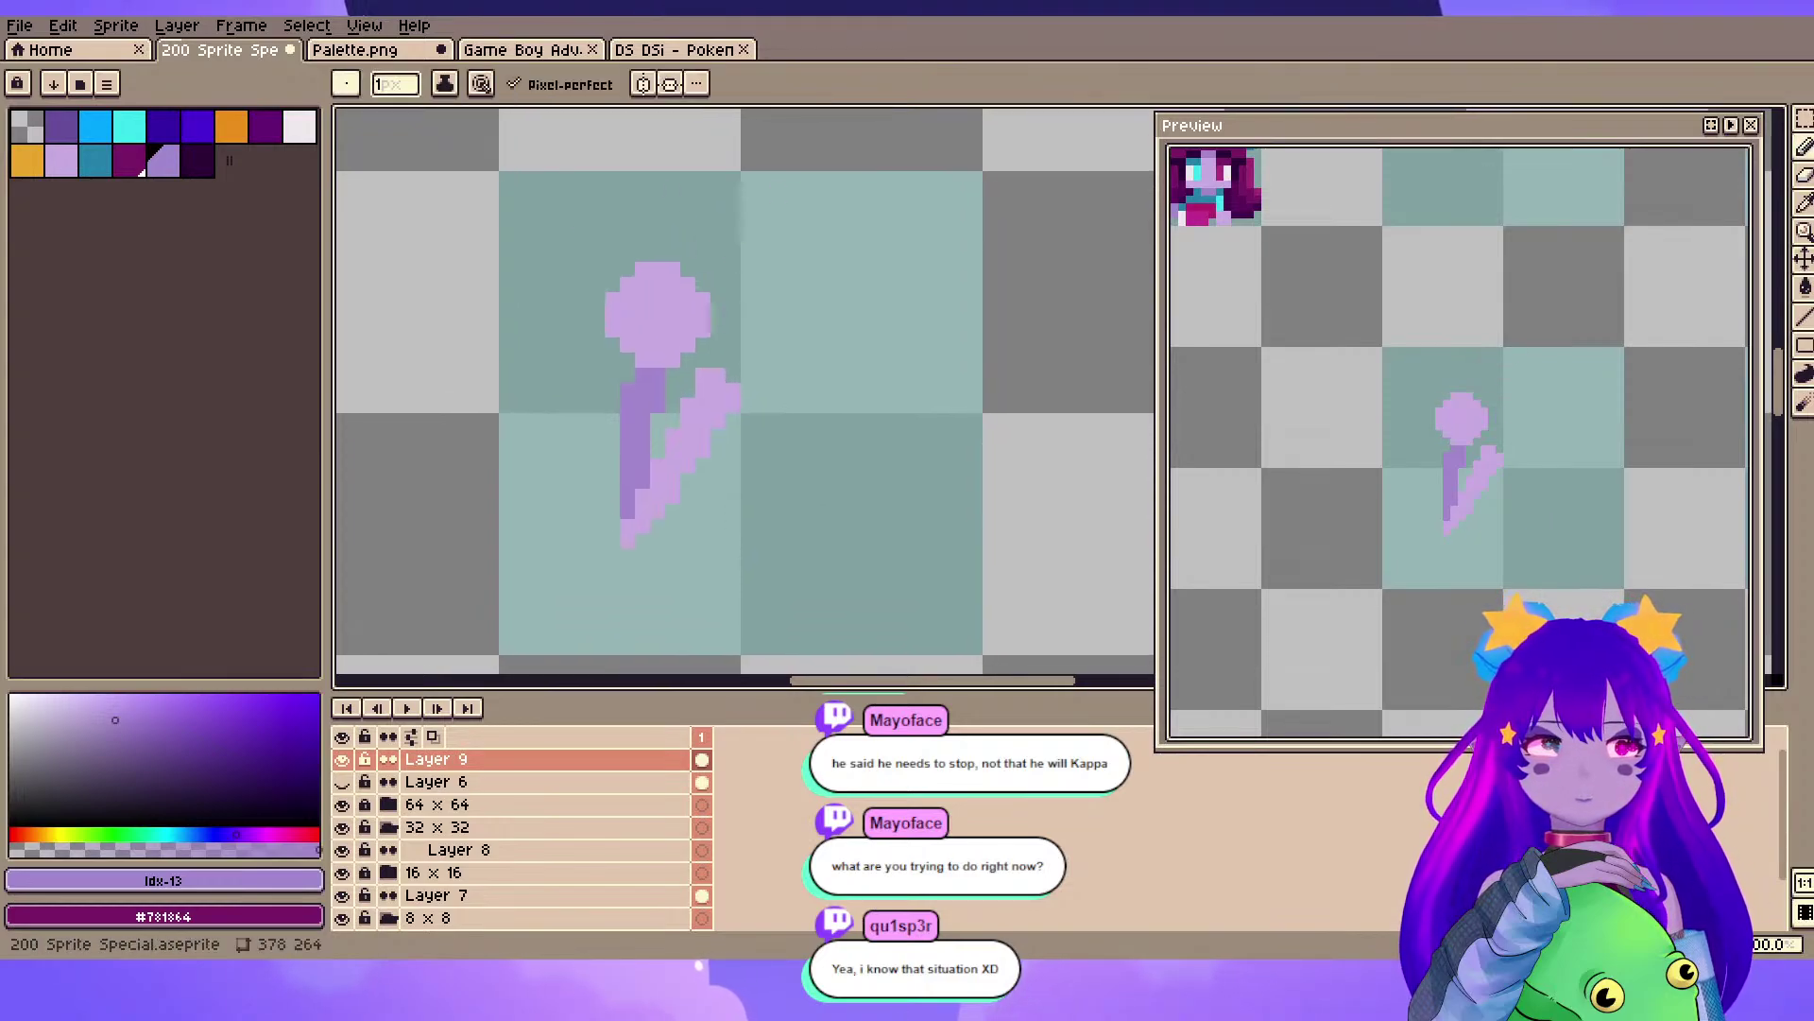
- Draw a cyan sleeve about 7 px wide over the slanted light purple arm with the 1 px Pencil and fill it solid
click(129, 125)
key(ctrl+s)
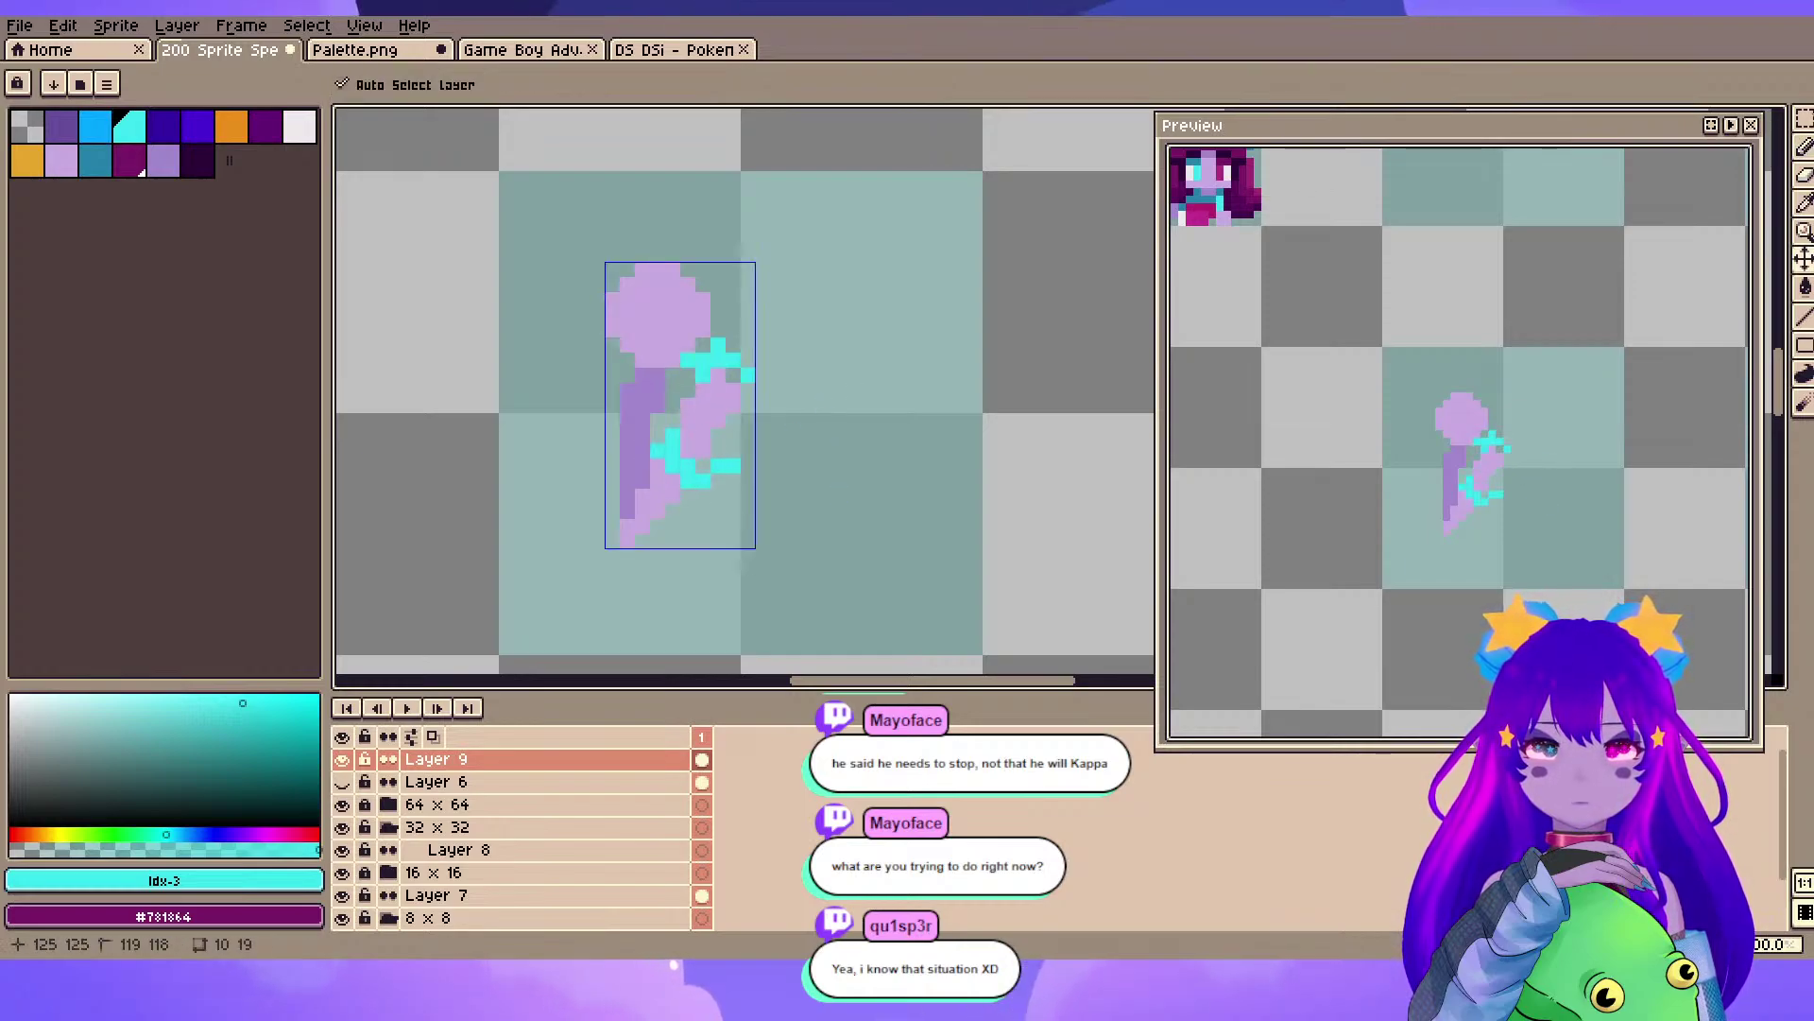
mouse_move(748, 420)
mouse_down()
mouse_move(672, 405)
mouse_move(673, 420)
mouse_up()
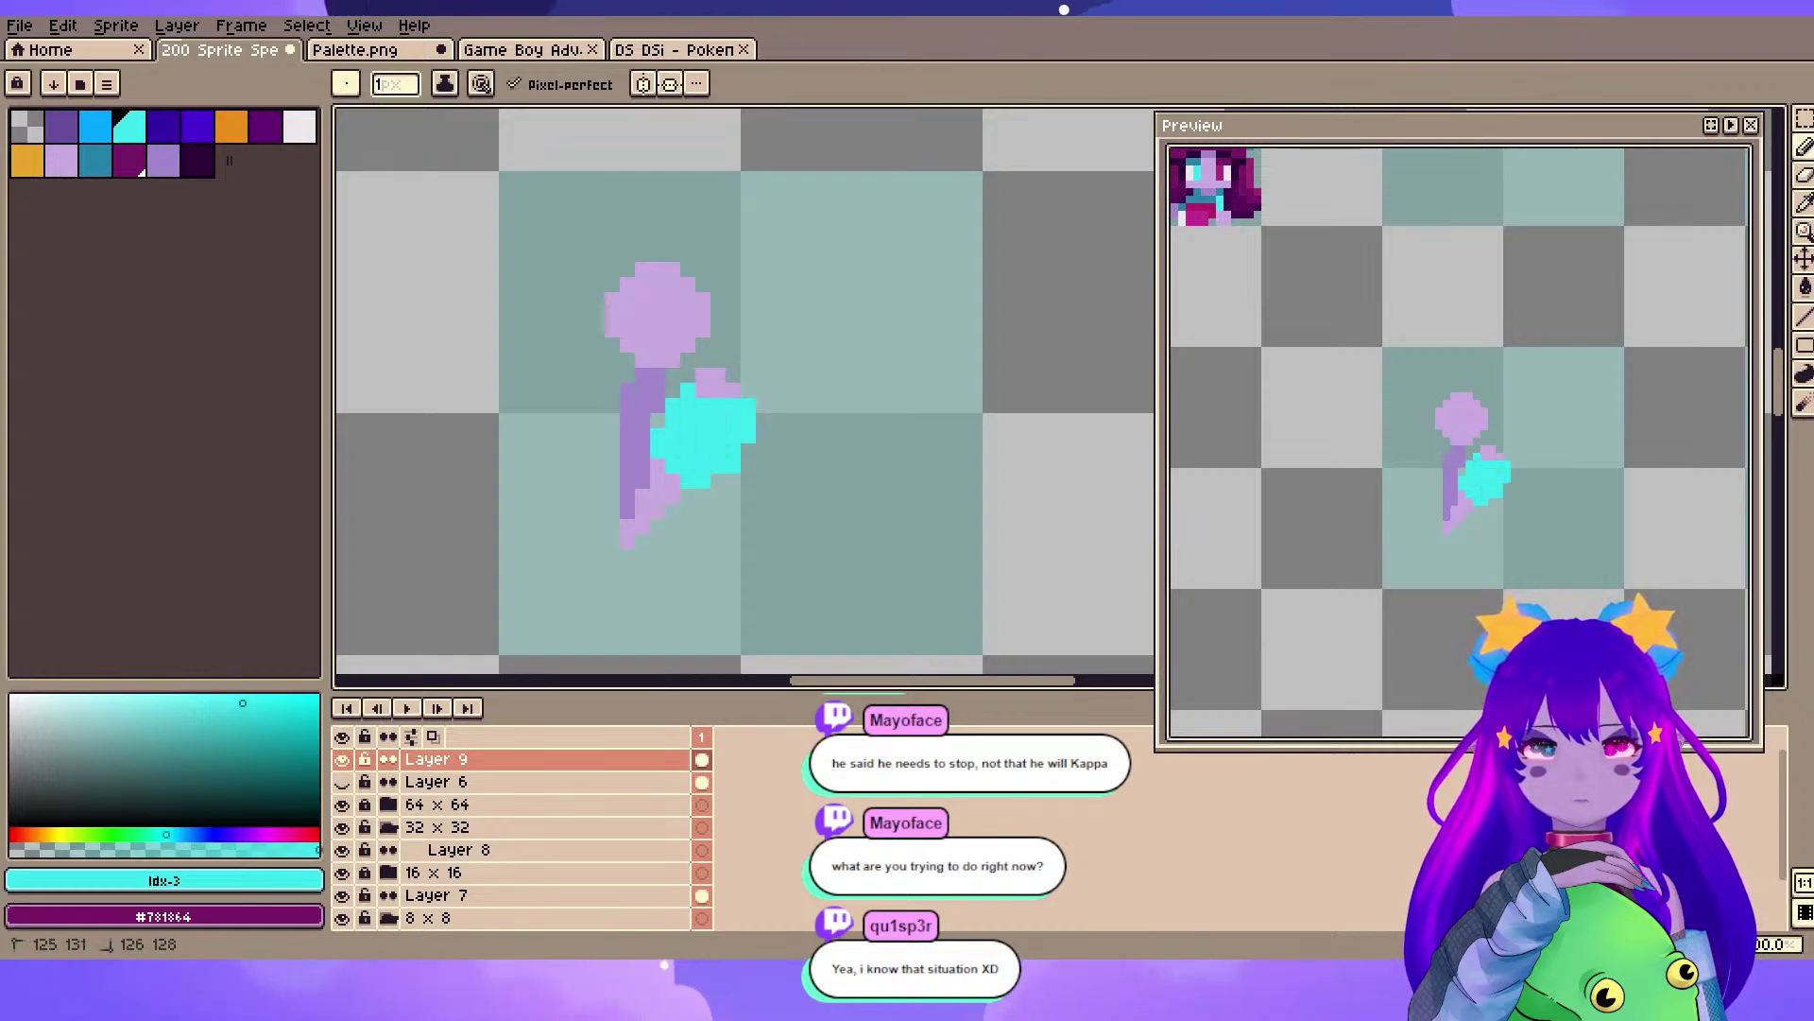
- Try trimming the lower tip of the light purple arm with the 1 px Eraser
key(e)
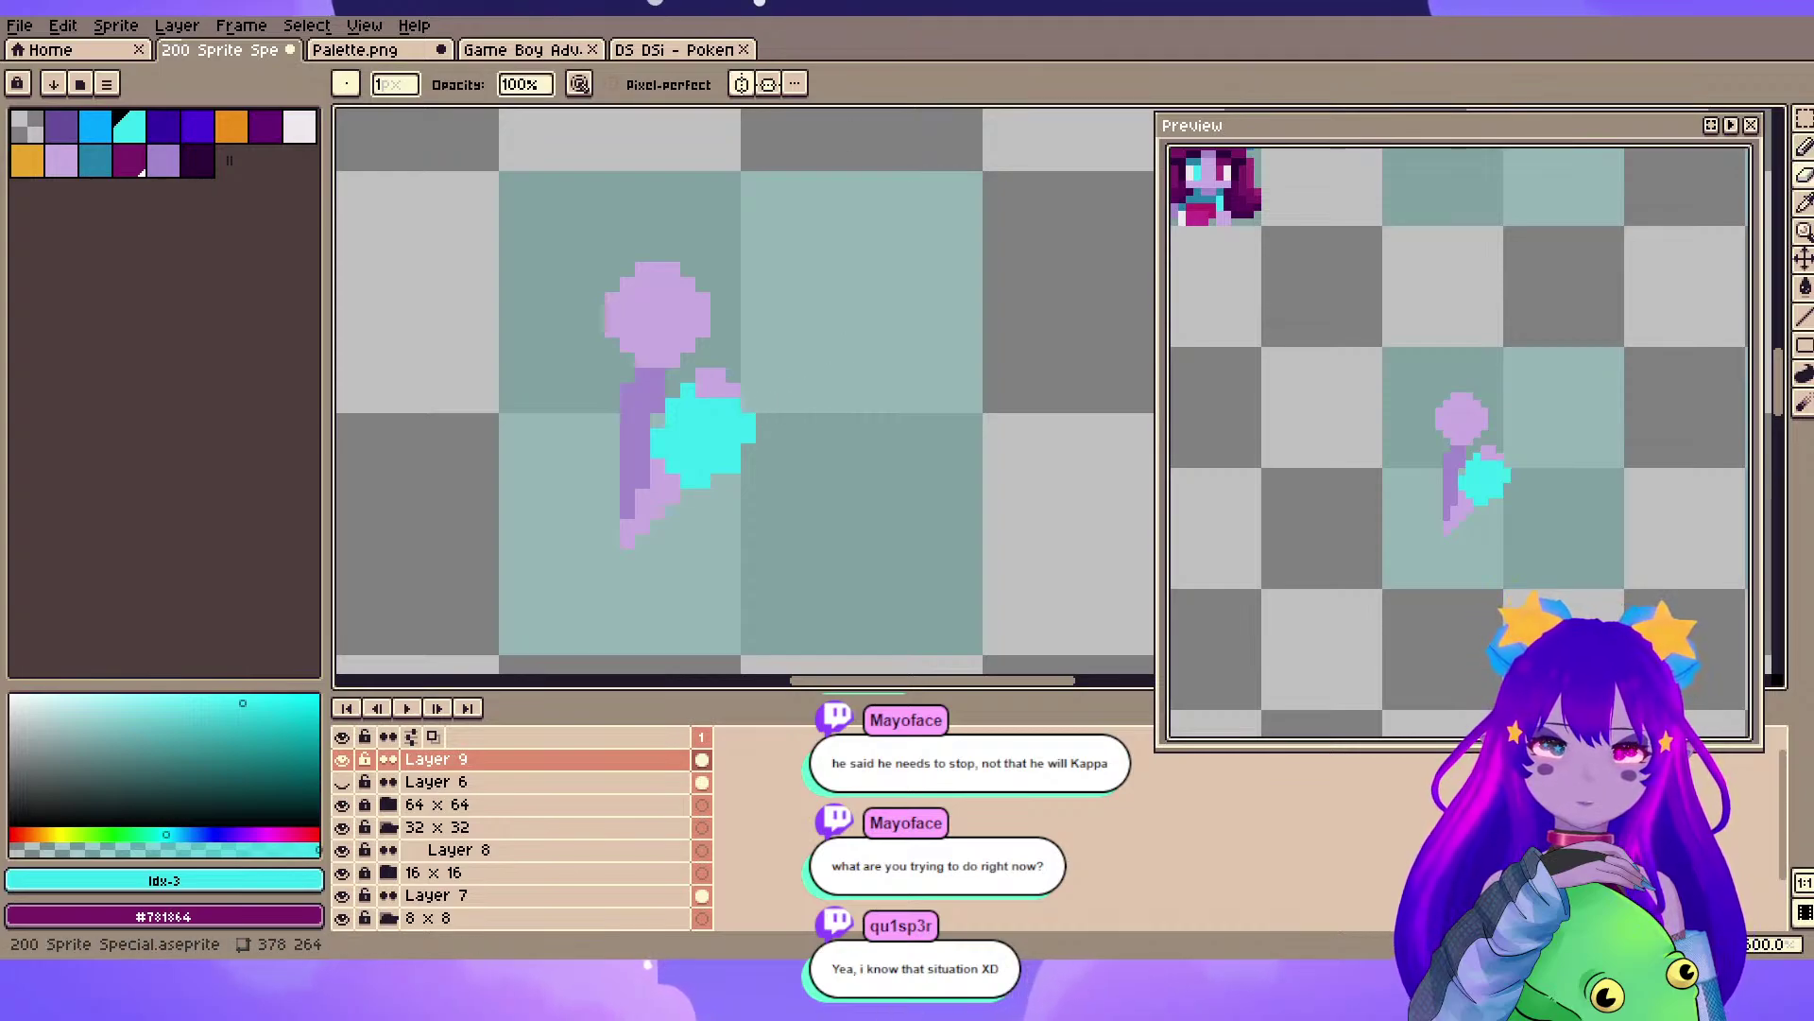
drag(627, 519, 627, 542)
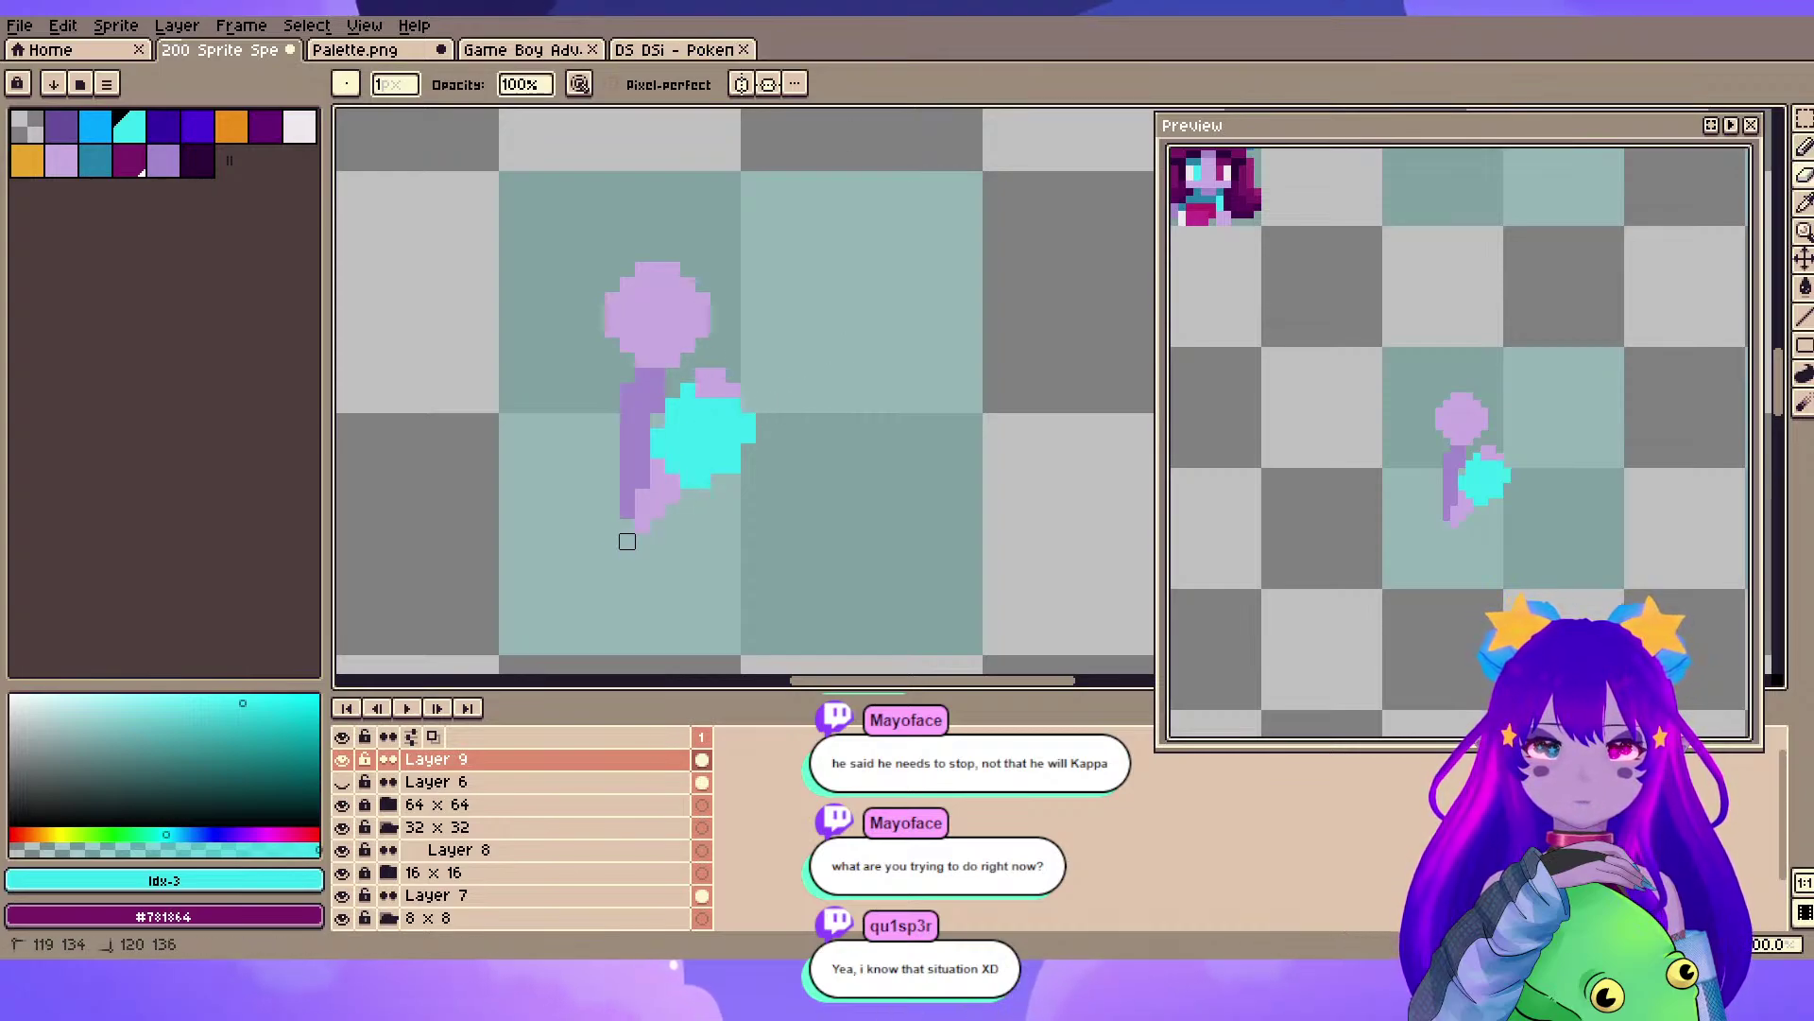
key(ctrl+z)
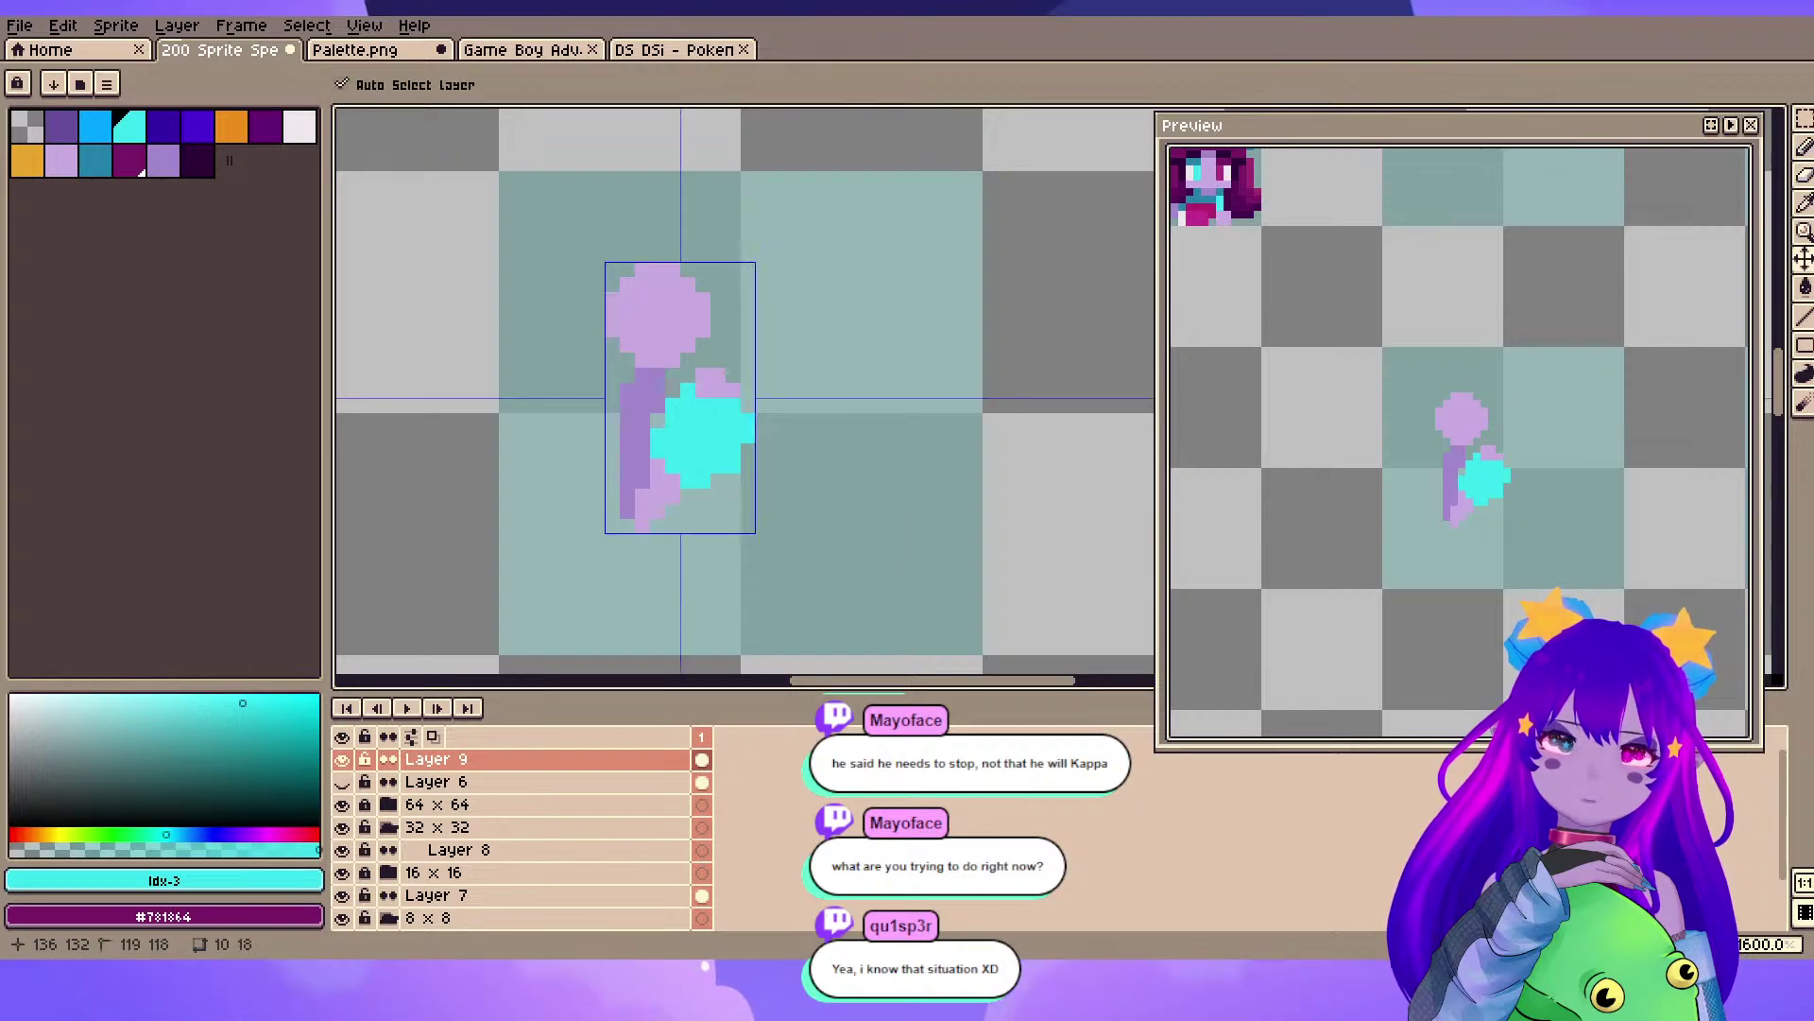
- Save the sprite and draw a solid dark teal sleeve over the upper part of the darker purple arm with the 1 px Pencil
alt+click(627, 481)
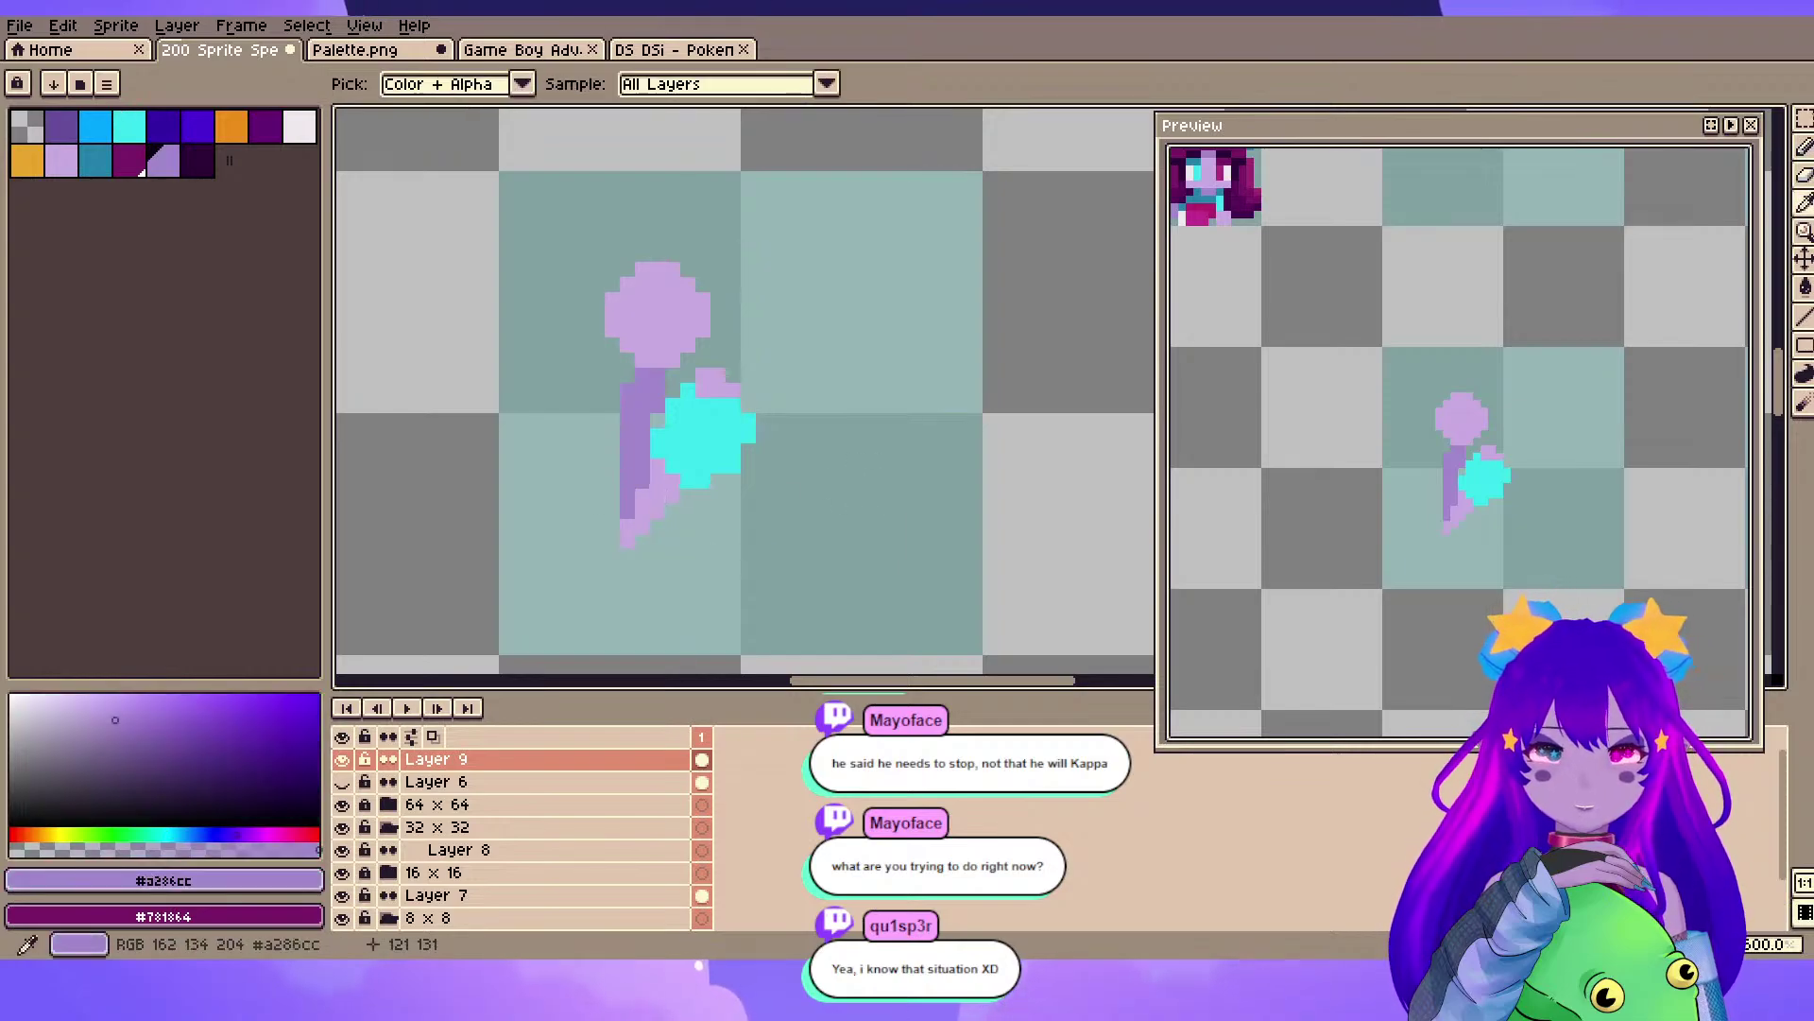
key(b)
key(ctrl+s)
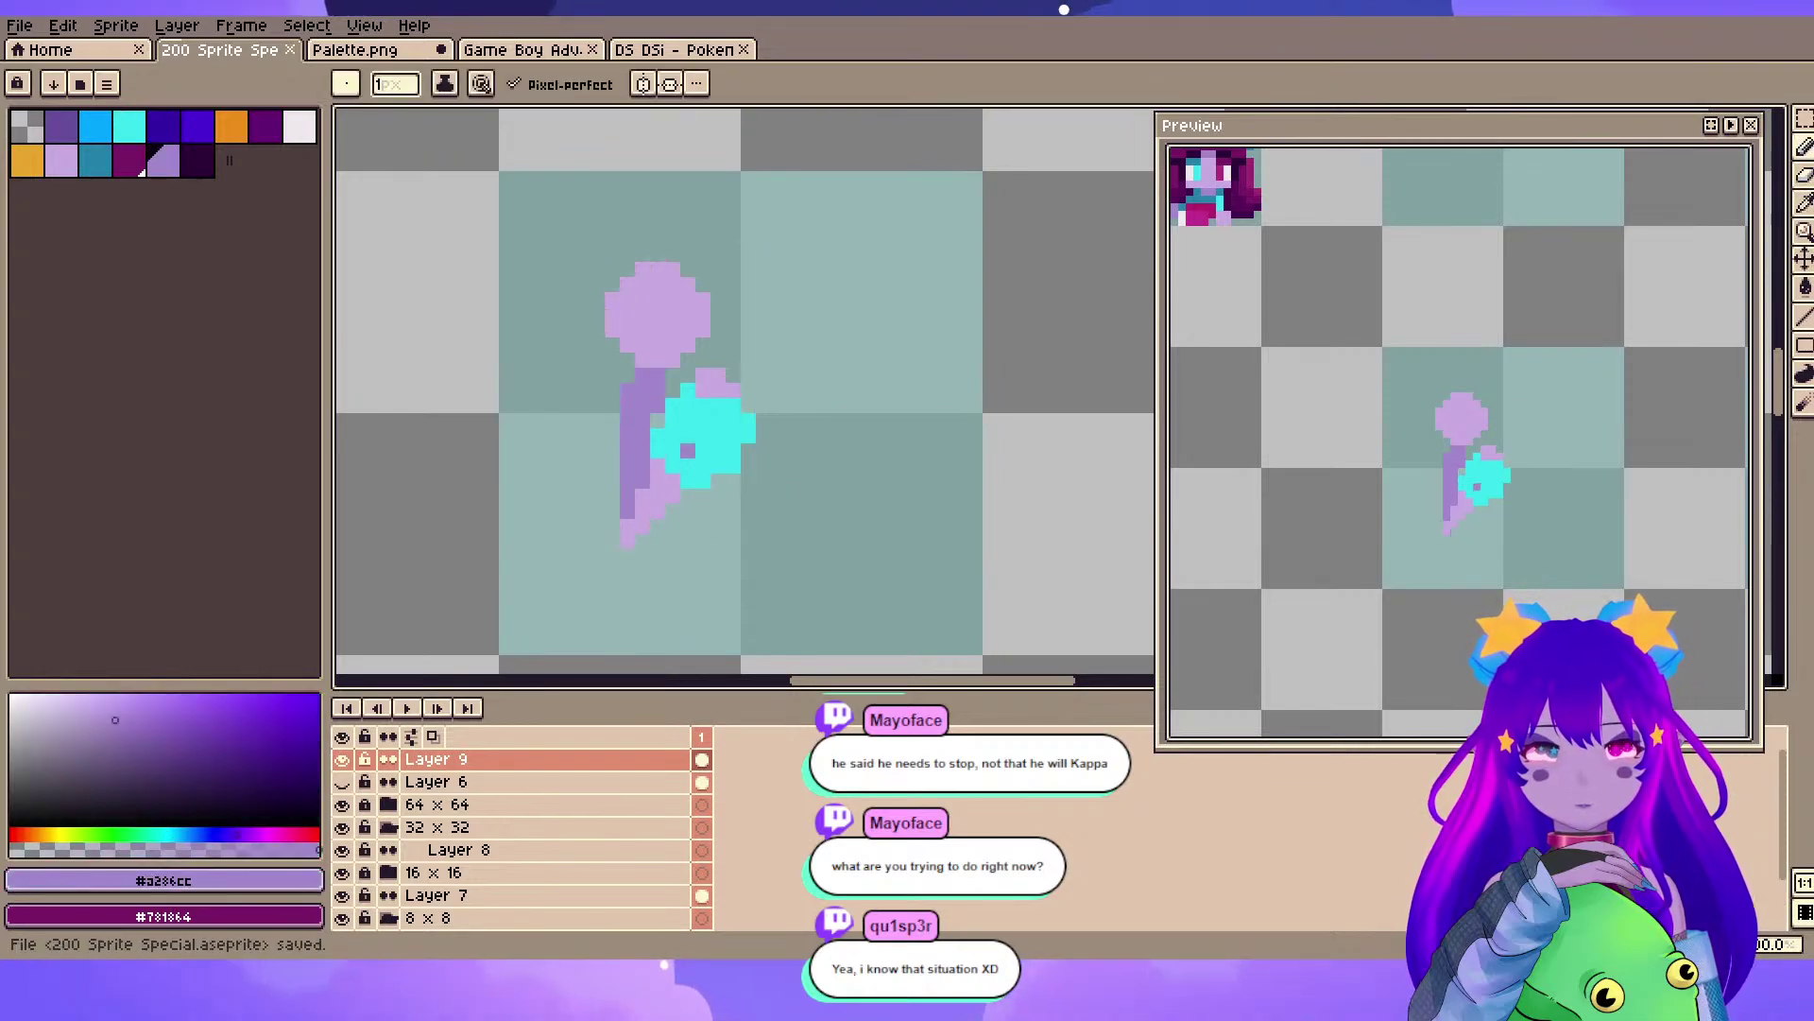
alt+click(689, 451)
click(95, 160)
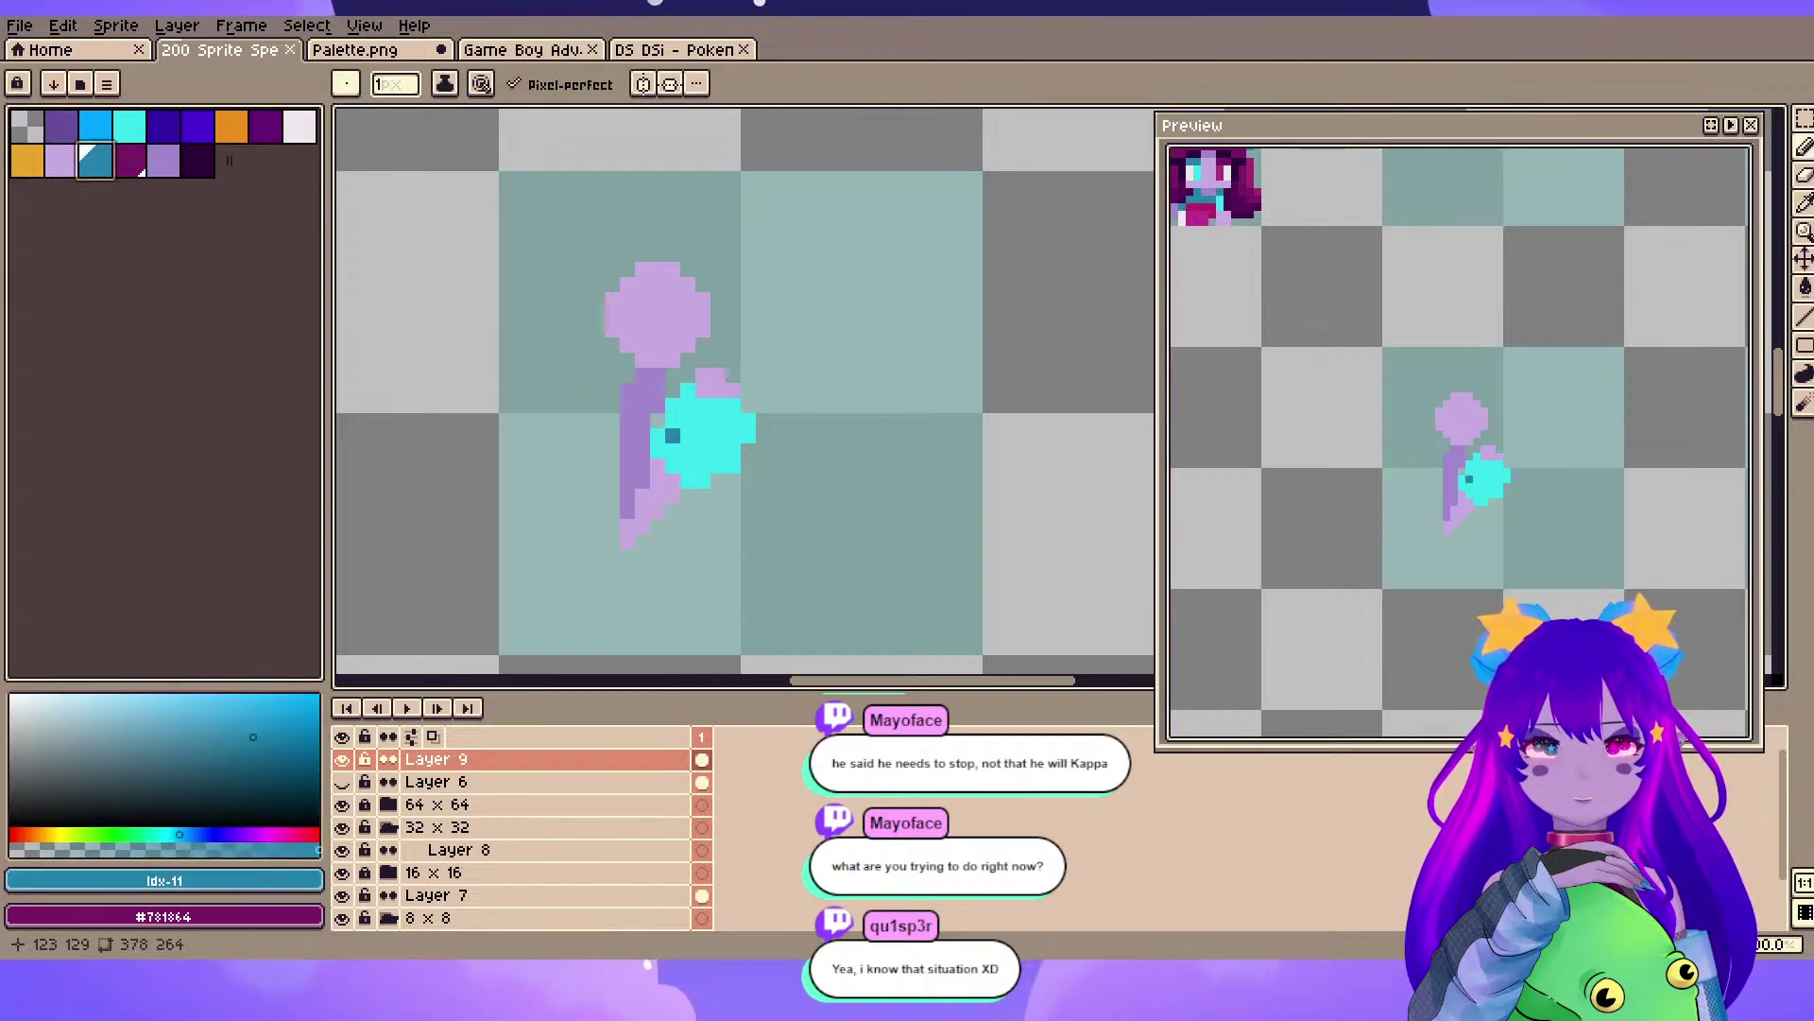
drag(640, 421, 625, 421)
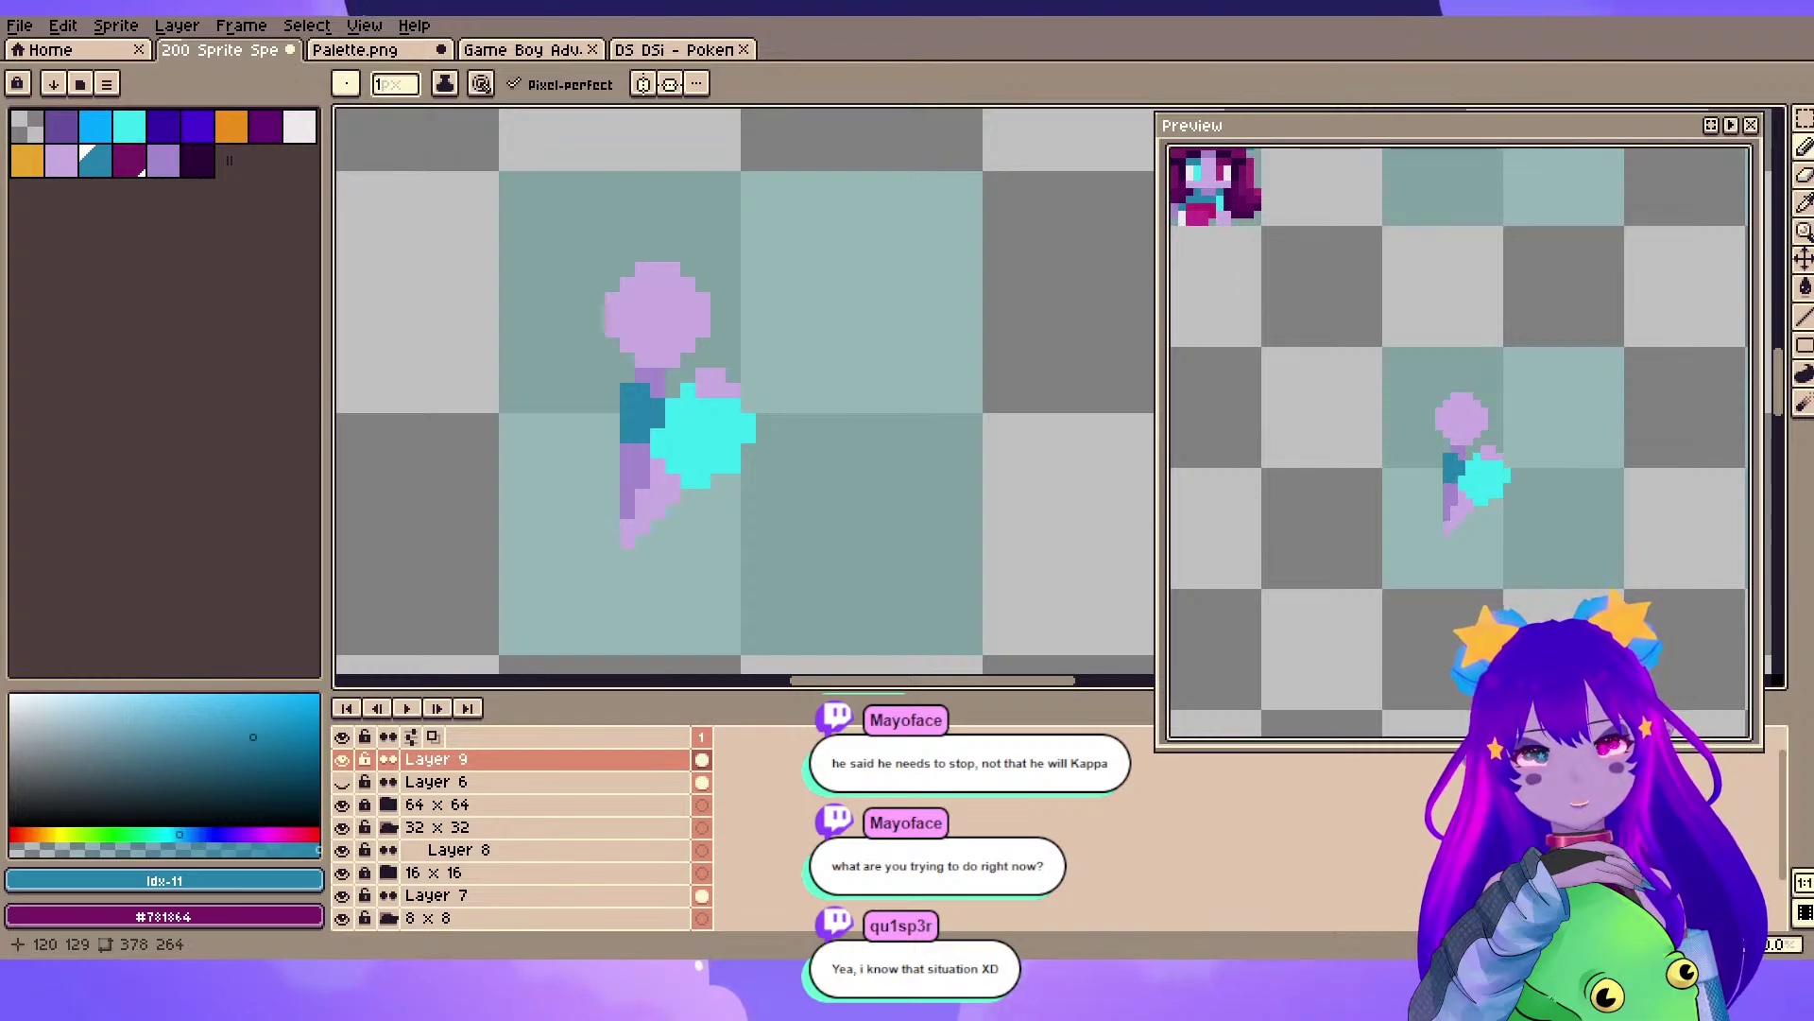
drag(613, 390, 612, 421)
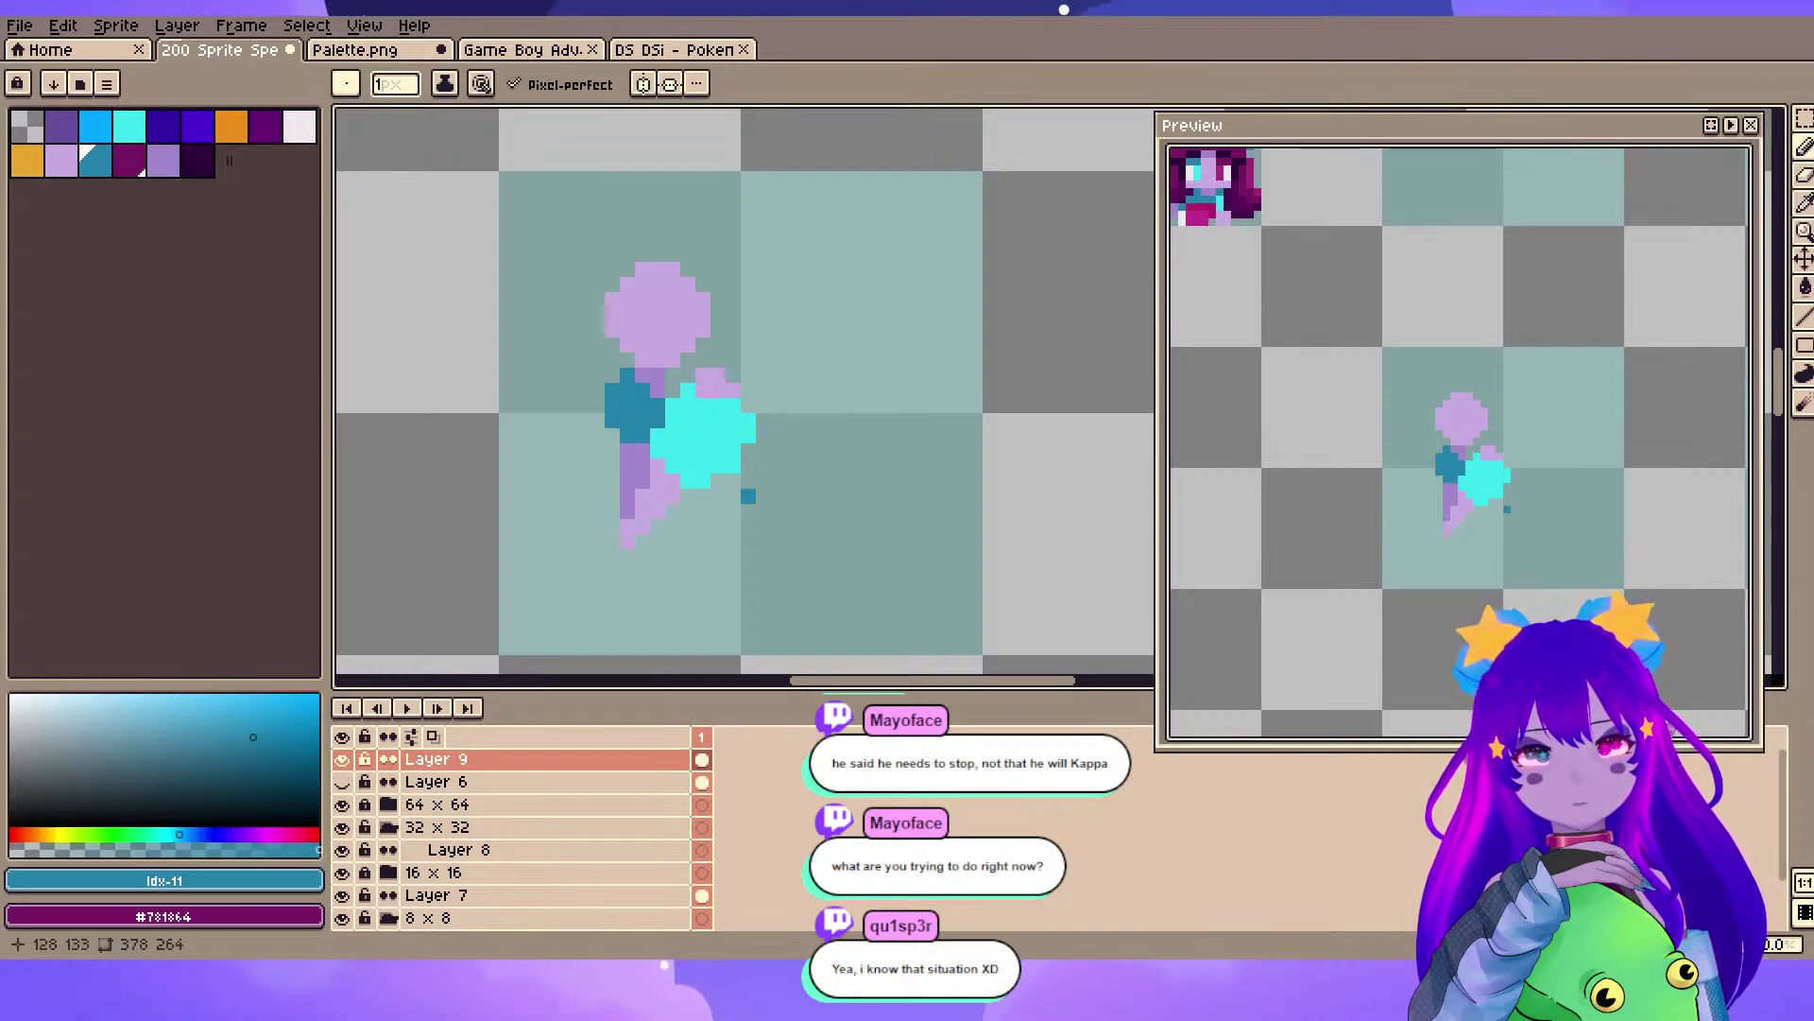
drag(718, 314, 703, 340)
key(ctrl+z)
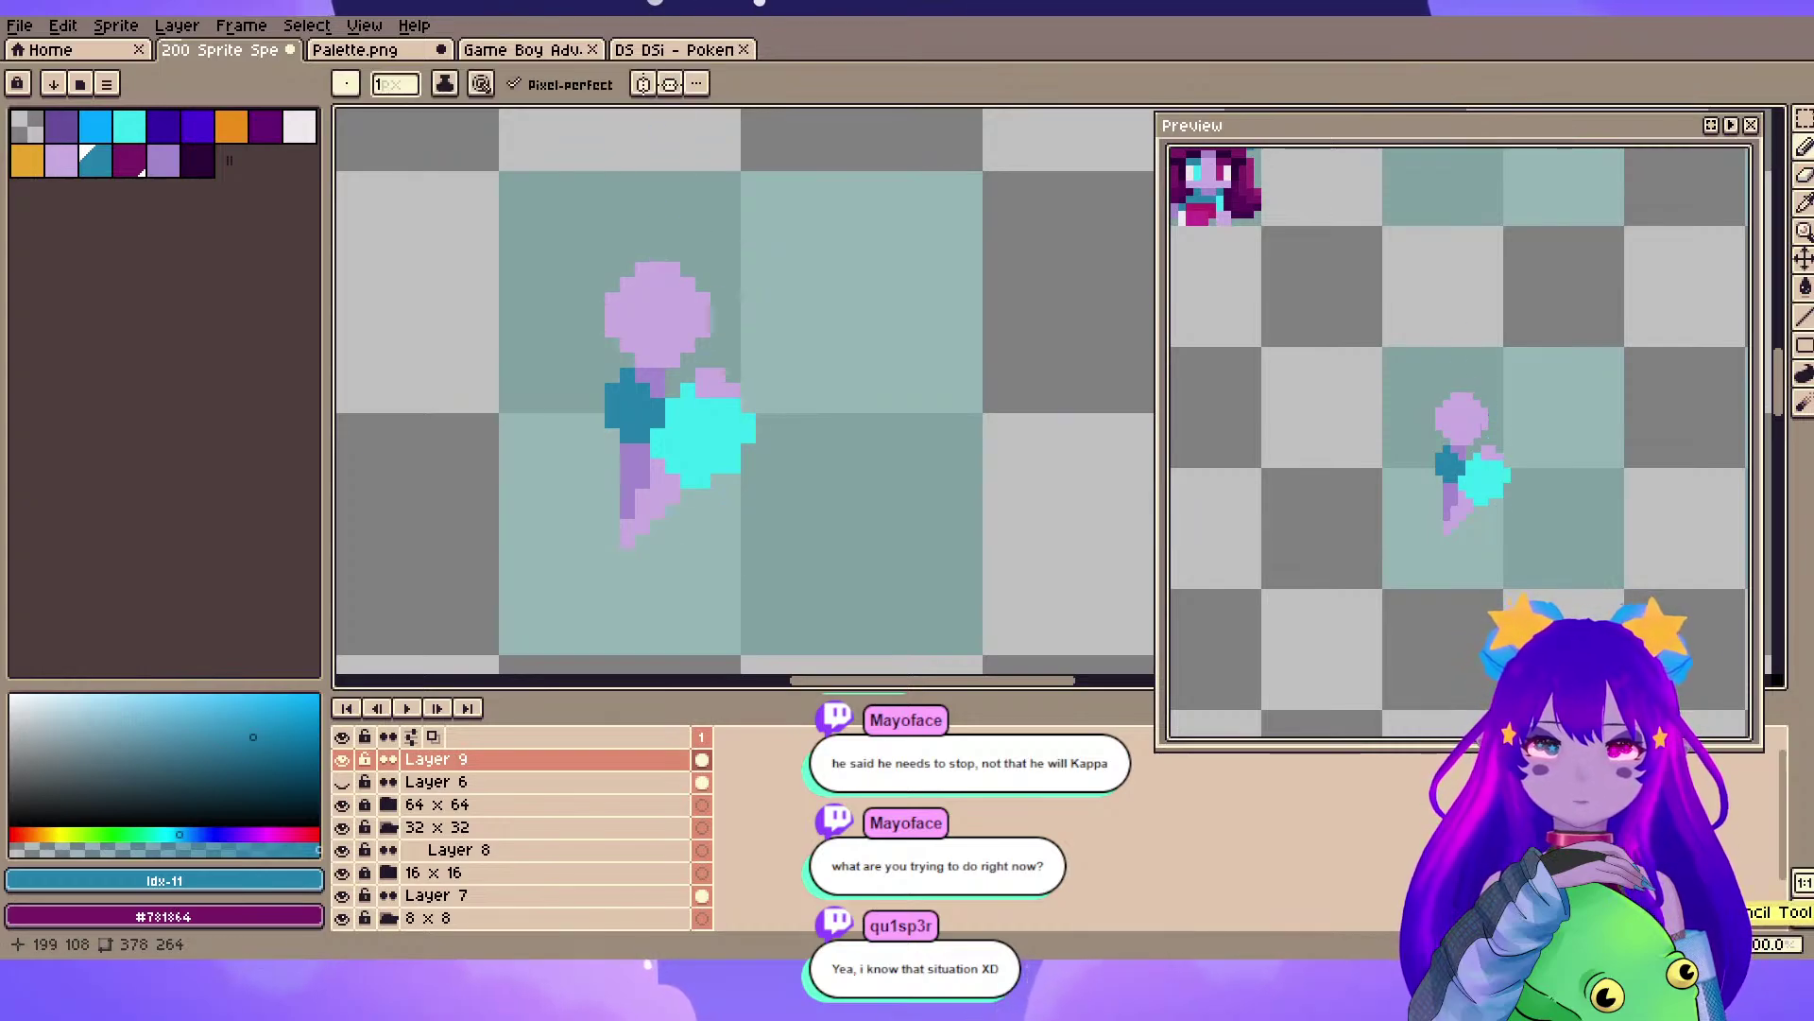
- Select the head with a rectangular marquee, move it 1 px to the right and deselect it
click(1803, 118)
drag(569, 242, 750, 326)
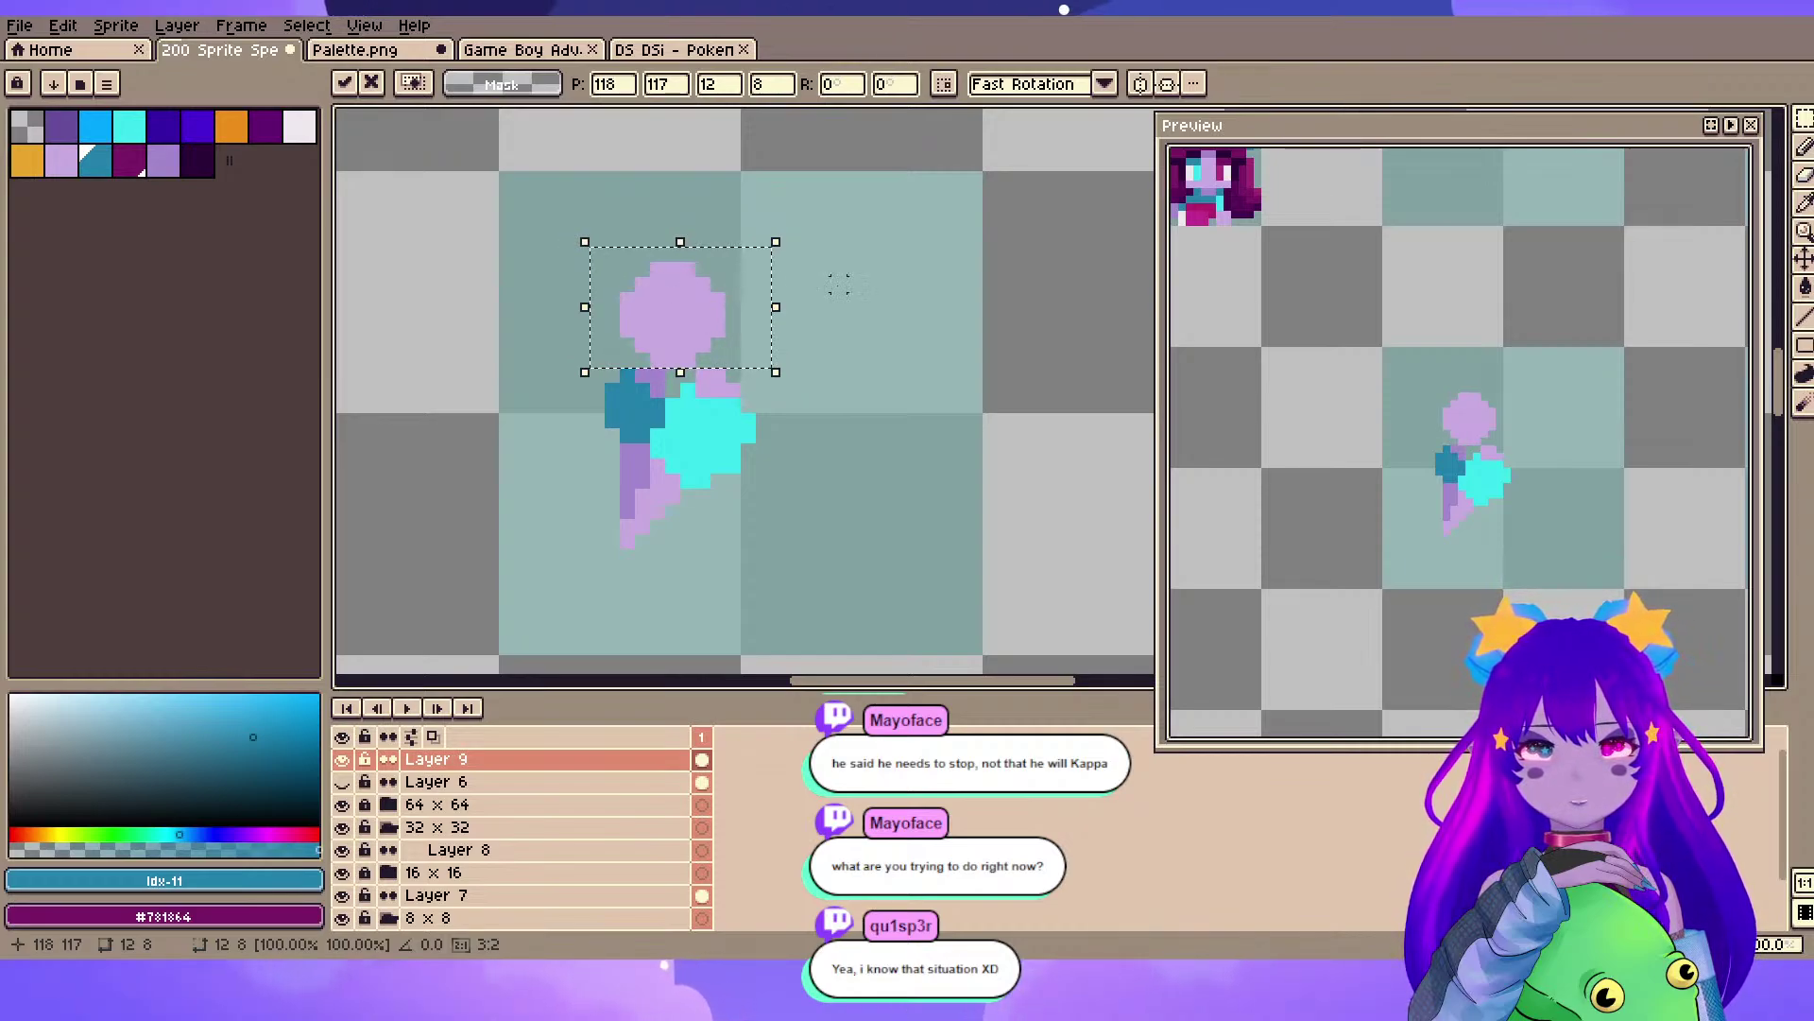
click(843, 285)
- Extend the darker purple strip under the head and the dark teal sleeve to close the gap beside the cyan sleeve
scroll(669, 395, up, 1)
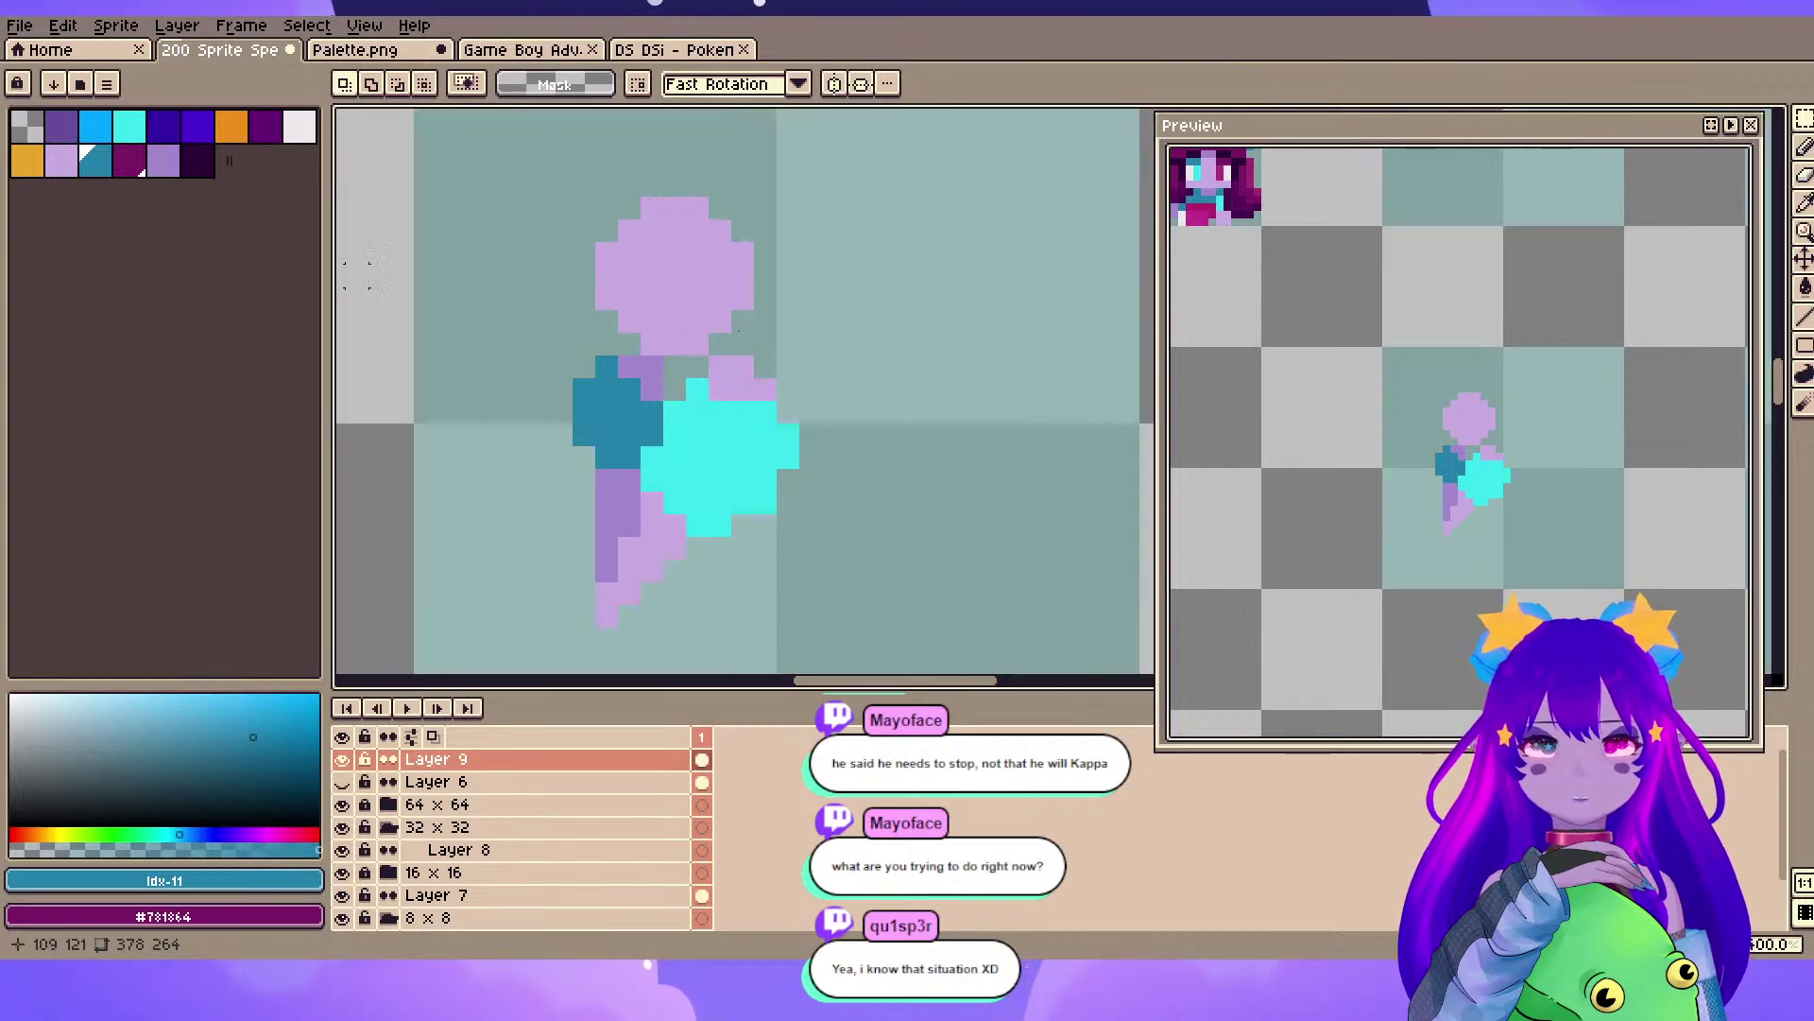
key(i)
click(746, 315)
key(b)
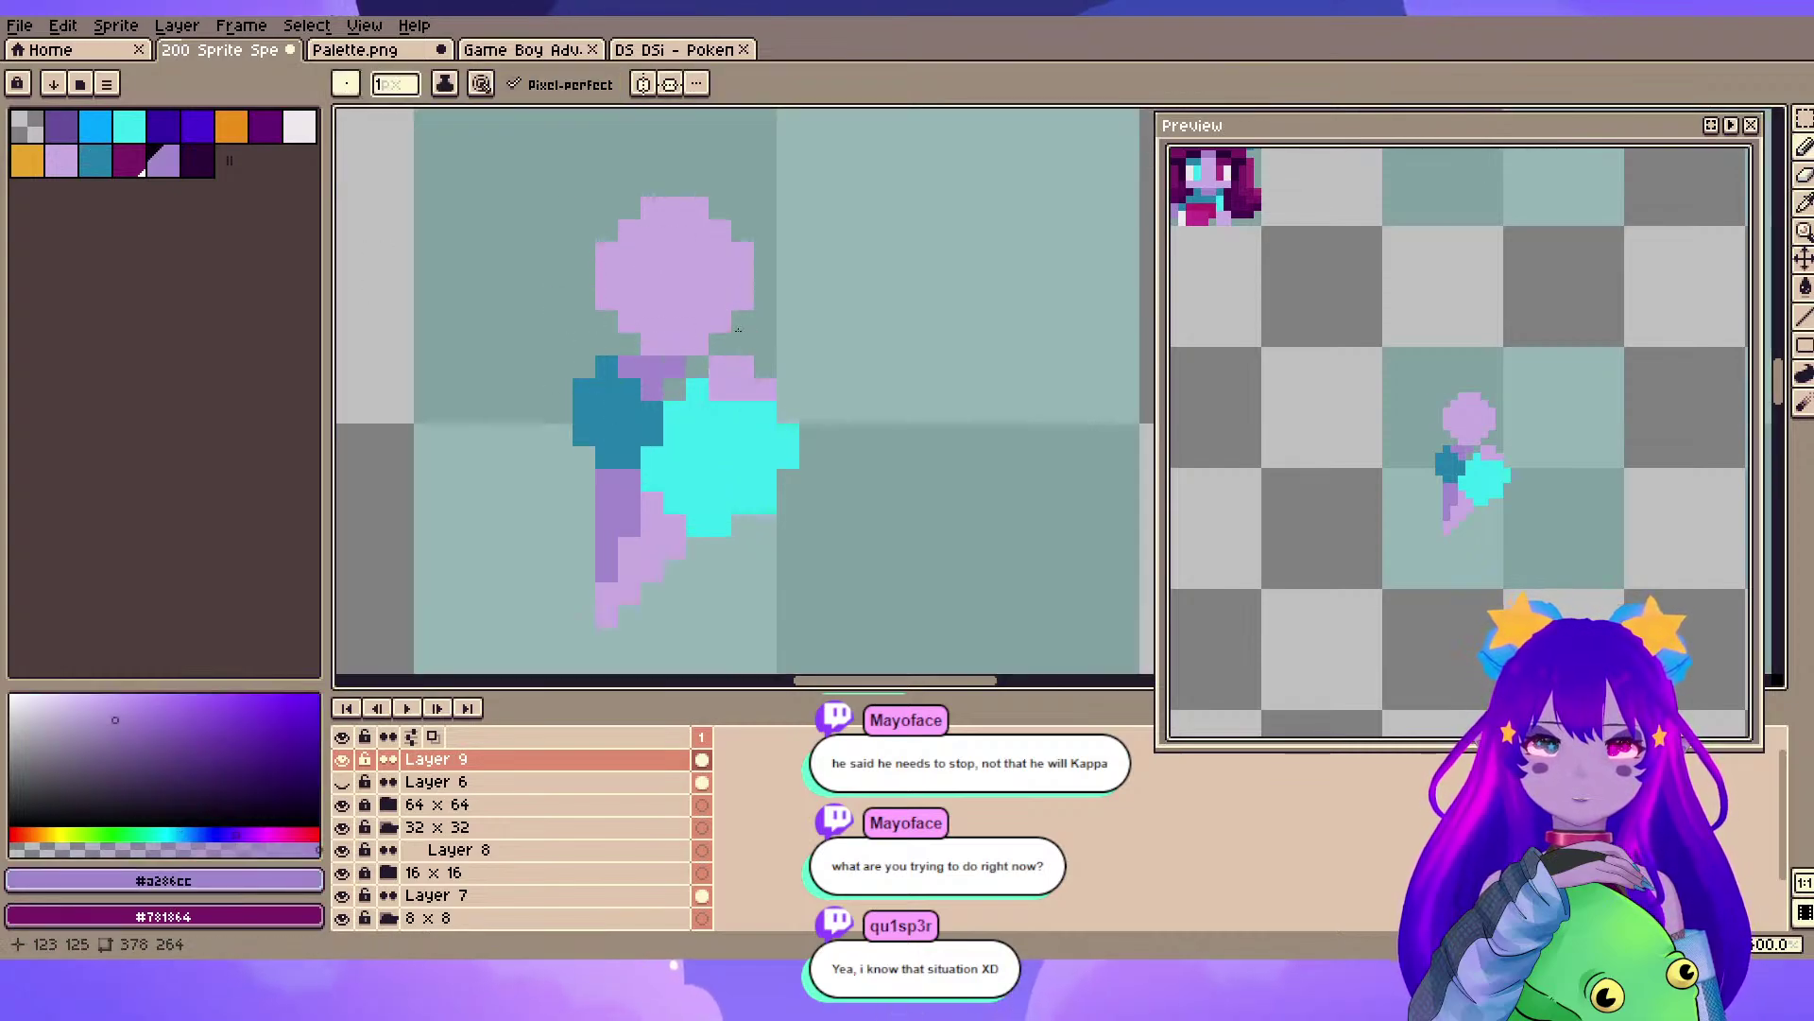
key(space)
mouse_move(738, 331)
mouse_down()
mouse_move(741, 312)
mouse_move(738, 331)
mouse_up()
alt+click(716, 340)
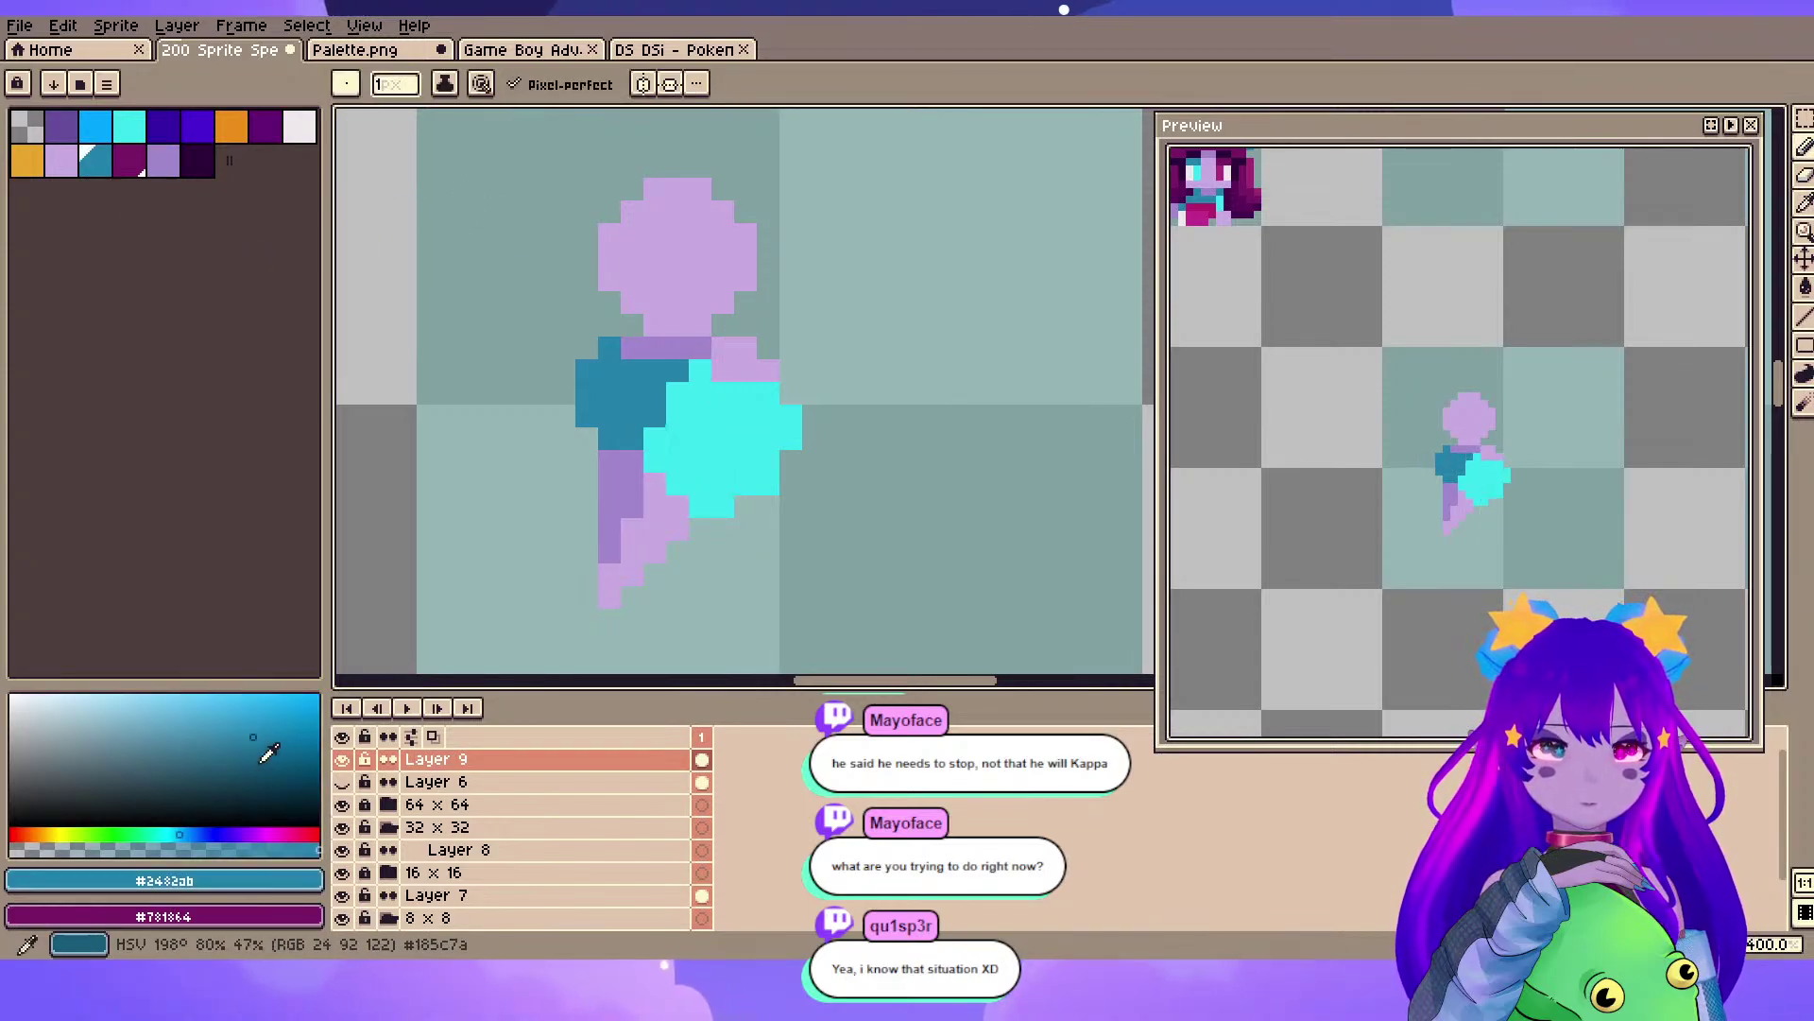
- Mix a darker blue at HSV 205°, 82, 60 and recolour most of the teal sleeve with it, keeping the teal strip beside the cyan sleeve
scroll(283, 735, up, 10)
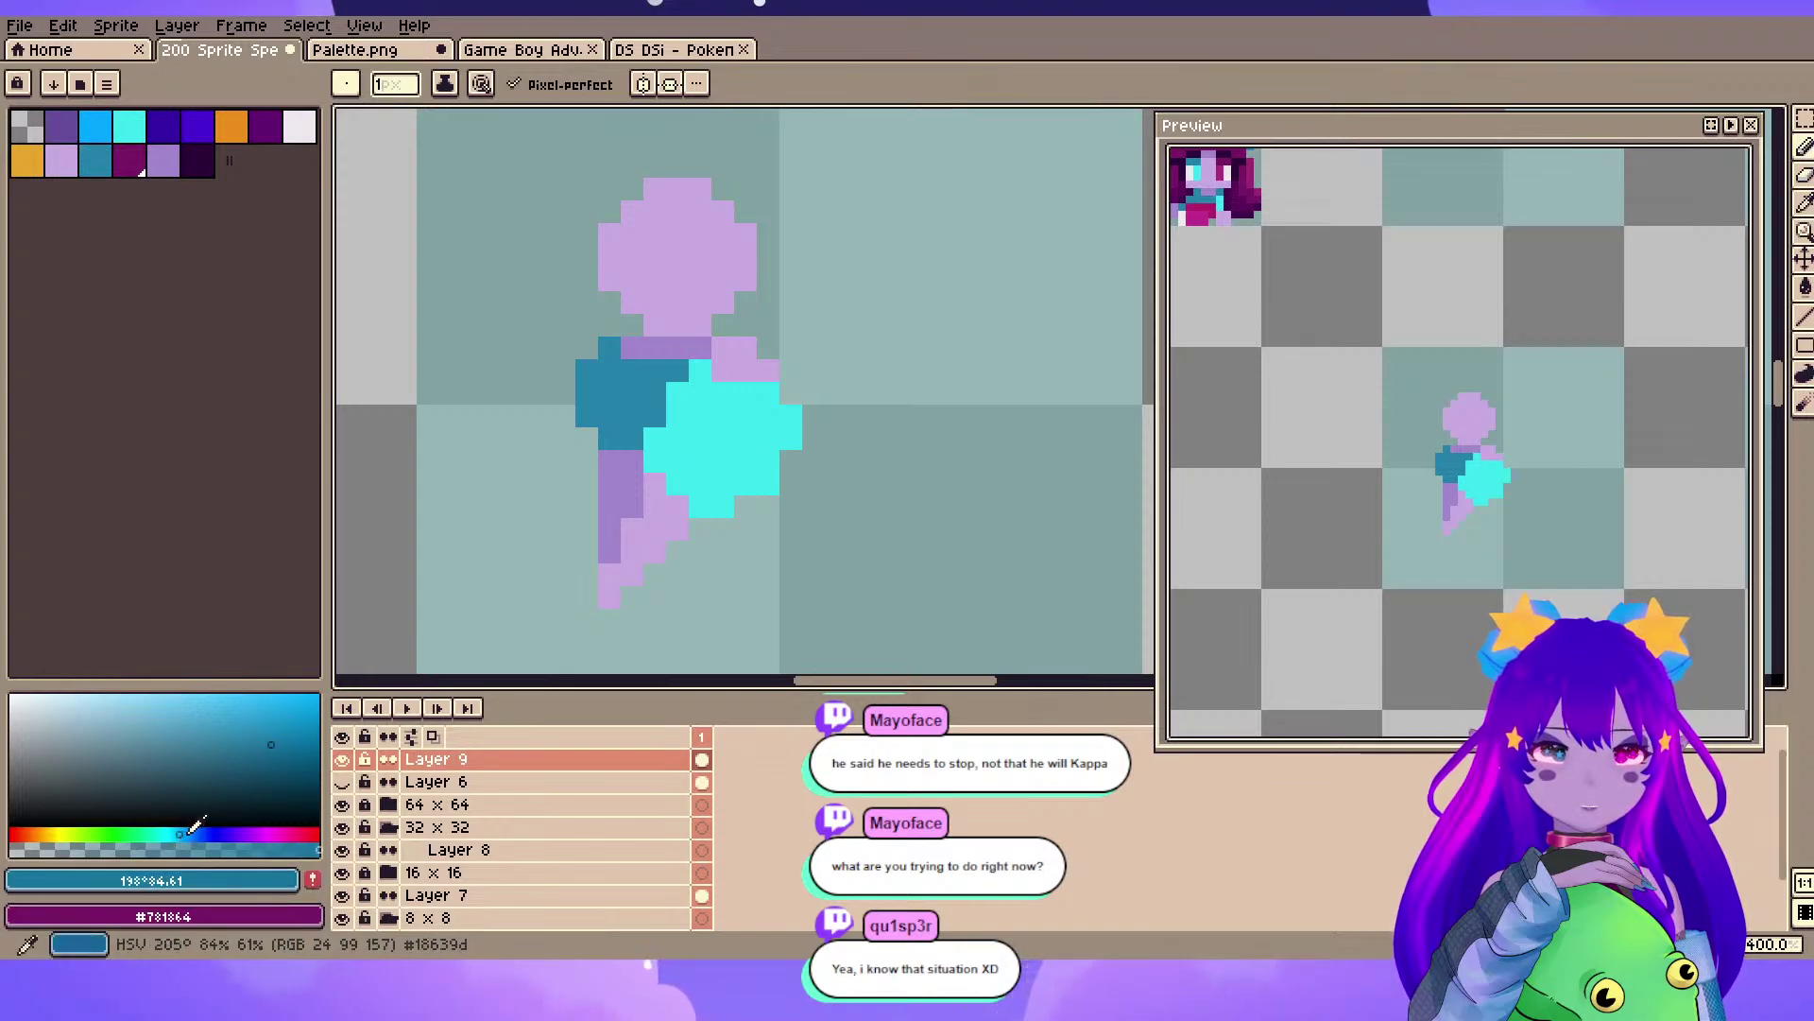
alt+click(627, 375)
click(267, 746)
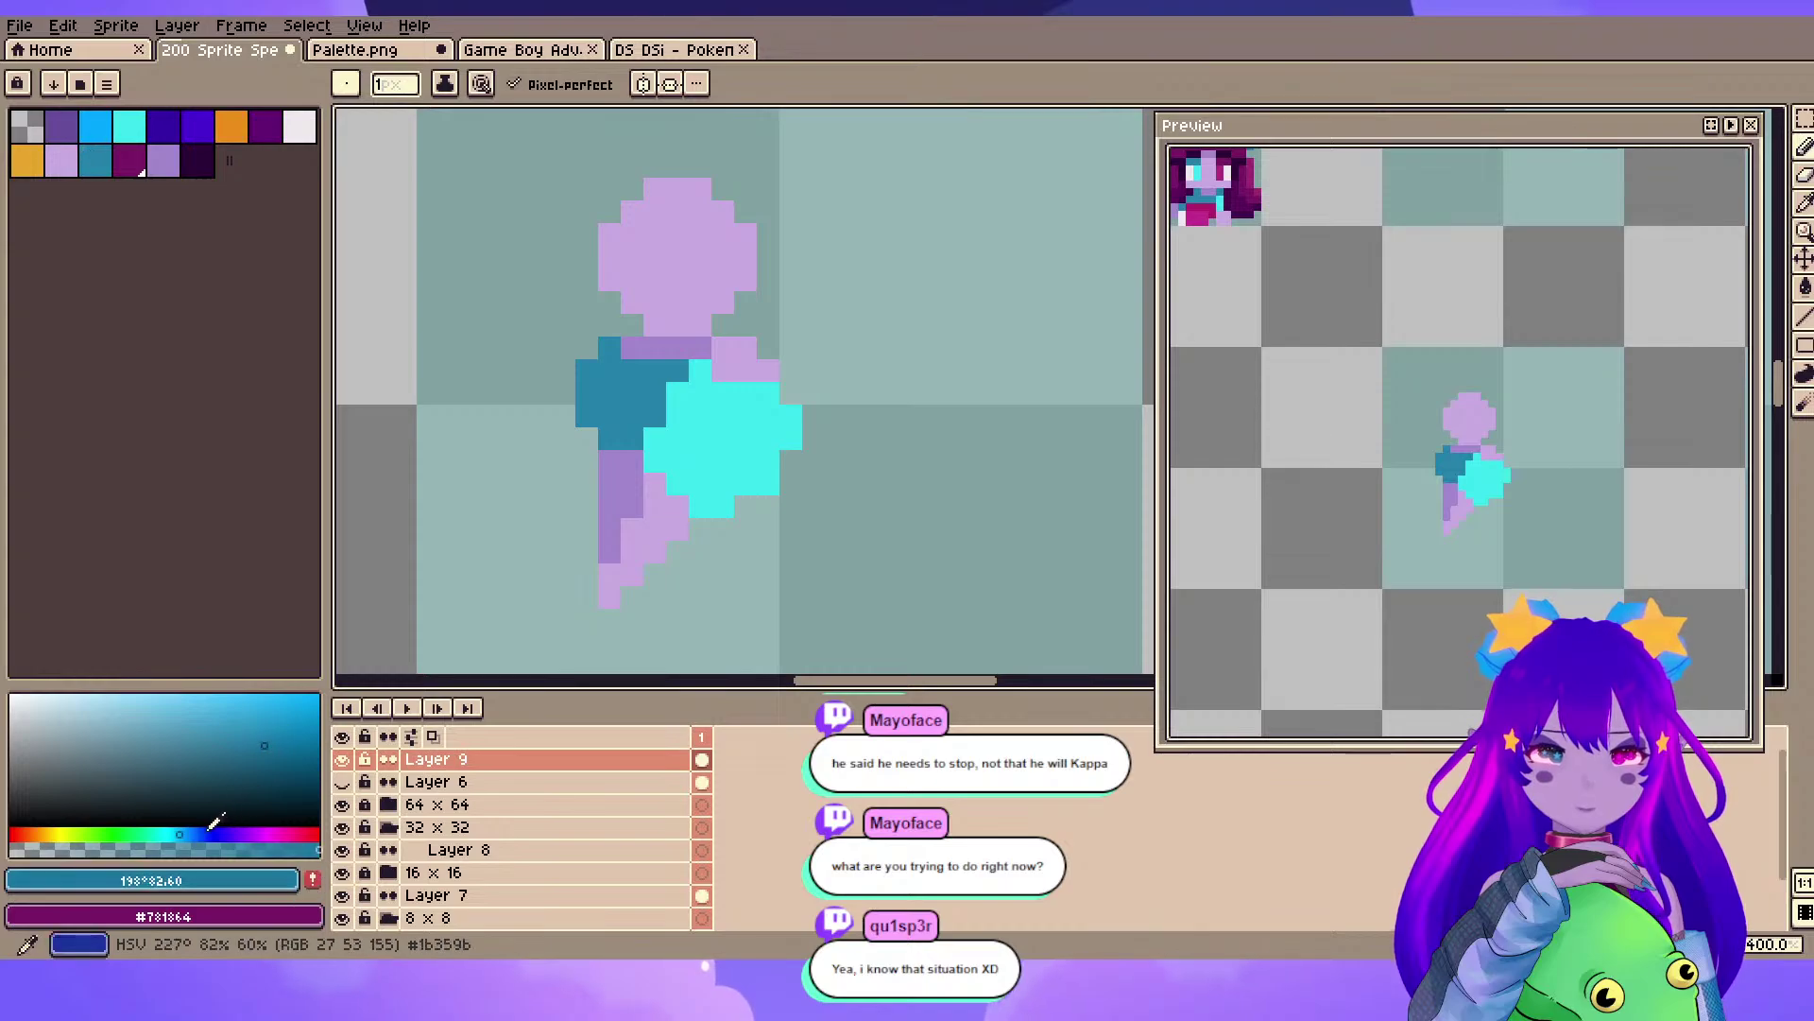
scroll(267, 746, up, 7)
click(452, 348)
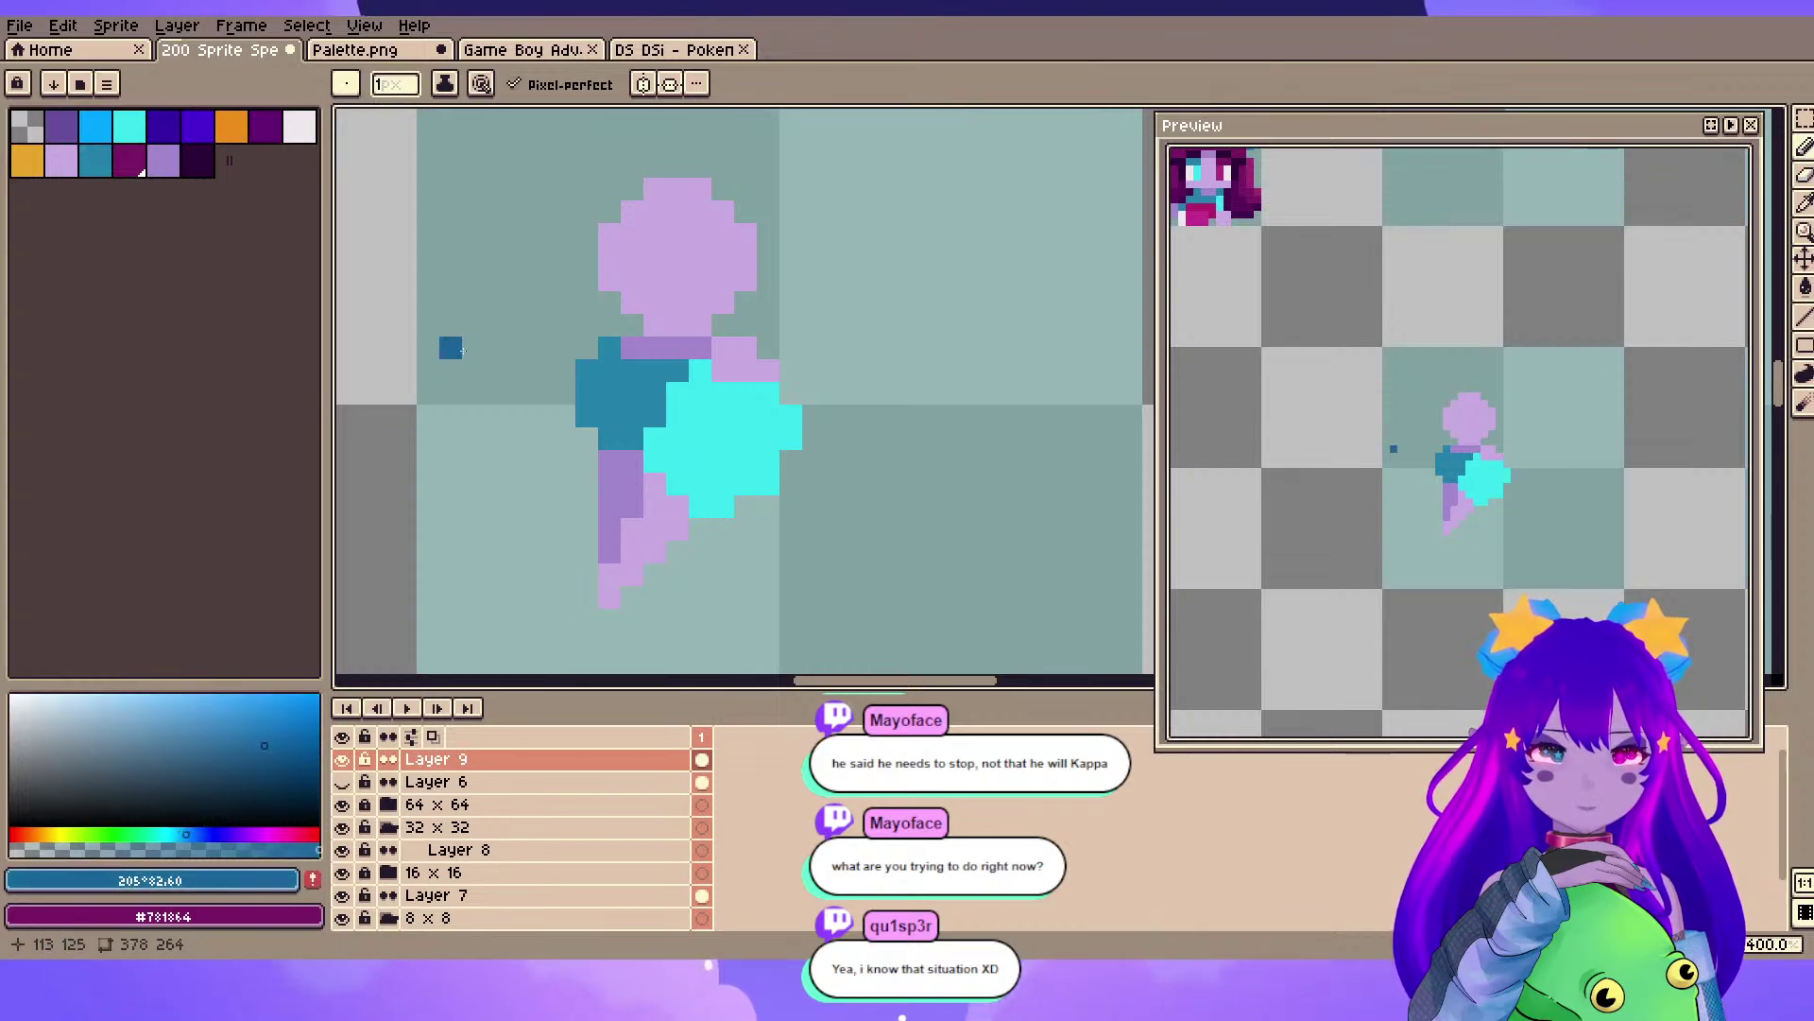
click(610, 438)
mouse_move(586, 393)
mouse_down()
mouse_move(628, 410)
mouse_move(632, 439)
mouse_move(628, 376)
mouse_up()
scroll(548, 480, down, 2)
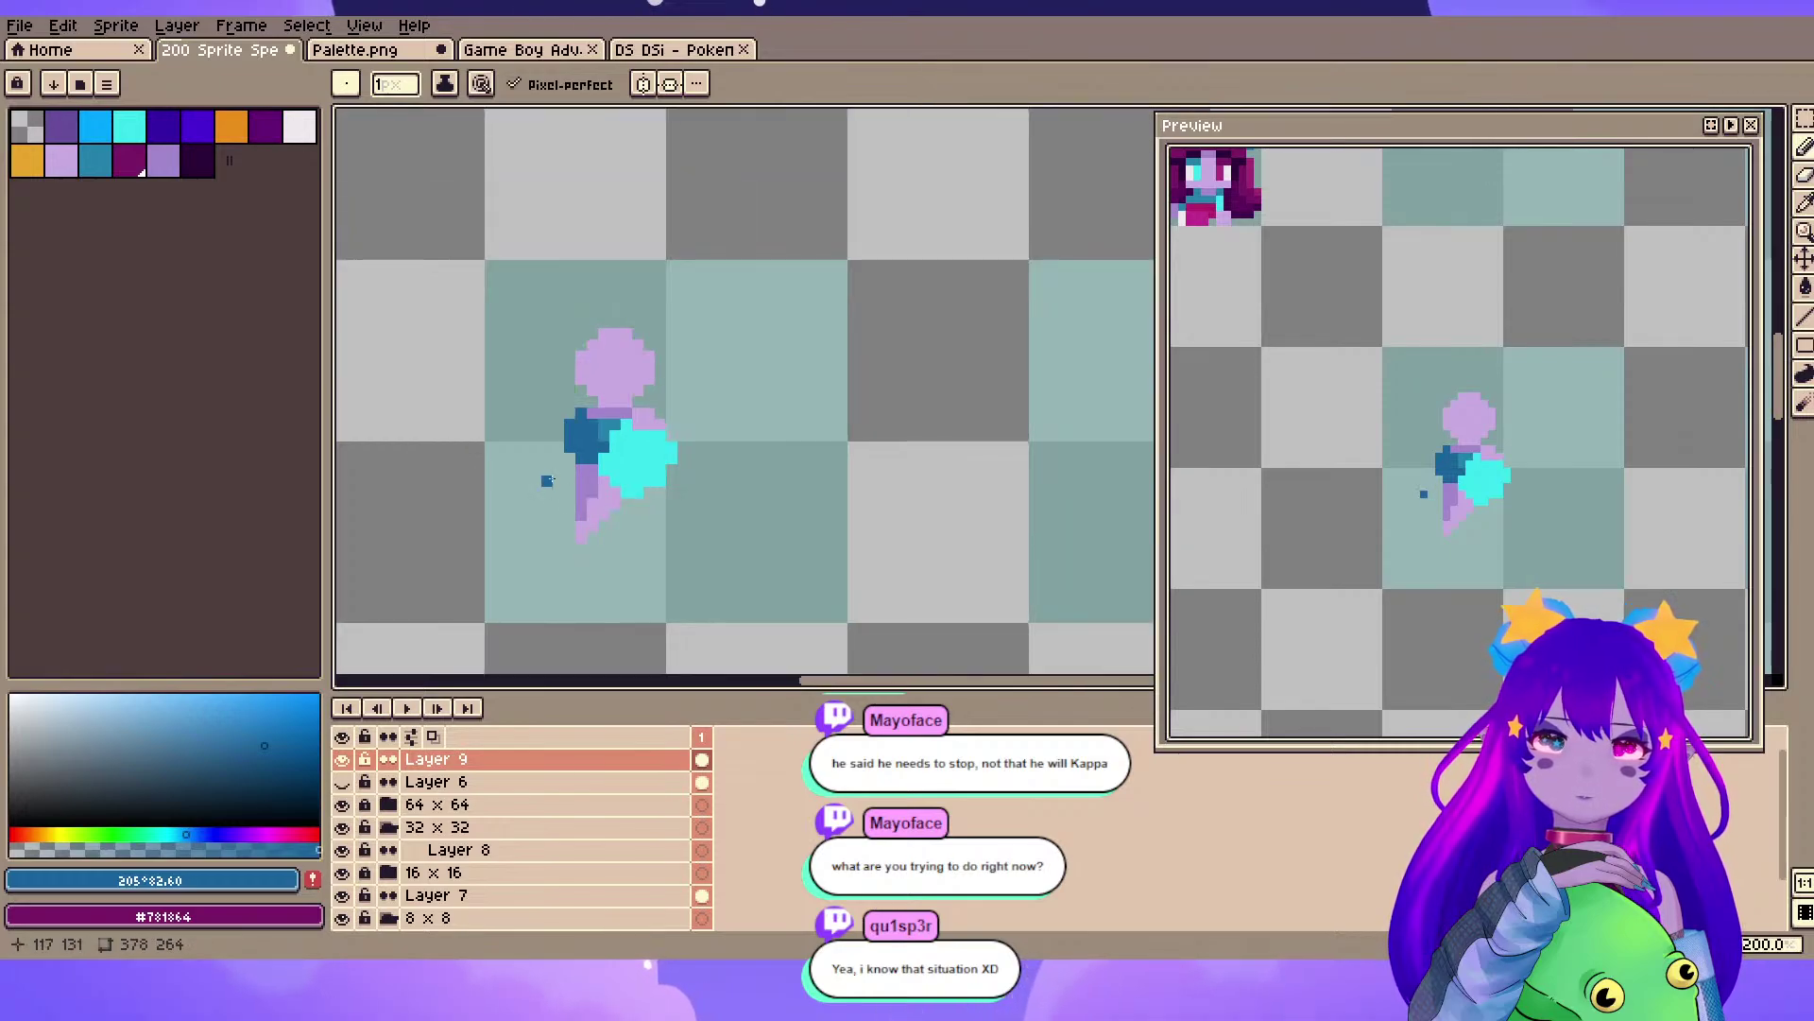
key(ctrl+z)
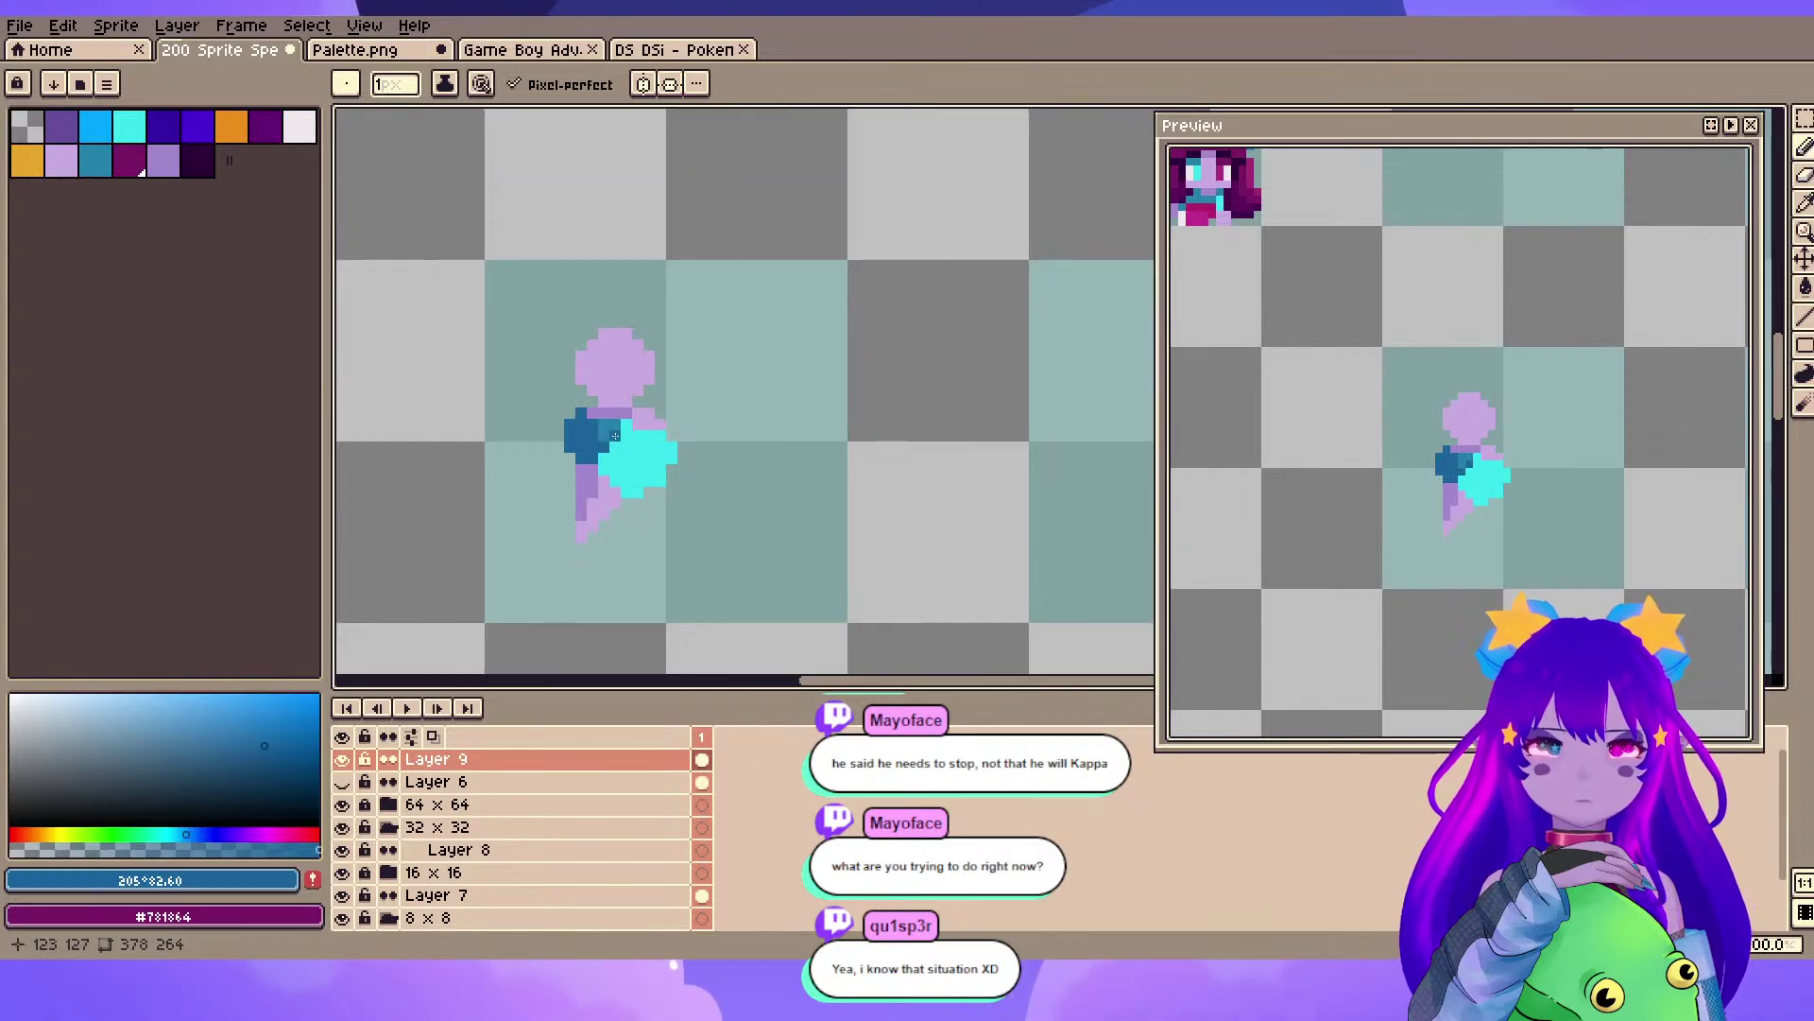
scroll(624, 416, up, 2)
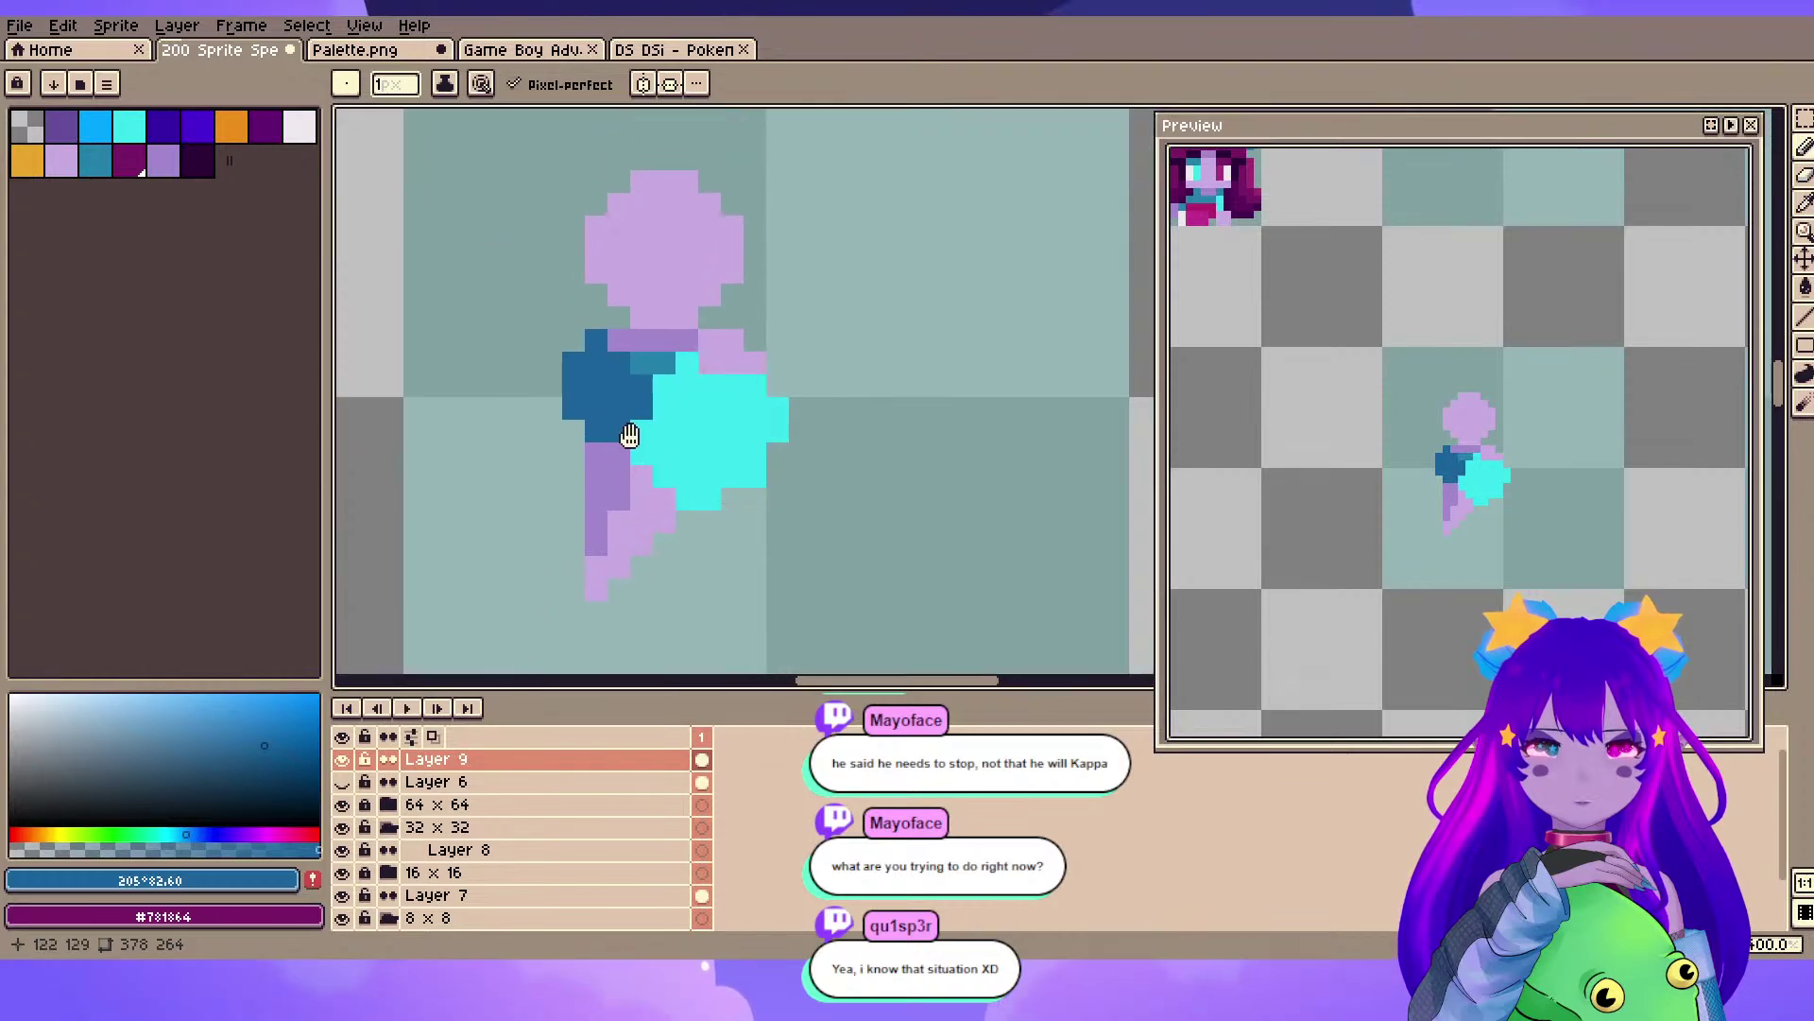
key(i)
click(669, 379)
key(b)
click(605, 382)
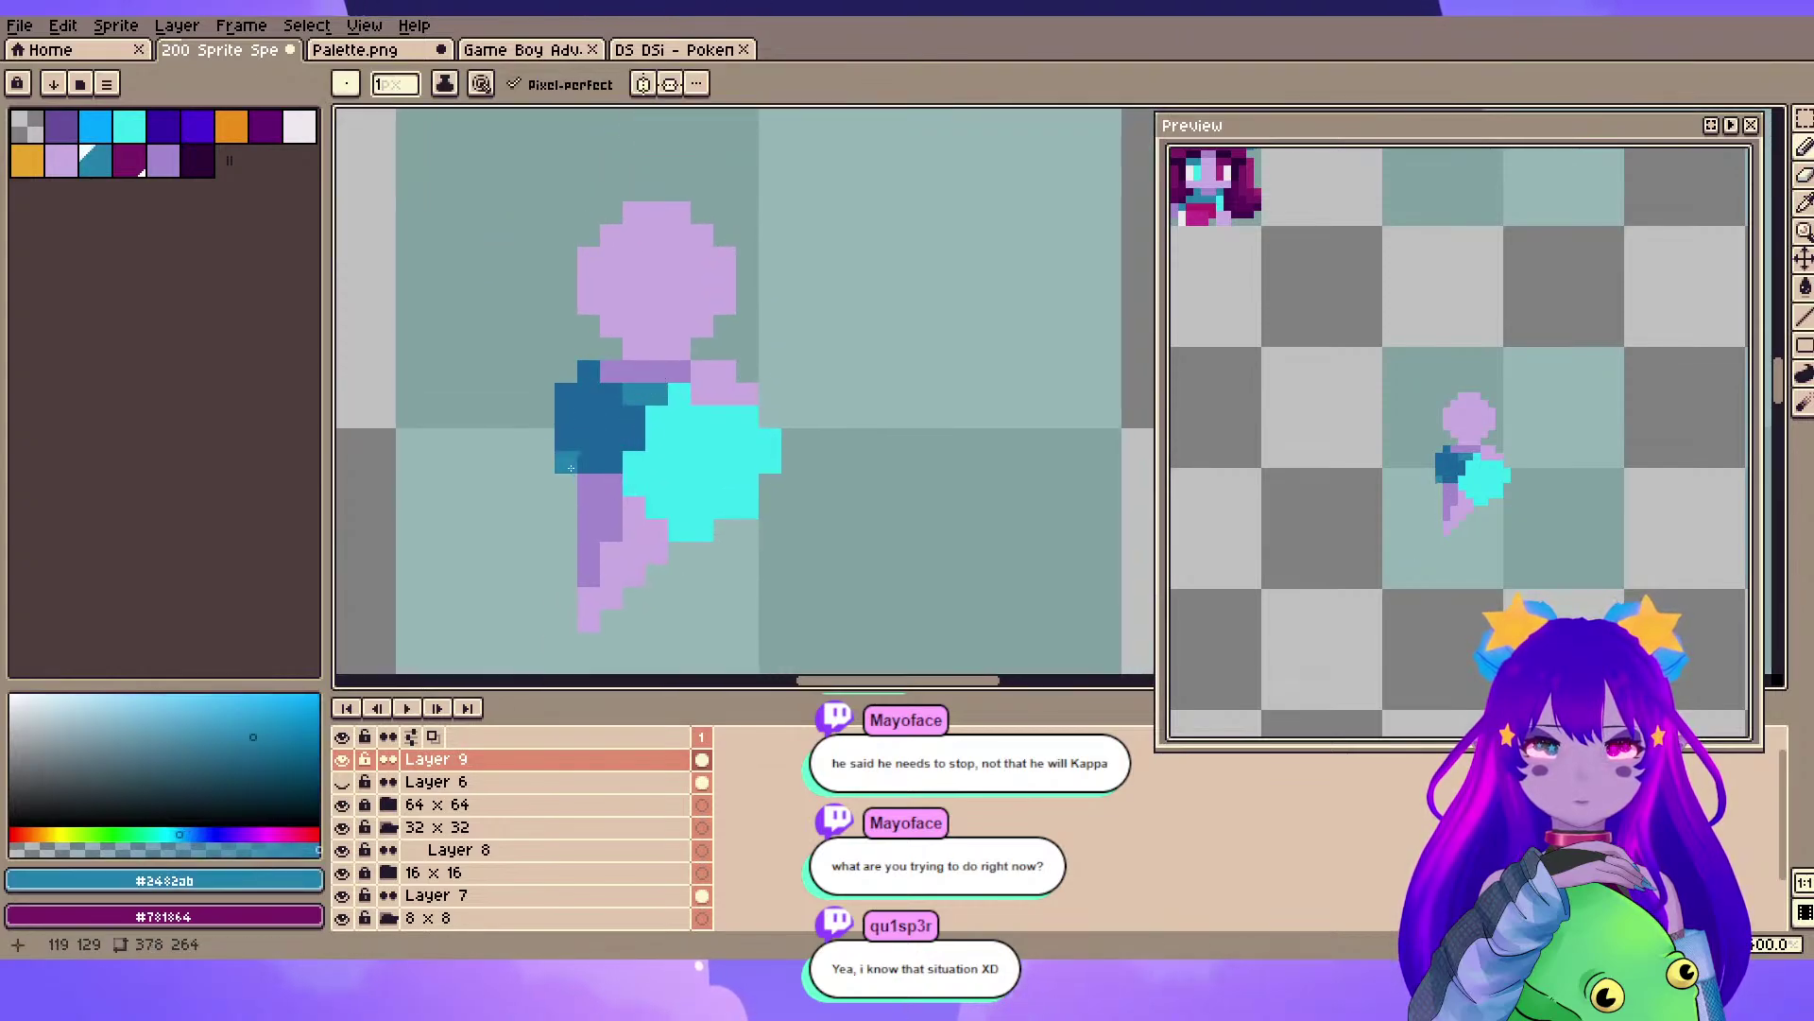
scroll(572, 456, down, 3)
scroll(628, 406, up, 2)
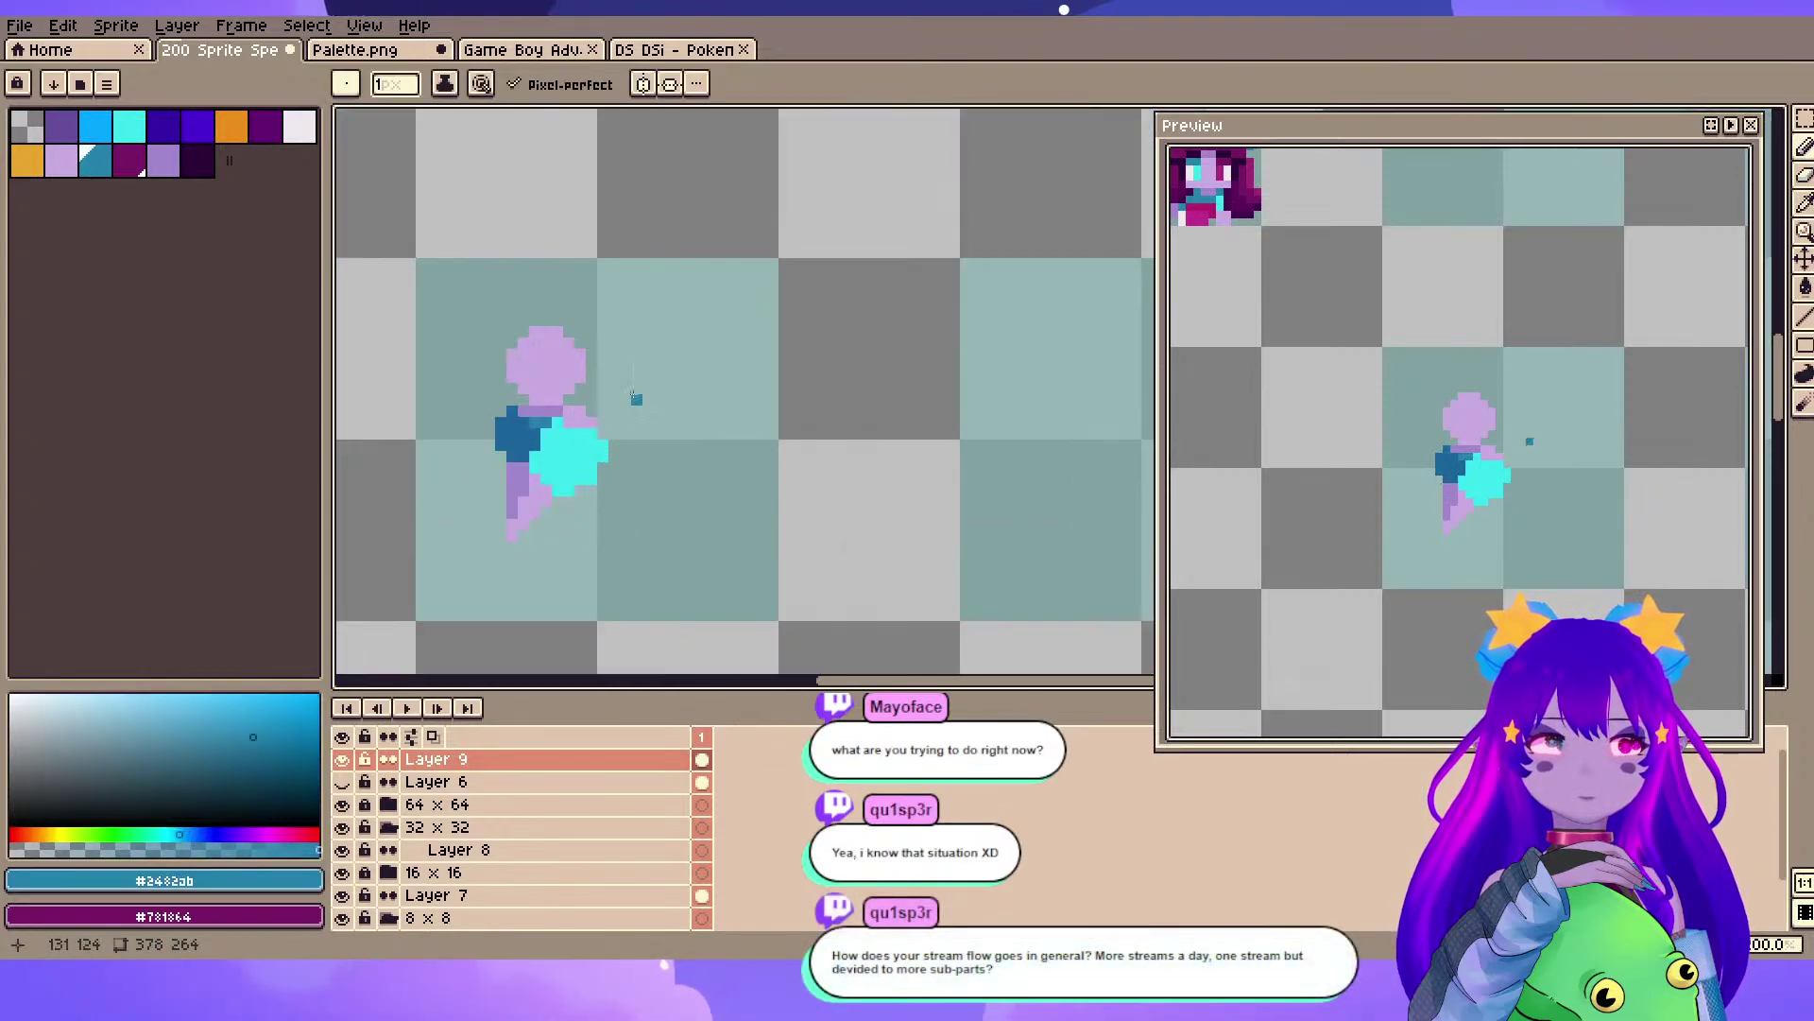
drag(633, 400, 692, 337)
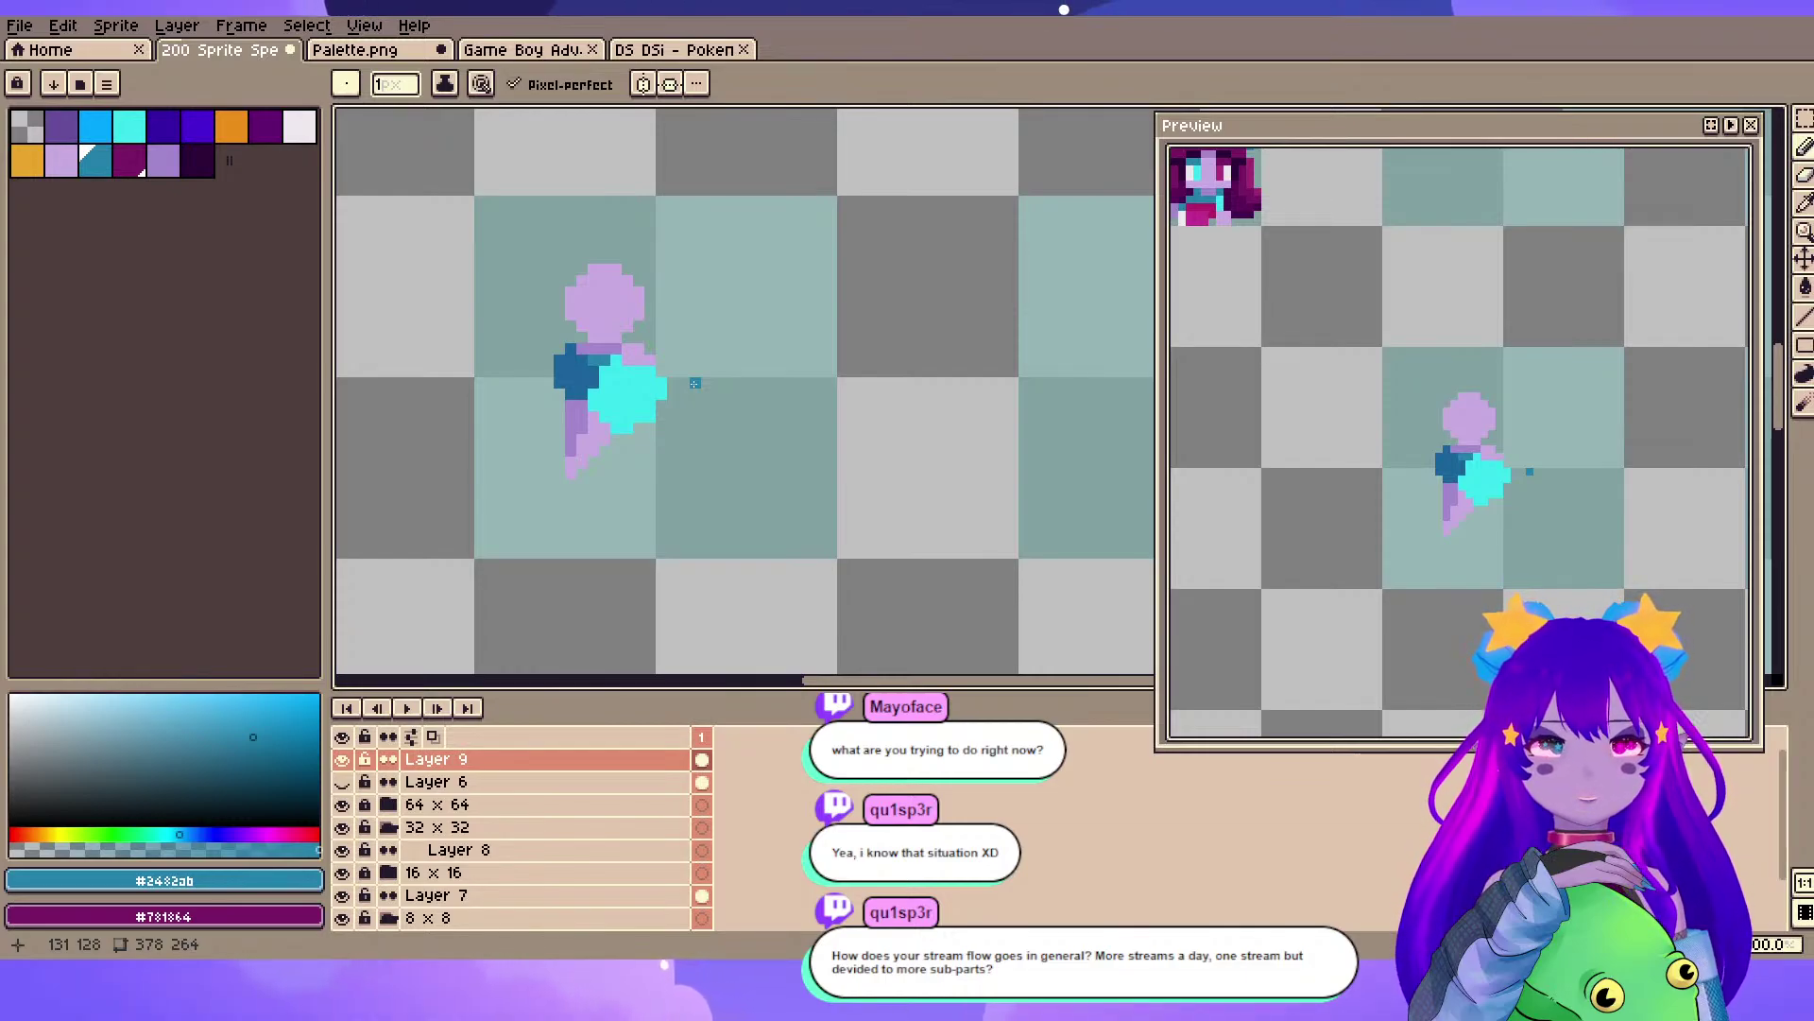
drag(635, 362, 695, 383)
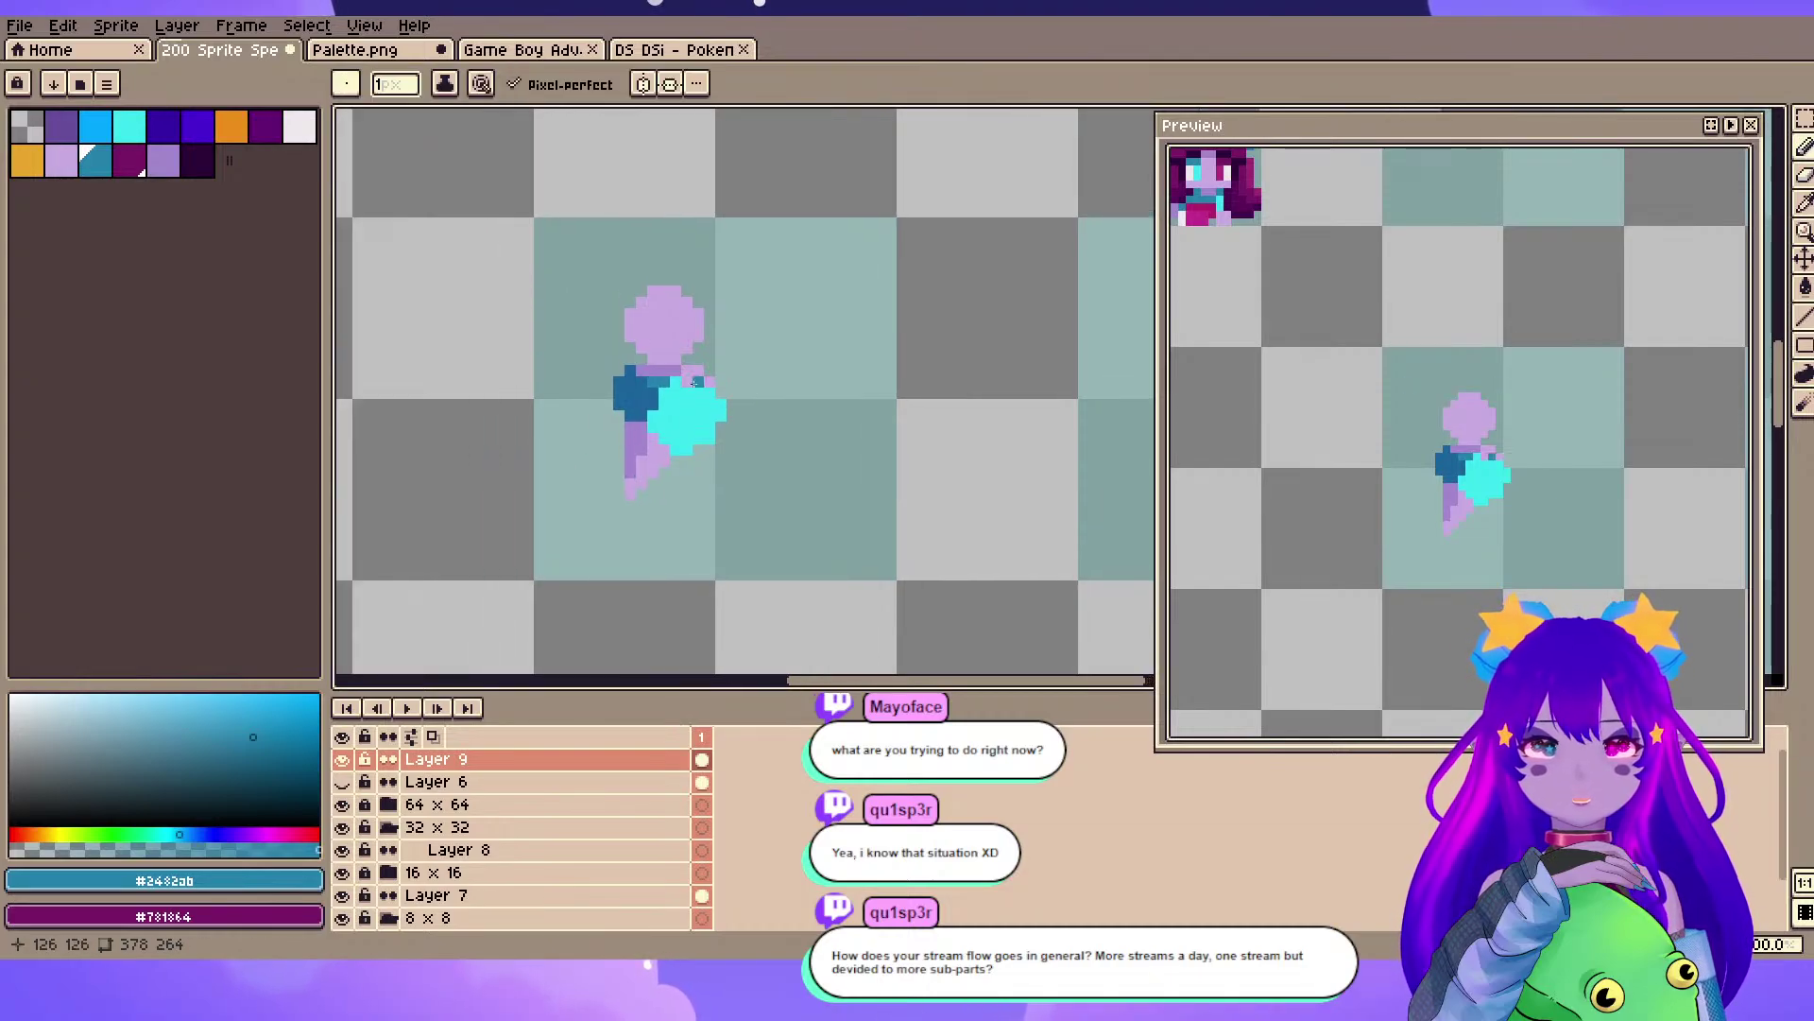
scroll(653, 380, up, 2)
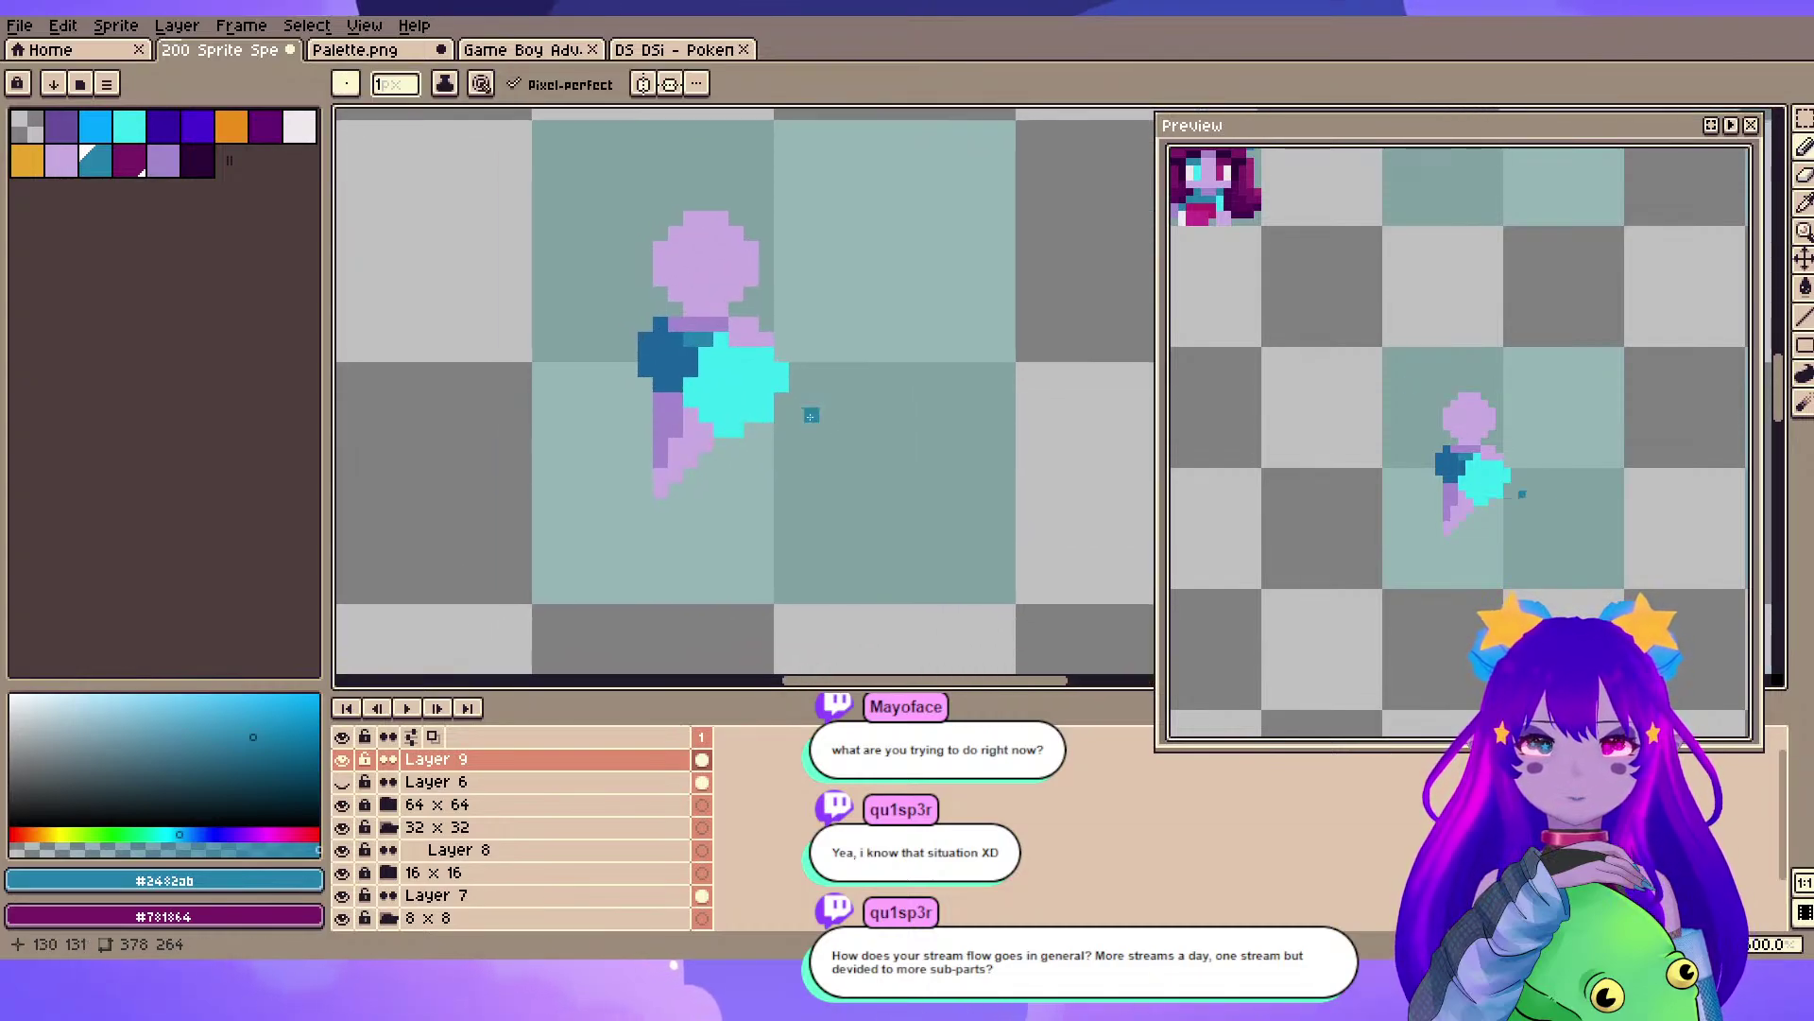
scroll(650, 430, up, 1)
drag(749, 317, 717, 279)
- Sample the cyan of the sleeve and add a new layer directly below Layer 9
key(alt)
alt+click(718, 322)
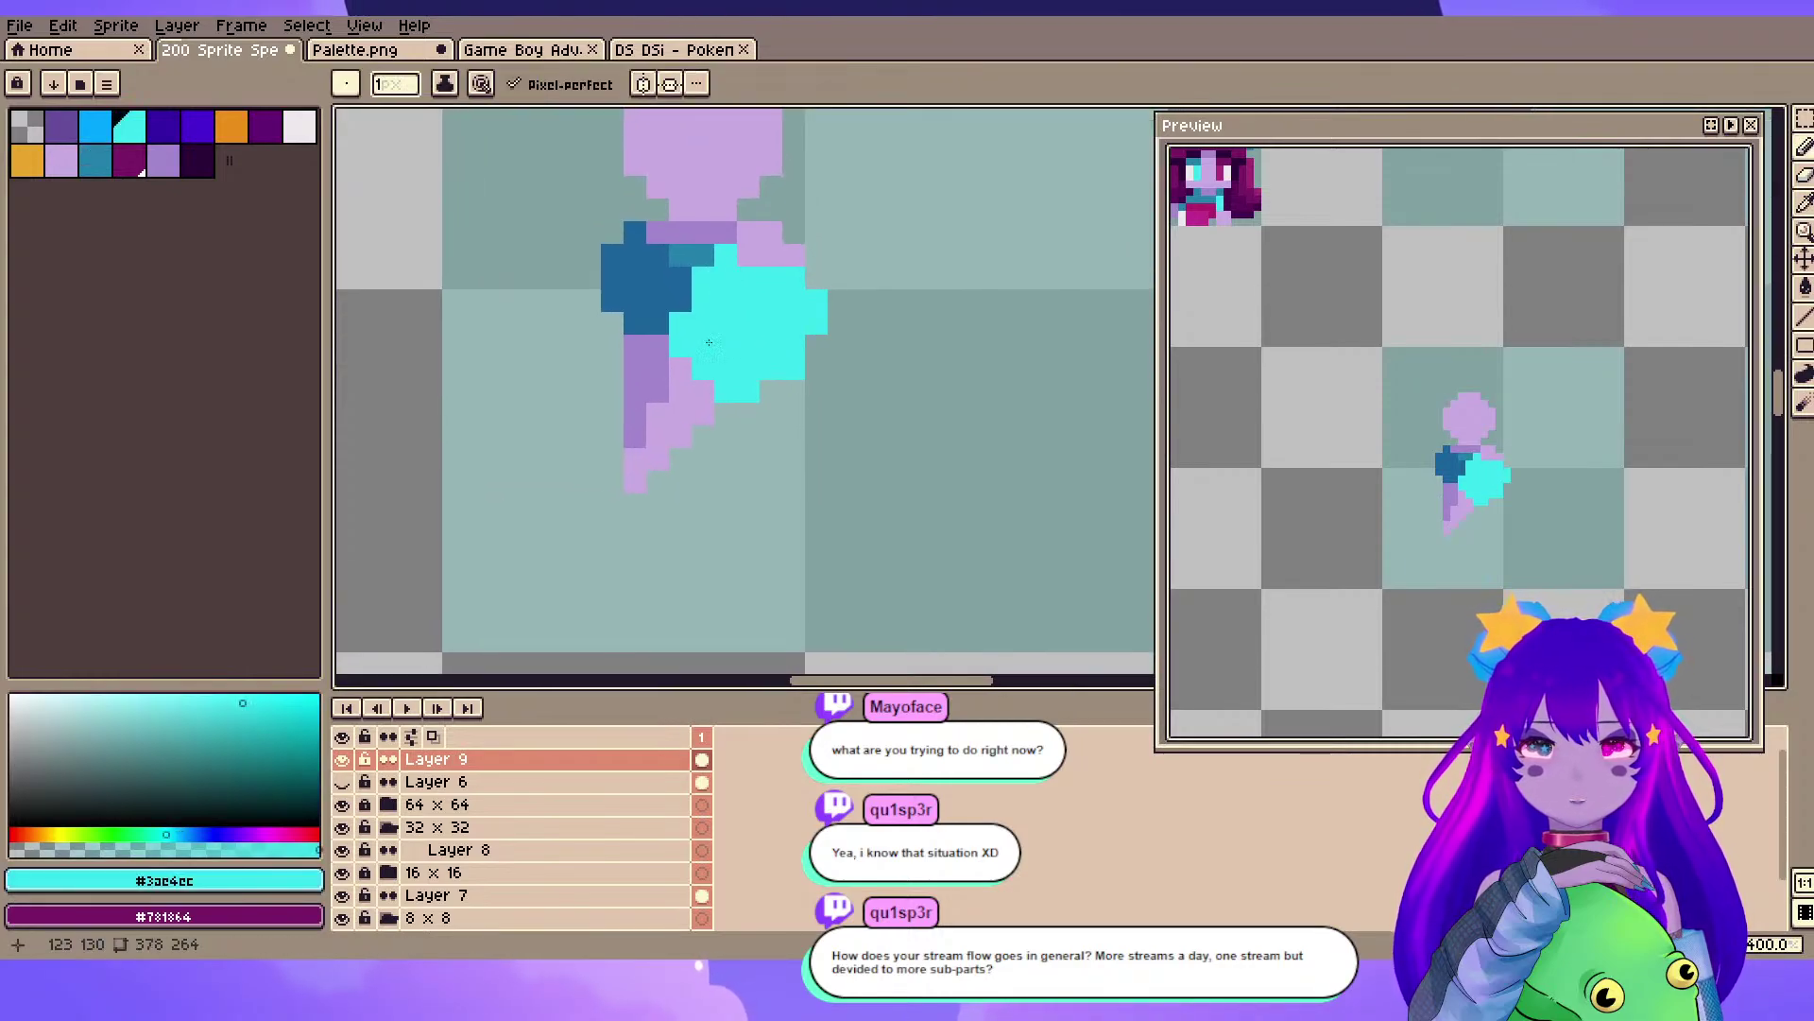
key(shift+n)
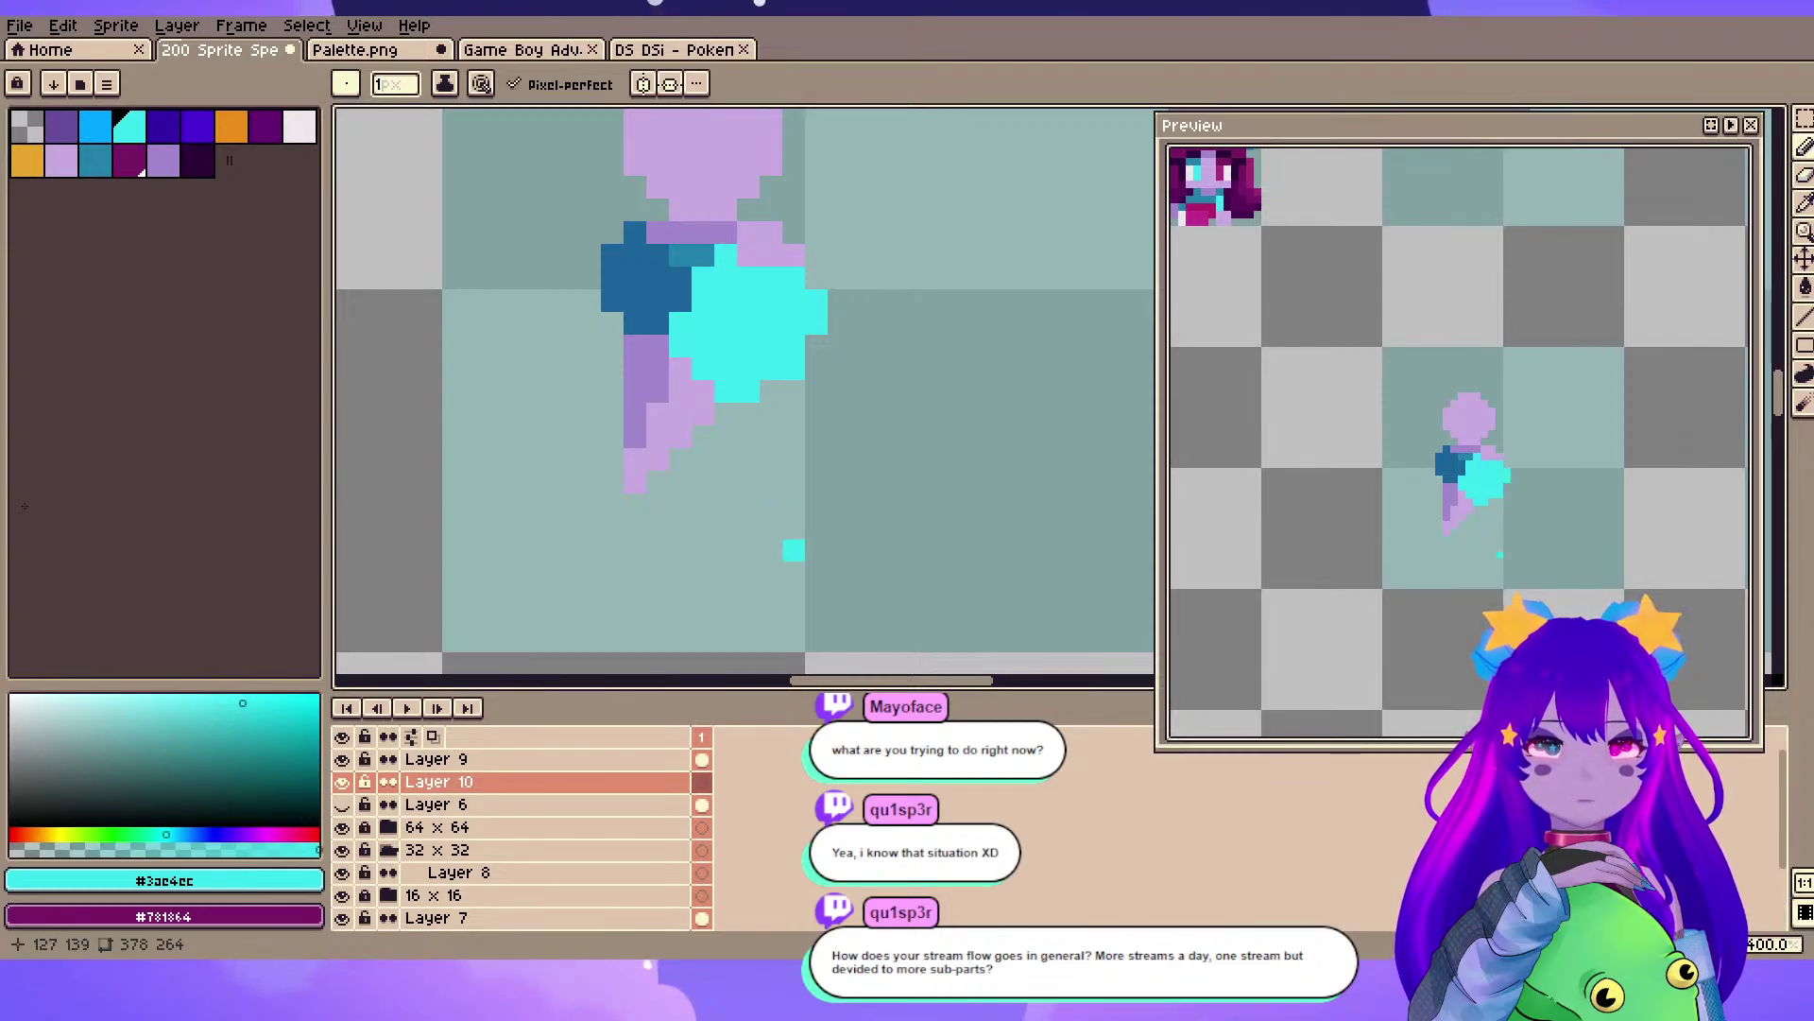
- Try a cyan outline for the skirt's side and hem on Layer 10 with the 1 px Pencil
mouse_move(726, 414)
mouse_down()
mouse_move(658, 595)
mouse_move(884, 573)
mouse_up()
key(ctrl+z)
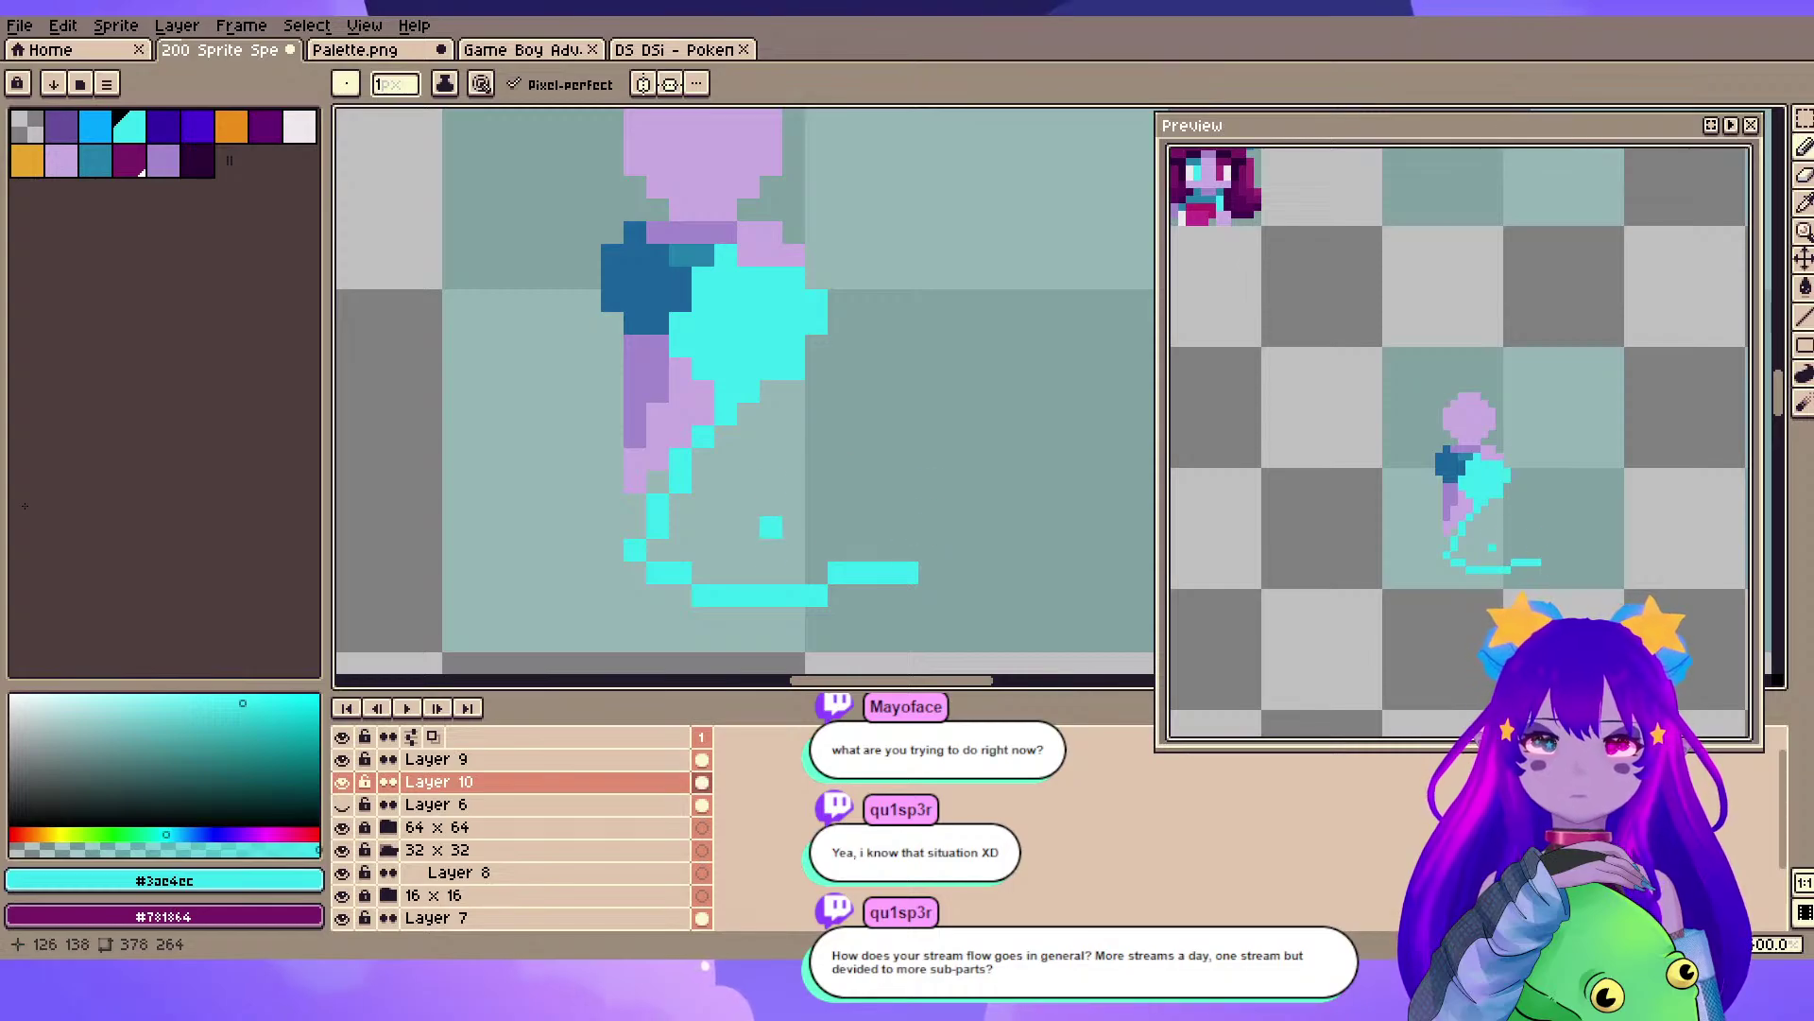
key(ctrl+z)
- Outline a flared skirt about 16 px wide below the arms on Layer 10 in the dark blue sleeve colour with the 1 px Pencil
alt+click(657, 278)
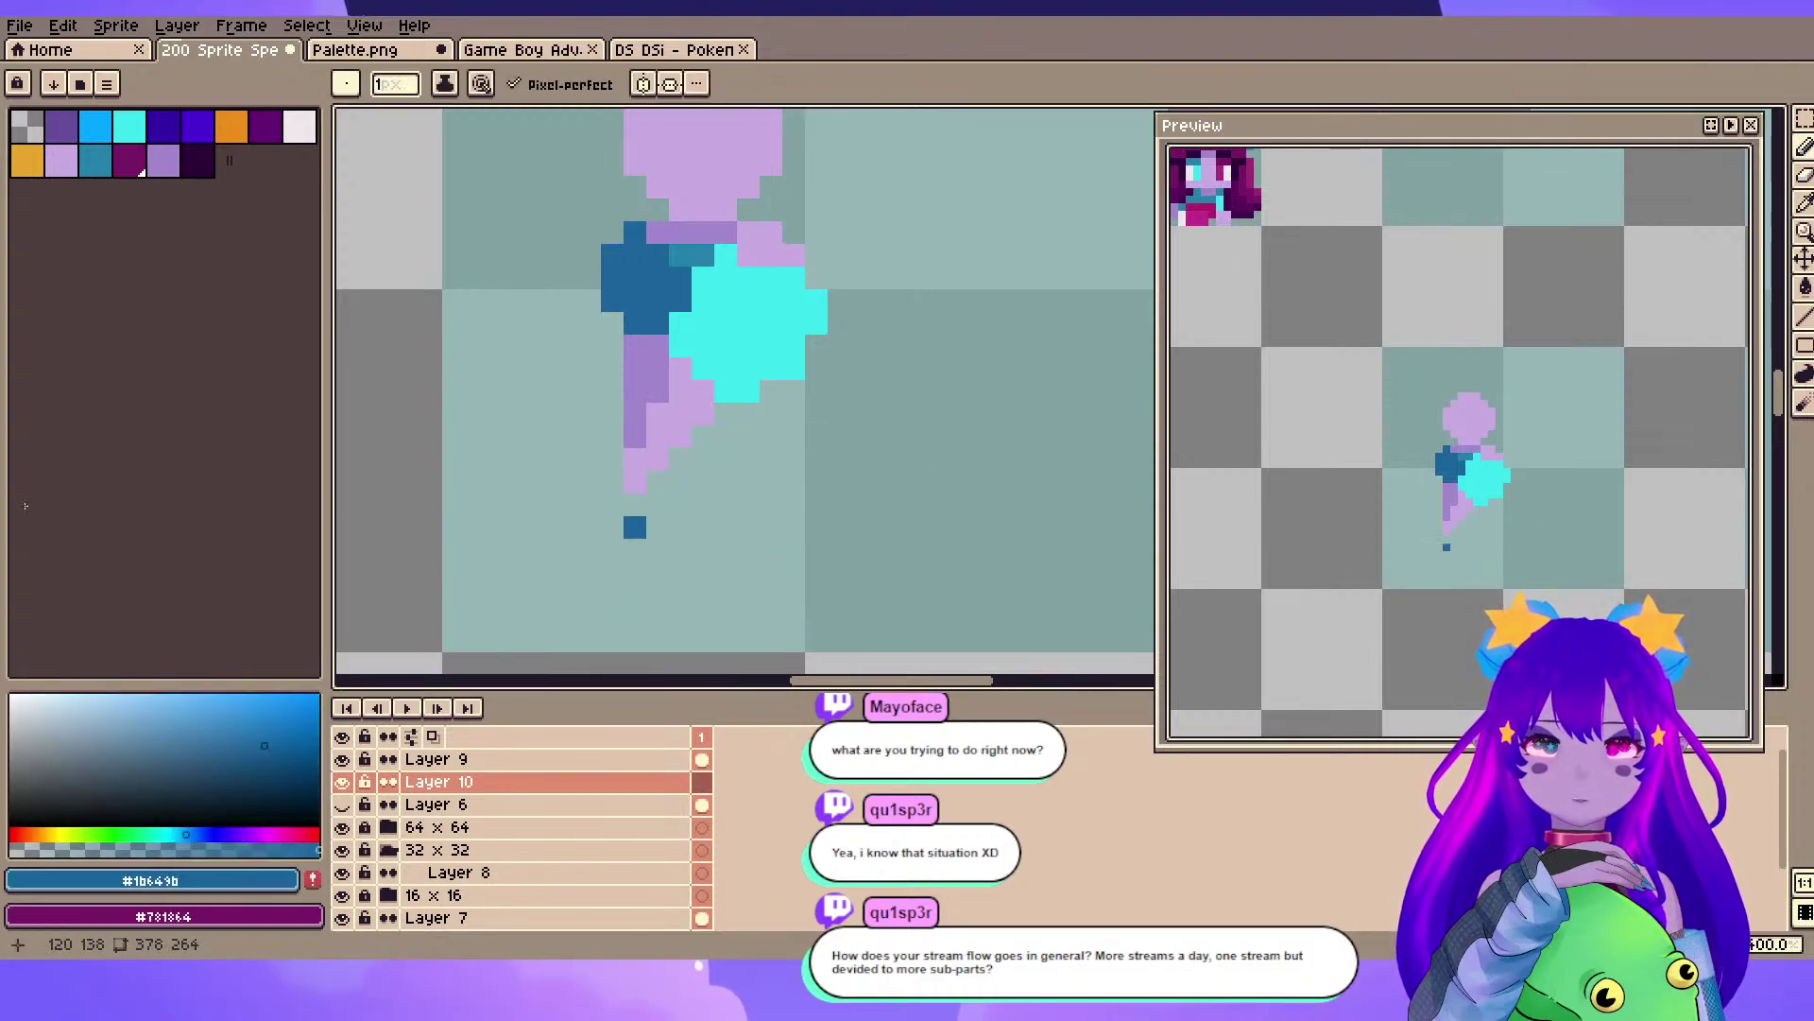
mouse_move(658, 482)
mouse_down()
mouse_move(612, 573)
mouse_move(589, 573)
mouse_move(816, 618)
mouse_move(930, 573)
mouse_up()
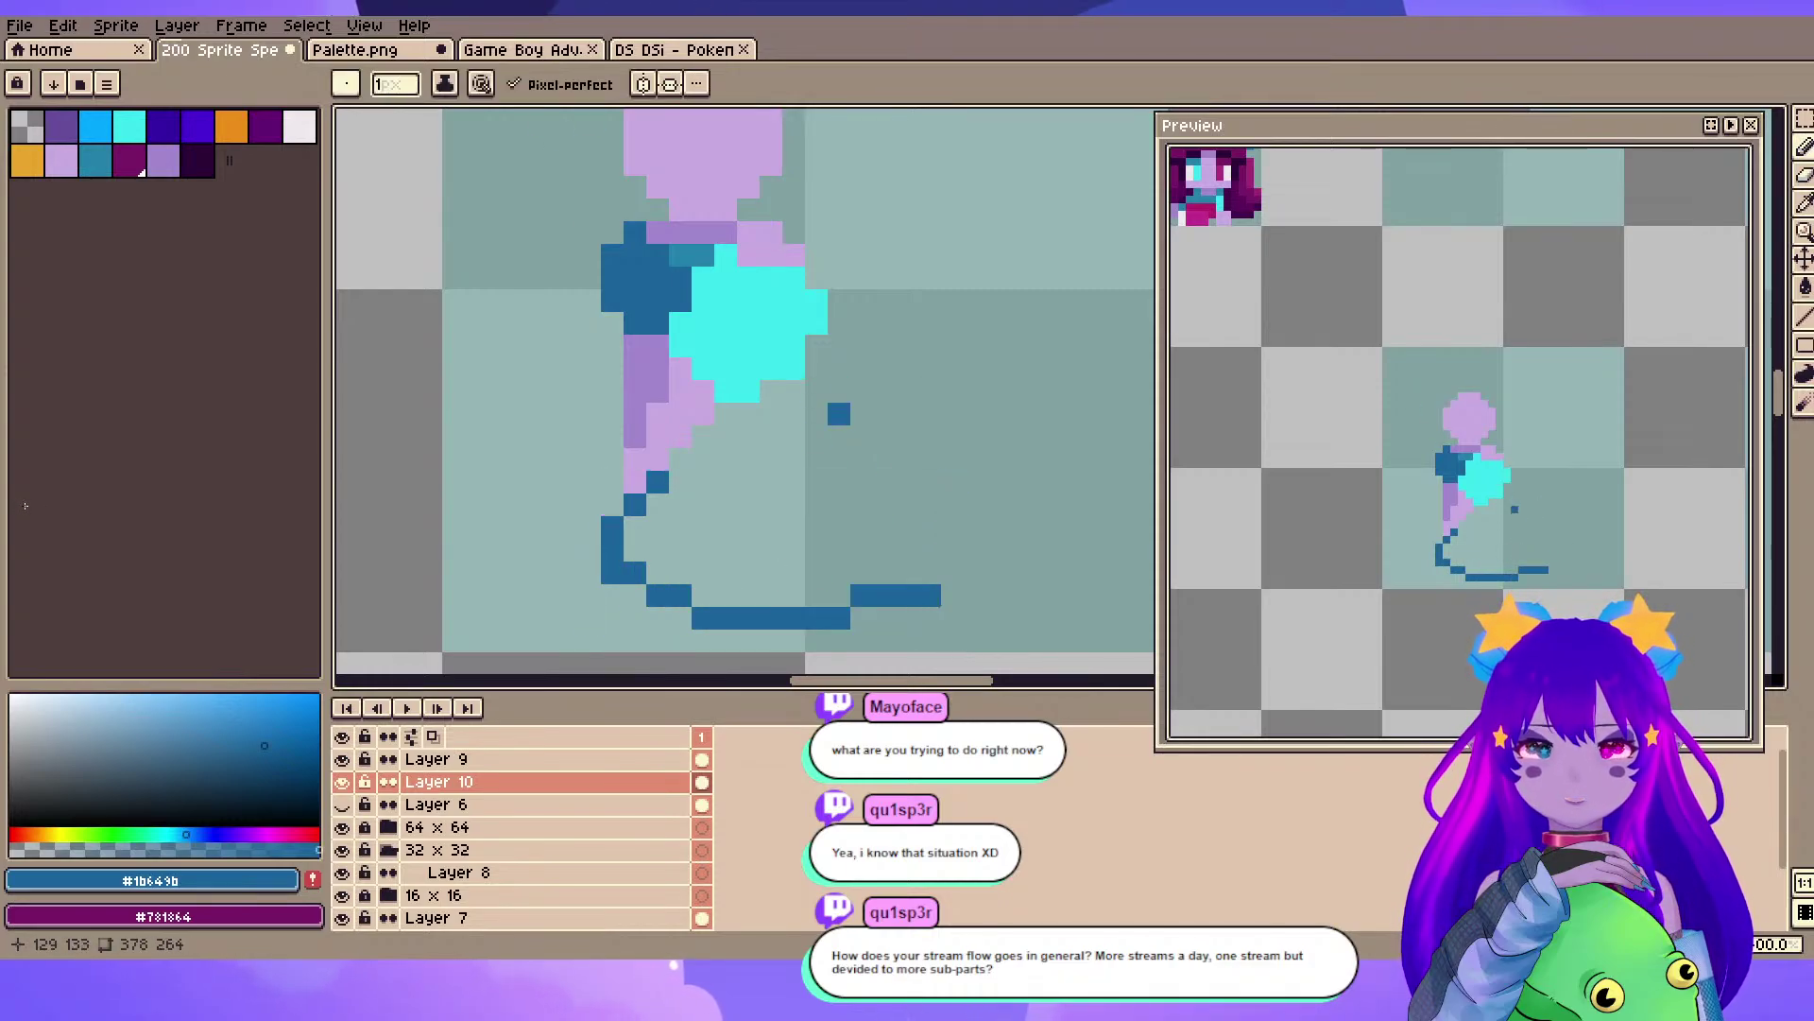
drag(817, 345, 952, 573)
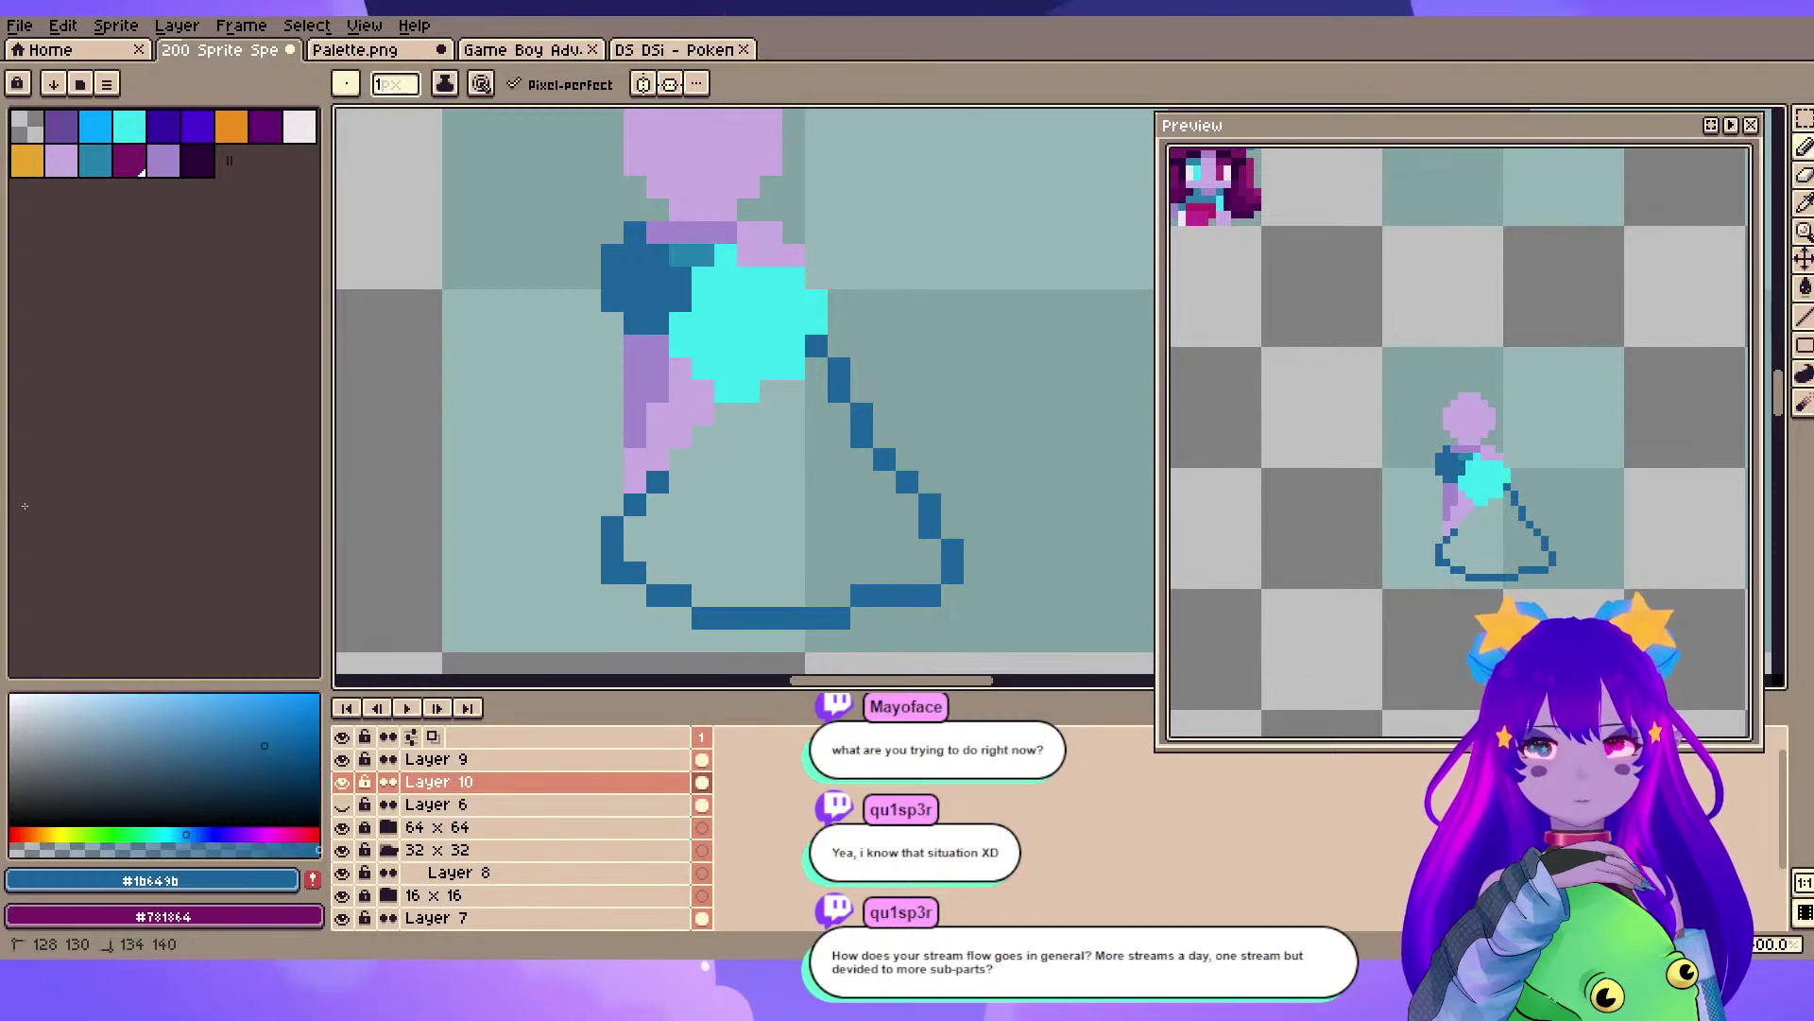
- Close the upper edge of the dark blue skirt outline along the light arm and beneath the cyan sleeve
key(g)
key(b)
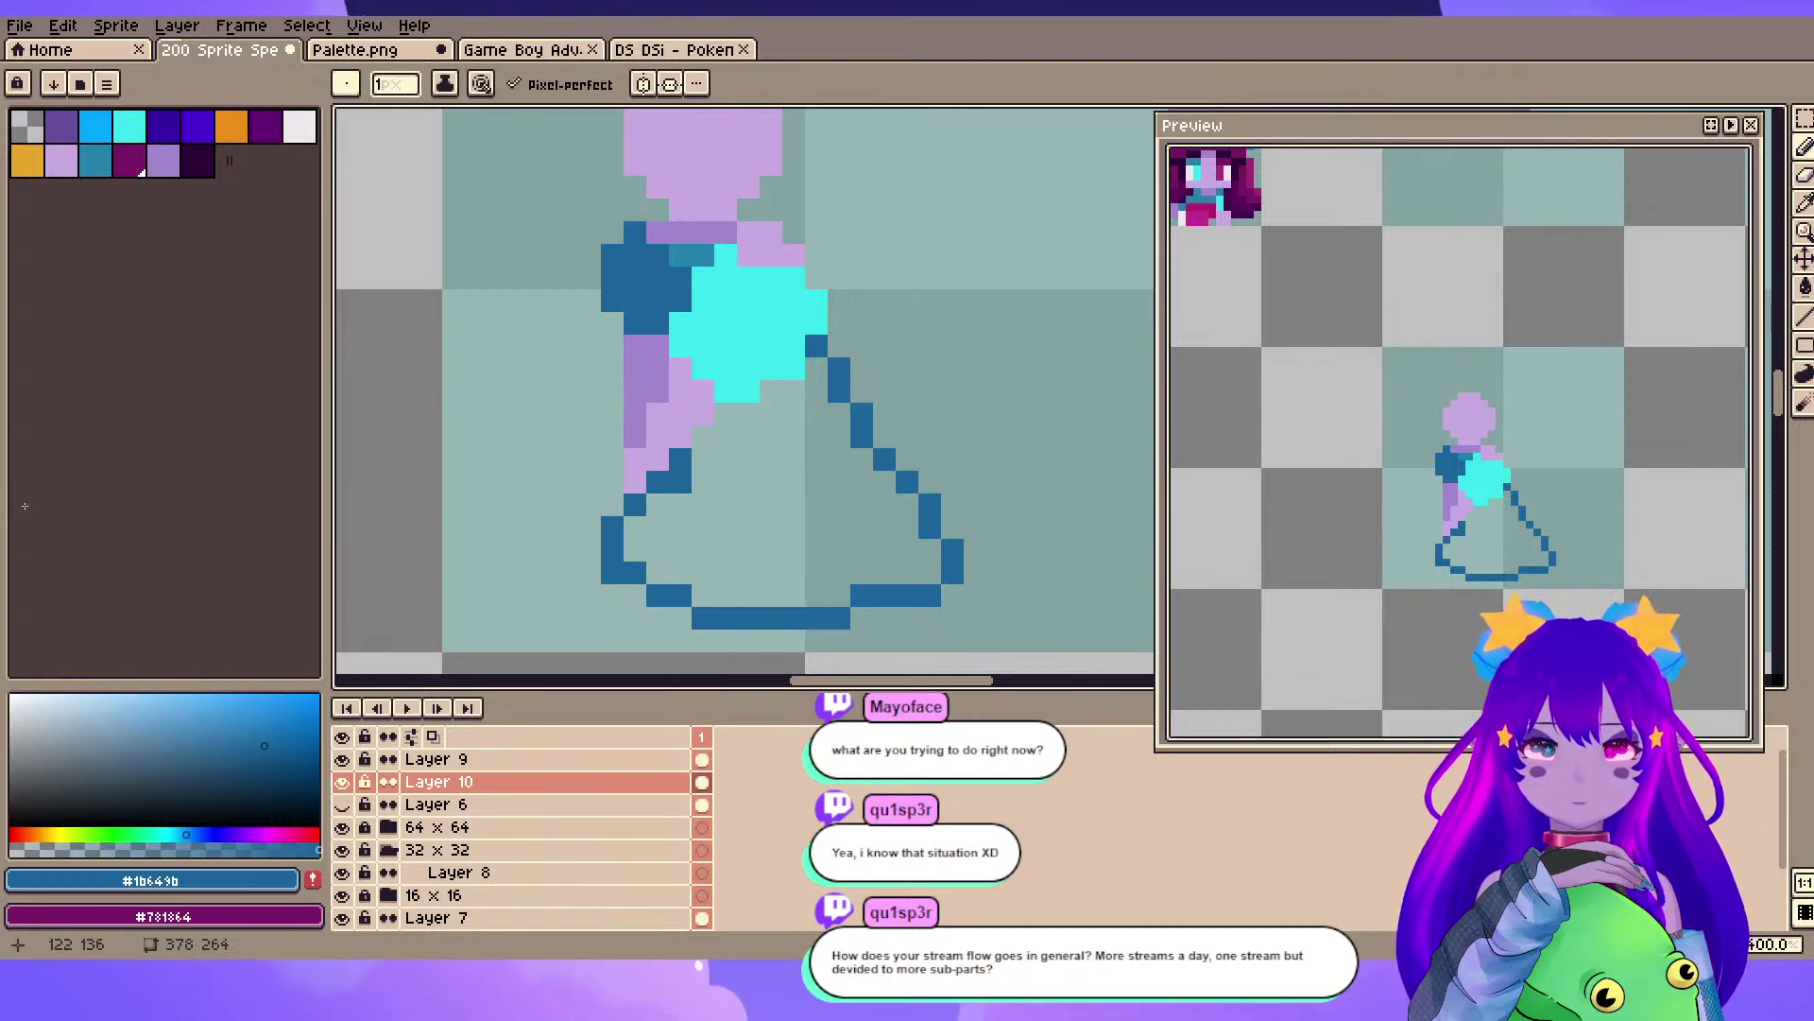
click(703, 437)
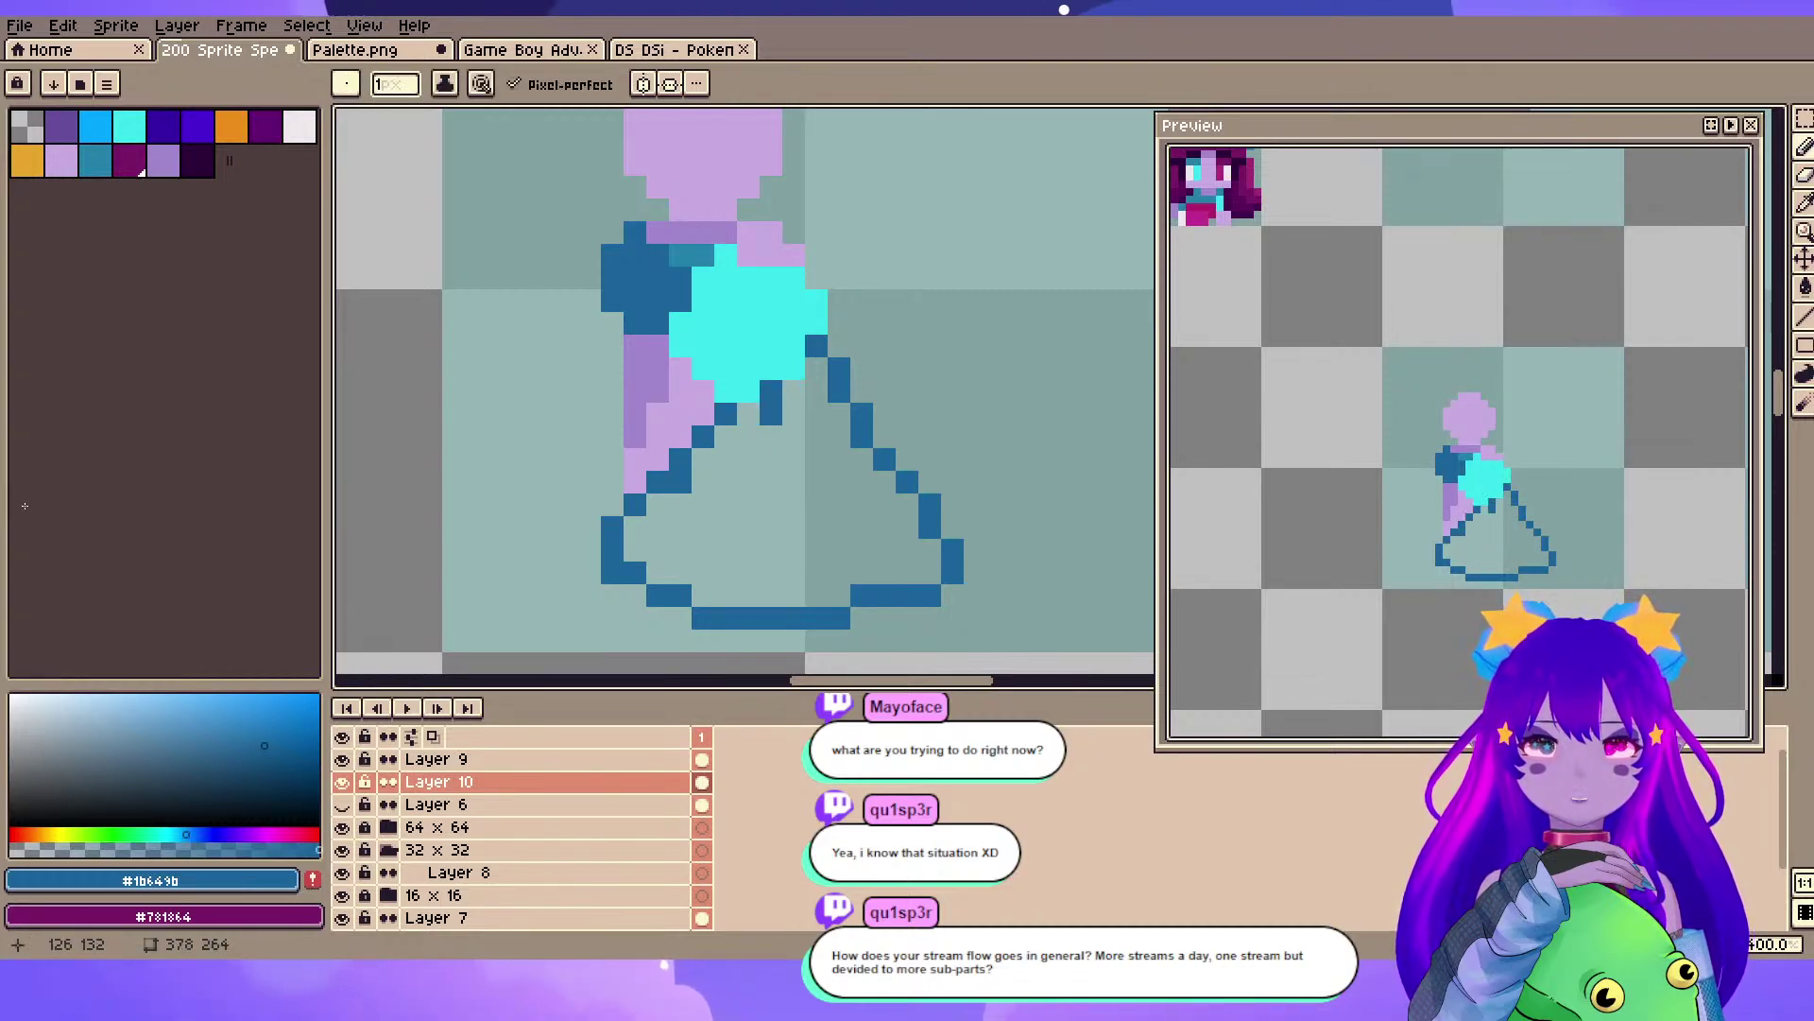
key(g)
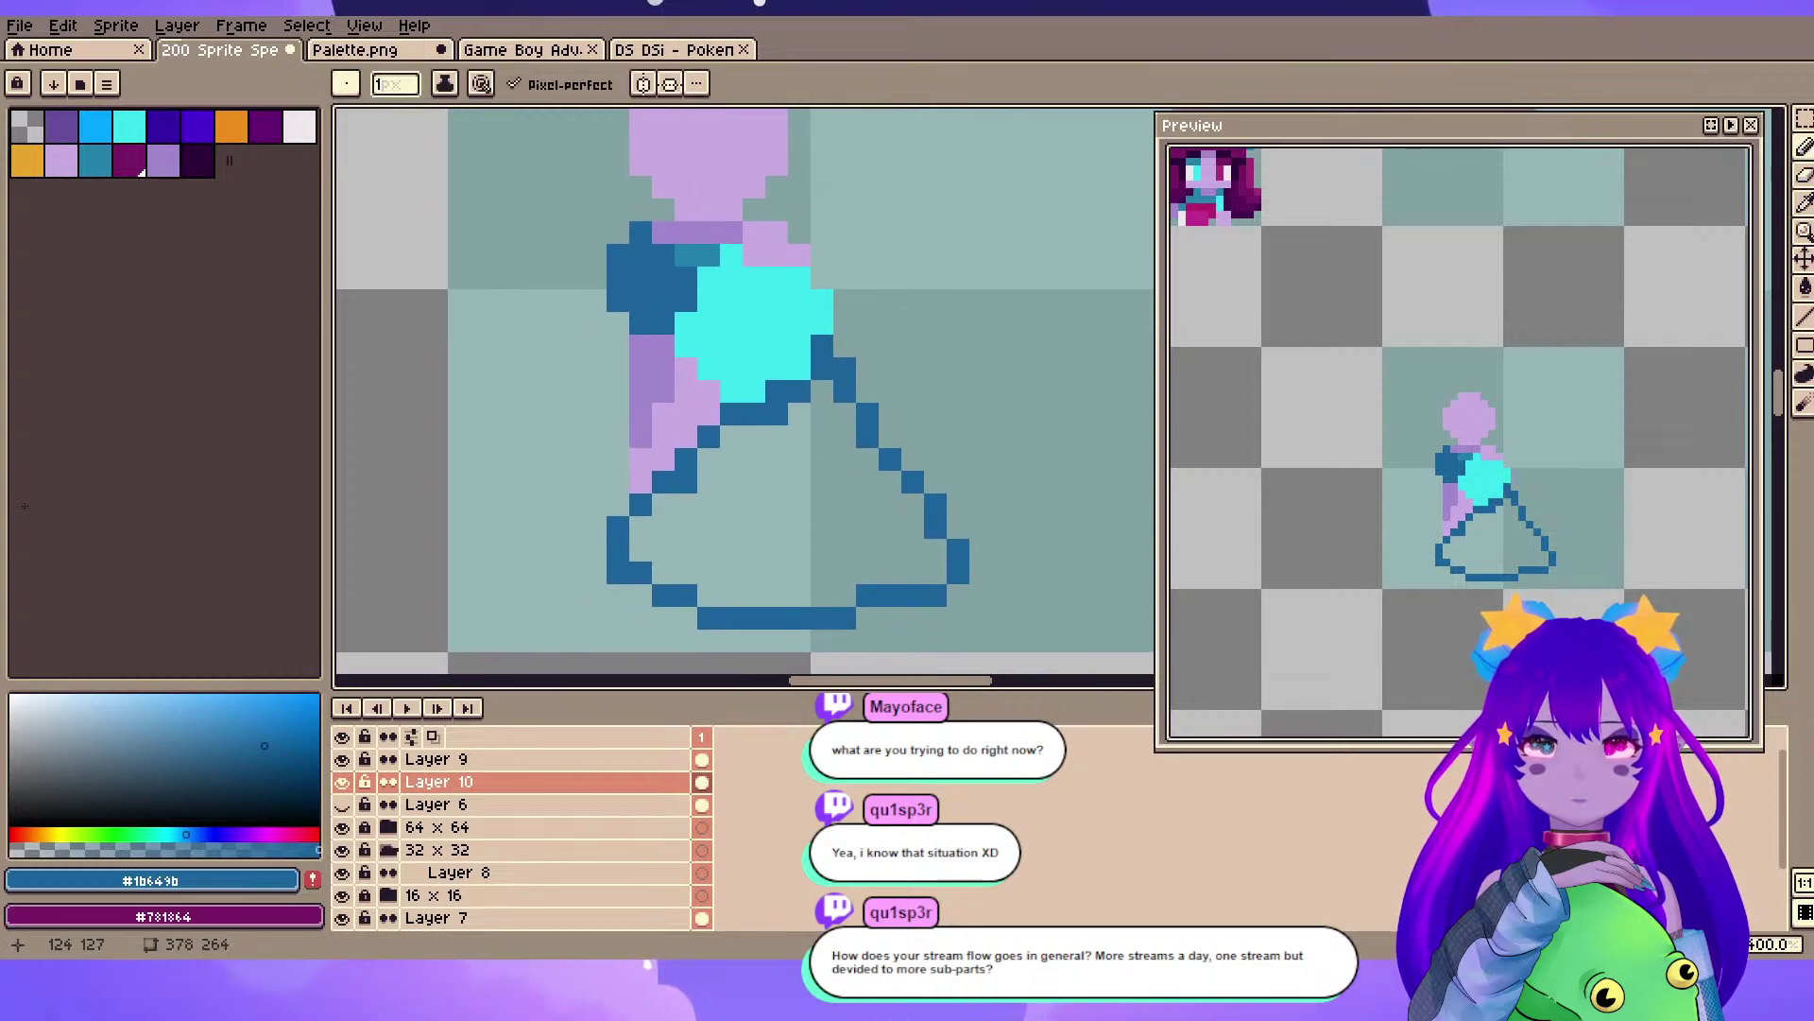
- Fill the outlined skirt on Layer 10 with the dark blue #1b649b
click(777, 550)
key(space)
drag(891, 392, 822, 472)
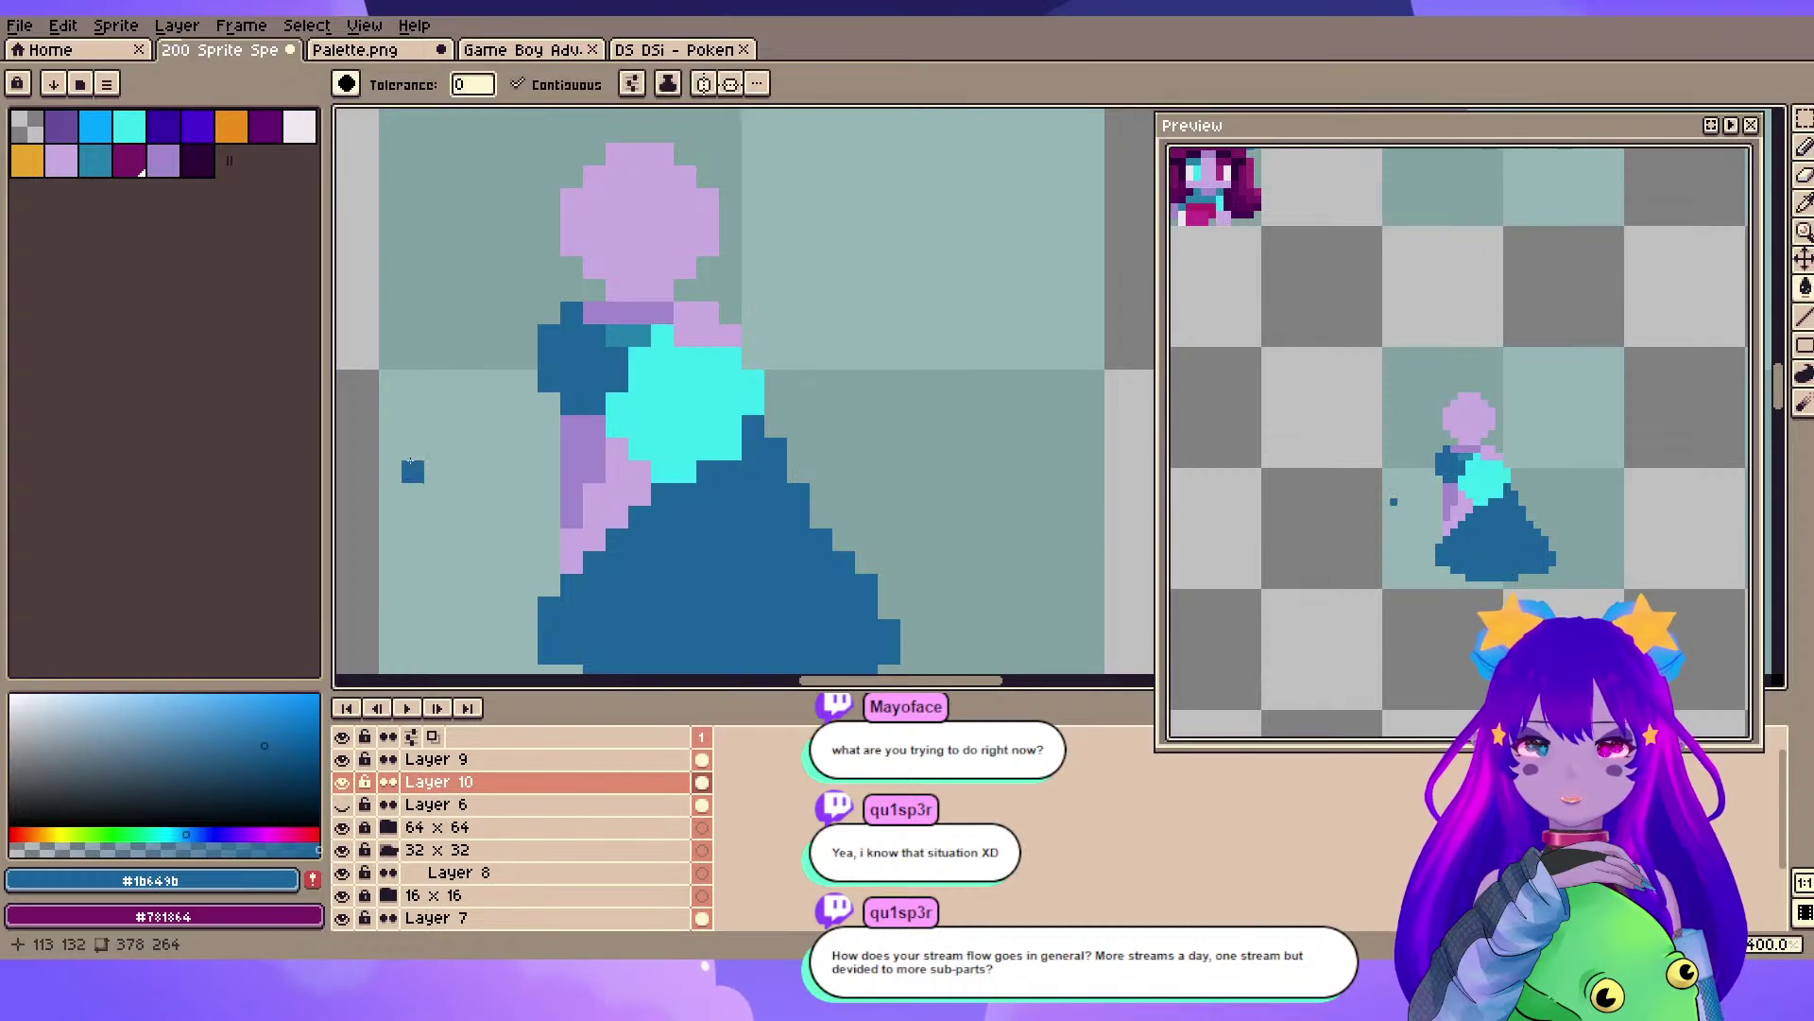
scroll(732, 364, down, 2)
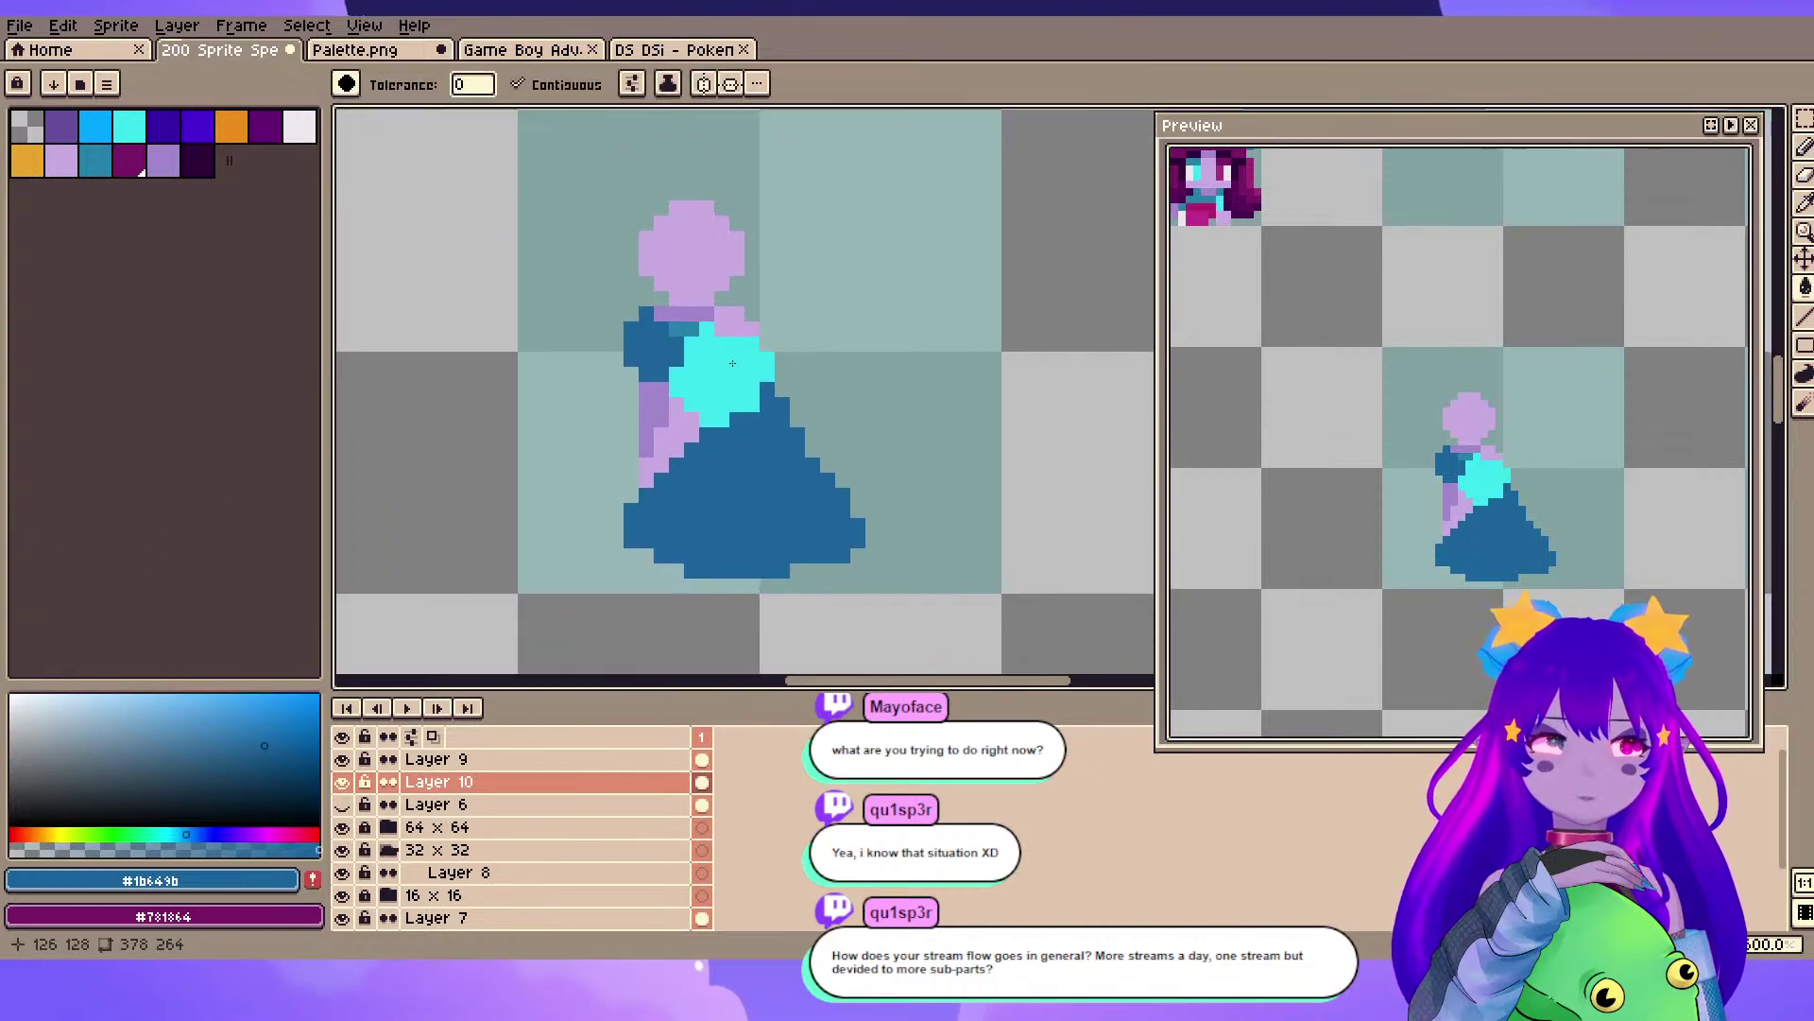
key(space)
mouse_move(749, 328)
mouse_down()
mouse_move(732, 363)
mouse_move(746, 388)
mouse_move(759, 370)
mouse_up()
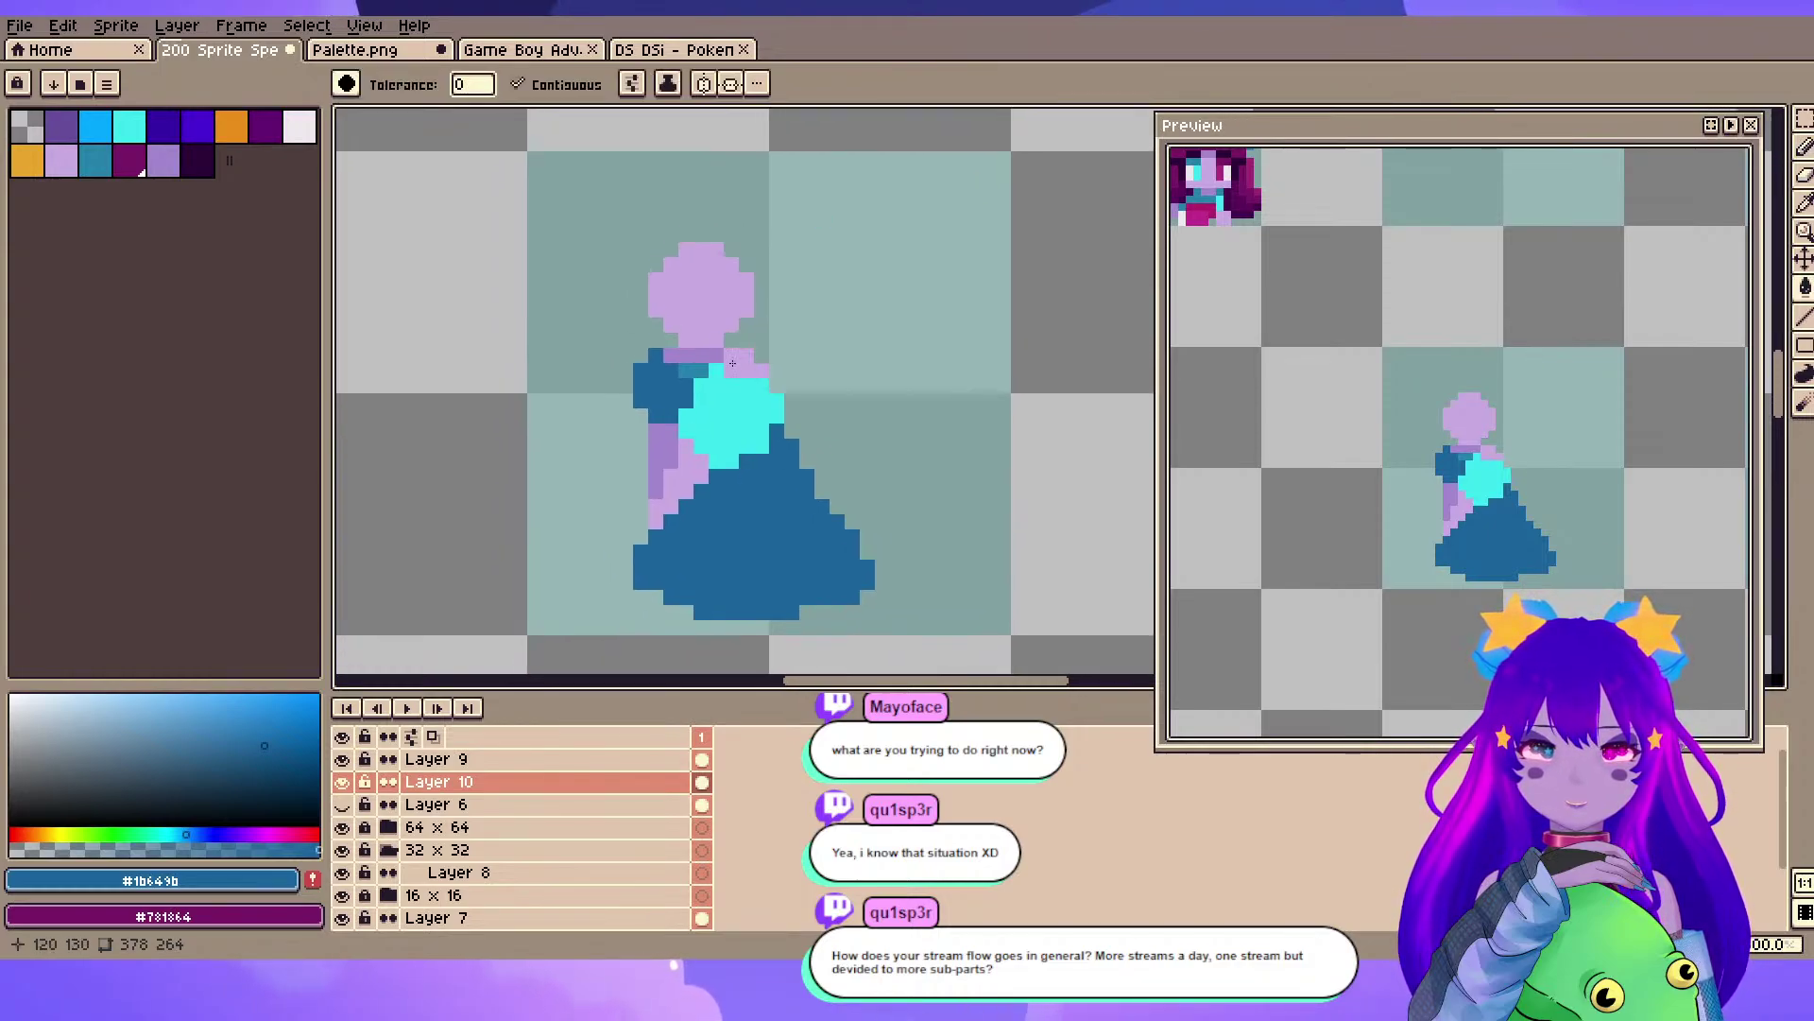
- Make Layer 9, directly above the skirt's layer, the active layer
key(e)
key(Down)
key(Down)
key(Up)
key(Up)
key(Up)
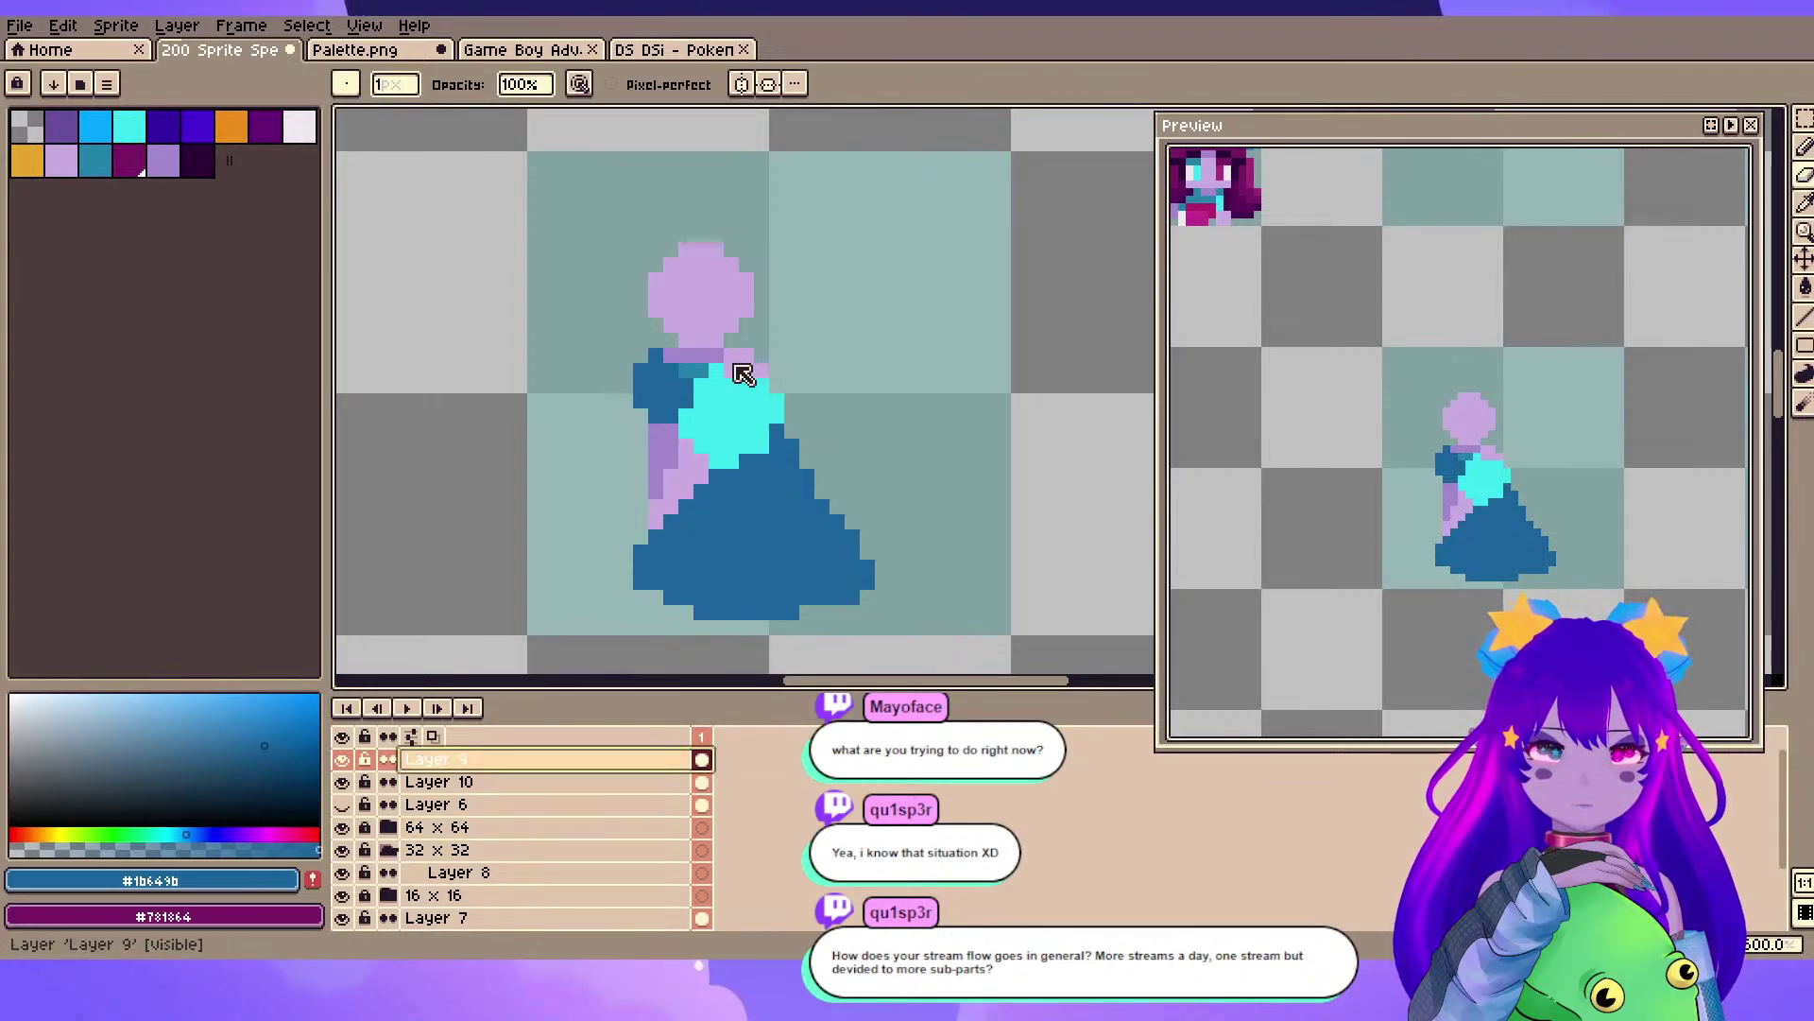
right_click(480, 761)
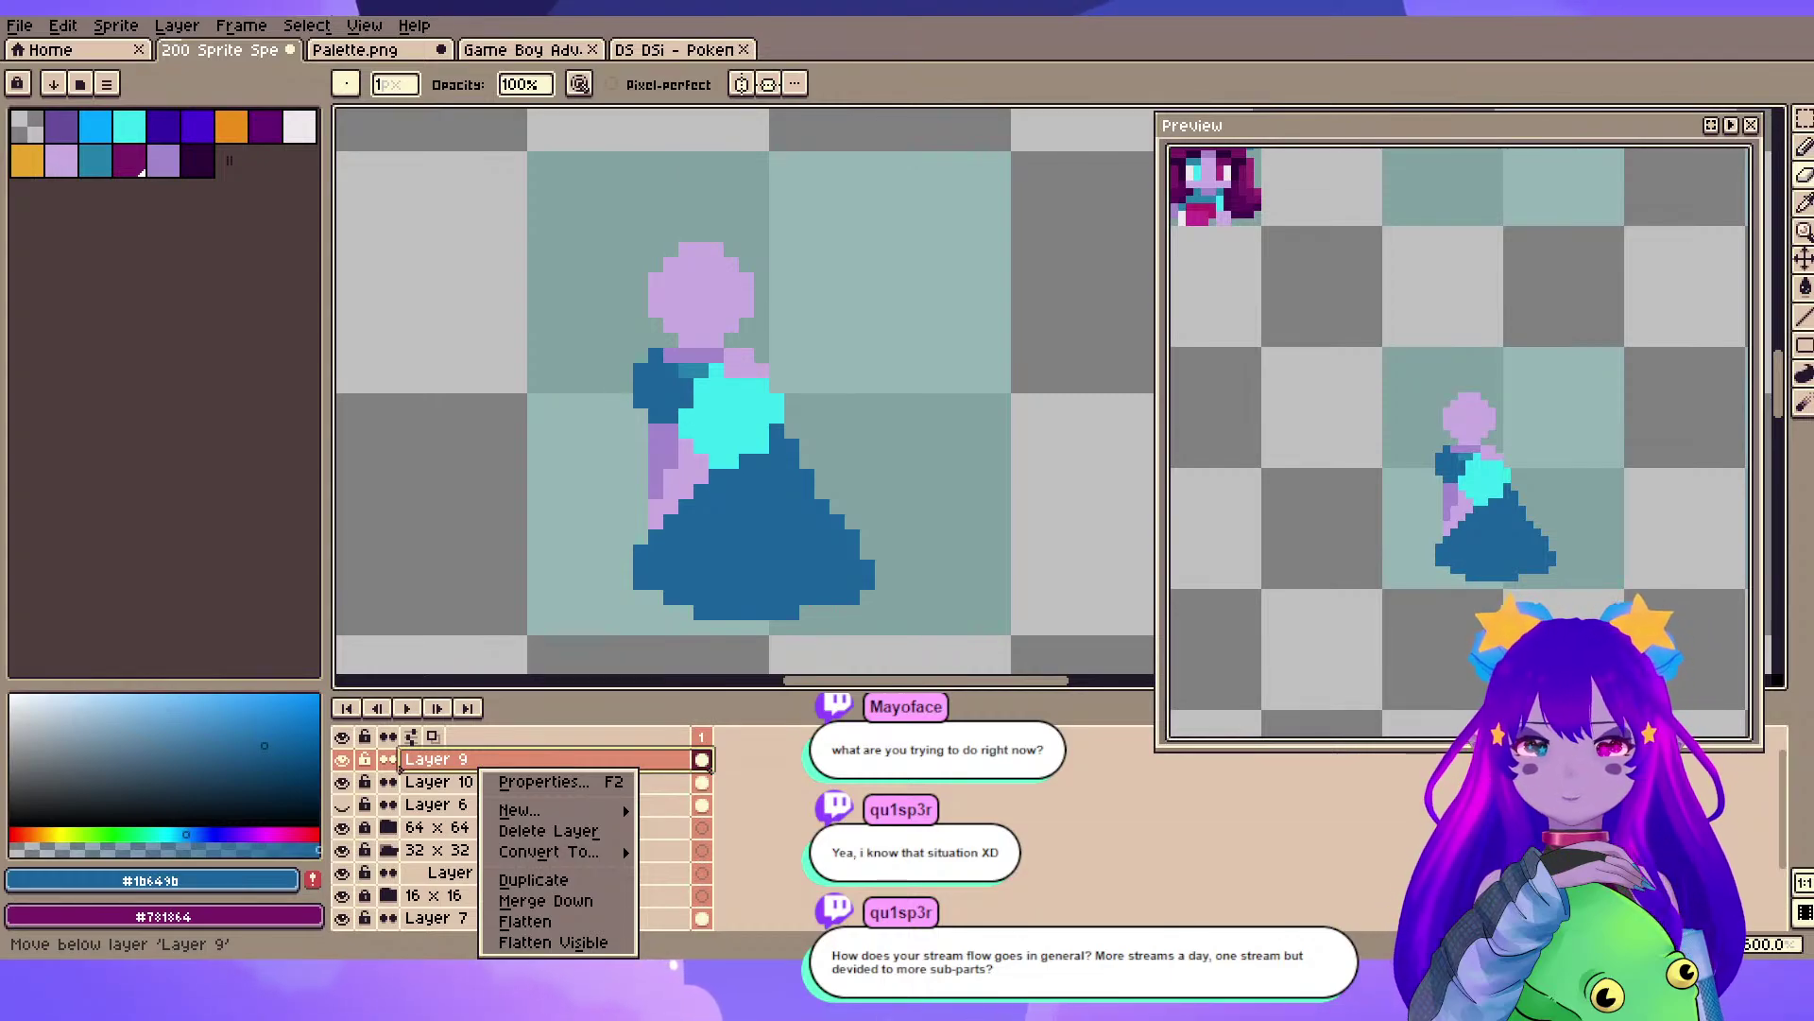
click(1139, 58)
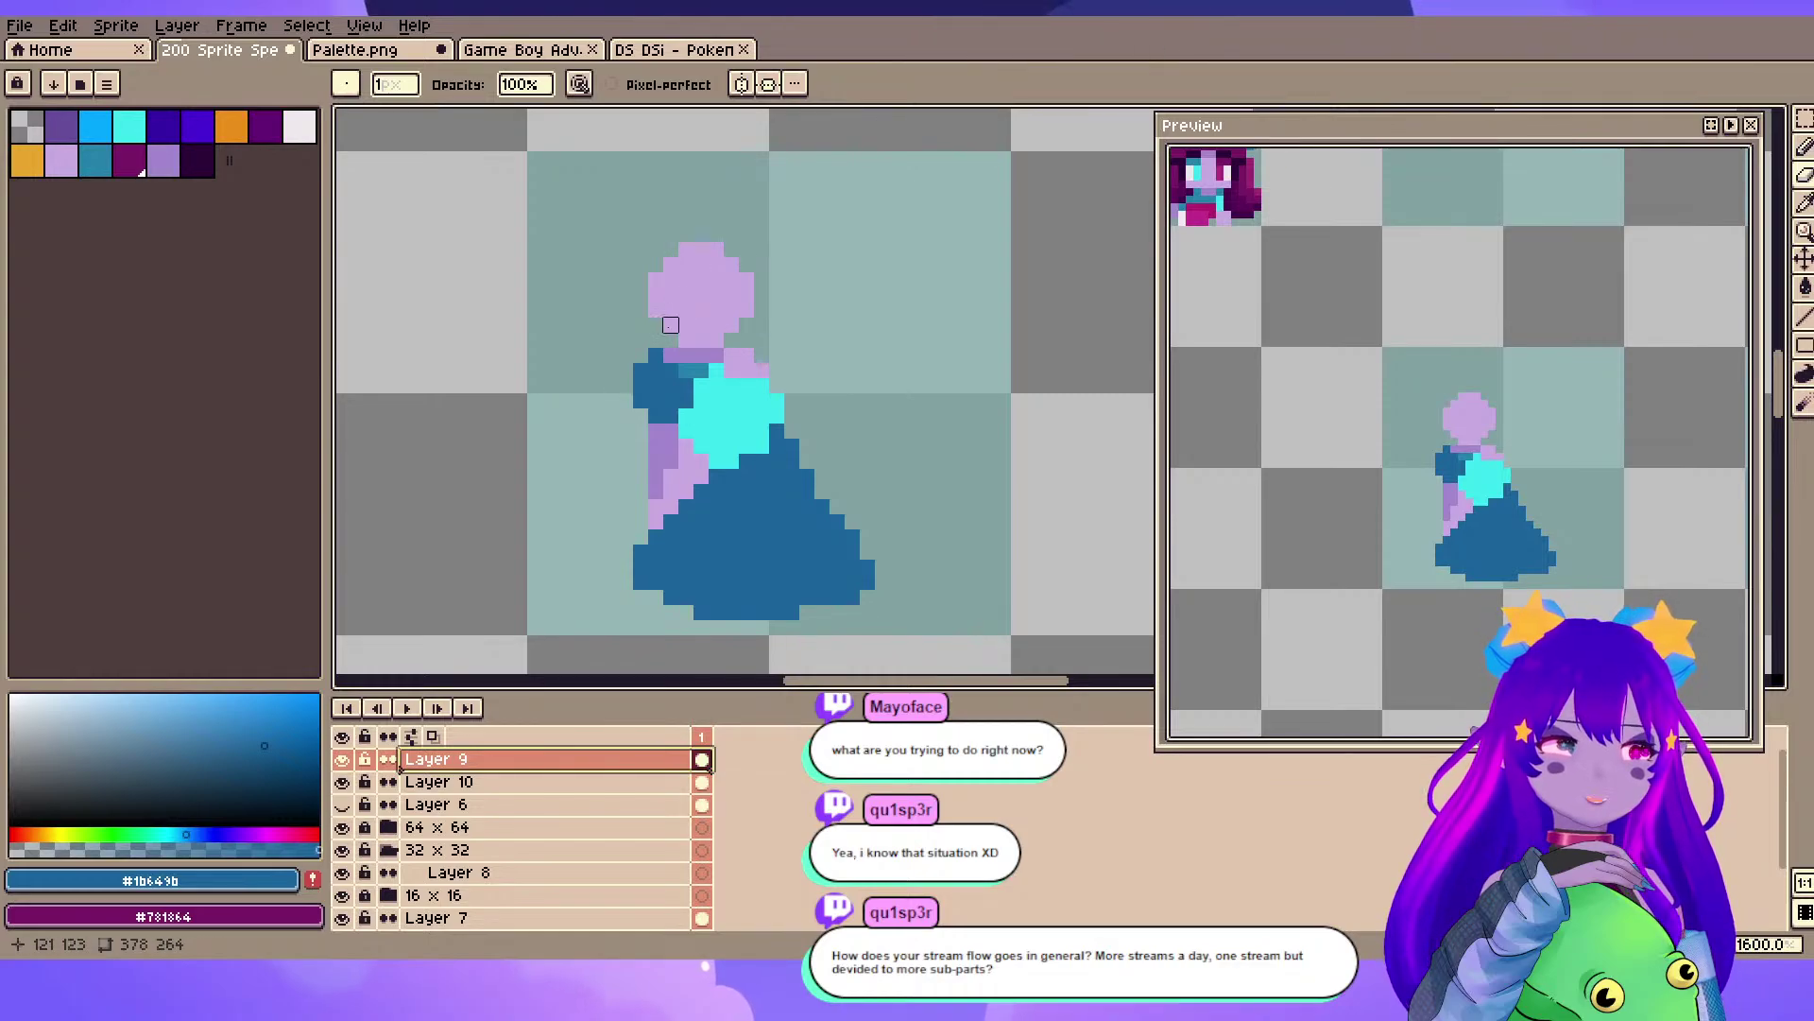
- Select a 30 × 30 px area around the figure and try shifting Layer 9's content one pixel up and right
click(1801, 127)
drag(520, 205, 959, 643)
drag(887, 474, 903, 459)
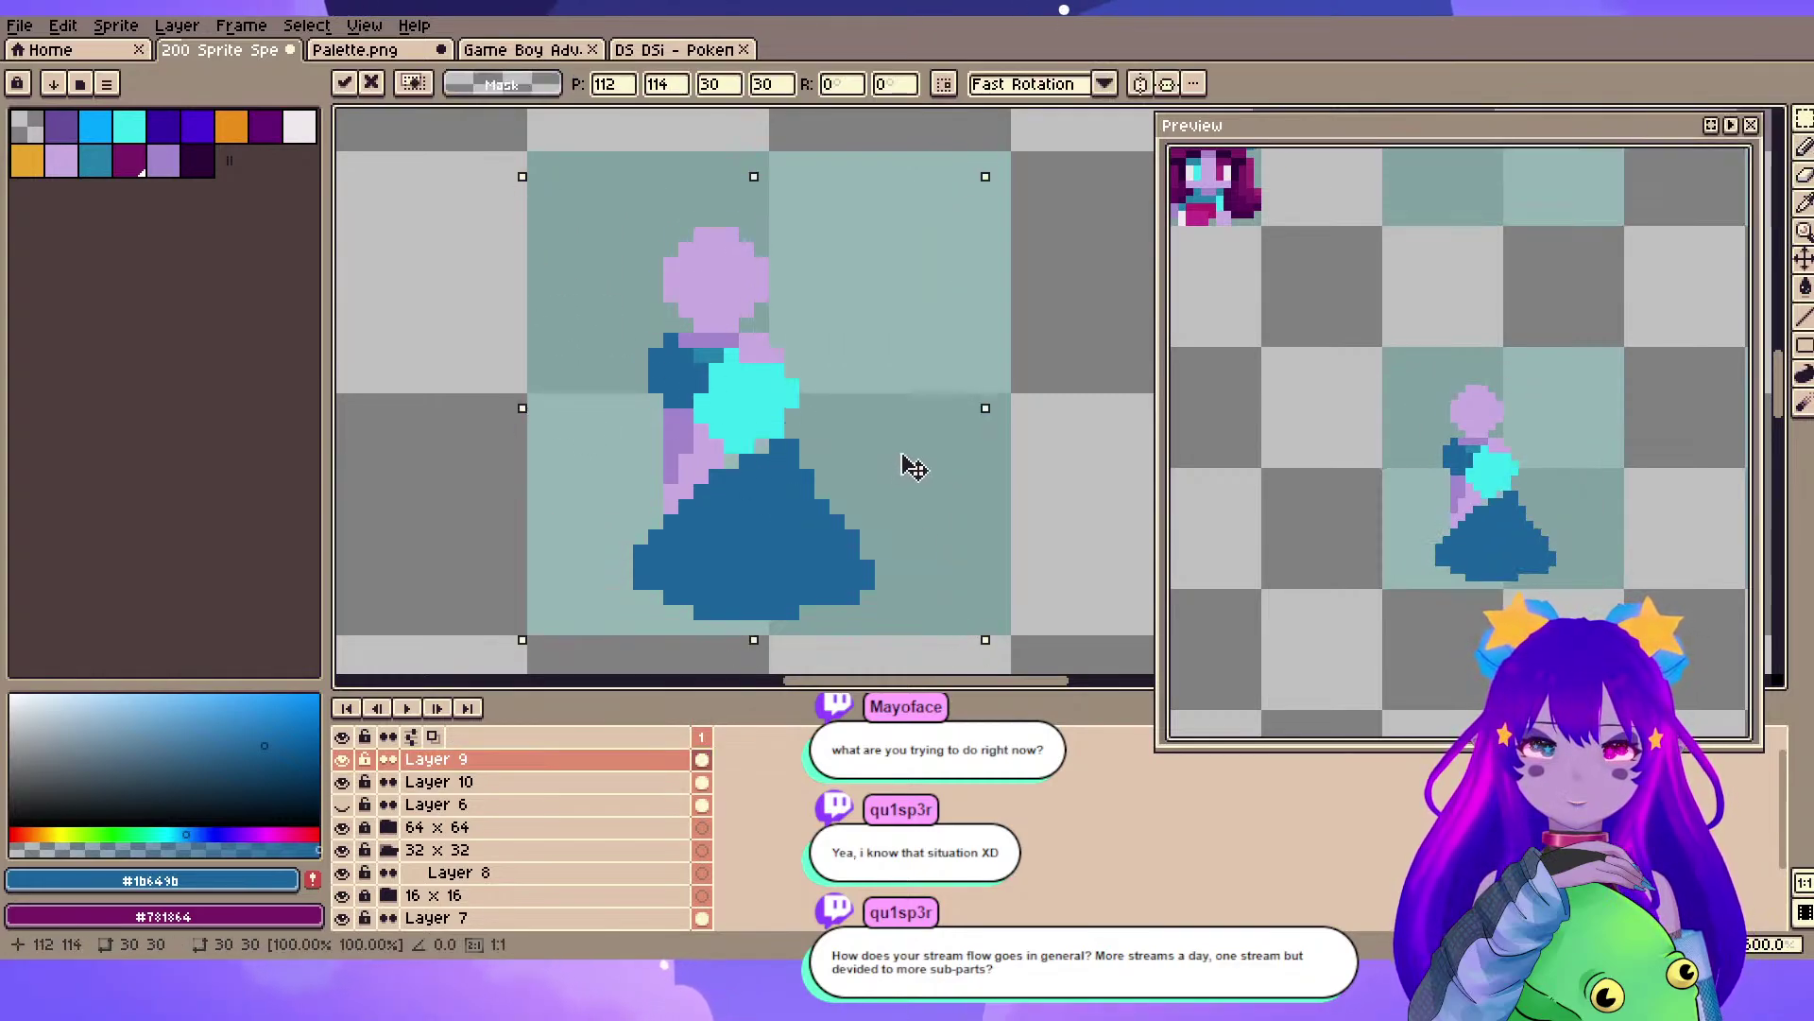
key(Escape)
- Merge Layer 9 down into Layer 10, move the selected figure one pixel up and right, and clear the selection
right_click(470, 761)
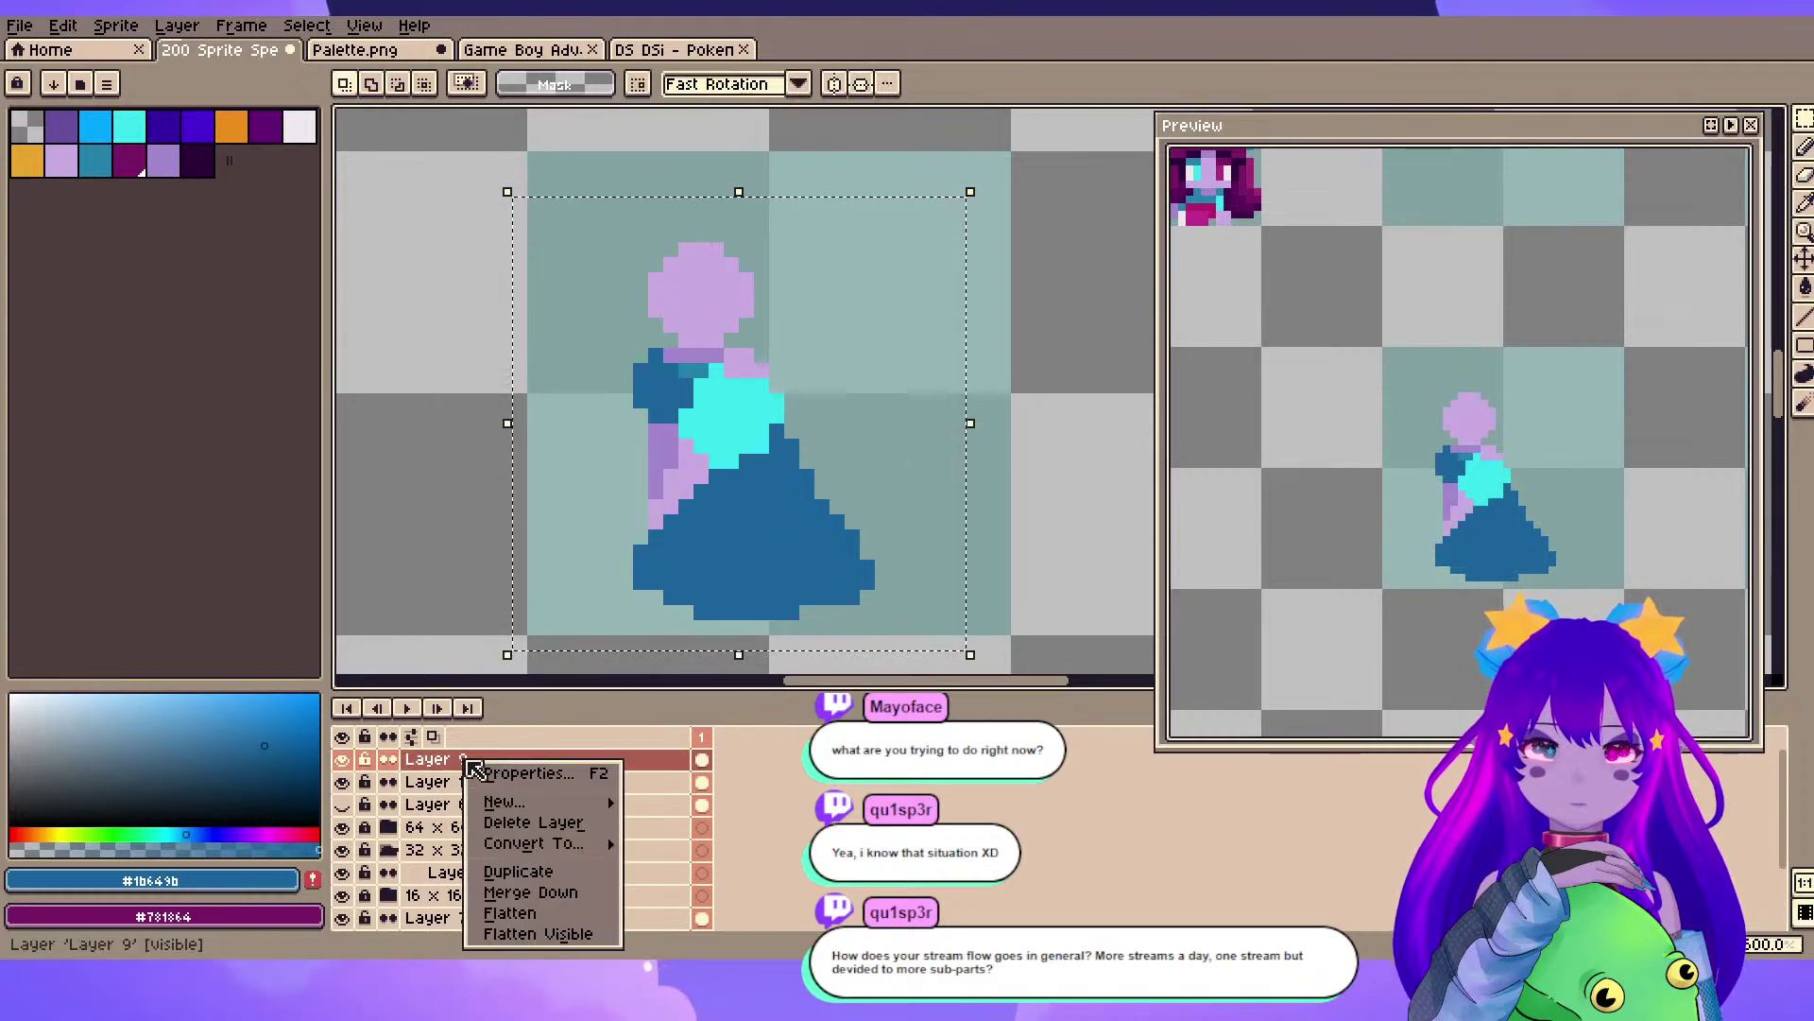
click(546, 894)
drag(850, 498, 868, 482)
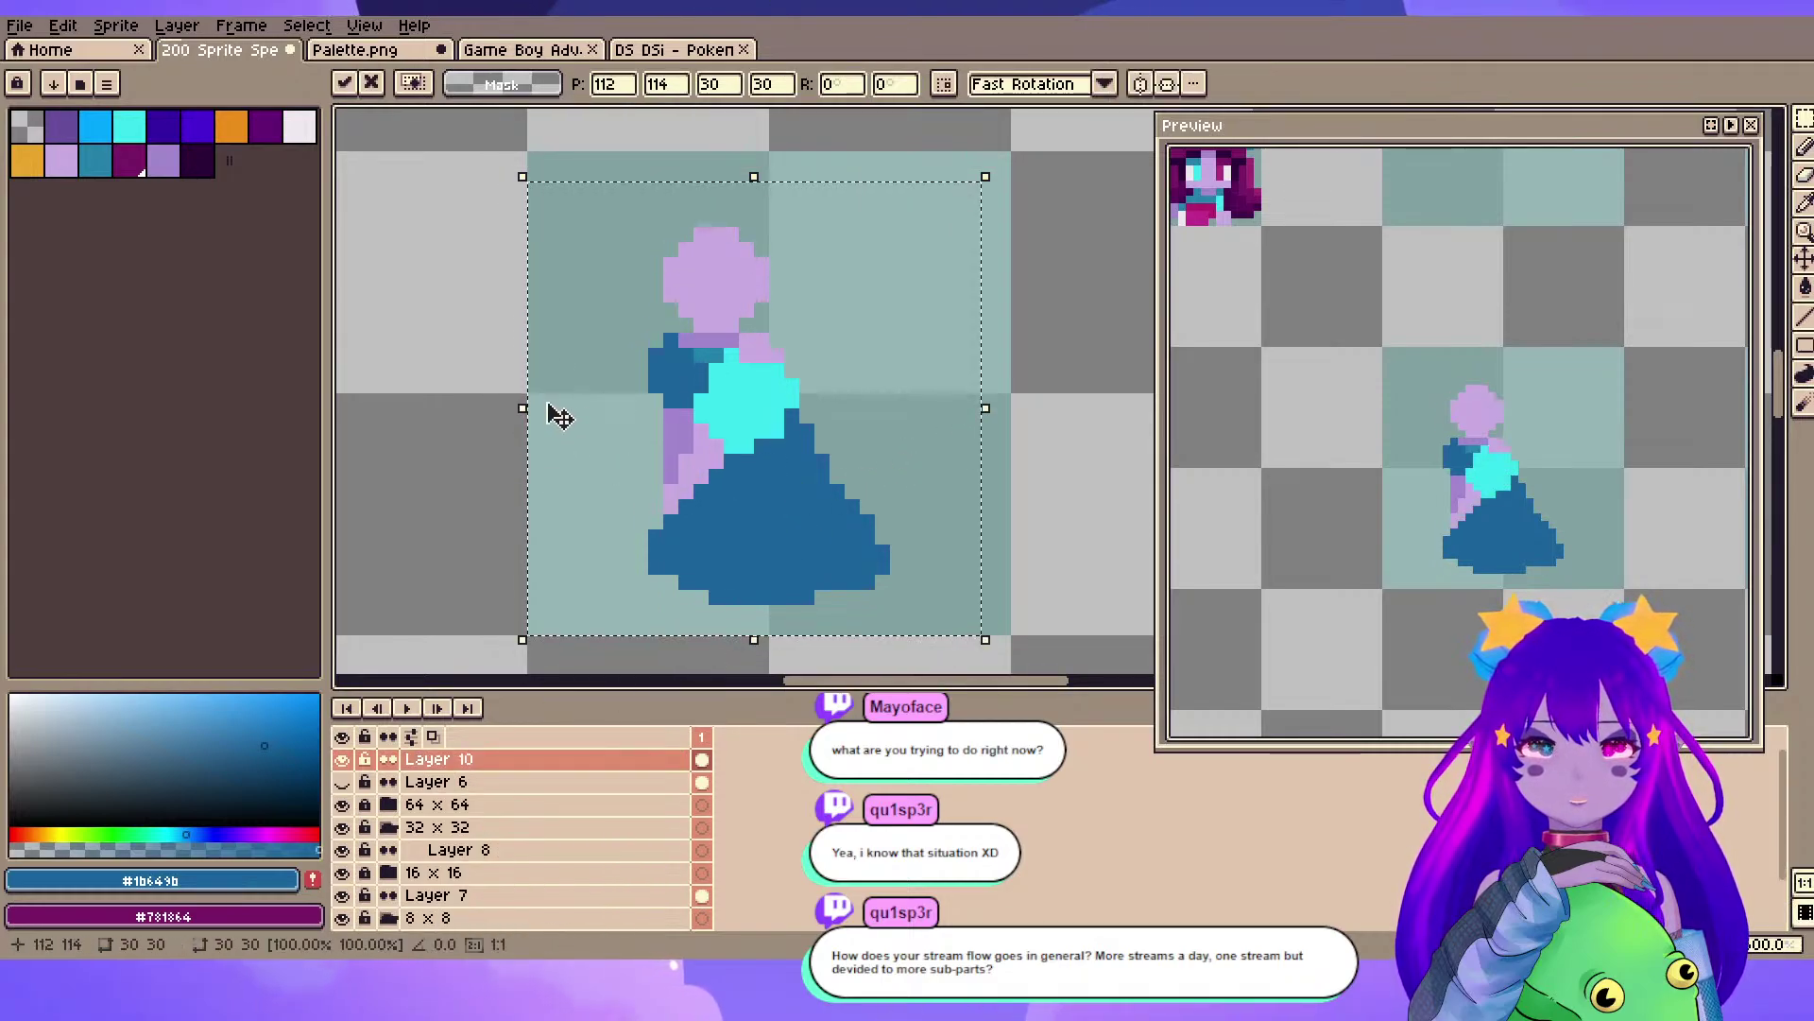
click(489, 380)
- Sample the light purple #c8aae1 from the figure's shoulder and switch to the Eraser
scroll(641, 460, up, 2)
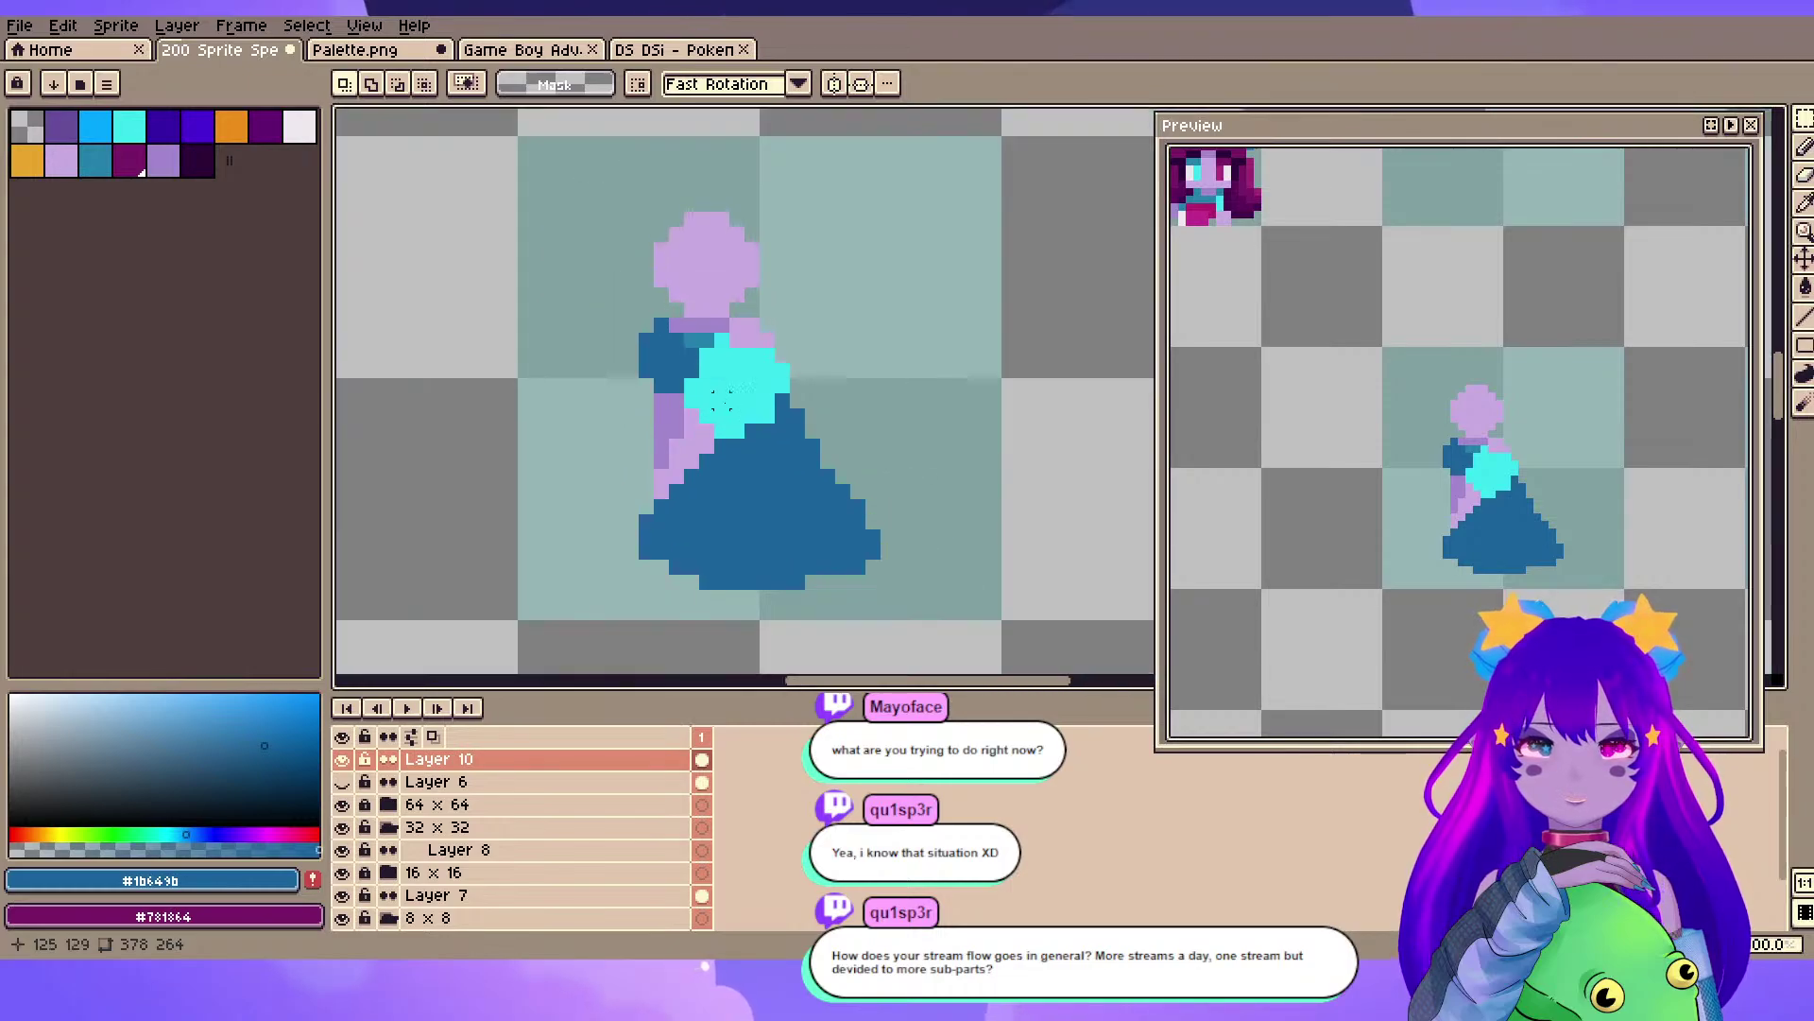
drag(848, 416, 745, 416)
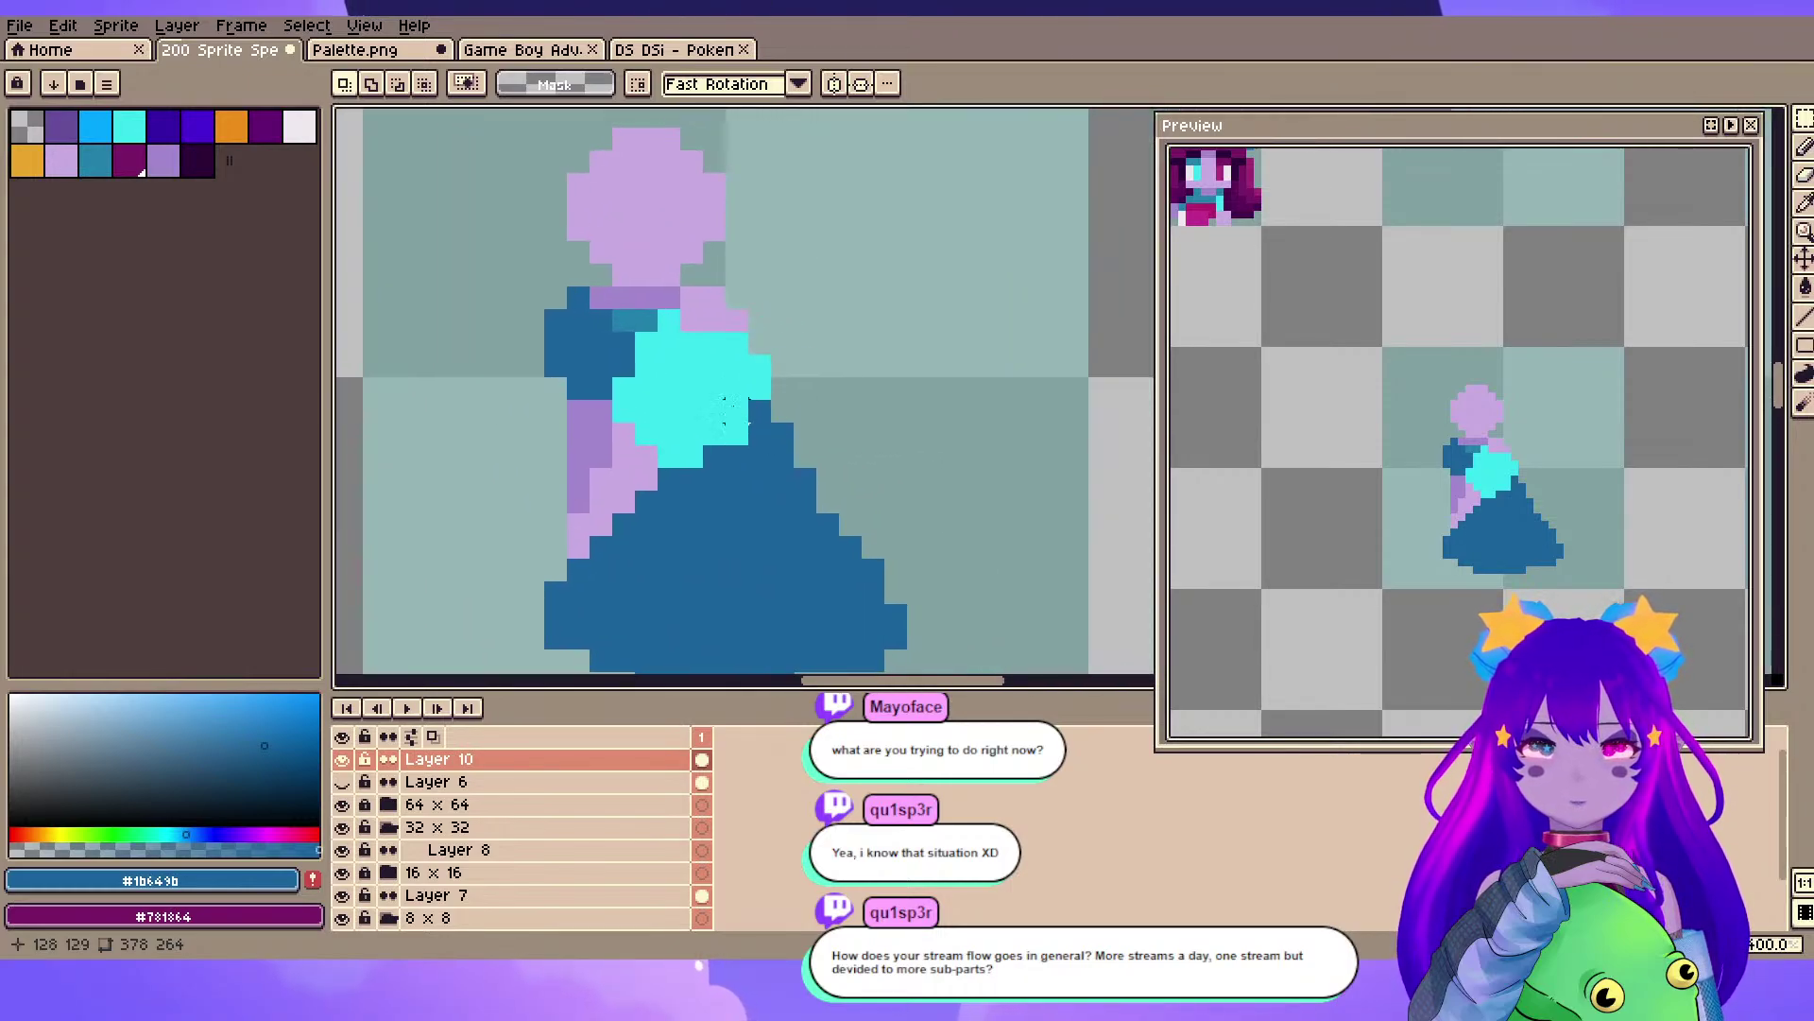
scroll(732, 410, down, 2)
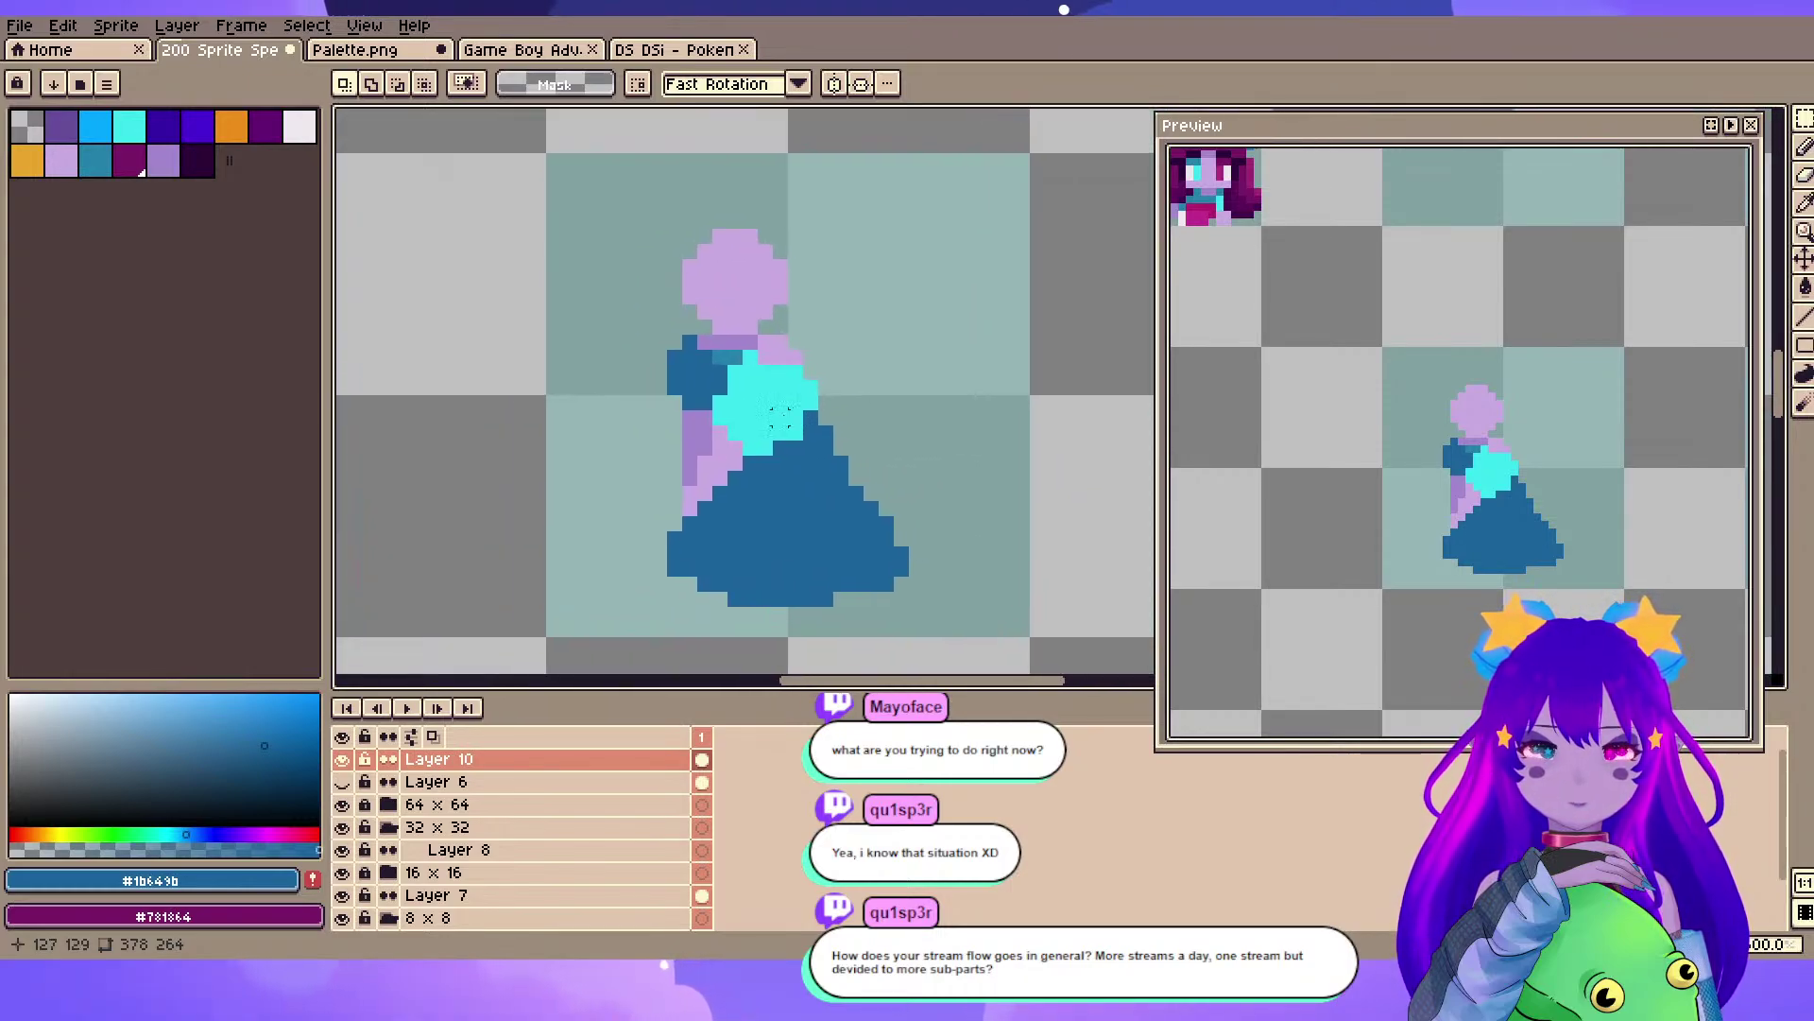
key(b)
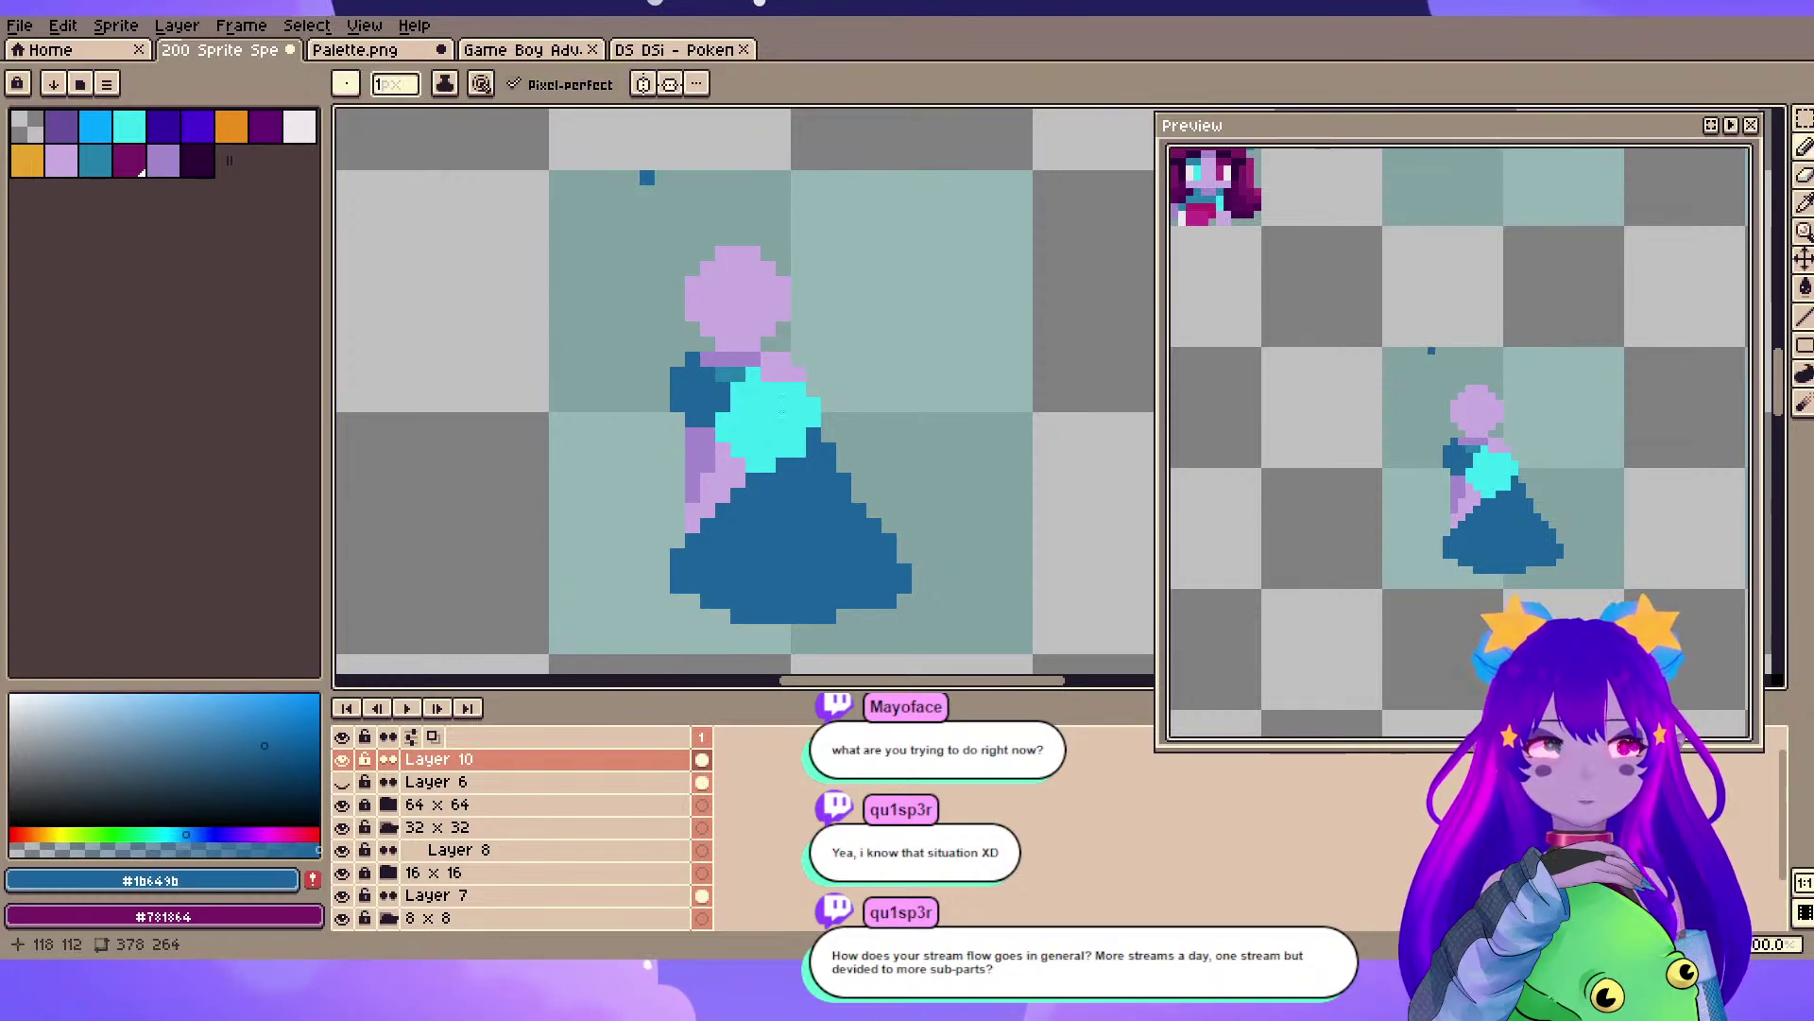
key(ctrl+z)
key(alt)
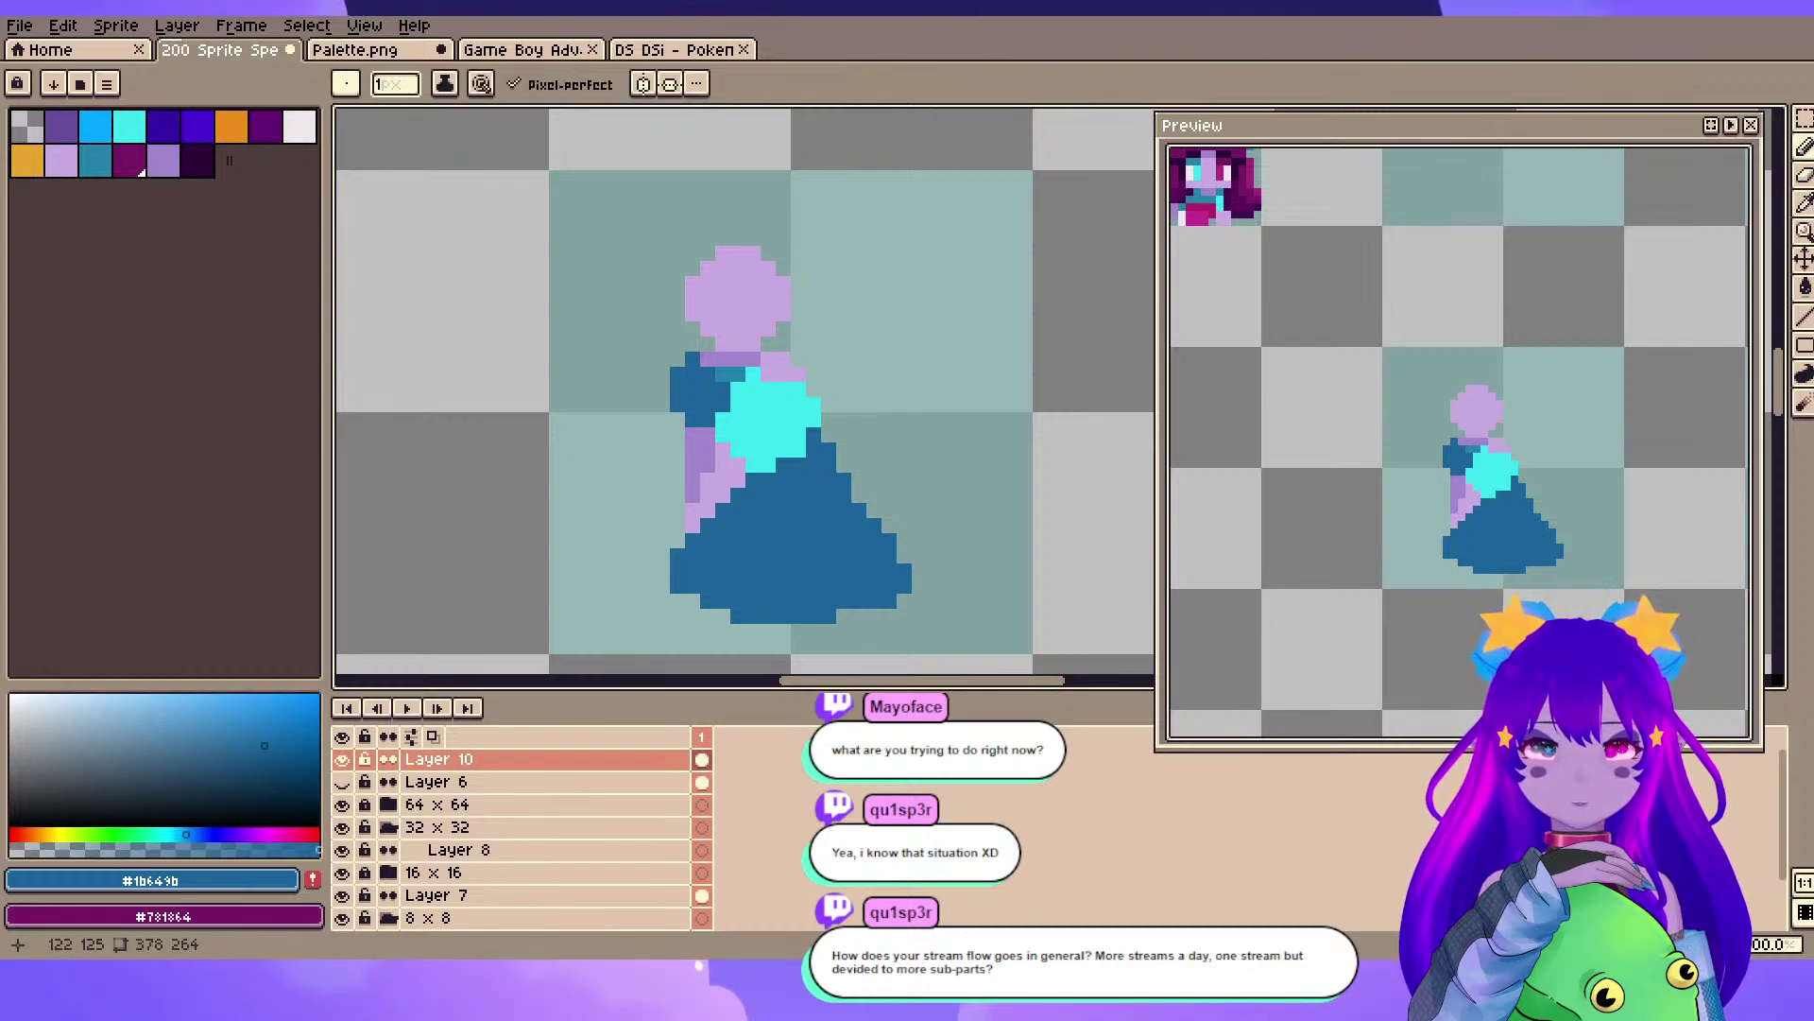
click(753, 343)
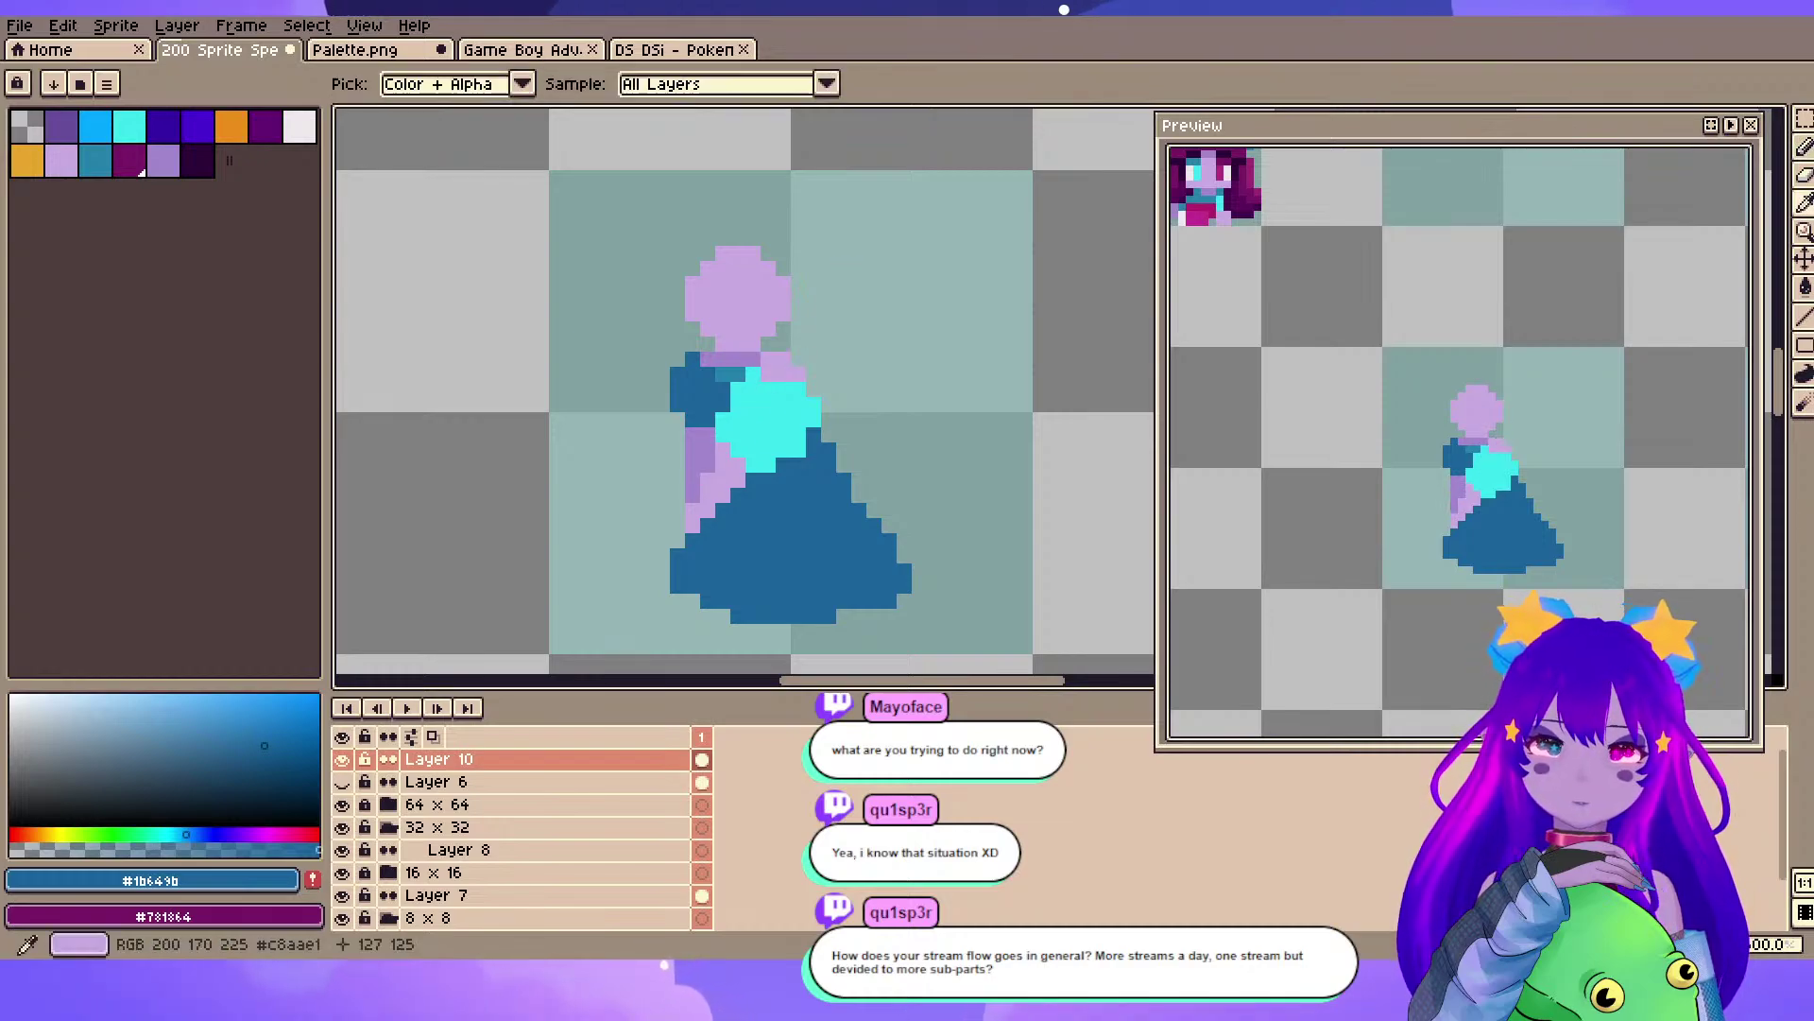
alt+click(784, 364)
key(e)
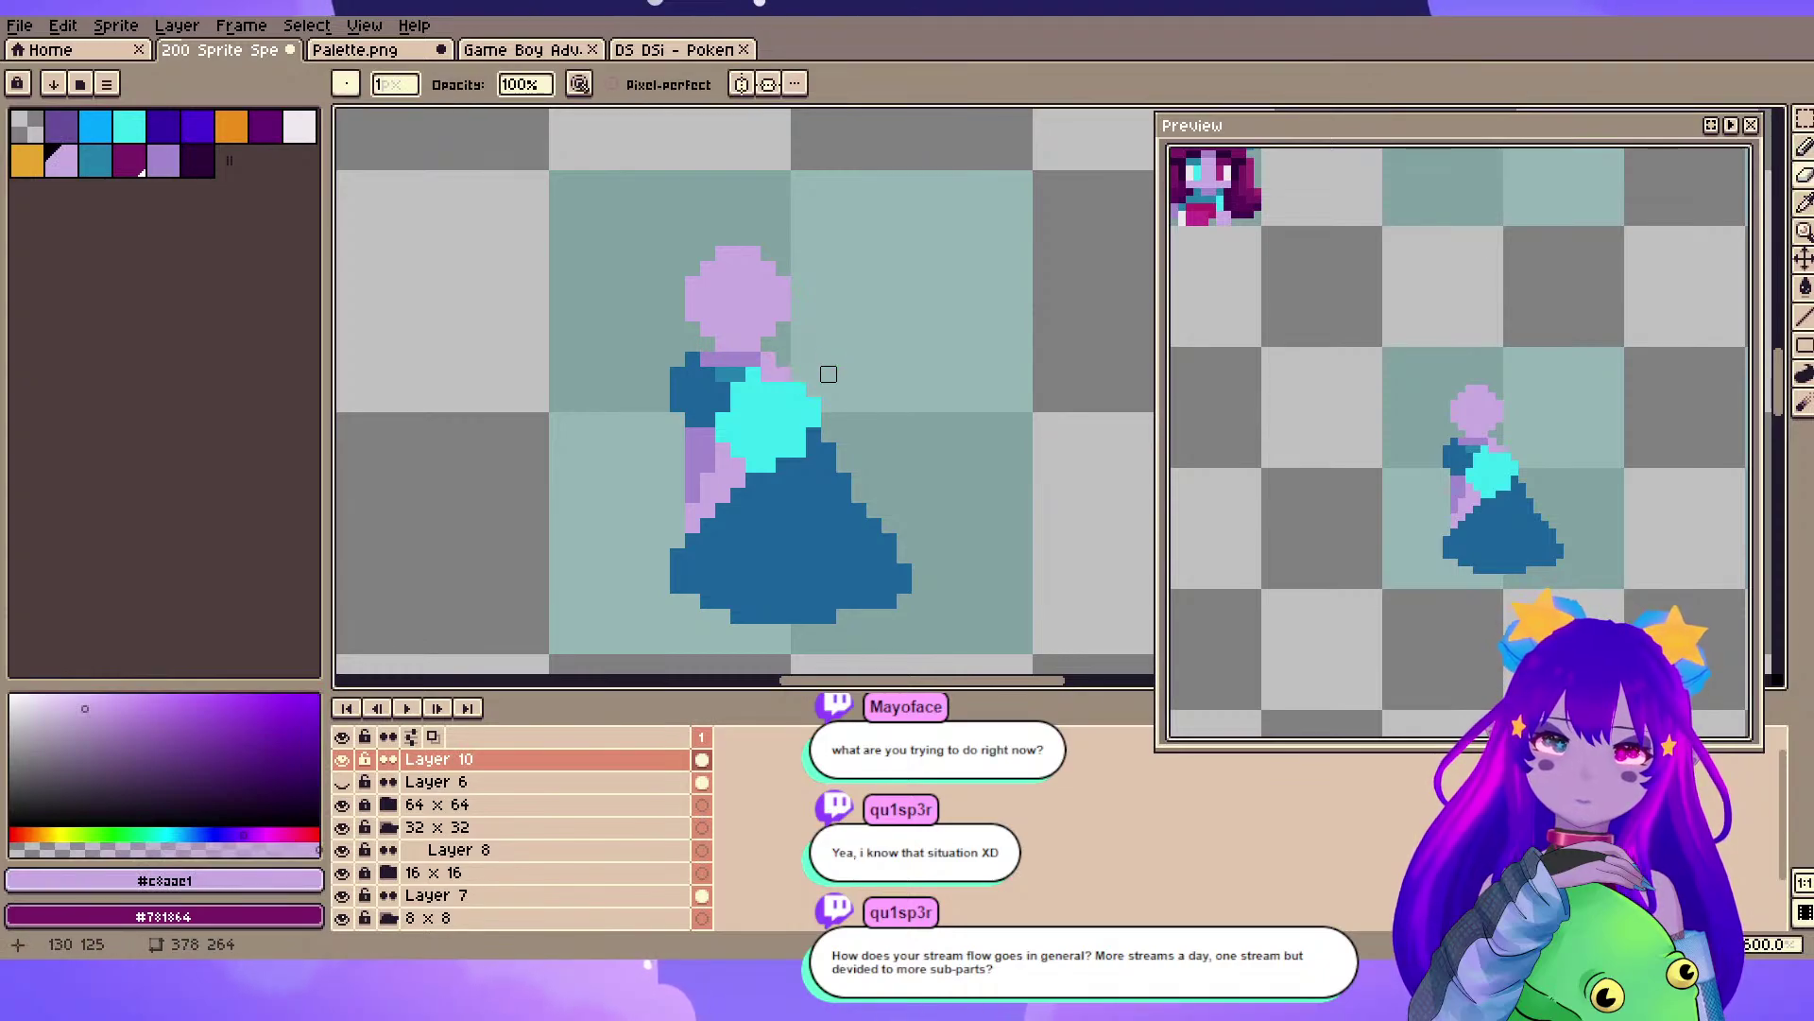
key(ctrl+z)
key(ctrl+z)
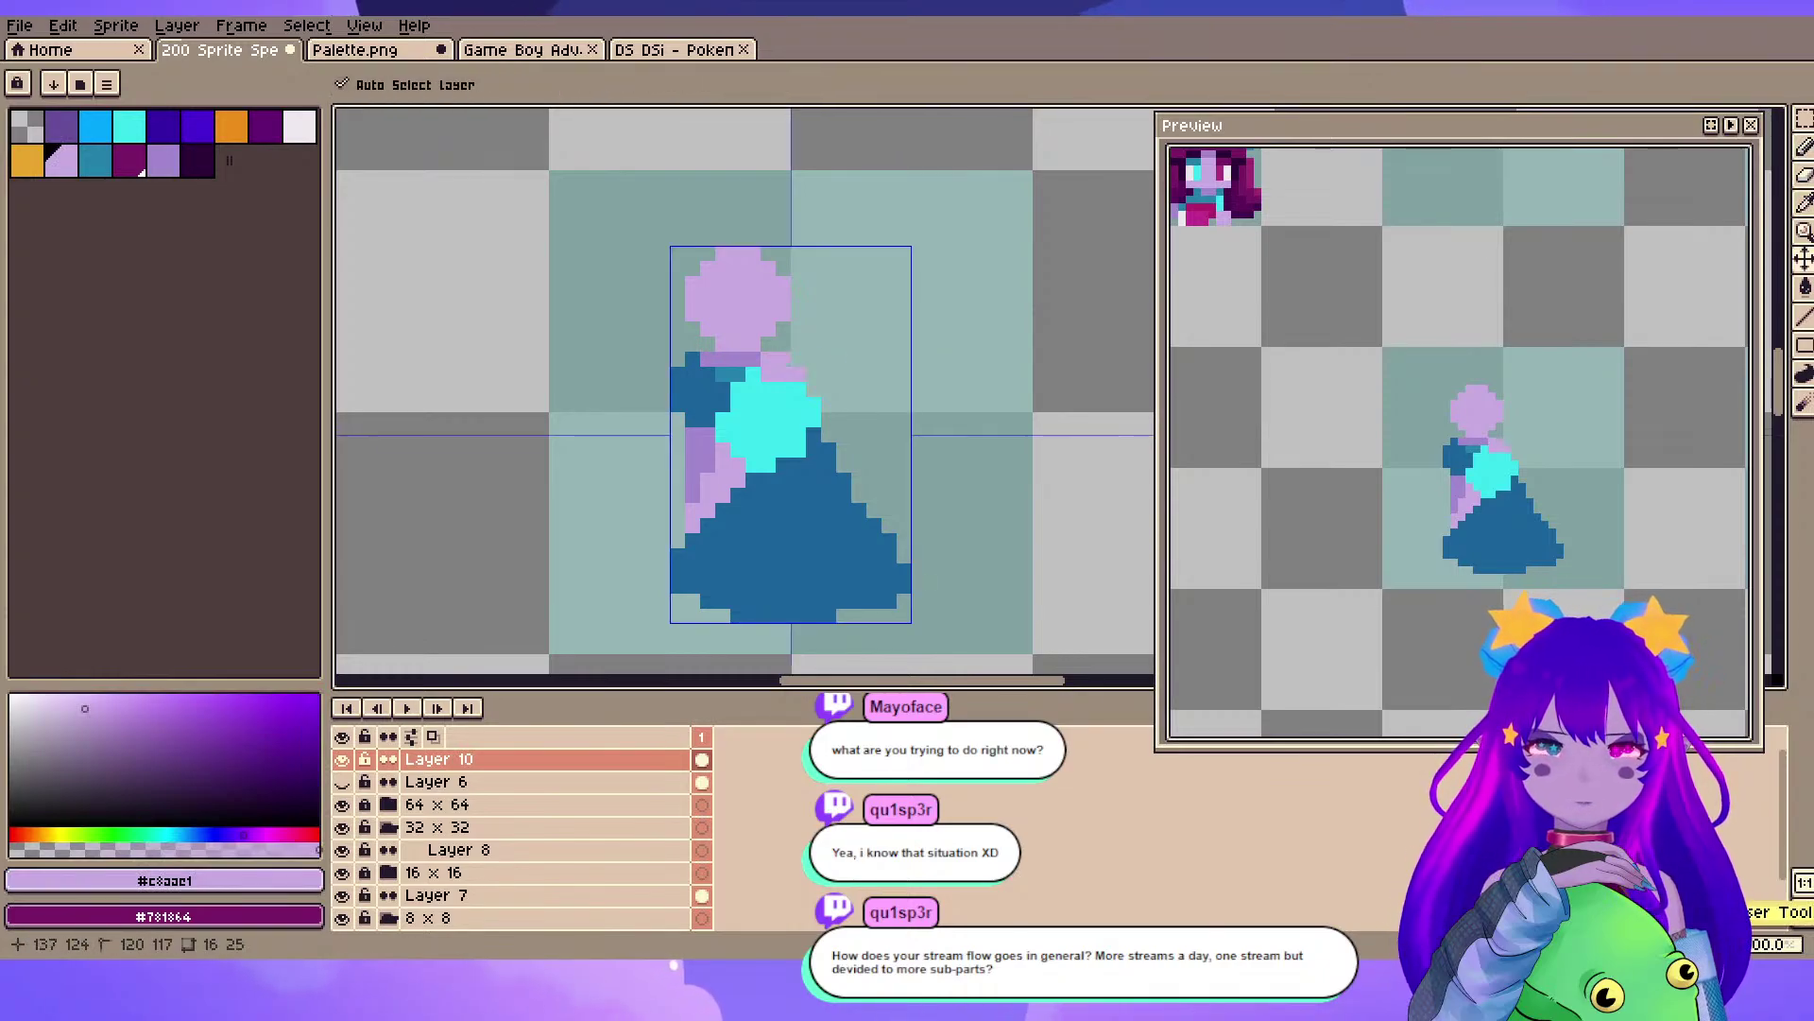
drag(783, 404, 767, 385)
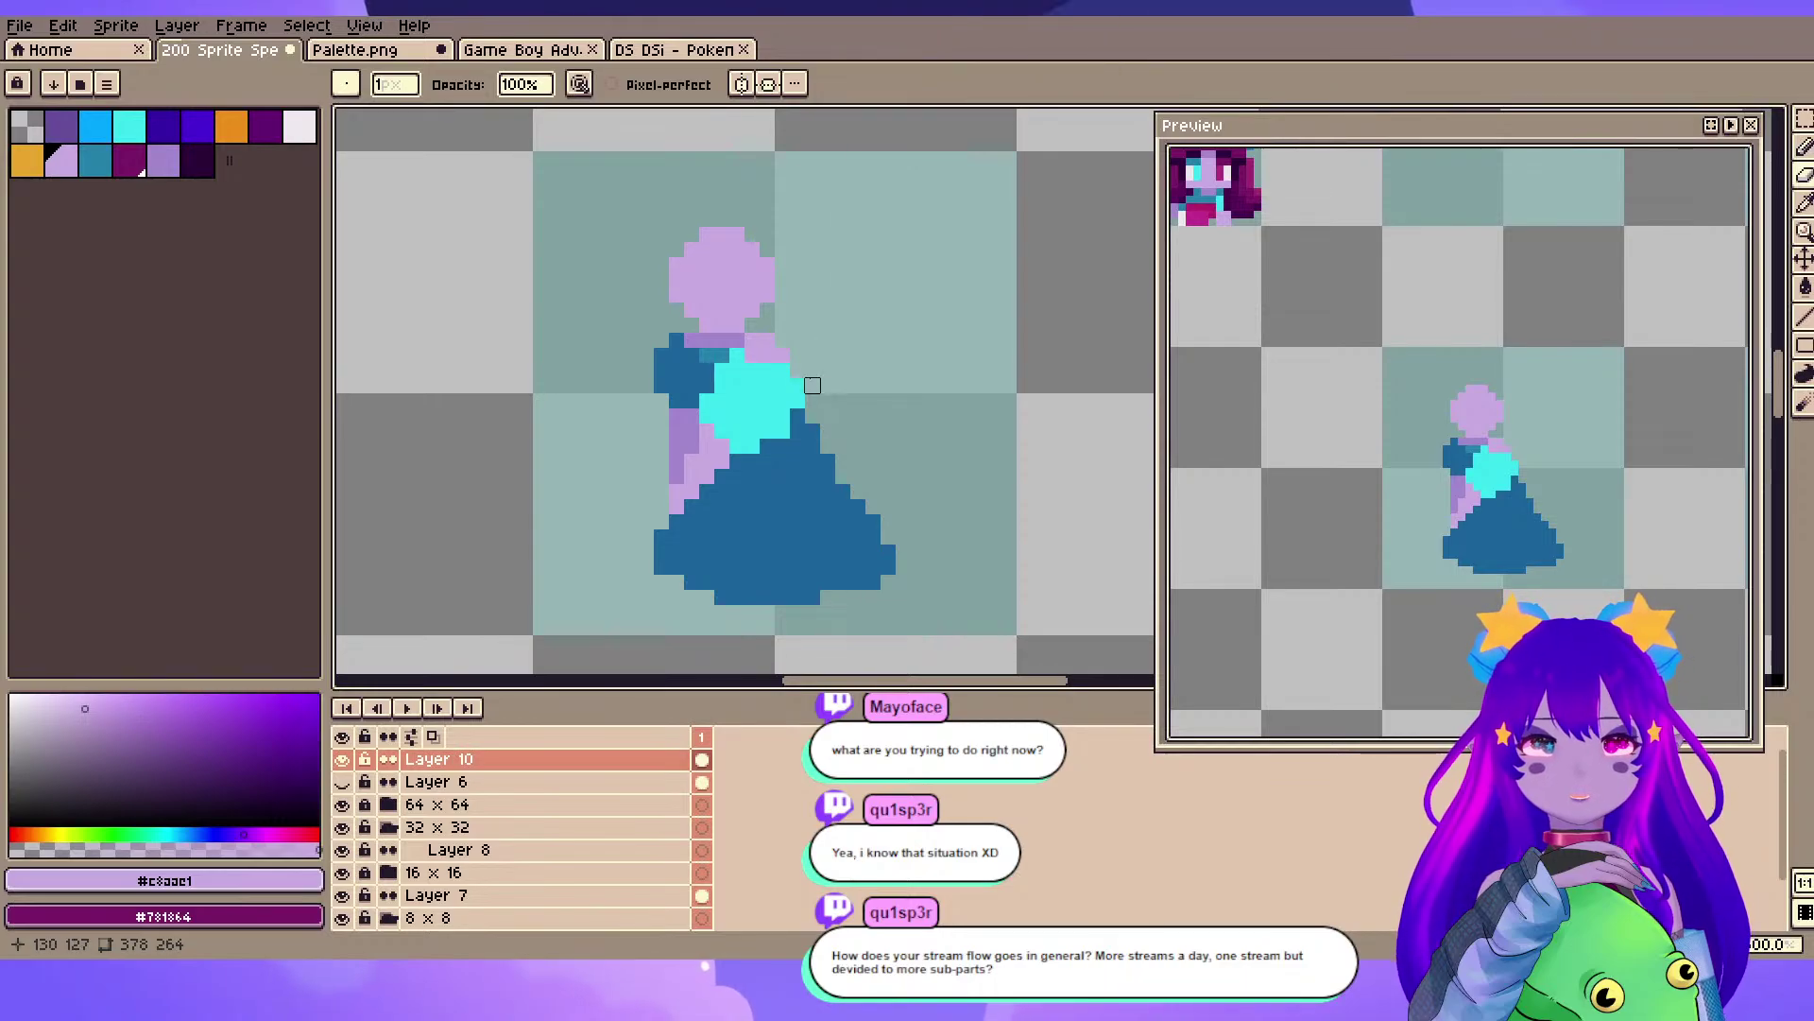
scroll(810, 380, up, 1)
scroll(832, 369, down, 1)
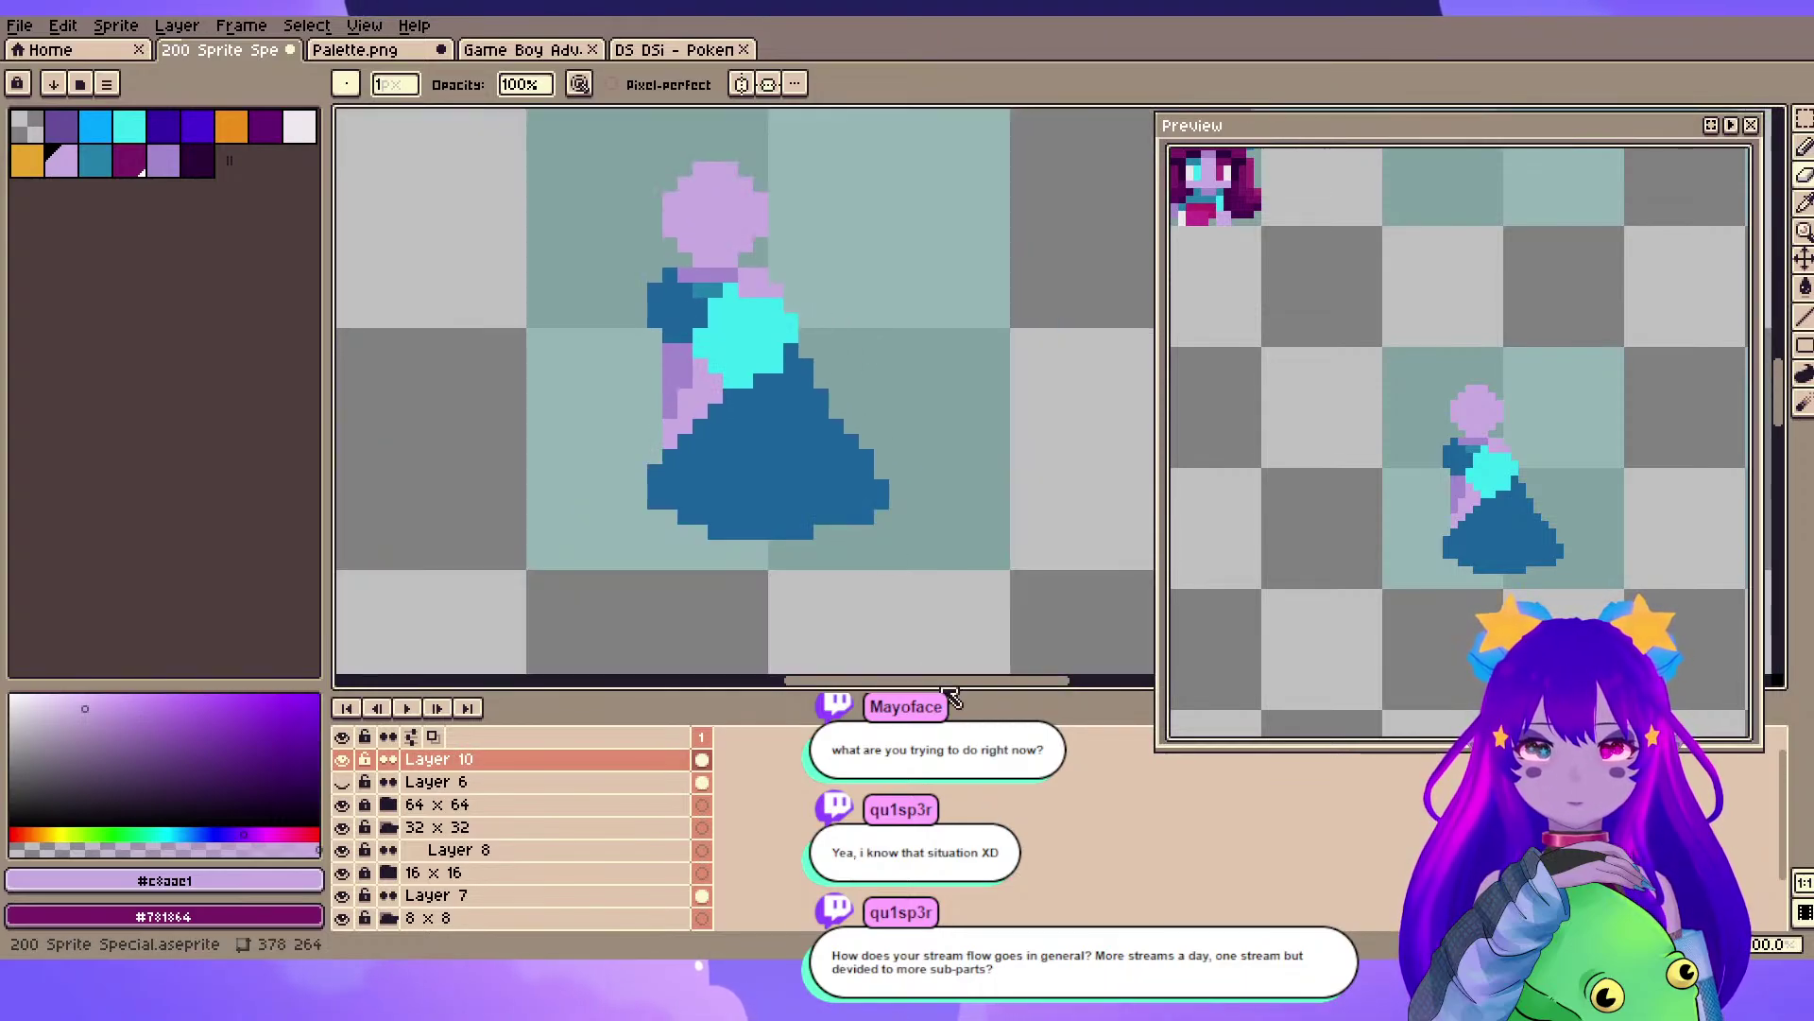
- Undo the last deselection around the figure, enlarge the timeline and clear the selection again
drag(945, 687, 945, 717)
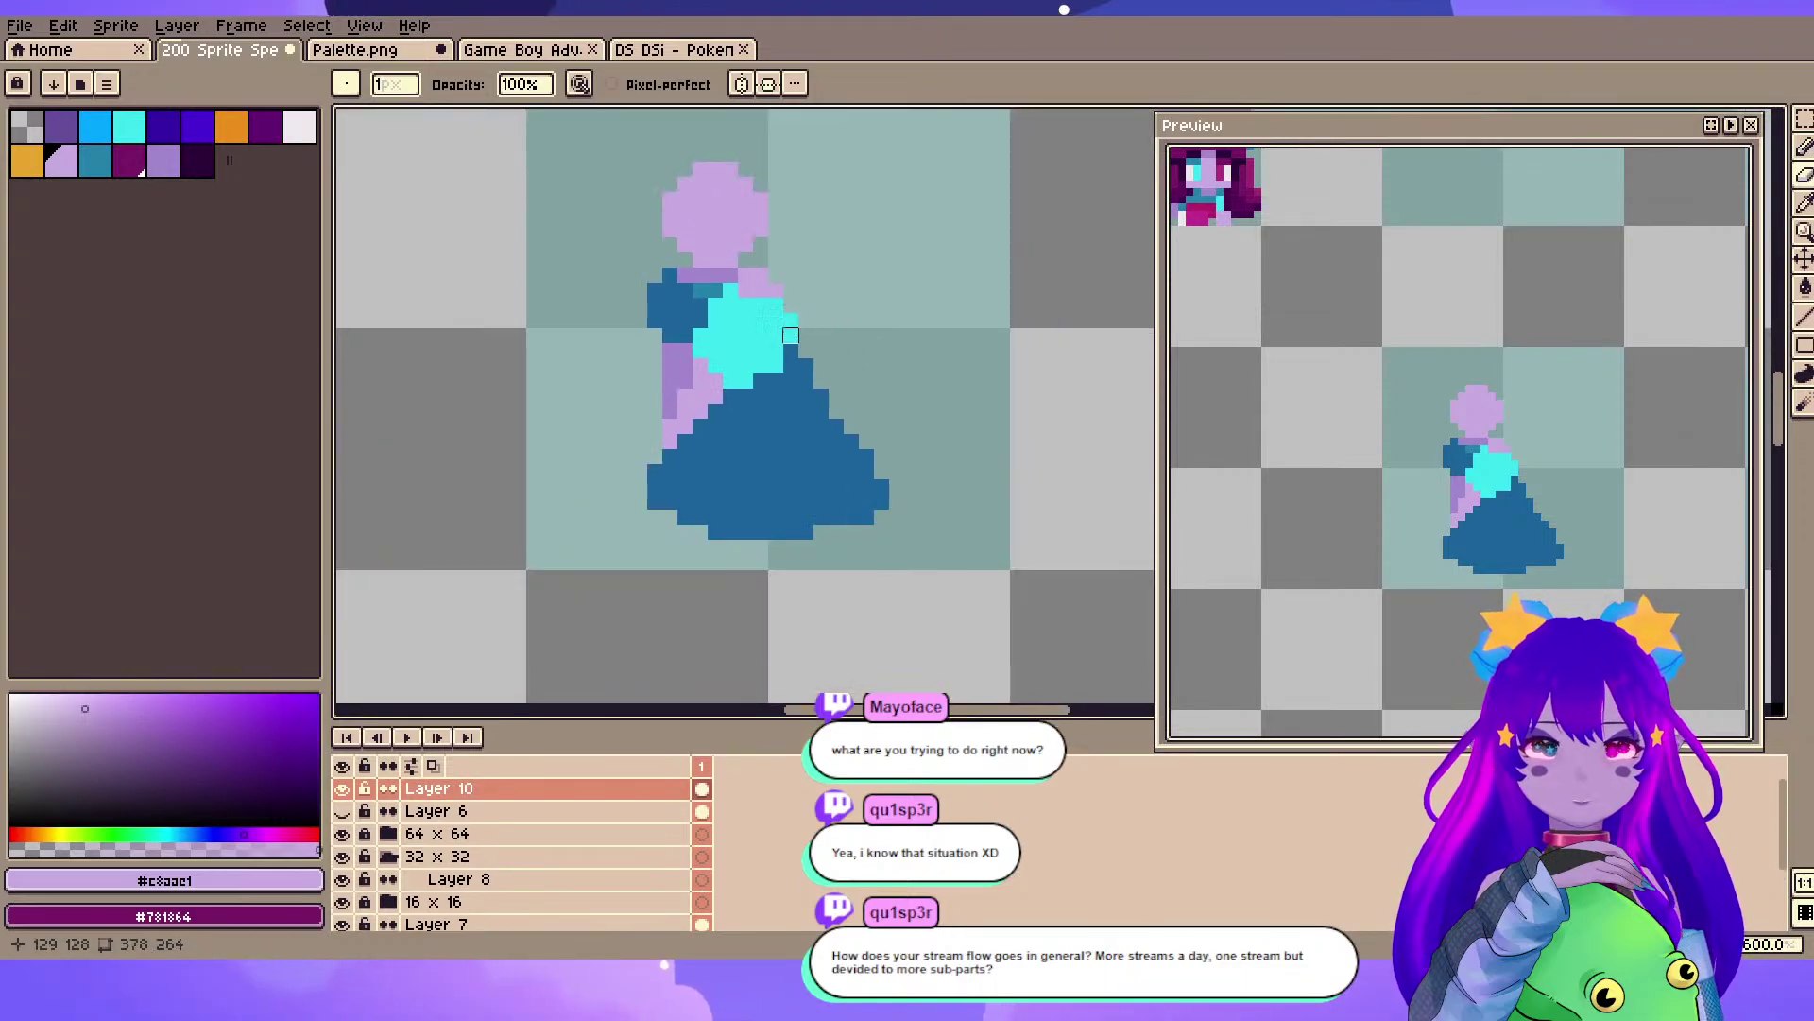
drag(791, 336, 783, 363)
scroll(783, 378, up, 1)
scroll(783, 378, down, 1)
key(ctrl+z)
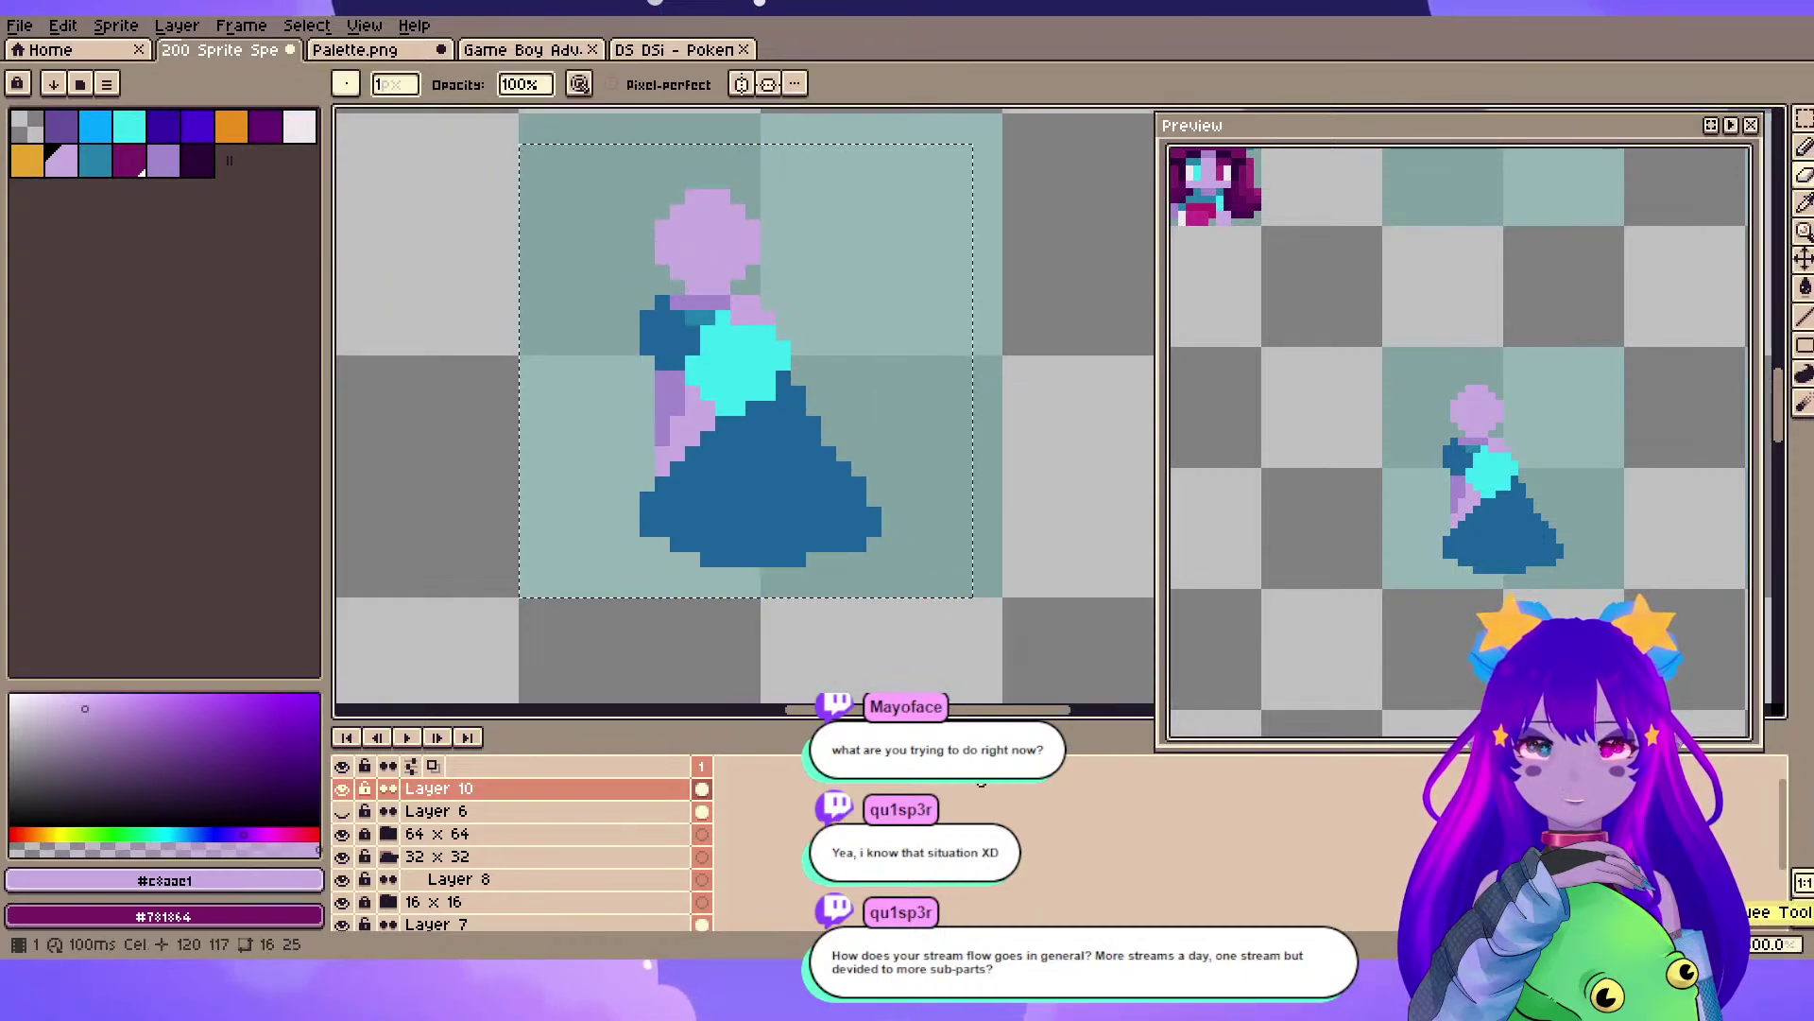
drag(950, 720, 950, 674)
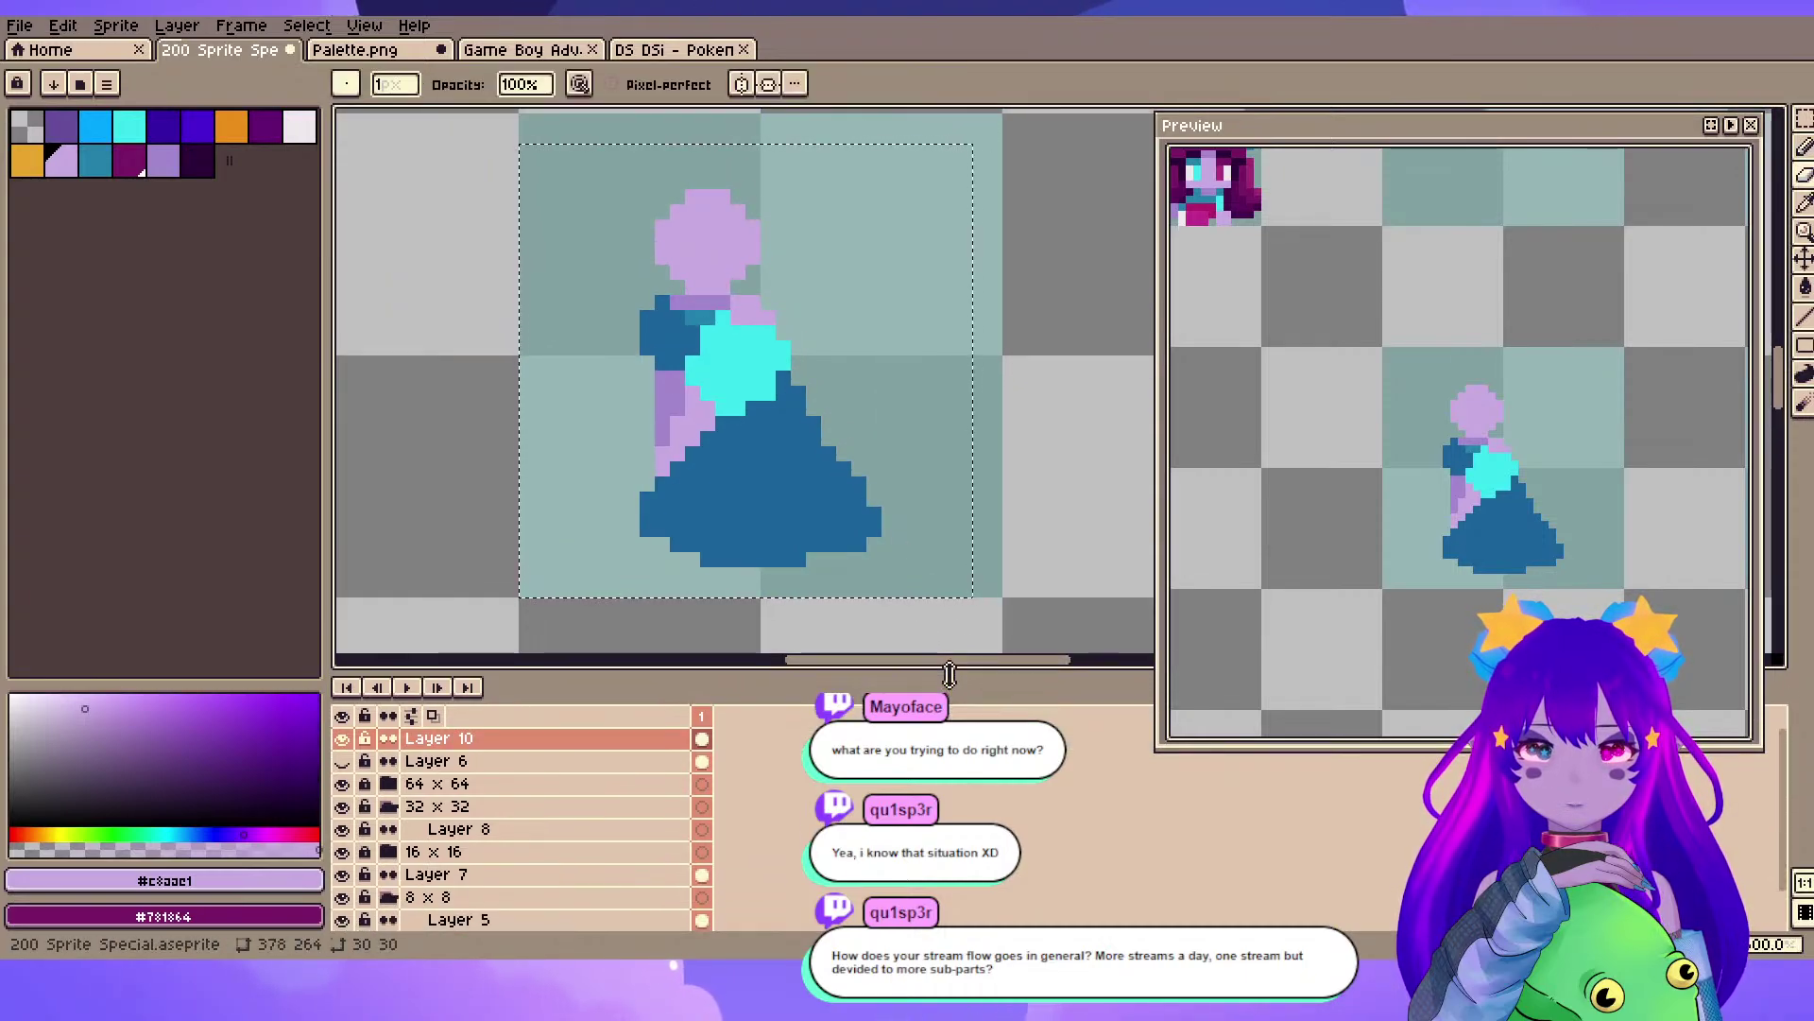
key(m)
click(1085, 544)
- Cancel closing the unsaved sprite and hide the timeline to enlarge the canvas
key(ctrl+w)
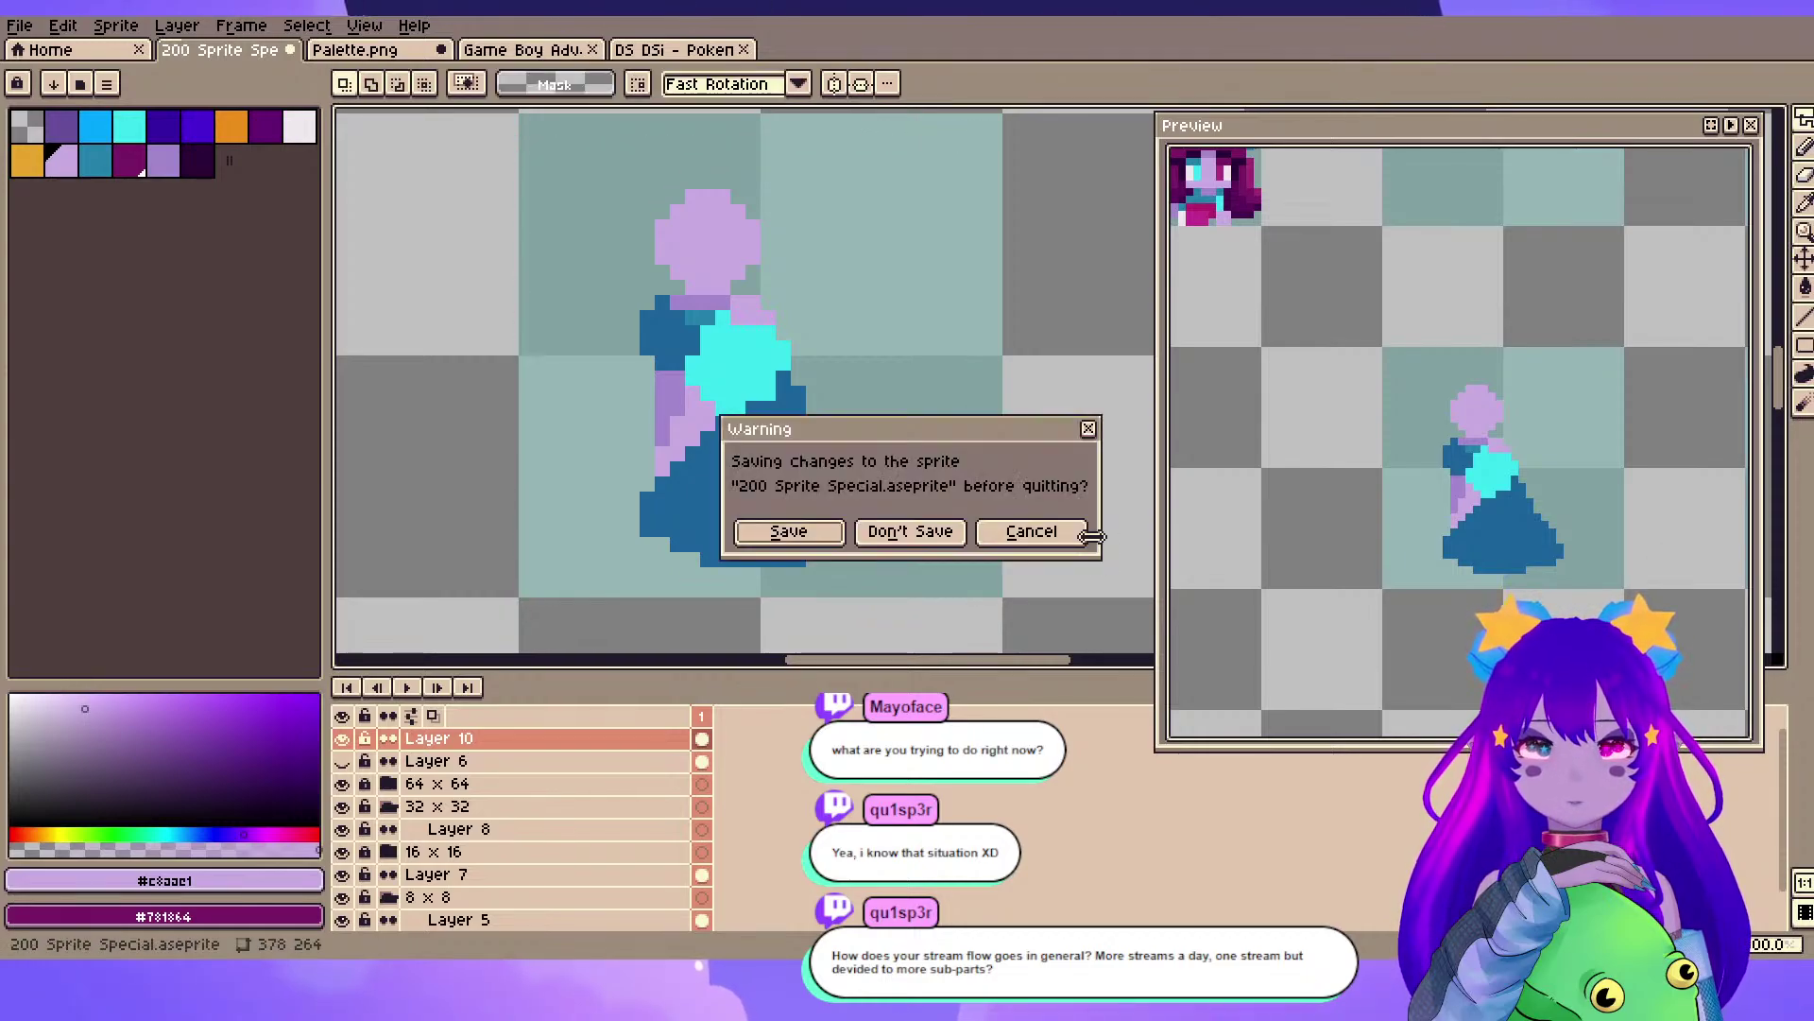
key(Escape)
key(Tab)
key(Tab)
key(Tab)
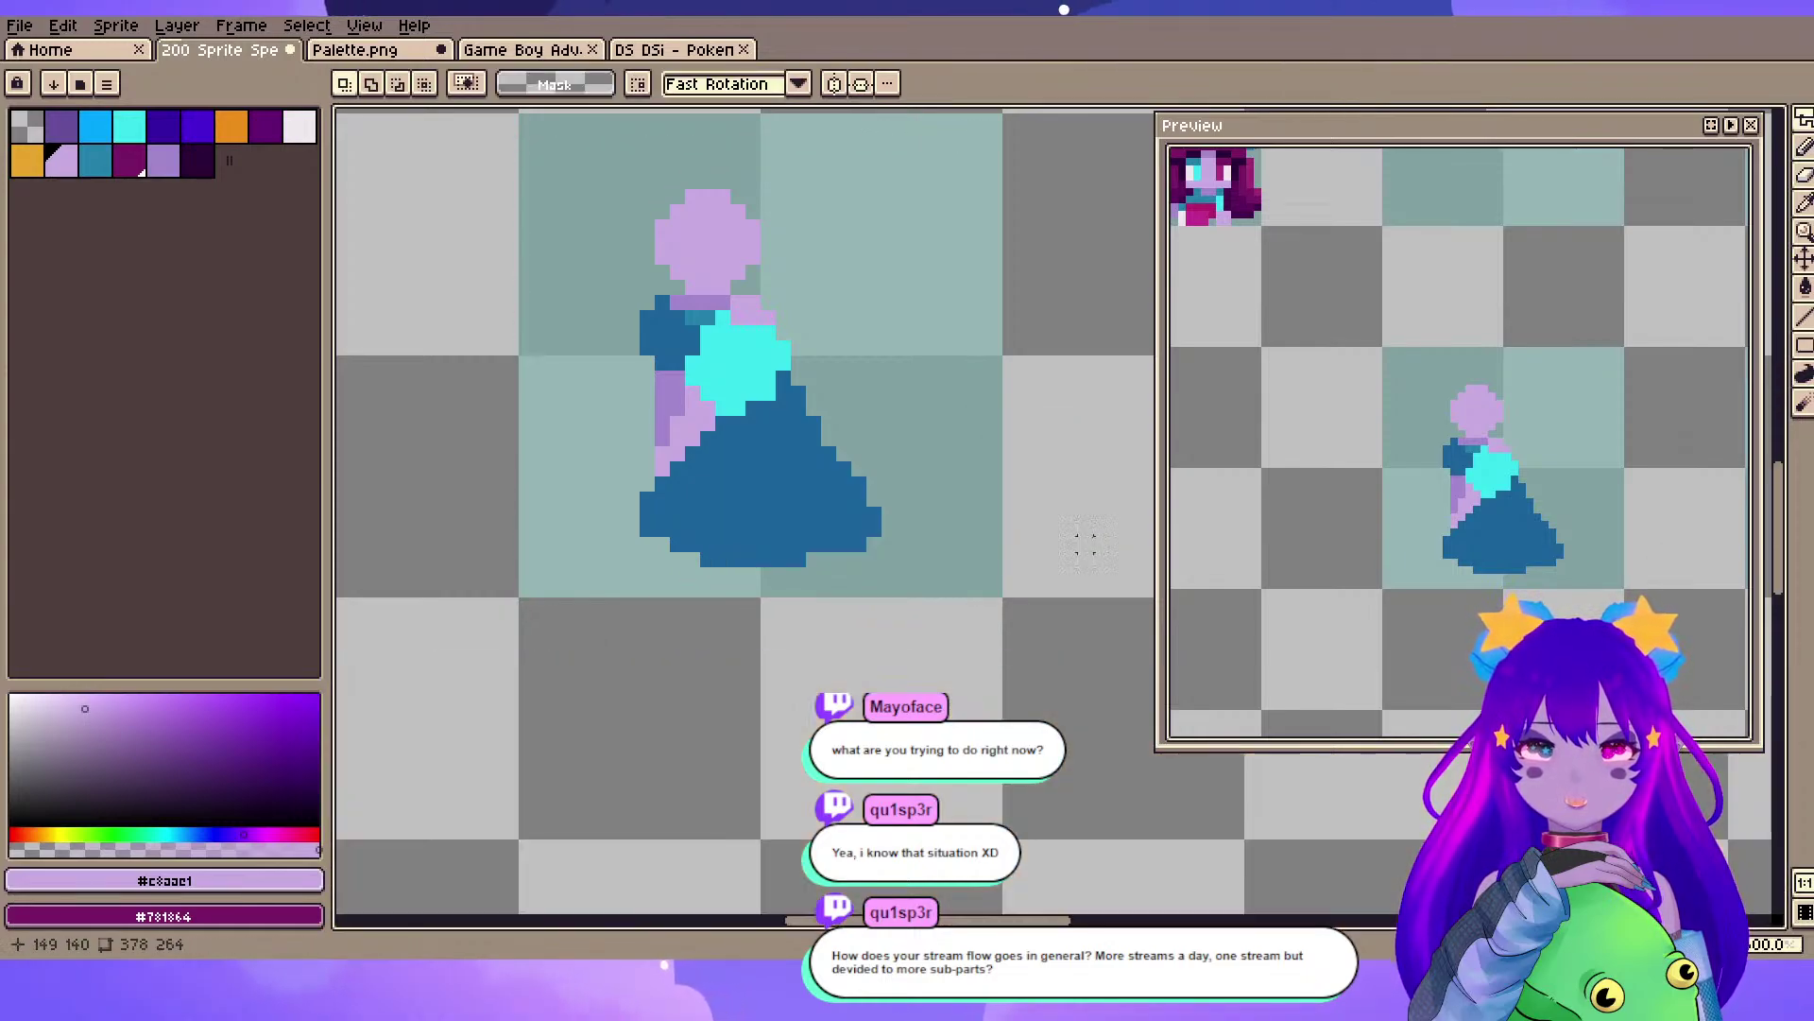
- Examine the merged figure's sleeves, arms and skirt shape at several magnifications
scroll(762, 333, up, 3)
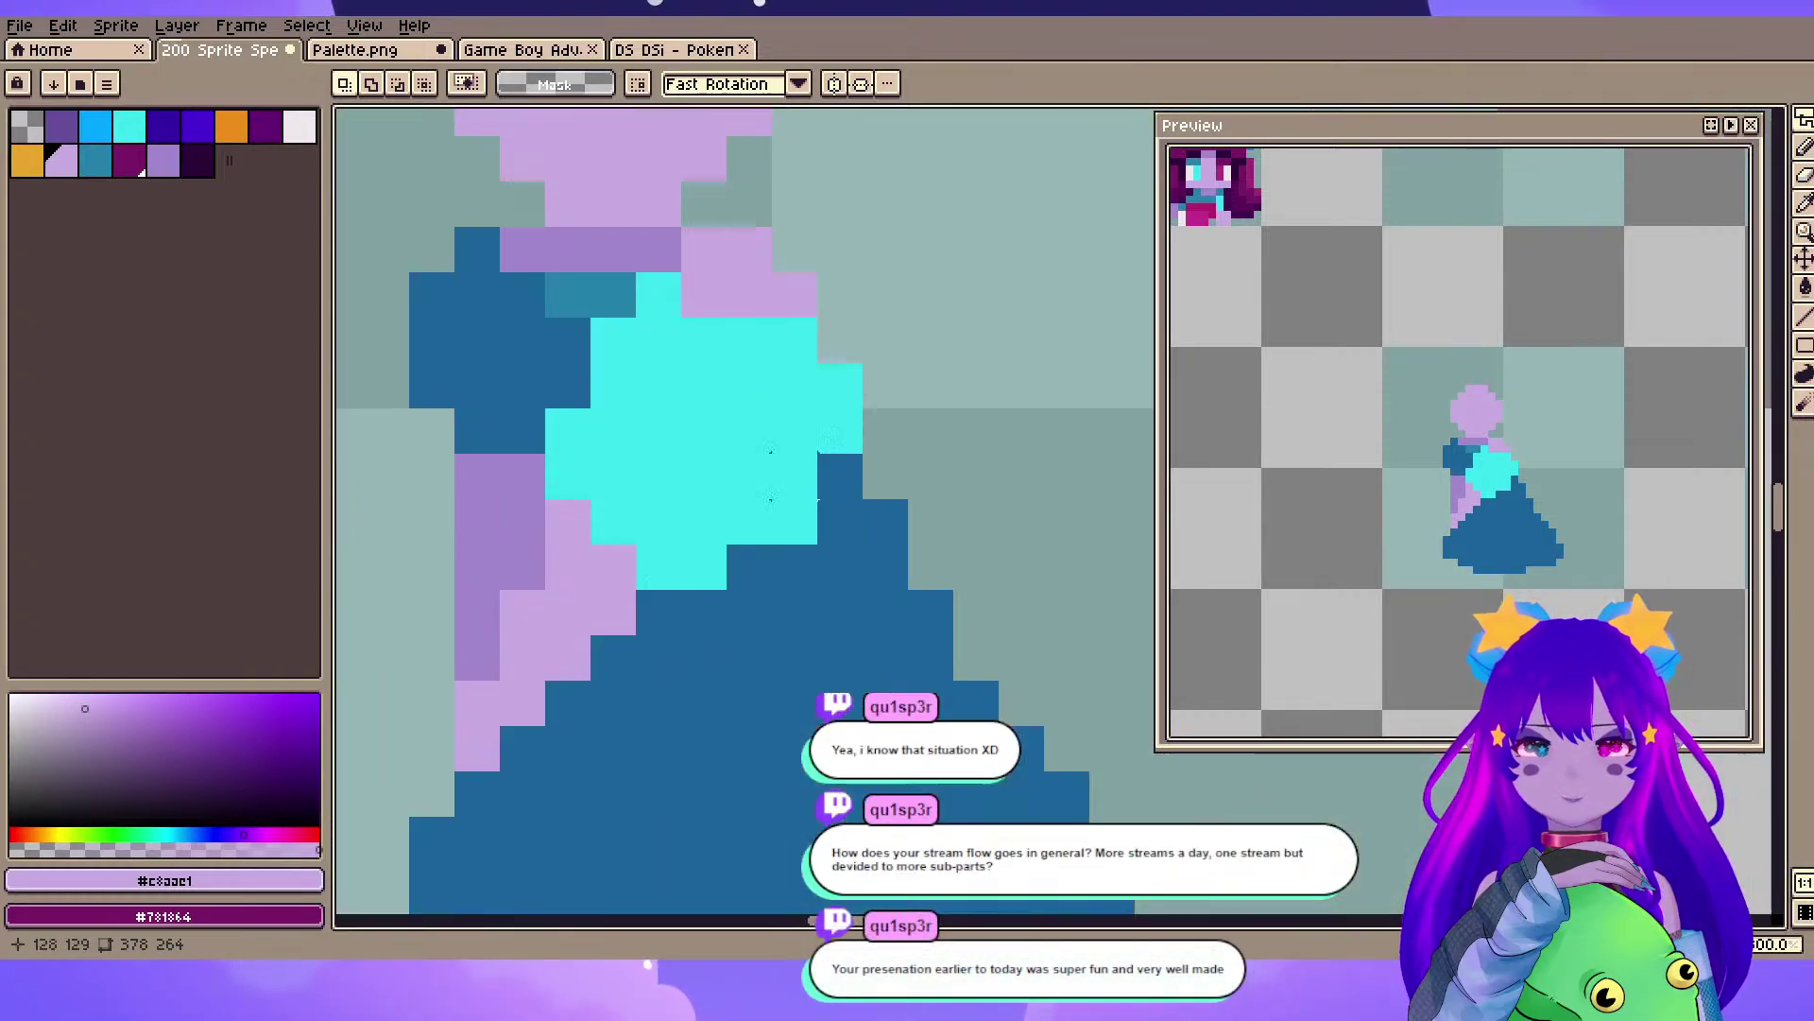
scroll(784, 471, down, 1)
drag(790, 446, 850, 491)
scroll(815, 427, down, 1)
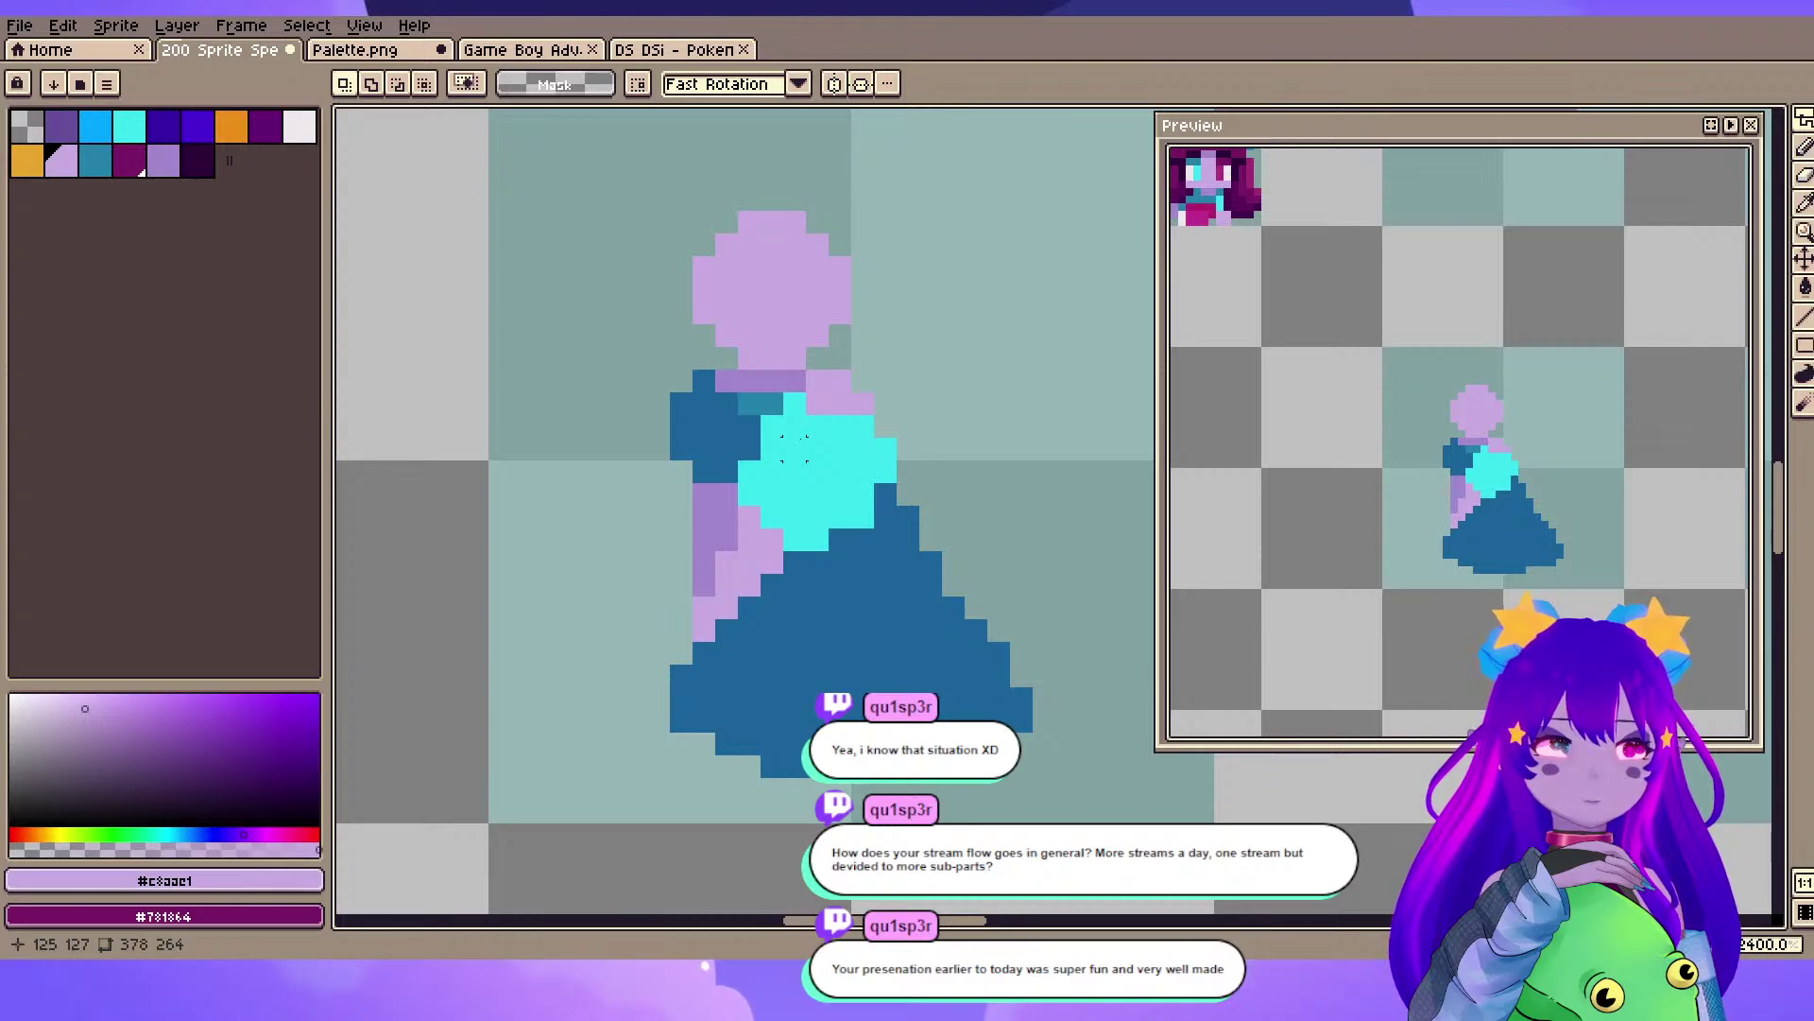
scroll(802, 461, up, 1)
scroll(814, 482, down, 1)
scroll(815, 481, up, 1)
scroll(704, 492, down, 1)
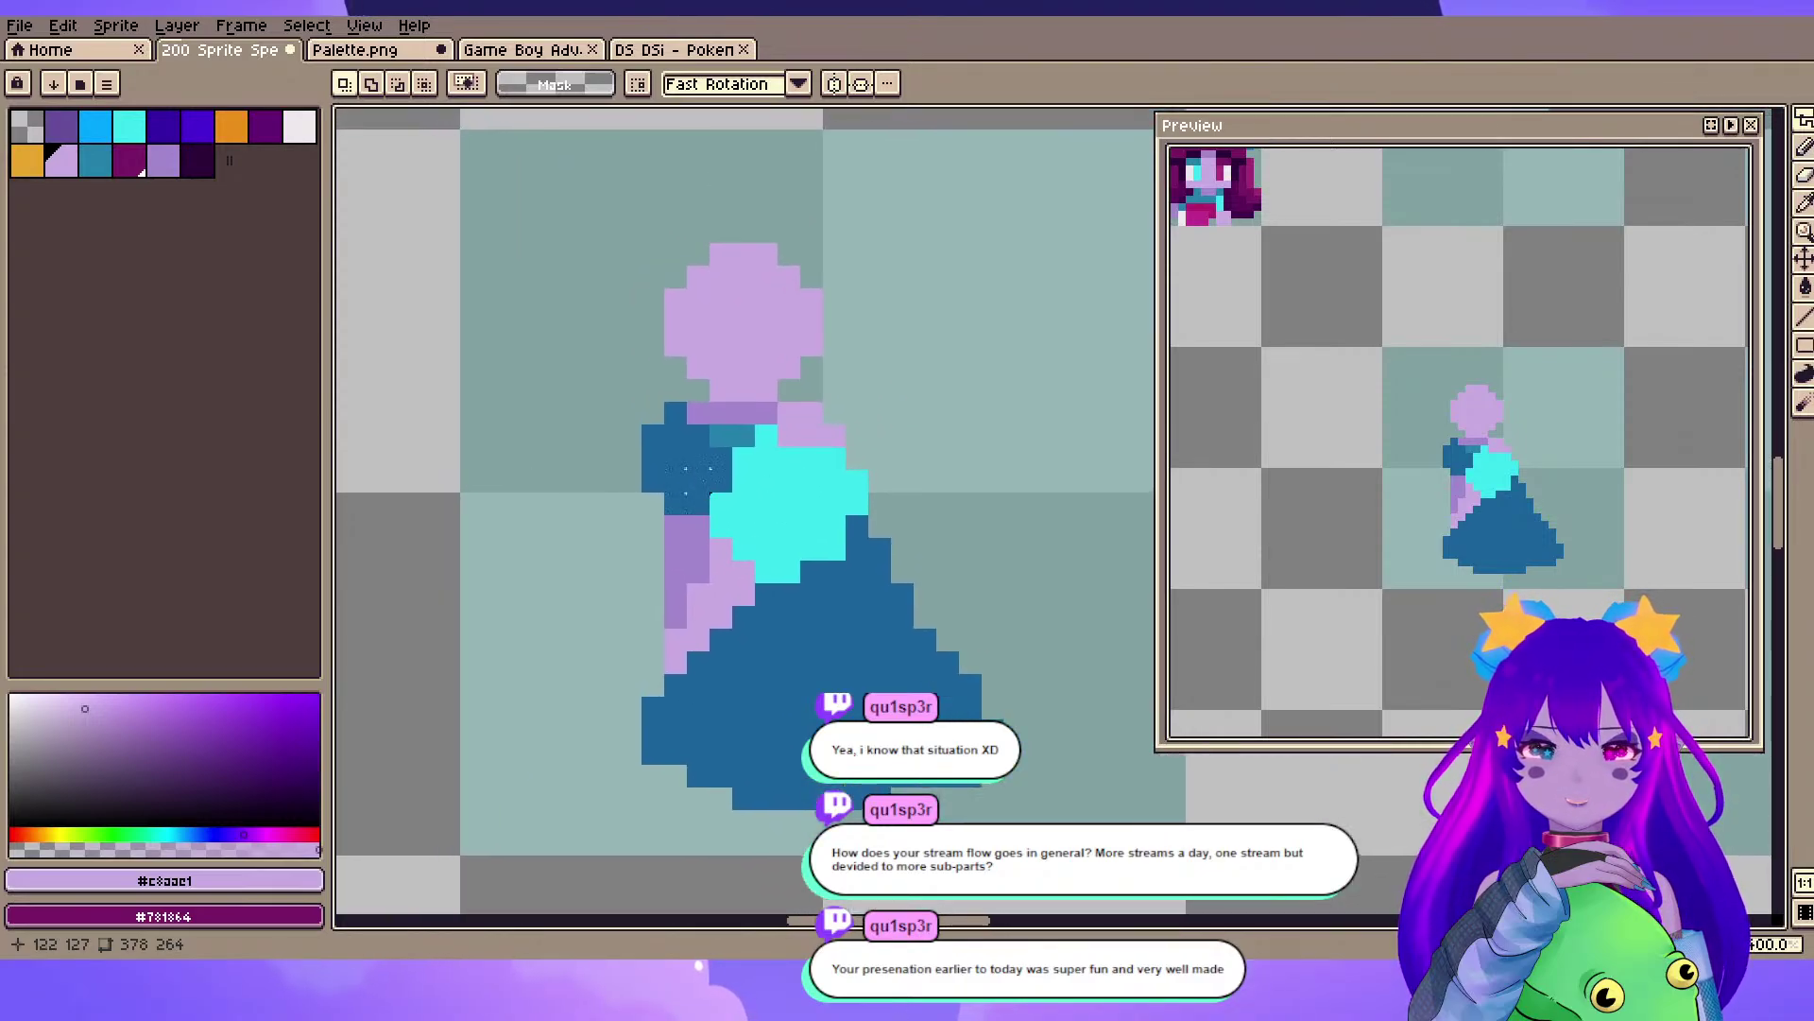
drag(709, 489, 648, 474)
- Switch to the 1 px Pencil, try the darker purple swatch, and sample the sleeve's cyan as the drawing colour
key(b)
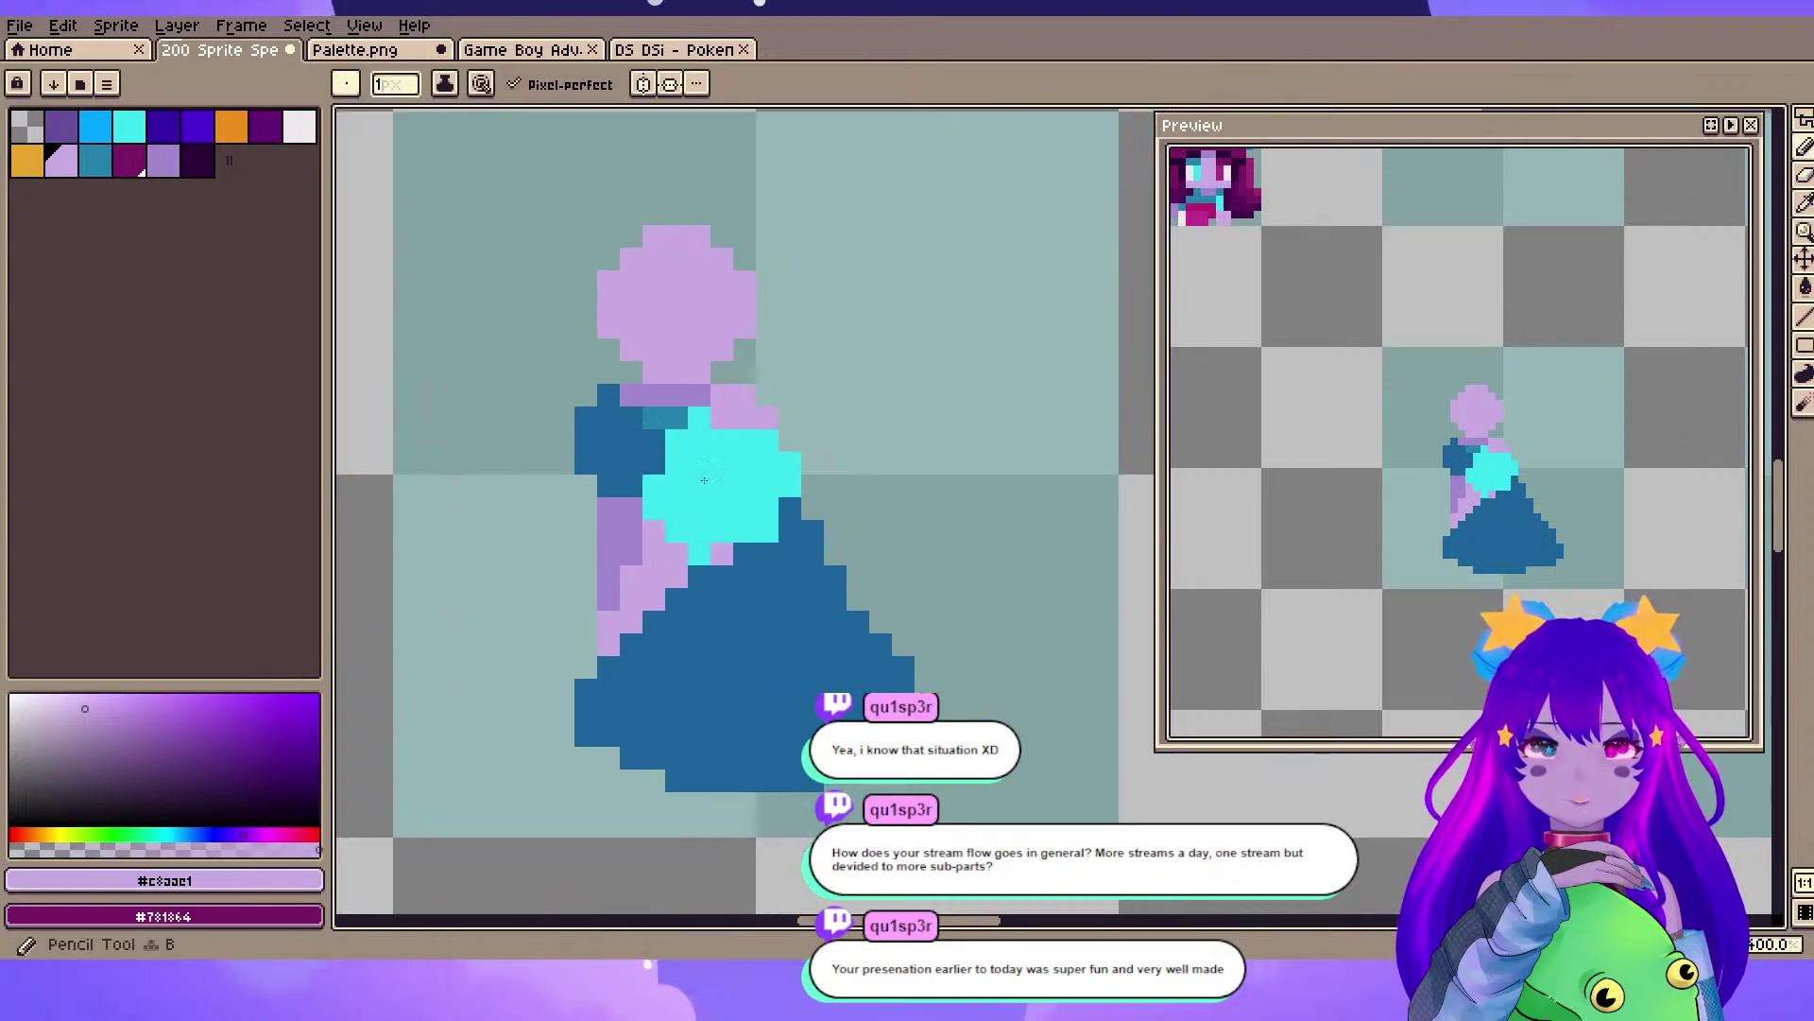
click(607, 463)
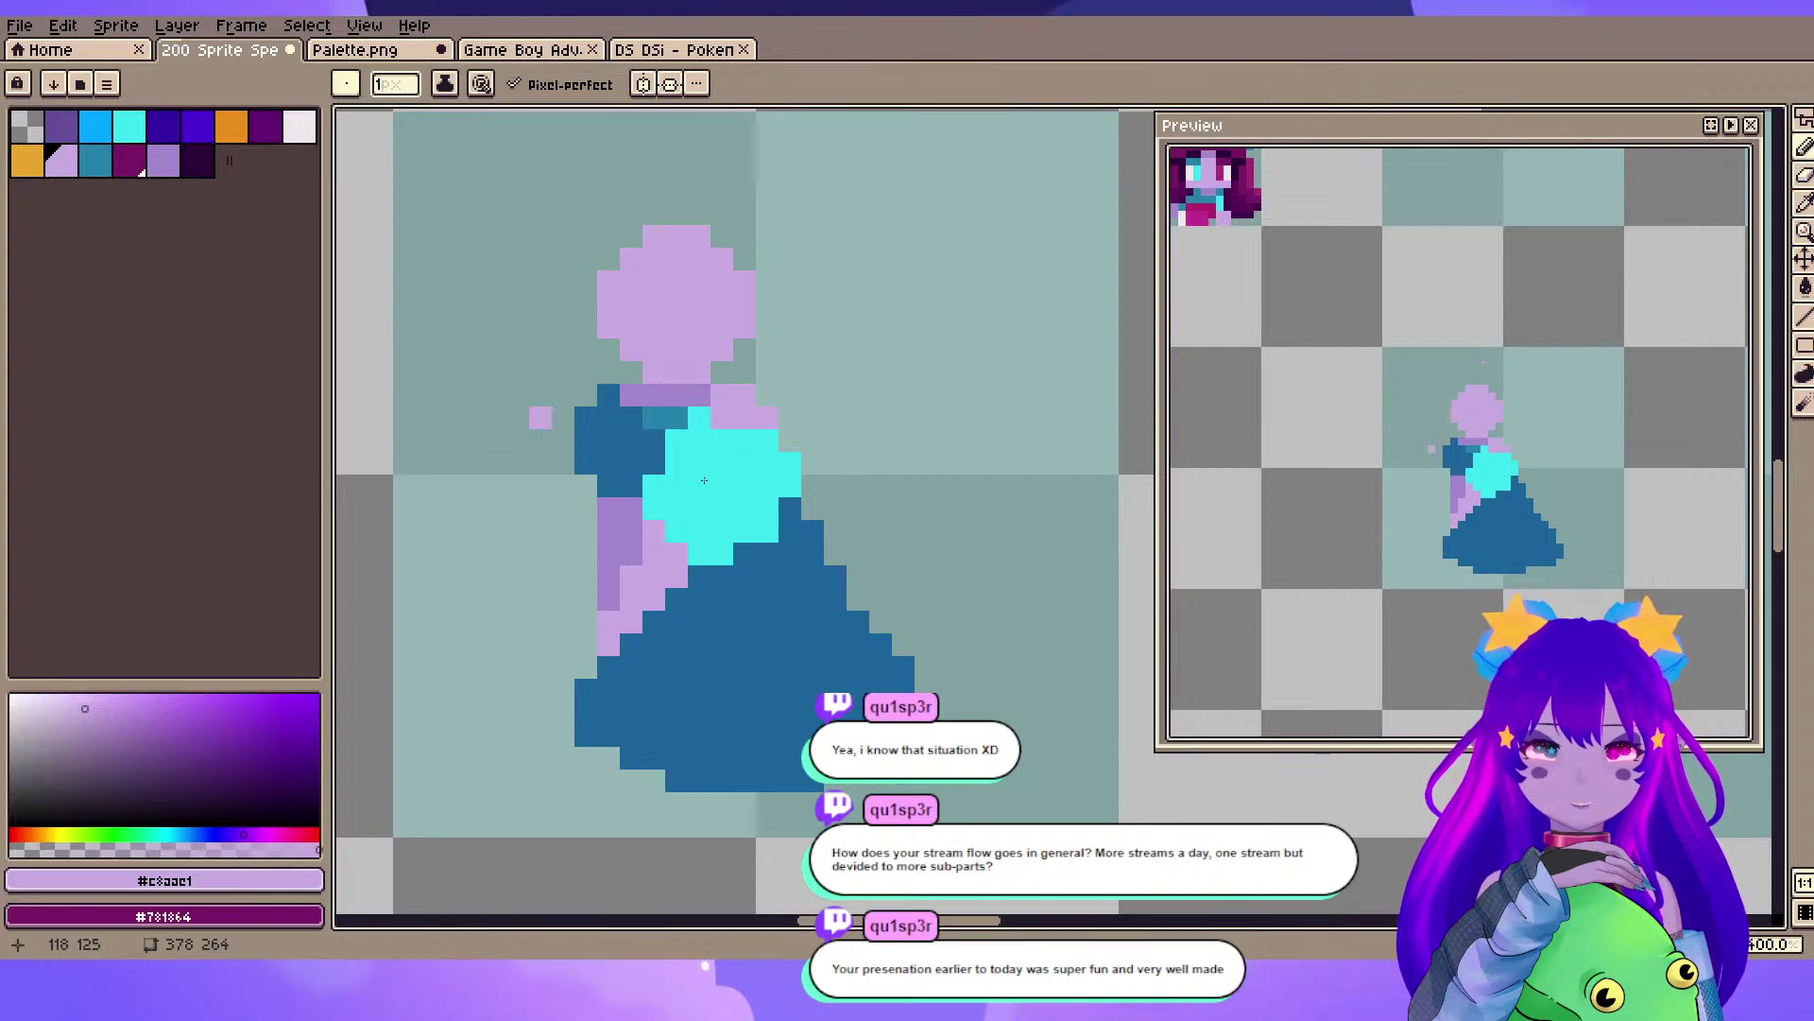
click(164, 162)
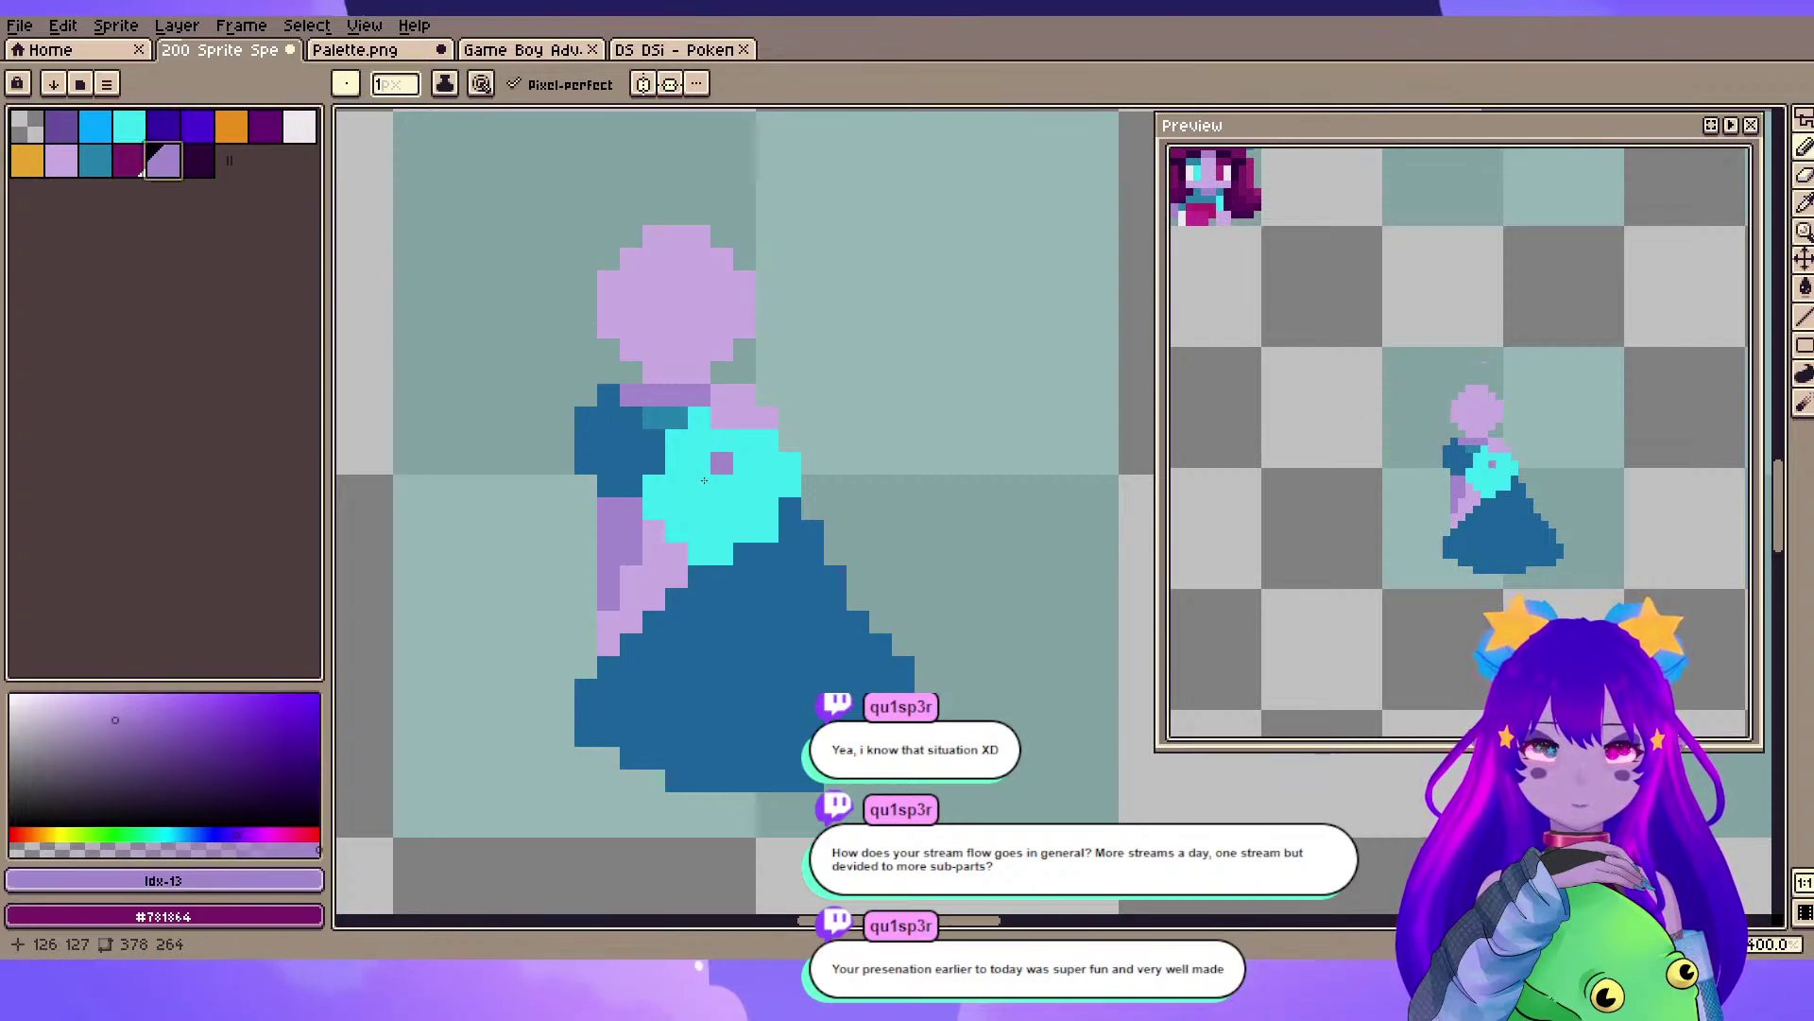
drag(677, 441, 706, 483)
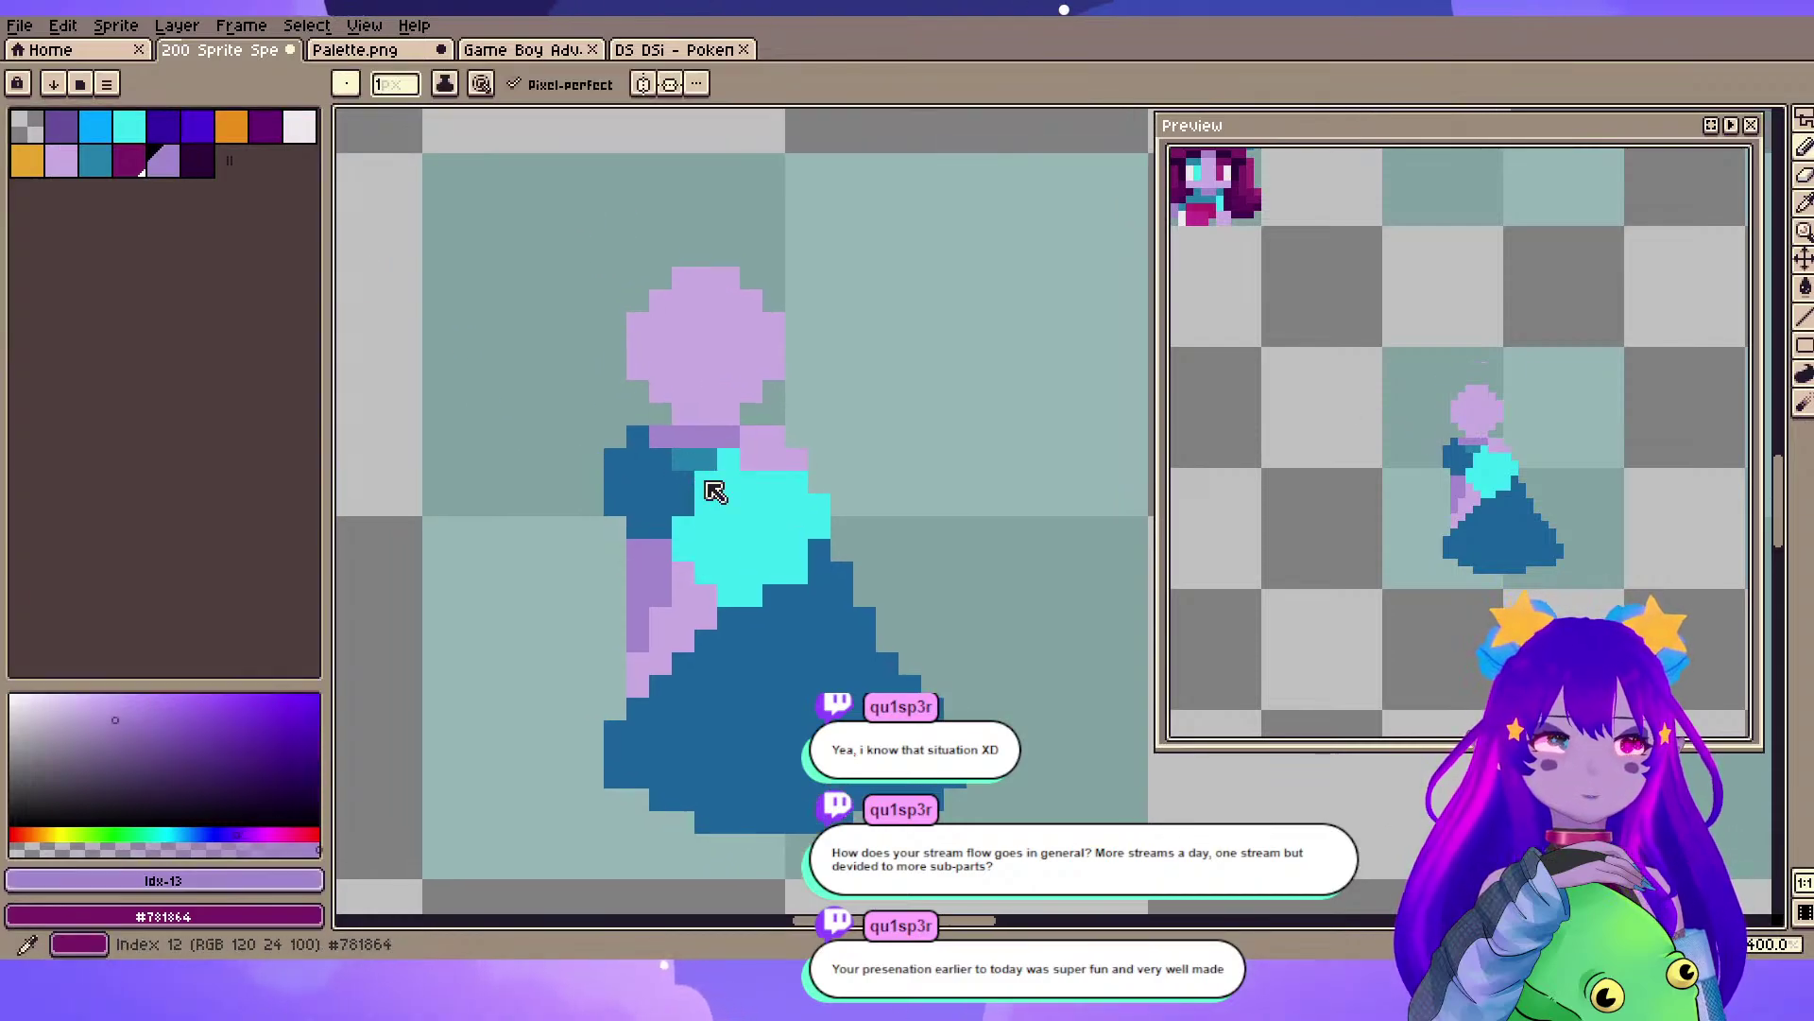
alt+click(716, 491)
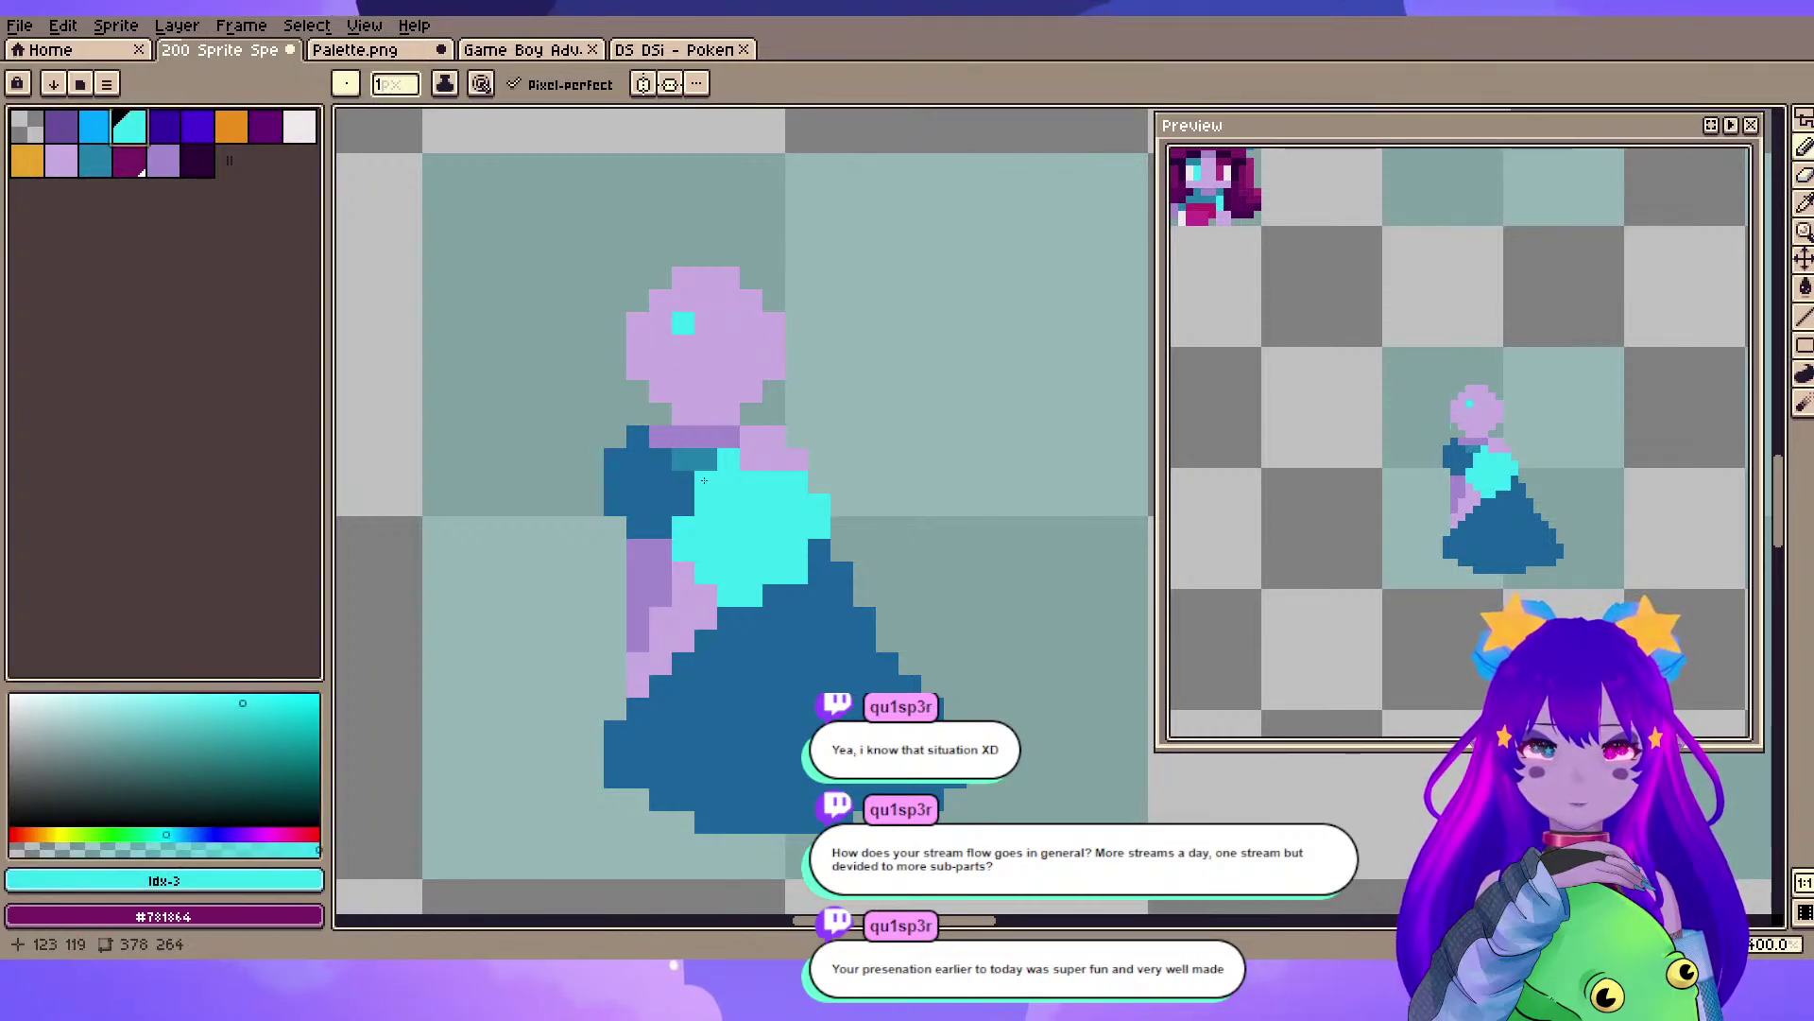
- Draw two cyan eyes on the blank face and add a white pixel to the lower outer corner of each
drag(684, 323, 683, 346)
click(728, 324)
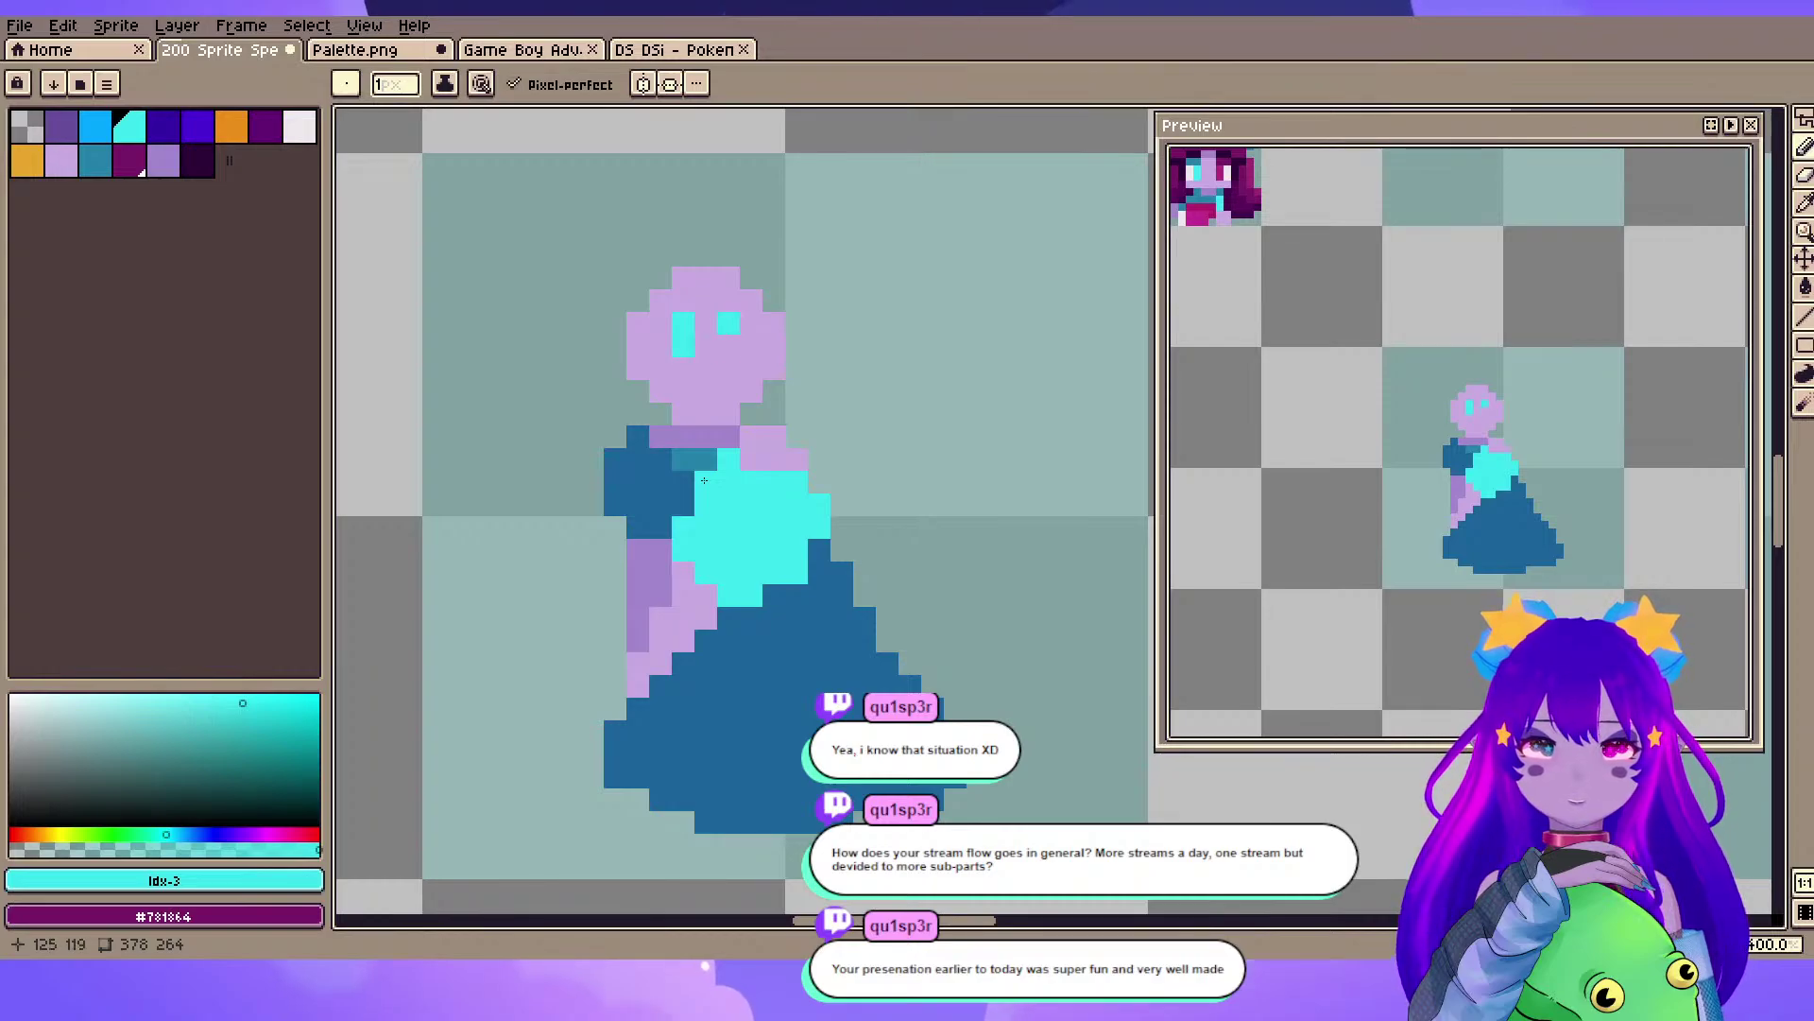
key(ctrl+z)
key(ctrl+z)
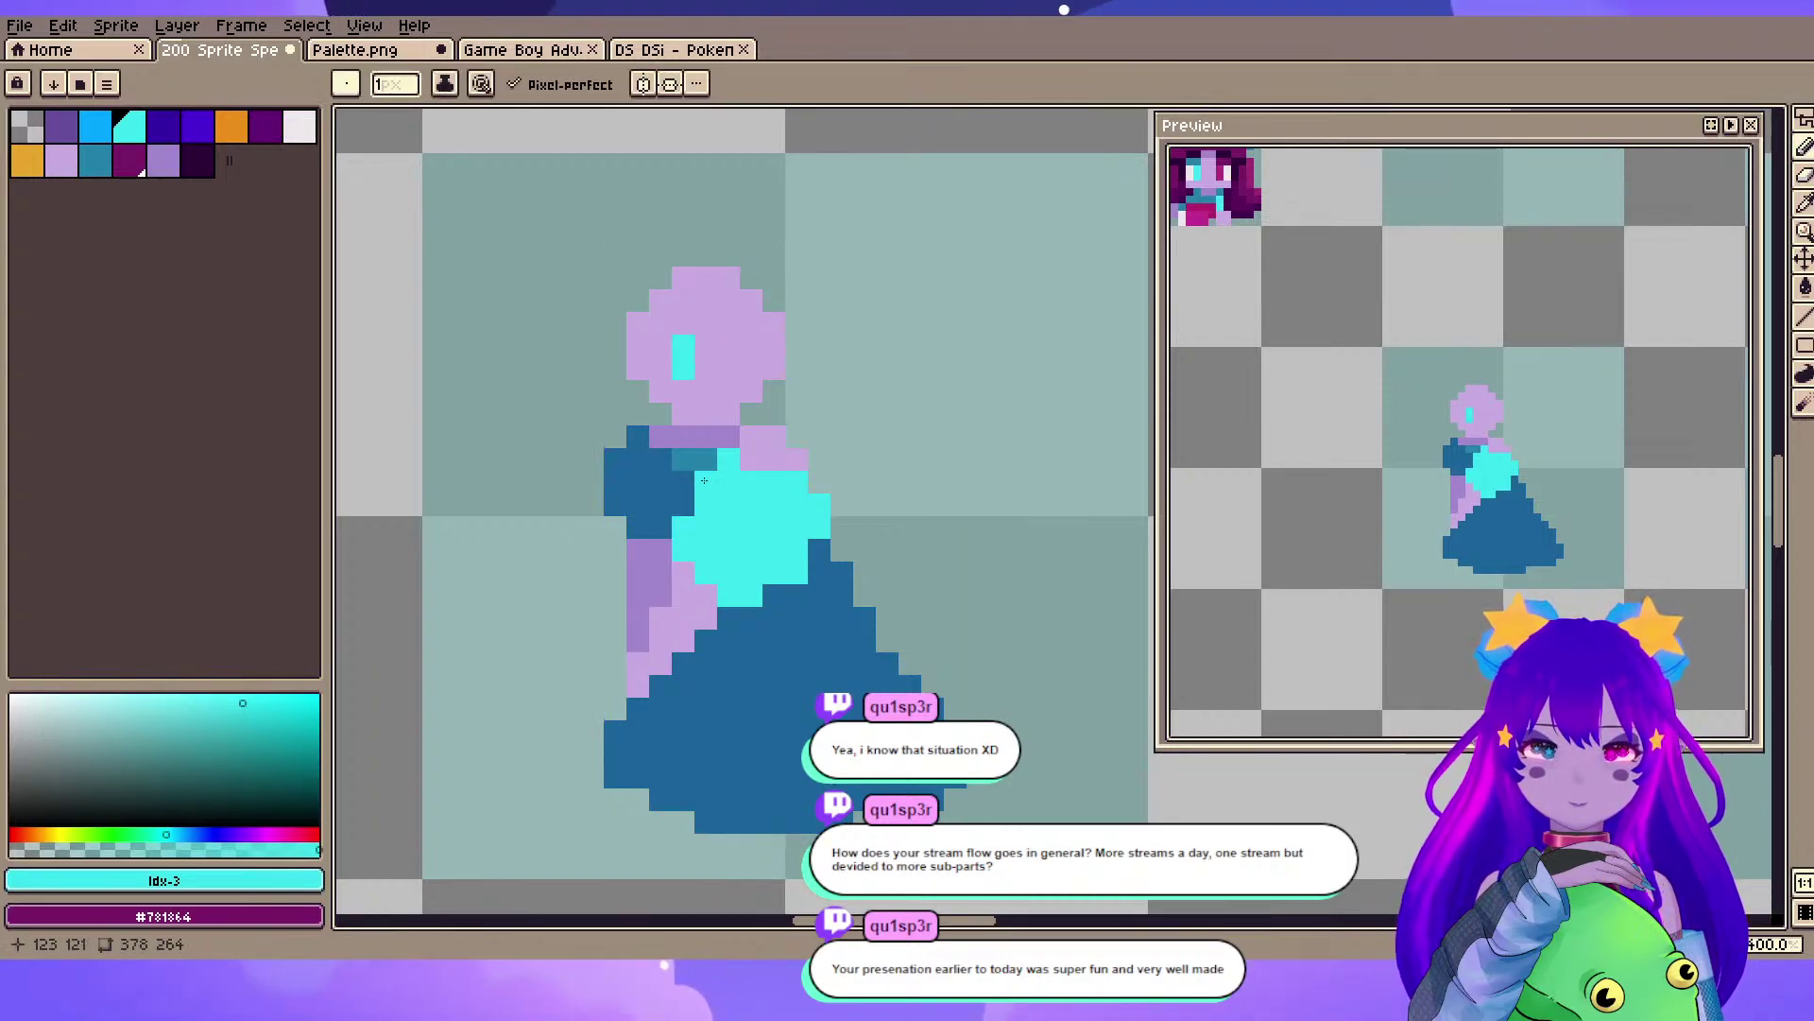
drag(729, 346, 728, 369)
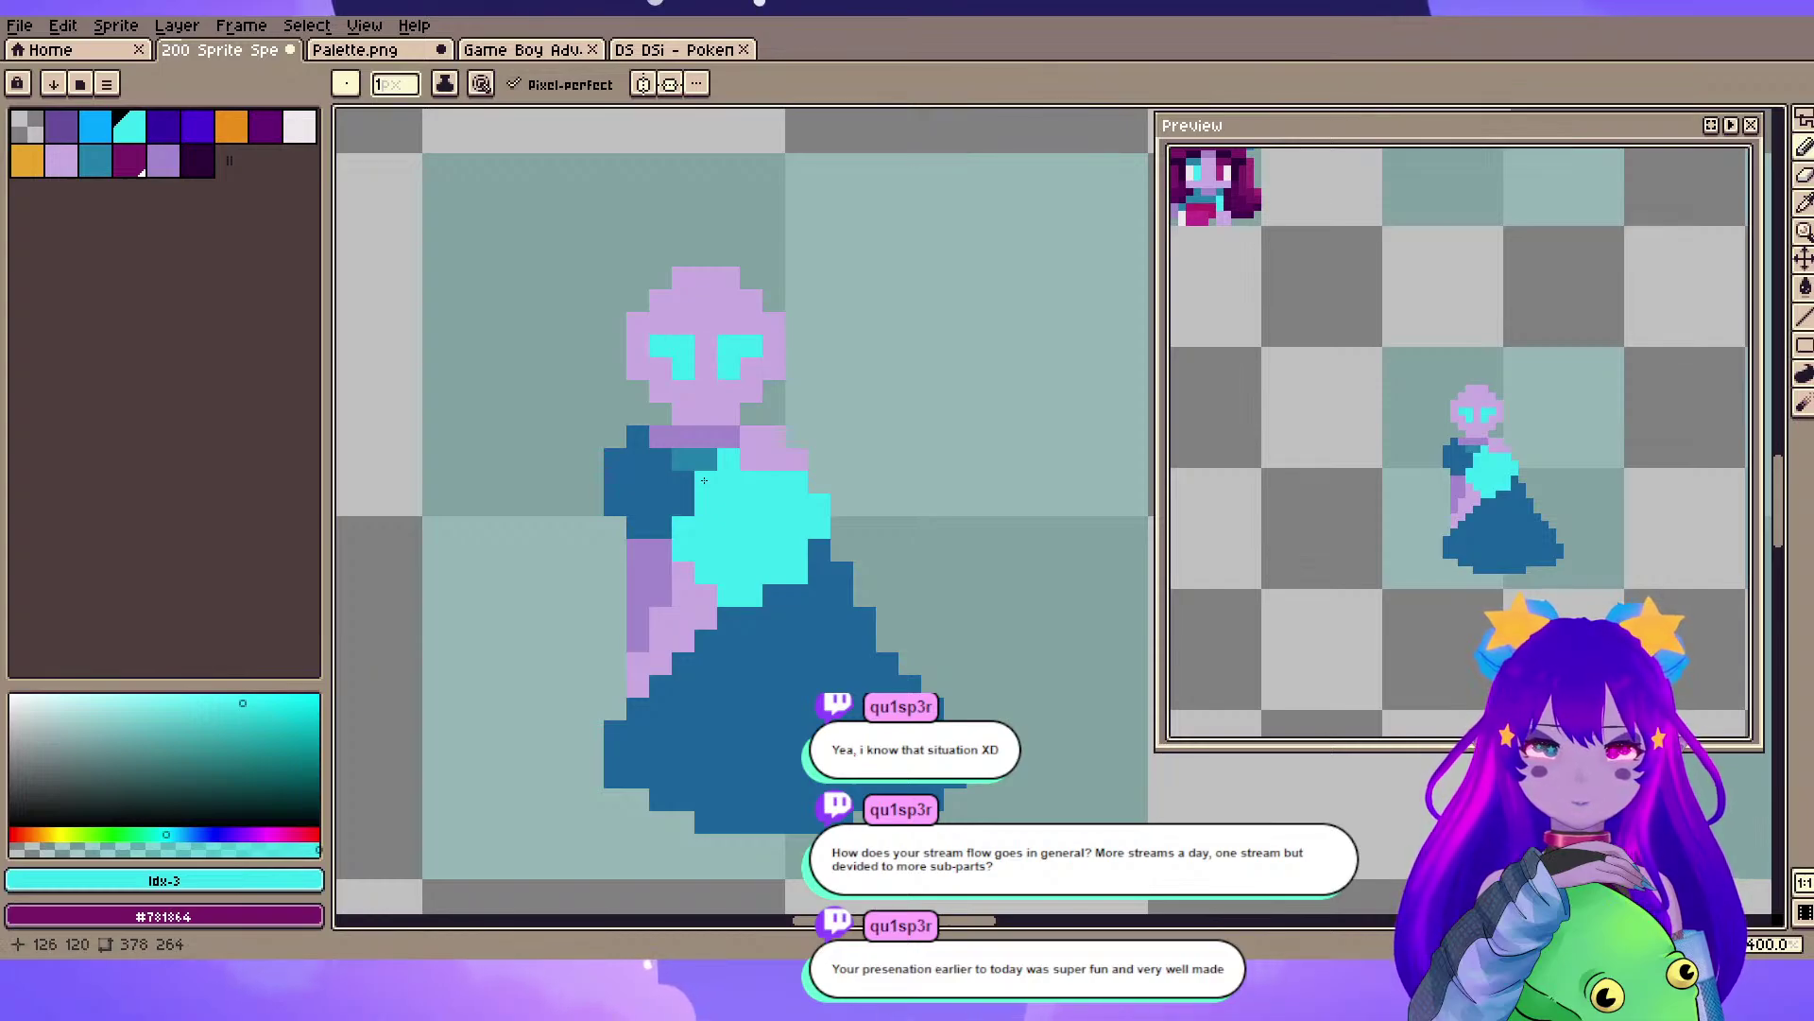
click(299, 127)
click(660, 368)
click(751, 368)
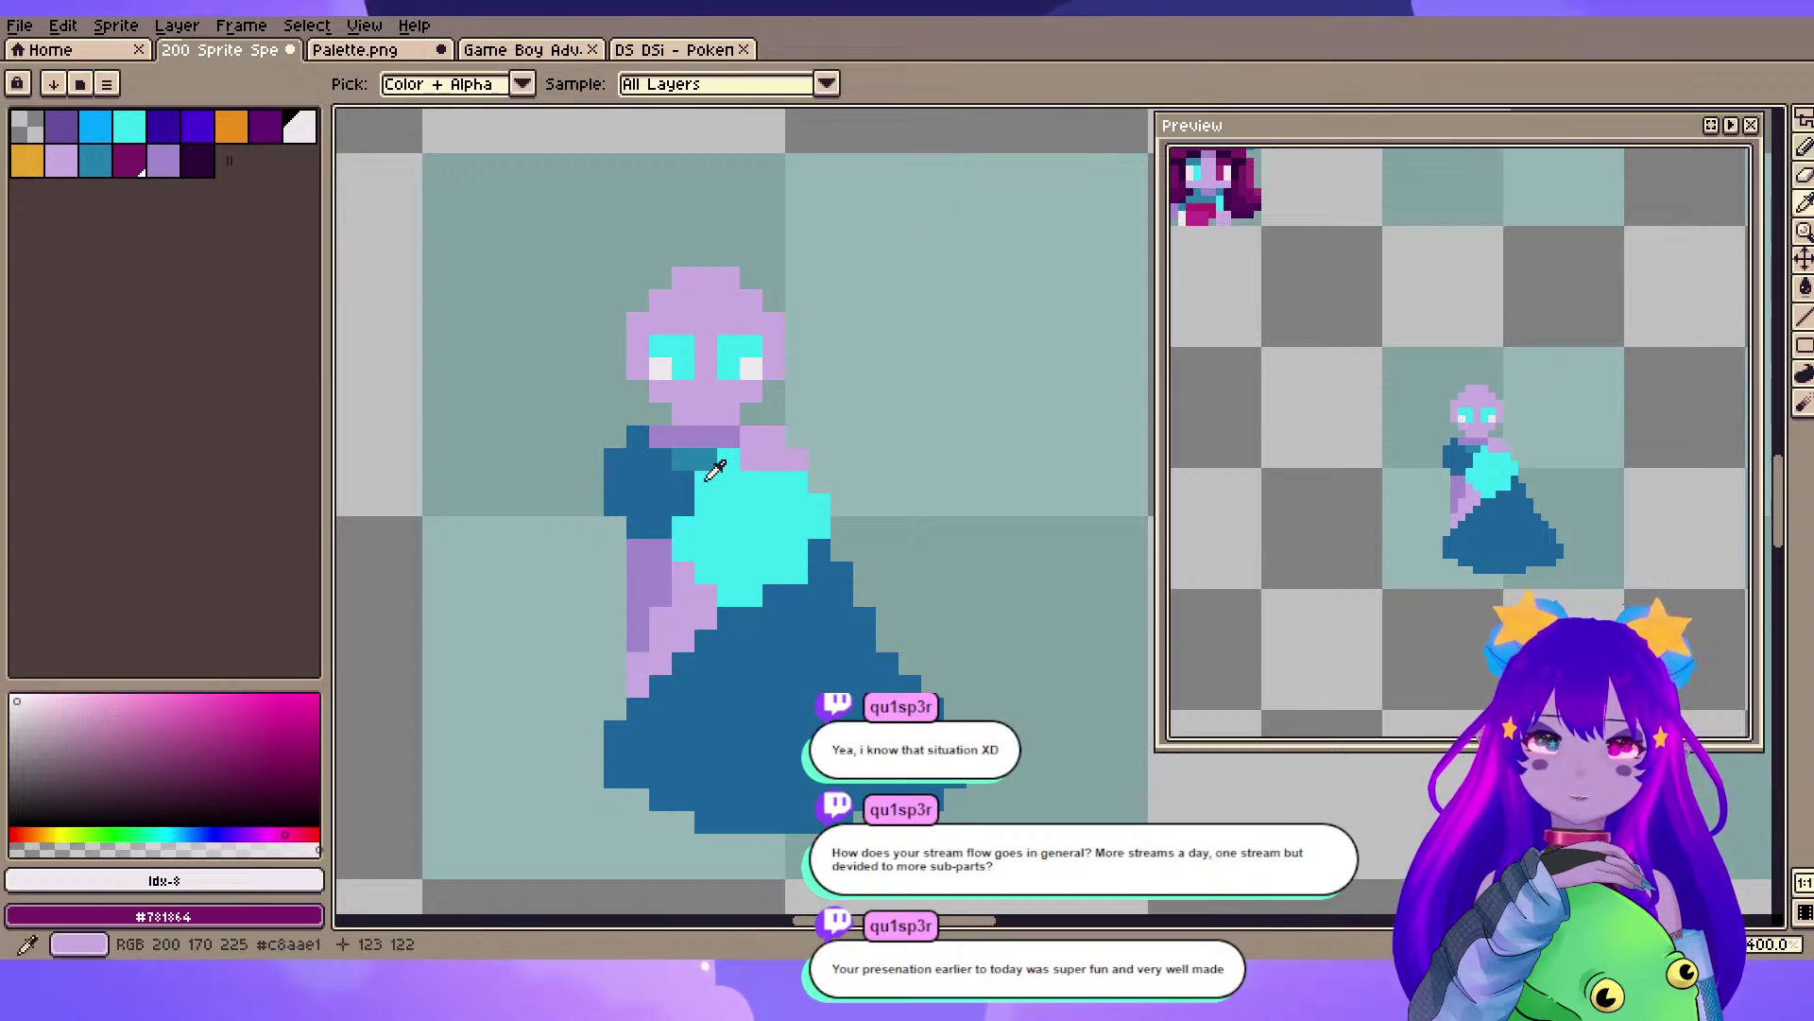
alt+click(661, 391)
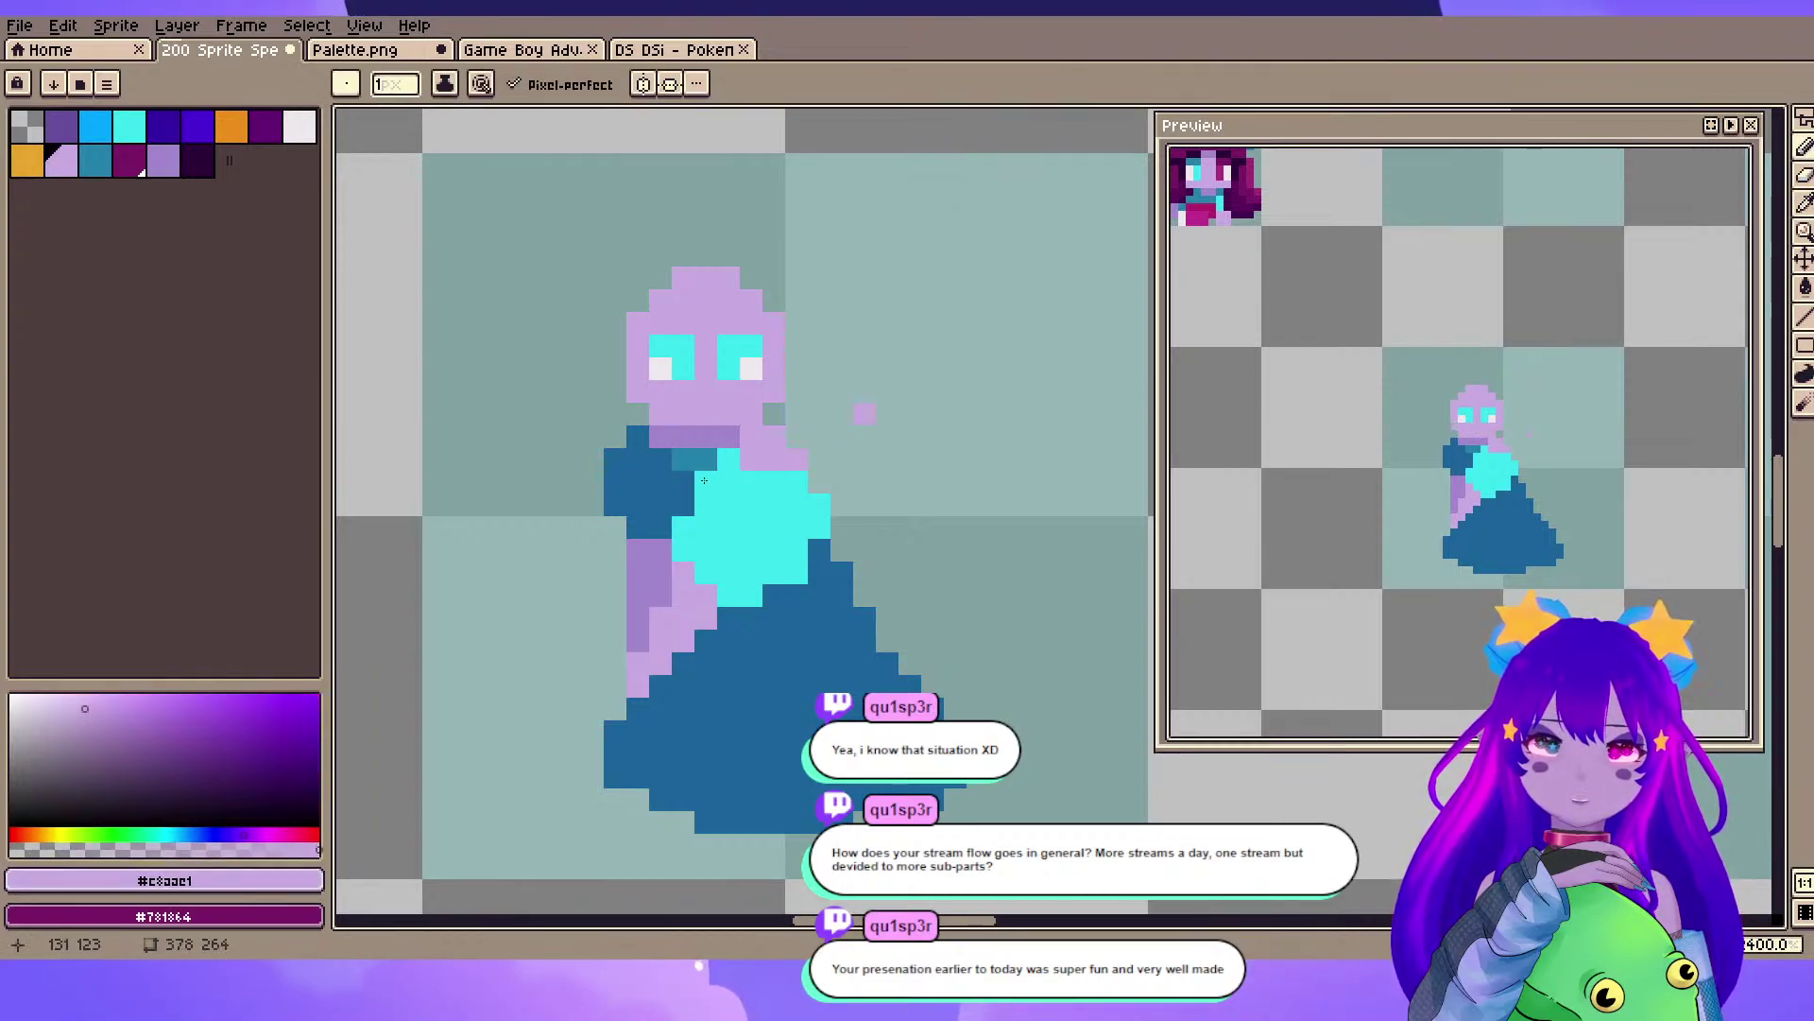
key(ctrl+z)
key(ctrl+z)
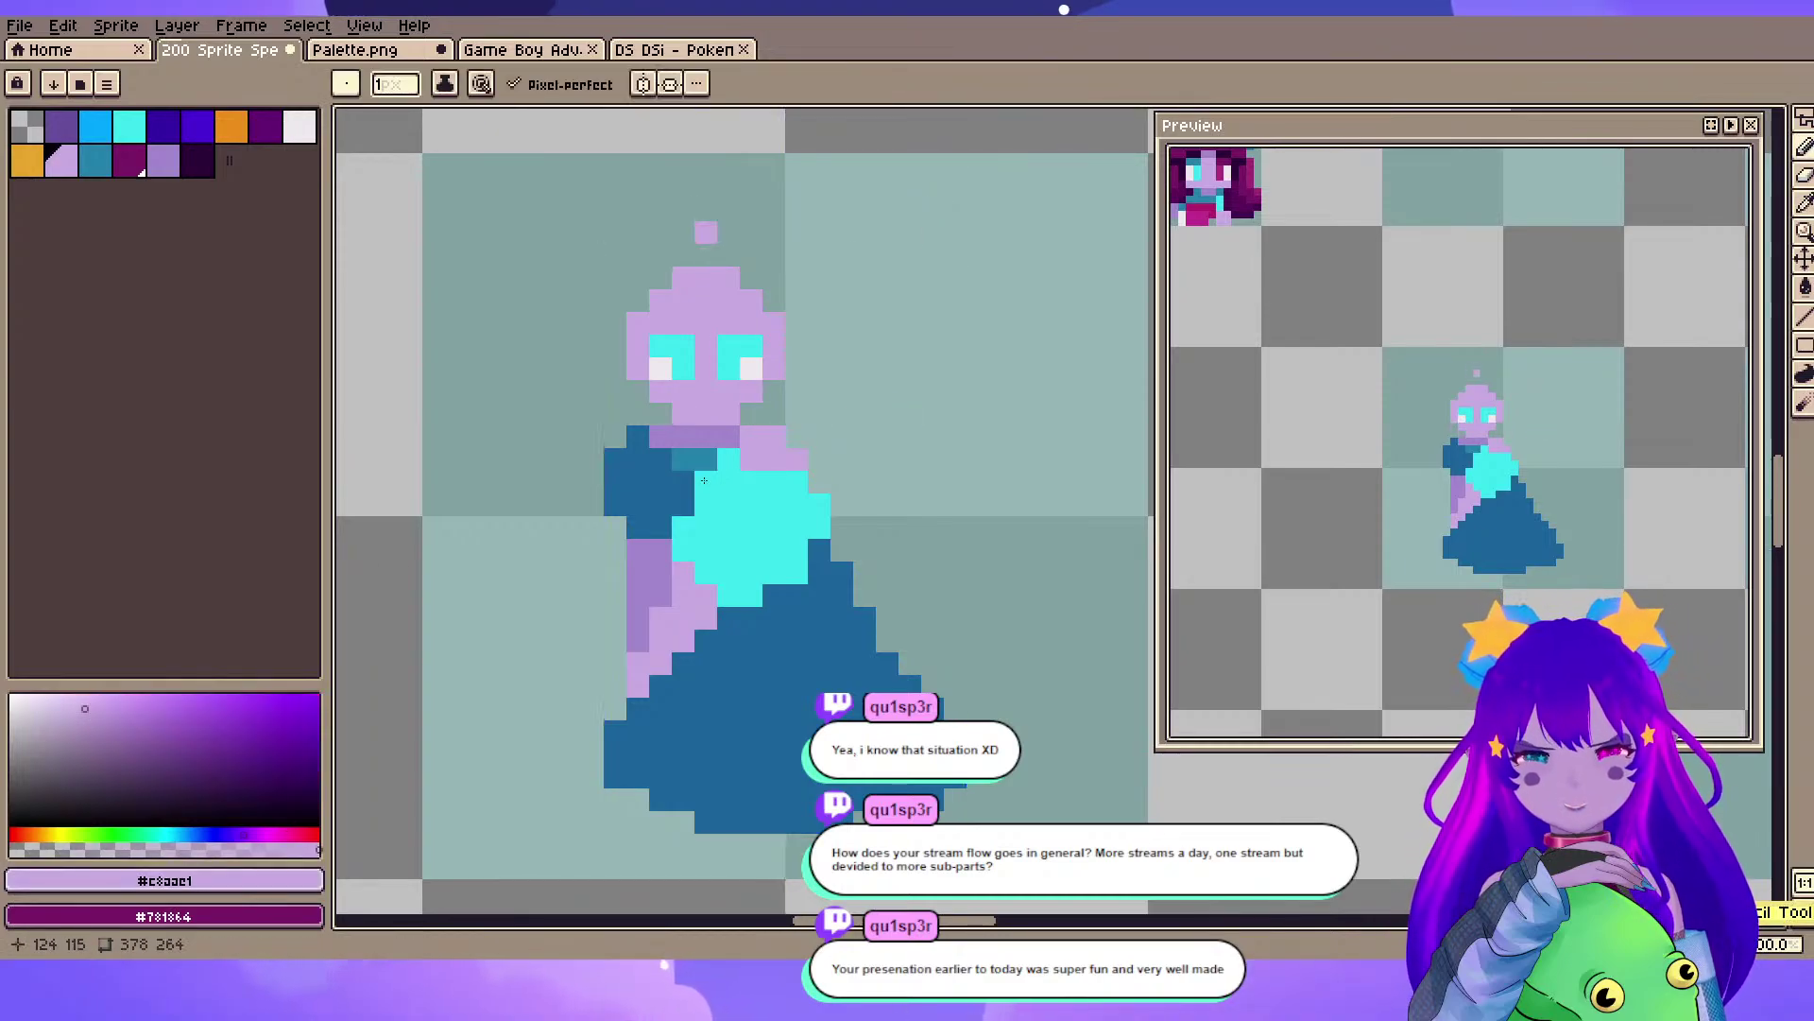
- Recolour the right eye with the reference face's colours: dark magenta on the upper row and #ae2d83 for the iris pixel
drag(704, 480, 704, 480)
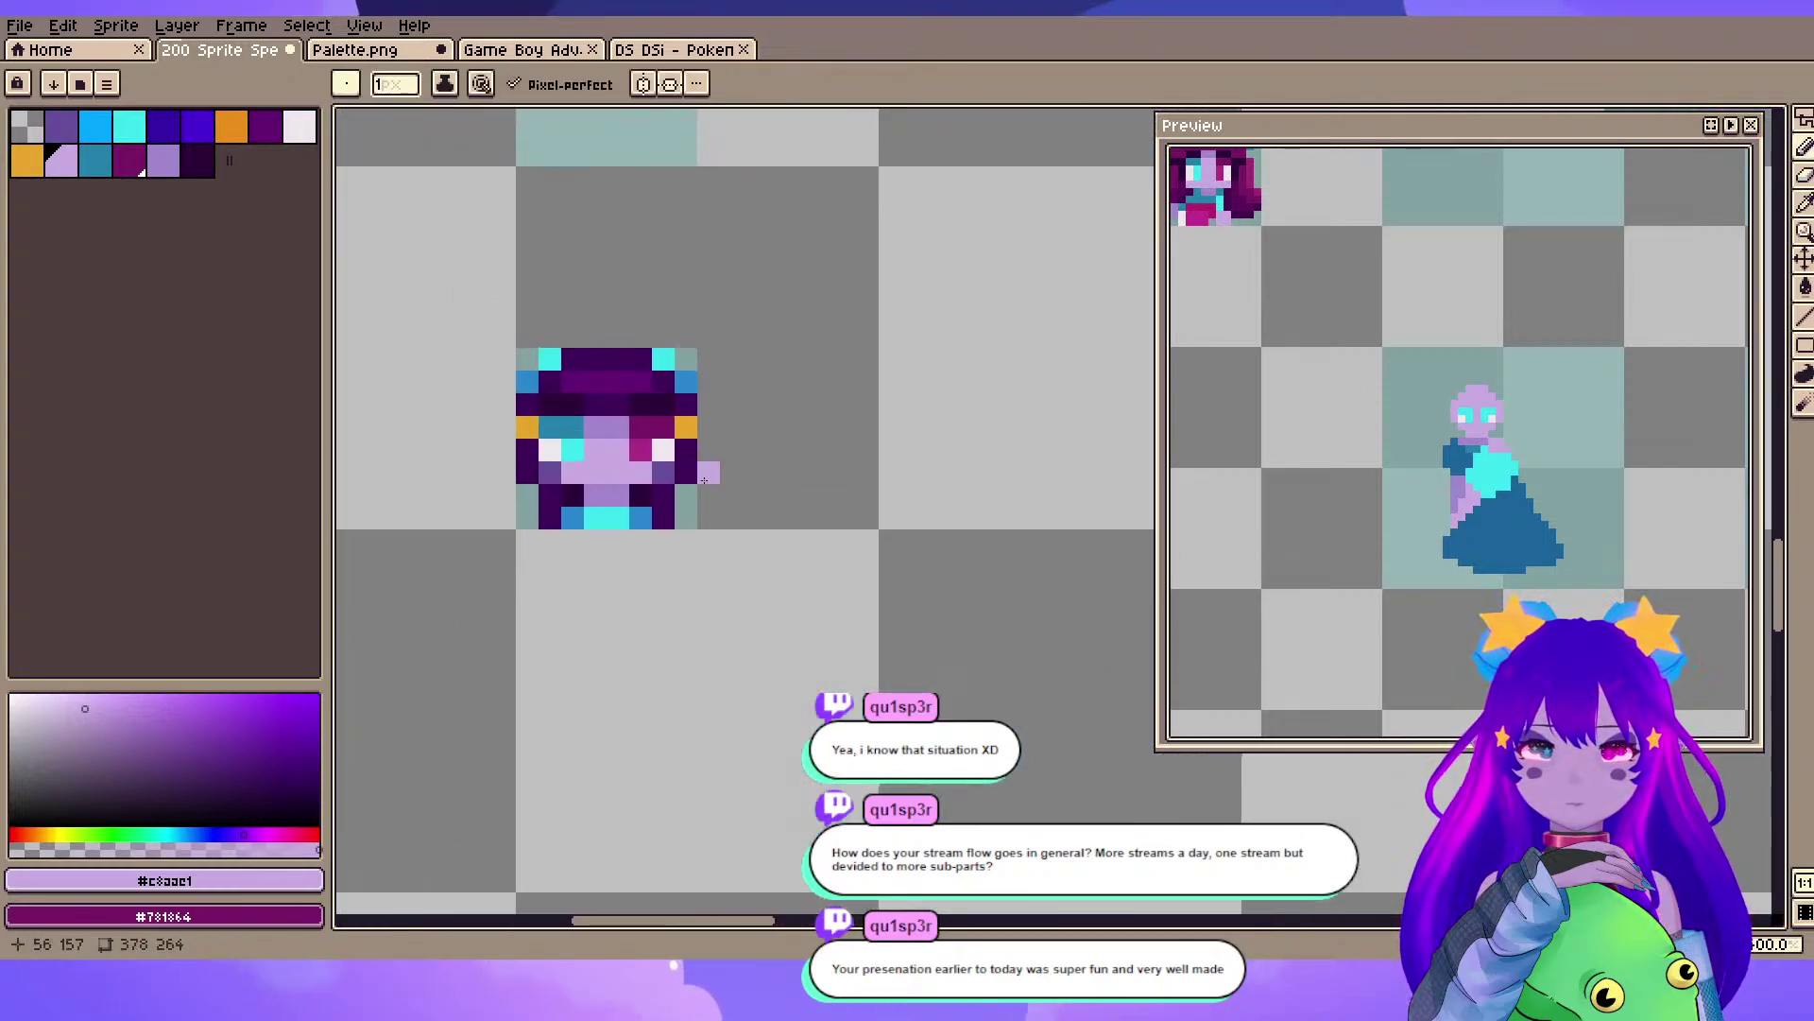
alt+click(641, 450)
key(x)
drag(890, 314, 473, 538)
drag(1062, 243, 284, 780)
mouse_move(1123, 371)
mouse_down()
mouse_move(910, 514)
mouse_move(824, 427)
mouse_move(778, 450)
mouse_up()
key(x)
click(778, 471)
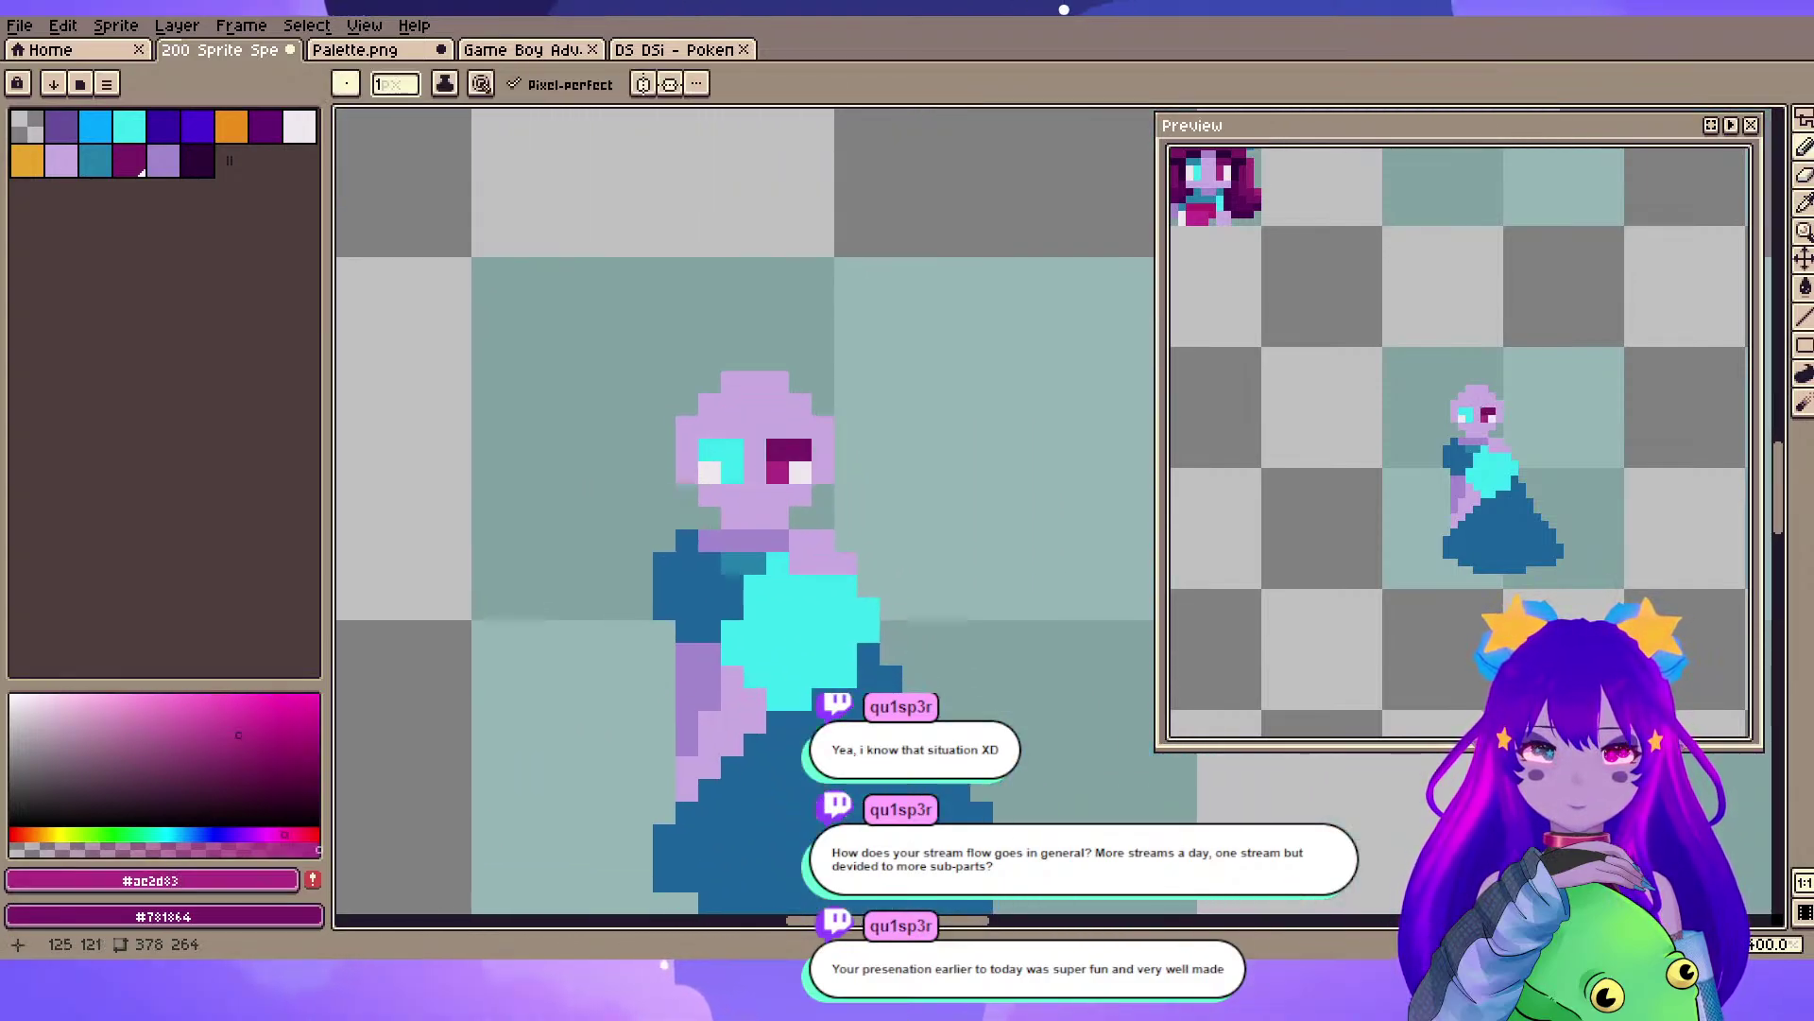
- Sample teal #2482ab from the reference face and paint the upper row of the left eye with it
drag(378, 662, 701, 478)
drag(378, 501, 703, 480)
alt+click(555, 658)
drag(822, 409, 498, 679)
key(ctrl+z)
drag(725, 499, 274, 821)
drag(1040, 284, 376, 667)
drag(1107, 570, 700, 521)
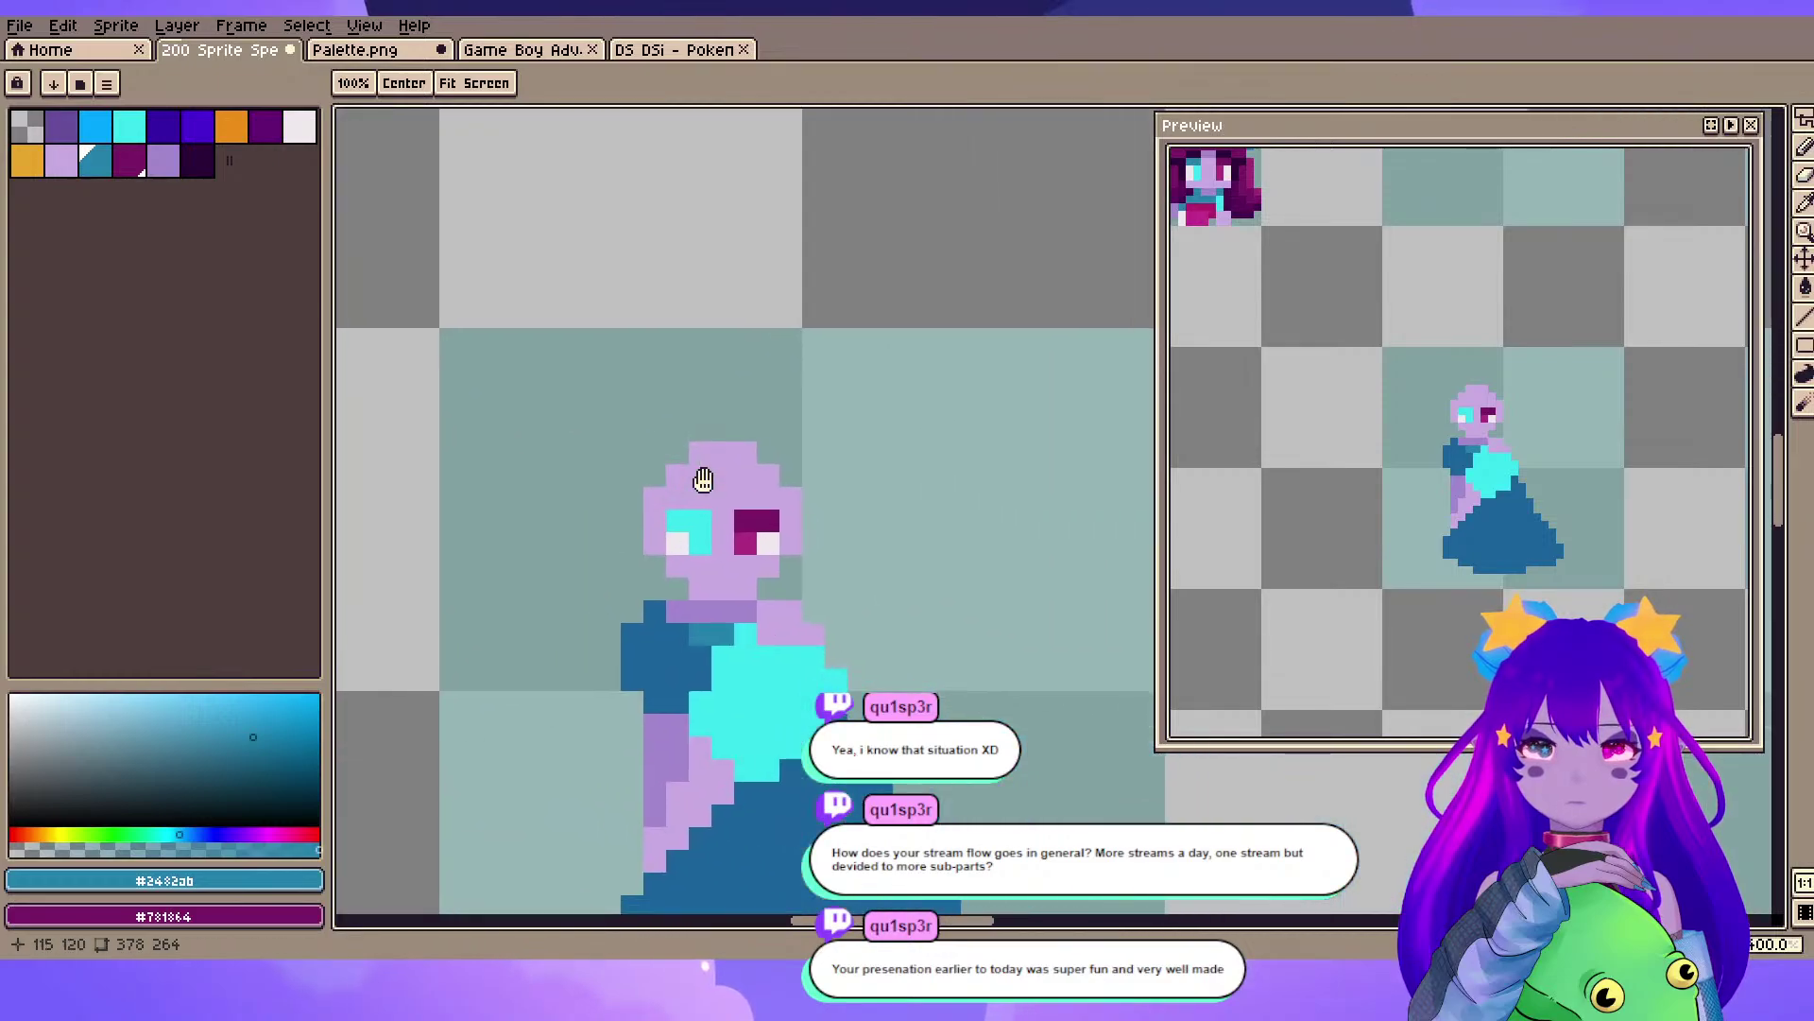
drag(609, 588, 640, 543)
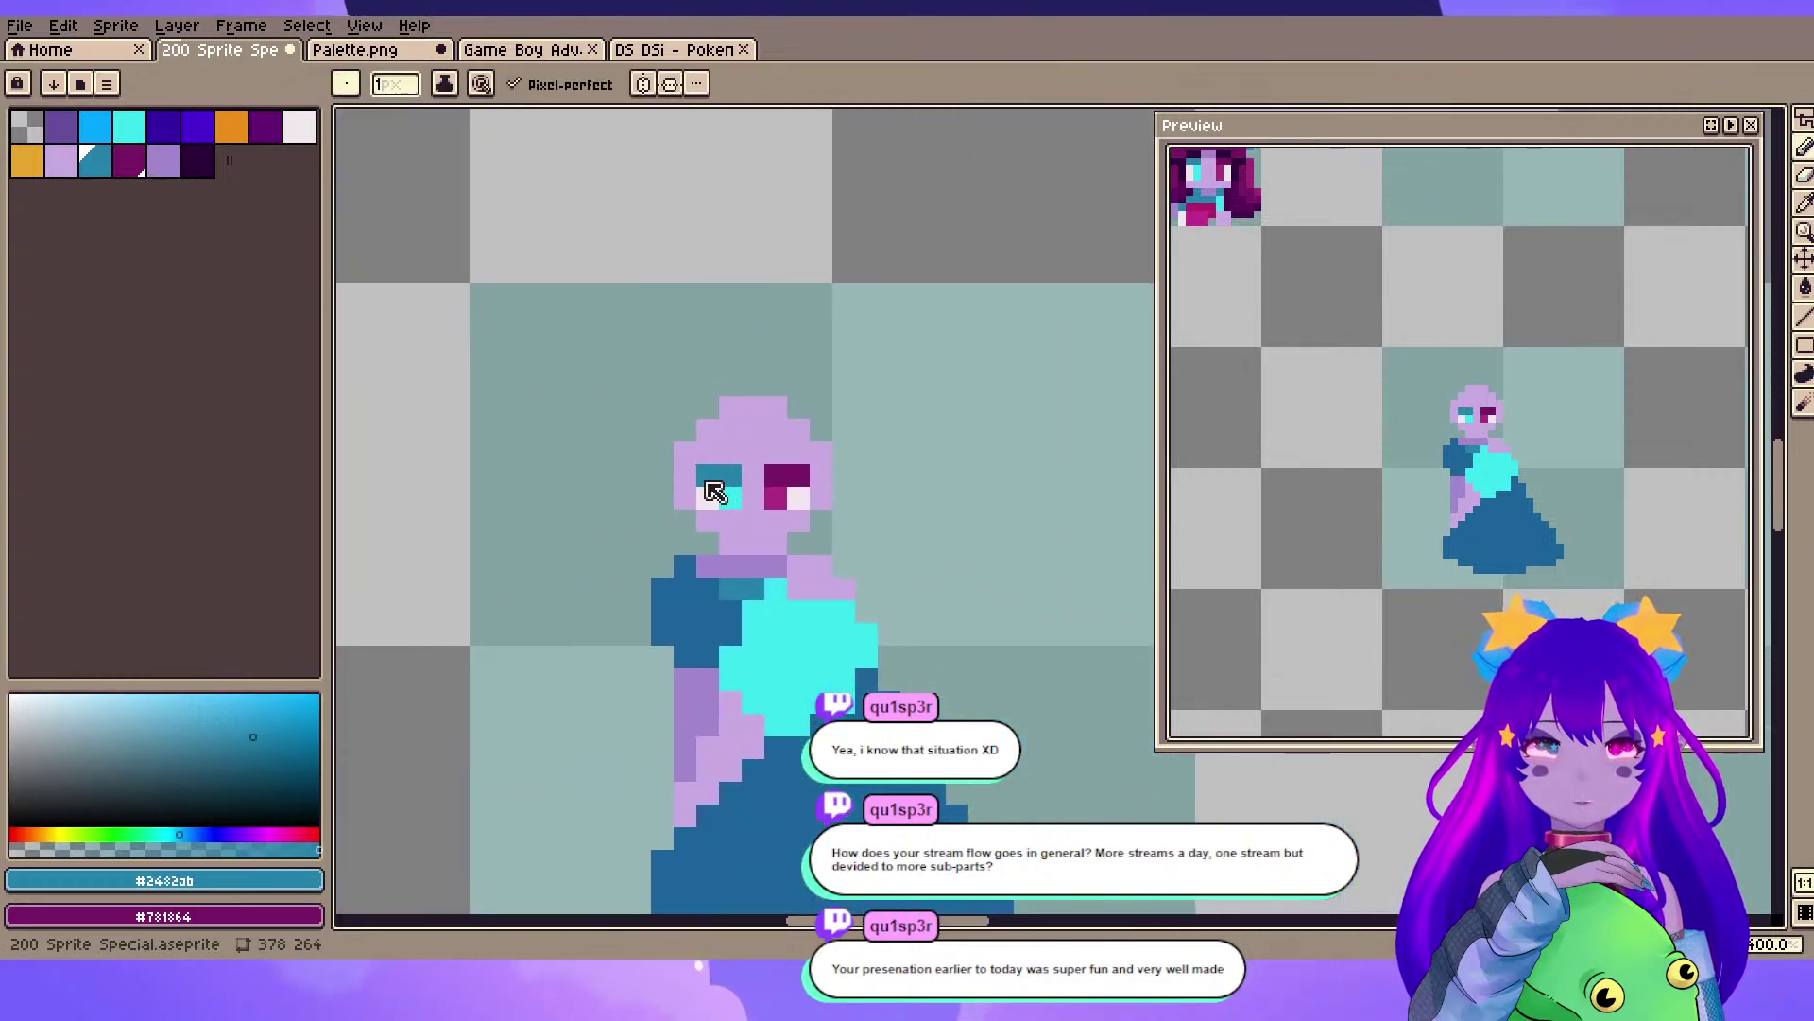
- Draw dark purple lashes above both eyes and out past their outer corners, using palette colour Idx-14
click(198, 161)
scroll(798, 586, up, 1)
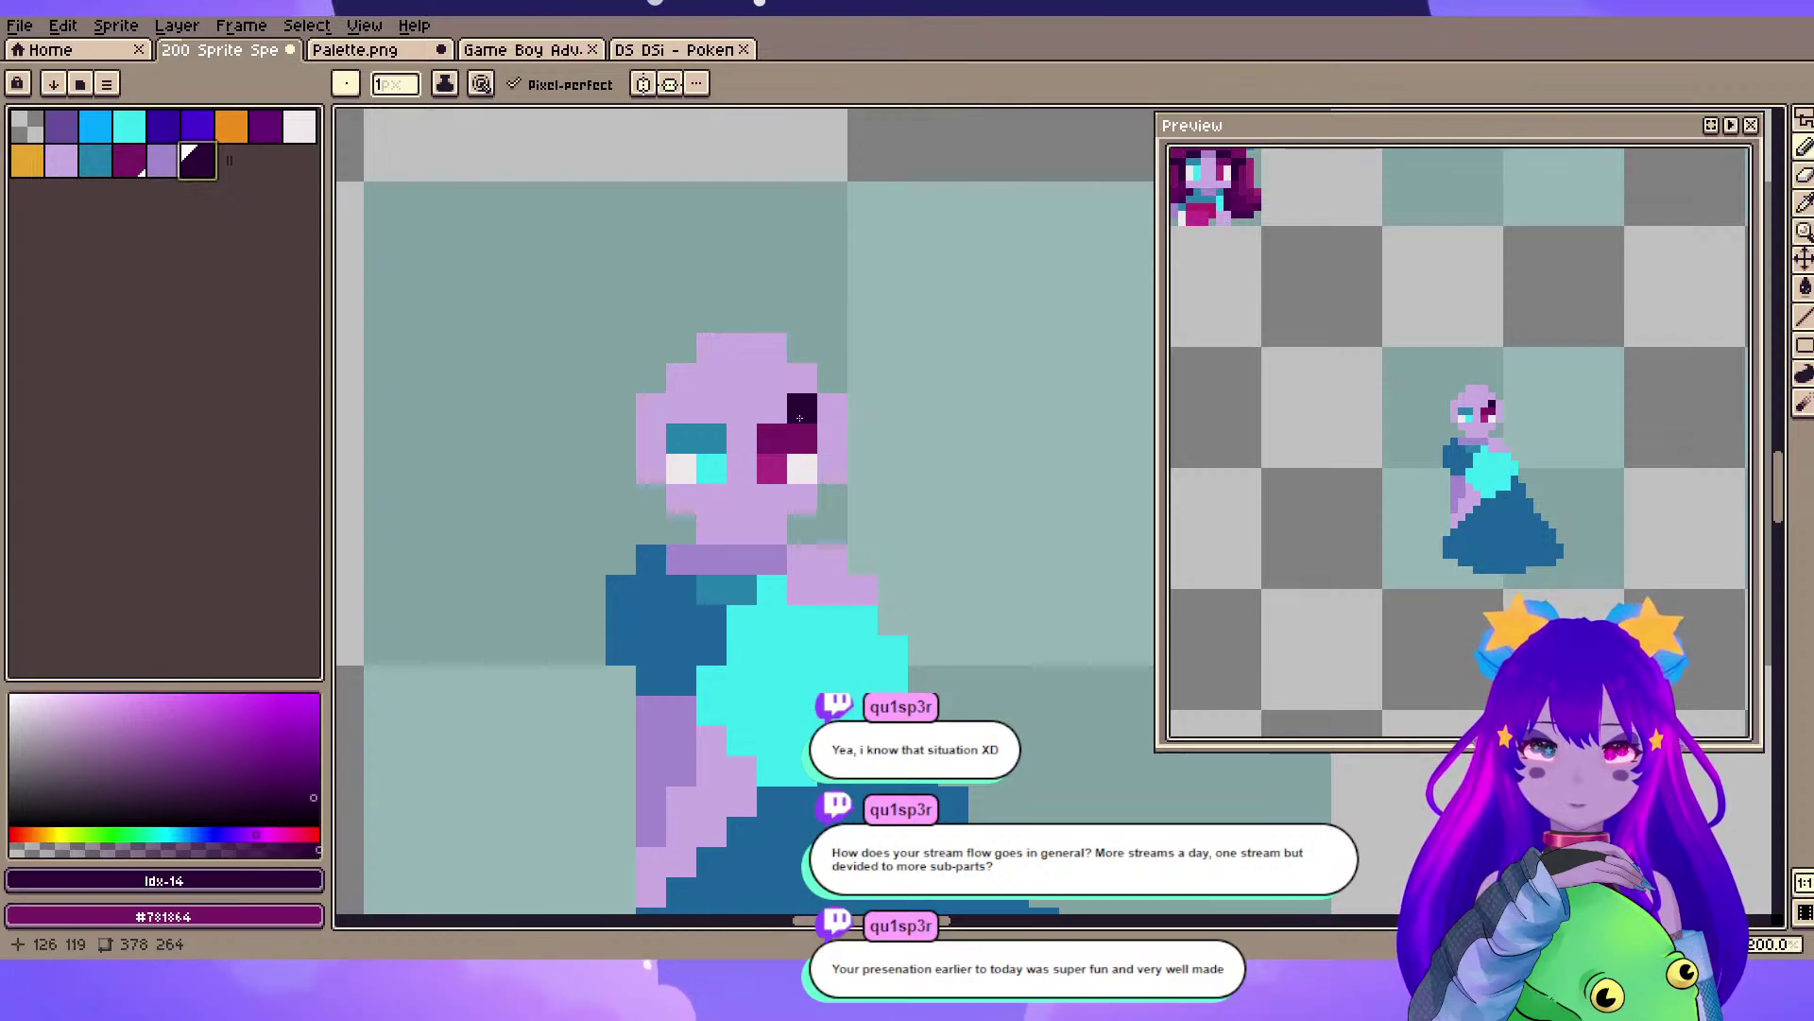
click(799, 417)
click(772, 410)
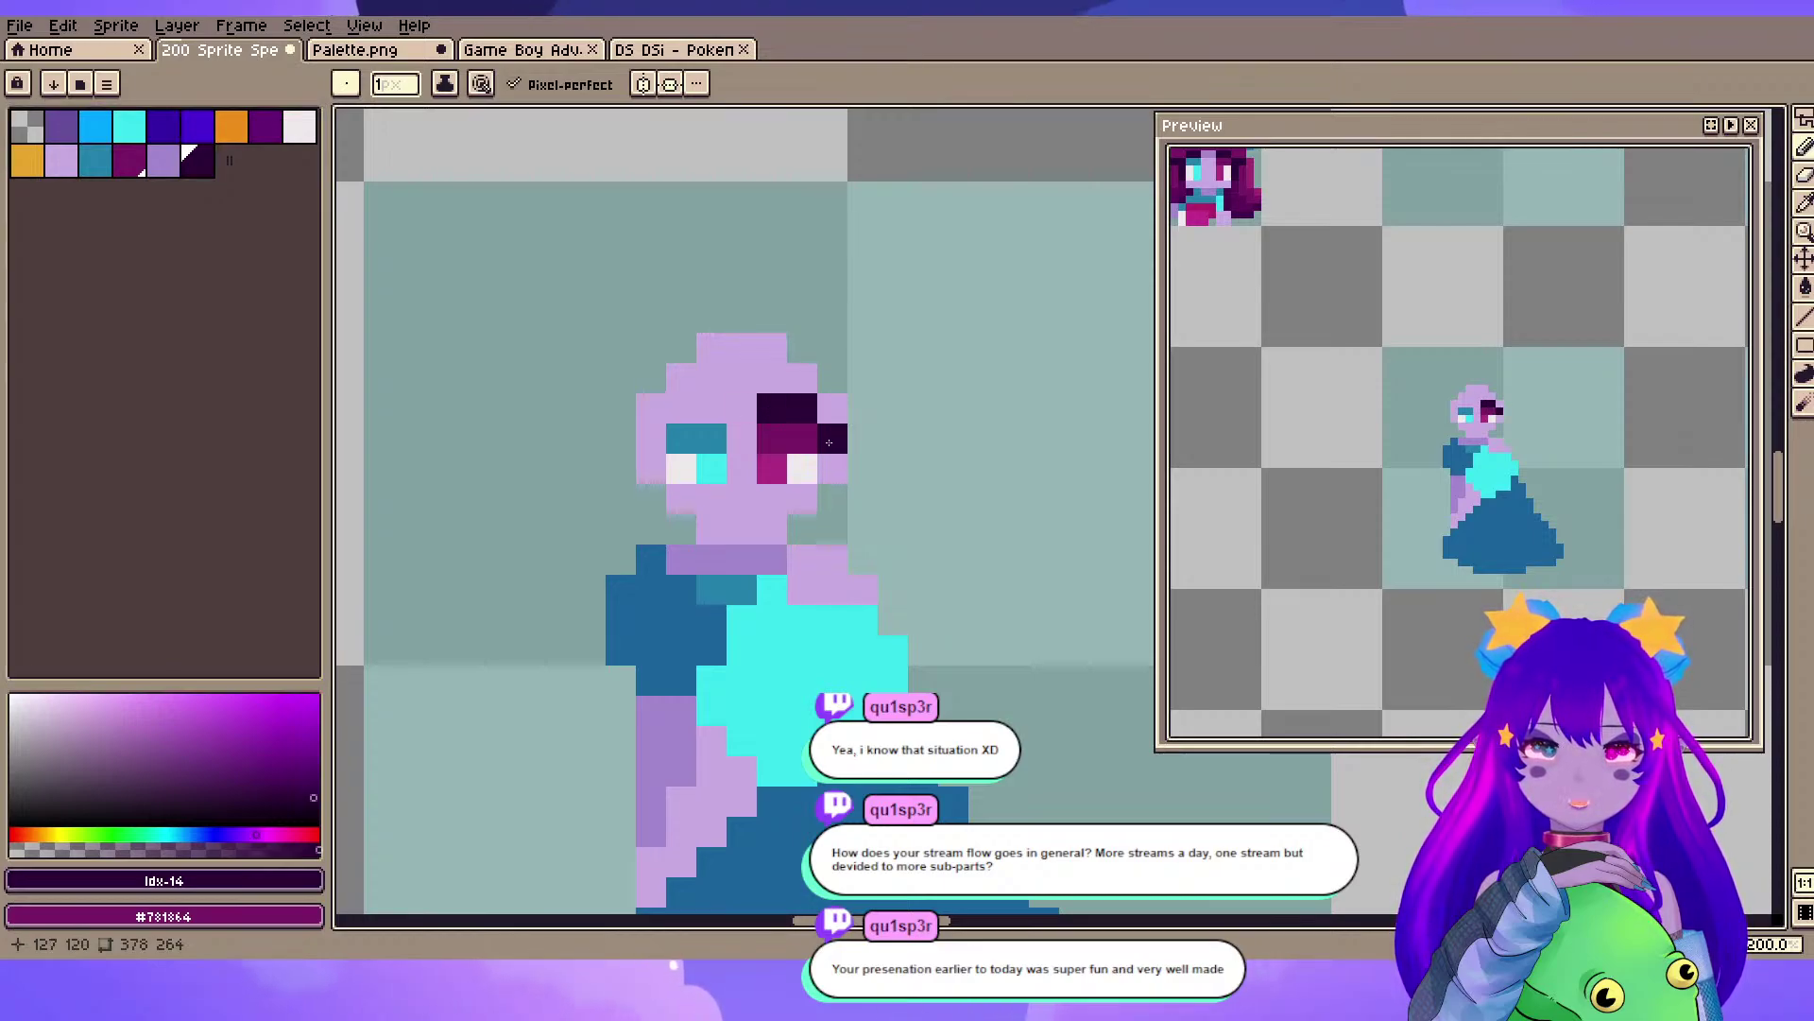
click(658, 437)
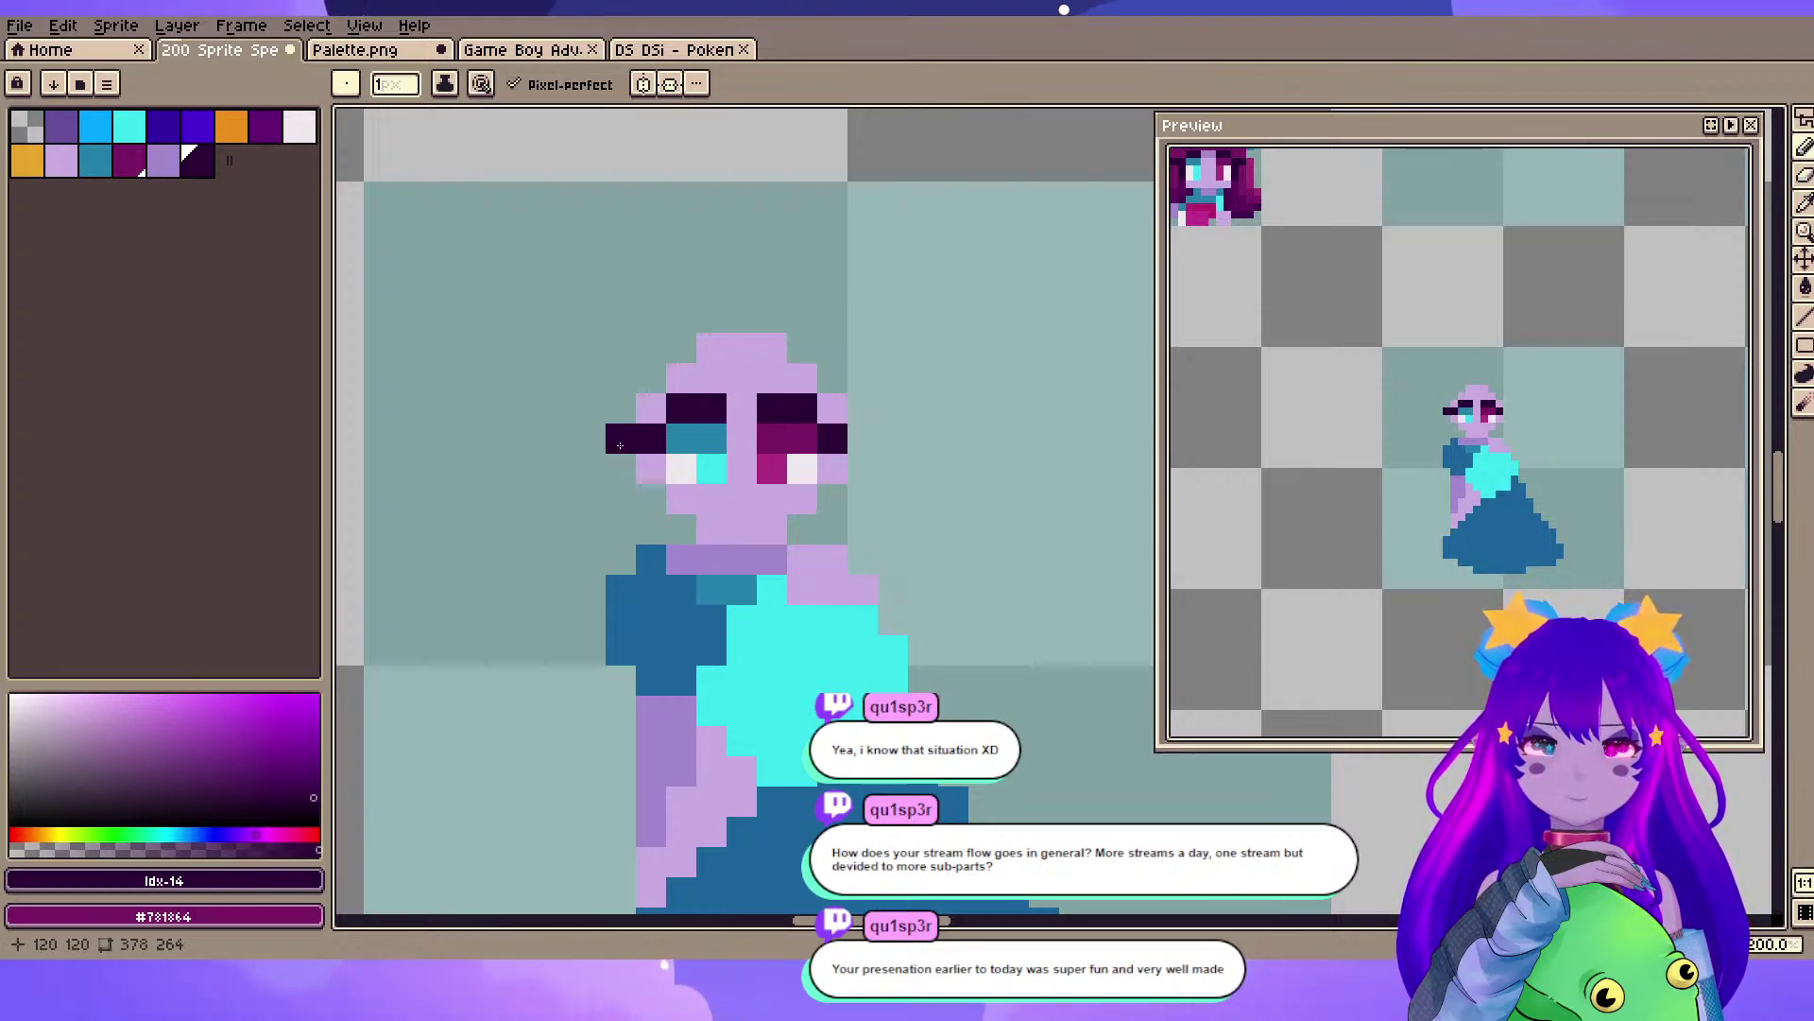
- Fill the dress skirt with the teal #2482ab sampled from the neckline
scroll(828, 615, down, 1)
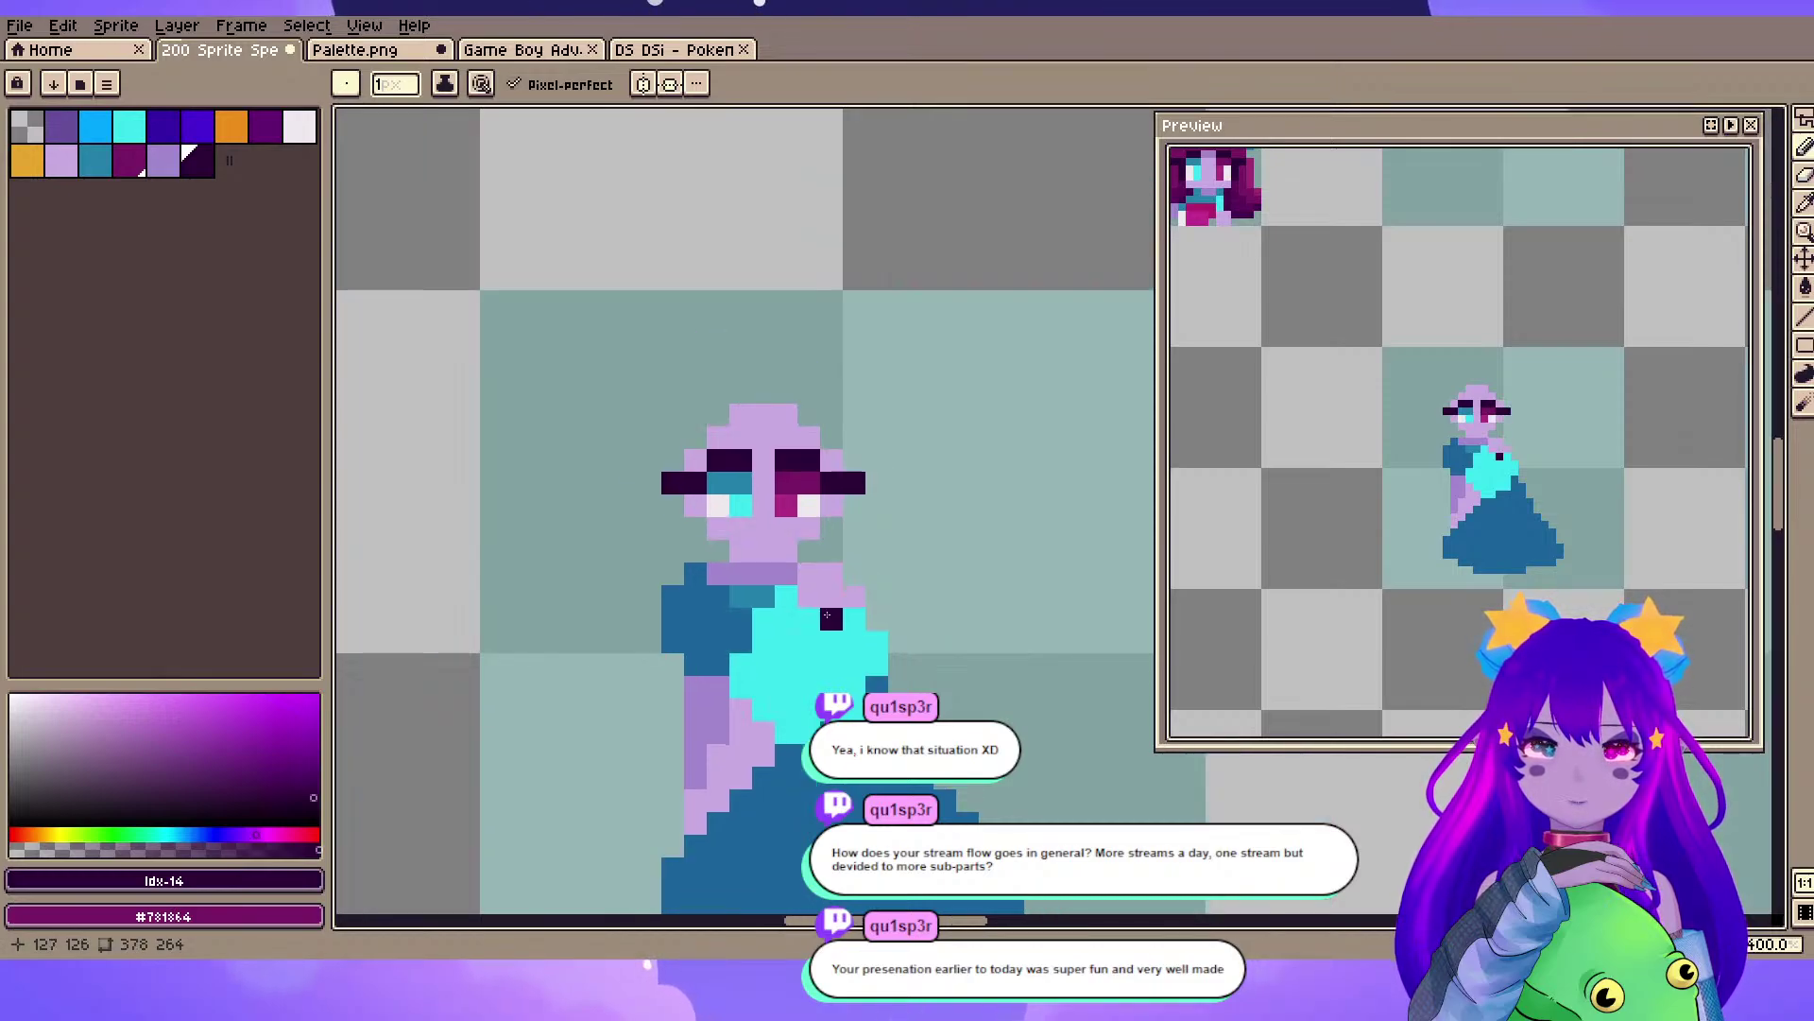
scroll(828, 615, down, 1)
scroll(746, 455, up, 1)
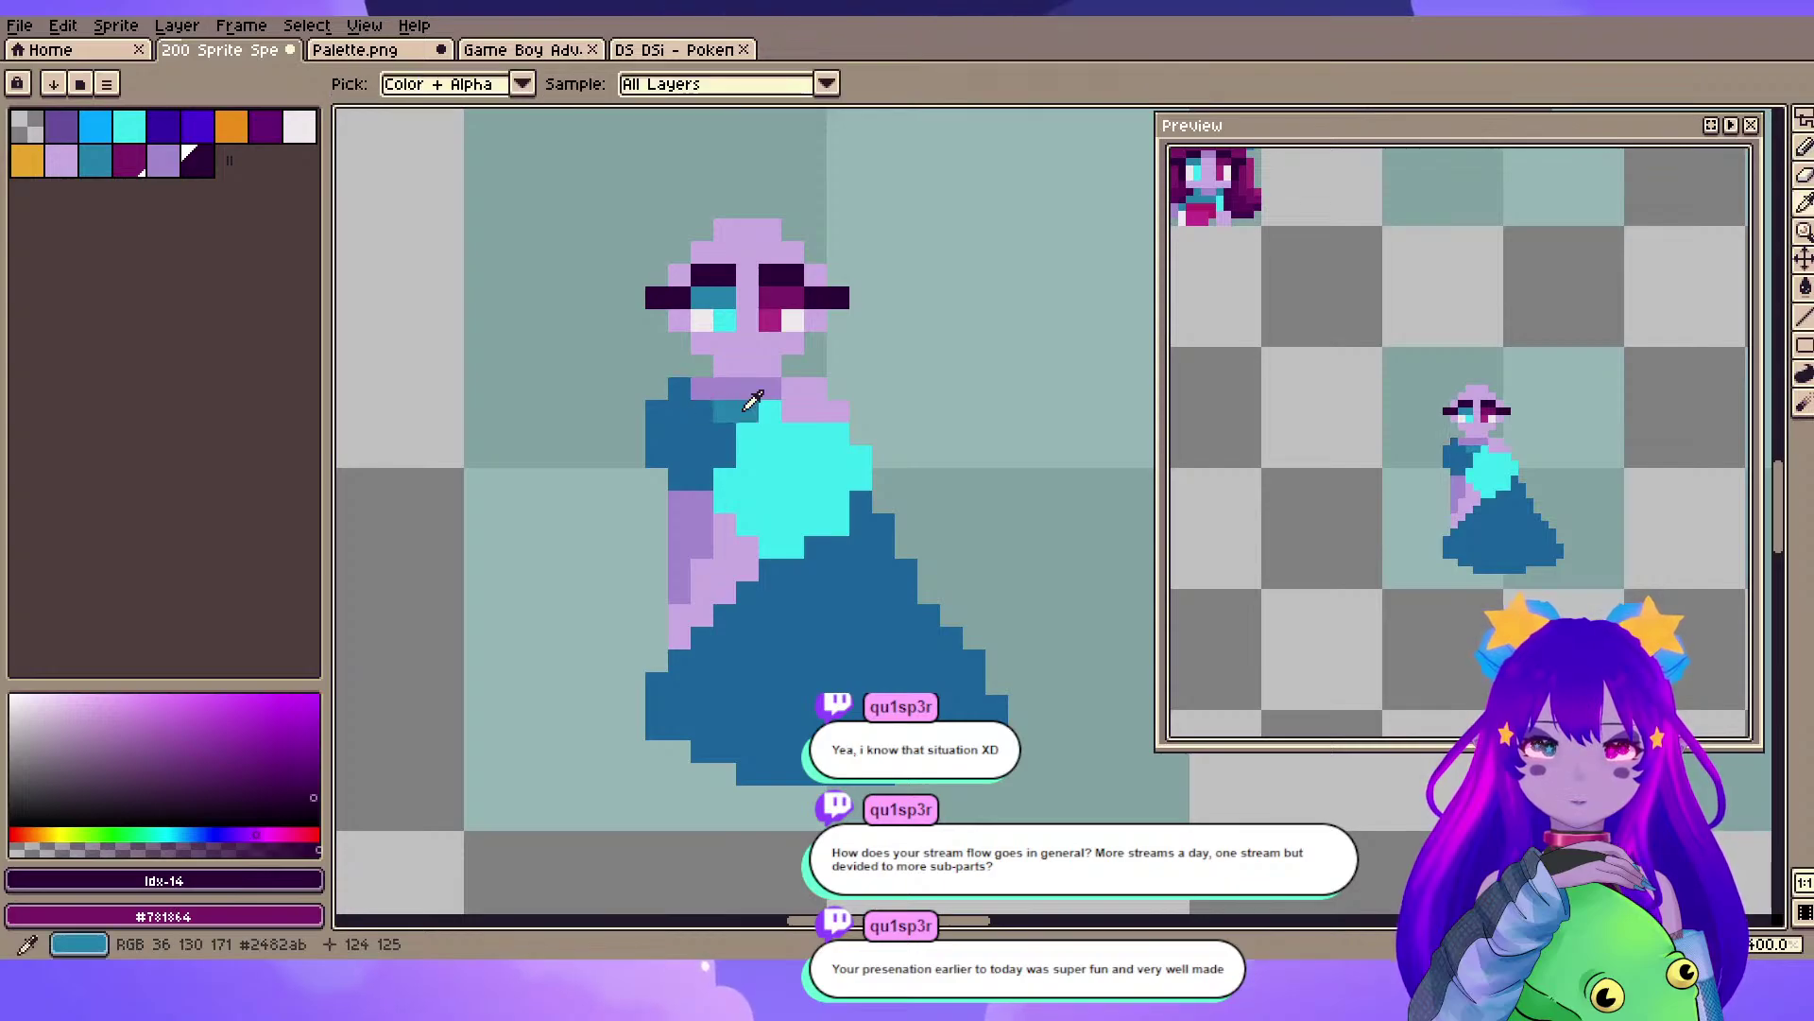
alt+click(723, 406)
key(g)
click(863, 639)
- Sample the sleeve's dark blue #1b649b and paint a shadow line along the waist beneath the cyan bodice
alt+click(704, 432)
key(b)
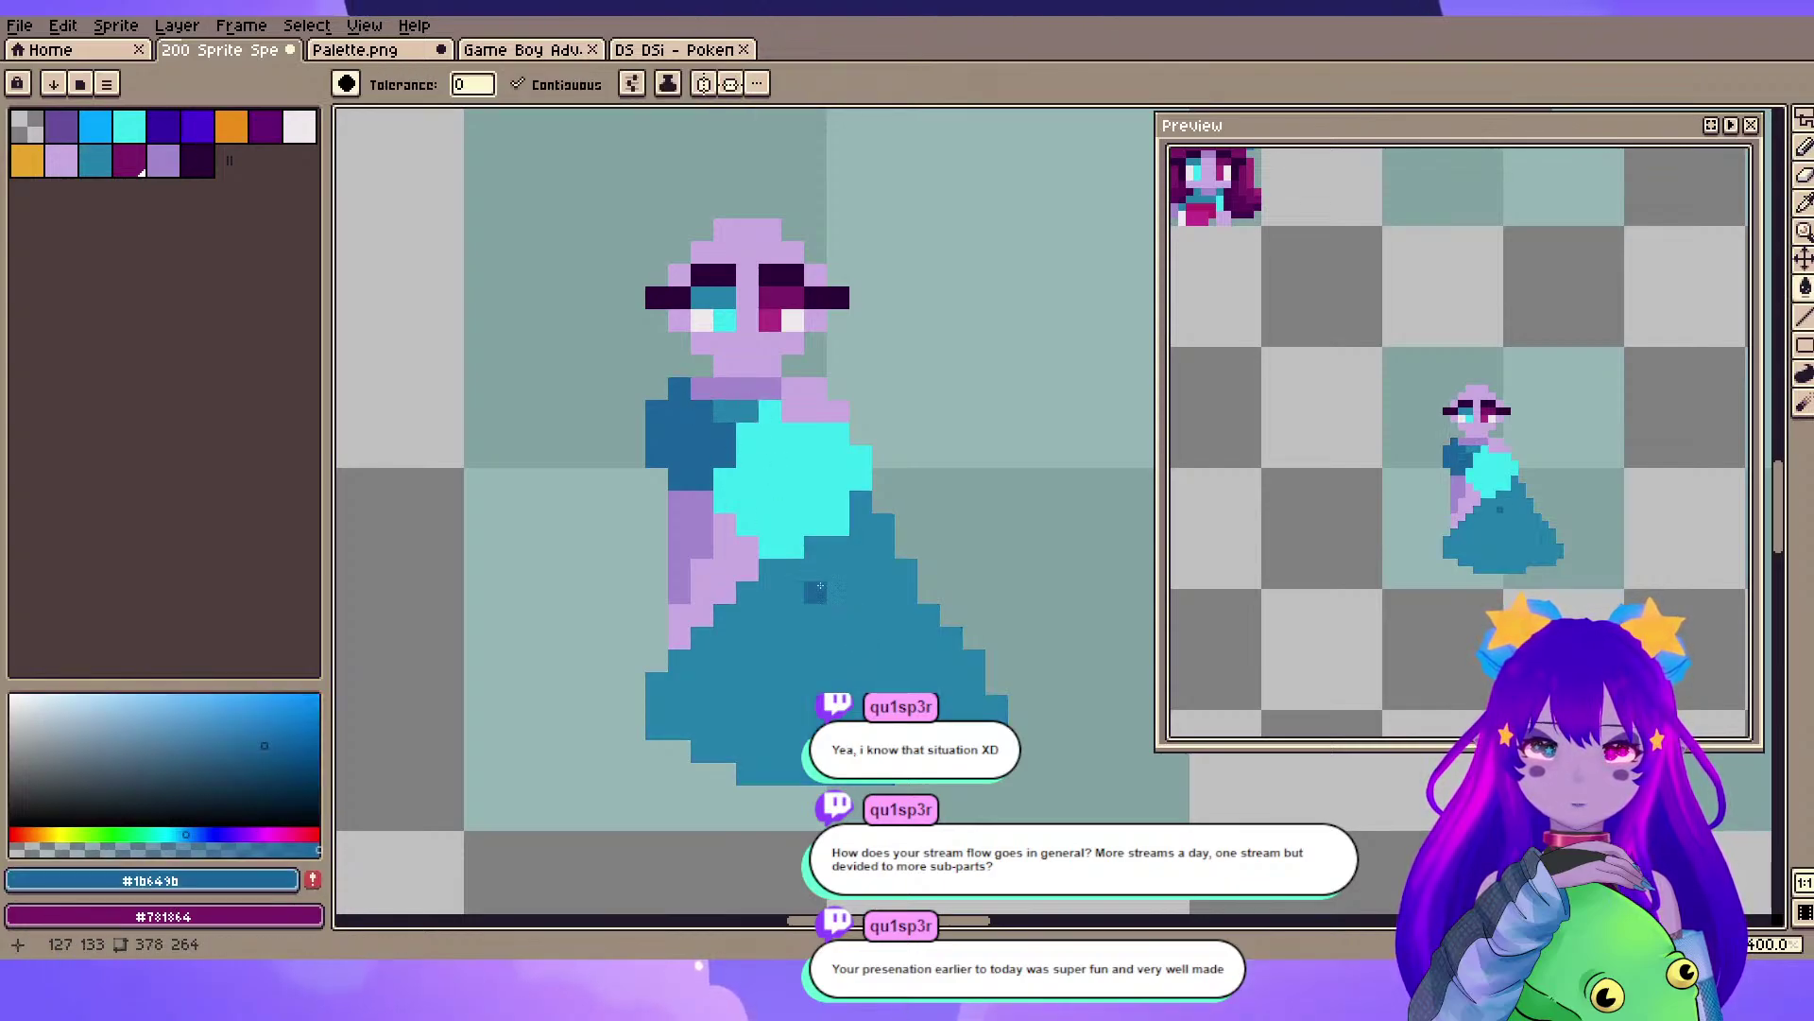
click(803, 565)
key(ctrl+z)
alt+click(833, 595)
alt+click(792, 570)
click(816, 550)
click(864, 508)
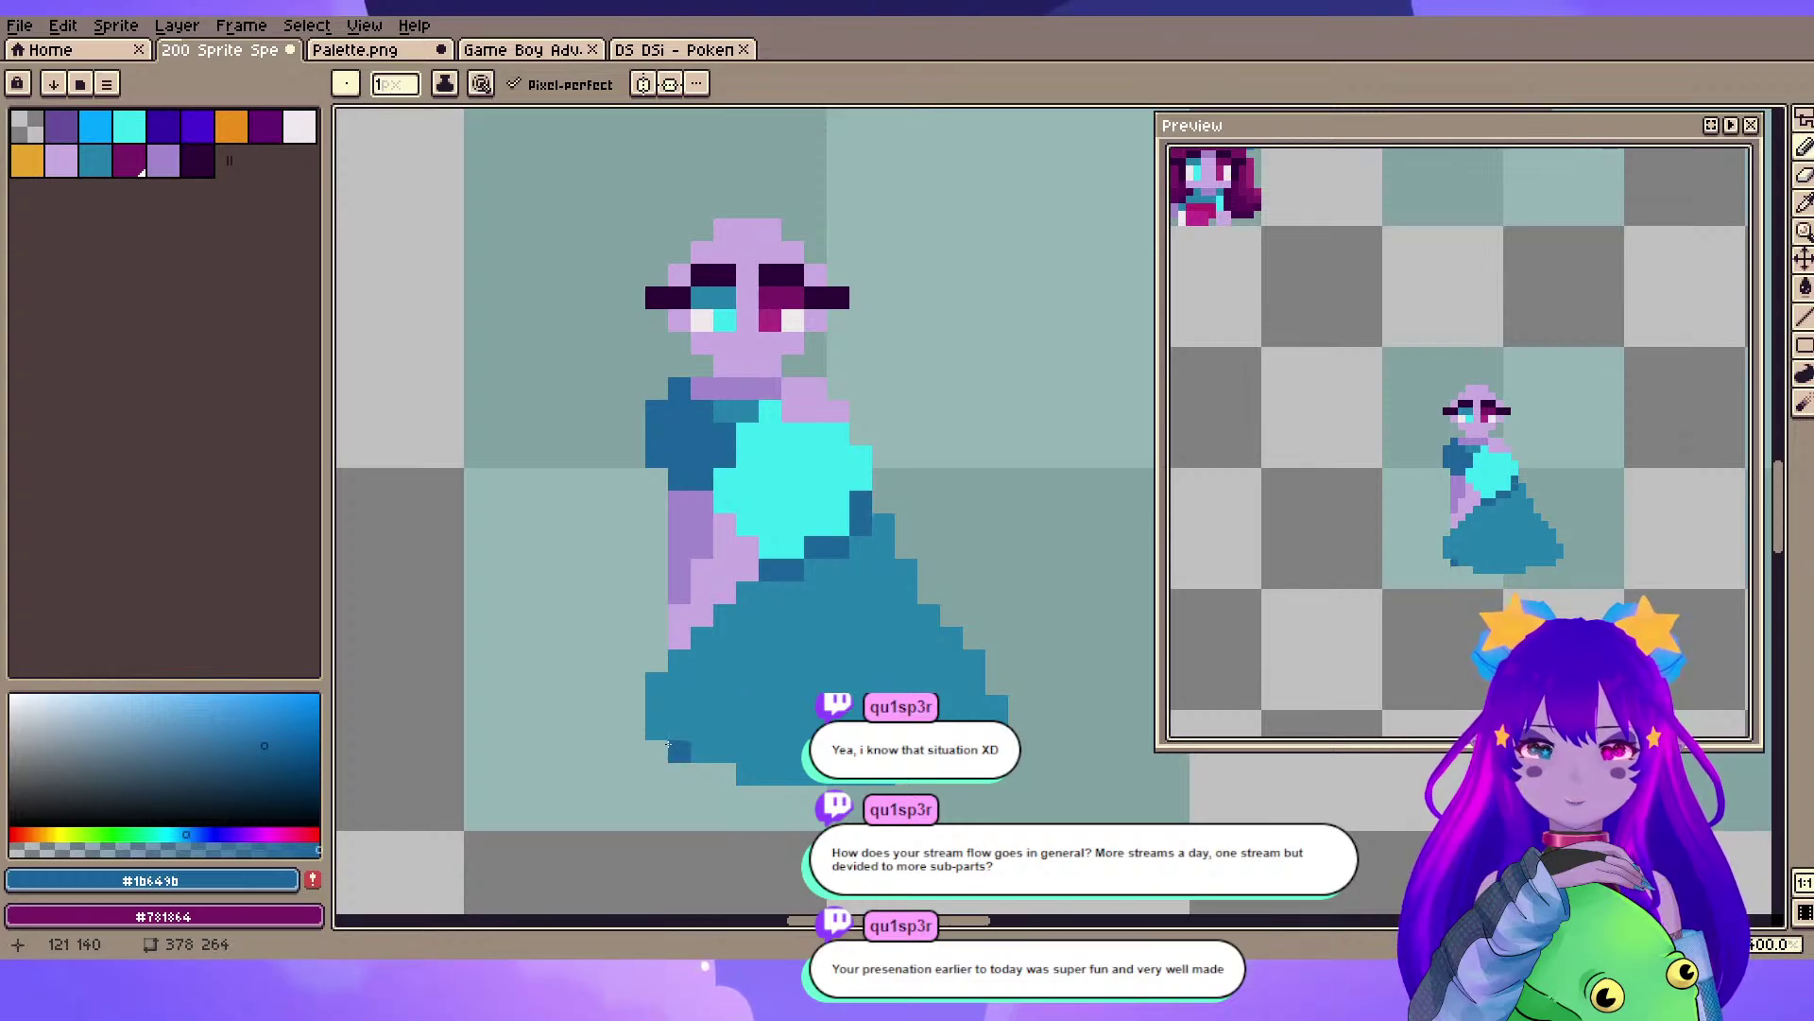
- Draw dark blue #1b649b fold lines running from the waist down the skirt and along its right edge
alt+click(850, 635)
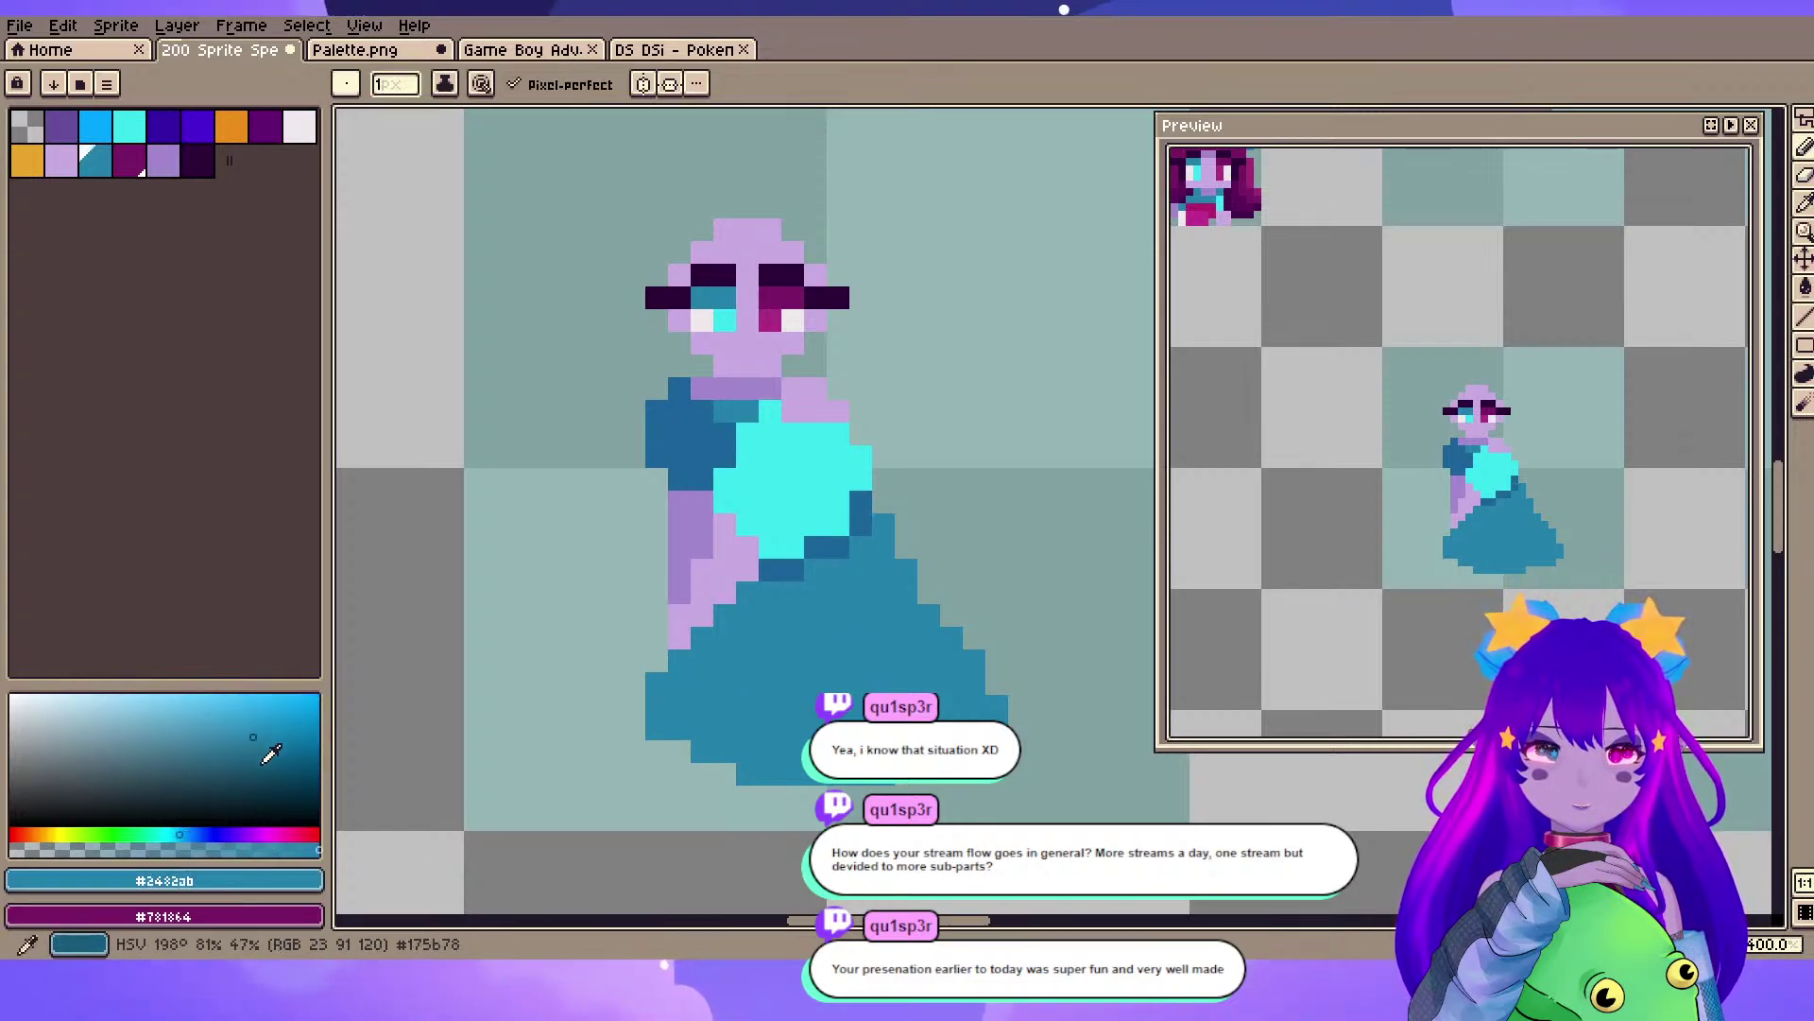
alt+click(775, 570)
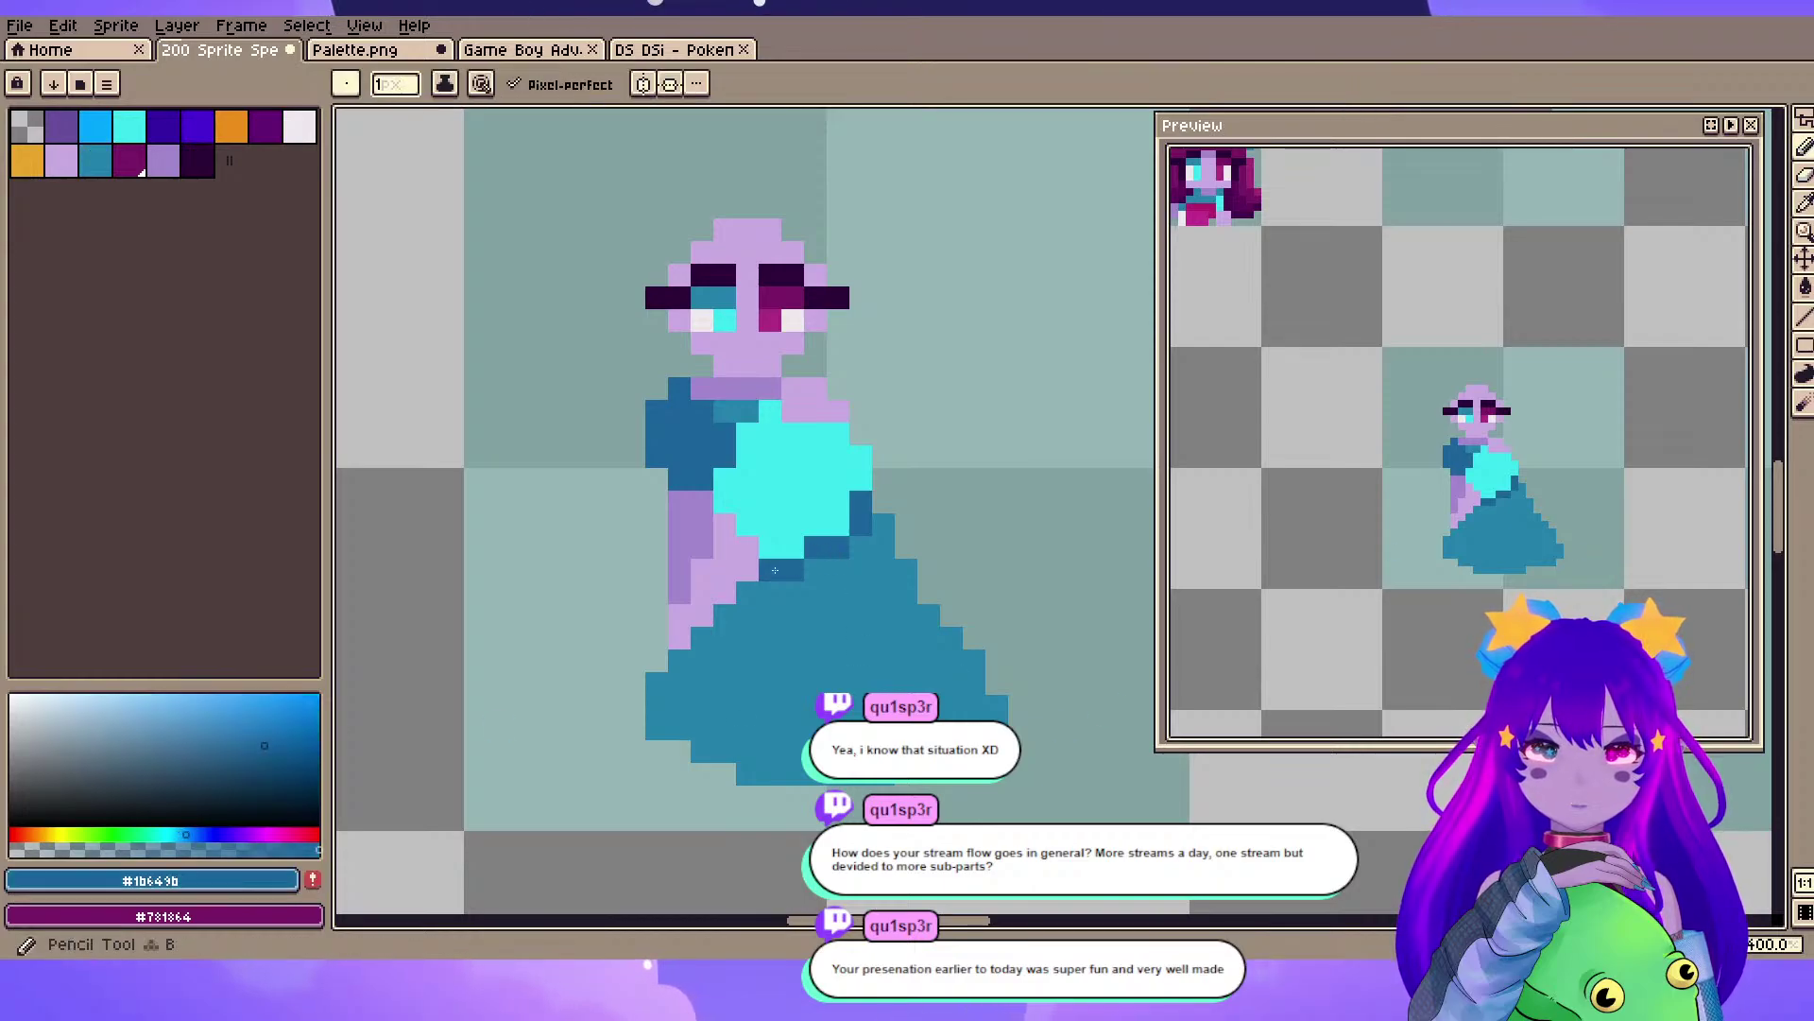
shift+click(723, 741)
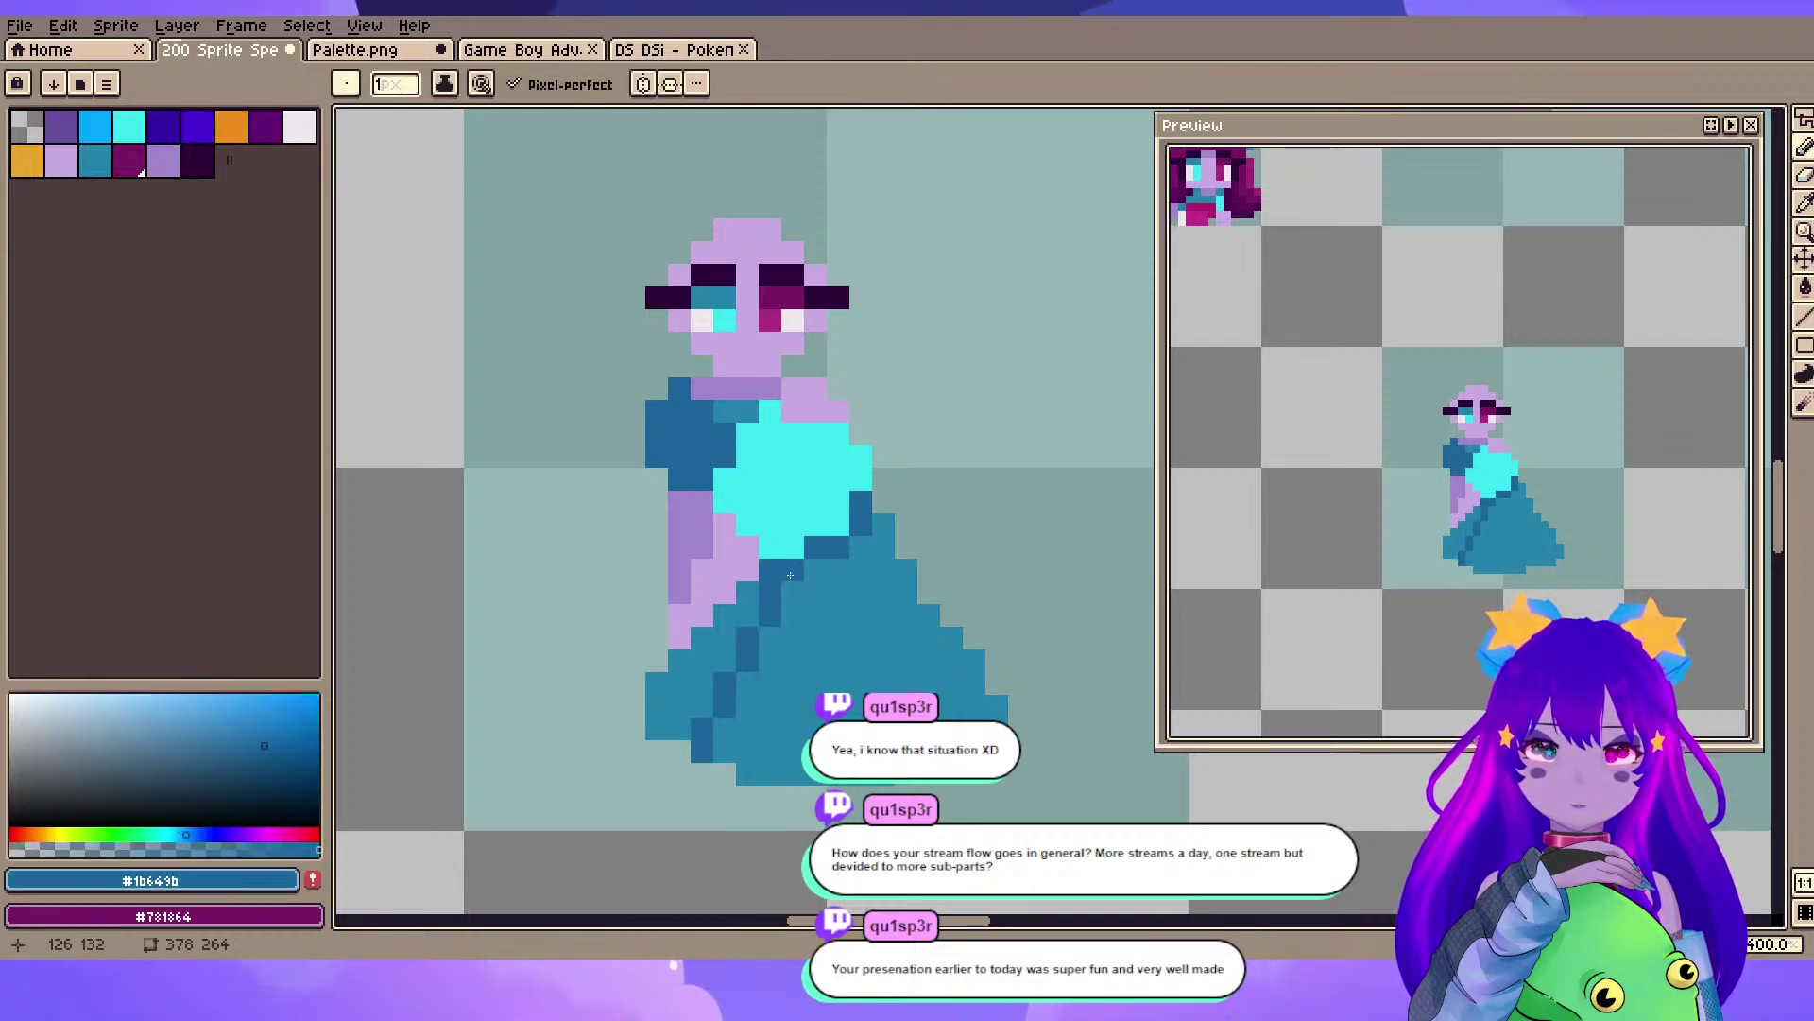
click(739, 730)
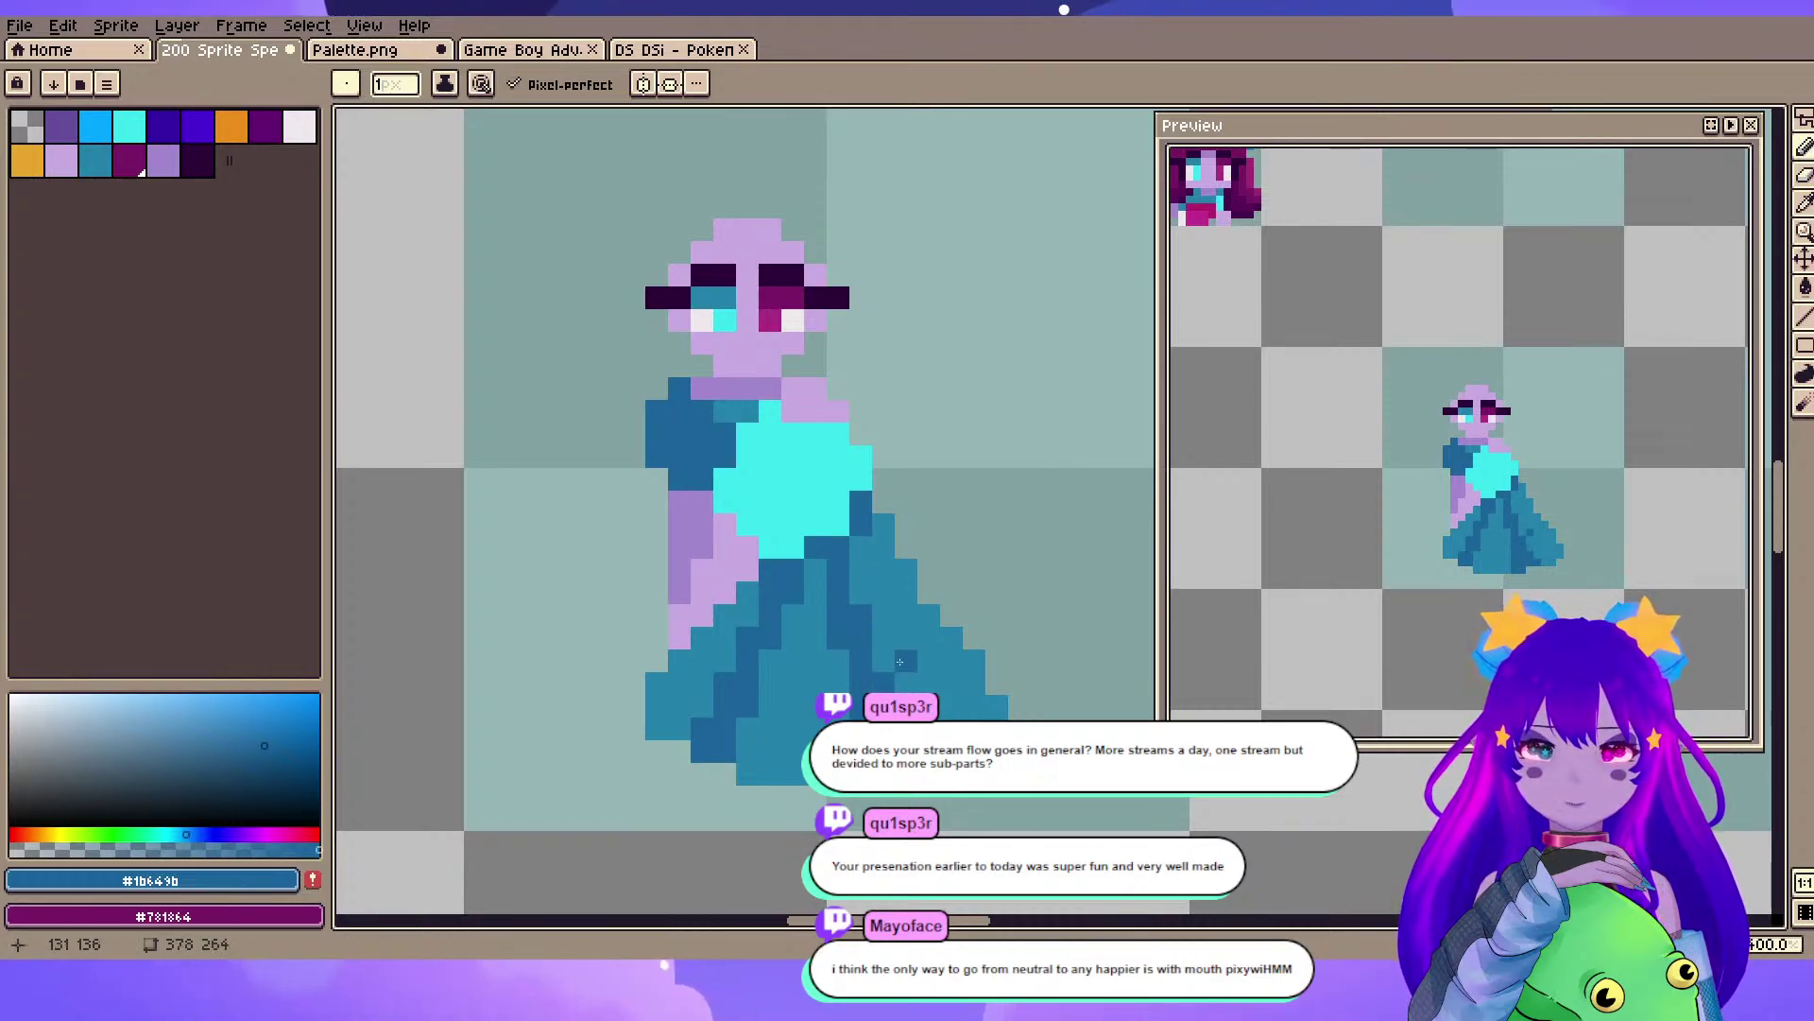
drag(880, 529, 993, 733)
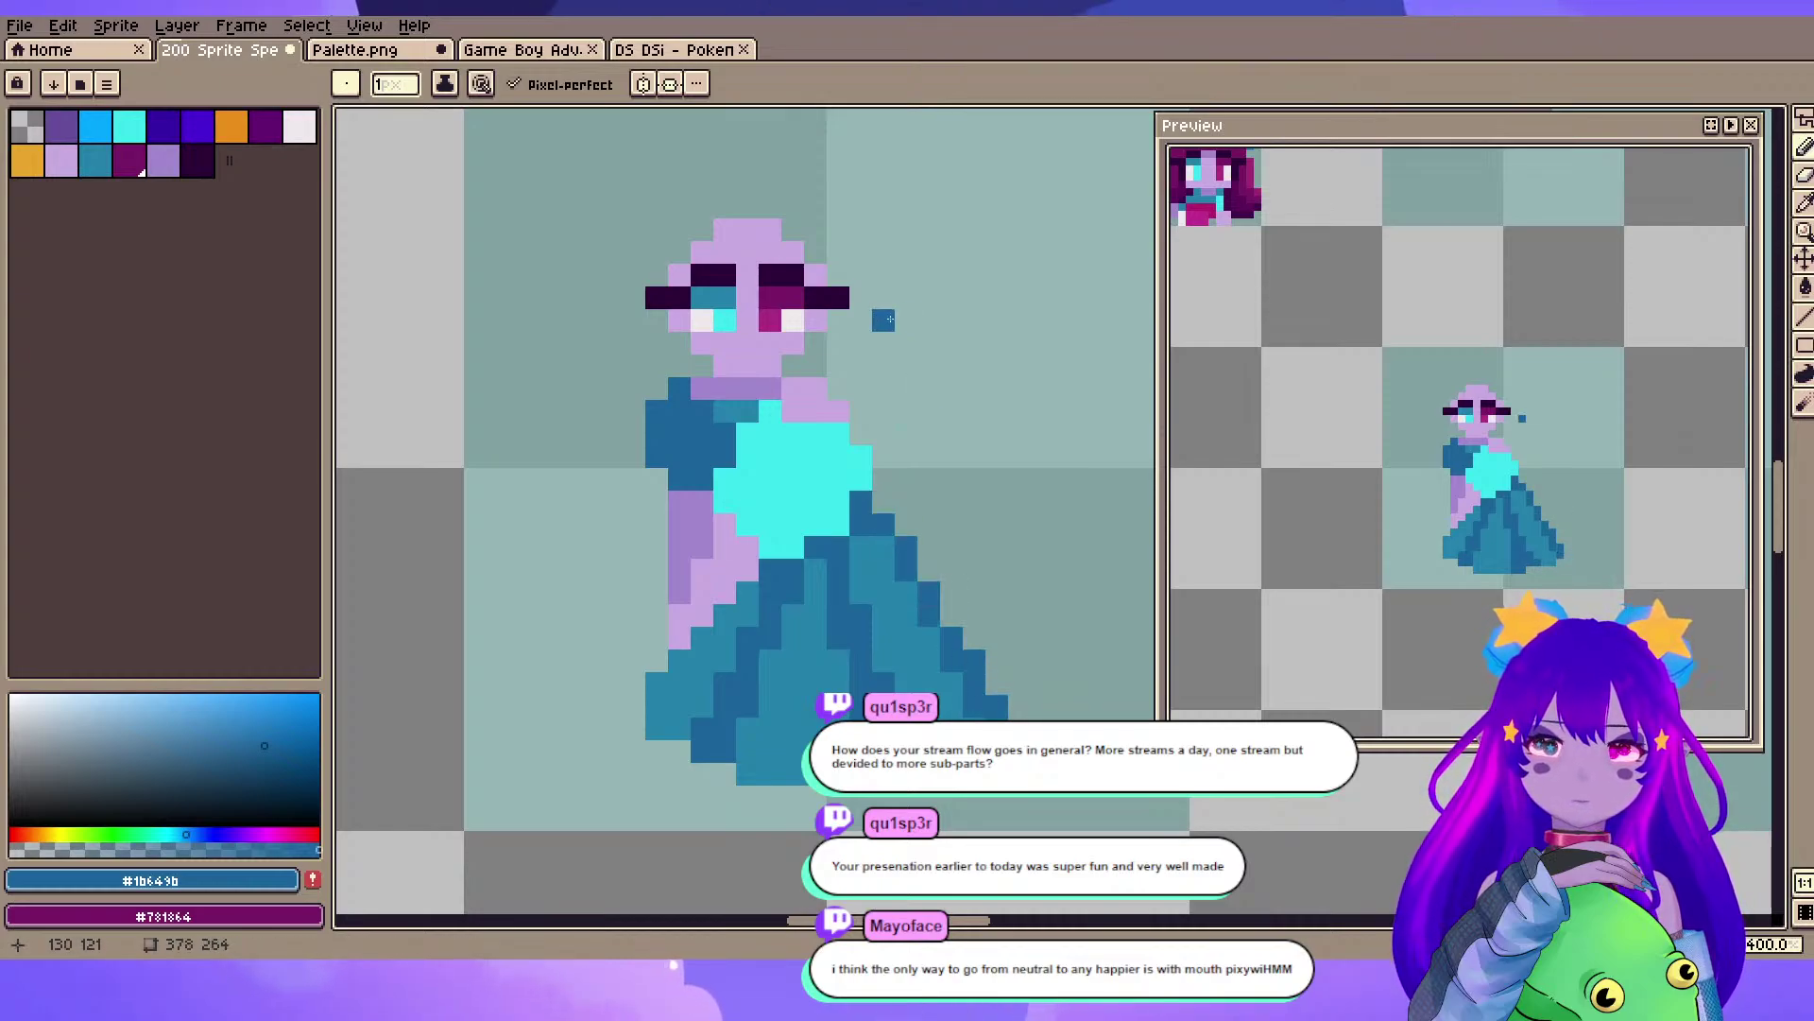
- Select the upper part of the head including the eyes and move it up one pixel
click(881, 391)
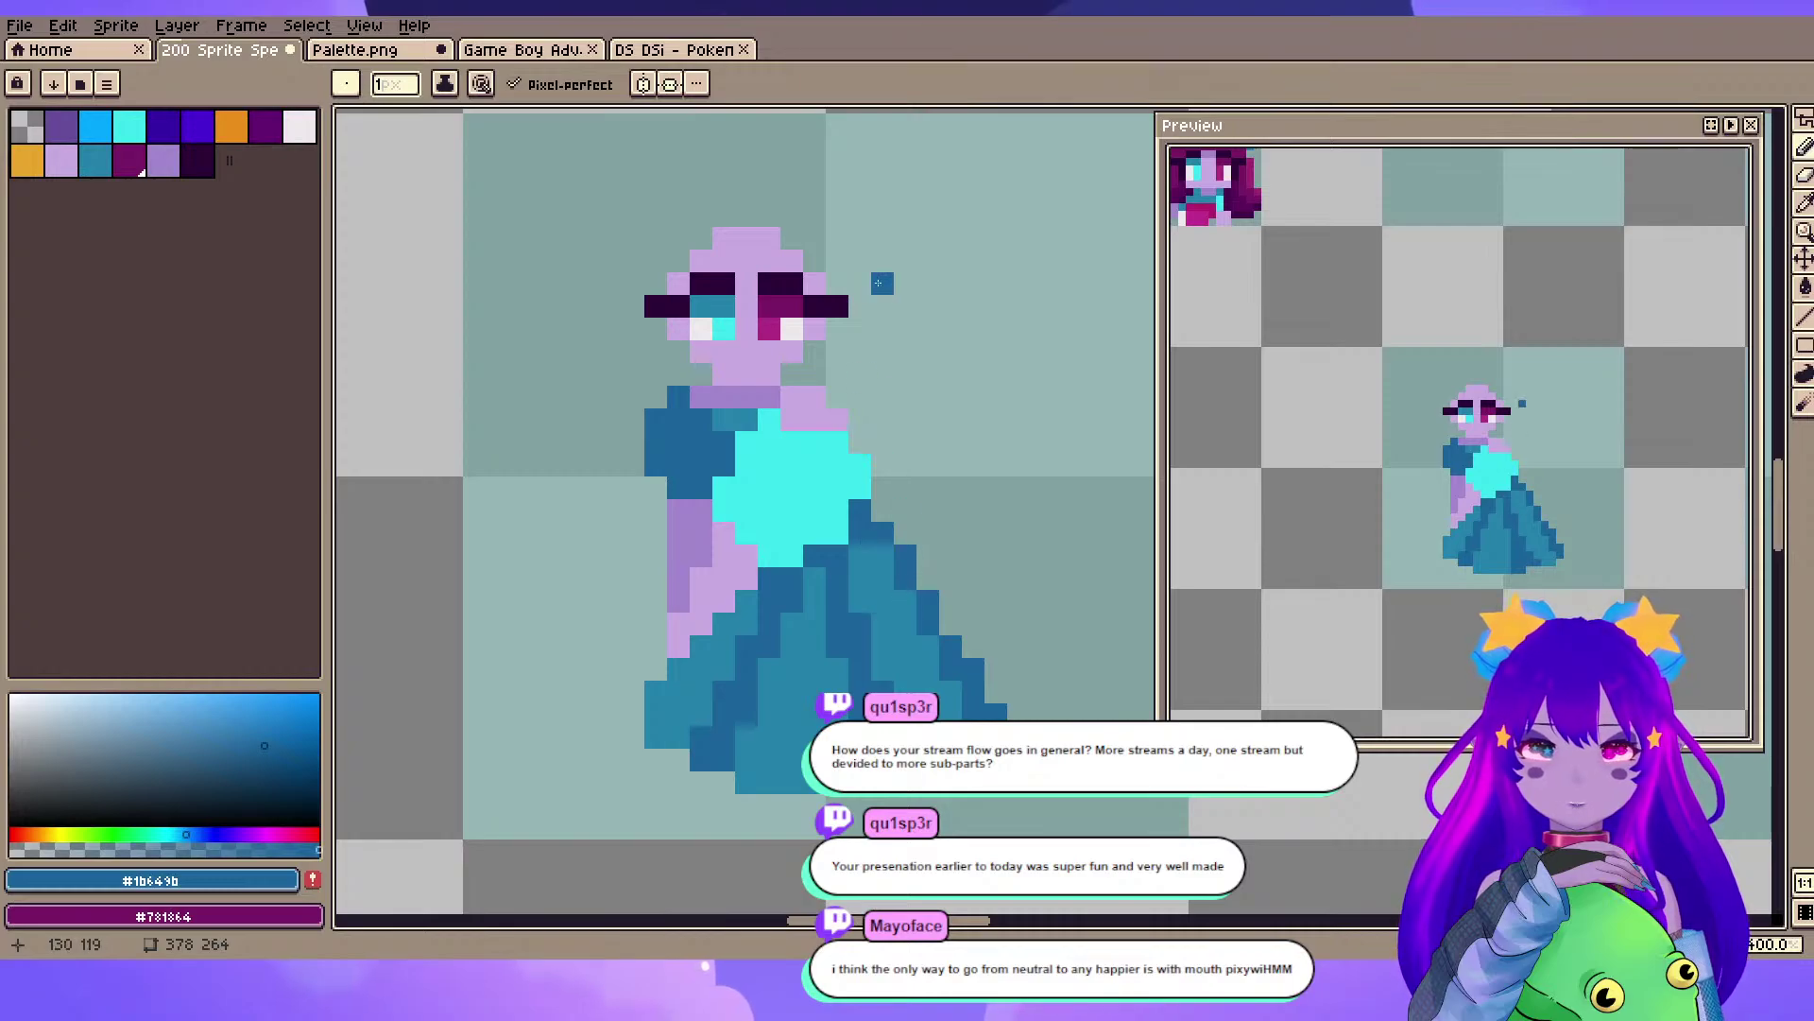
scroll(679, 293, up, 2)
click(673, 299)
key(ctrl+z)
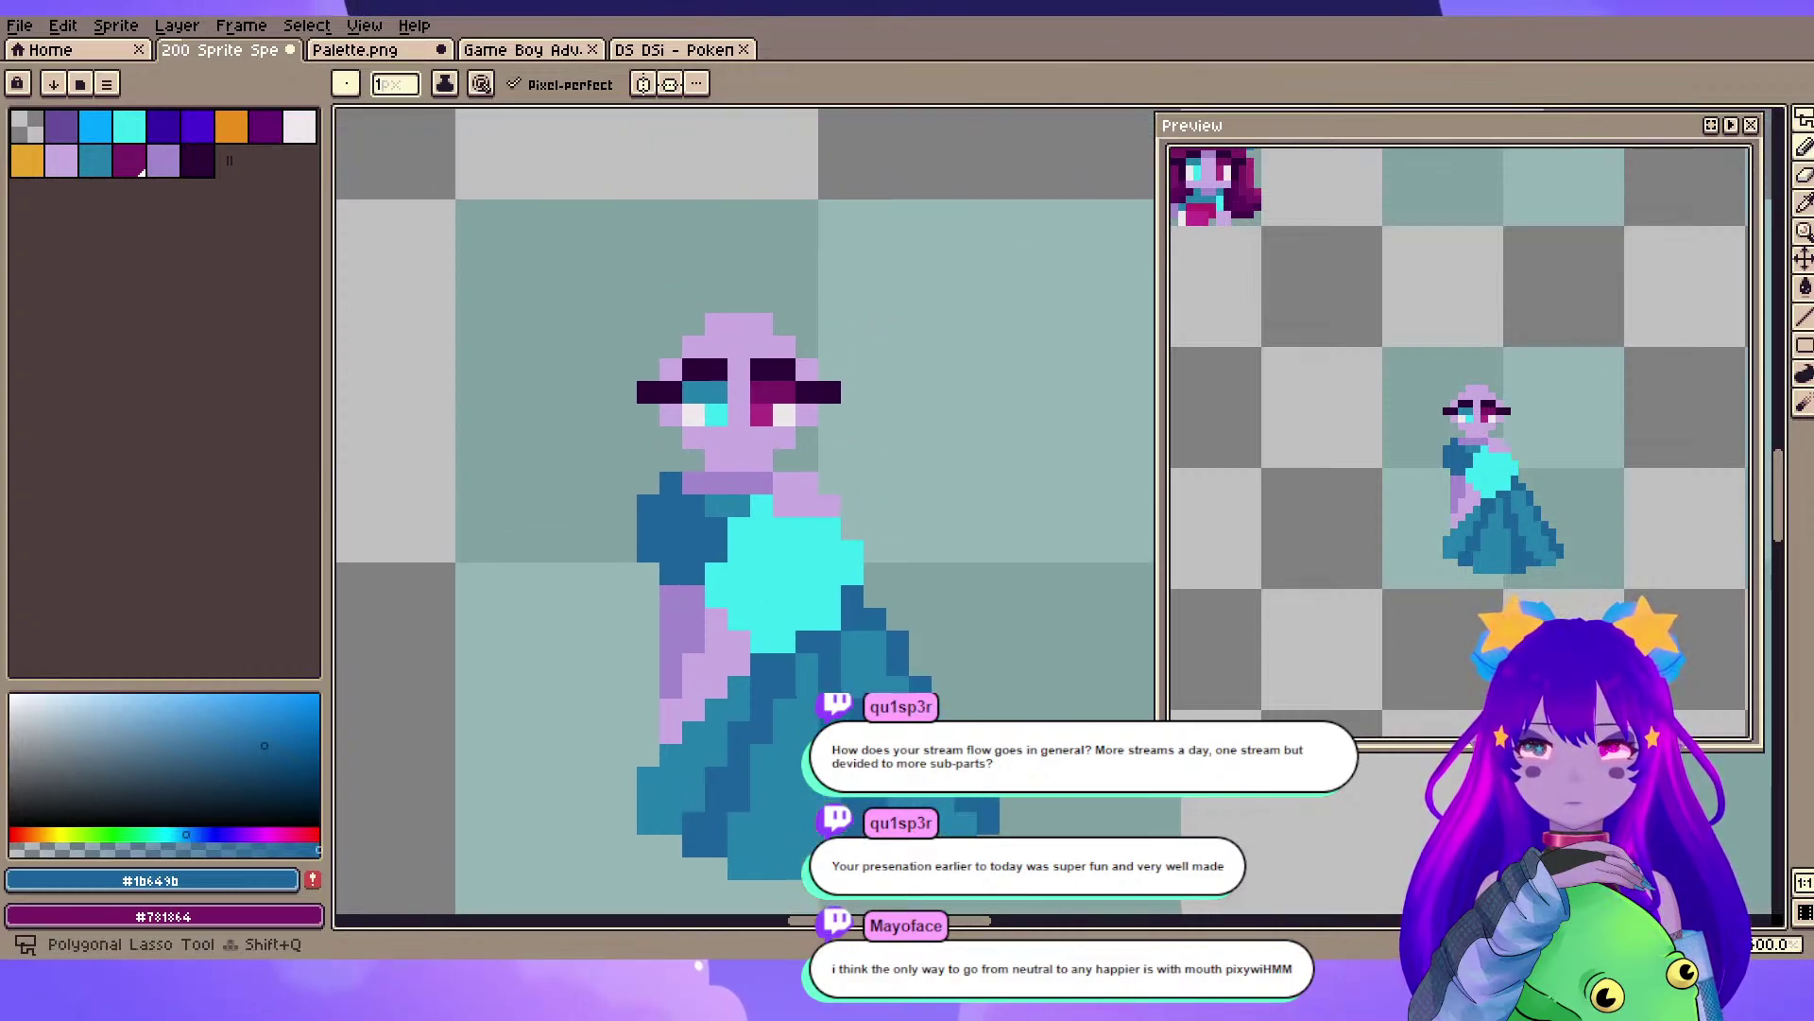
click(1666, 120)
drag(522, 312, 871, 390)
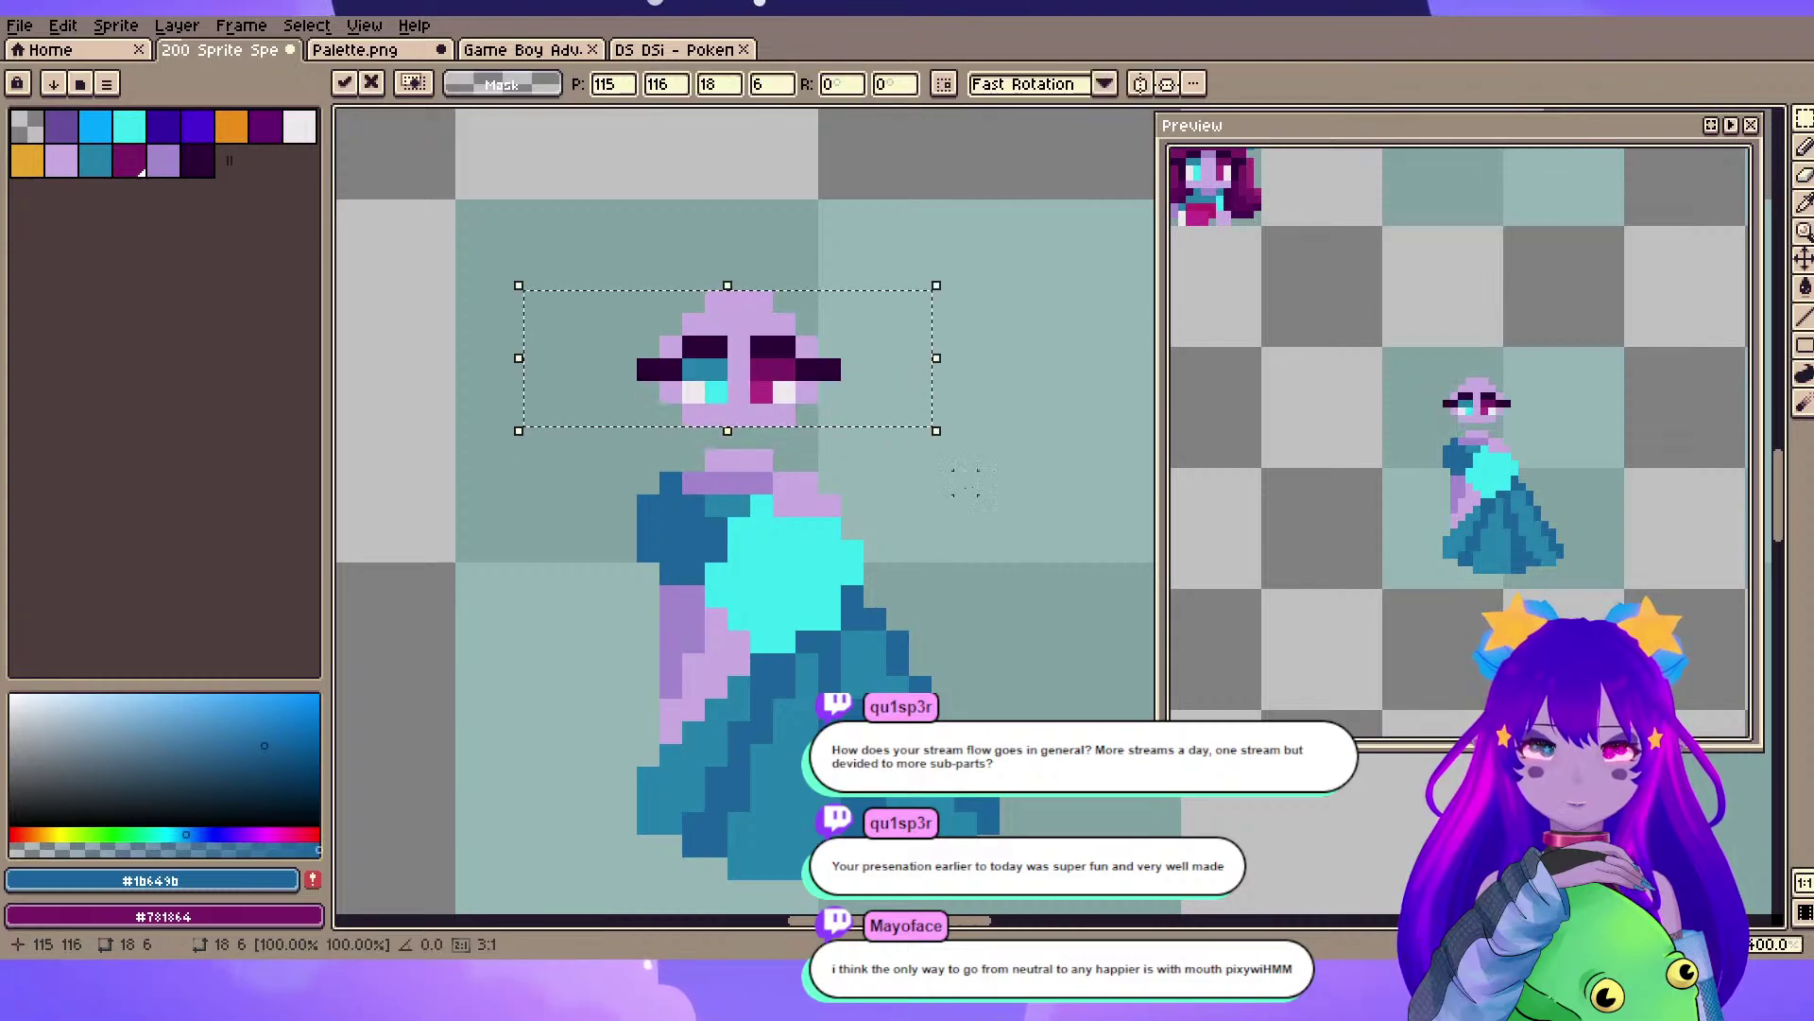
click(966, 483)
- Sample the skin colour #c8aae1 and fill the gap row between the raised face and the chin
key(i)
click(802, 397)
key(b)
drag(694, 436, 782, 432)
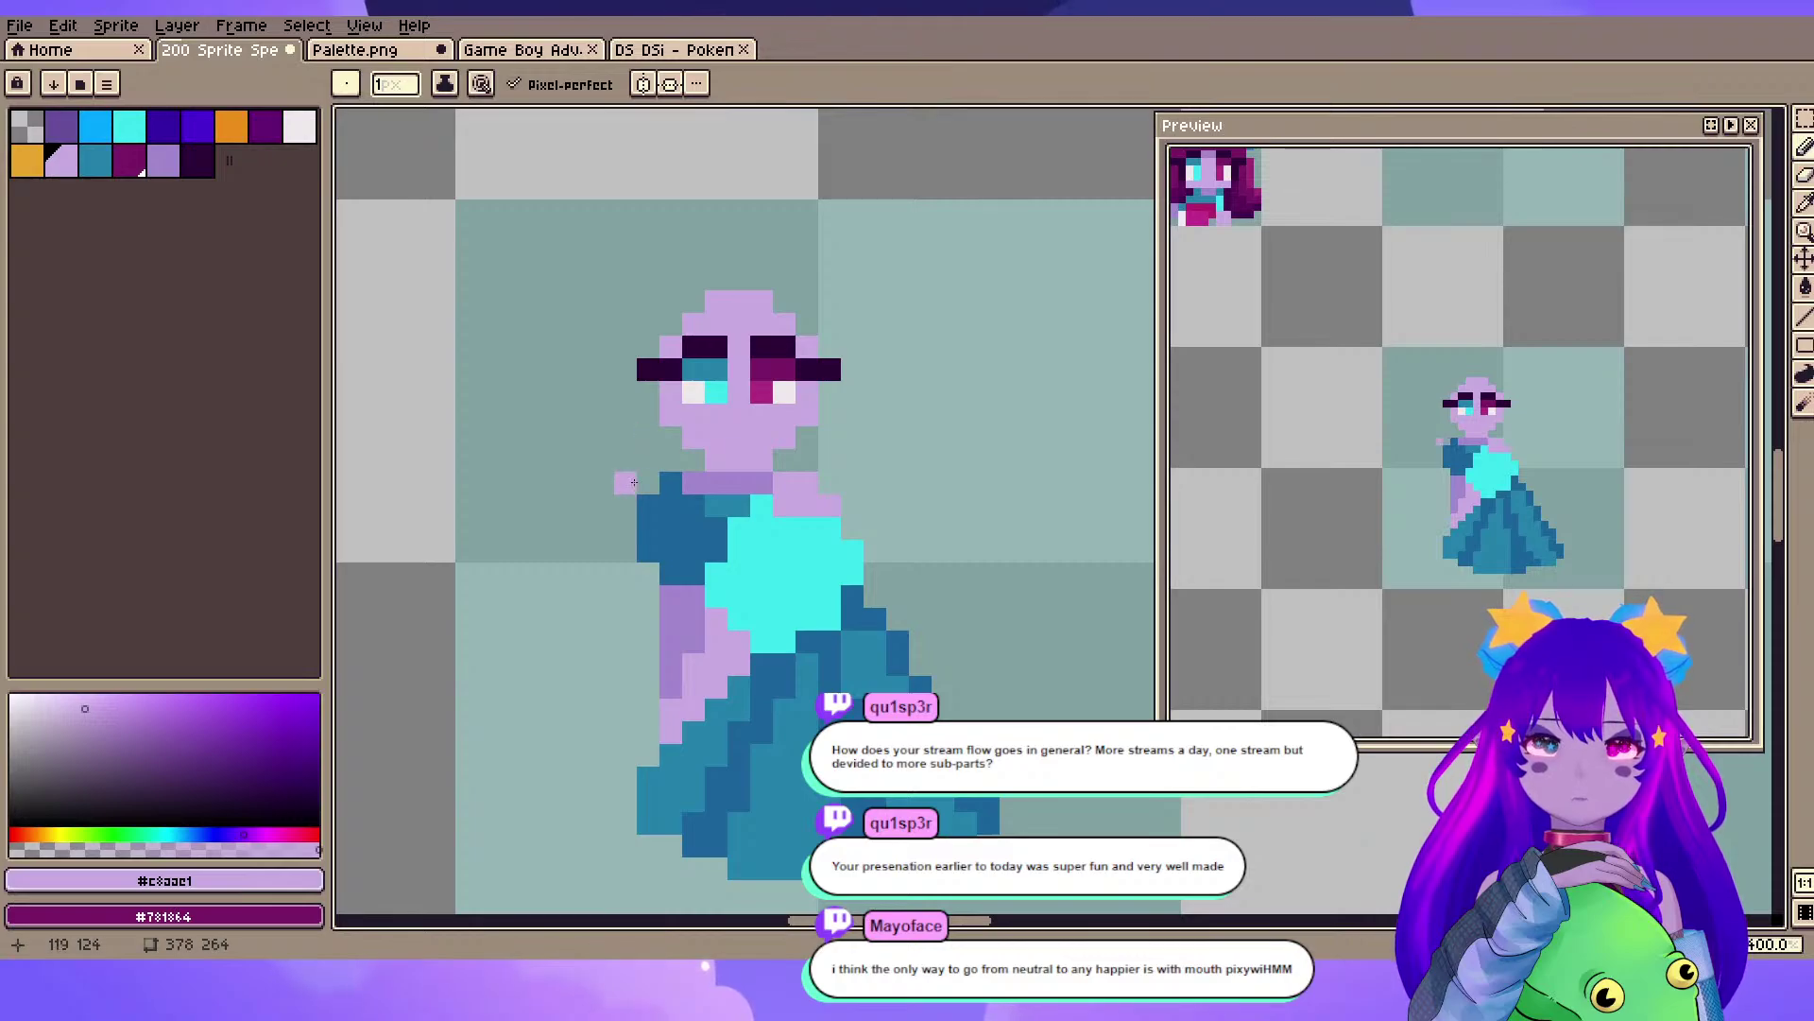
- Select the whole head and move it up one more pixel above the shoulders
click(1801, 121)
drag(610, 263, 892, 476)
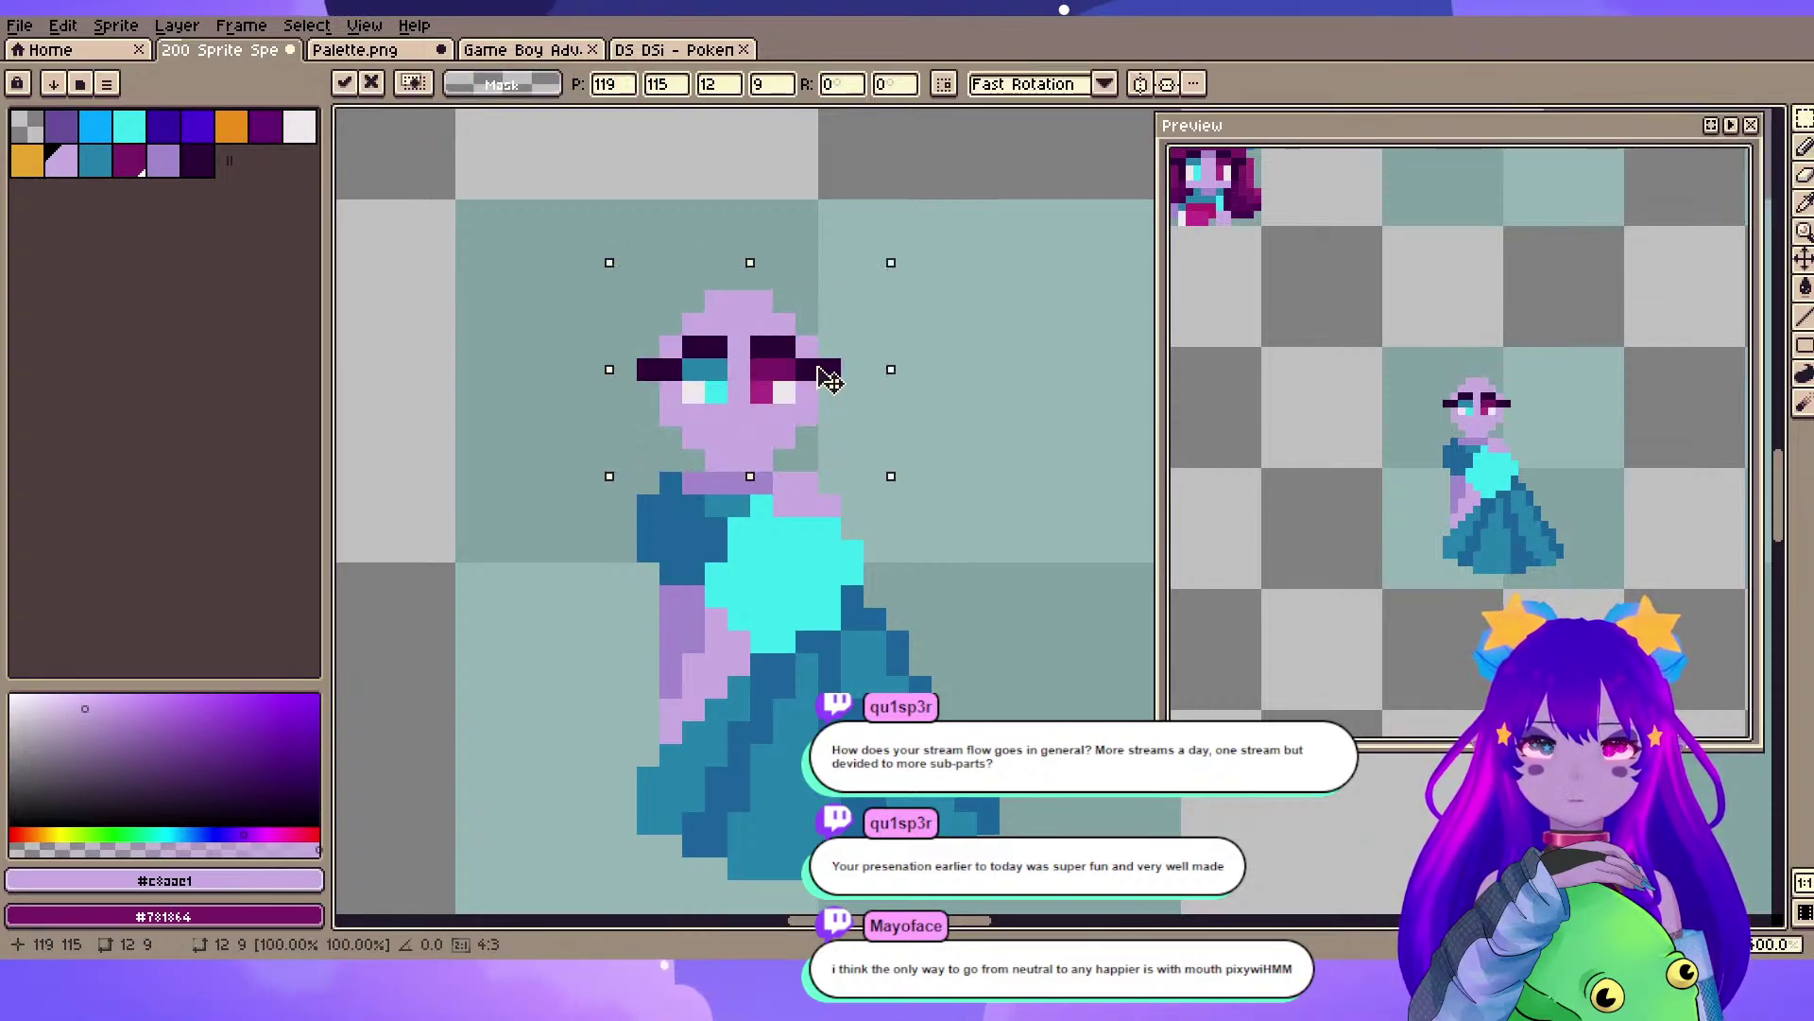
drag(819, 368, 818, 350)
click(921, 366)
- Sample pink #ae2d83 from the reference sprite and paint a two-pixel choker on the neck
key(alt)
scroll(747, 378, down, 5)
scroll(529, 567, up, 5)
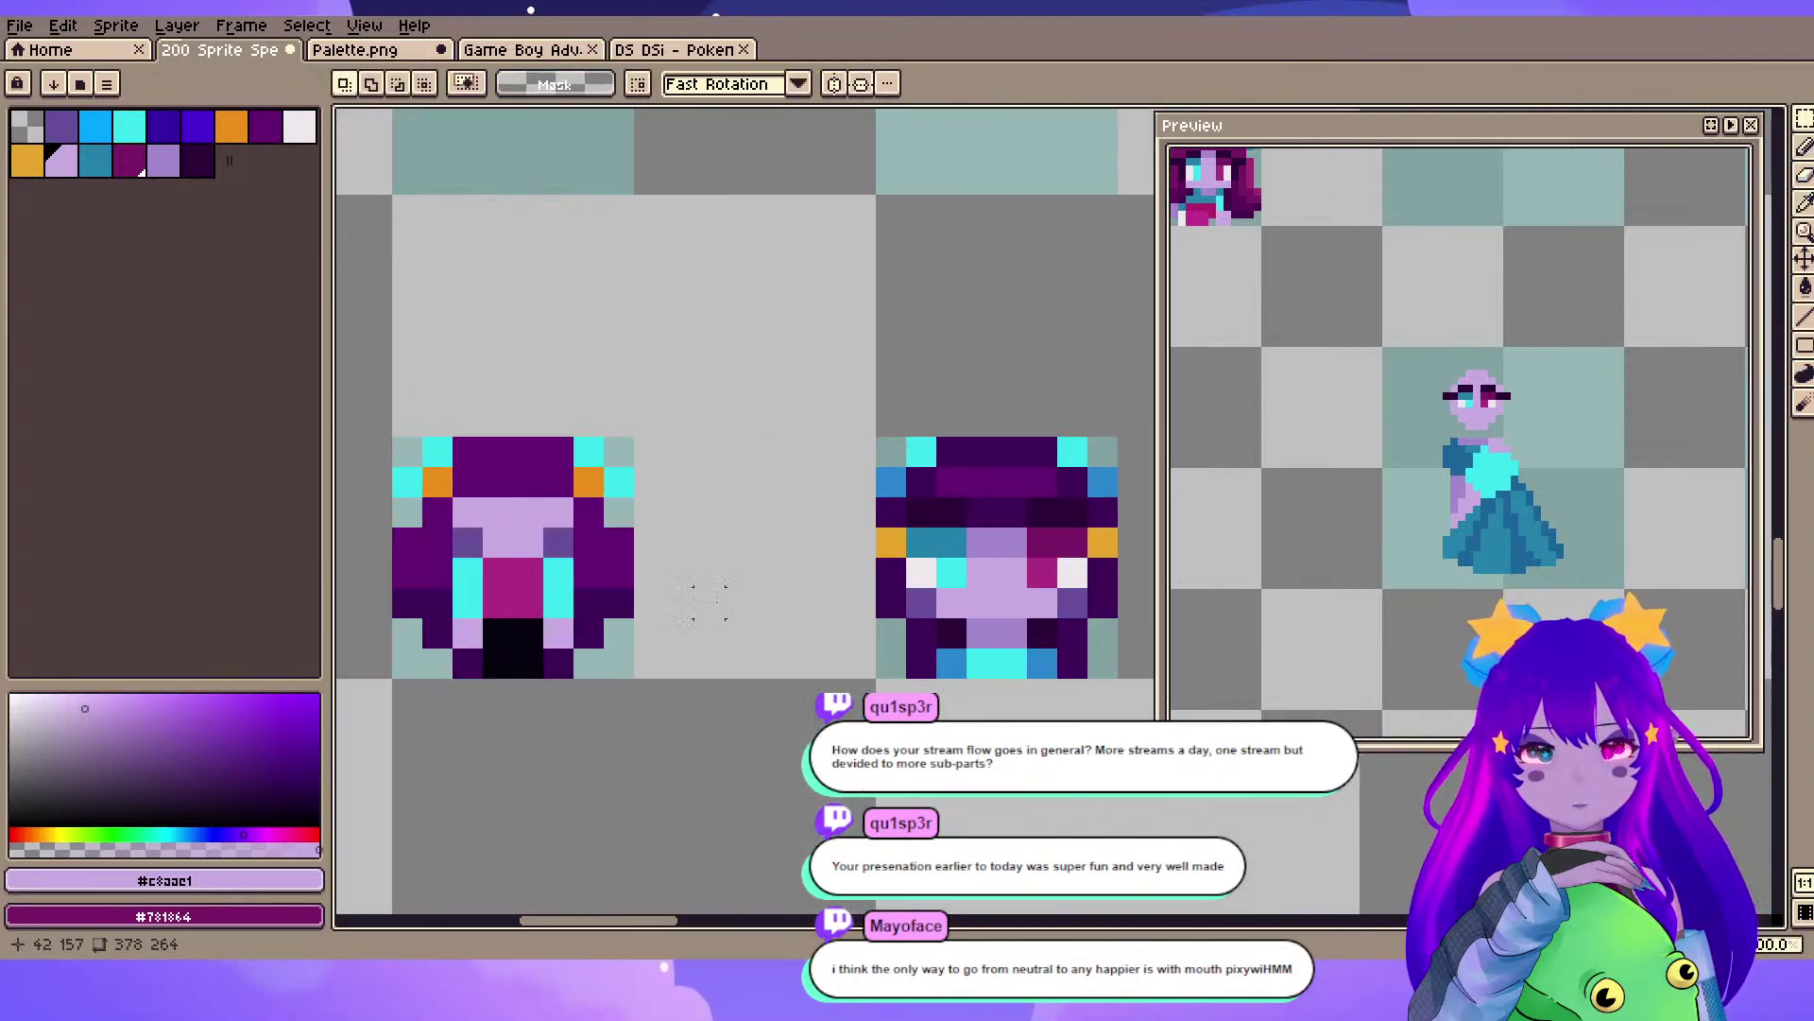
alt+click(534, 571)
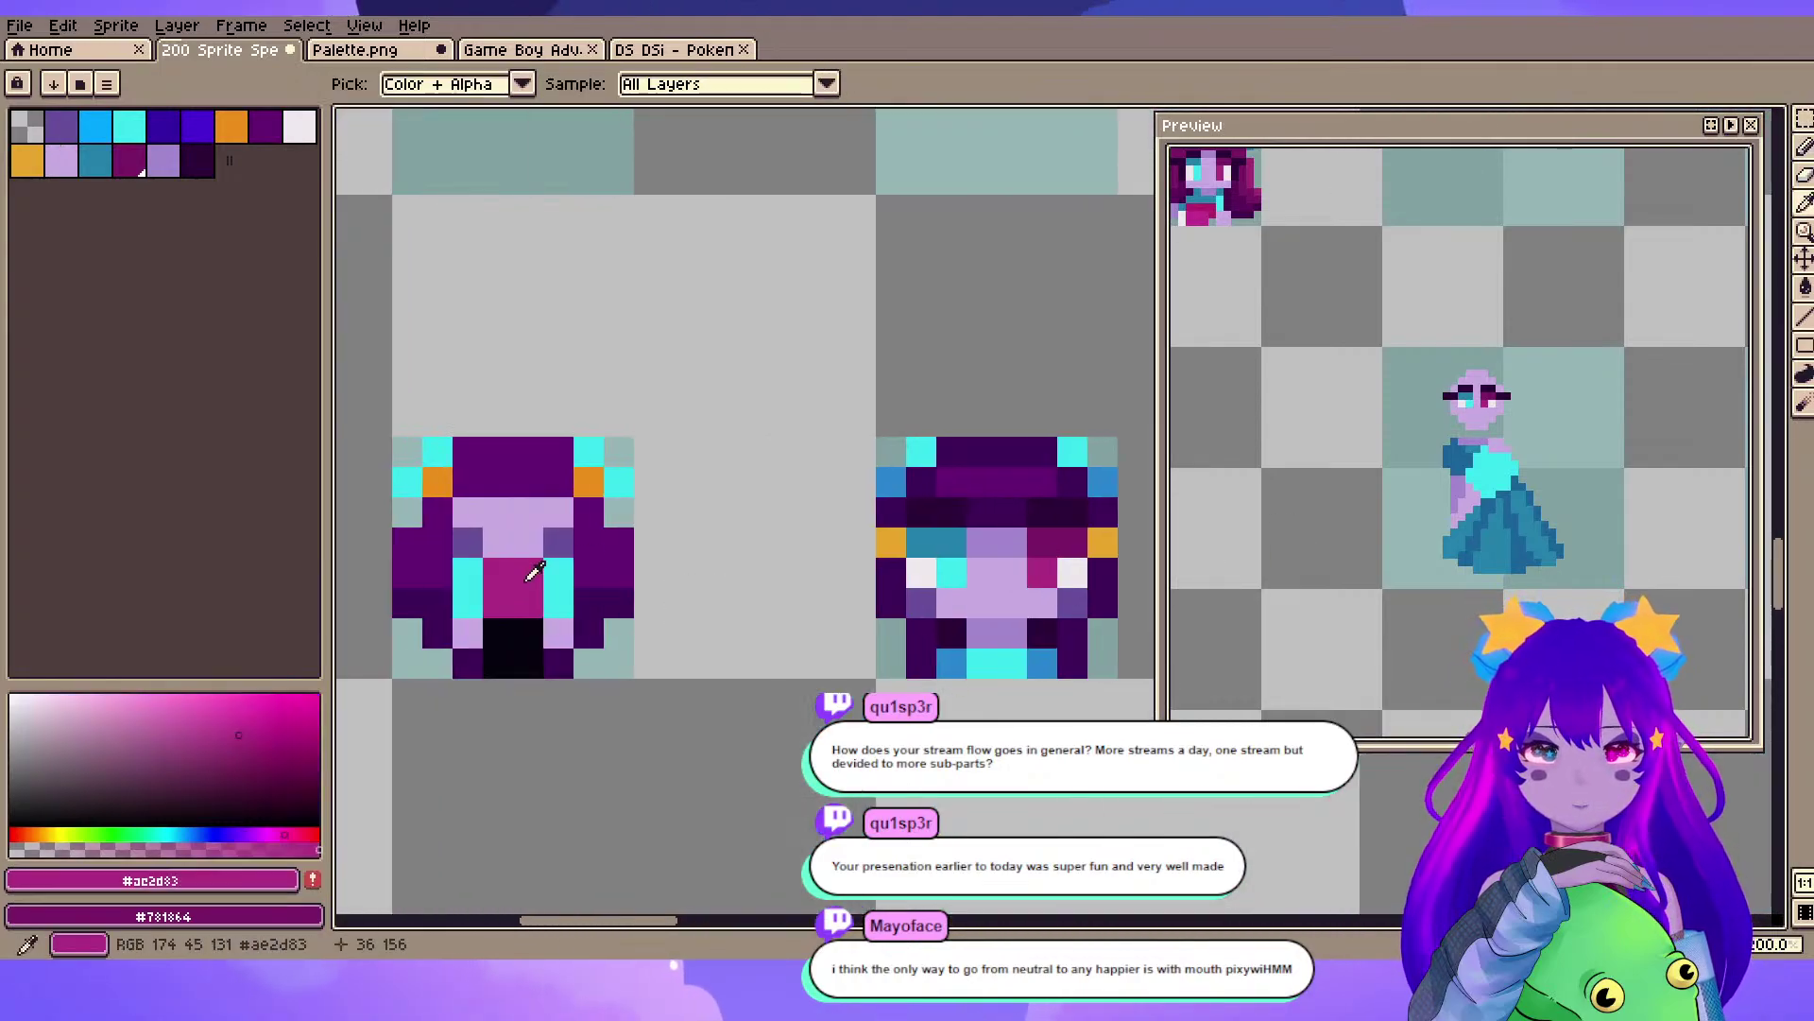
scroll(531, 575, down, 2)
drag(709, 454, 474, 494)
drag(1028, 341, 526, 425)
drag(1046, 304, 661, 378)
scroll(662, 378, up, 1)
drag(827, 302, 769, 493)
key(b)
click(695, 411)
key(ctrl+z)
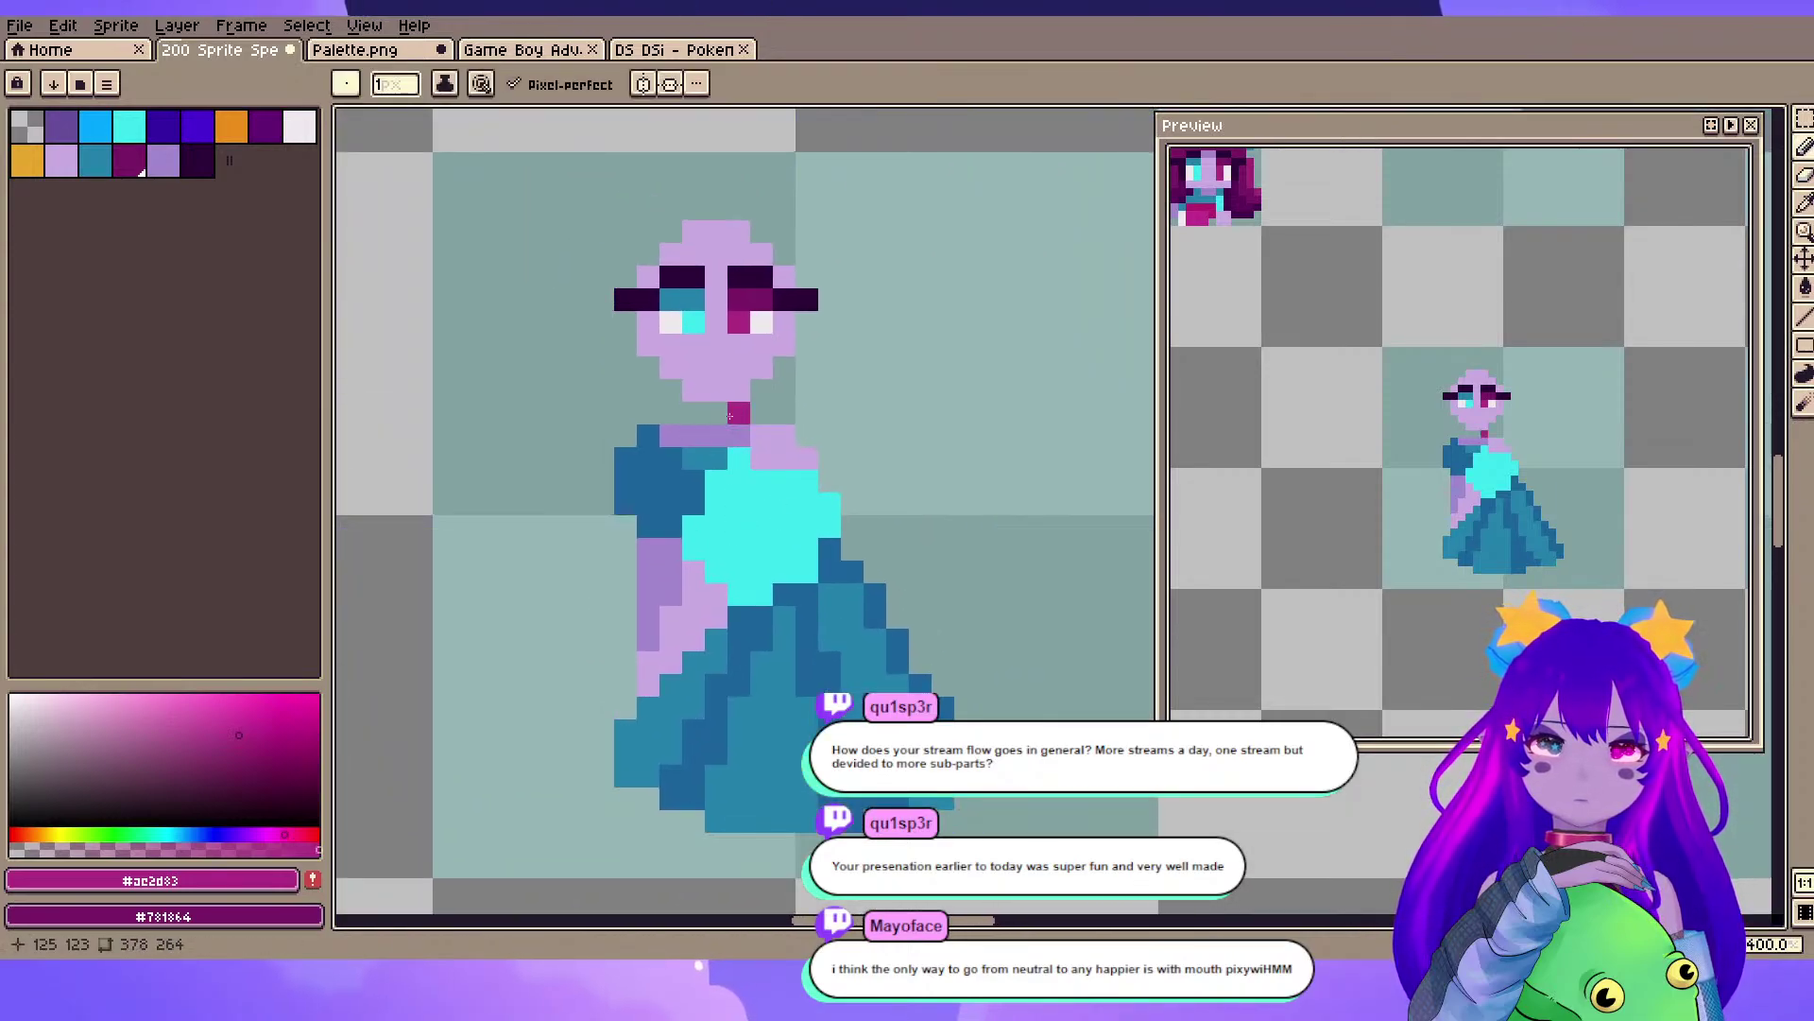
drag(739, 412, 717, 412)
scroll(795, 395, up, 2)
mouse_move(748, 289)
mouse_down()
mouse_move(796, 395)
mouse_move(801, 317)
mouse_up()
scroll(798, 395, down, 2)
click(848, 303)
scroll(848, 302, up, 1)
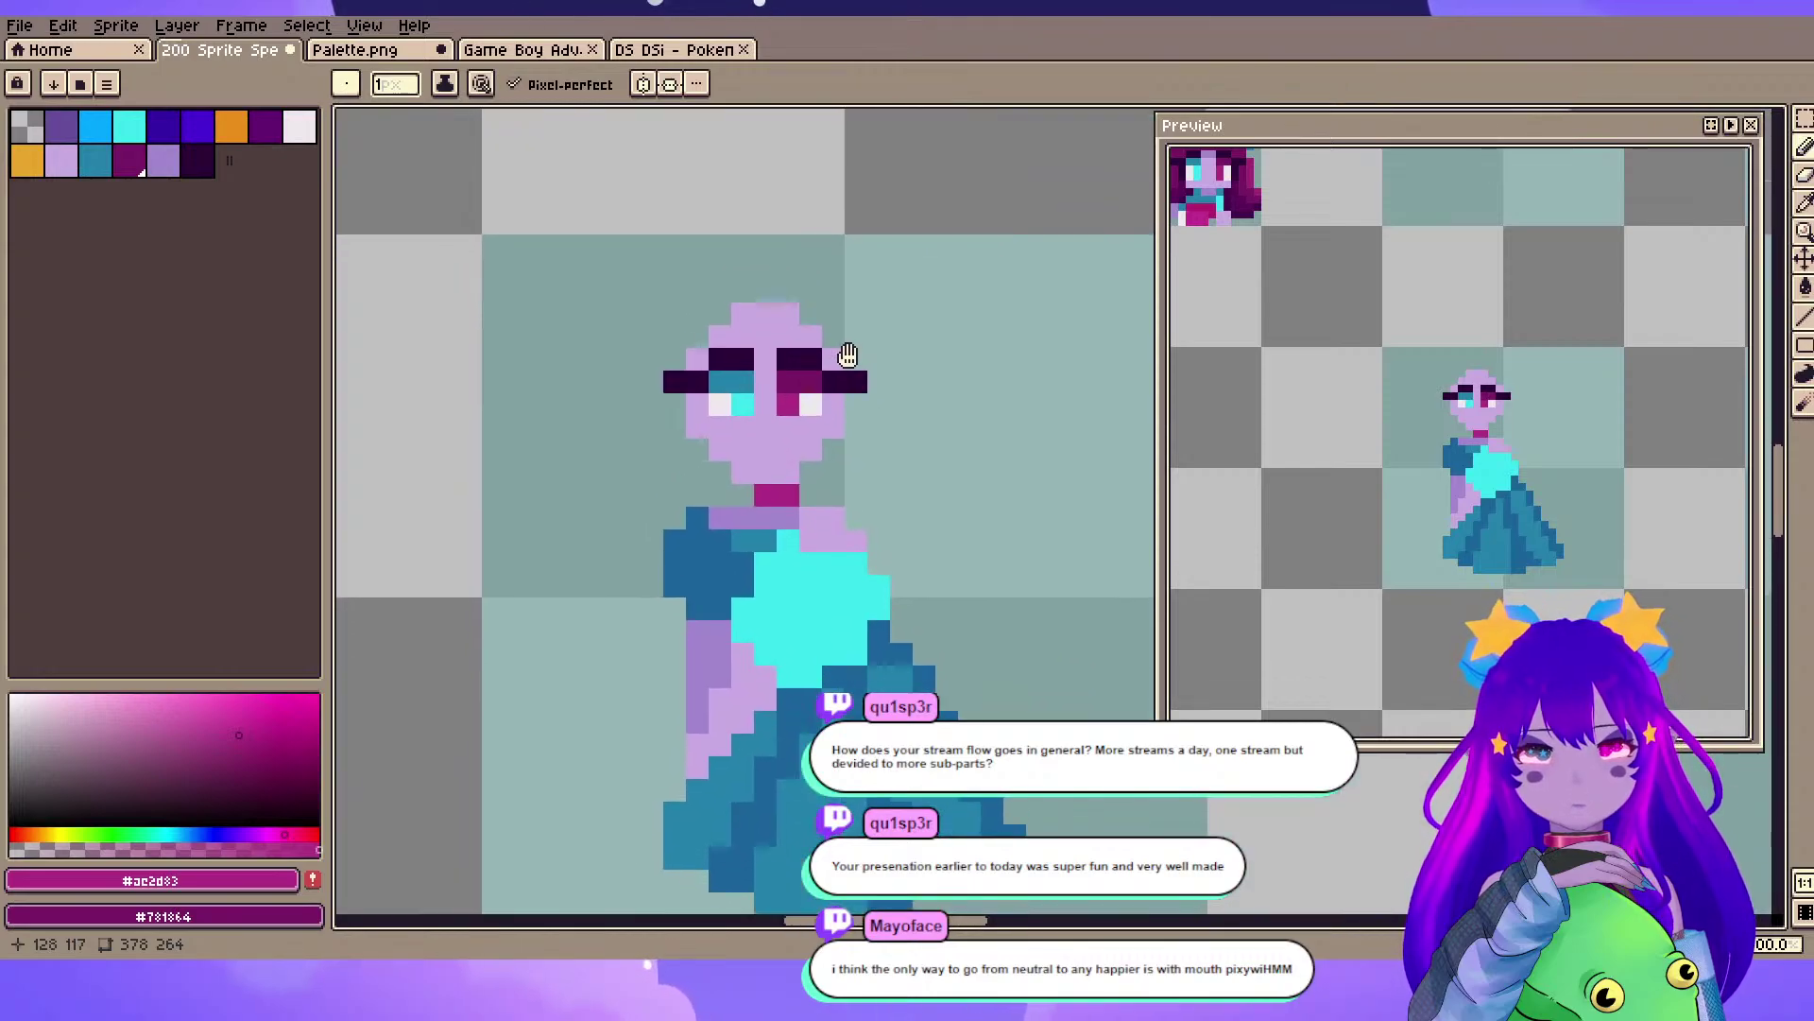
key(ctrl+z)
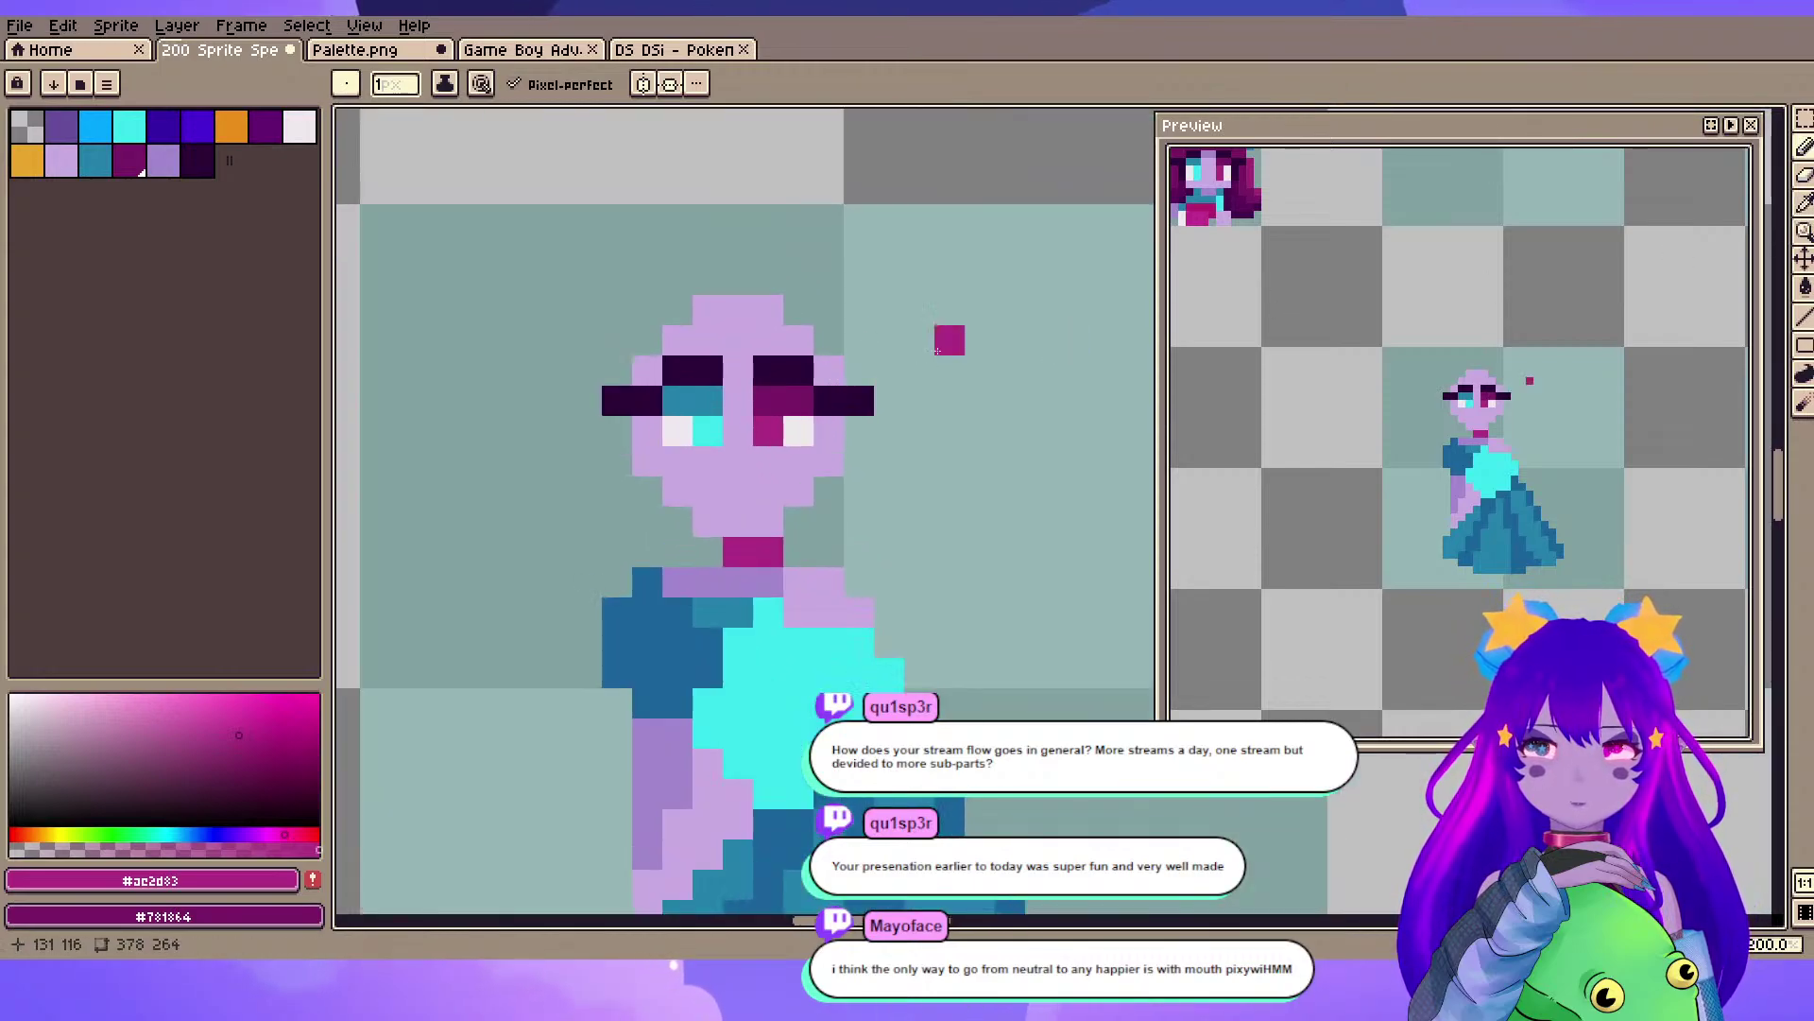
- Remove the eyes and lashes by painting over them with skin colour #c8aae1 and erasing the overhanging lash pixels
alt+click(733, 454)
click(721, 405)
mouse_move(682, 433)
mouse_down()
mouse_move(677, 374)
mouse_move(635, 396)
mouse_up()
key(e)
click(617, 401)
key(b)
click(768, 371)
mouse_move(768, 398)
mouse_down()
mouse_move(769, 431)
mouse_move(799, 432)
mouse_up()
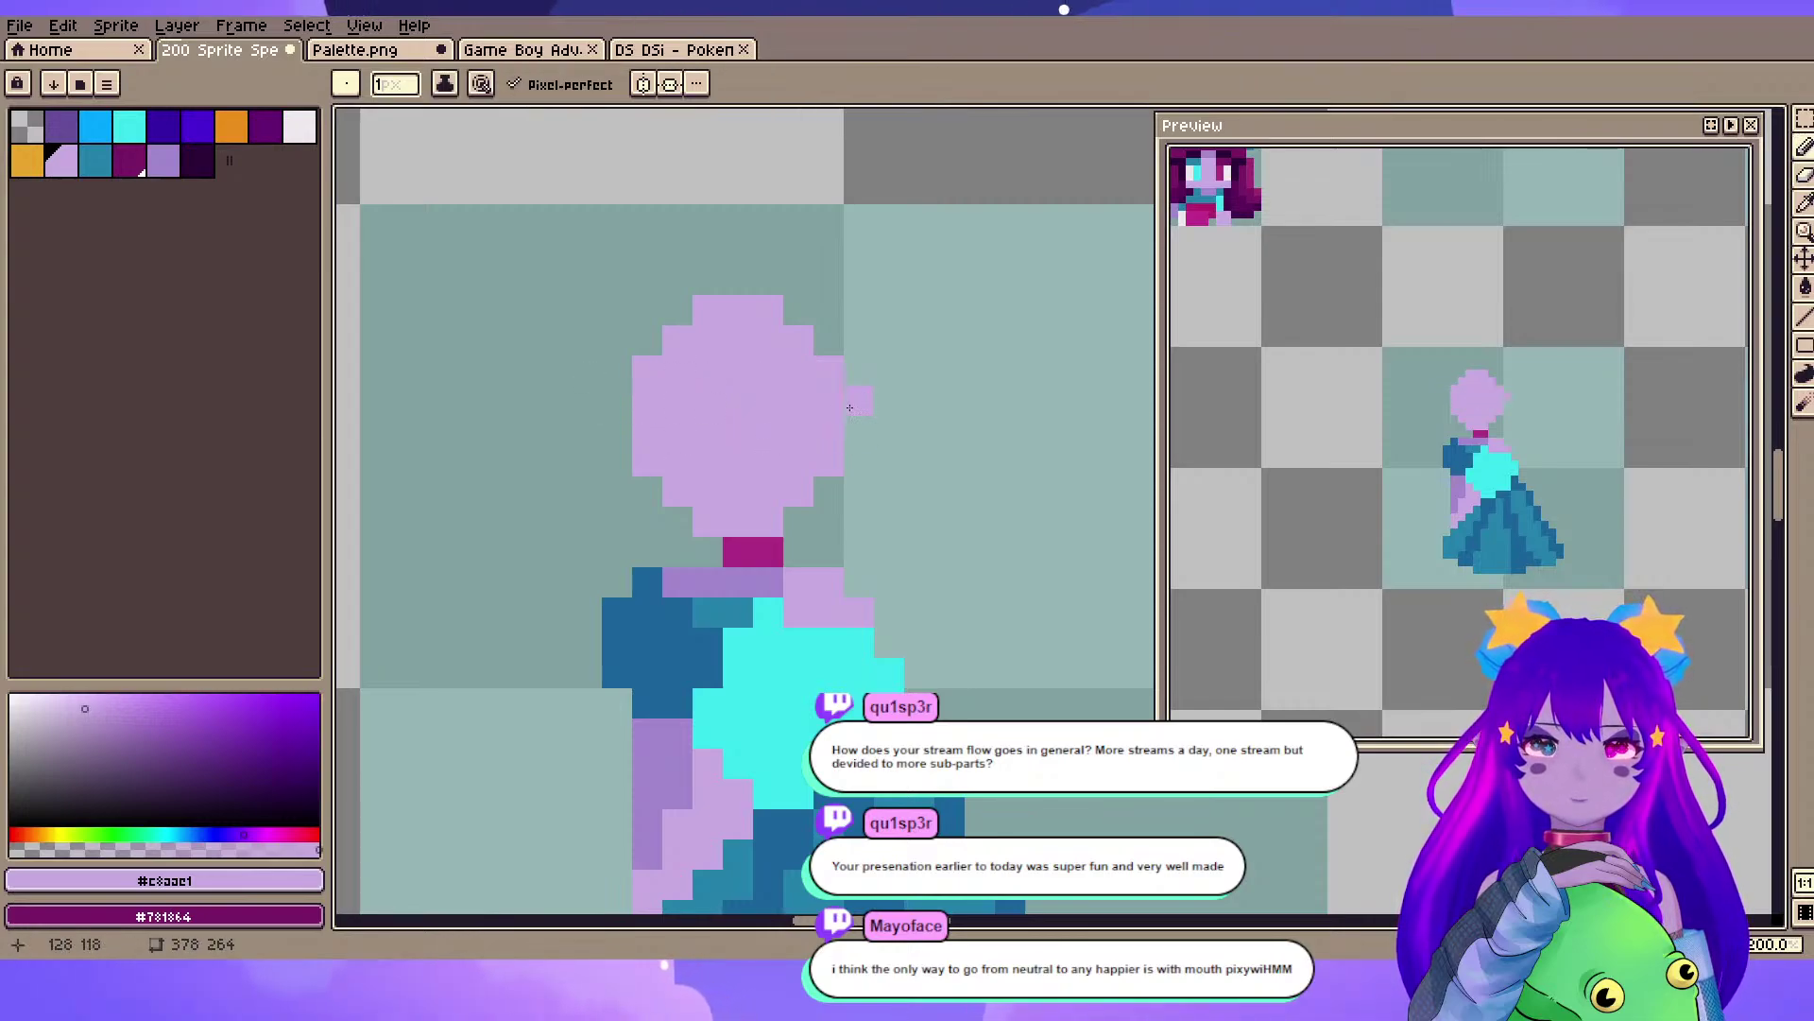
- Reshape the head by erasing its left edge column and extending the skull up and to the right with a 7 px brush
key(e)
drag(646, 371, 646, 467)
key(b)
key(plus)
key(plus)
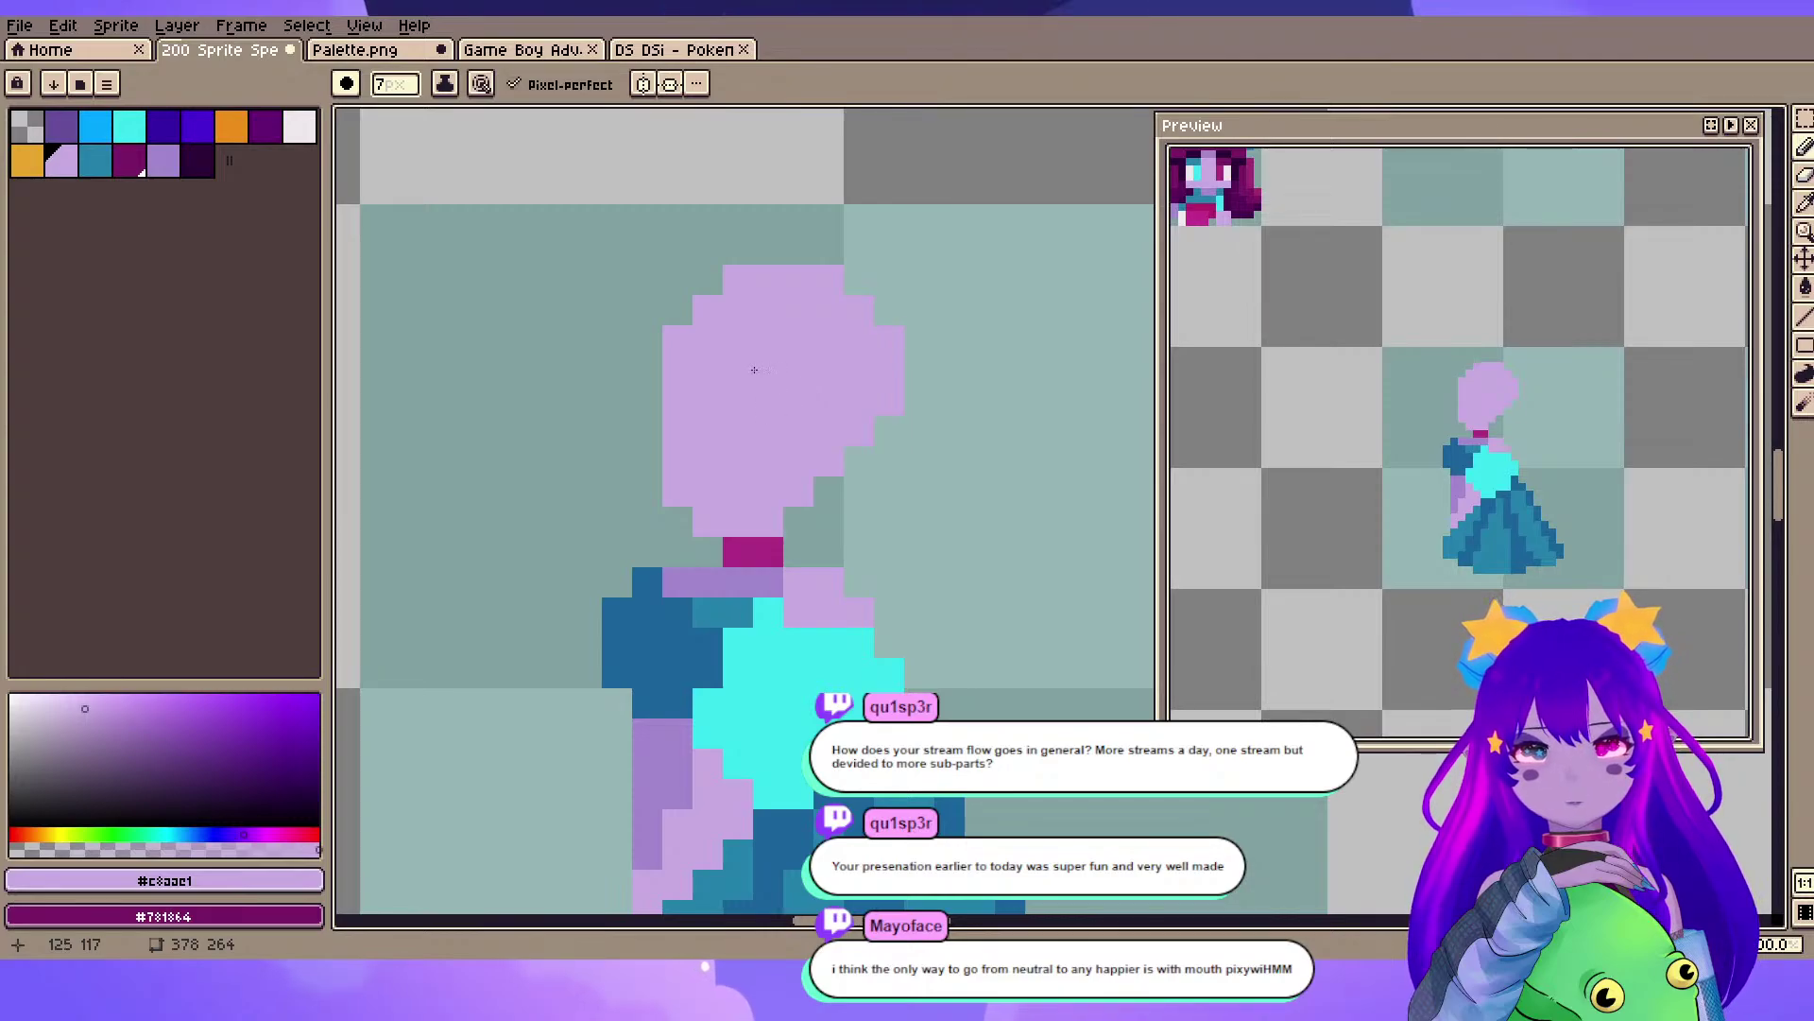
- Reduce the pencil's brush size to 1 px
key(minus)
key(minus)
key(minus)
key(minus)
key(minus)
key(minus)
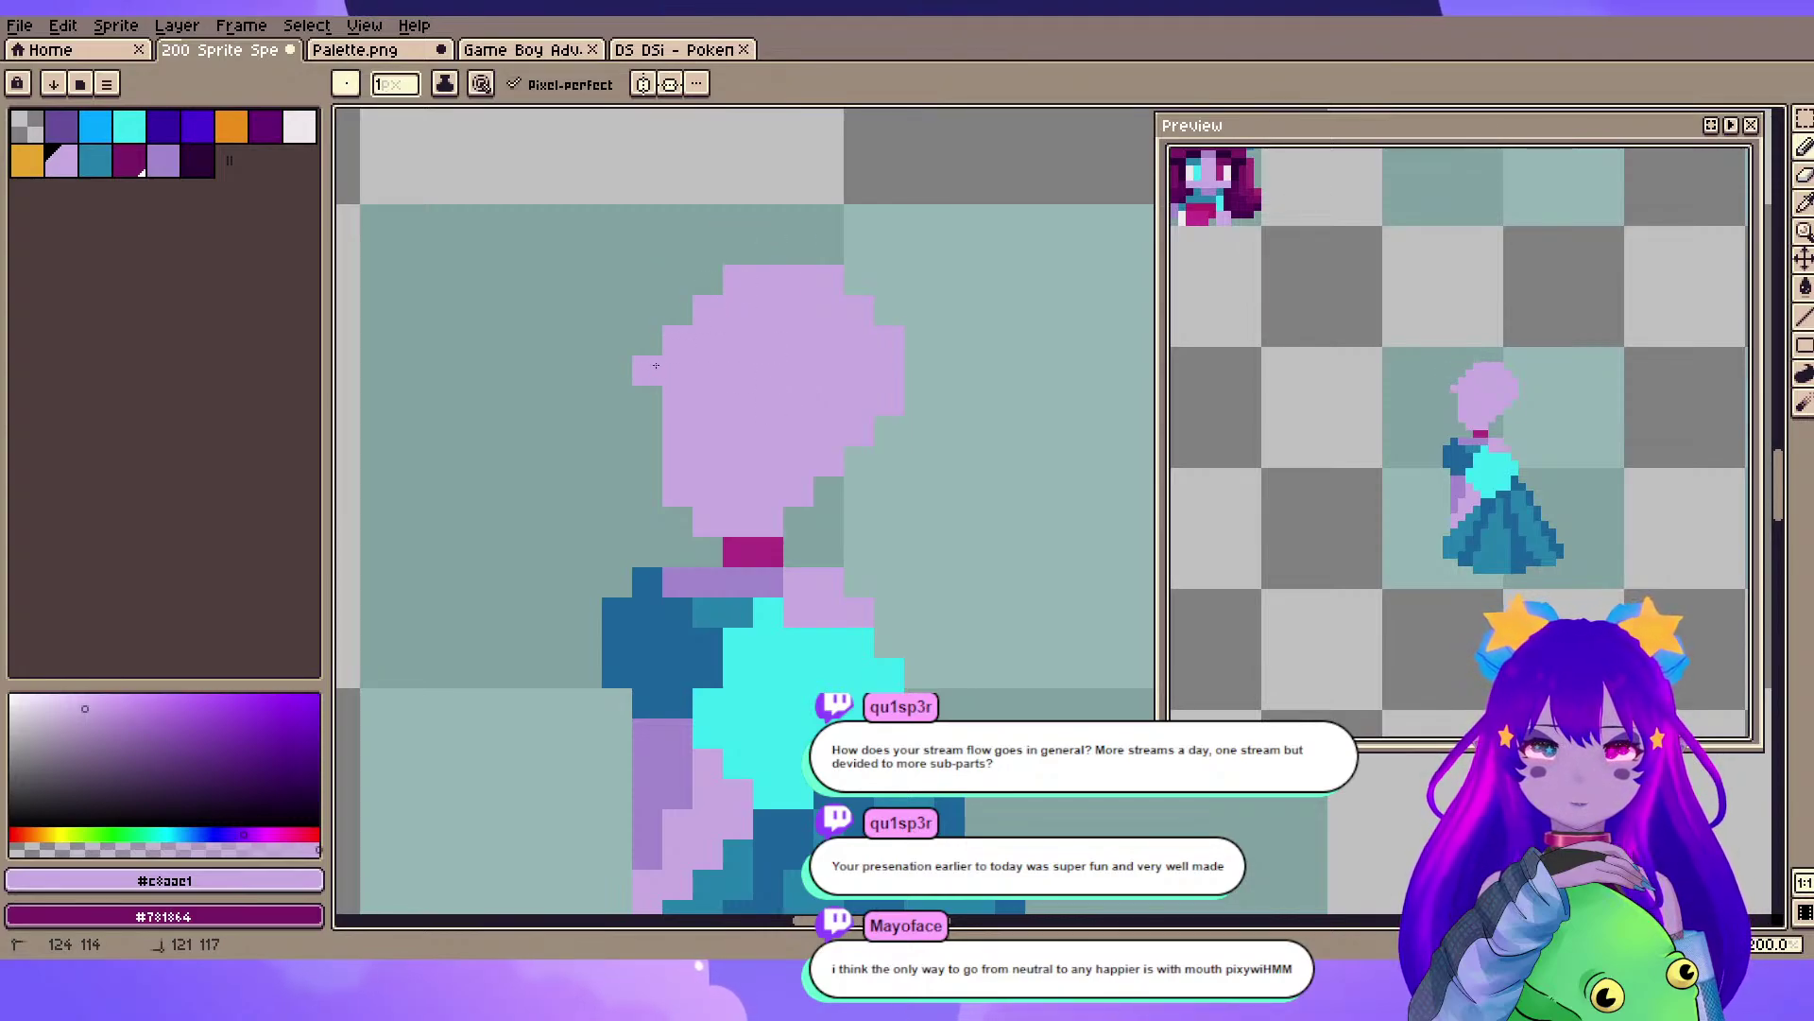
- Extend the head's left edge by one pixel column and fill out its upper-left corner with skin colour #c8aae1
mouse_move(657, 360)
mouse_down()
mouse_move(654, 436)
mouse_move(682, 481)
mouse_up()
drag(714, 286, 659, 319)
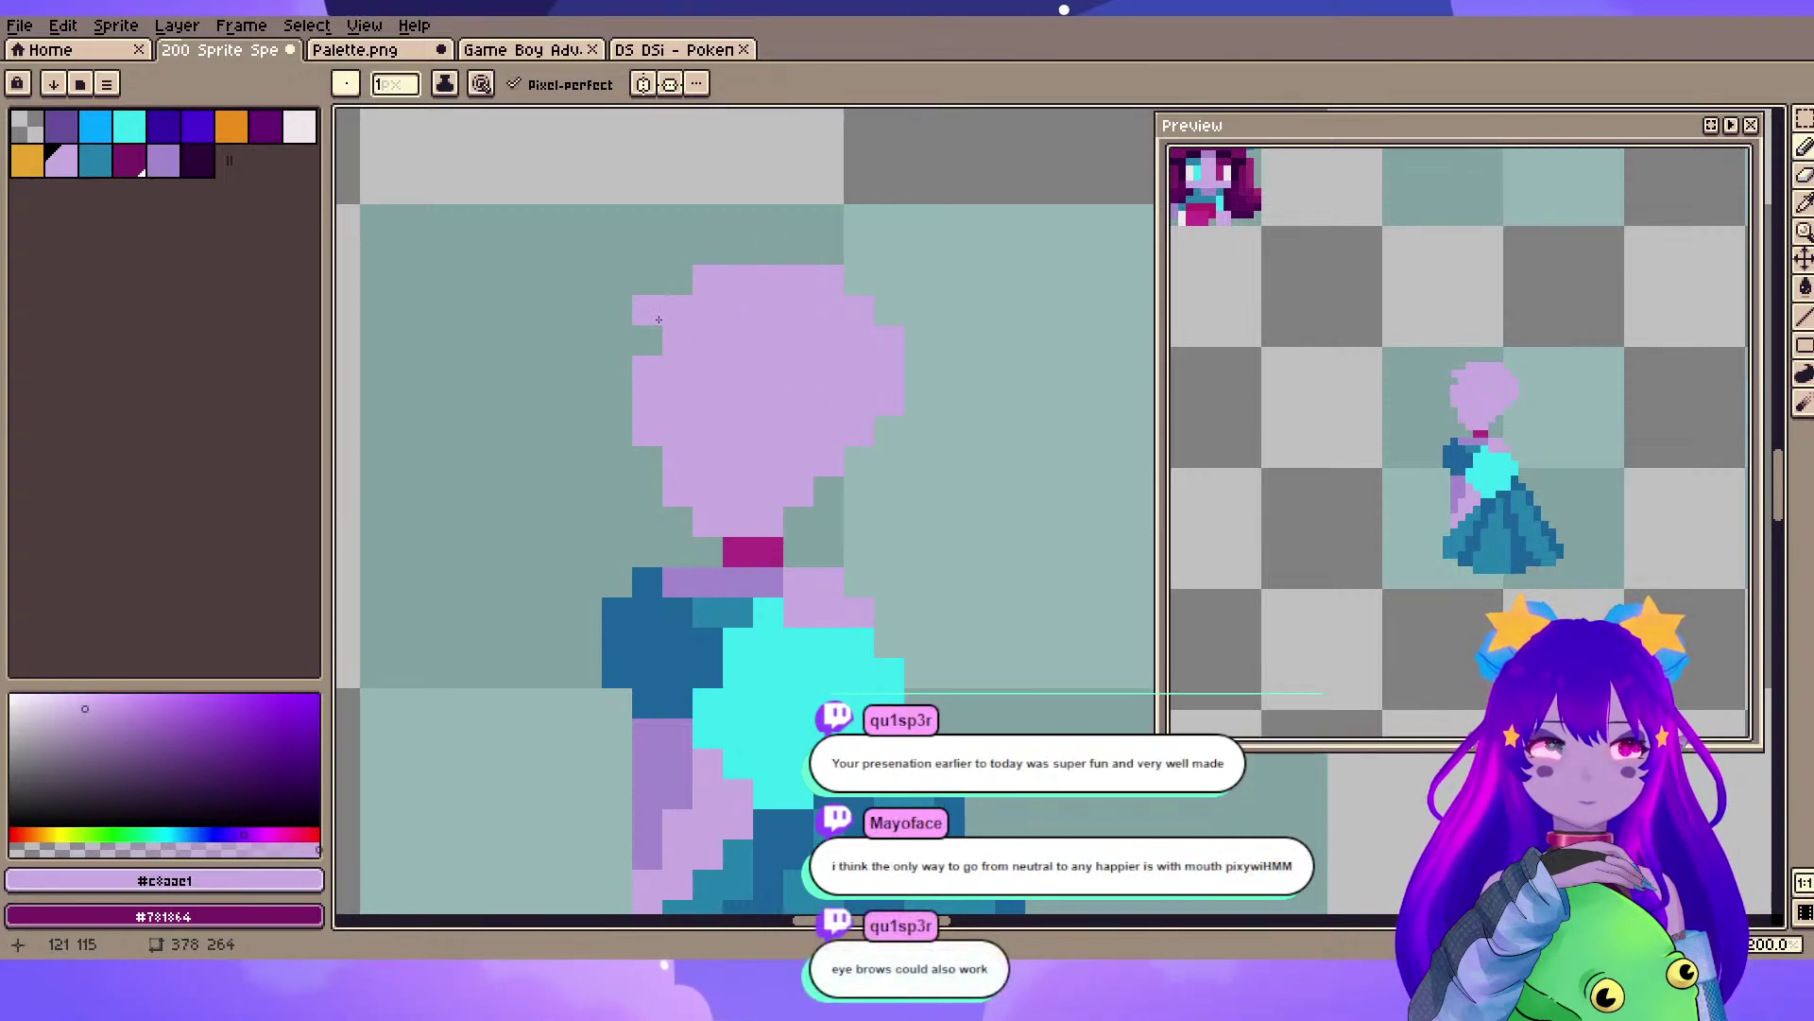
click(677, 279)
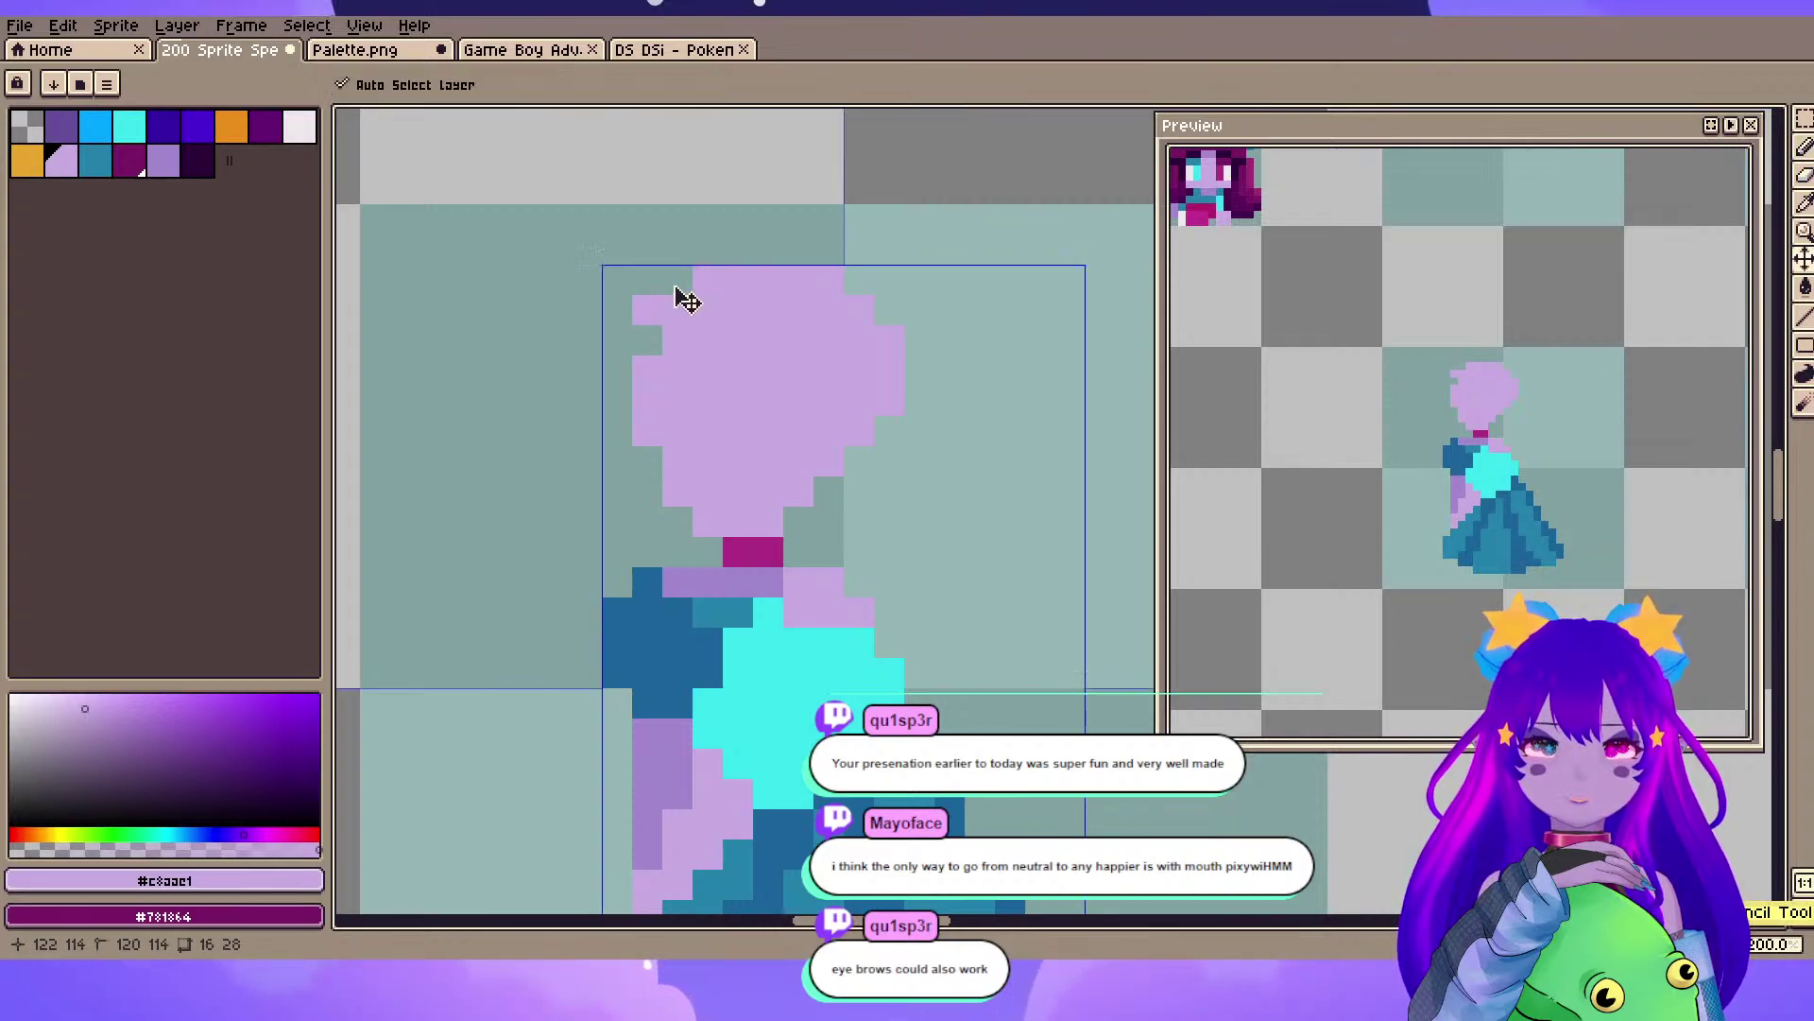
- Trim the head by erasing its top row, the outer columns on its right side and the protruding corner pixels
key(e)
drag(888, 303, 888, 462)
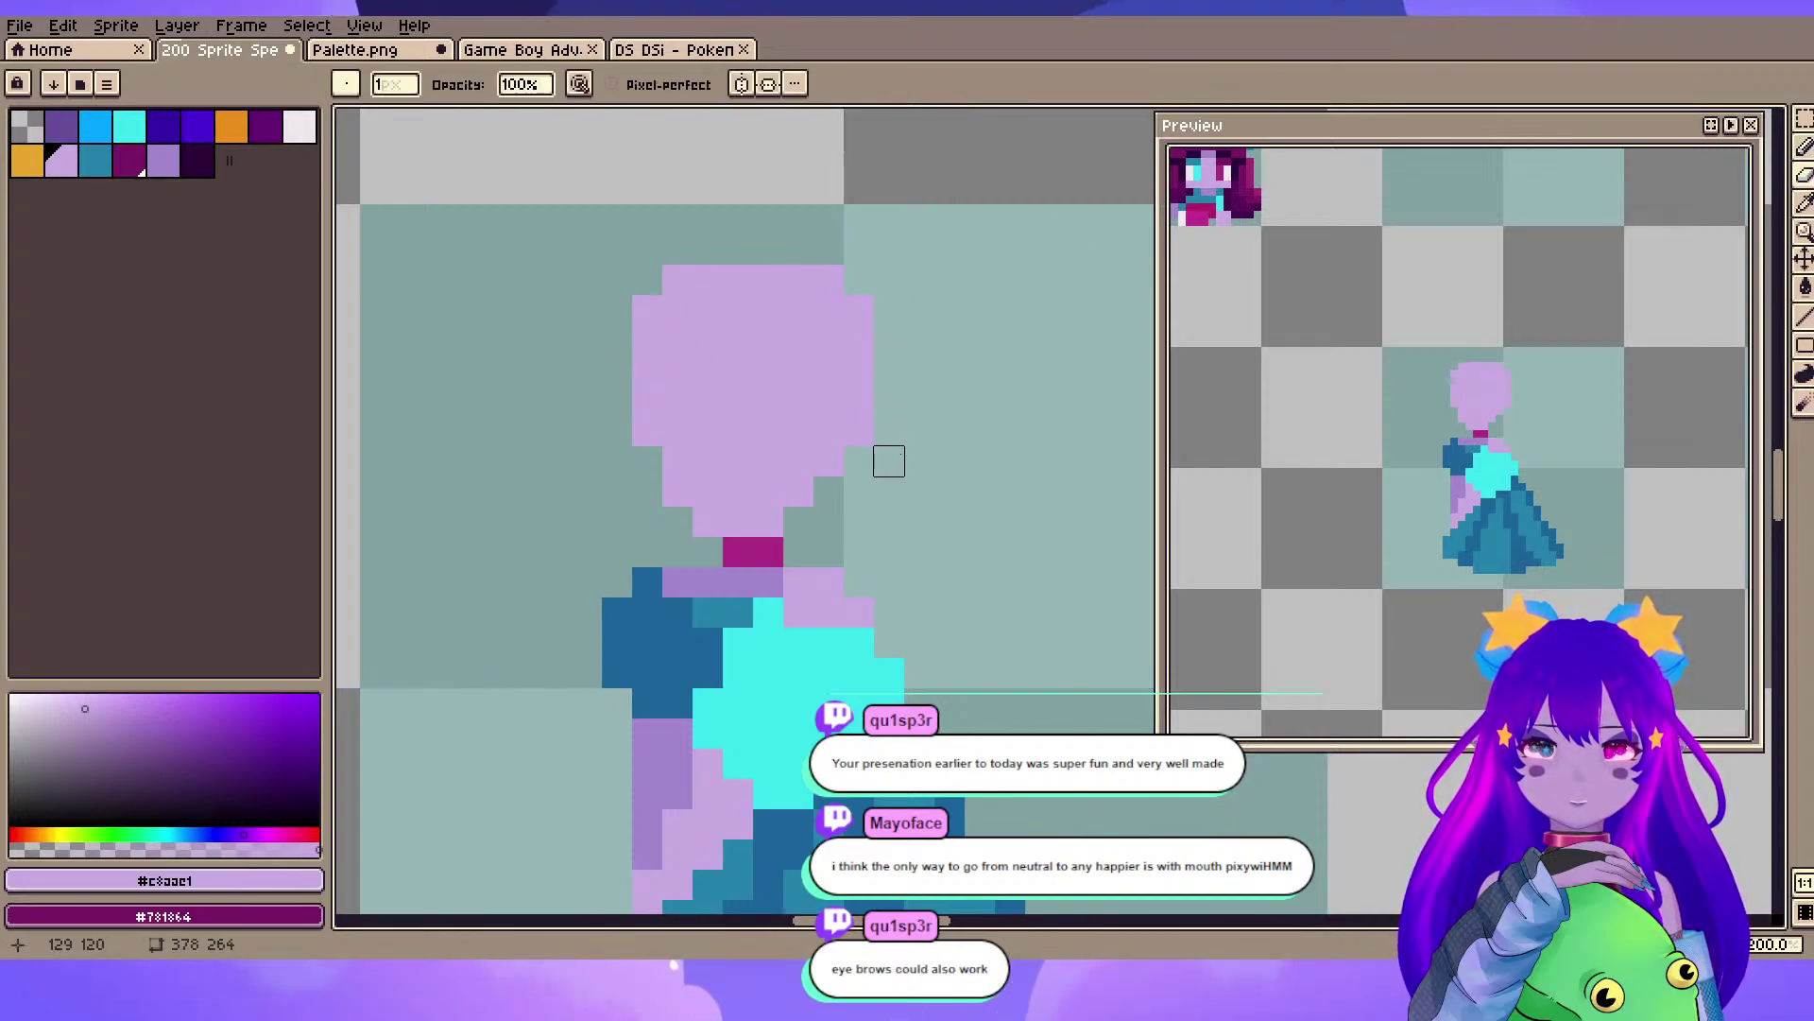
drag(859, 280, 767, 280)
click(648, 310)
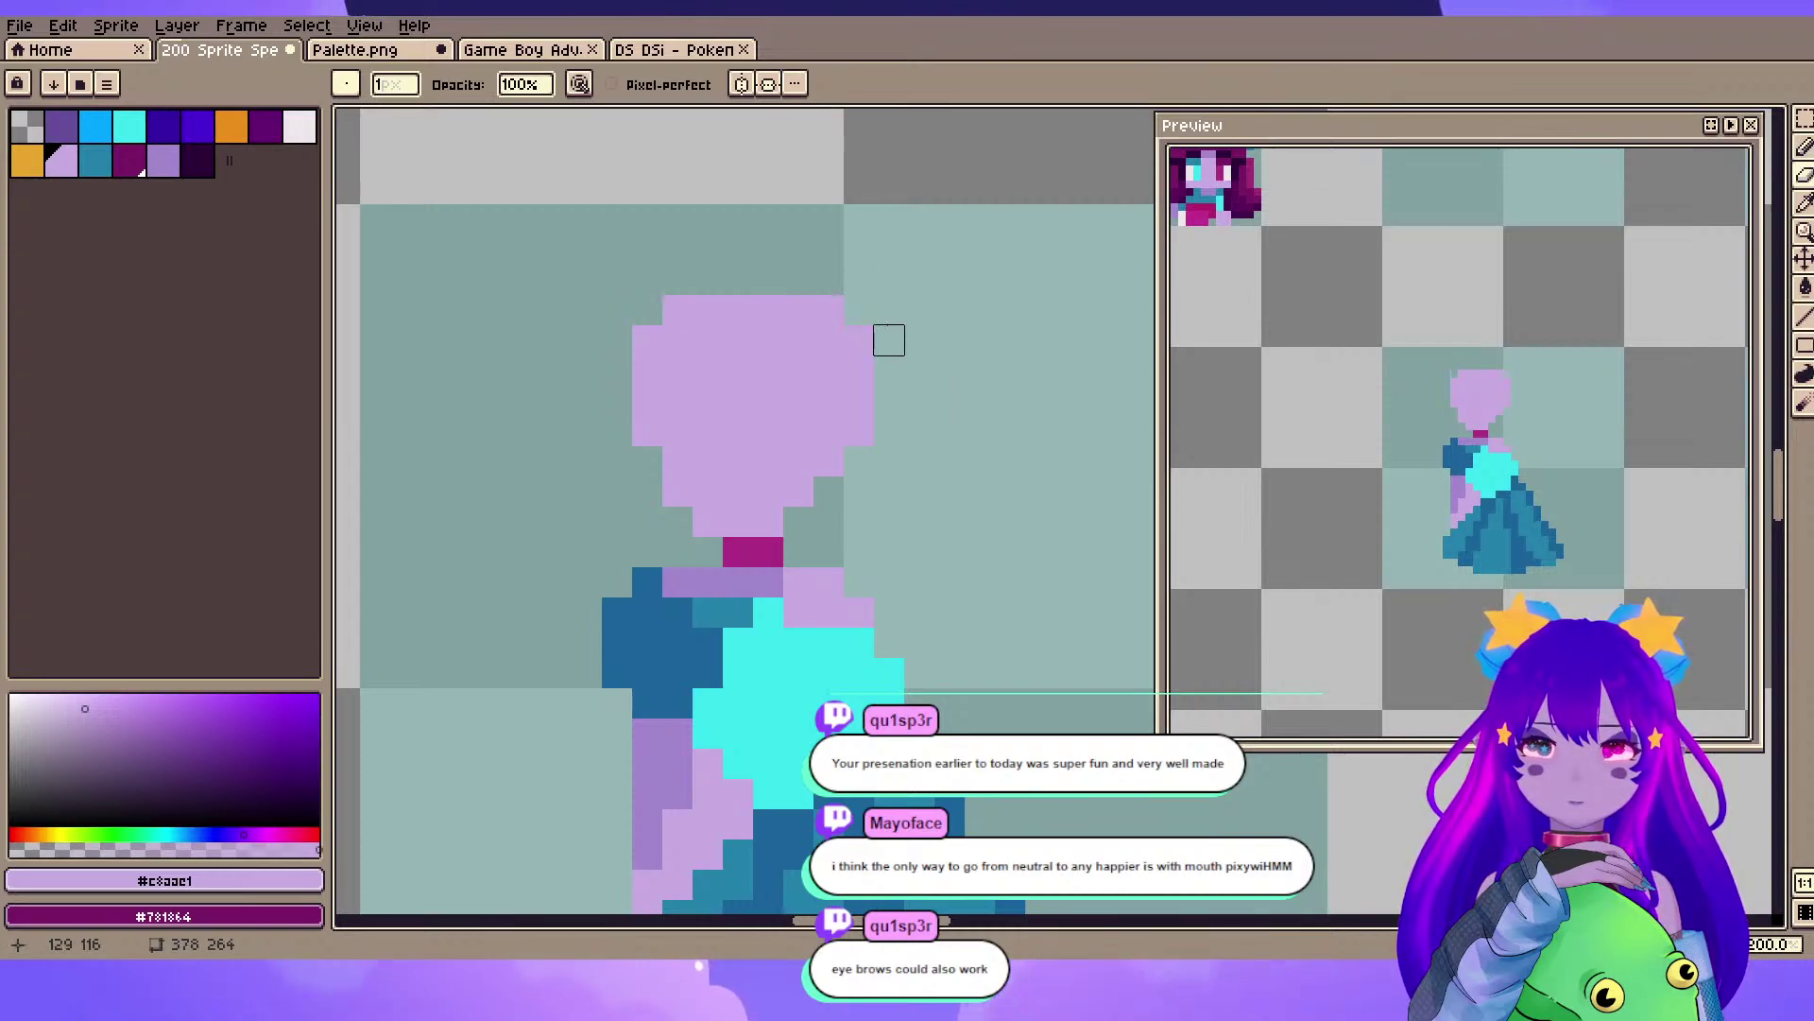
drag(888, 341, 854, 426)
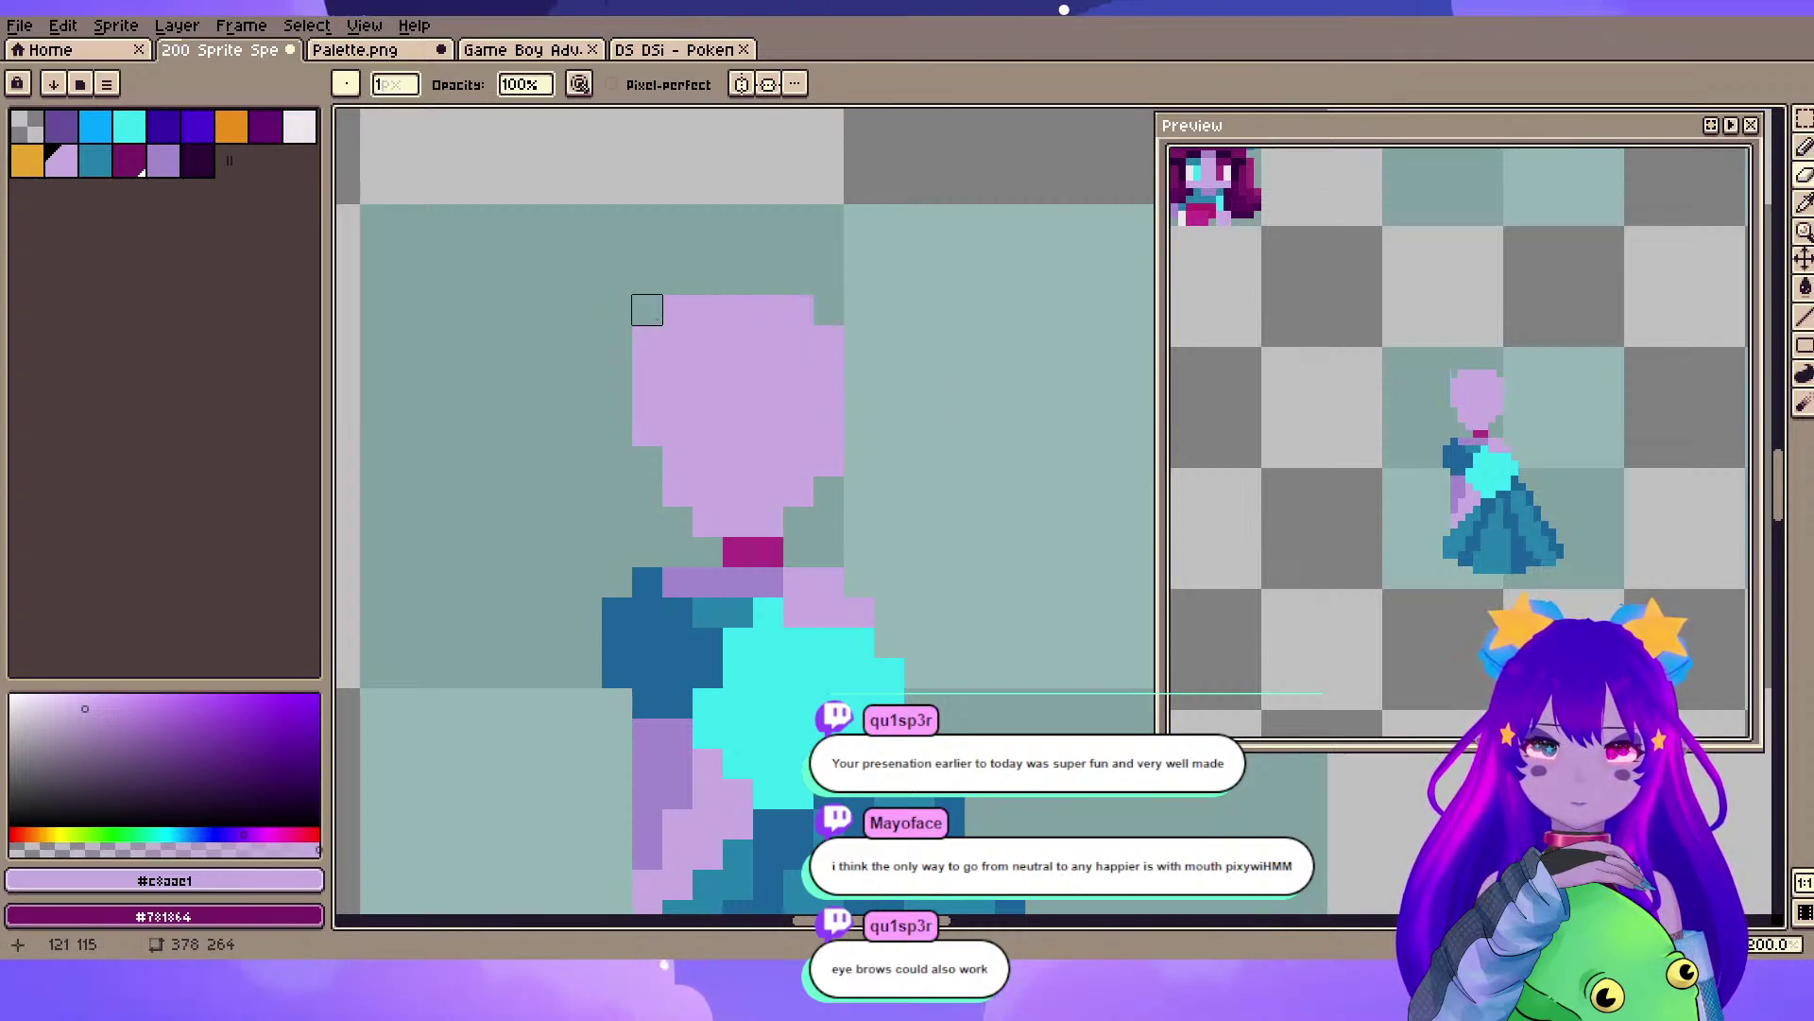
key(b)
click(651, 468)
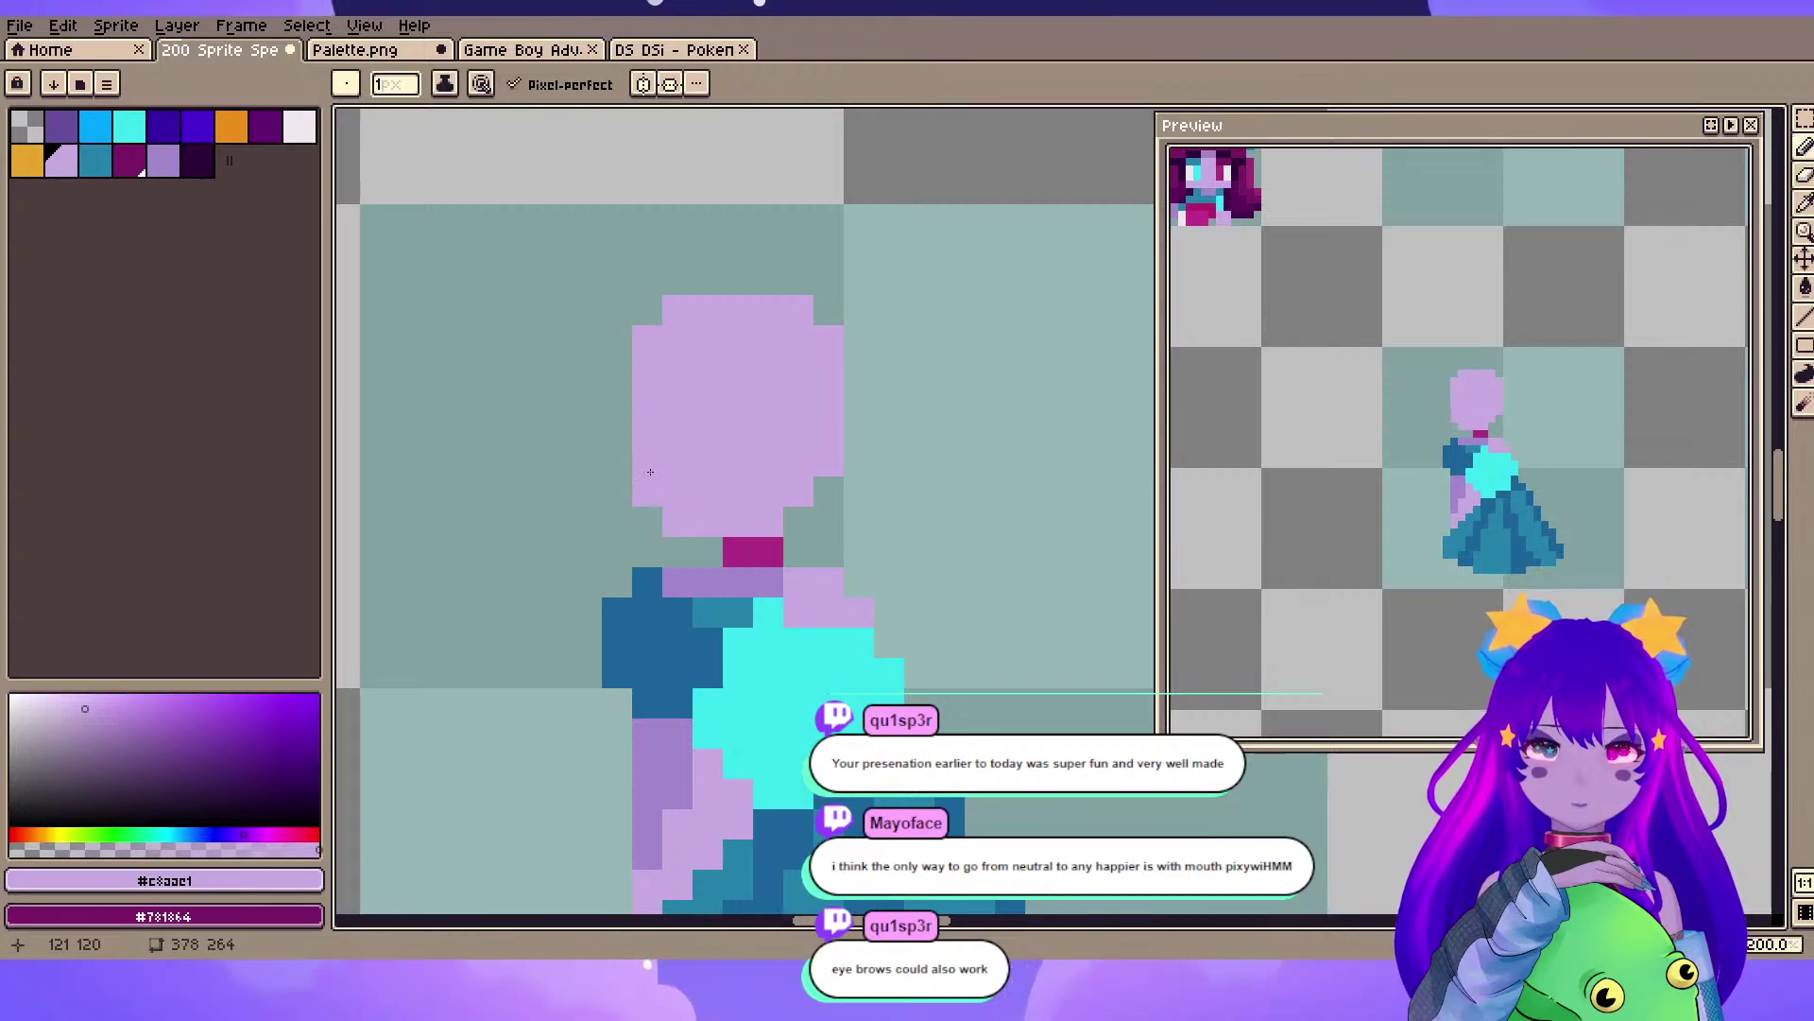
drag(627, 487, 648, 519)
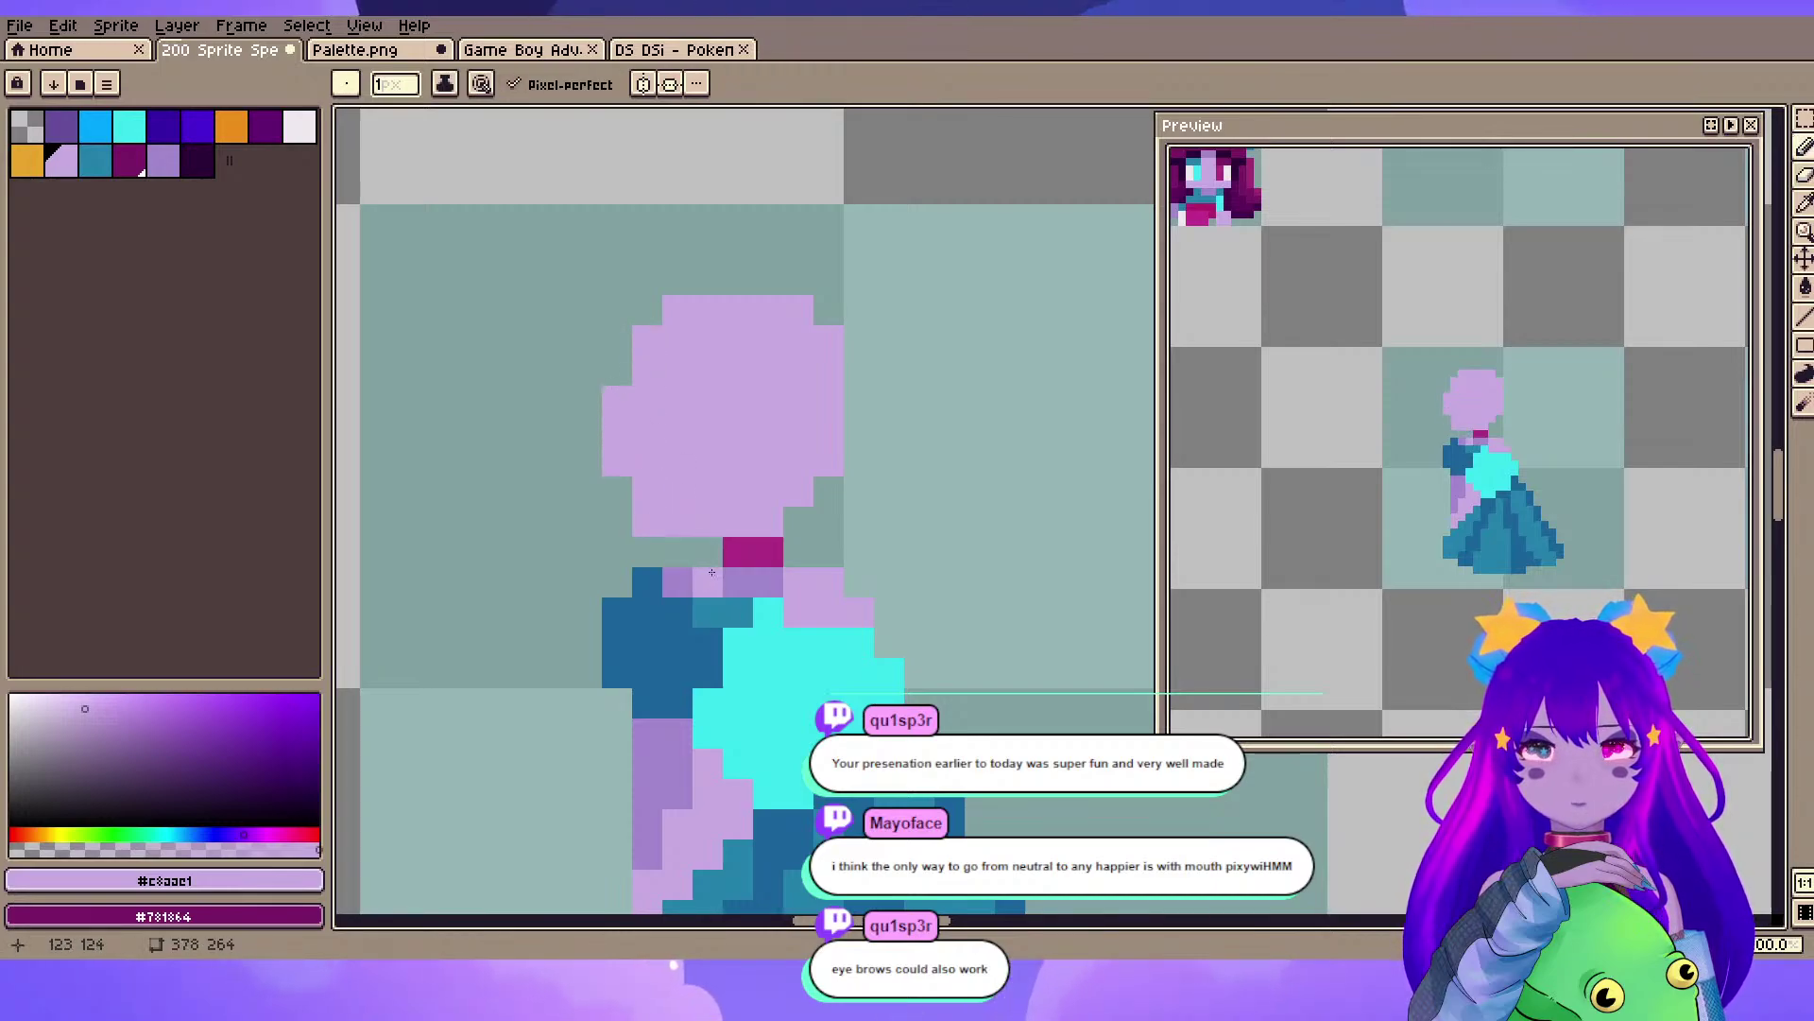
key(ctrl+z)
key(ctrl+z)
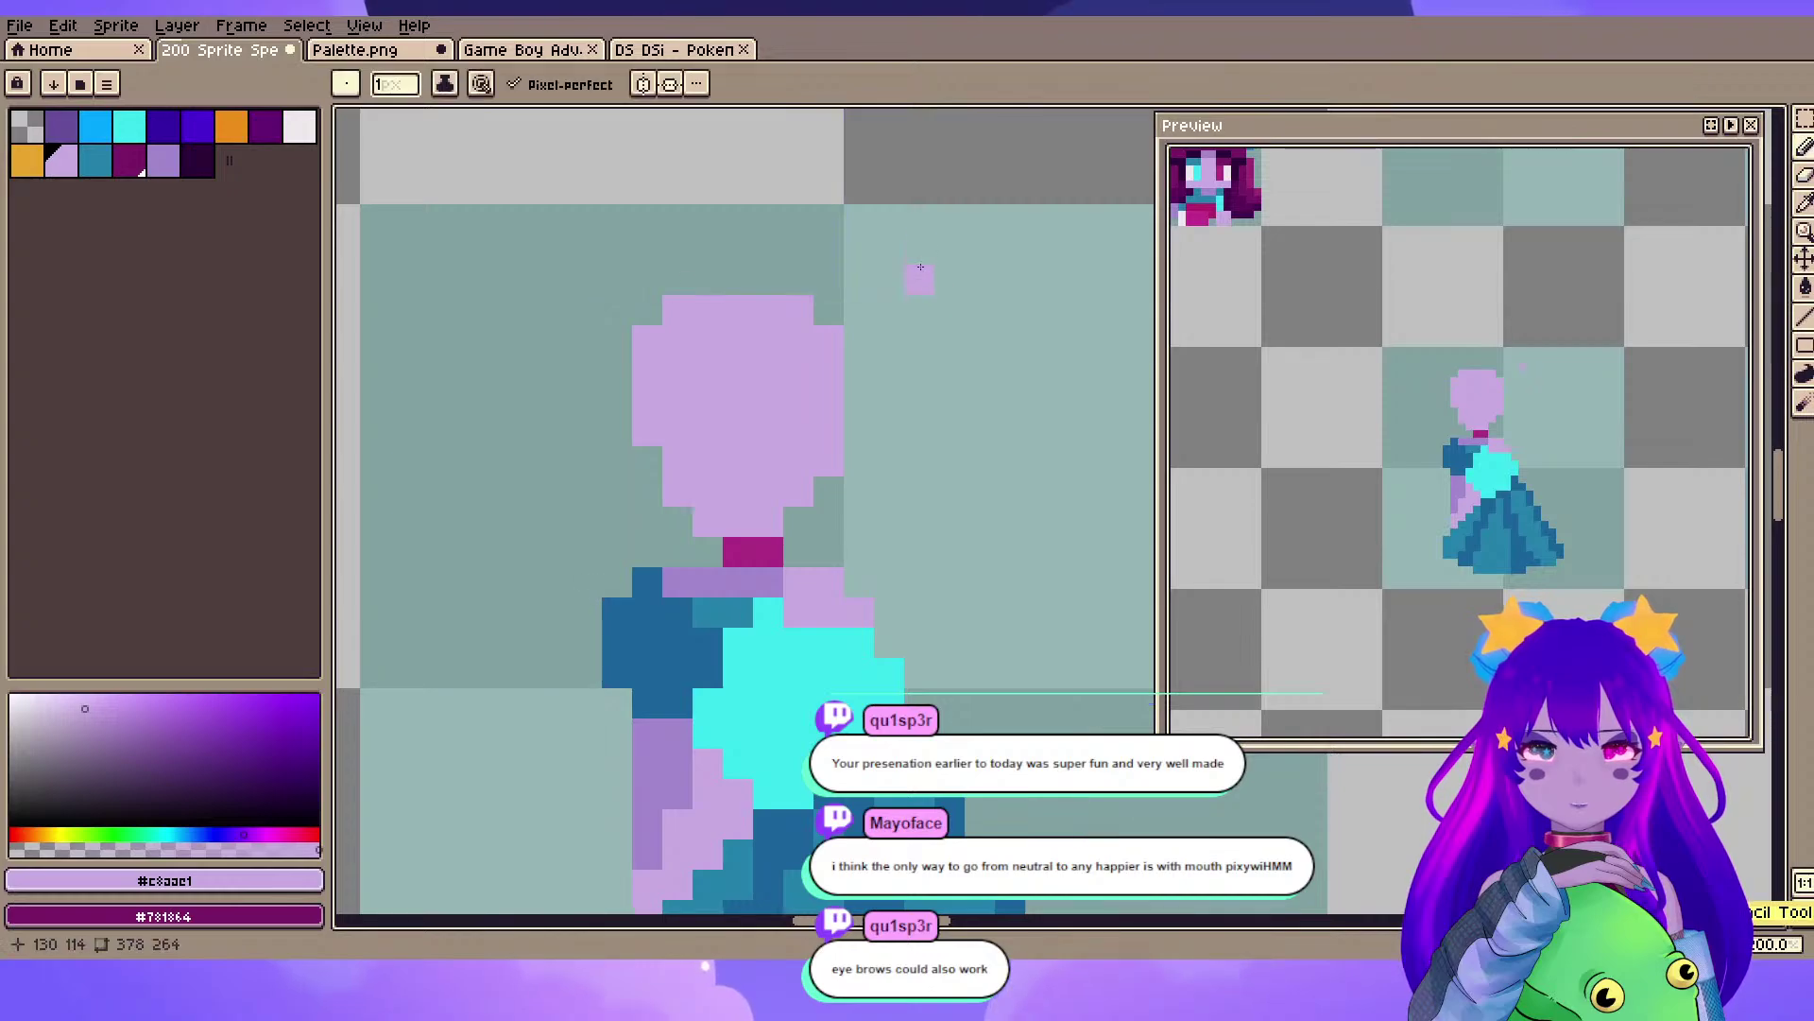
- Save the sprite file with the reshaped head
scroll(861, 205, down, 3)
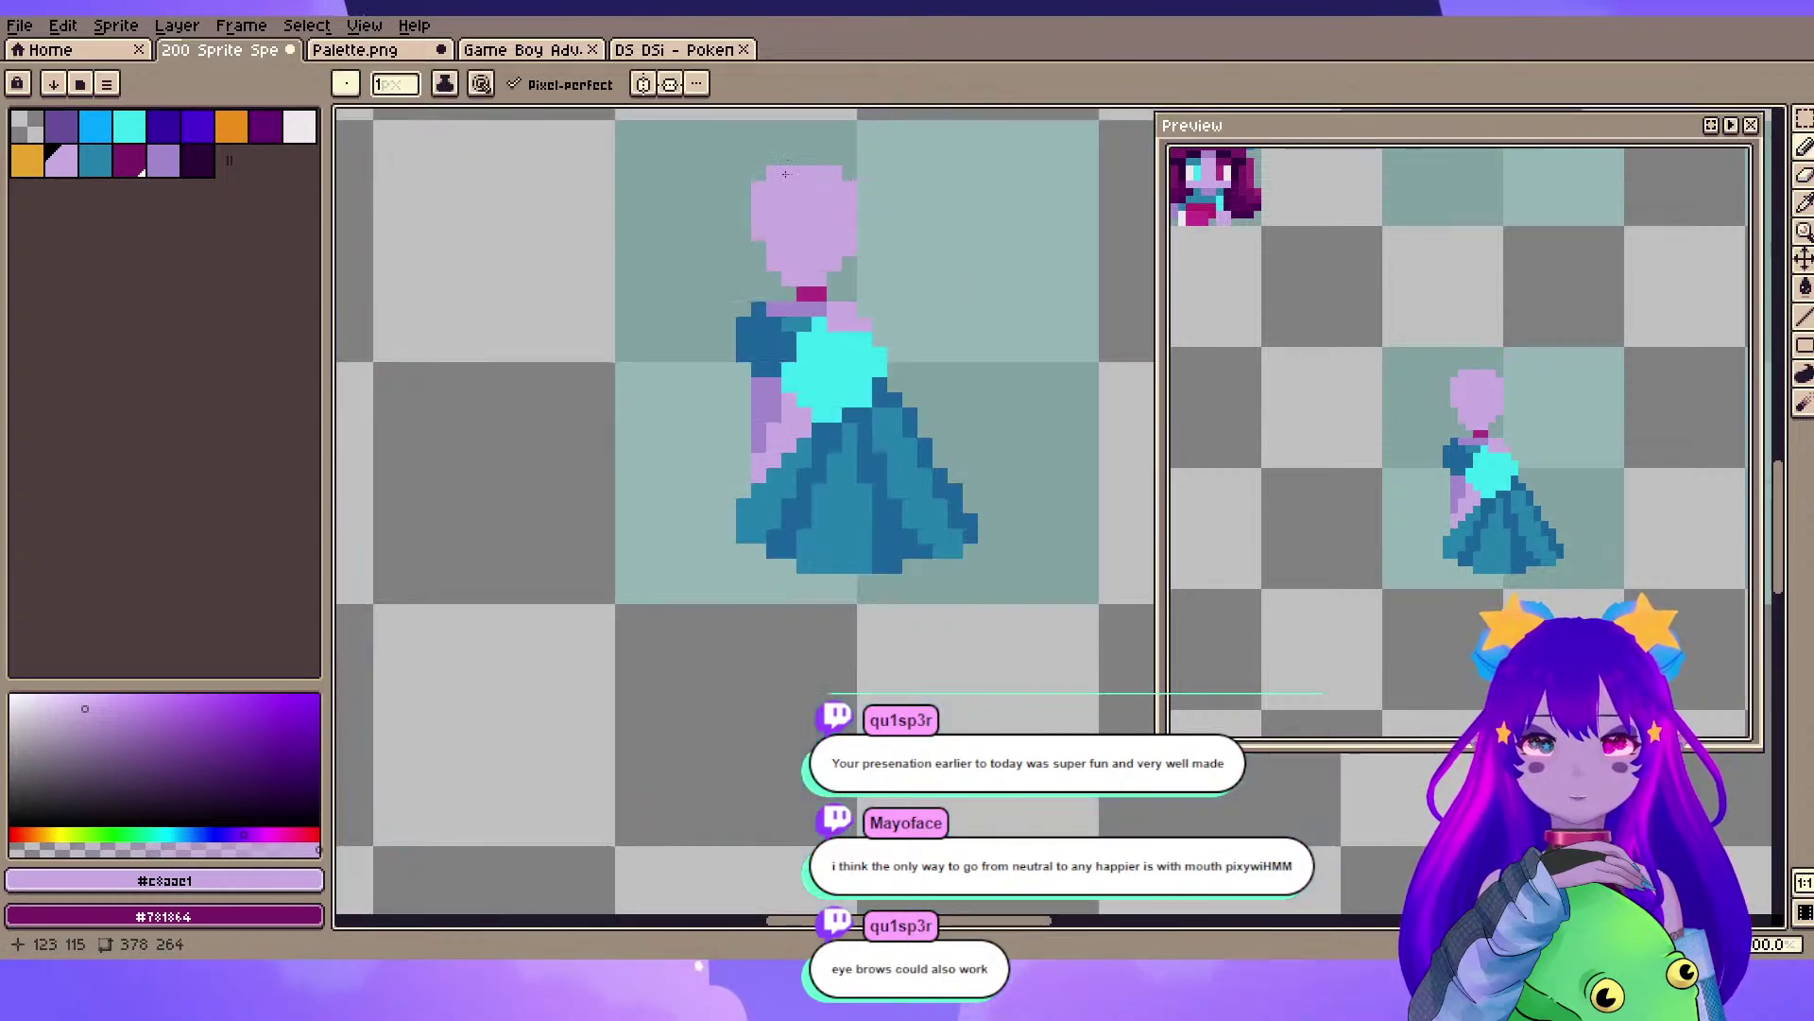
scroll(792, 180, up, 1)
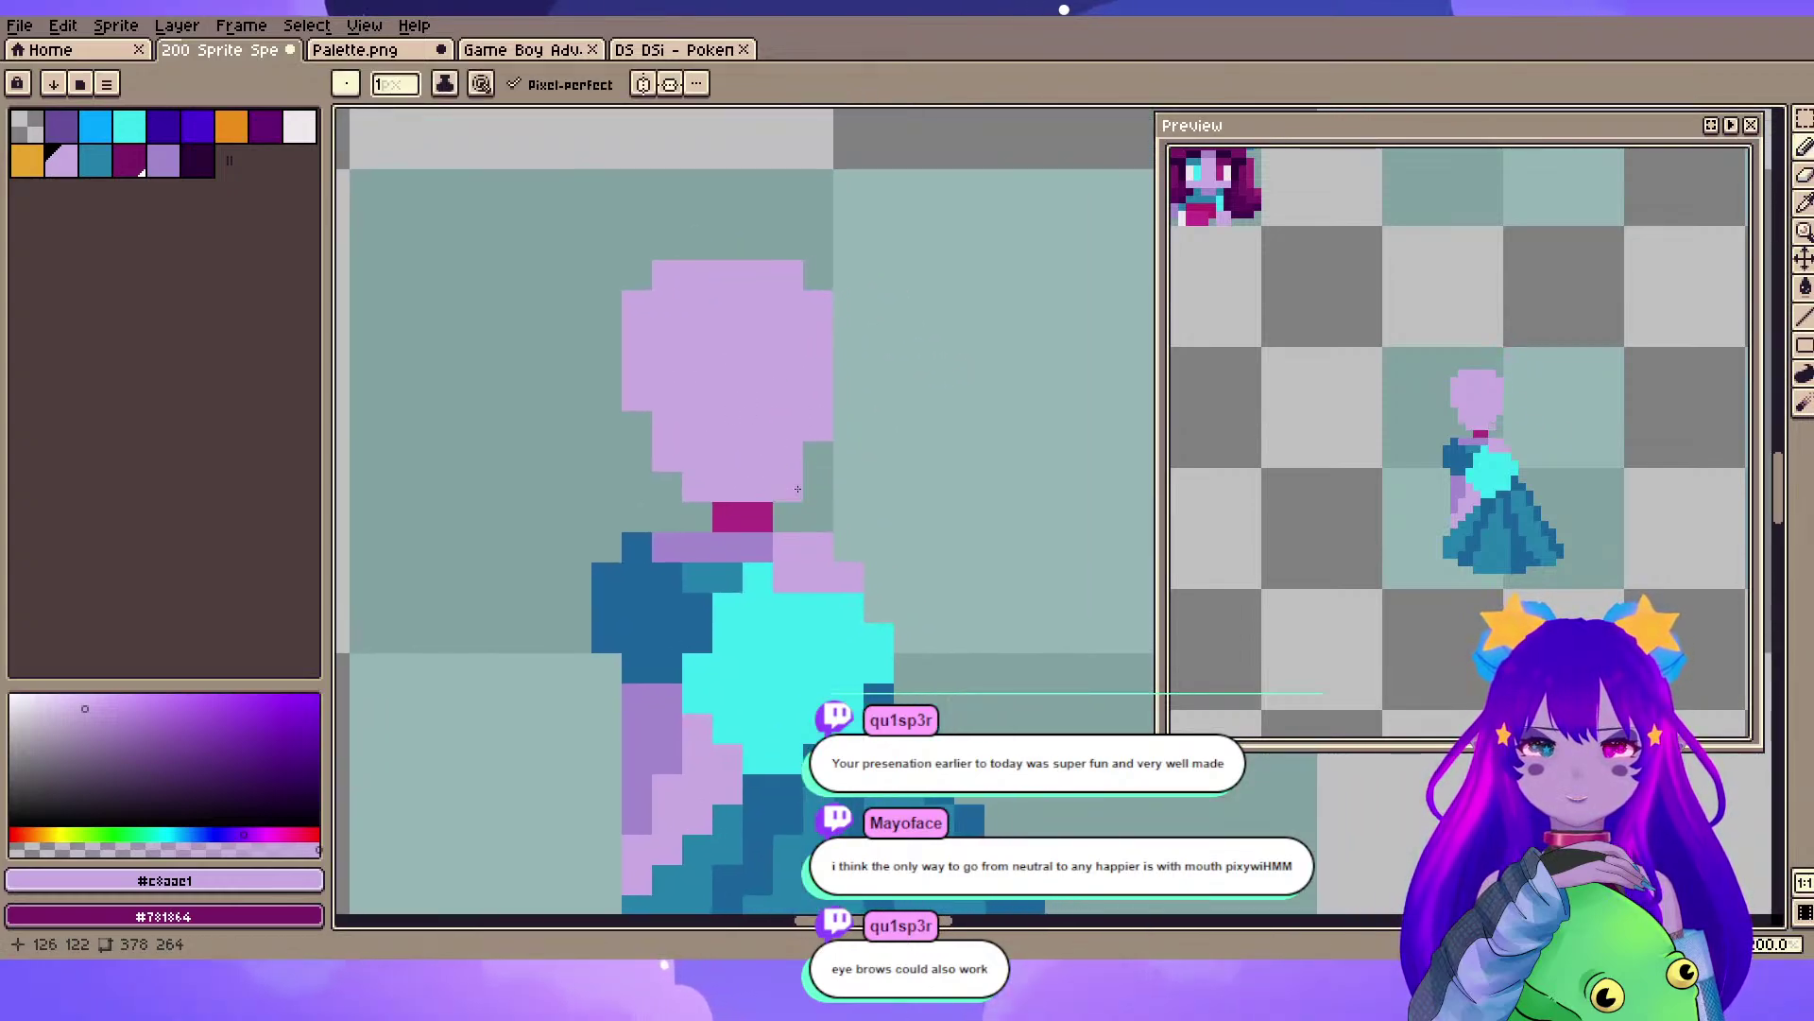
key(e)
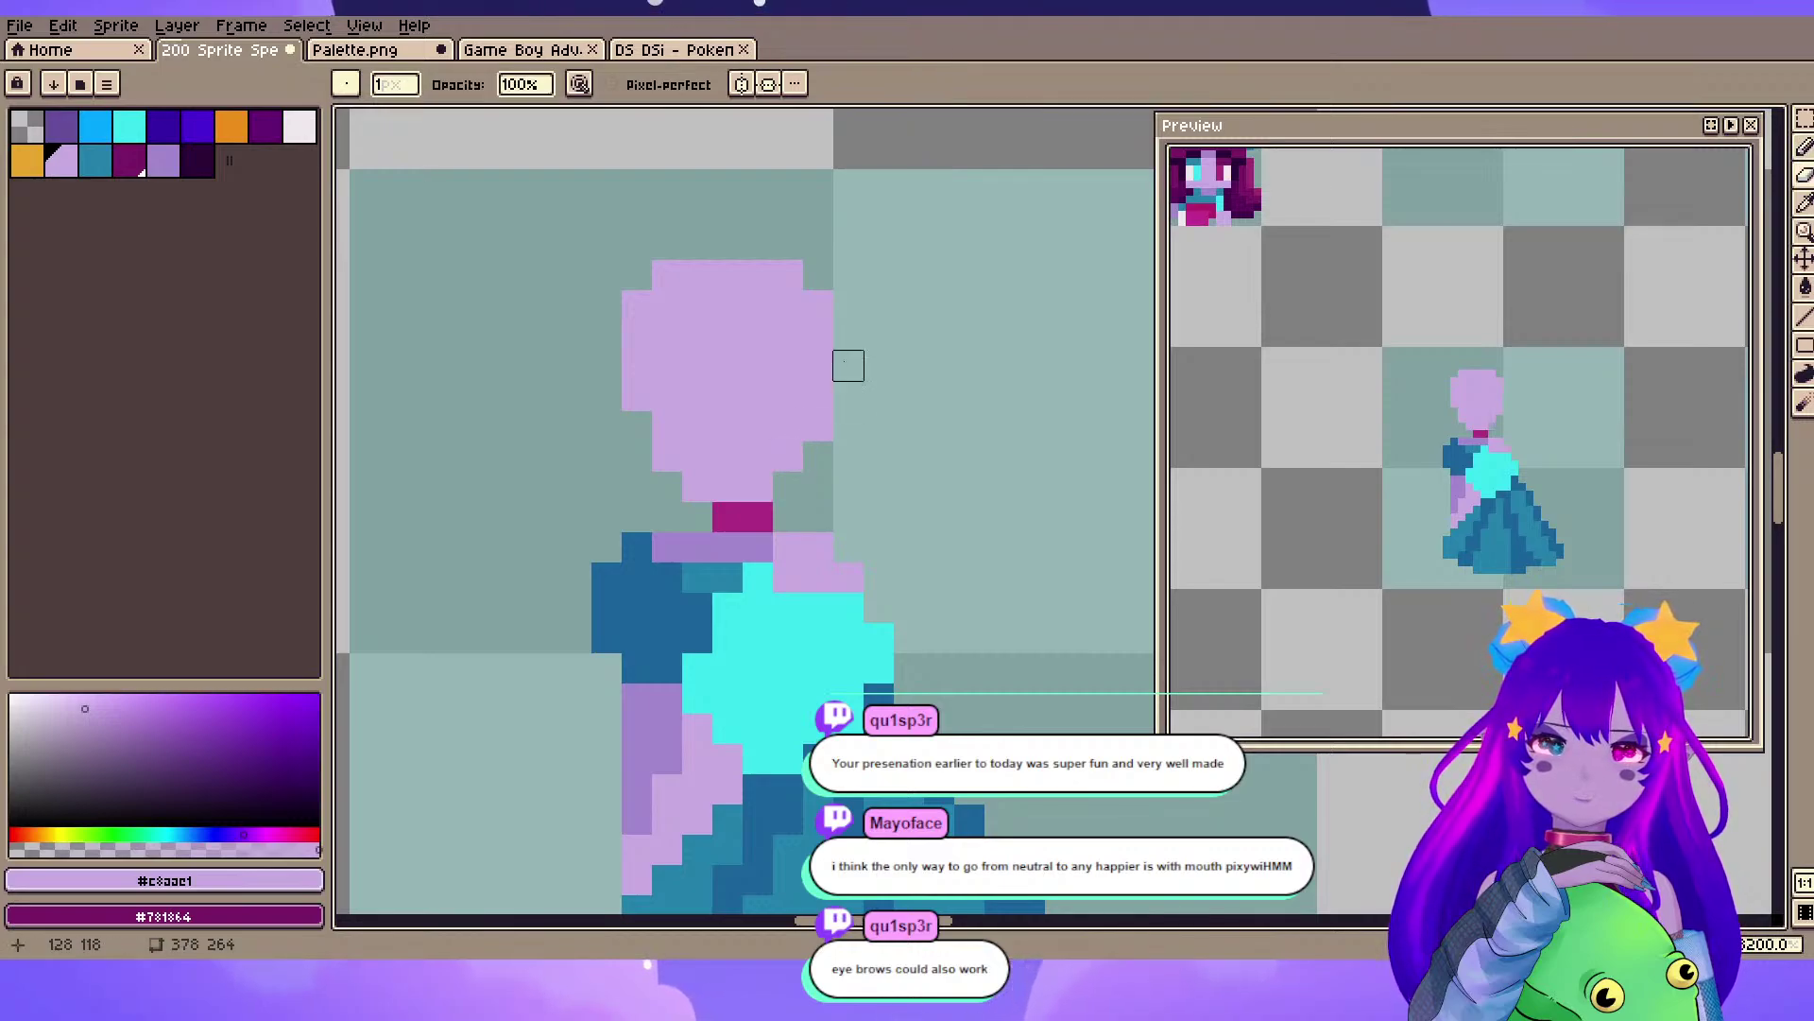
key(ctrl+s)
drag(546, 275, 475, 324)
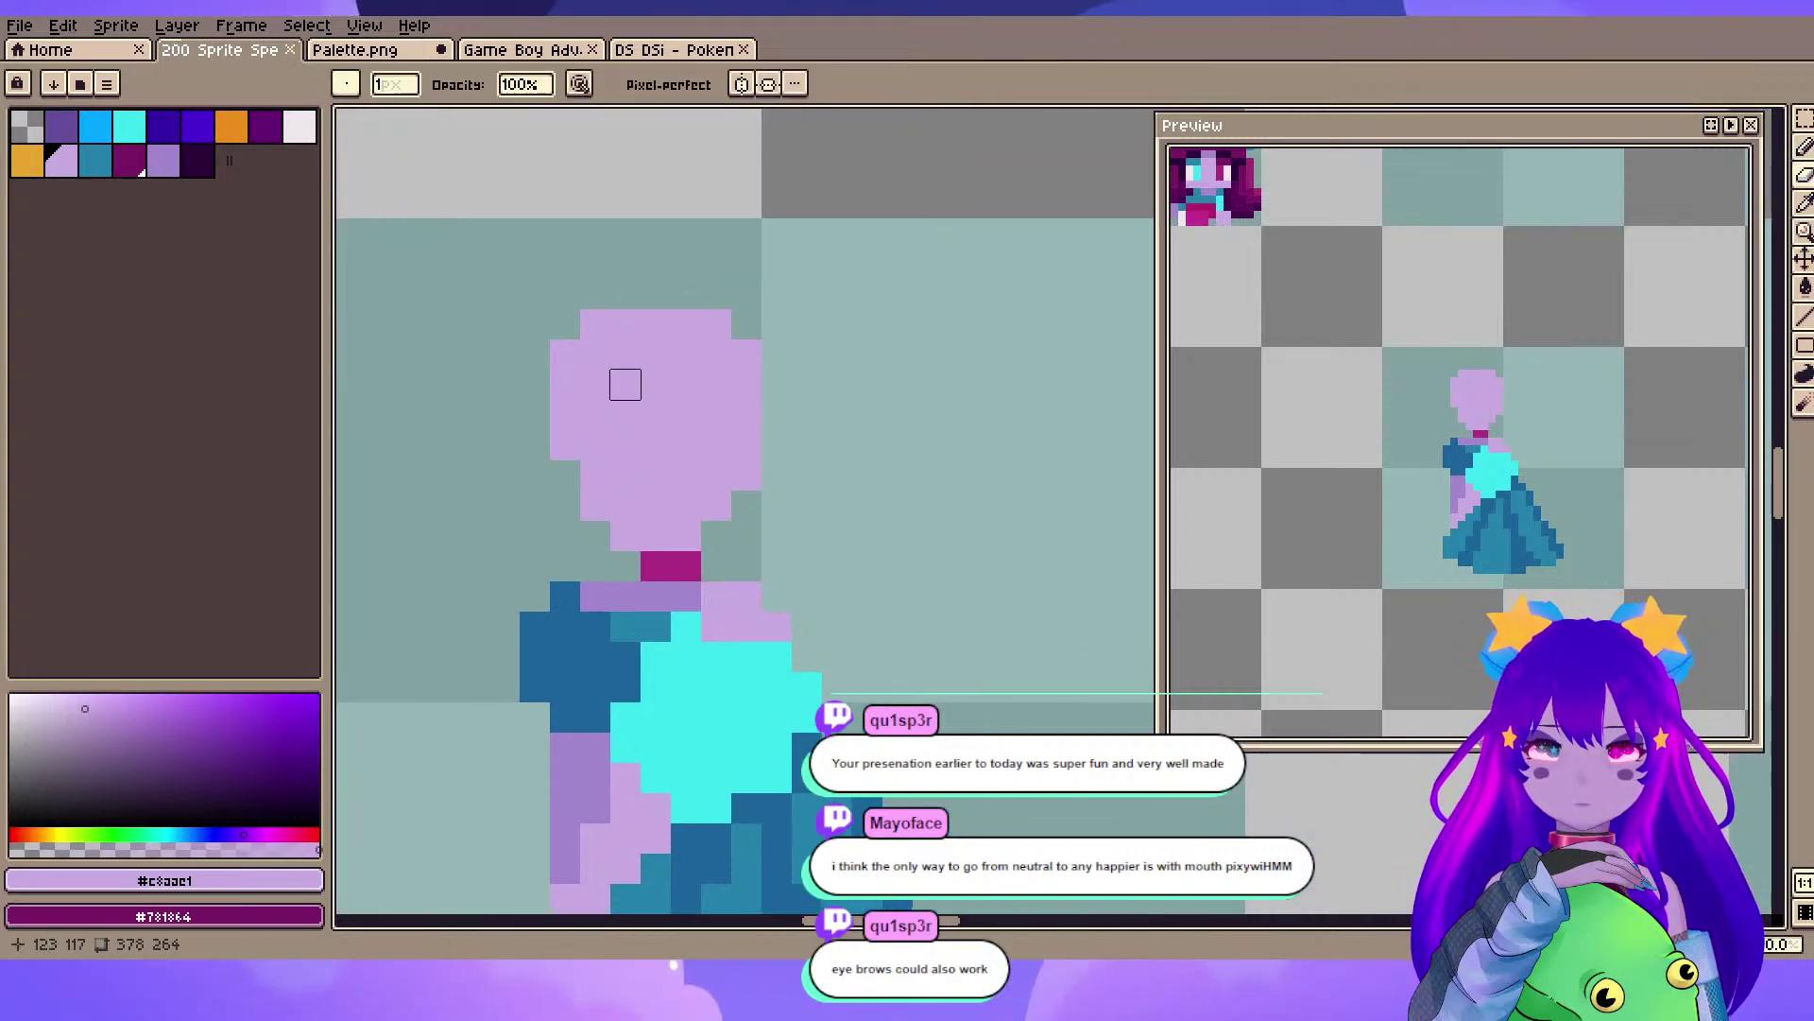
- Choose the cyan palette colour with index 3 as the drawing colour
key(b)
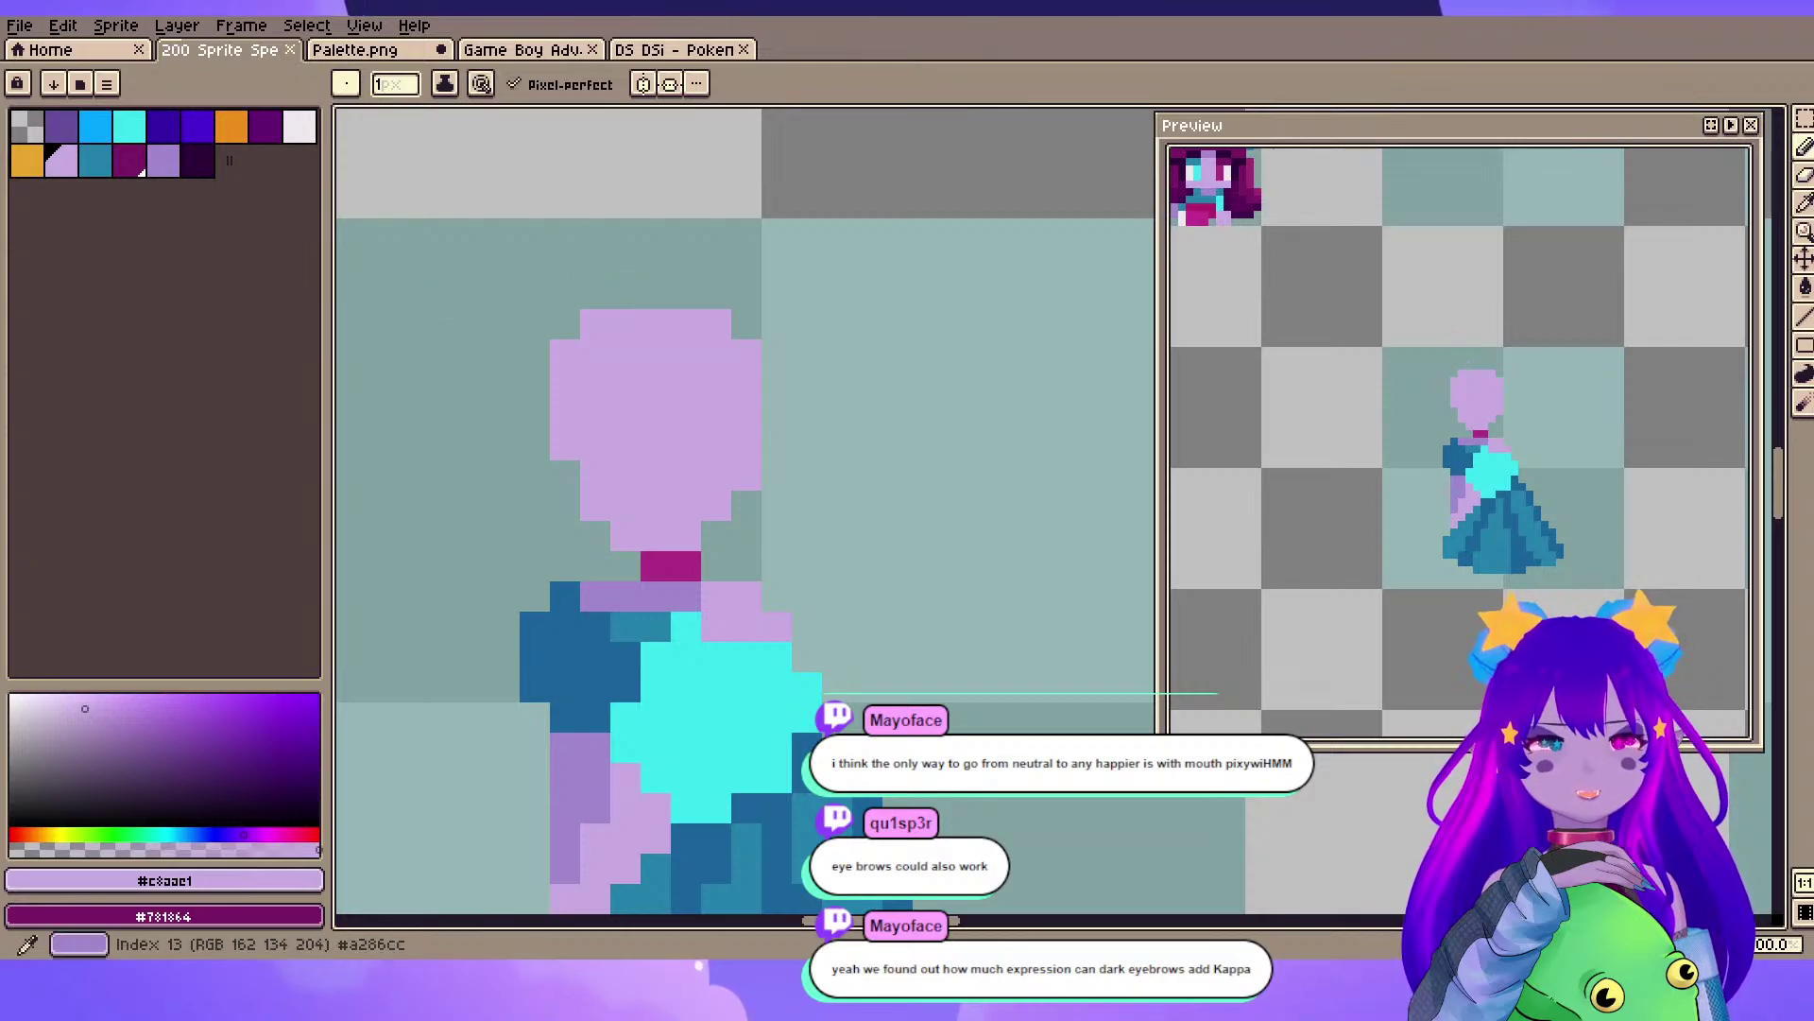
click(198, 160)
click(838, 294)
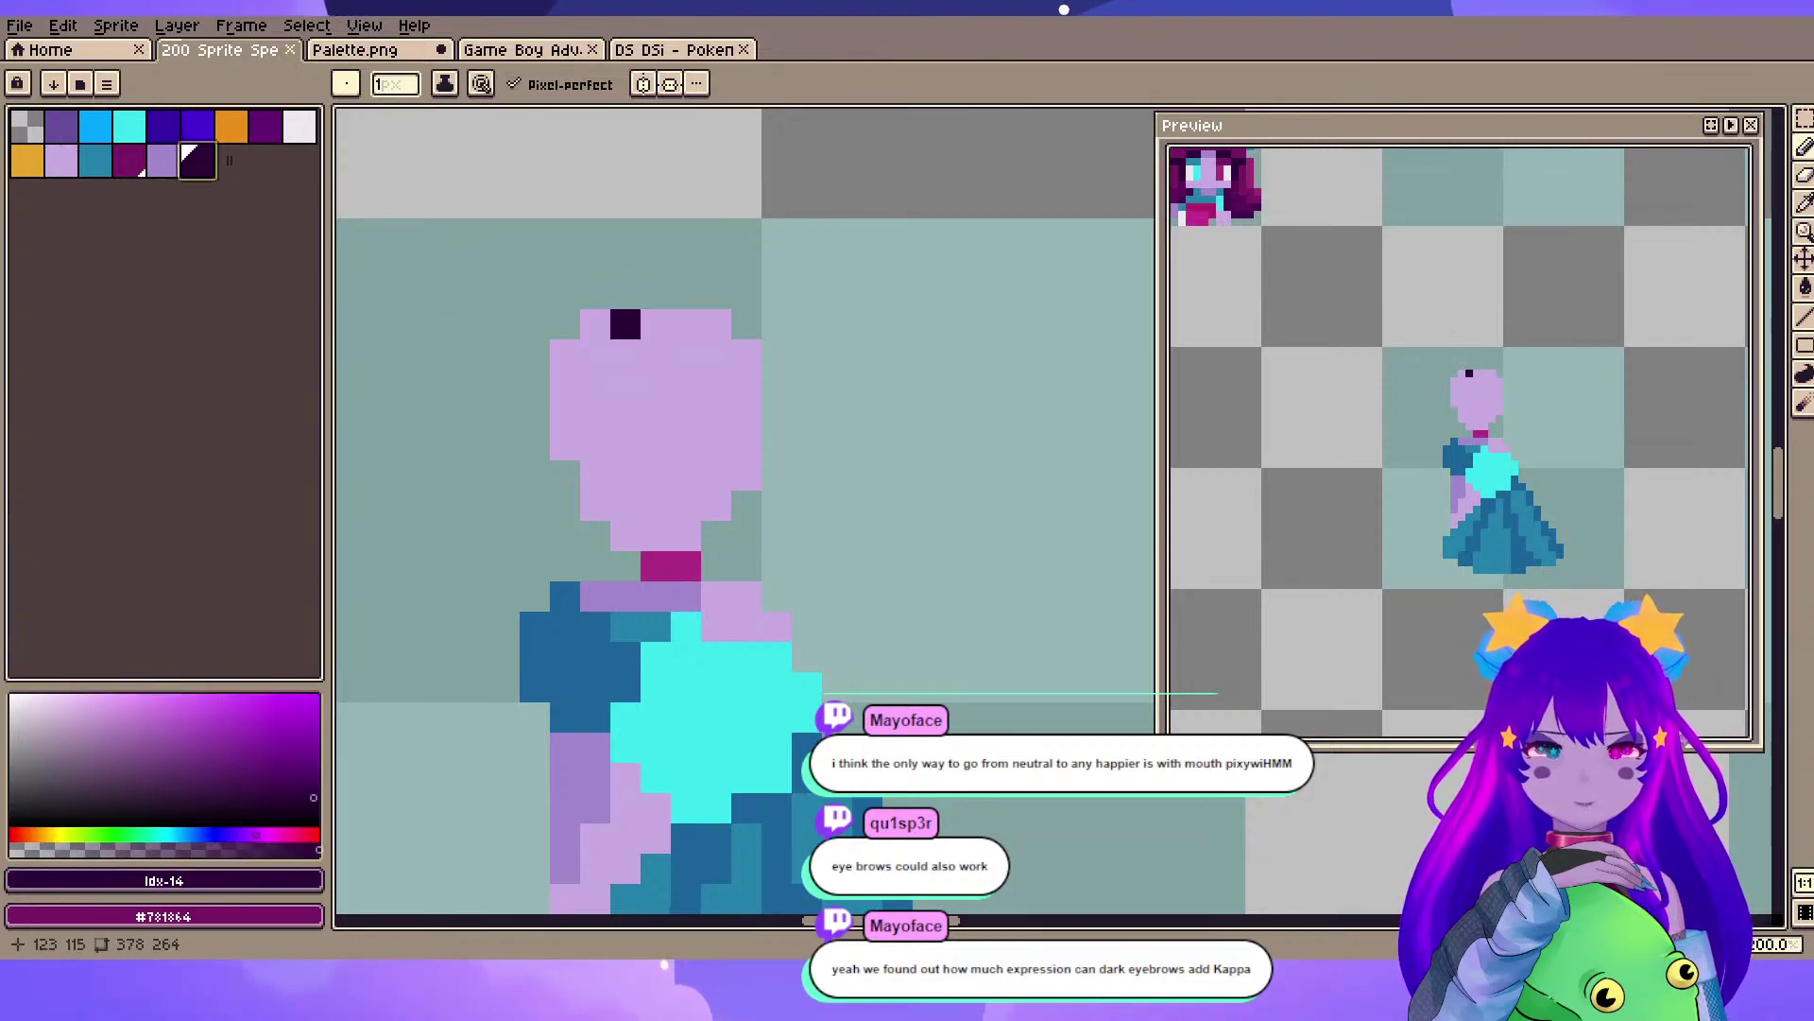
click(129, 126)
click(655, 385)
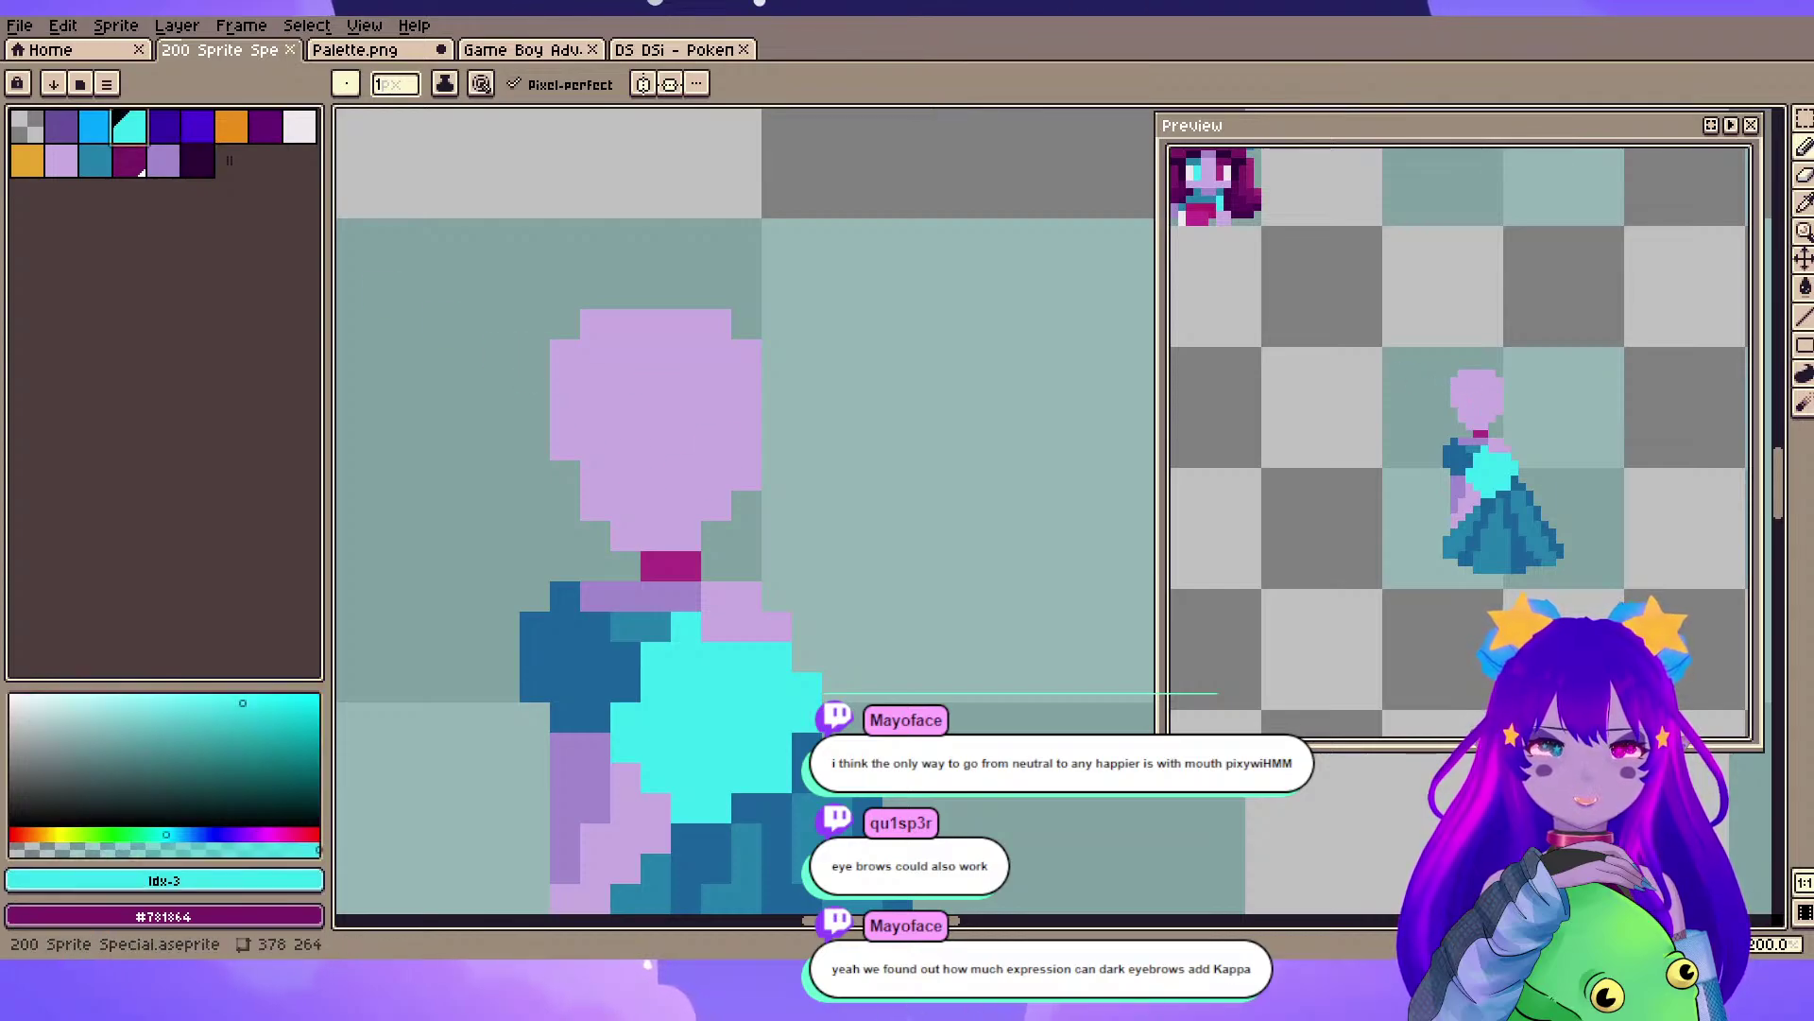
- Sample pink #ae2d83 from the eye of the small reference head and keep it as the secondary colour to cyan
key(space)
drag(397, 804, 1365, 539)
drag(384, 543, 955, 471)
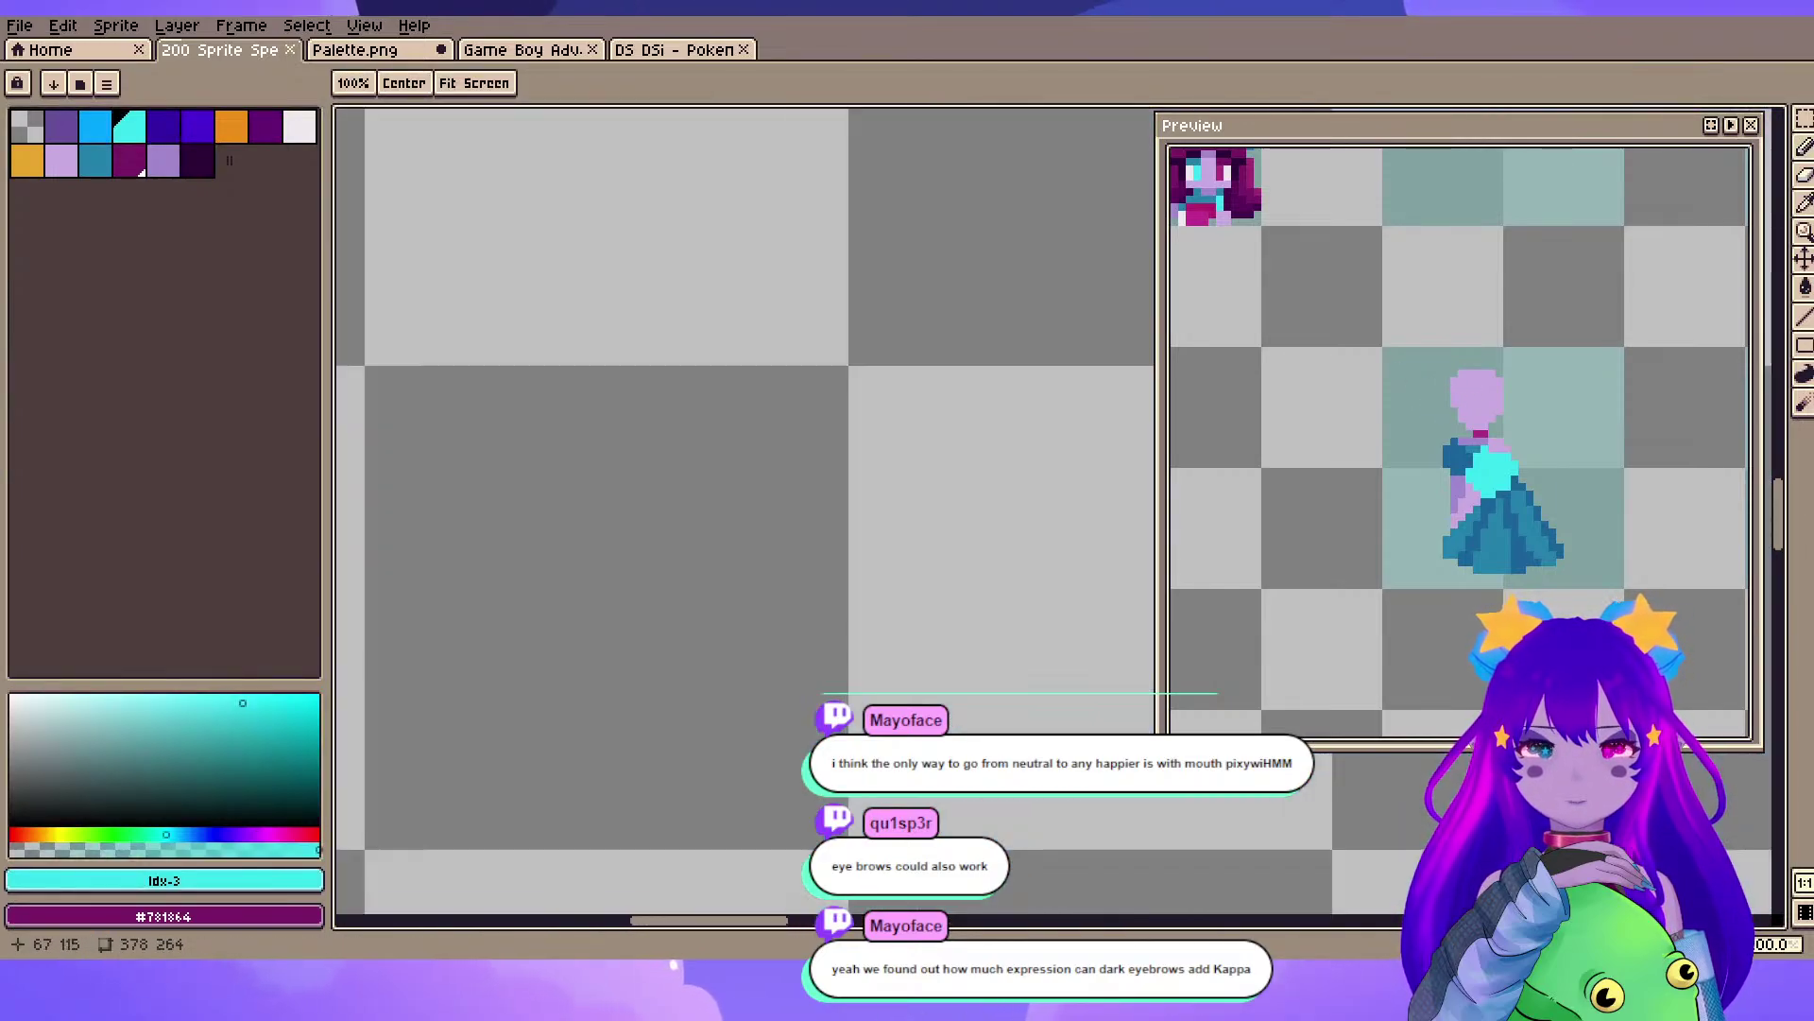
scroll(406, 298, down, 4)
drag(525, 570, 695, 547)
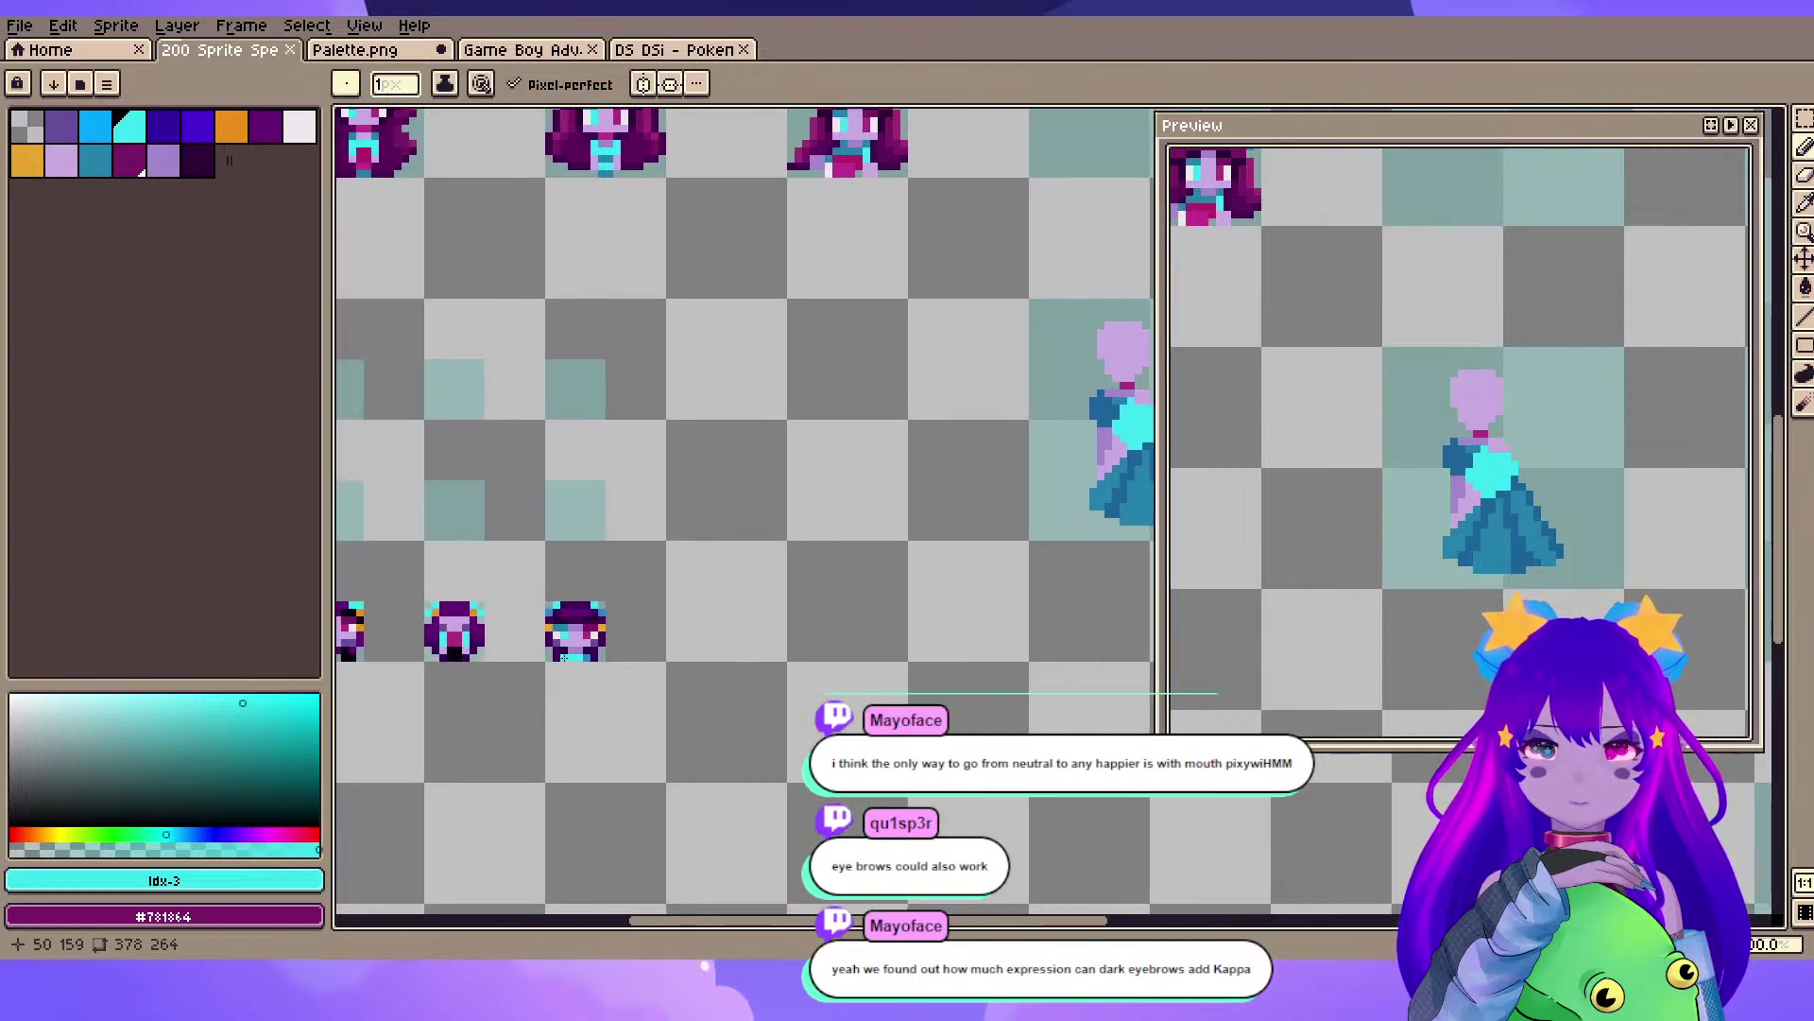
key(x)
scroll(564, 652, up, 4)
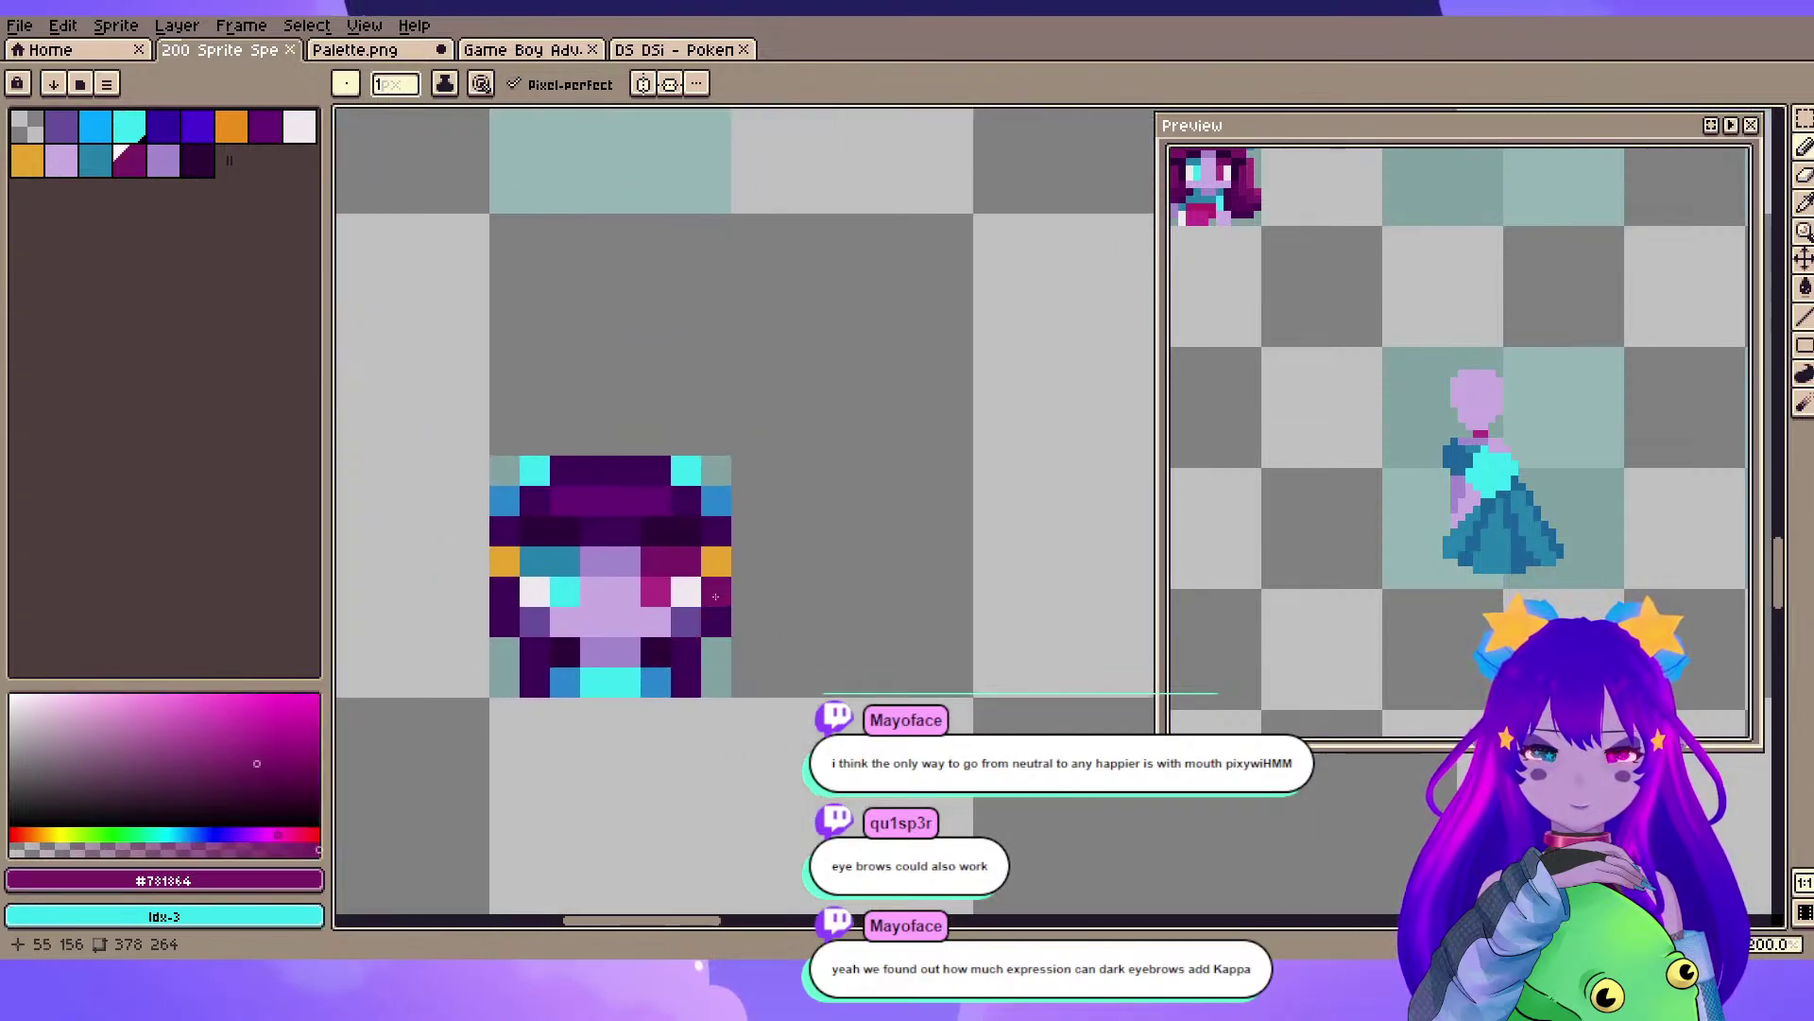
key(alt)
click(668, 580)
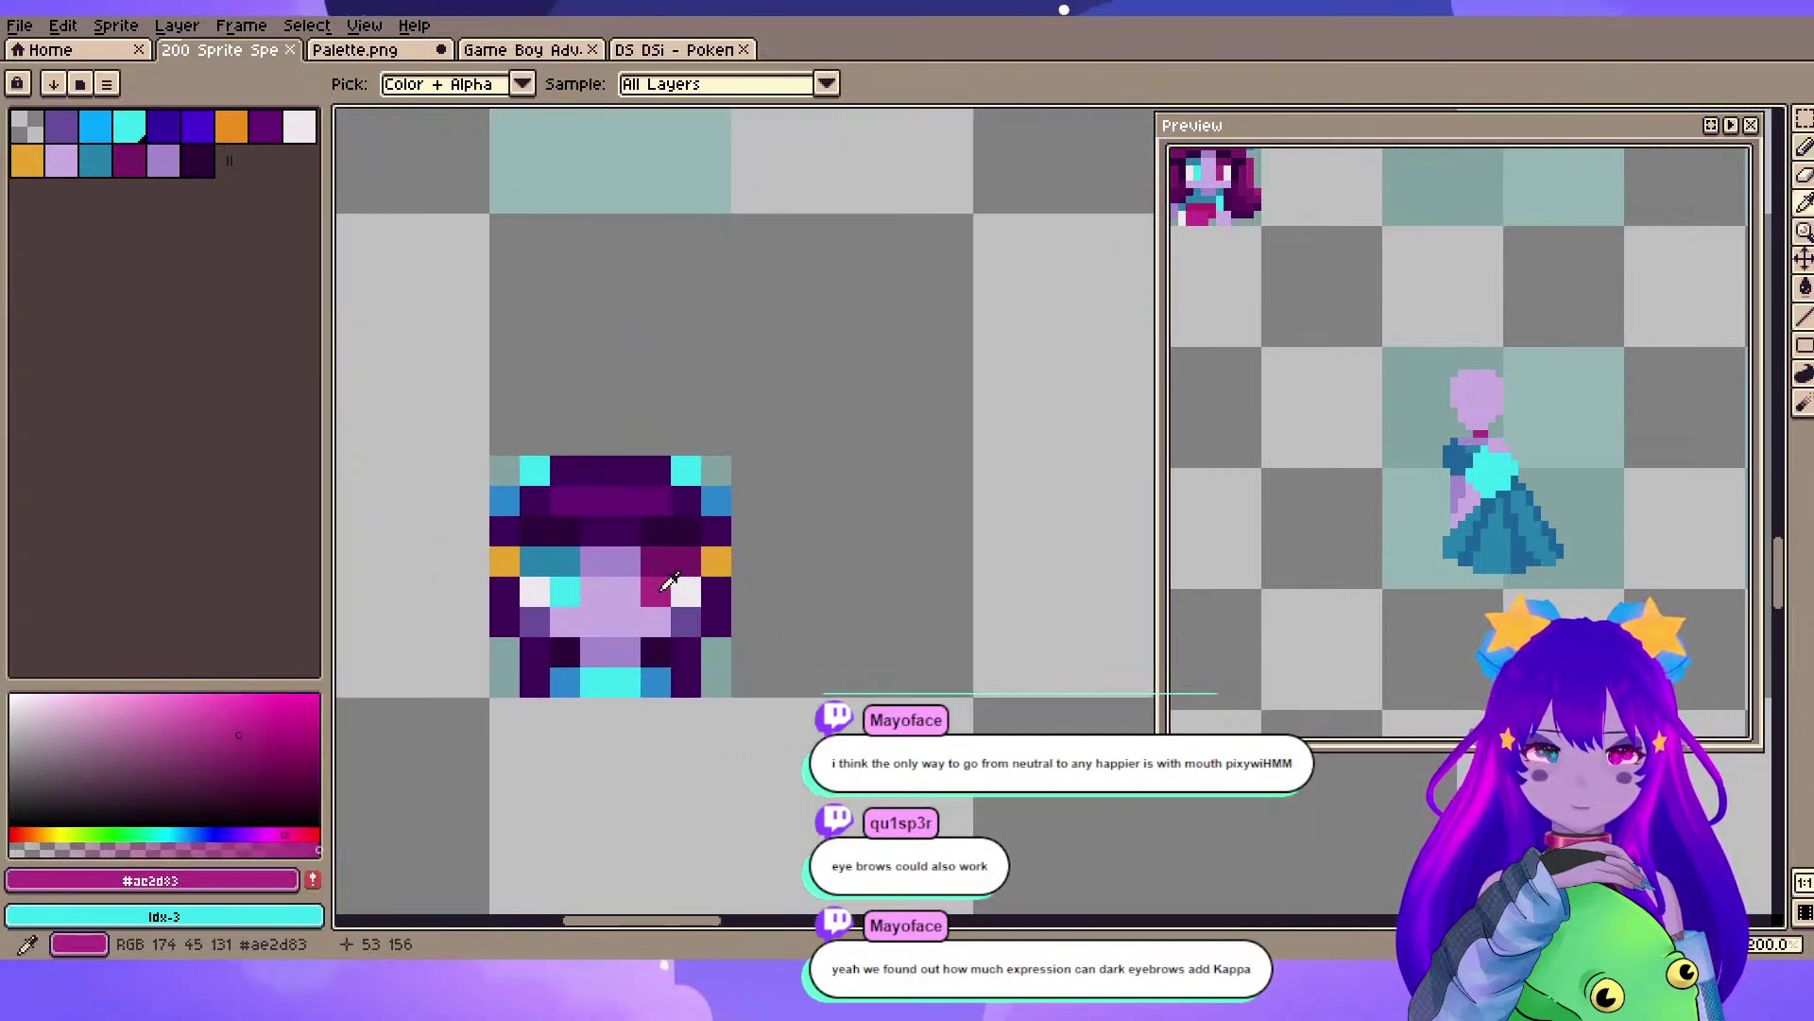
key(x)
- Paint a three-pixel iris on the girl's face in pink #ae2d83, two pixels stacked and one diagonally above
drag(863, 275, 529, 416)
scroll(839, 288, down, 1)
drag(954, 359, 495, 559)
drag(1009, 352, 624, 522)
scroll(657, 440, up, 1)
key(ctrl)
mouse_move(601, 448)
mouse_down()
mouse_move(587, 482)
mouse_move(240, 20)
mouse_move(264, 16)
mouse_up()
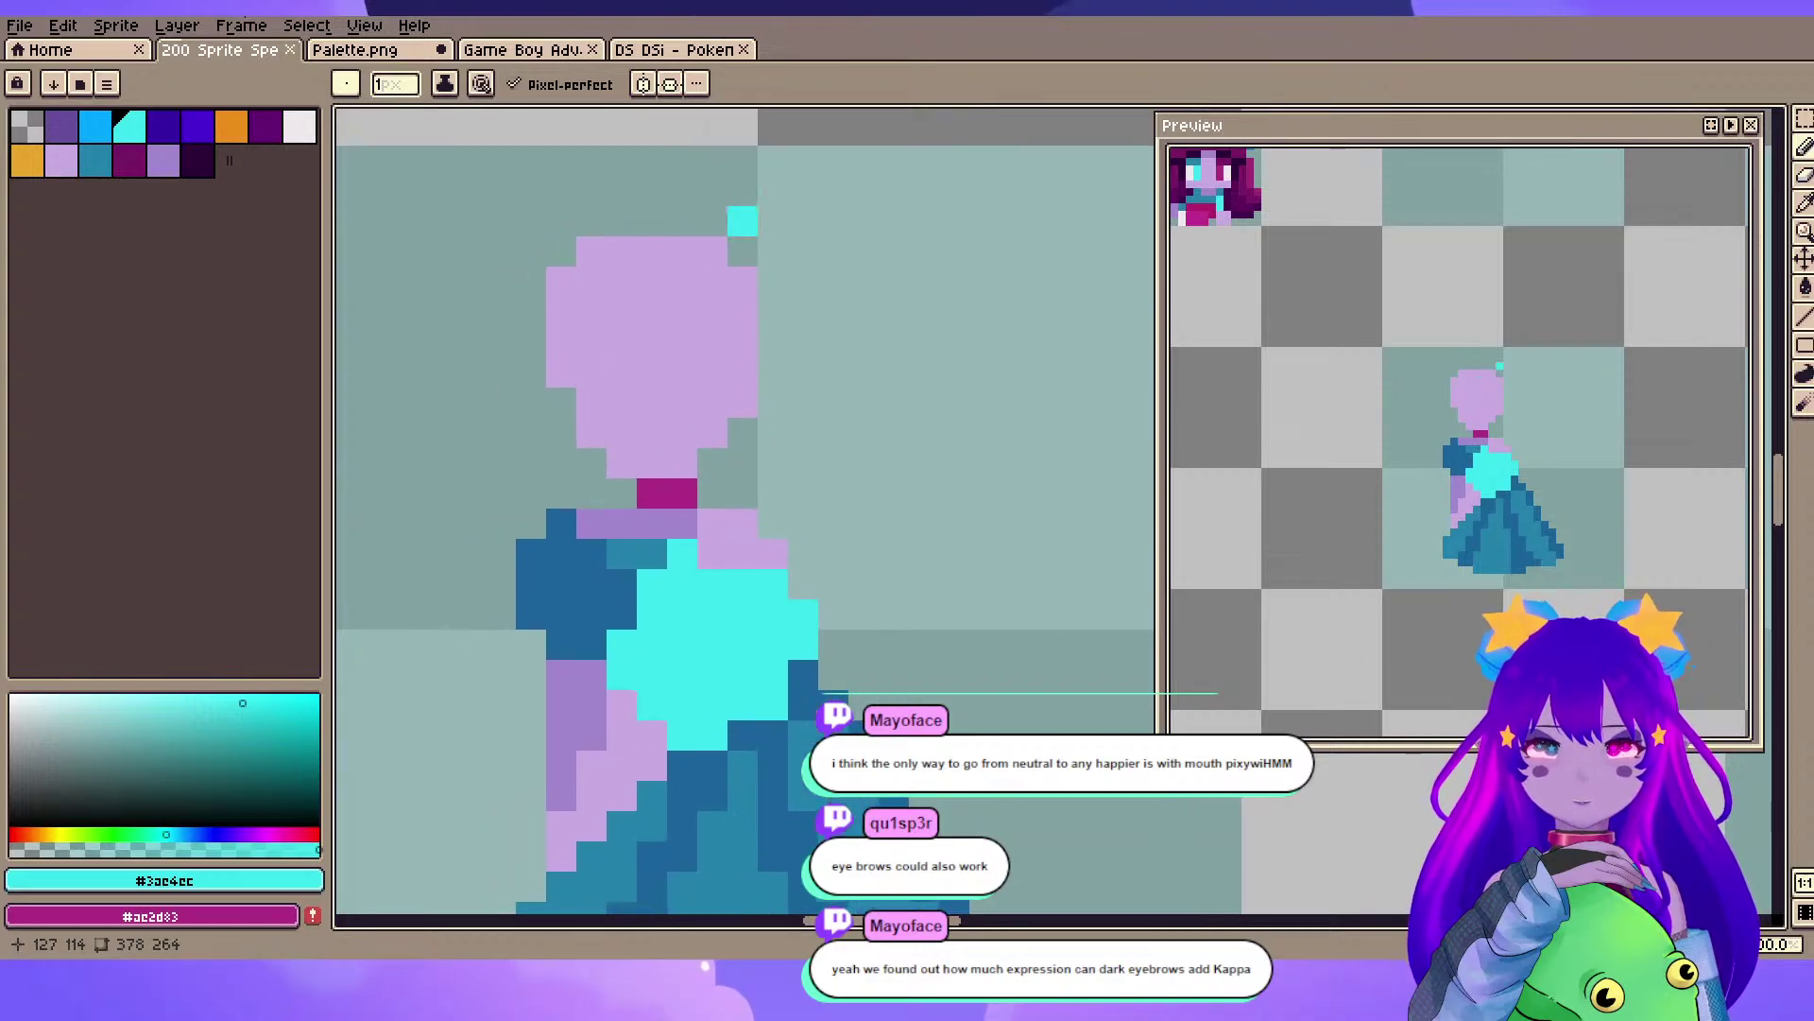
key(x)
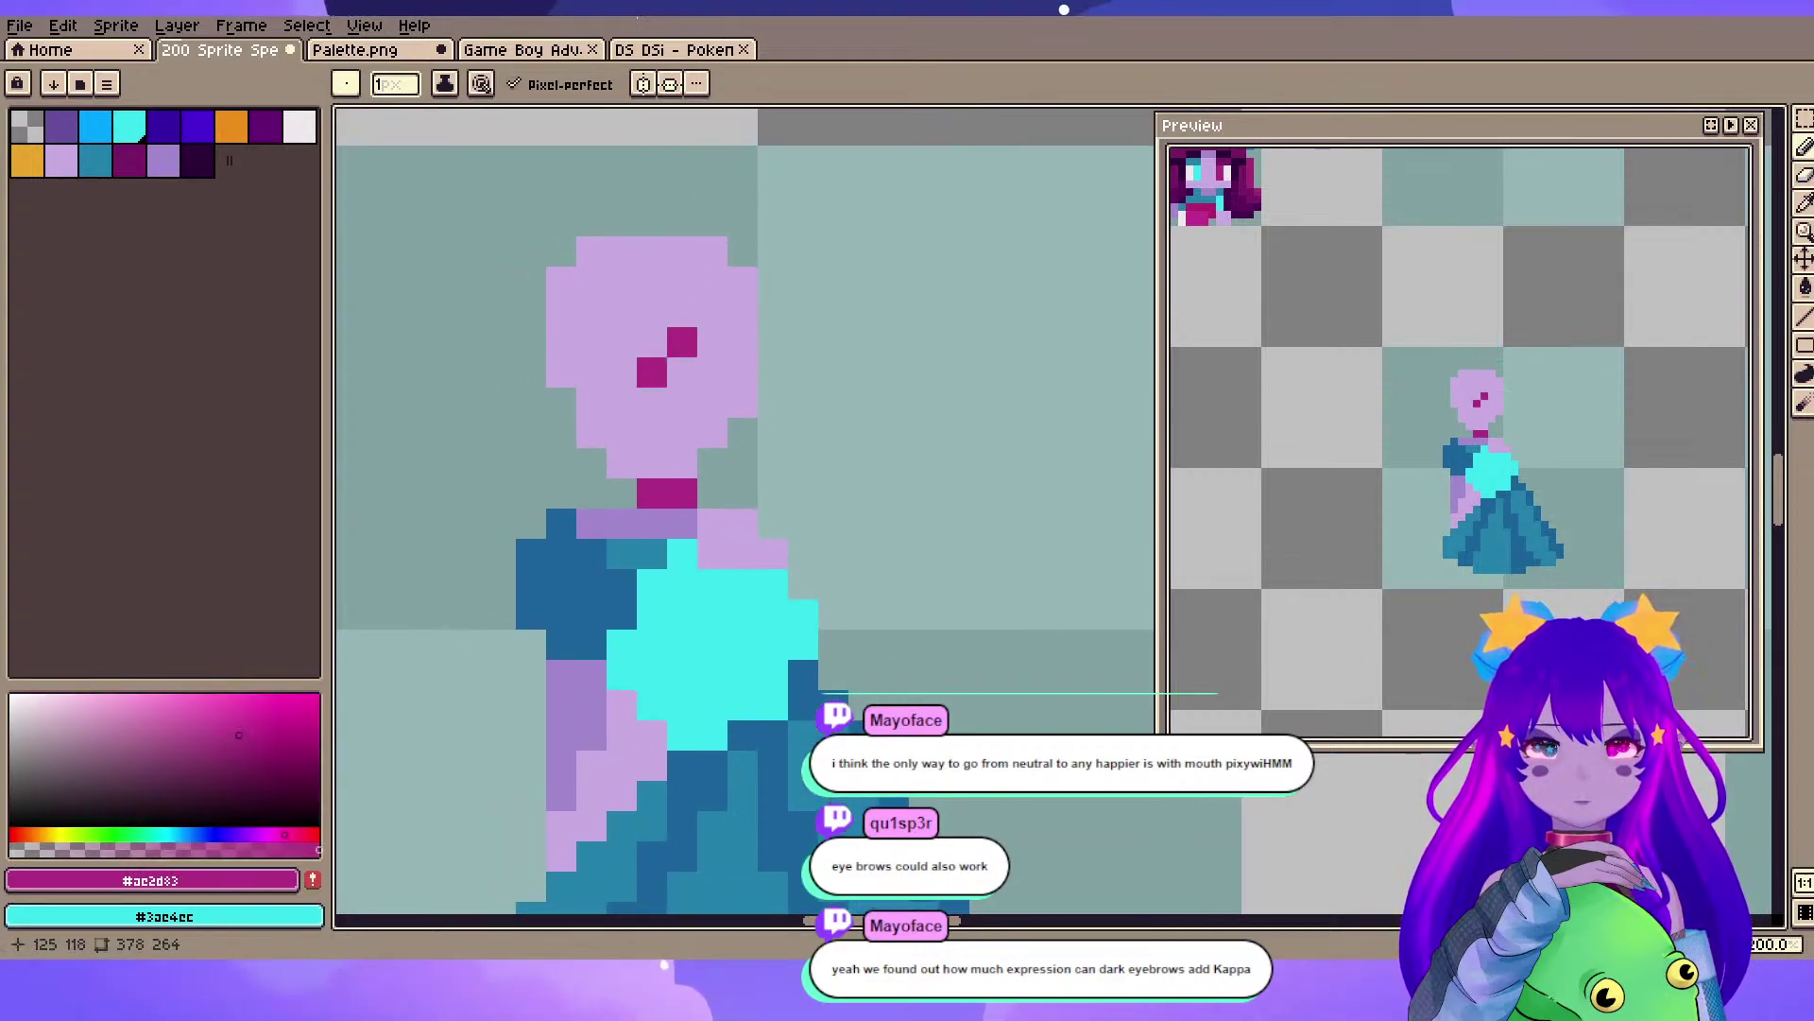
click(652, 402)
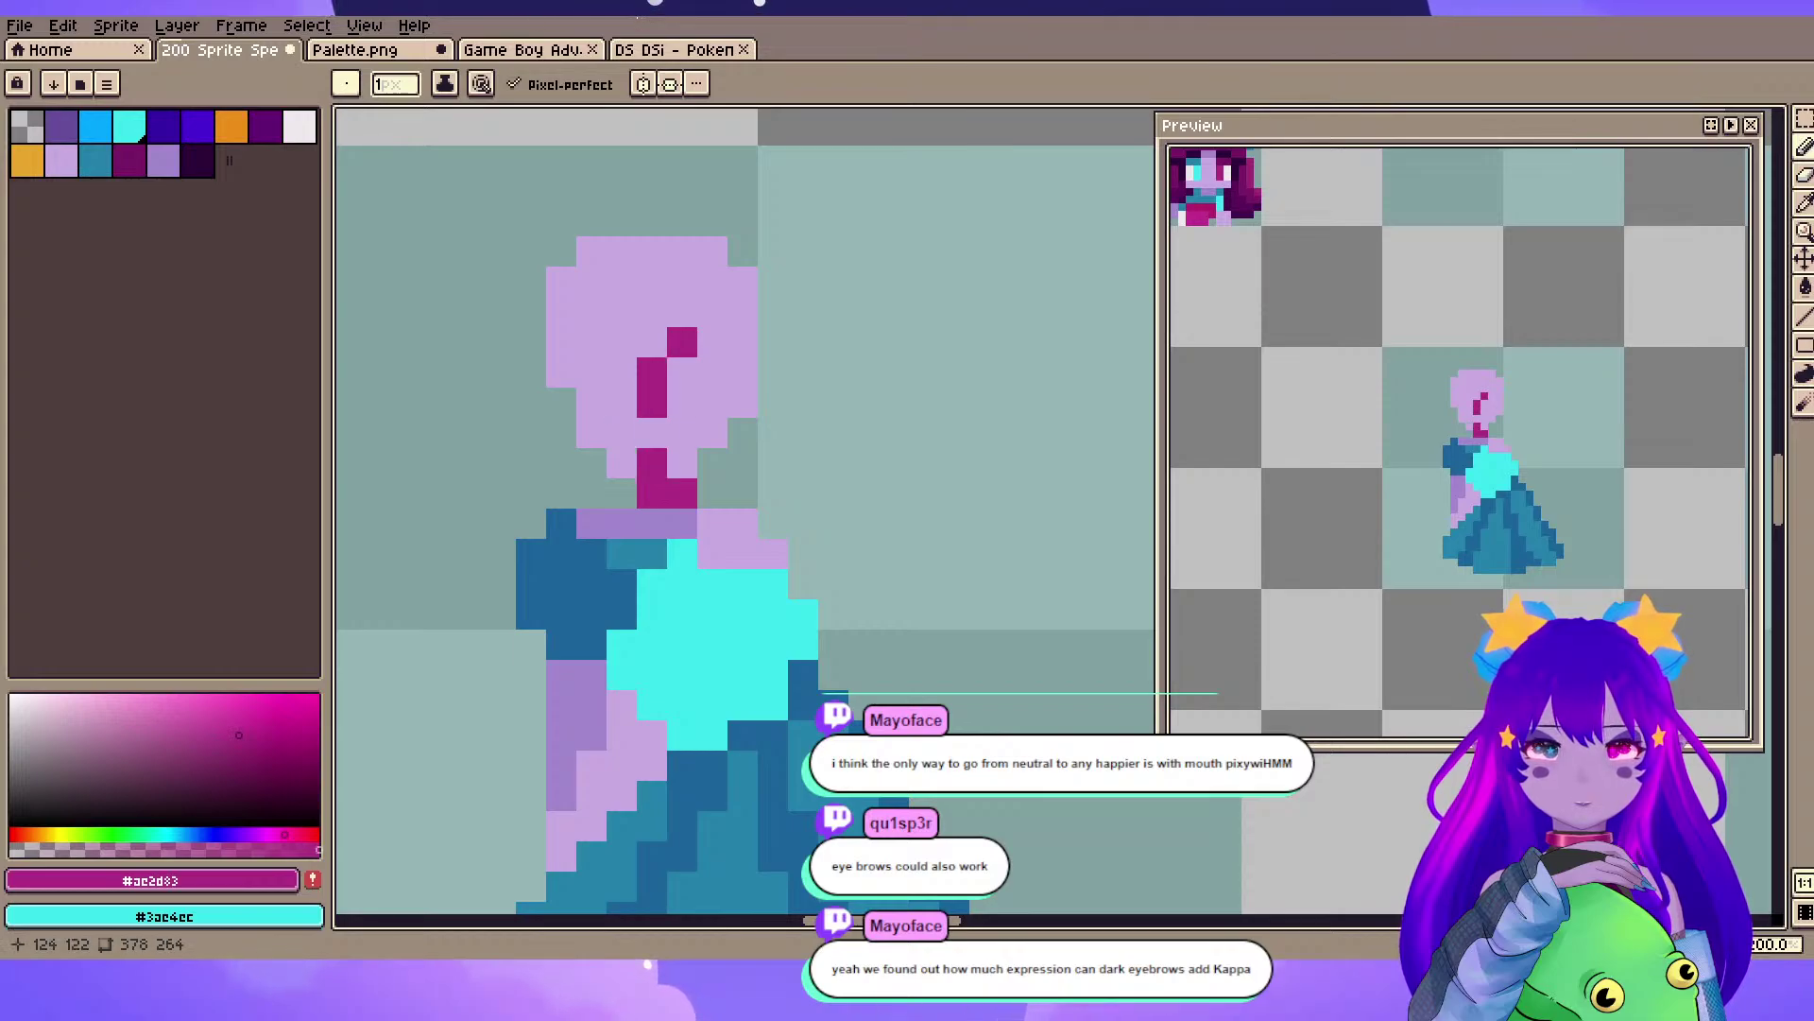
- Add one white pixel beside the iris and three dark lash pixels around its top using palette colour 14
click(299, 126)
click(683, 372)
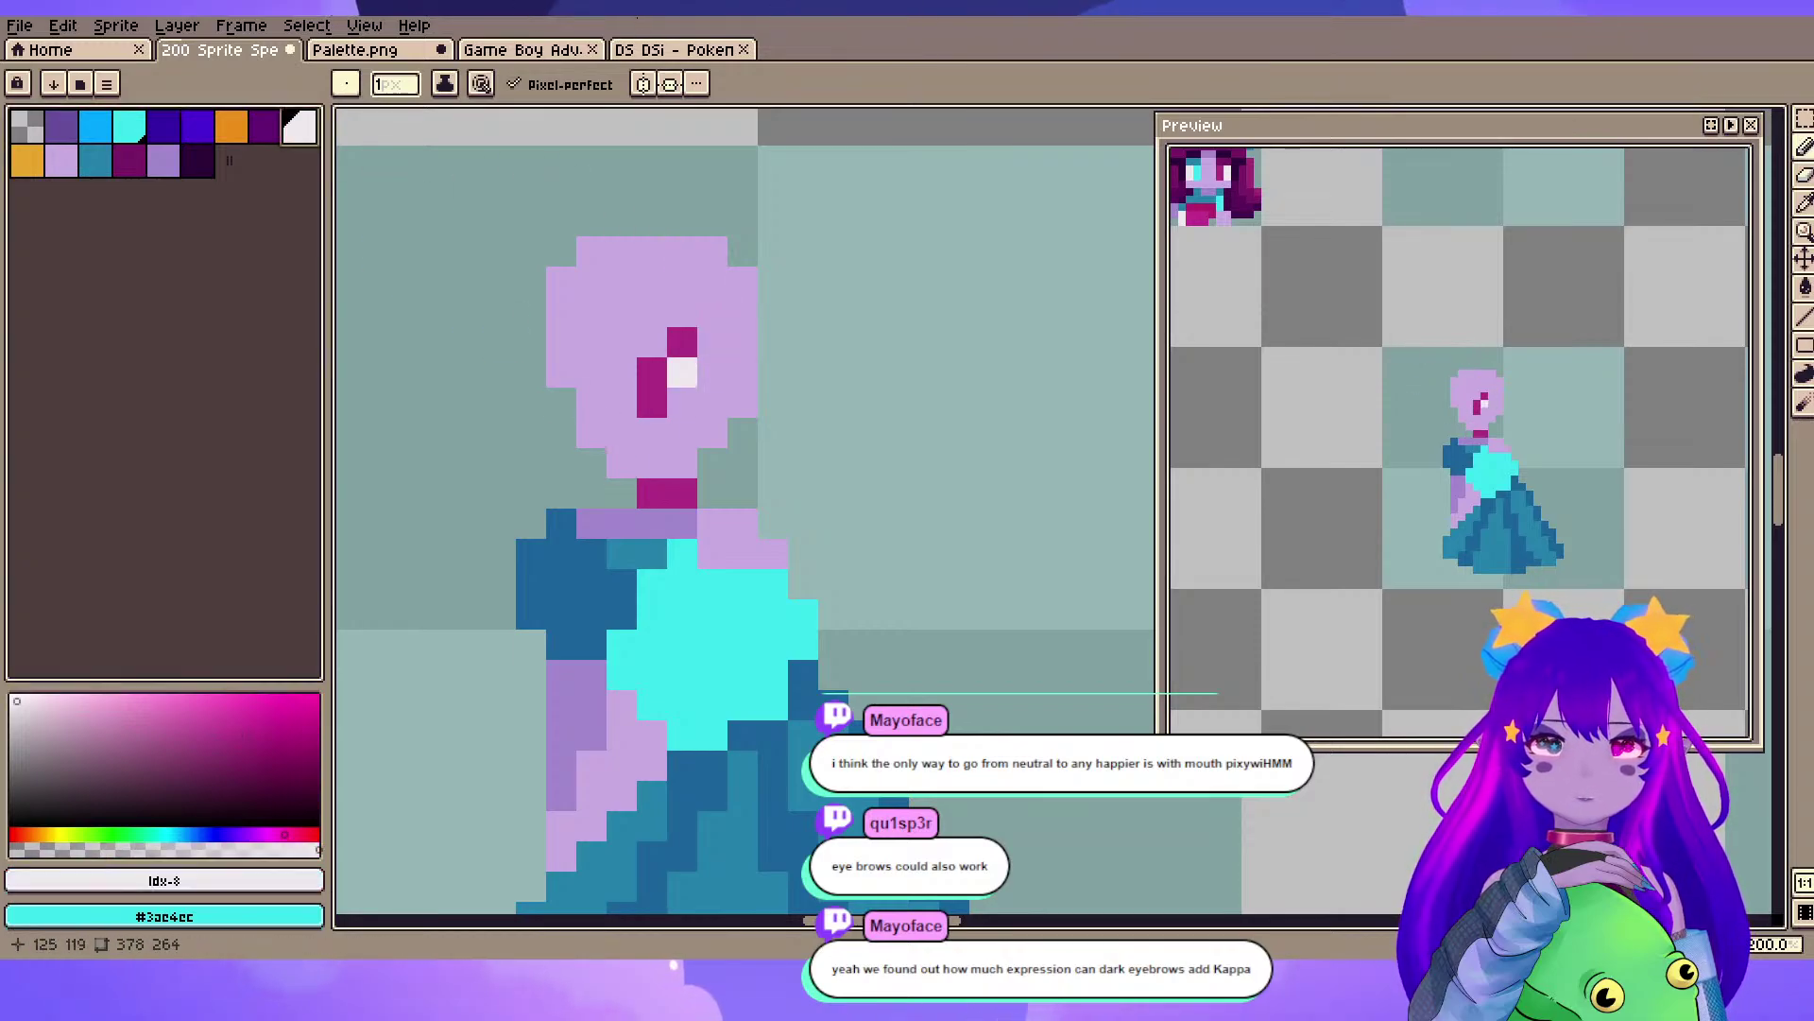
click(197, 160)
click(682, 342)
click(683, 312)
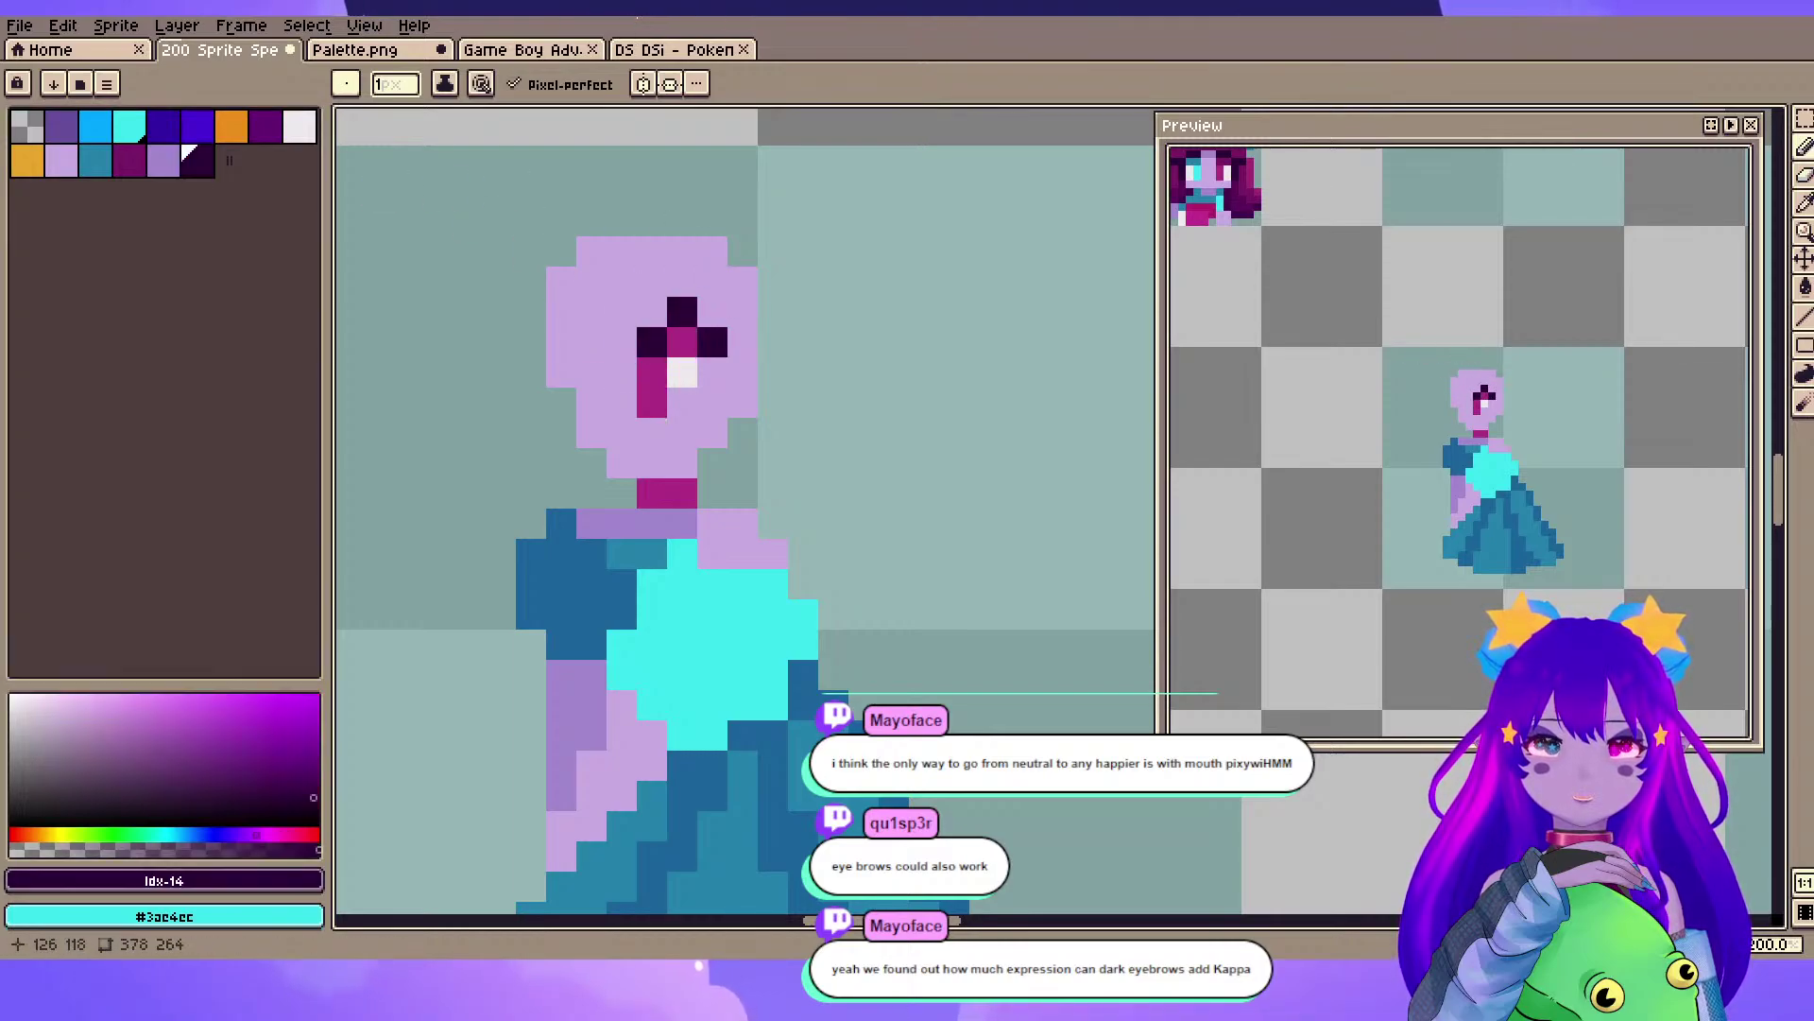
click(773, 342)
key(space)
drag(593, 486, 702, 537)
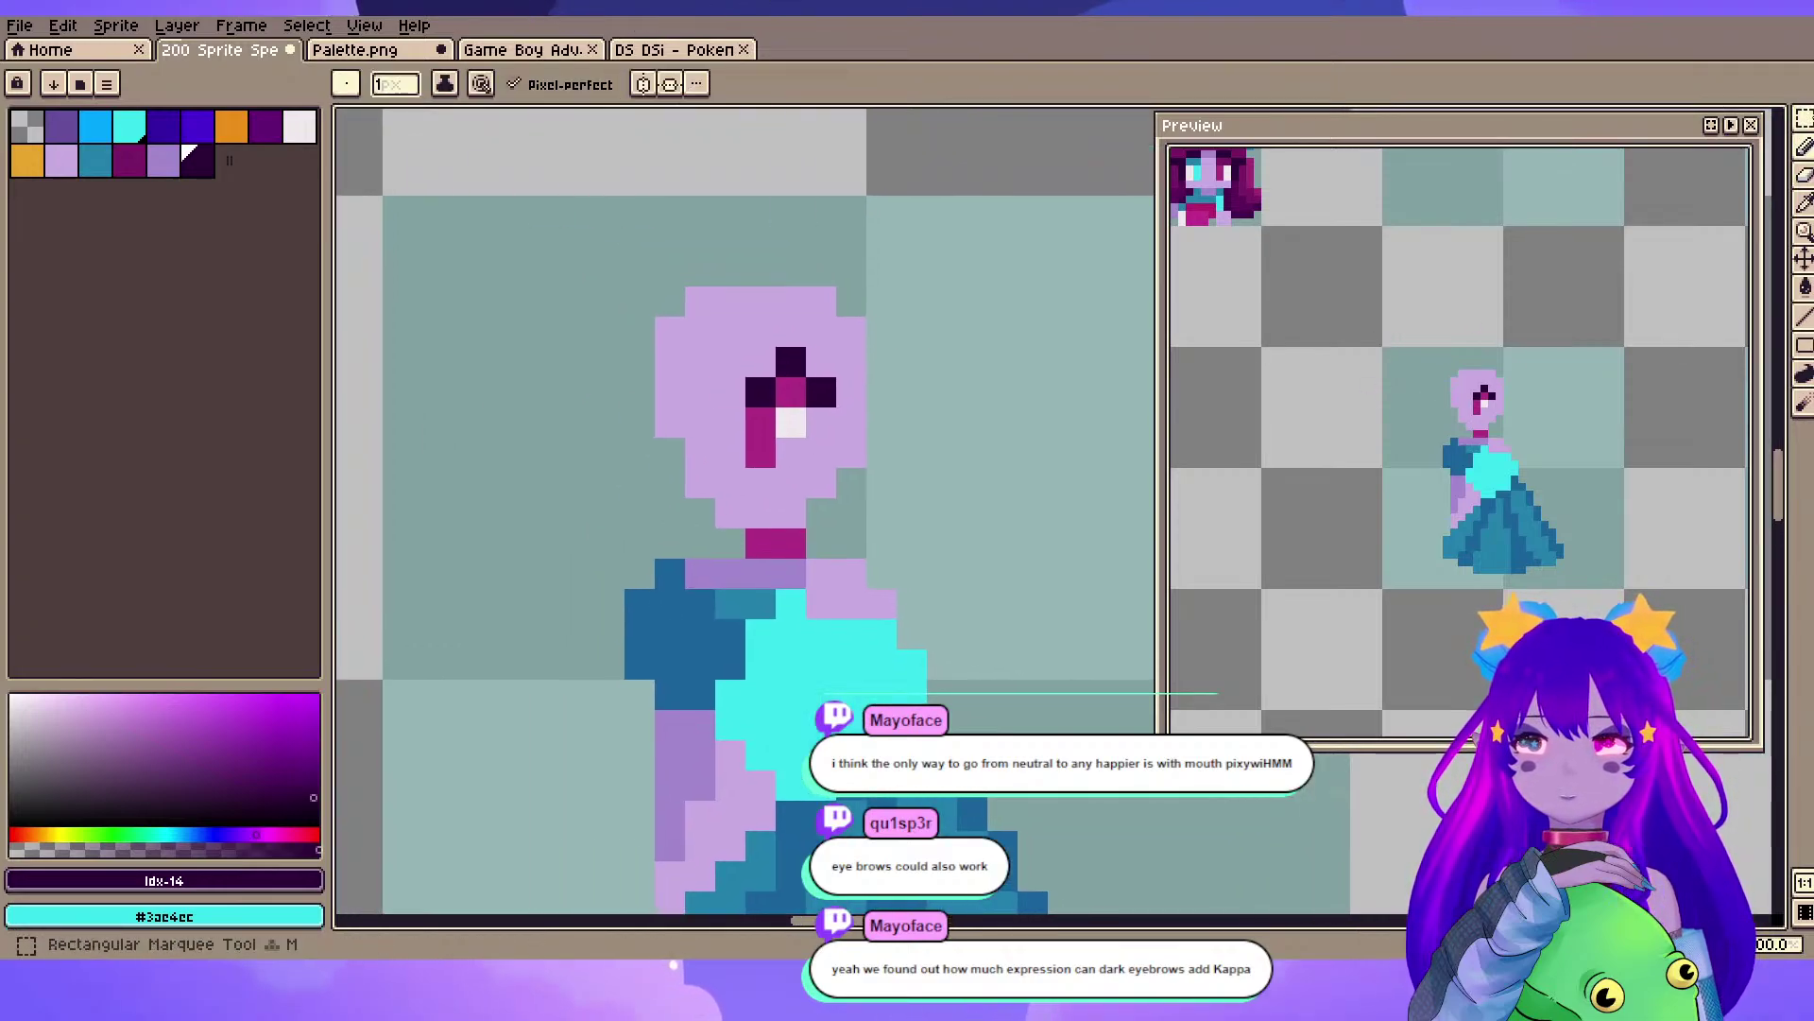
key(m)
drag(761, 332, 815, 476)
key(Up)
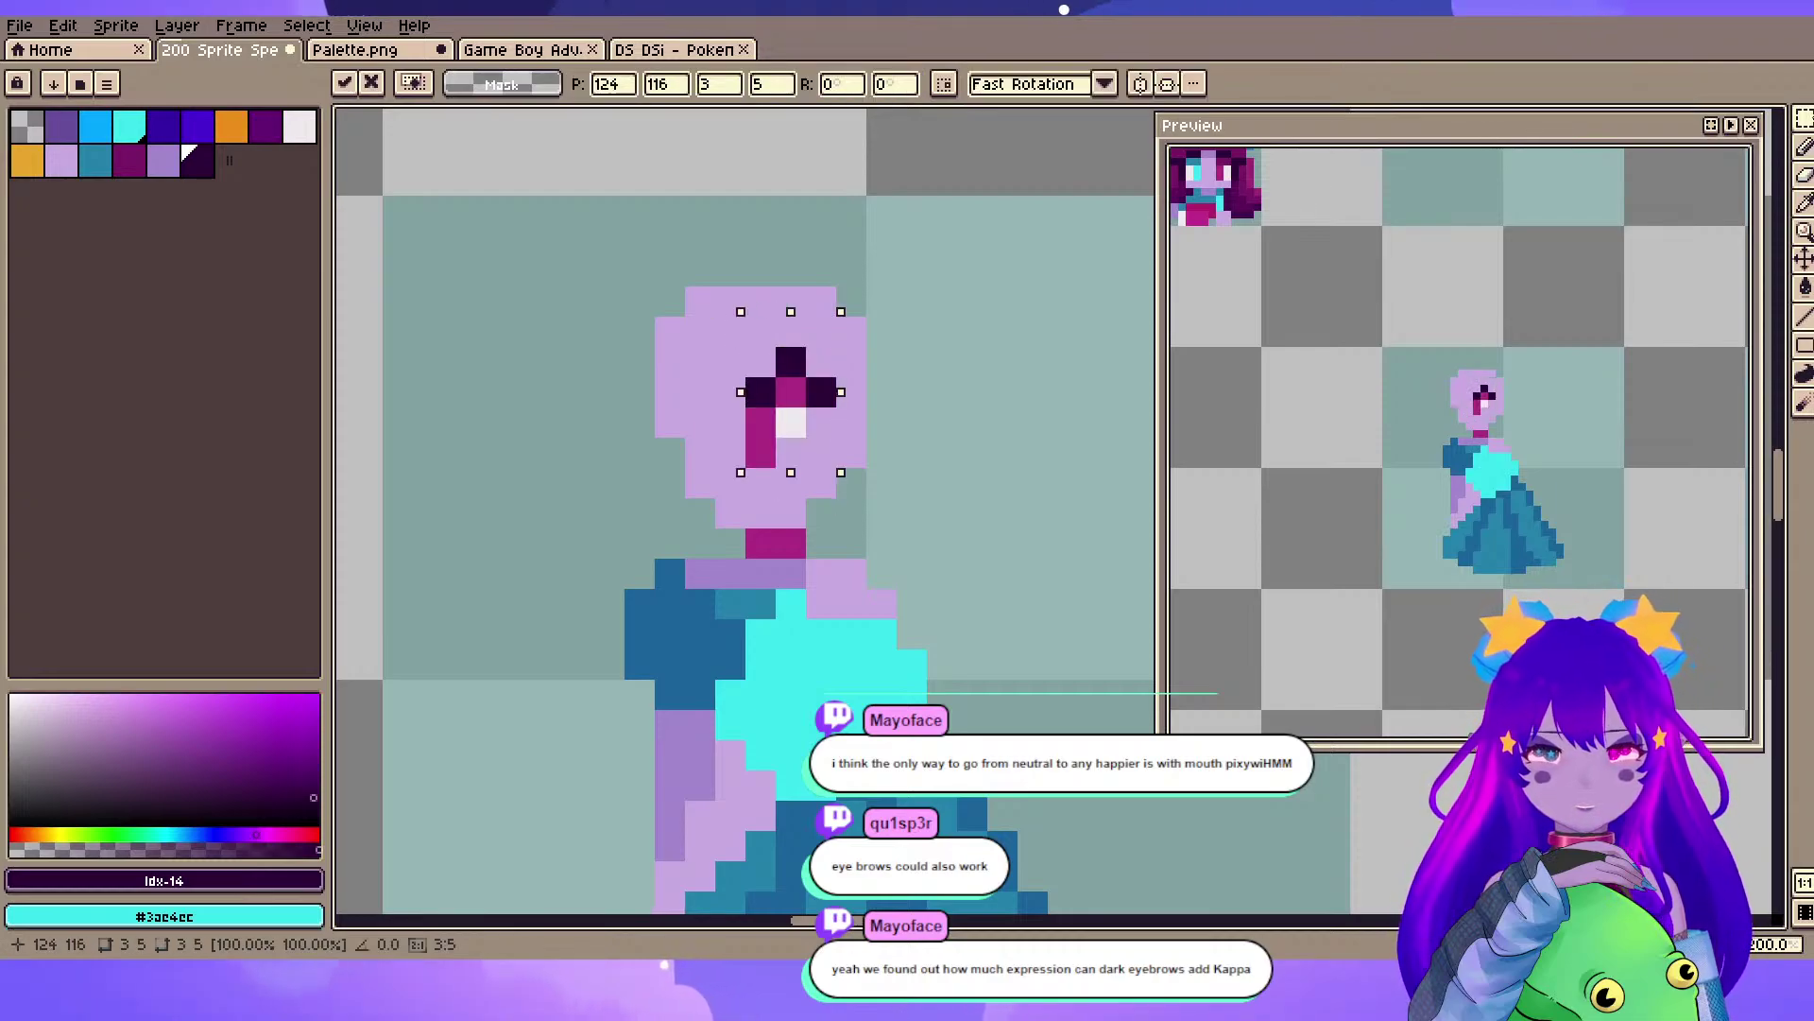
key(ctrl+d)
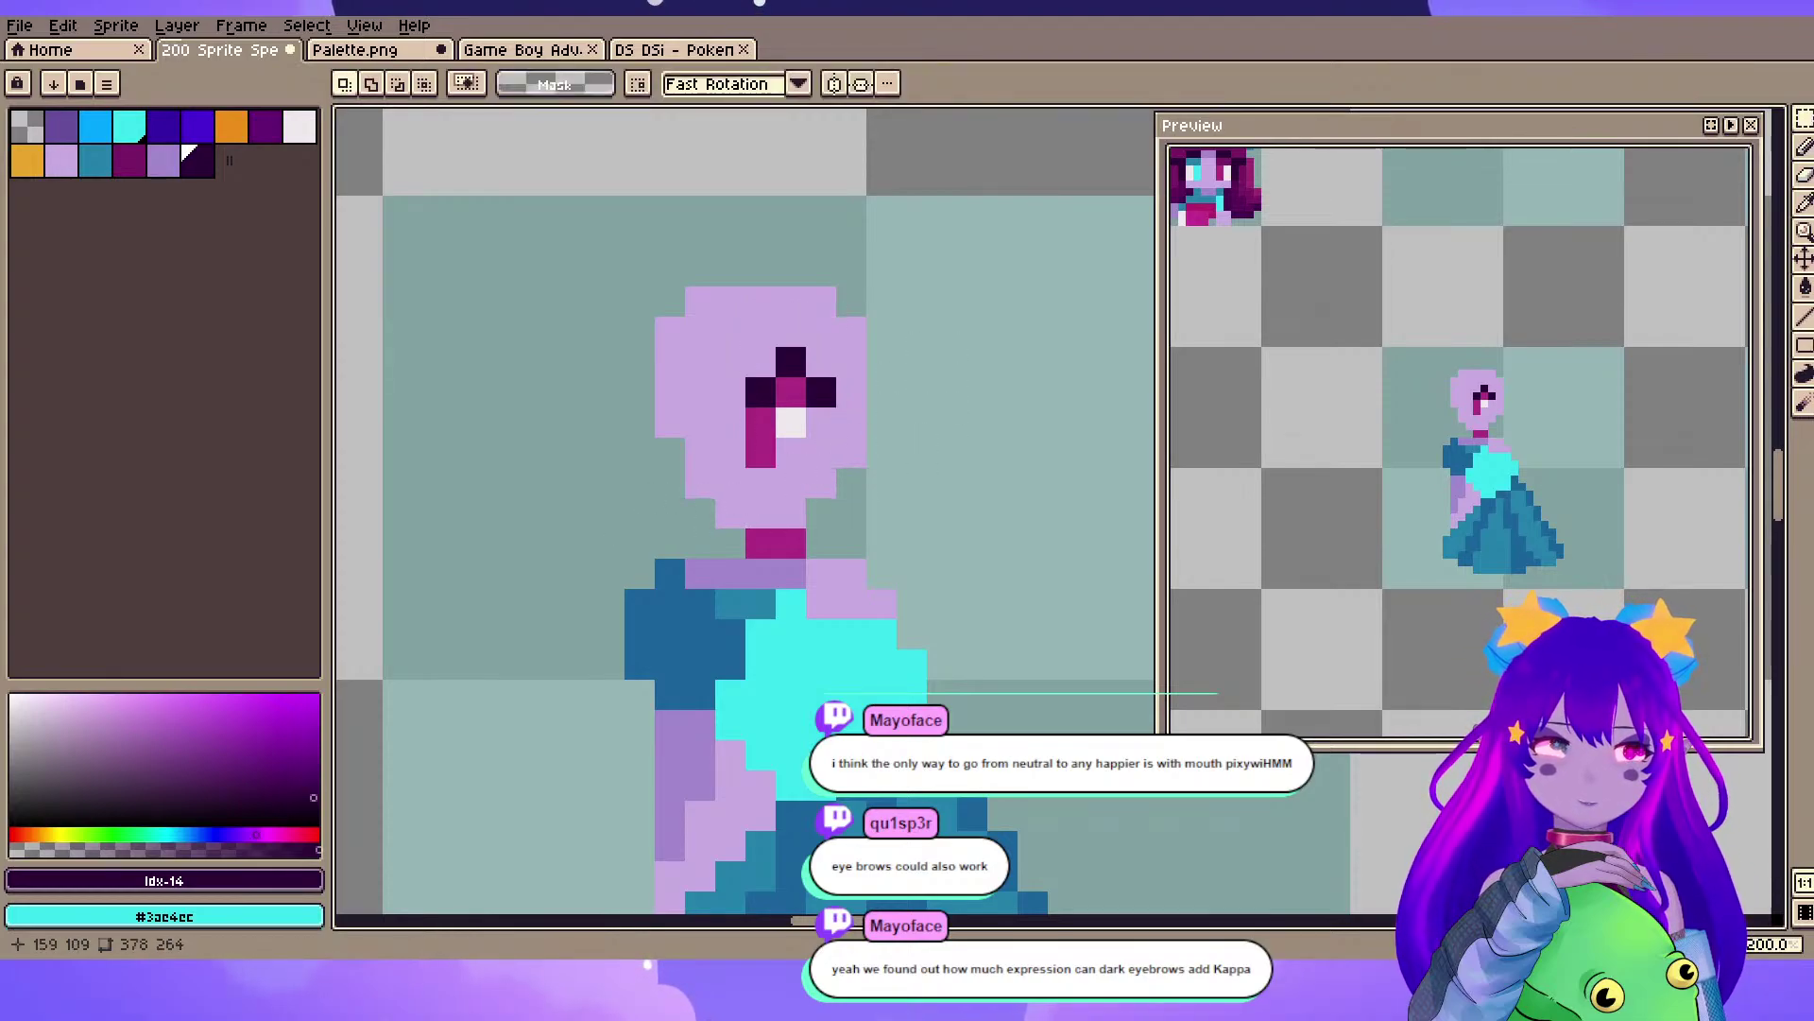
- Sample dark pink #781864 from the eye of the small reference head
scroll(813, 473, down, 4)
drag(672, 485, 984, 400)
drag(672, 648, 904, 512)
scroll(526, 599, up, 1)
scroll(526, 597, up, 1)
drag(526, 570, 663, 570)
drag(887, 465, 480, 484)
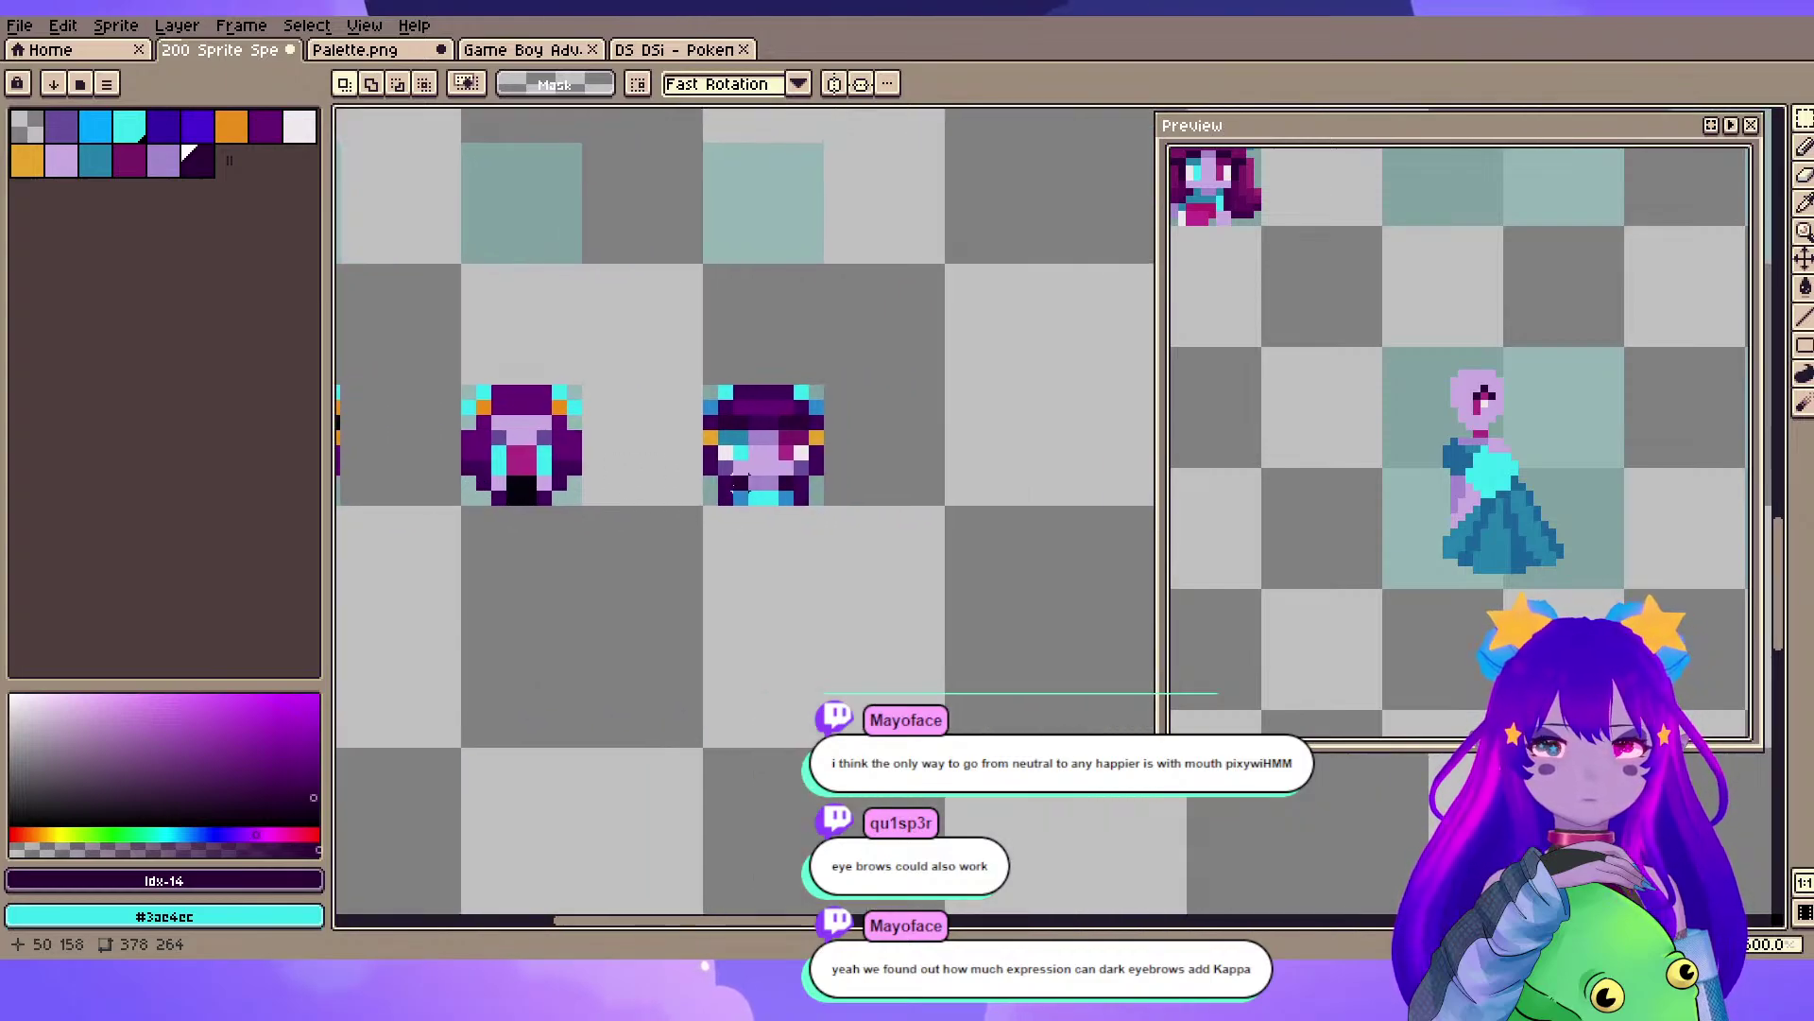
scroll(740, 483, up, 3)
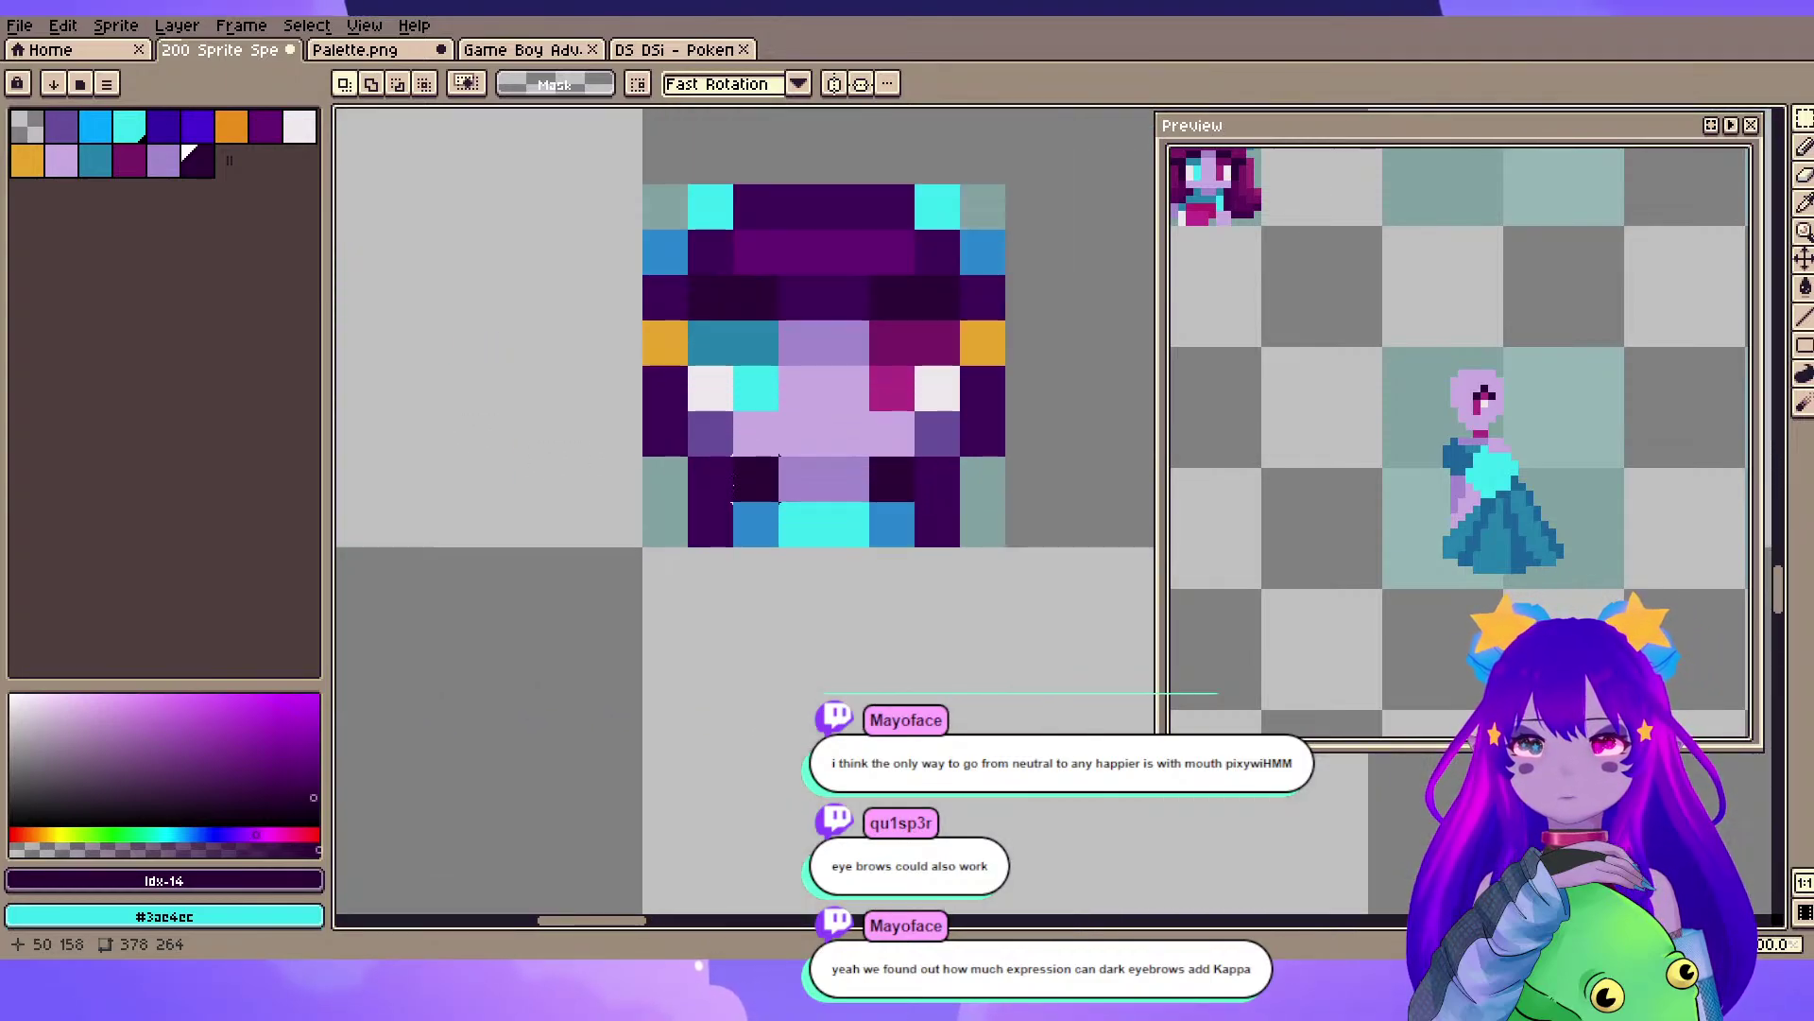
drag(740, 483, 574, 535)
alt+click(746, 395)
- Shade the upper two iris pixels of the girl's eye with dark pink #781864
scroll(931, 254, down, 2)
drag(930, 253, 340, 649)
drag(794, 502, 340, 501)
mouse_move(865, 485)
mouse_down()
mouse_move(686, 469)
mouse_move(945, 472)
mouse_up()
scroll(686, 468, up, 3)
key(b)
mouse_move(718, 520)
mouse_down()
mouse_move(719, 562)
mouse_move(675, 563)
mouse_up()
scroll(541, 483, down, 1)
drag(541, 484, 642, 507)
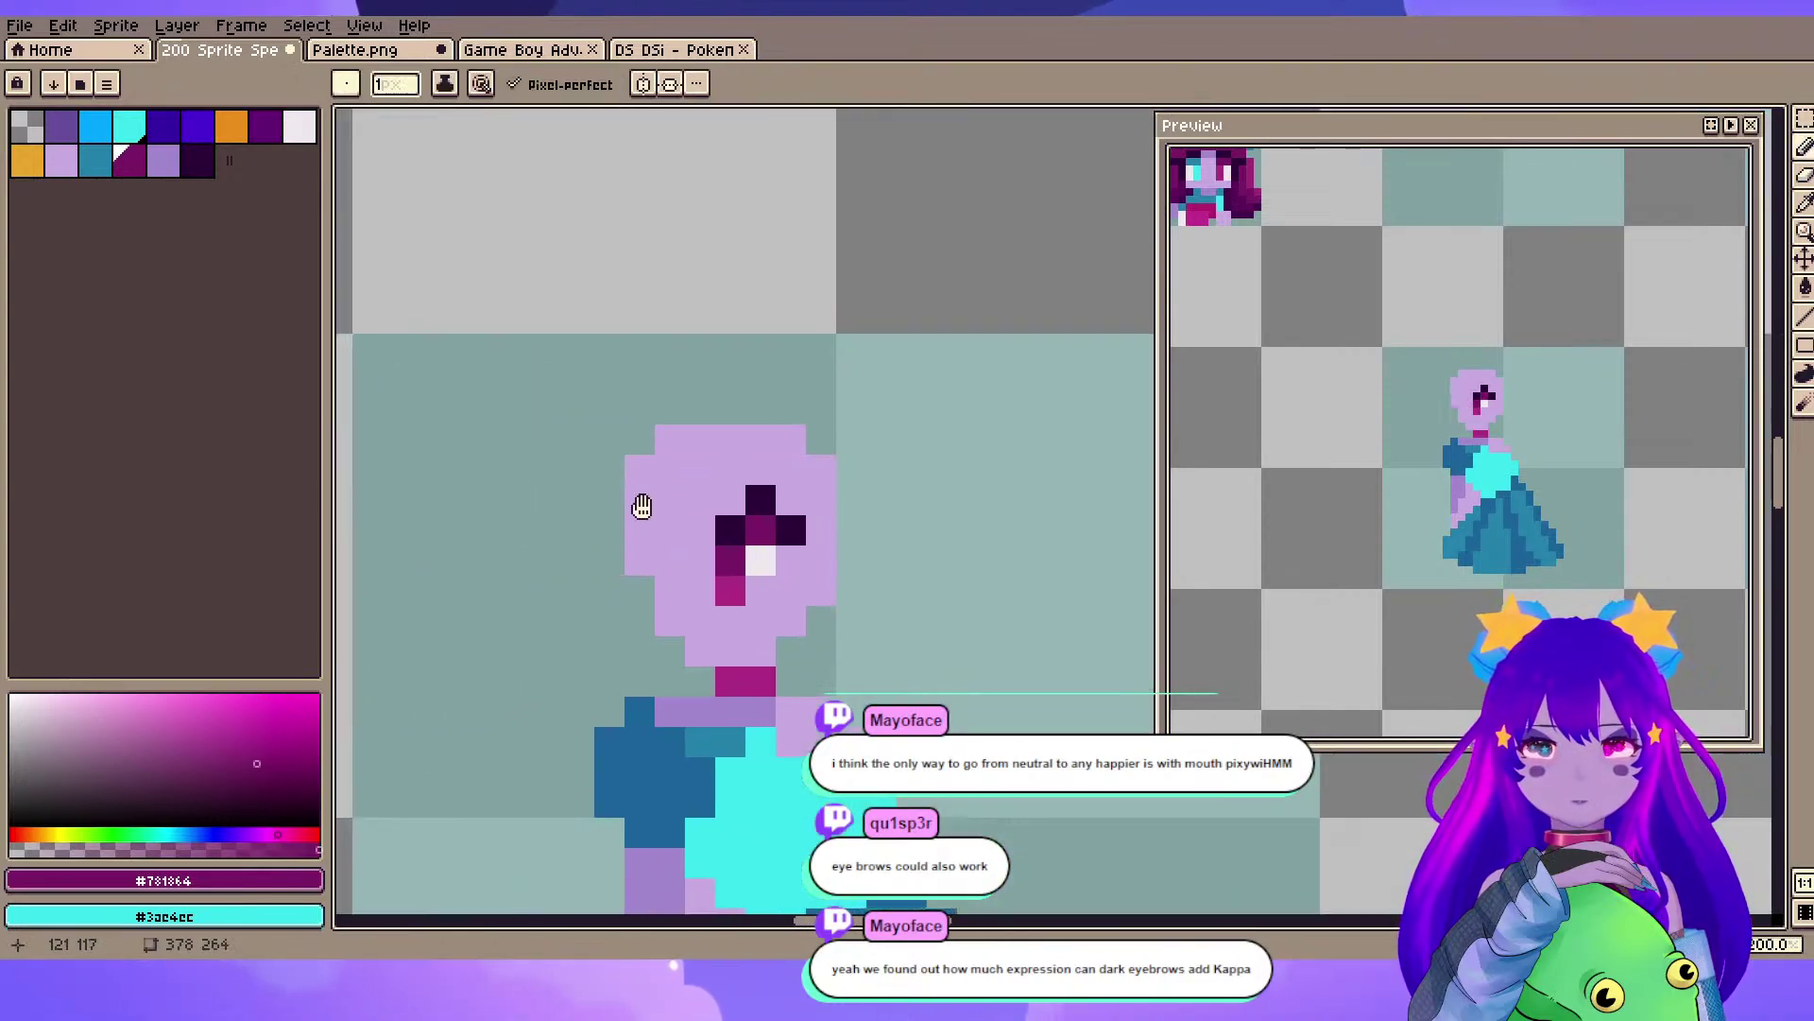
- Sample dark purple #2c0138 from the lashes and thicken them above and to the outer side of the white eye pixel
alt+click(796, 530)
click(791, 561)
click(821, 530)
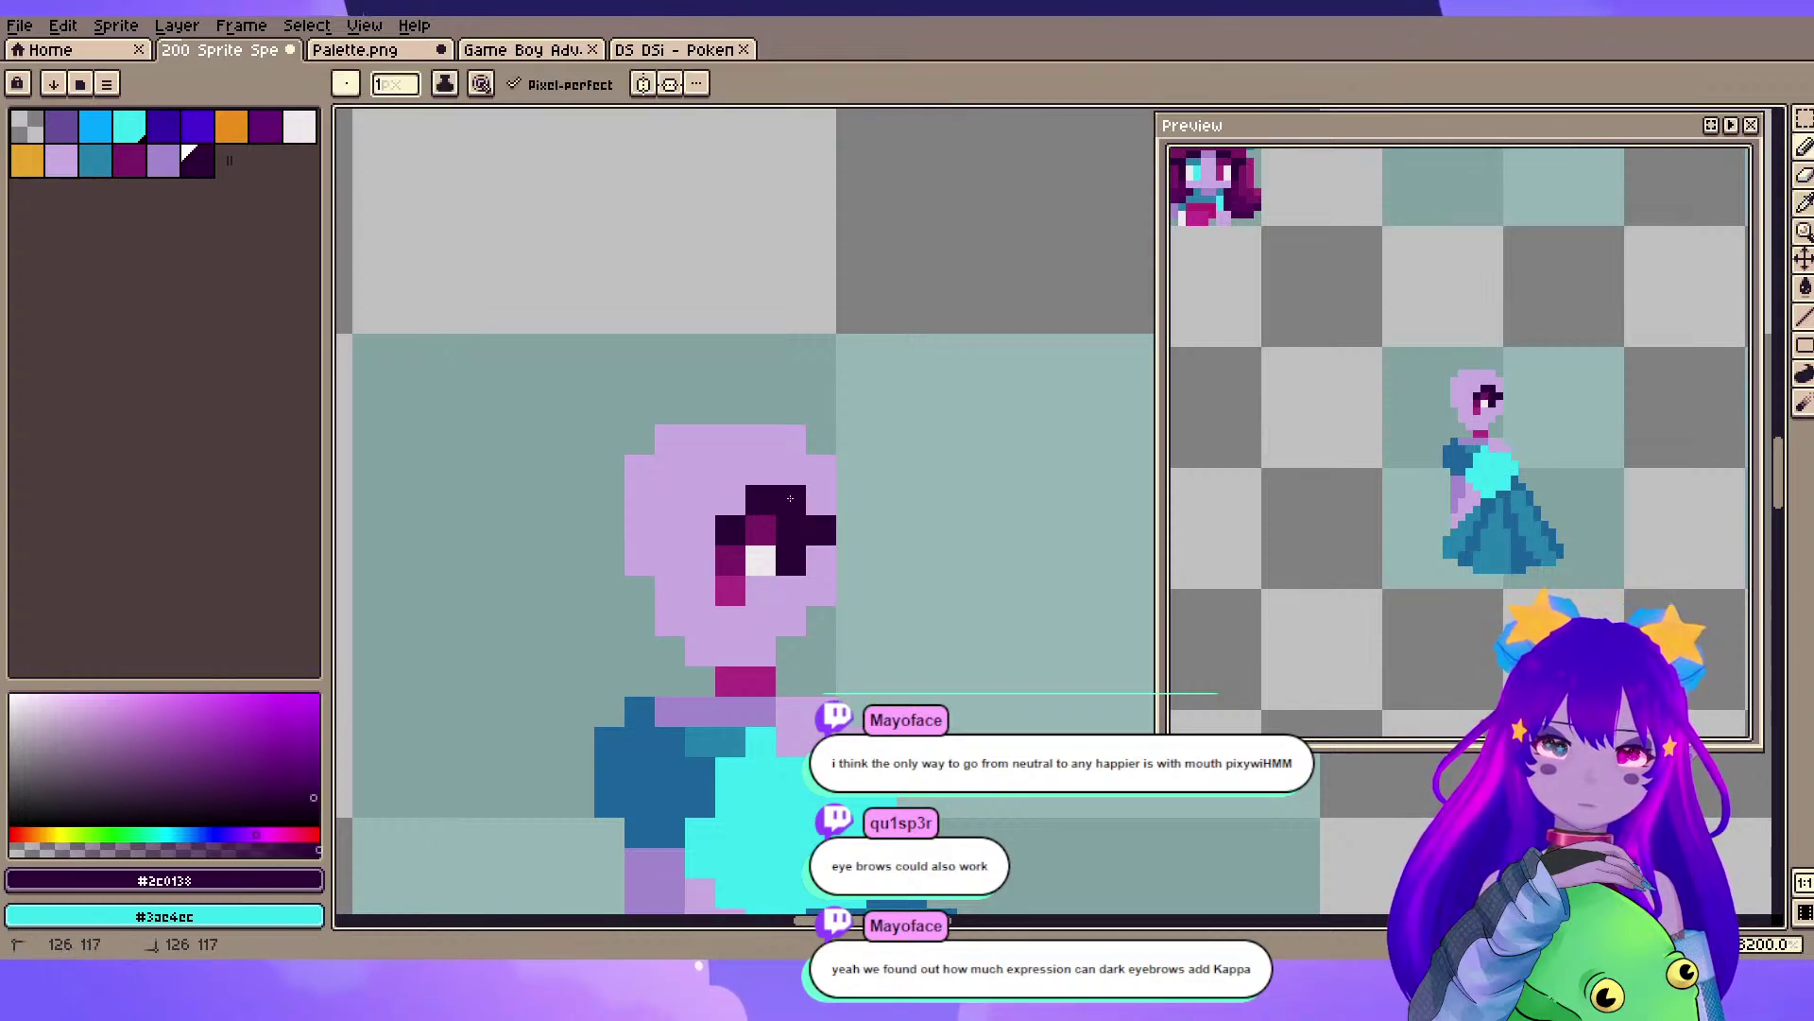
click(746, 562)
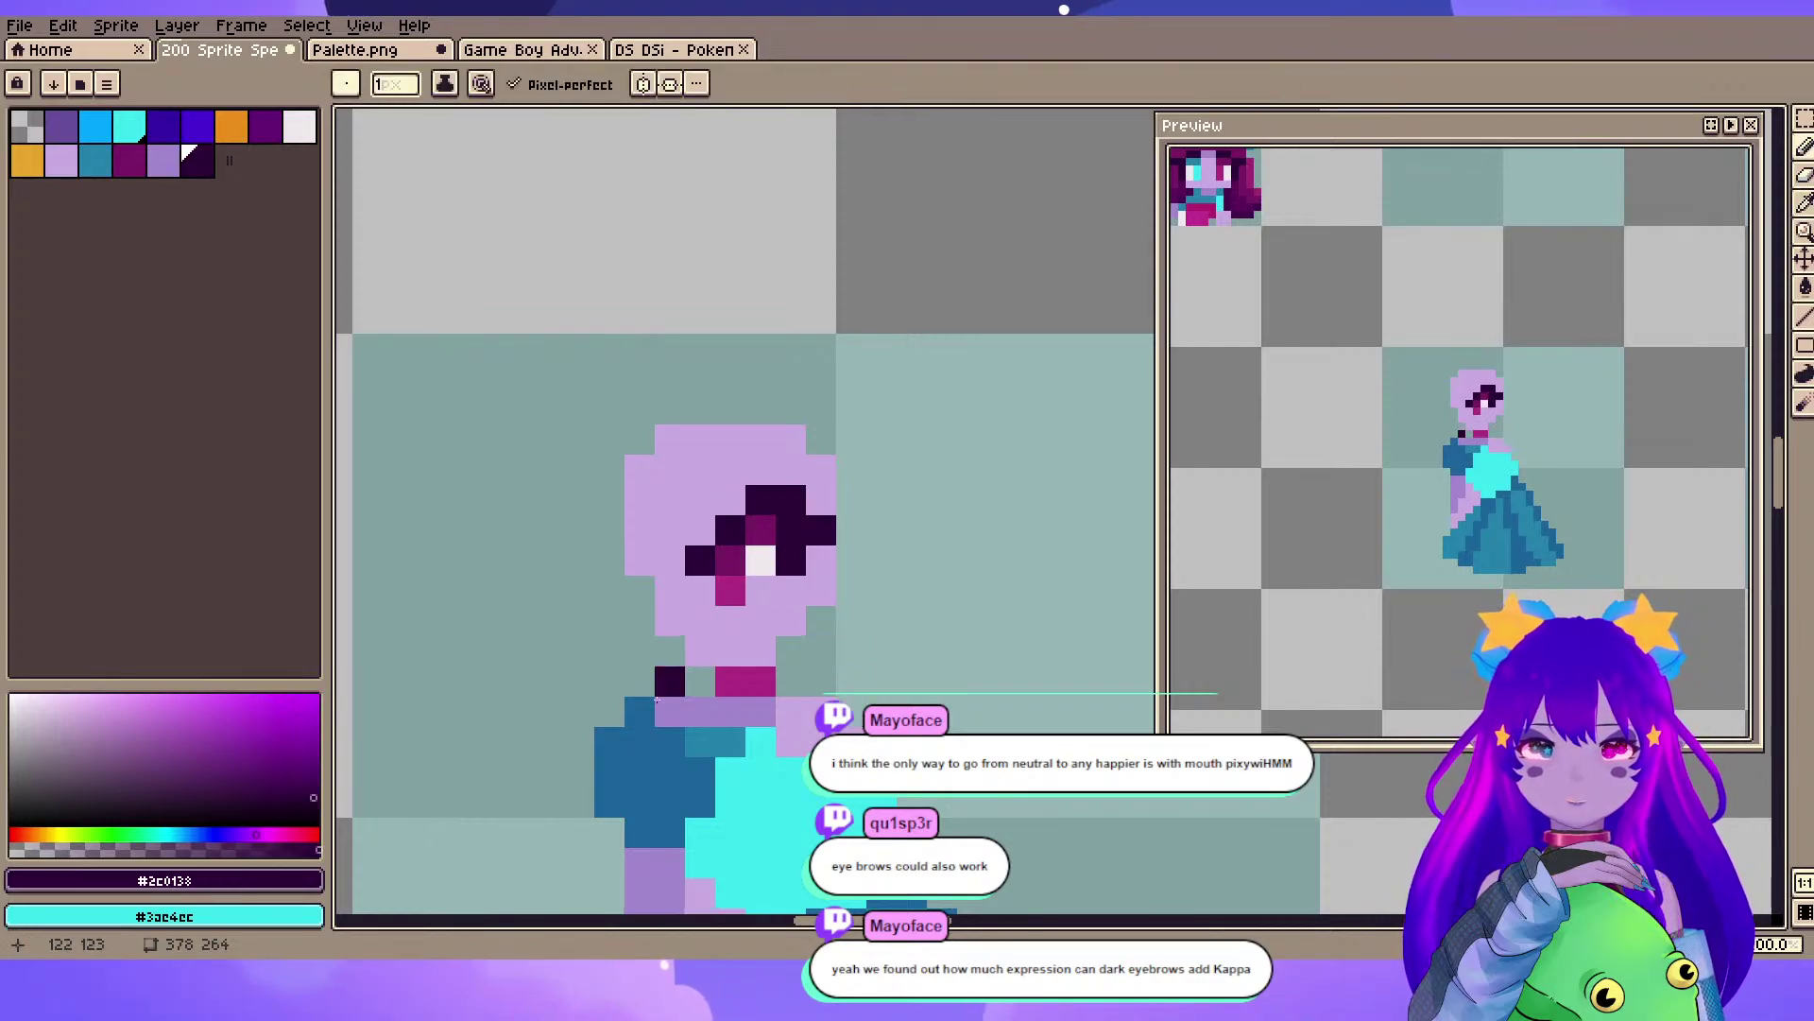
key(v)
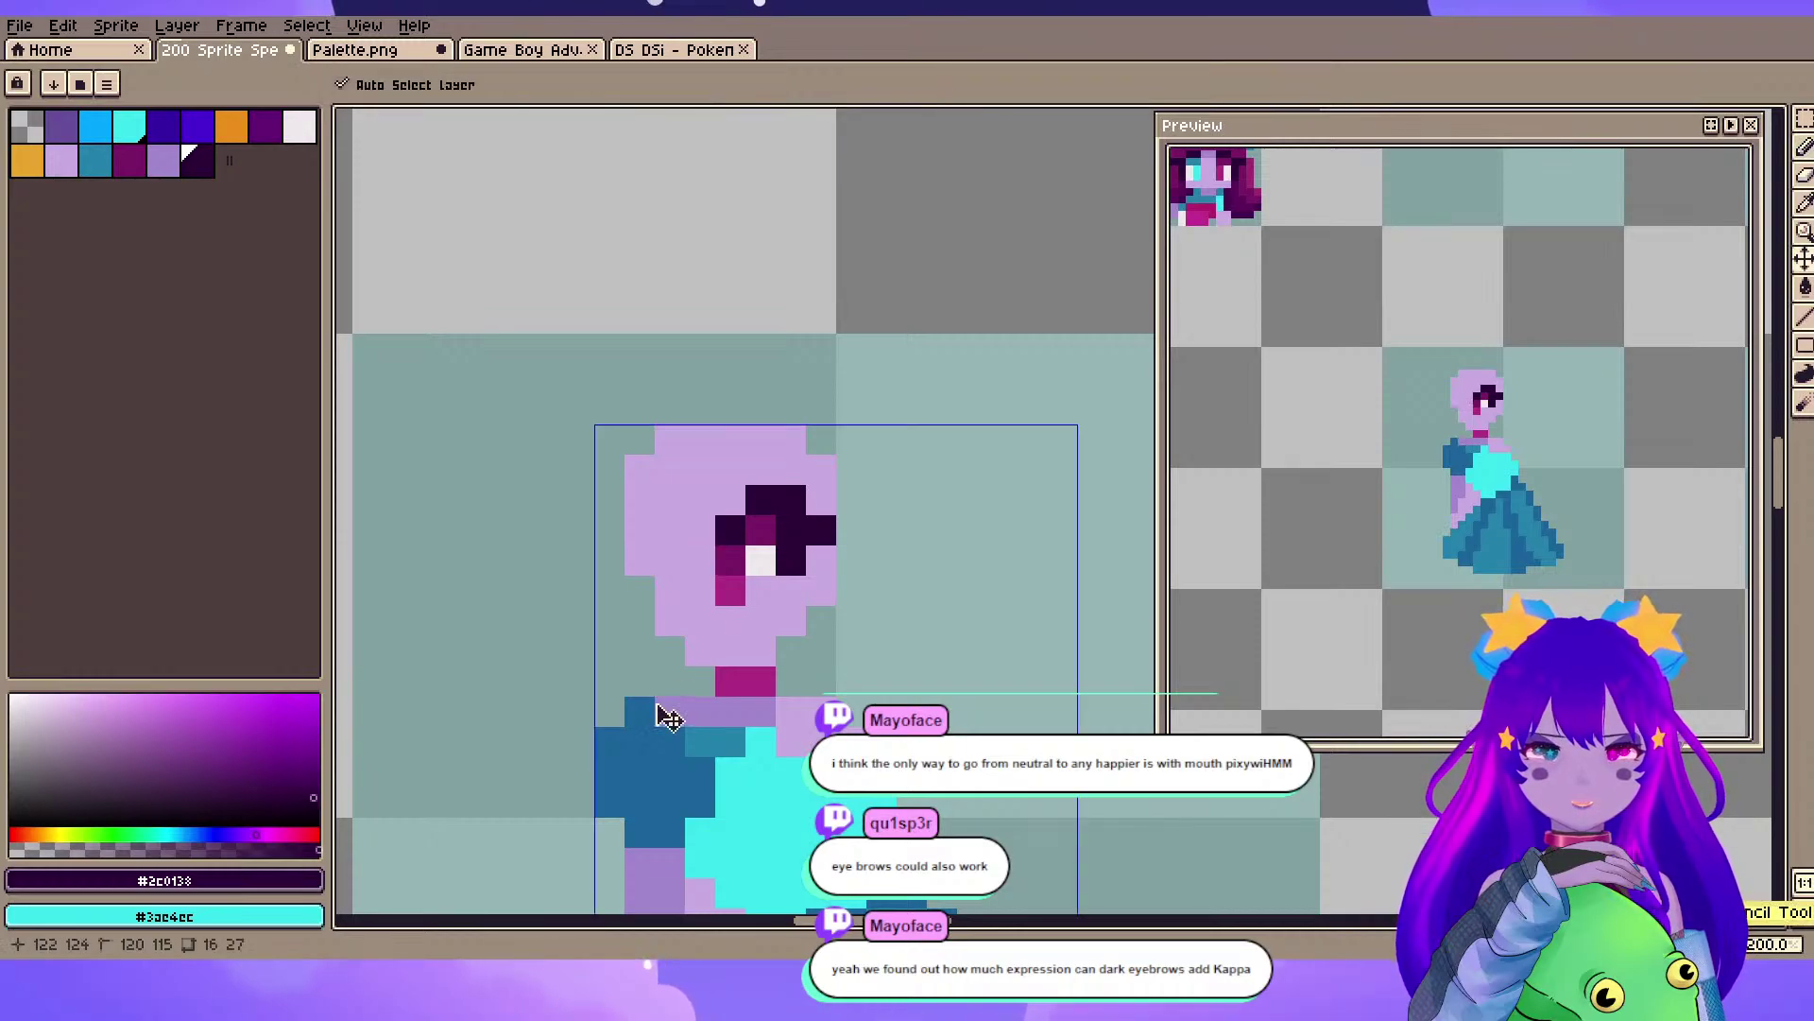
- Extend the upper eyelash outward past the right edge of the face with dark purple #2c0138
key(b)
click(630, 567)
click(821, 501)
click(867, 507)
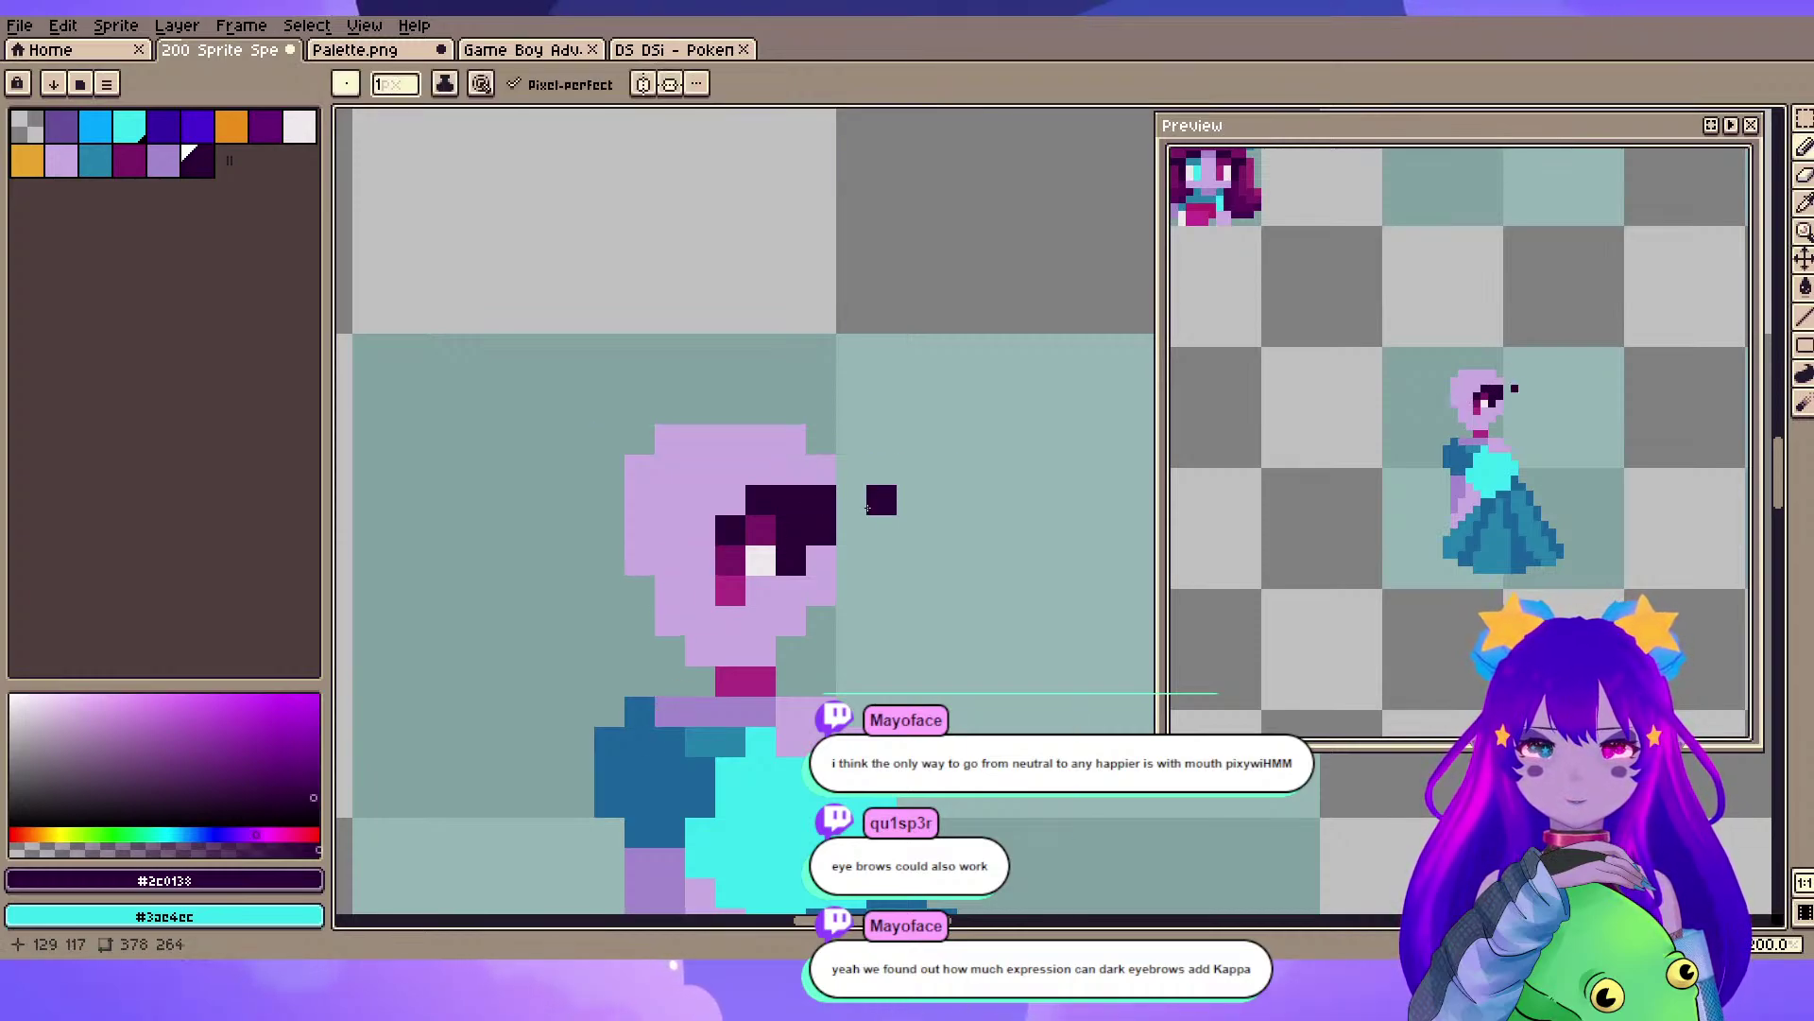
click(844, 511)
key(ctrl+z)
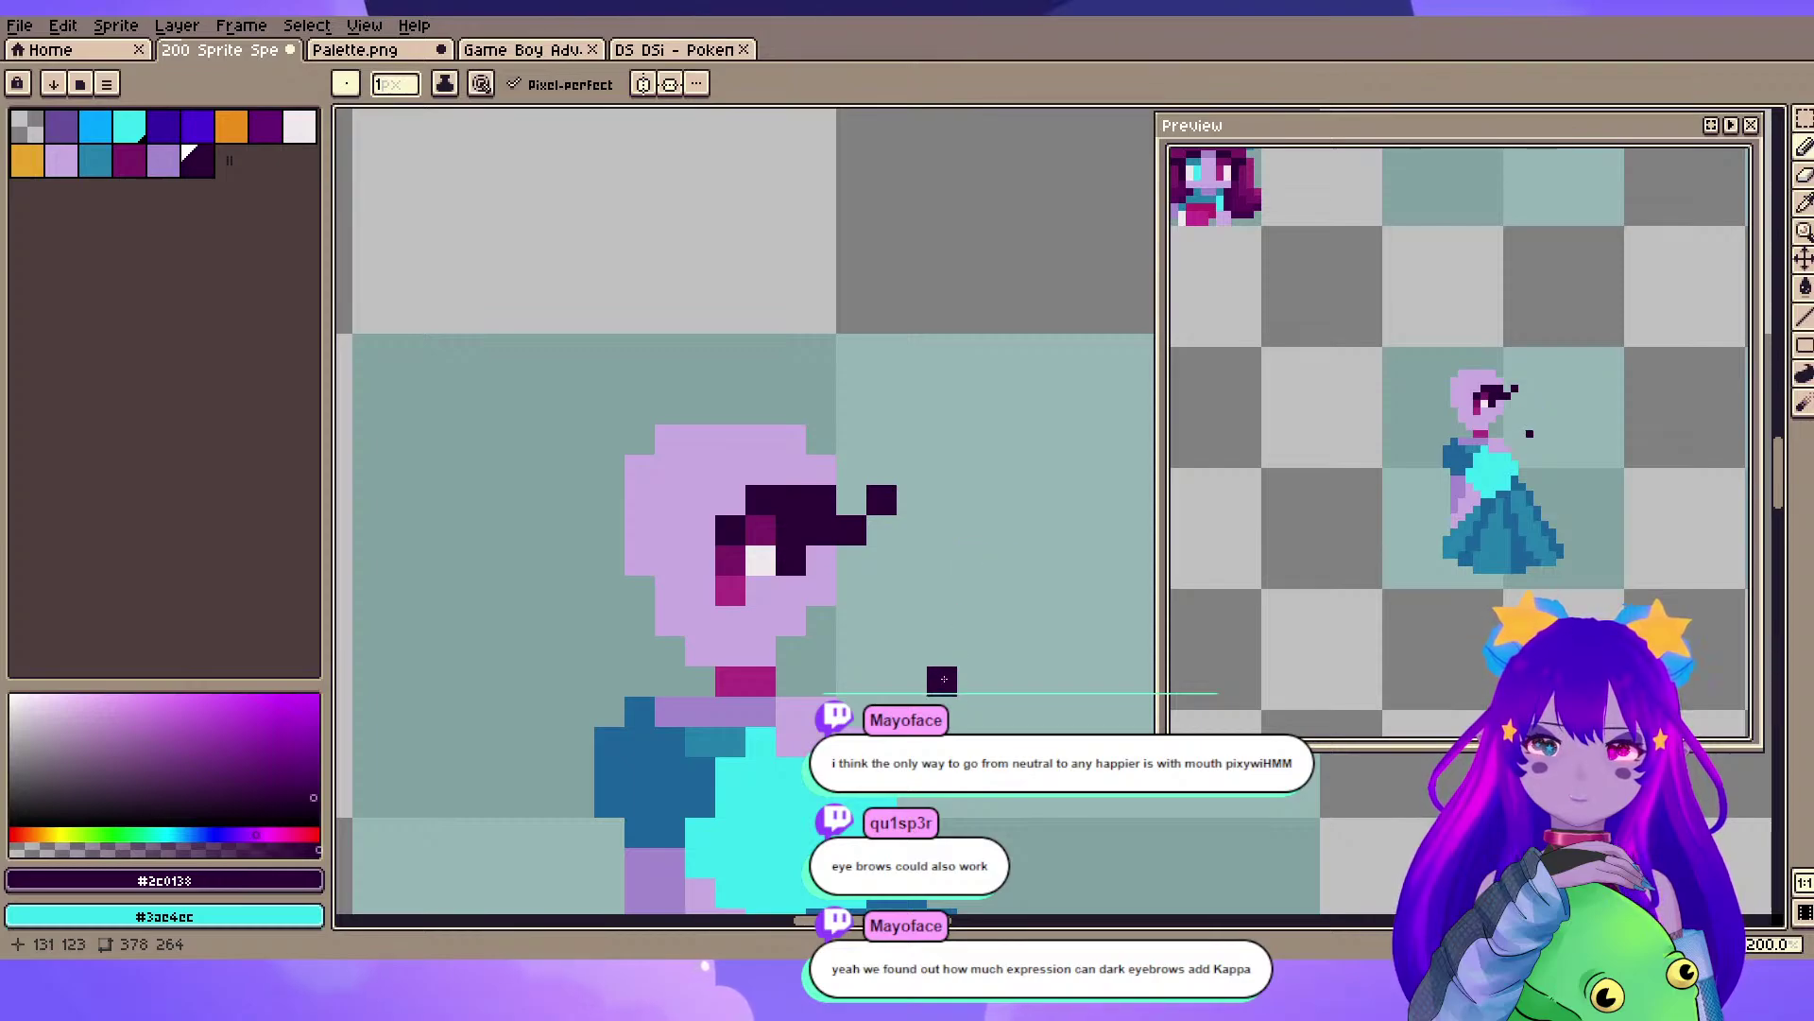
- Sample the mid-purple neck shadow colour and shade the four-pixel column at the left edge of the girl's face
scroll(942, 677, down, 1)
drag(942, 611, 996, 290)
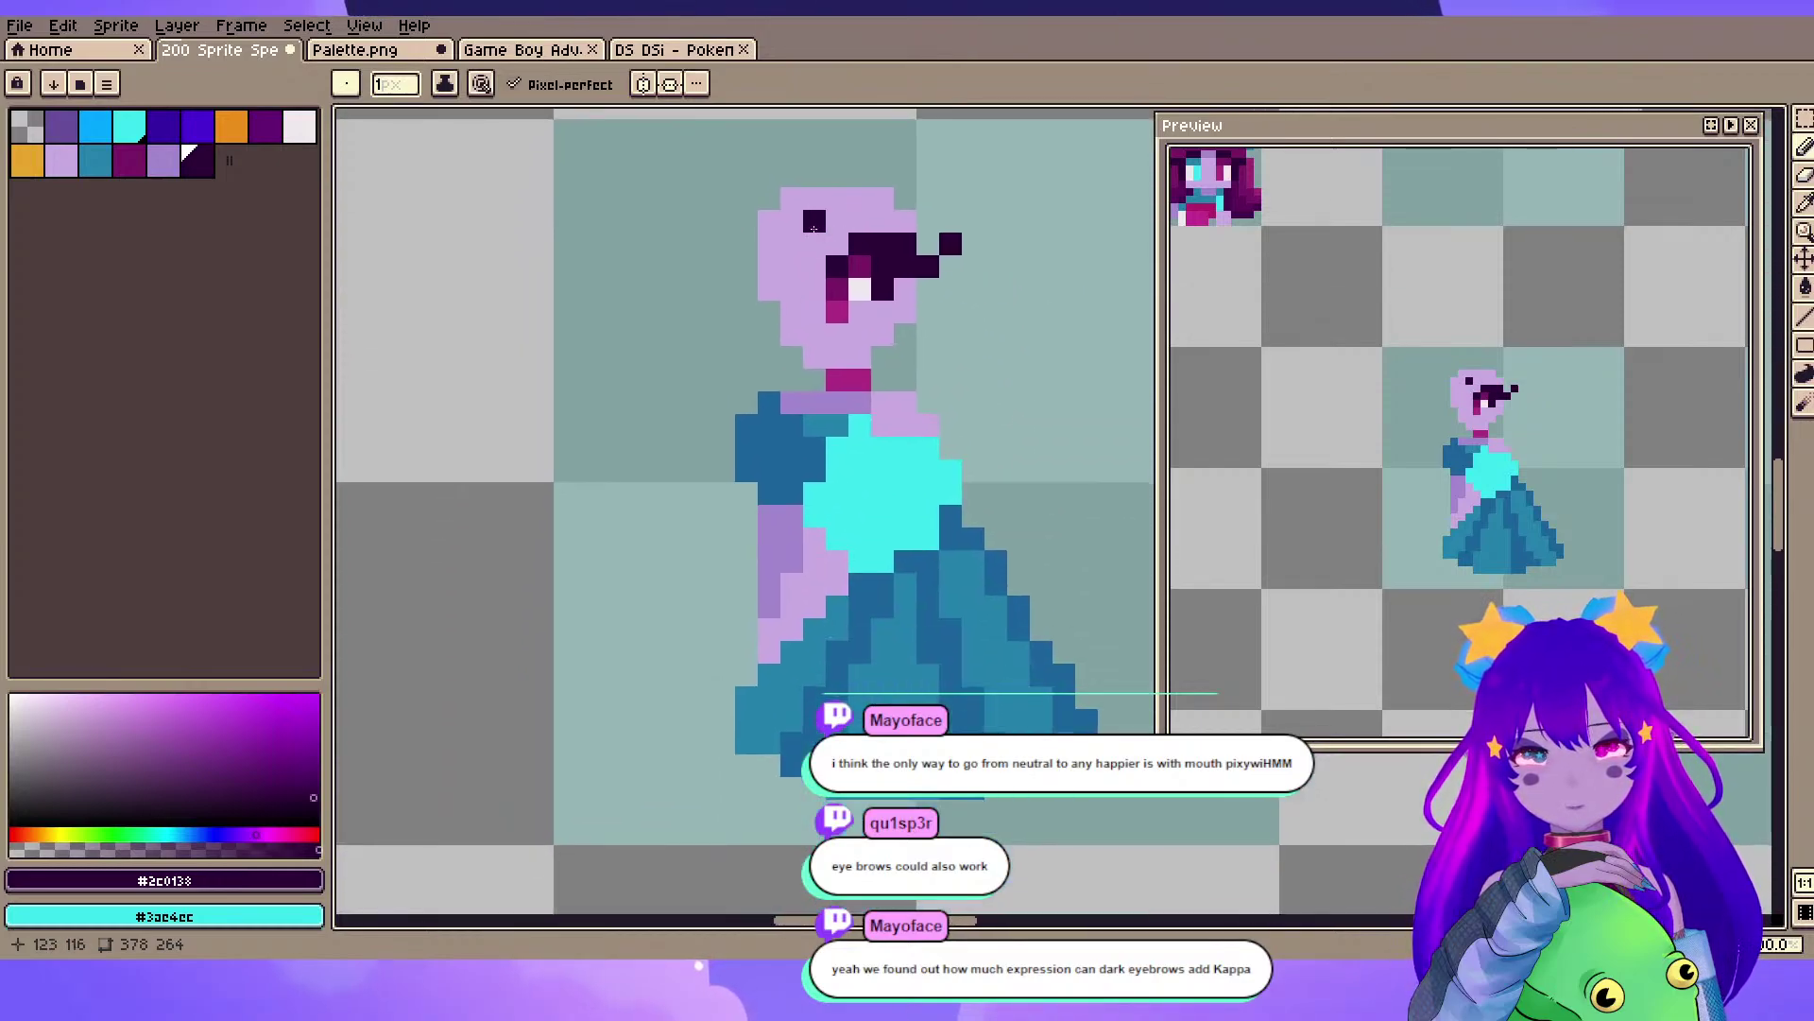
scroll(814, 227, up, 2)
alt+click(770, 647)
mouse_move(663, 333)
mouse_down()
mouse_move(663, 301)
mouse_move(663, 439)
mouse_up()
- Sample dark purple #2c0138 from the lashes and draw a two-pixel far lash slanting outward over the left edge of the face
alt+click(876, 373)
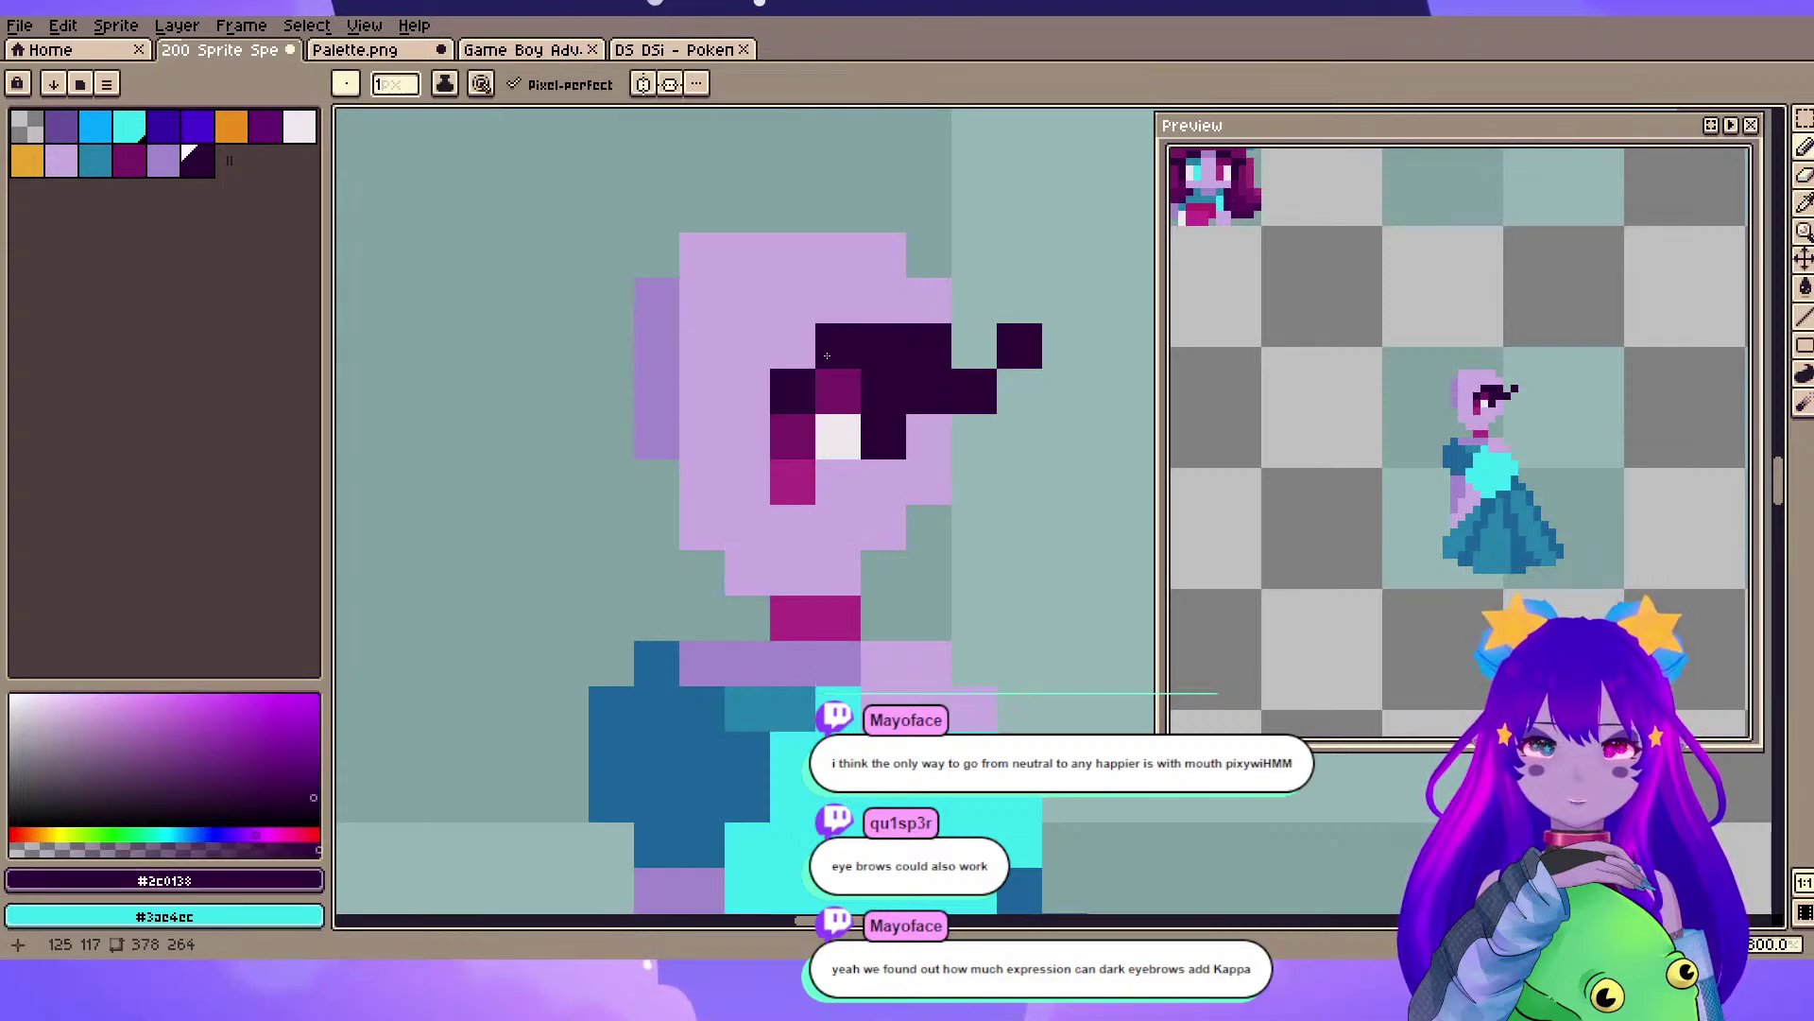
click(657, 391)
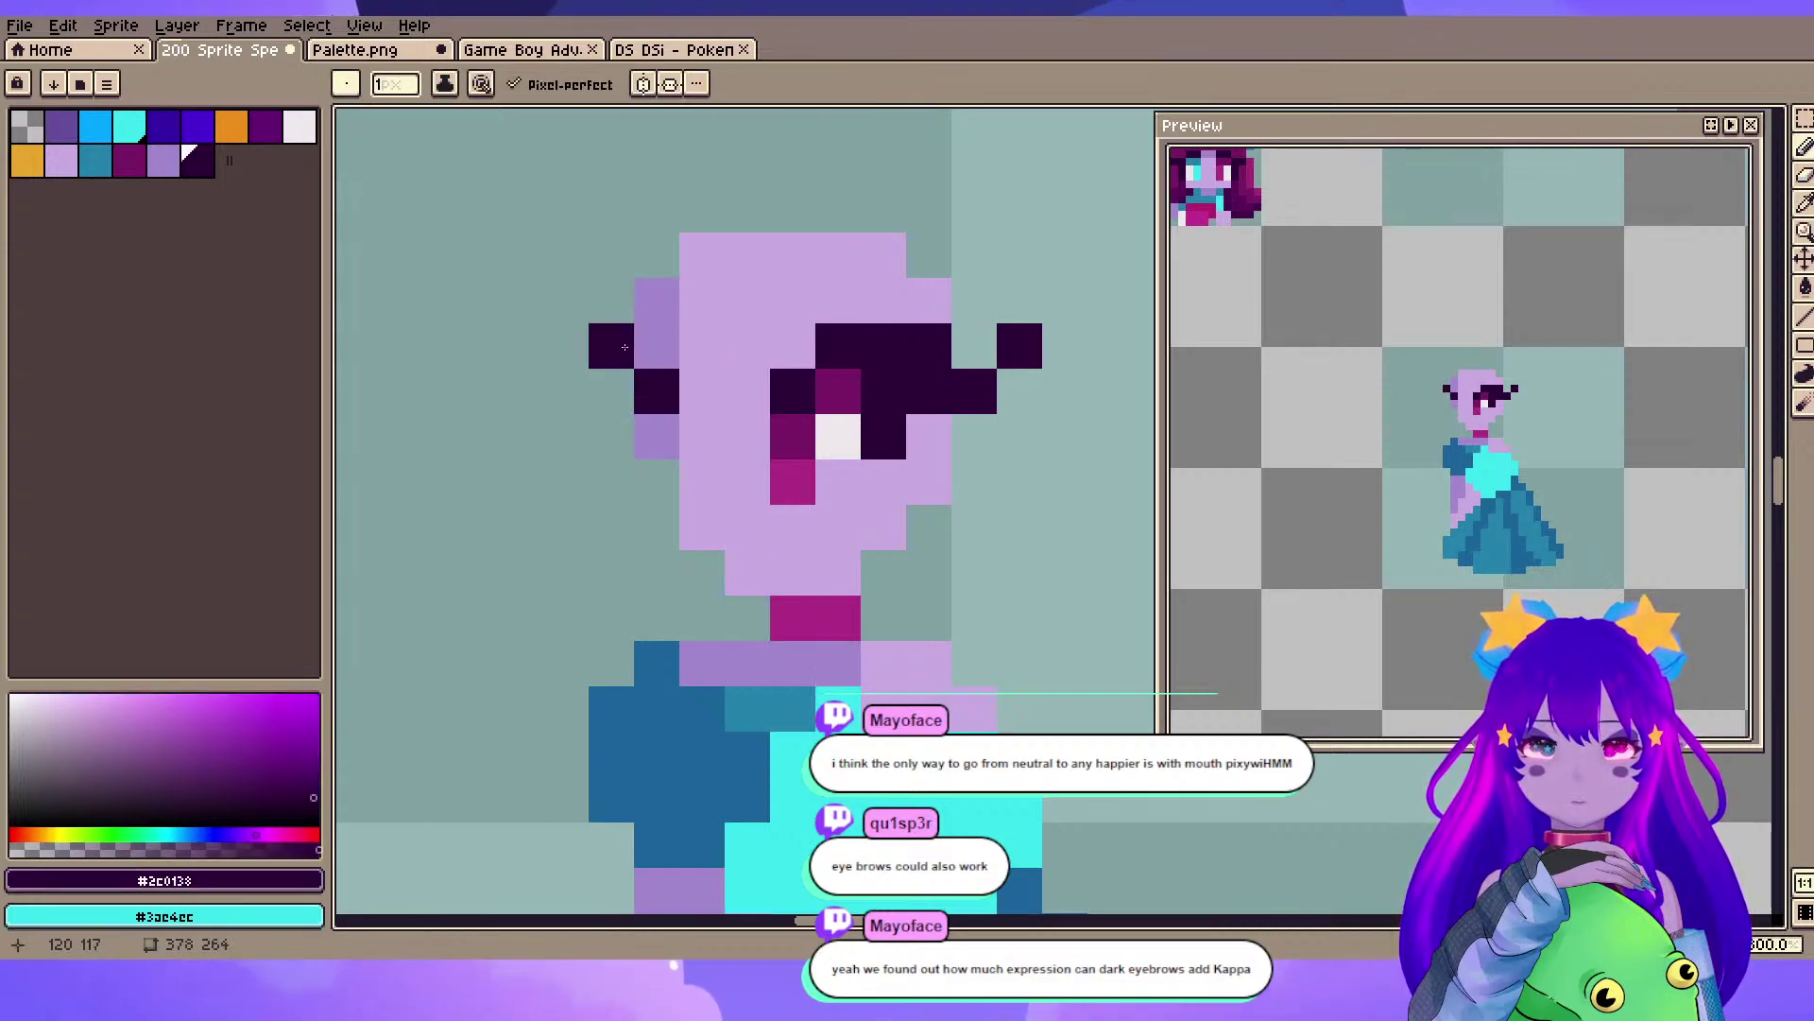
scroll(611, 352, down, 3)
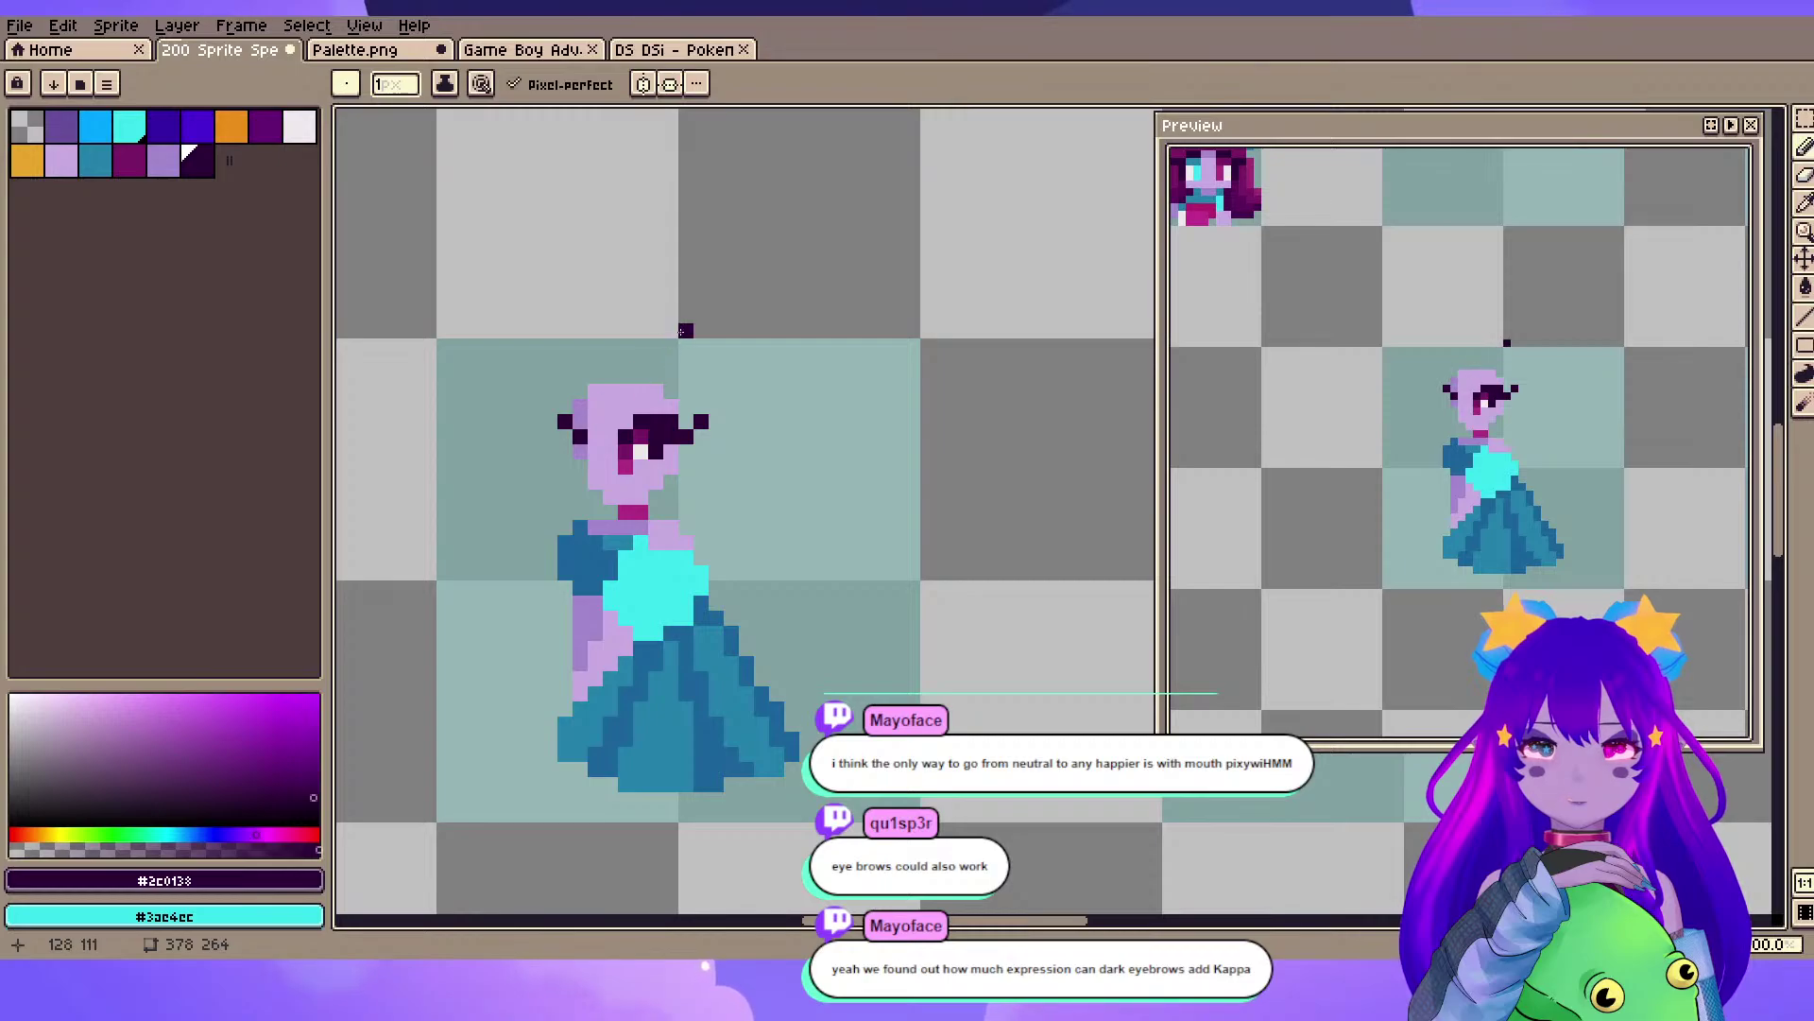
- Place a single dark purple #2c0138 mouth pixel near the lower-left edge of the face
scroll(534, 404, up, 2)
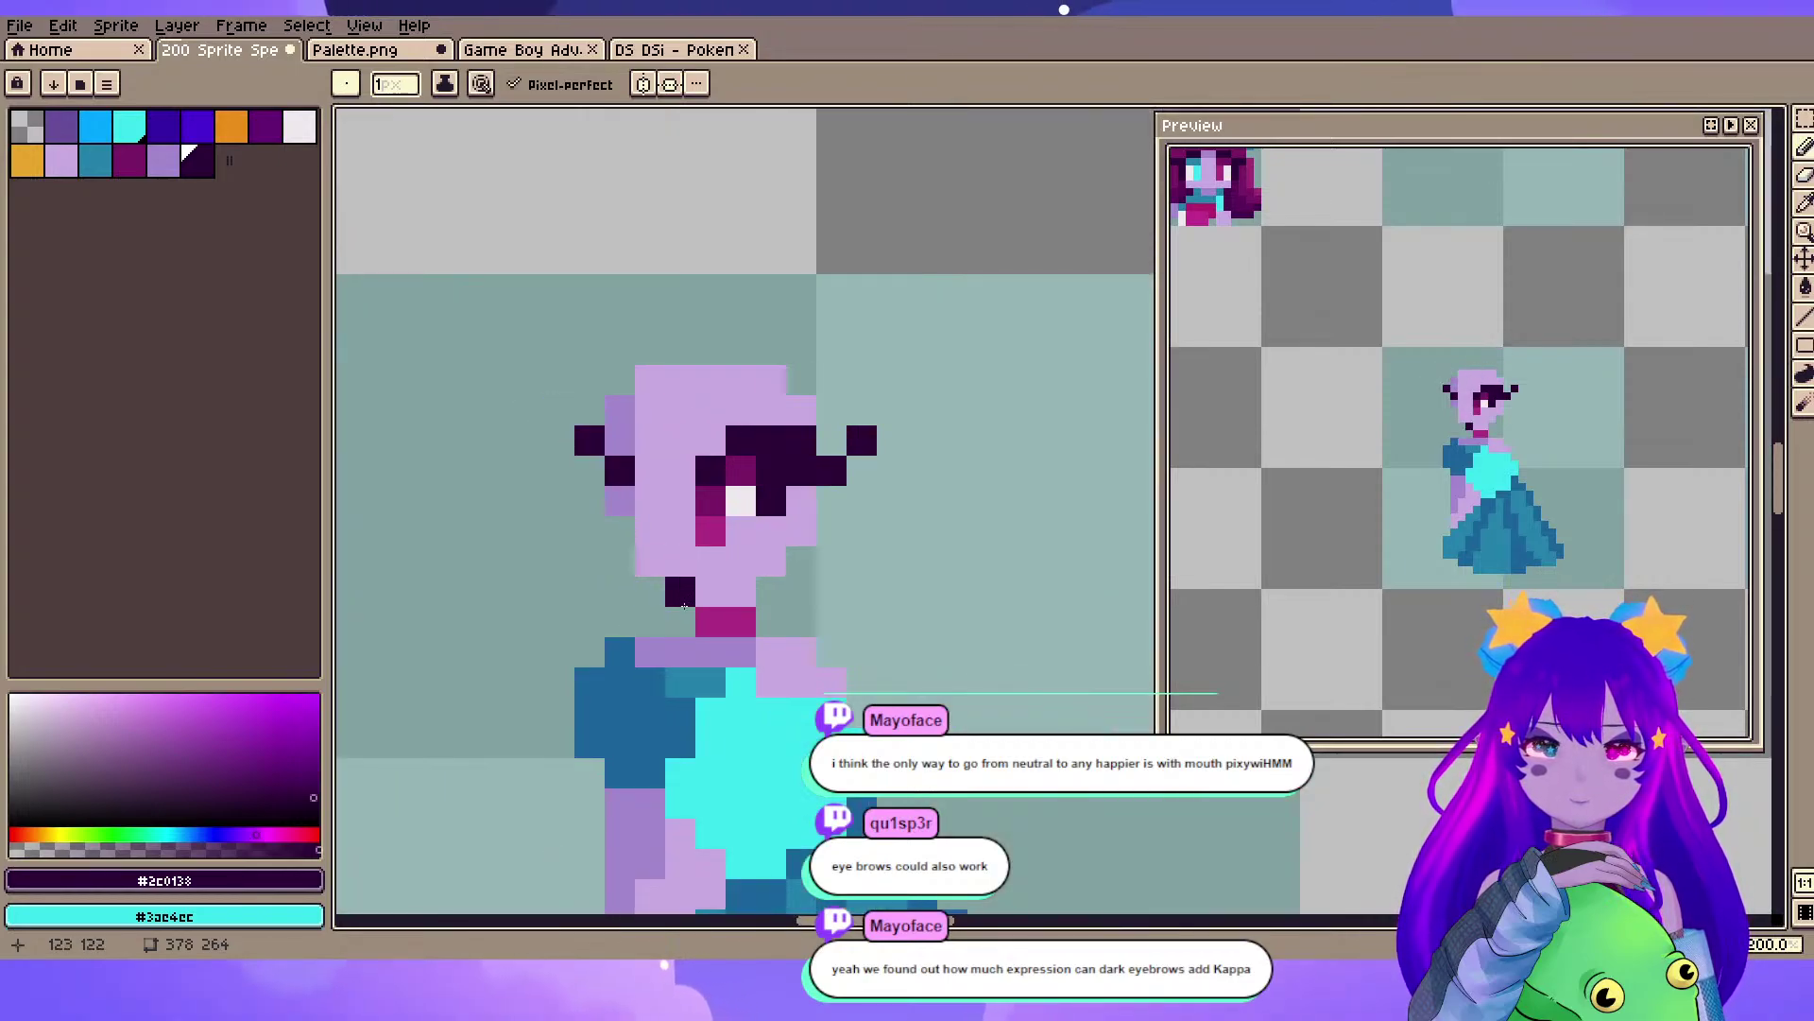
scroll(682, 605, down, 3)
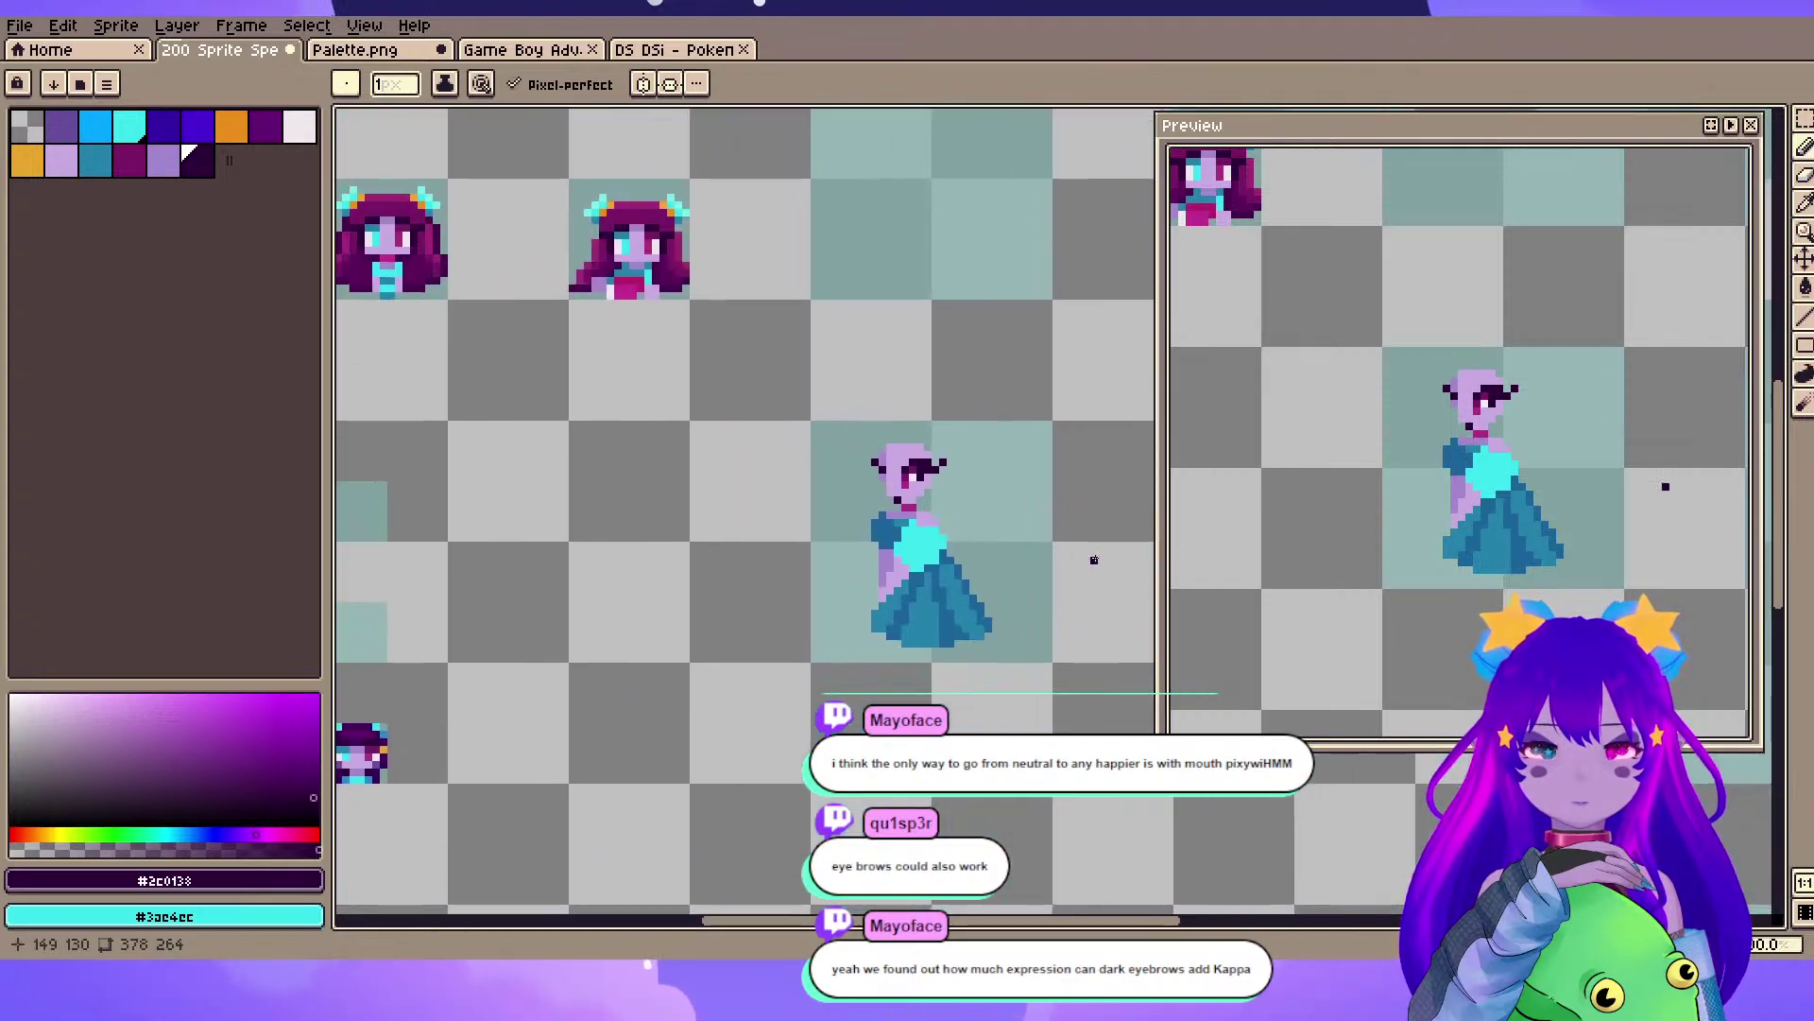
scroll(959, 514, up, 5)
key(v)
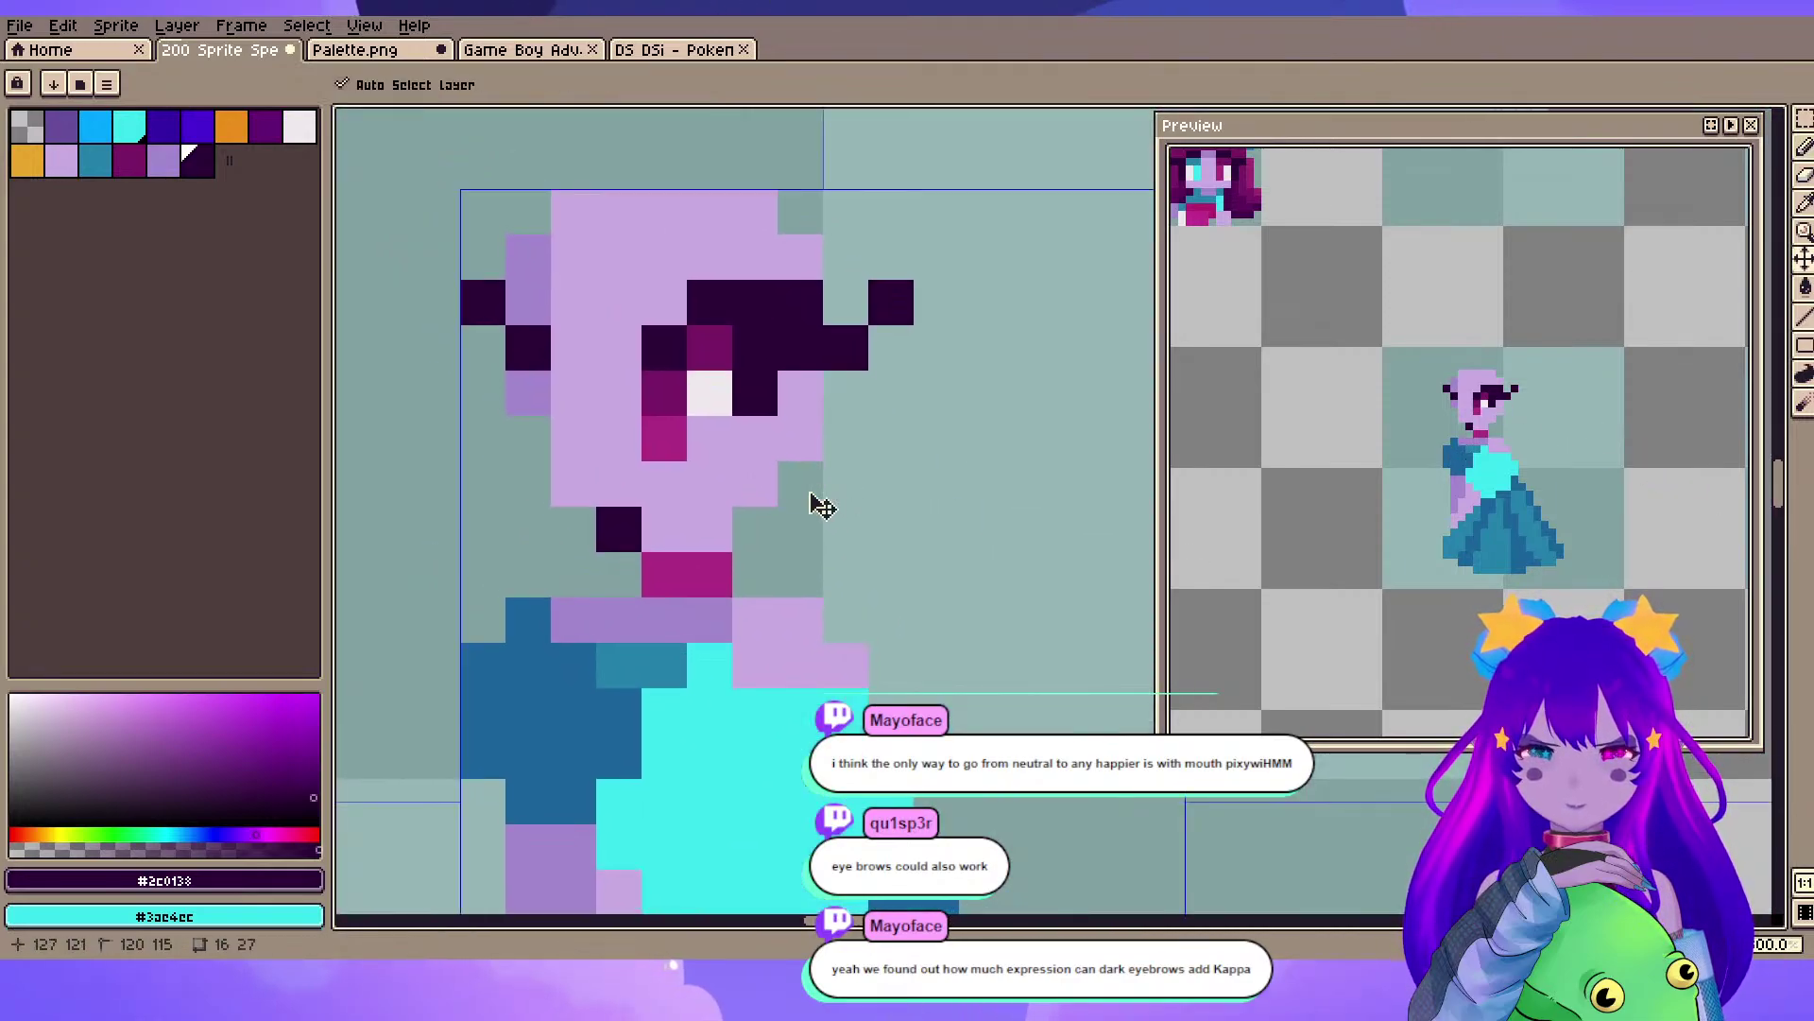
key(b)
click(575, 476)
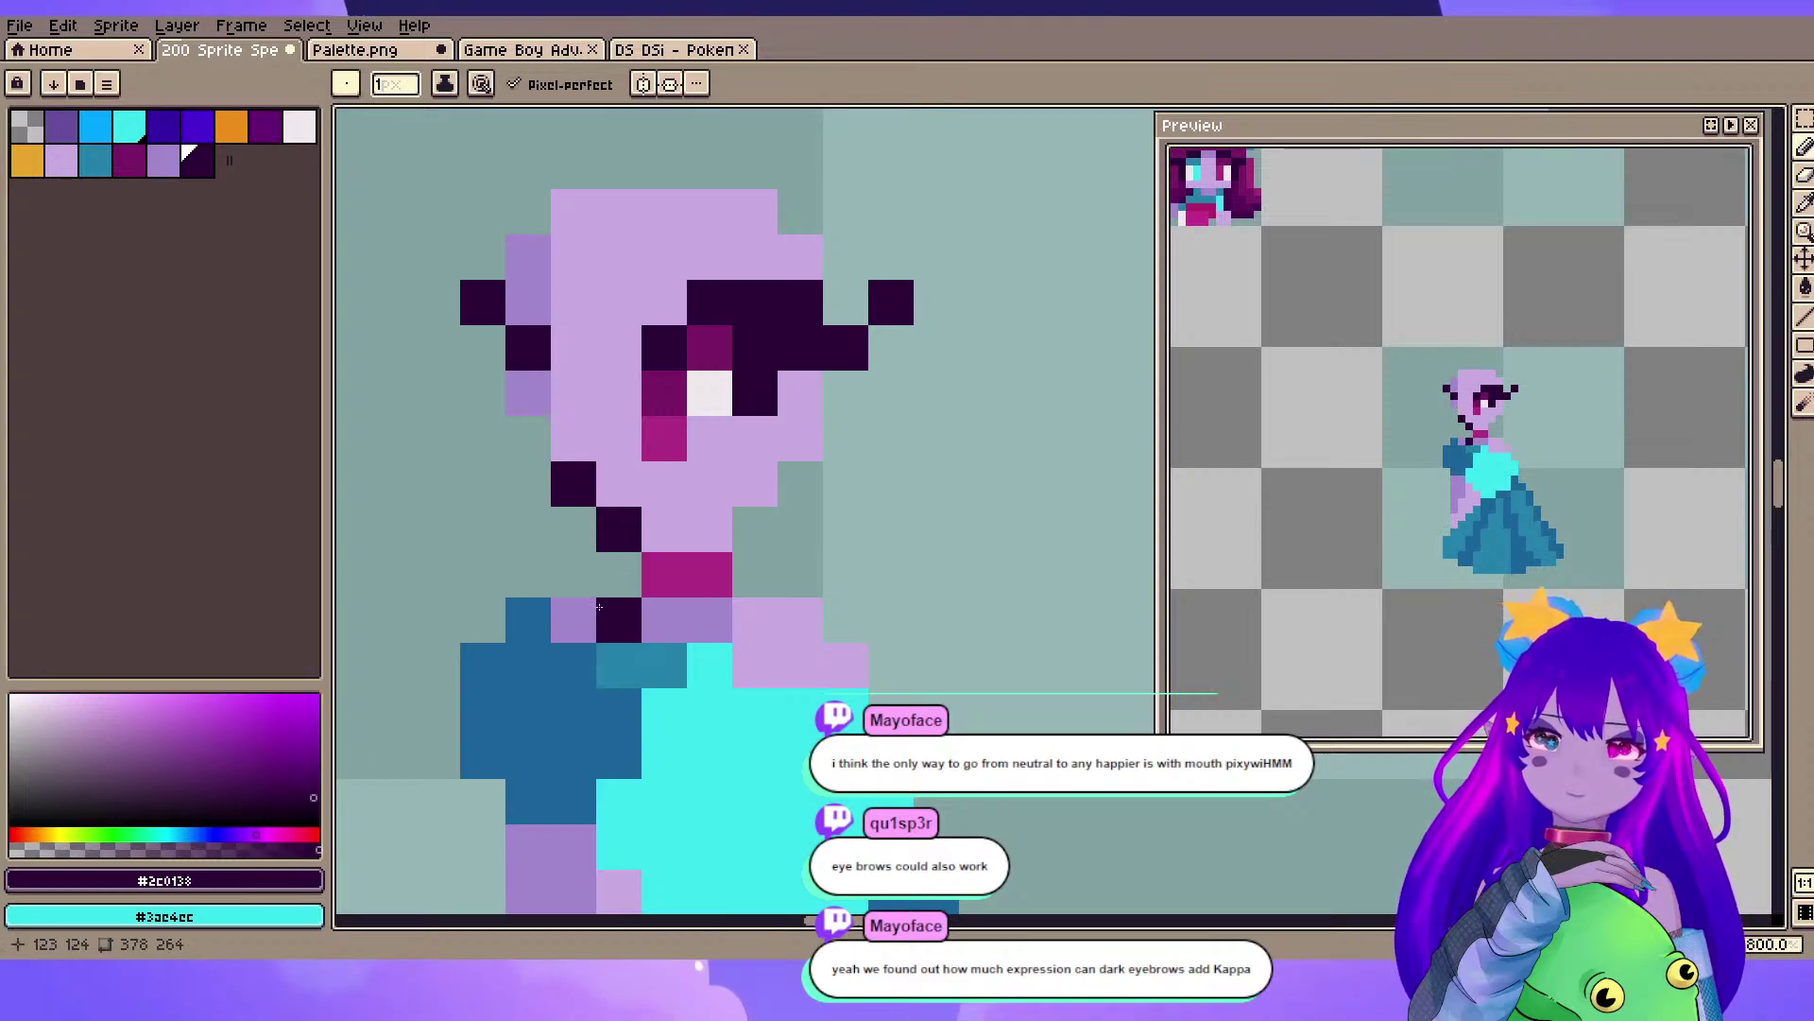
key(ctrl+z)
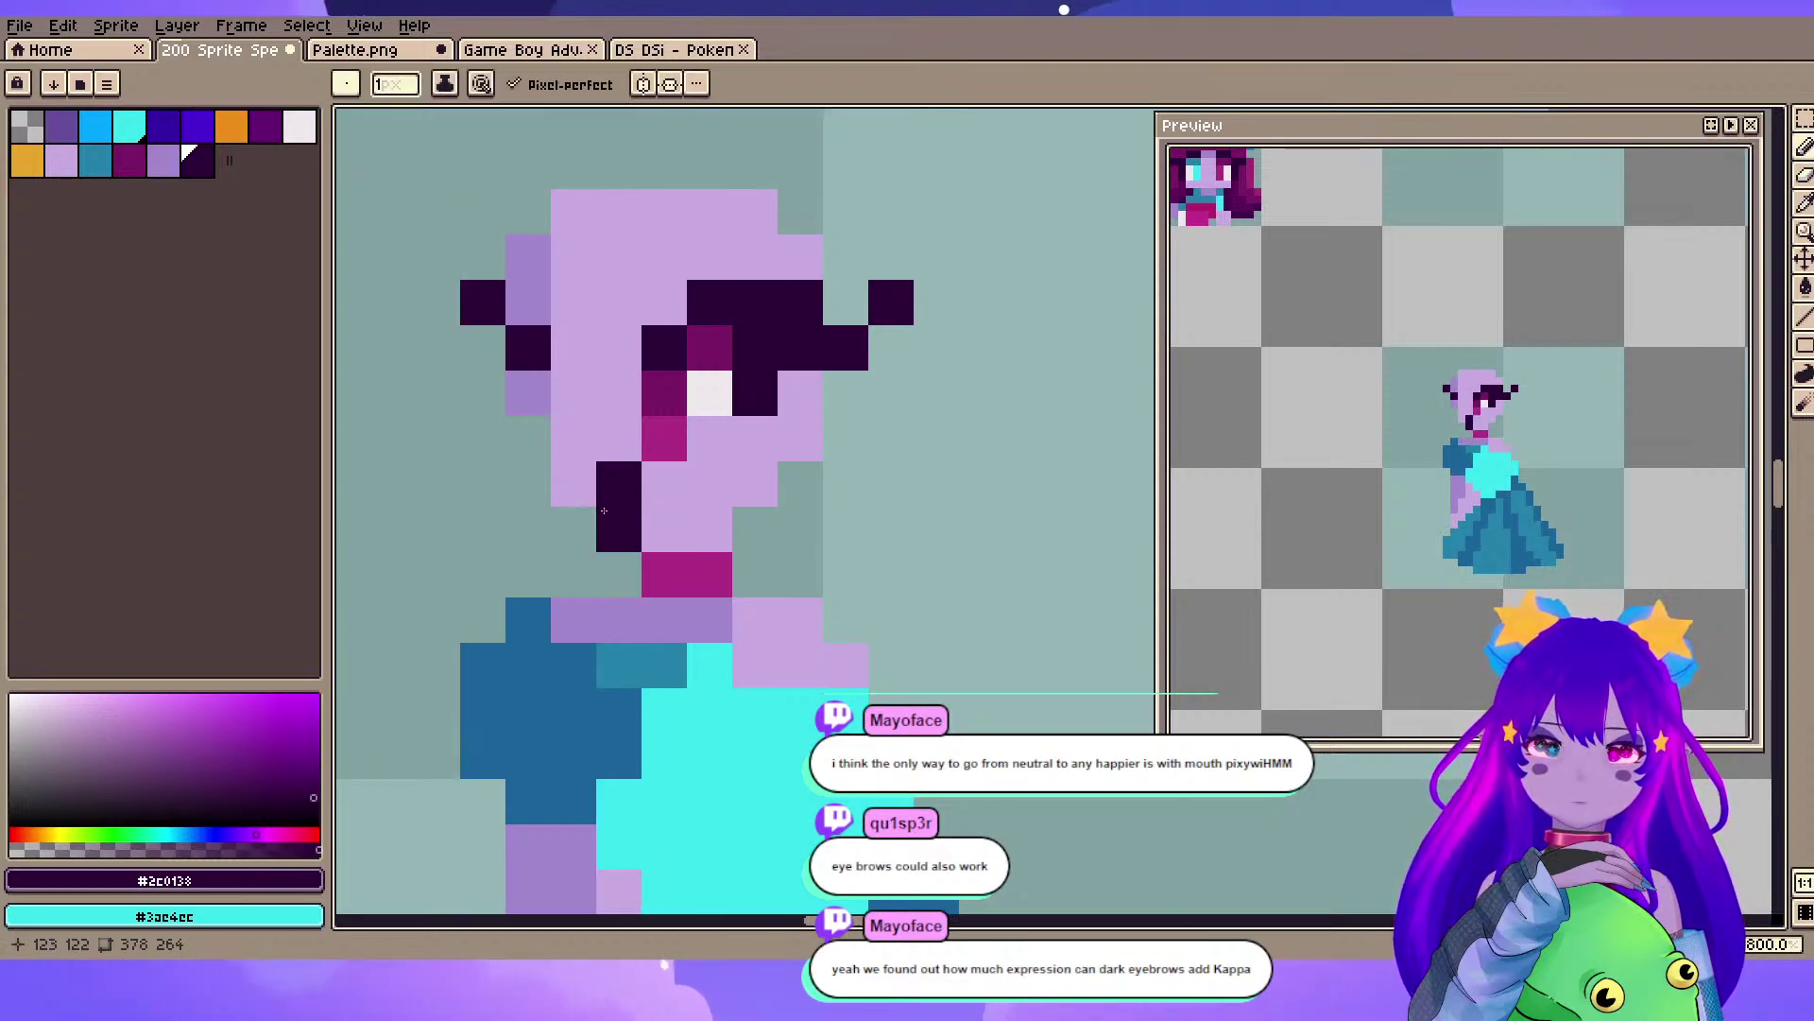
- Select the 7 by 4 pixel area around the near eye and lashes and move it up one pixel
click(1804, 117)
drag(637, 275, 964, 465)
drag(769, 356, 790, 316)
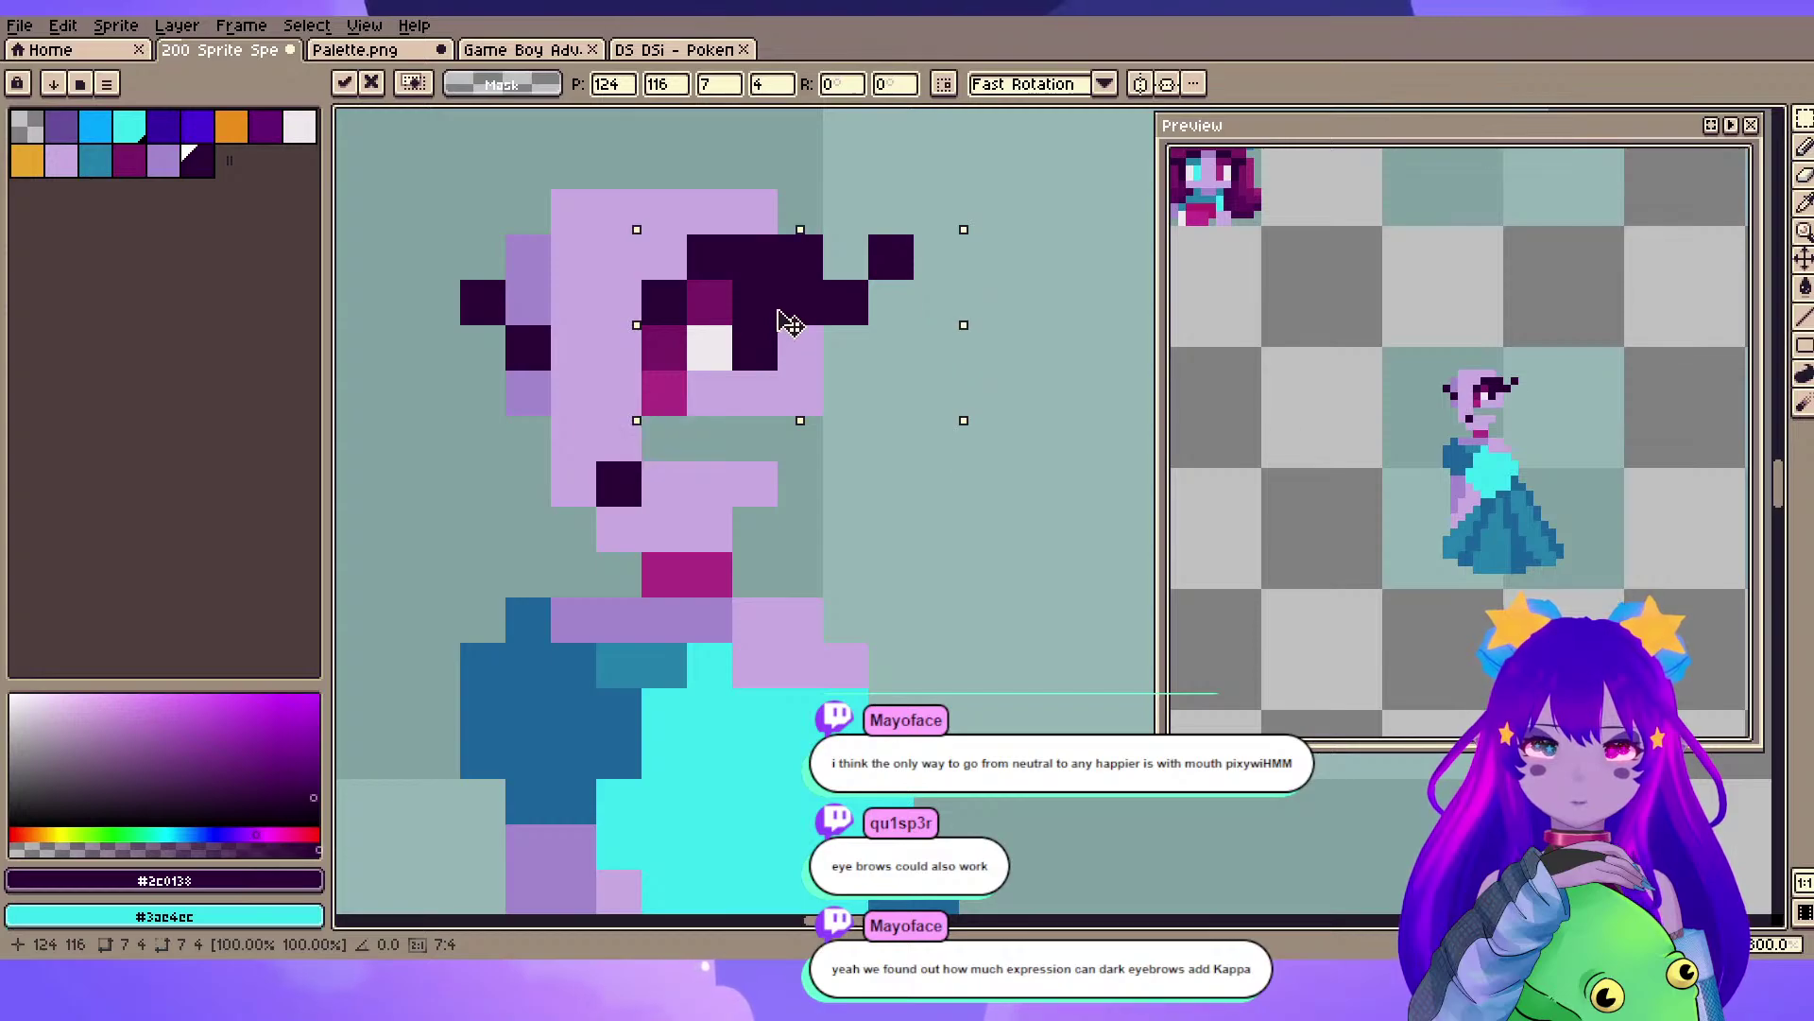
click(937, 528)
- Sample light purple skin #c8aae1 and fill the gap left under the moved eye
alt+click(609, 390)
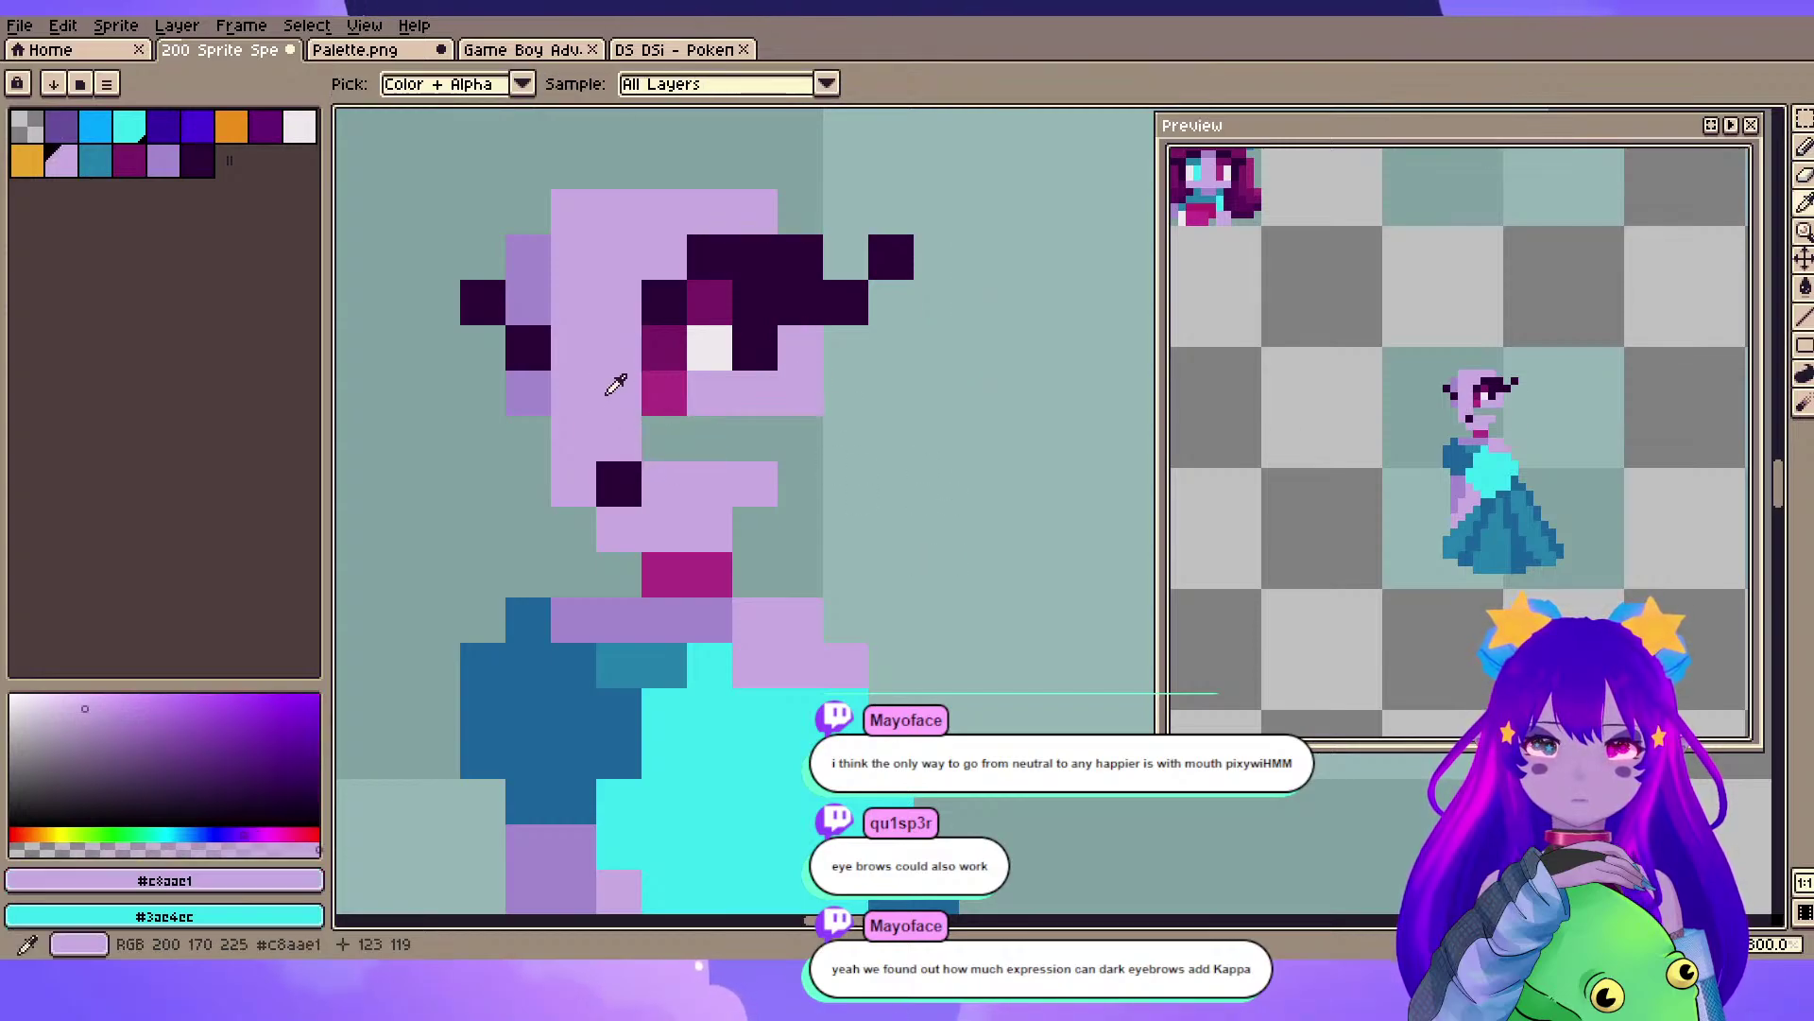
key(b)
drag(665, 438, 763, 436)
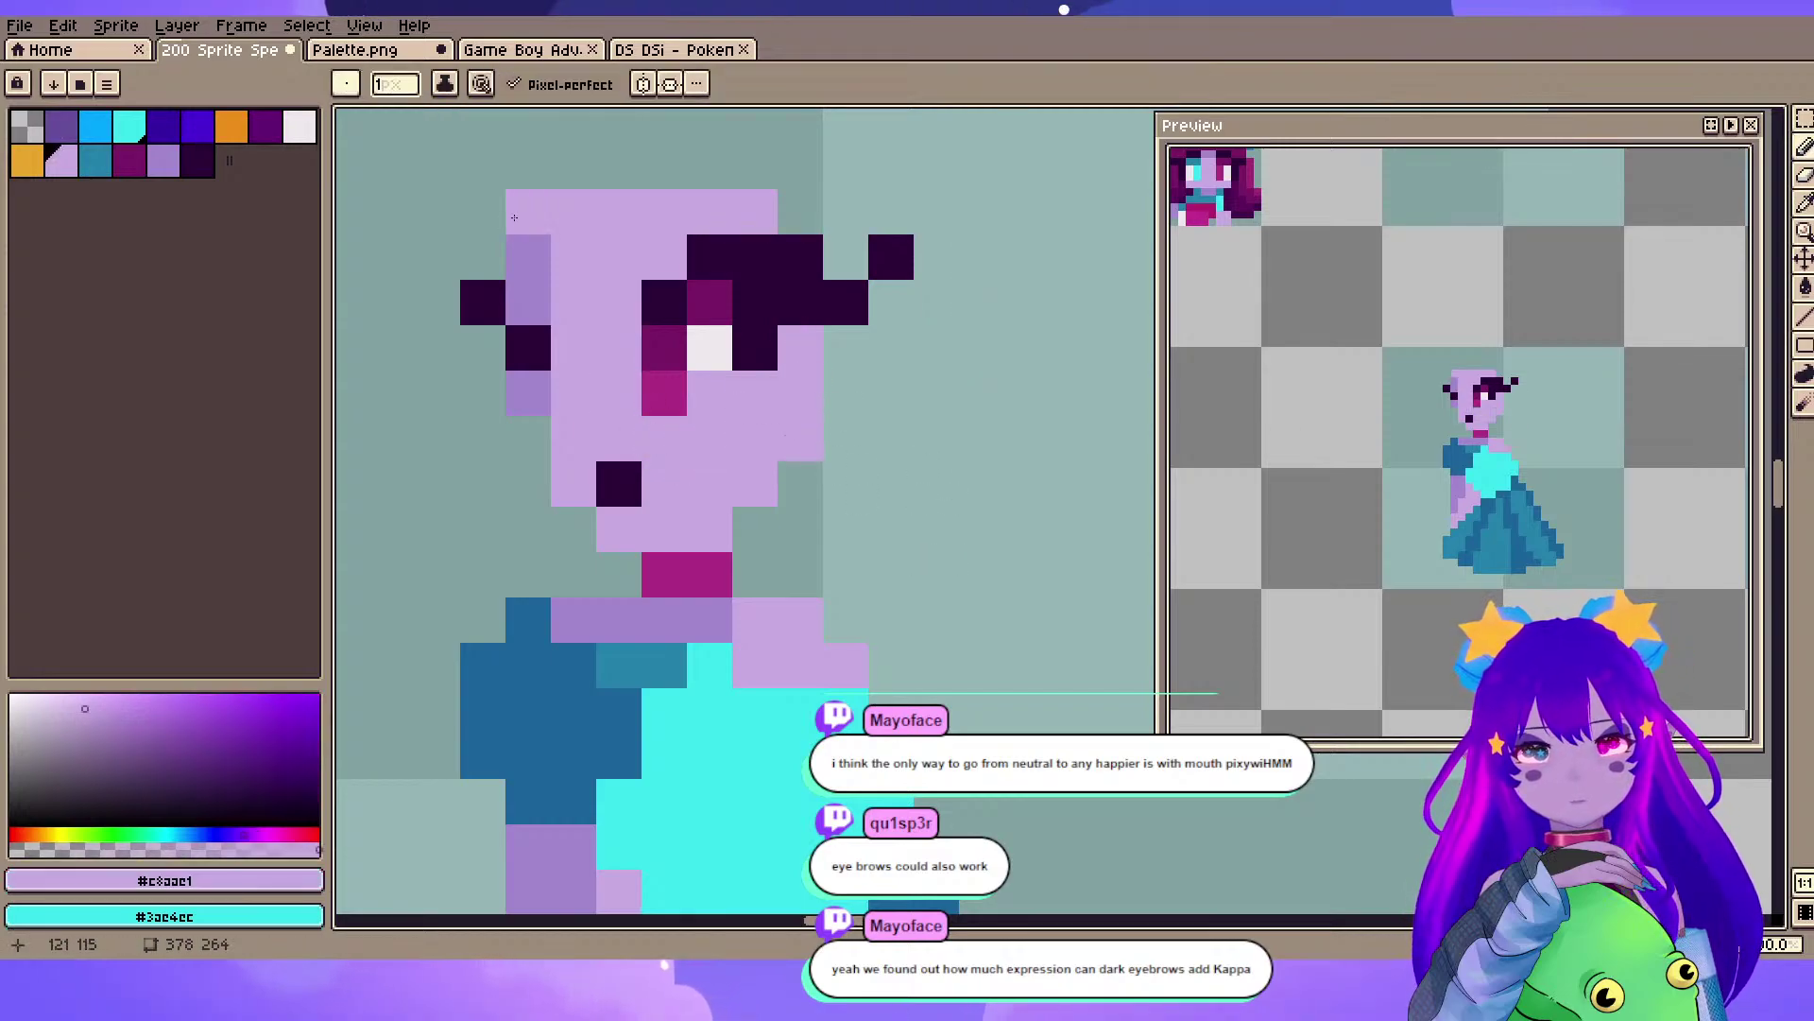
drag(514, 218, 738, 344)
key(e)
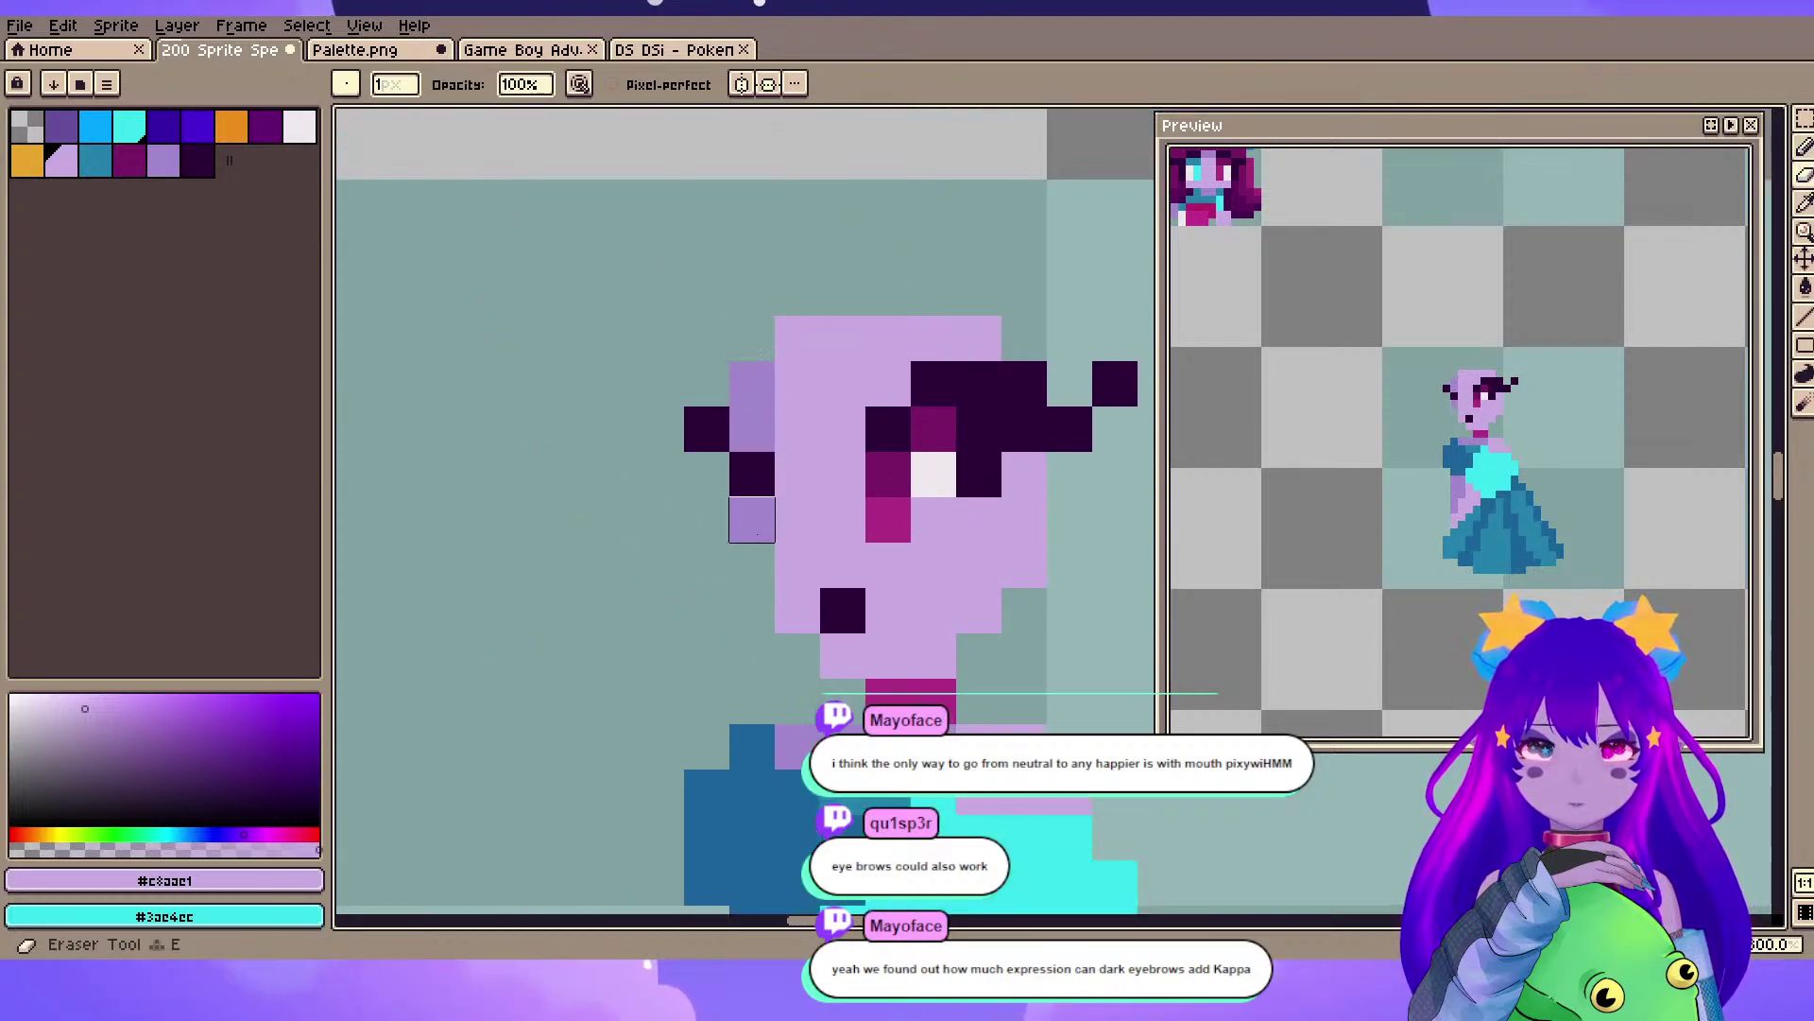
drag(874, 587, 673, 582)
- Sample dark purple #2c0138 as the foreground colour and skin purple #c8aae1 as the background colour for shaping the mouth
alt+click(649, 599)
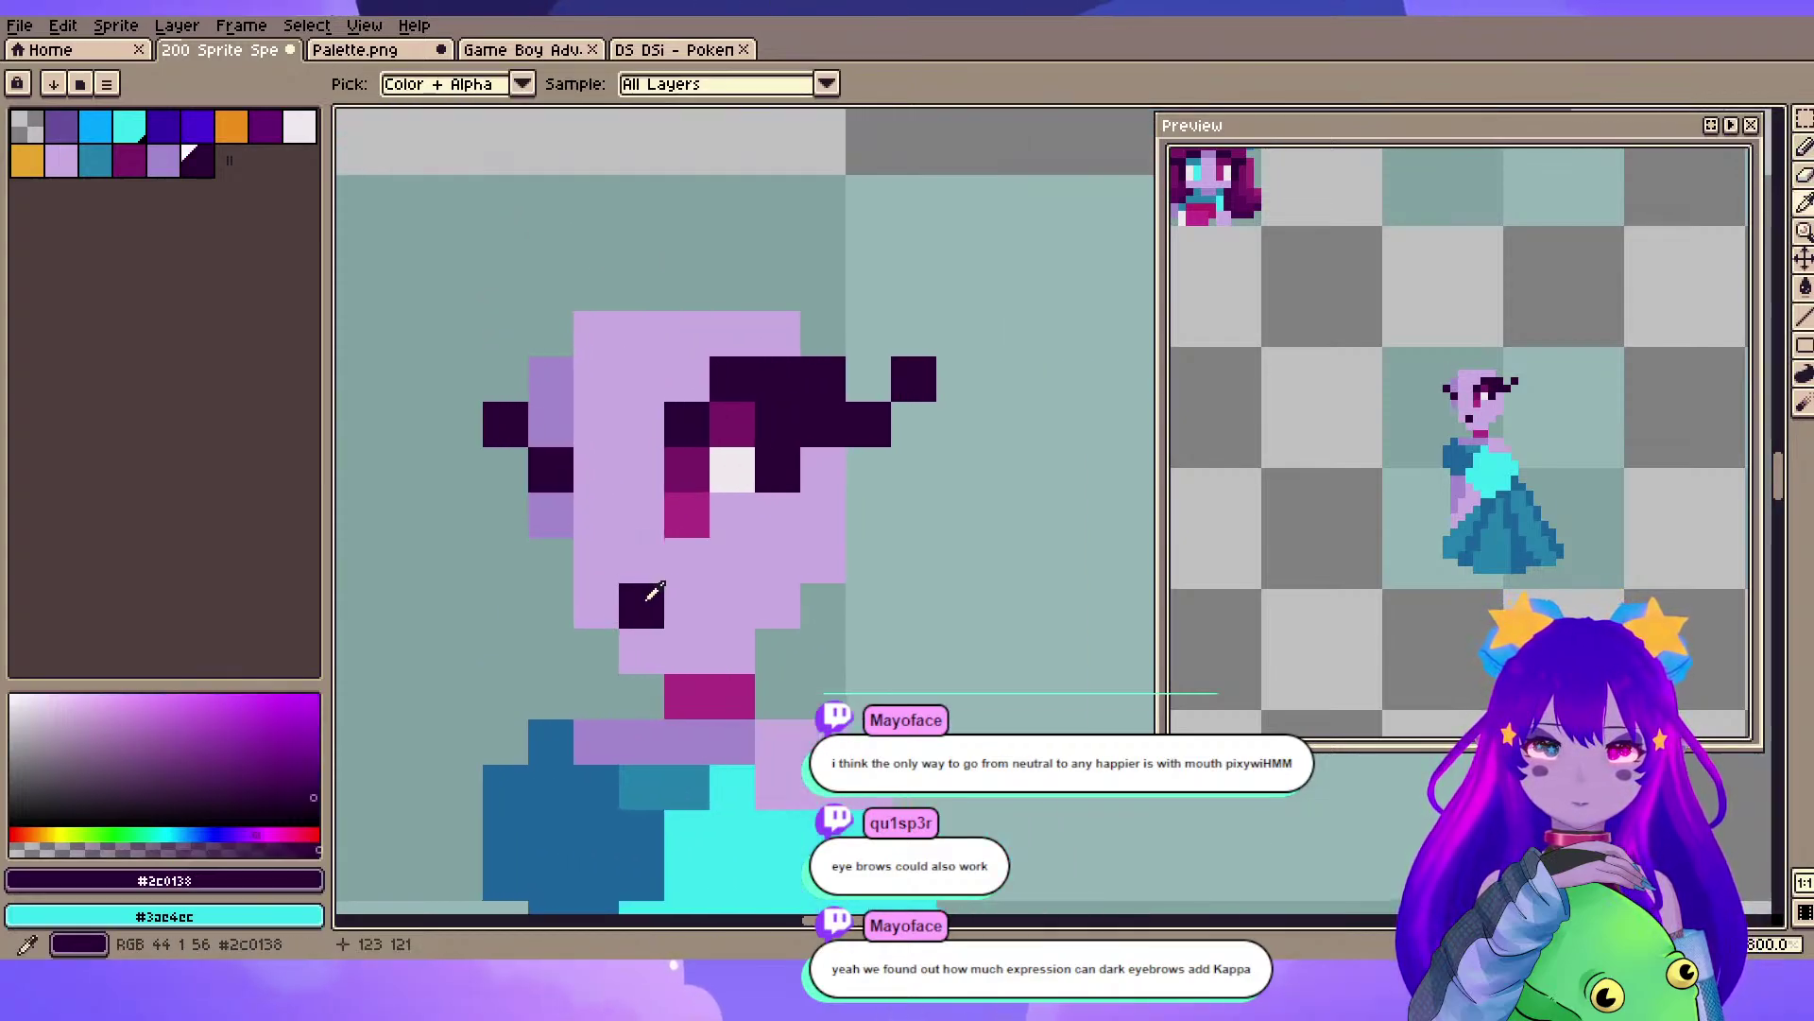
click(677, 601)
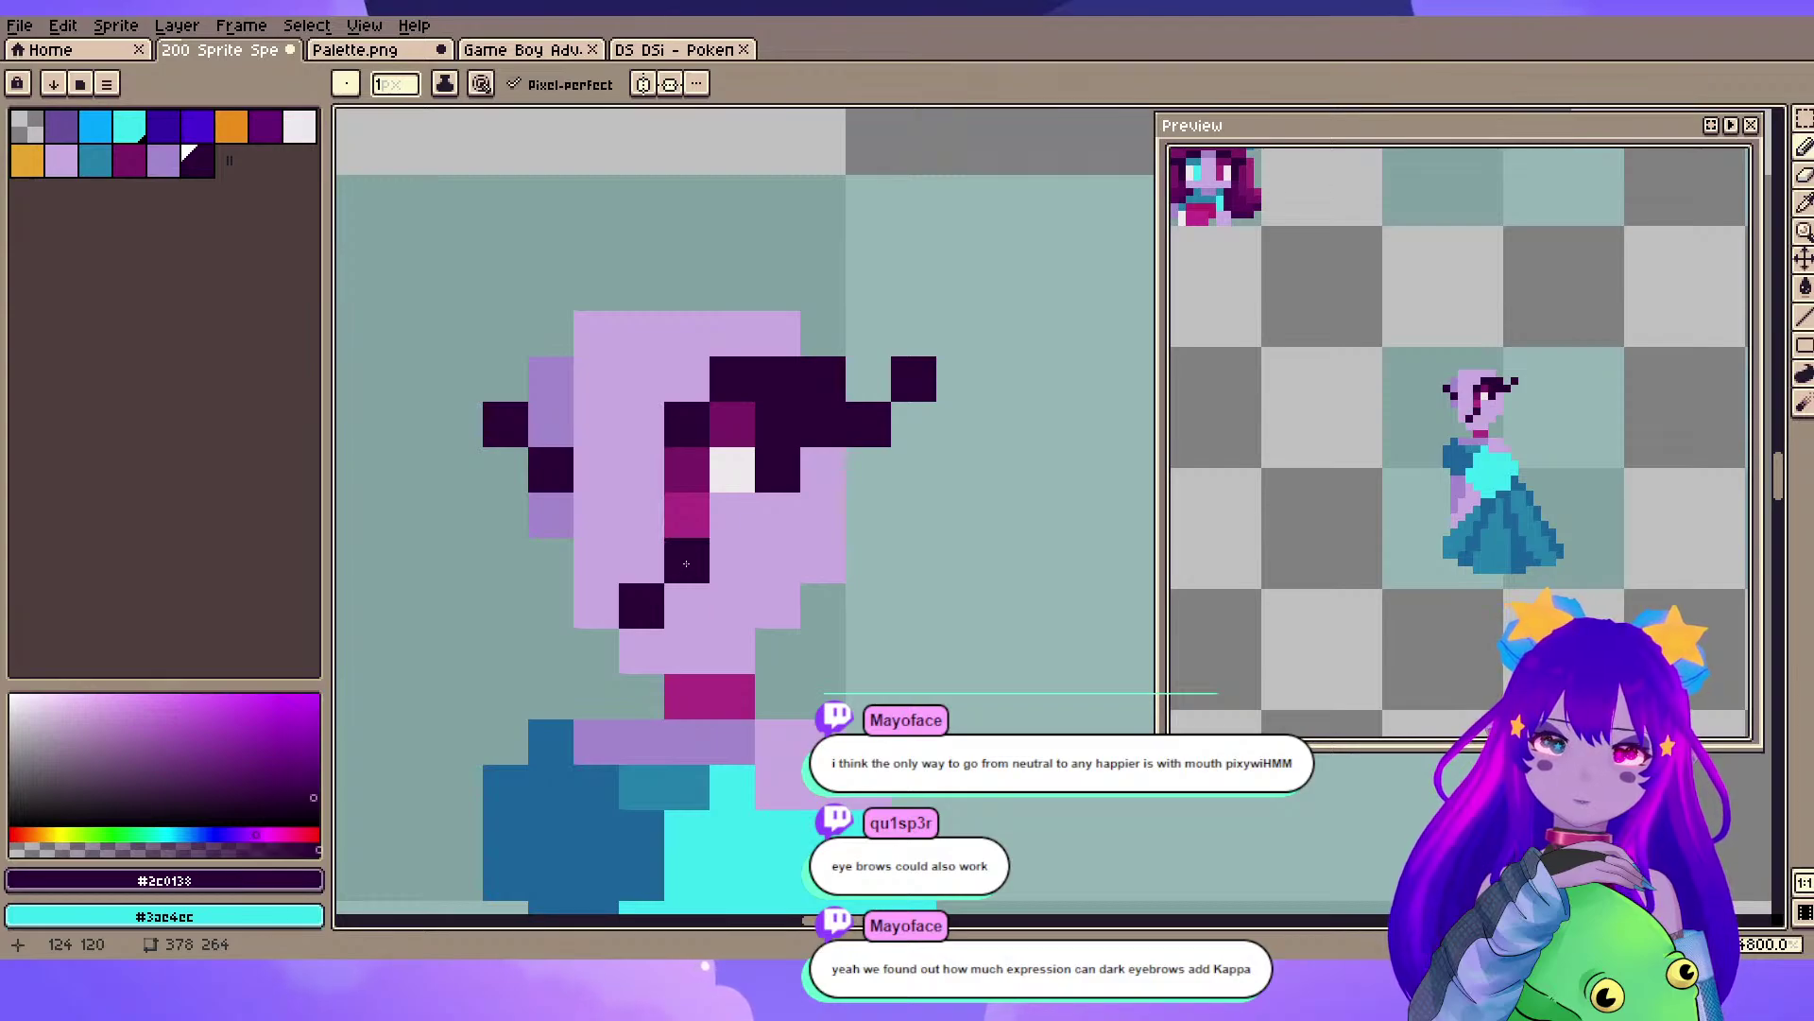
key(ctrl+z)
key(ctrl+shift+z)
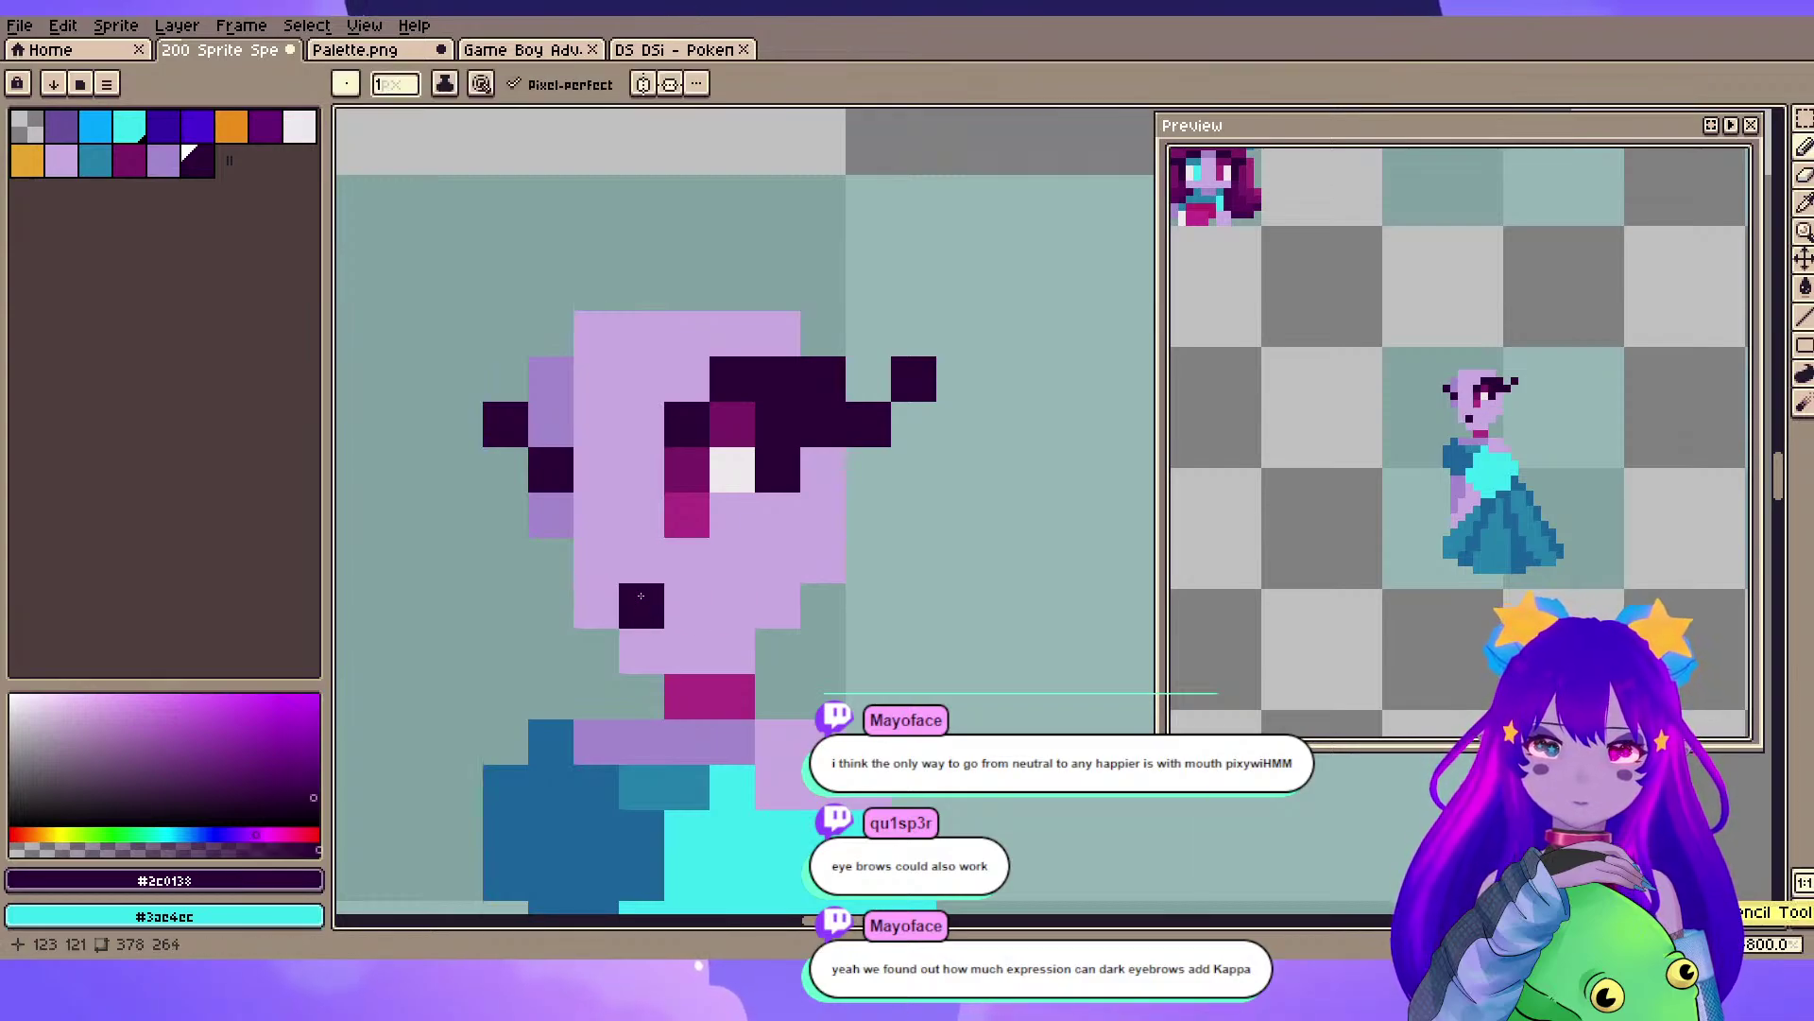
key(x)
alt+click(613, 589)
key(x)
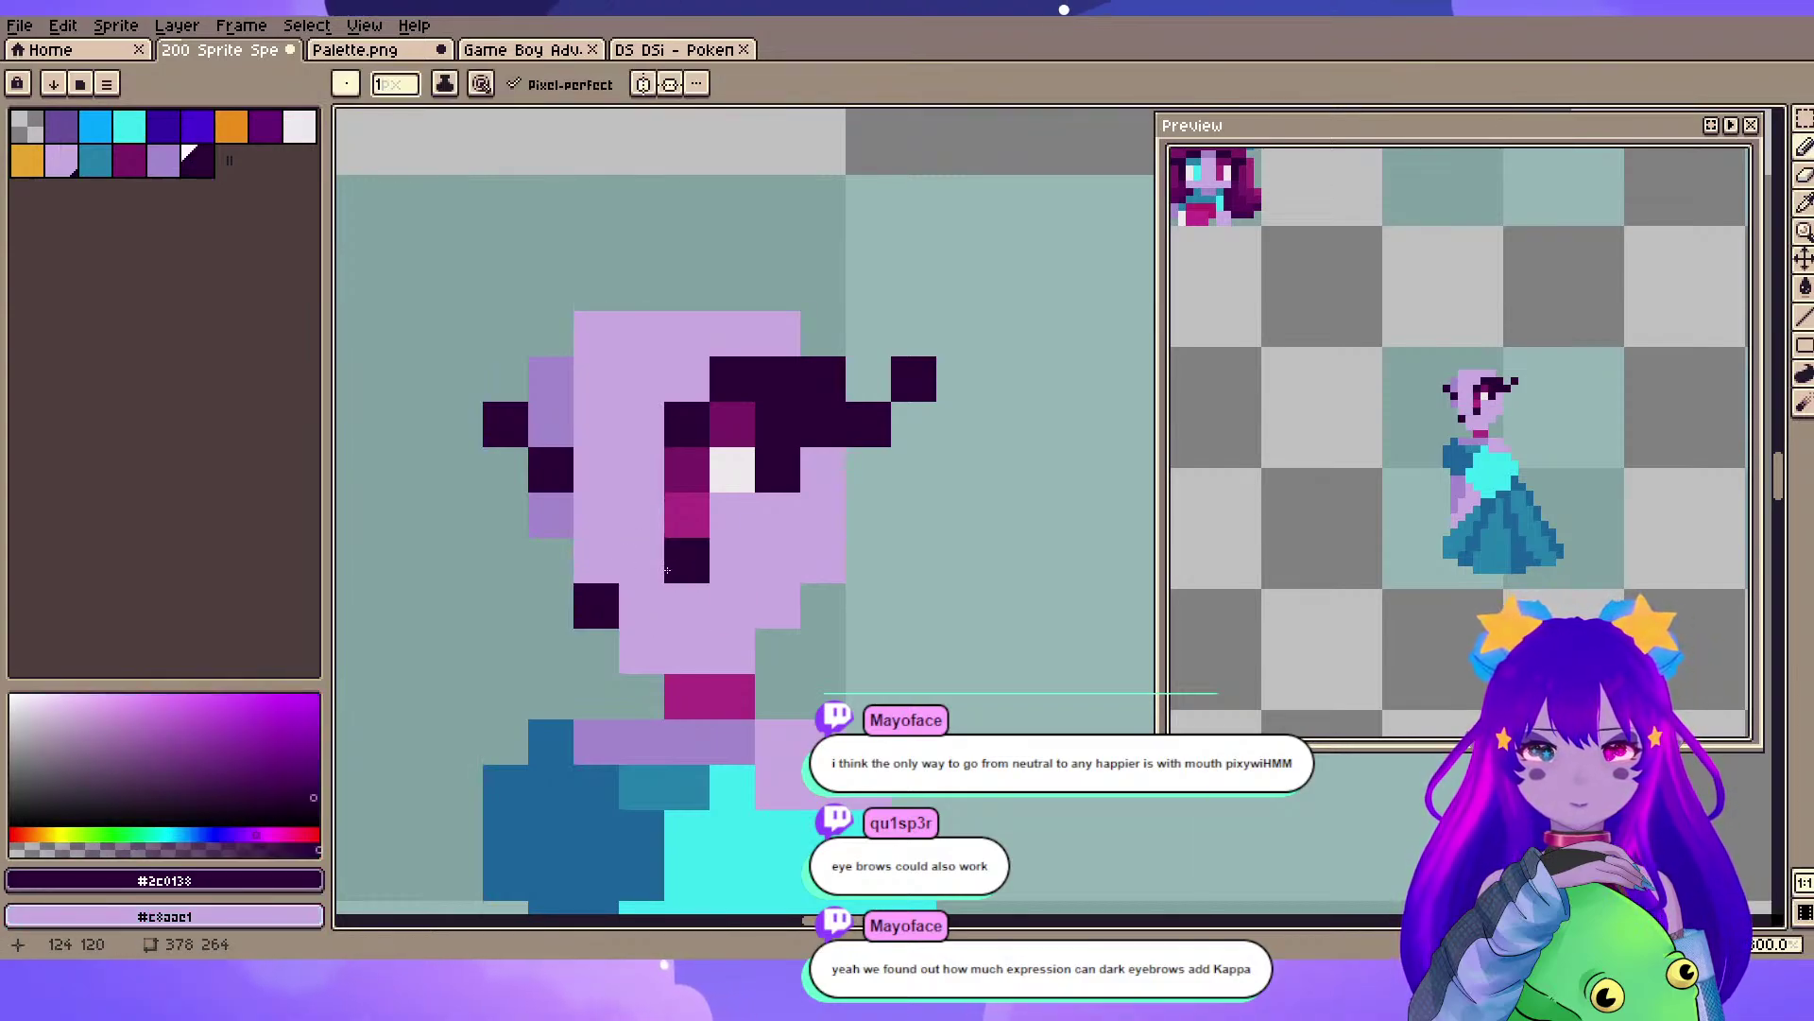
- Try diagonal mouth shapes with dark purple pixels along the lower-left edge of the face and undo them
click(647, 566)
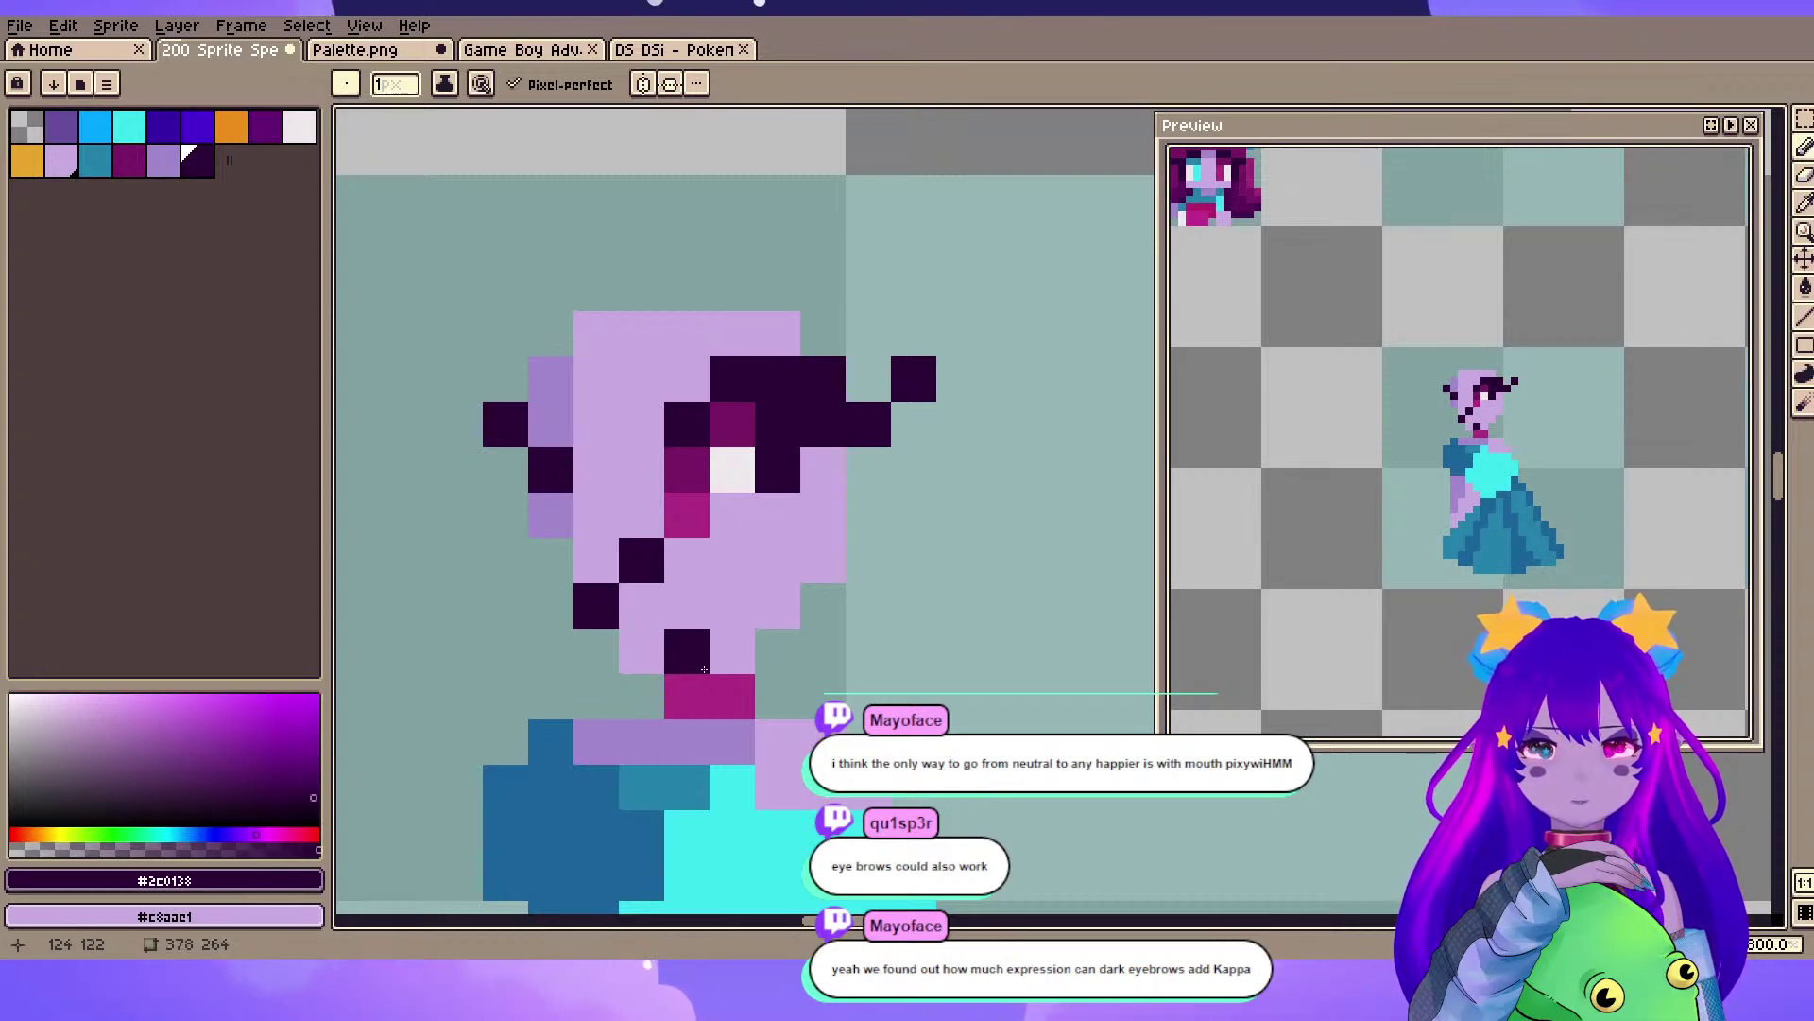
key(ctrl+z)
key(ctrl+z)
click(598, 650)
click(642, 608)
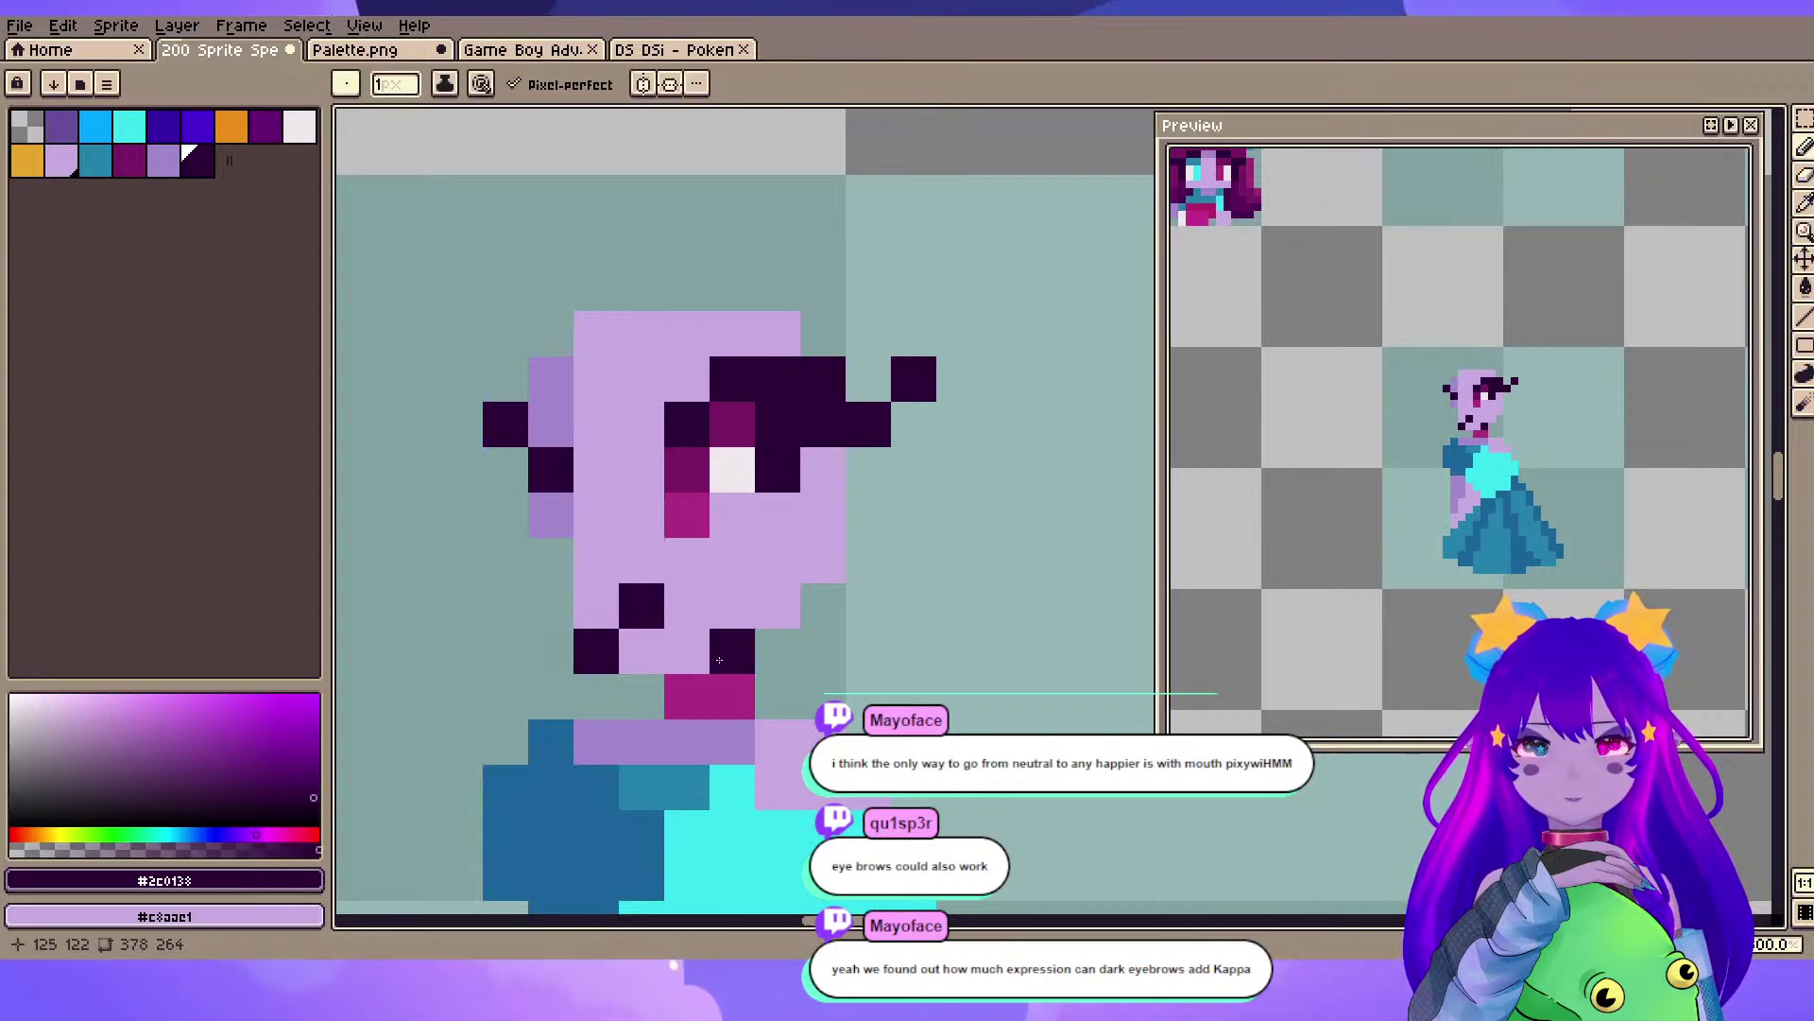
key(ctrl+z)
key(ctrl+z)
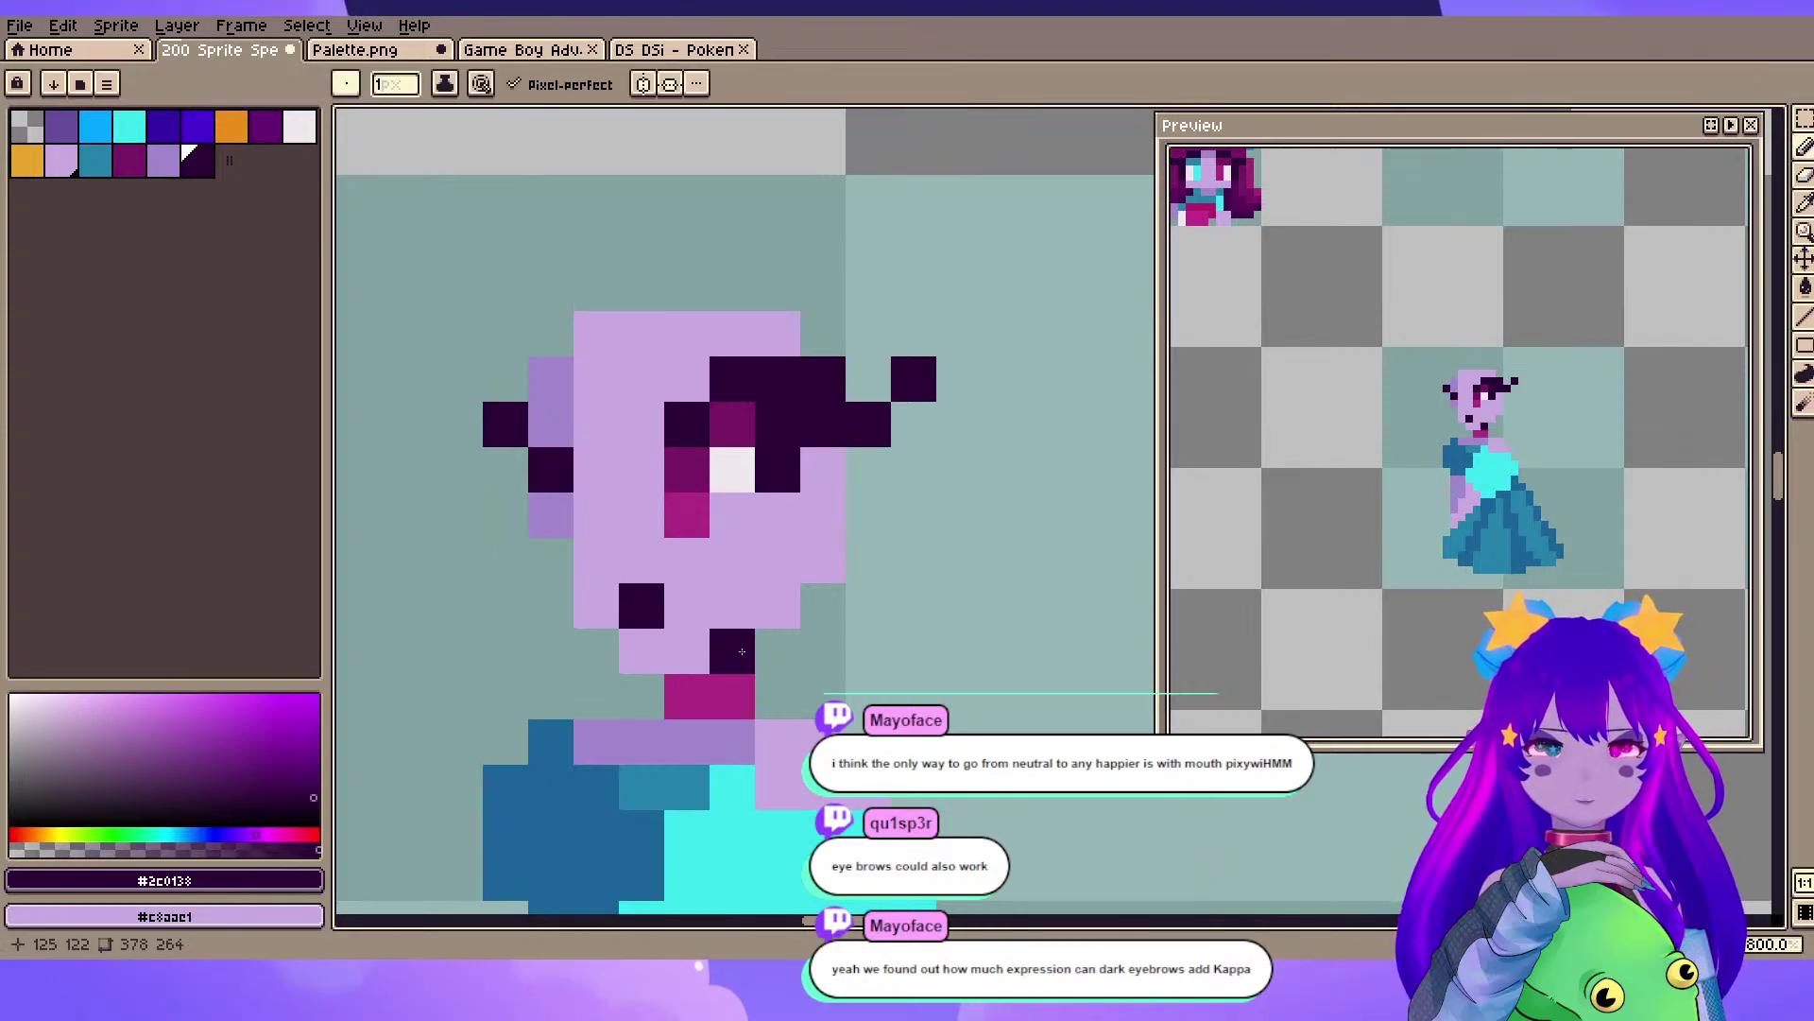
- Widen the mouth to two horizontal pixels in dark purple #2c0138
click(687, 606)
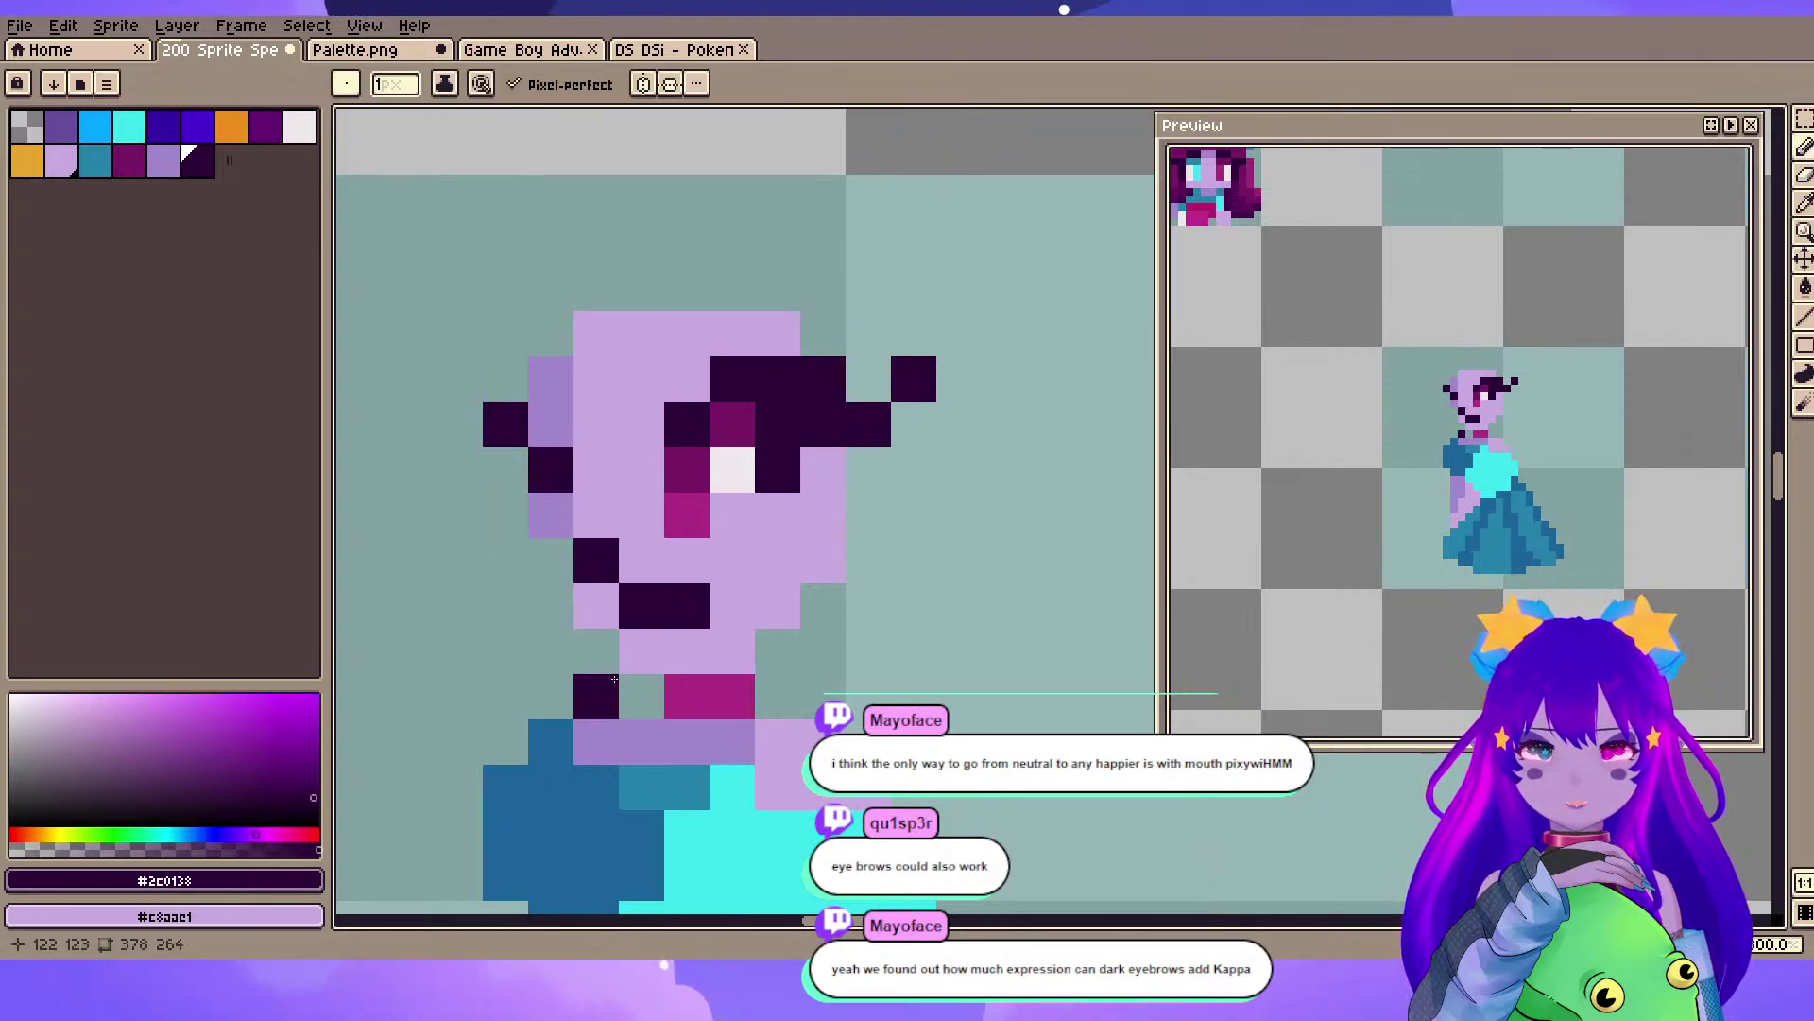
key(ctrl+z)
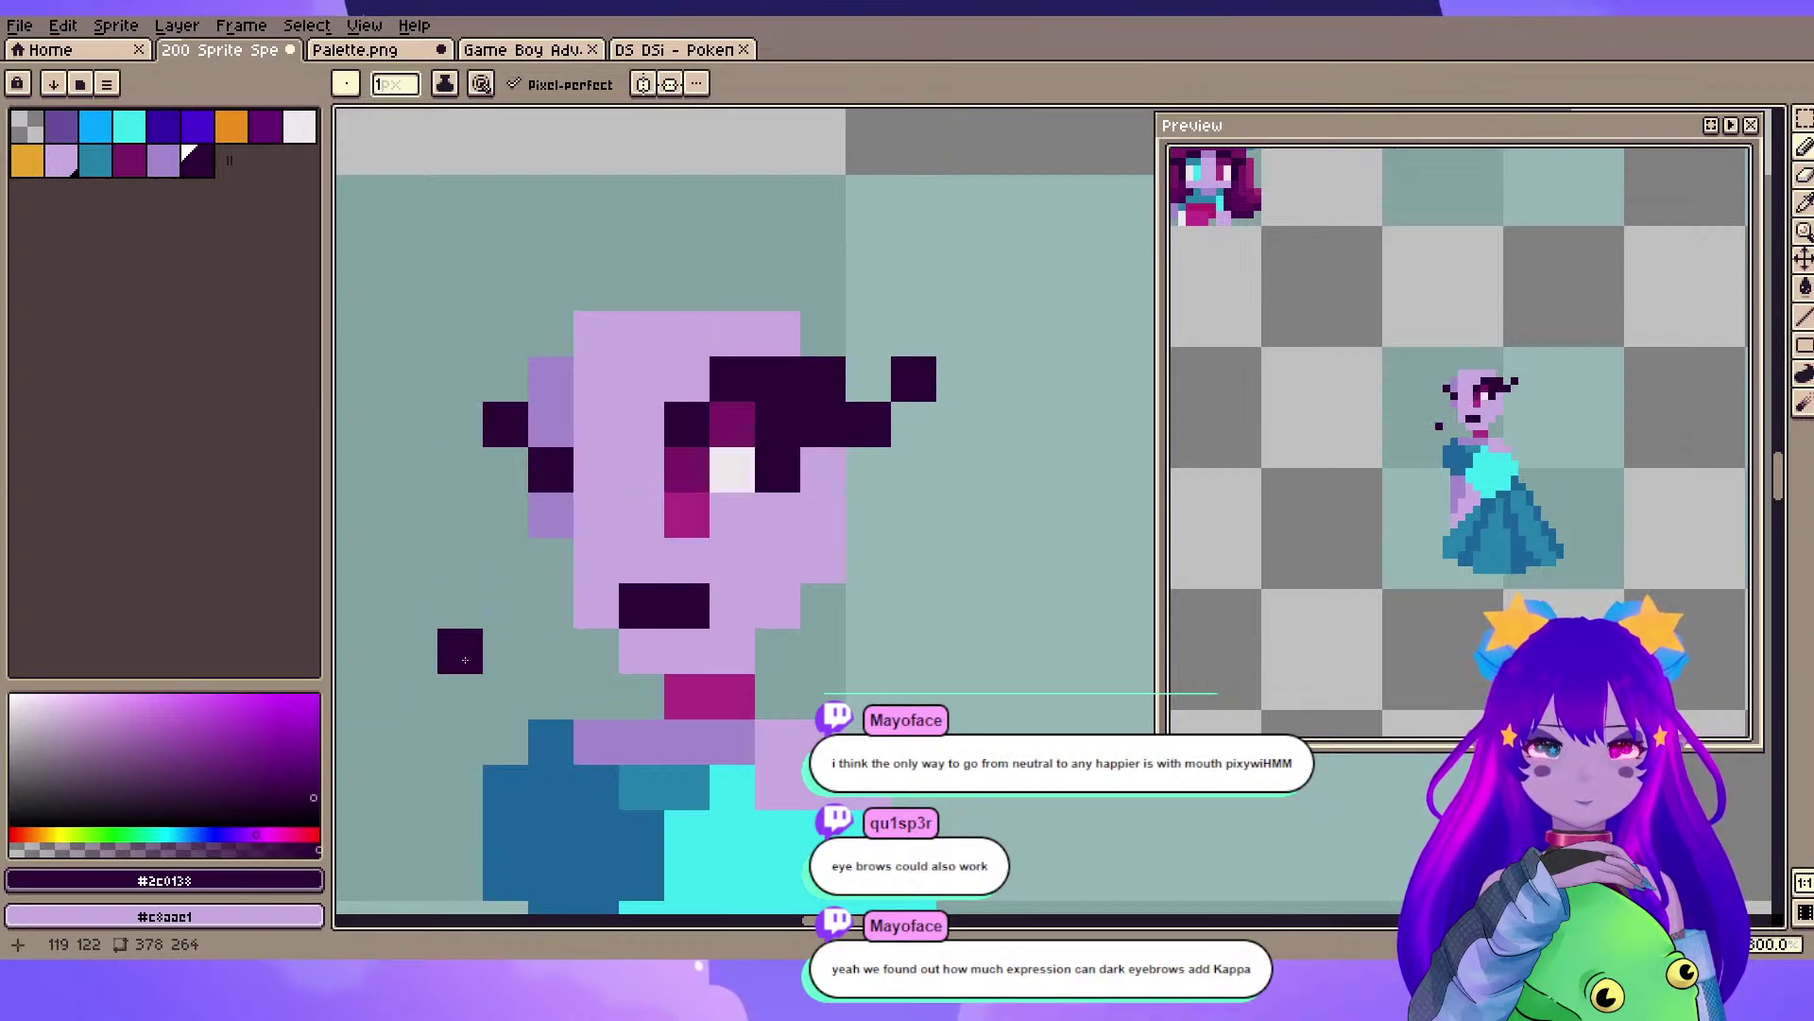
- Sample muted purple #674e9b from the cheek shading of the small reference head and return to the girl's face
scroll(537, 491, down, 3)
scroll(696, 502, down, 5)
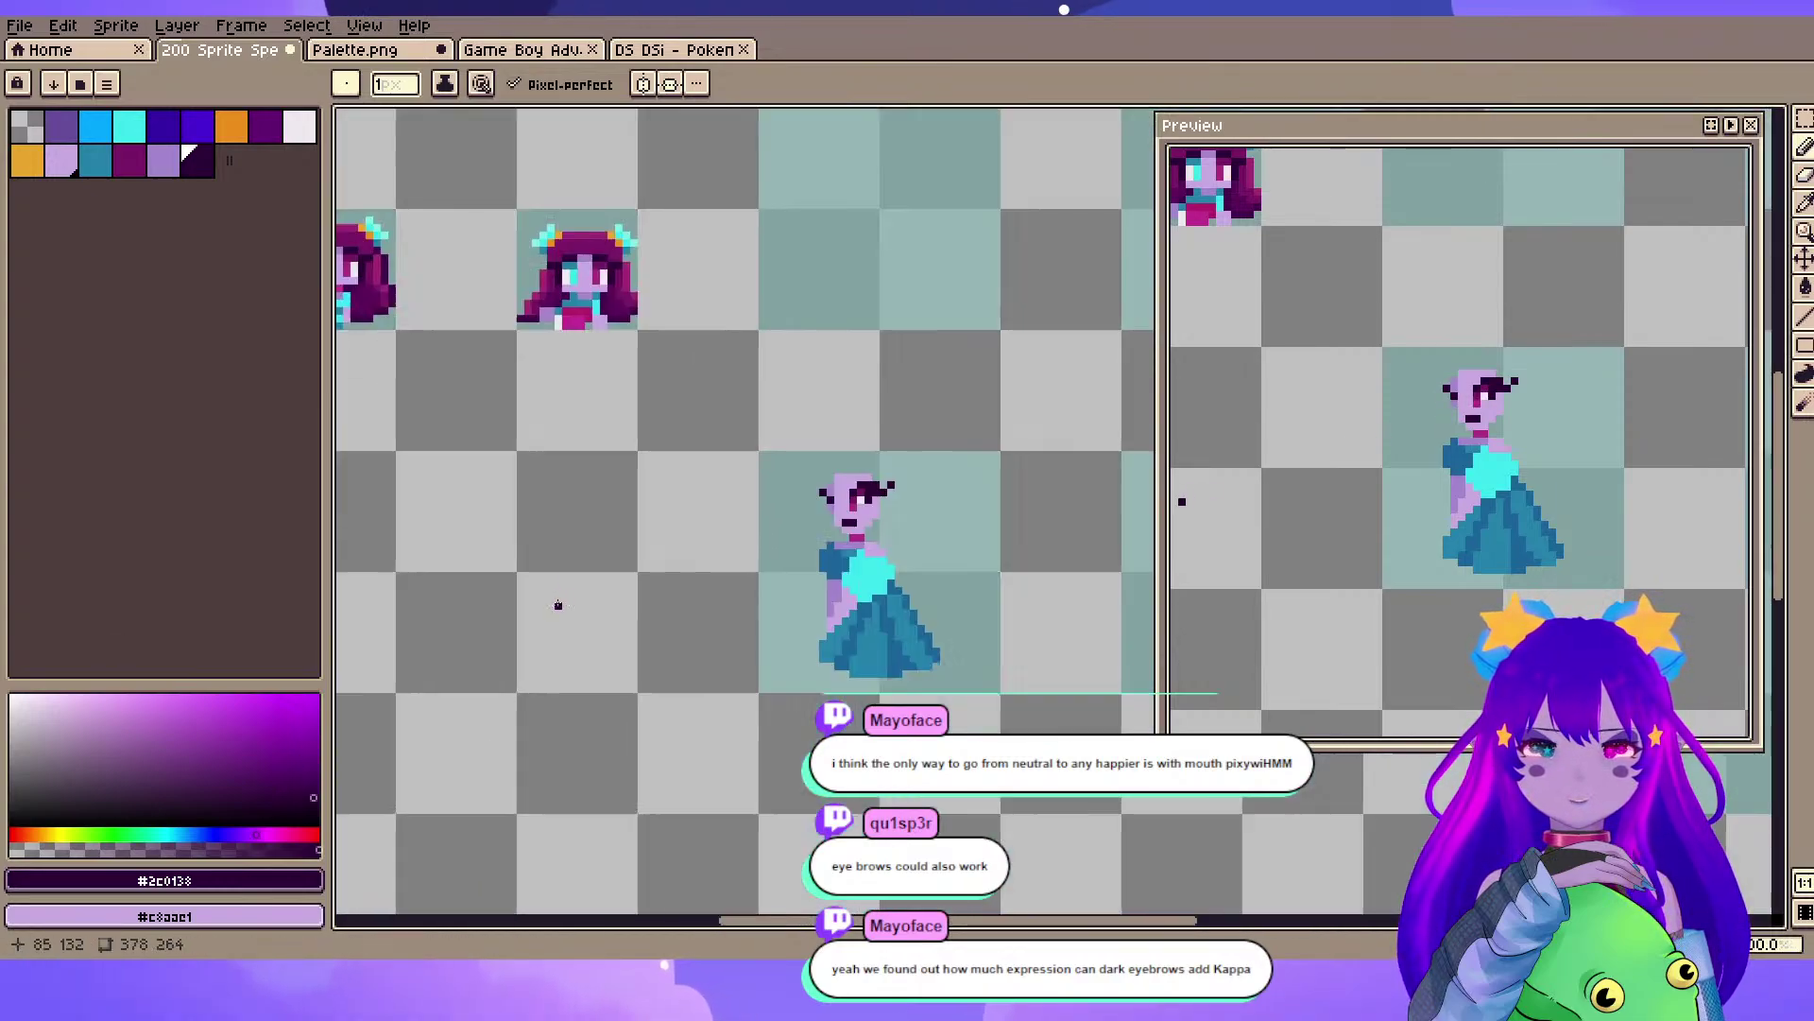
scroll(870, 629, up, 6)
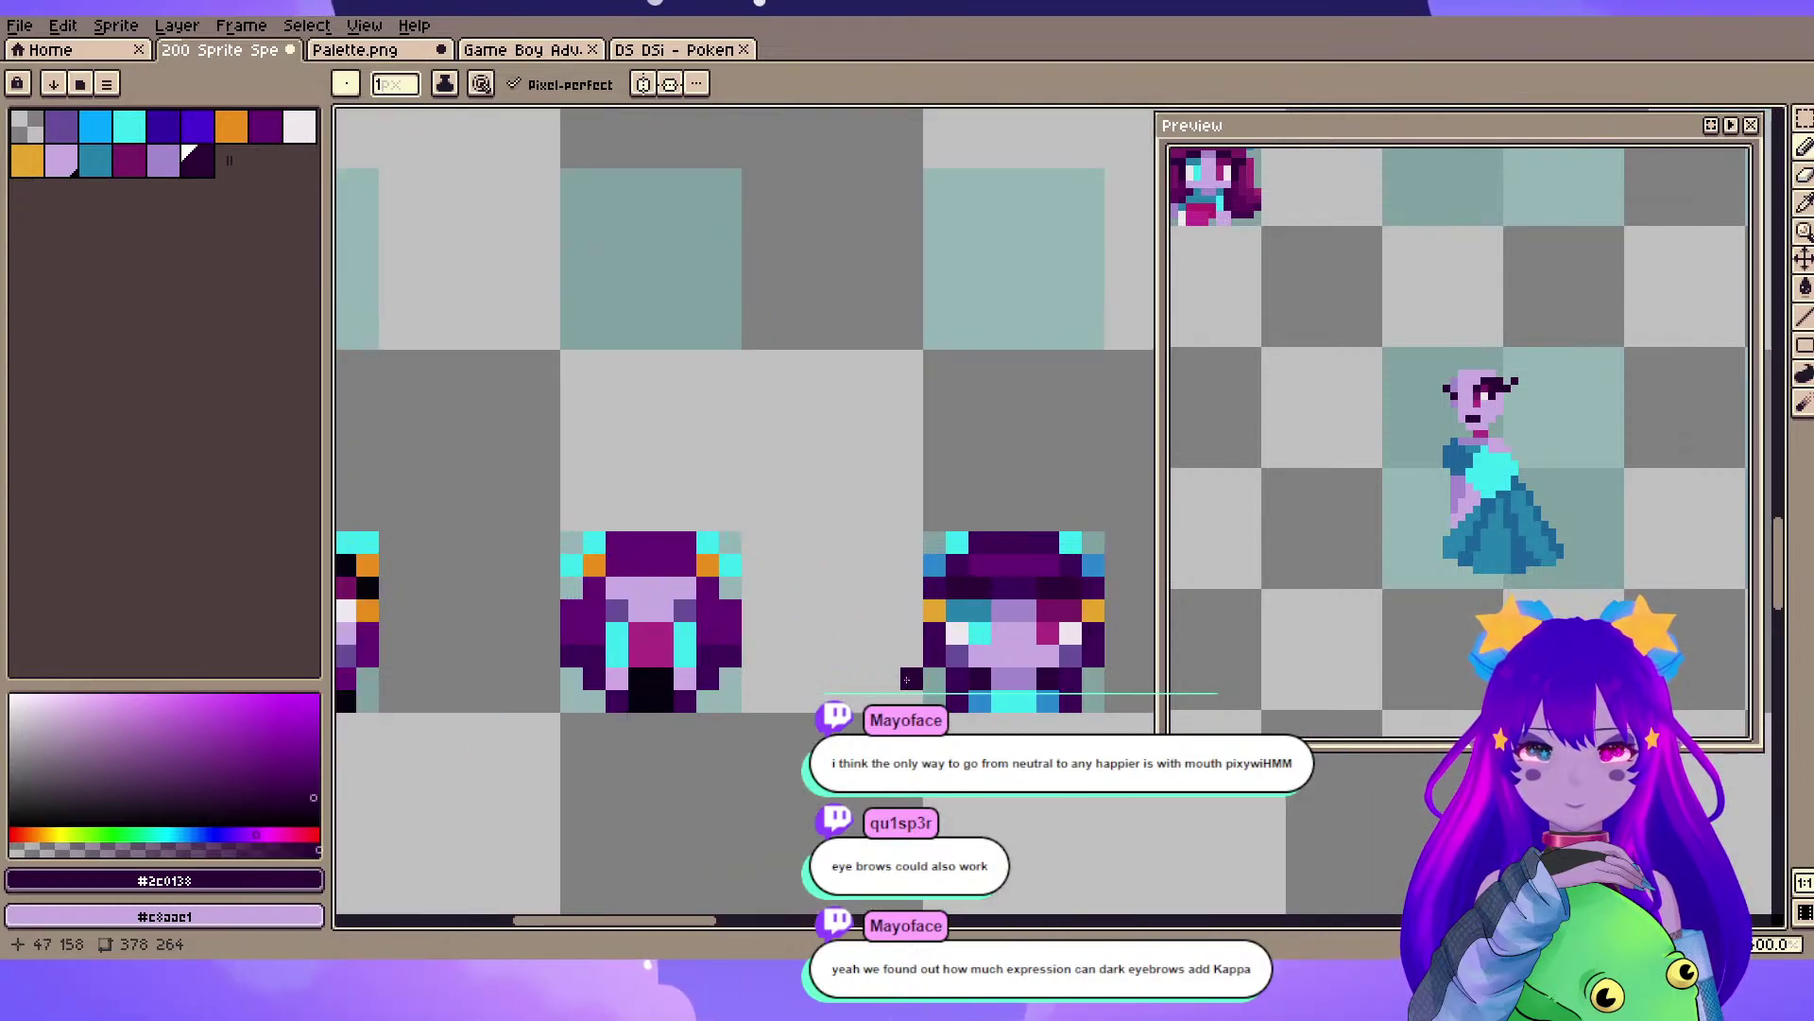
alt+click(715, 652)
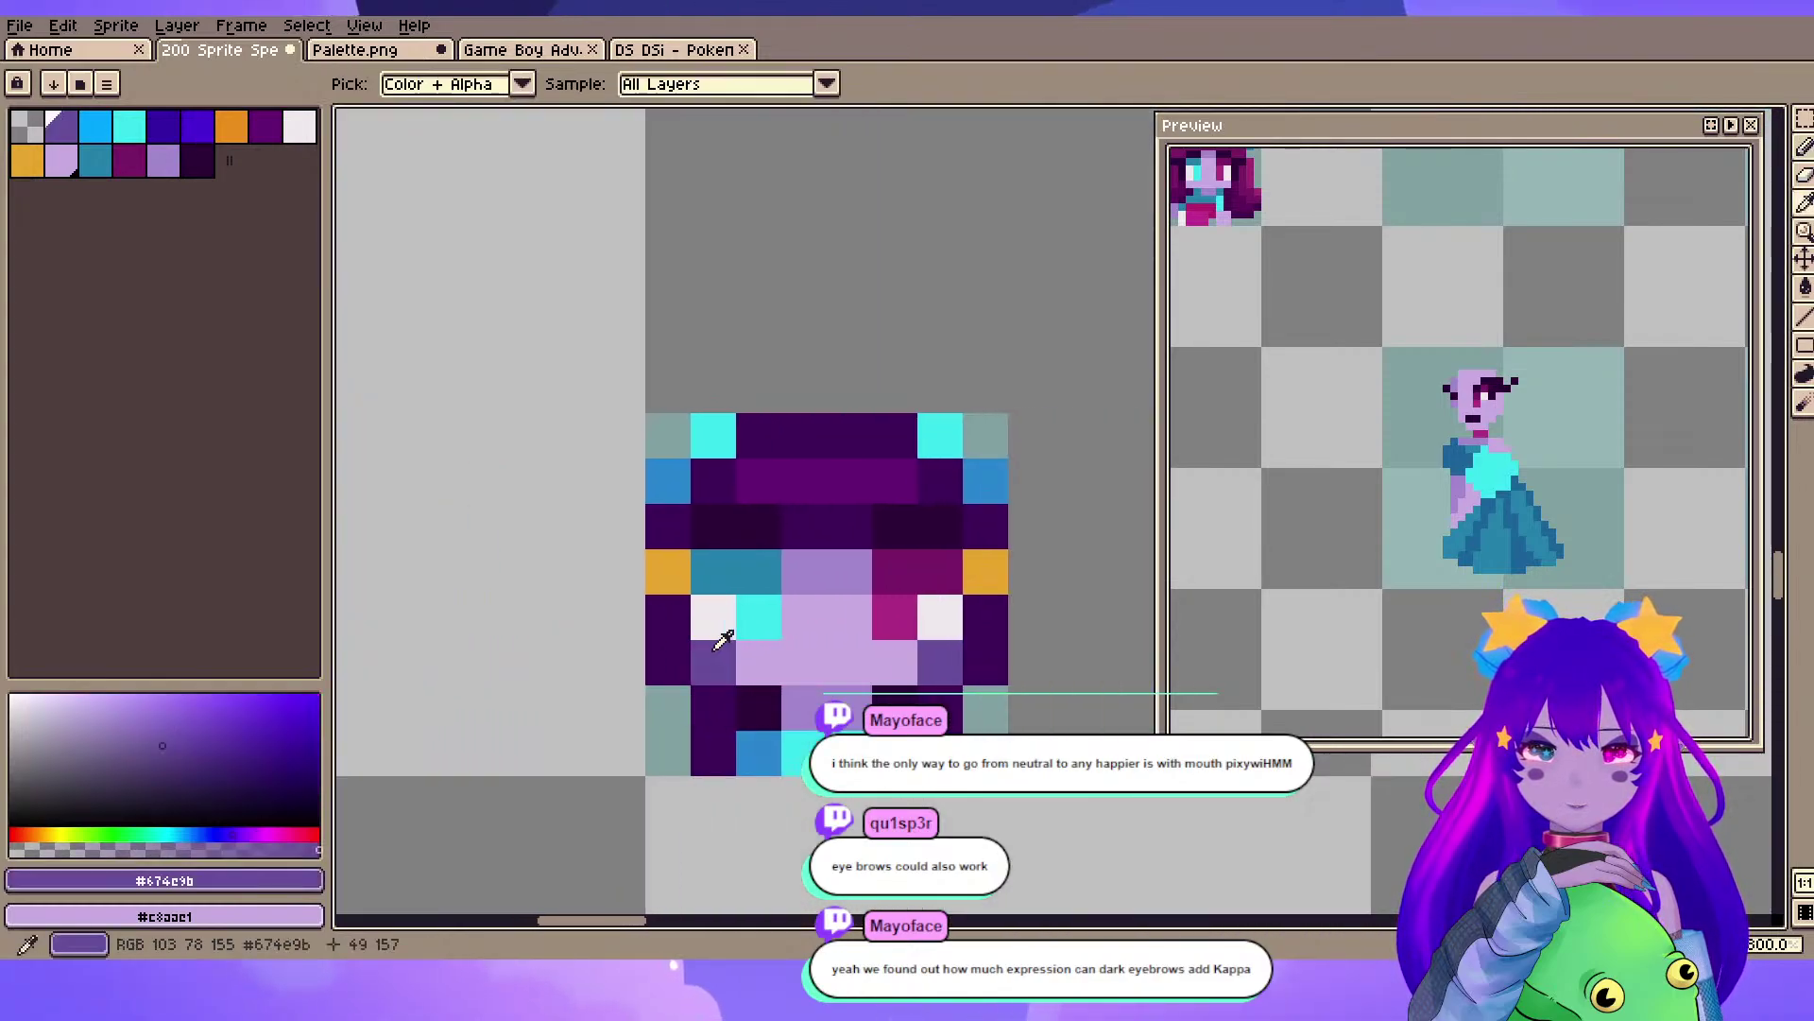
drag(1003, 183, 340, 543)
scroll(992, 392, down, 1)
drag(1008, 310, 341, 677)
drag(1134, 433, 340, 682)
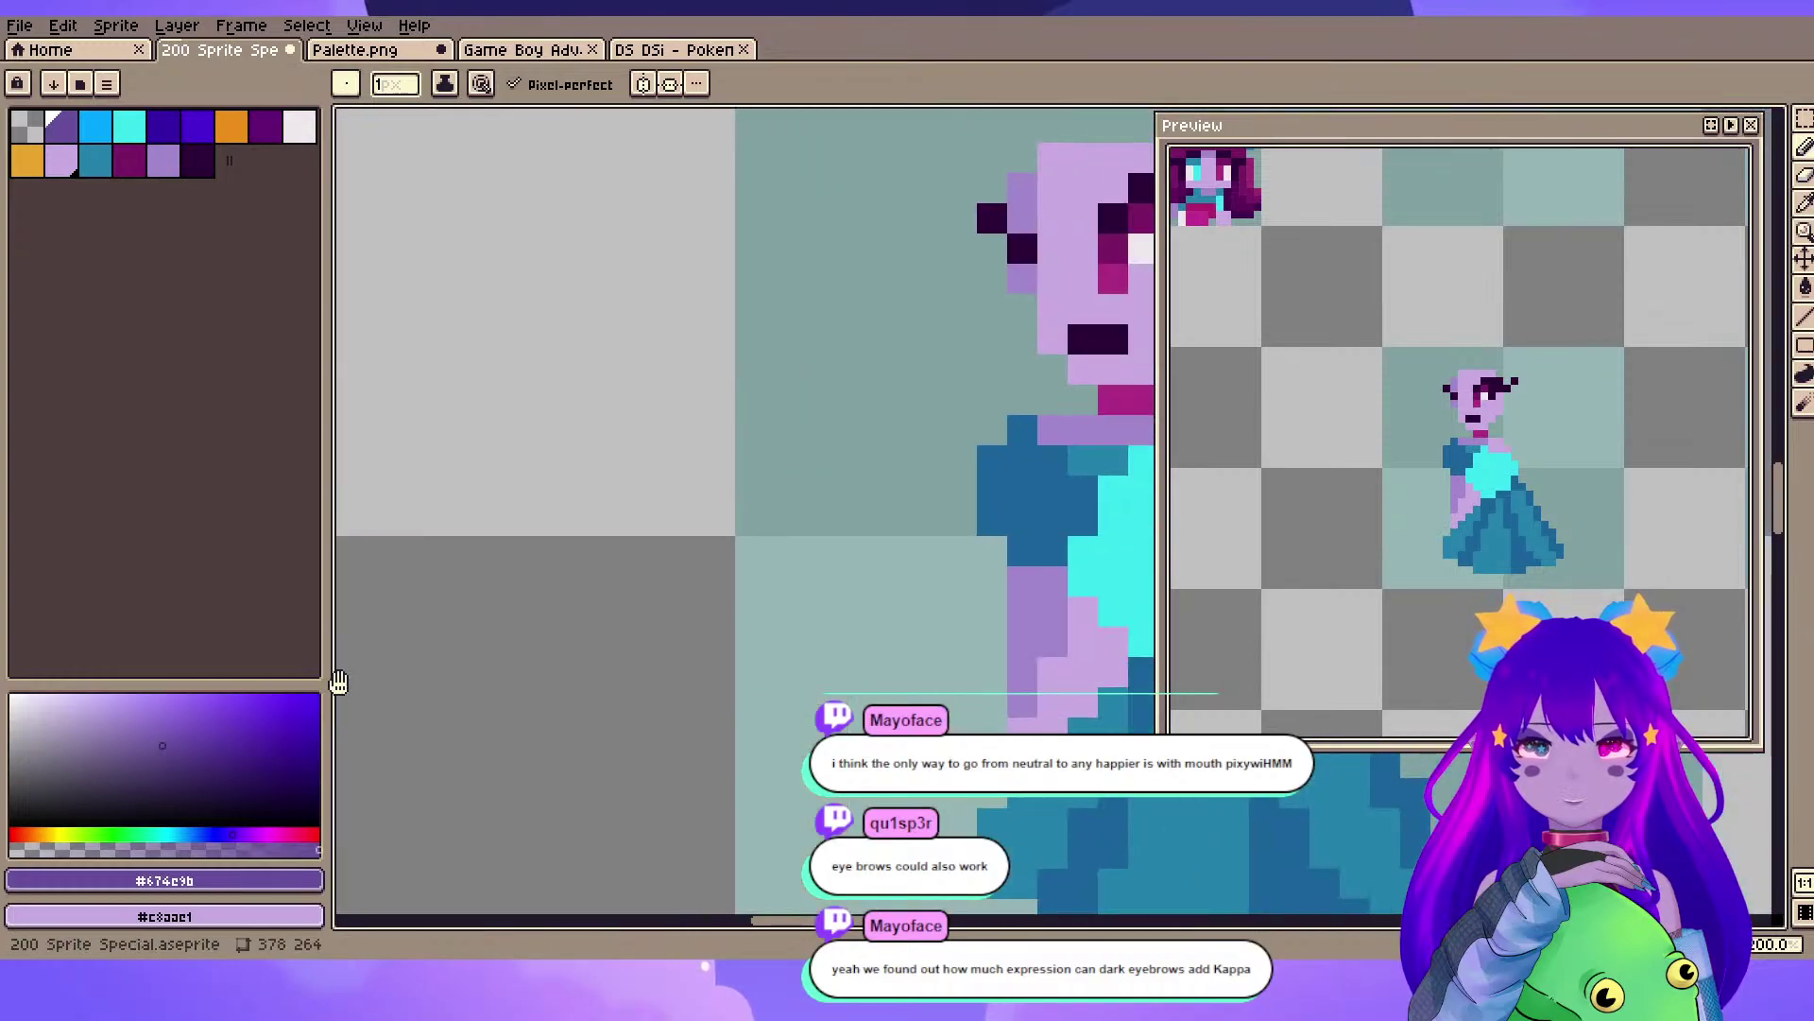
drag(1001, 307, 370, 467)
drag(661, 469, 947, 522)
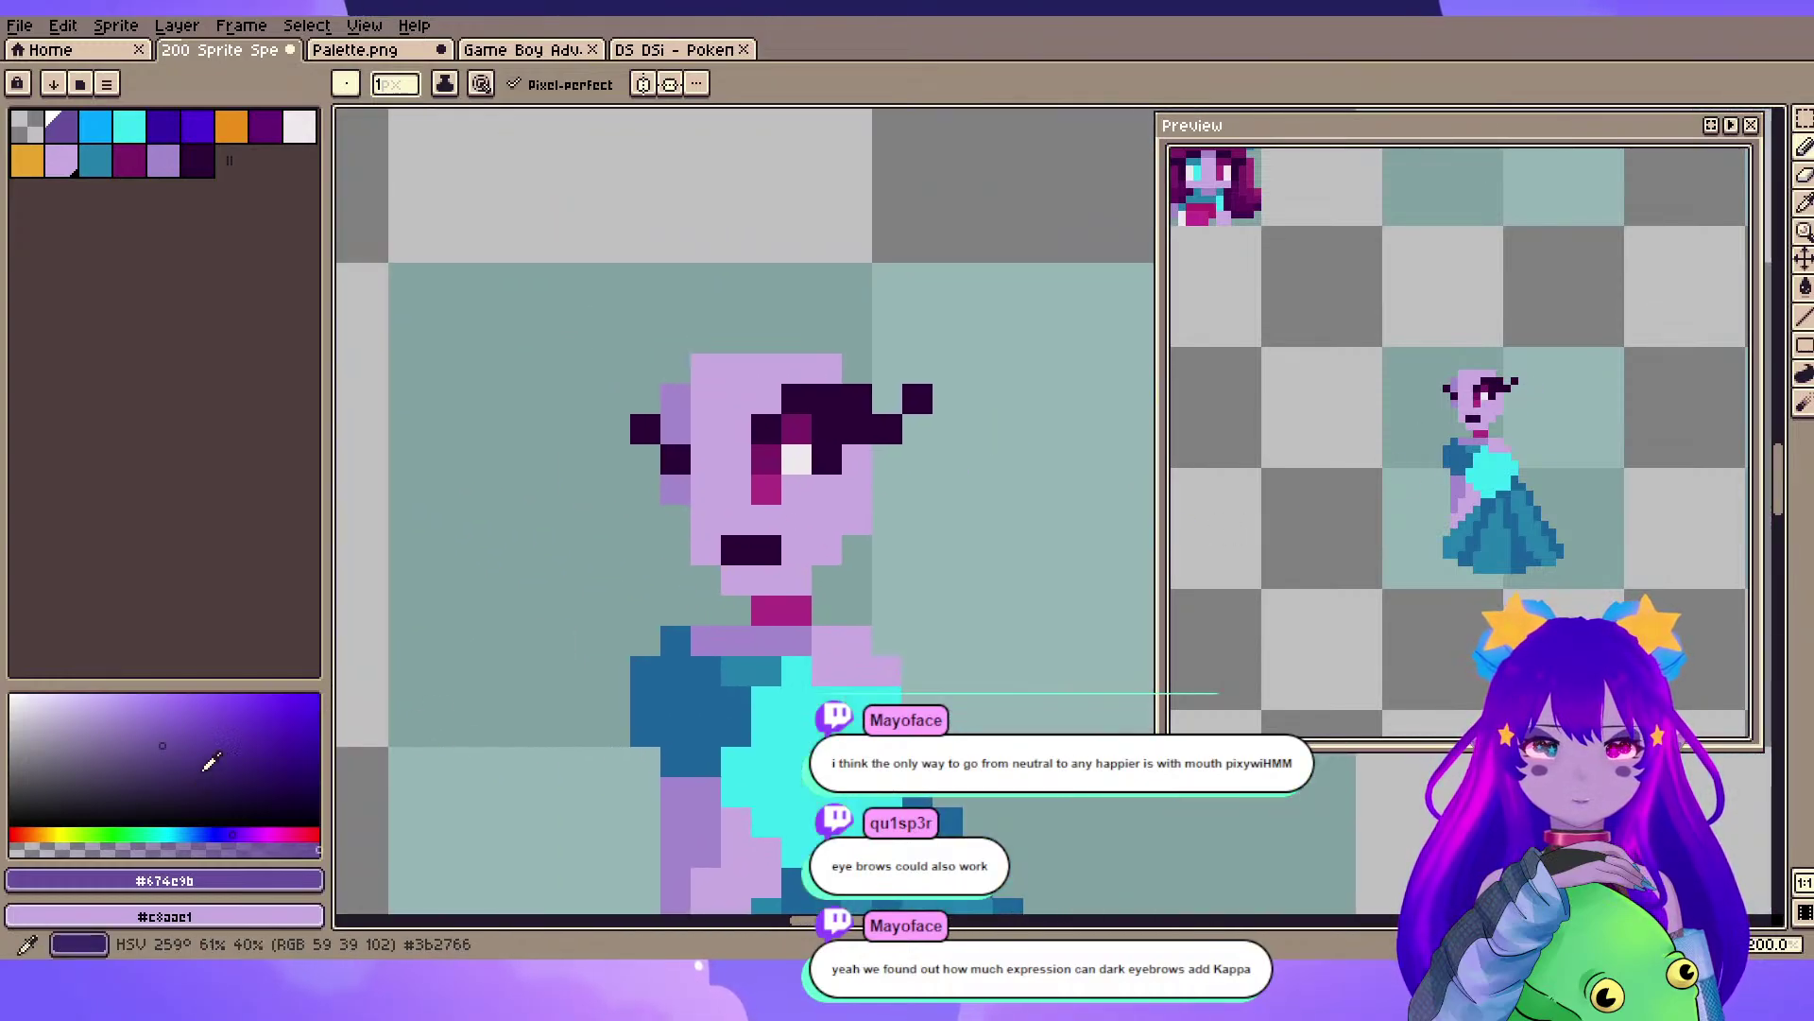
- Brighten the sampled purple to violet #7852c8 and try blush pixels directly above the mouth
click(192, 722)
click(737, 522)
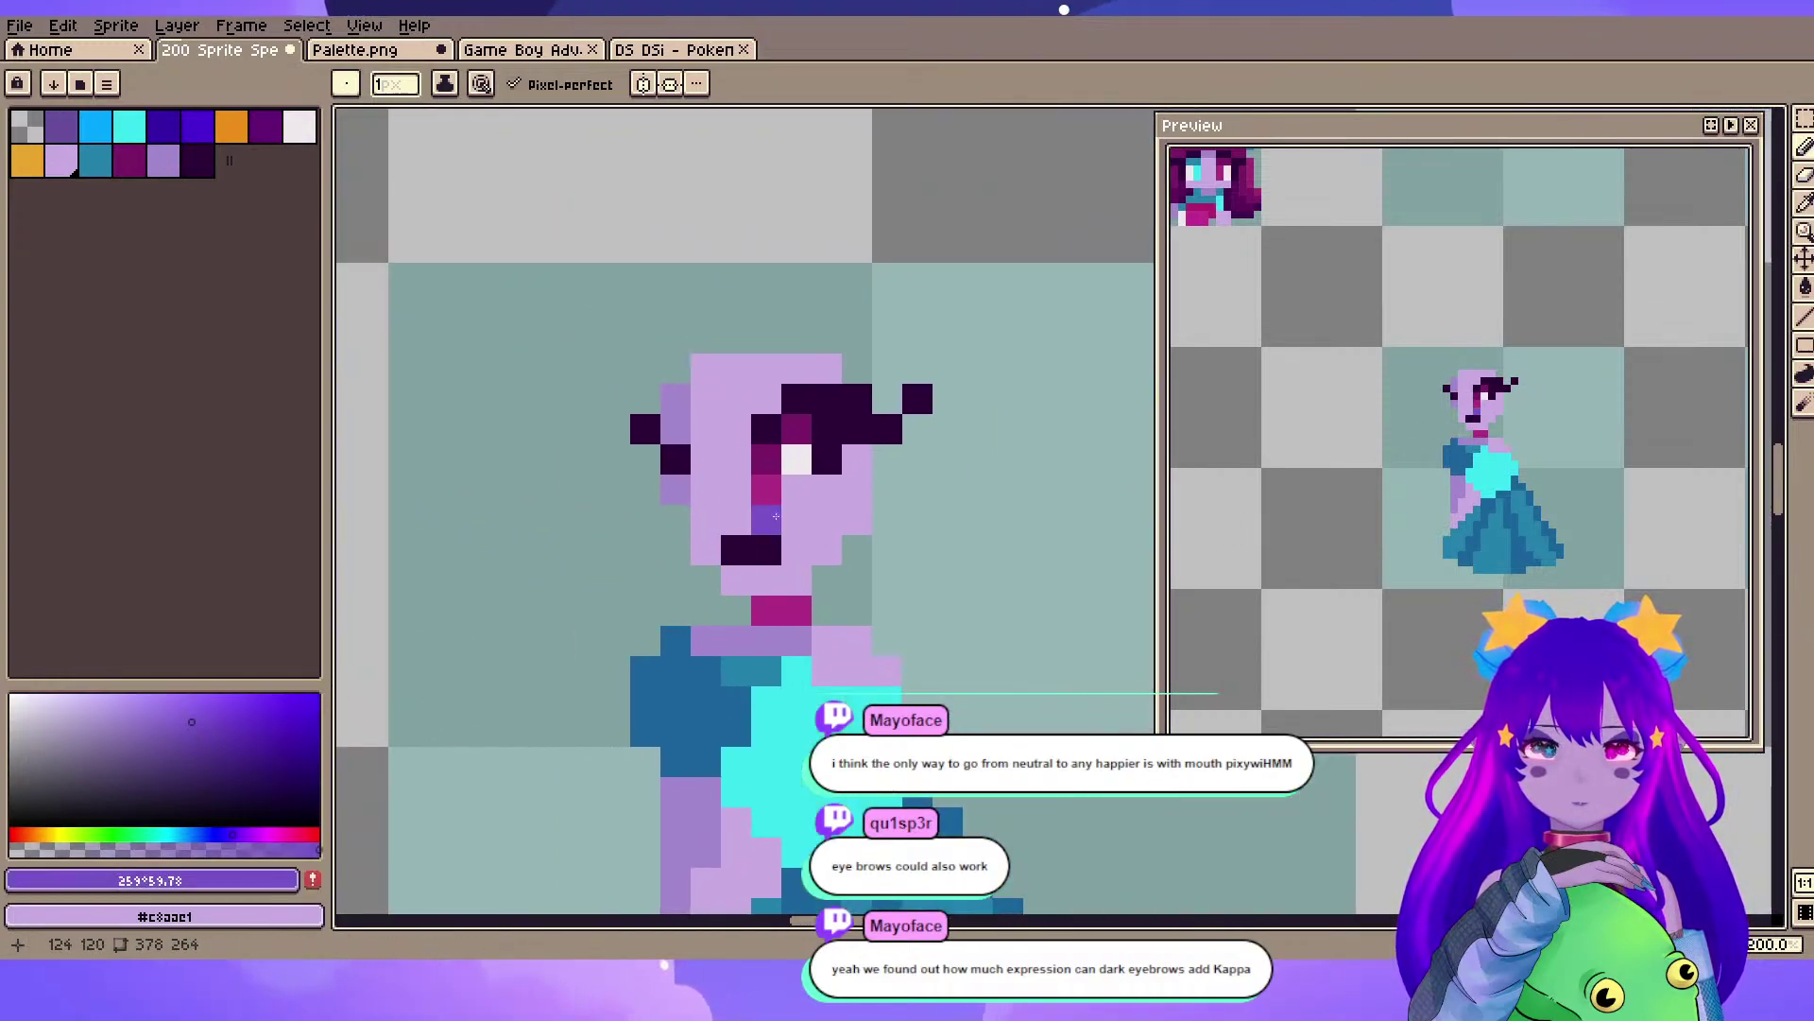
click(760, 520)
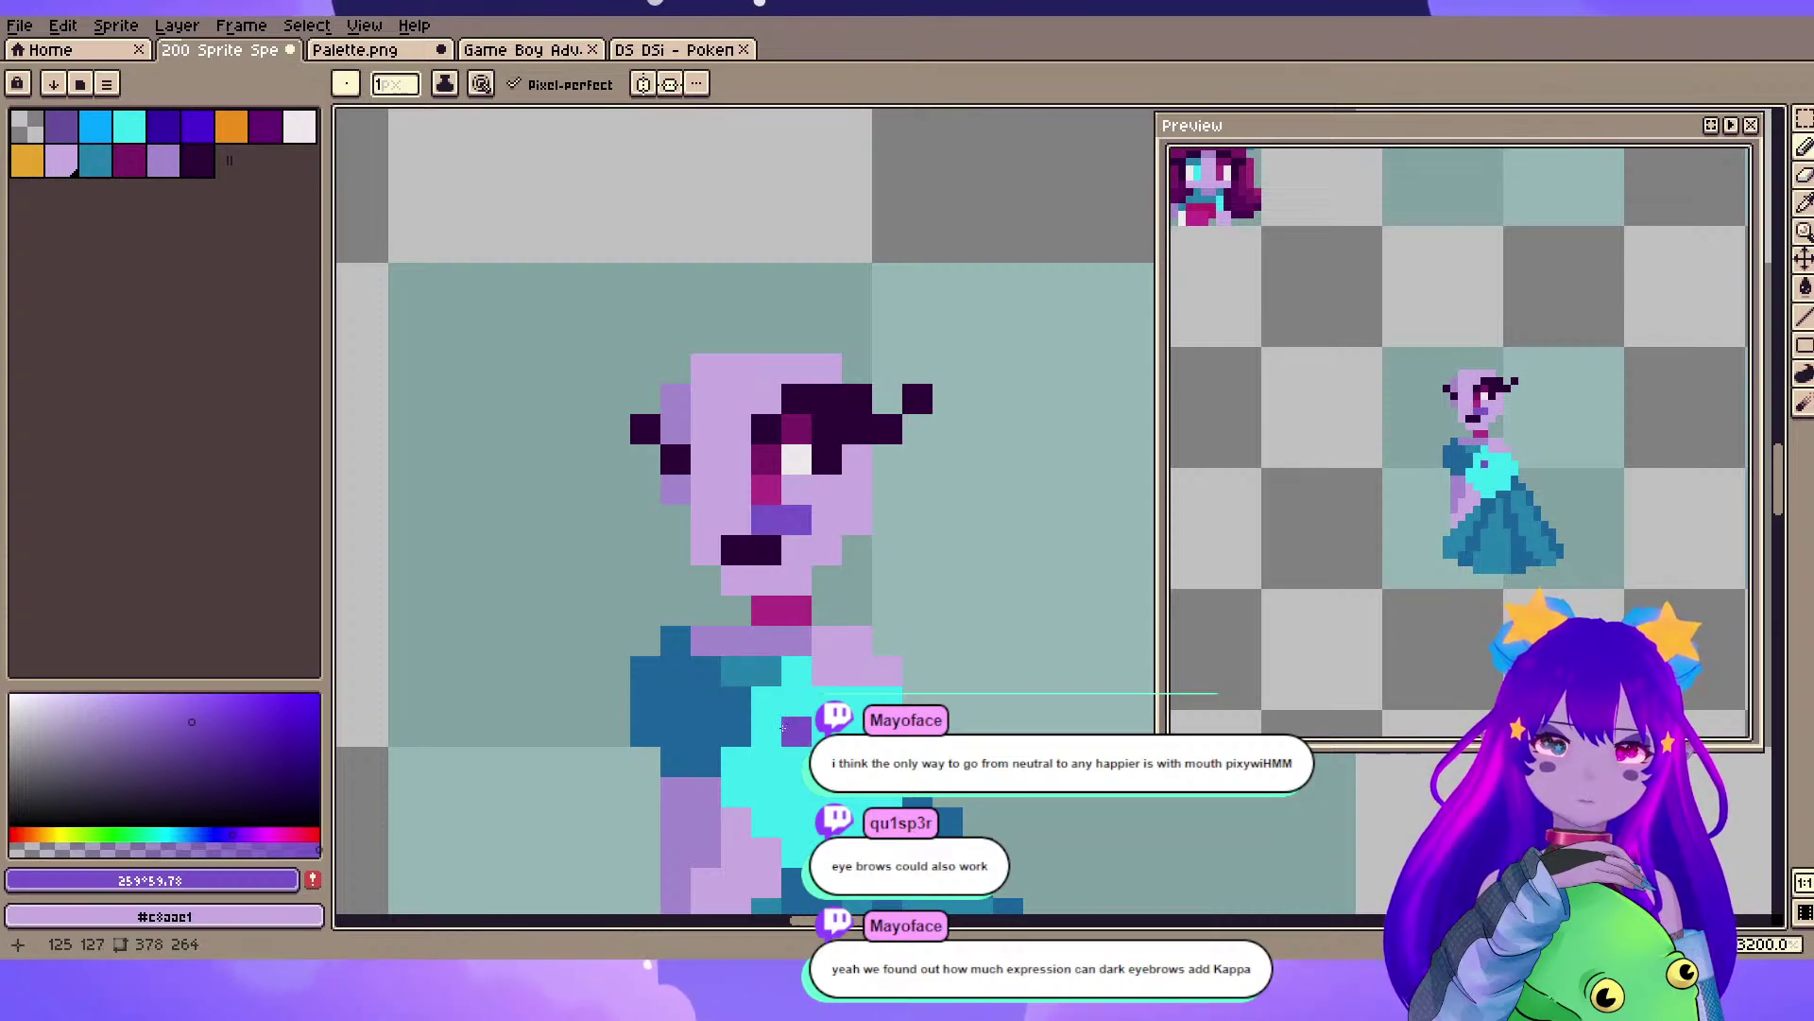
key(ctrl+z)
key(ctrl+z)
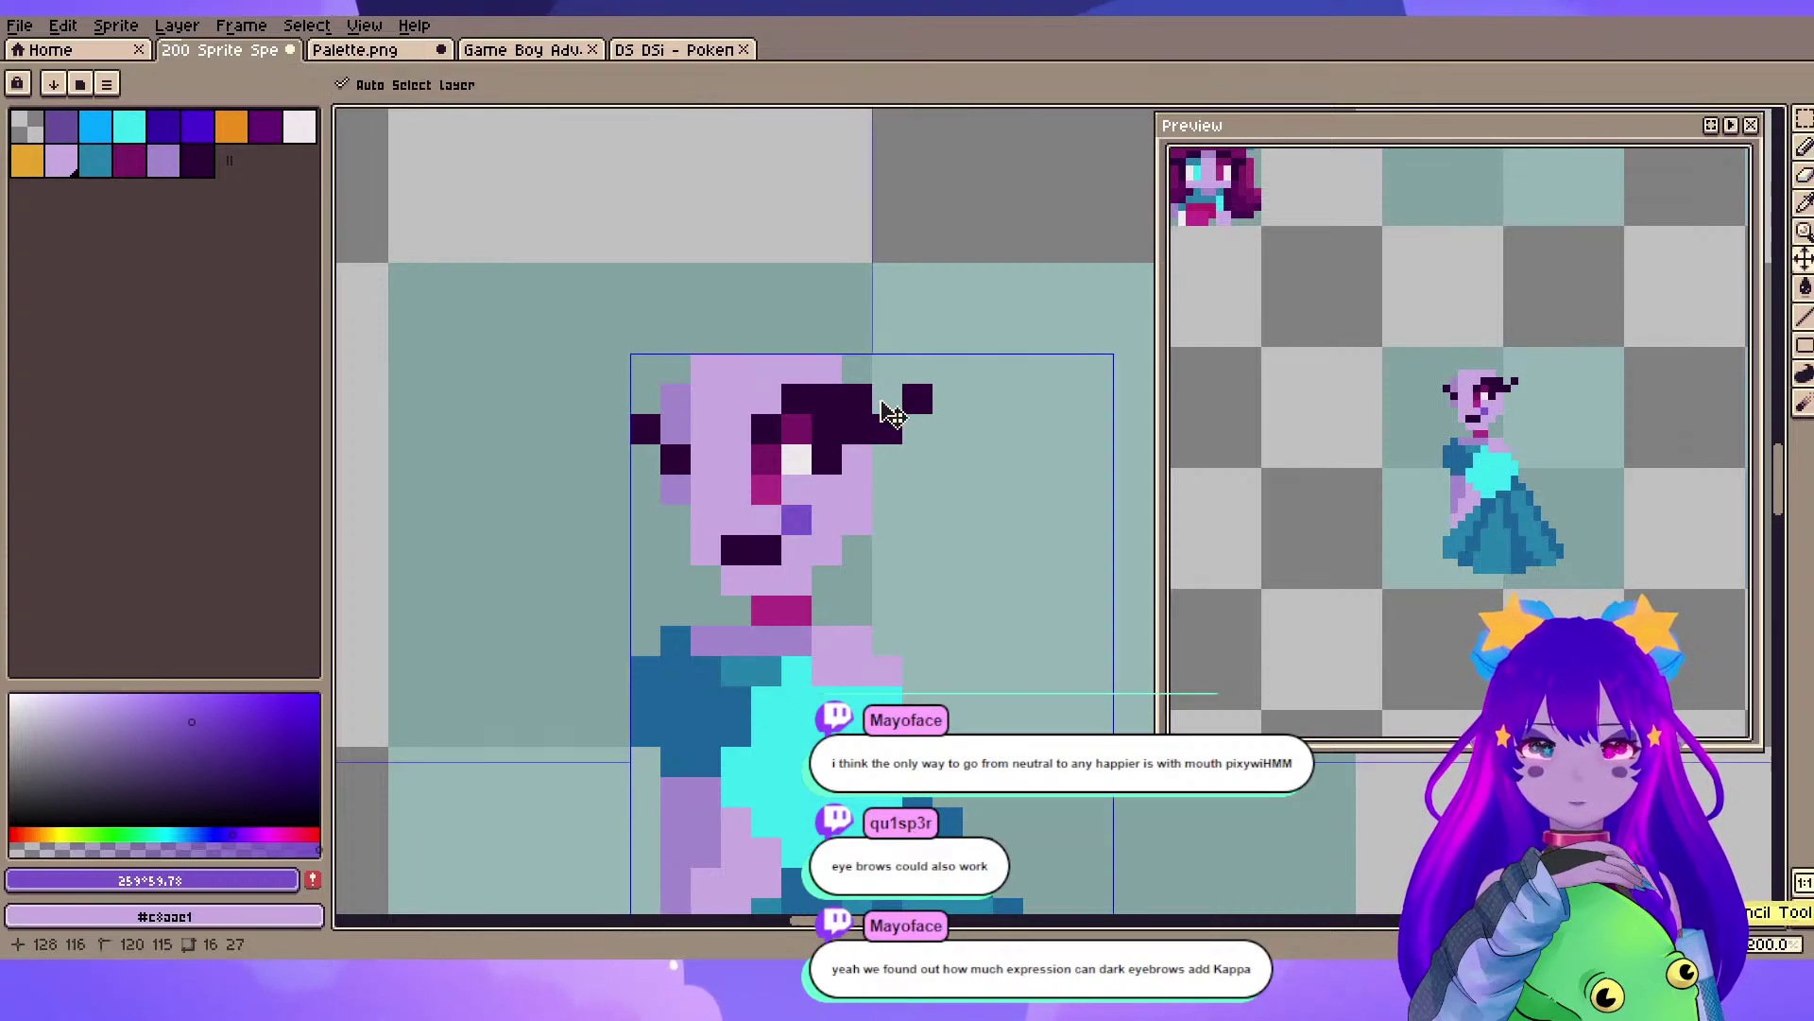
- Paint a two-pixel violet blush on the cheek below the eye and try extending the eye white one pixel down
click(835, 516)
click(801, 518)
alt+click(800, 465)
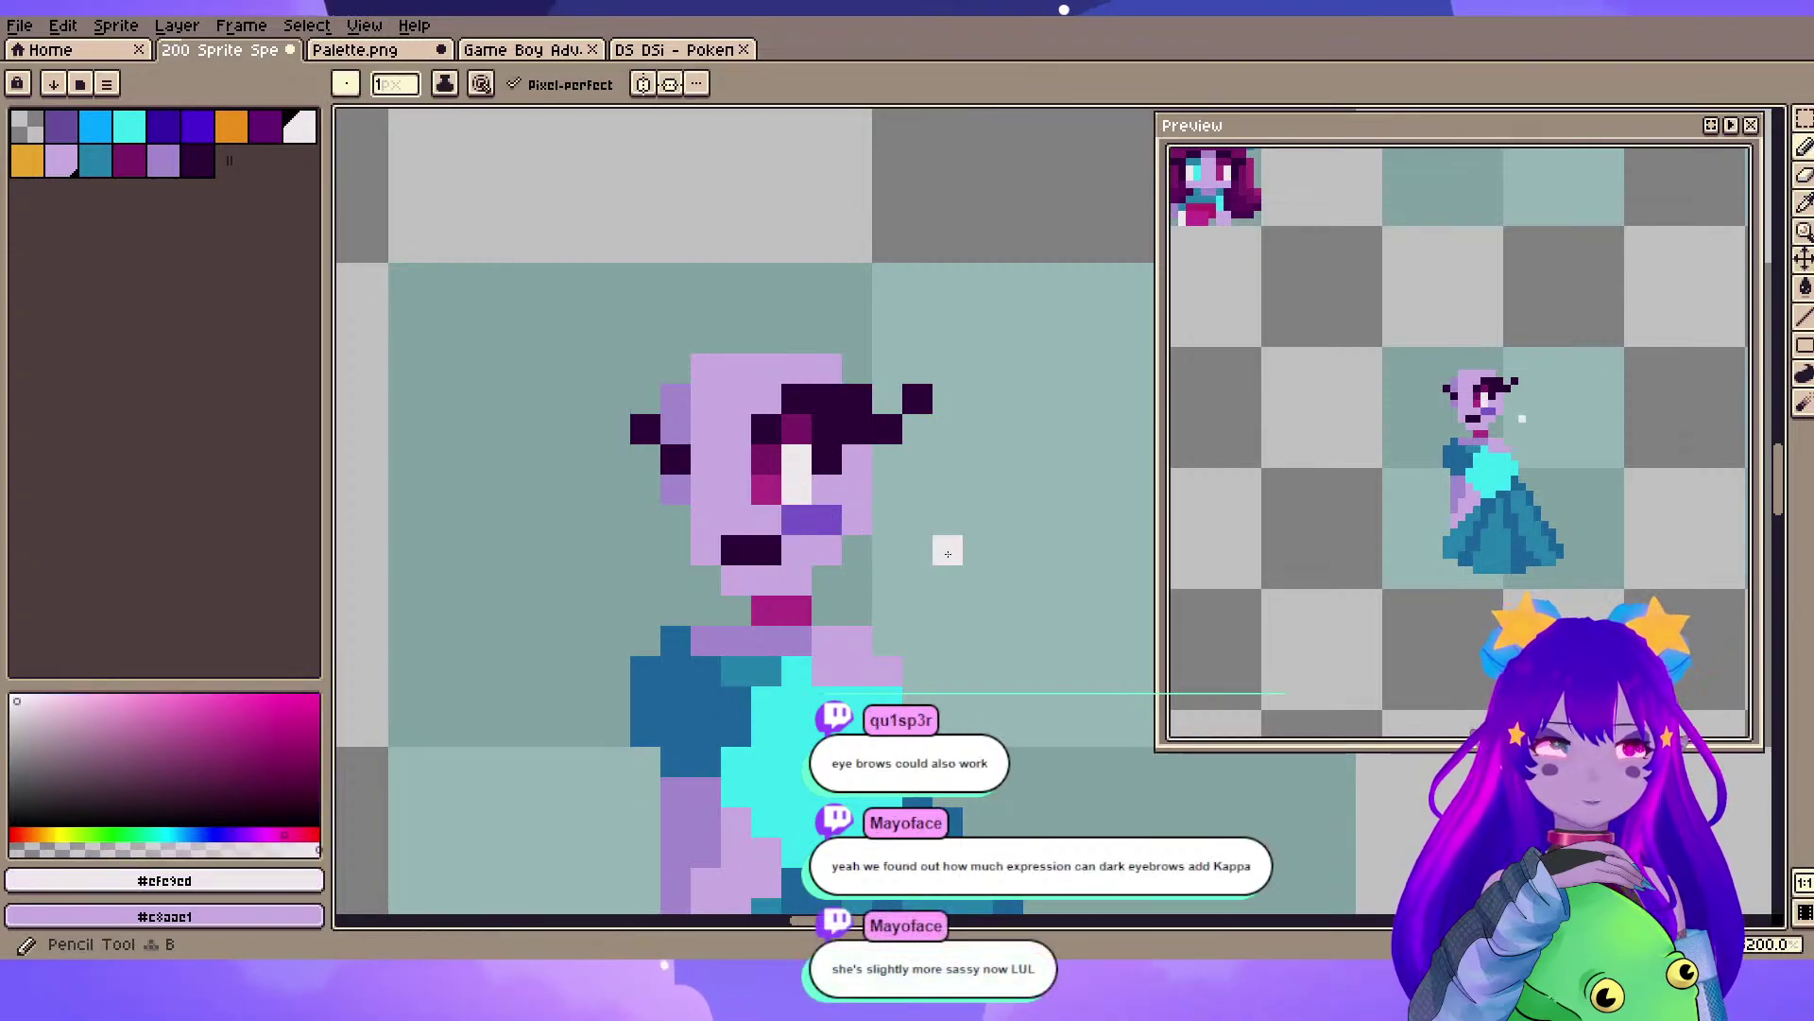
key(ctrl+z)
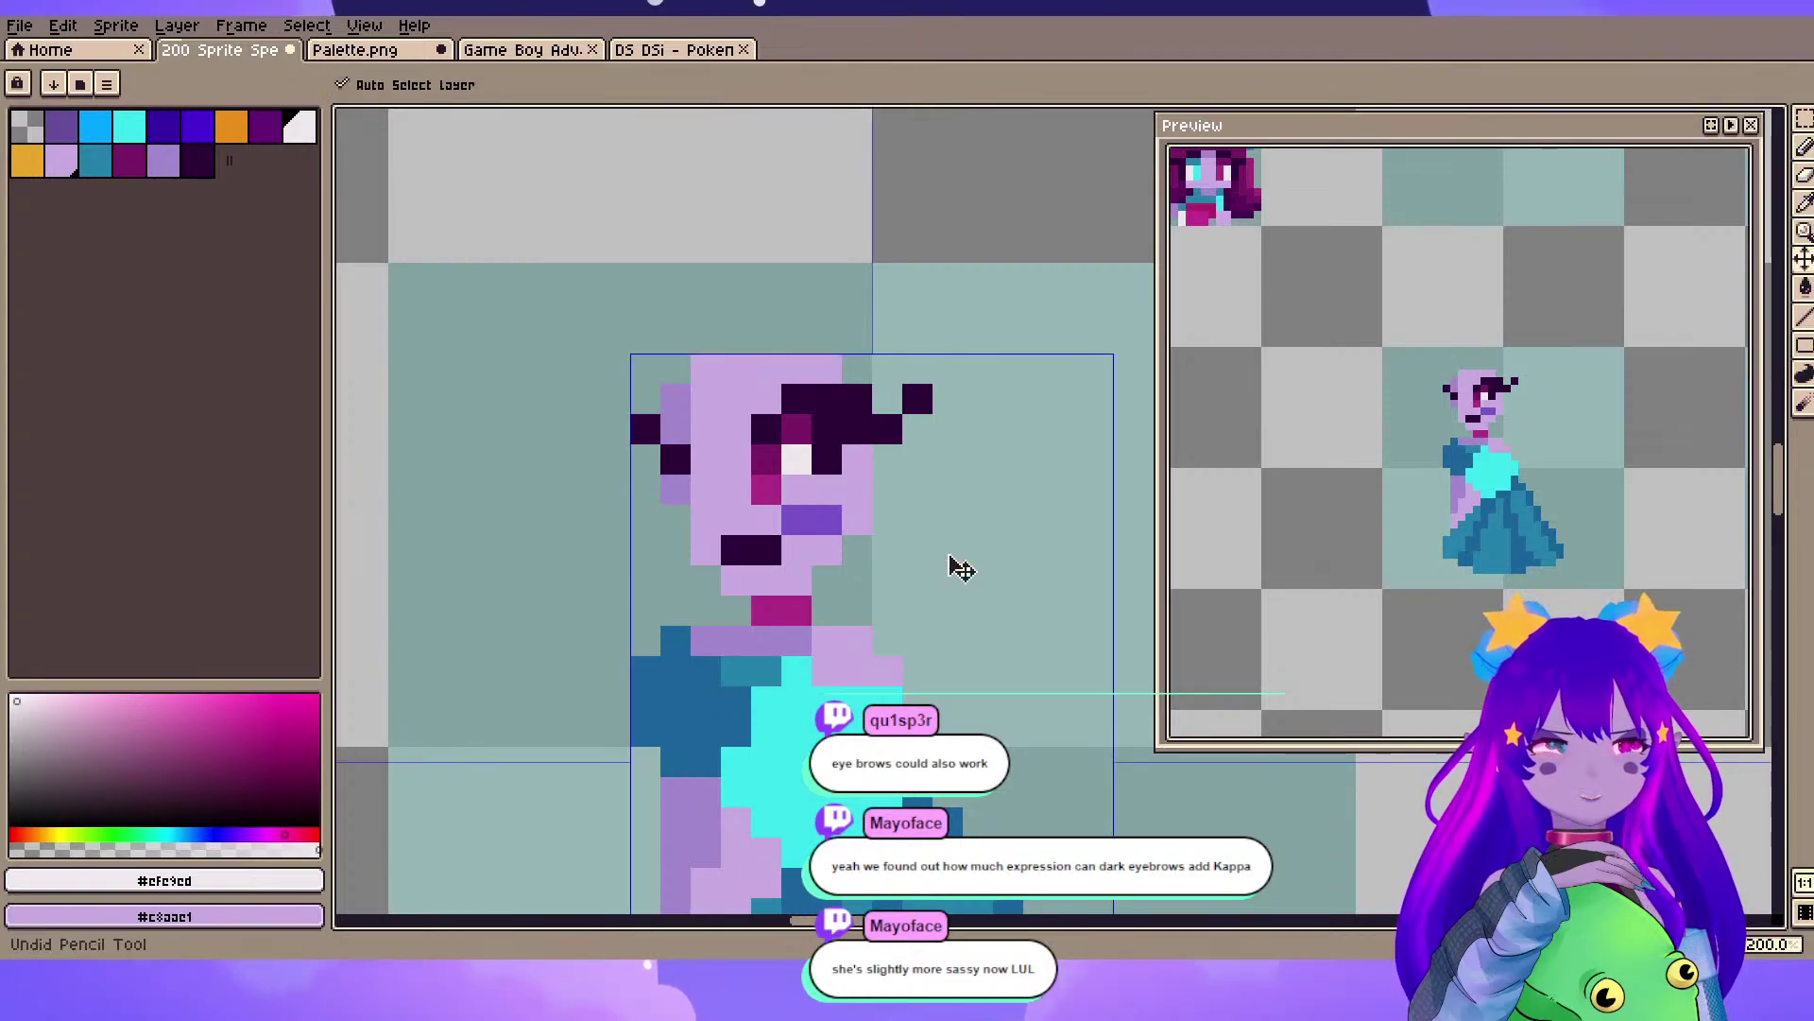
- Sample skin purple #c8aae1 and paint over the two violet blush pixels on the cheek
alt+click(827, 520)
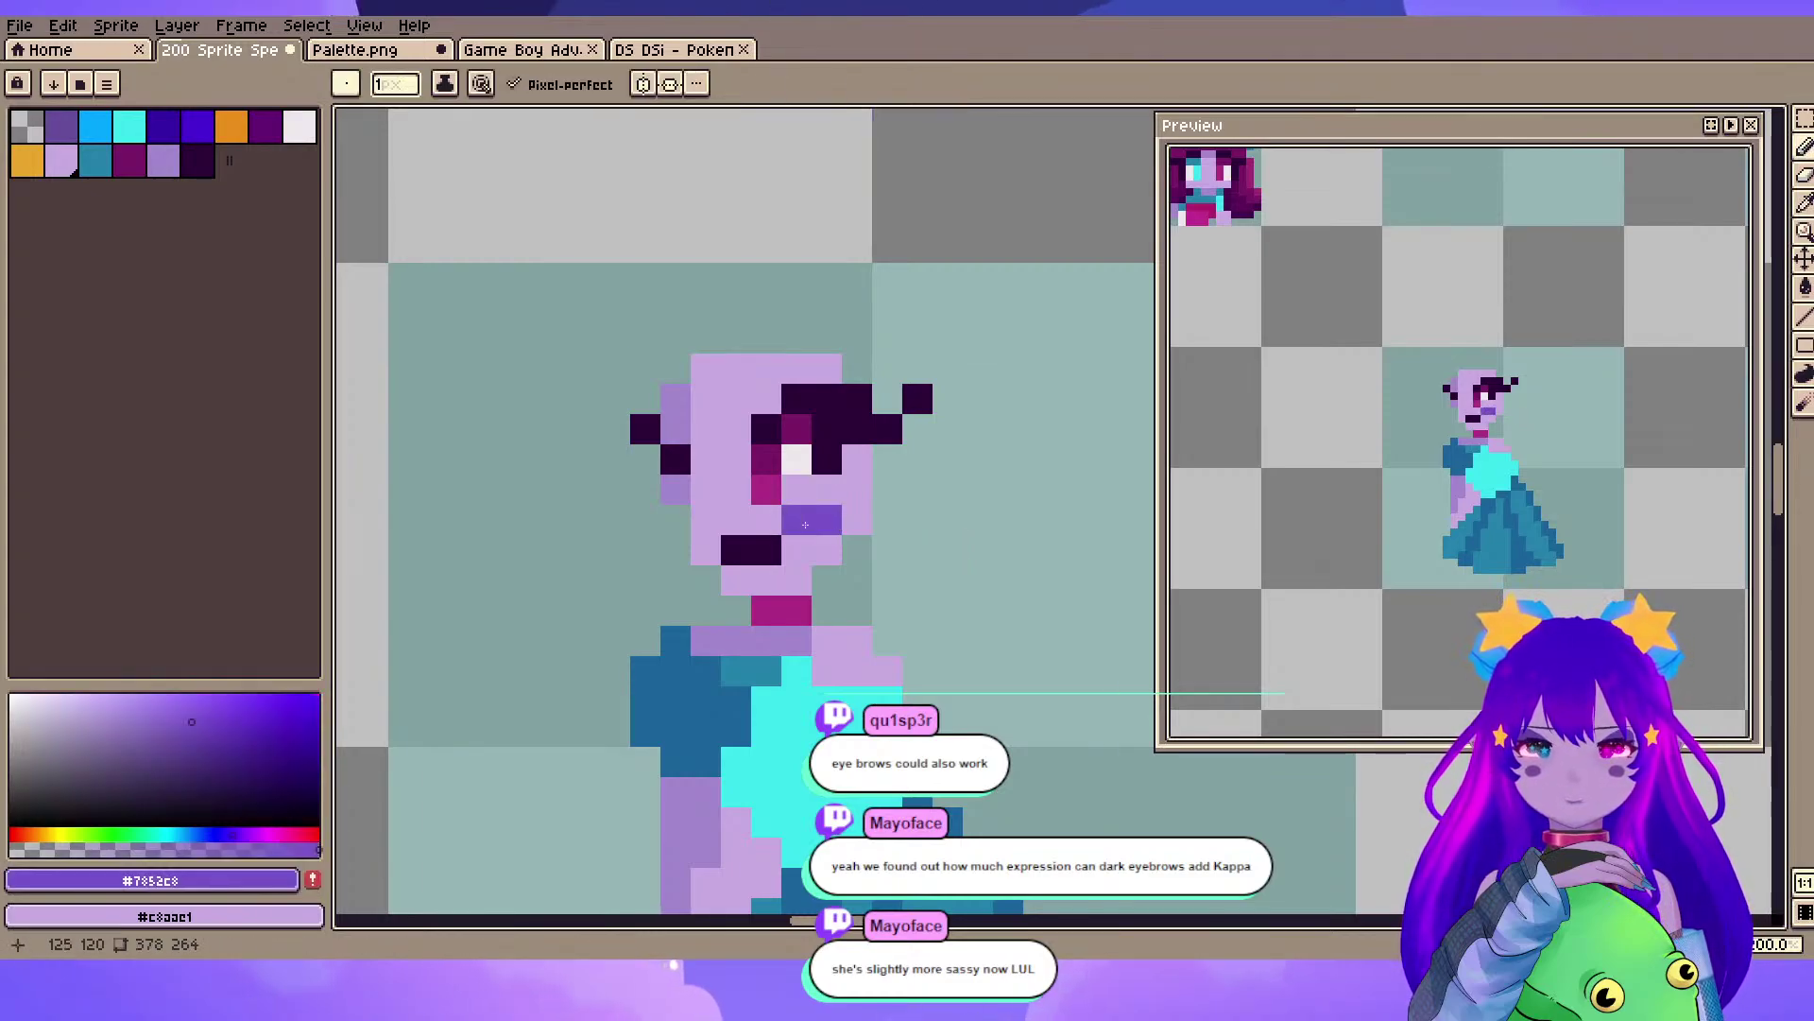
alt+click(819, 547)
drag(803, 521, 826, 524)
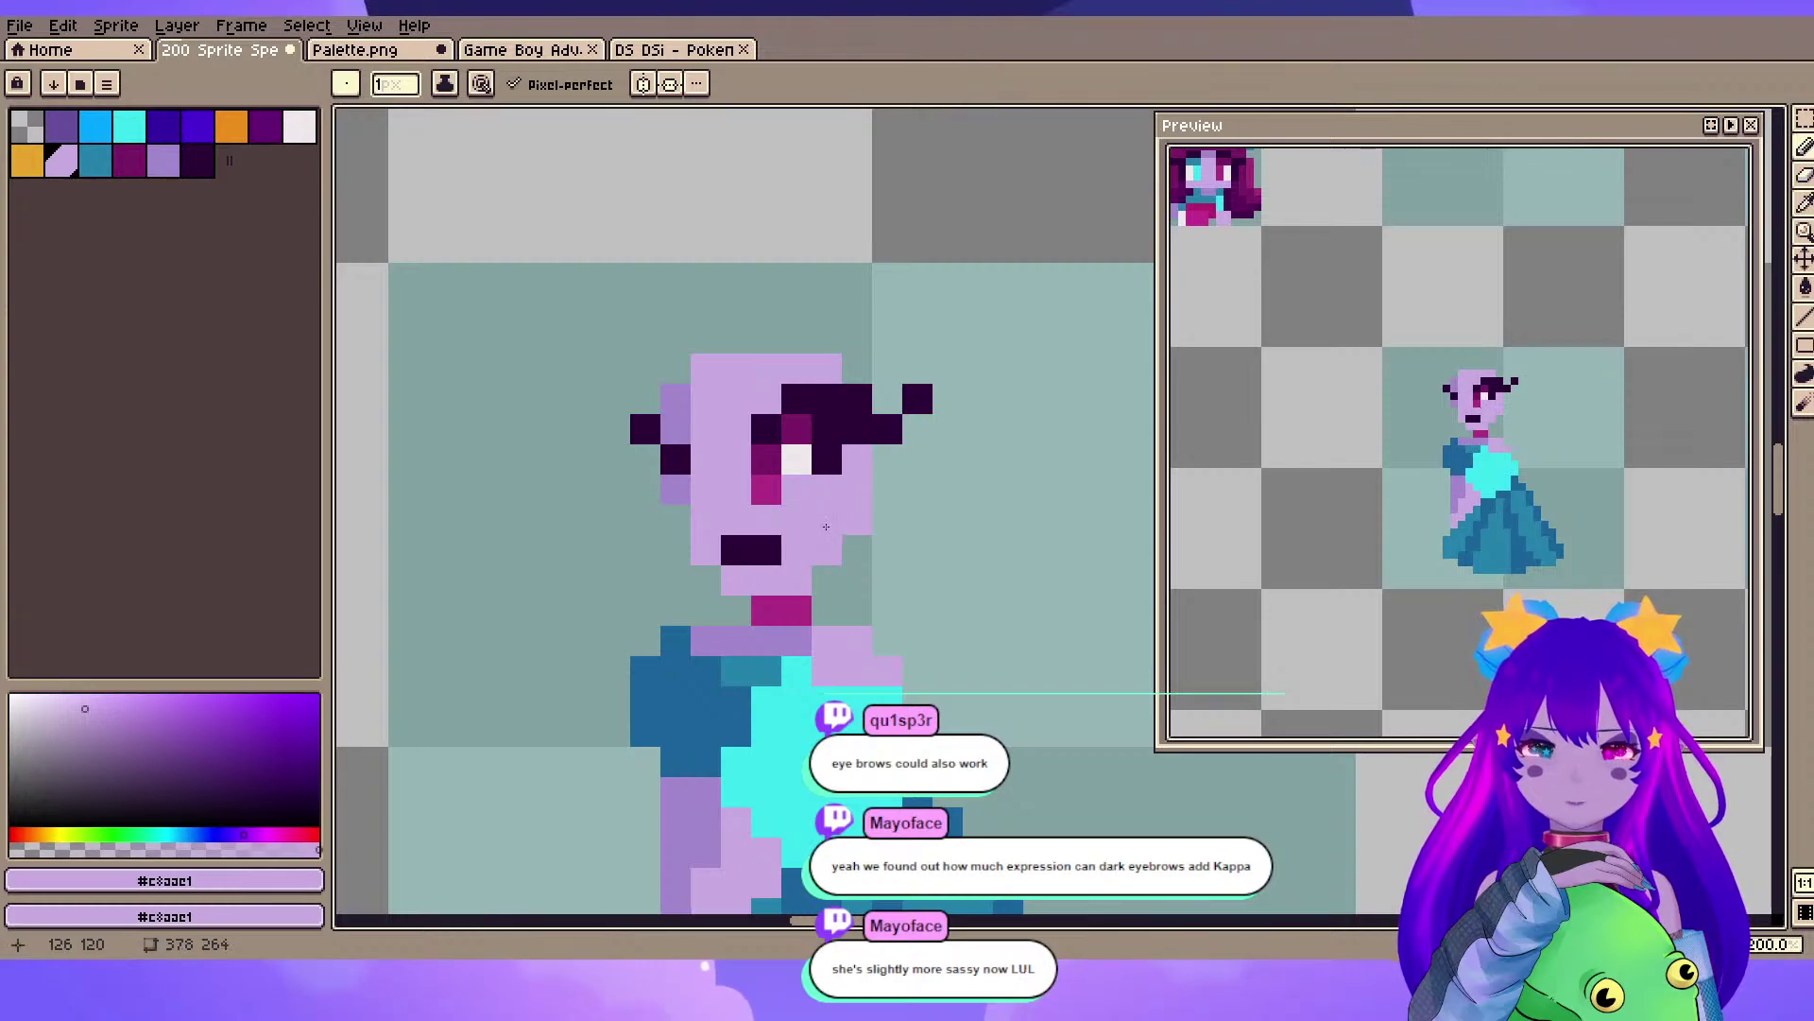
scroll(843, 491, up, 1)
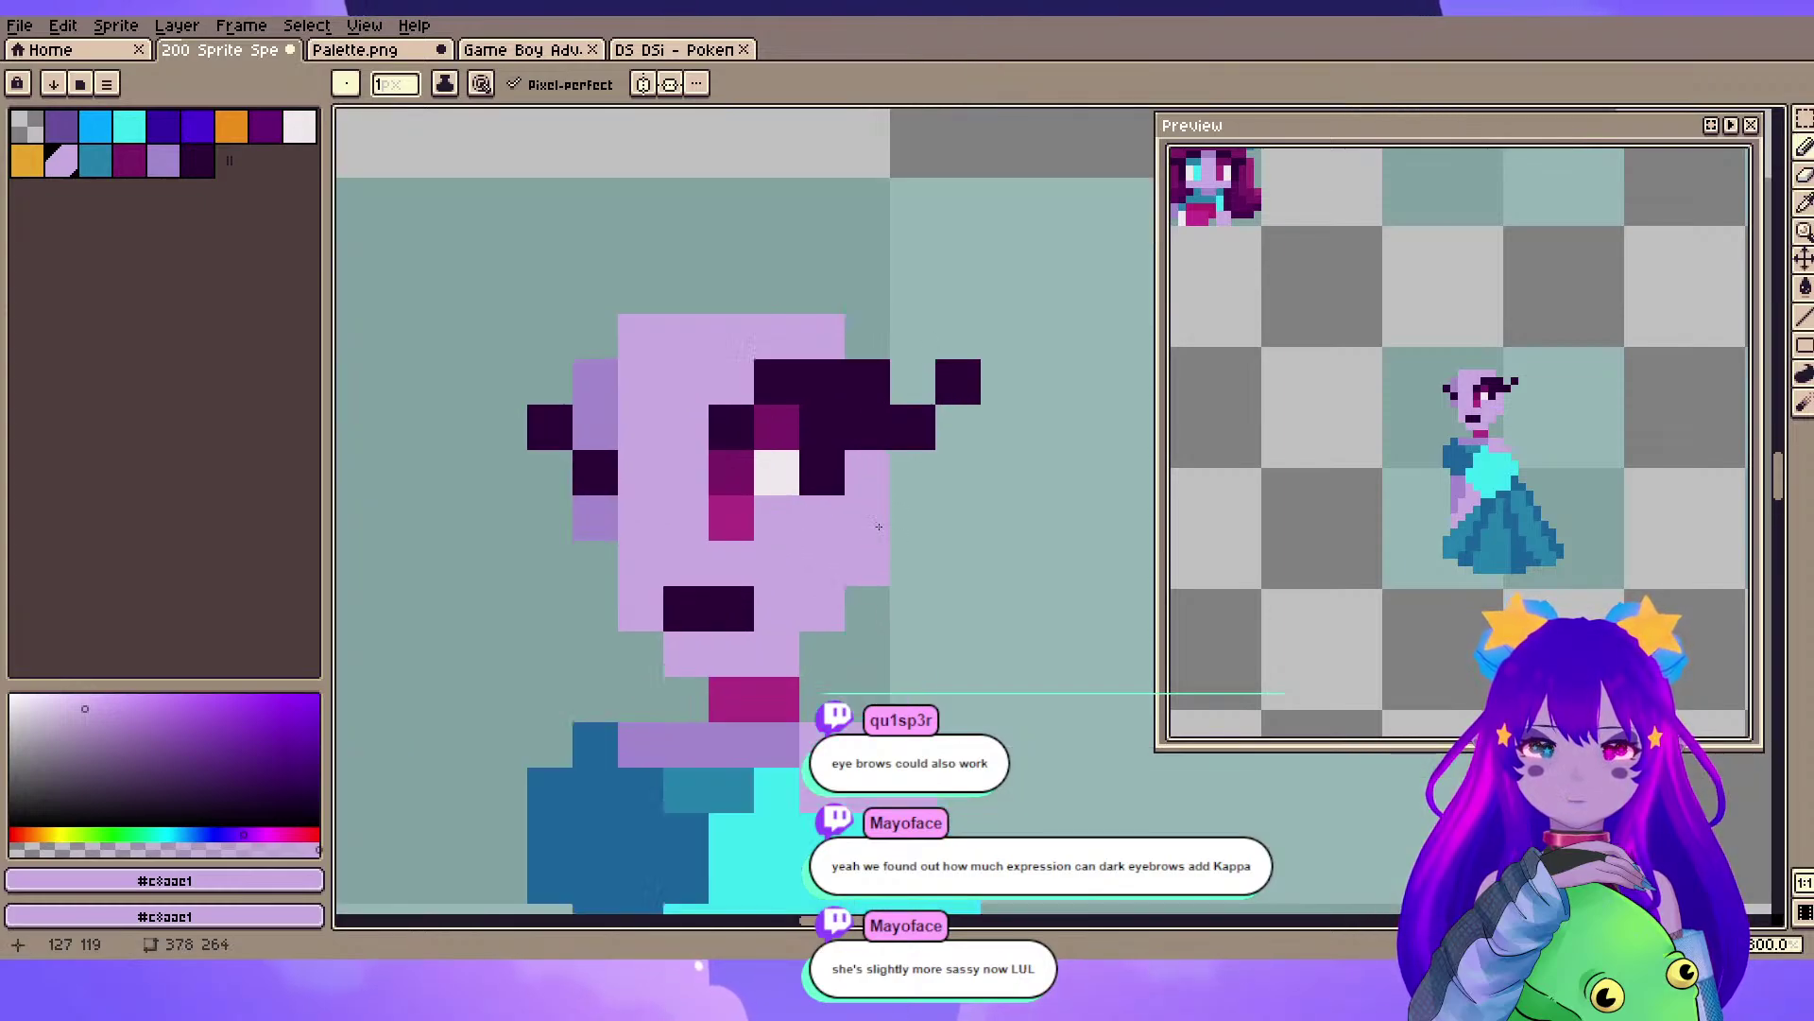
- Save the sprite file with the repainted cheek
scroll(879, 526, down, 1)
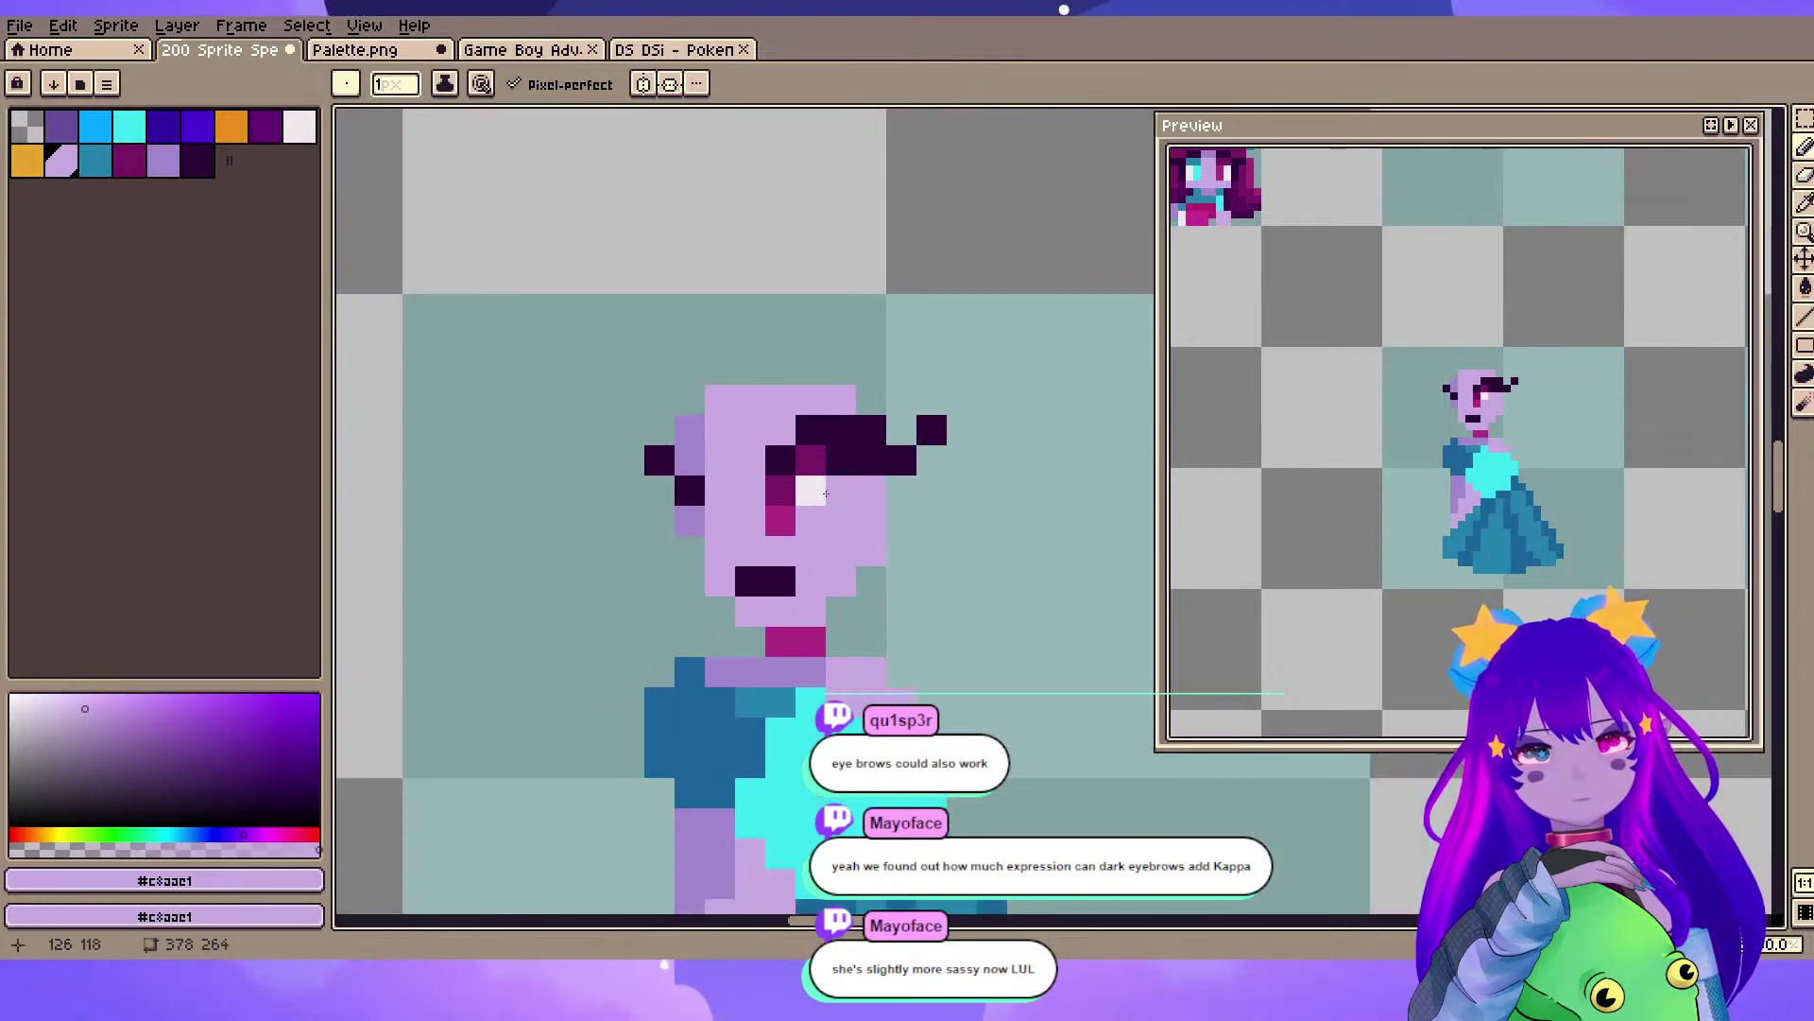
key(ctrl+s)
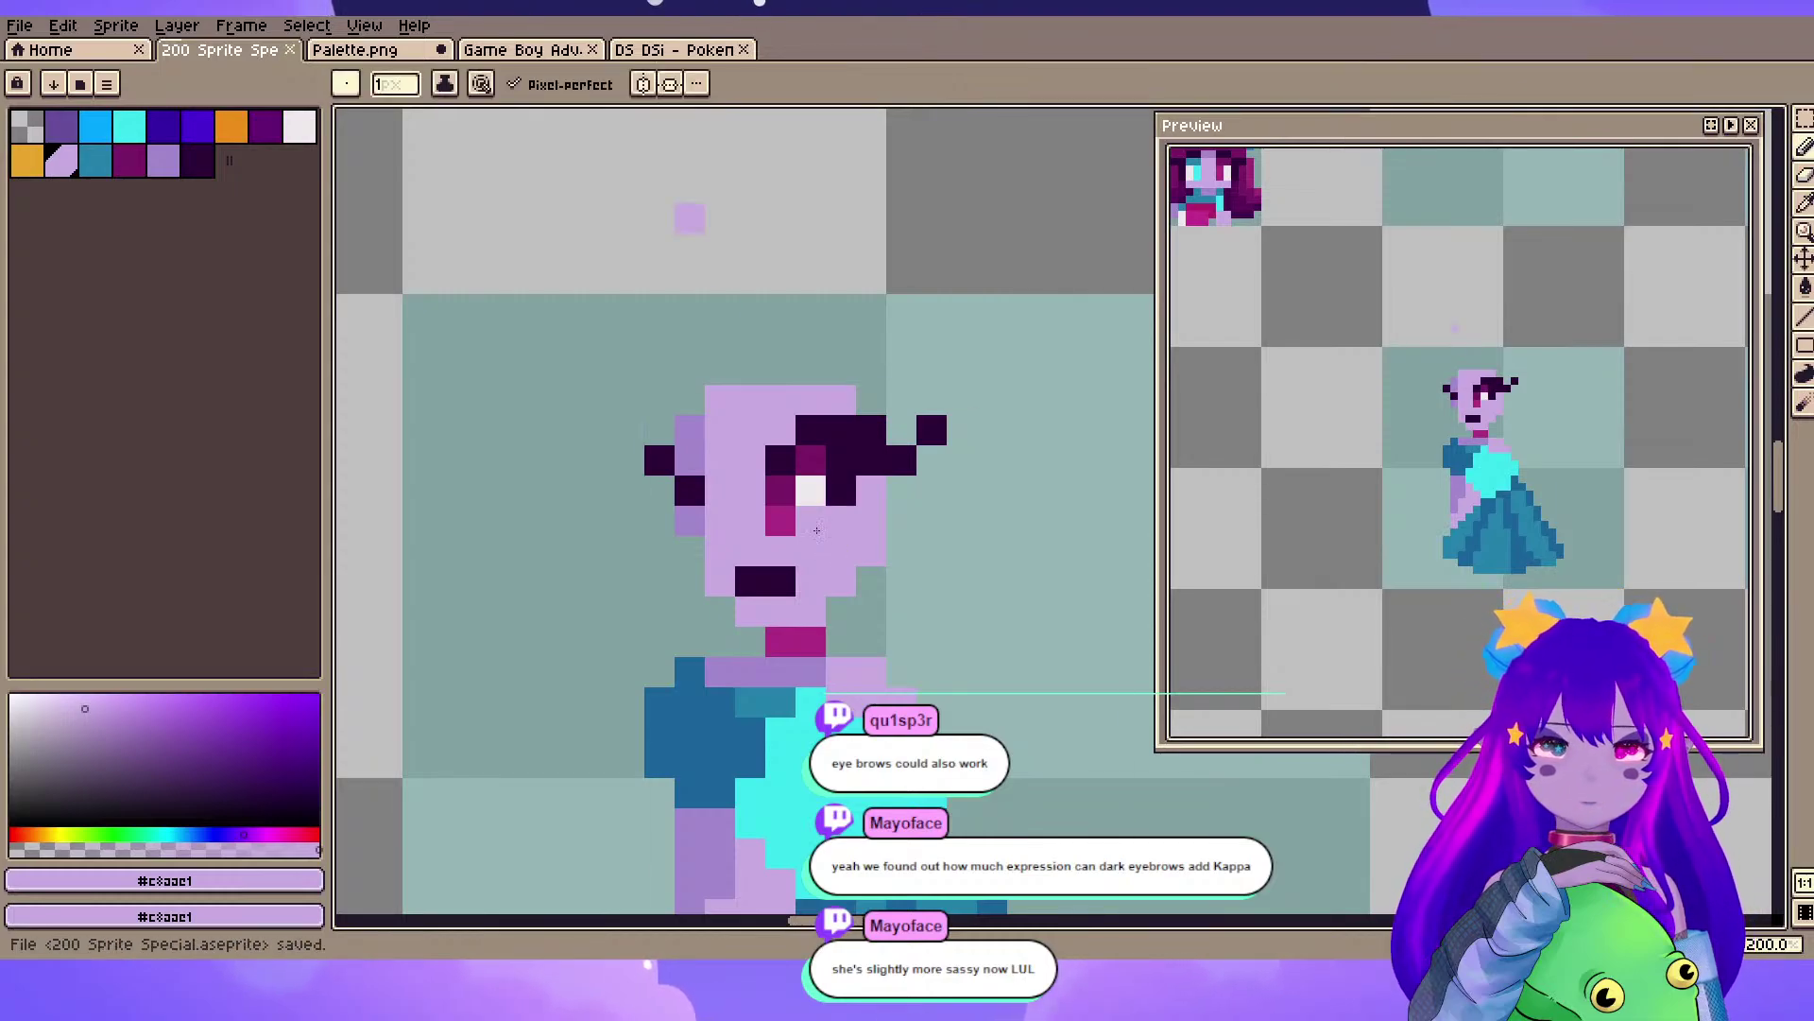
- Sample dark magenta #781864 from the reference sprite and return to the girl's head
scroll(501, 501, down, 5)
drag(359, 286, 808, 284)
scroll(813, 283, up, 5)
alt+click(810, 404)
scroll(963, 595, down, 4)
drag(968, 604, 1251, 395)
scroll(981, 622, up, 3)
scroll(612, 447, up, 2)
drag(612, 447, 678, 428)
scroll(675, 430, down, 1)
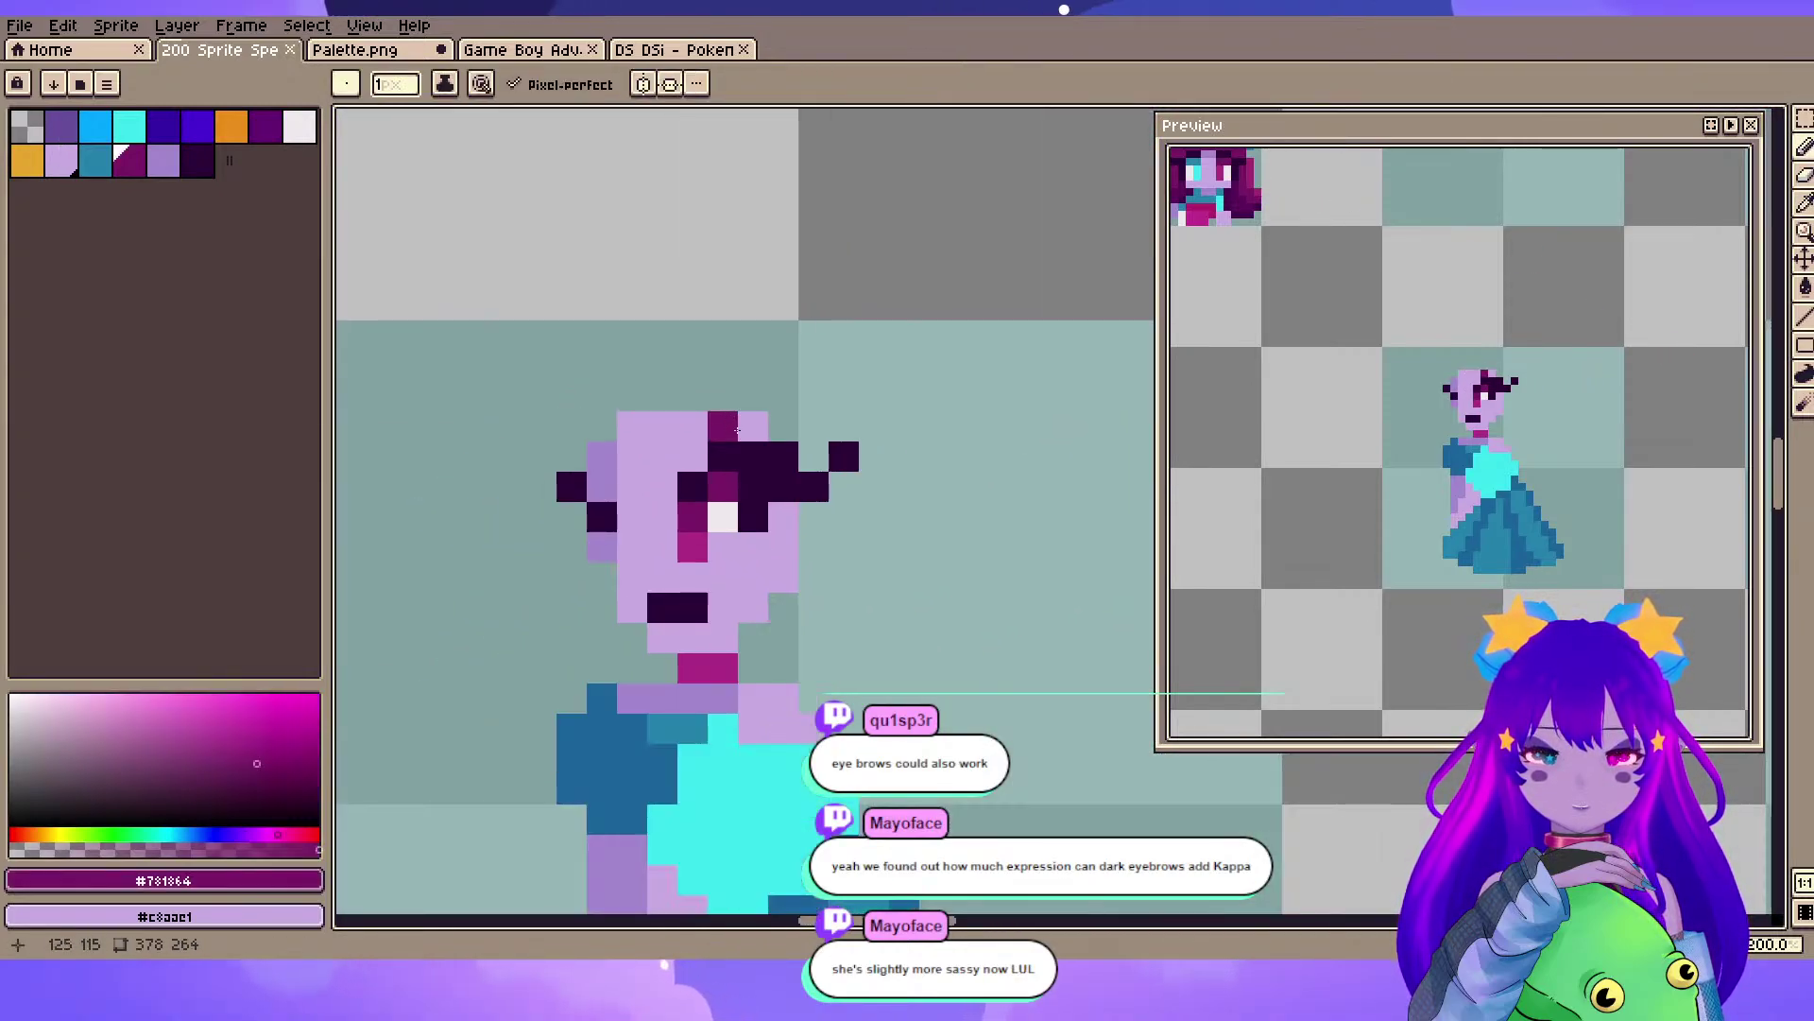
- Save the sprite and choose the dark purple palette colour Idx-7 for painting hair on the empty Layer 11
key(Tab)
key(Tab)
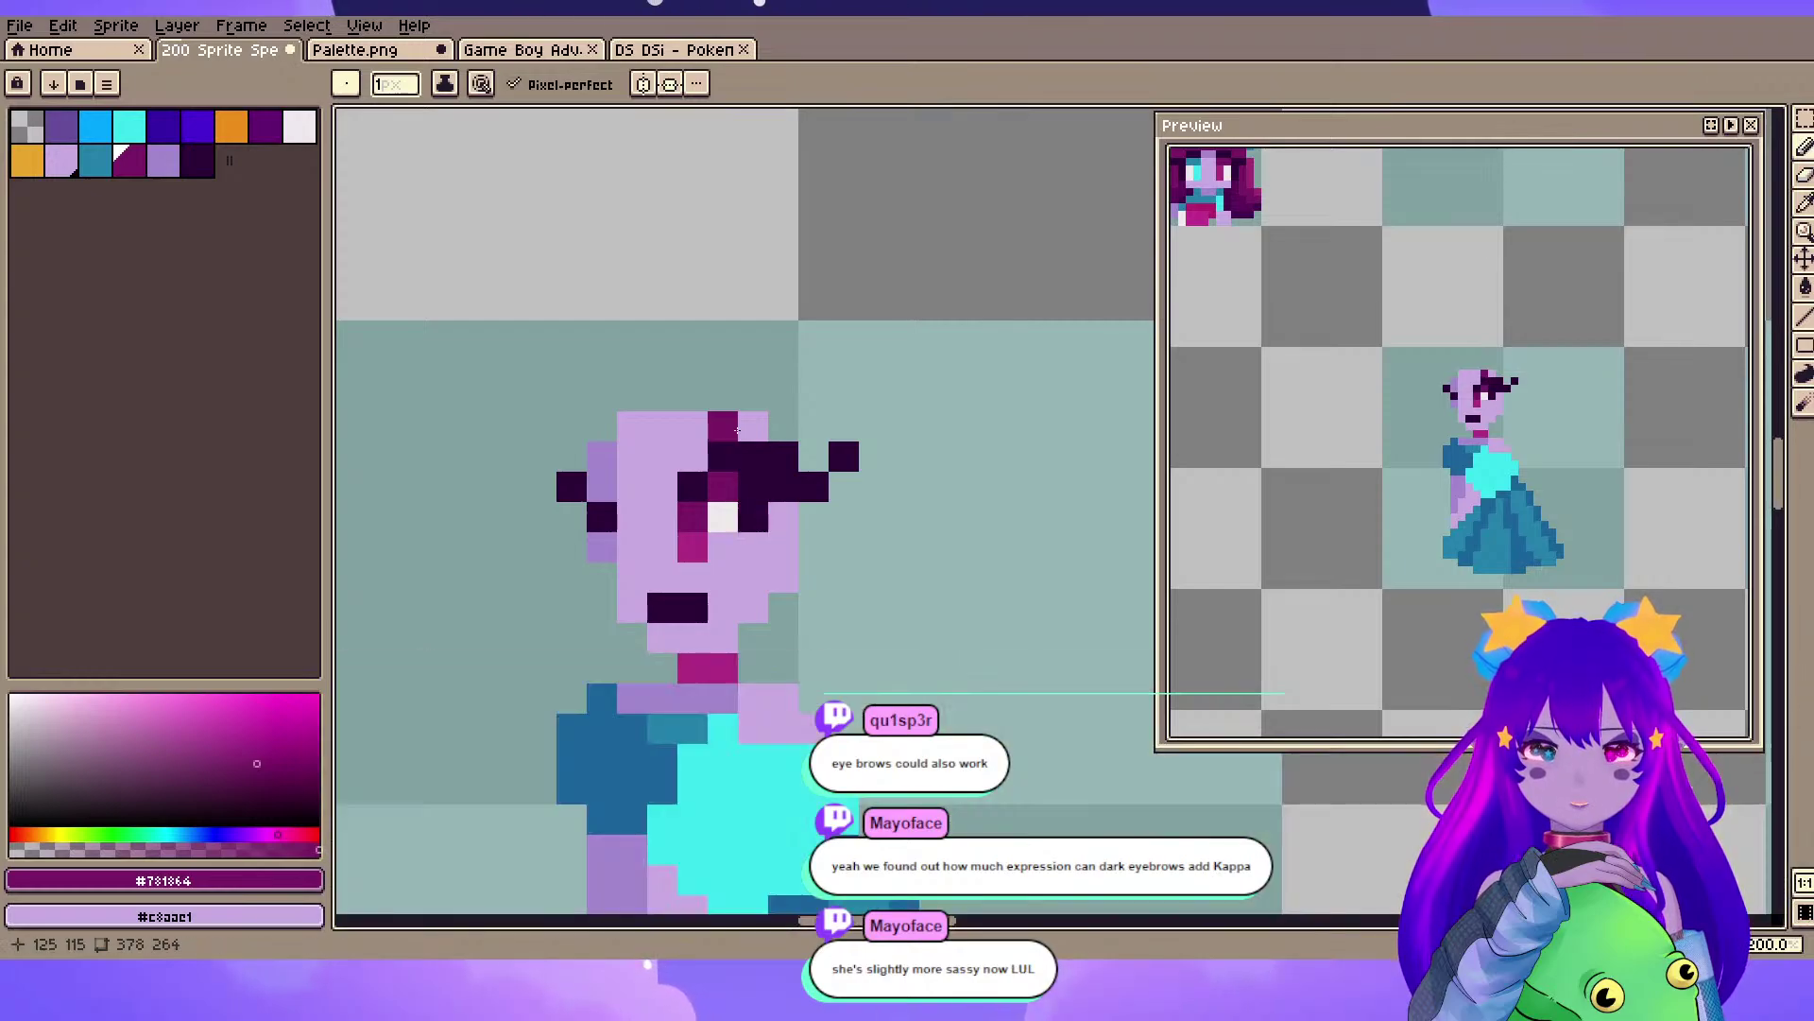
drag(662, 366, 743, 308)
key(ctrl+s)
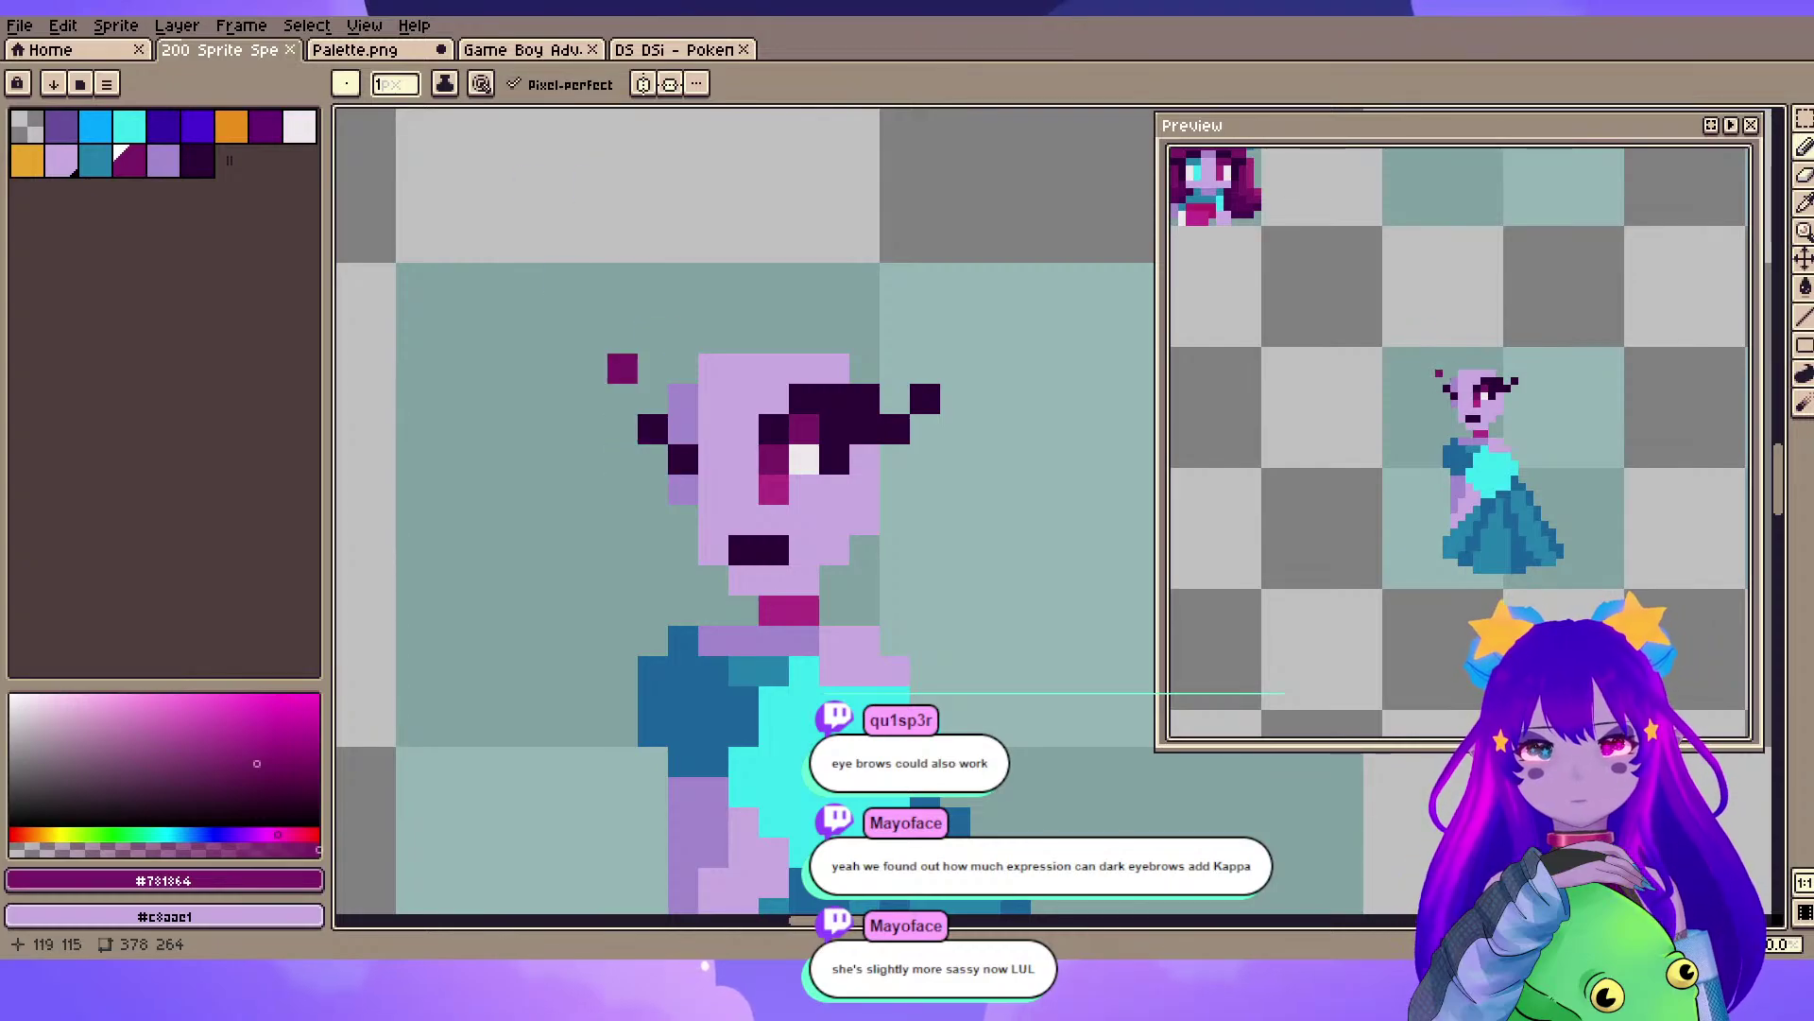
key(Tab)
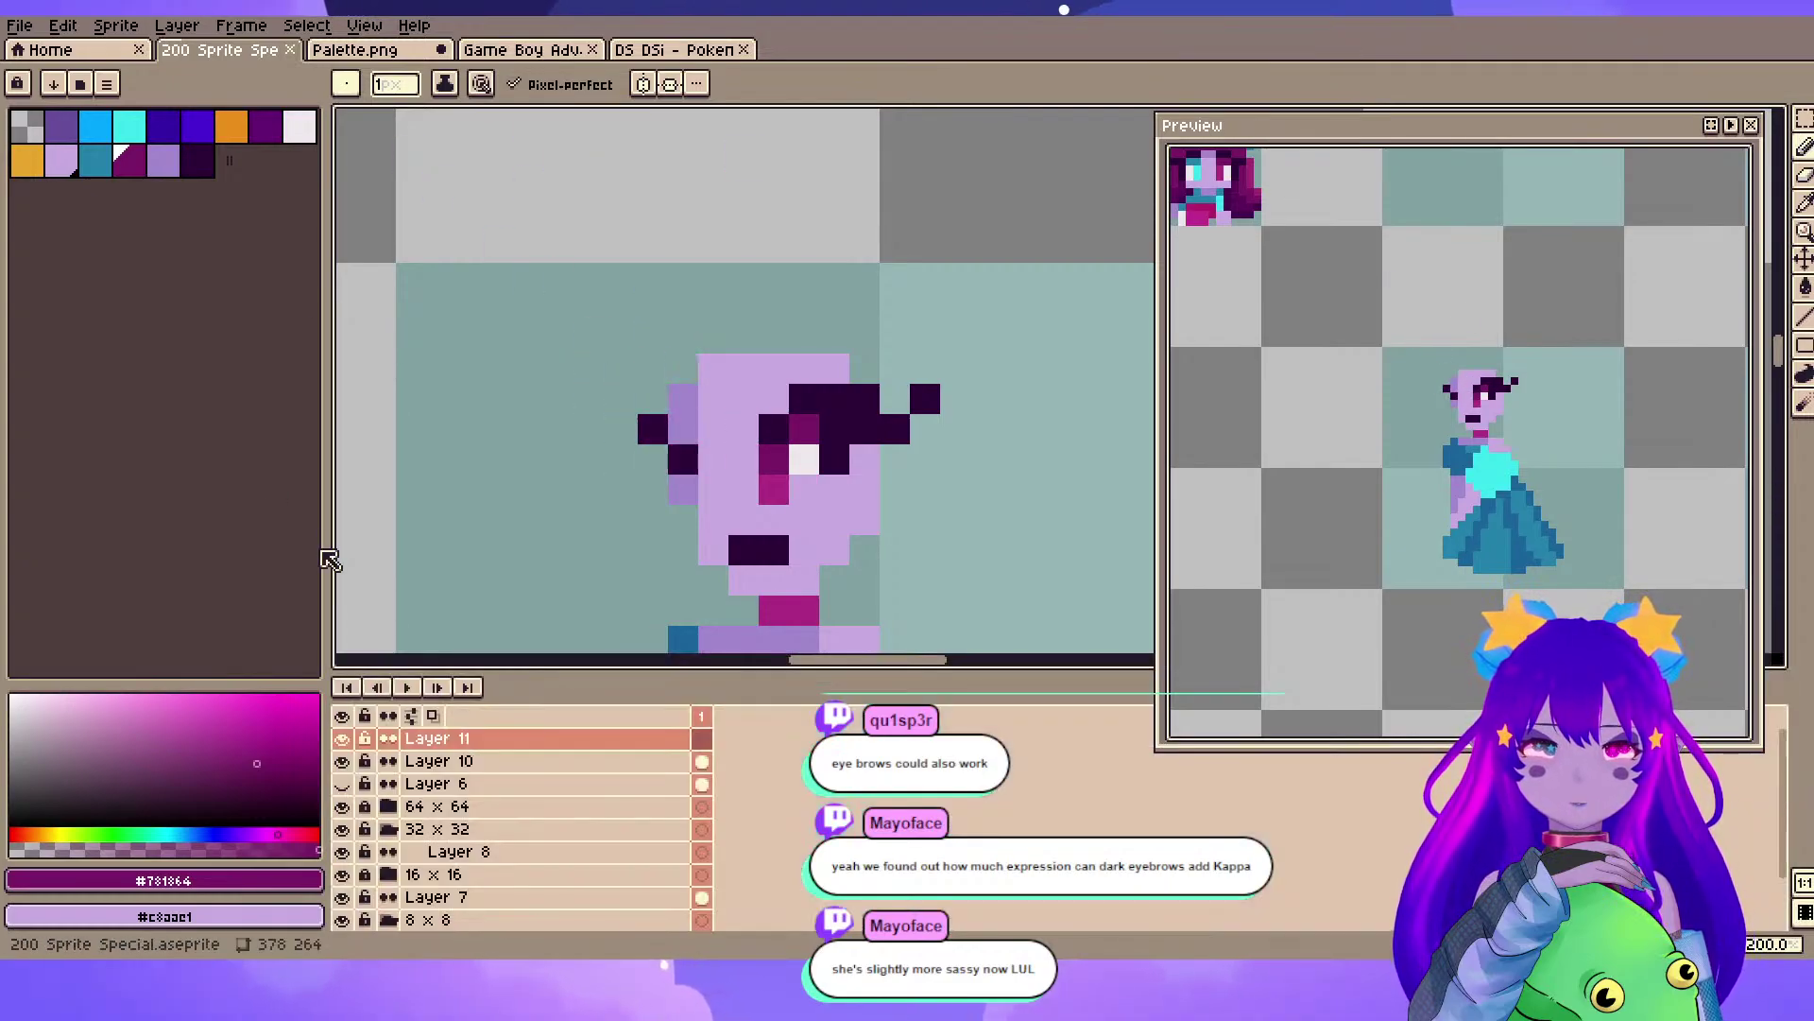
click(266, 126)
click(744, 459)
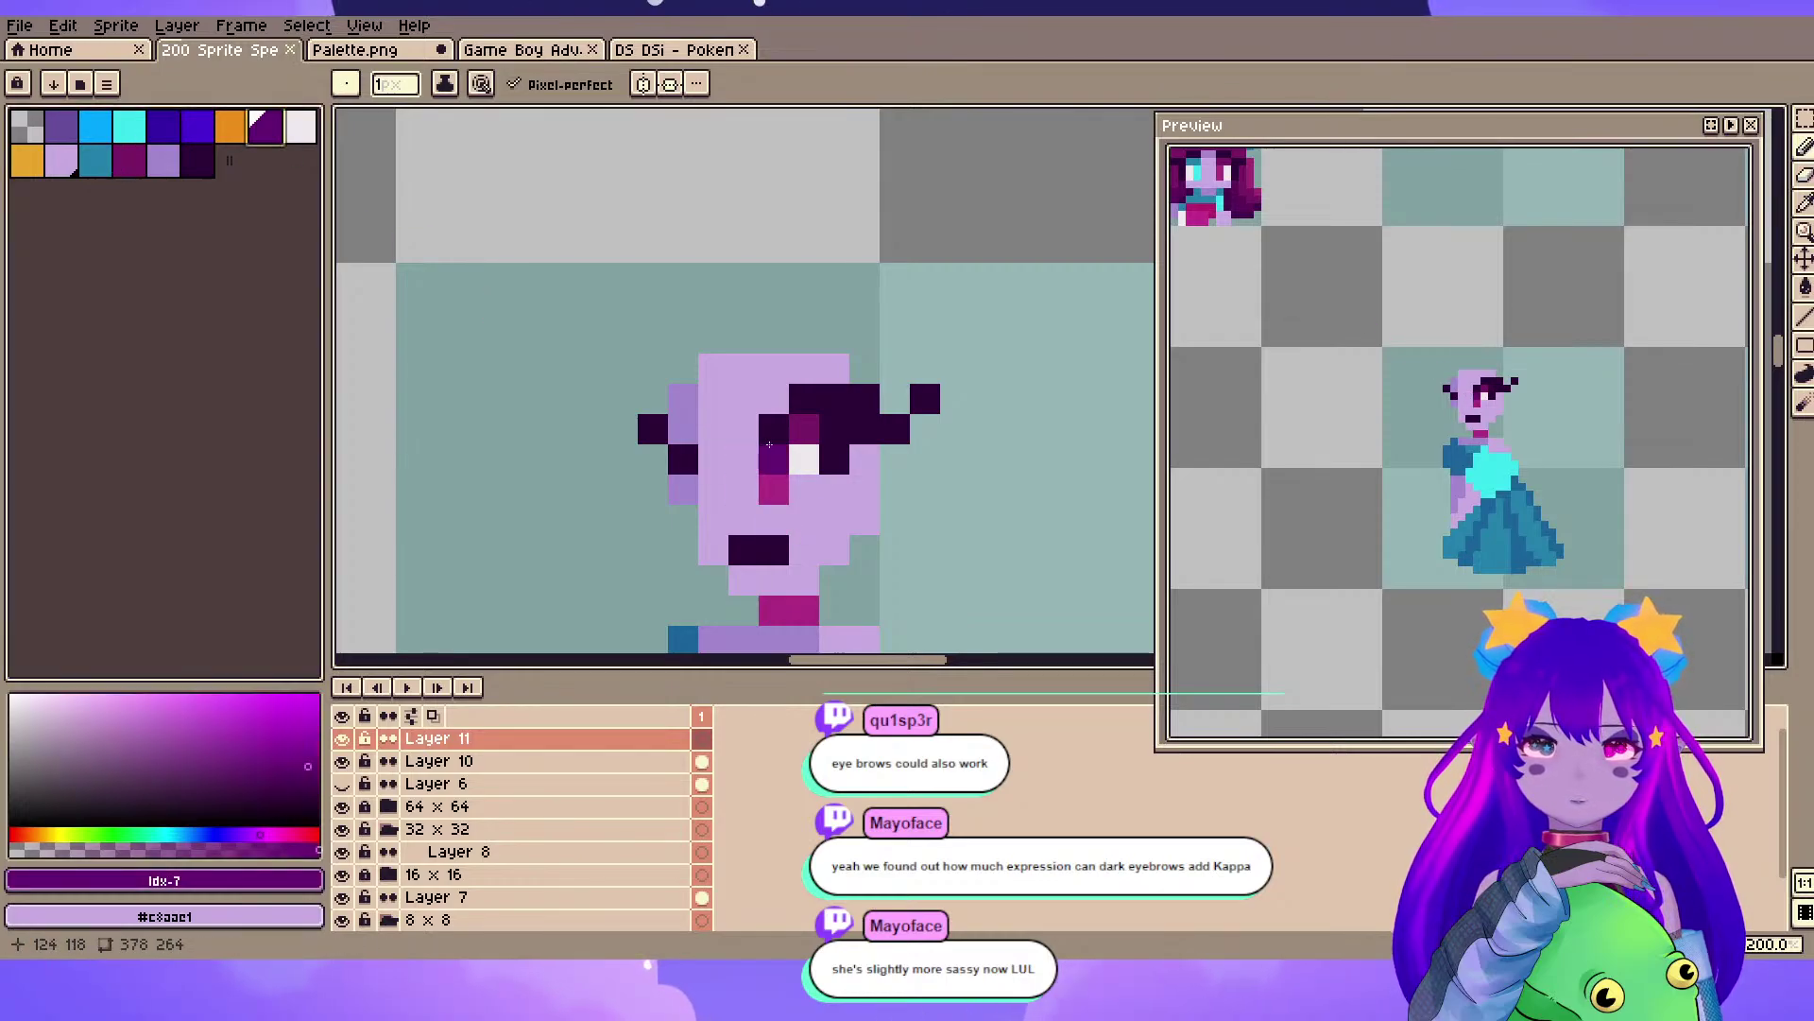
key(Tab)
click(713, 398)
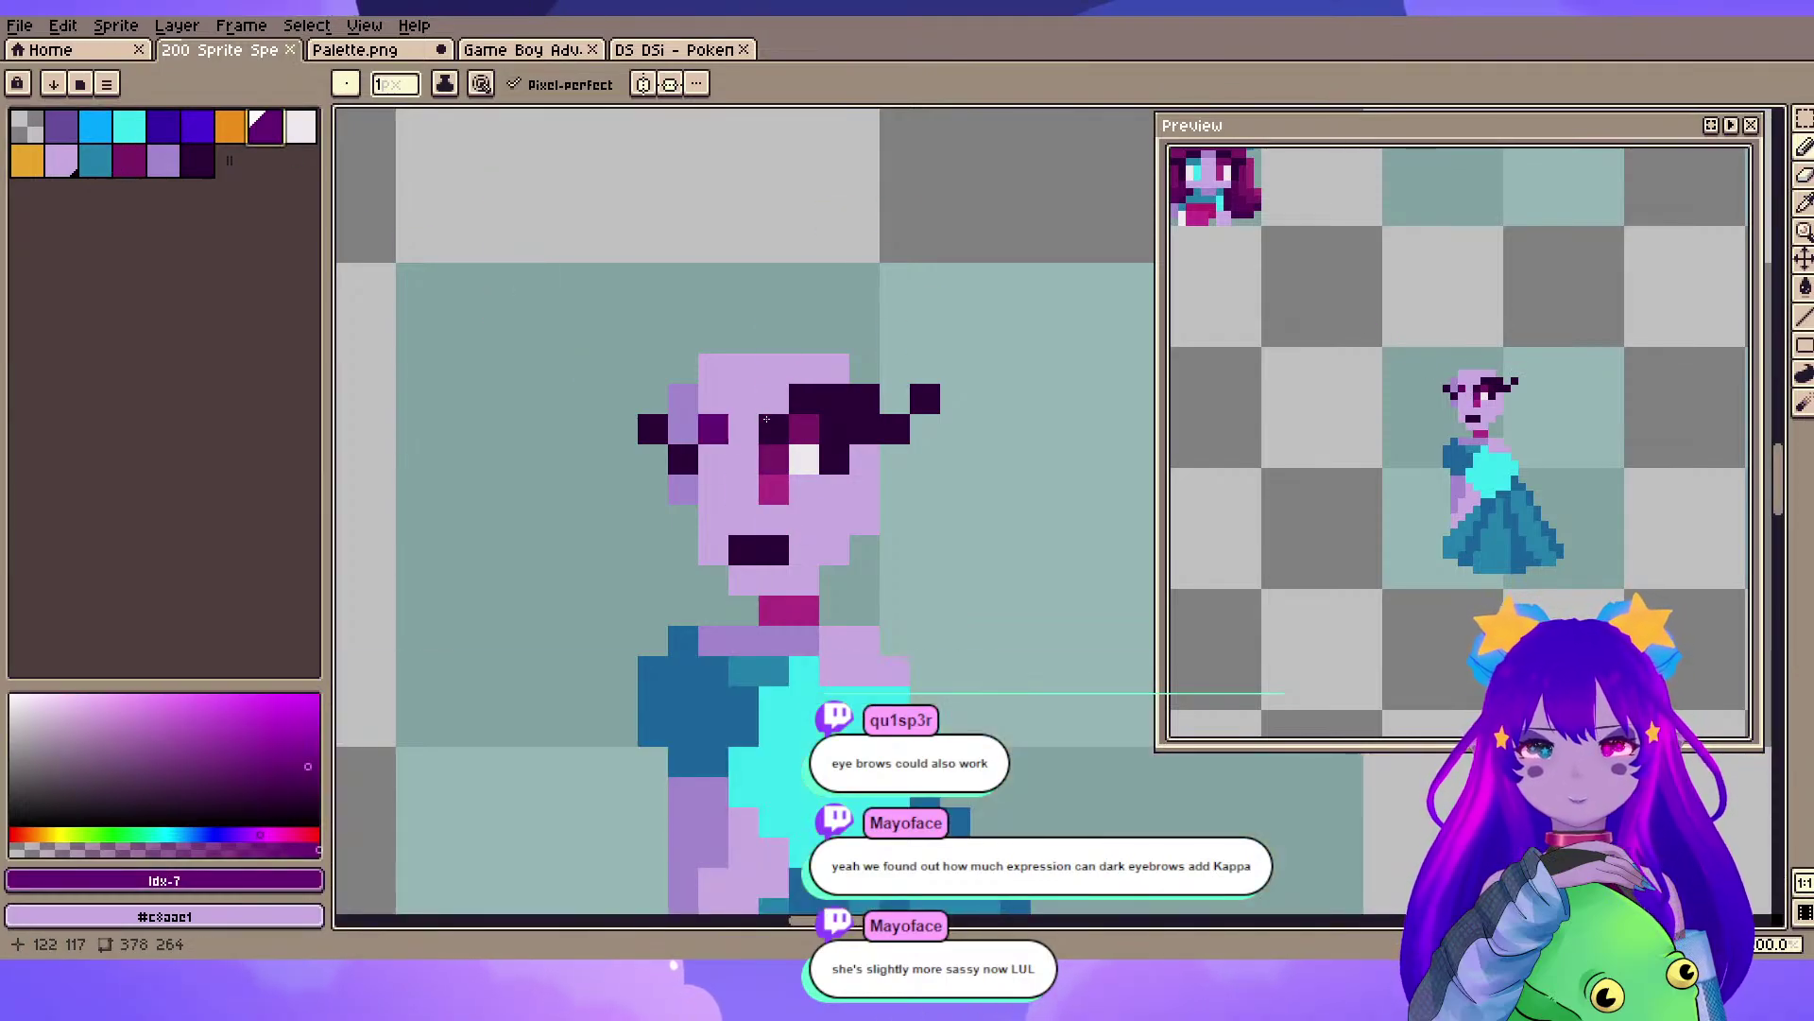
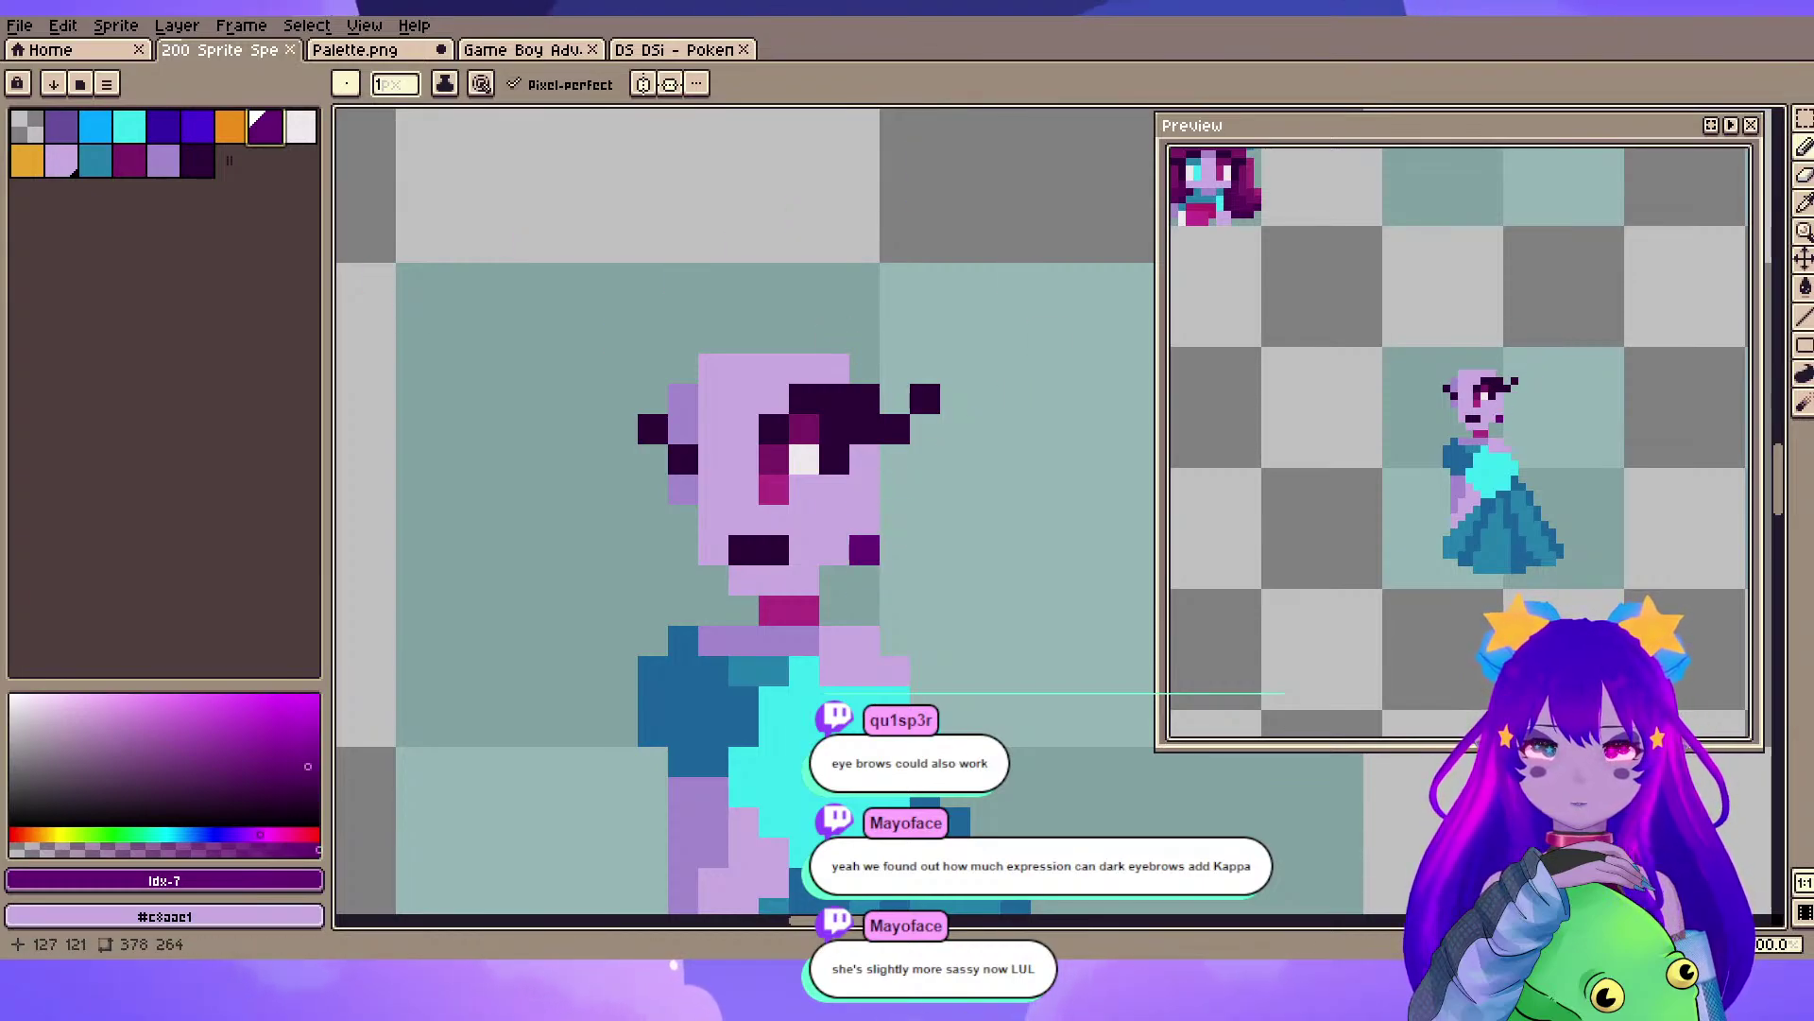
- Paint dark purple hair along both sides of the face and a fringe across the forehead
click(864, 519)
mouse_move(894, 550)
mouse_down()
mouse_move(925, 444)
mouse_move(894, 399)
mouse_up()
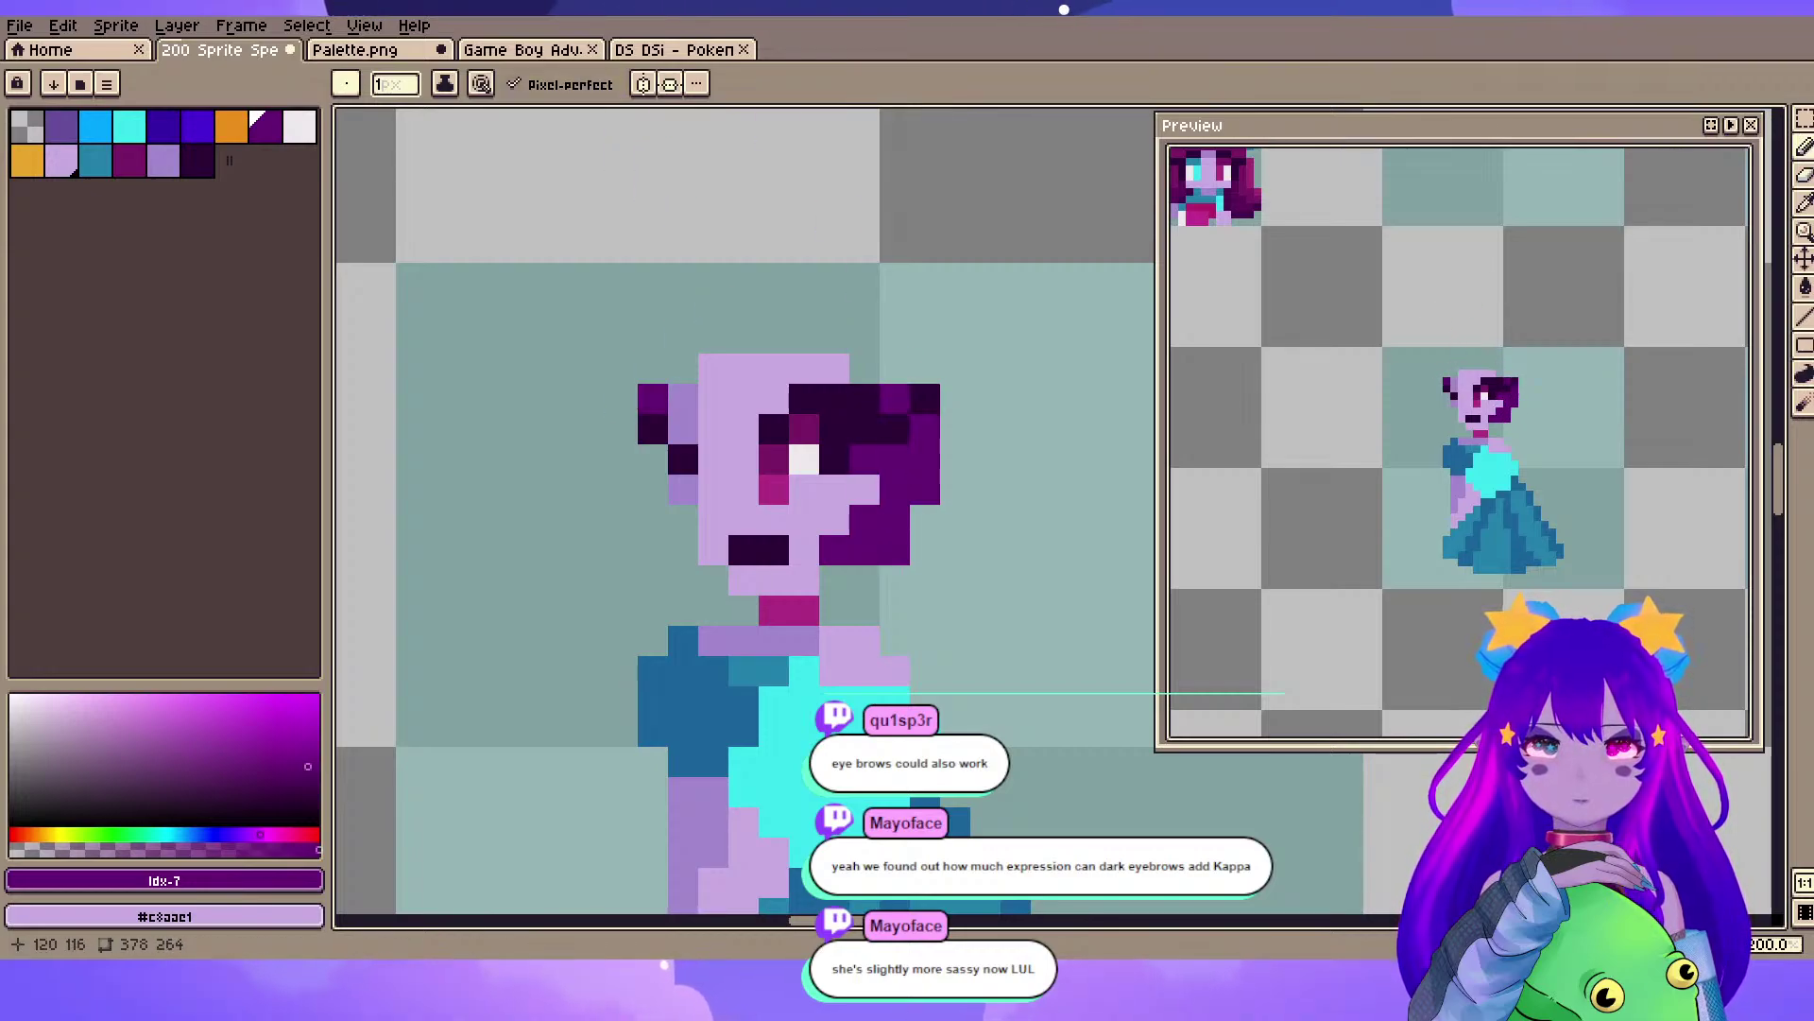
mouse_move(683, 399)
mouse_down()
mouse_move(744, 398)
mouse_move(713, 429)
mouse_move(714, 369)
mouse_move(774, 339)
mouse_move(774, 369)
mouse_move(804, 339)
mouse_move(865, 337)
mouse_up()
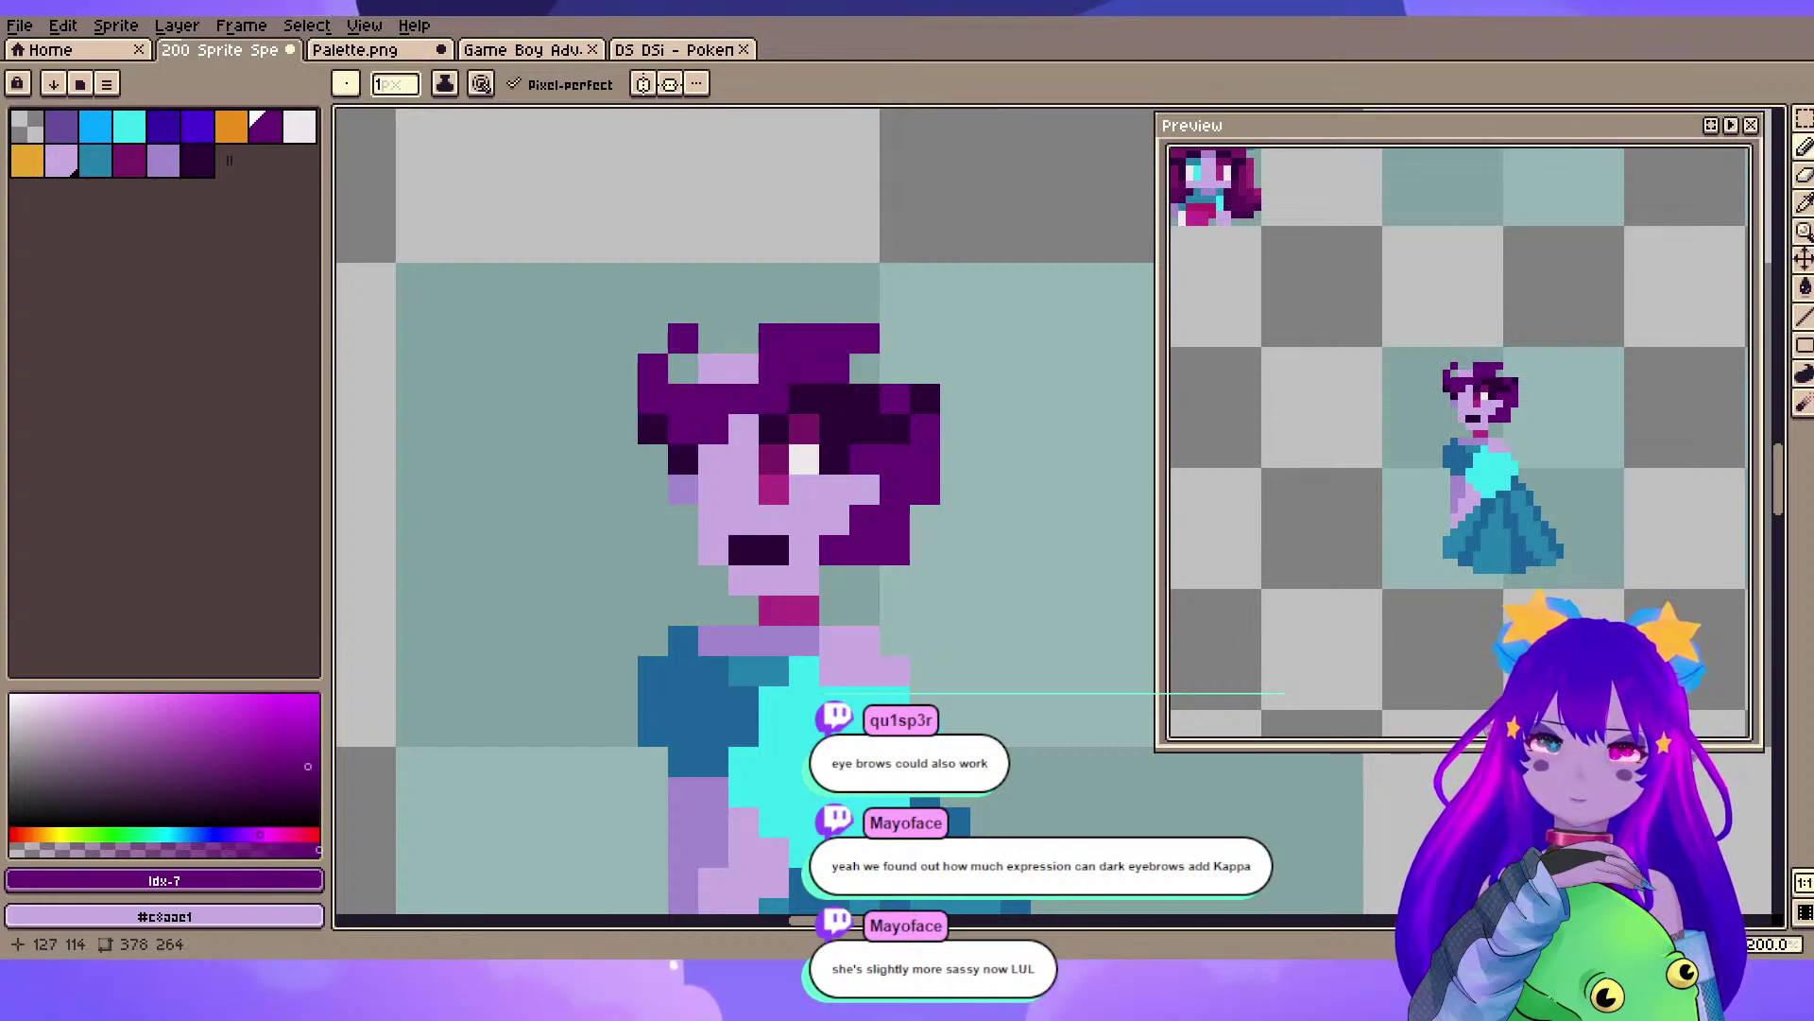
- Fill in the rounded dark purple crown and extend the short hair down beside the cheek
mouse_move(713, 308)
mouse_down()
mouse_move(714, 369)
mouse_move(683, 368)
mouse_move(744, 369)
mouse_up()
click(744, 339)
drag(744, 490, 736, 433)
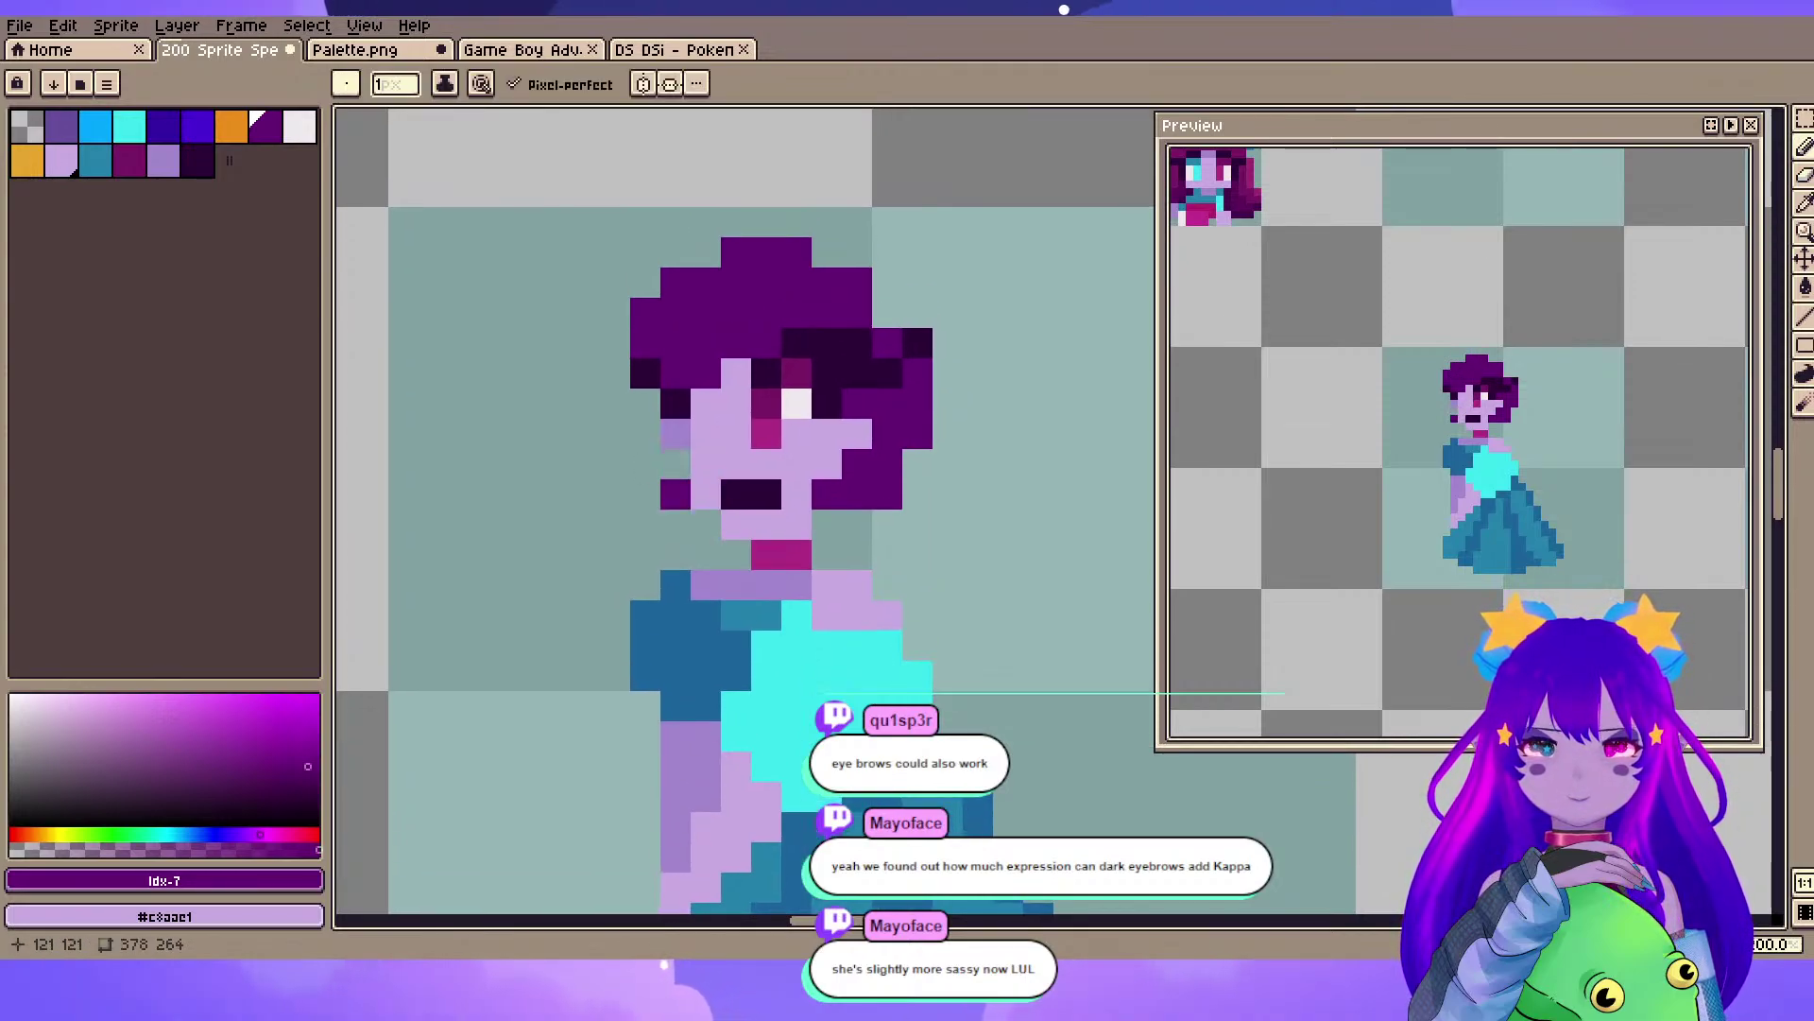
click(646, 434)
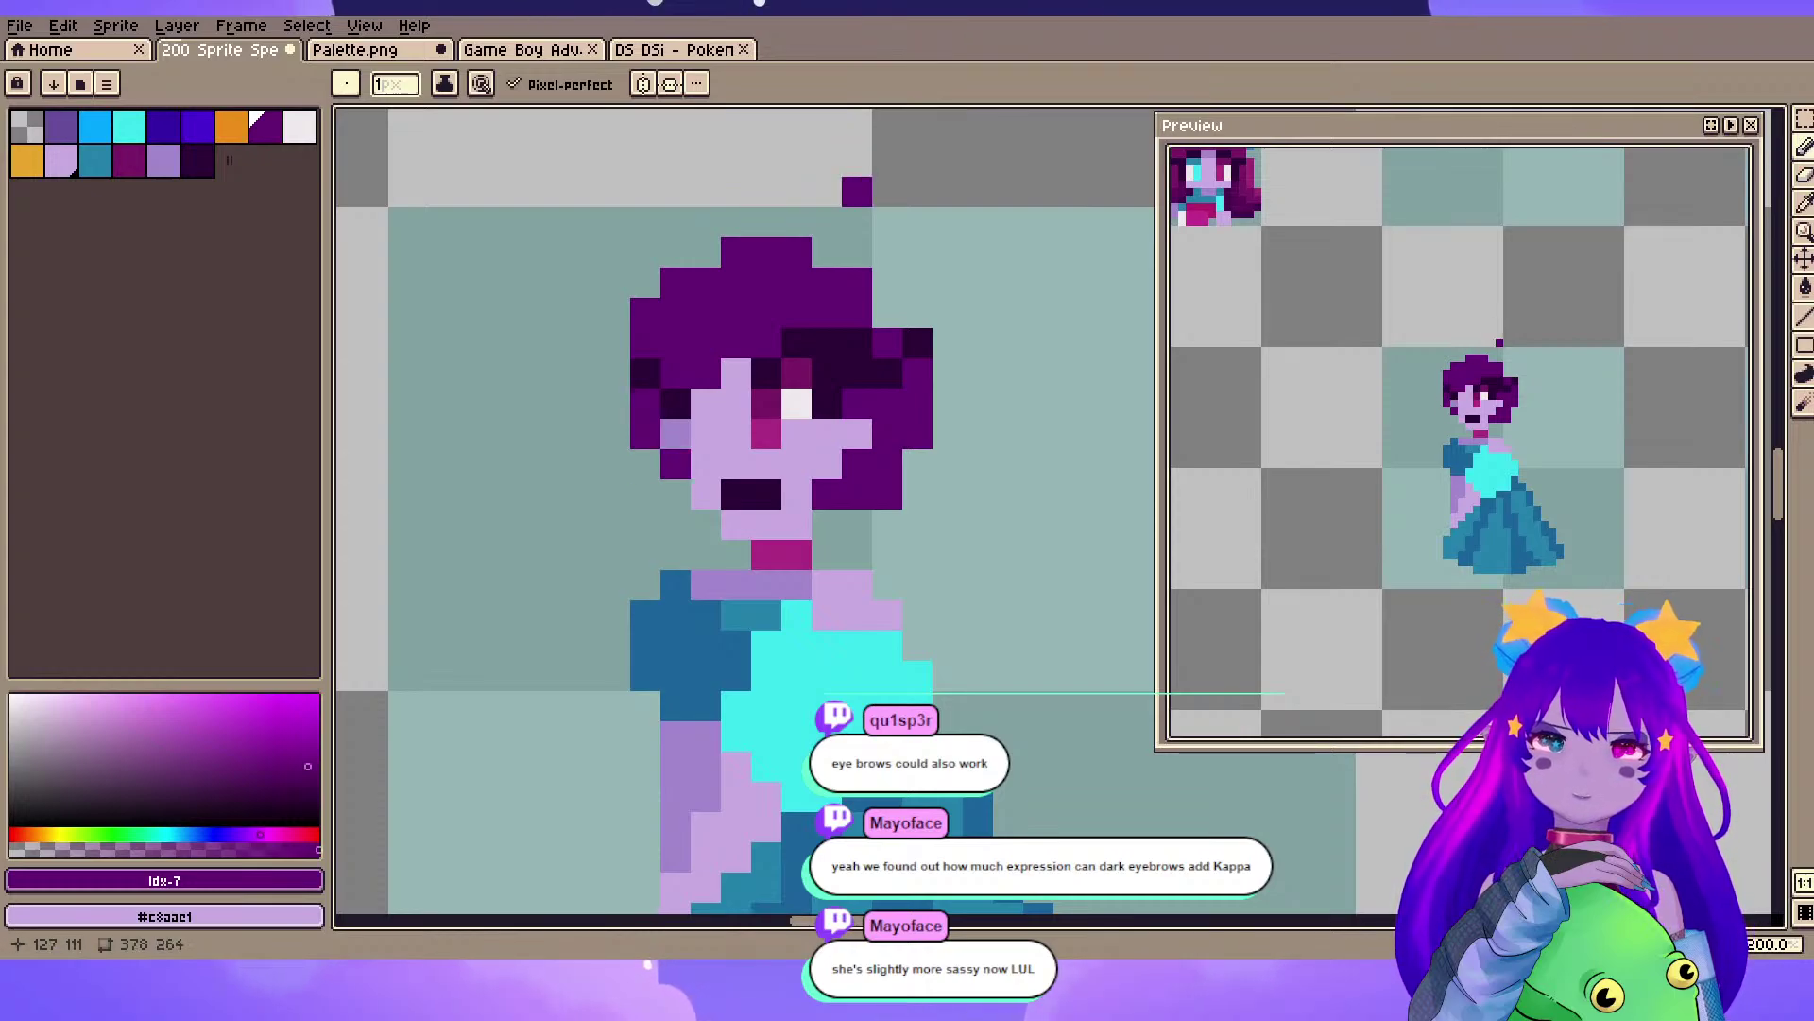
click(887, 312)
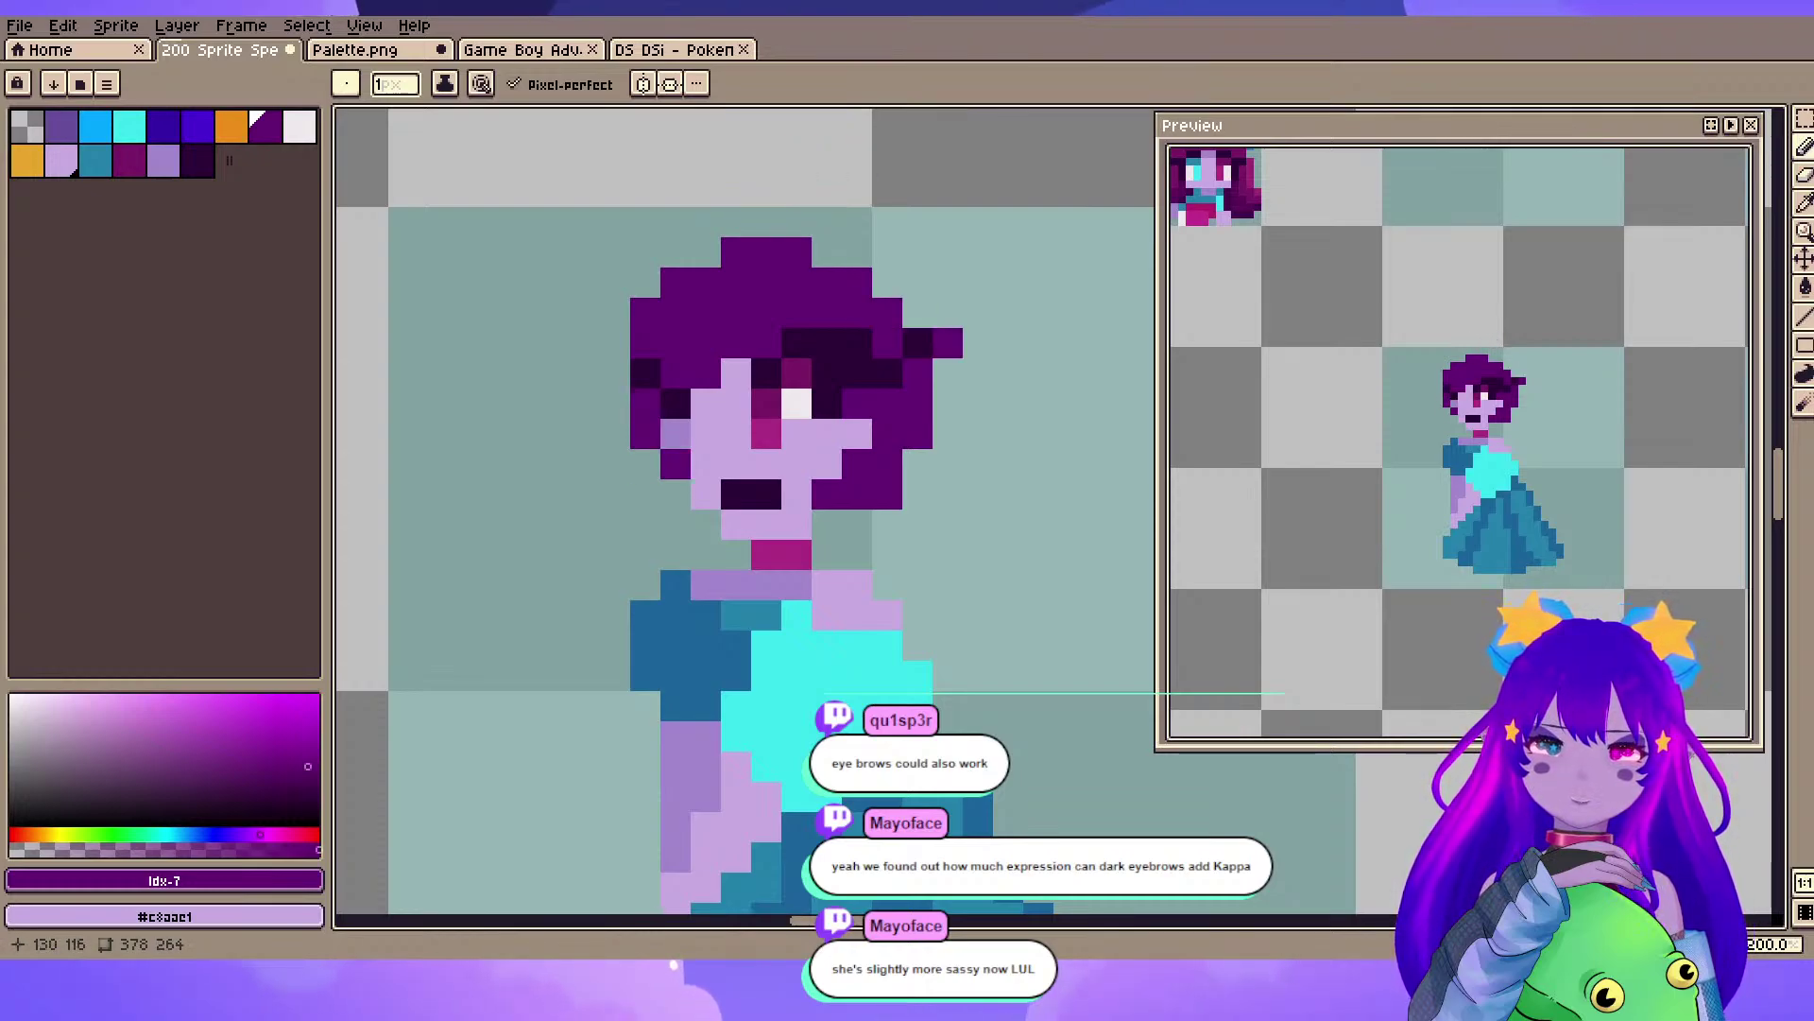
drag(978, 493, 936, 399)
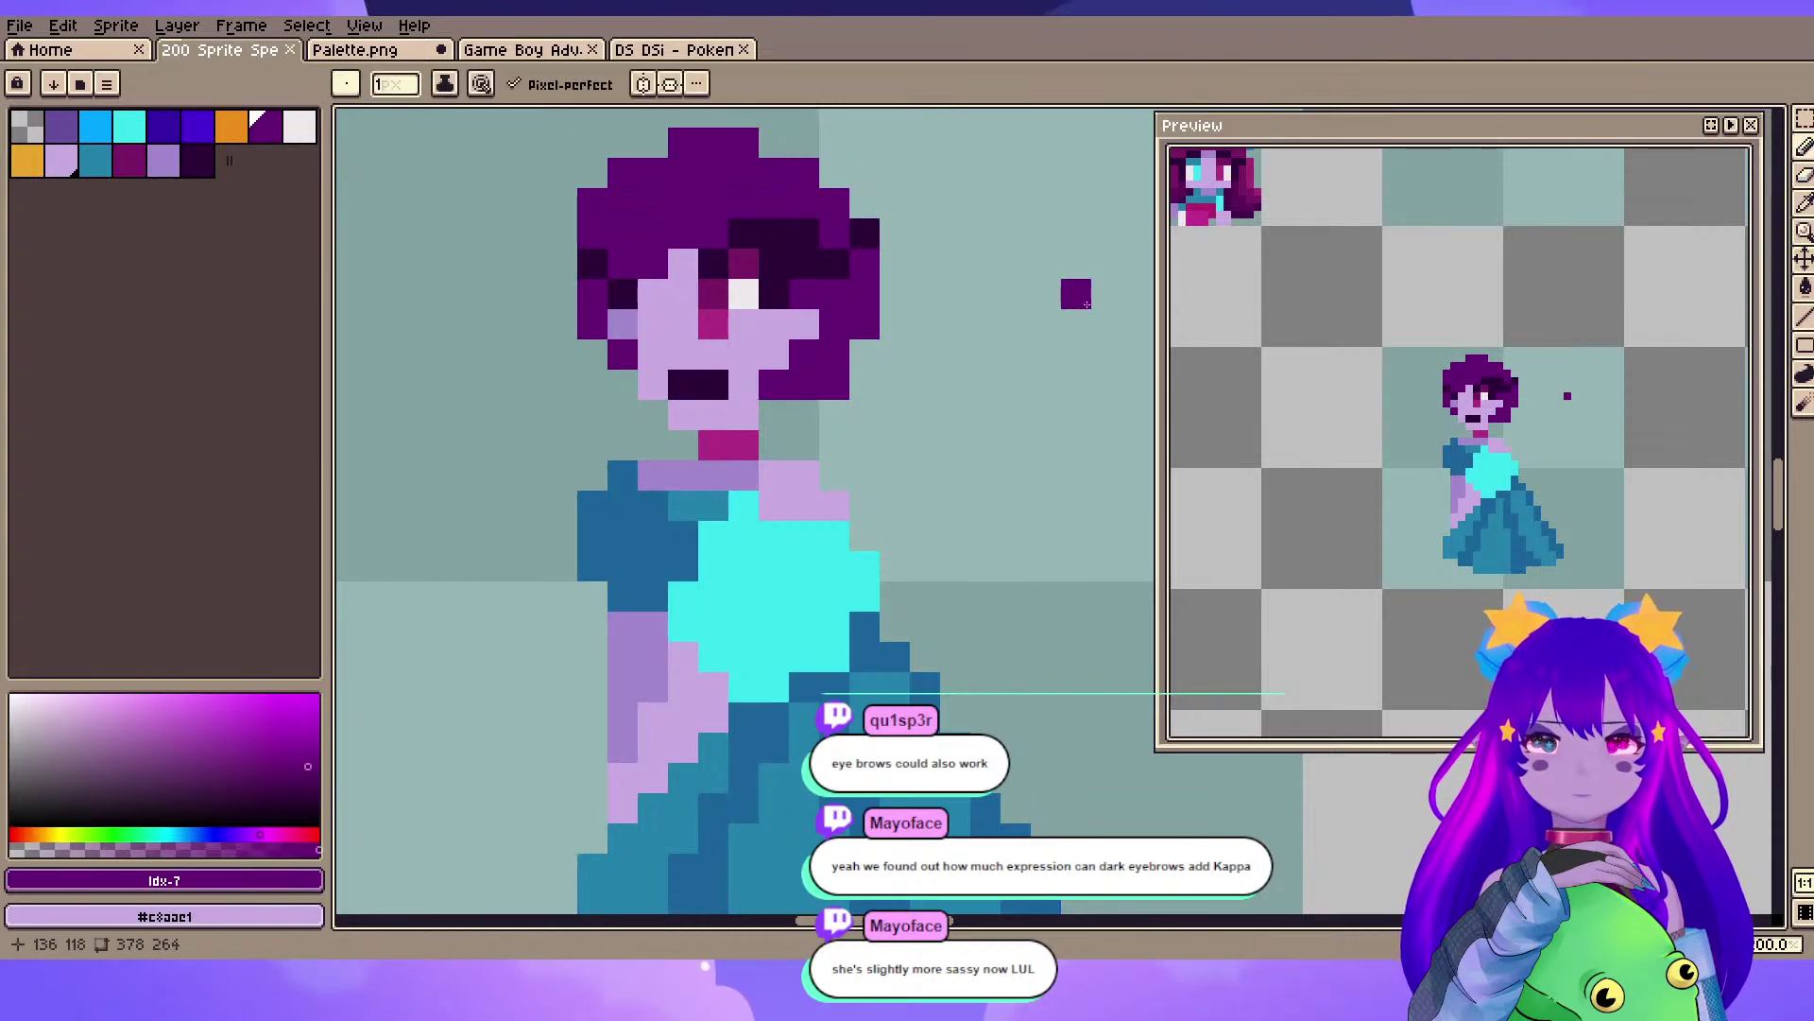
- Try long curved dark purple hair strands on both sides of the dress, and undo them
scroll(828, 463, down, 1)
drag(780, 438, 748, 410)
scroll(770, 444, up, 1)
scroll(770, 446, down, 1)
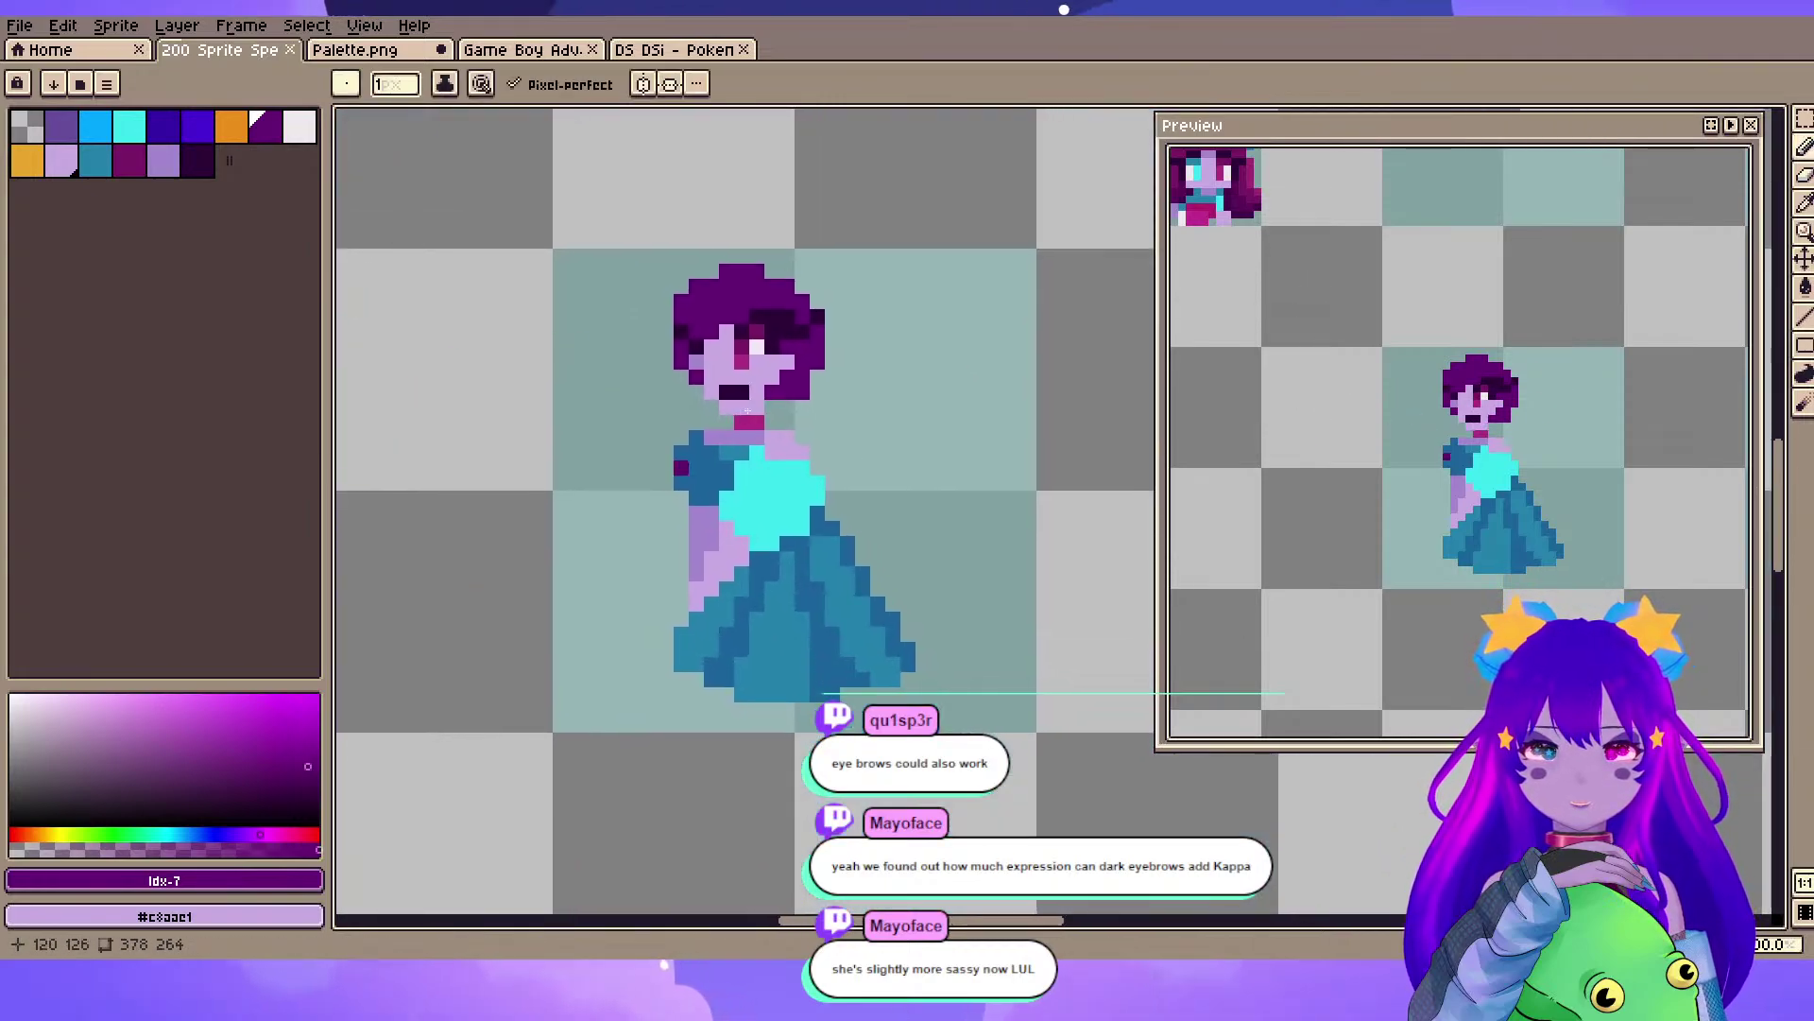
drag(650, 467, 671, 588)
drag(938, 467, 892, 588)
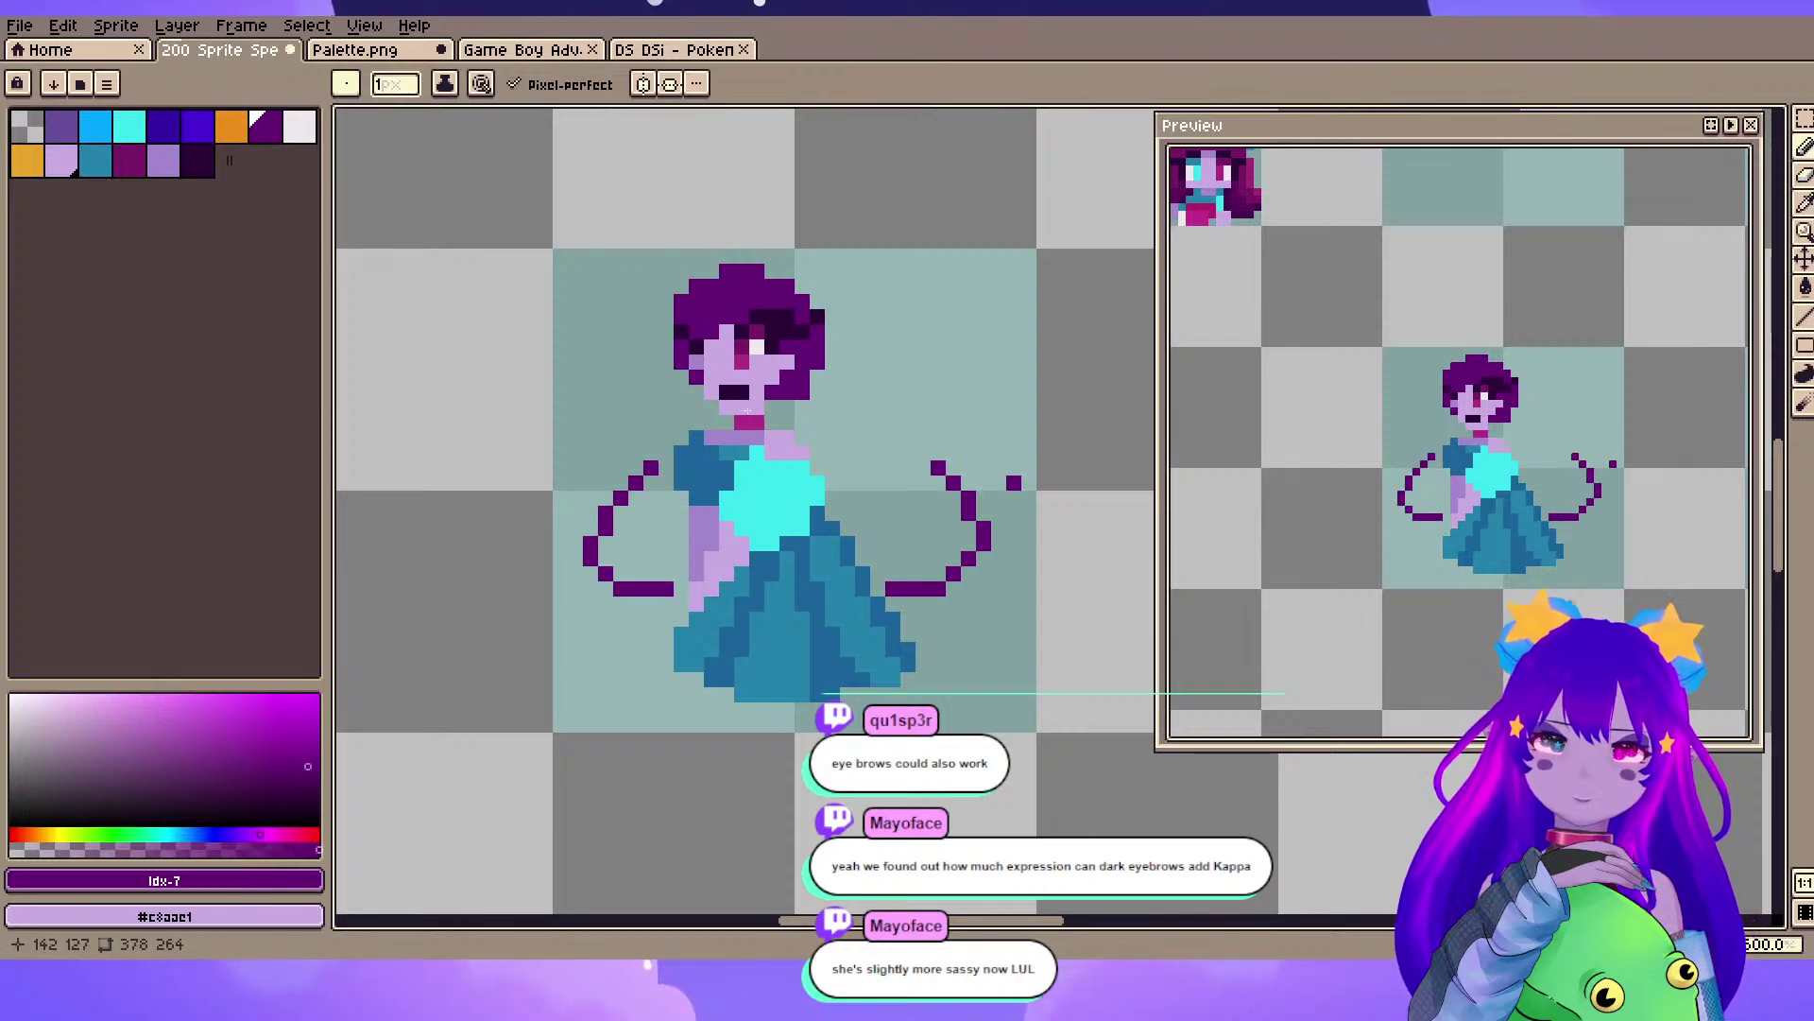
drag(848, 347, 939, 452)
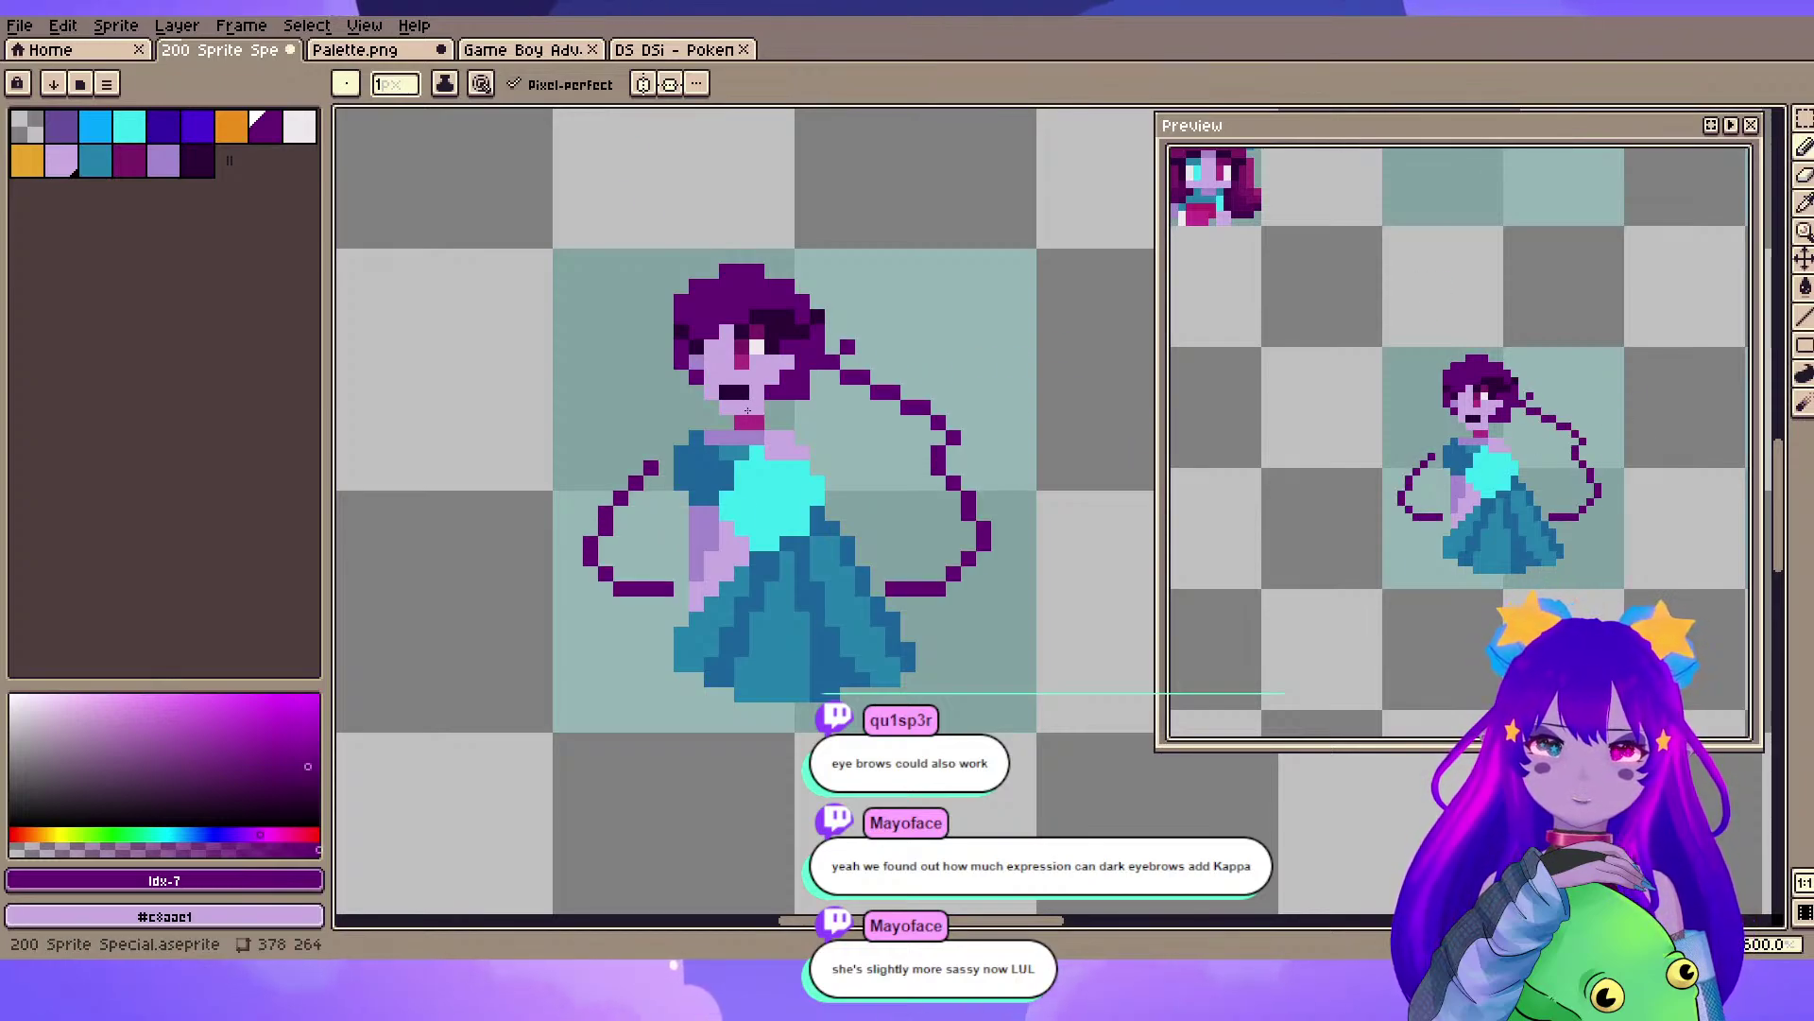
key(ctrl+z)
key(ctrl+z)
key(ctrl+z)
- Save the sprite and move Layer 11 and Layer 10 together one pixel down
key(ctrl+s)
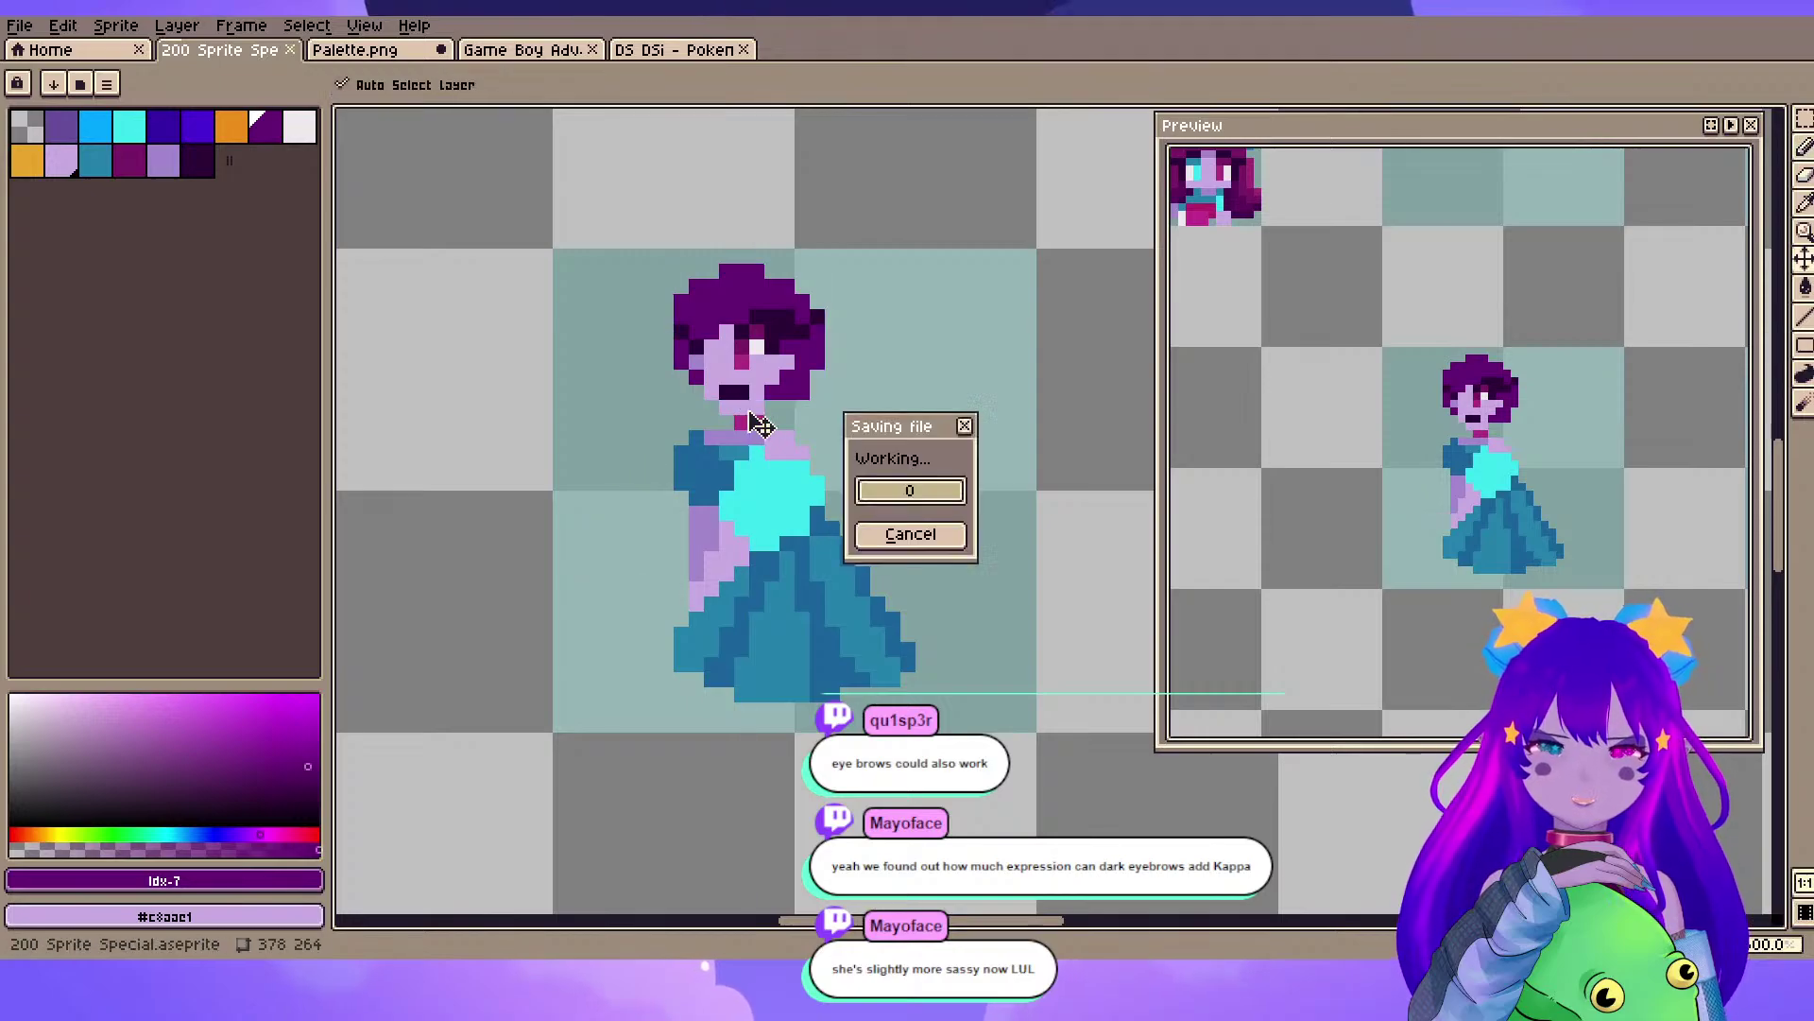
key(Tab)
drag(640, 530, 638, 459)
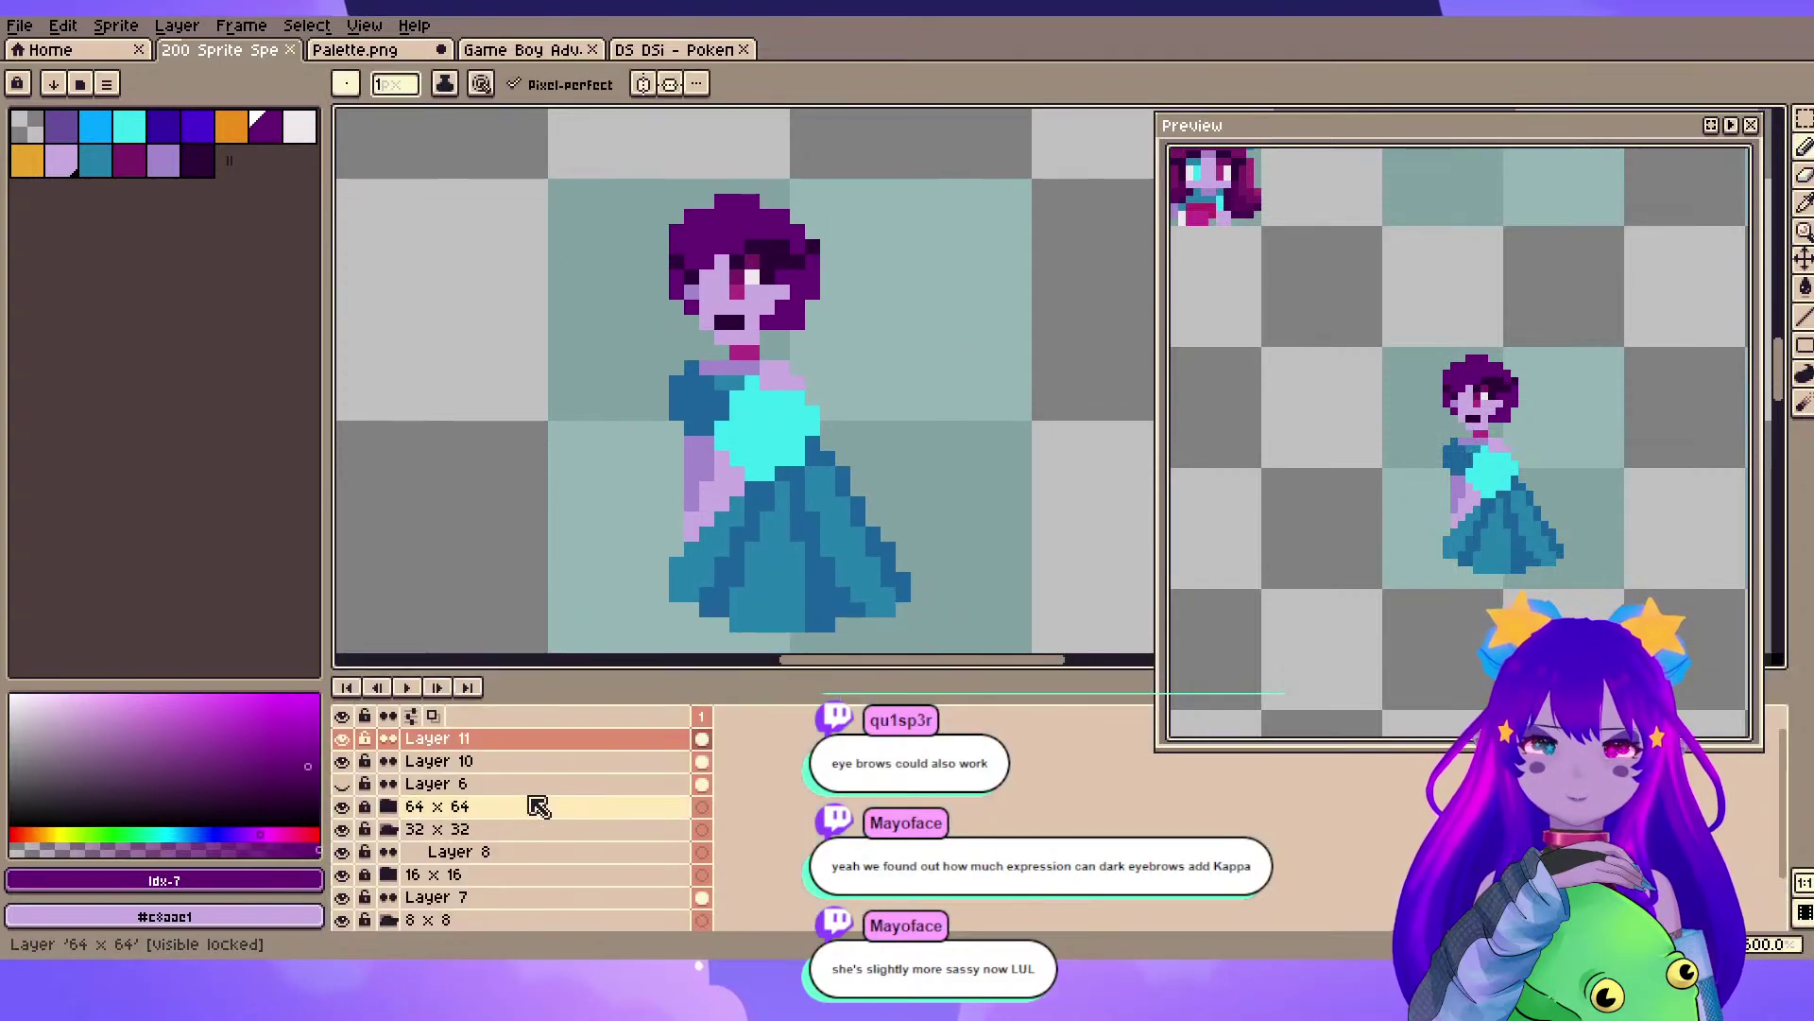
drag(531, 399, 526, 388)
scroll(526, 388, down, 1)
shift+click(484, 760)
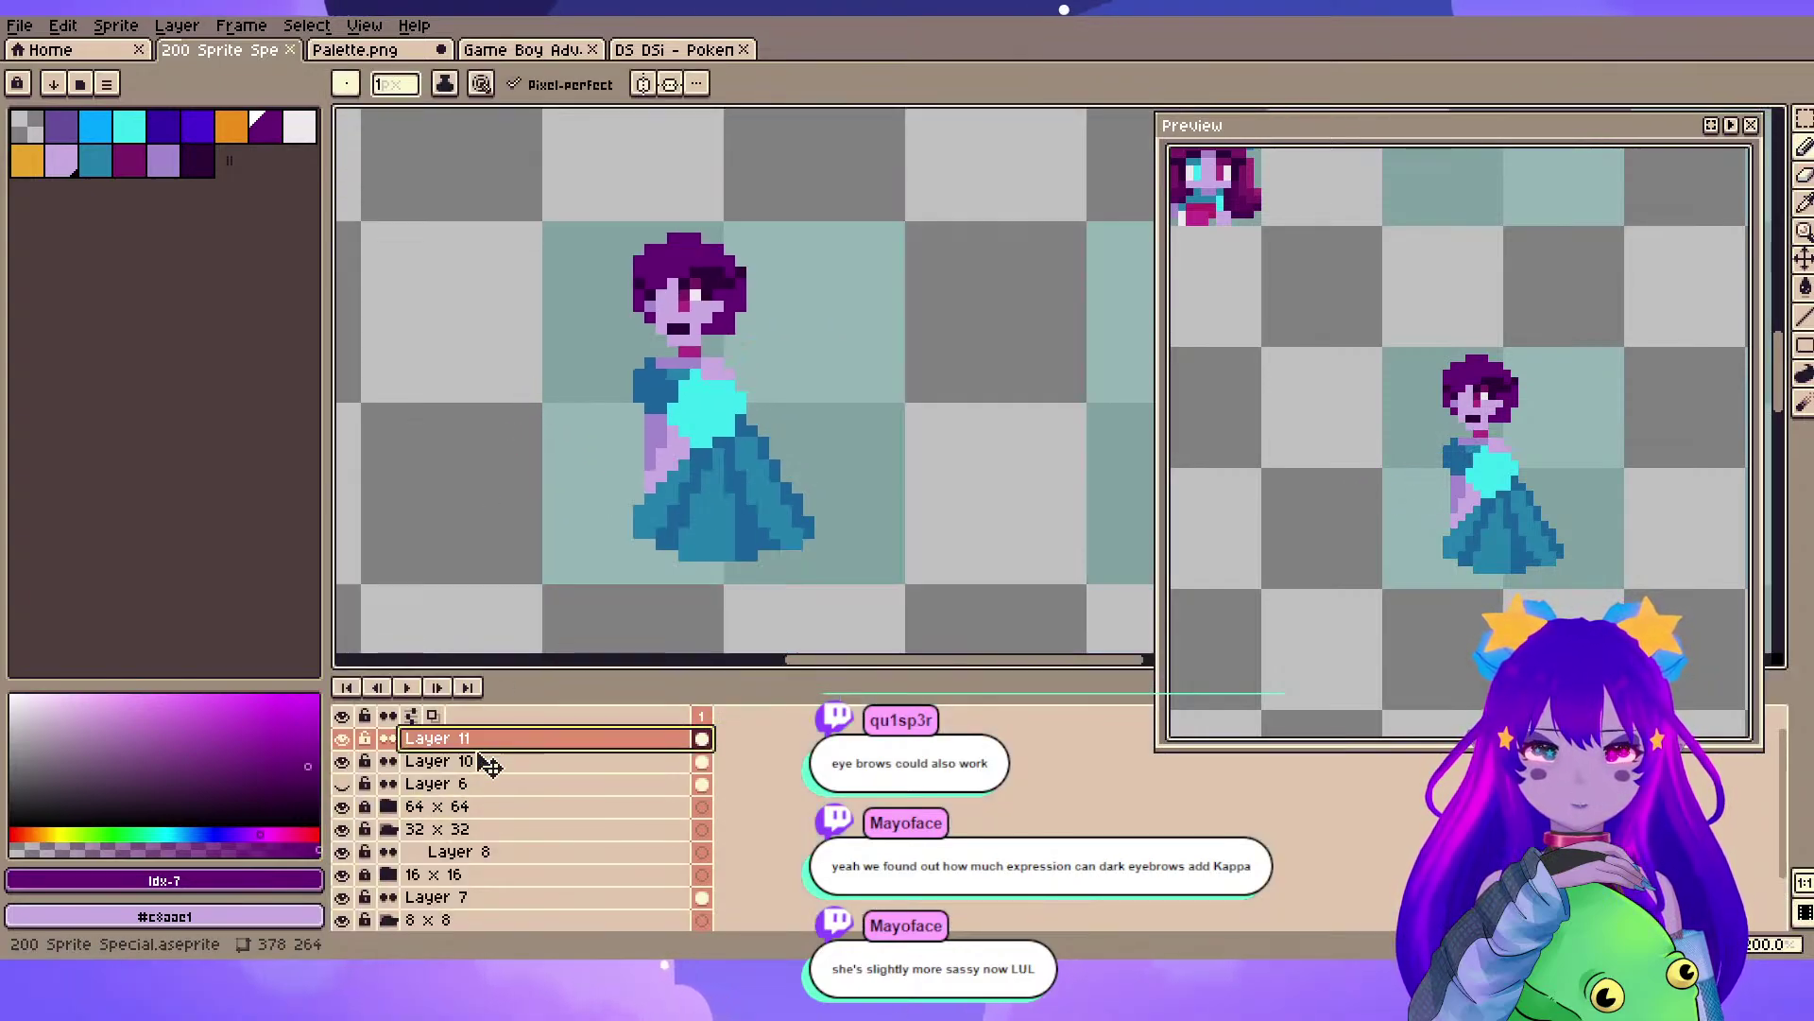
click(1803, 260)
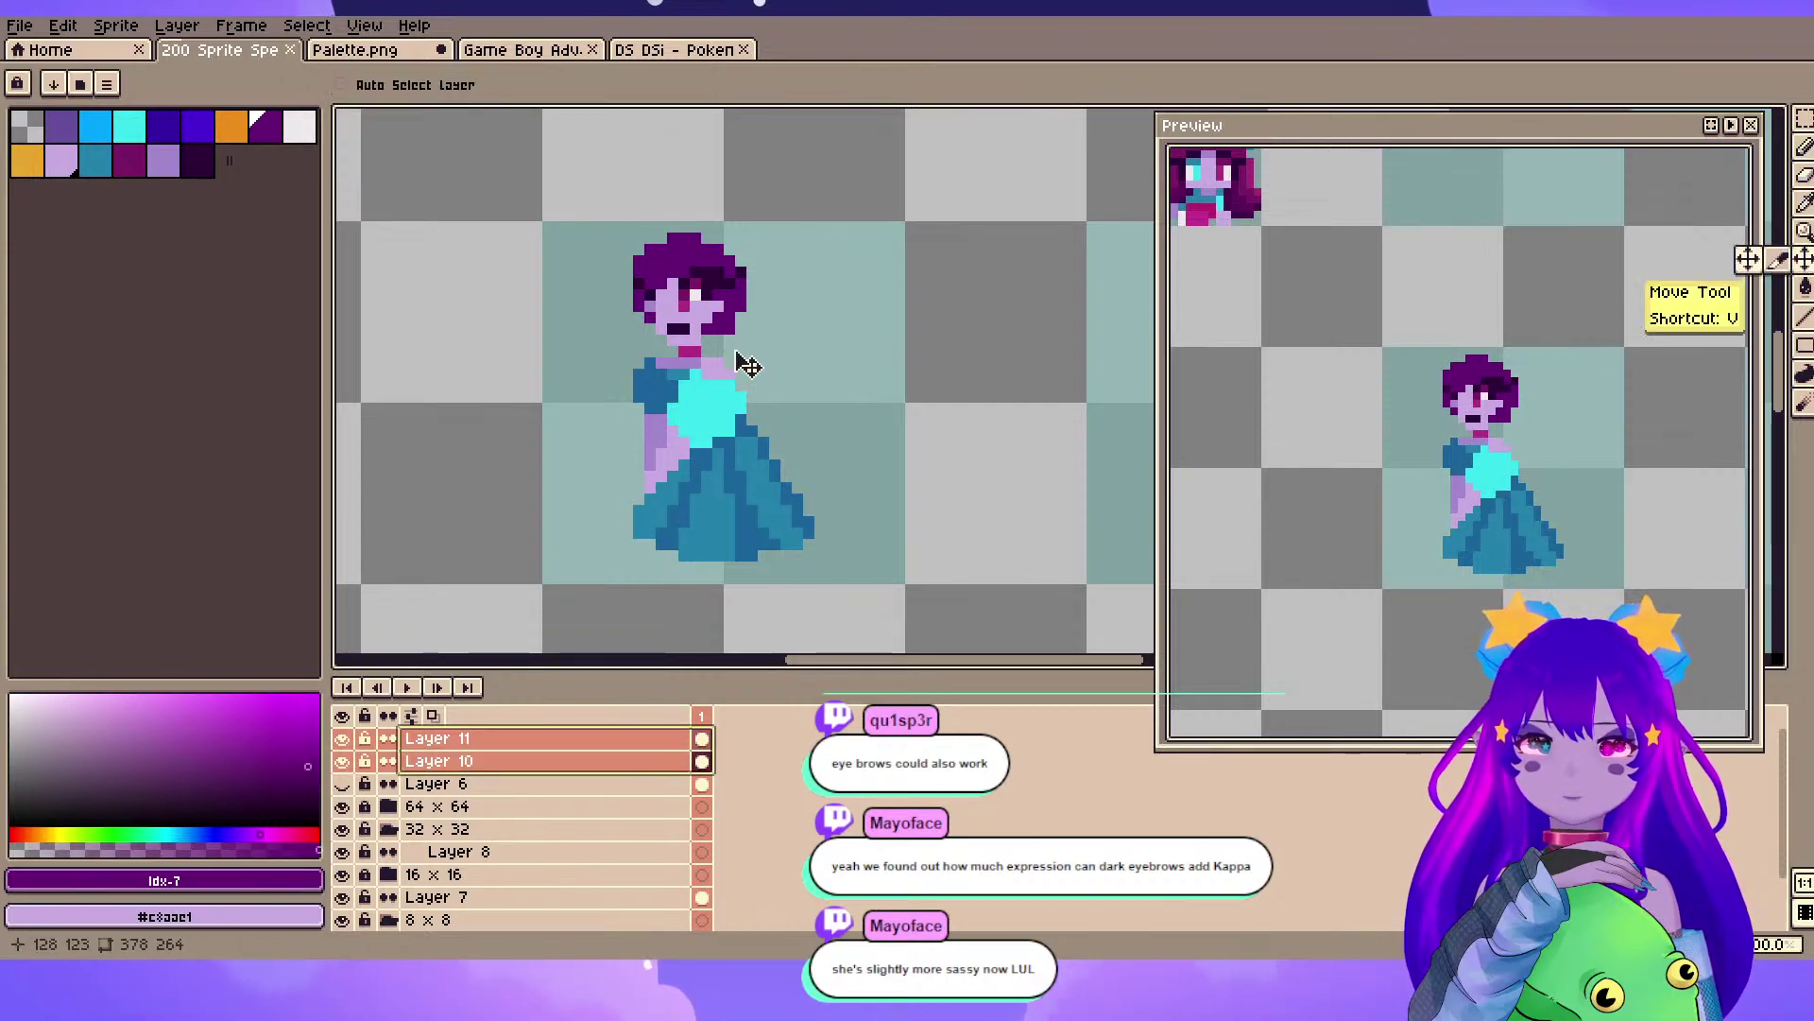
drag(741, 365, 742, 376)
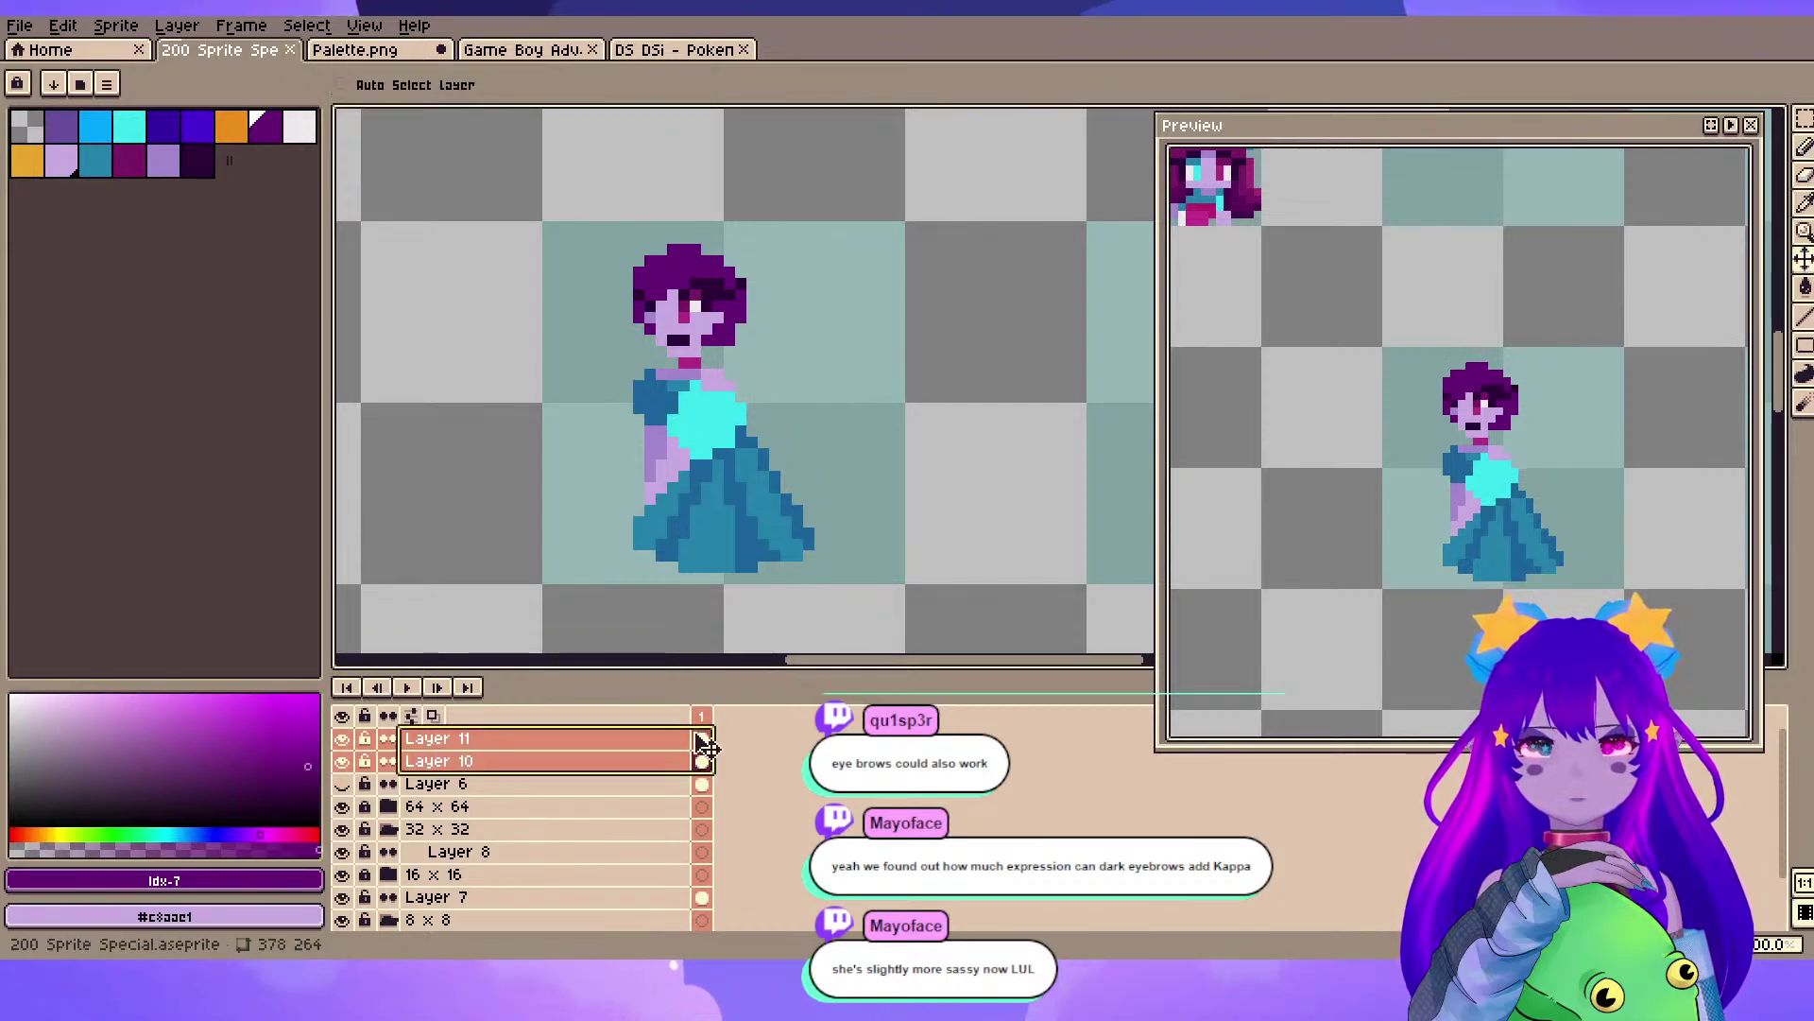
- Merge the hair on Layer 11 down into Layer 10
click(665, 744)
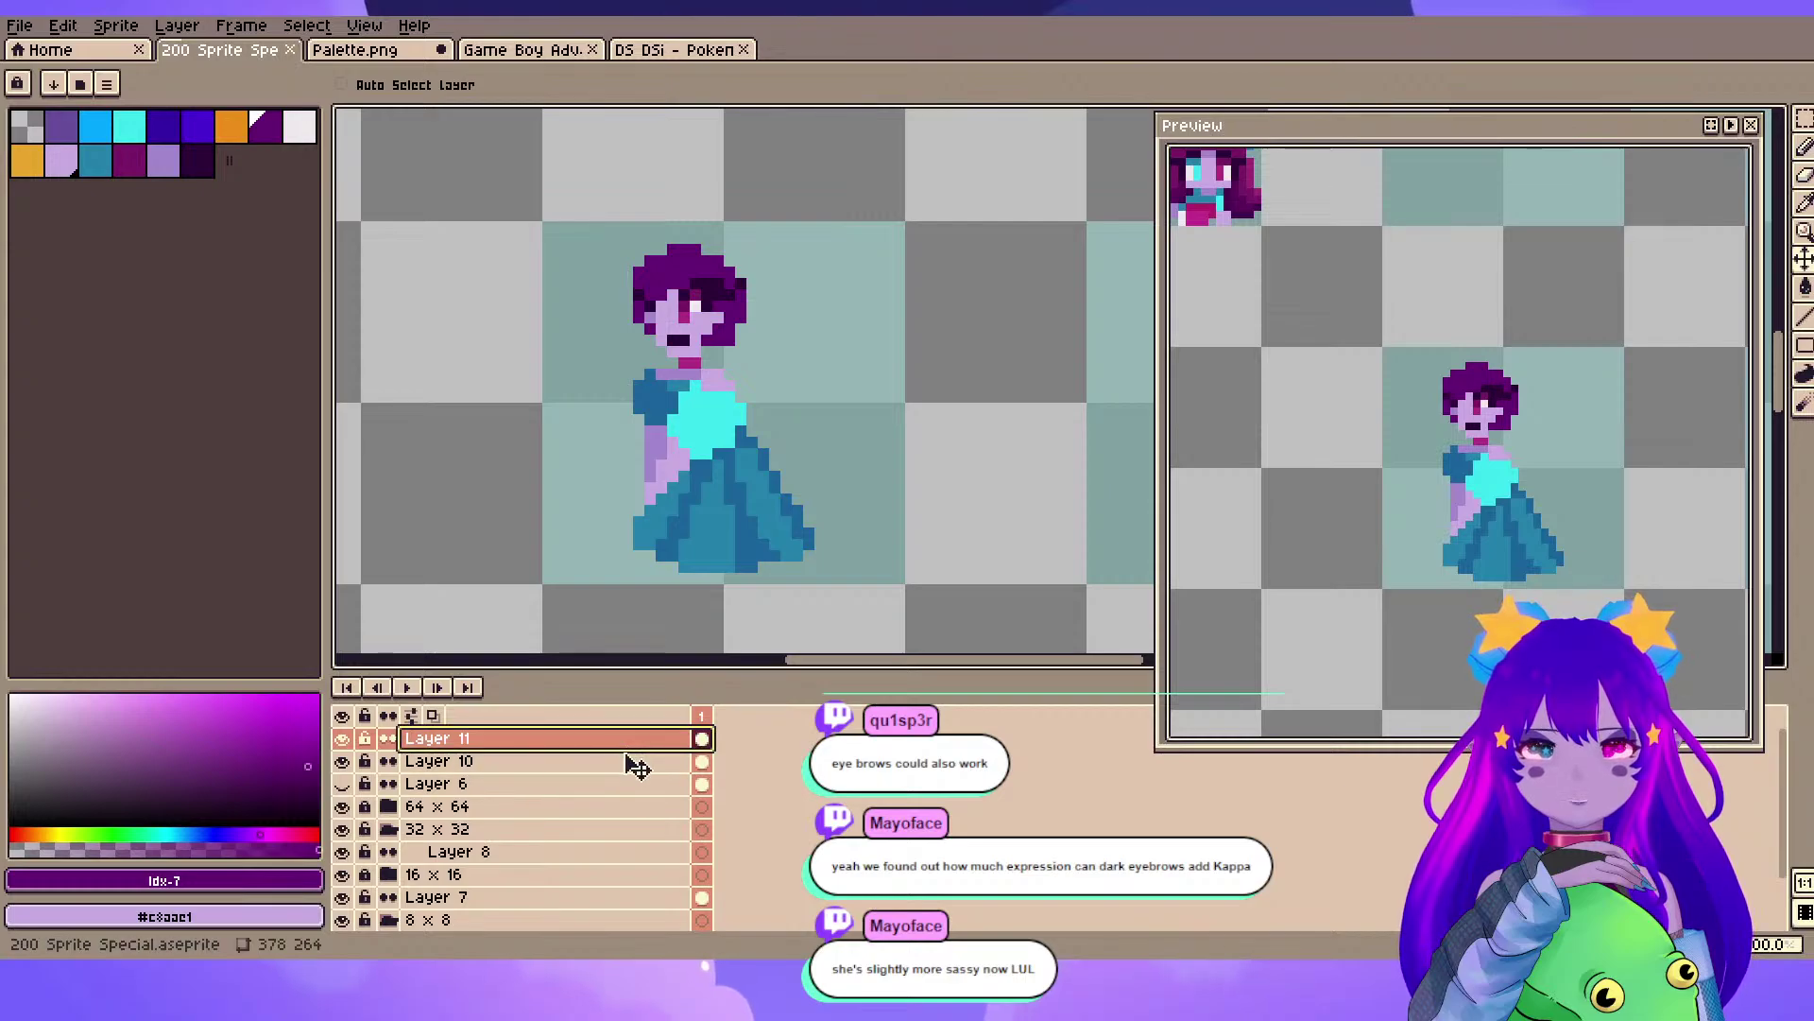
shift+click(638, 765)
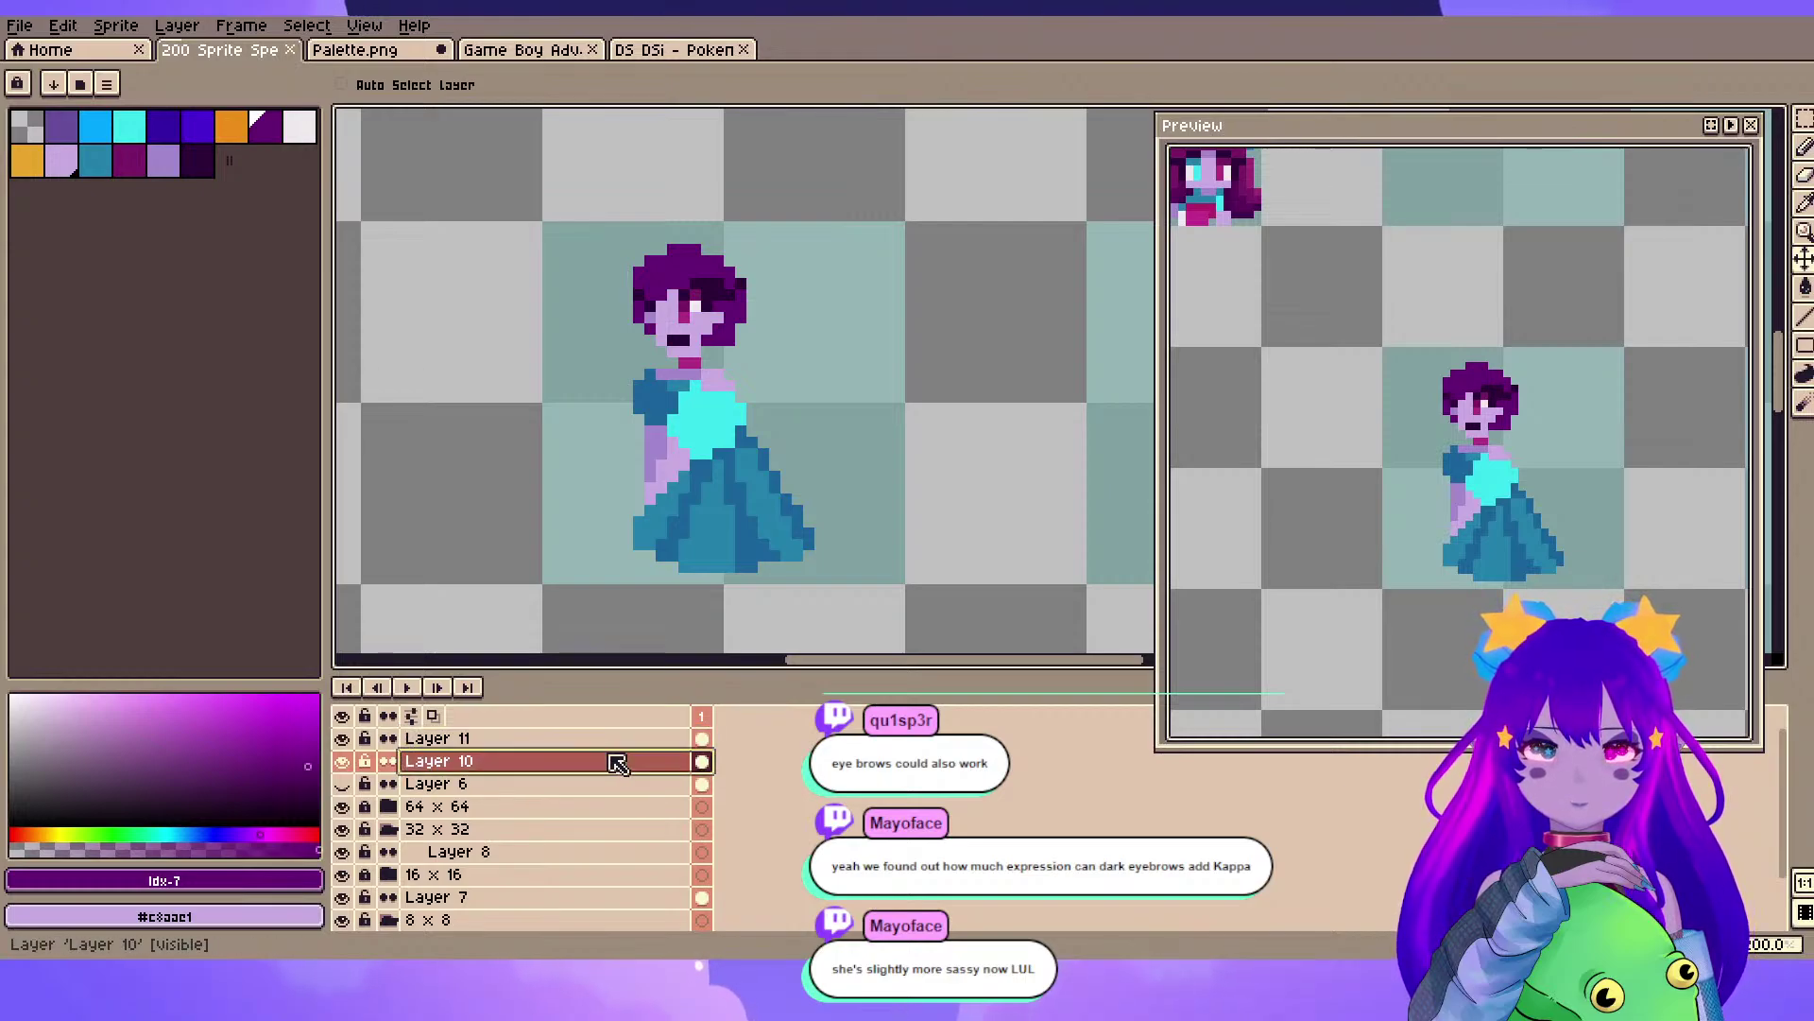
right_click(606, 747)
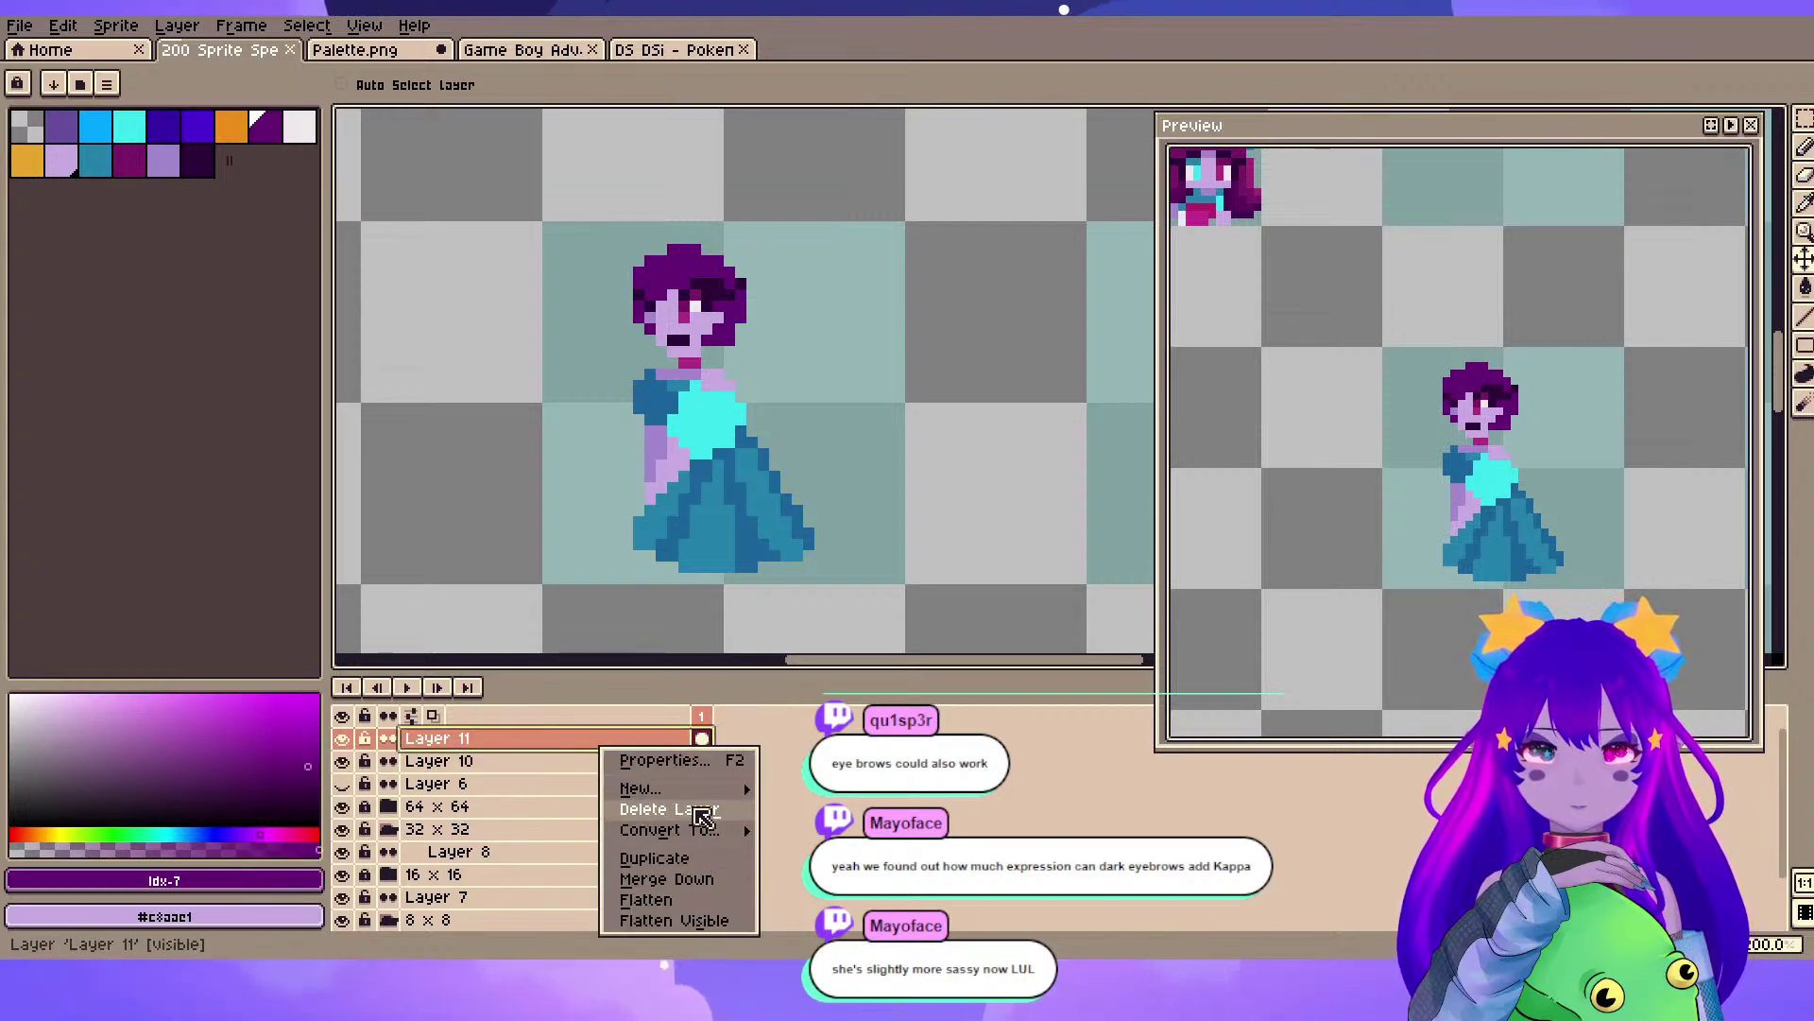
click(695, 879)
- Try placing the girl in the neighbouring teal square by selecting and pasting, and undo the change
drag(939, 311, 560, 308)
key(ctrl+v)
drag(437, 377, 983, 372)
click(779, 507)
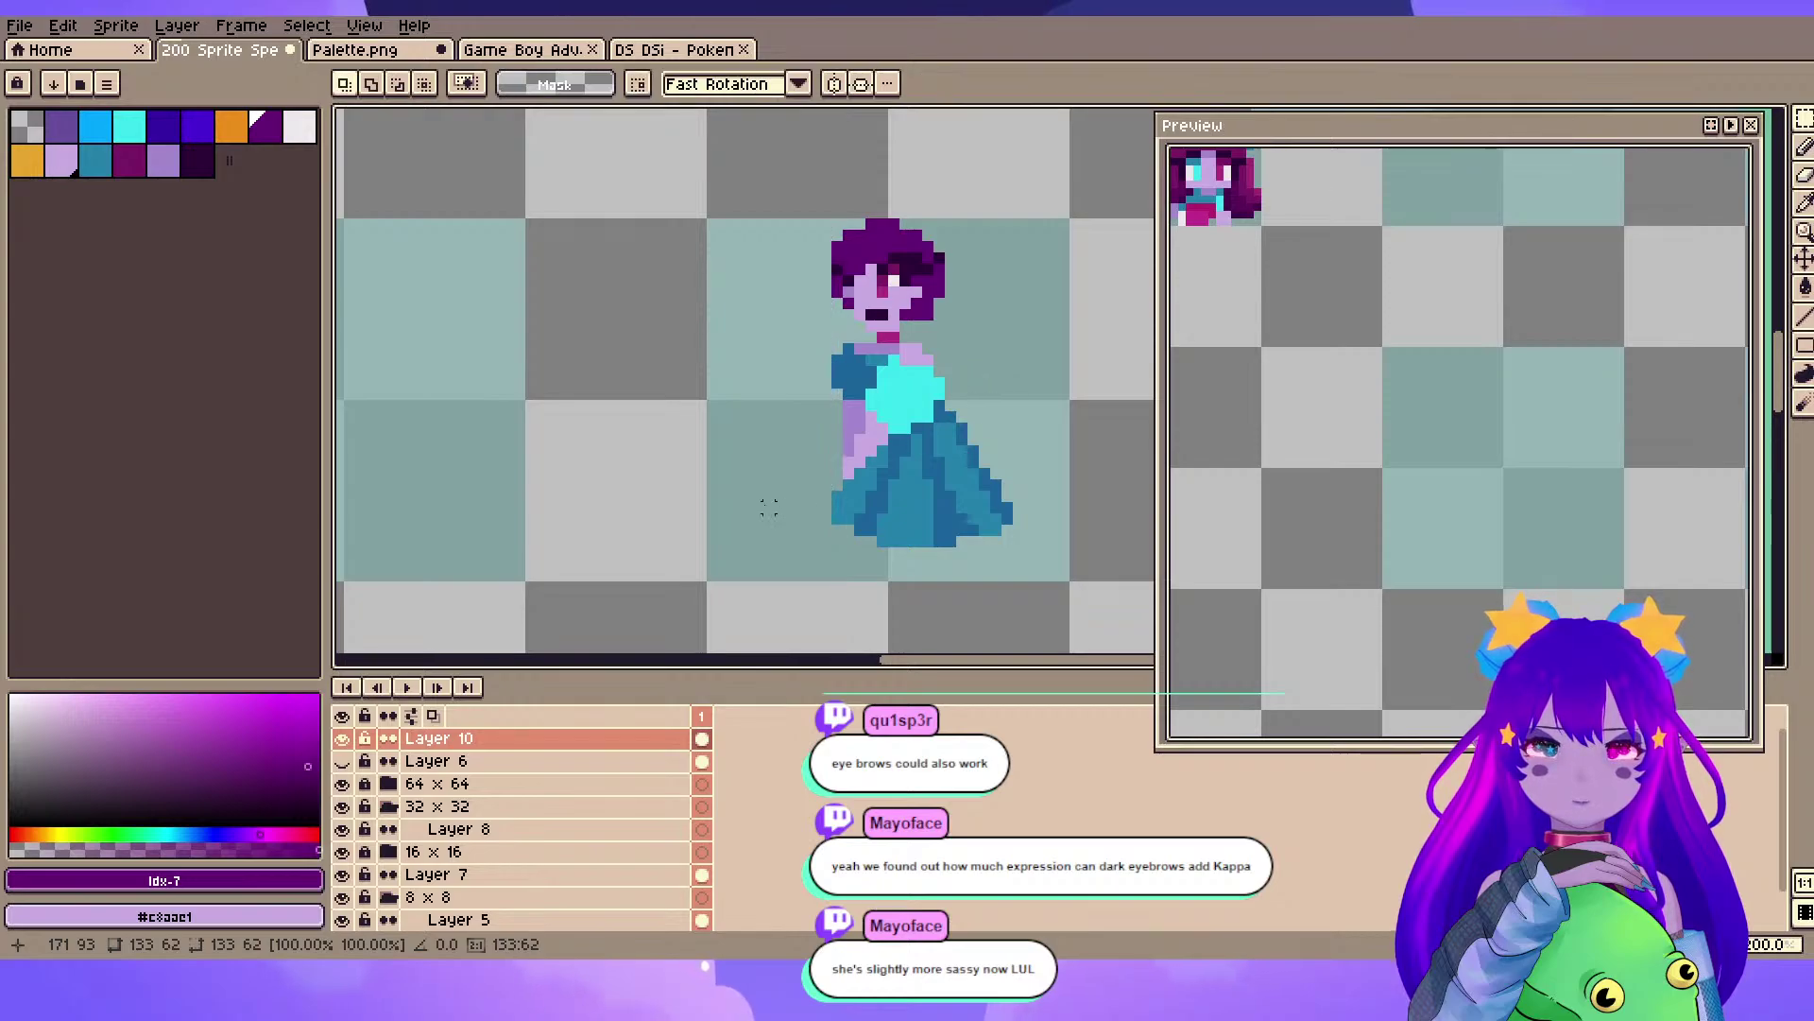
key(ctrl+z)
key(ctrl+z)
- Duplicate Layer 10 and move the copied girl into the next teal square to the right
drag(493, 331, 790, 292)
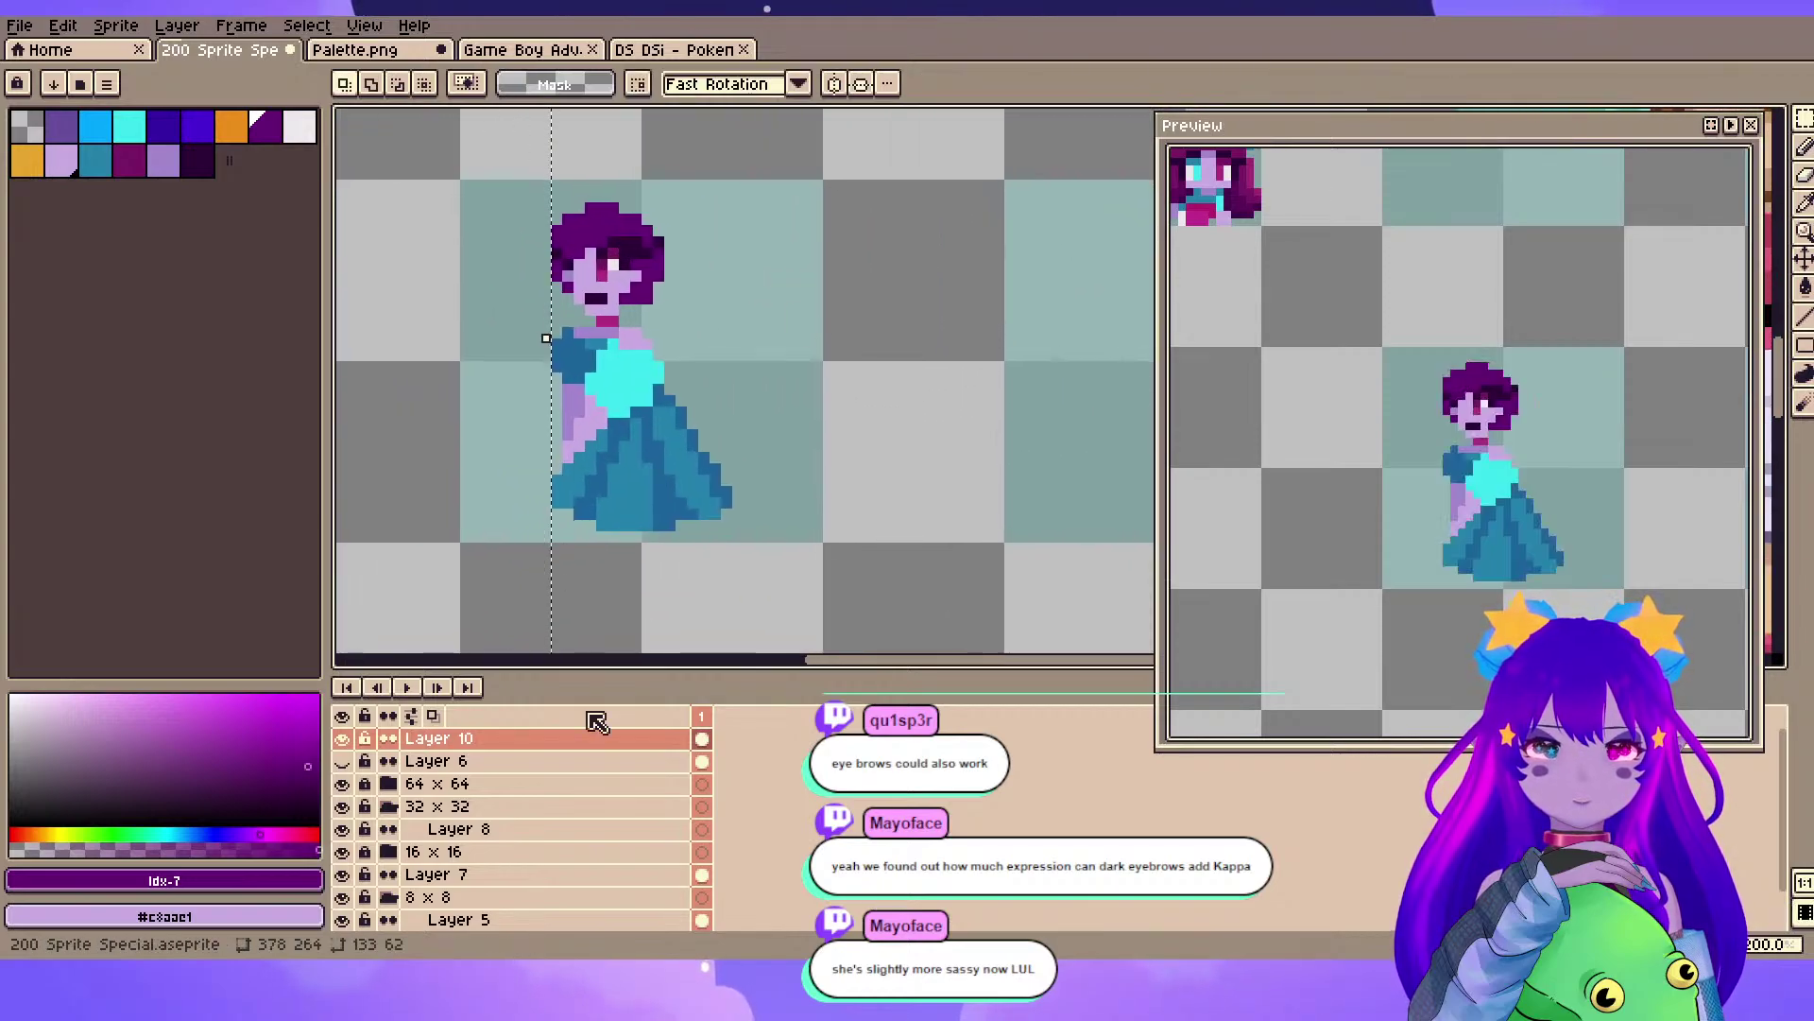
right_click(664, 756)
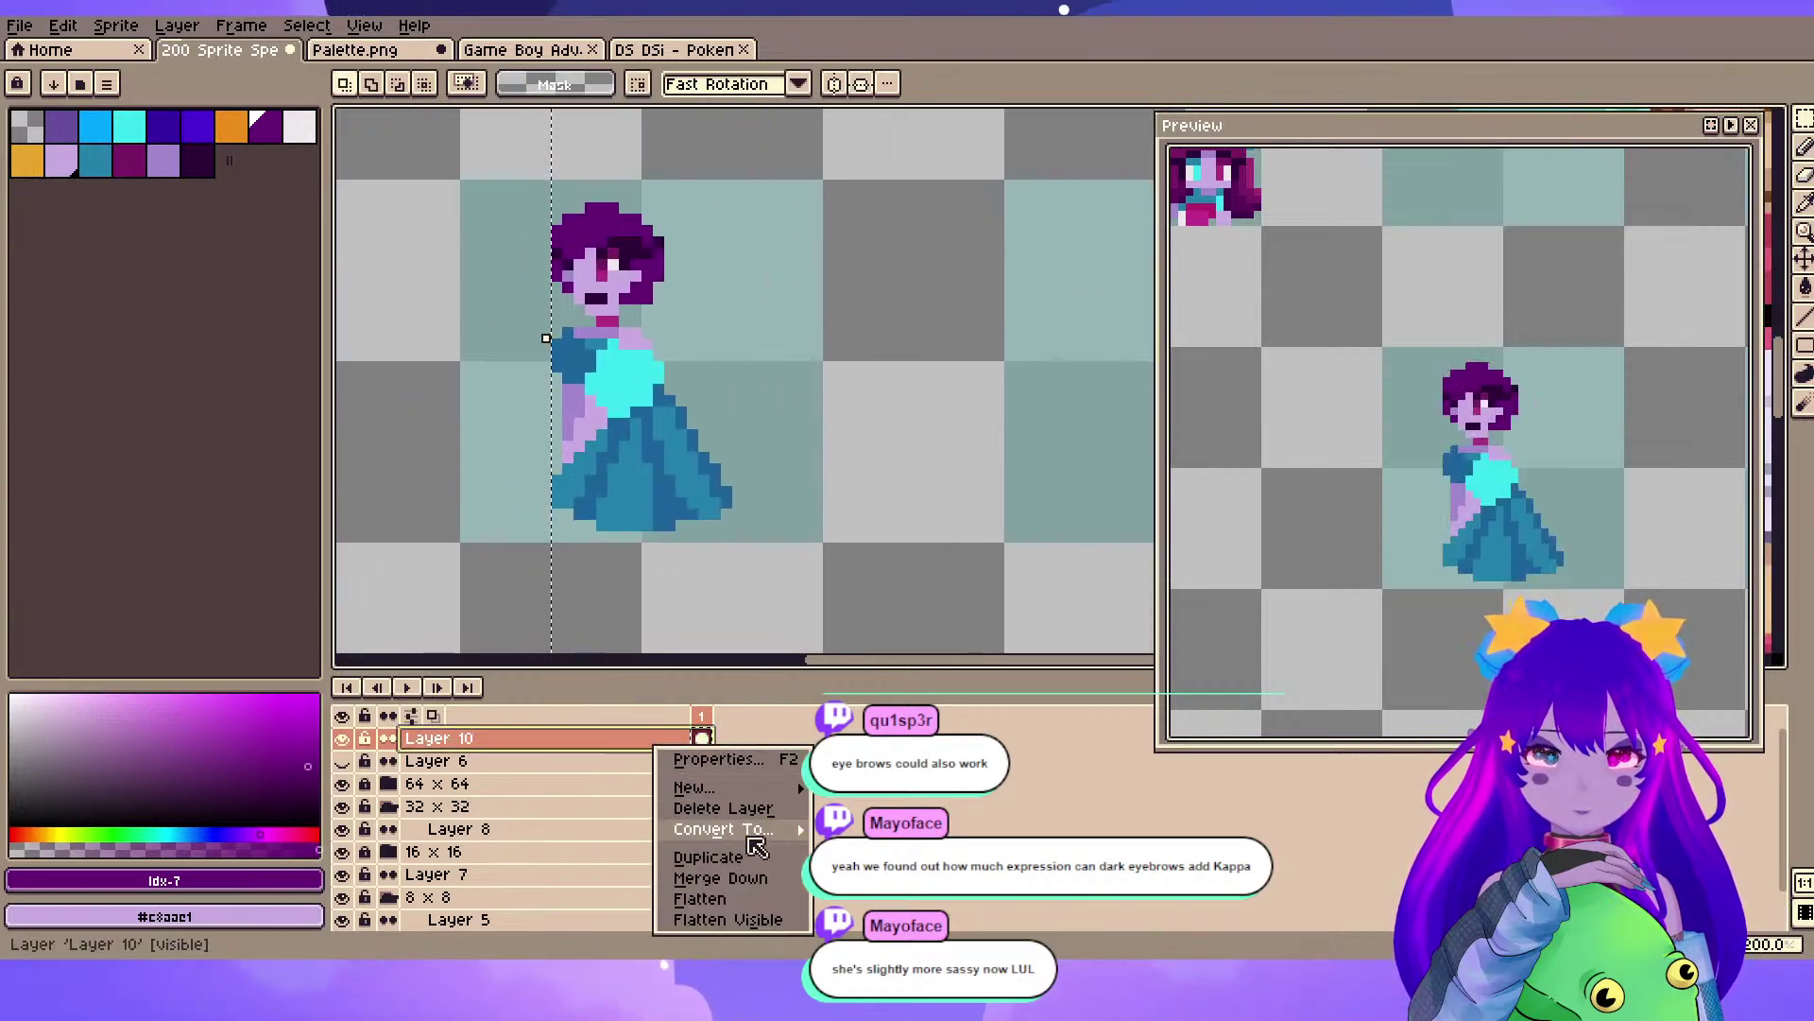
click(749, 867)
drag(753, 442, 1228, 409)
drag(957, 365, 565, 372)
drag(713, 369, 812, 425)
click(643, 376)
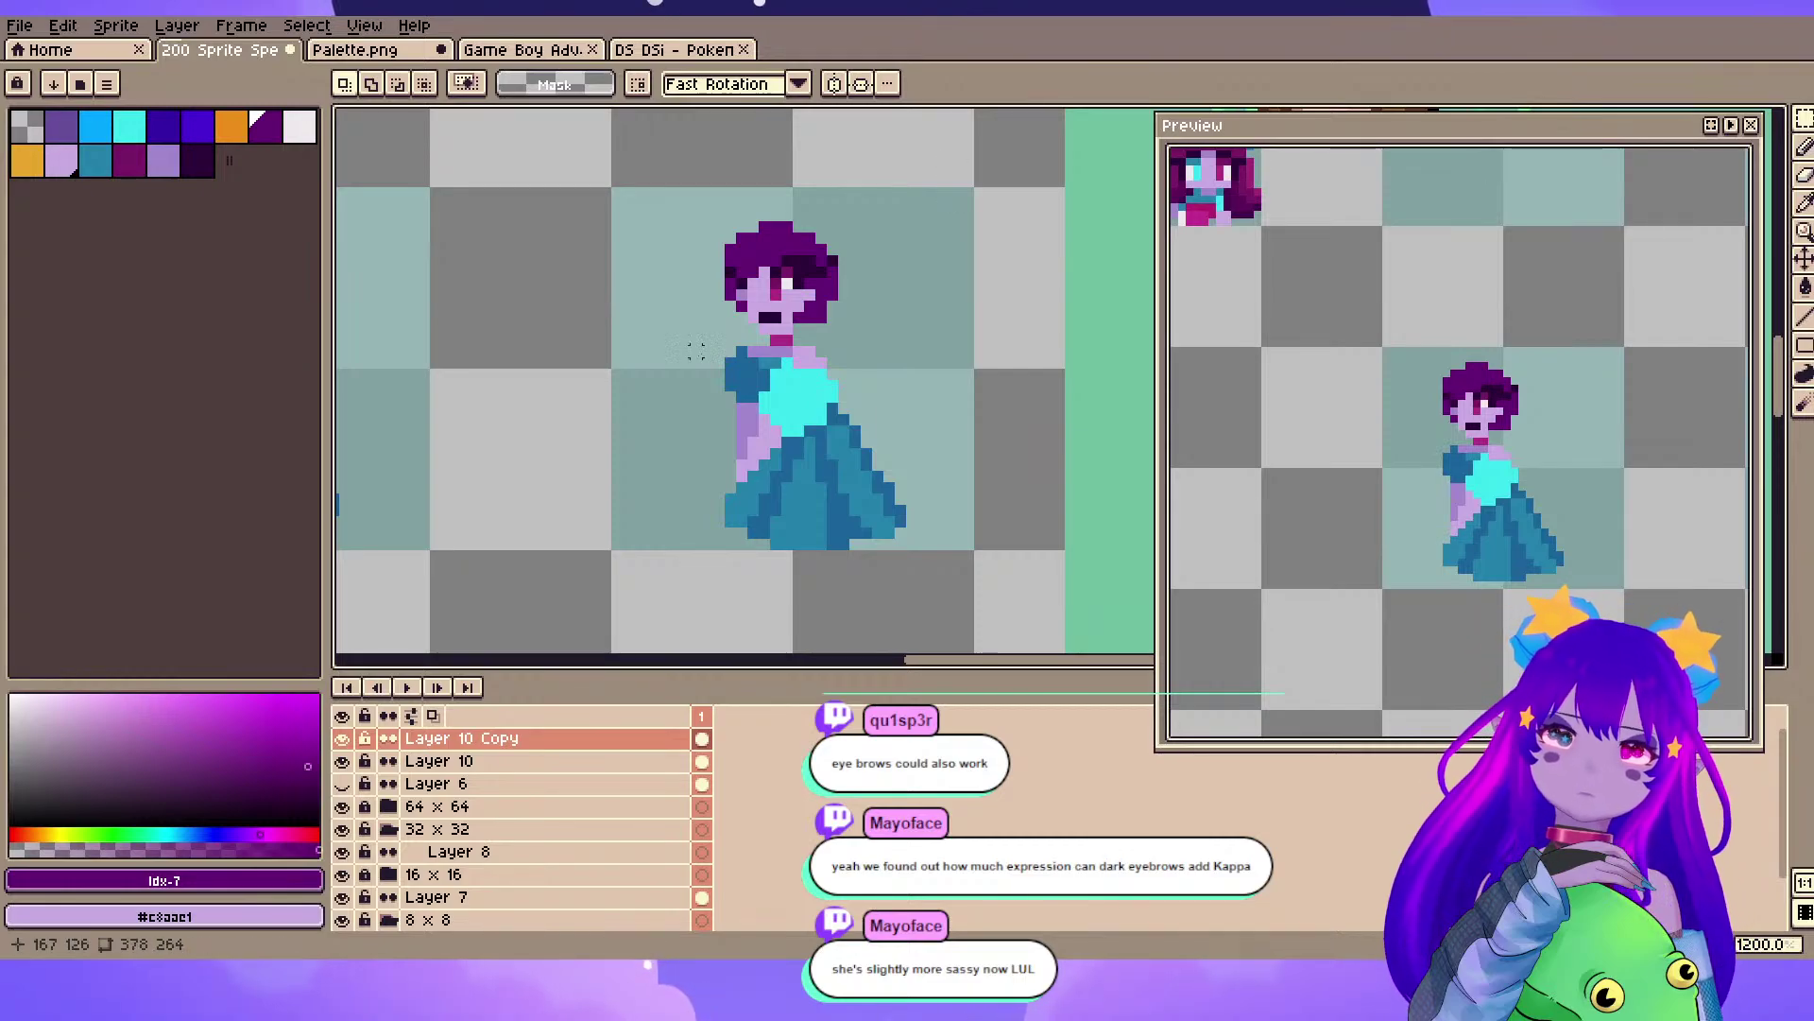
- Erase the copied girl from the next teal square with an 8-pixel eraser
key(e)
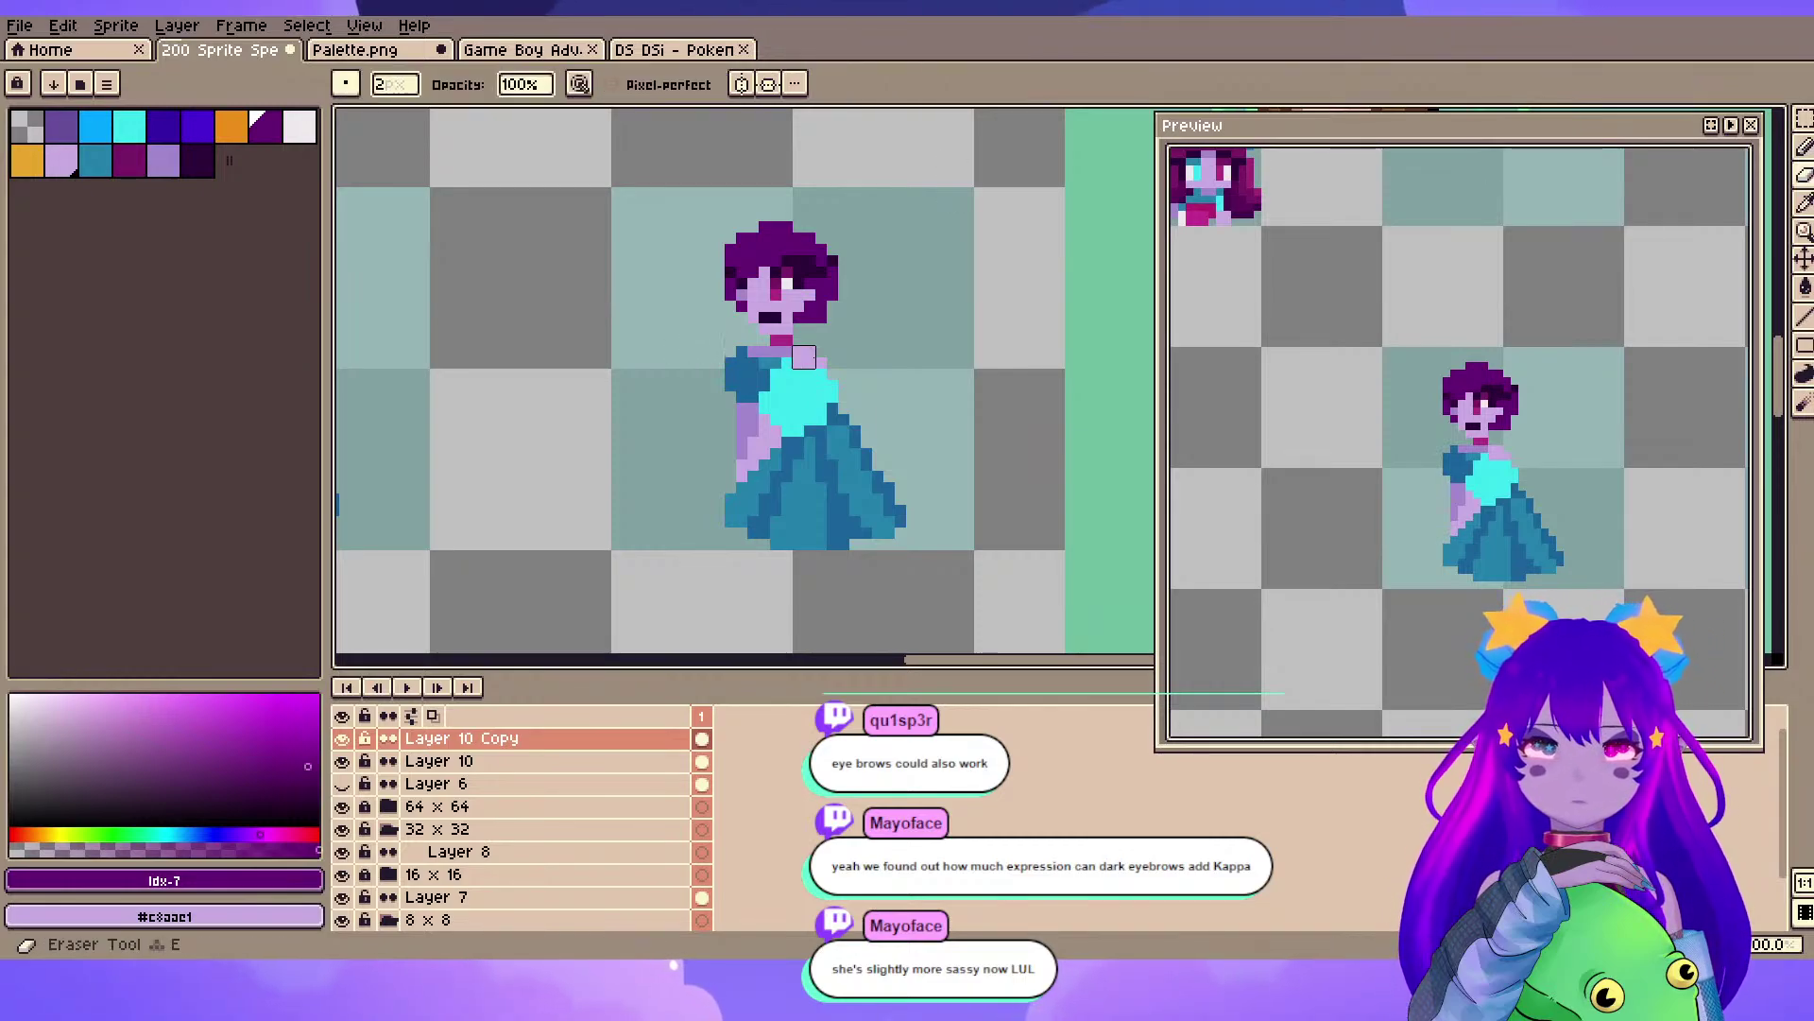
mouse_move(803, 184)
mouse_down()
mouse_move(747, 458)
mouse_move(770, 232)
mouse_move(816, 233)
mouse_move(883, 448)
mouse_up()
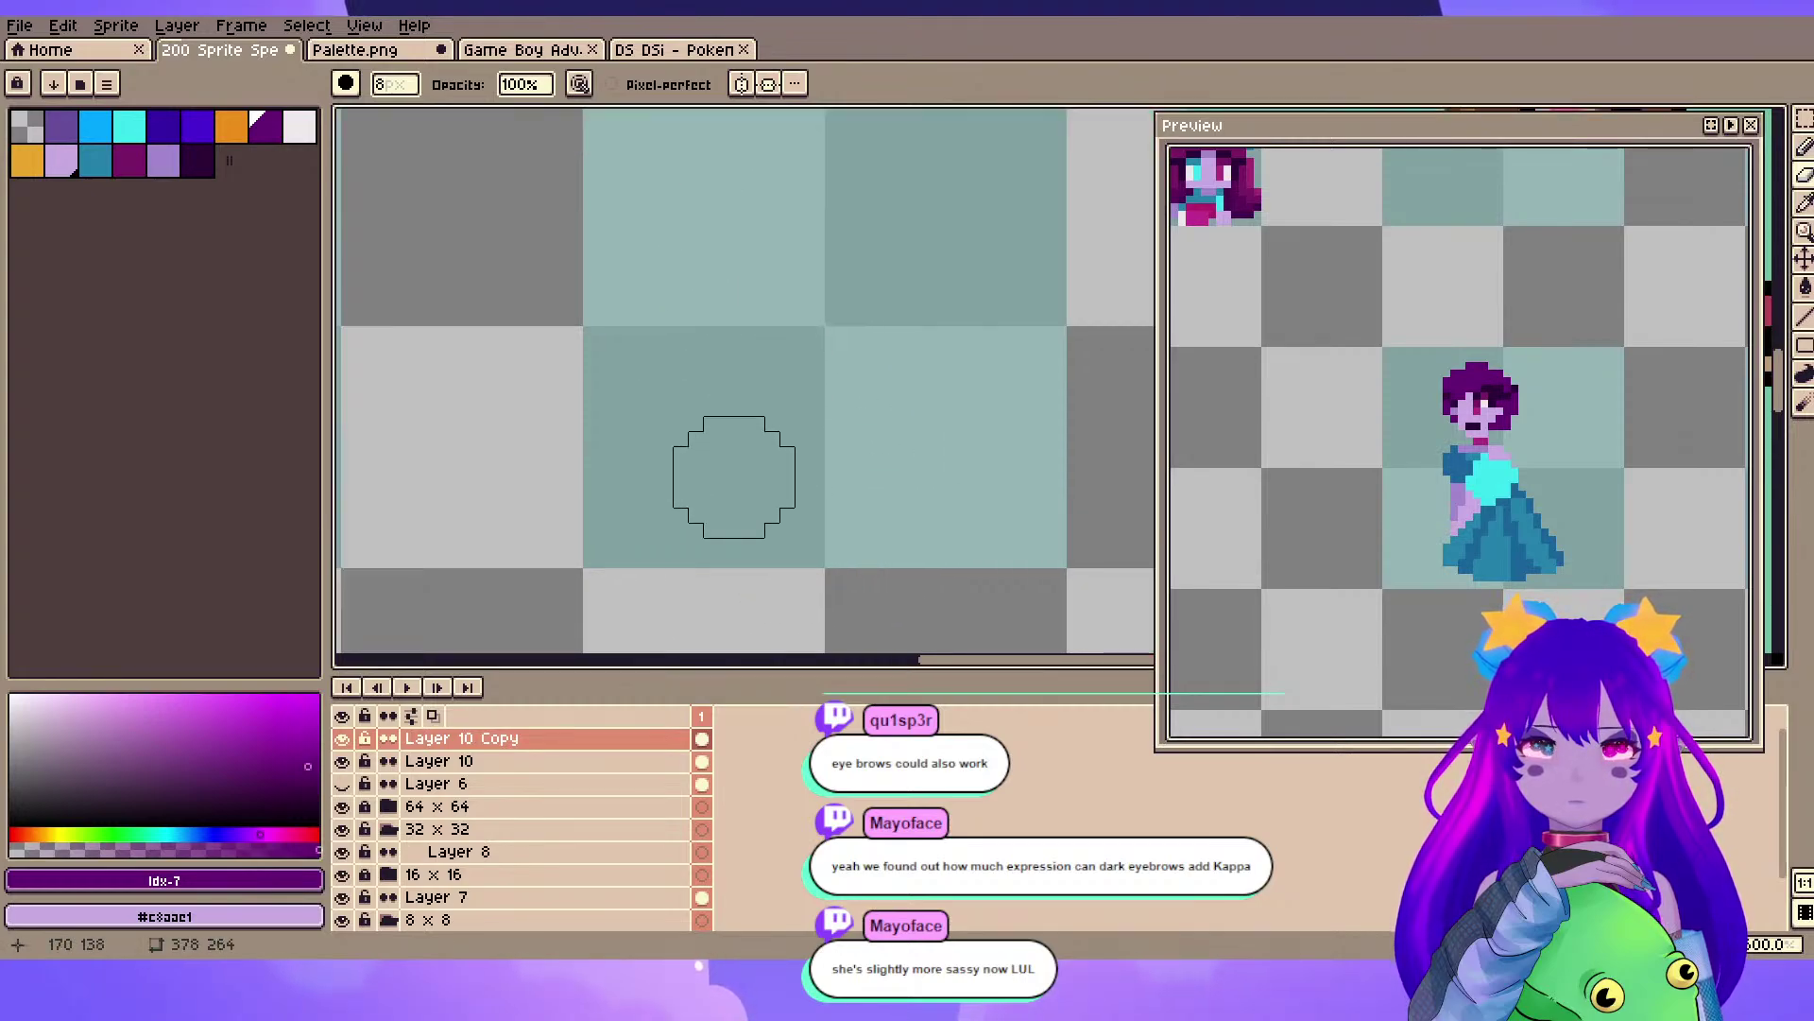
scroll(729, 486, up, 2)
- Paint a round 8-pixel head in the girl's light skin colour #c8aae1 in the upper half of the empty teal square
key(b)
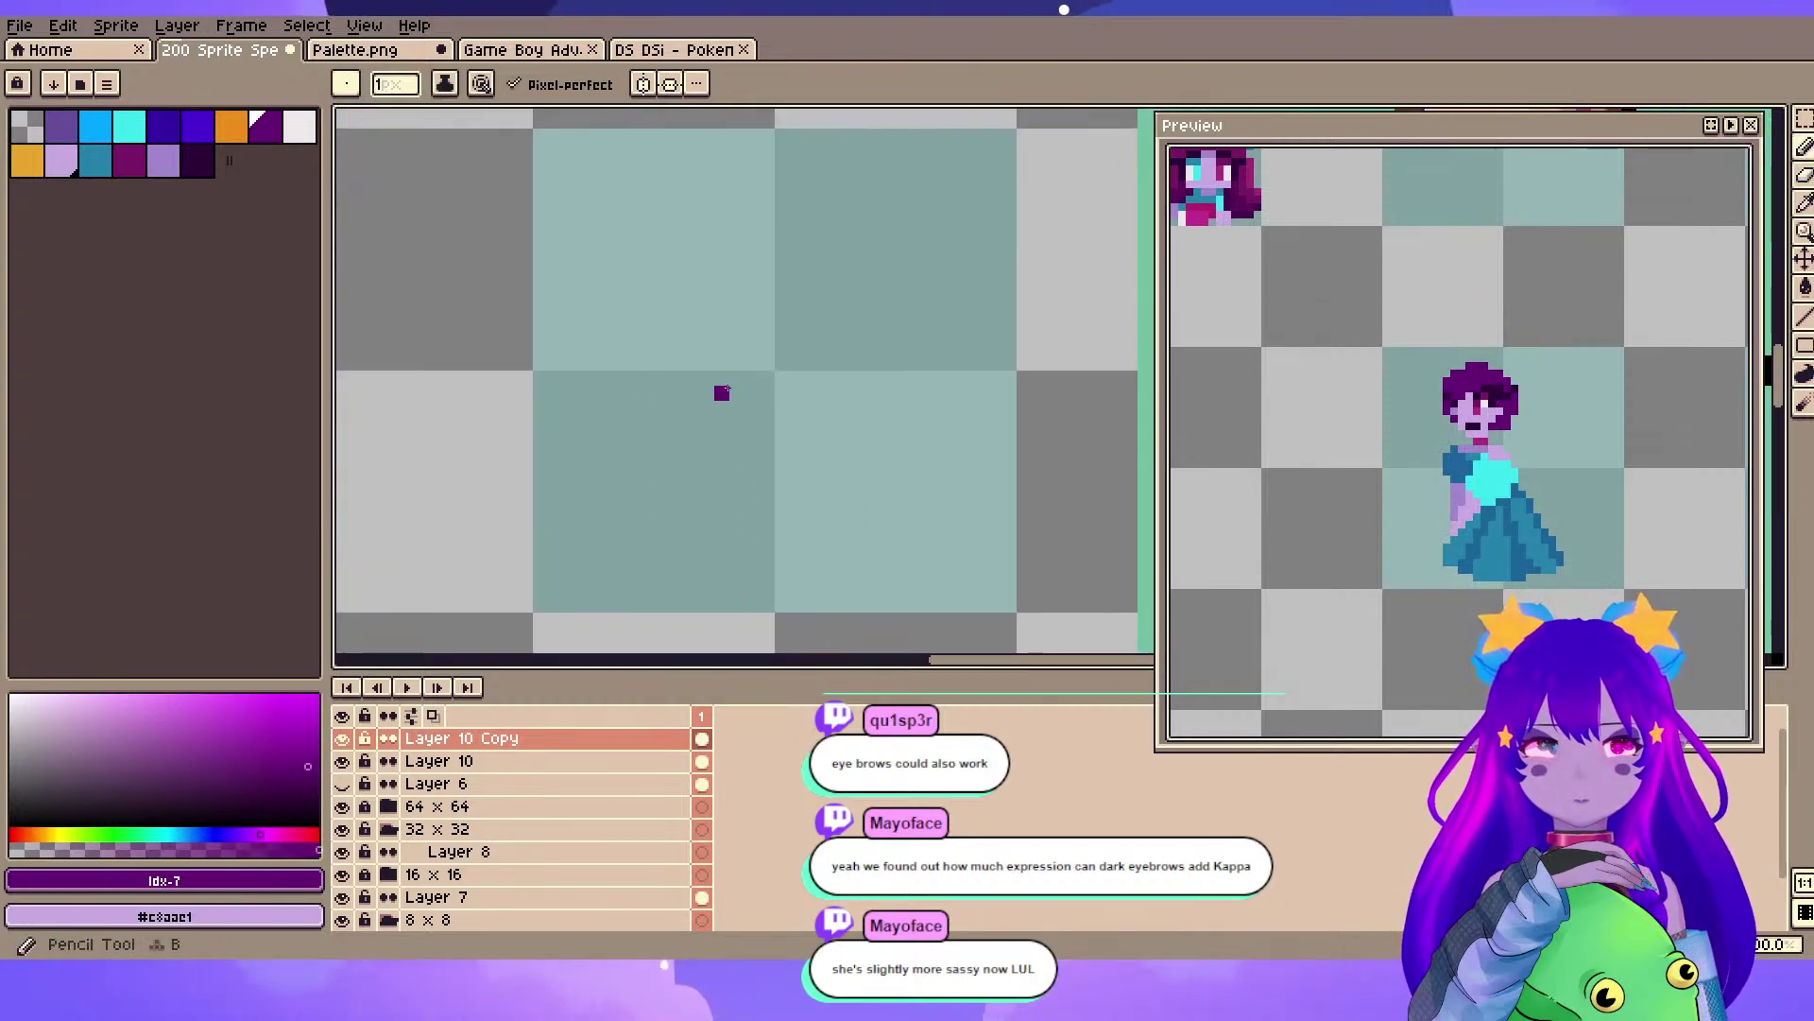
key(space)
drag(374, 454, 828, 392)
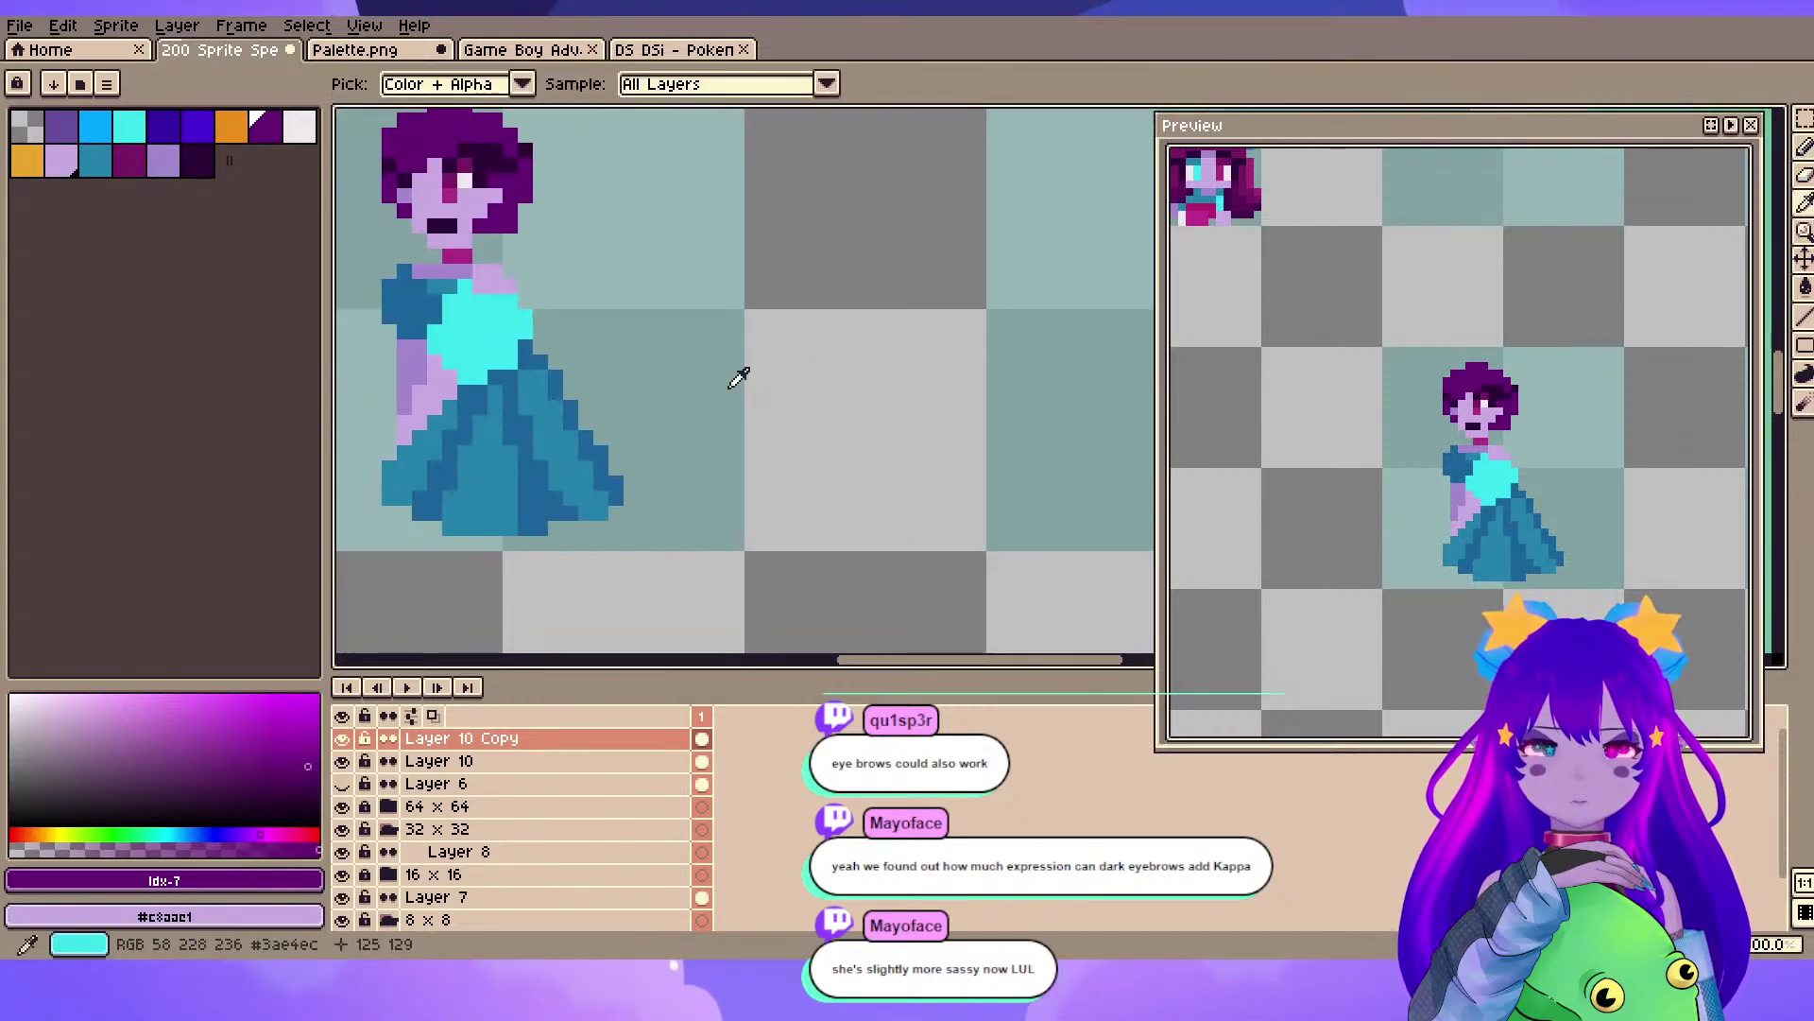
alt+click(480, 321)
key(space)
mouse_move(728, 388)
mouse_down()
mouse_move(378, 427)
mouse_move(162, 394)
mouse_move(215, 435)
mouse_move(622, 379)
mouse_up()
alt+click(374, 202)
key(space)
mouse_move(1099, 277)
mouse_down()
mouse_move(786, 410)
mouse_move(736, 278)
mouse_up()
key(space)
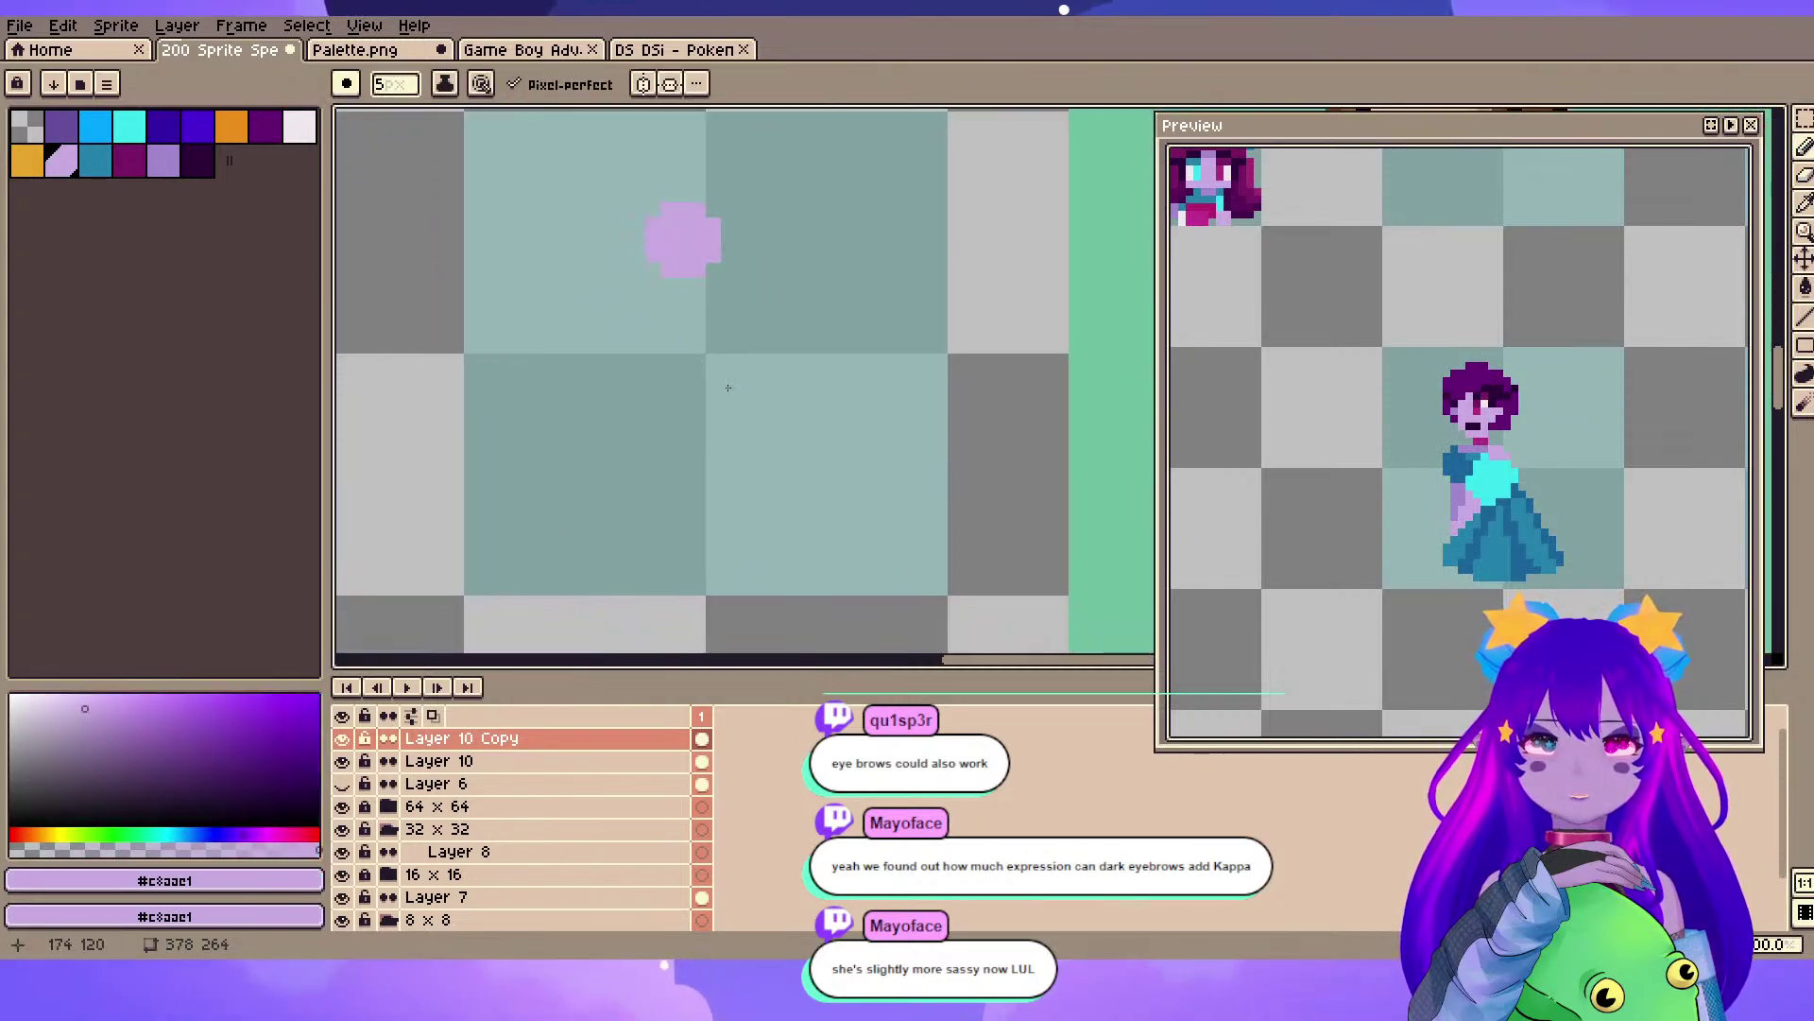
key(minus)
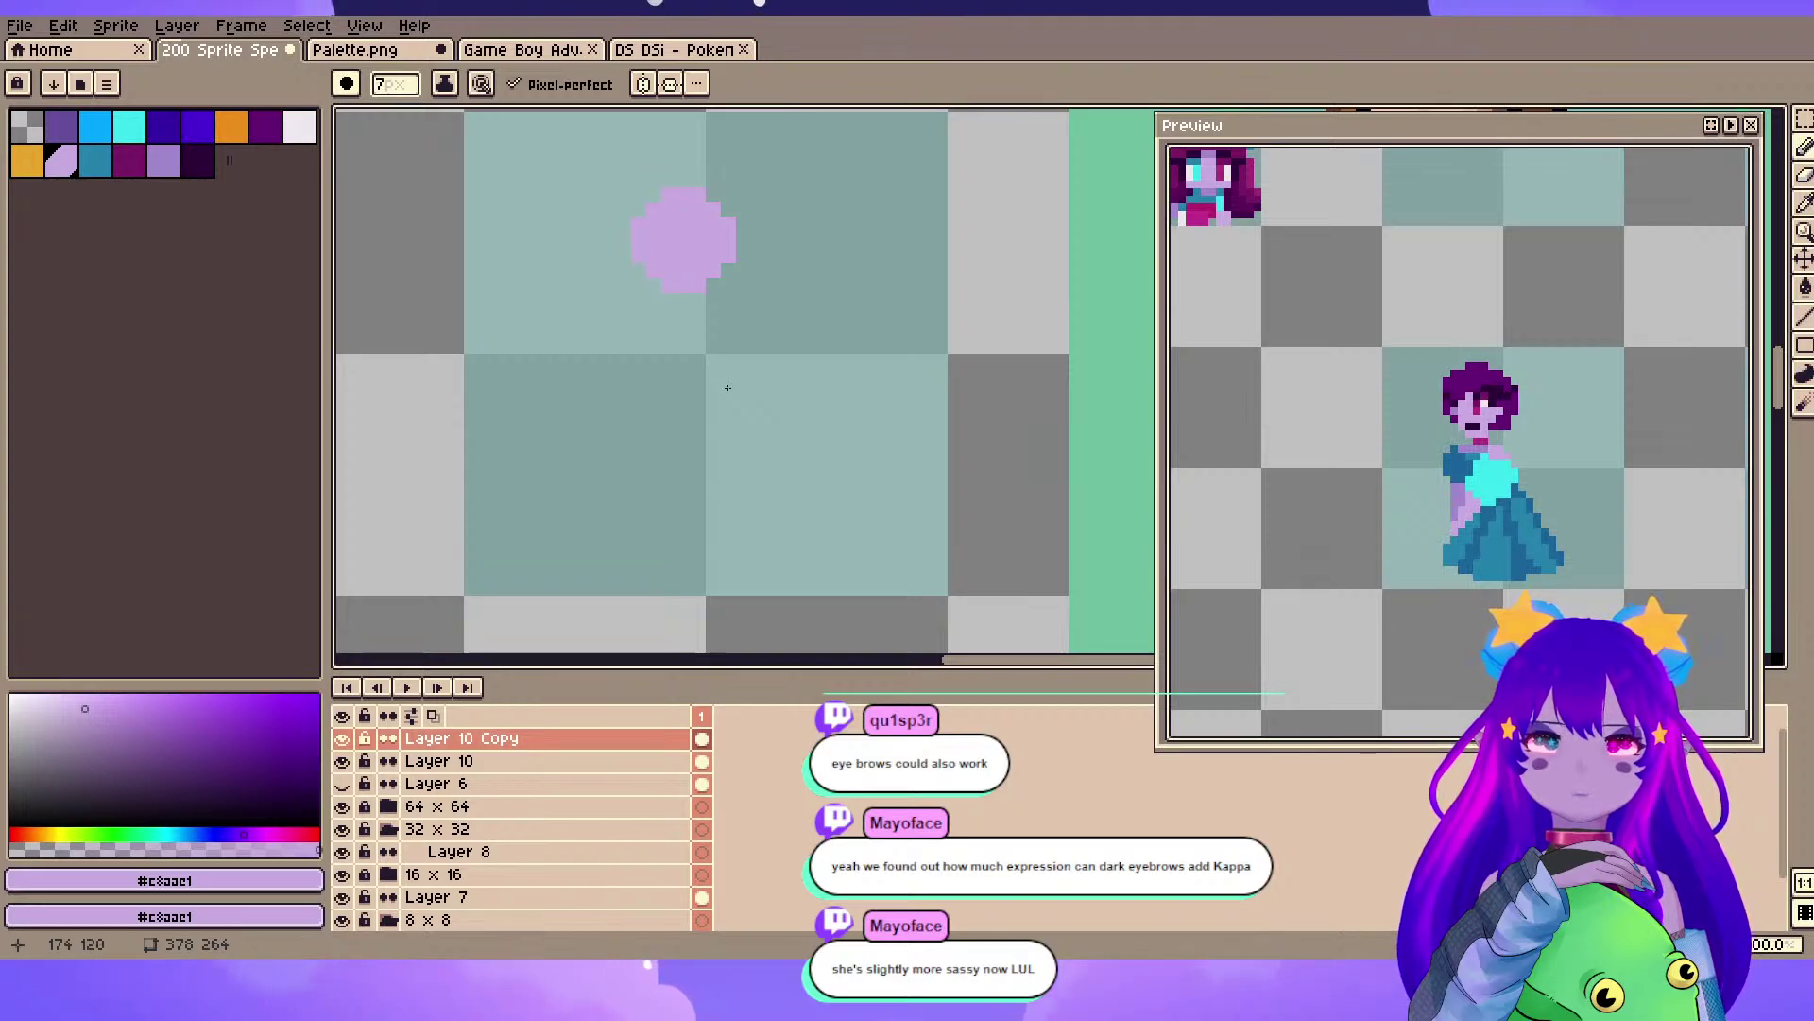
click(661, 247)
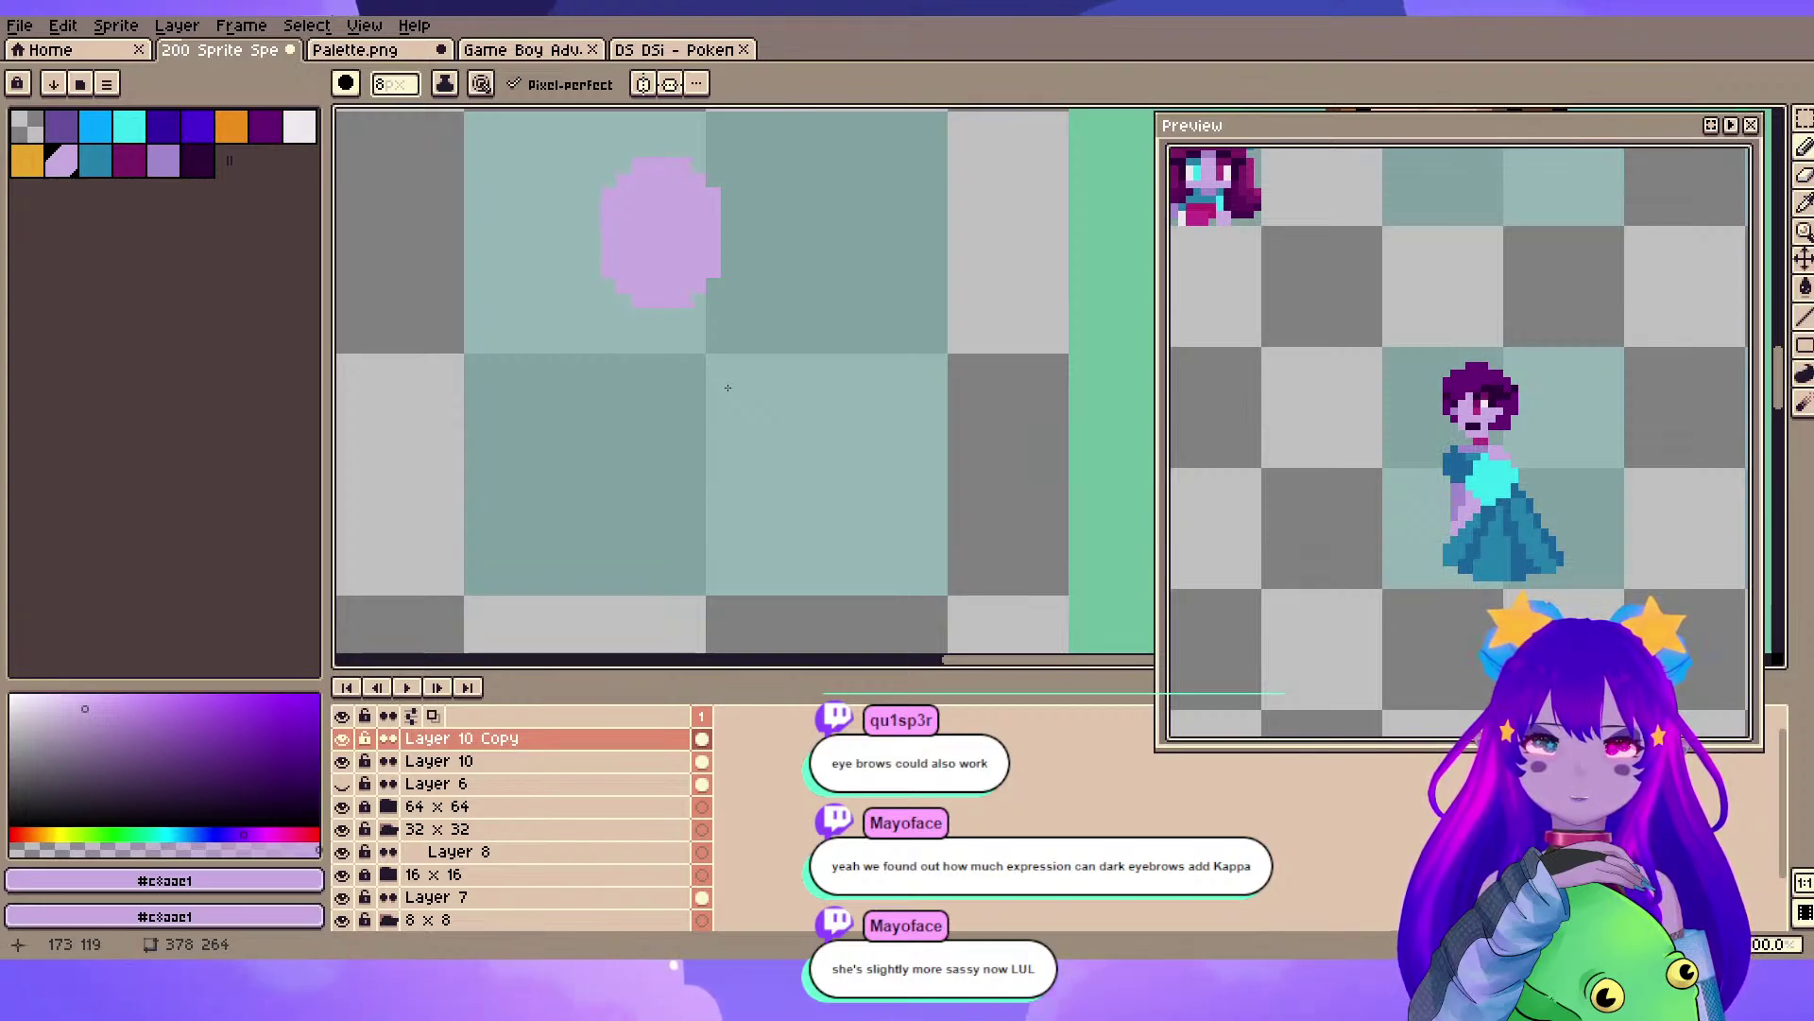
- Try adding a one-pixel-high neck under the new head in the darker skin colour #a286cc, and undo it
key(space)
drag(585, 277, 1043, 307)
alt+click(396, 330)
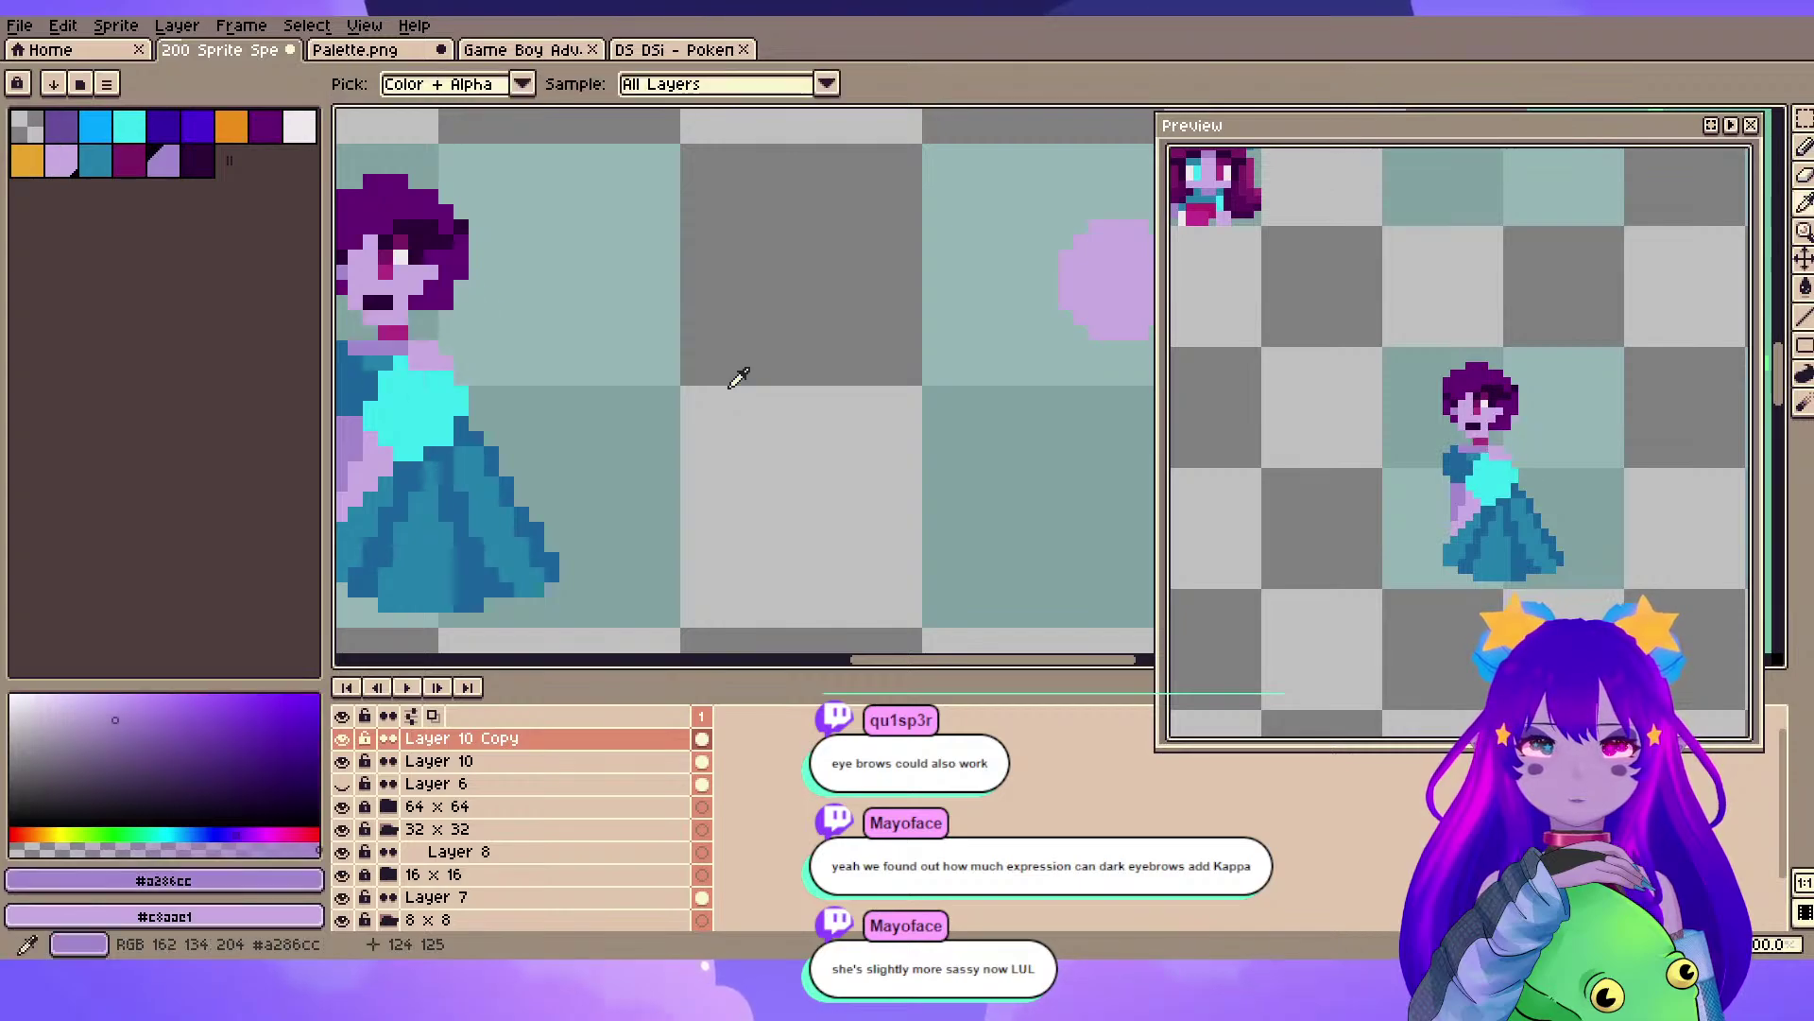
key(space)
drag(816, 323, 560, 323)
key(minus)
key(minus)
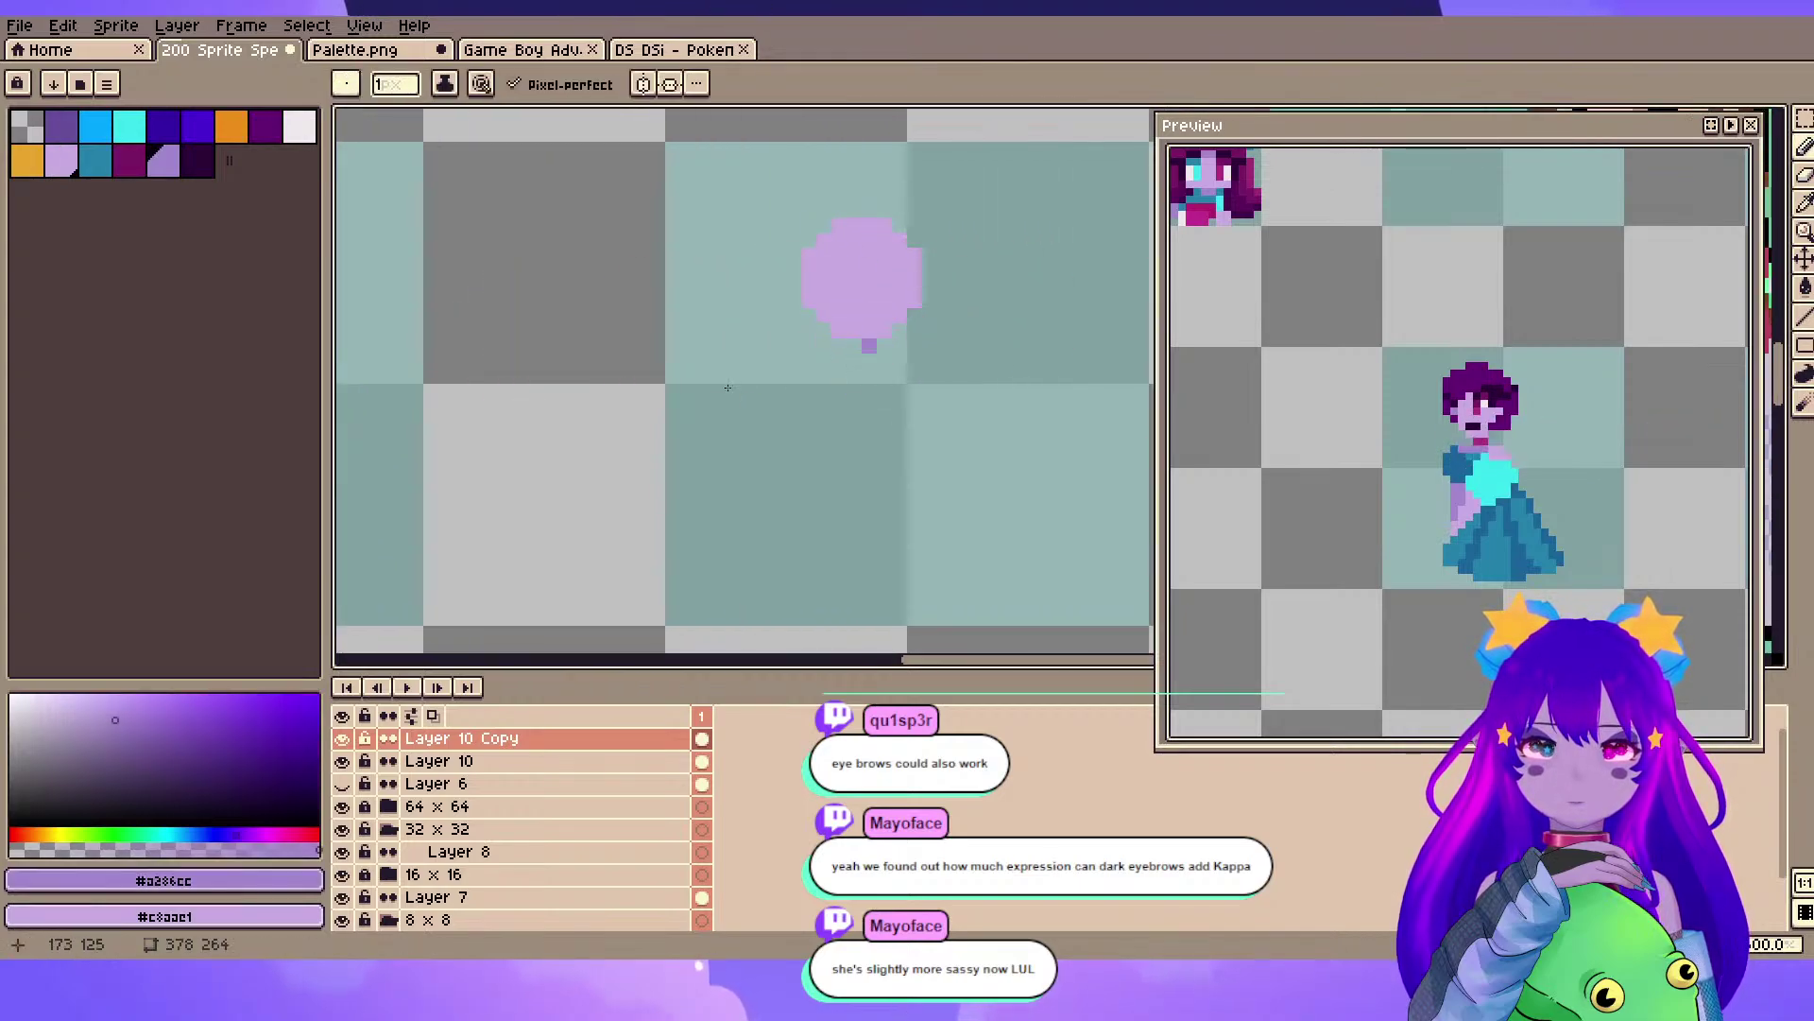
click(869, 346)
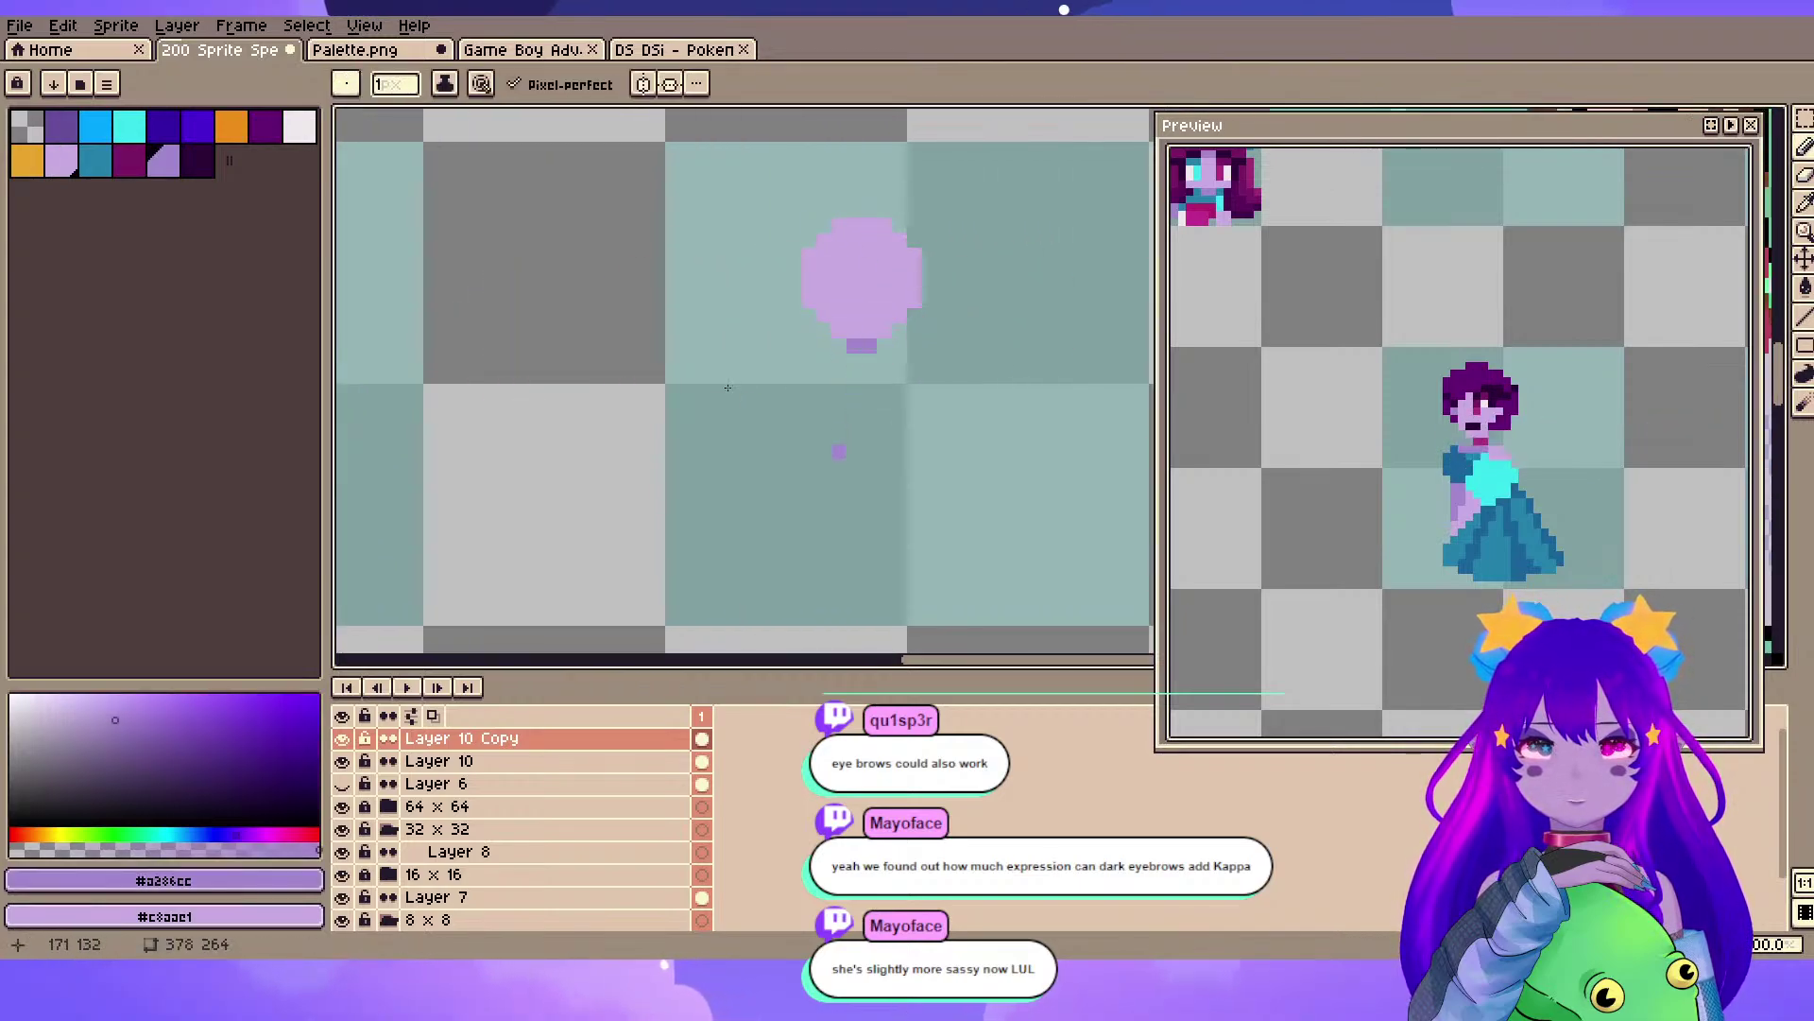
key(ctrl+z)
- Try extending the upper outline of the new head with single pixels and trimming it, and undo the changes
key(b)
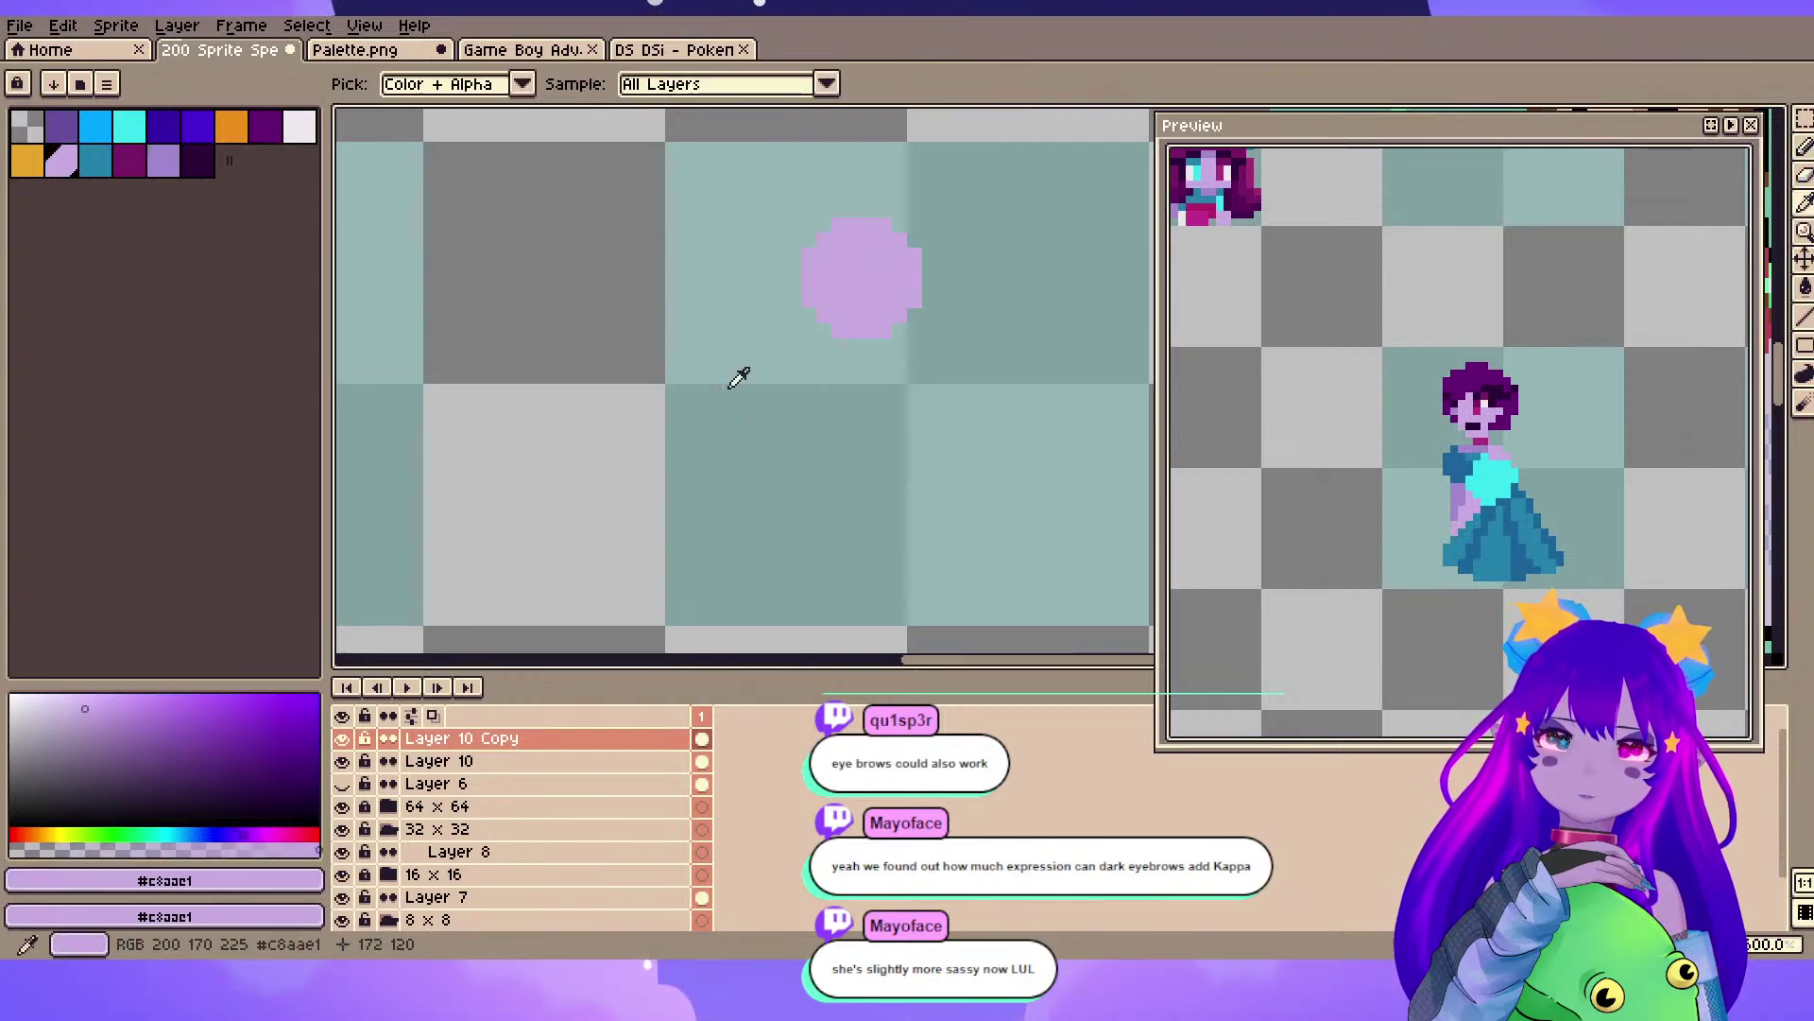
mouse_move(870, 210)
mouse_down()
mouse_move(794, 270)
mouse_move(824, 256)
mouse_up()
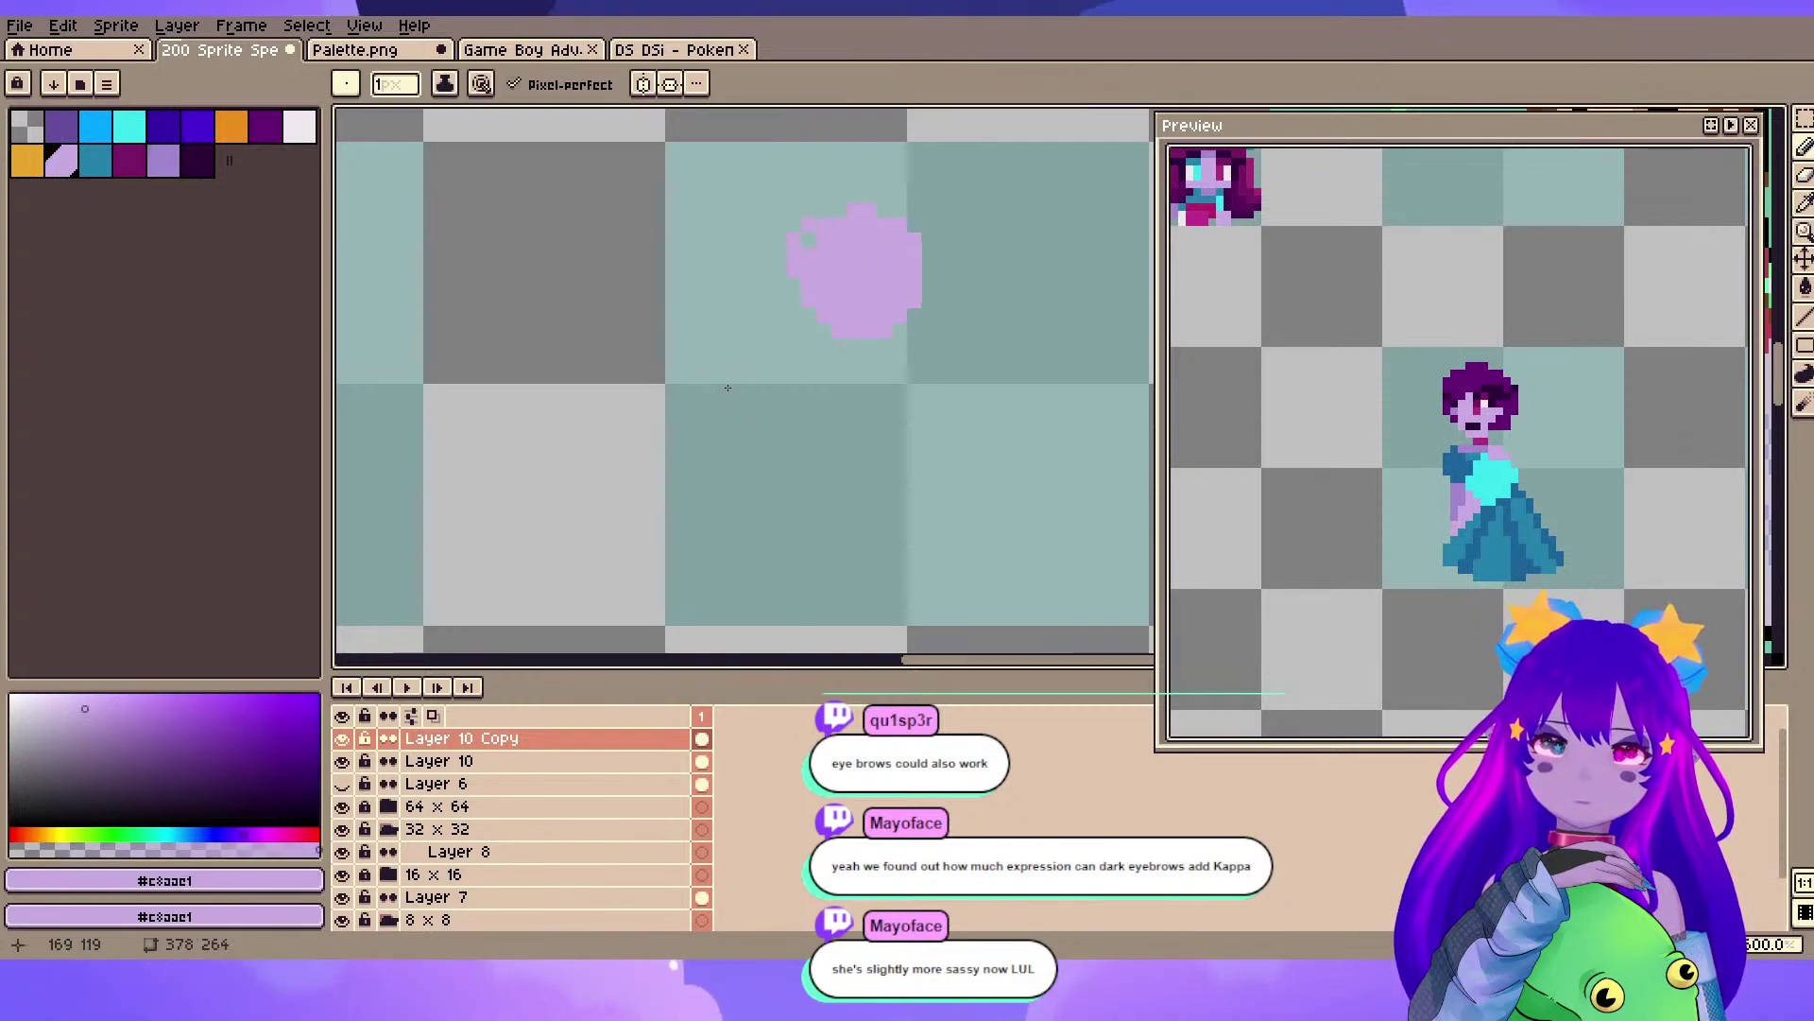
key(e)
click(831, 203)
key(ctrl+z)
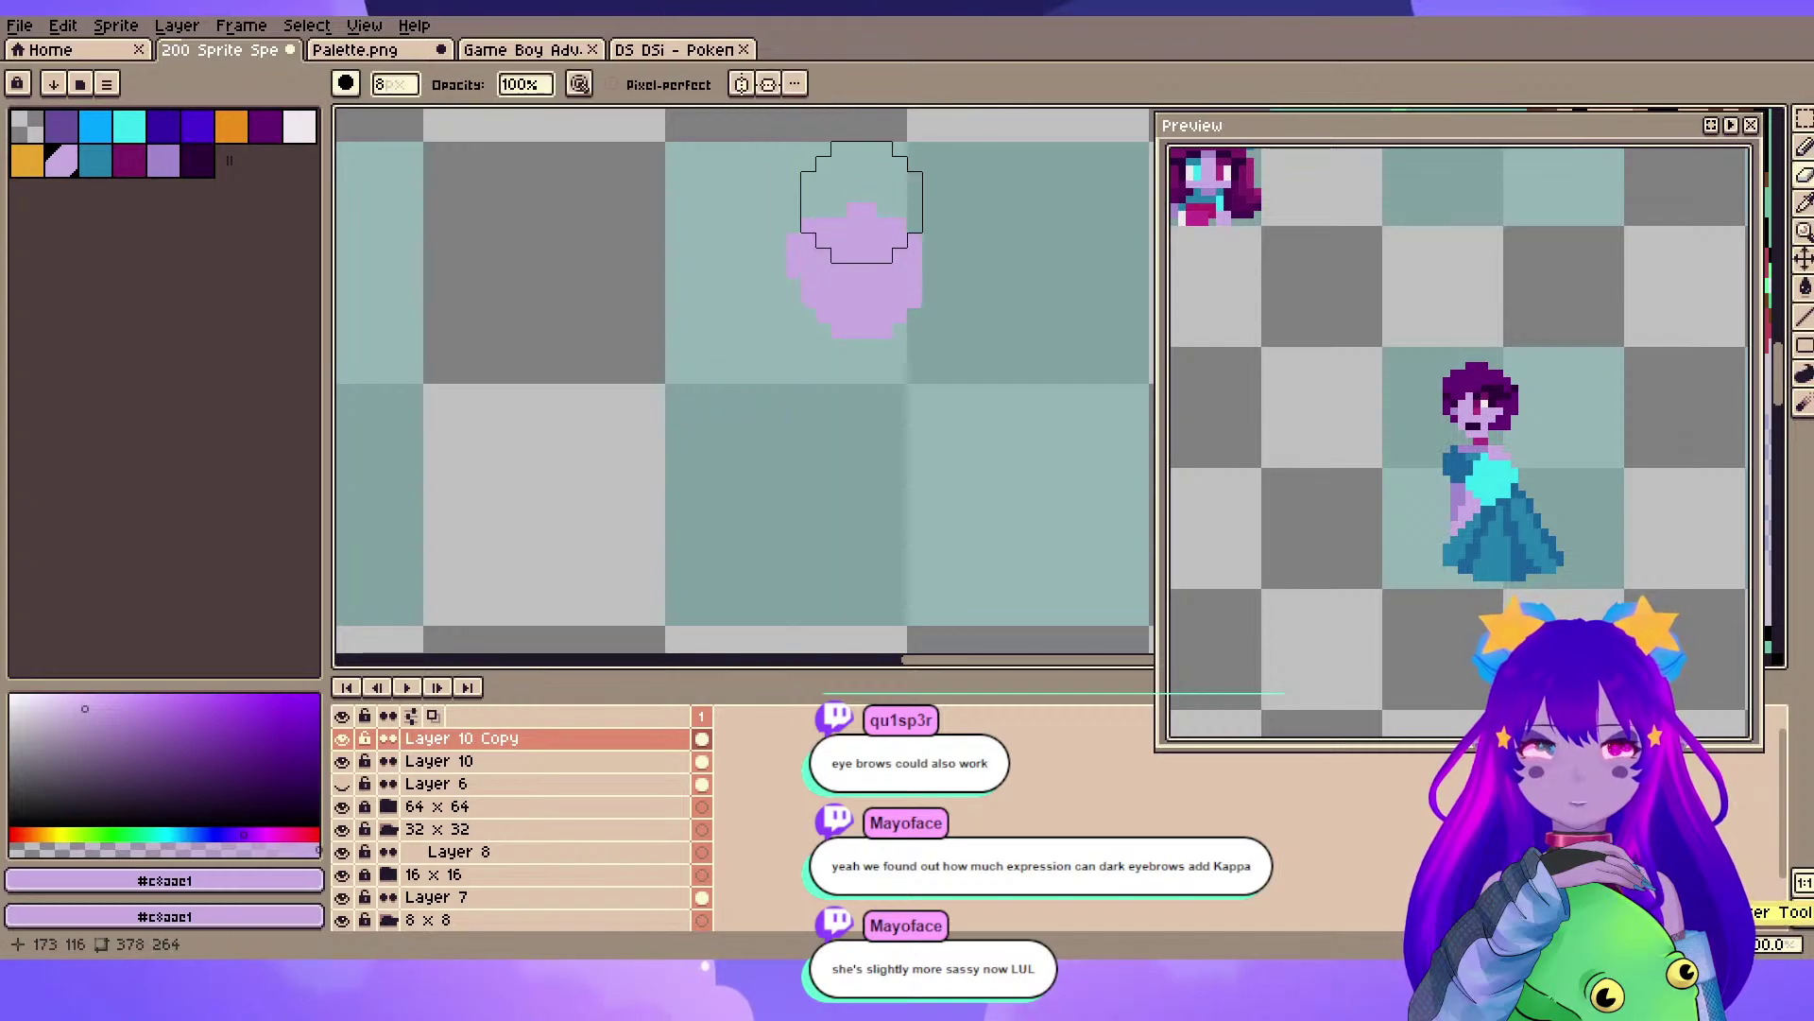
key(ctrl+z)
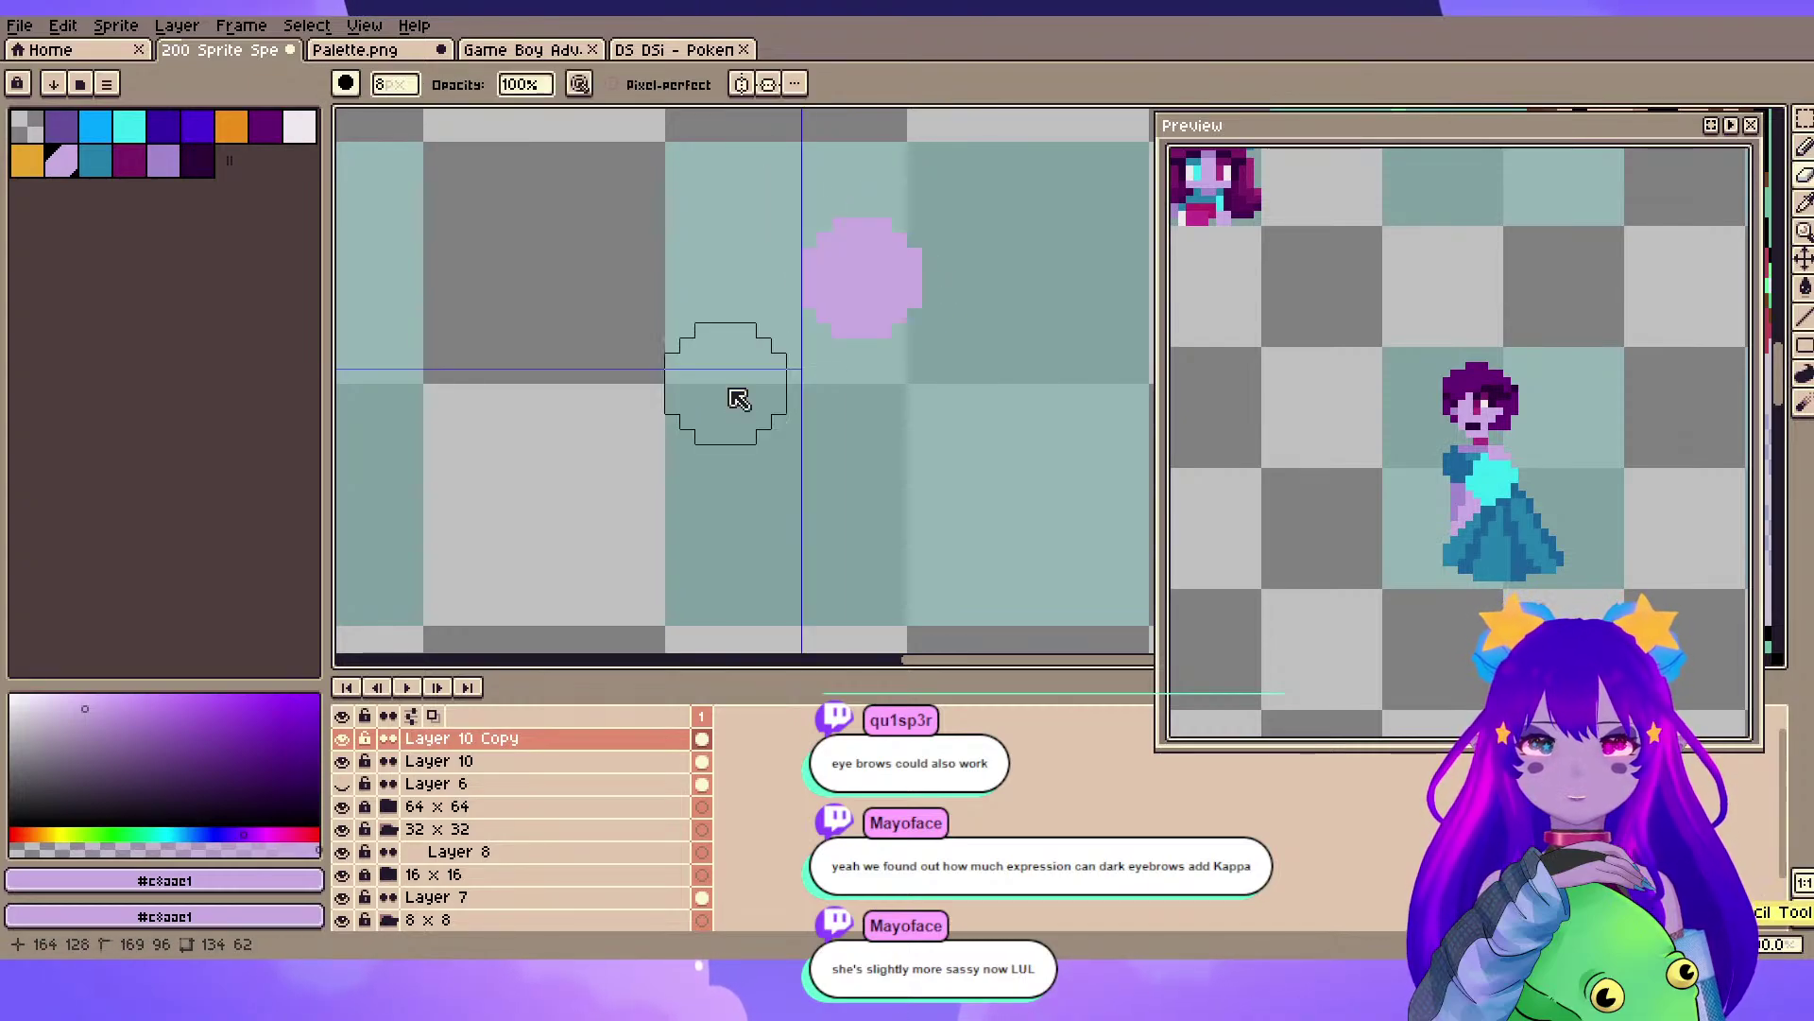
- Select the new head, move it onto the vertical centre line of its teal square, and deselect it
key(ctrl+e)
click(869, 298)
drag(886, 273, 623, 285)
click(1805, 132)
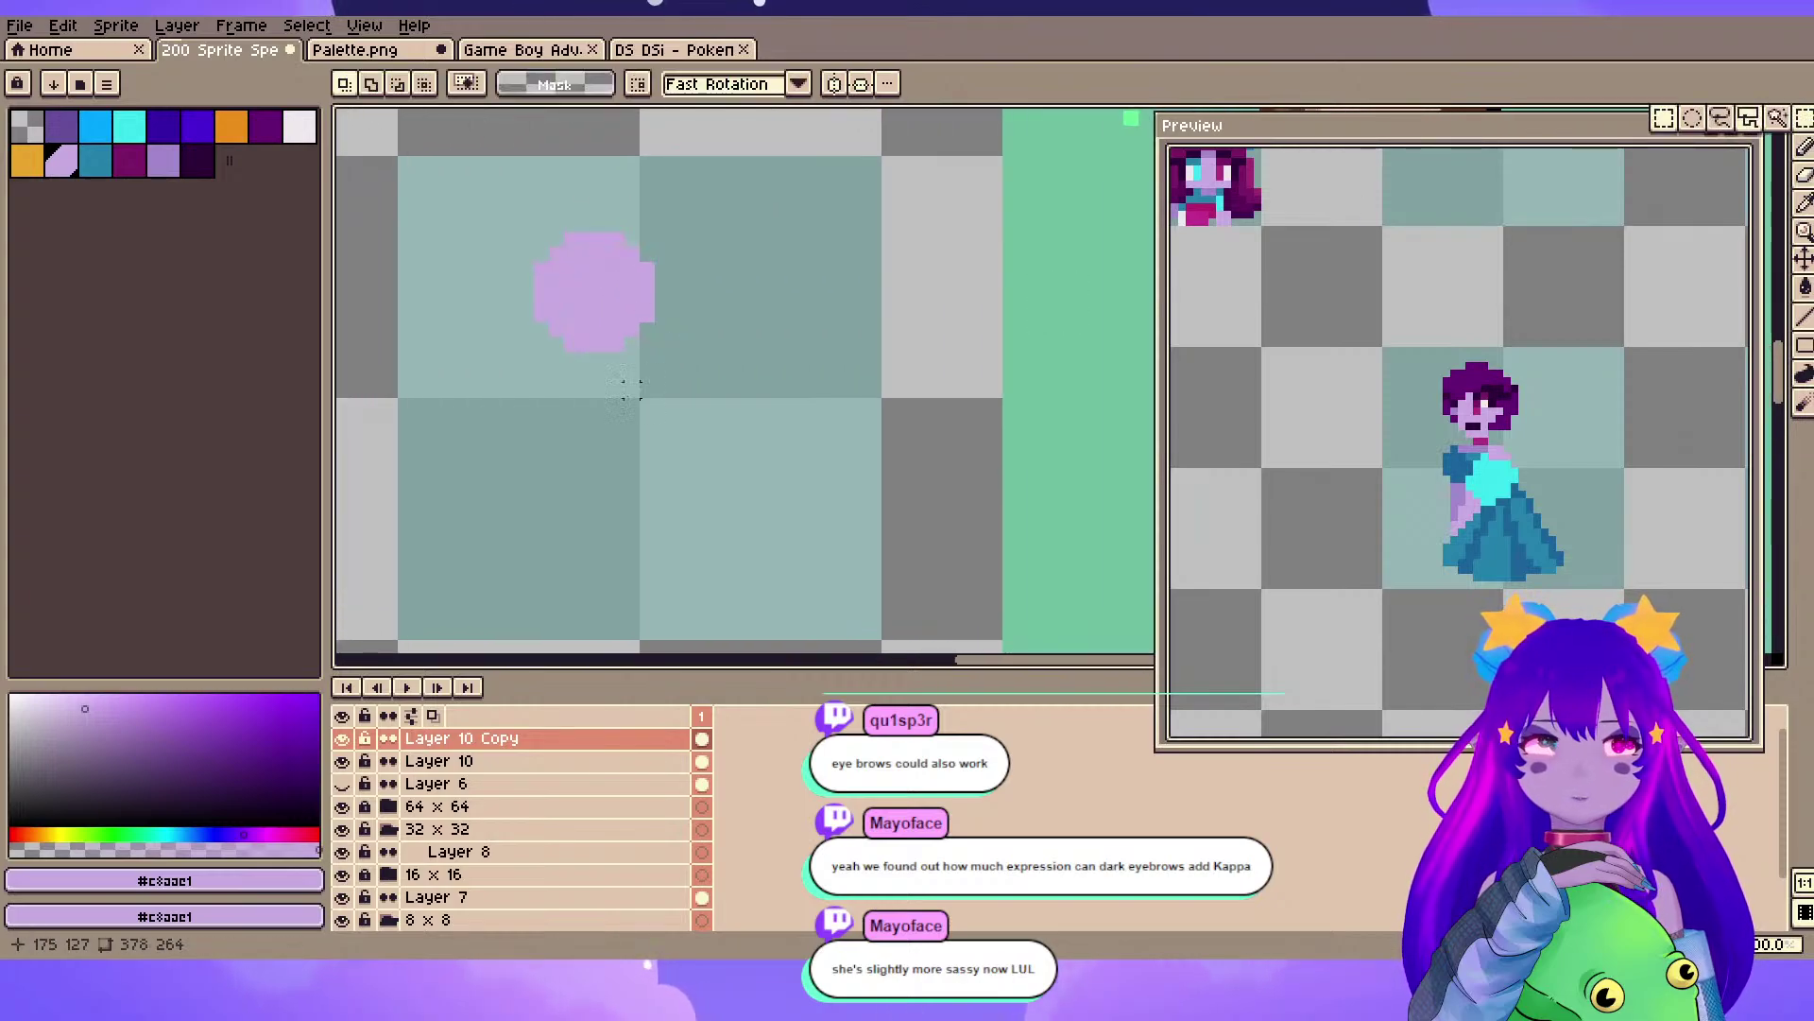
drag(496, 224, 784, 406)
mouse_move(695, 312)
mouse_down()
mouse_move(767, 316)
mouse_move(745, 295)
mouse_up()
click(693, 481)
drag(635, 450, 703, 423)
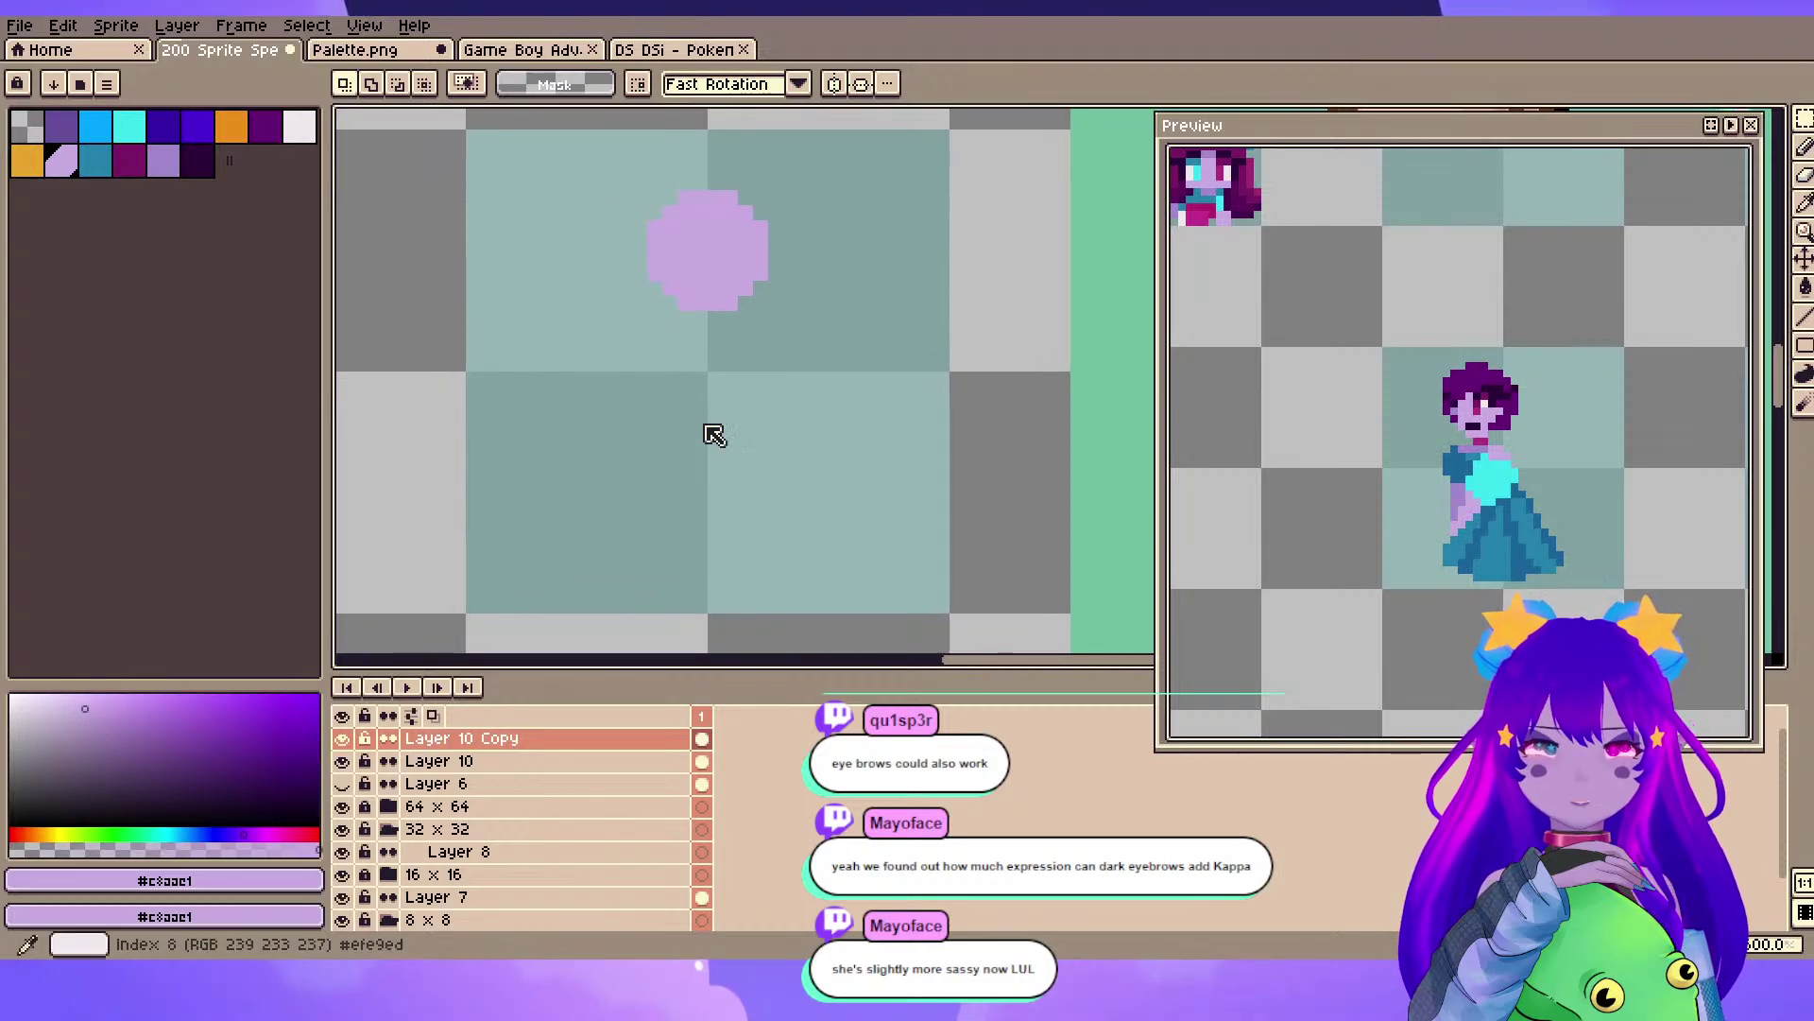
- Set up white pencil drawing with horizontal mirroring and move the symmetry axis to the centre of the new head
key(b)
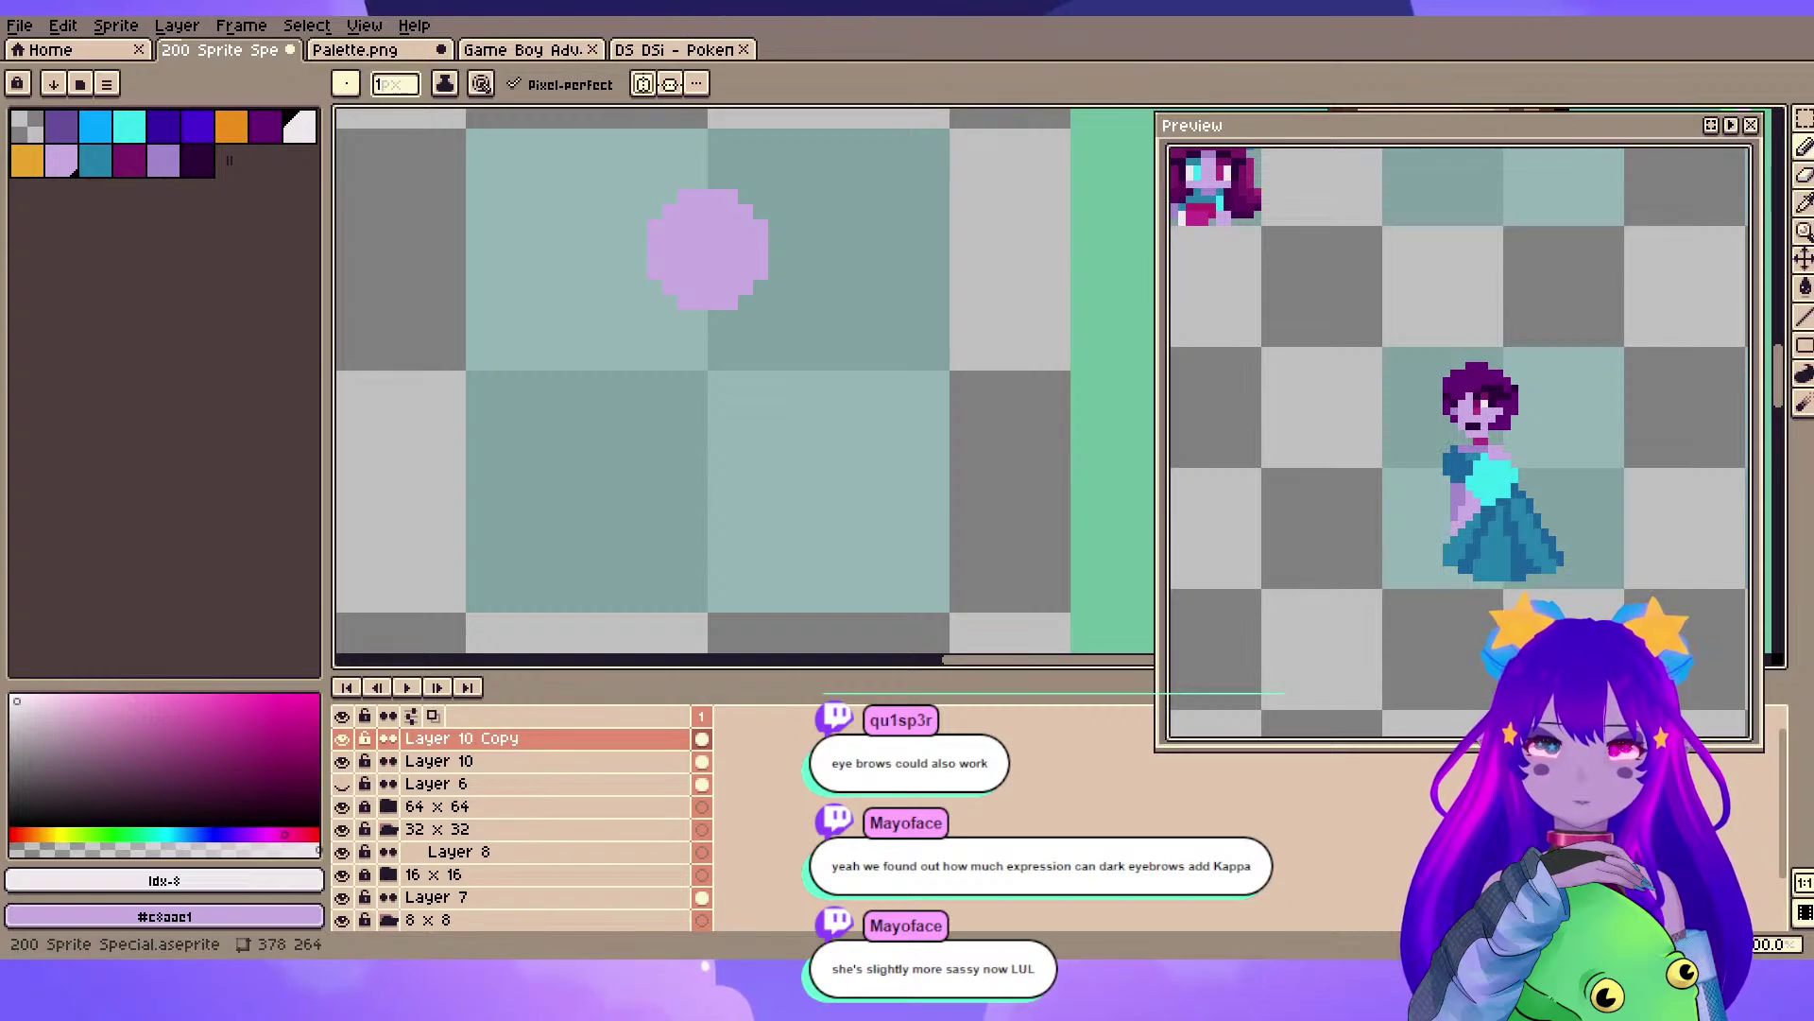
scroll(558, 274, down, 3)
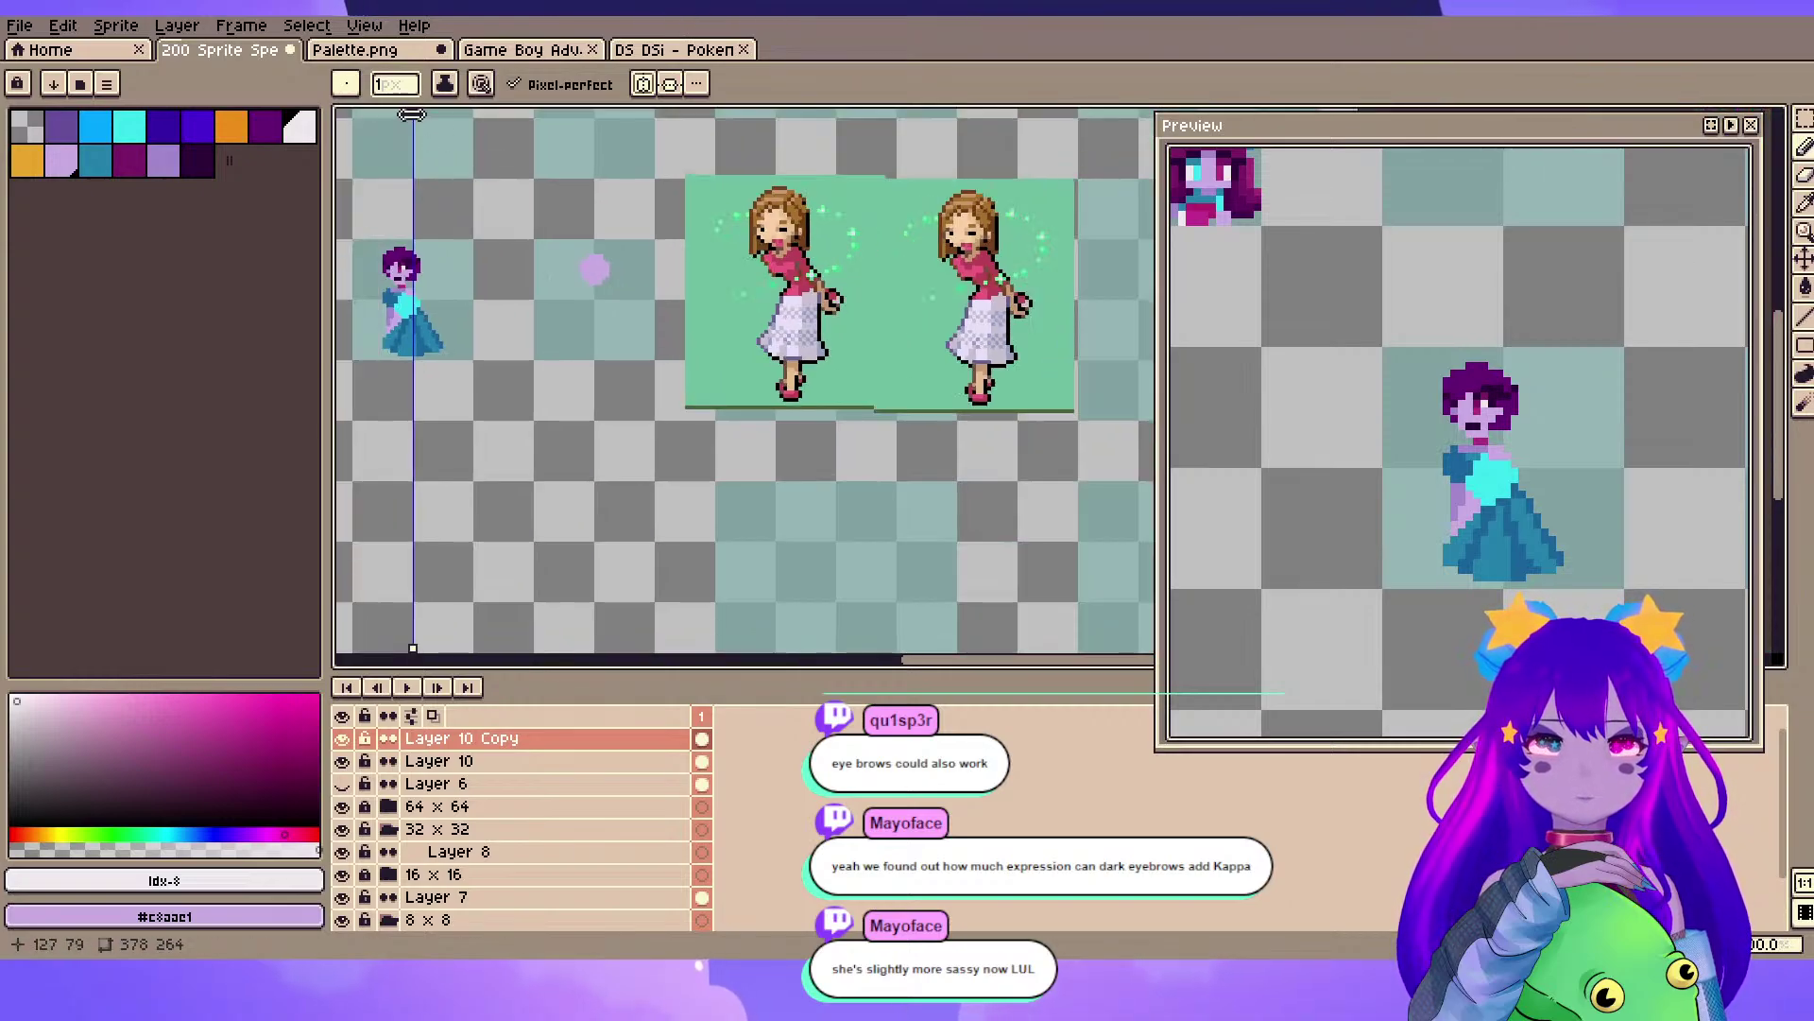
drag(412, 115, 602, 114)
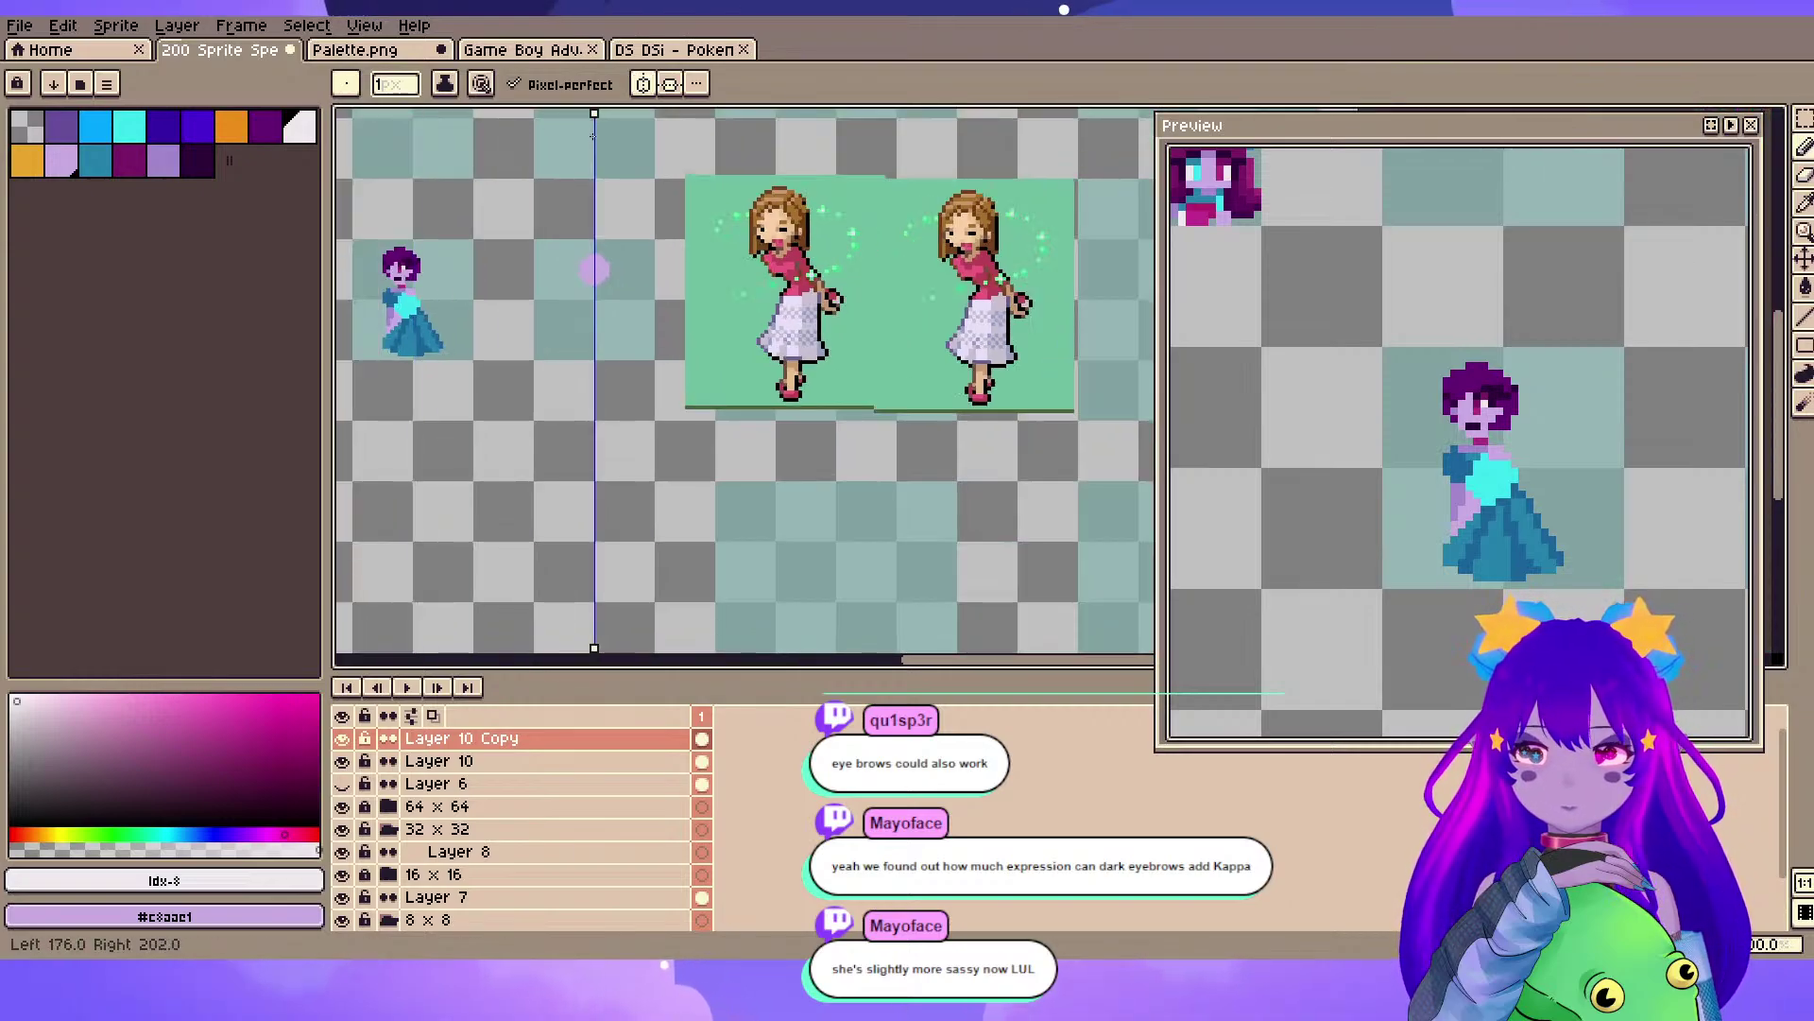
scroll(585, 276, up, 3)
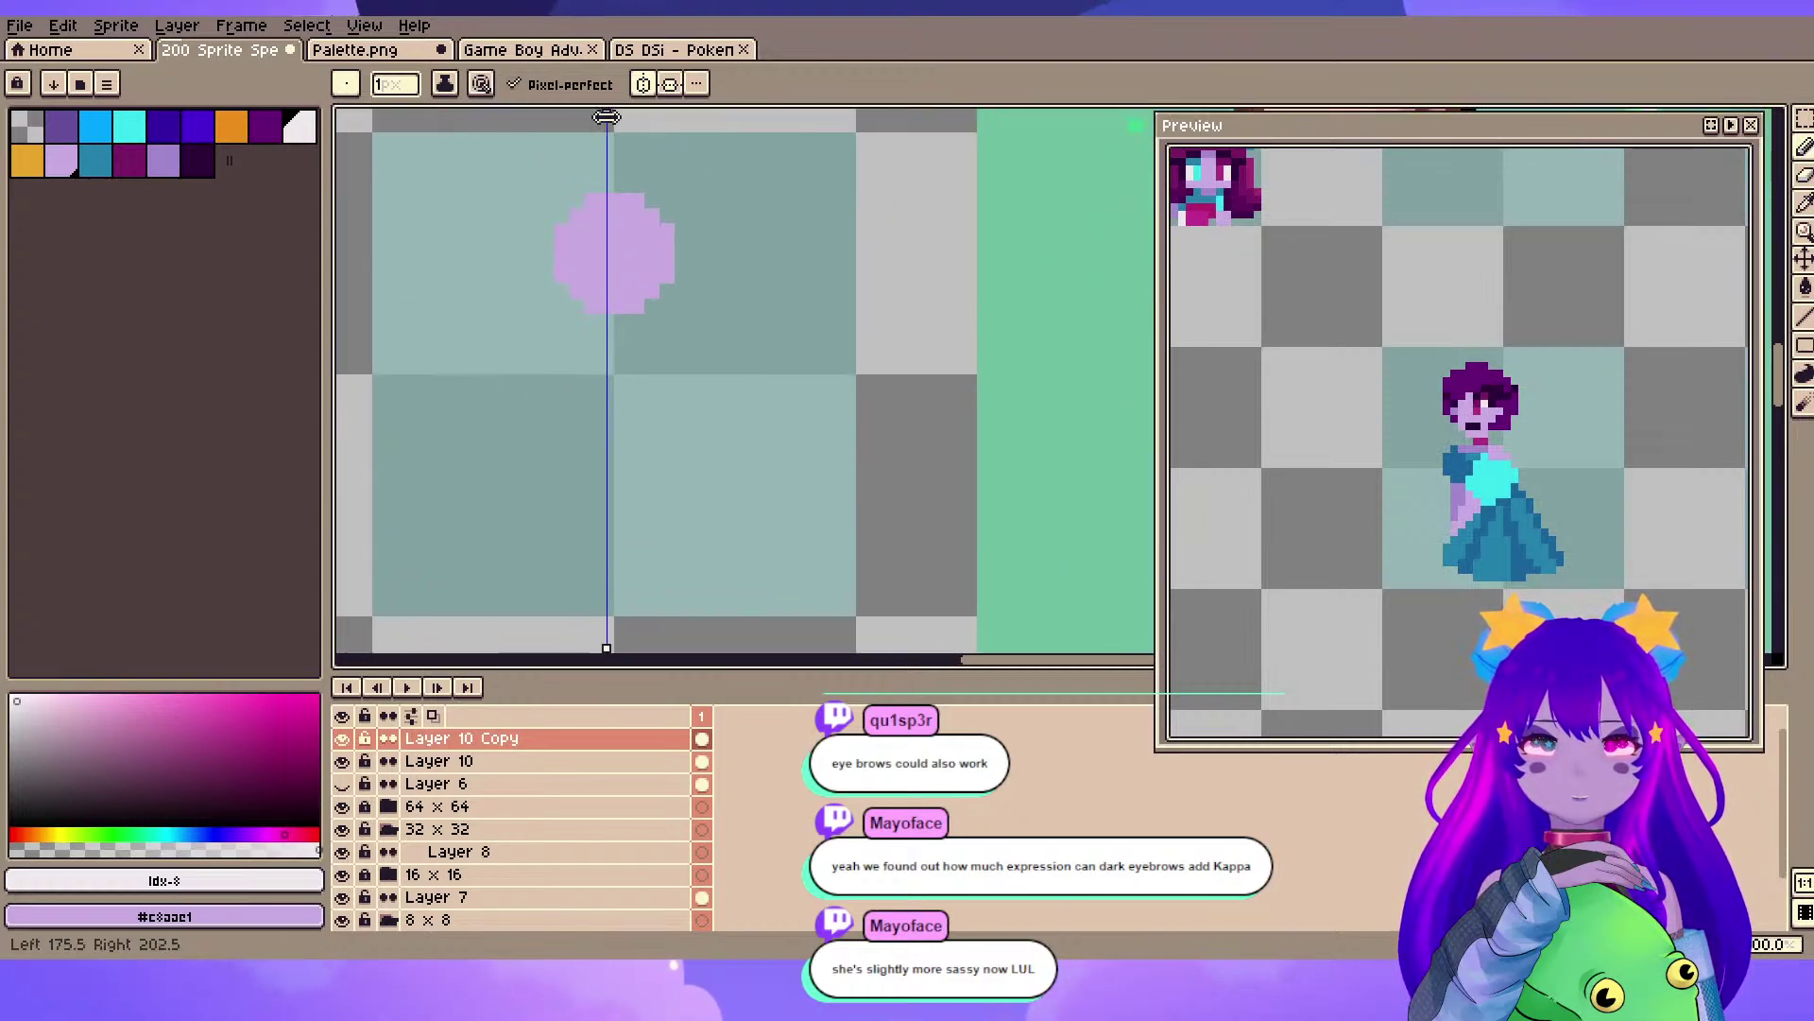
drag(612, 300, 649, 280)
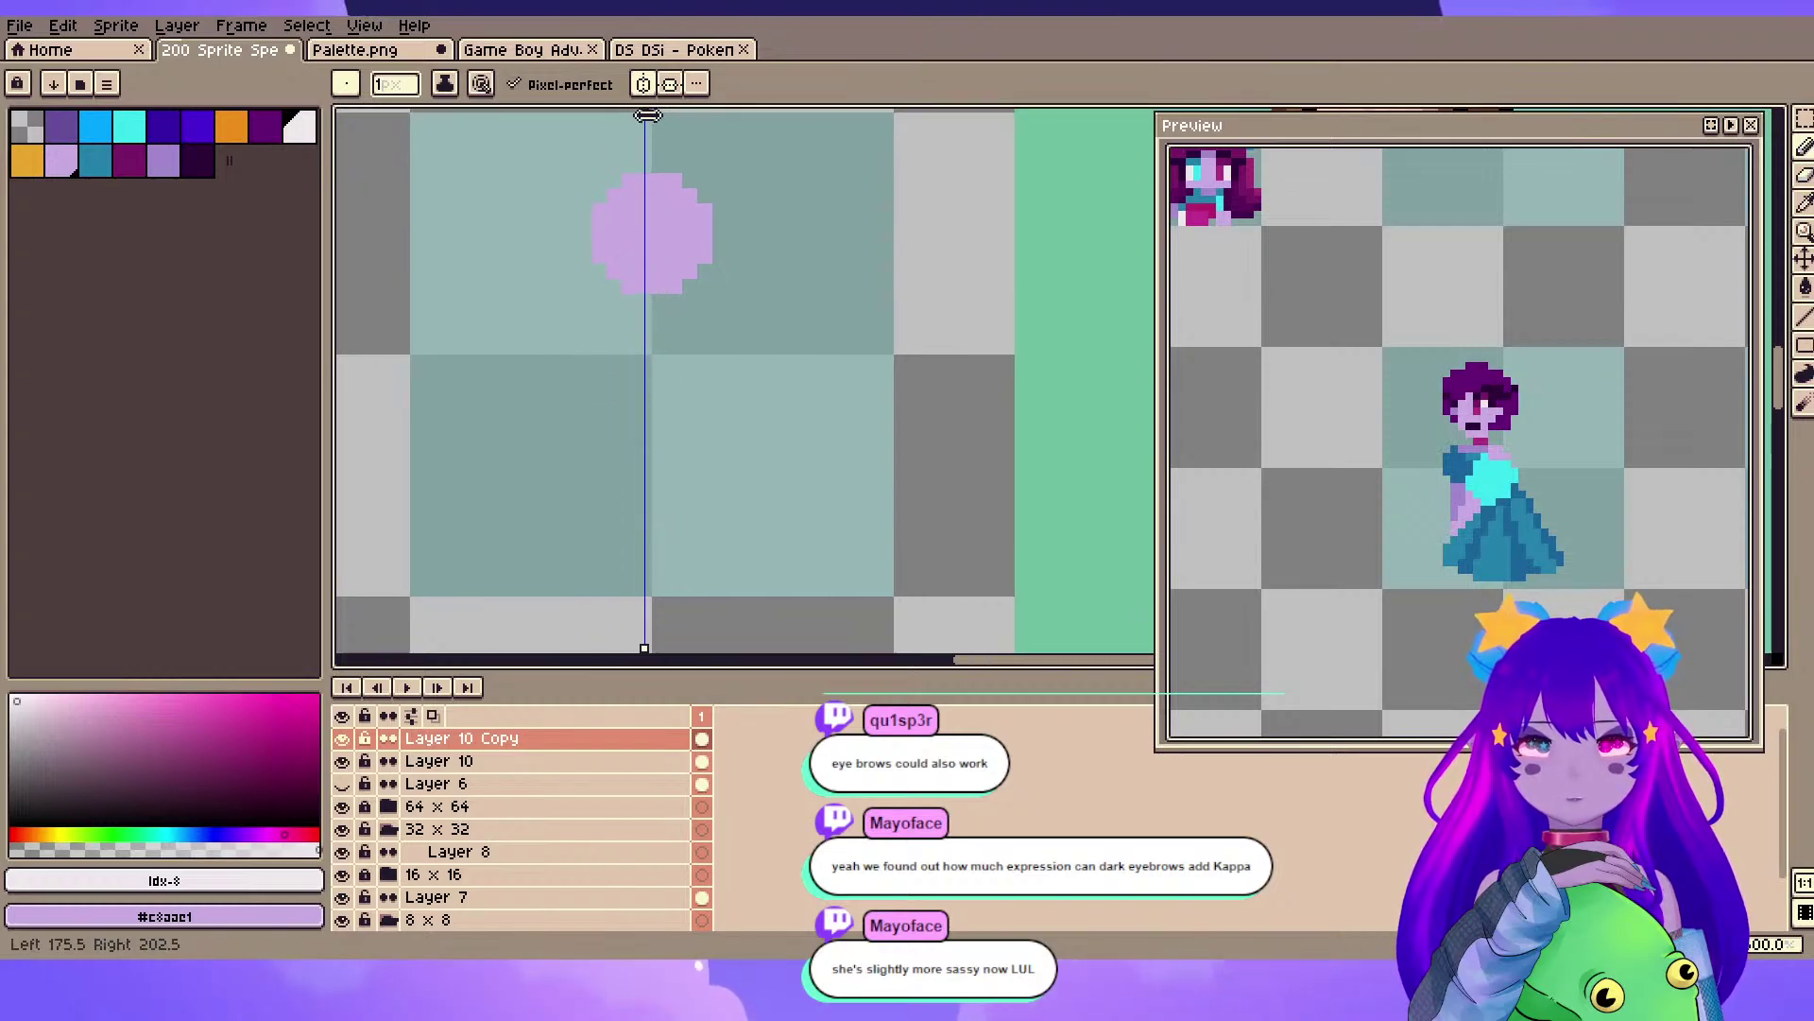
- Draw a mirrored pair of two-pixel-wide white legs rising from the bottom edge of the teal square
scroll(661, 275, up, 2)
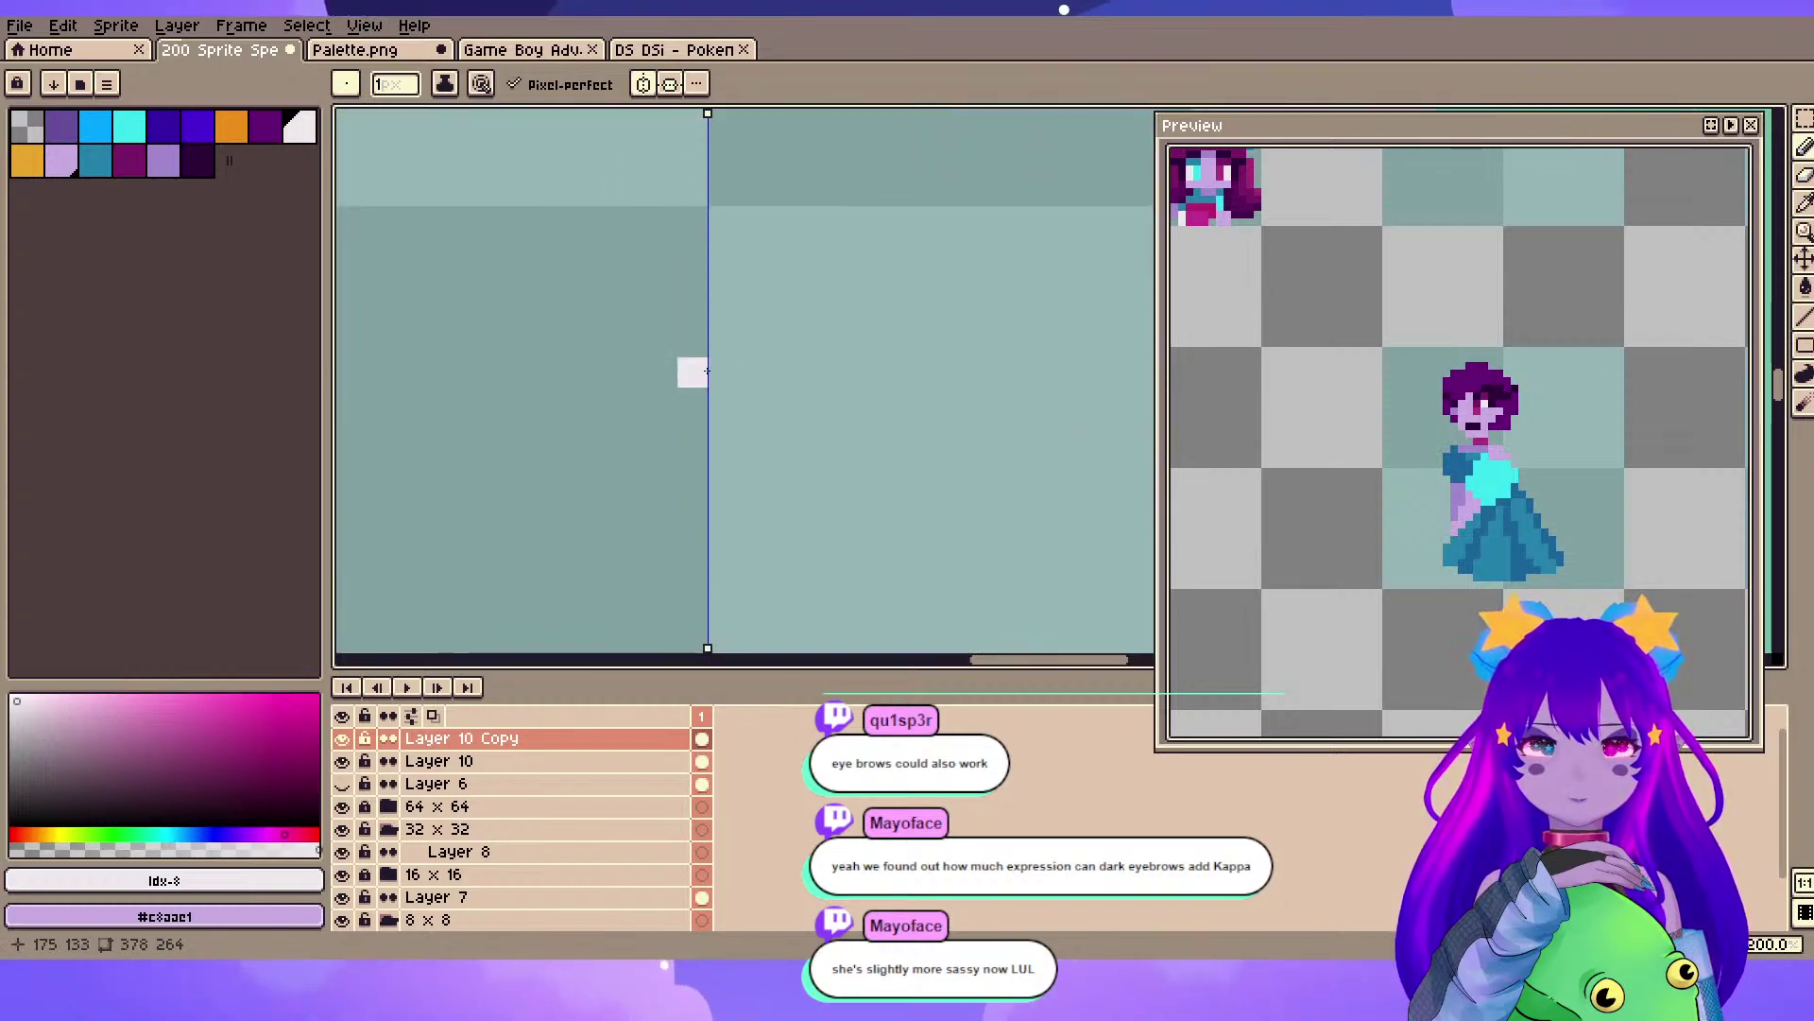
scroll(711, 372, down, 1)
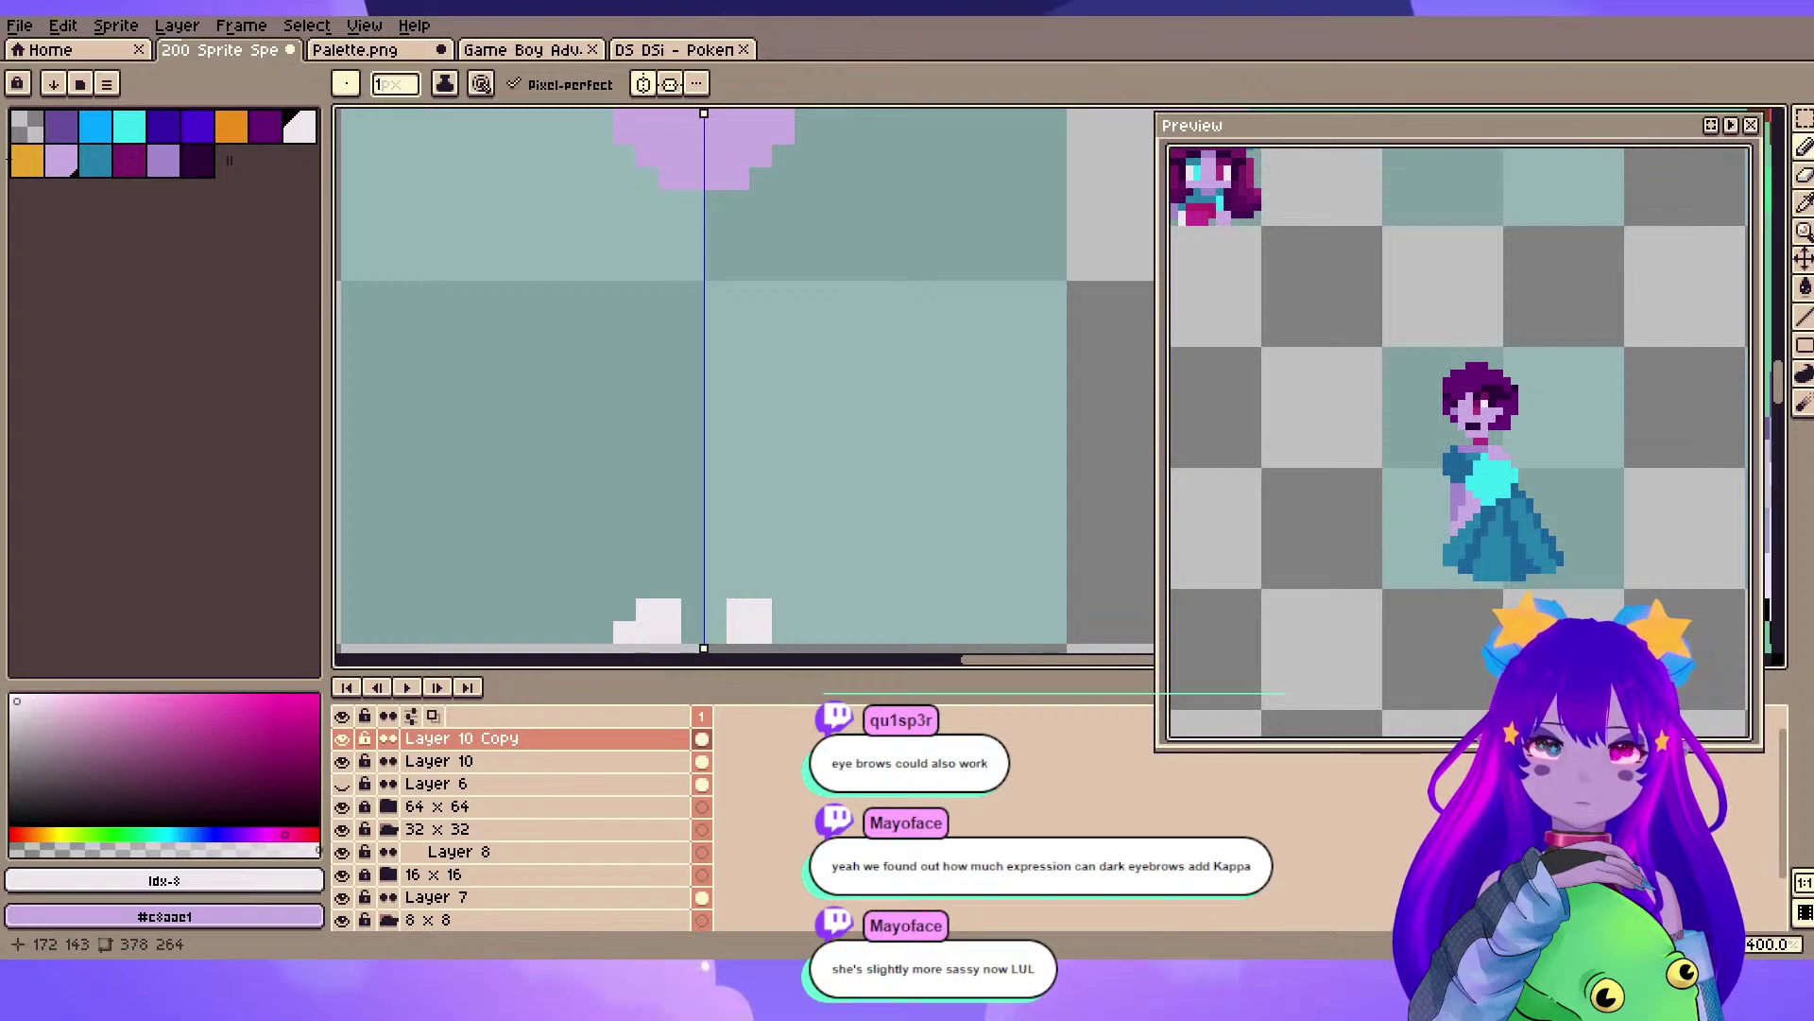
drag(670, 405, 669, 496)
drag(647, 405, 647, 586)
key(space)
drag(647, 292, 622, 388)
- Sample the dark blue #1b649b from the first girl's dress and outline a short flared skirt over the tops of the legs
key(space)
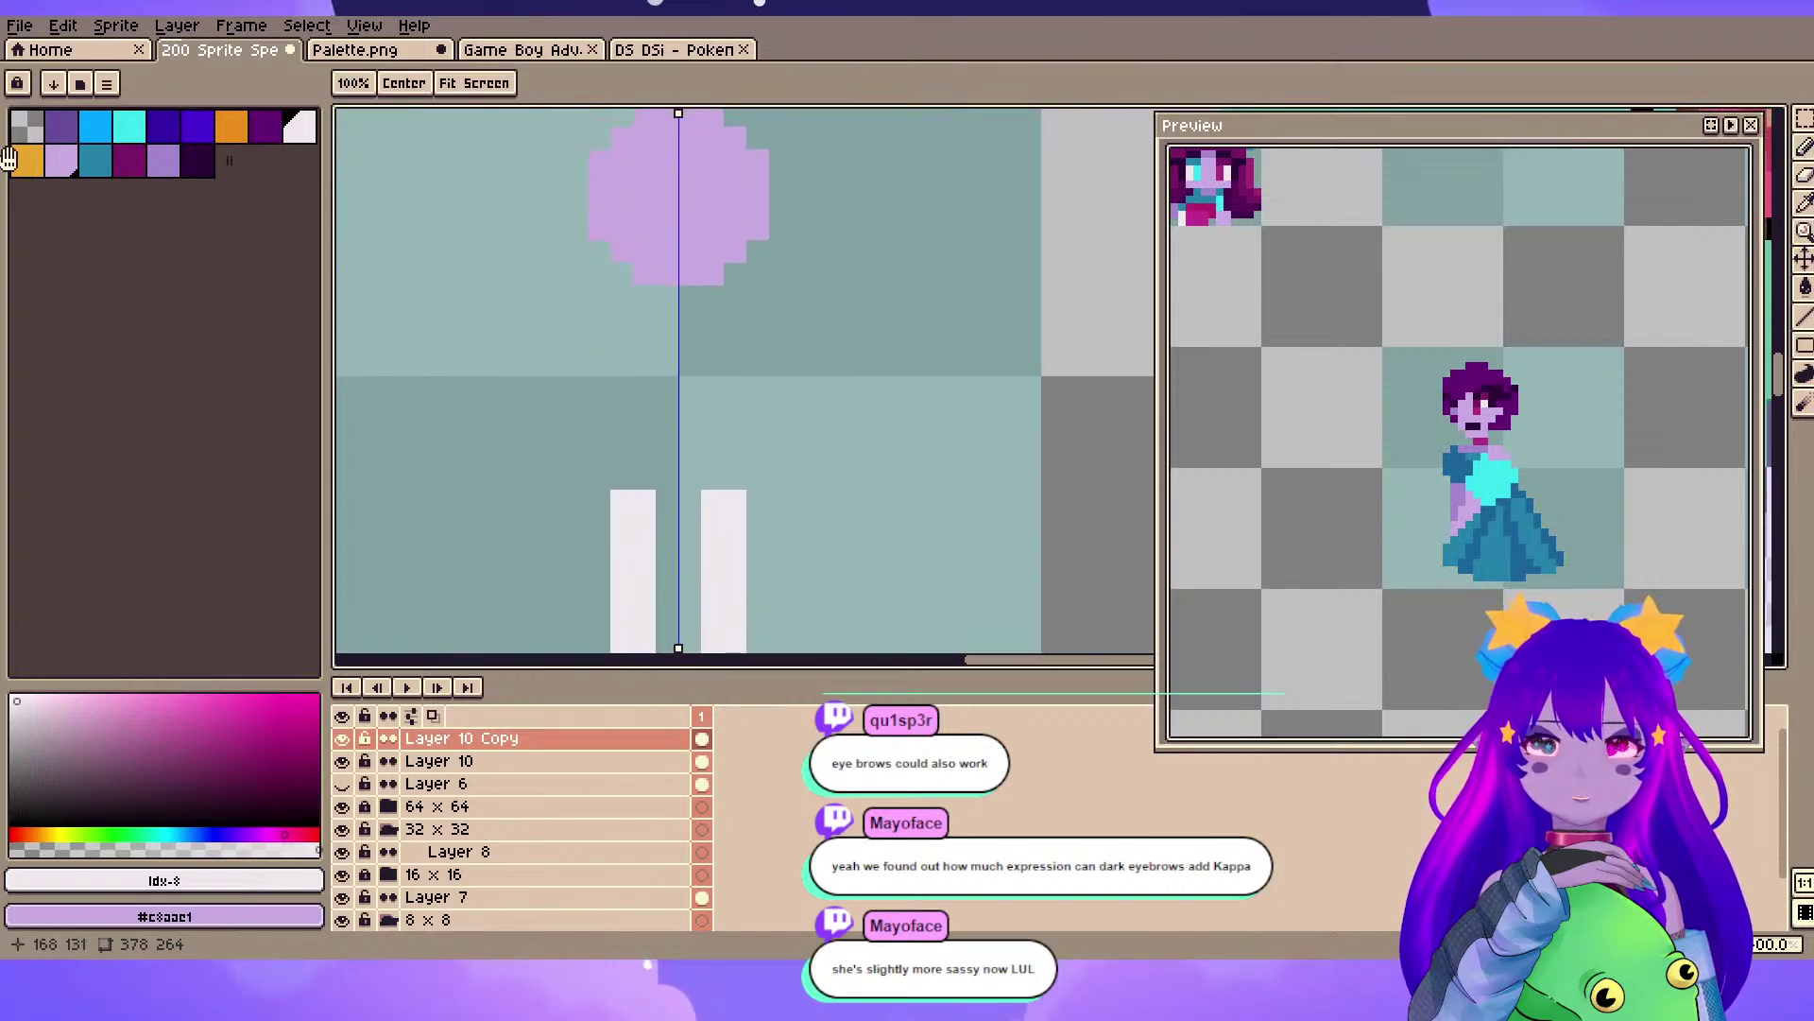
drag(508, 455, 999, 370)
drag(509, 416, 970, 403)
key(alt)
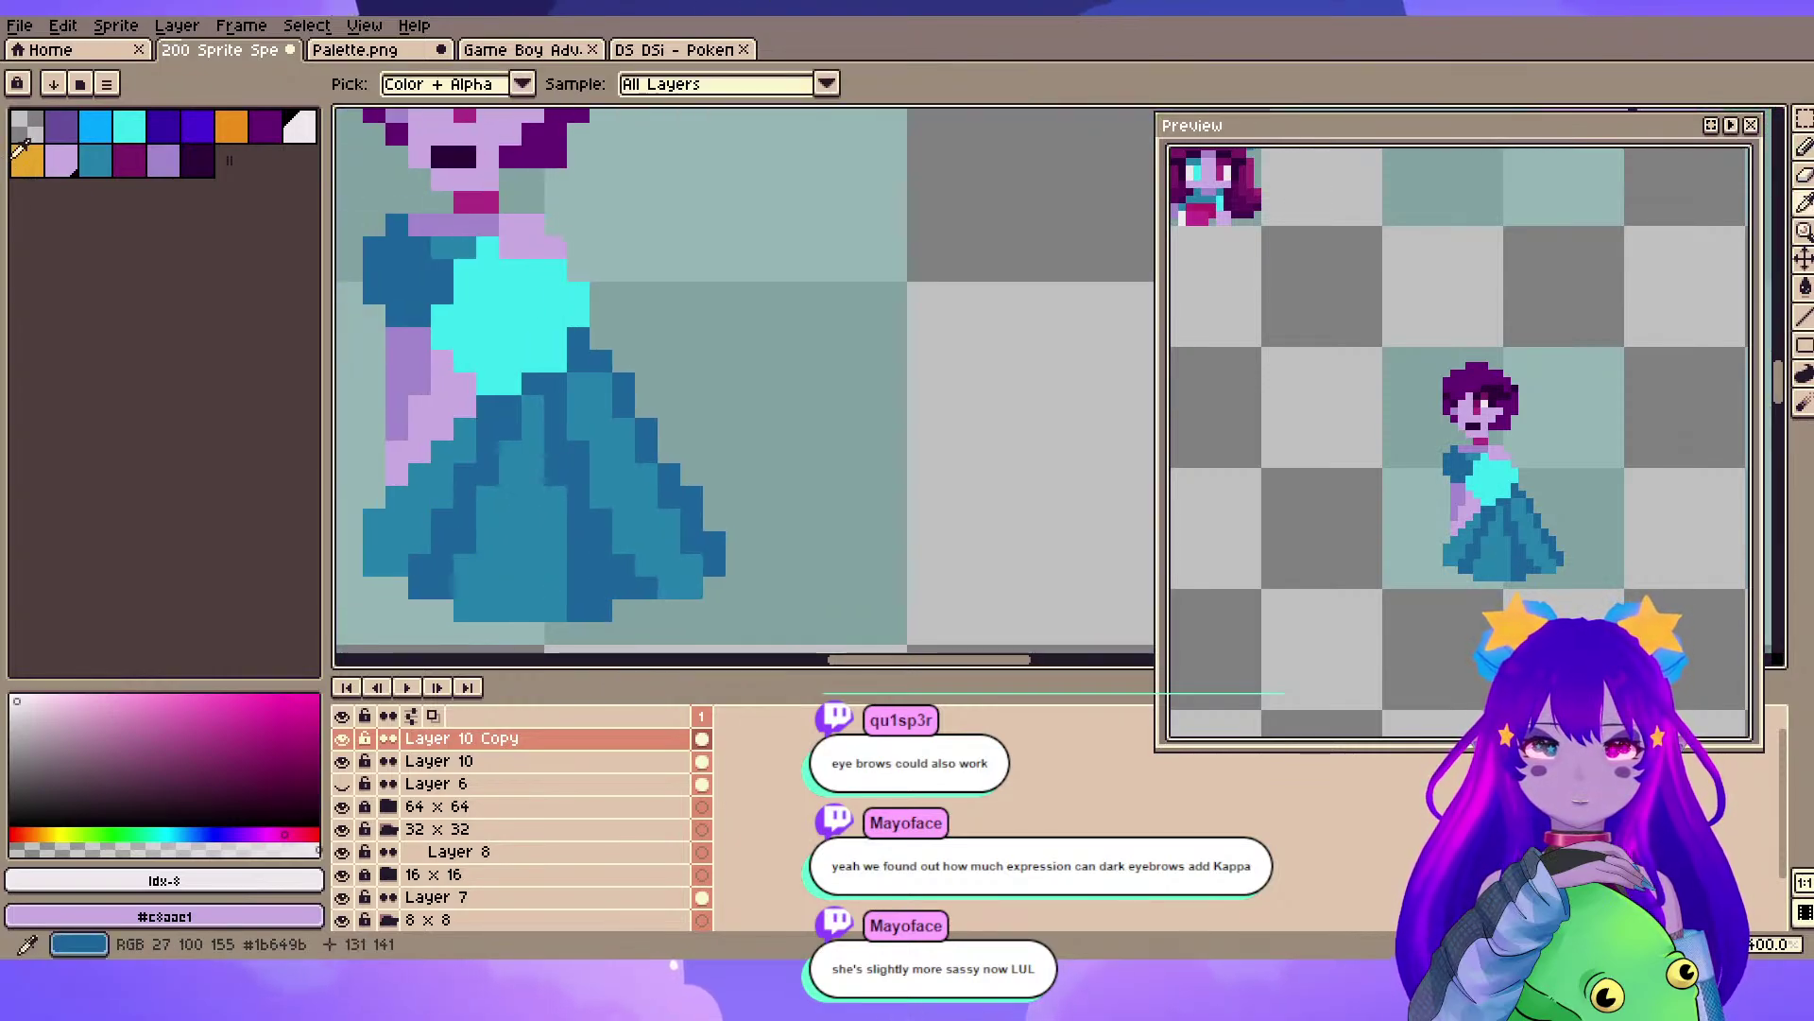
alt+click(624, 588)
key(space)
drag(1115, 397, 536, 407)
drag(952, 349, 582, 396)
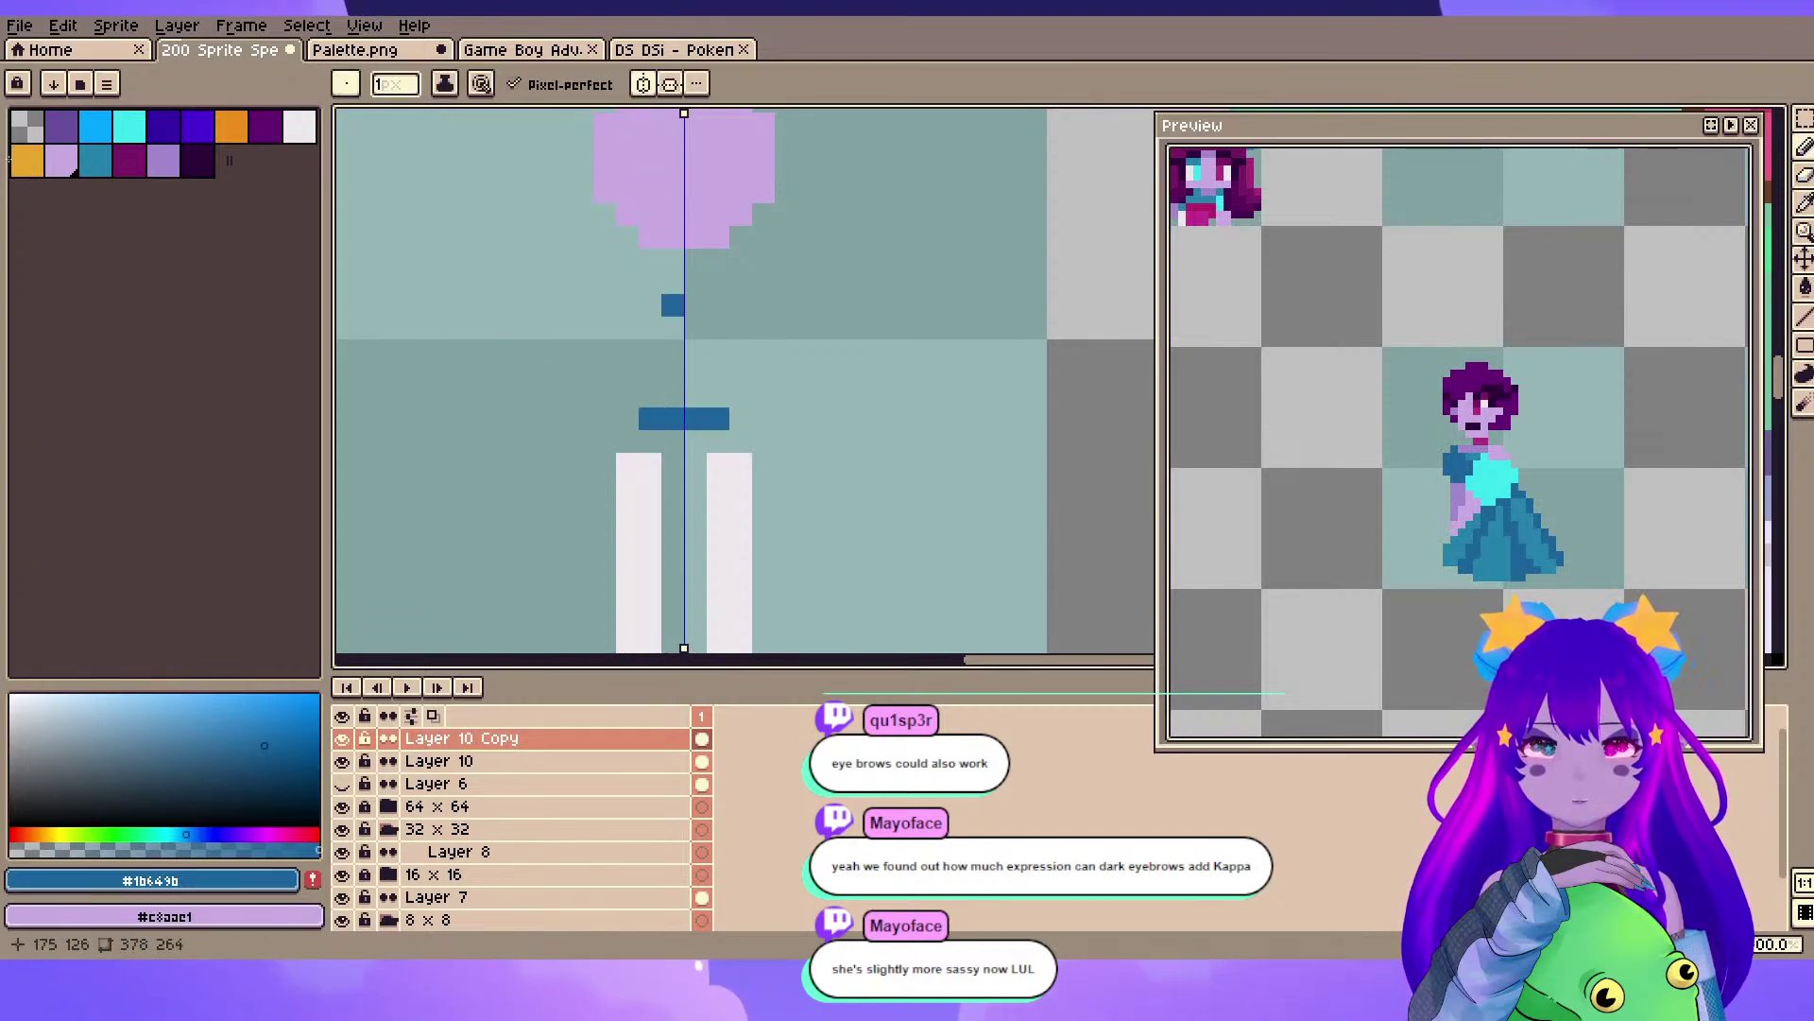
key(space)
mouse_move(650, 442)
mouse_down()
mouse_move(659, 338)
mouse_move(590, 428)
mouse_move(686, 452)
mouse_up()
key(space)
drag(658, 361, 630, 491)
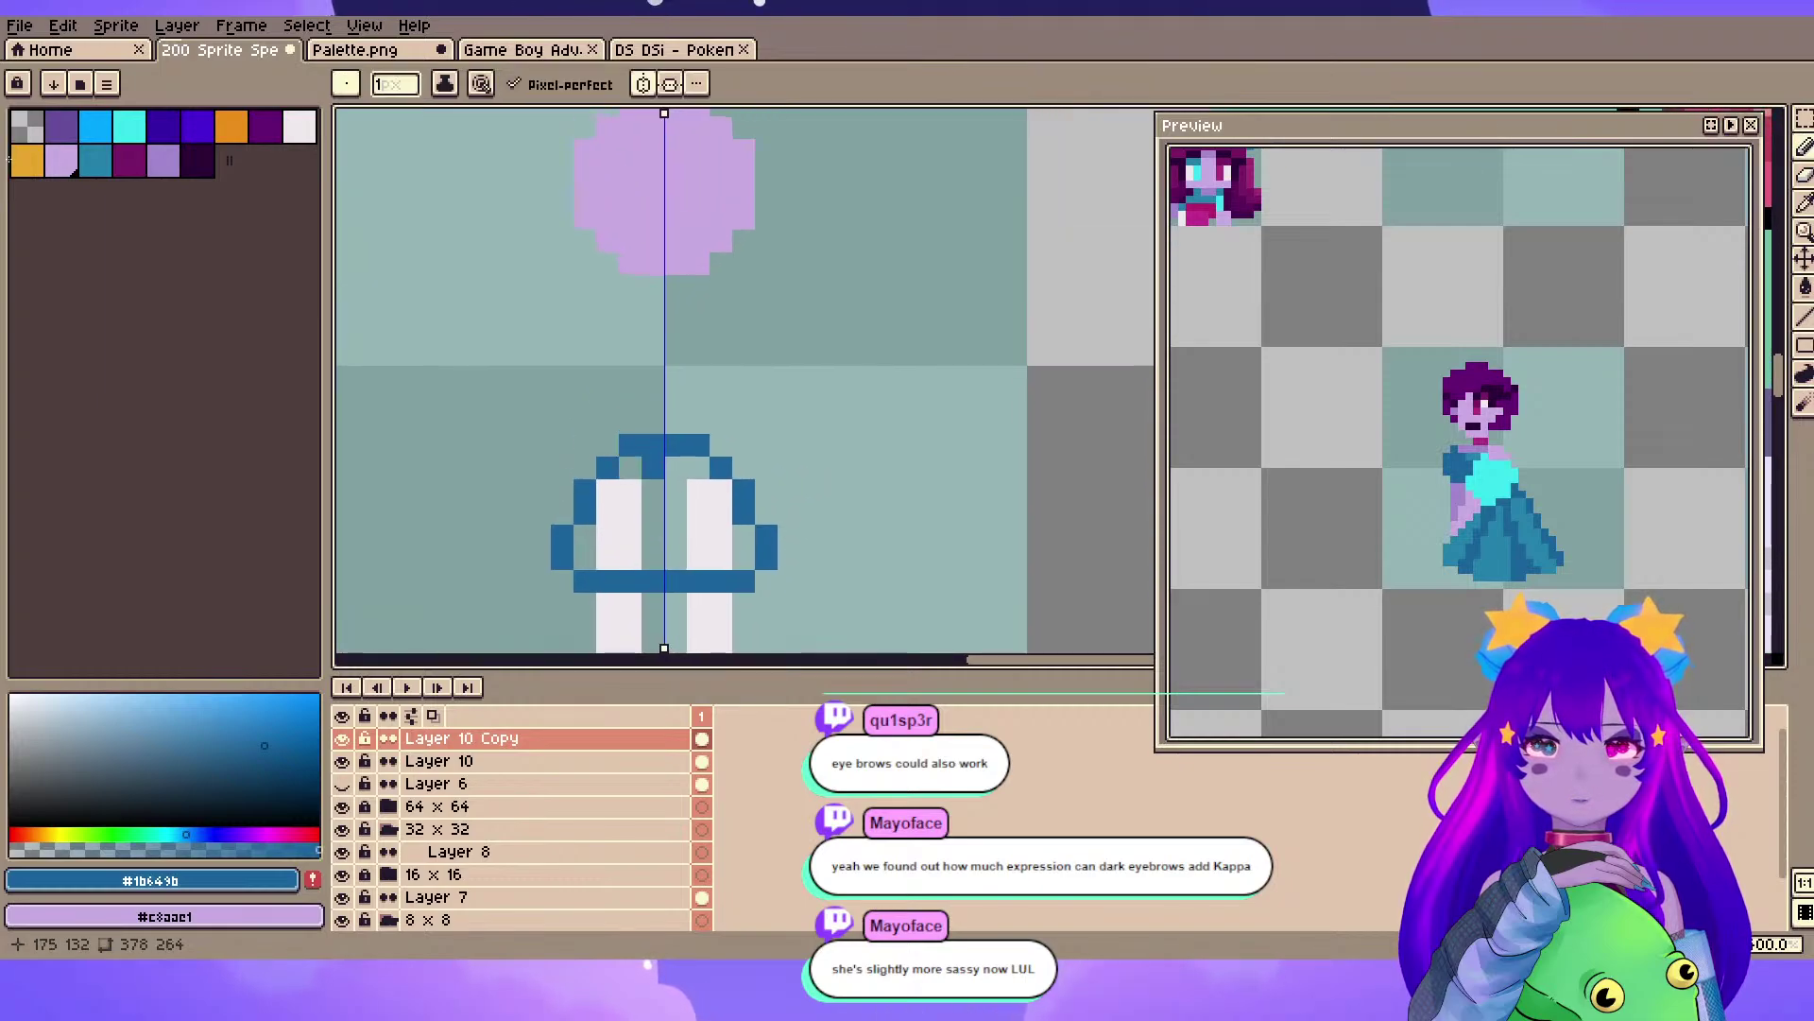
- Fill the inside of the skirt with the dark blue and bring both figures into view in the preview
click(608, 490)
click(676, 491)
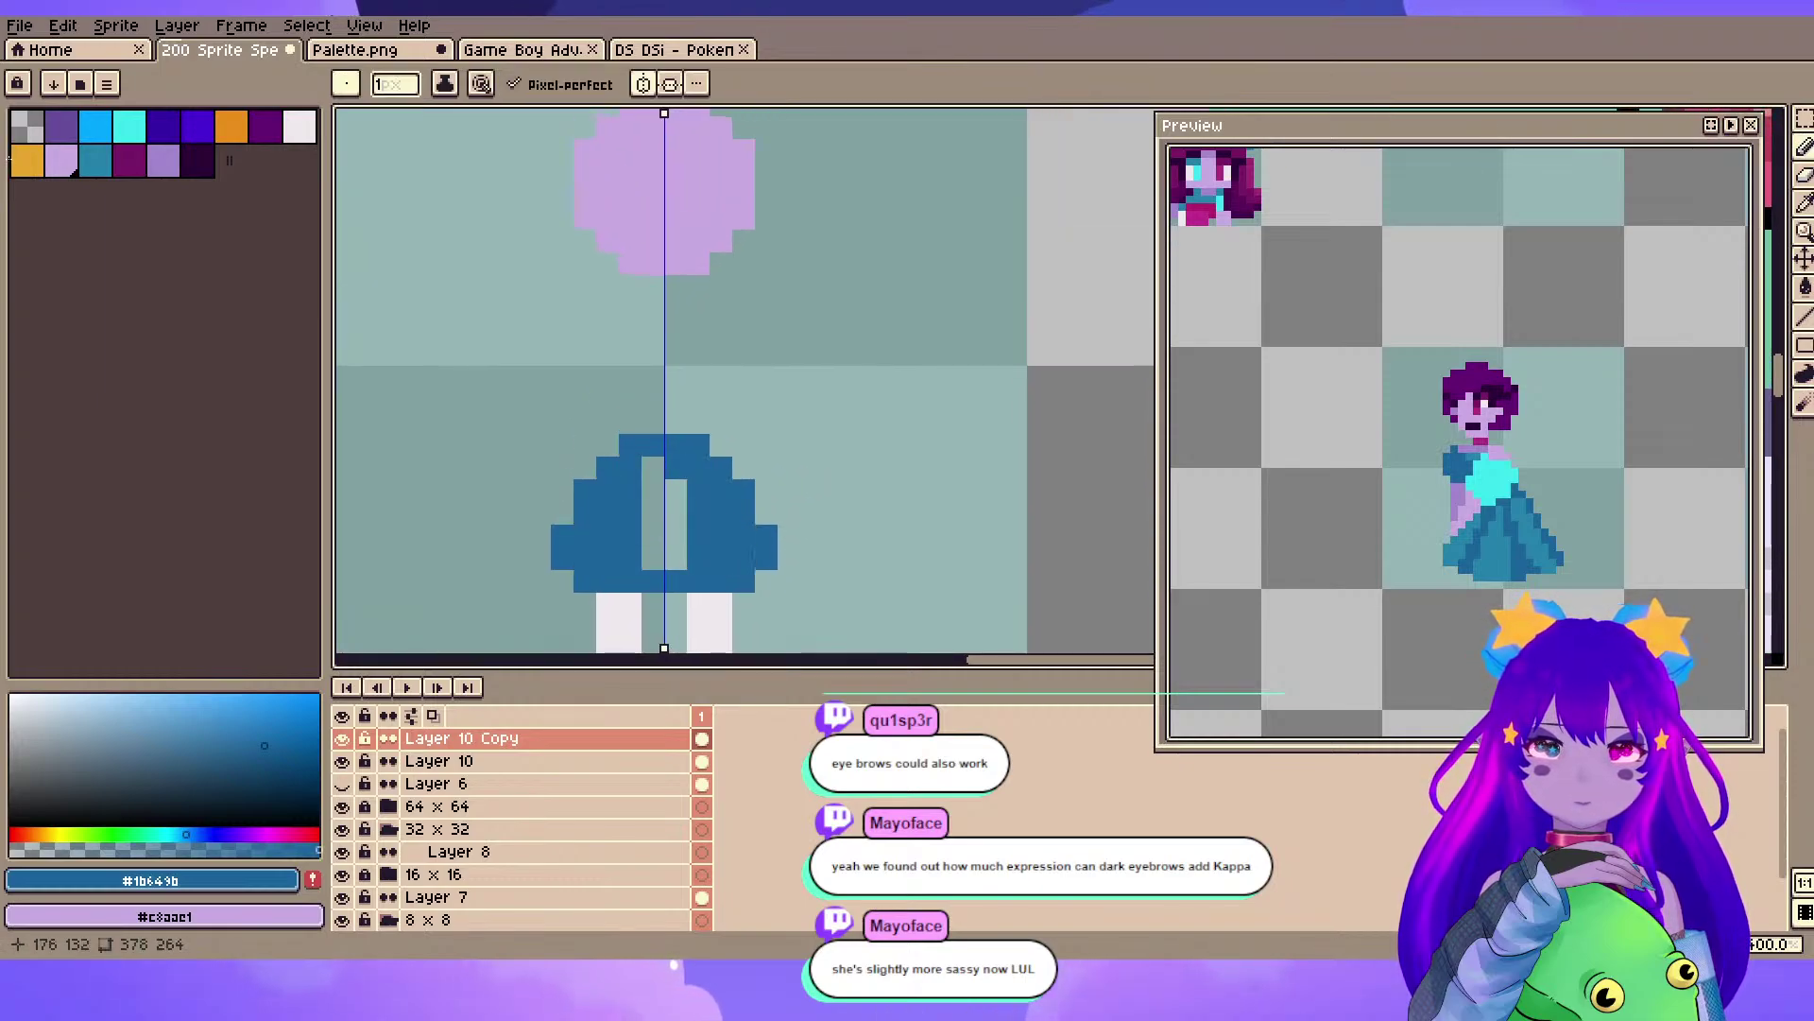
scroll(1560, 432, down, 2)
drag(1607, 451, 1394, 415)
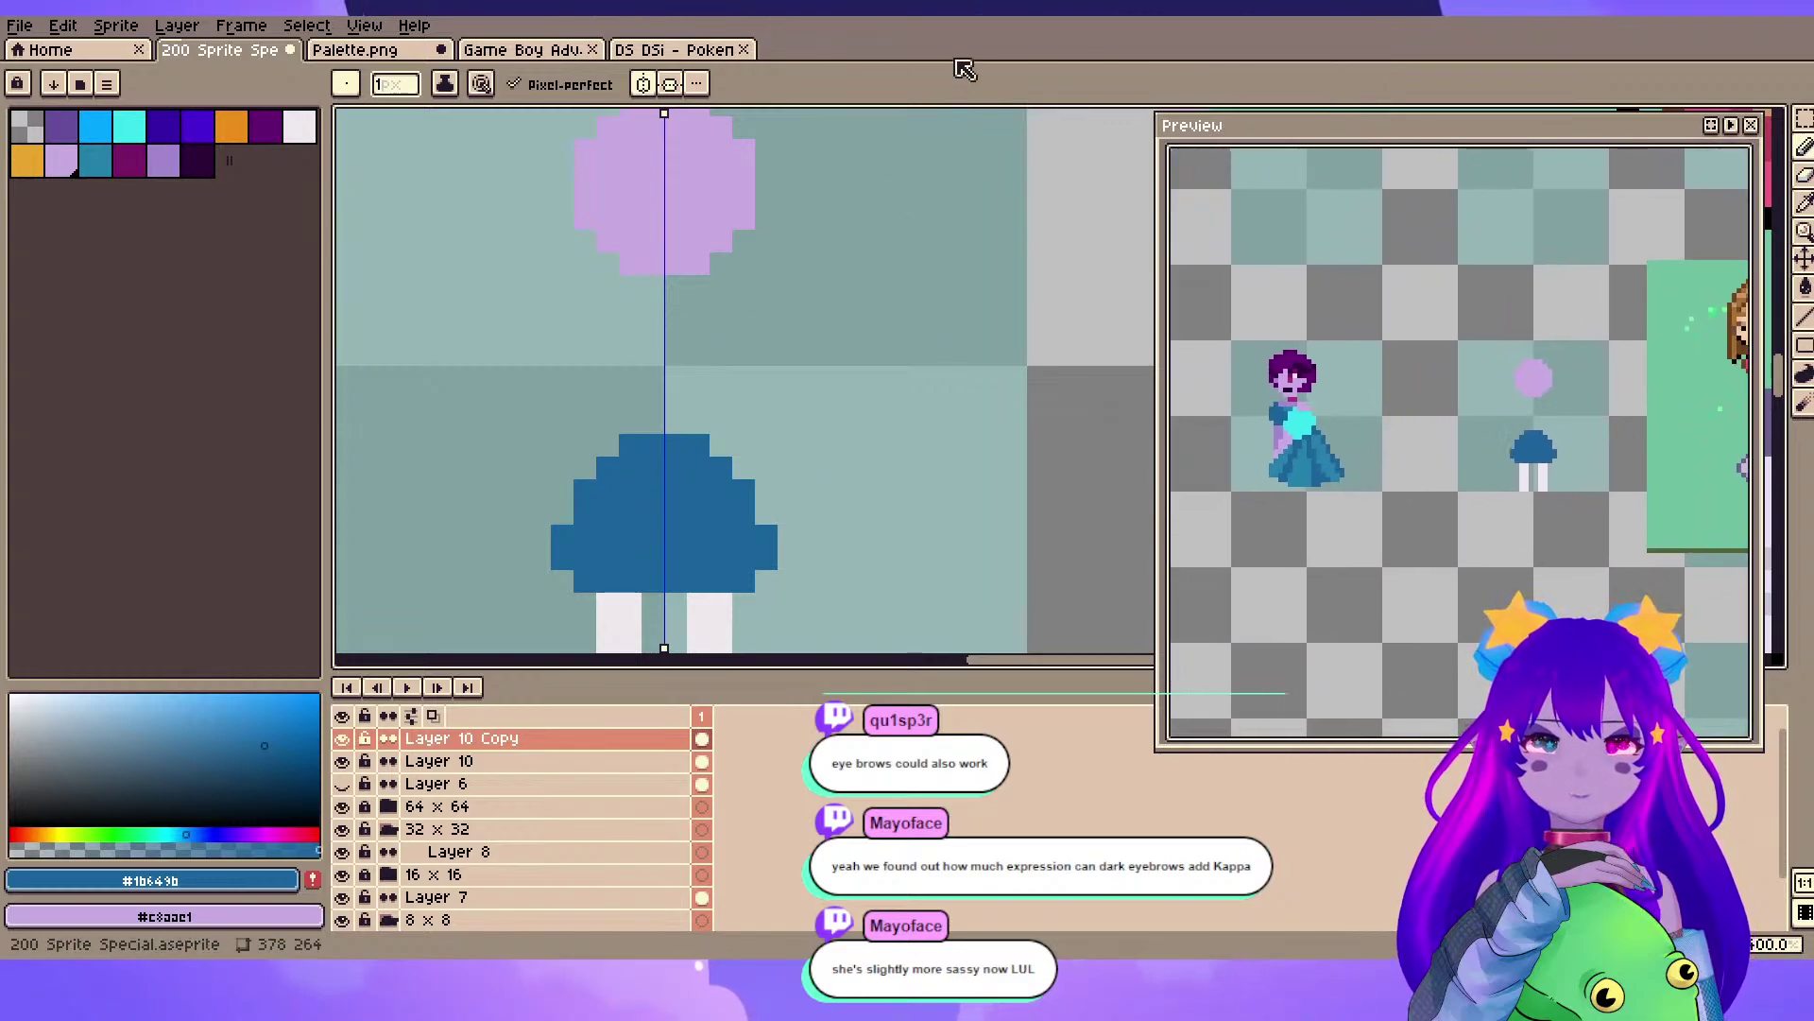
- On a new layer, paint a cyan top with mirrored flared sleeves between the head and skirt using a 4-pixel pencil
click(129, 127)
drag(515, 264, 628, 291)
key(shift+n)
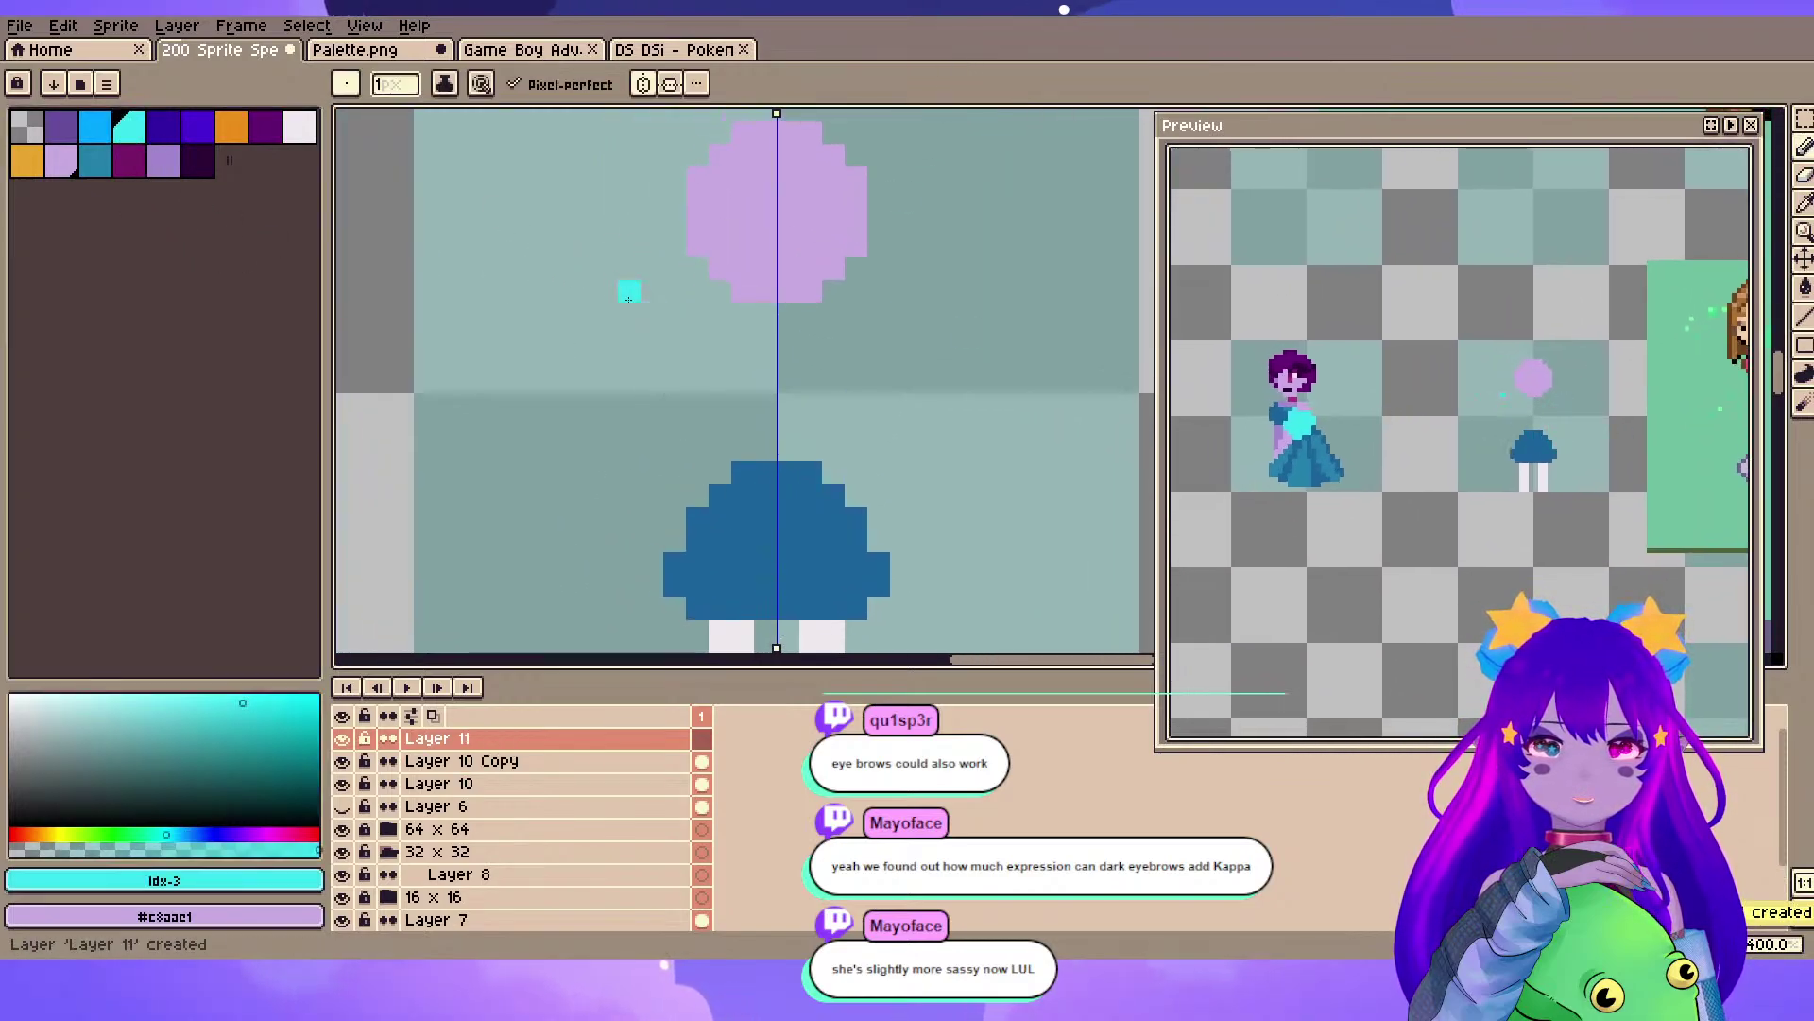
key(plus)
key(plus)
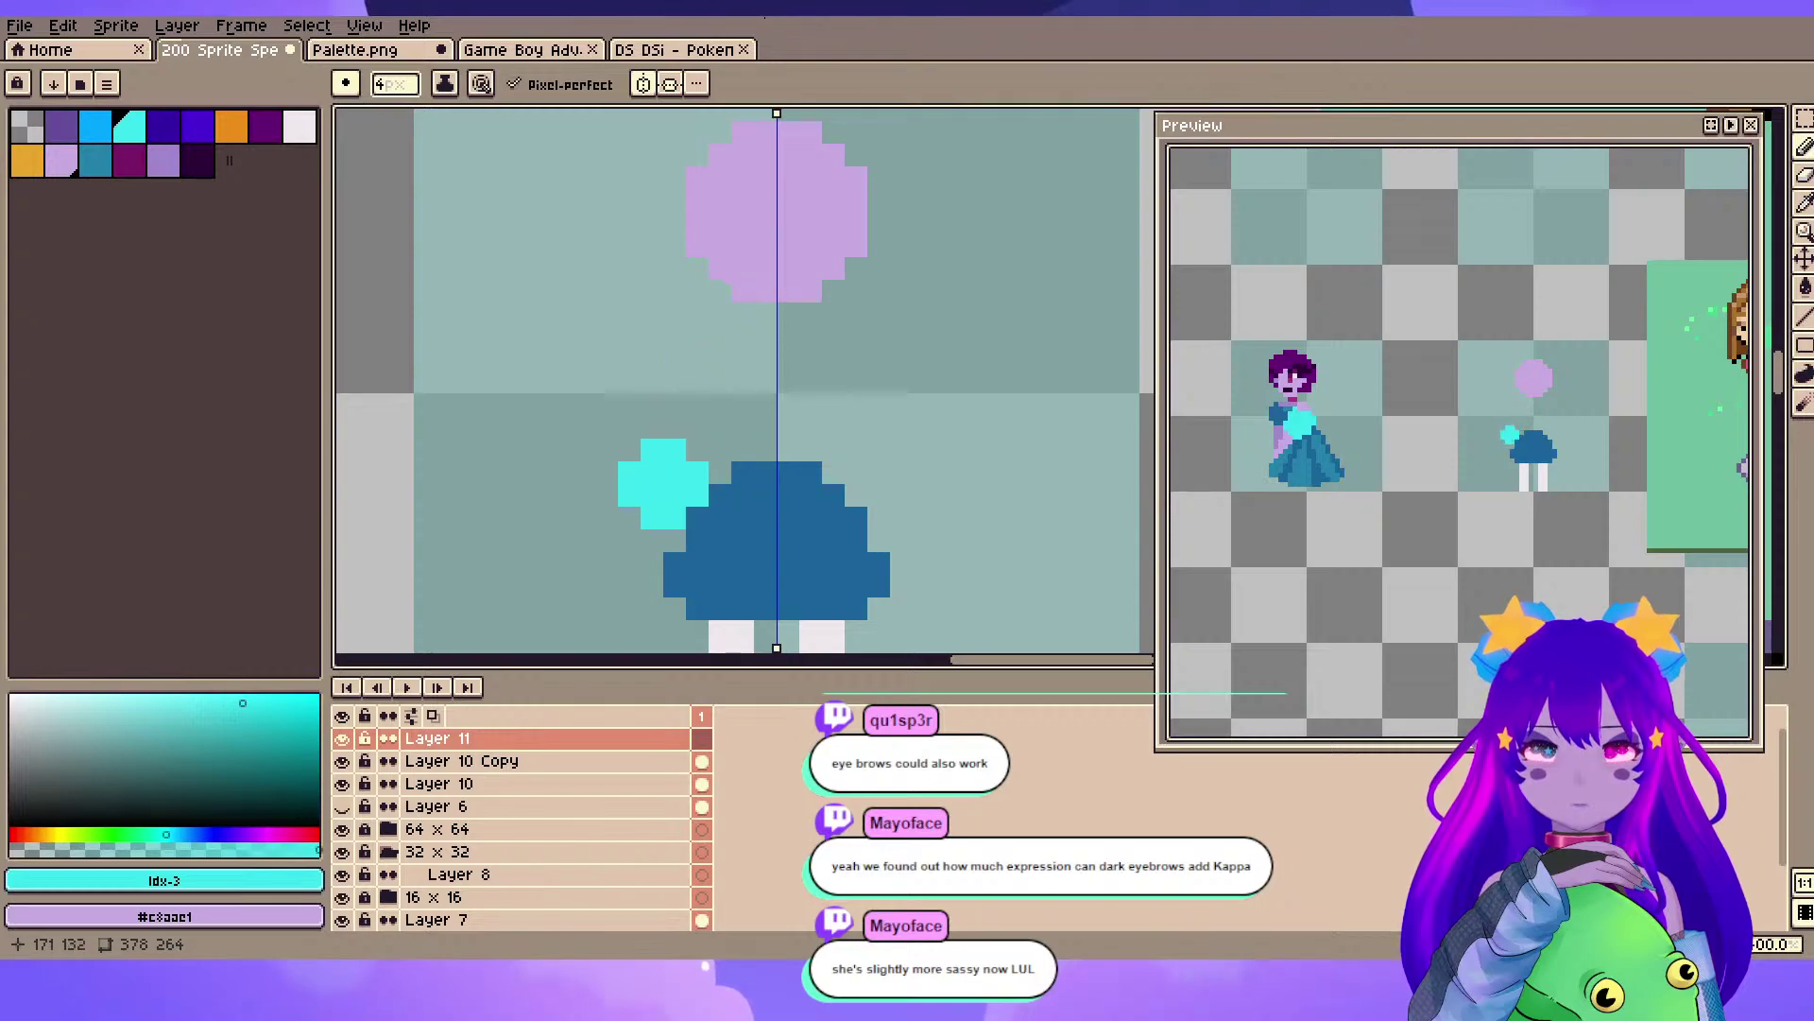
click(663, 484)
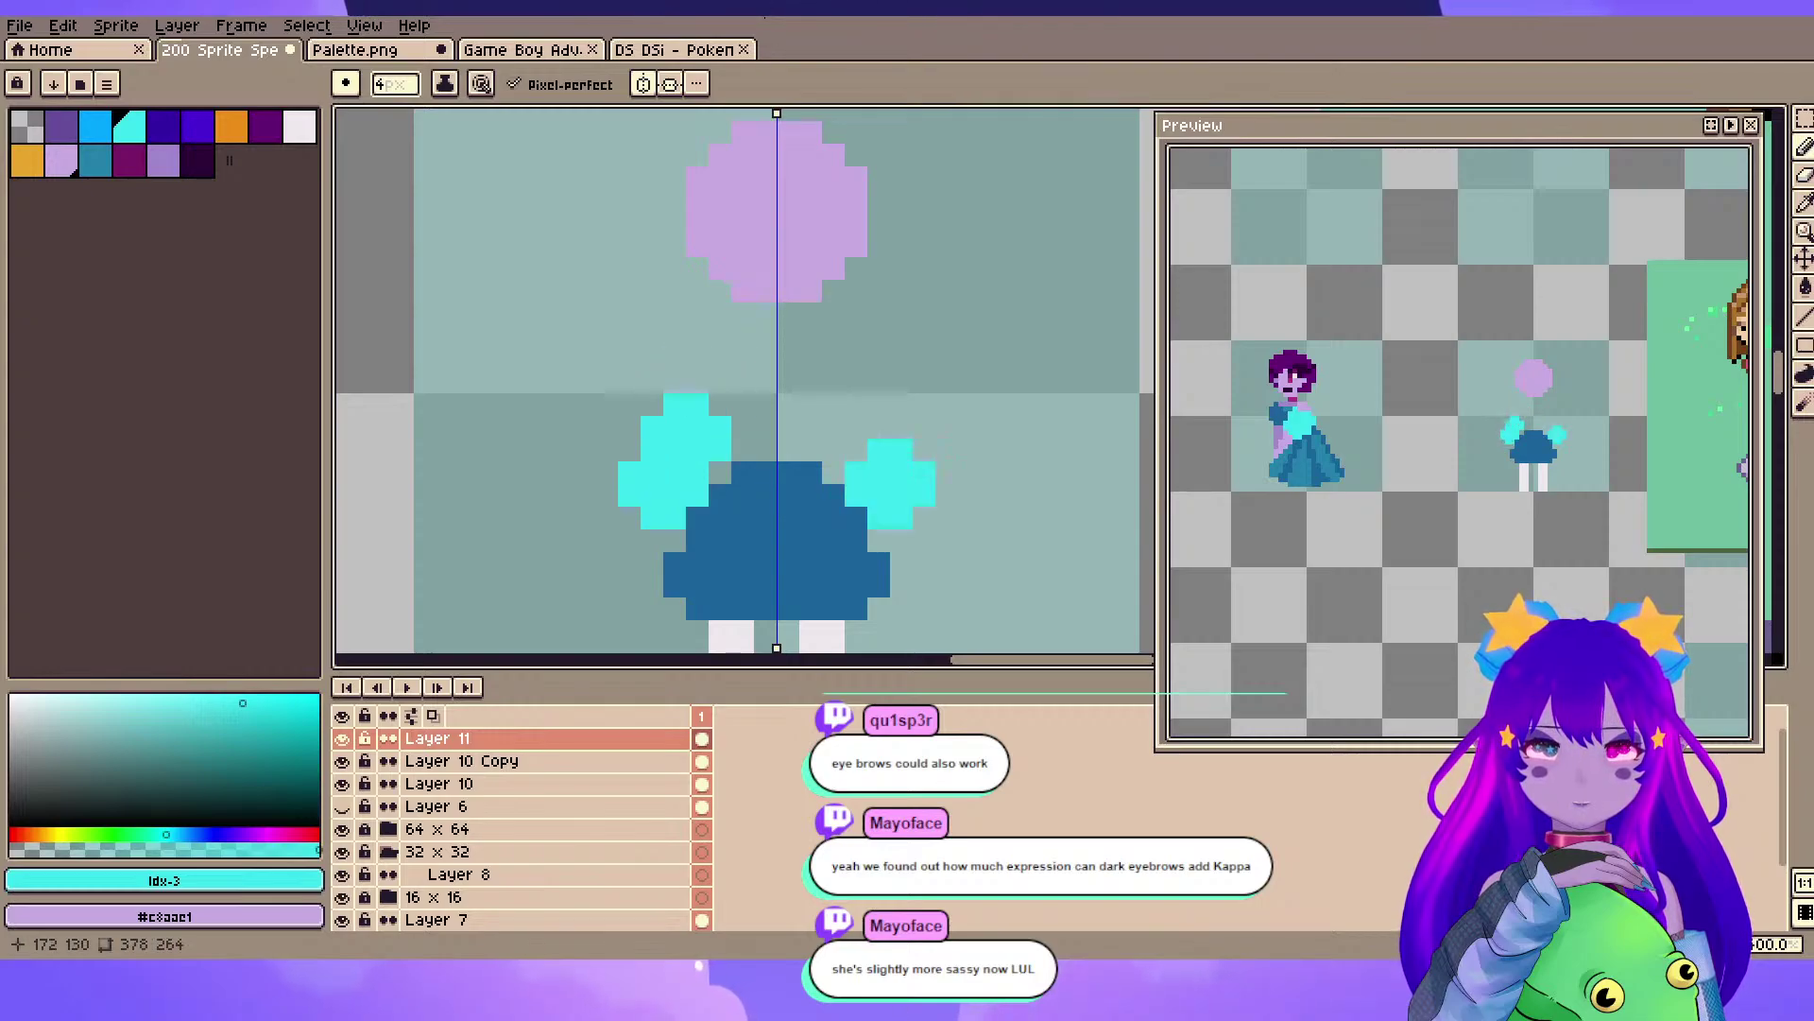
click(686, 462)
click(731, 371)
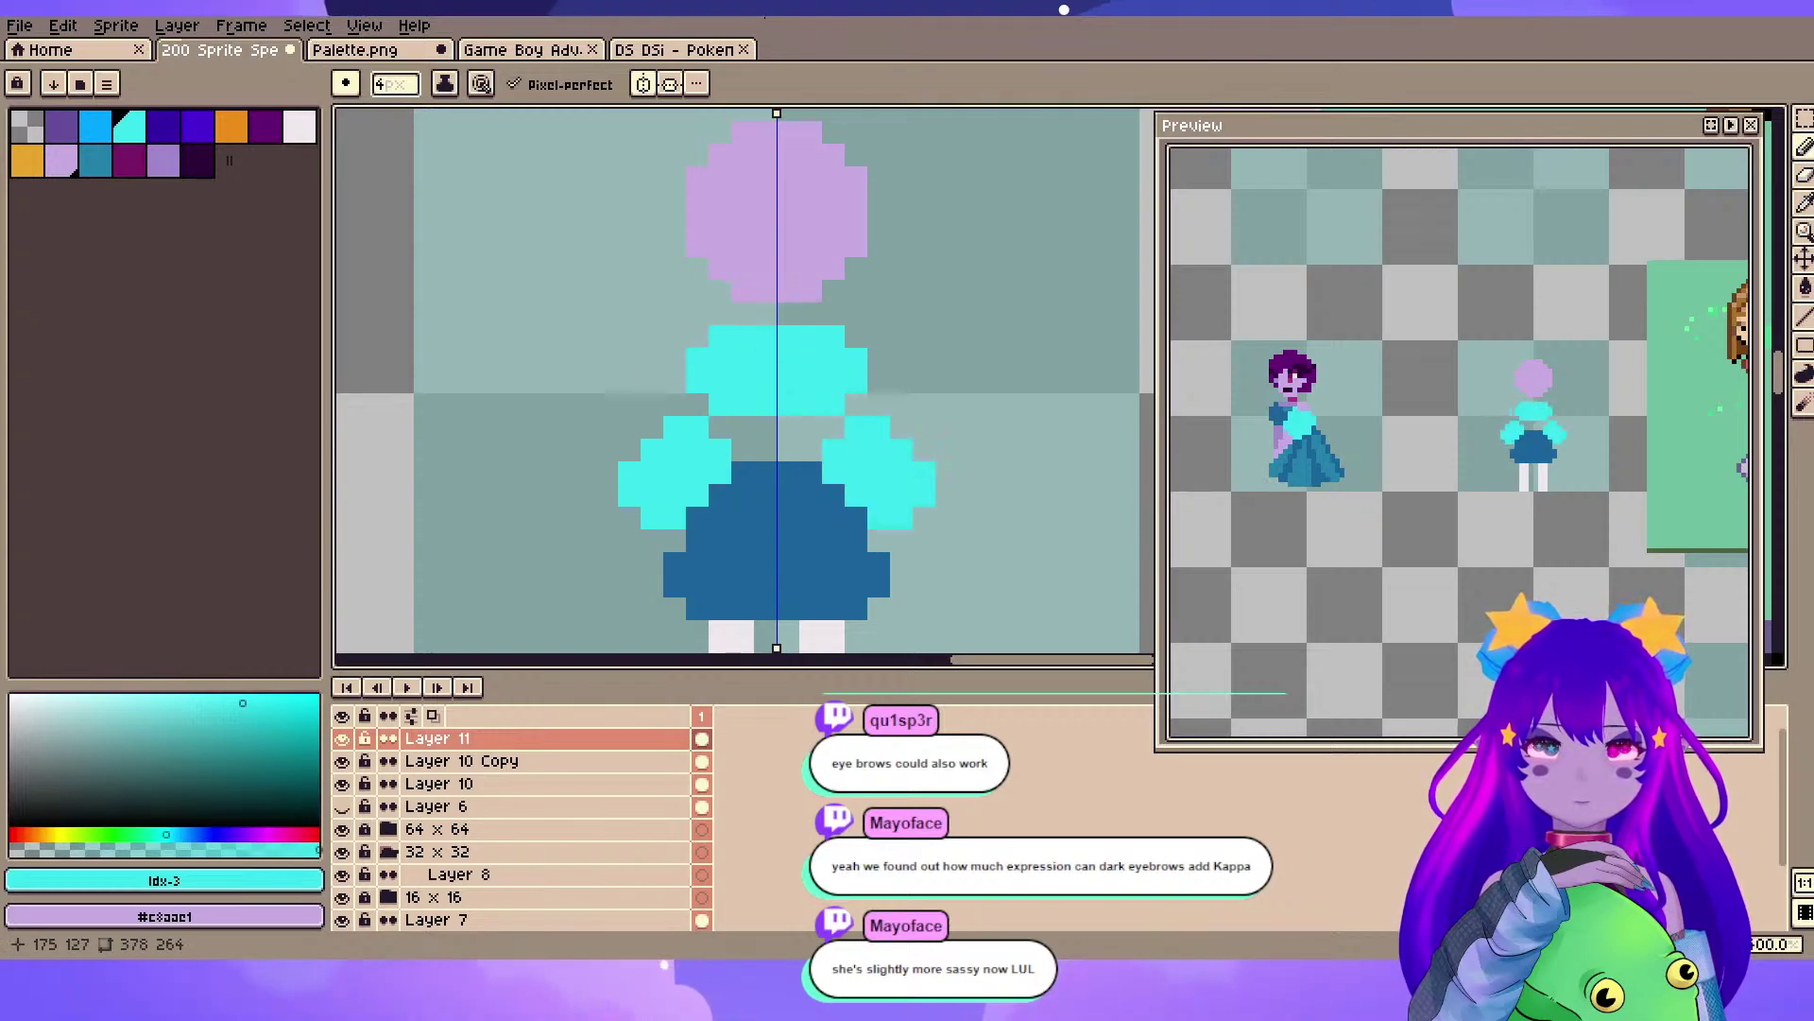
mouse_move(721, 495)
mouse_down()
mouse_move(769, 352)
mouse_move(717, 477)
mouse_up()
- Sample the head's light skin colour and paint a mirrored pair of small hands below the sleeves
alt+click(739, 260)
key(minus)
key(minus)
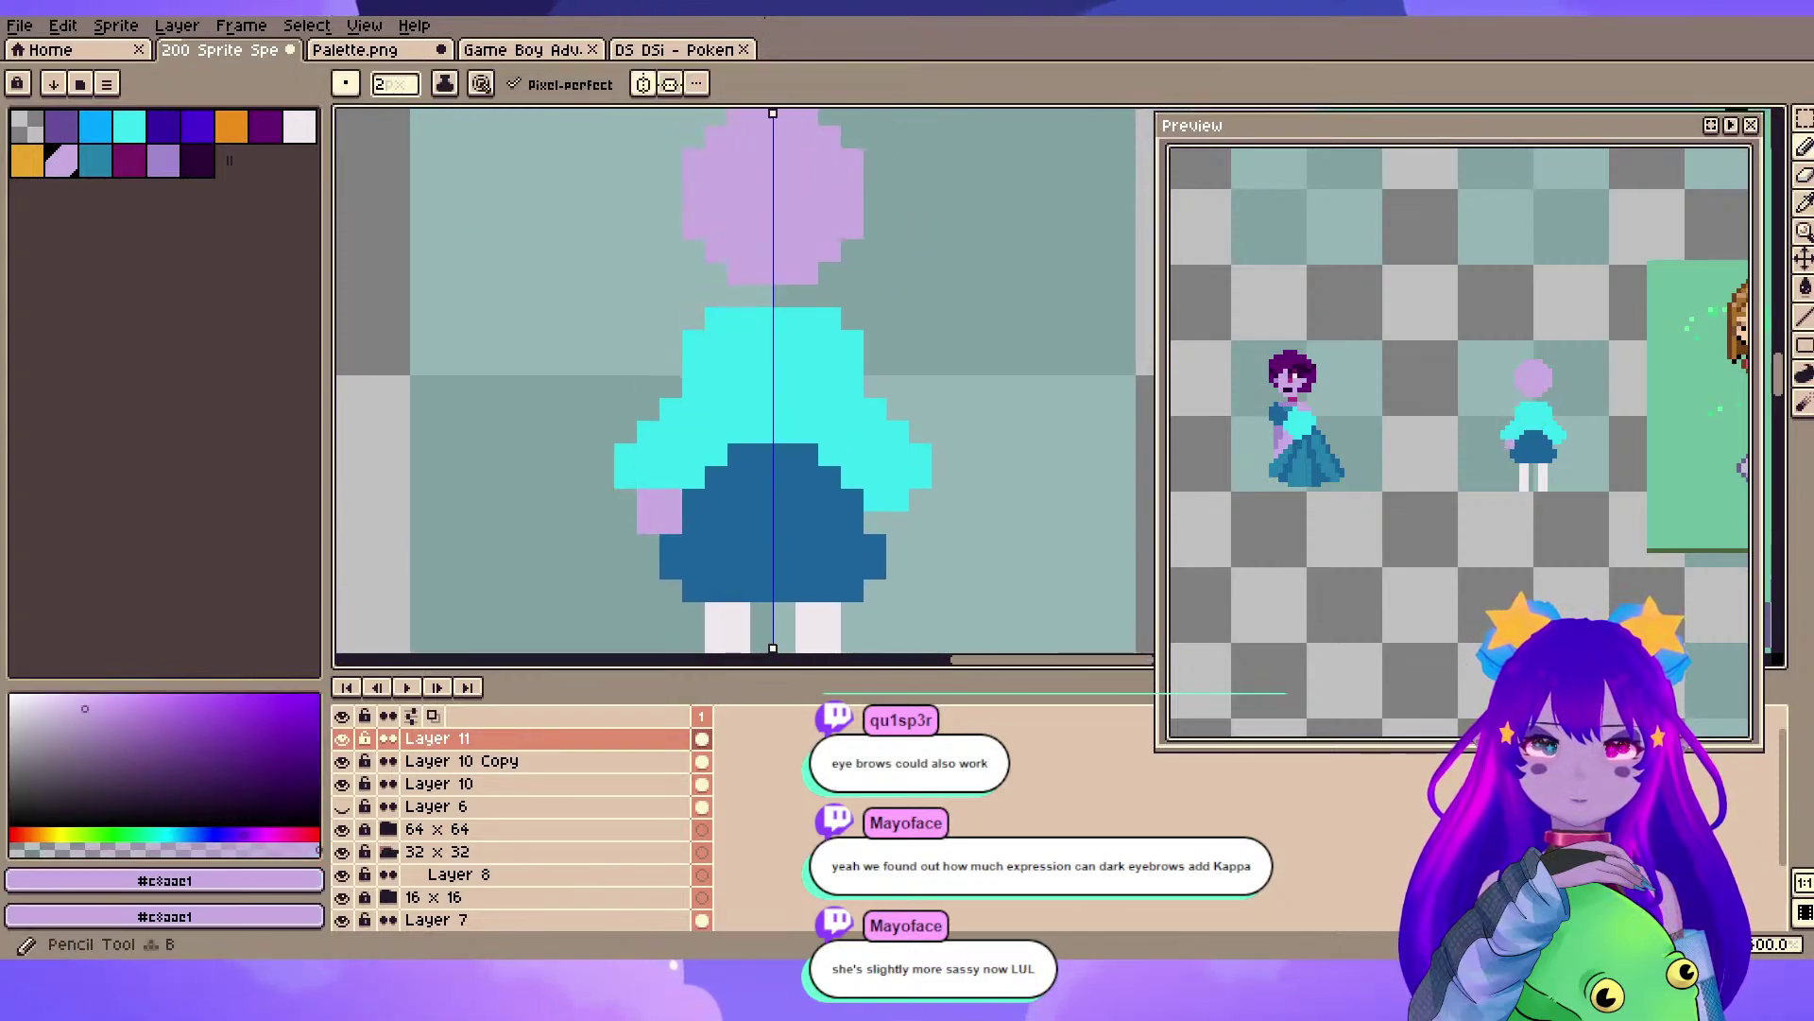
drag(648, 521, 626, 499)
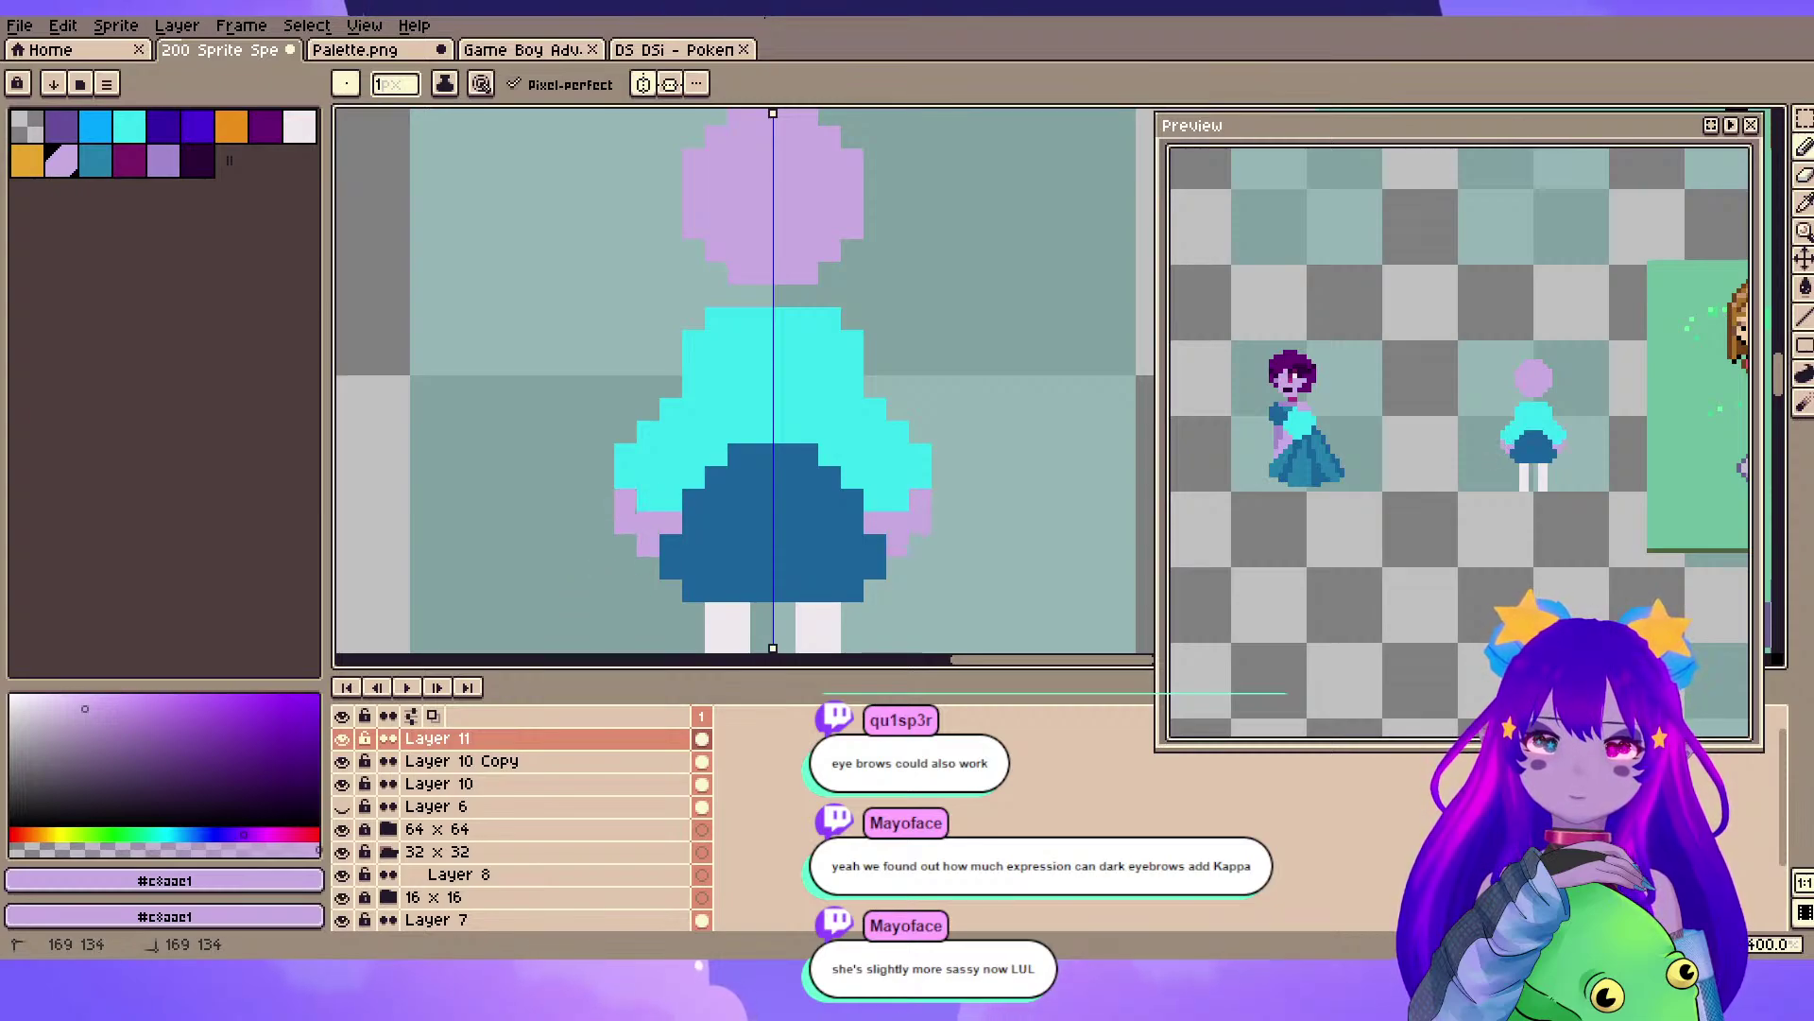
- Trim the undersides of both hands with a 1-pixel eraser and return to the pencil
key(e)
click(637, 534)
key(ctrl+z)
key(b)
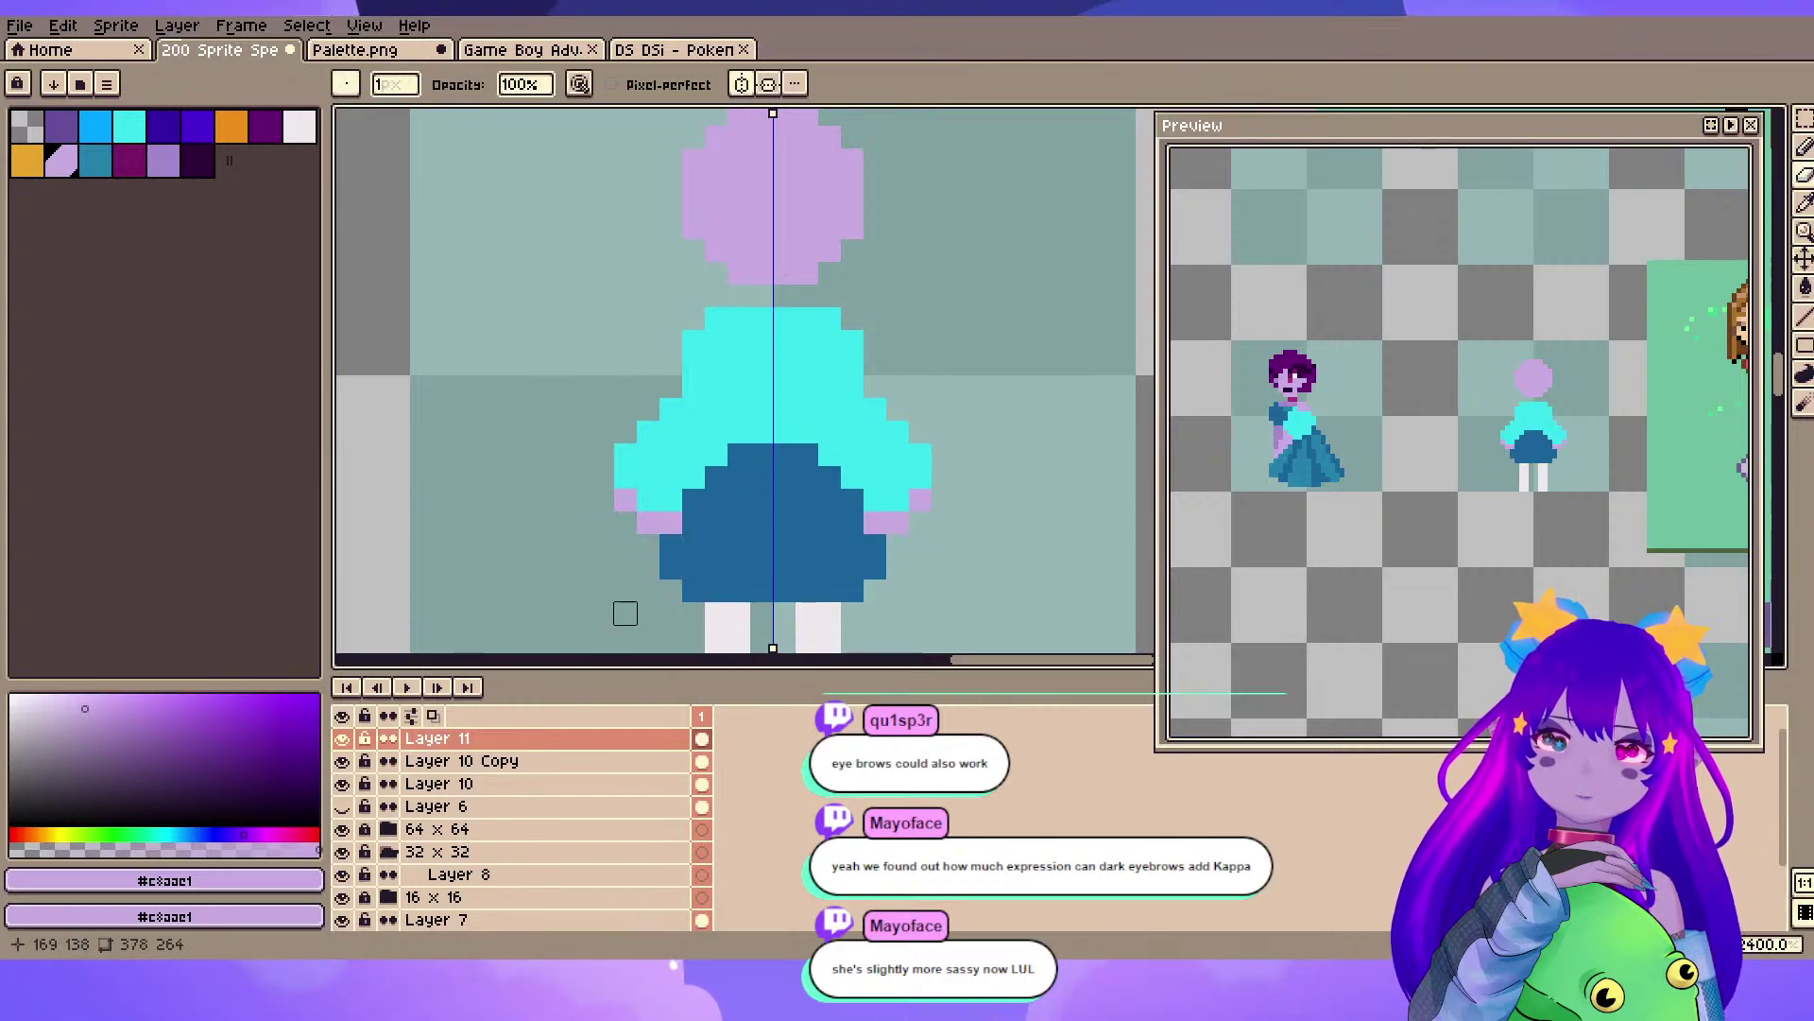
key(b)
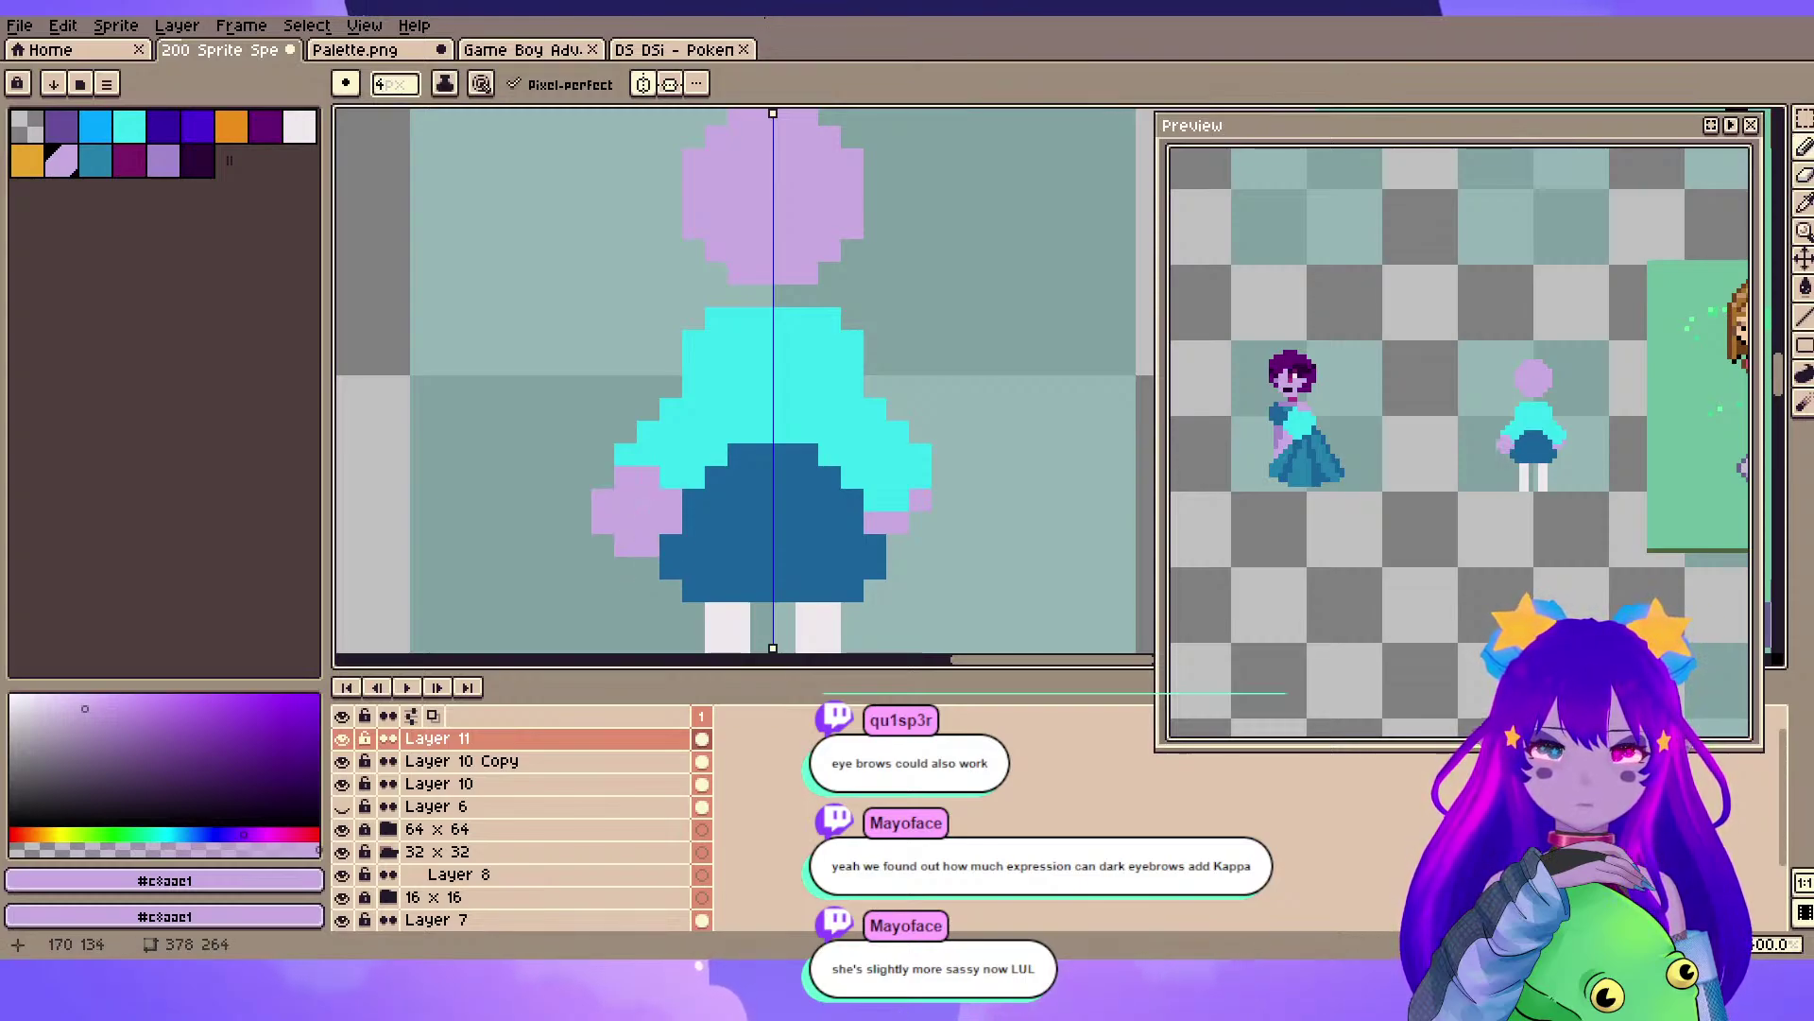
- Enlarge the mirrored pair of hands below the sleeves with the 4-pixel pencil in the light skin colour
click(648, 523)
key(space)
mouse_move(648, 500)
mouse_down()
mouse_move(694, 248)
mouse_move(628, 491)
mouse_up()
- Sample the darker skin shade #a286cc from the first figure and paint a short mirrored neck between the head and cyan top
drag(719, 332, 1284, 273)
click(695, 417)
click(683, 416)
key(space)
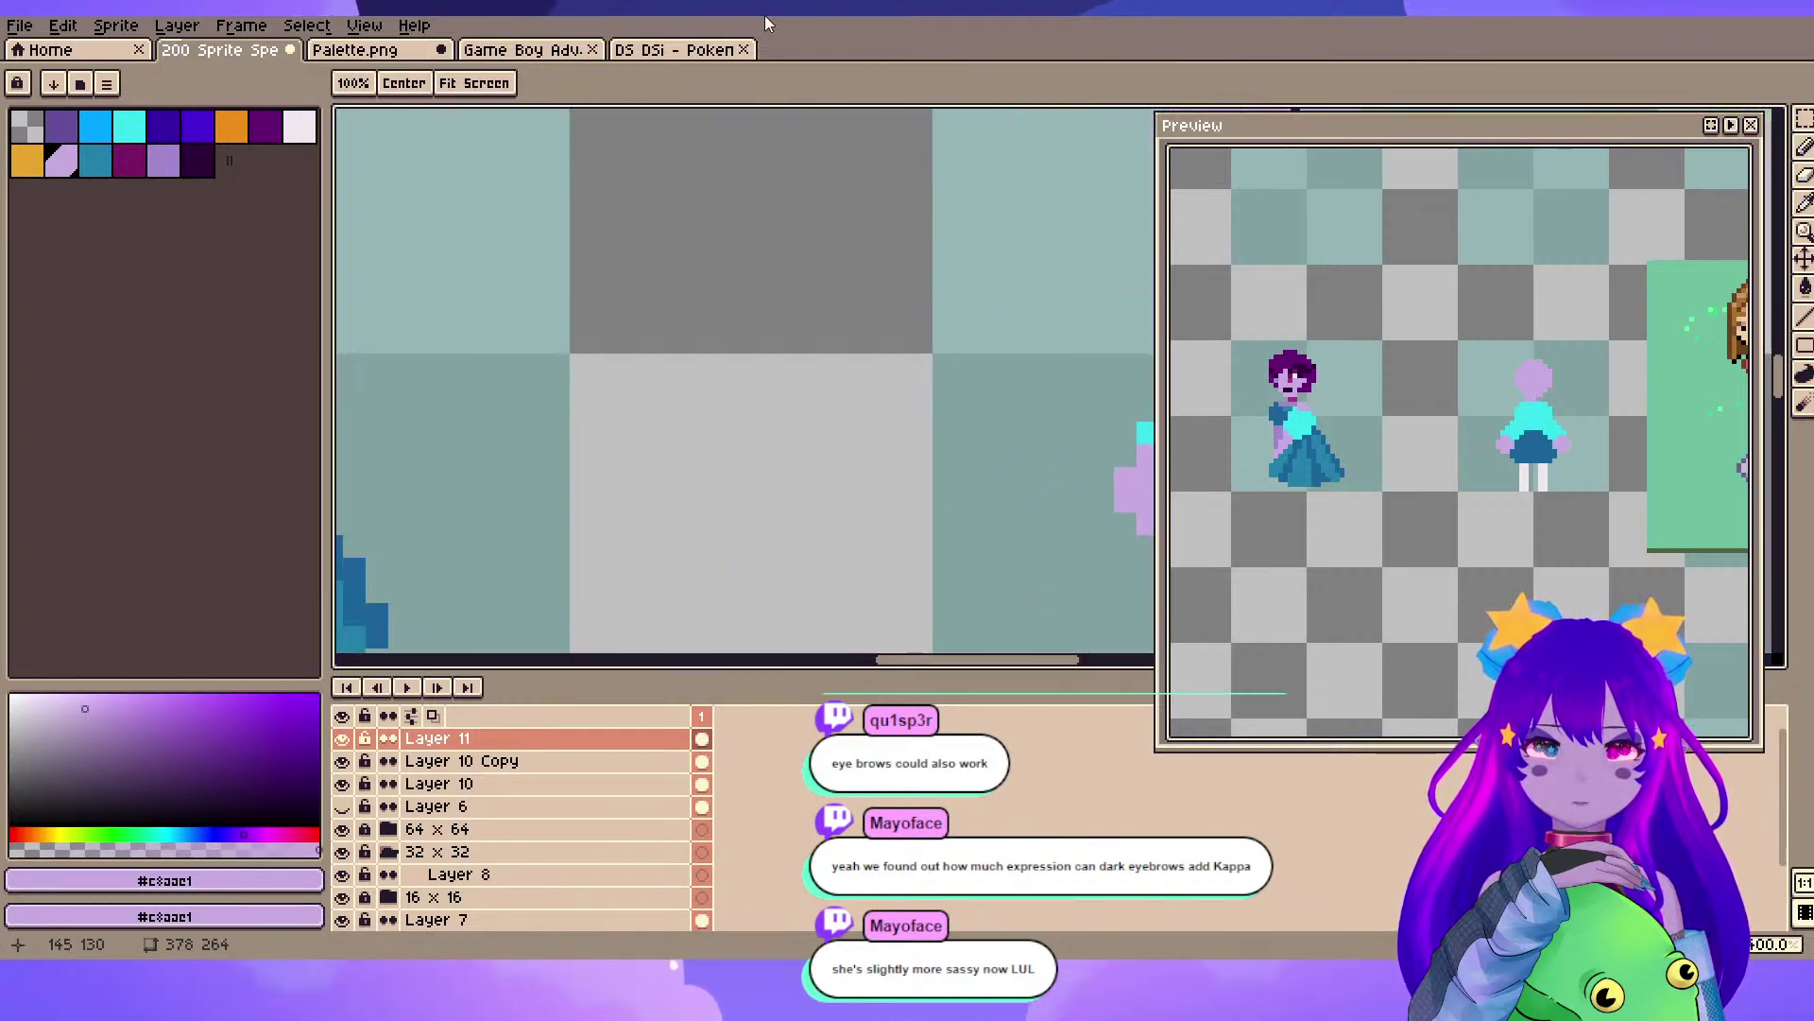
drag(650, 406, 1238, 404)
key(alt)
alt+click(716, 293)
key(space)
drag(717, 293, 100, 573)
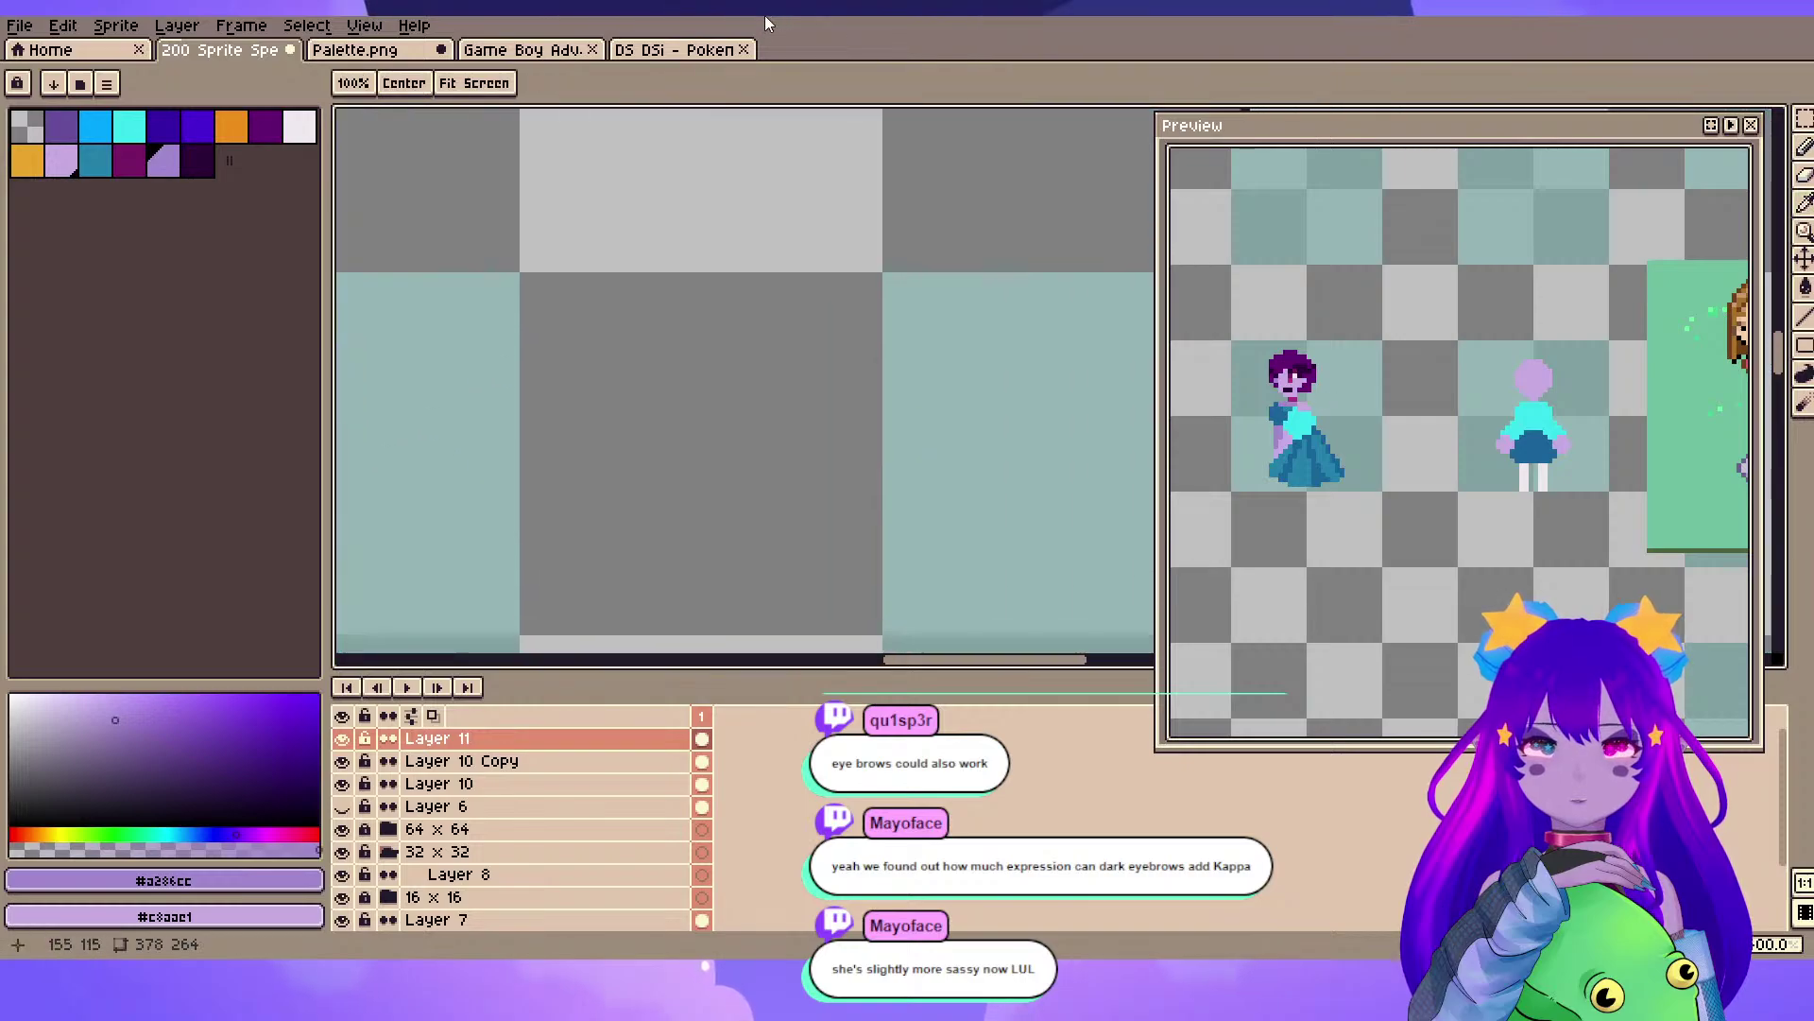
drag(992, 472, 431, 429)
key(space)
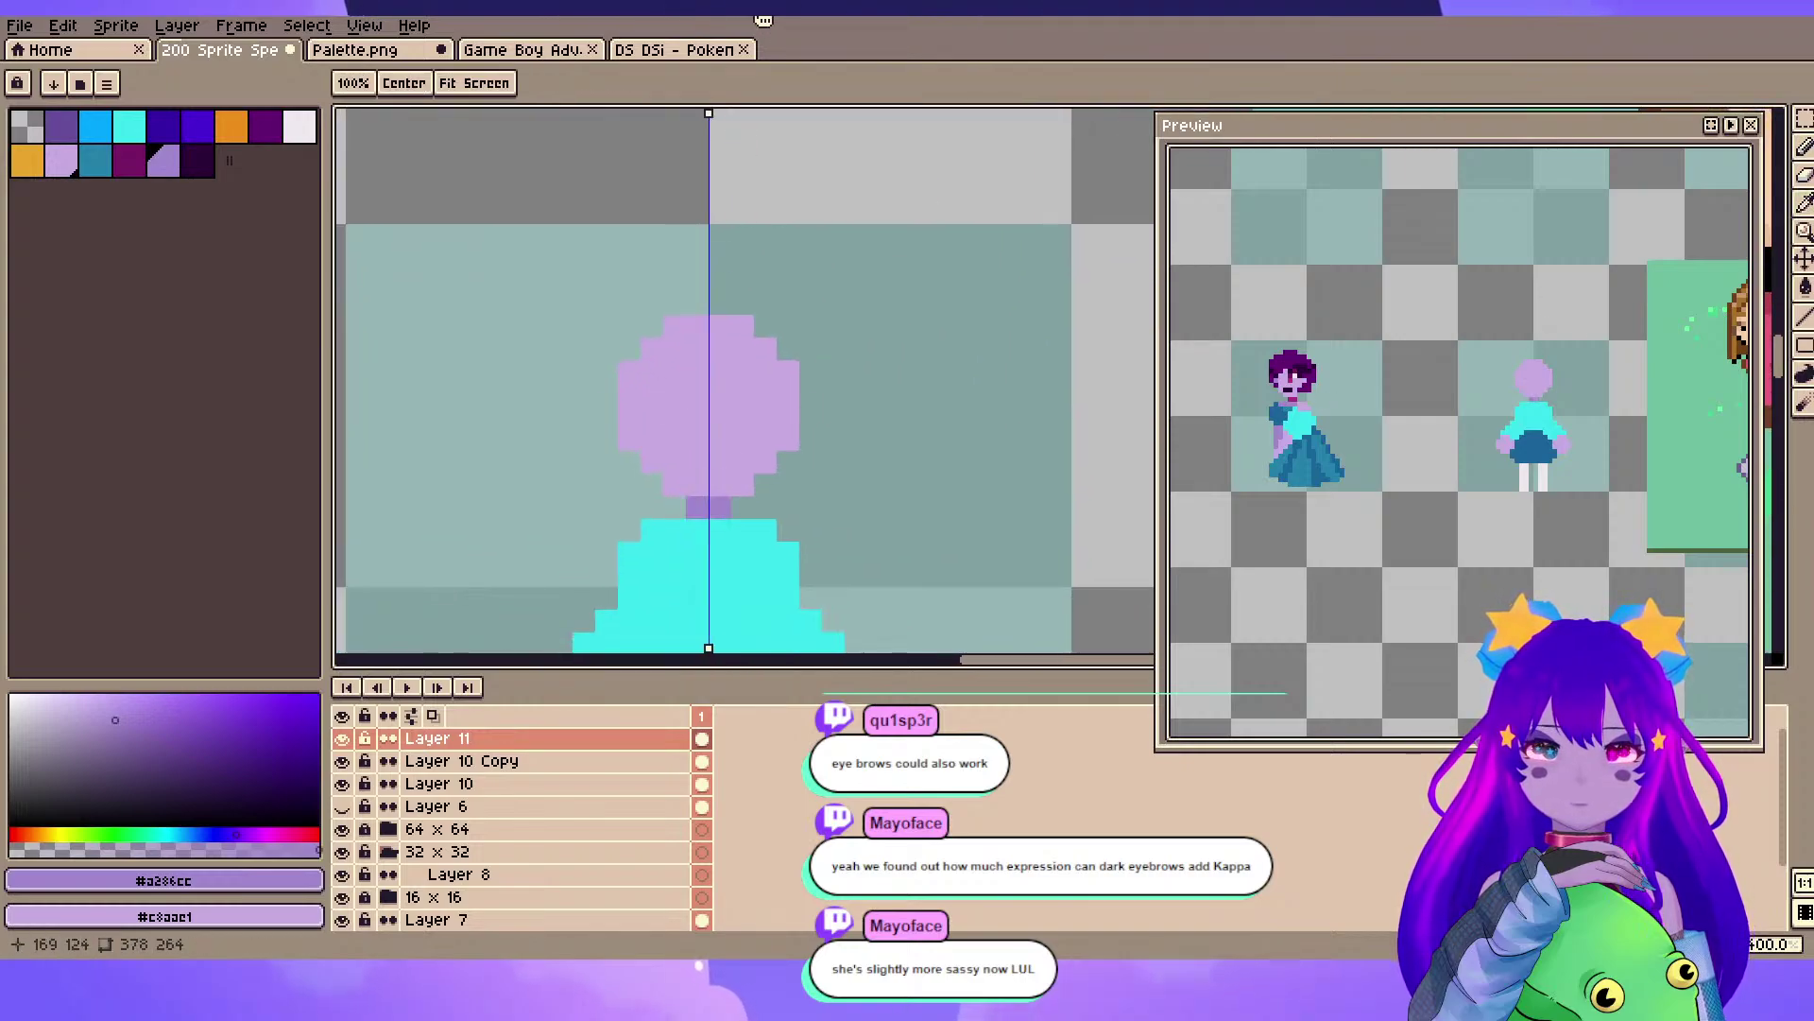
drag(674, 651, 689, 339)
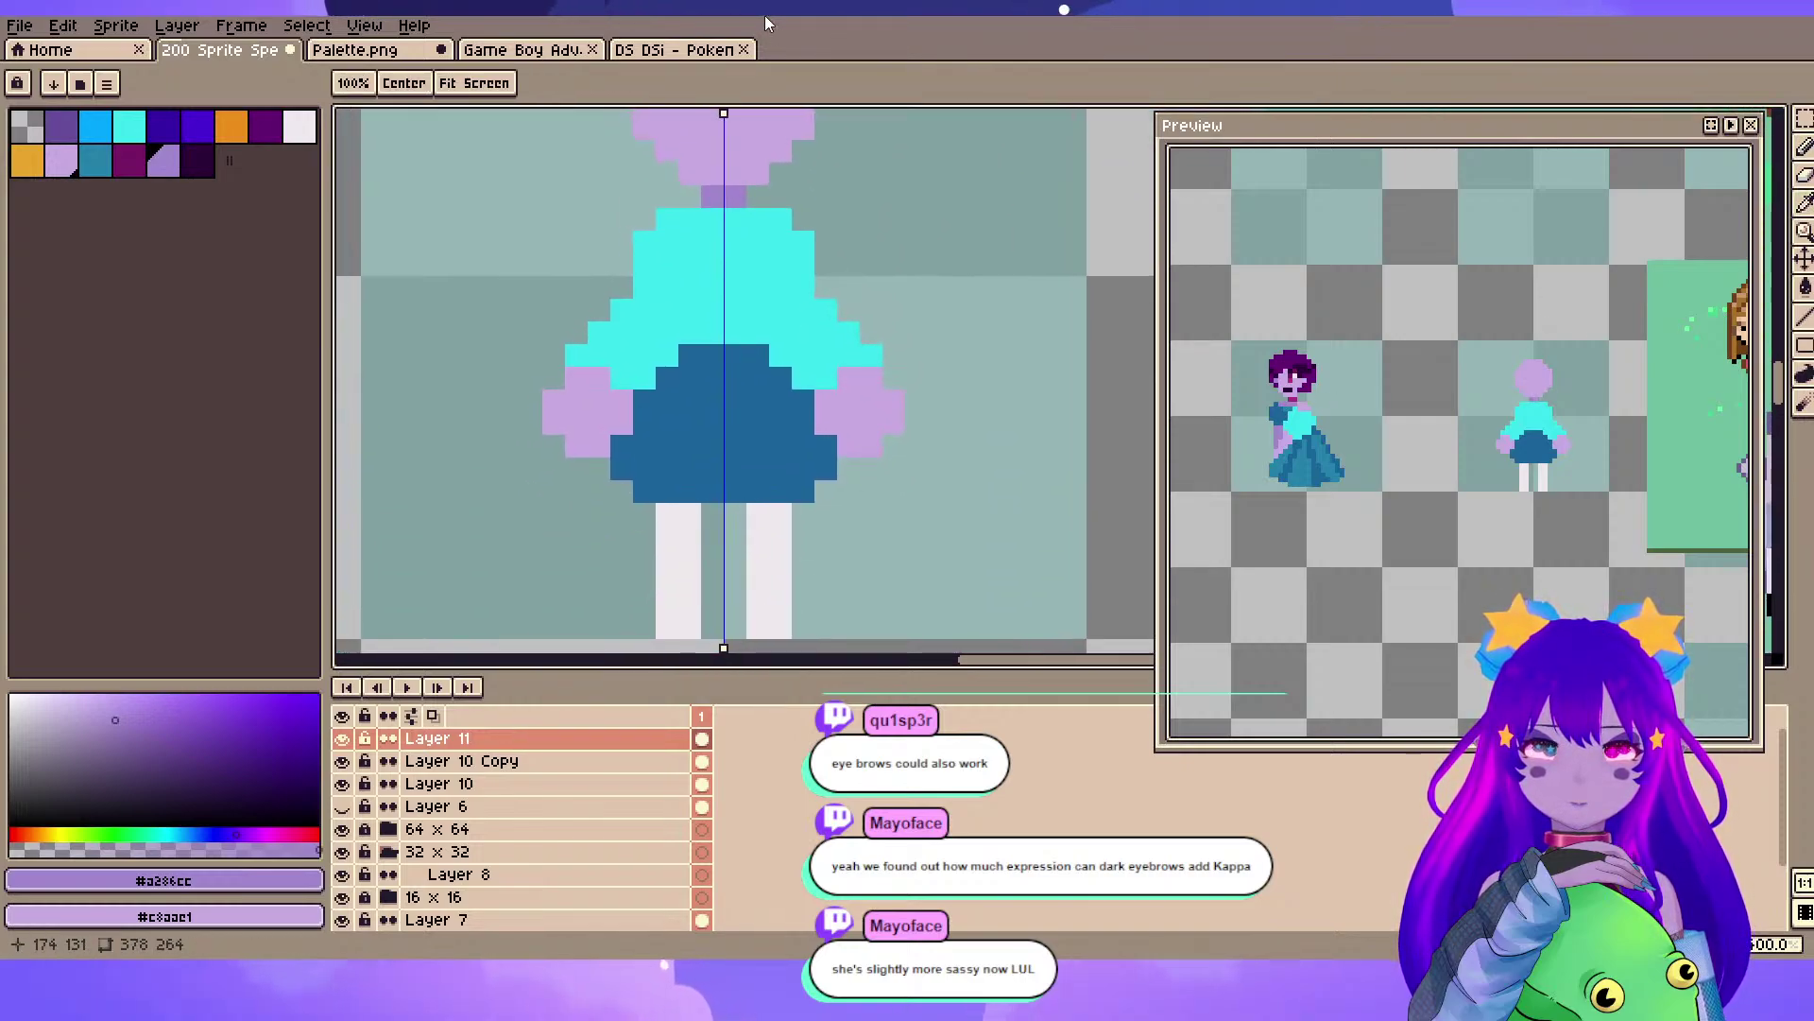
- Paint a one-pixel-high belt at the waist and mirrored shoes at the bottom of the legs in dark purple Idx-14
click(198, 161)
click(713, 377)
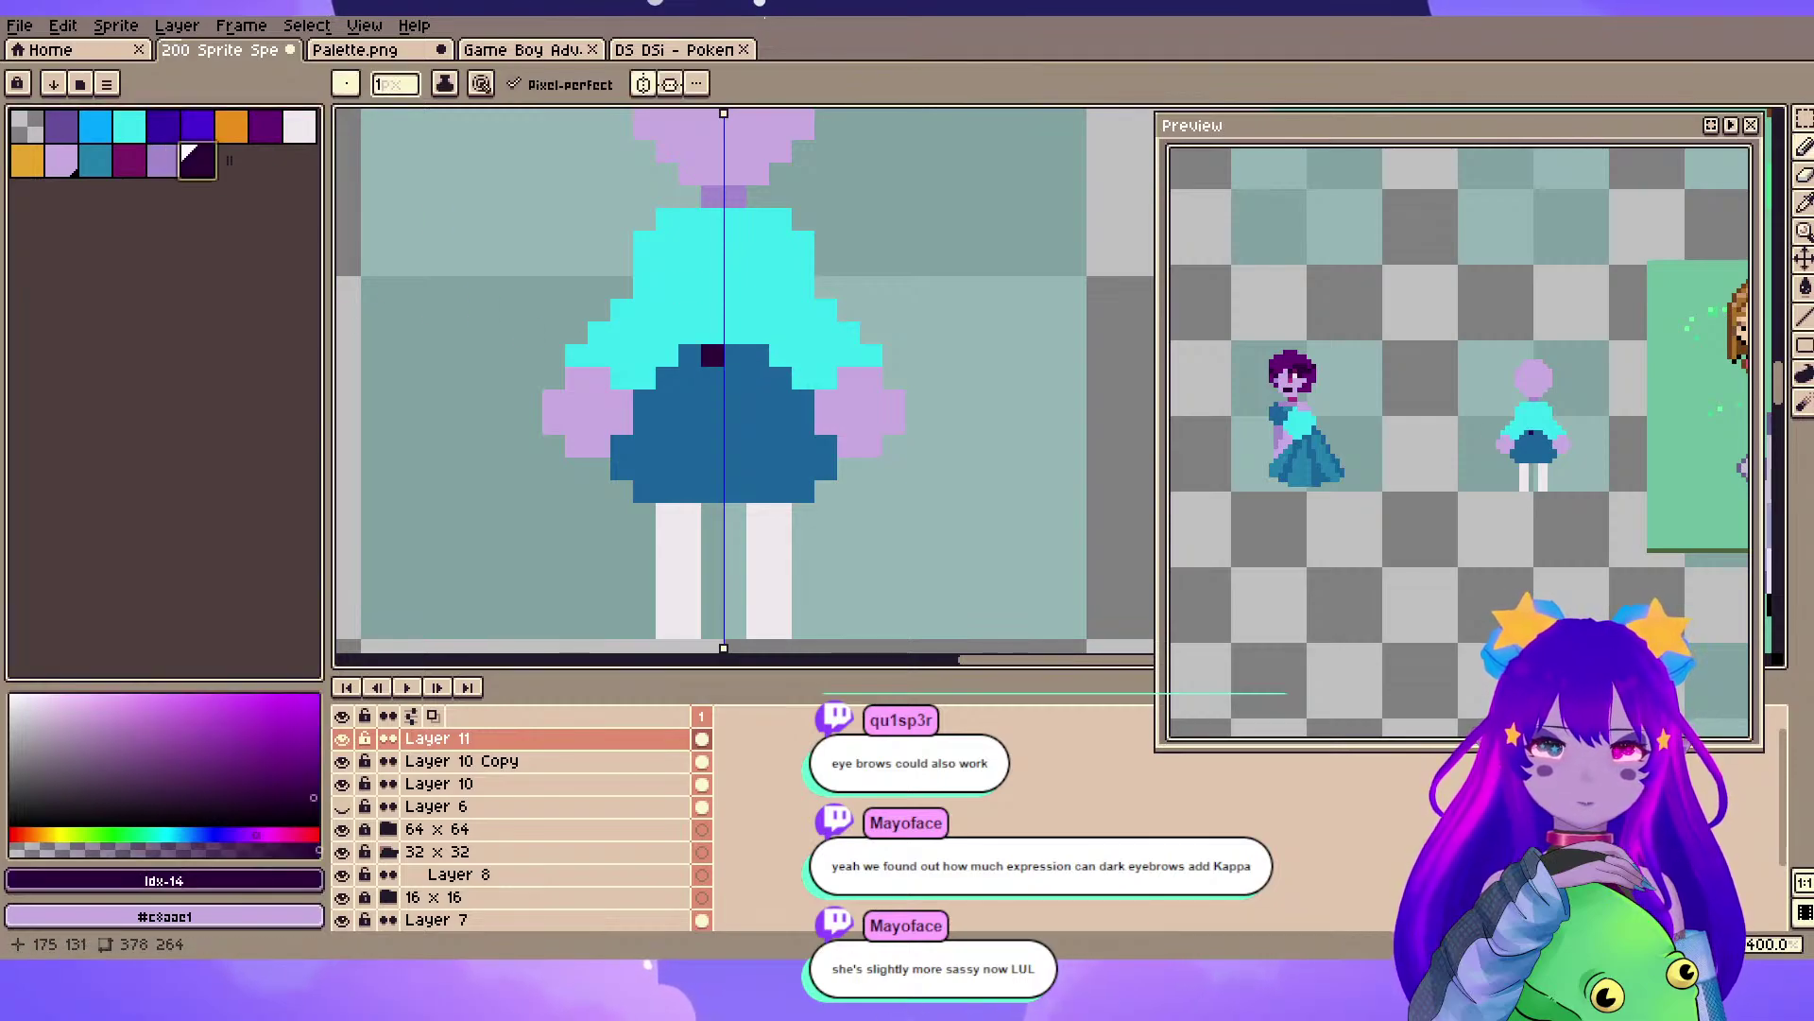
drag(689, 332, 758, 332)
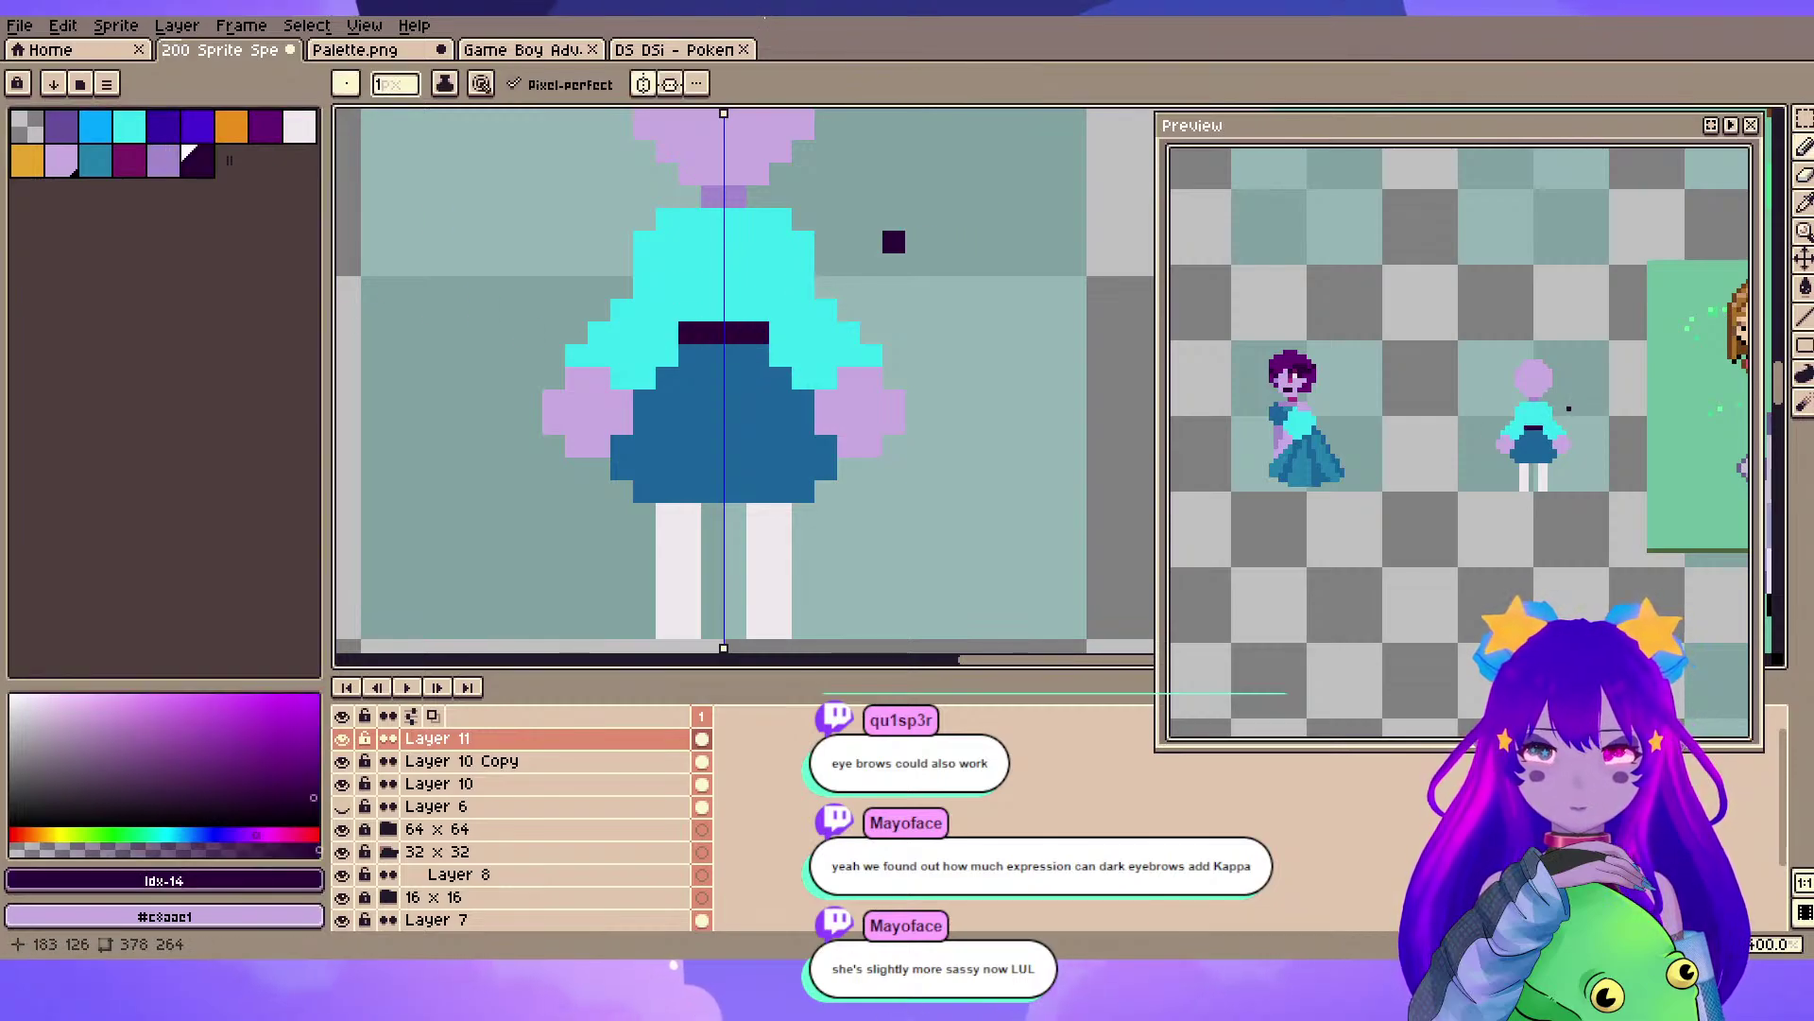
key(space)
drag(749, 152, 766, 24)
click(729, 431)
drag(684, 500, 707, 500)
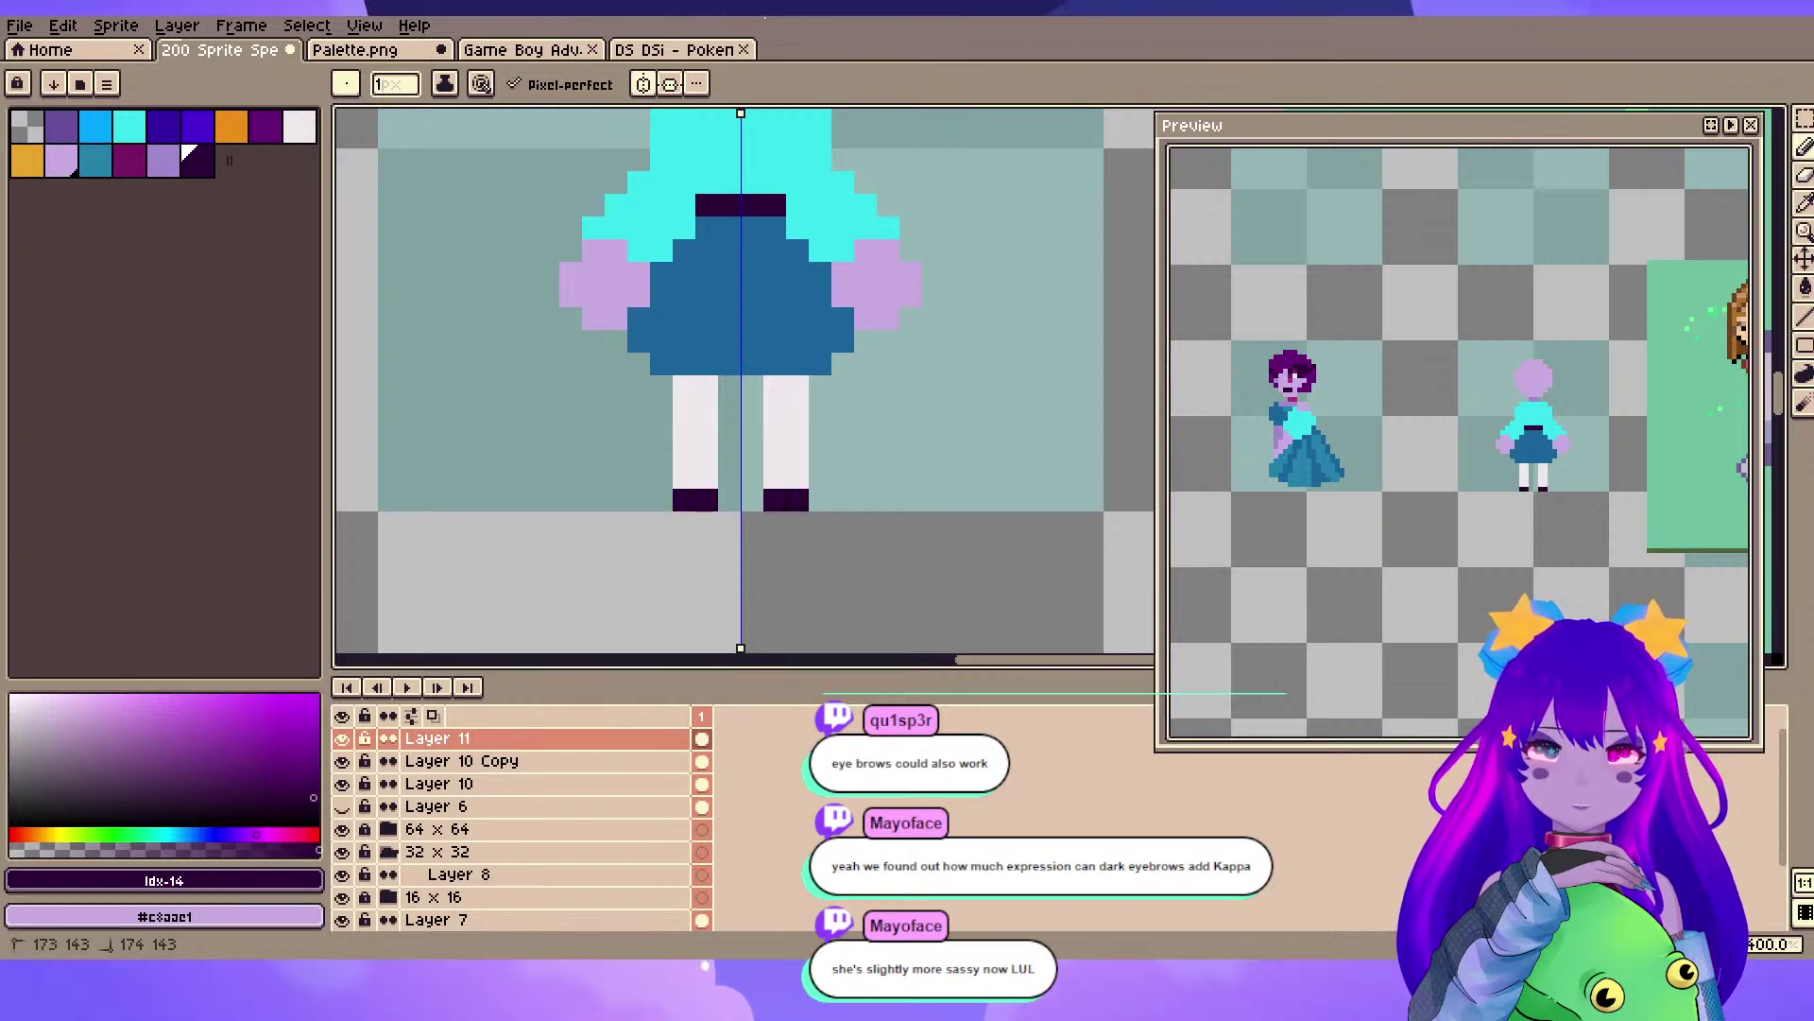
- Try outlining the sides of both legs in the dark purple
drag(730, 386, 730, 477)
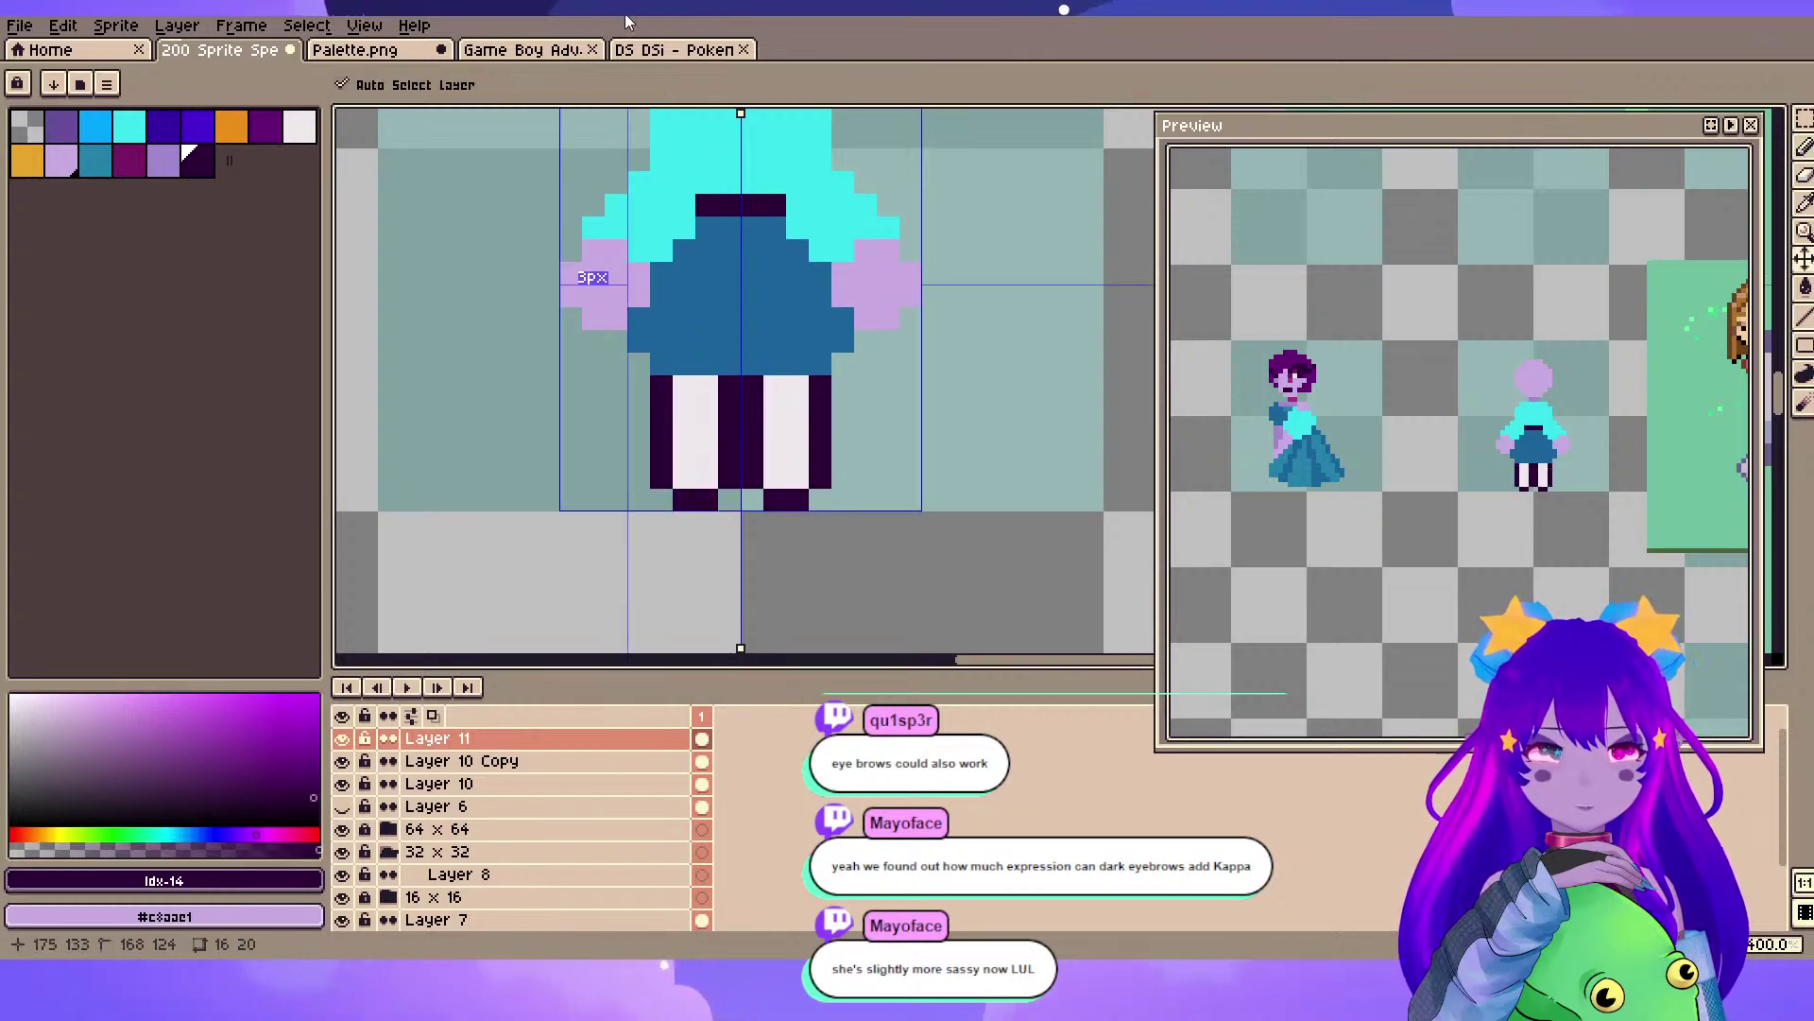
key(ctrl+z)
key(ctrl+z)
key(ctrl+z)
- Recolour both white legs completely in dark purple down to the square's lower edge
key(space)
drag(707, 274, 701, 326)
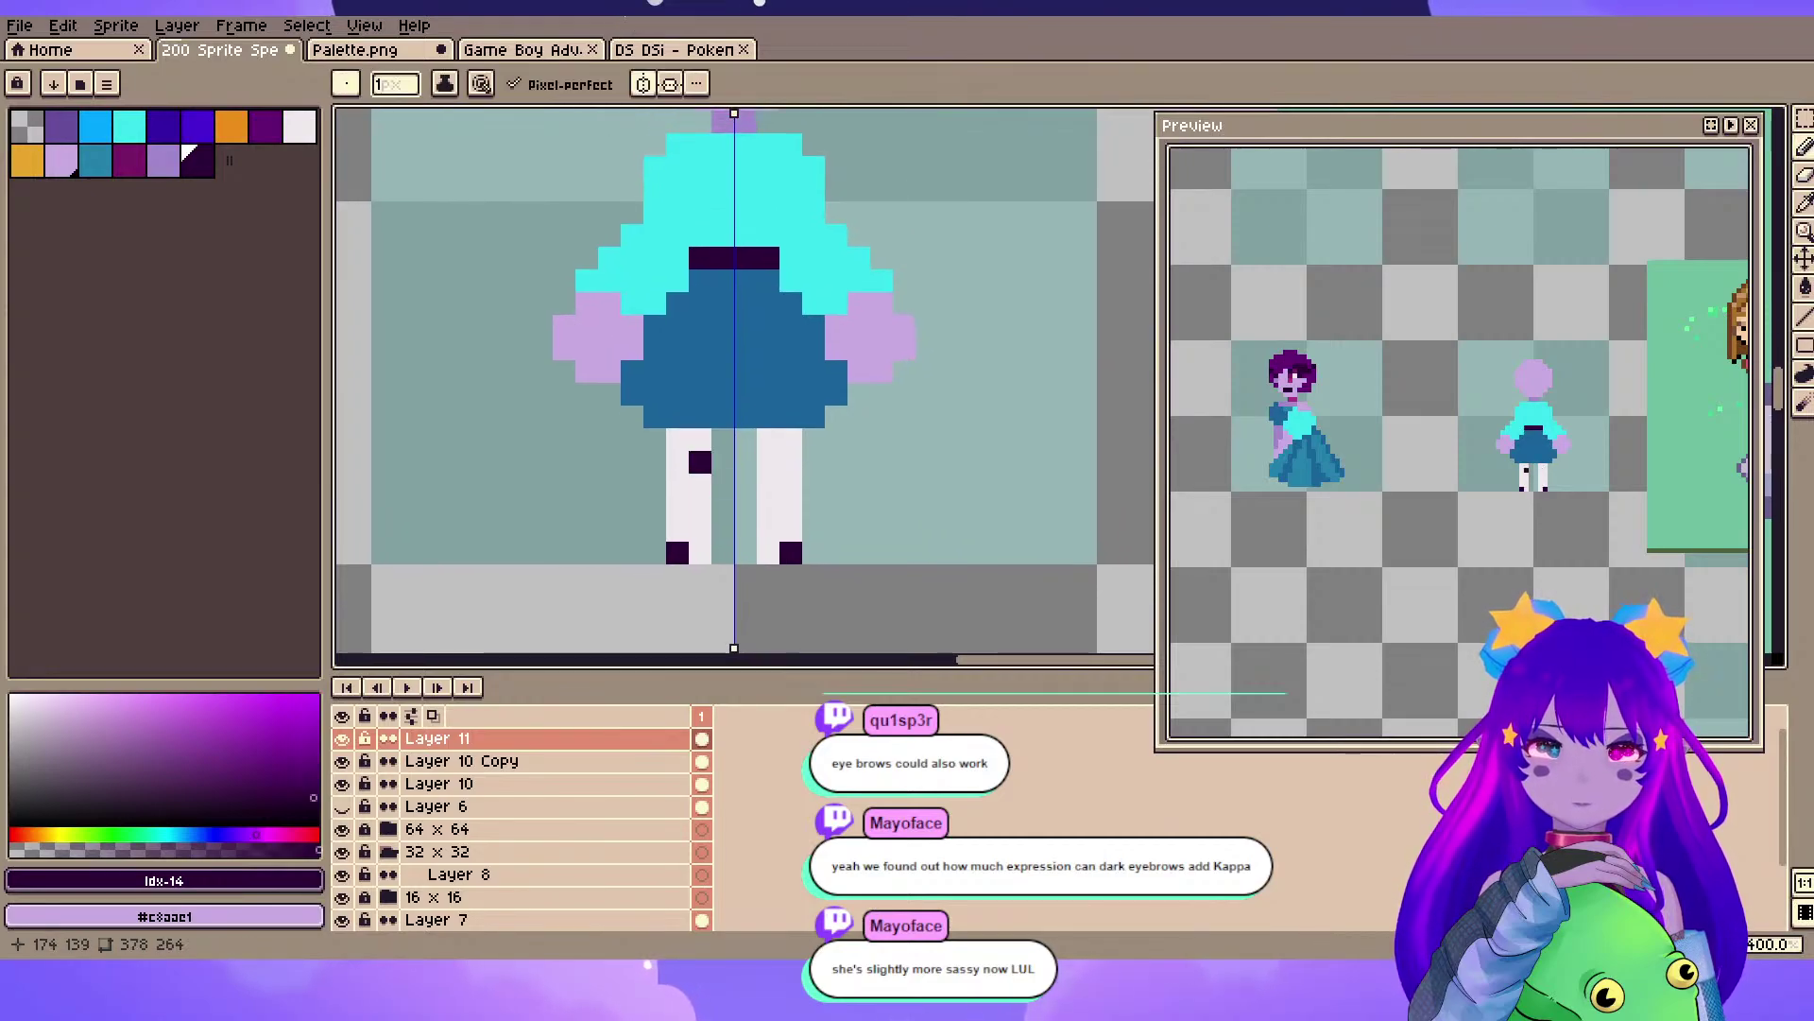
drag(700, 440, 700, 575)
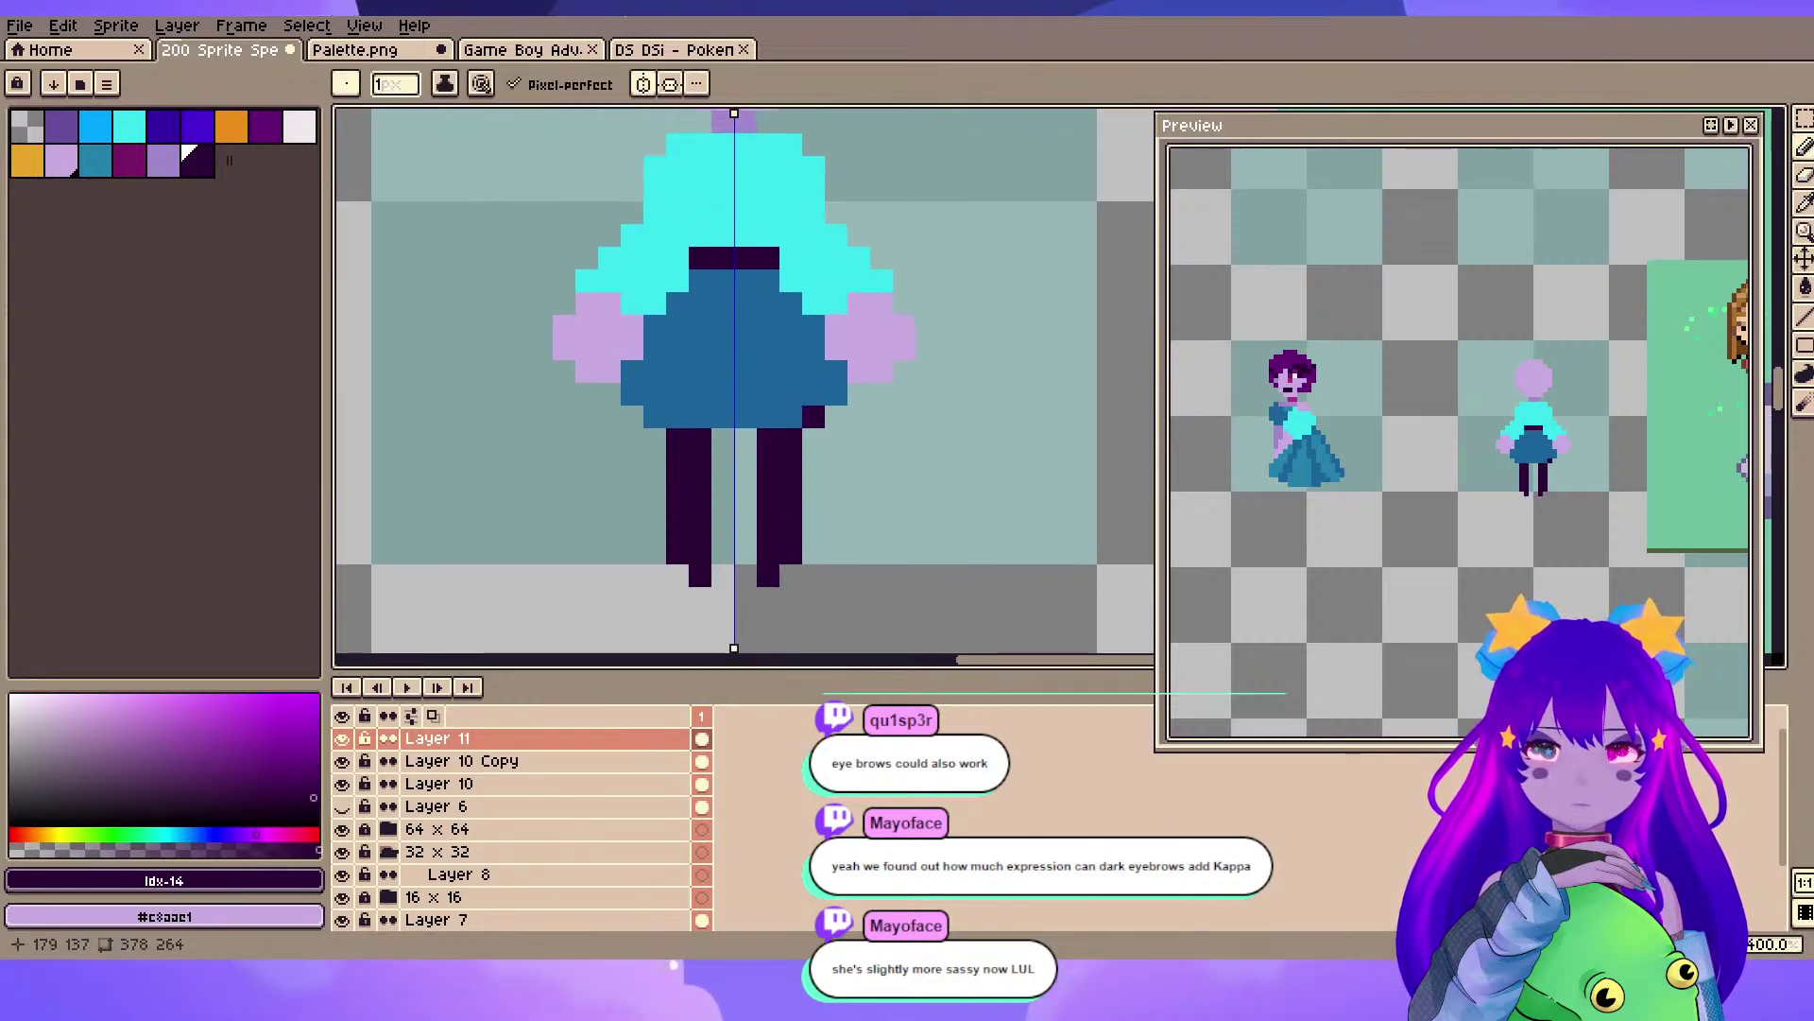
key(ctrl+z)
drag(701, 439, 700, 553)
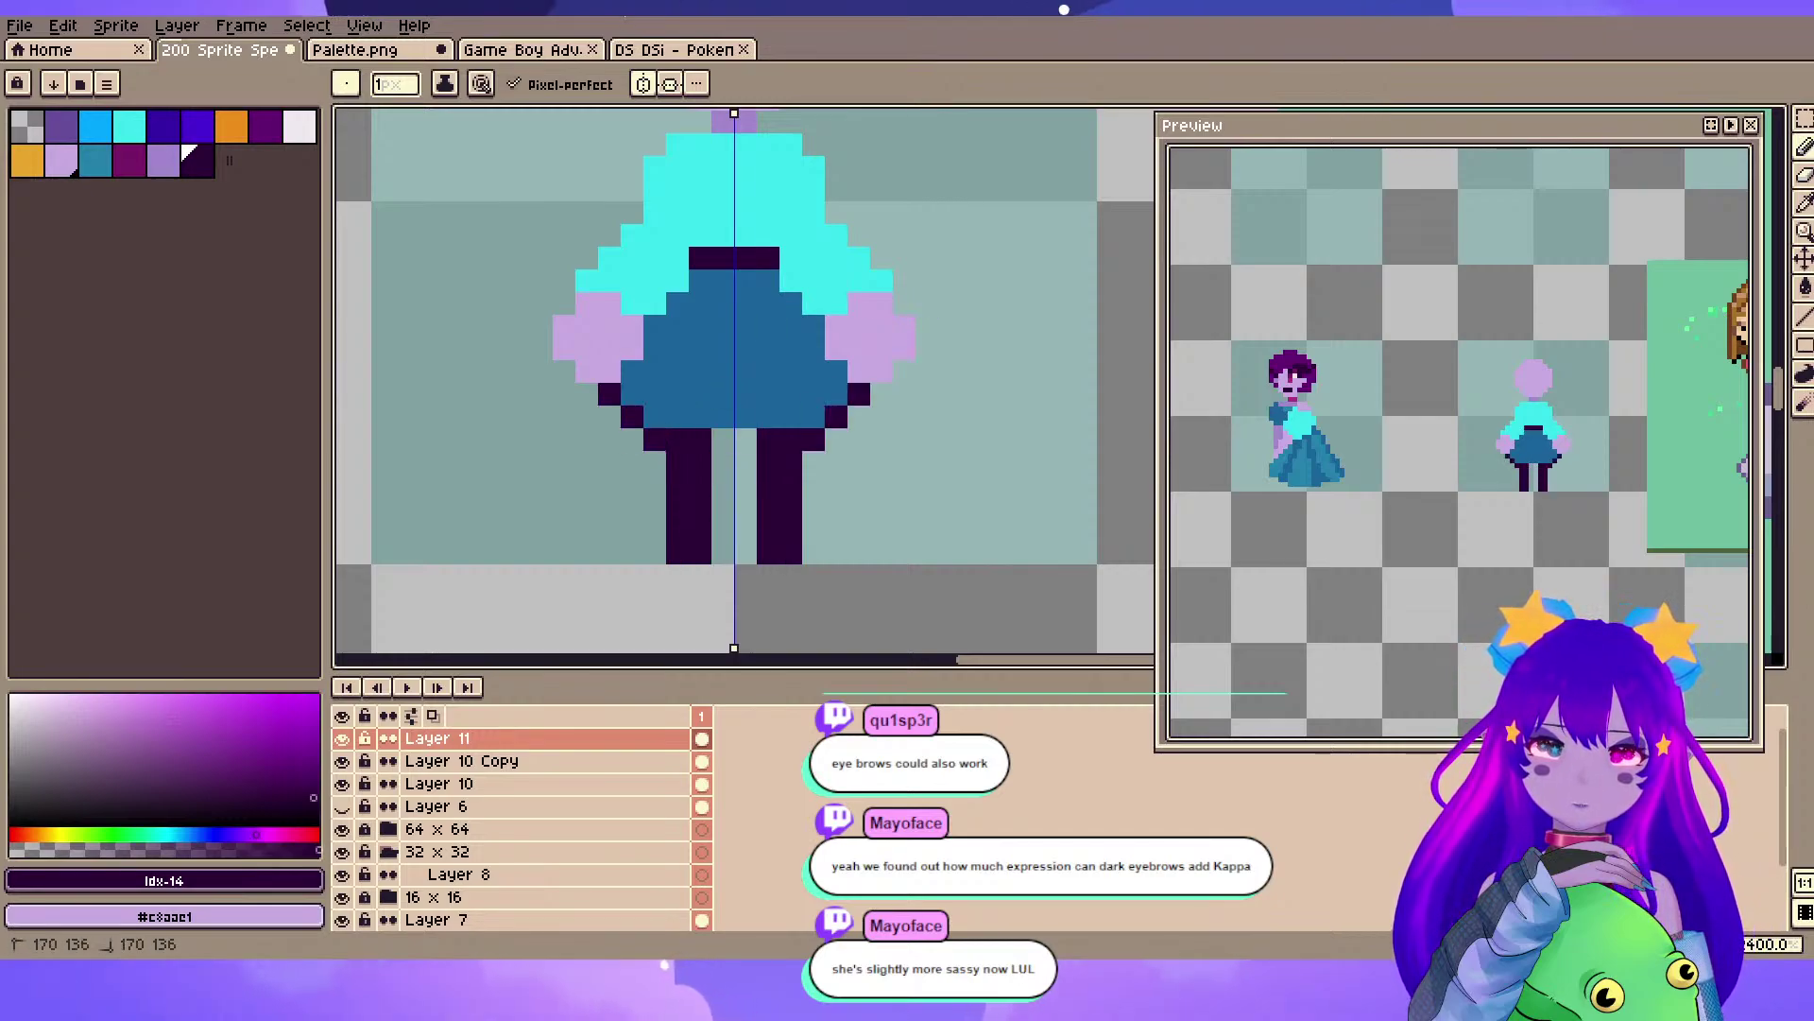
- Undo the dark outline pixels around the skirt's lower corners and save the sprite
key(ctrl+z)
key(ctrl+z)
key(ctrl+z)
key(ctrl+z)
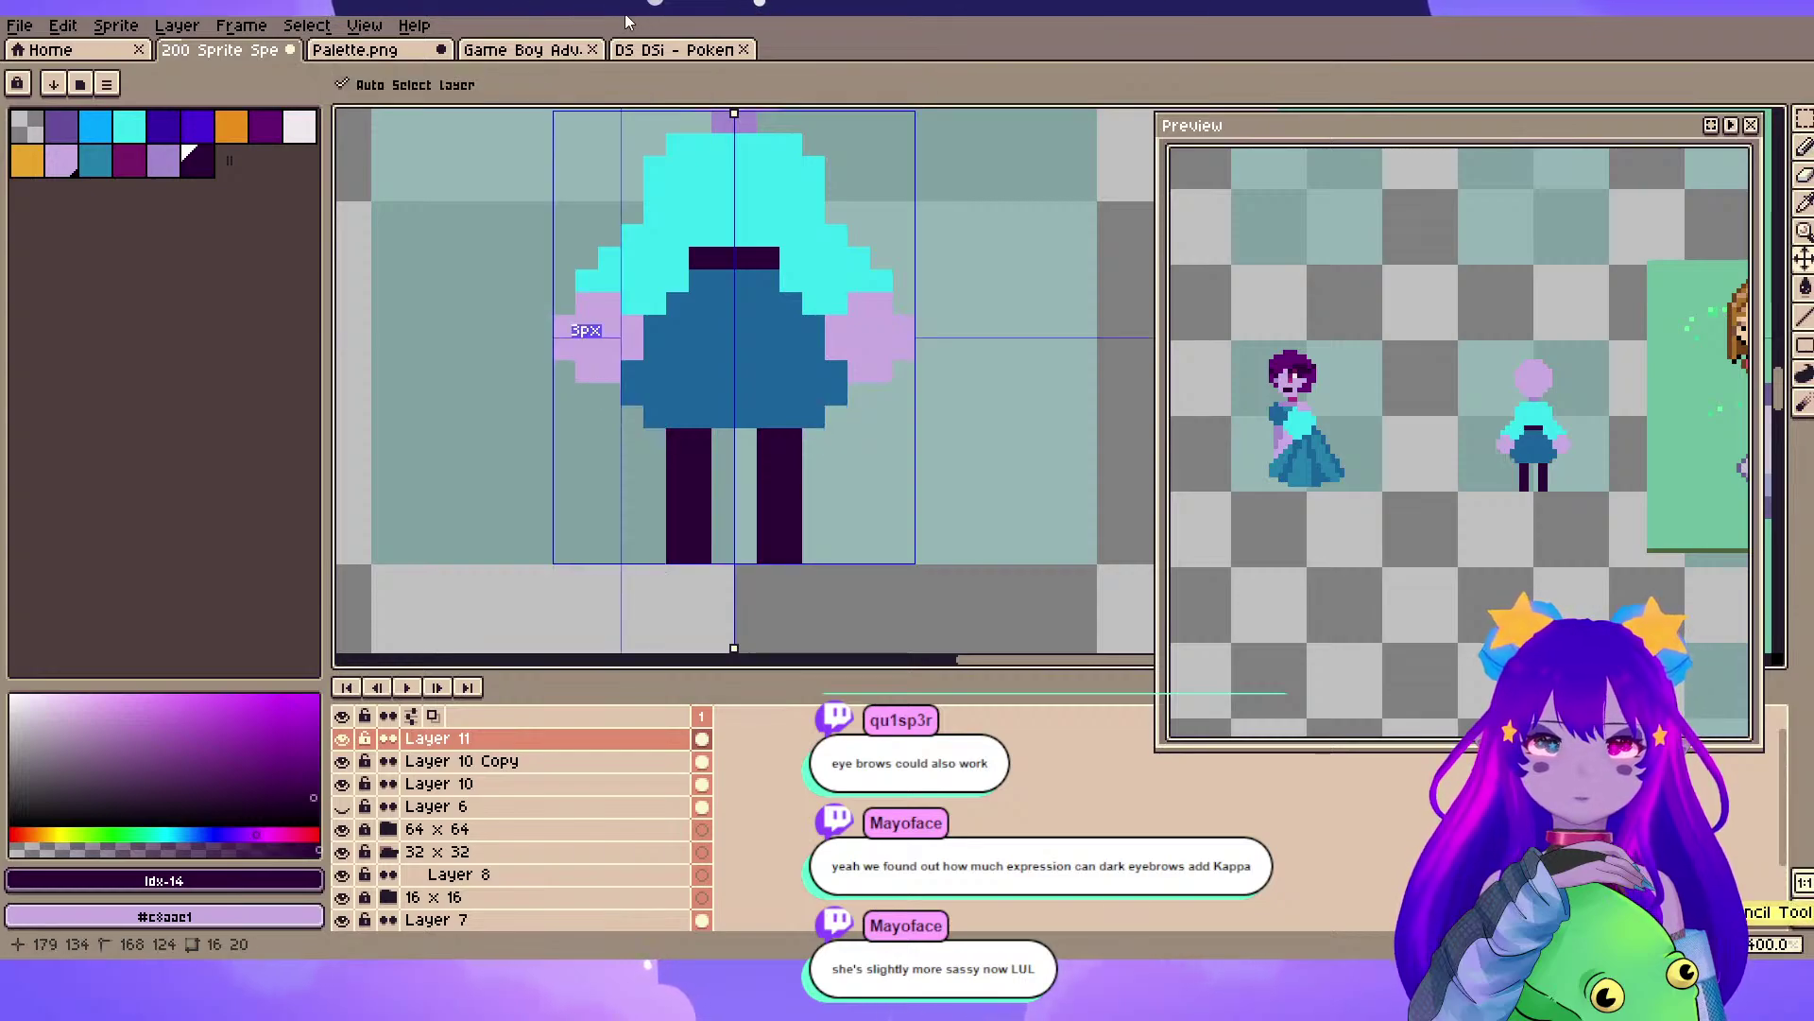
key(ctrl+s)
- Compare the proportions of the front-facing figure with the first figure in the dress
scroll(907, 397, down, 4)
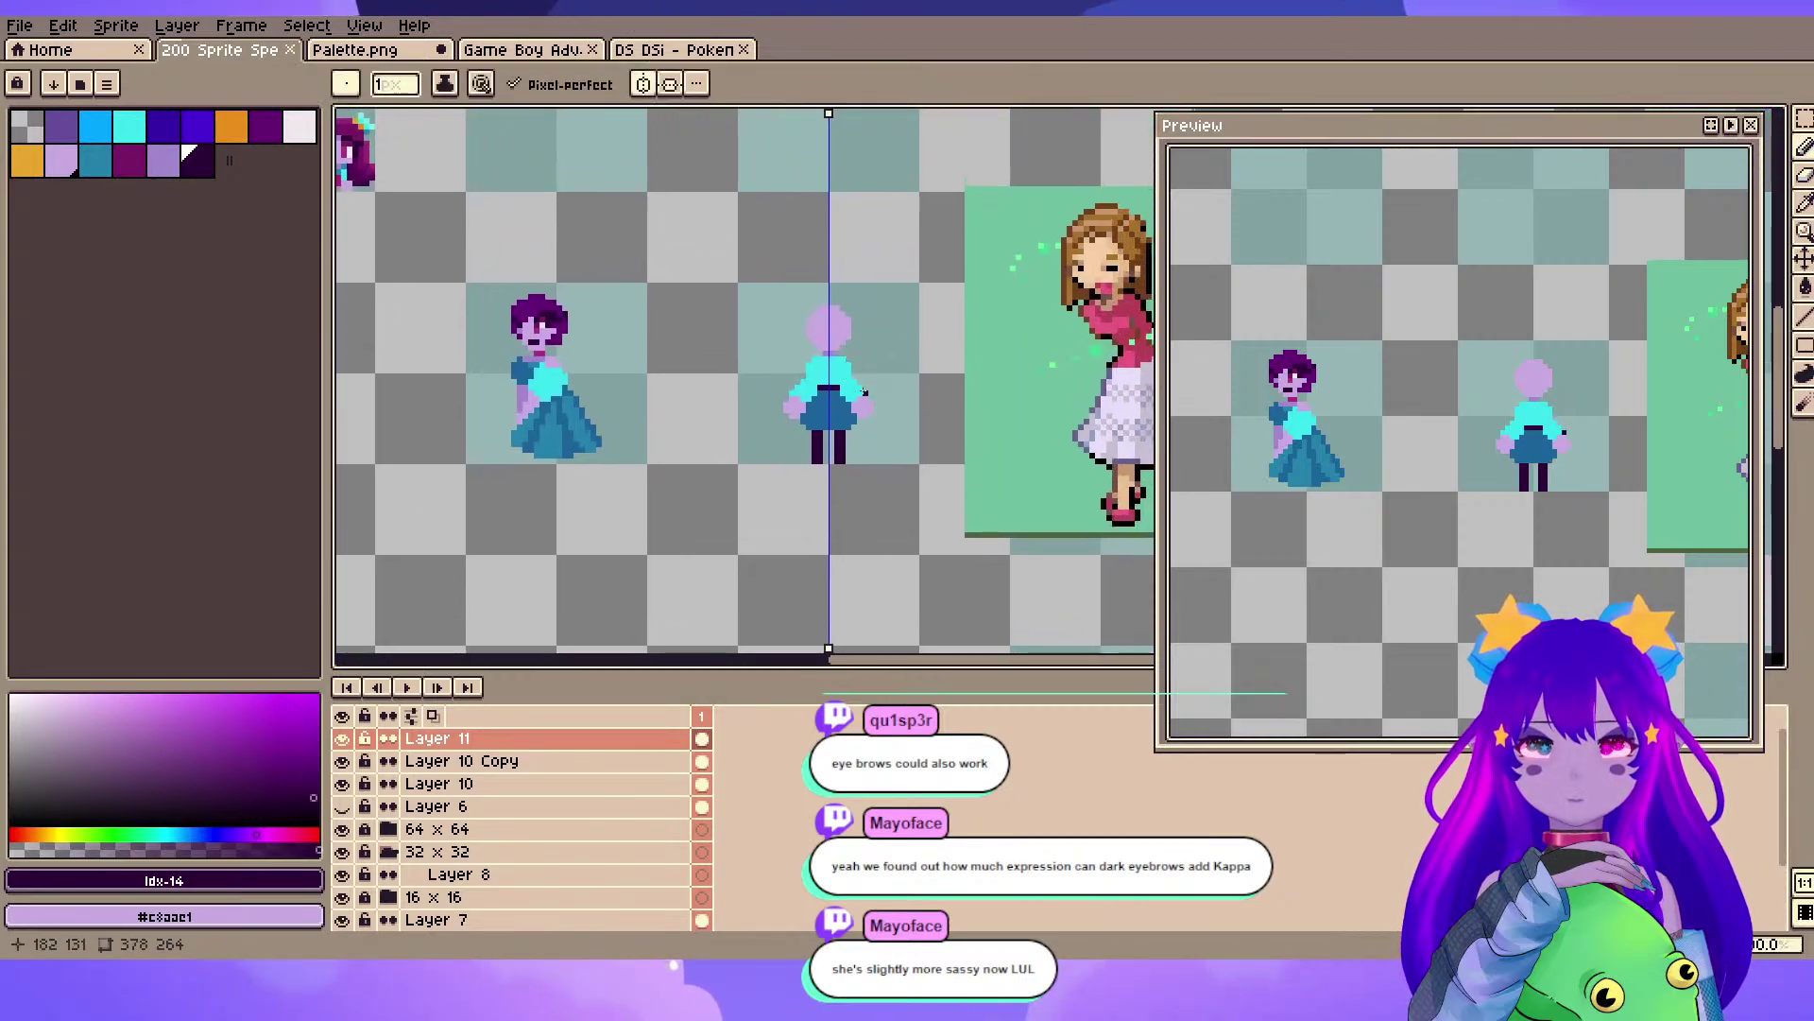
scroll(856, 408, up, 1)
scroll(854, 410, up, 1)
drag(679, 359, 1091, 362)
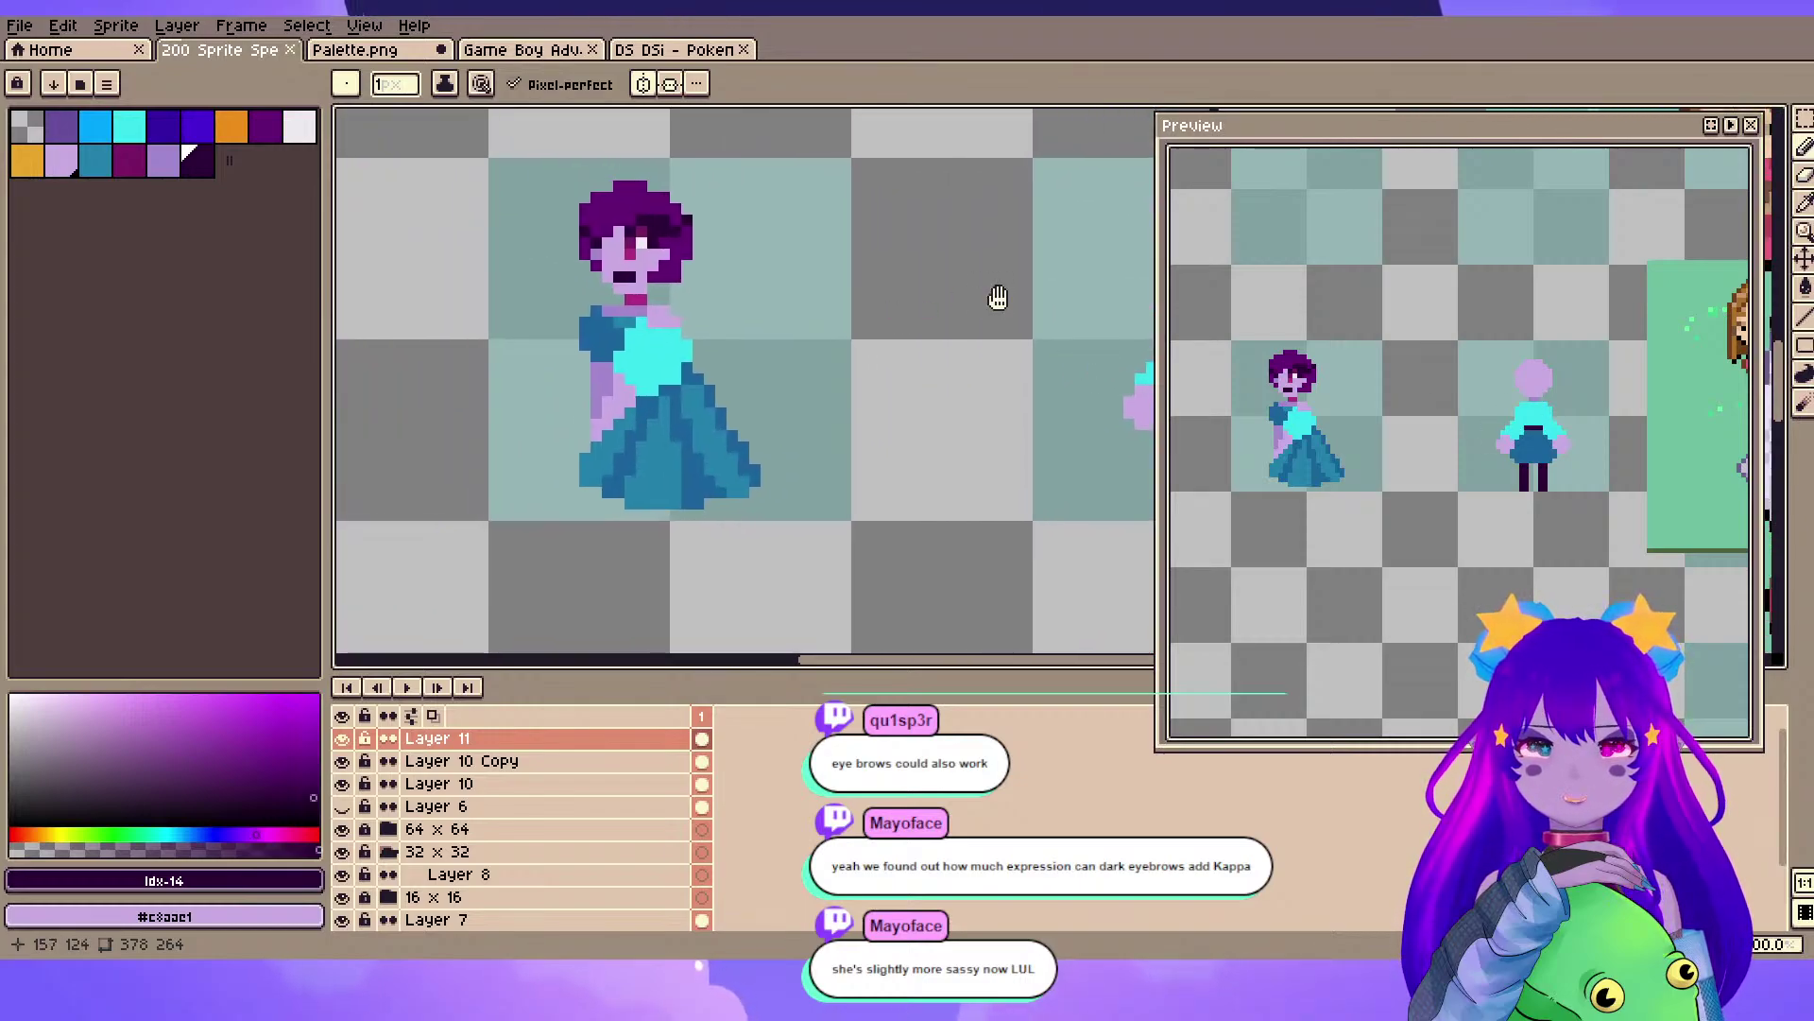
drag(997, 298, 434, 293)
scroll(671, 301, up, 2)
scroll(648, 306, down, 1)
drag(614, 307, 704, 307)
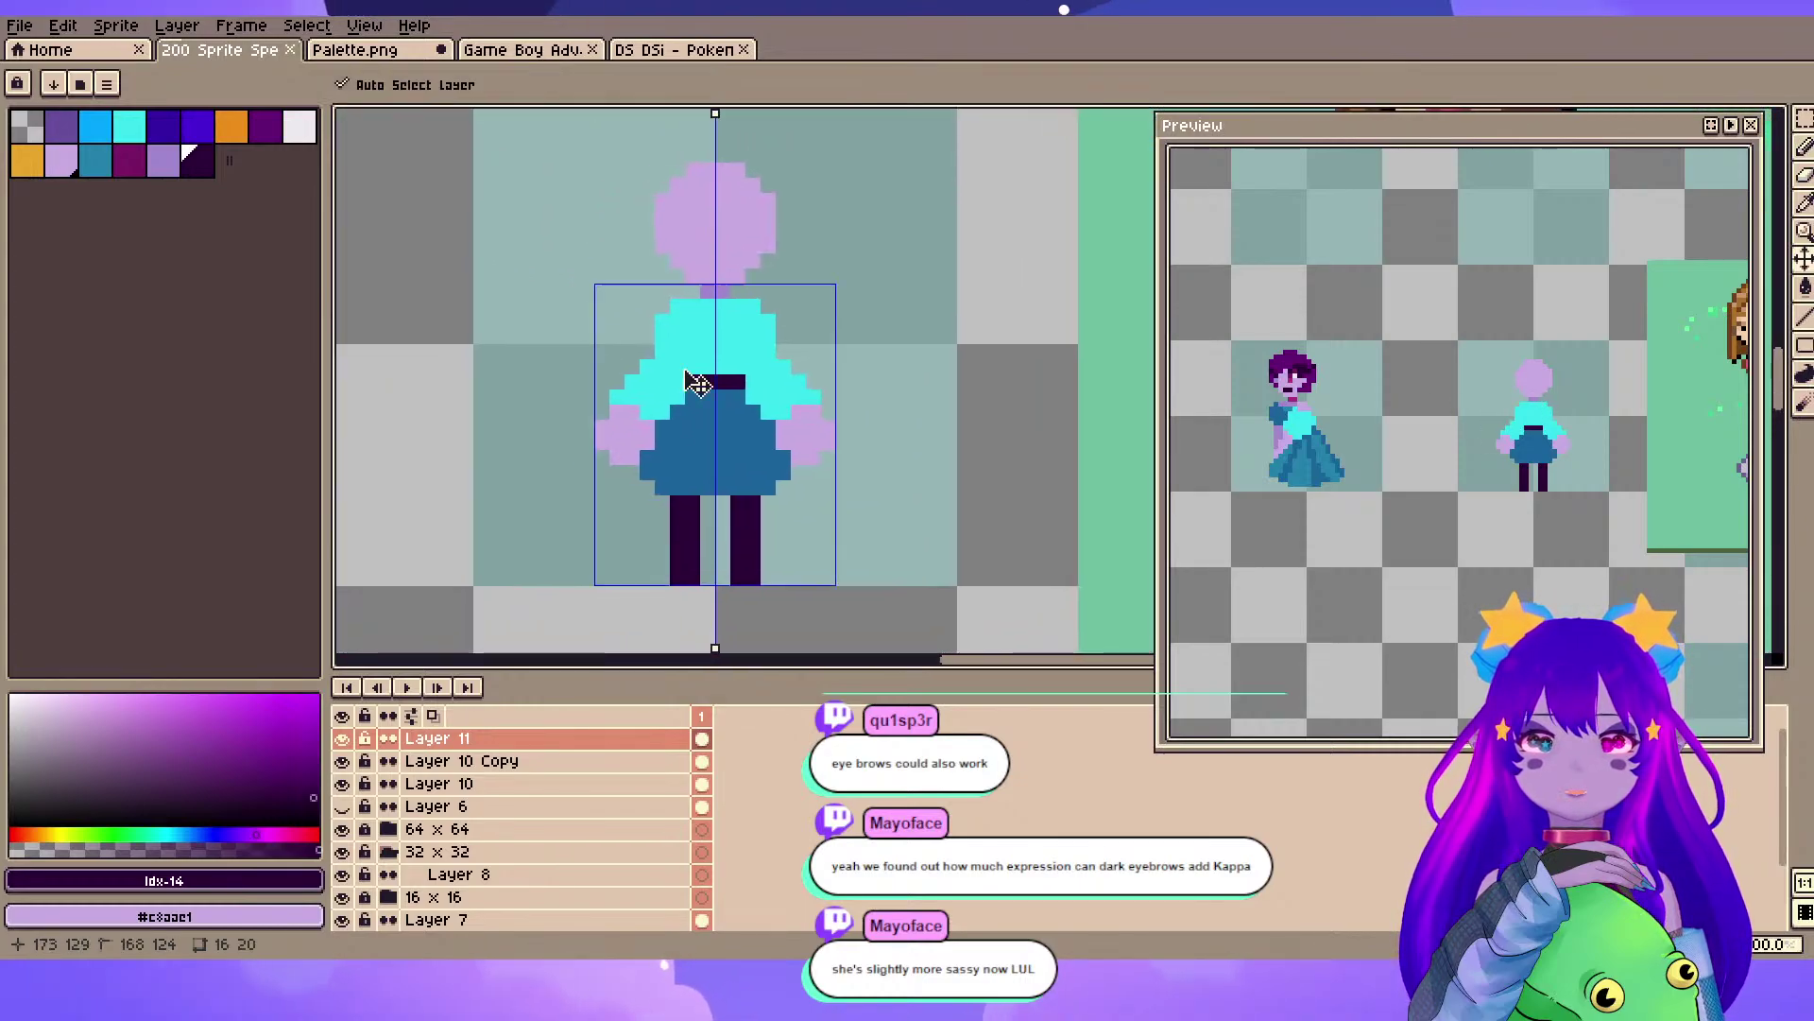
- Merge Layer 11 and Layer 10 Copy down into Layer 10 and save the file
right_click(459, 739)
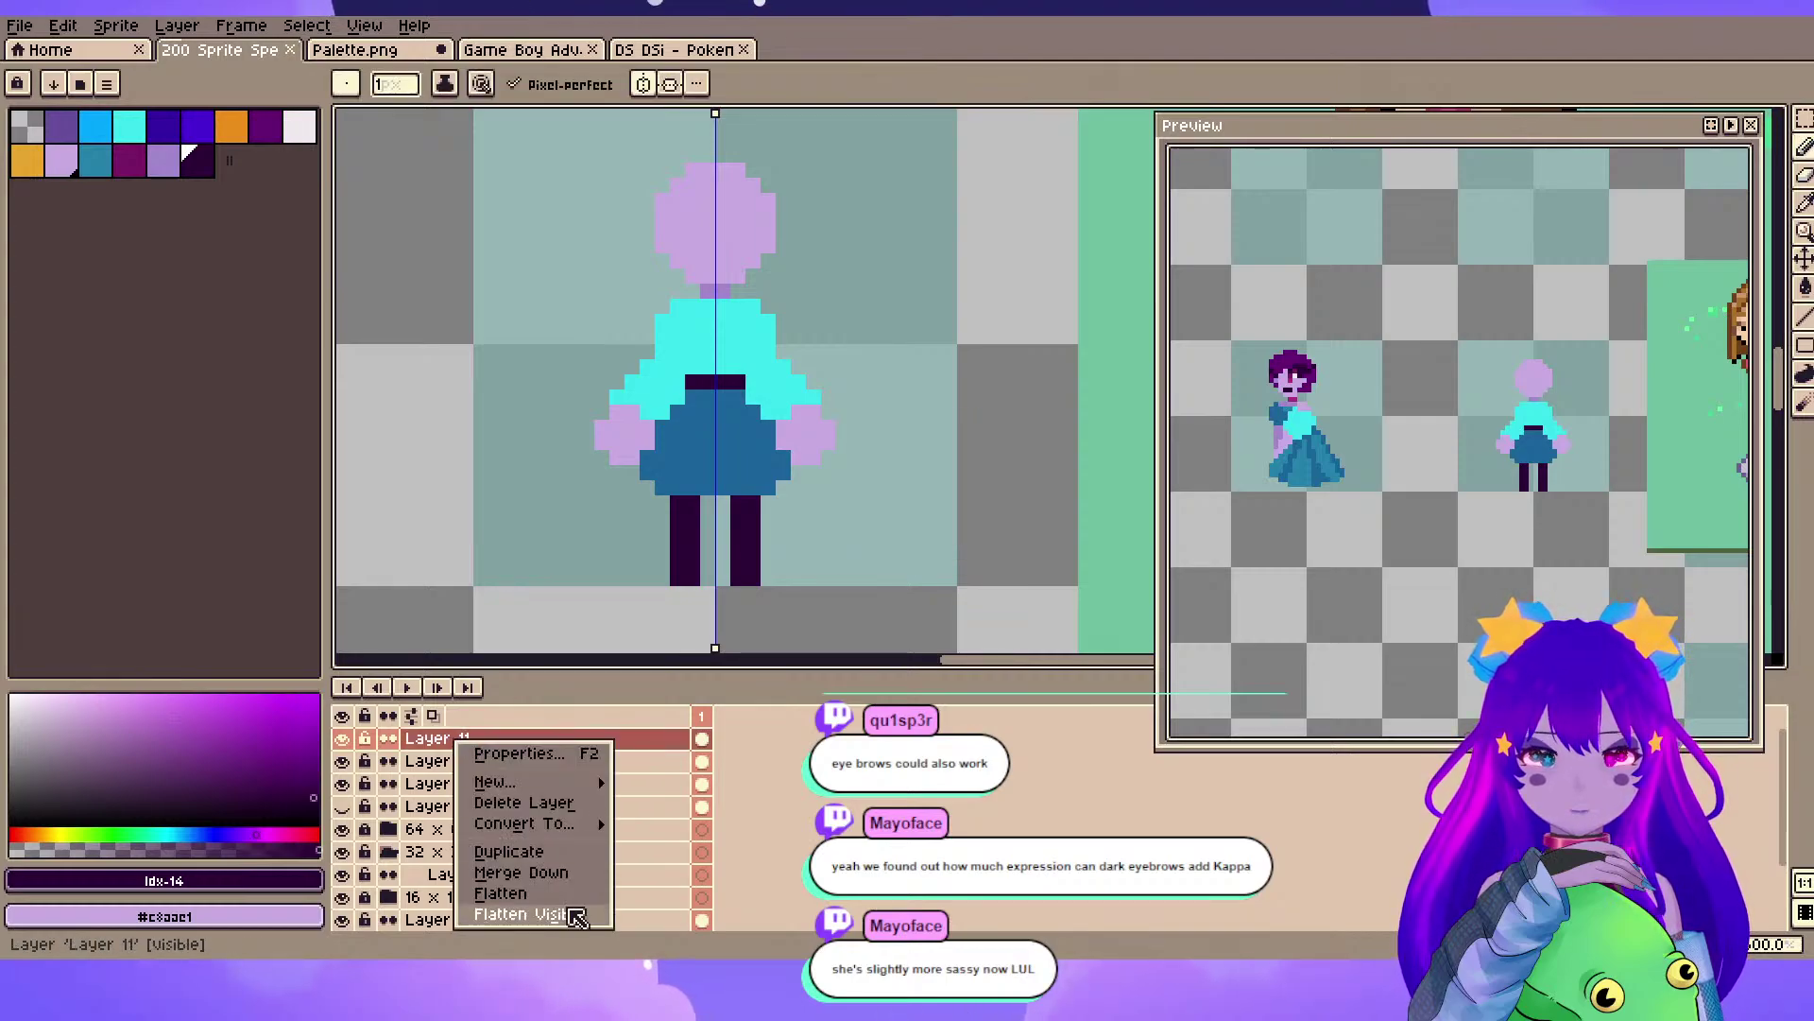
click(558, 873)
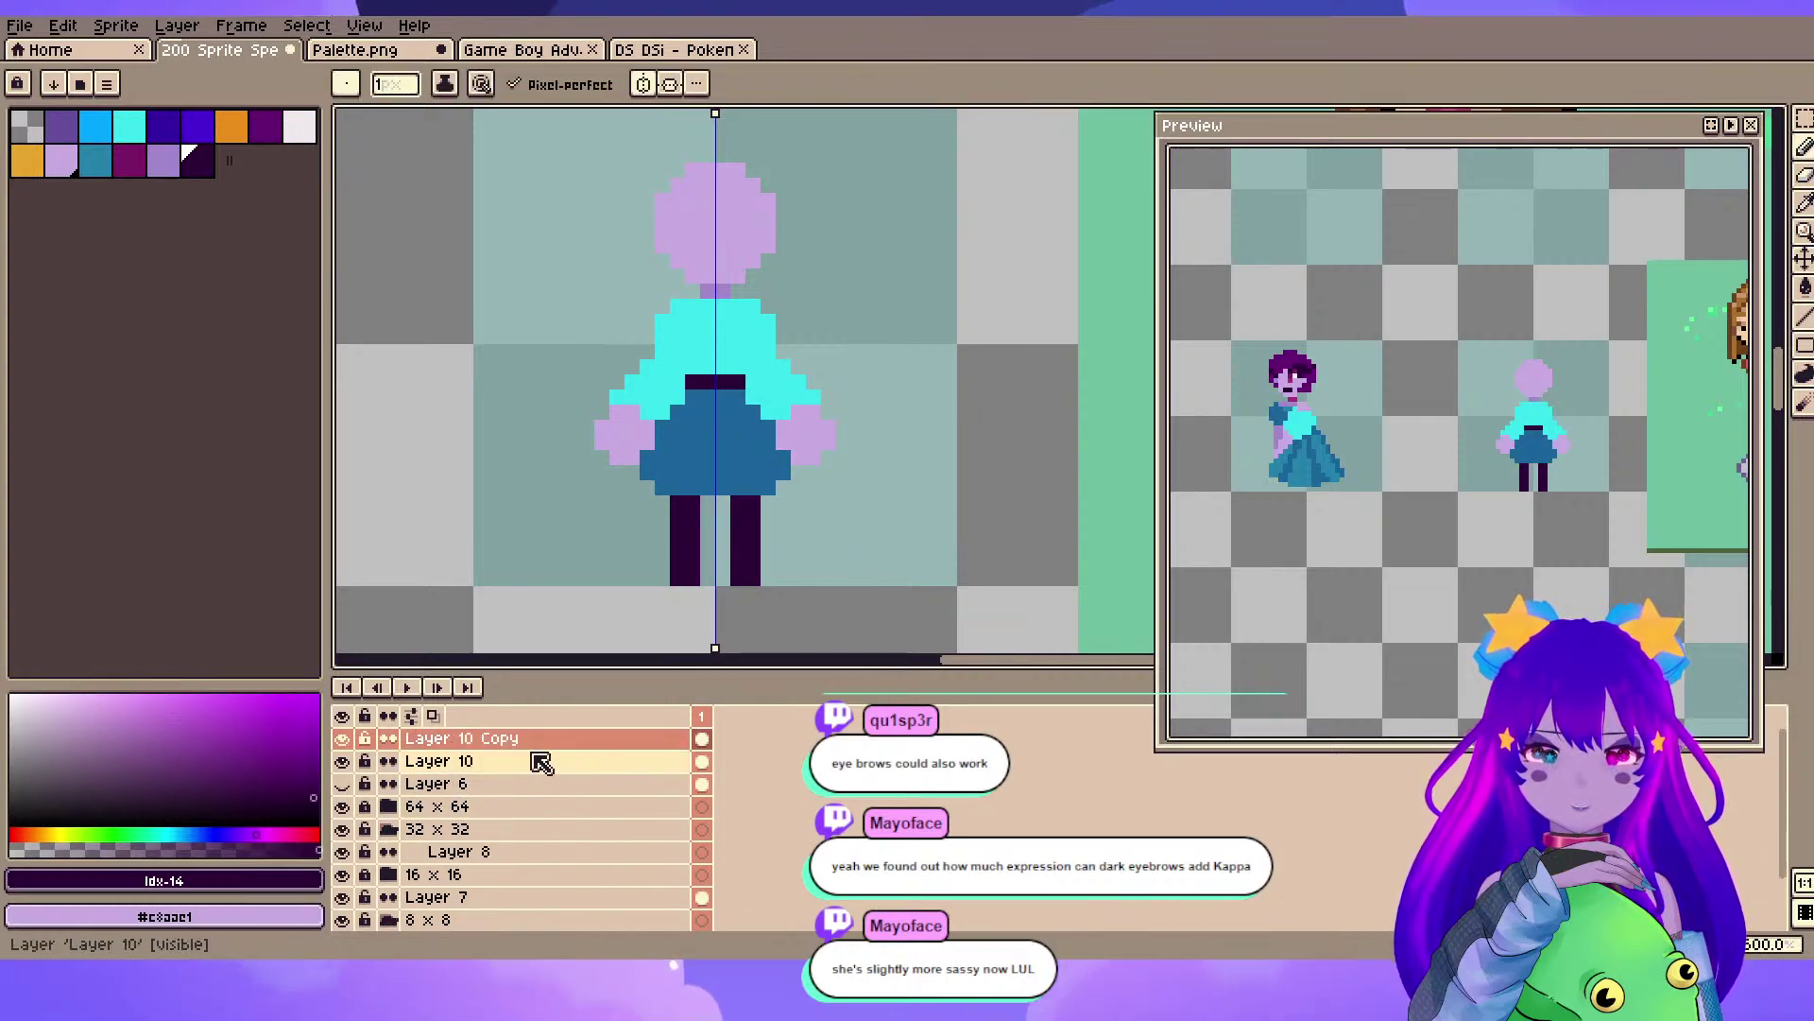
right_click(530, 740)
click(576, 873)
key(ctrl+s)
- Check what Layer 10 and Layer 6 contain by toggling their visibility, and delete Layer 6
click(344, 739)
click(344, 739)
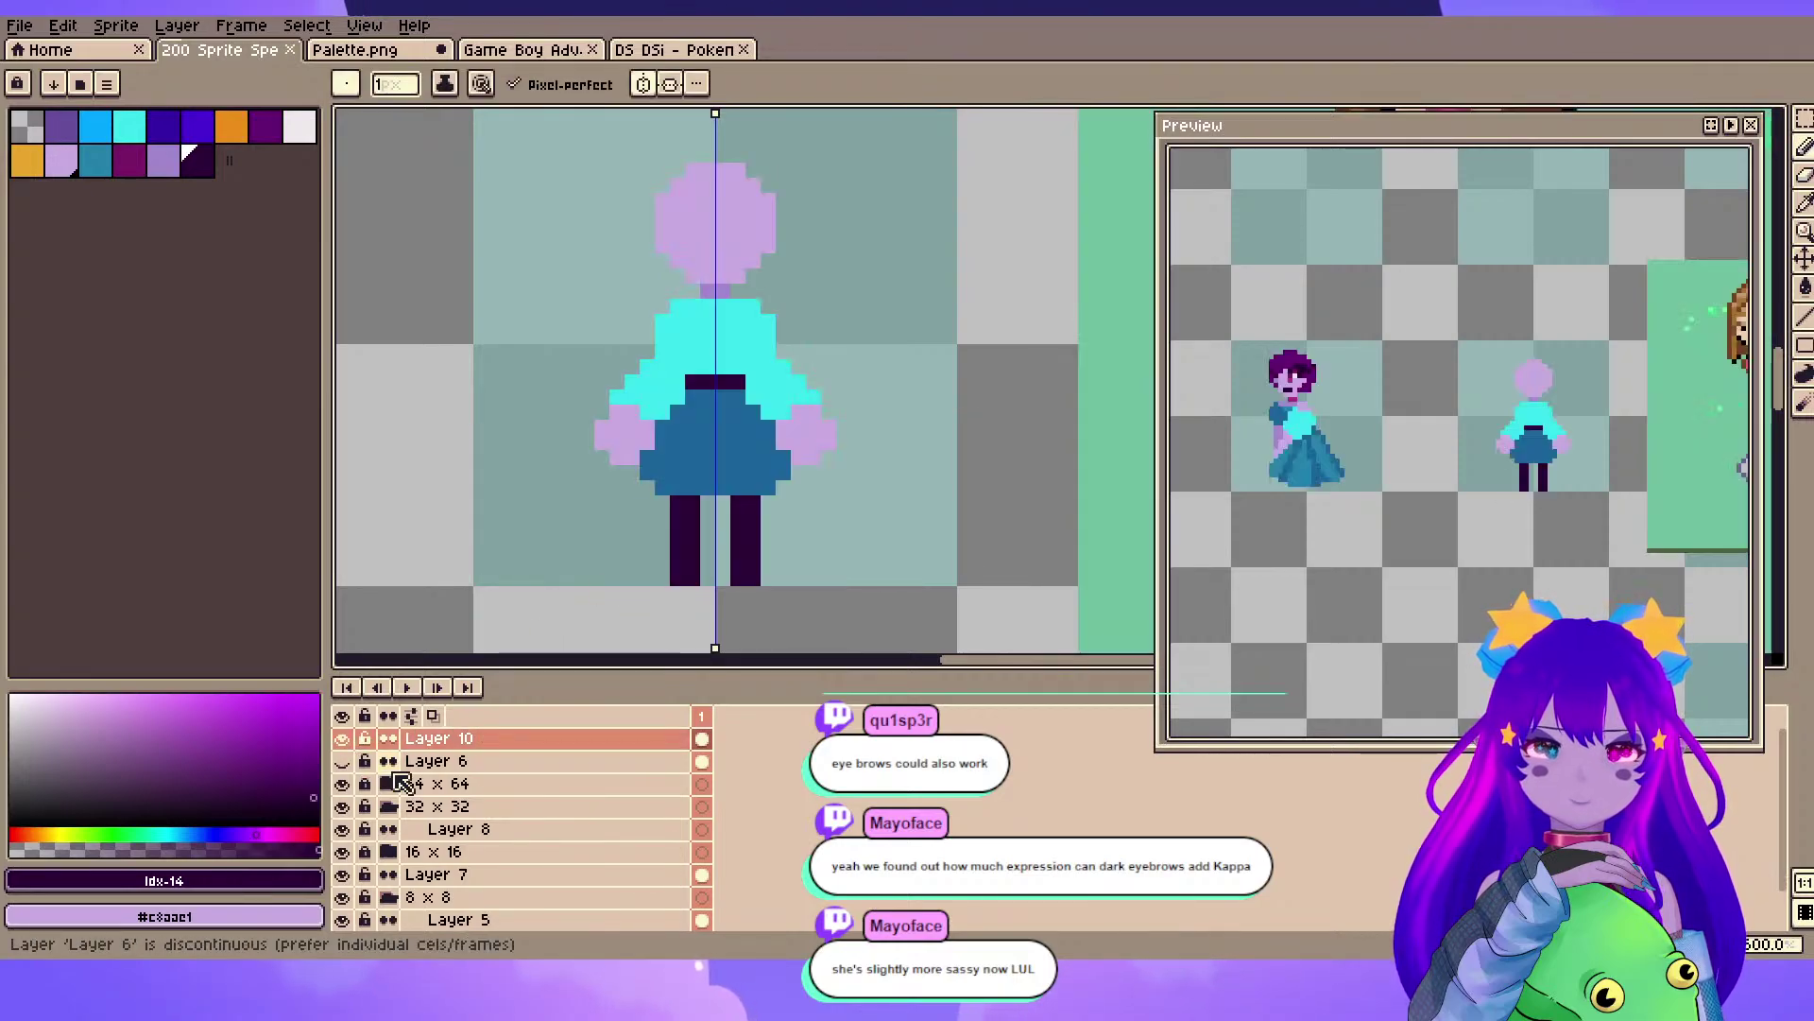
click(342, 761)
click(342, 761)
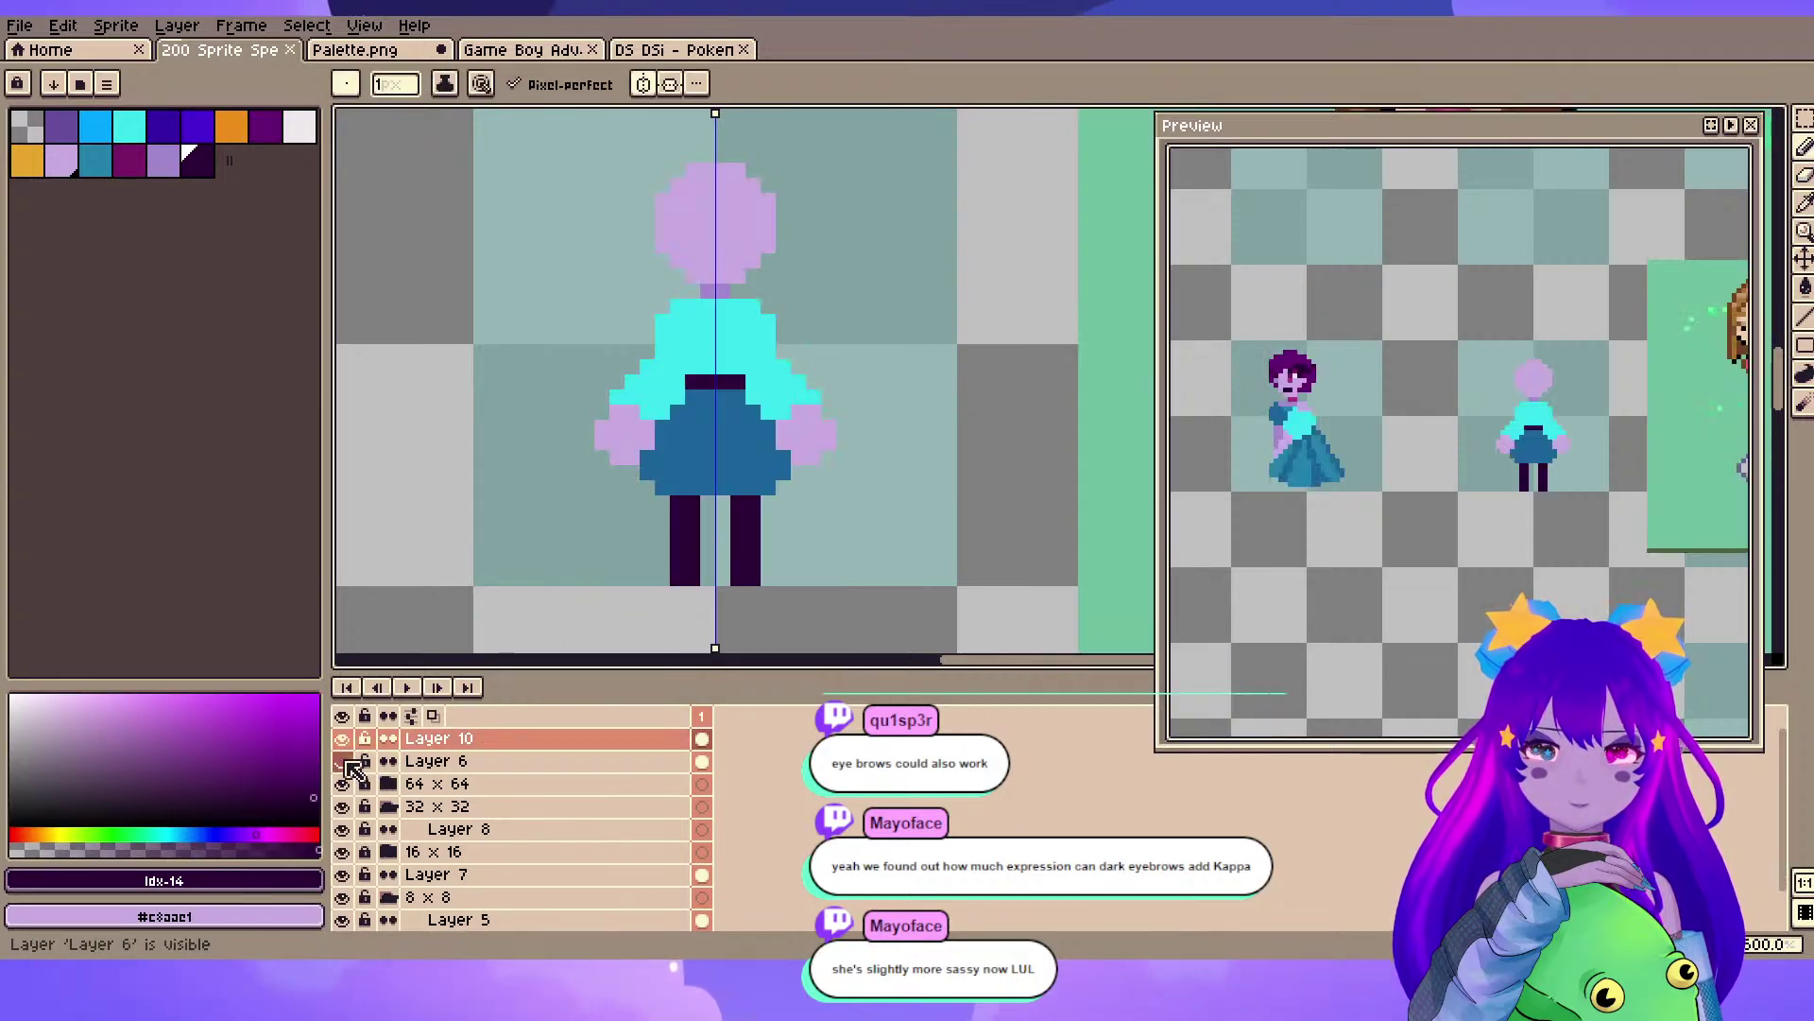
click(470, 770)
key(Delete)
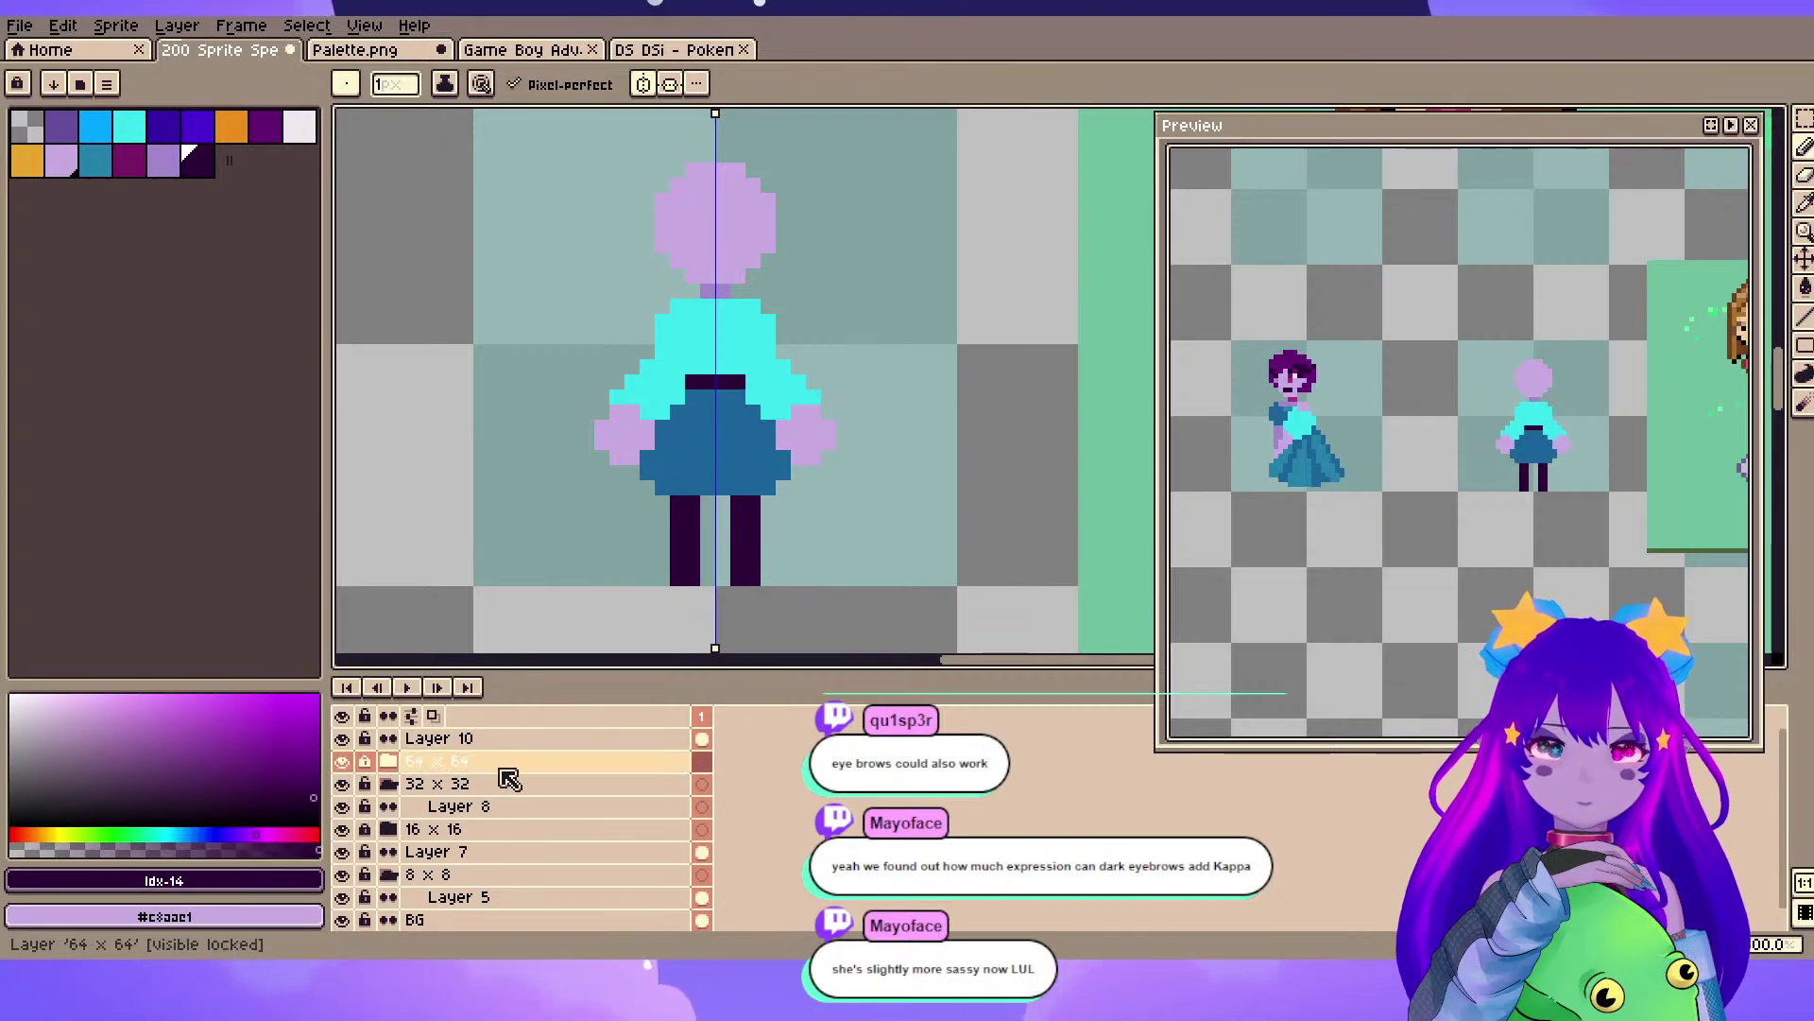
- Move Layer 10 into the 32 × 32 group, check the group by toggling its visibility, and save the file
click(468, 740)
drag(494, 767, 525, 806)
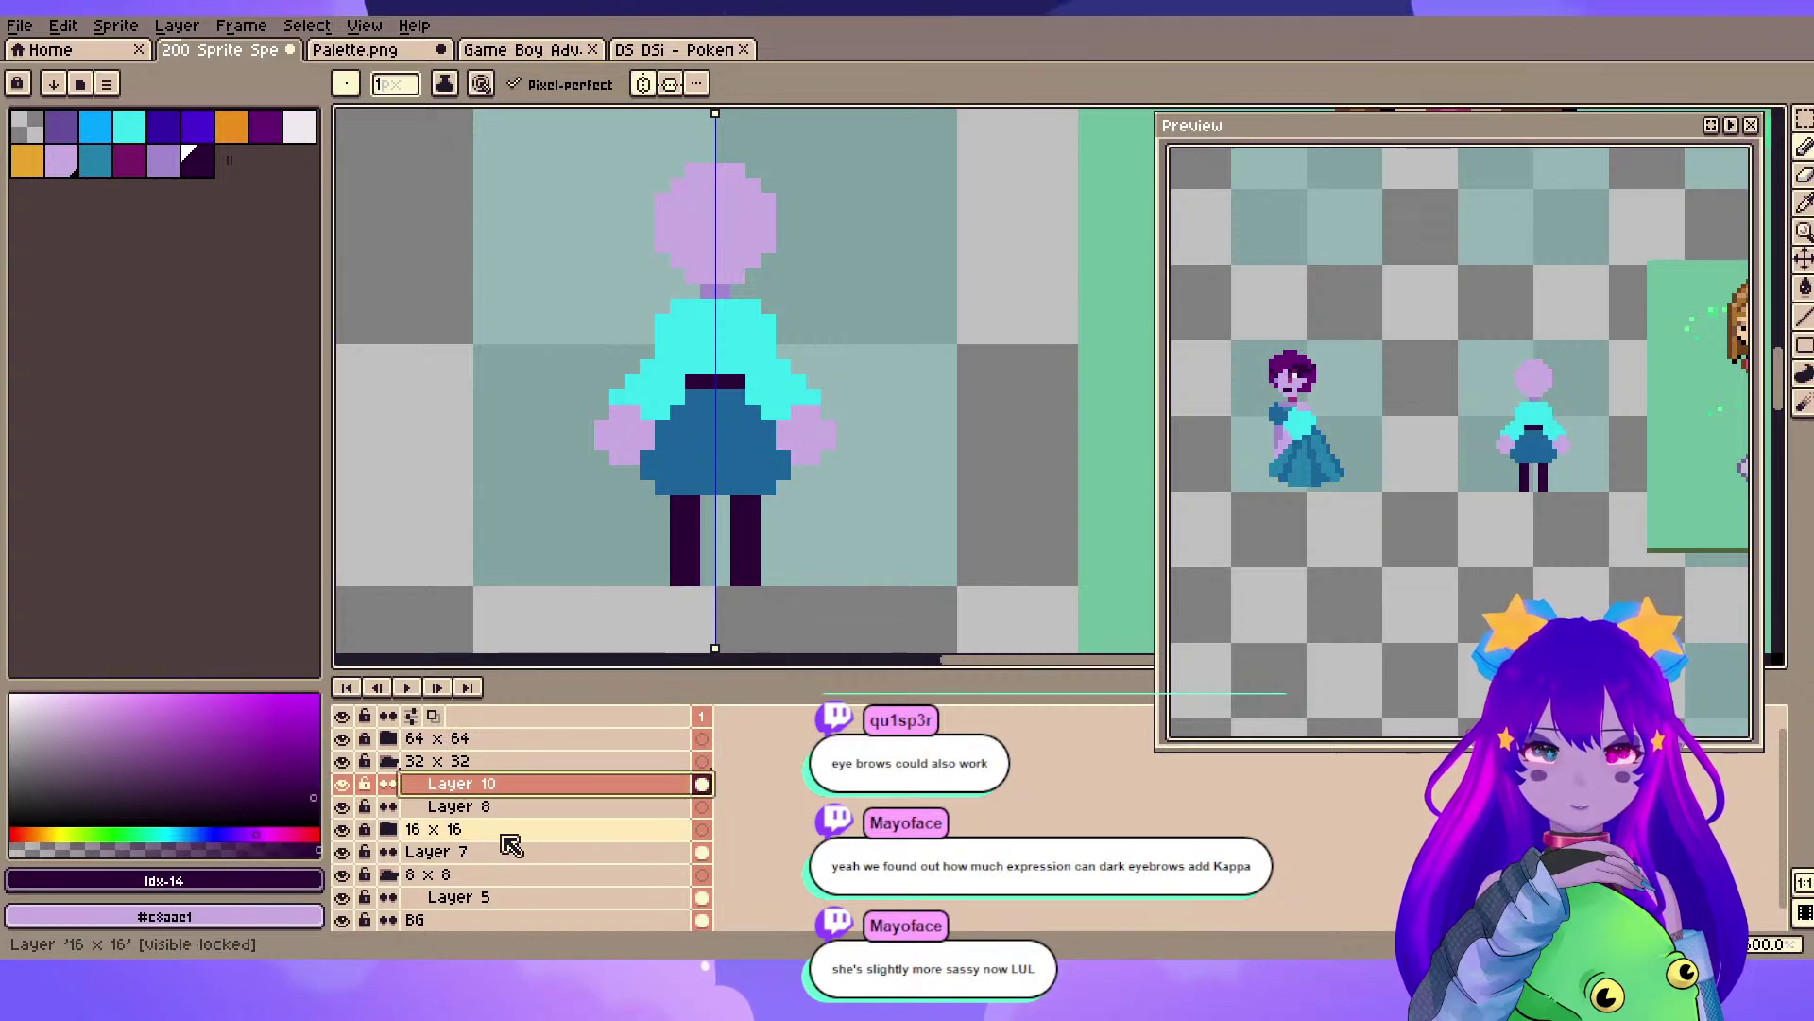
scroll(604, 359, down, 7)
drag(501, 354, 767, 406)
scroll(766, 408, up, 2)
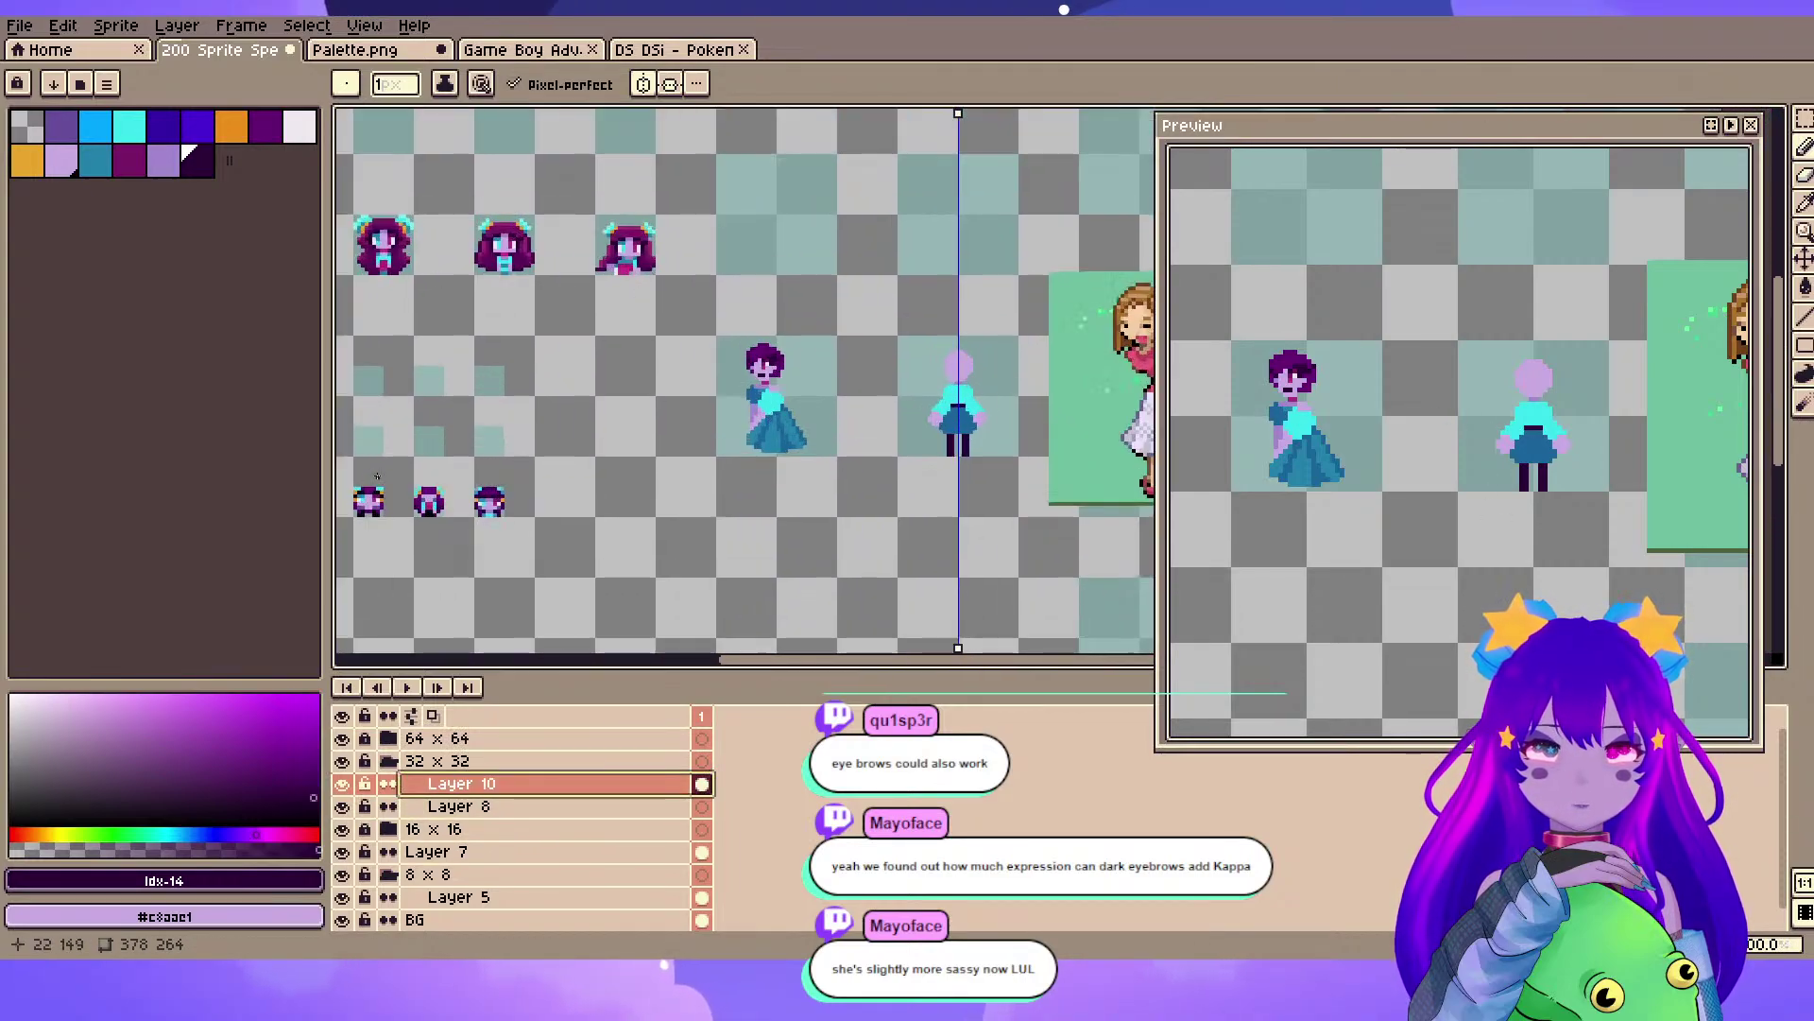
click(344, 762)
click(344, 762)
scroll(1016, 411, up, 2)
drag(1039, 406, 625, 412)
scroll(625, 412, up, 1)
drag(473, 382, 724, 396)
scroll(670, 401, up, 1)
mouse_move(792, 338)
mouse_down()
mouse_move(803, 288)
mouse_move(814, 348)
mouse_up()
key(ctrl+s)
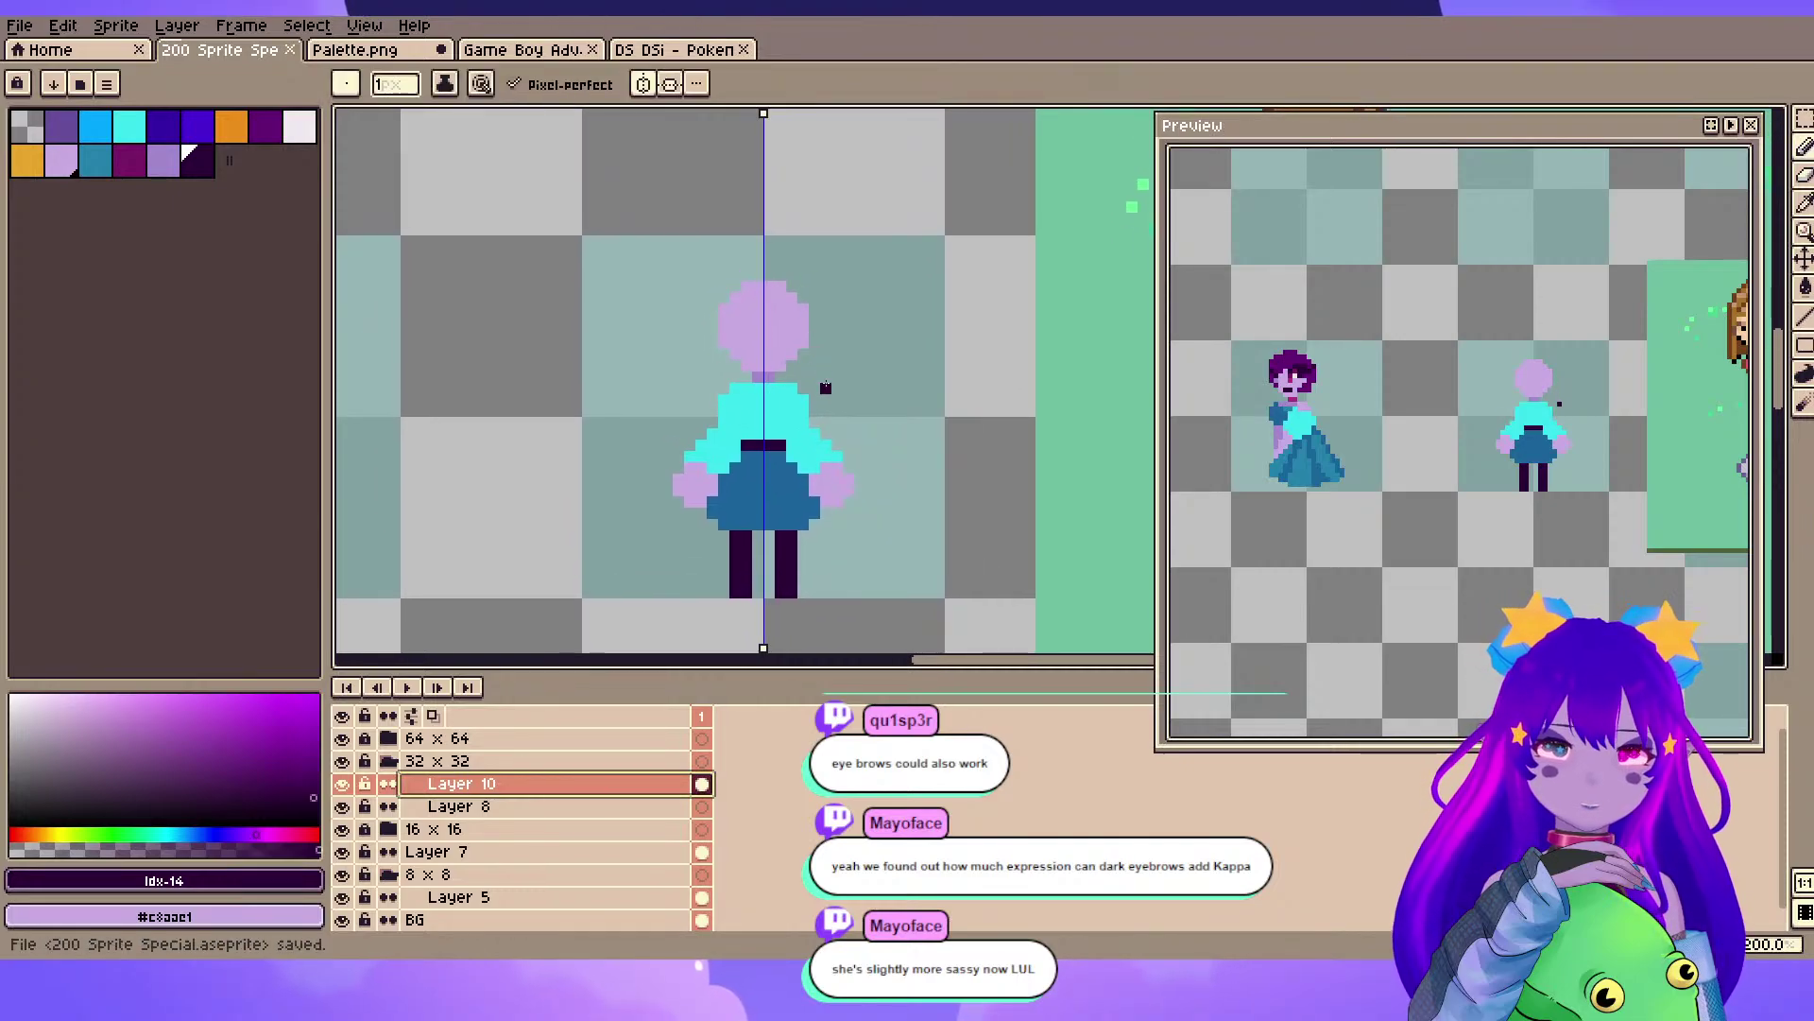
- Sample the magenta #ae2d83 from the first figure's eye as the drawing colour
scroll(724, 300, up, 5)
scroll(668, 331, down, 1)
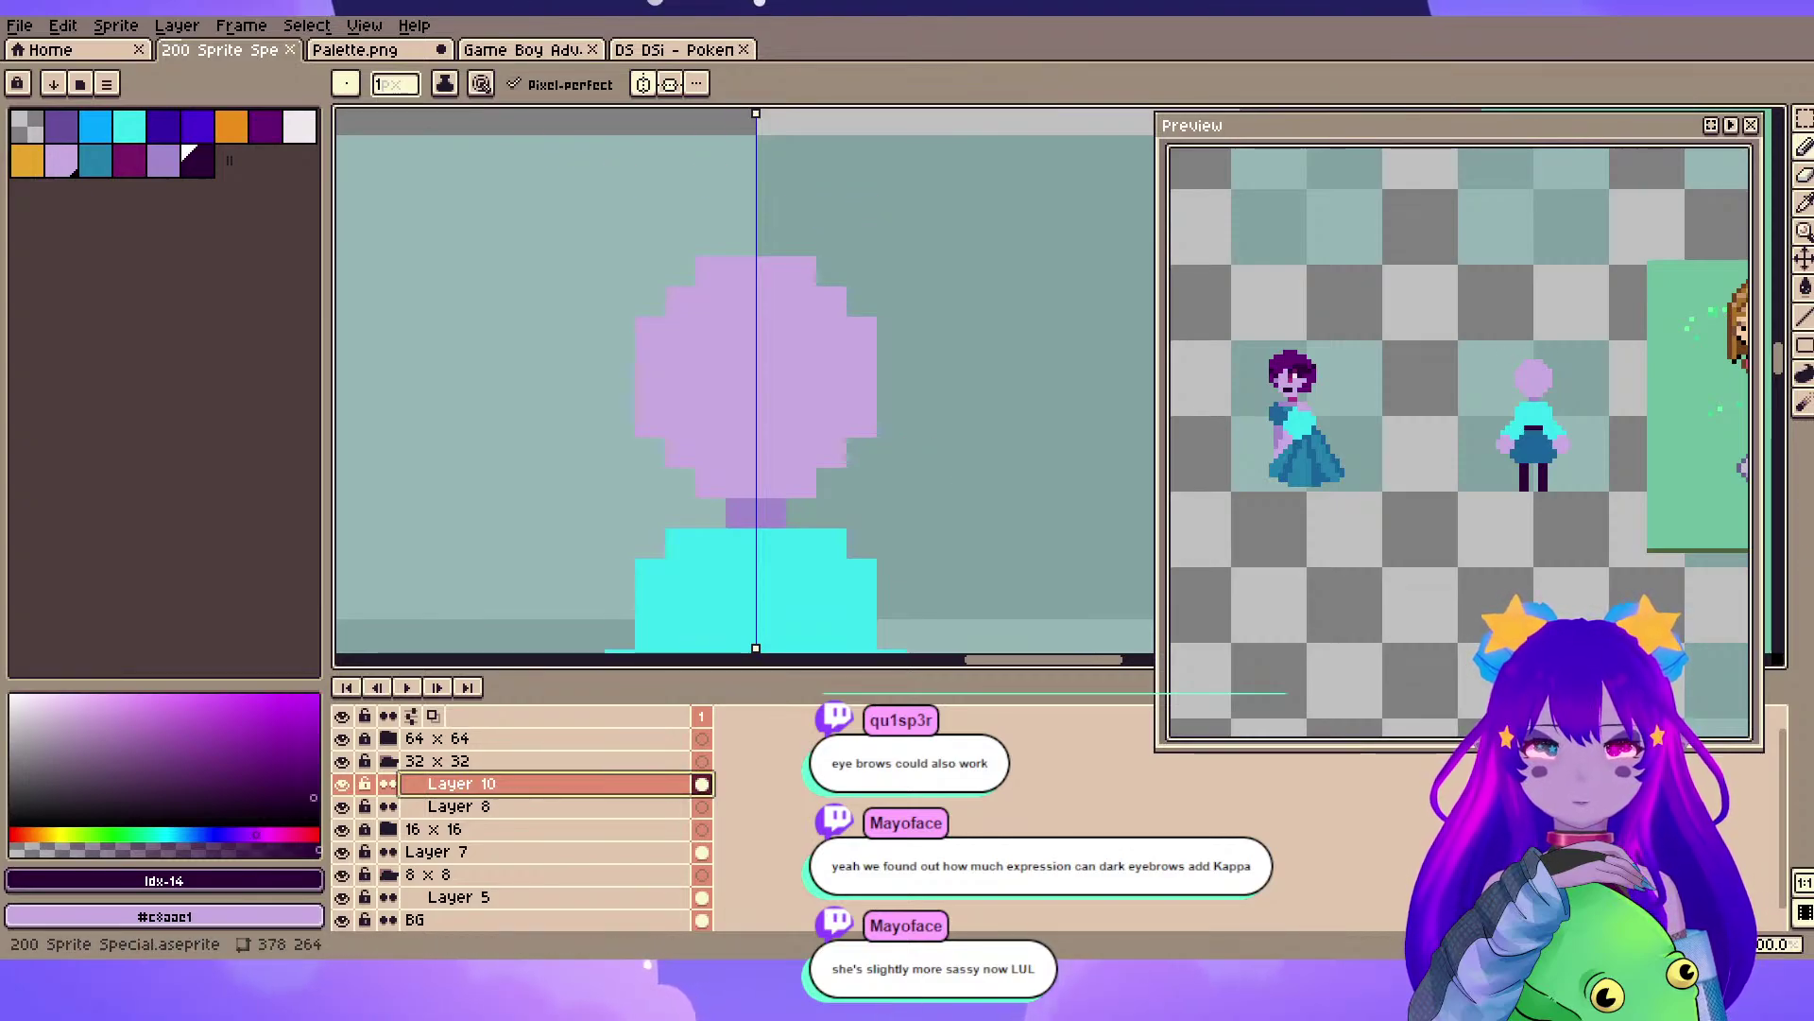
click(129, 127)
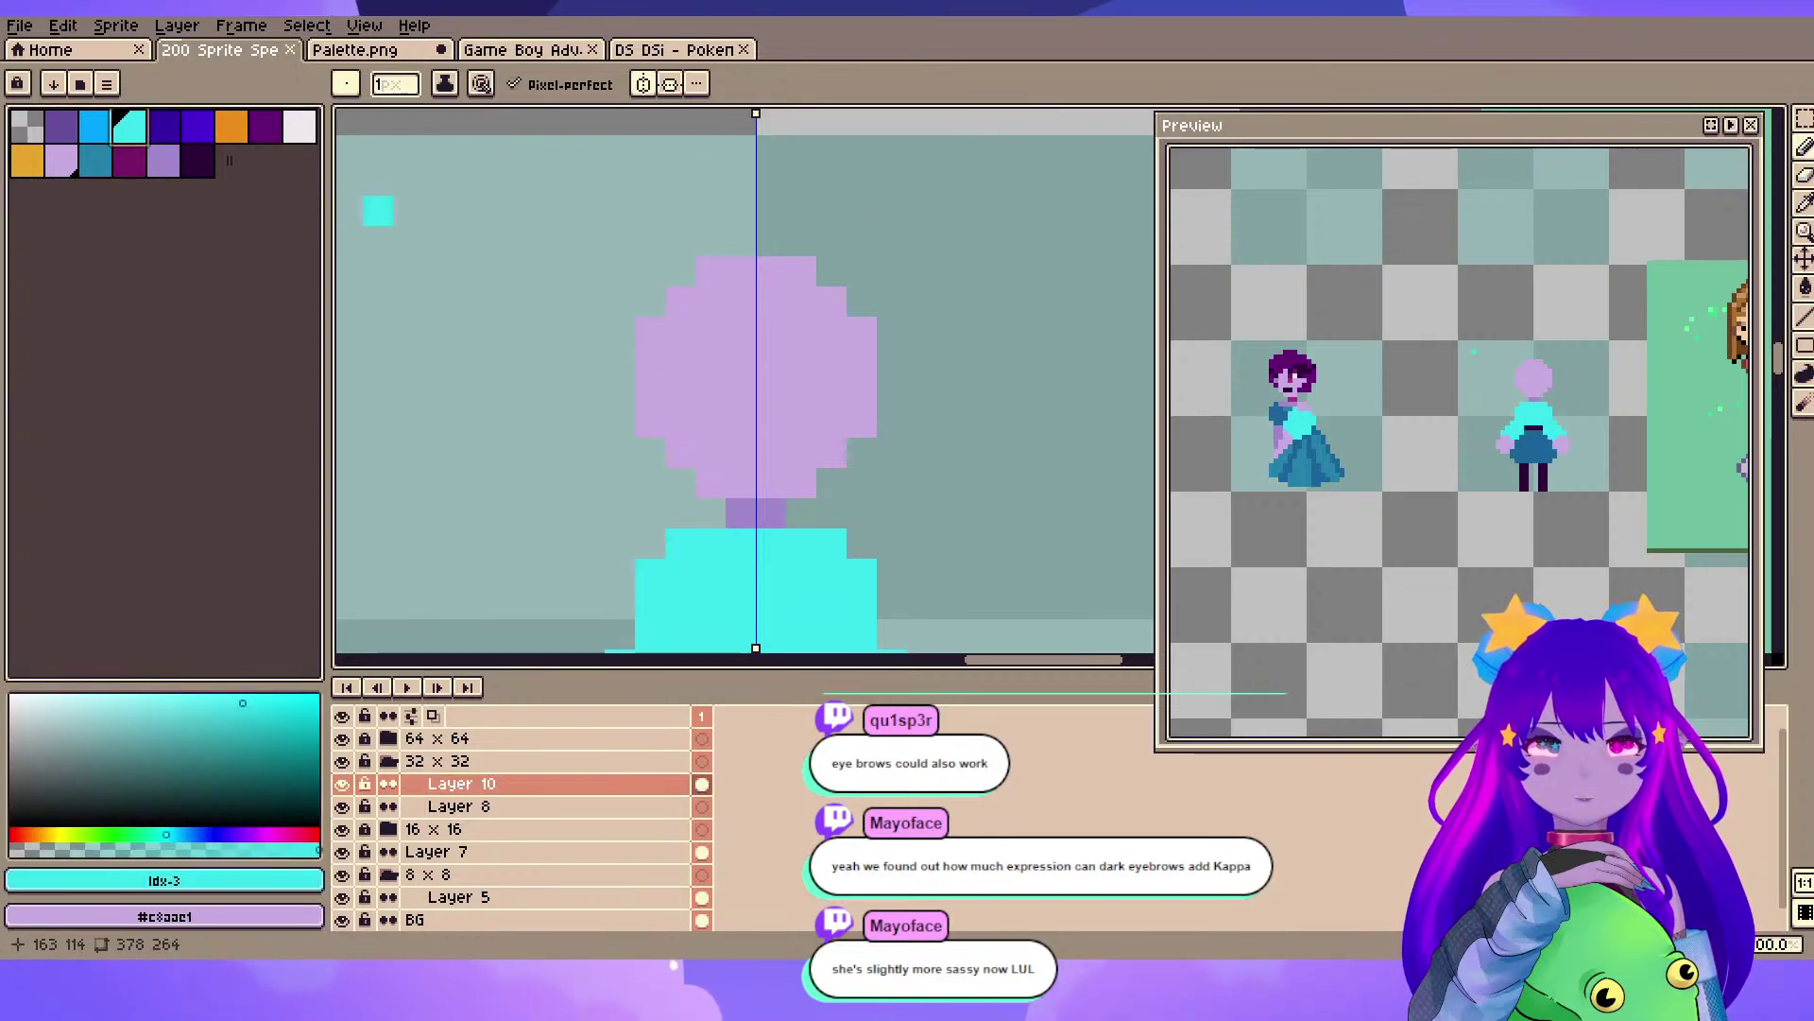
key(space)
key(ctrl+s)
scroll(658, 473, down, 3)
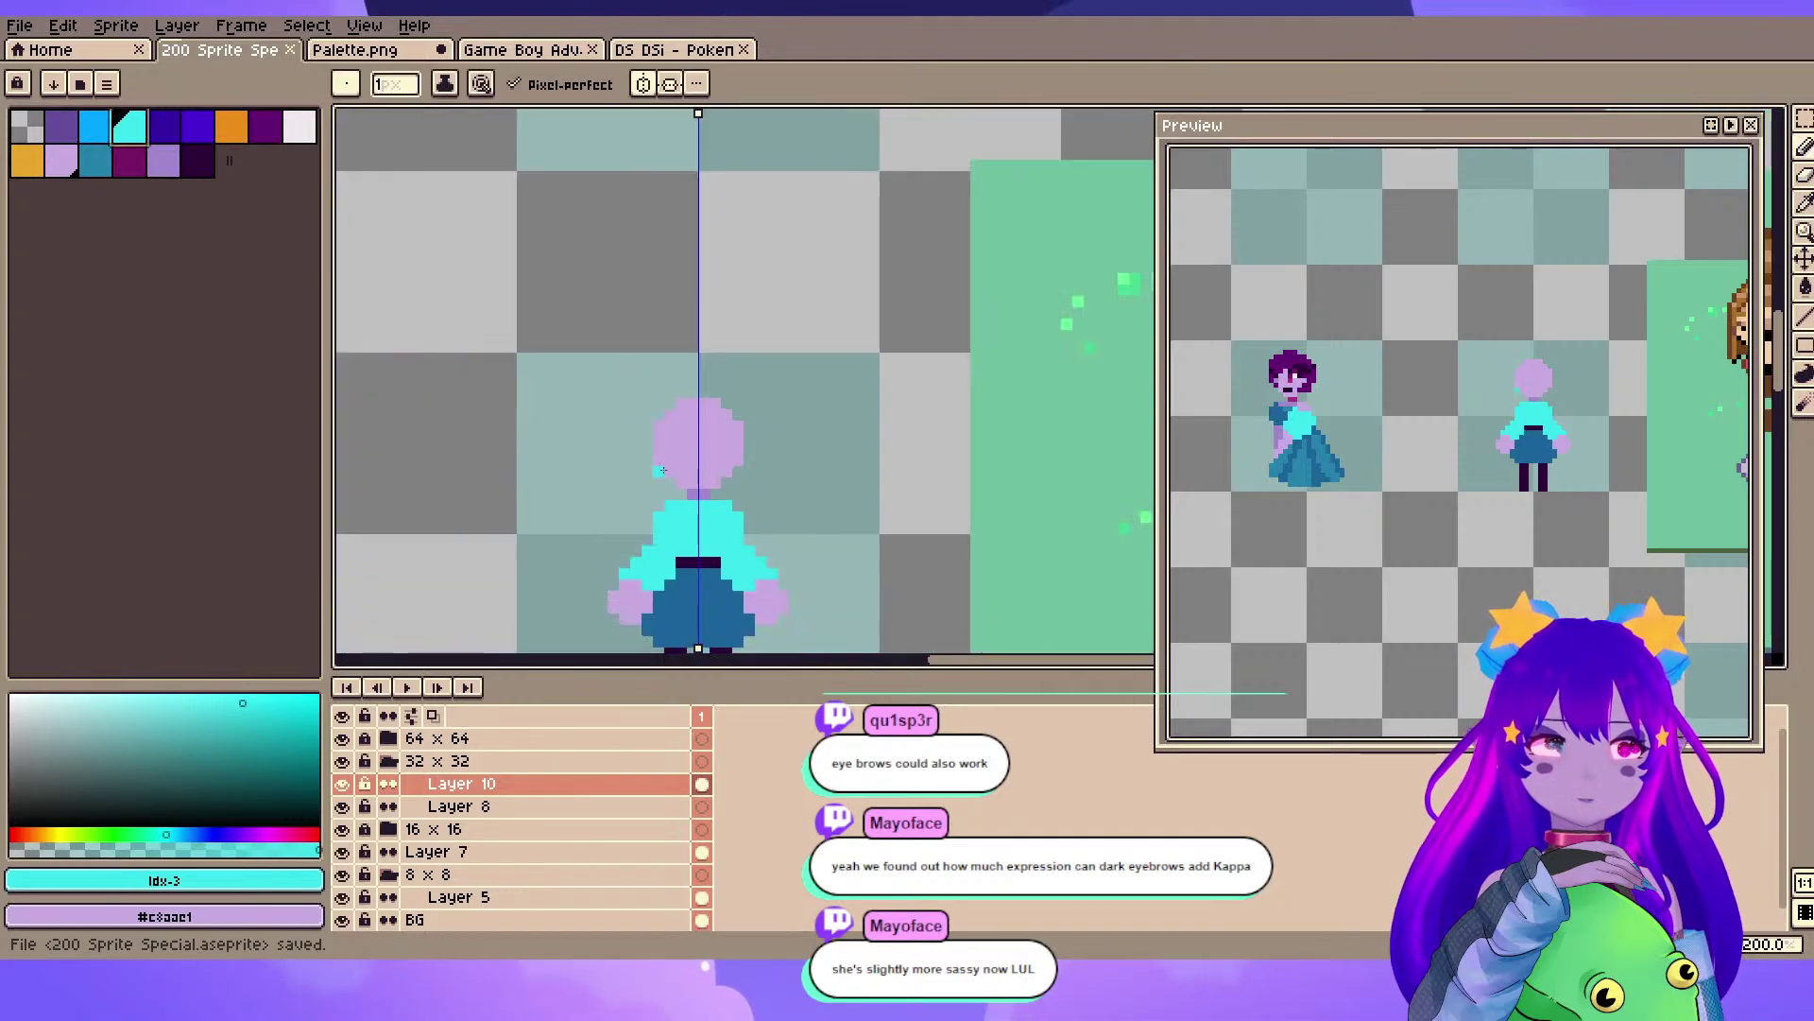
drag(655, 470, 910, 380)
drag(569, 539, 1087, 489)
scroll(1068, 490, up, 2)
drag(891, 266, 925, 442)
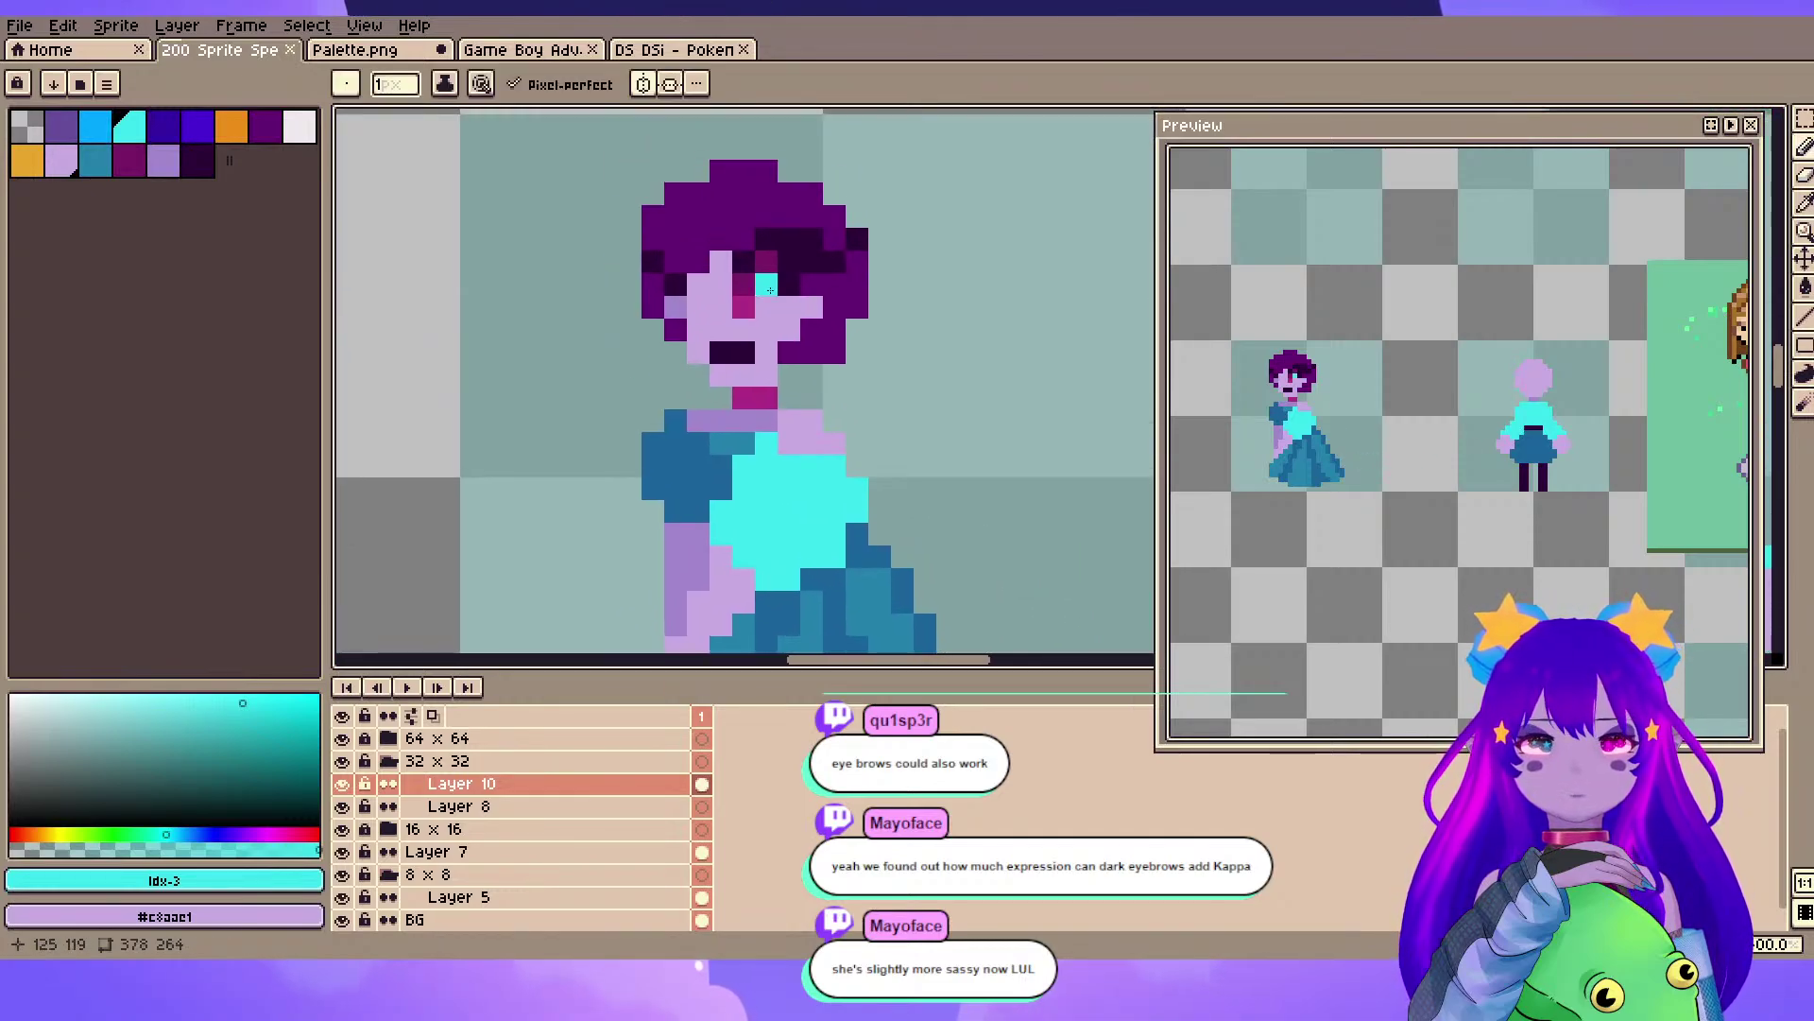
alt+click(744, 305)
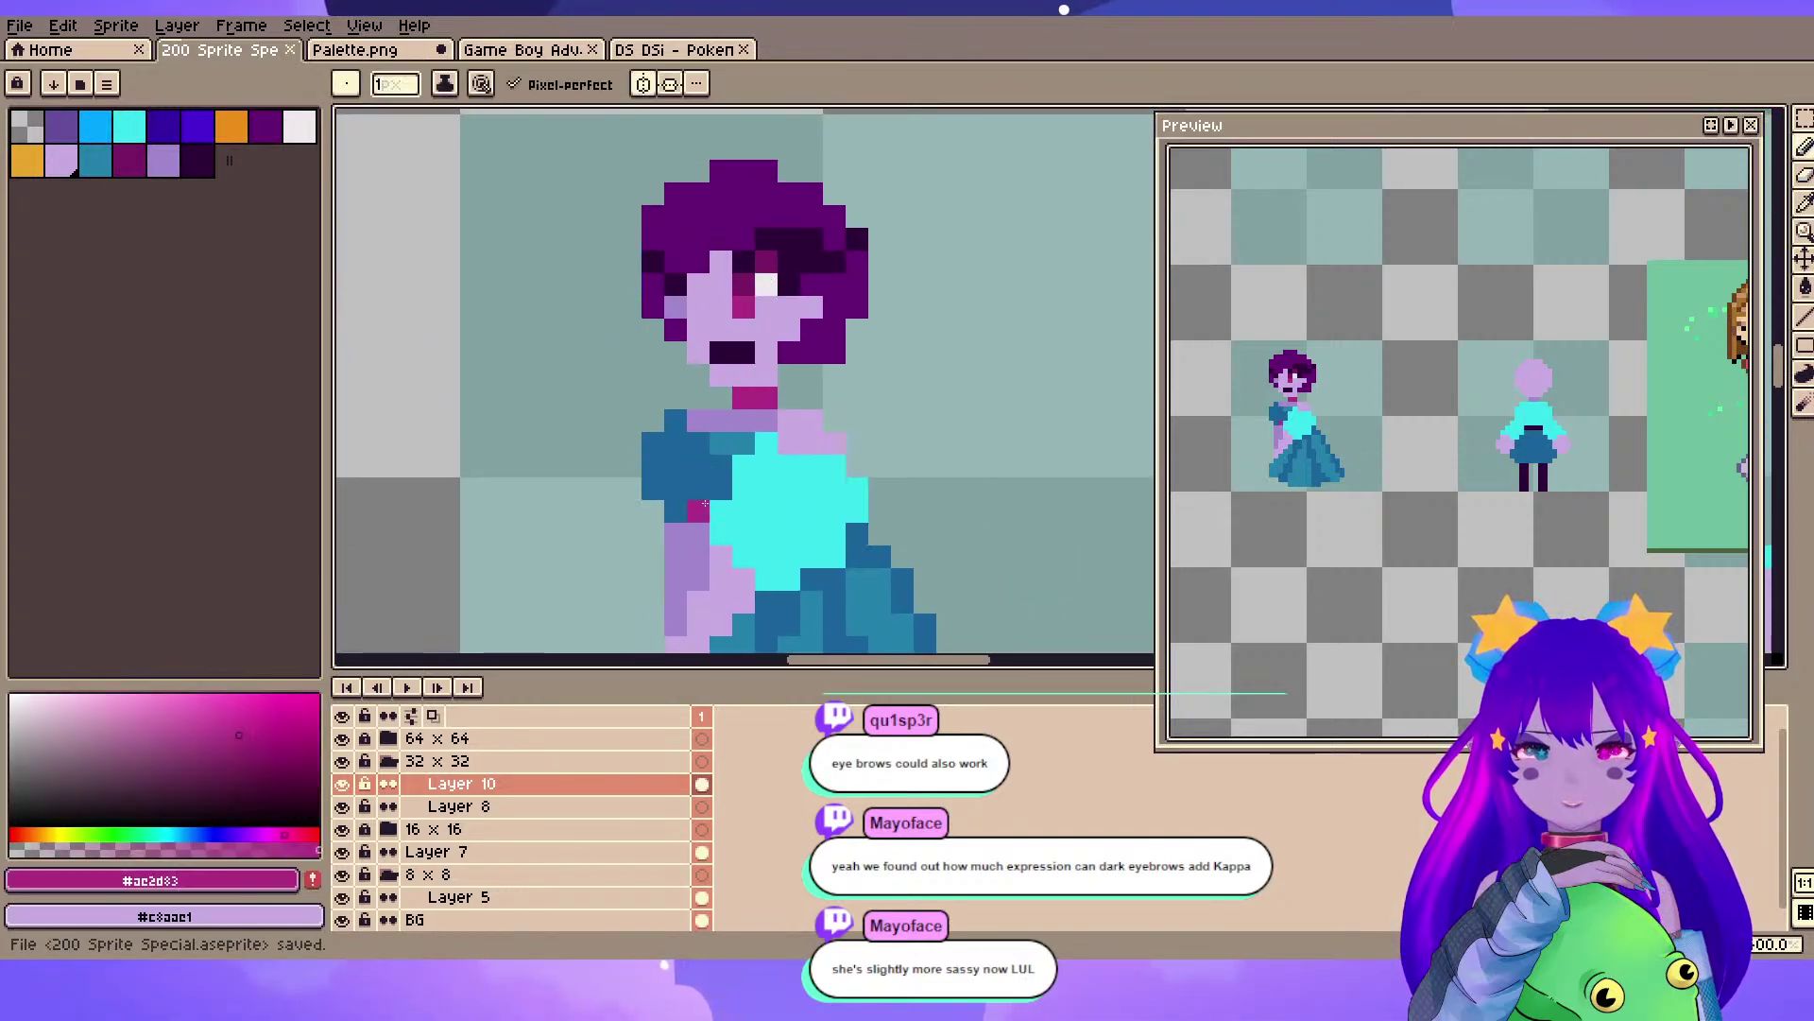
- Sample the cyan #3ae4ec from the small 8 × 8 head's eye as the secondary colour, keeping magenta as the primary
scroll(582, 394, down, 3)
scroll(614, 394, up, 2)
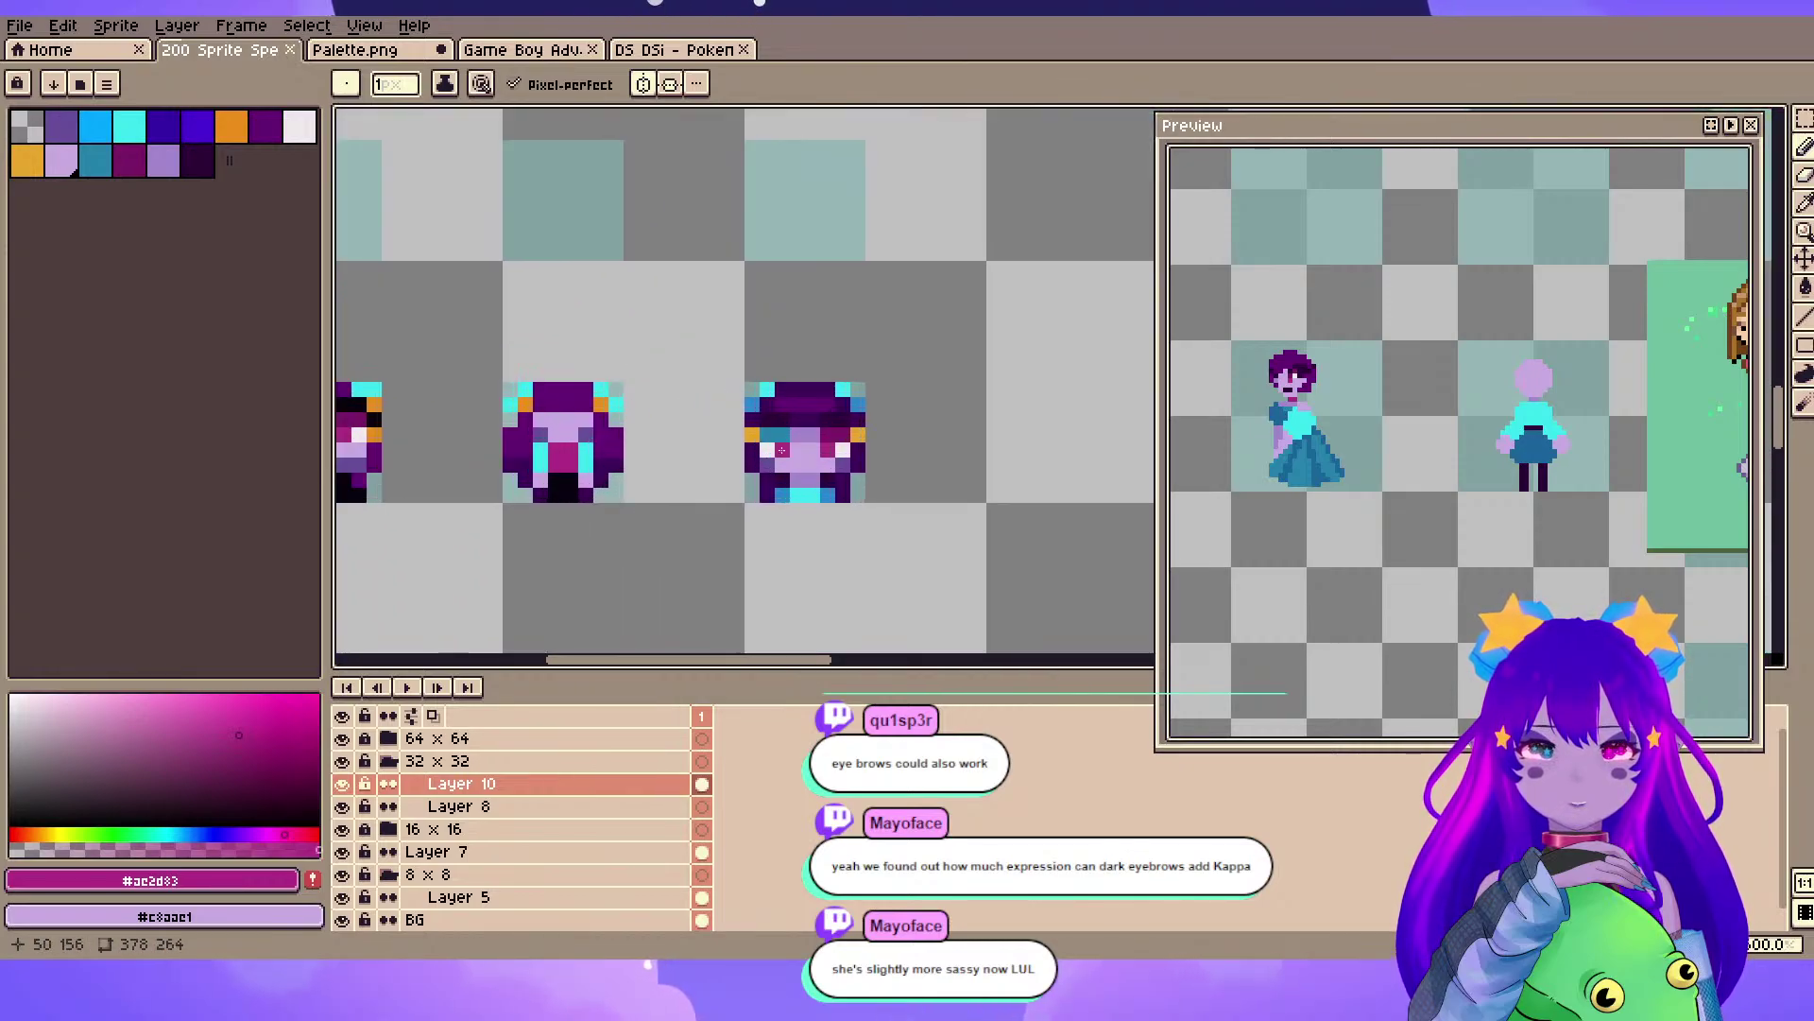
key(x)
scroll(780, 463, up, 2)
key(alt)
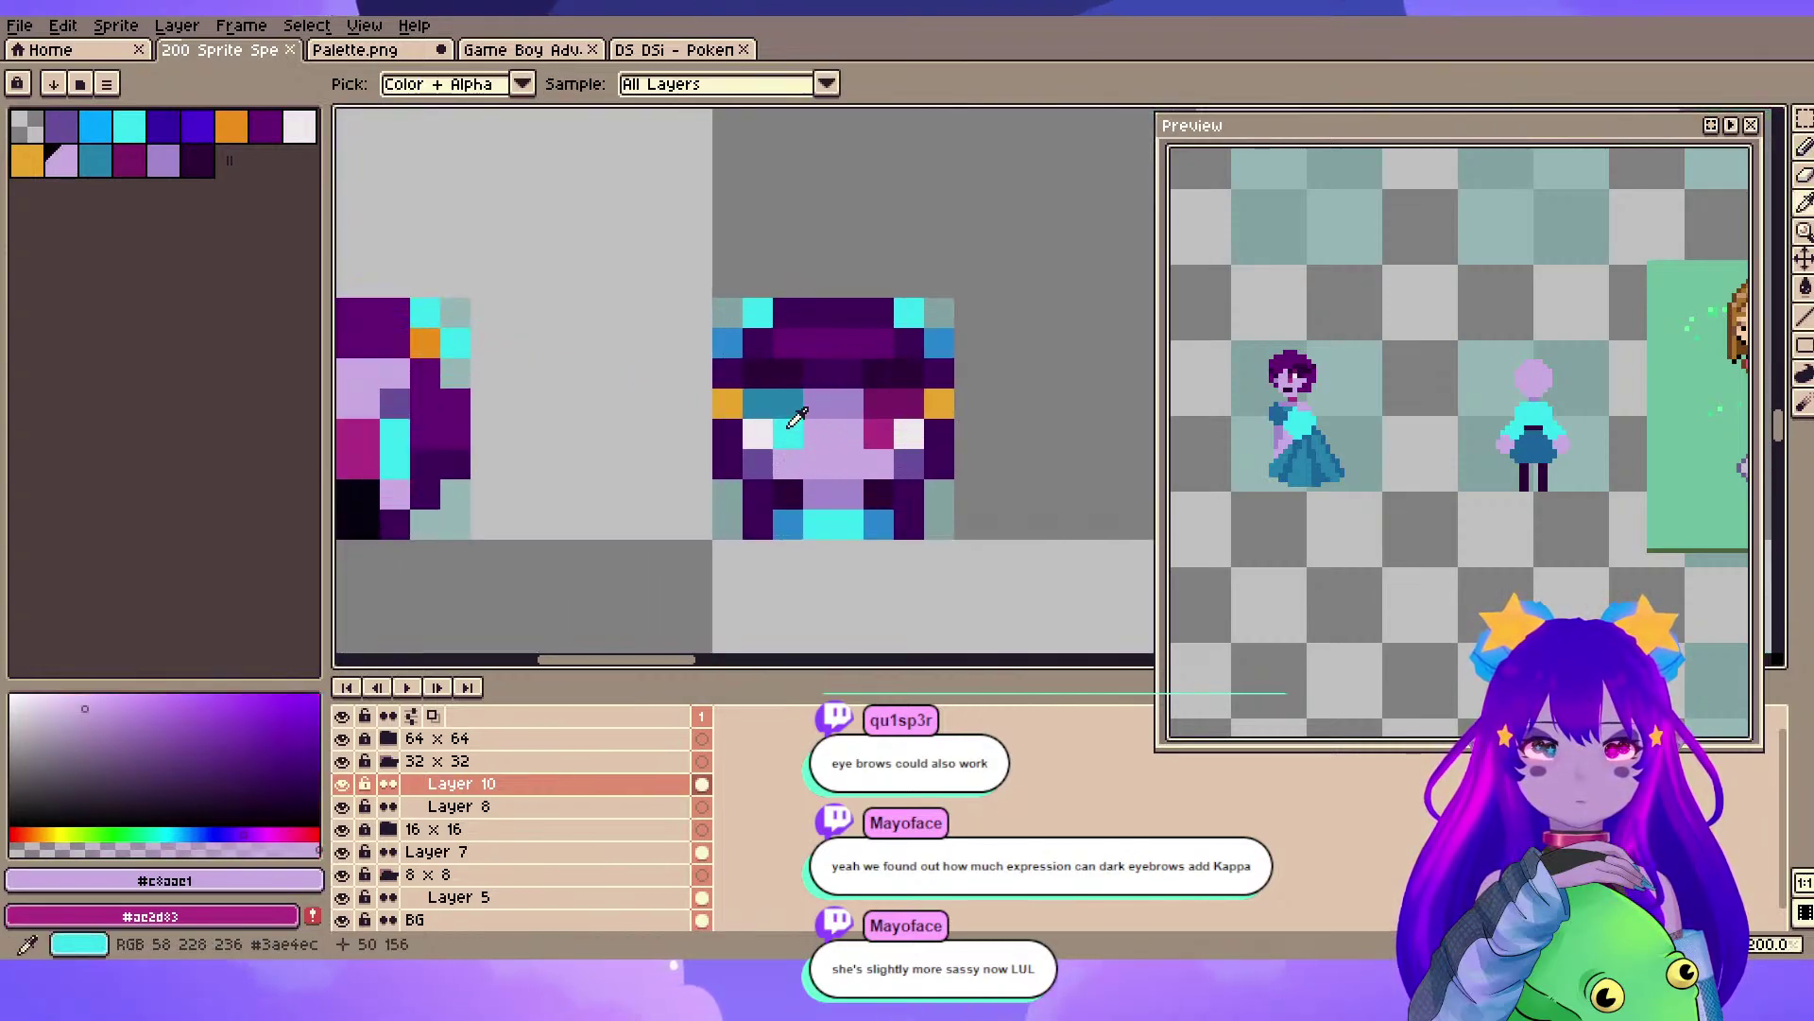
alt+click(788, 426)
key(x)
click(783, 430)
scroll(783, 430, down, 6)
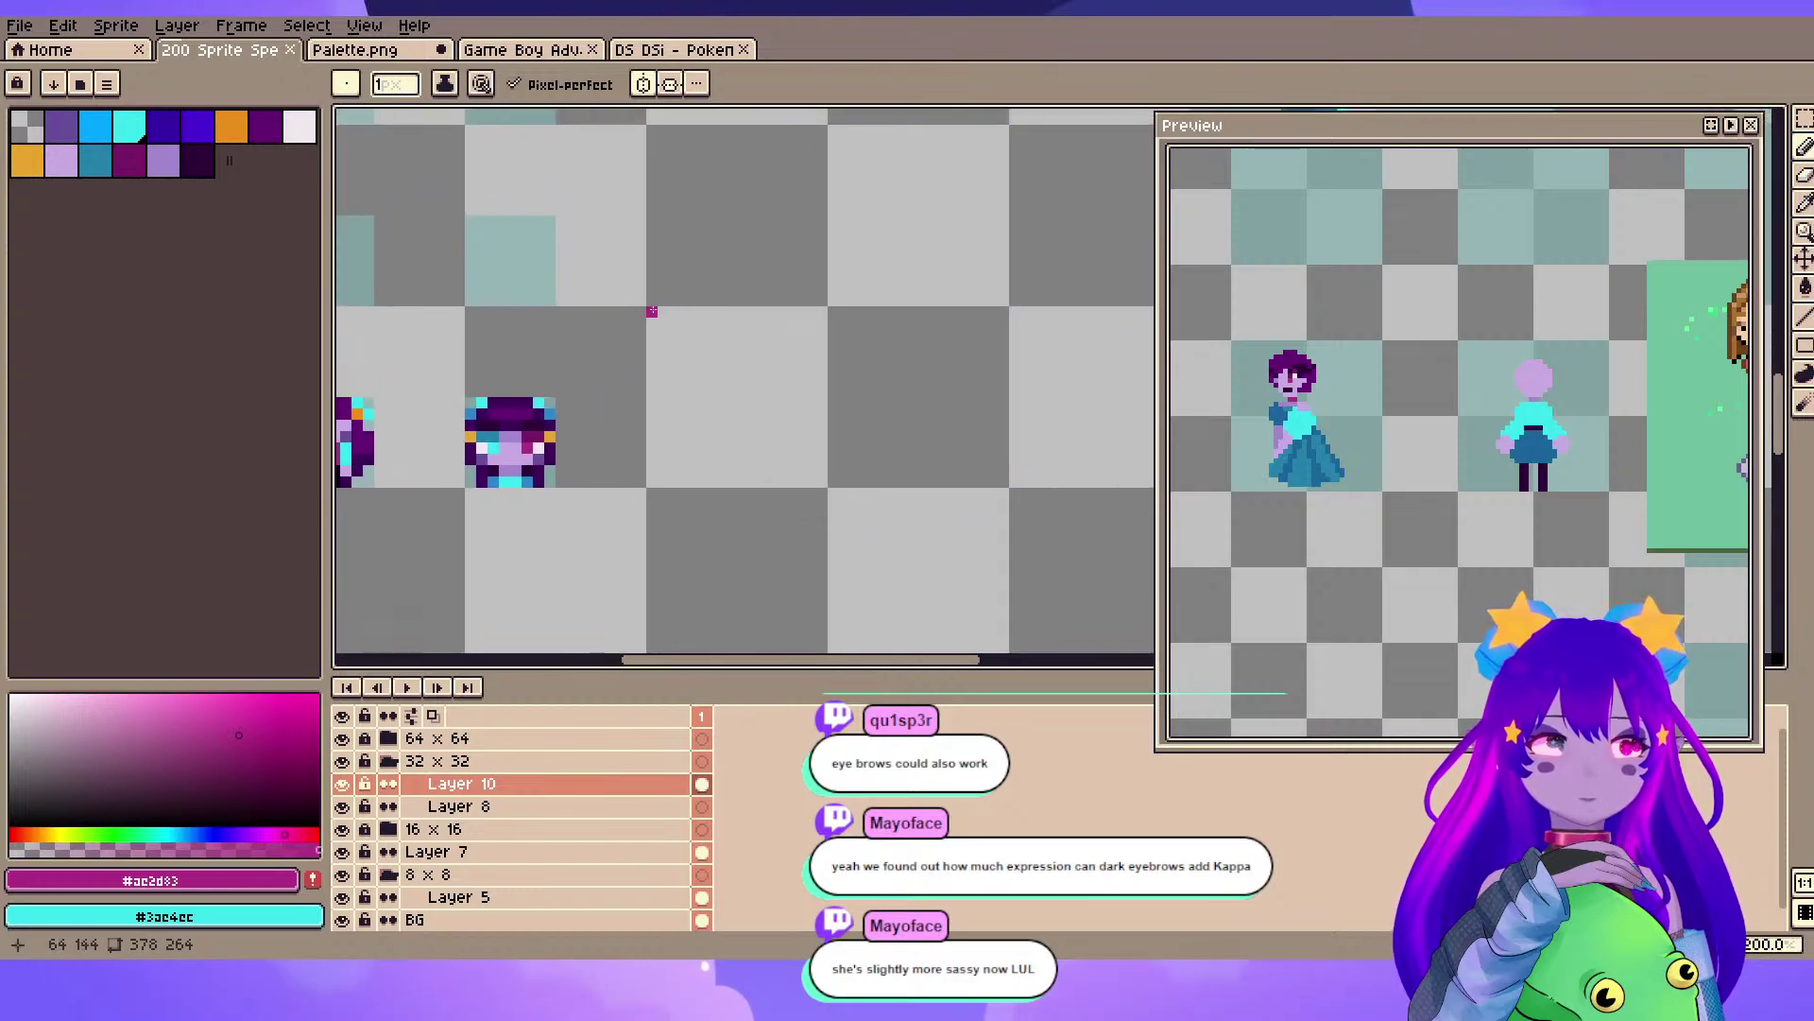
- Save the file and draw two mirrored magenta eyes, each a short horizontal bar with a vertical inner stroke, on the front-facing head
scroll(907, 311, up, 6)
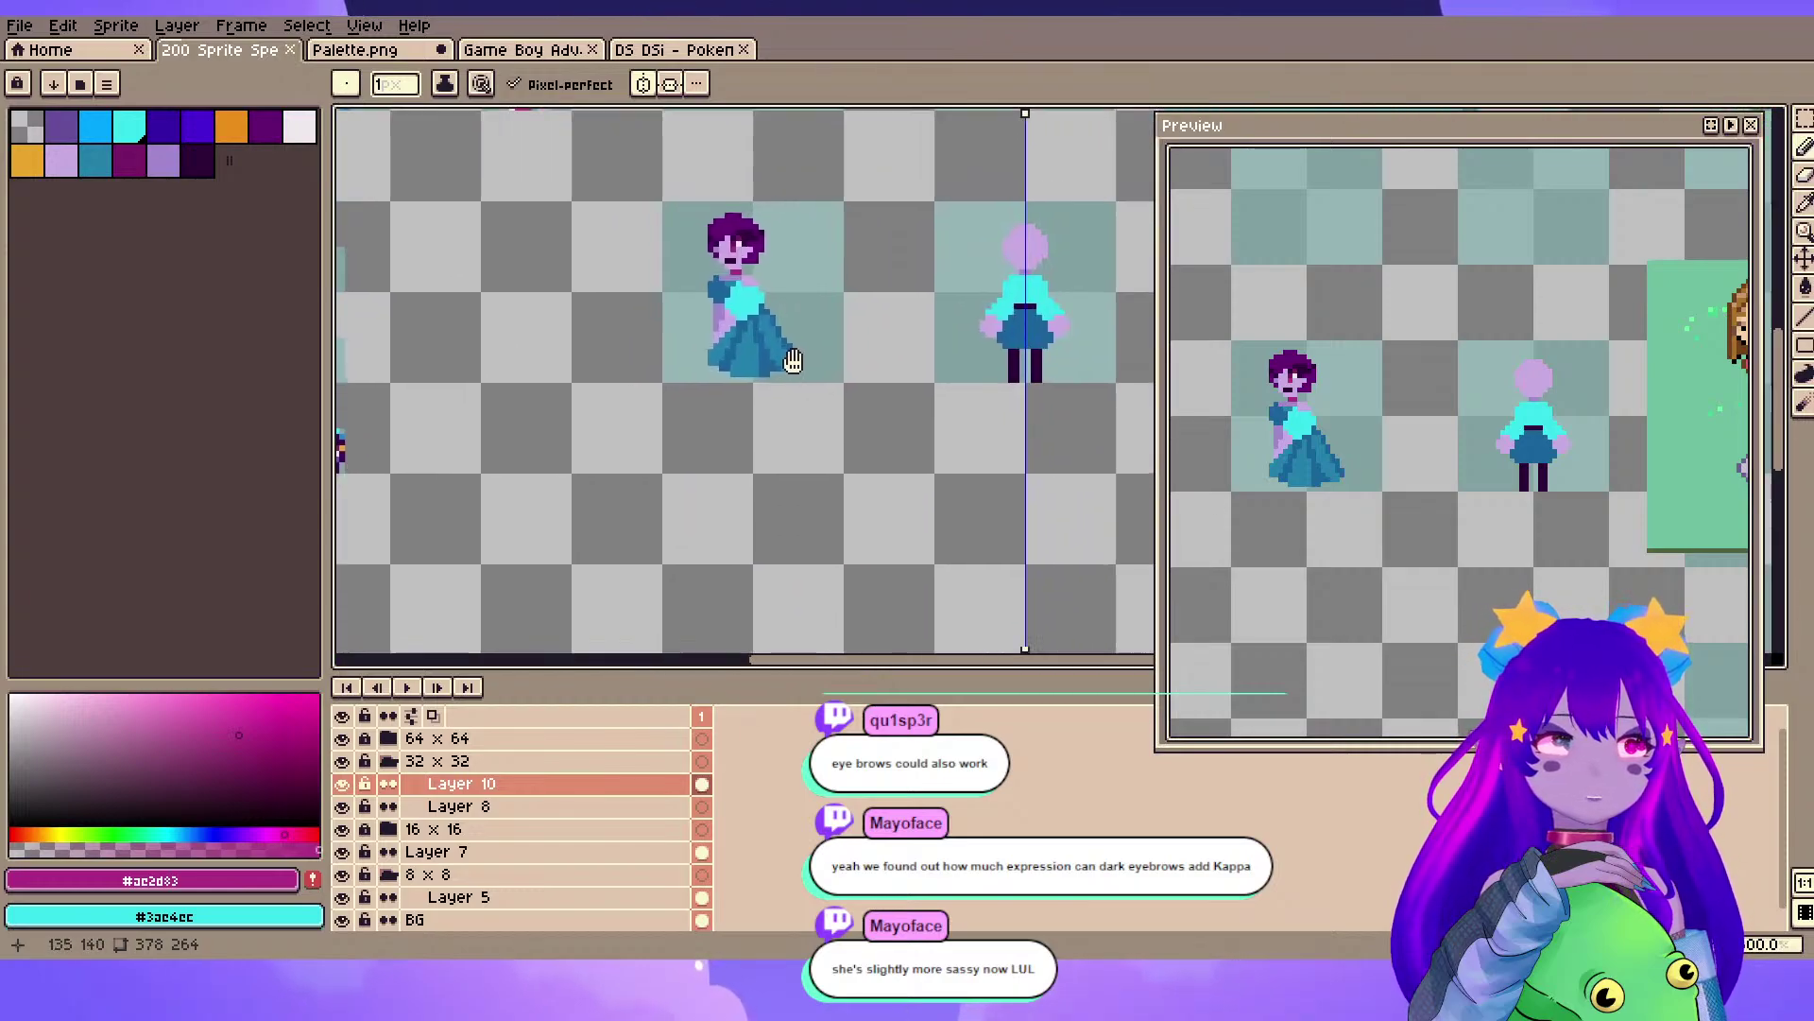
scroll(622, 352, up, 4)
key(ctrl+s)
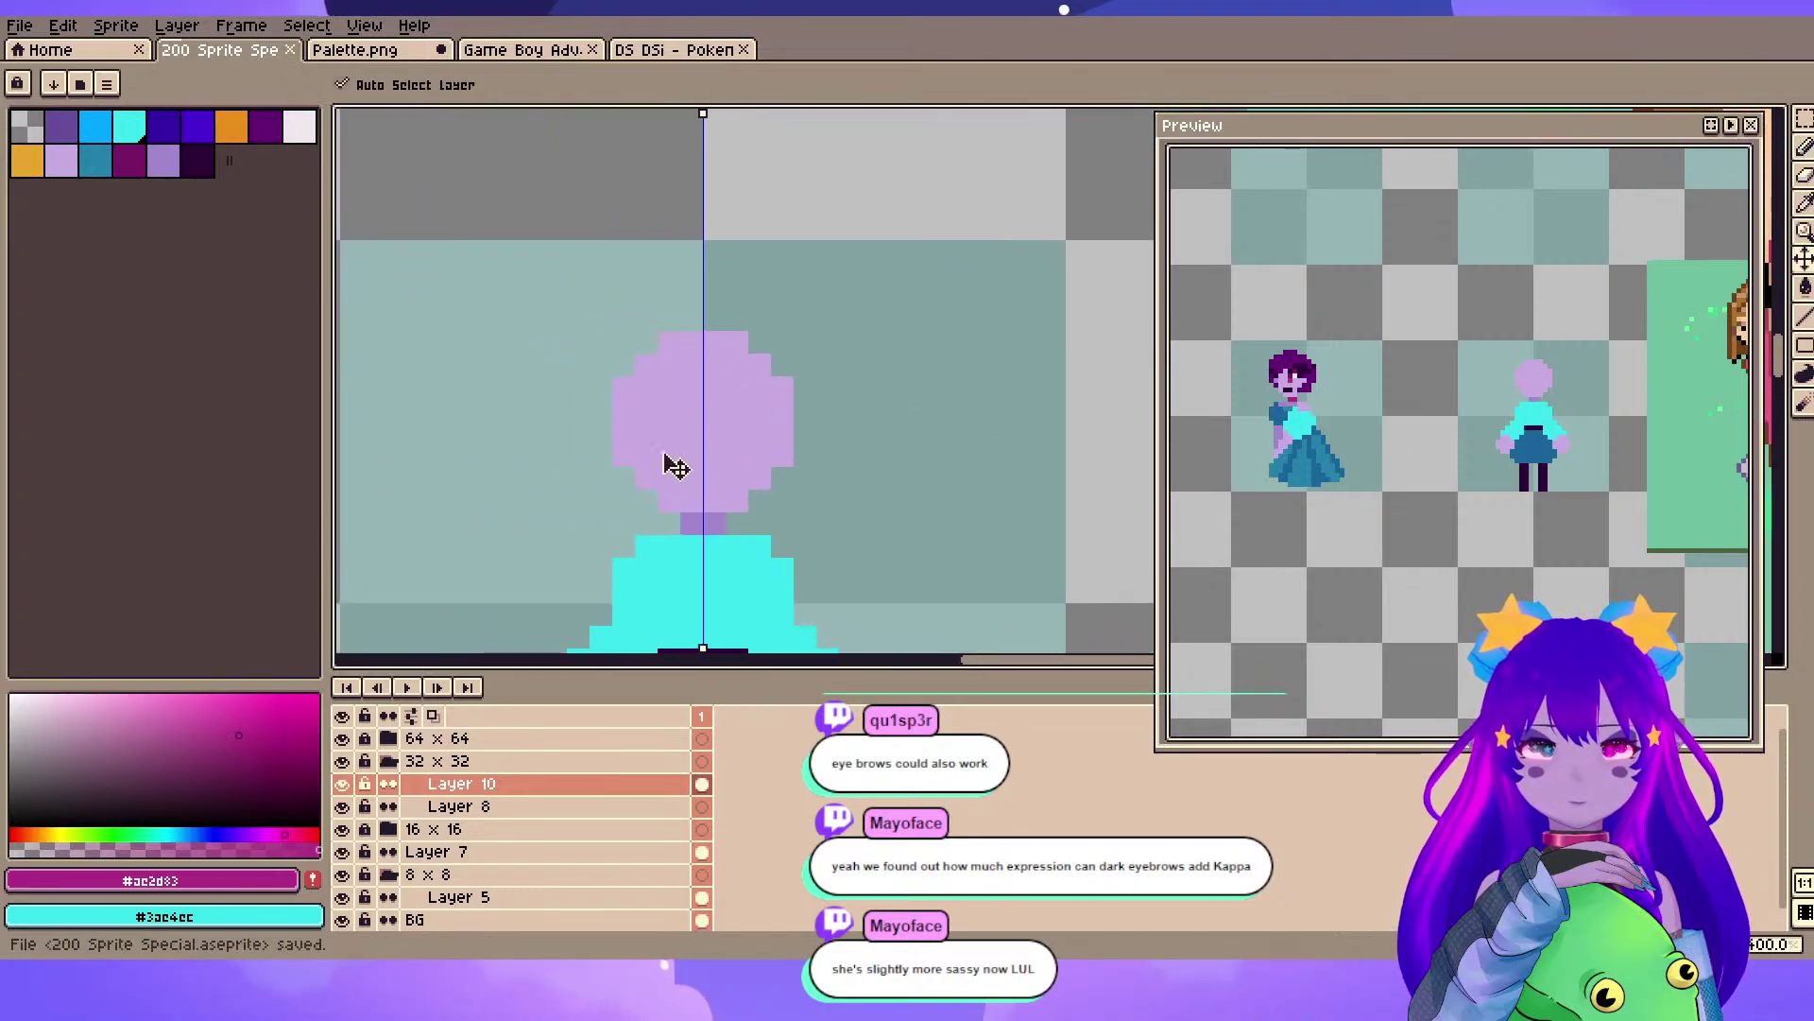
click(638, 374)
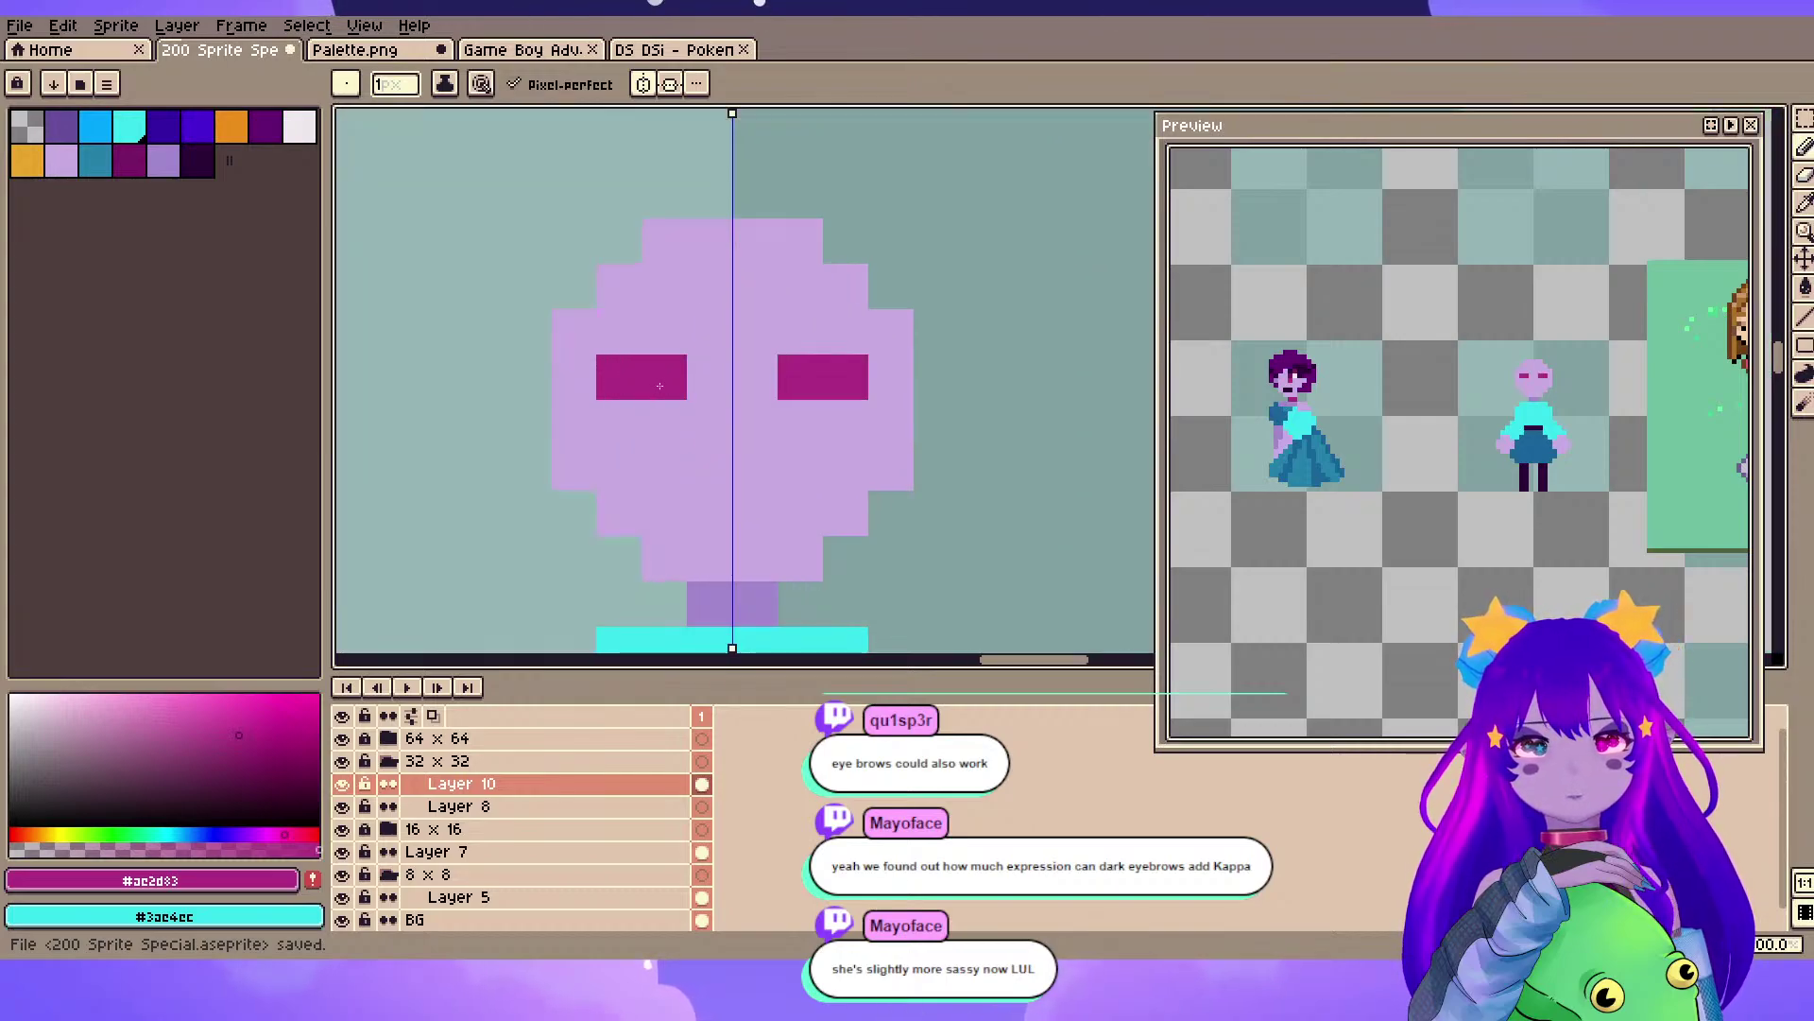
drag(658, 384, 670, 468)
click(673, 467)
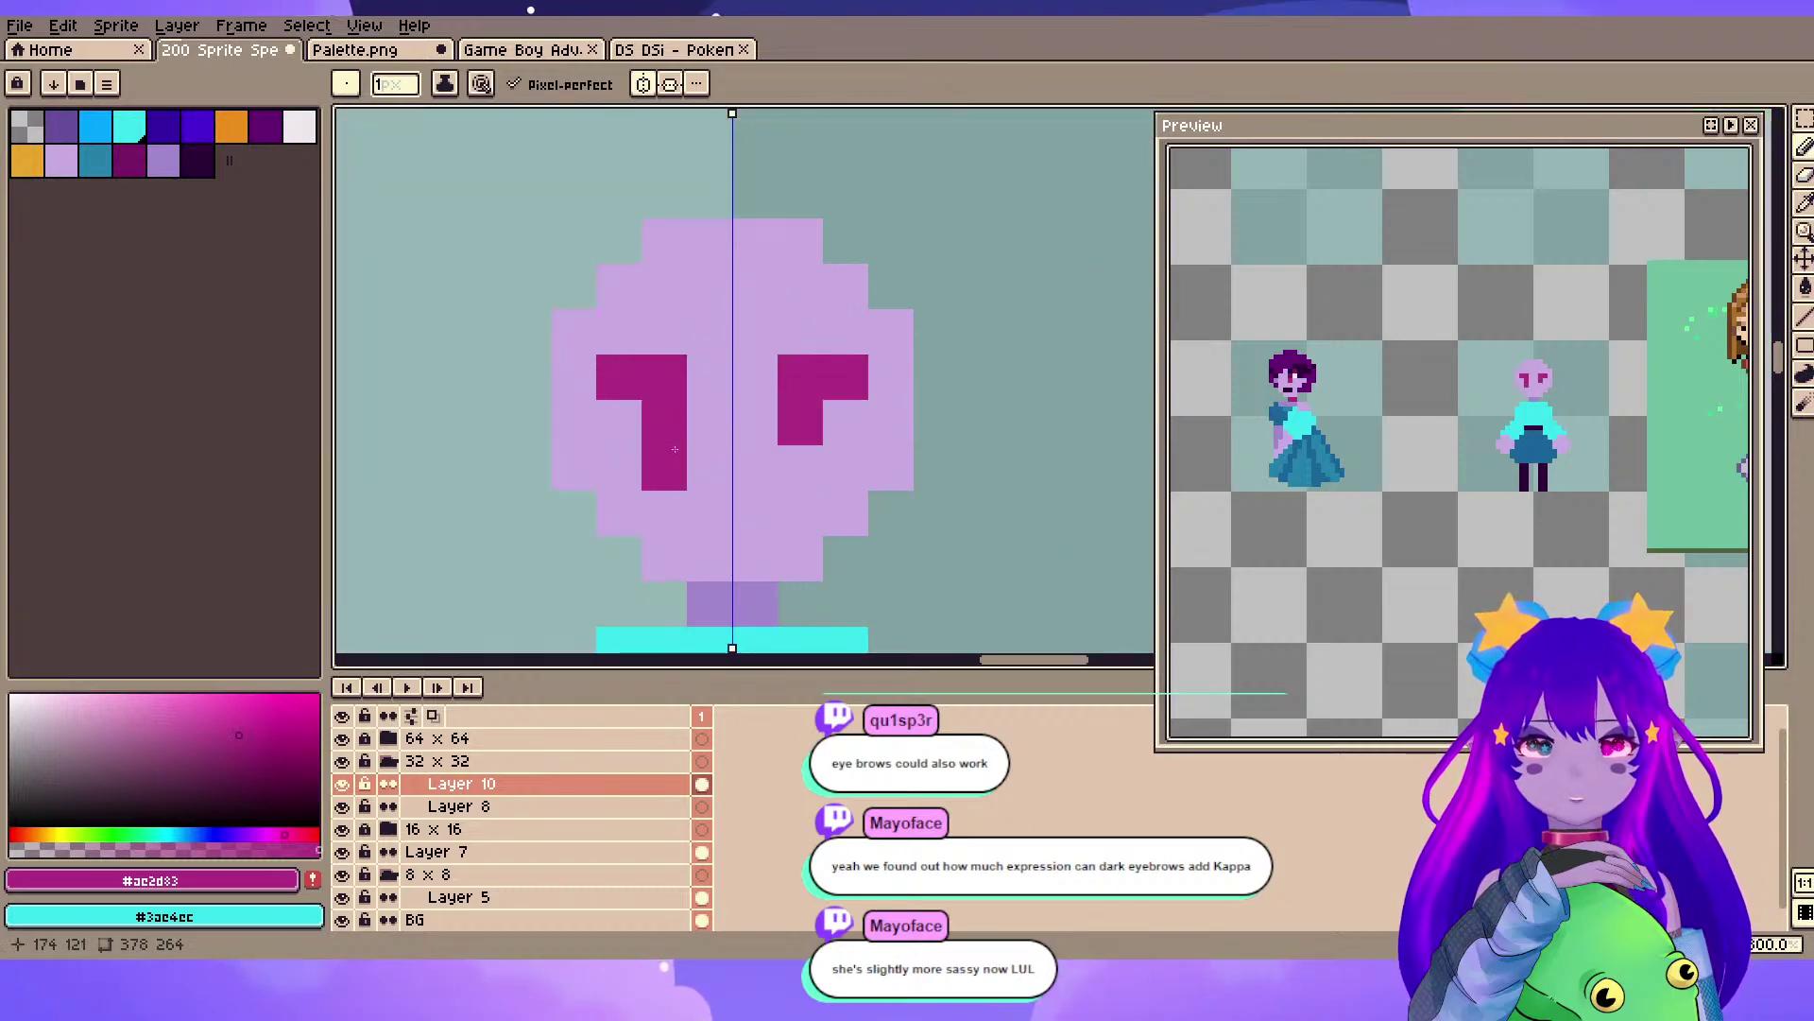
- Turn off mirrored drawing and recolour the front-facing figure's left-hand eye in cyan #3ae4ec
click(646, 90)
key(x)
click(619, 377)
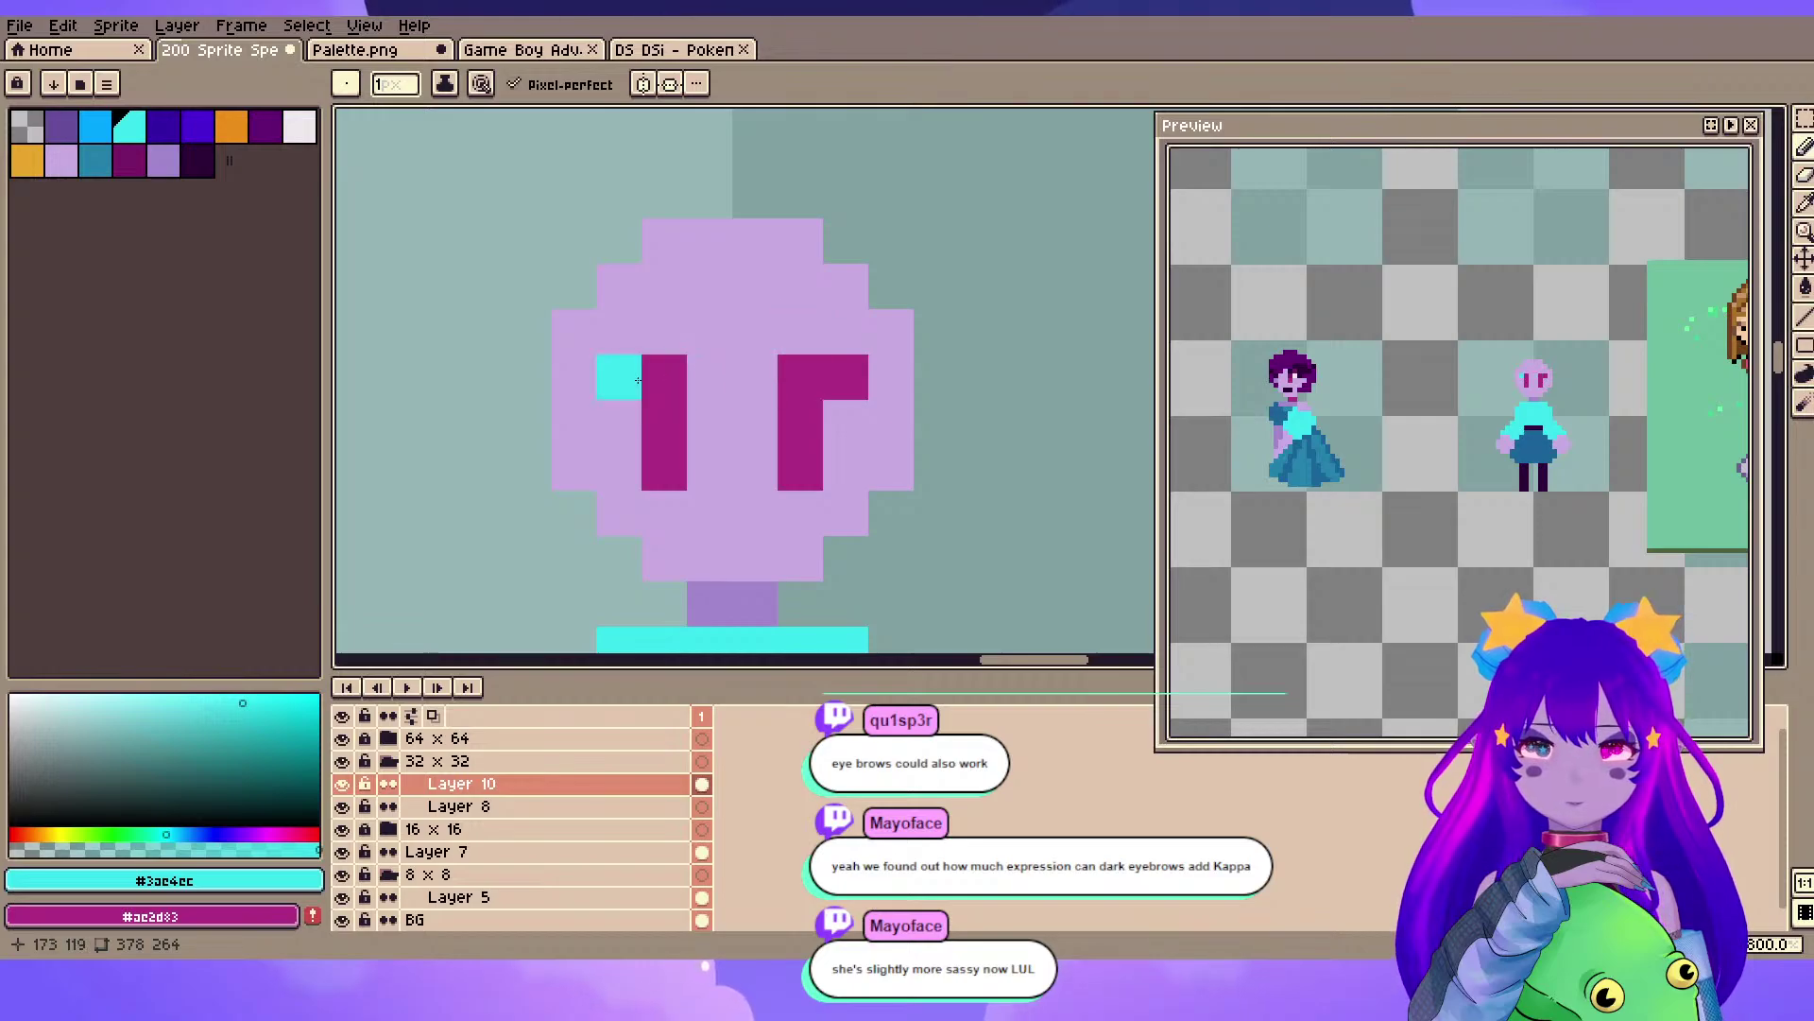
- Sample the darker blue #2482ab and dark magenta #781864 from the small 8 × 8 head's eyes as the two drawing colours
scroll(662, 416, down, 5)
drag(378, 581, 857, 444)
scroll(756, 443, down, 1)
drag(491, 446, 787, 356)
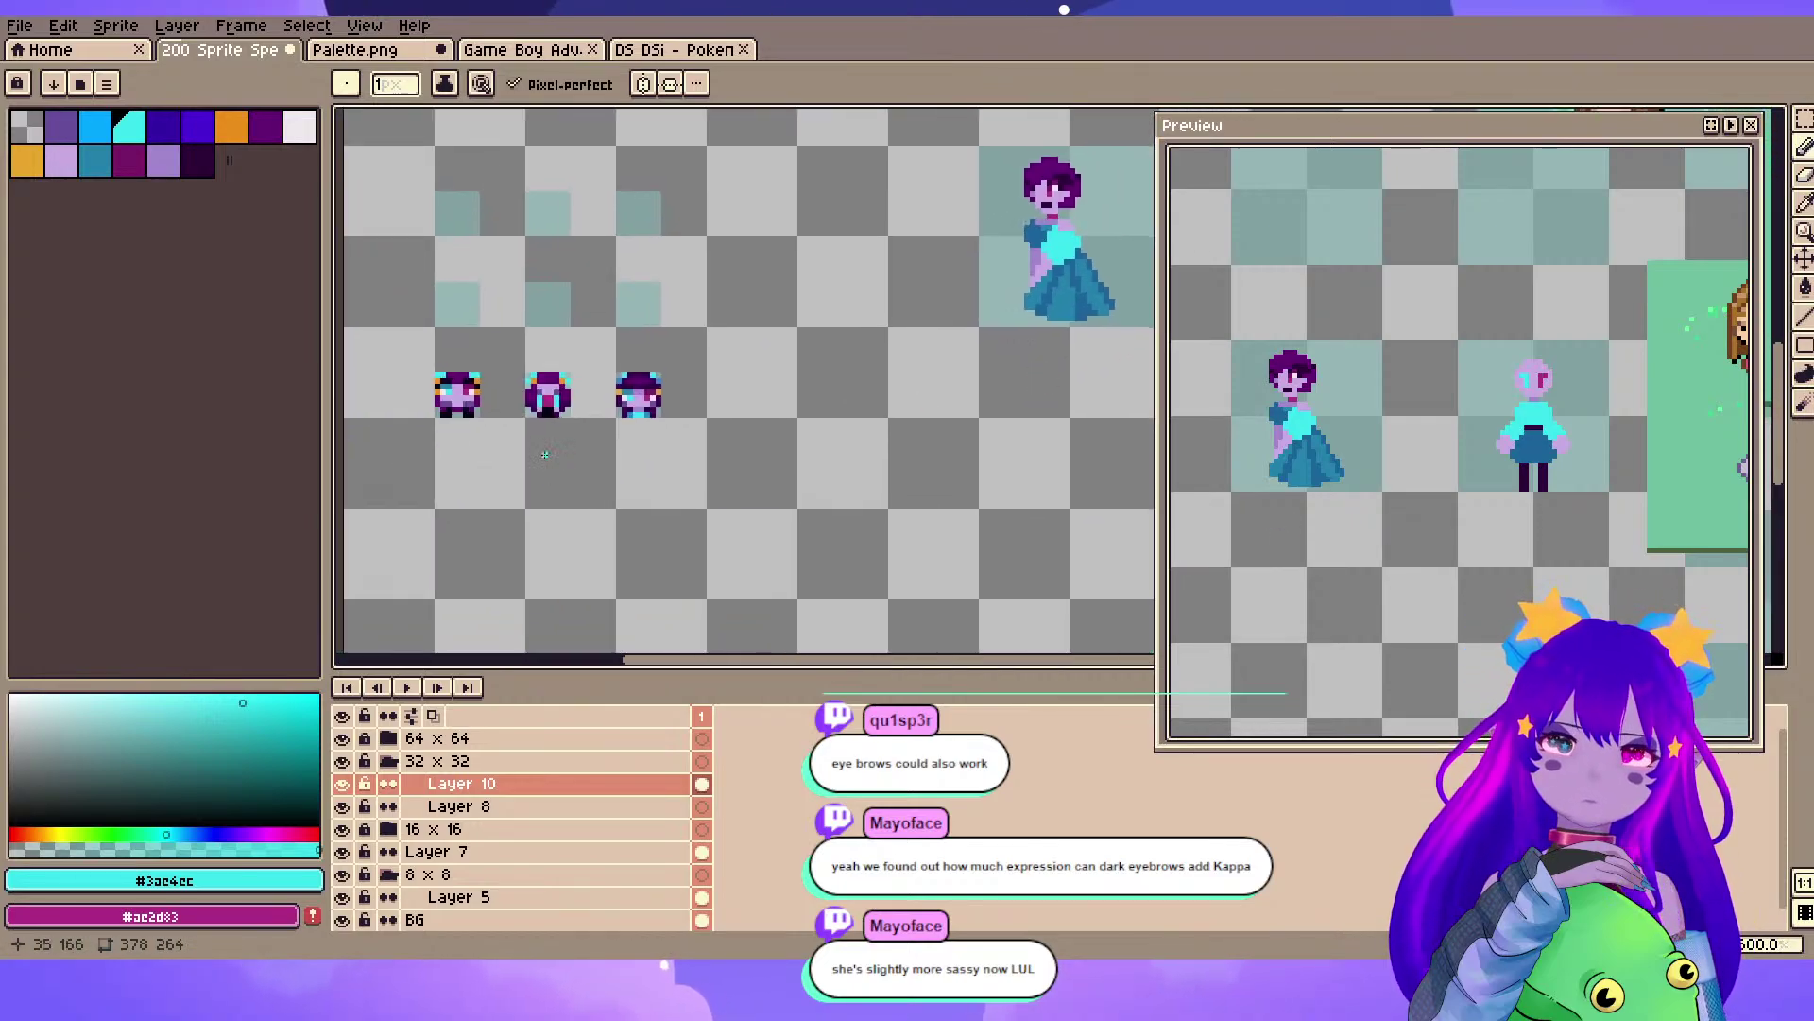
scroll(609, 393, up, 3)
drag(701, 420, 669, 443)
alt+click(614, 382)
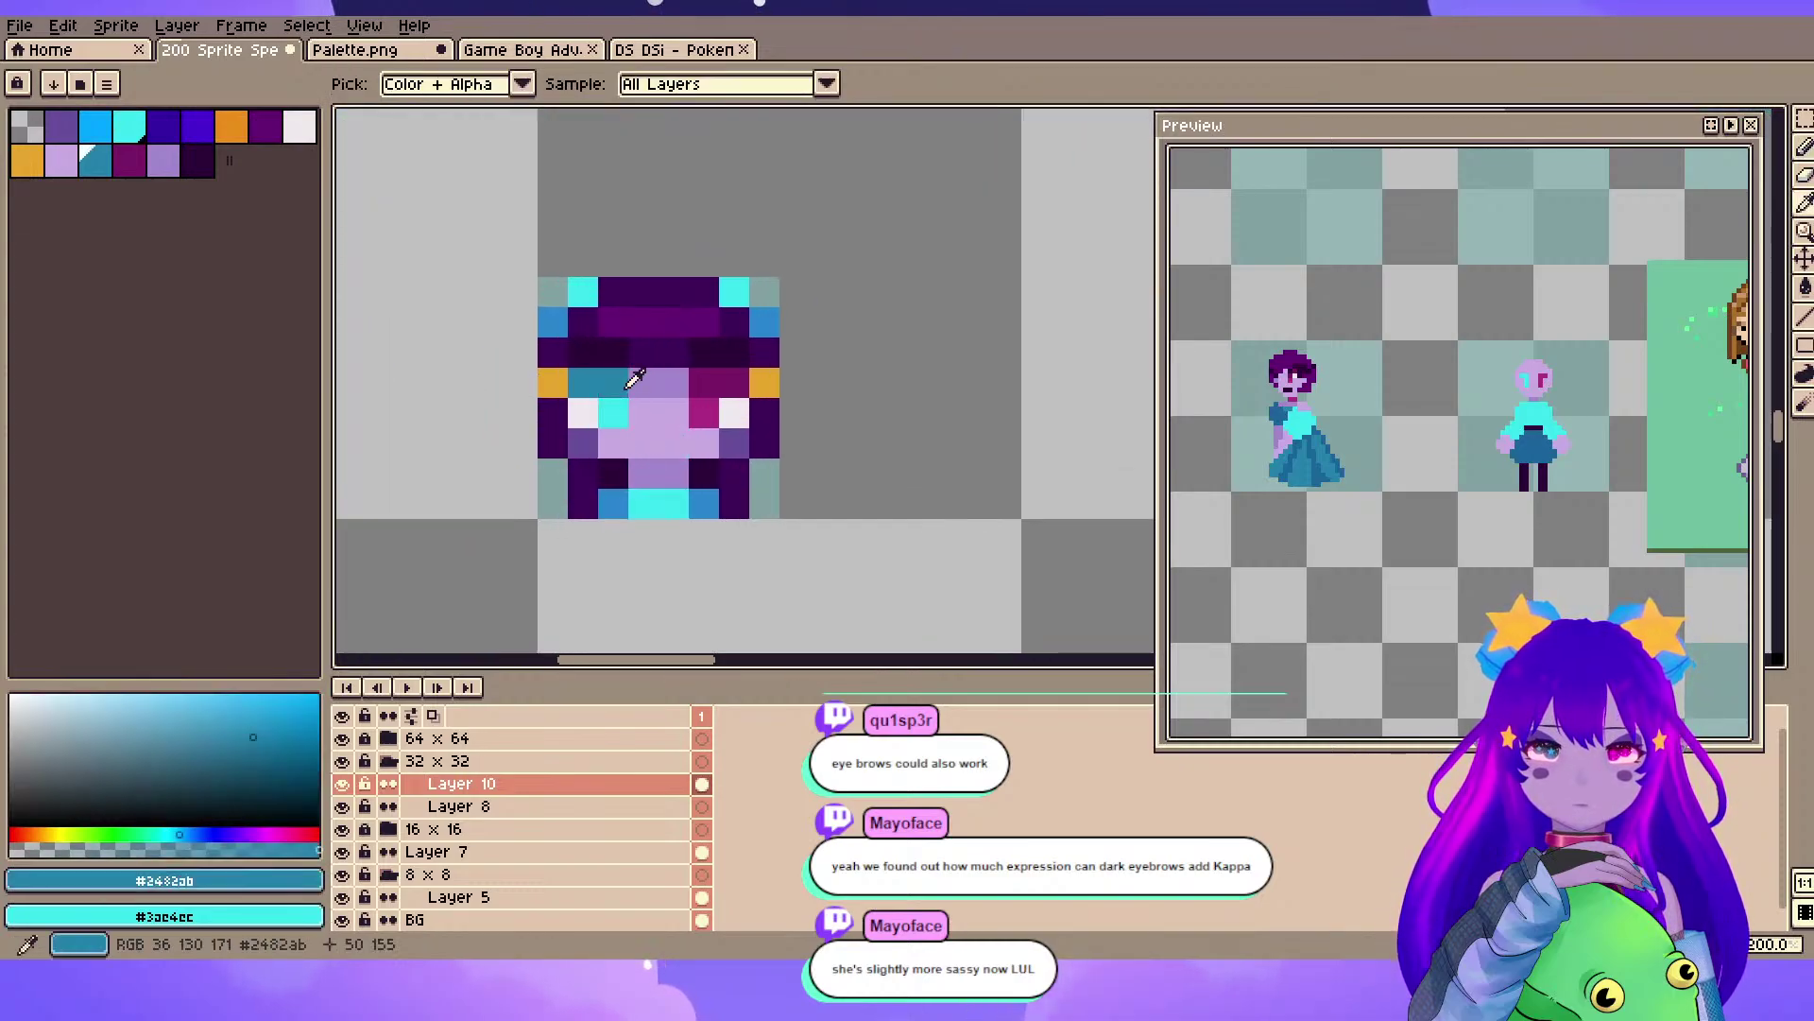
key(x)
alt+click(706, 387)
- Shade the upper pixels of the front-facing figure's magenta eye with dark magenta #781864, leaving its lowest pixel bright
scroll(1000, 235, down, 3)
drag(1001, 236, 418, 376)
drag(820, 256, 652, 325)
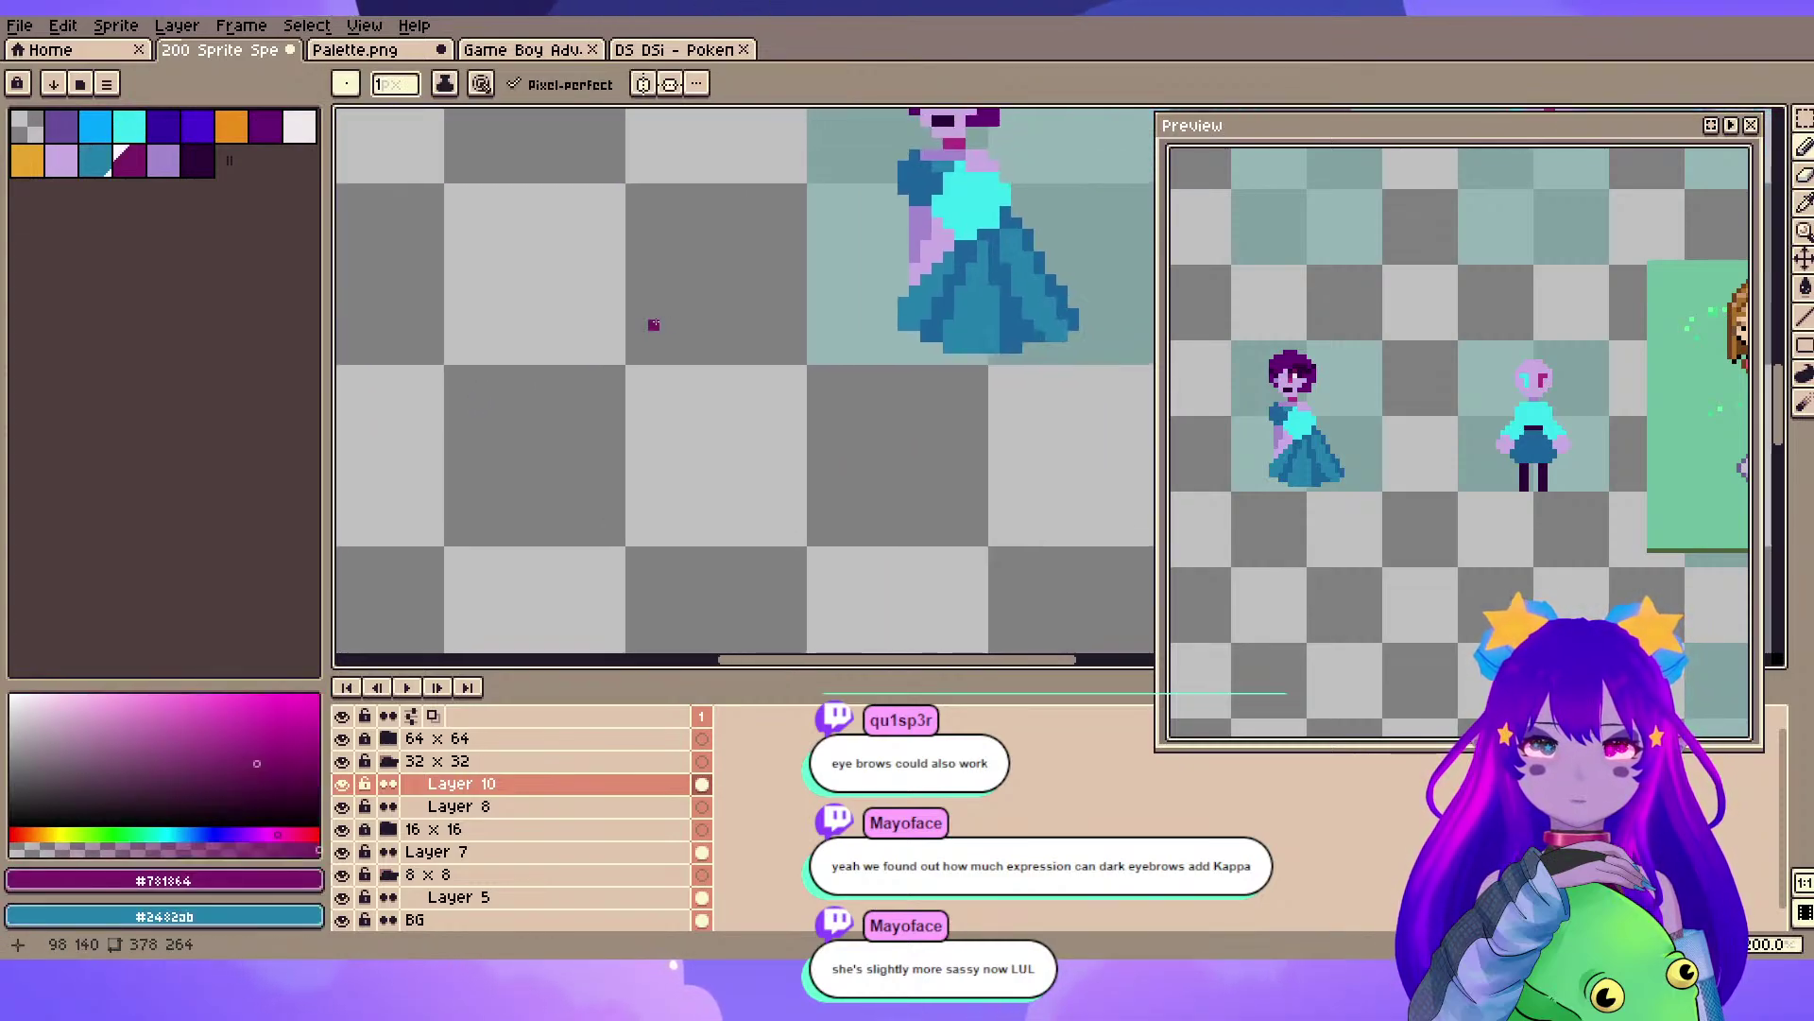
drag(1113, 172, 773, 462)
drag(1059, 308, 575, 255)
scroll(678, 305, up, 4)
drag(779, 414, 656, 378)
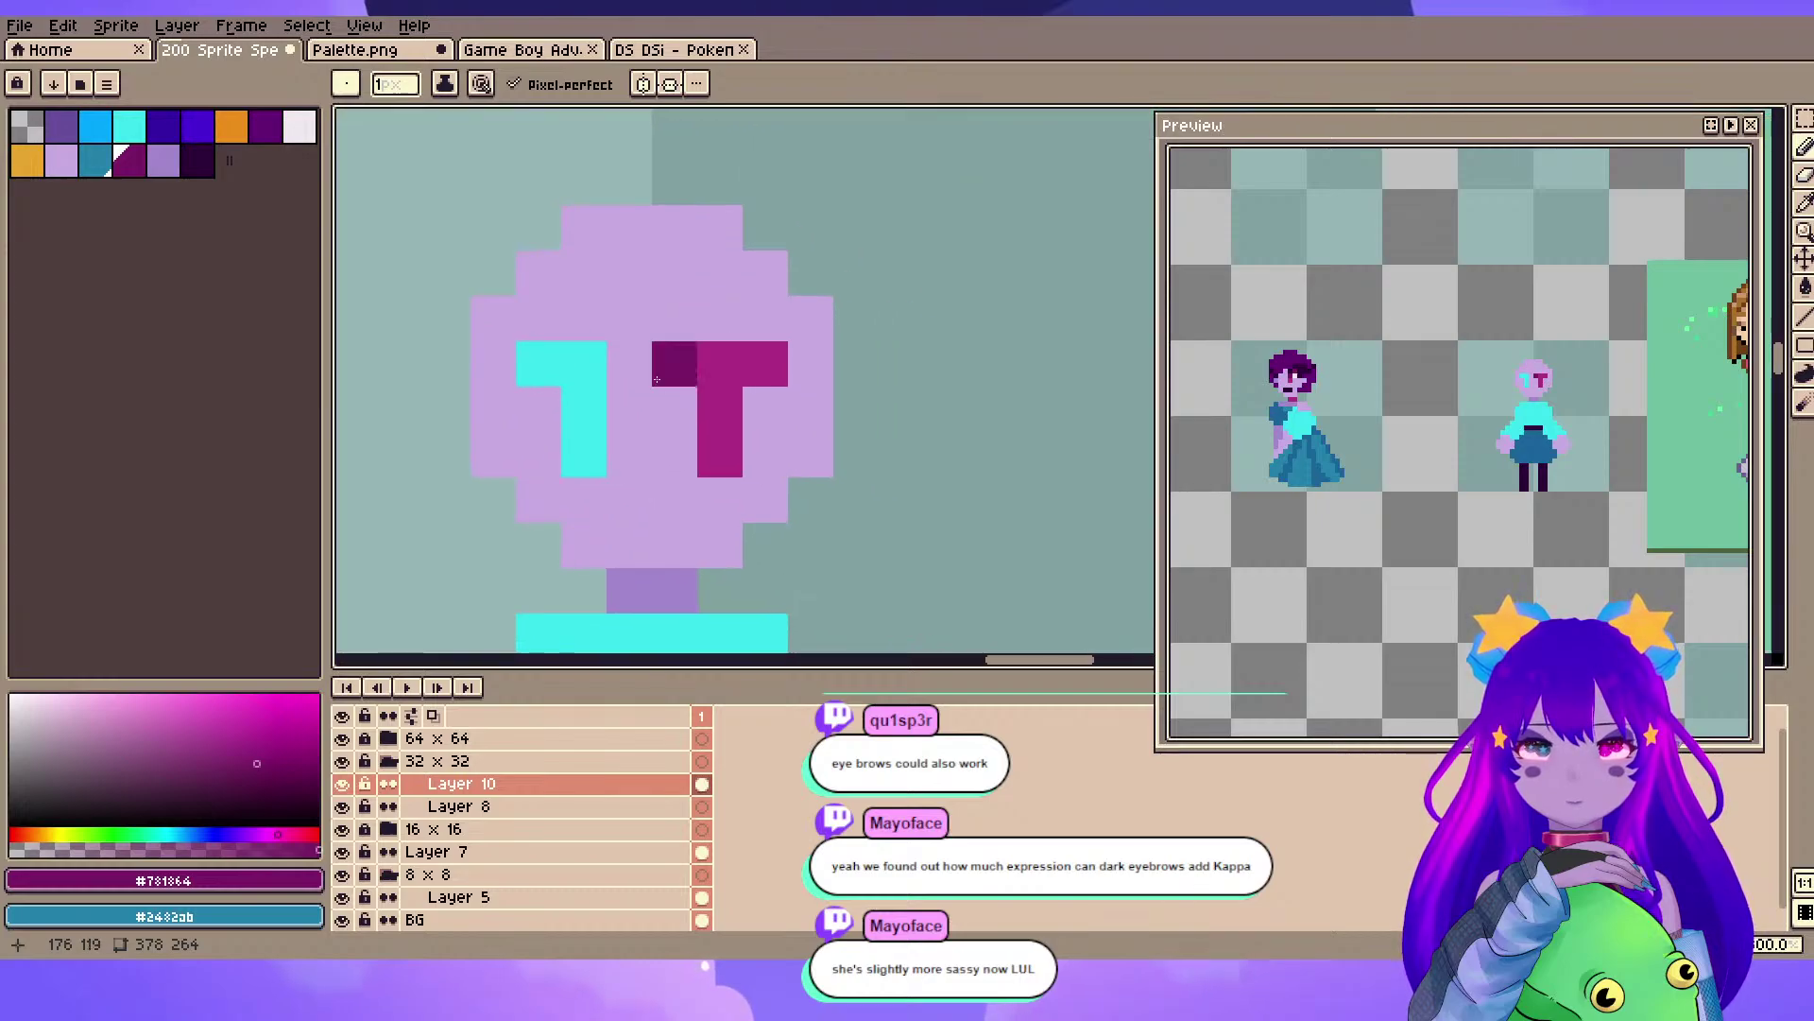
- Shade the upper pixels of the cyan eye with the darker blue #2482ab, leaving its lowest pixel bright
key(x)
click(538, 364)
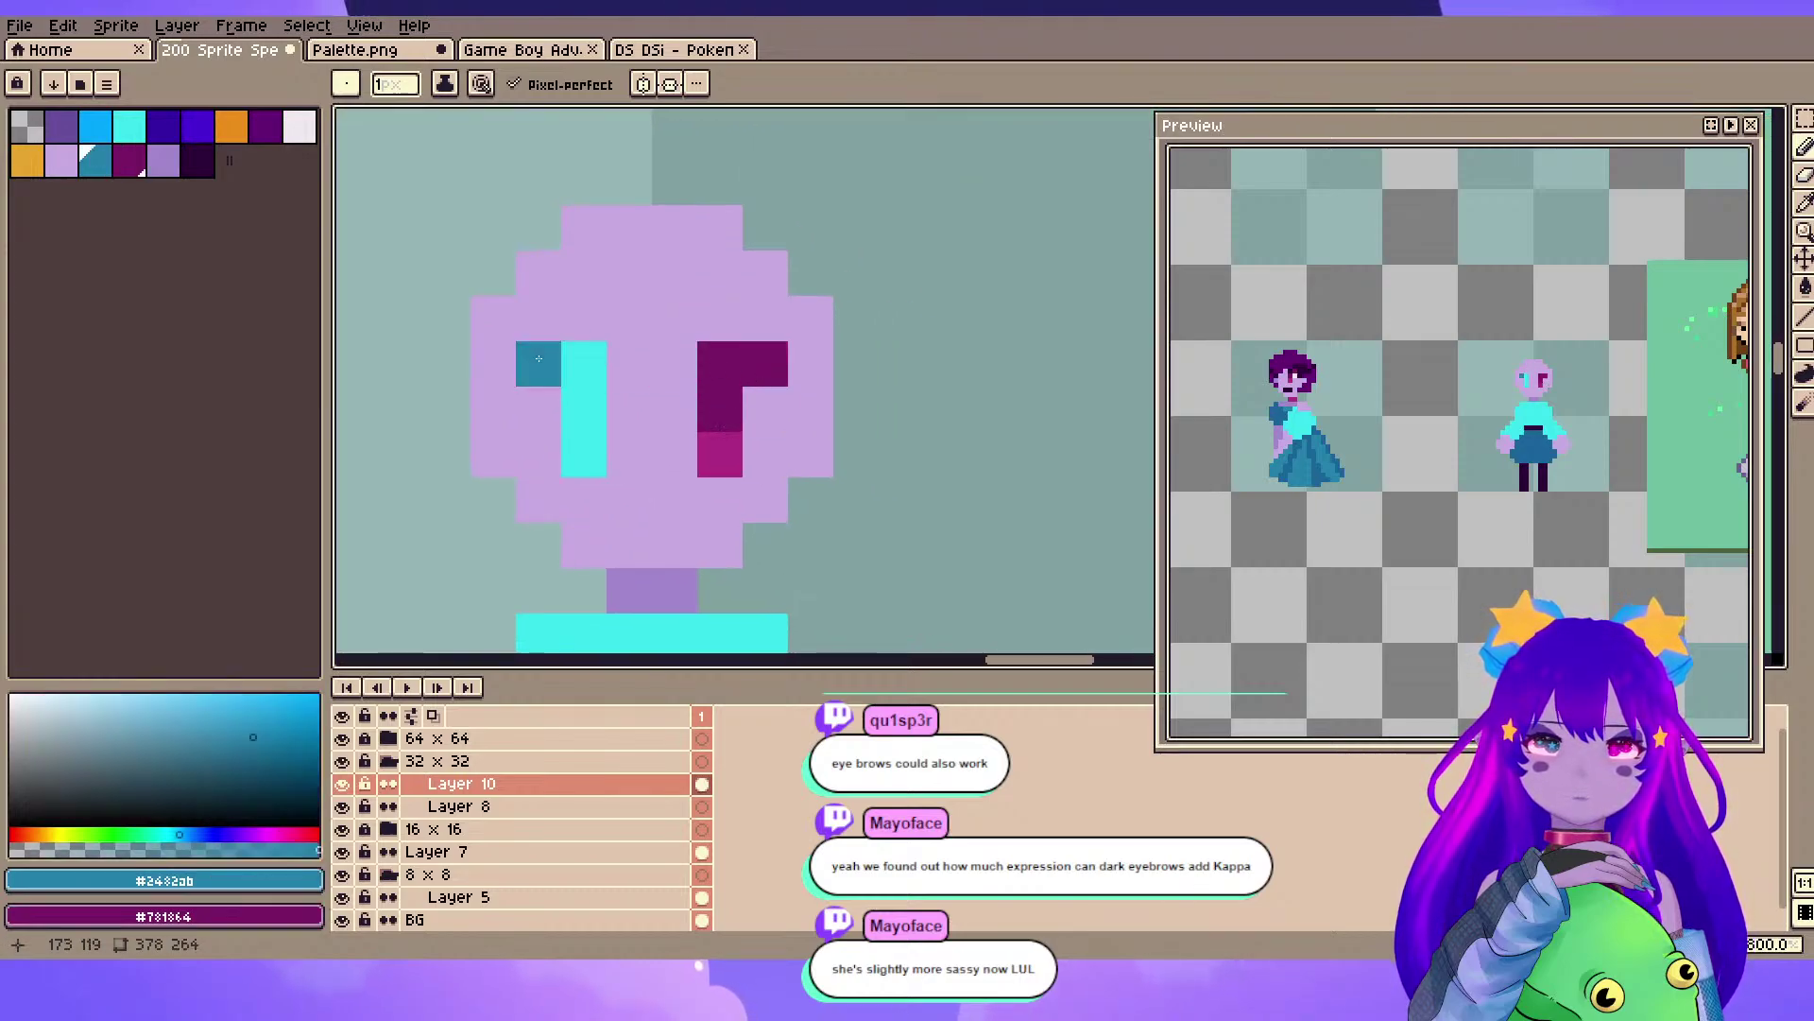
click(582, 365)
click(579, 409)
- Add one white pixel on the outer side of each eye, directly beneath the dark upper line
scroll(570, 416, down, 1)
click(300, 125)
click(550, 412)
click(687, 408)
- Try a dark purple #2c0138 mouth low on the face with mirrored drawing turned on
drag(434, 323, 543, 302)
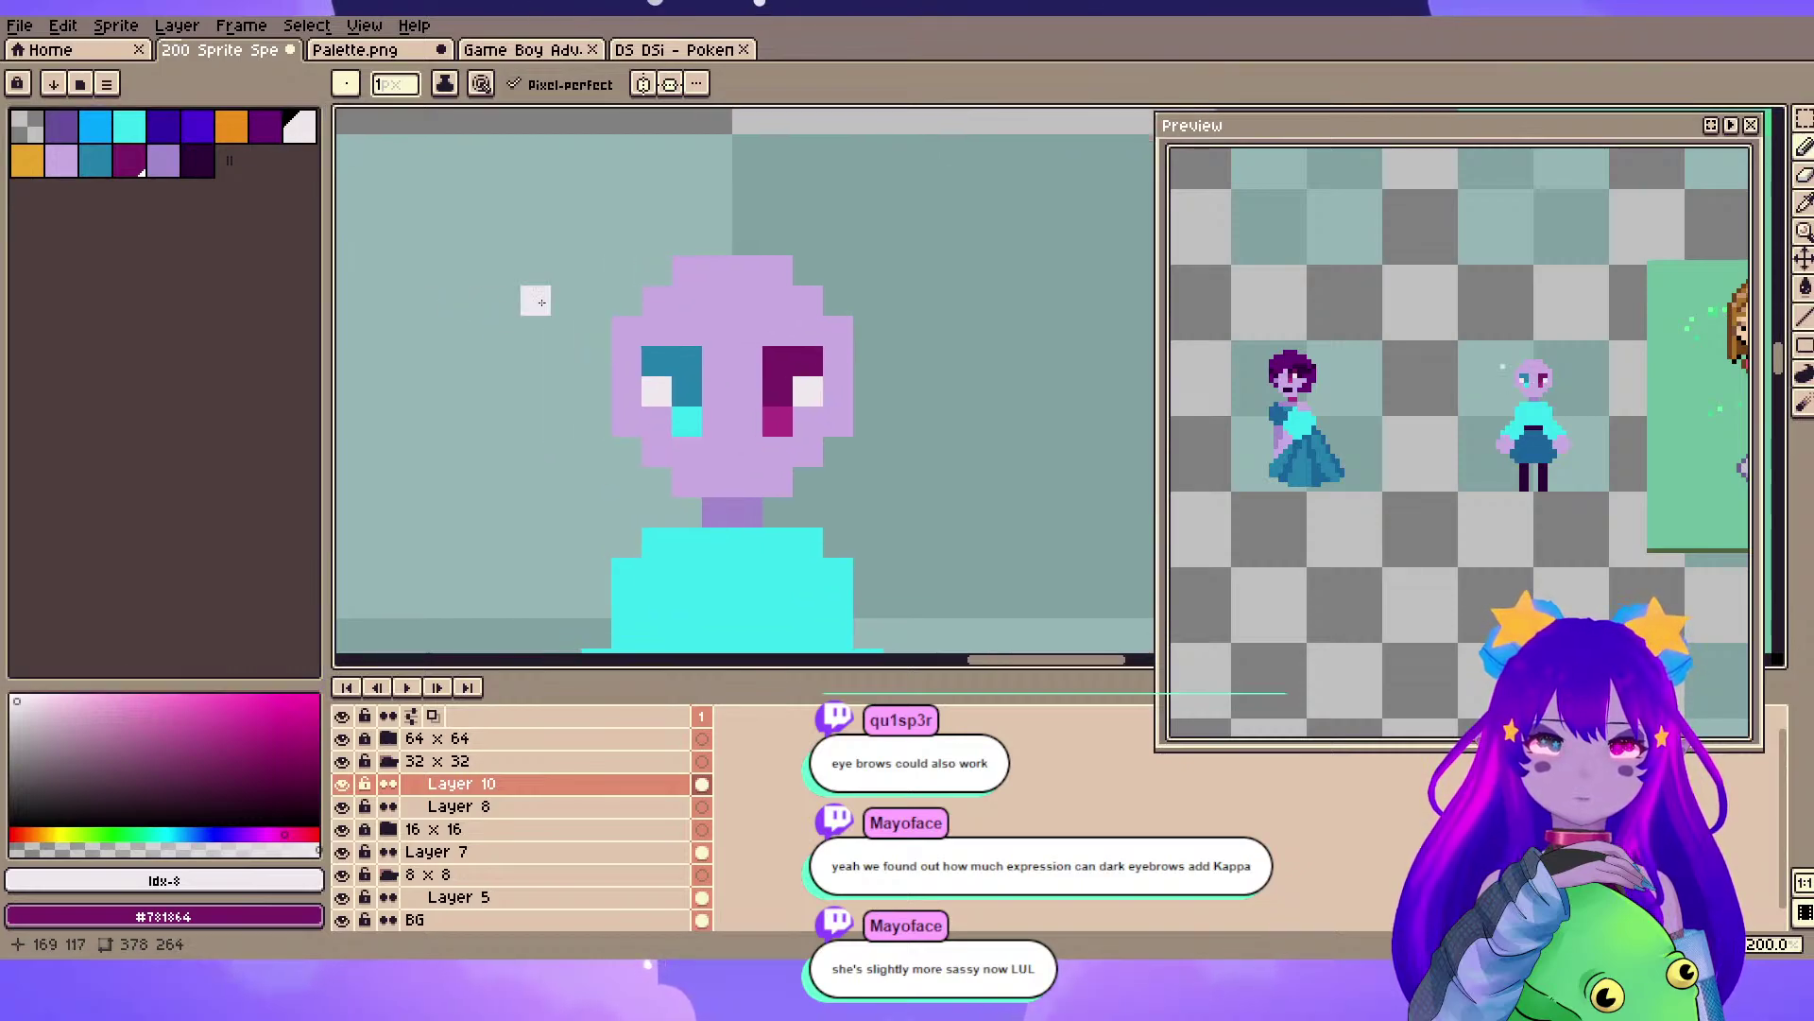
click(179, 164)
click(195, 163)
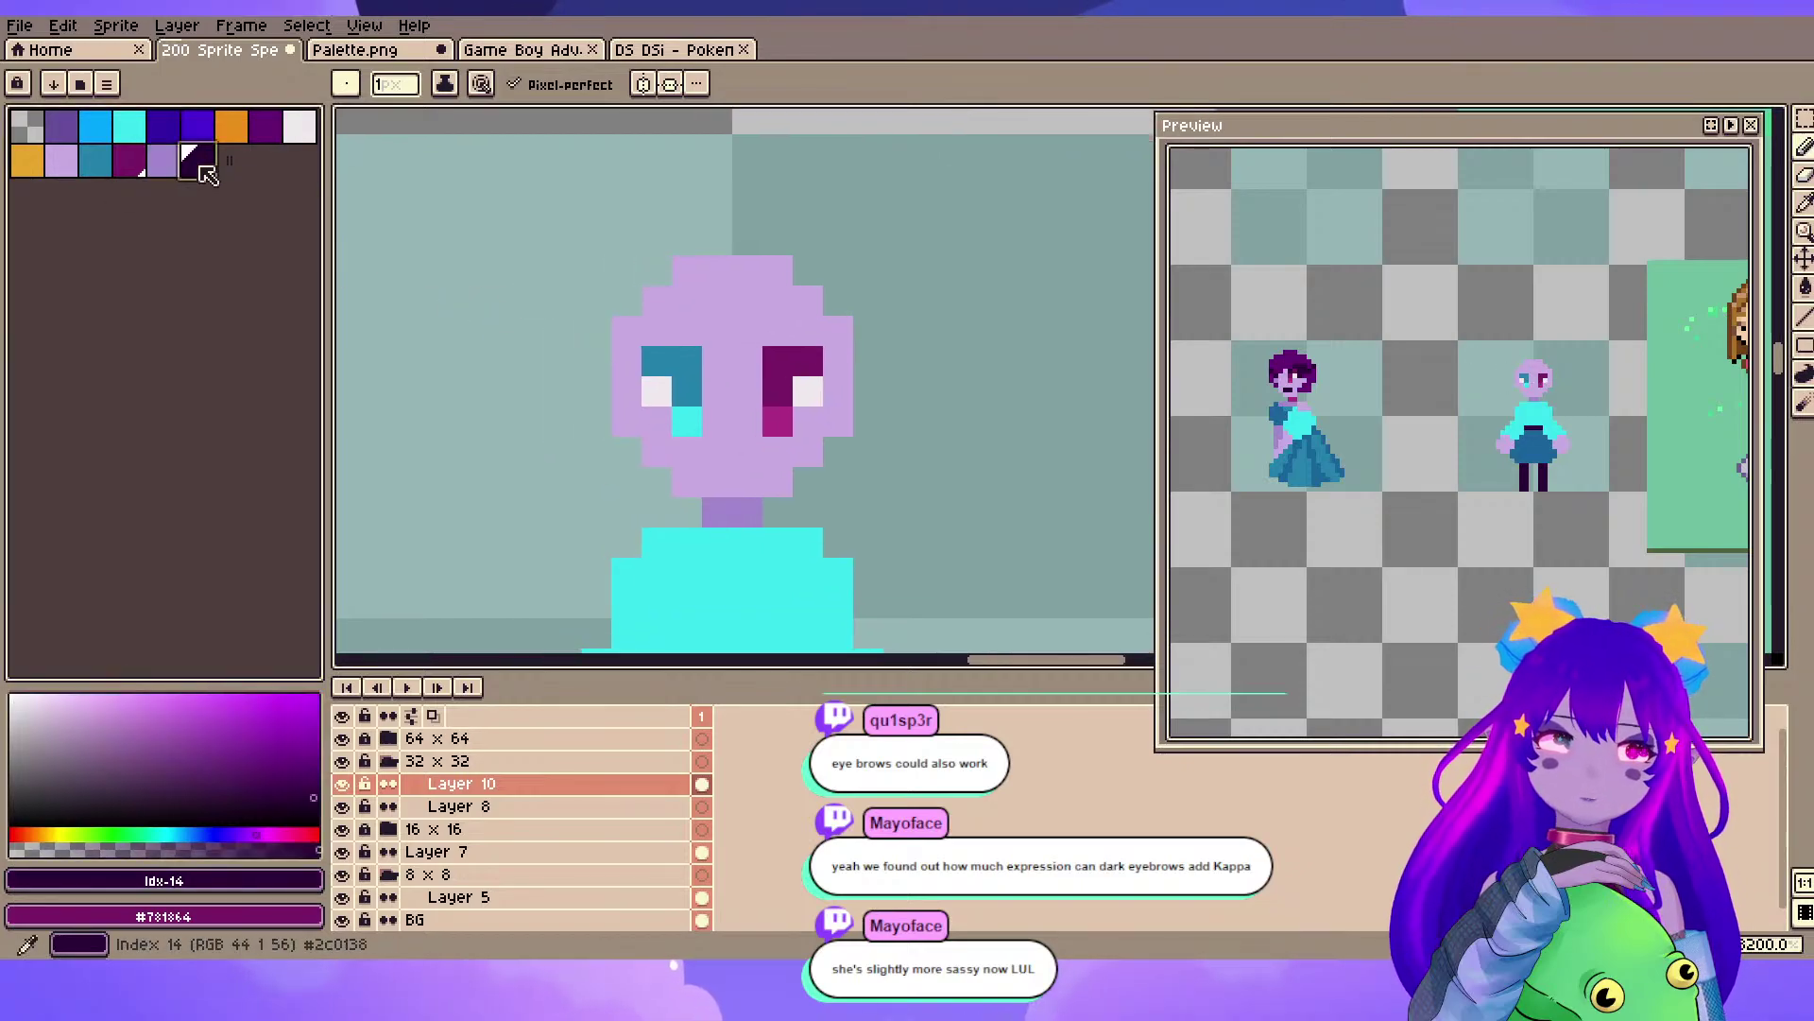
drag(783, 332, 727, 330)
key(b)
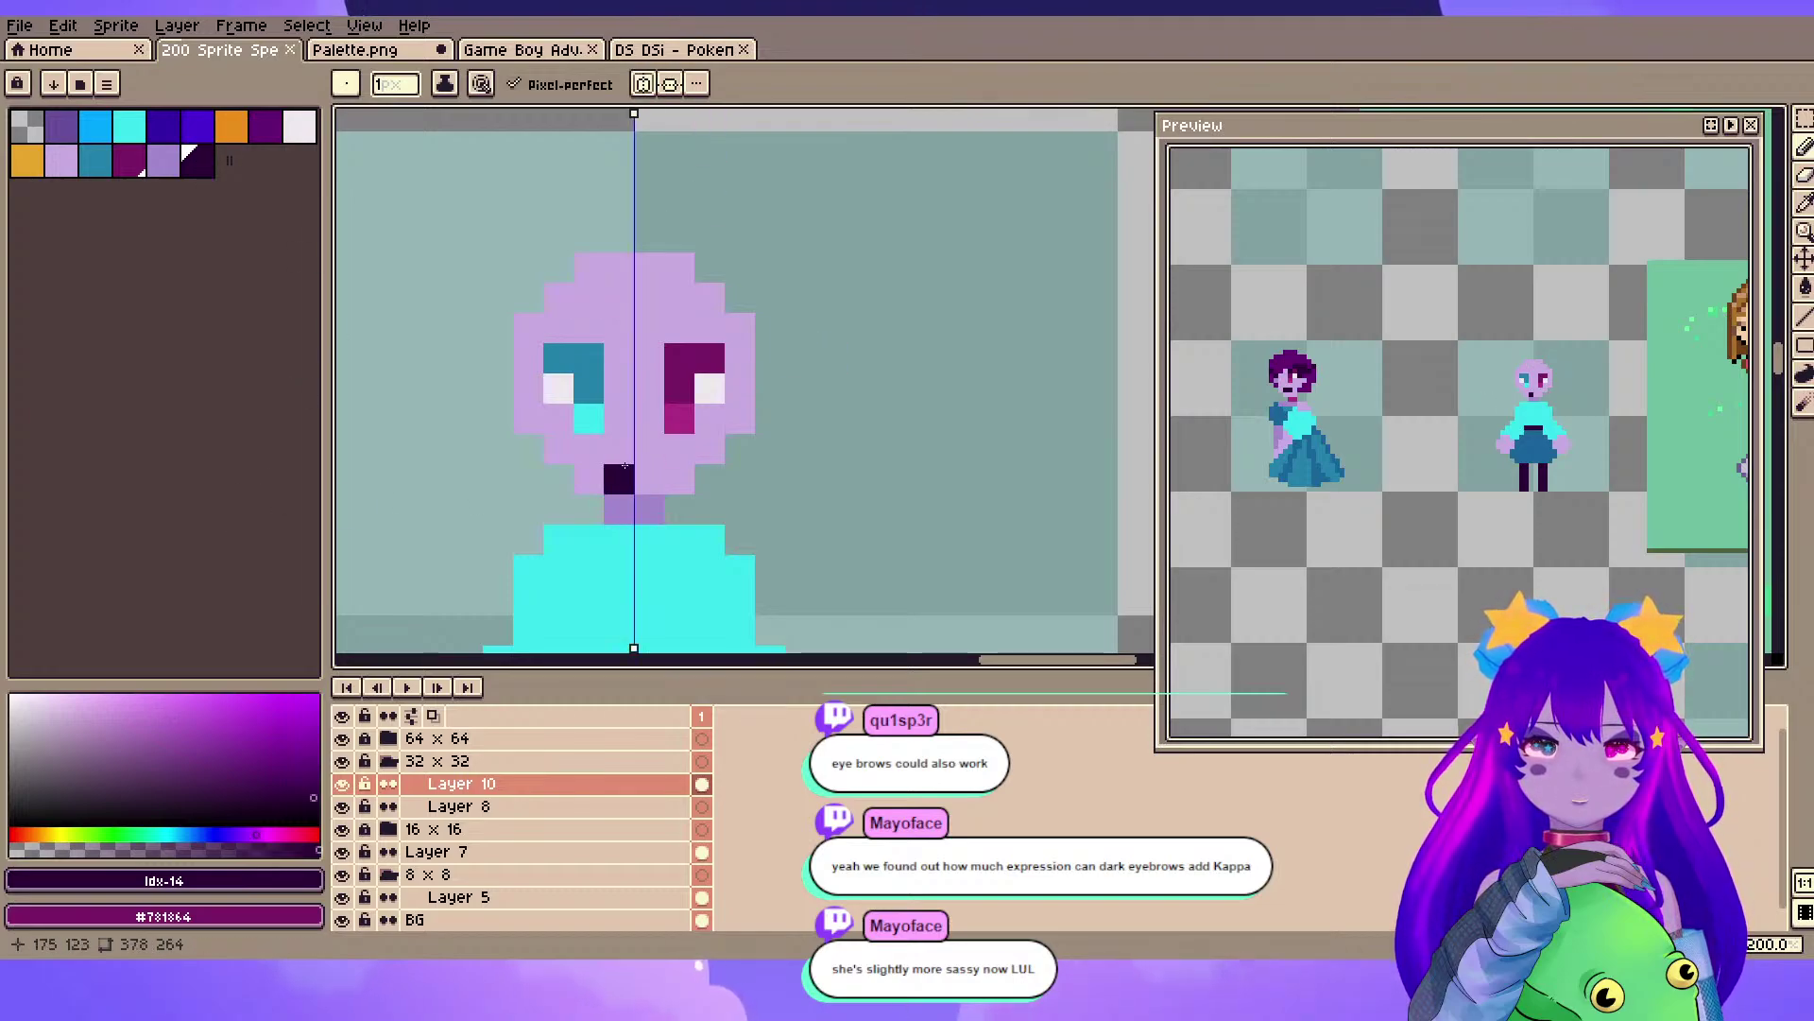
drag(624, 465, 602, 444)
scroll(955, 251, down, 4)
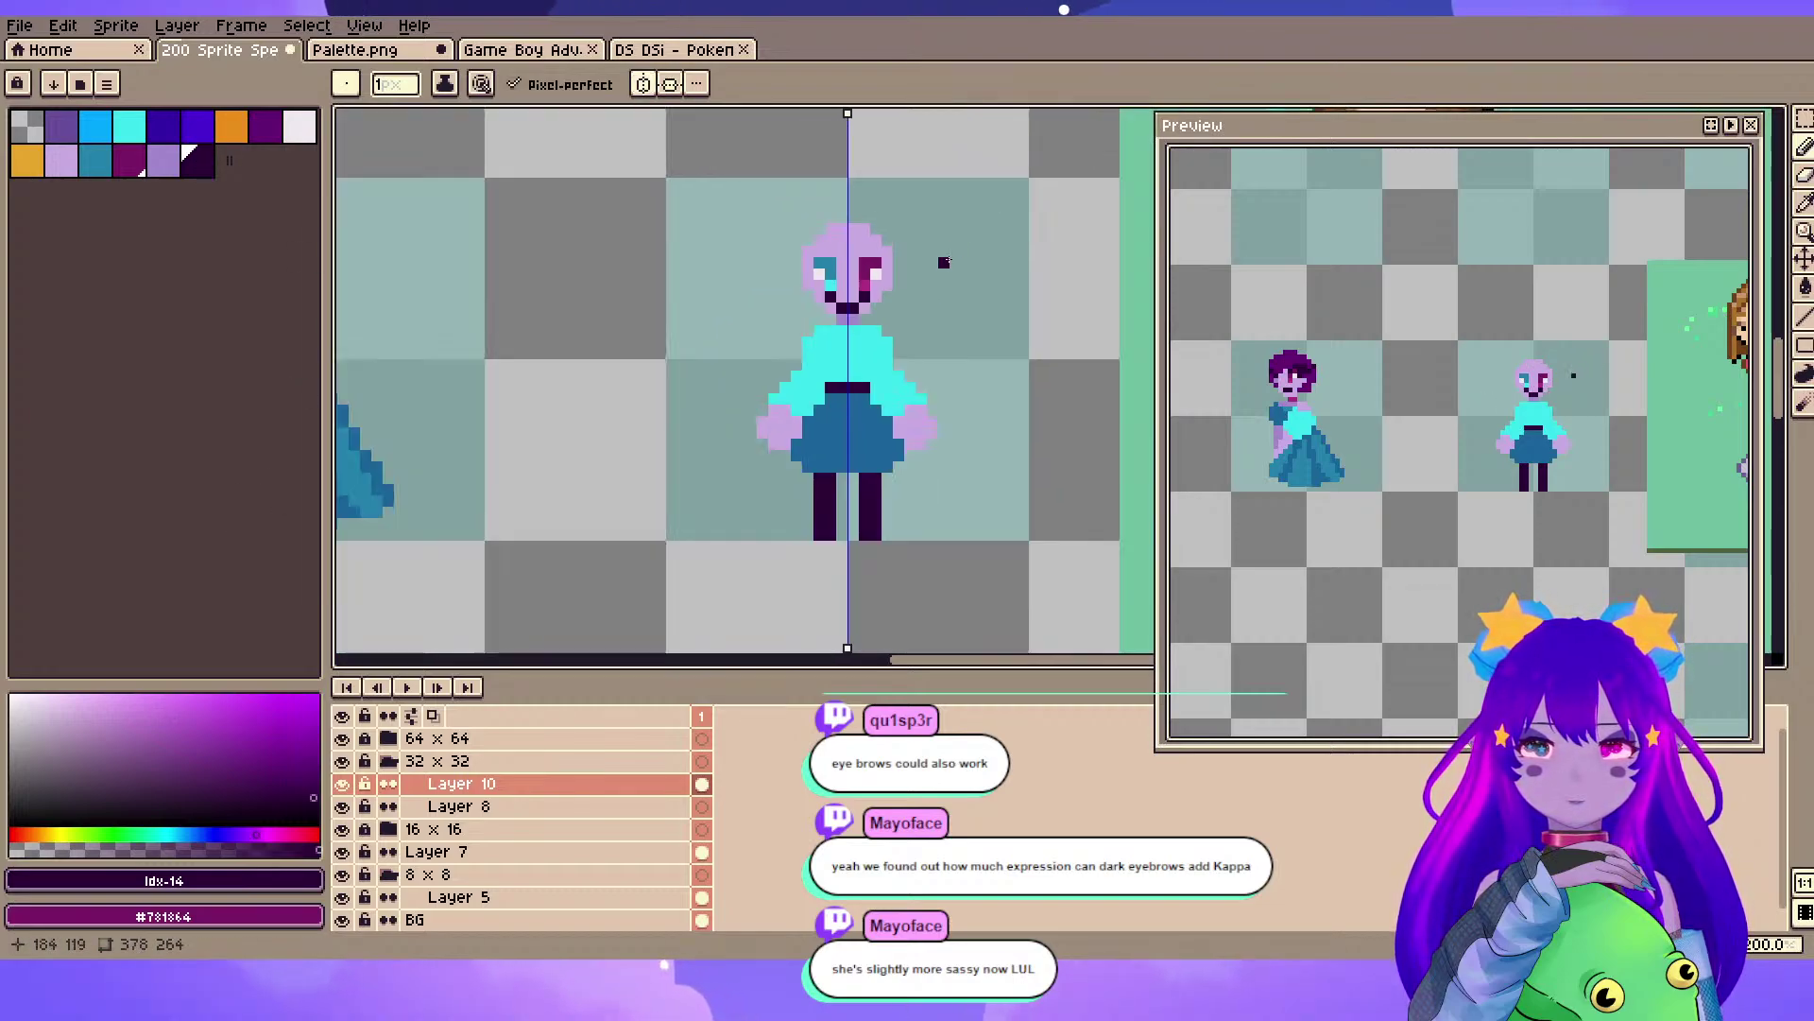
key(v)
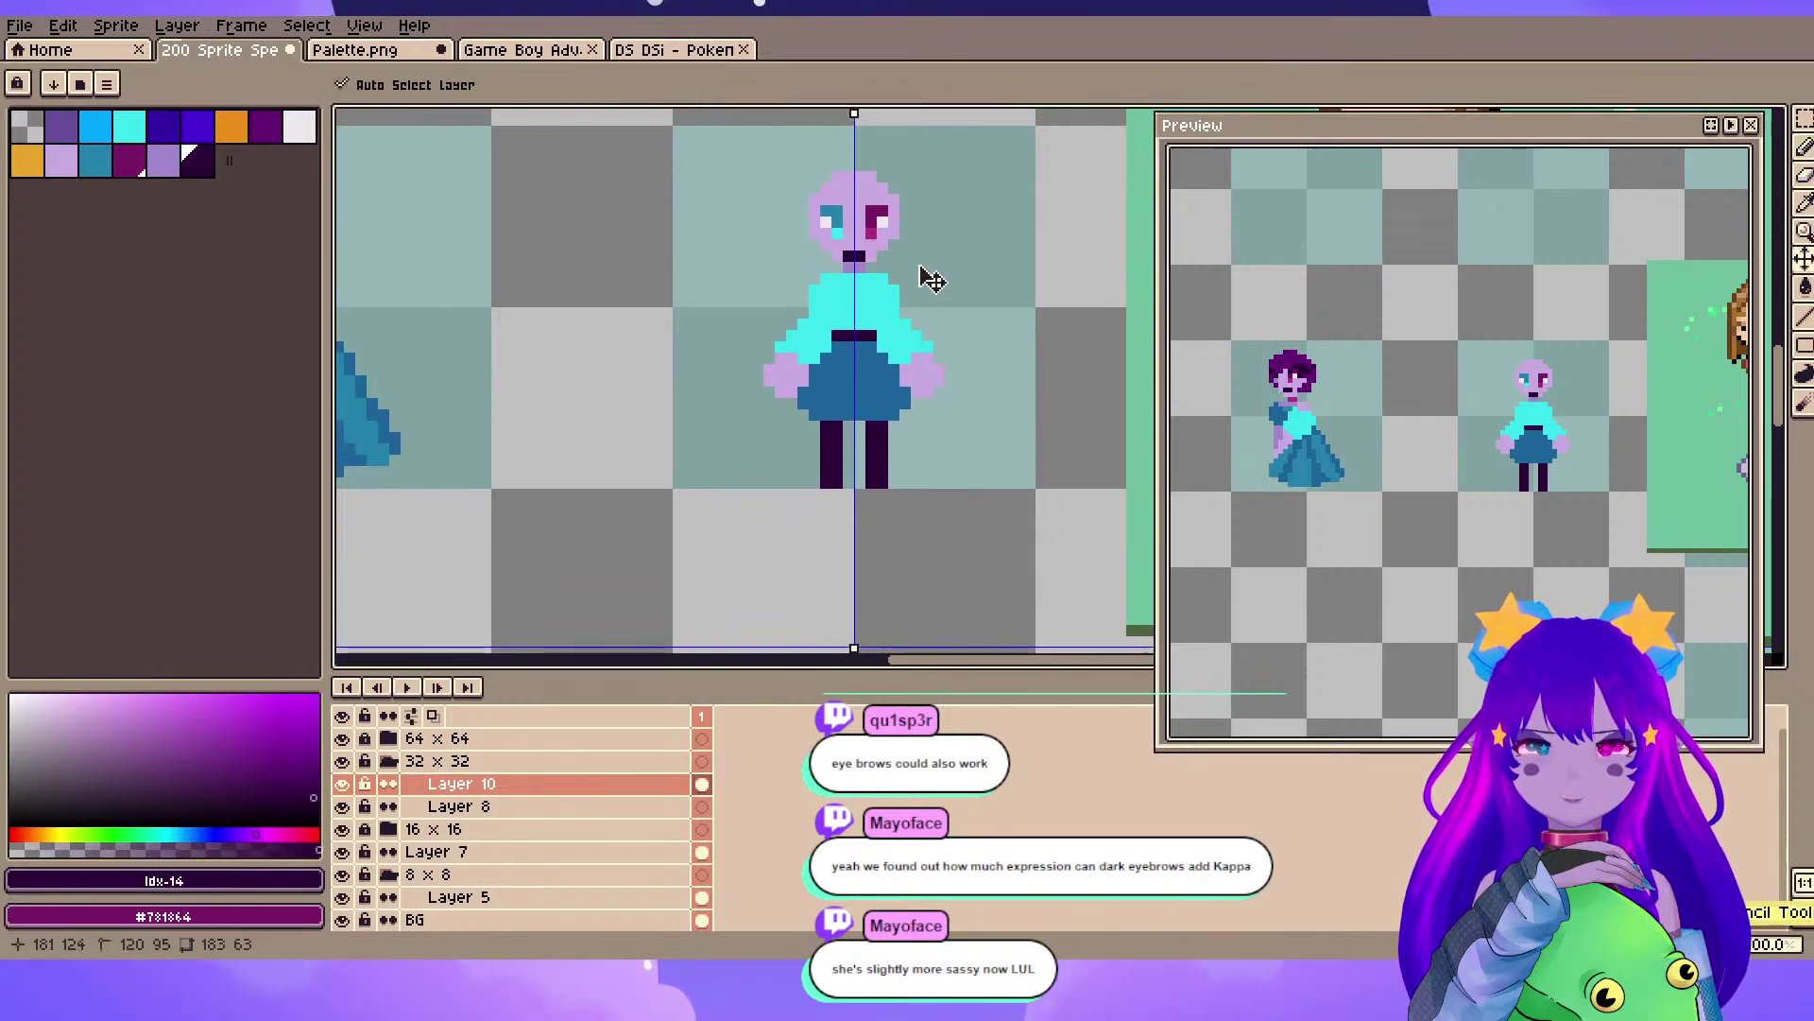
key(b)
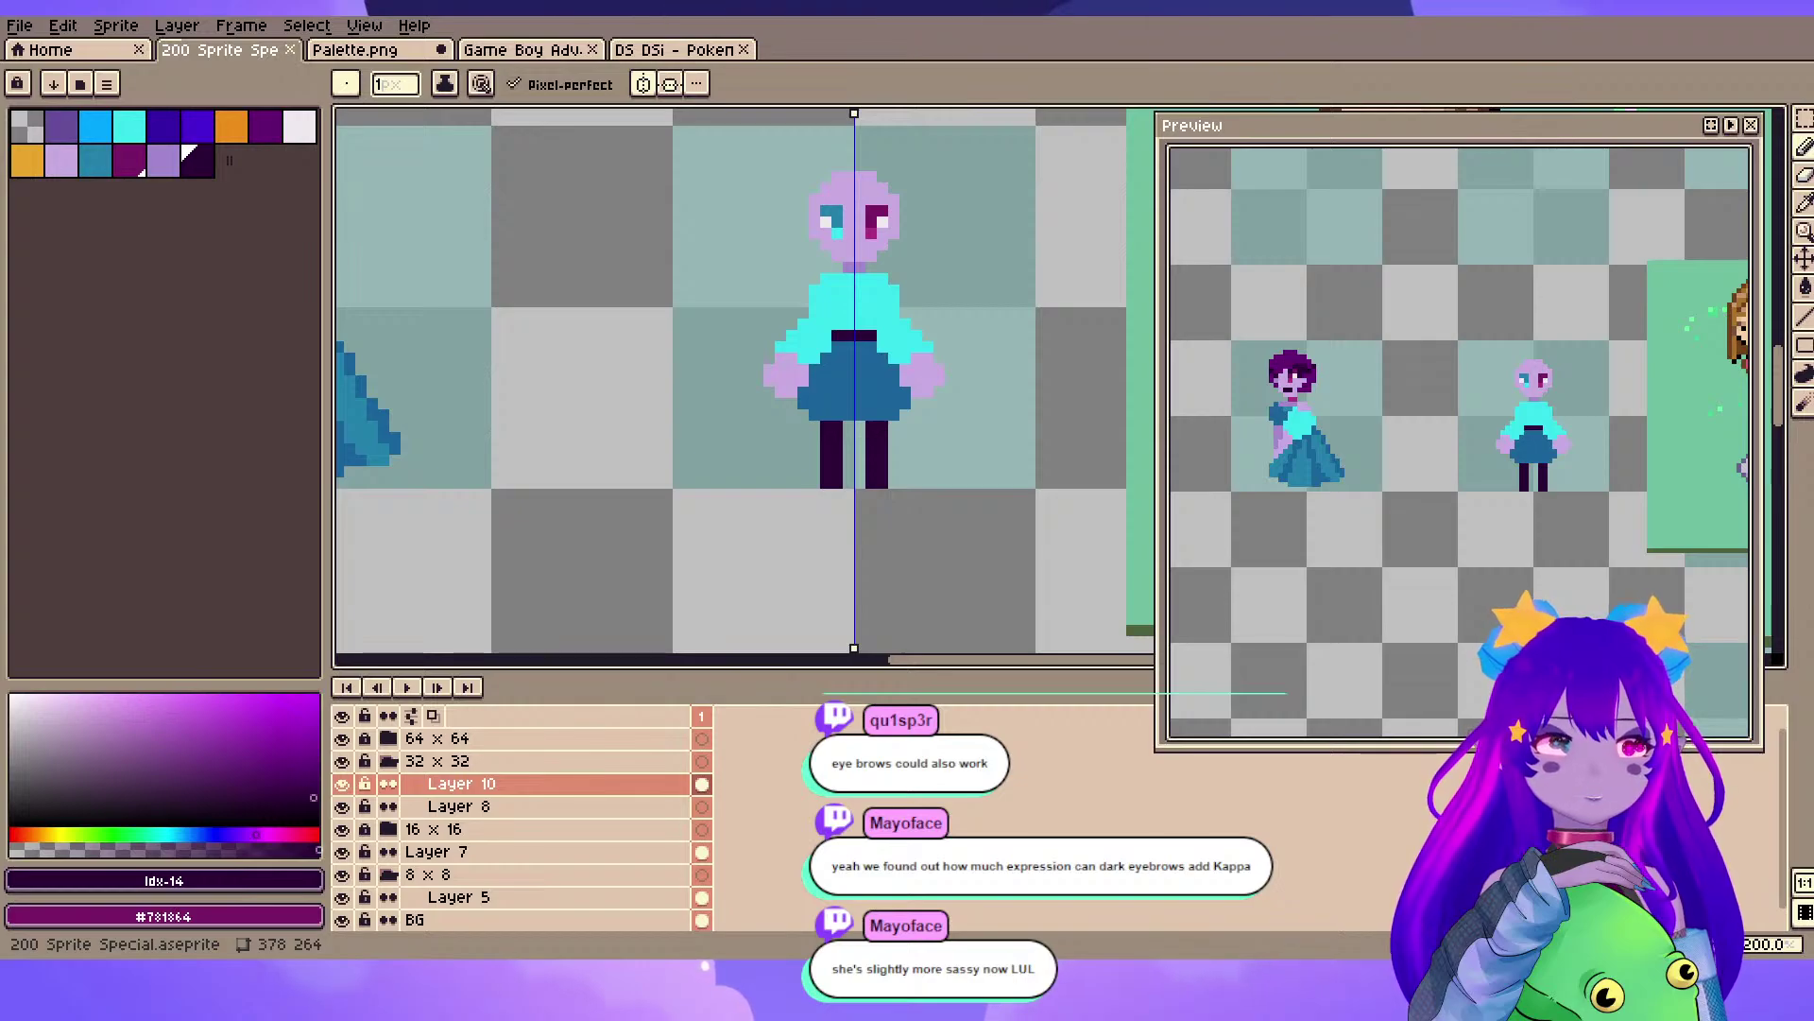
- Lengthen the head by moving its upper part, including the eyes, up one pixel and filling the gap with the skin colour
scroll(879, 199, up, 3)
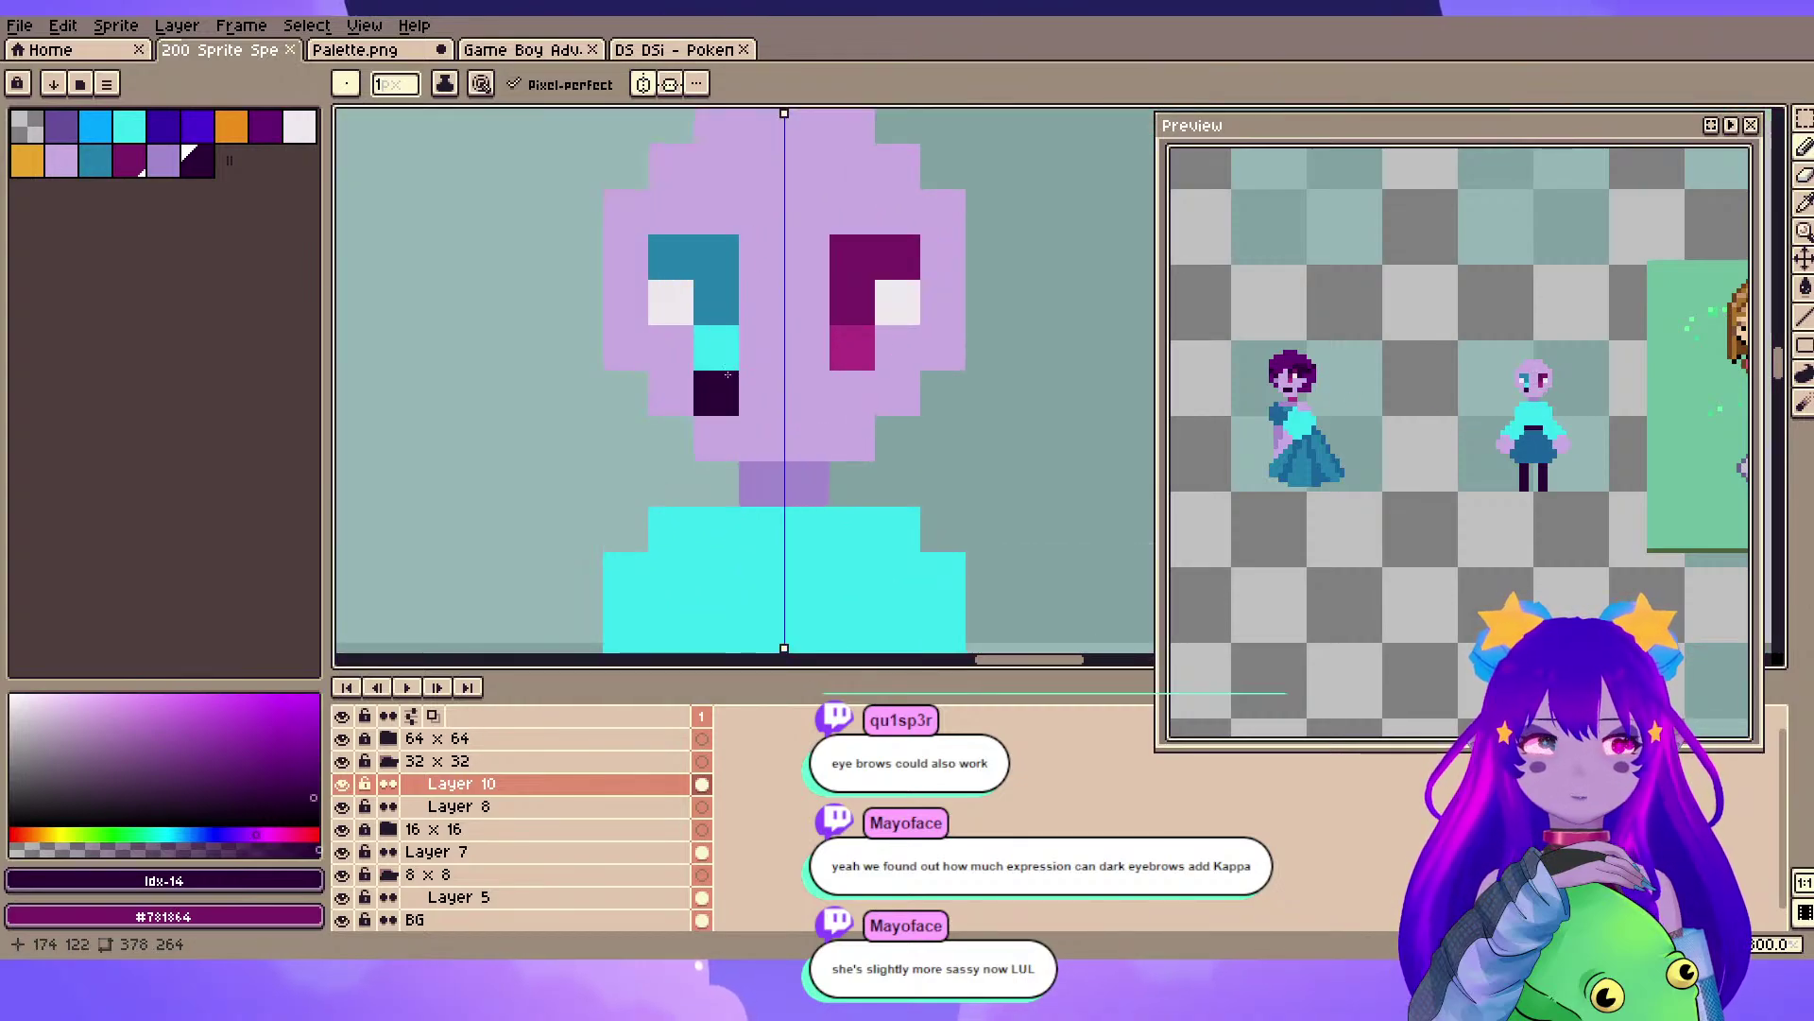
click(1804, 119)
drag(626, 212, 614, 264)
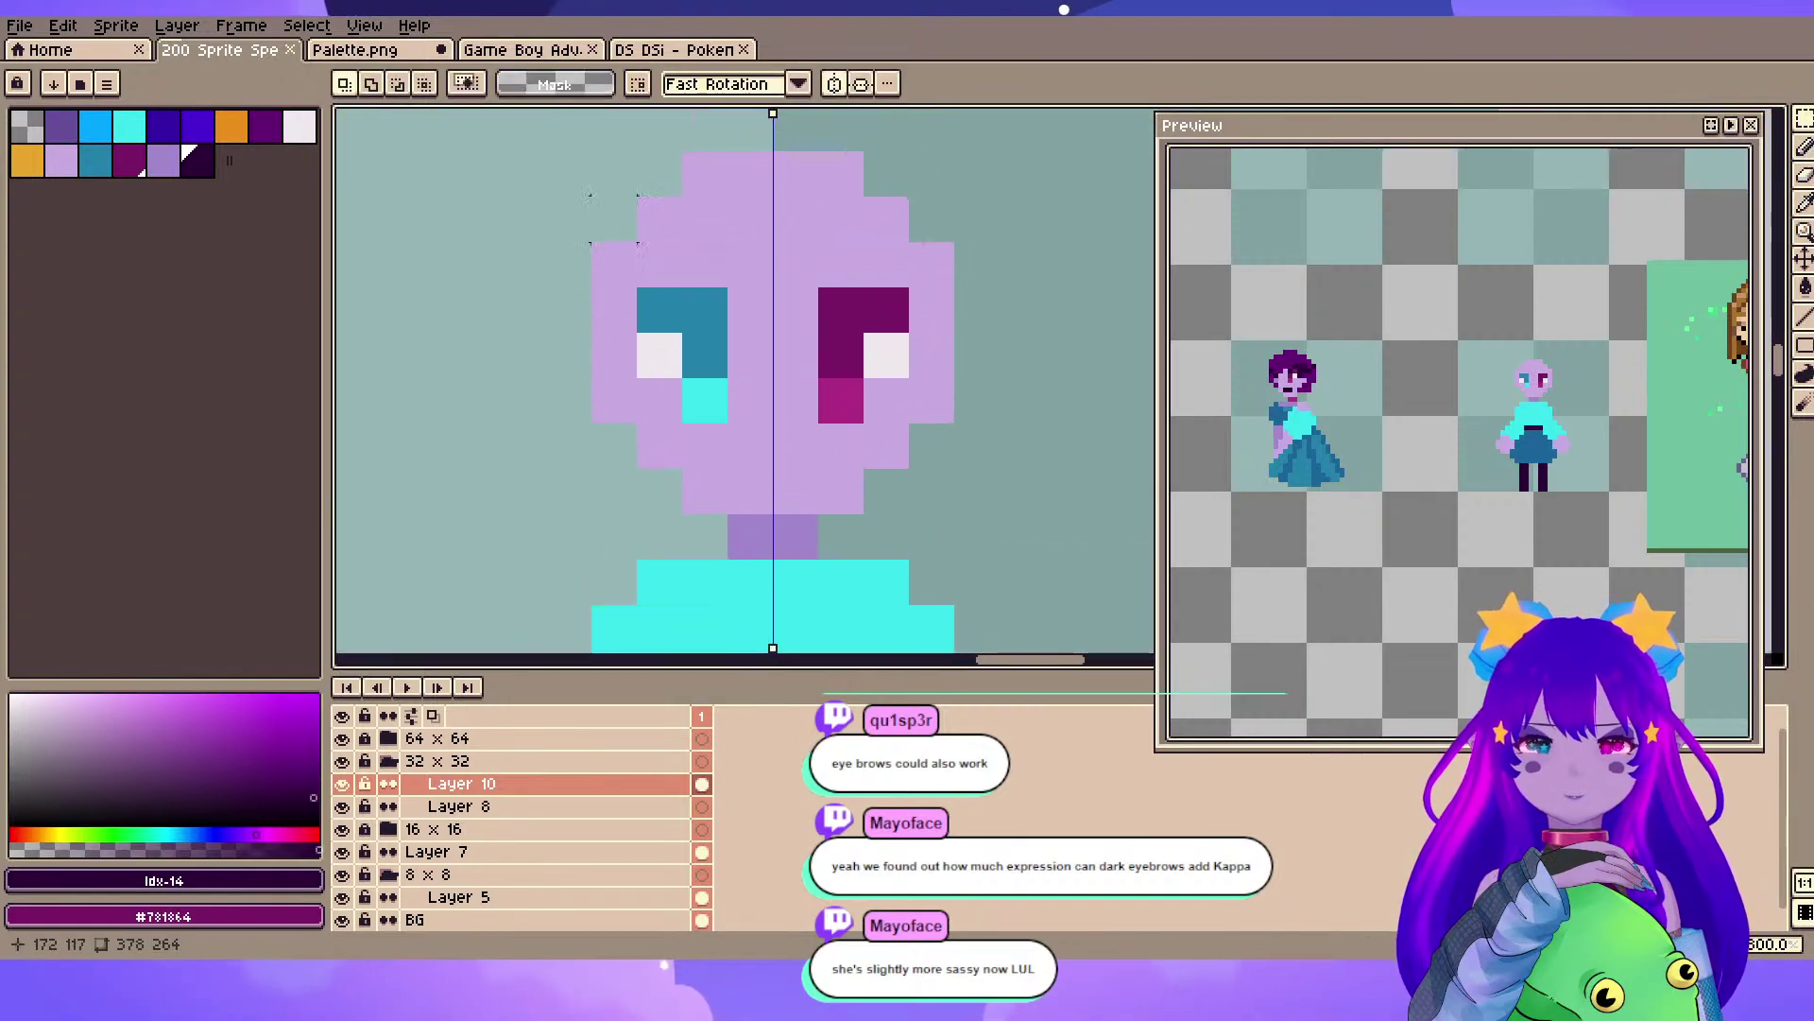
scroll(589, 265, down, 3)
drag(533, 203, 808, 326)
click(753, 303)
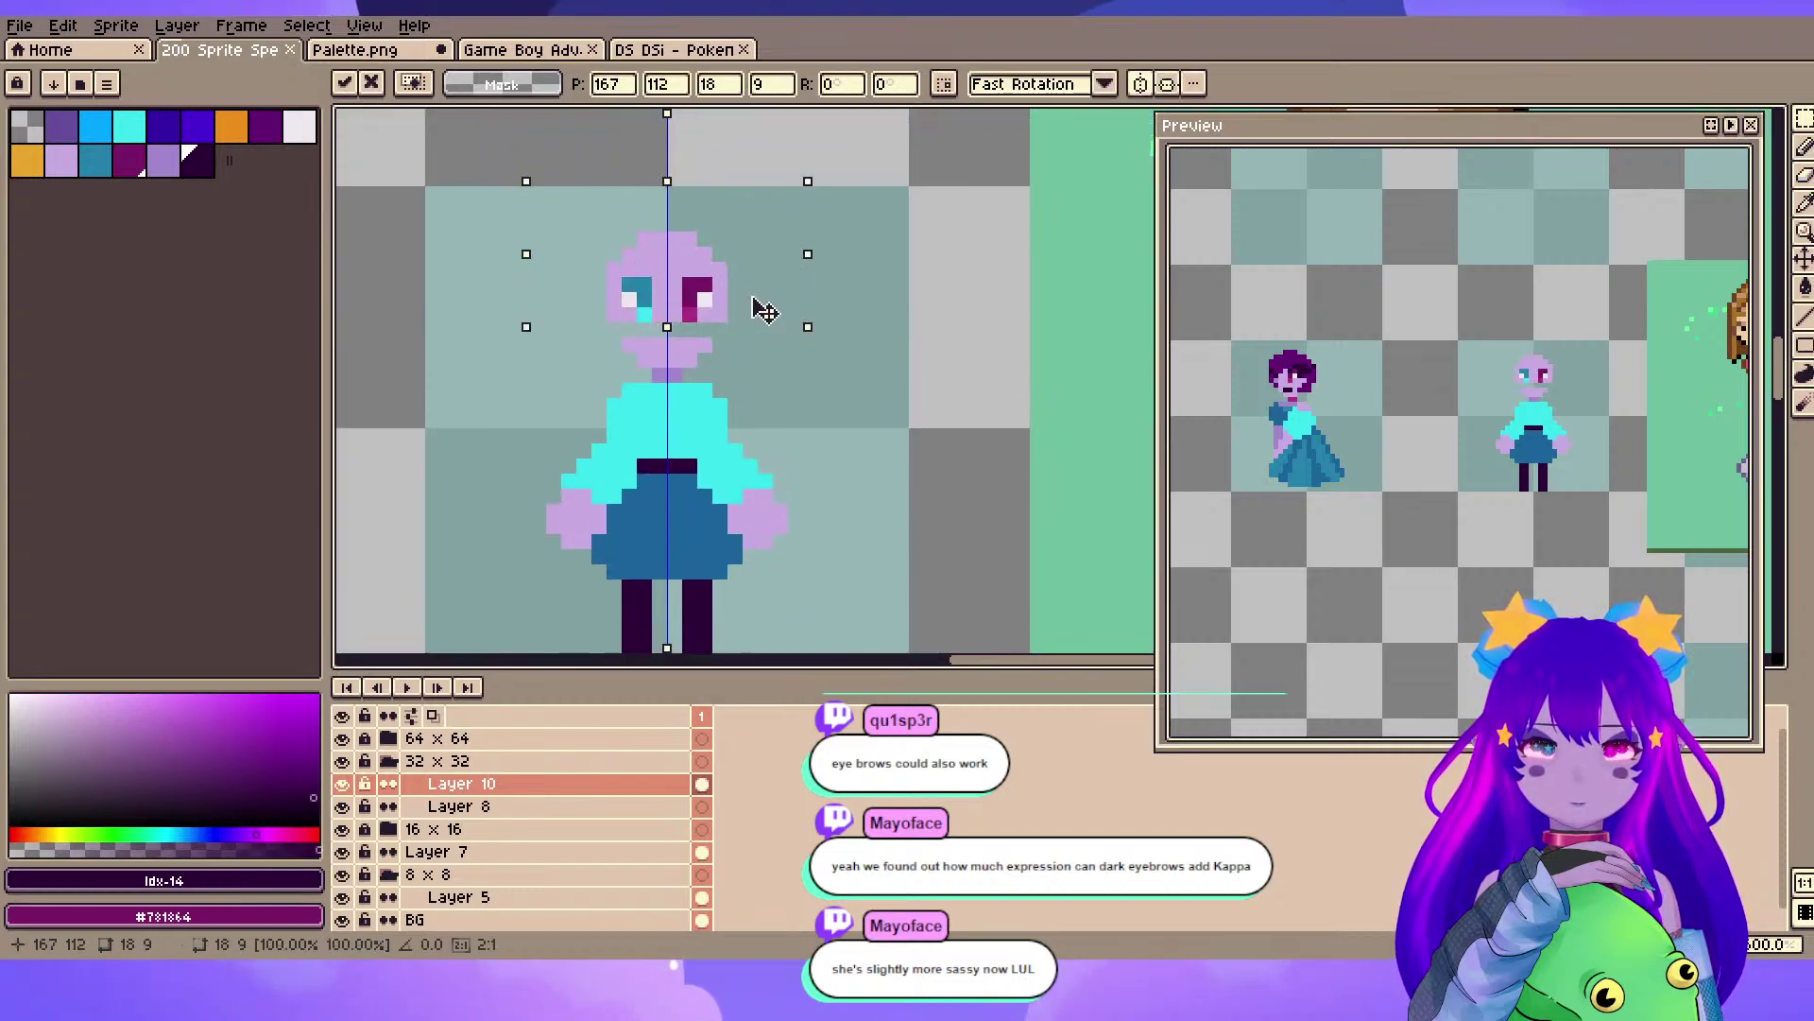
click(811, 375)
scroll(627, 294, up, 2)
key(b)
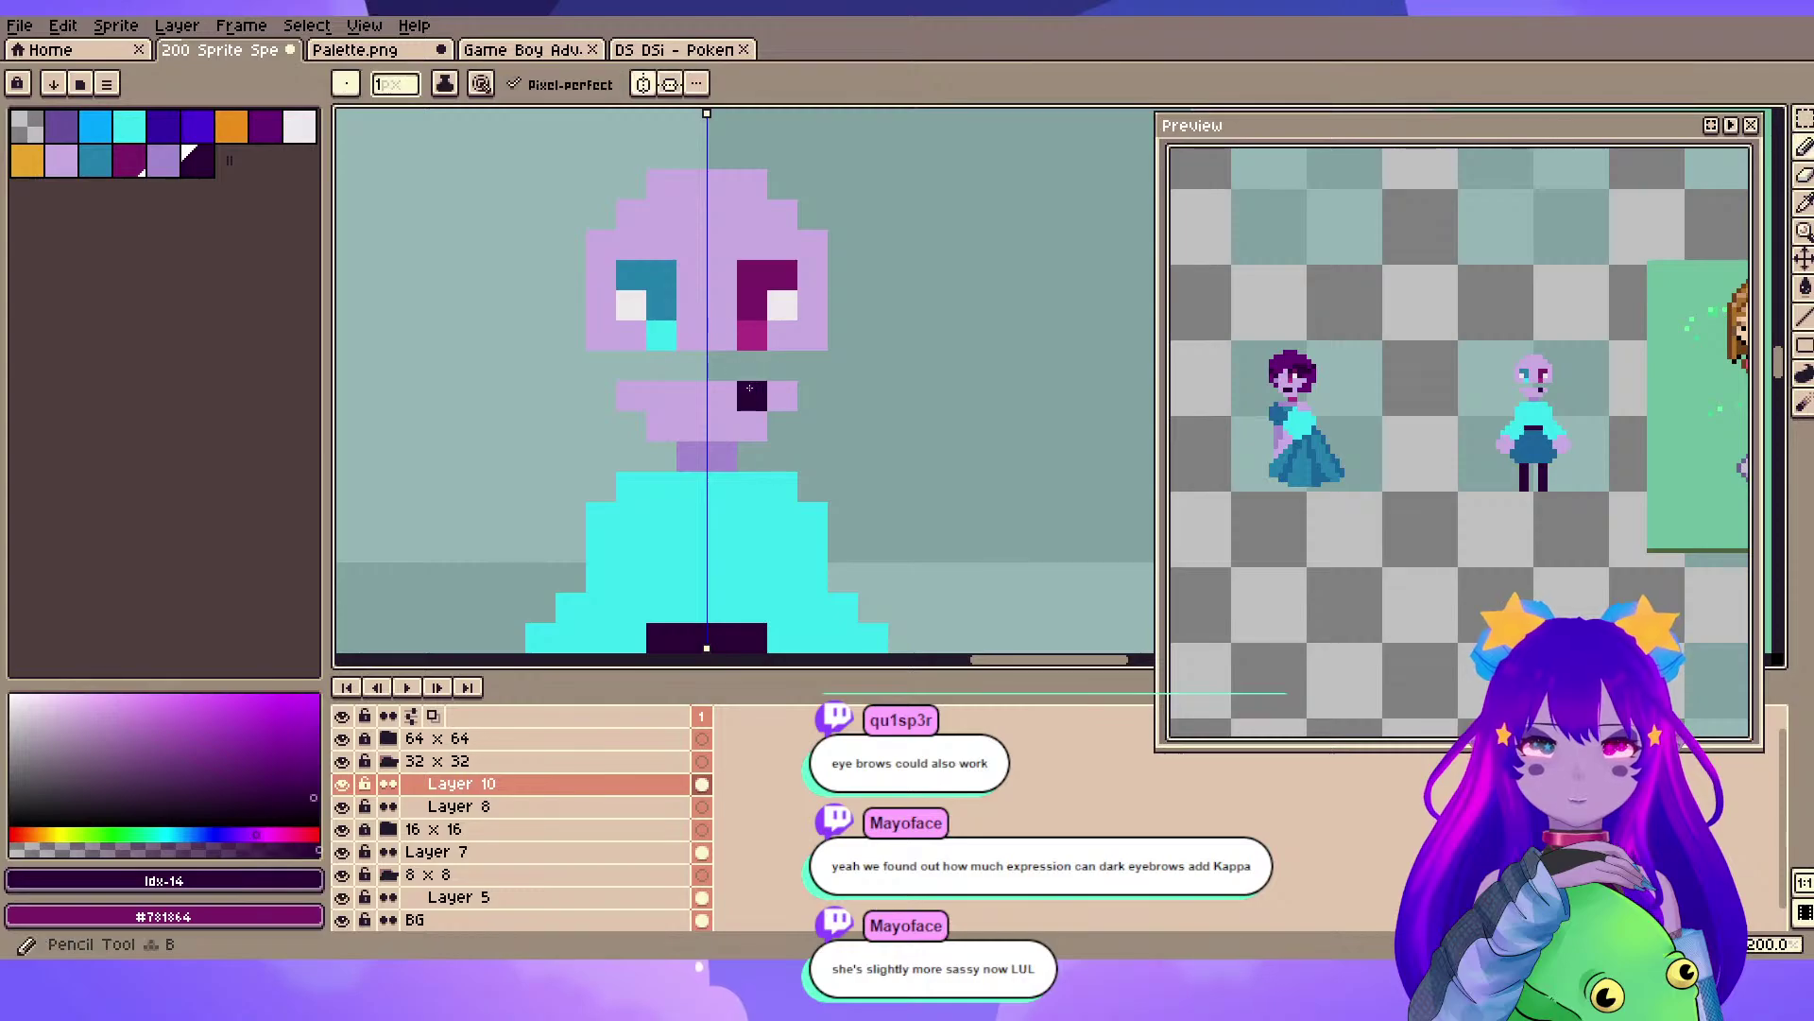
alt+click(692, 335)
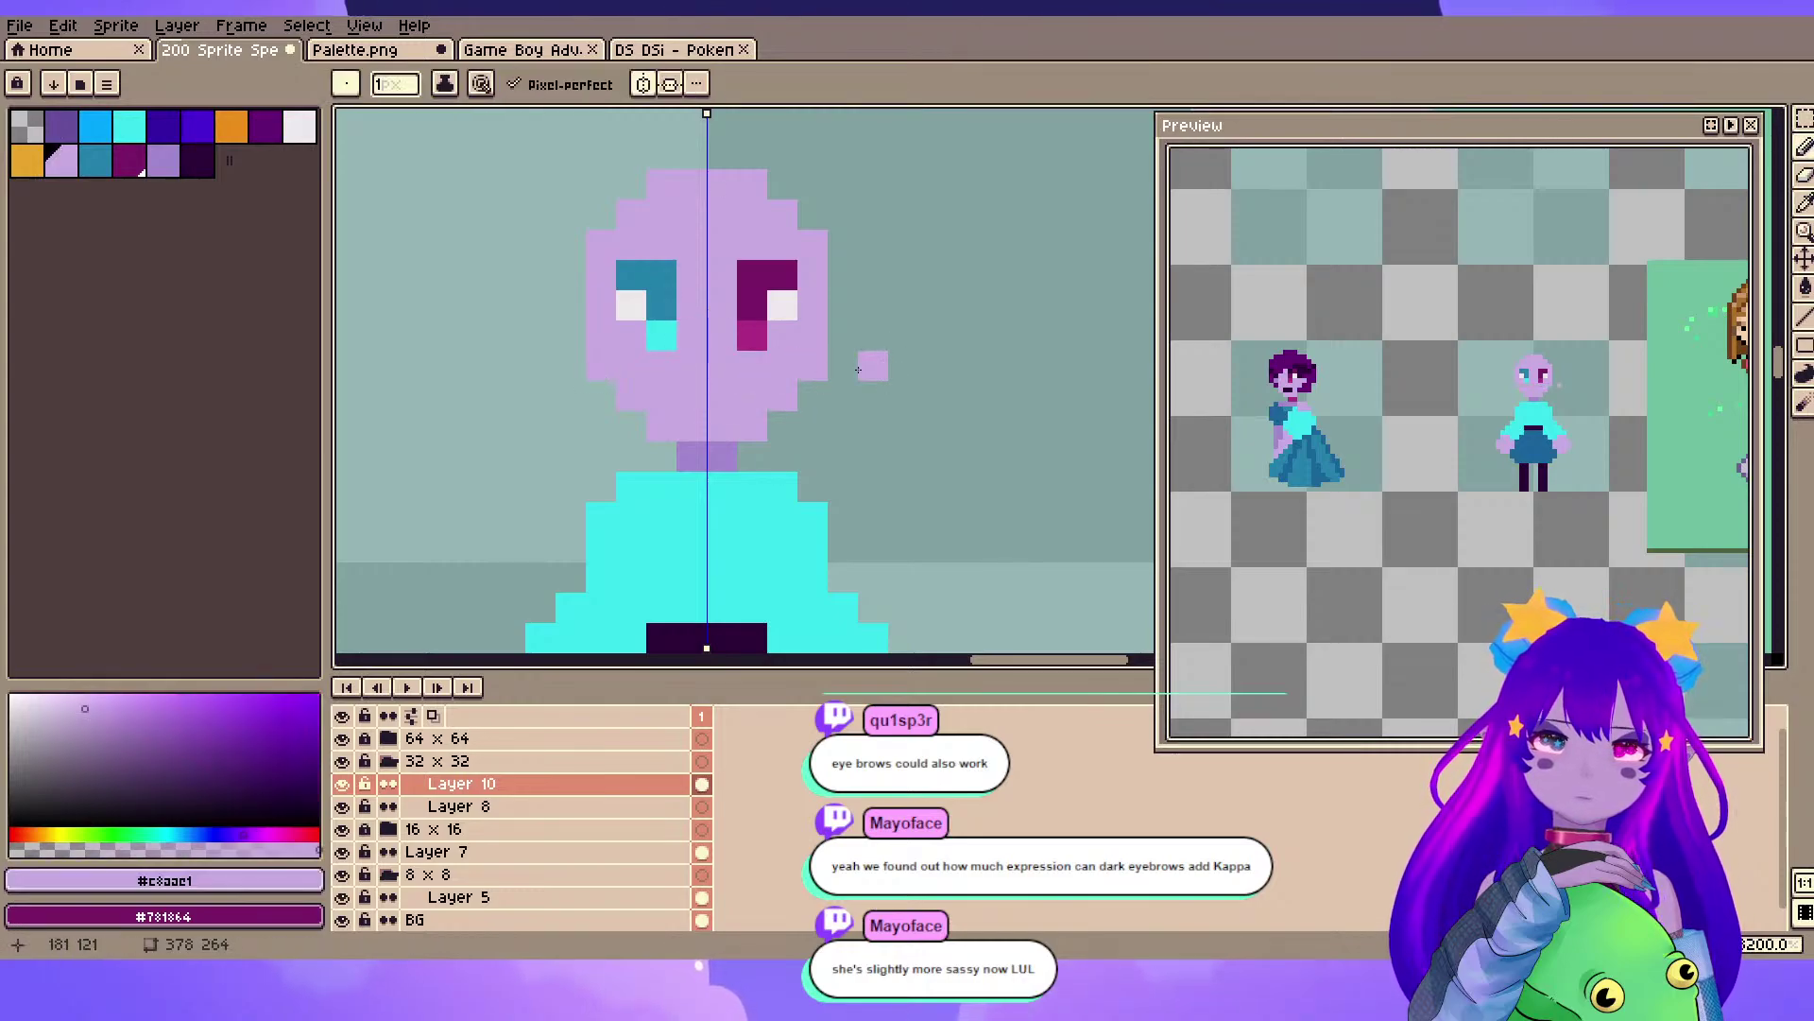
- Sample the dark purple #2c0138 from the waistband and turn off mirrored drawing
alt+click(688, 641)
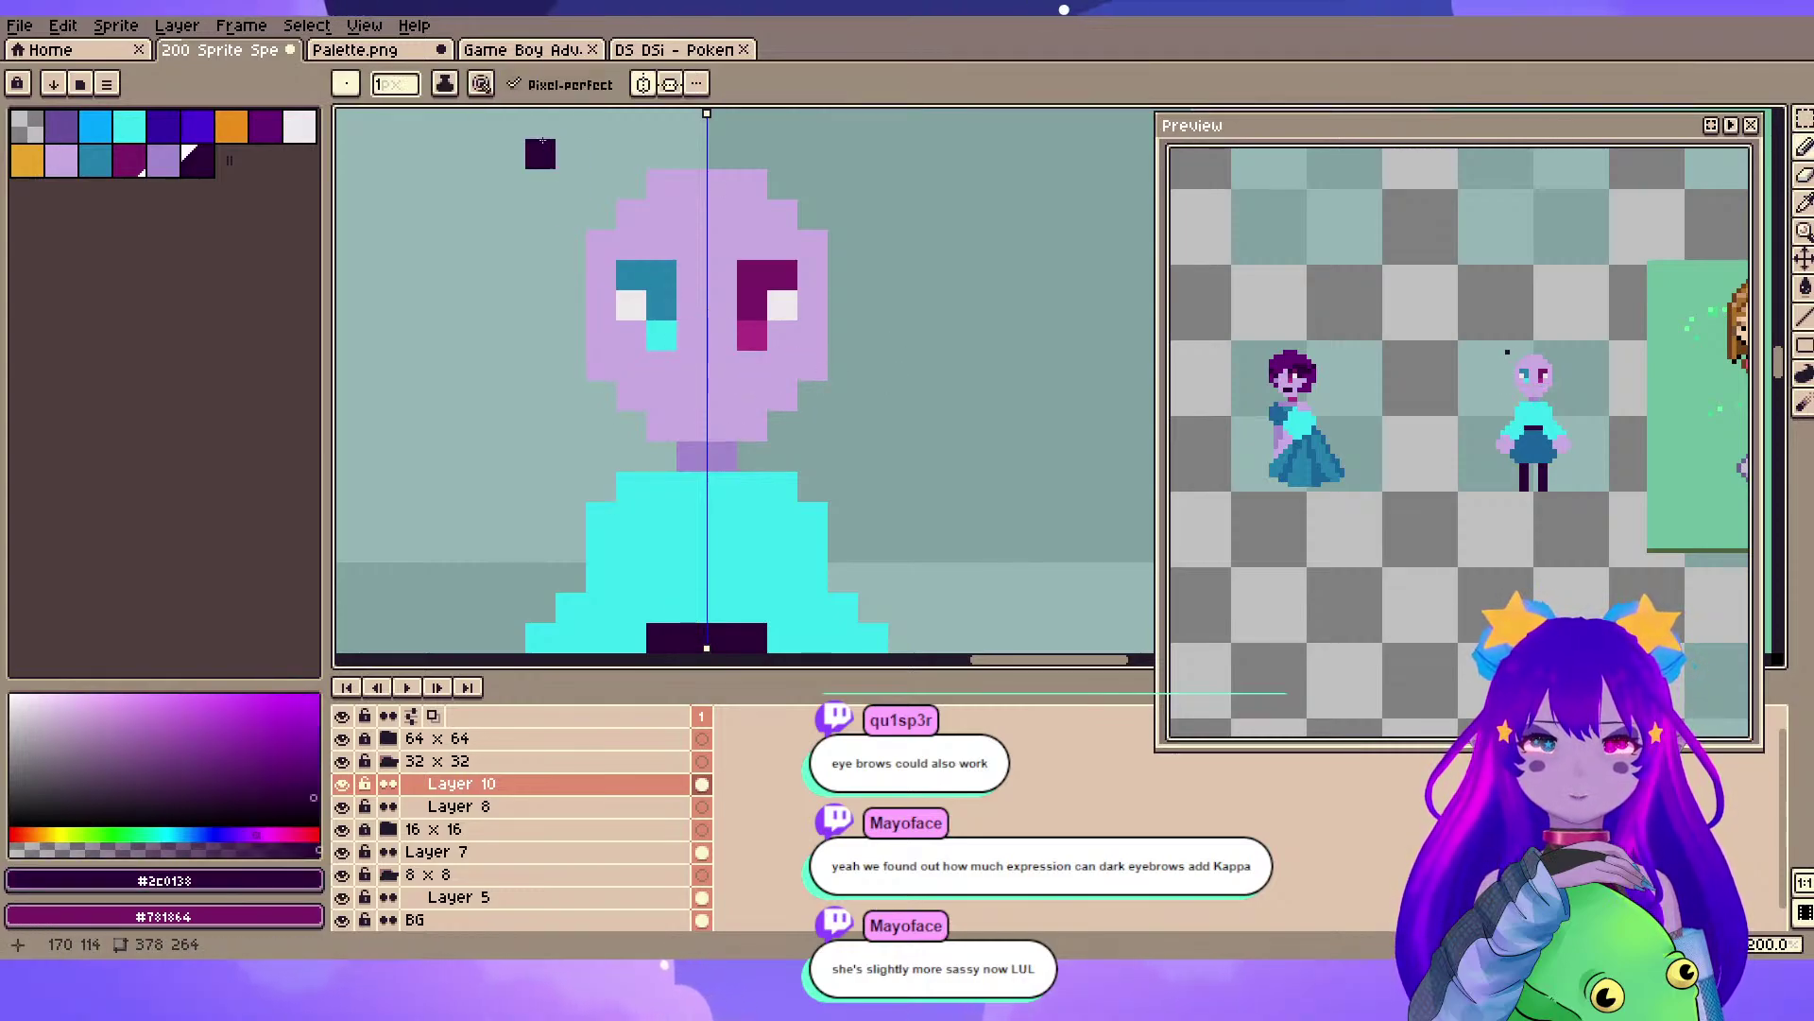
click(644, 85)
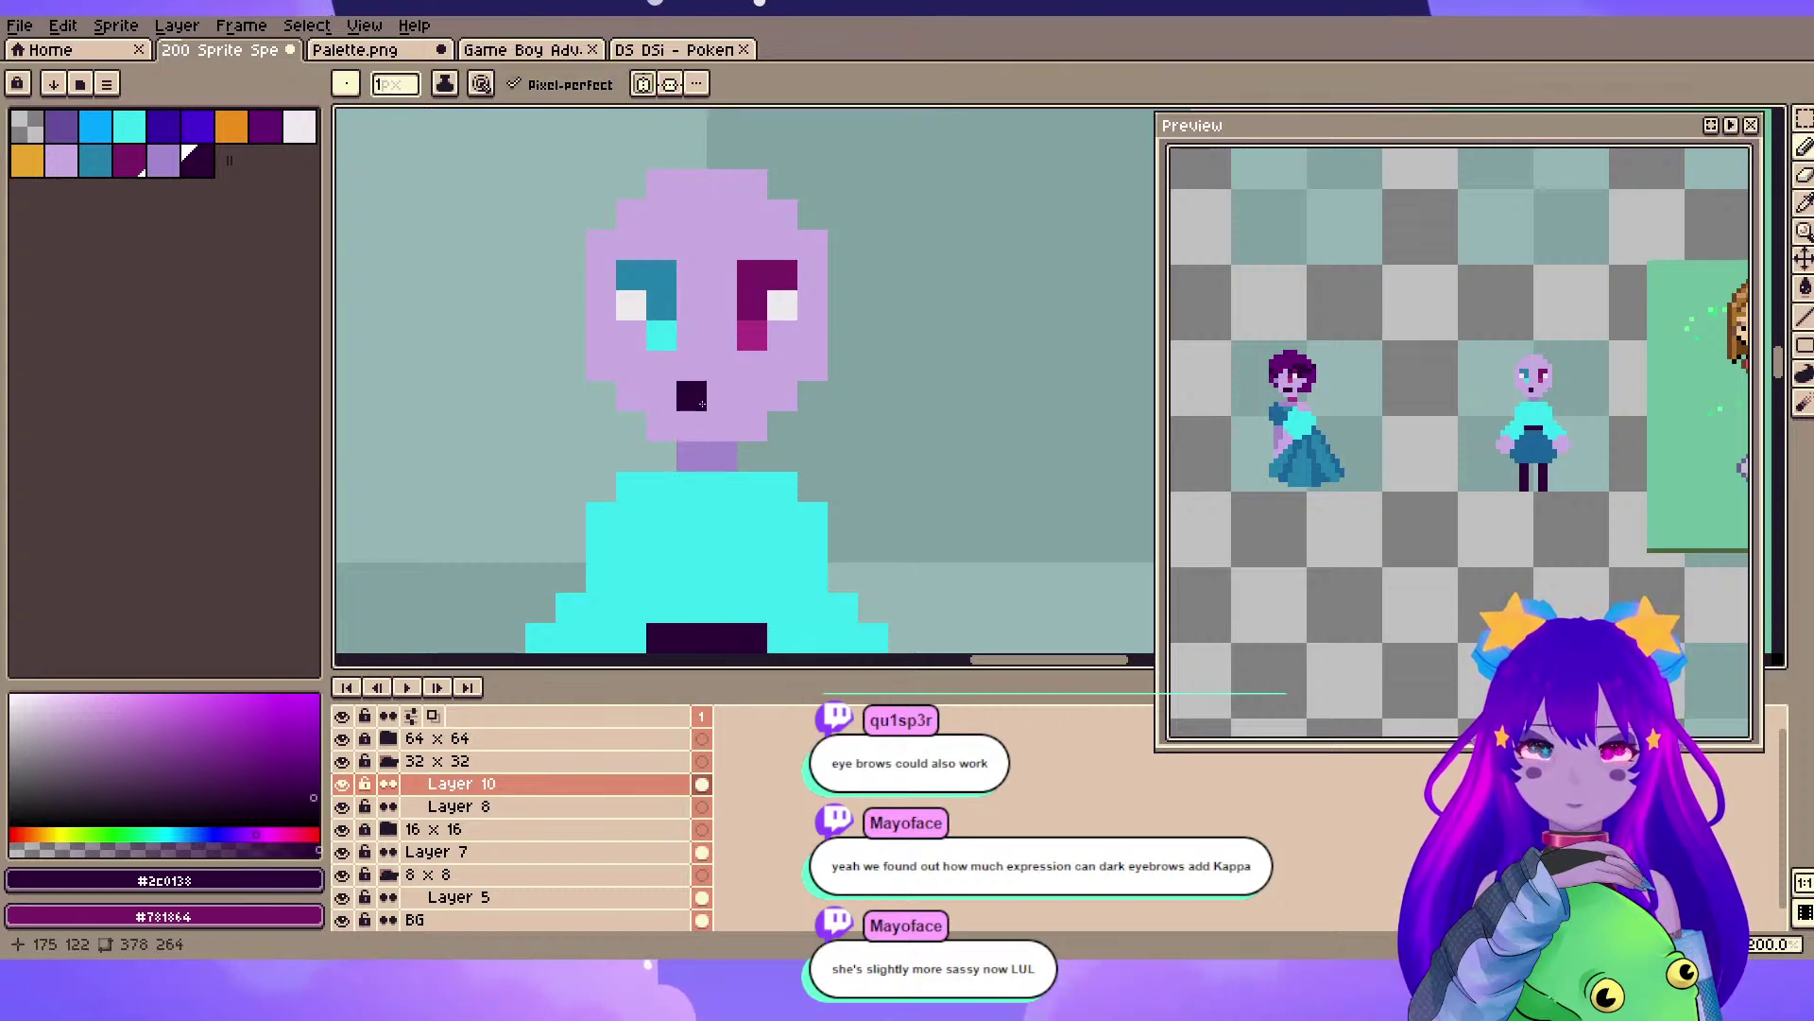
- Try a small dark purple mouth two pixels wide just below the eyes, and undo it
drag(702, 373, 722, 367)
click(704, 407)
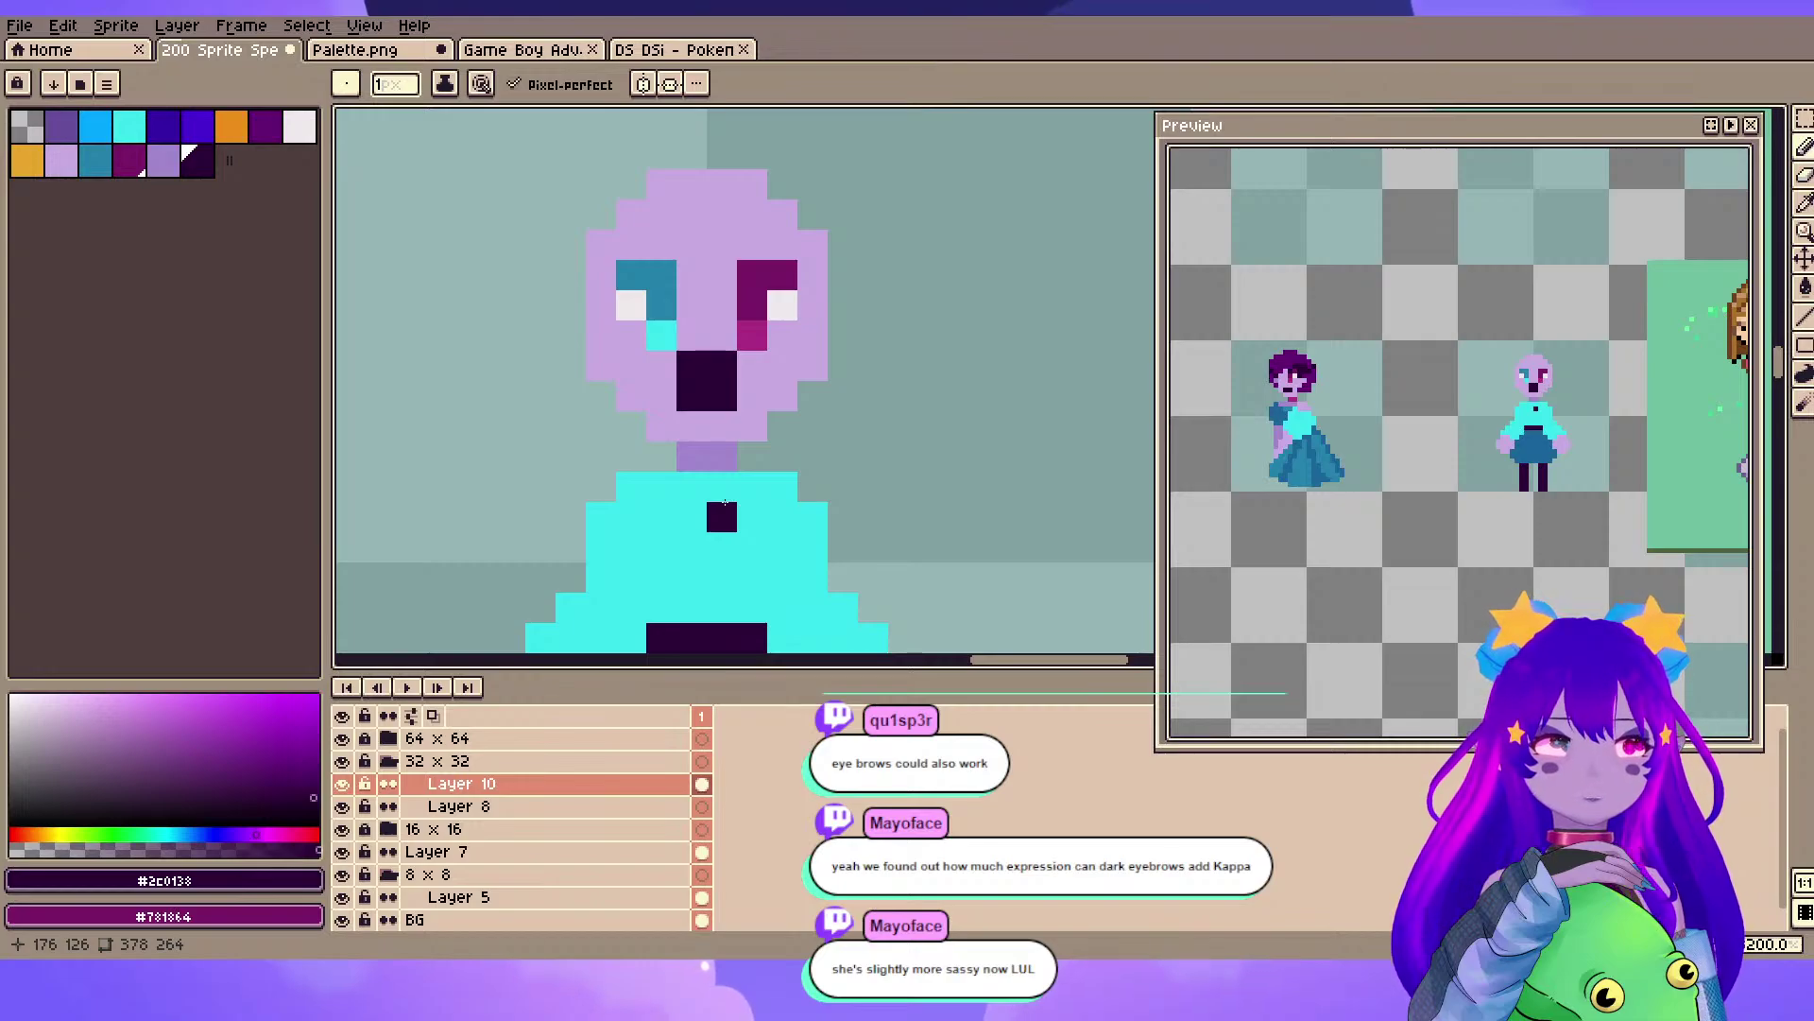
key(ctrl+z)
key(ctrl+z)
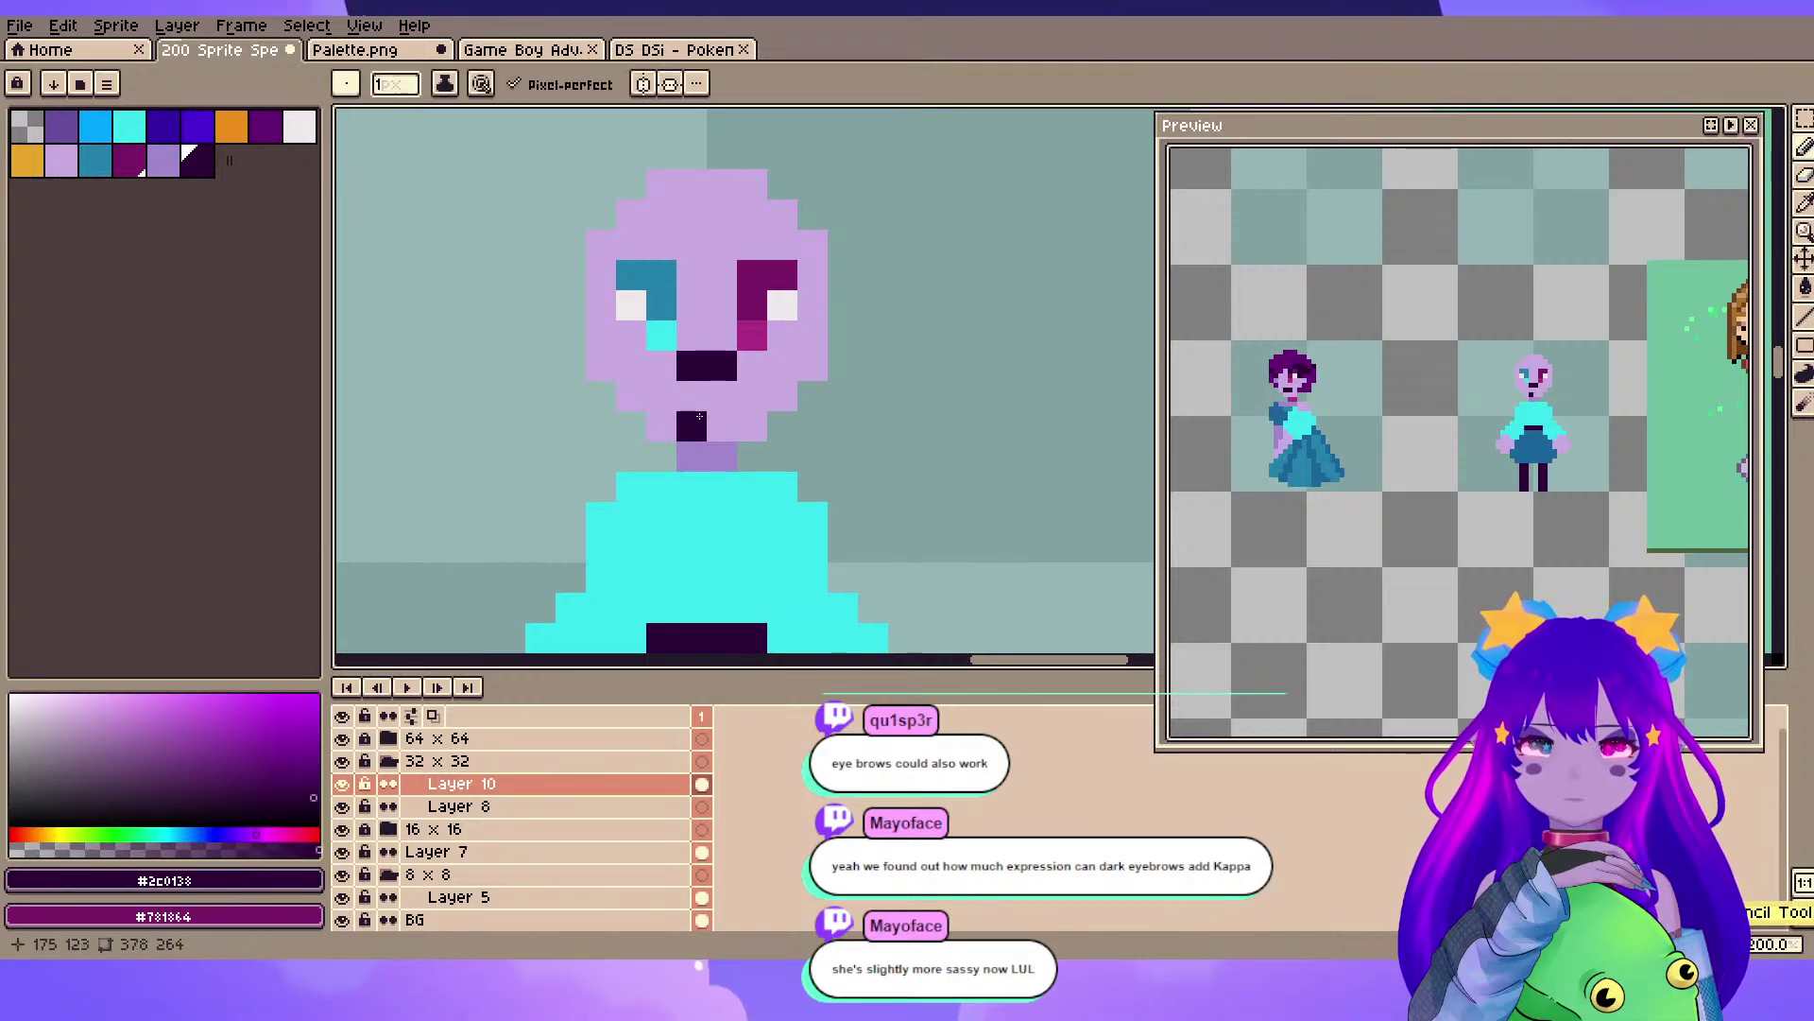
key(ctrl+z)
key(ctrl+z)
- Draw a wide open mouth in dark purple, four pixels across with a two-pixel lower row centred beneath it
click(673, 399)
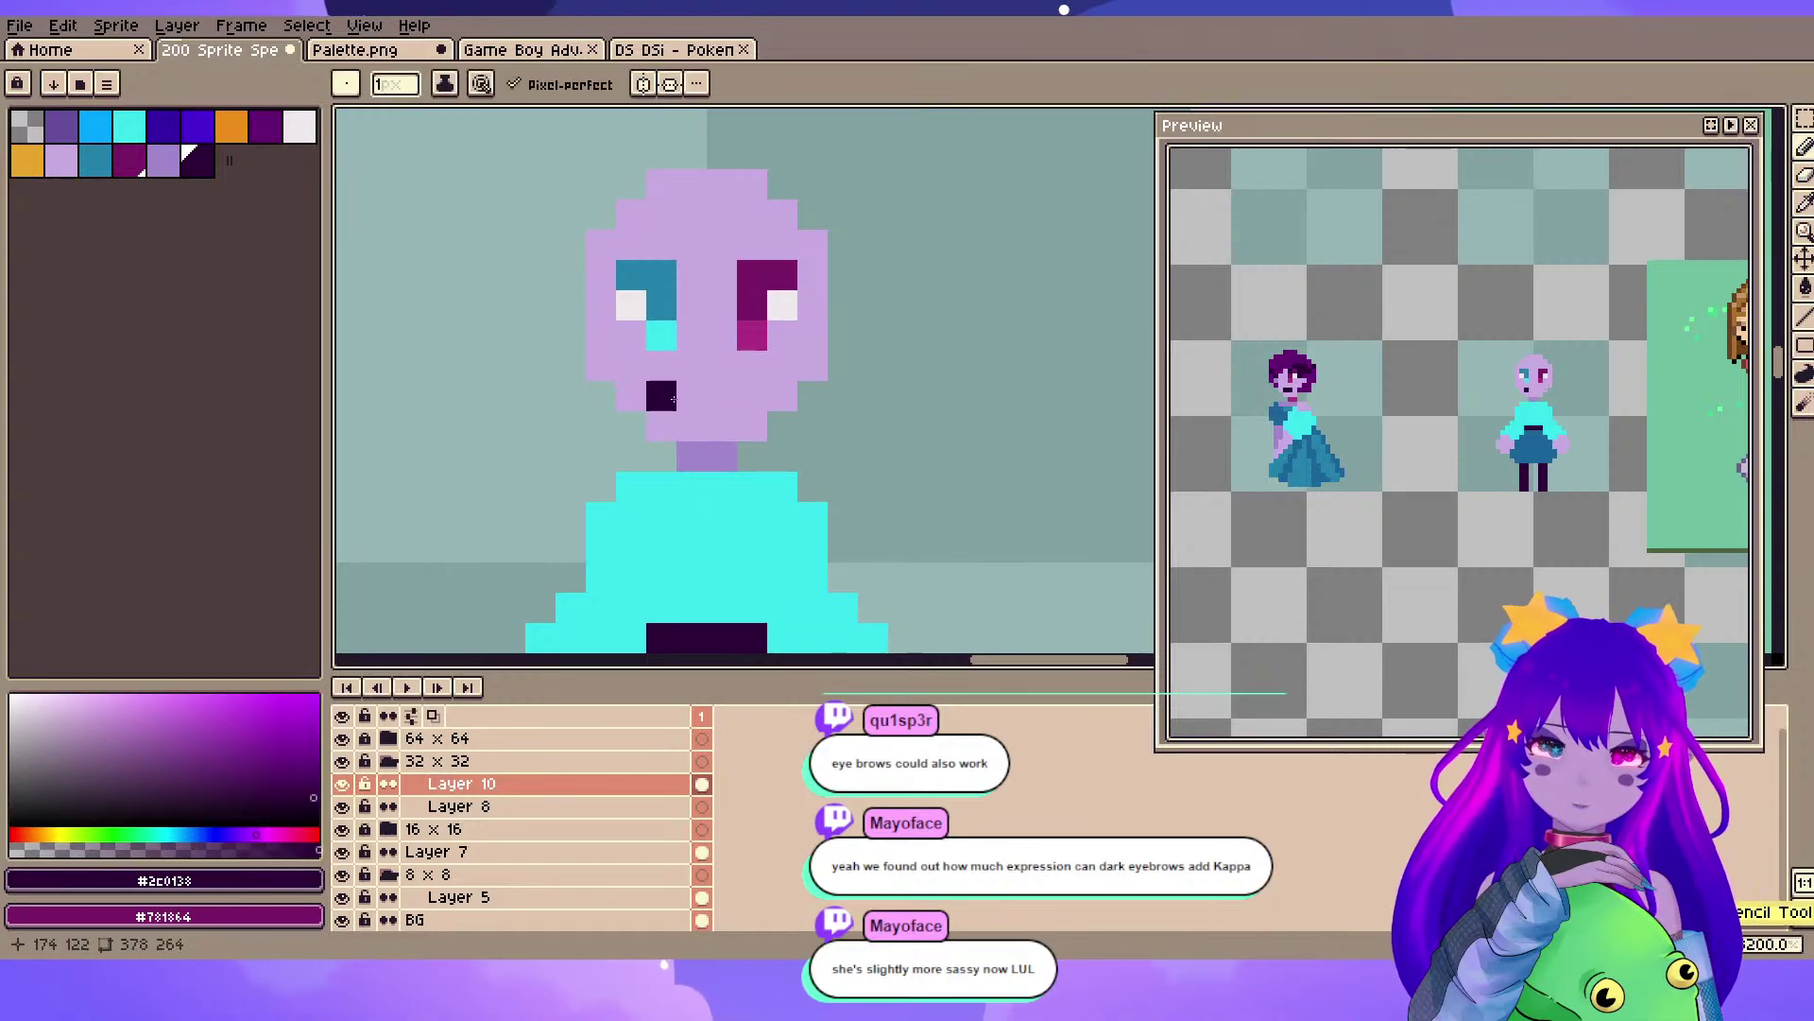
drag(696, 402, 753, 405)
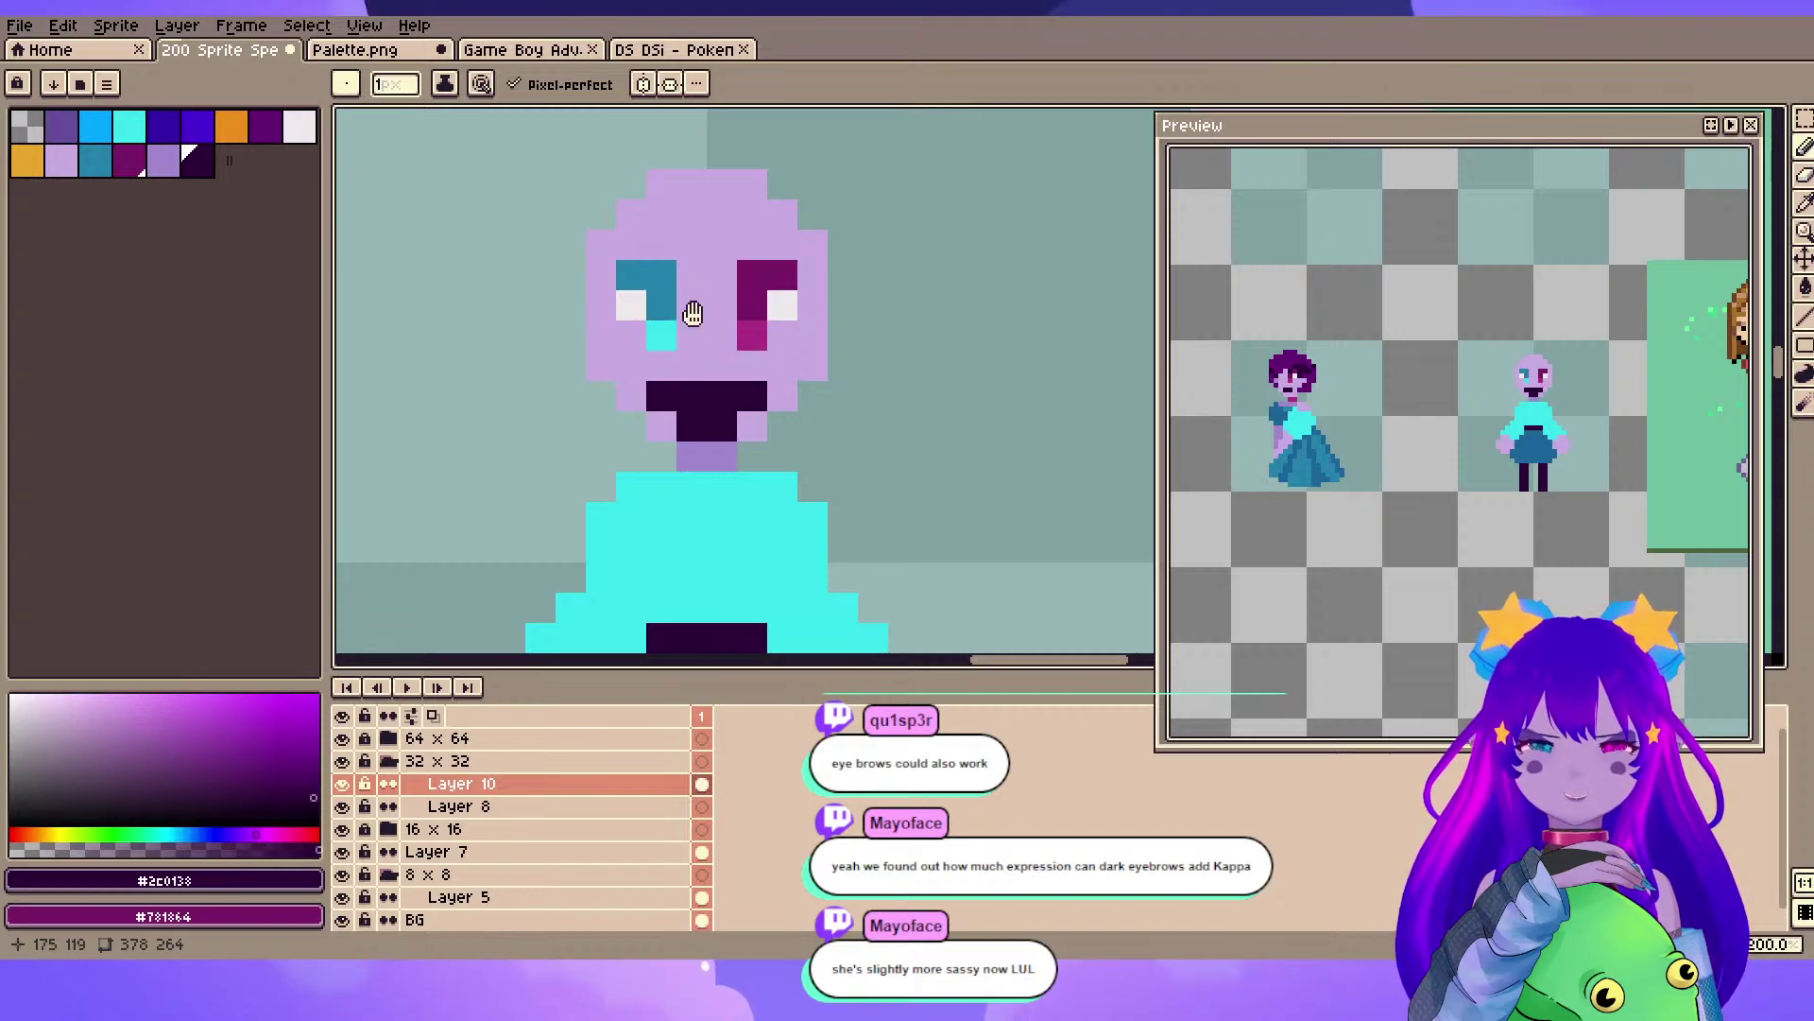
click(883, 396)
scroll(883, 396, up, 1)
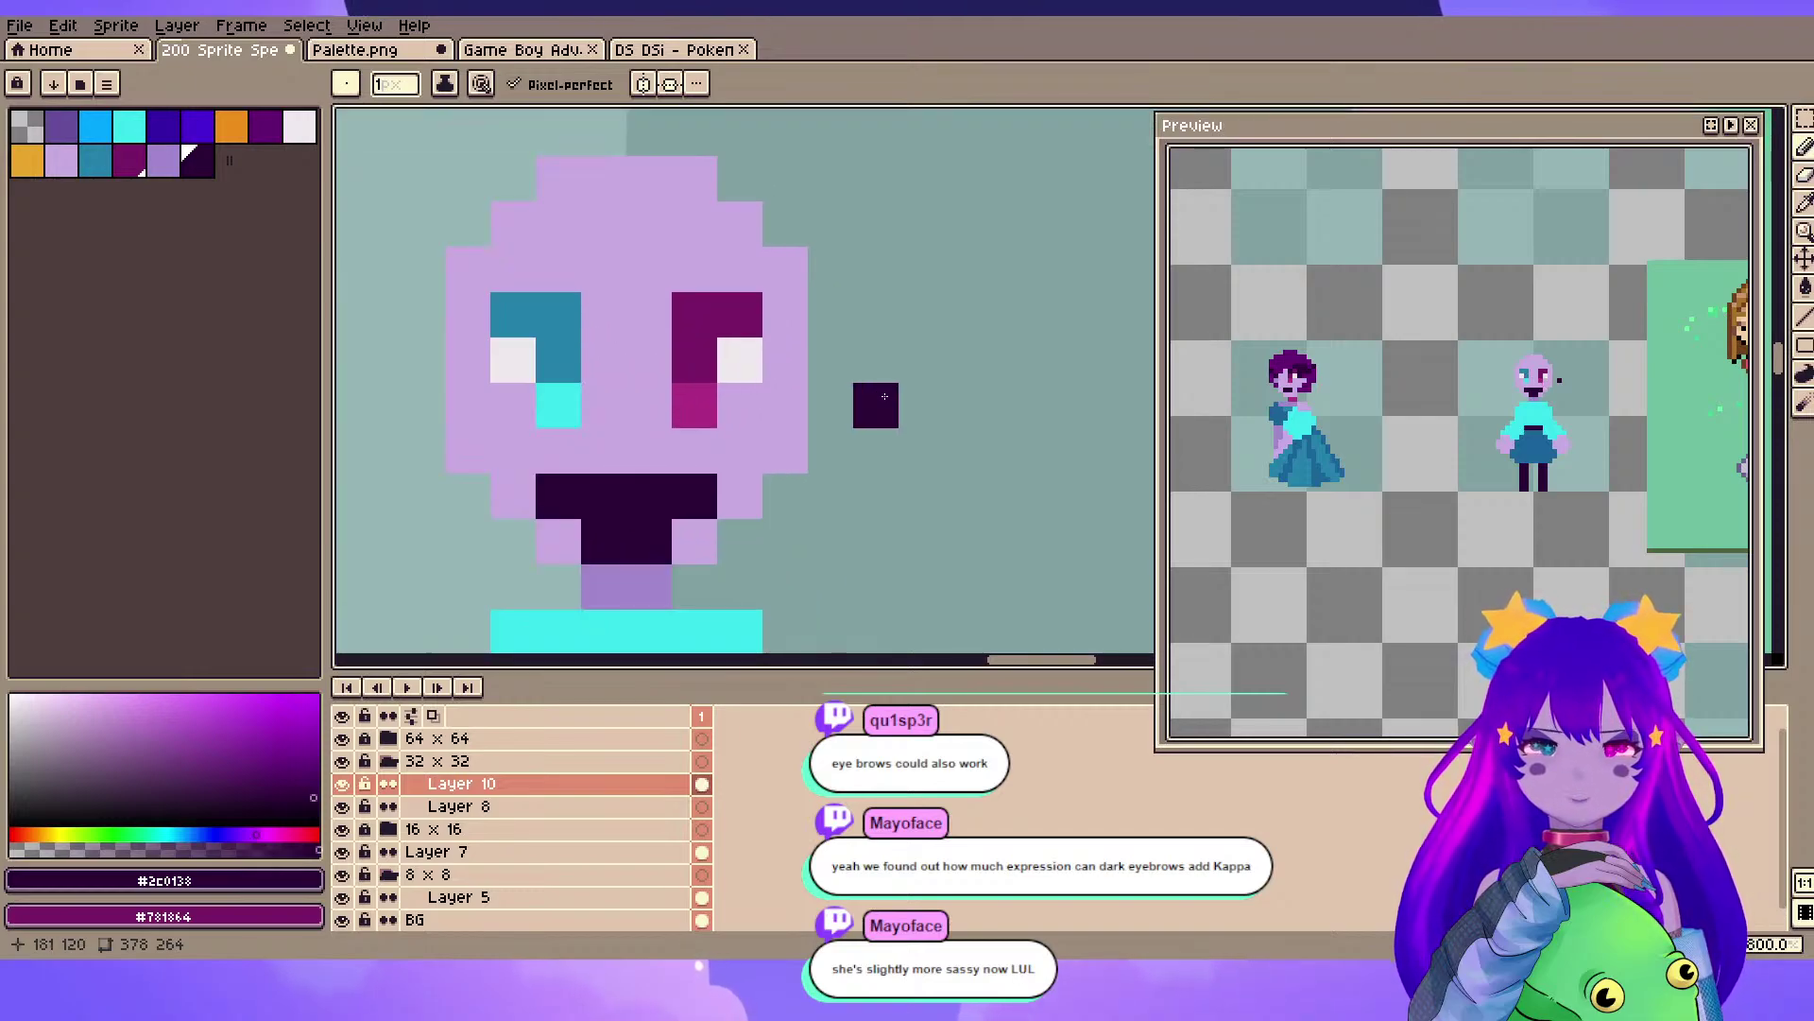
scroll(884, 396, down, 1)
scroll(884, 396, up, 1)
drag(742, 371, 871, 325)
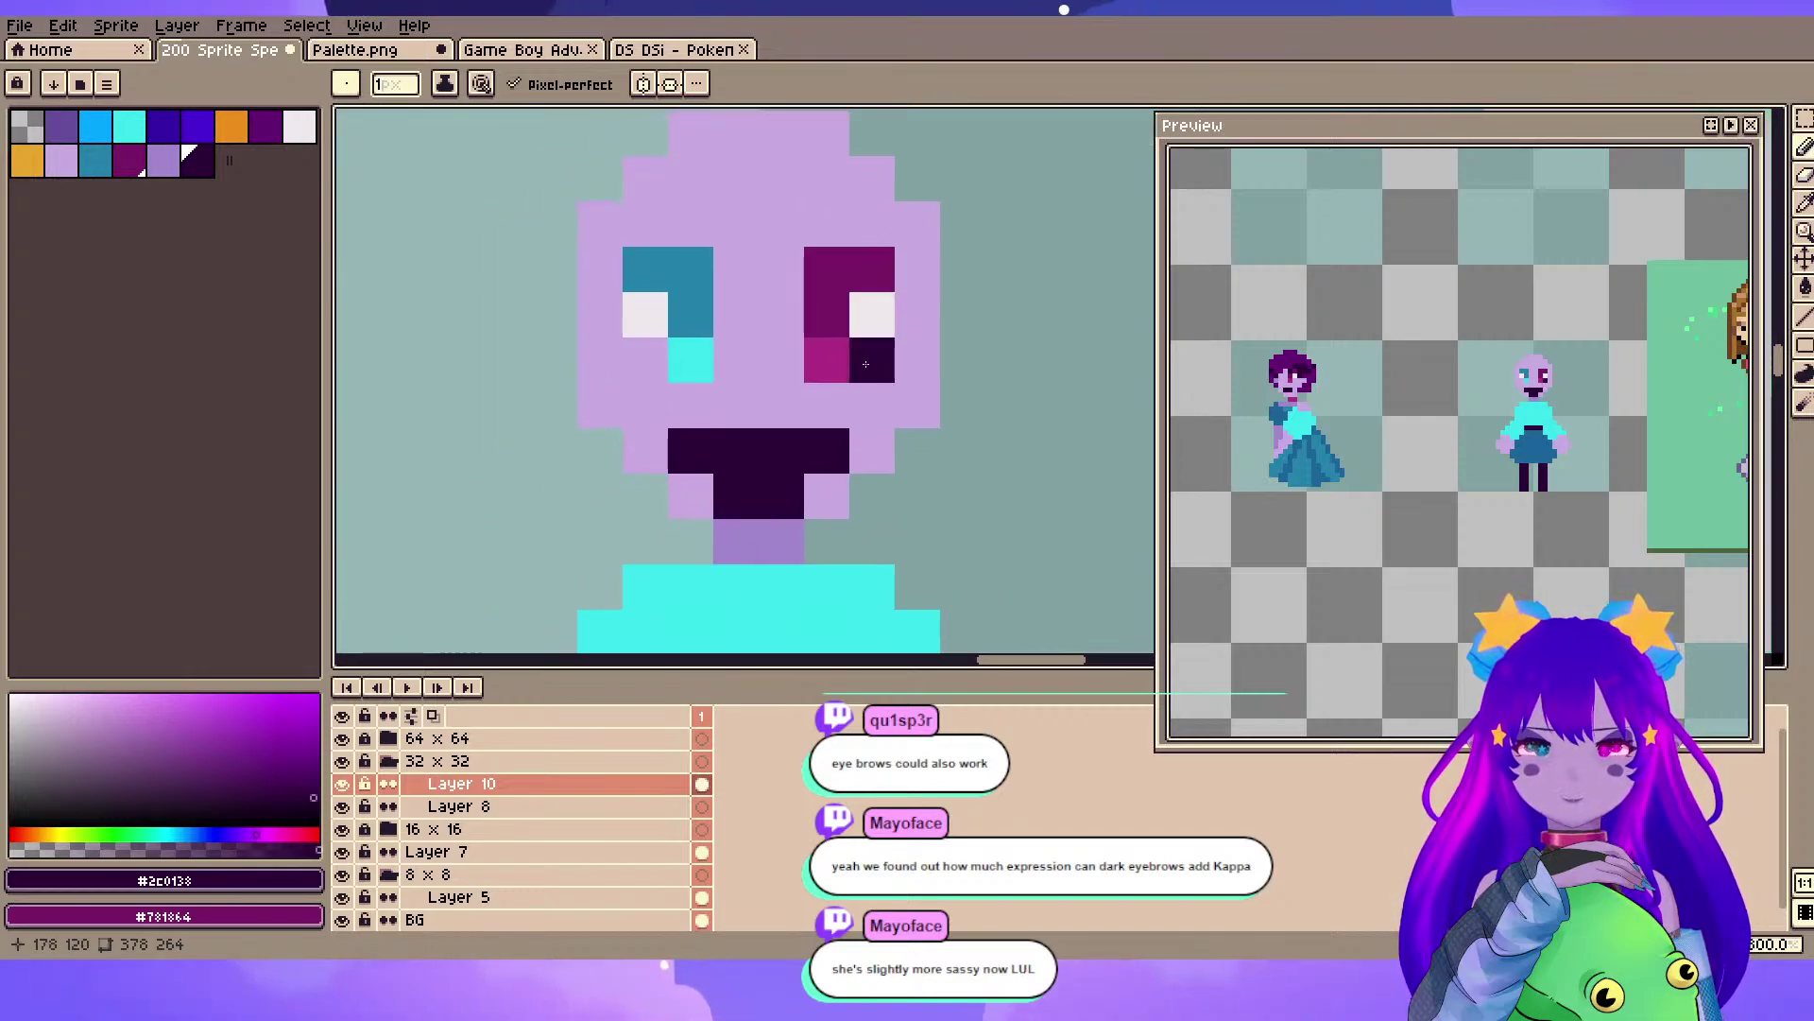
- Try extending the jaw down around the open mouth in the skin colour, and undo back to the mouth's upper row
alt+click(689, 482)
drag(690, 541, 648, 486)
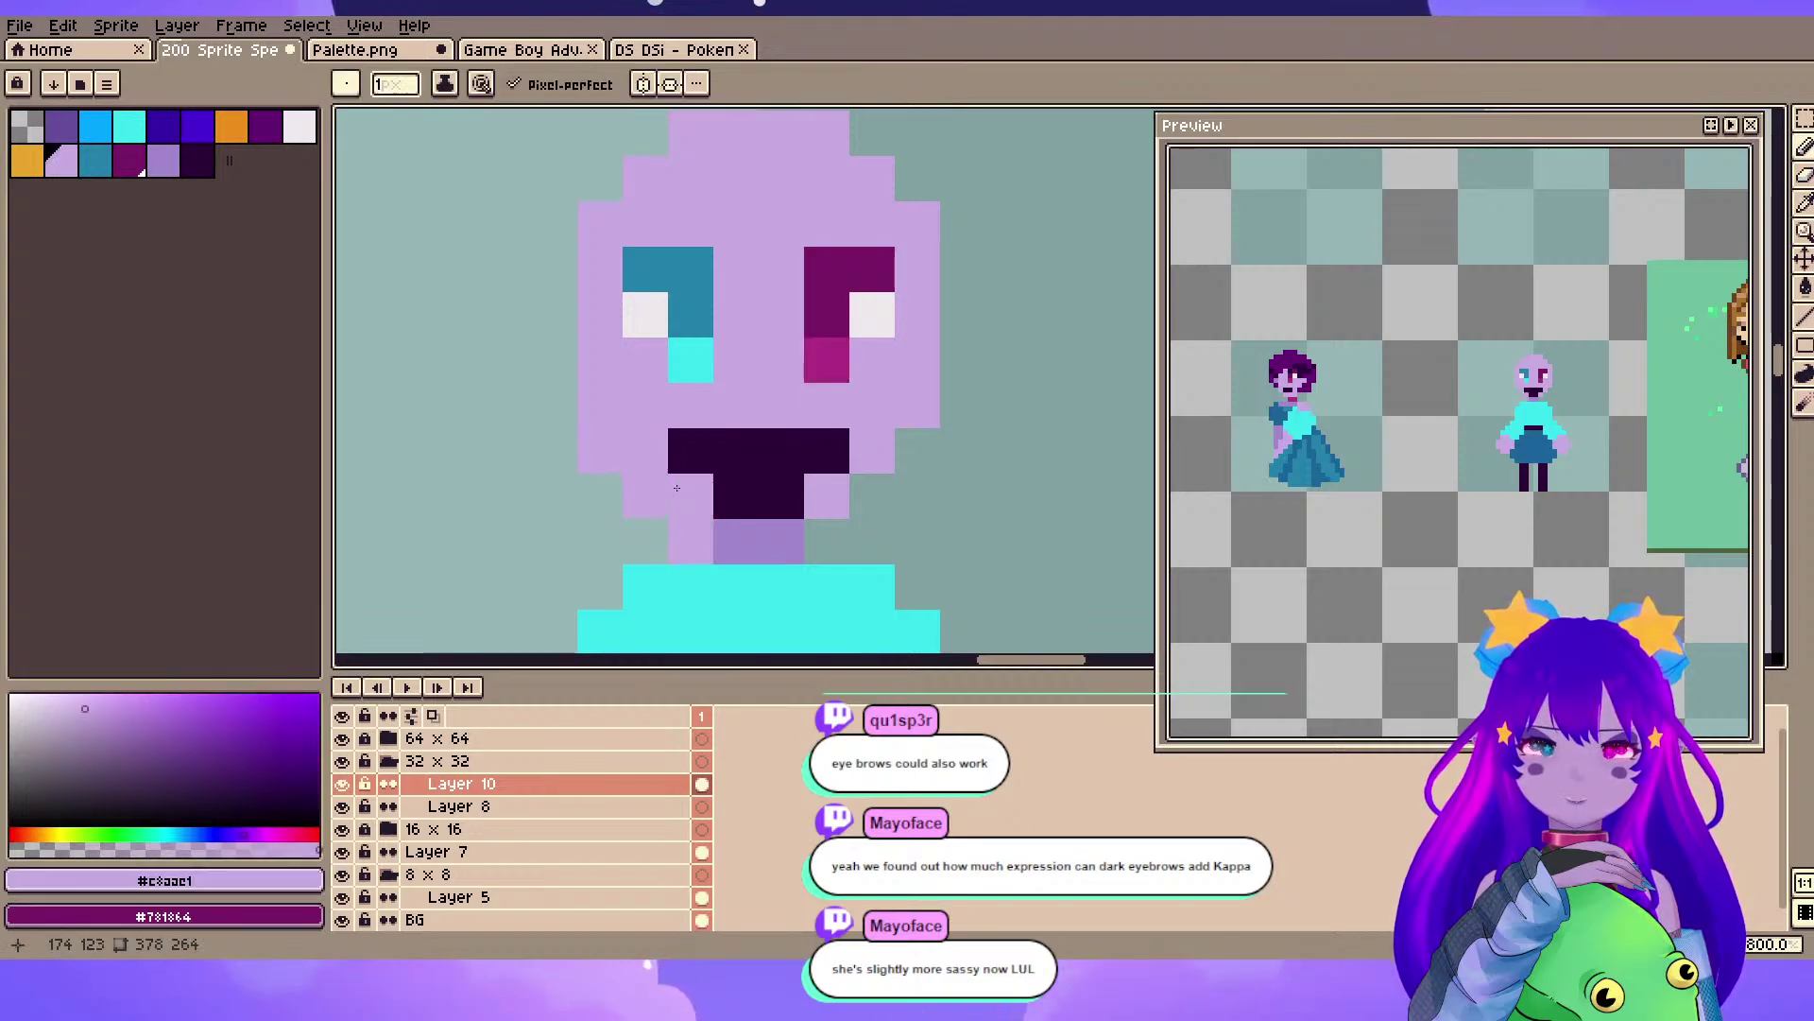
click(833, 544)
key(ctrl+z)
ctrl+click(887, 503)
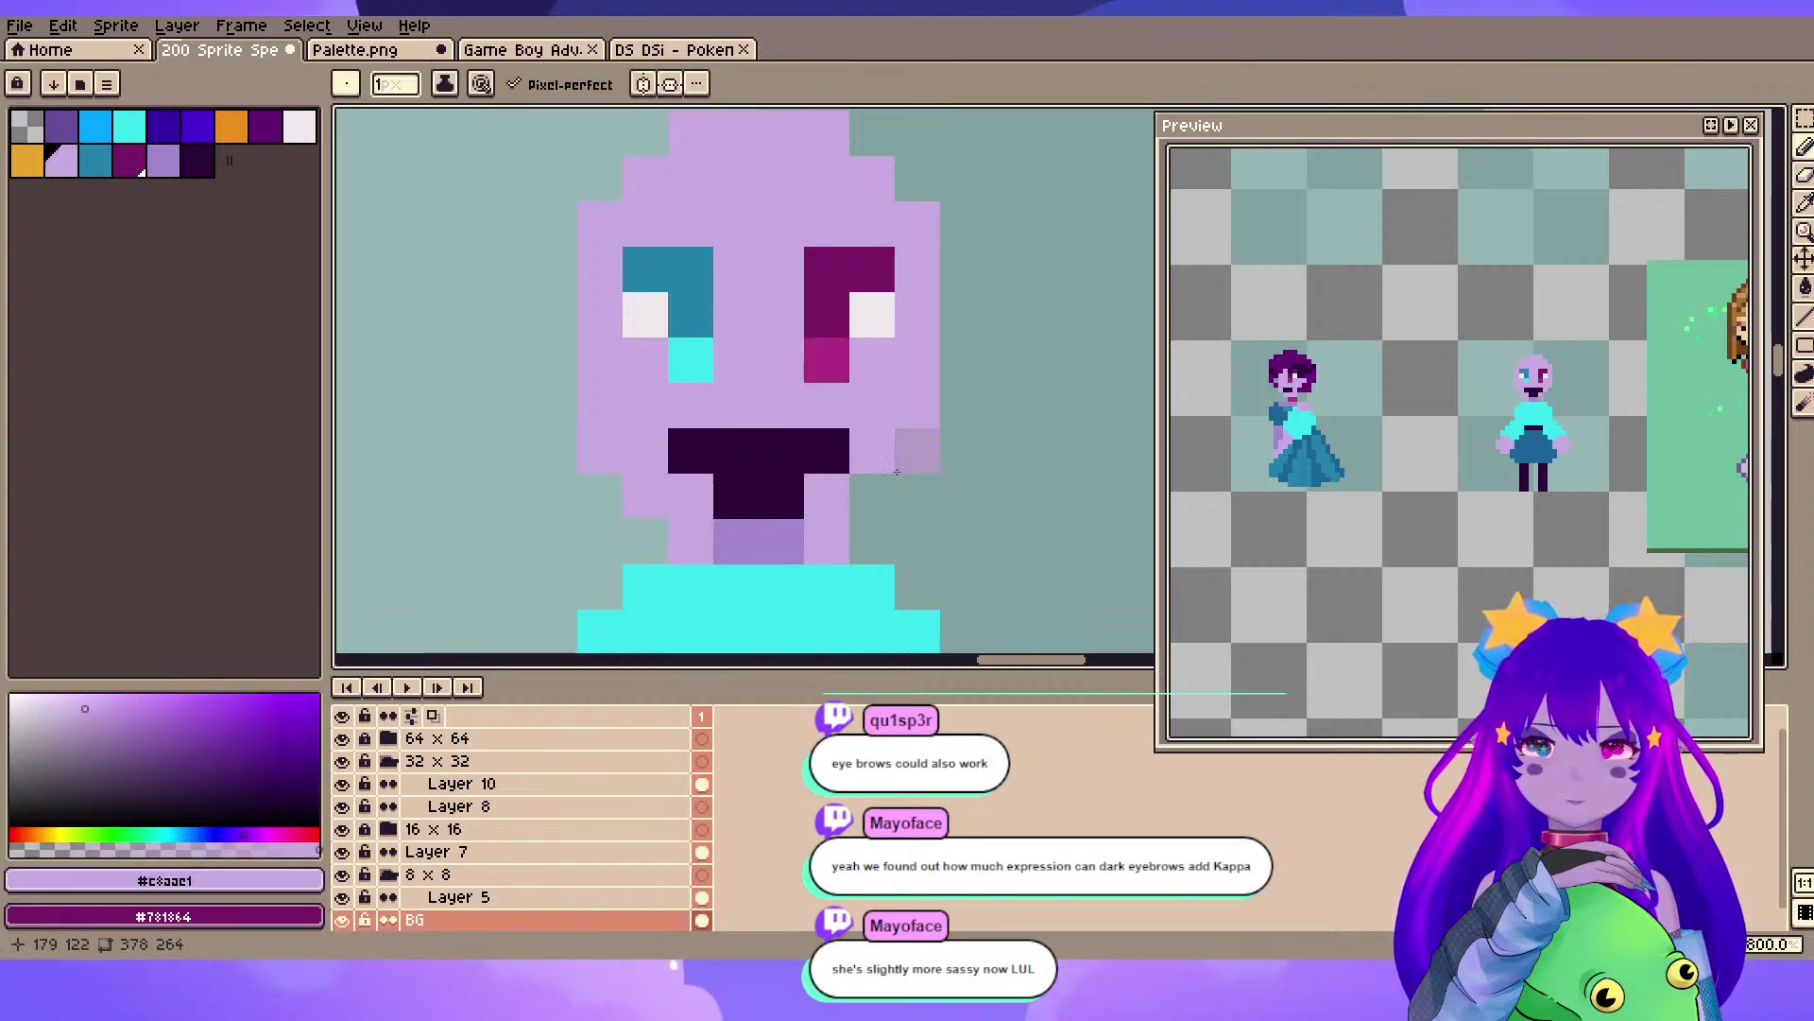
click(879, 496)
scroll(951, 433, down, 4)
drag(998, 367, 1002, 346)
key(ctrl+z)
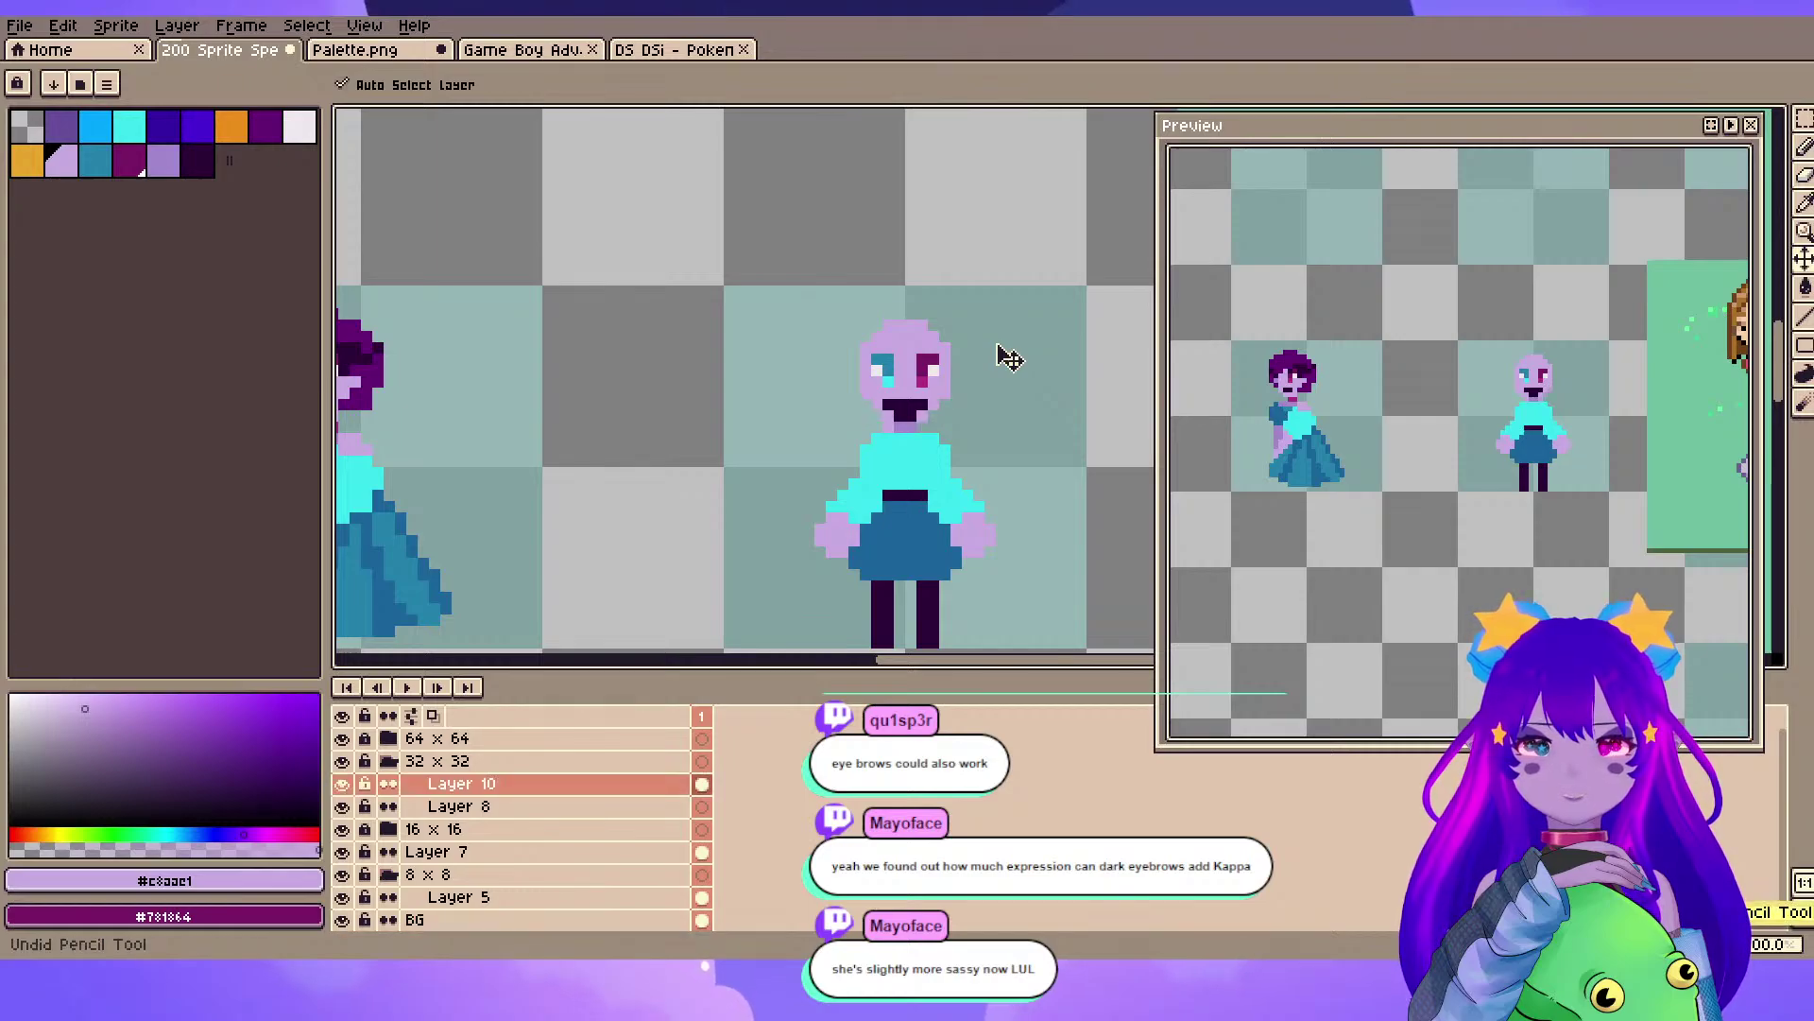
- Sample the skin colour from the face and paint over the two left-hand pixels of the mouth
scroll(951, 381, up, 4)
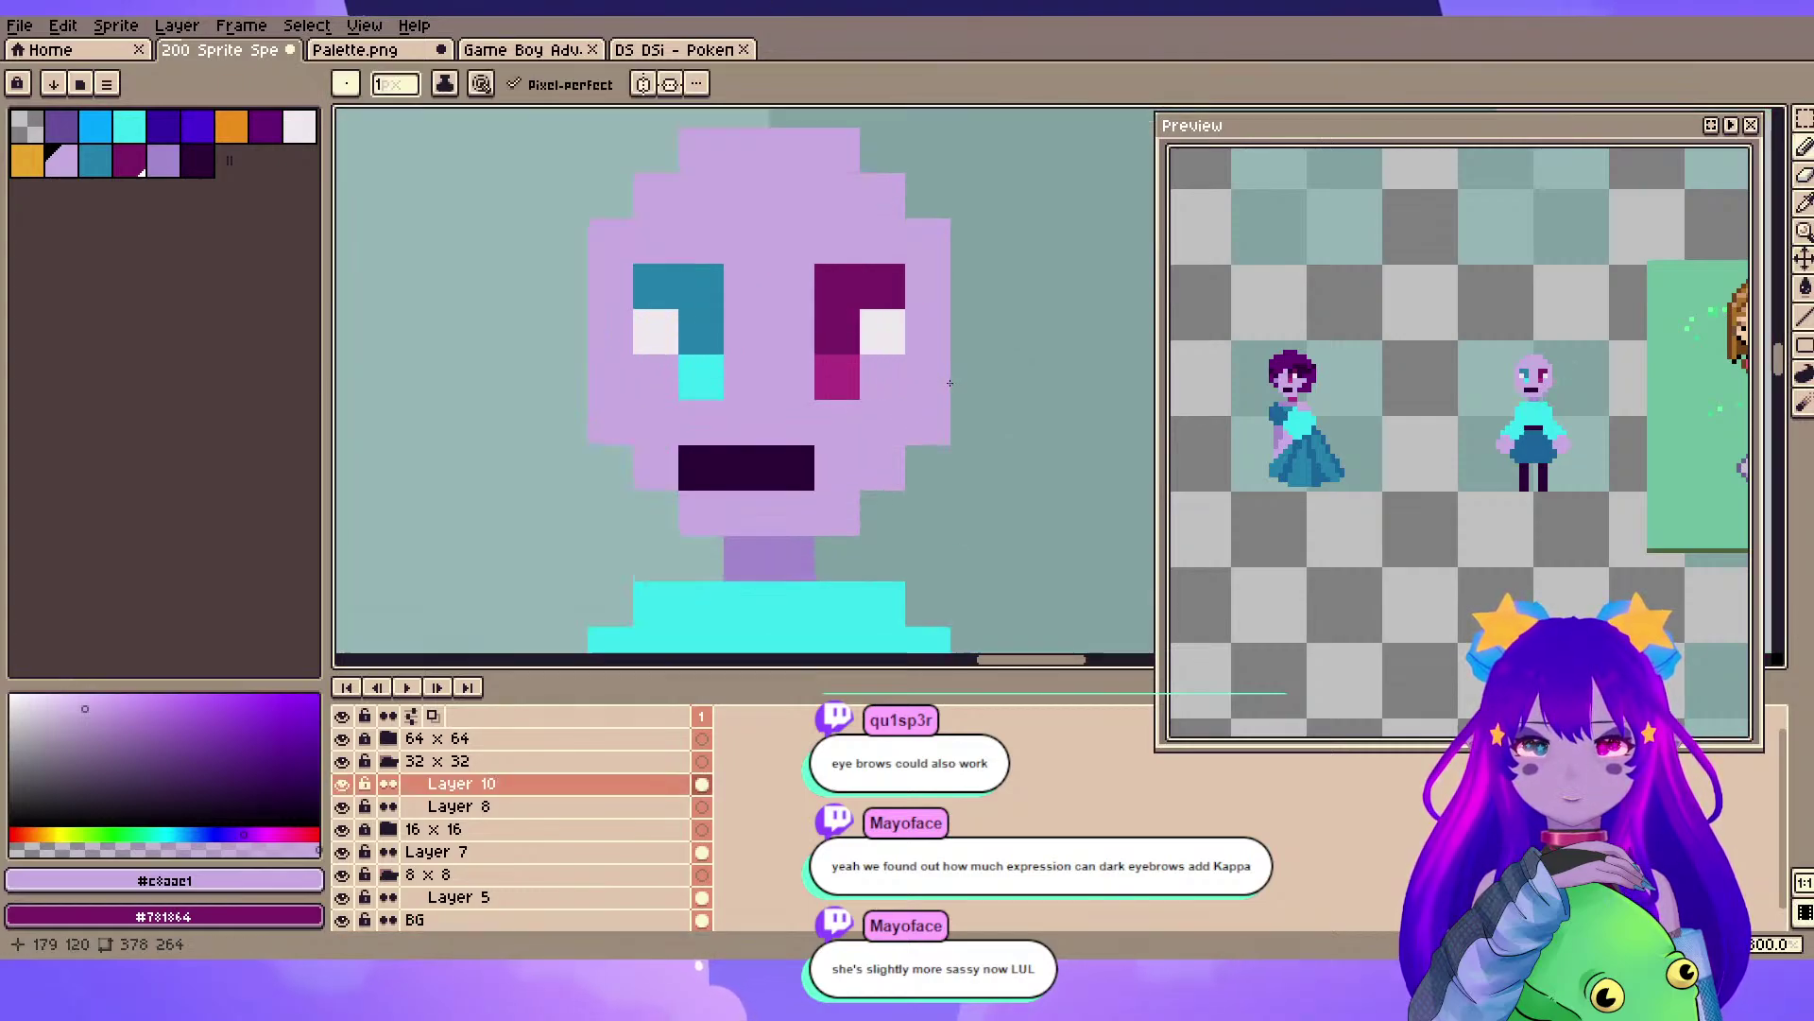
key(b)
alt+click(701, 457)
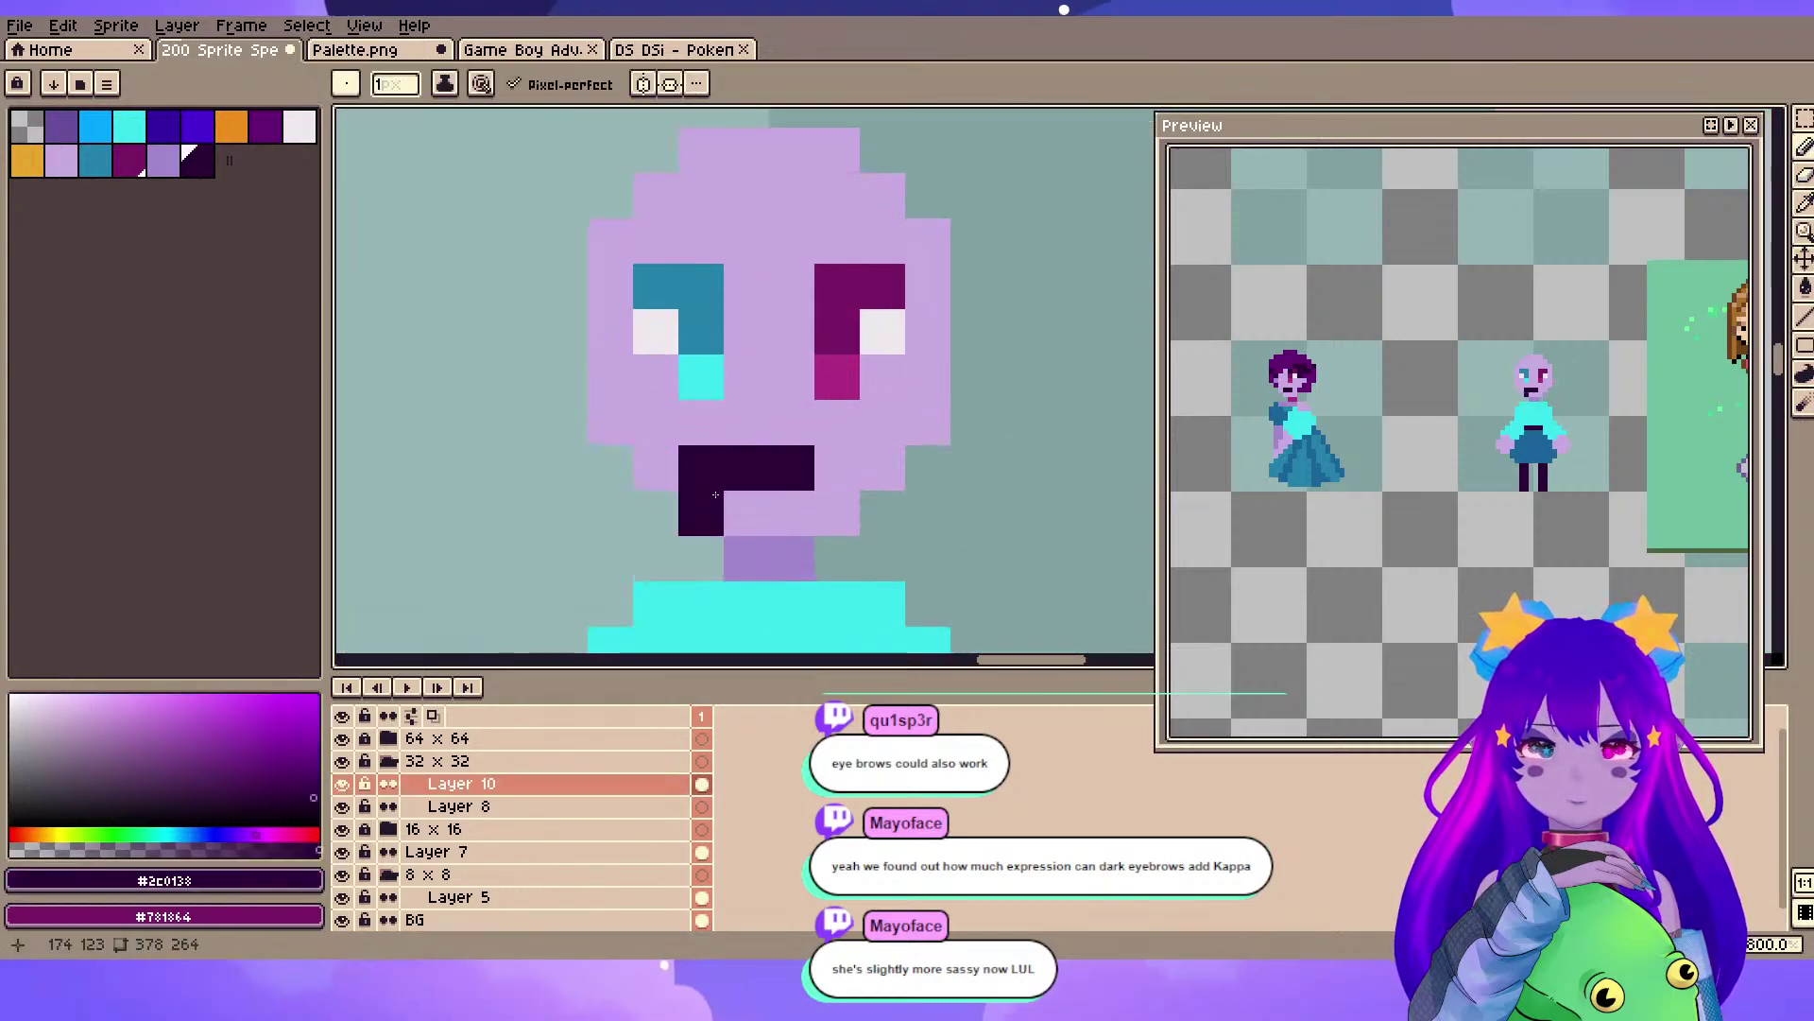
alt+click(704, 430)
drag(705, 463, 732, 460)
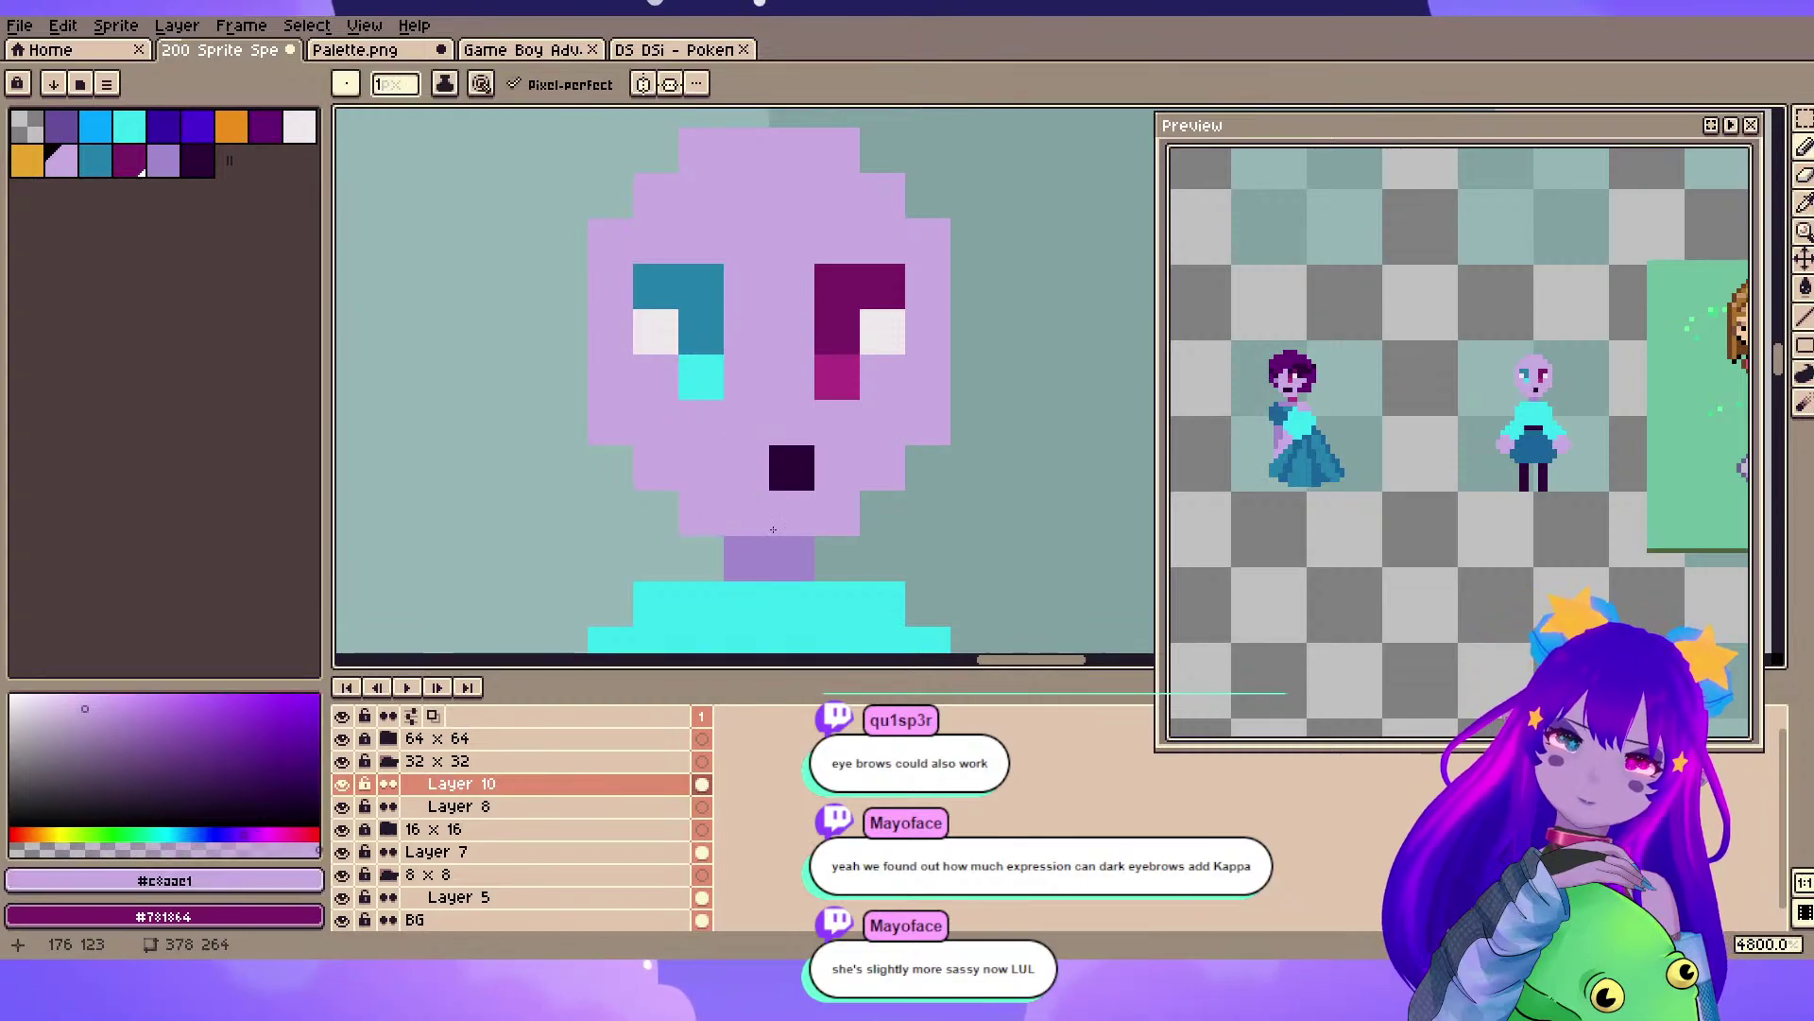
- Sample the mouth's dark purple, add one pixel to its left to make it two pixels wide, and save the file
alt+click(792, 467)
click(747, 467)
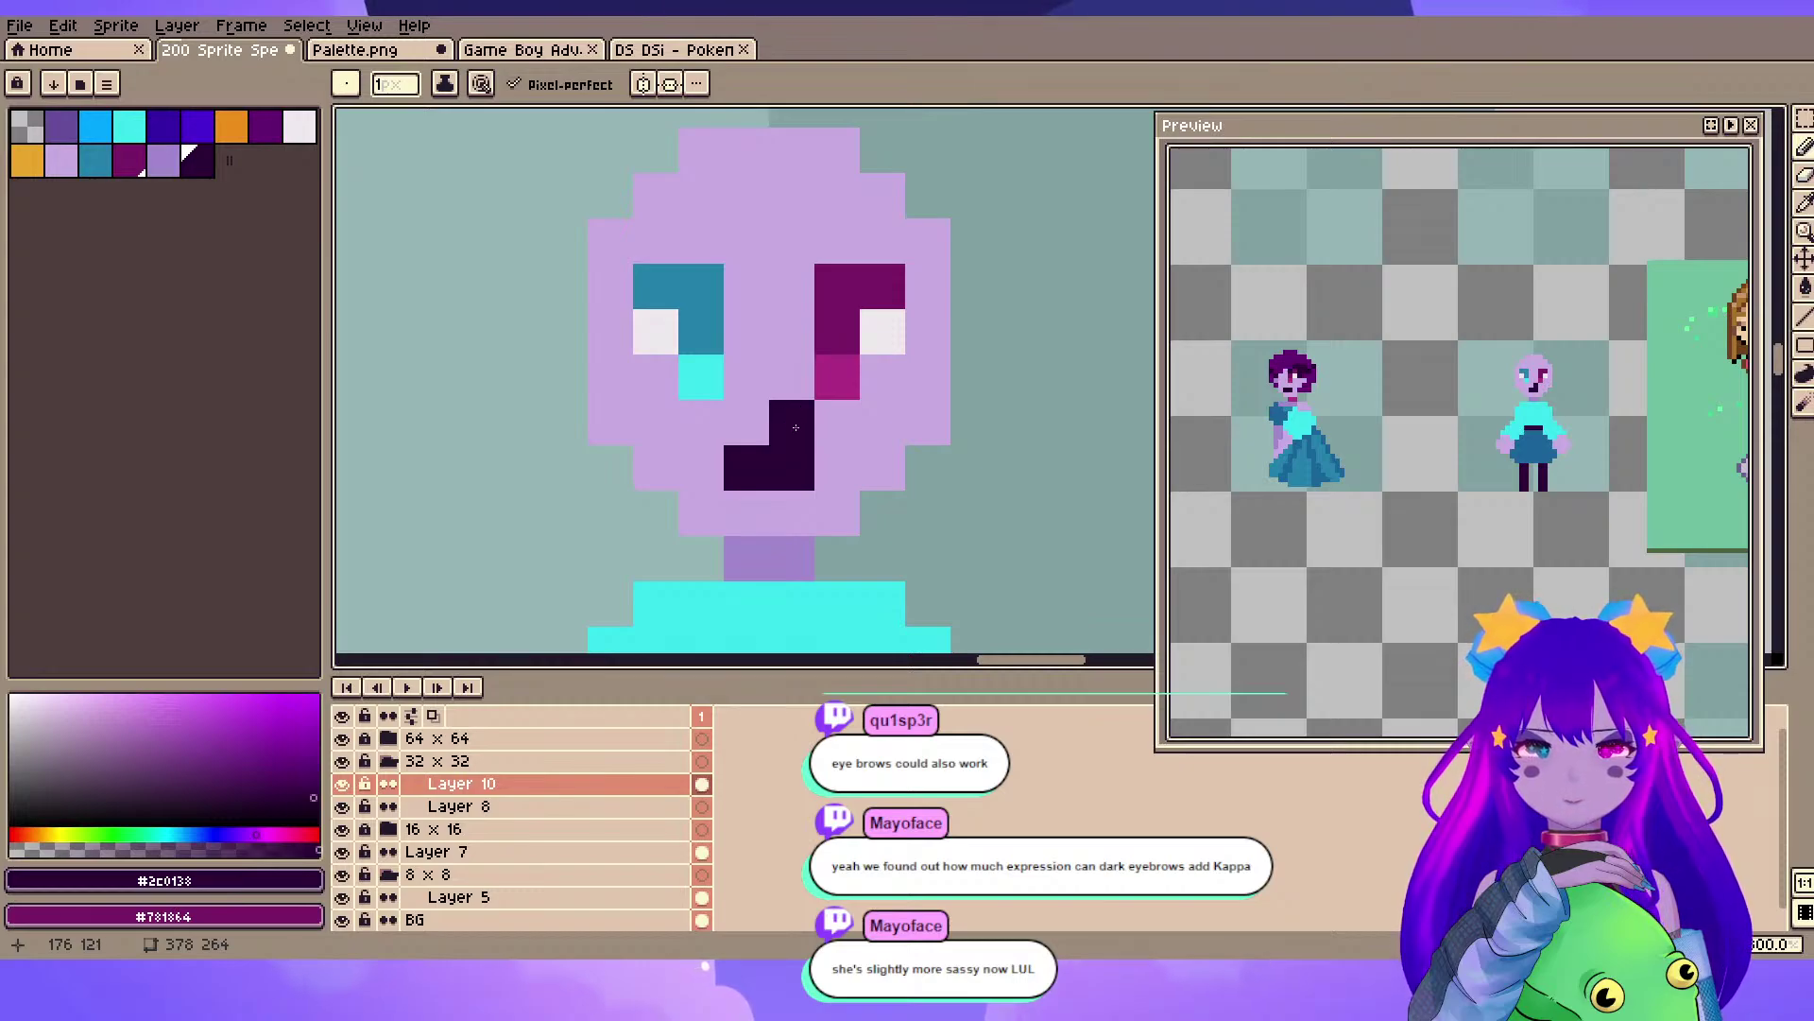
scroll(792, 388, down, 2)
key(ctrl+s)
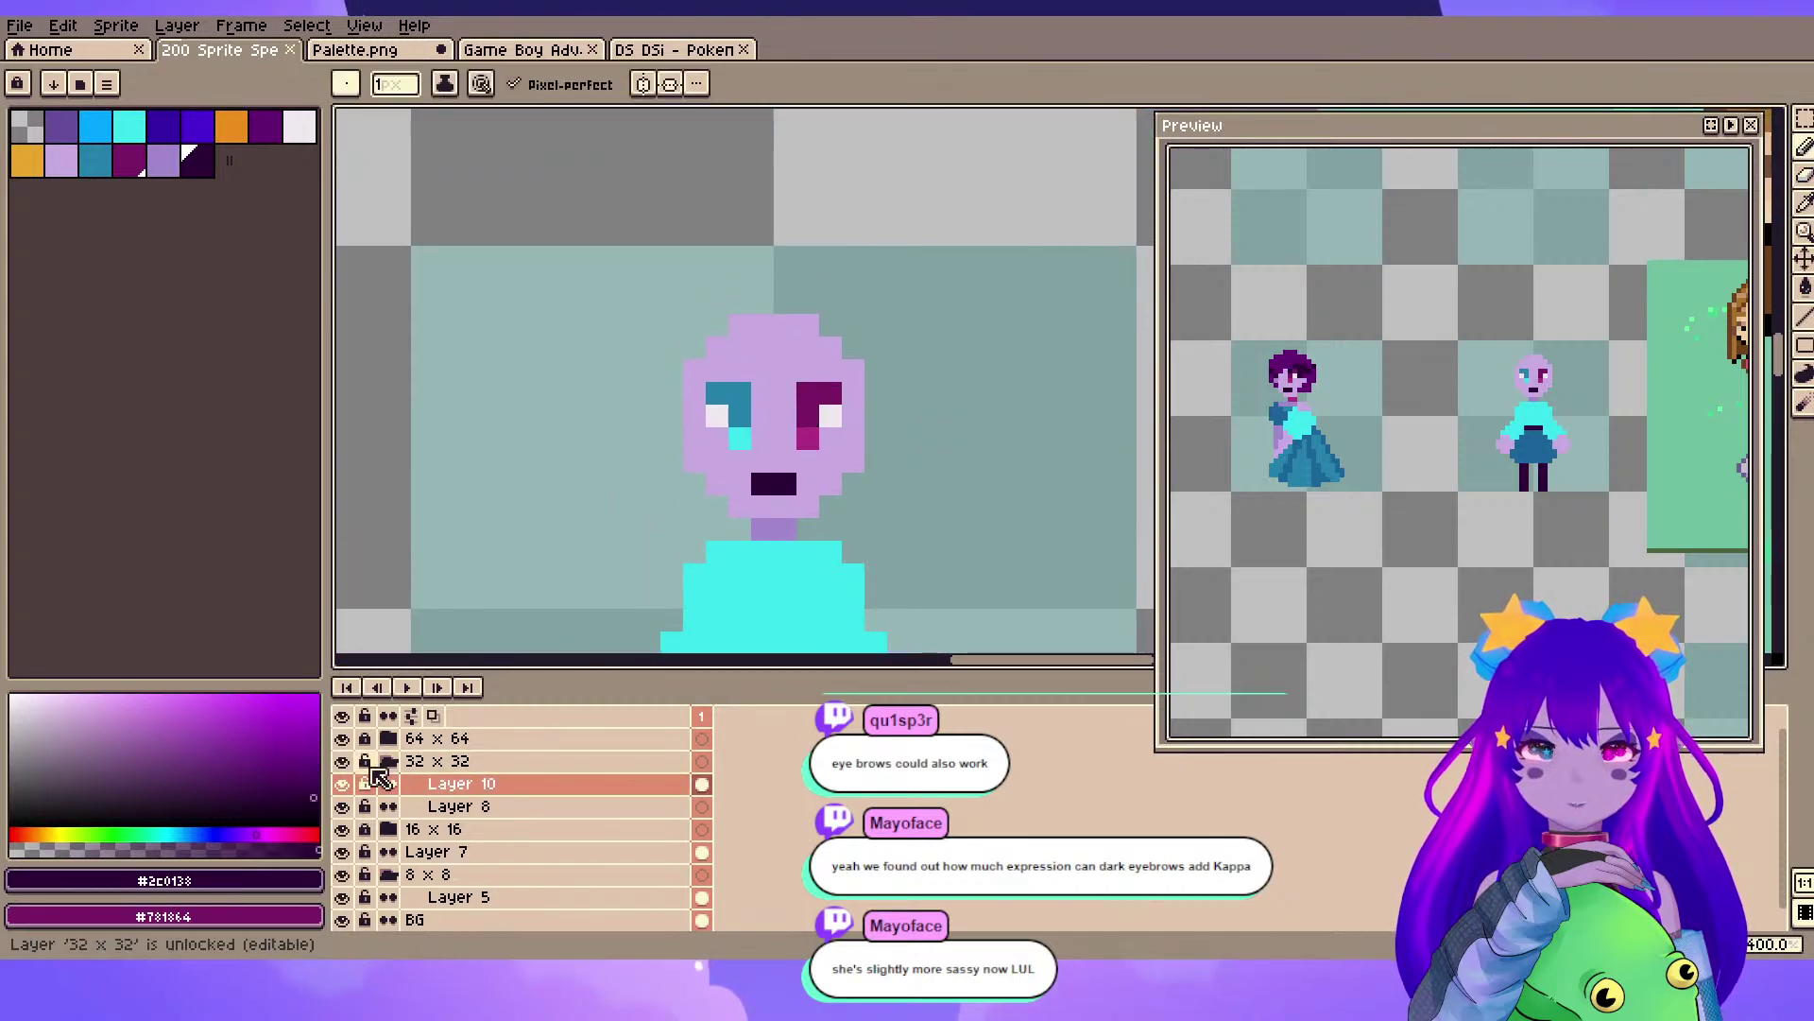
- Toggle the visibility of the 32 x 32 group, reorder Layer 8 above Layer 10, and save the file
click(341, 761)
click(341, 761)
drag(493, 812, 551, 790)
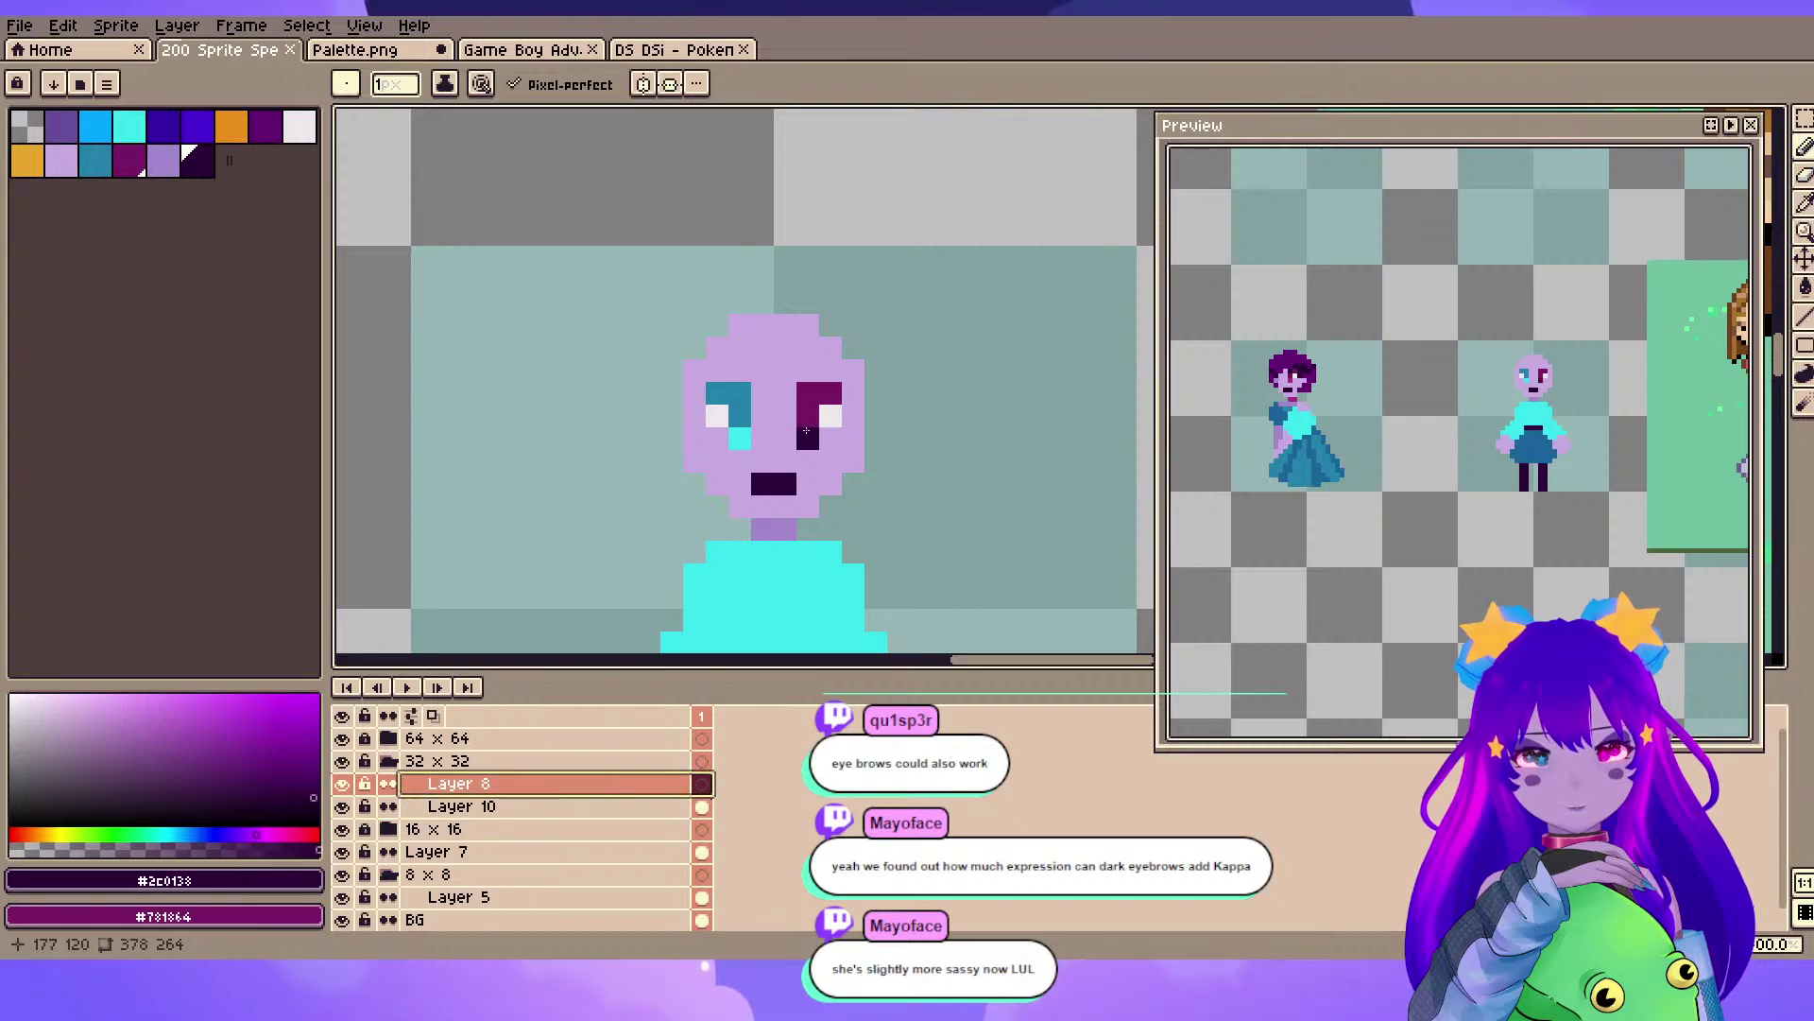
key(ctrl+s)
- Try mirrored dark purple hair strands arching out from both sides of the head on Layer 8, and undo them
mouse_move(858, 385)
mouse_down()
mouse_move(862, 409)
mouse_move(1314, 219)
mouse_move(1657, 131)
mouse_move(1234, 211)
mouse_move(841, 205)
mouse_up()
drag(613, 259, 667, 404)
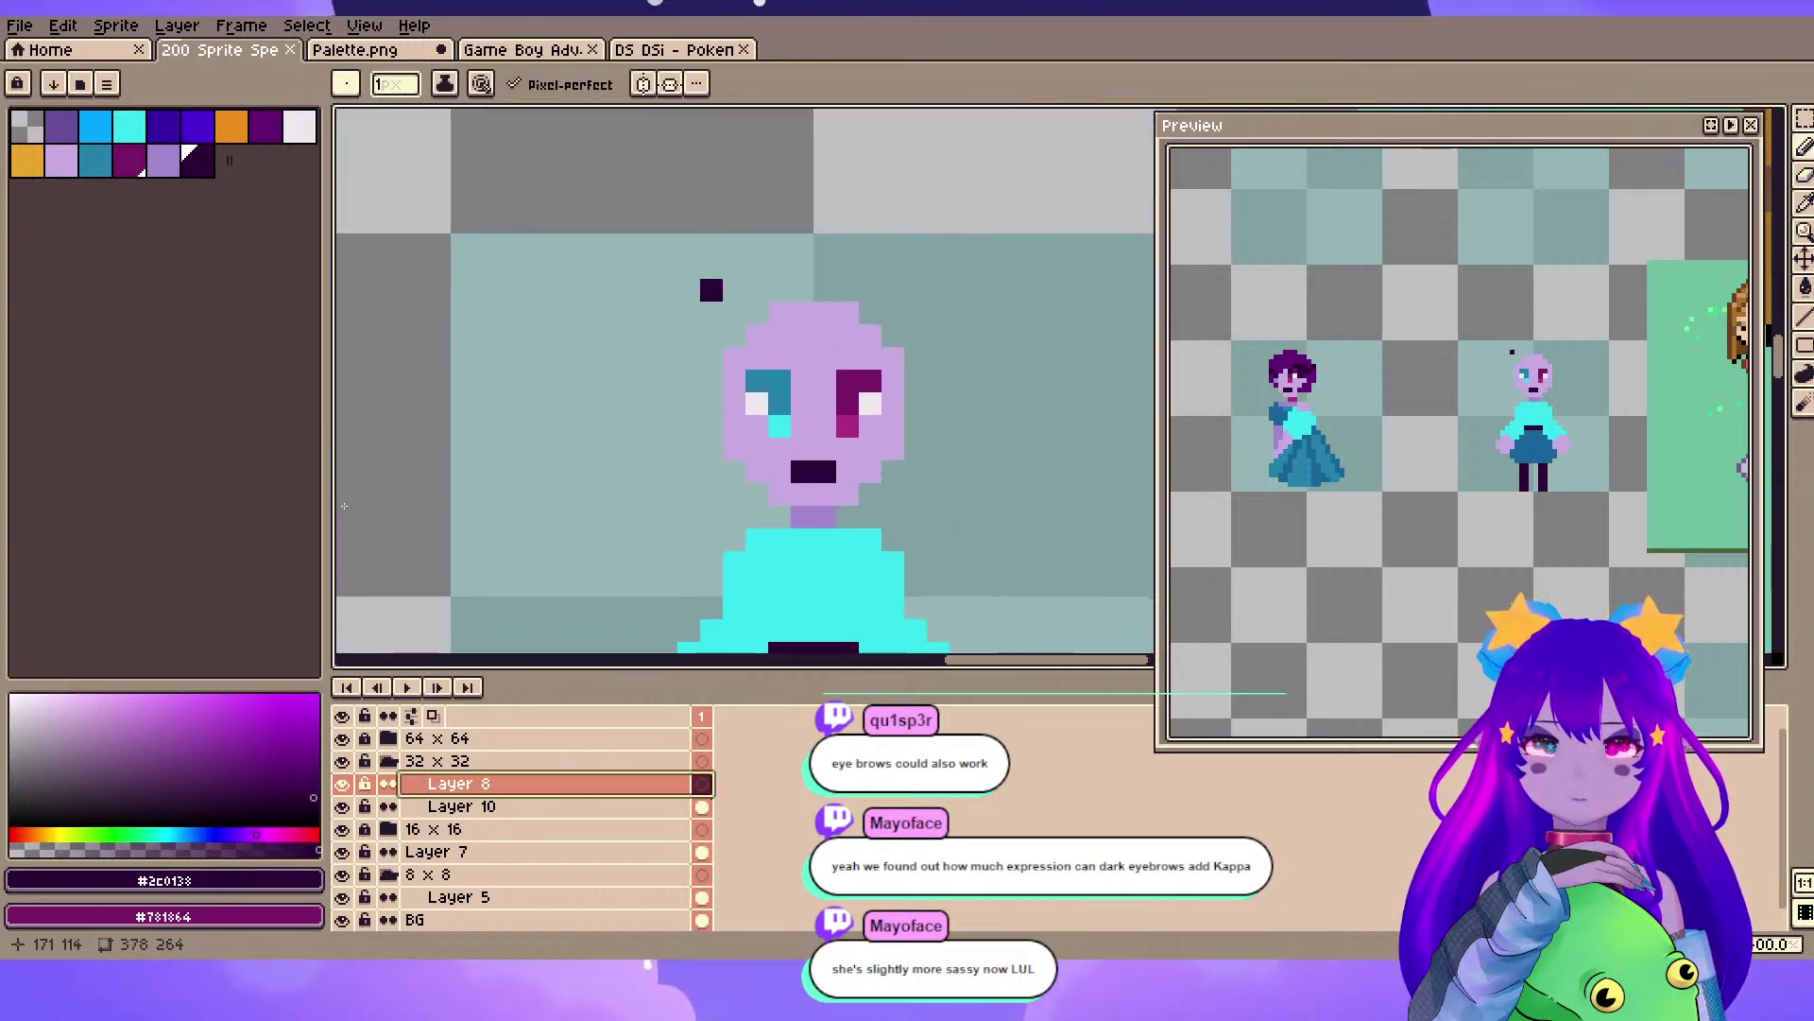
key(ctrl+z)
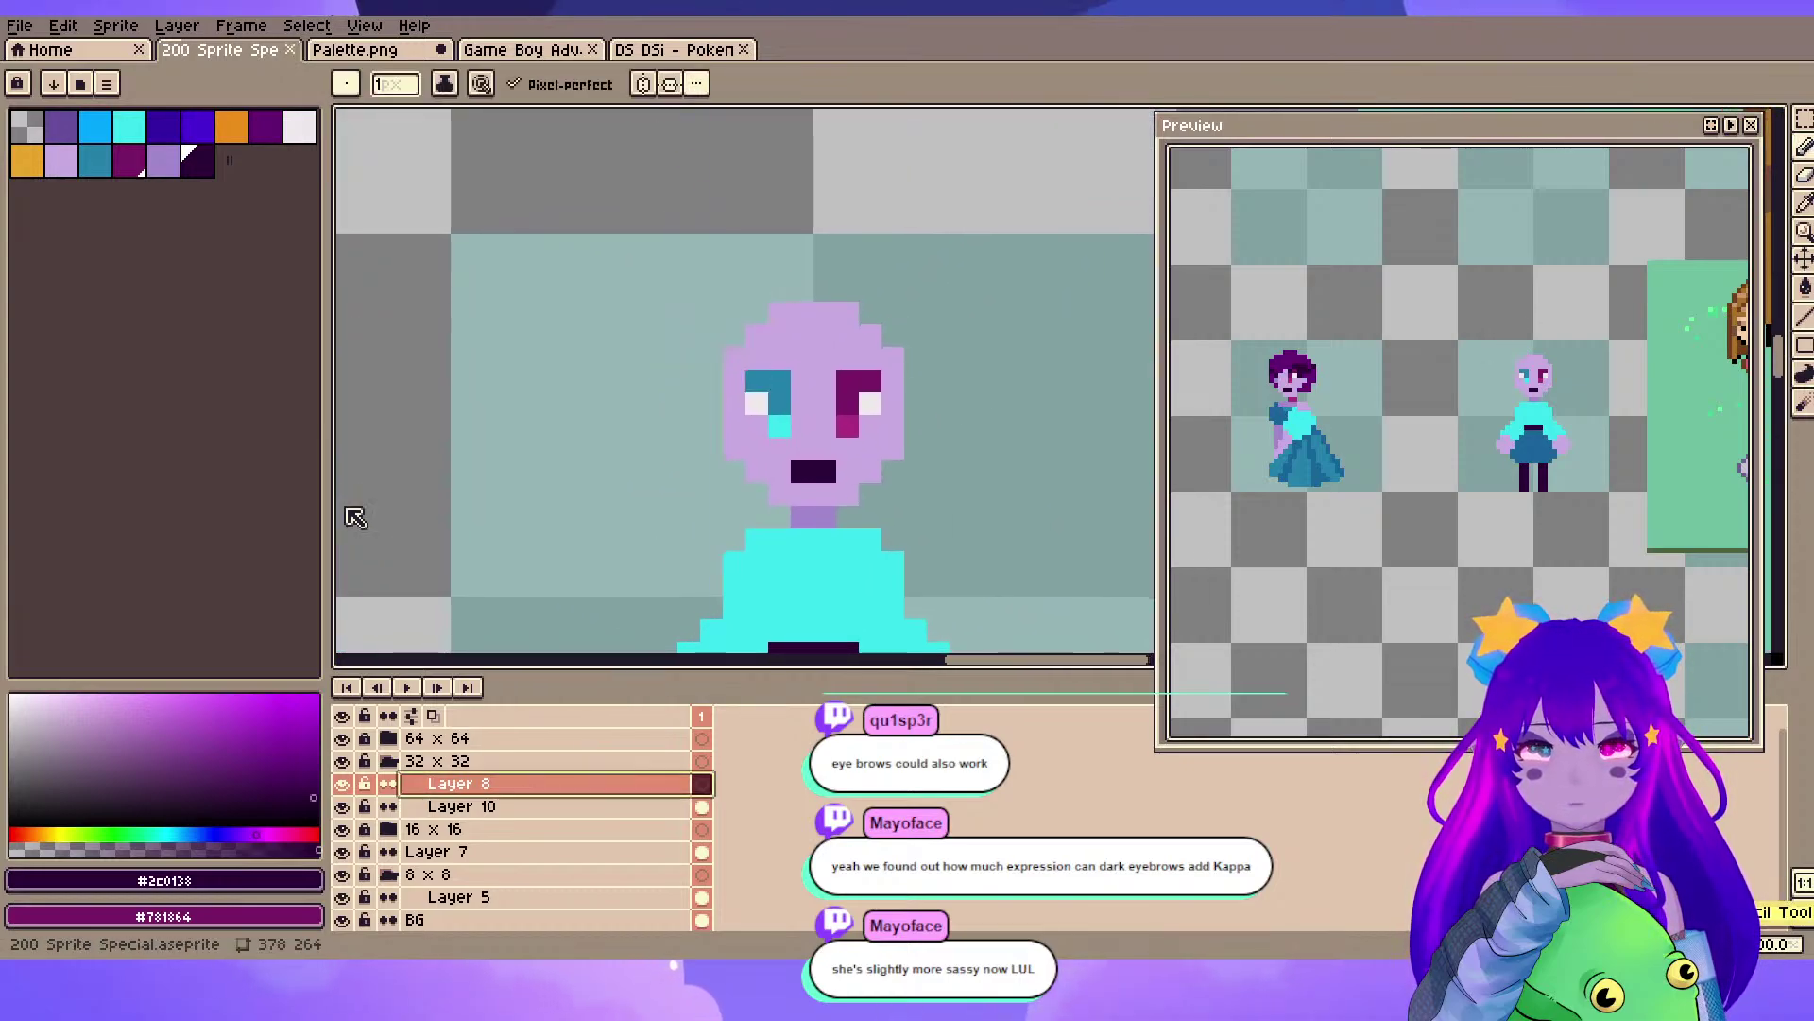
key(ctrl+y)
key(ctrl+y)
key(ctrl+y)
key(ctrl+y)
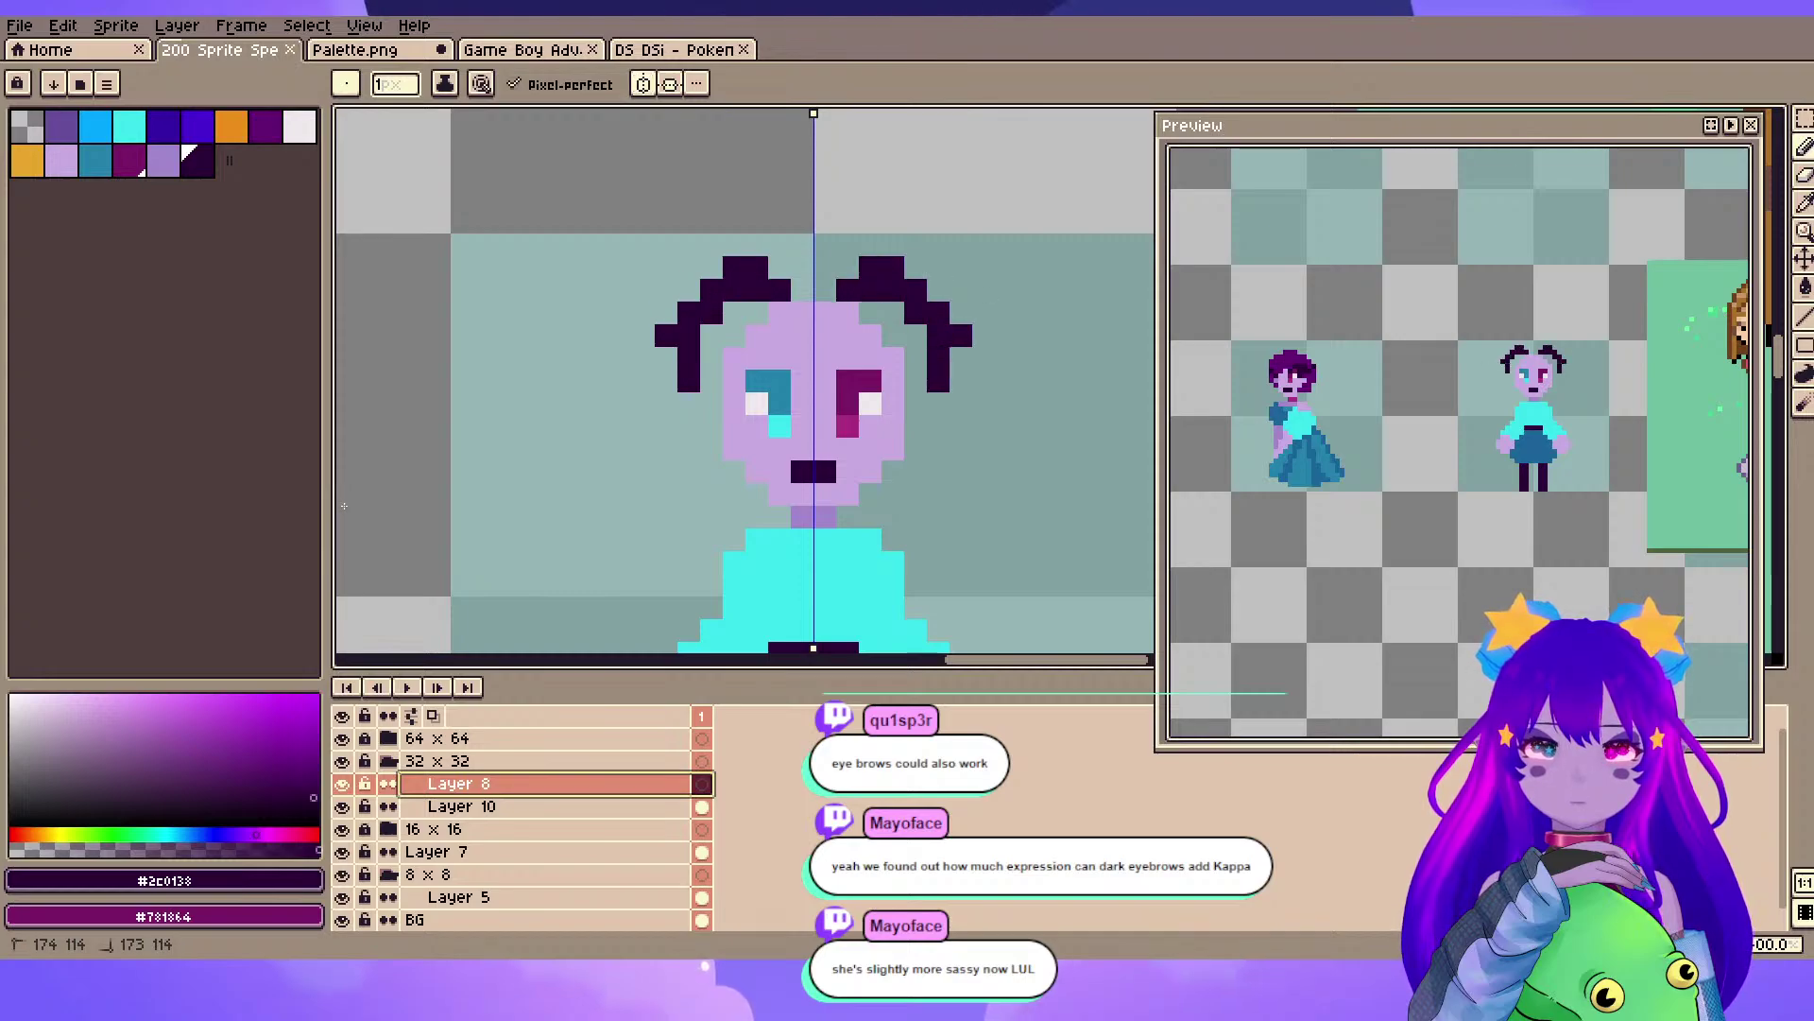
key(ctrl+z)
key(ctrl+z)
key(ctrl+z)
key(ctrl+z)
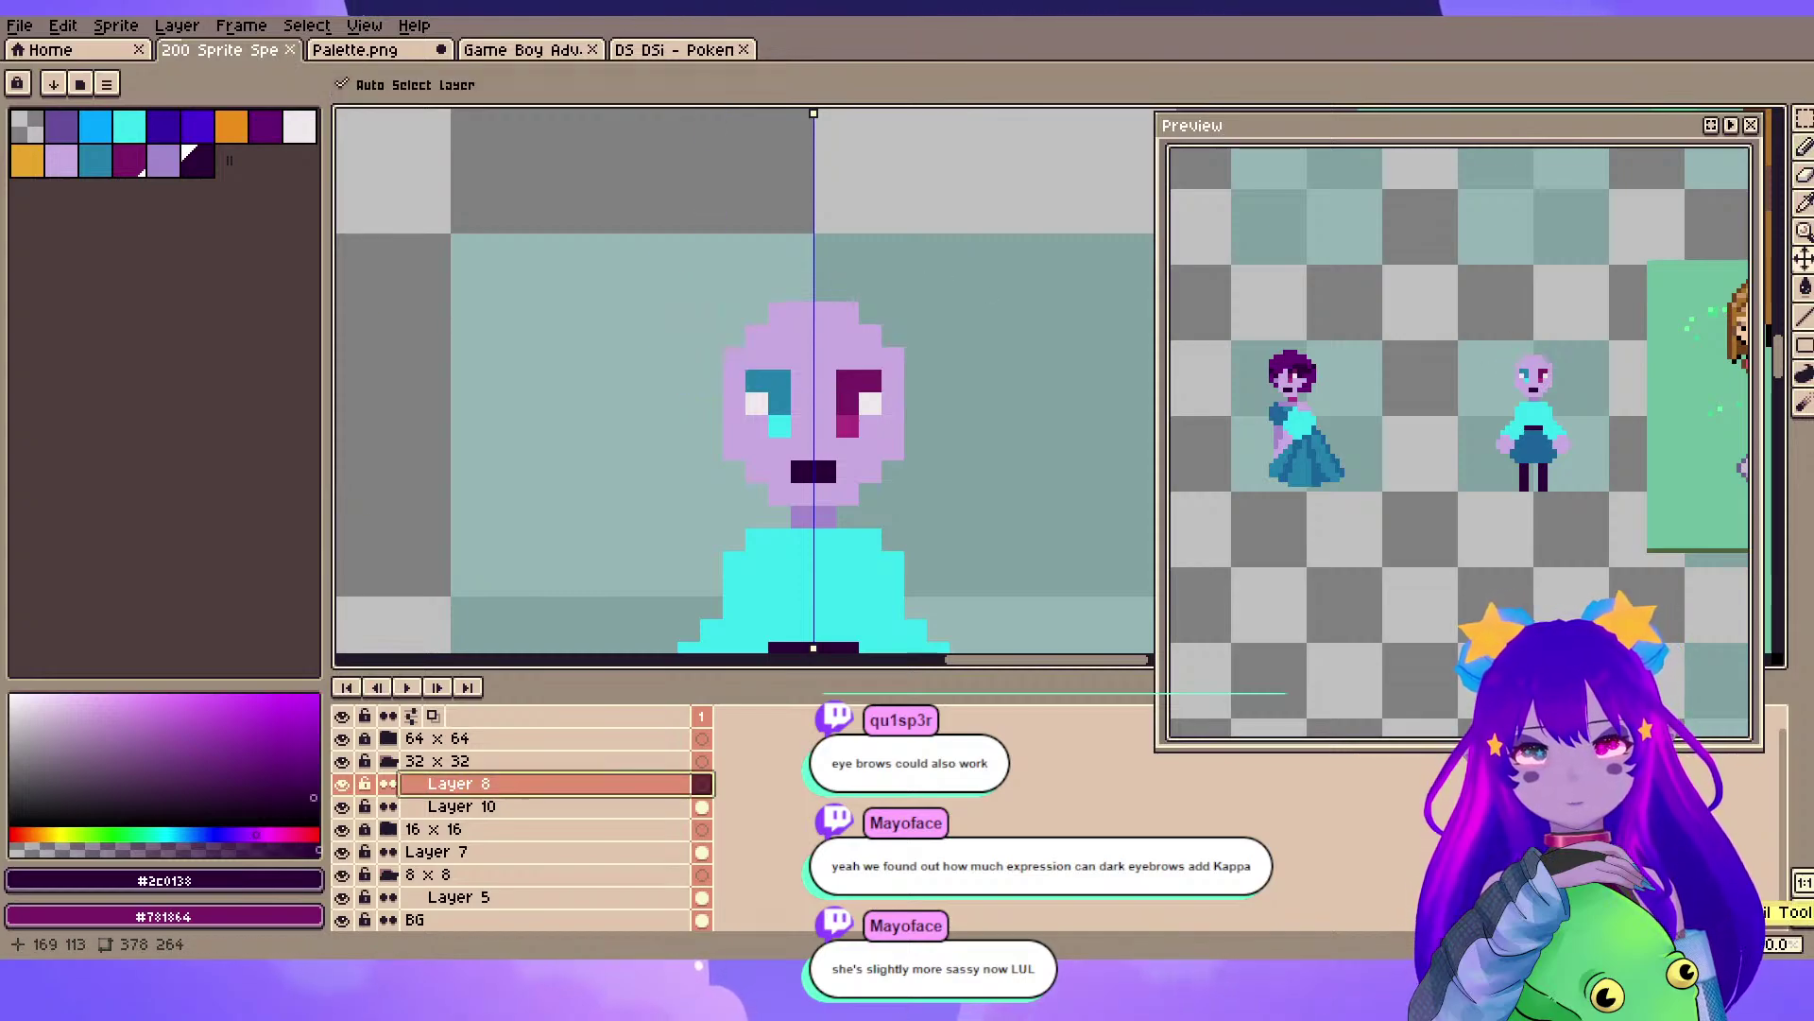
- Save the file and, on Layer 10, draw mirrored dark purple lash lines over both eyes, reaching one pixel beyond the face
drag(689, 331, 614, 327)
key(ctrl+s)
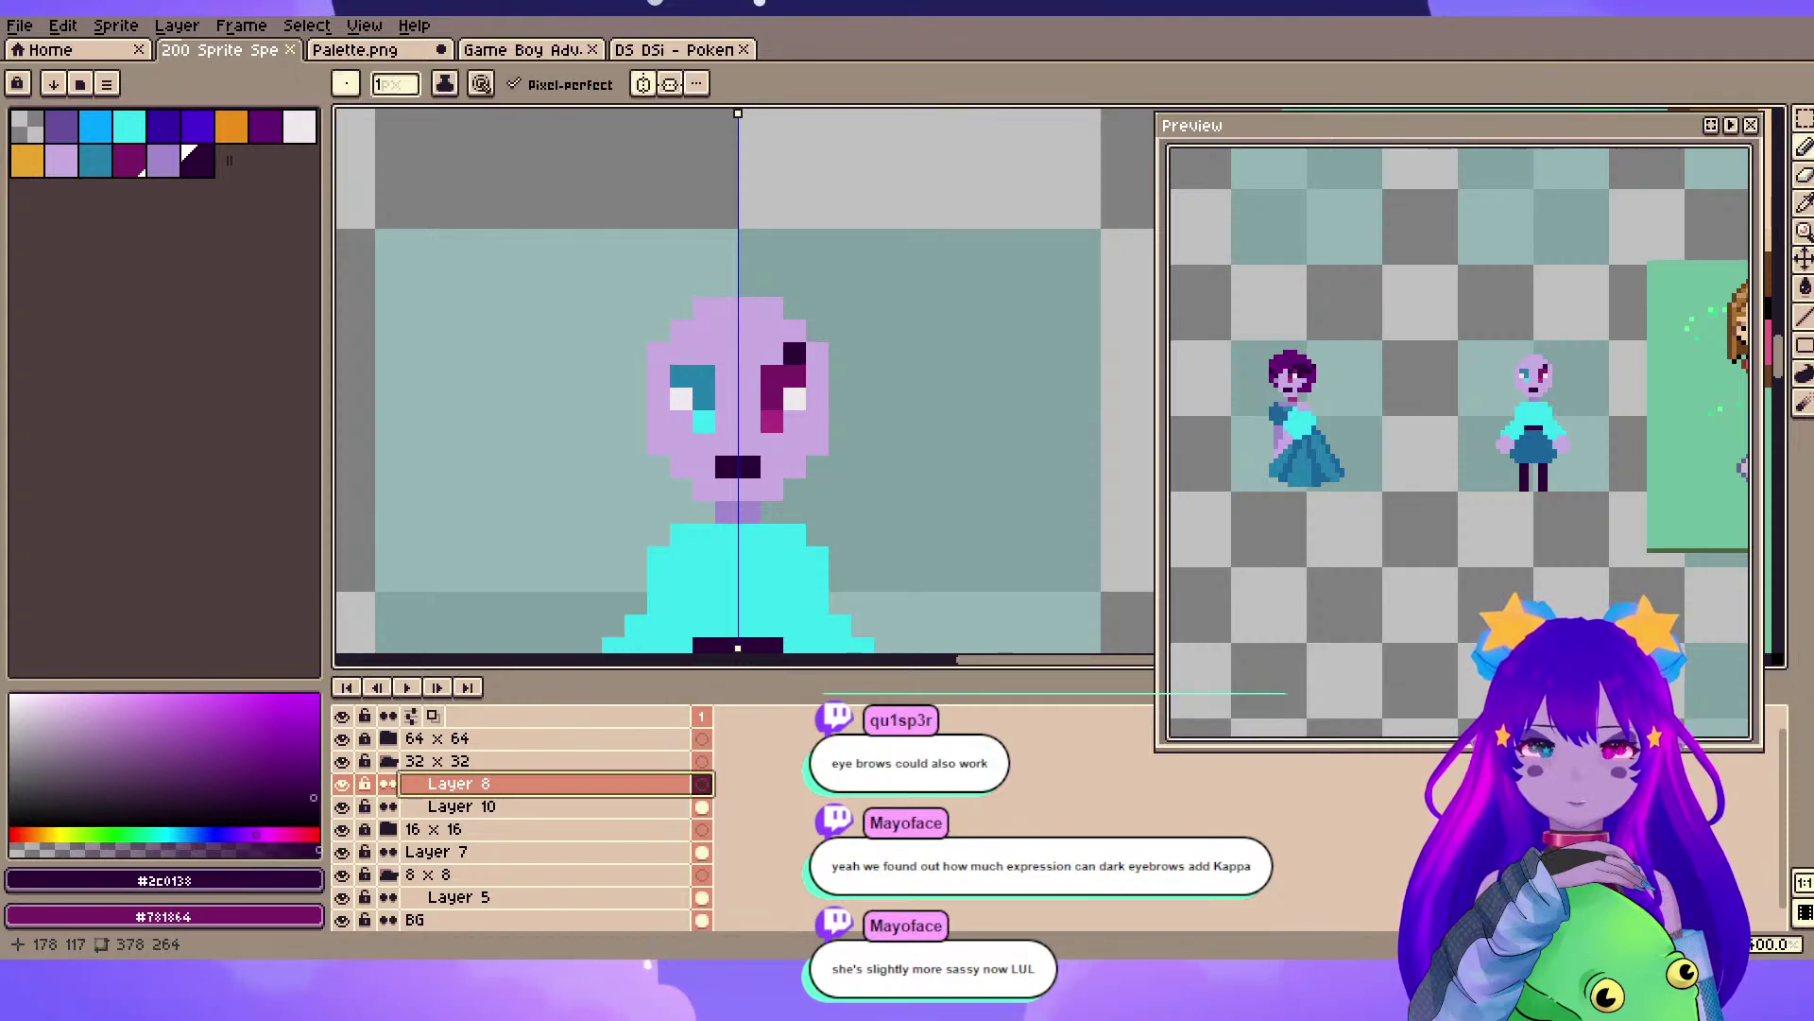
click(529, 807)
scroll(669, 369, up, 1)
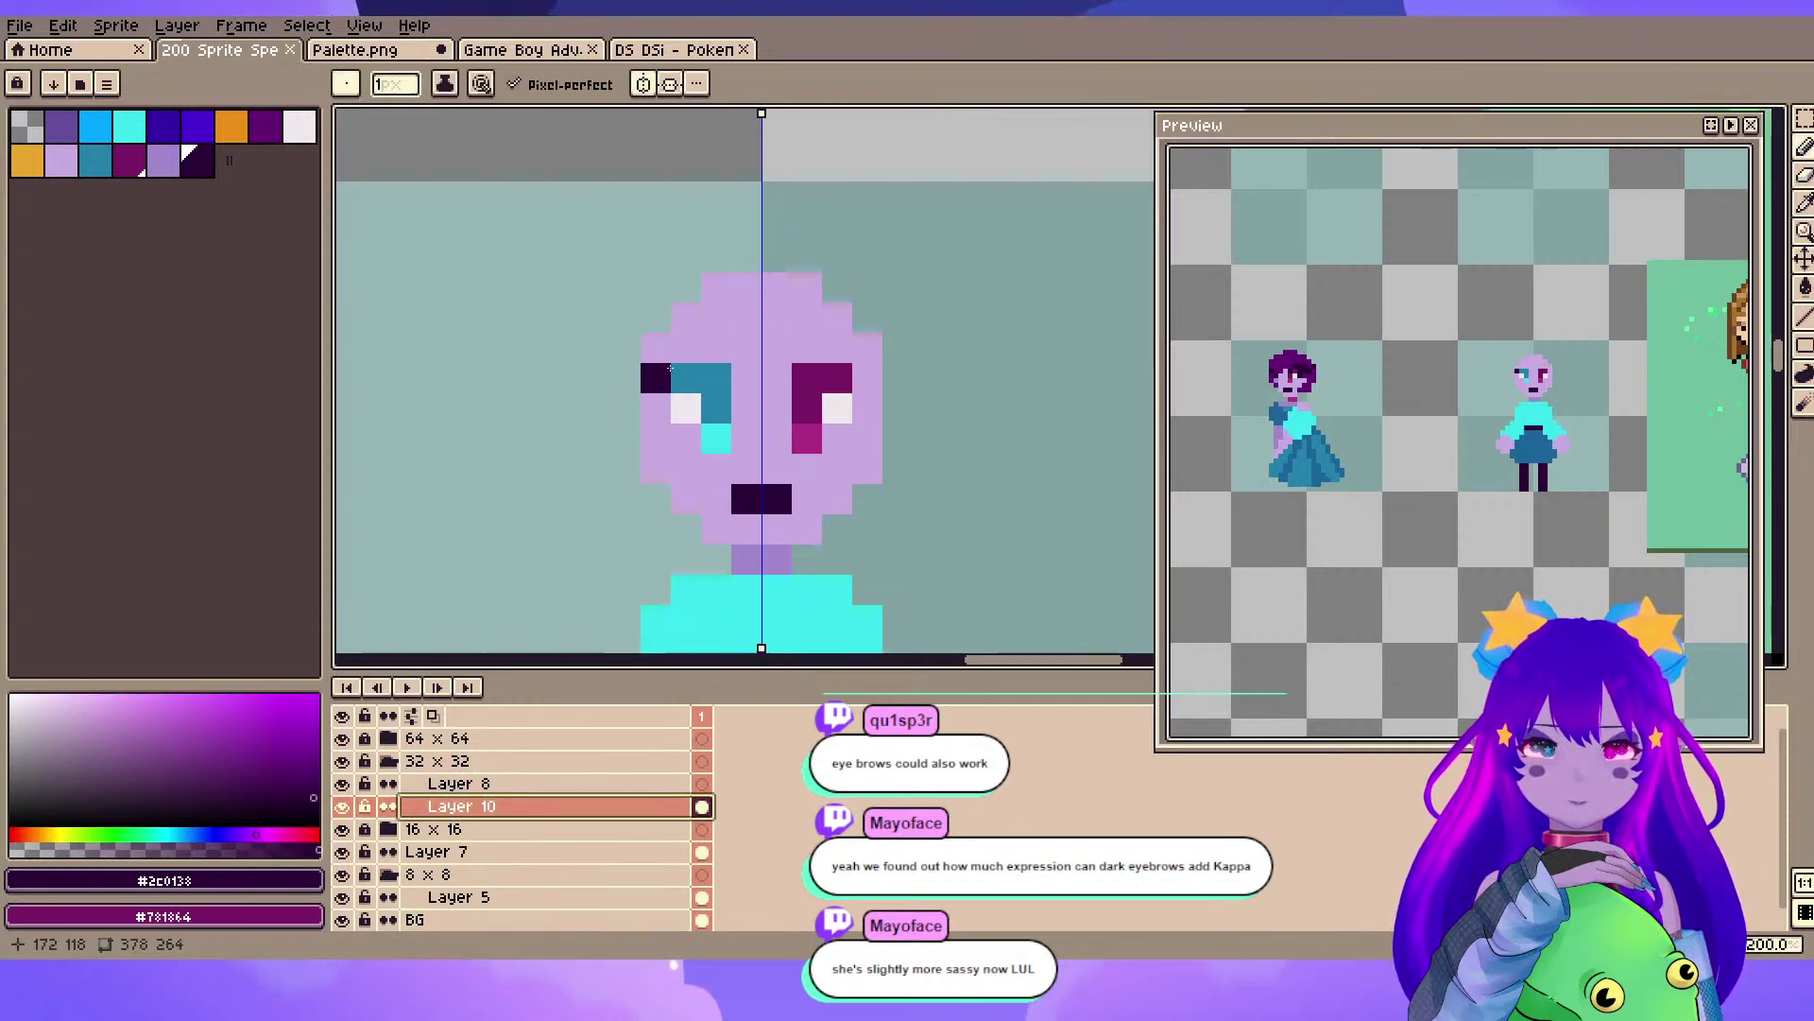
drag(637, 406, 693, 353)
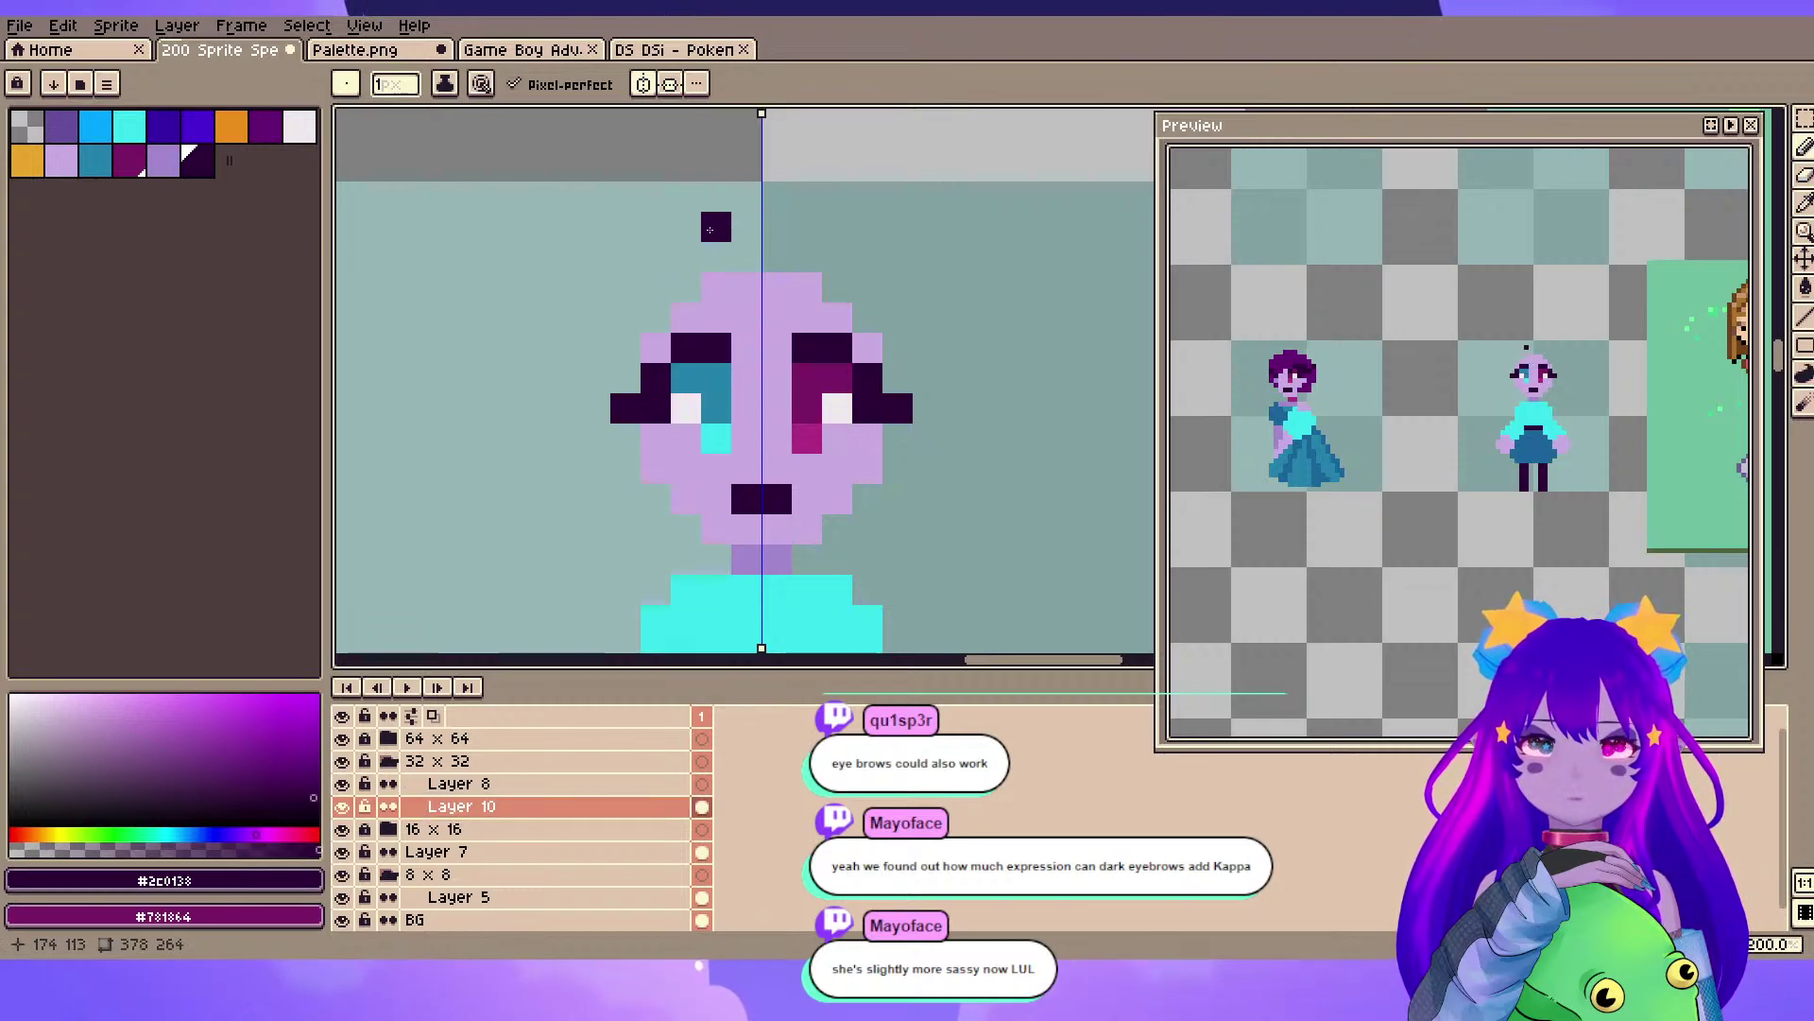
- Enlarge the whites of both eyes outward and downward with the sampled white, and shade their upper row in greyish pink
alt+click(658, 403)
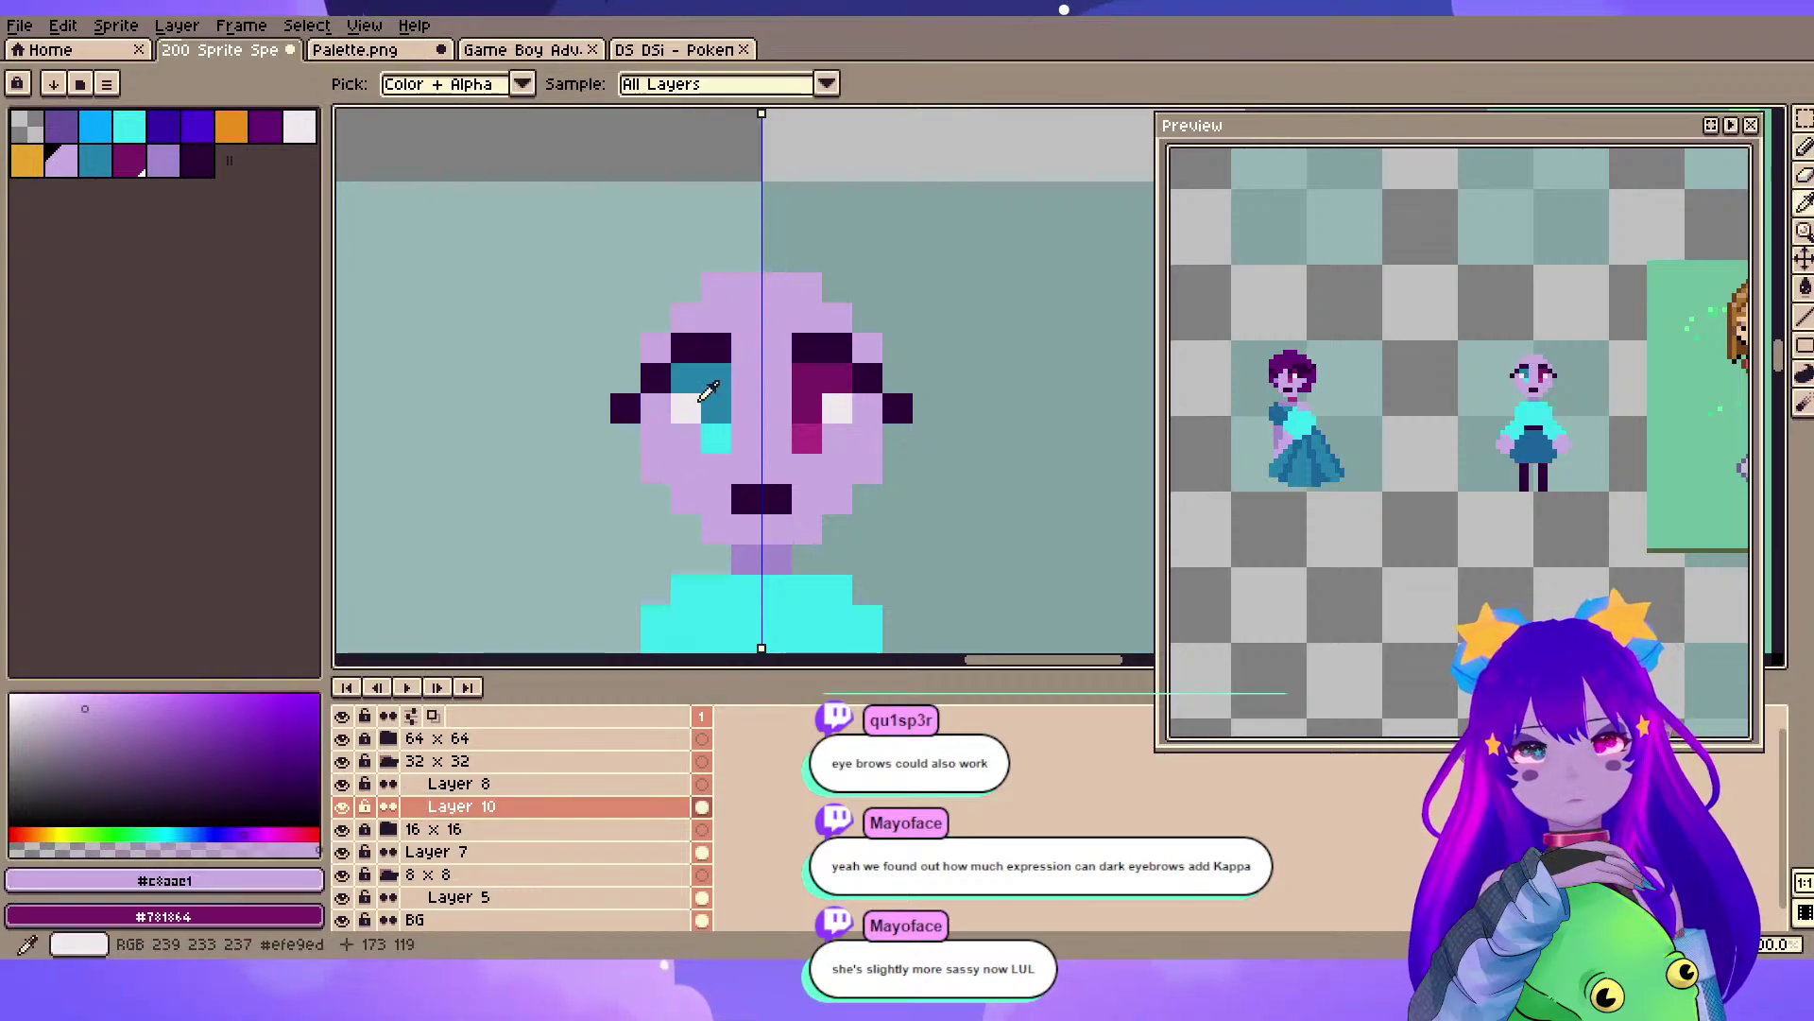
alt+click(686, 408)
click(656, 408)
click(797, 447)
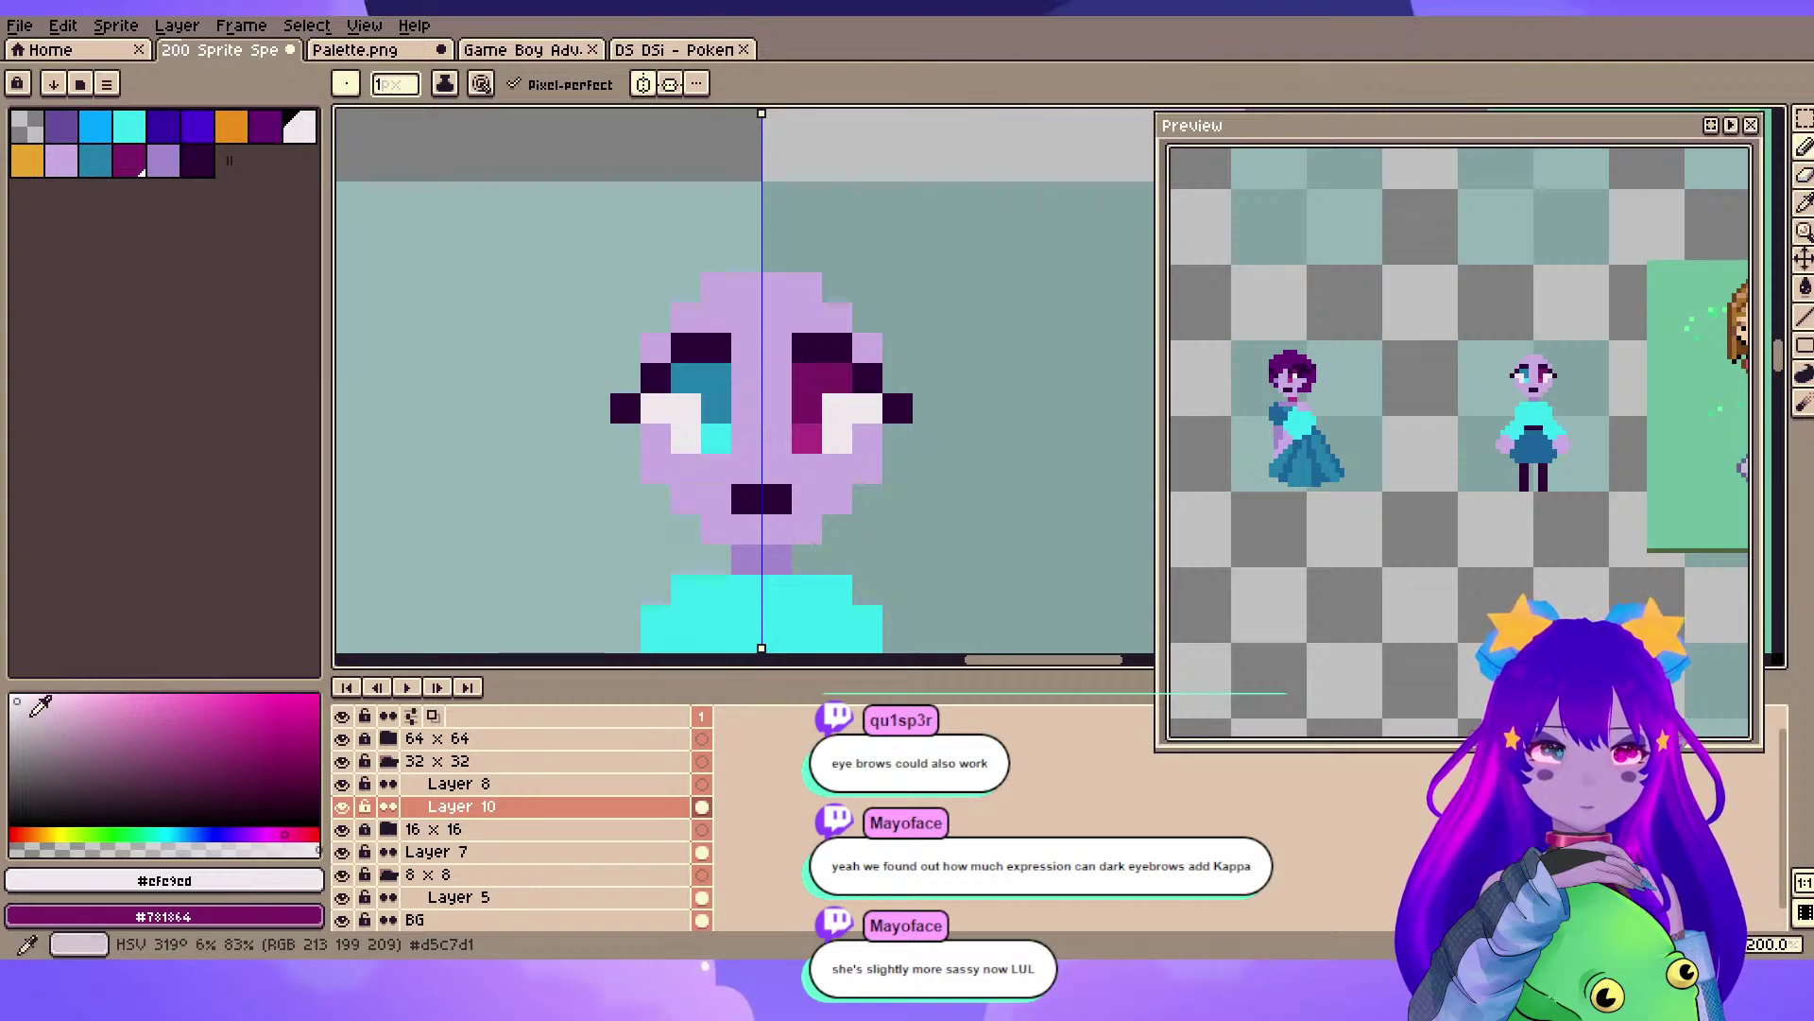
click(40, 725)
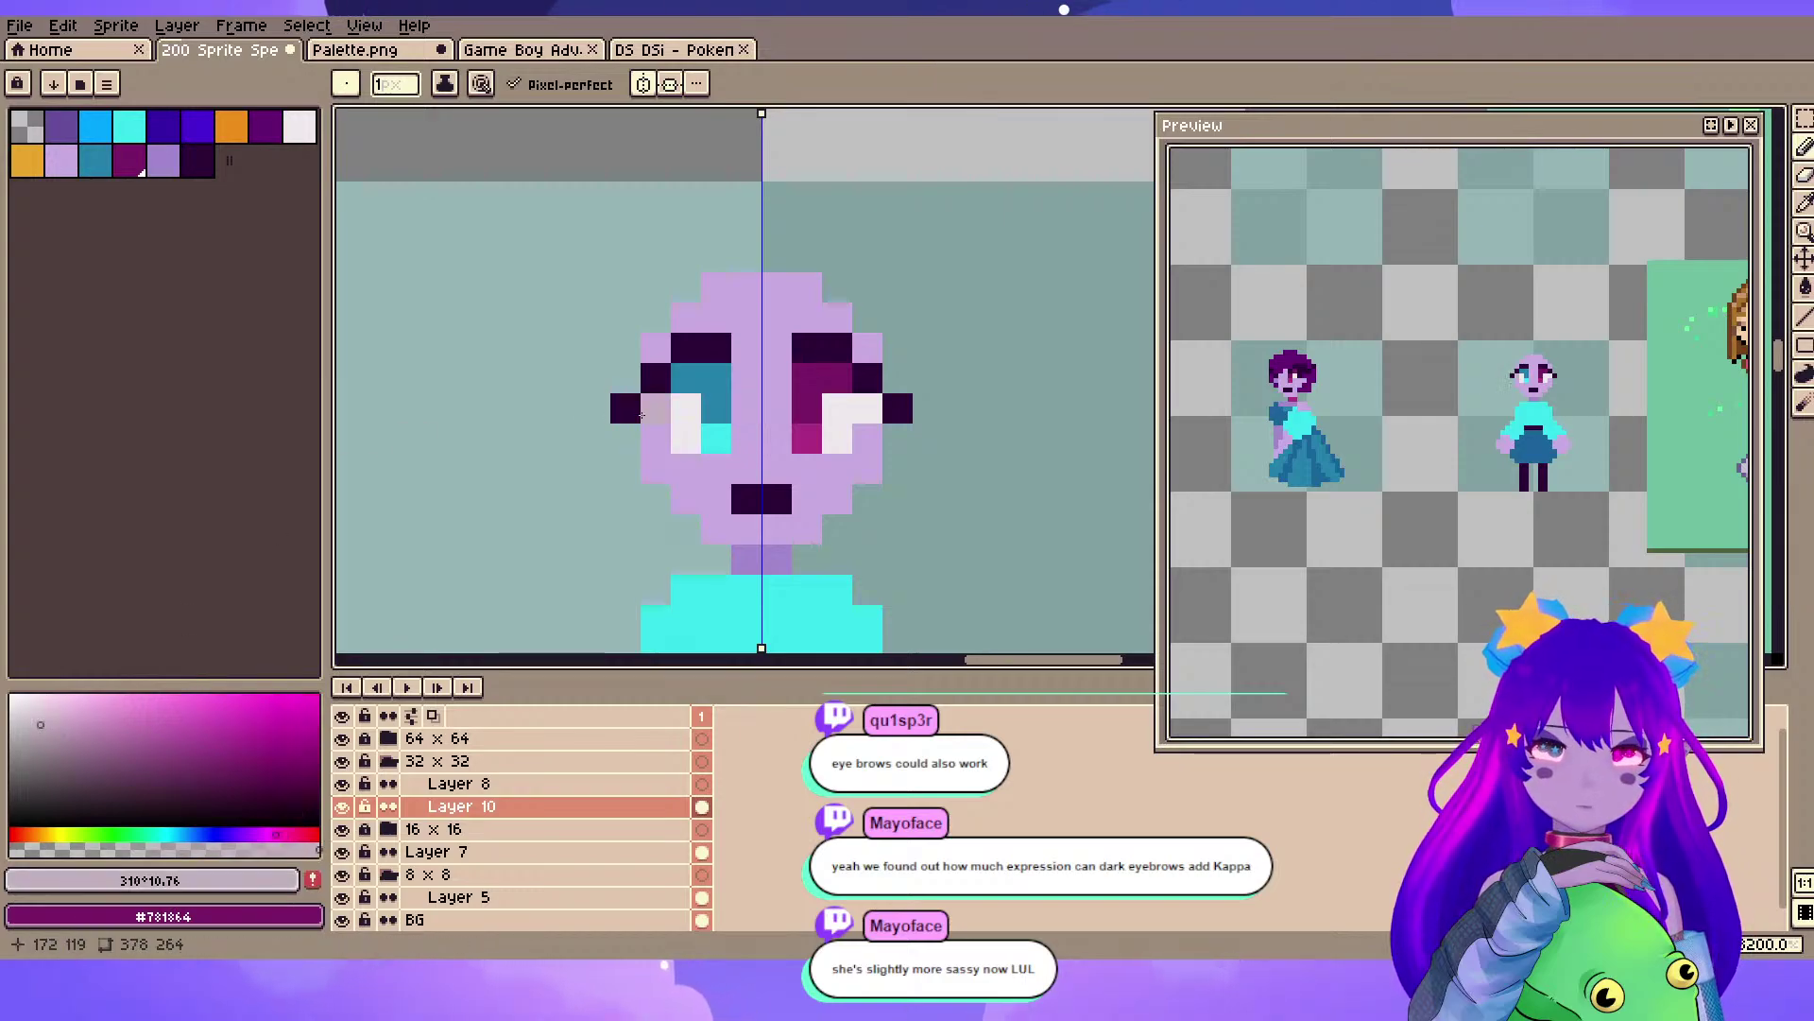
drag(663, 412, 688, 412)
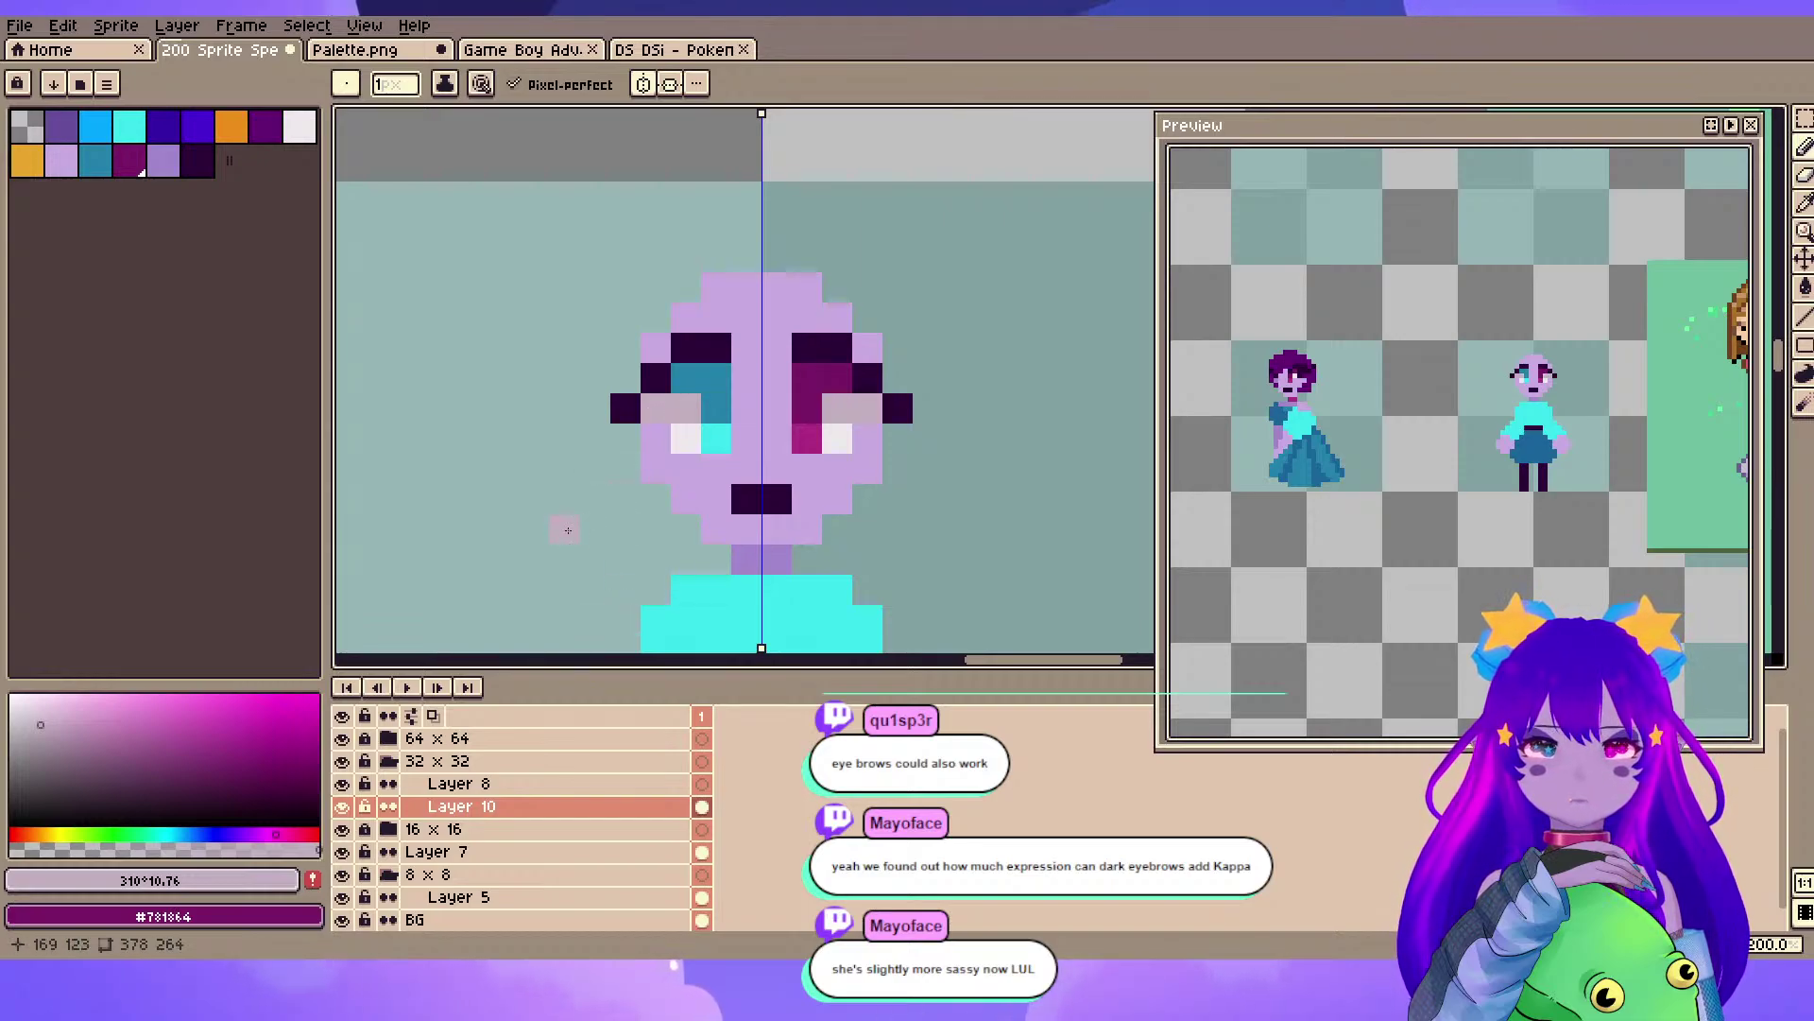
- Try thickening the lashes in dark purple around the outer eyes and up to the inner brows, and undo it
alt+click(628, 410)
click(656, 438)
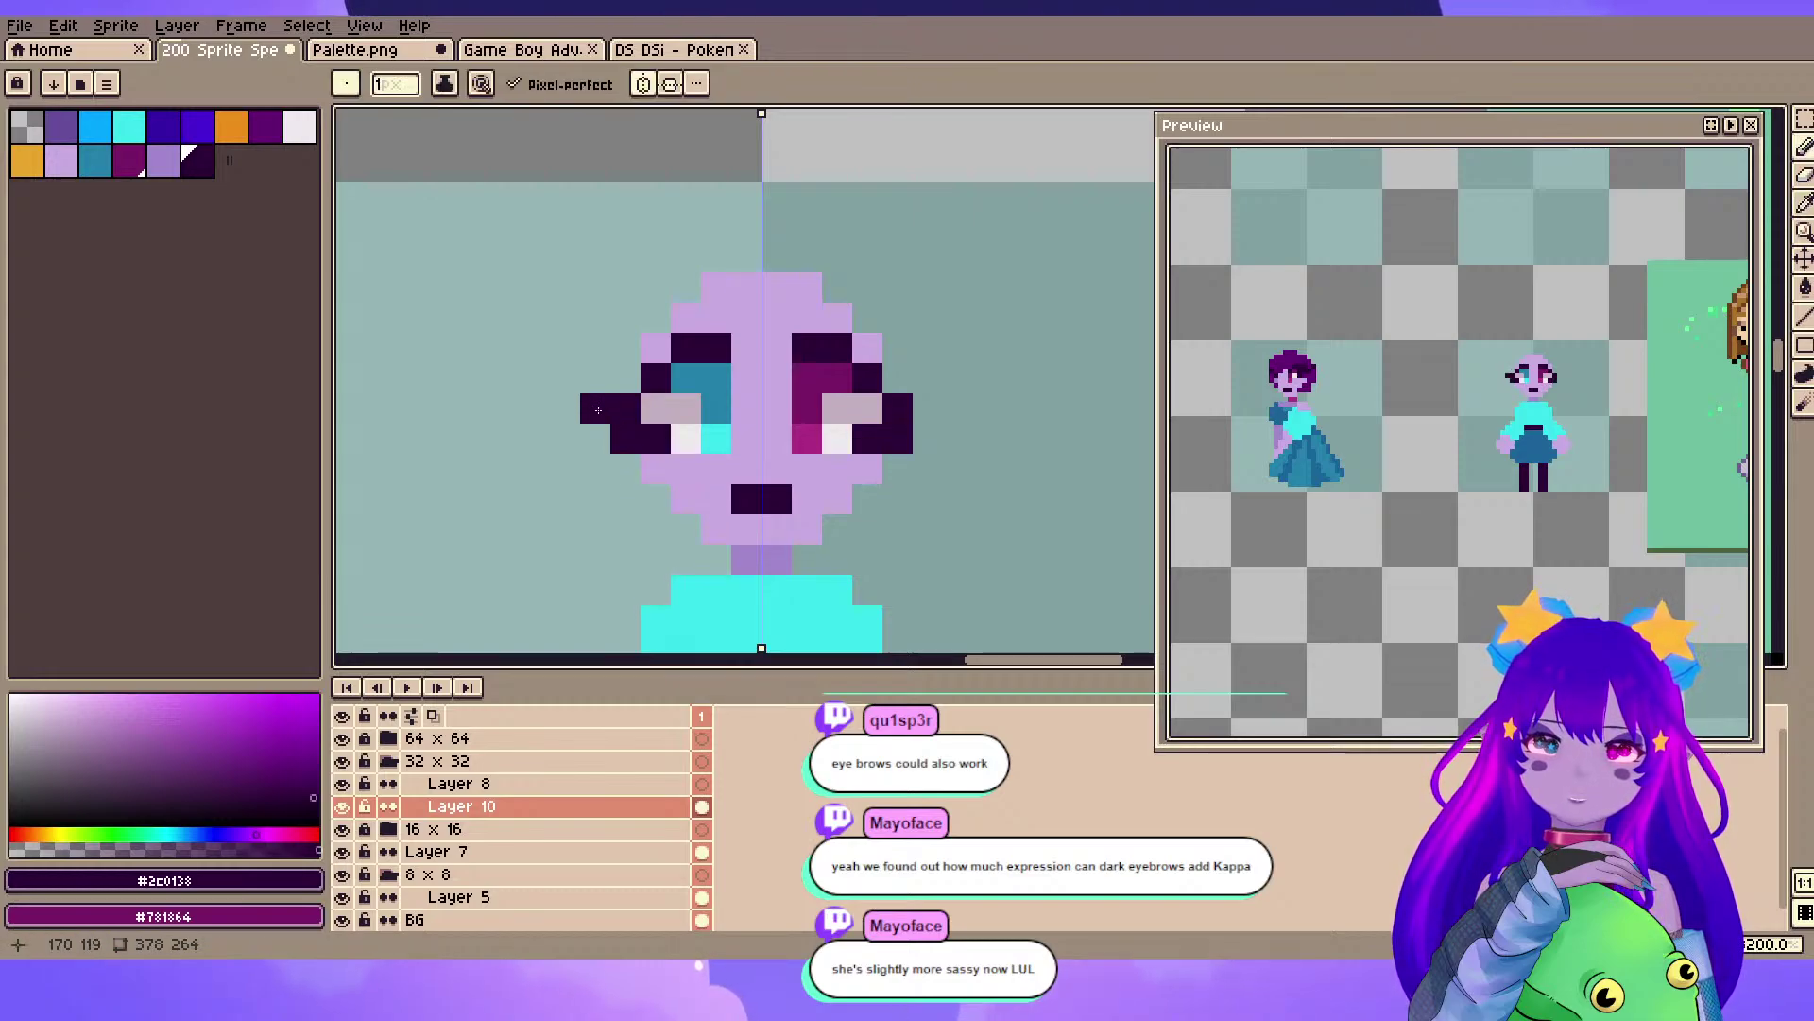
click(598, 410)
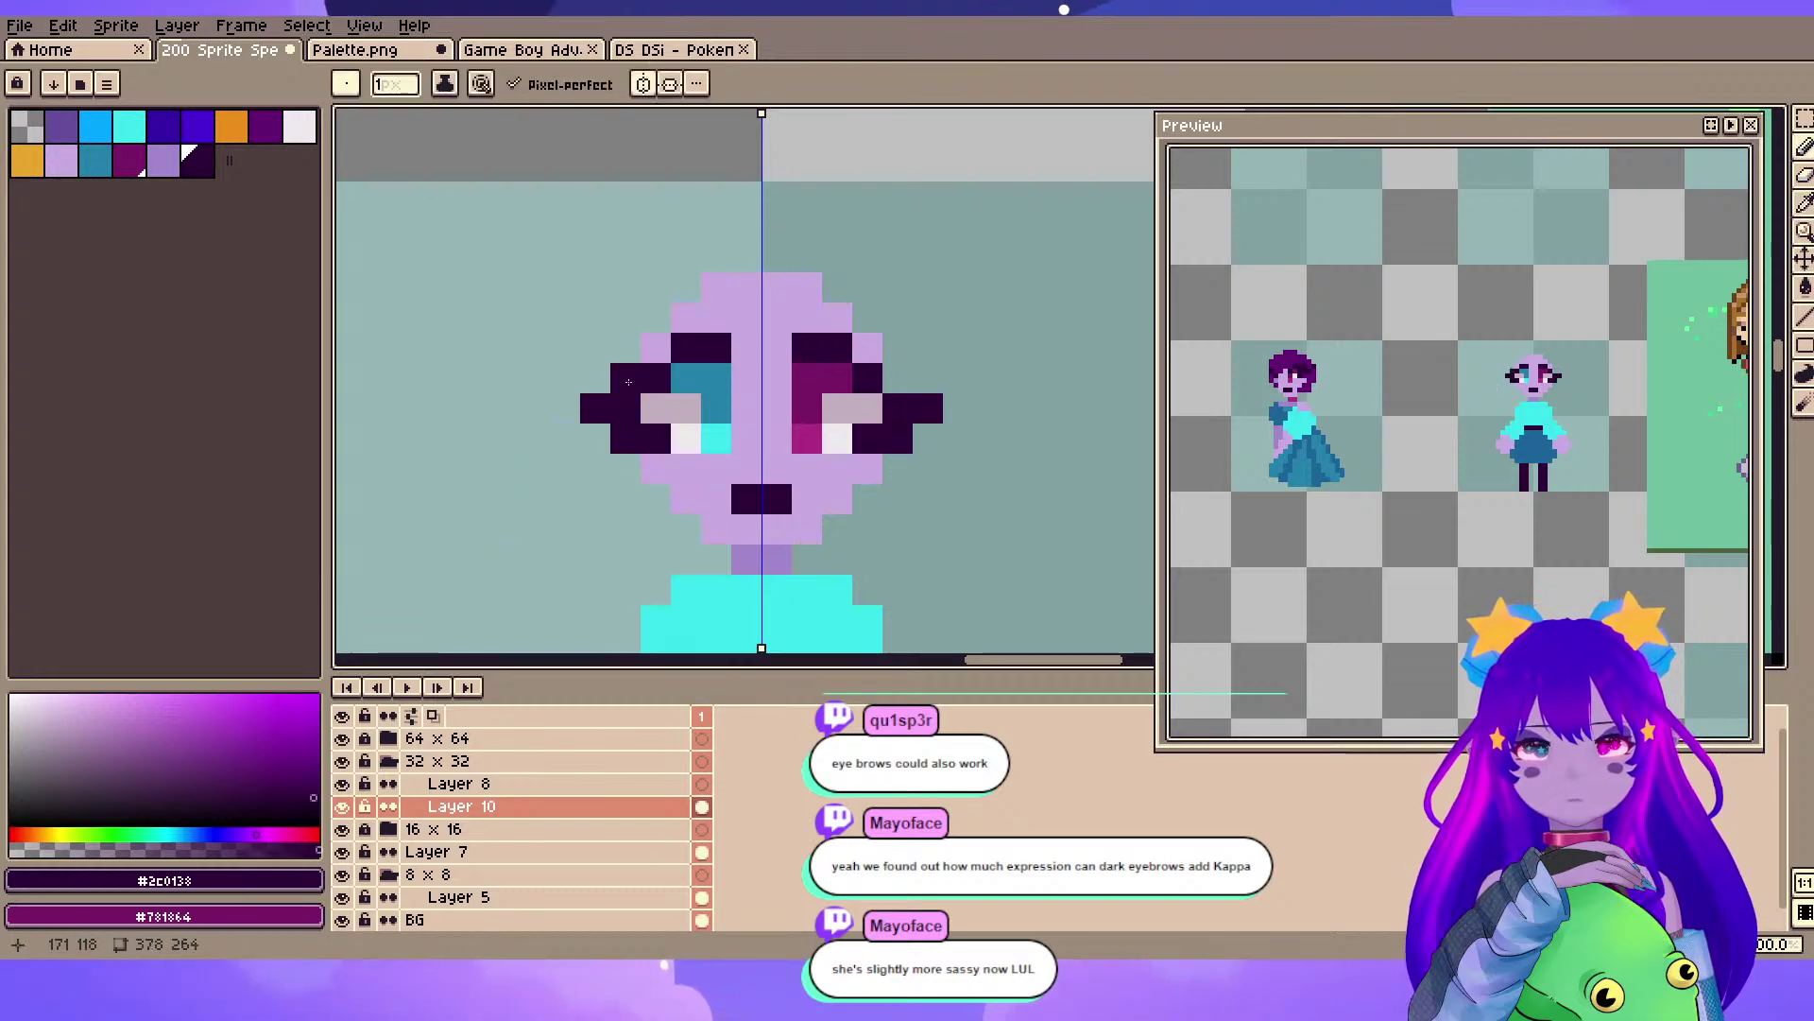
click(717, 317)
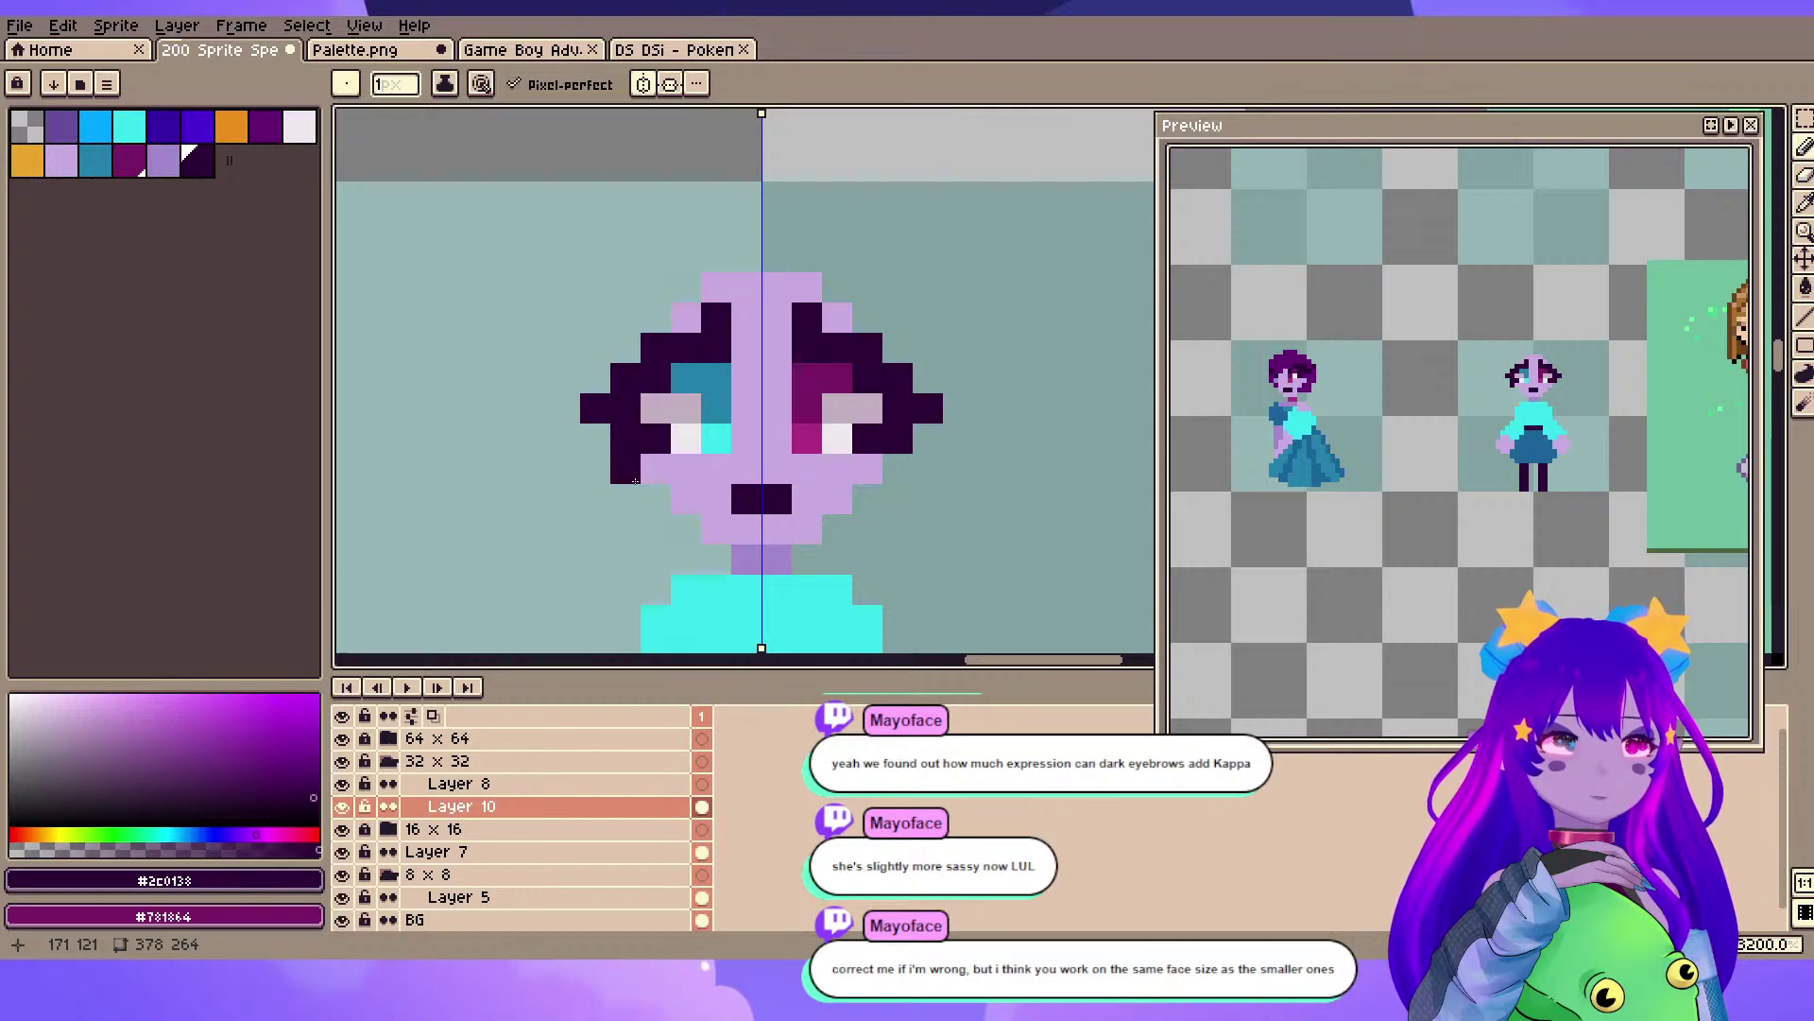
scroll(867, 459, down, 4)
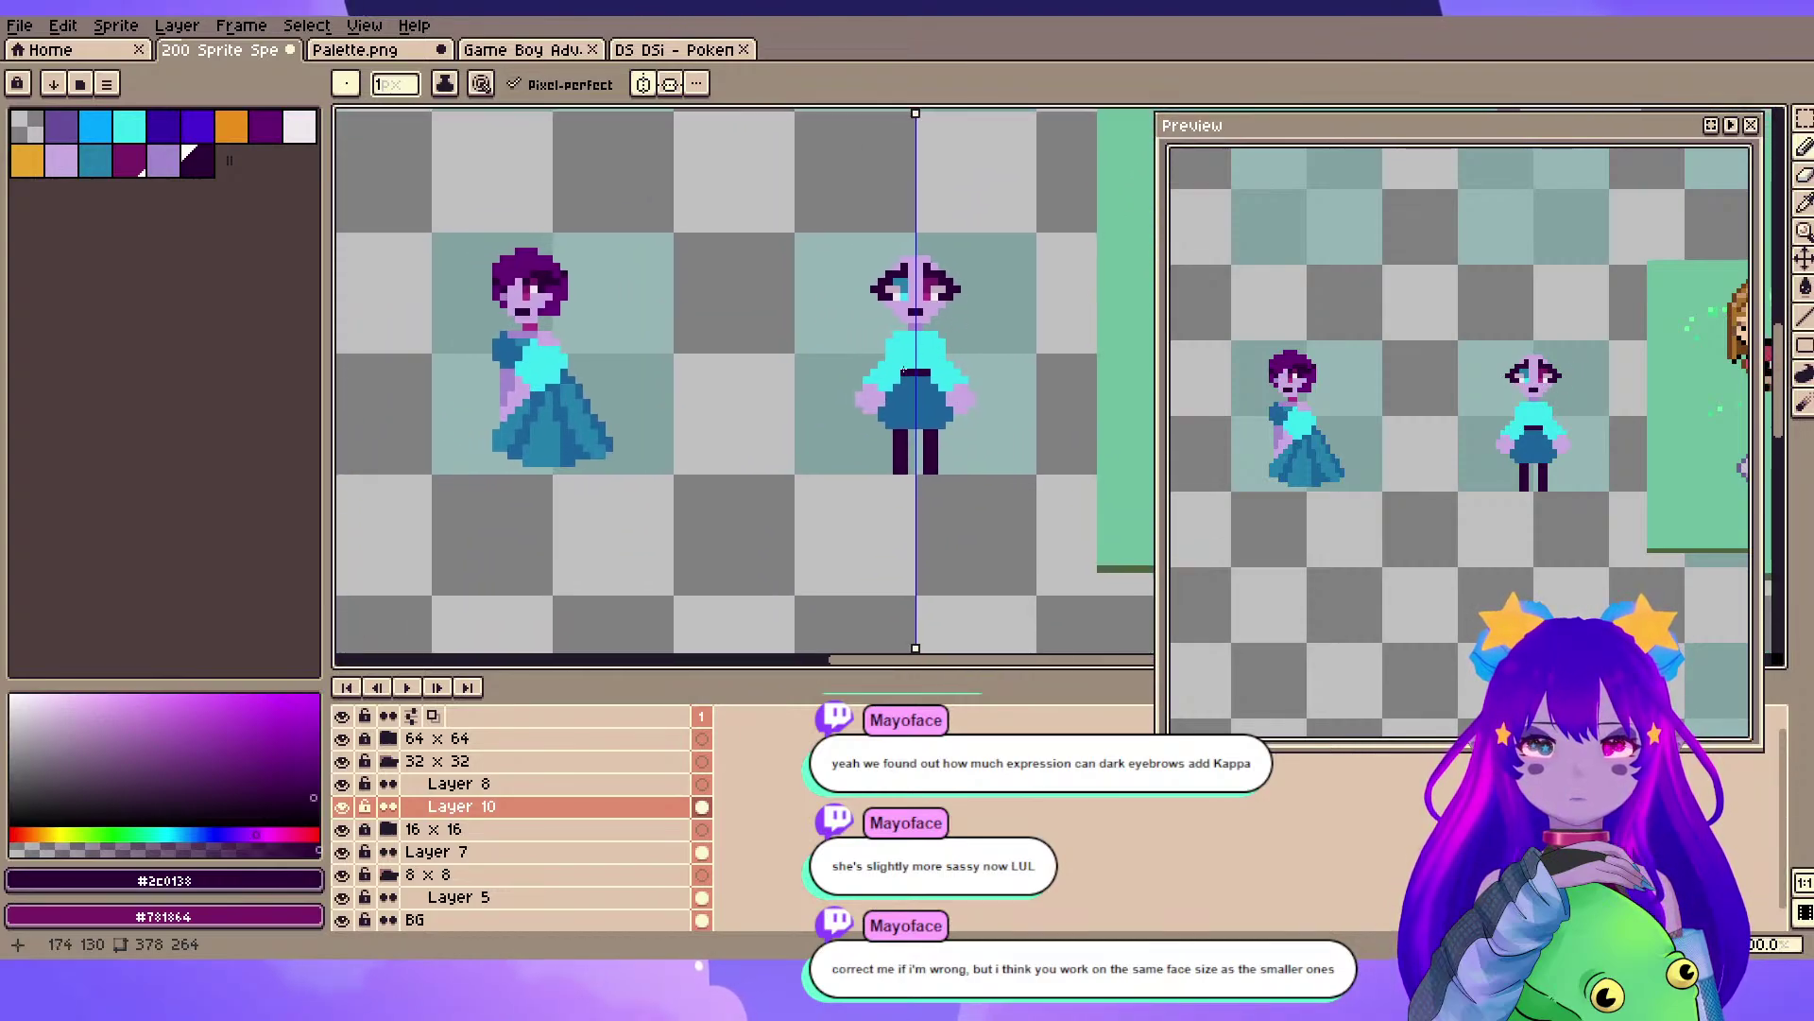
key(ctrl+z)
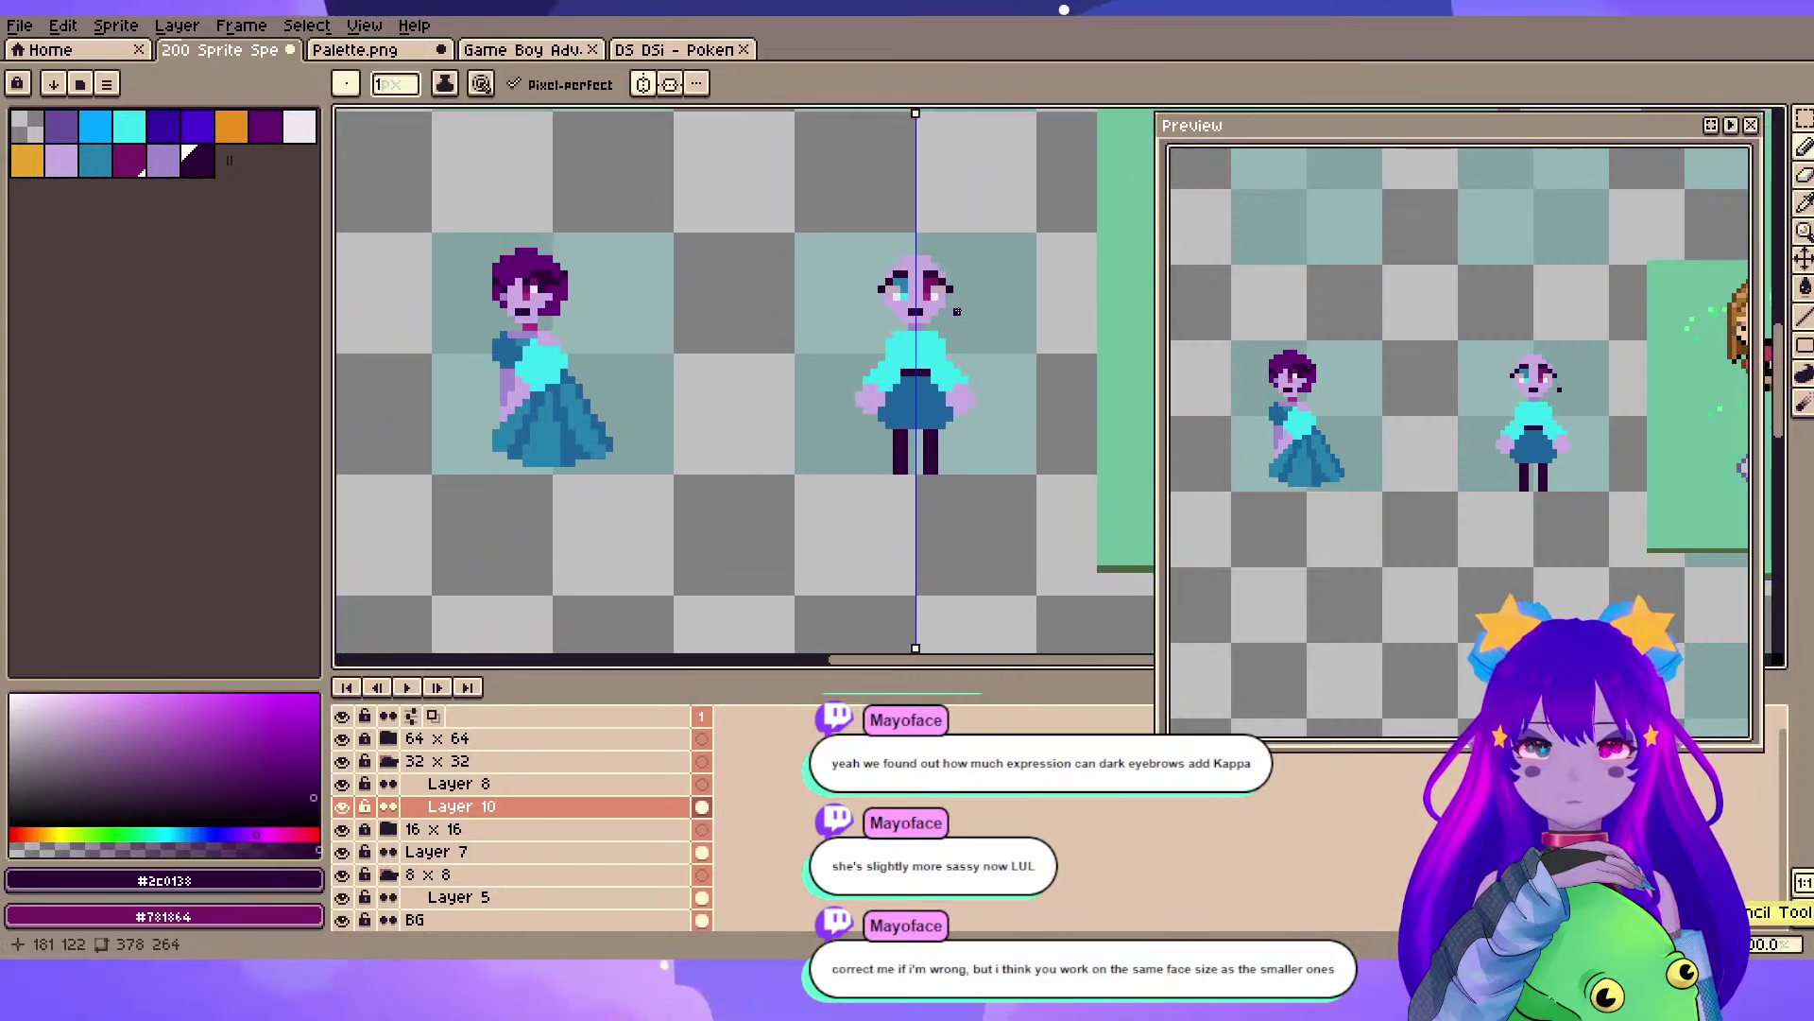
- Examine the faces of the smaller long-haired sprites to compare them with the front-facing sprite's face
scroll(621, 416, down, 1)
drag(449, 462, 1012, 457)
drag(859, 231, 859, 236)
scroll(756, 529, up, 4)
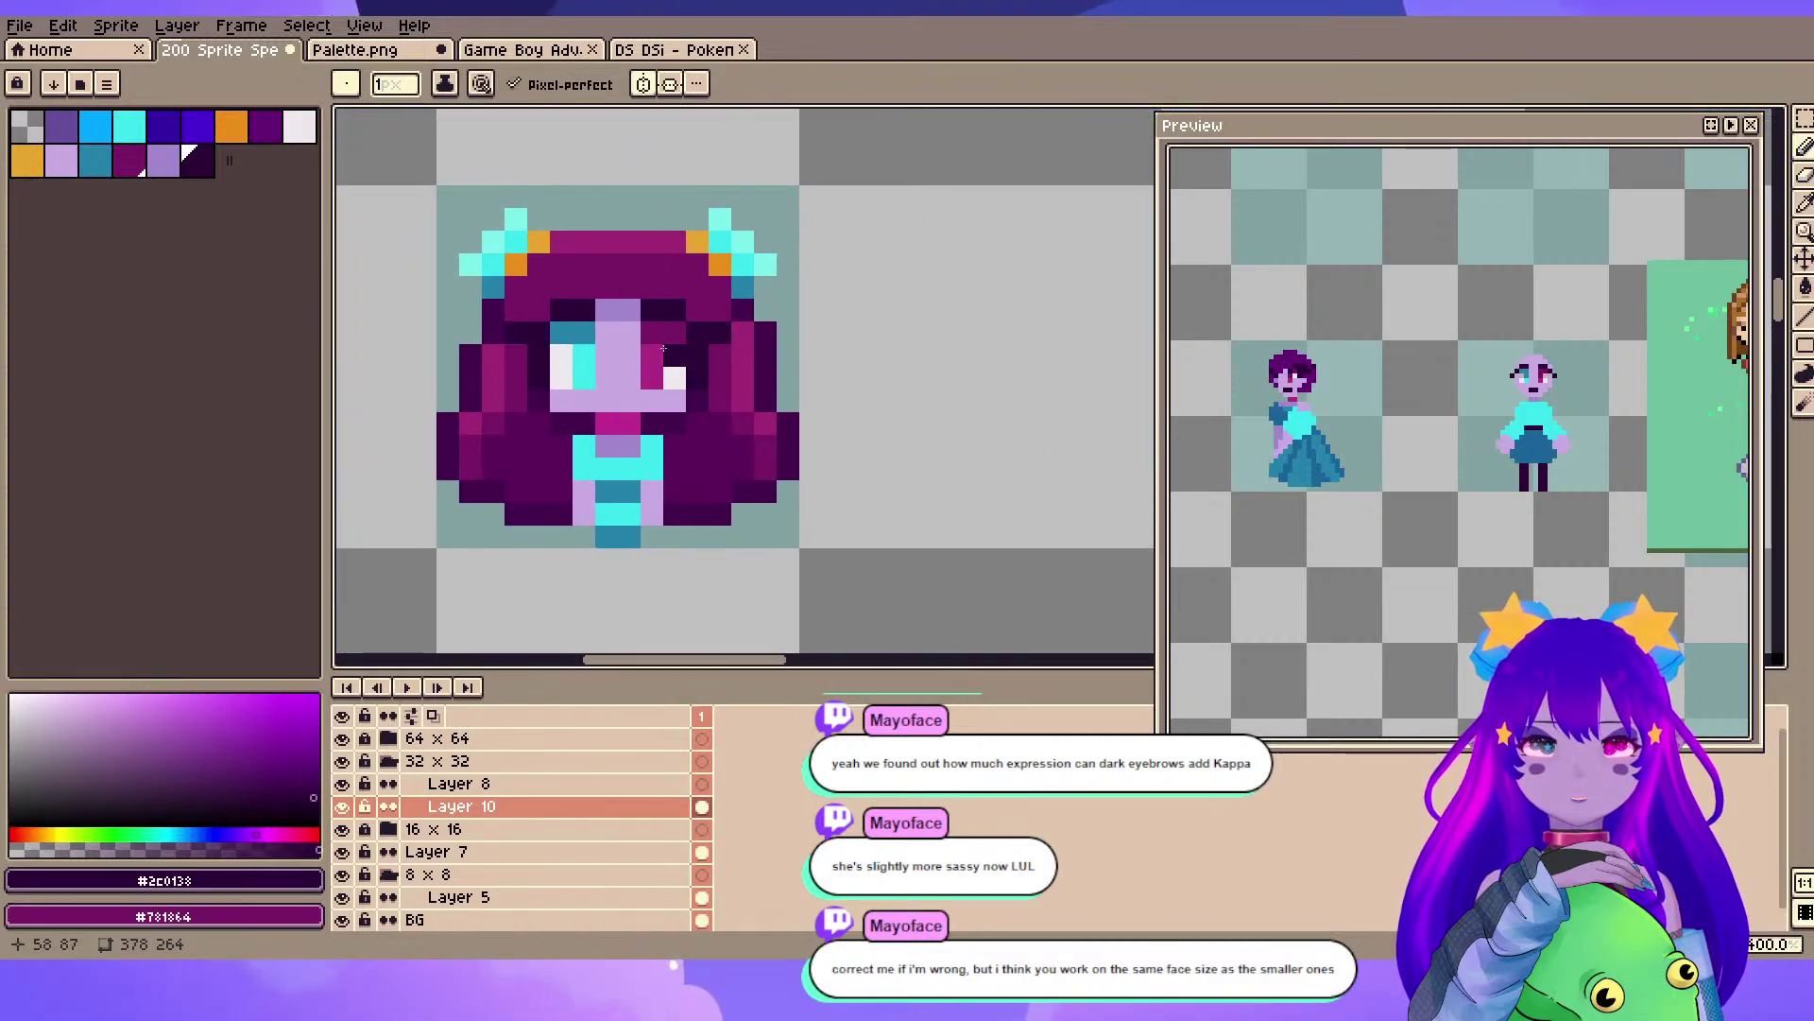
scroll(690, 367, down, 6)
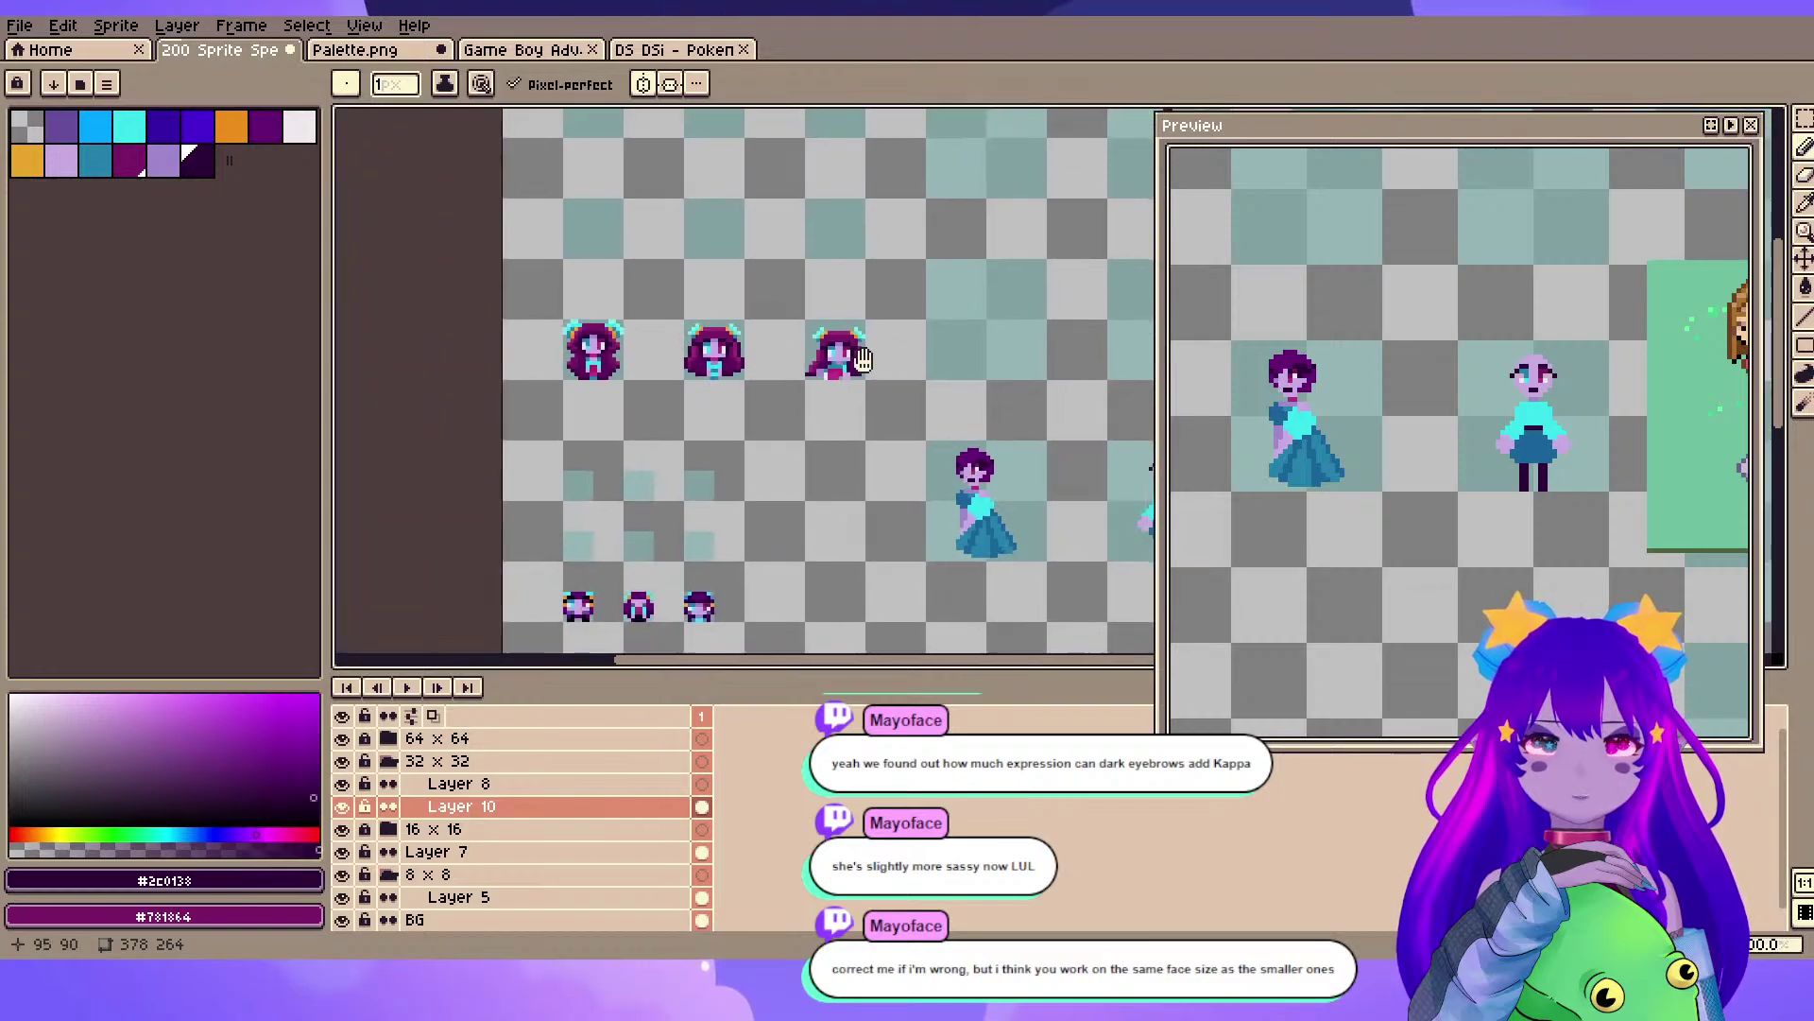
drag(863, 360, 388, 389)
scroll(677, 482, up, 3)
scroll(677, 480, up, 1)
drag(676, 479, 580, 355)
scroll(794, 280, up, 2)
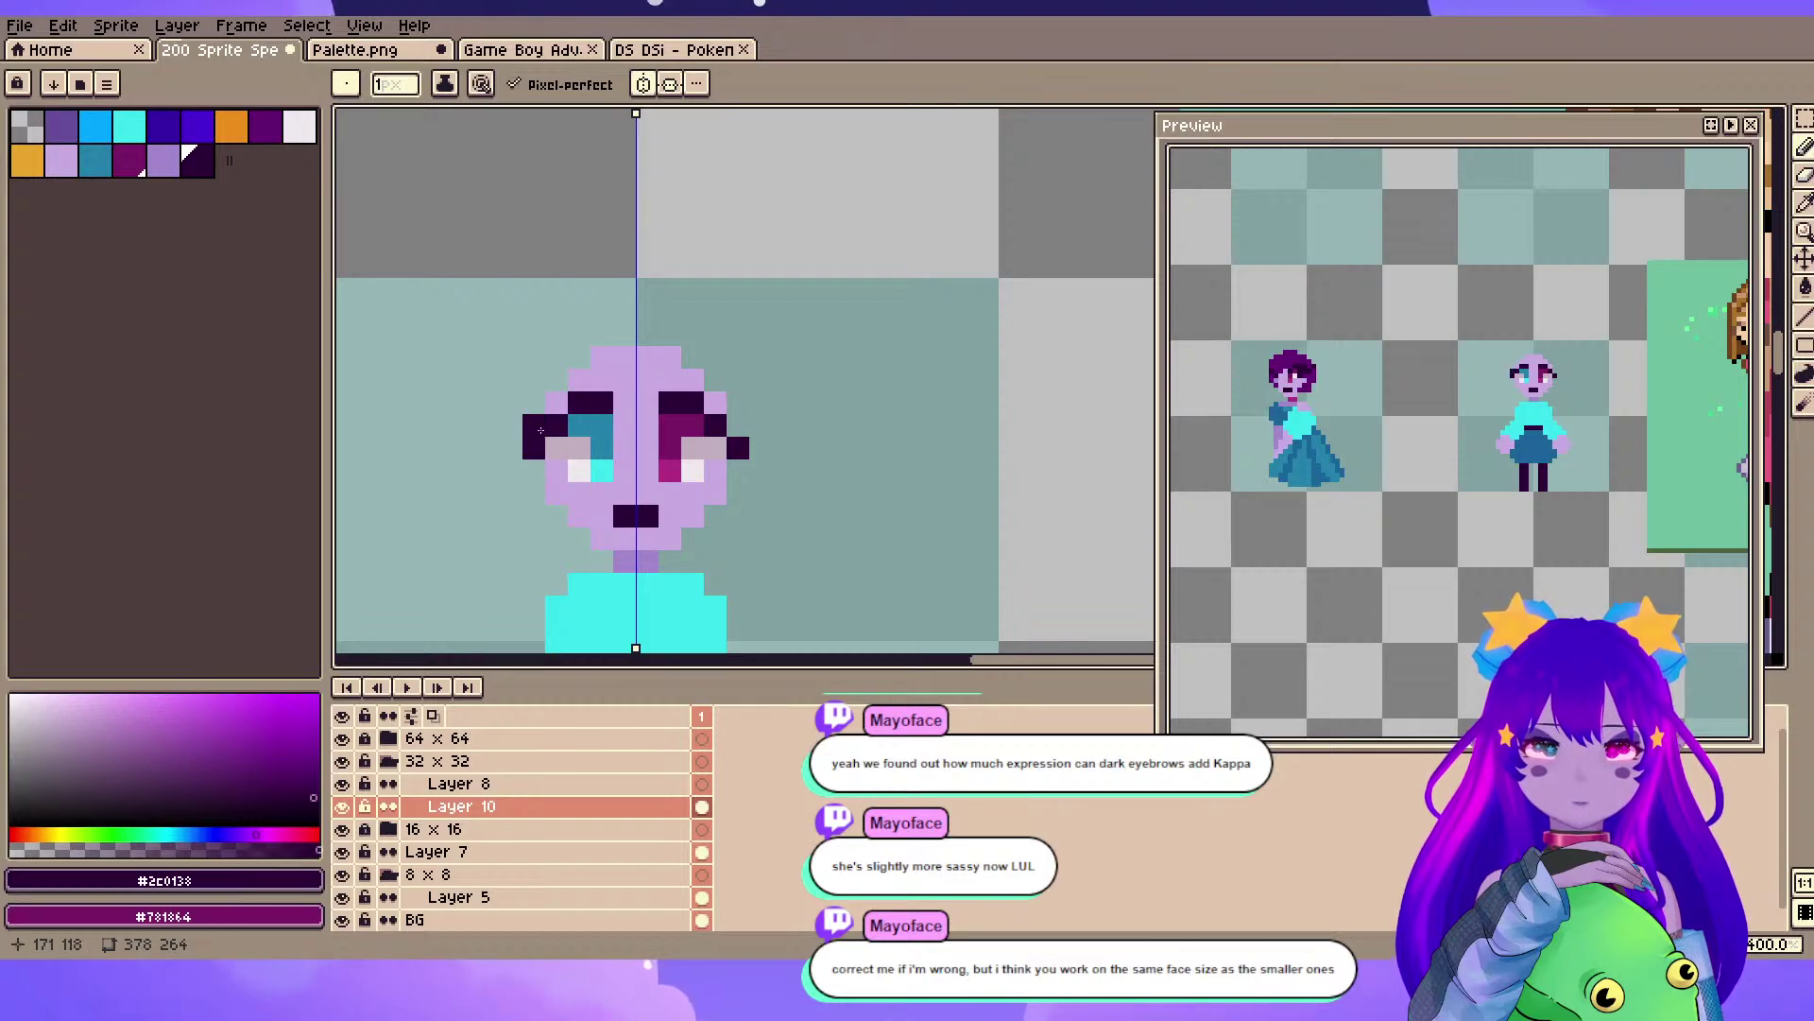
- Thicken the outer lashes with mirrored dark purple pixels, try extending the brows upward at their inner ends, and undo that extension
click(616, 503)
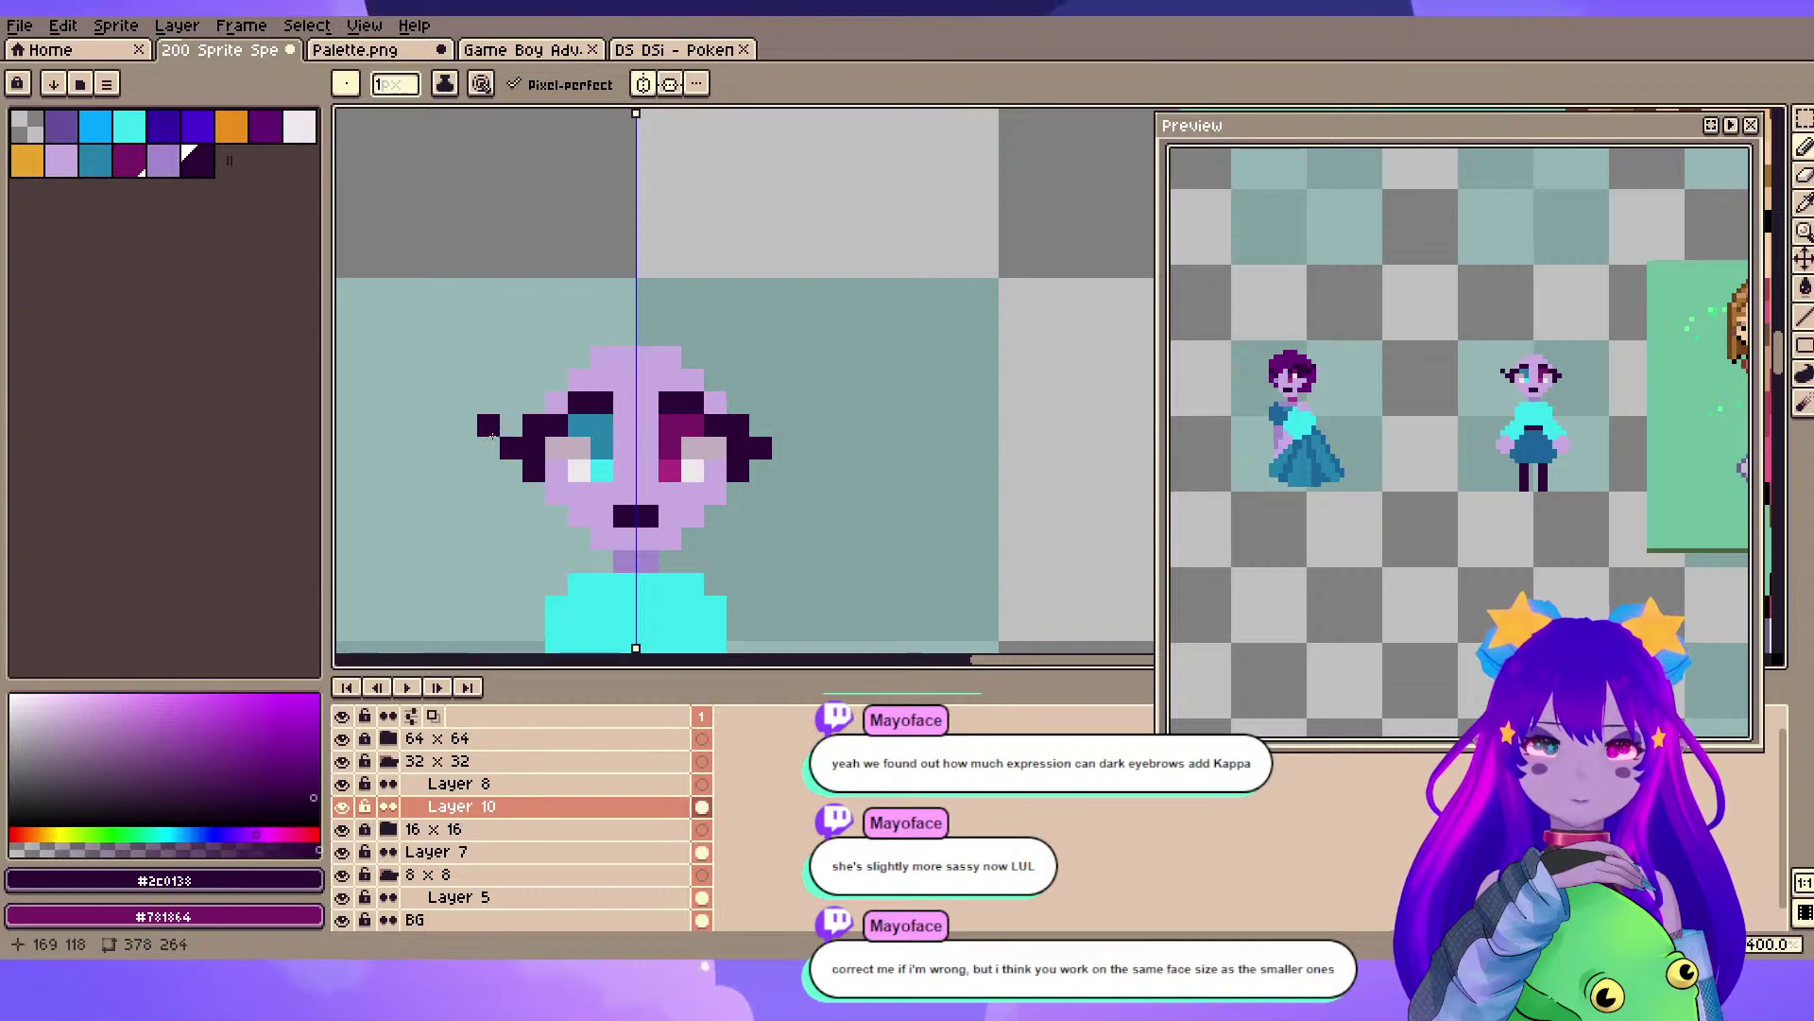
drag(573, 485, 719, 475)
scroll(719, 475, up, 1)
drag(673, 407, 542, 408)
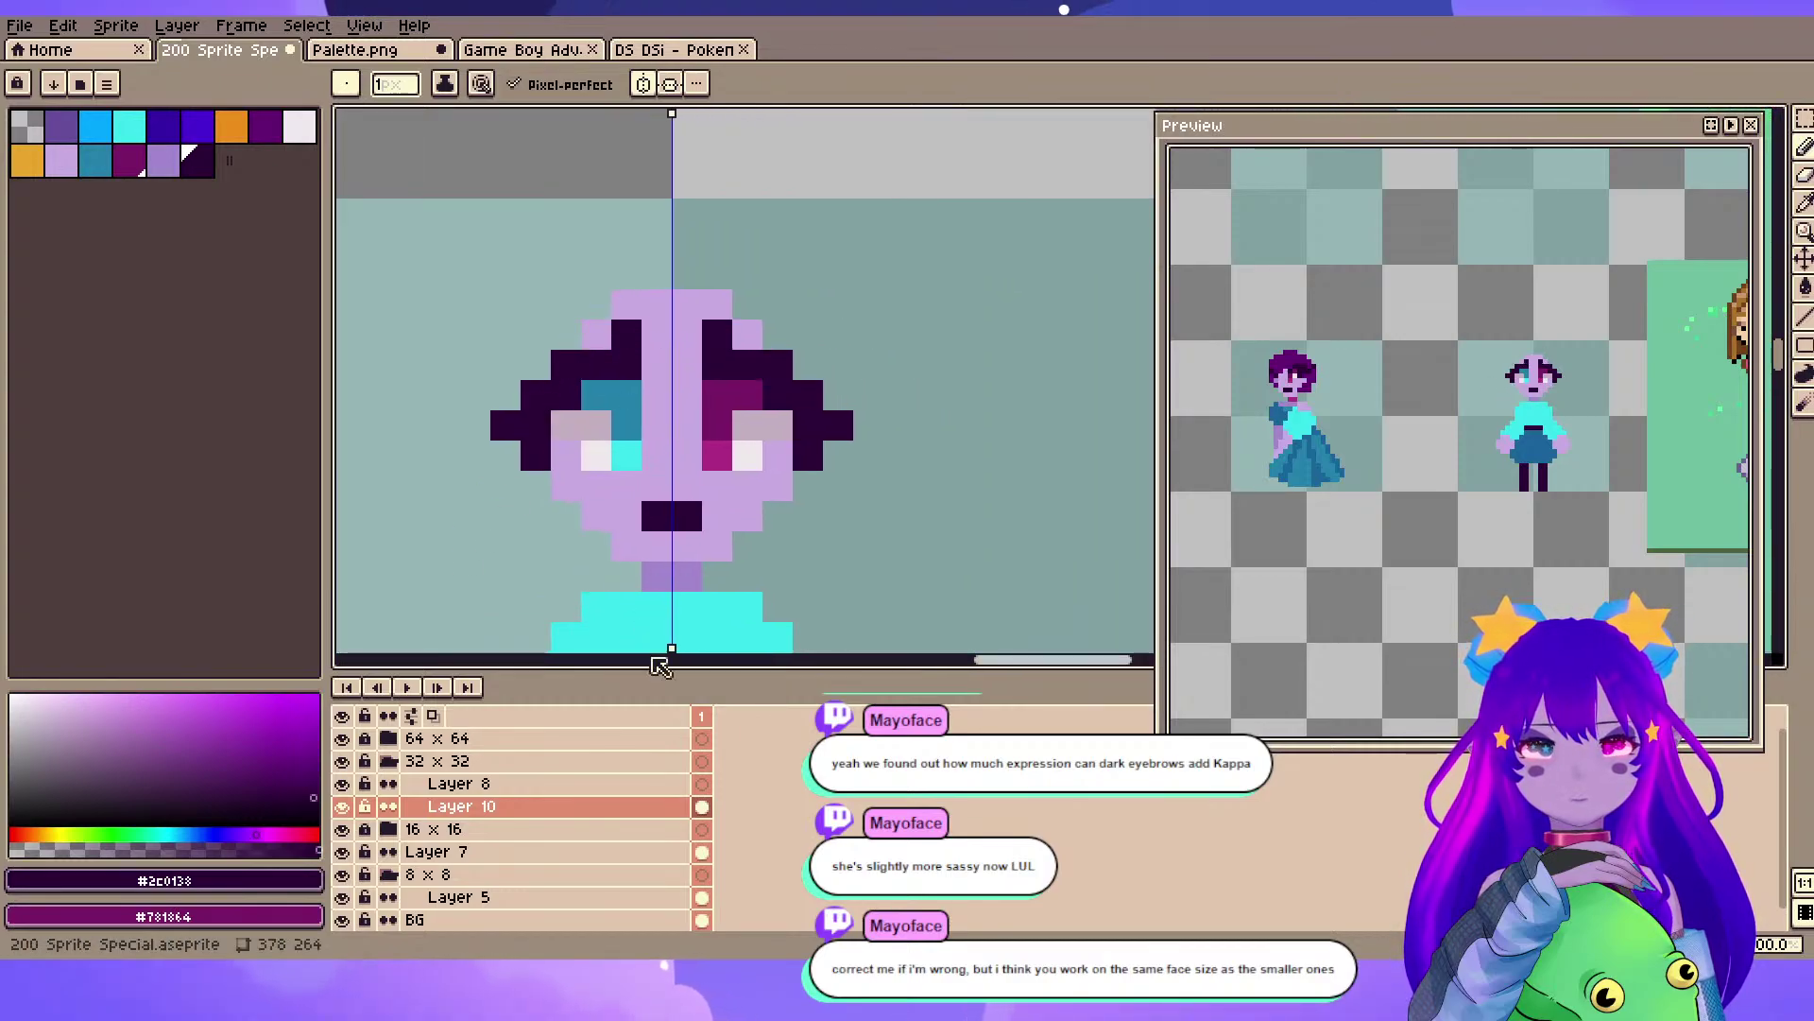
key(ctrl+z)
key(ctrl+z)
key(b)
scroll(854, 361, down, 1)
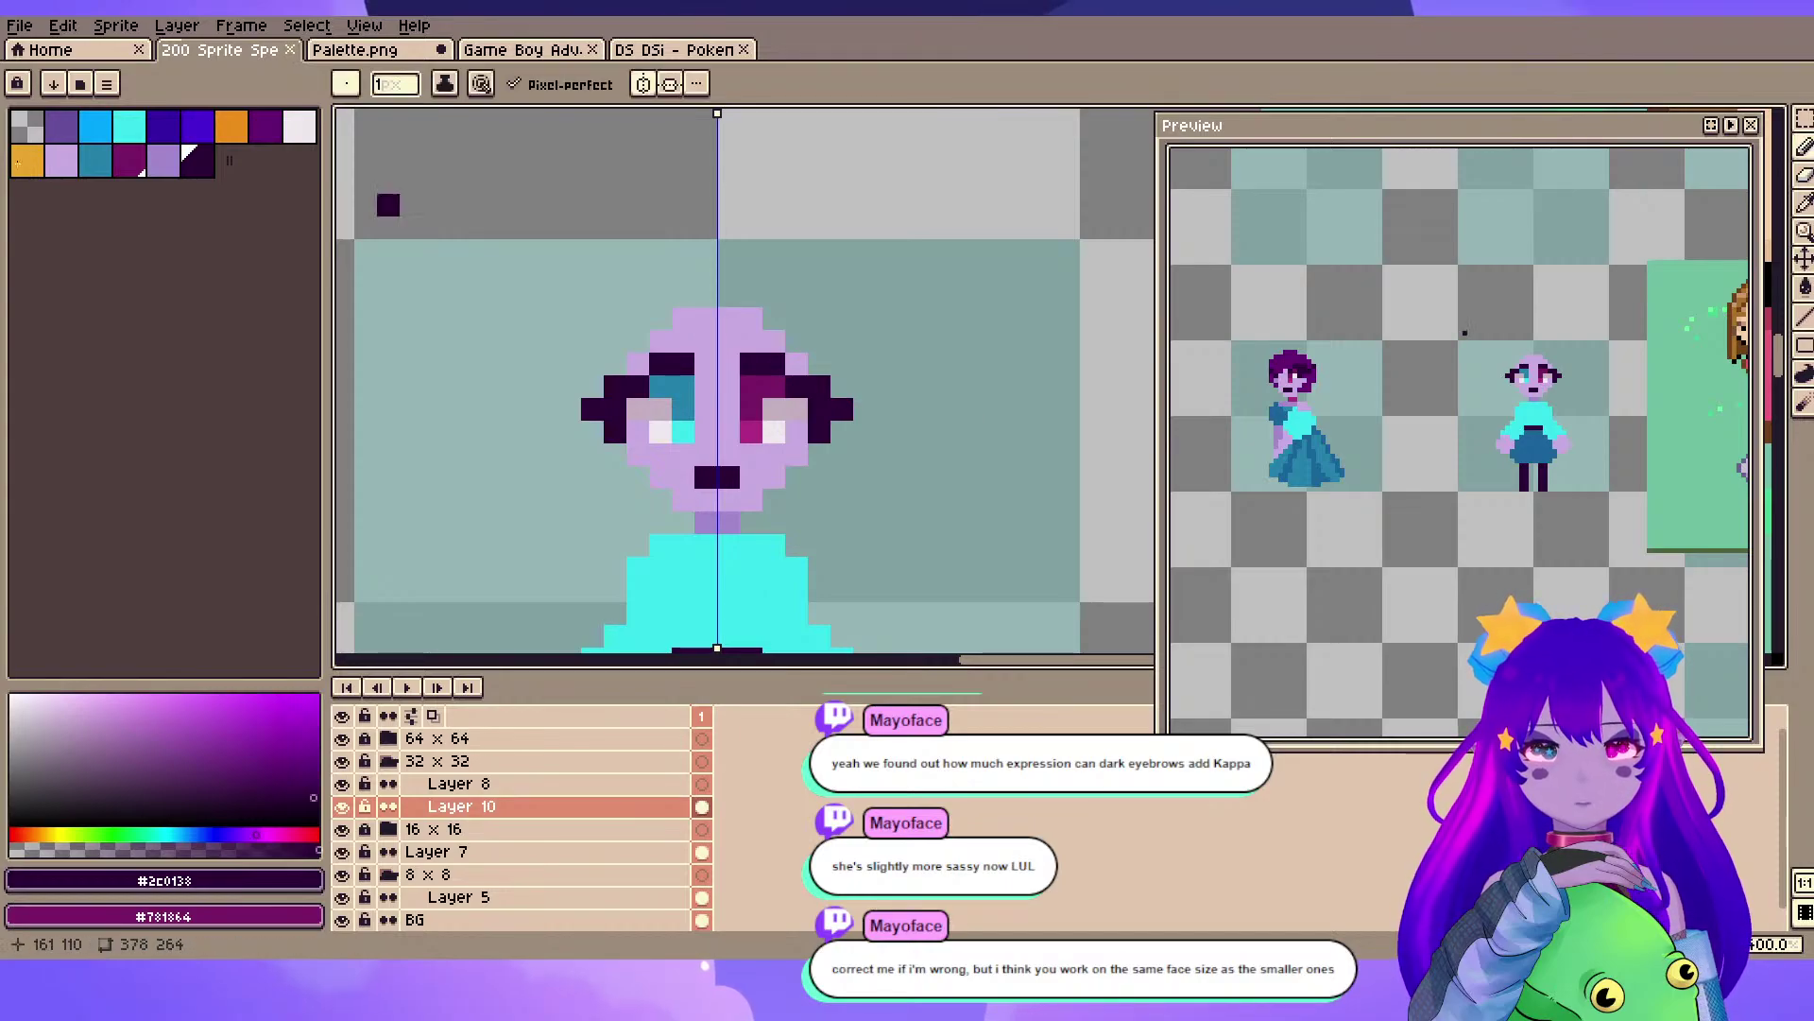
- Sample the purple hair colour #630472 from the sprite in the blue dress, save the file, and make Layer 8 active
key(space)
drag(530, 557, 997, 360)
drag(403, 438, 1093, 498)
alt+click(798, 317)
key(space)
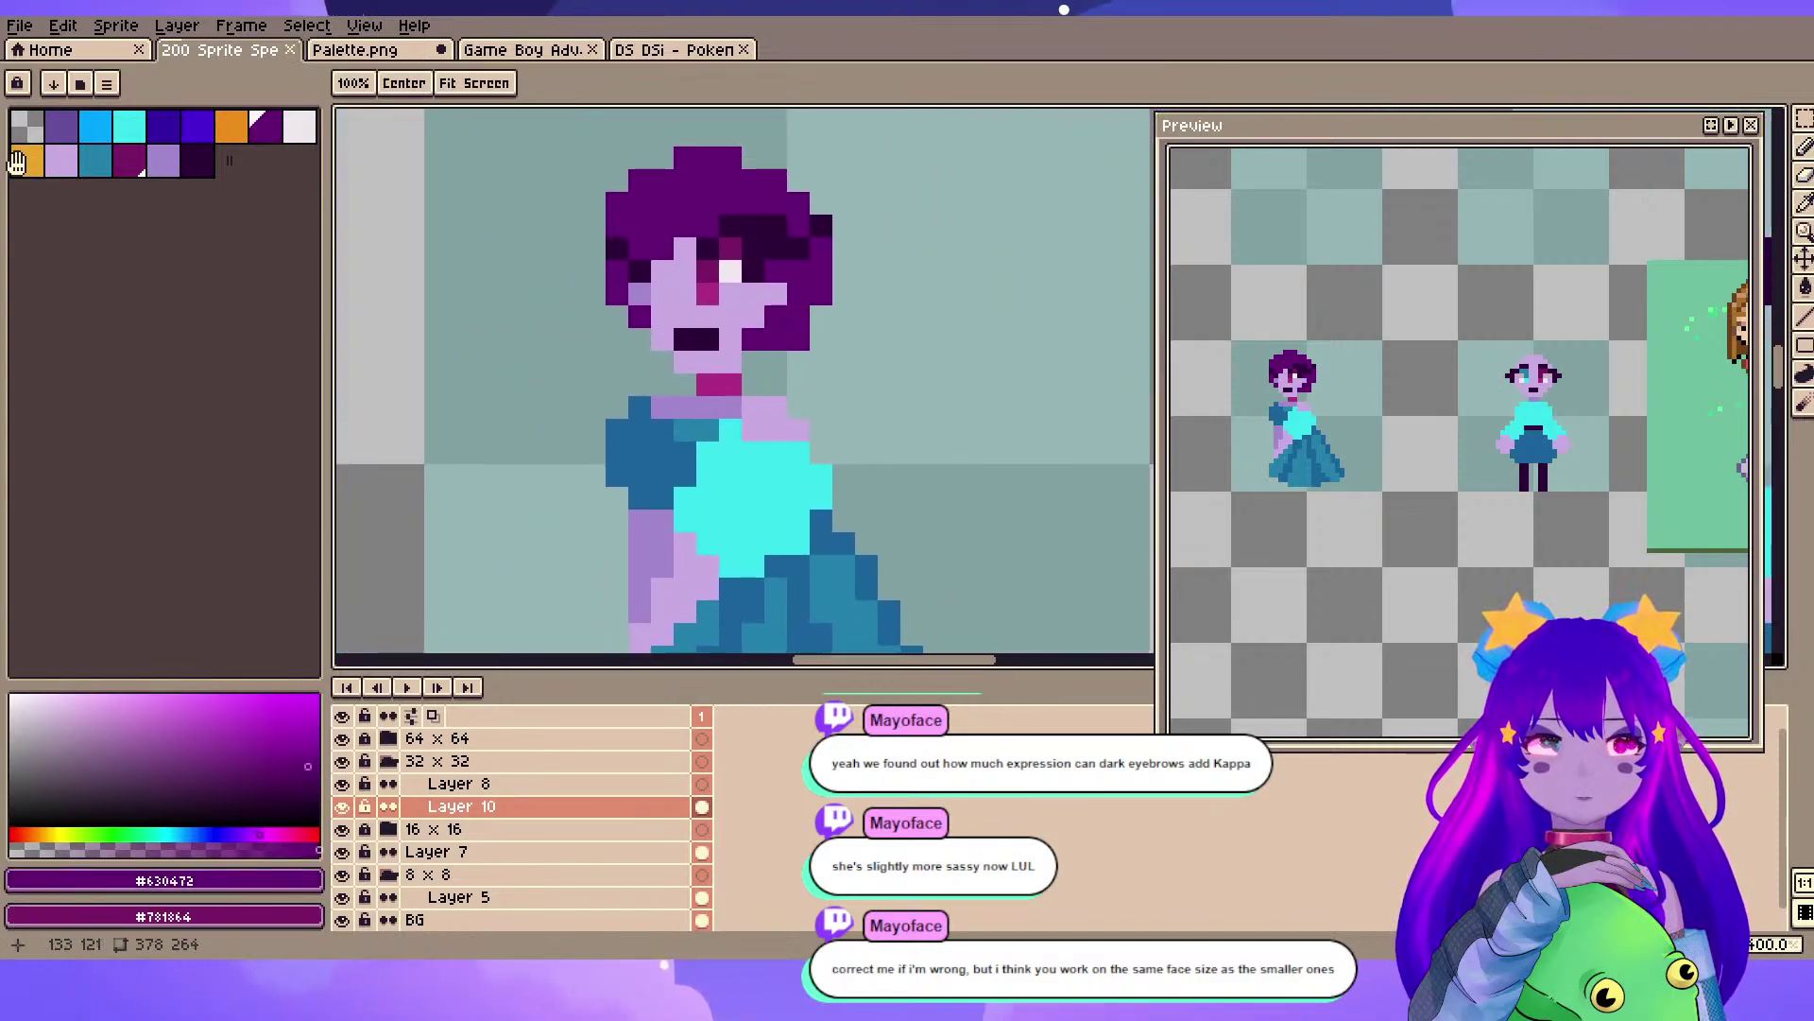
drag(1020, 319, 285, 371)
mouse_move(1084, 438)
mouse_down()
mouse_move(693, 464)
mouse_move(605, 515)
mouse_up()
key(ctrl+s)
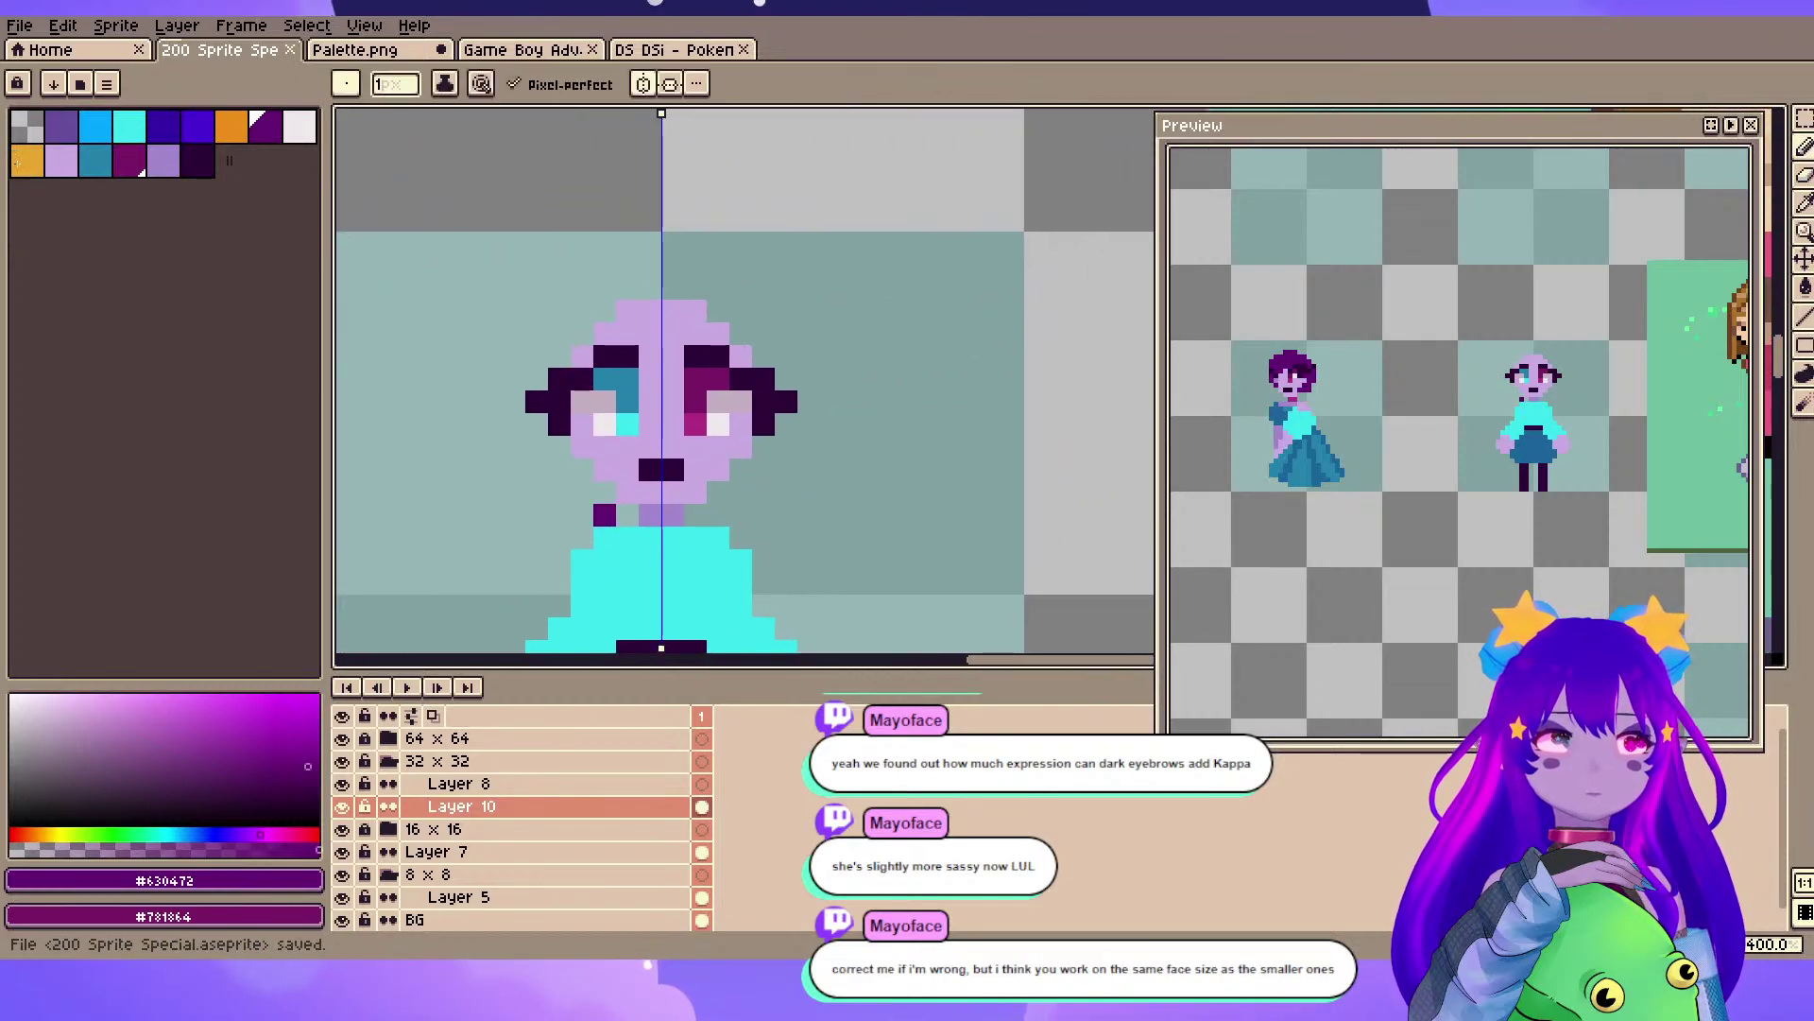
click(586, 784)
- Try mirrored purple hair pixels along both cheeks beneath the outer lashes, and undo them
click(539, 580)
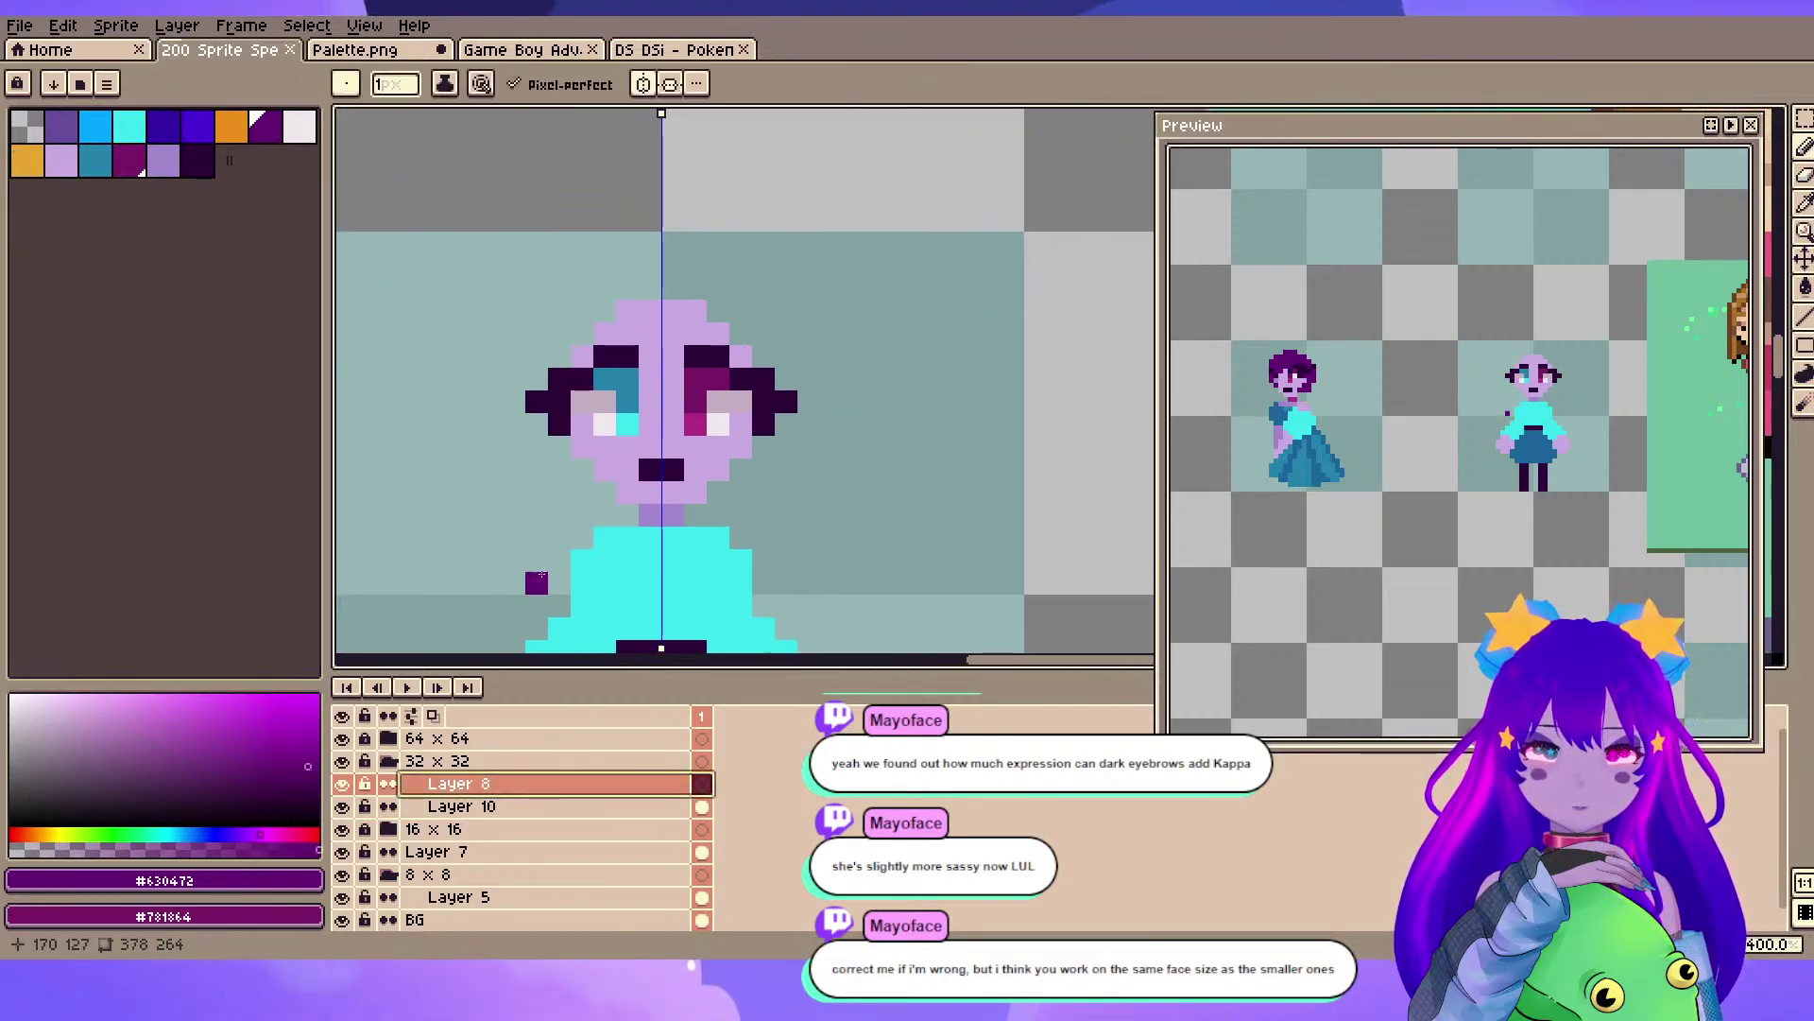
click(582, 469)
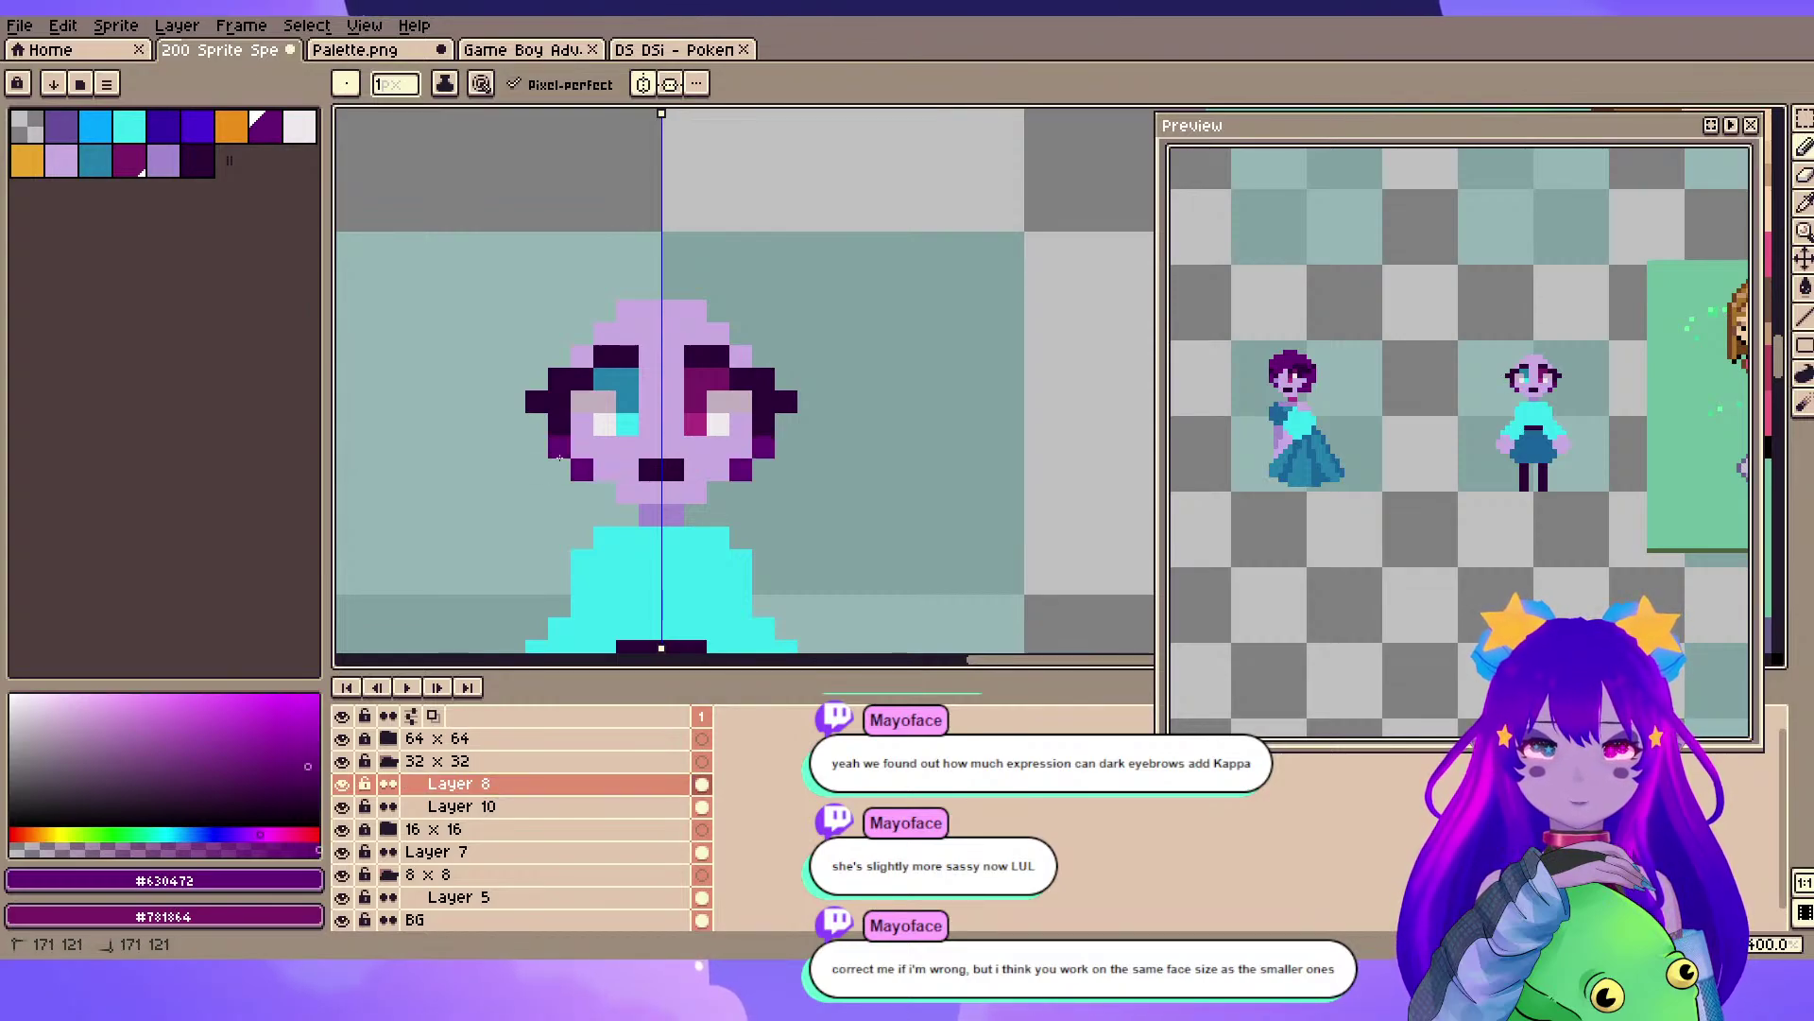
click(537, 446)
click(535, 431)
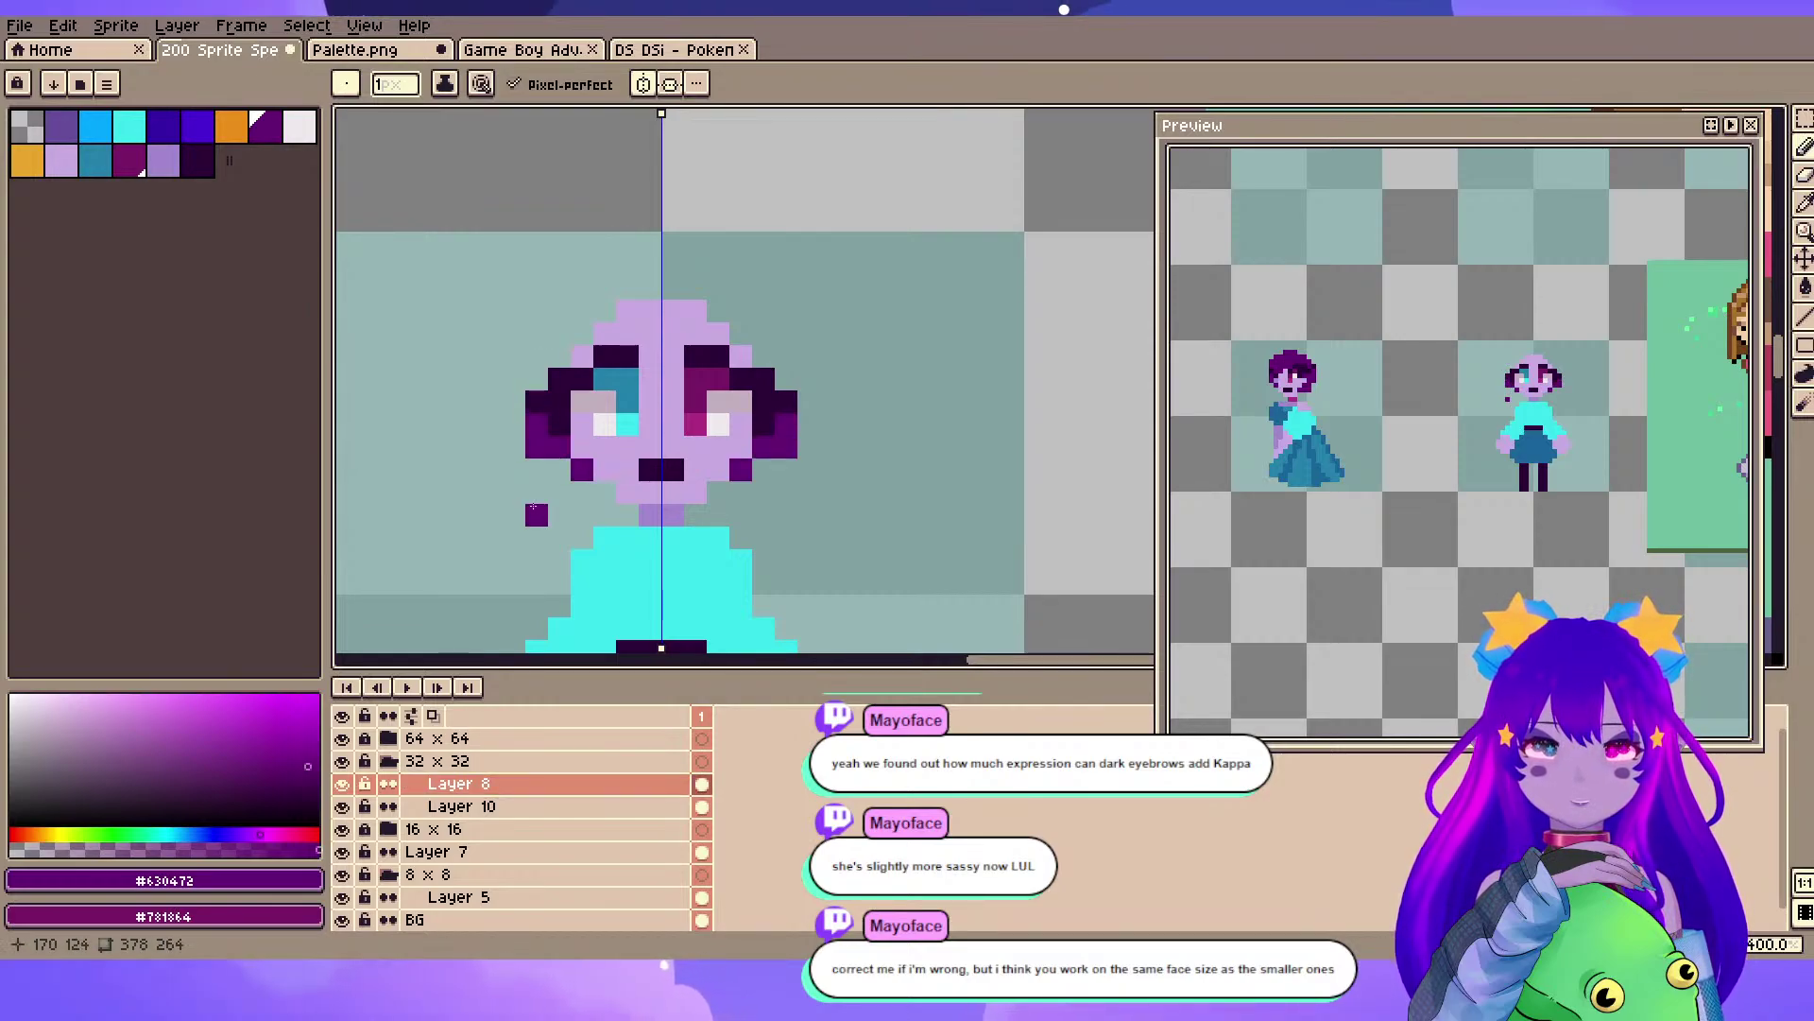
key(e)
click(535, 448)
key(b)
mouse_move(526, 341)
mouse_down()
mouse_move(536, 384)
mouse_move(572, 339)
mouse_up()
key(ctrl+z)
key(ctrl+z)
key(ctrl+z)
key(ctrl+z)
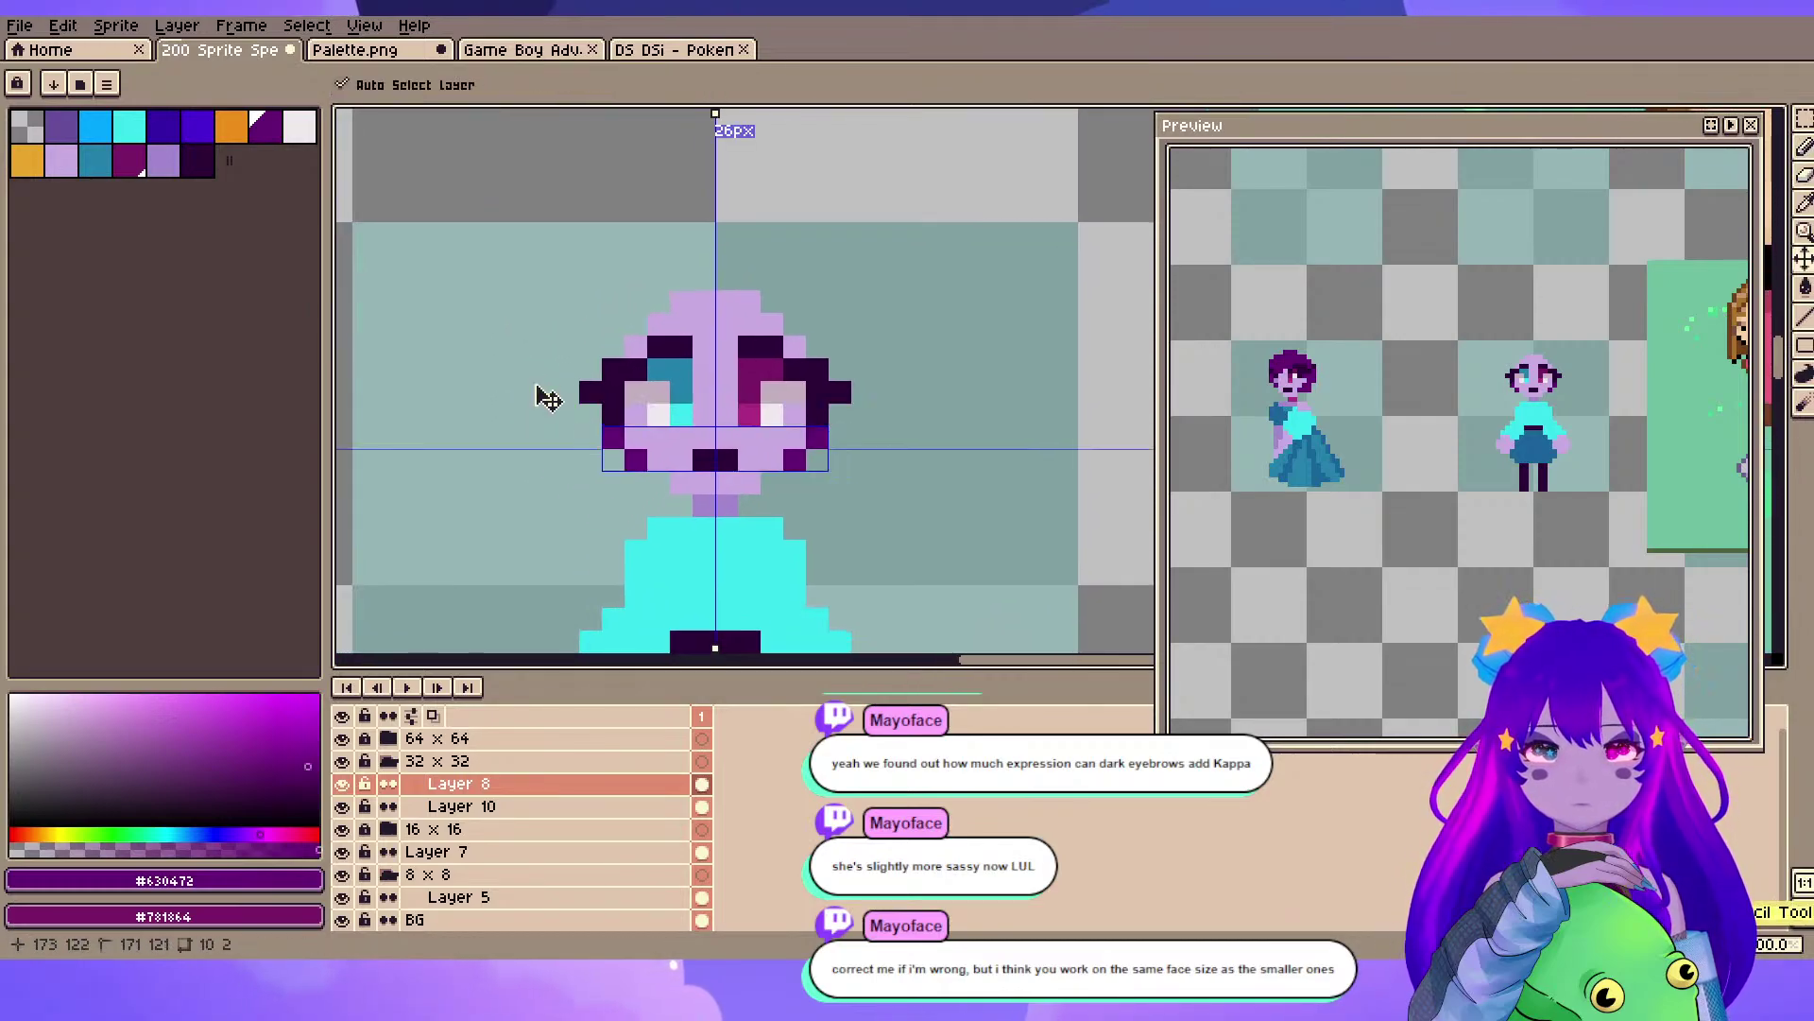
key(b)
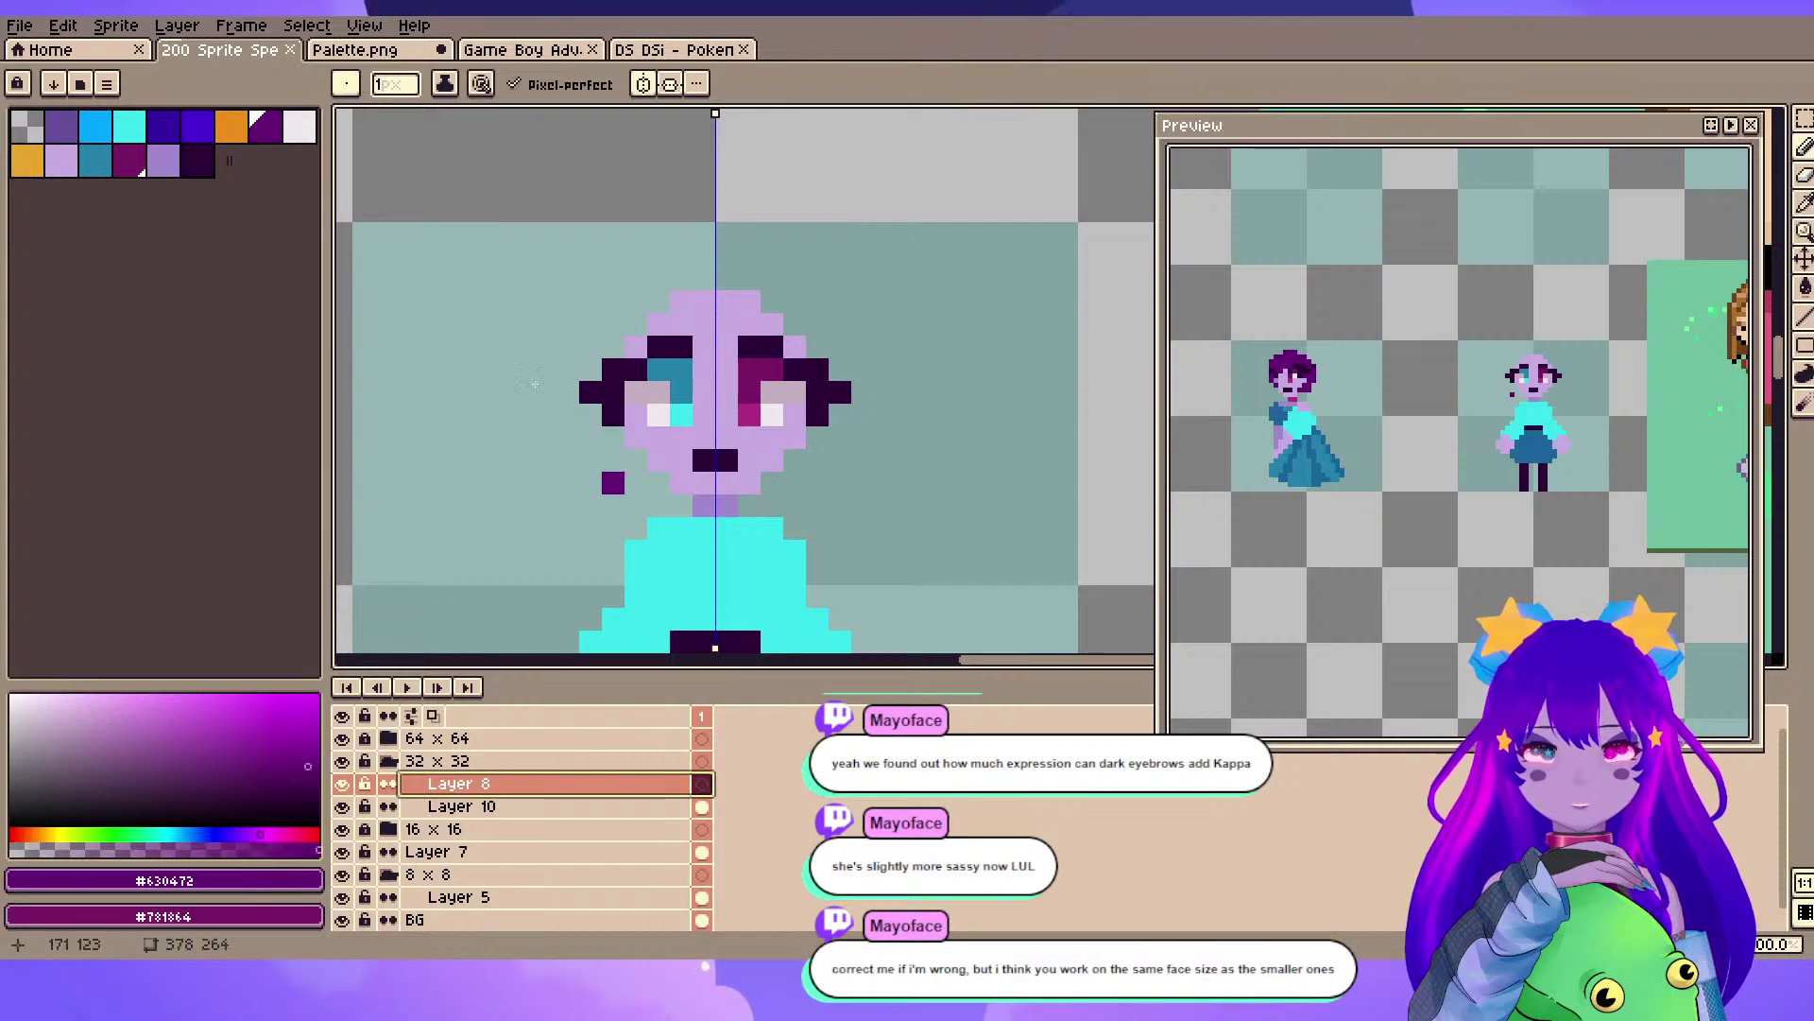
- Draw mirrored purple locks of hair falling over both shoulders, and erase the inner bottom pixel of each lock
drag(553, 390, 535, 384)
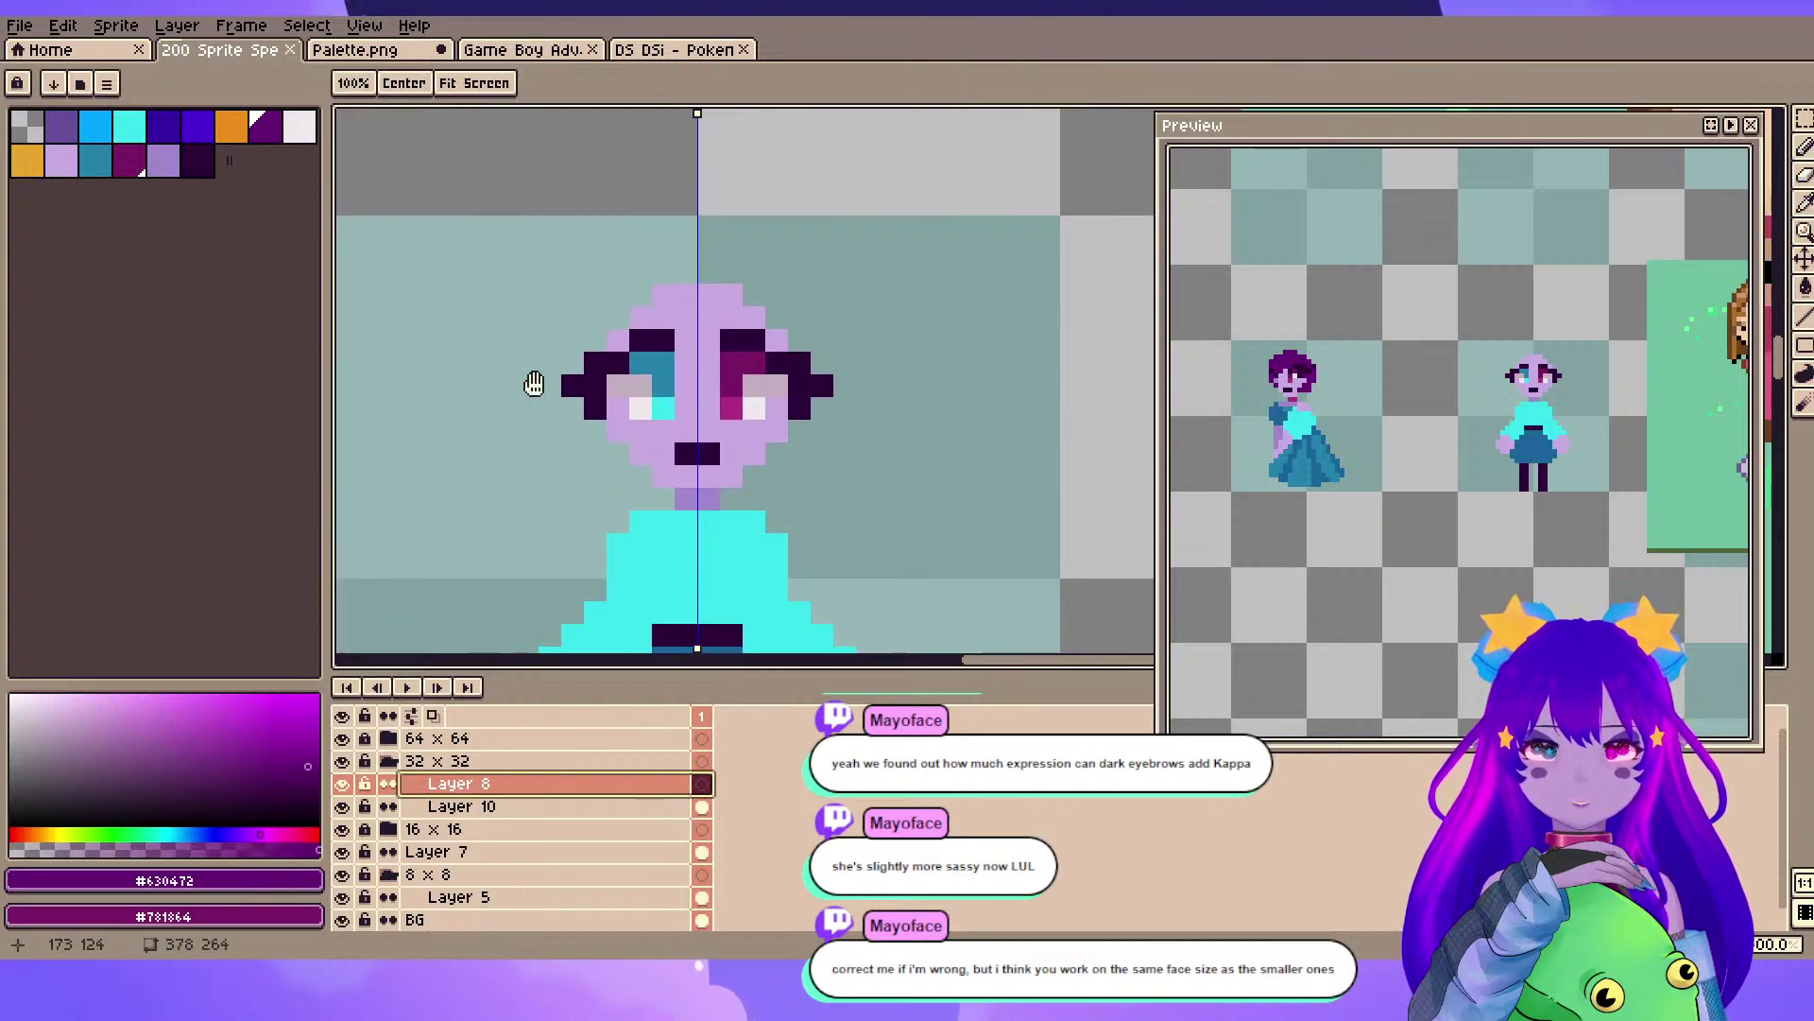
mouse_move(618, 476)
mouse_down()
mouse_move(663, 567)
mouse_move(618, 590)
mouse_move(641, 569)
mouse_move(618, 544)
mouse_up()
key(ctrl+z)
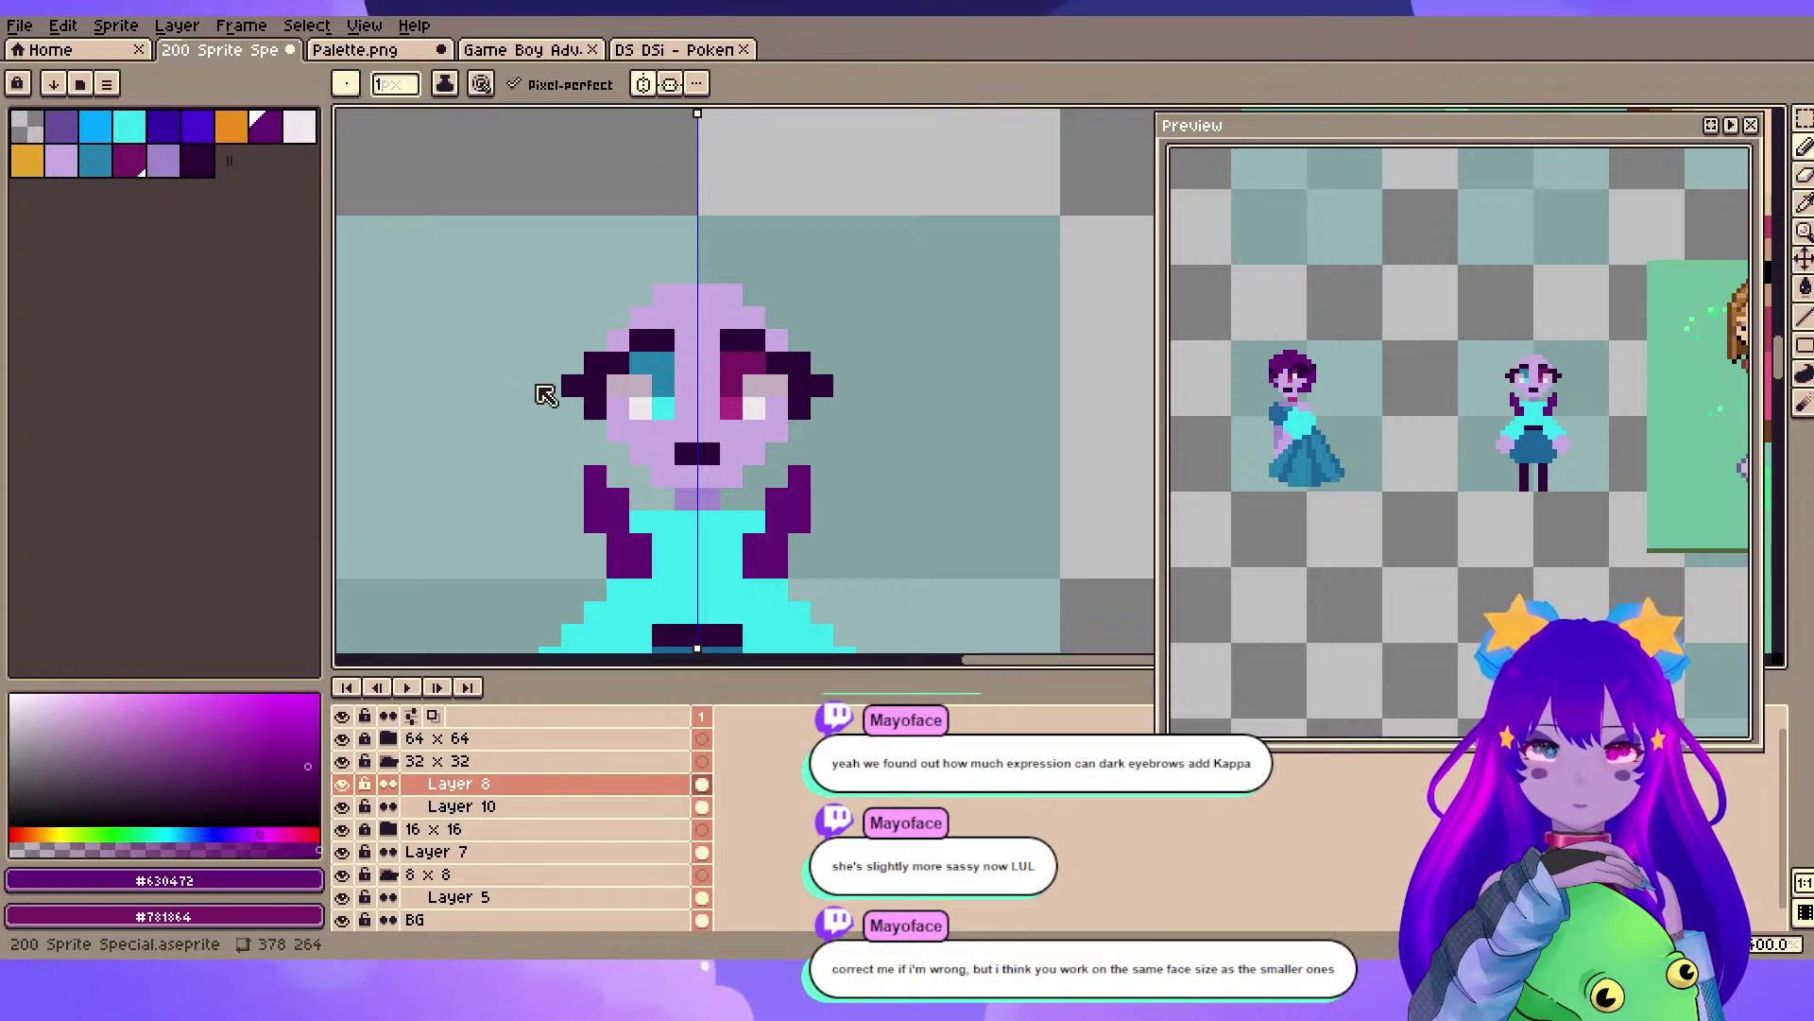
key(e)
click(640, 567)
key(b)
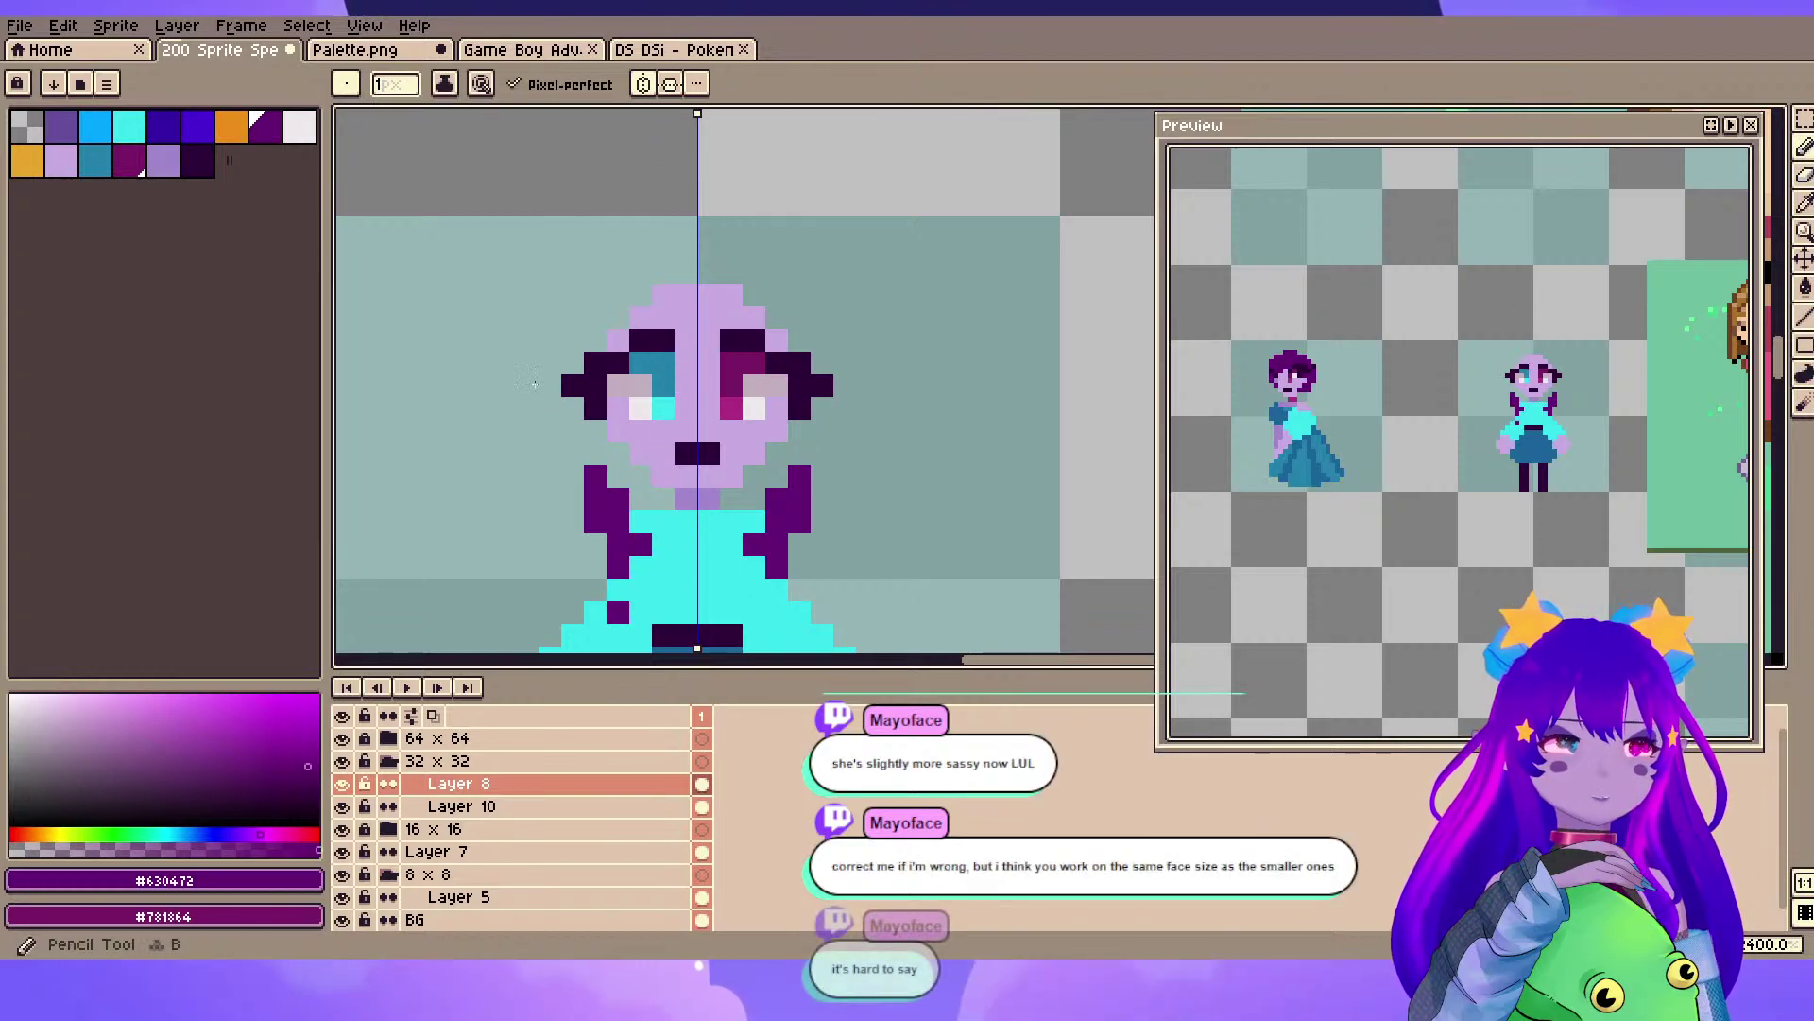
- Extend the mirrored purple locks inward by one bottom pixel and upward along the cheeks to join the outer lashes
click(640, 567)
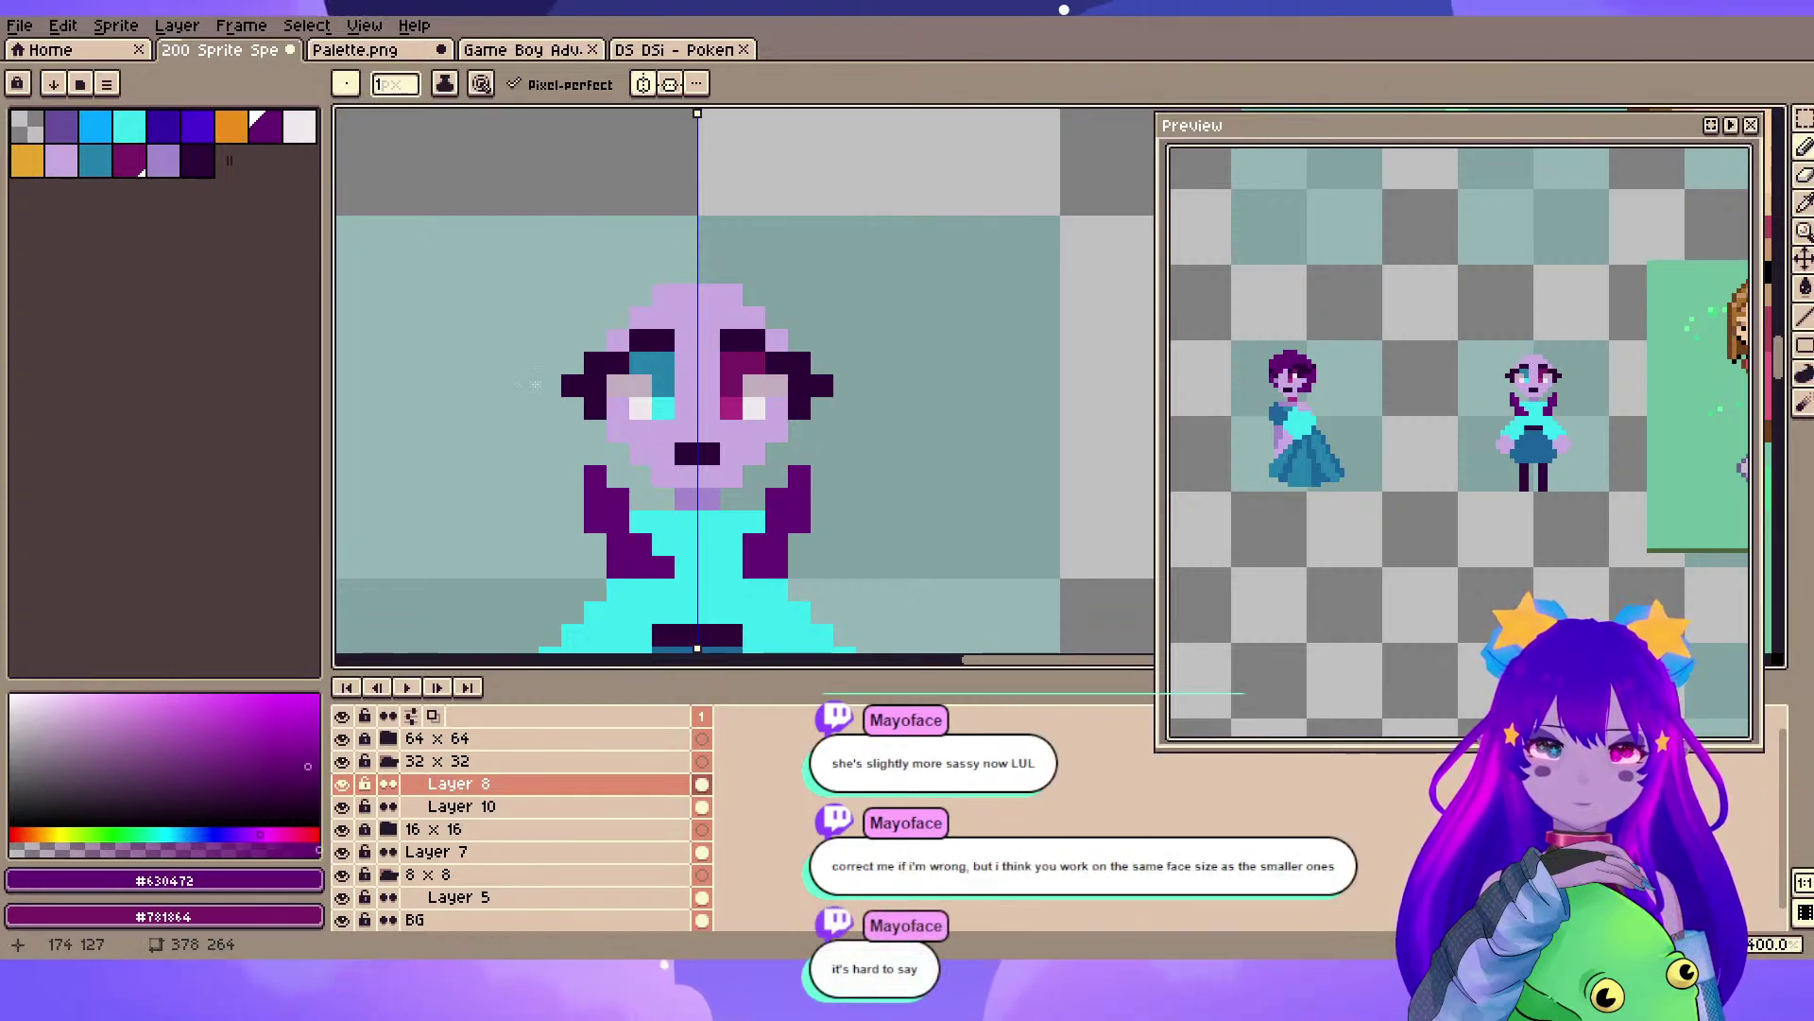
key(e)
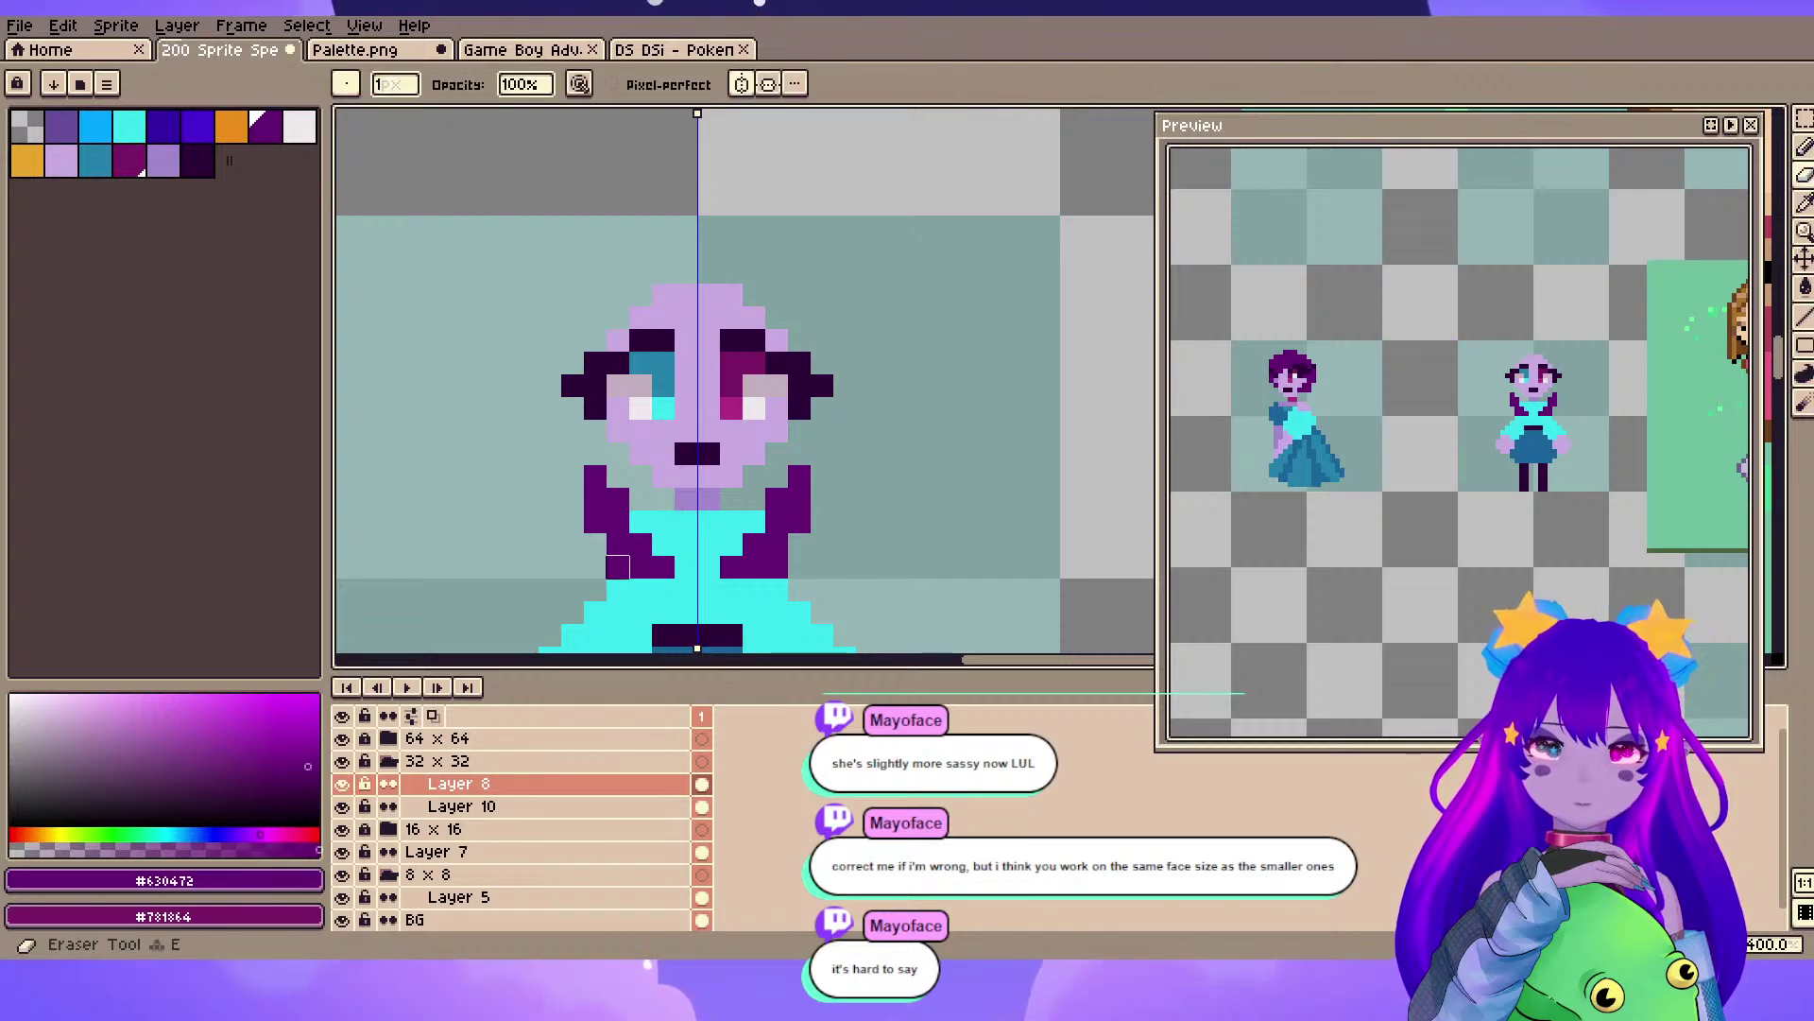
key(b)
key(space)
drag(537, 348, 531, 383)
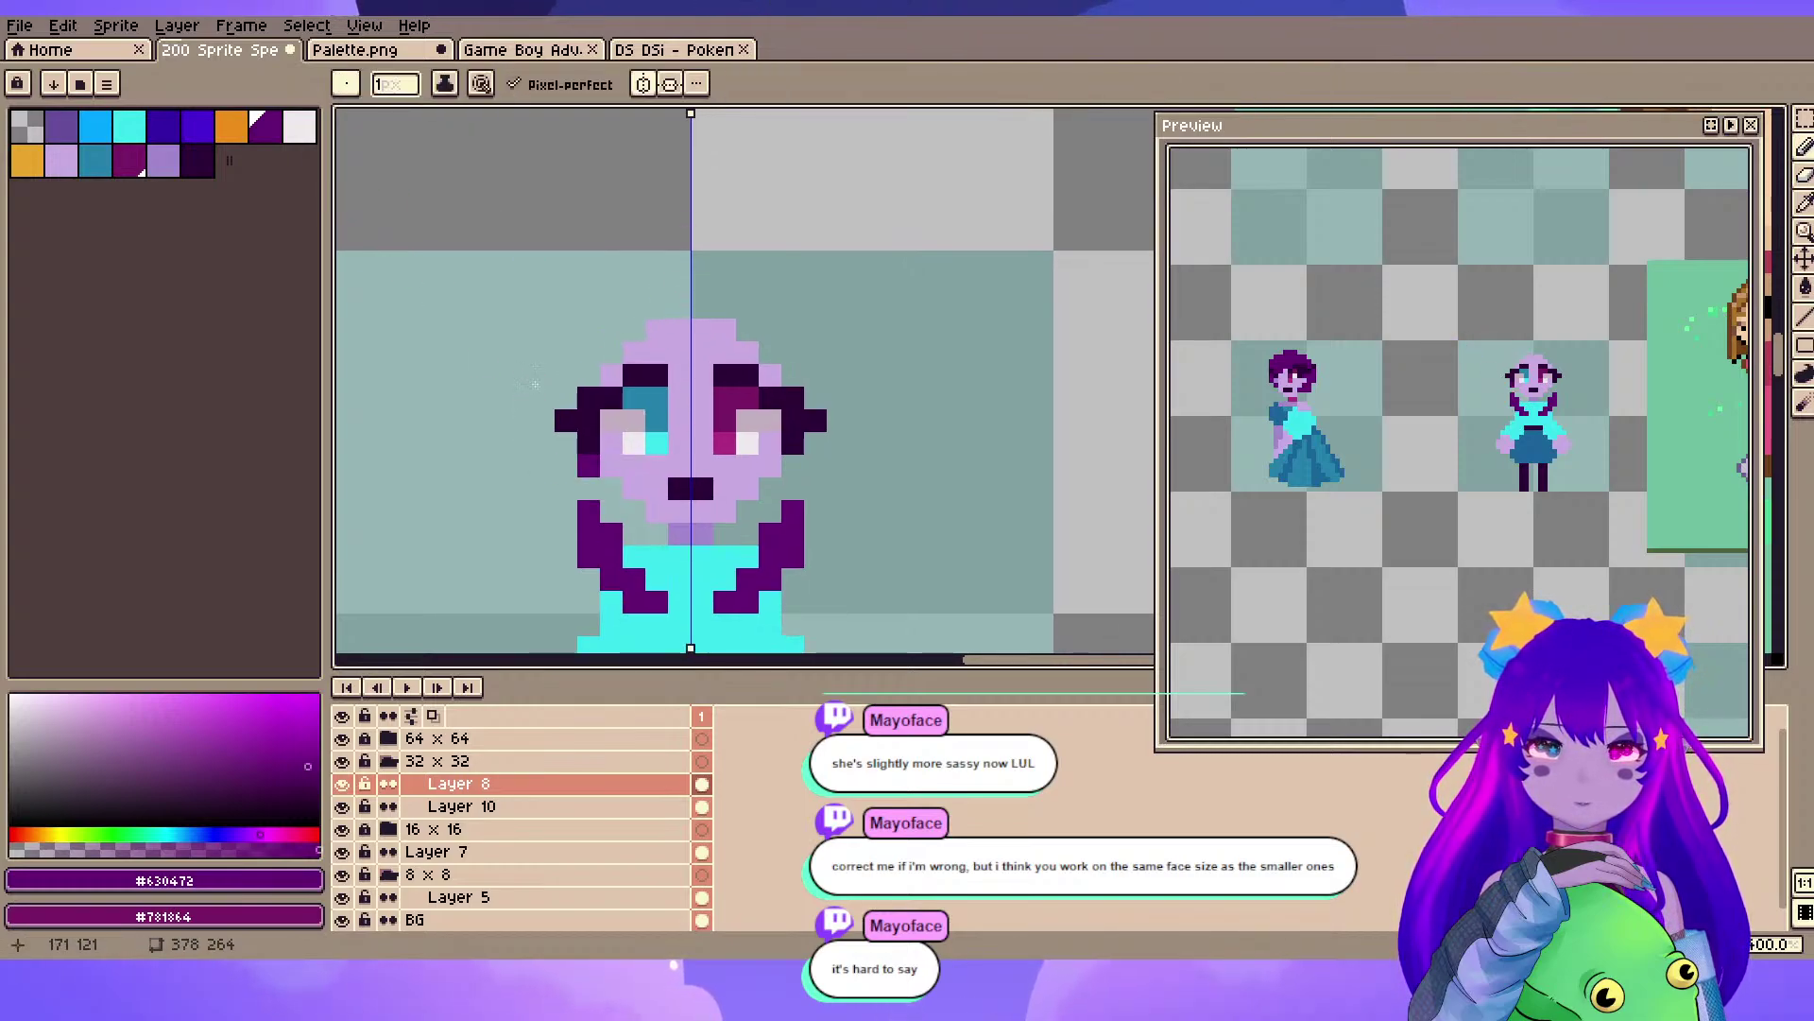
click(974, 285)
- Add a new layer directly above Layer 10 and pick the darker purple #420362 for the hair
key(Down)
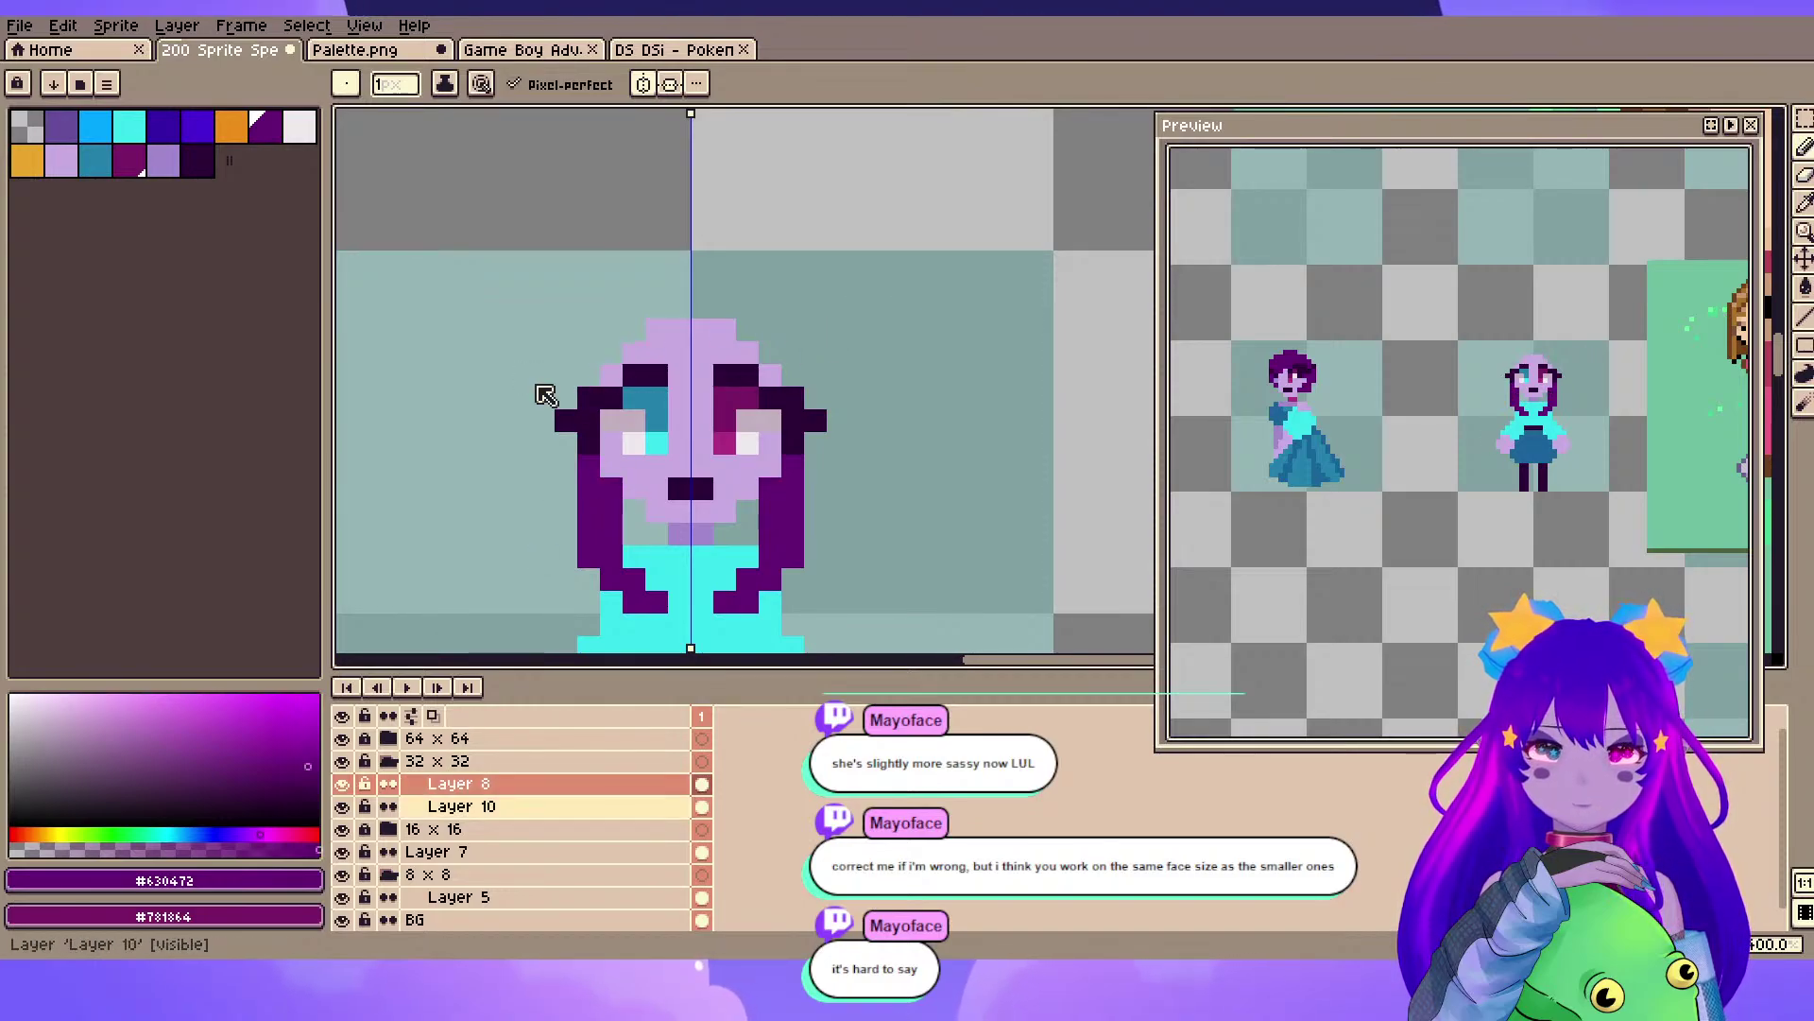
key(shift+n)
key(space)
mouse_move(534, 384)
mouse_down()
mouse_move(605, 323)
mouse_move(511, 331)
mouse_move(497, 413)
mouse_move(565, 413)
mouse_move(532, 415)
mouse_up()
key(ctrl+z)
key(space)
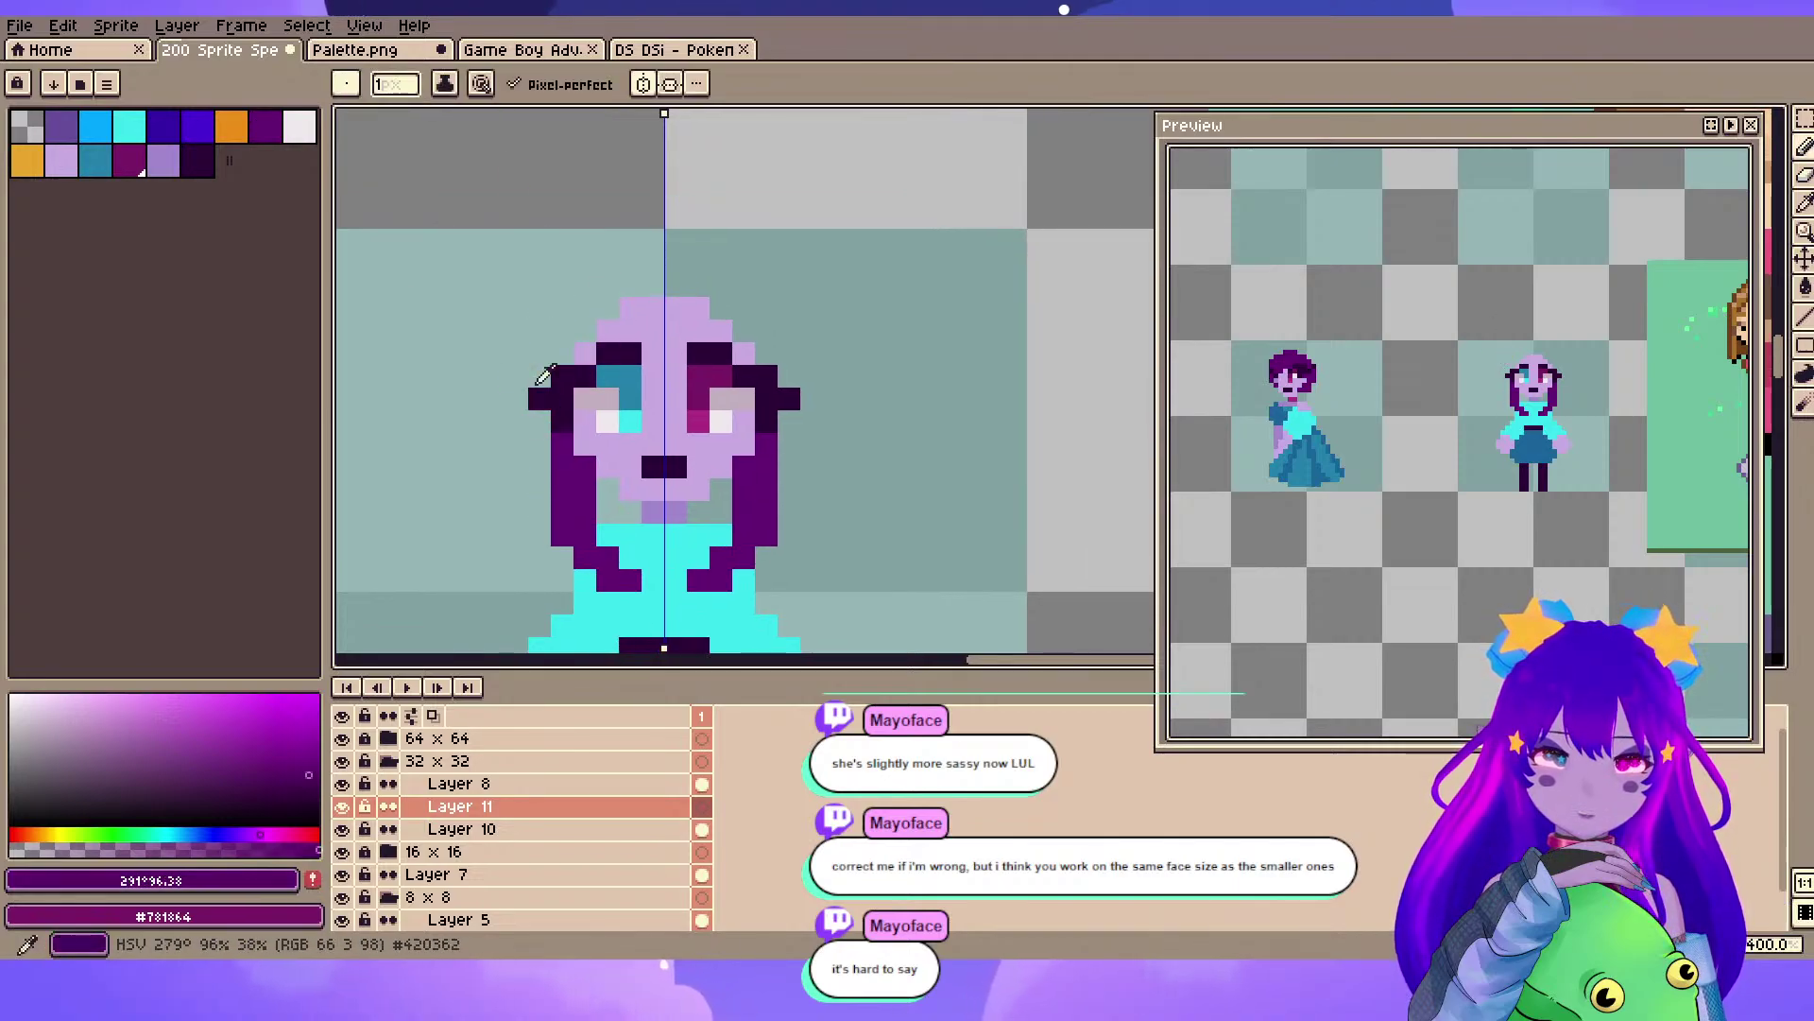
- Draw the mirrored dark purple mass of hair around the head and across the forehead, and erase stray pixels at its edge
drag(562, 308, 516, 355)
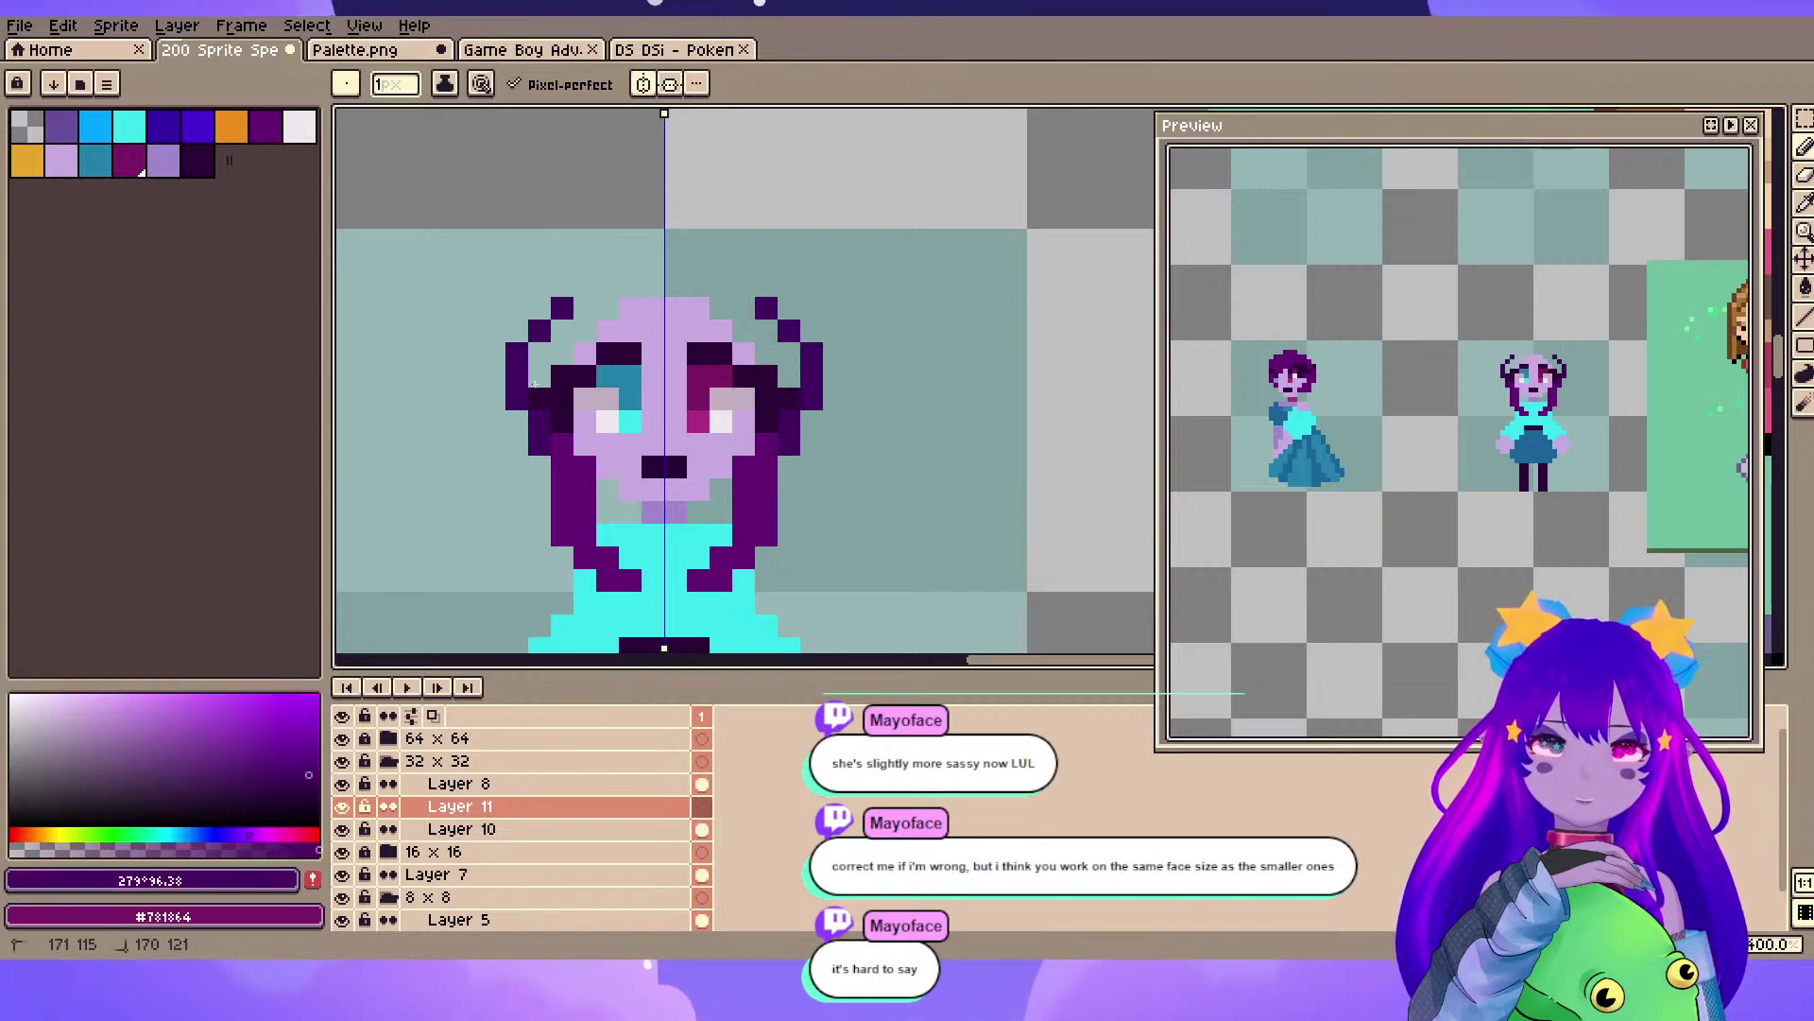
drag(540, 467, 517, 421)
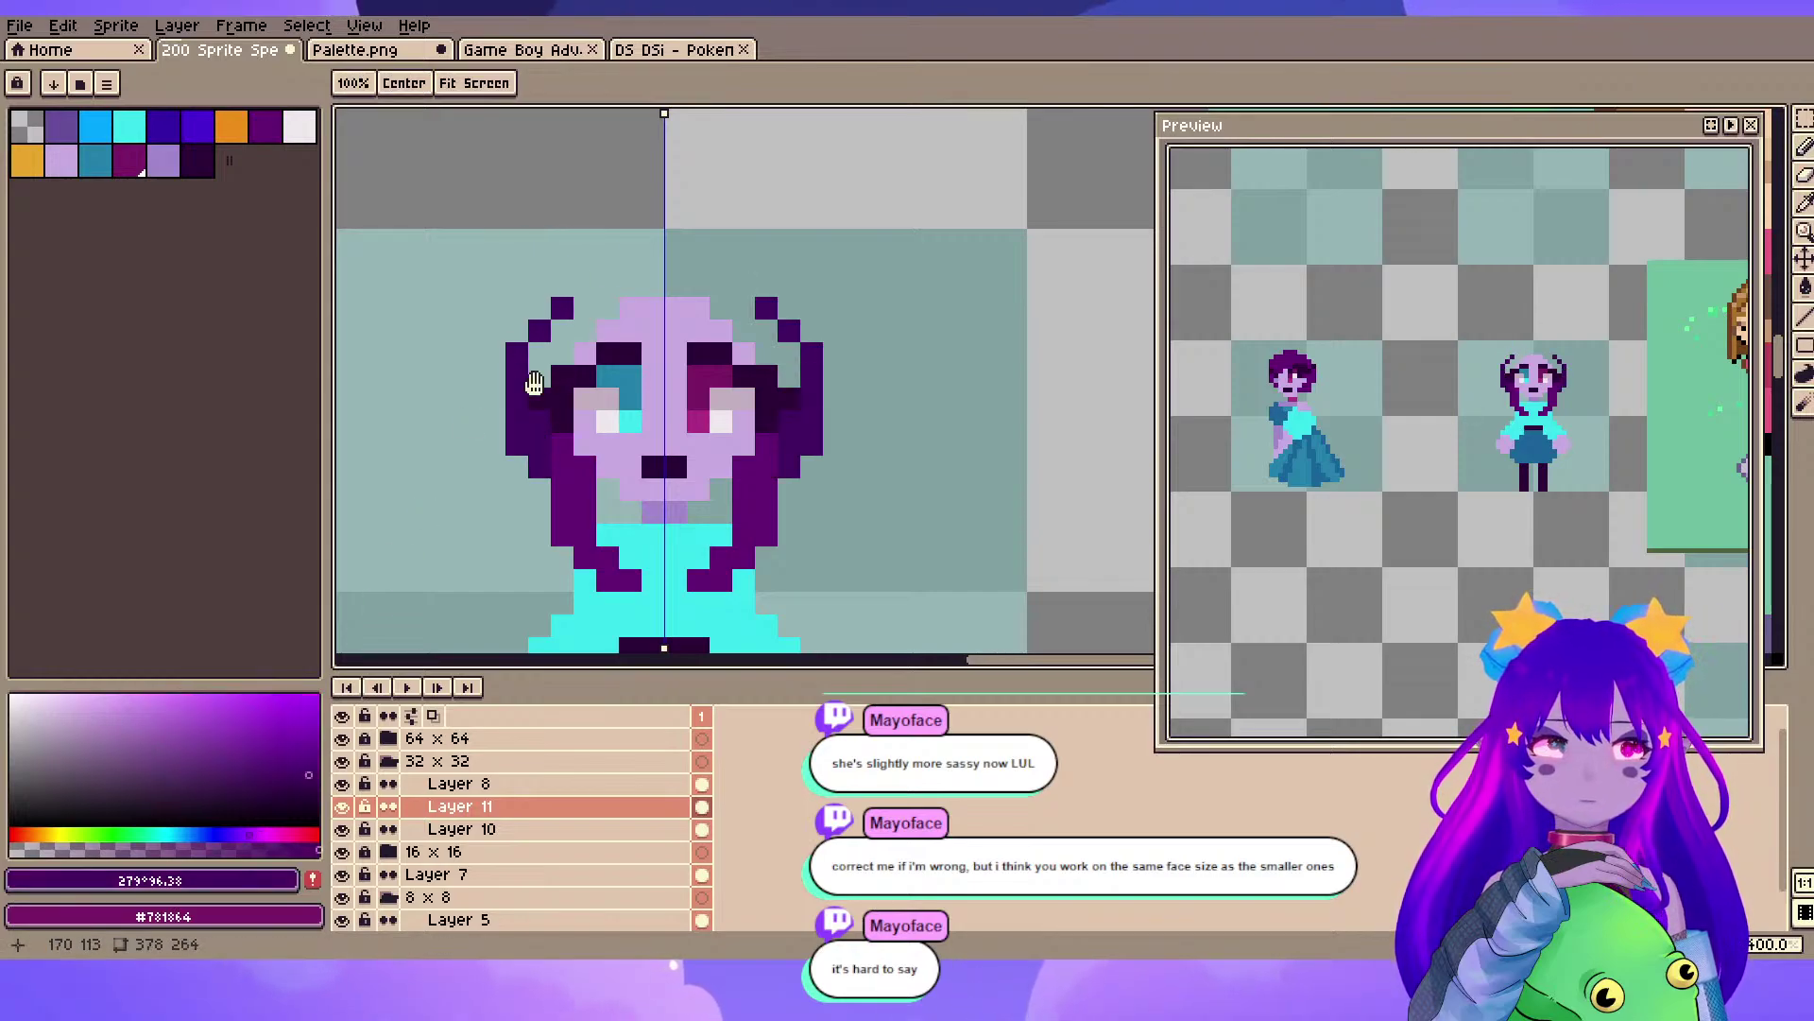
key(space)
drag(539, 263, 529, 286)
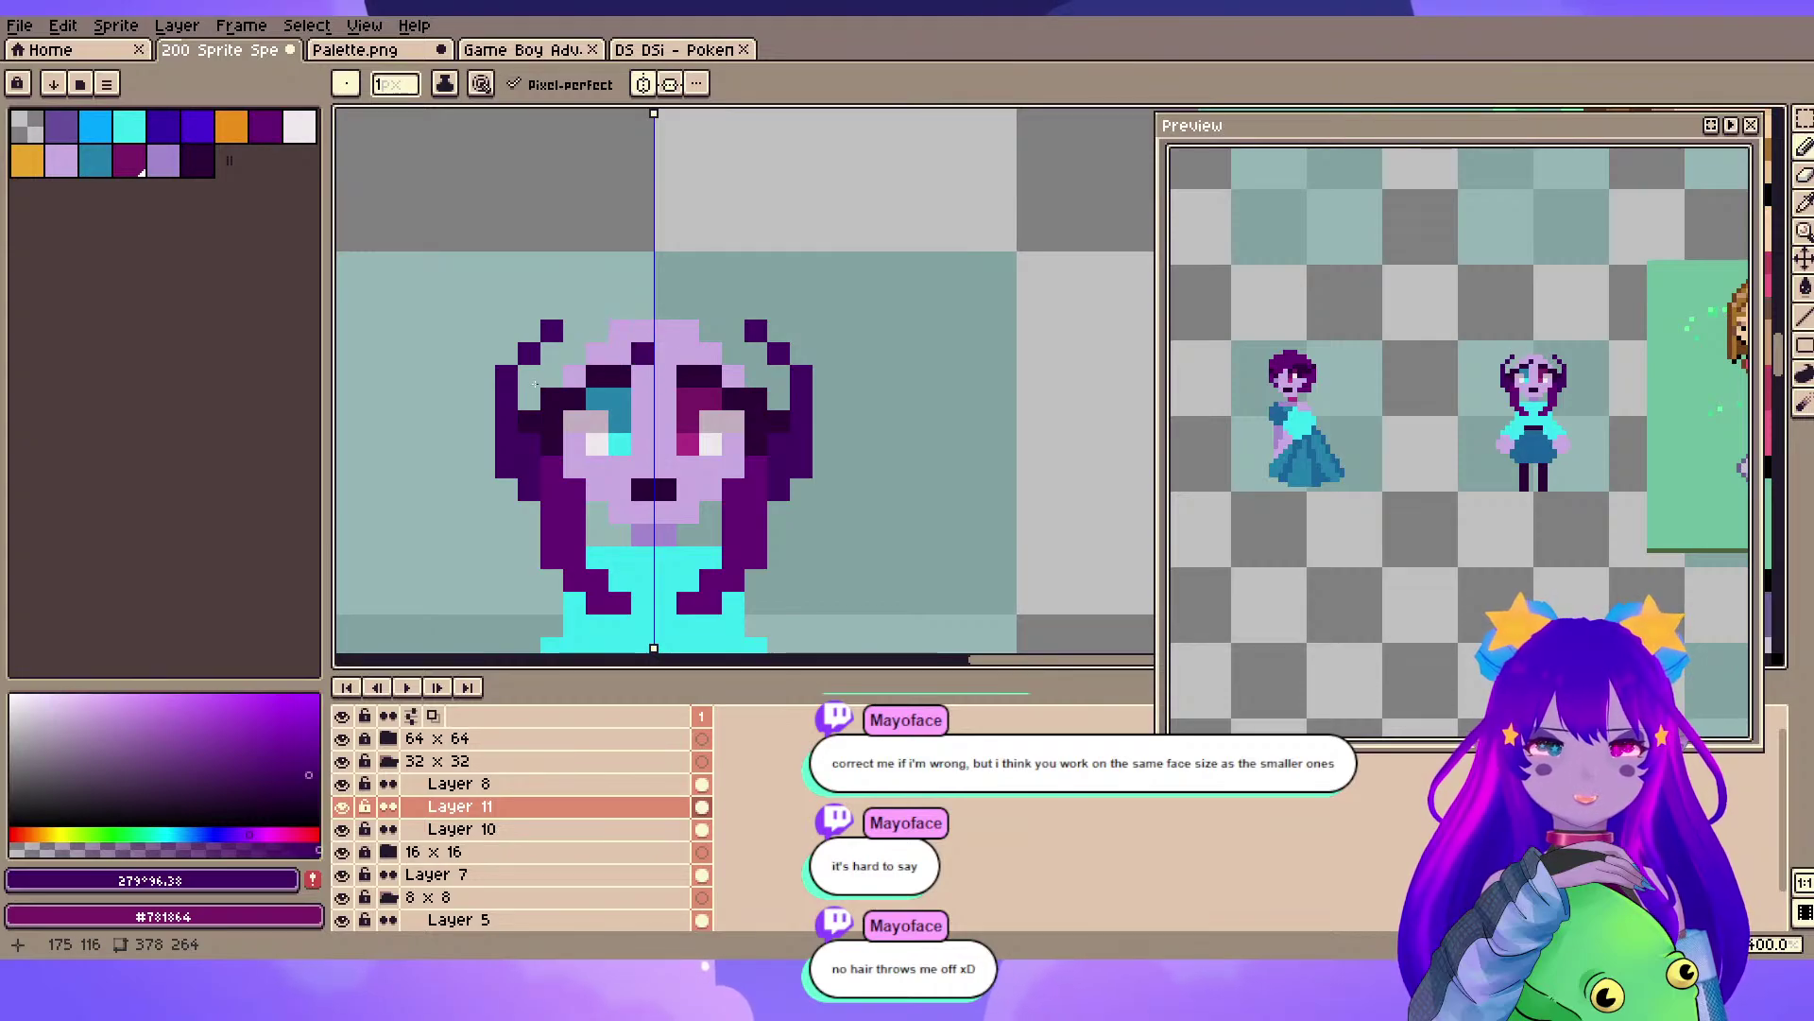
mouse_move(574, 308)
mouse_down()
mouse_move(643, 308)
mouse_move(575, 376)
mouse_move(597, 354)
mouse_up()
drag(620, 331, 620, 354)
mouse_move(495, 383)
mouse_down()
mouse_move(538, 321)
mouse_move(531, 381)
mouse_up()
key(e)
click(536, 382)
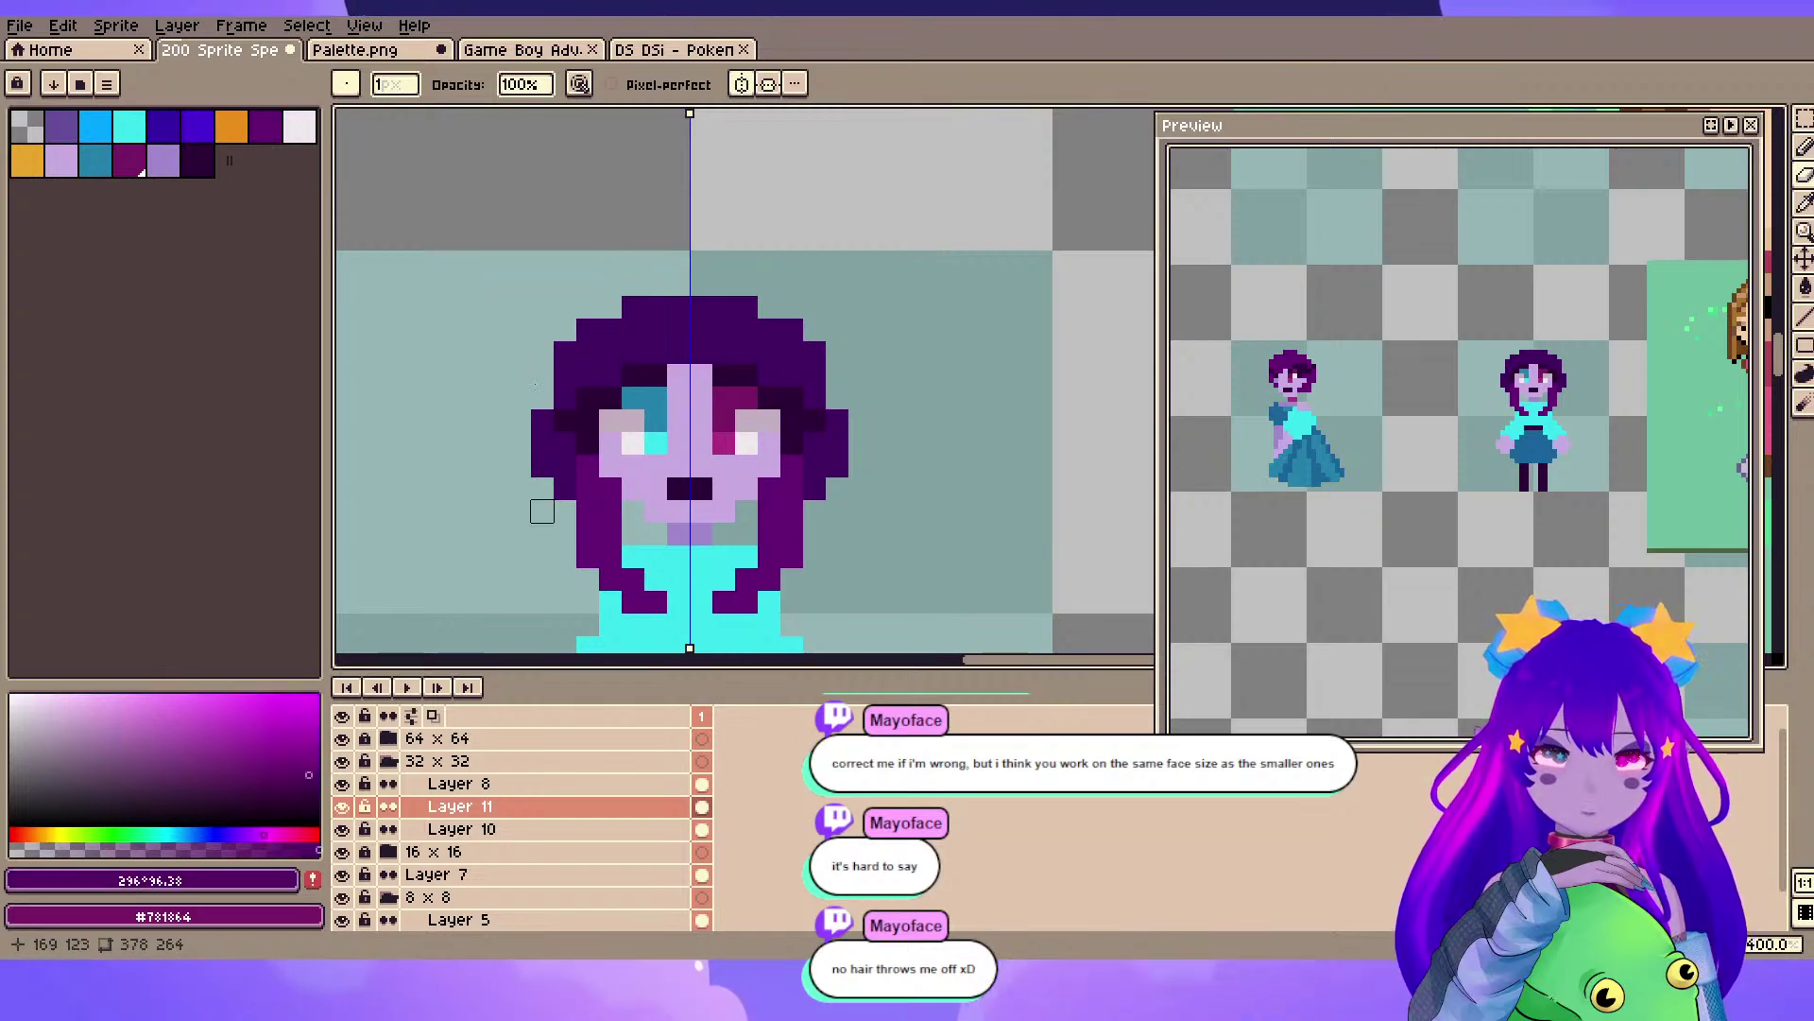
- Try filling the dark hair with a brighter purple closer to the locks, and undo the fill
key(g)
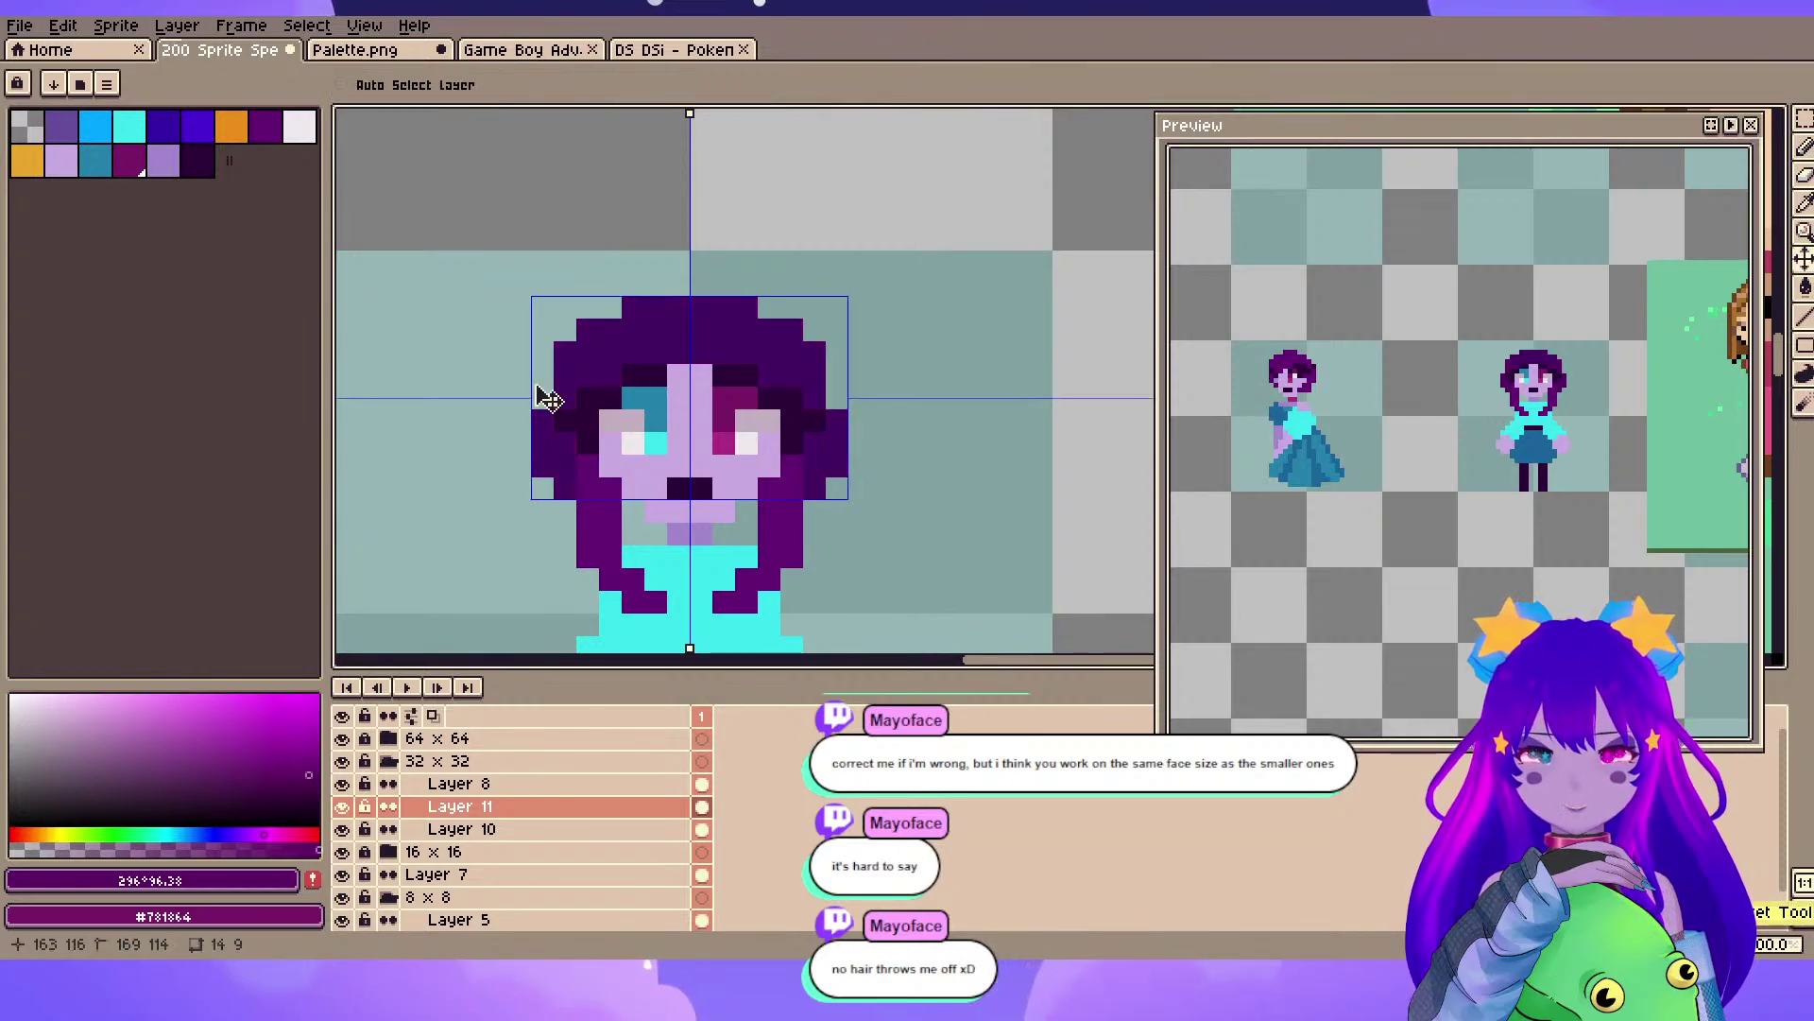
alt+click(544, 443)
click(565, 443)
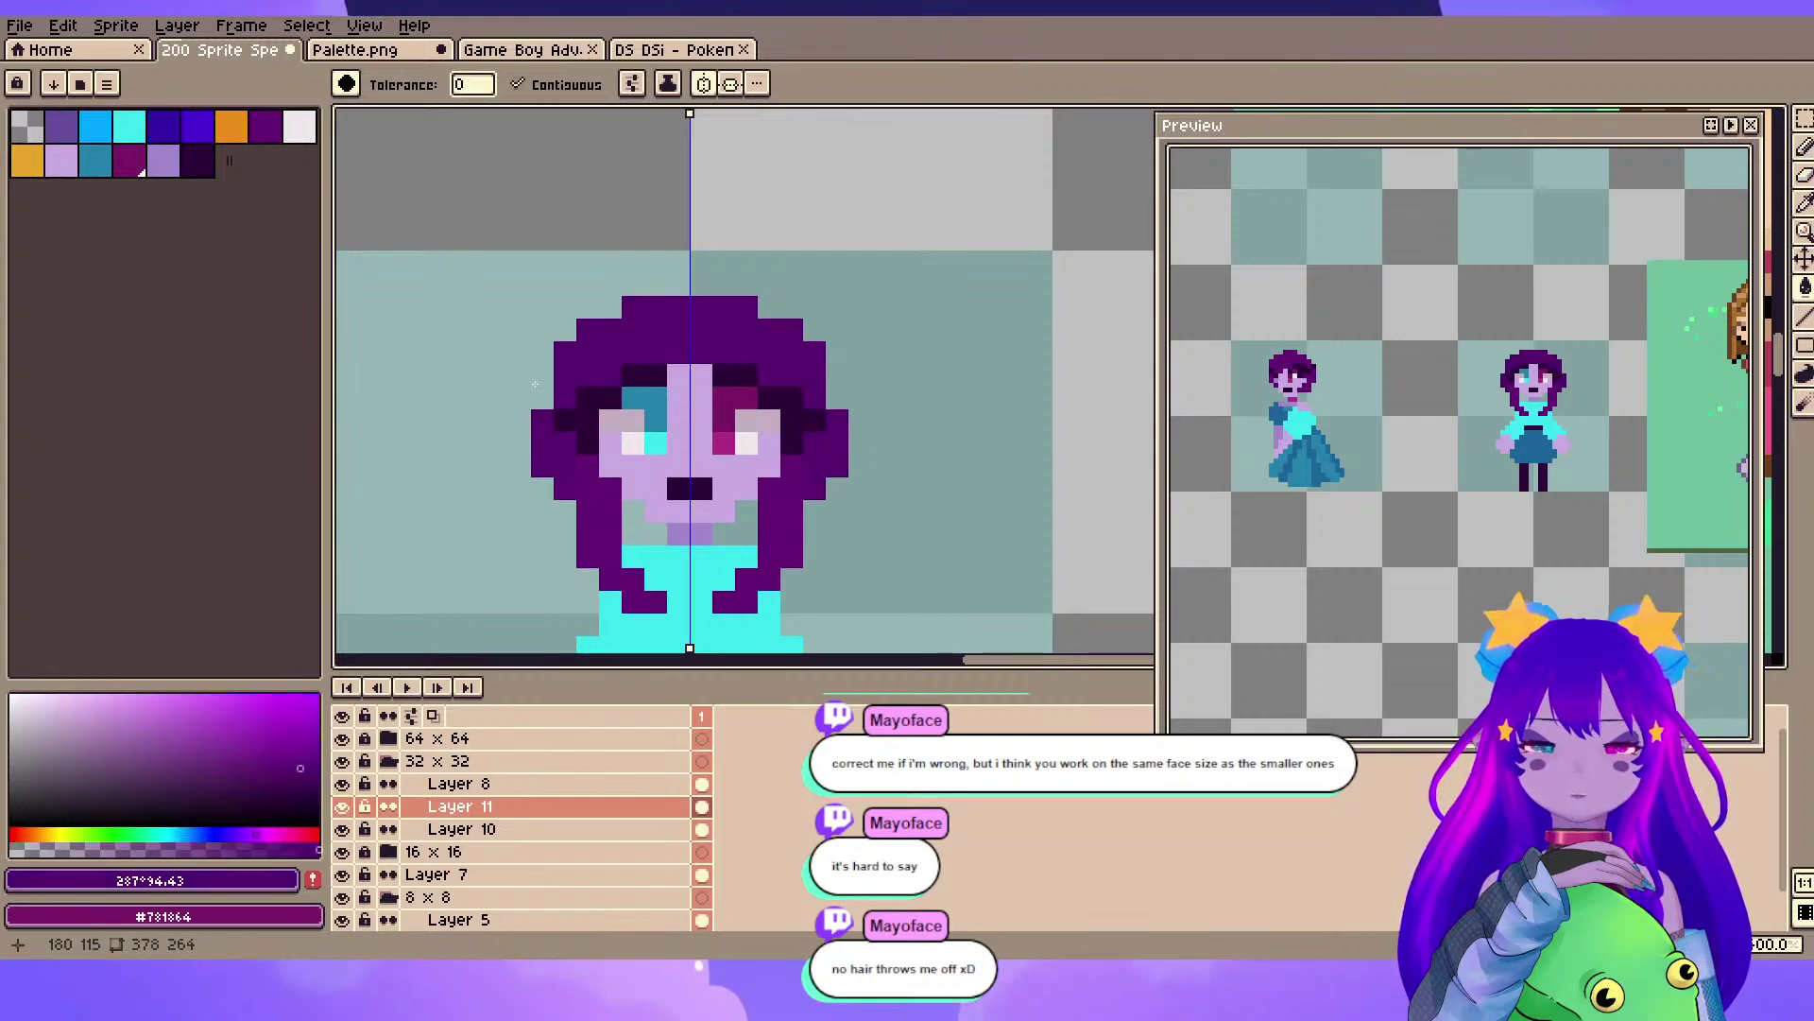
key(alt)
alt+click(536, 383)
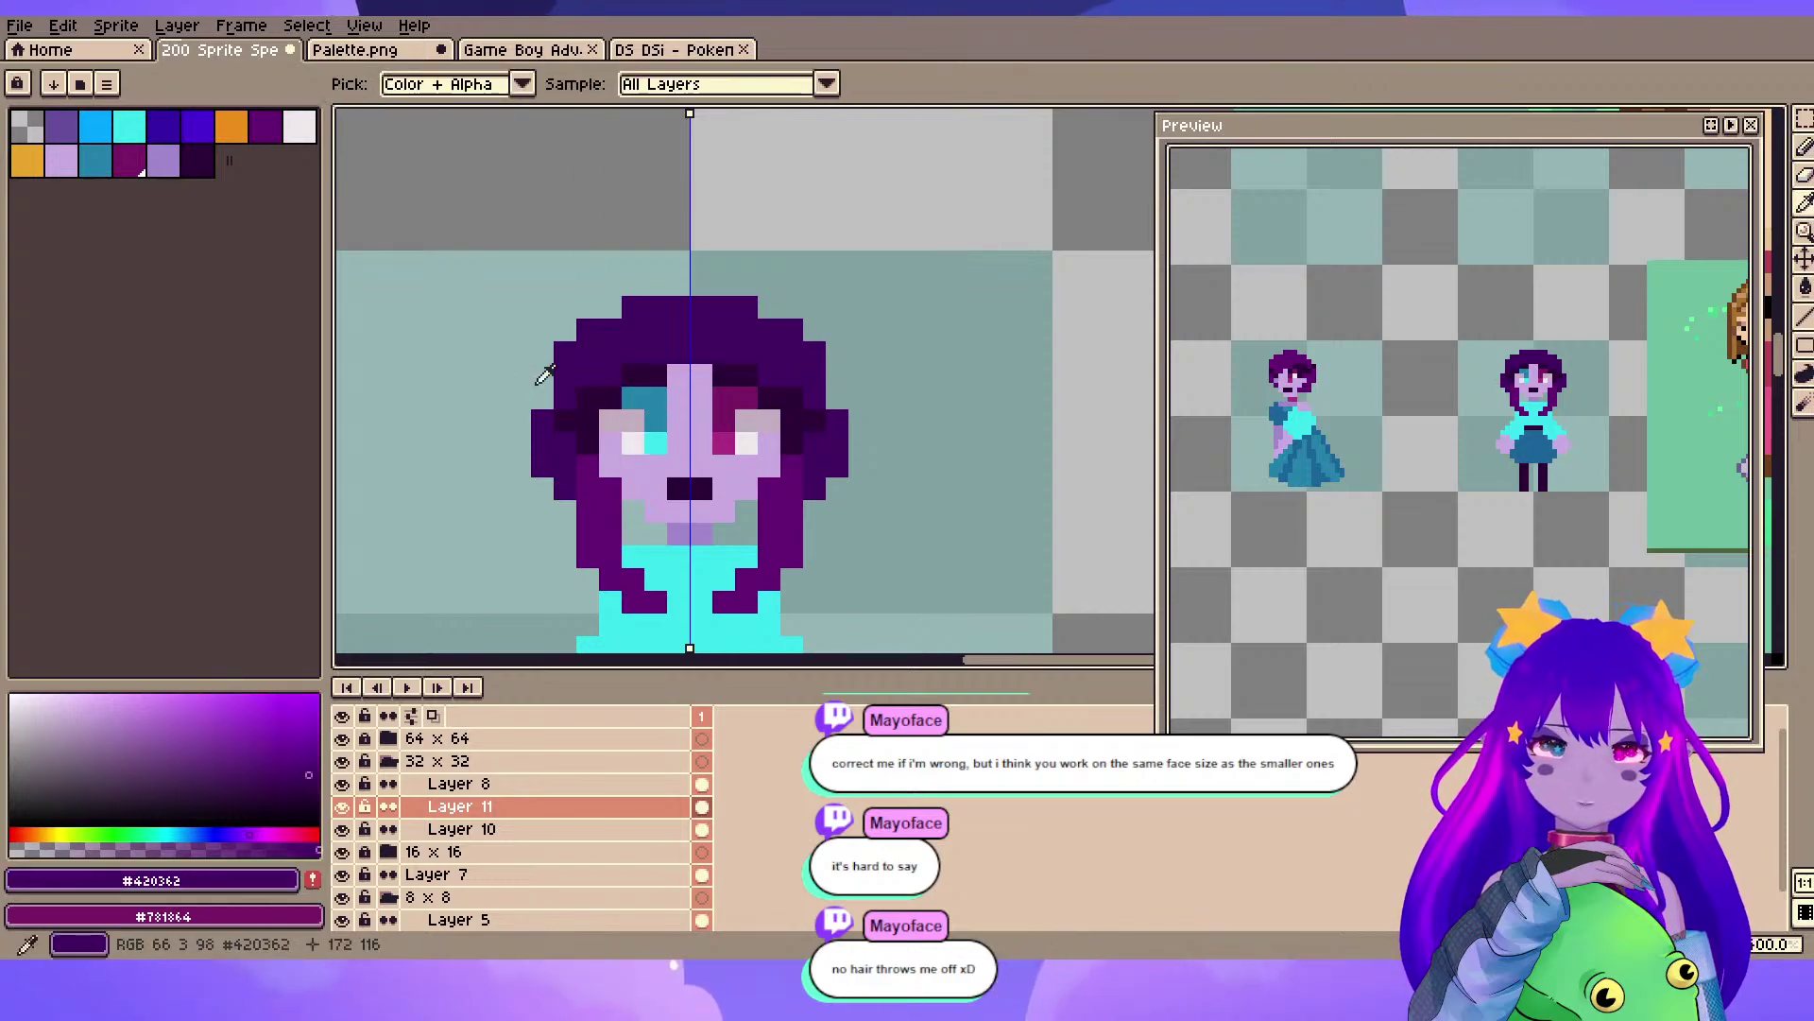
alt+click(536, 383)
- Recolour the dark hair with a deep purple of hue 282, saturation 95 and value 35, and save the file
click(304, 778)
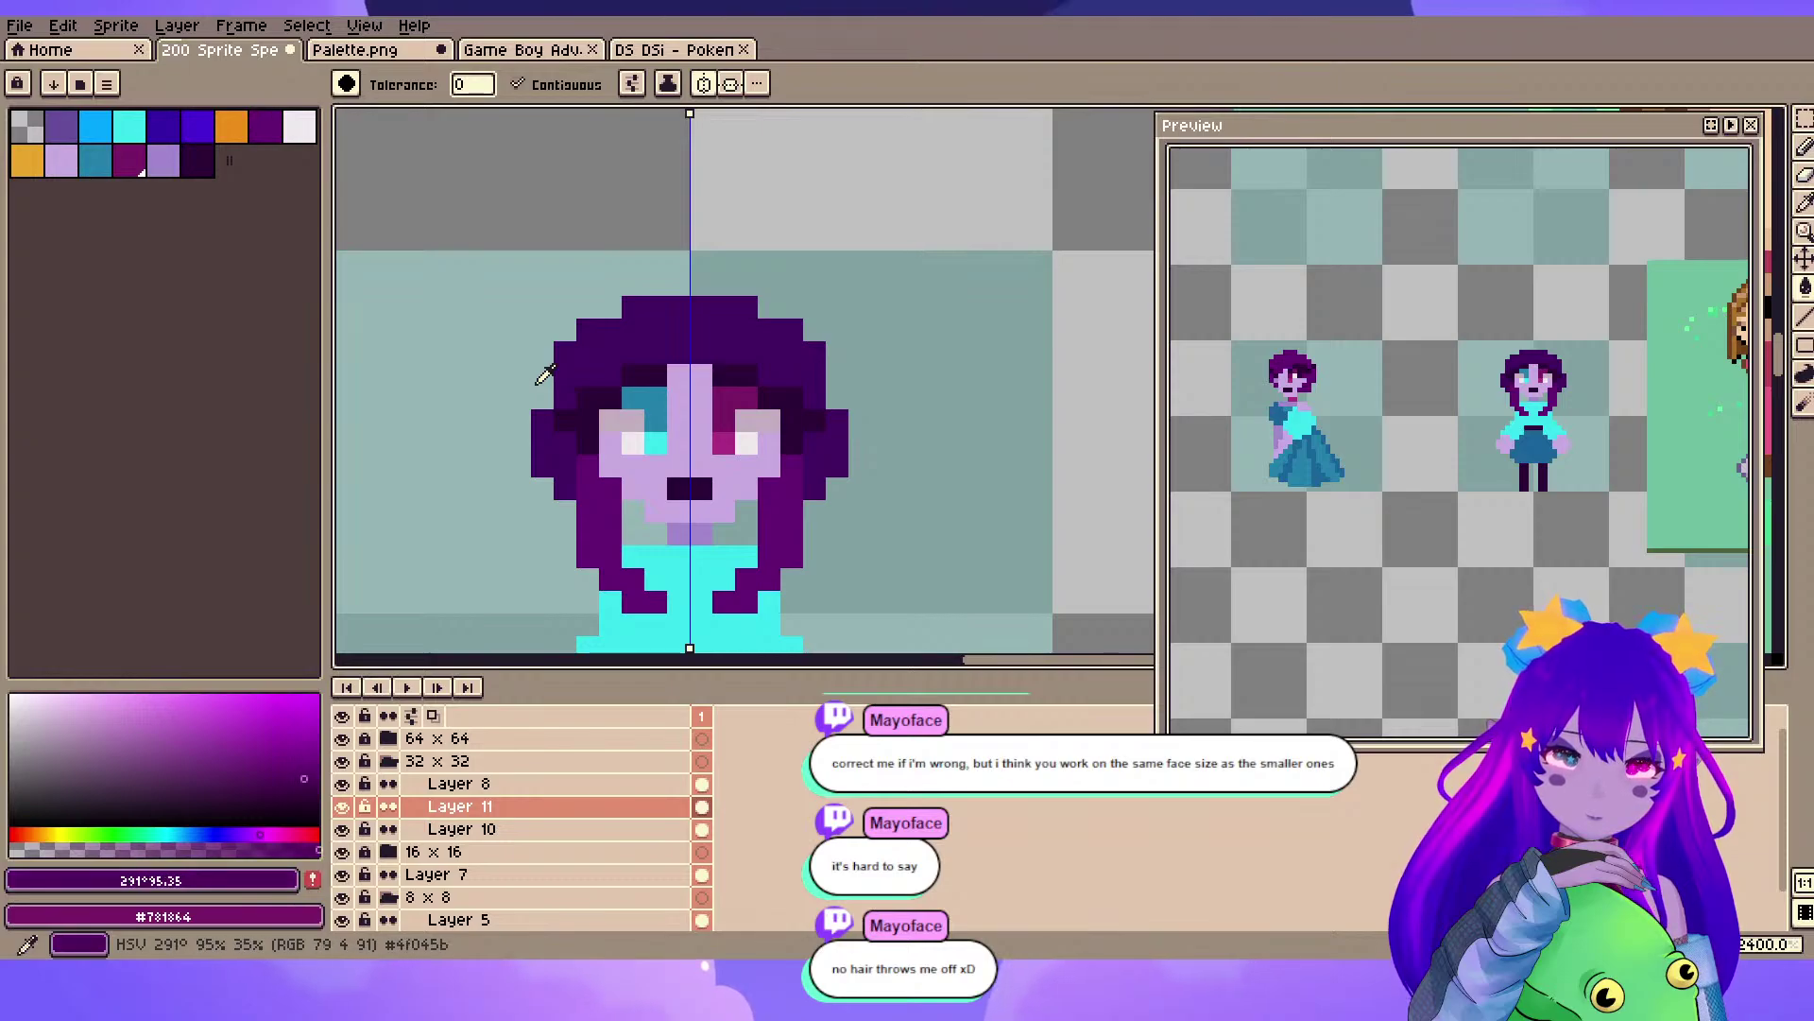
click(253, 834)
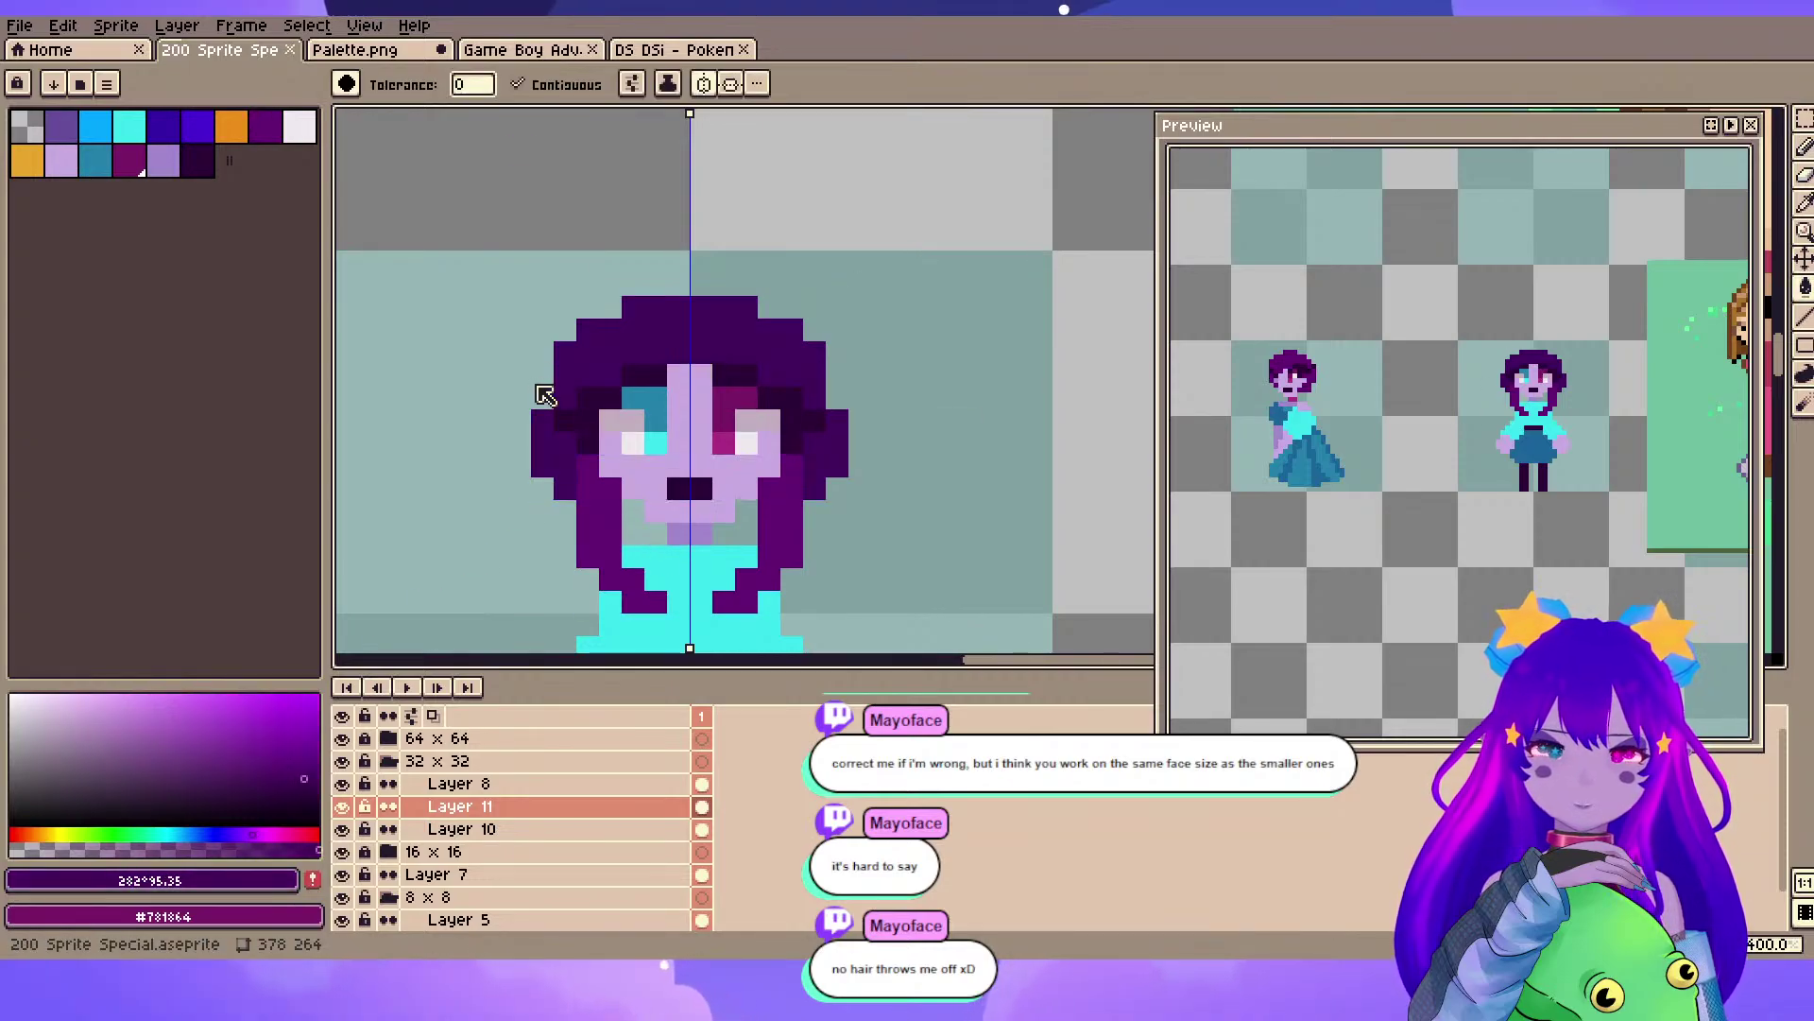
key(ctrl+s)
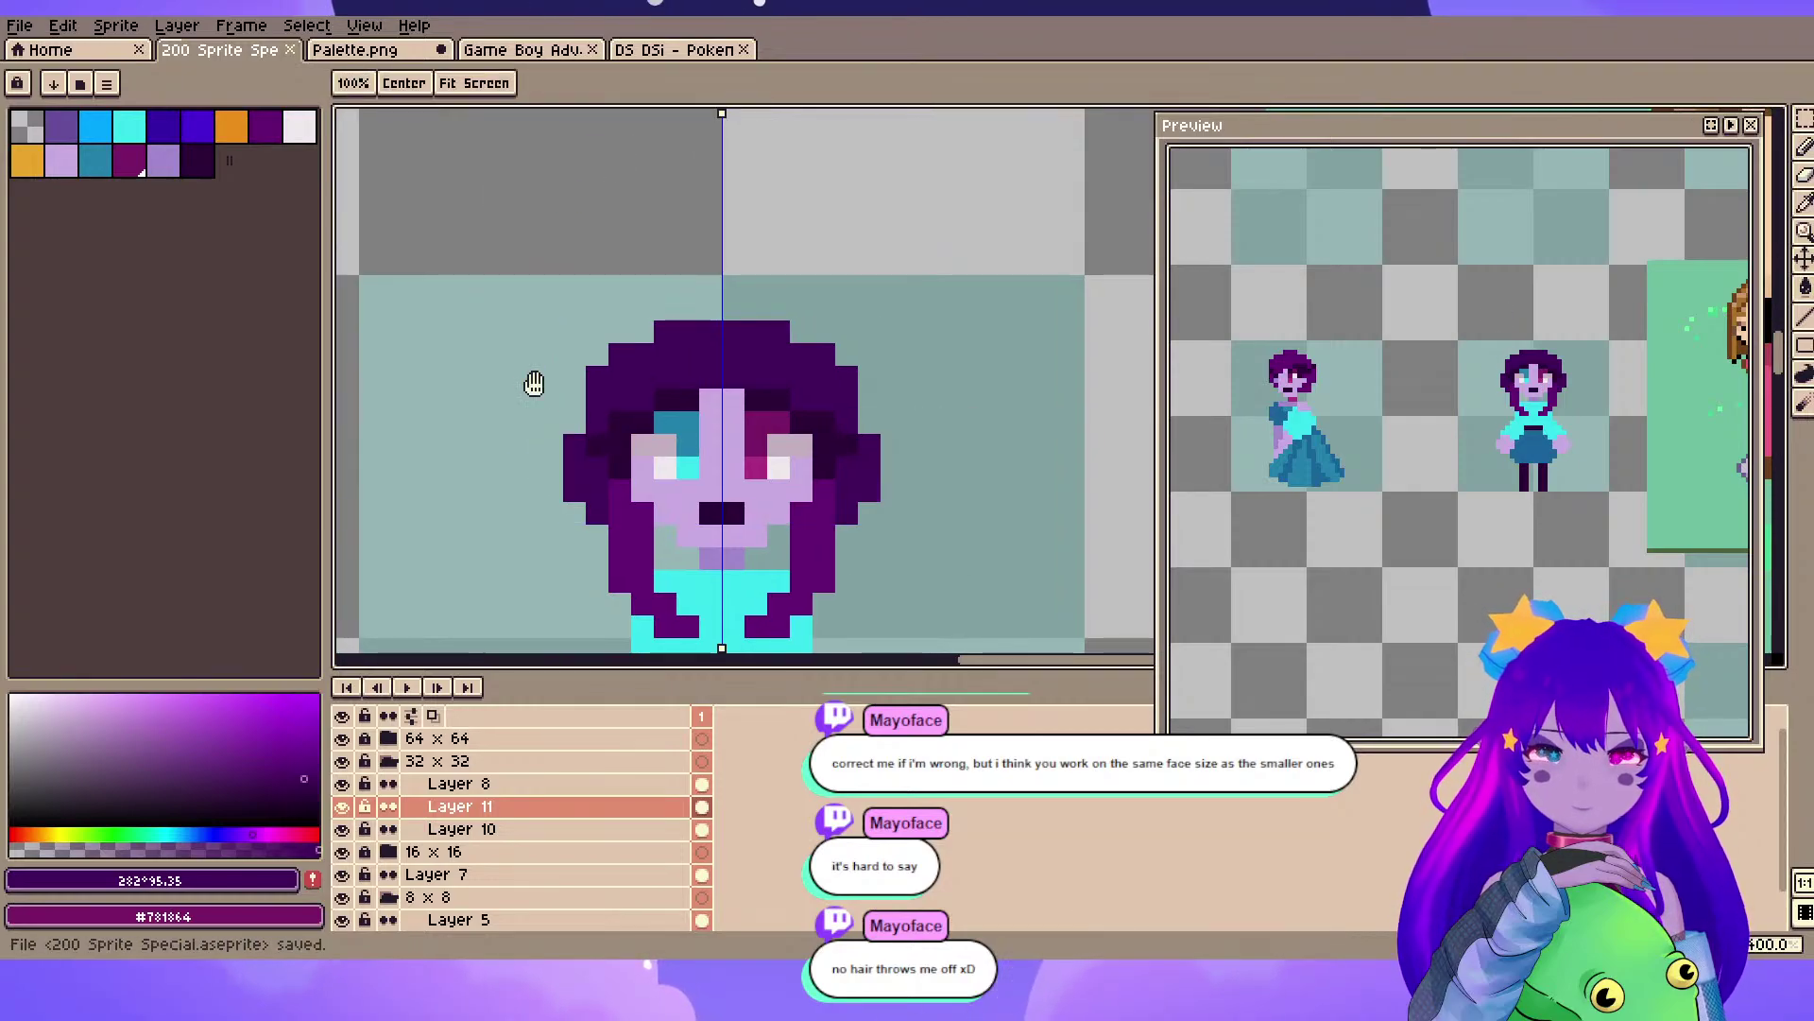
- Widen the hair with mirrored dark purple pixels on both sides of the head beside the lashes
click(536, 383)
key(ctrl+z)
key(b)
key(e)
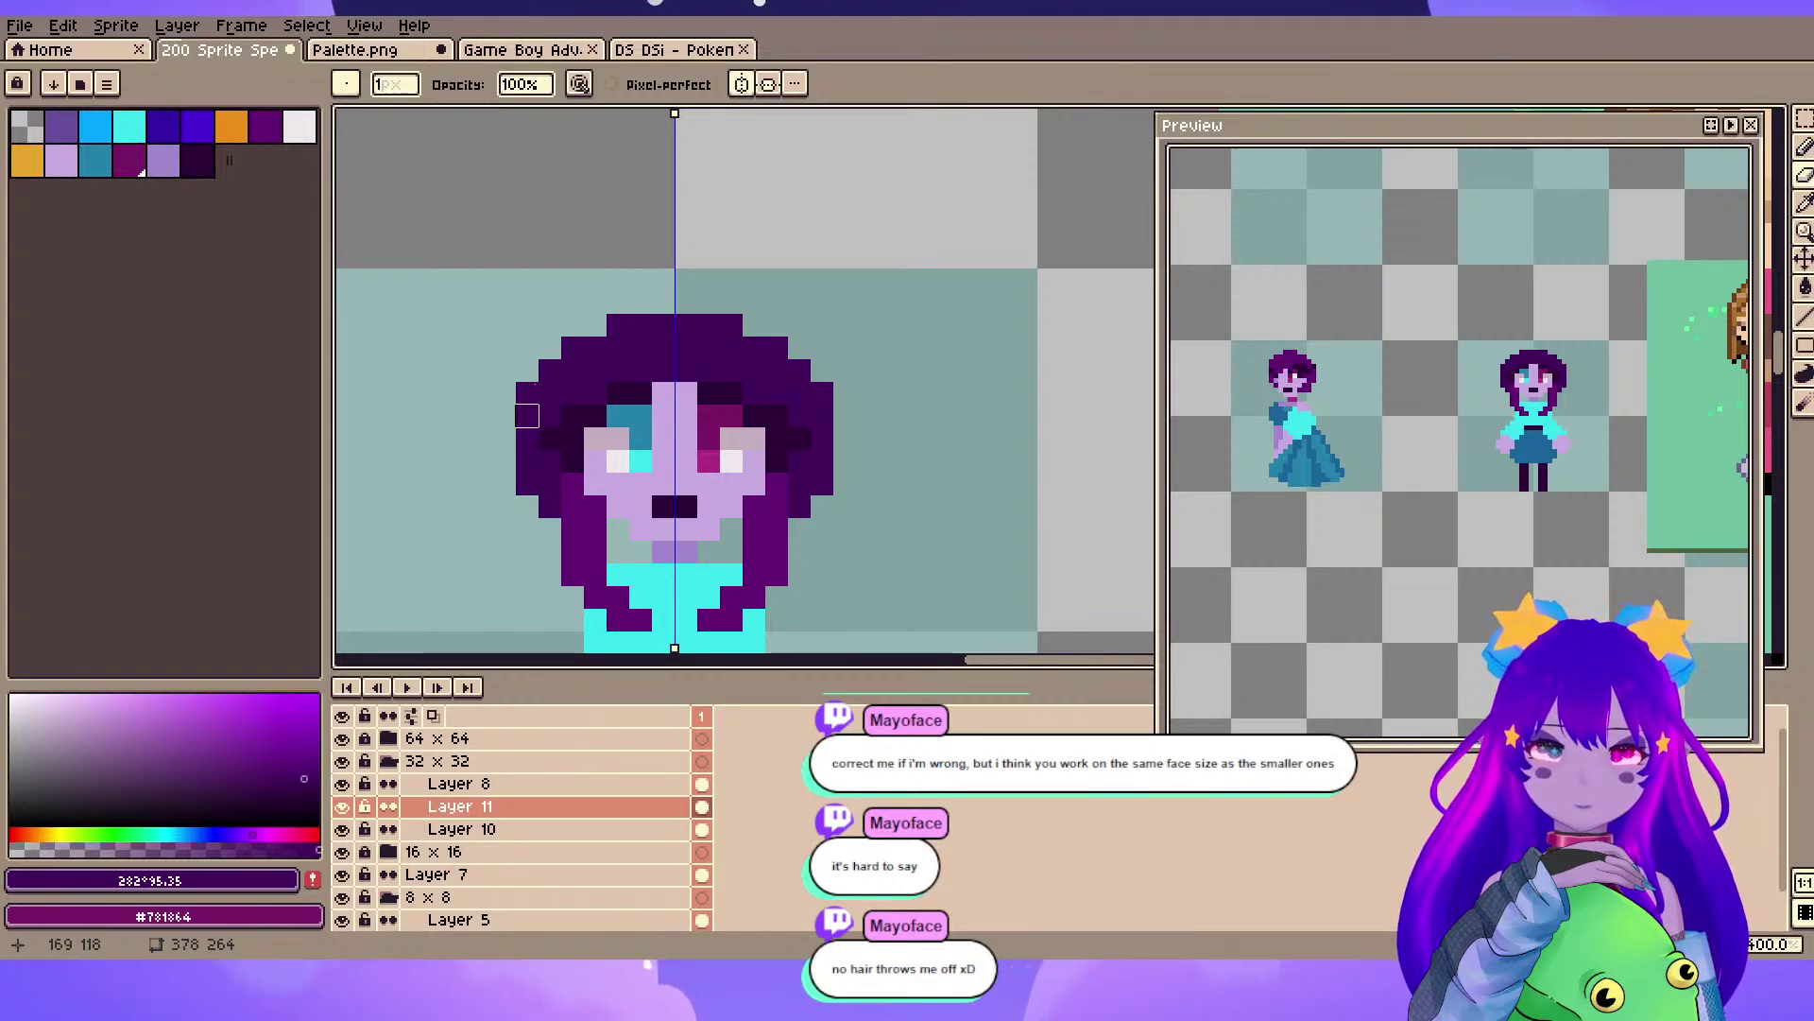
- Try yellow-orange pixels beside the eyes, and replace them with mirrored pointed ears in light purple #c8aae1
click(27, 161)
key(b)
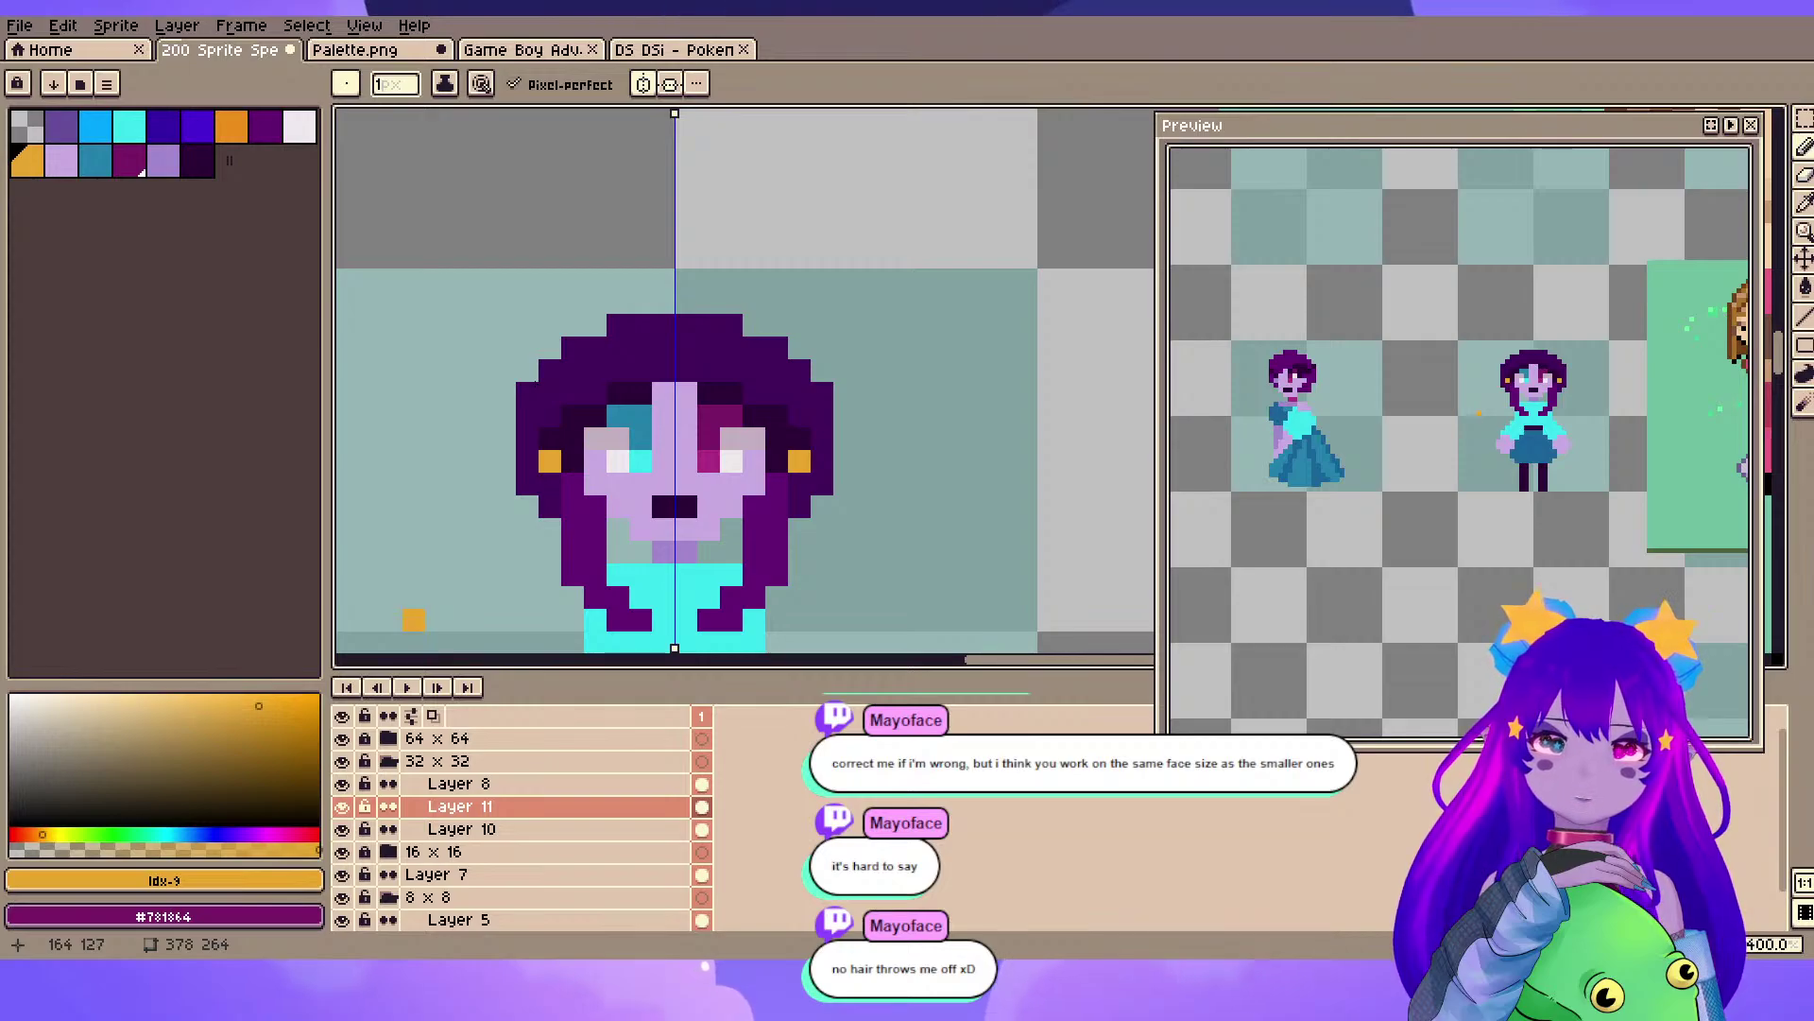
alt+click(550, 461)
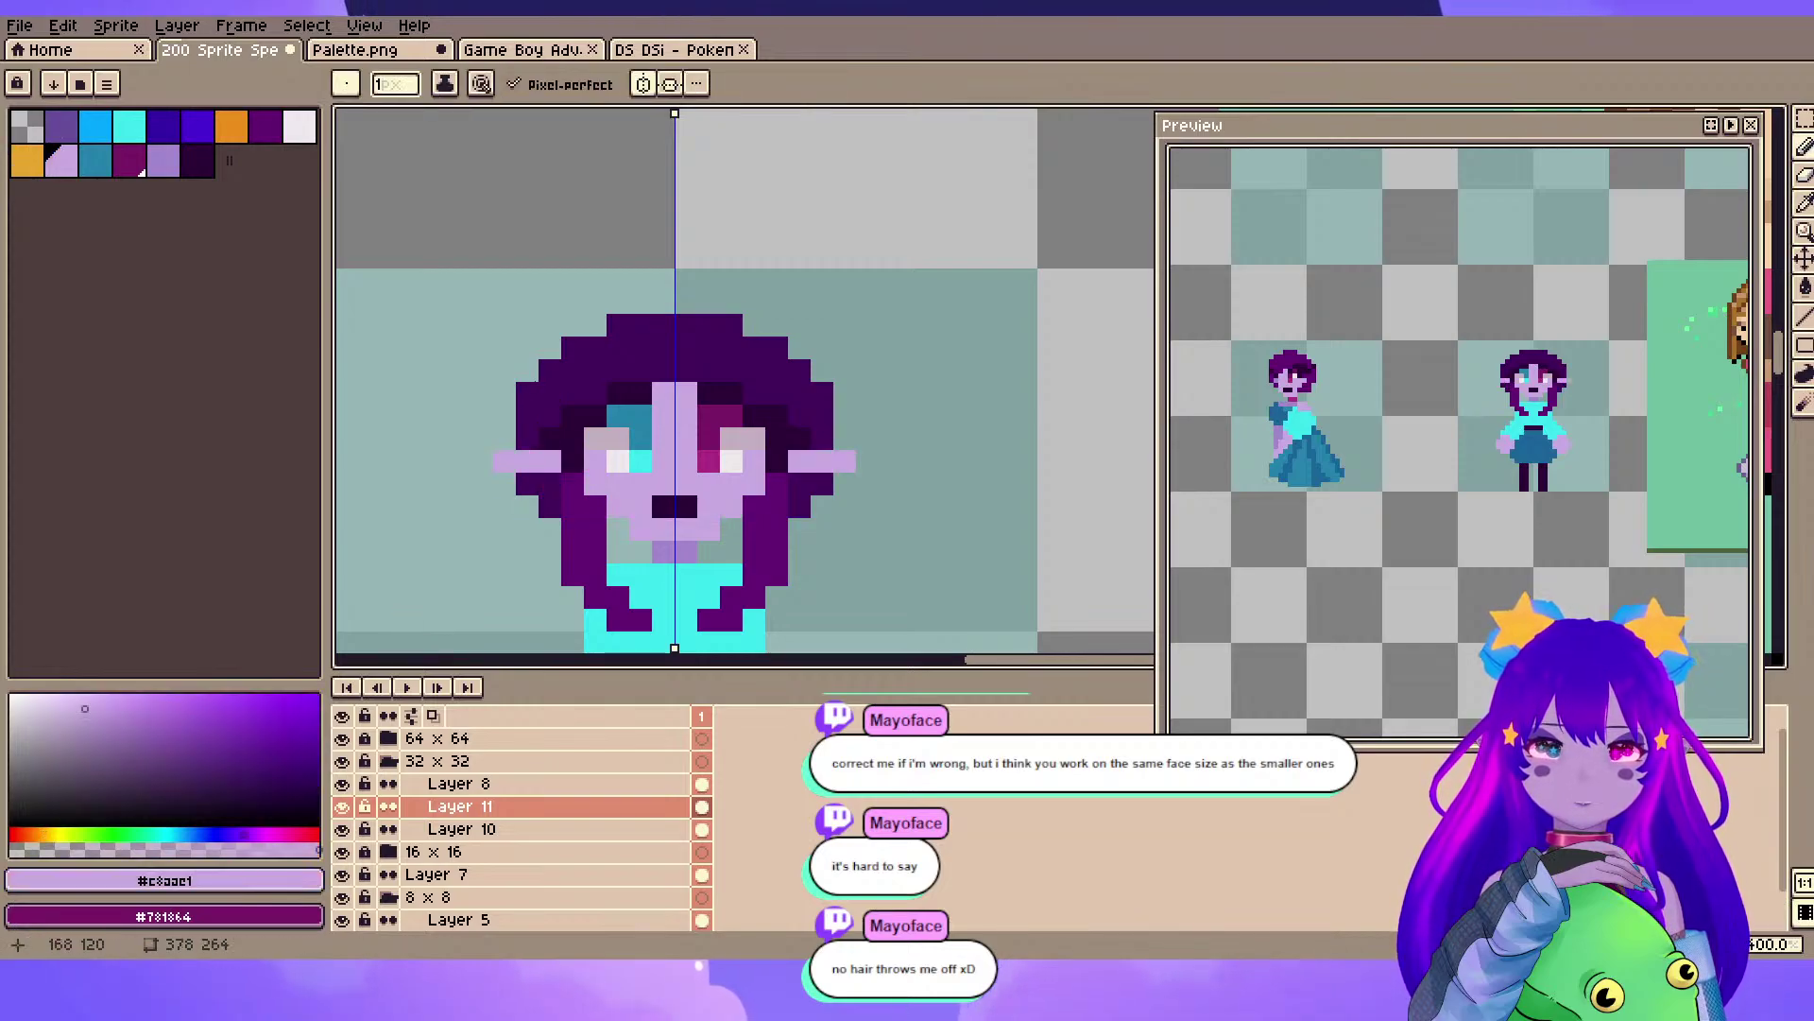
click(550, 484)
key(space)
mouse_move(534, 382)
mouse_down()
mouse_move(637, 148)
mouse_move(548, 267)
mouse_move(526, 354)
mouse_up()
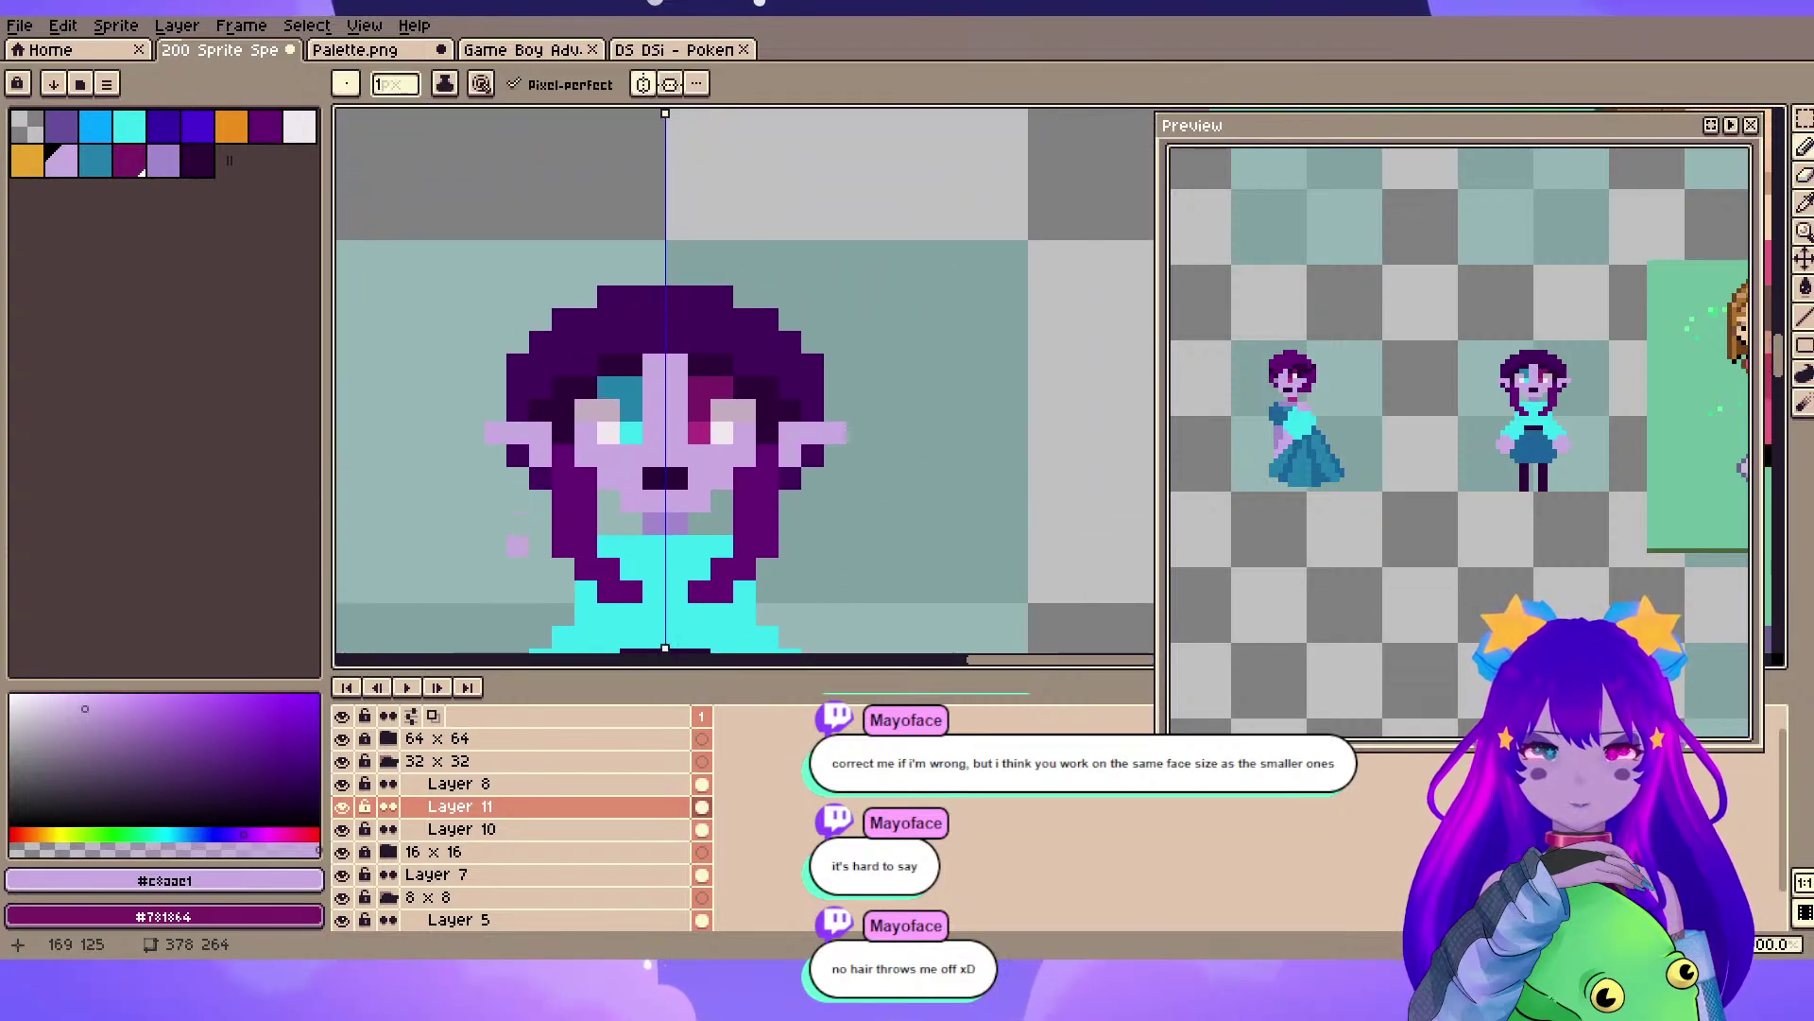
- Place a mirrored pair of orange earring pixels, palette index 6, beneath the ears
click(232, 126)
click(538, 477)
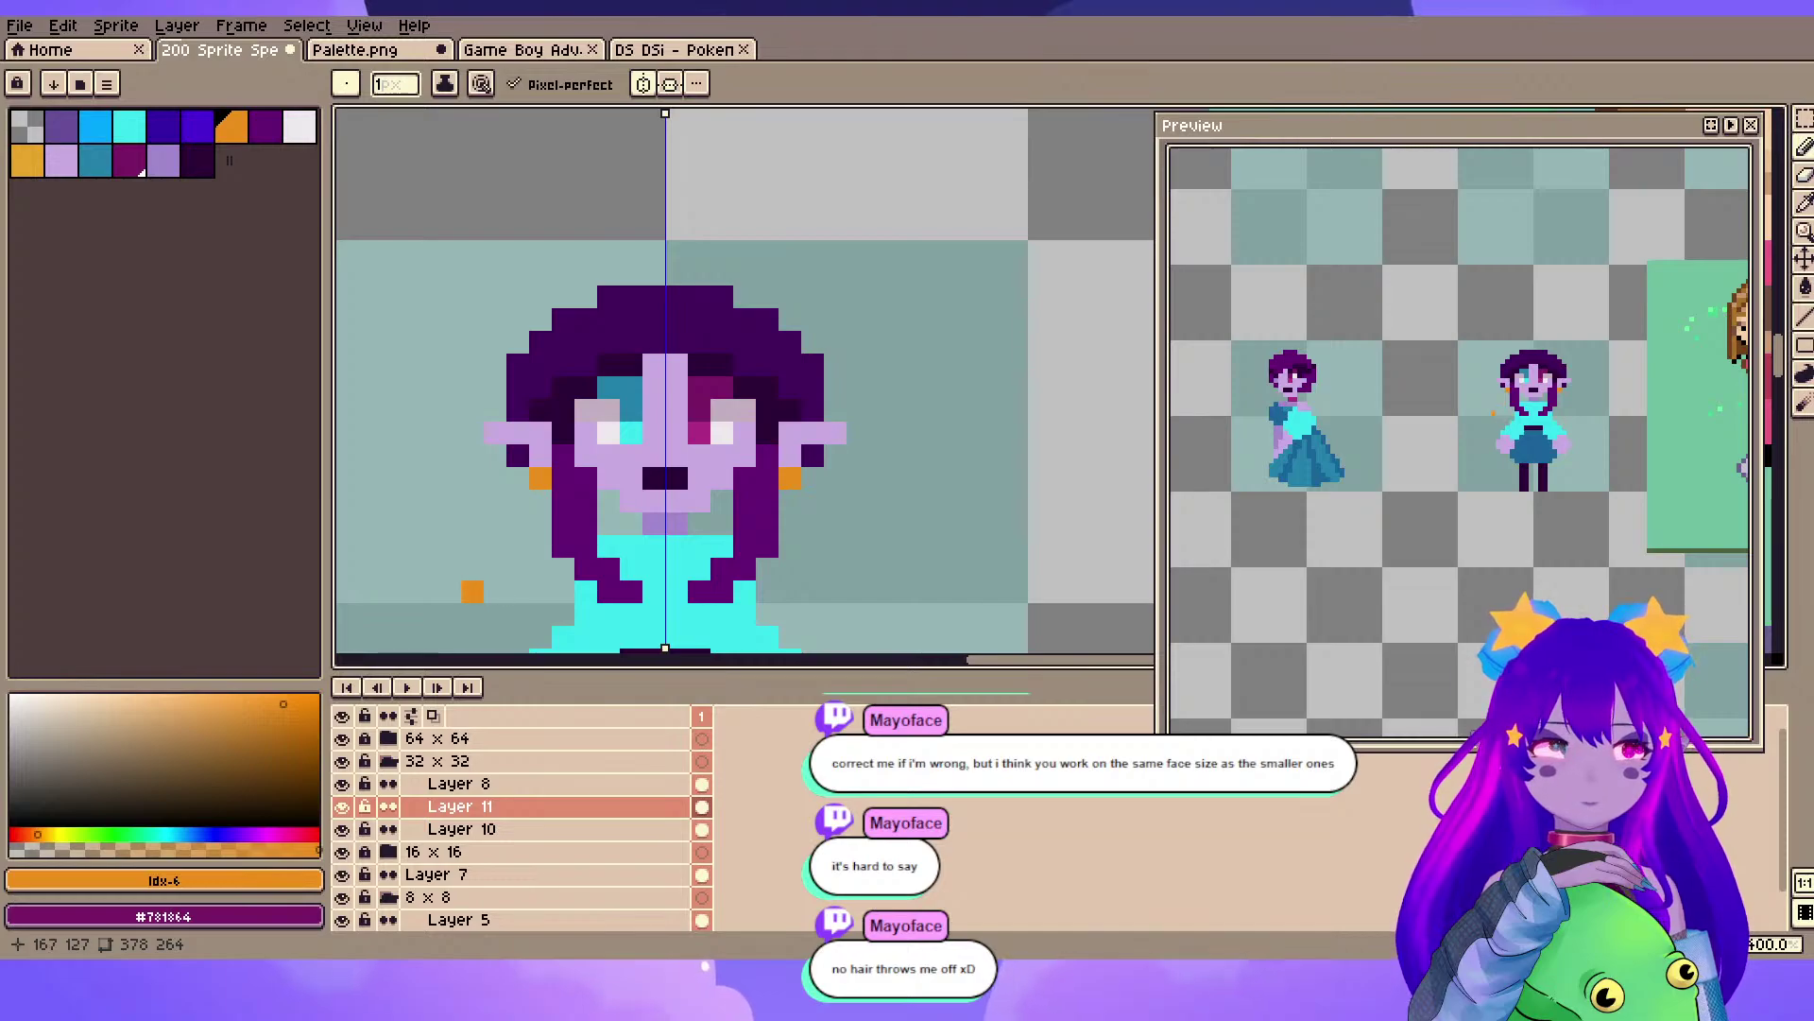
key(space)
drag(515, 414, 533, 379)
- Reshape the dark purple hair around the ears with colour #42045b, erasing the excess so it sits close to the head
key(alt)
click(539, 381)
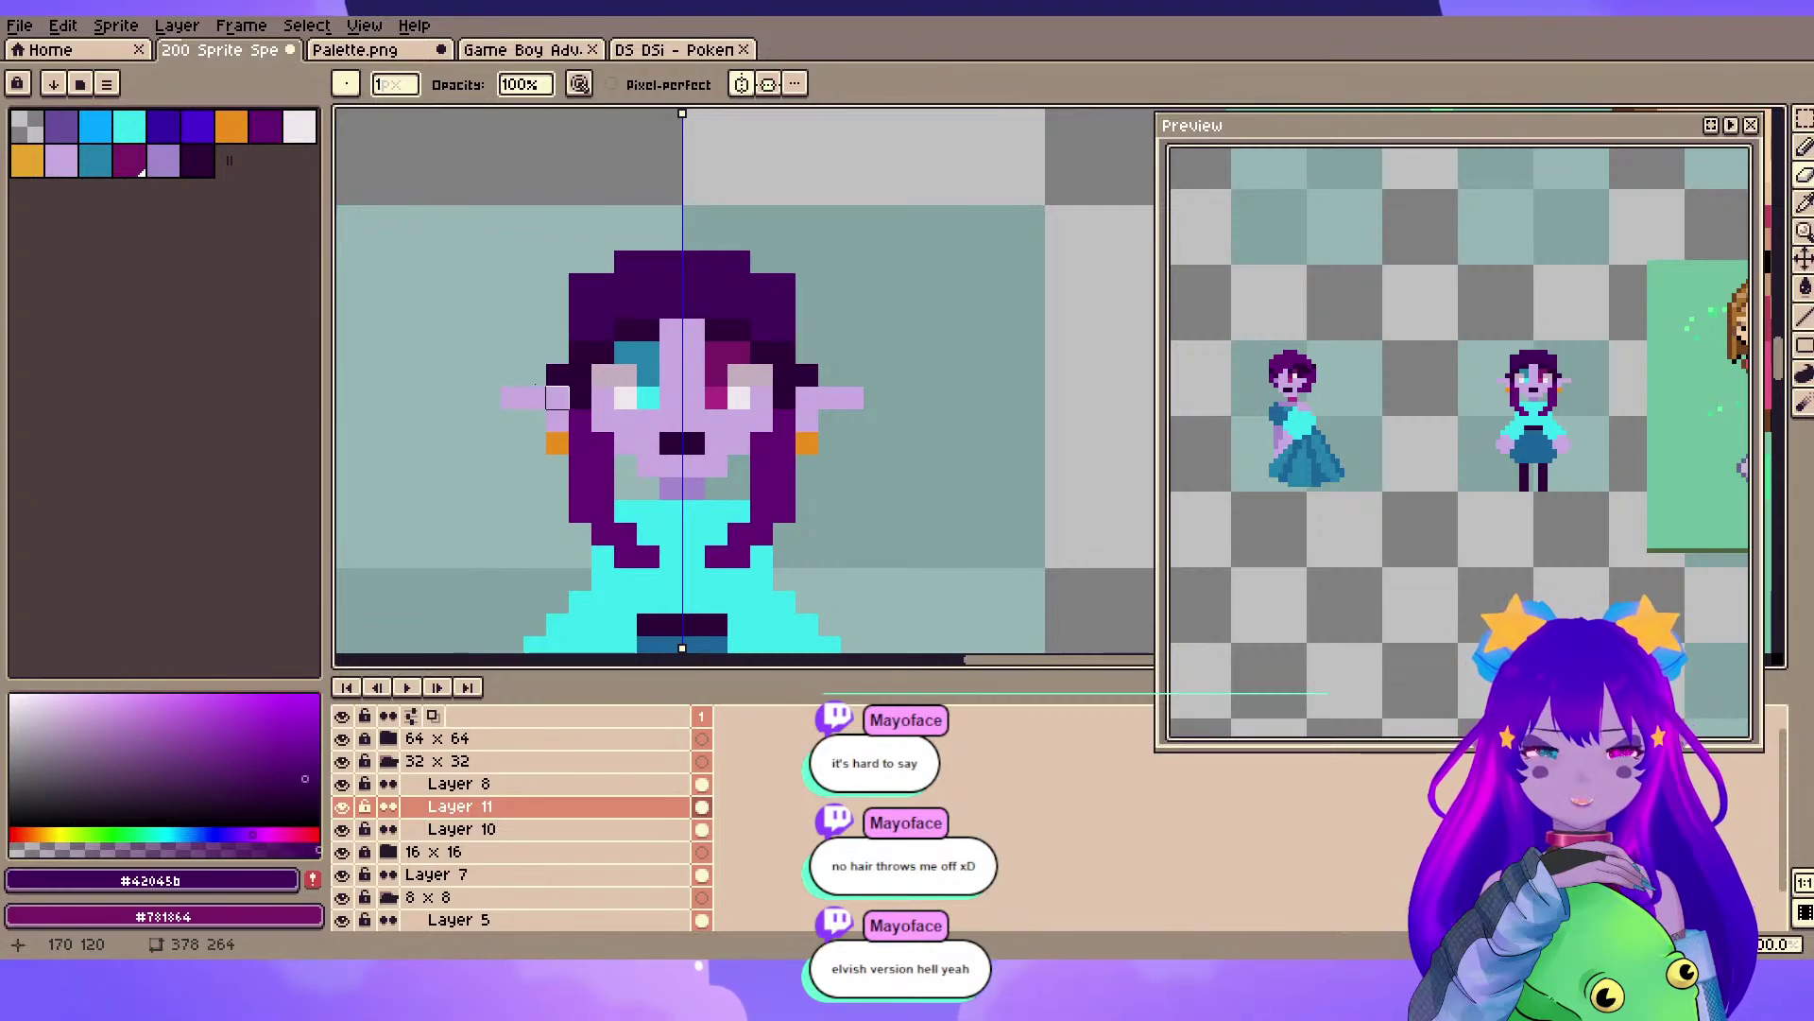
mouse_move(557, 397)
mouse_down()
mouse_move(534, 383)
mouse_move(571, 432)
mouse_up()
key(alt)
key(b)
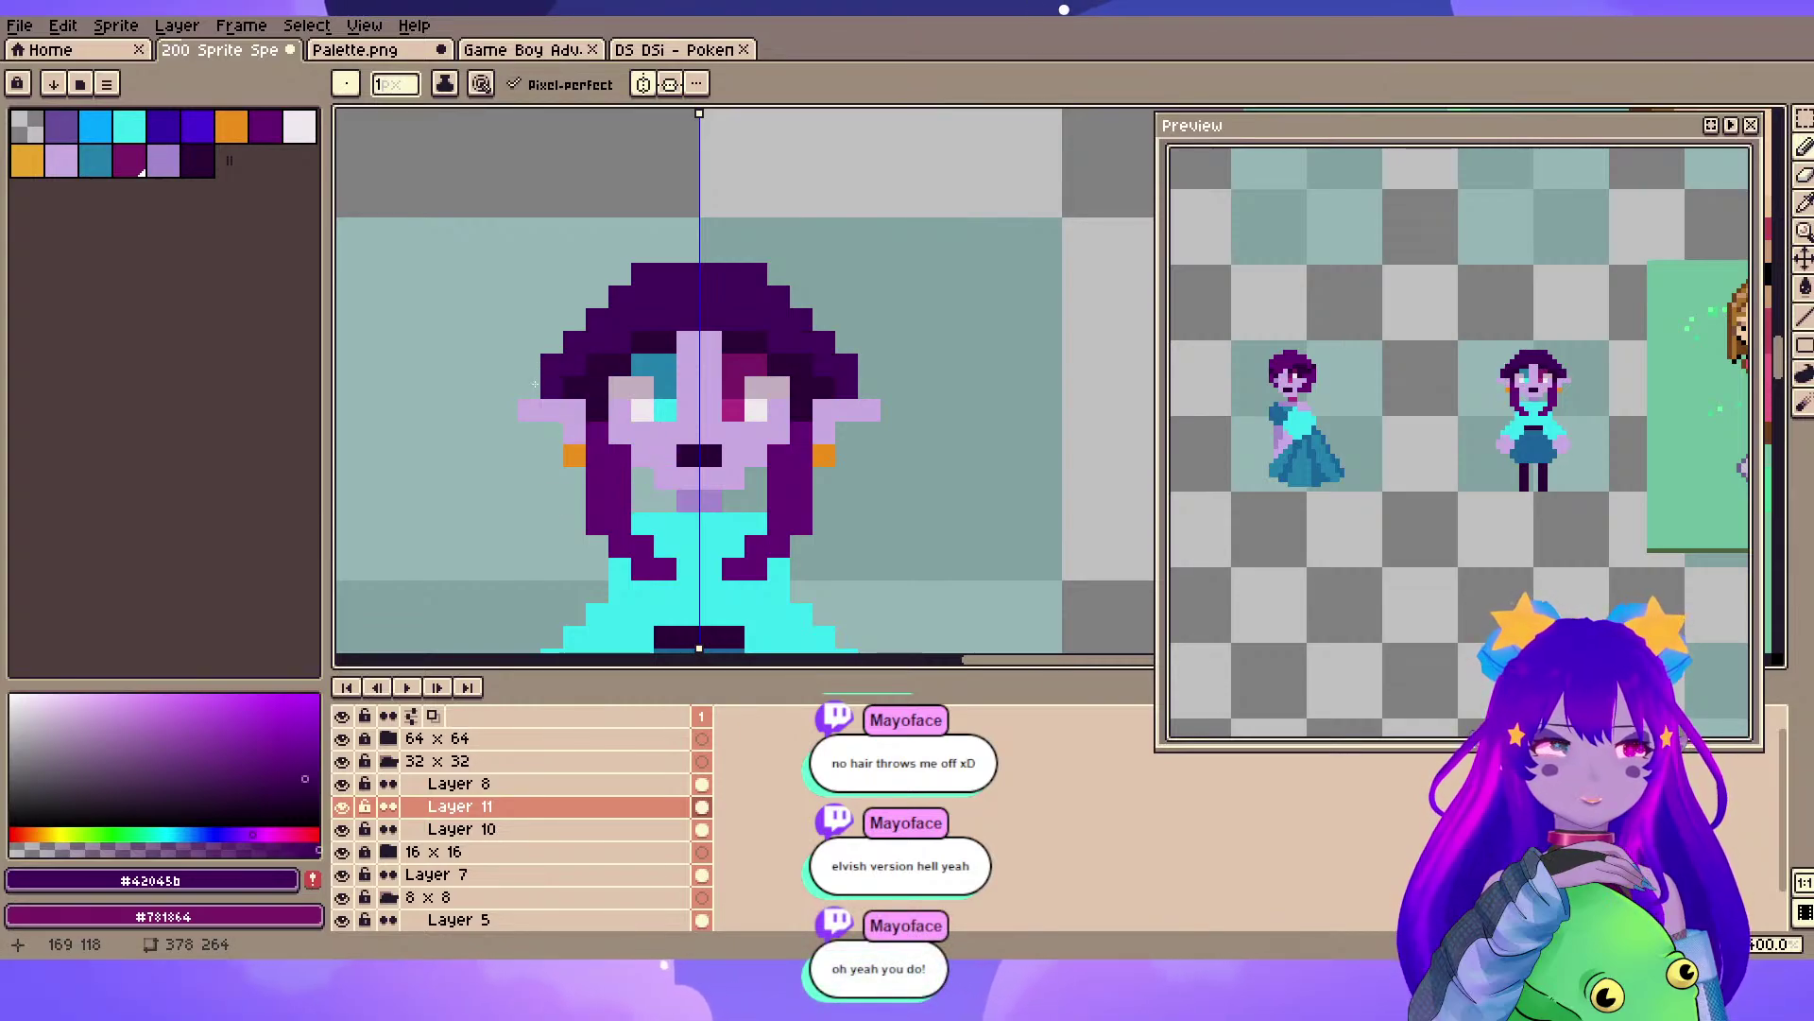
key(e)
drag(552, 366, 552, 387)
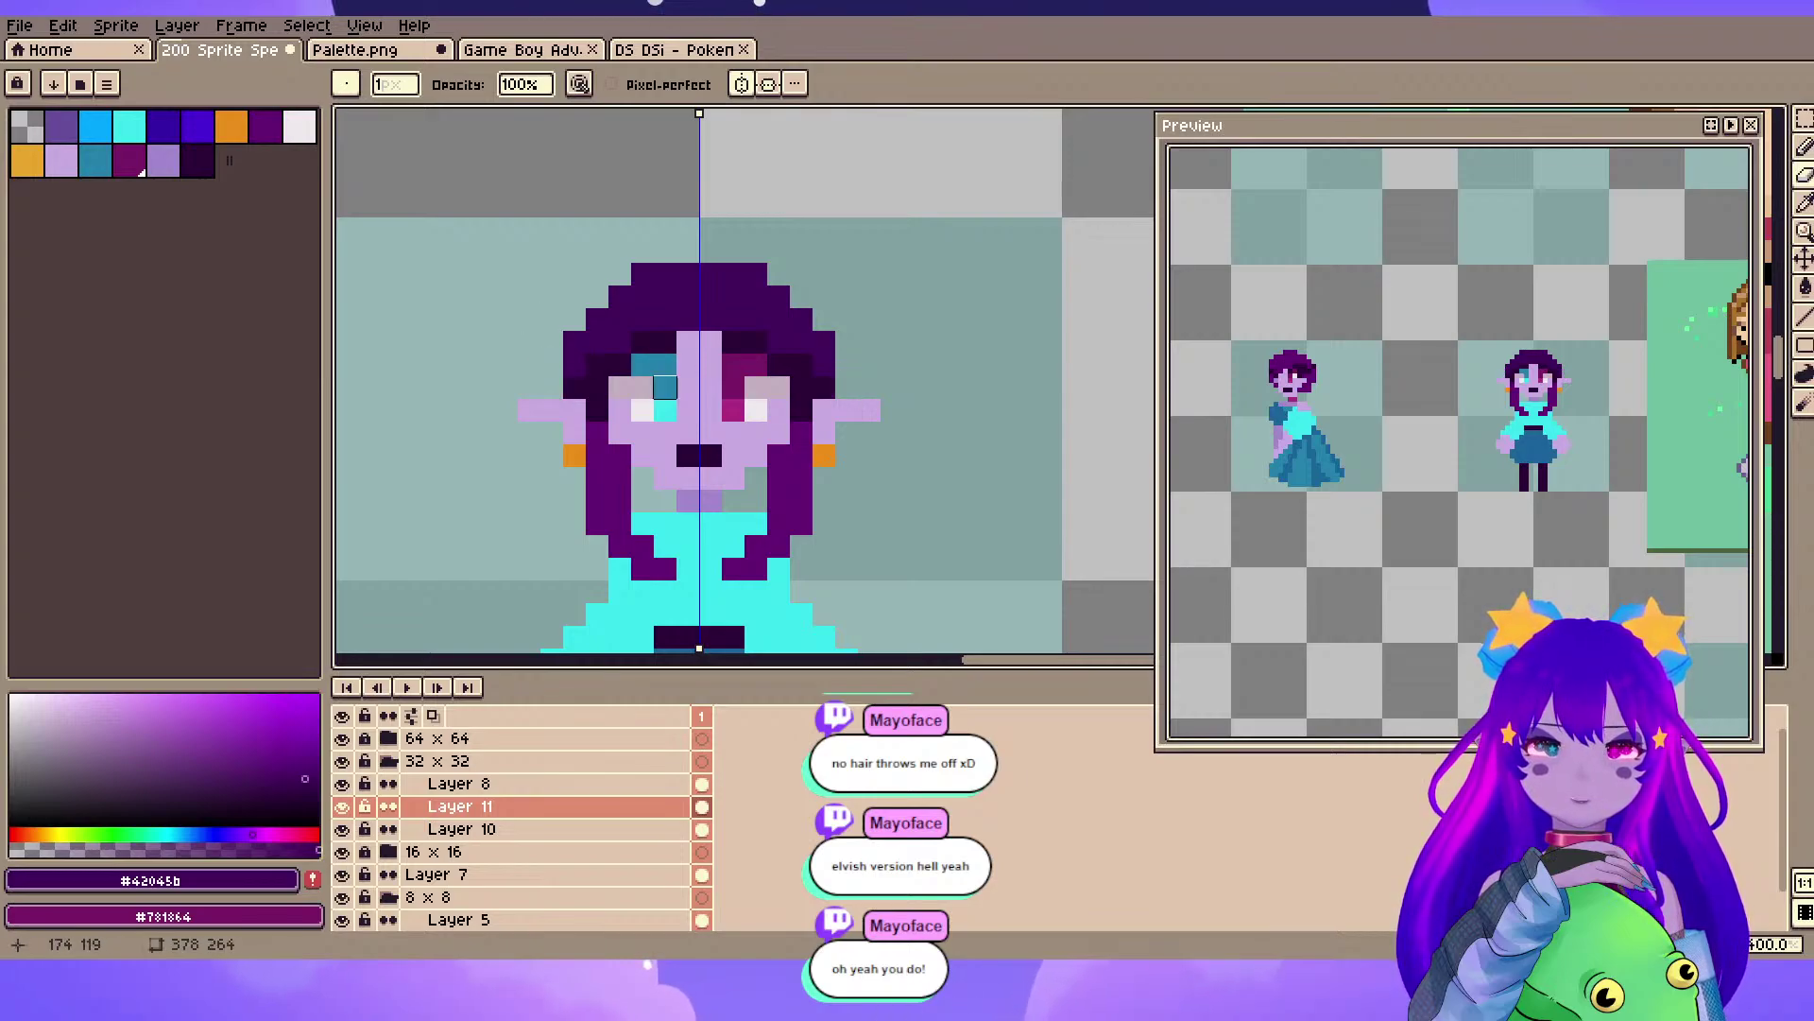
- Add mirrored dark purple shading pixels inside the locks on both sides of the chin, and save the file
mouse_move(480, 477)
mouse_down()
mouse_move(534, 383)
mouse_move(510, 435)
mouse_up()
alt+click(650, 298)
key(b)
drag(673, 435, 673, 457)
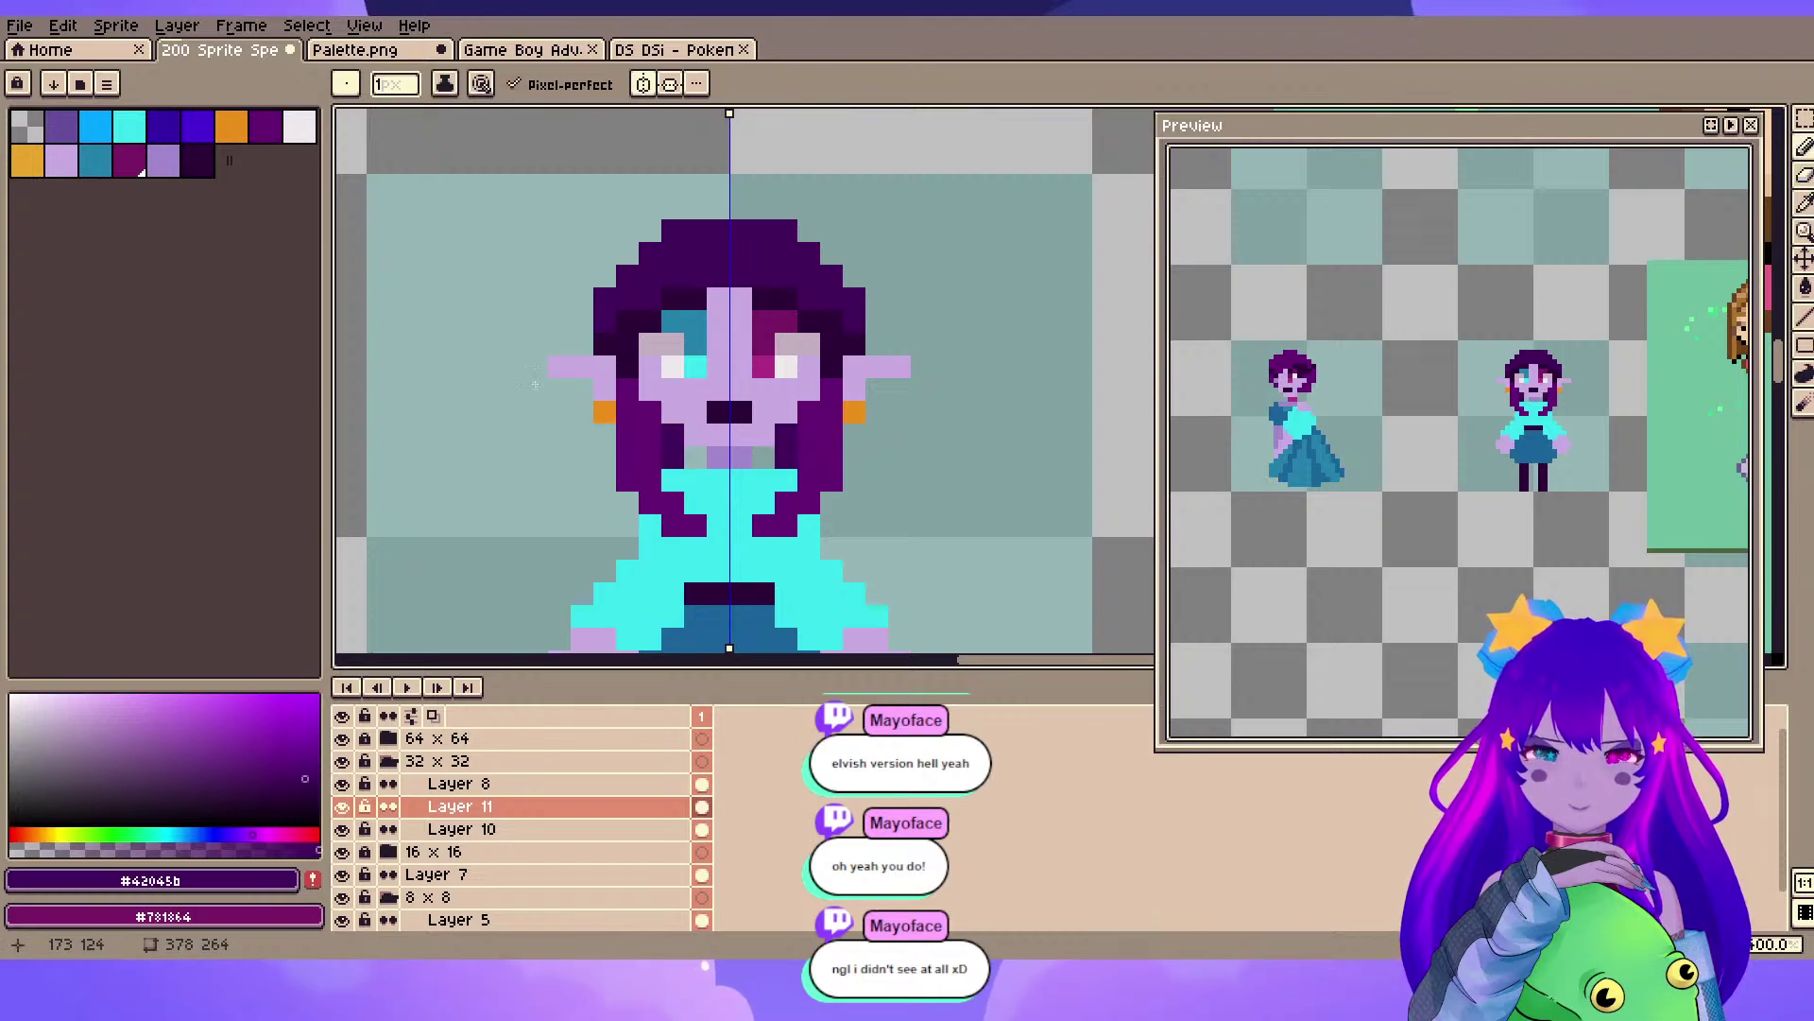
scroll(888, 470, down, 3)
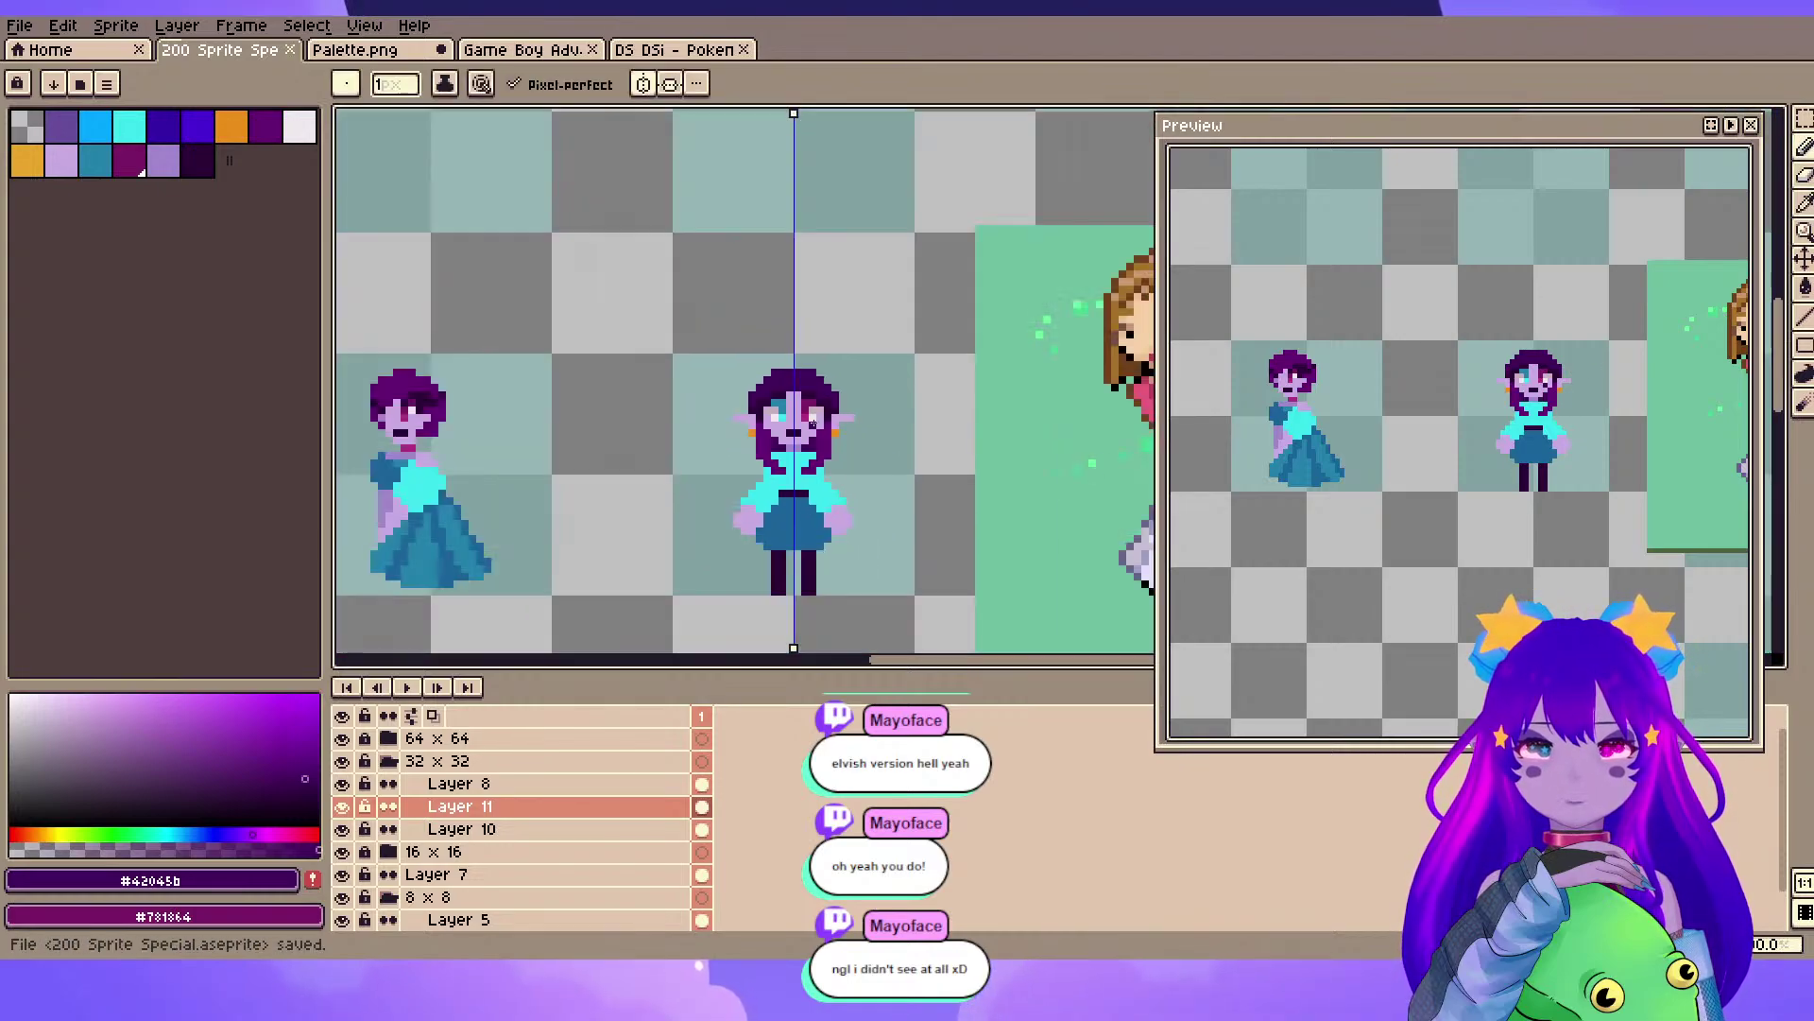
- Toggle Layer 11's visibility to check the hair, and add a new layer directly above Layer 10
scroll(889, 470, up, 2)
click(342, 807)
click(342, 807)
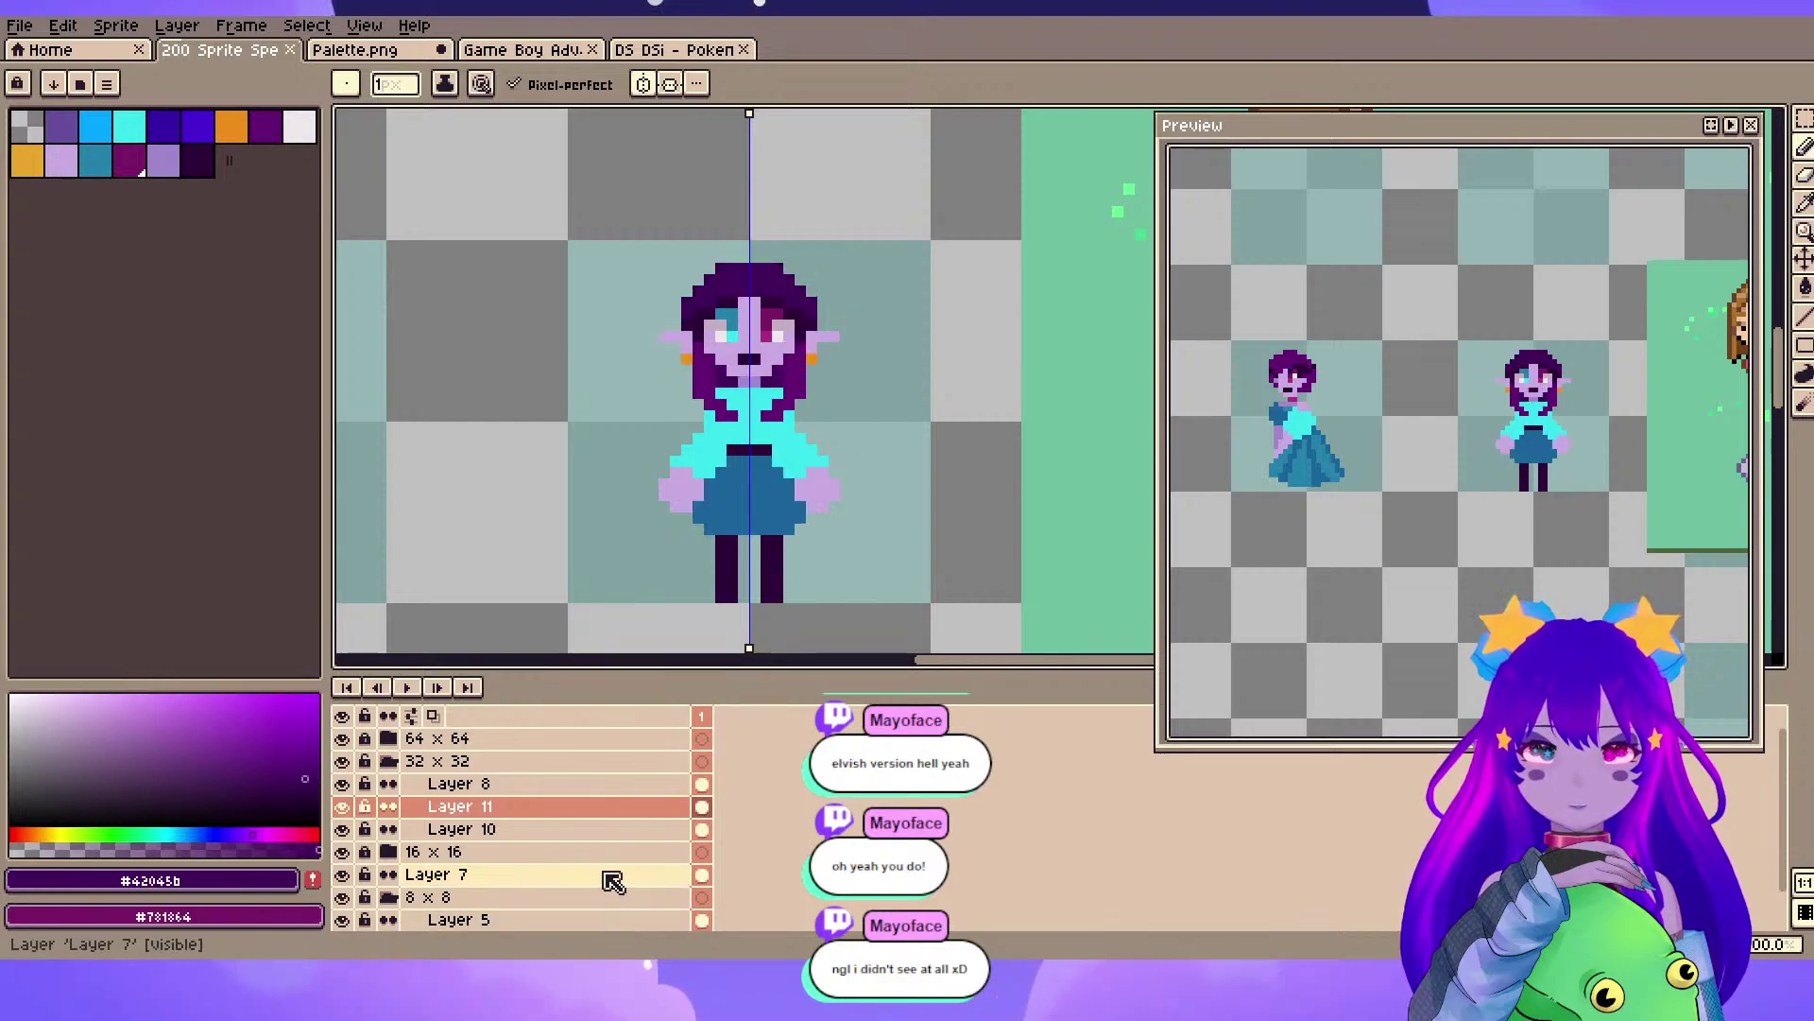
click(584, 835)
key(shift+n)
scroll(729, 308, up, 1)
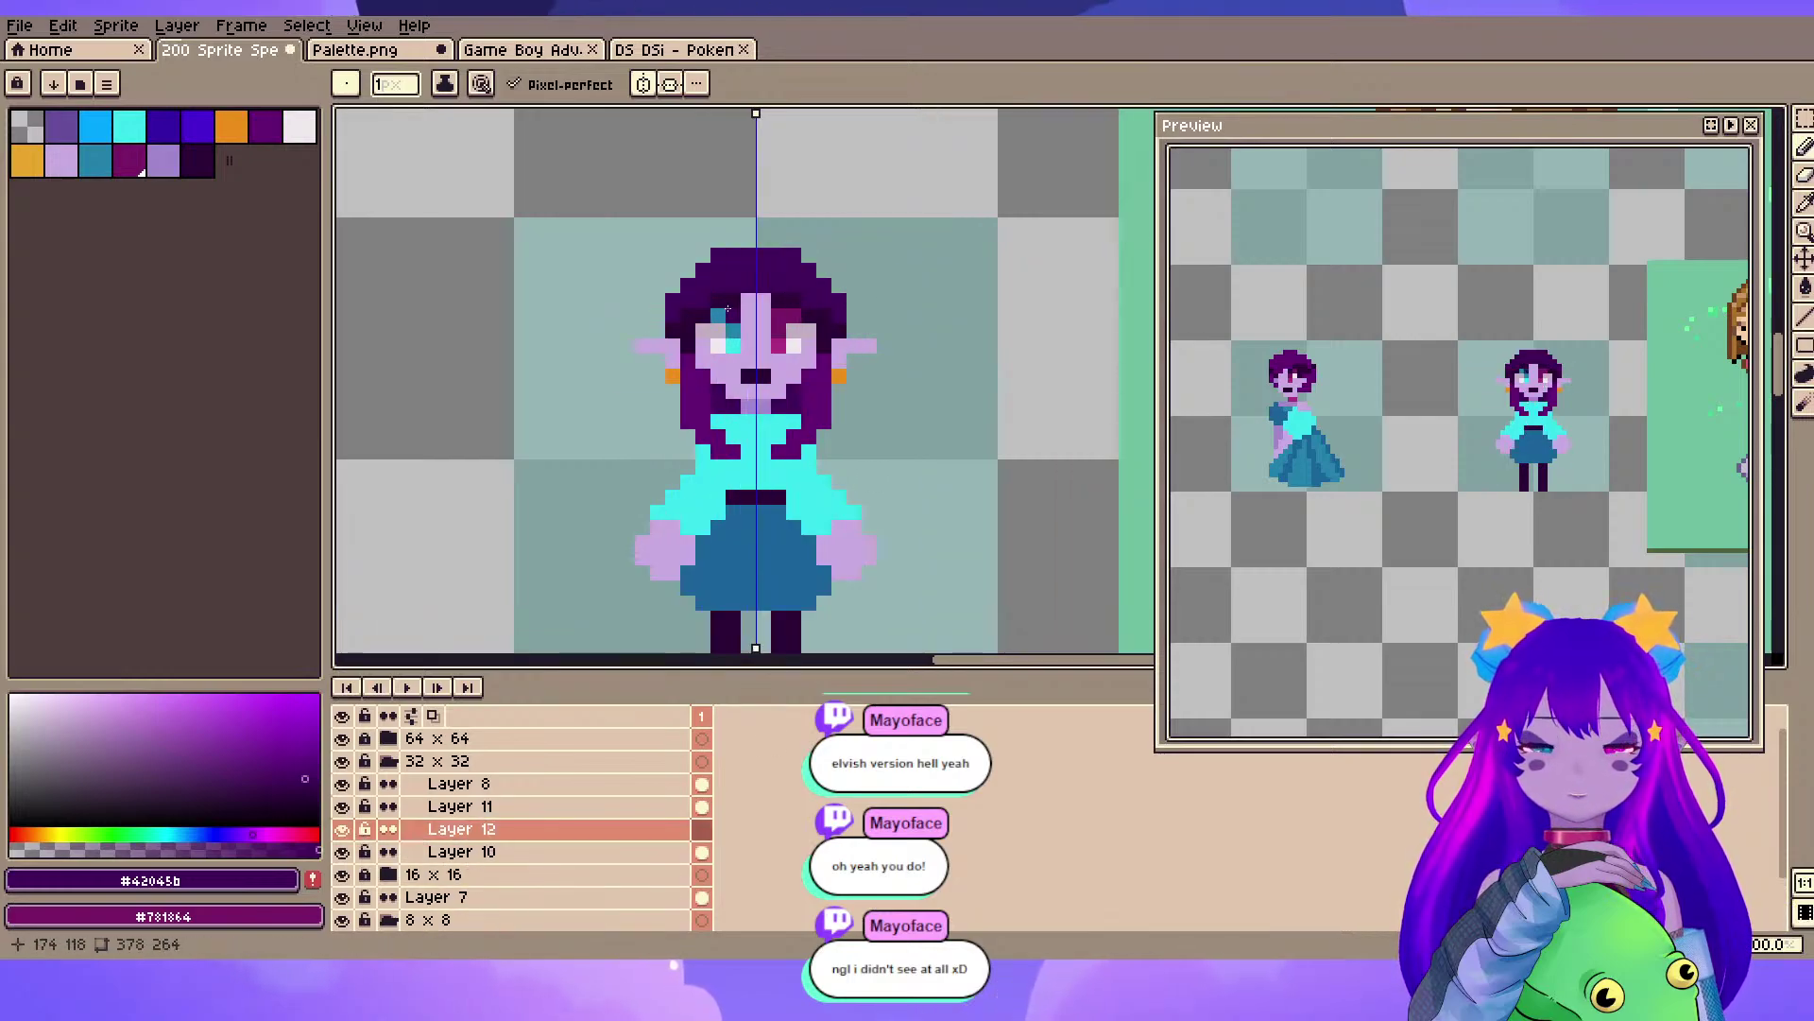
- Try mirrored curly purple strands outside the locks below the ears, and undo them
alt+click(739, 299)
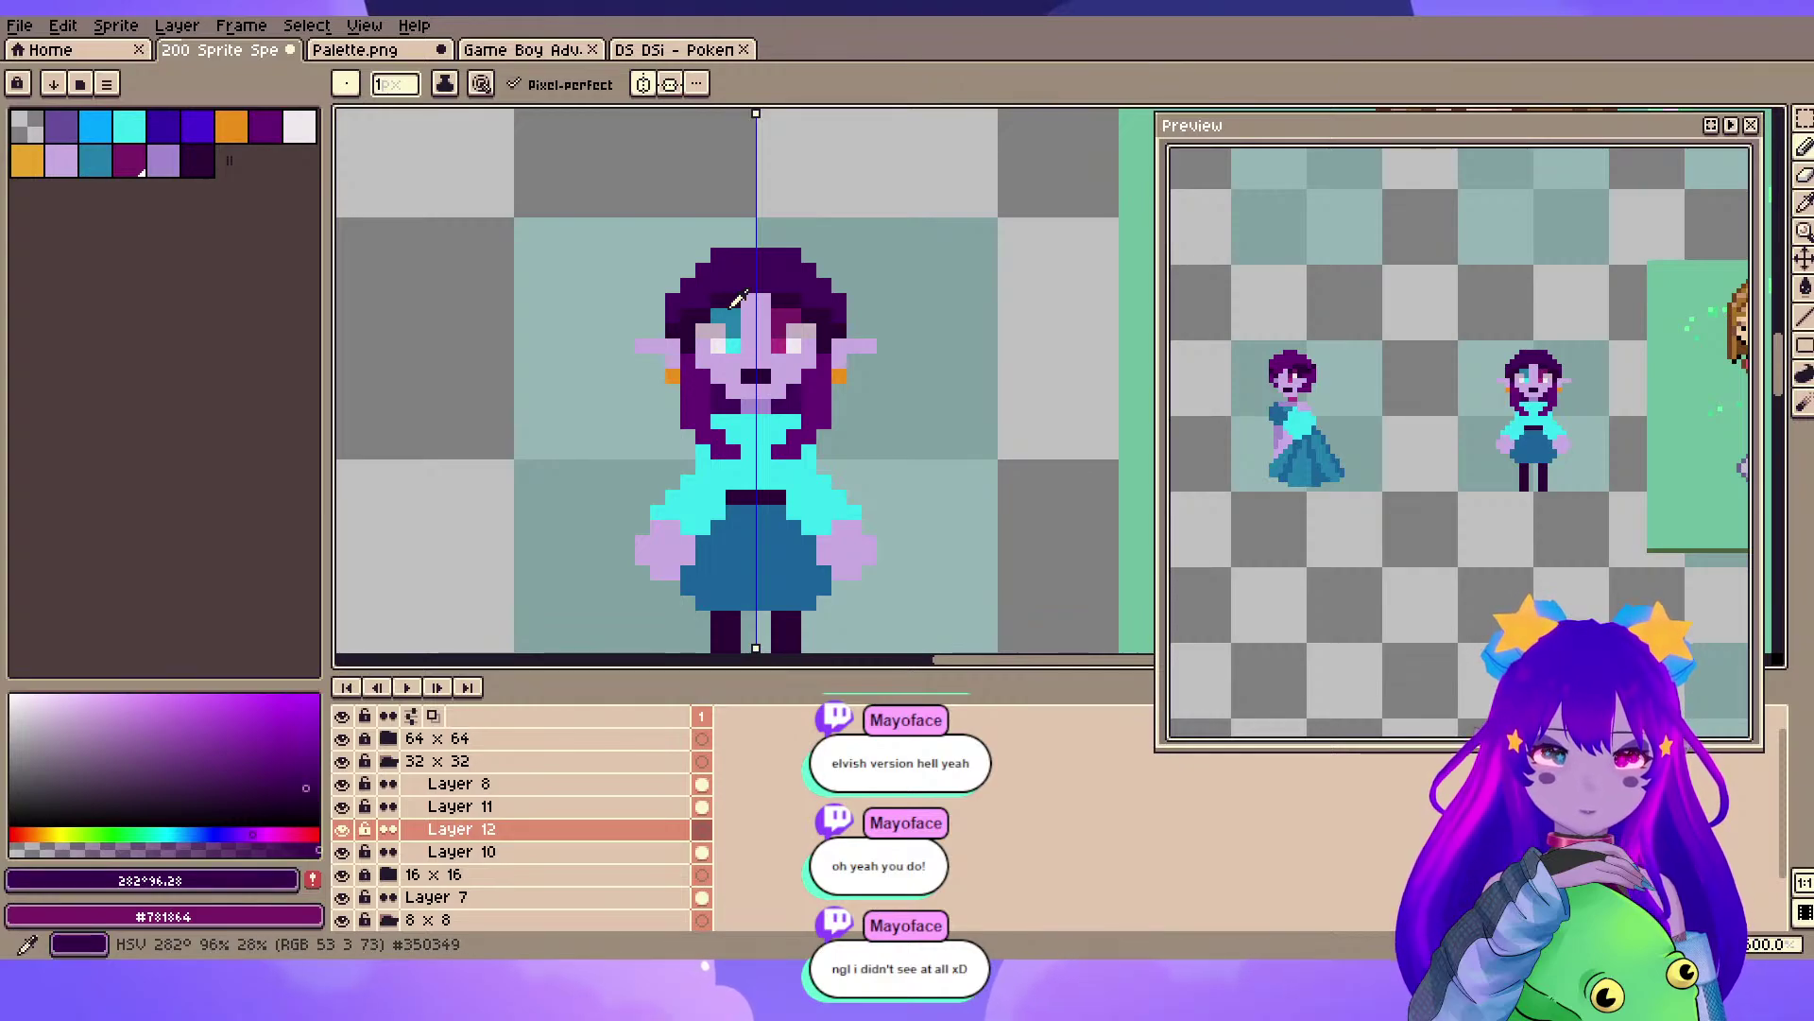
alt+click(695, 397)
mouse_move(656, 386)
mouse_down()
mouse_move(652, 359)
mouse_move(728, 308)
mouse_up()
key(ctrl+z)
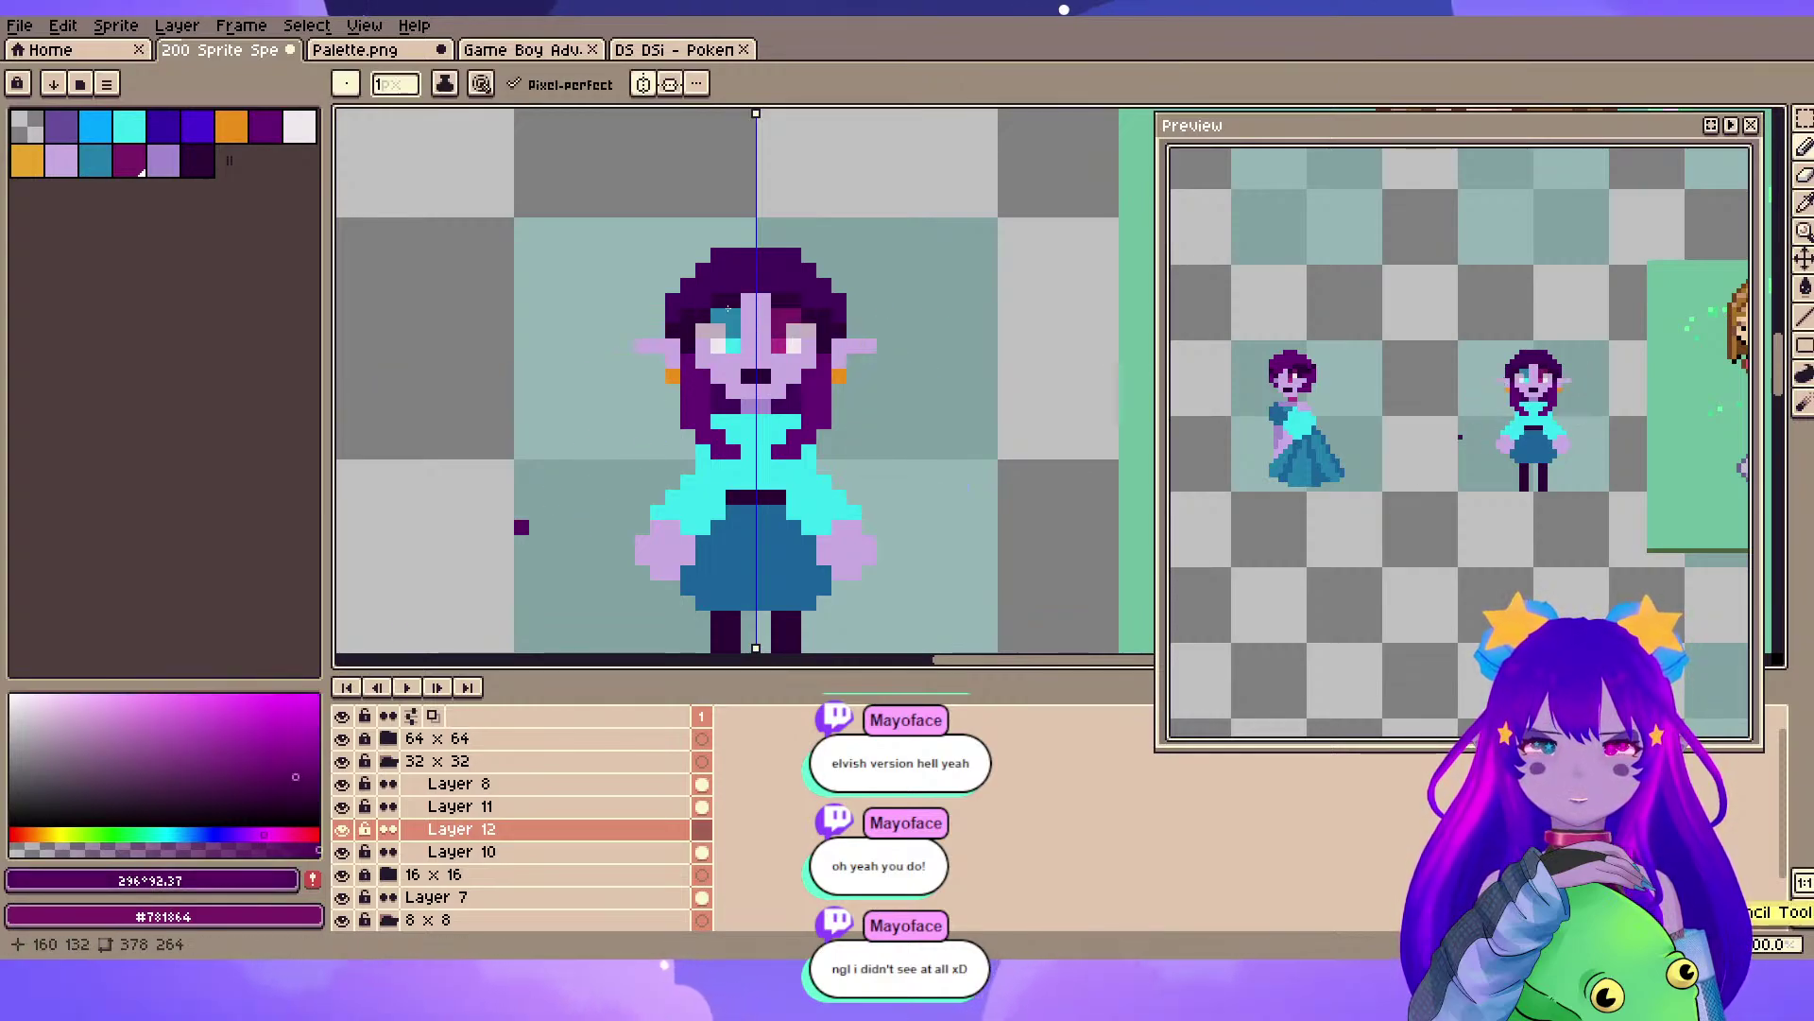
key(ctrl+y)
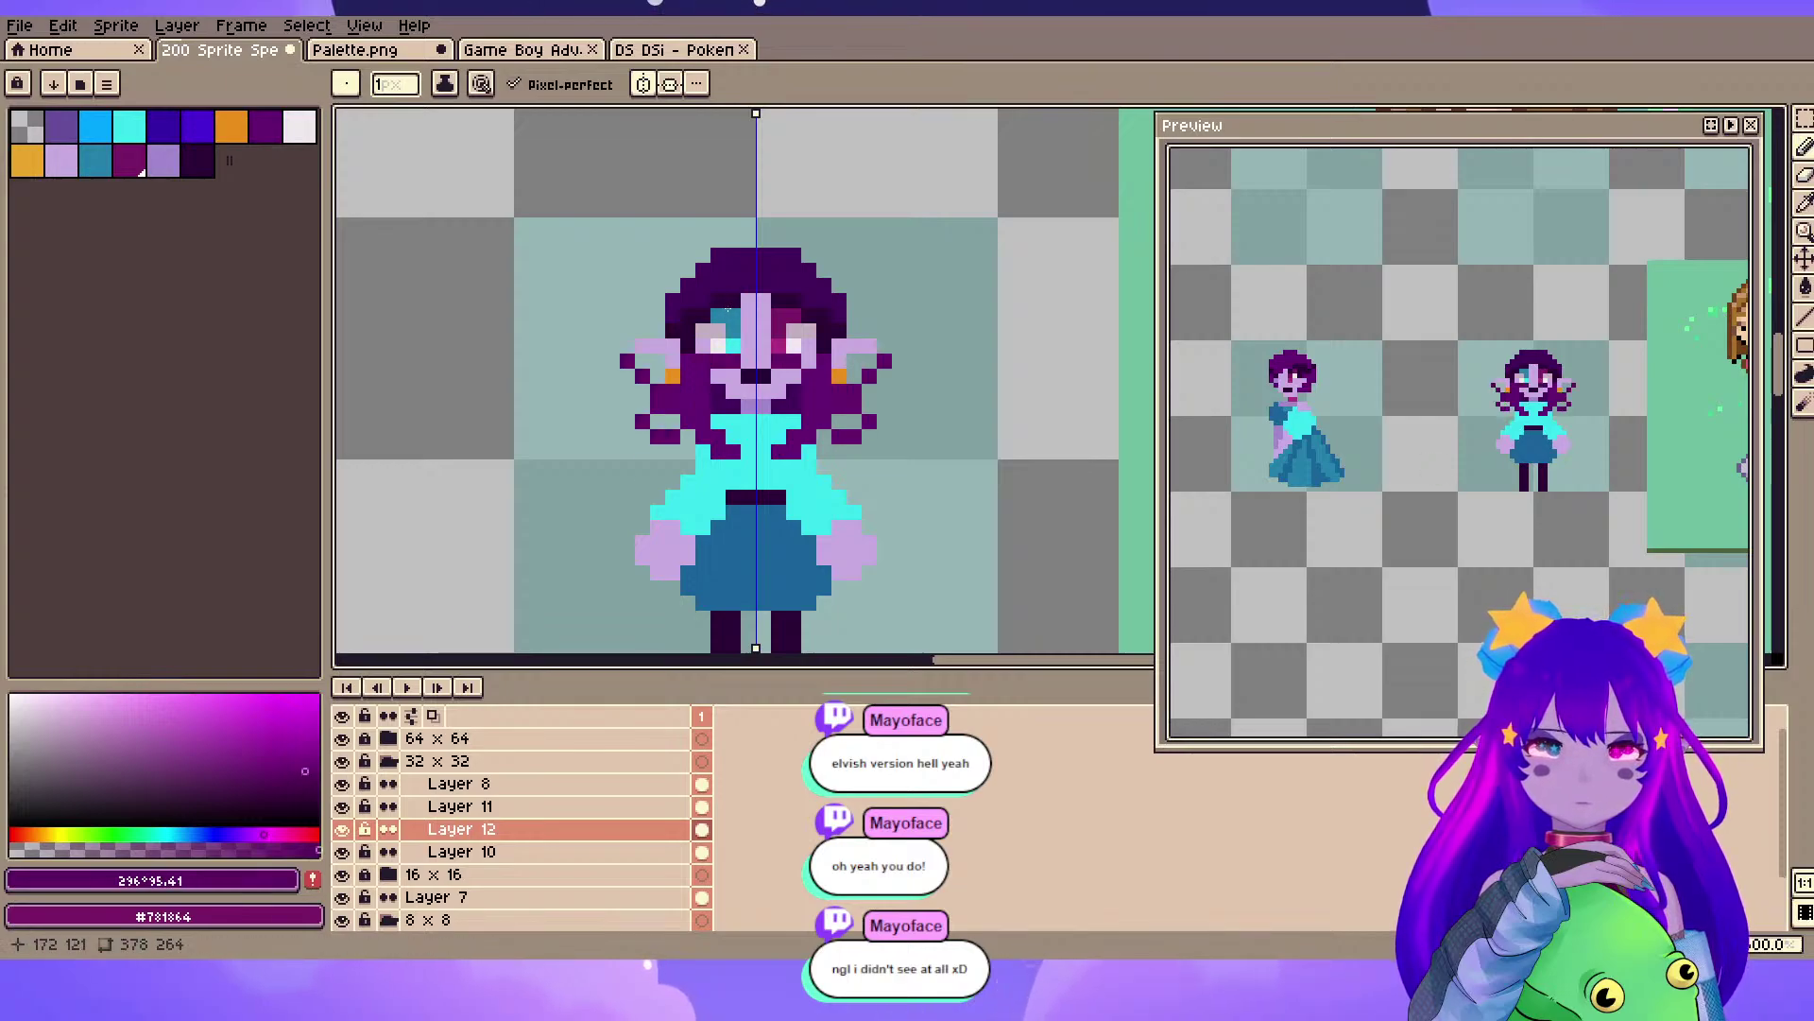
key(ctrl+z)
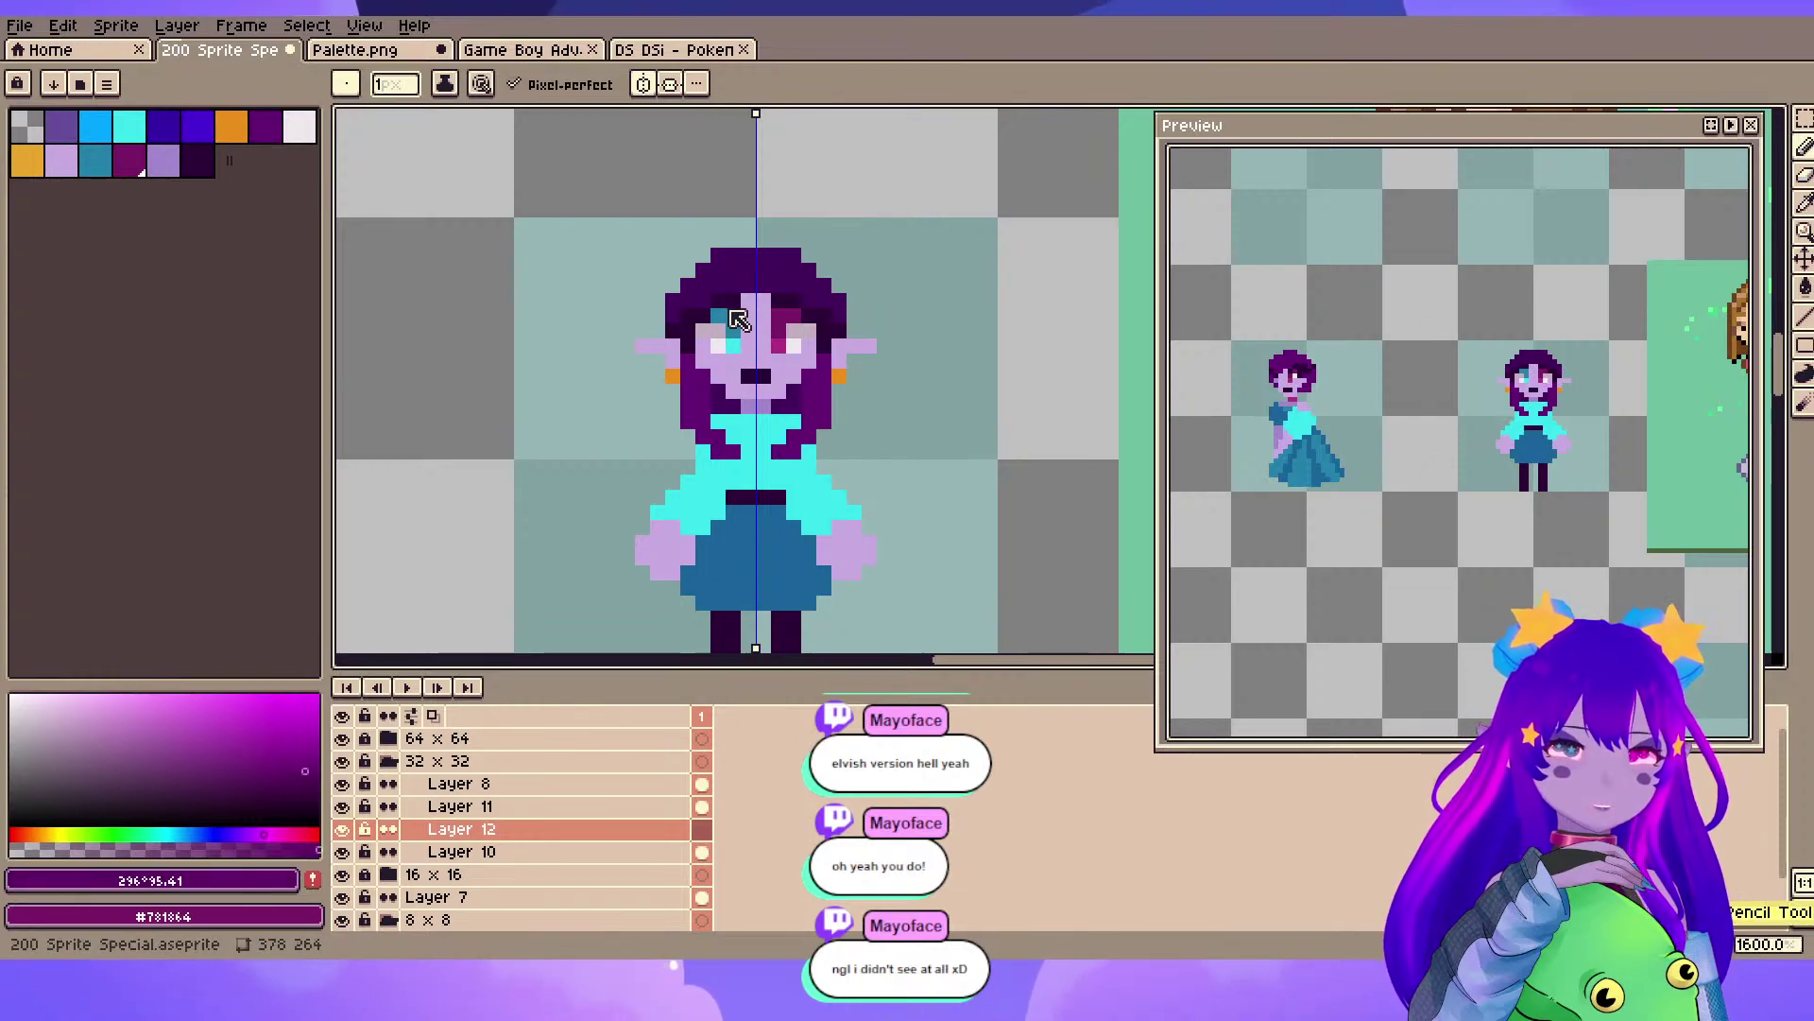
- Draw mirrored blue-violet strands, palette index 5, curving around both hands to meet across the shins, undoing the trial strokes
click(198, 126)
mouse_move(672, 435)
mouse_down()
mouse_move(642, 444)
mouse_move(612, 422)
mouse_move(593, 343)
mouse_move(589, 371)
mouse_up()
key(ctrl+z)
drag(665, 523, 645, 504)
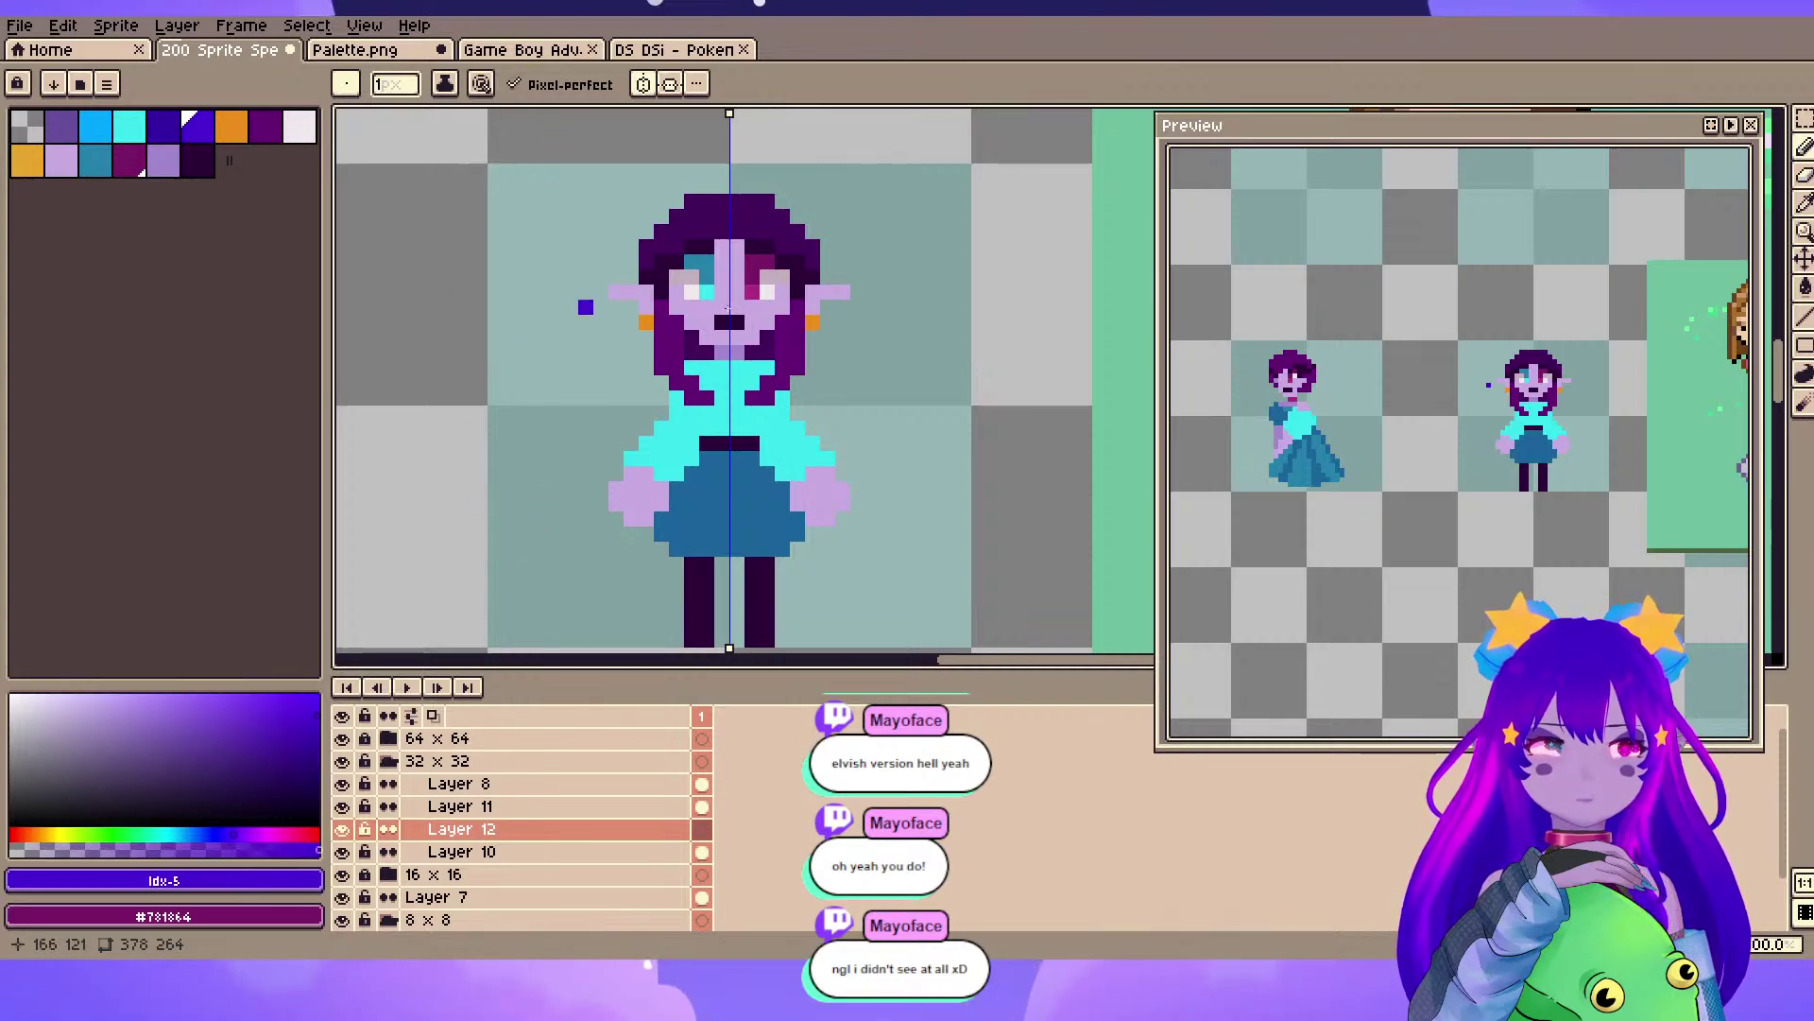
mouse_move(586, 473)
mouse_down()
mouse_move(570, 550)
mouse_move(646, 594)
mouse_up()
key(ctrl+z)
mouse_move(571, 413)
mouse_down()
mouse_move(555, 504)
mouse_move(601, 549)
mouse_up()
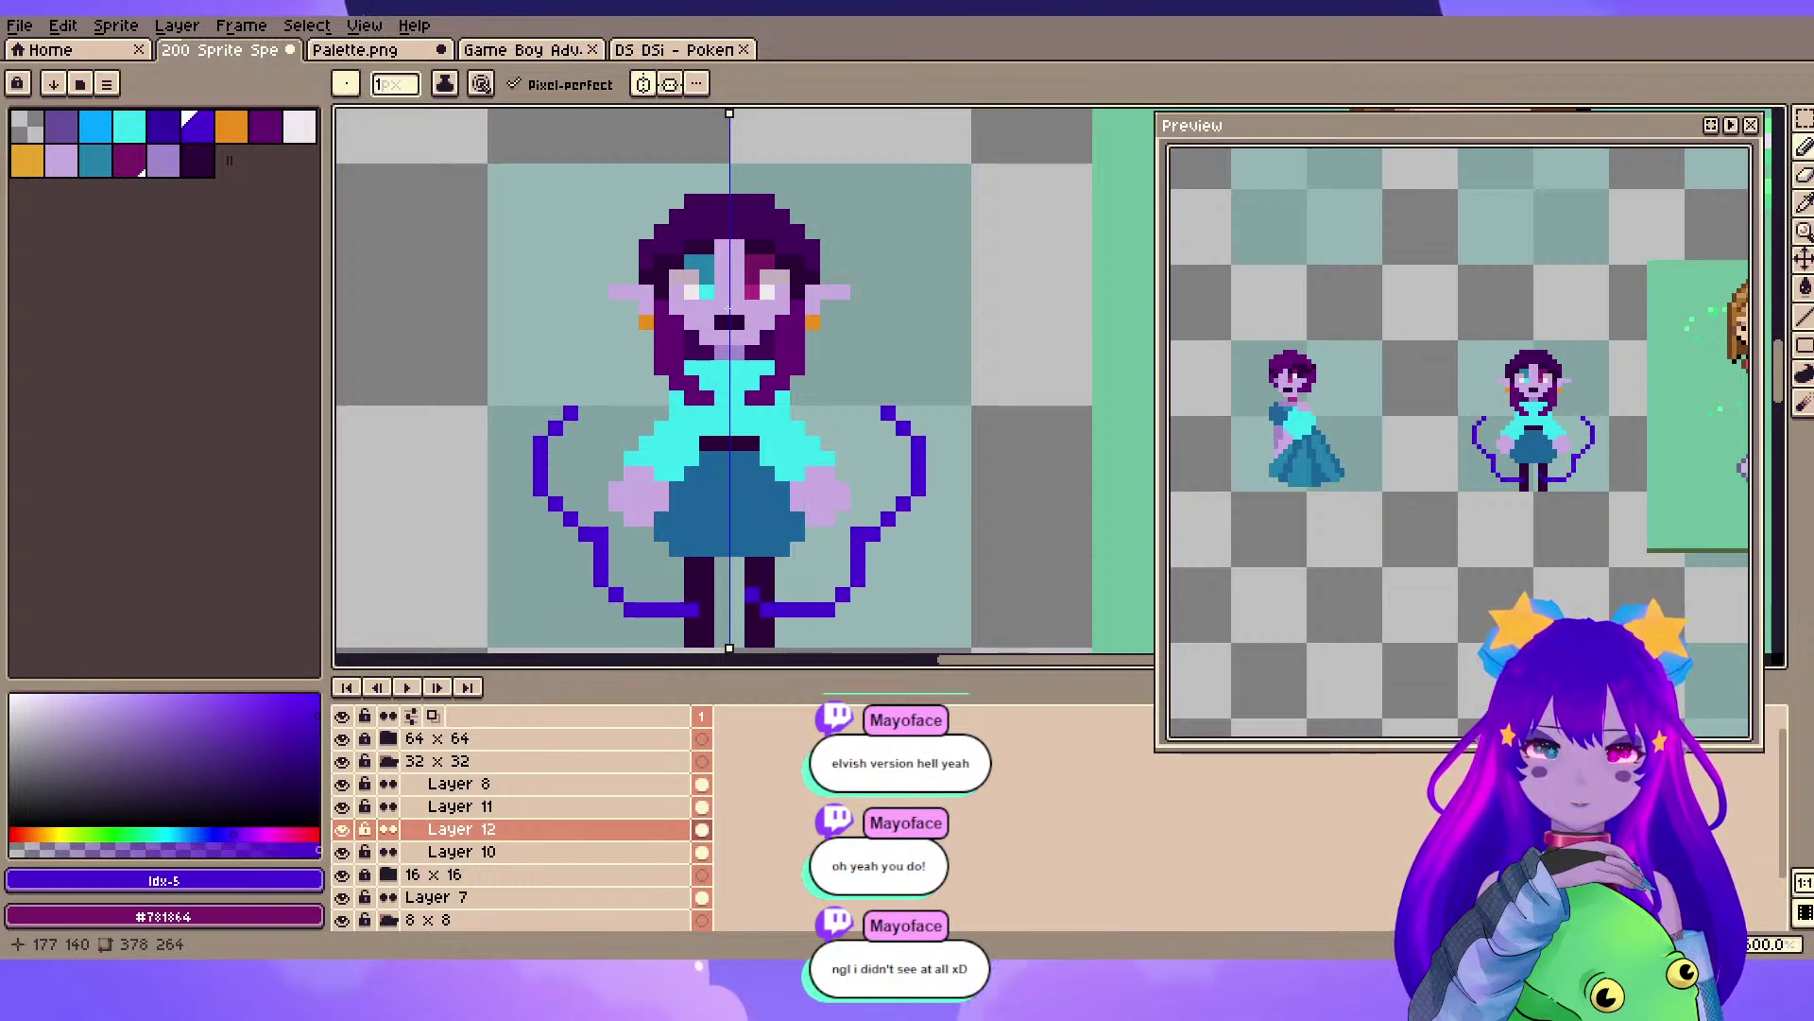
click(745, 610)
key(e)
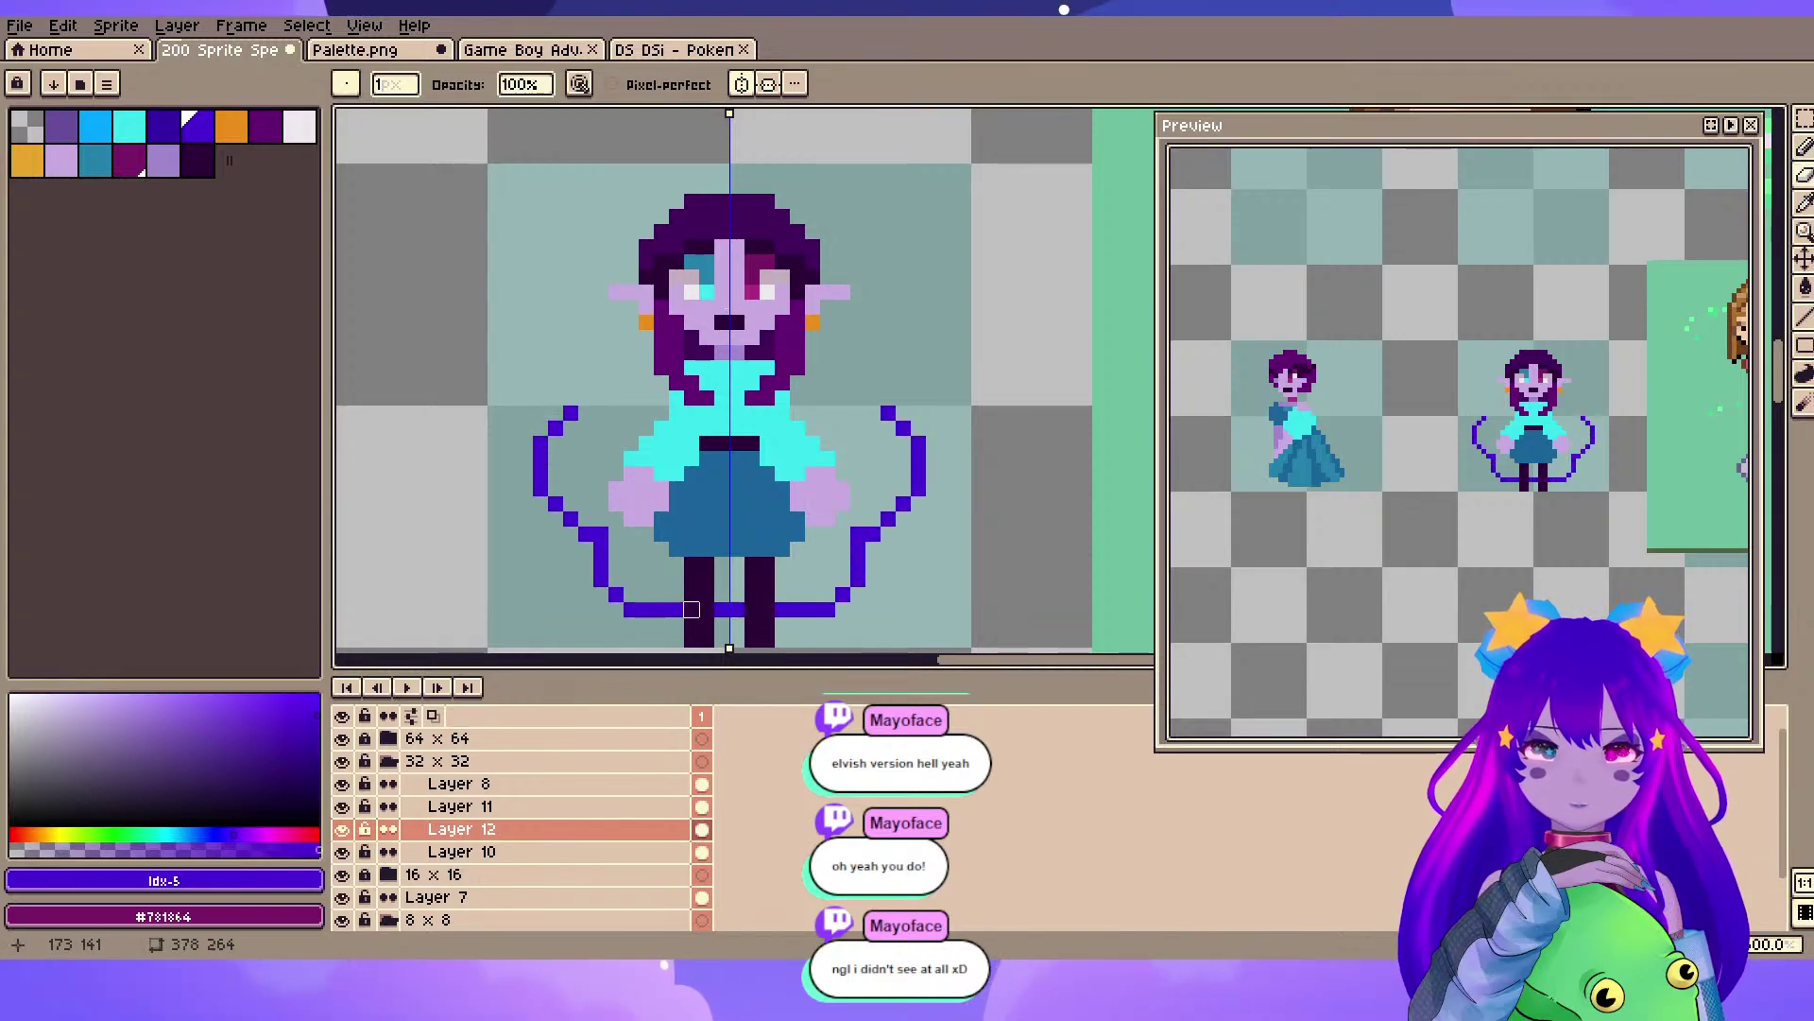
- Extend the mirrored blue-violet strands upward from beside the hands to meet the undersides of both ears
key(h)
drag(733, 223, 727, 308)
key(b)
drag(619, 470, 573, 530)
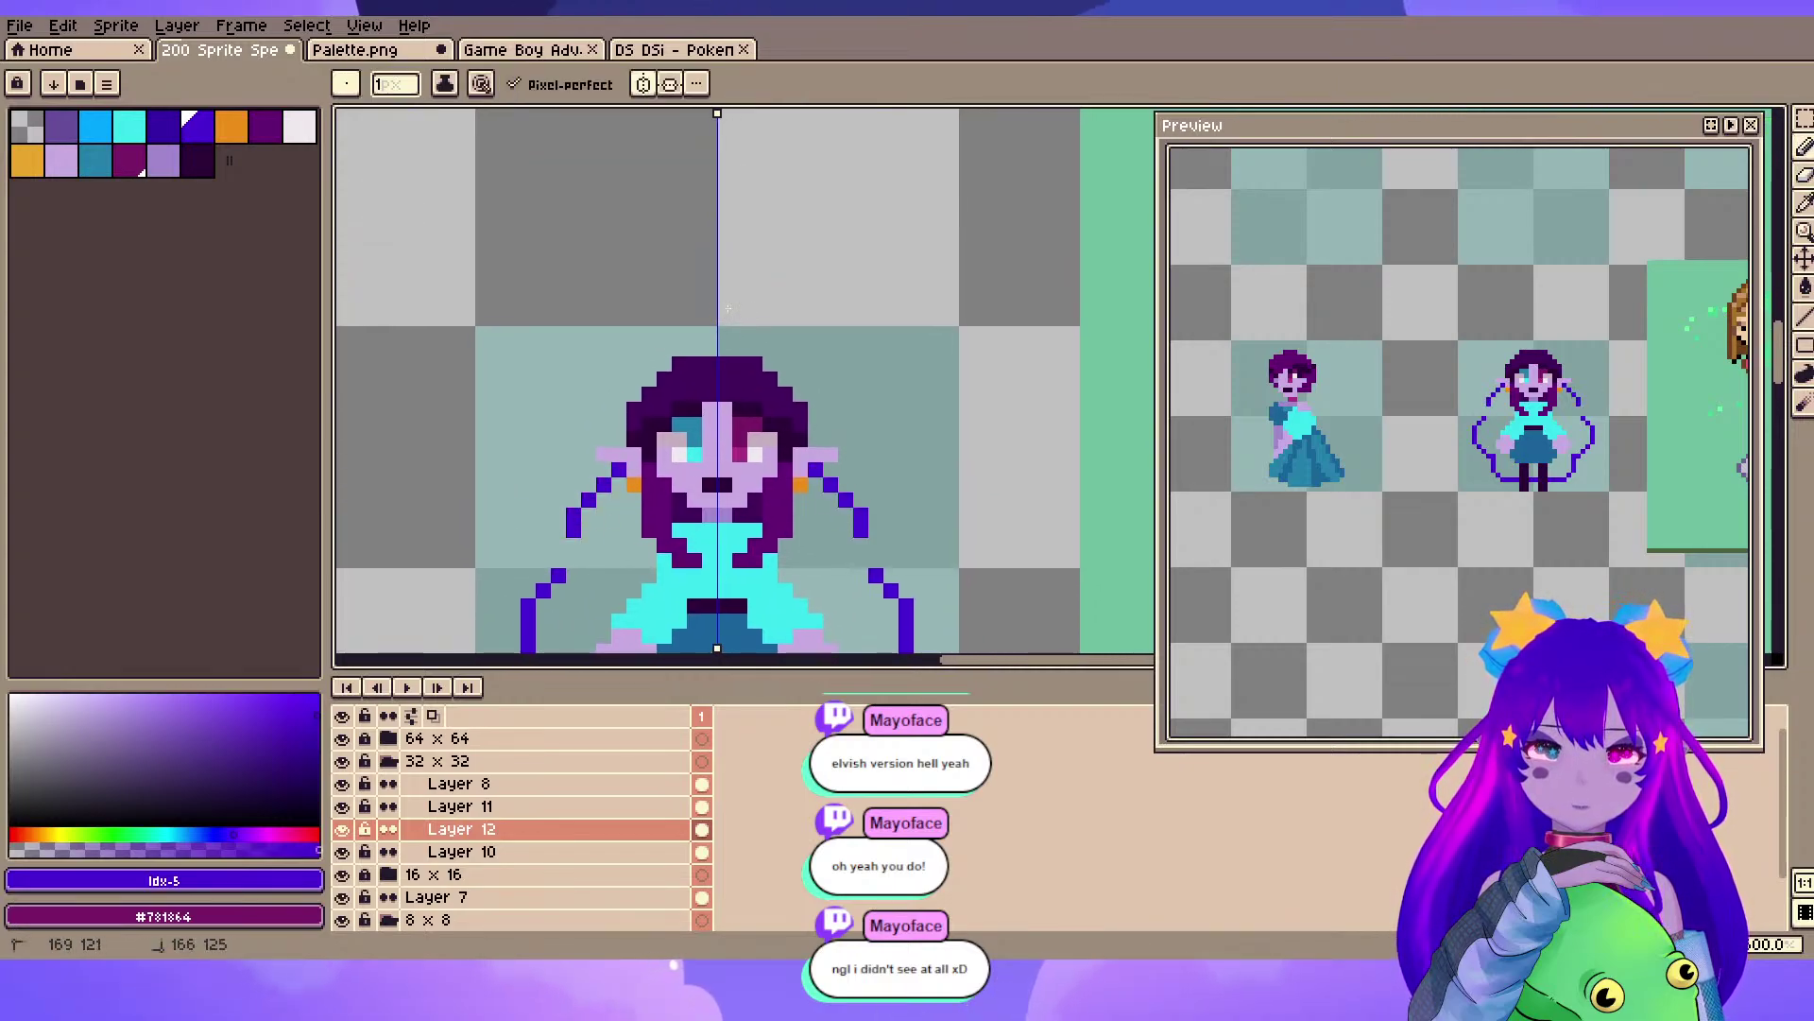
key(space)
mouse_move(728, 308)
mouse_down()
mouse_move(760, 72)
mouse_move(741, 271)
mouse_up()
key(space)
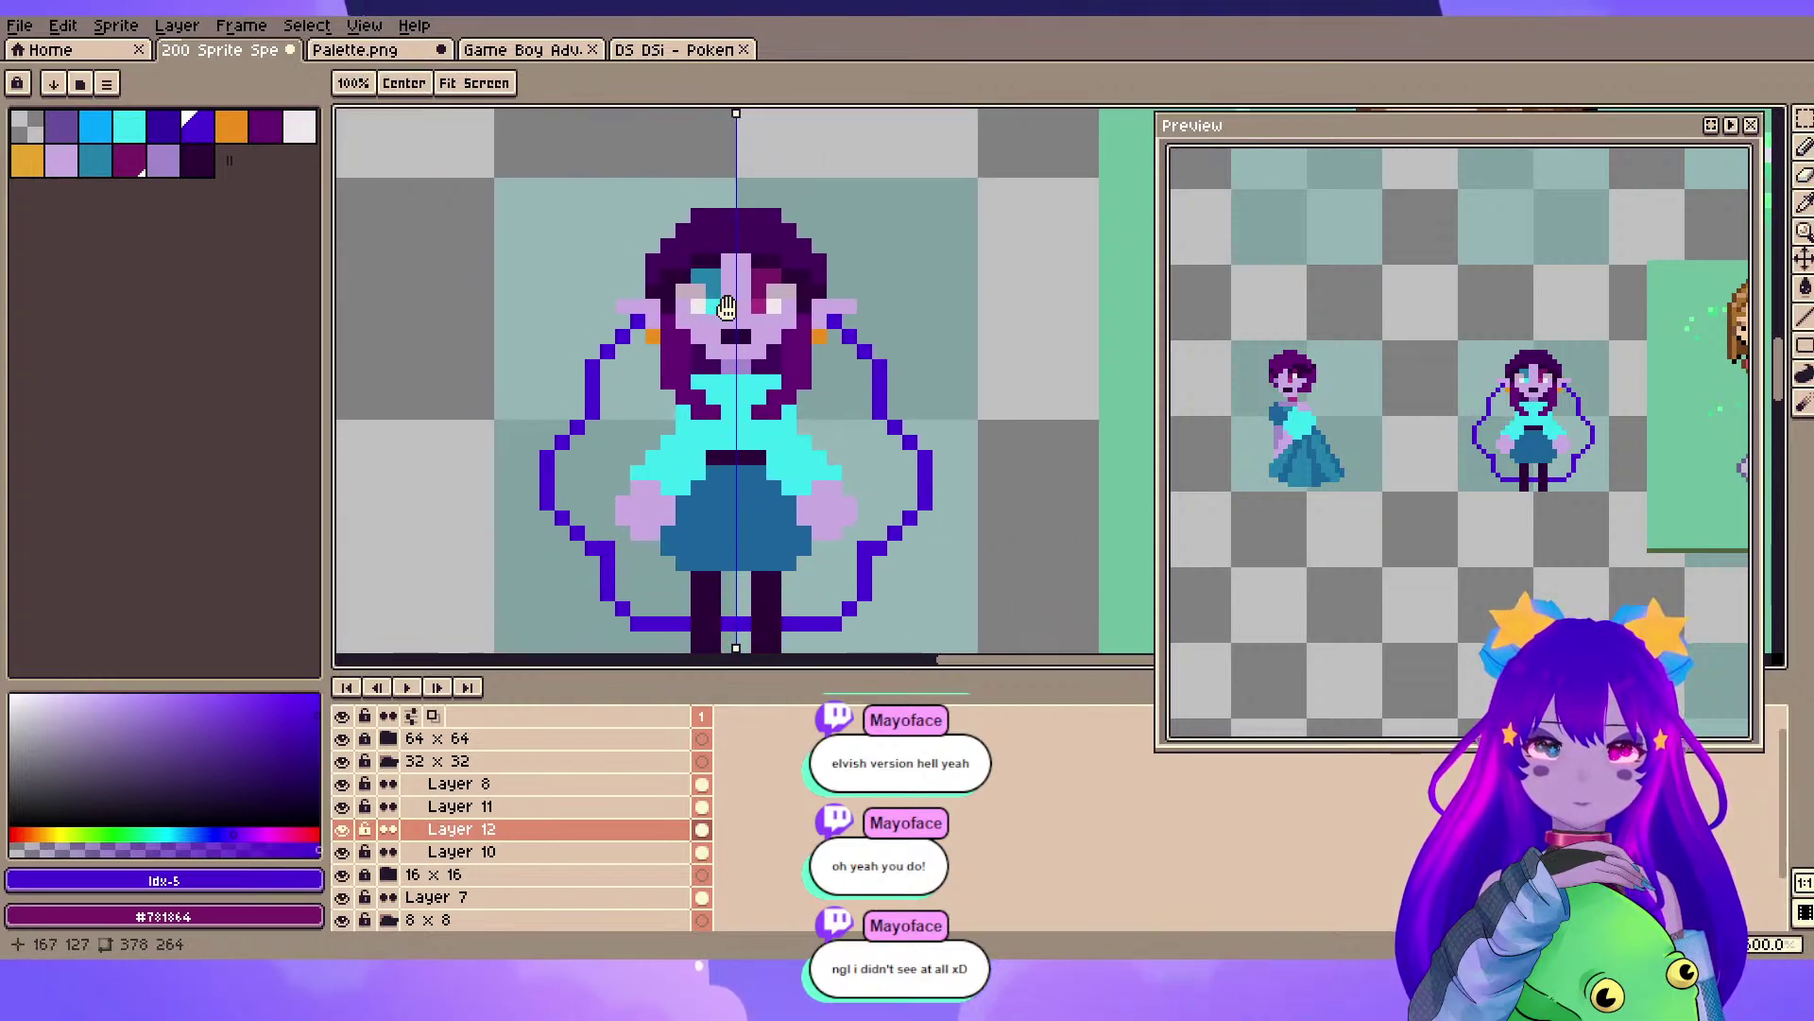
drag(727, 422, 726, 307)
- Recolour the whole strand outline with palette index 4 using a non-contiguous fill, and save the file
key(9)
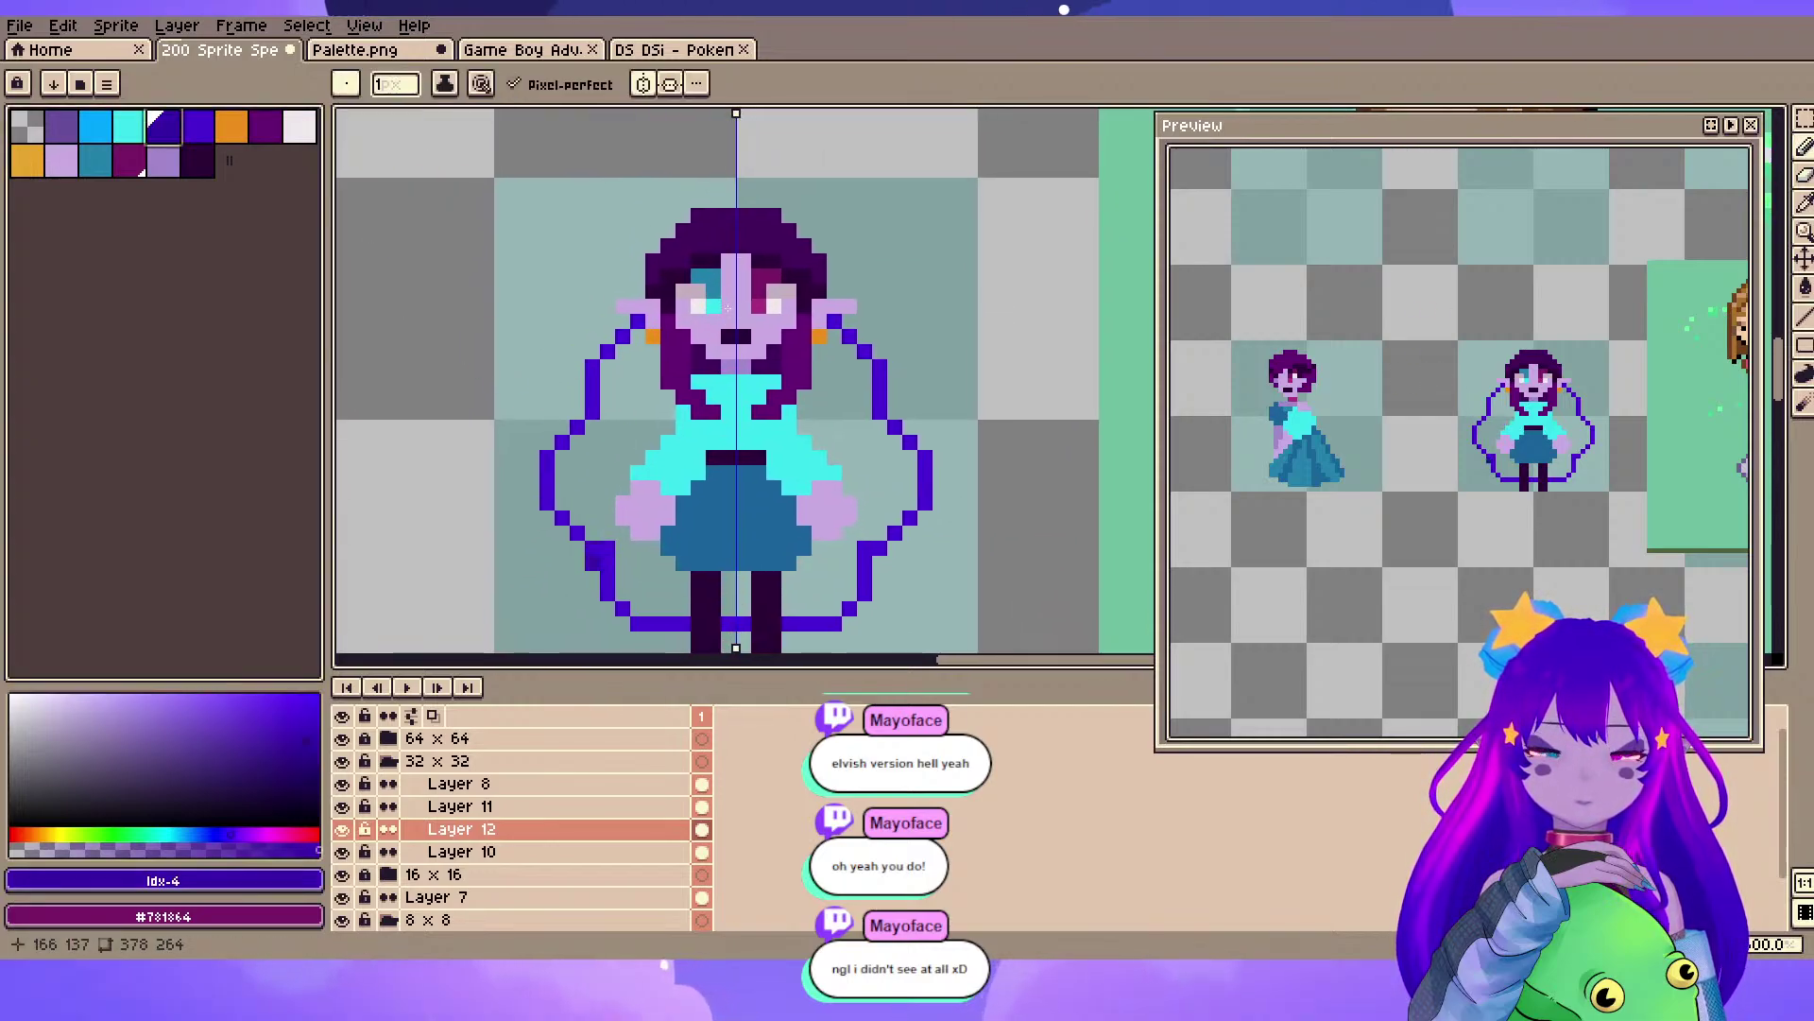
key(g)
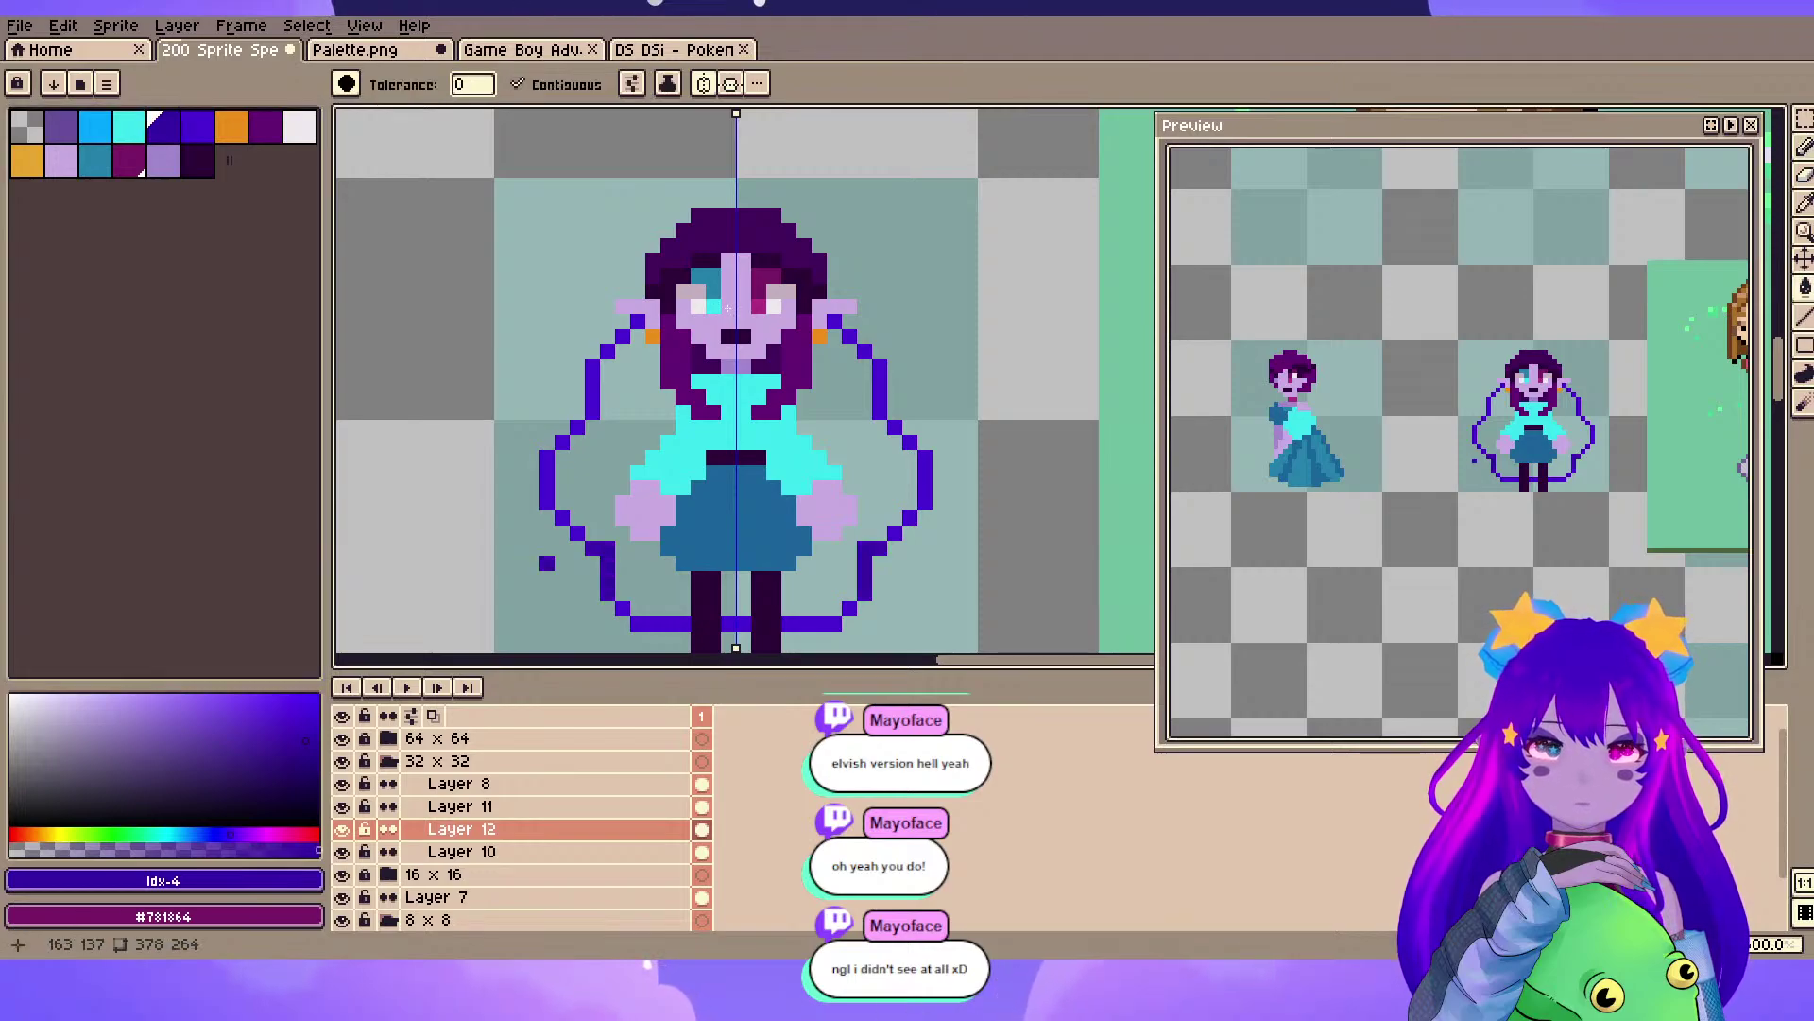
click(557, 84)
click(577, 533)
drag(718, 362, 728, 310)
key(ctrl+s)
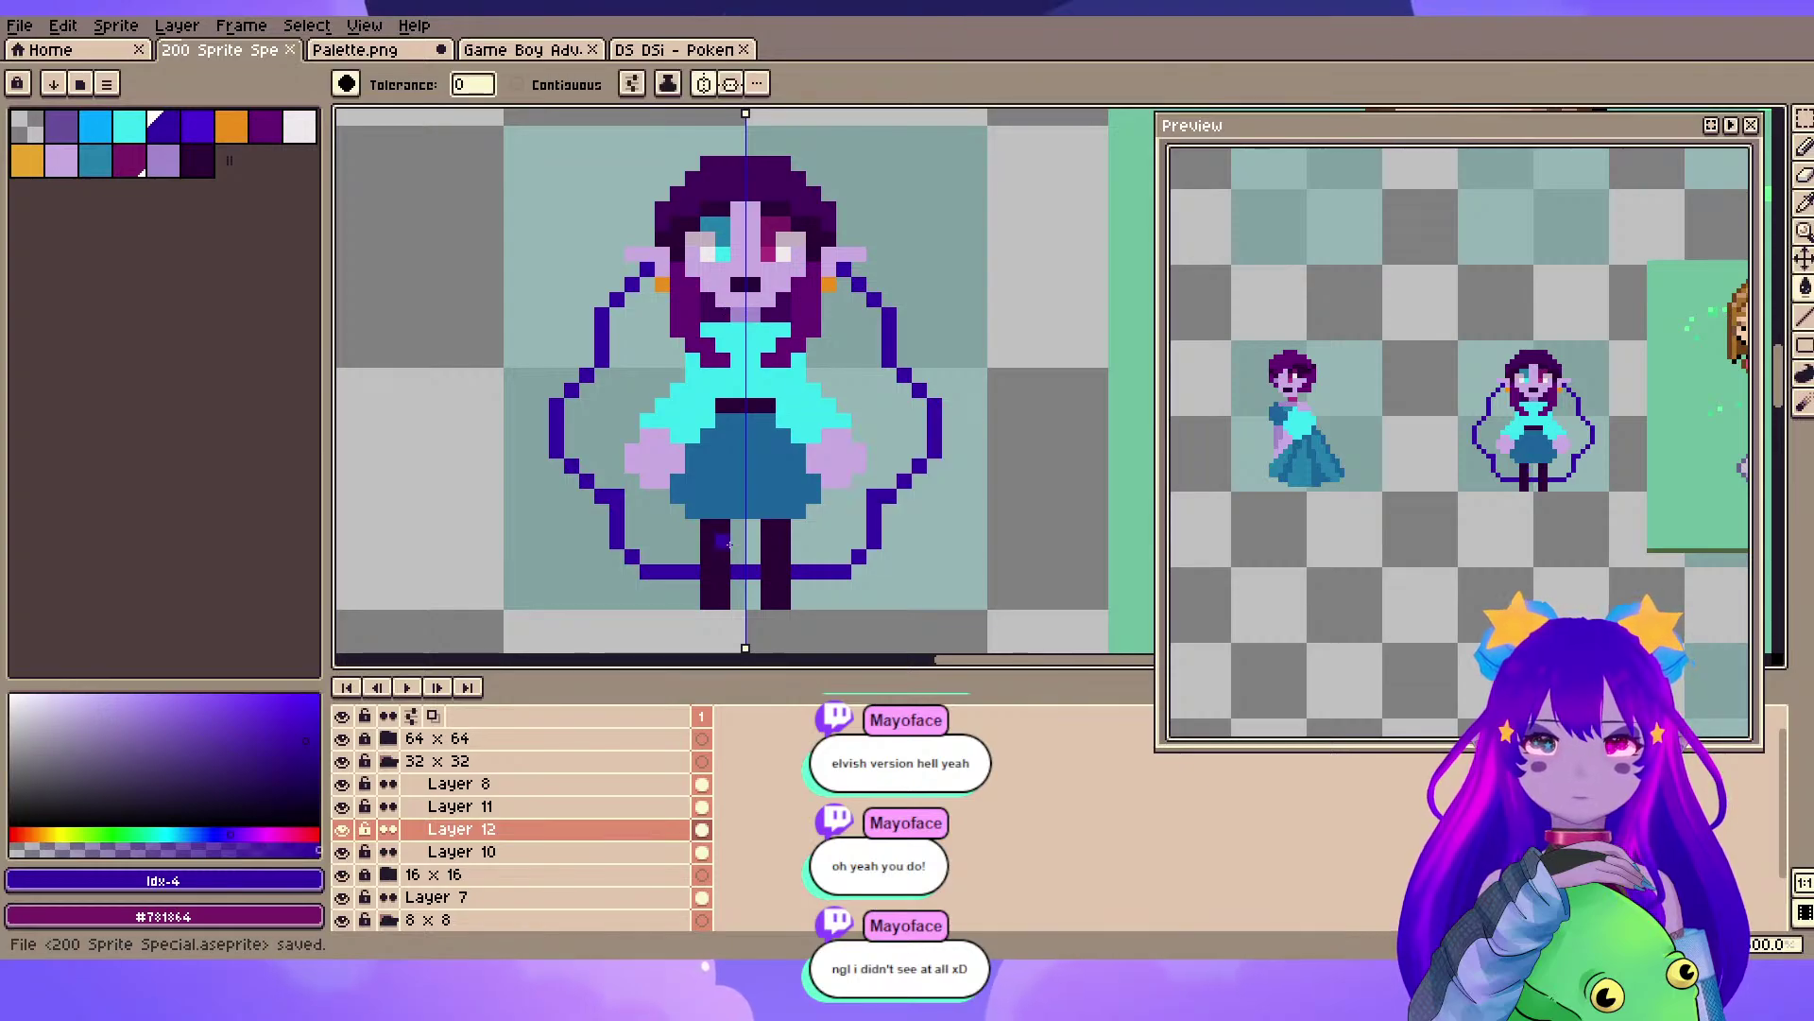
- Trace the hair's inner edge with mirrored palette index 5 pixels from the ears along the sleeves, hands and skirt
scroll(737, 472, up, 1)
key(e)
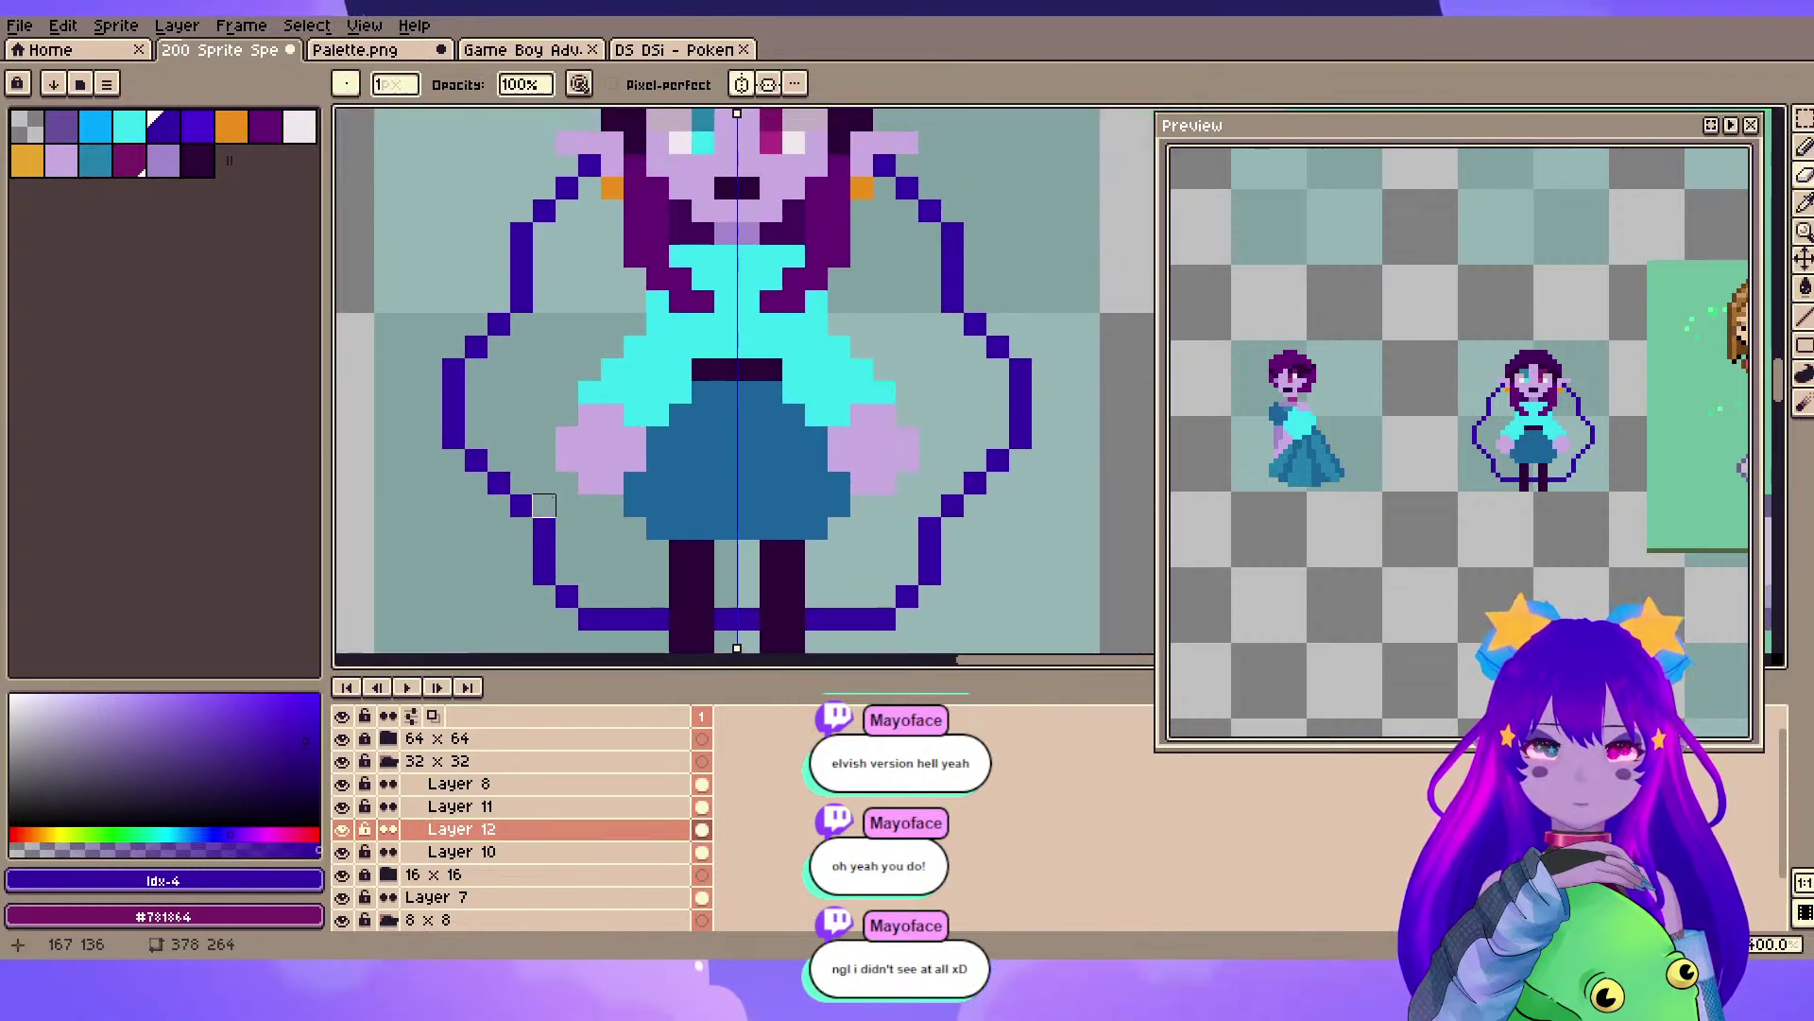
scroll(562, 472, down, 1)
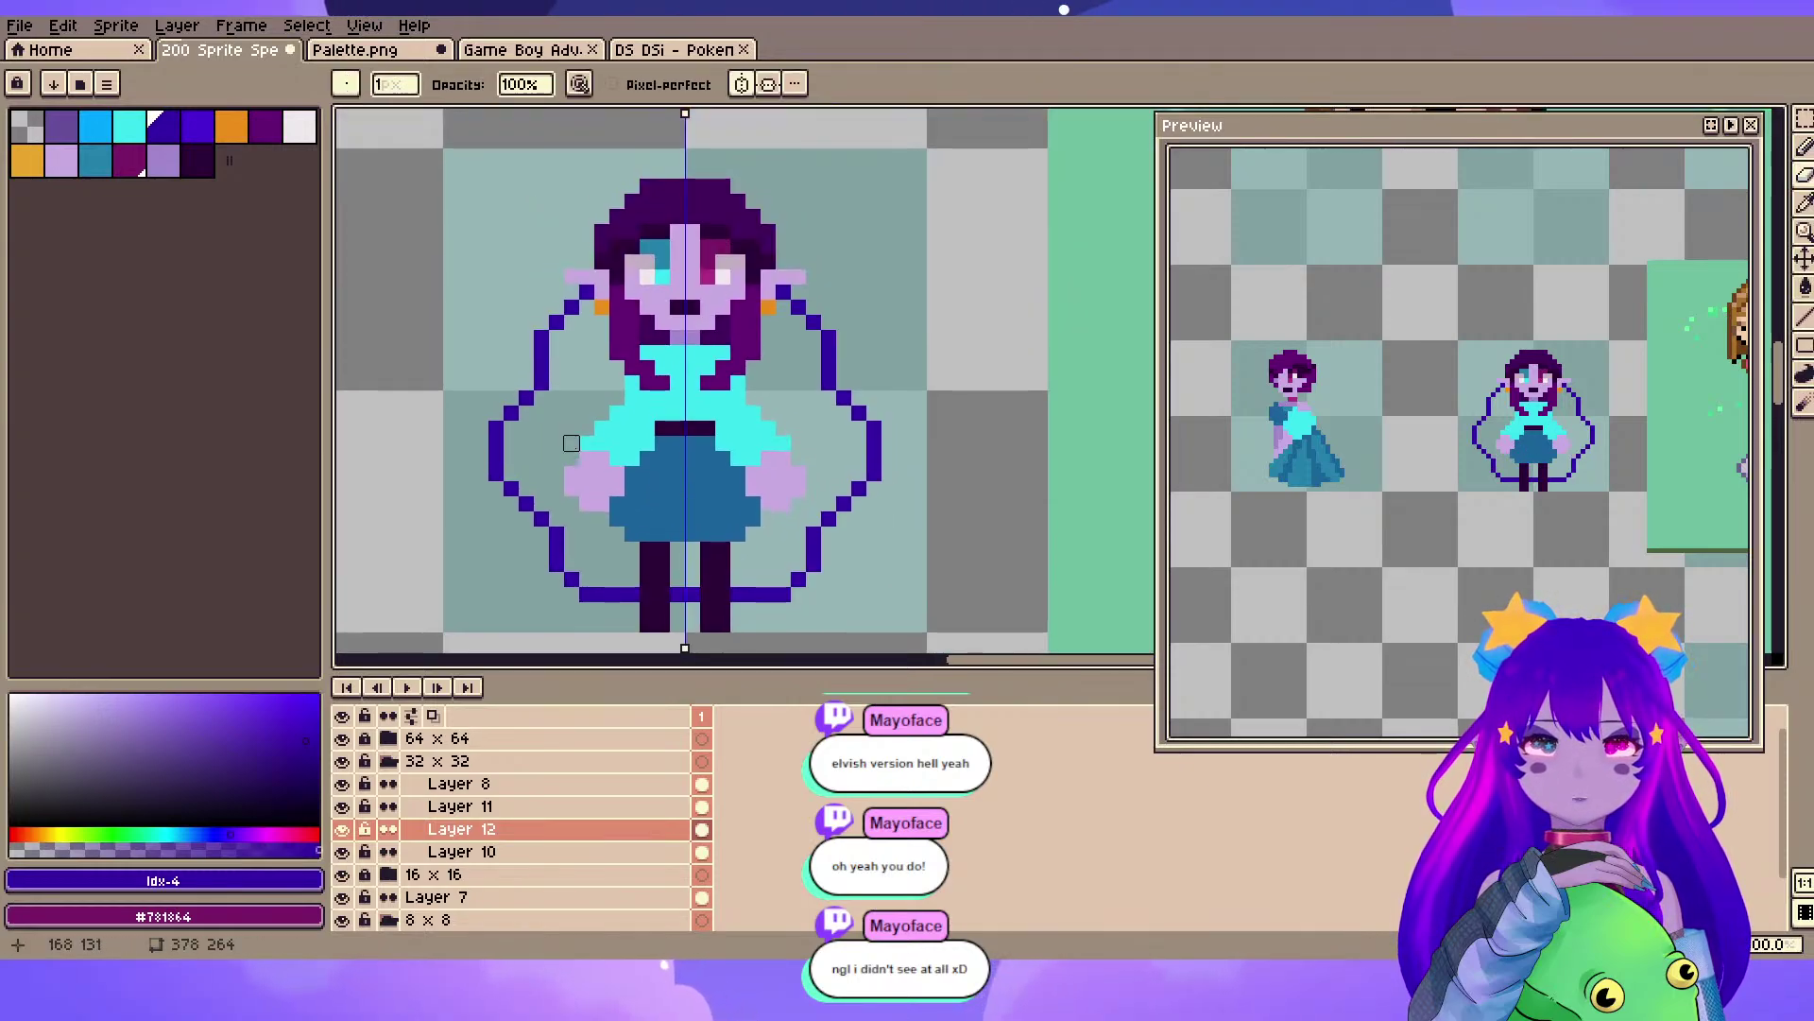
click(199, 130)
key(b)
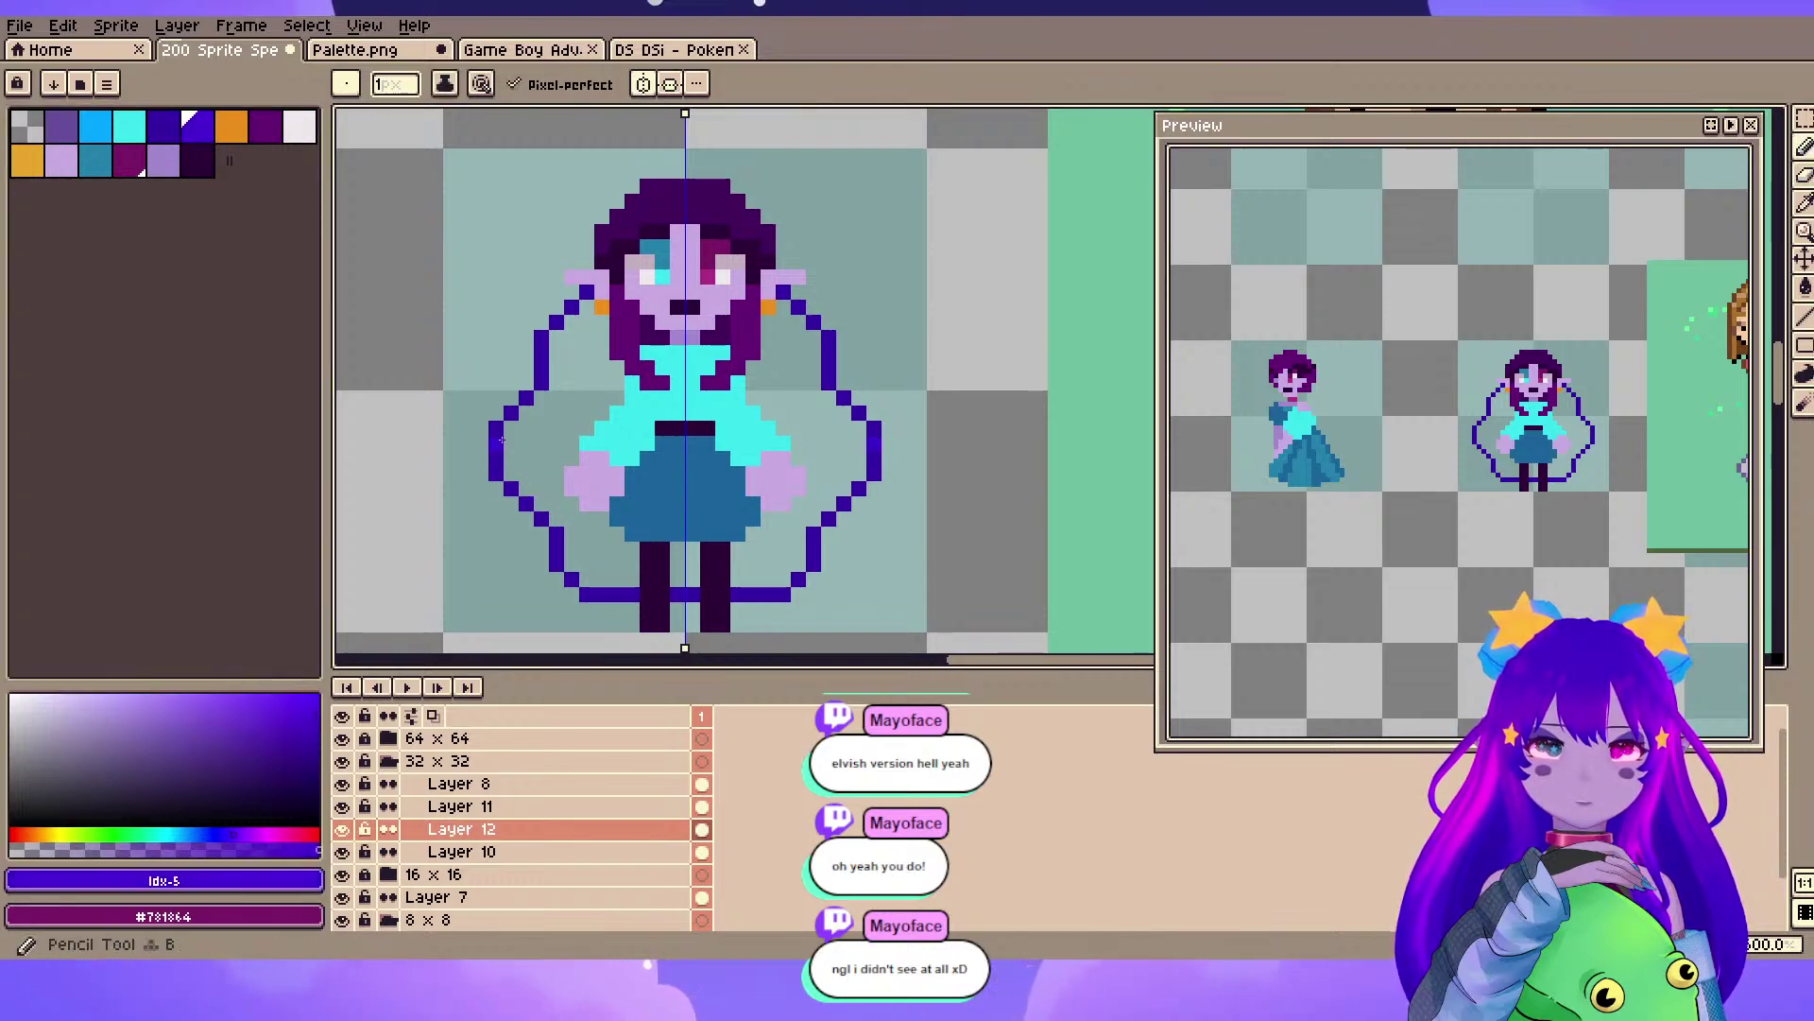
click(588, 308)
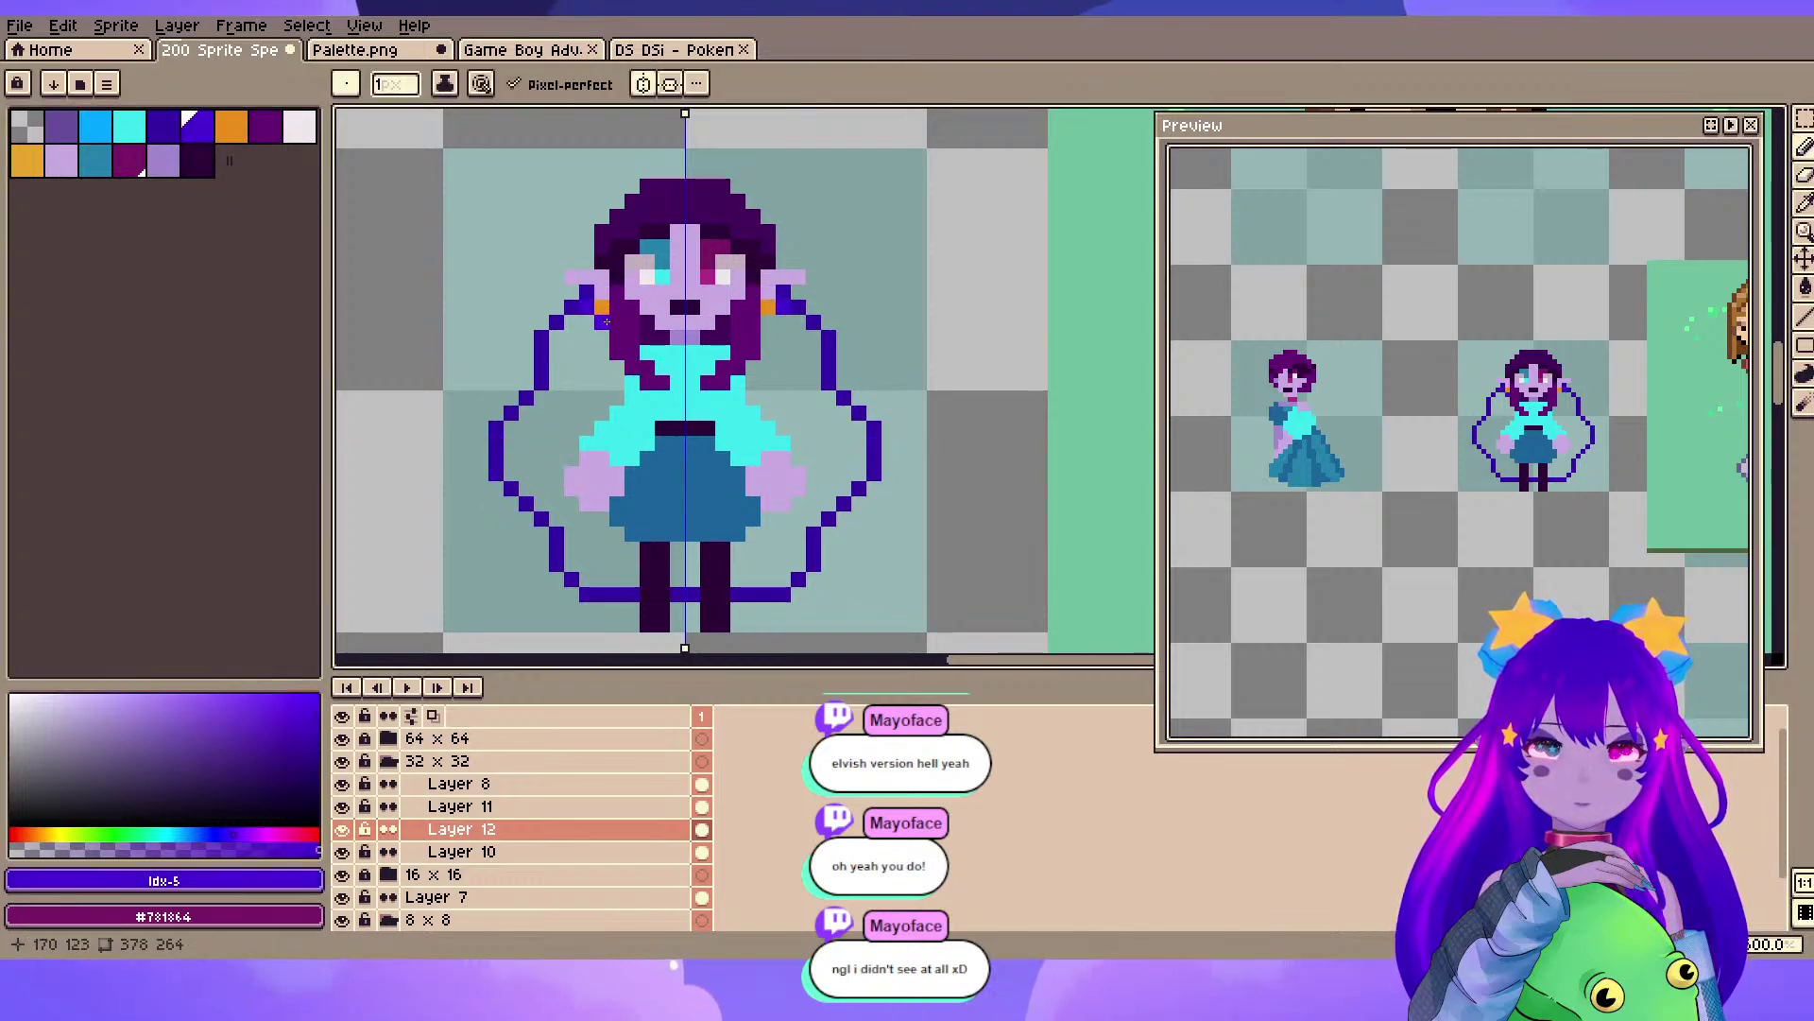
click(602, 413)
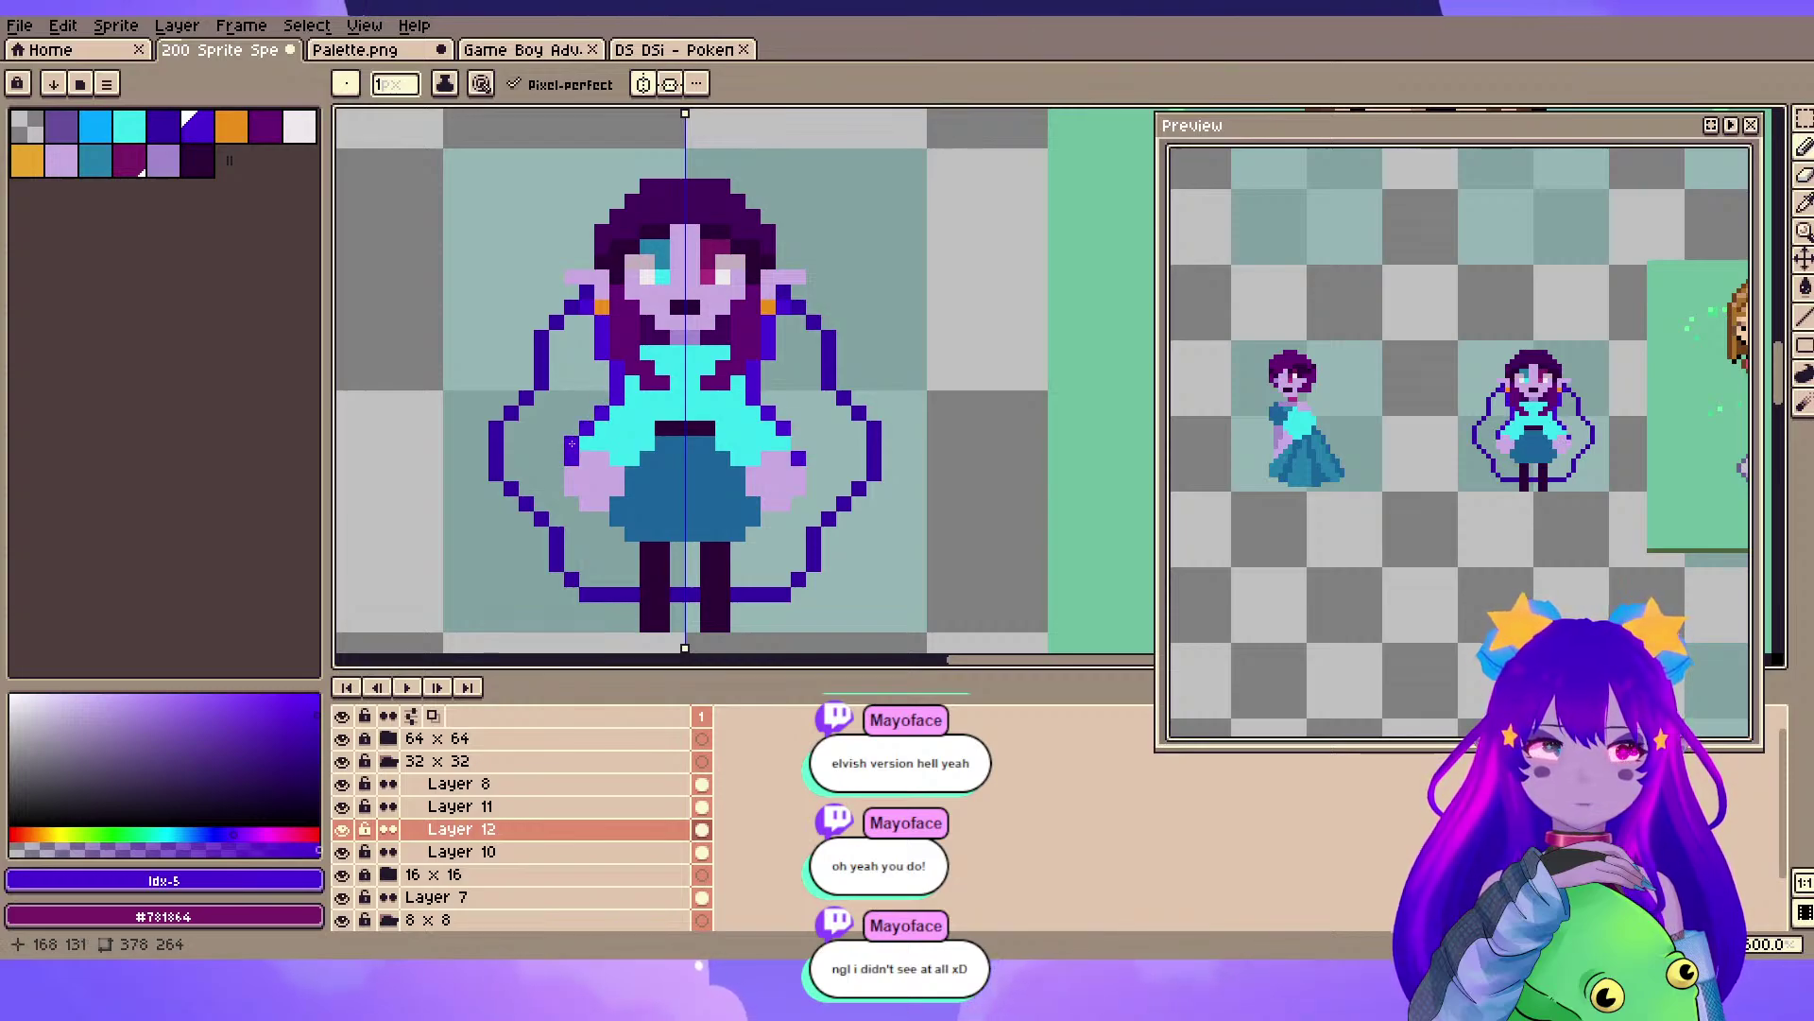
click(572, 444)
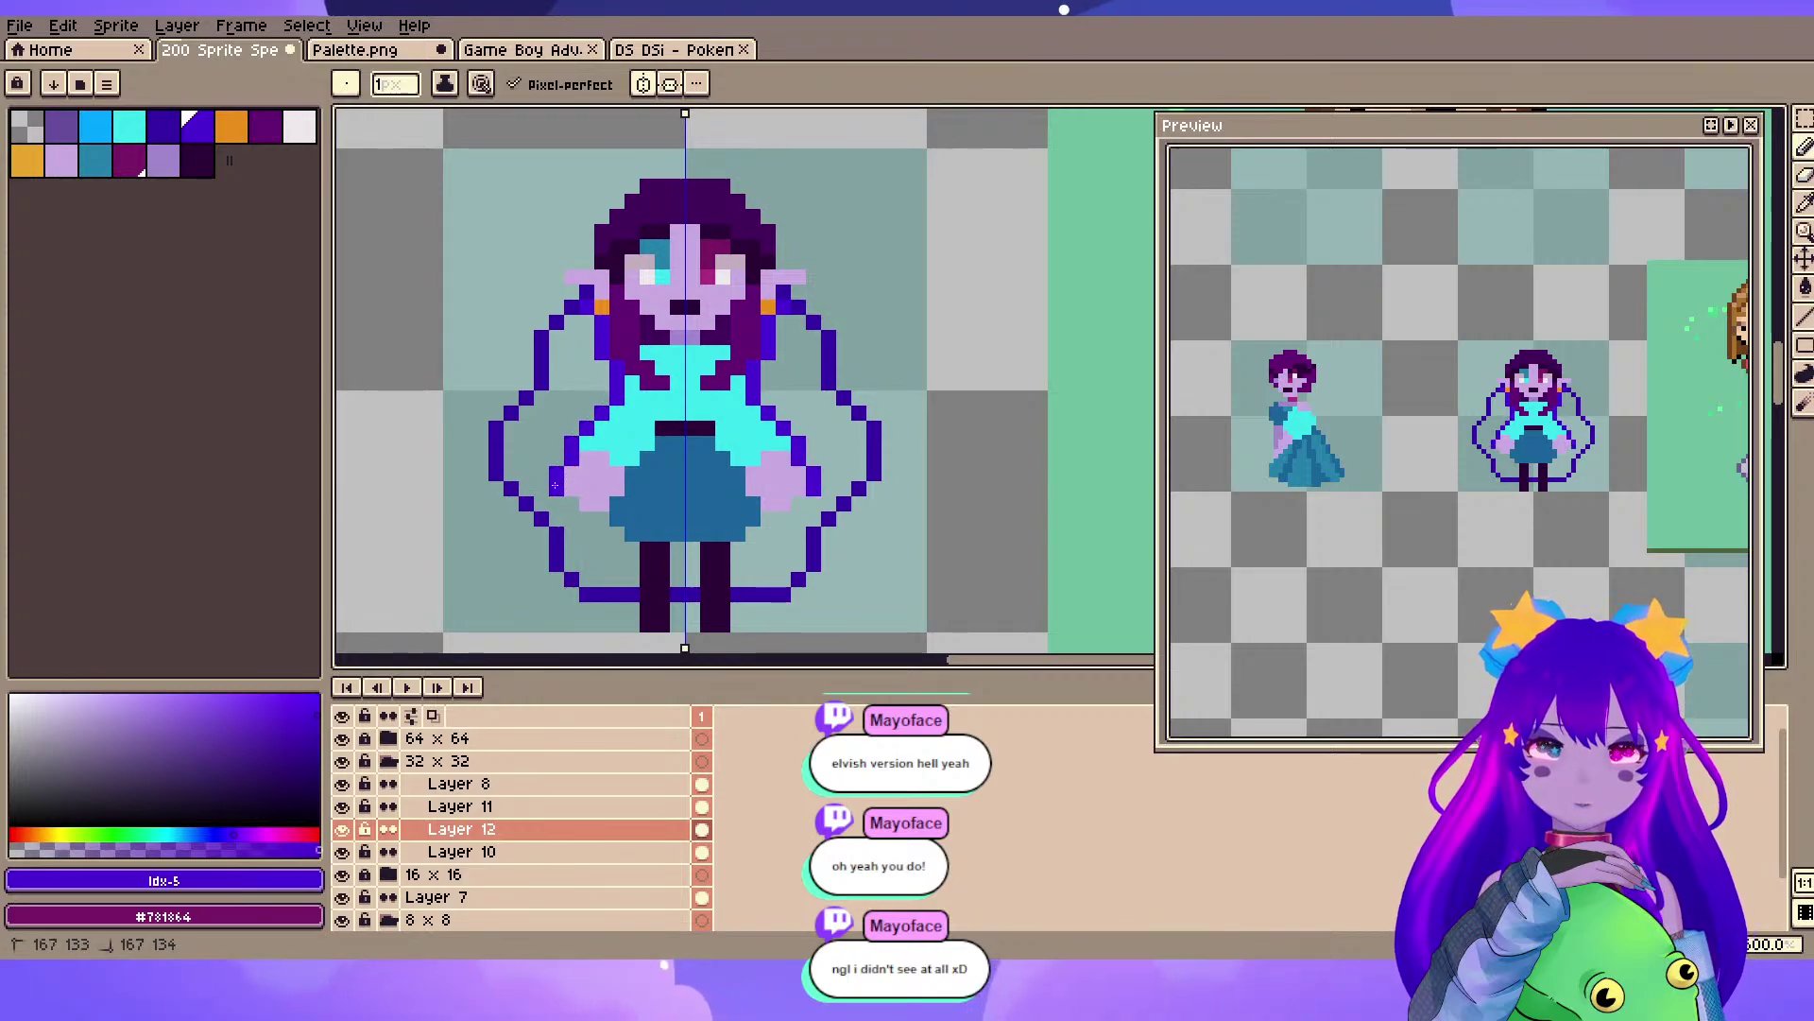
click(586, 504)
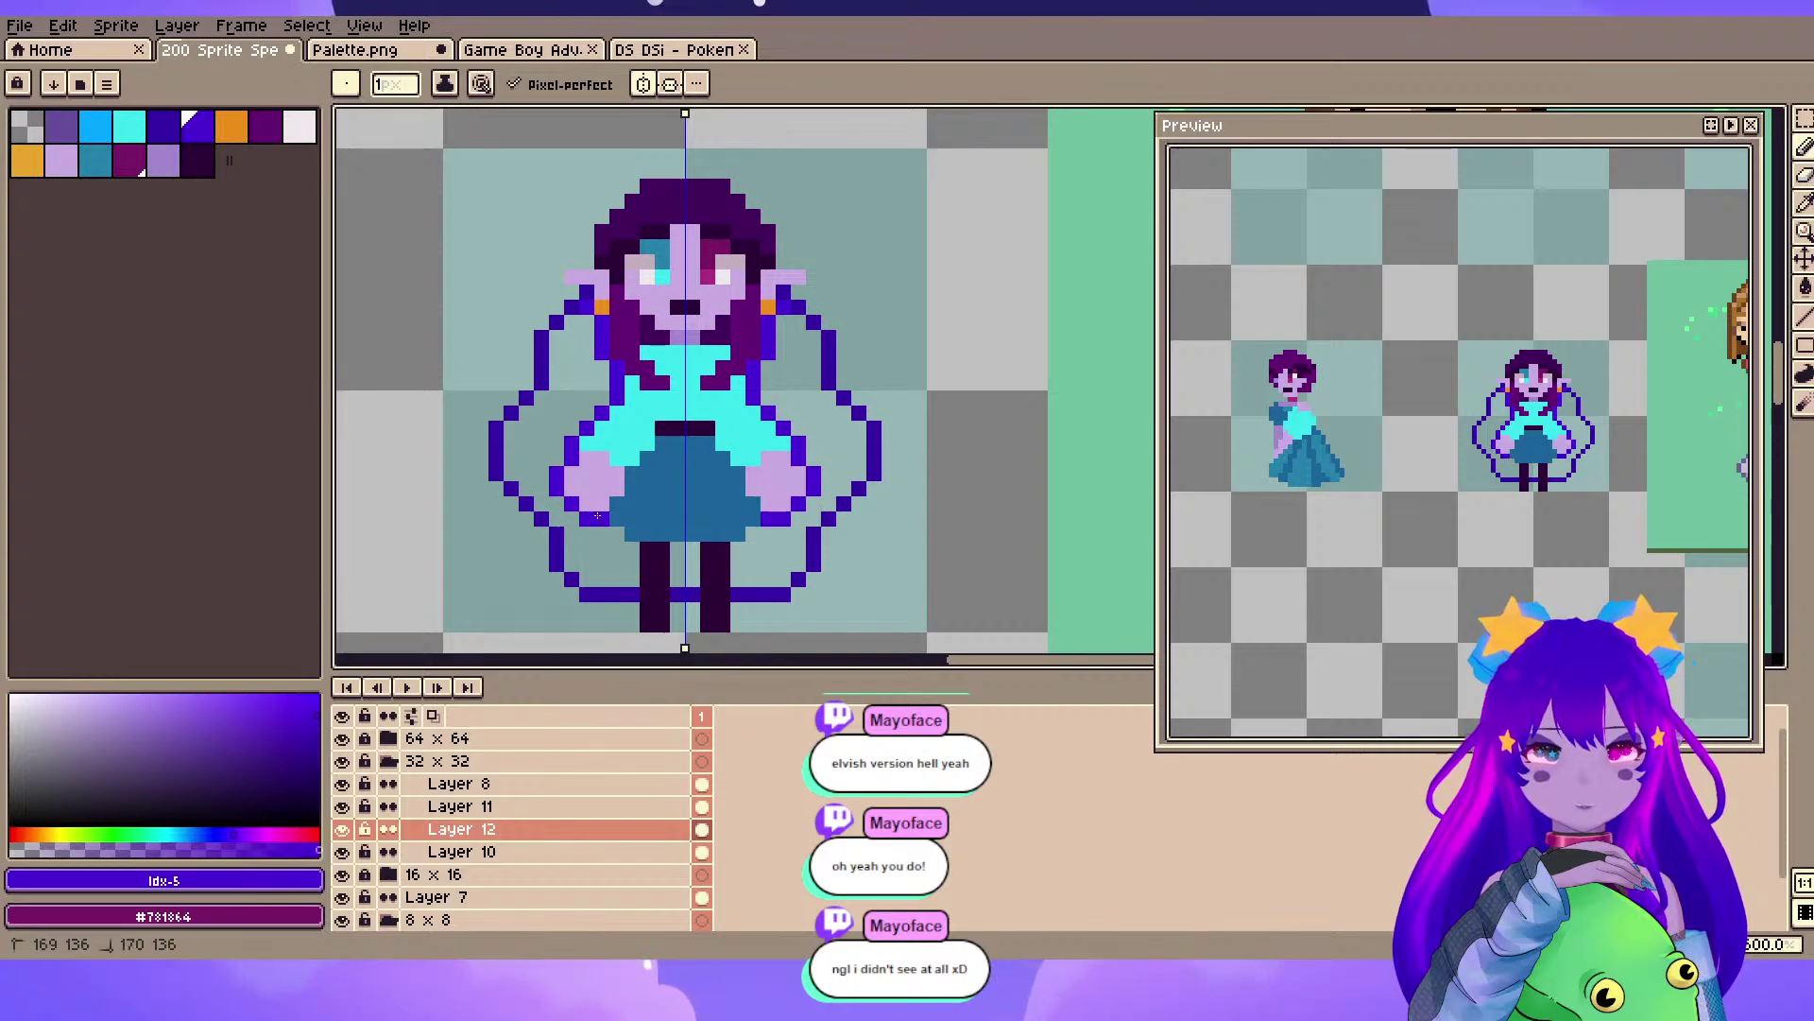
click(617, 534)
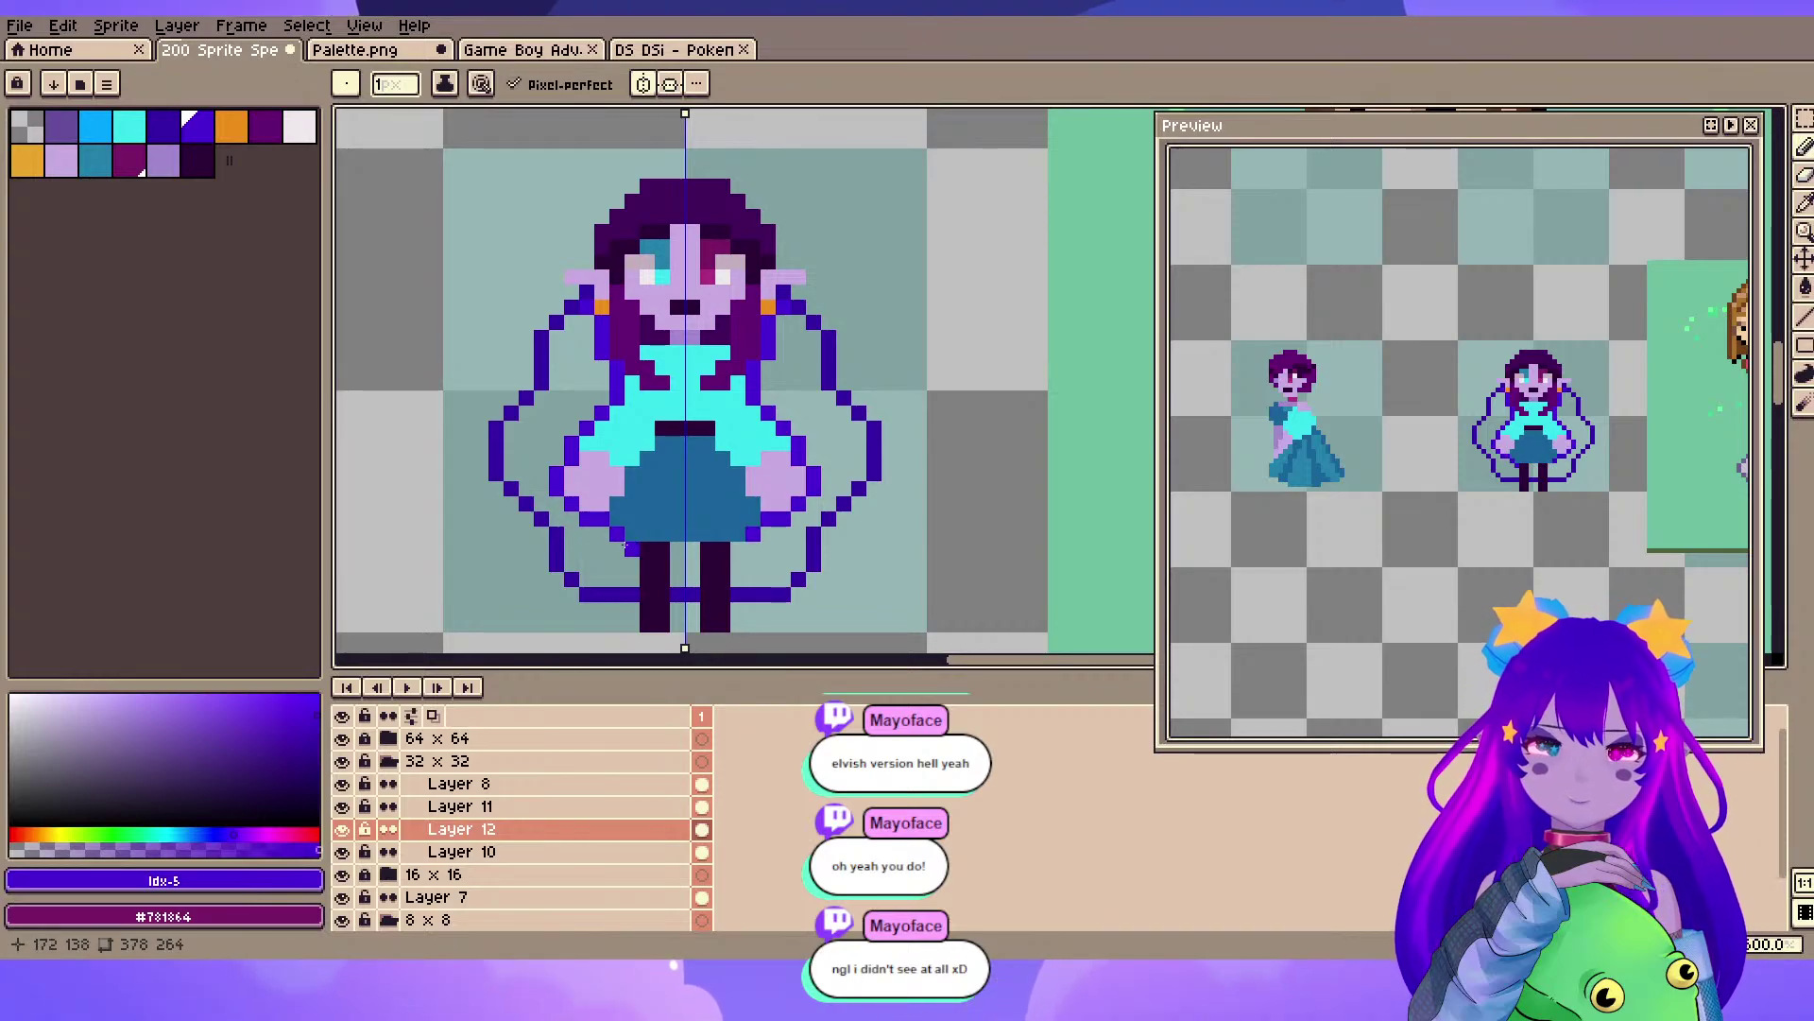
- Undo the fill that floods the canvas, and fill the enclosed long hair with palette index 5 using a contiguous fill
key(g)
click(588, 556)
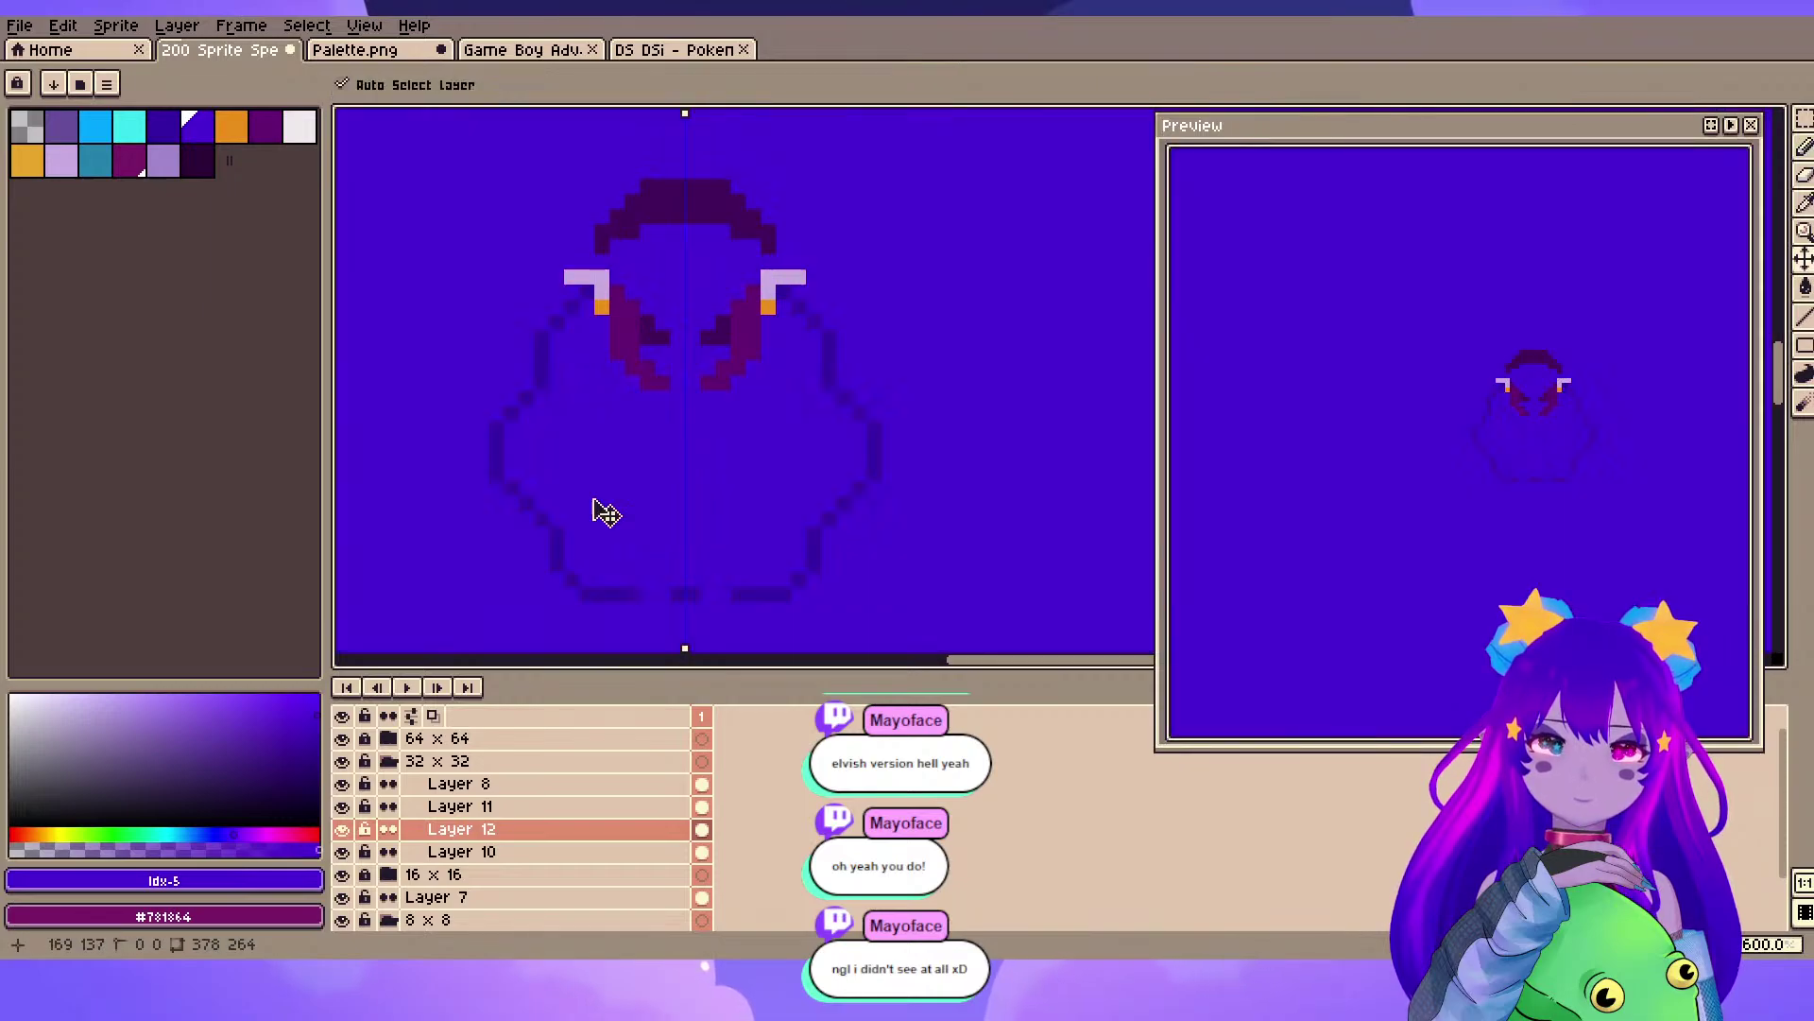
key(ctrl+z)
click(559, 85)
click(602, 550)
key(b)
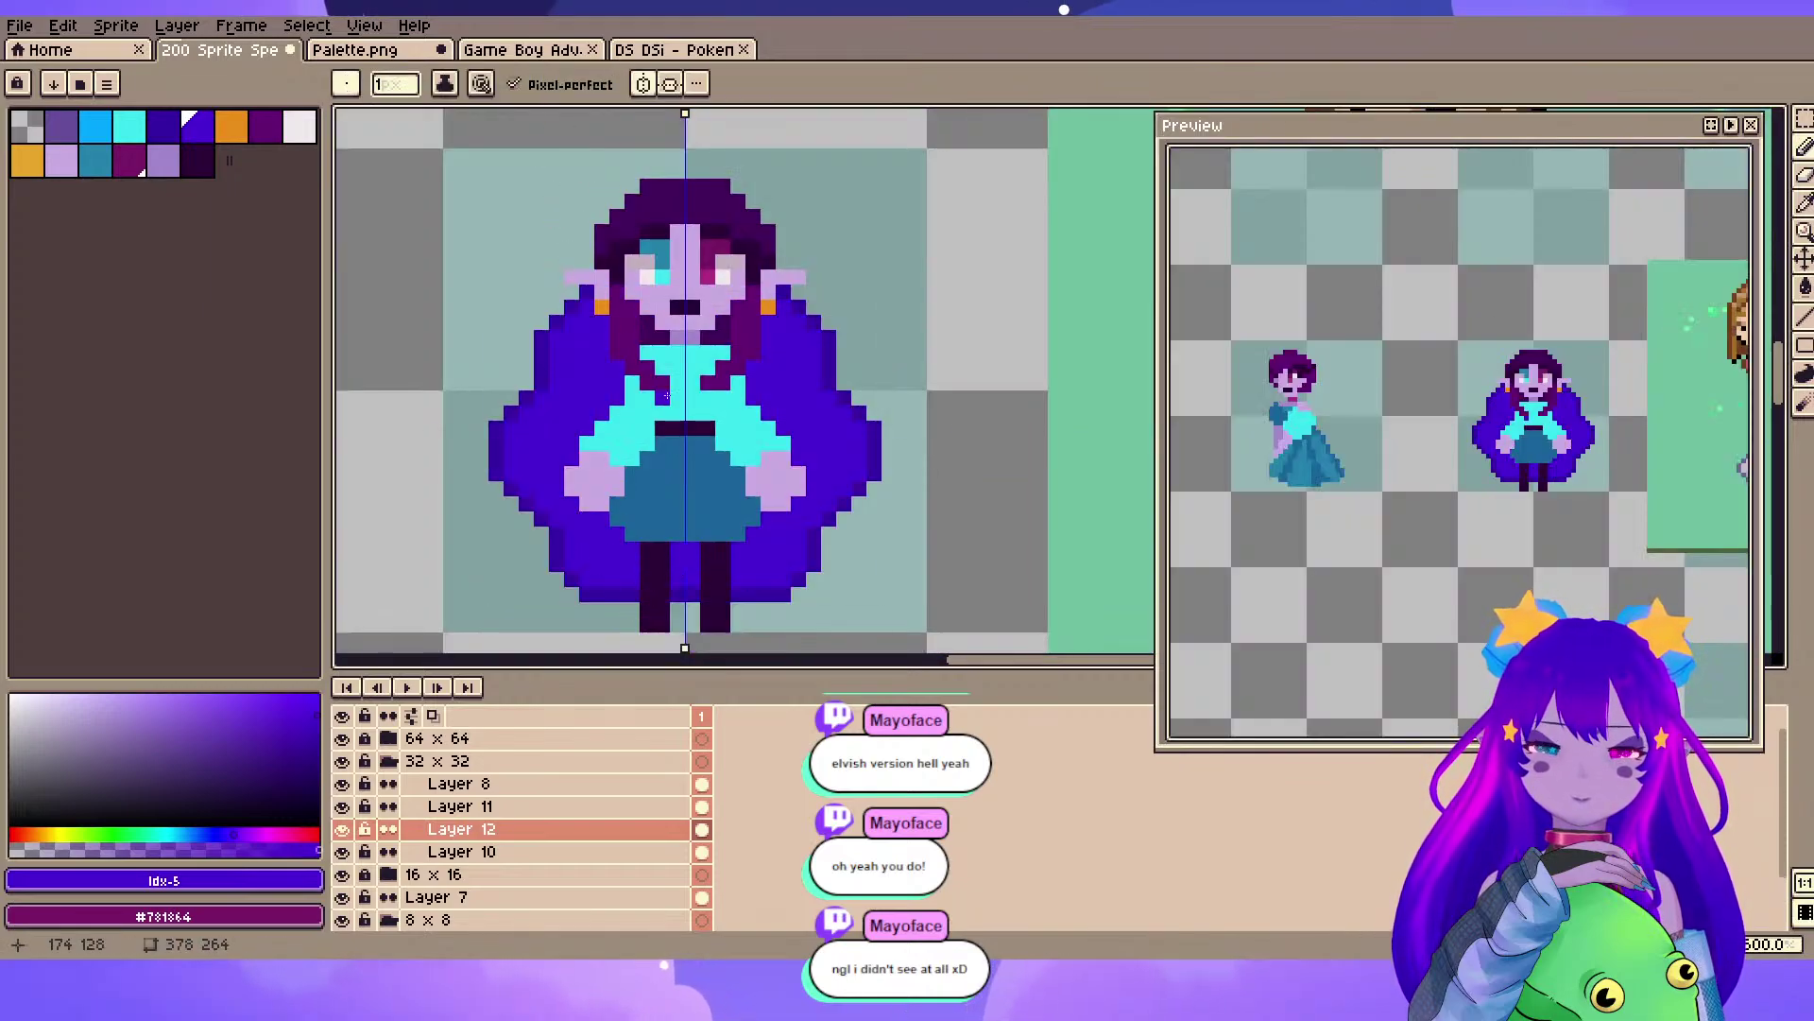
- Add a new layer above Layer 10 and paint mirrored cyan bows, palette index 3, beside the head with a 6 px brush
scroll(634, 292, up, 1)
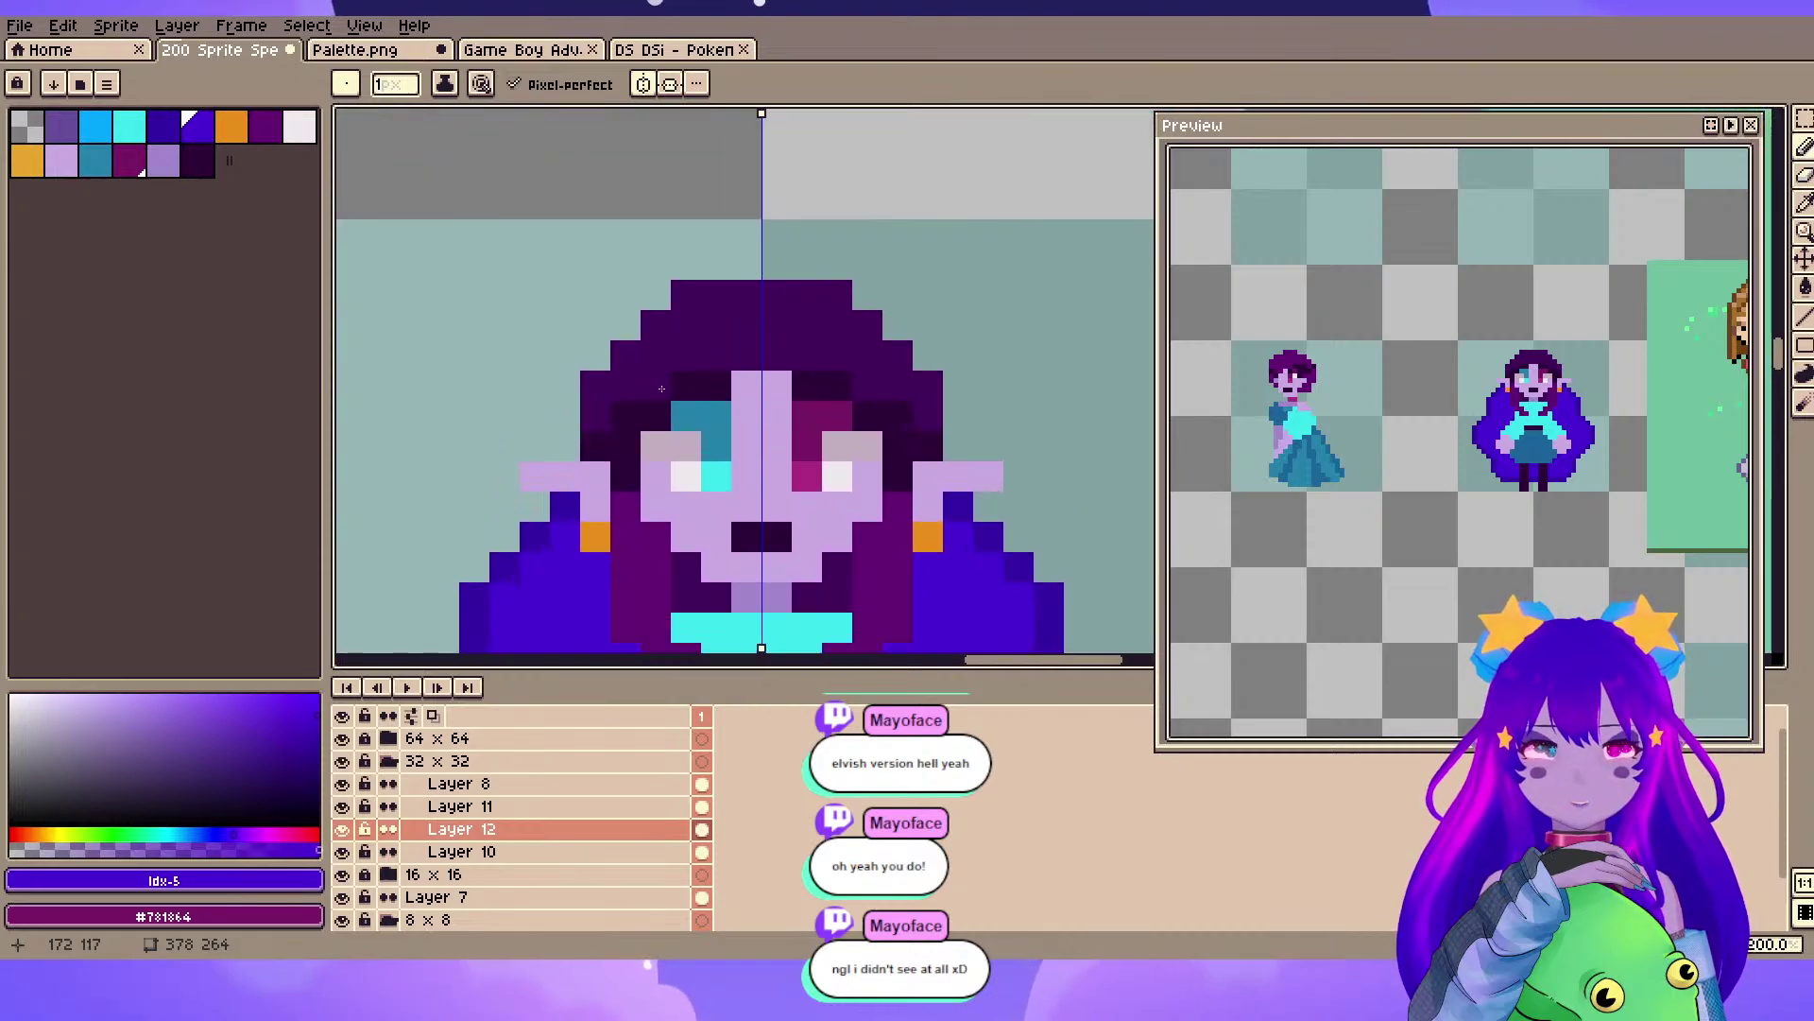
scroll(690, 269, down, 1)
mouse_move(690, 270)
mouse_down()
mouse_move(696, 215)
mouse_move(692, 257)
mouse_up()
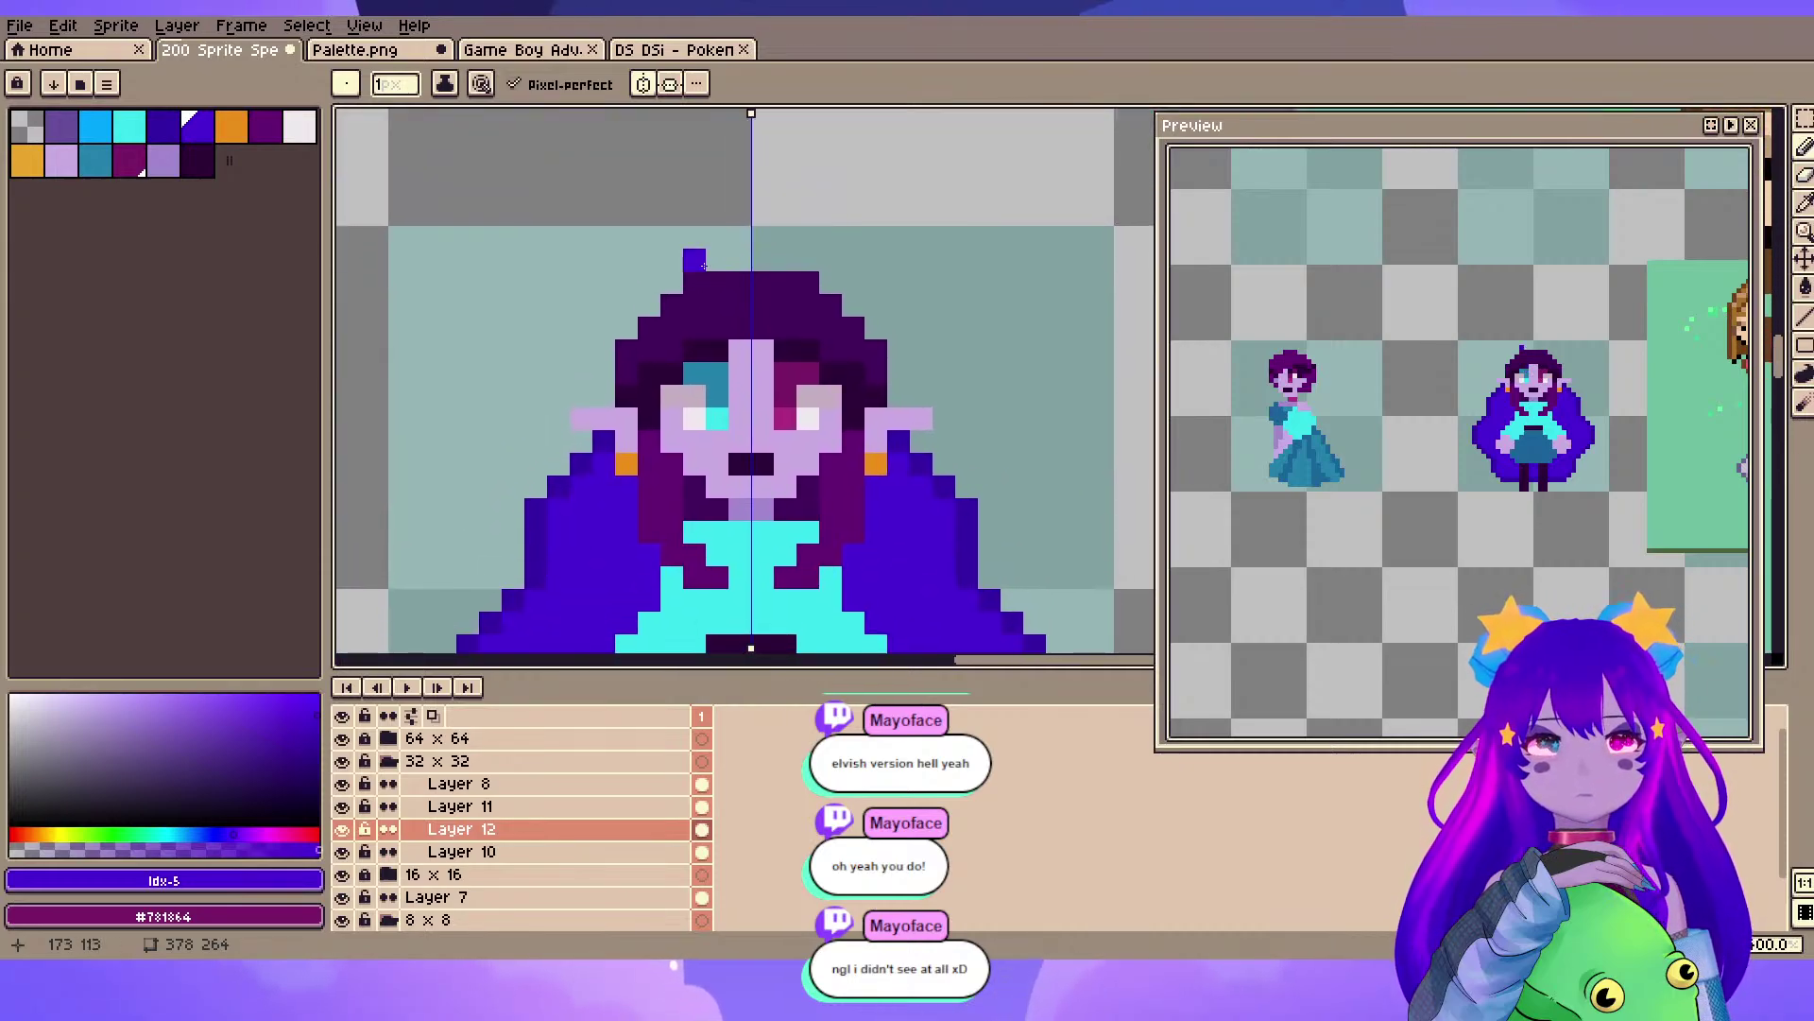
click(129, 127)
click(515, 852)
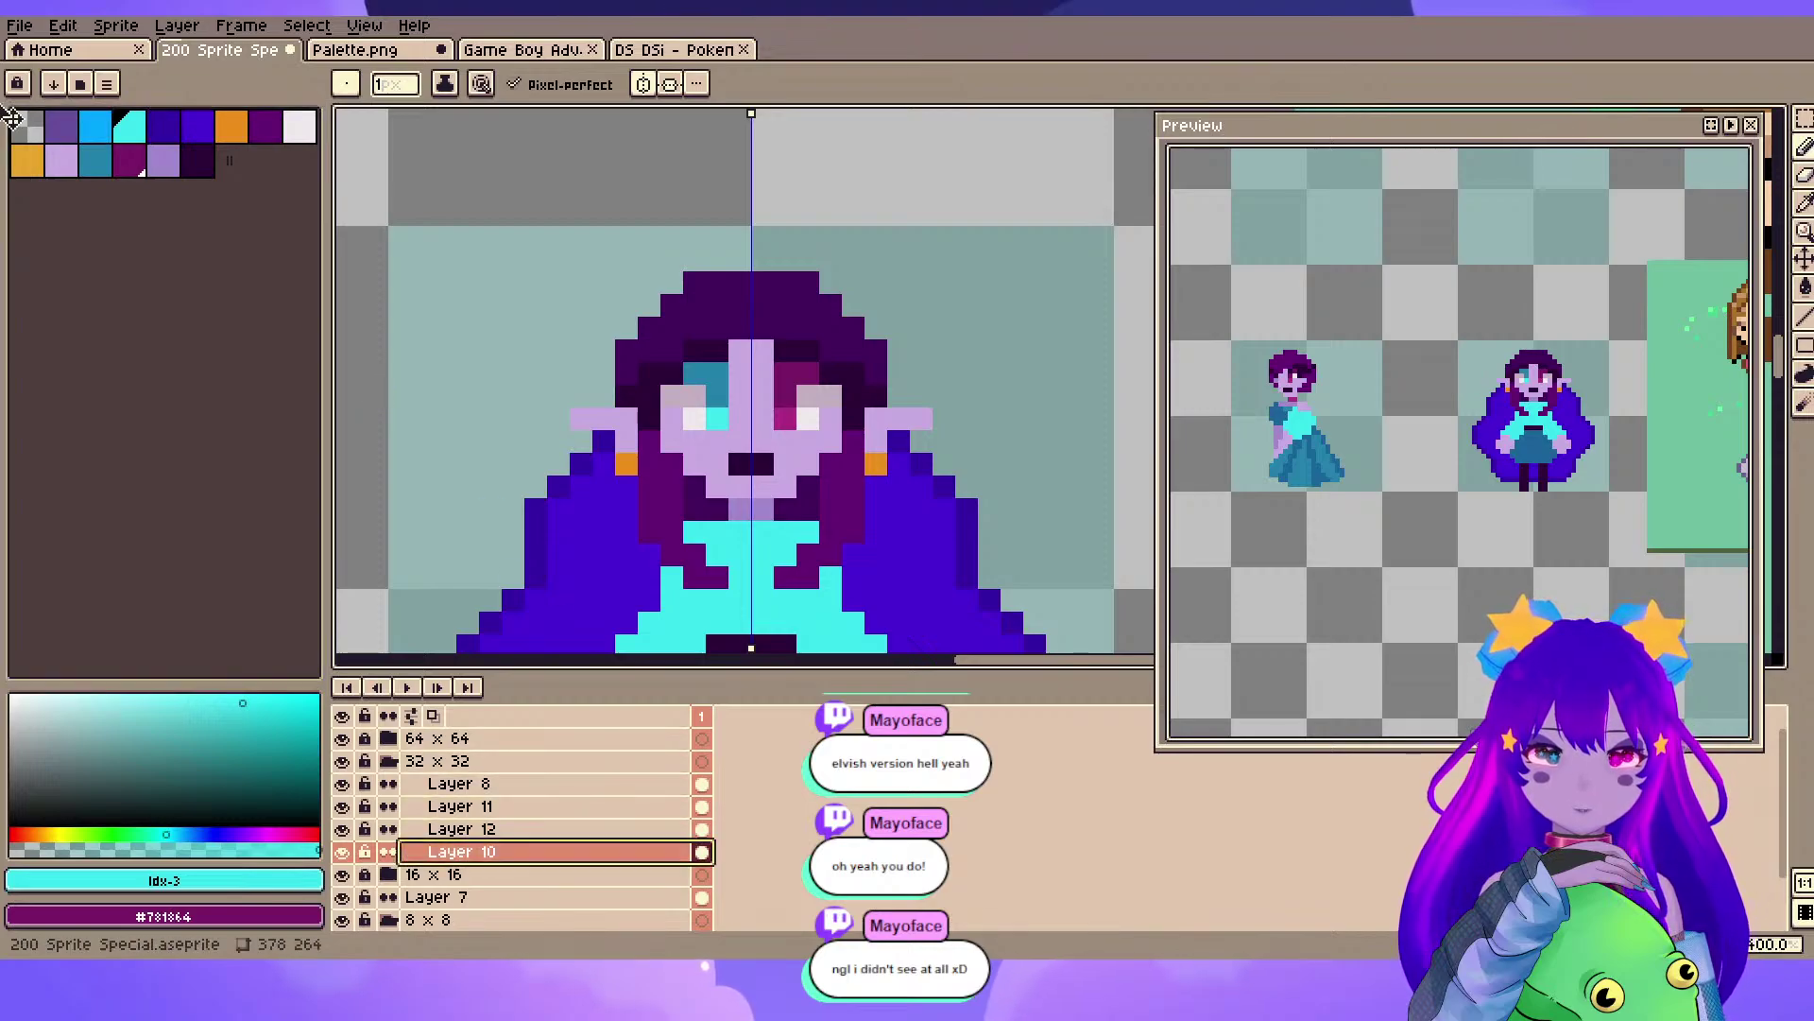
key(shift+n)
key(plus)
key(plus)
key(plus)
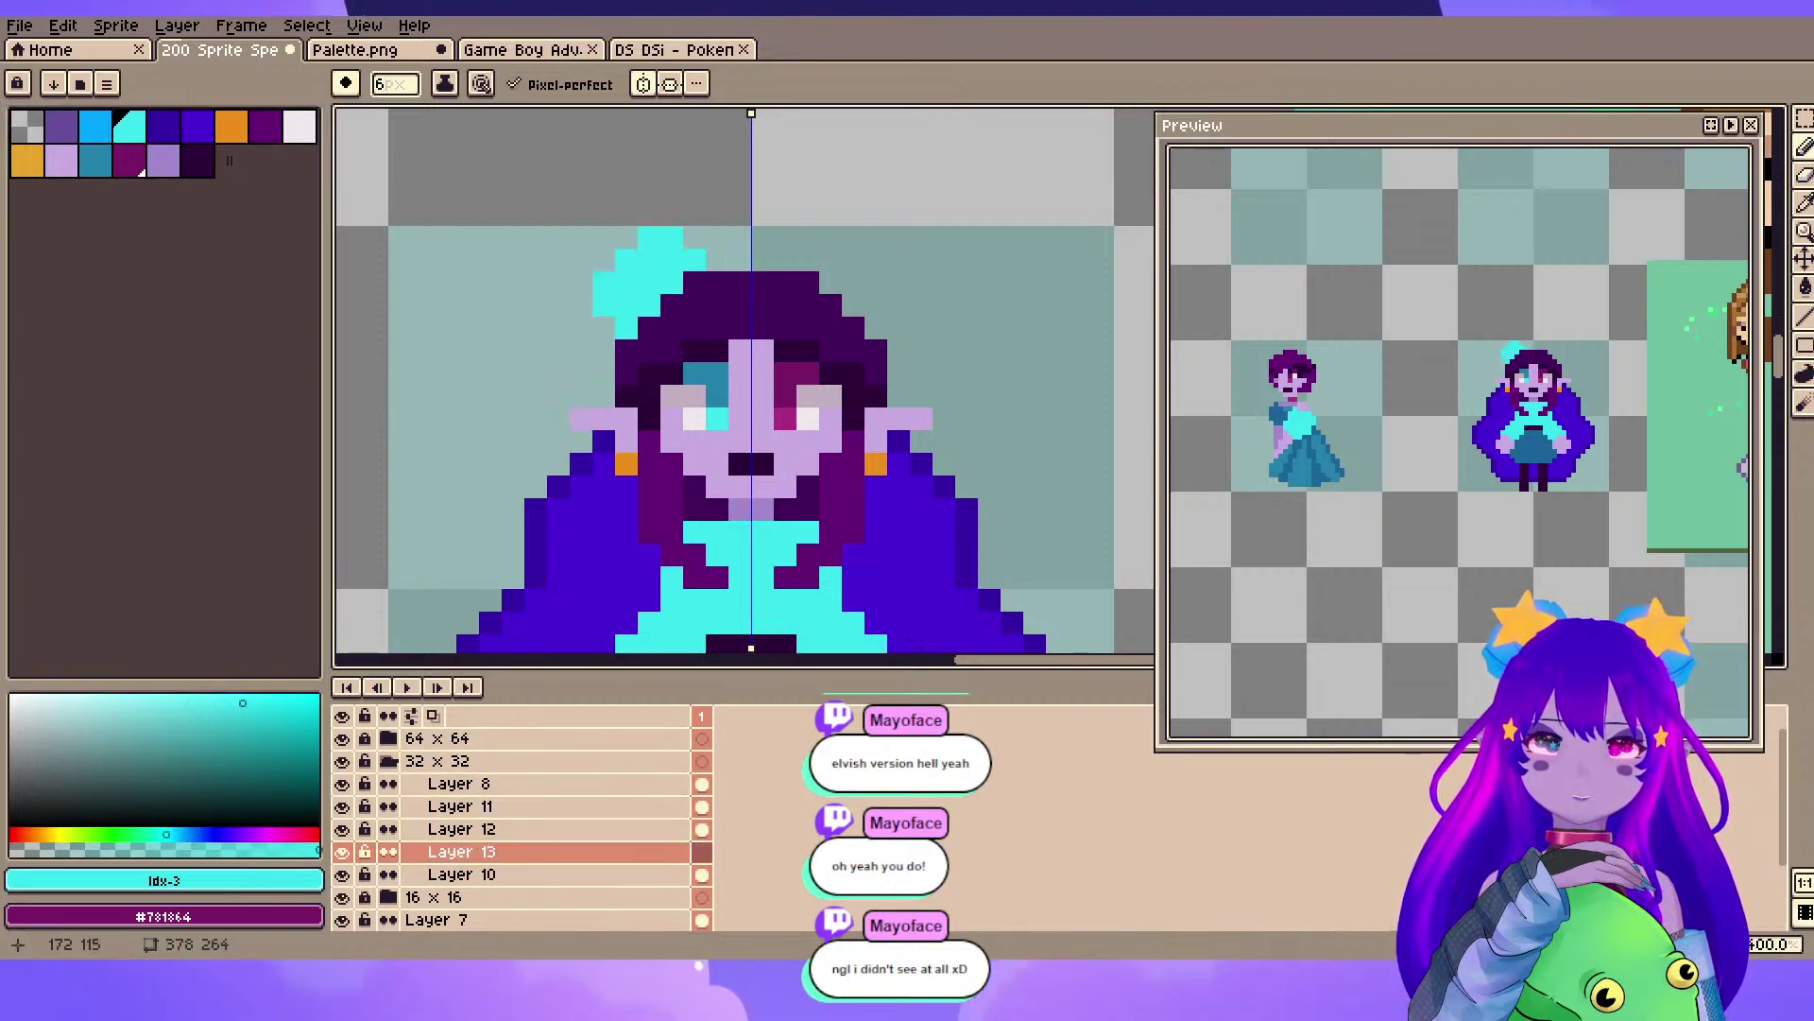
click(614, 320)
key(ctrl+z)
click(623, 325)
- Erase the stray cyan pixels under both bows with a 1 px eraser
key(e)
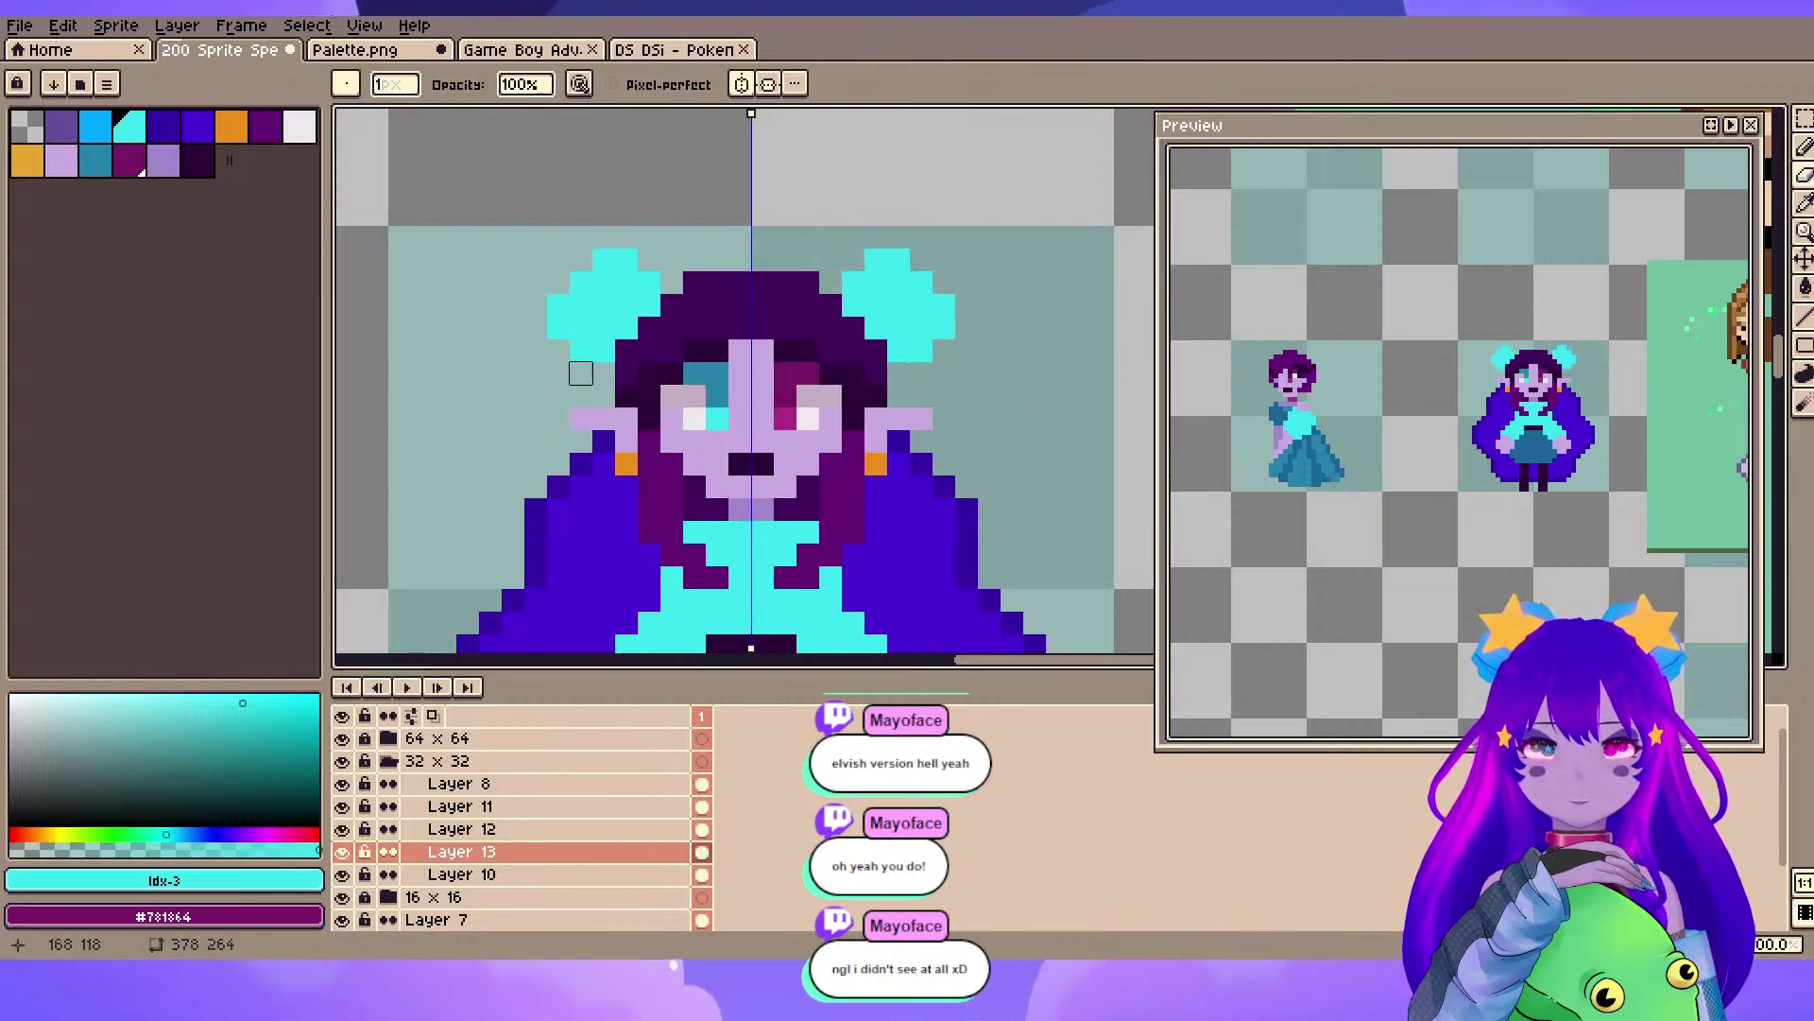
key(v)
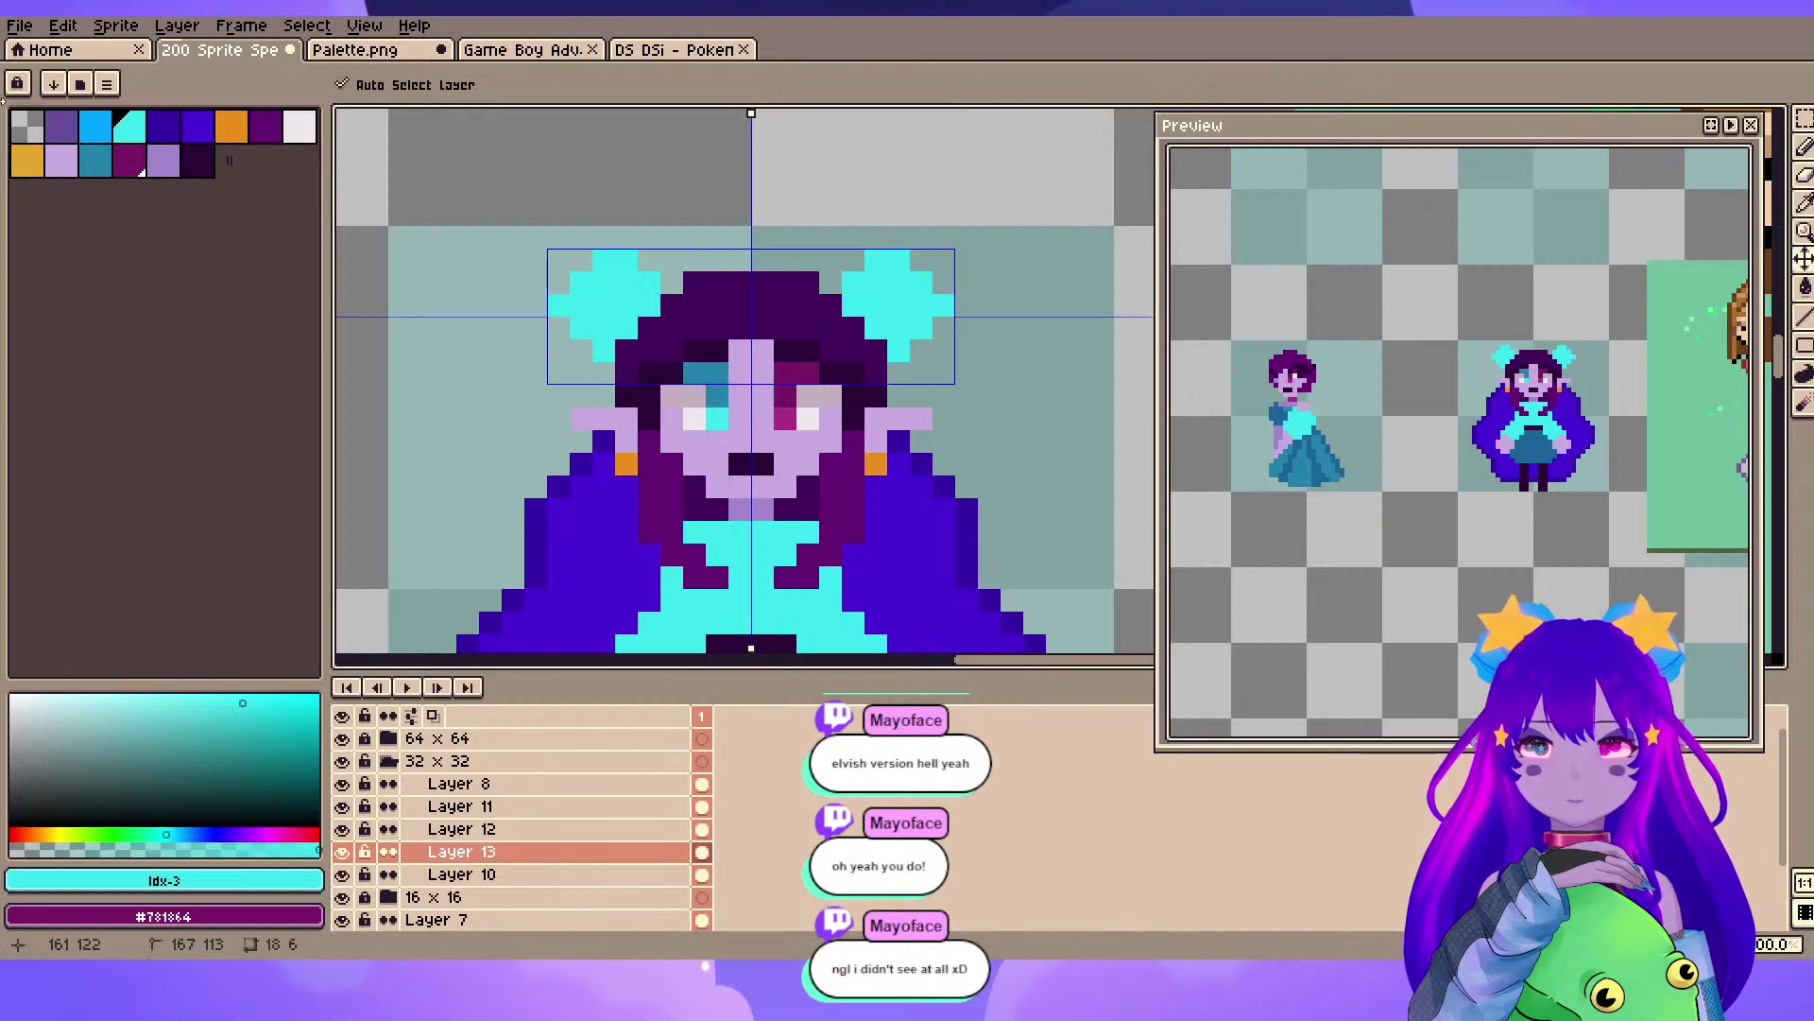
alt+click(623, 303)
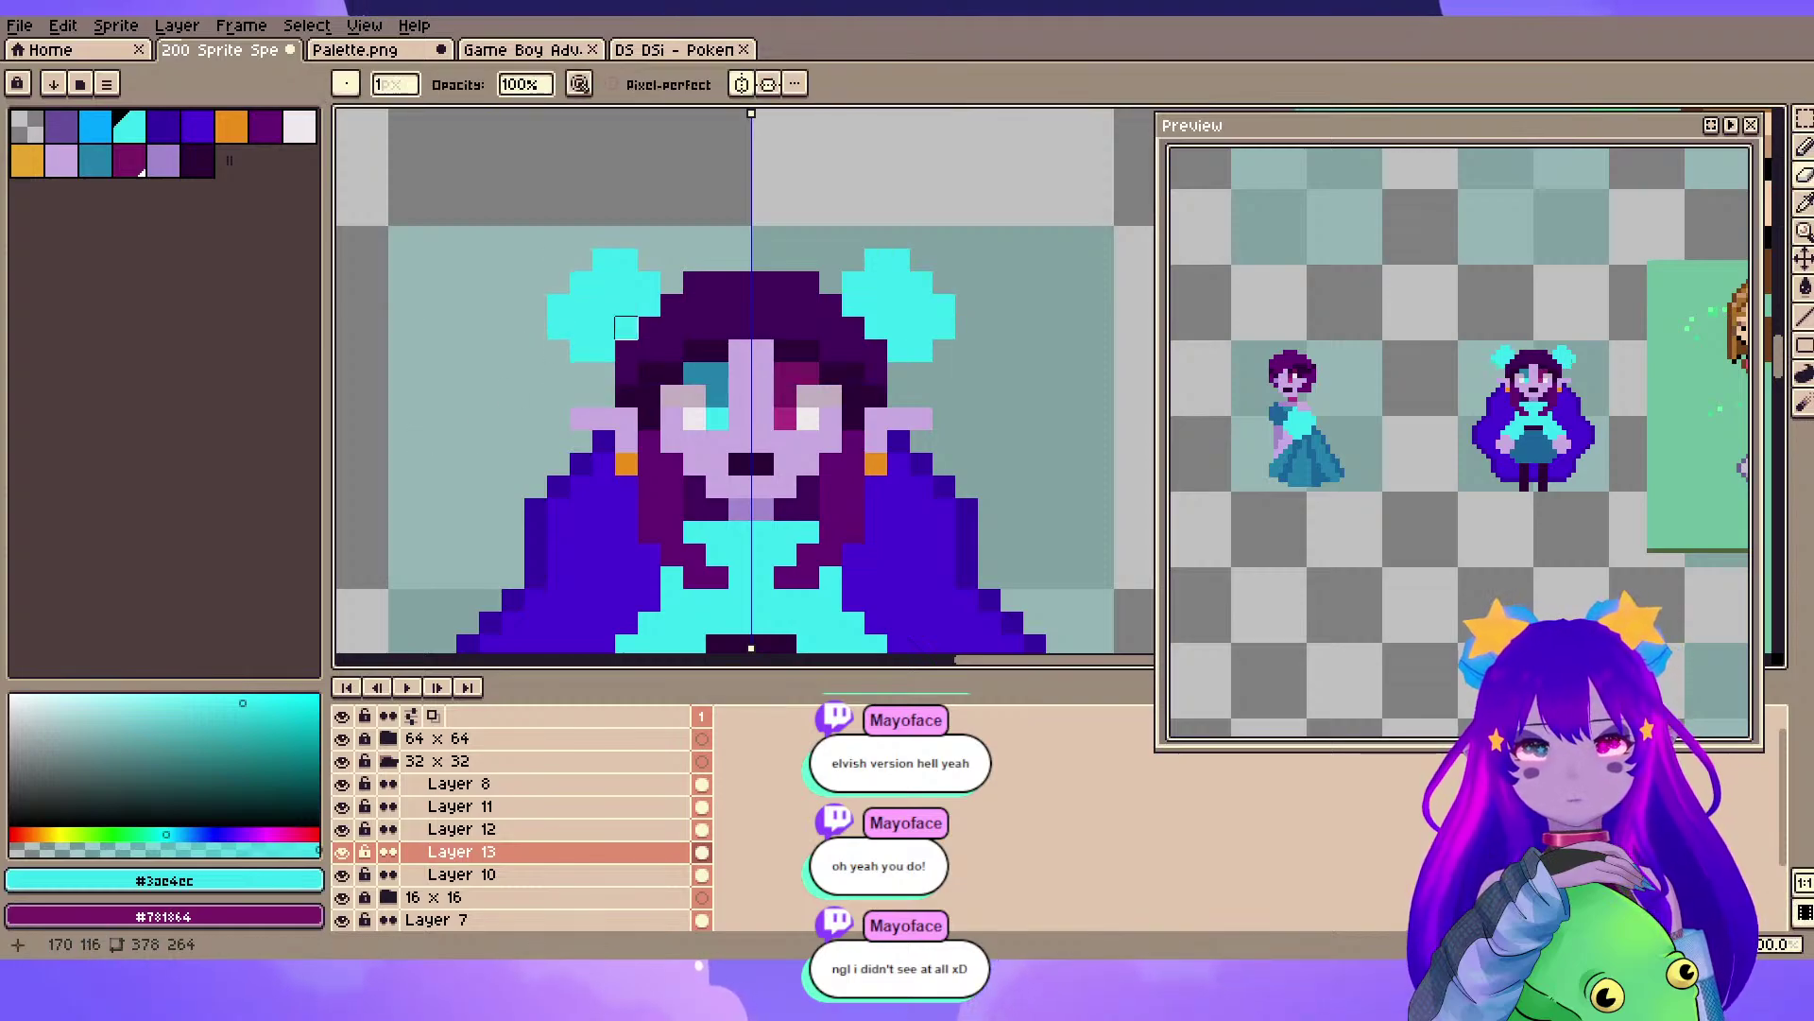
key(b)
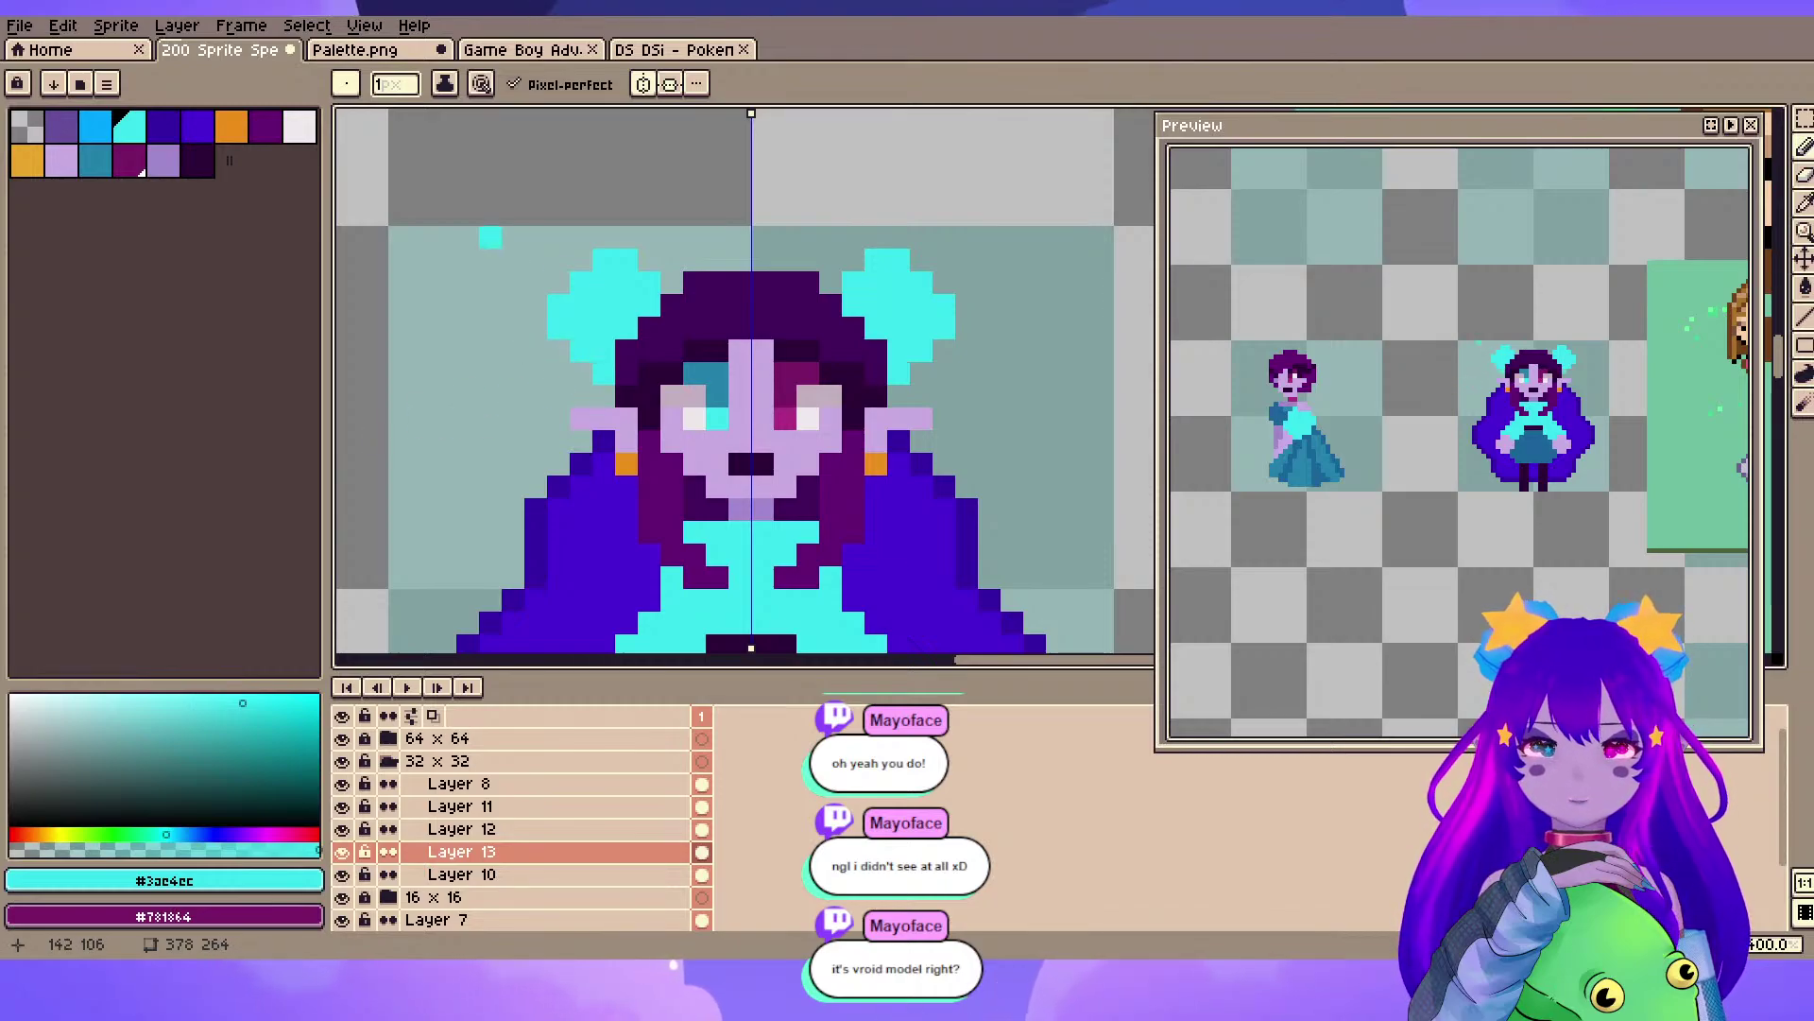
scroll(821, 340, up, 1)
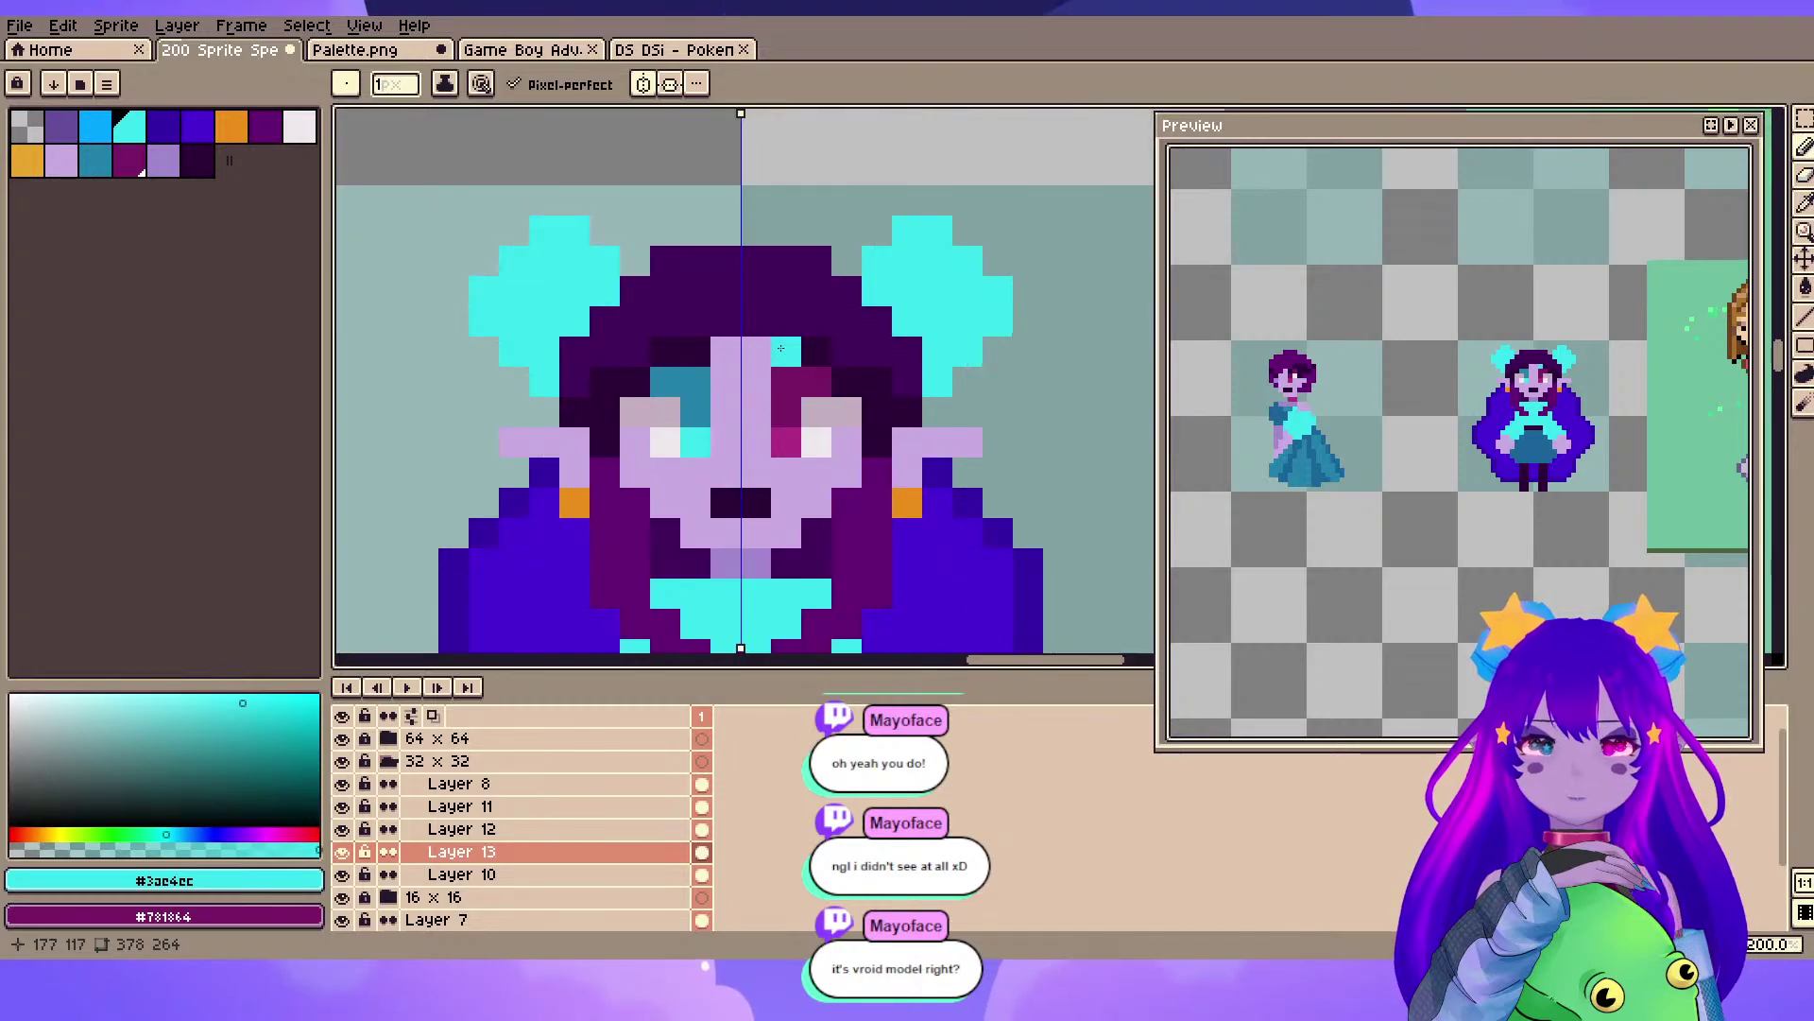
key(e)
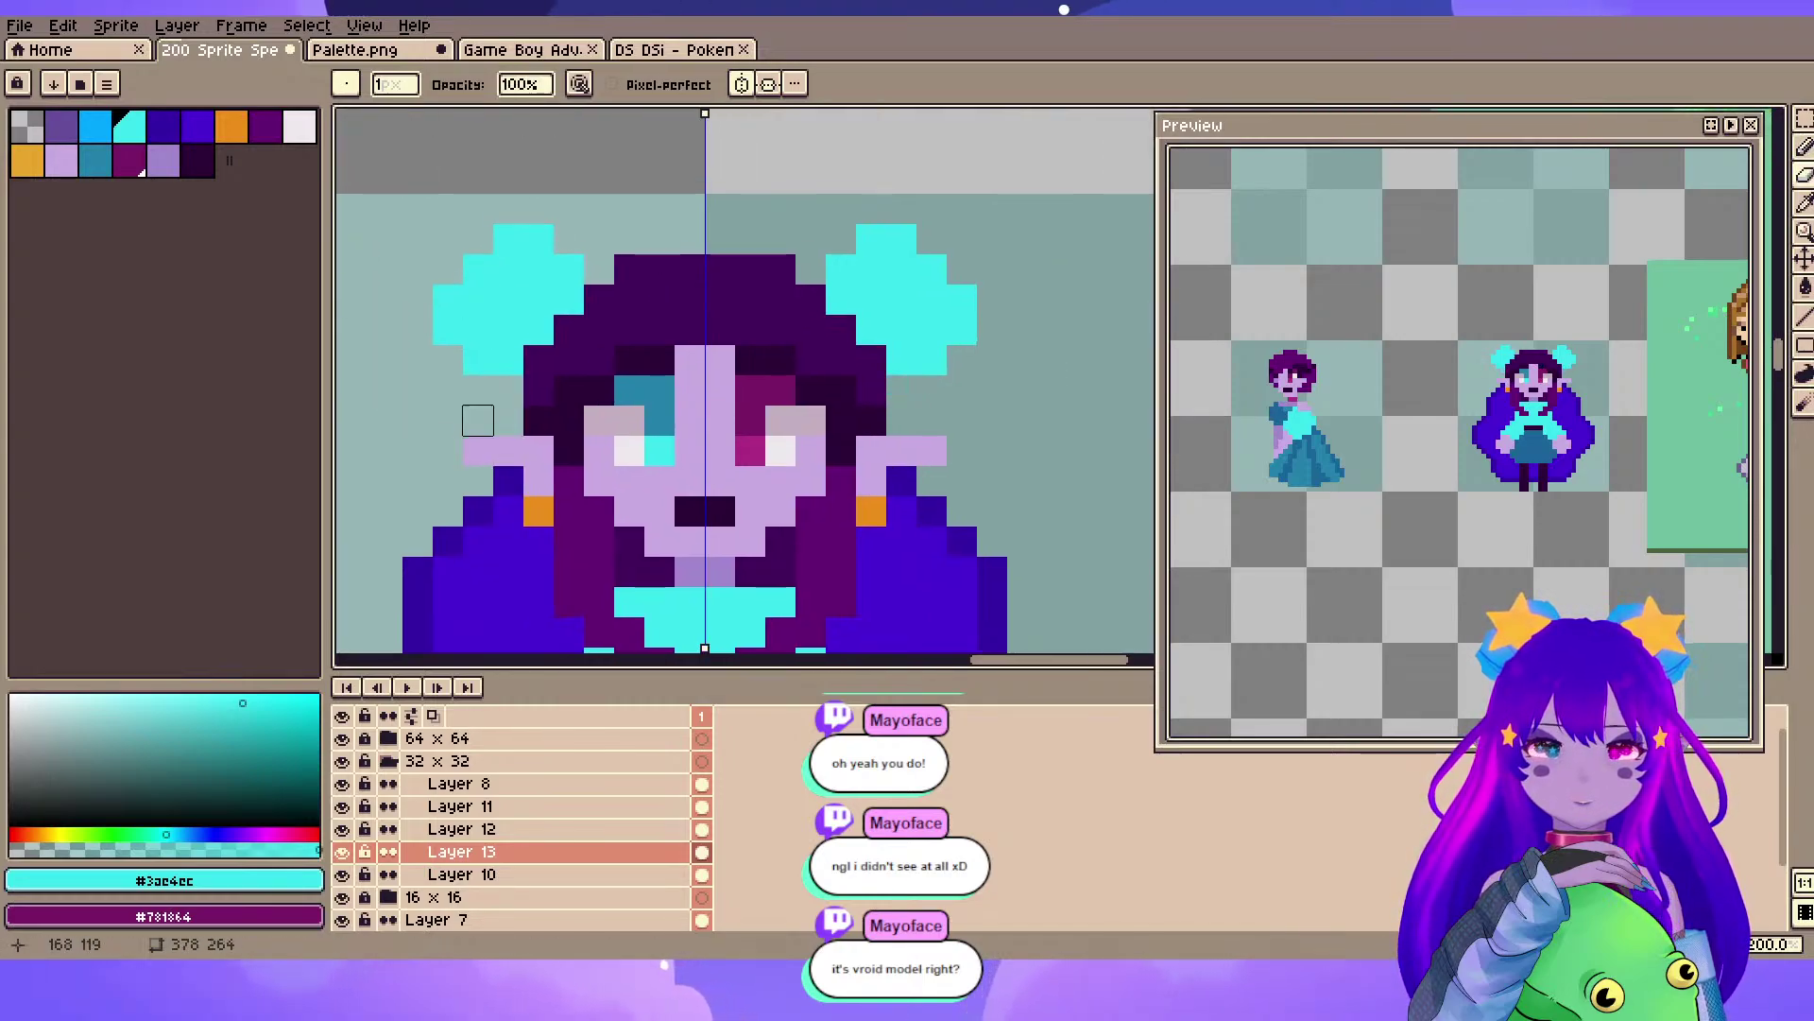
drag(447, 390, 512, 393)
- Paint small mirrored orange ornaments, palette index 6, on the inner lower part of both cyan bows
click(232, 126)
key(b)
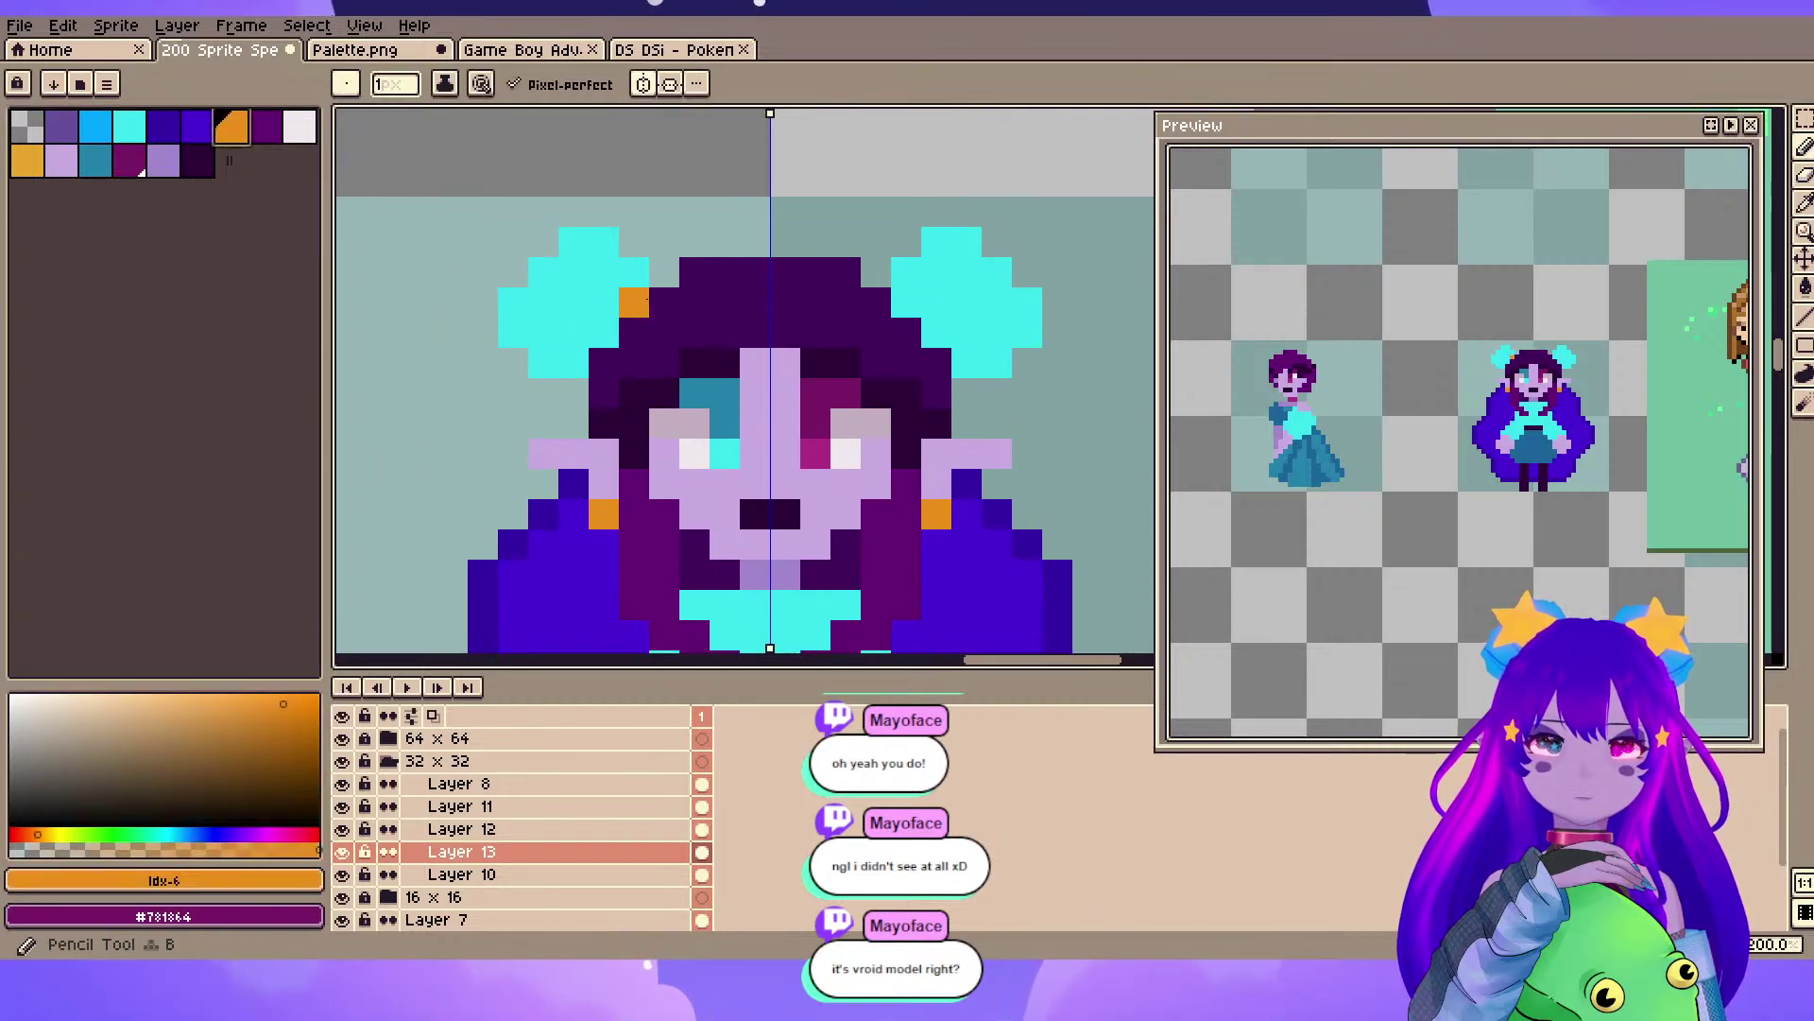
click(604, 332)
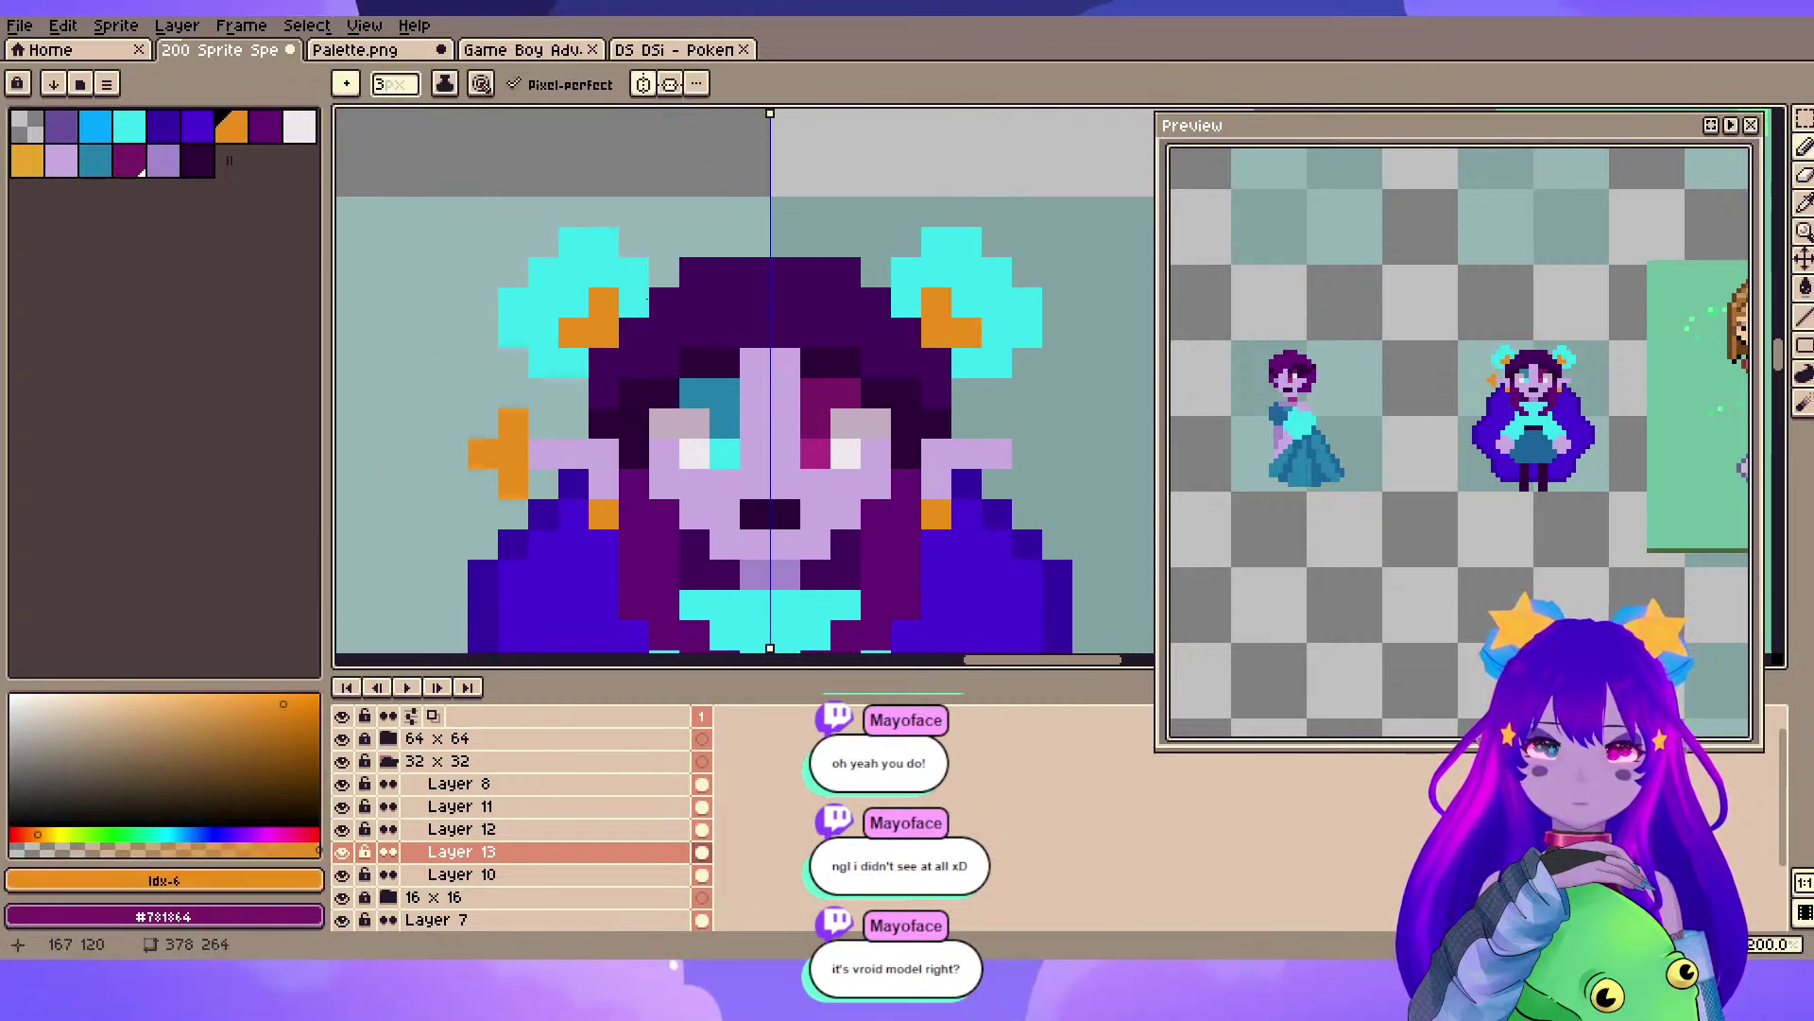
drag(634, 424, 597, 356)
drag(648, 298, 654, 384)
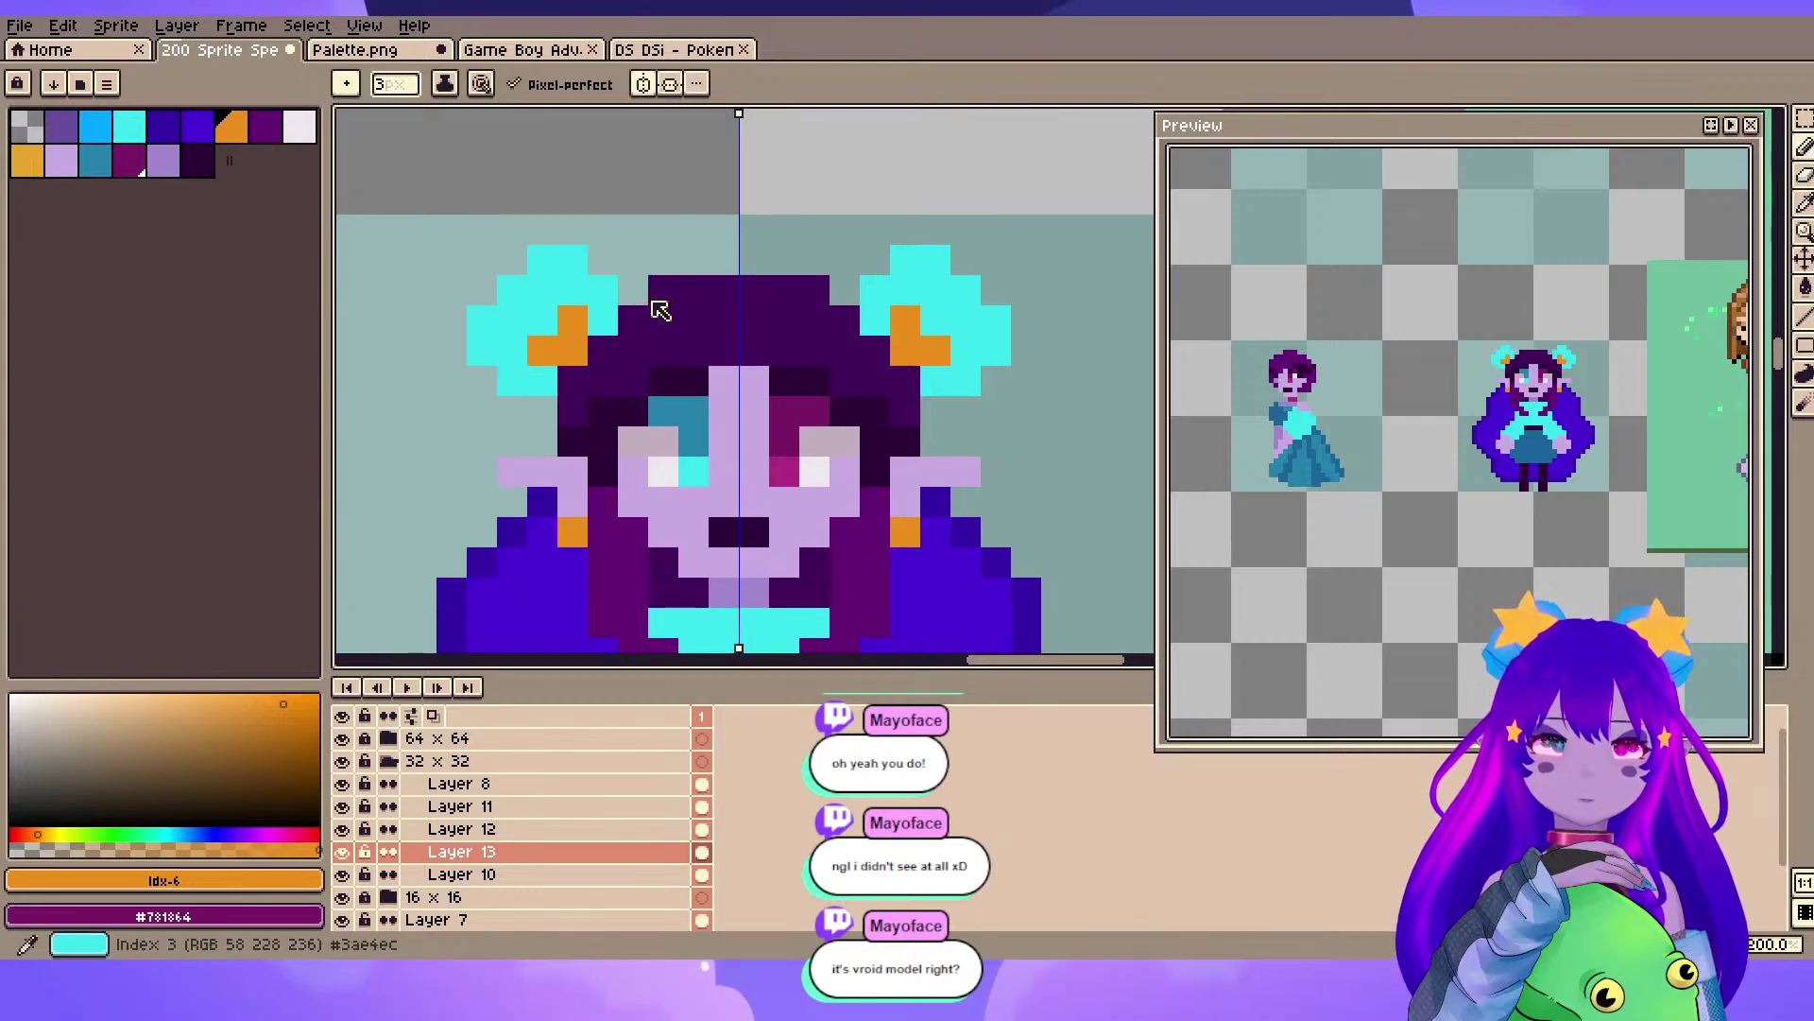
- Sample light cyan #7cefe9 and teal #2482ab from existing artwork as the two drawing colours, and save the file
click(129, 126)
key(b)
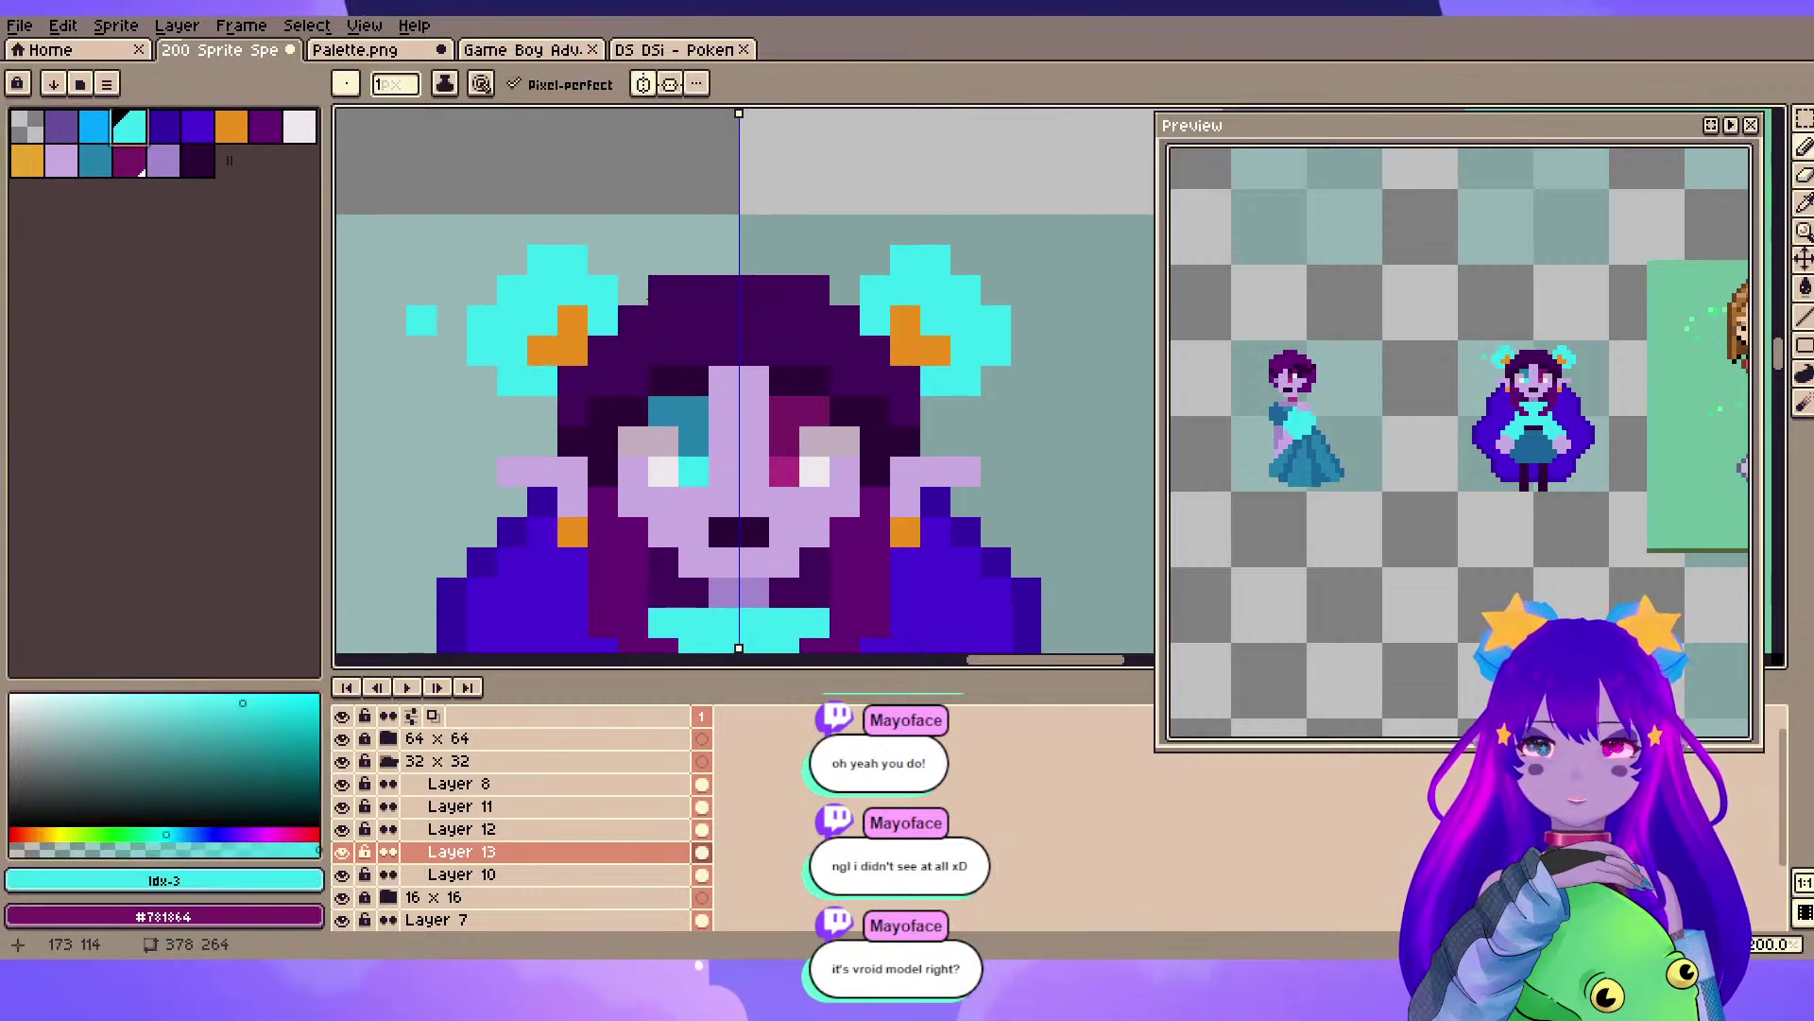
scroll(761, 333, down, 6)
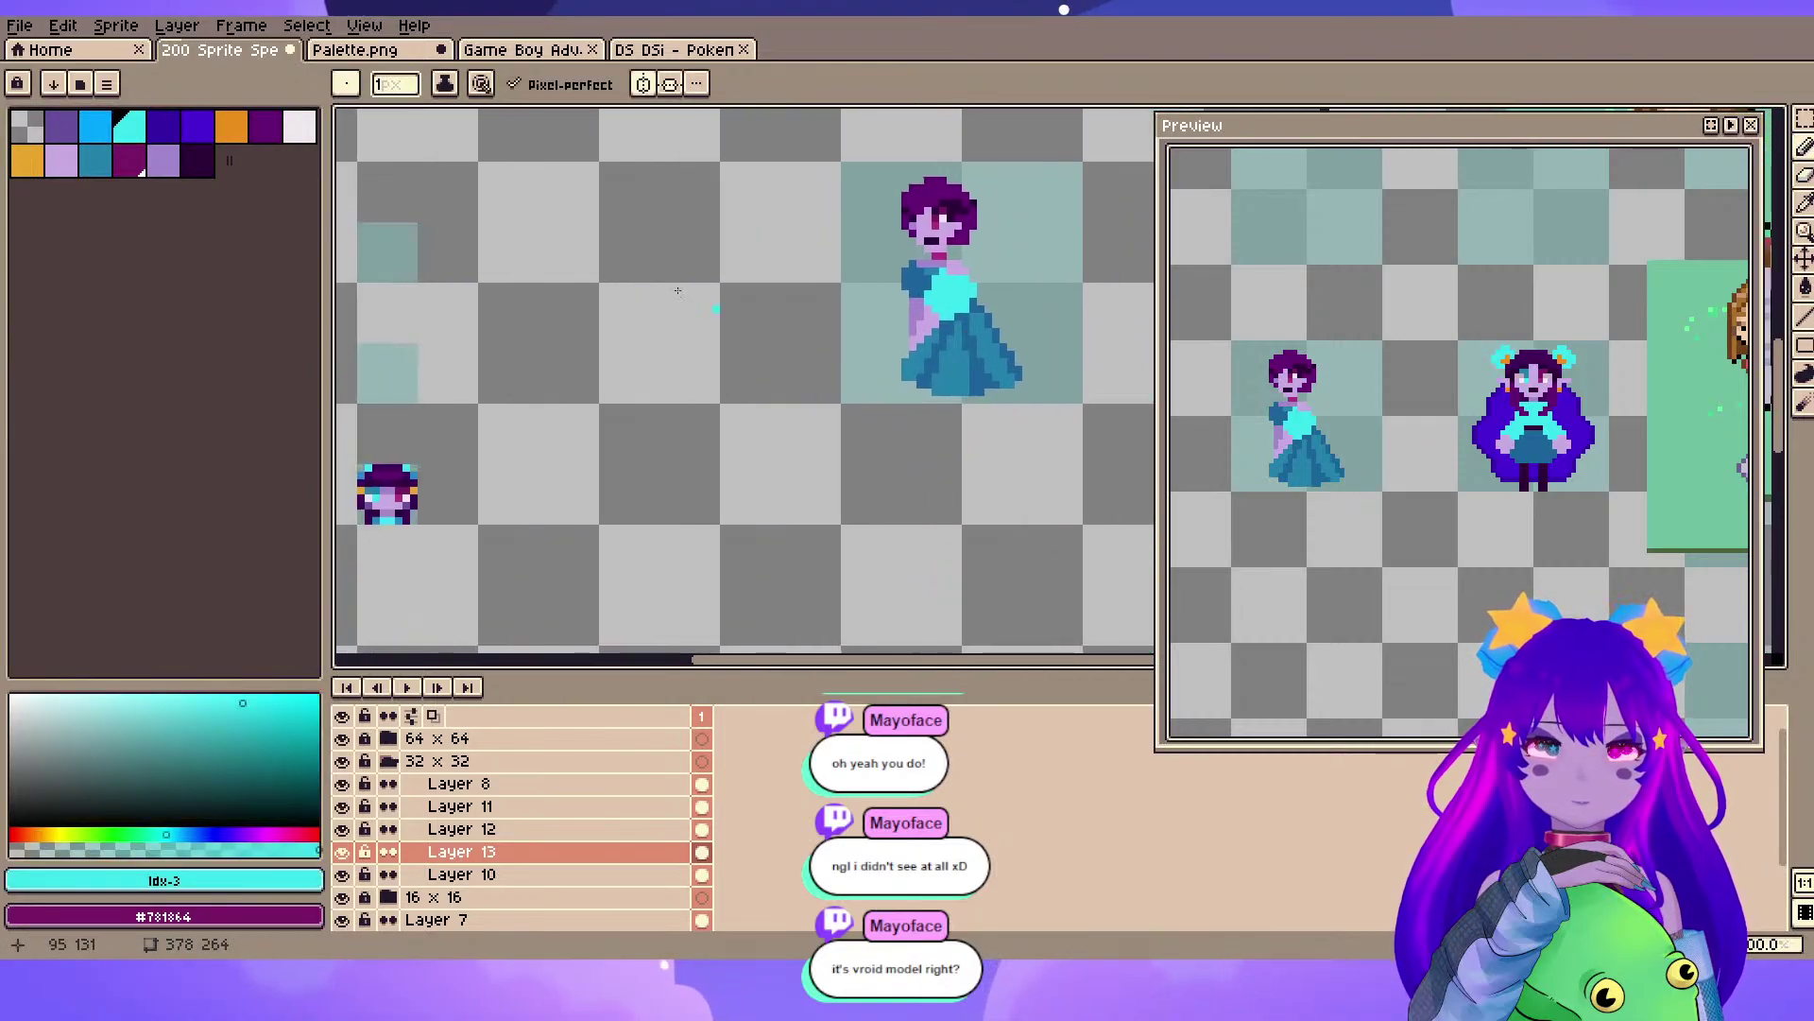
drag(558, 441, 1061, 401)
scroll(1002, 410, up, 3)
scroll(586, 395, down, 2)
drag(383, 395, 927, 286)
drag(970, 190, 773, 627)
drag(834, 200, 799, 558)
scroll(943, 407, up, 1)
scroll(942, 407, up, 2)
drag(914, 243, 658, 516)
scroll(659, 517, up, 1)
alt+click(662, 391)
key(x)
alt+click(620, 523)
scroll(756, 405, down, 6)
drag(973, 426, 460, 311)
drag(872, 536, 732, 331)
scroll(729, 295, up, 3)
key(ctrl+s)
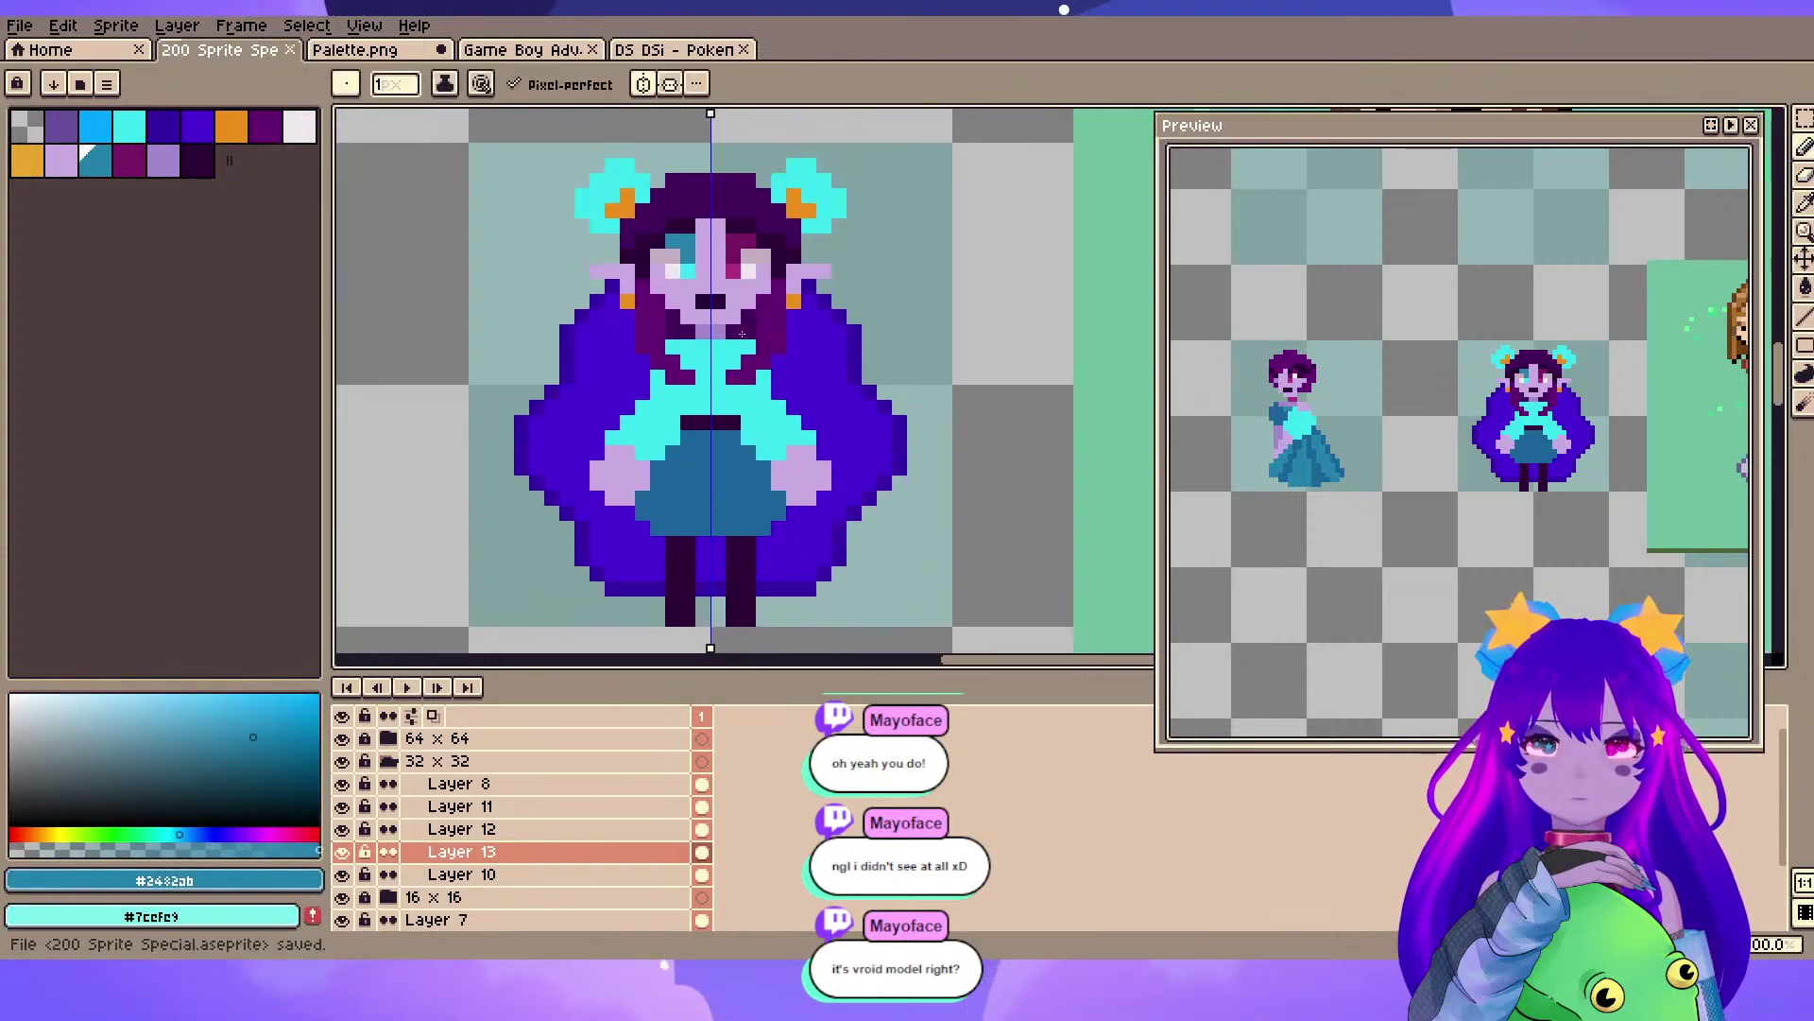
- Add mirrored light cyan #7cefe9 highlight pixels along the upper edges of both bows
drag(673, 210, 586, 423)
scroll(624, 284, up, 2)
key(x)
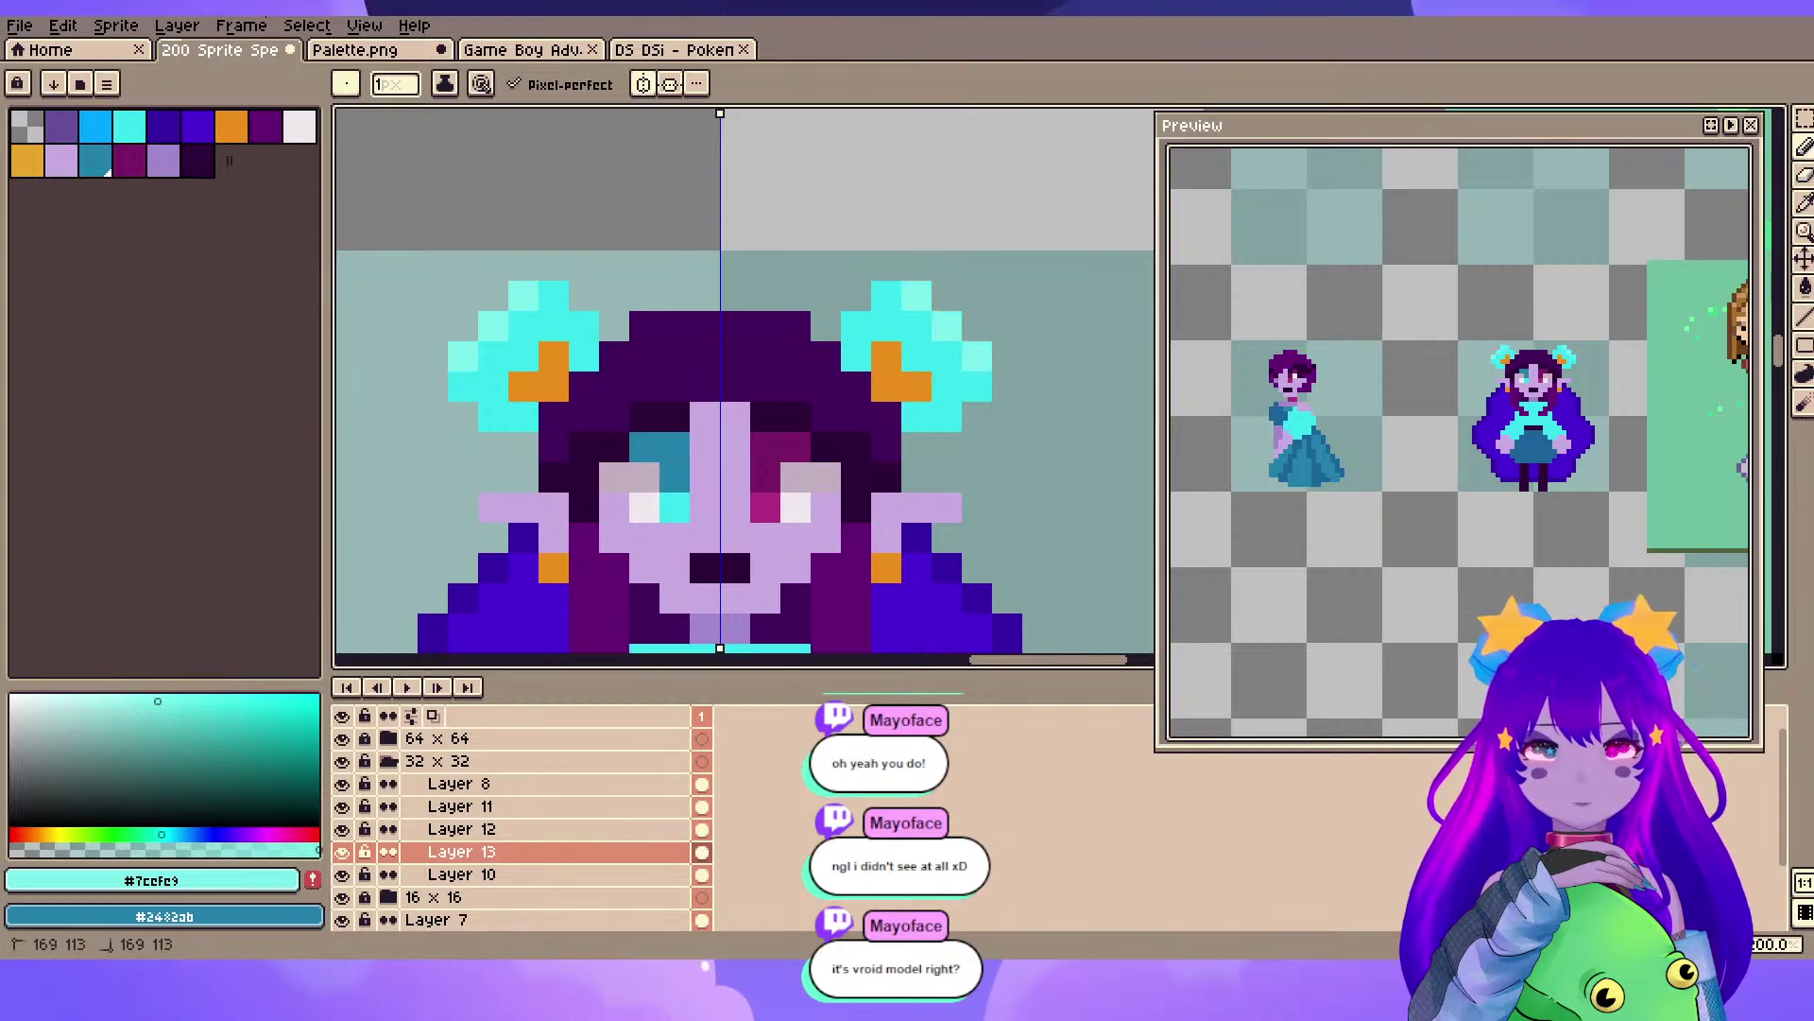
- Shade the lower and inner edges of both bows with mirrored teal #2482ab pixels
key(x)
click(523, 417)
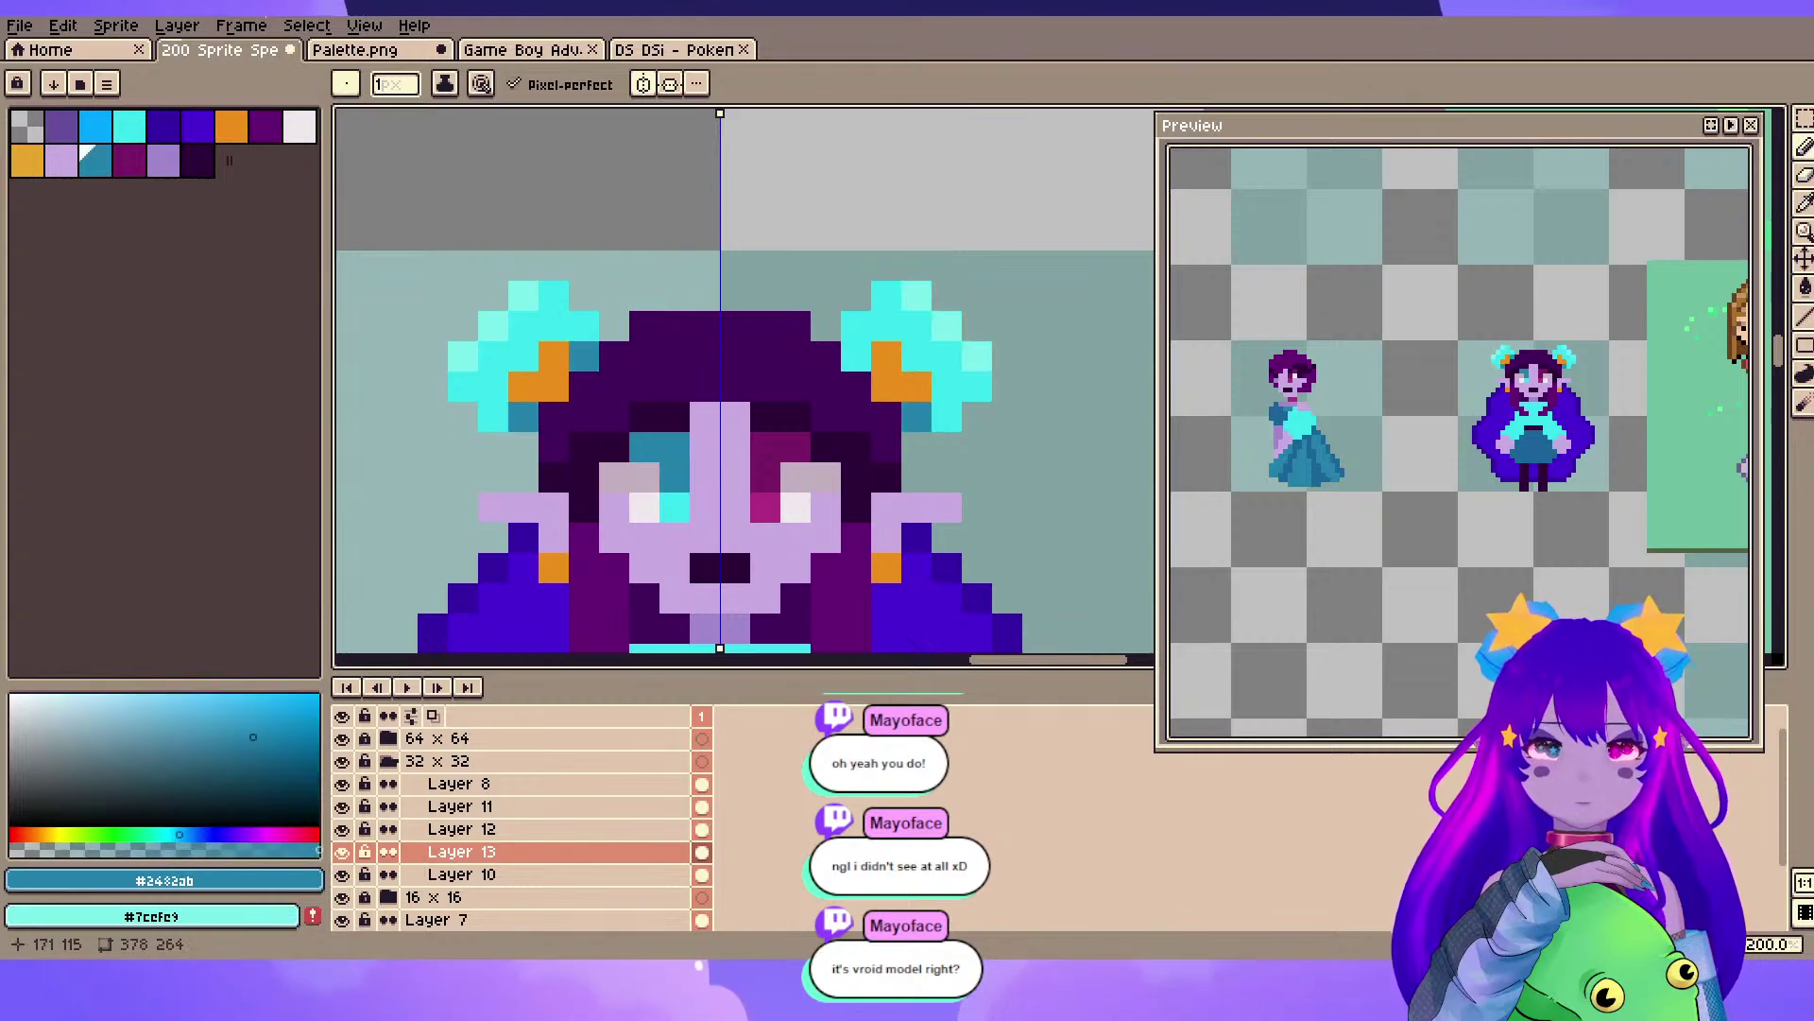
click(855, 355)
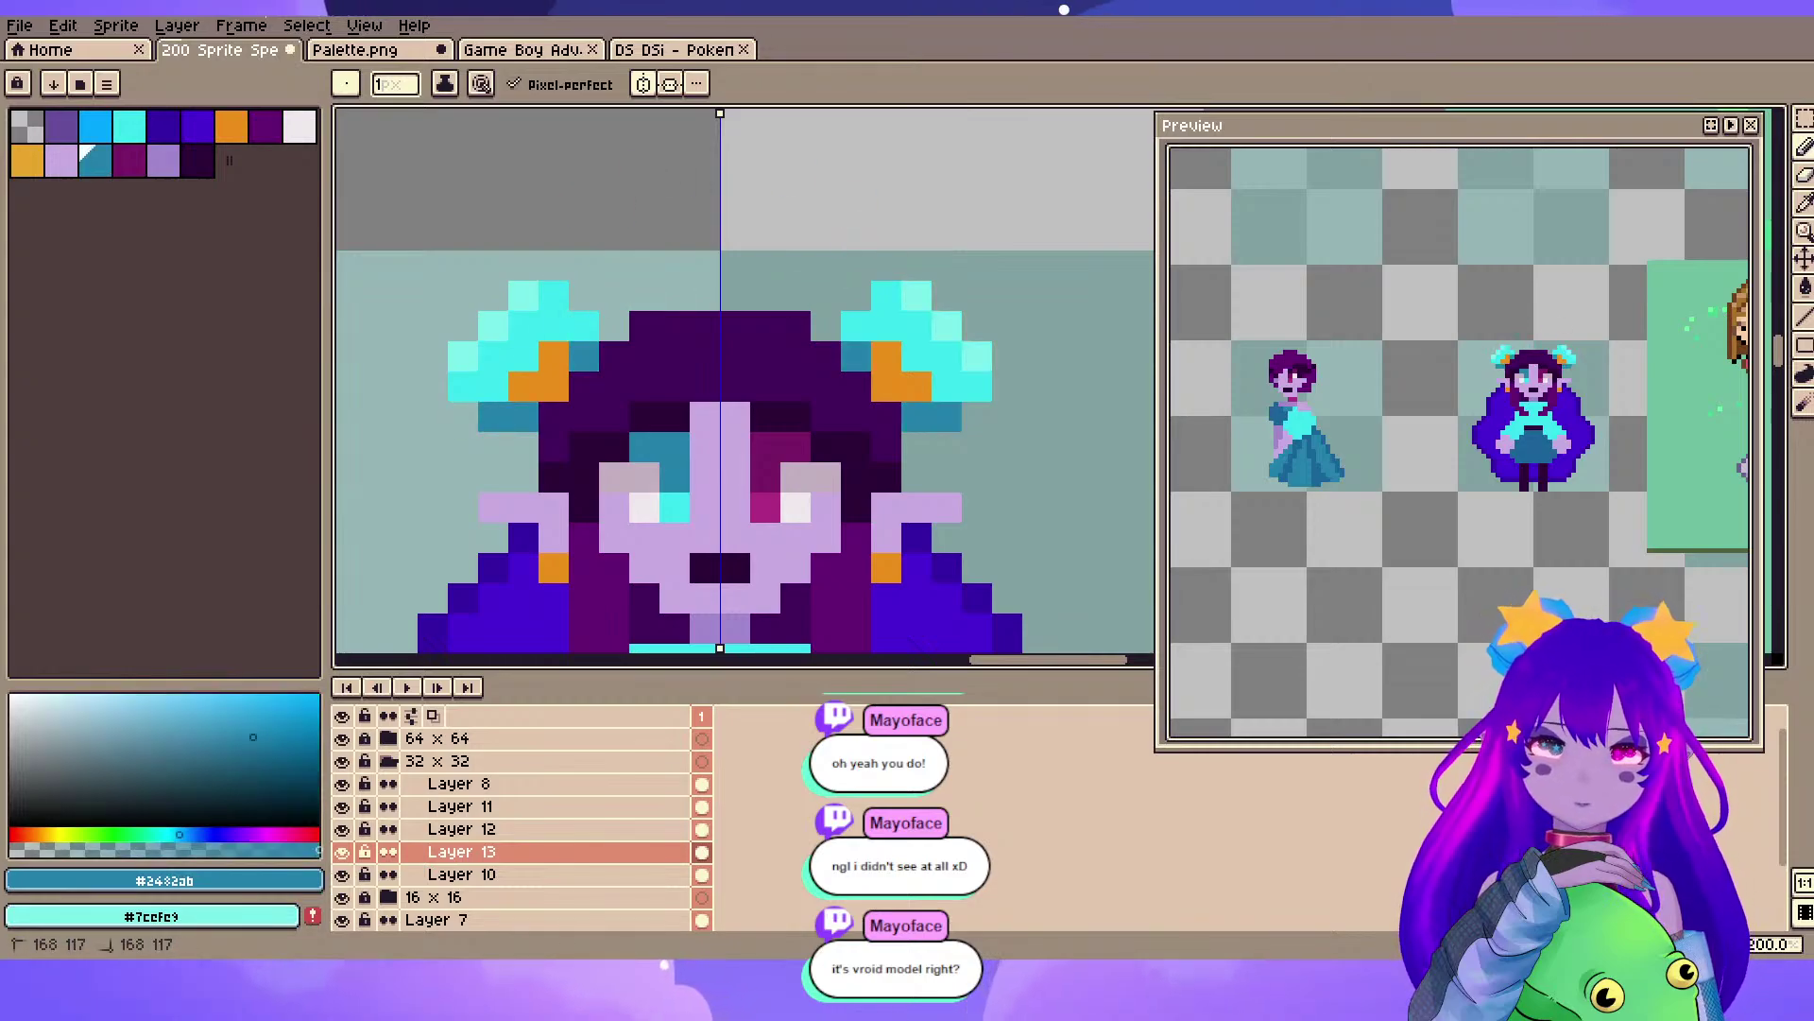
click(584, 326)
drag(584, 477, 587, 335)
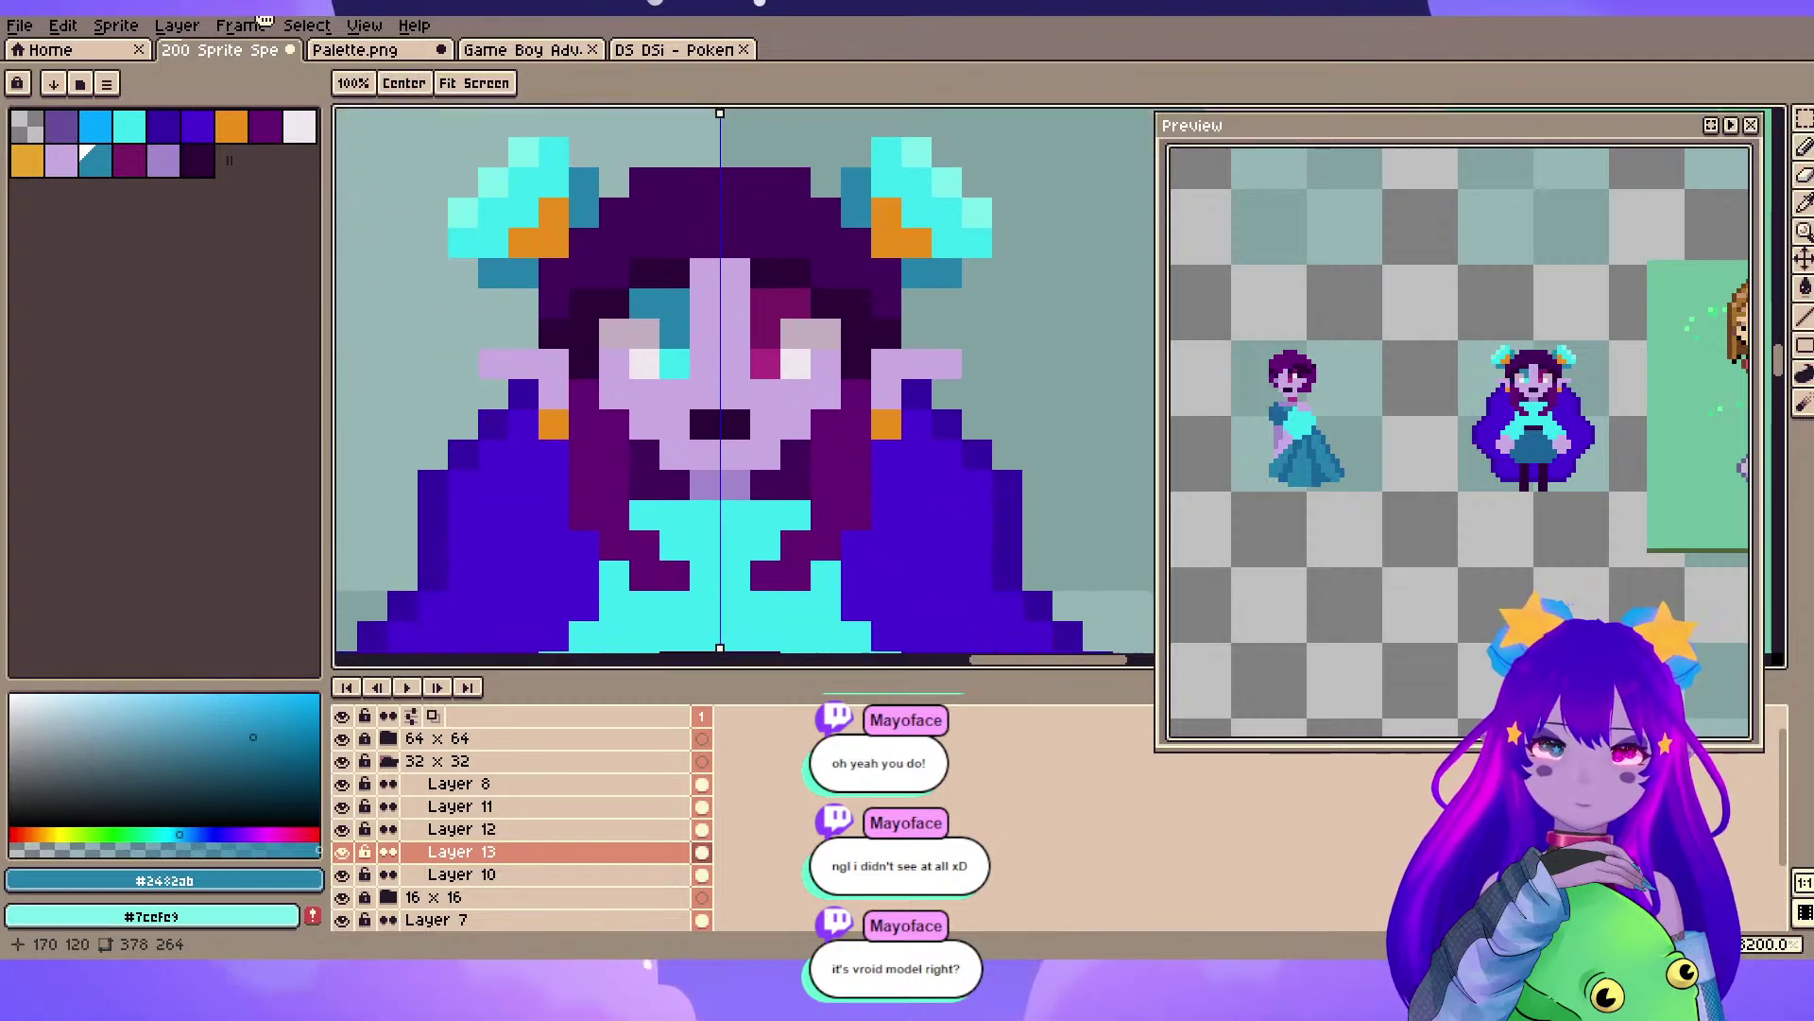
- Add mirrored yellow-orange pixels, palette index 9, to the ornaments on both bows and save the file
key(ctrl+s)
click(28, 160)
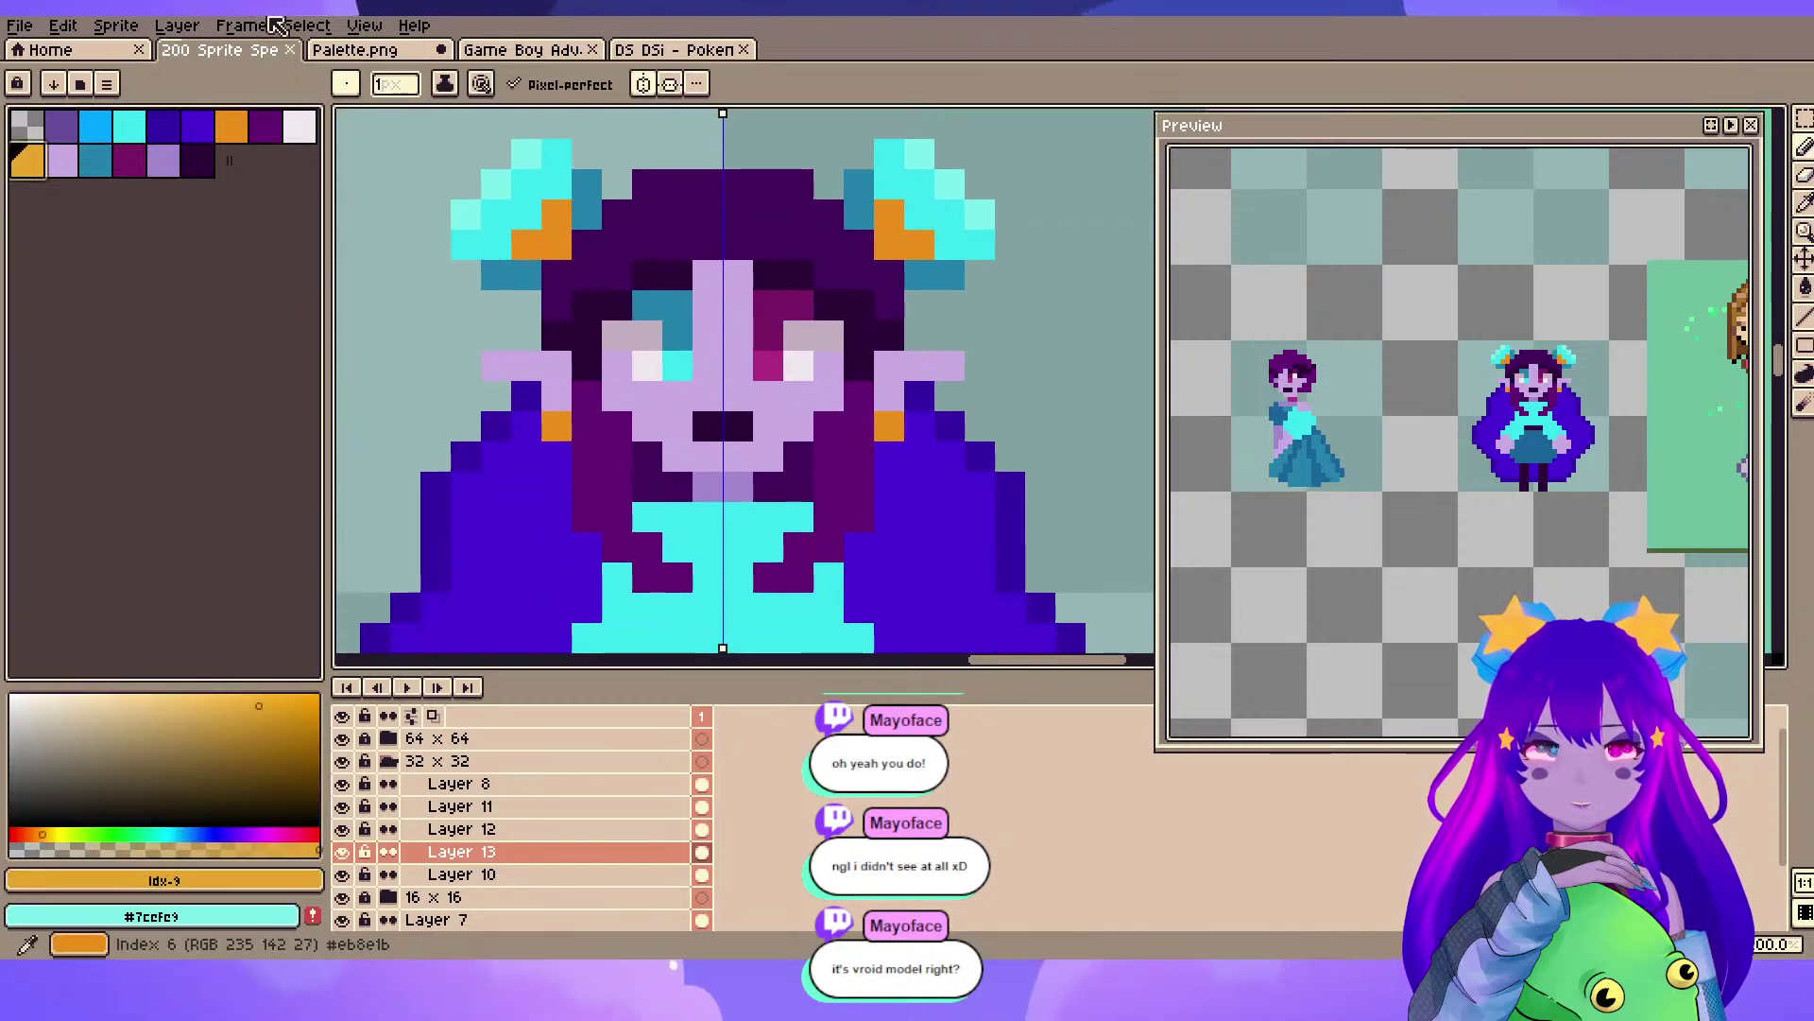
click(557, 214)
key(ctrl+s)
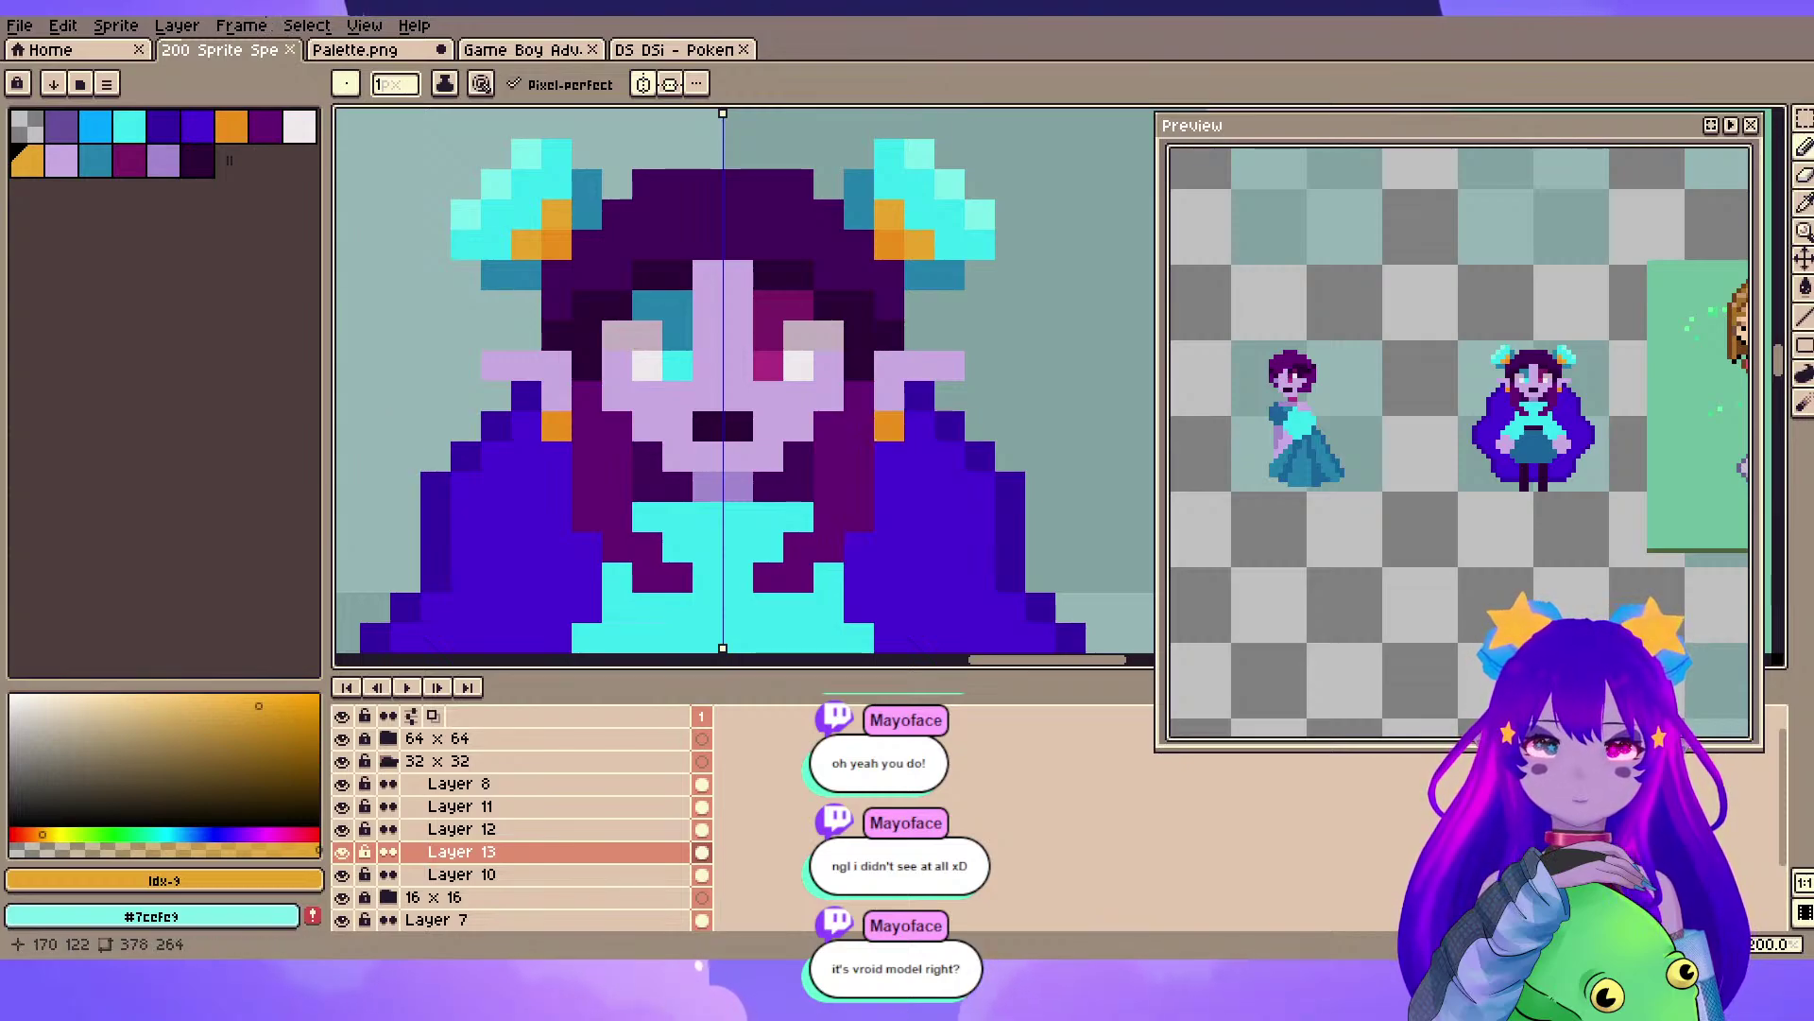
- Sample lavender #a286cc from the neck, and merge Layer 8 and Layer 11 down into Layer 12
alt+click(681, 455)
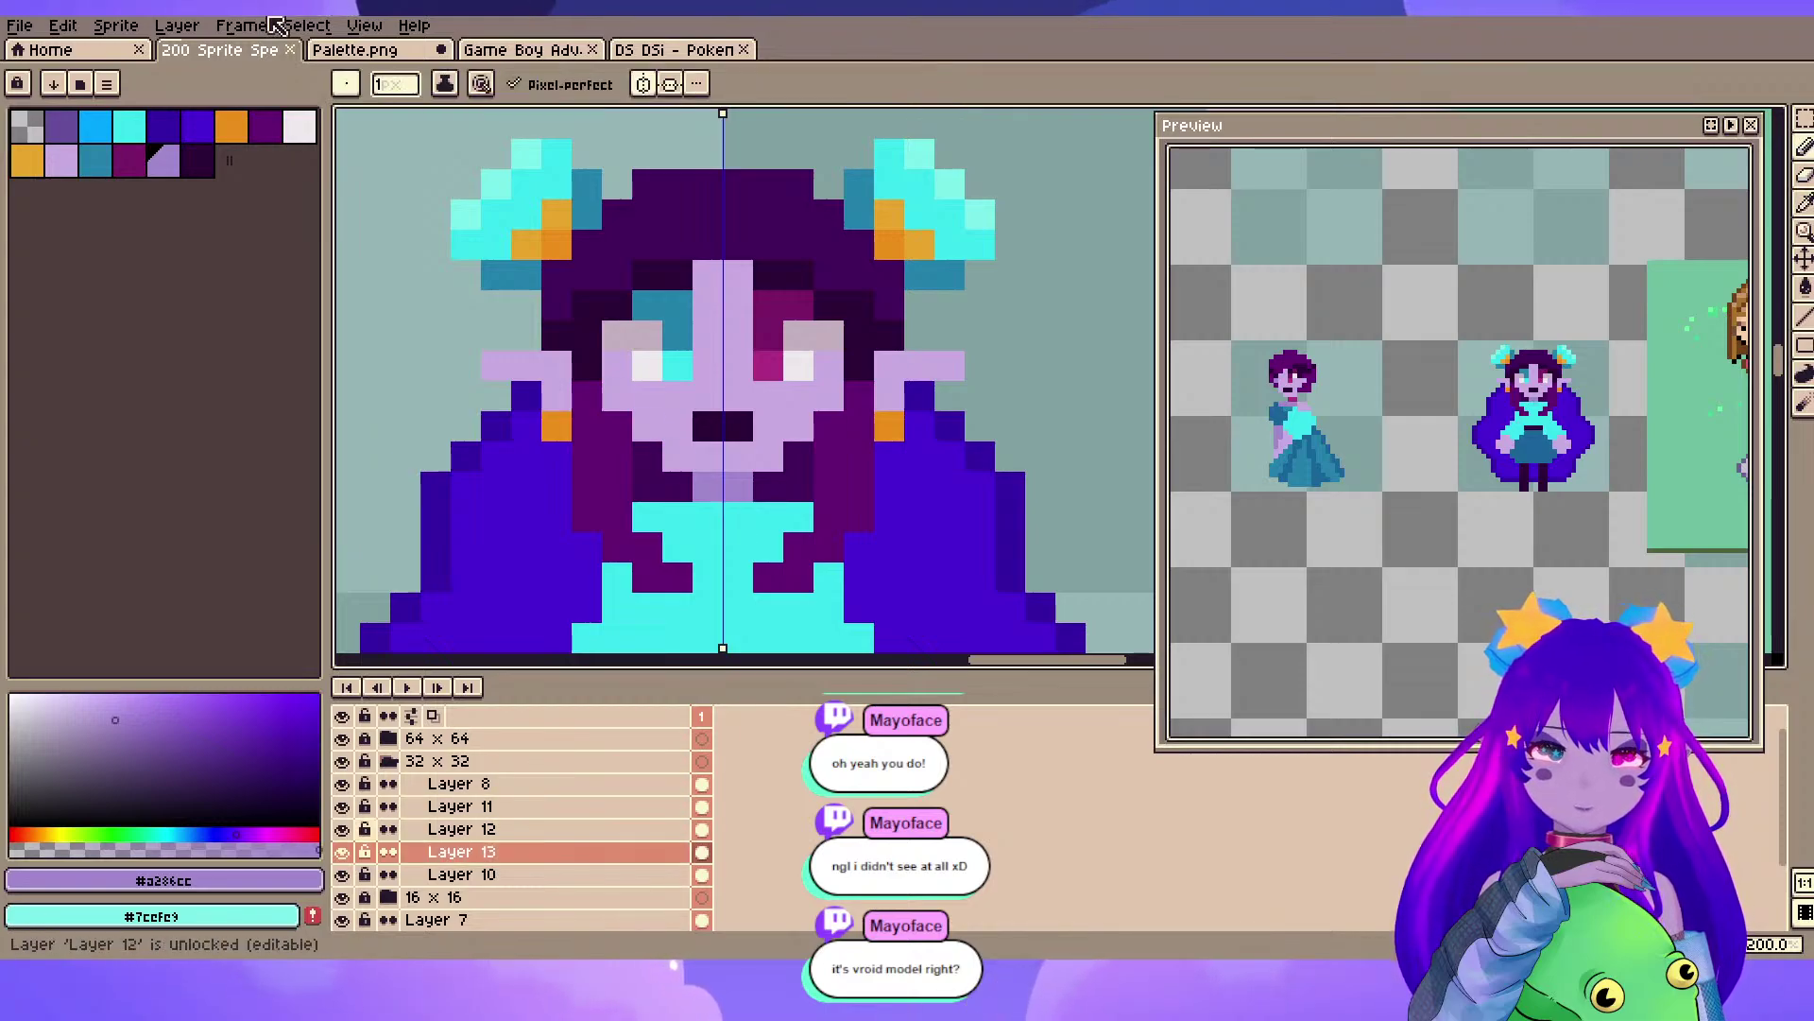
scroll(640, 546, down, 1)
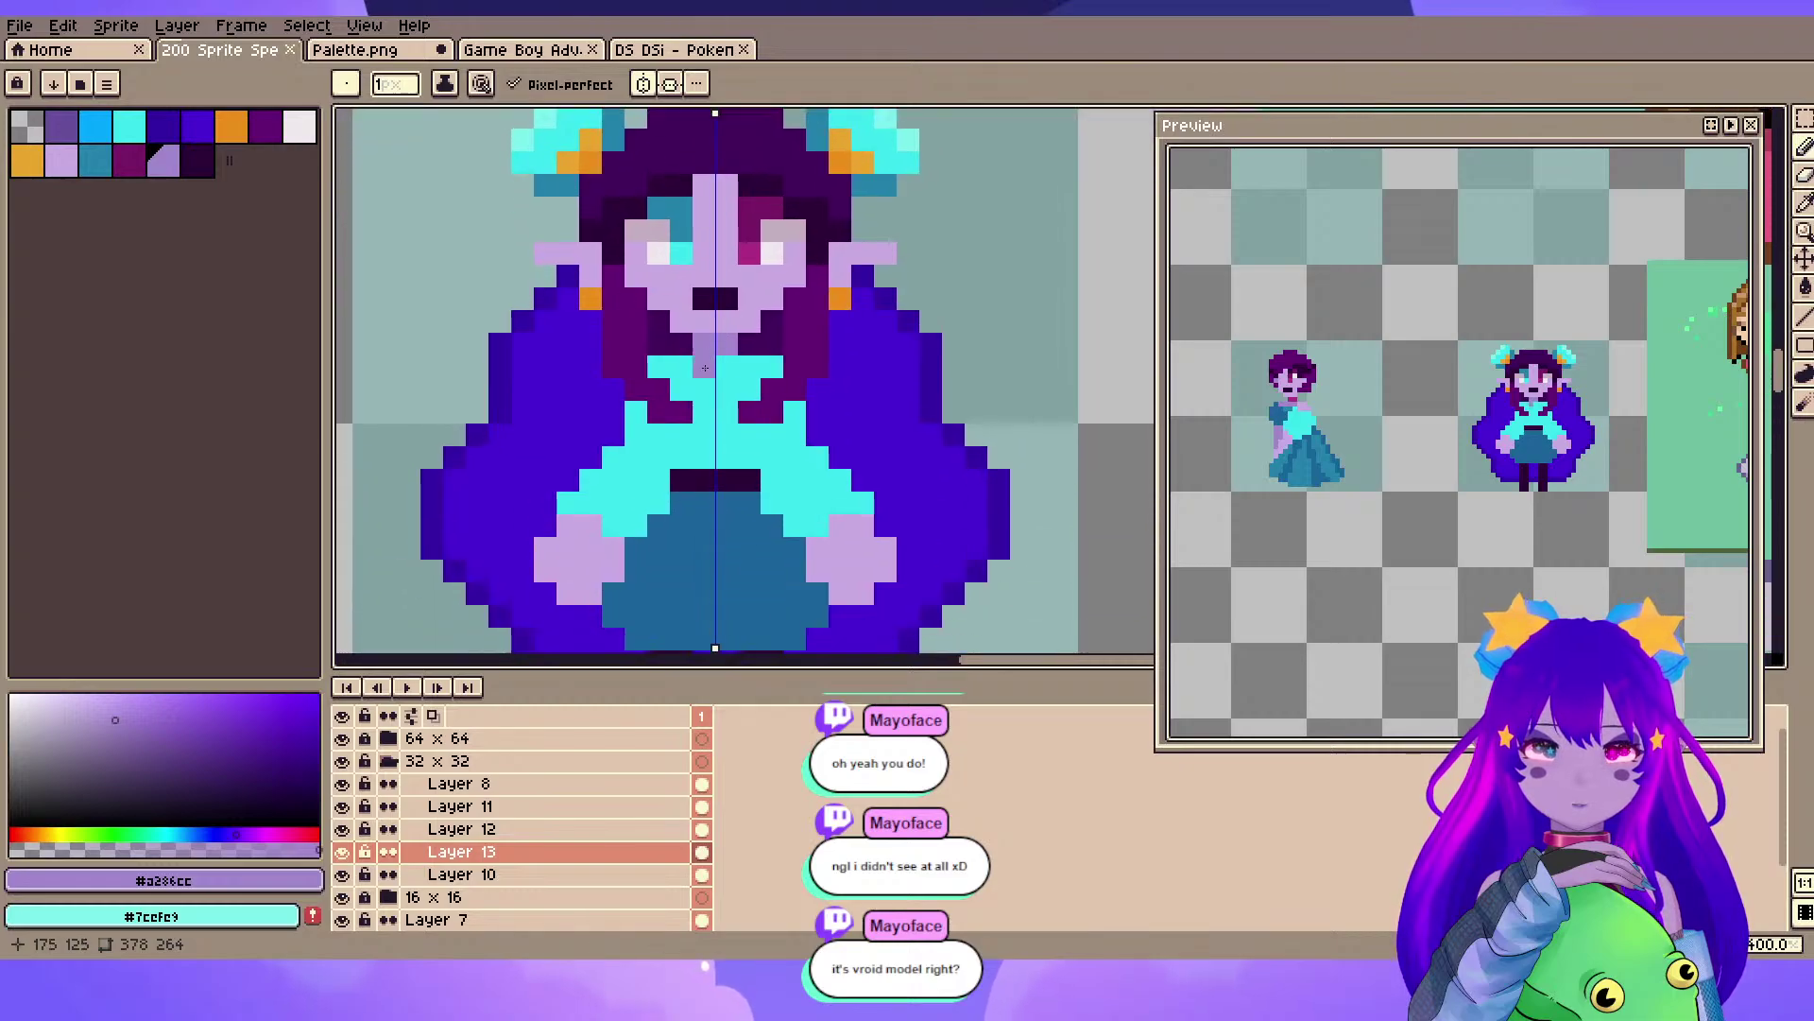
click(491, 788)
right_click(492, 788)
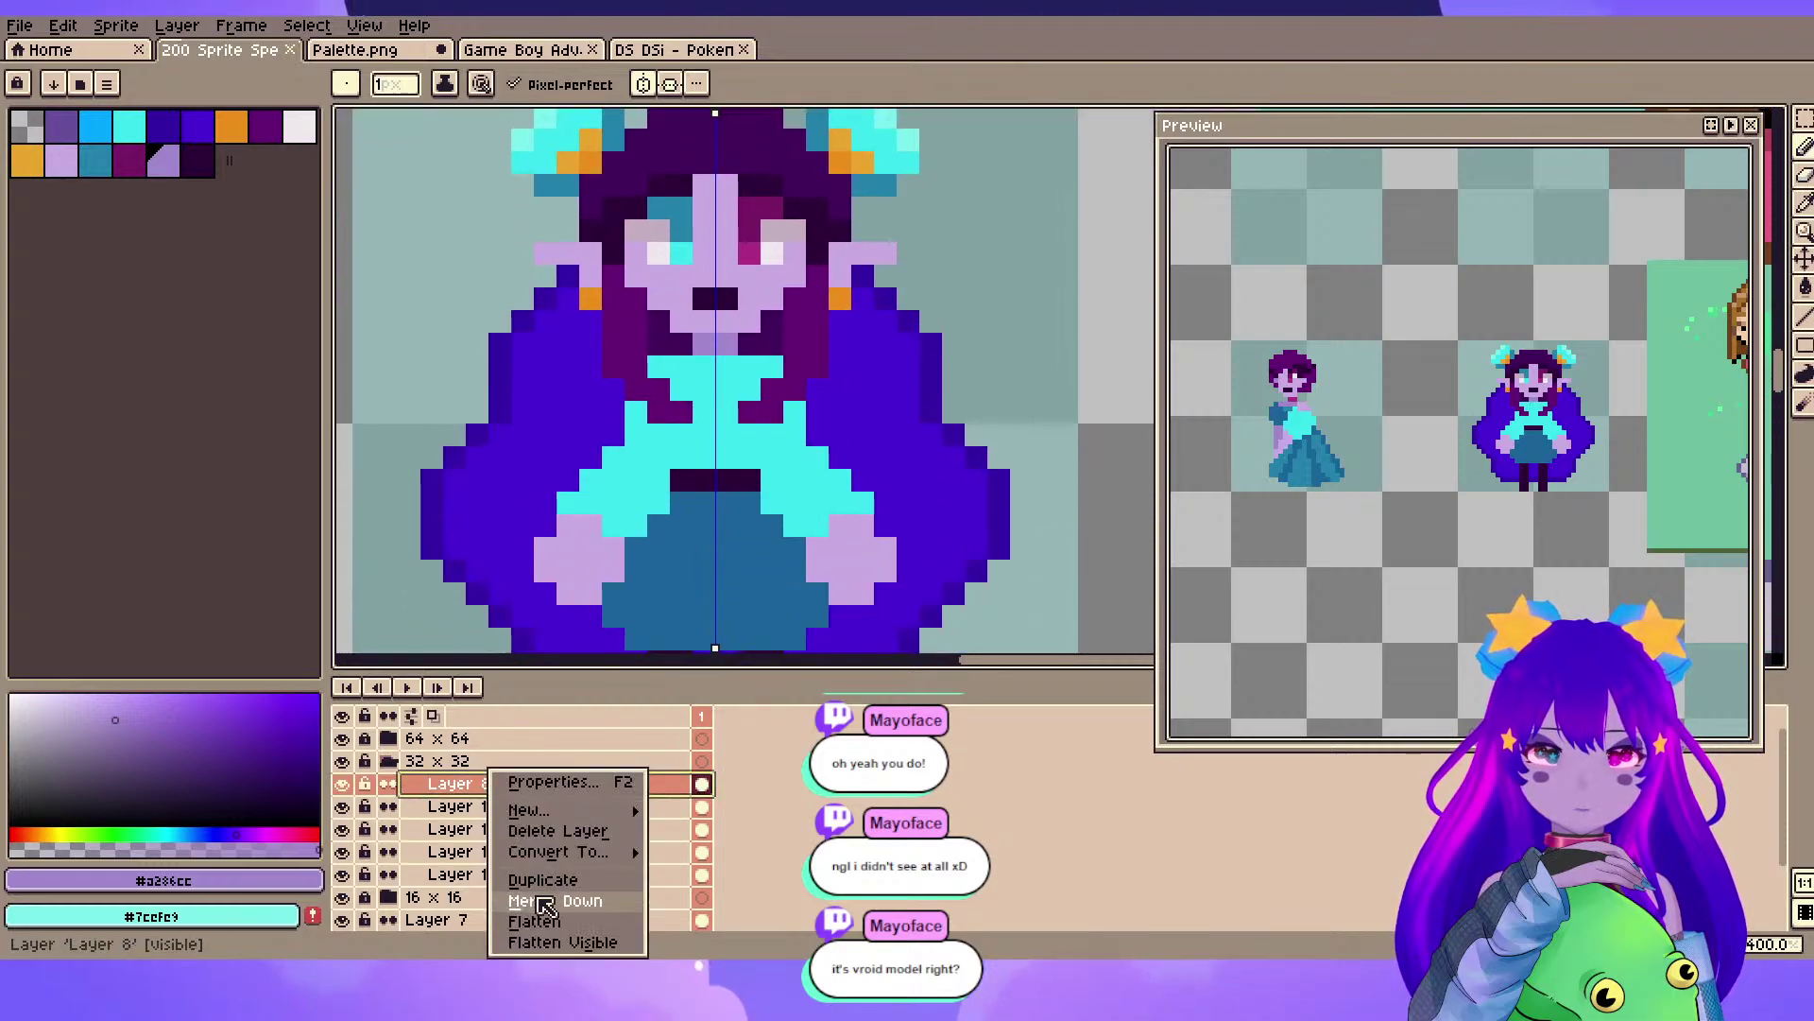
click(545, 904)
right_click(492, 785)
click(534, 901)
- Duplicate Layer 12 and merge the copy back down into it
right_click(500, 787)
click(526, 879)
right_click(479, 790)
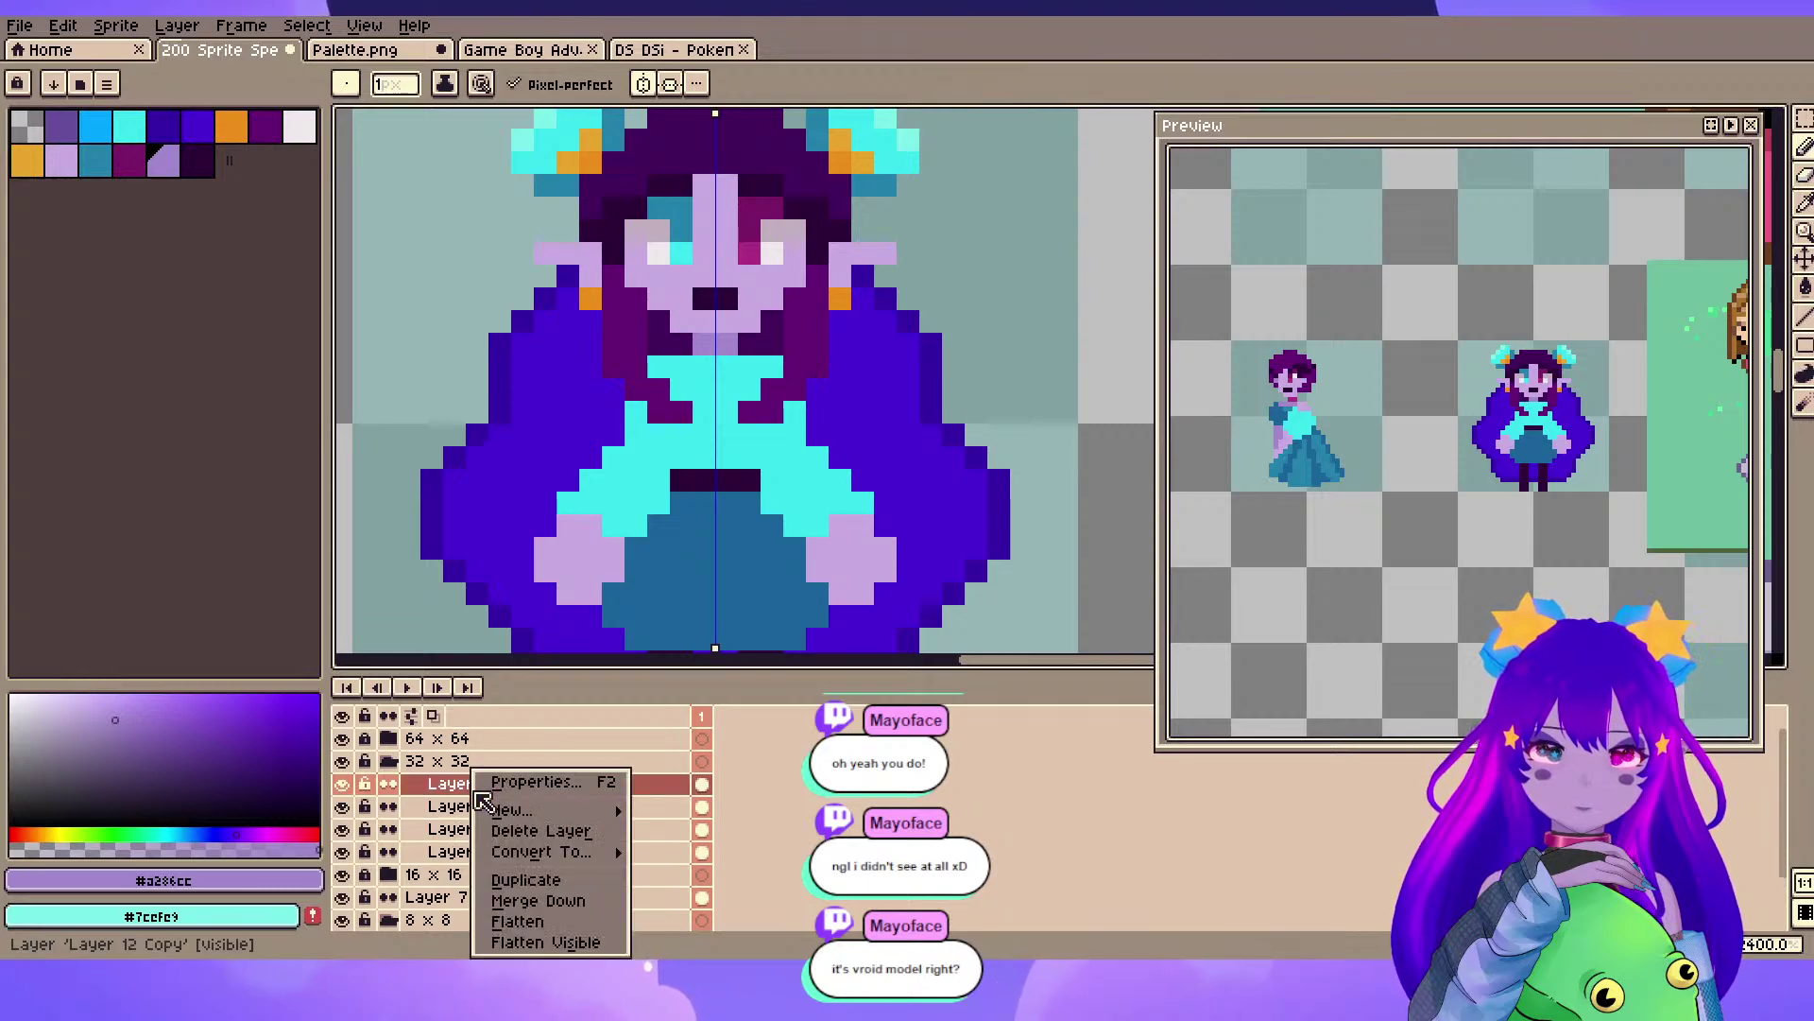
click(525, 903)
- Check what Layer 12 and Layer 13 contain by toggling their visibility, and merge both down into Layer 10
right_click(507, 788)
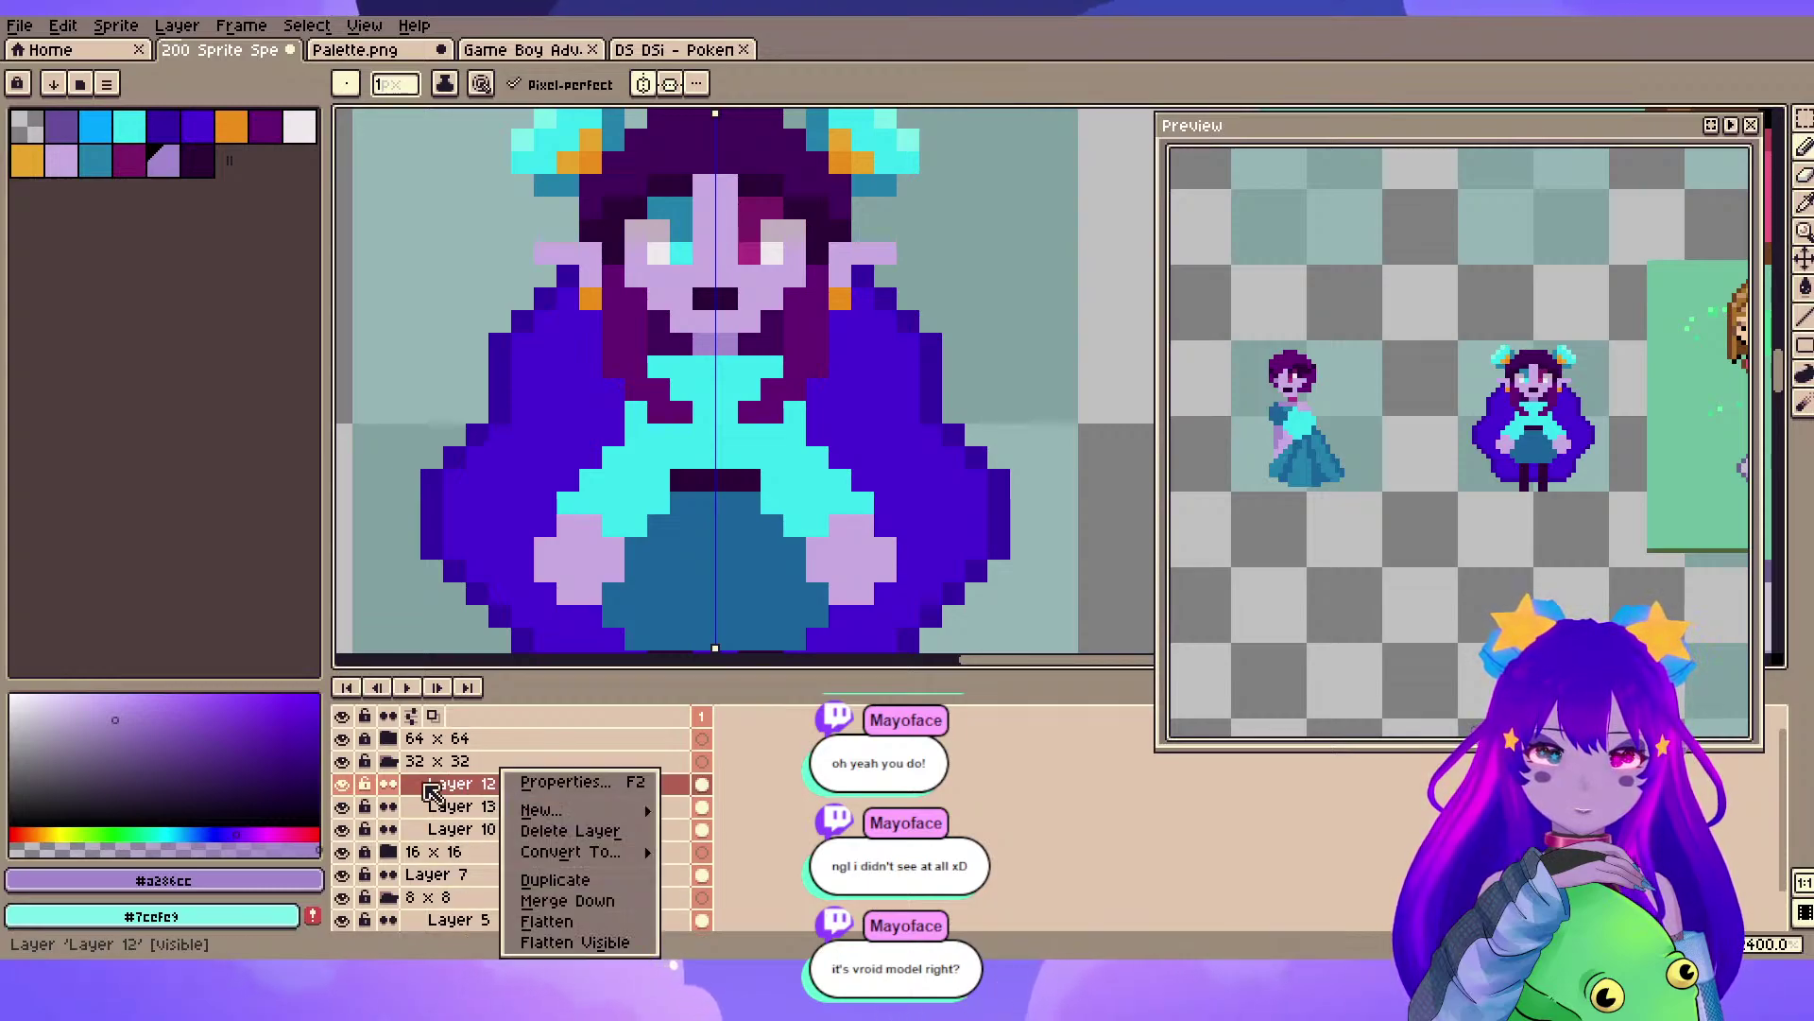
click(353, 792)
click(353, 792)
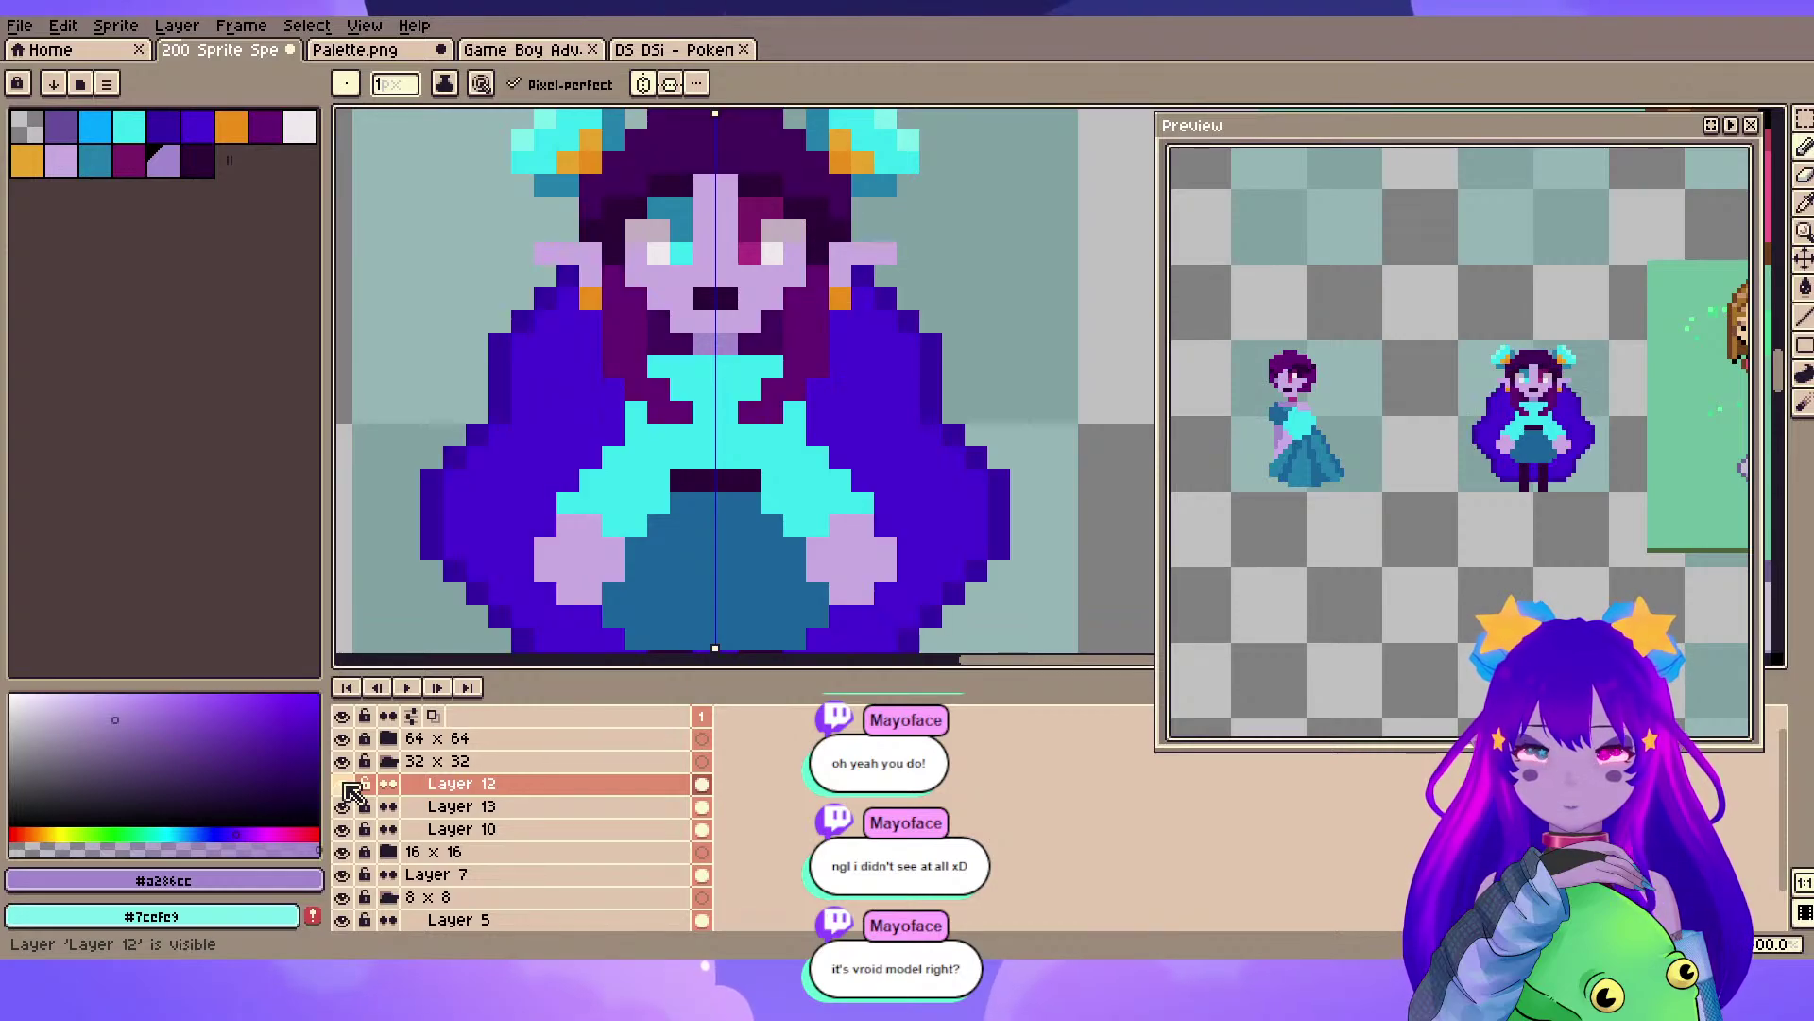
right_click(475, 787)
click(521, 906)
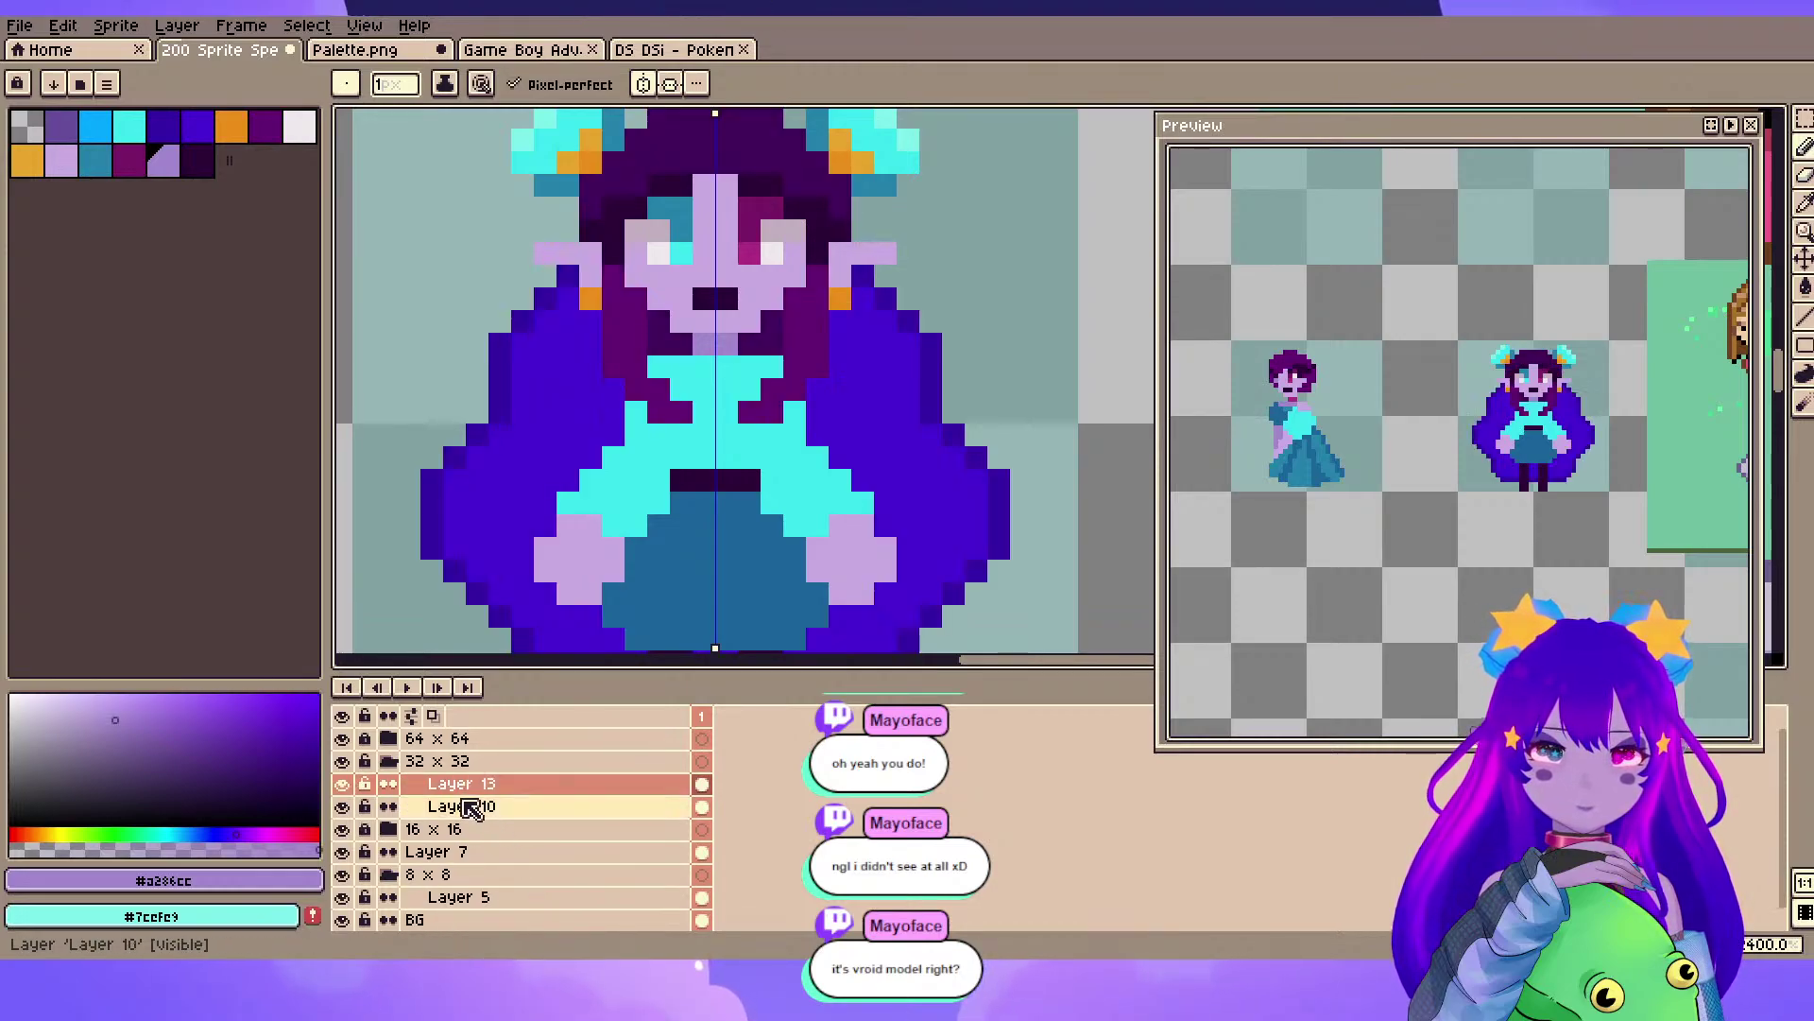
click(346, 792)
click(346, 791)
right_click(422, 775)
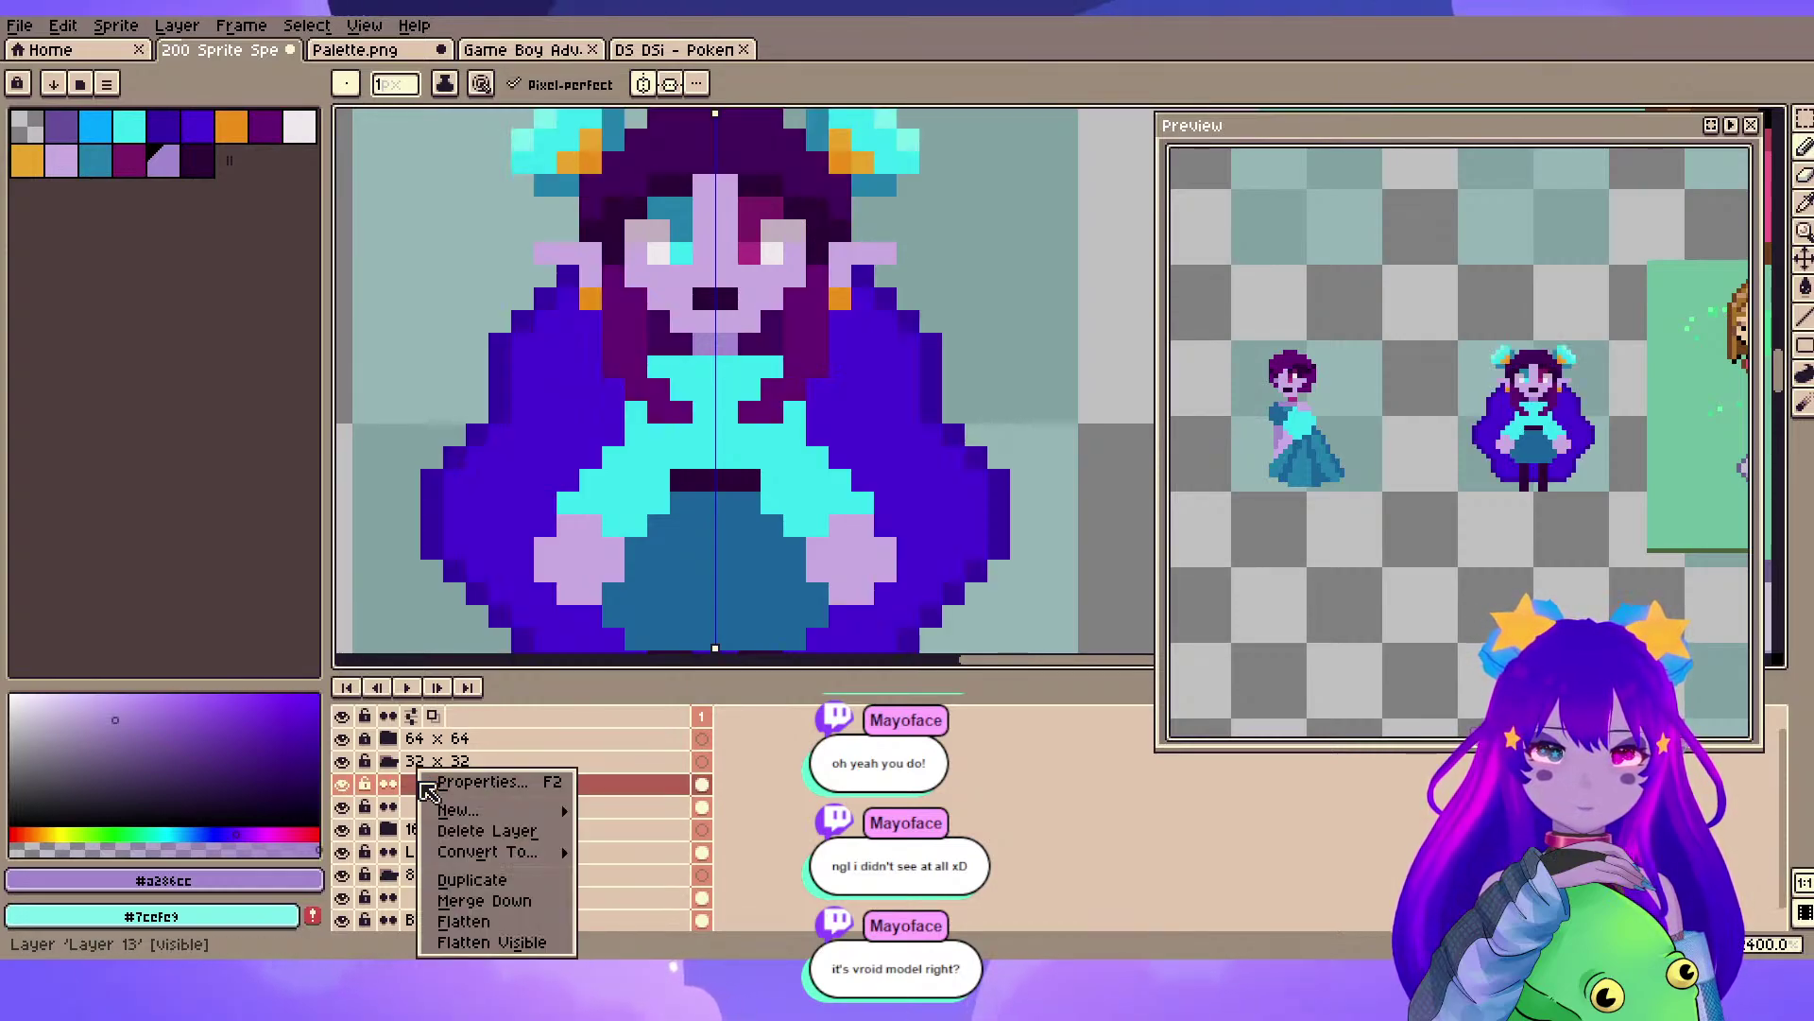
click(501, 905)
- Paint mirrored dark blue #3507a3 hair pixels beside the head, between the bows and the ears
scroll(691, 464, up, 3)
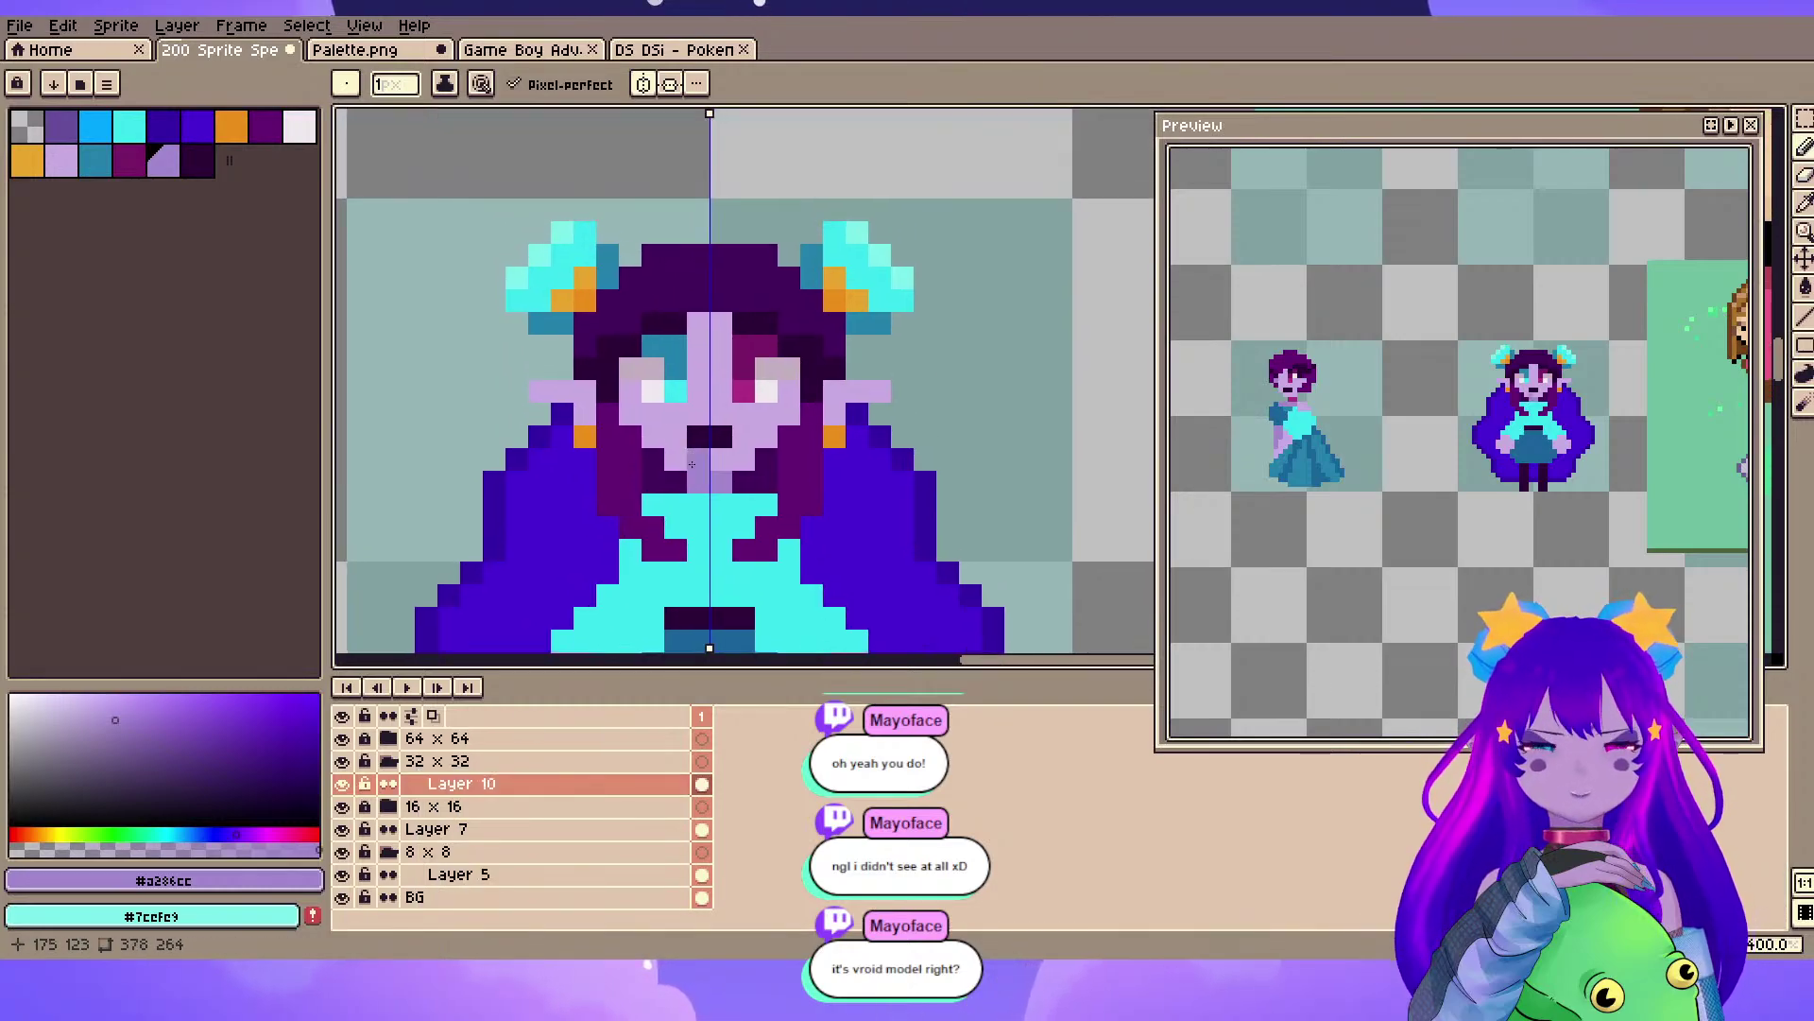
drag(903, 323, 904, 361)
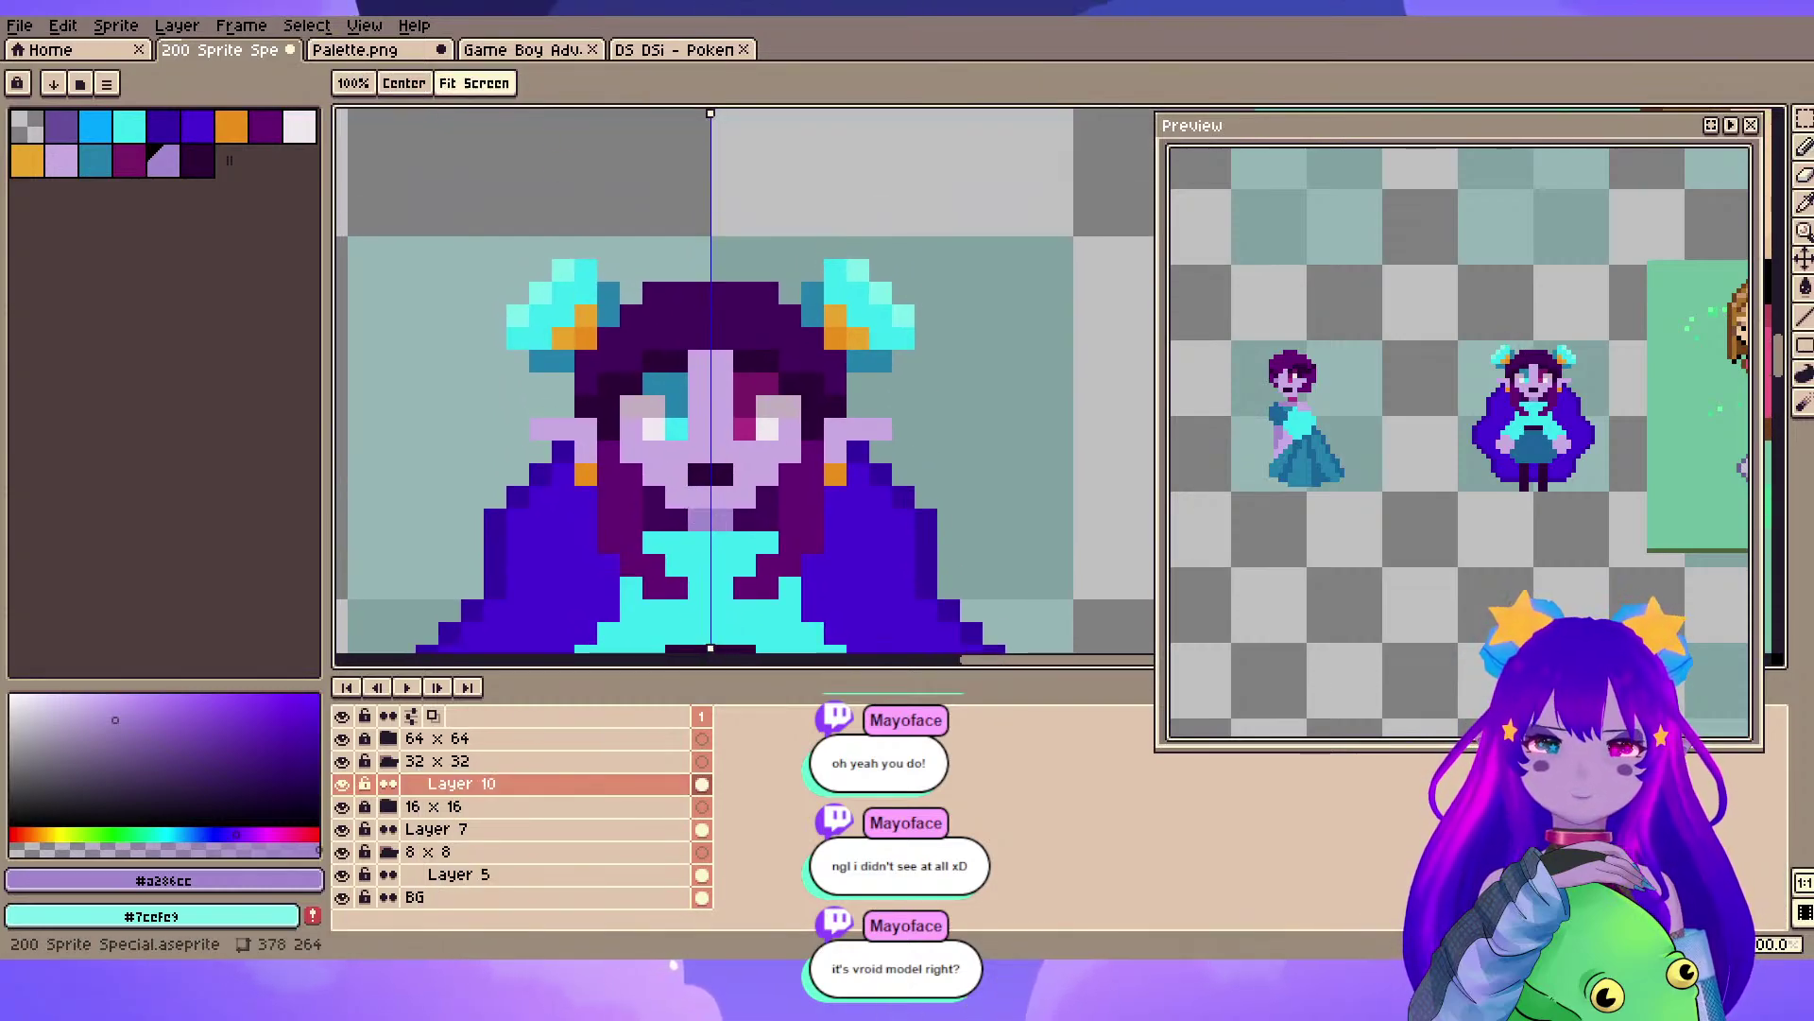
alt+click(563, 452)
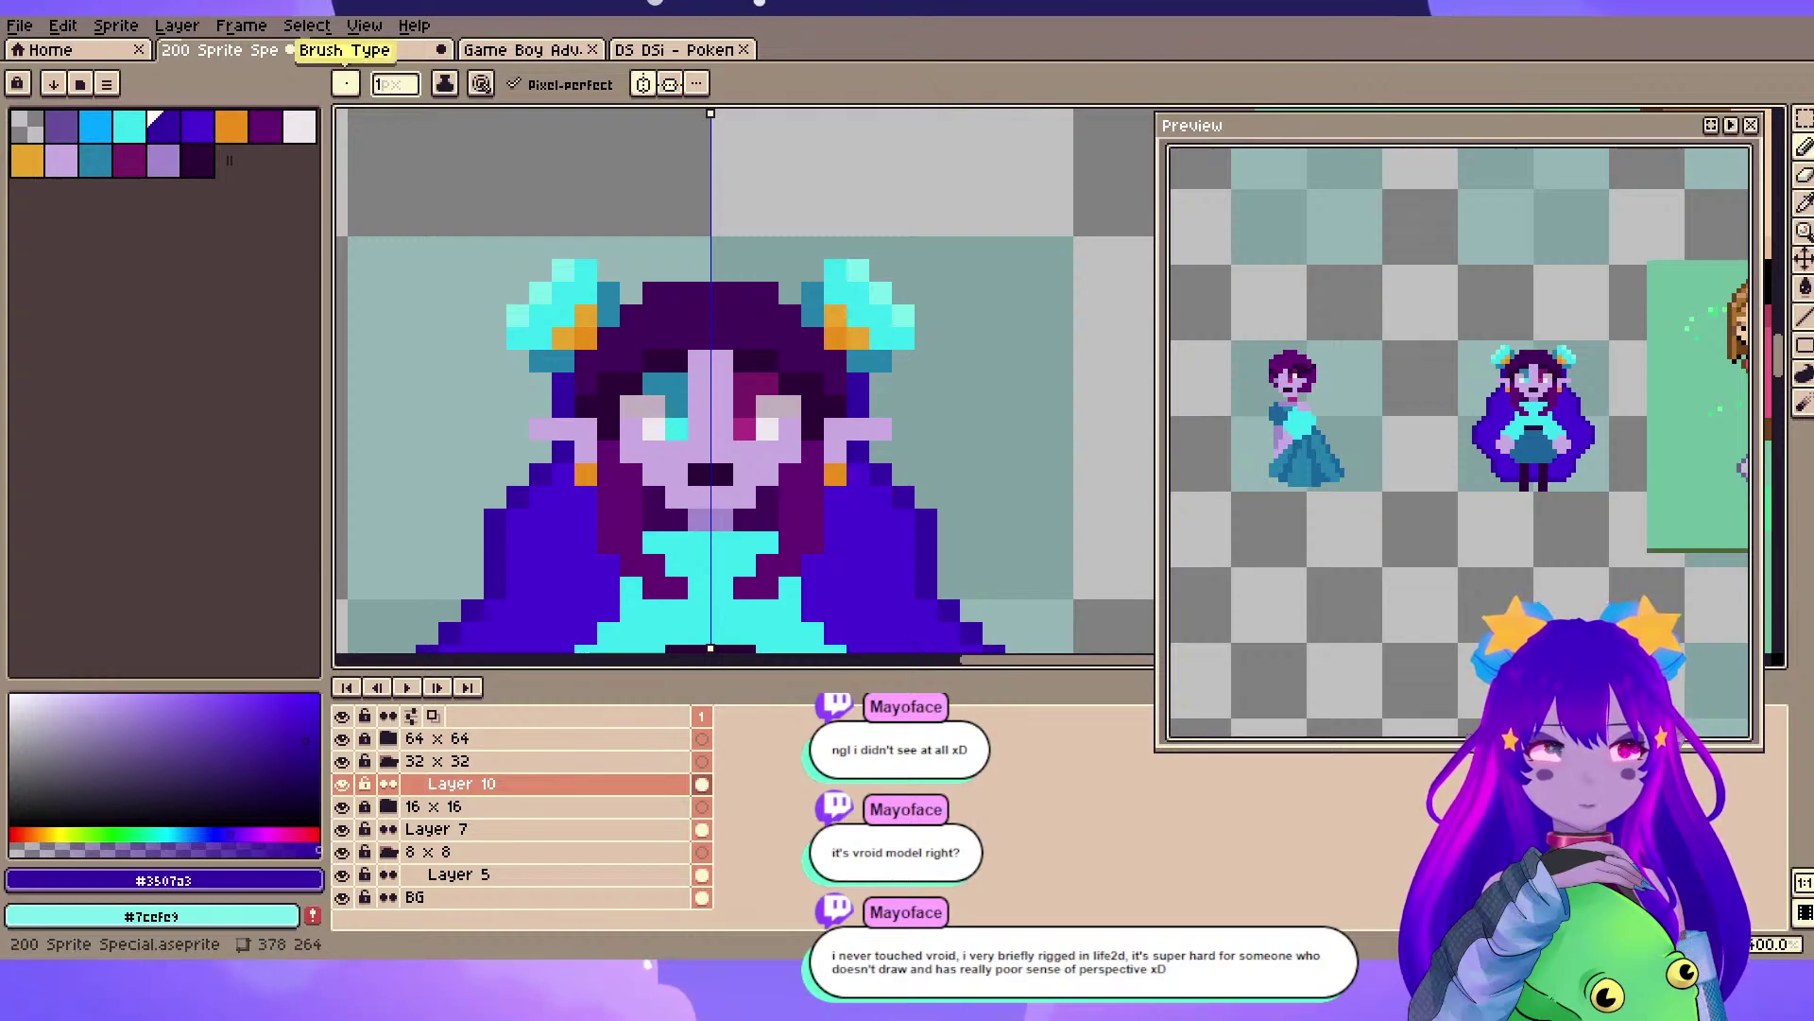
key(space)
drag(654, 452, 704, 457)
- Shade the tips of both ears with mirrored lavender #a286cc and shorten each ear by one pixel
alt+click(761, 518)
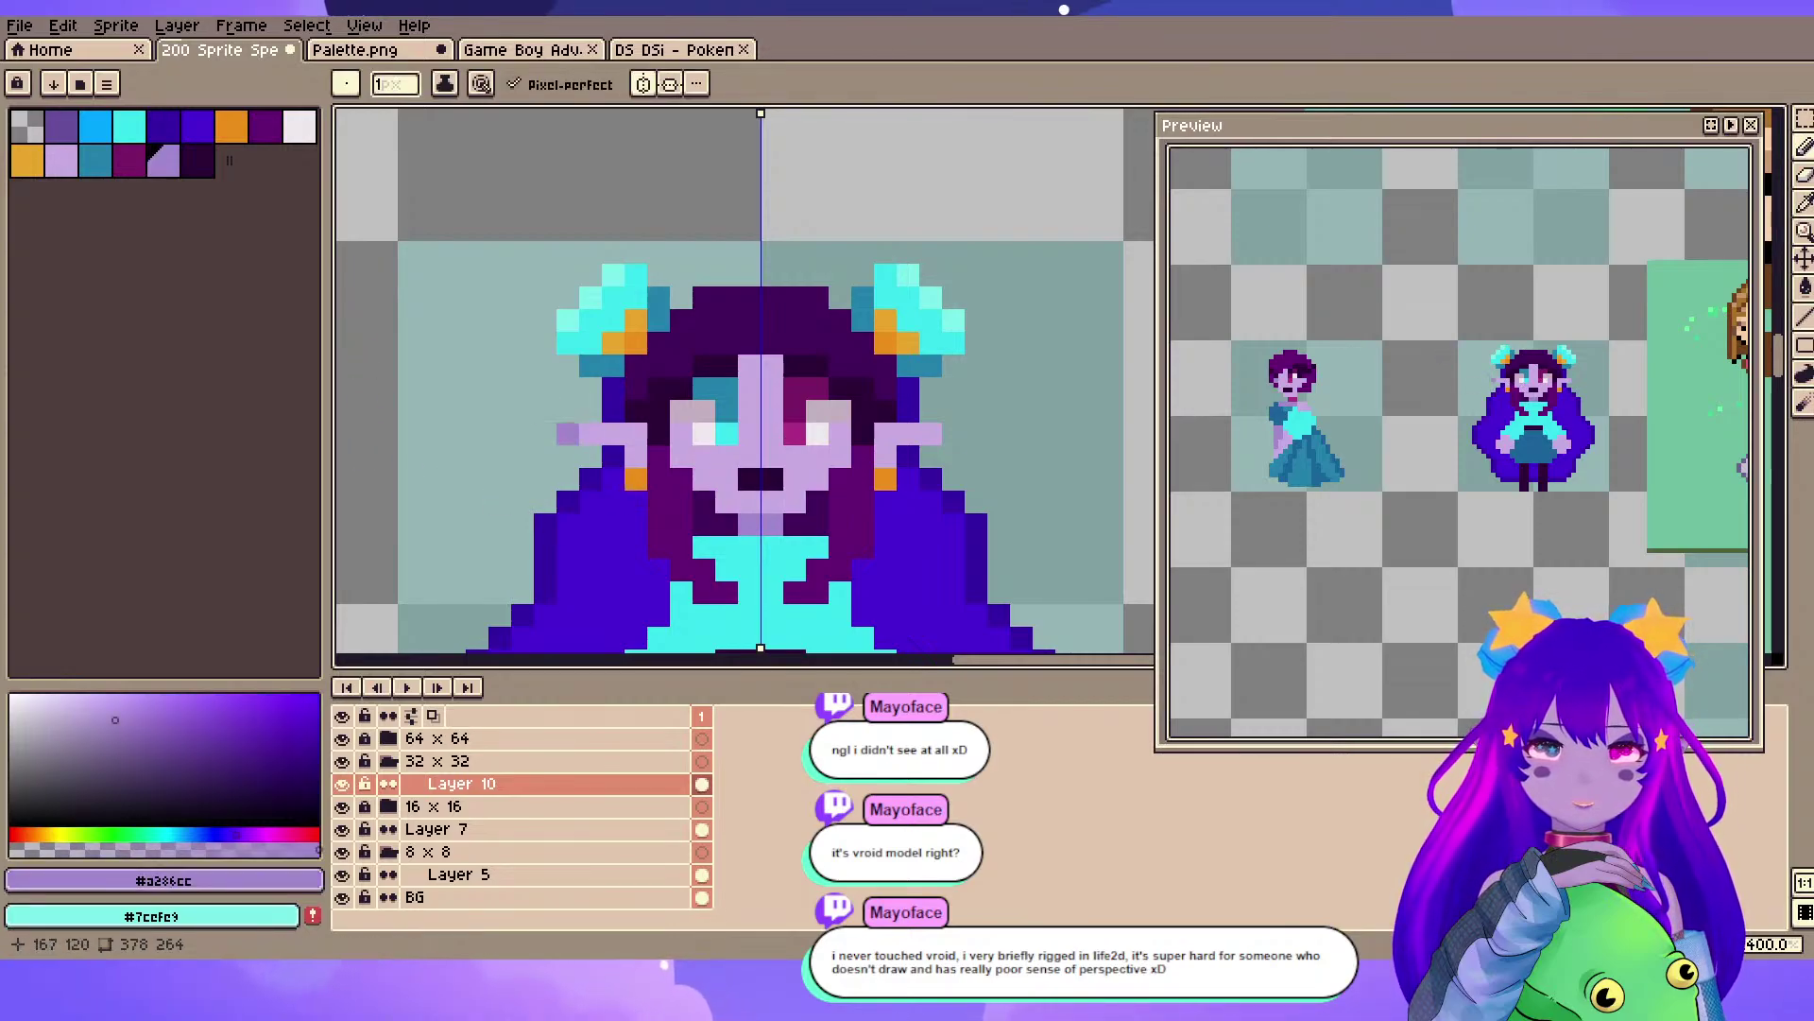
click(591, 456)
key(ctrl+z)
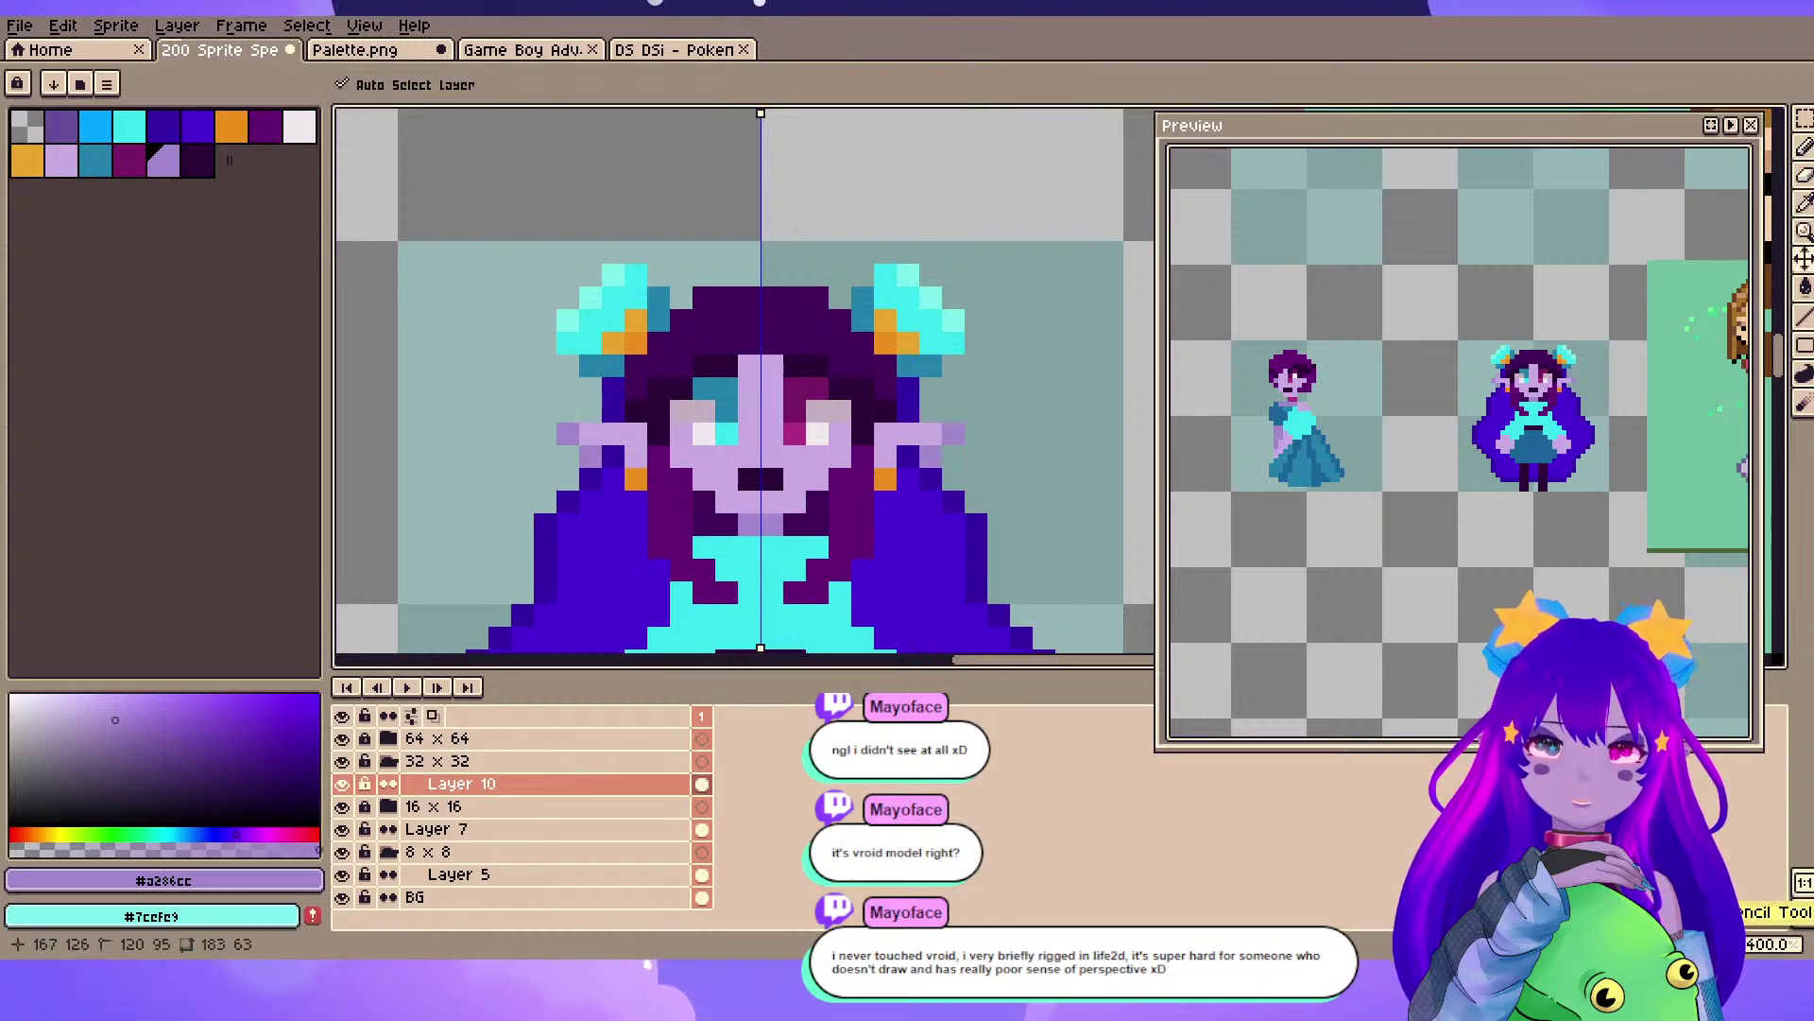
click(591, 434)
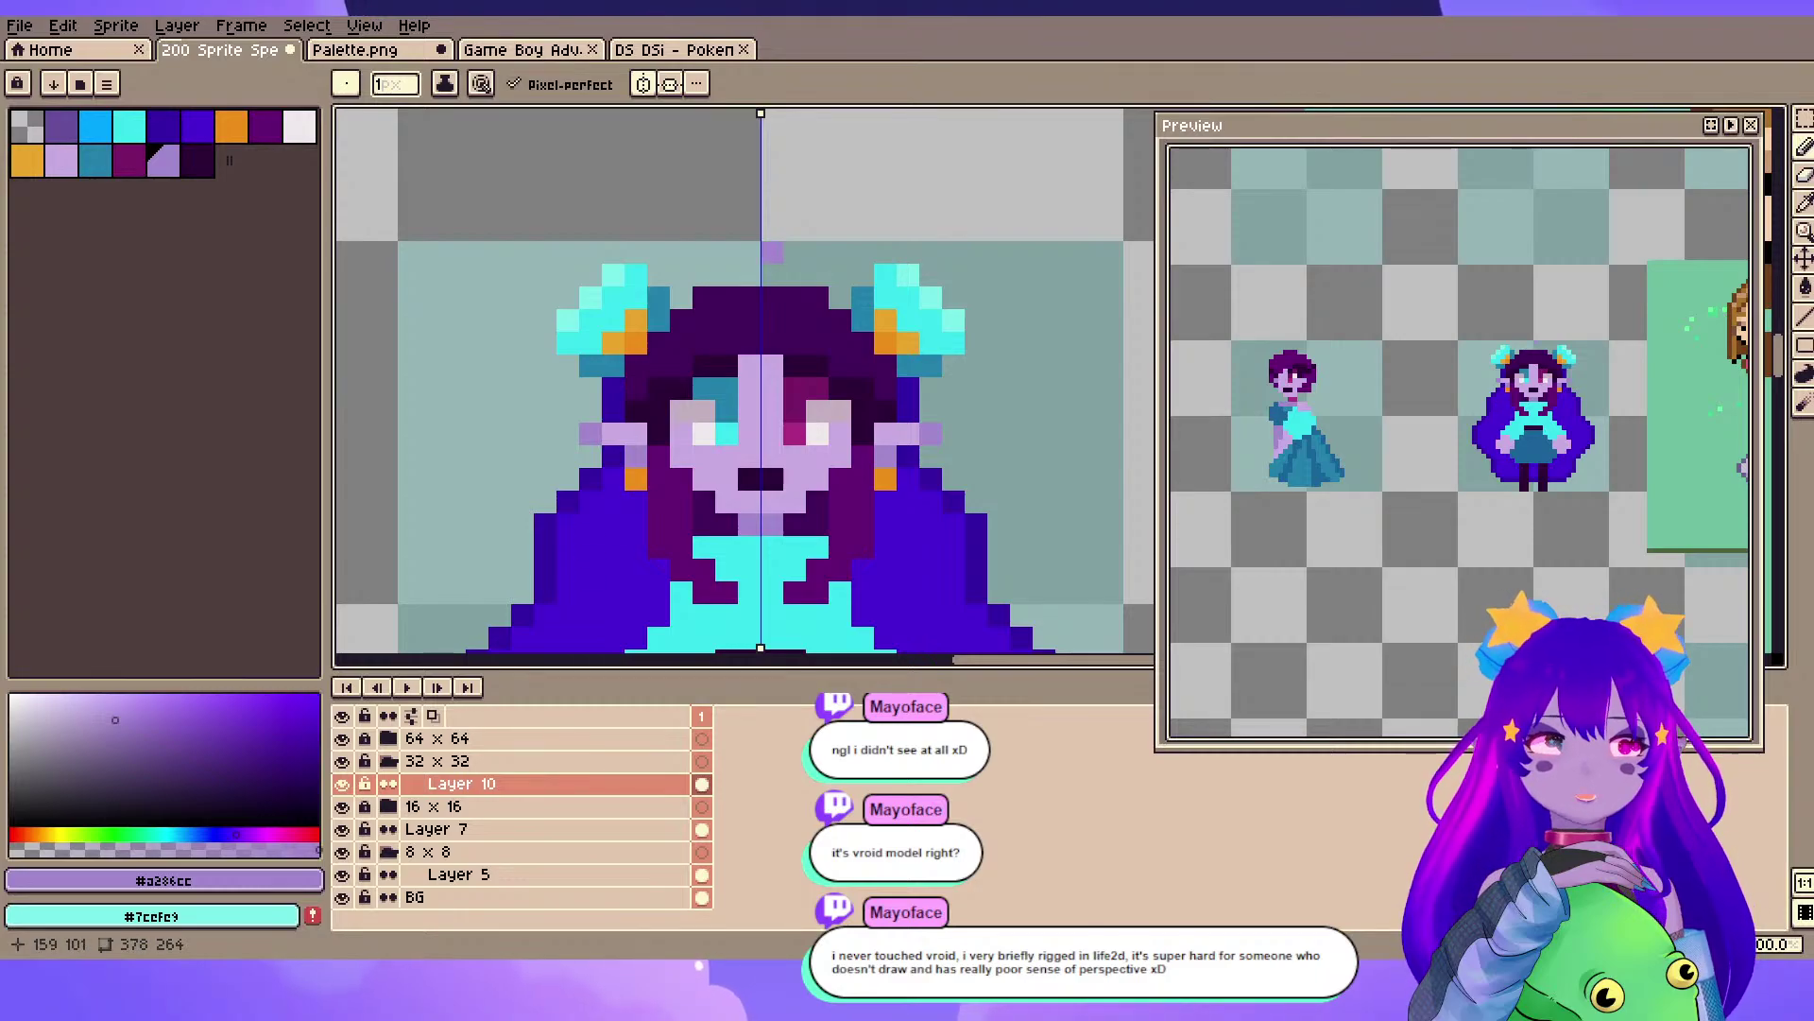
- Try shading the lower edge of the chin with lavender #a286cc, and undo it
scroll(742, 408, up, 1)
scroll(742, 408, down, 1)
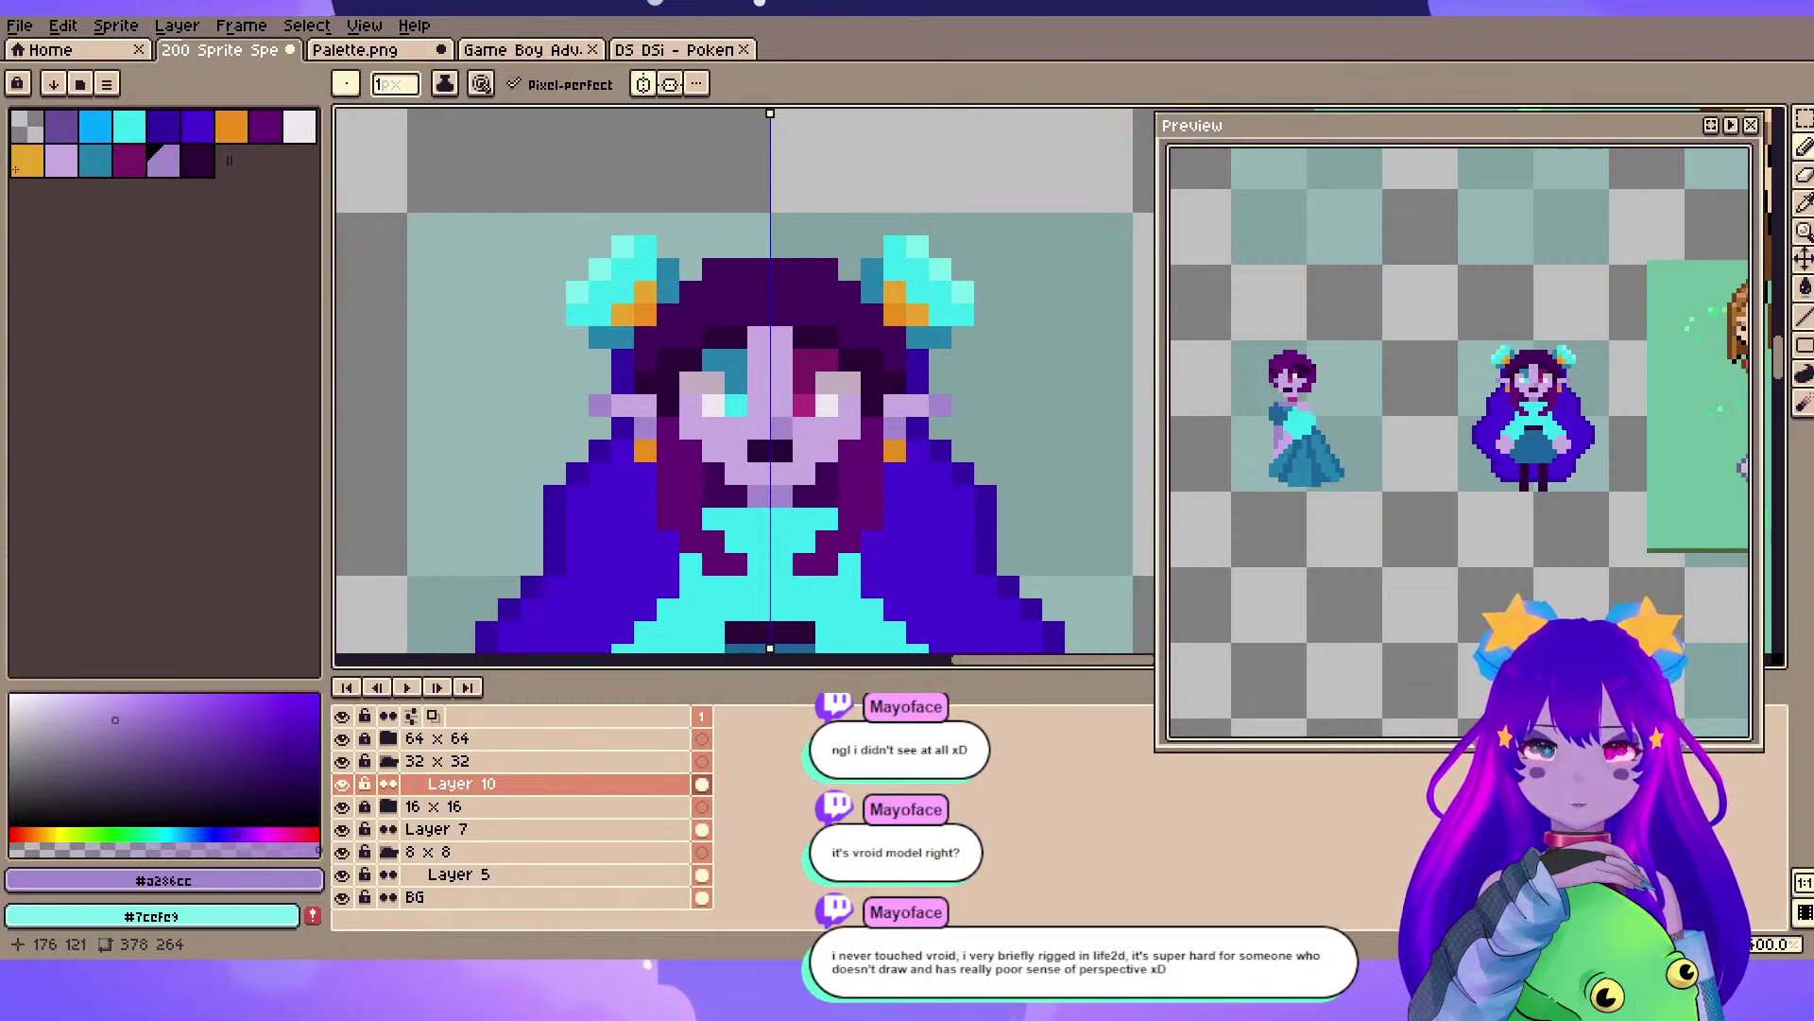
drag(734, 473, 783, 473)
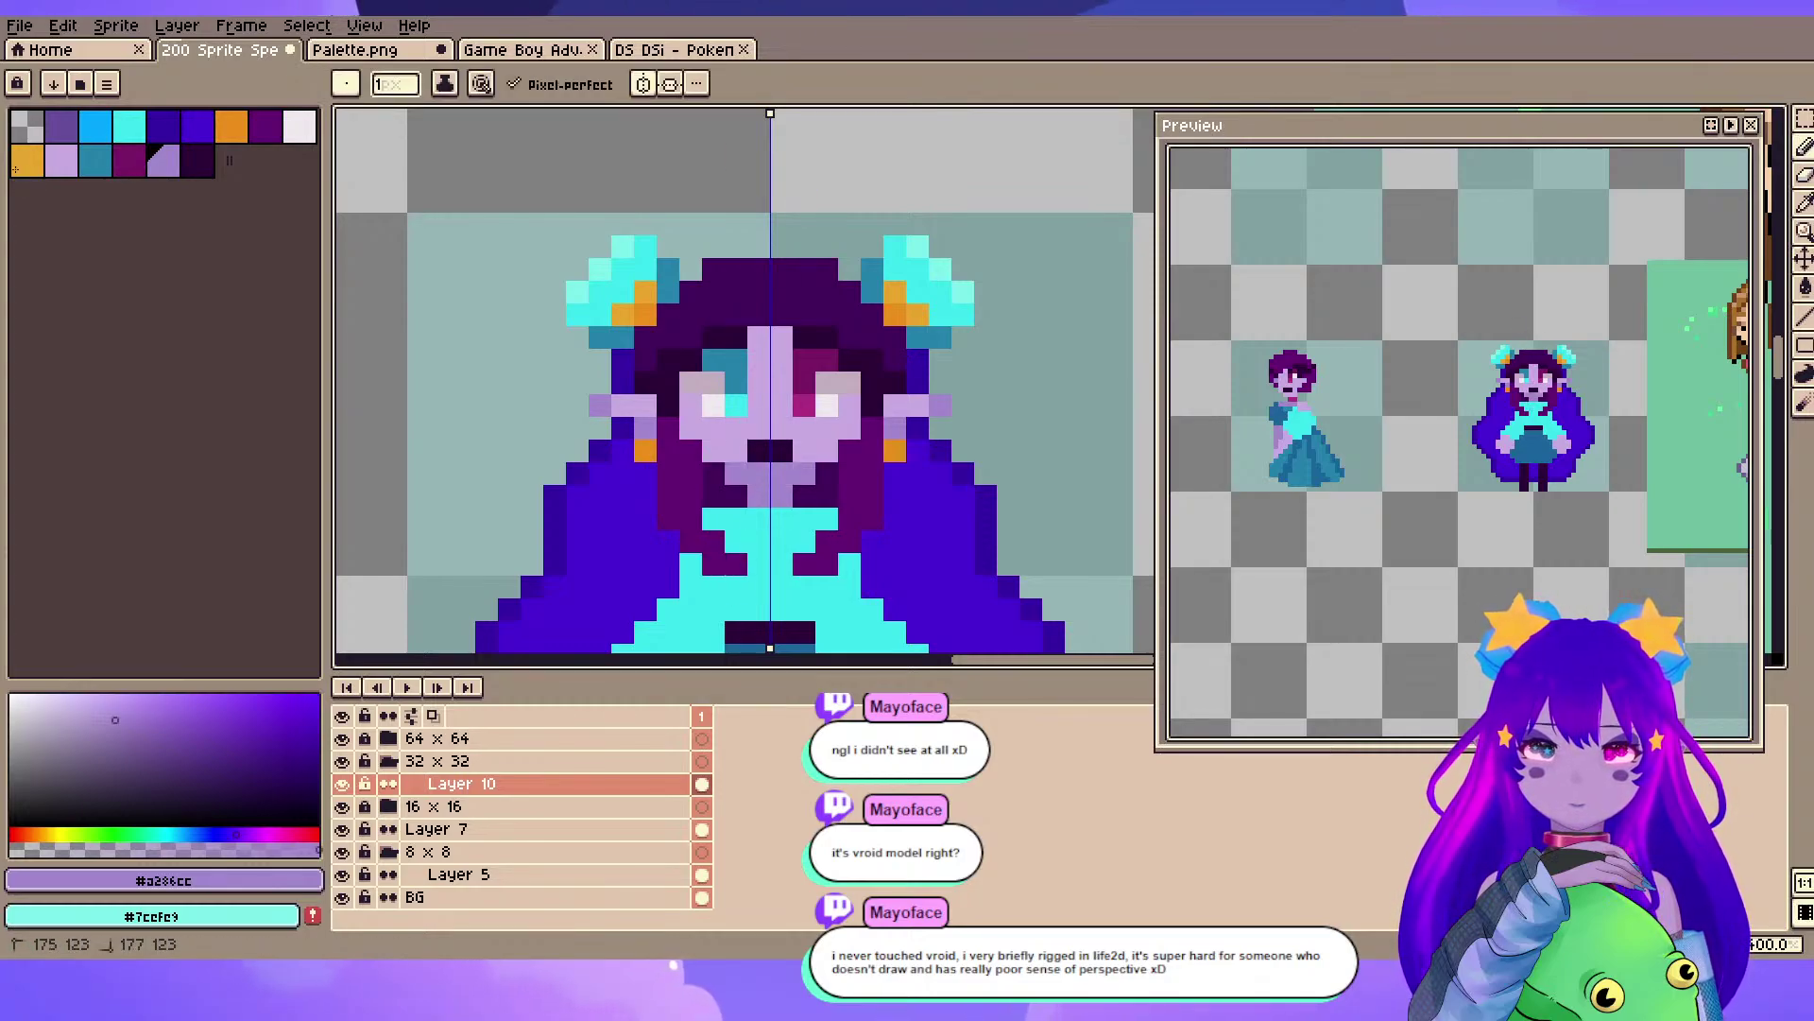
key(ctrl+z)
- Save the sprite file
drag(759, 269, 757, 200)
key(ctrl+s)
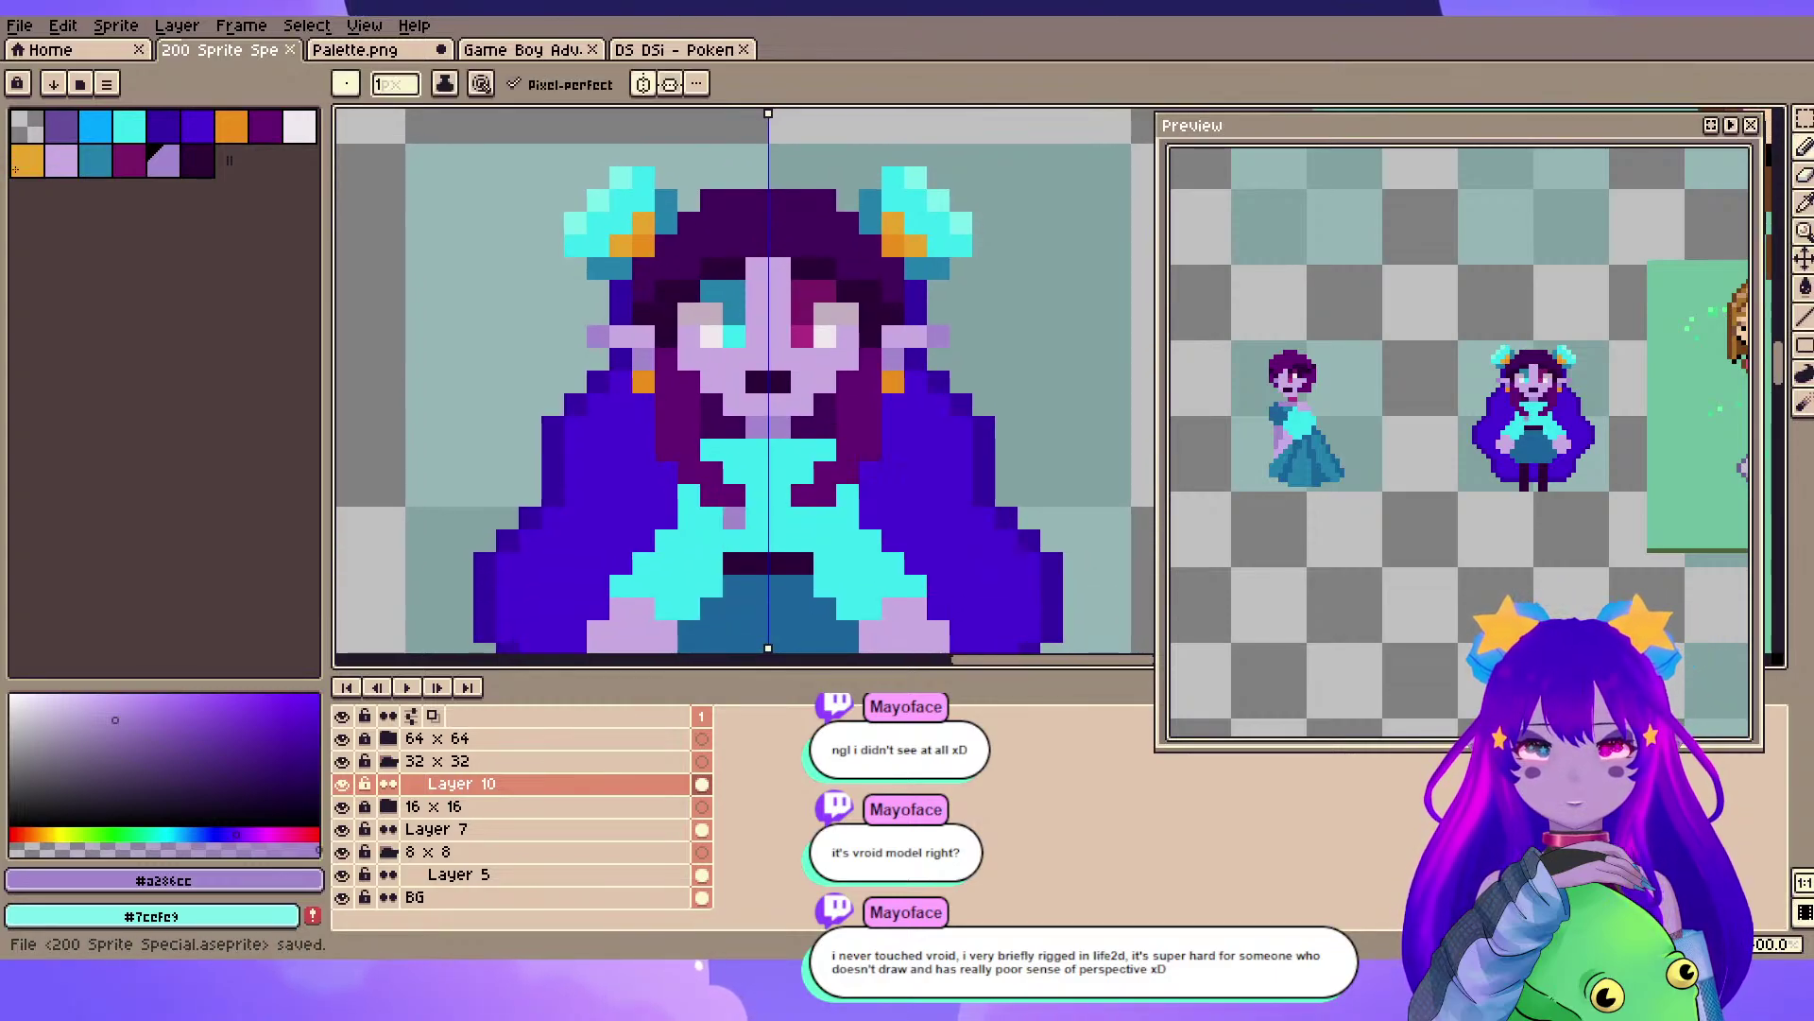
drag(712, 425, 694, 516)
key(ctrl+s)
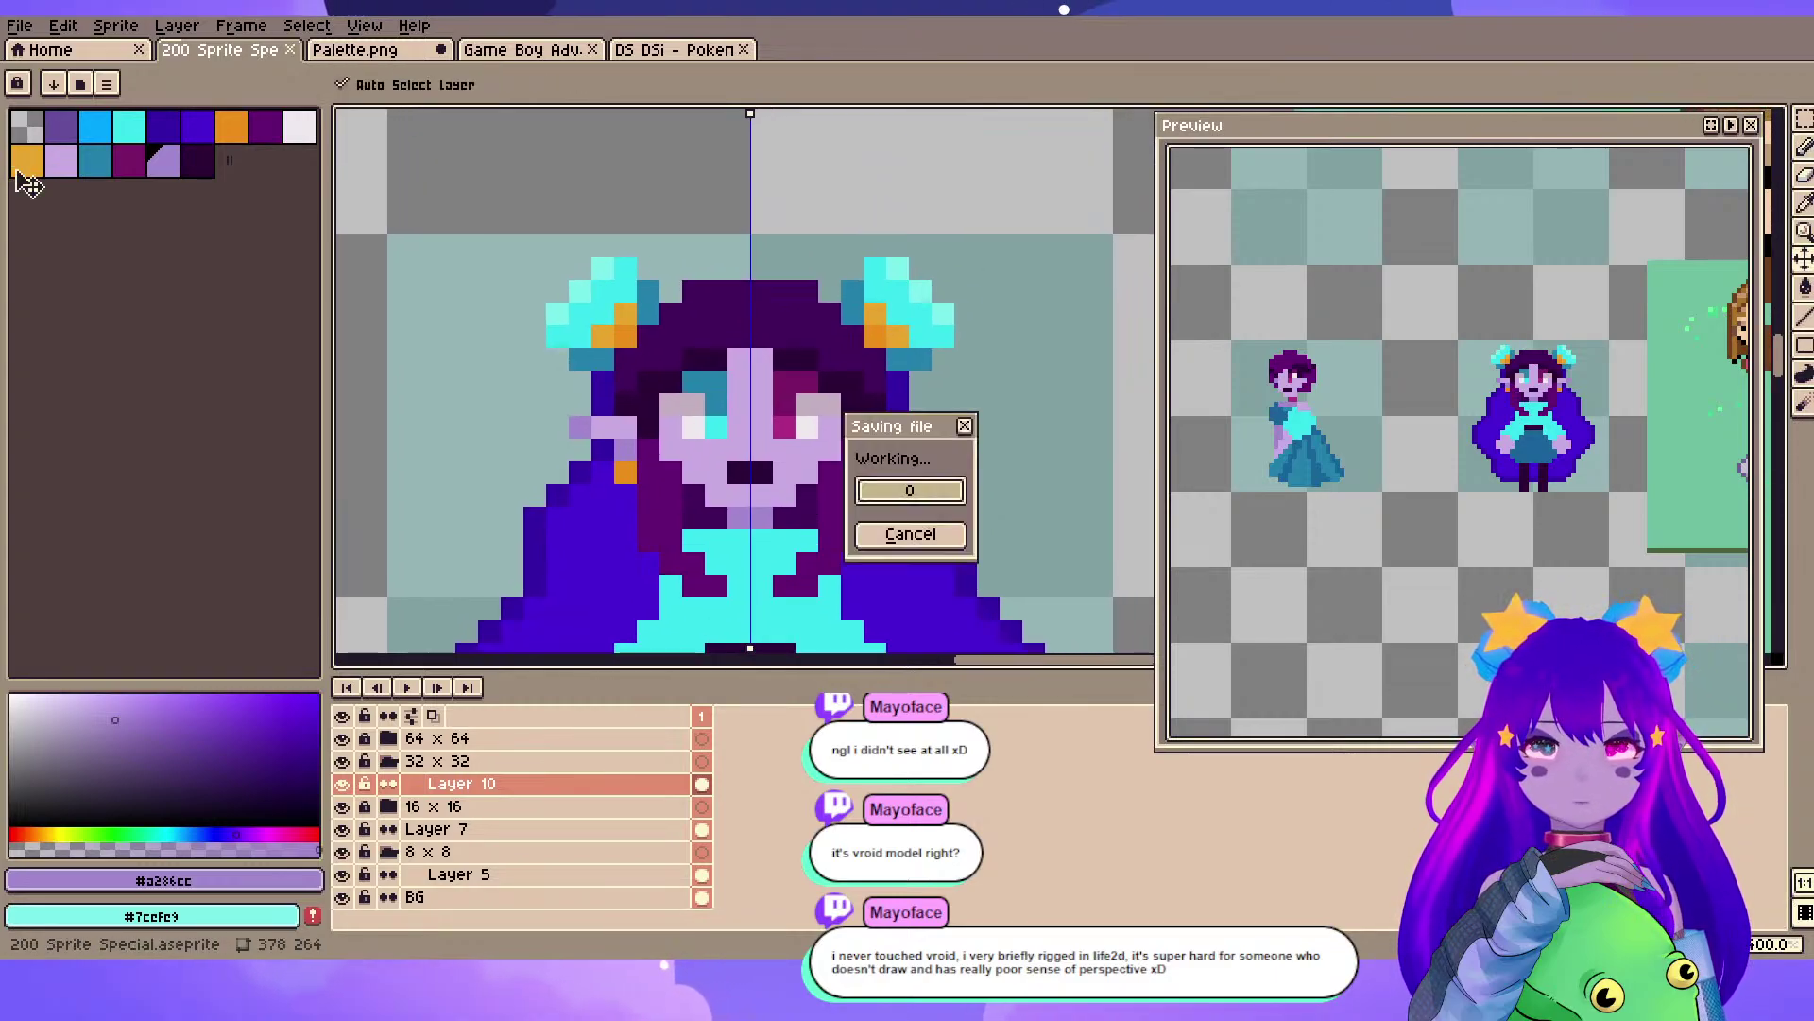
- Compare the shading and hair of the smaller sprites with the 32 × 32 front-facing sprite
scroll(578, 393, down, 4)
drag(416, 493, 621, 304)
drag(448, 201, 620, 315)
drag(503, 231, 693, 429)
scroll(693, 429, up, 1)
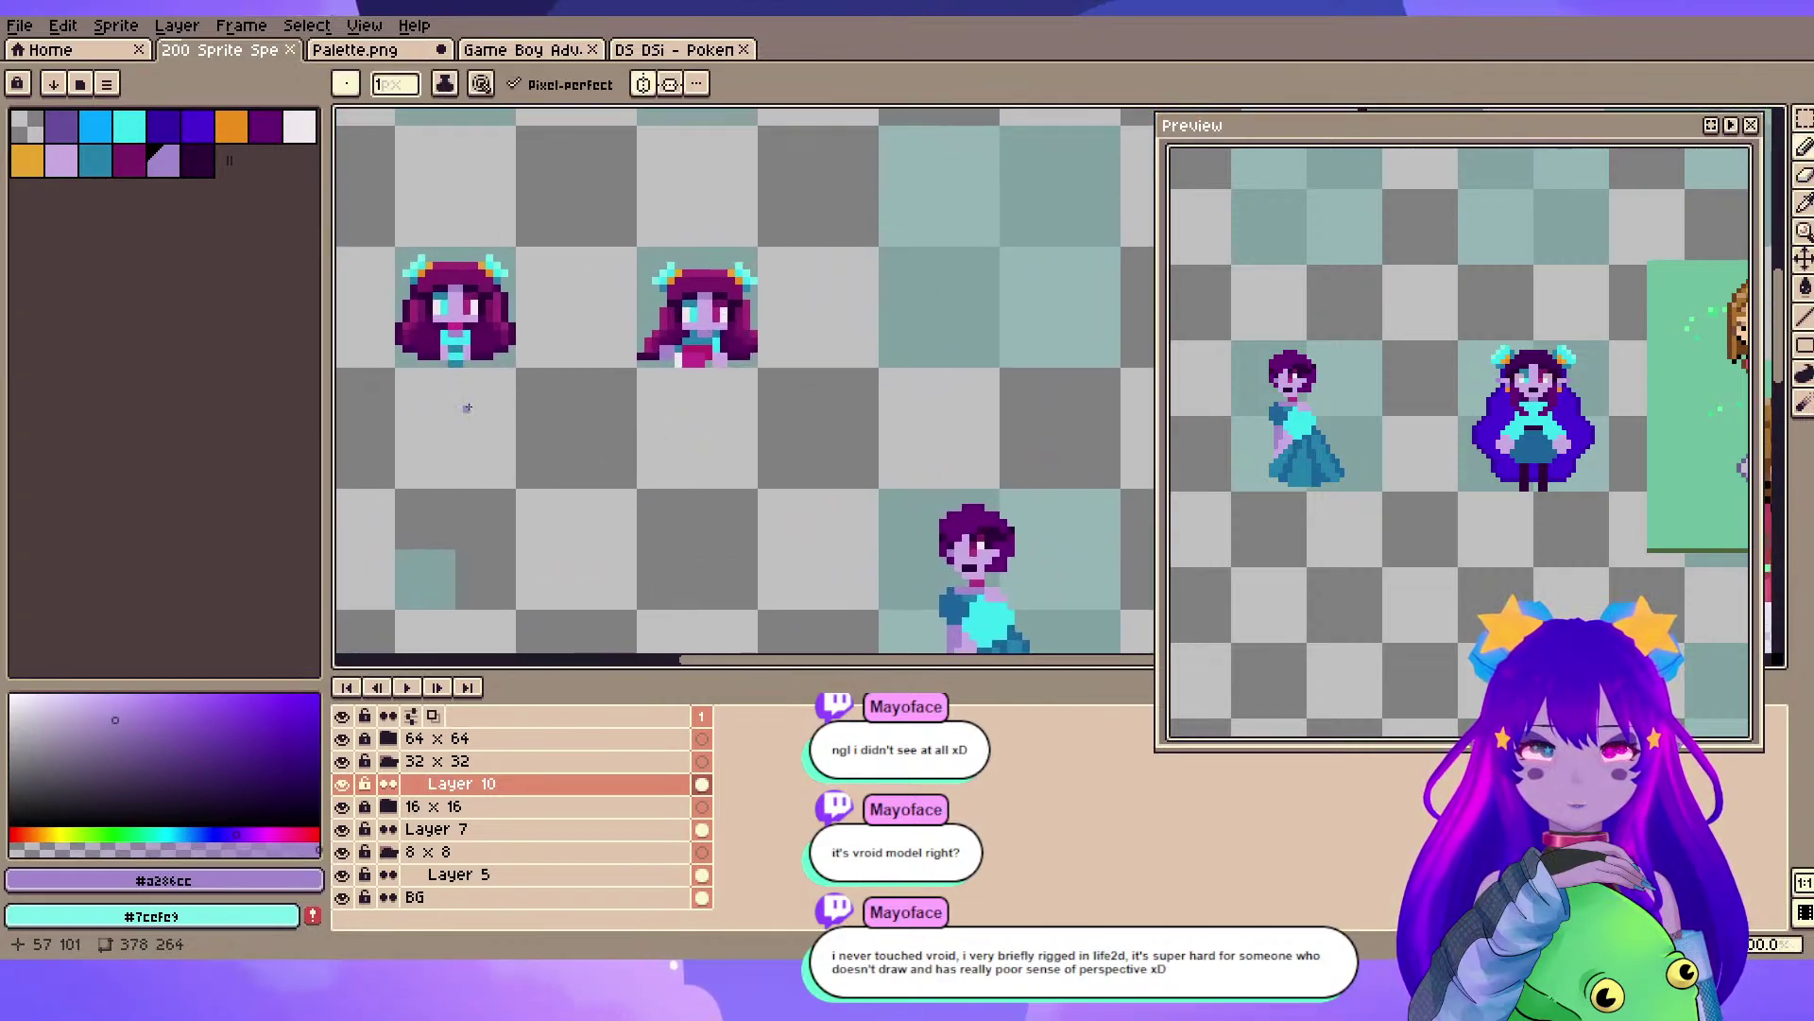
scroll(467, 403, down, 1)
drag(898, 546, 533, 394)
scroll(757, 446, up, 3)
drag(788, 382, 761, 379)
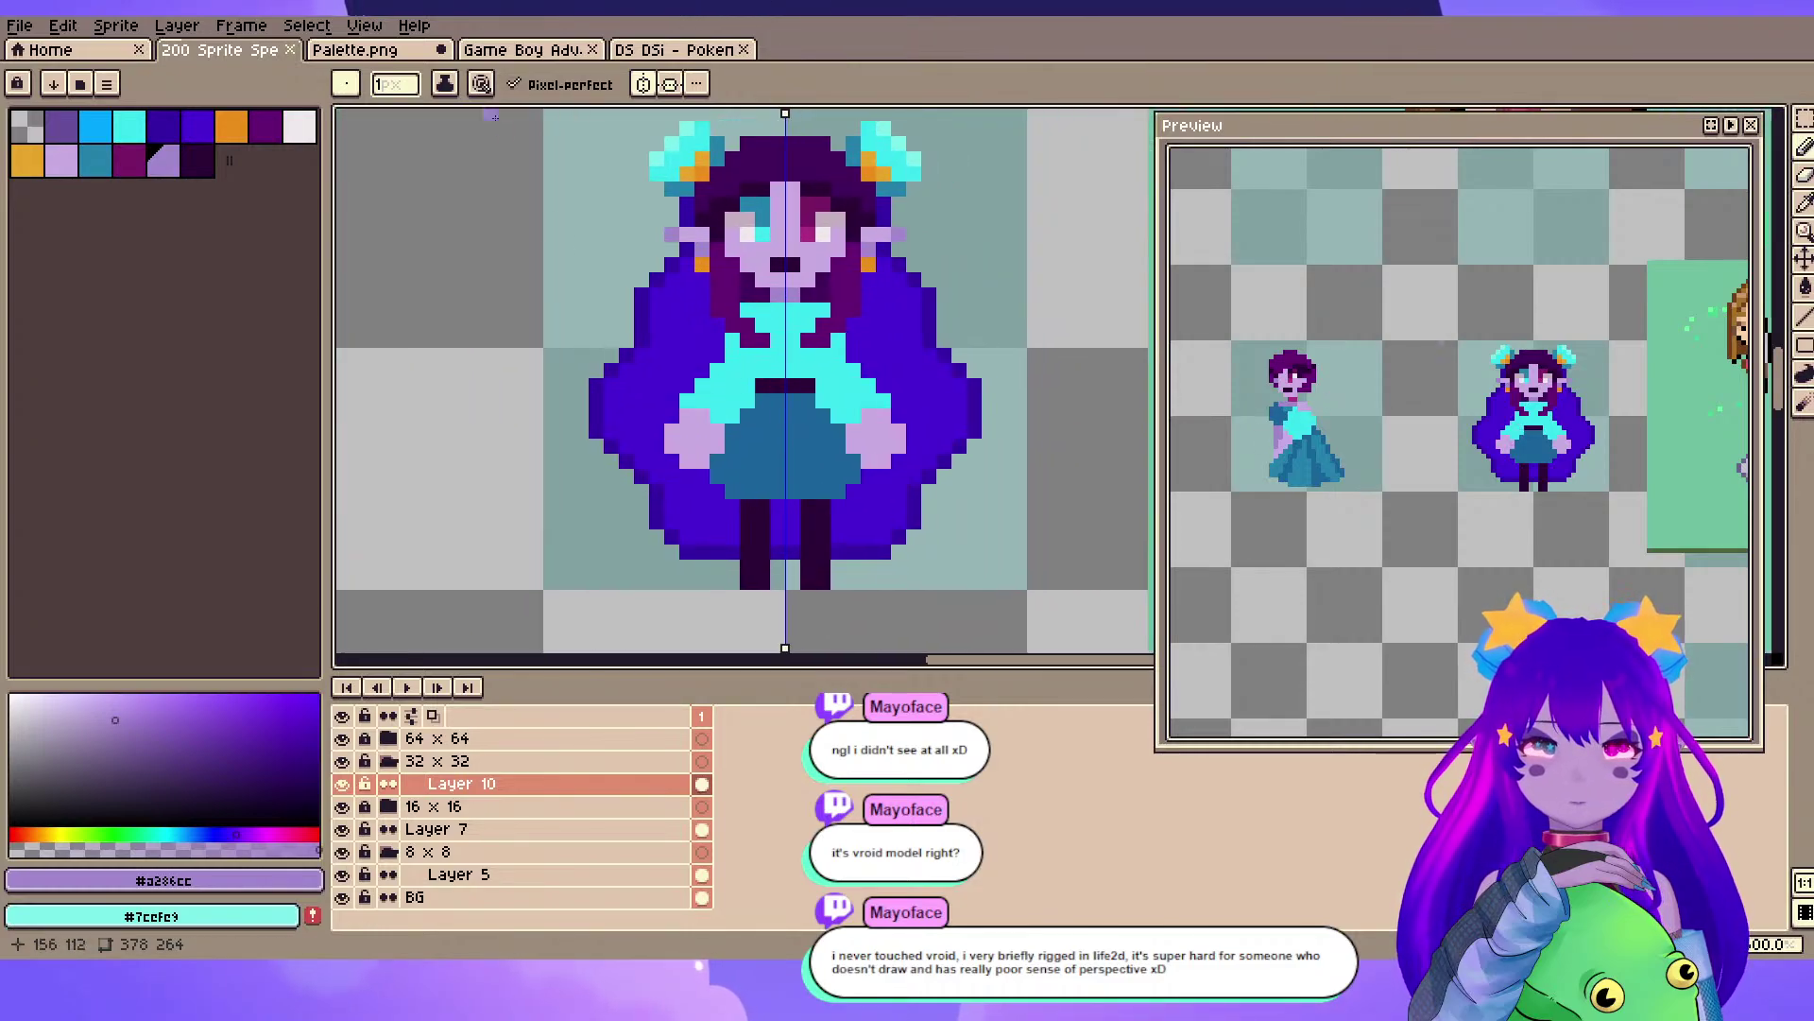
- Close the Game Boy Advance and DS DSi Pokemon trainer reference images
click(534, 49)
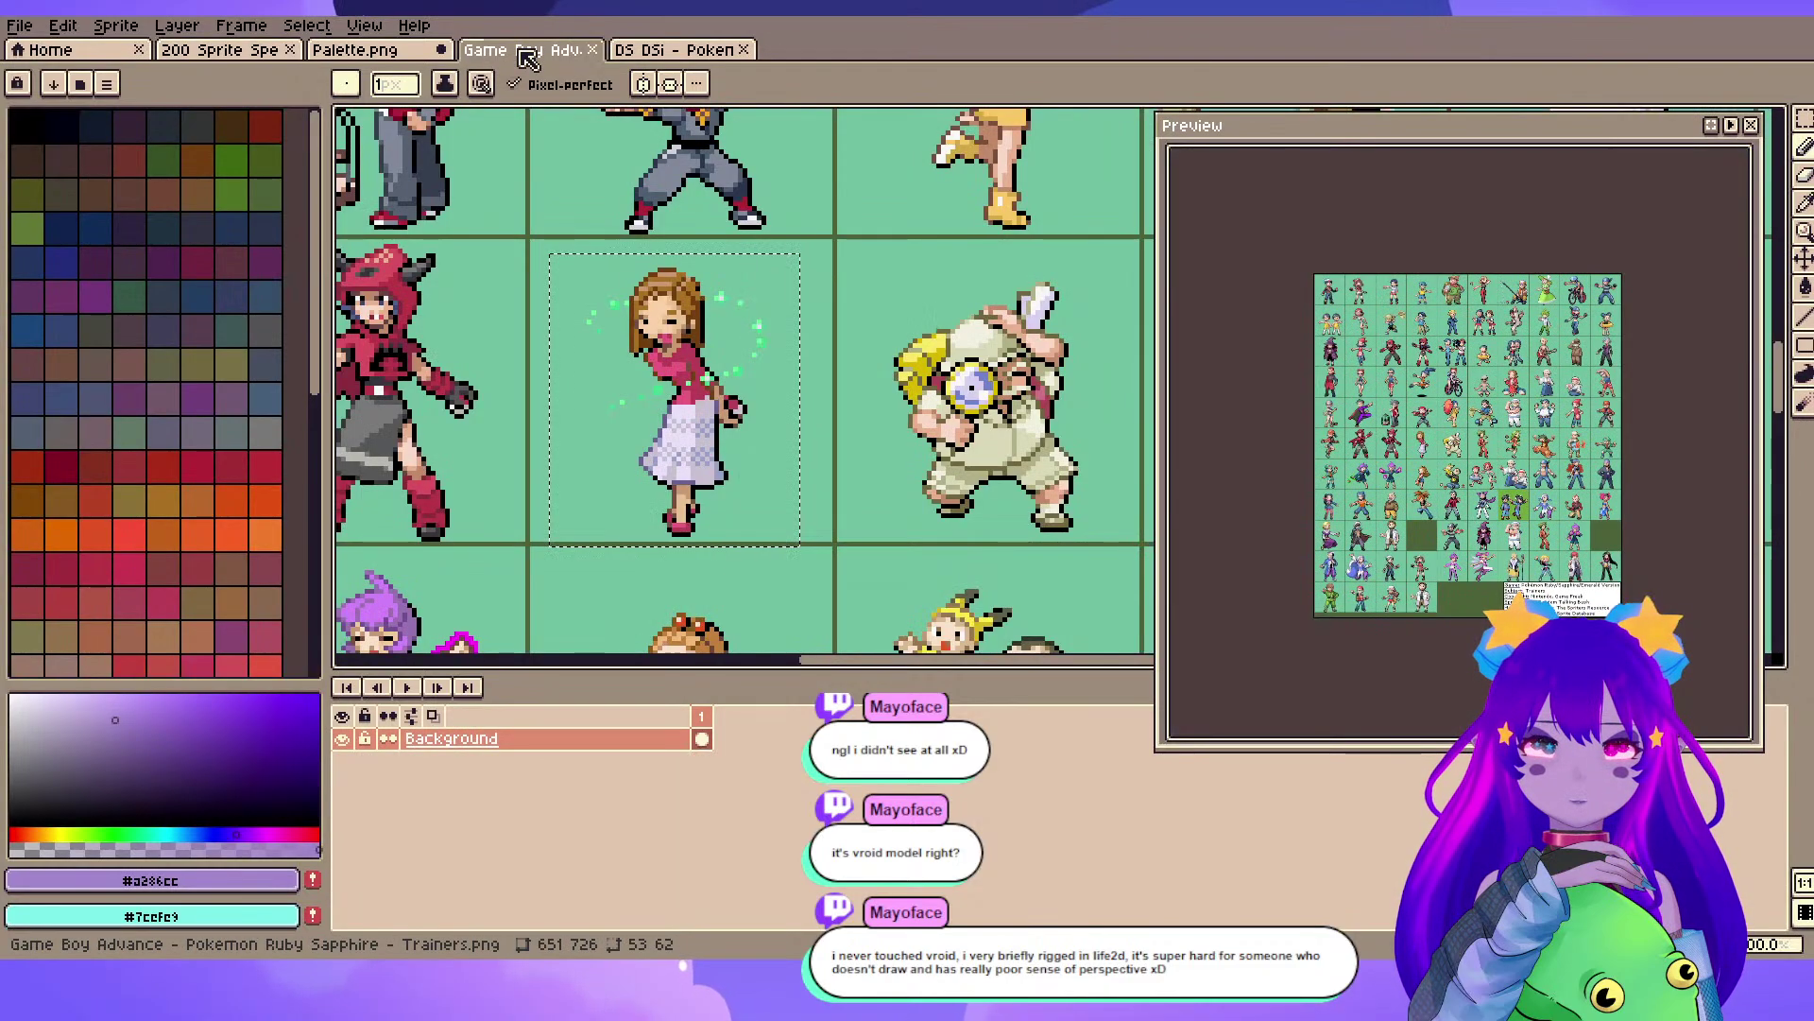
click(592, 50)
click(594, 49)
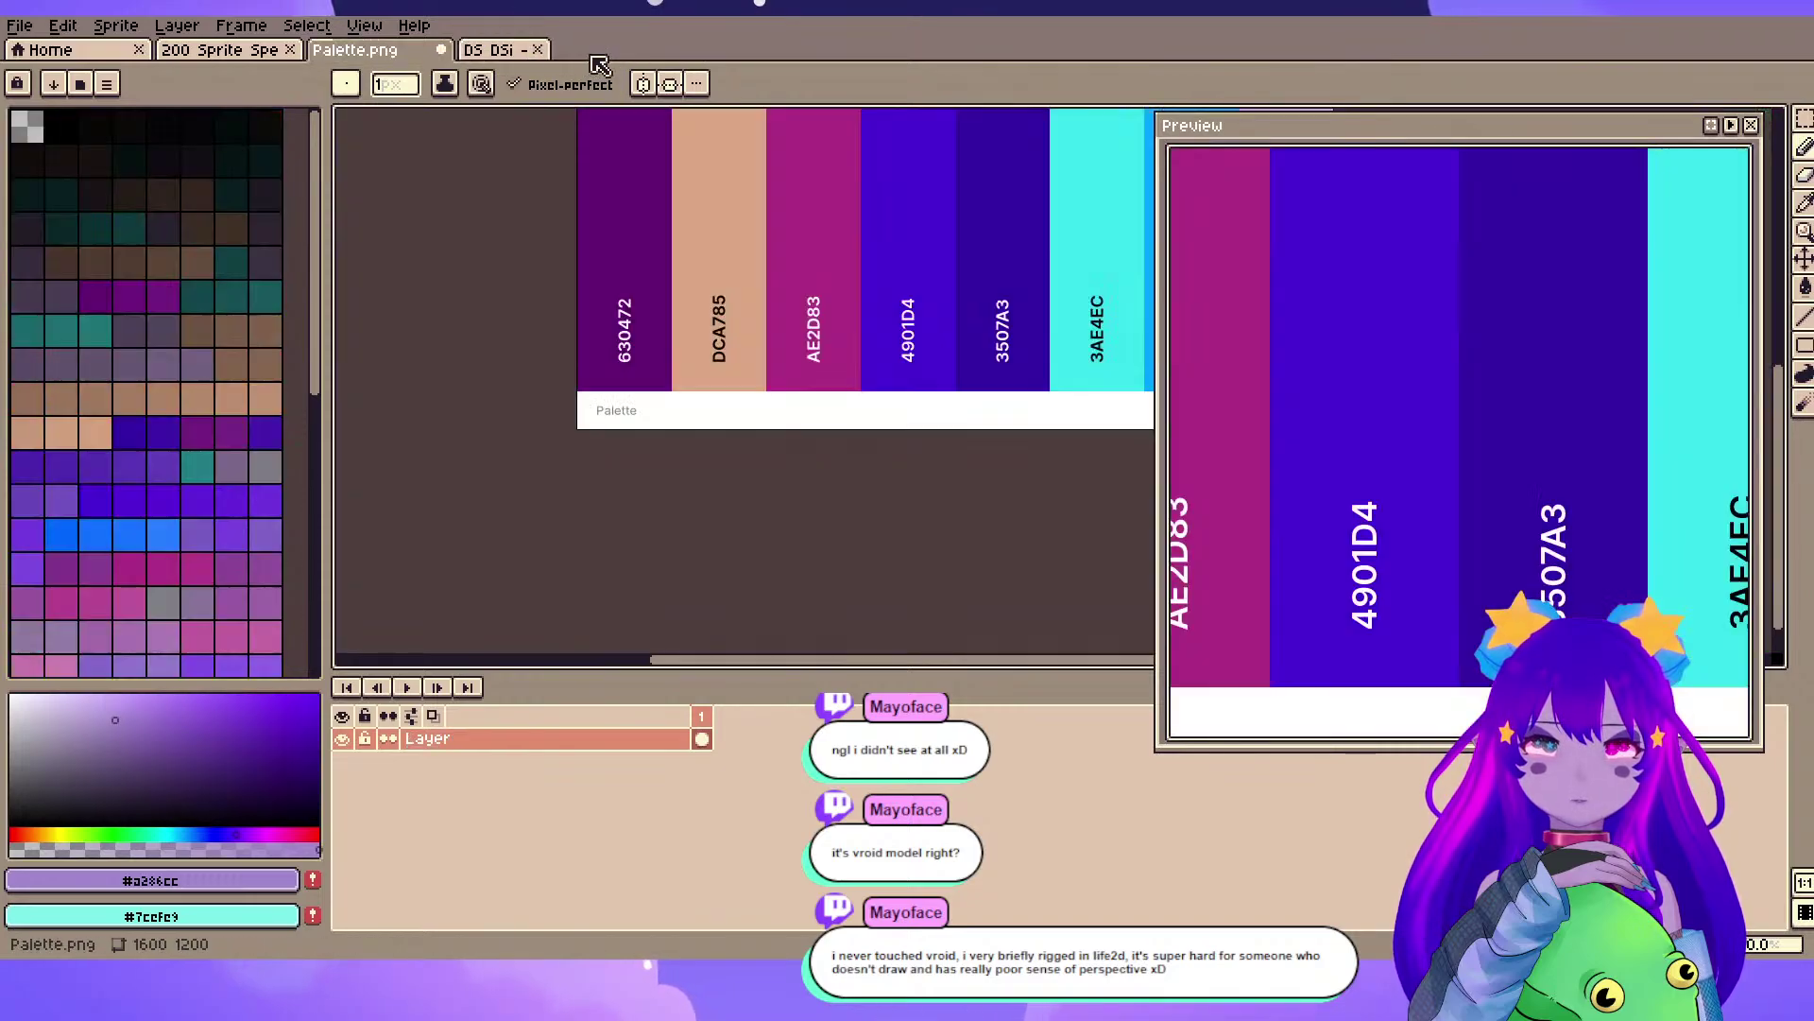
- Sample purple #630472 from Palette.png, fill the sprite's entire dark blue hair outline with it non-contiguously, and save
drag(896, 336, 671, 379)
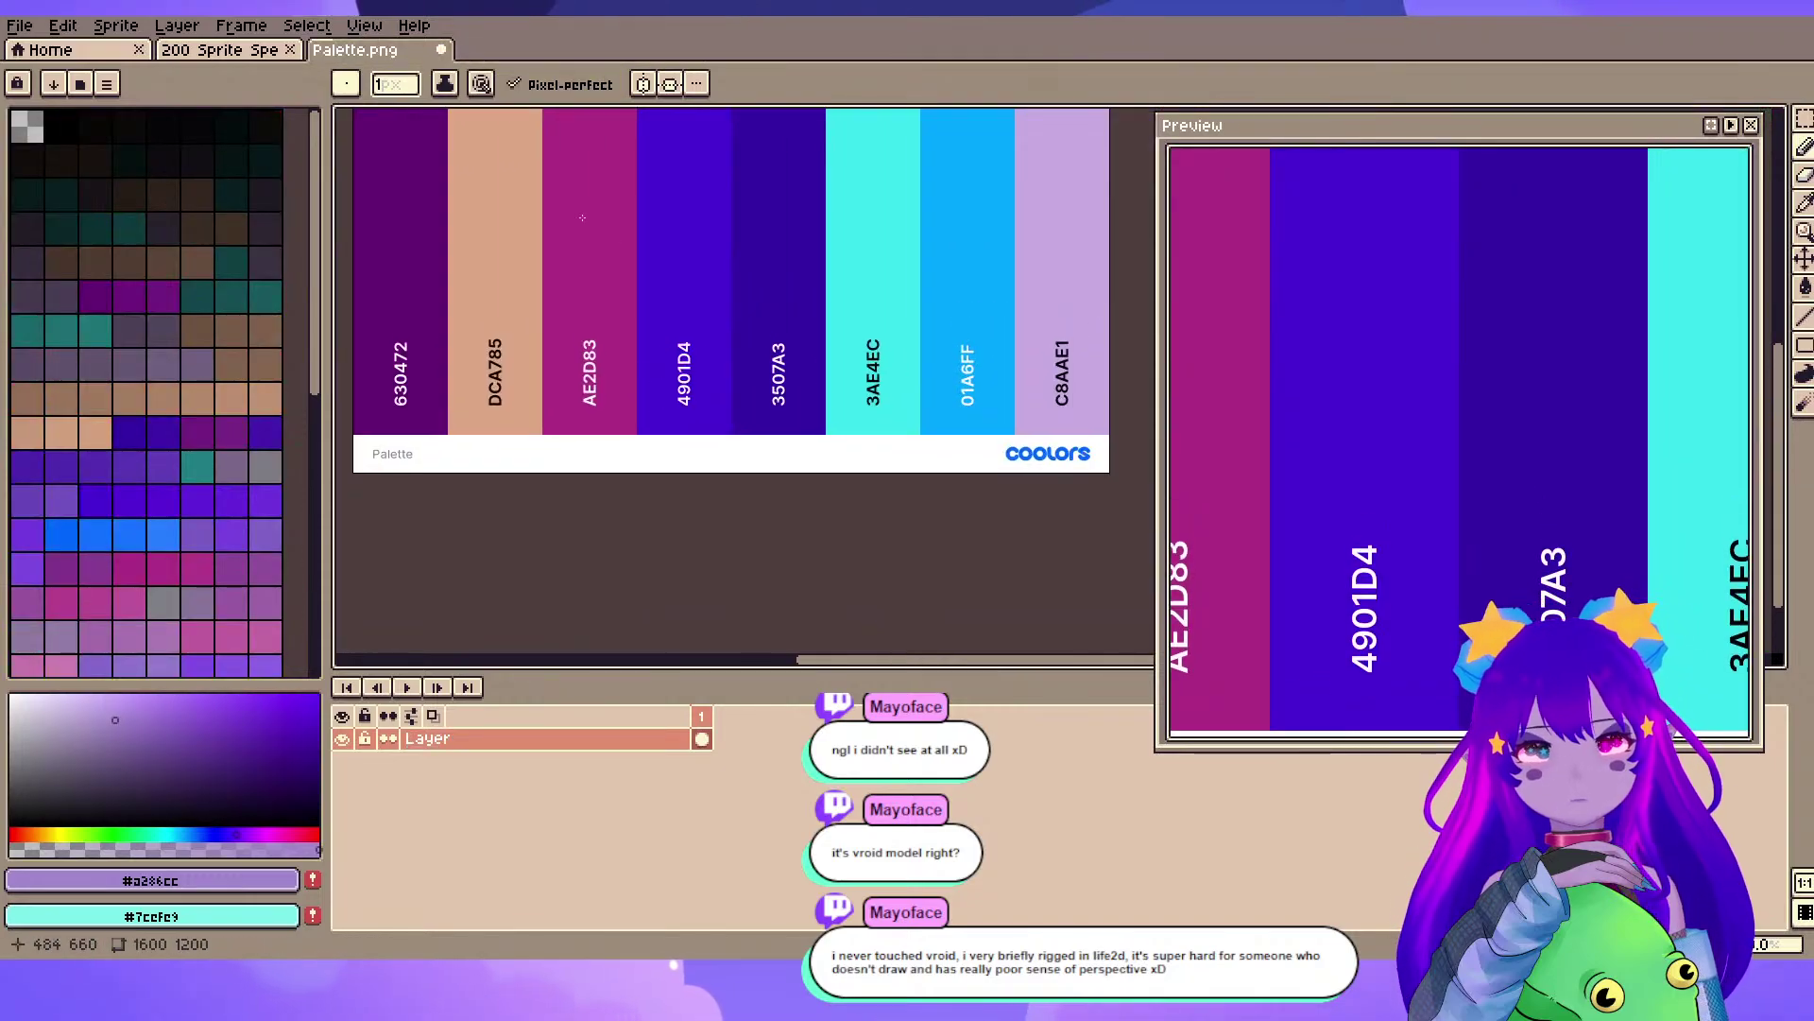
click(83, 288)
click(217, 49)
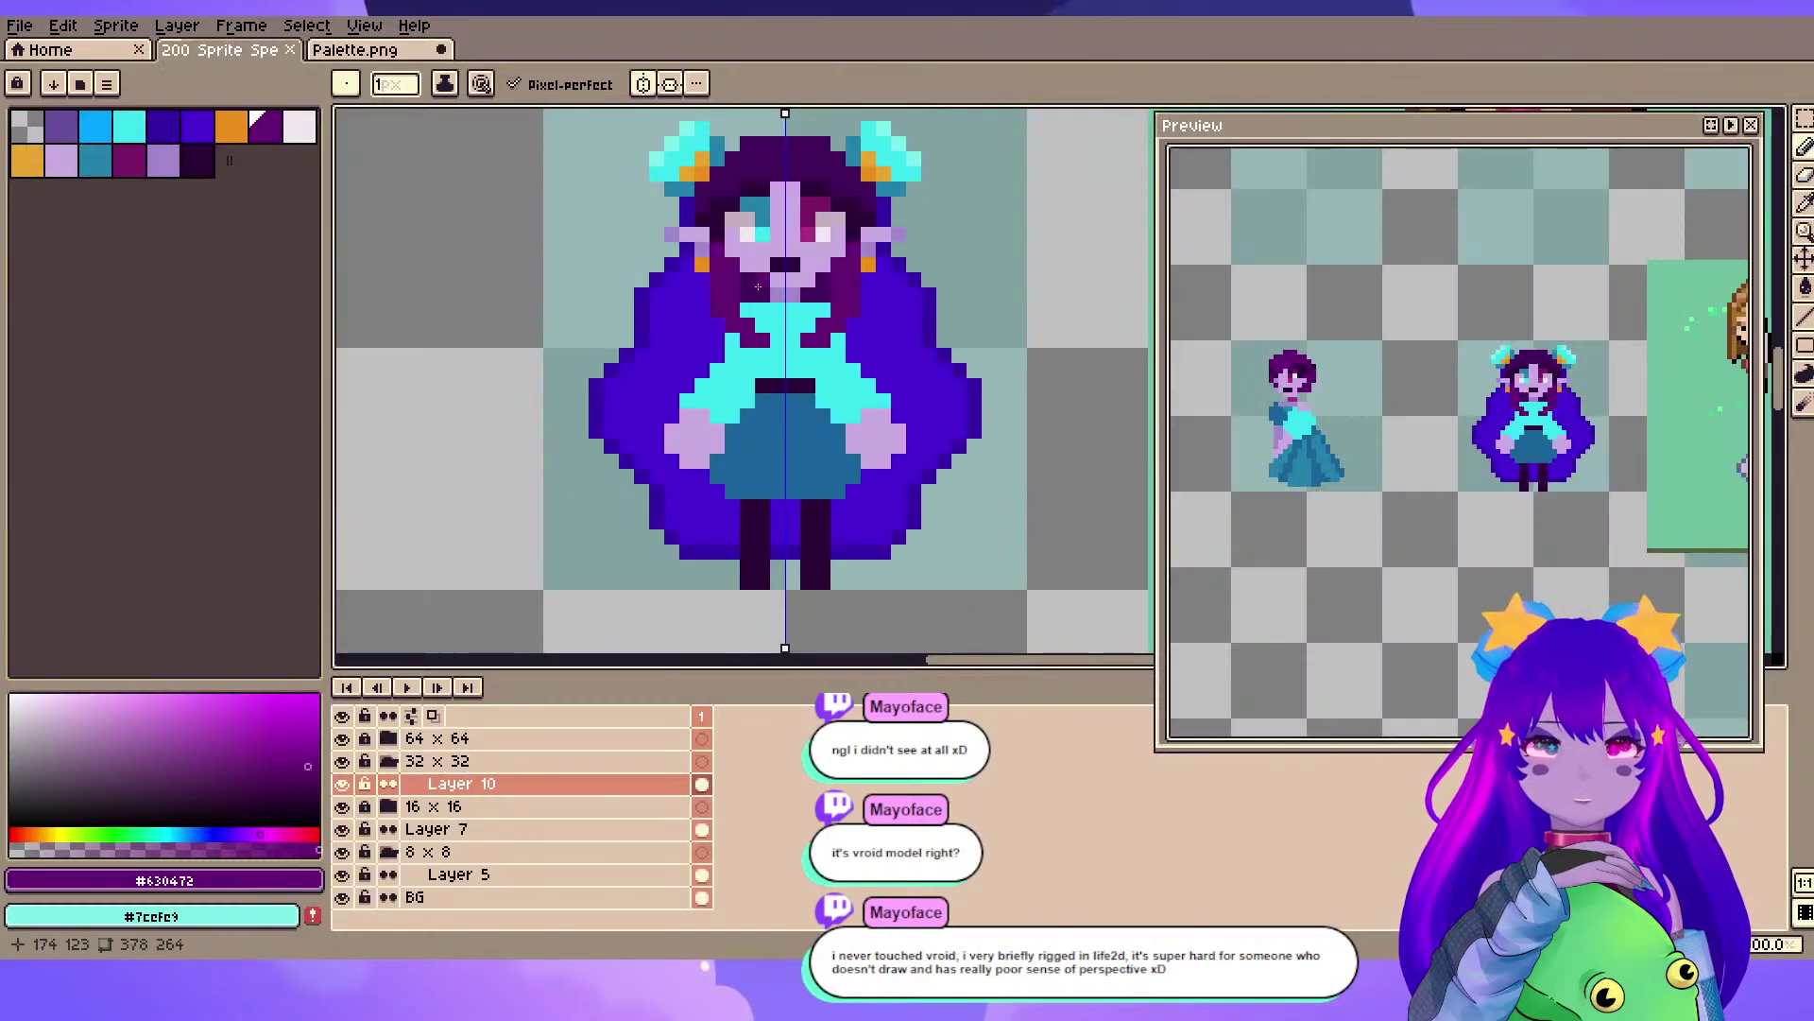
key(g)
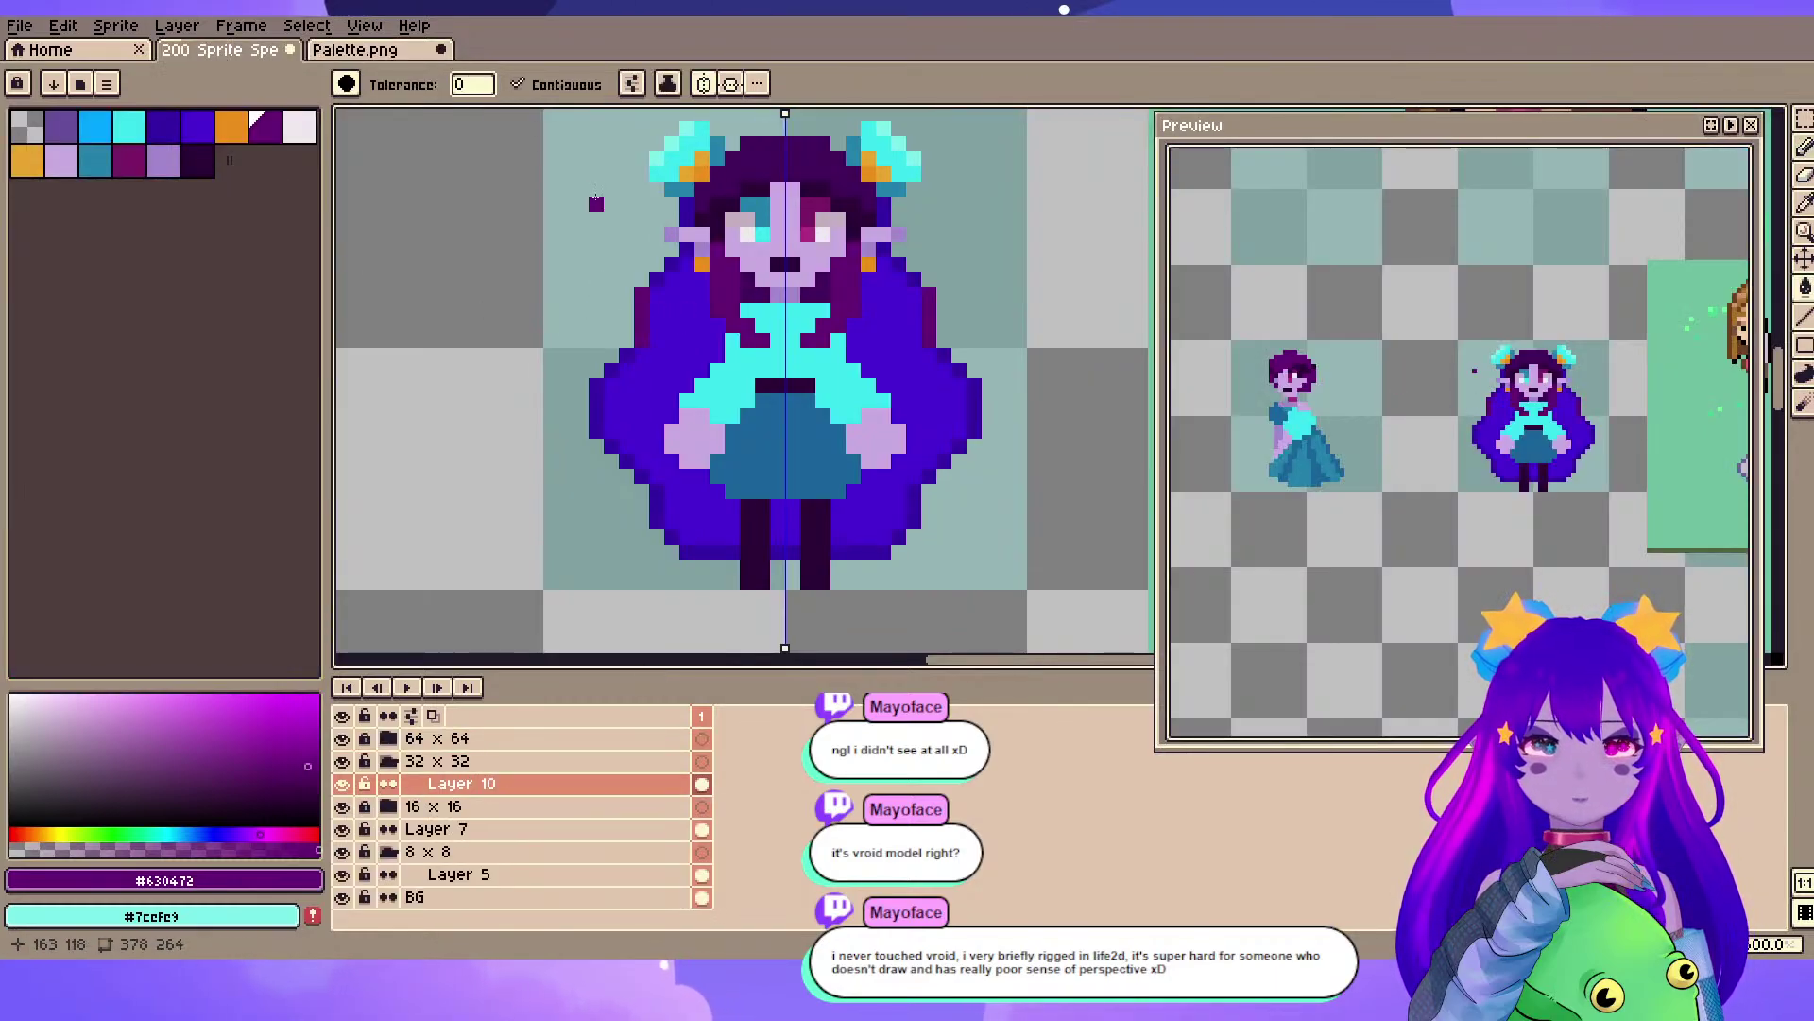
click(520, 84)
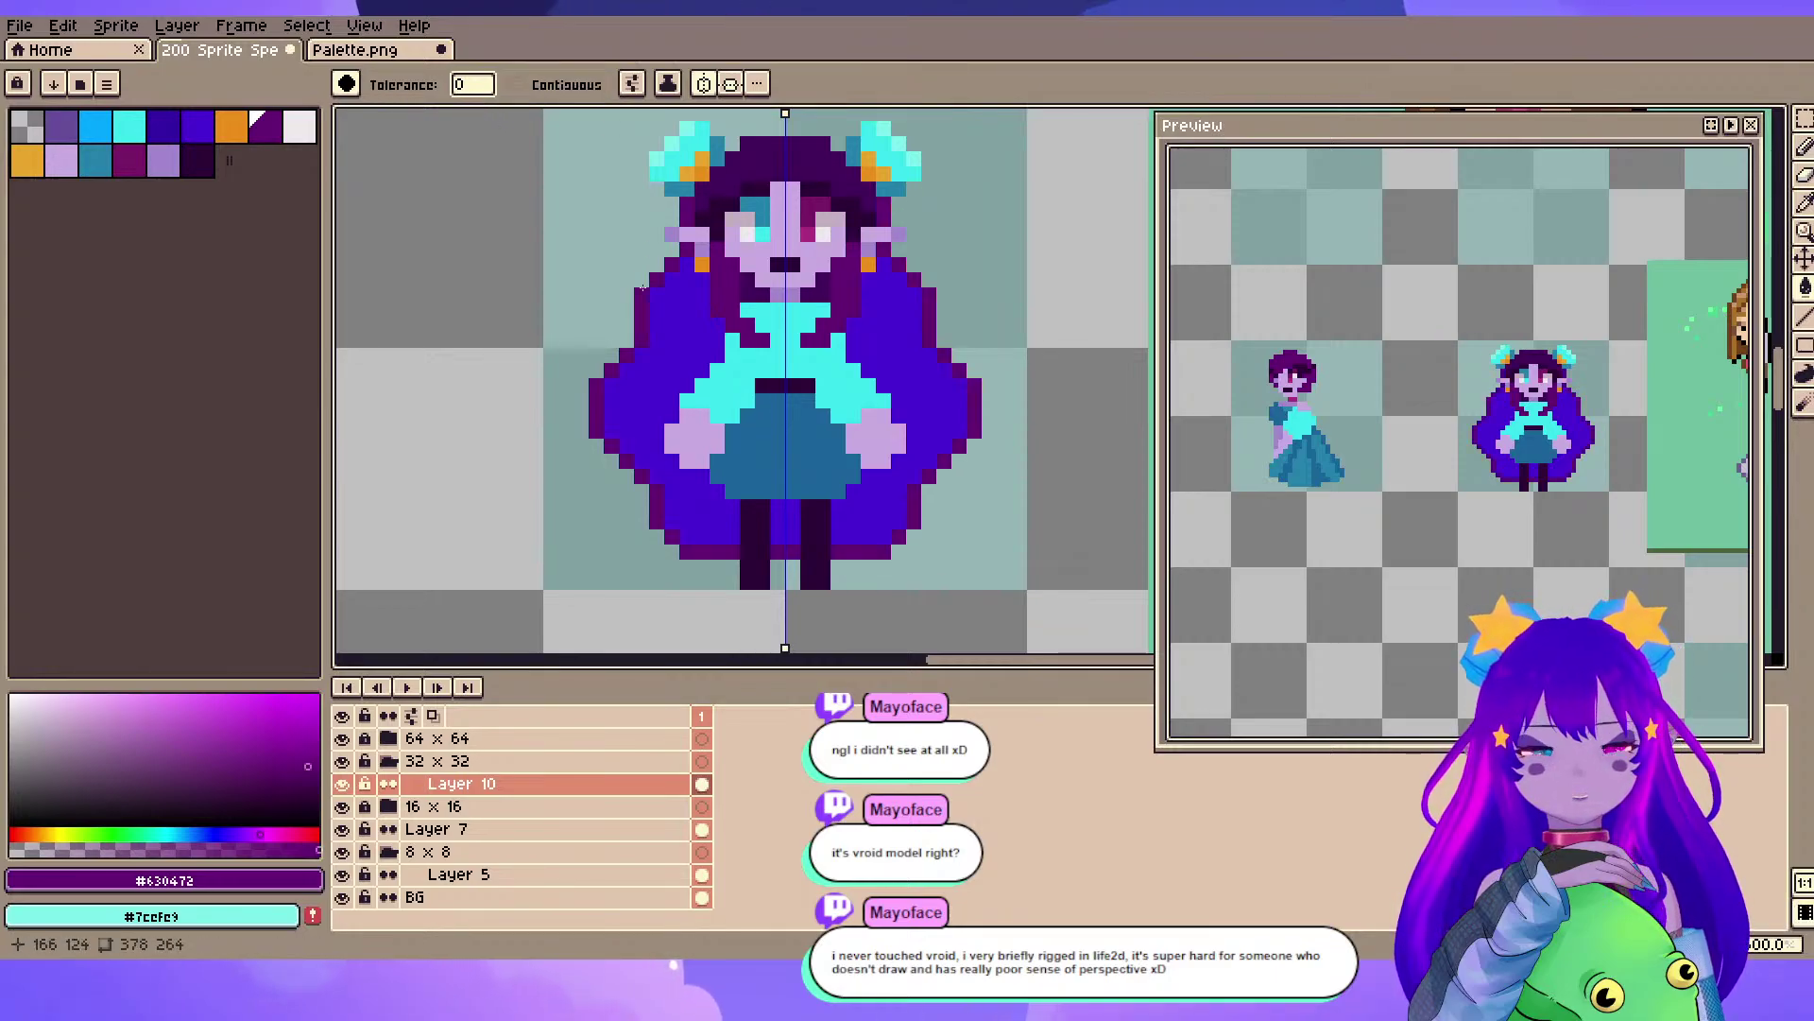
key(ctrl+s)
- Sample dark purple #43094d from the lower hair of the smaller front-facing sprite
scroll(646, 401, up, 1)
drag(669, 381, 1009, 376)
scroll(694, 383, down, 4)
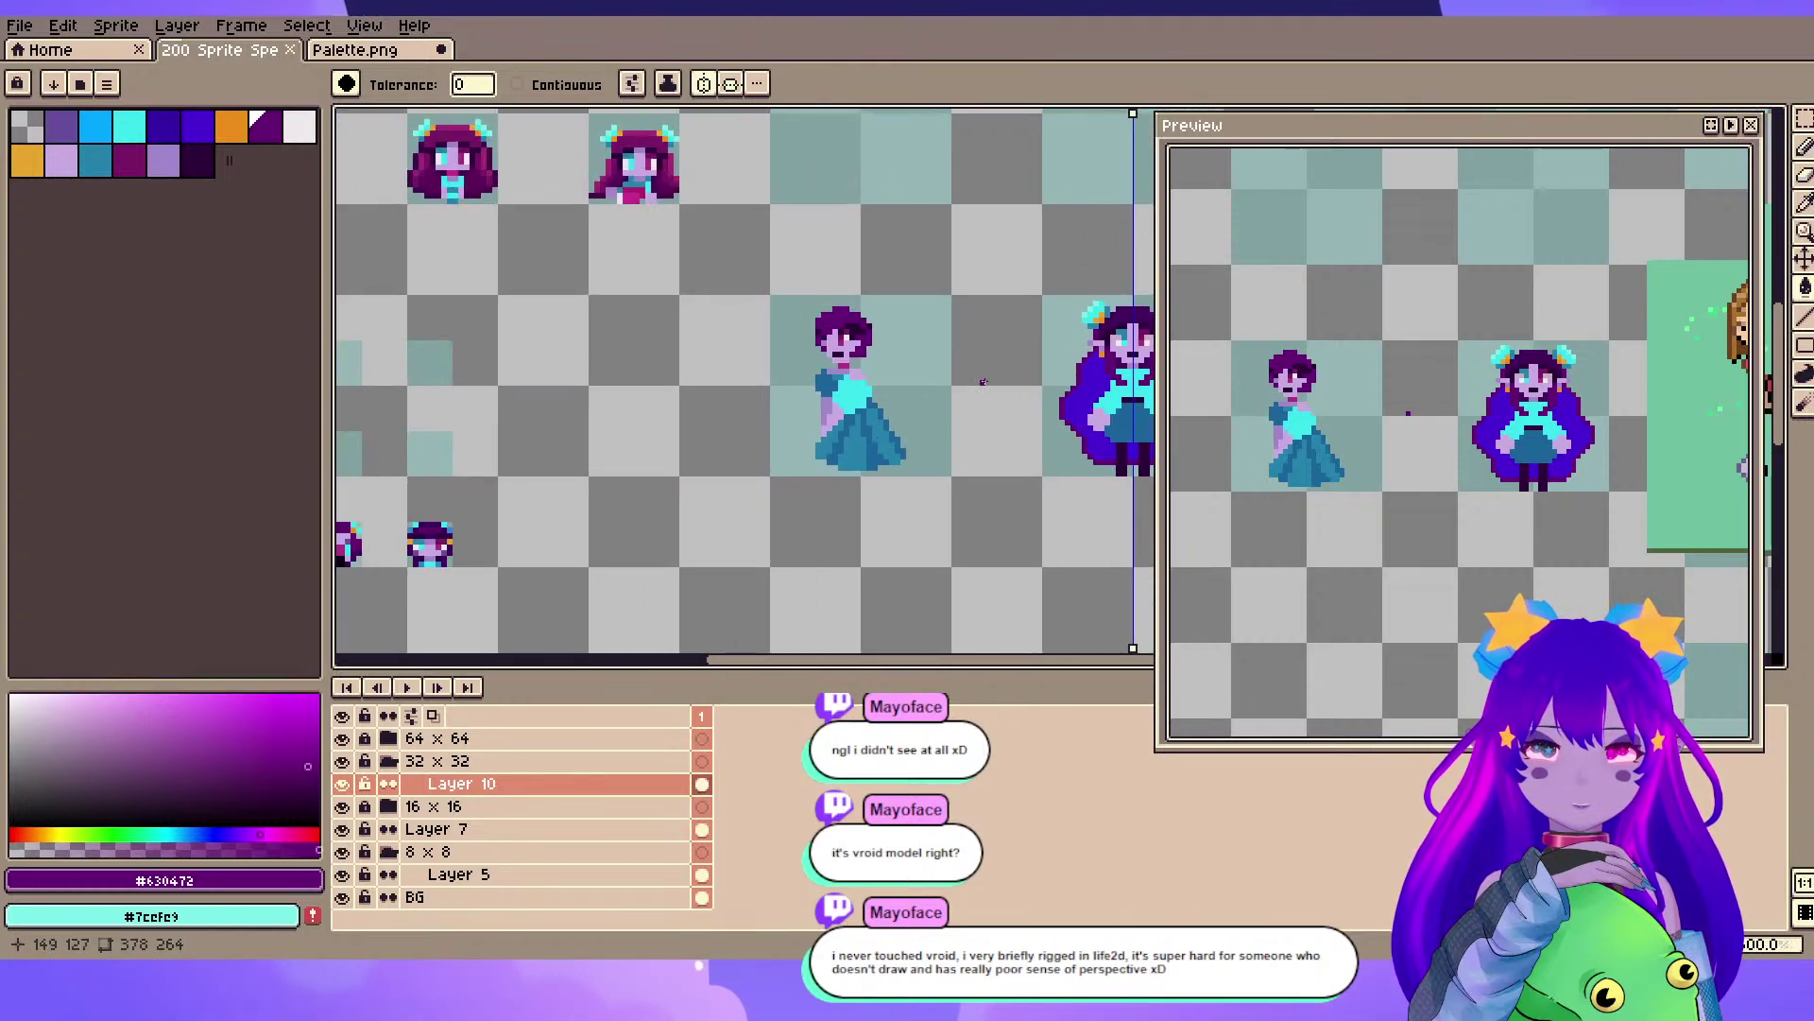
drag(547, 360, 636, 556)
scroll(547, 425, up, 3)
drag(533, 267, 609, 401)
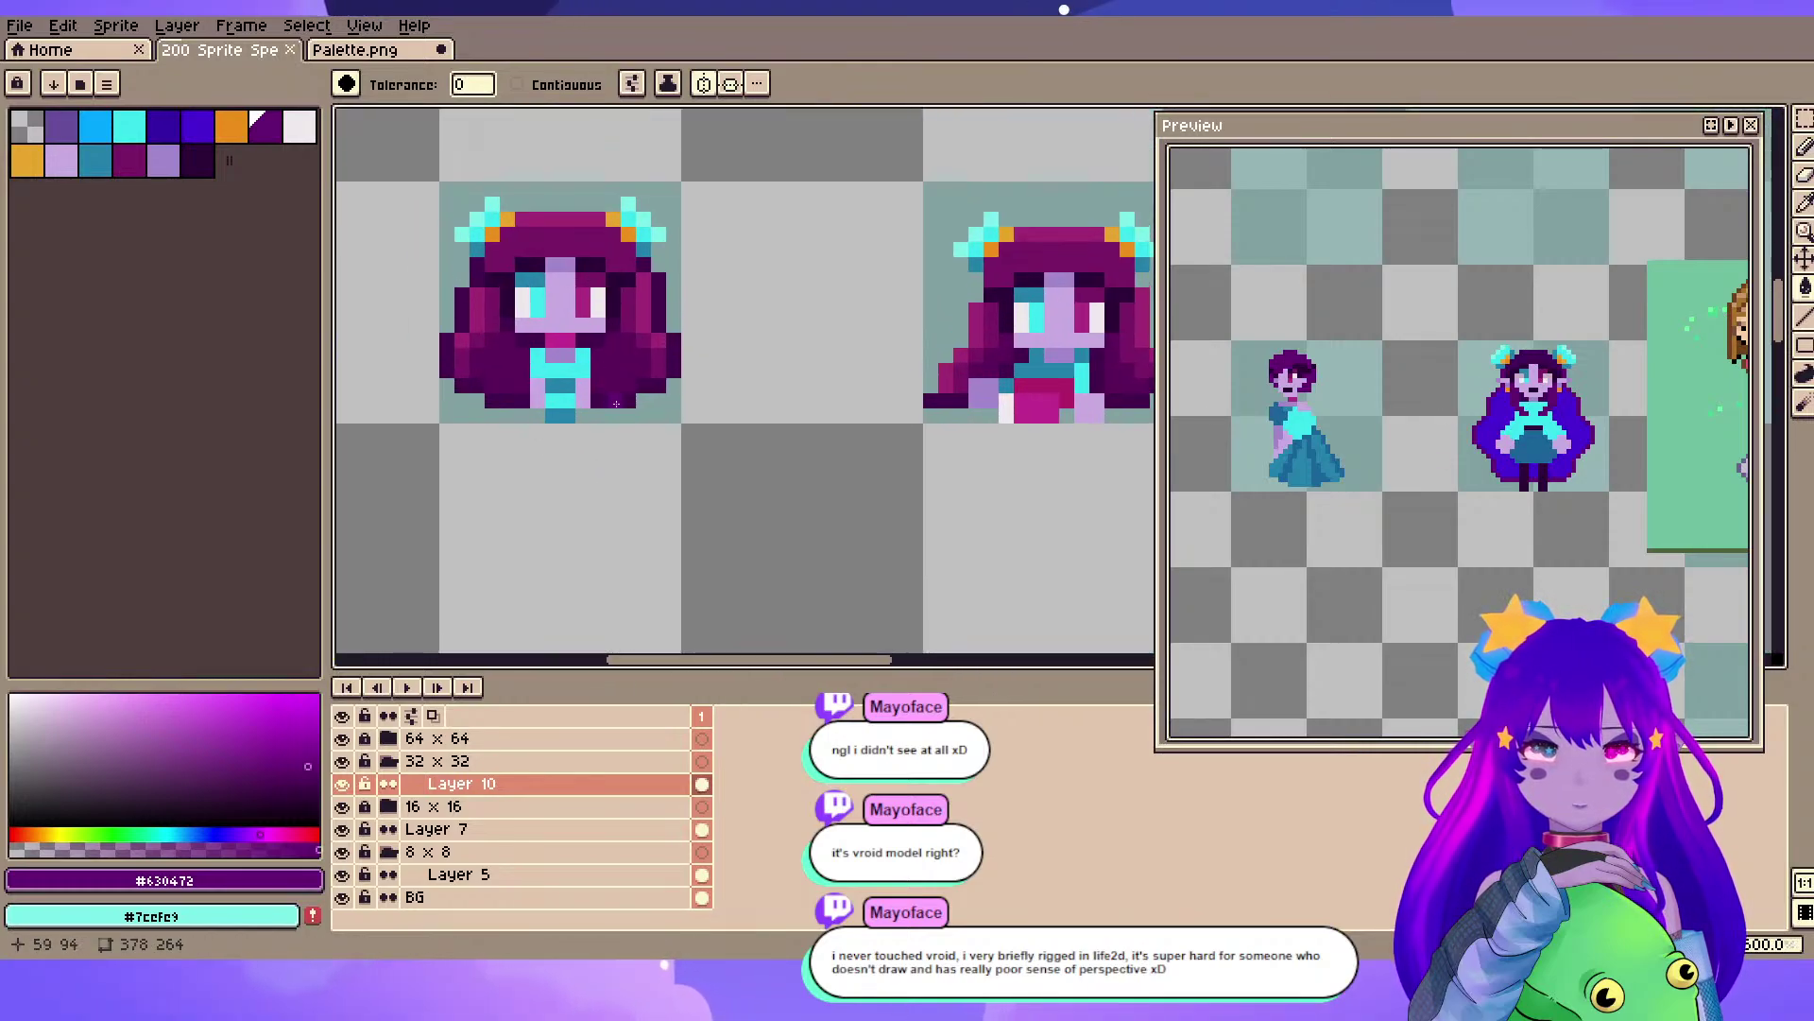
alt+click(629, 393)
- Try filling the large sprite's purple hair outline with dark purple #43094d, and undo it
scroll(853, 362, down, 3)
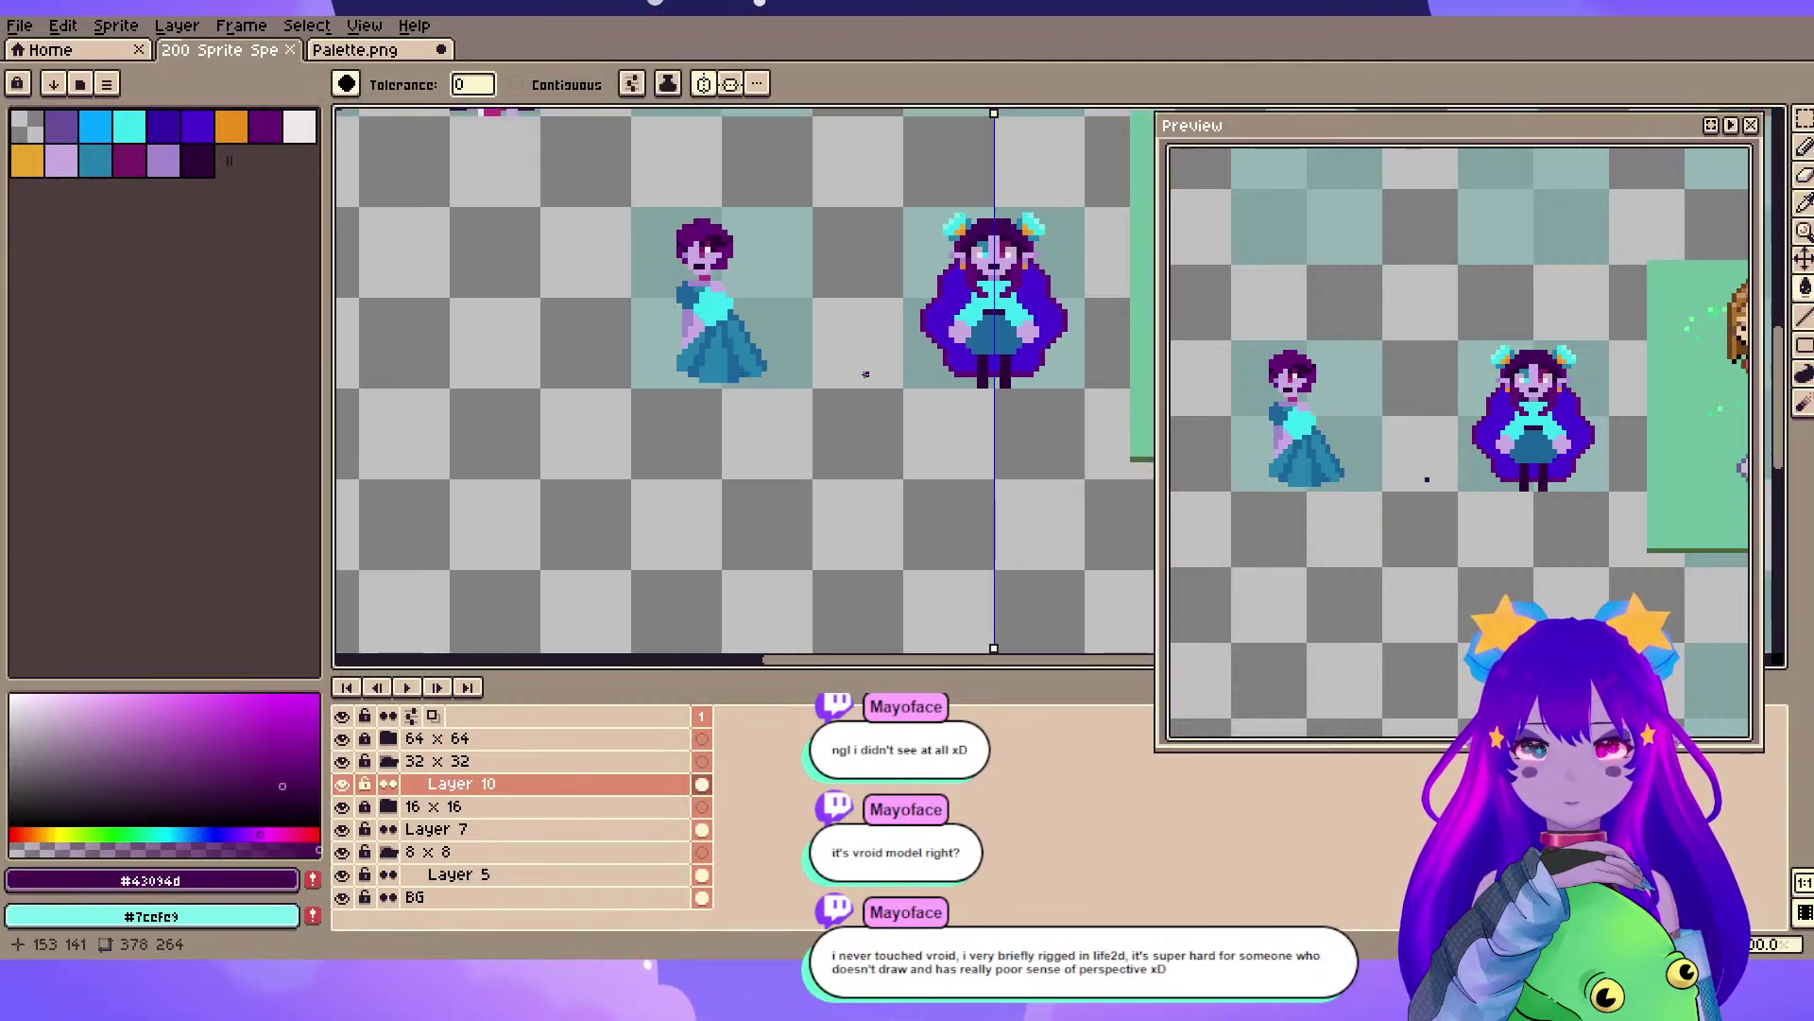
scroll(854, 362, up, 1)
drag(912, 397, 637, 399)
scroll(637, 398, up, 2)
click(802, 356)
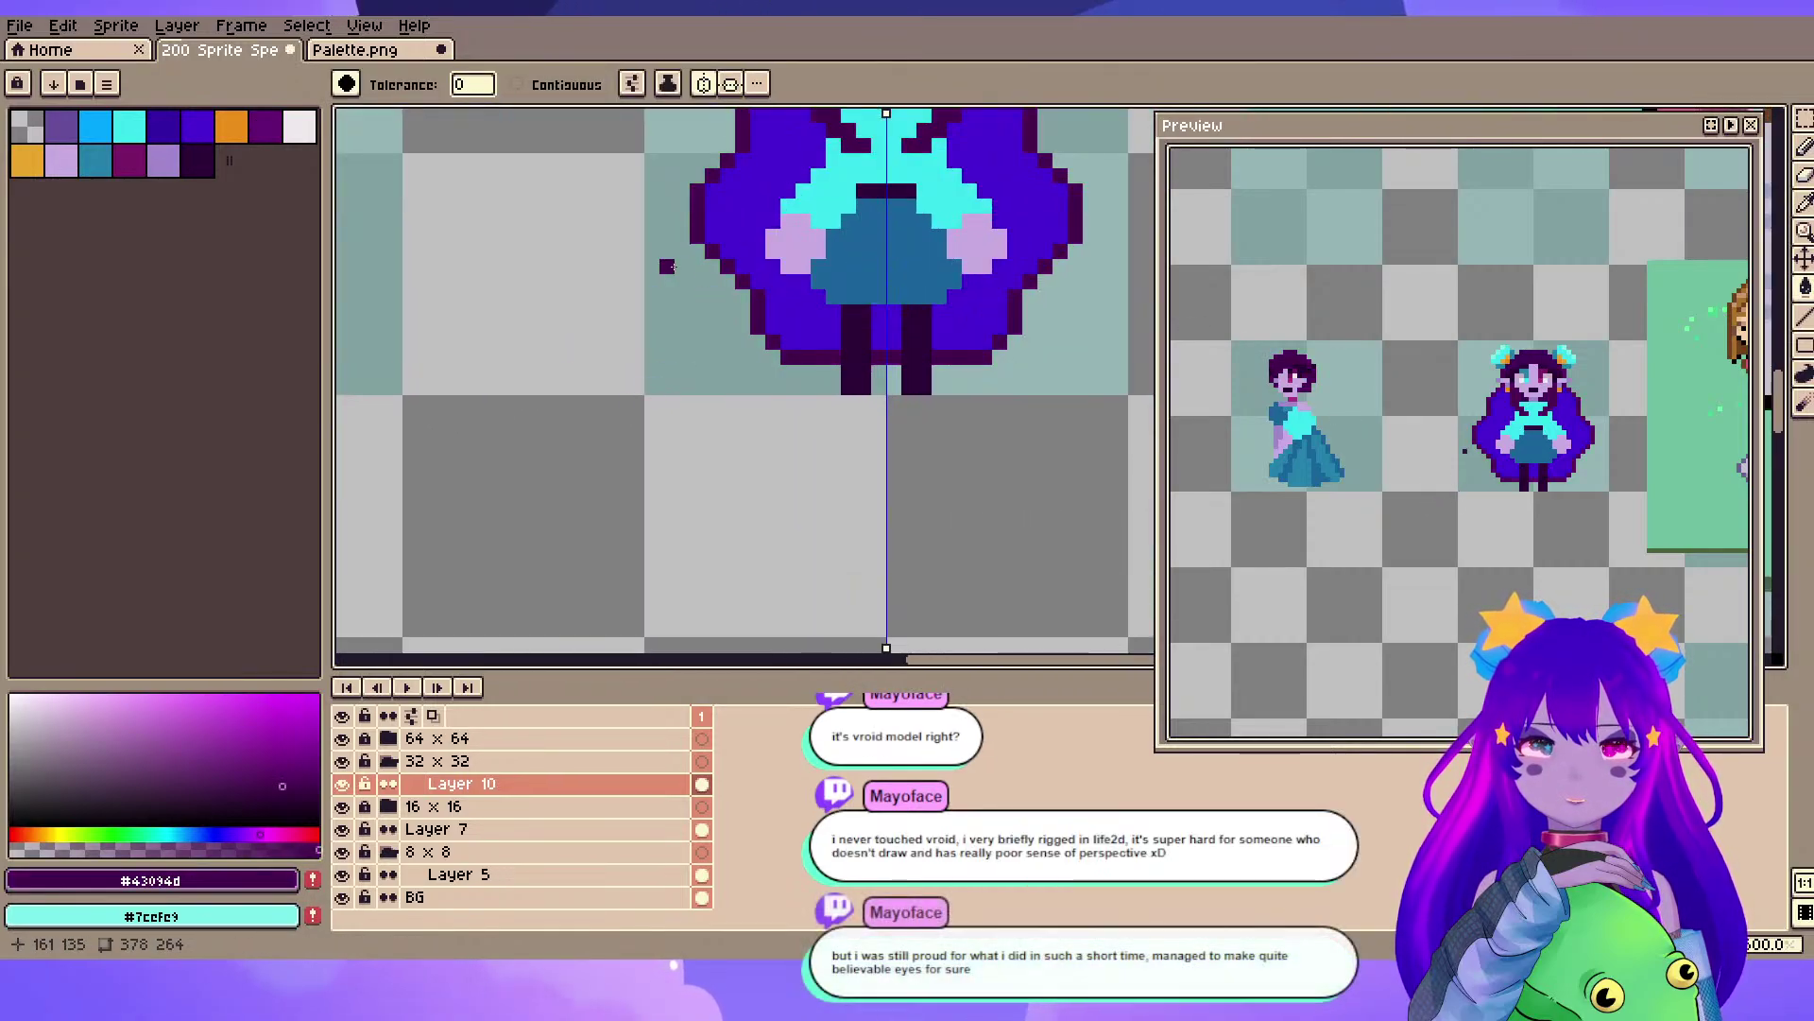
scroll(668, 266, down, 2)
key(ctrl+z)
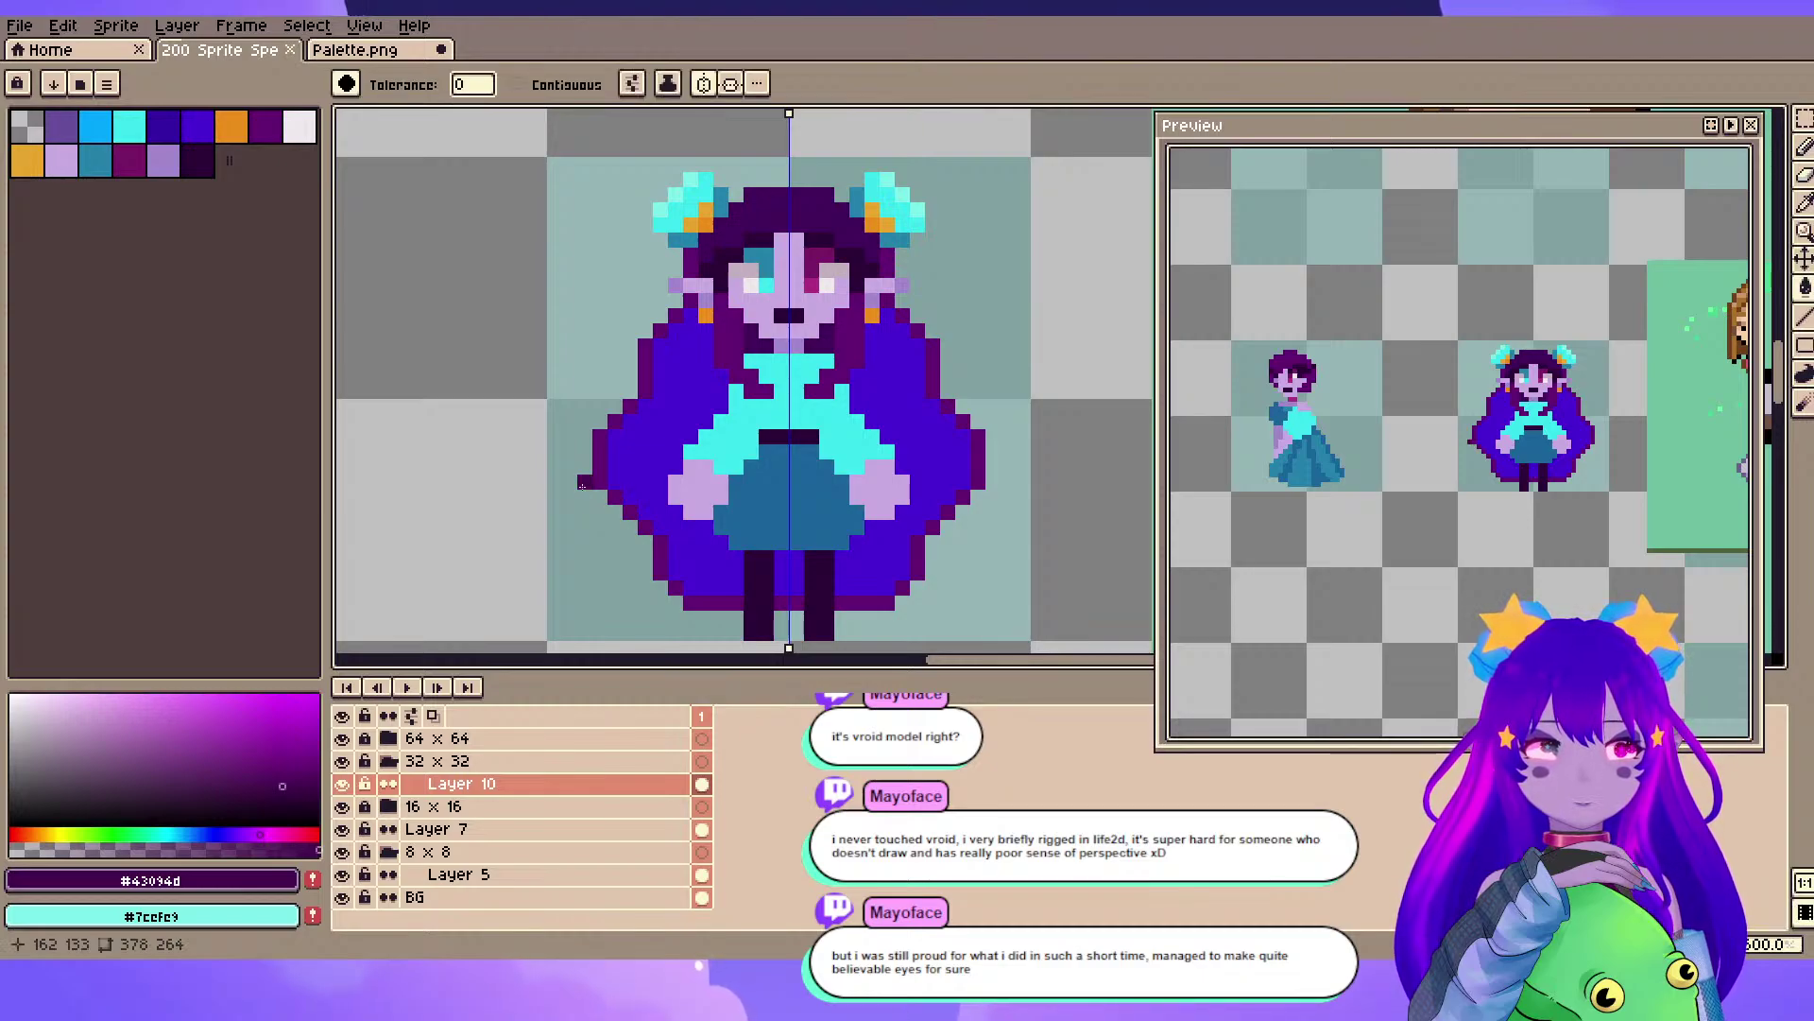
- Turn symmetry off and try filling the purple hair outline with #43094d once more
scroll(774, 594, up, 1)
drag(697, 290, 643, 245)
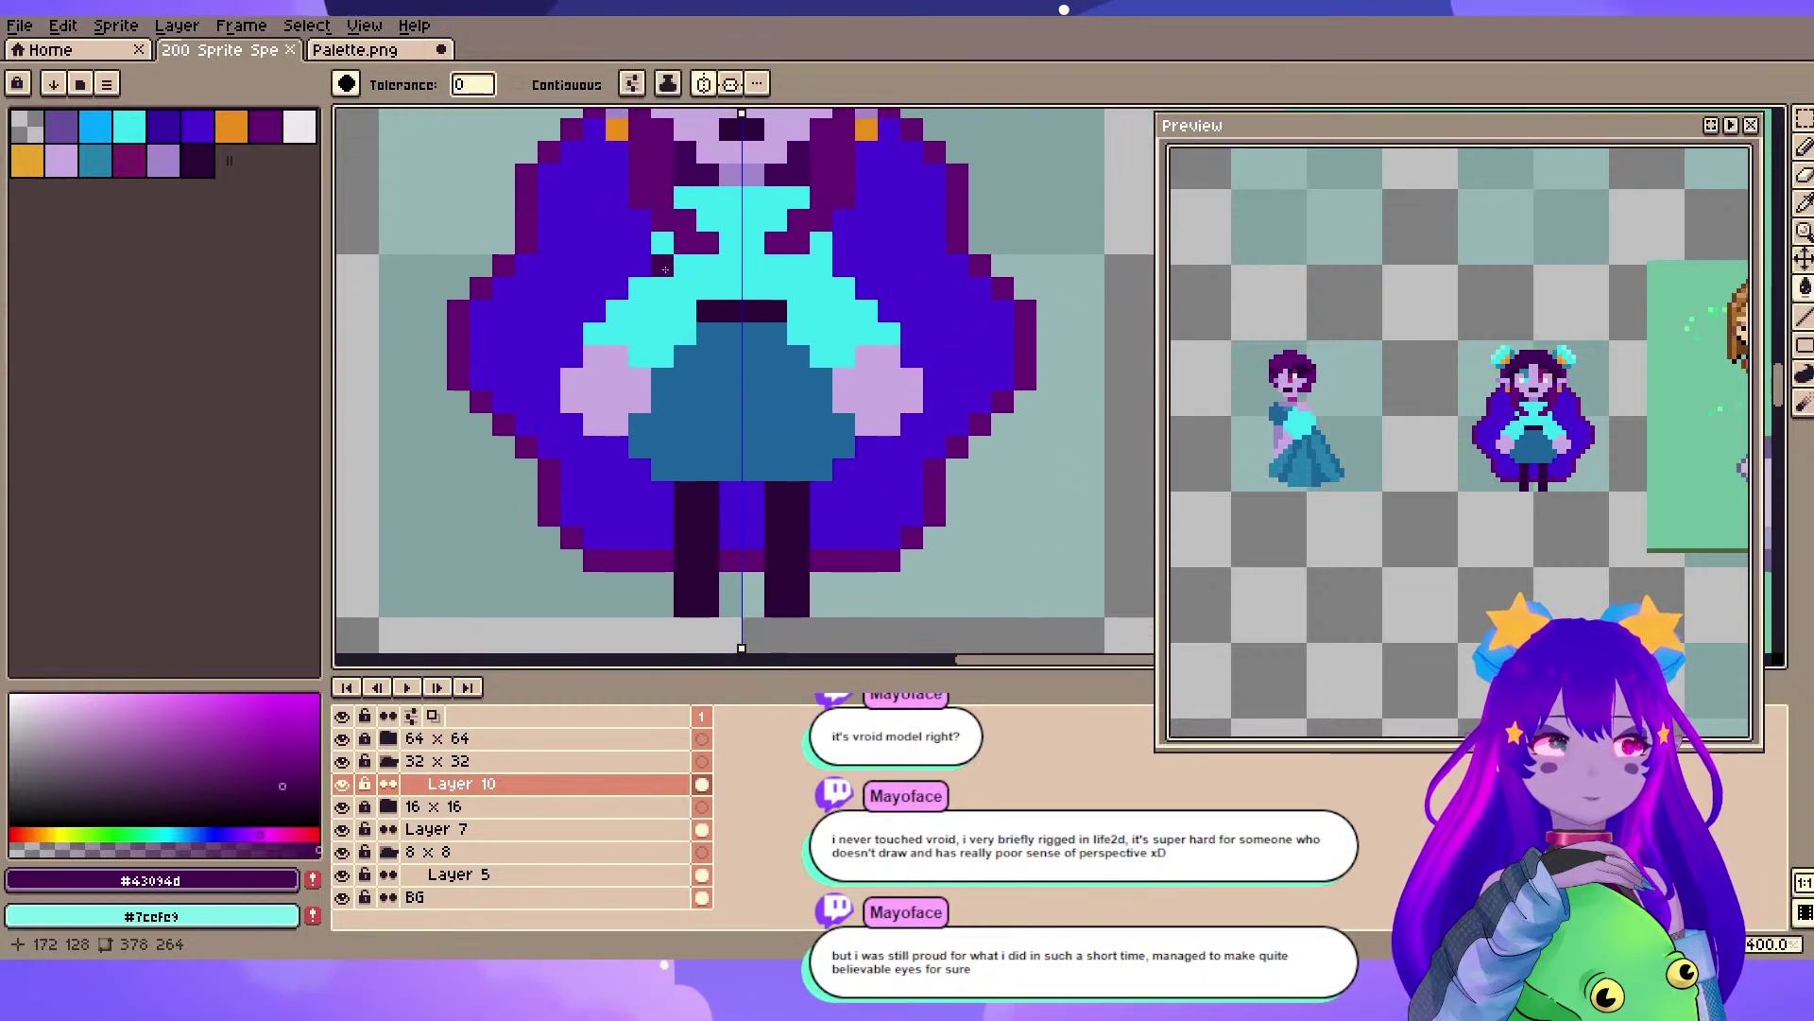
click(704, 84)
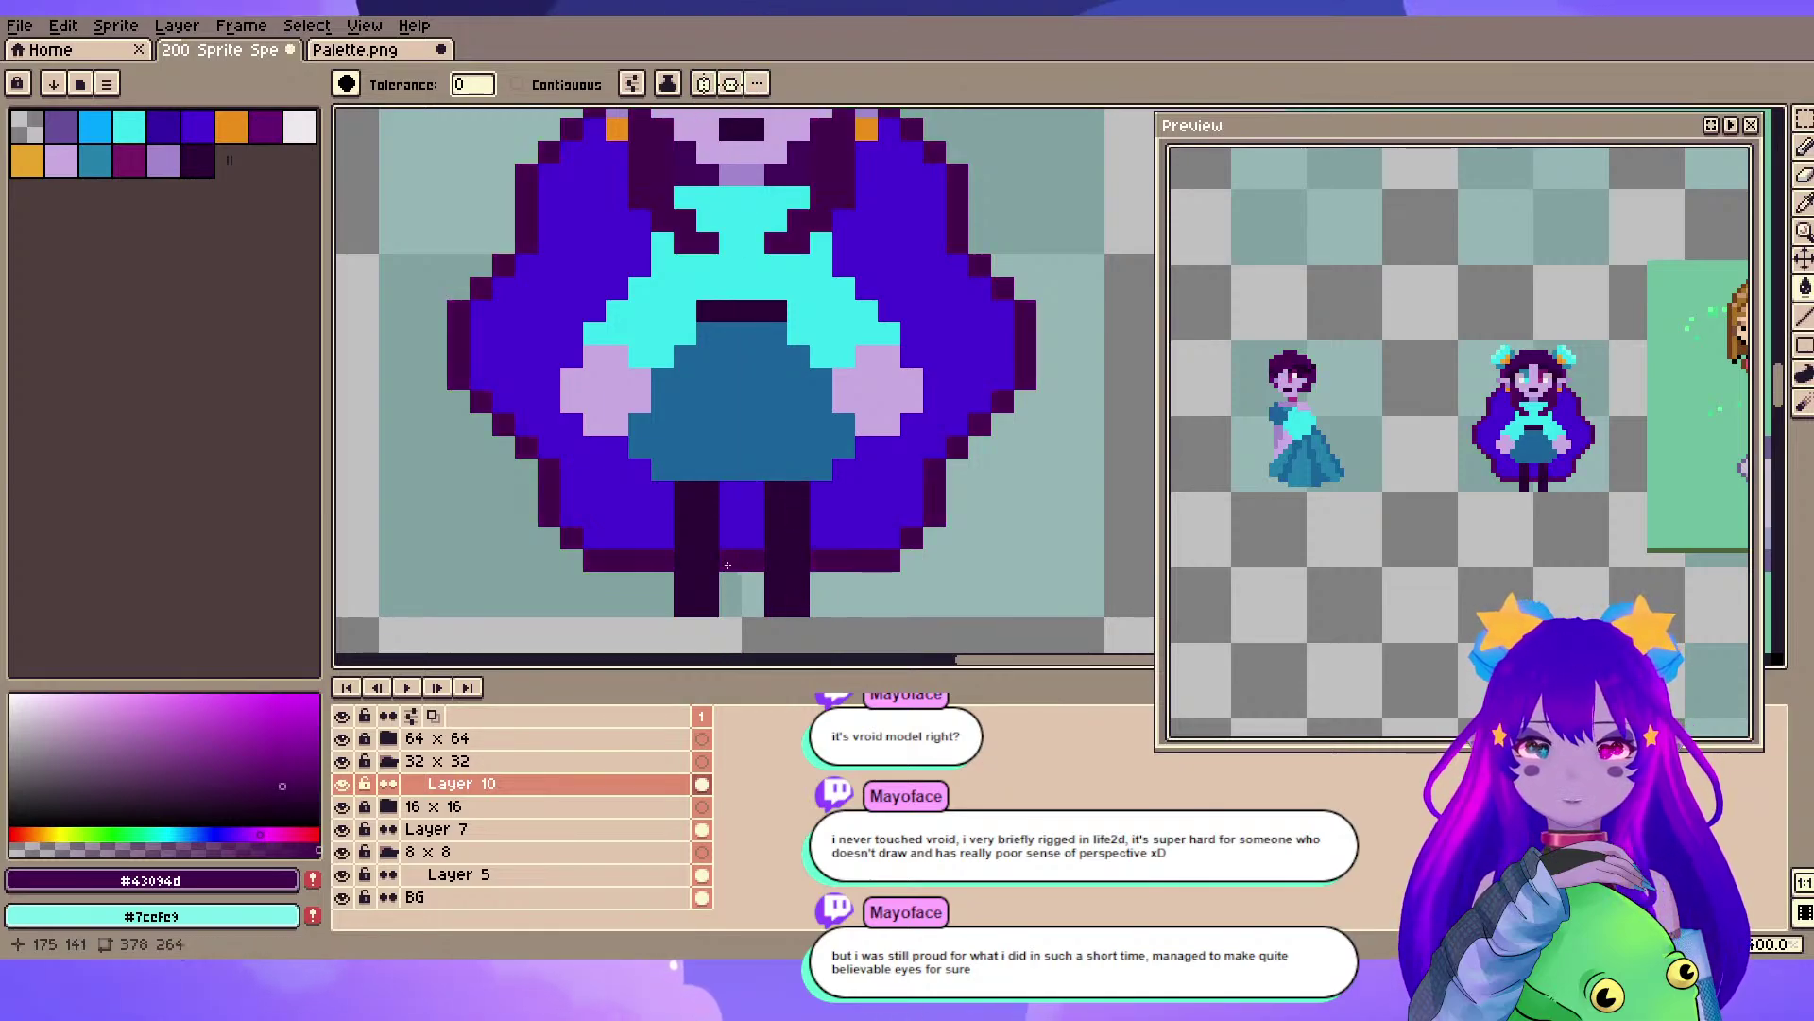
- Restore the mirror symmetry and darken pixels along the bottom hair outline with #43094d using the Pencil tool
click(705, 84)
key(b)
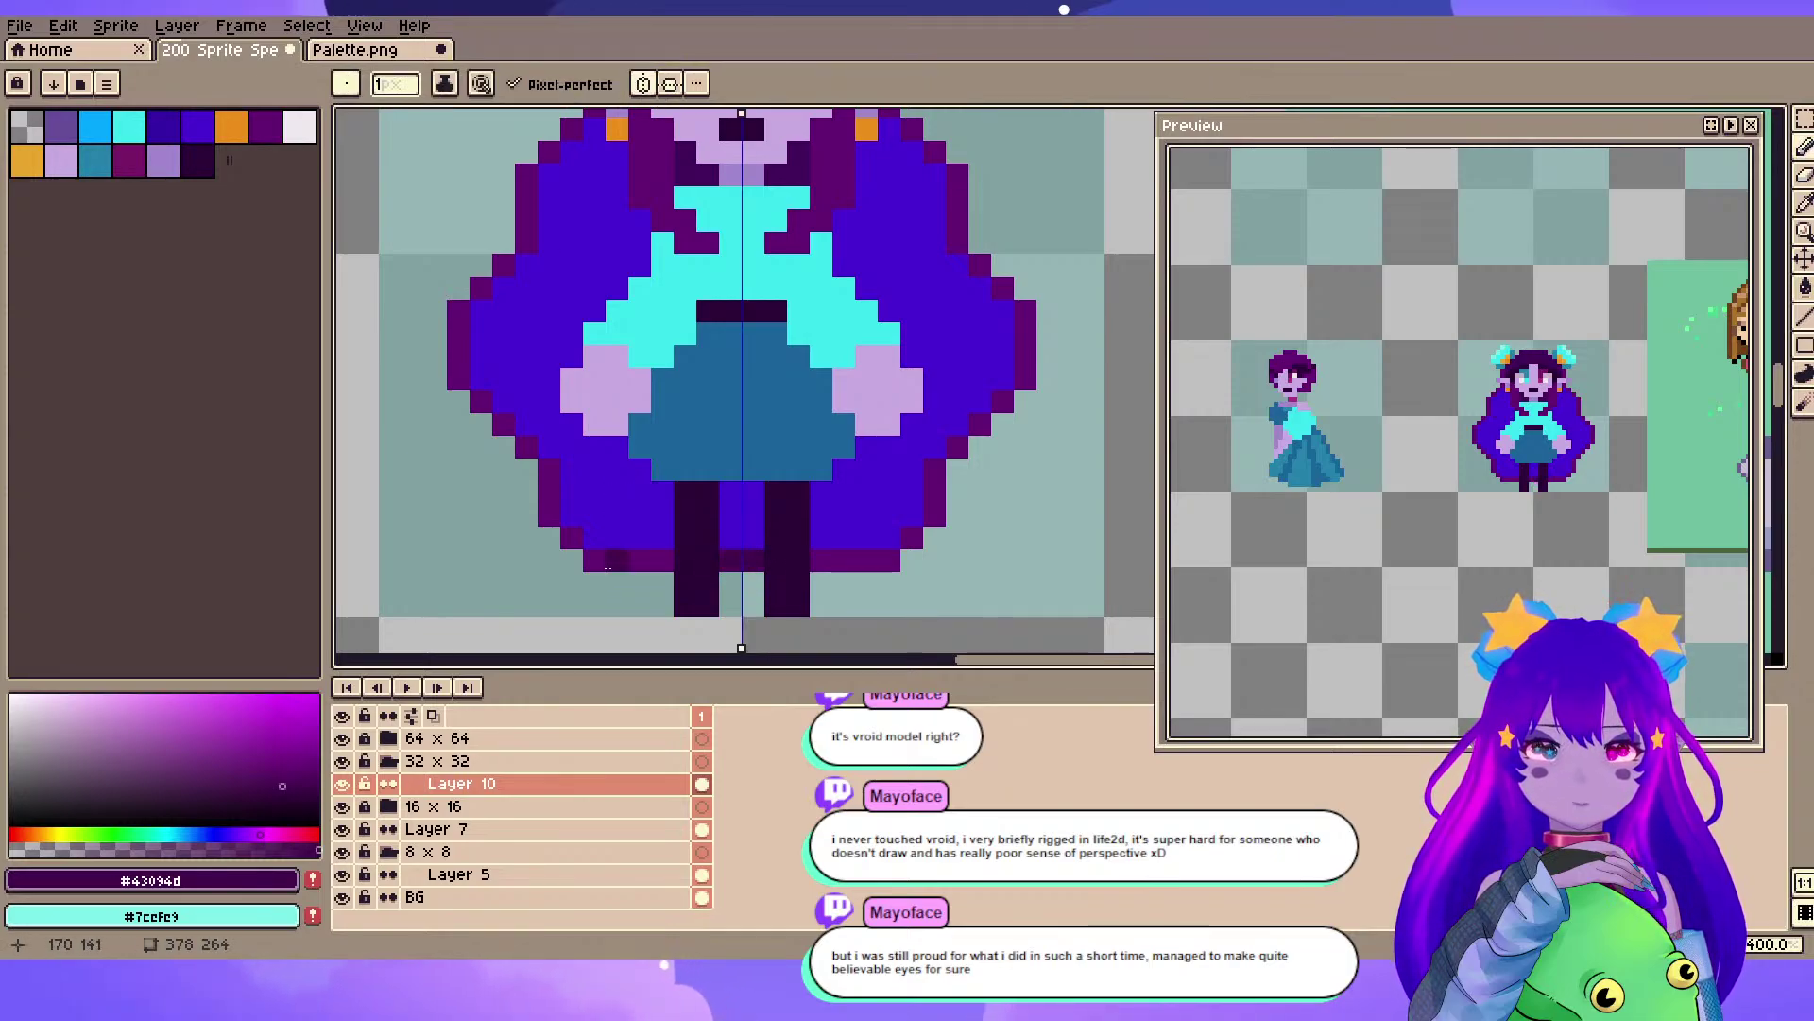
- Recolour the lower and side outlines of the long-haired sprite's blue hair in dark purple #43094d with vertical symmetry on
drag(571, 520, 628, 552)
drag(606, 548, 605, 510)
key(ctrl+z)
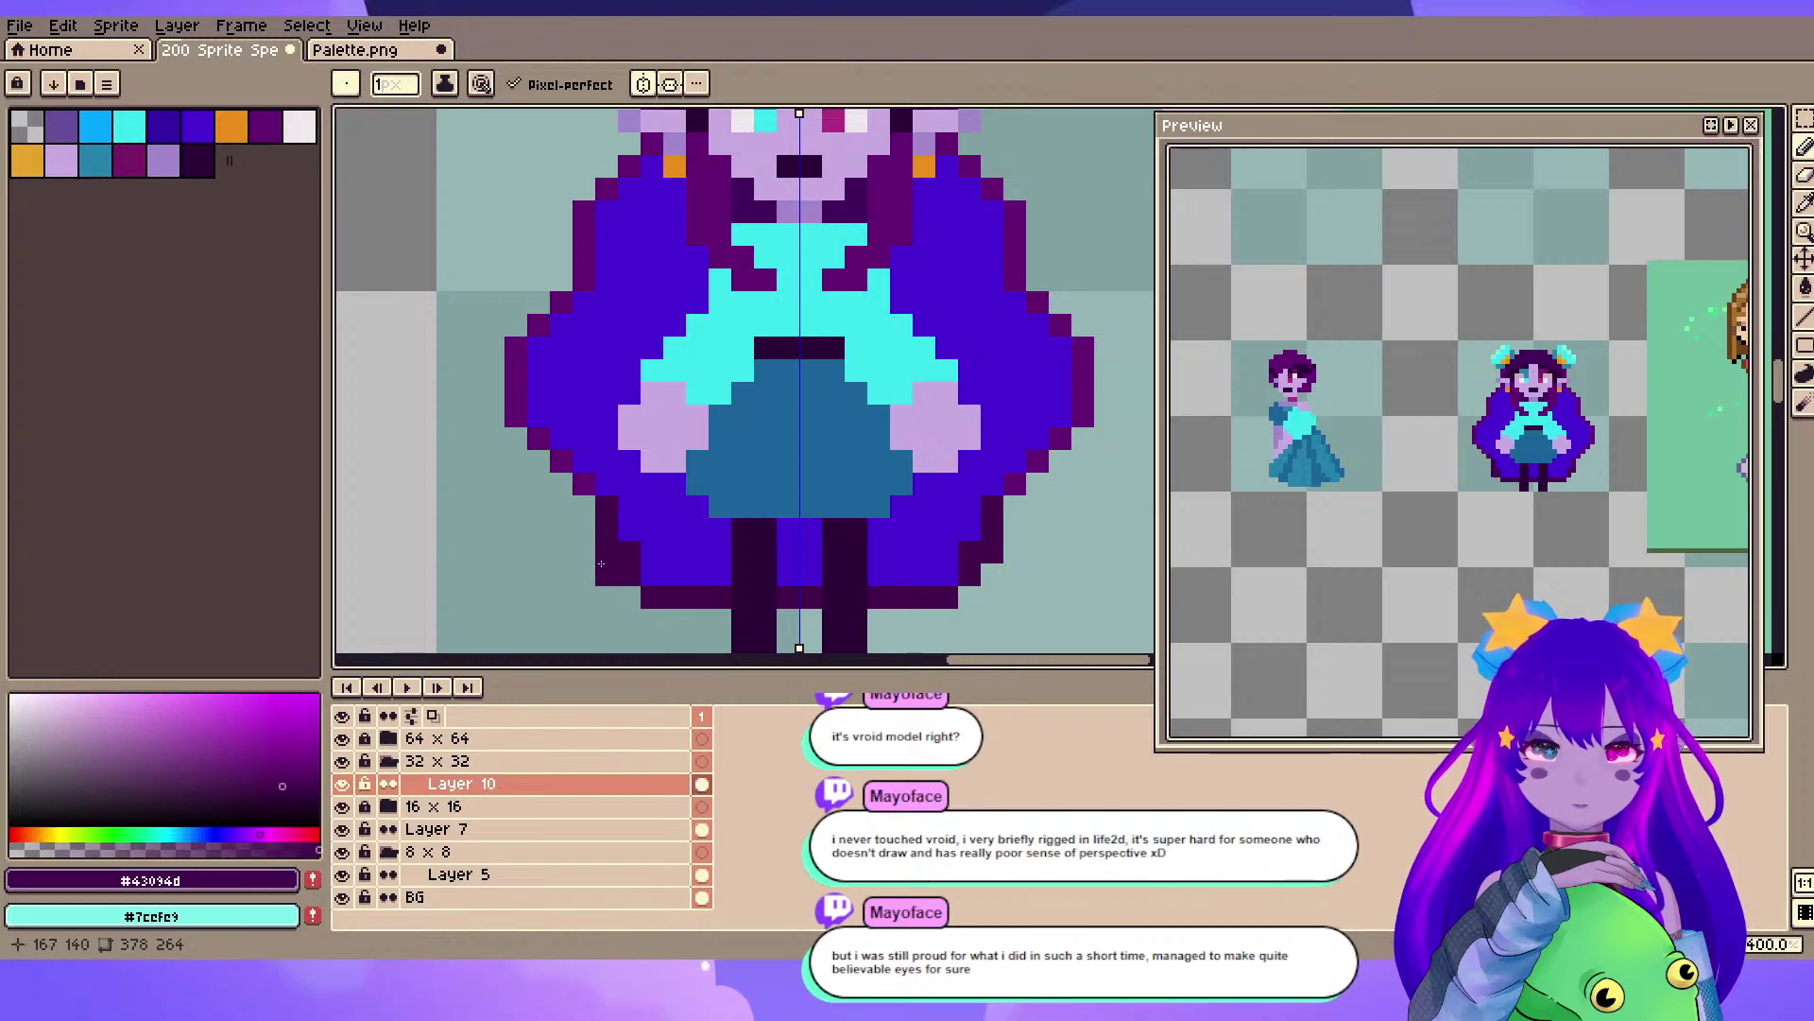
key(e)
drag(586, 361, 634, 432)
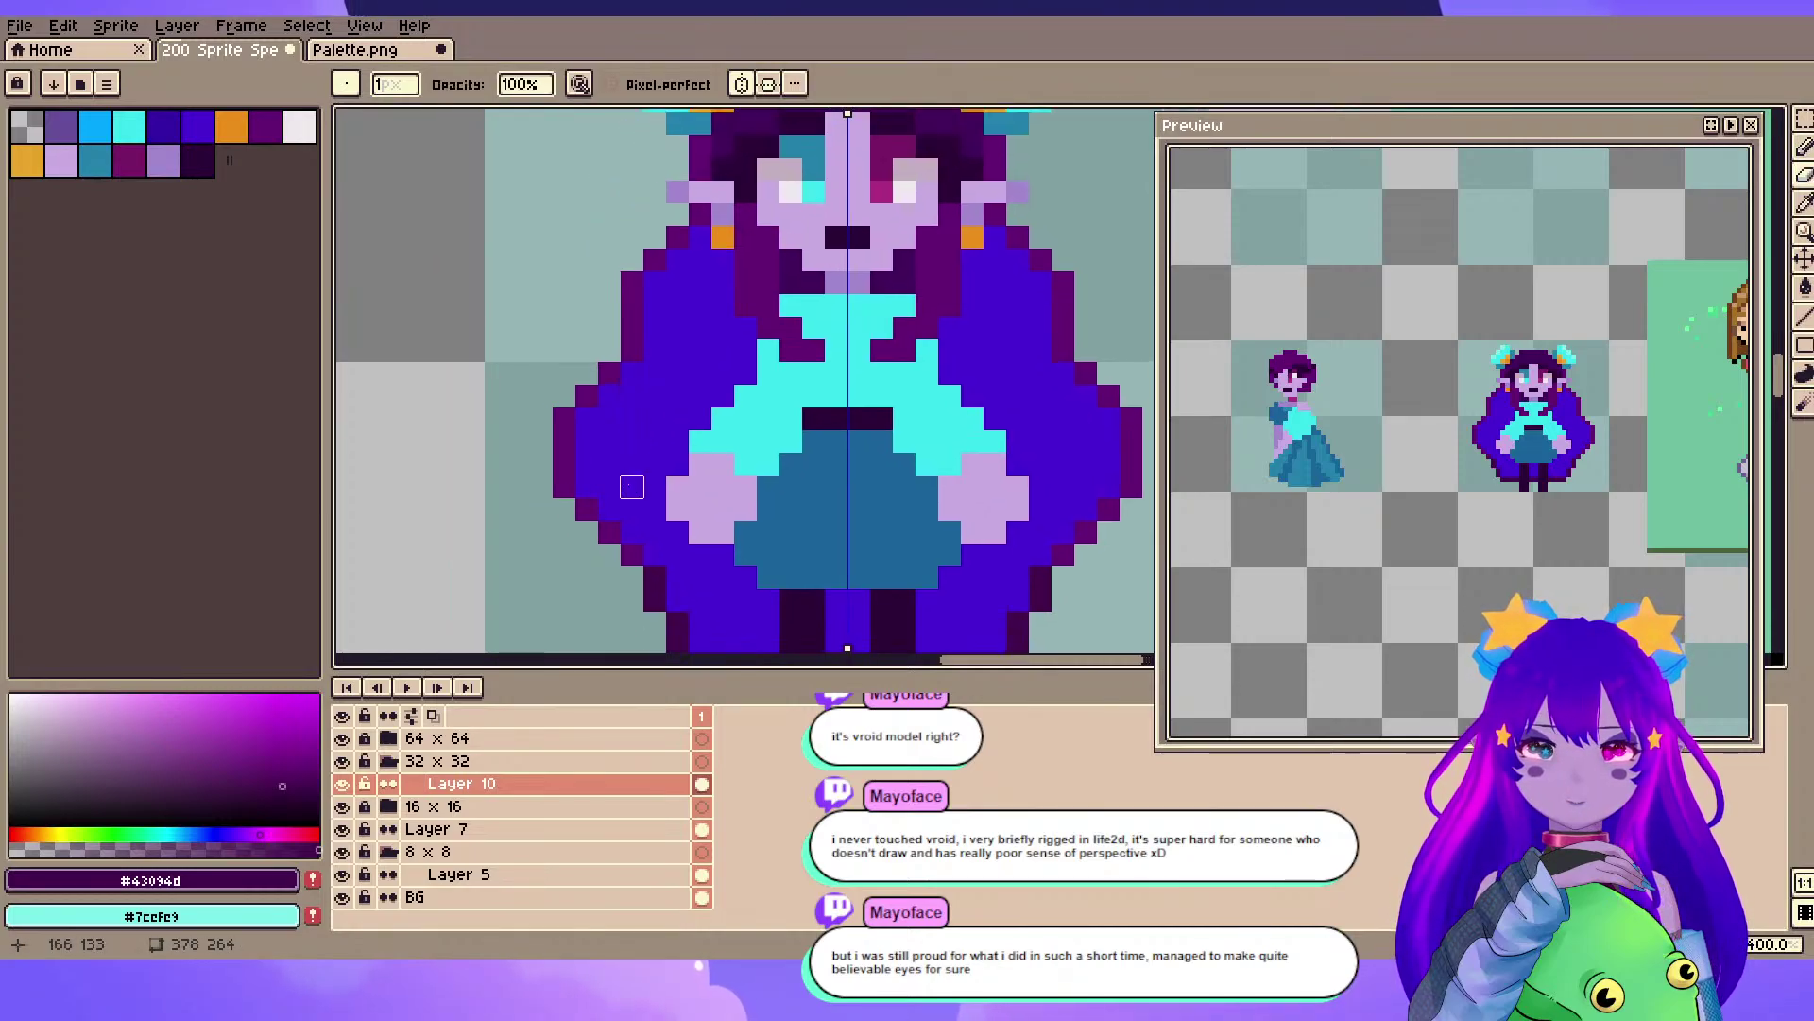
key(b)
drag(632, 555, 610, 532)
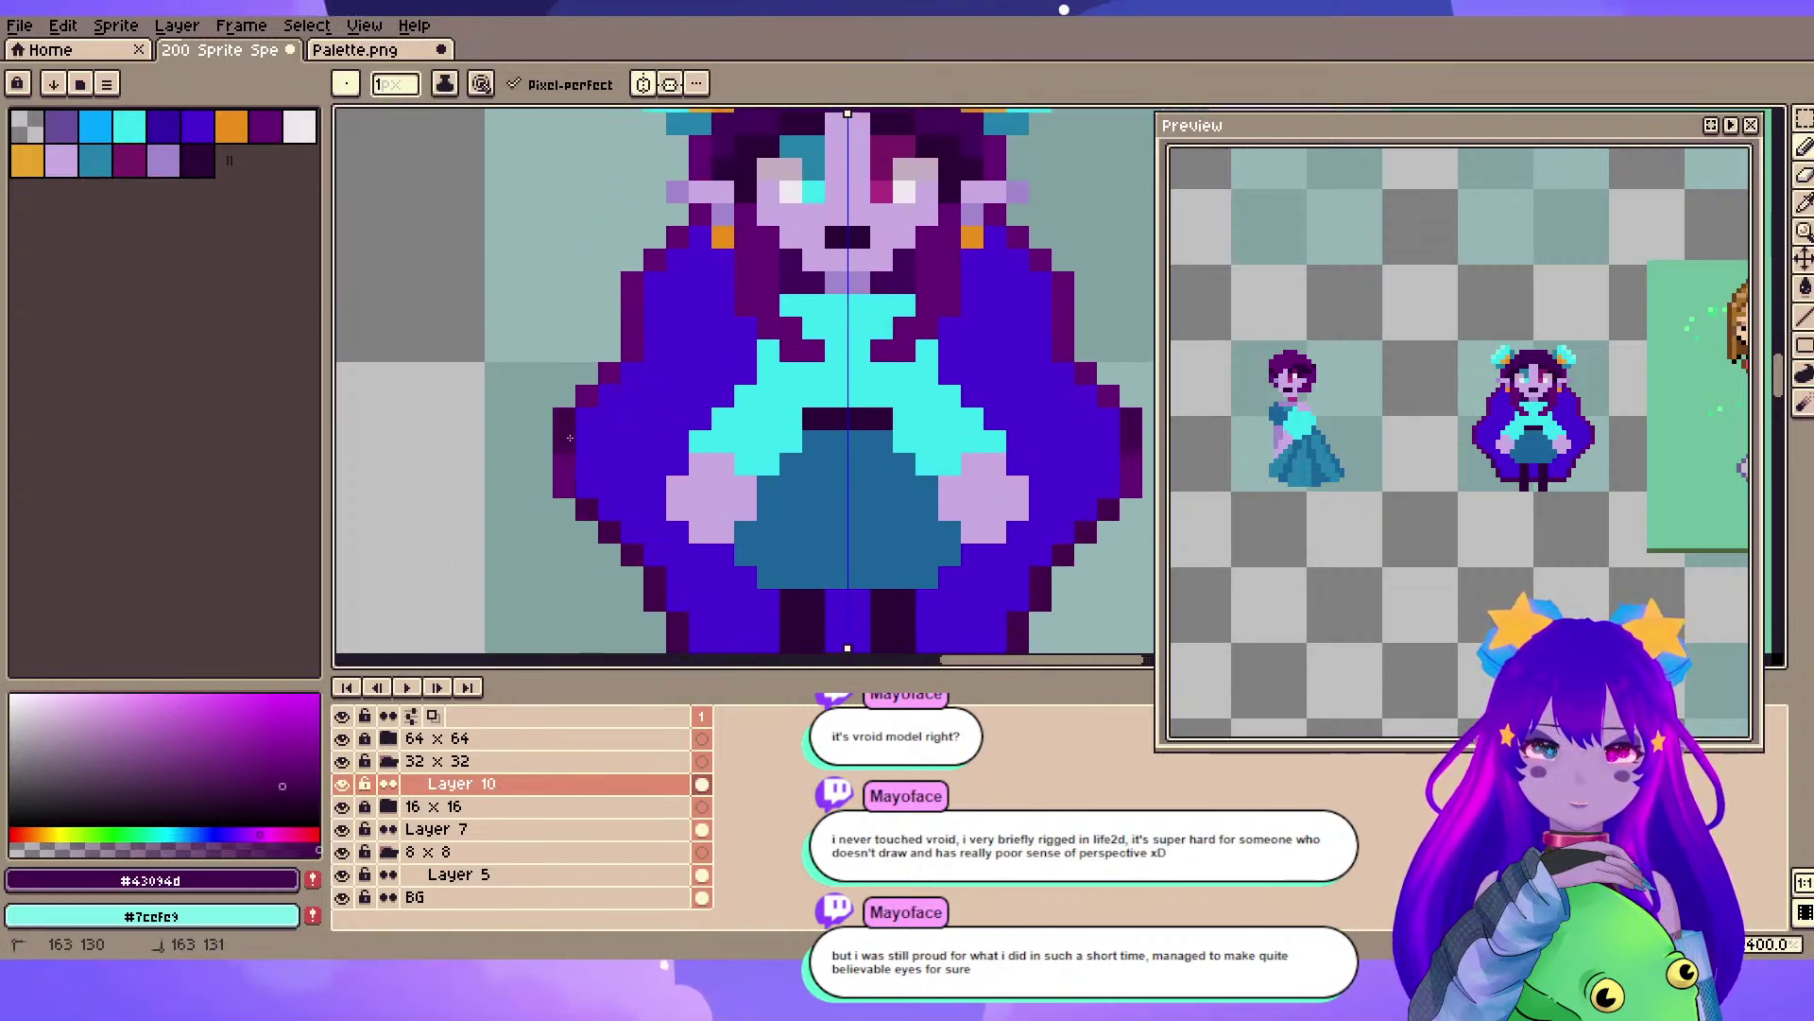
drag(621, 335, 633, 459)
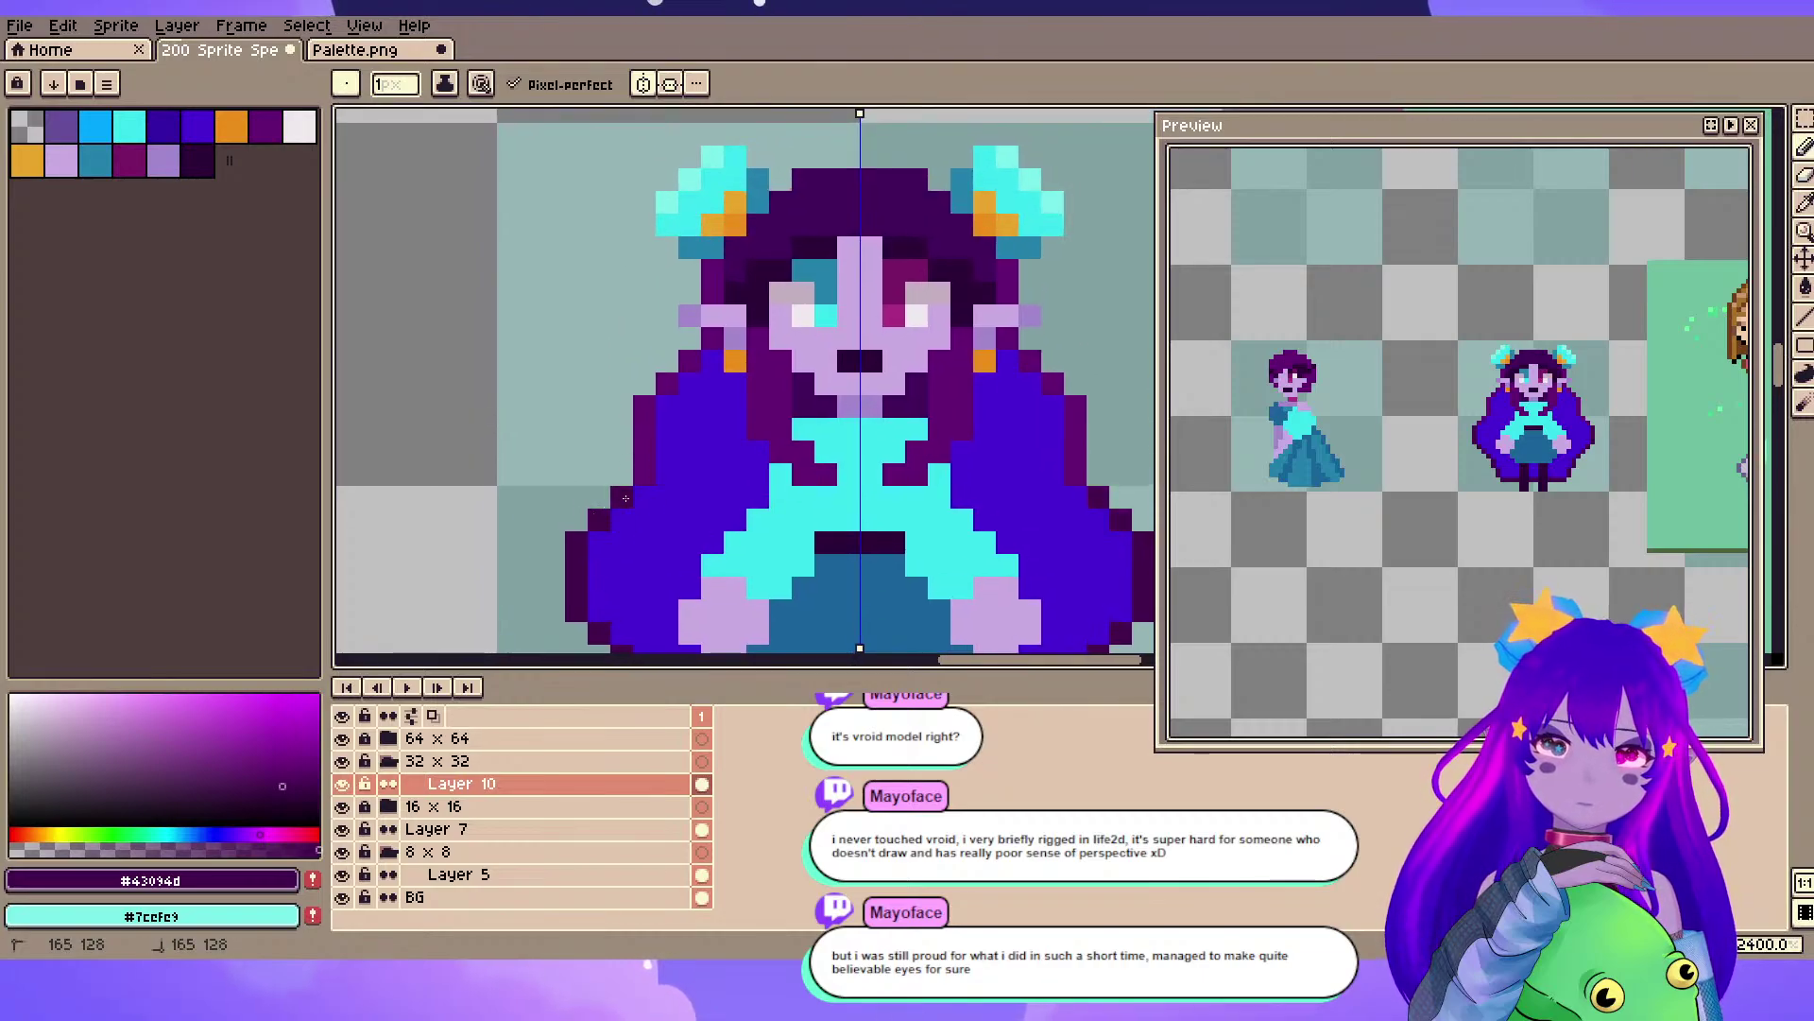
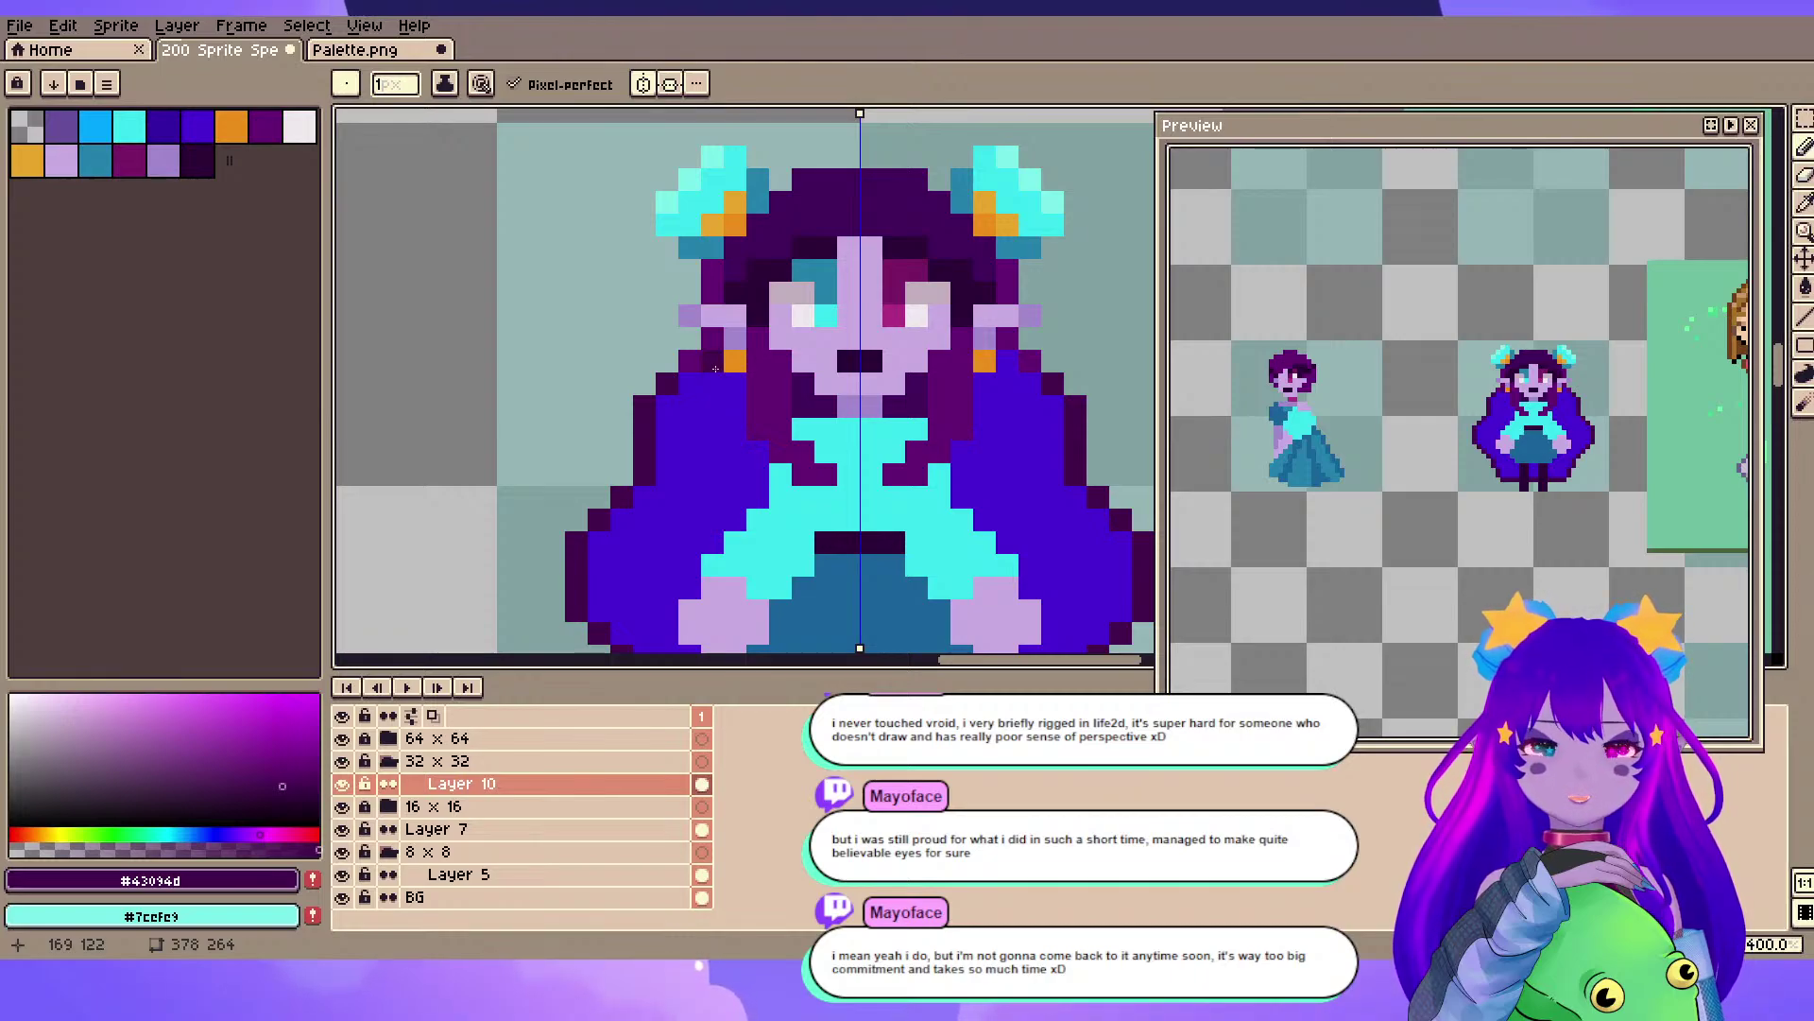
- Darken the upper hair edges beside the ears and the front strands with #43094d, undoing the last stray mark
click(707, 273)
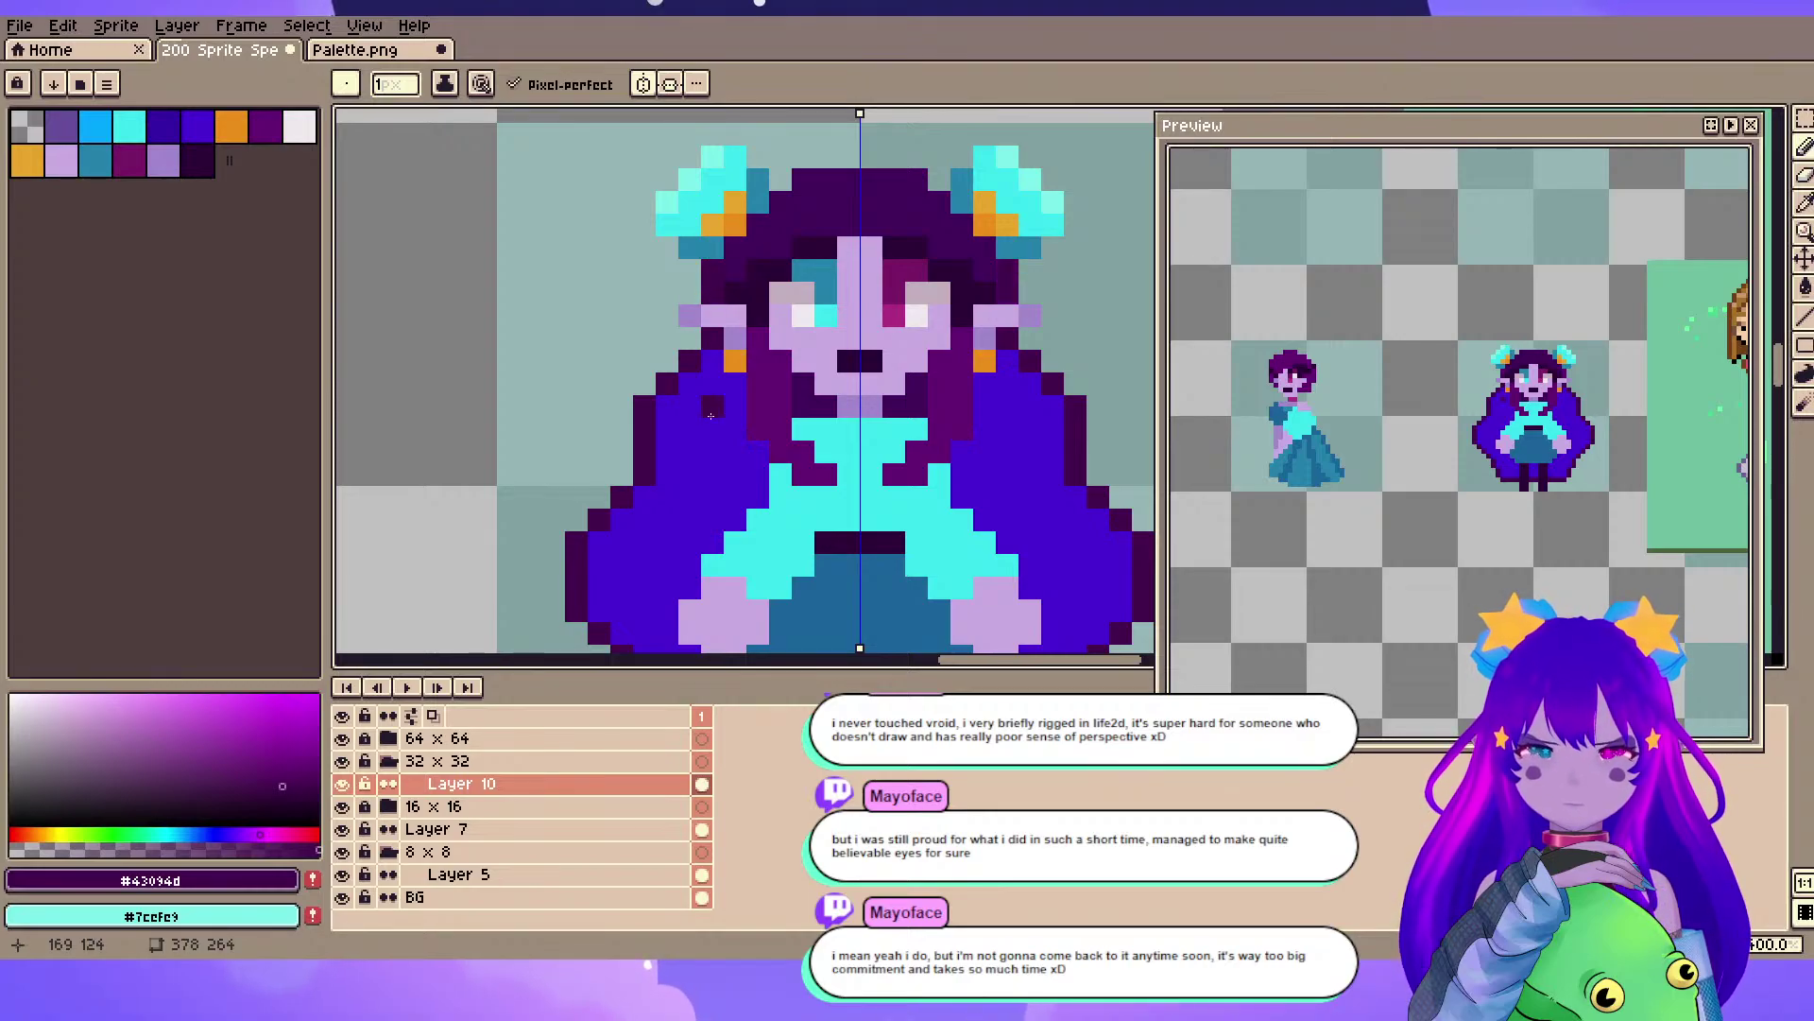
click(715, 366)
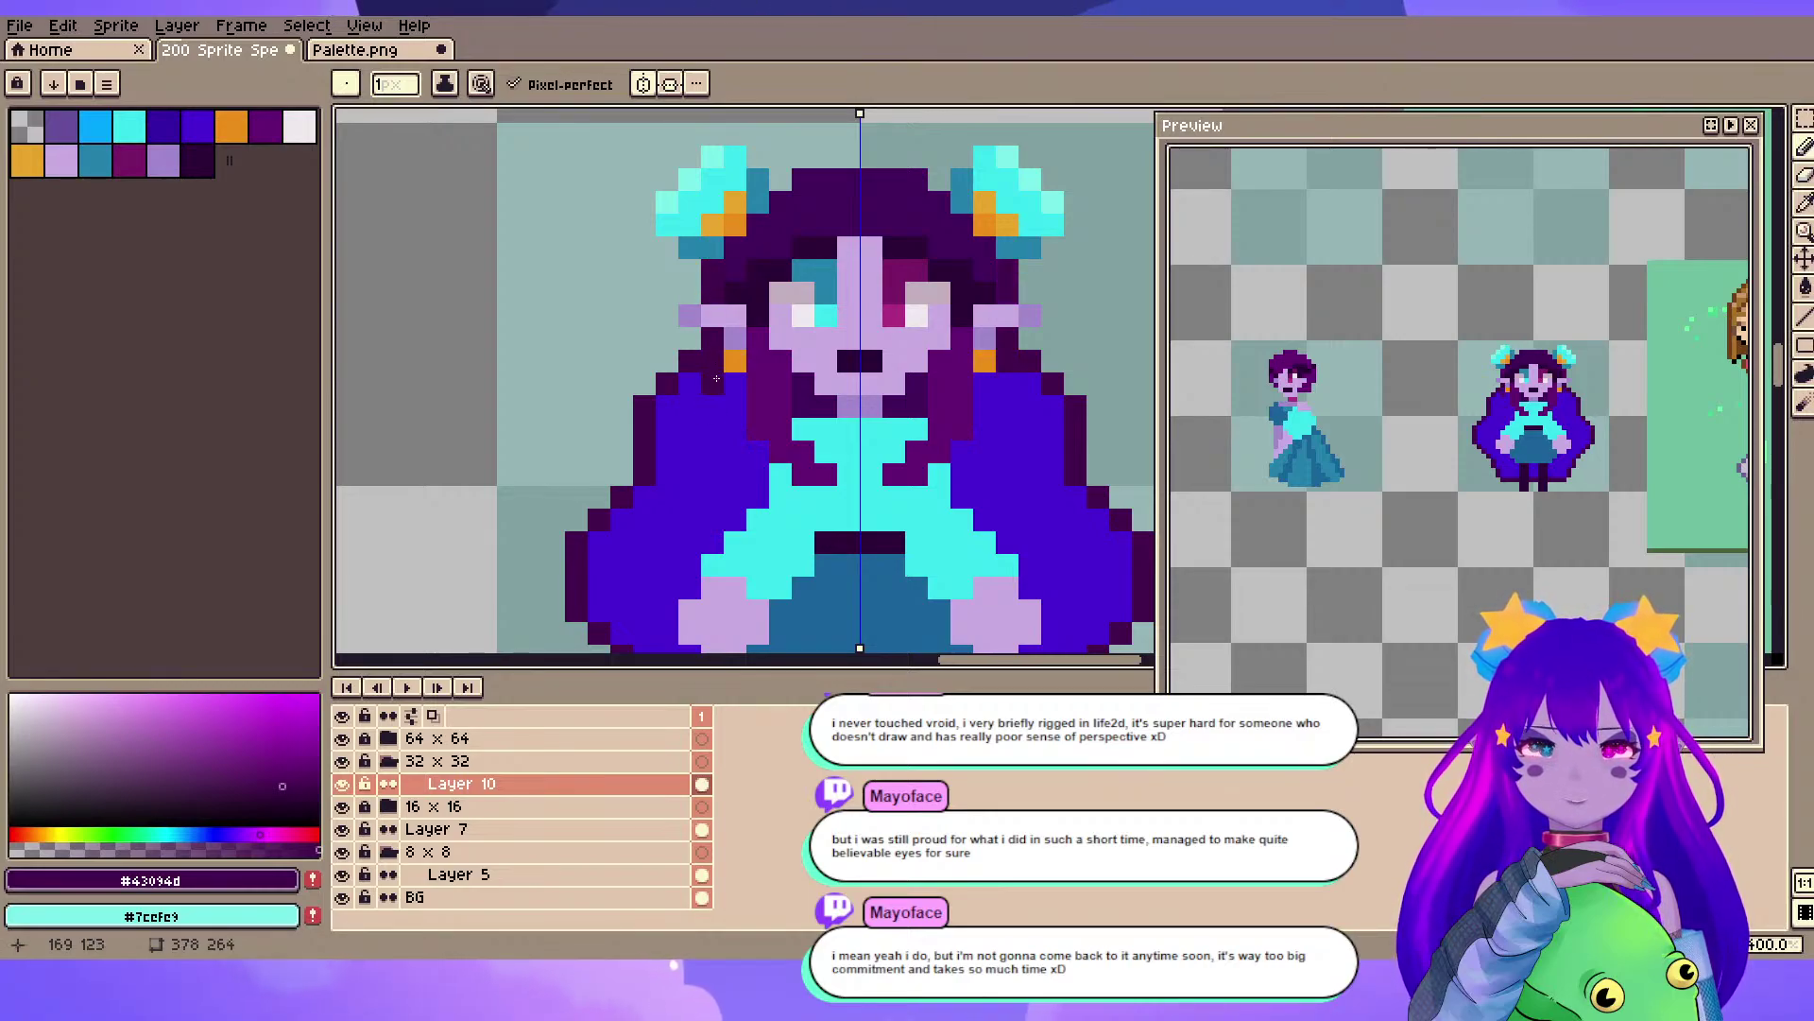
click(762, 463)
scroll(751, 507, down, 4)
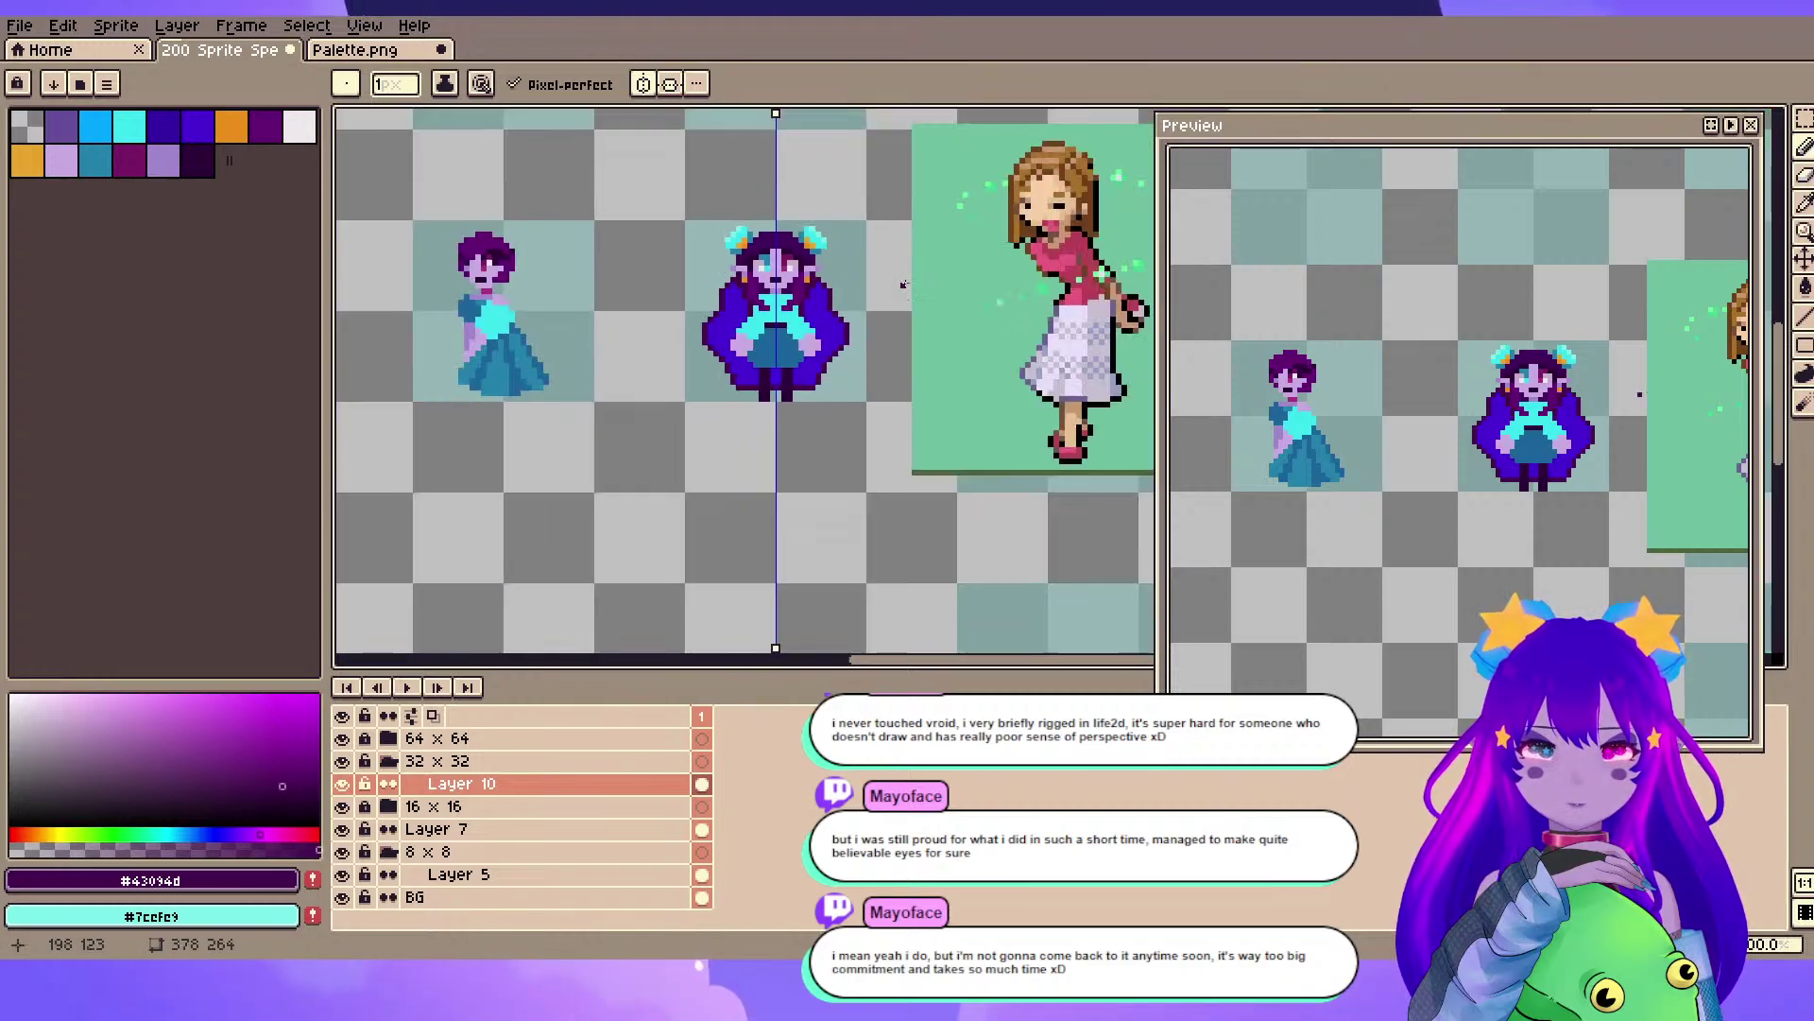
key(ctrl+z)
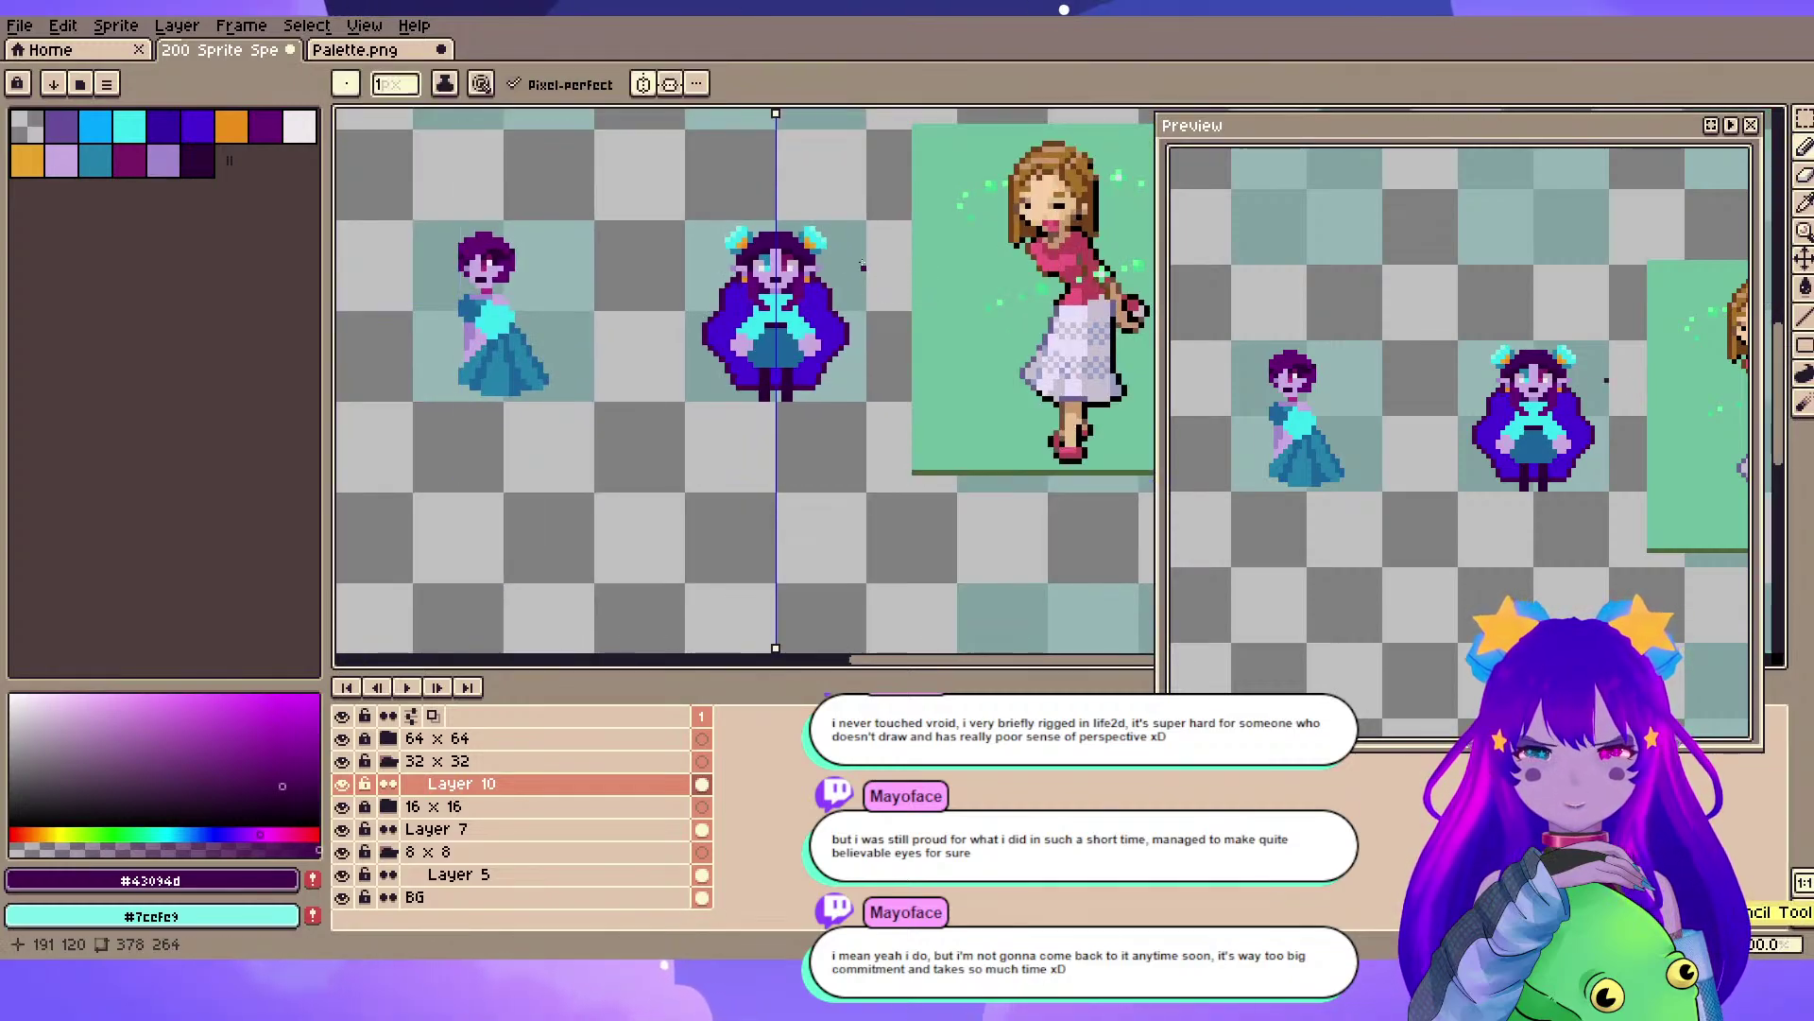
scroll(784, 331, up, 3)
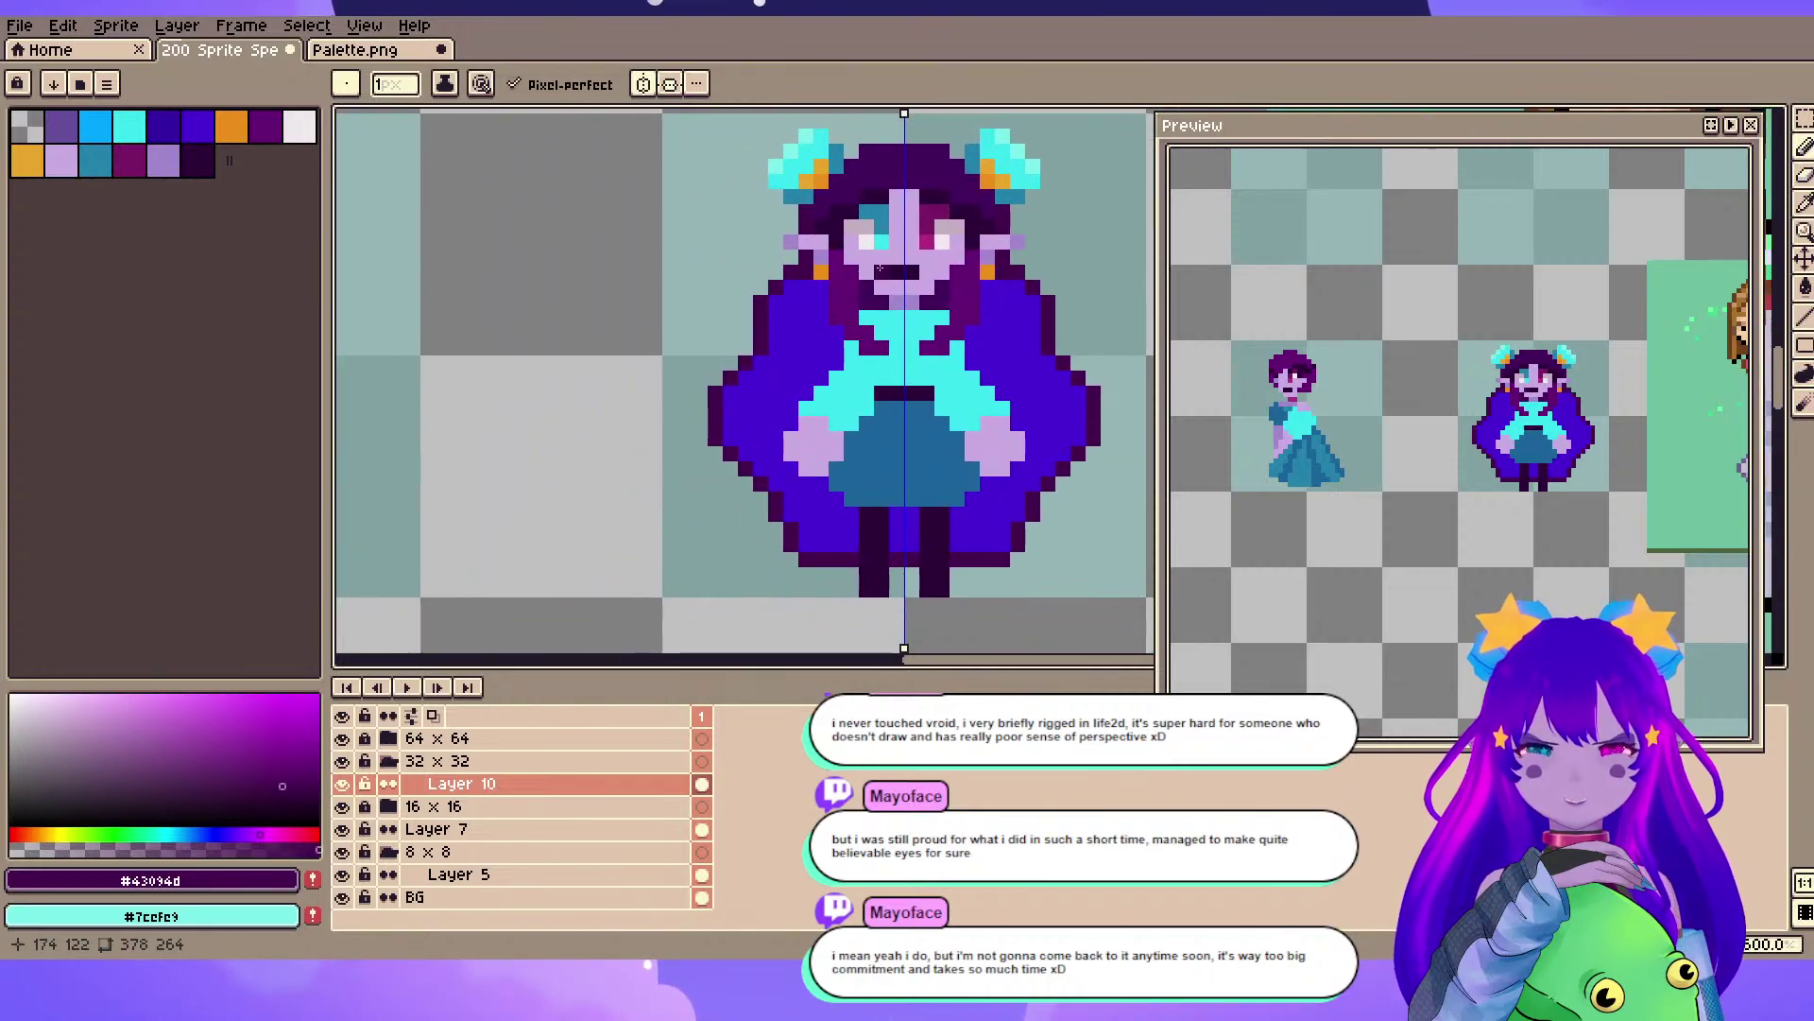
- Pick the maroon hair colour #5b0d5a from one of the smaller finished character sprites
scroll(880, 268, up, 2)
mouse_move(535, 345)
mouse_down()
mouse_move(539, 420)
mouse_move(854, 247)
mouse_move(658, 244)
mouse_up()
scroll(510, 406, down, 3)
scroll(657, 243, down, 1)
scroll(462, 247, down, 1)
drag(462, 247, 990, 348)
scroll(879, 311, up, 5)
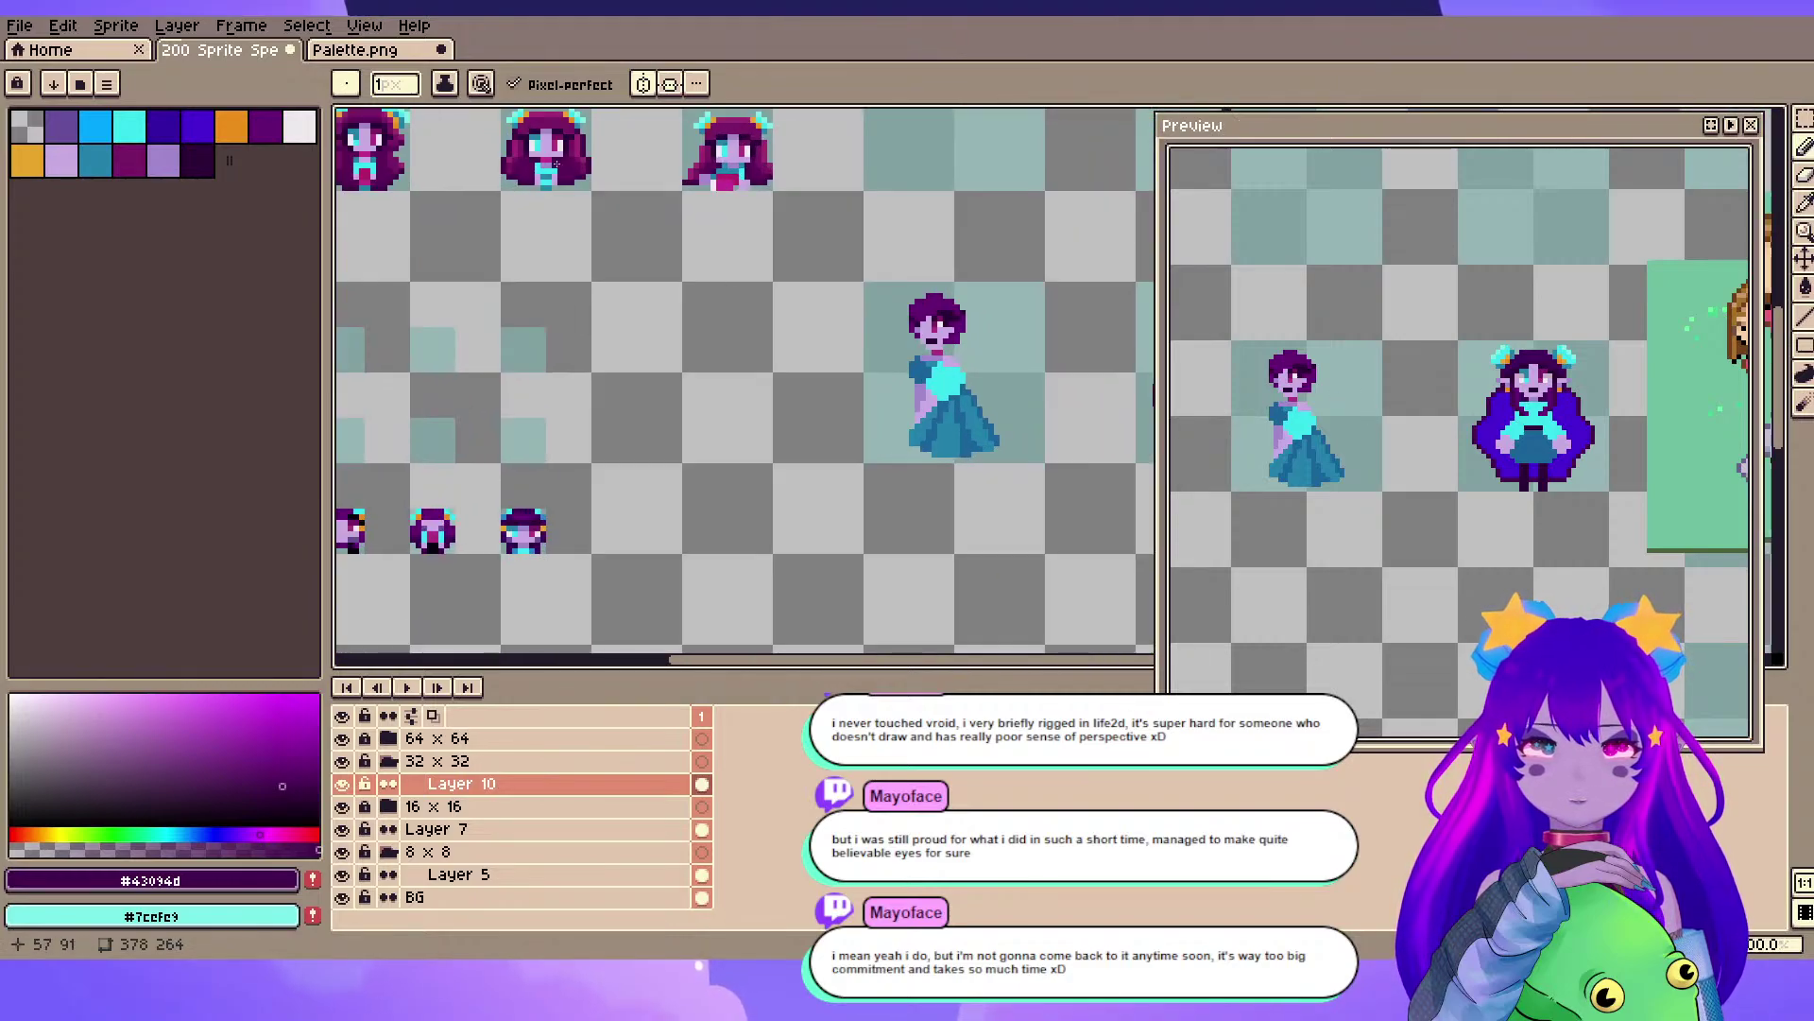
alt+click(722, 424)
- Fill the blue hair areas of the long-haired 64-pixel sprite with maroon #5b0d5a
scroll(839, 377, down, 4)
drag(1058, 357, 787, 318)
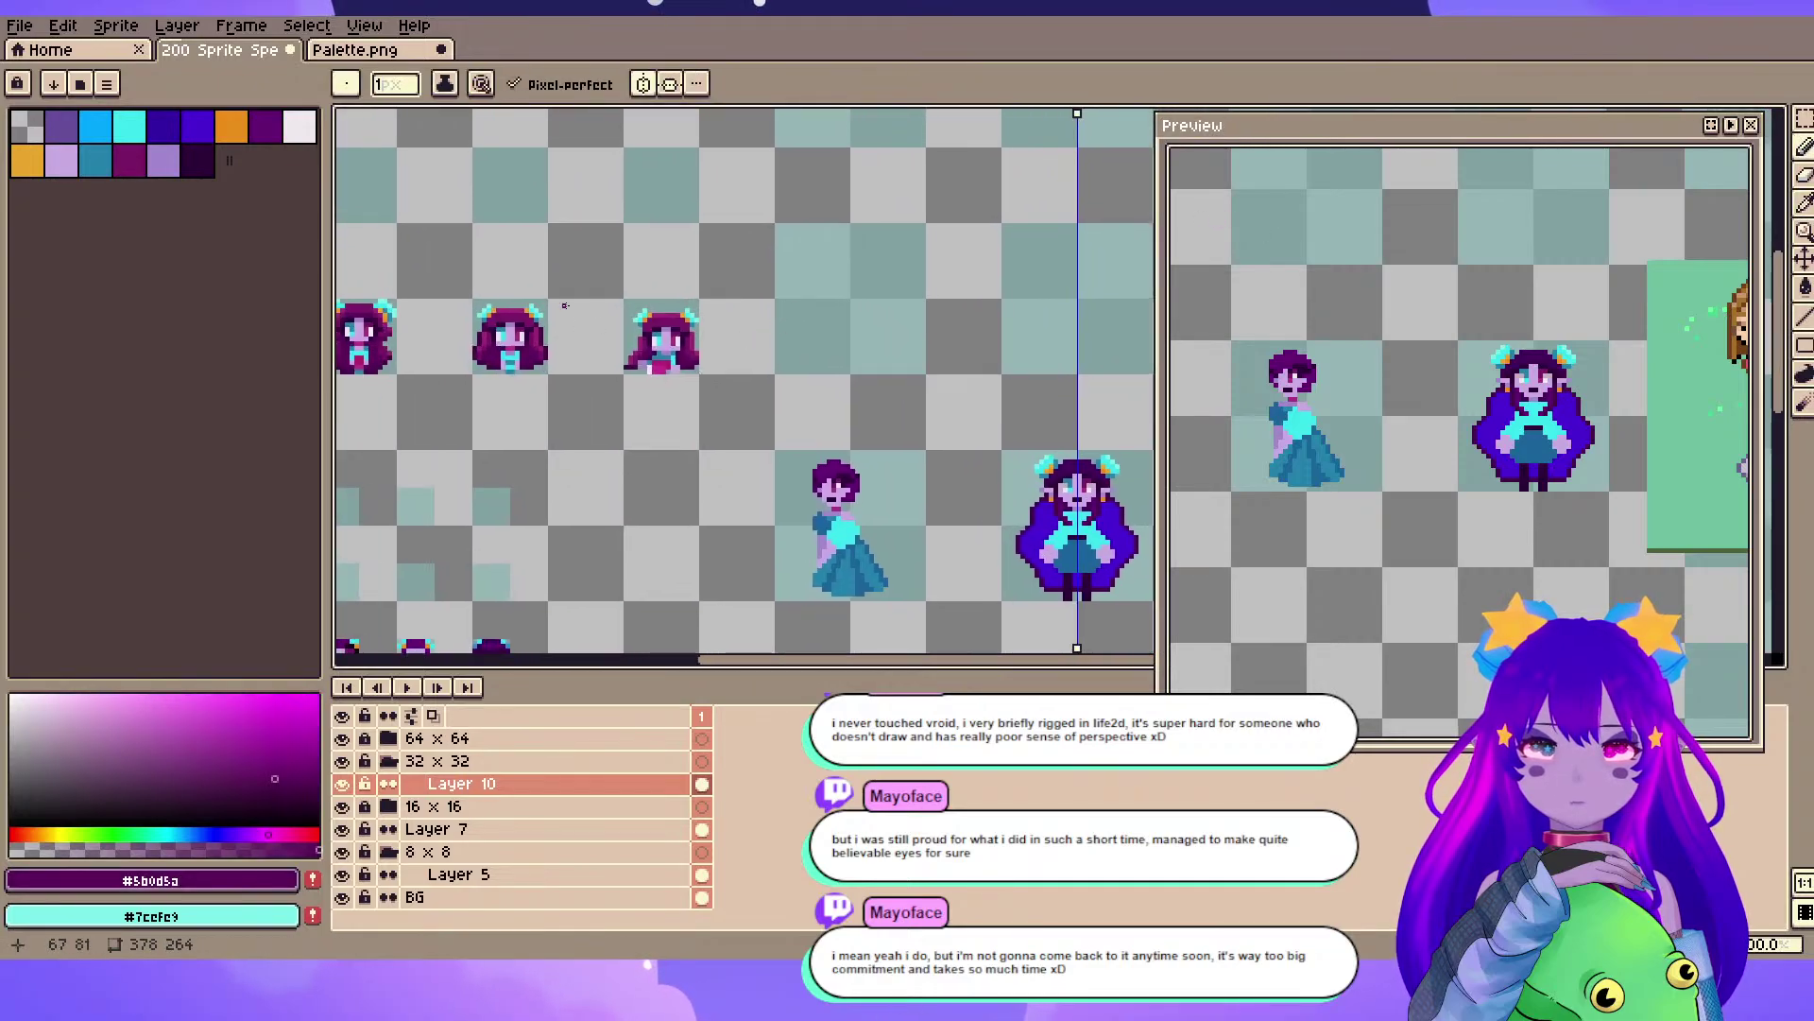
scroll(529, 298, up, 4)
drag(1096, 567, 494, 298)
scroll(879, 430, down, 3)
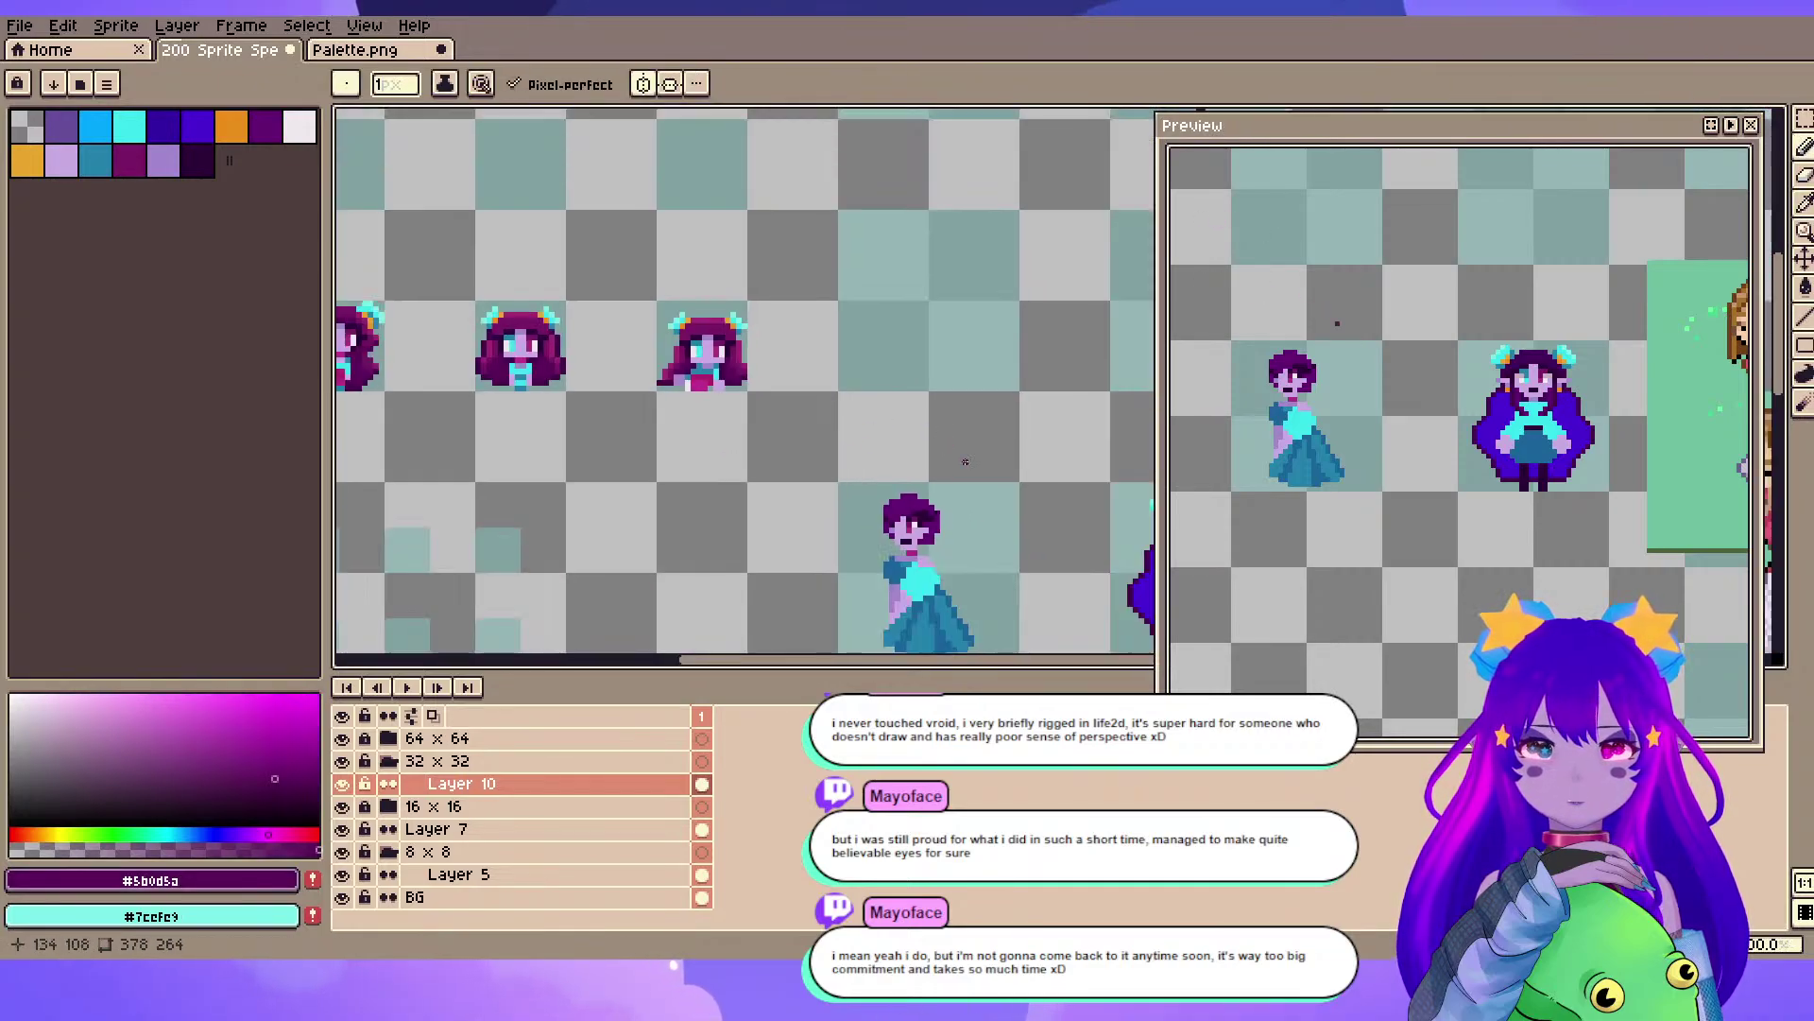
drag(1077, 531, 395, 247)
scroll(395, 247, up, 2)
scroll(737, 227, up, 1)
drag(737, 227, 724, 426)
key(g)
click(774, 600)
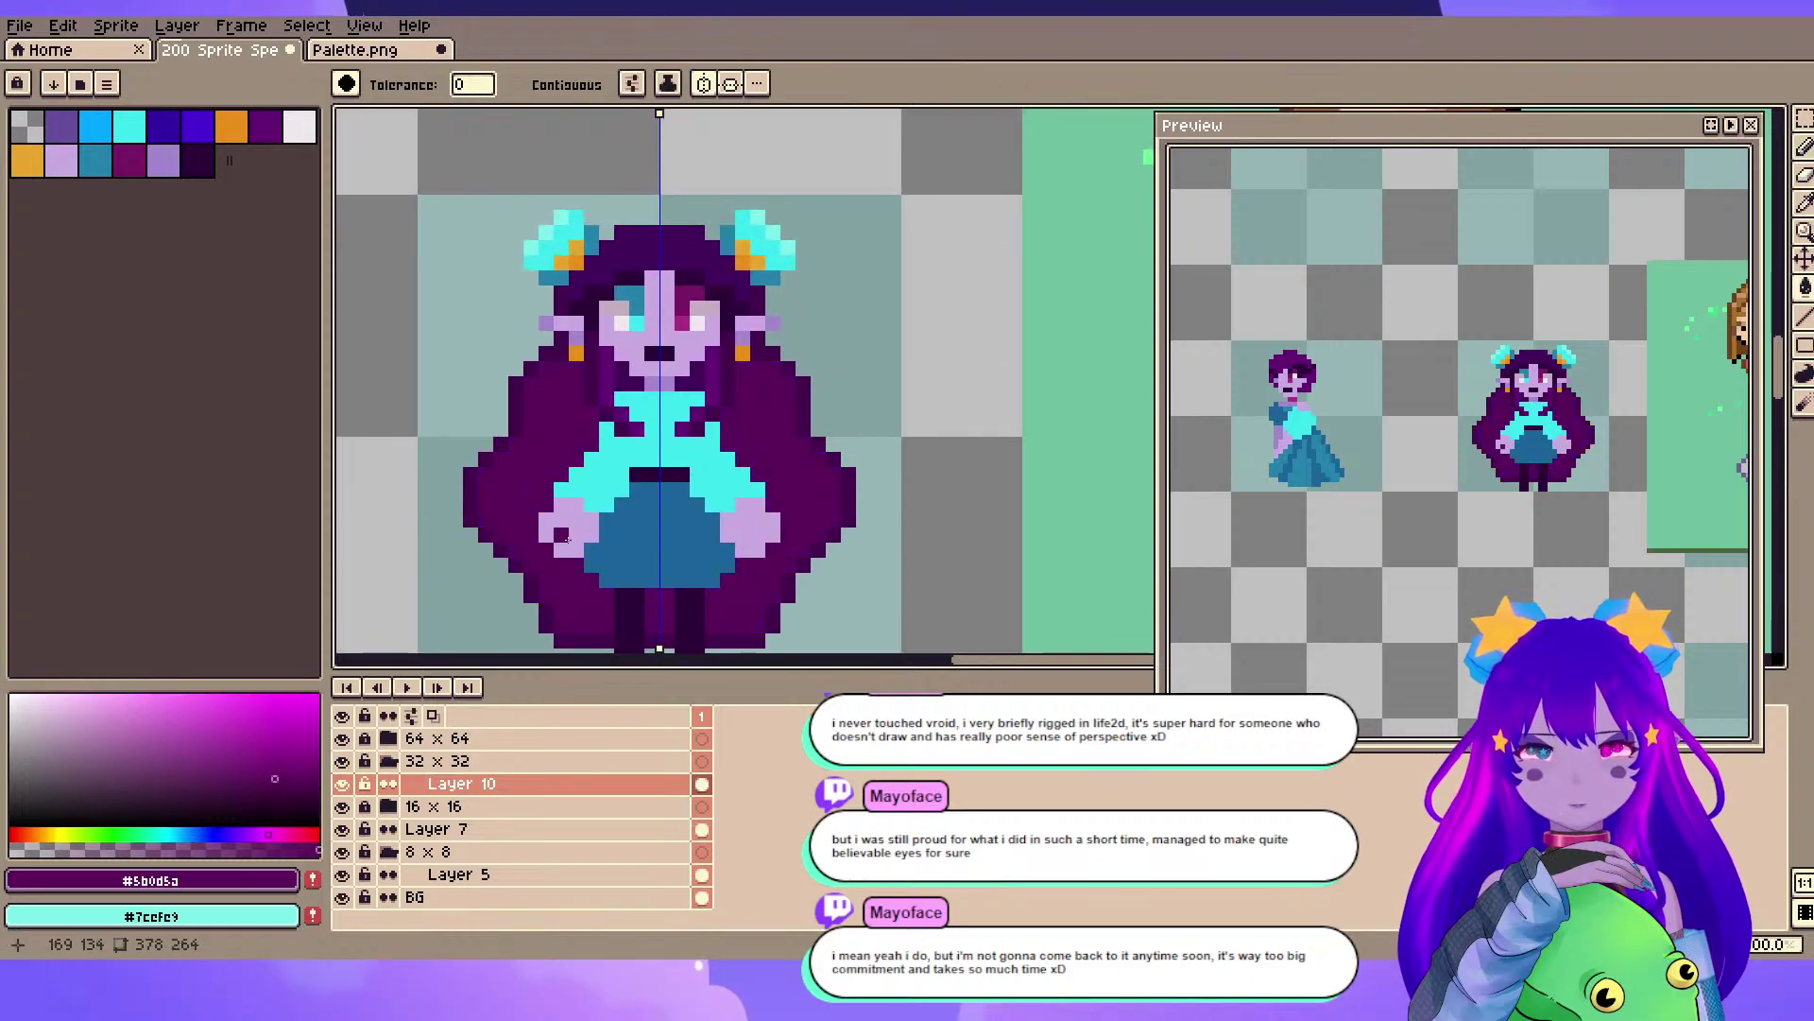
- Sample the dark outline colour #43094d and erase the outermost pixel column on both sides of the hair
drag(570, 537, 613, 448)
scroll(620, 433, up, 1)
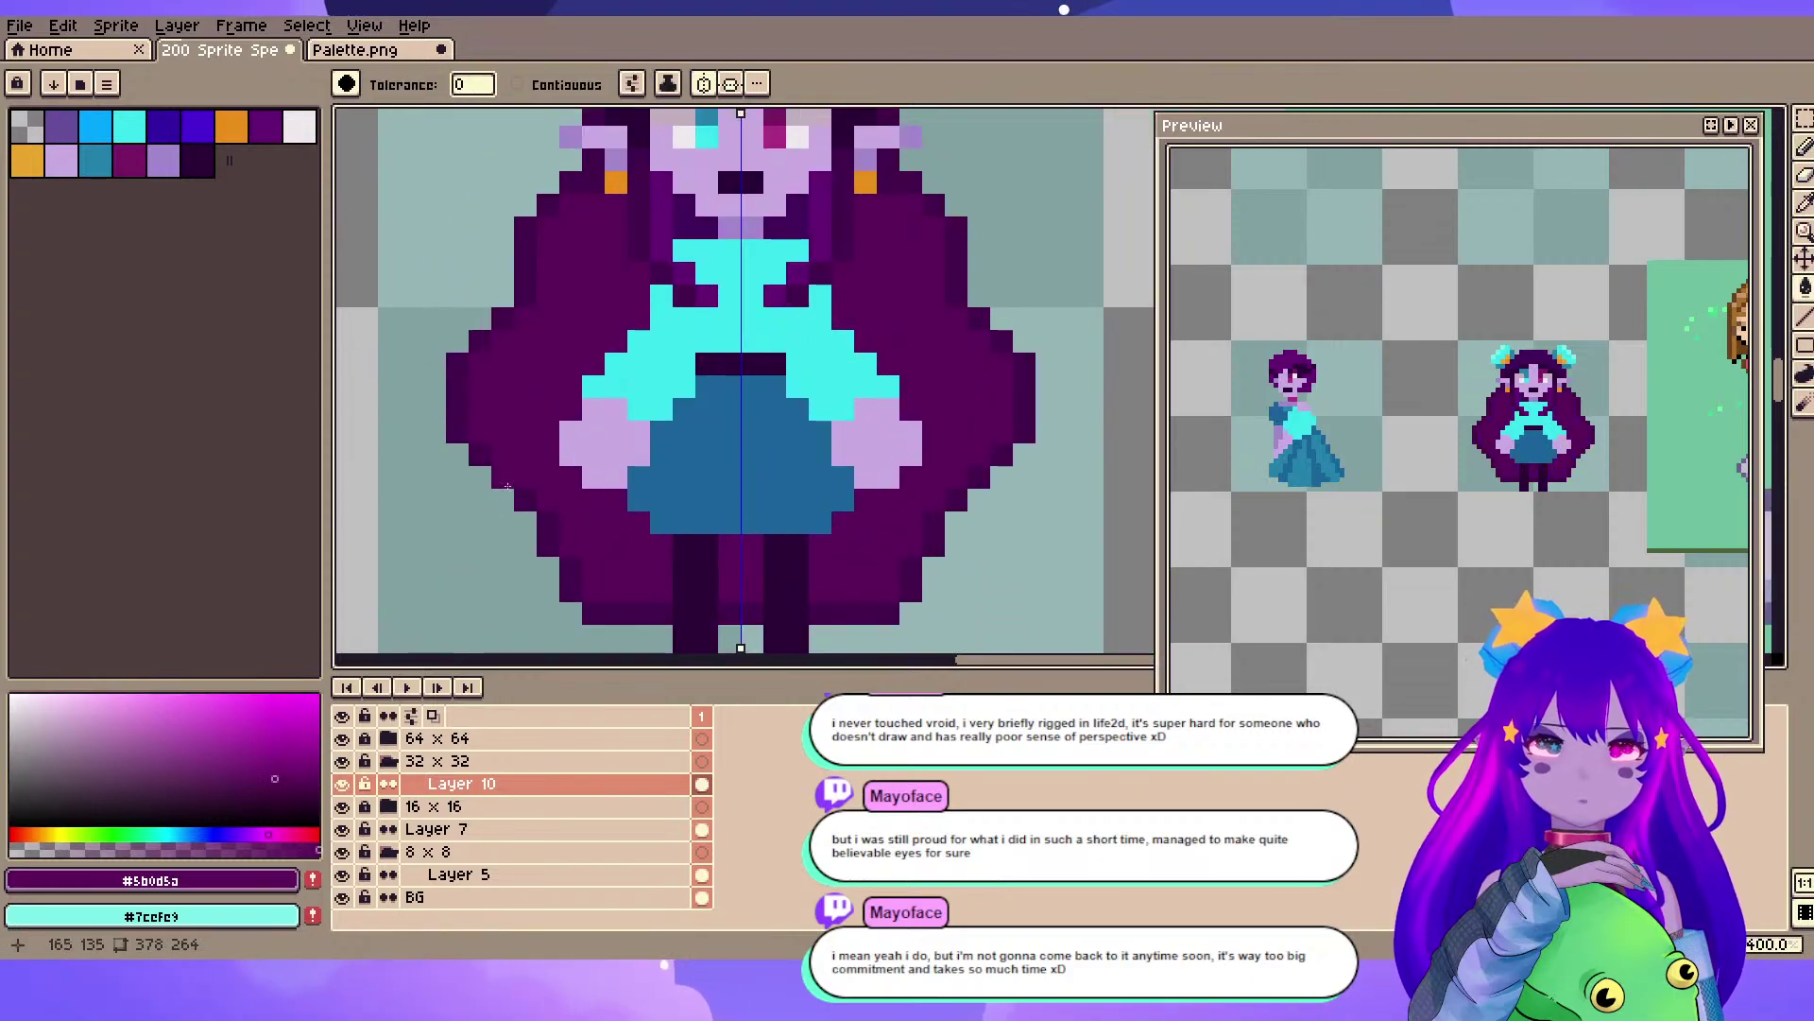
key(b)
alt+click(478, 359)
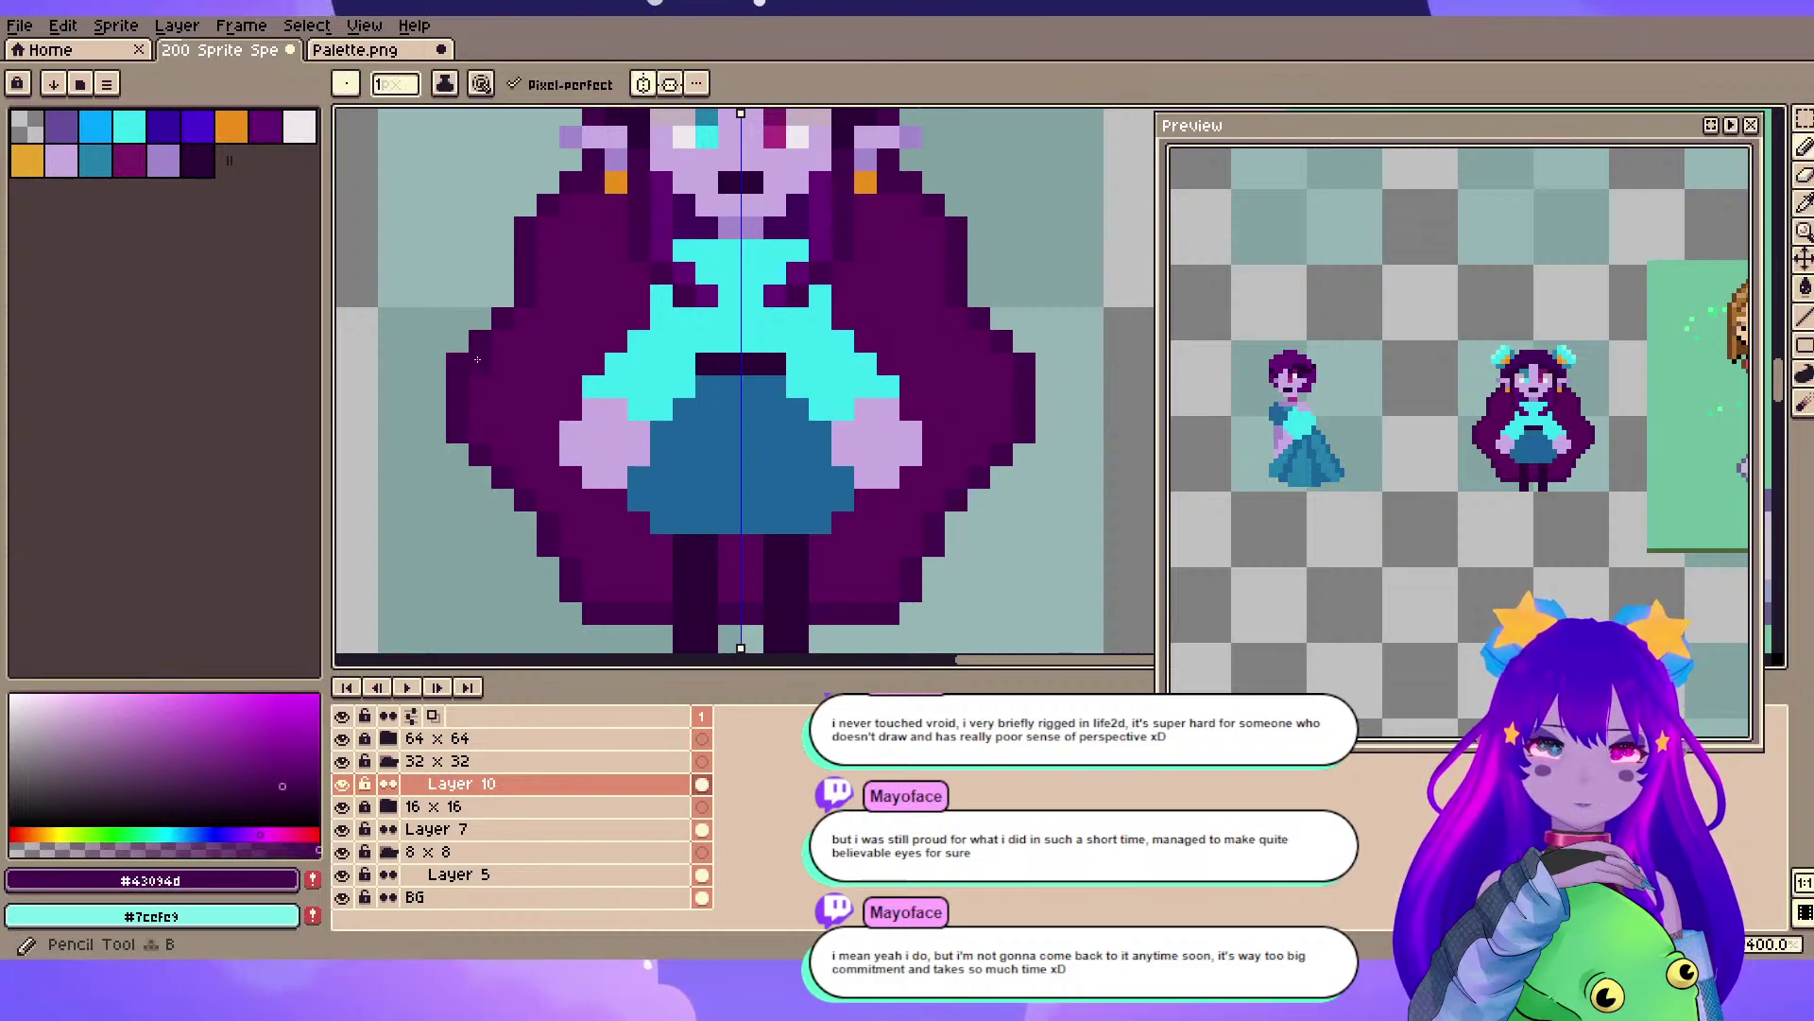
key(e)
drag(457, 338, 458, 439)
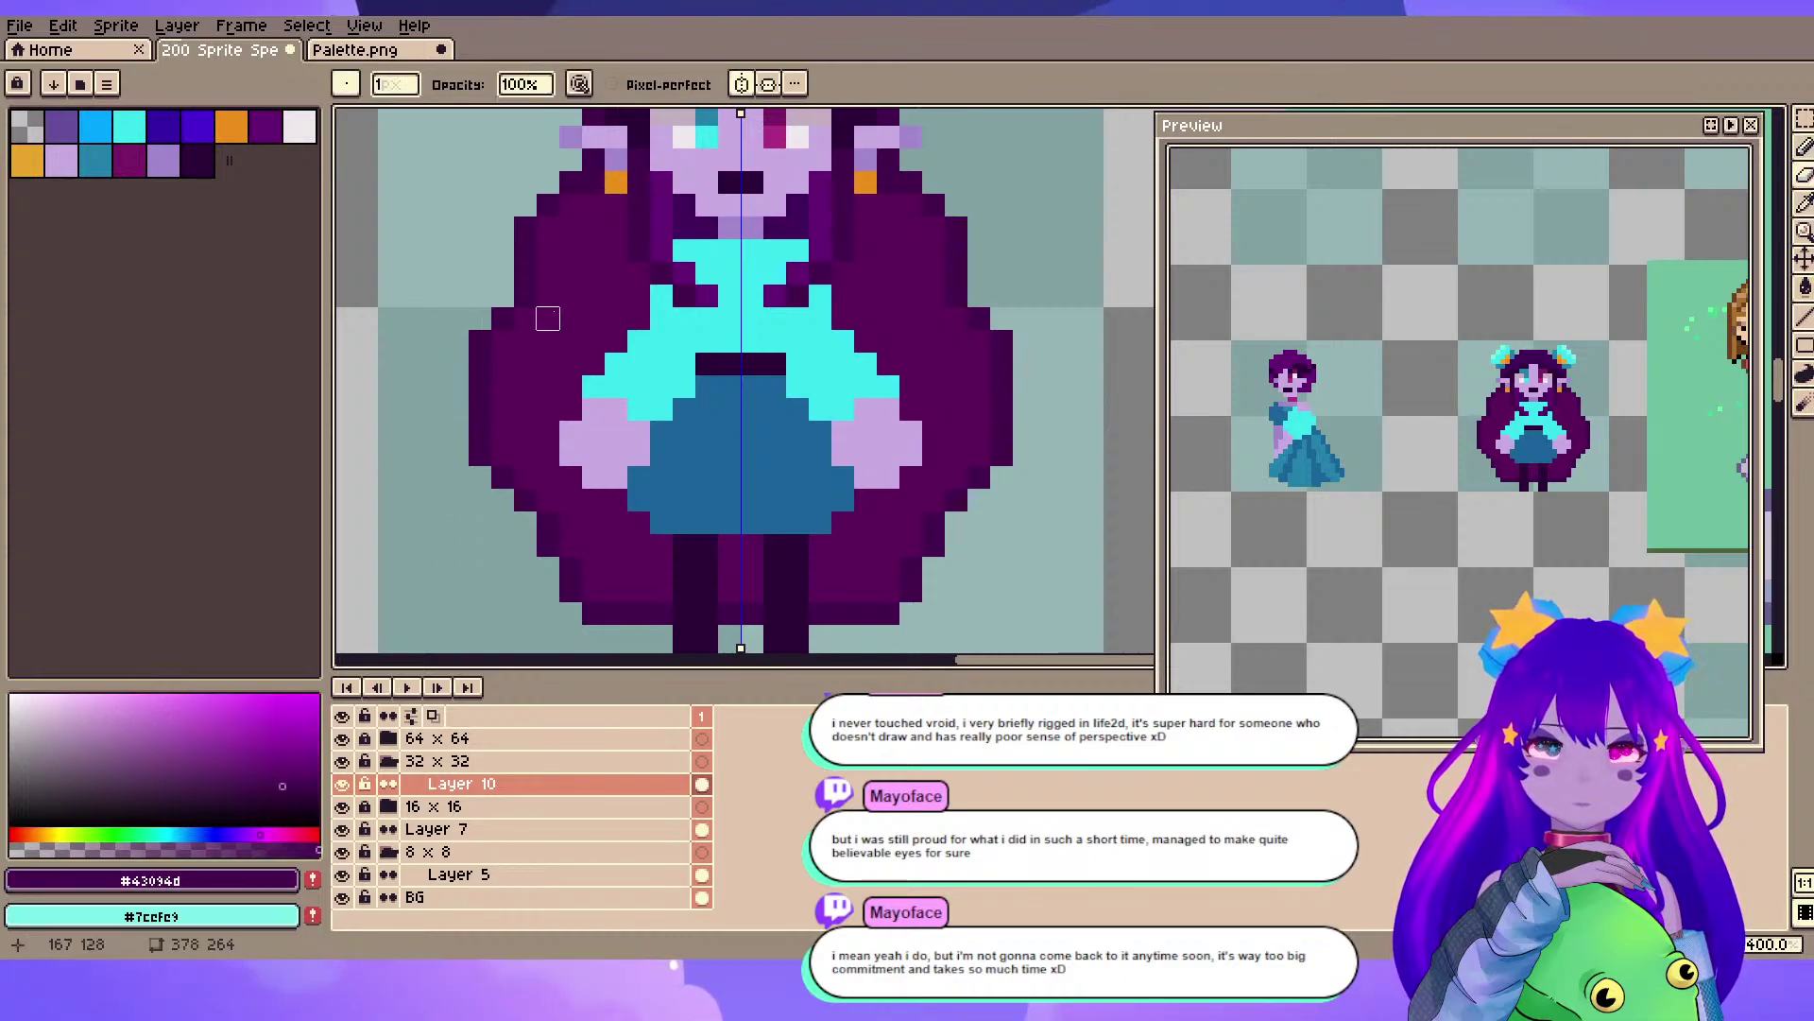
key(b)
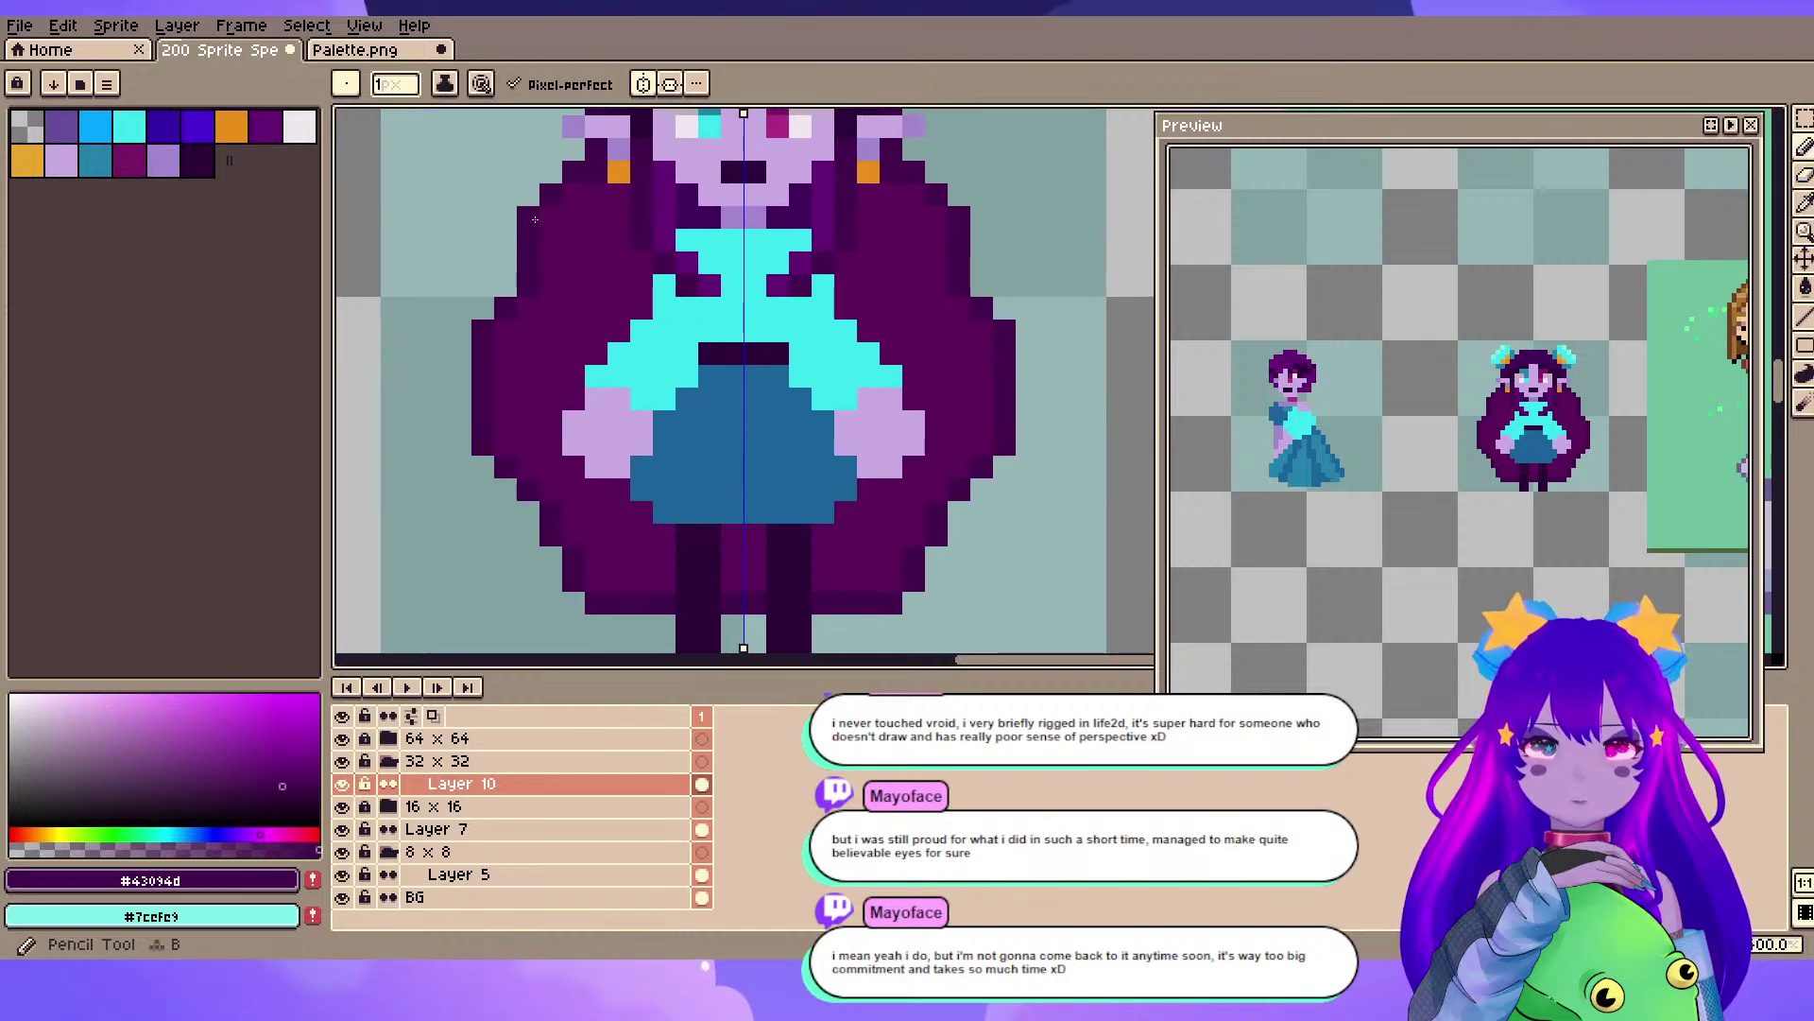
mouse_move(463, 464)
mouse_down()
mouse_move(416, 563)
mouse_move(484, 626)
mouse_move(501, 401)
mouse_up()
scroll(500, 482, down, 1)
key(ctrl+z)
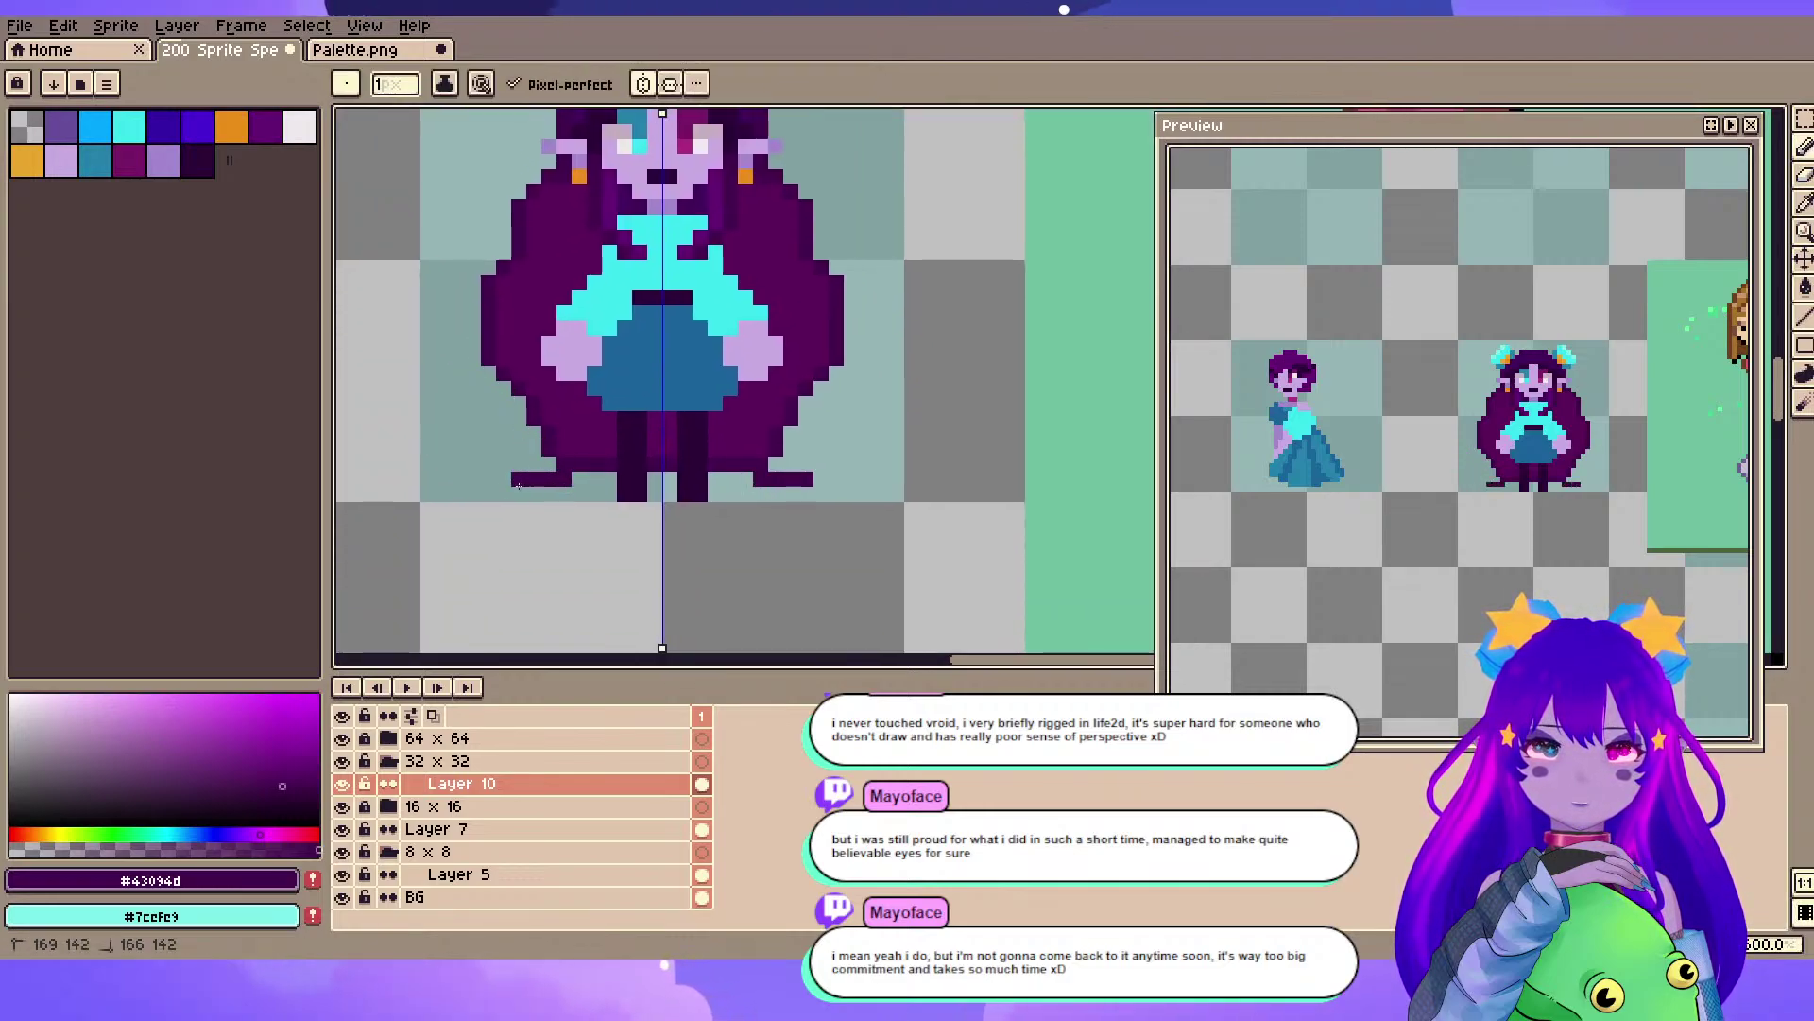
- Outline flared hair ends at both lower sides in #43094d, fill them with #5b0d5a, and save the sprite
mouse_move(523, 484)
mouse_down()
mouse_move(478, 465)
mouse_move(453, 416)
mouse_move(475, 374)
mouse_up()
alt+click(506, 369)
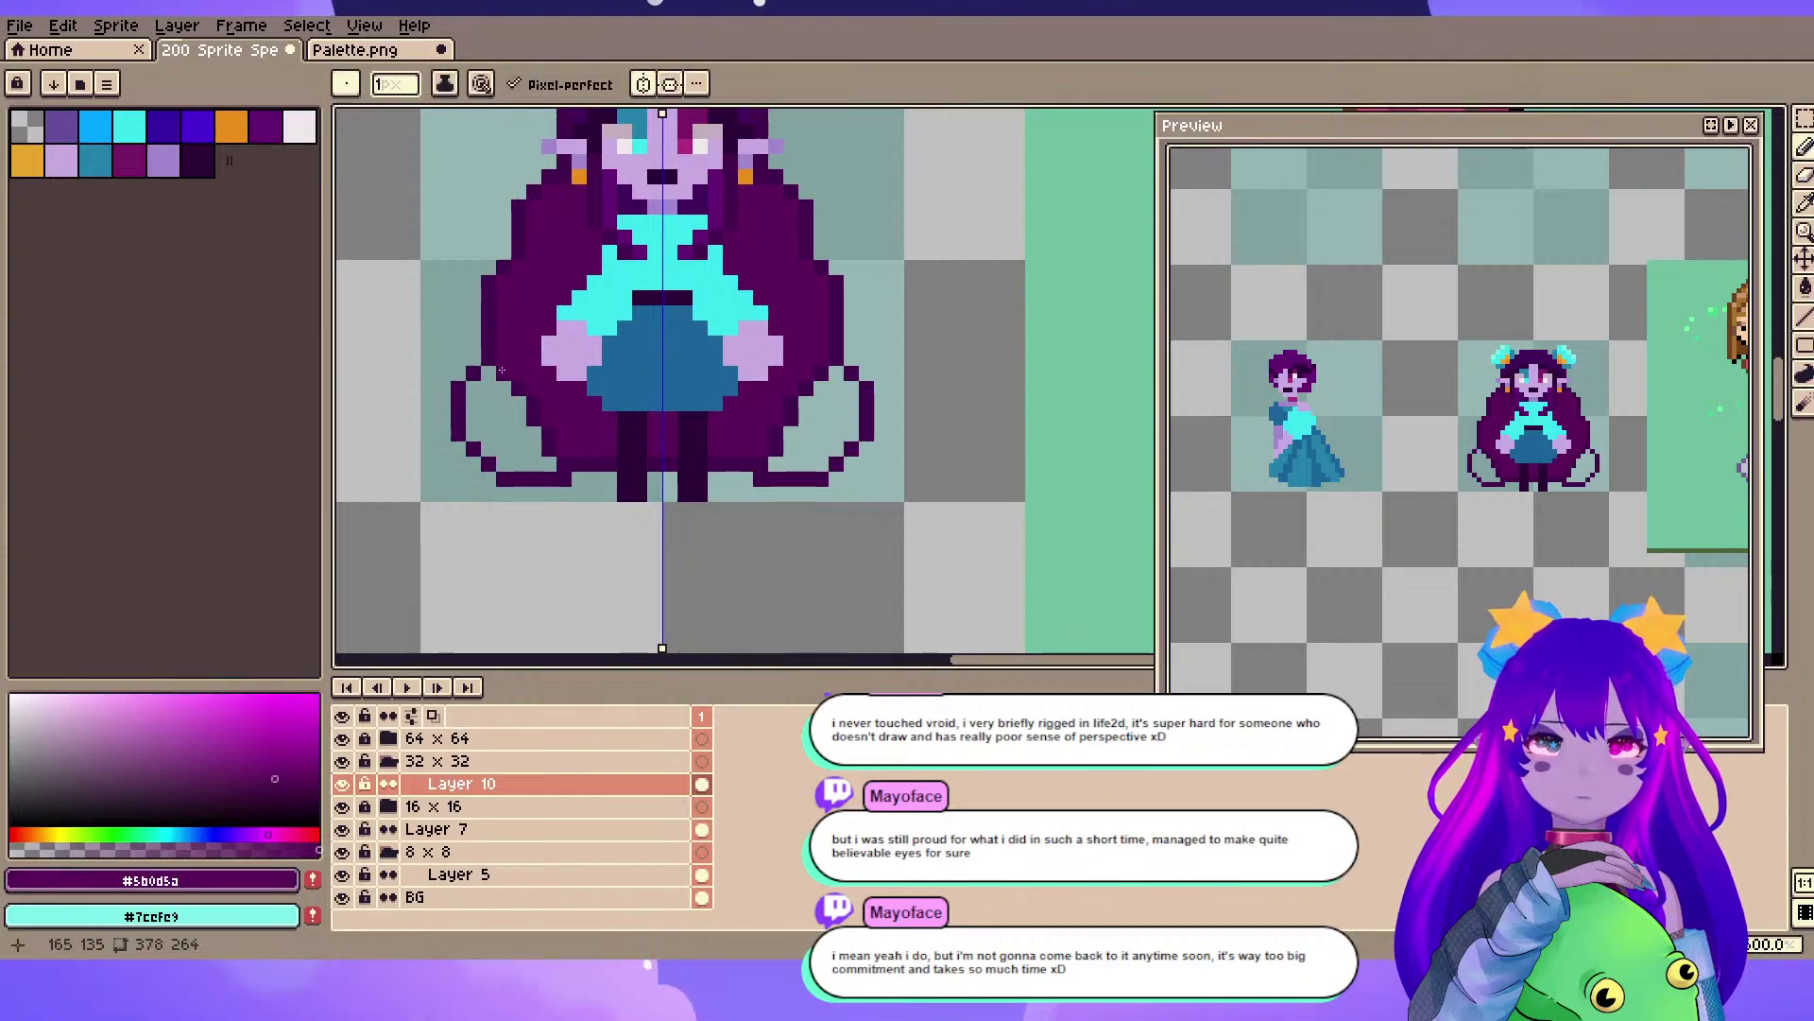
drag(487, 376, 483, 456)
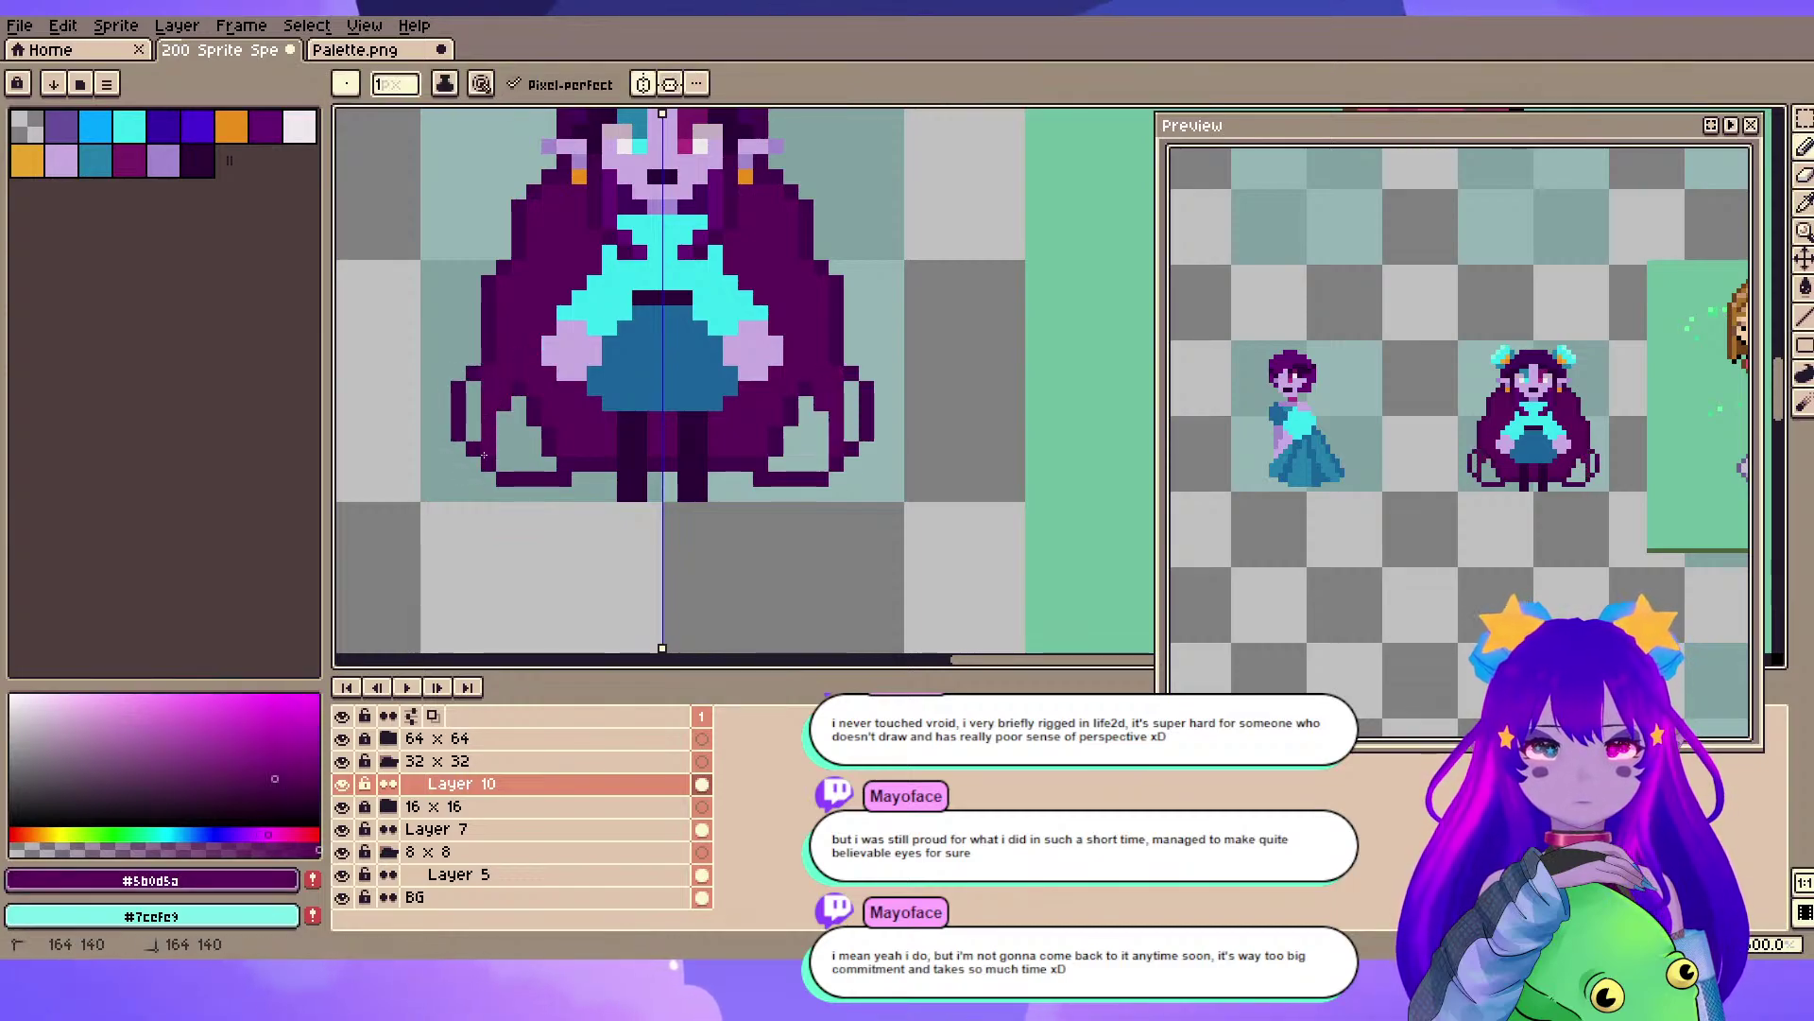
drag(471, 394, 473, 434)
key(e)
mouse_move(564, 478)
mouse_down()
mouse_move(549, 437)
mouse_move(549, 459)
mouse_move(499, 461)
mouse_move(505, 400)
mouse_move(503, 432)
mouse_move(547, 352)
mouse_move(518, 360)
mouse_move(525, 448)
mouse_move(534, 402)
mouse_up()
key(b)
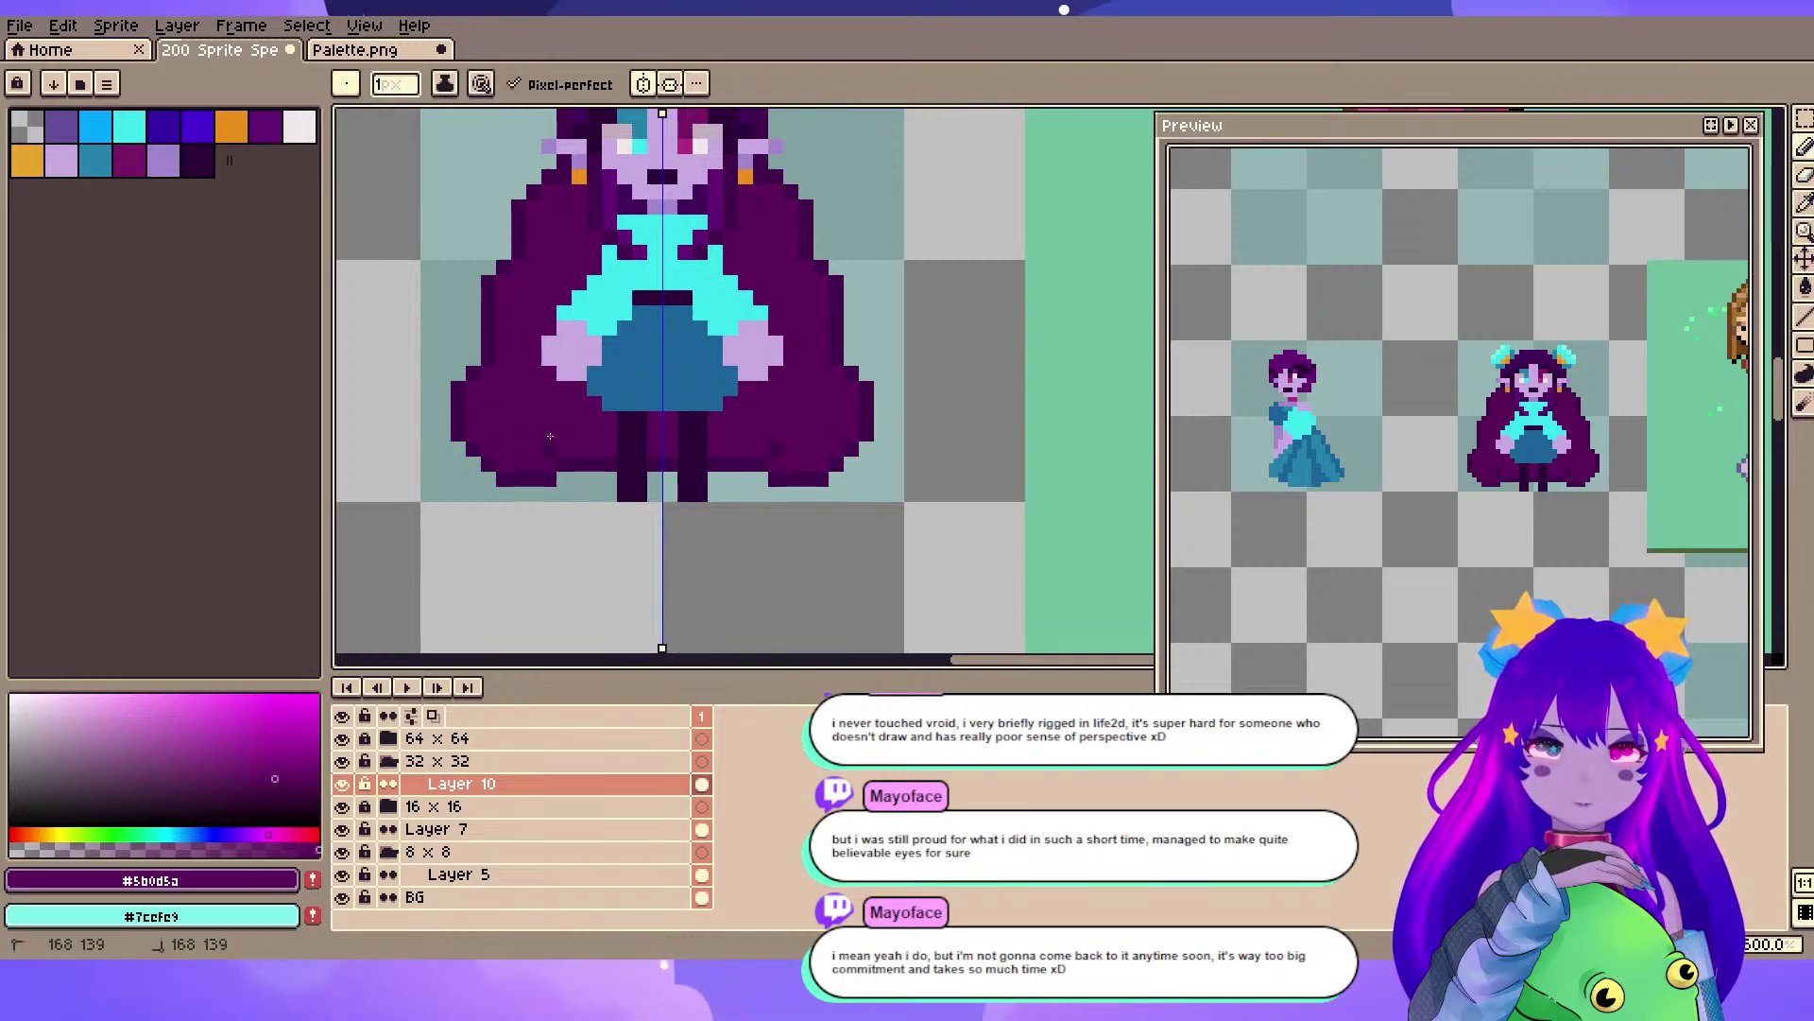
key(ctrl+s)
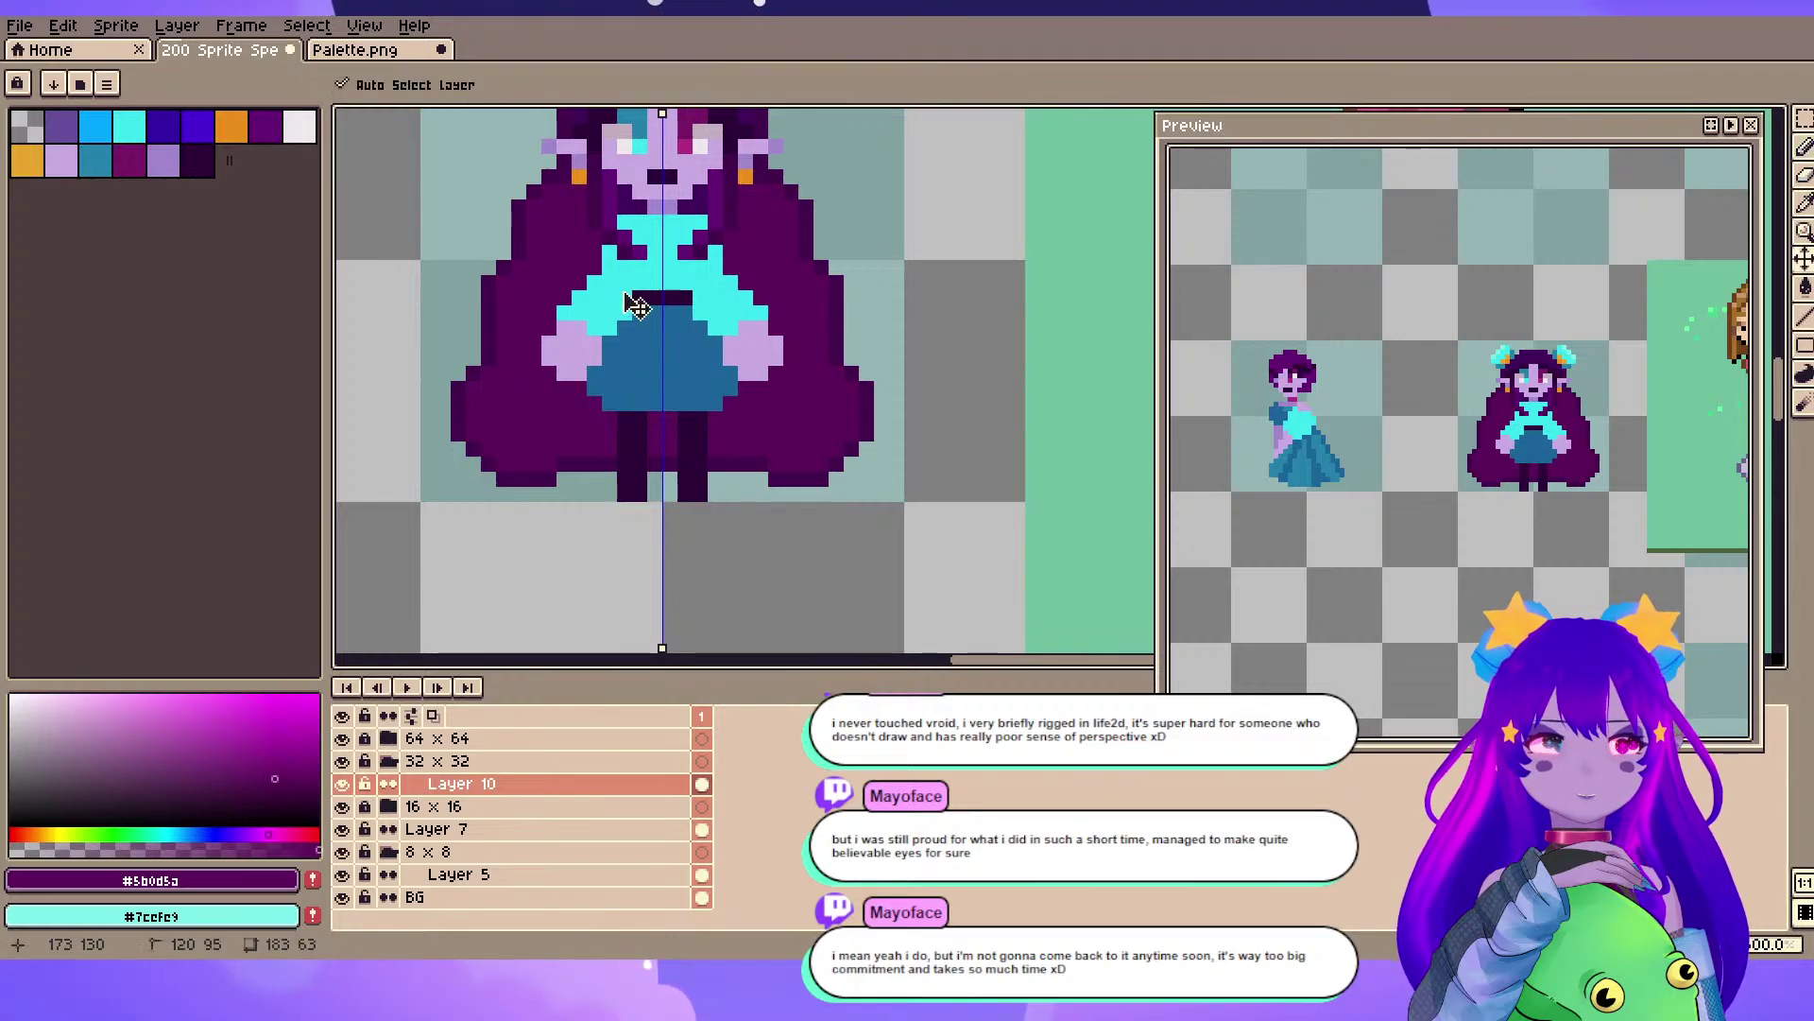
- Recolour the dark hair on top of the head with #5b0d5a and undo the stray fill on the fringe
scroll(619, 271, up, 2)
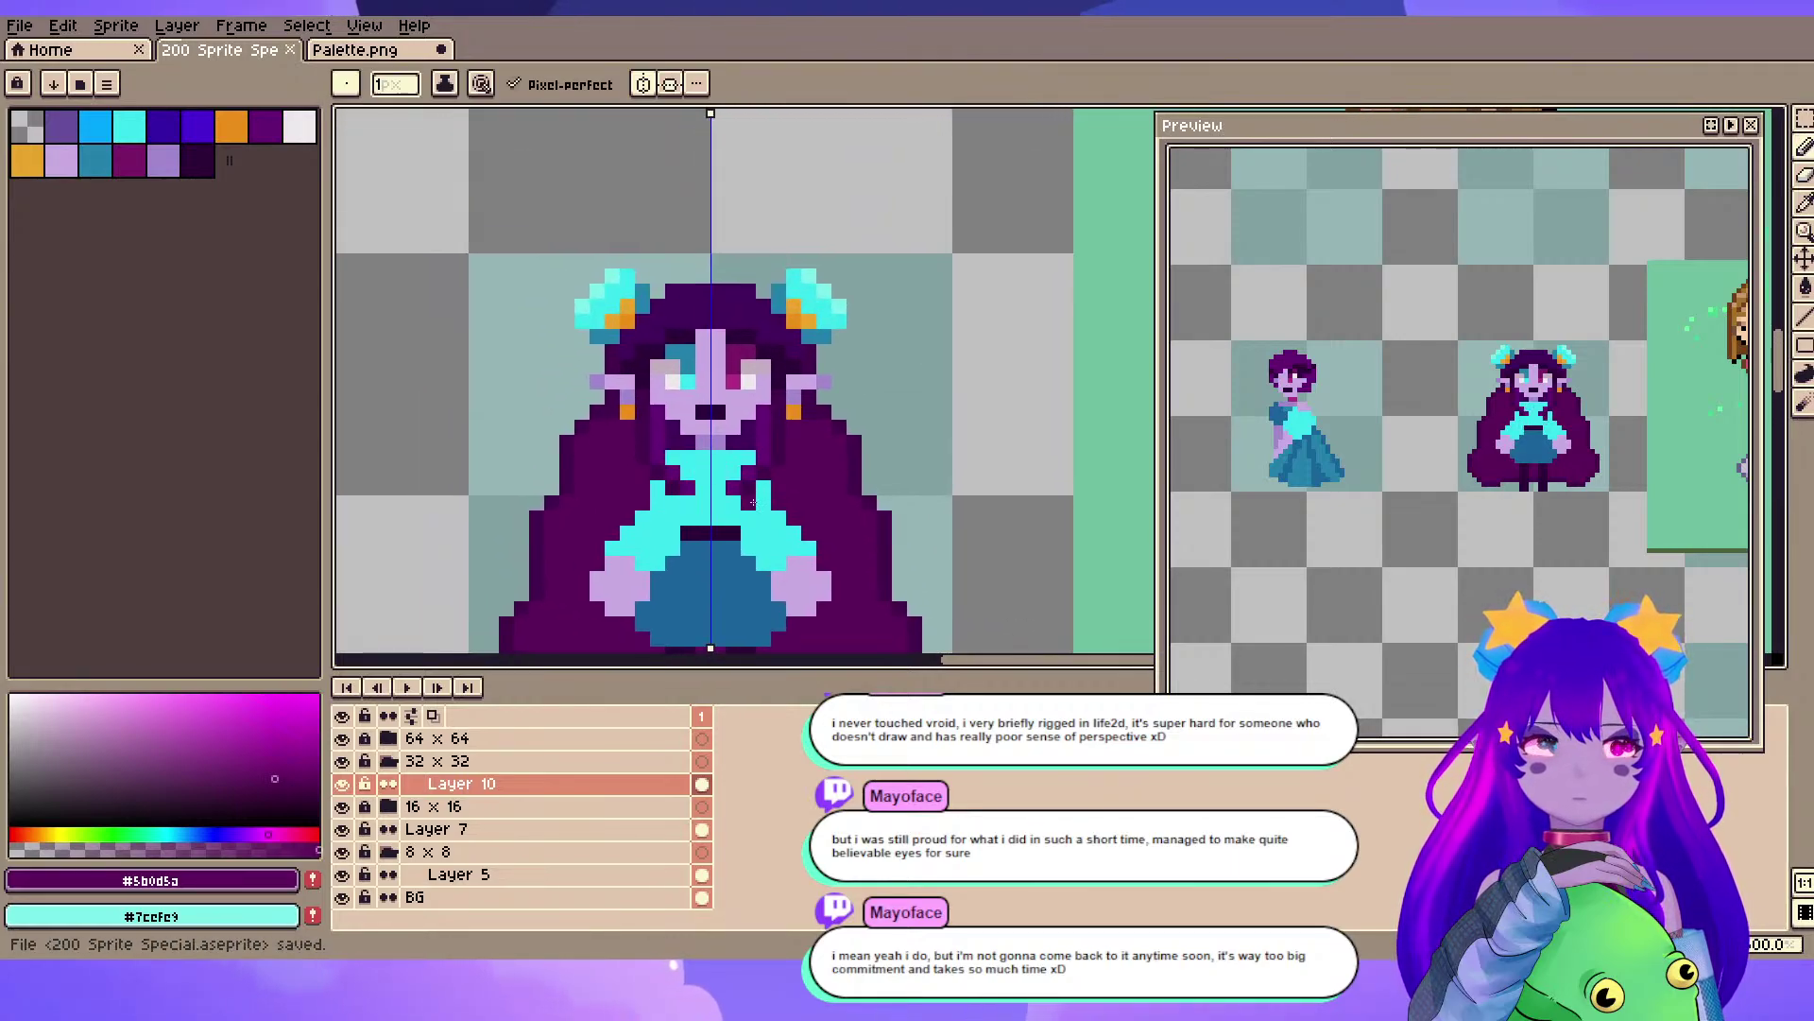
scroll(754, 495, up, 1)
scroll(652, 416, down, 1)
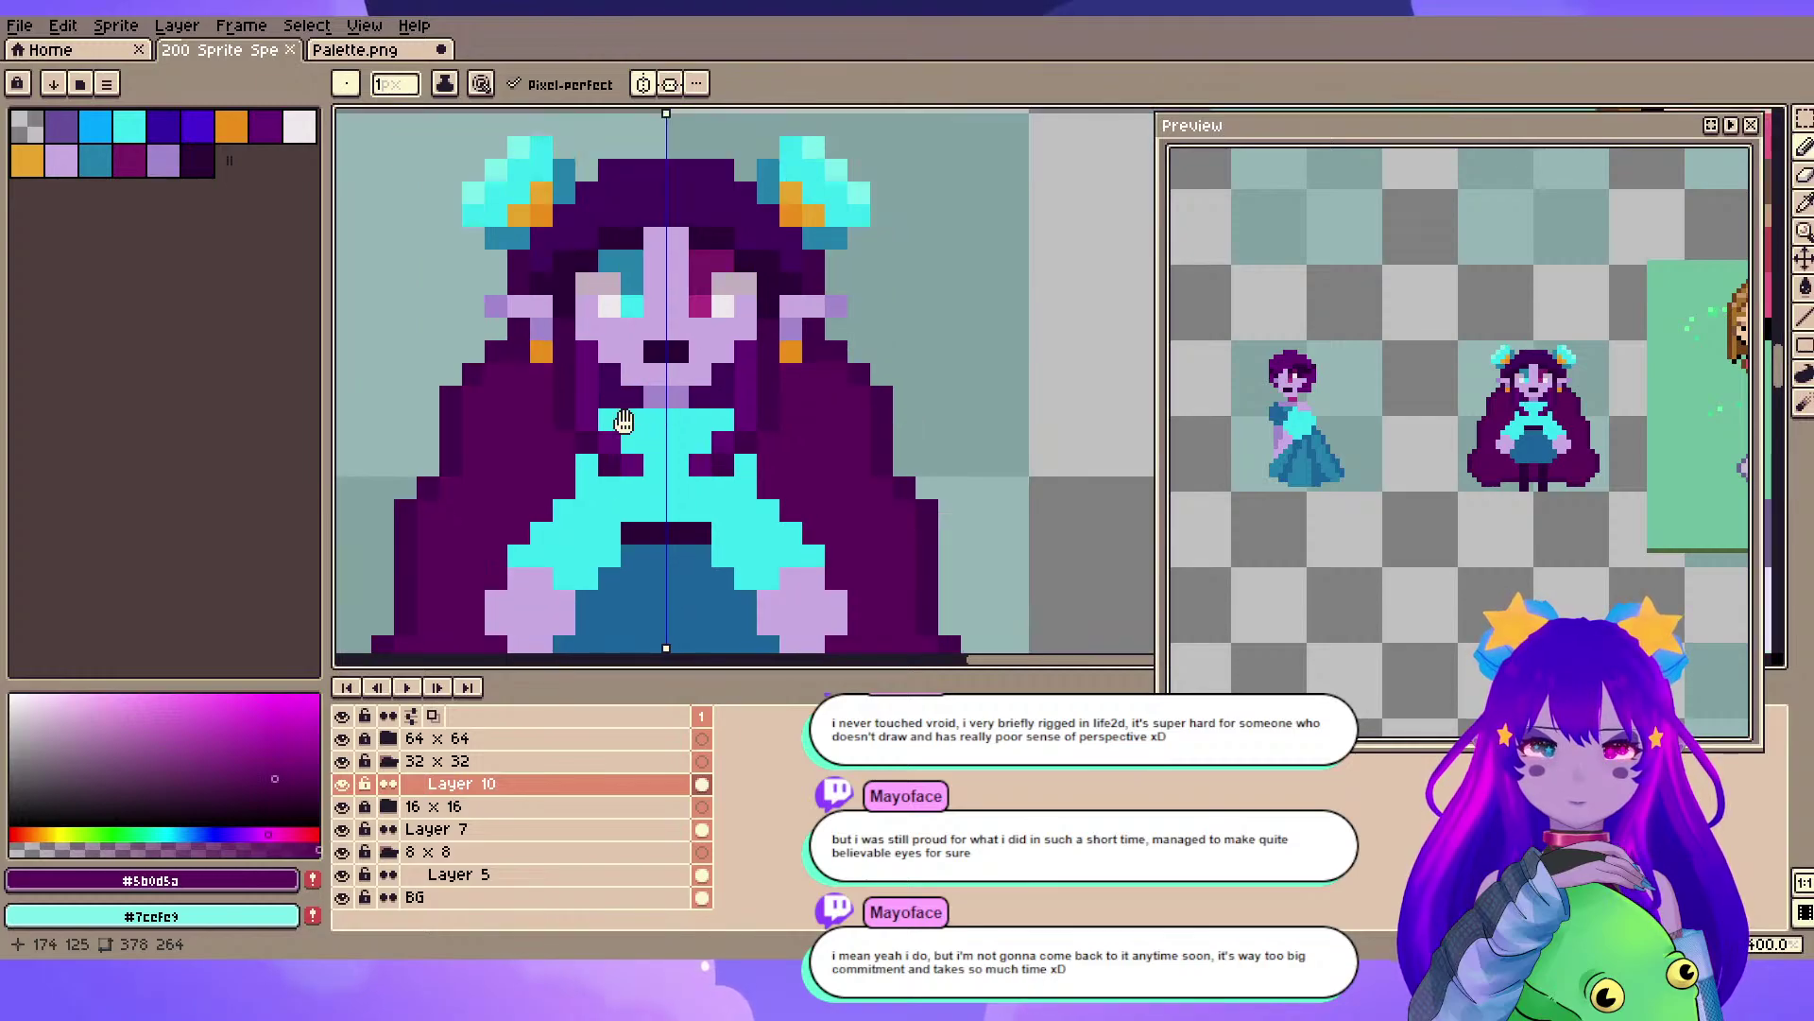
drag(633, 422, 675, 432)
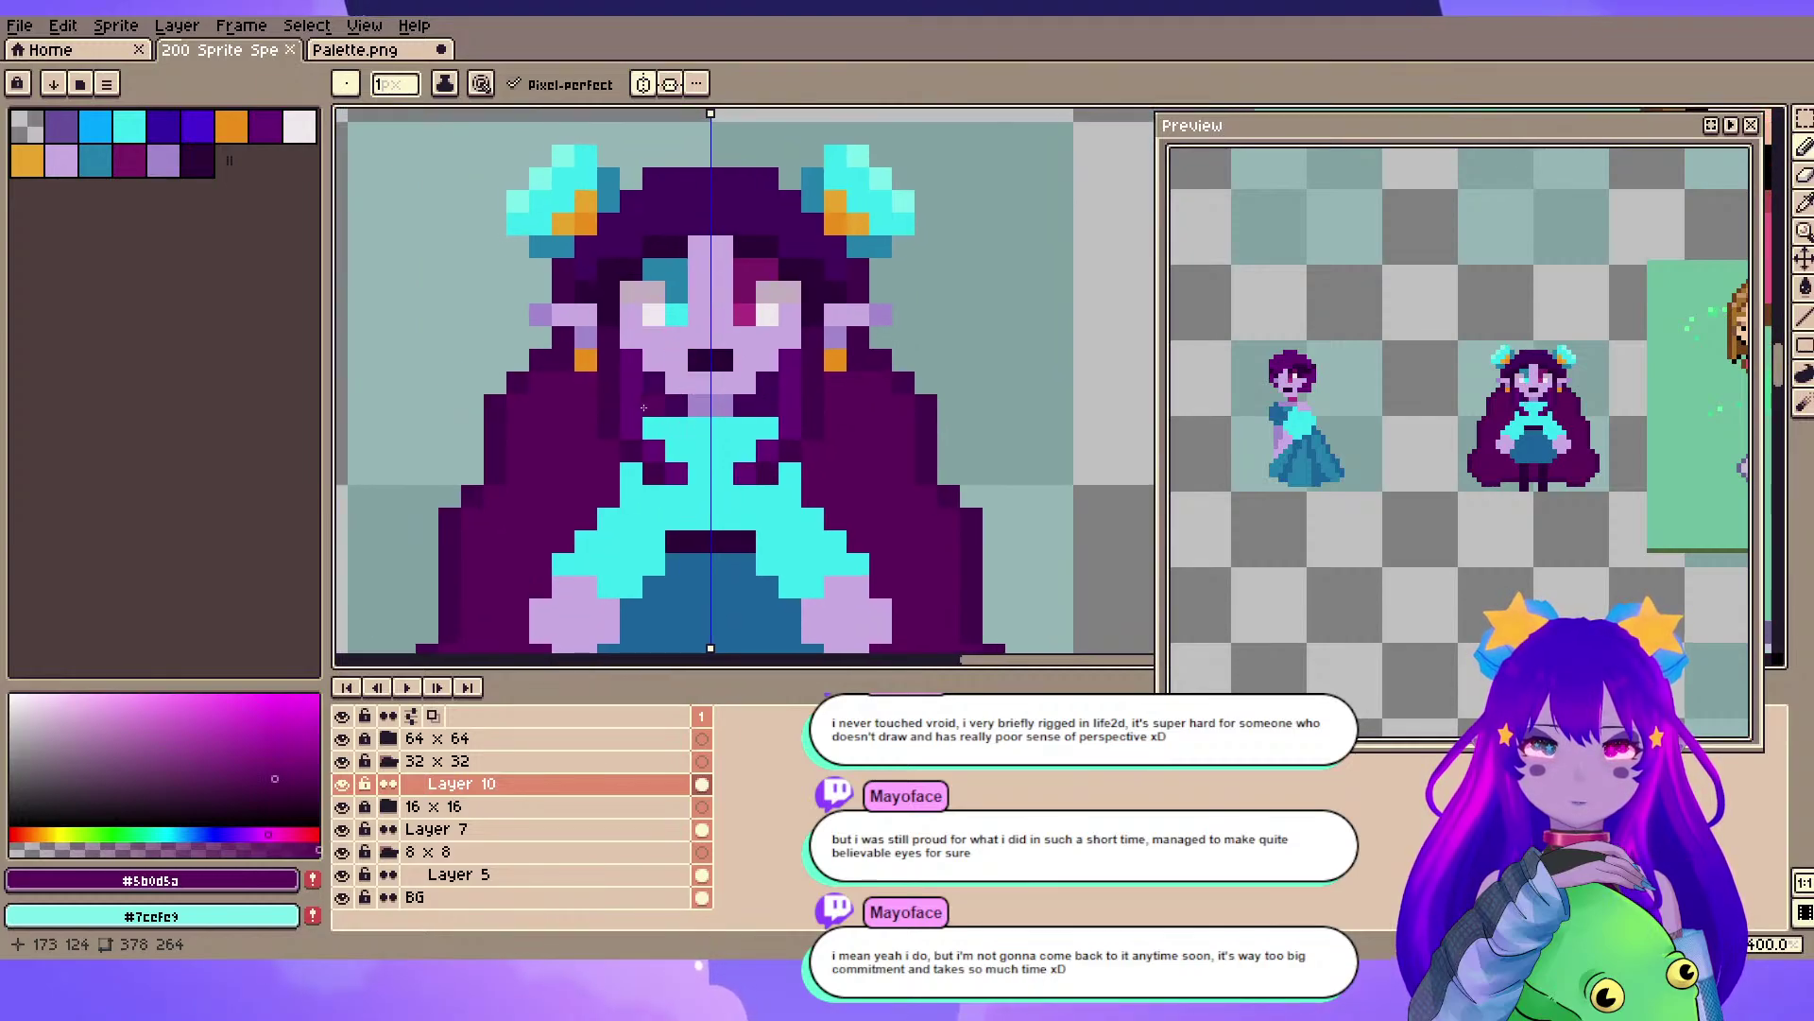
key(g)
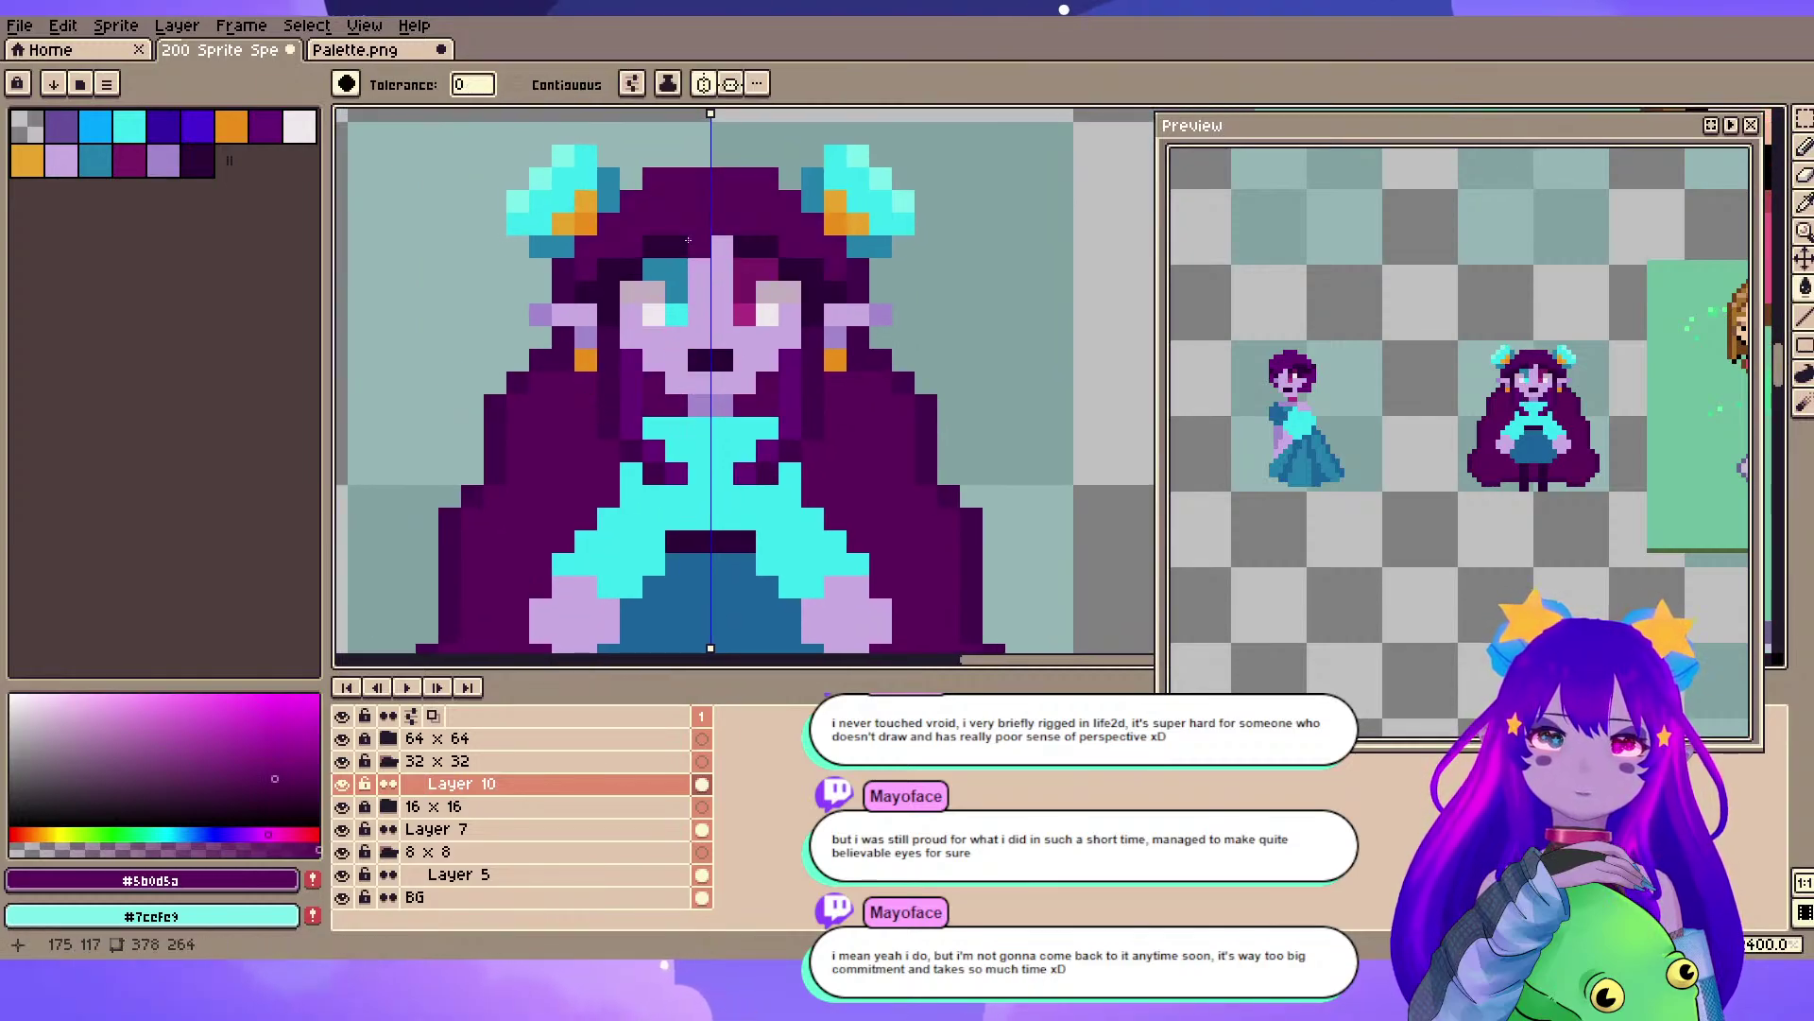
scroll(698, 289, down, 1)
scroll(687, 246, up, 2)
click(688, 253)
key(ctrl+z)
key(b)
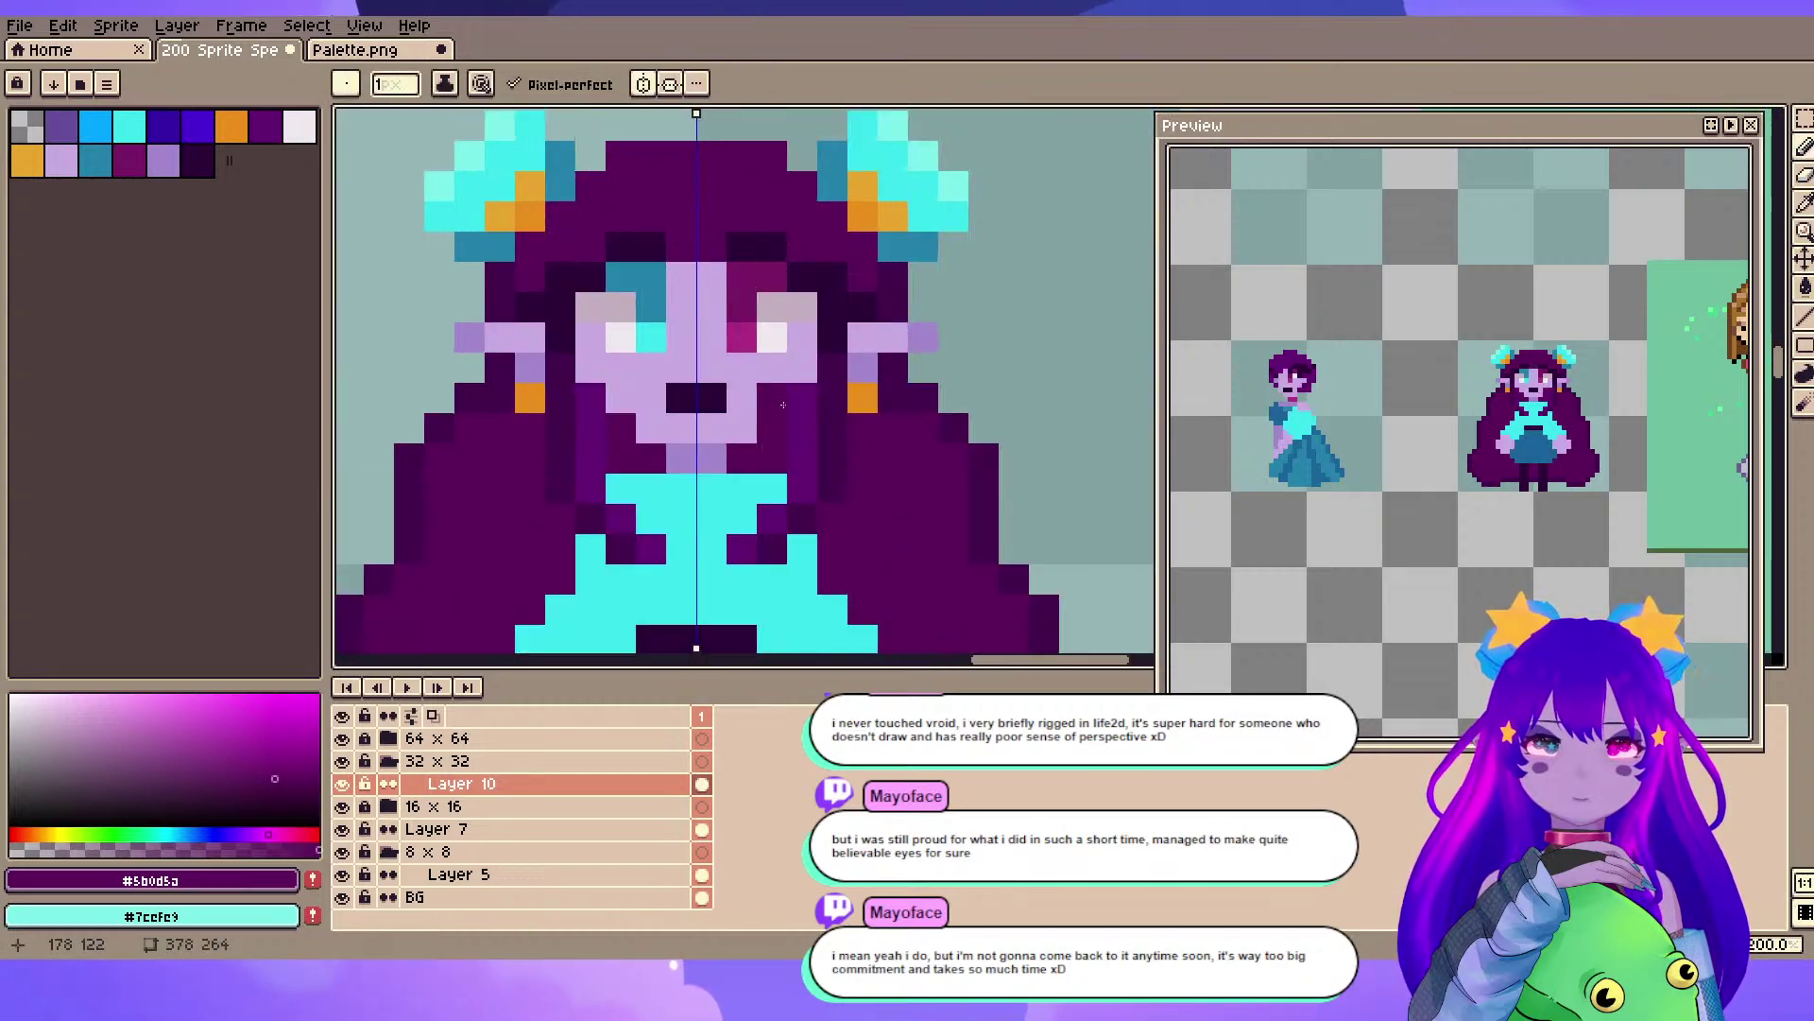
- Sample the skin shadow colour #a286cc from the neck, shade the forehead under the fringe, and save the sprite
alt+click(721, 452)
click(712, 279)
scroll(678, 299, down, 3)
scroll(508, 312, down, 1)
drag(513, 312, 891, 293)
key(ctrl+s)
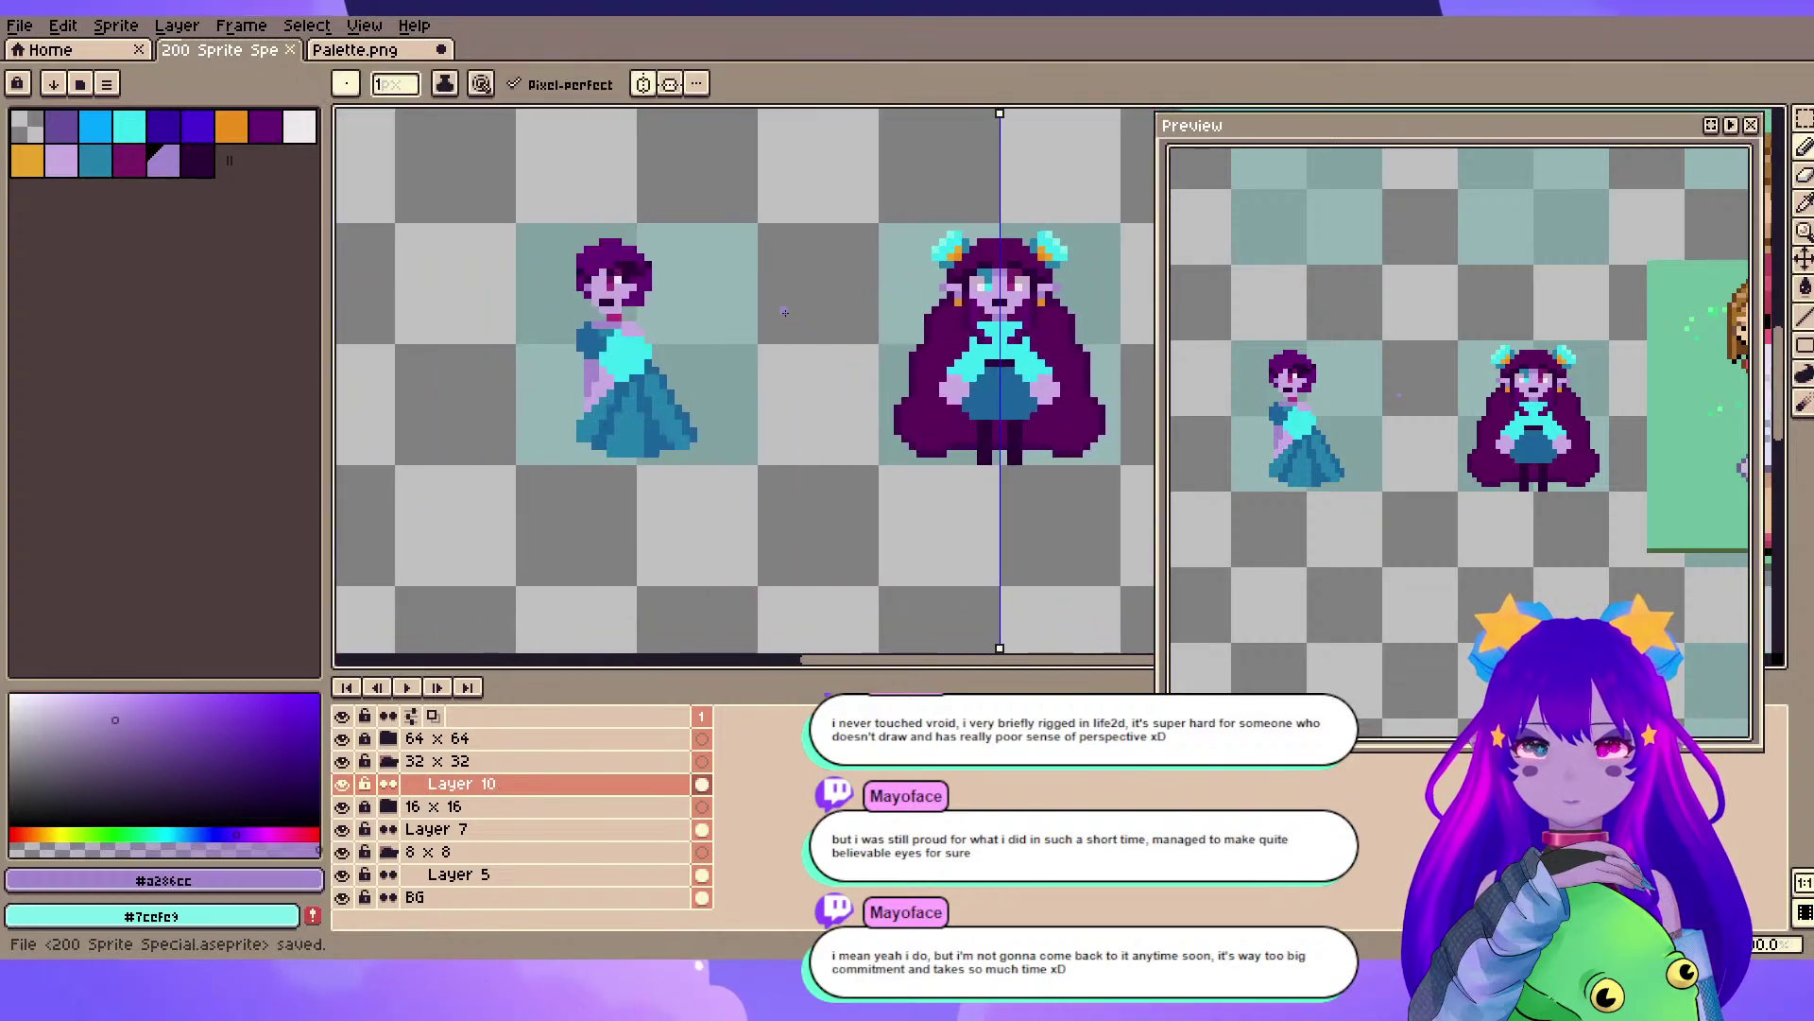
- Shade both hands with the skin shadow colour #a286cc and save the sprite
scroll(970, 298, up, 1)
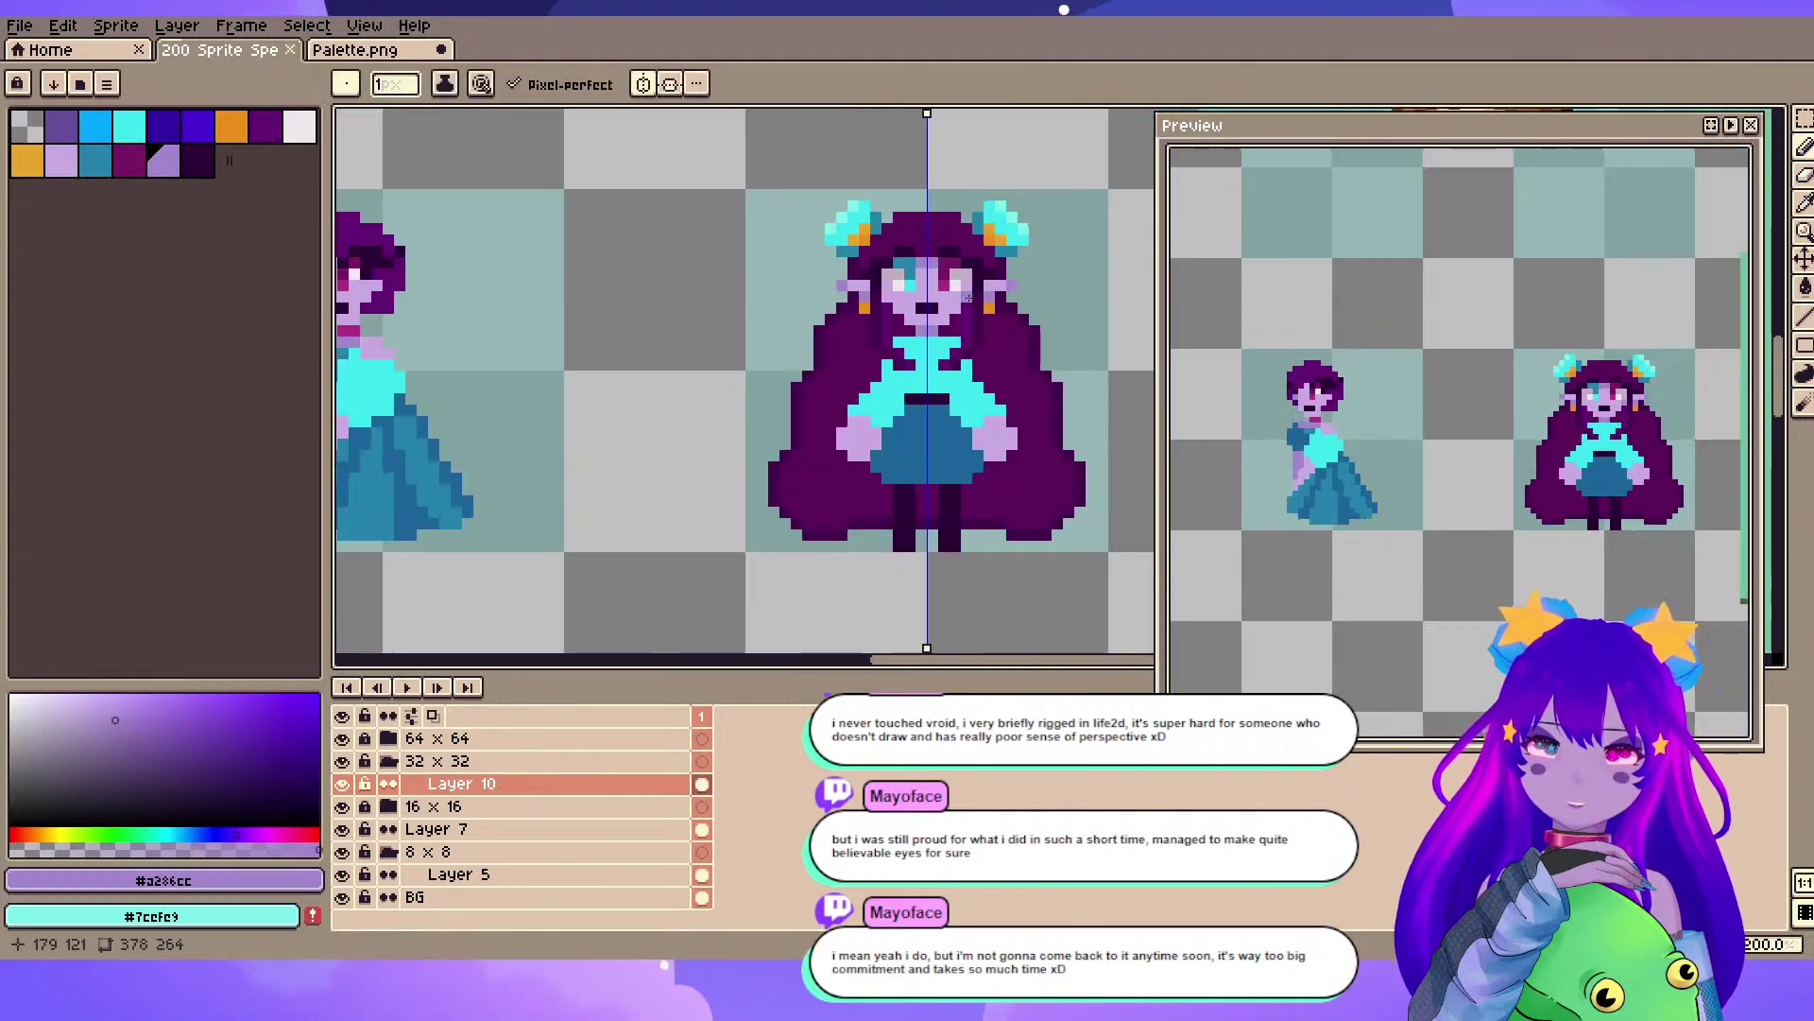
scroll(970, 298, up, 2)
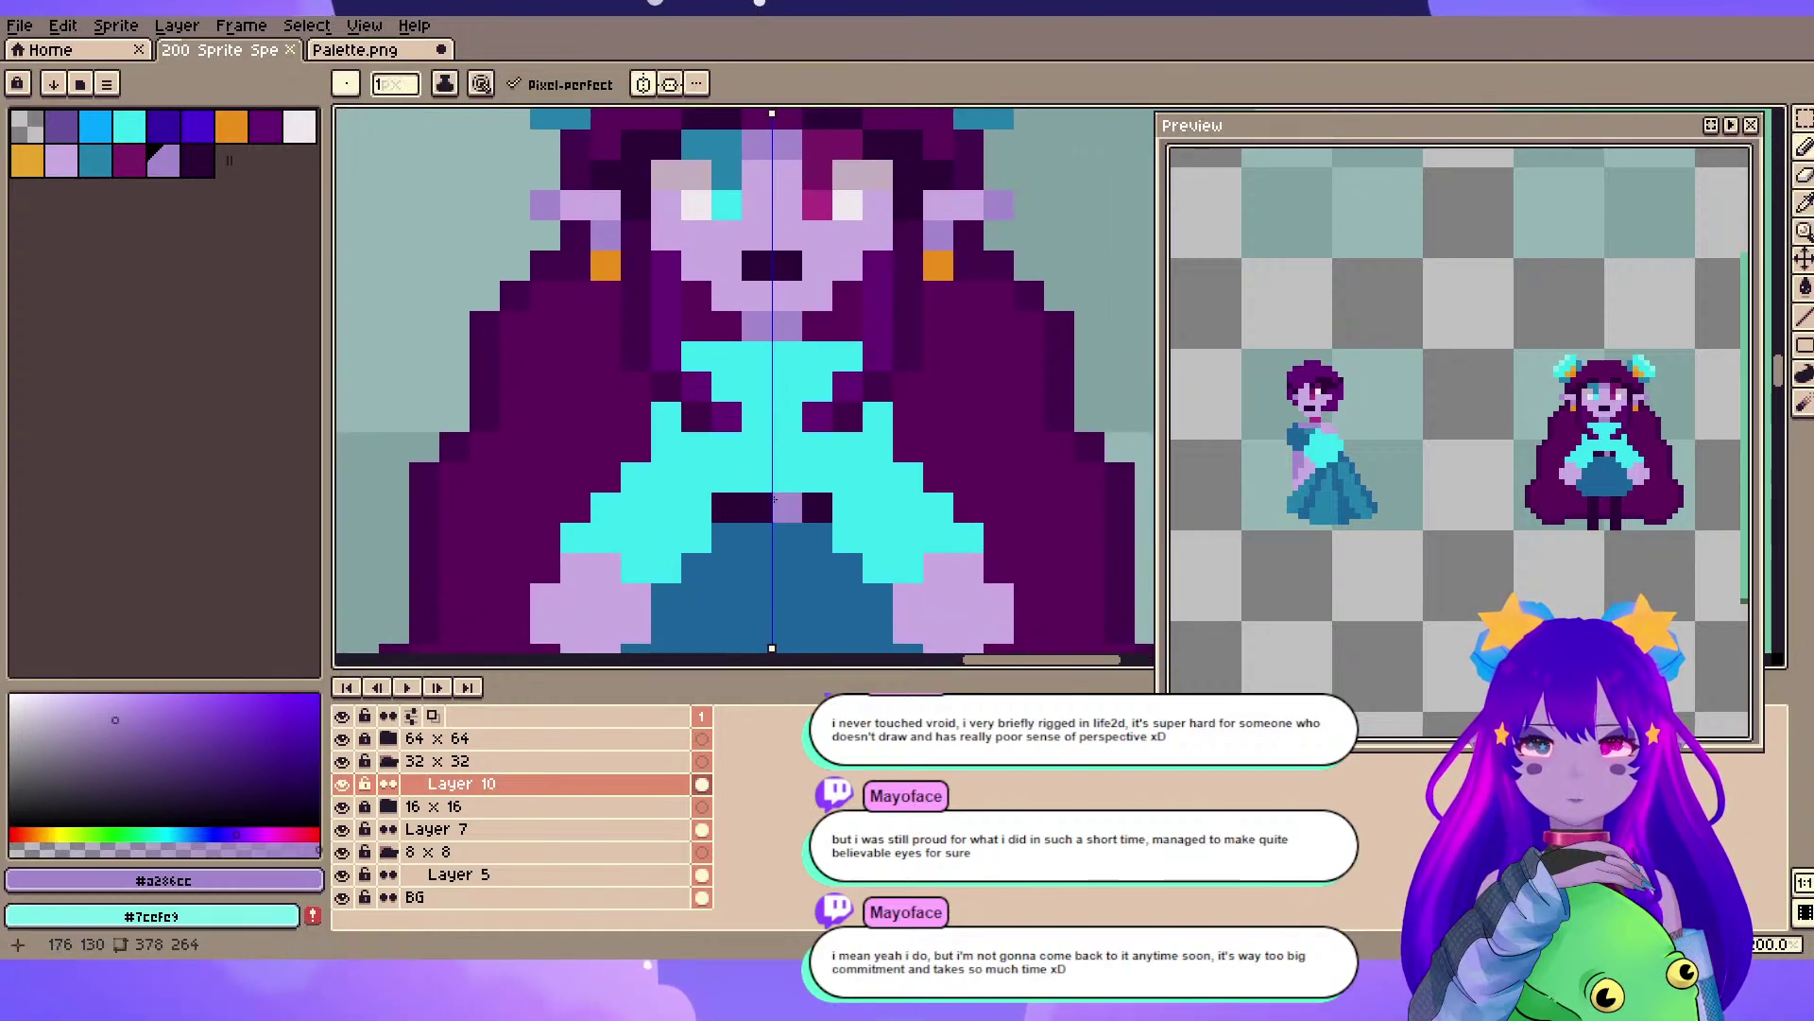
scroll(779, 497, down, 1)
mouse_move(838, 422)
mouse_down()
mouse_move(837, 443)
mouse_move(881, 444)
mouse_up()
key(ctrl+z)
click(864, 457)
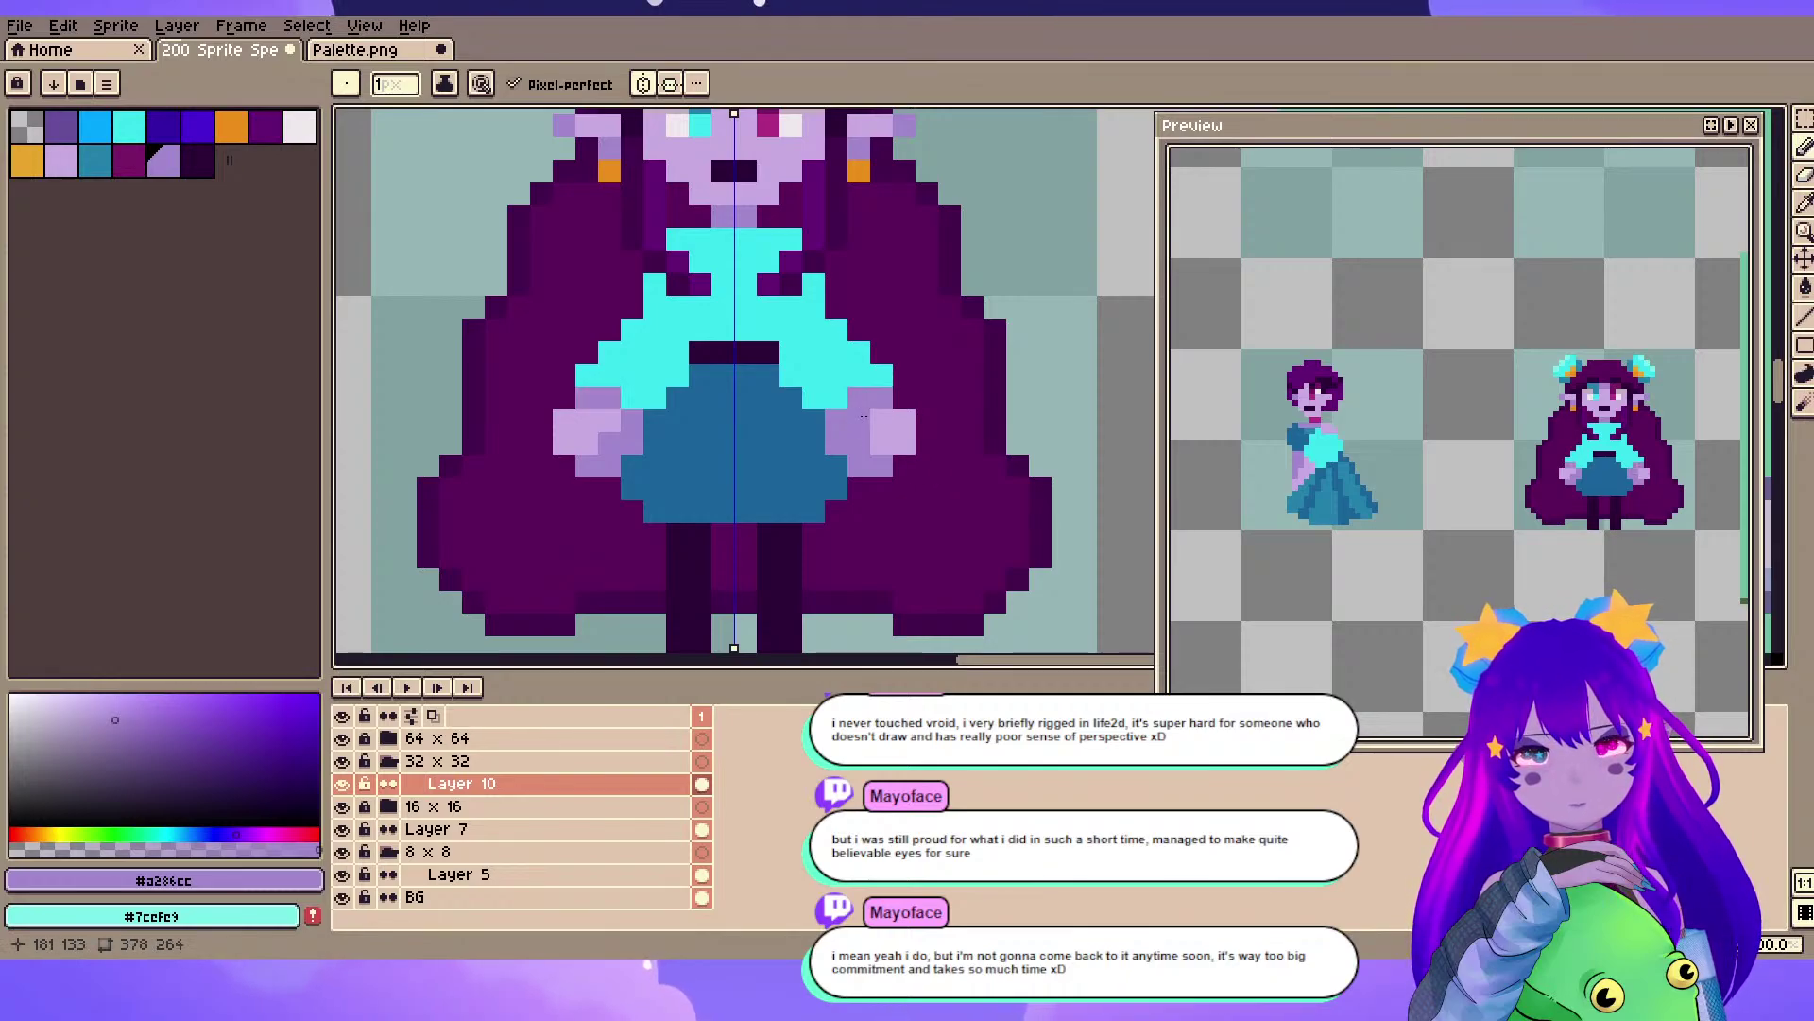
click(902, 442)
key(ctrl+s)
- Sample the light lavender skin colour from the face and repaint the lit areas of both hands, keeping shadow at the wrists
drag(750, 311, 732, 385)
alt+click(756, 244)
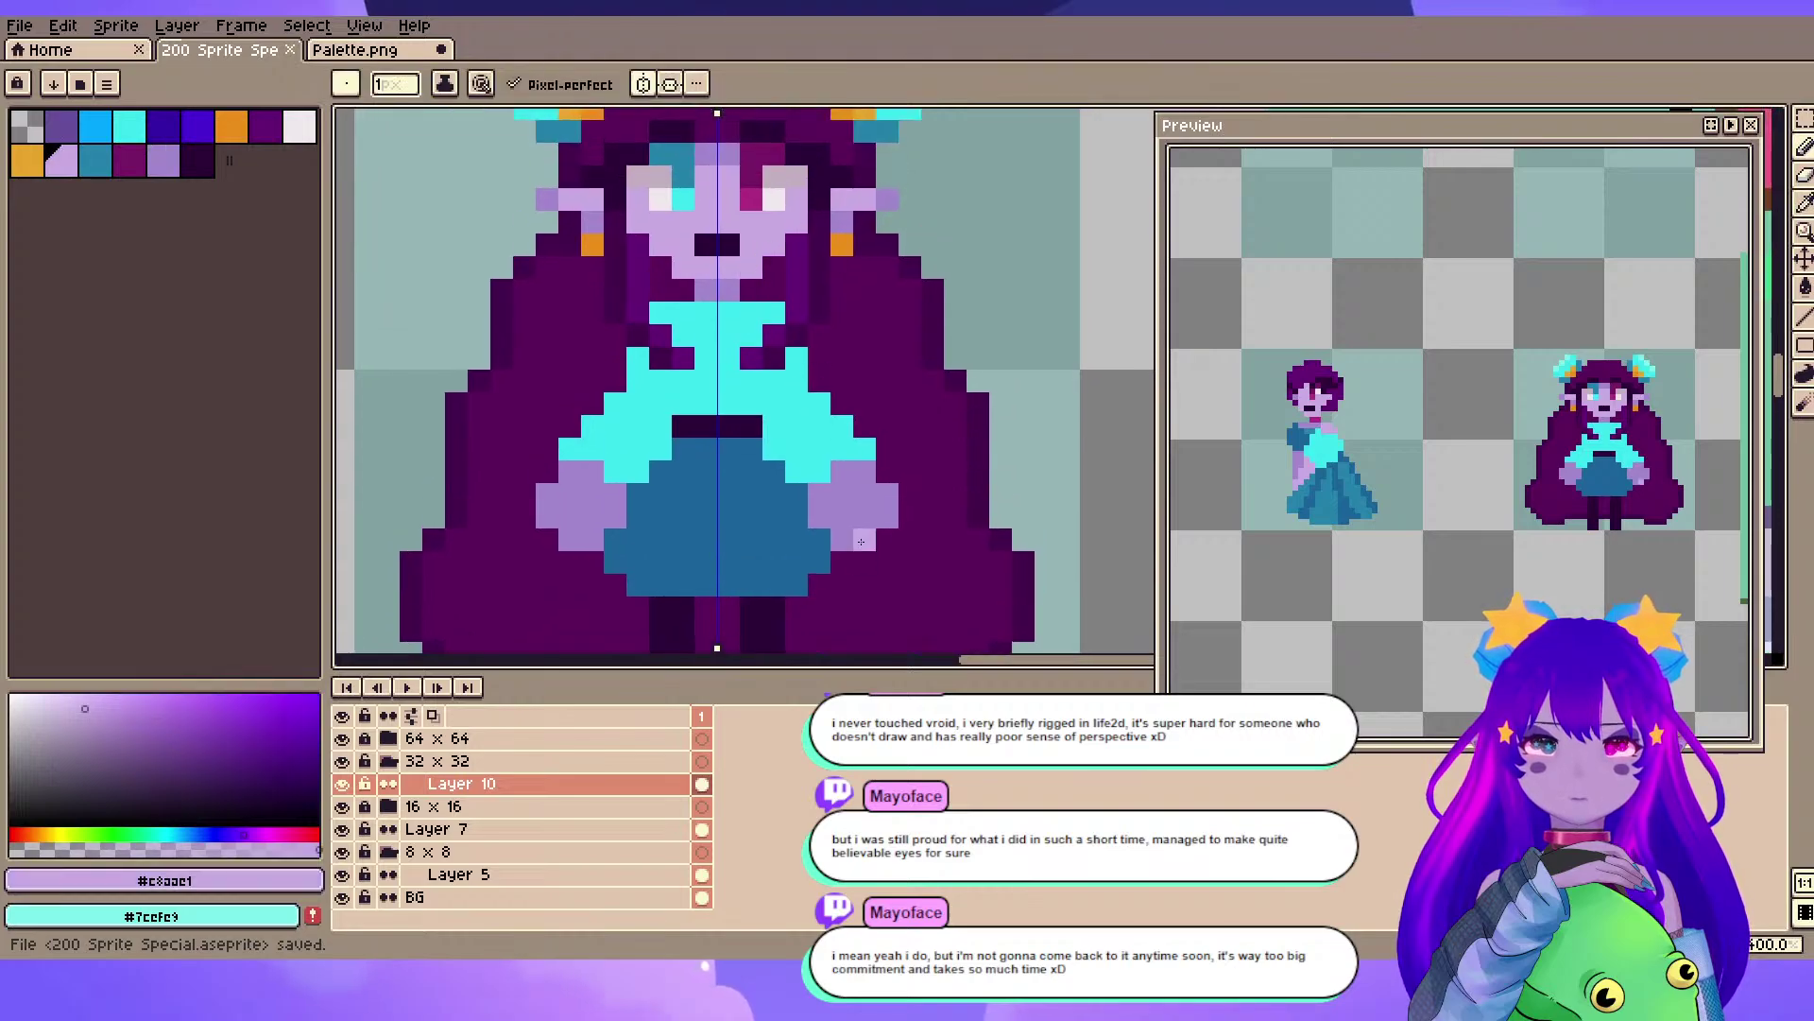
click(842, 494)
click(876, 515)
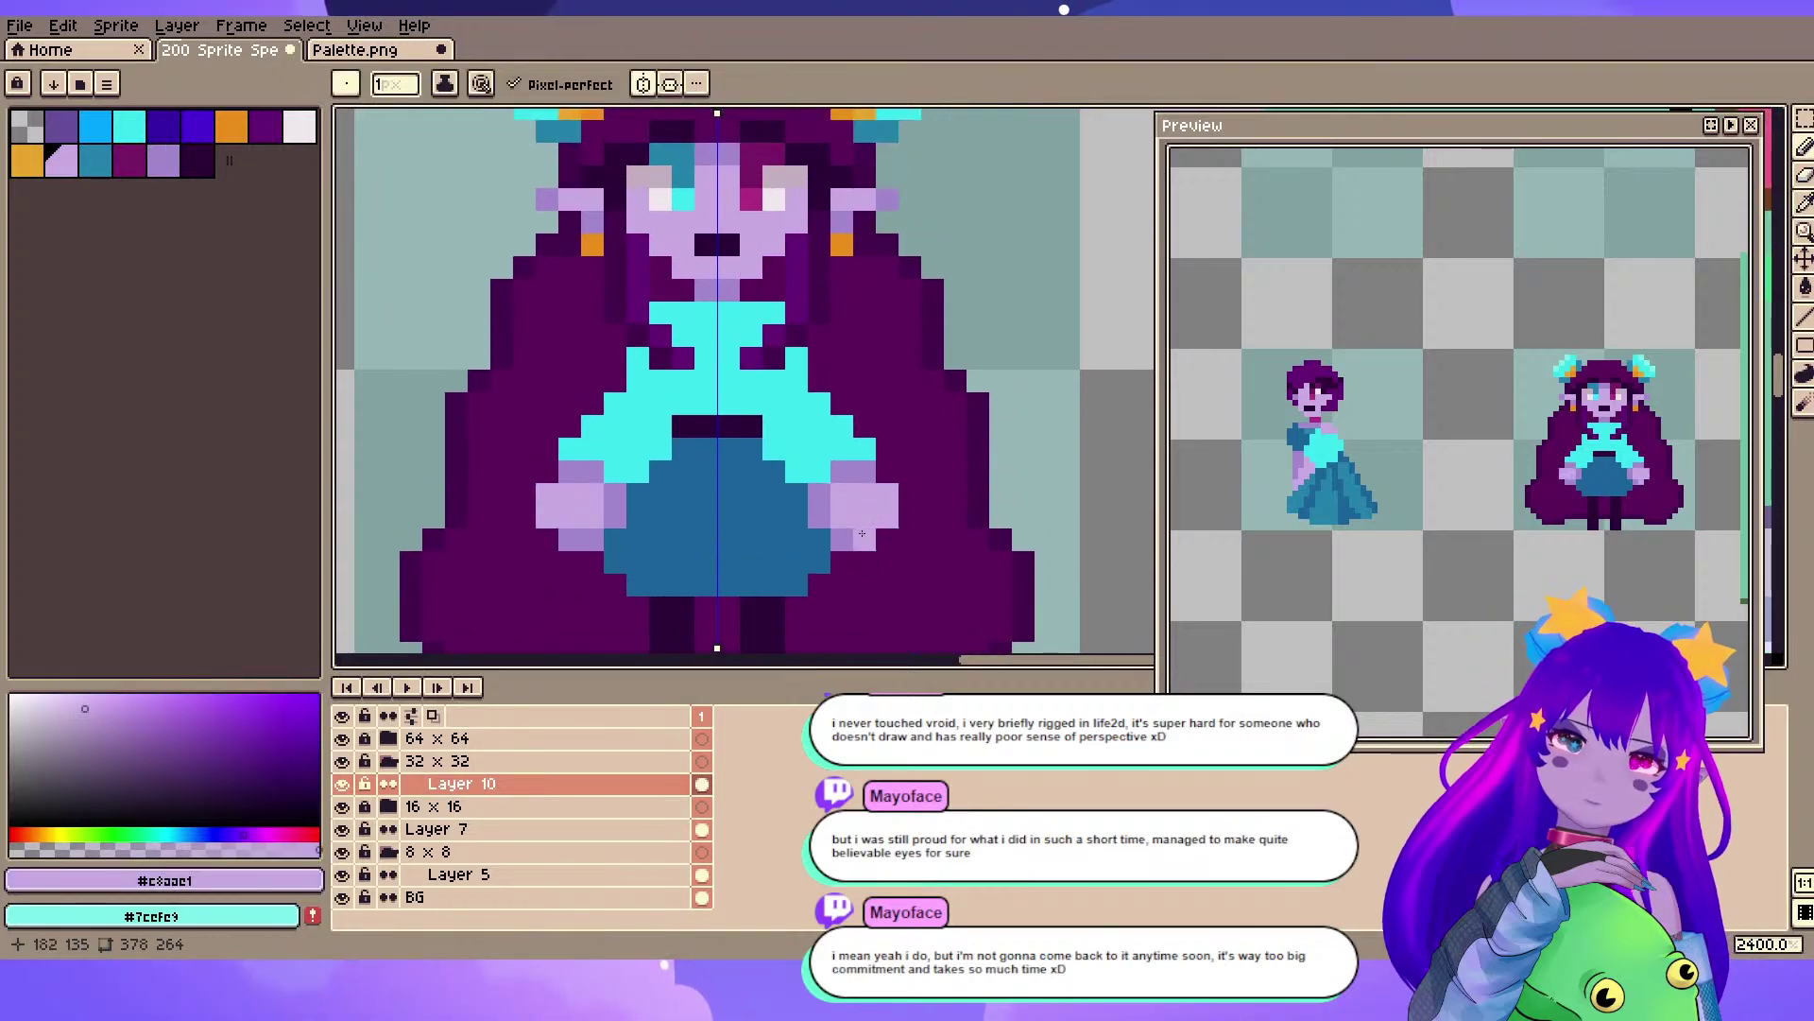
scroll(913, 327, down, 3)
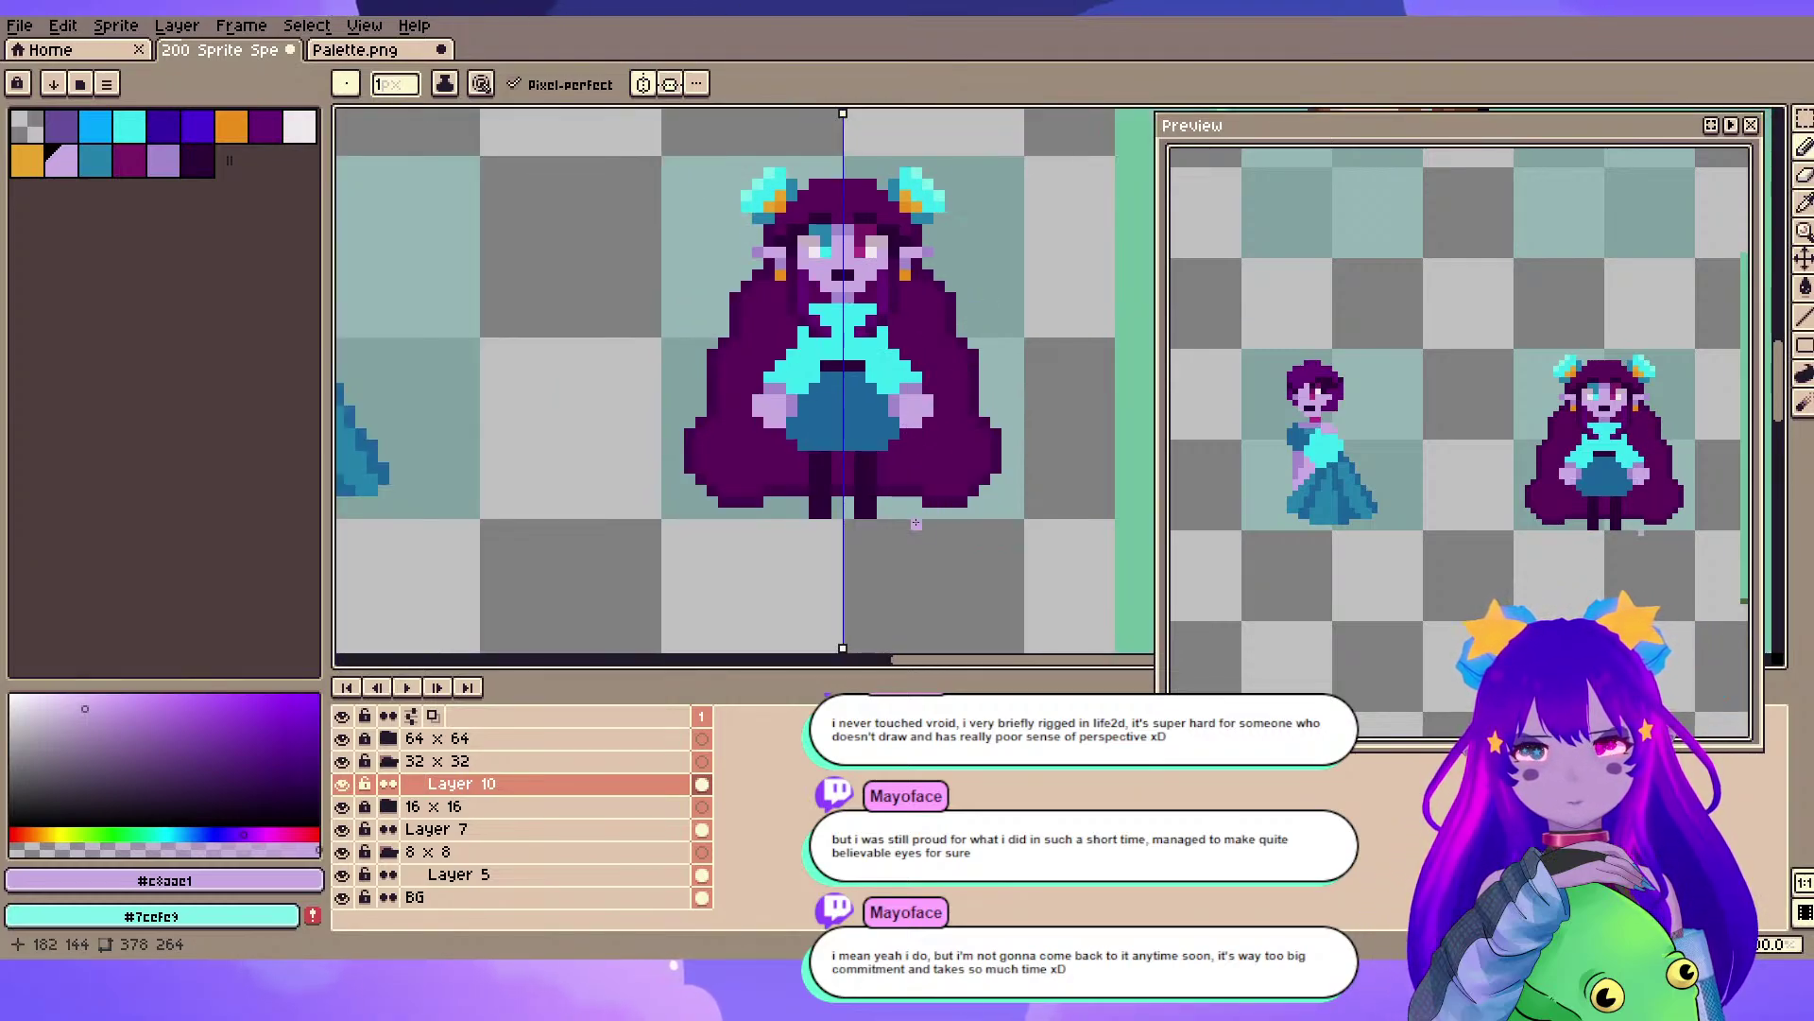
- Repaint the wrist shadows on both hands with the light lavender skin colour and save the sprite
scroll(863, 417, up, 3)
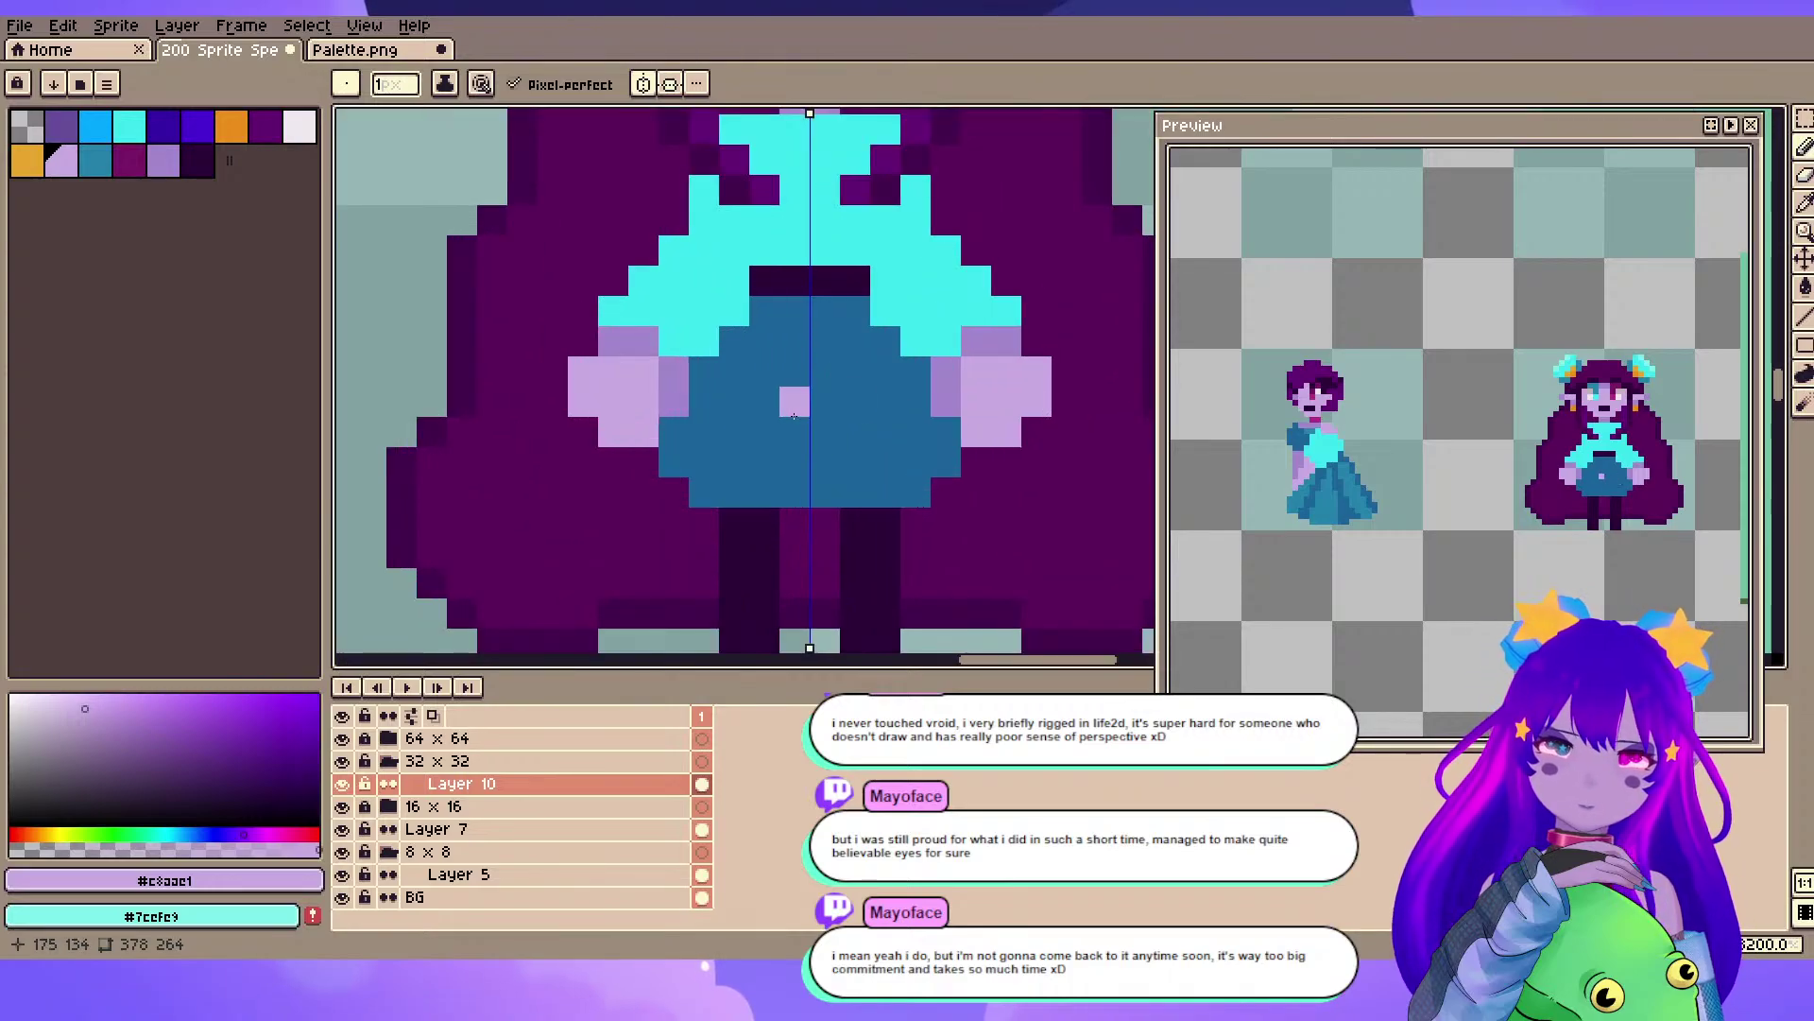
mouse_move(674, 371)
mouse_down()
mouse_move(672, 399)
mouse_move(600, 343)
mouse_move(596, 372)
mouse_up()
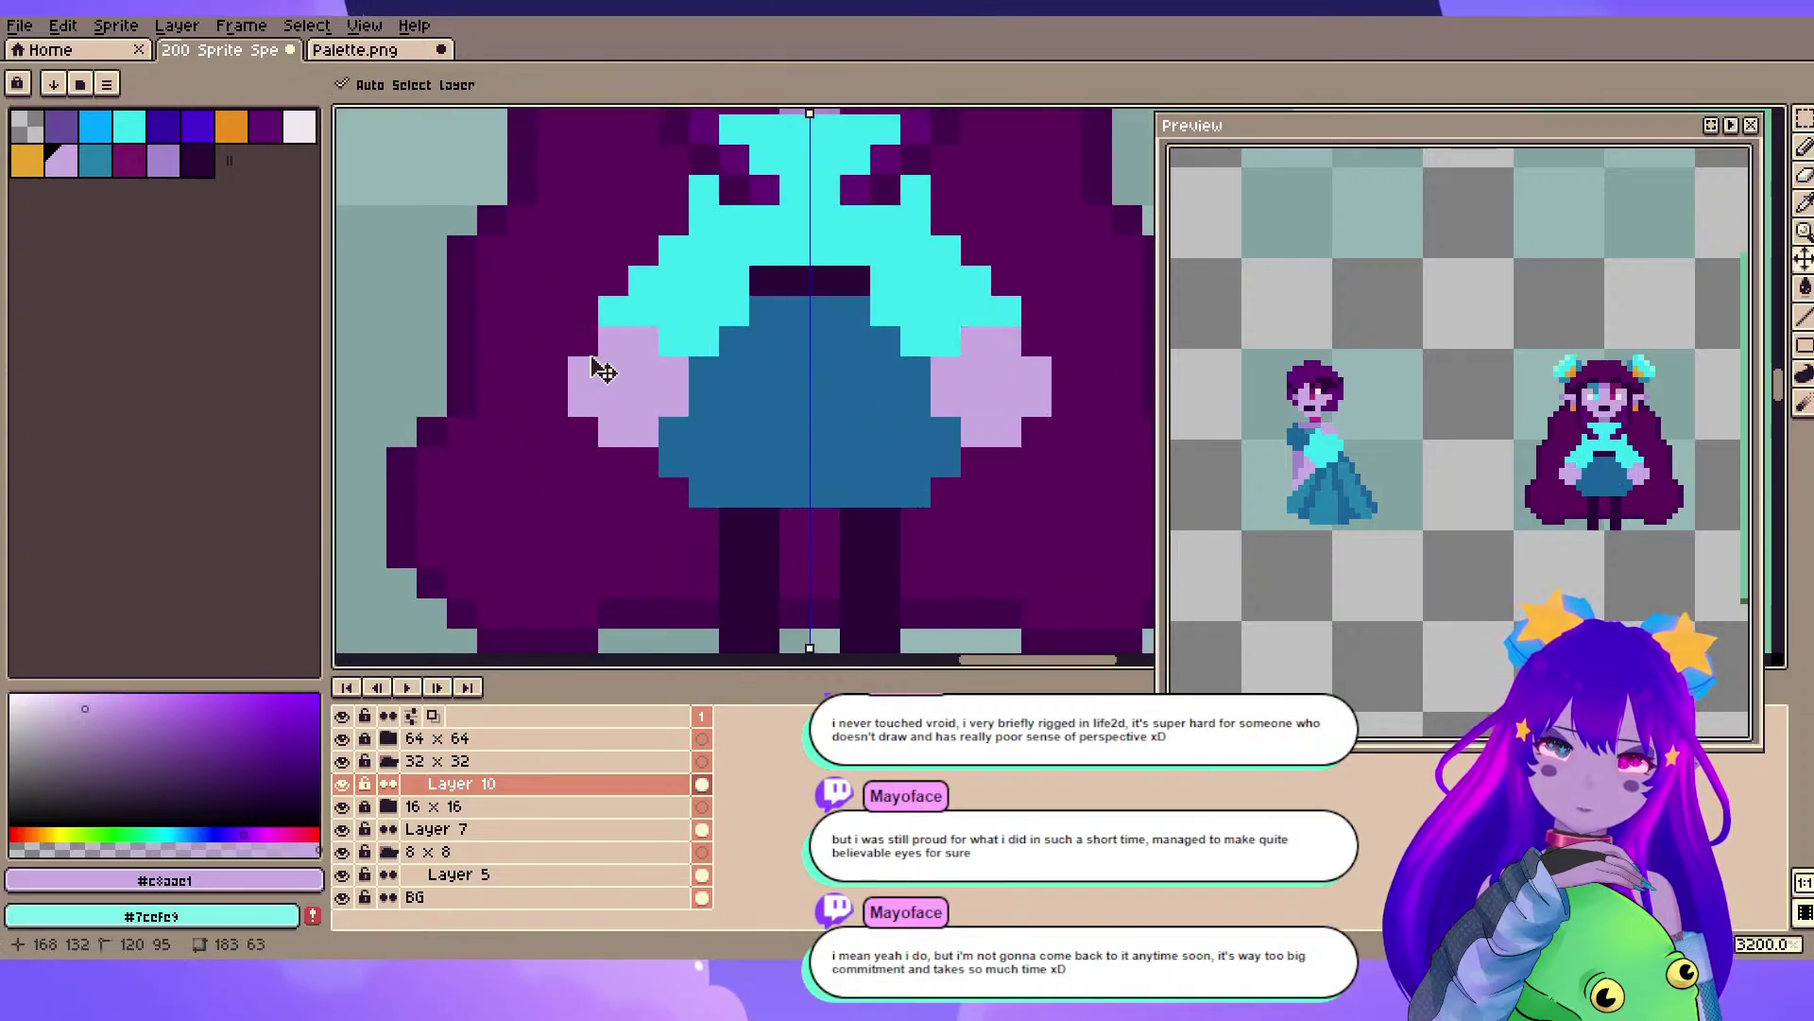
key(ctrl+s)
scroll(662, 377, down, 1)
scroll(661, 377, down, 4)
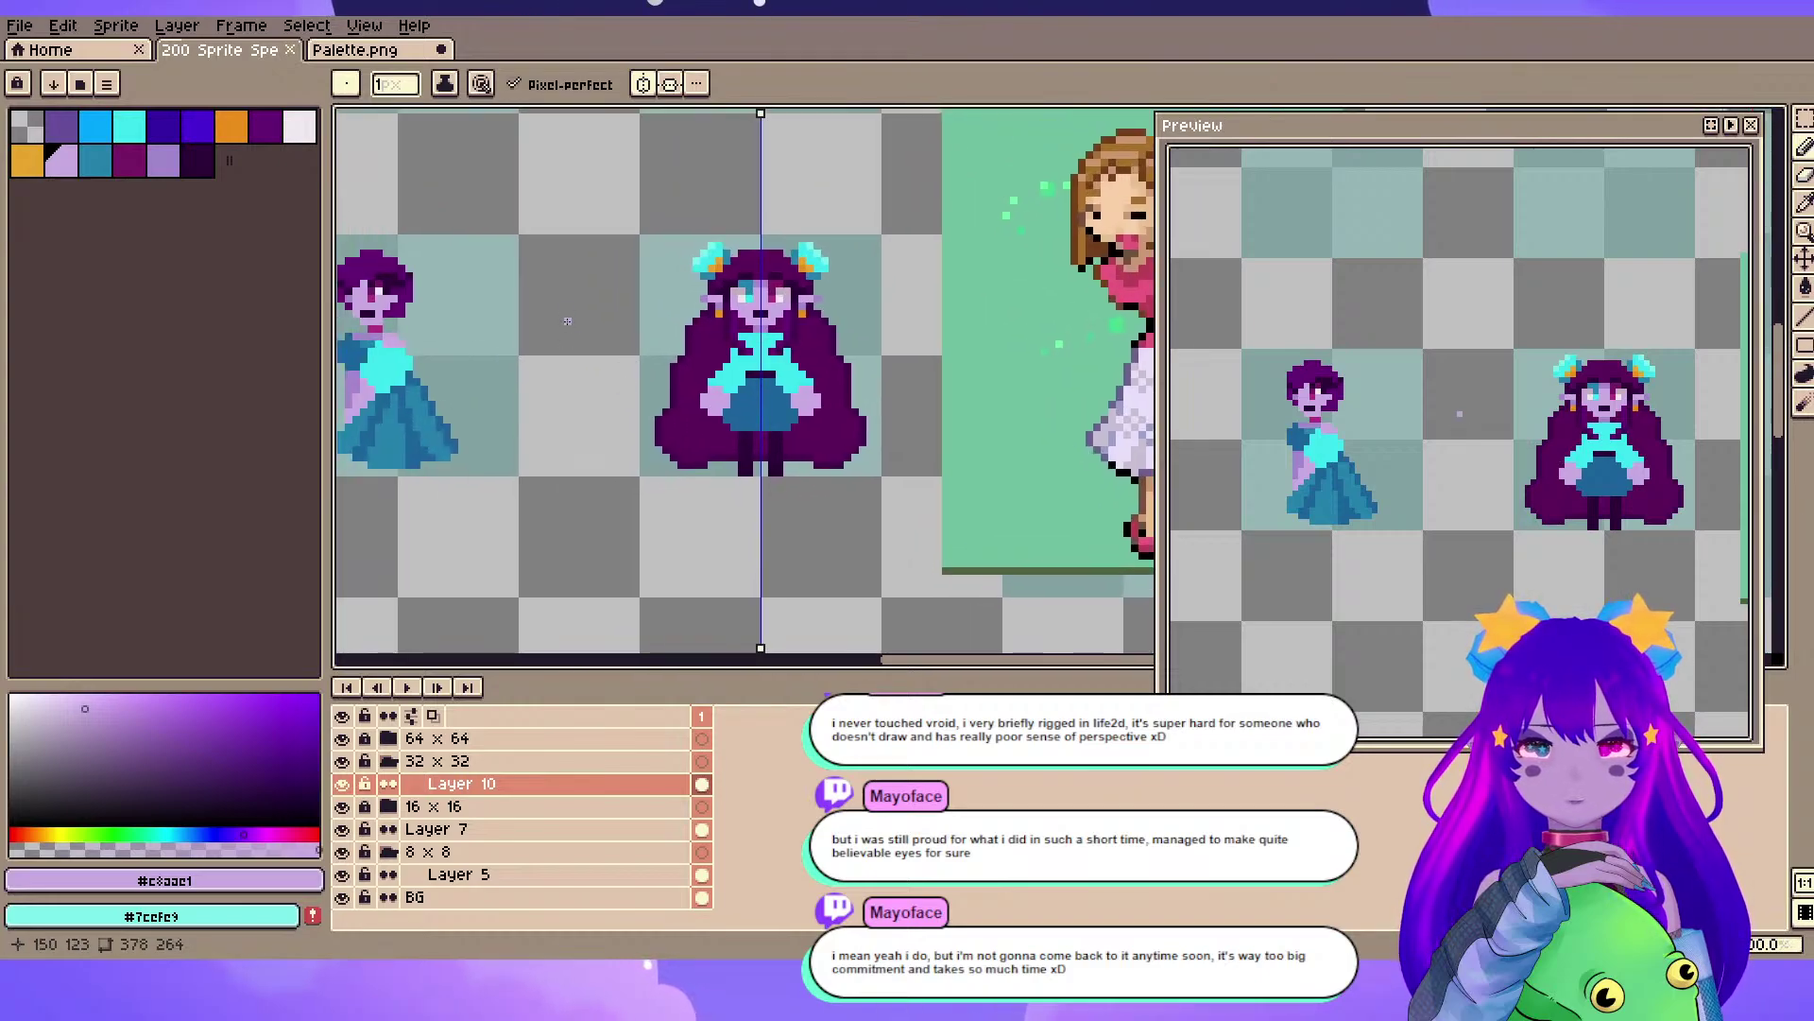
- Retouch the ends of the front locks beside the neck and collar with the sampled hair shades #5b0d5a and #43094d
scroll(756, 330, up, 3)
alt+click(713, 353)
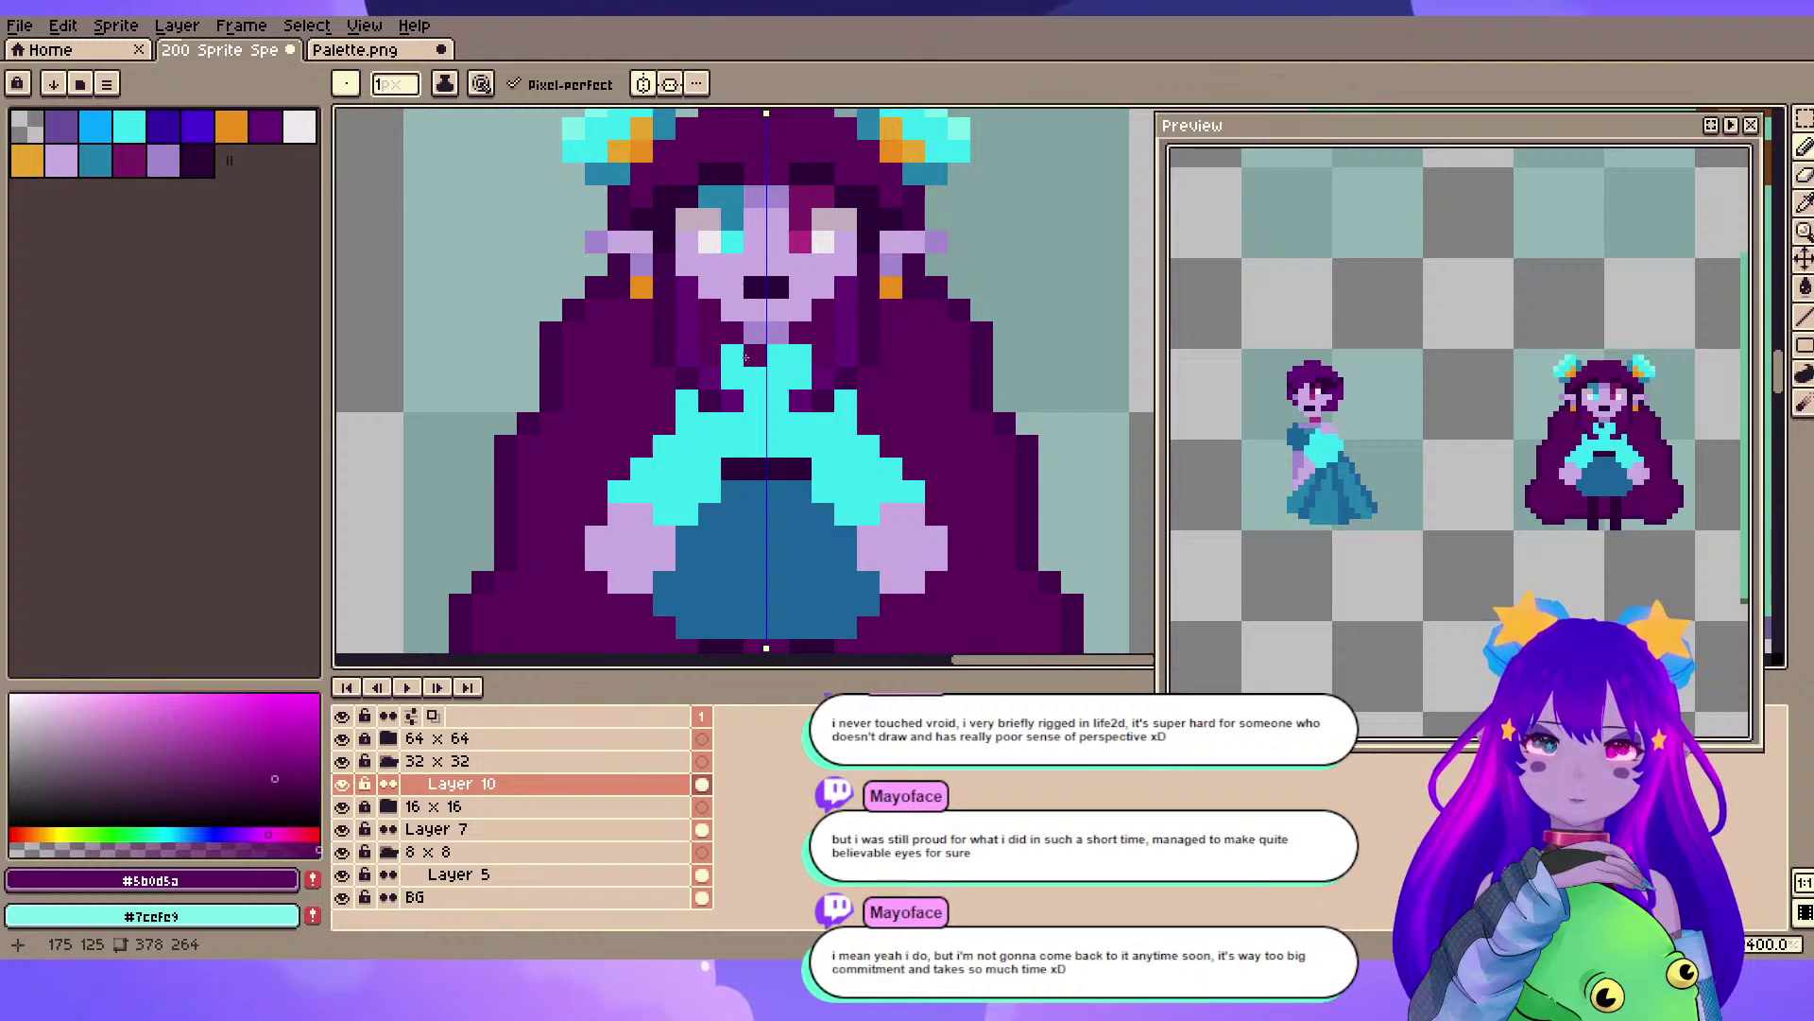
scroll(849, 400, down, 2)
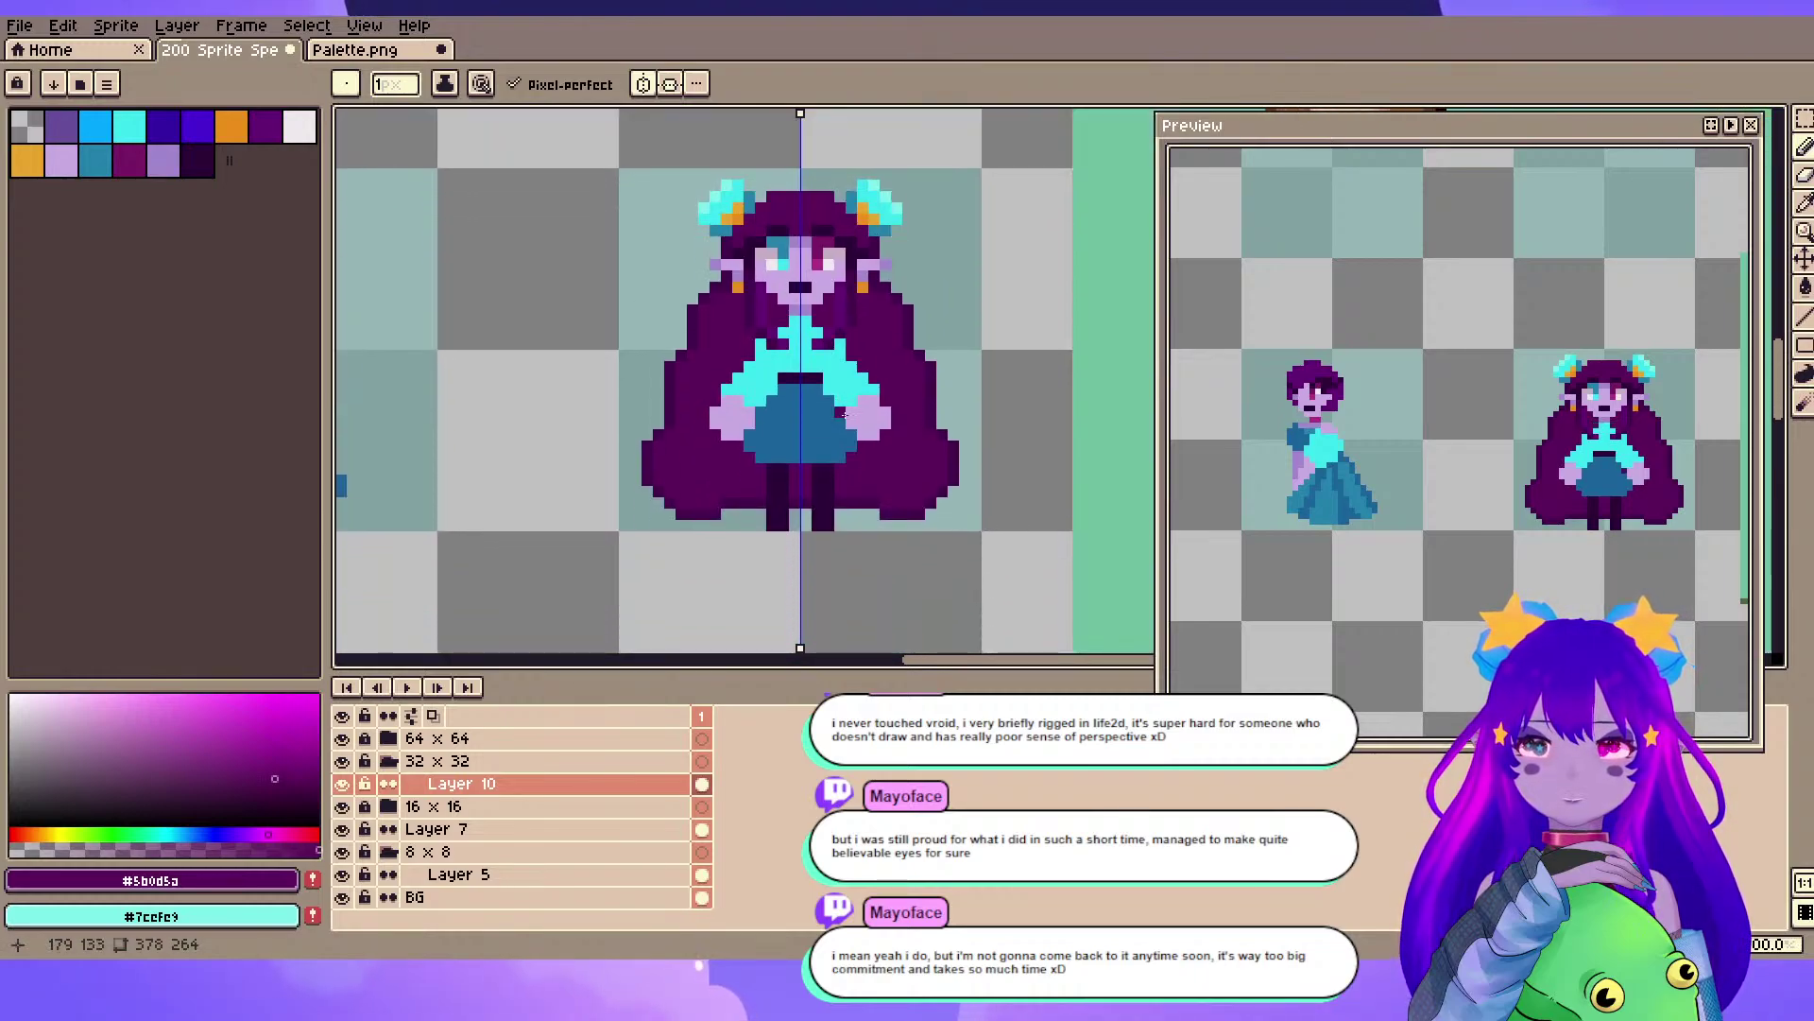
scroll(844, 413, up, 3)
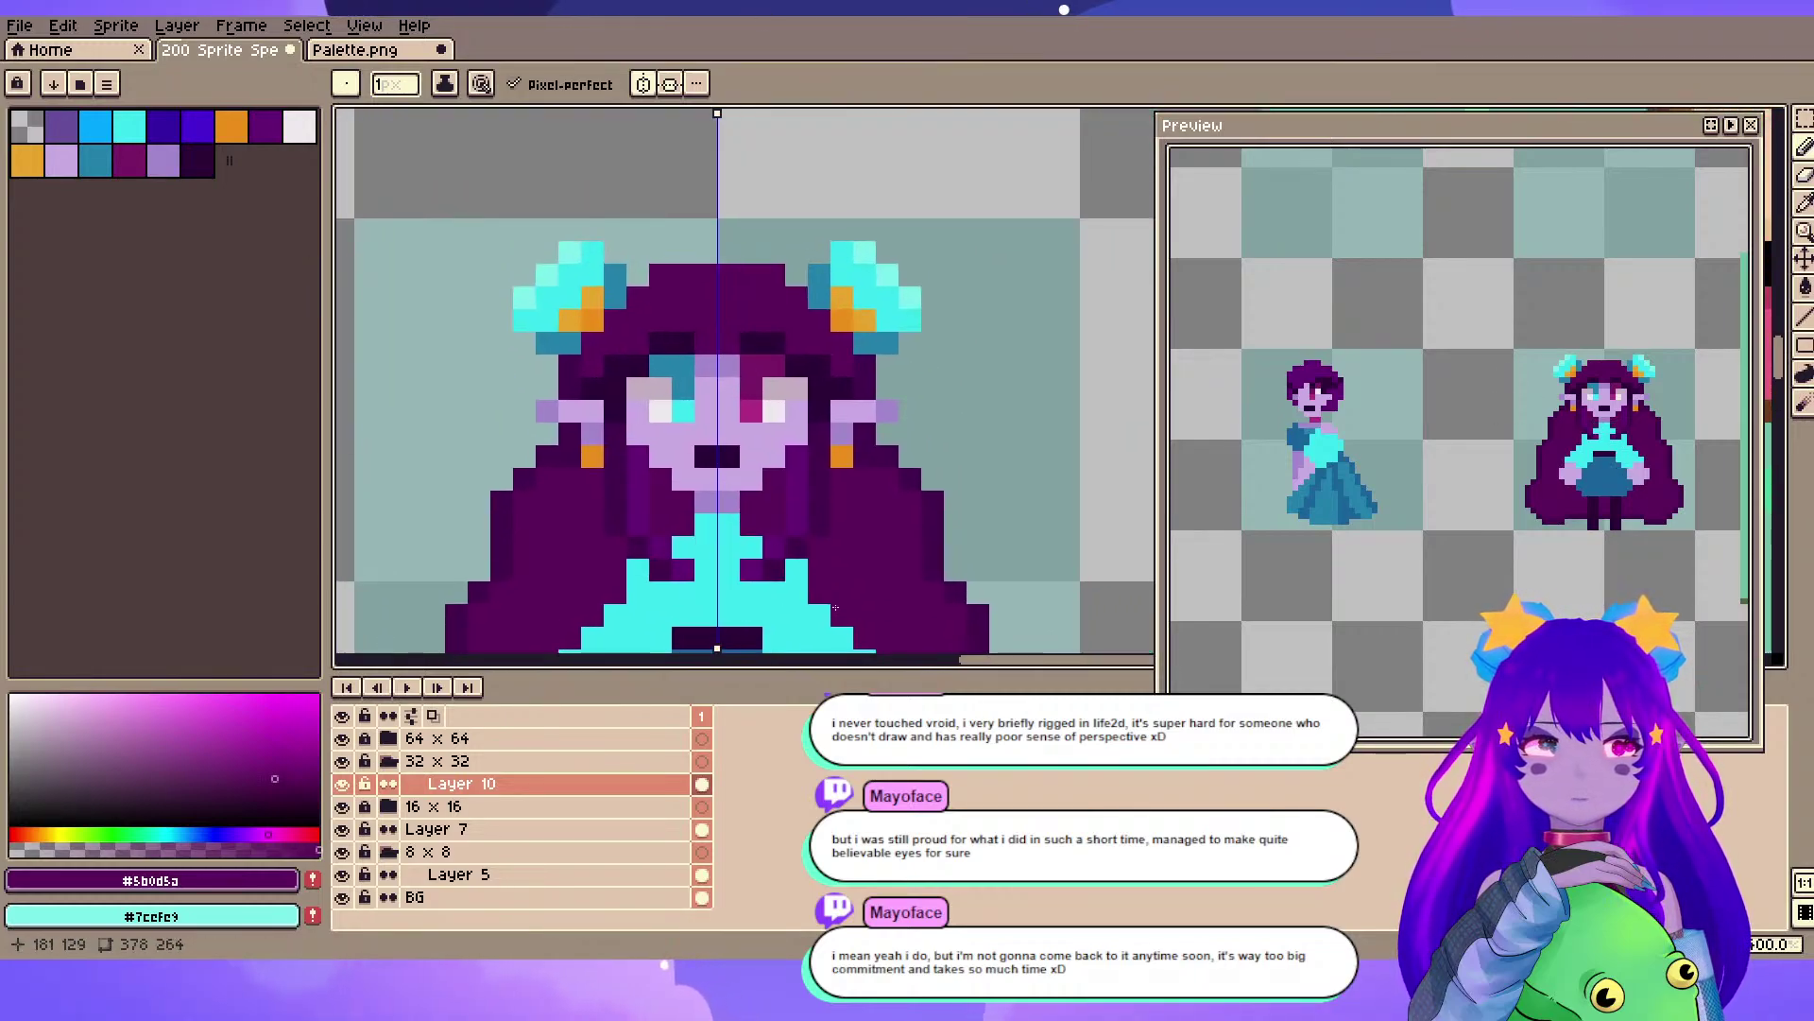
alt+click(686, 570)
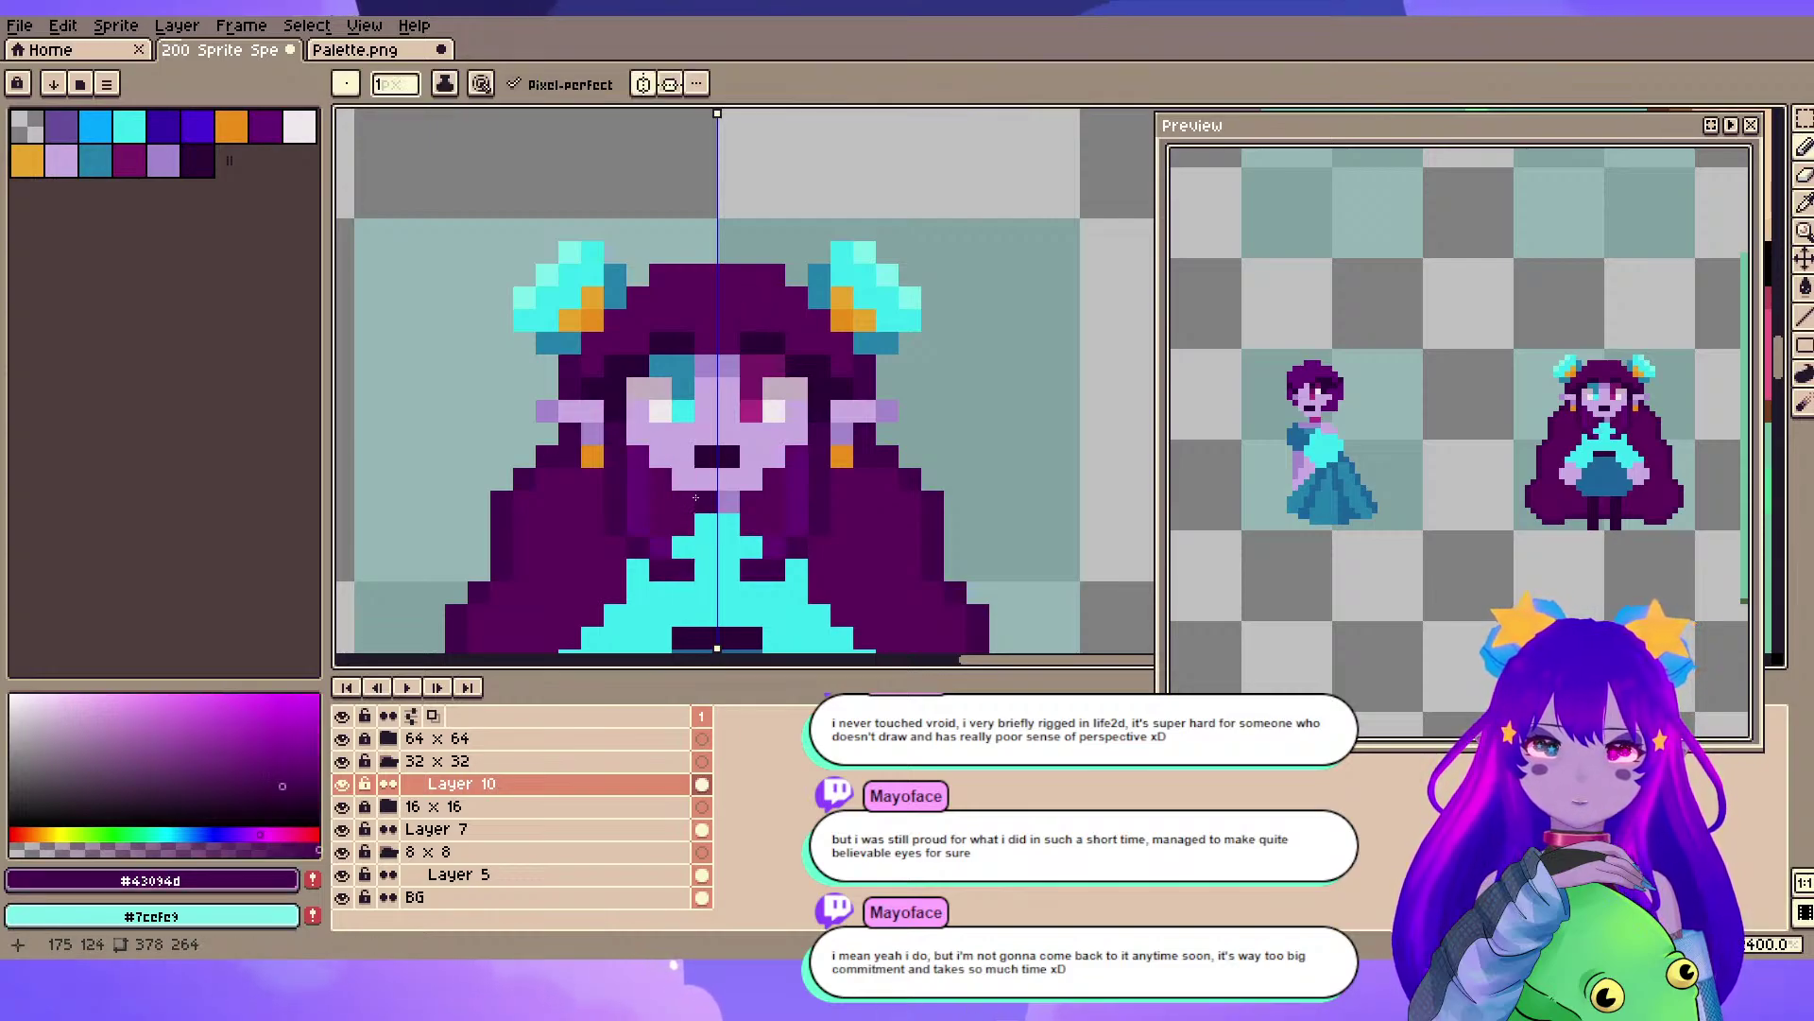
click(801, 186)
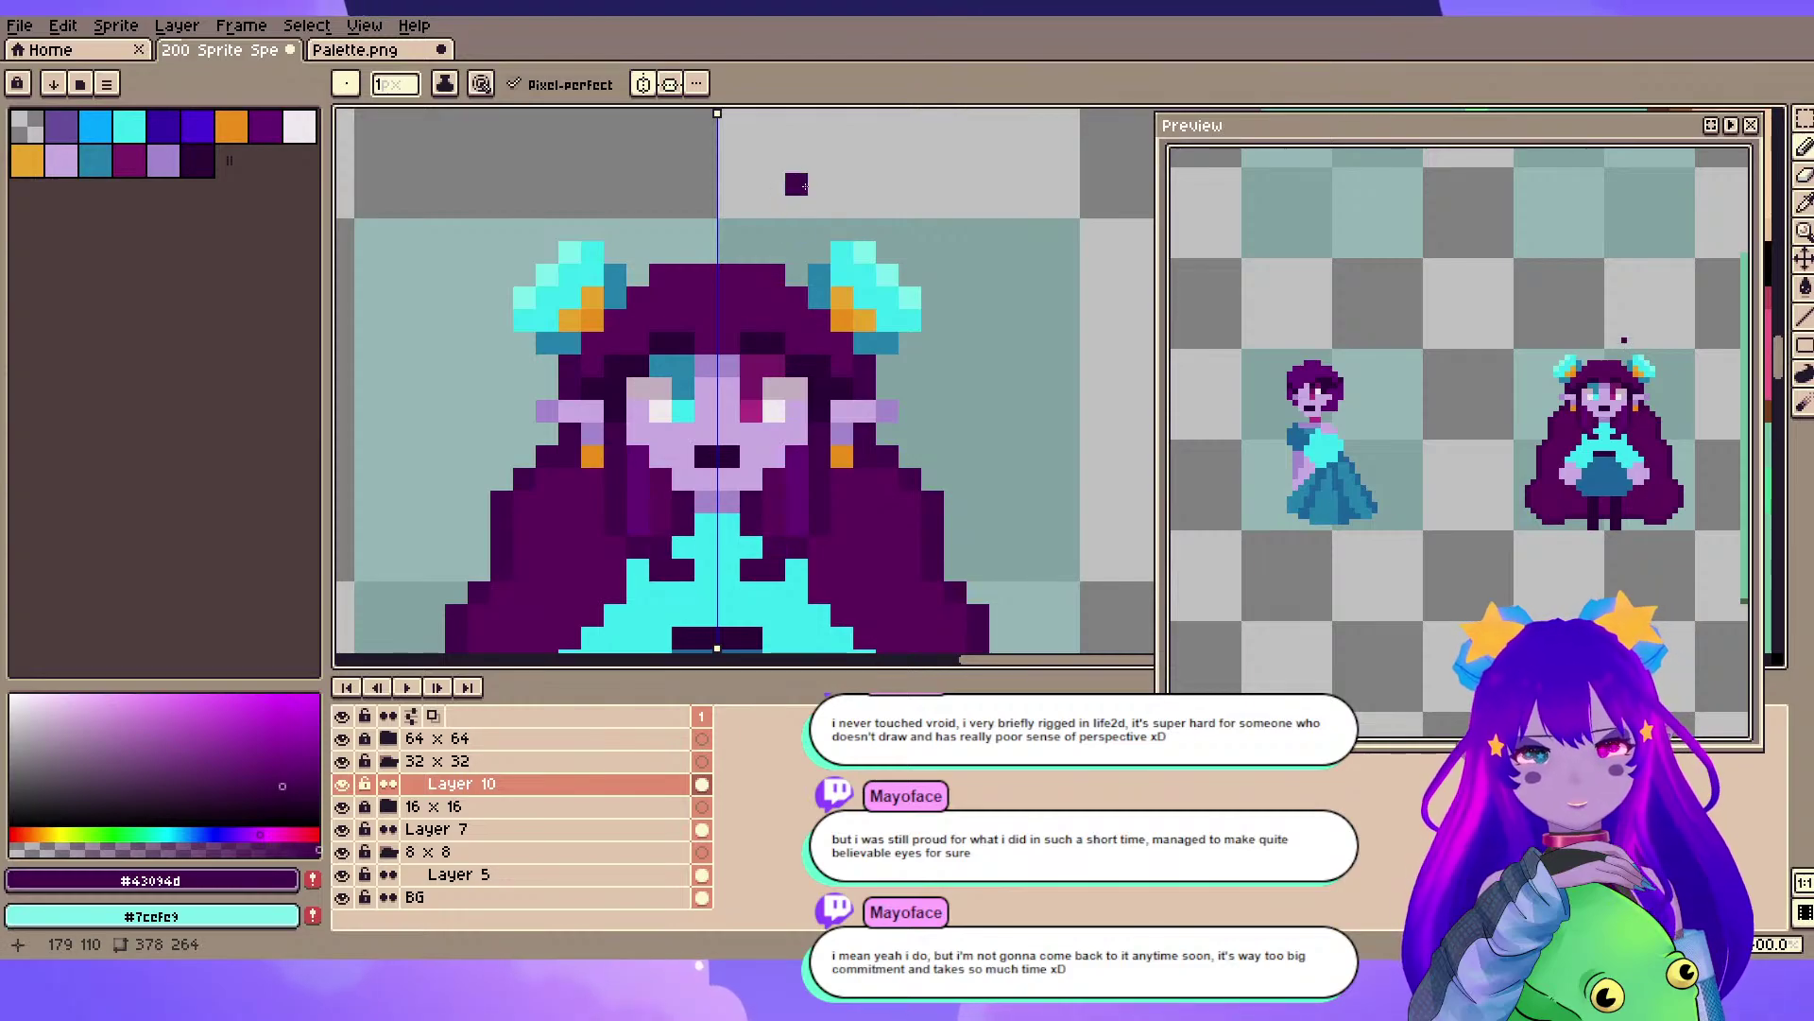
drag(717, 595, 746, 454)
scroll(746, 454, up, 1)
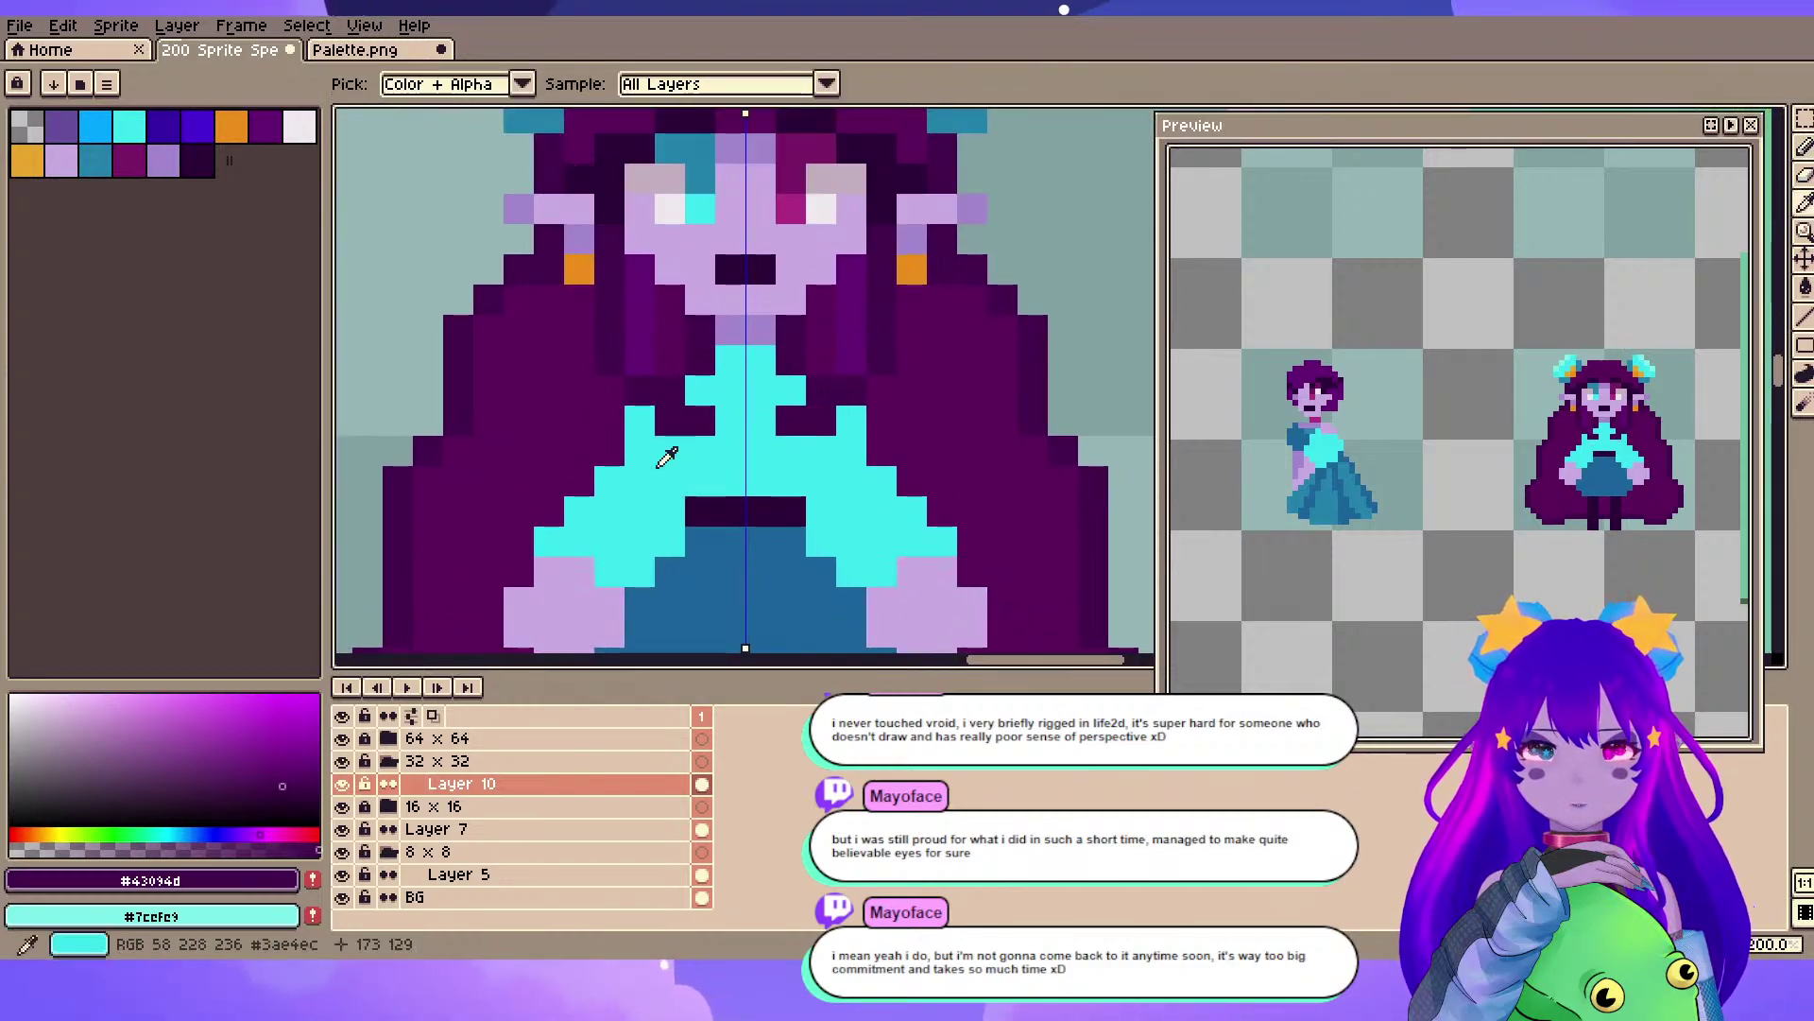
- Try narrowing the dark lock ends with cyan #3ae4ec and widening the front locks with #630472, and undo these strokes
alt+click(661, 464)
scroll(641, 493, down, 1)
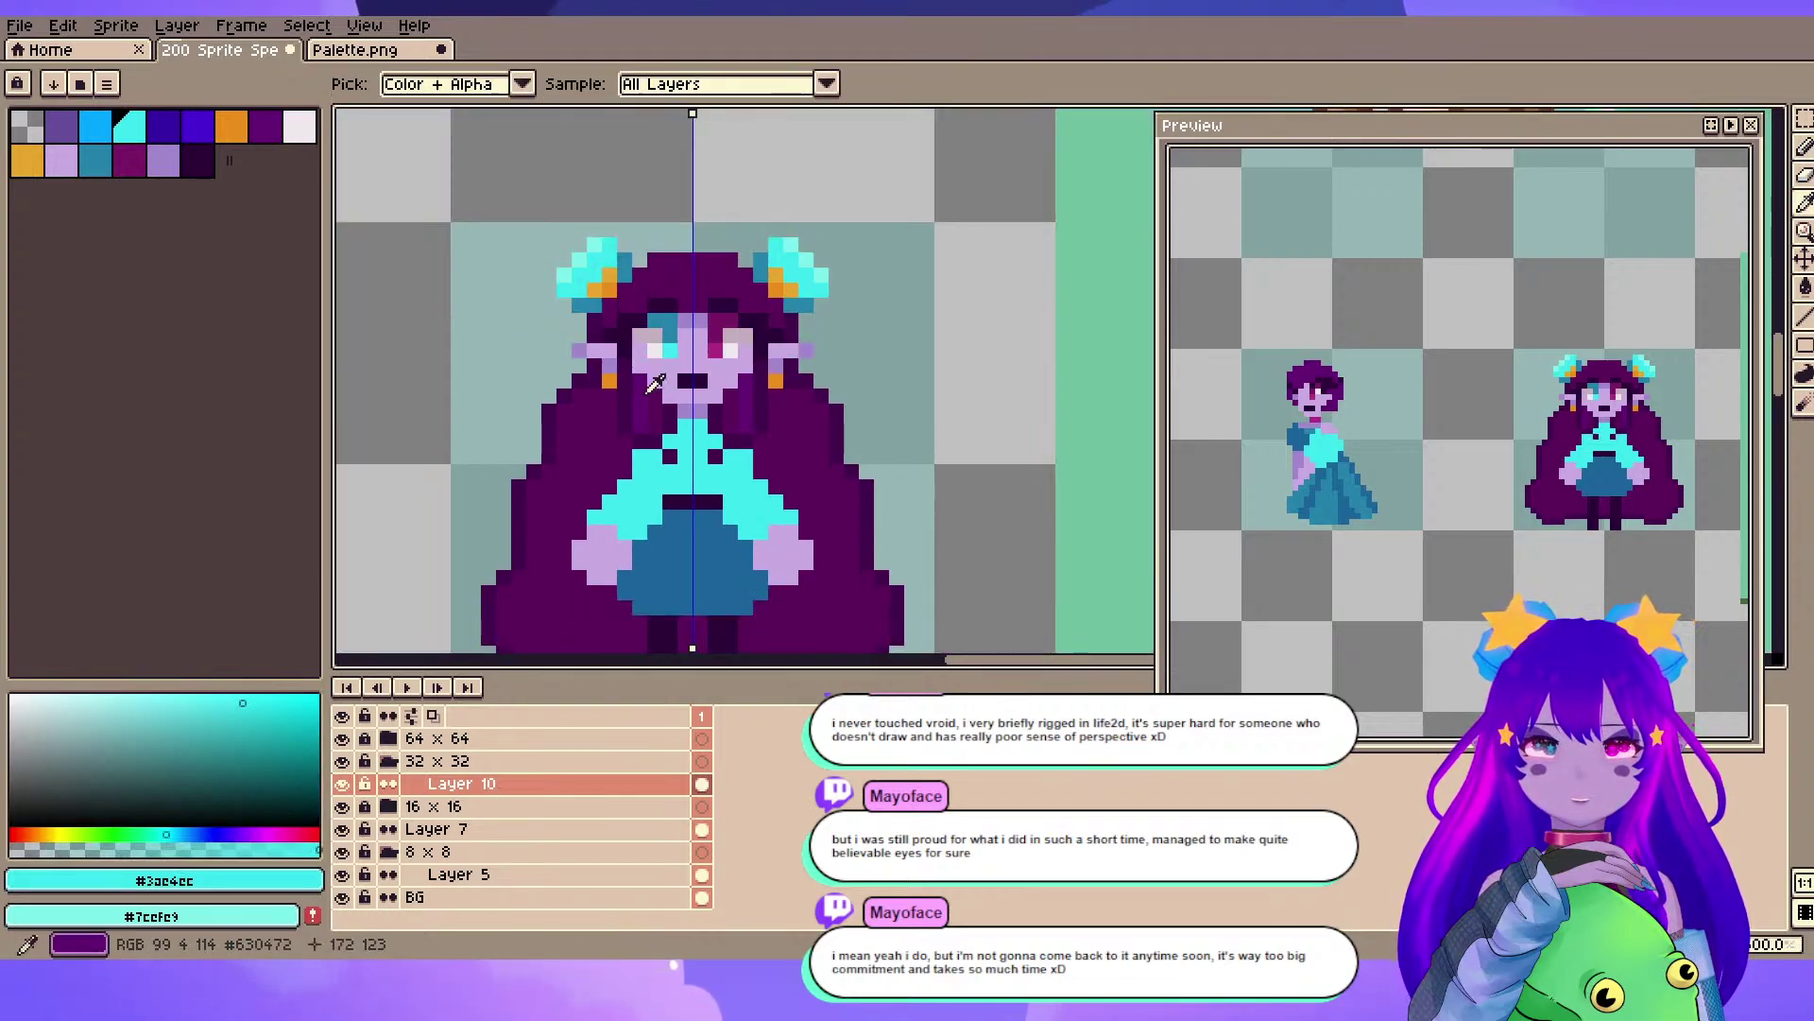
alt+click(659, 408)
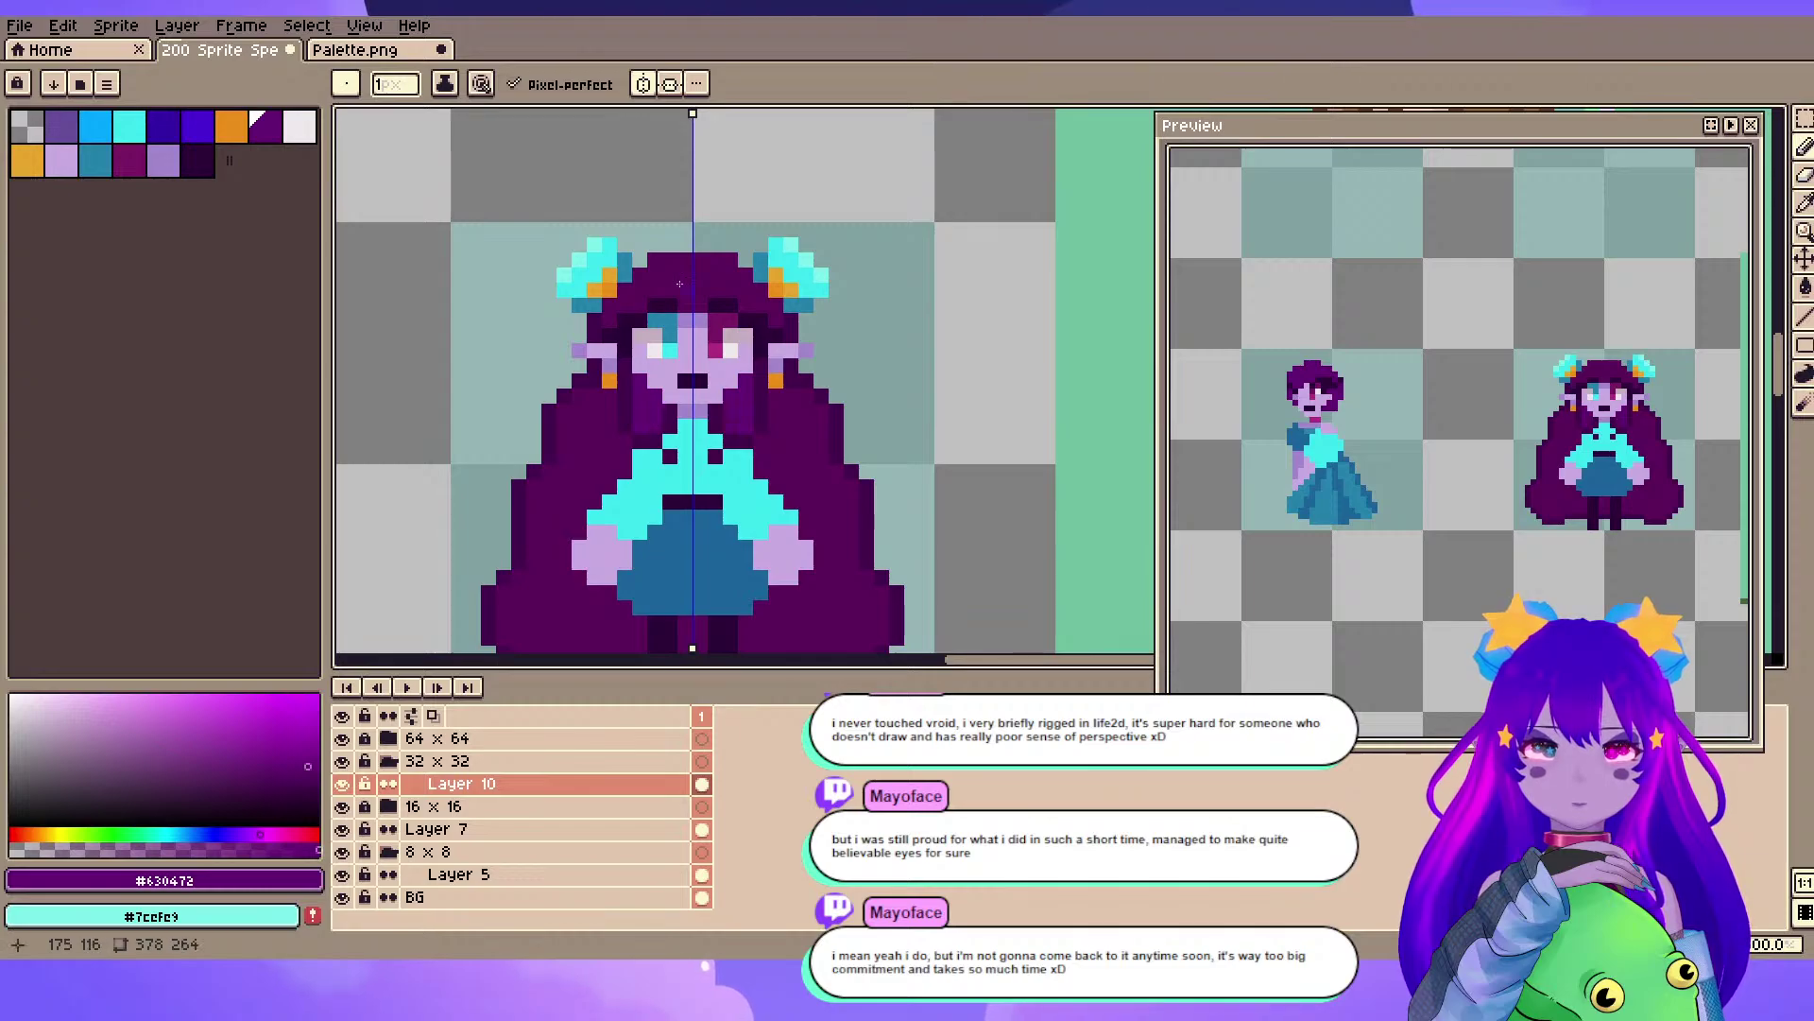
scroll(704, 291, up, 1)
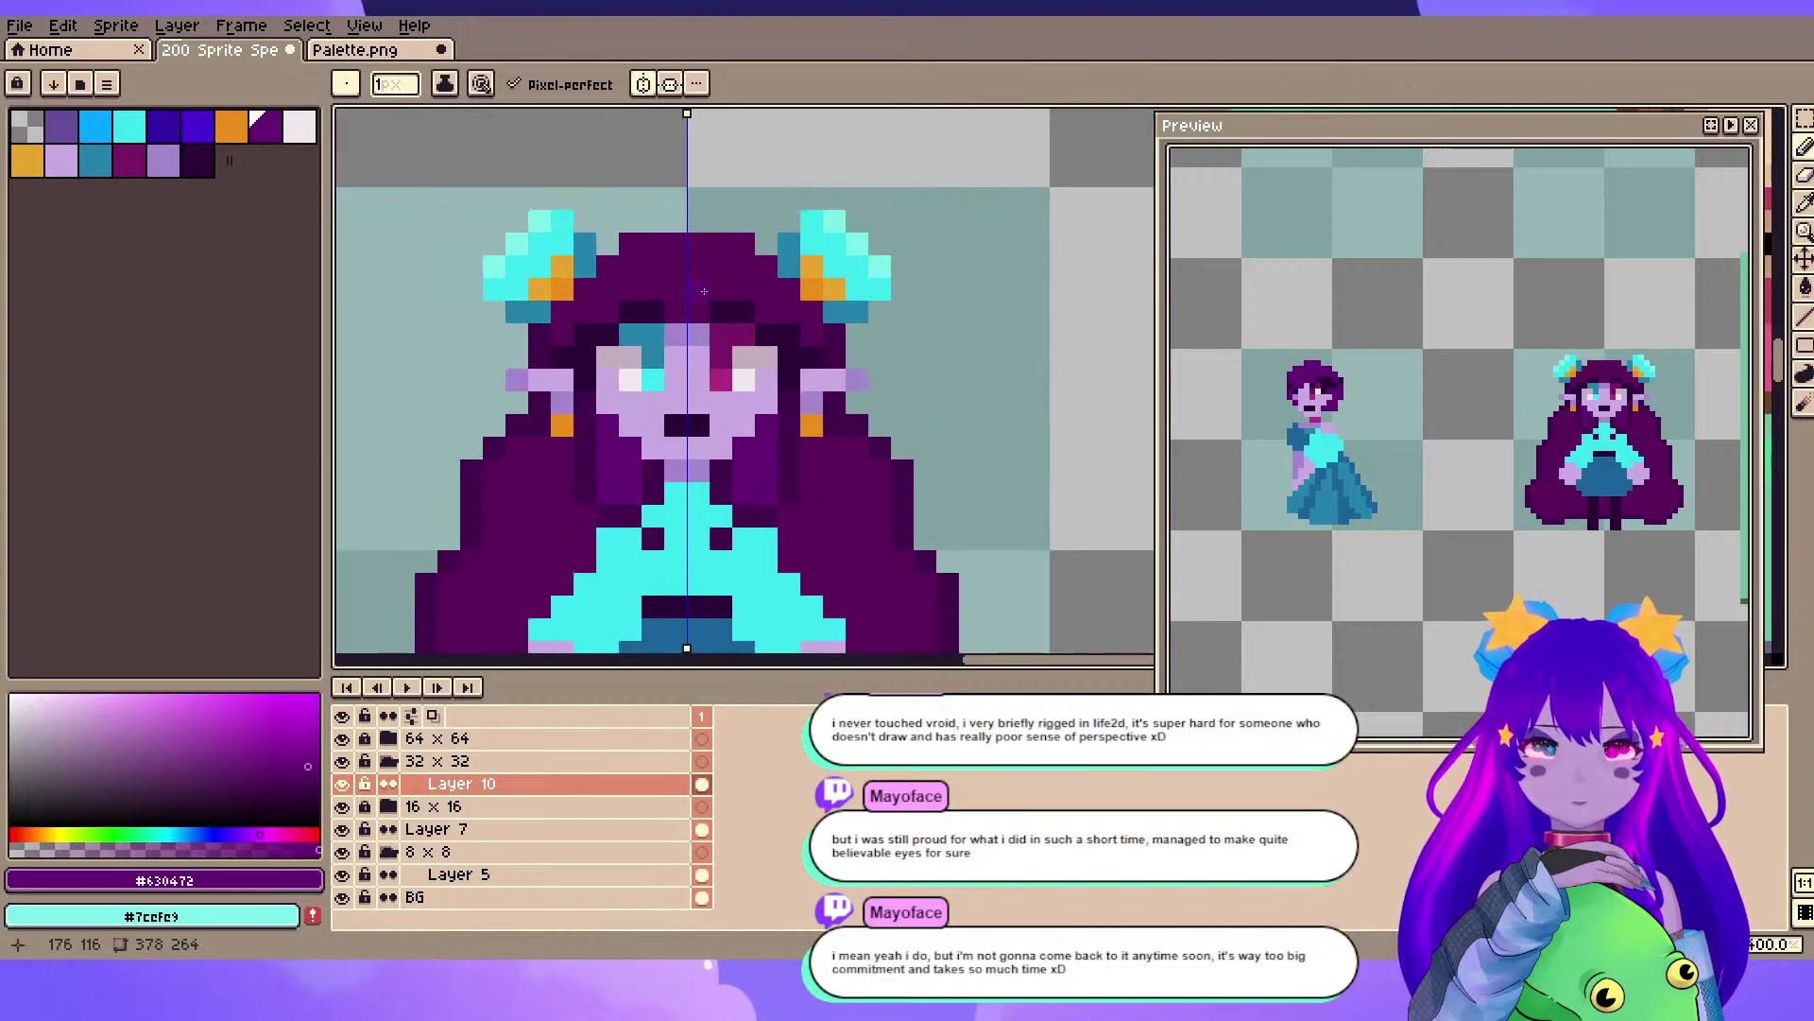
alt+click(630, 514)
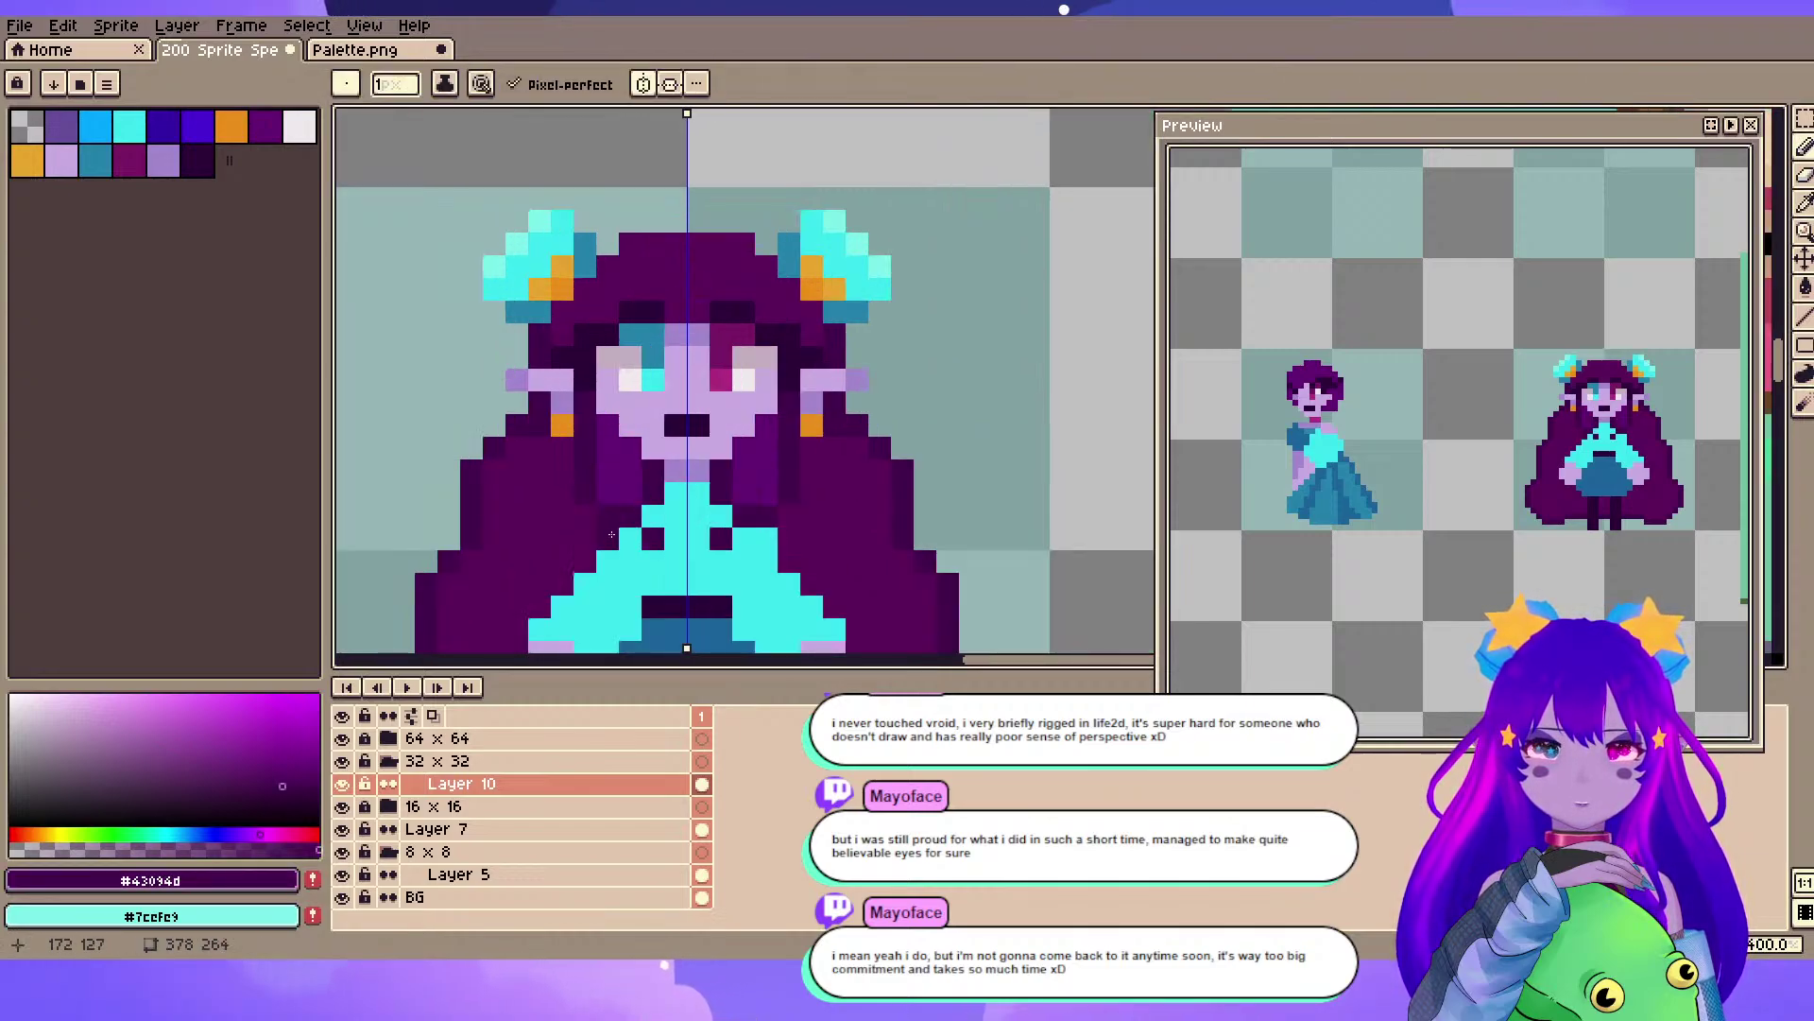
click(660, 565)
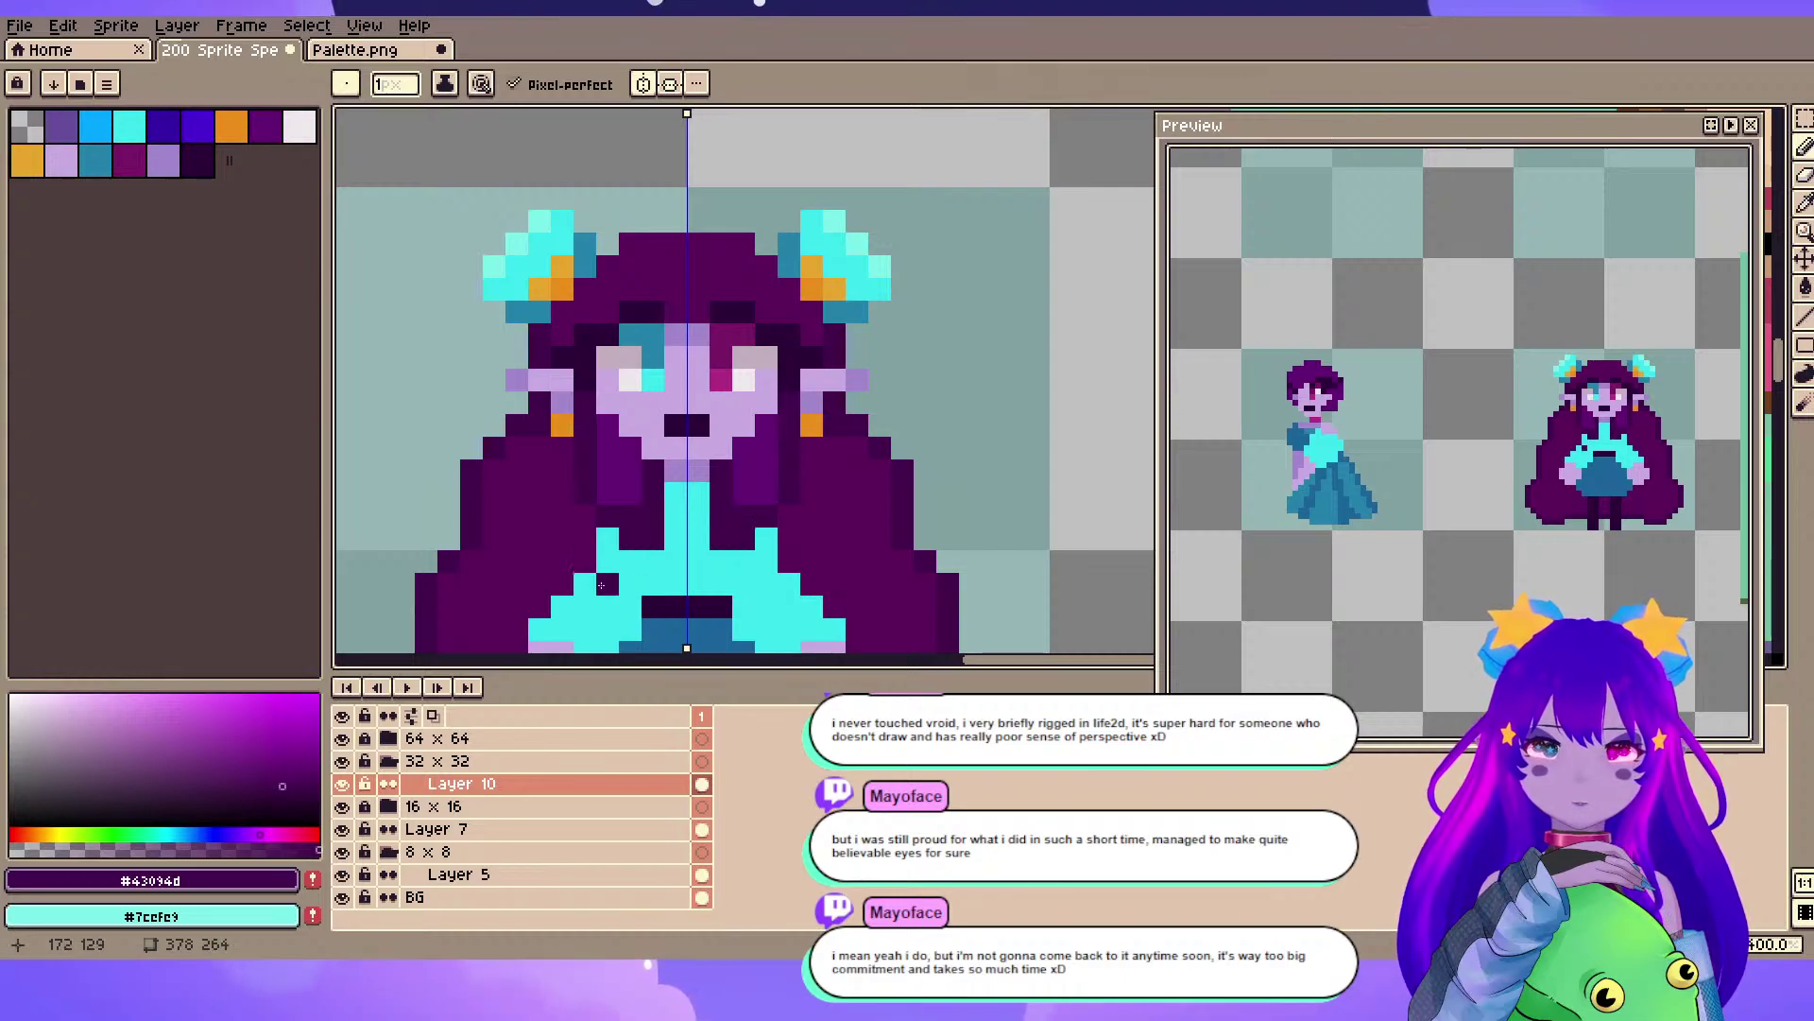
key(ctrl+z)
key(v)
key(ctrl+z)
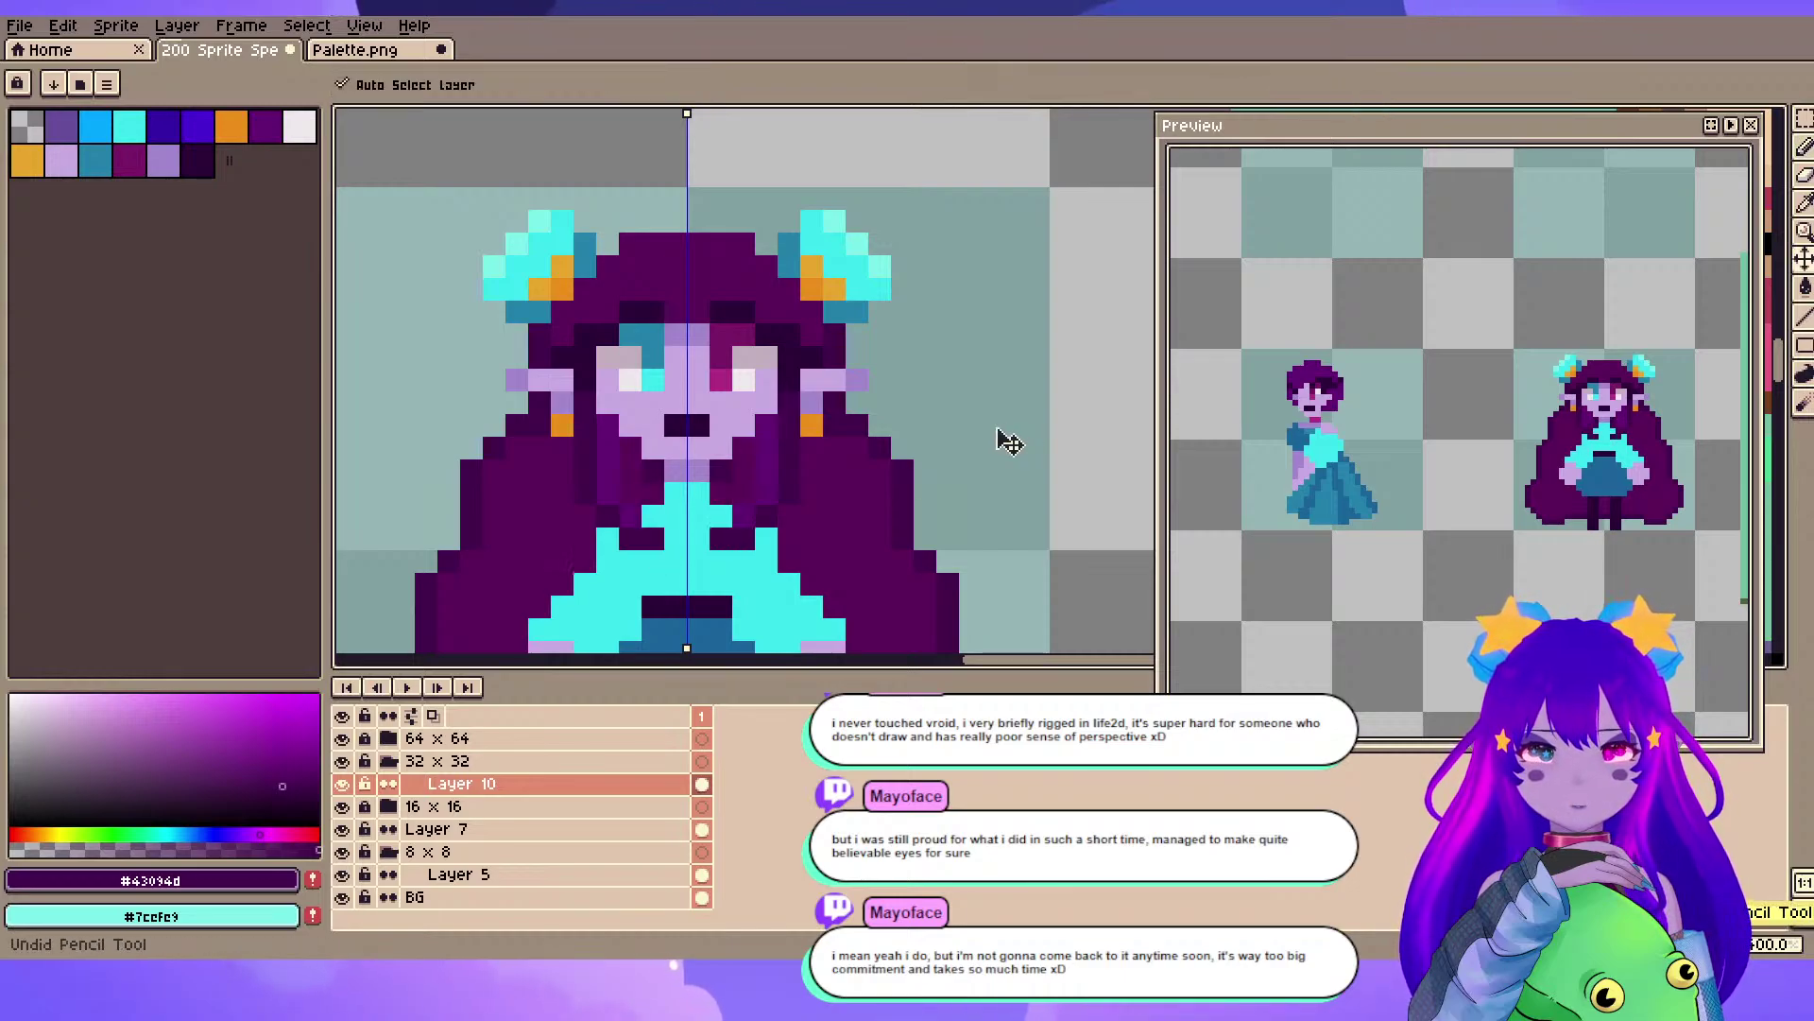
- Sample the magenta hair tones #9e2874 and #781864 from the smaller portrait as the two drawing colours and save the sprite
key(b)
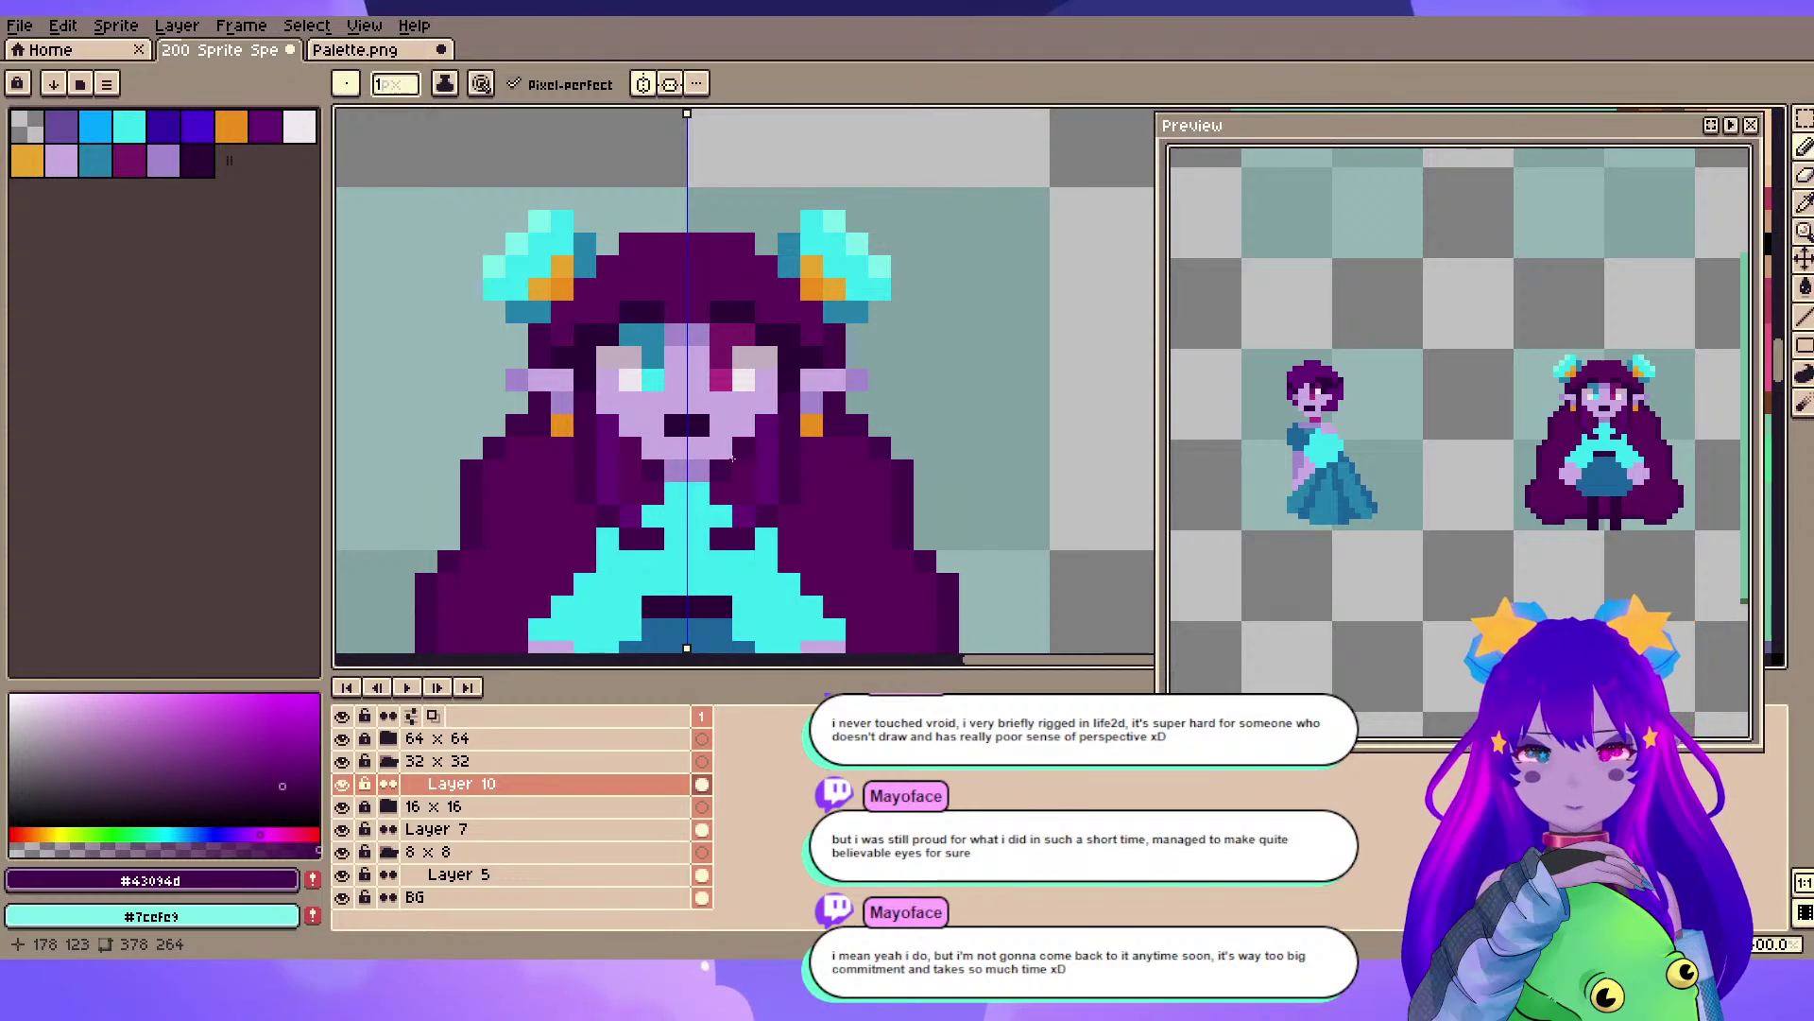
scroll(710, 366, up, 1)
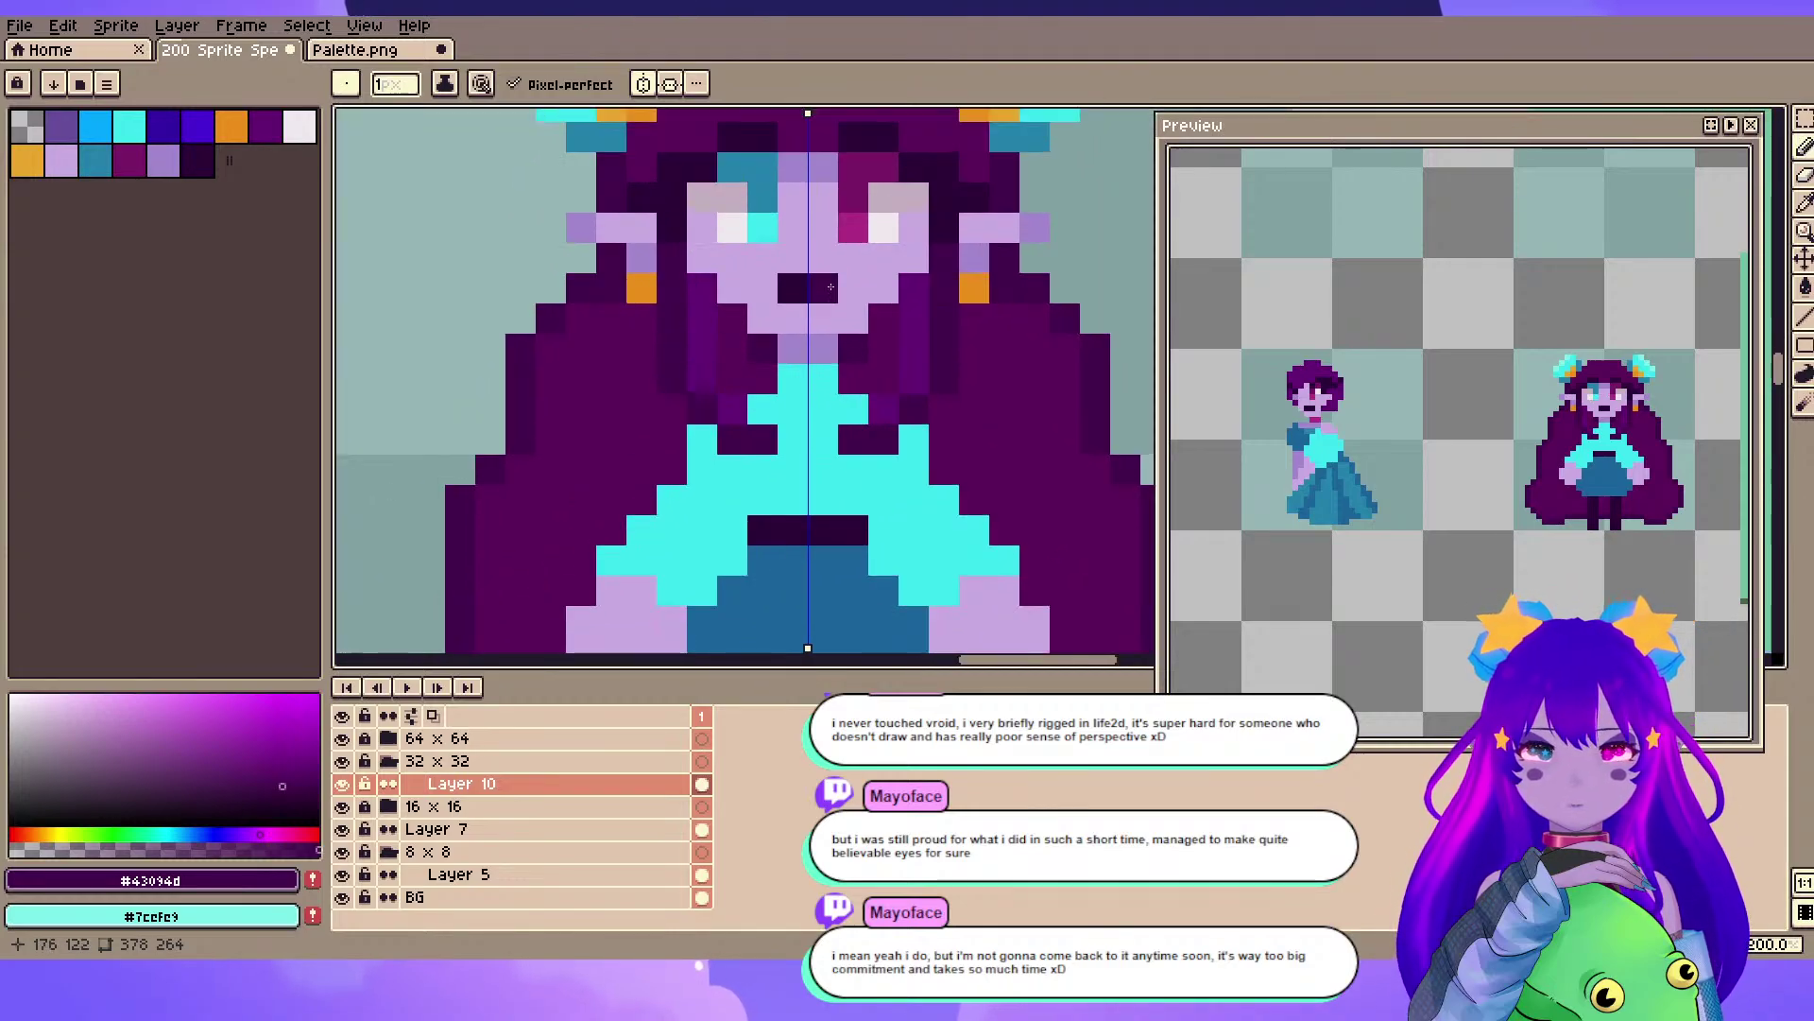
scroll(818, 296, down, 2)
scroll(649, 460, up, 2)
scroll(674, 451, down, 4)
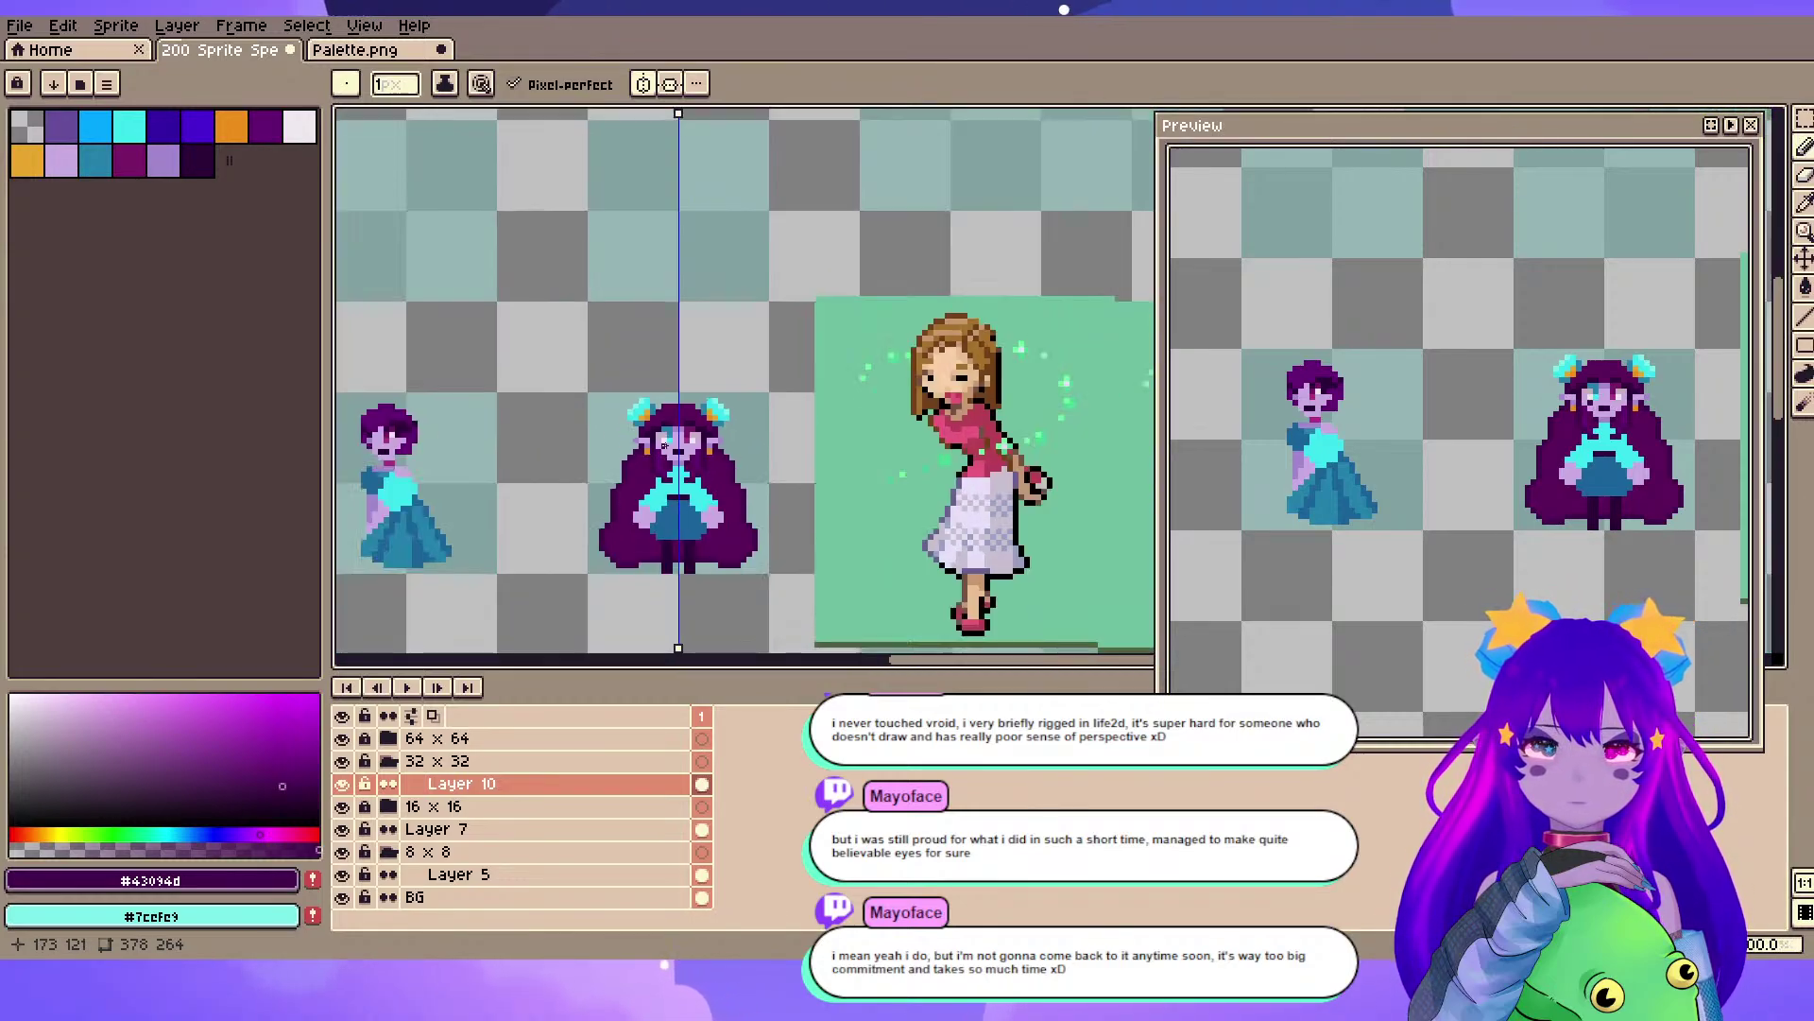
scroll(647, 552, down, 2)
scroll(647, 551, up, 5)
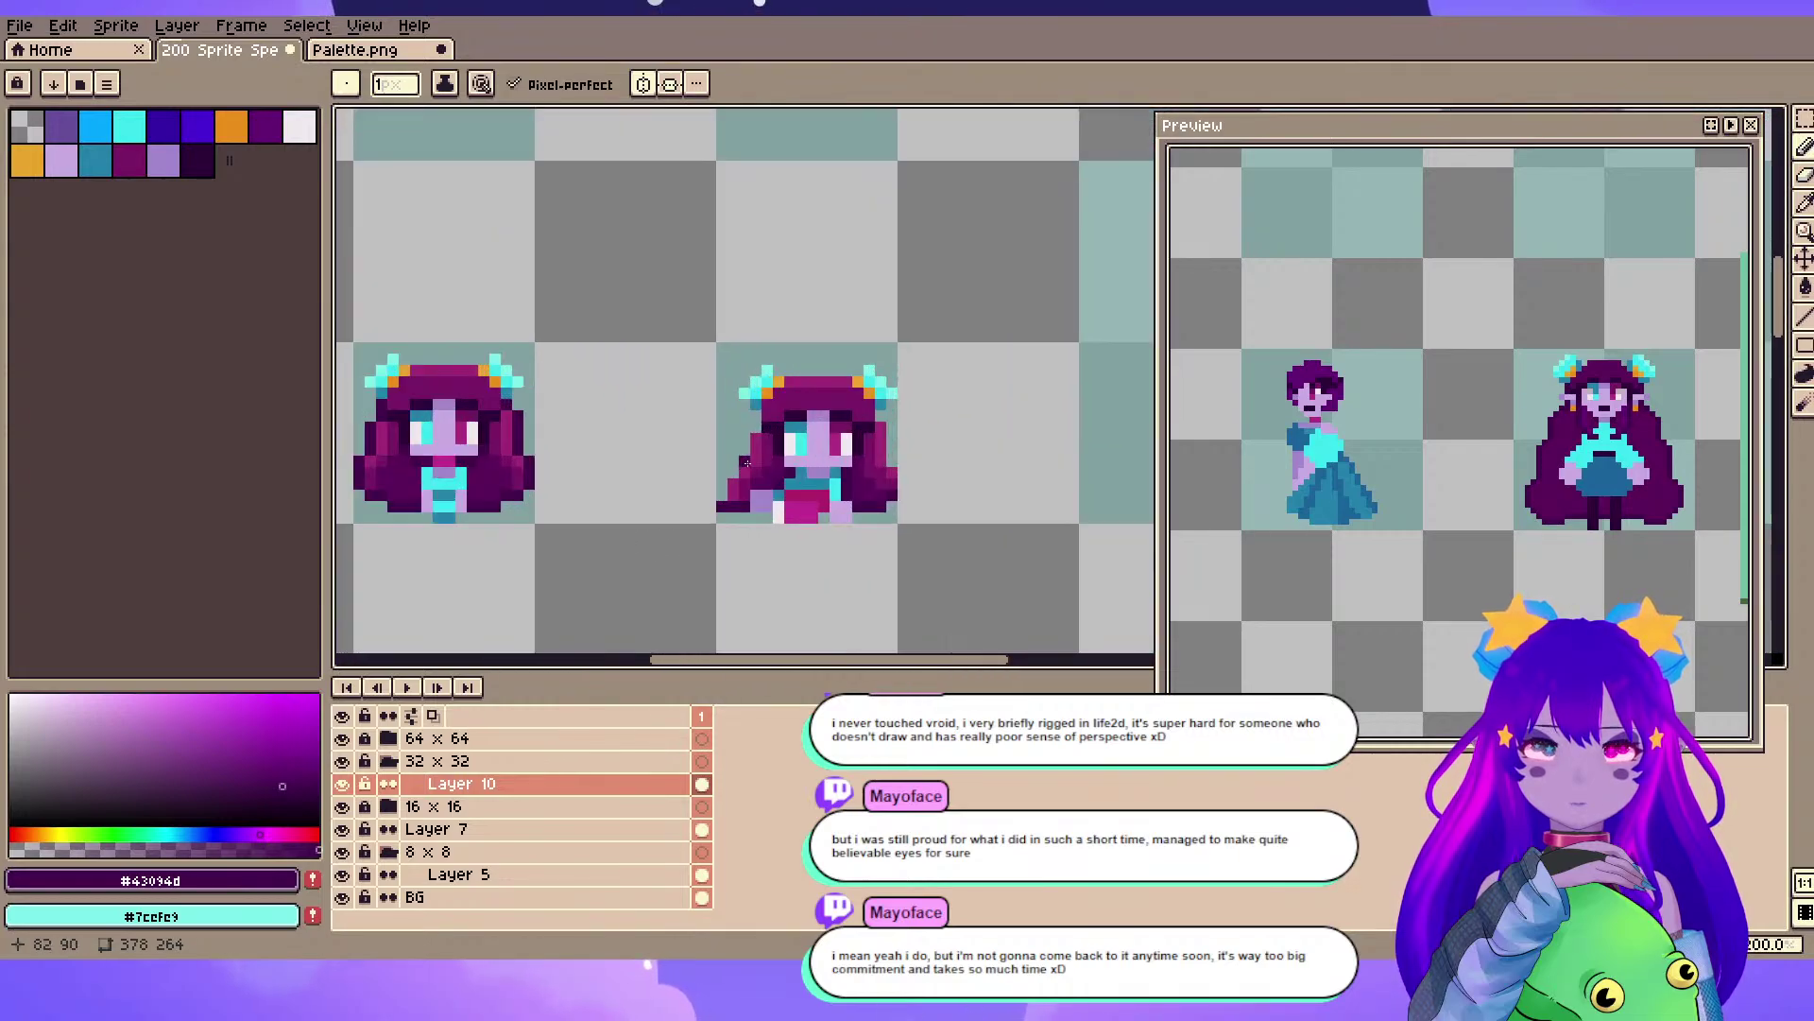
key(i)
alt+click(1004, 340)
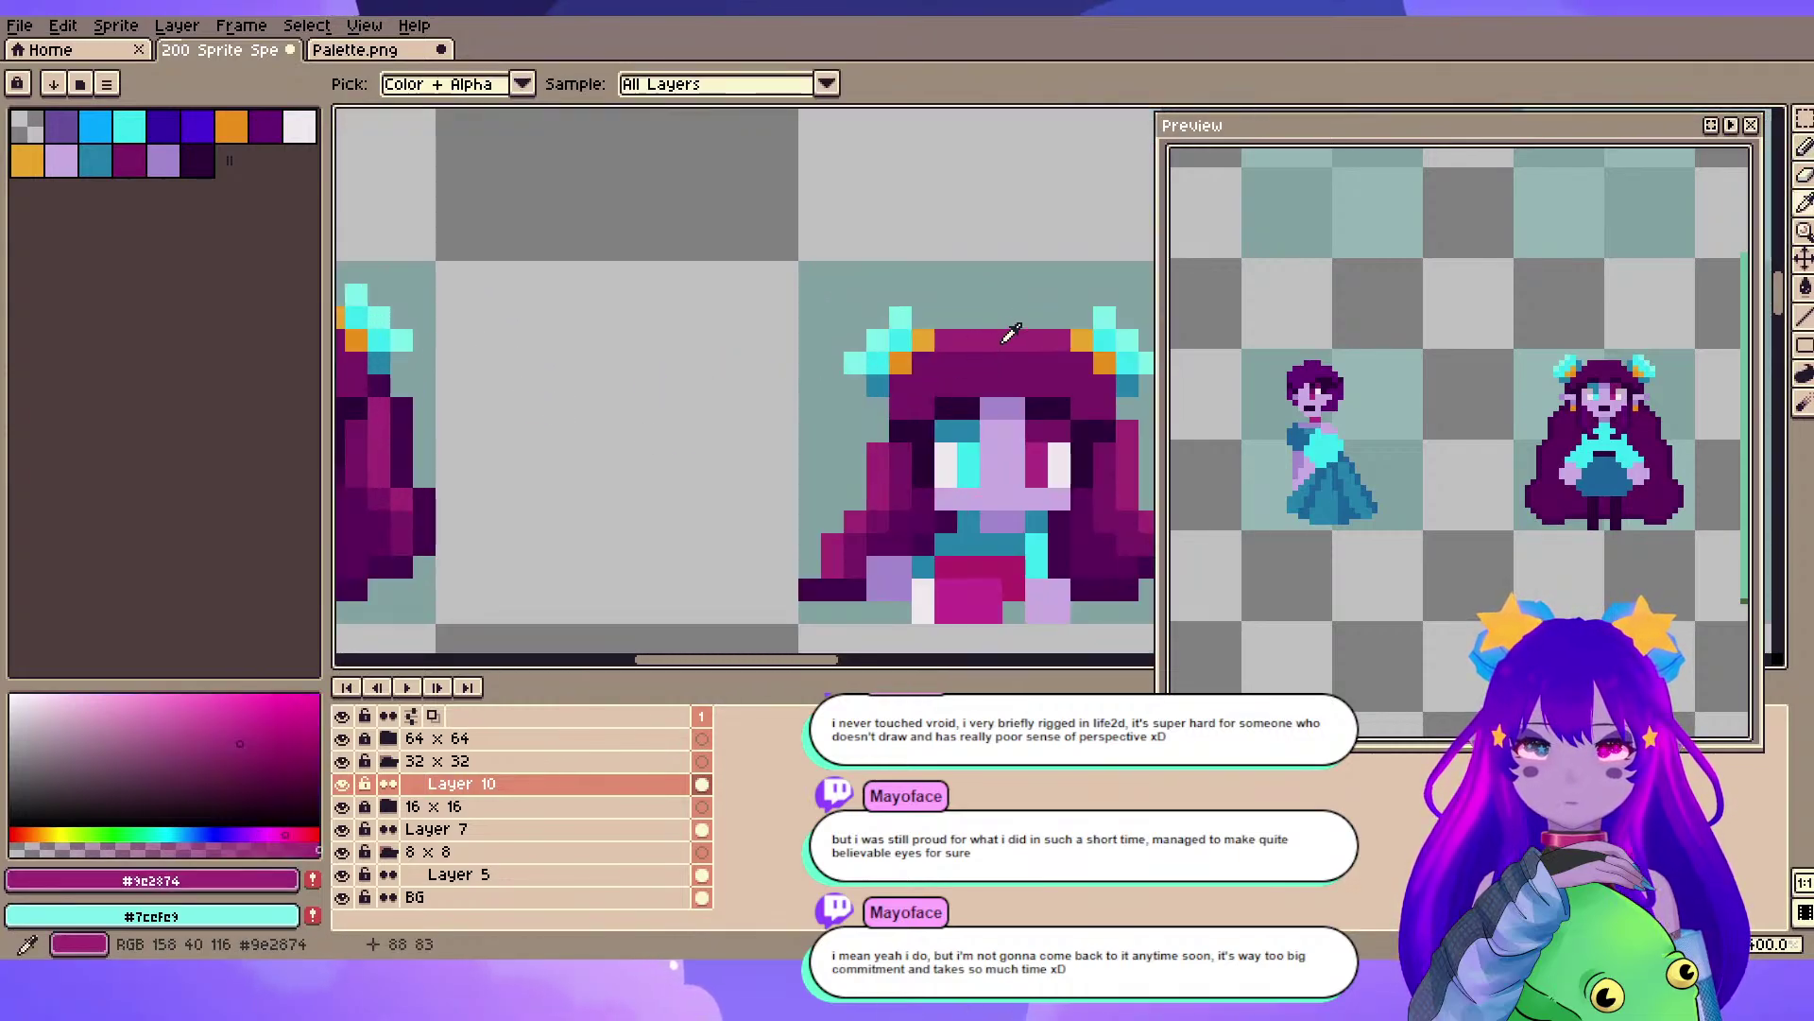
key(x)
alt+click(1008, 381)
key(ctrl+s)
scroll(1032, 439, down, 1)
scroll(955, 421, down, 3)
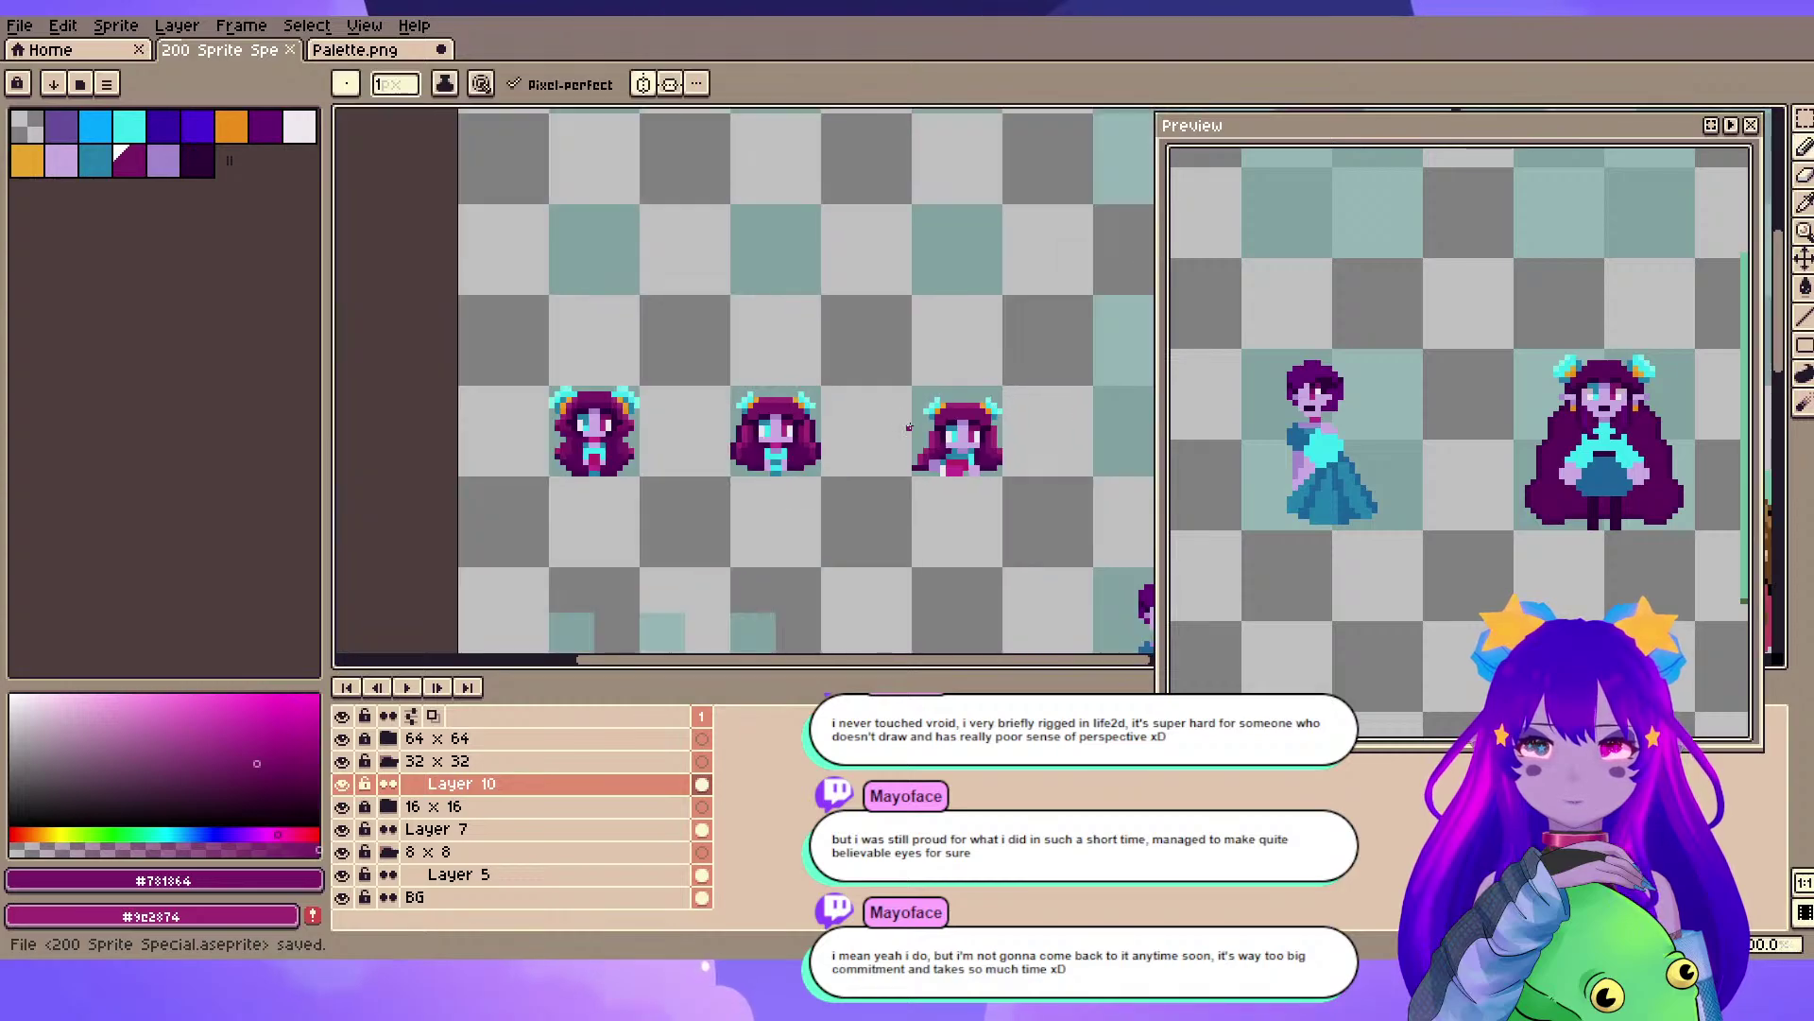
- Recolour the front hair locks on both sides of the large sprite's face with magenta #9e2874
drag(909, 421, 479, 403)
drag(987, 530, 558, 247)
scroll(567, 331, up, 4)
mouse_move(689, 211)
mouse_down()
mouse_move(677, 515)
mouse_move(682, 419)
mouse_move(627, 513)
mouse_move(648, 534)
mouse_up()
key(x)
click(663, 509)
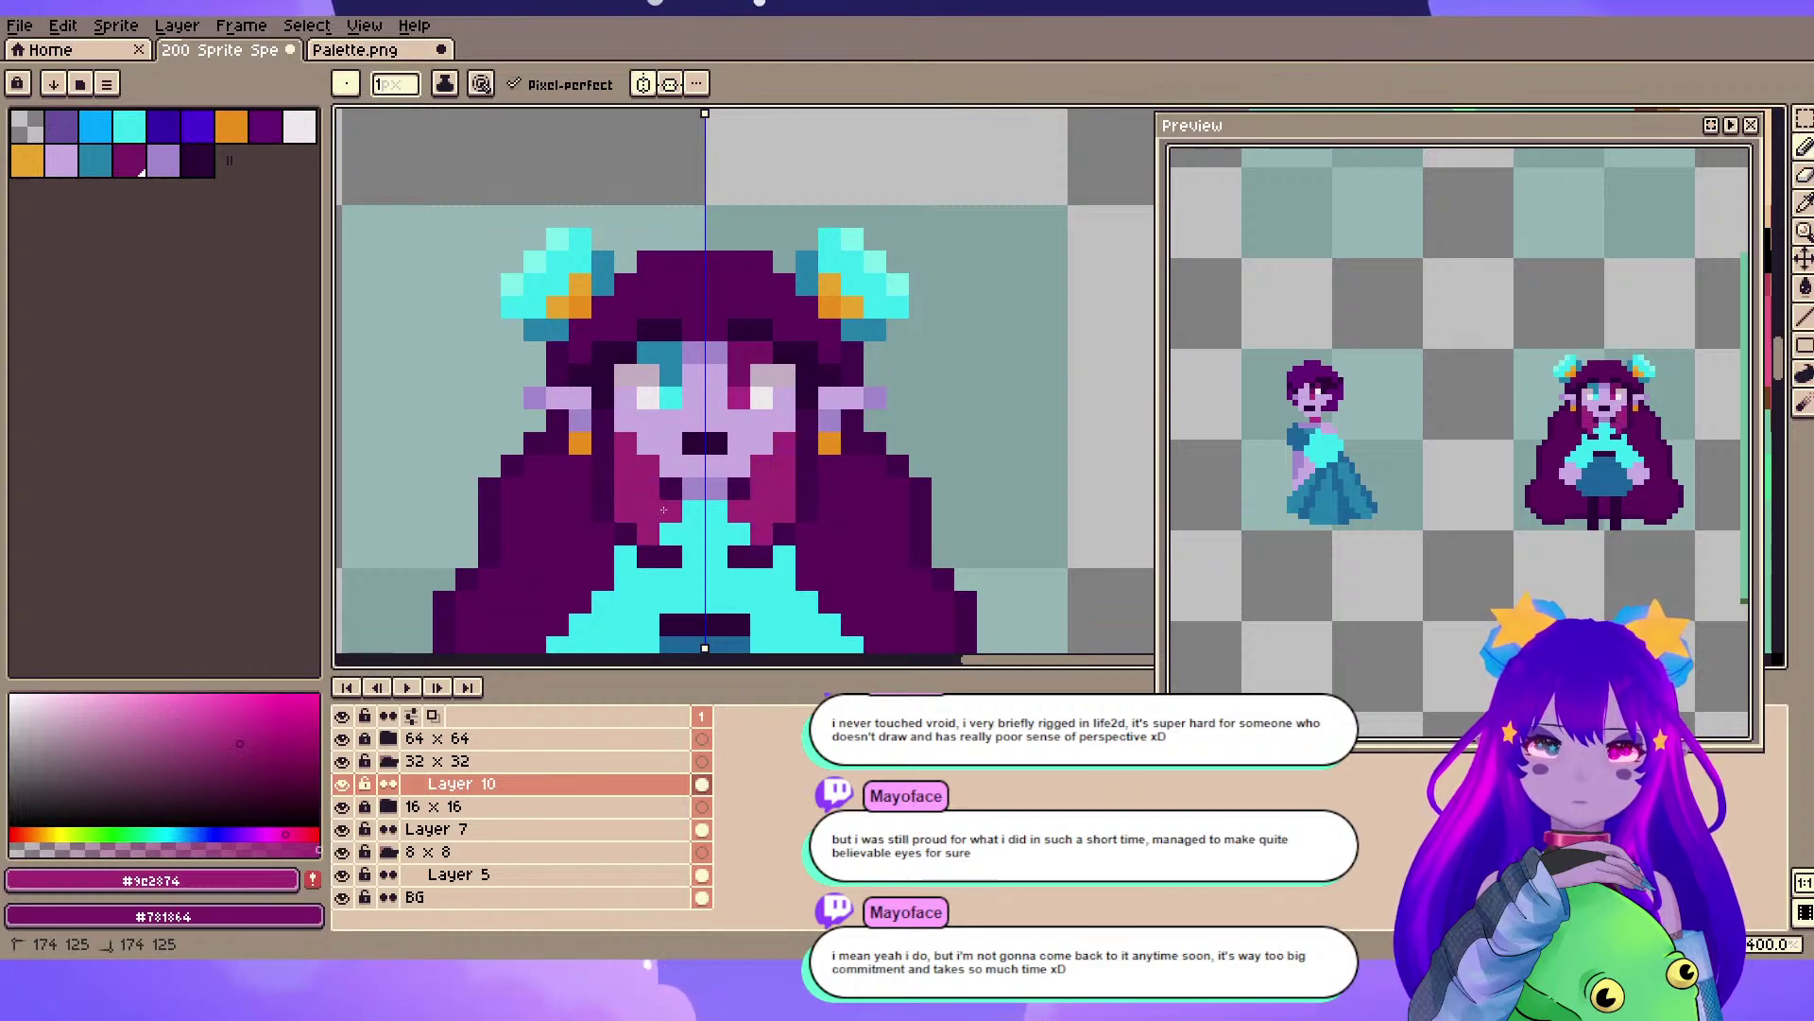
- Shade the outer column of both front locks with the darker magenta #781864
drag(602, 442, 602, 511)
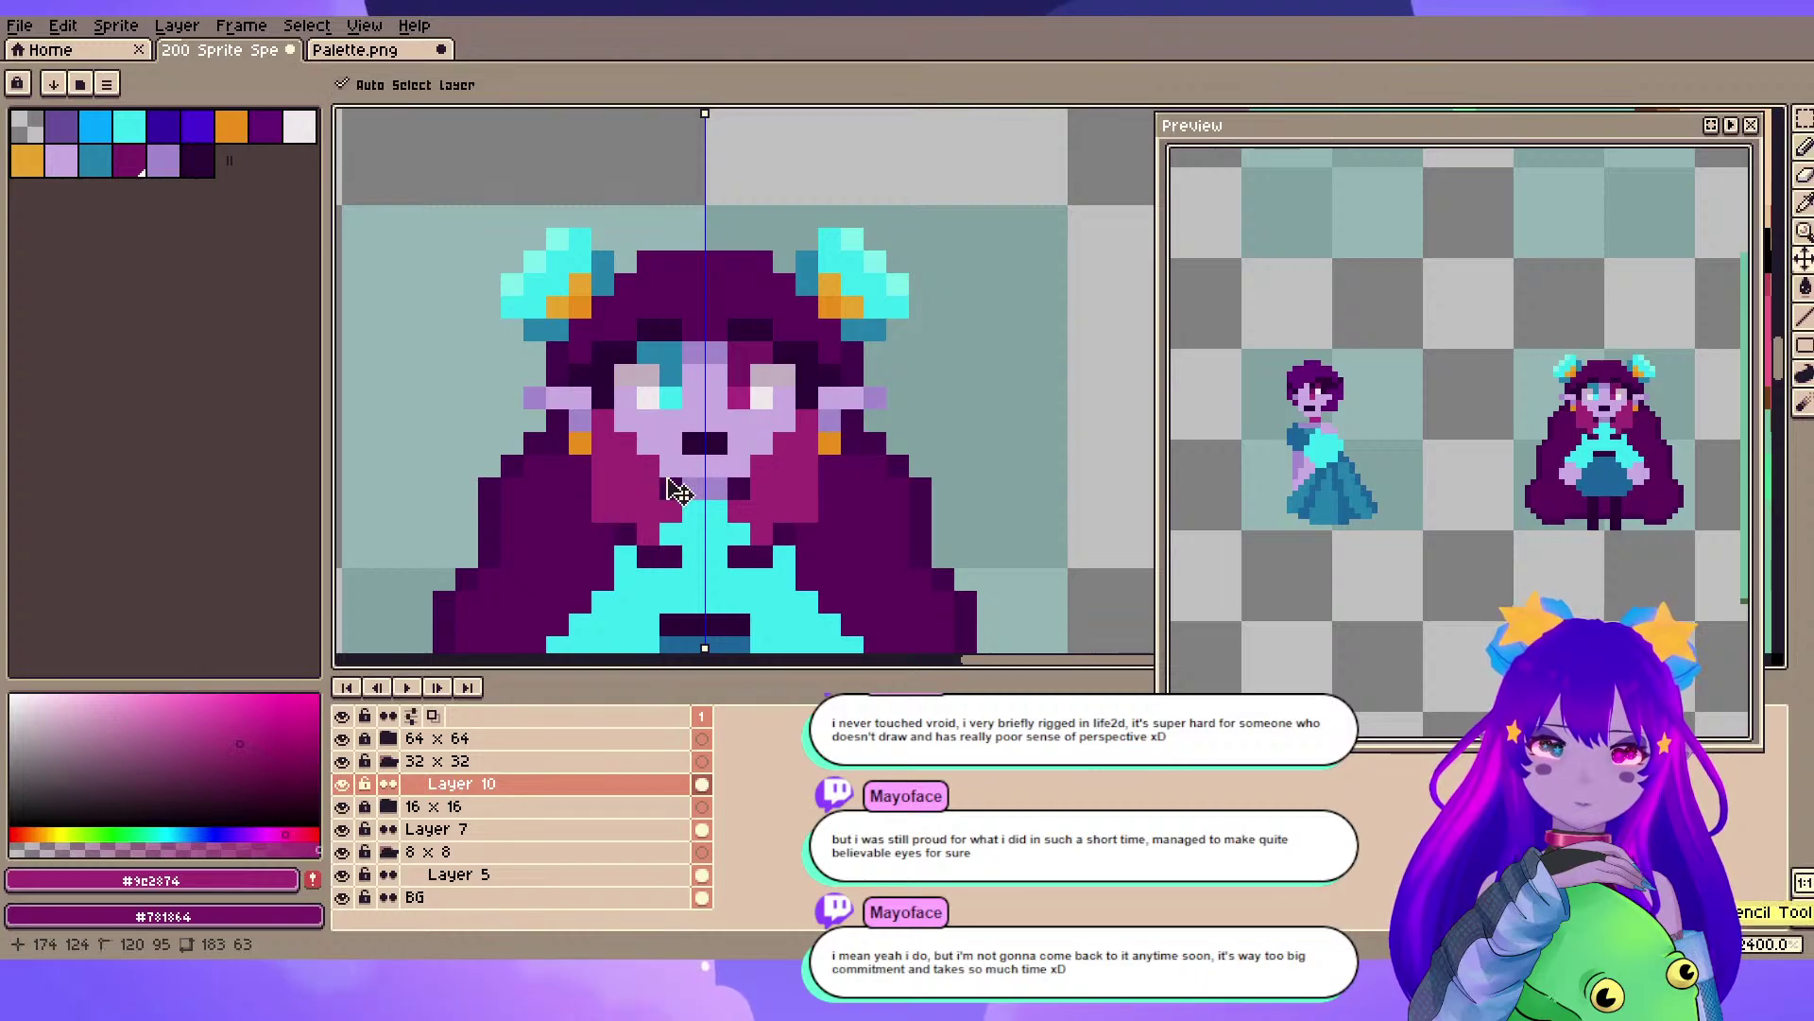
key(ctrl+z)
key(x)
drag(605, 418, 609, 507)
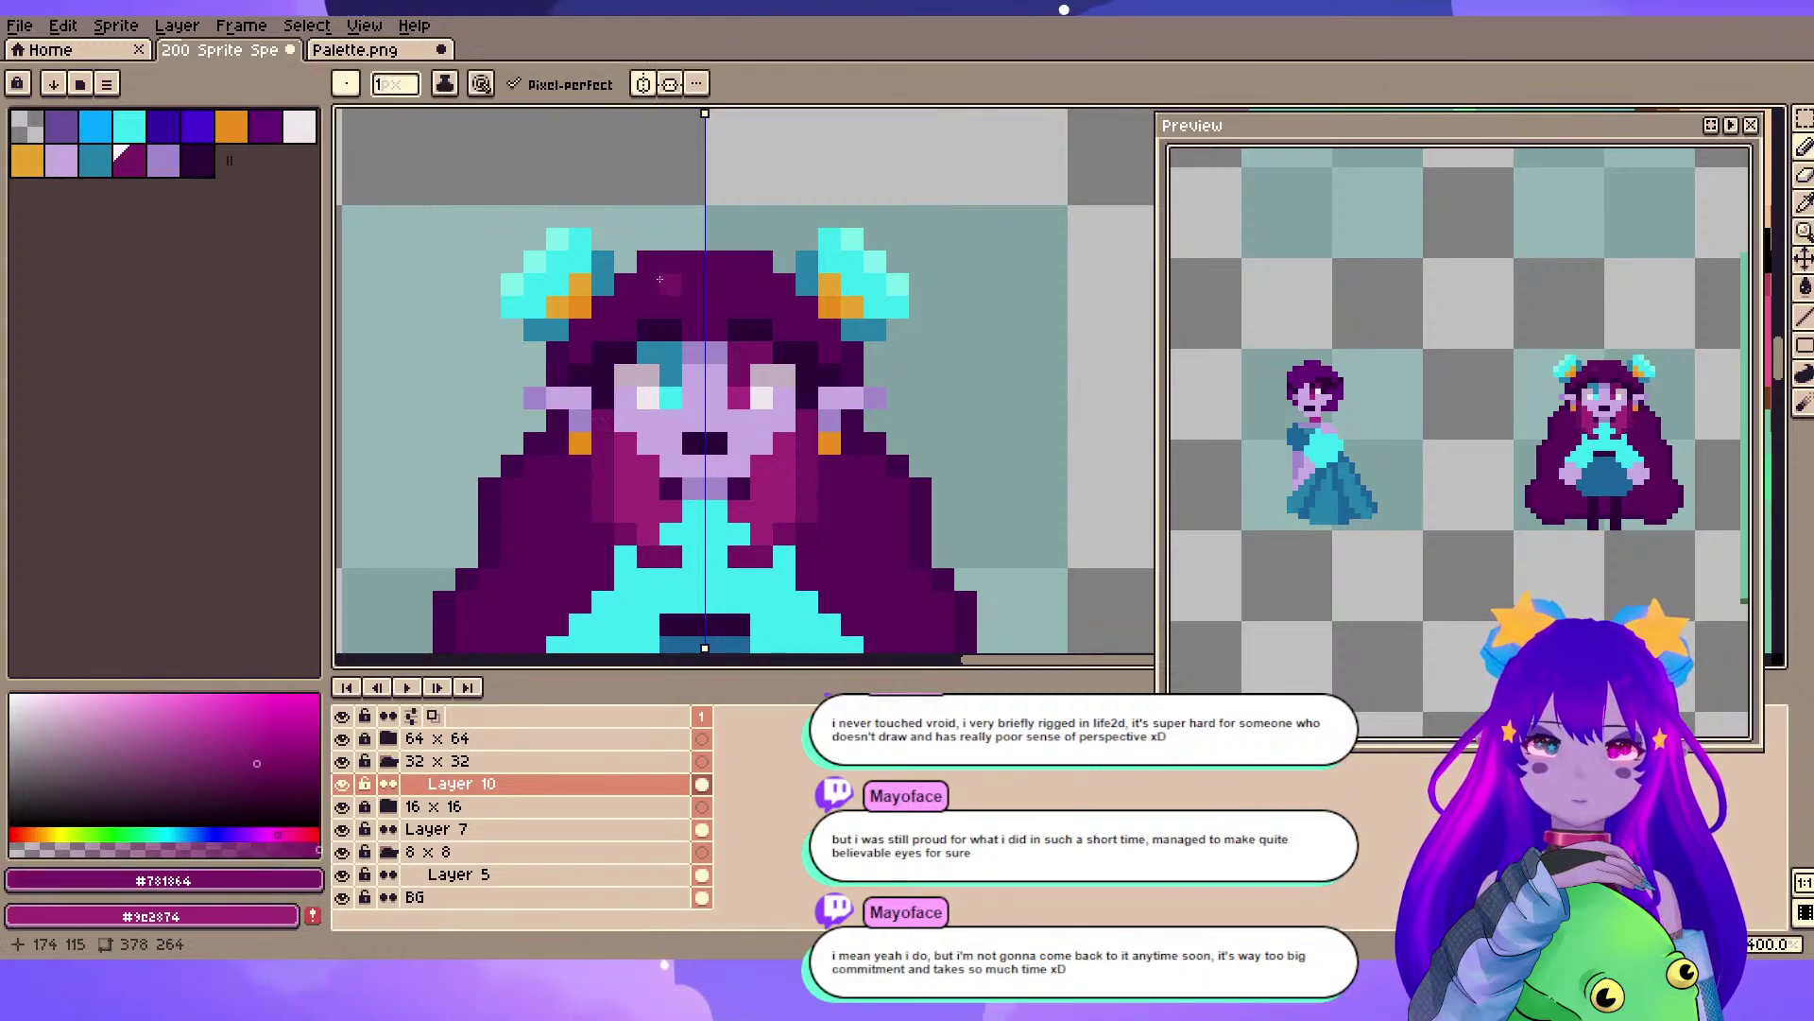
- Highlight the top row of hair between the horns with magenta #9e2874
drag(651, 264, 754, 268)
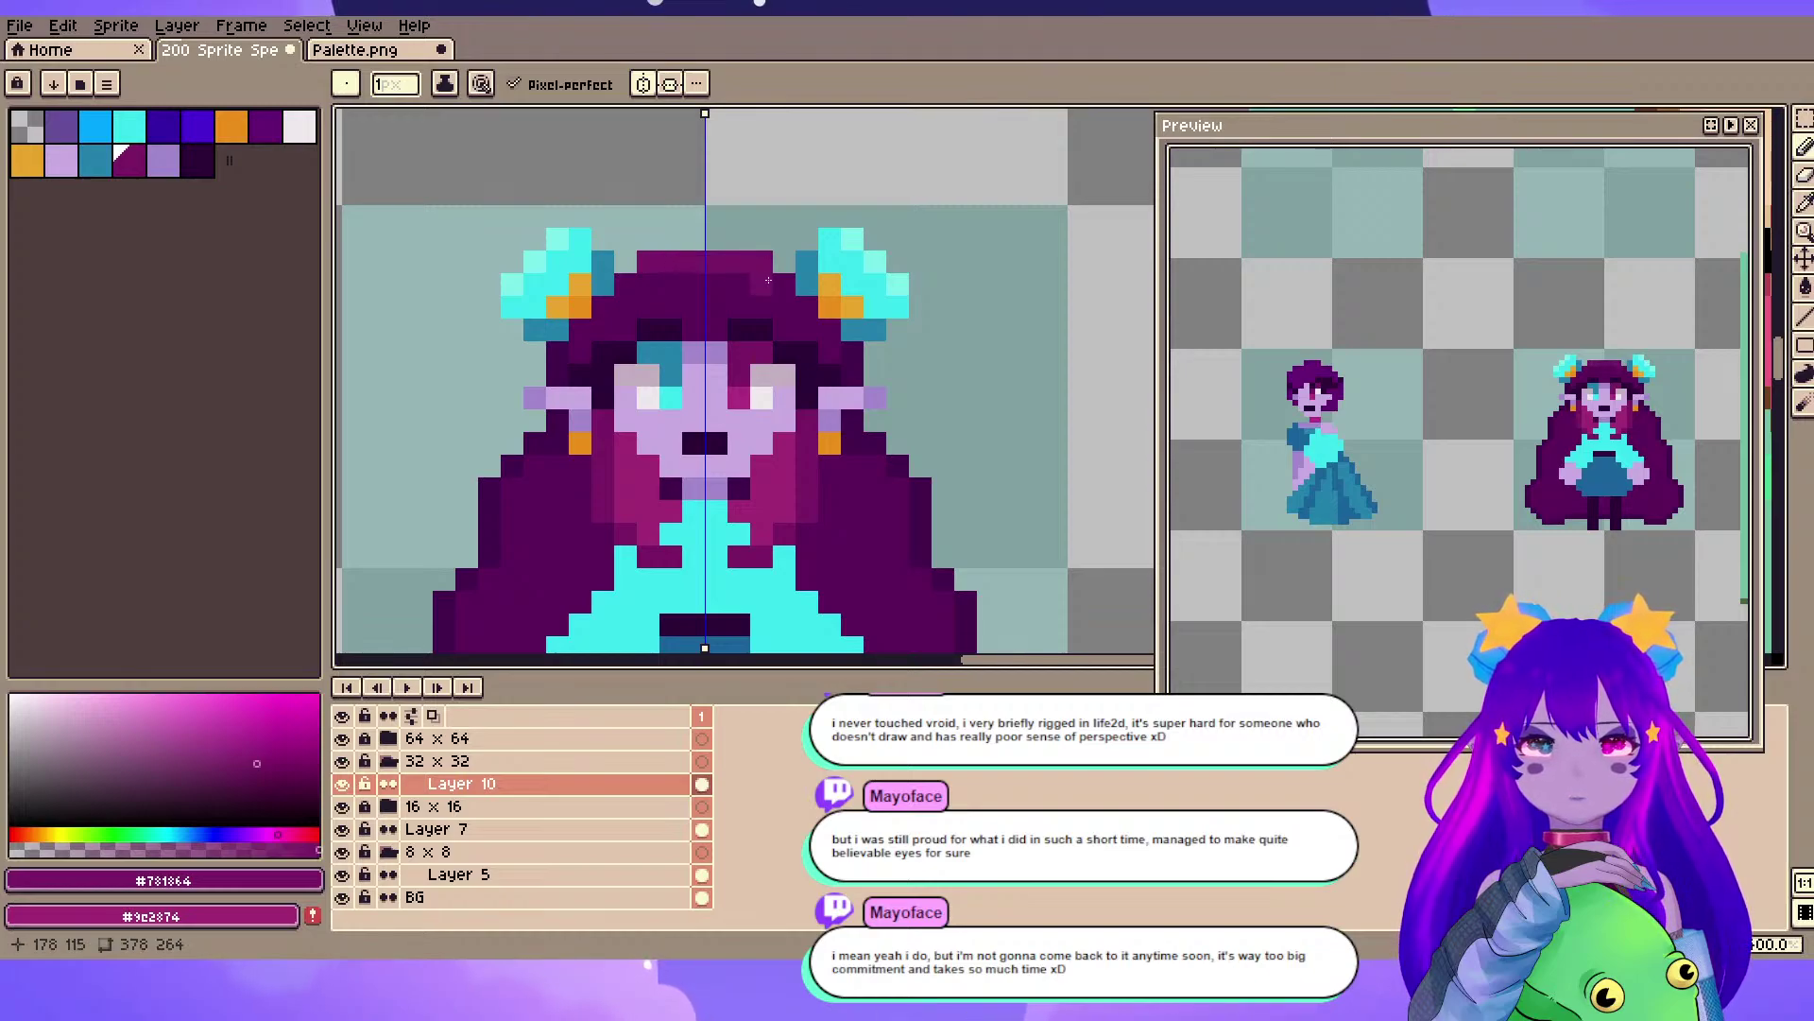
key(x)
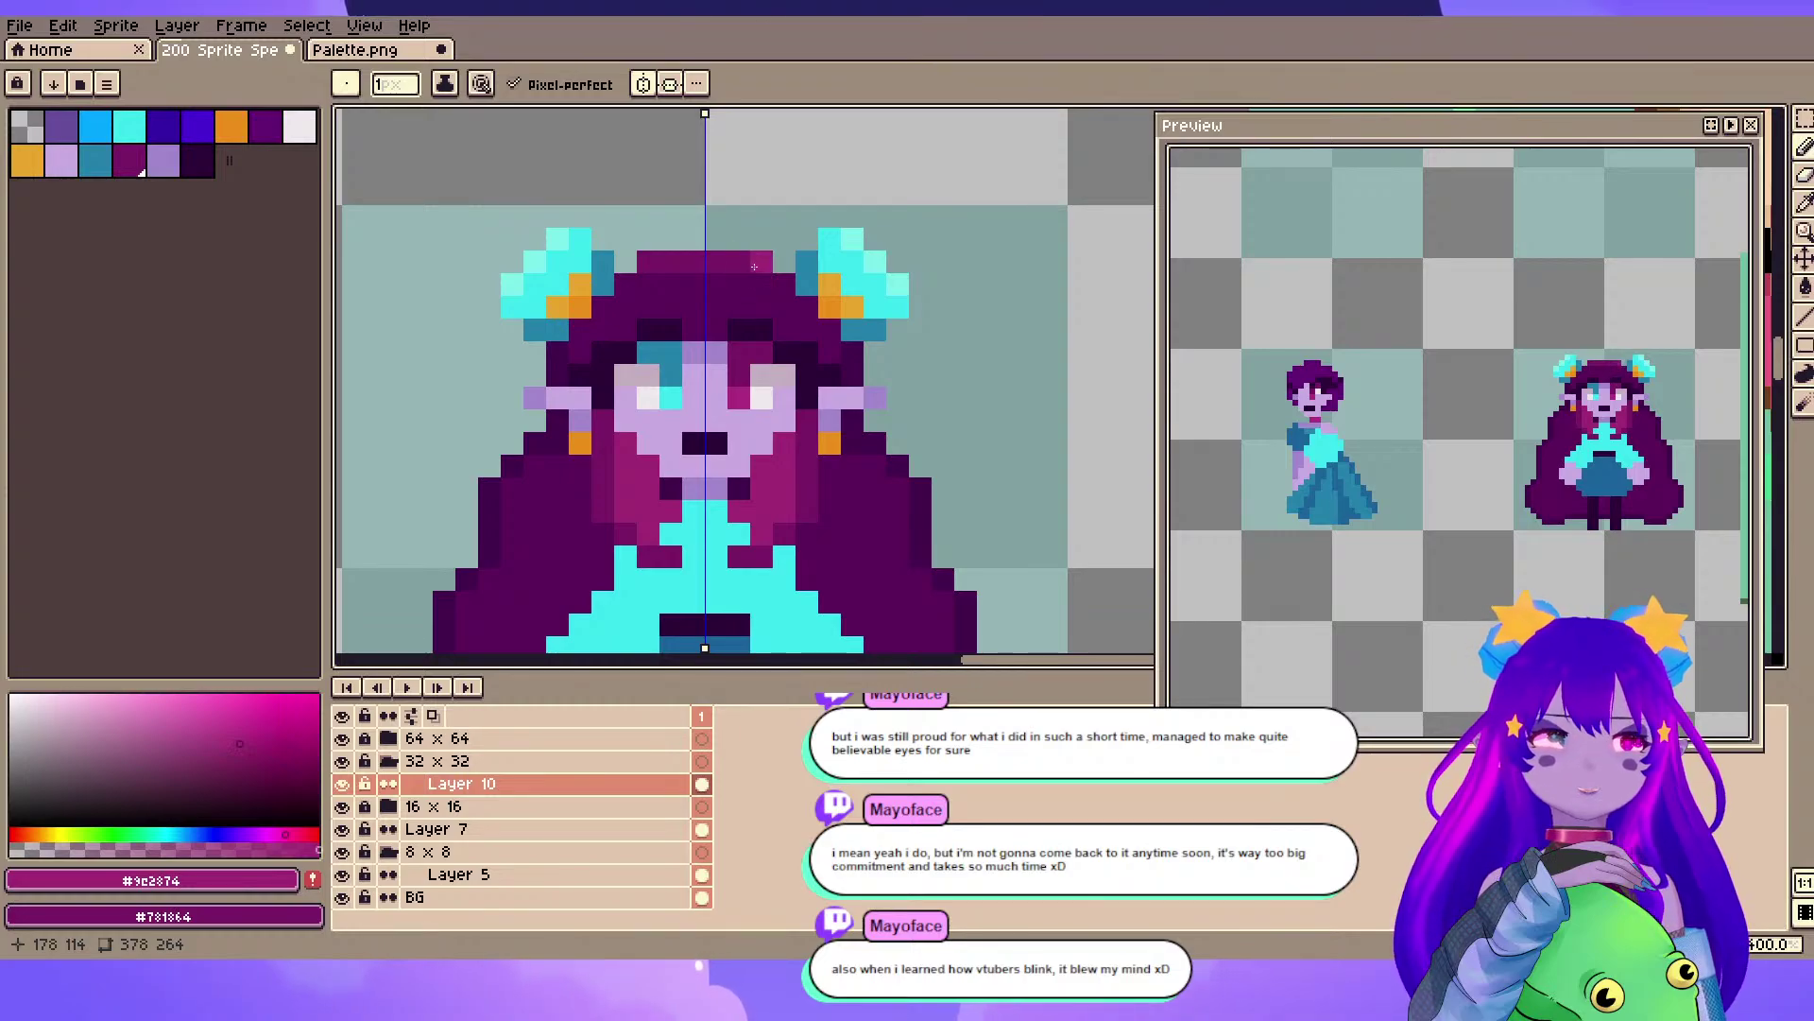
key(x)
key(x)
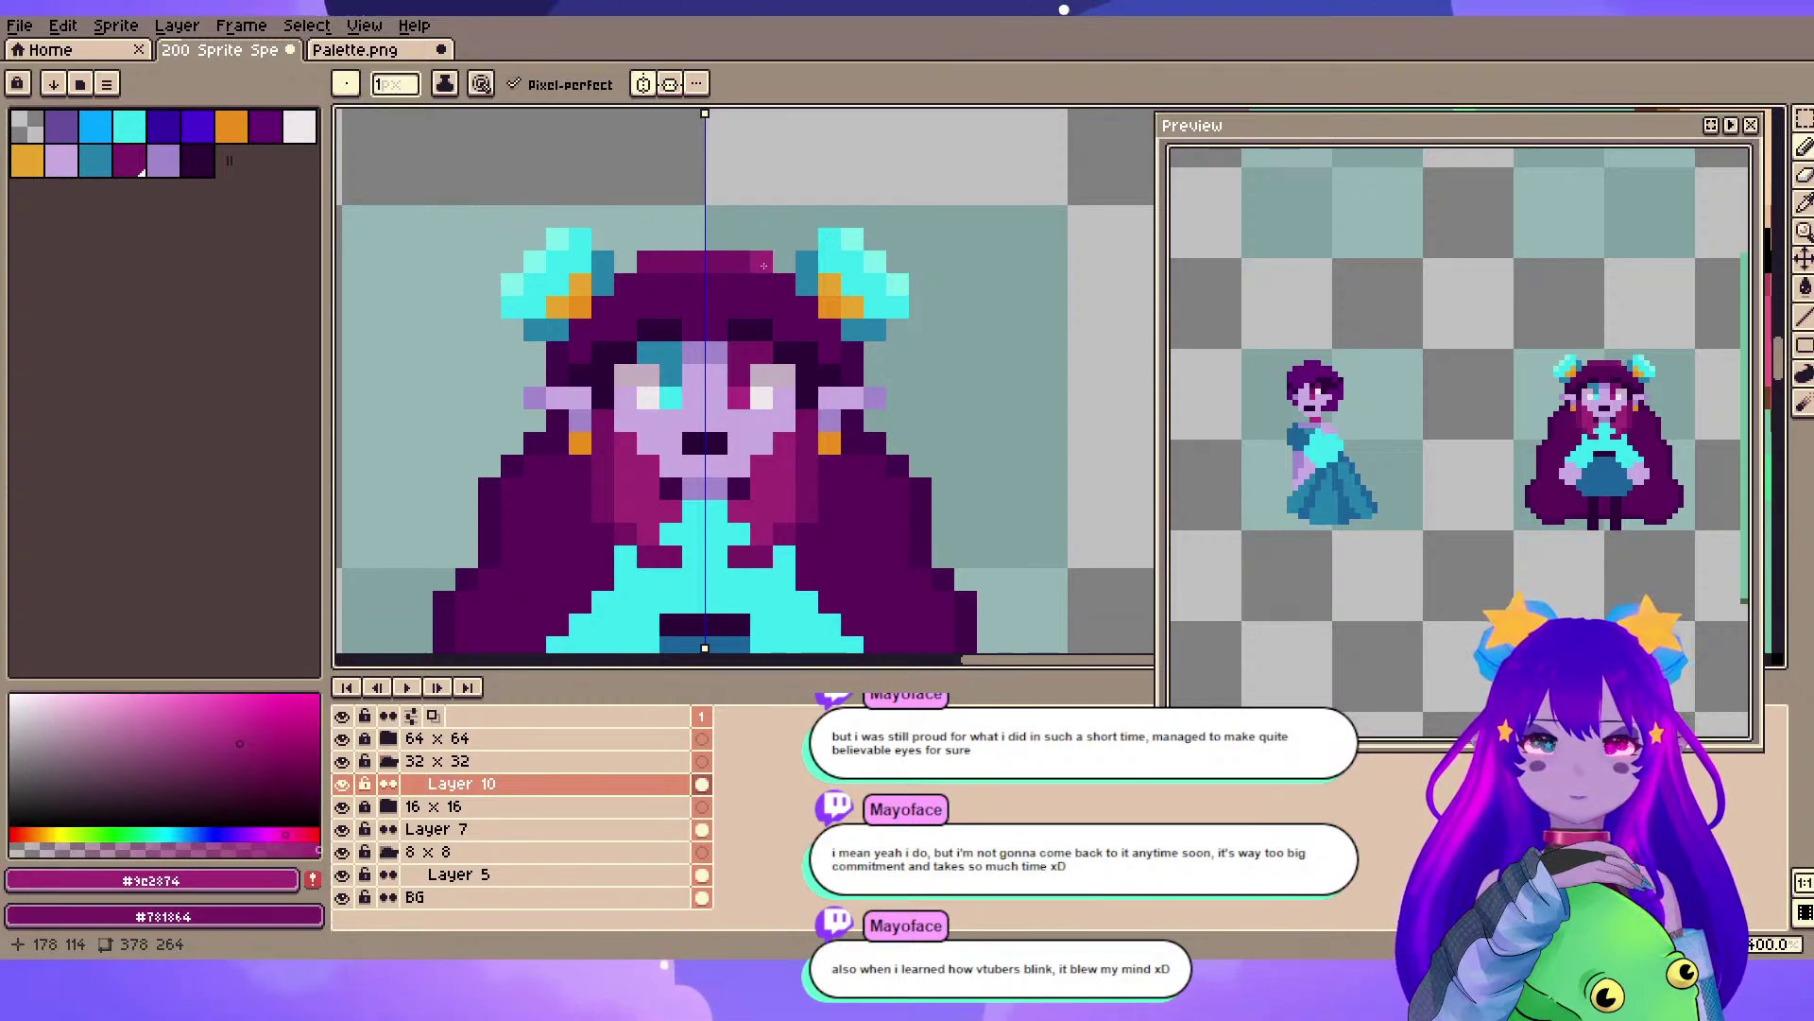
drag(764, 265, 718, 283)
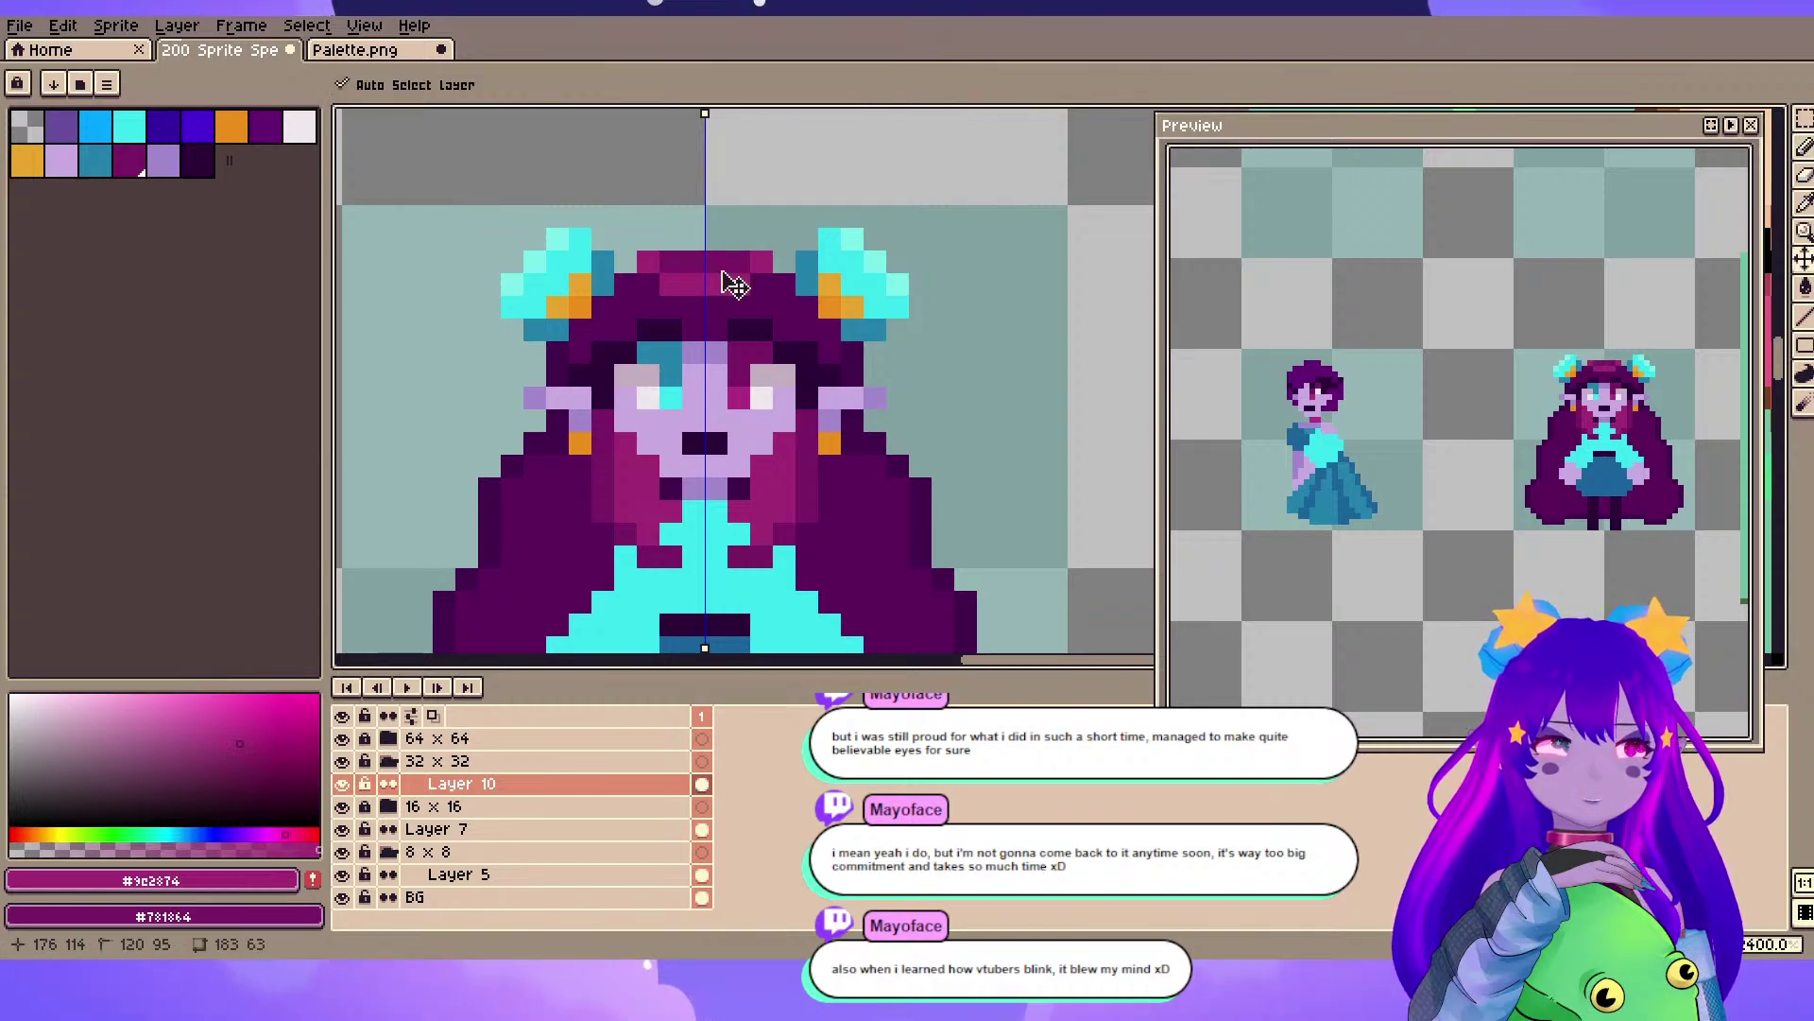
key(ctrl+z)
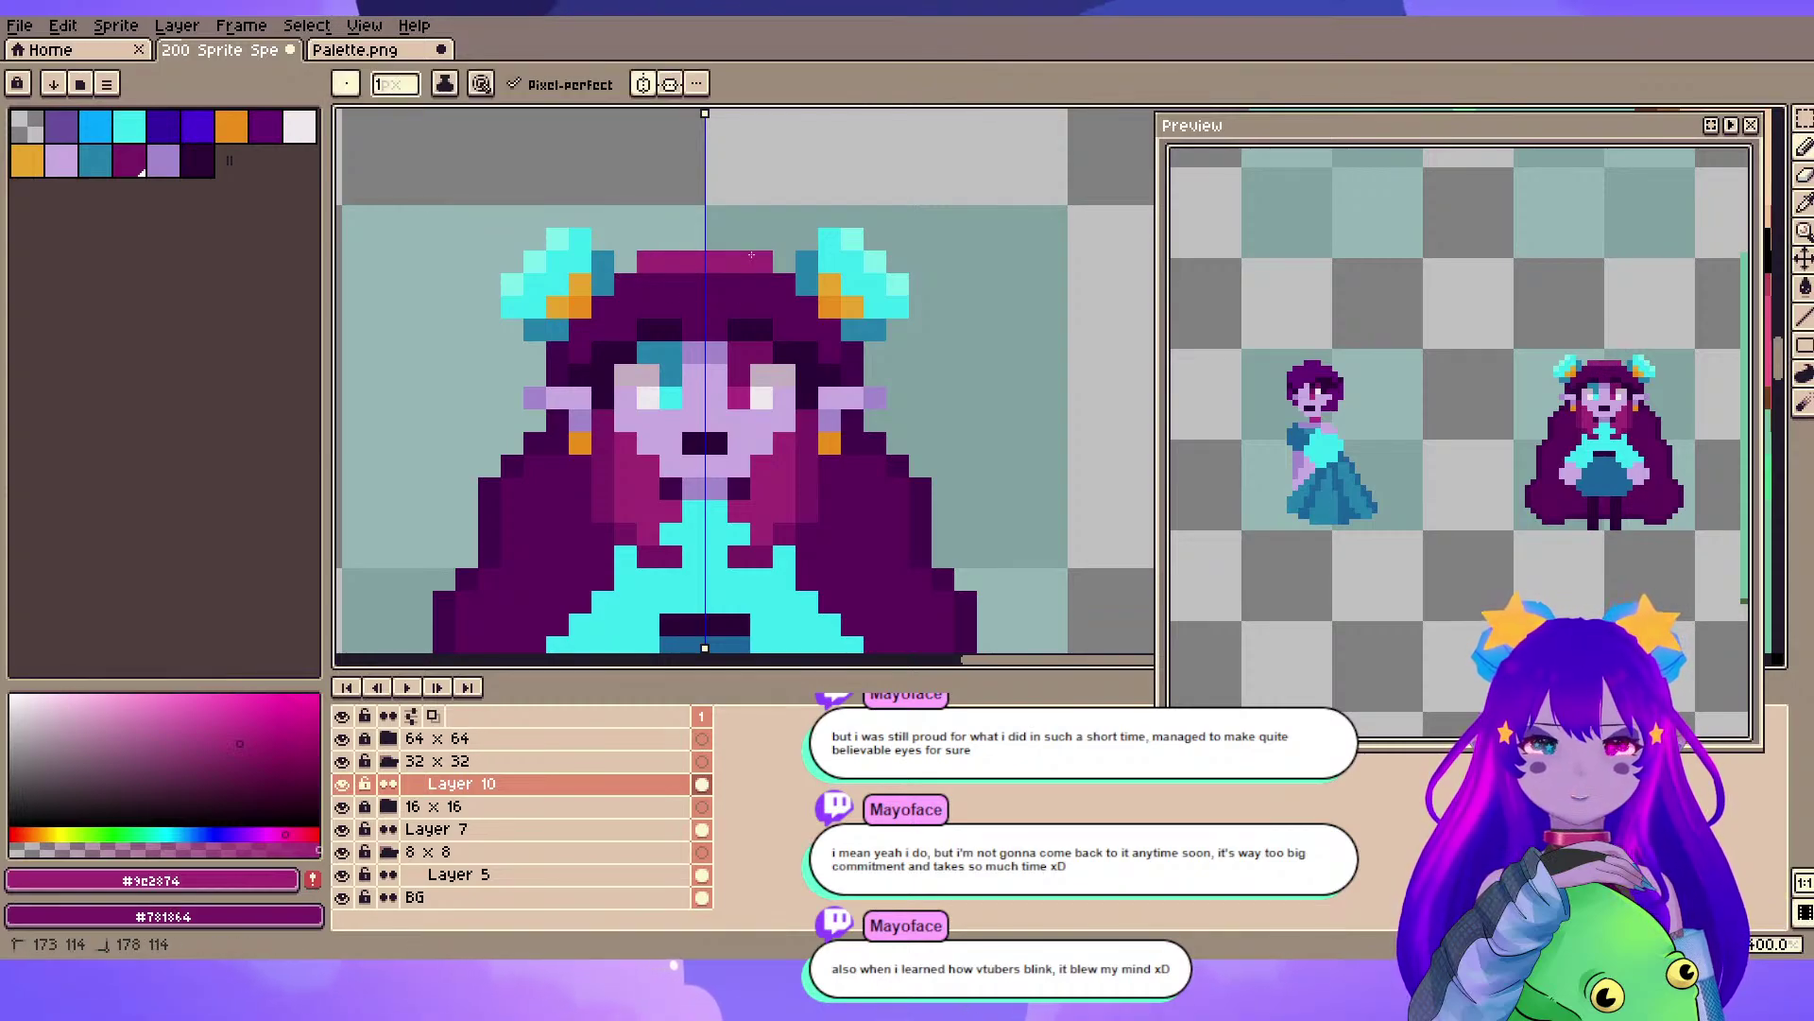
key(x)
key(g)
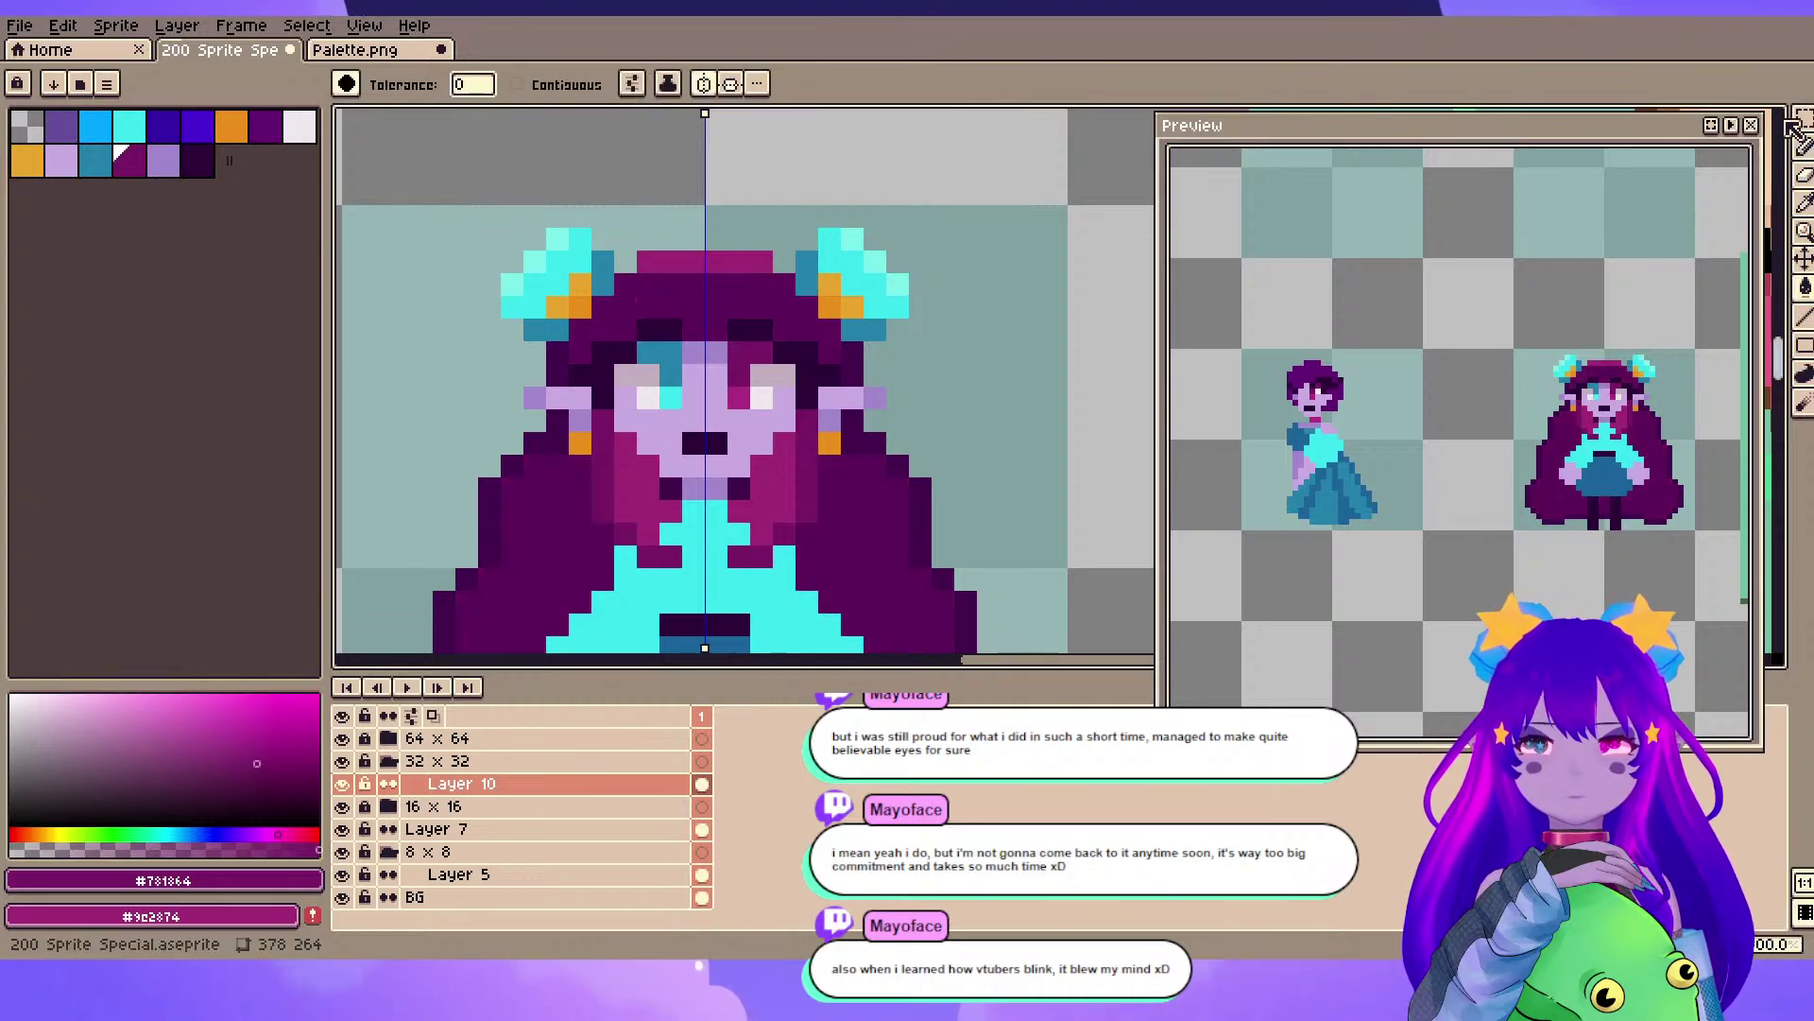
- Select the horns and the top of the head, move them up one pixel, and deselect
key(m)
mouse_move(487, 189)
mouse_down()
mouse_move(909, 273)
mouse_move(966, 330)
mouse_up()
drag(903, 286, 902, 270)
click(921, 374)
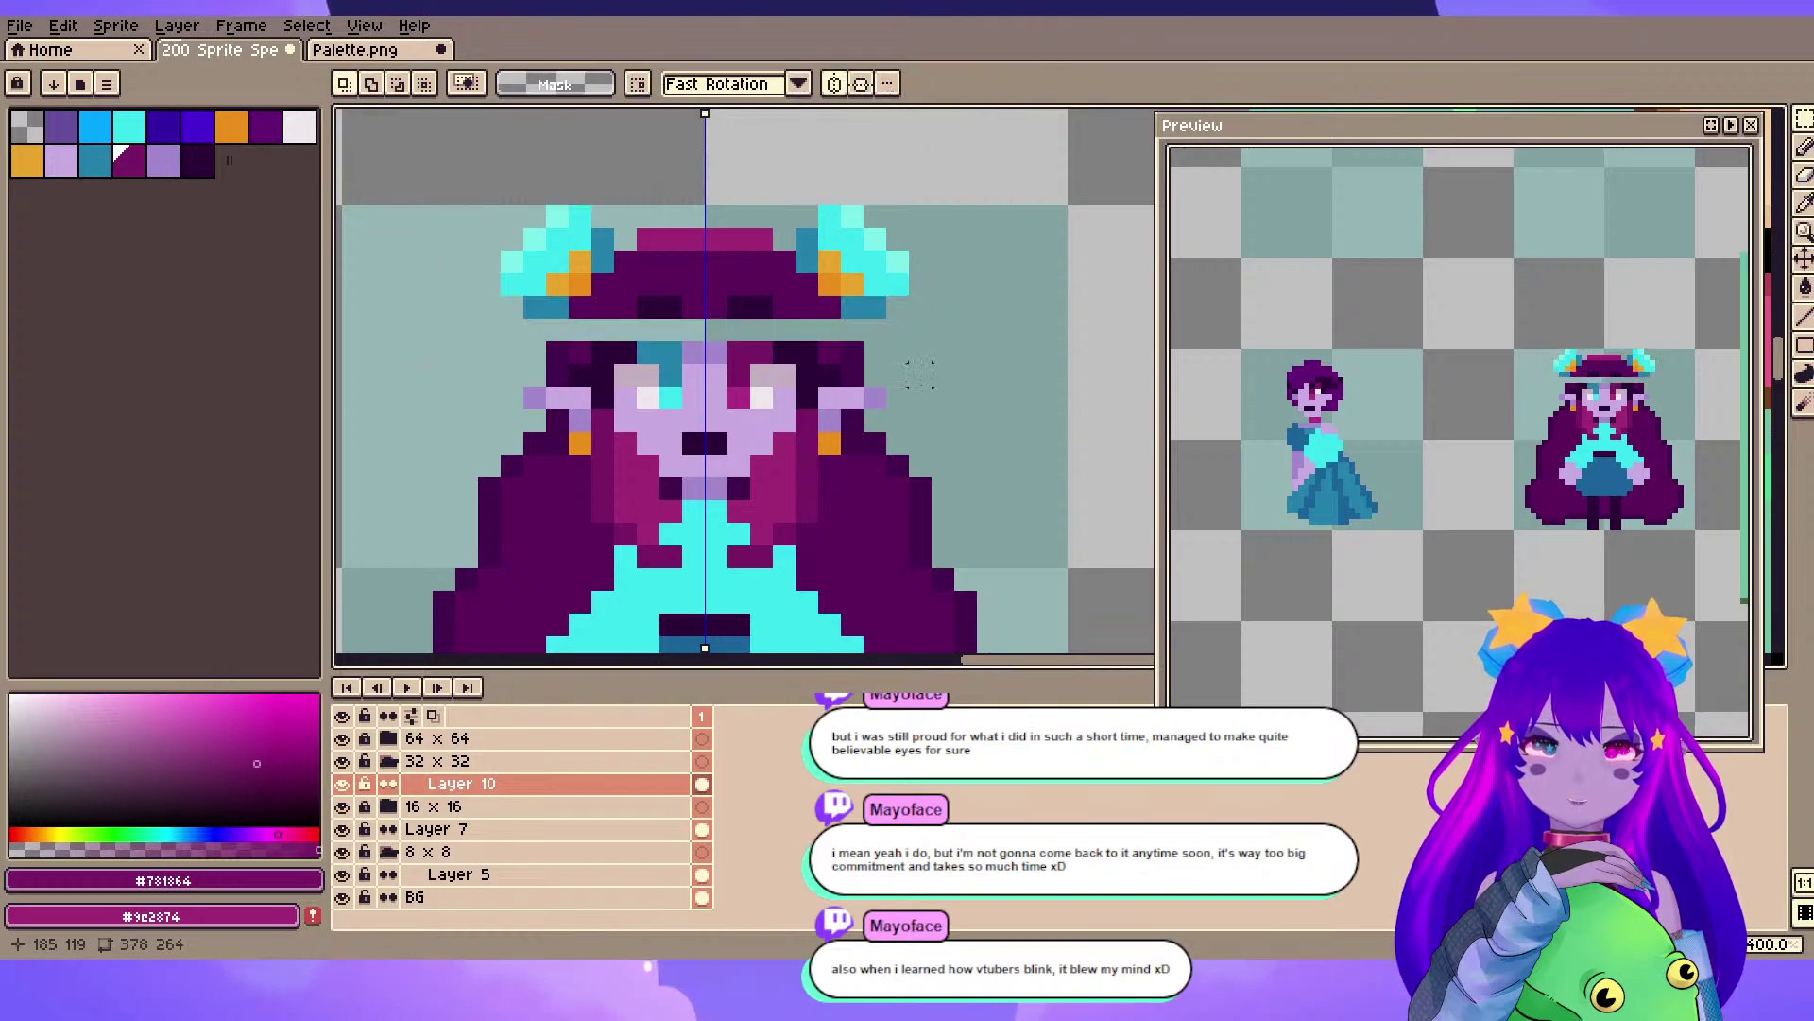
- Fill the gap across the forehead hair with #5b0d5a, using the darker #43094d at its outer ends
alt+click(853, 357)
key(b)
click(852, 330)
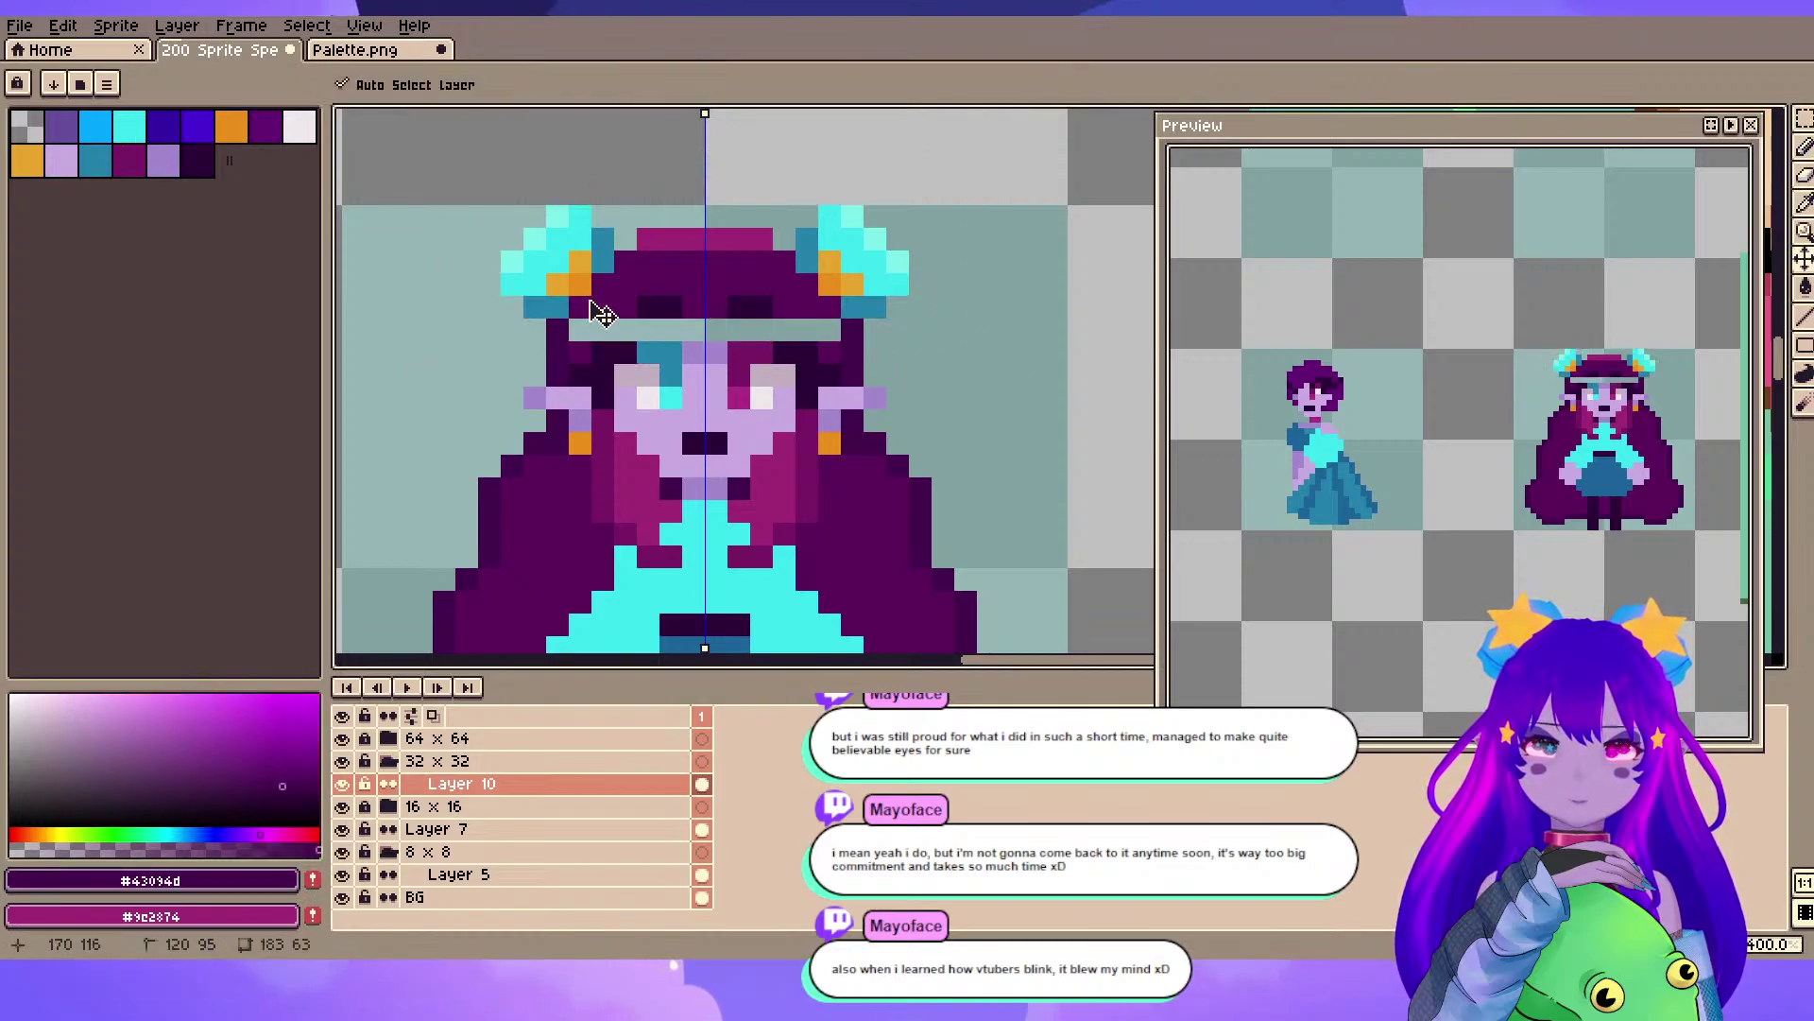
click(579, 327)
alt+click(626, 308)
drag(603, 330, 725, 326)
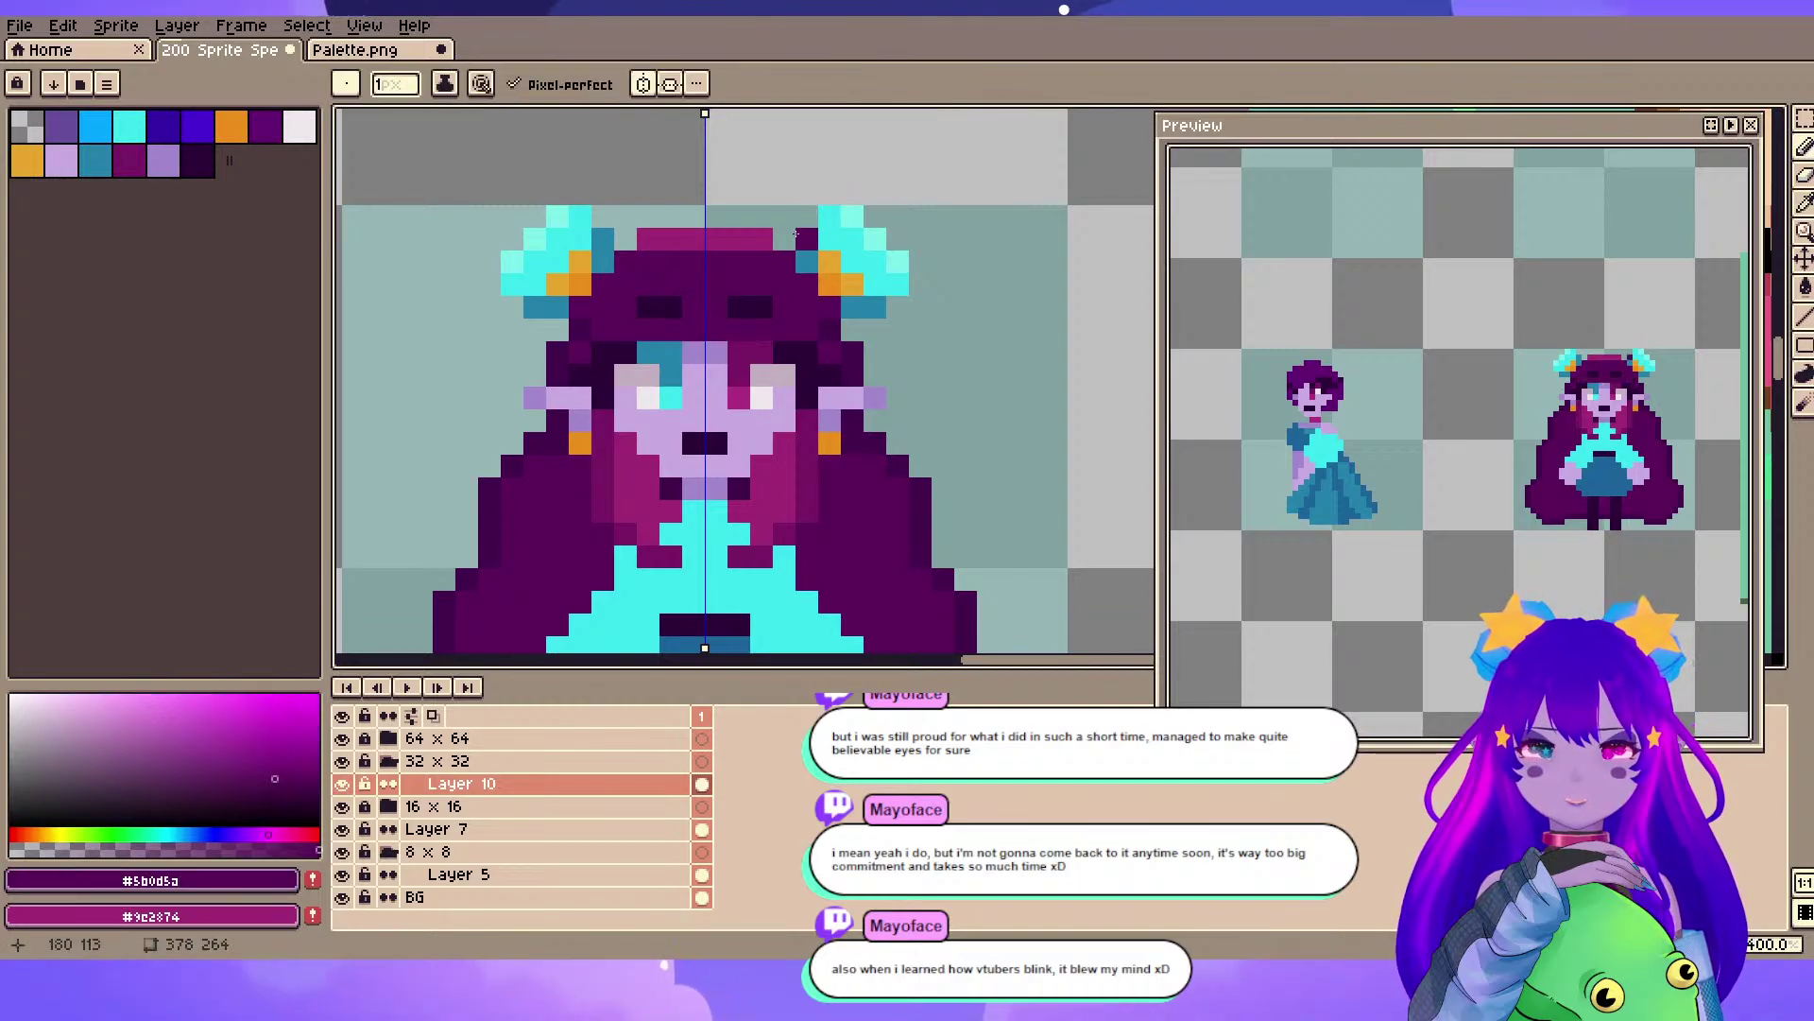
- Reshape the two dark forehead marks into short diagonals, adding a #2c0138 pixel above each and covering the inner pixel below with #5b0d5a
scroll(702, 212, up, 1)
key(alt)
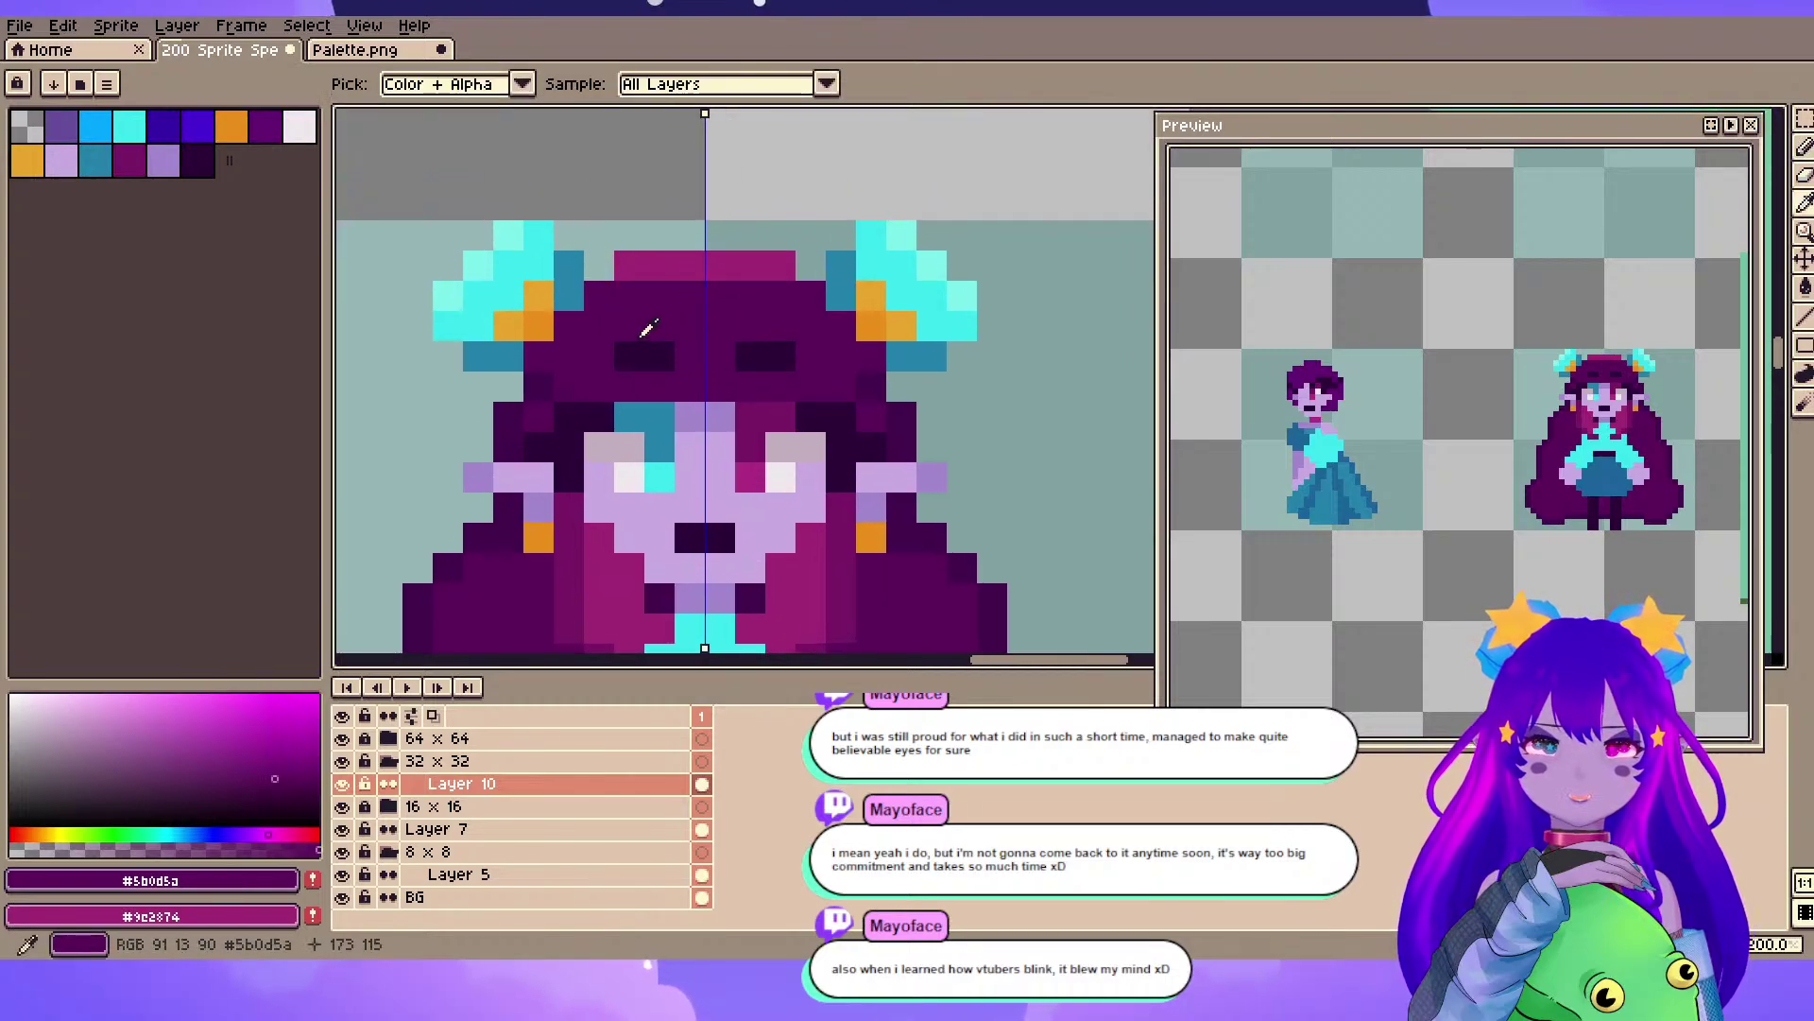
alt+click(646, 338)
drag(659, 327, 690, 342)
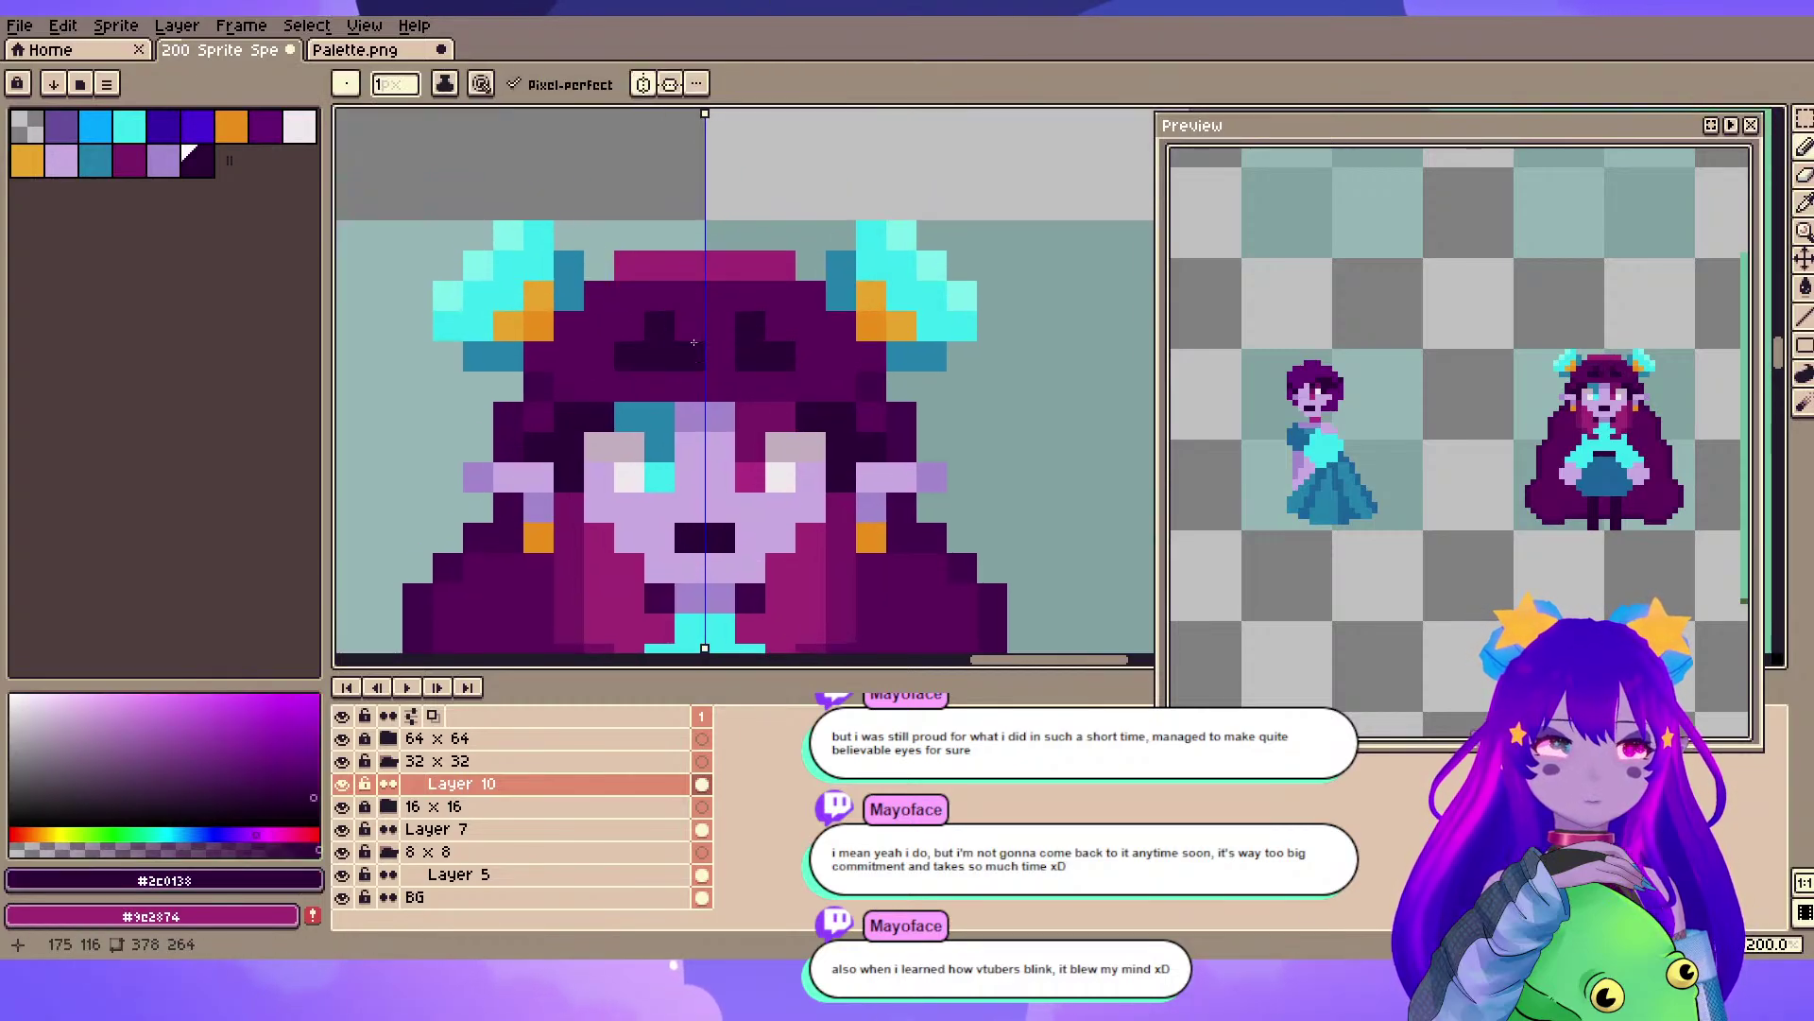
alt+click(689, 379)
click(661, 357)
- Try adding a #5b0d5a pixel on each side of the mouth
scroll(584, 492, down, 2)
drag(585, 492, 656, 244)
scroll(656, 244, up, 1)
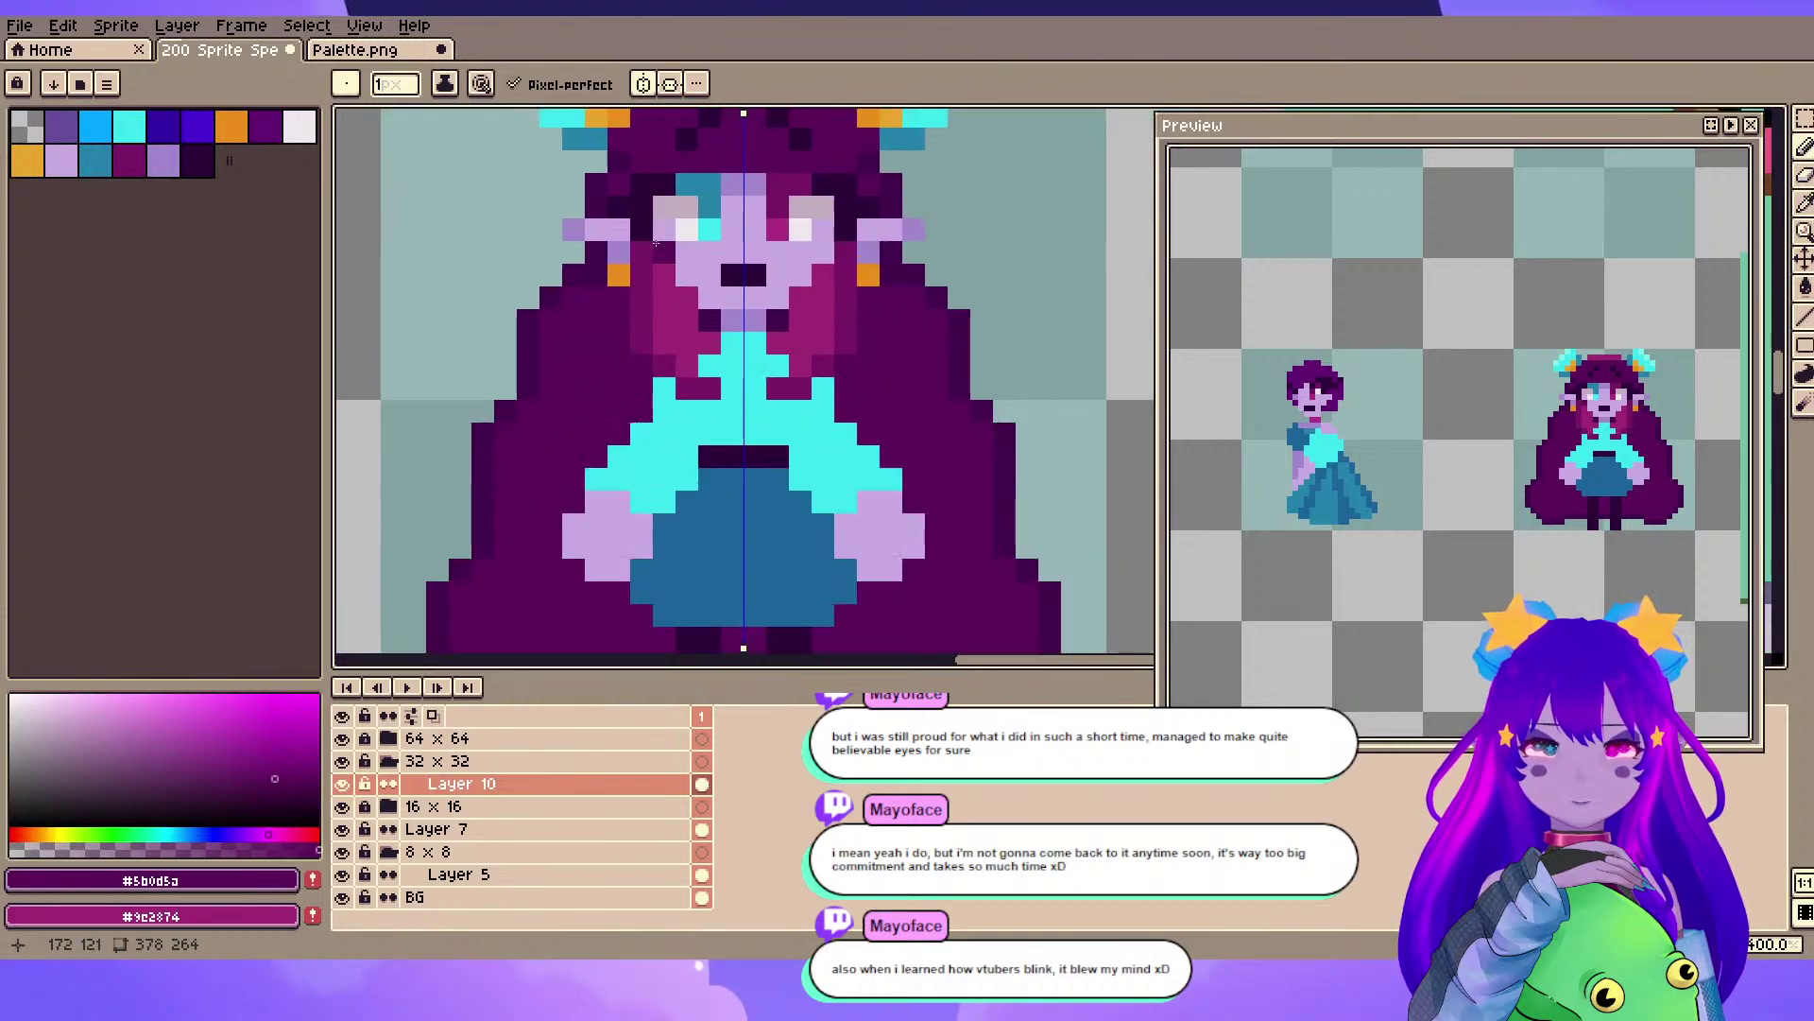
scroll(747, 409, up, 2)
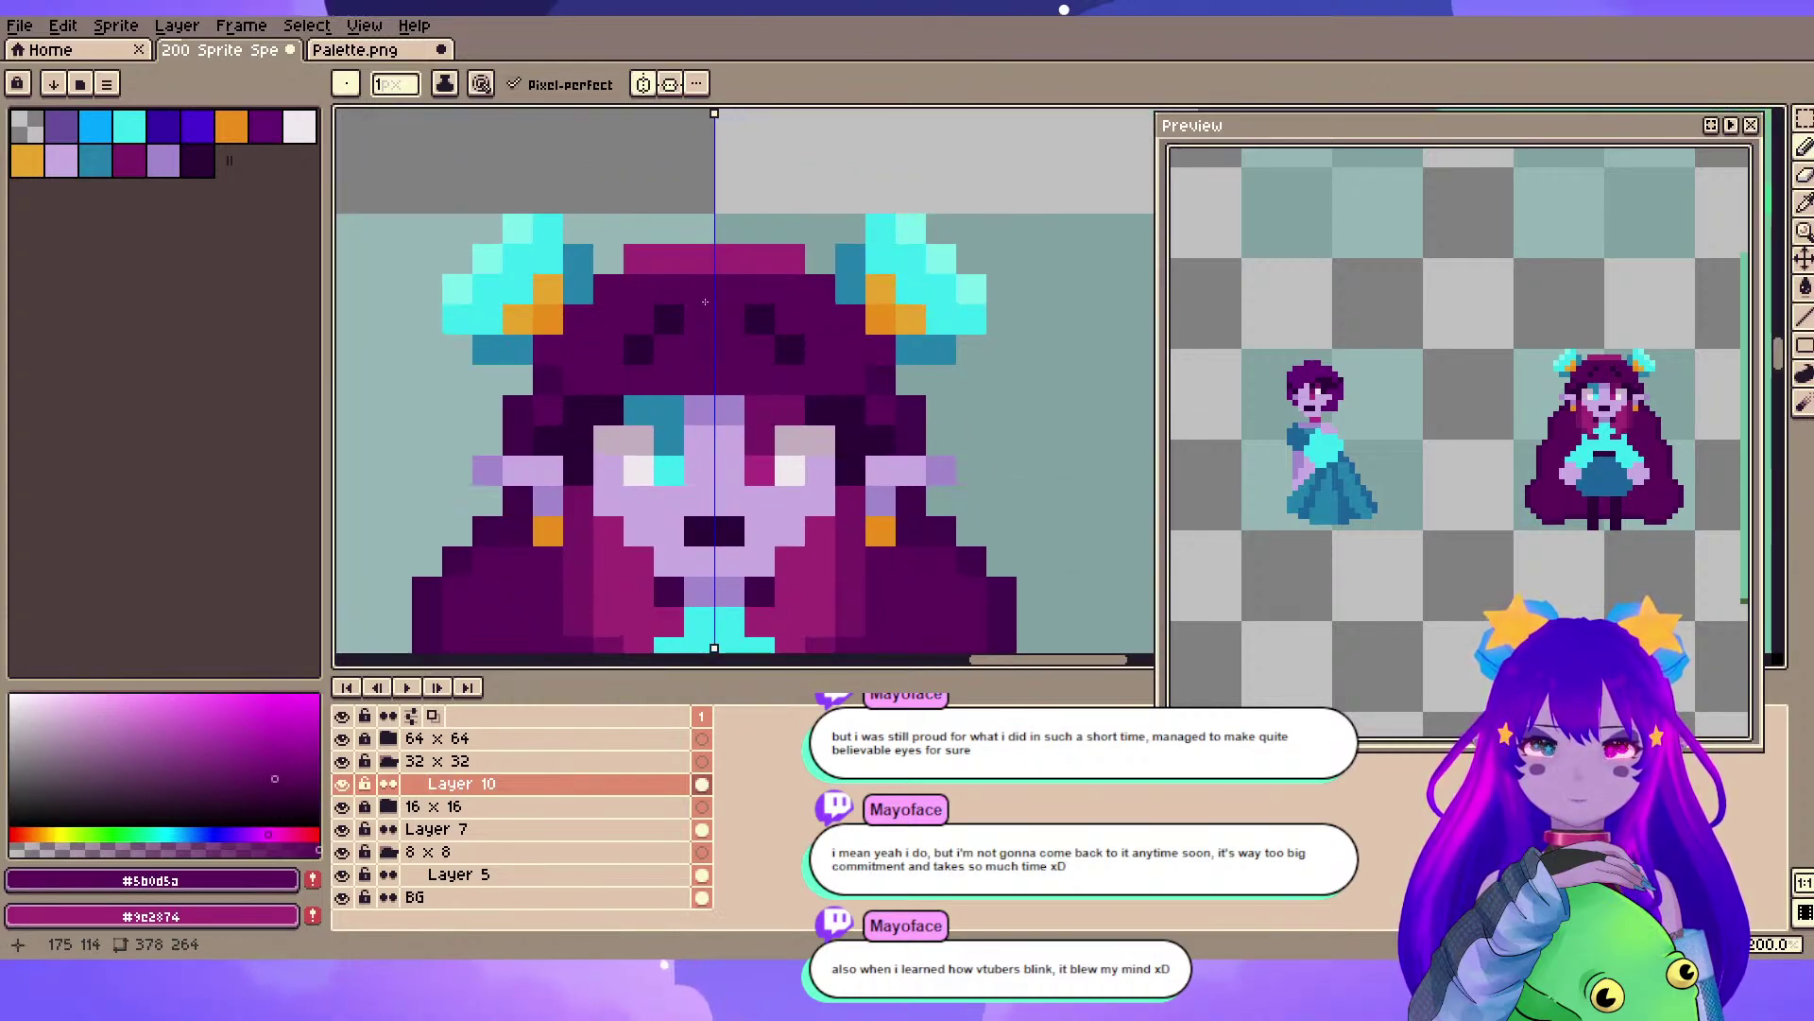
drag(705, 302, 706, 363)
click(670, 593)
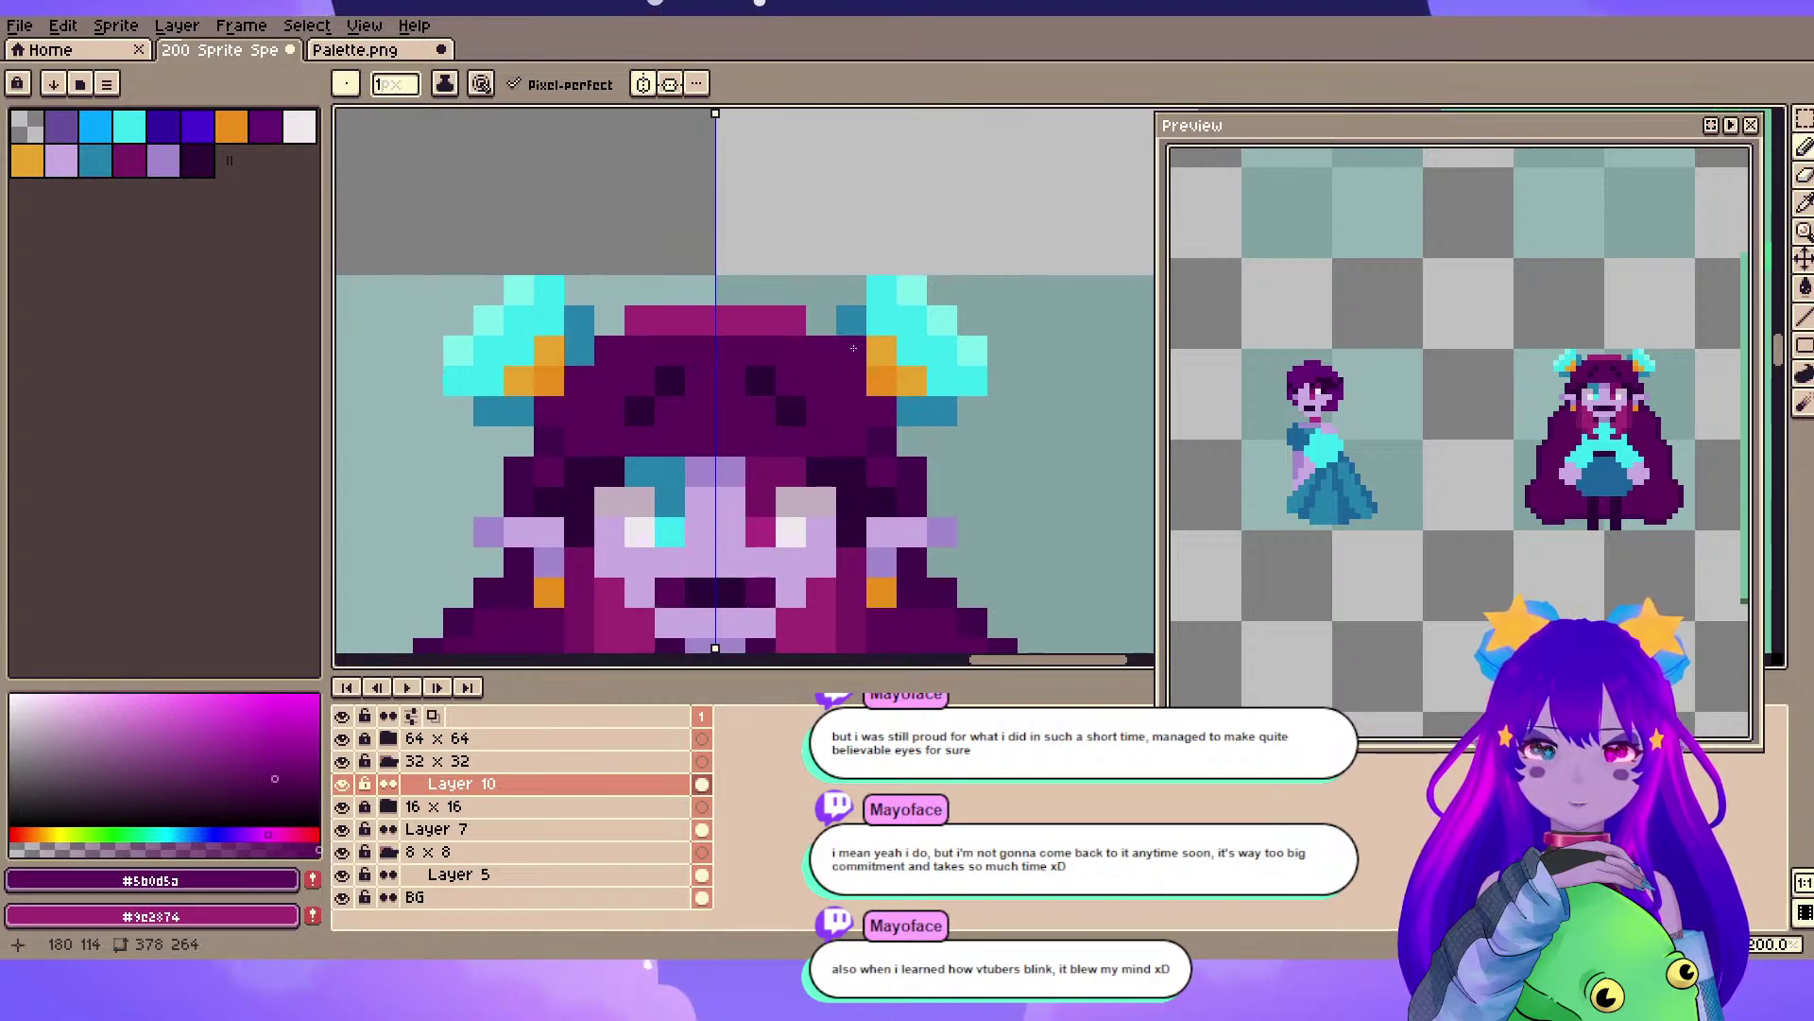
scroll(804, 312, down, 2)
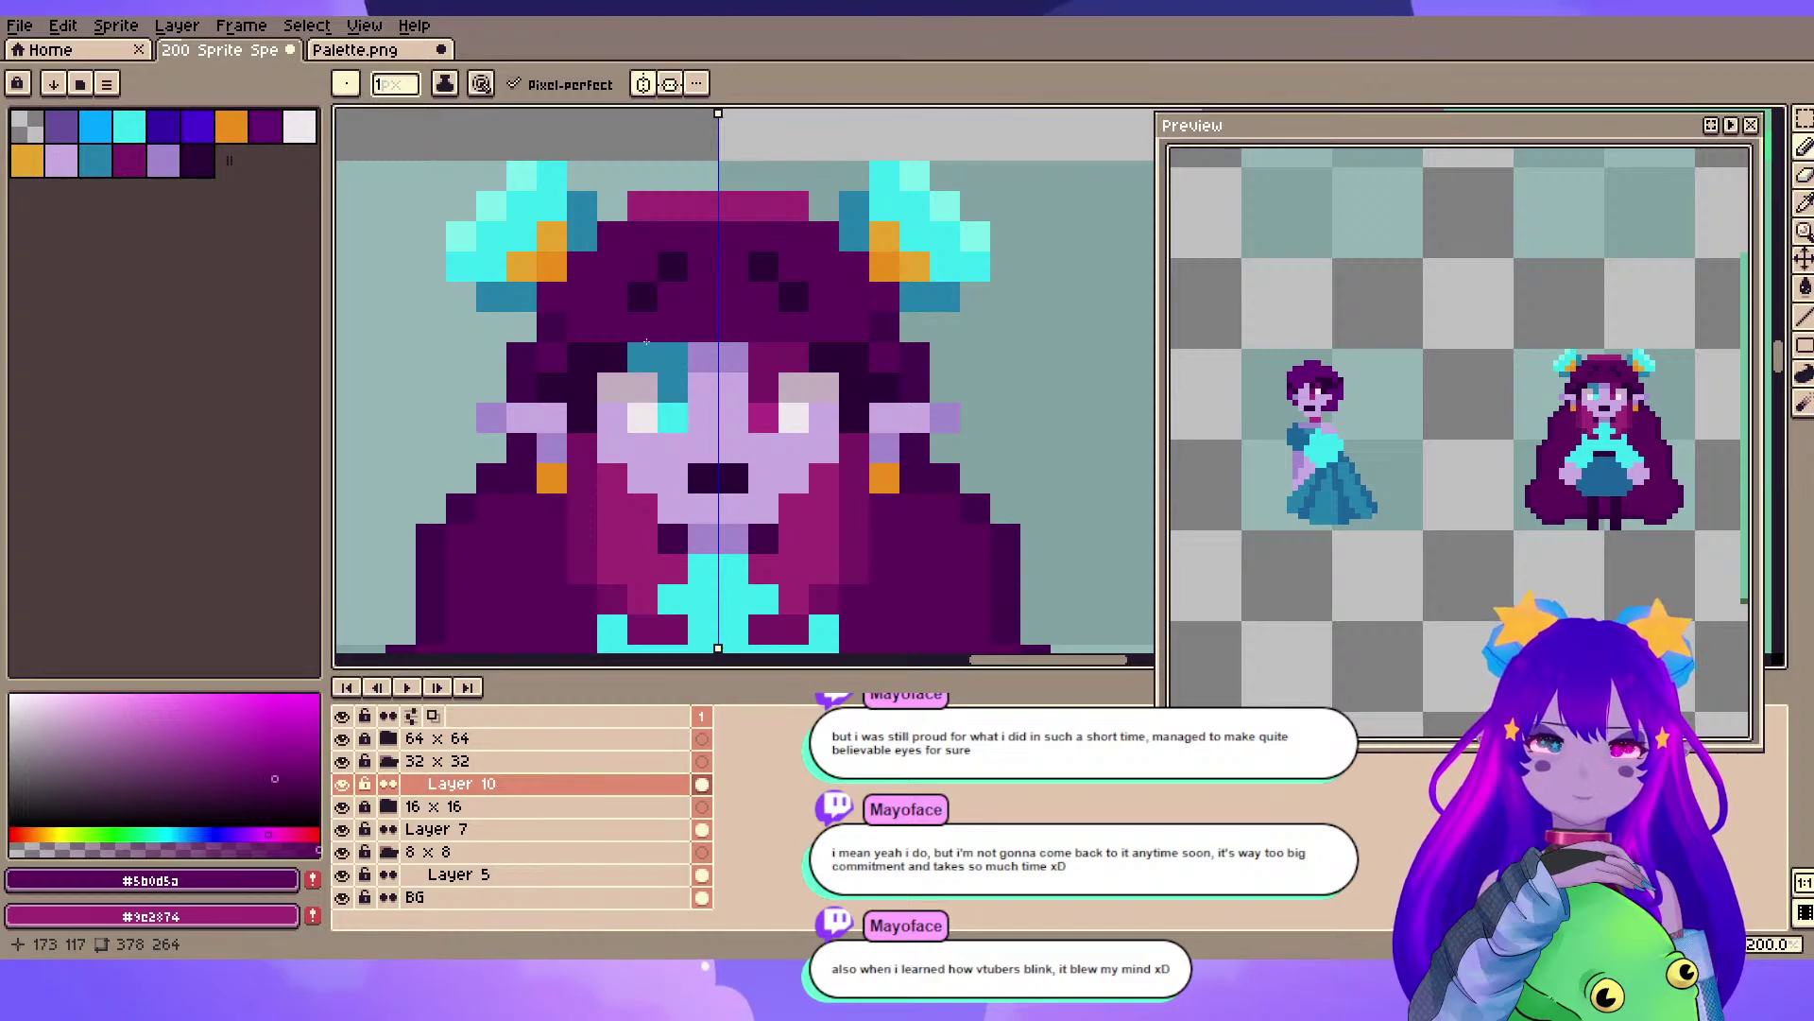
alt+click(624, 515)
scroll(567, 501, down, 1)
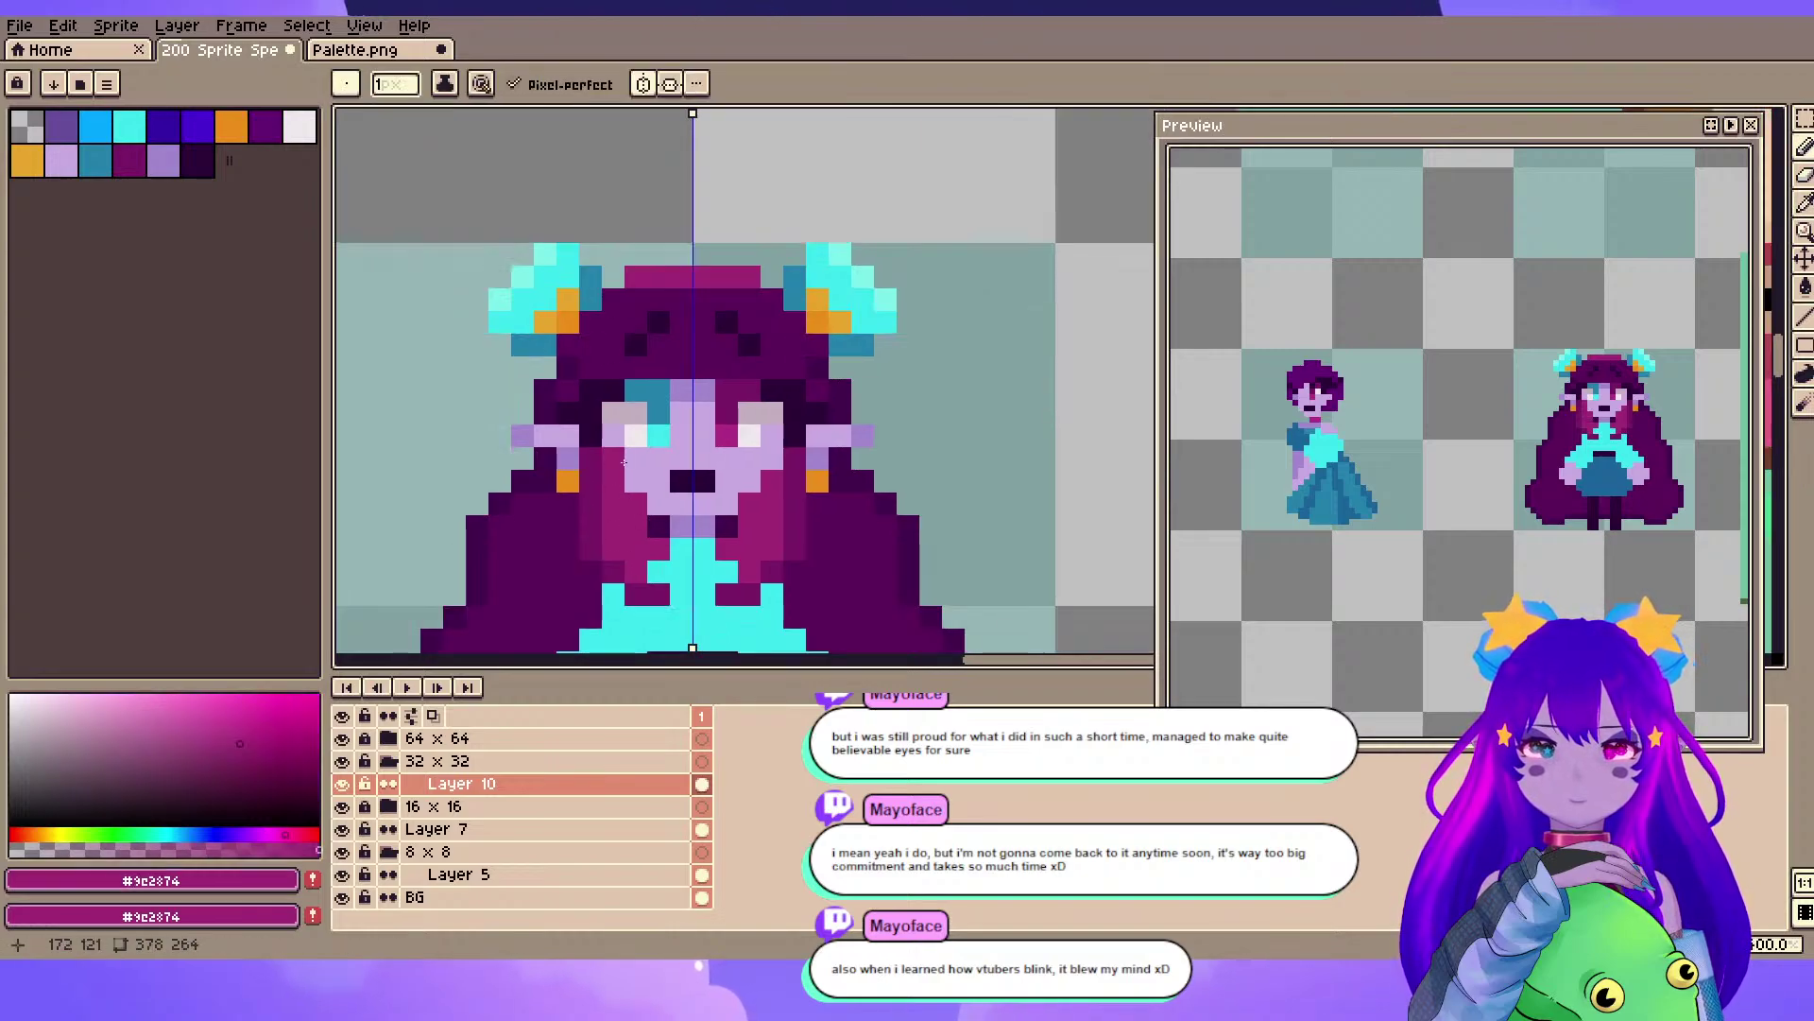
click(542, 488)
alt+click(545, 478)
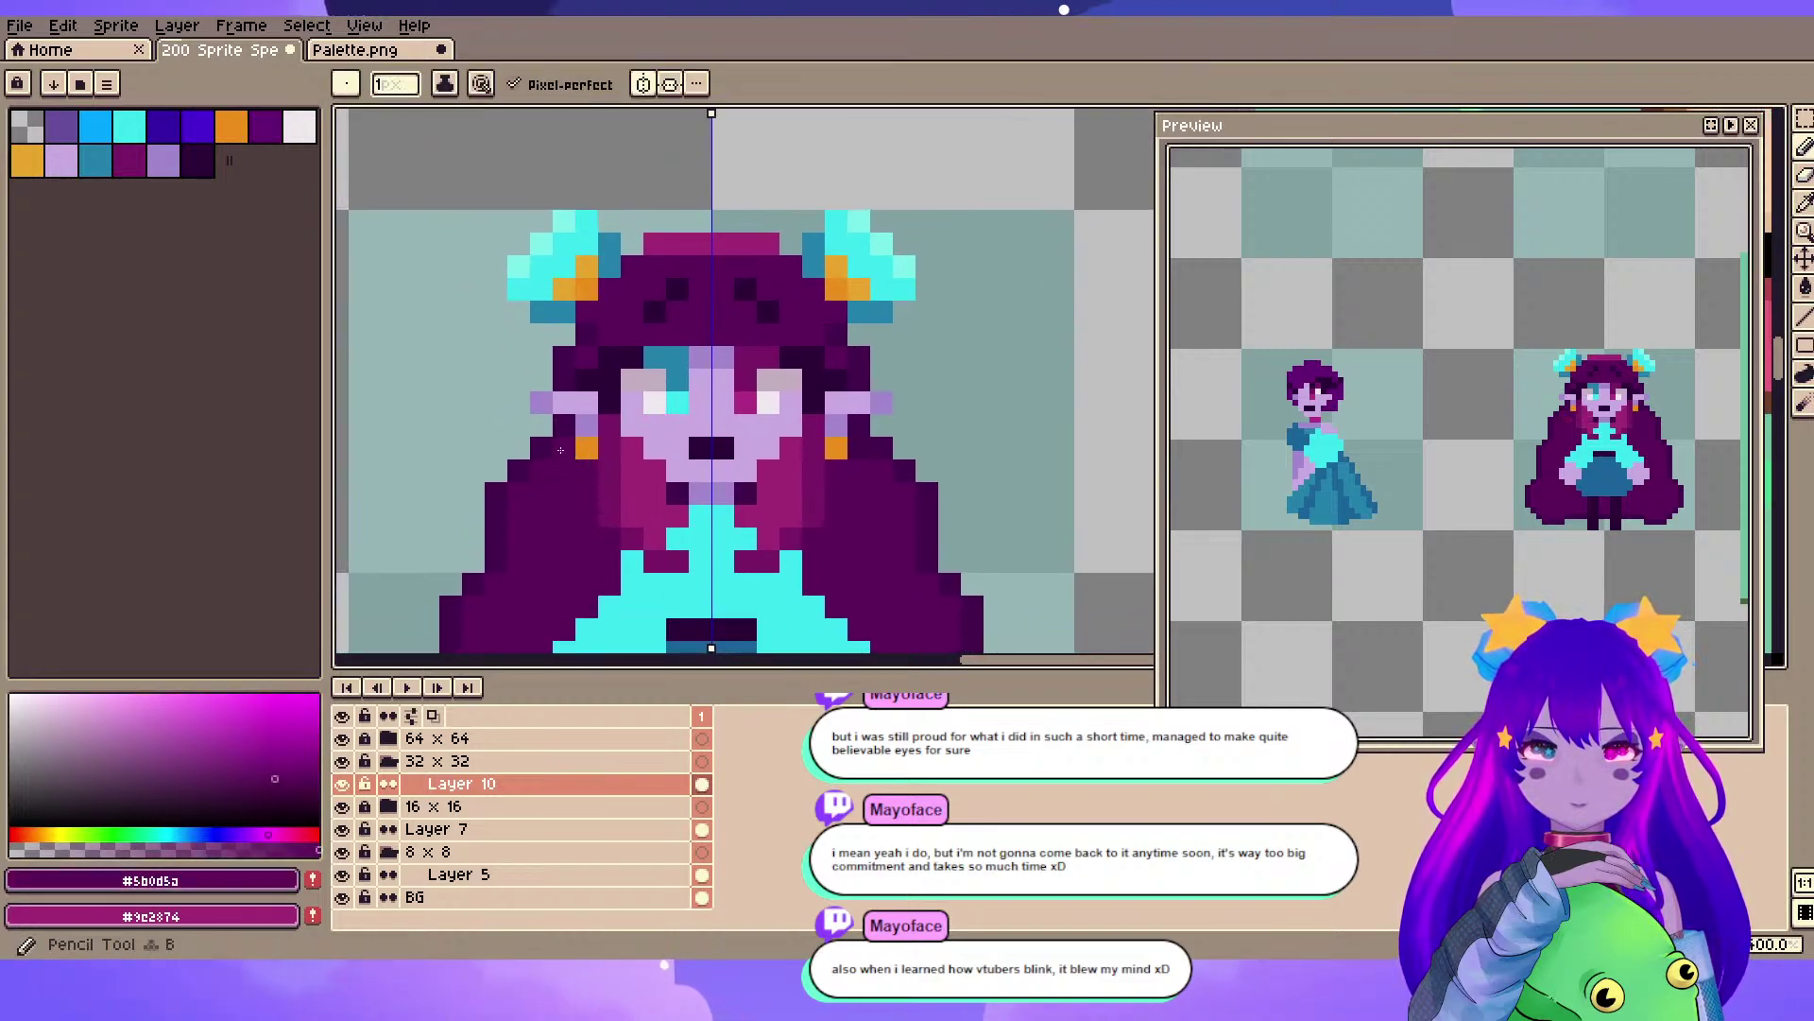
click(672, 226)
scroll(672, 226, up, 1)
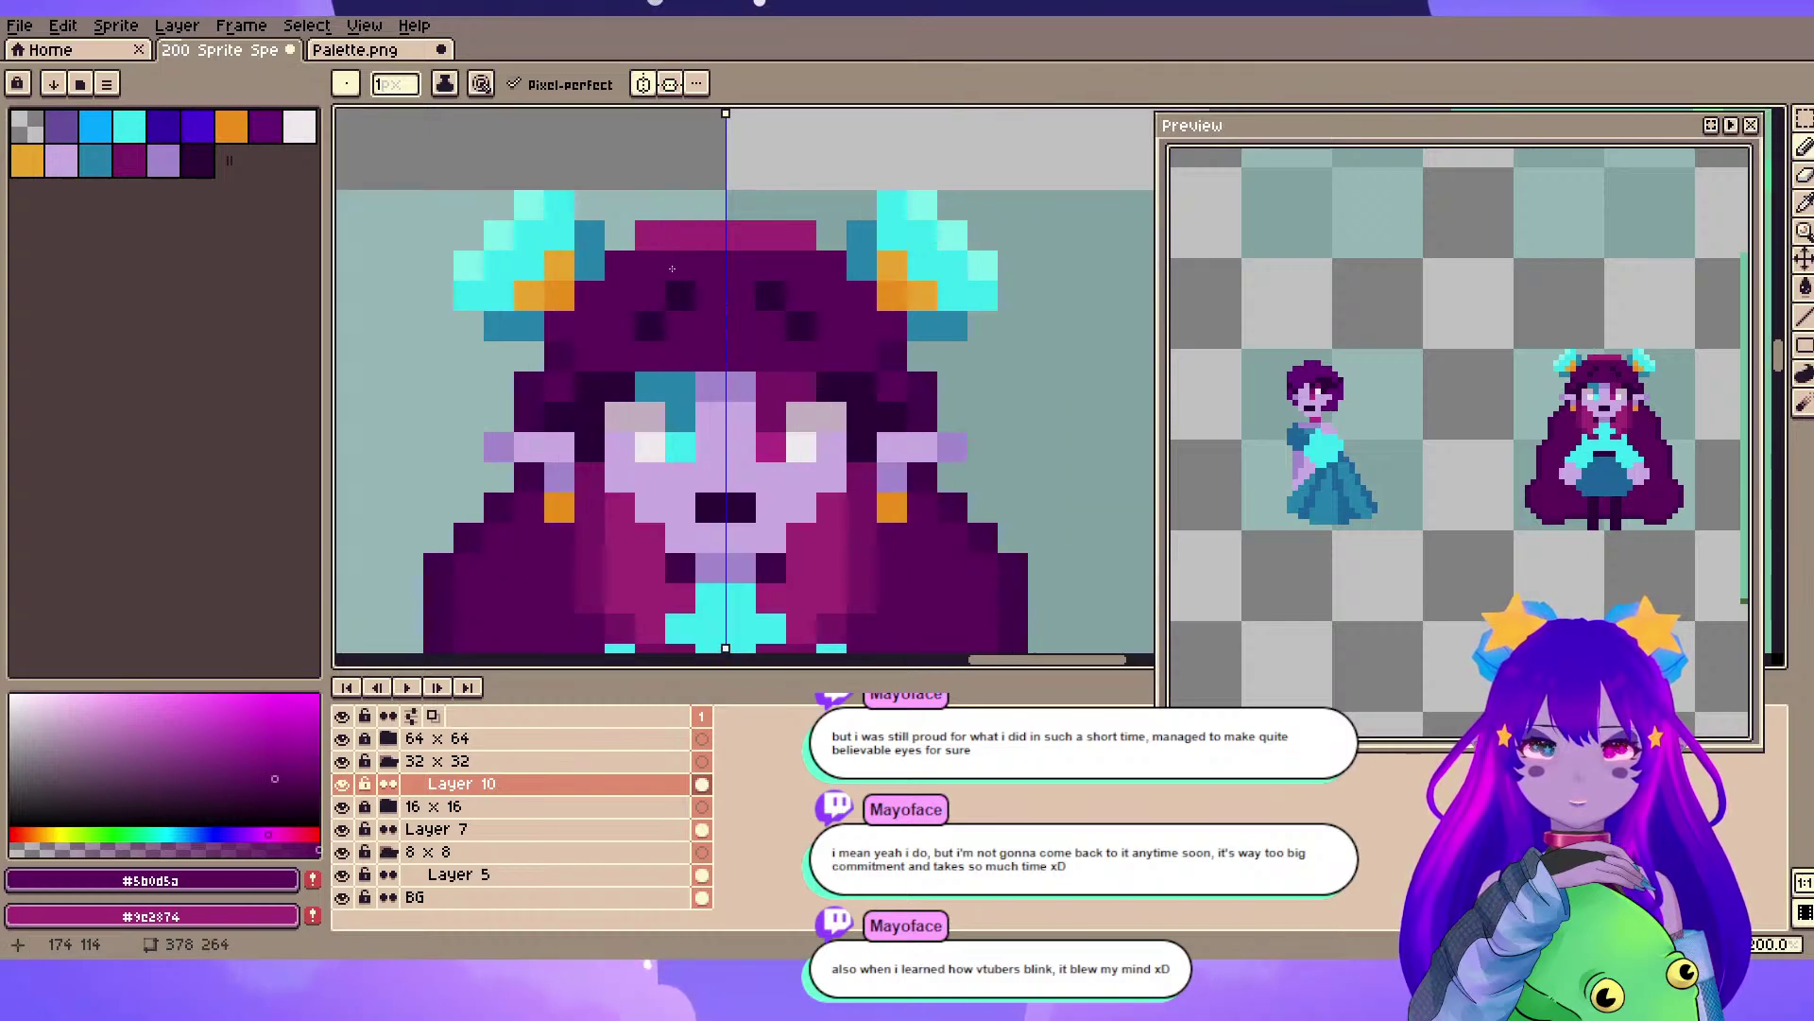
drag(690, 230, 688, 275)
drag(712, 410, 712, 342)
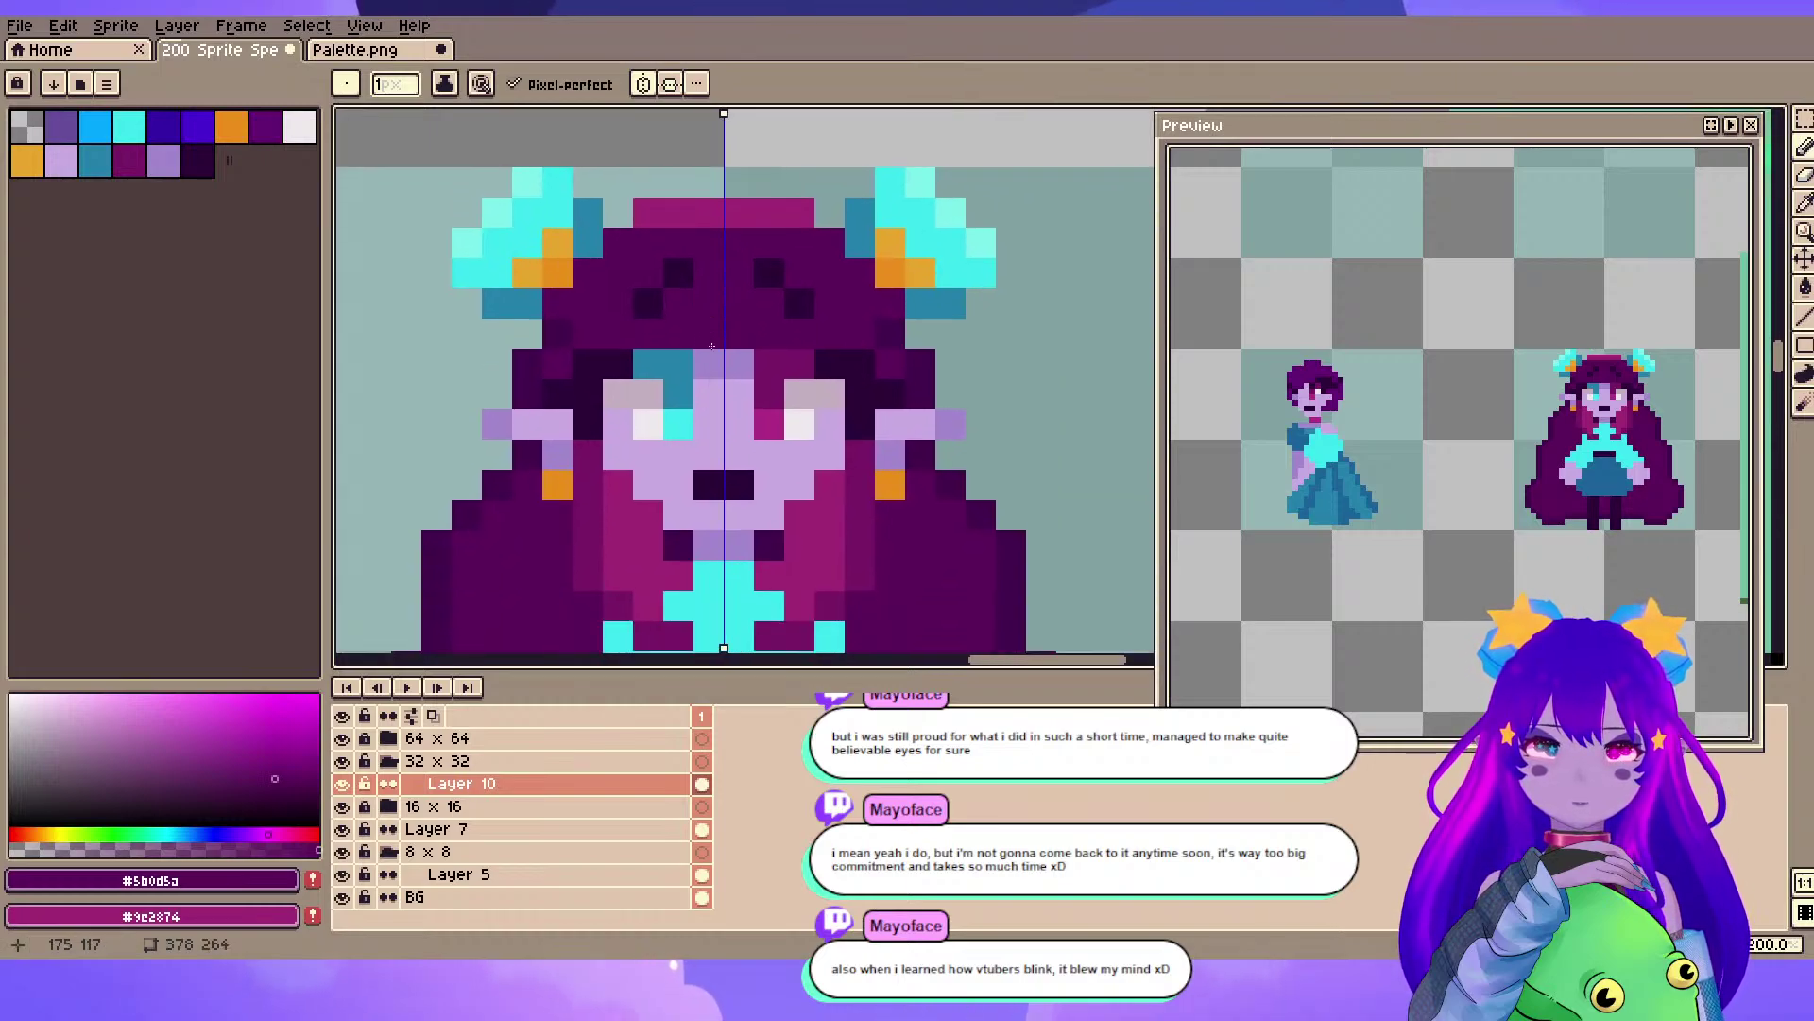
- Outline the inner edges of both front locks along the jaw and neck with the dark purple #43094d
alt+click(661, 561)
alt+click(675, 550)
click(678, 565)
click(649, 526)
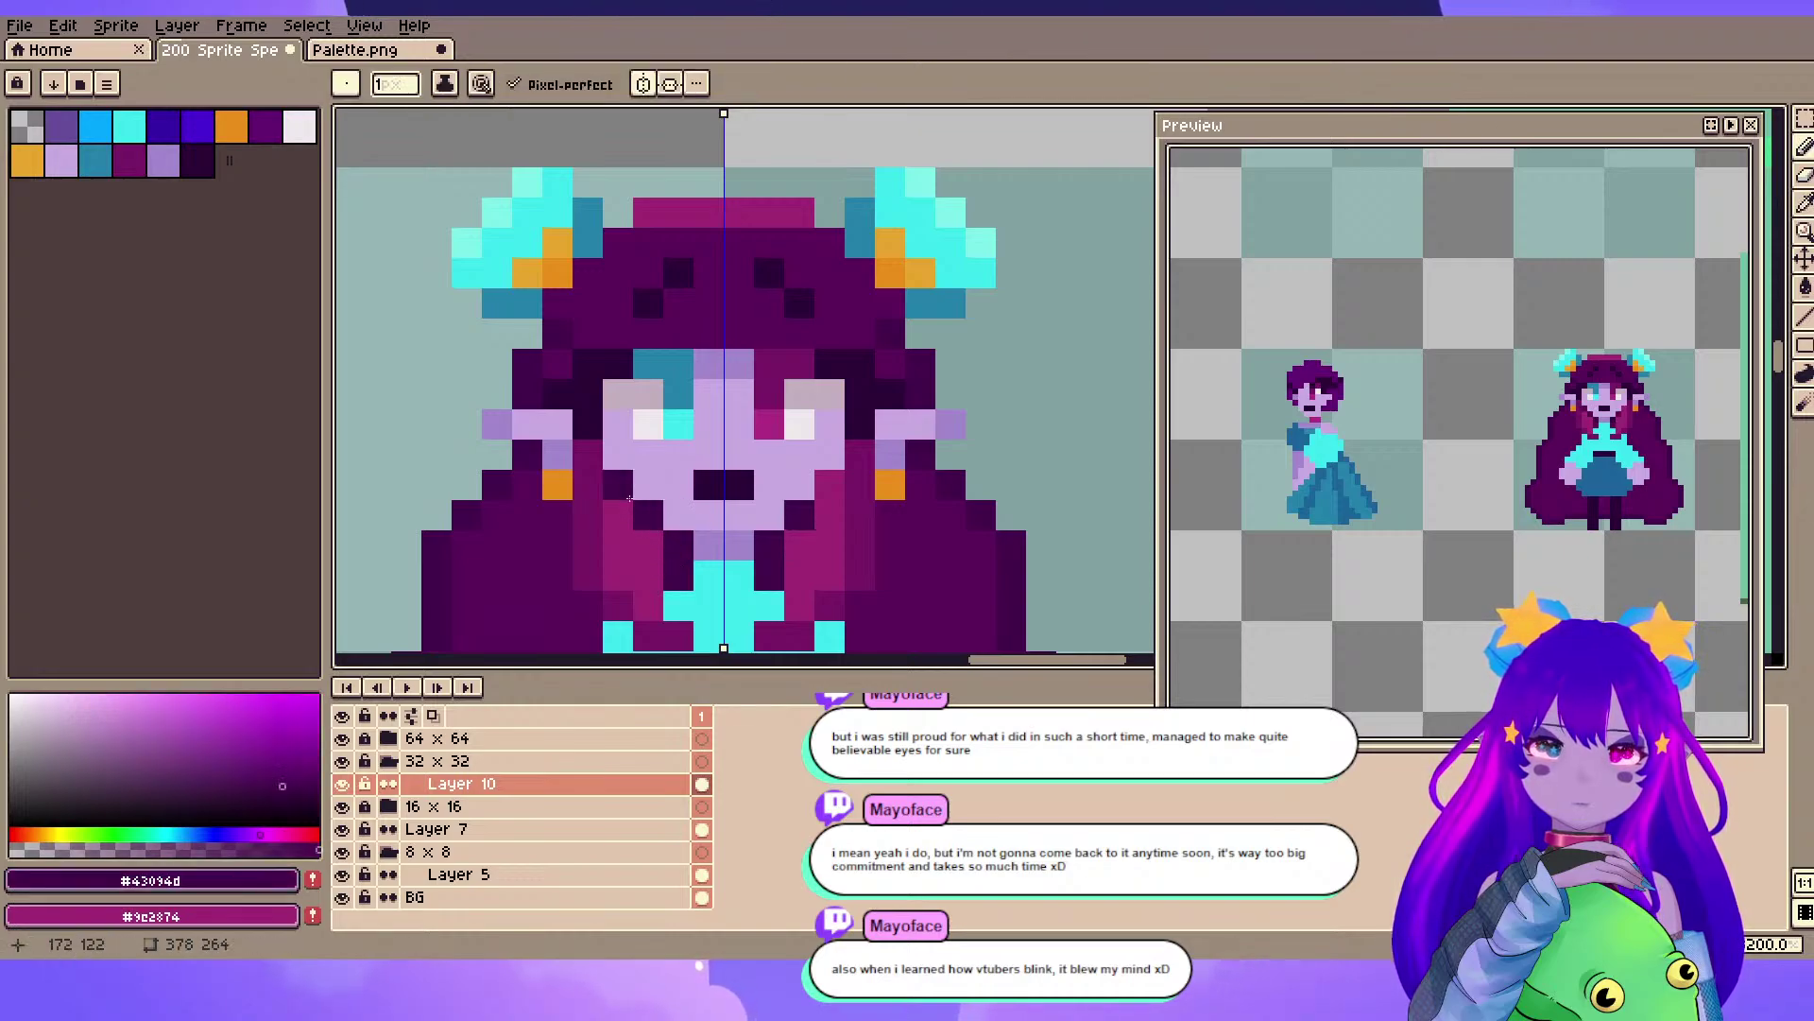
scroll(629, 498, down, 3)
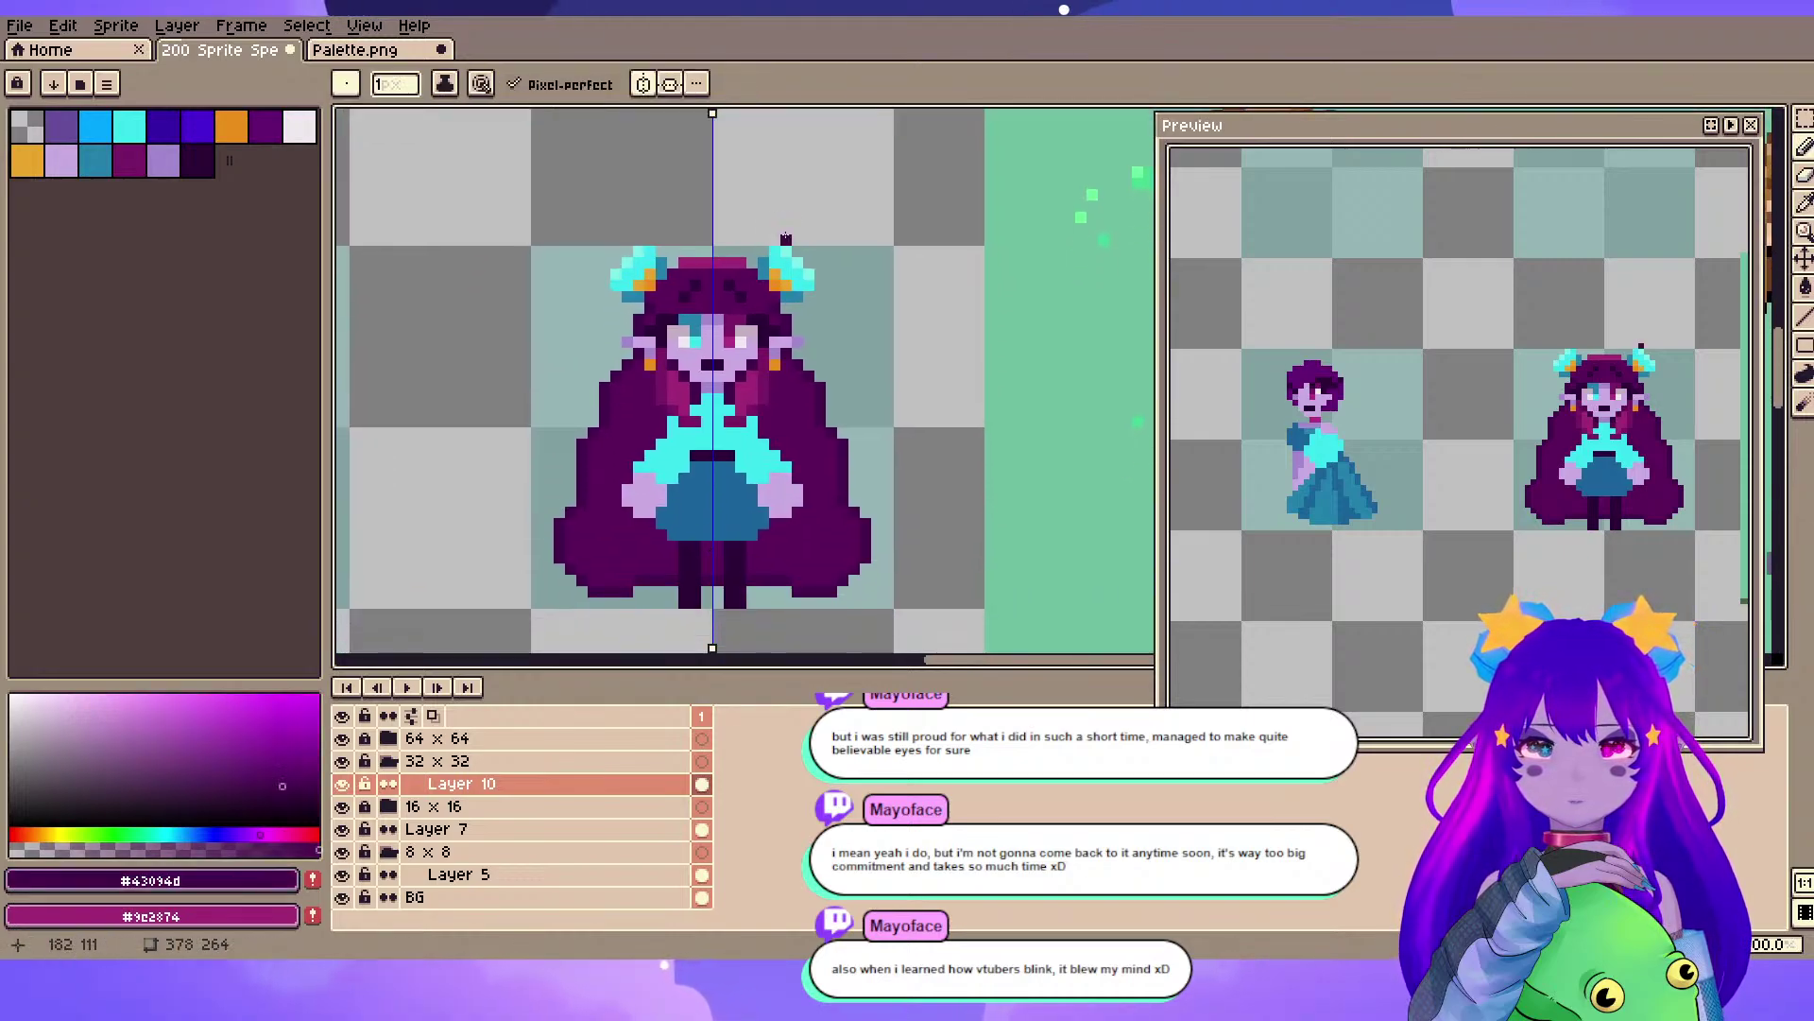
- Sample the muted purple #674e9b, paint one pixel of it on each lower cheek beside the mouth, and save the file
alt+click(646, 446)
scroll(652, 453, up, 3)
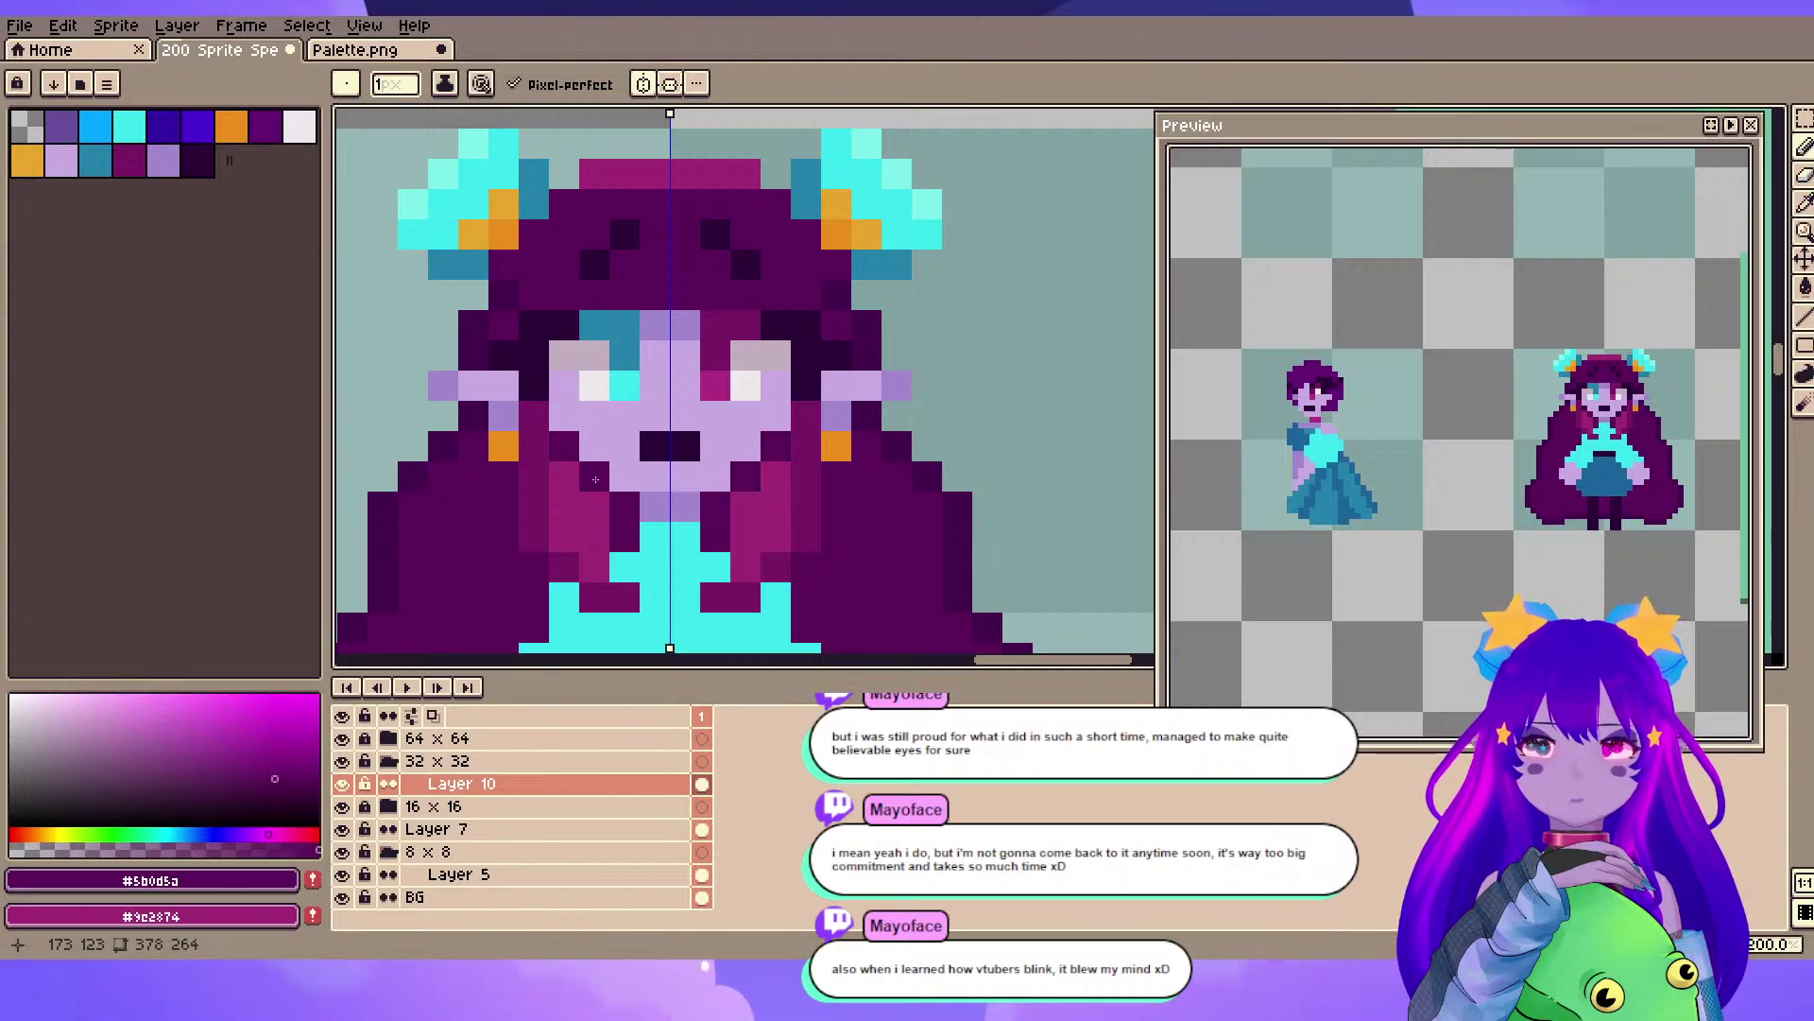
drag(760, 353, 833, 360)
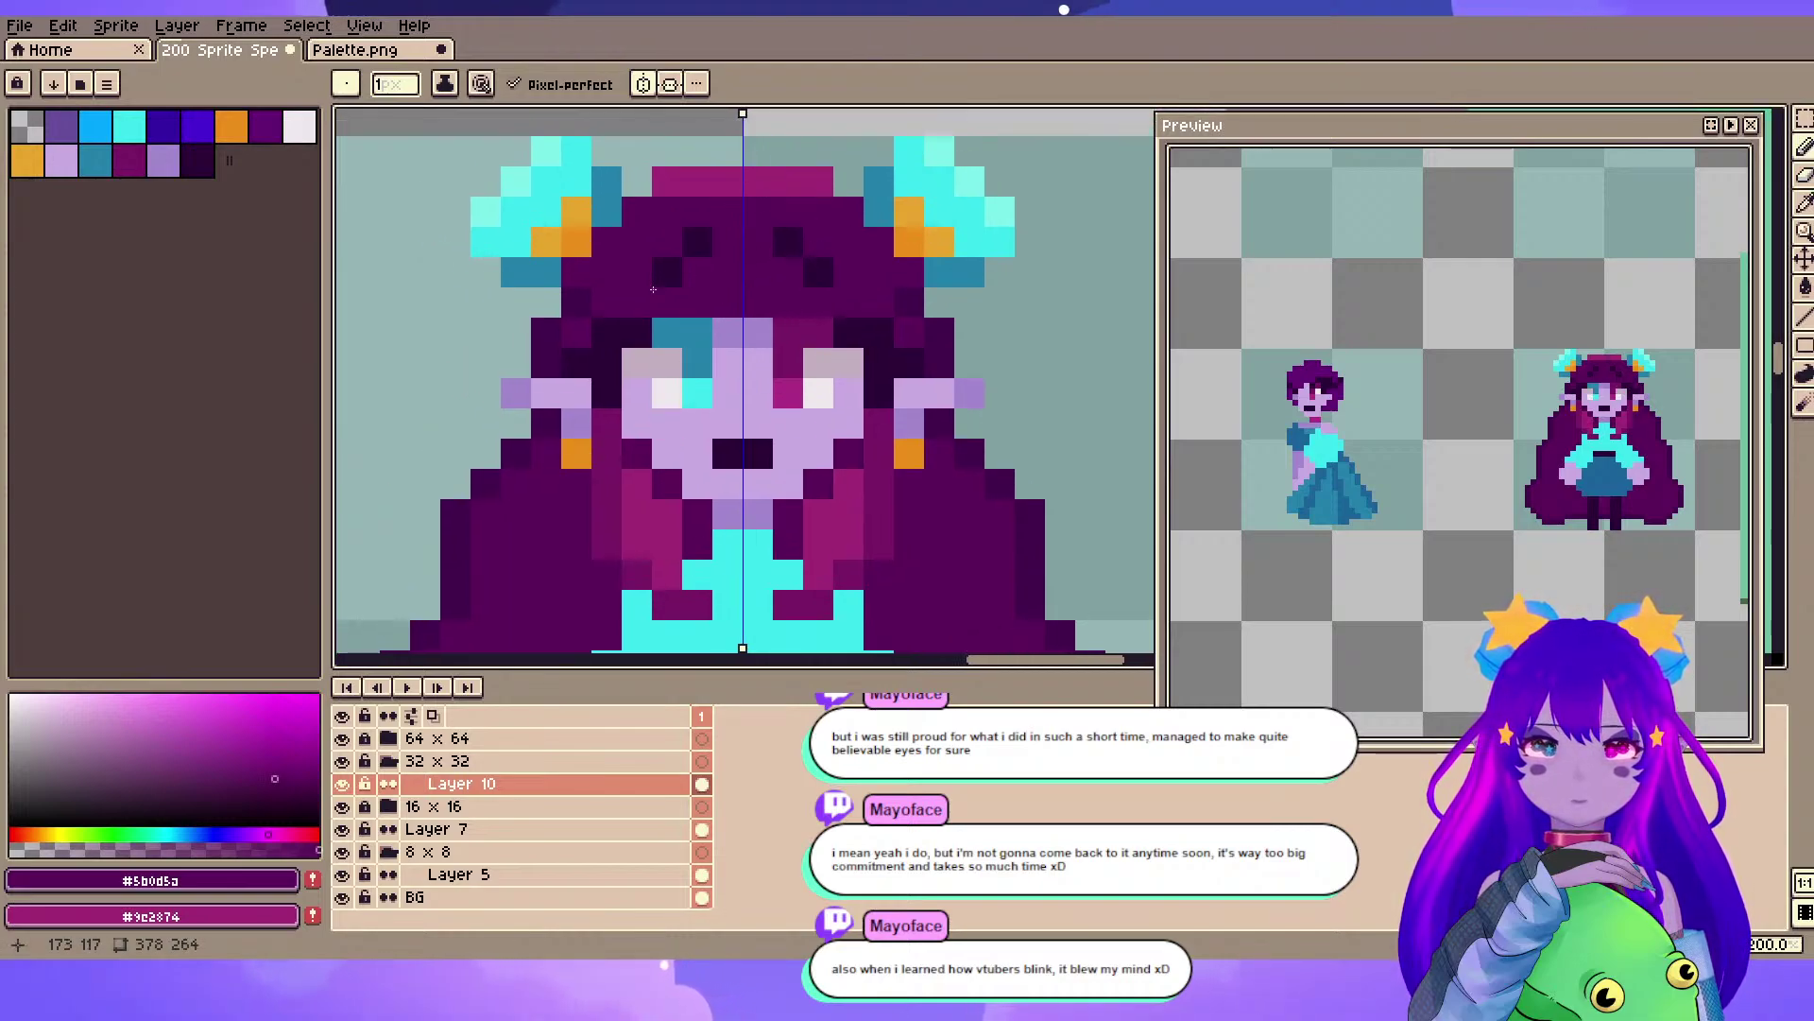
scroll(615, 417, down, 5)
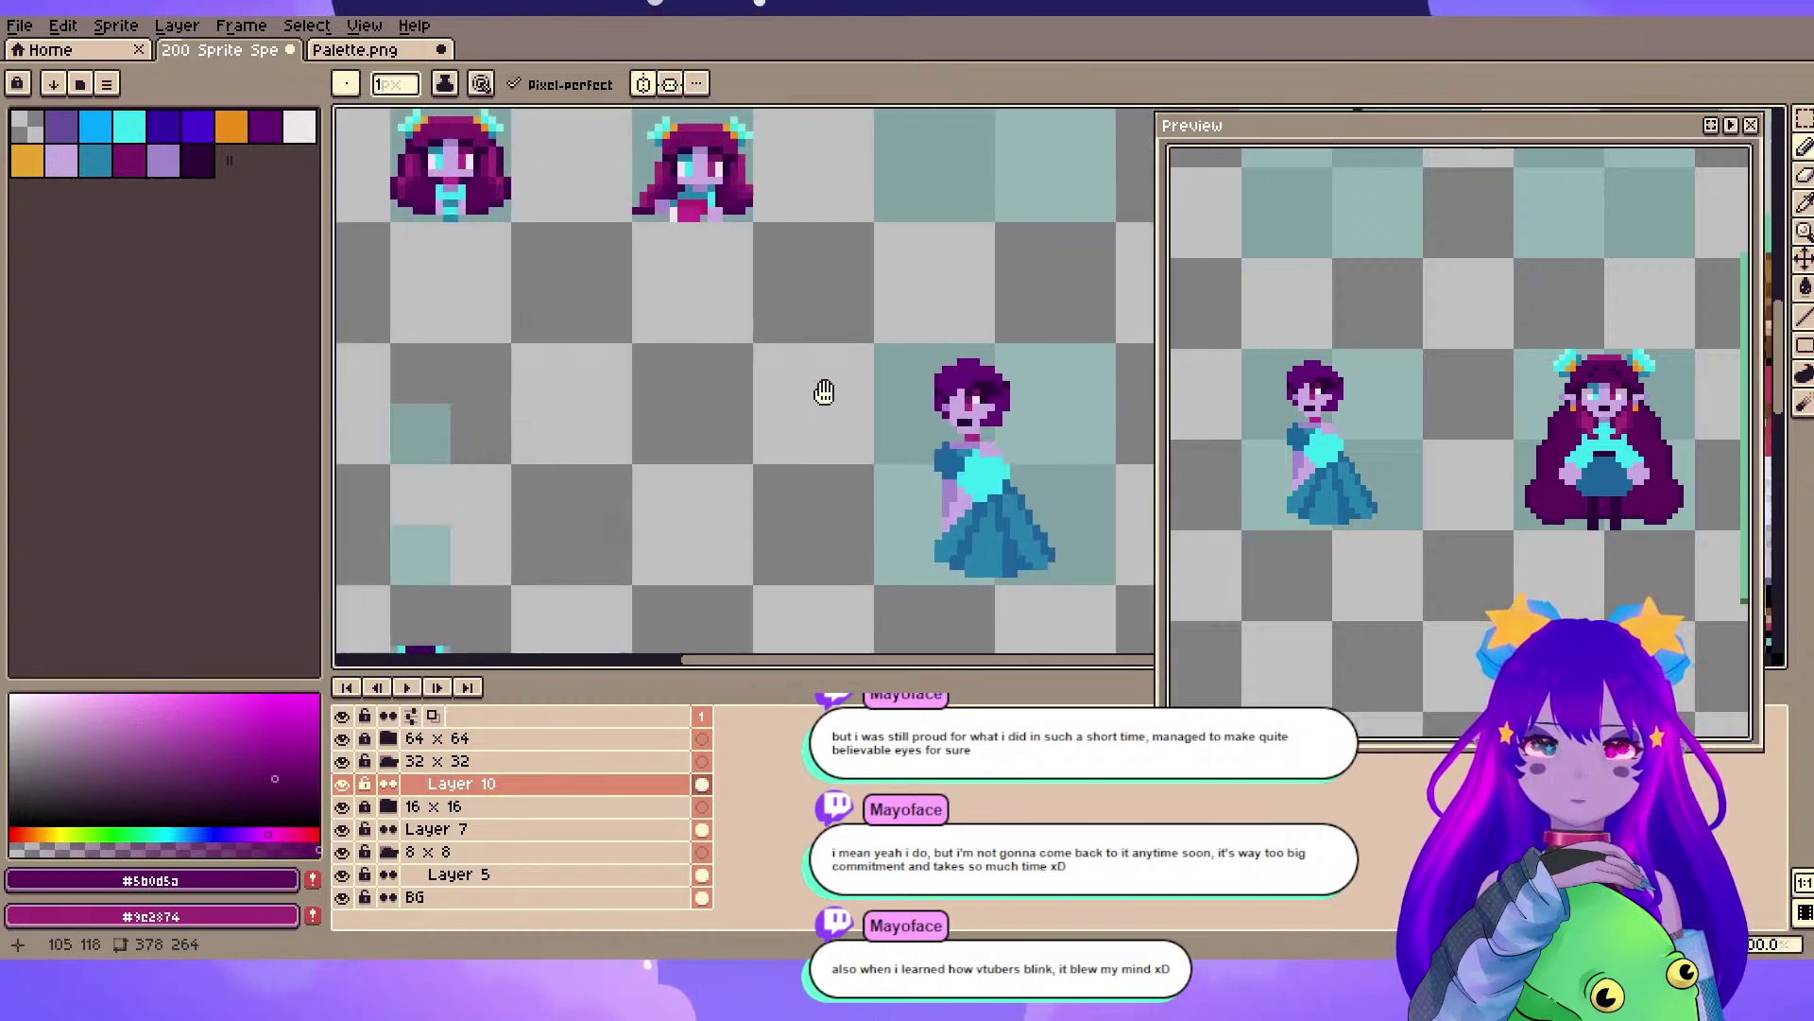
scroll(888, 331, down, 2)
scroll(1030, 445, up, 4)
key(alt)
click(1033, 448)
mouse_move(1094, 292)
mouse_down()
mouse_move(964, 211)
mouse_move(826, 352)
mouse_move(429, 393)
mouse_up()
scroll(502, 537, down, 2)
scroll(816, 375, up, 4)
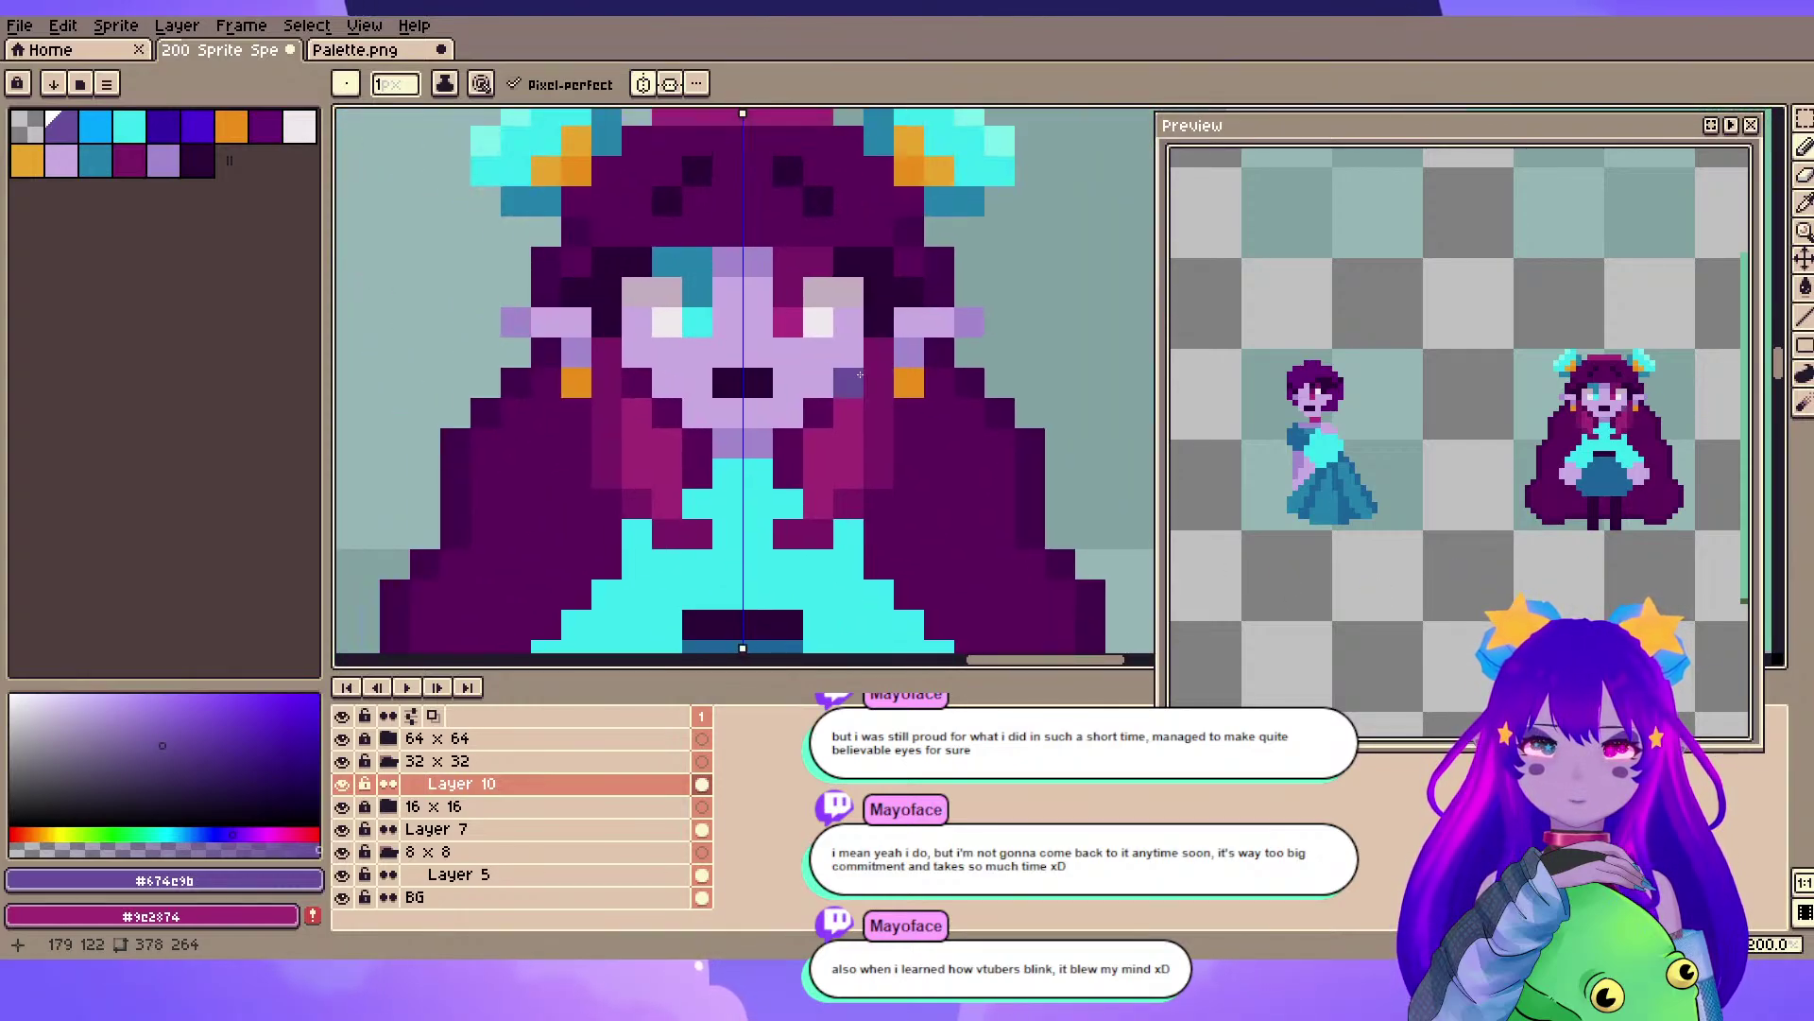
click(815, 376)
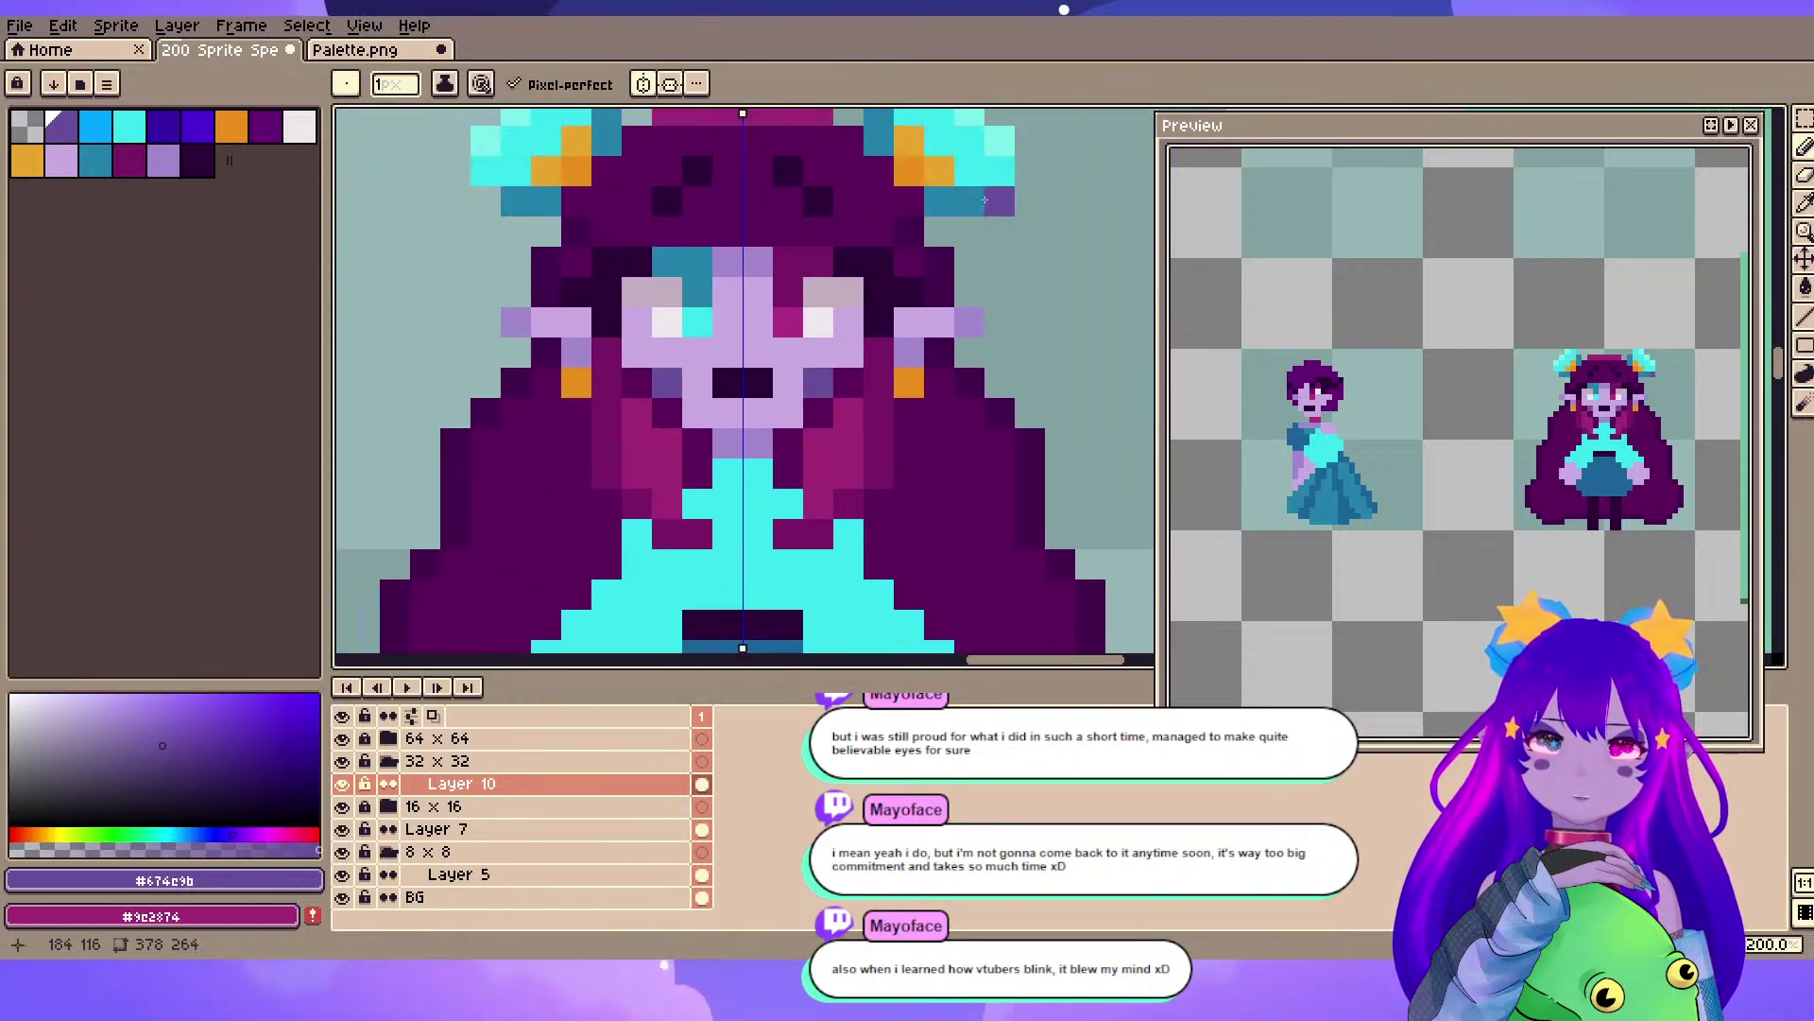
key(ctrl+s)
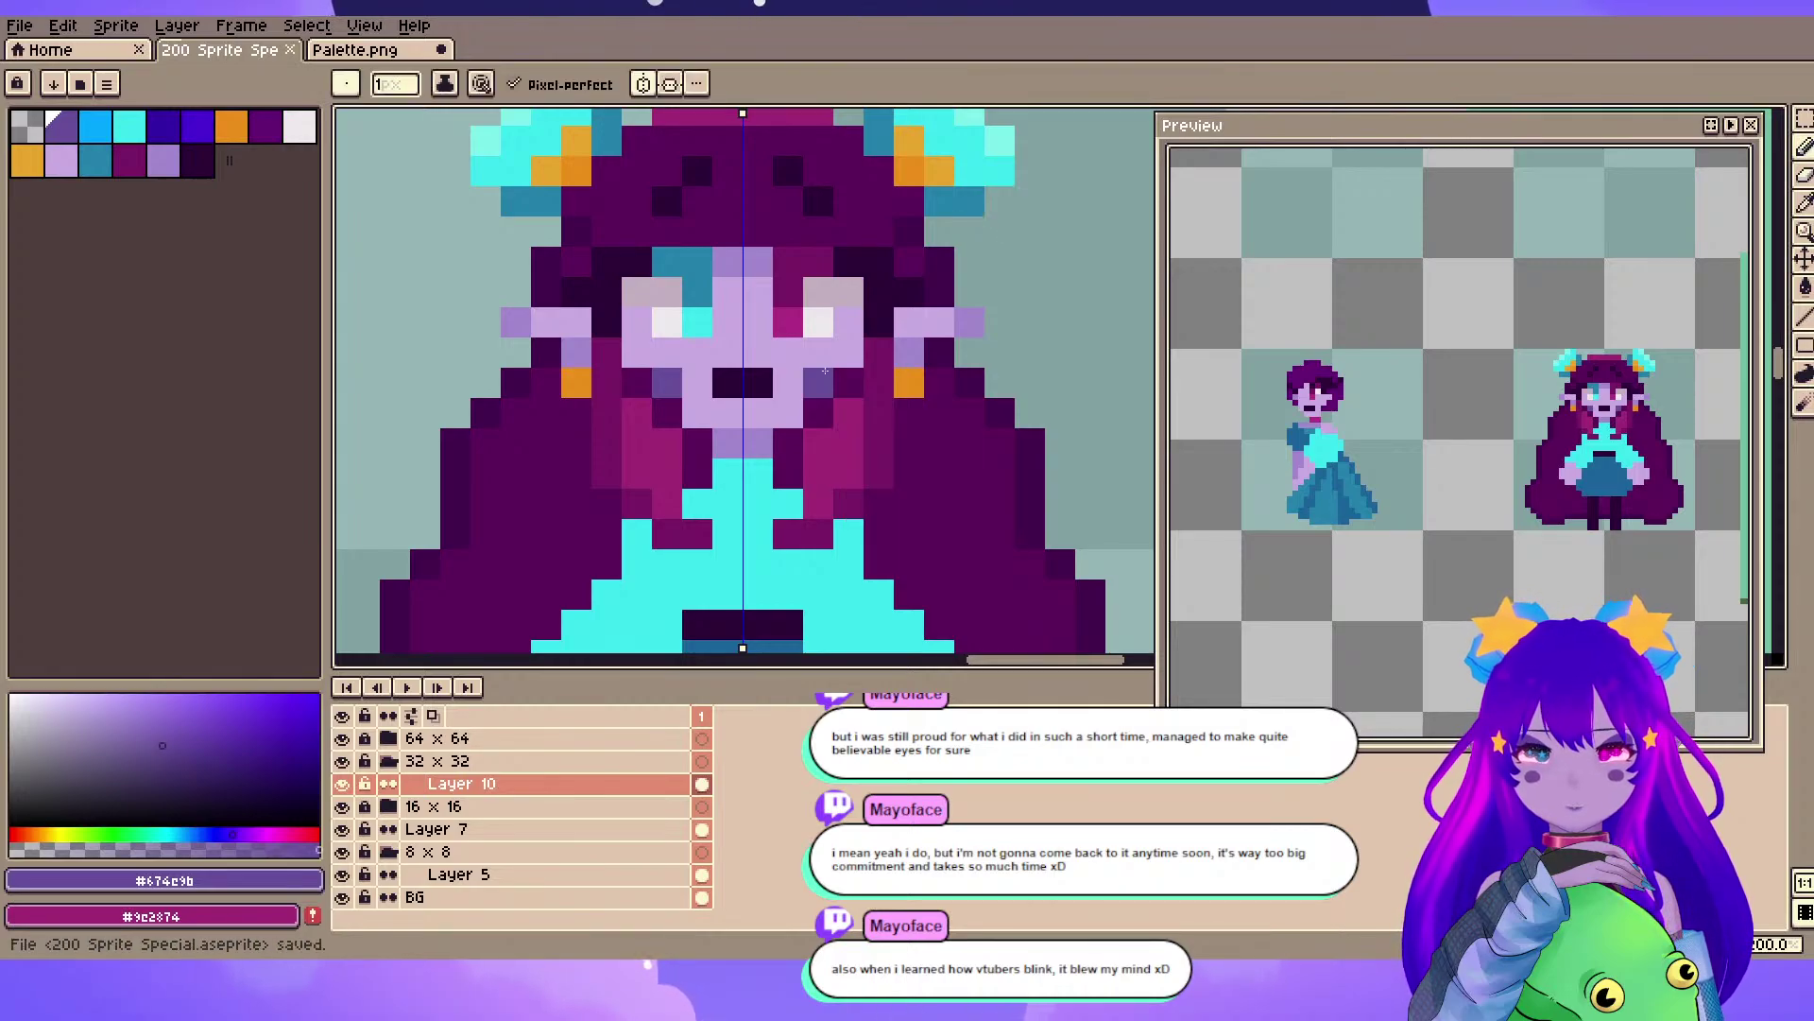
- Undo the cheek pixels, shade the outer face pixel below each eye with #674e9b instead, and save the file
key(ctrl+z)
key(ctrl+z)
key(ctrl+z)
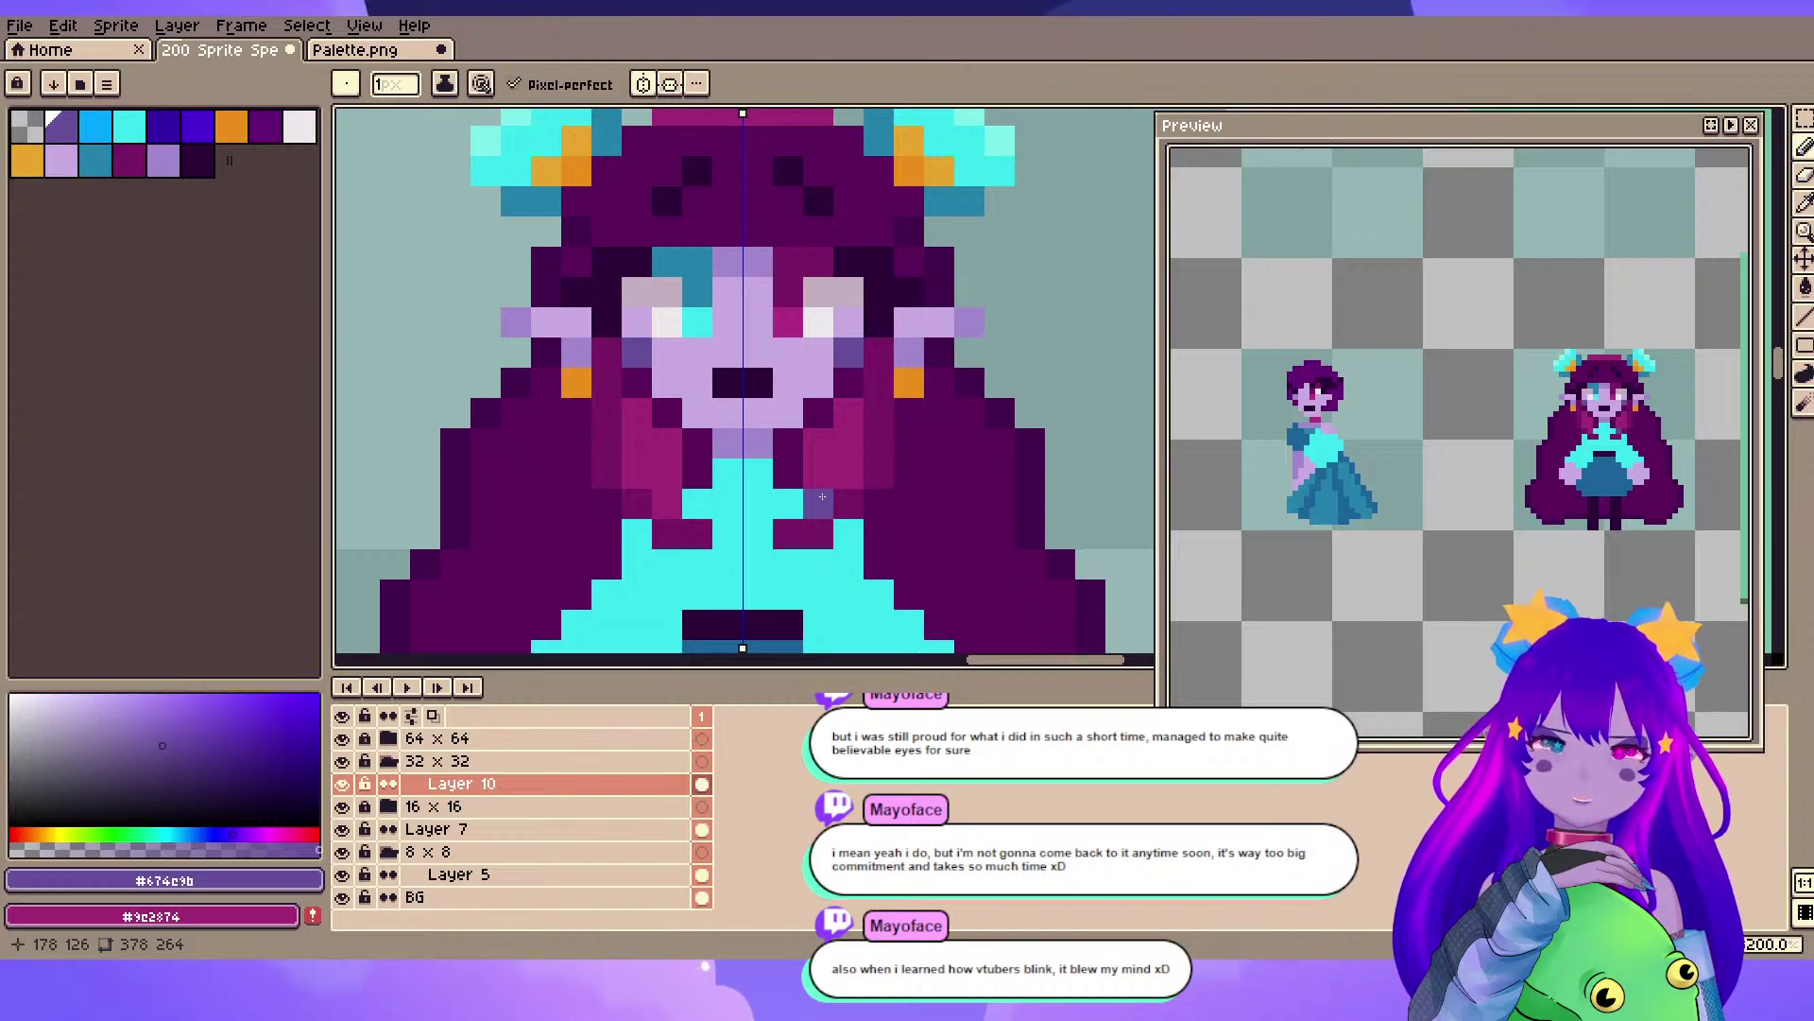
scroll(823, 496, down, 4)
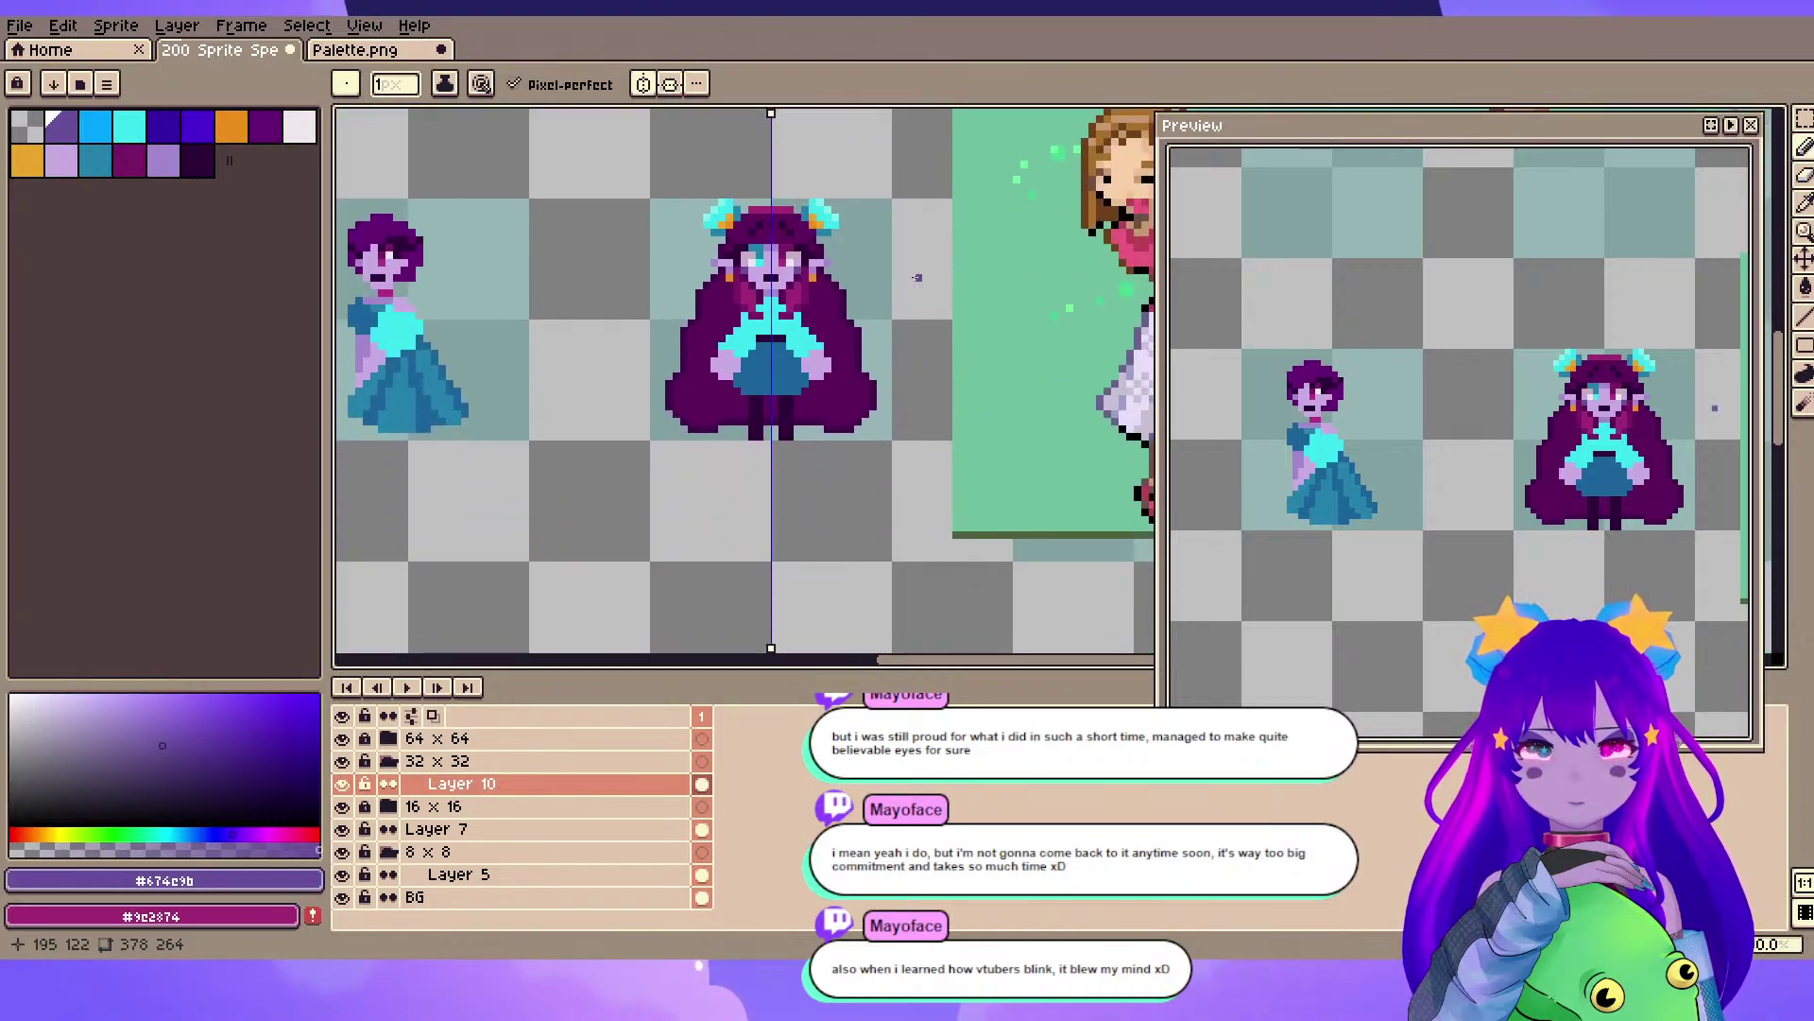
scroll(916, 277, up, 4)
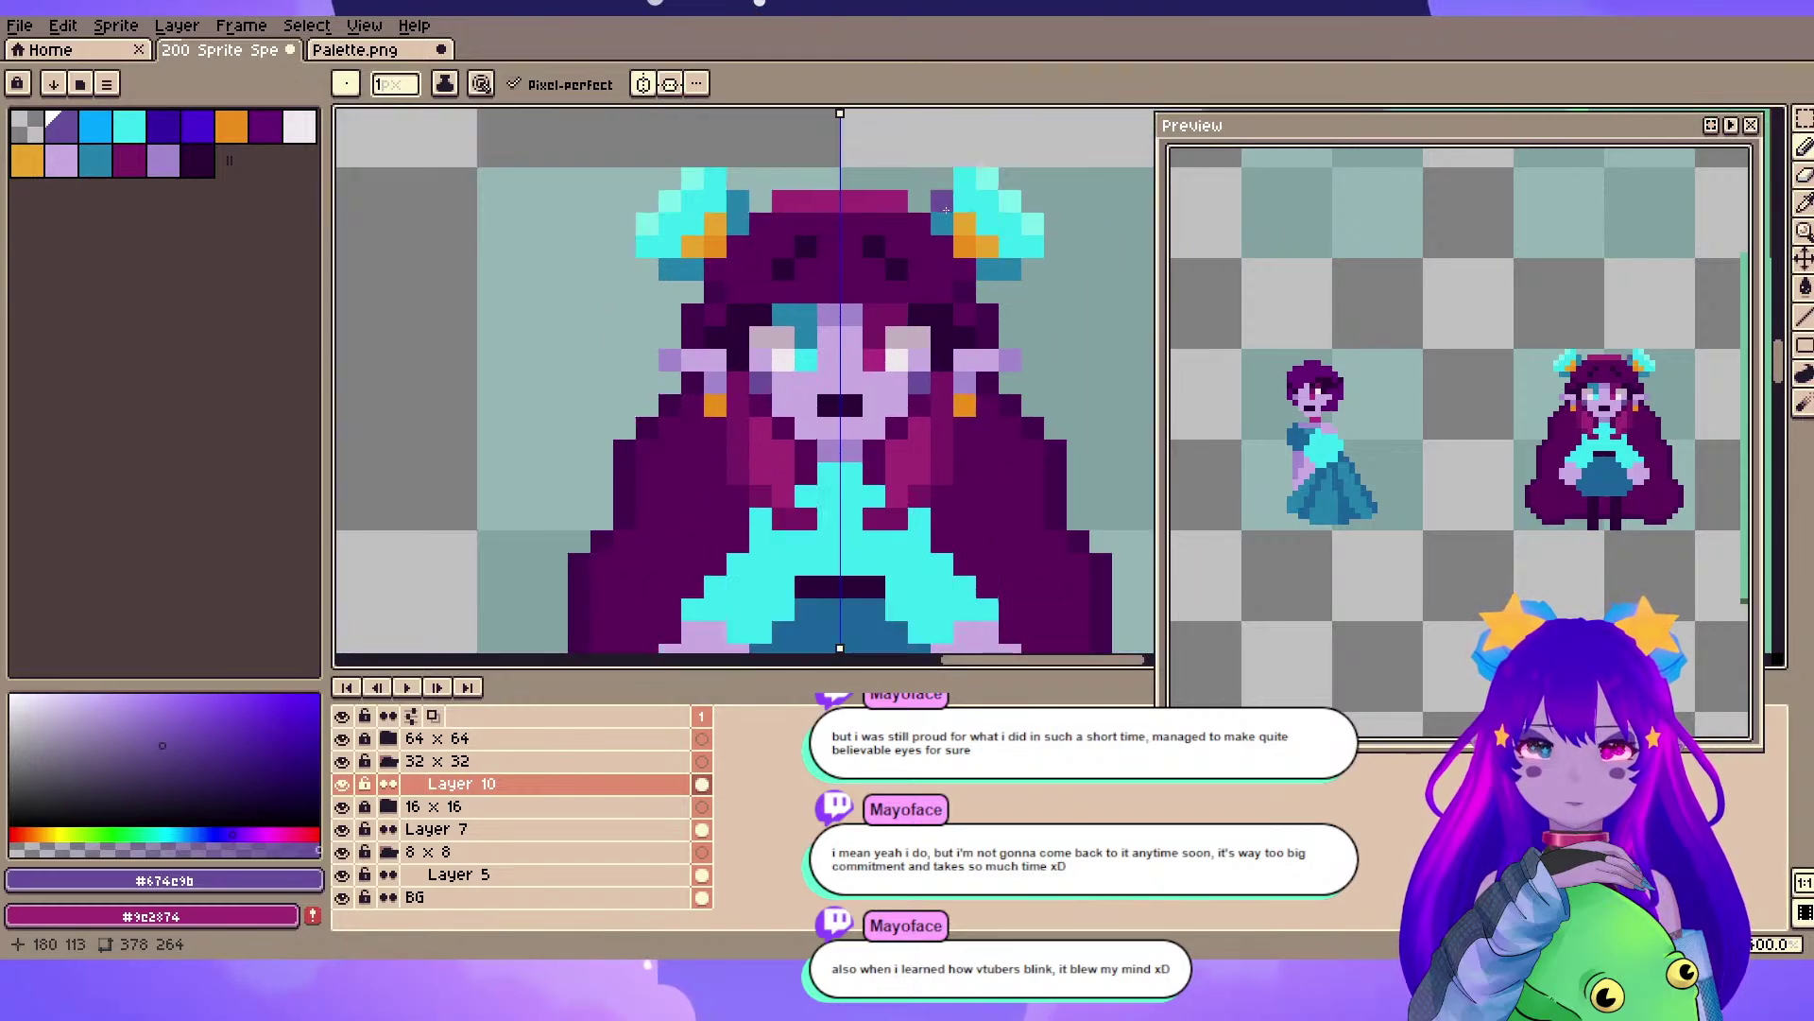
key(ctrl+s)
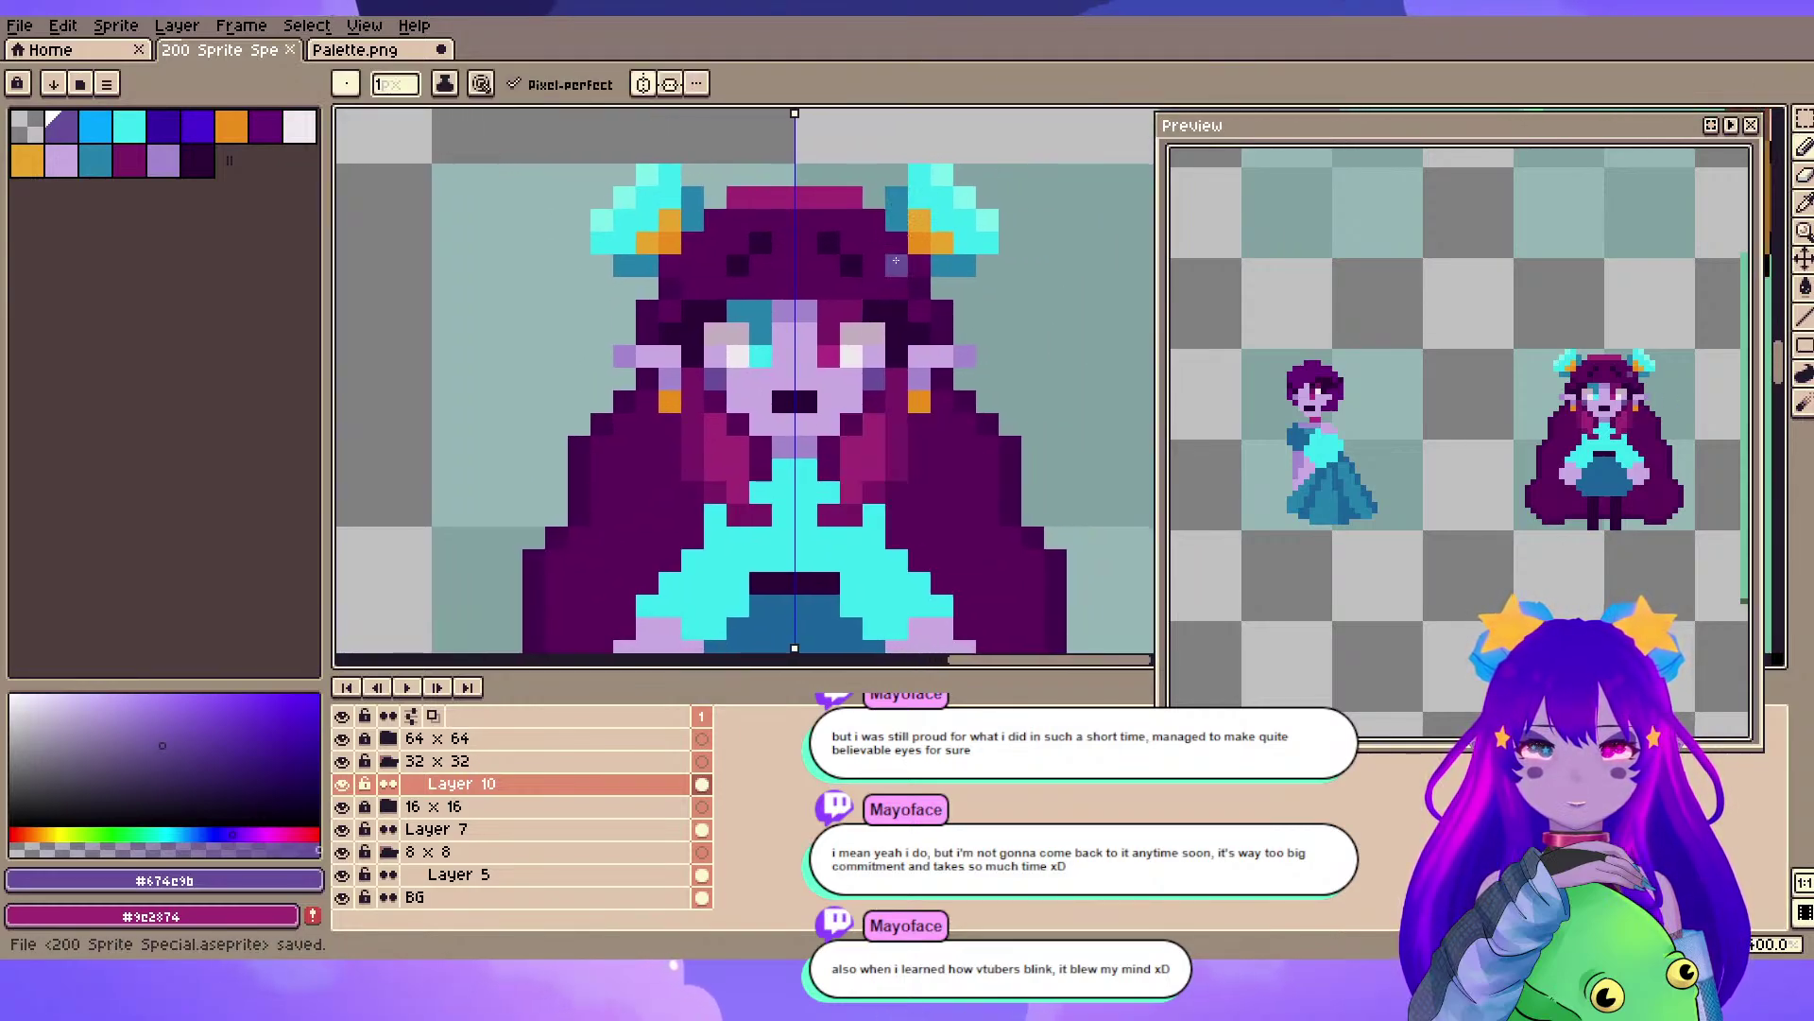
- Extend the magenta #9e2874 highlight by one pixel down at each end of the top hair row and save the file
alt+click(735, 192)
click(715, 220)
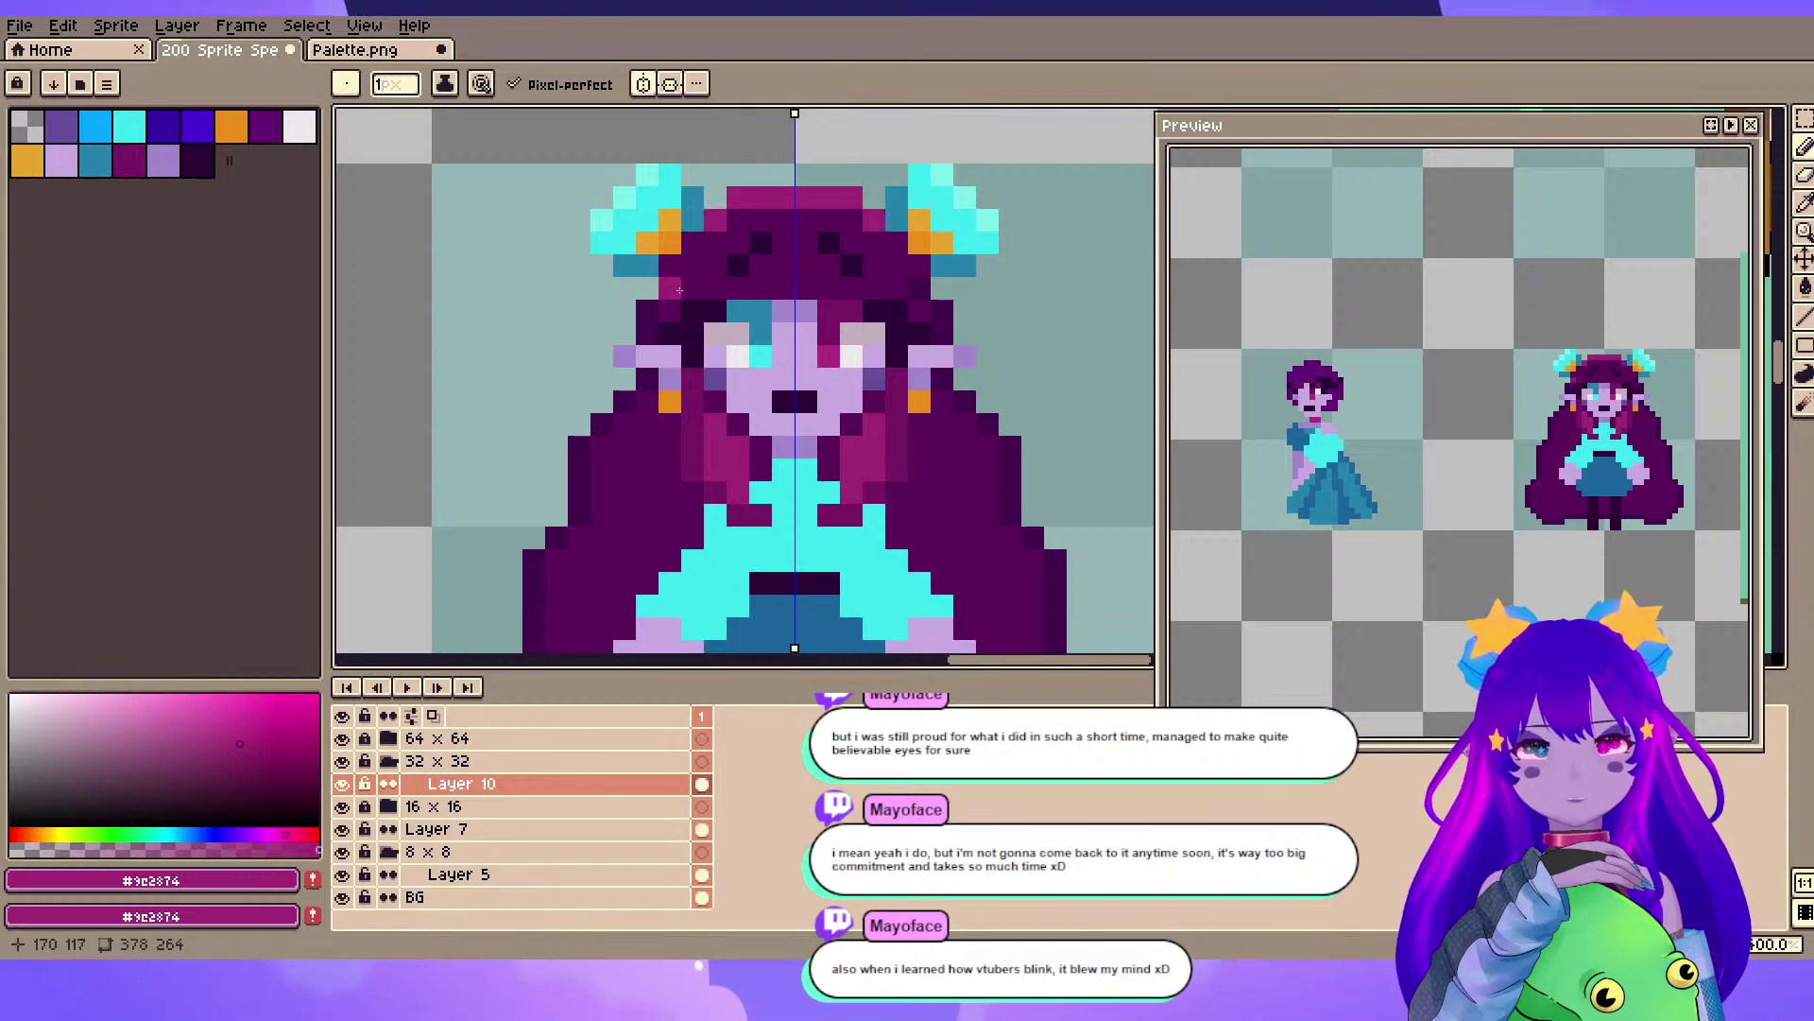
alt+click(640, 416)
key(ctrl+s)
scroll(825, 325, up, 2)
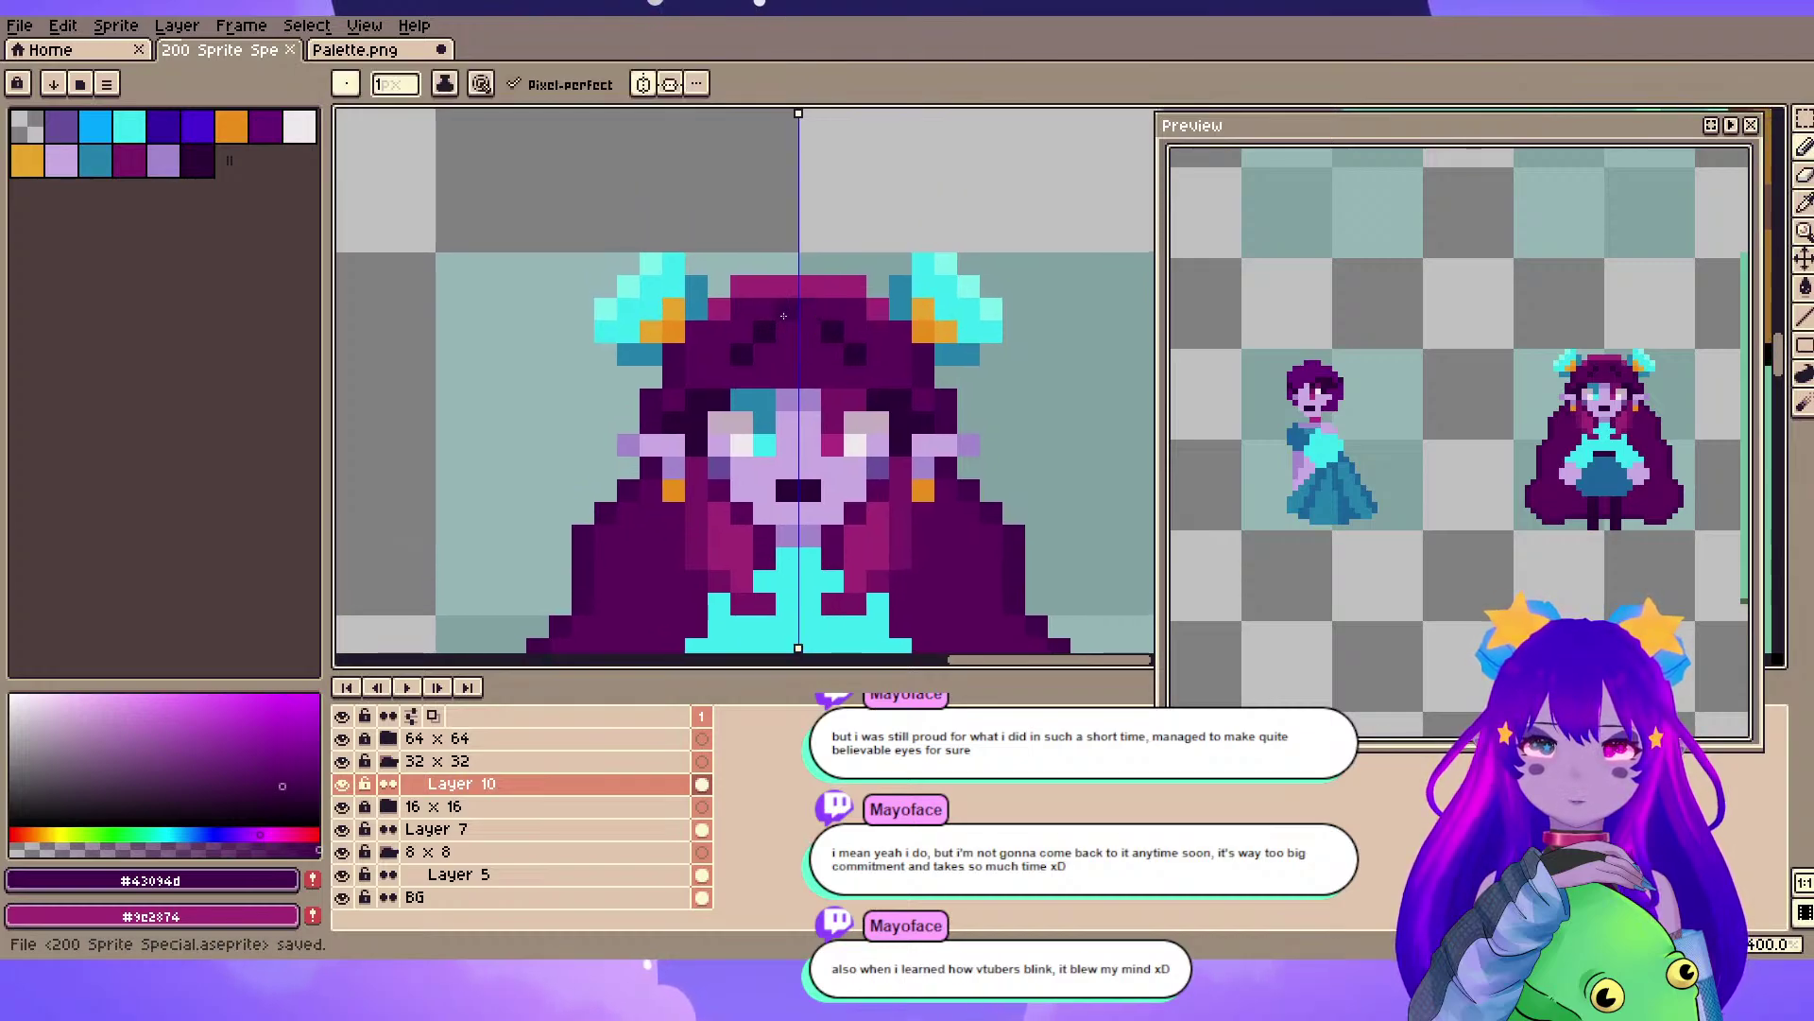
- Try covering the dark diagonal marks on the forehead hair with #5b0d5a
alt+click(797, 348)
drag(832, 332, 854, 353)
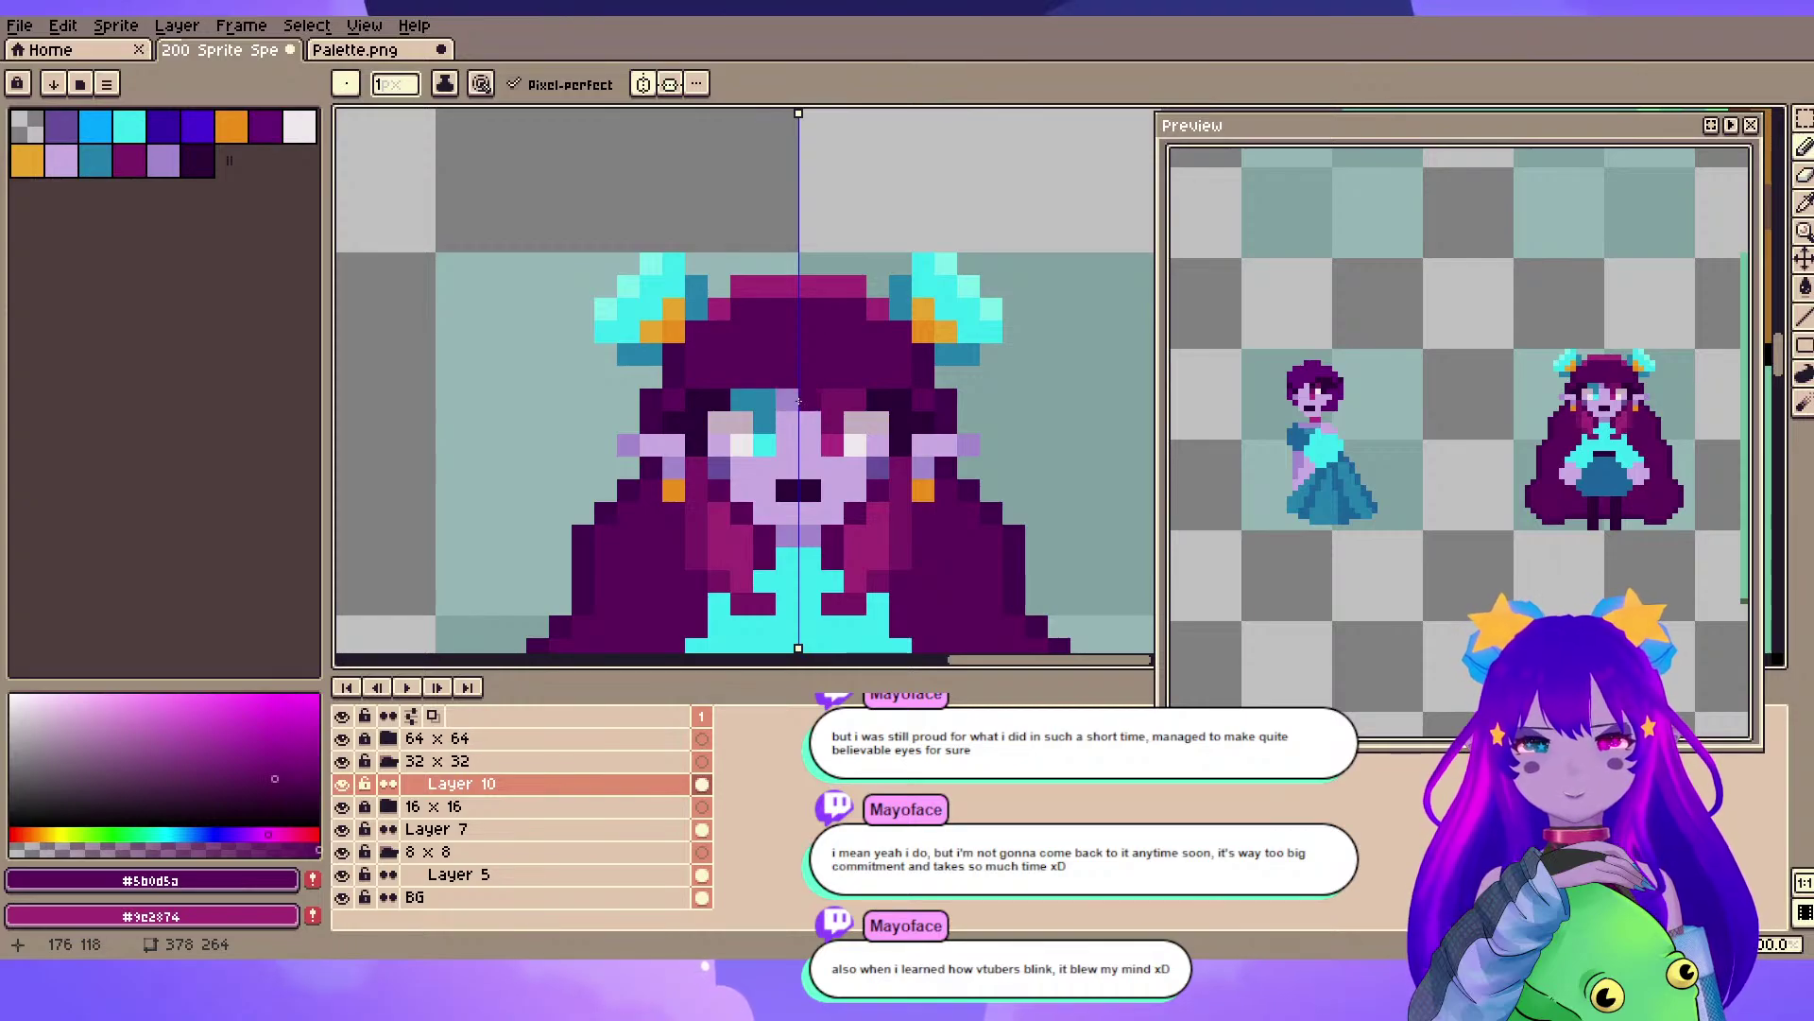
key(ctrl+z)
- Sample the hair colour #5b0d5a and turn off horizontal symmetry for the pencil
alt+click(884, 399)
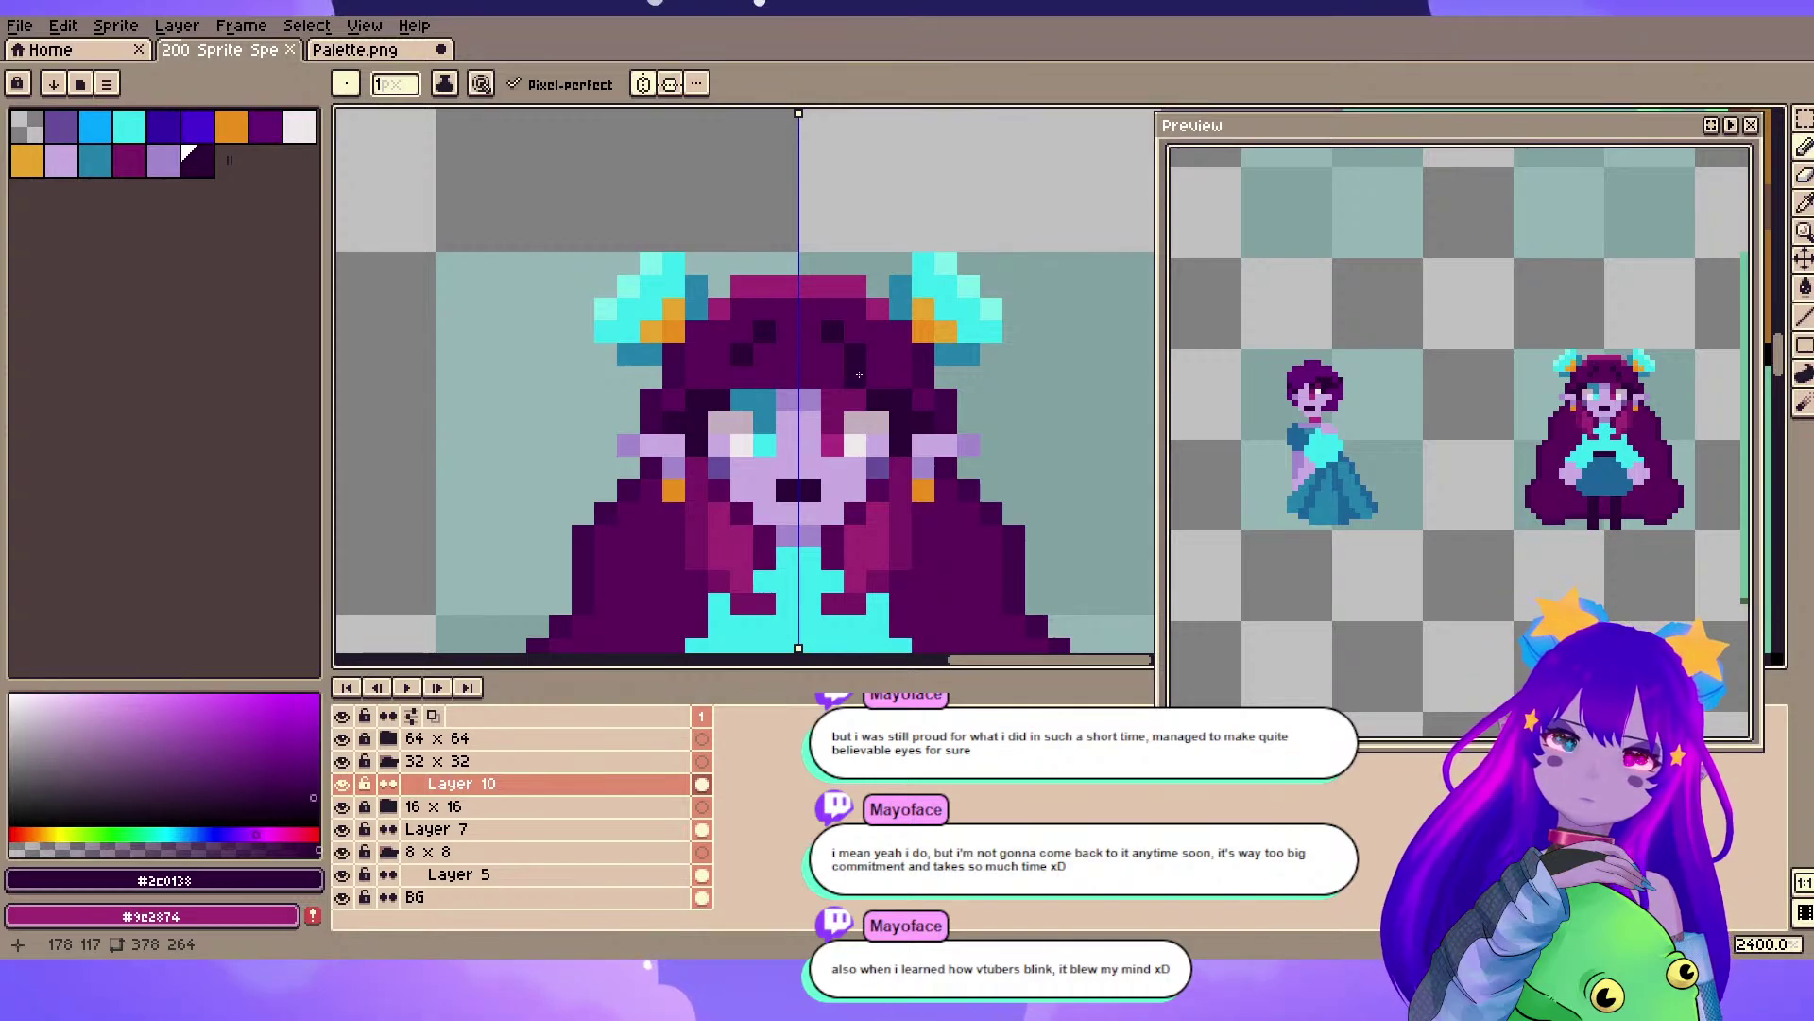
alt+click(814, 395)
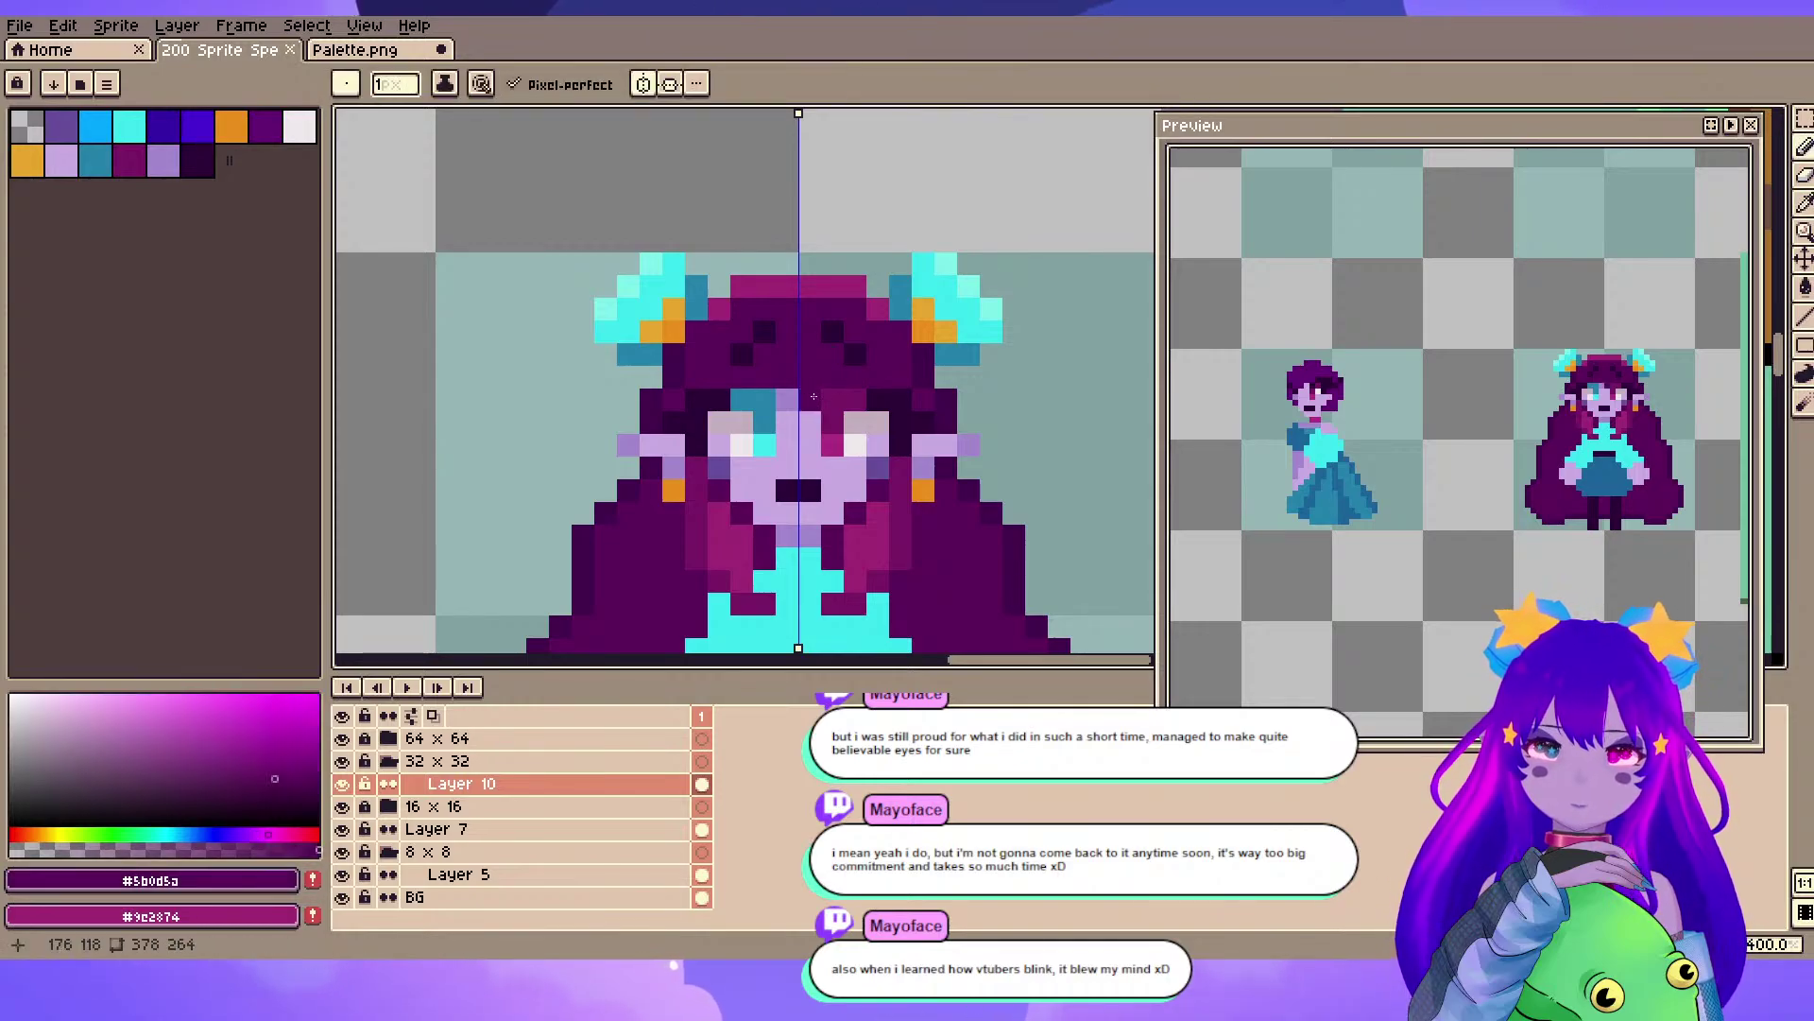
click(643, 83)
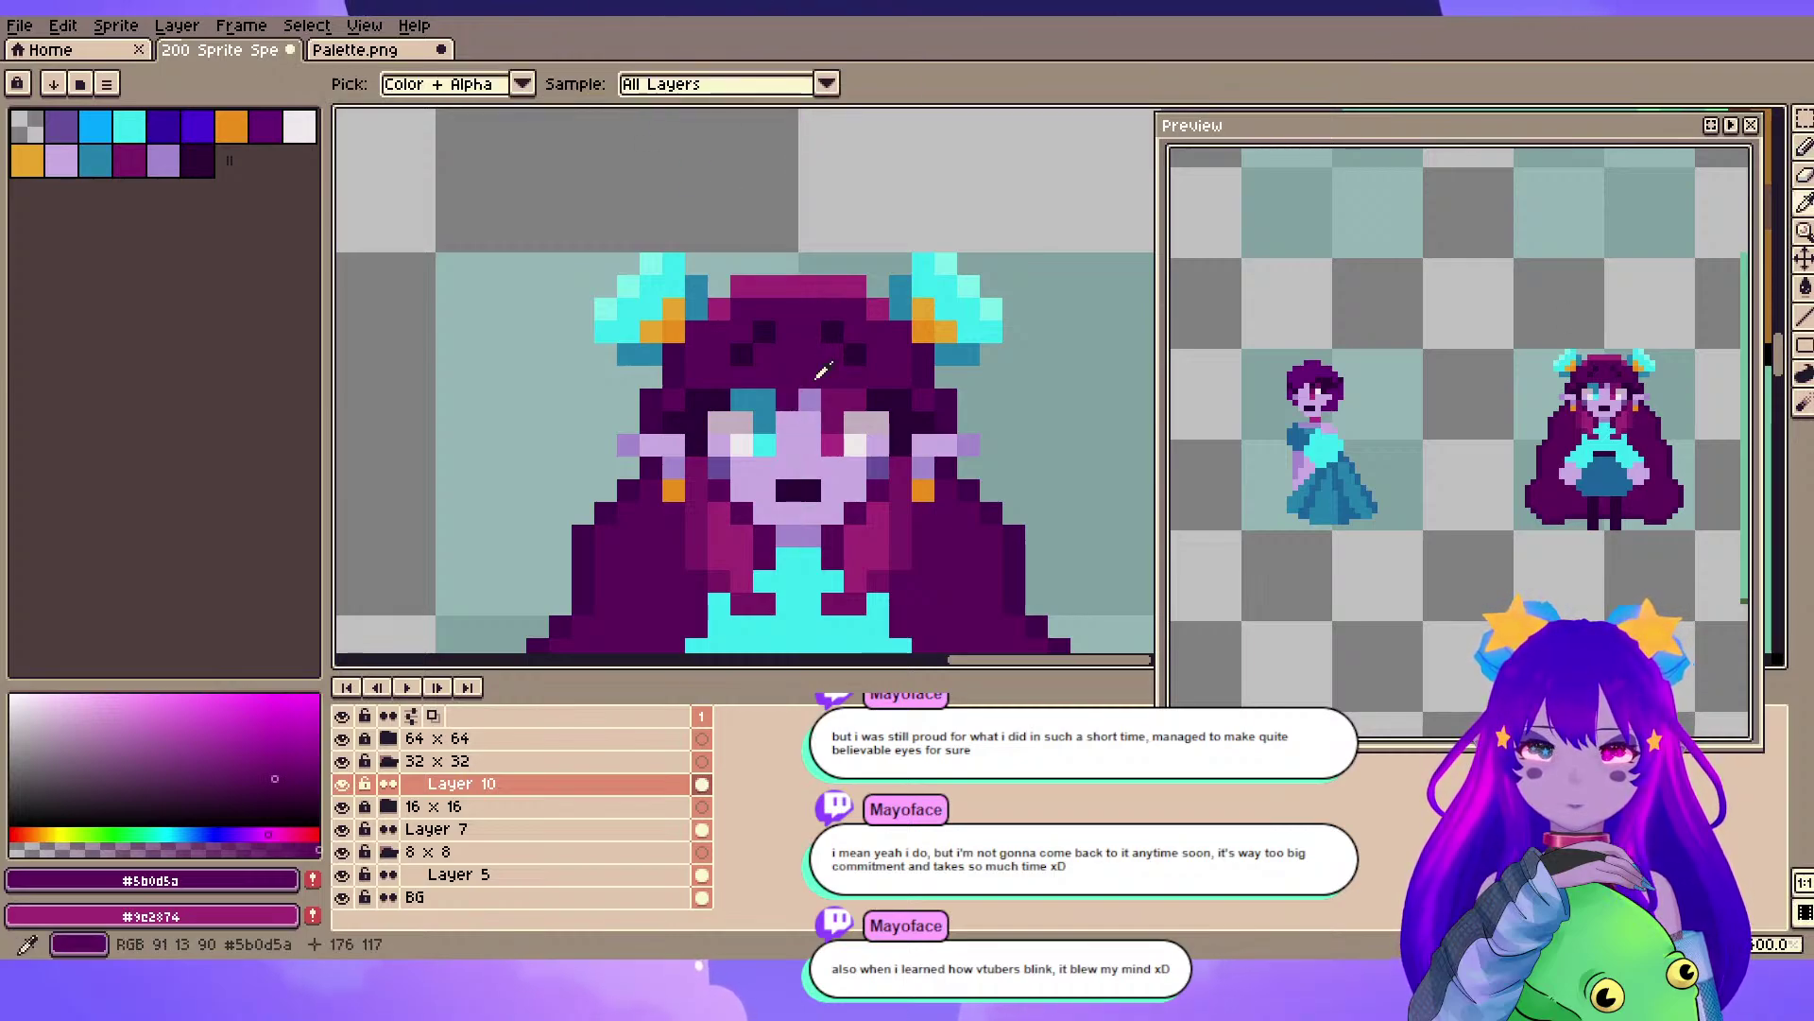
- Try a one-sided #5b0d5a hair strand over the forehead skin with a #a286cc shadow beneath it, and undo it
alt+click(794, 416)
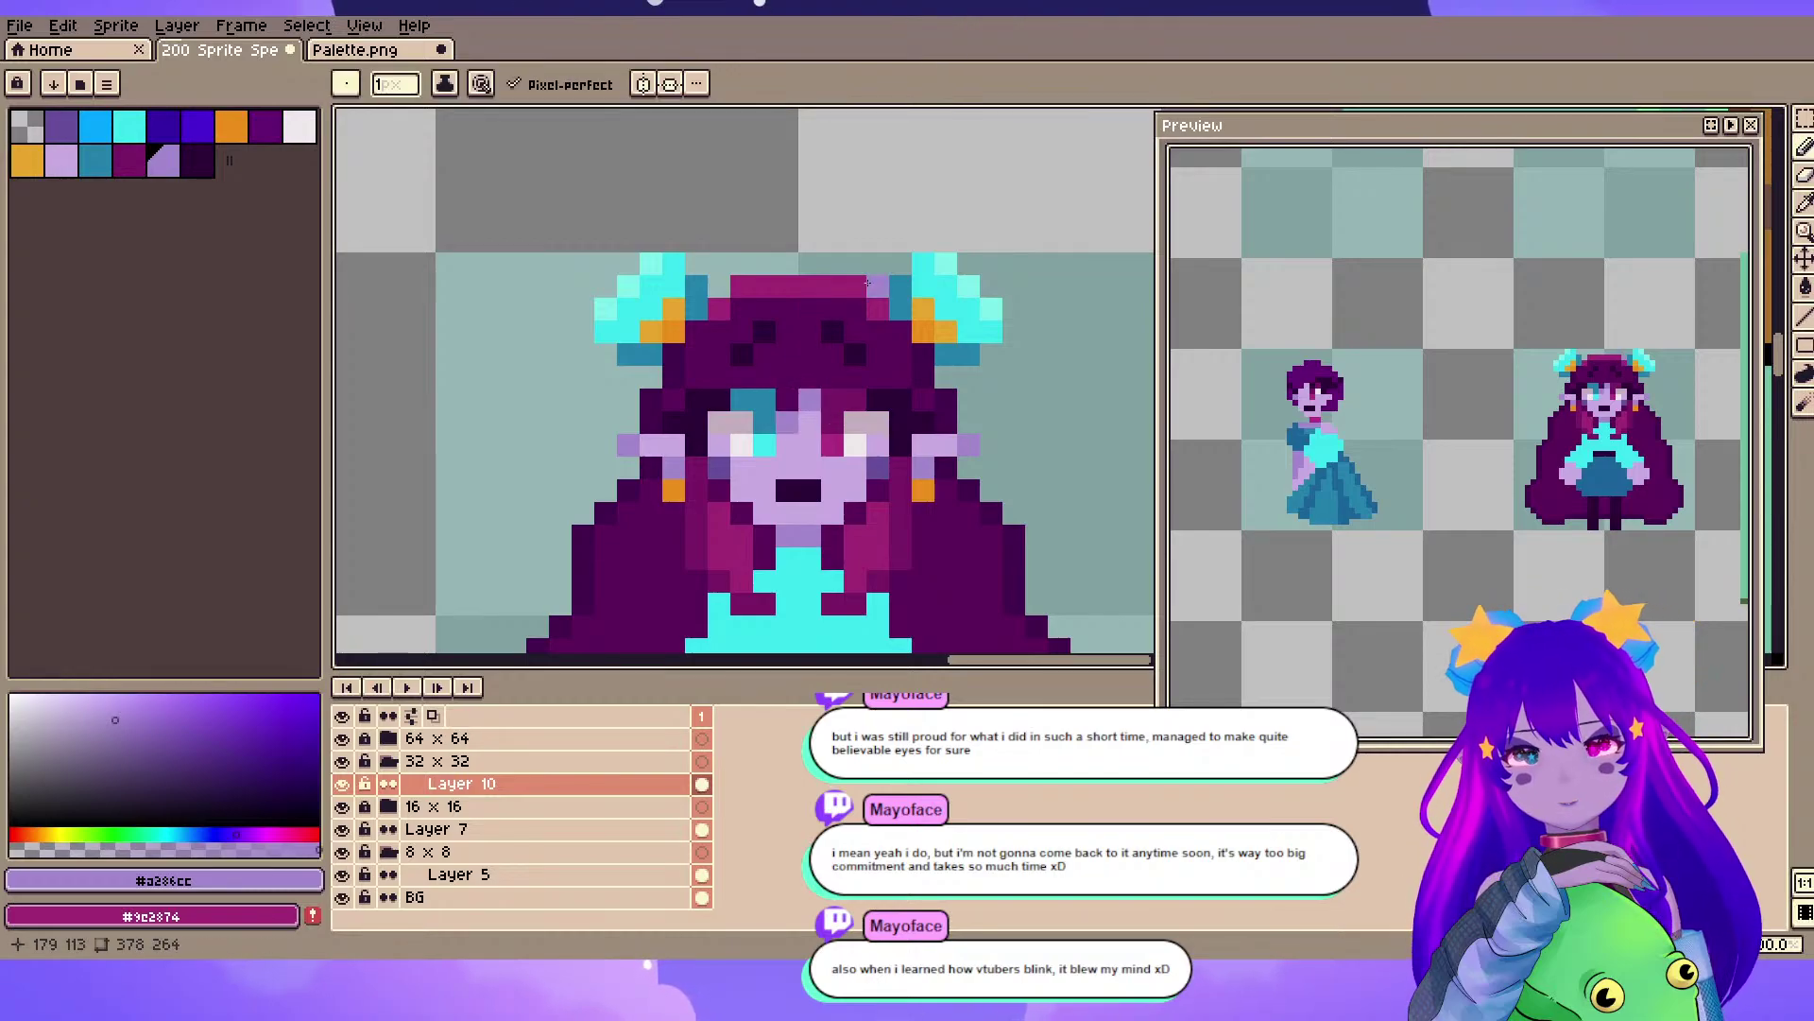
scroll(831, 217, up, 1)
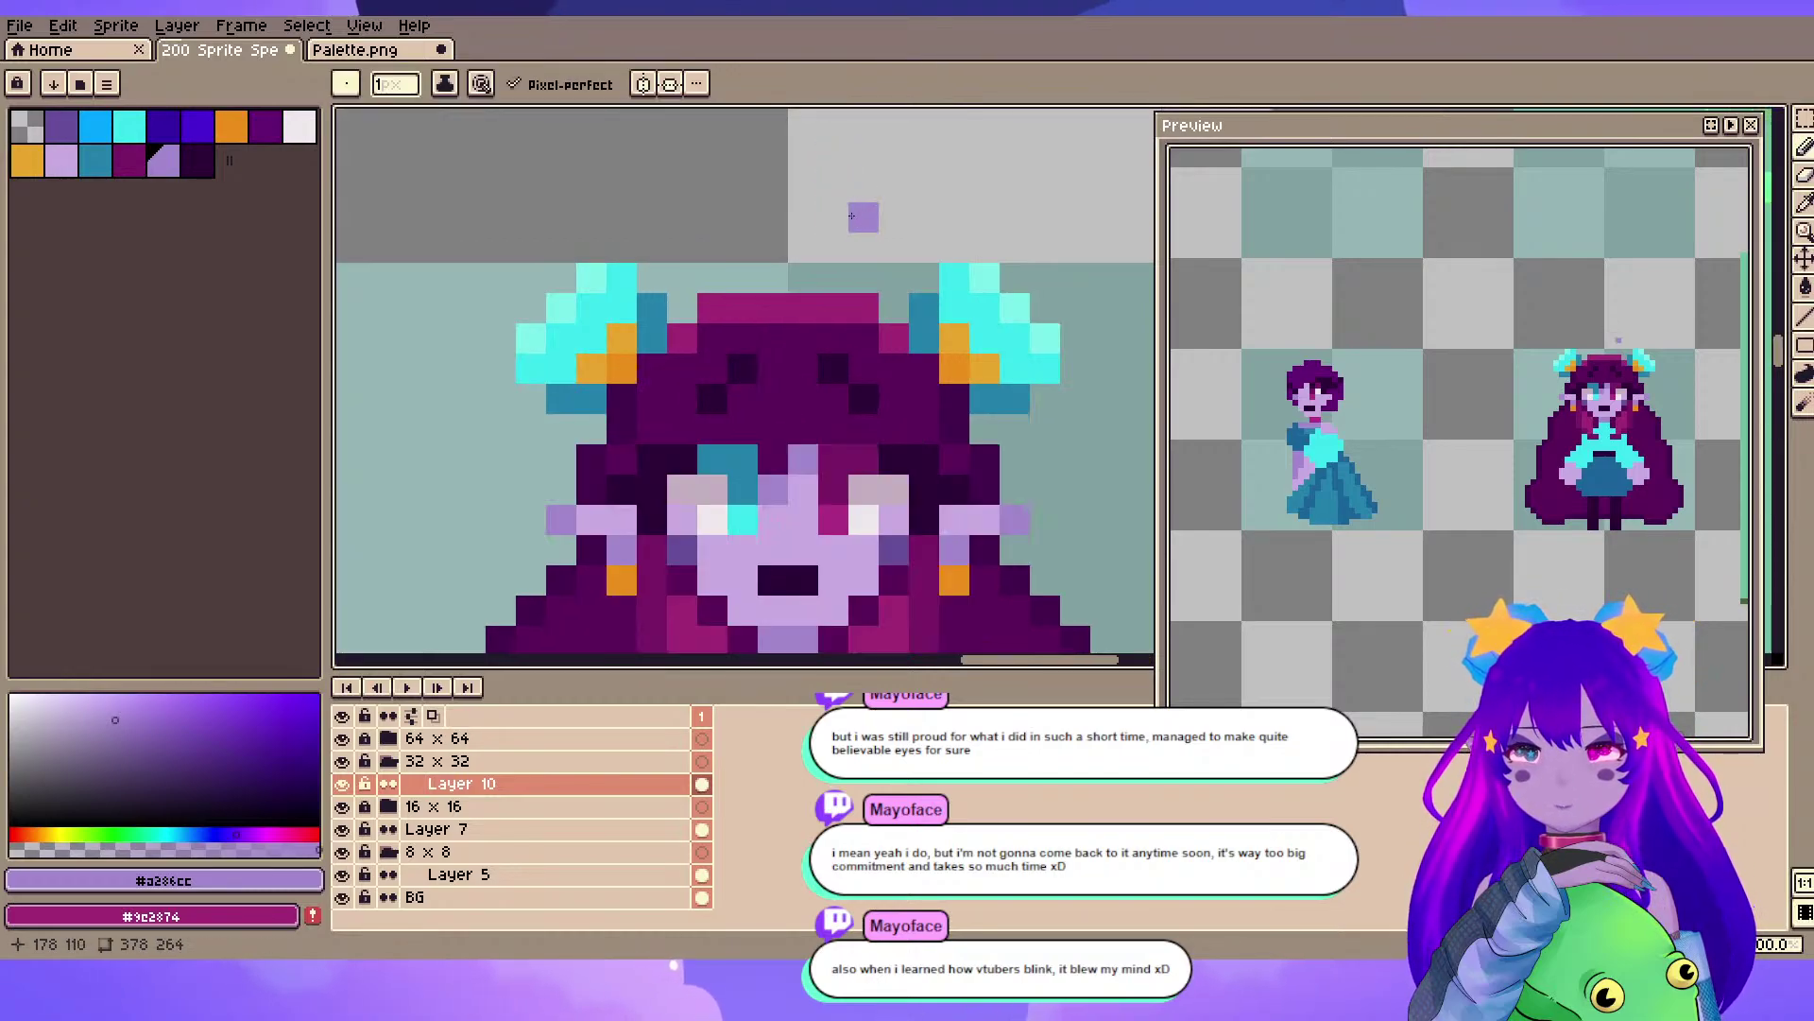
key(ctrl+z)
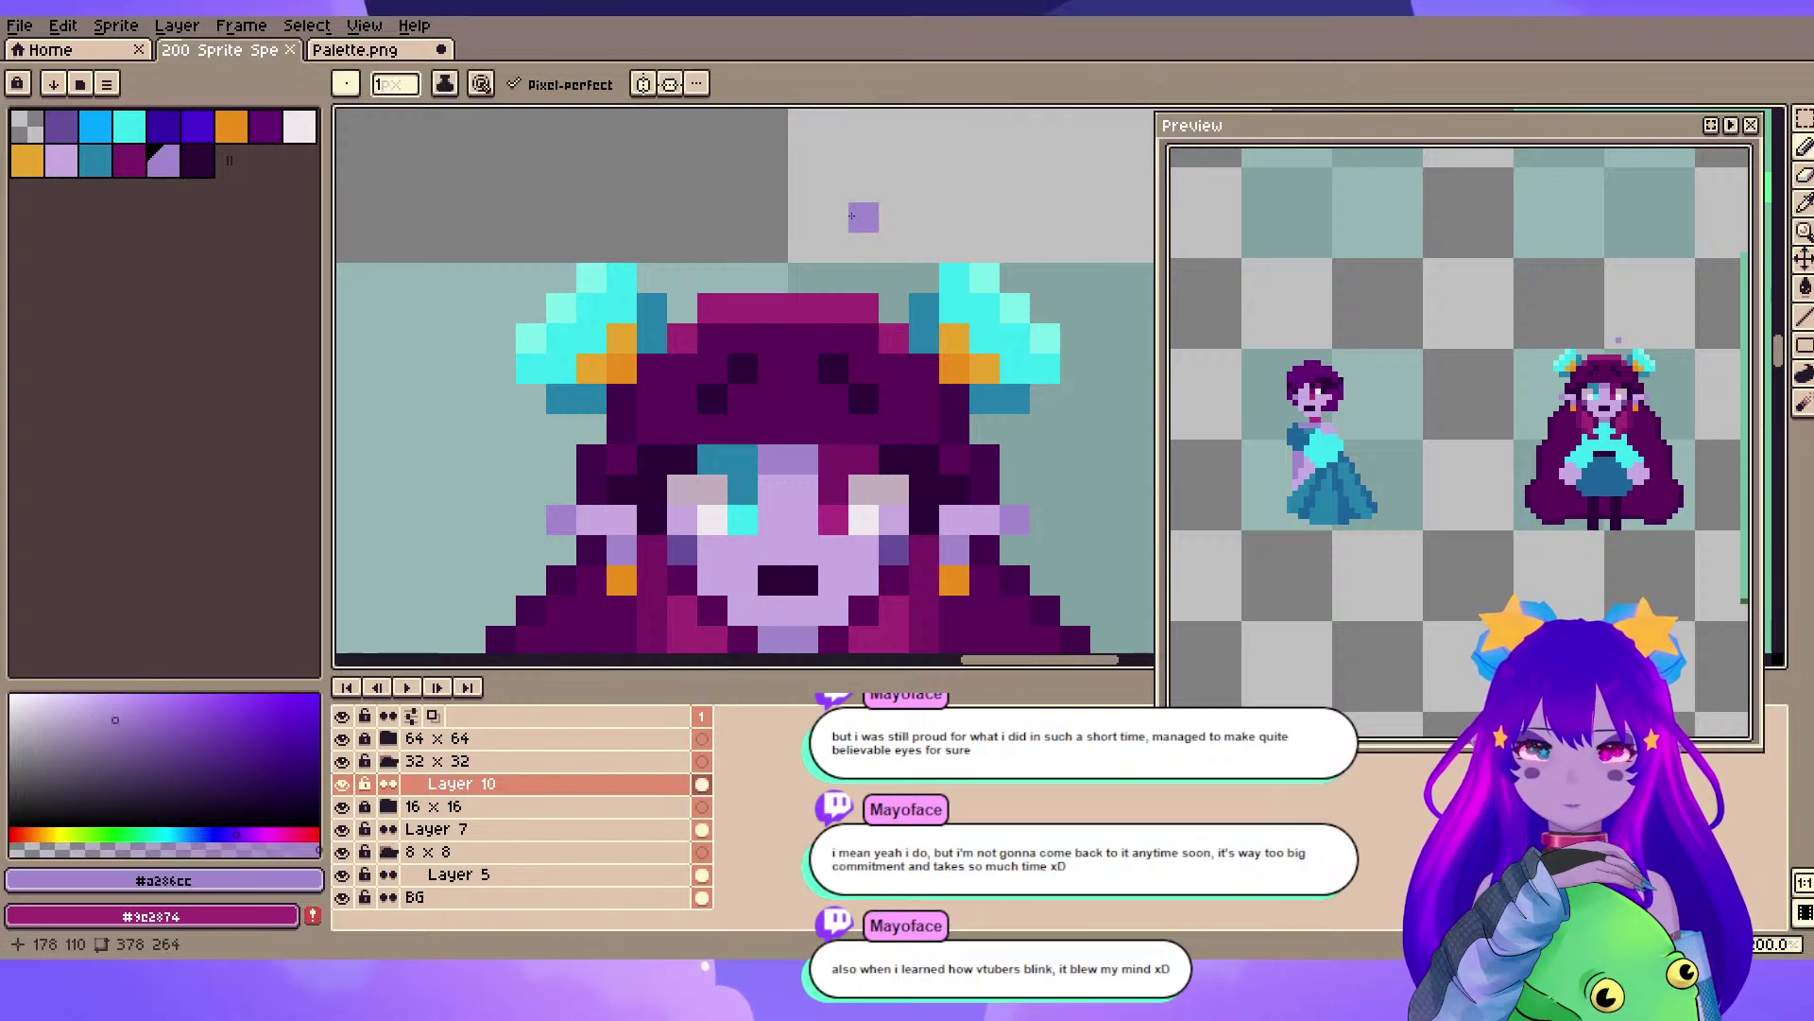
- Darken the bottom row of the forehead hair with #43094d and erase the outermost hair pixels beneath both horns
alt+click(628, 393)
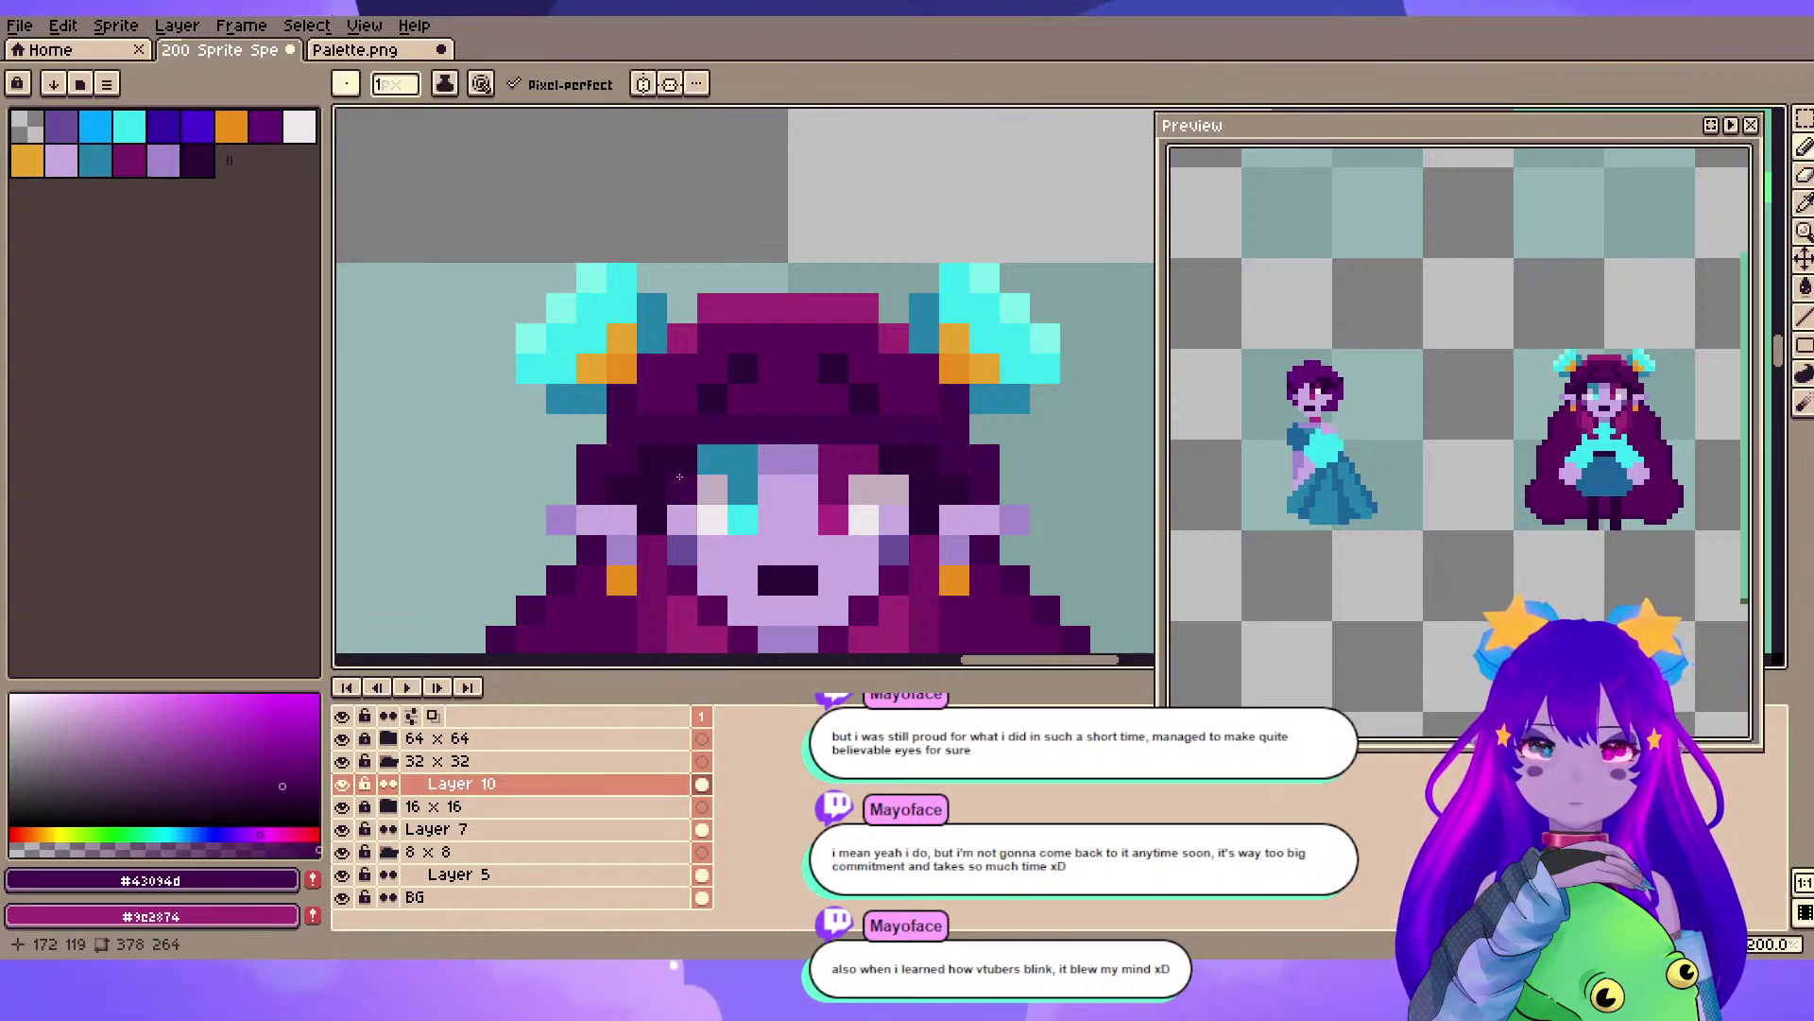
key(e)
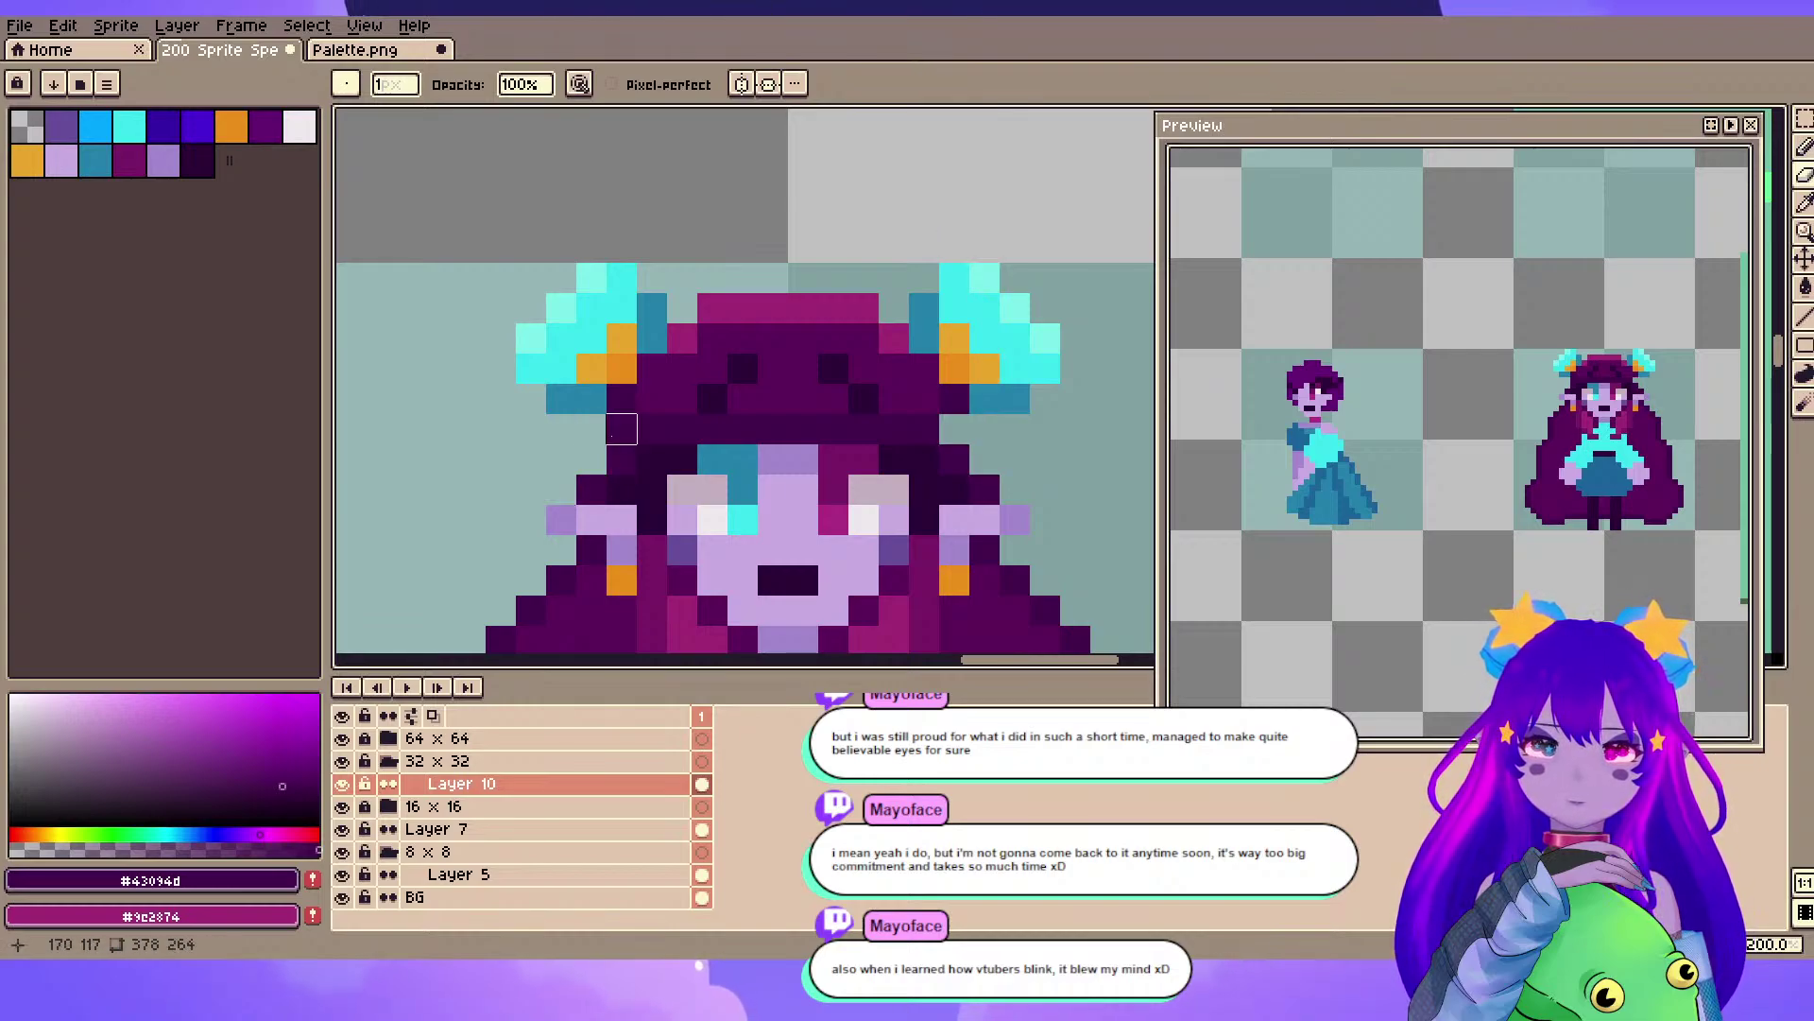
scroll(789, 245, down, 1)
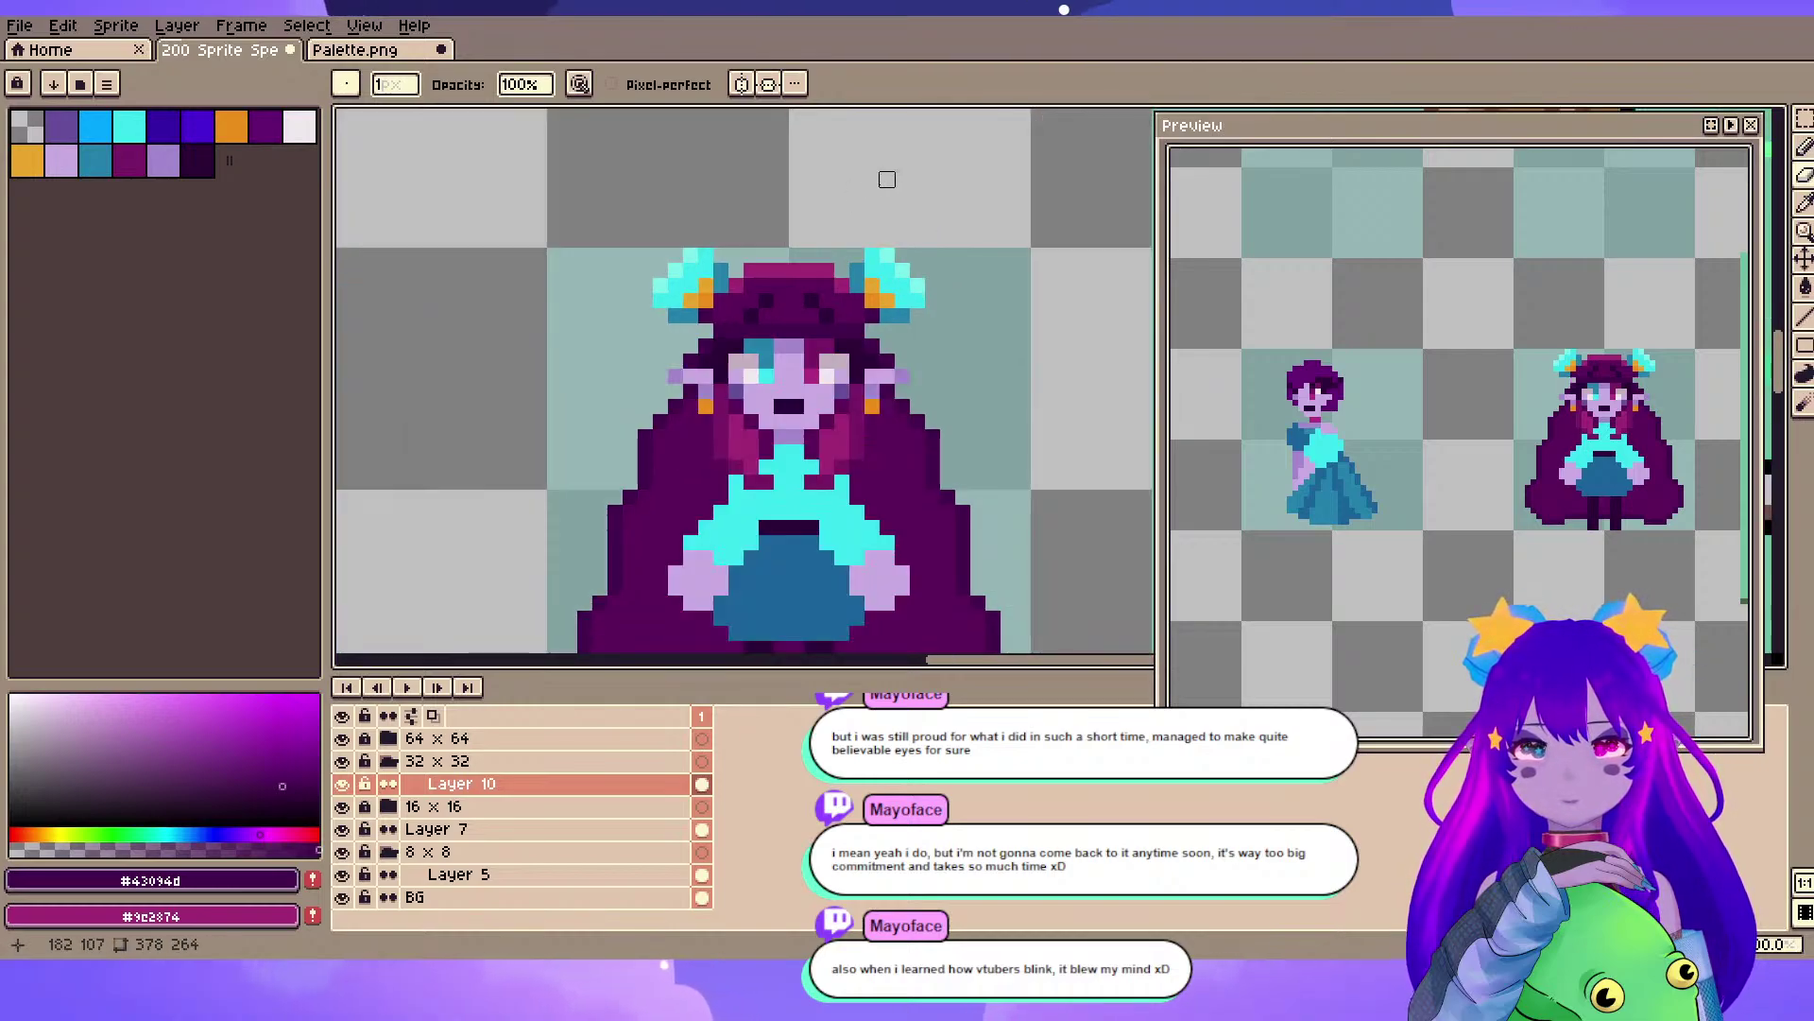
scroll(871, 299, up, 2)
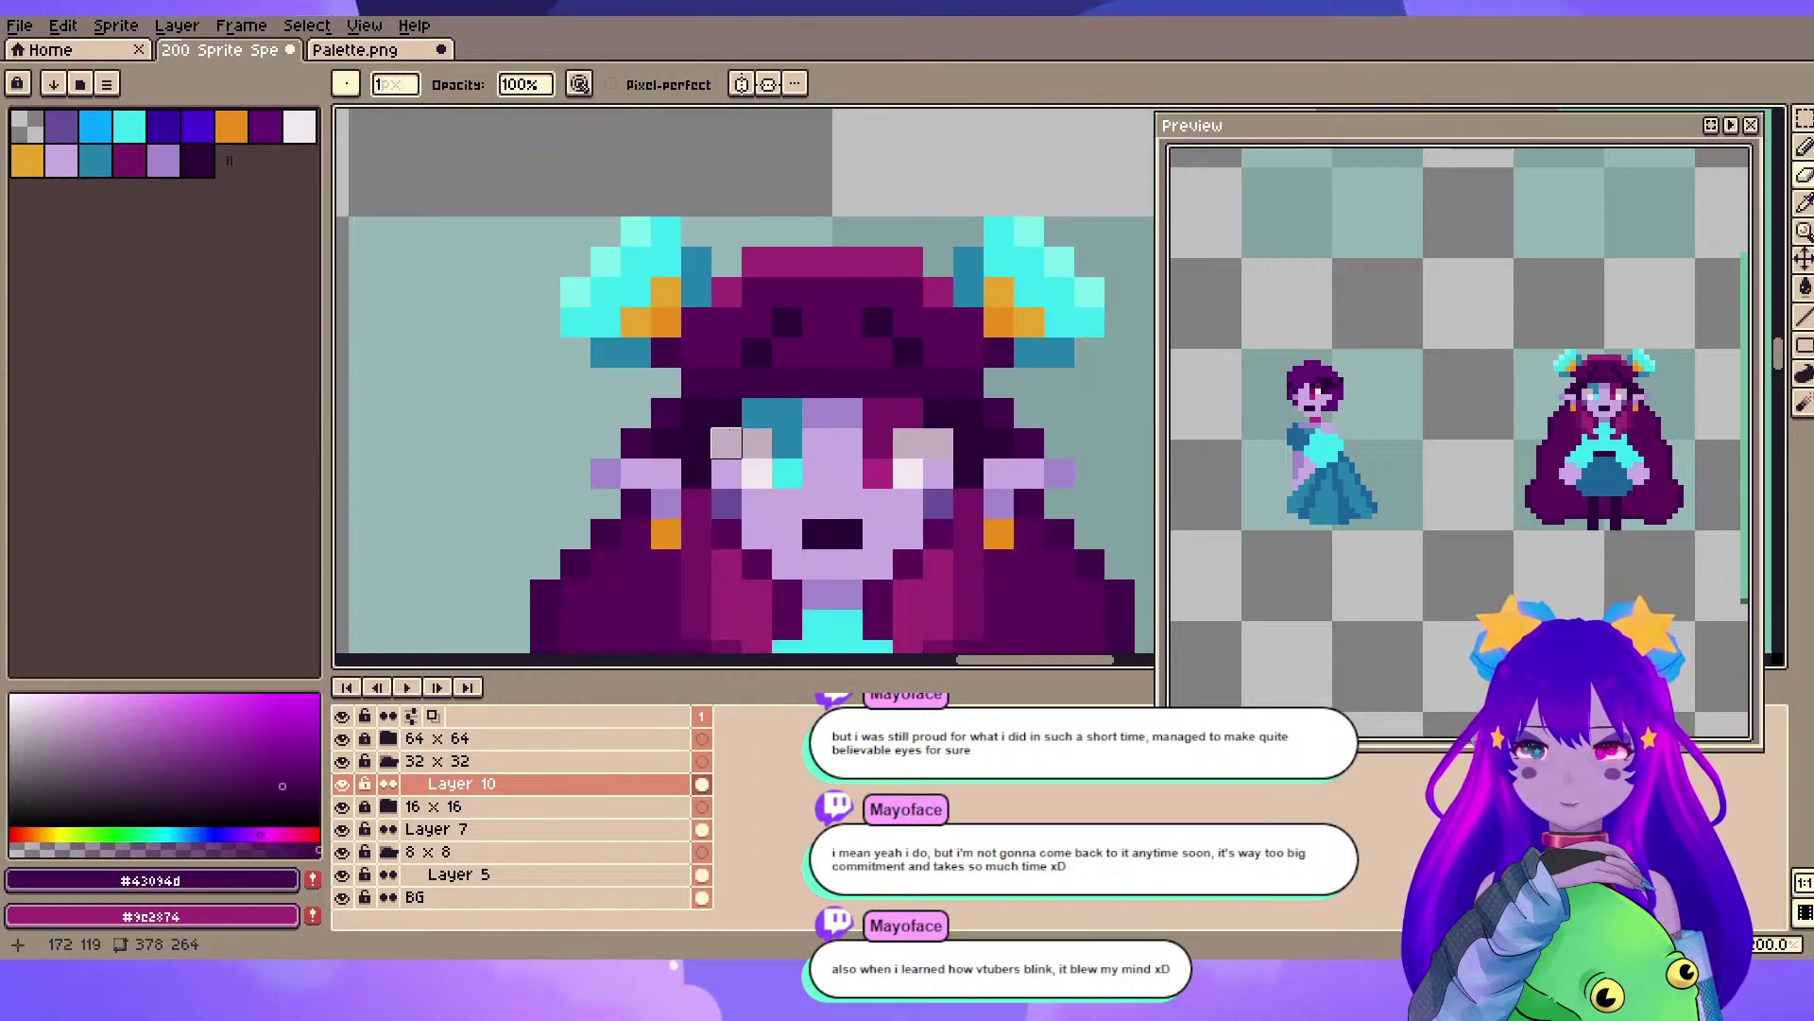
- Reshape the diagonal forehead hair marks into two-pixel horizontal marks, adding #2c0138 below and covering the upper pixels with #5b0d5a
scroll(729, 430, up, 1)
mouse_move(857, 281)
mouse_down()
mouse_move(745, 352)
mouse_move(784, 253)
mouse_move(783, 359)
mouse_up()
scroll(799, 401, down, 1)
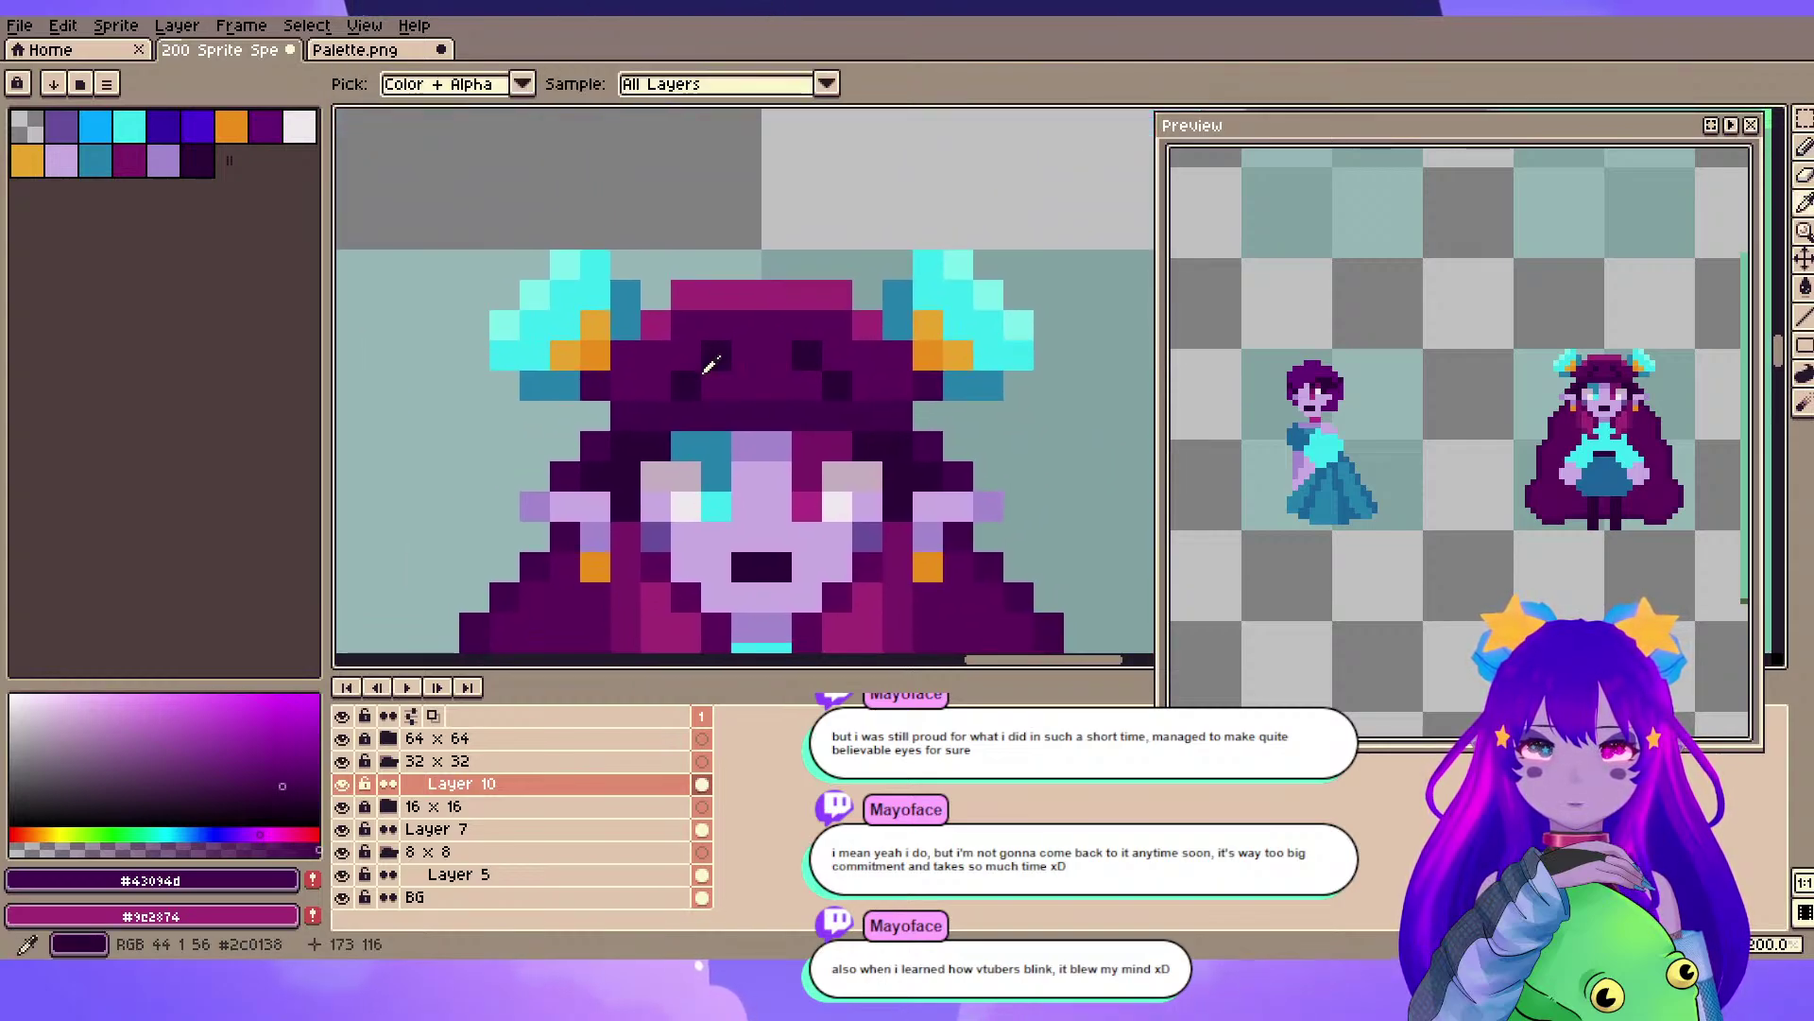
alt+click(724, 386)
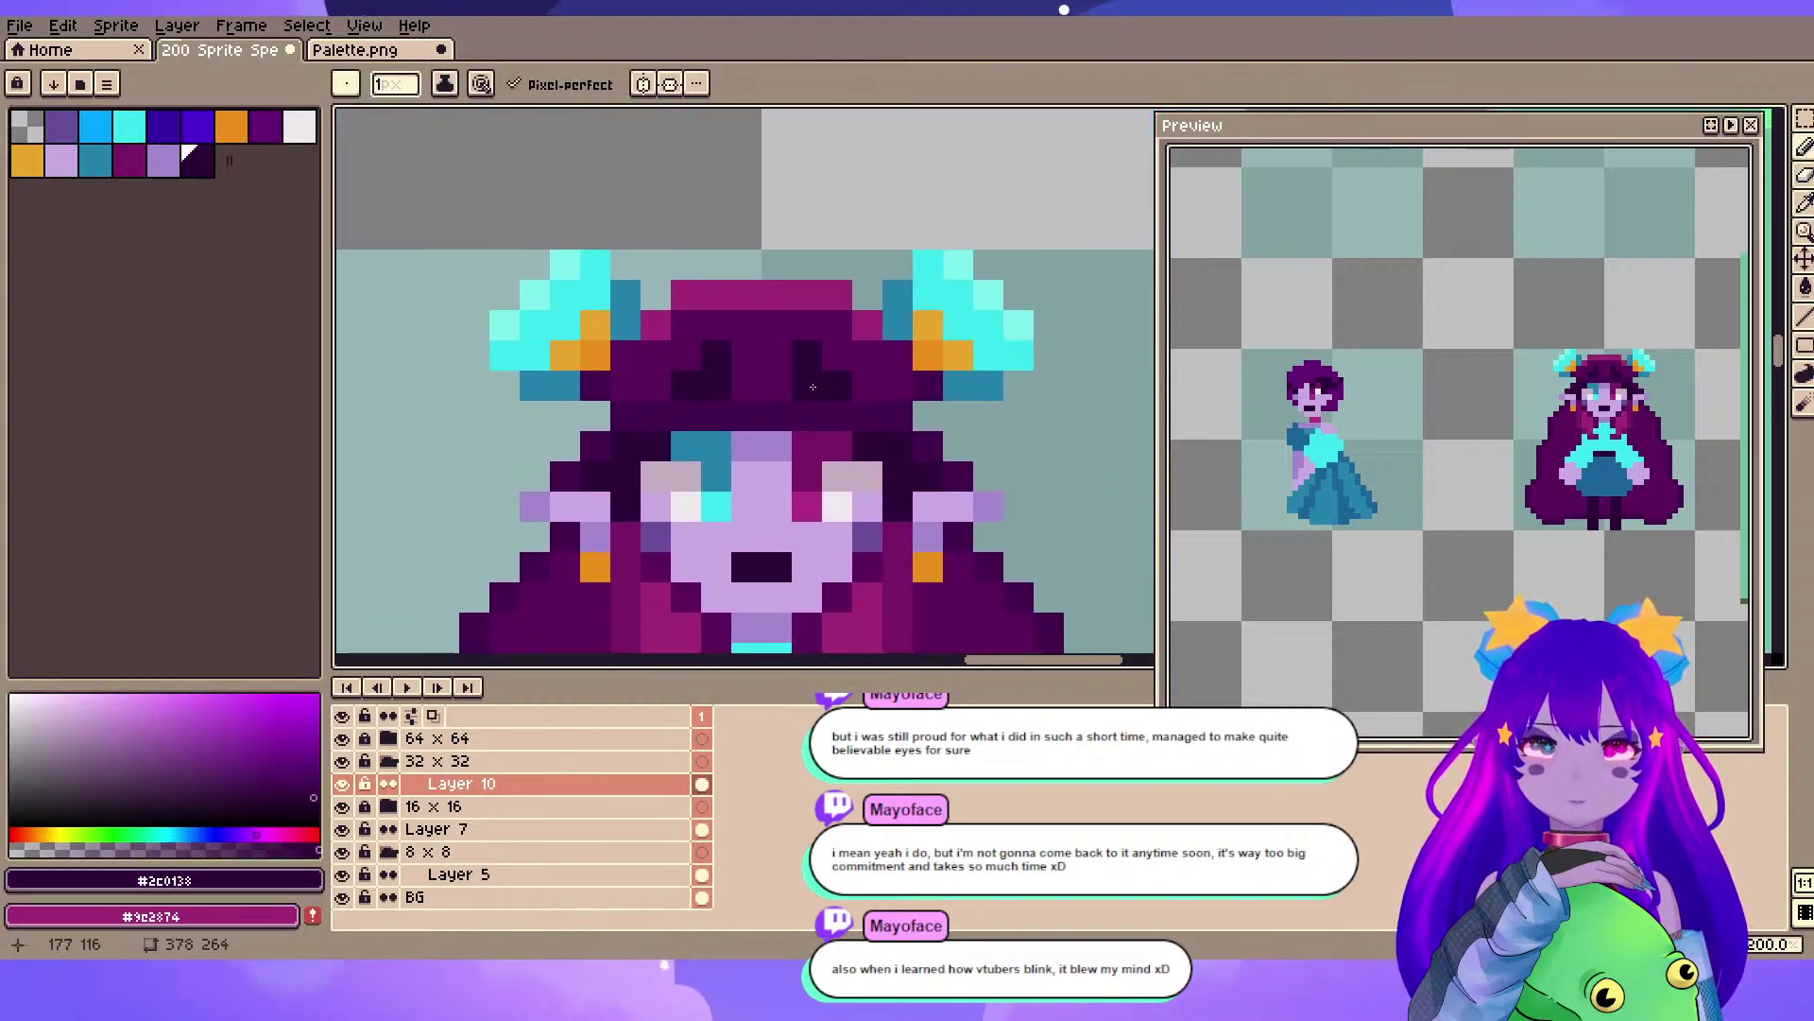
alt+click(828, 357)
click(806, 355)
click(716, 355)
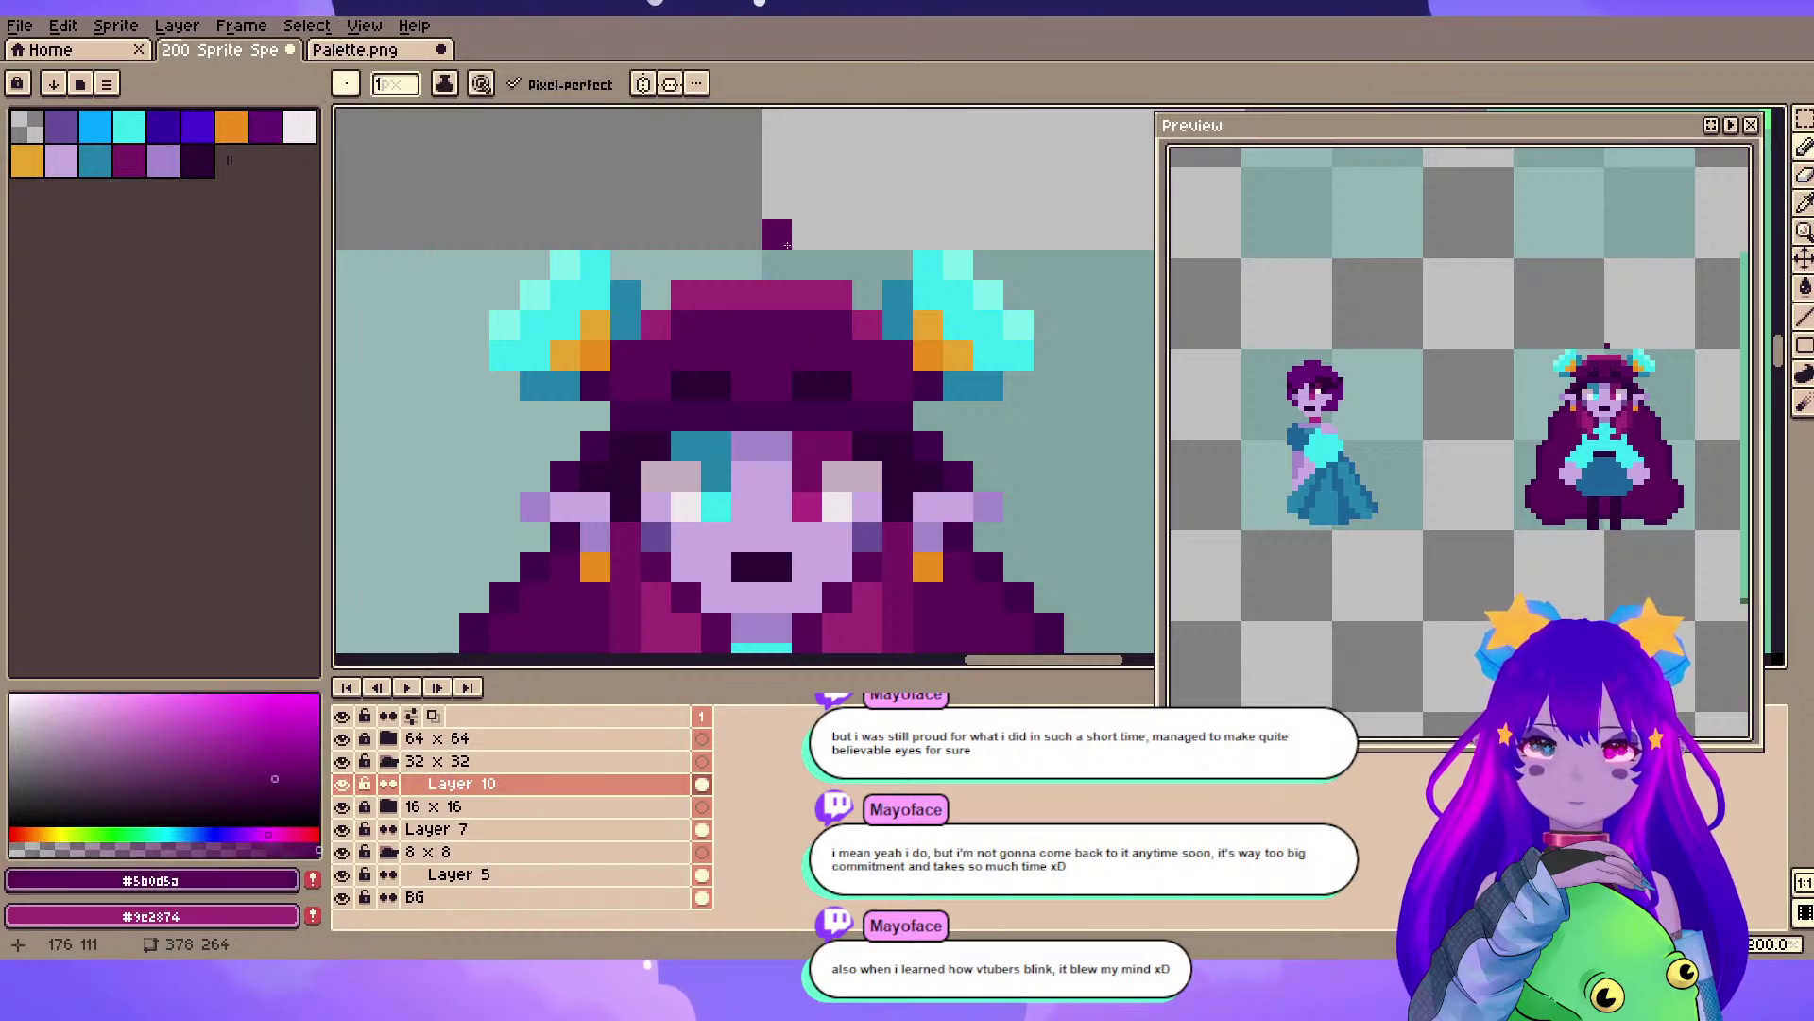
- Move the 6 by 1 pixel strip containing both dark forehead marks up one pixel and deselect it
key(w)
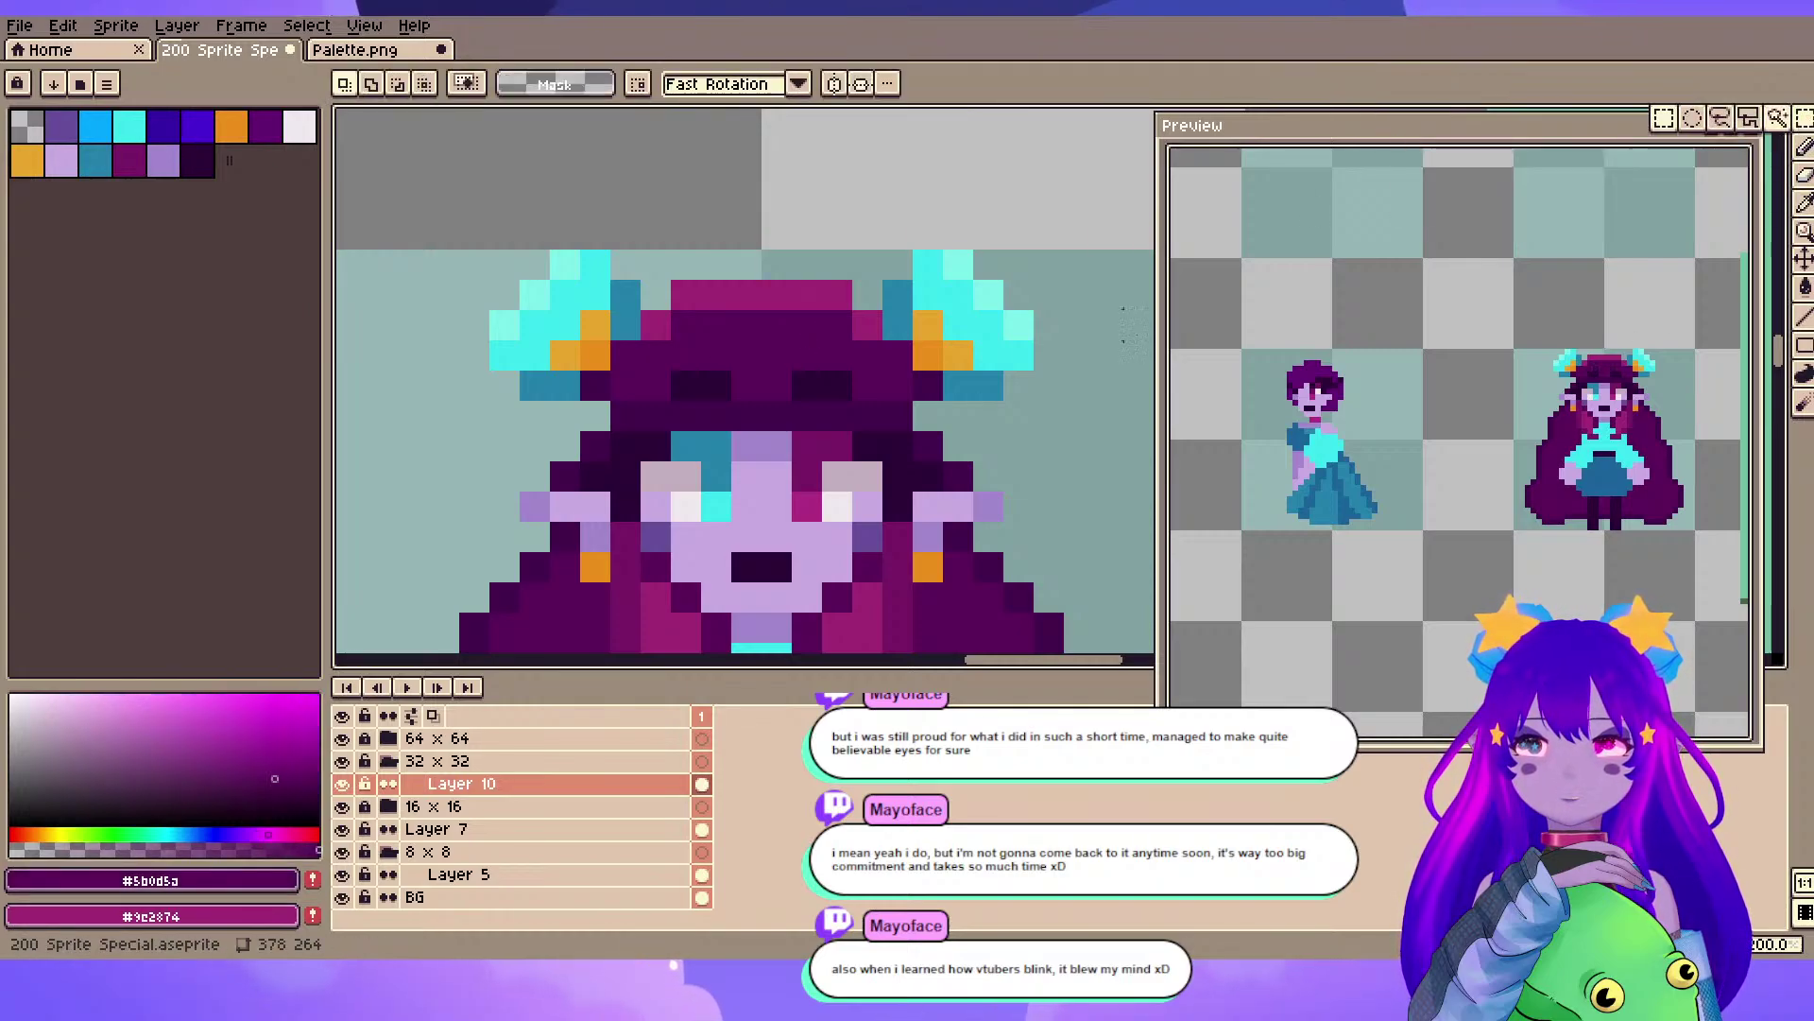
mouse_move(686, 385)
mouse_down()
mouse_move(847, 393)
mouse_move(810, 362)
mouse_up()
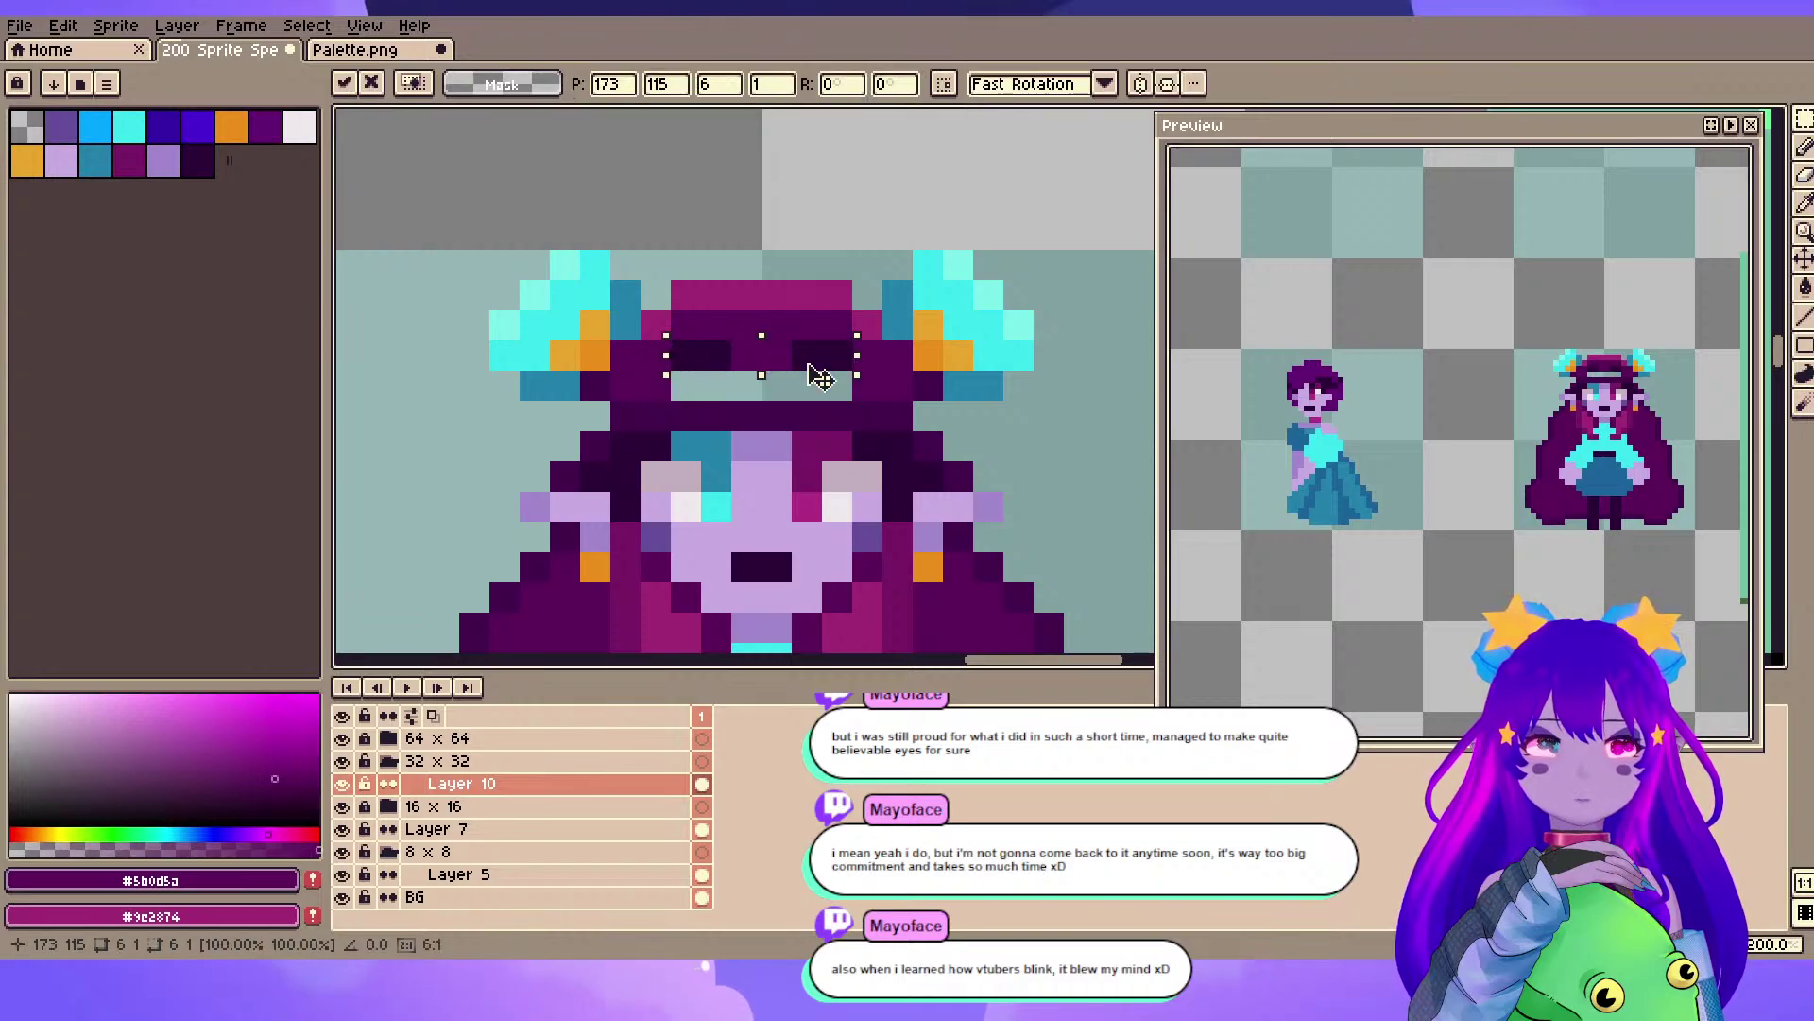
click(1000, 396)
- Fill the transparent gap beneath the forehead marks with the hair colour #5b0d5a and save the sprite
alt+click(690, 364)
key(b)
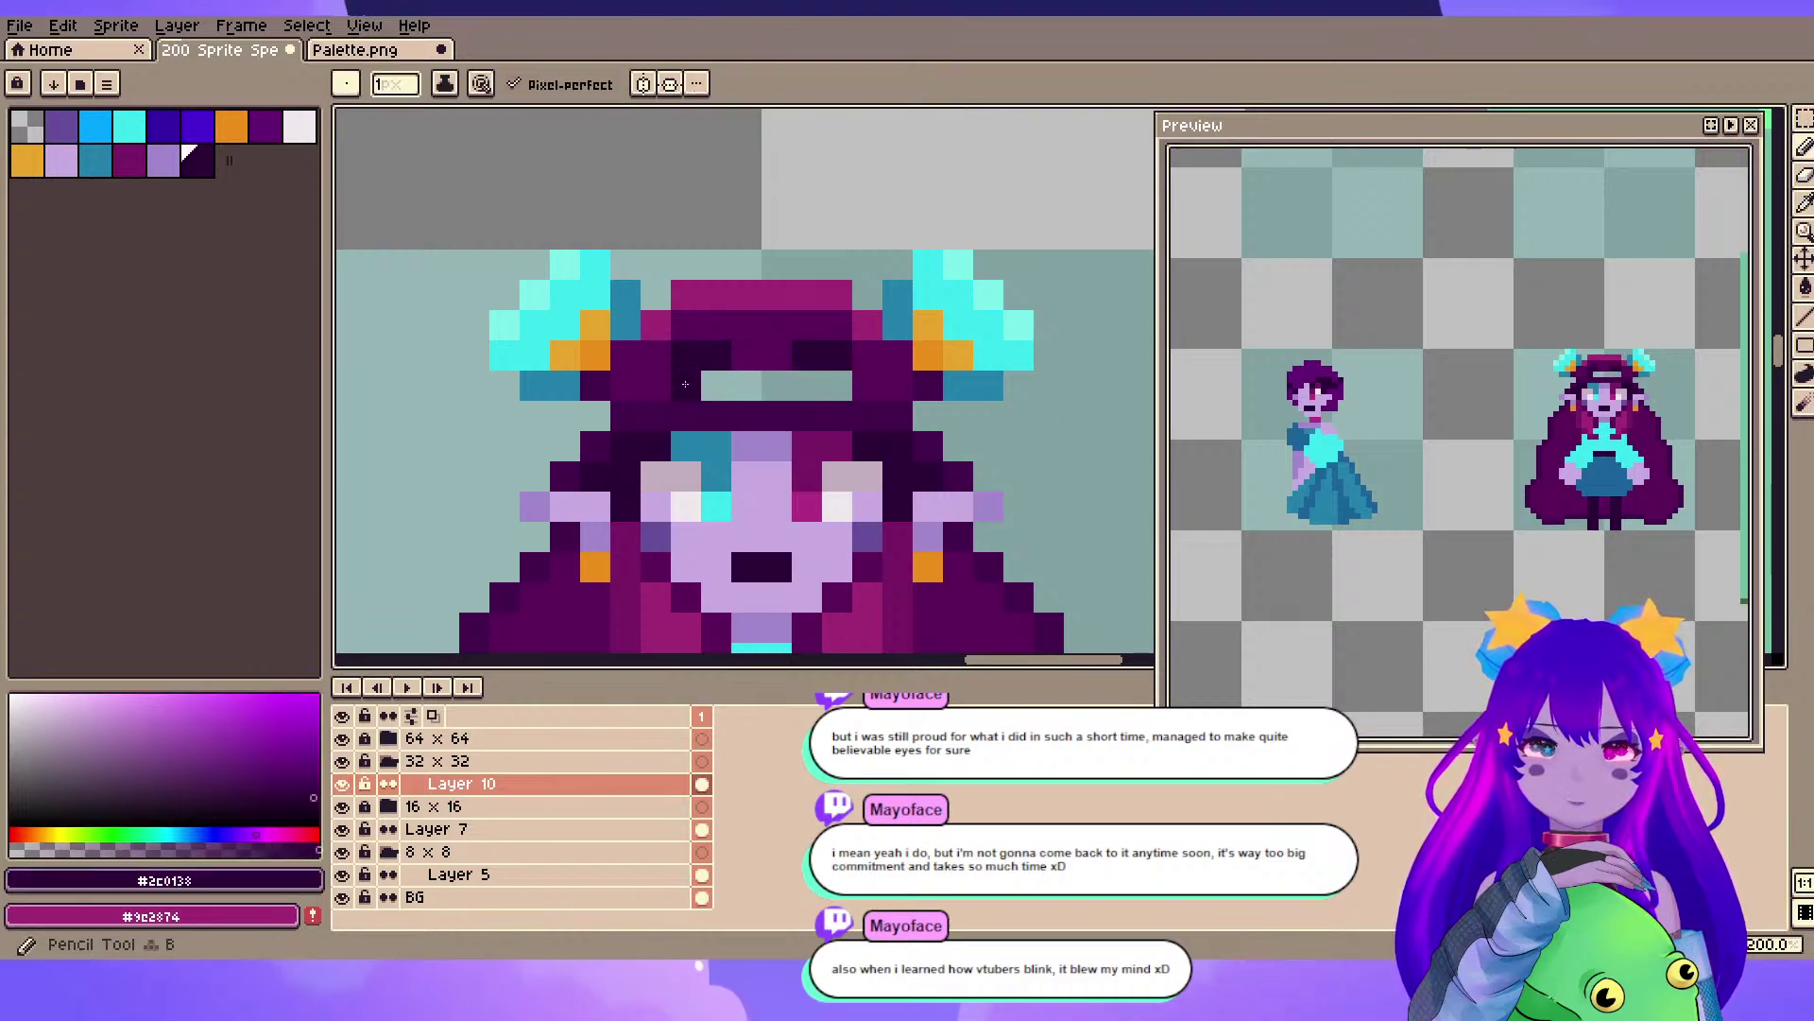
drag(688, 385, 809, 379)
key(ctrl+z)
alt+click(696, 401)
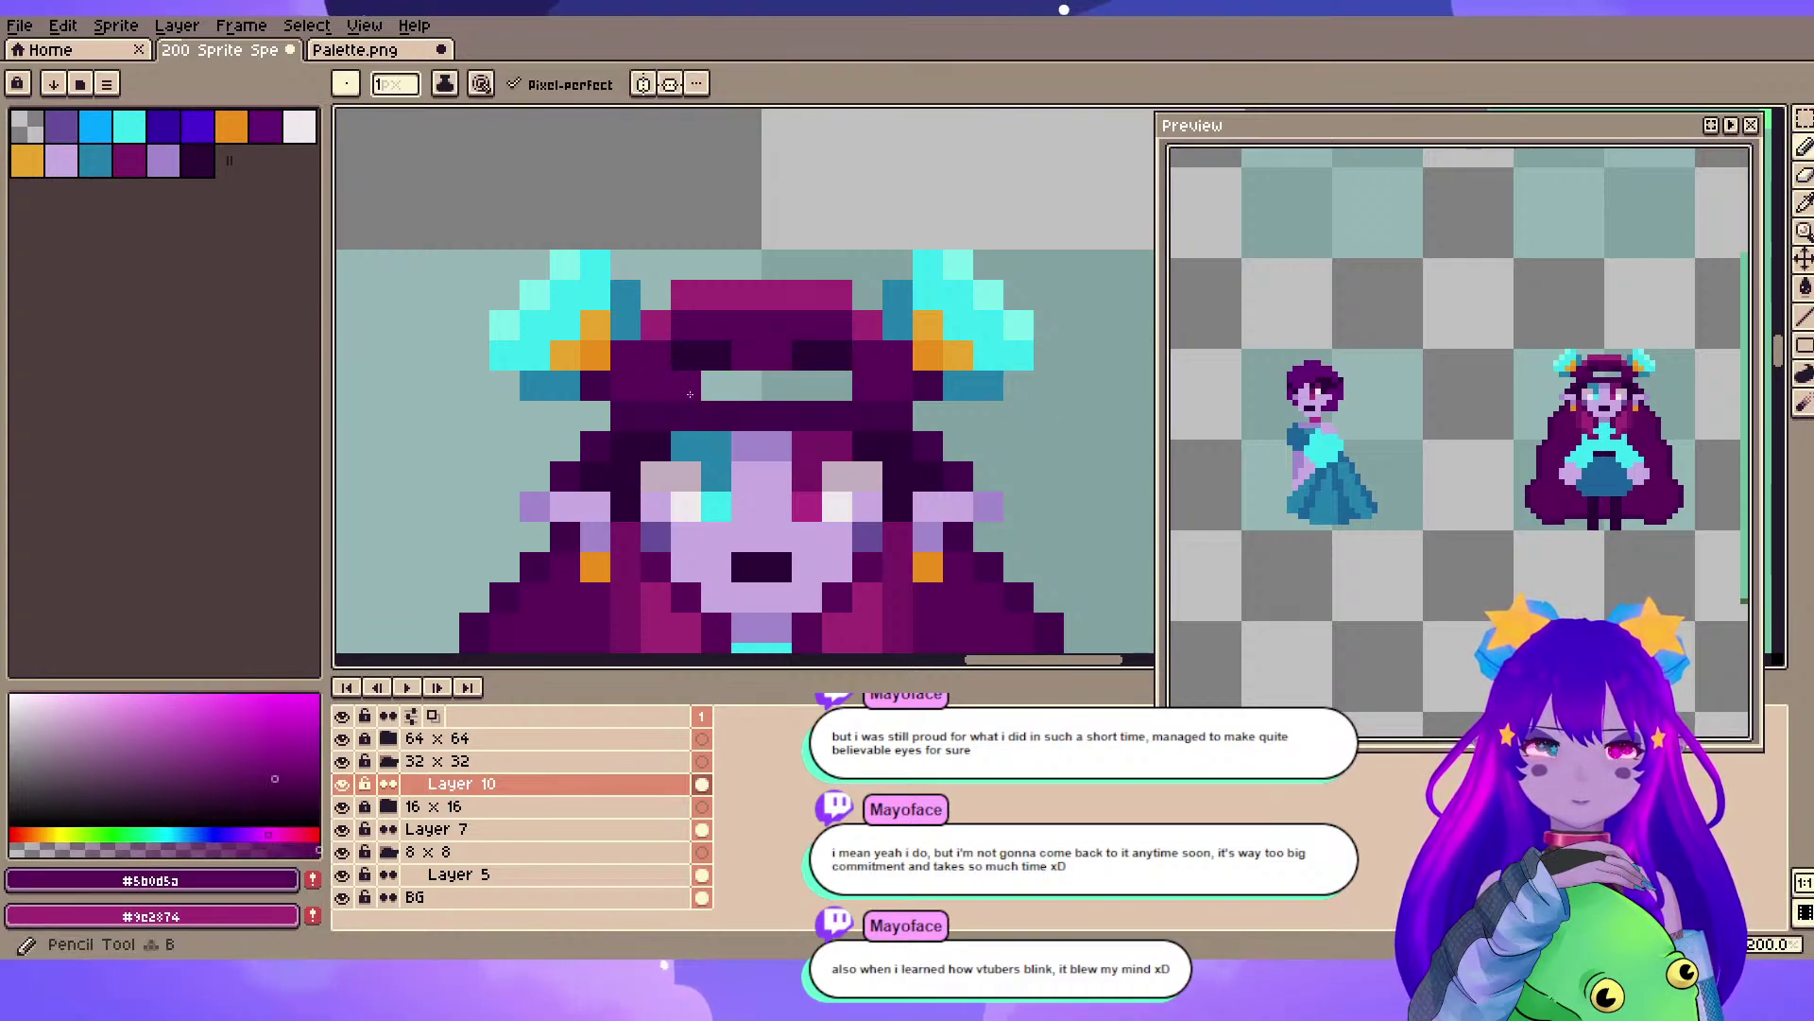
drag(690, 394, 841, 387)
scroll(1044, 326, down, 1)
drag(1036, 329, 929, 377)
key(ctrl+s)
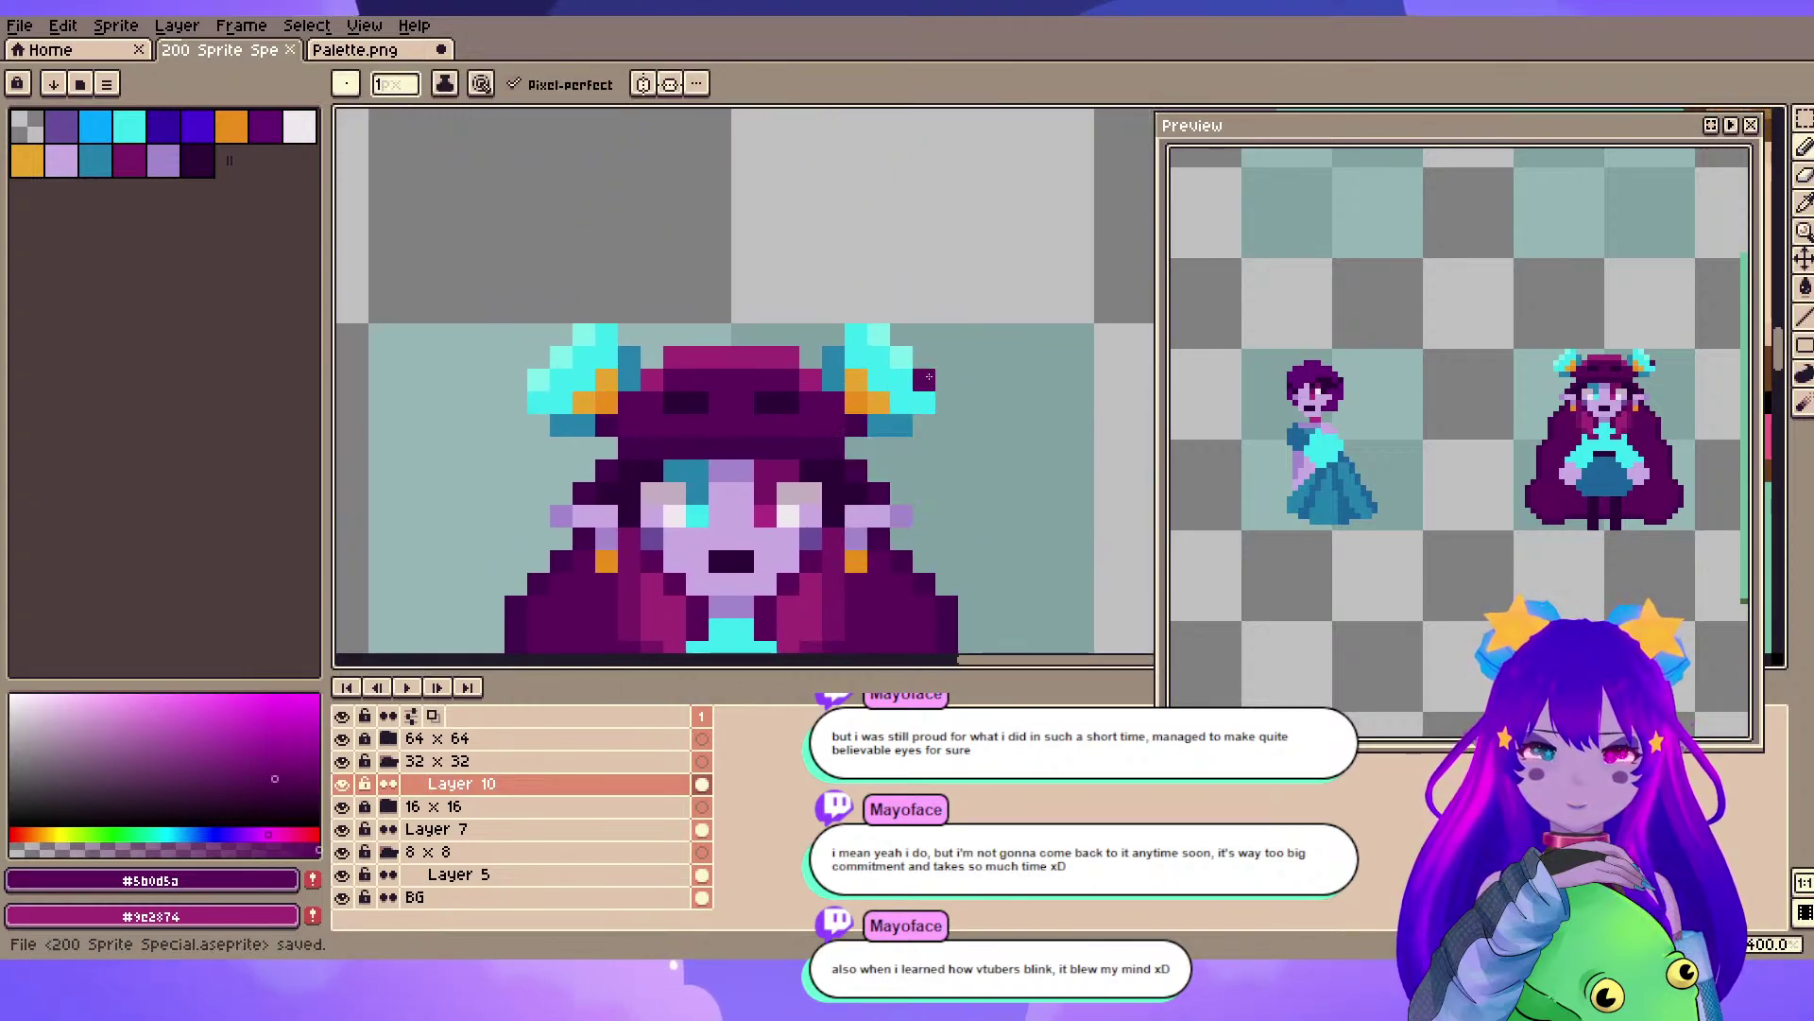
- Paint #a286cc skin-shadow pixels into the bottom row of the forehead hair above both eyes and save the sprite
scroll(581, 531, up, 2)
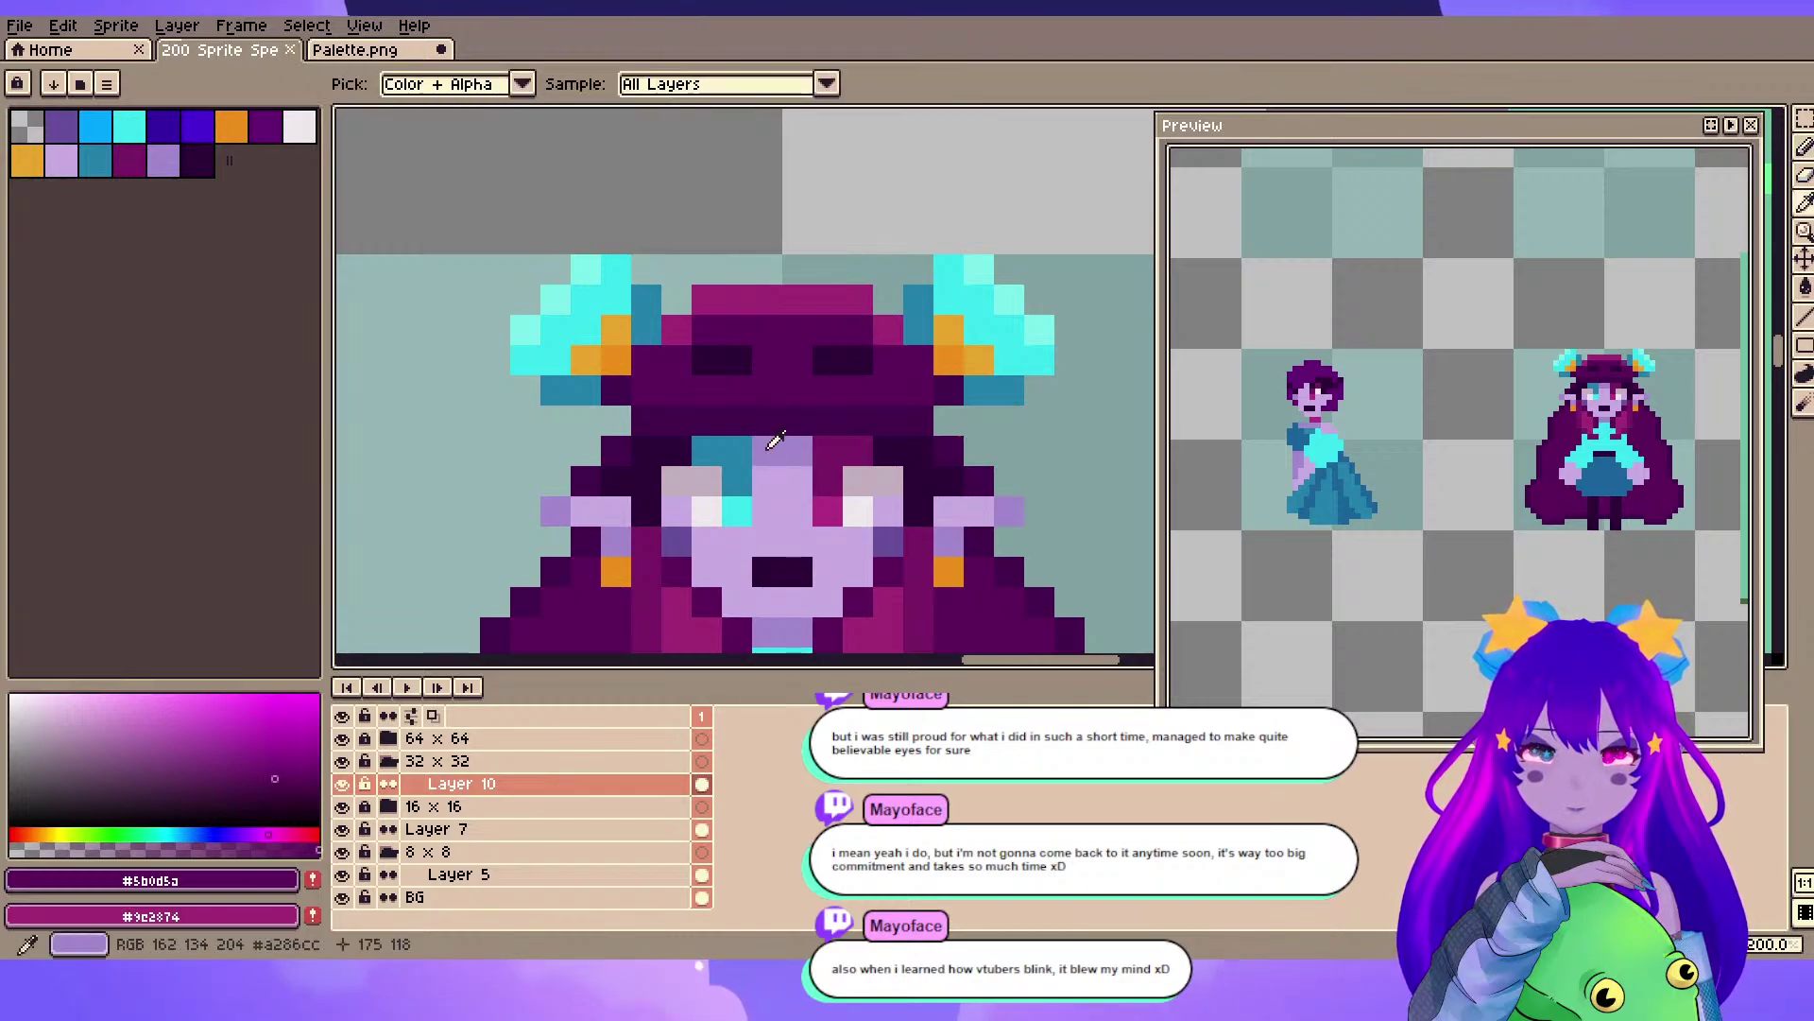
alt+click(790, 452)
click(850, 421)
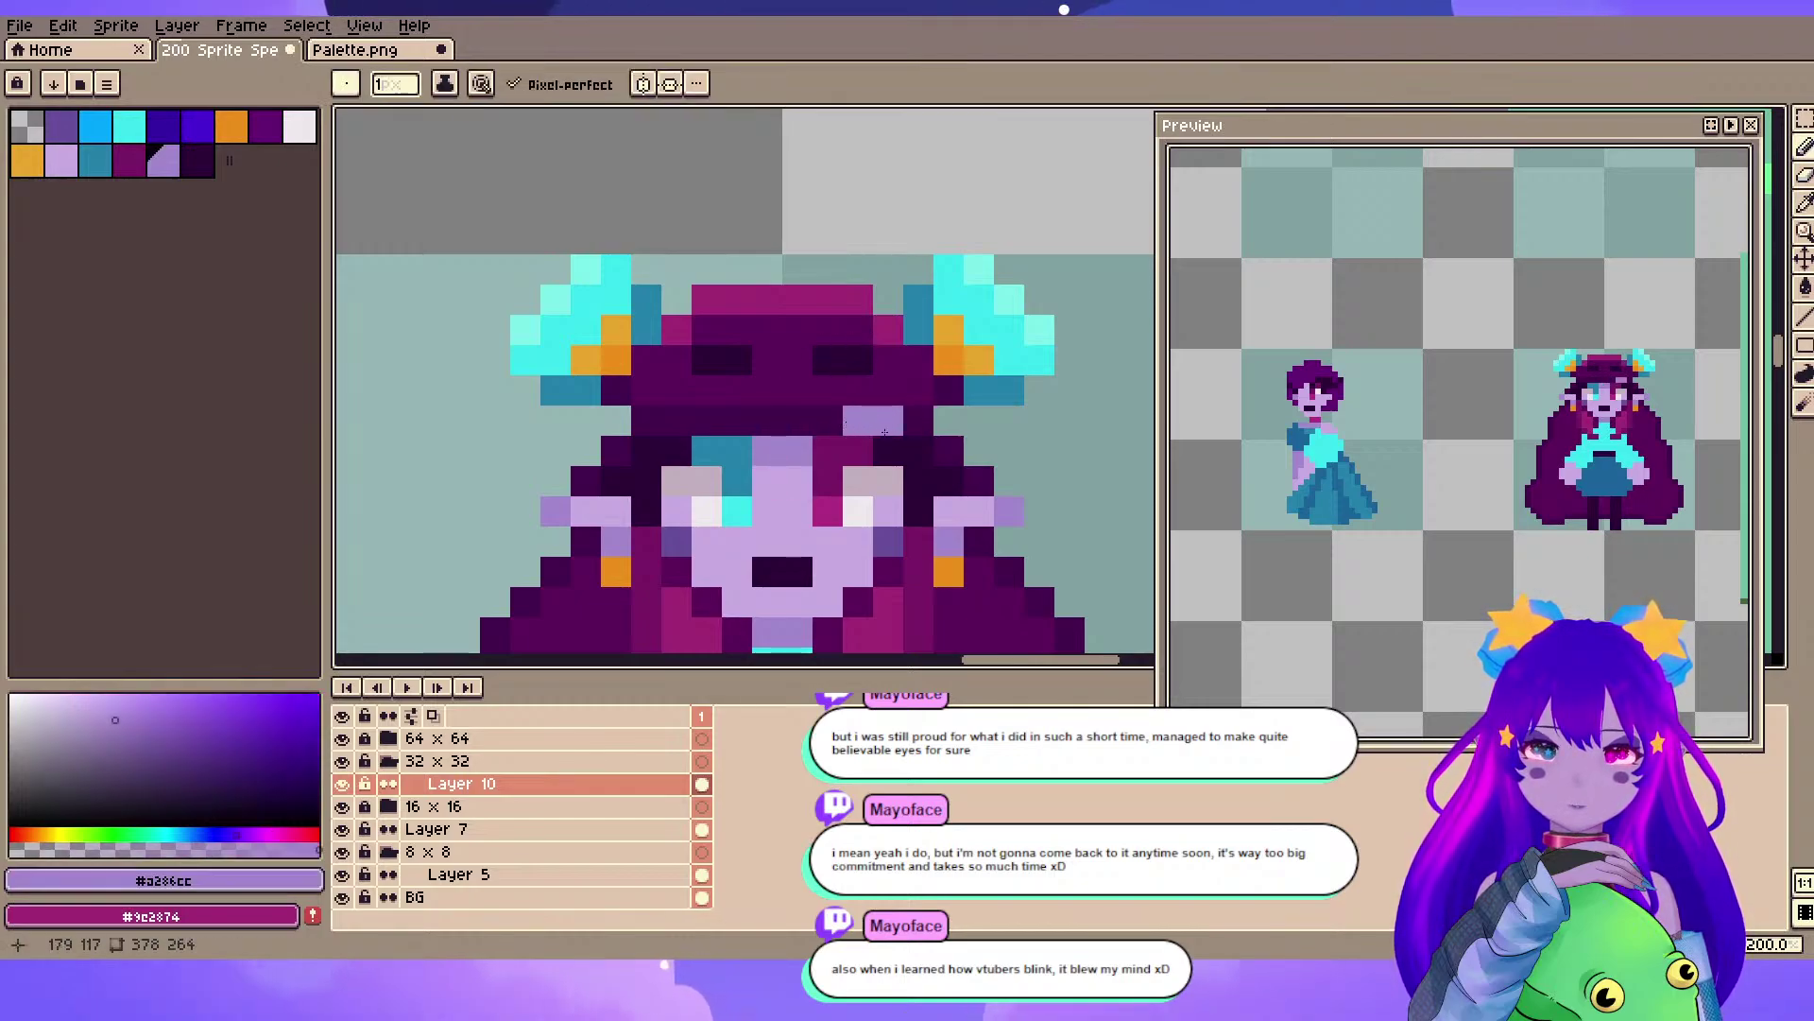
click(833, 420)
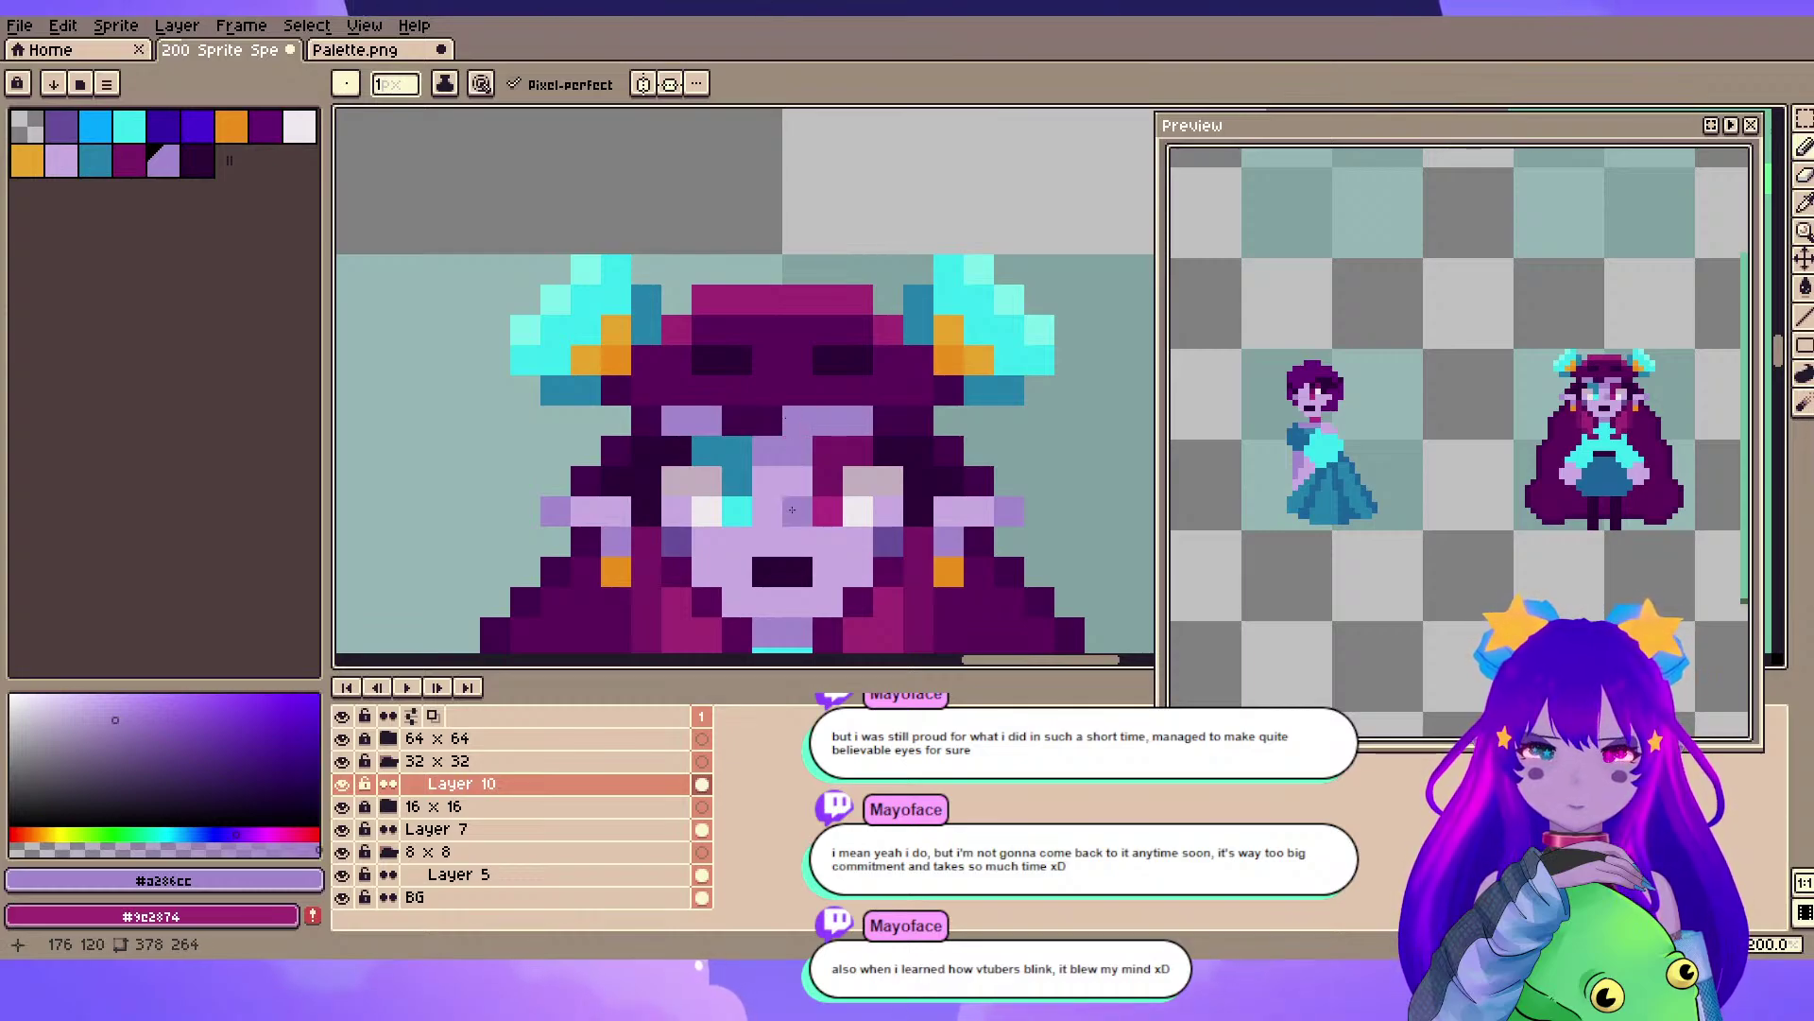
alt+click(797, 460)
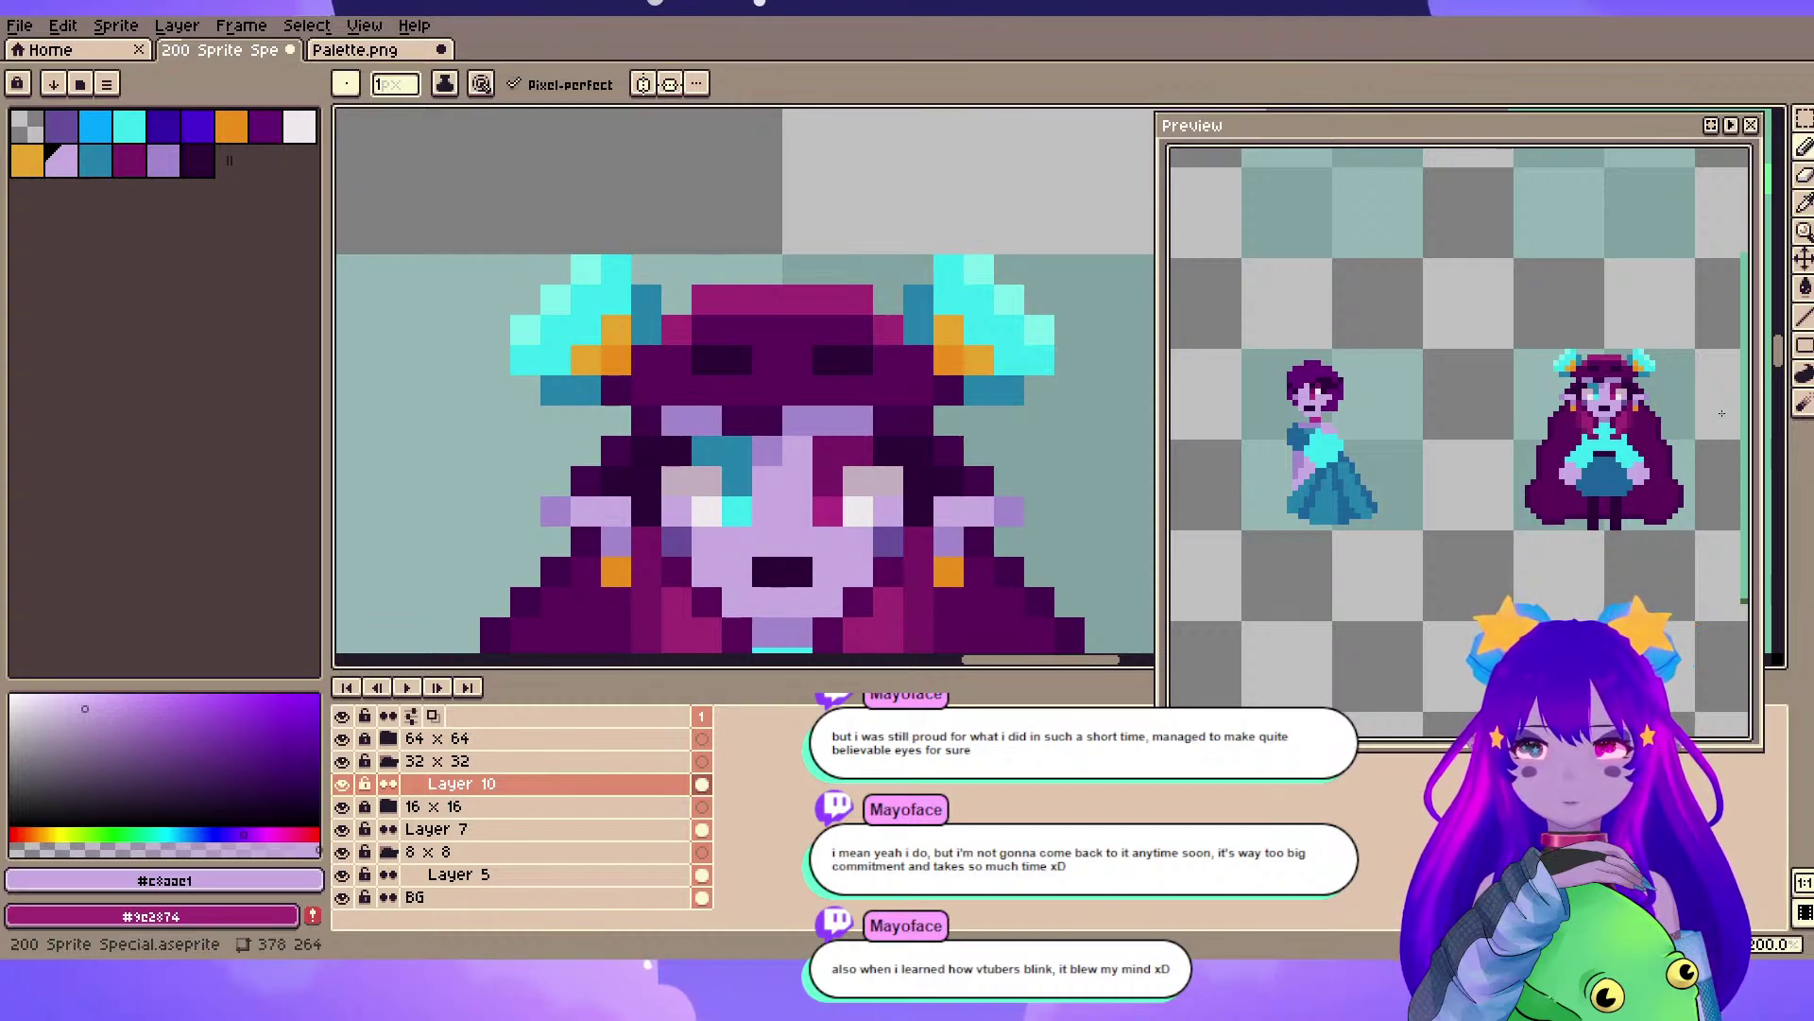
key(ctrl+z)
click(1000, 412)
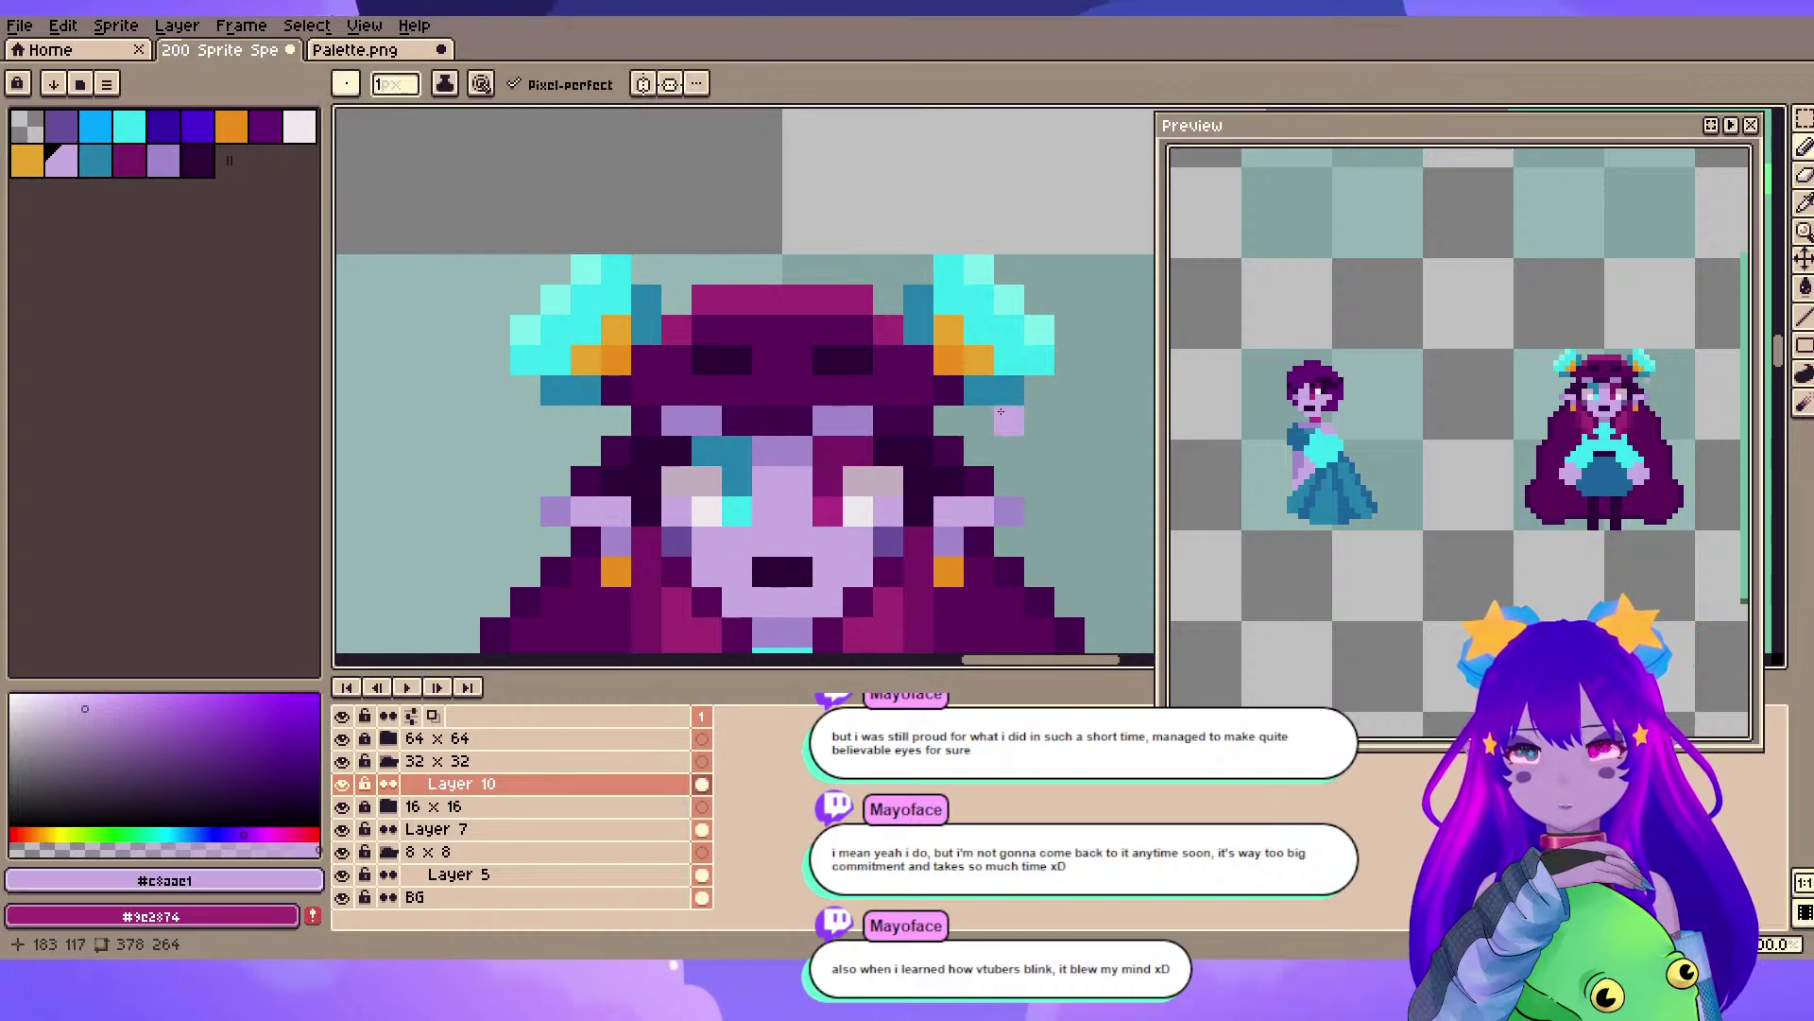
key(ctrl+z)
key(ctrl+s)
- Cover the skin-shadow pixels above the eyes with #2c0138, leaving only the outermost one above the cyan eye
alt+click(674, 446)
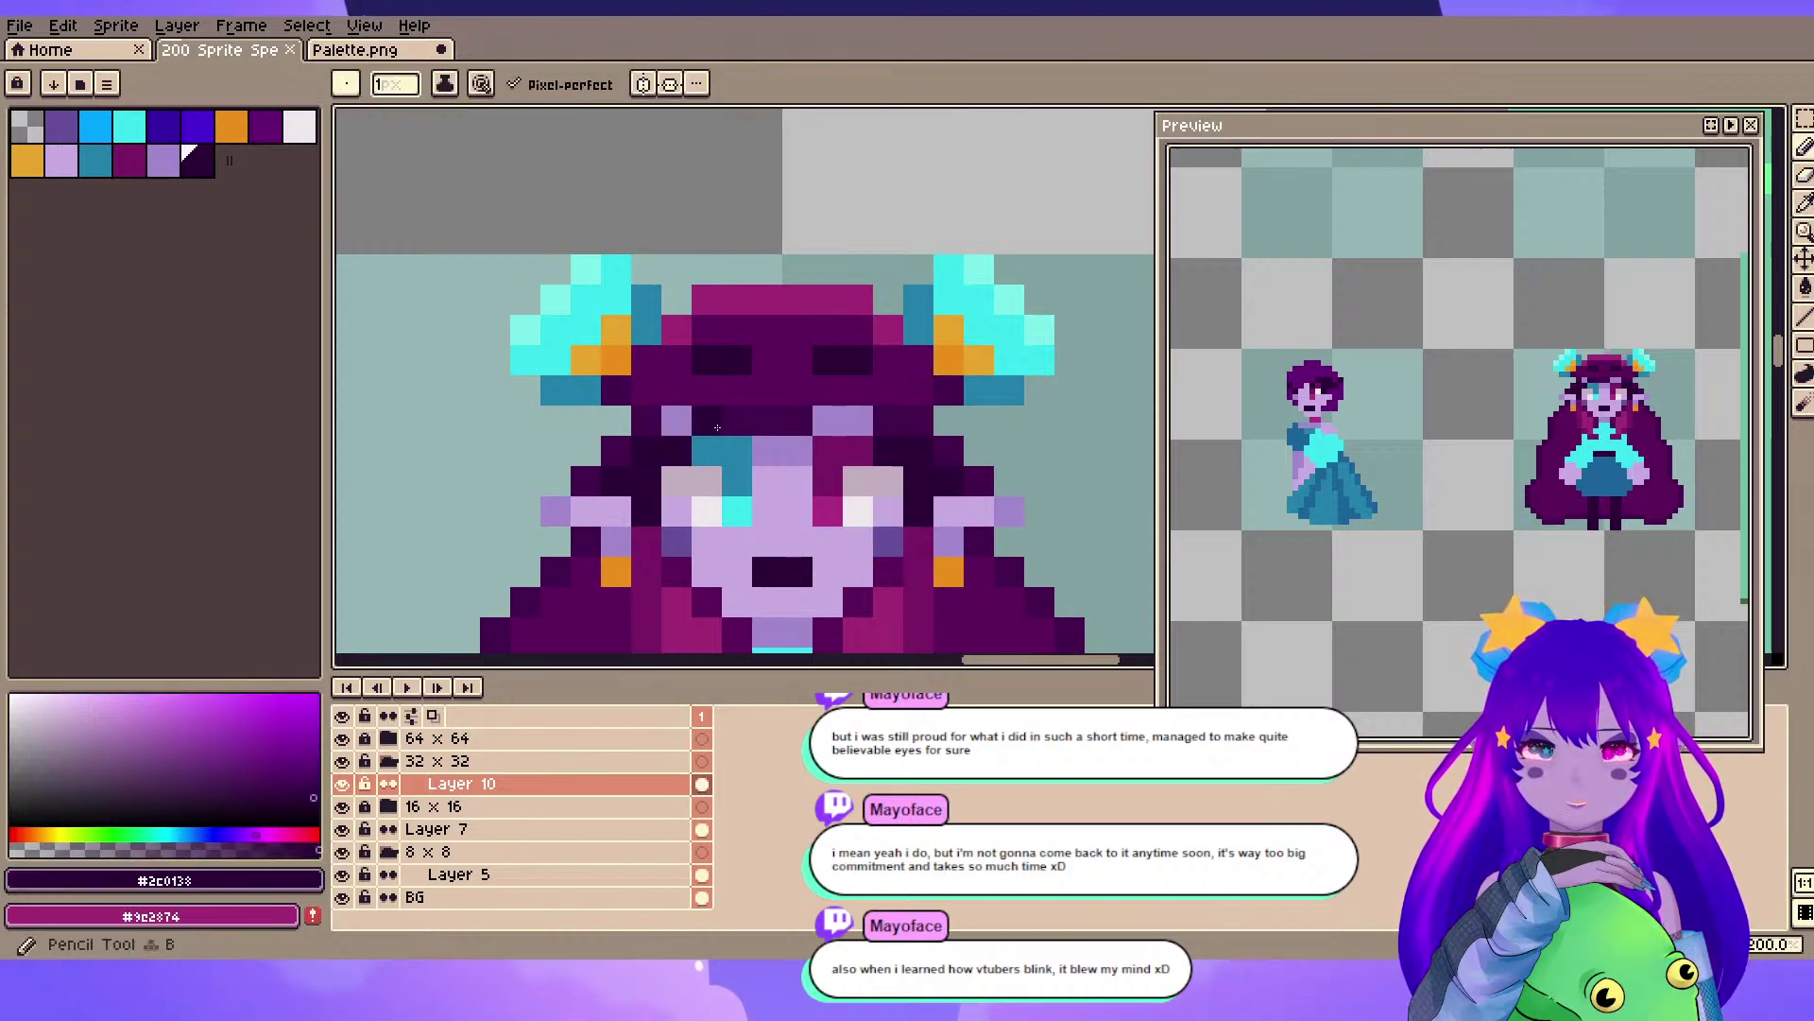
click(707, 420)
click(858, 420)
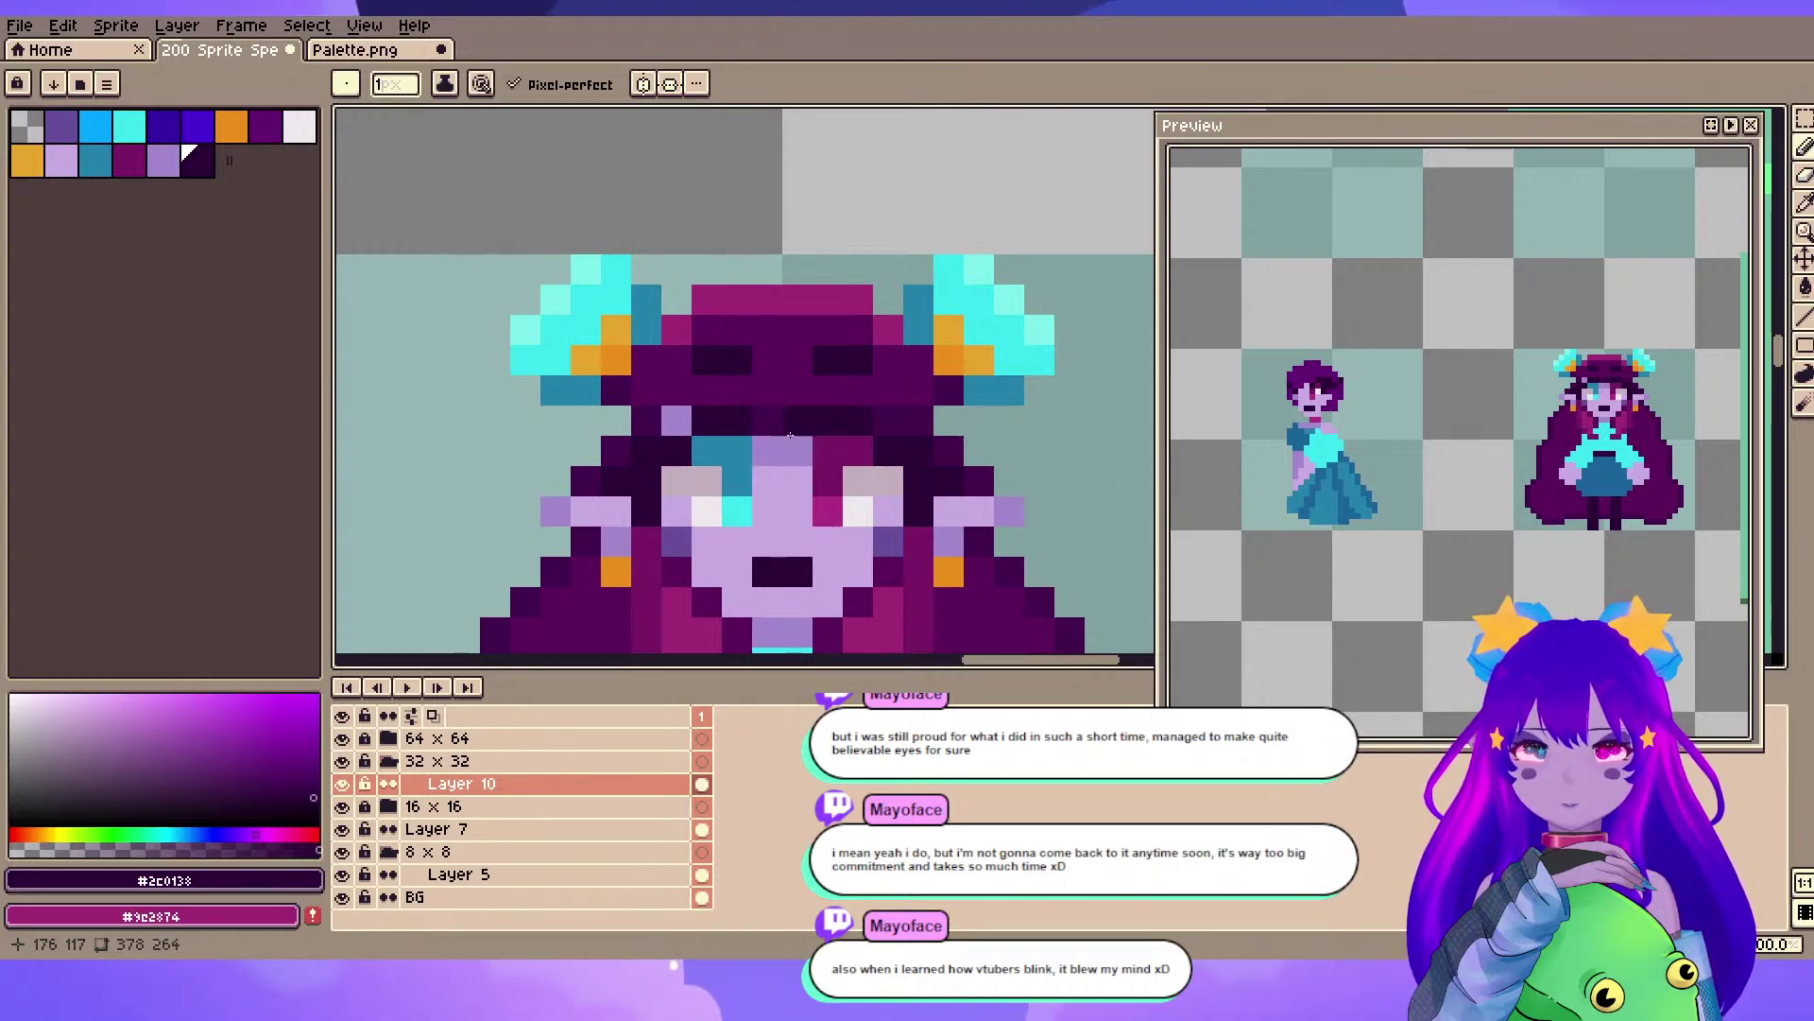
alt+click(793, 419)
- Examine the long-haired sprite at several zoom levels alongside the smaller versions and the reference sprites
scroll(792, 351, down, 4)
scroll(792, 351, up, 3)
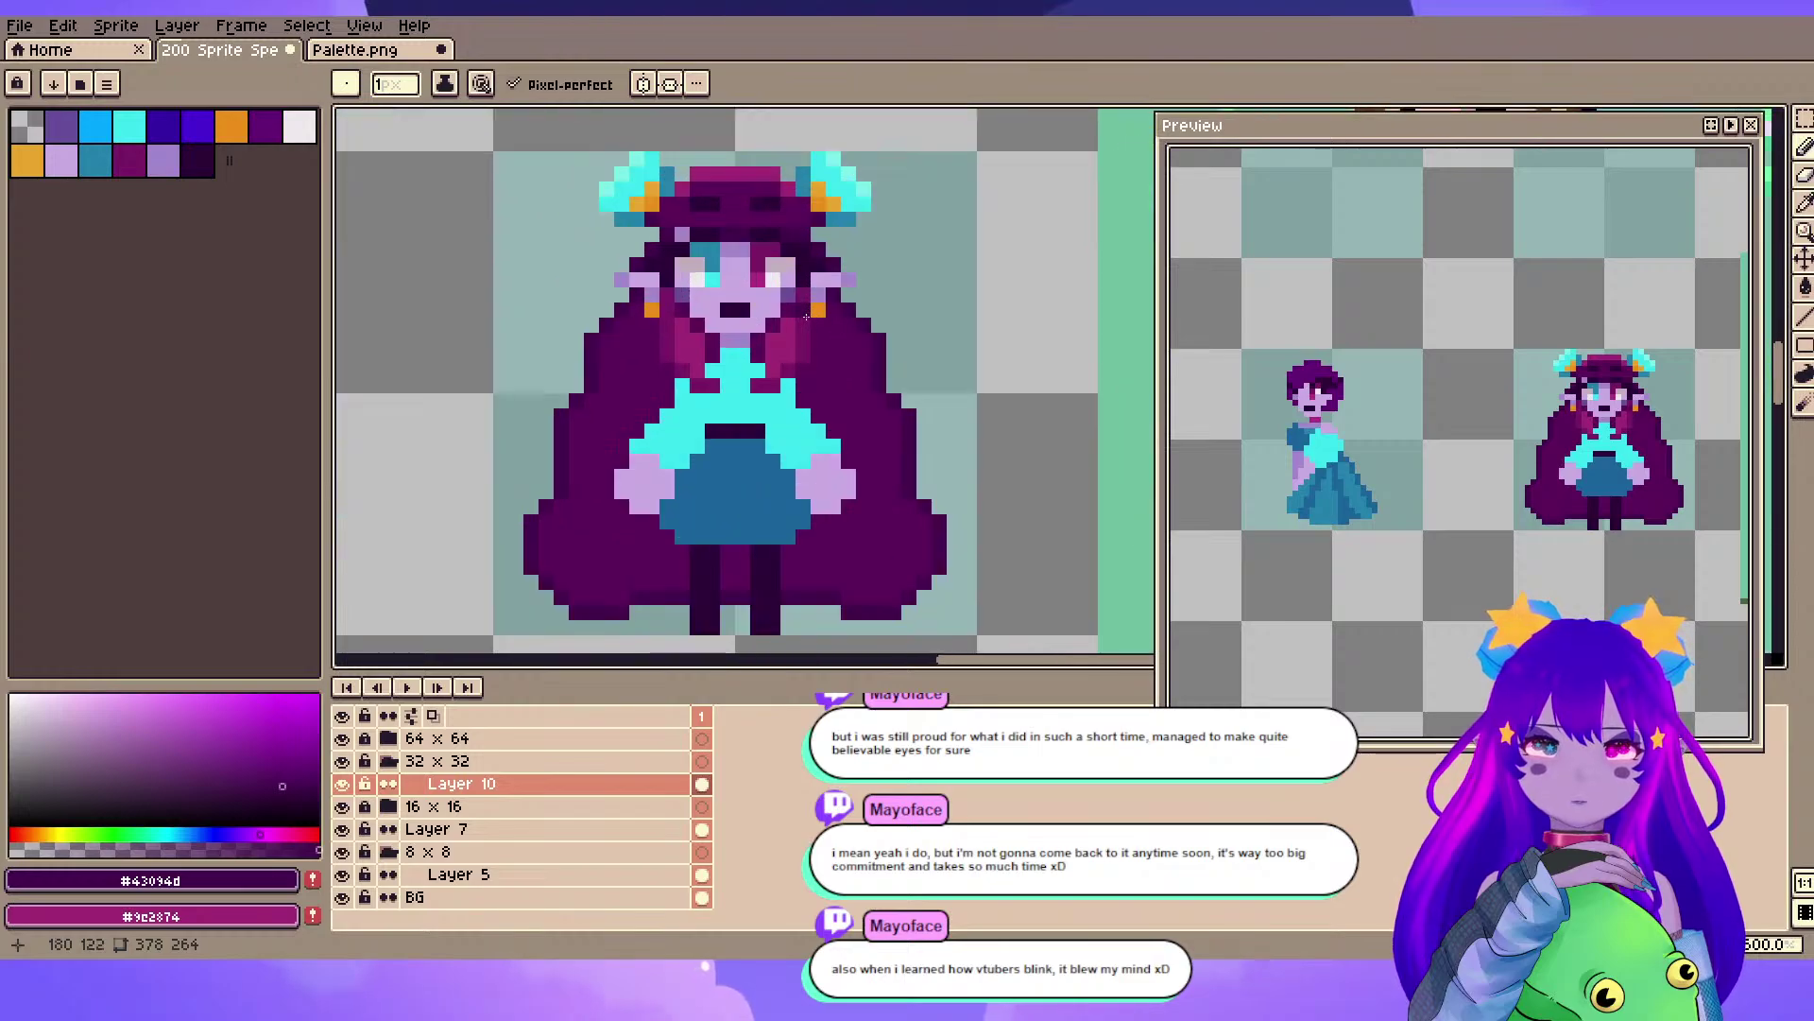
scroll(815, 310, down, 4)
scroll(815, 310, down, 2)
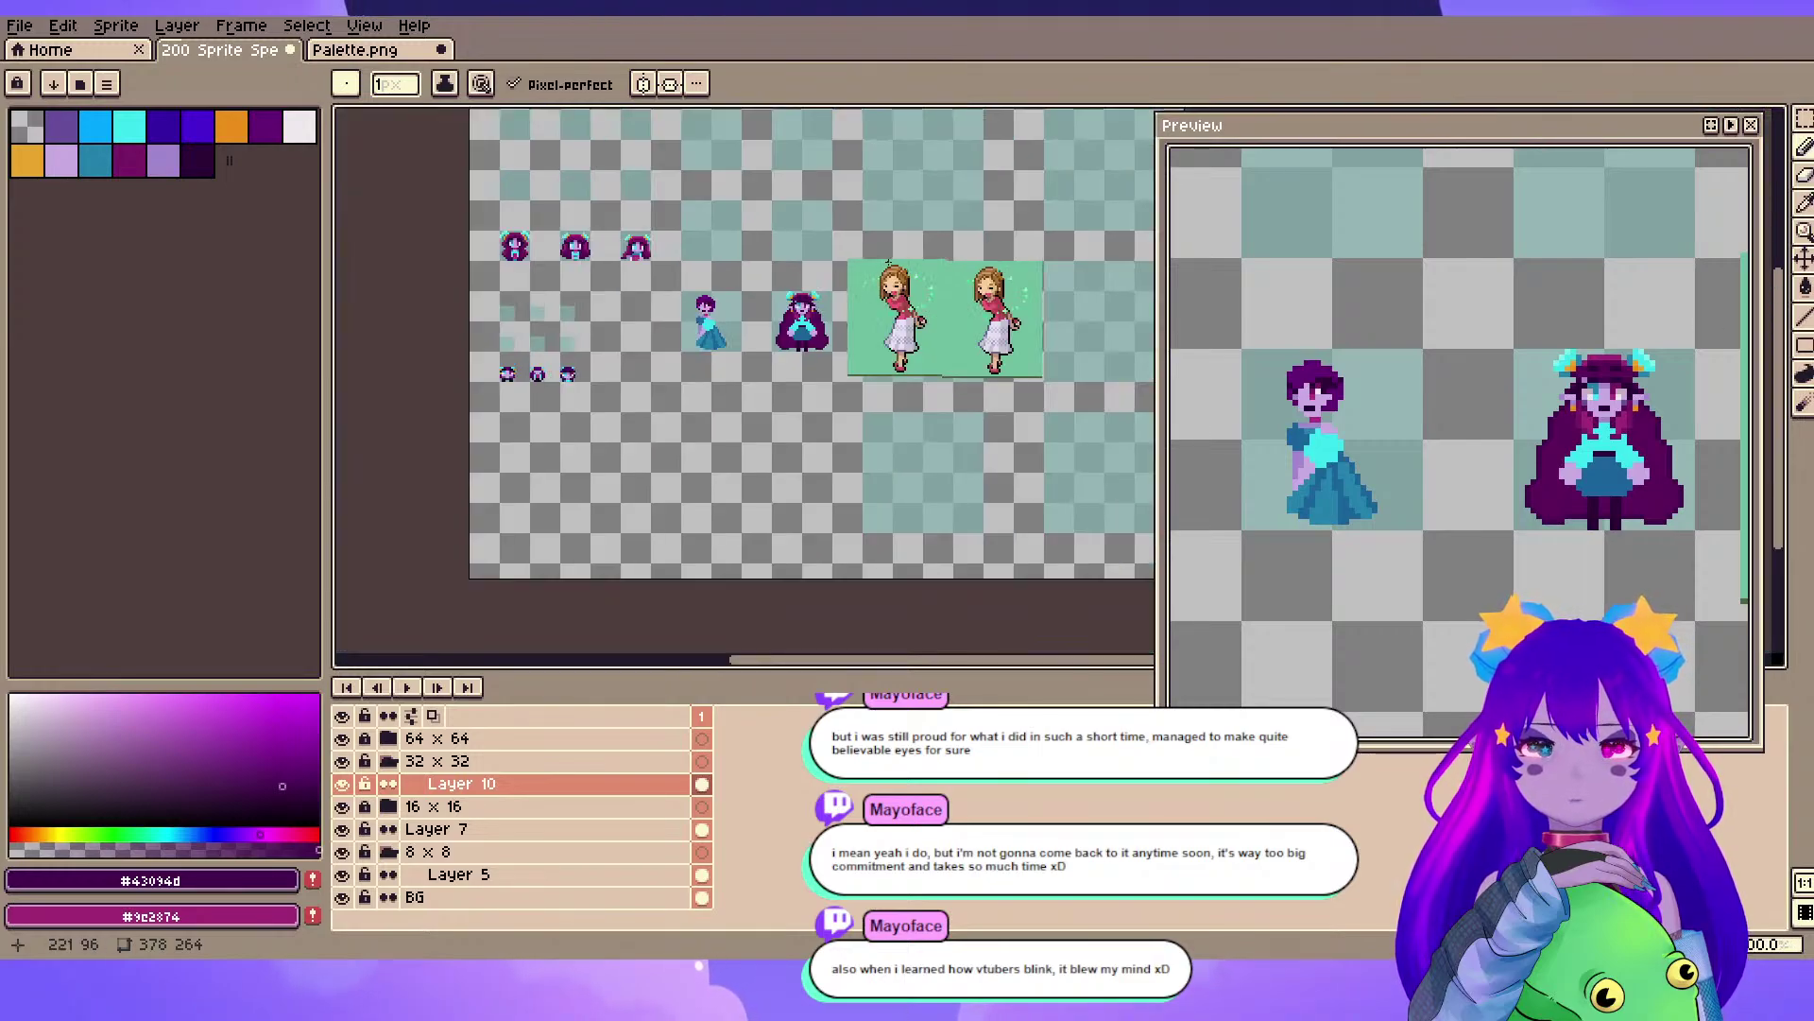
scroll(888, 263, up, 1)
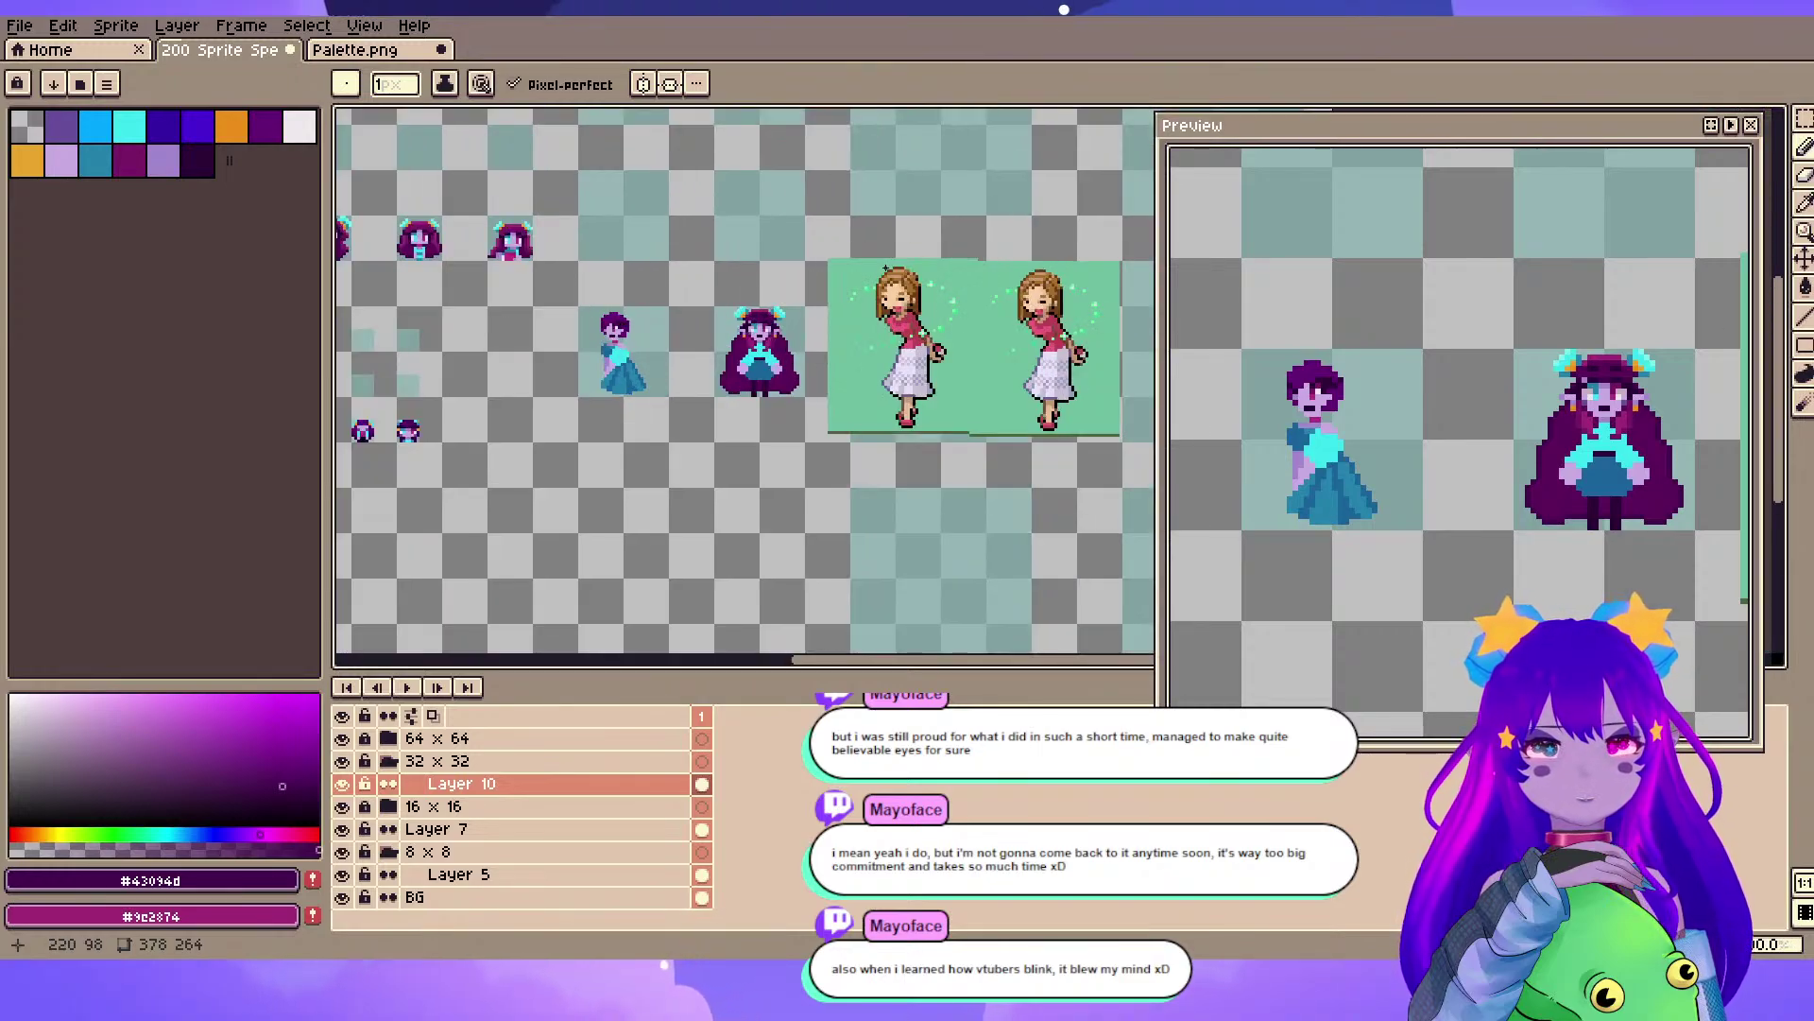
scroll(844, 343, up, 5)
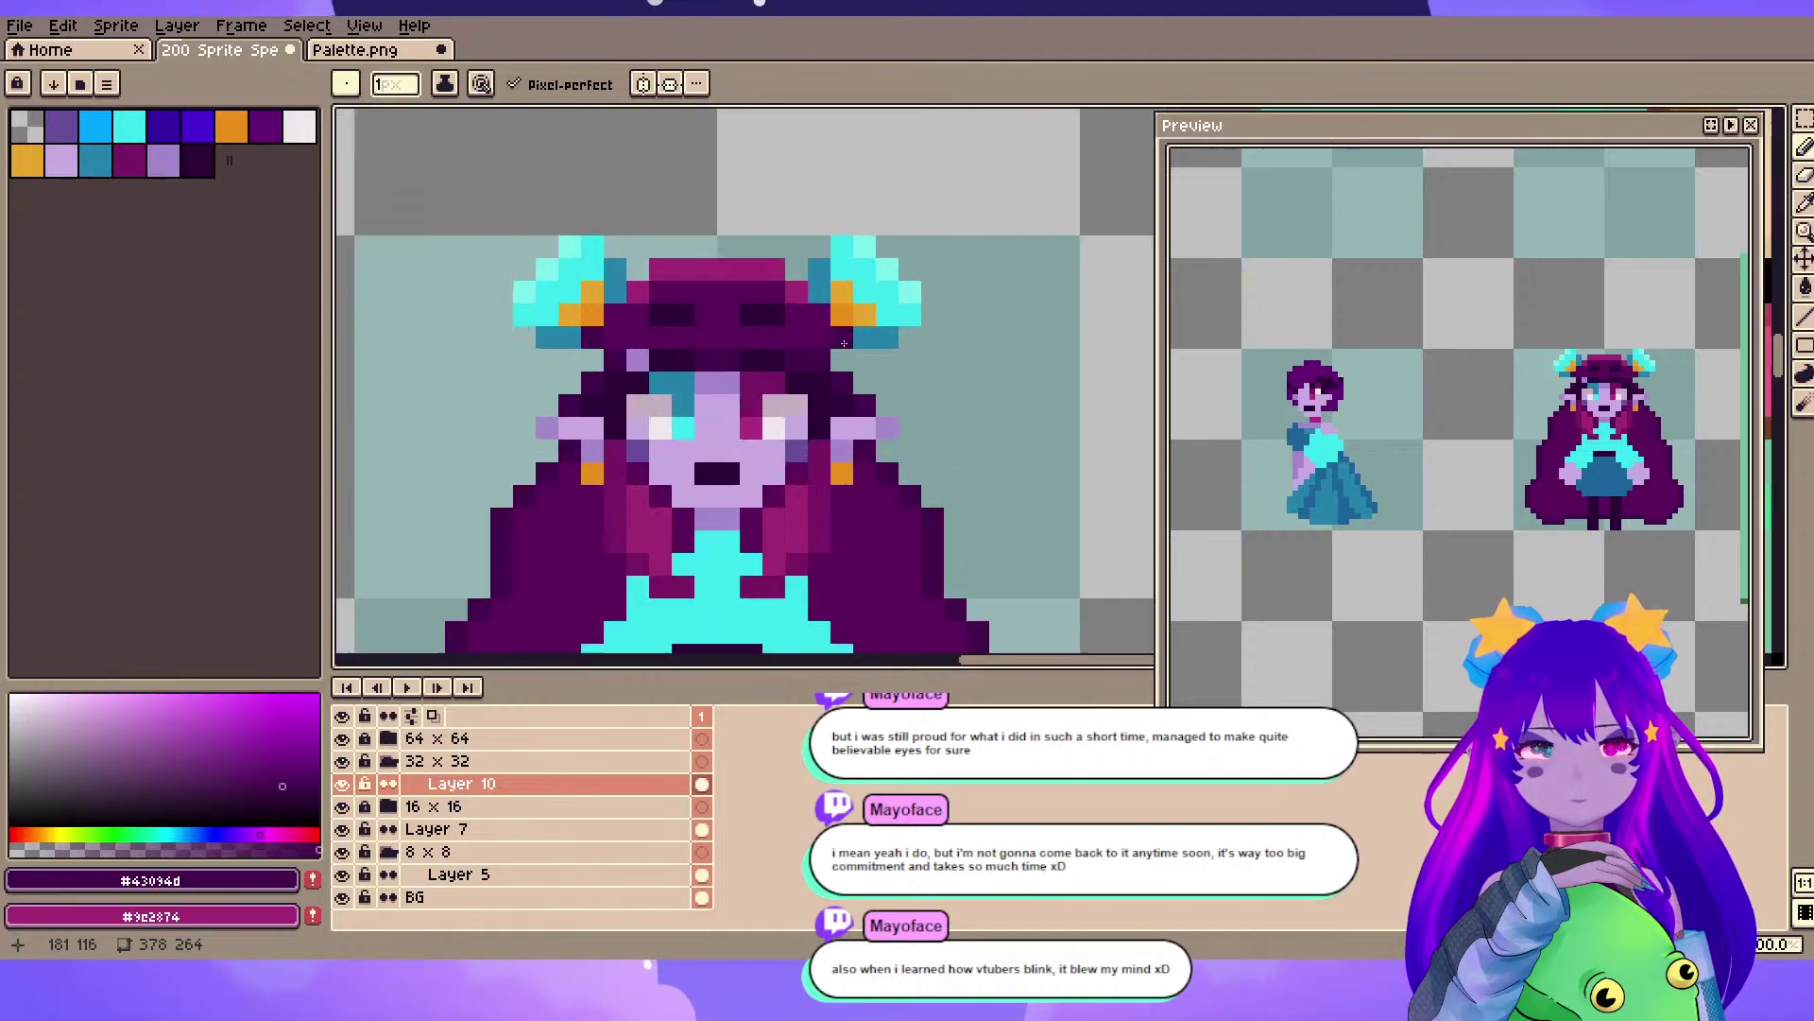
scroll(737, 293, down, 1)
scroll(740, 307, up, 1)
drag(763, 329, 794, 252)
scroll(795, 252, down, 1)
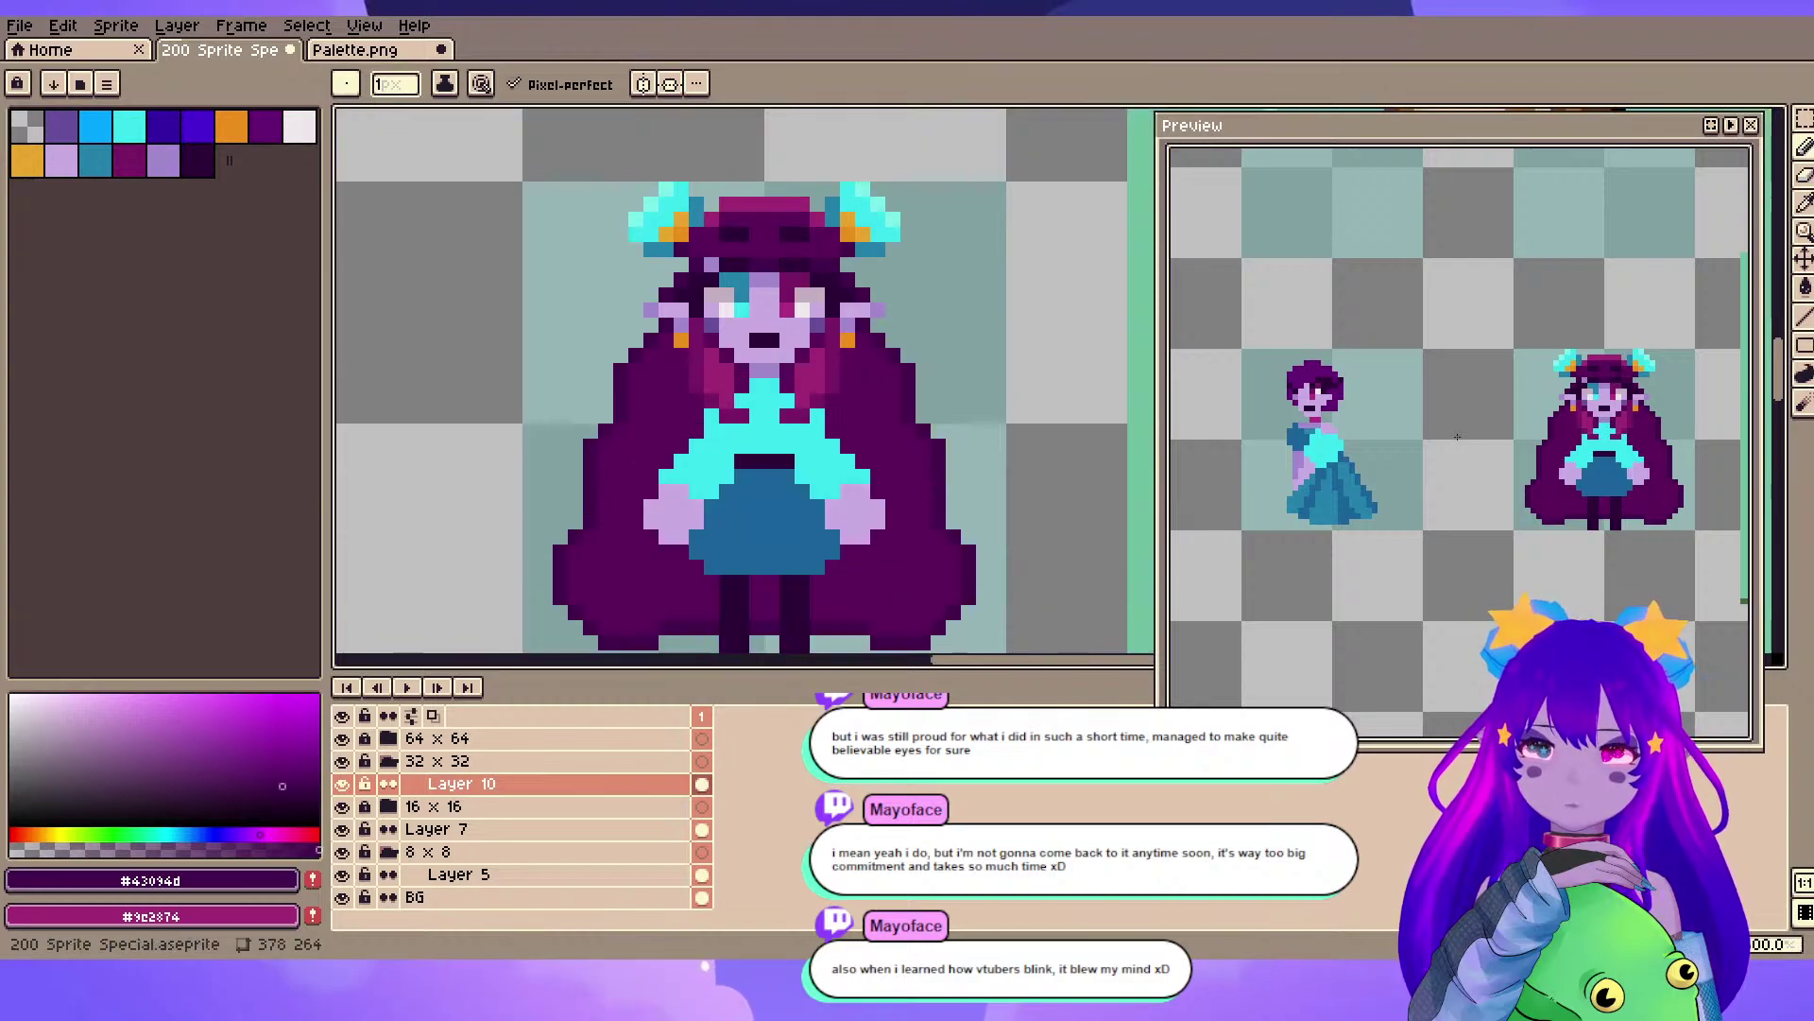
scroll(1521, 411, down, 4)
scroll(1512, 403, up, 1)
drag(1508, 404, 1425, 416)
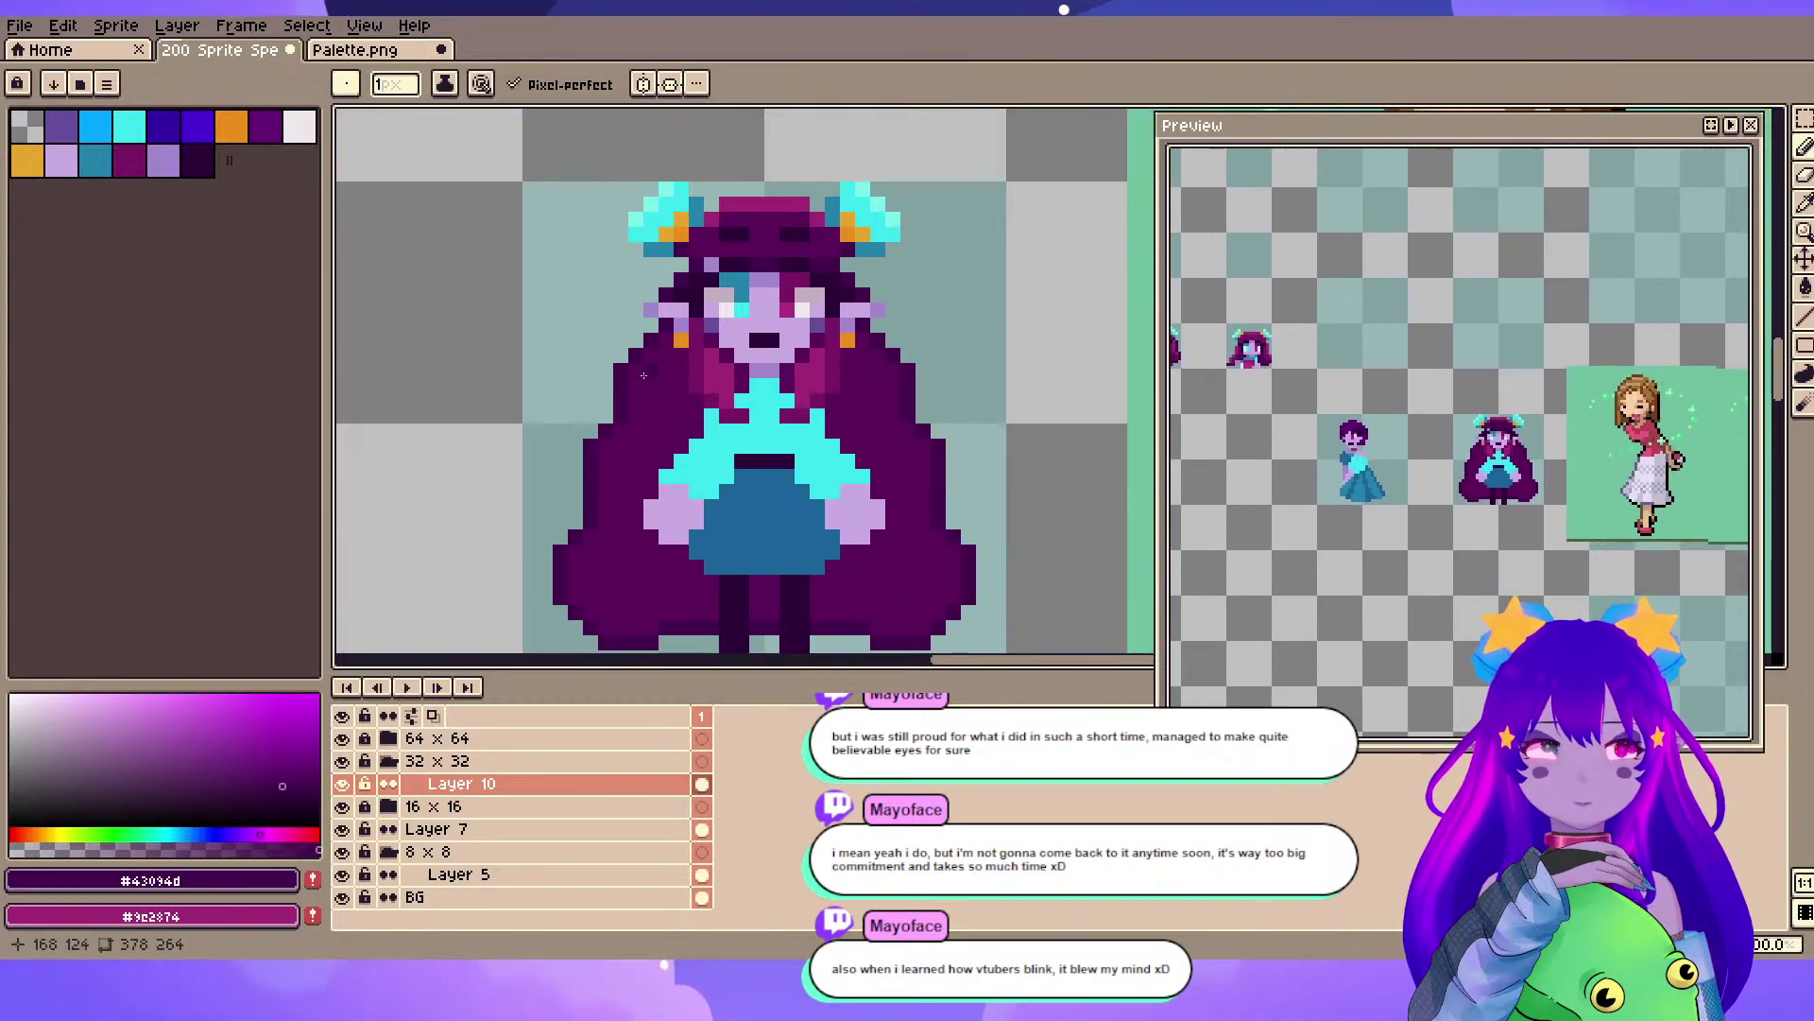
- Try recolouring the dark shading in the forehead hair with a brighter purple using the Paint Bucket, and undo it
scroll(503, 418, up, 2)
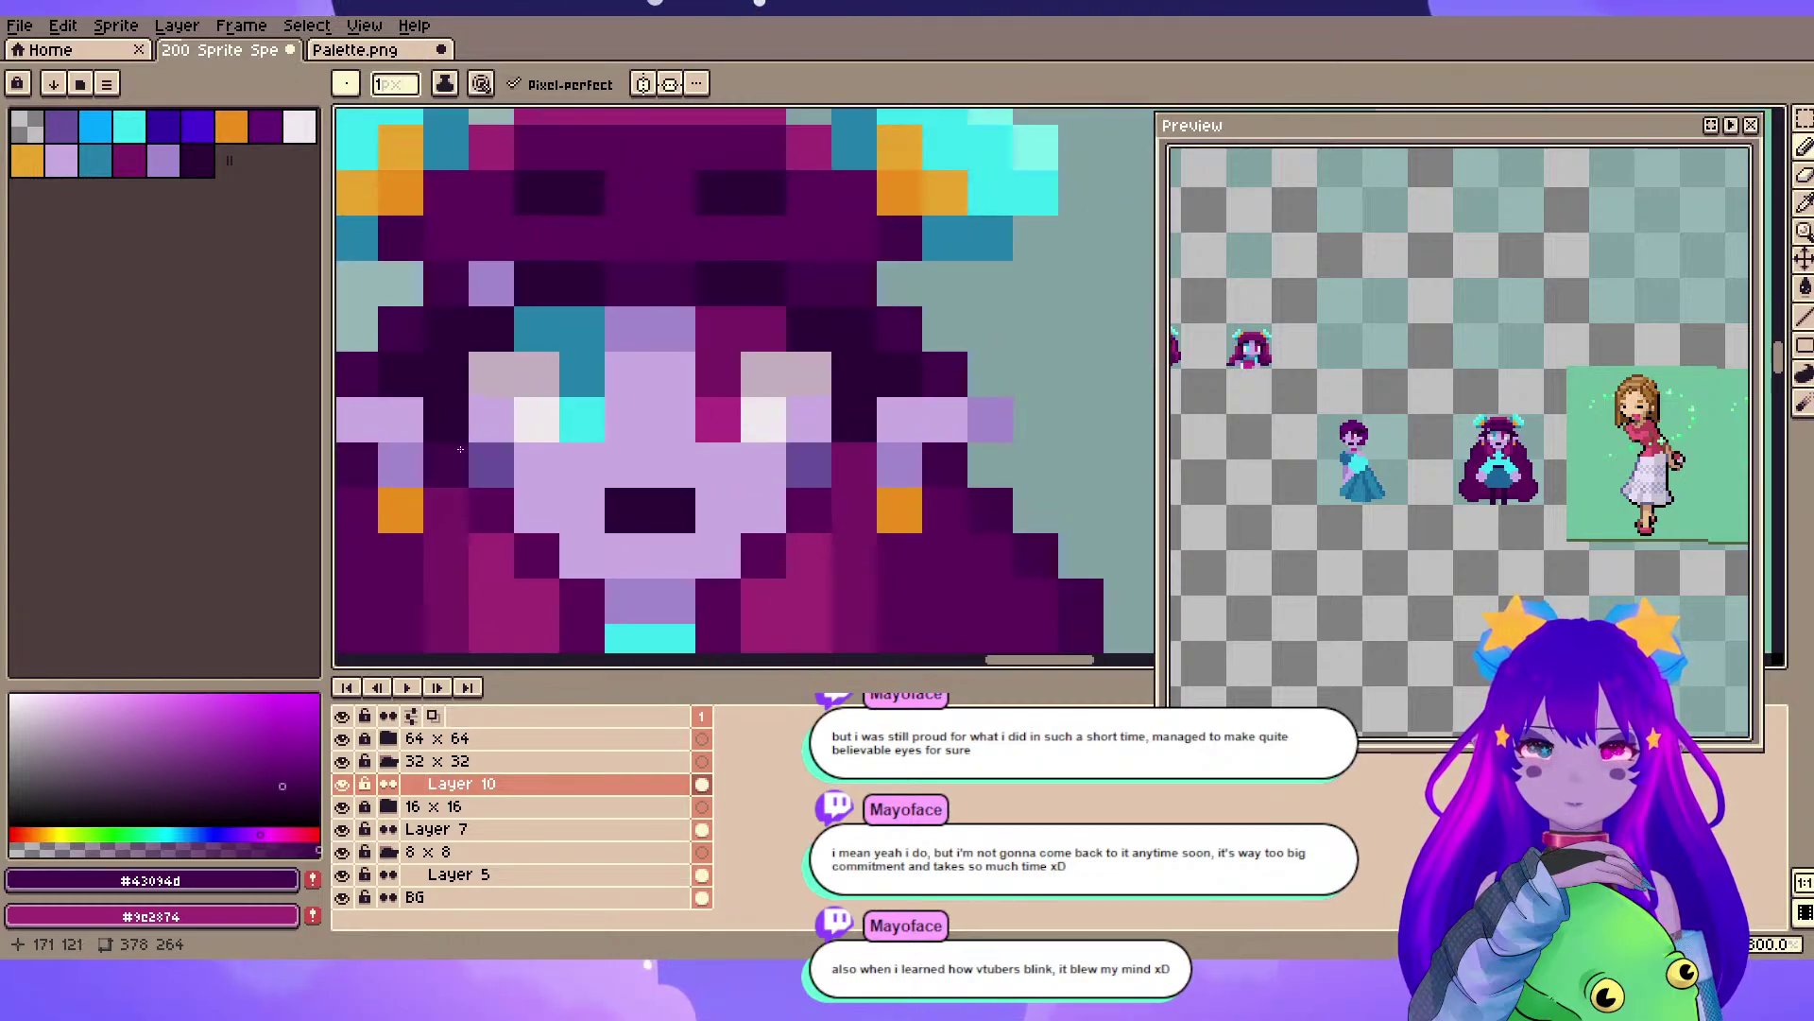
drag(503, 418, 641, 385)
key(alt)
alt+click(743, 298)
click(769, 237)
key(g)
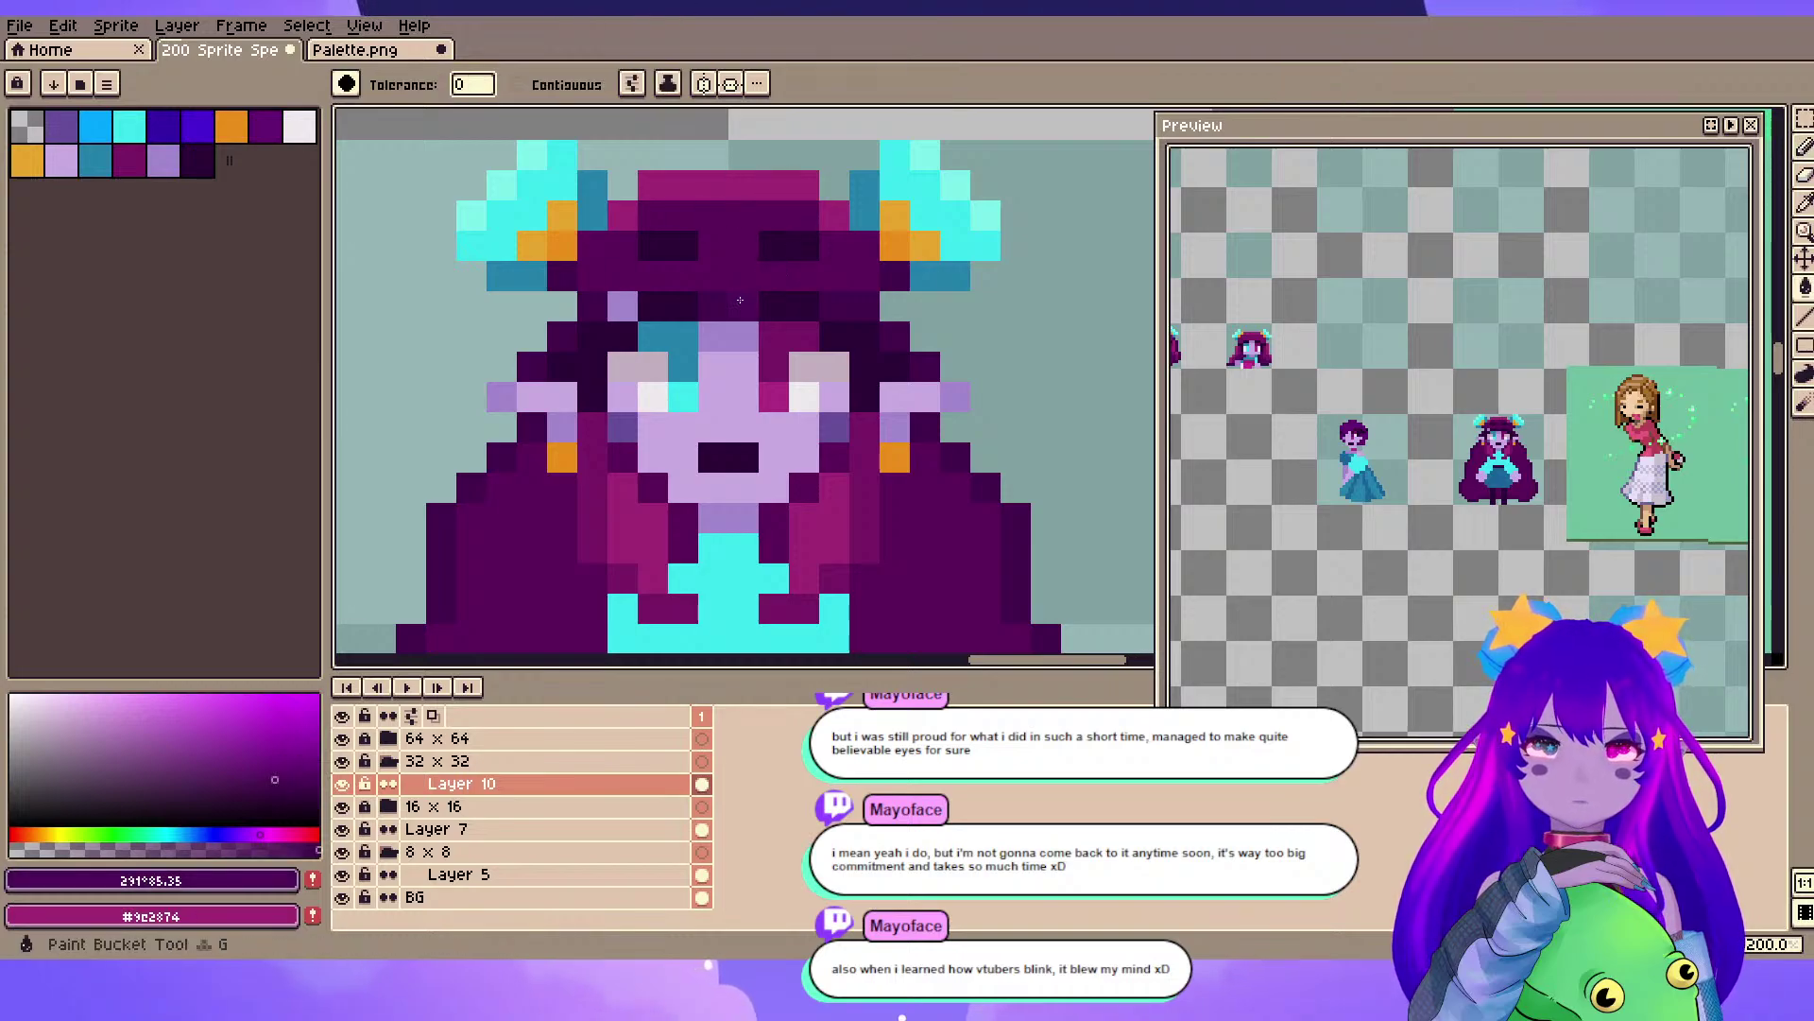
click(298, 770)
click(719, 368)
click(747, 317)
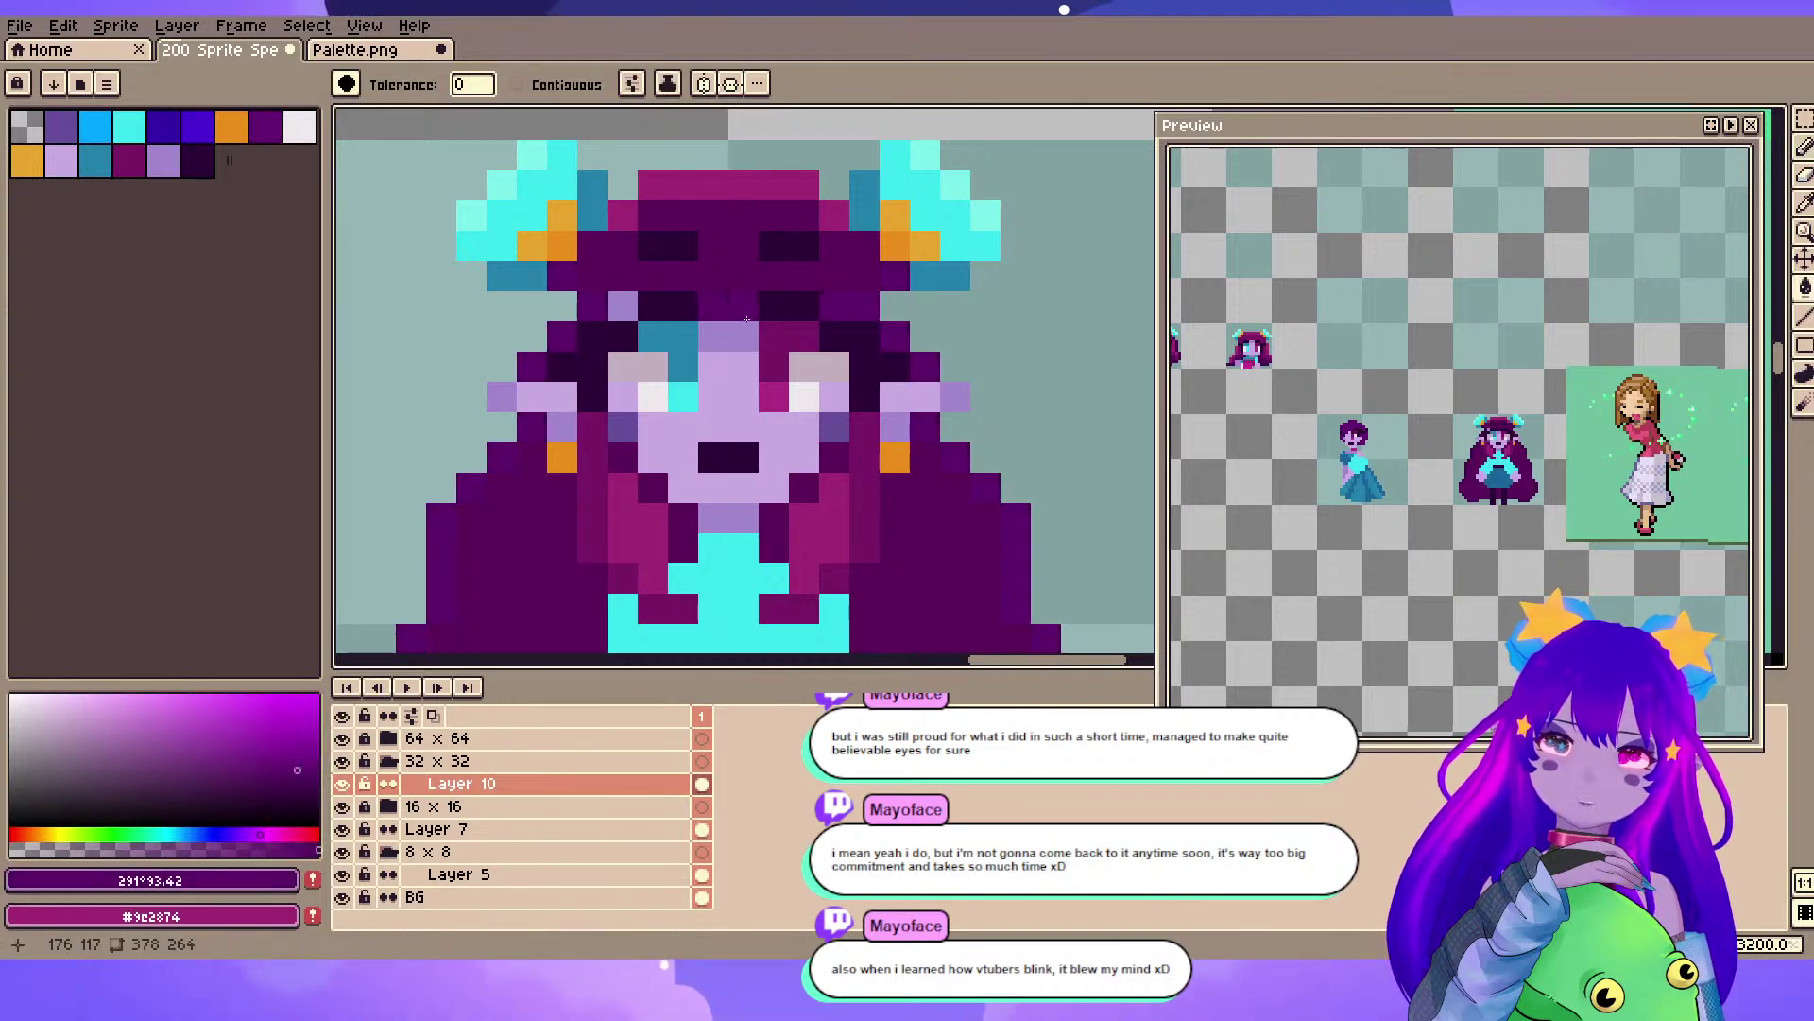
scroll(761, 330, down, 4)
key(ctrl+z)
- Sample the darkest hair colour #2c0138, pick a slightly darker shade of it, and save the sprite
scroll(787, 285, up, 3)
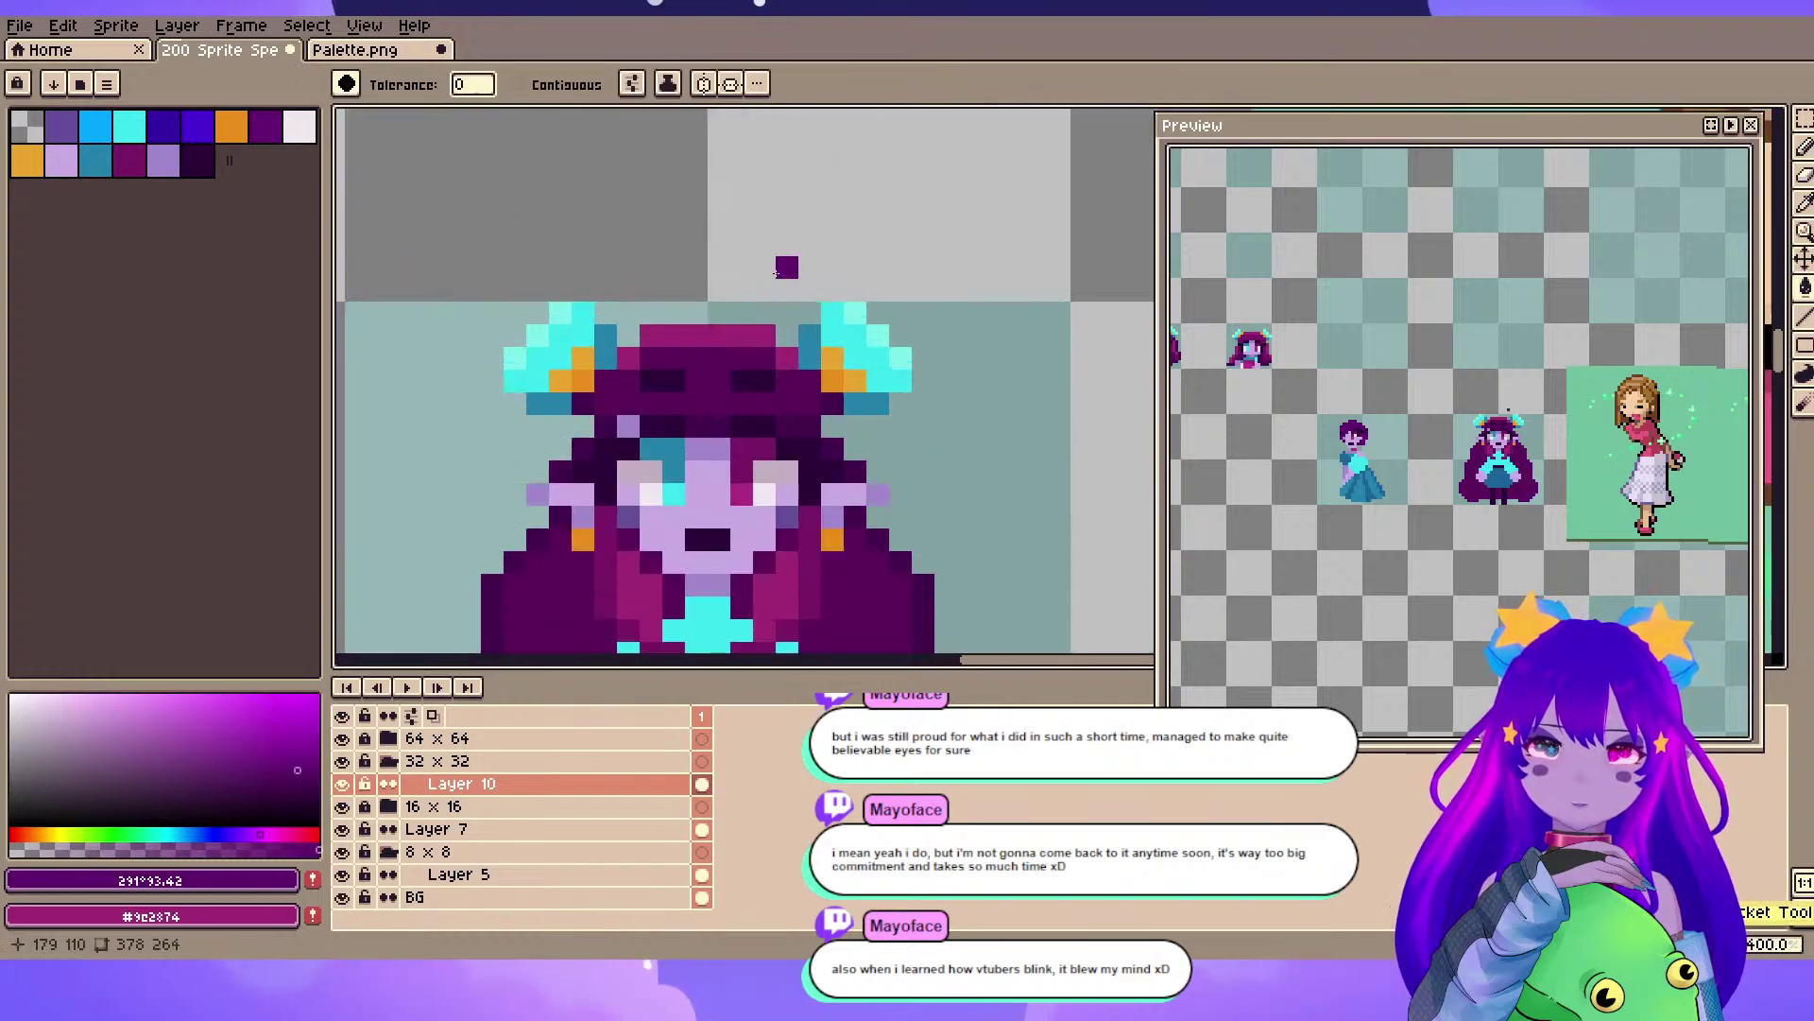
alt+click(808, 332)
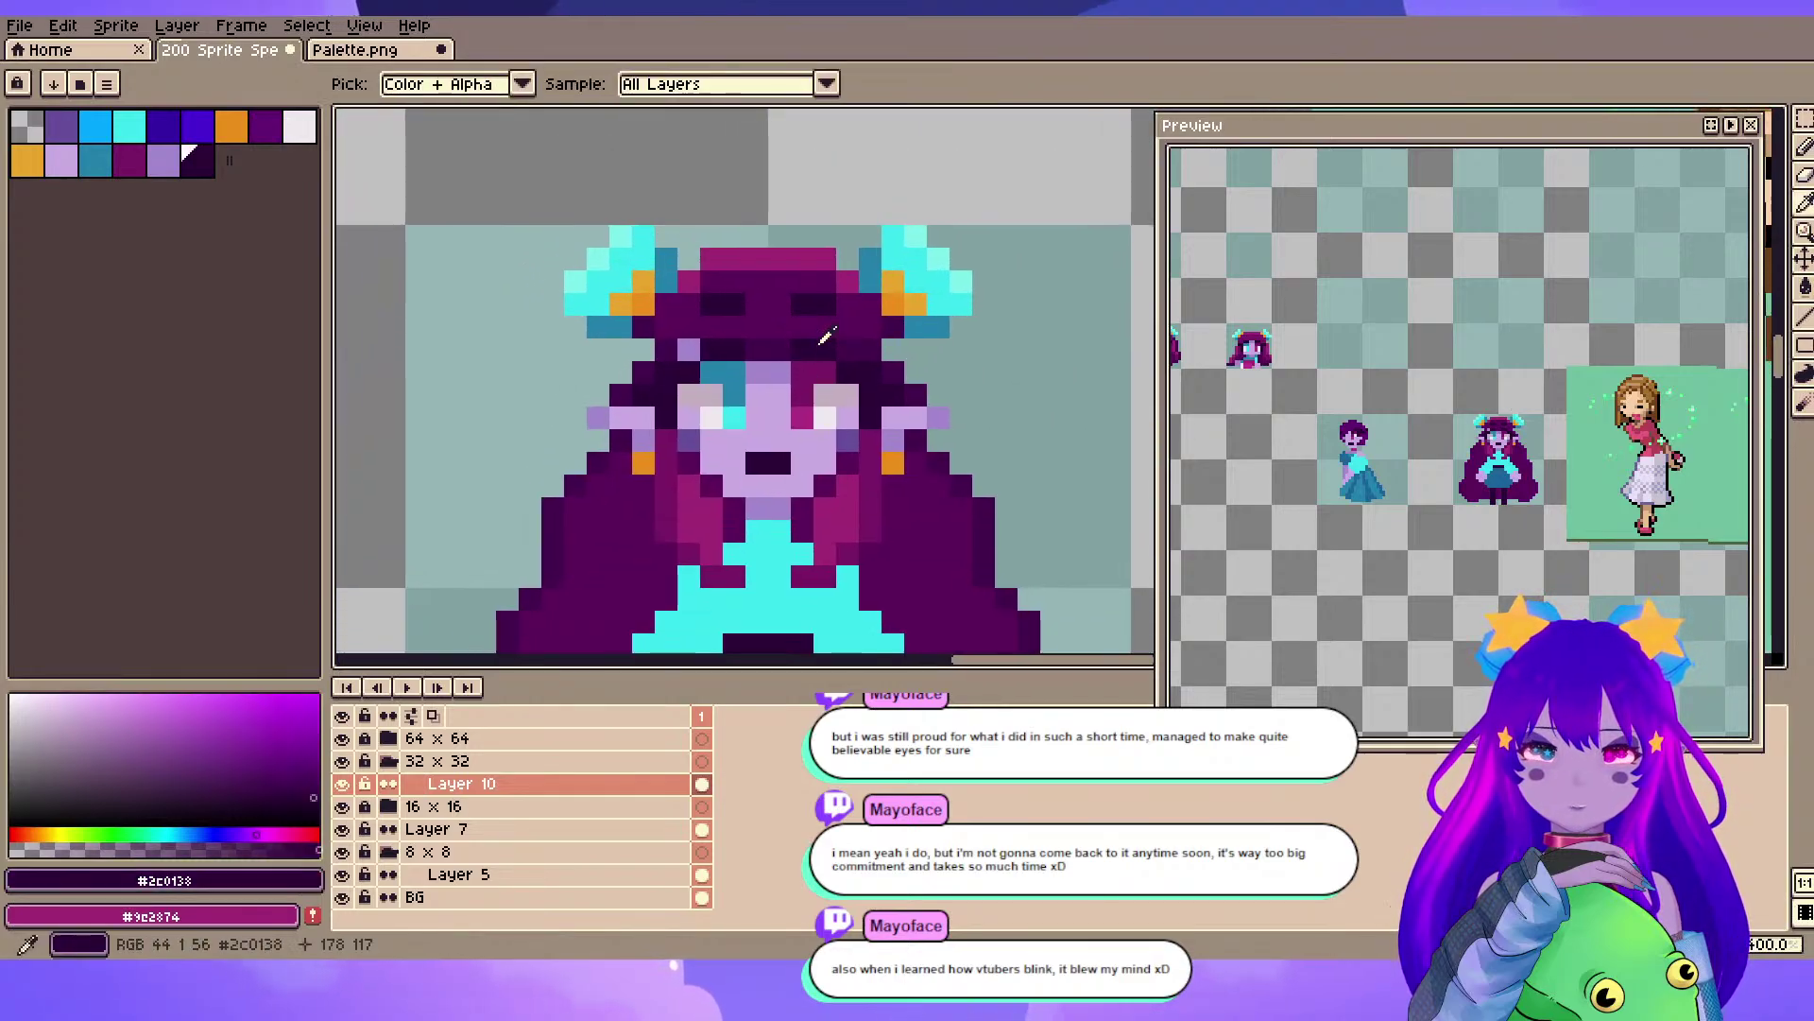
click(310, 806)
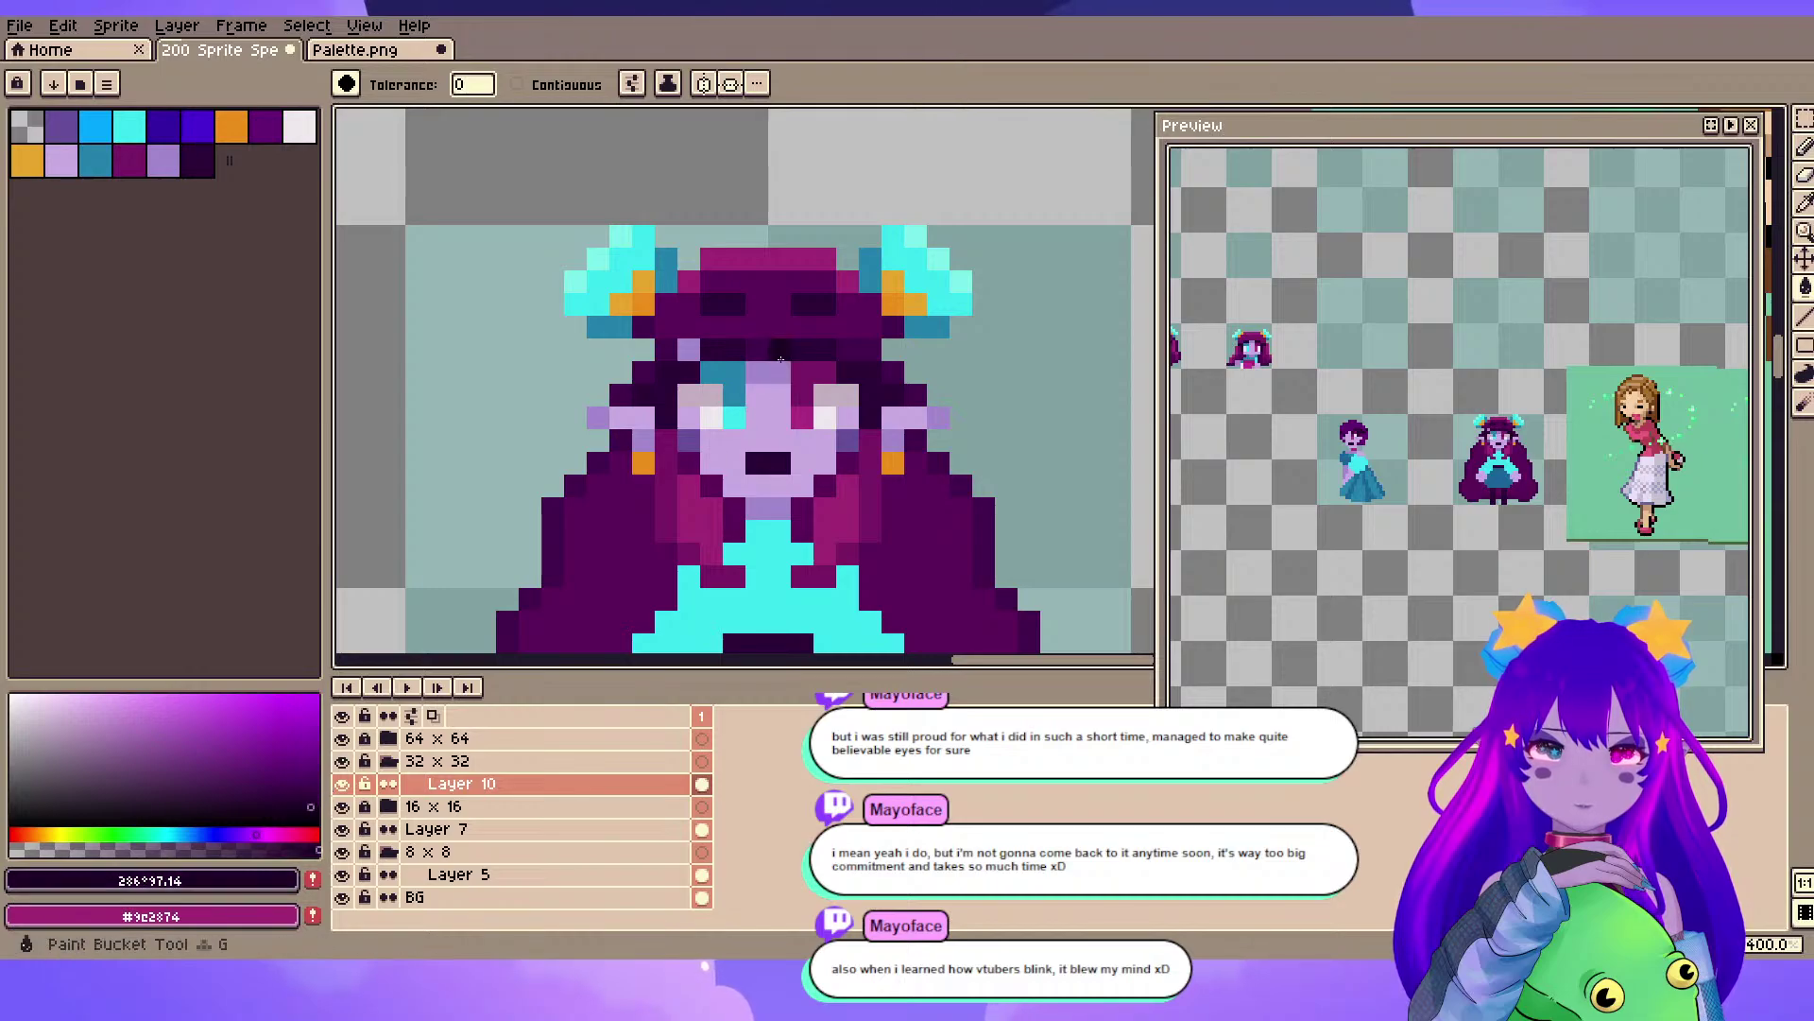
scroll(730, 558, down, 3)
scroll(896, 416, up, 1)
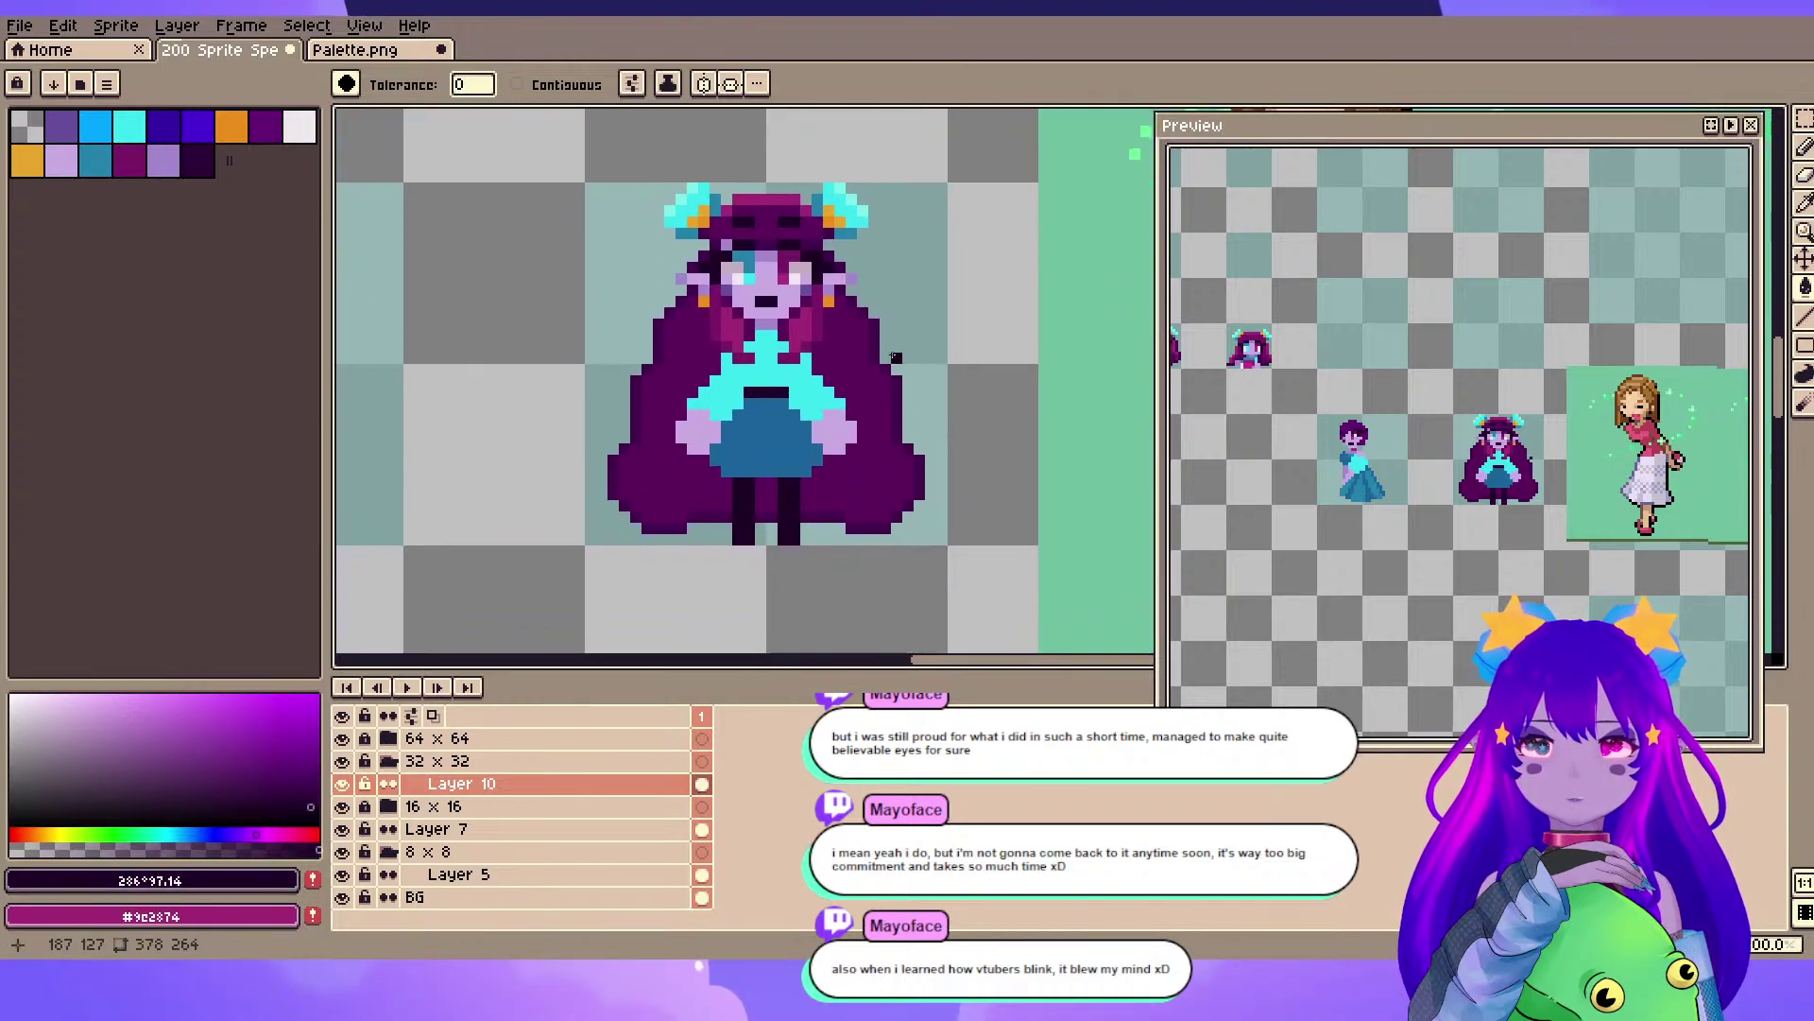
key(ctrl+s)
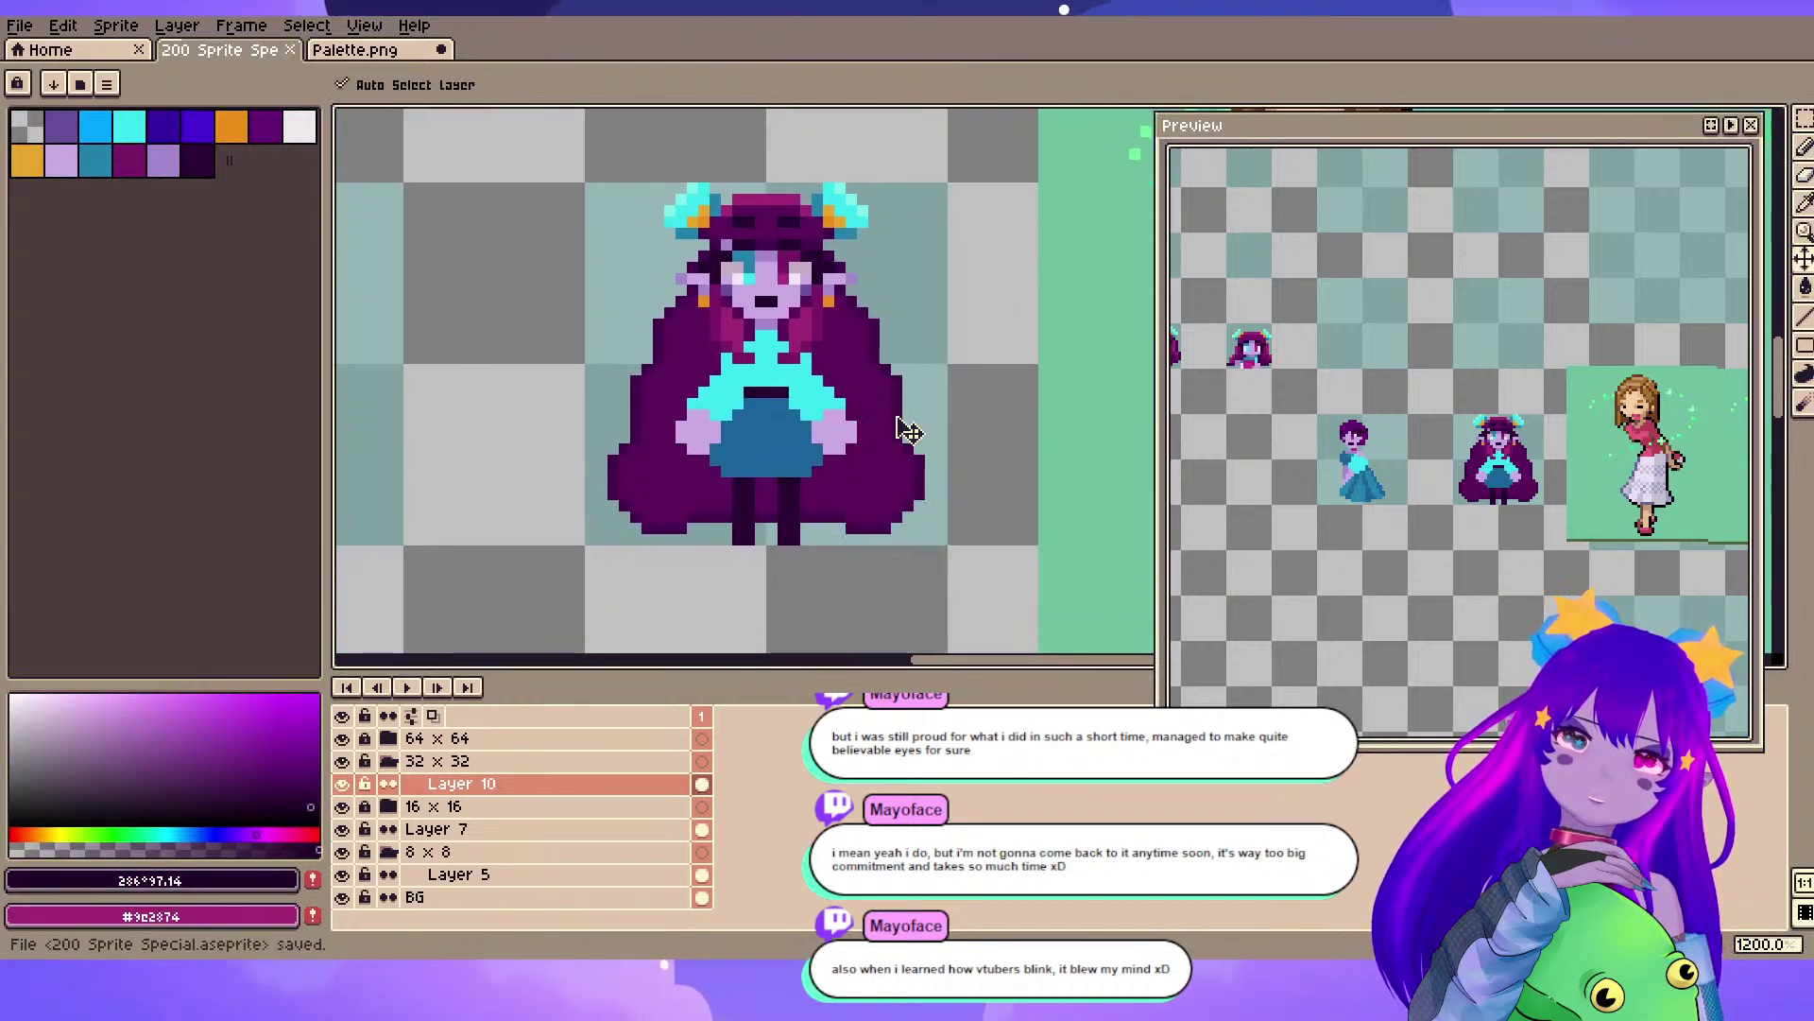
- Recolour the outer edges of the long hair symmetrically with #781864, from below the ears down to hand level
scroll(784, 293, up, 2)
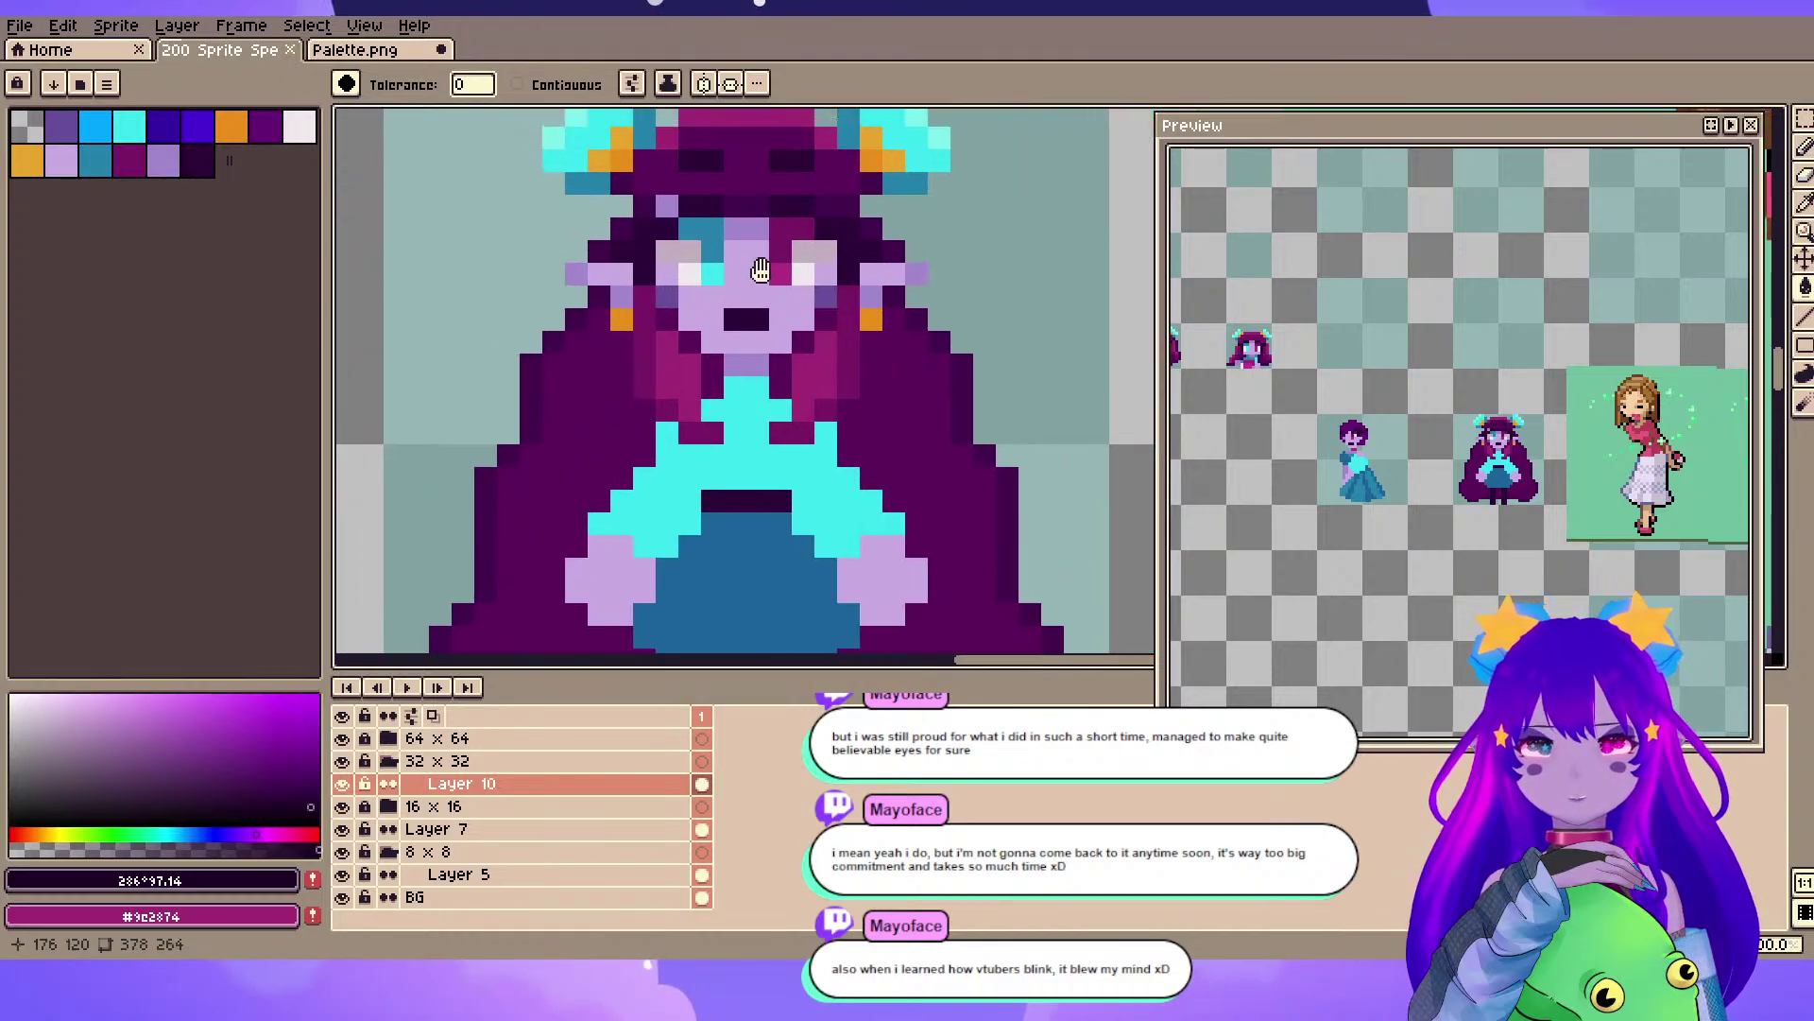
alt+click(639, 325)
key(b)
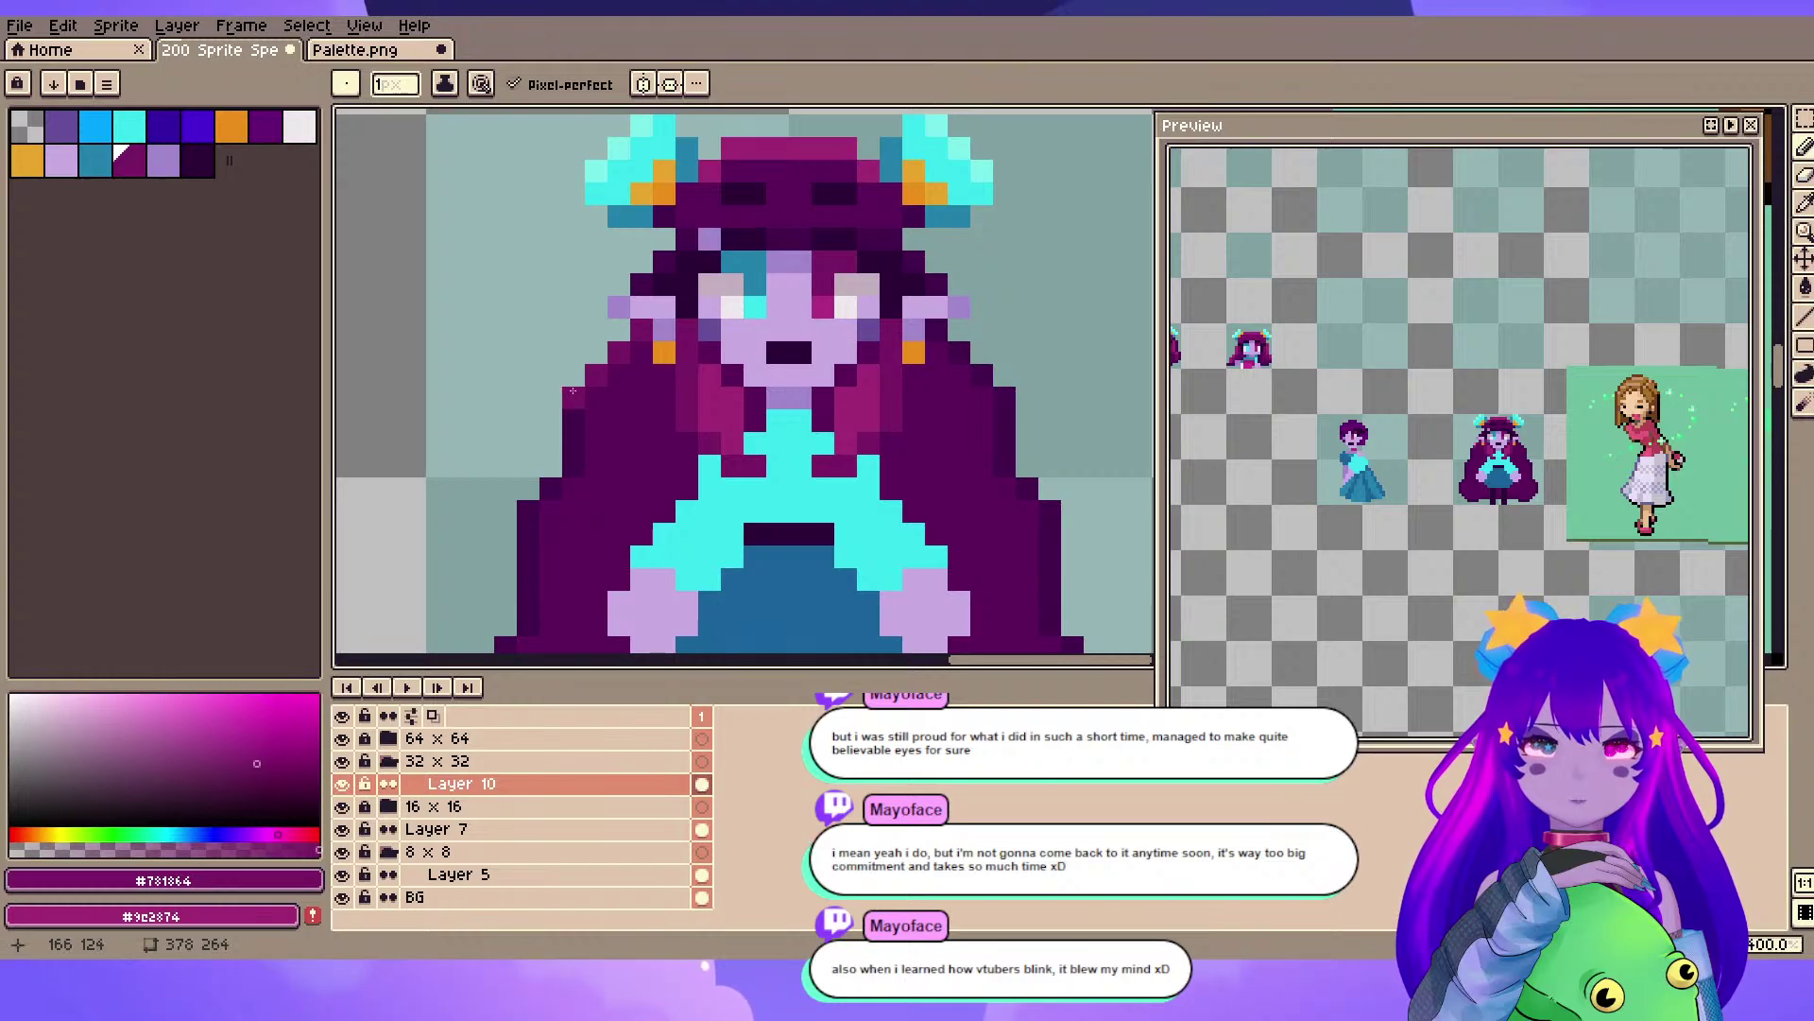
key(ctrl+z)
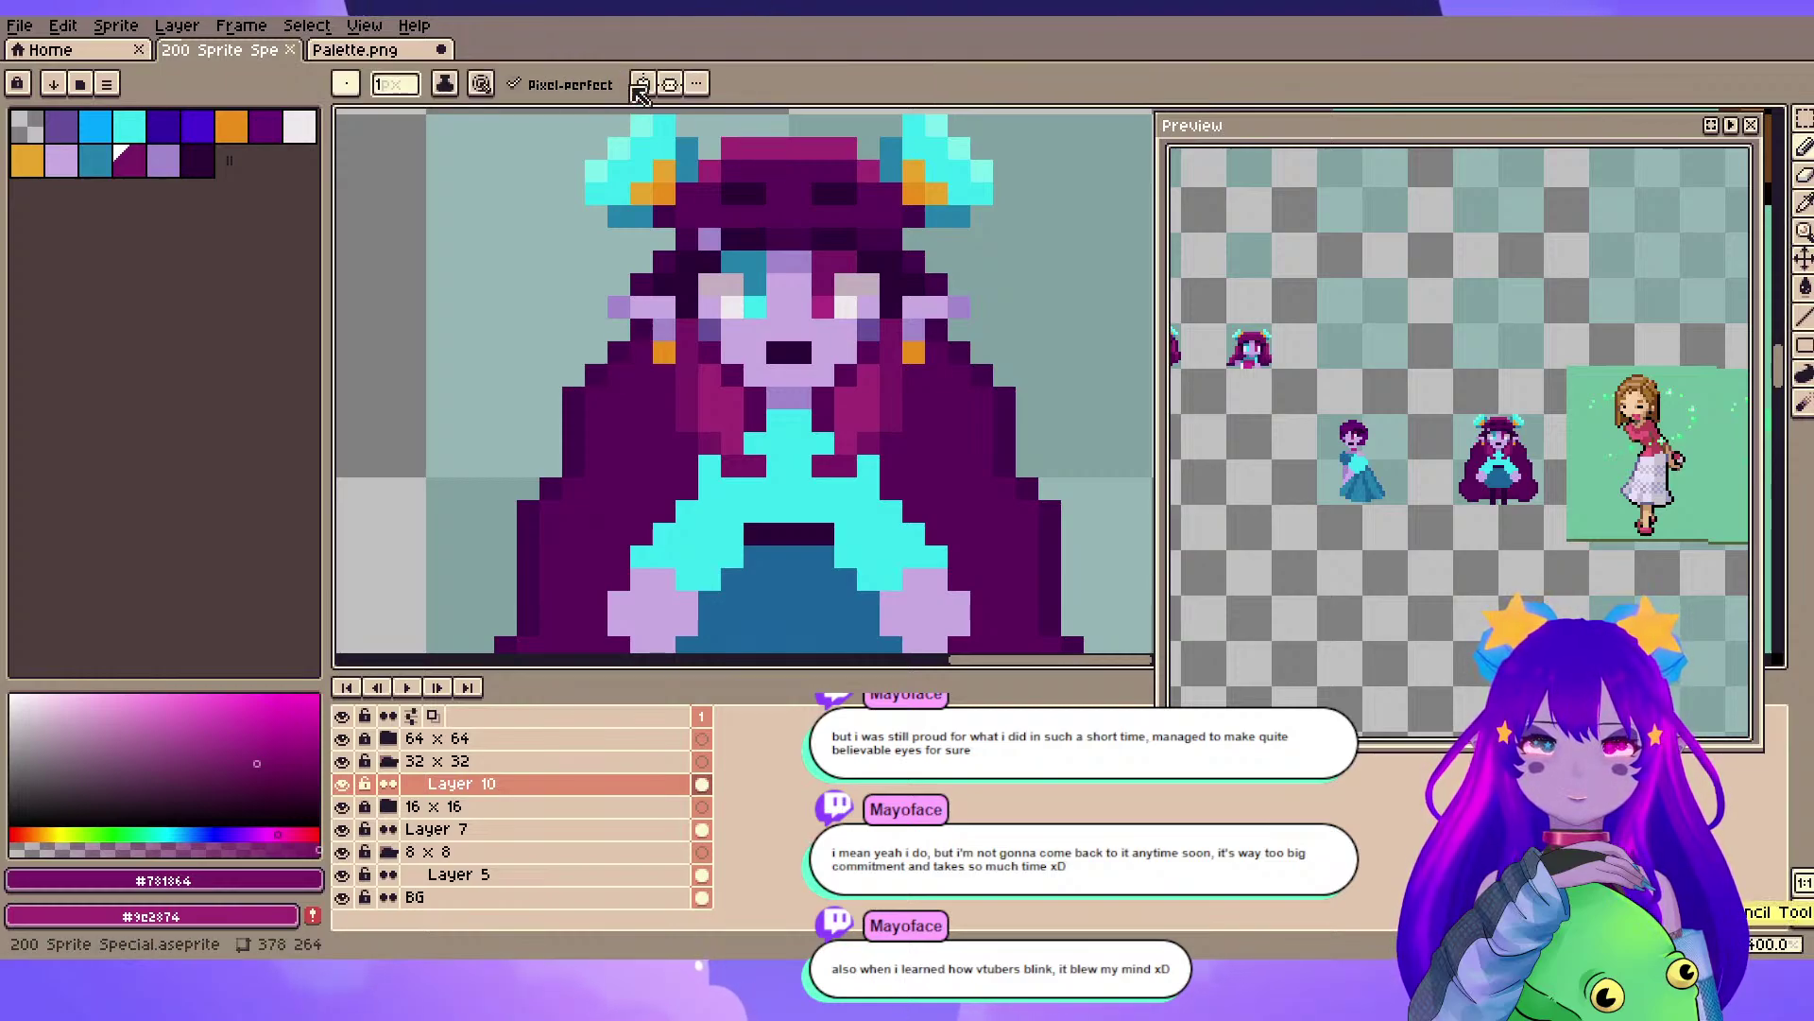
drag(712, 189, 659, 238)
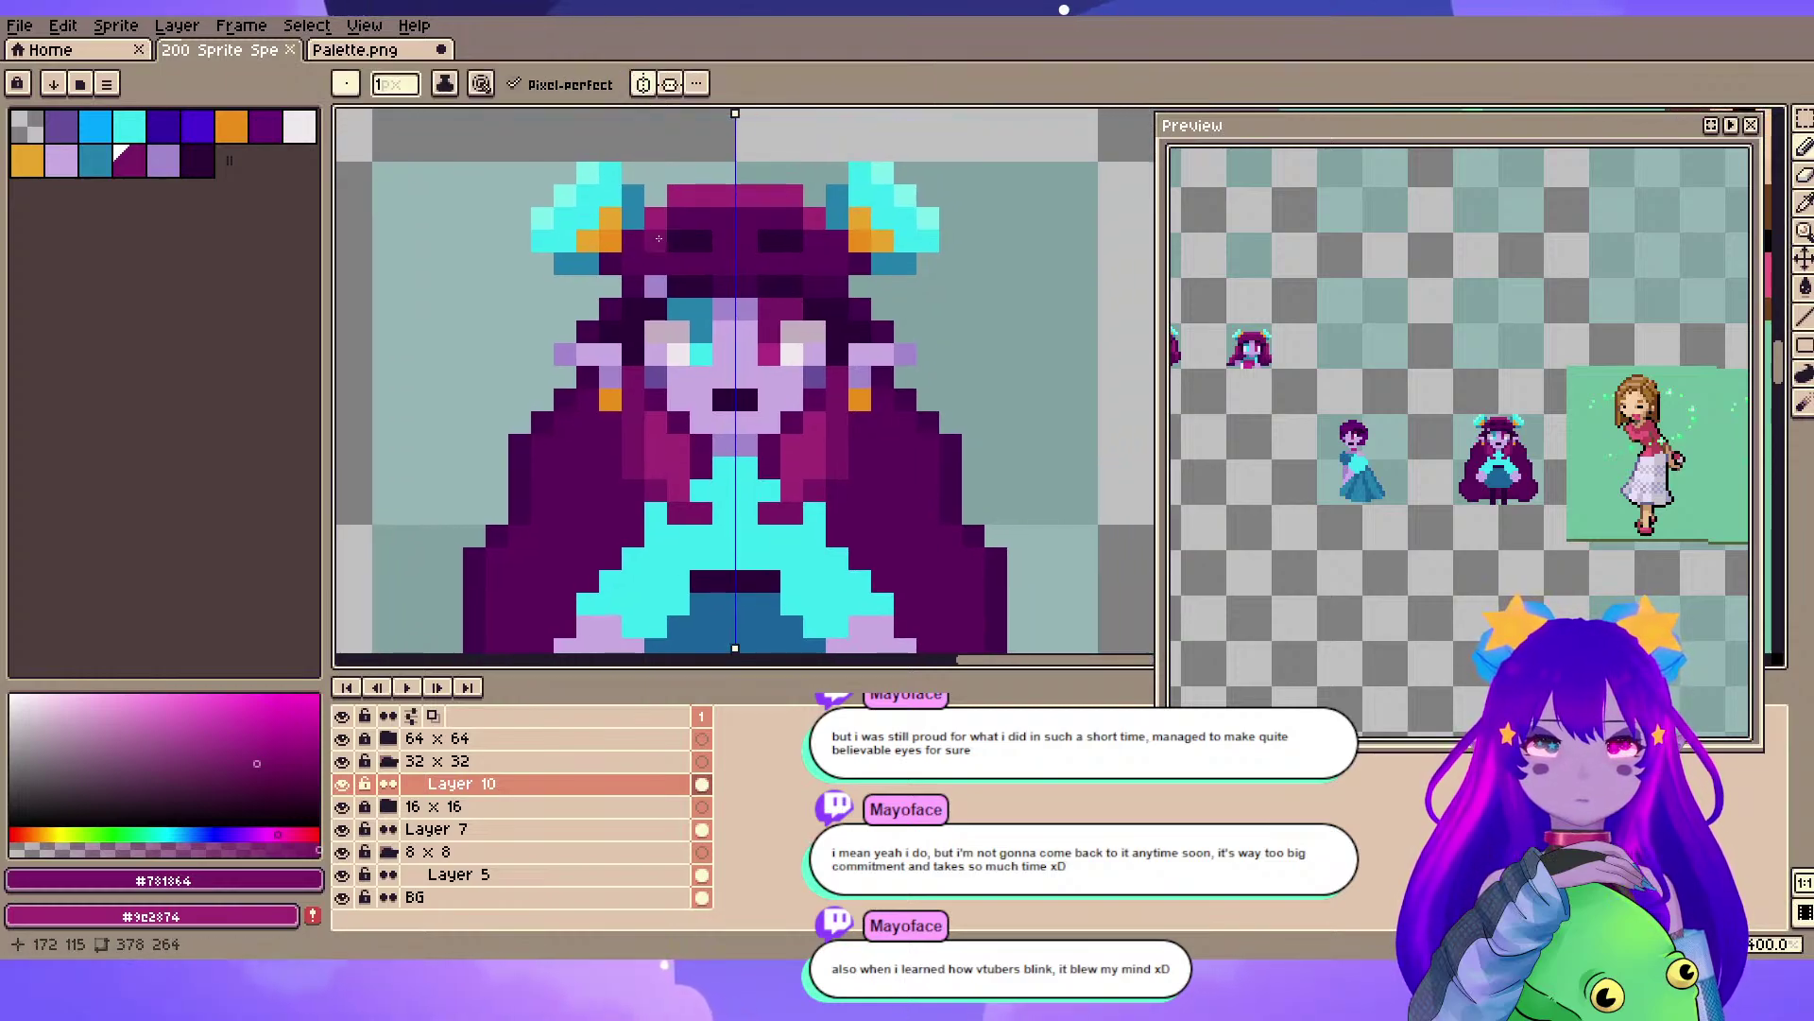
mouse_move(618, 372)
mouse_down()
mouse_move(650, 292)
mouse_move(623, 281)
mouse_move(562, 331)
mouse_move(557, 411)
mouse_up()
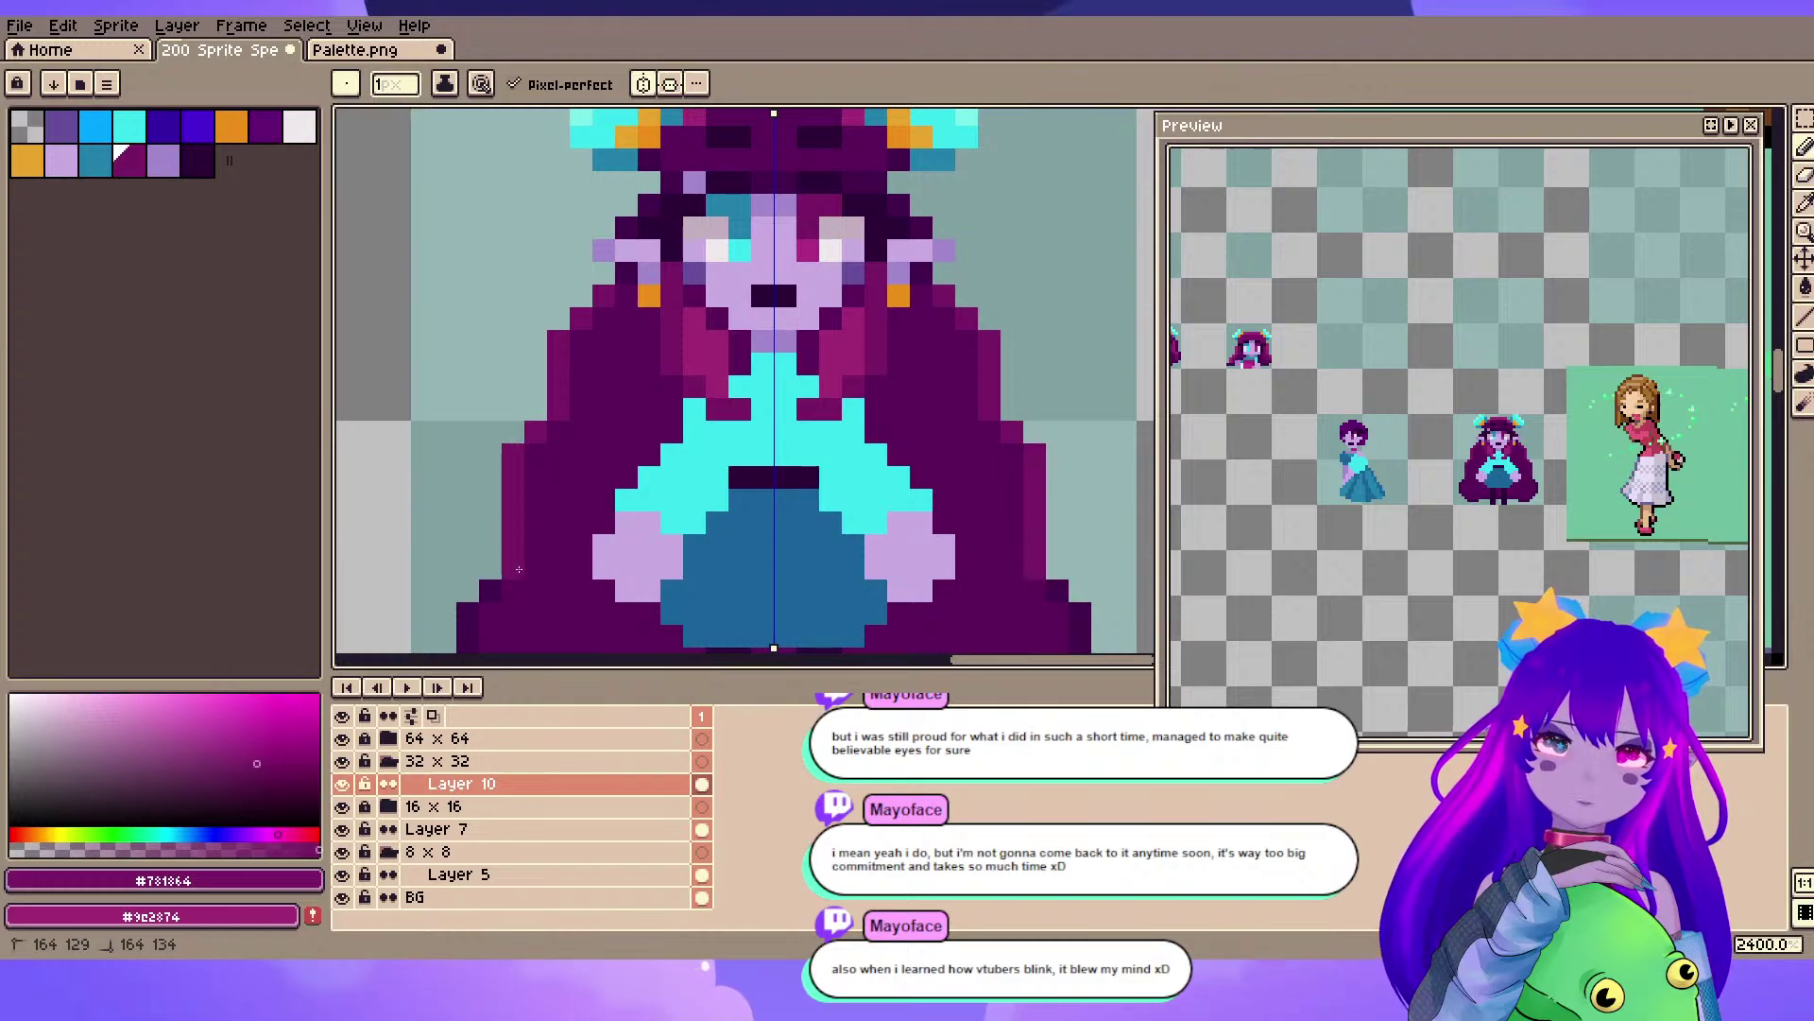
scroll(1645, 294, up, 1)
scroll(1644, 294, up, 3)
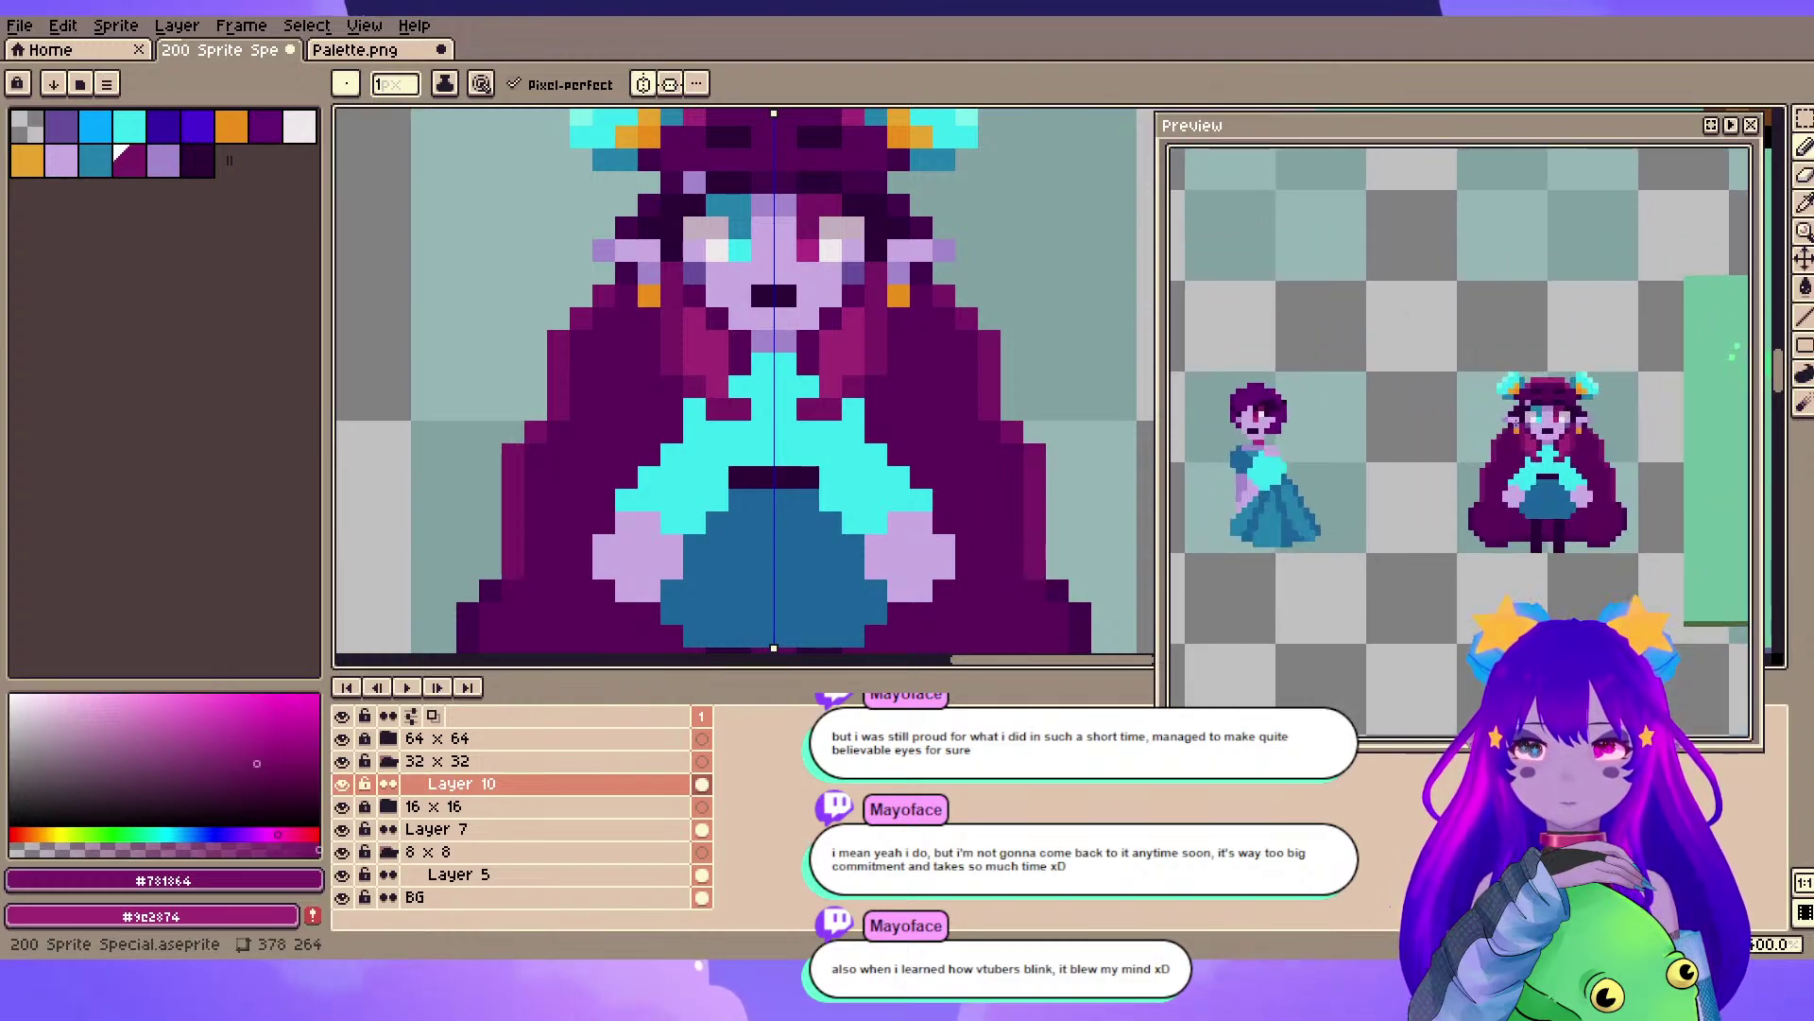
- Sample the dark purple #2c0138 and recolour the bottom edge of the long hair with it symmetrically on both sides of the legs
drag(593, 539, 547, 298)
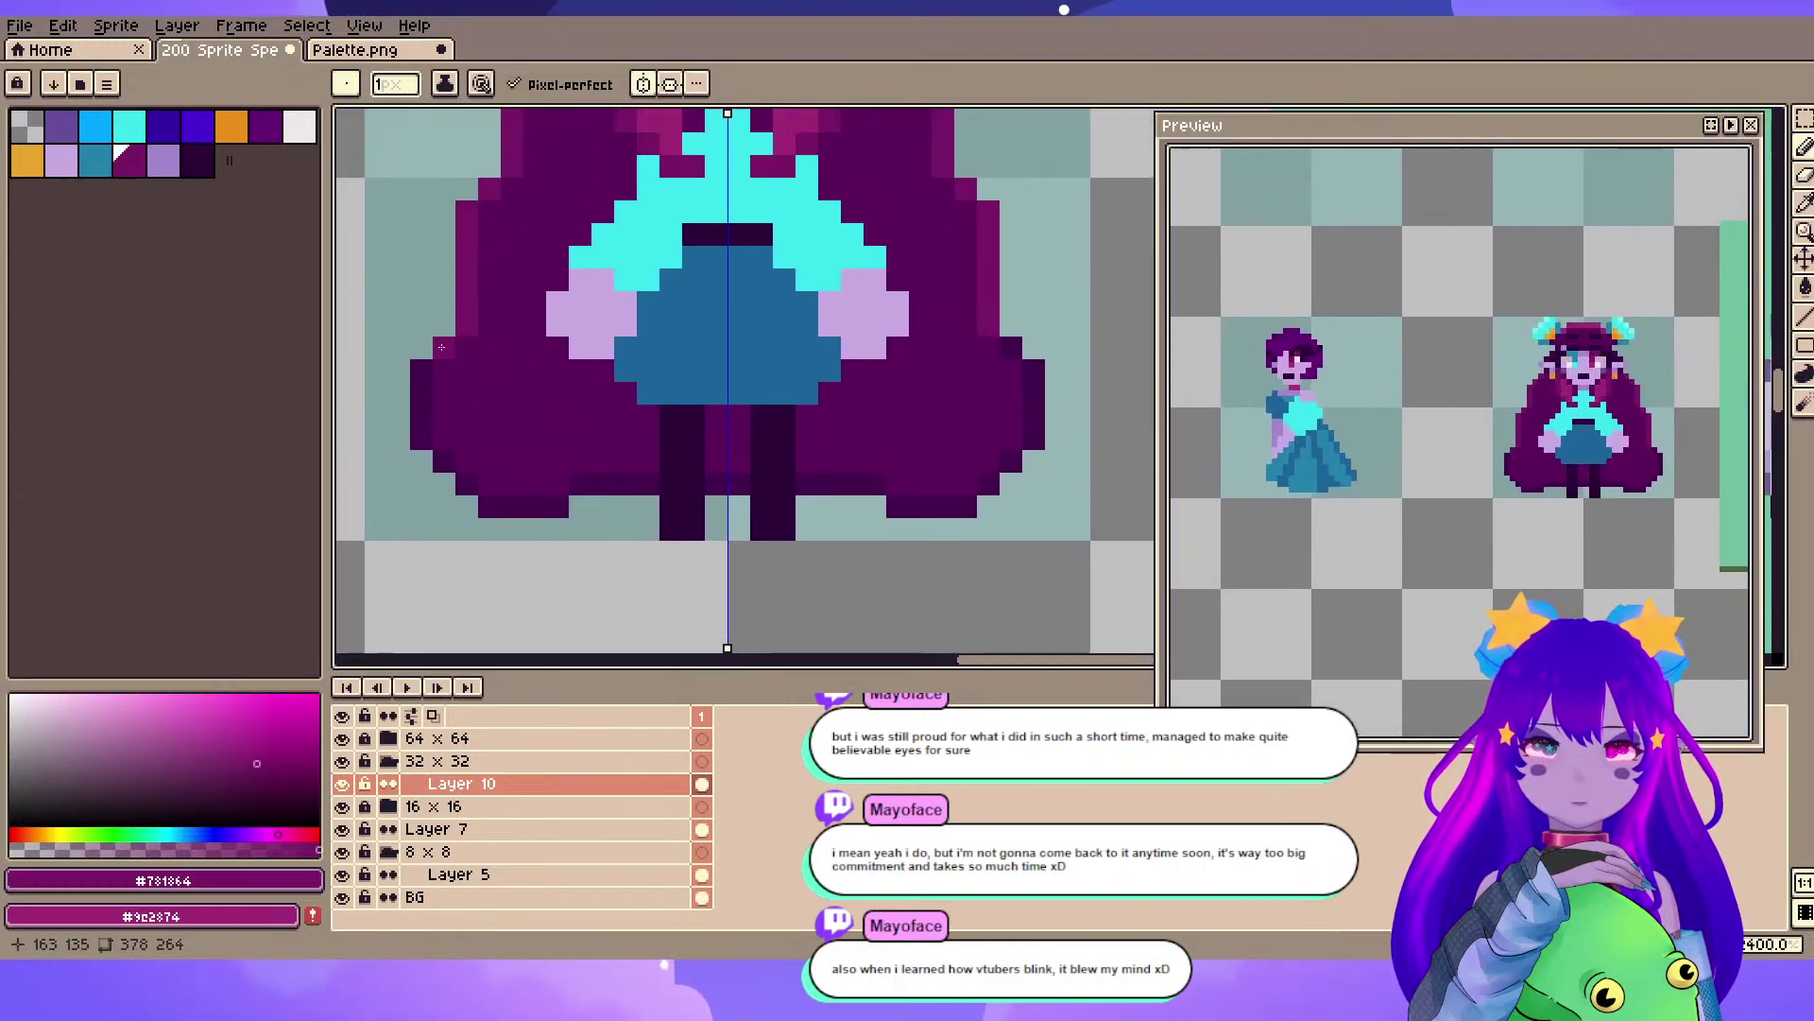
scroll(574, 275, up, 3)
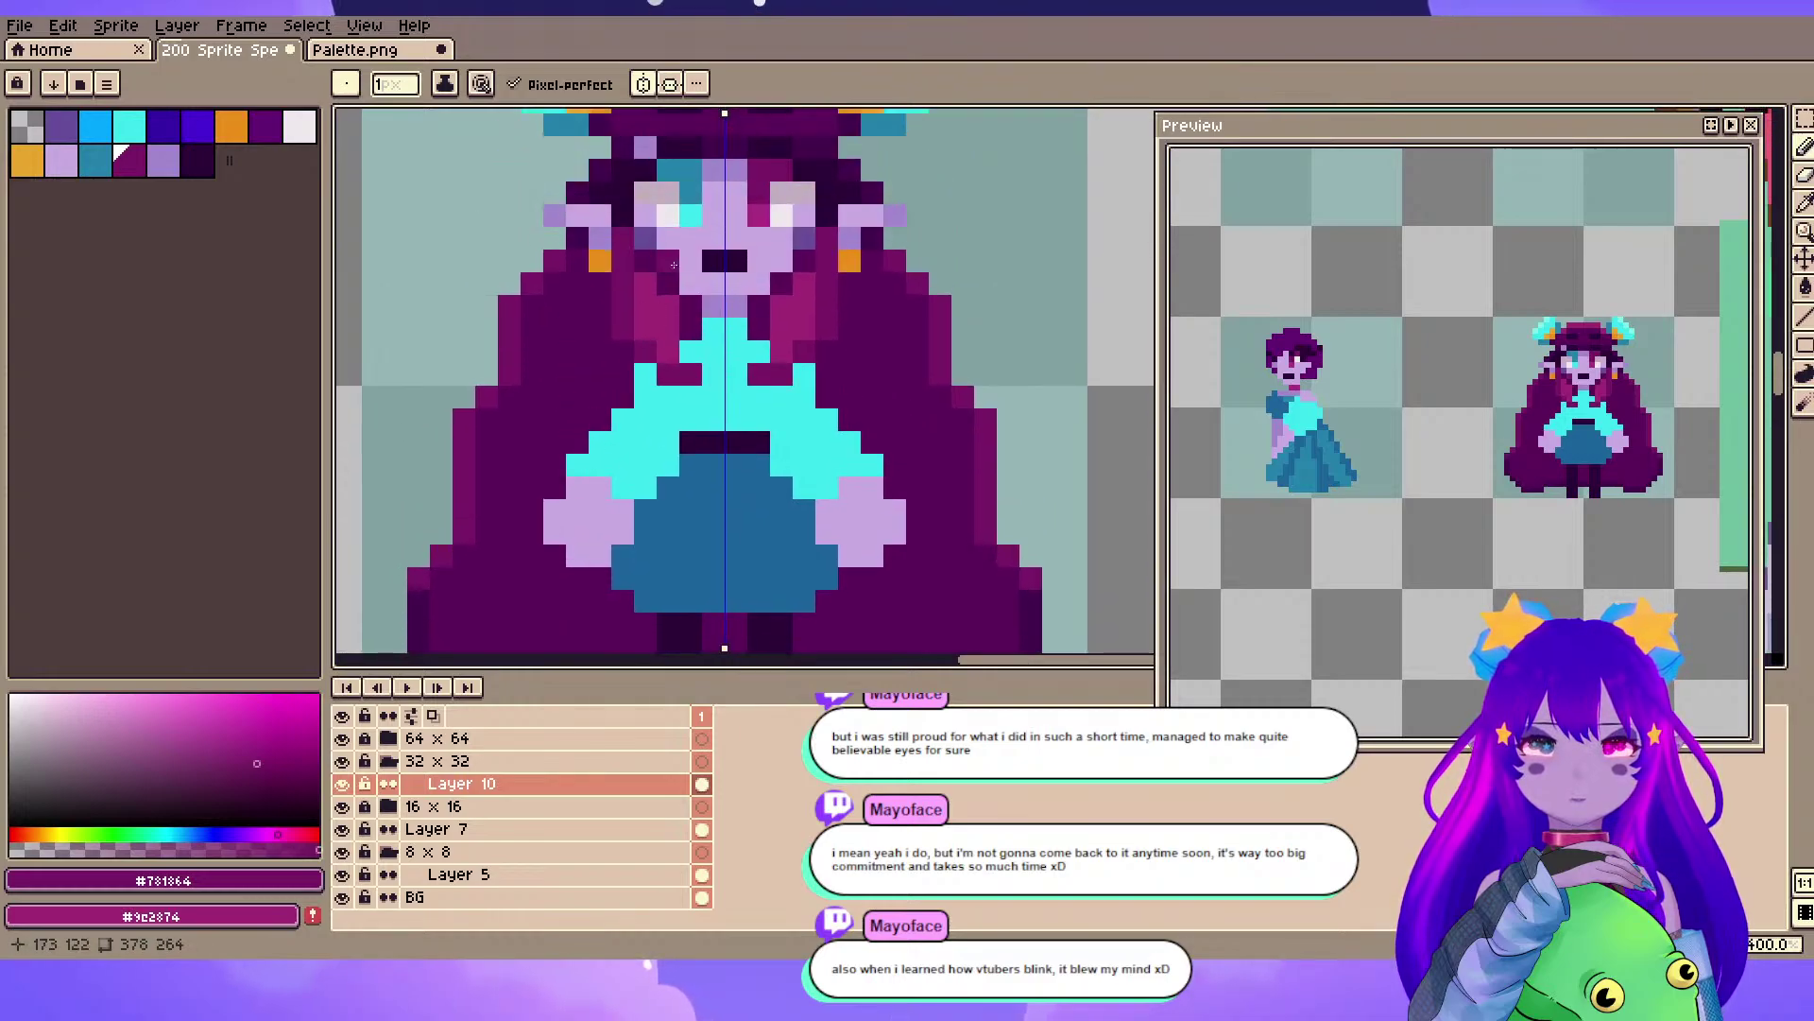
key(i)
click(718, 435)
scroll(718, 434, down, 3)
key(b)
click(632, 526)
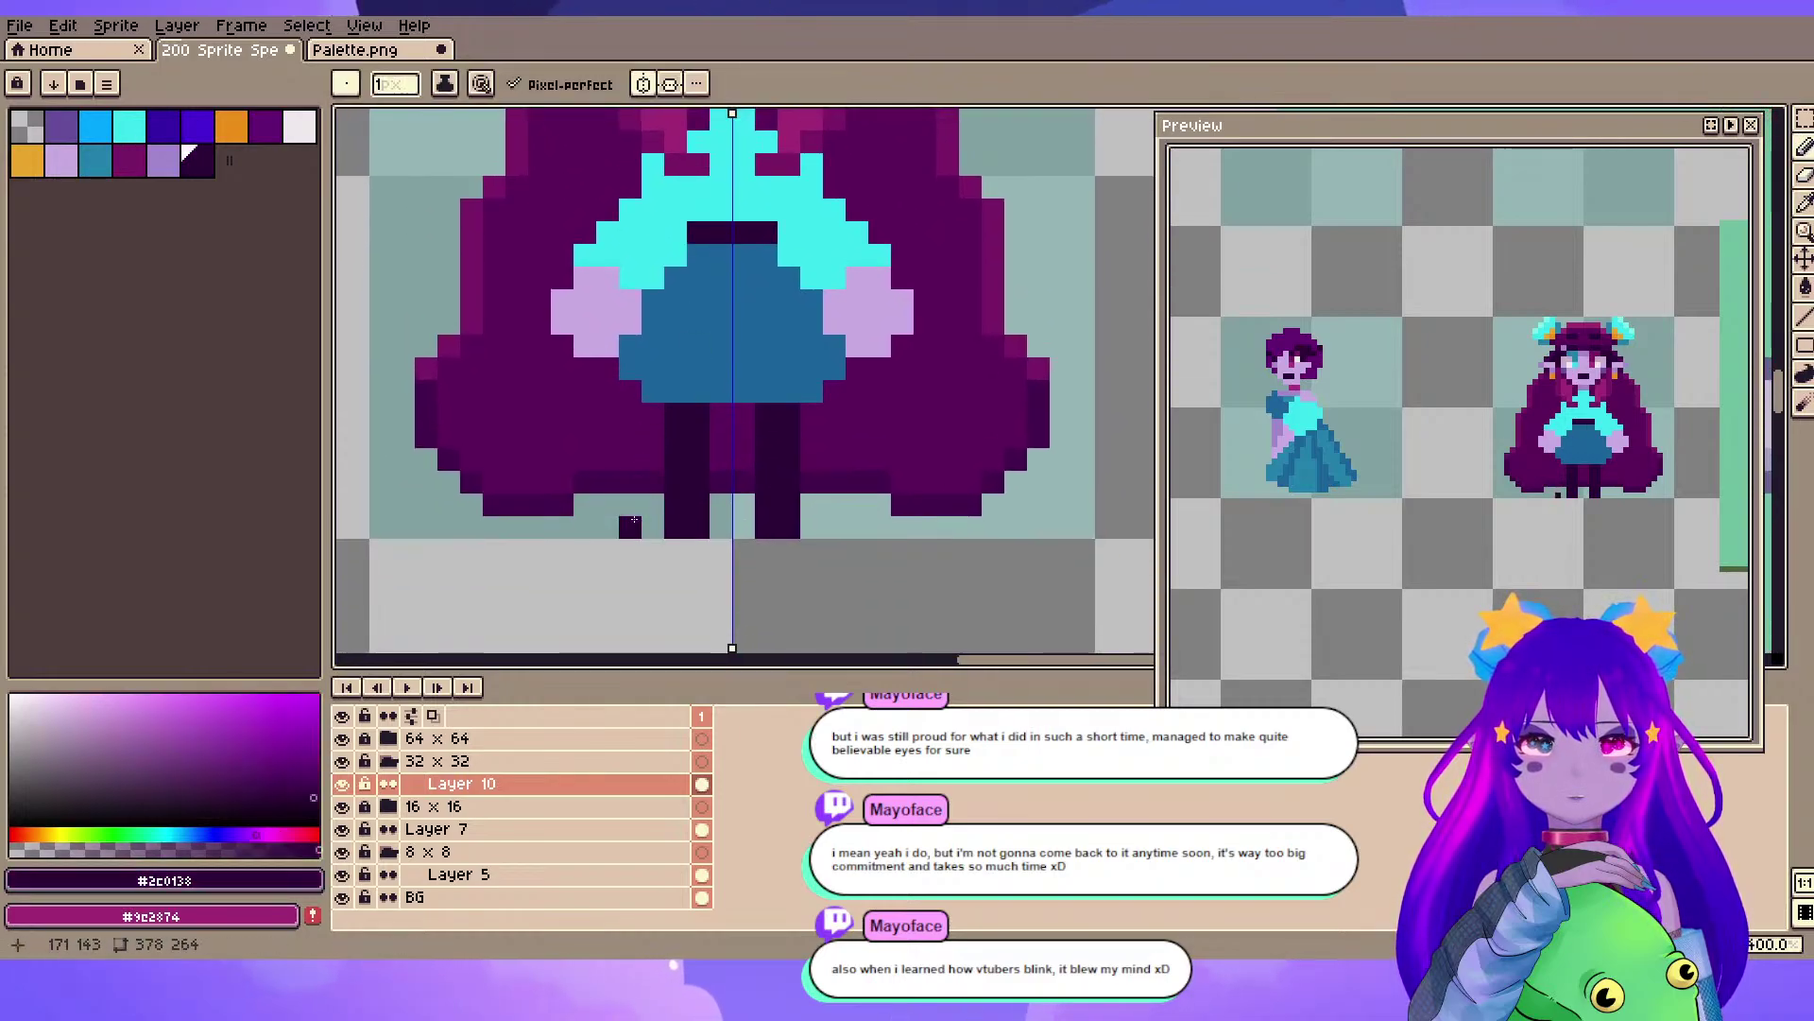
drag(525, 503, 472, 483)
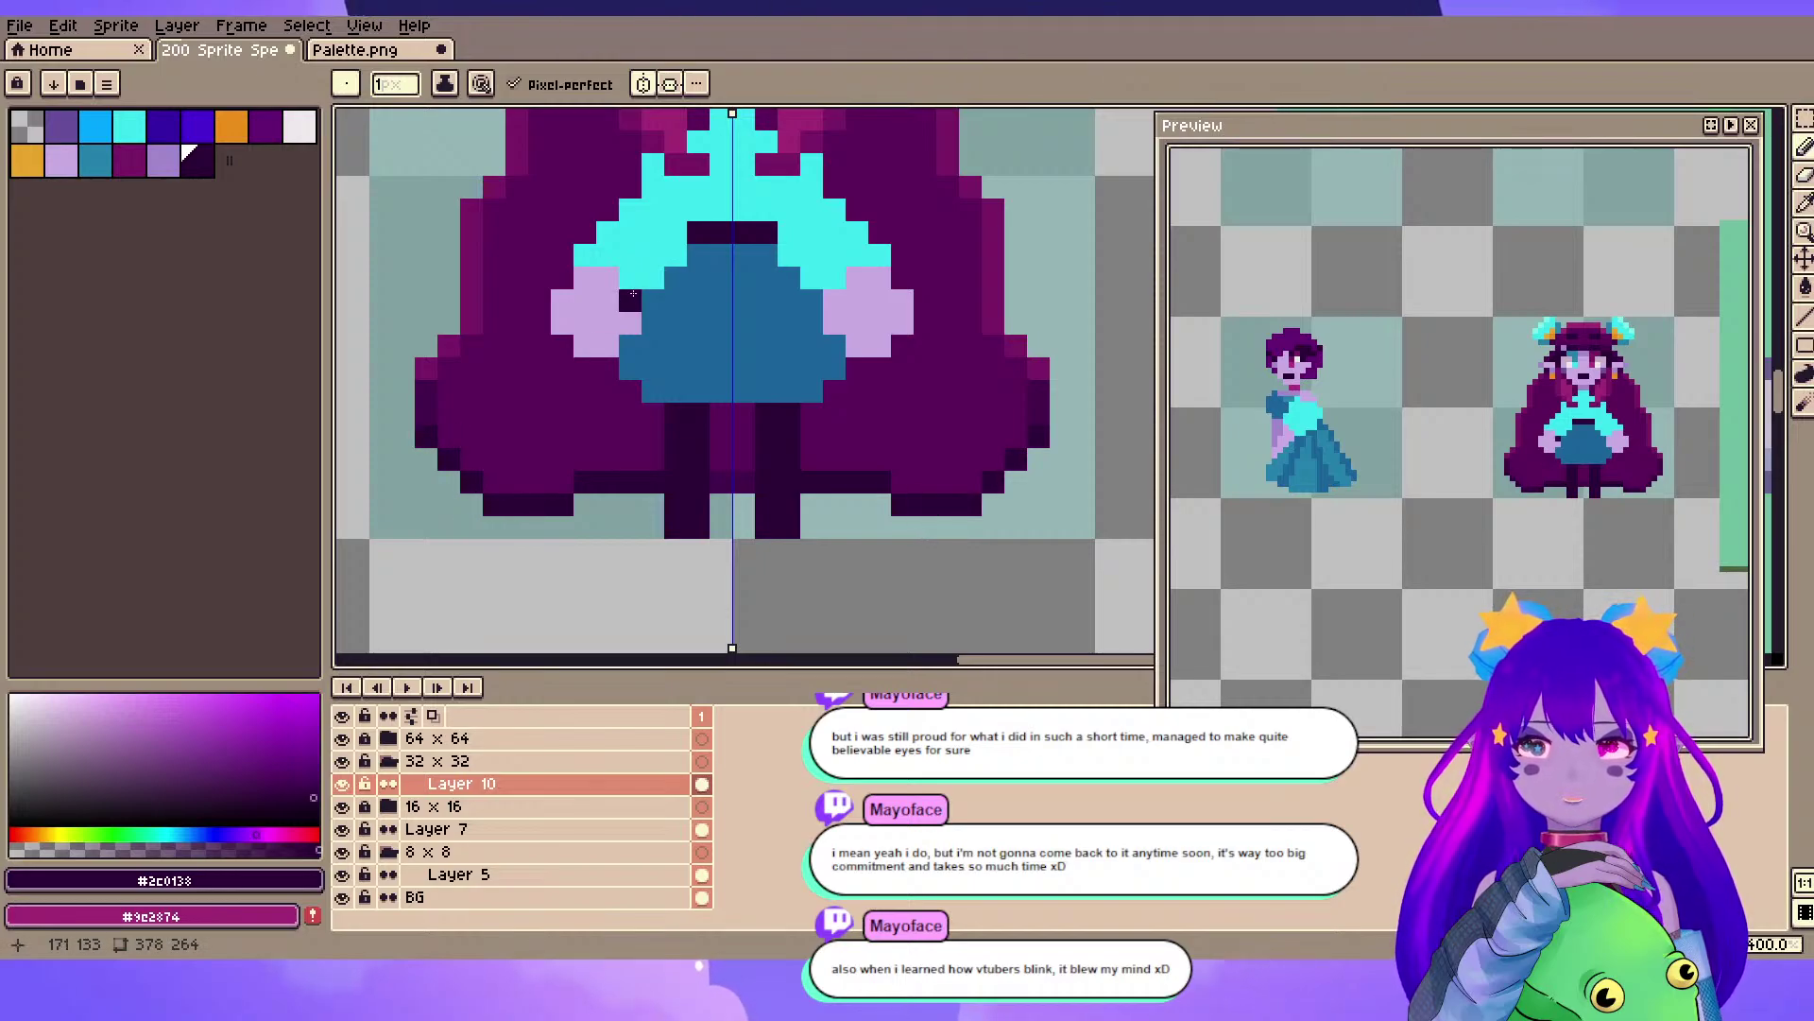
scroll(663, 242, down, 3)
scroll(711, 210, up, 3)
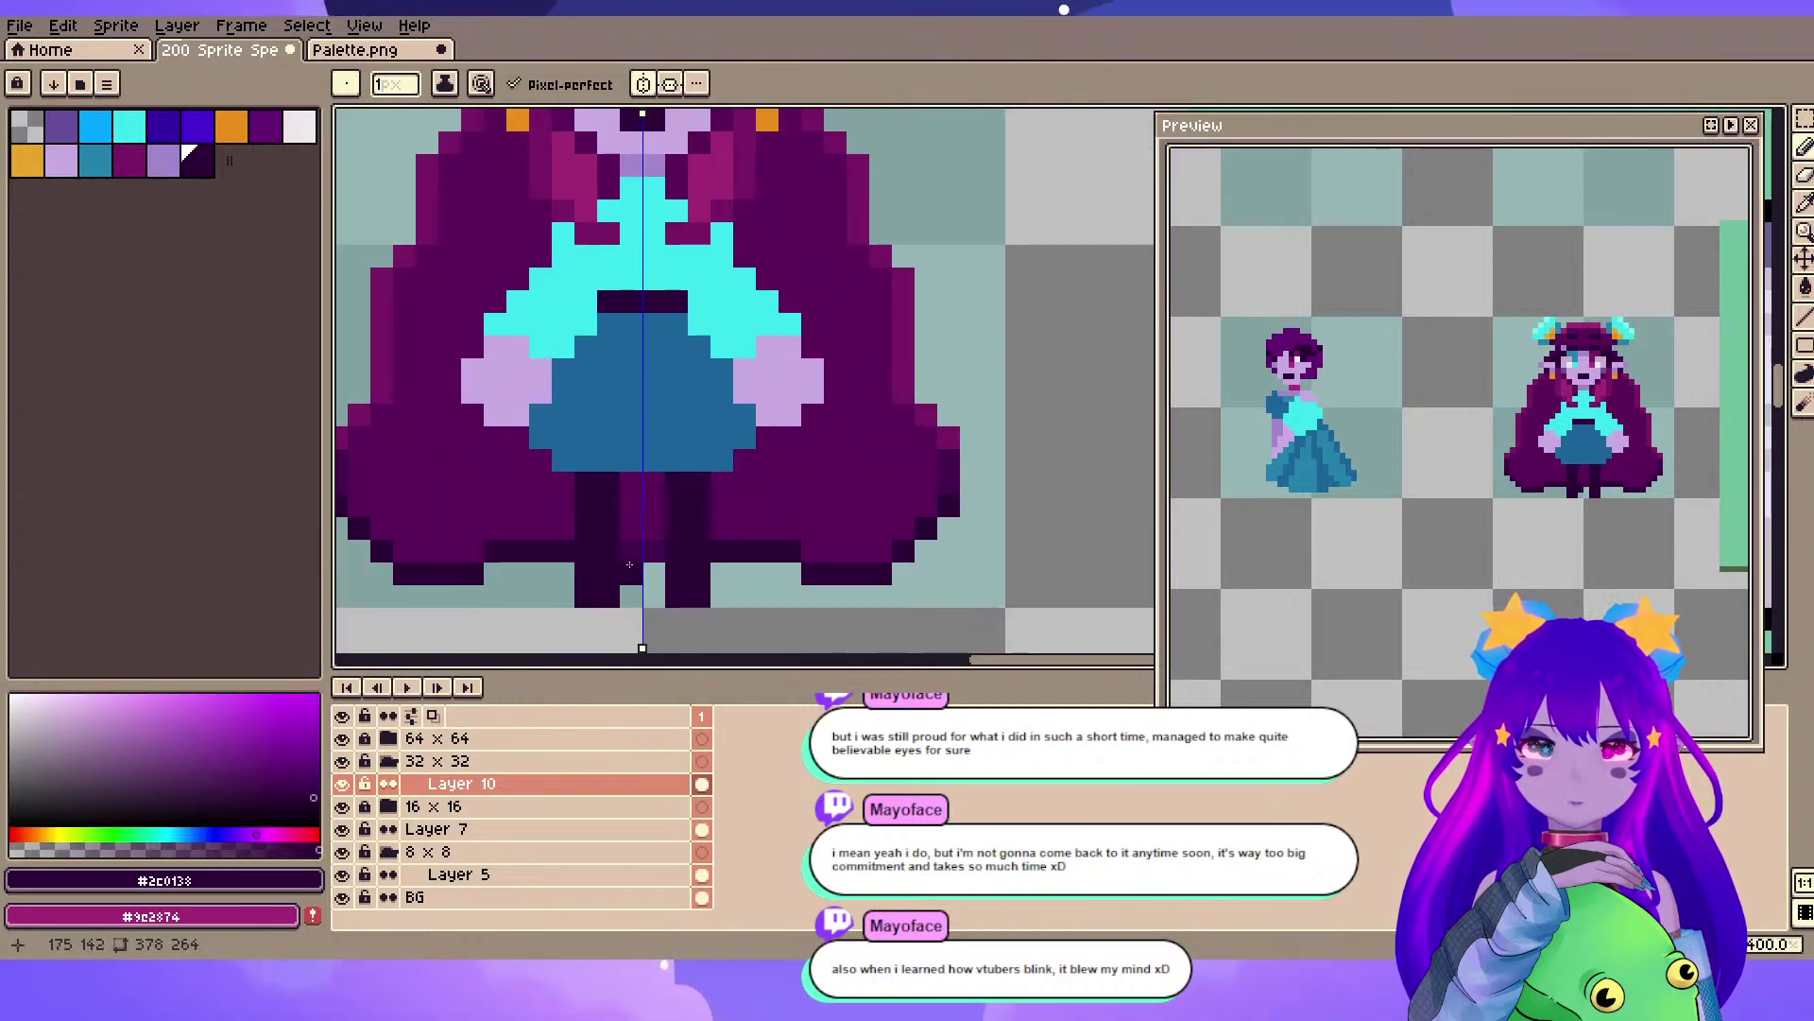
- Try colouring the lowest pixel row of both feet white with the palette's white, and undo it
click(670, 333)
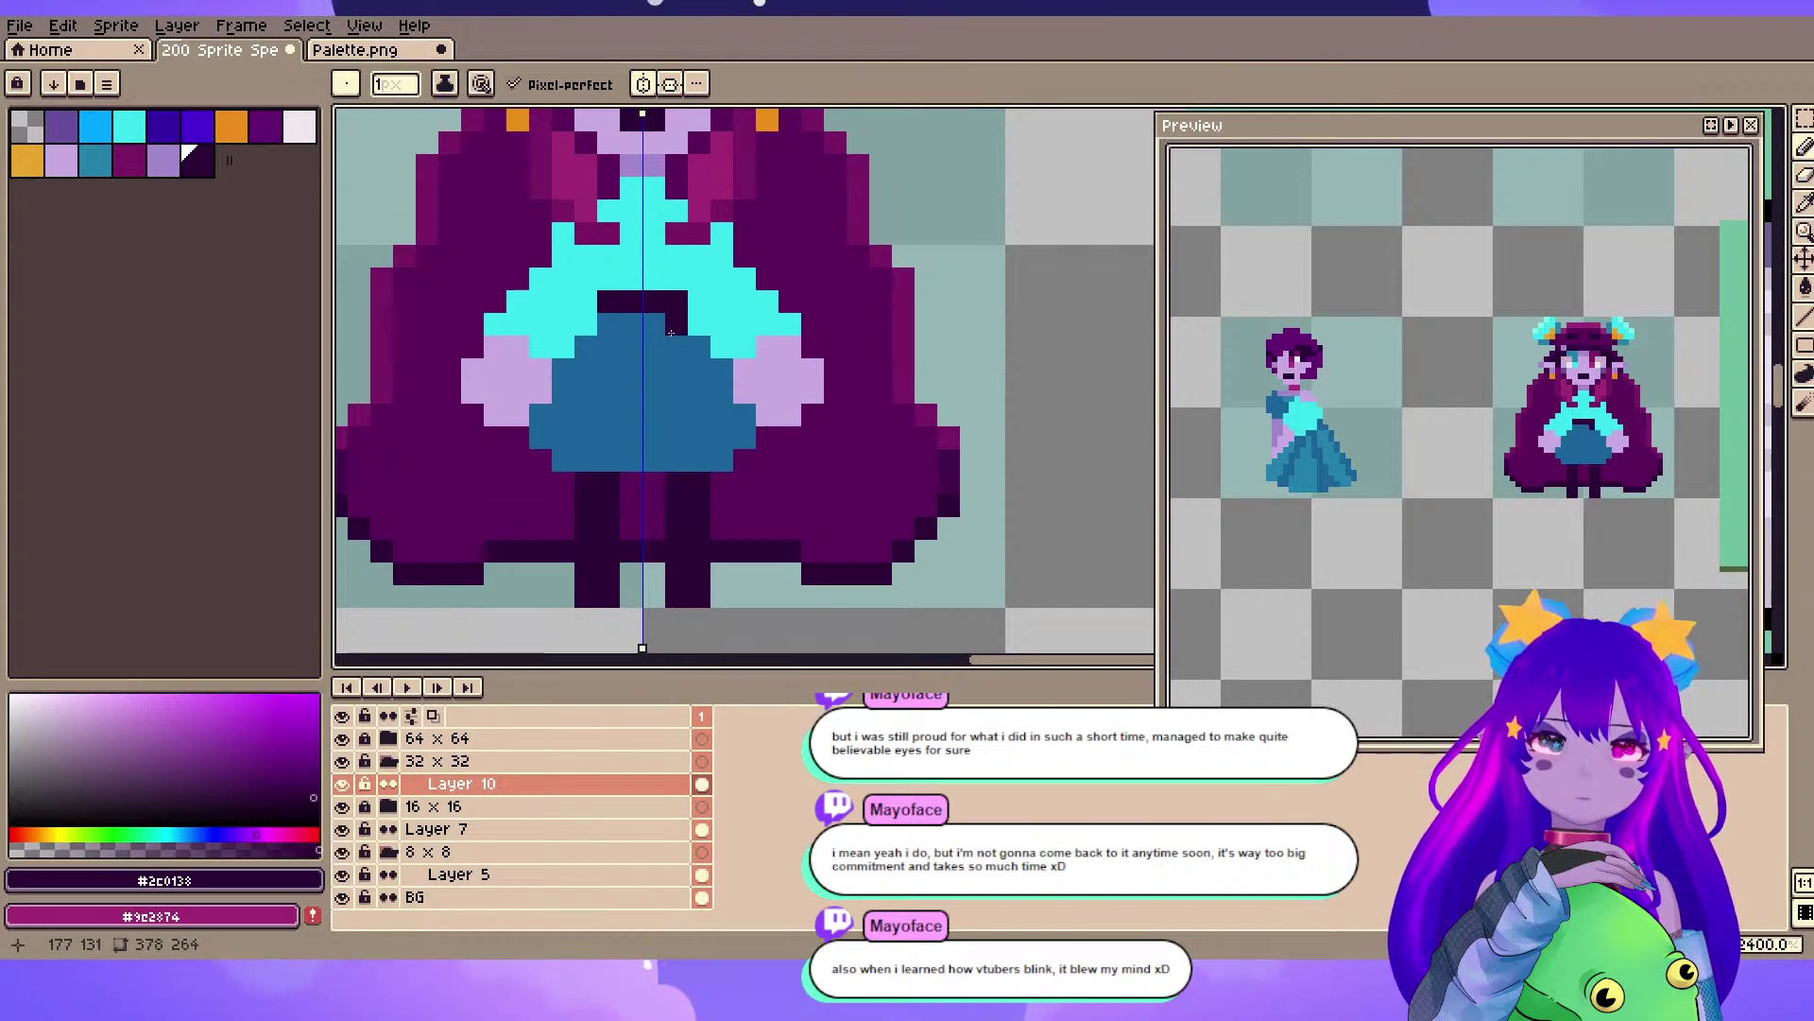
click(302, 131)
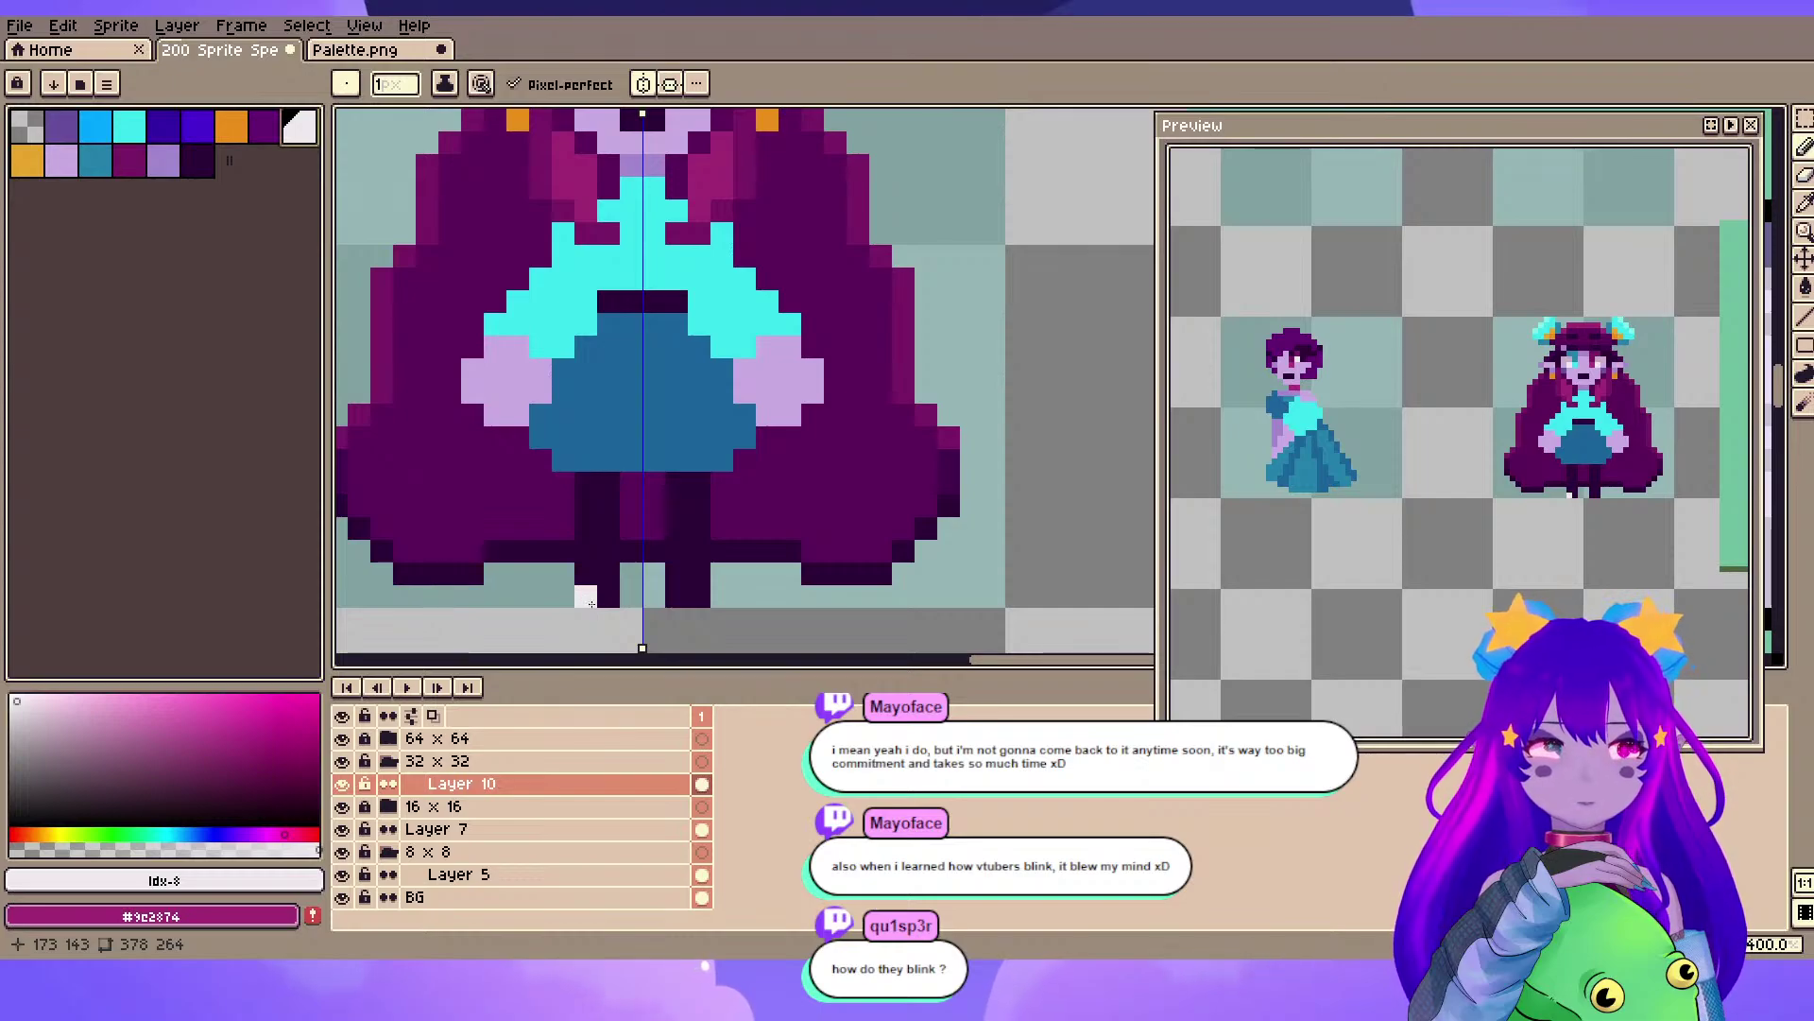
drag(590, 603, 599, 603)
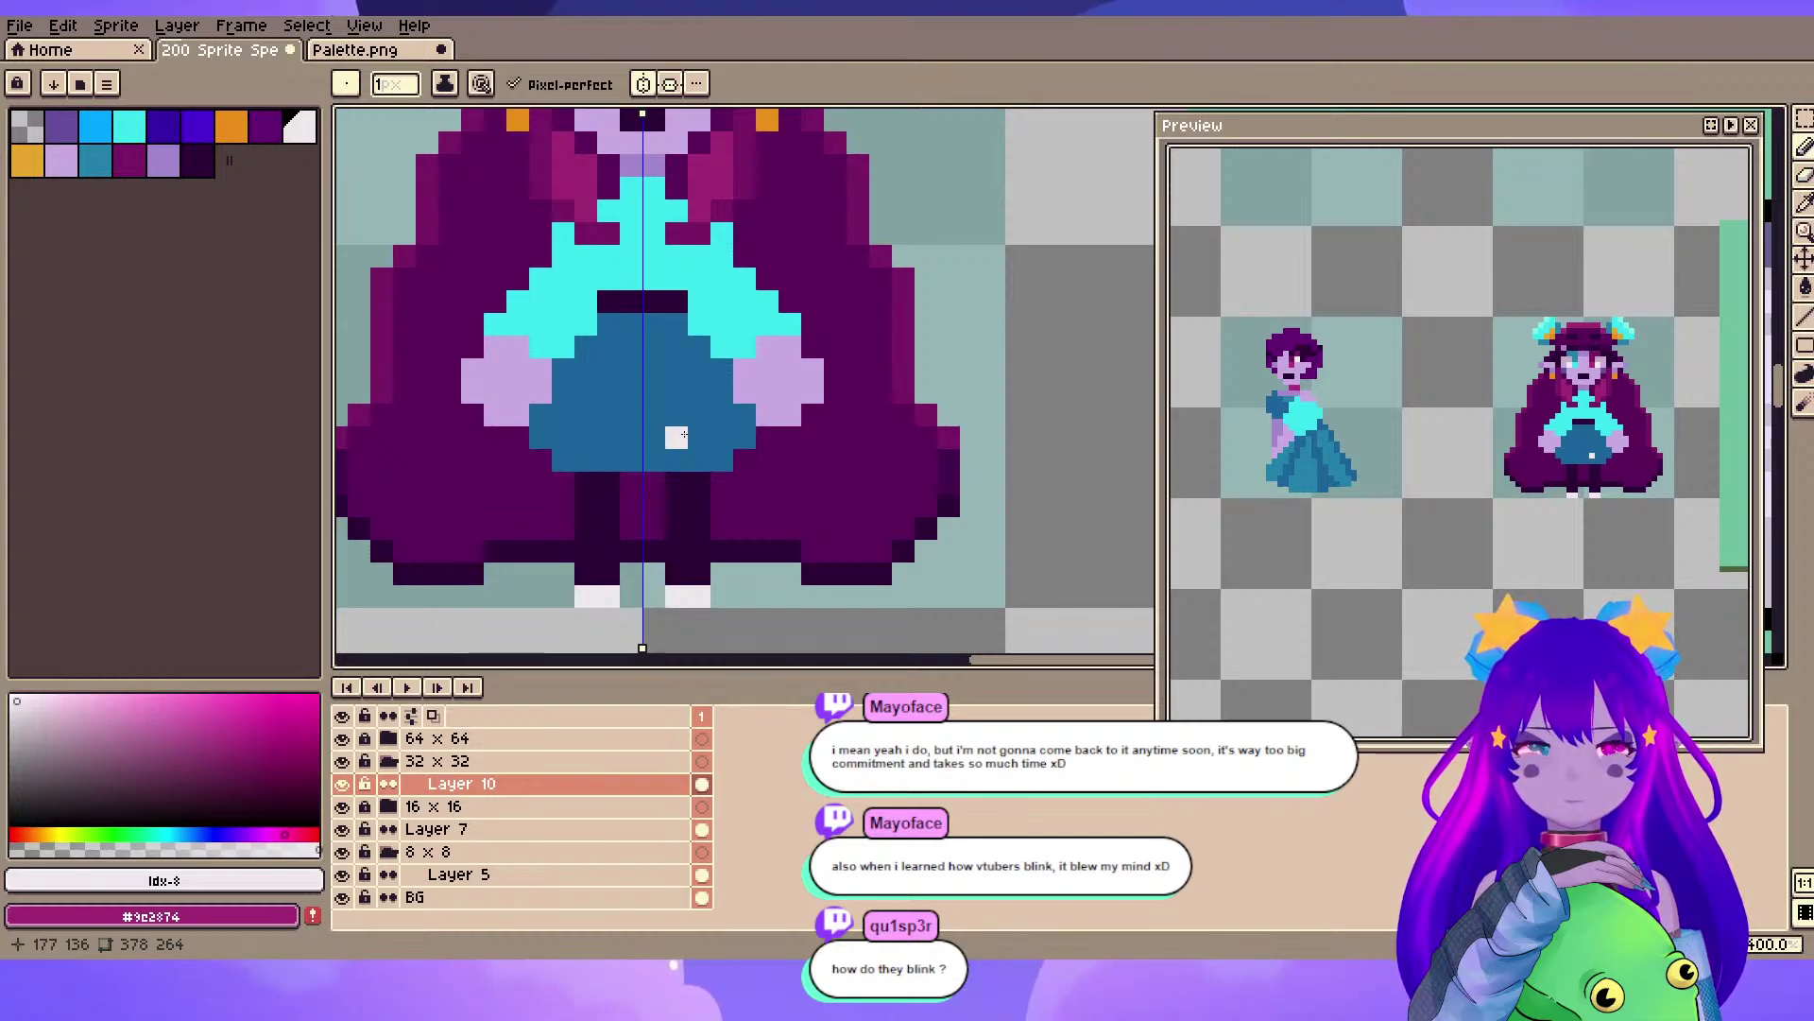
key(ctrl+z)
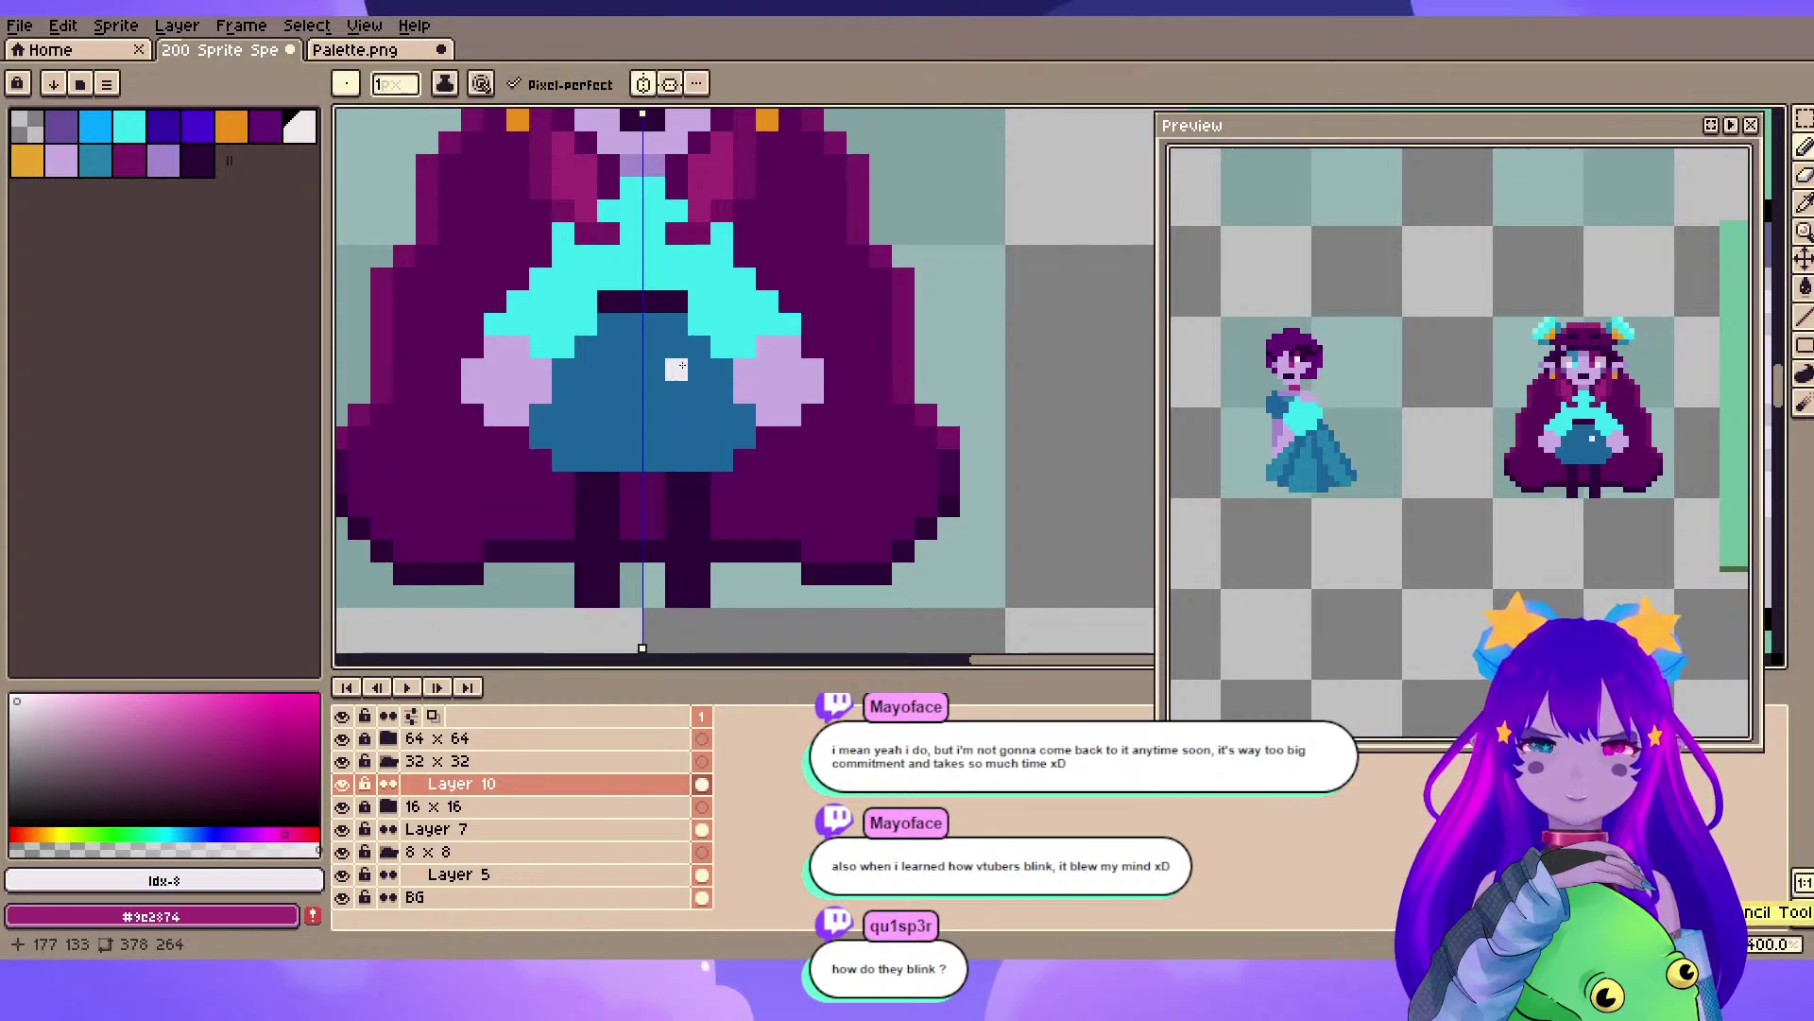
- Sample the dark leg colour #2c0138 again and save the sprite
drag(709, 548, 763, 540)
alt+click(668, 592)
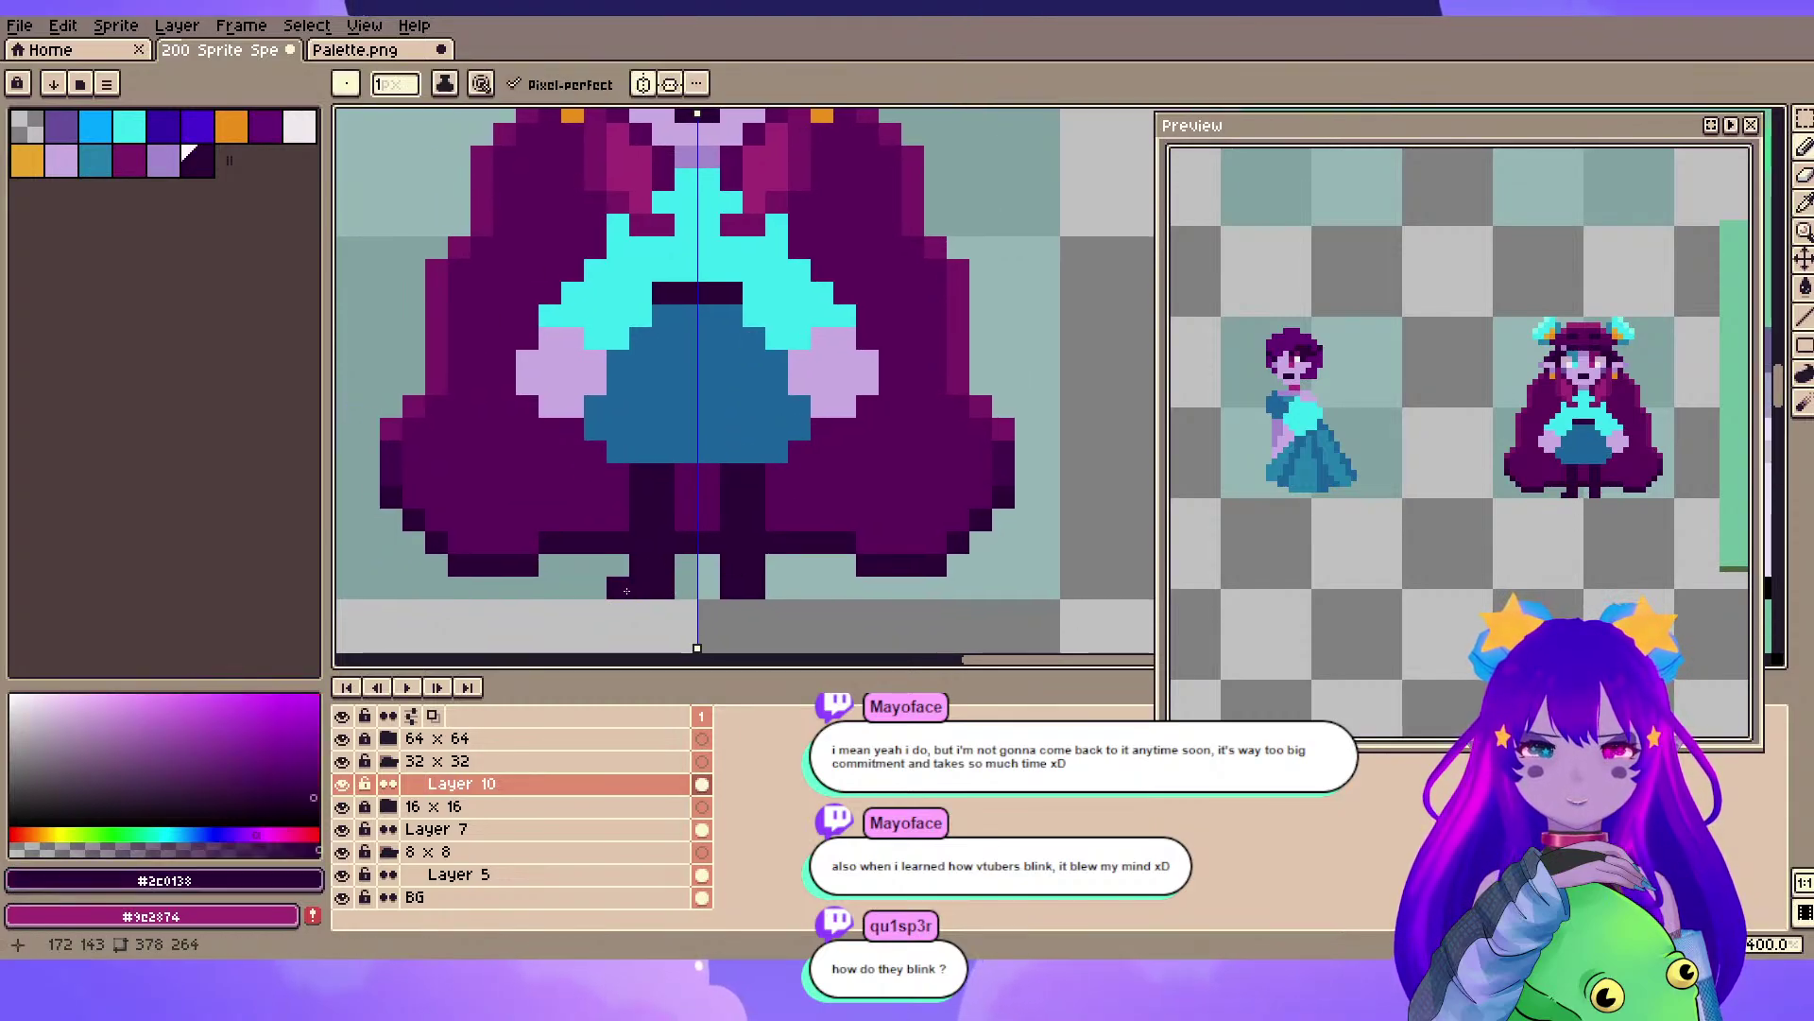
click(776, 587)
key(ctrl+s)
scroll(663, 494, down, 1)
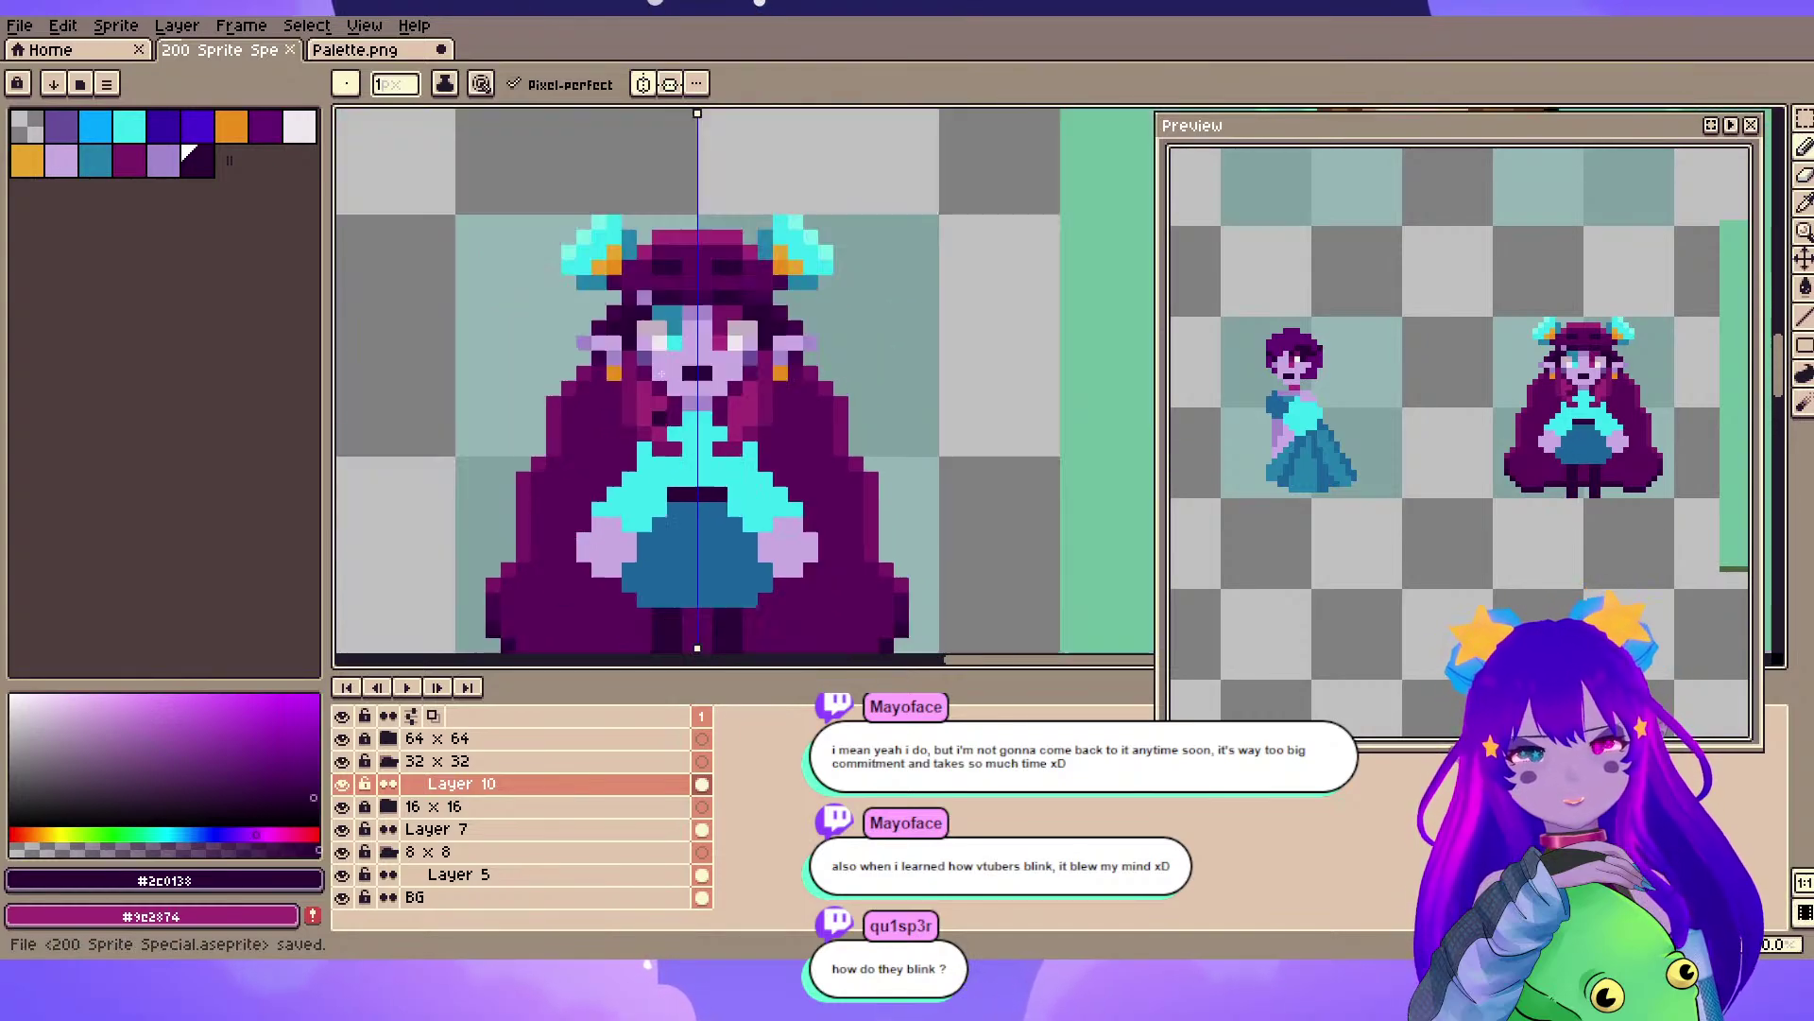
scroll(672, 248, up, 2)
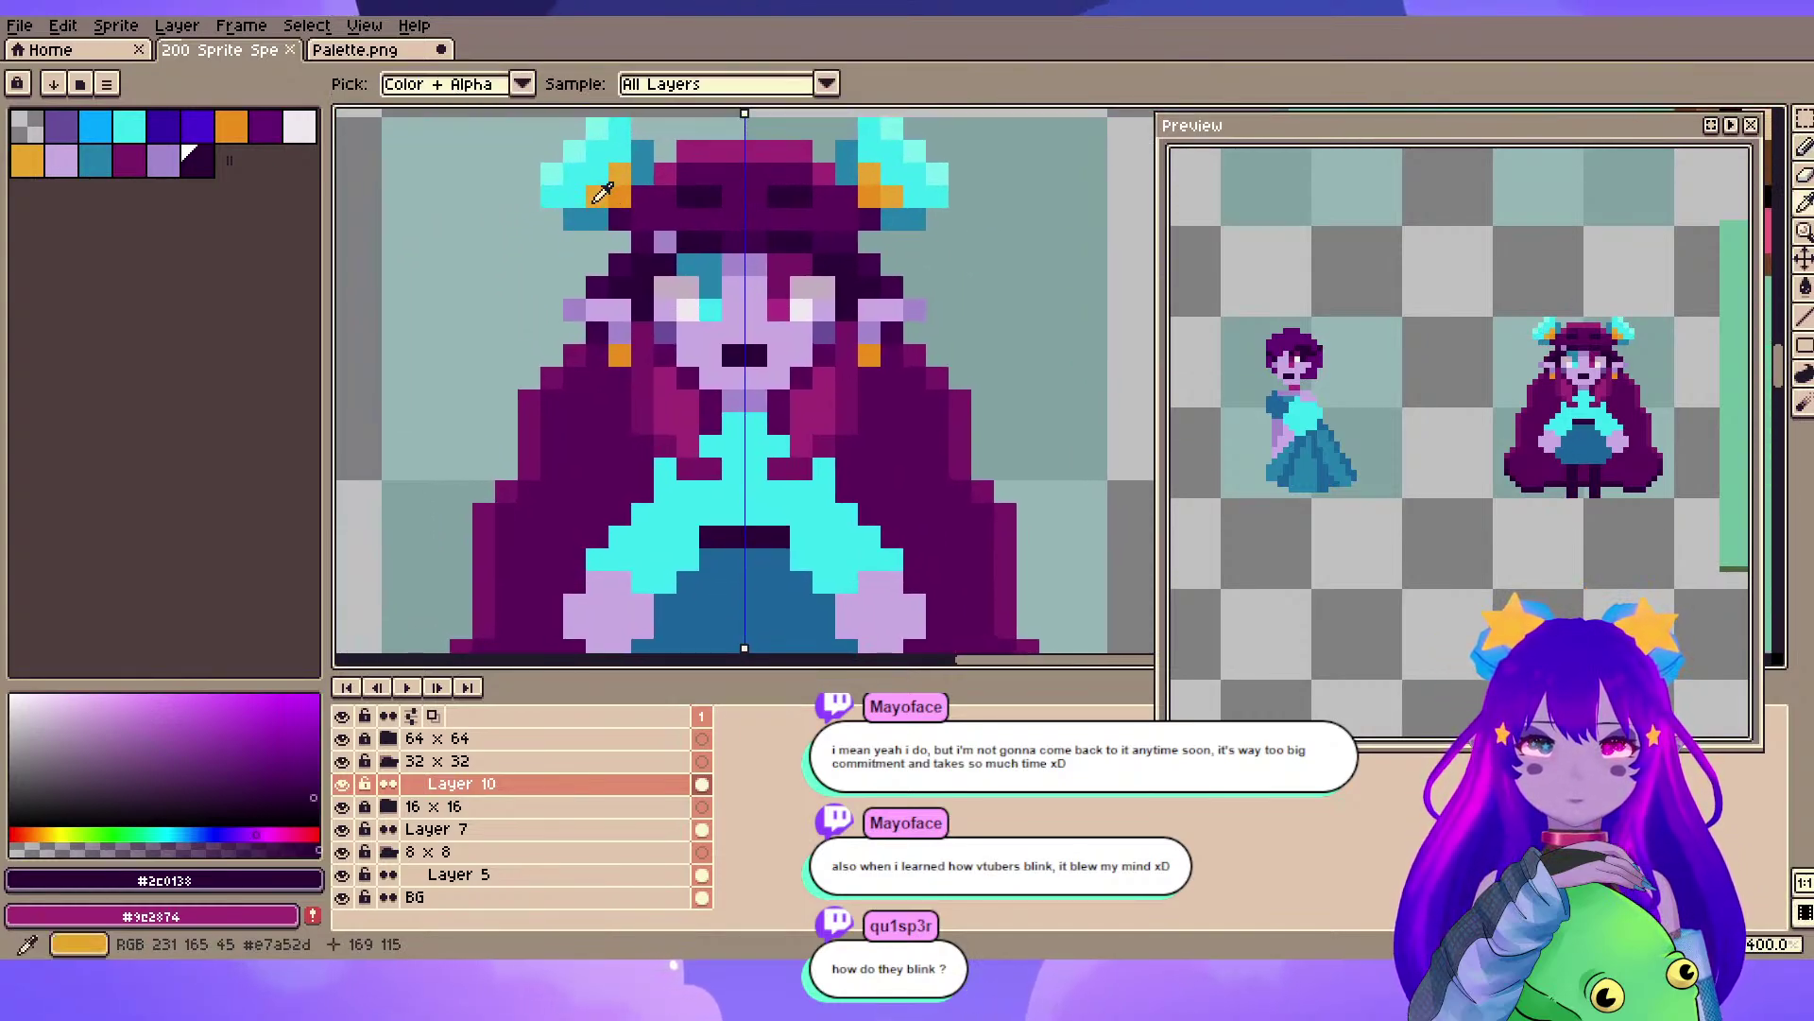
alt+click(677, 376)
drag(676, 376, 668, 303)
scroll(723, 498, down, 1)
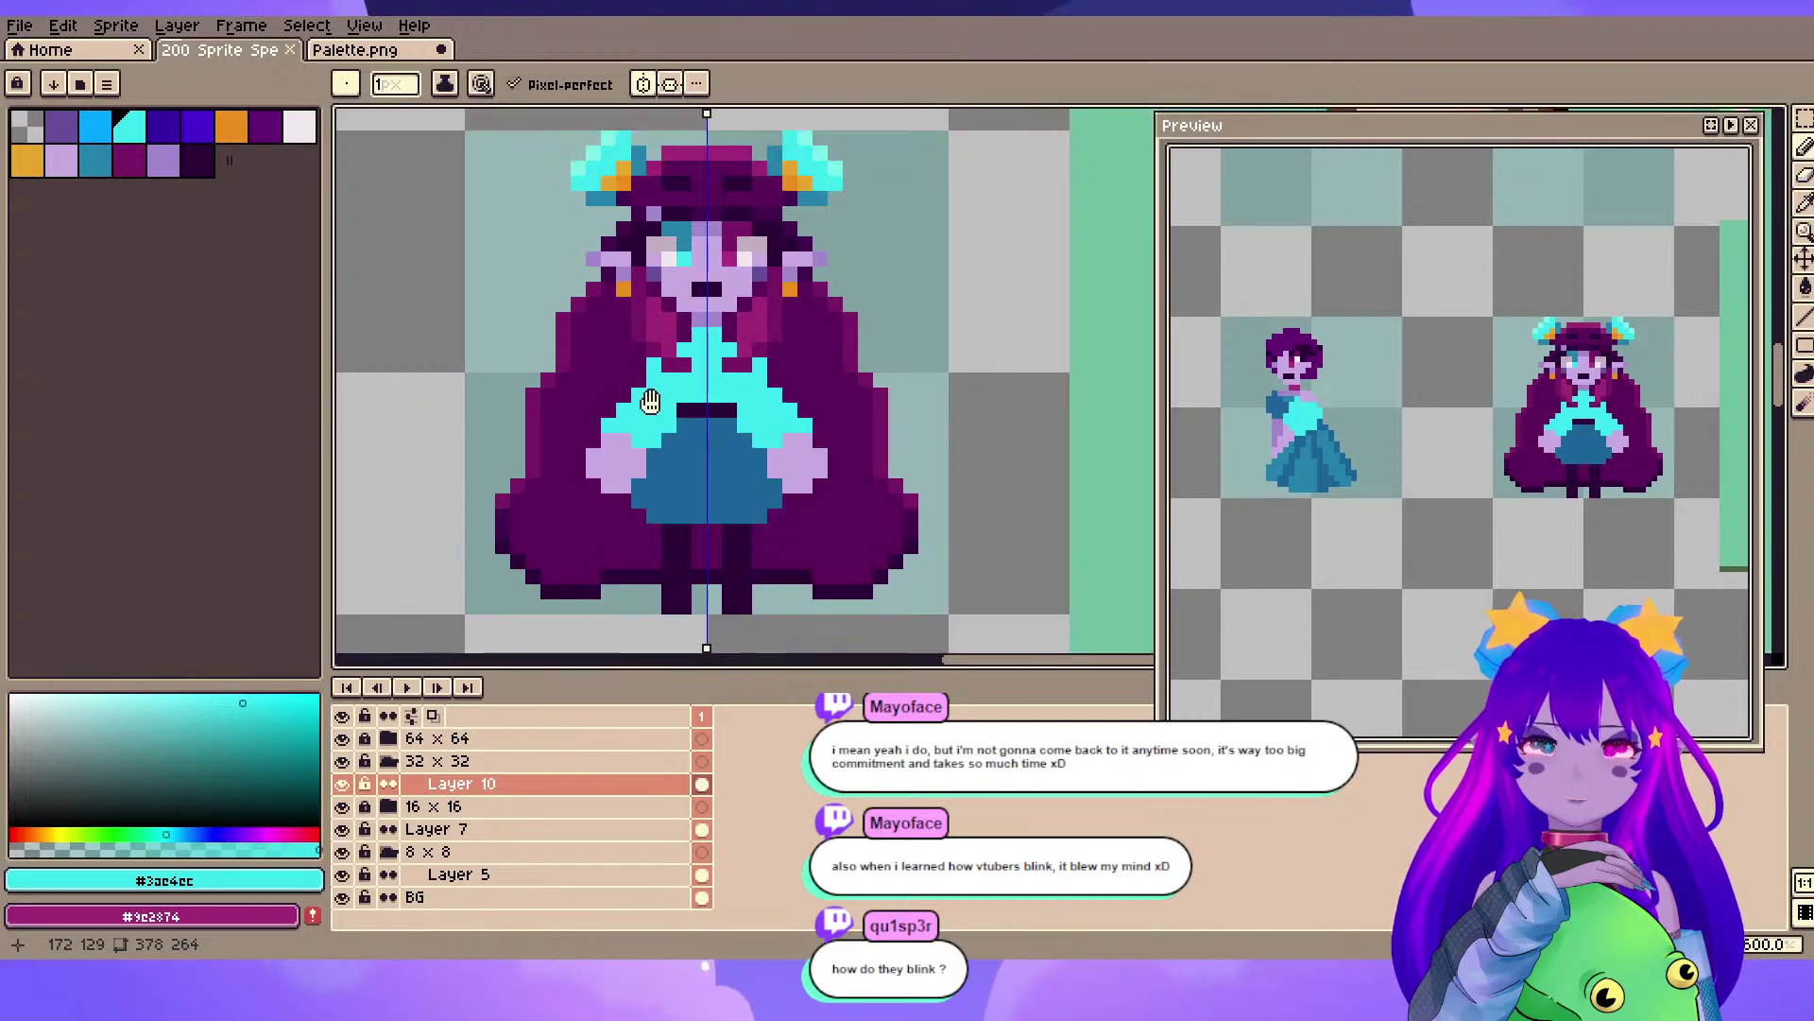
scroll(649, 405, up, 1)
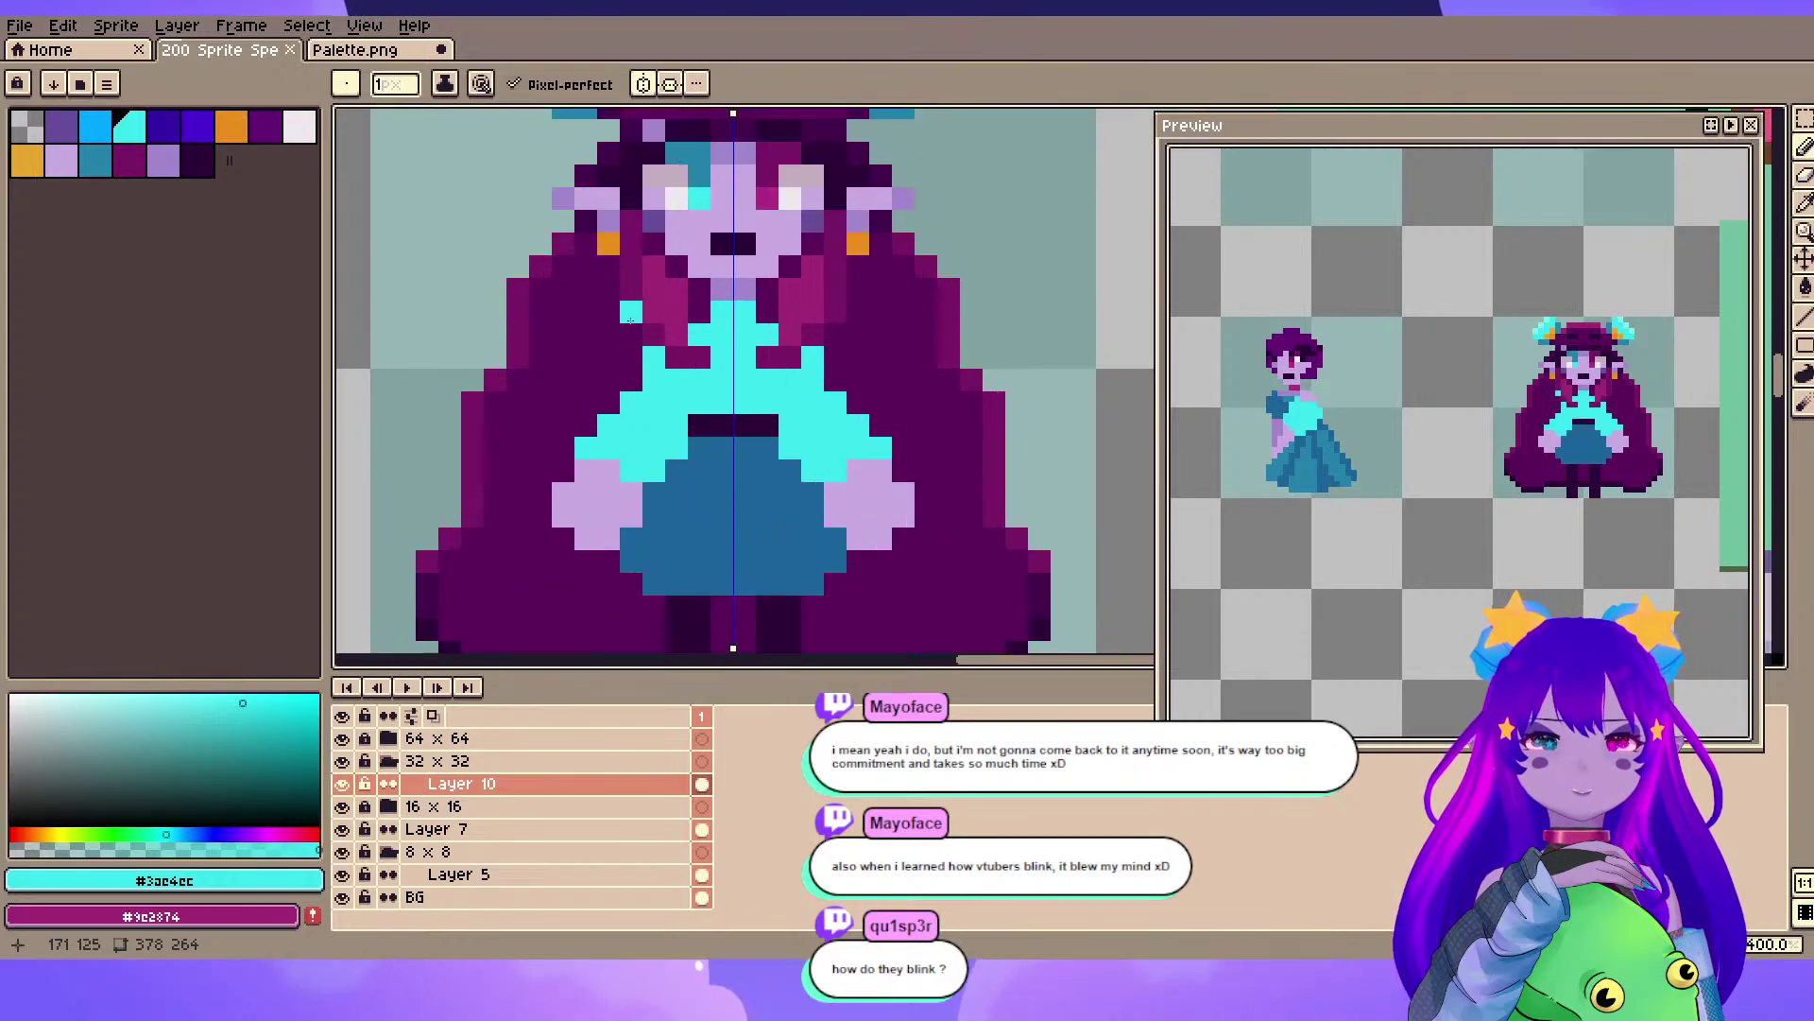
drag(630, 321, 637, 389)
- Sample the horn blue #2482ab, shift it to a deeper blue (hue 215°, saturation 89, value 57), and shade the skirt's bottom edge
alt+click(912, 179)
drag(745, 449, 734, 298)
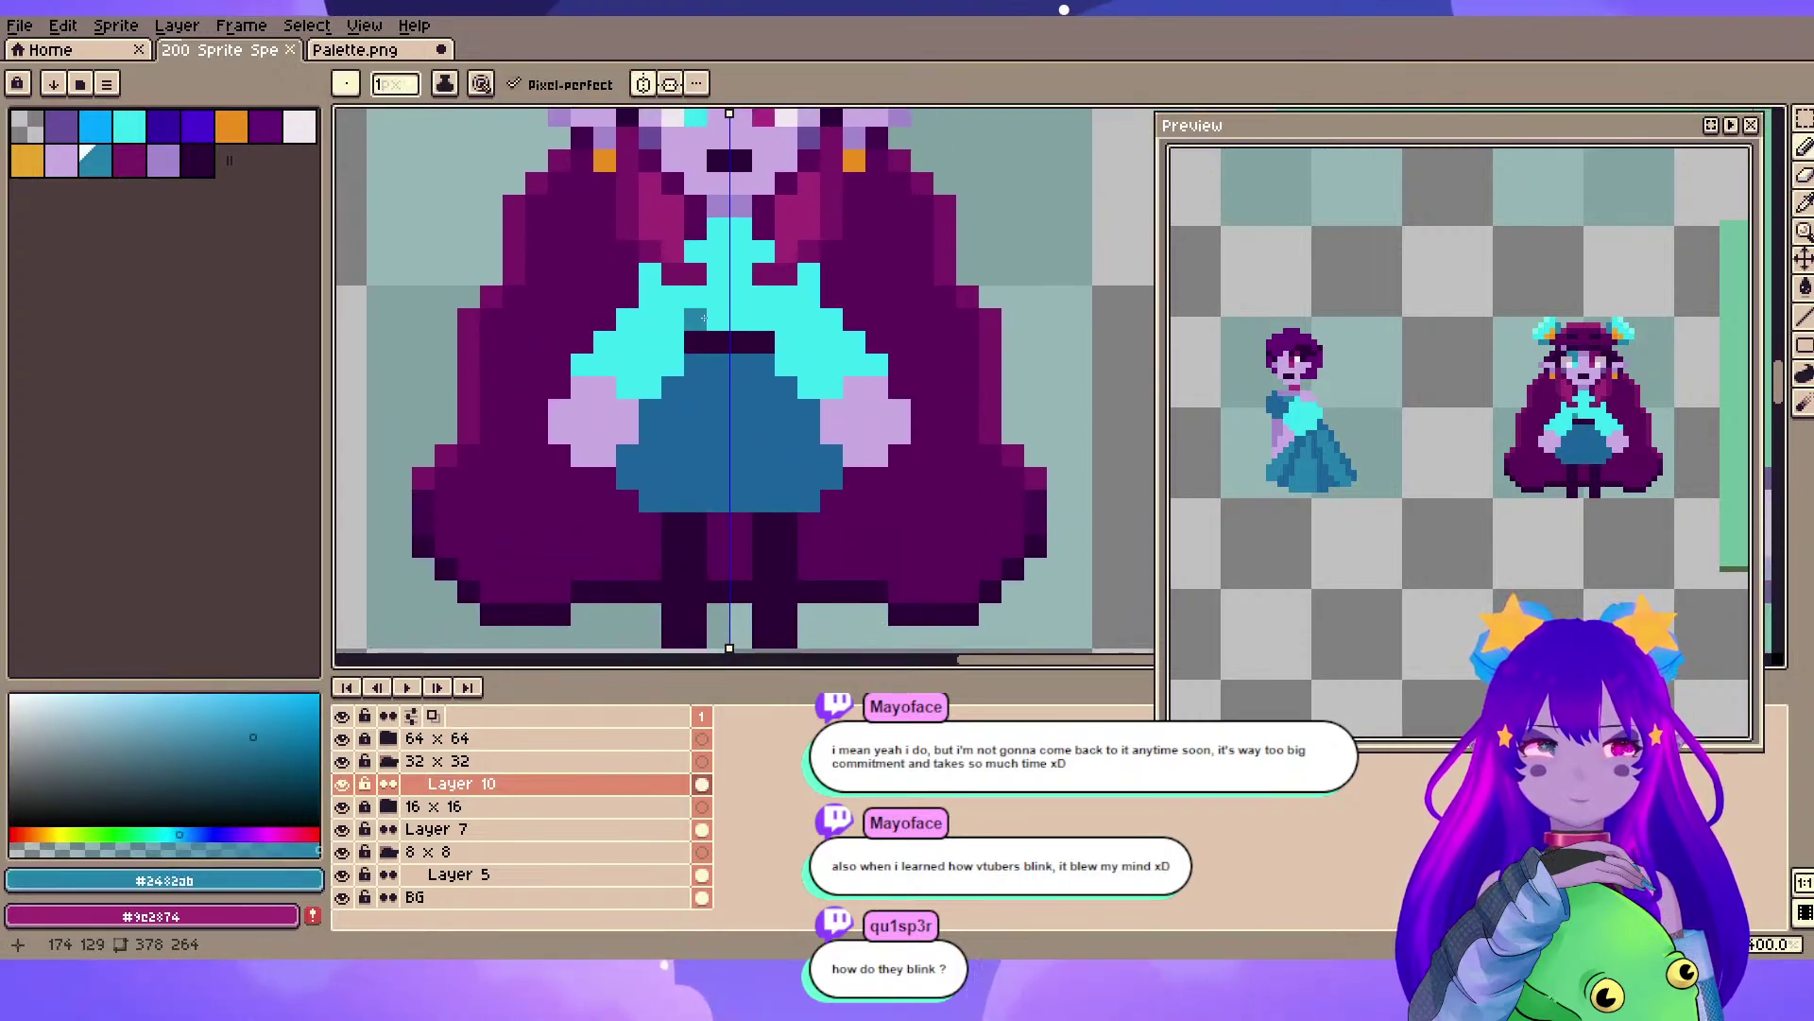
click(264, 742)
click(195, 835)
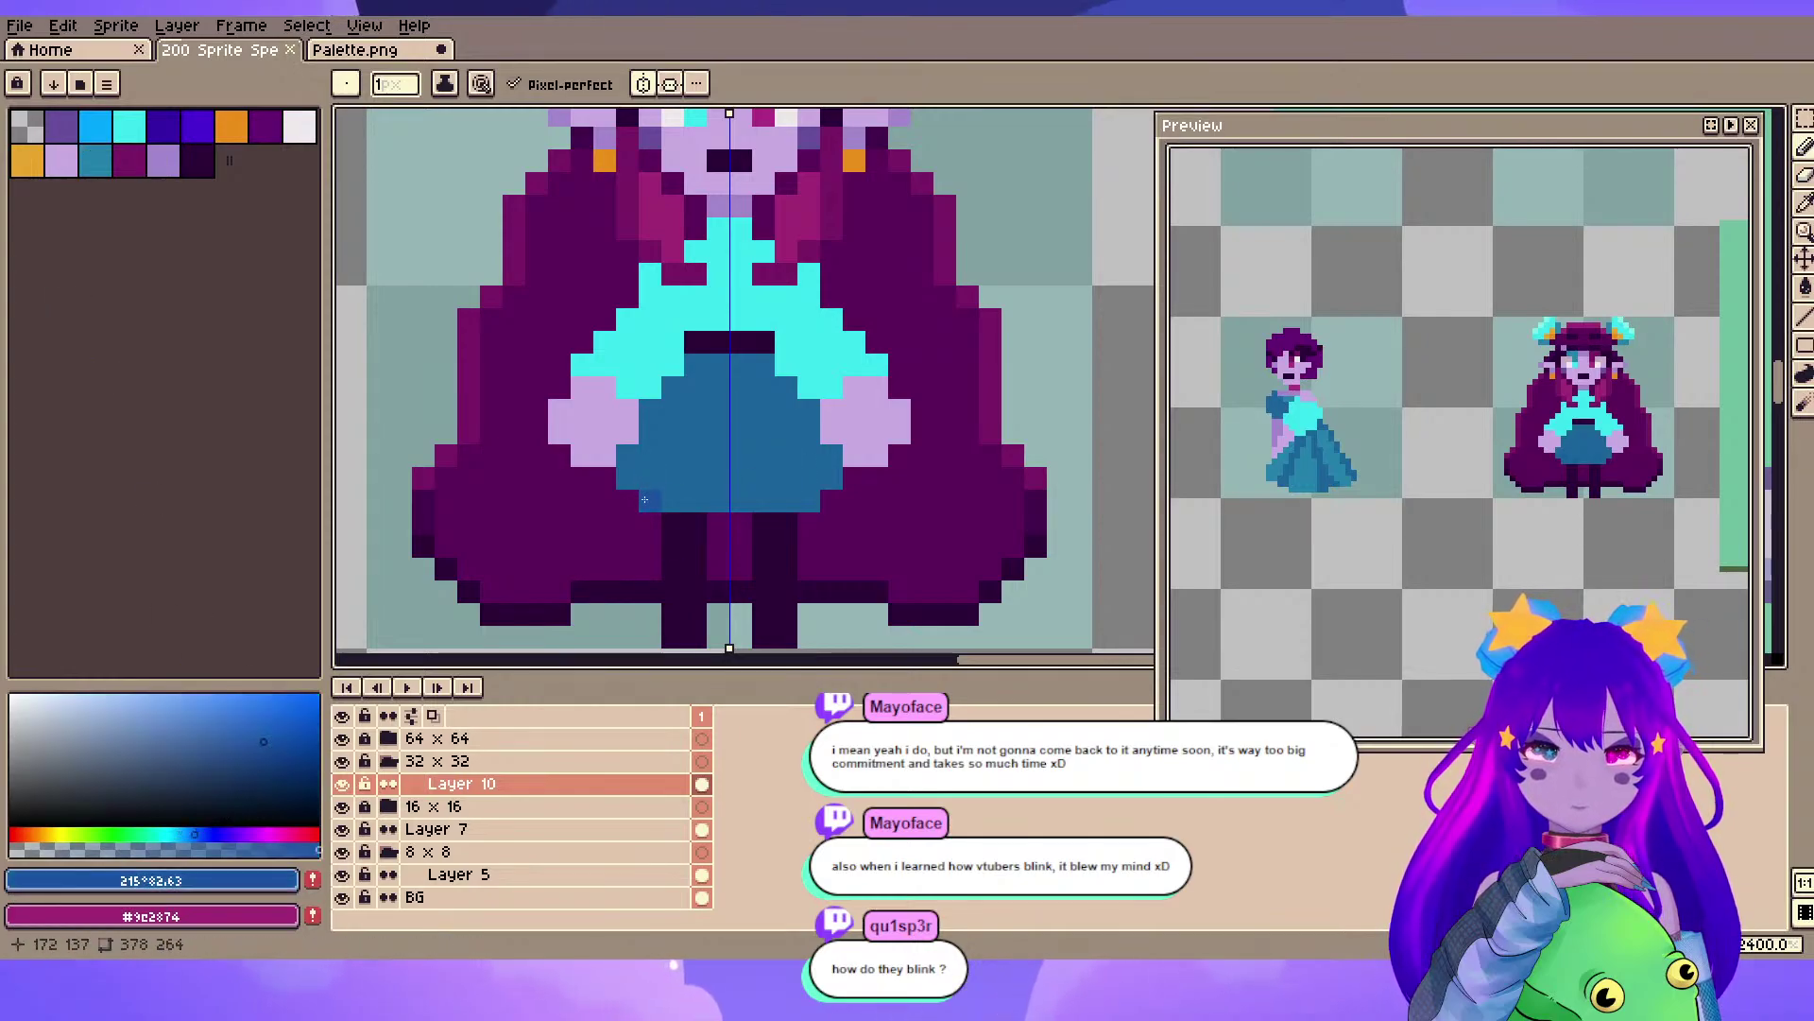
click(287, 749)
drag(650, 501, 637, 487)
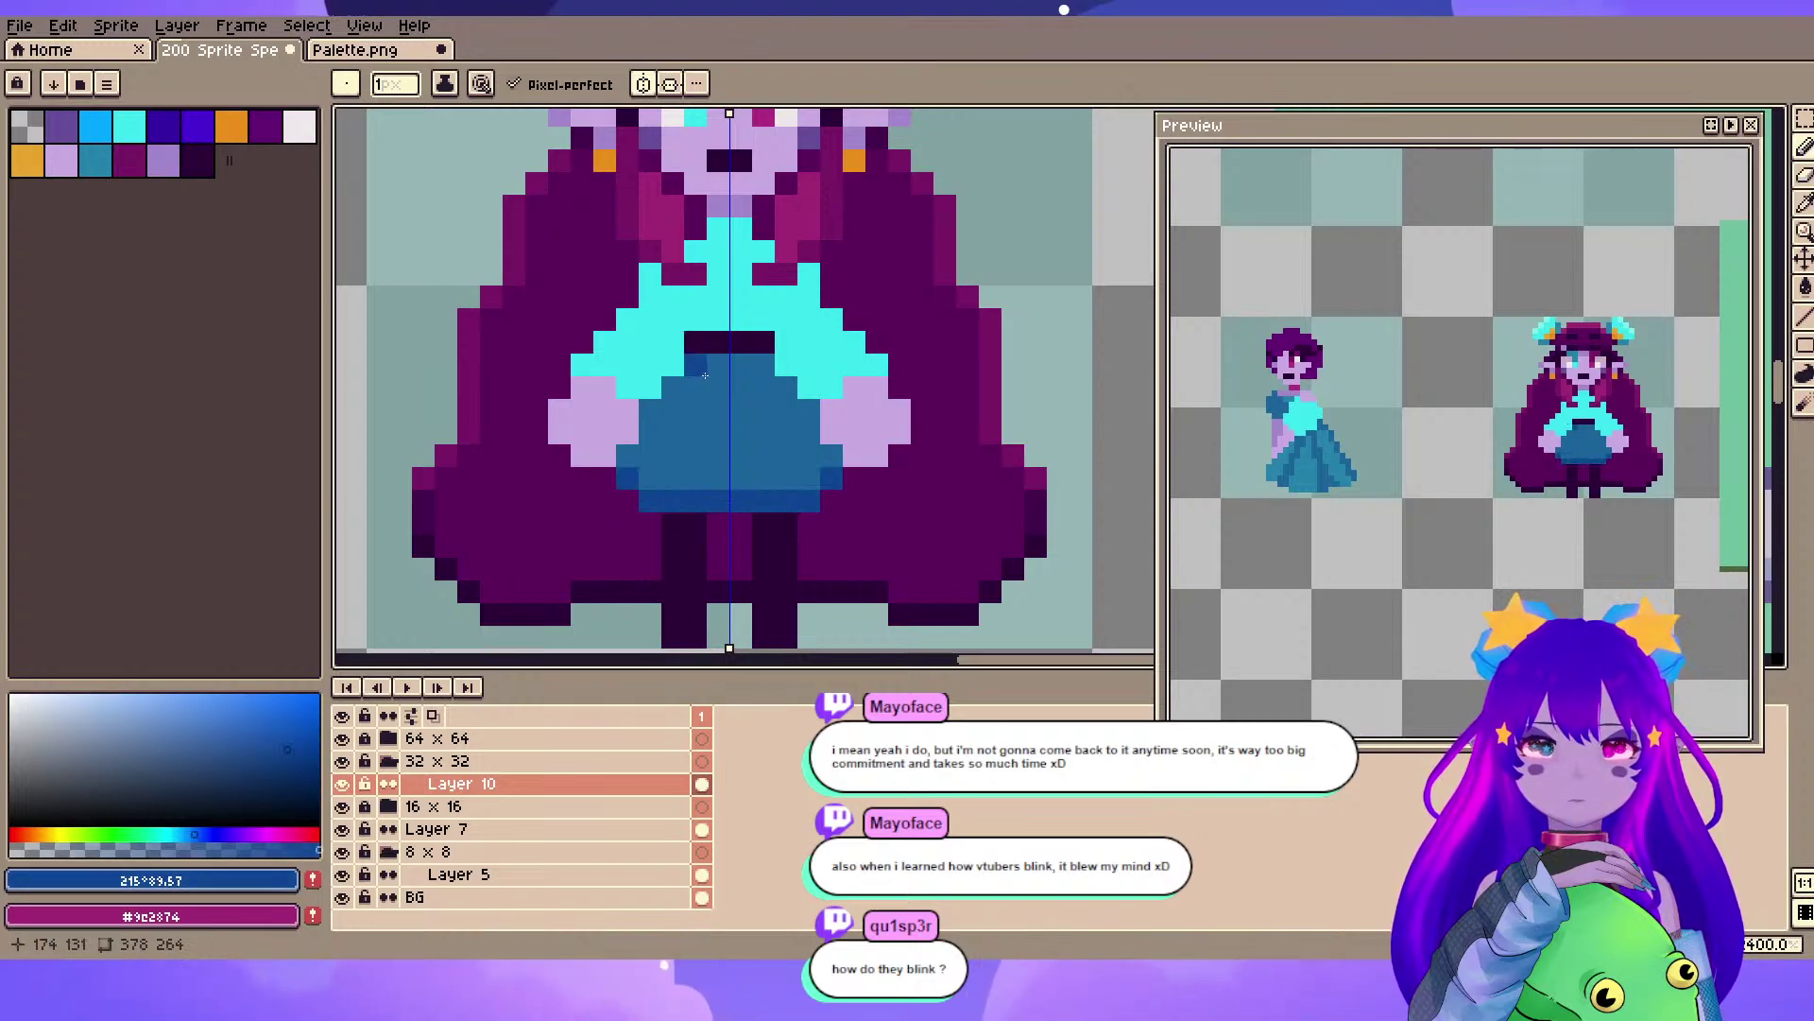
- Shade the skirt's waist row and both sides with the same deep blue, and undo the last stray pencil stroke
drag(696, 365, 685, 379)
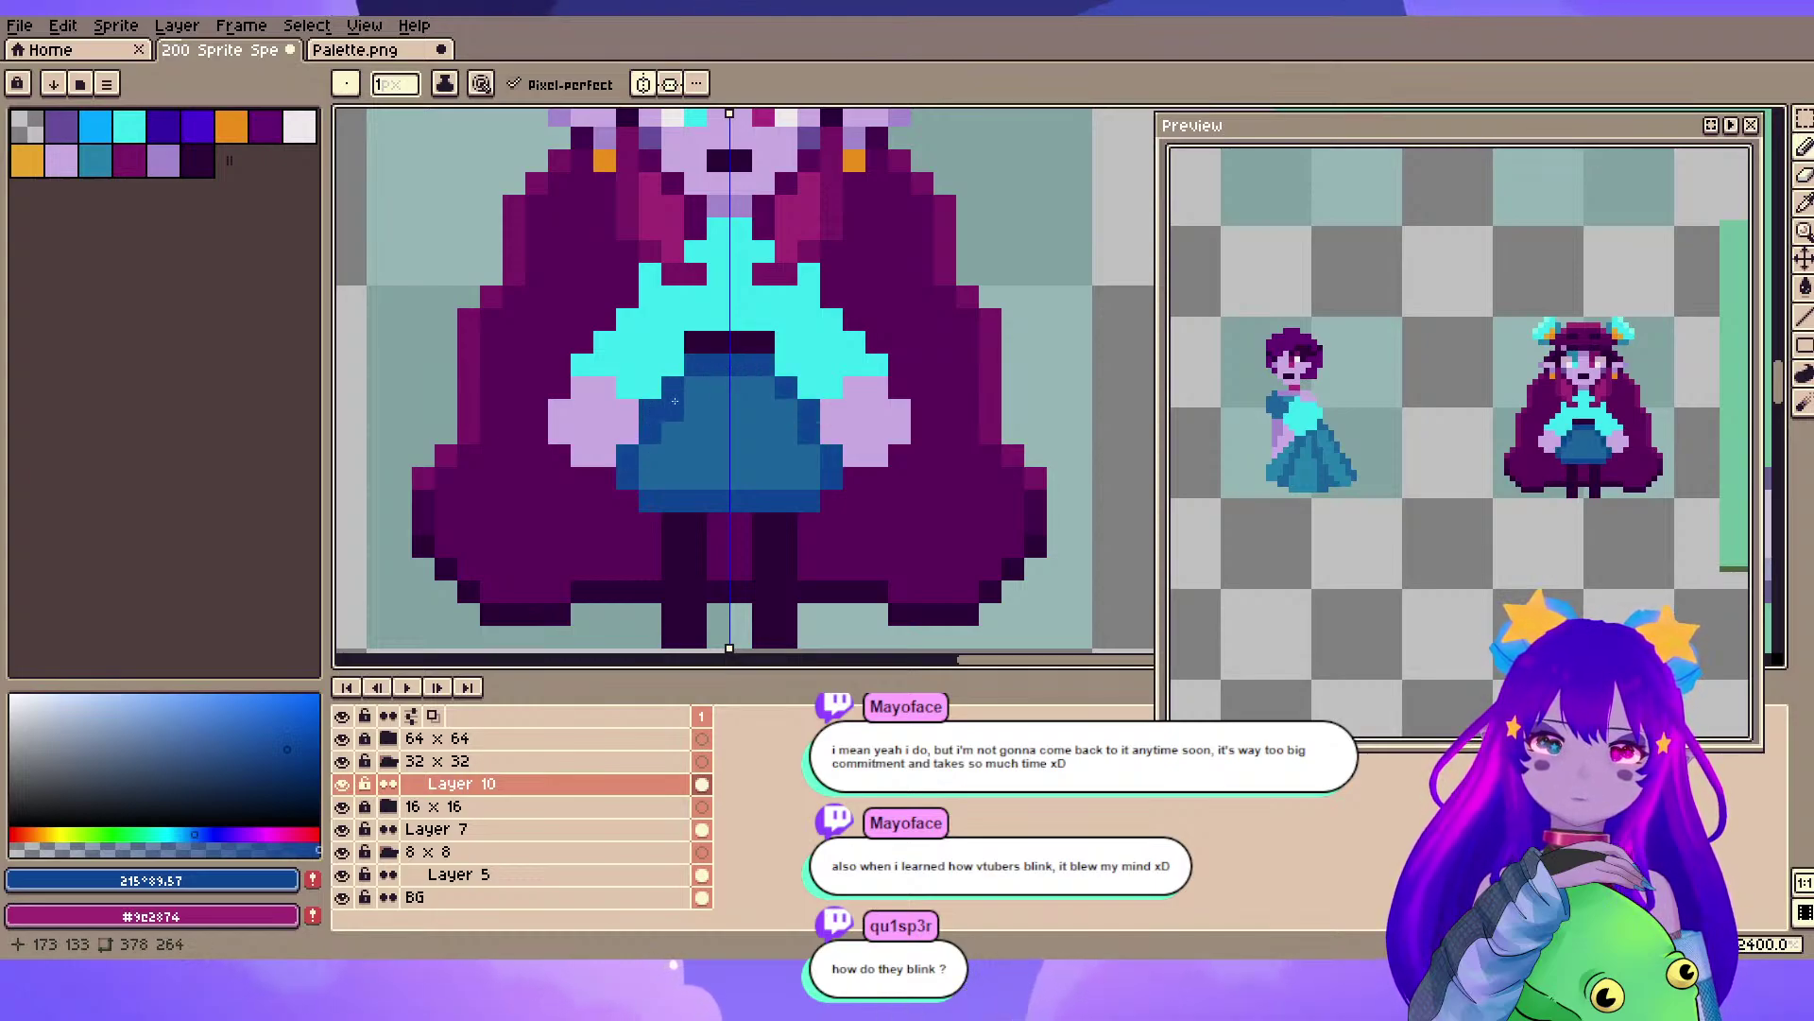
scroll(888, 265, down, 1)
scroll(896, 271, up, 1)
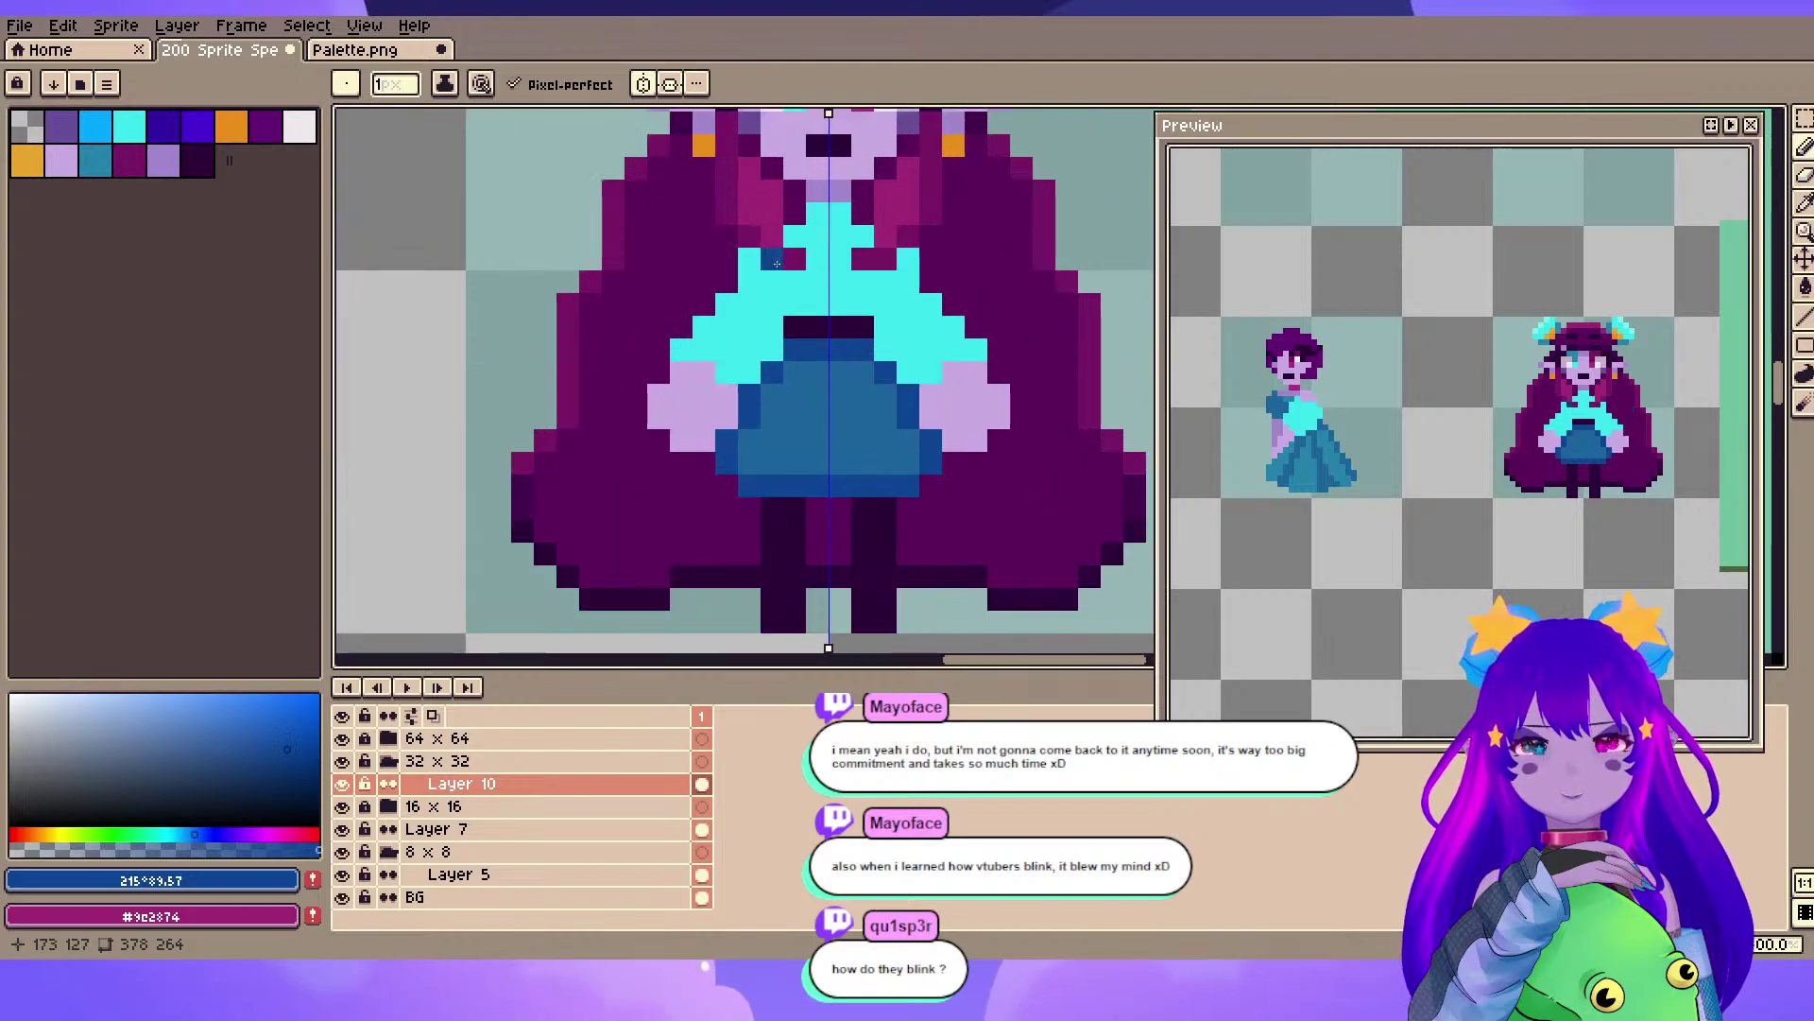
key(v)
key(ctrl+z)
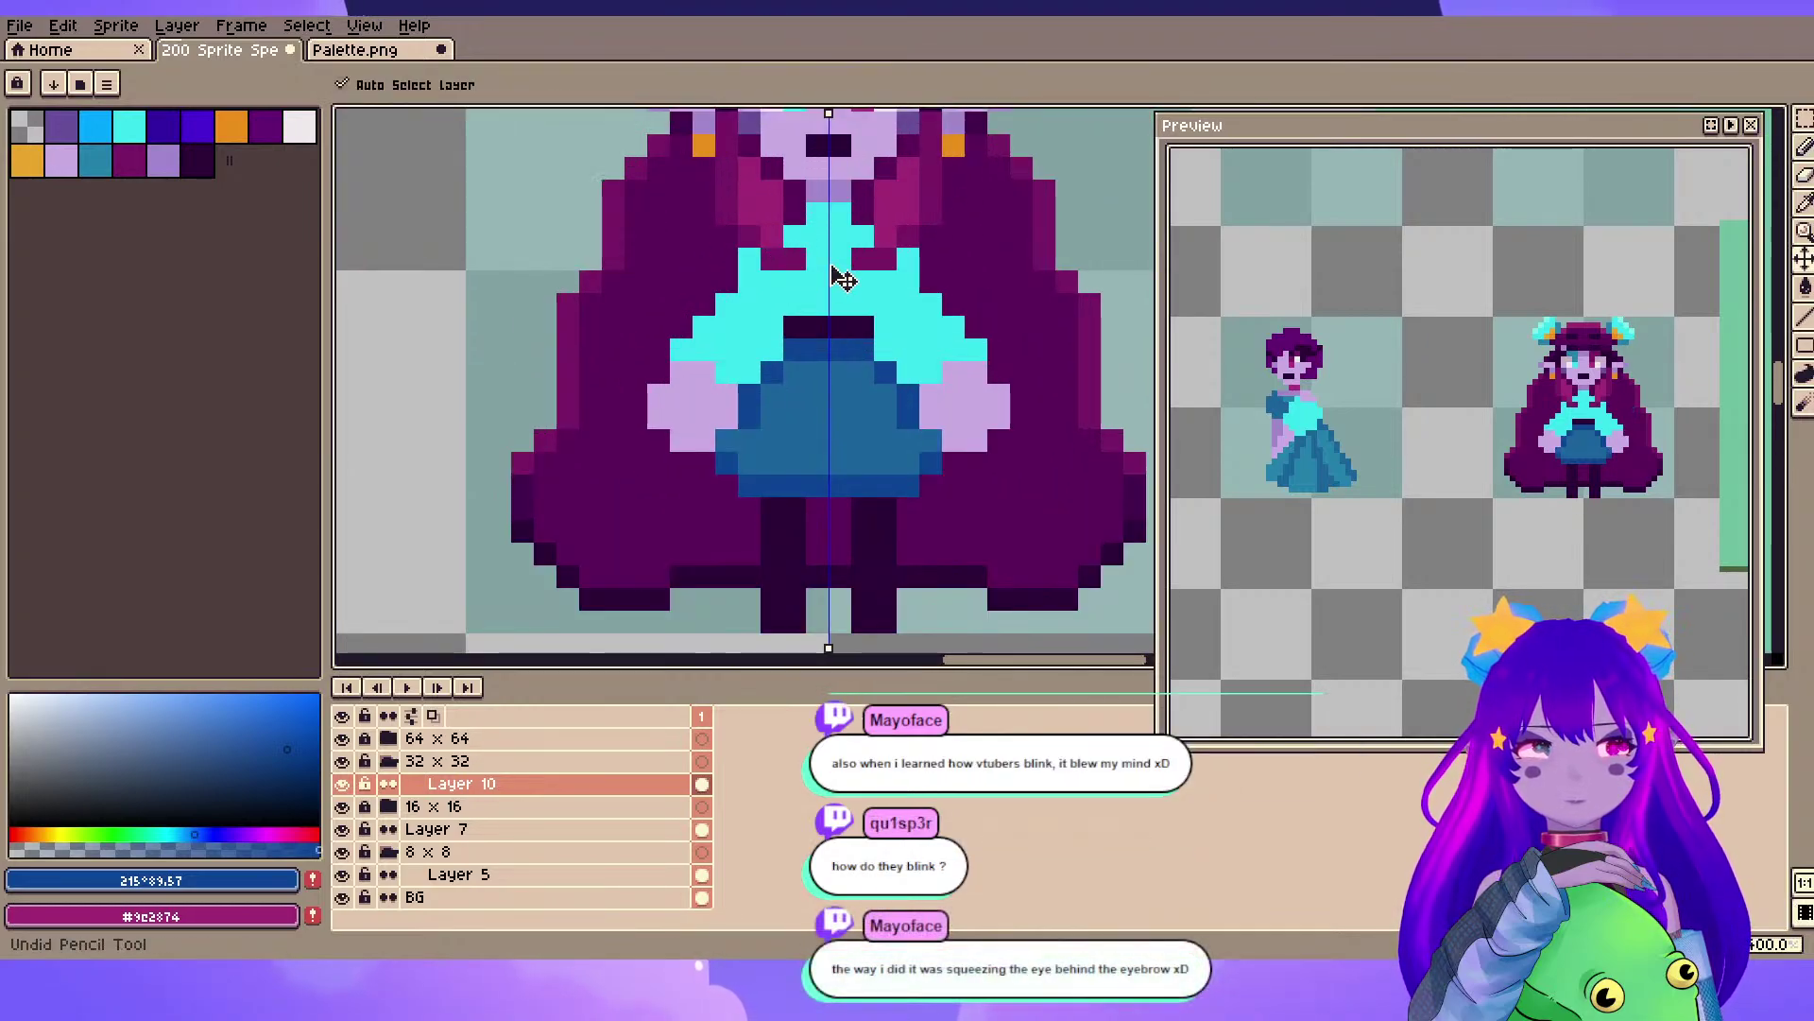
- Sample the hair purple #5b0d5a and paint over the blouse's raised corner pixels beside the front hair tips on both sides
key(b)
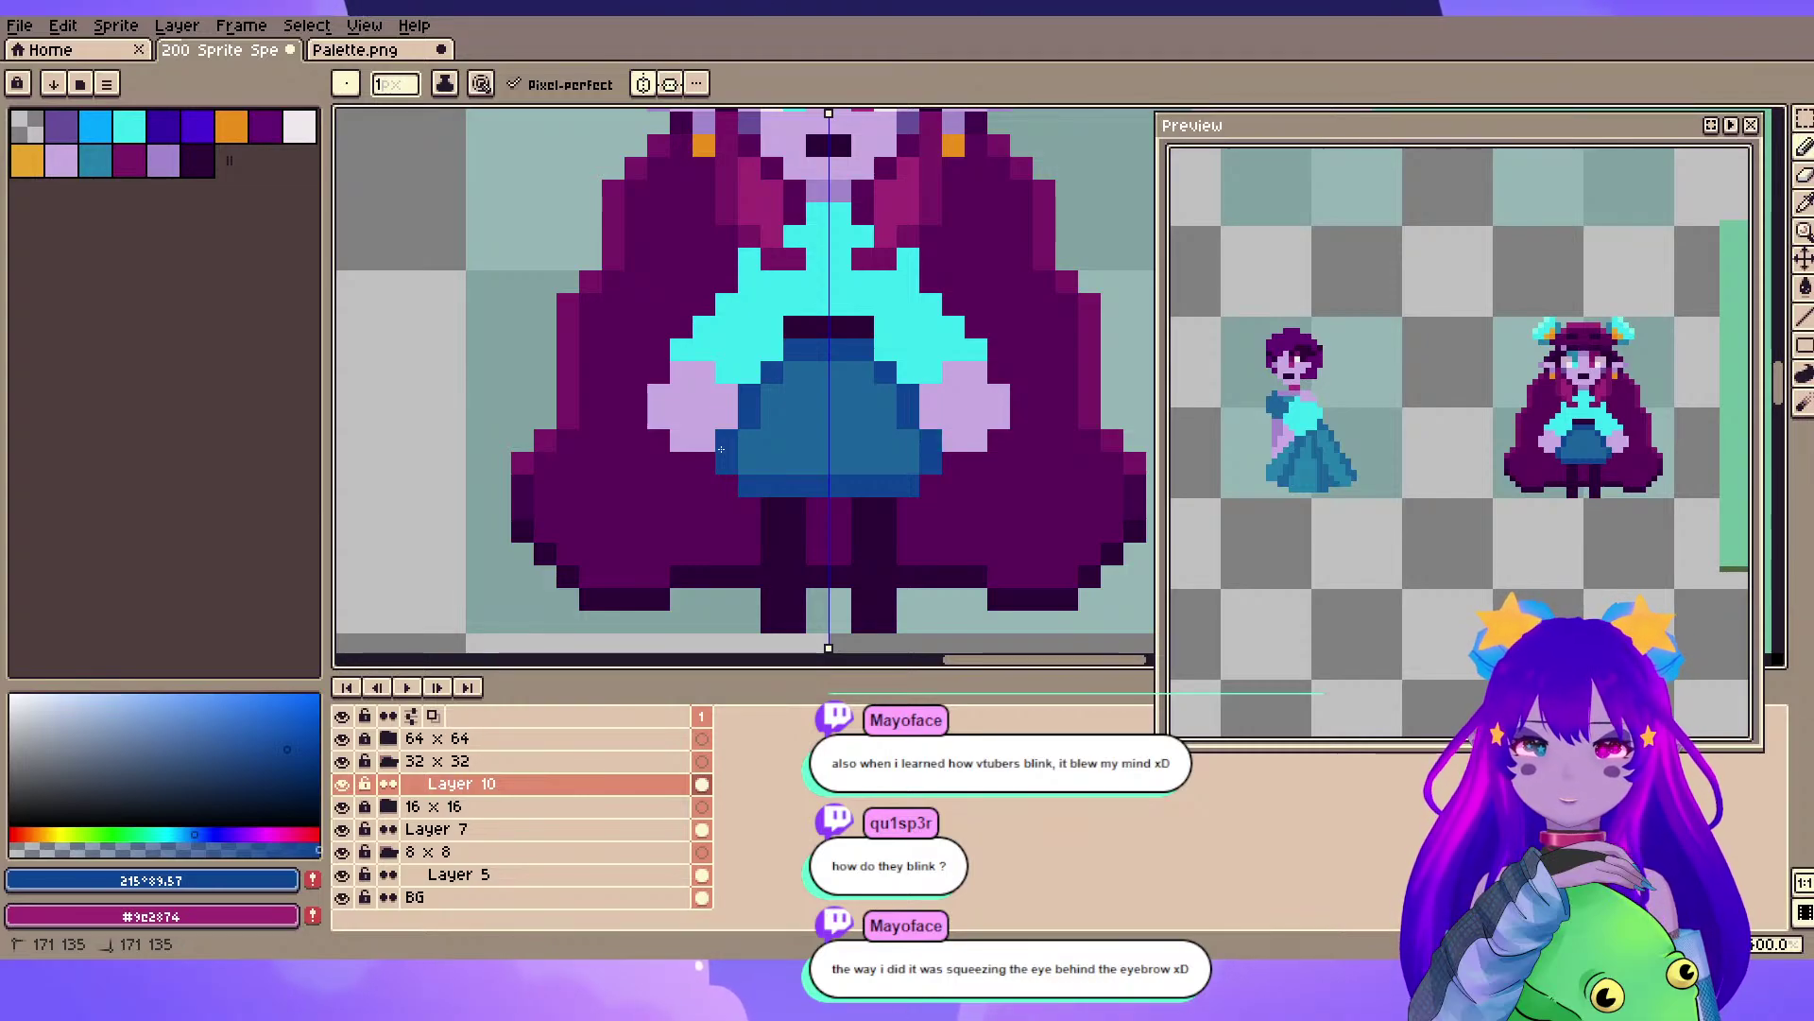
mouse_move(934, 244)
mouse_down()
mouse_move(879, 328)
mouse_move(921, 256)
mouse_up()
scroll(831, 409, up, 1)
alt+click(666, 302)
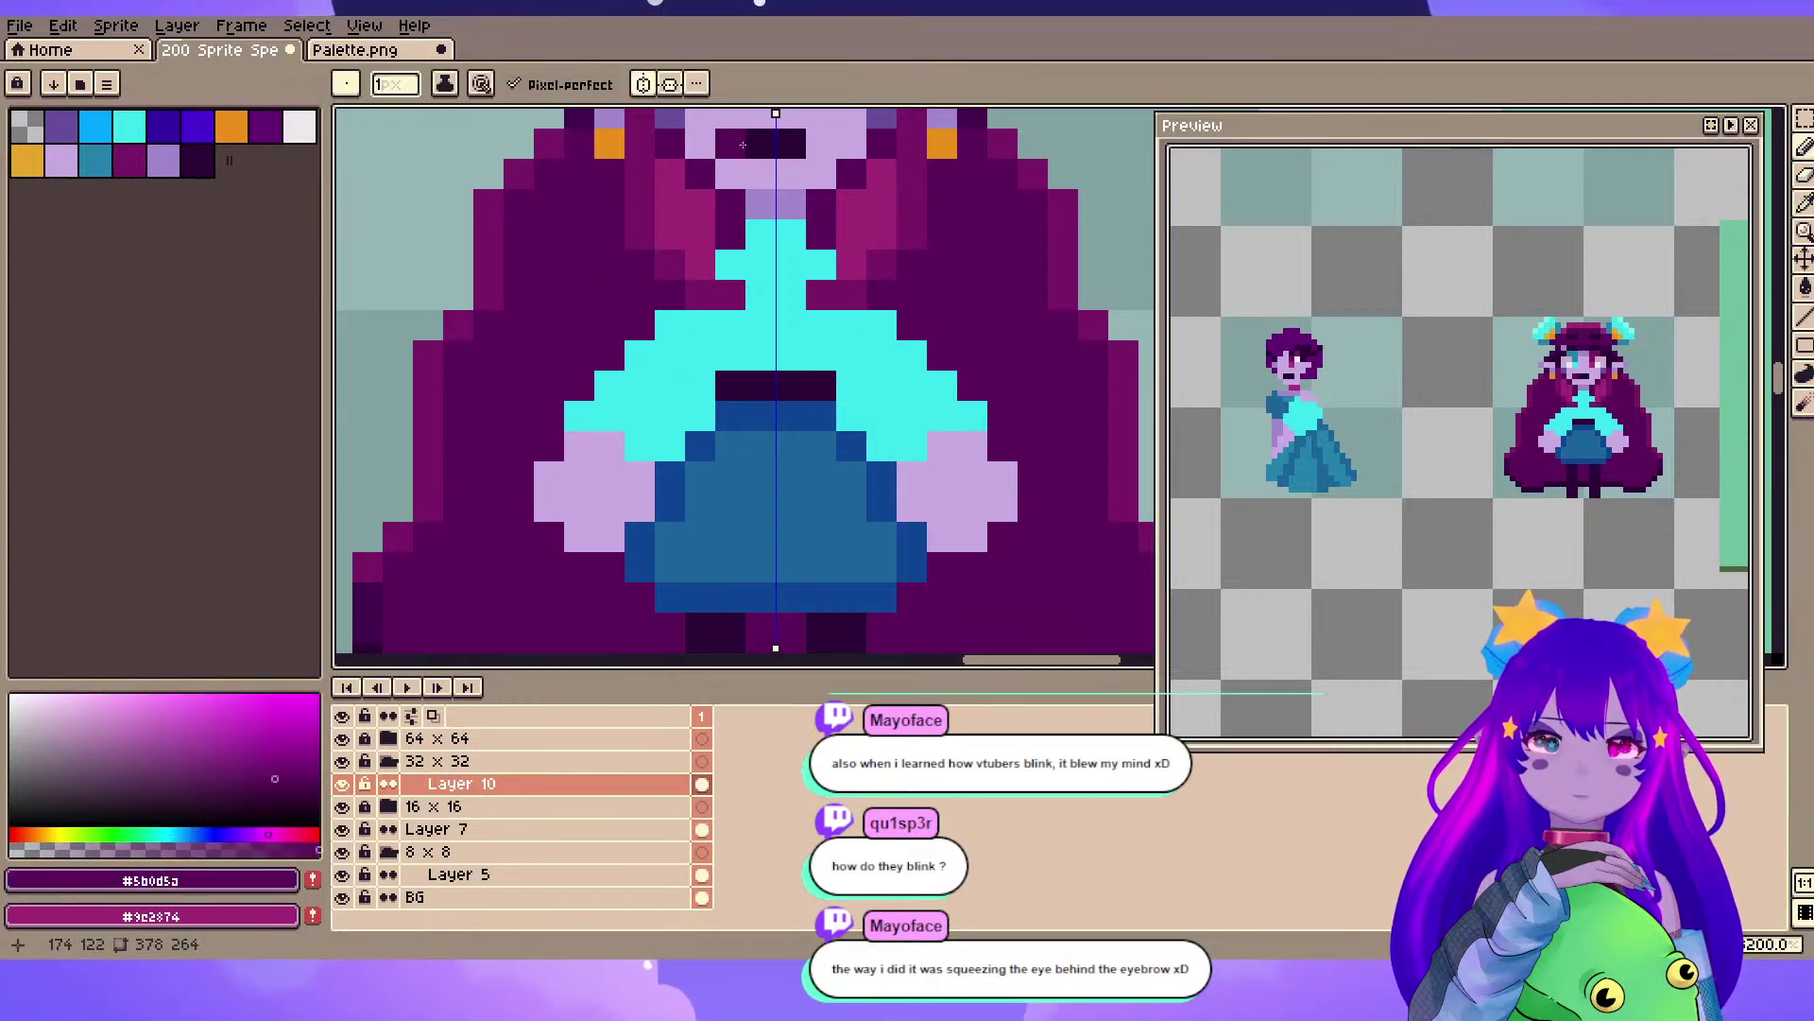
scroll(787, 194, down, 2)
drag(795, 208, 811, 404)
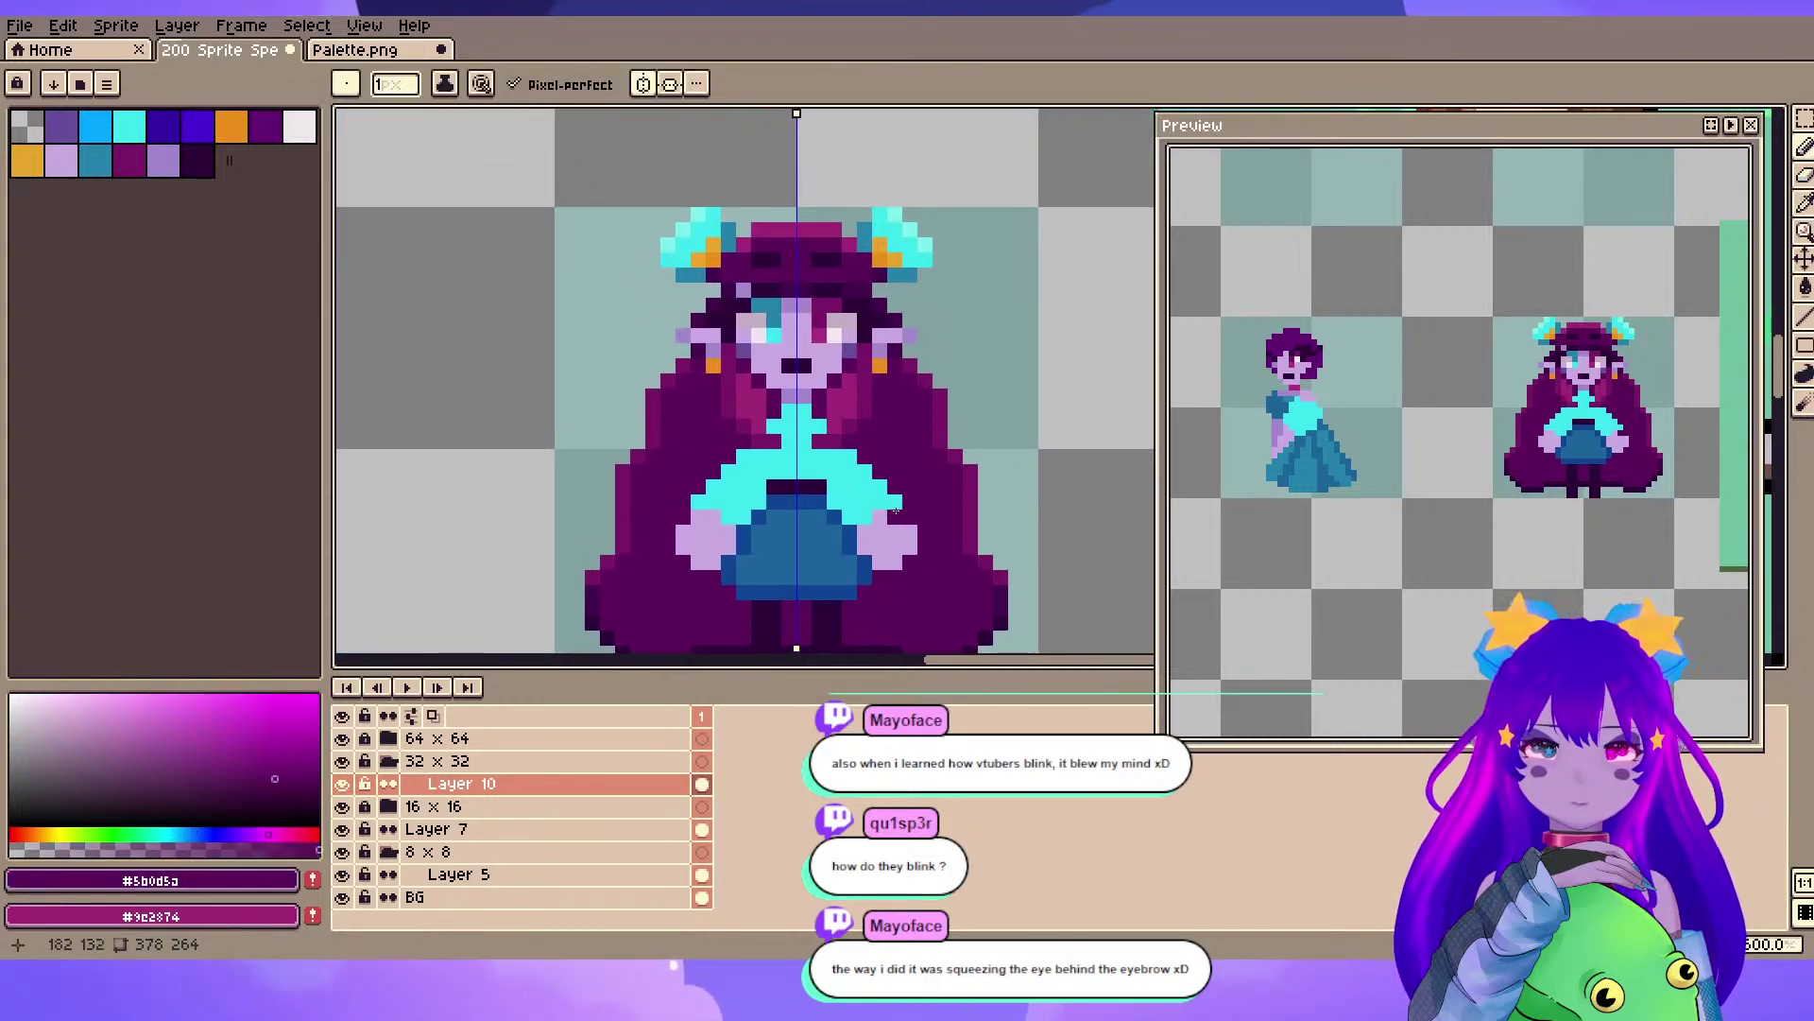
- Sample the light cyan #7cefe9 and highlight the outer edge pixels of the blouse's shoulders and sleeves symmetrically
alt+click(699, 485)
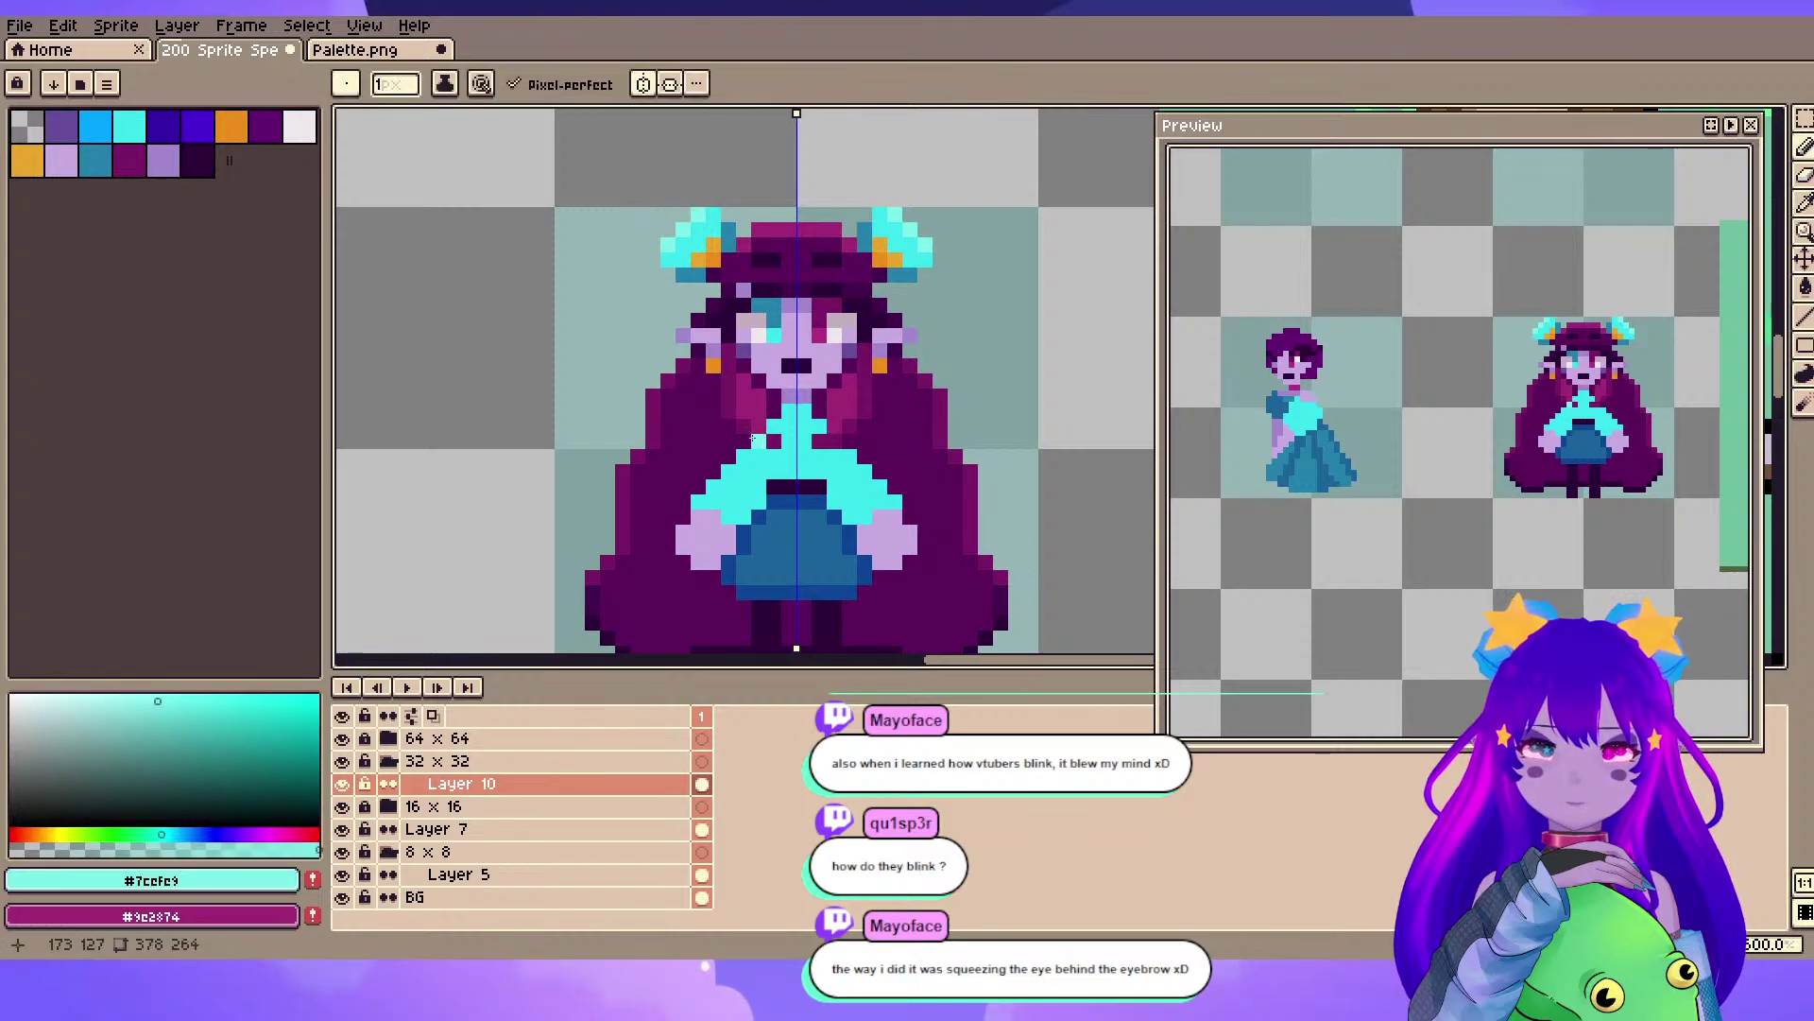
scroll(677, 491, up, 1)
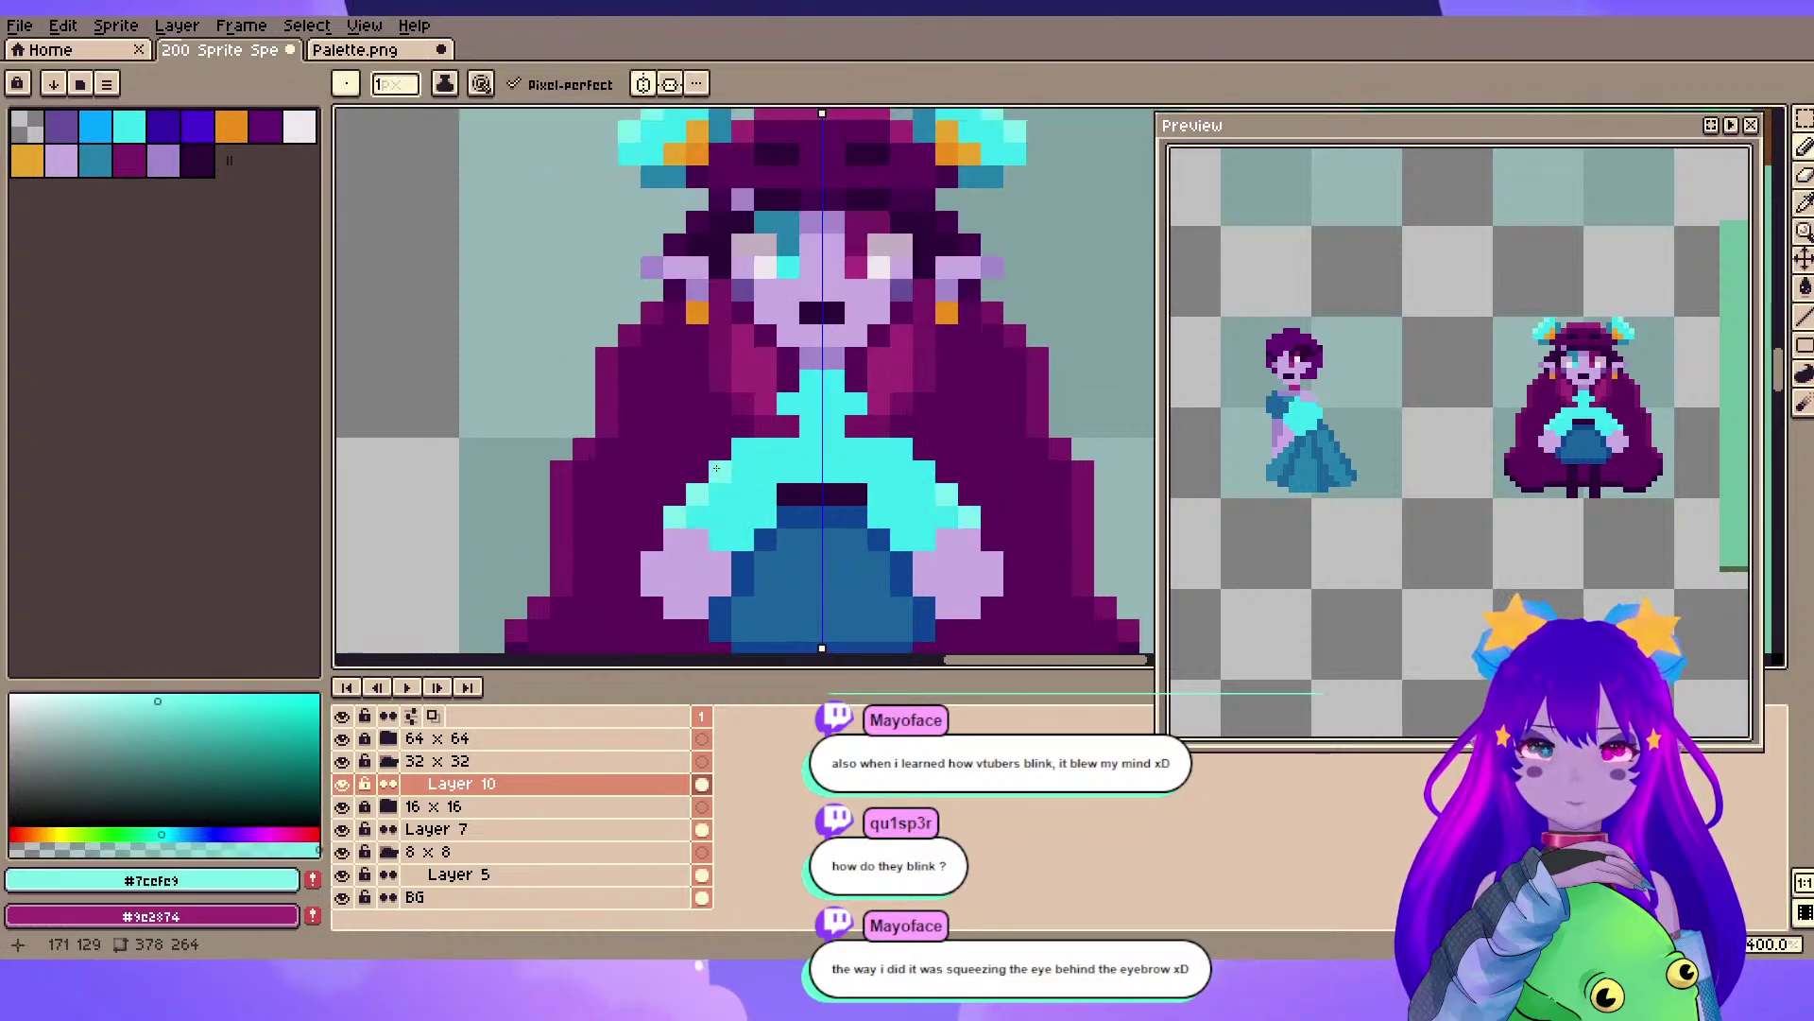
click(716, 467)
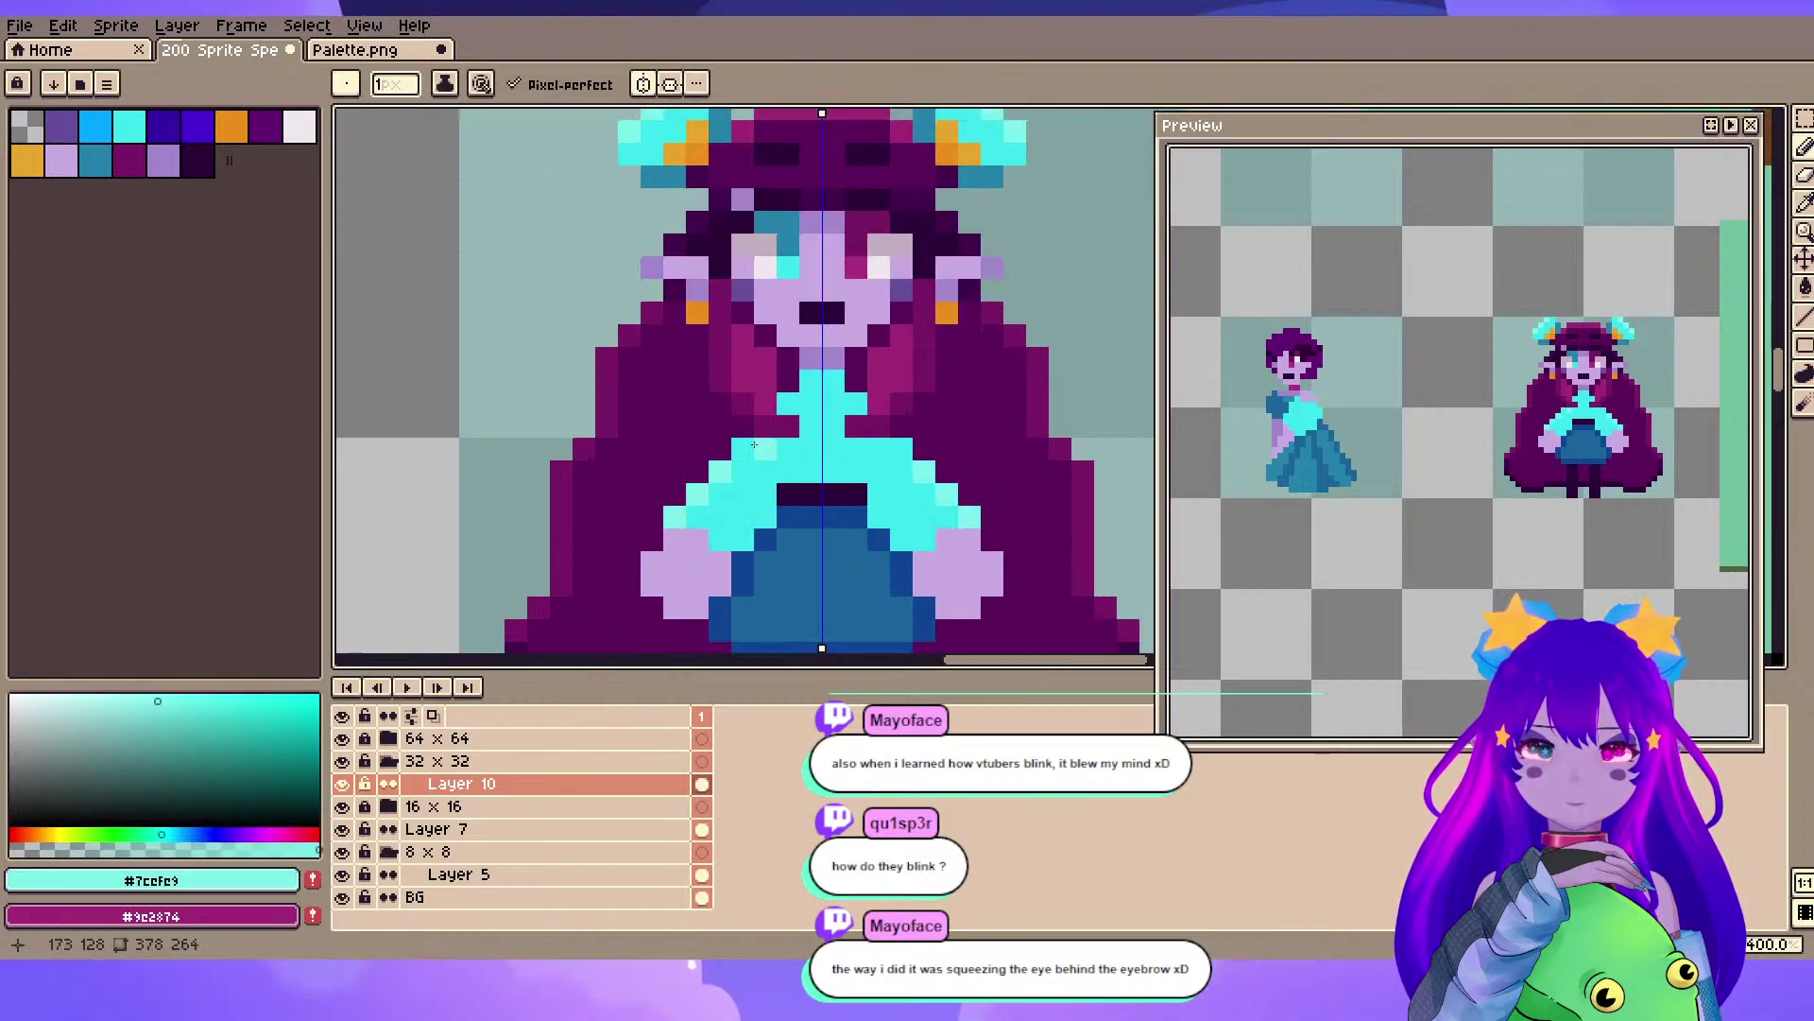
- Widen the skirt's upper corners by a pixel on both sides, redoing the outer pixels with the dark skirt blue #0f4494
drag(838, 596, 807, 550)
alt+click(771, 515)
click(735, 472)
click(715, 485)
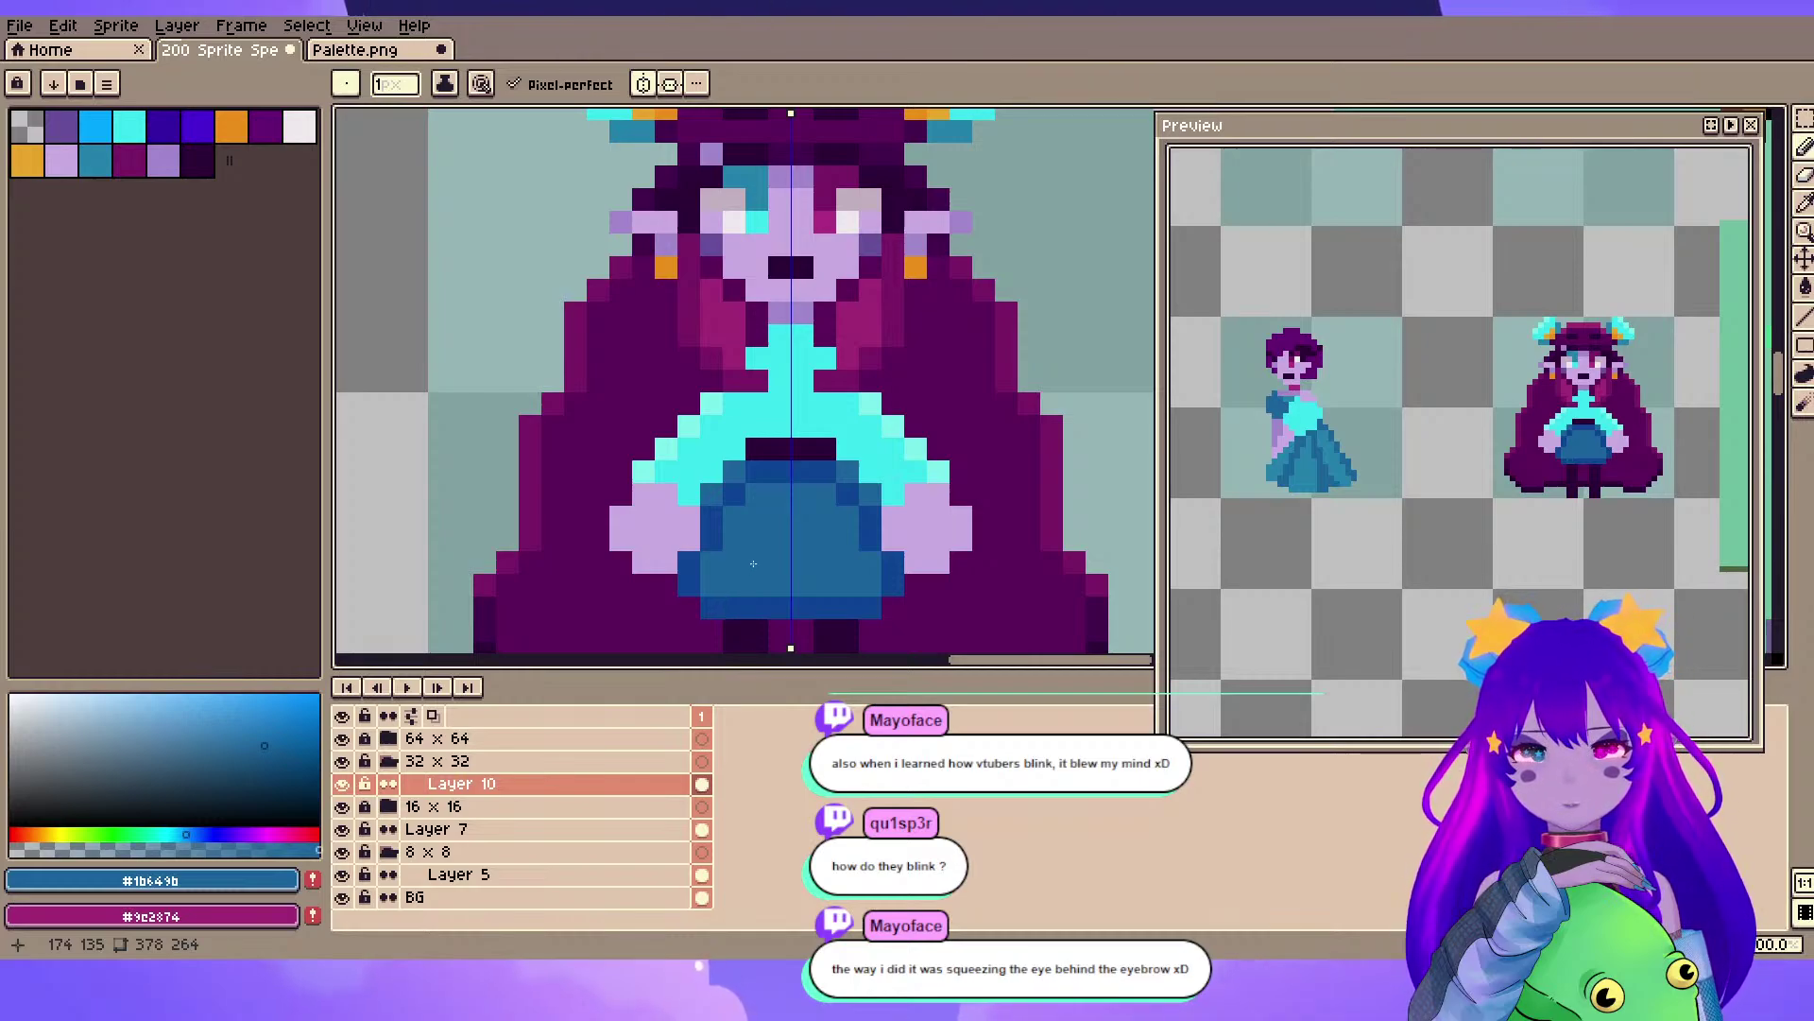
key(ctrl+z)
alt+click(718, 496)
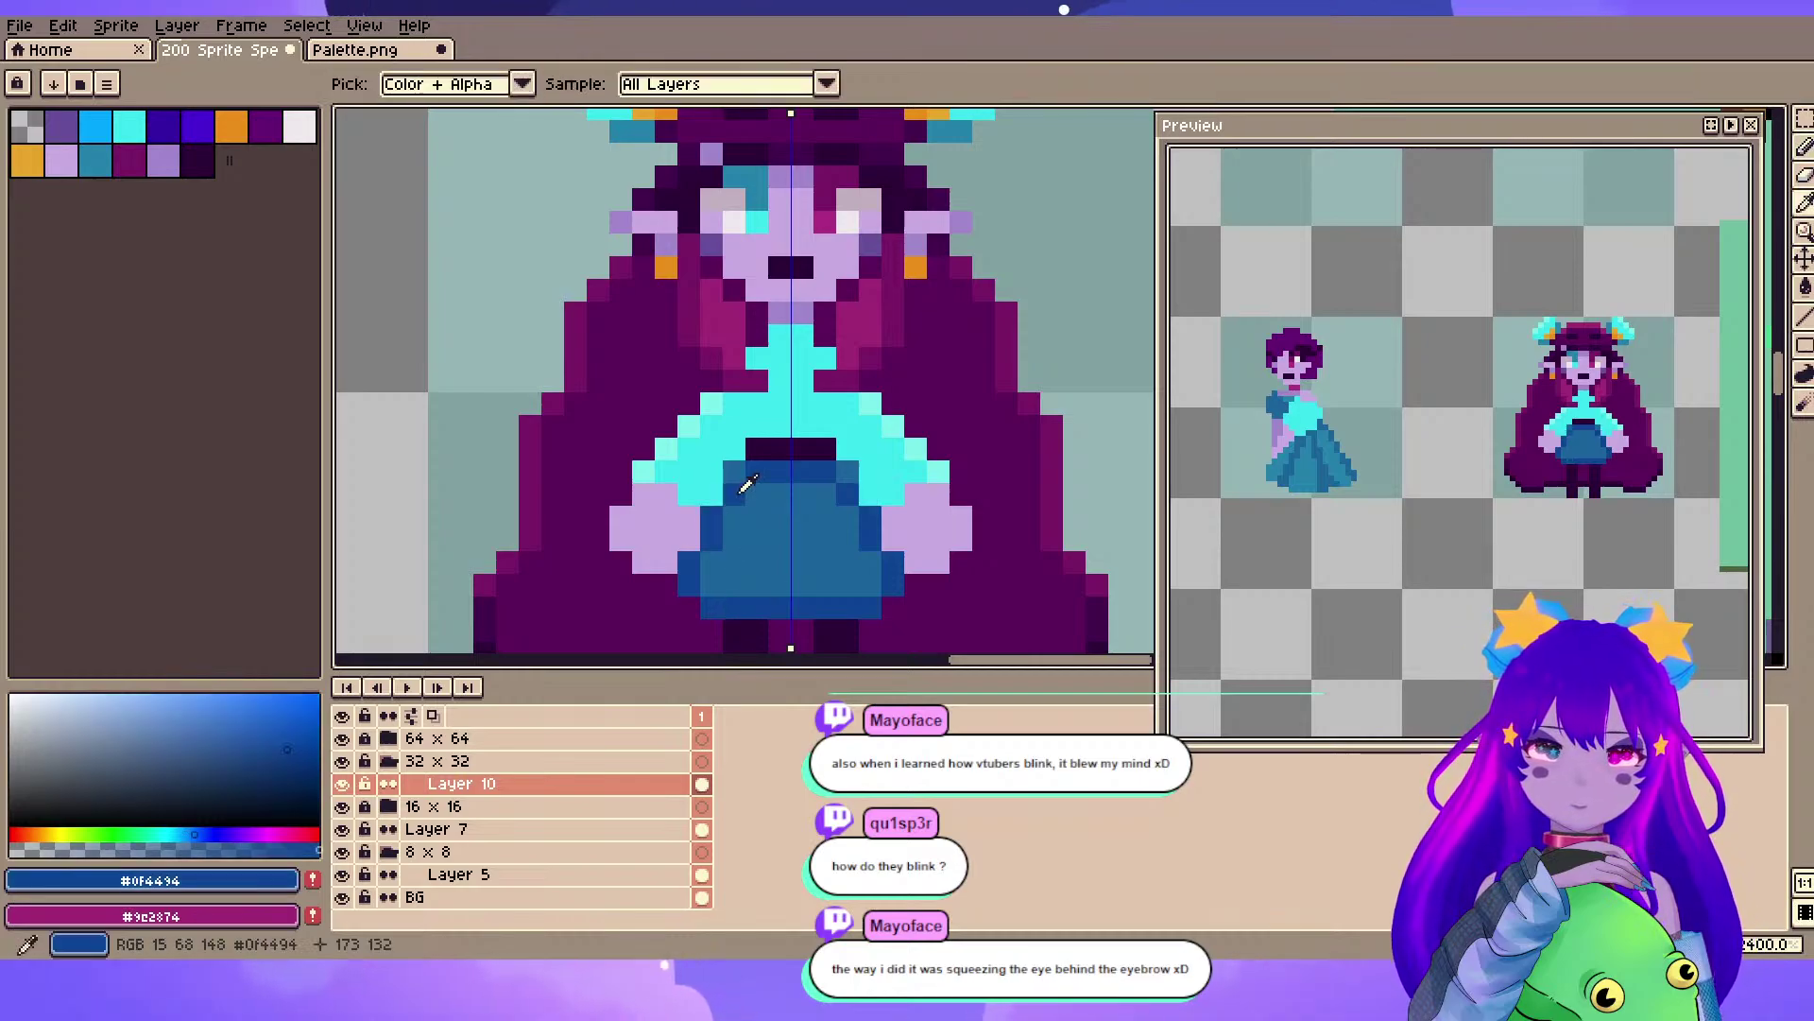
click(718, 494)
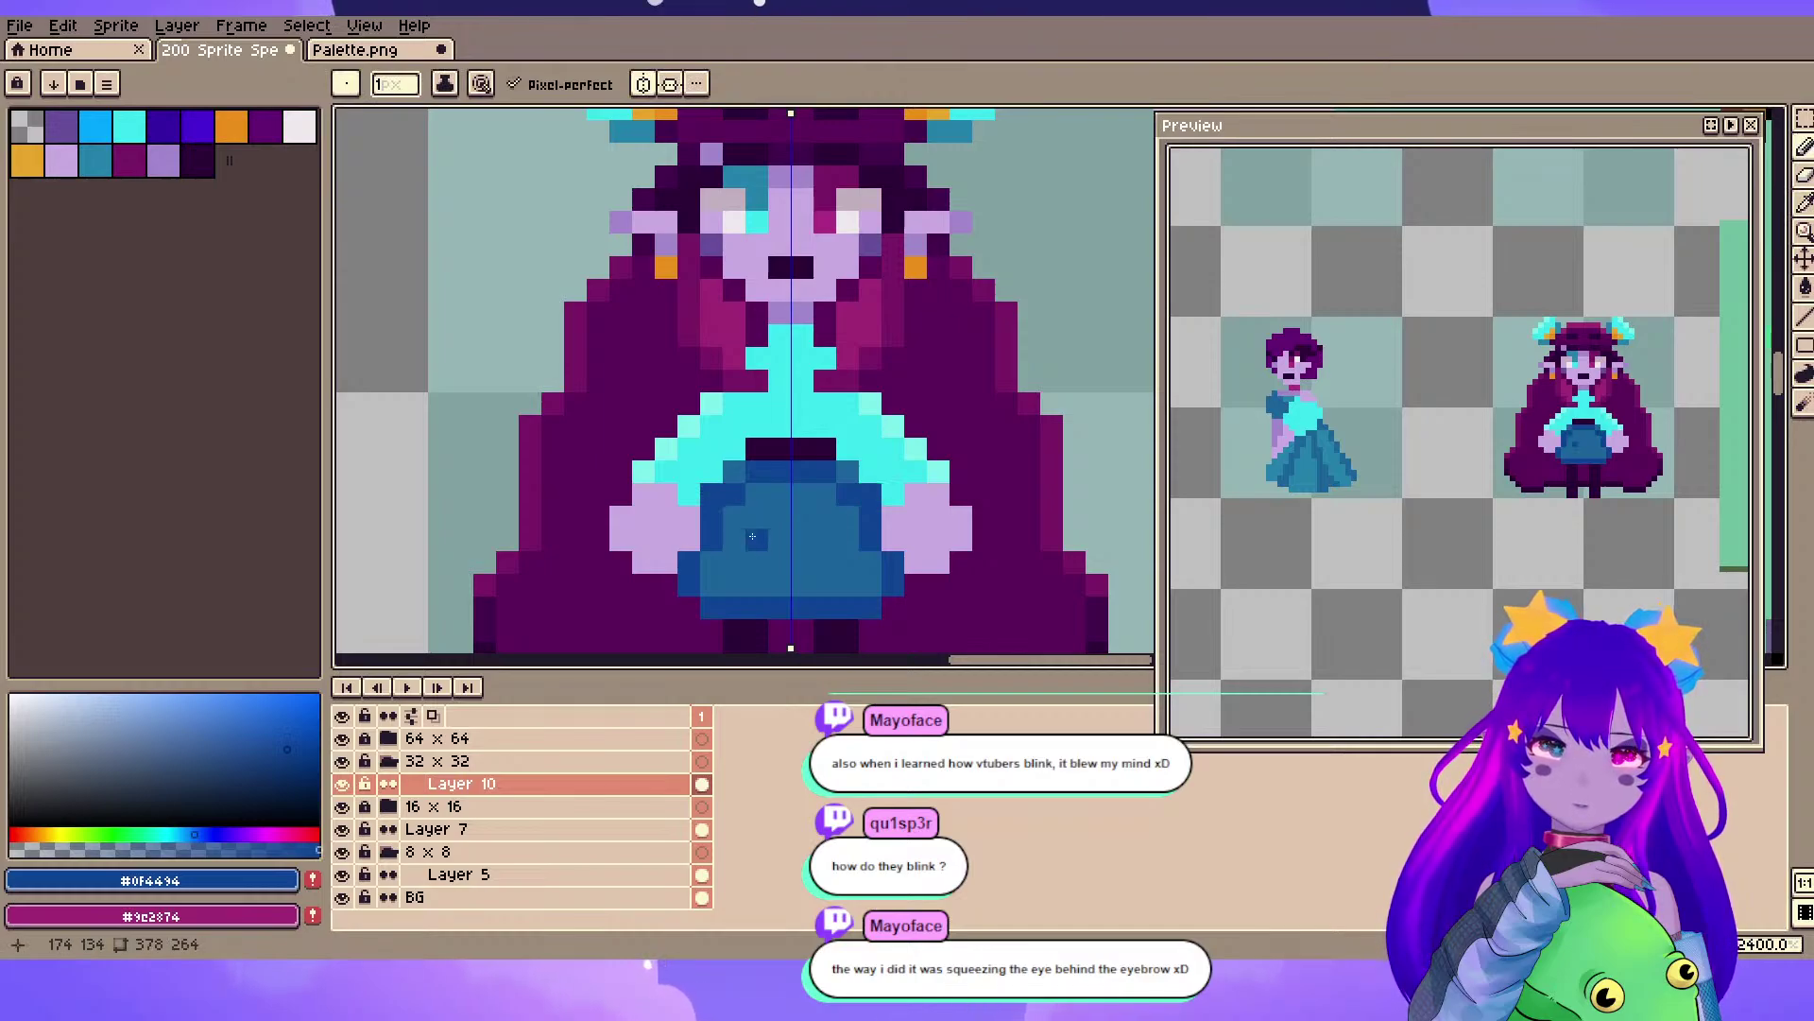
key(v)
key(b)
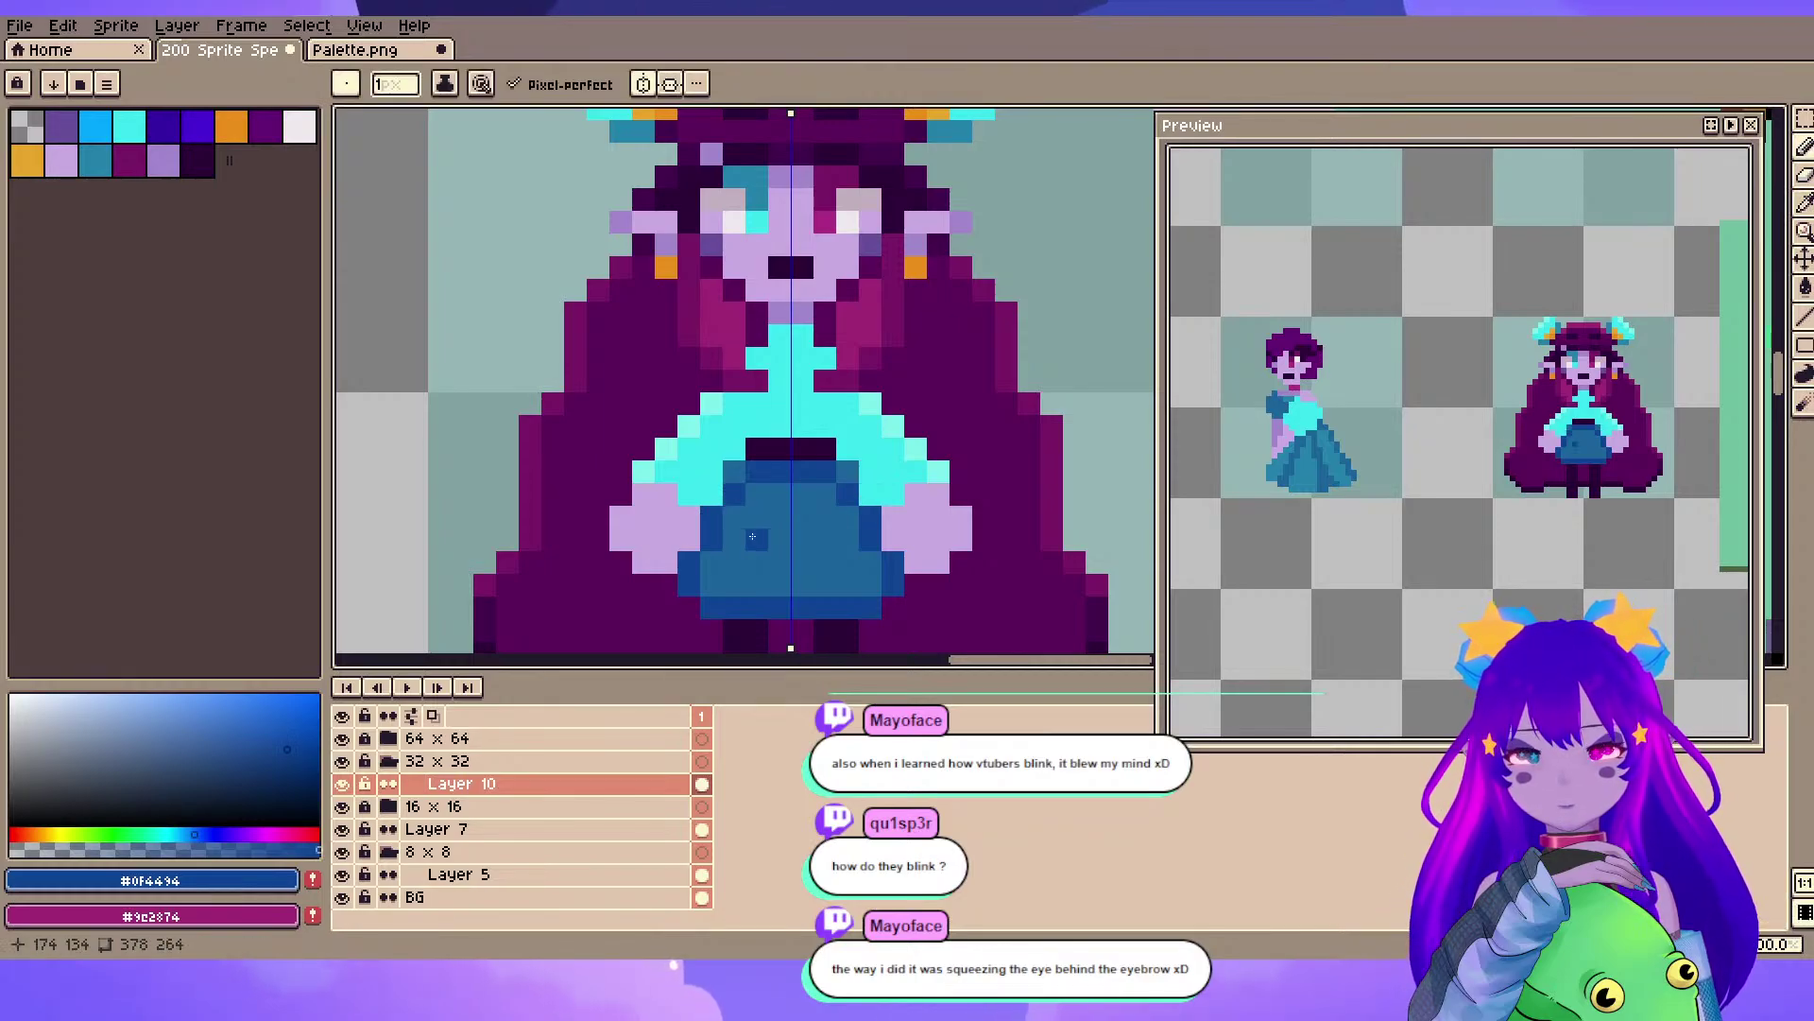
scroll(752, 537, down, 2)
scroll(819, 398, up, 2)
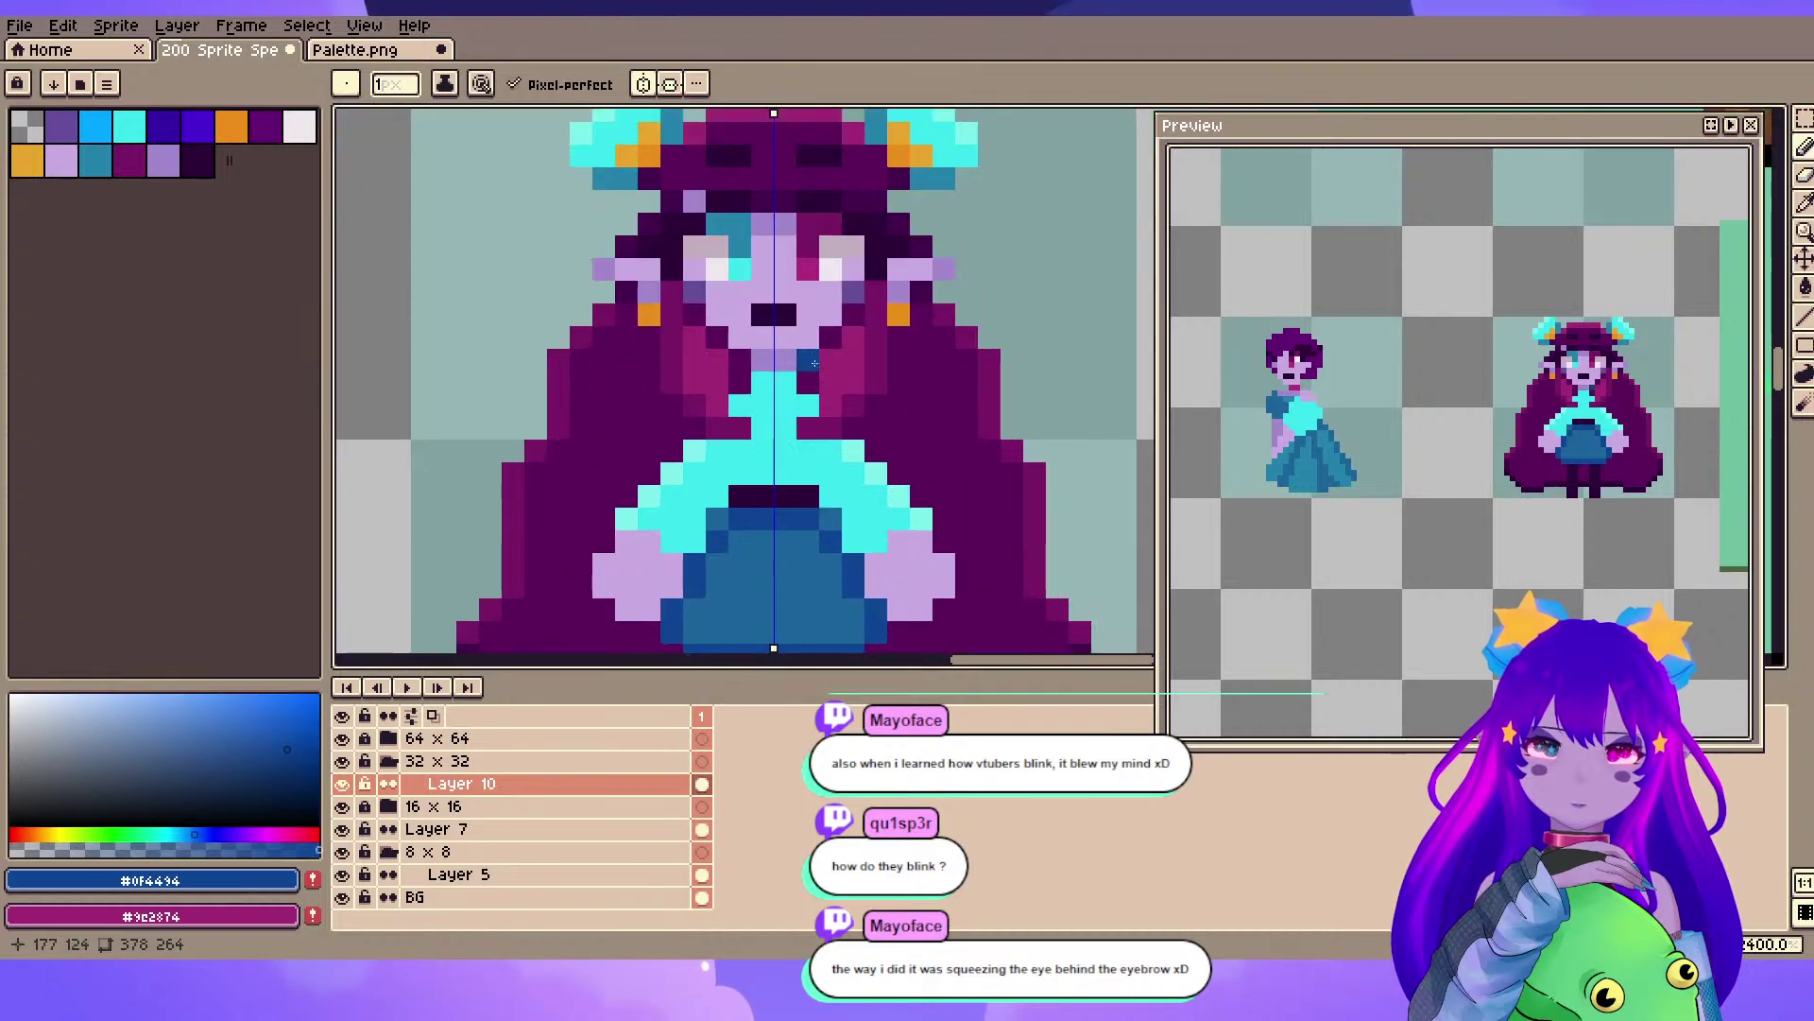
- Shade the blouse's collar top and the pixels beside the belt with horn blue #2482ab, undoing the version that darkens the whole neck piece
alt+click(626, 177)
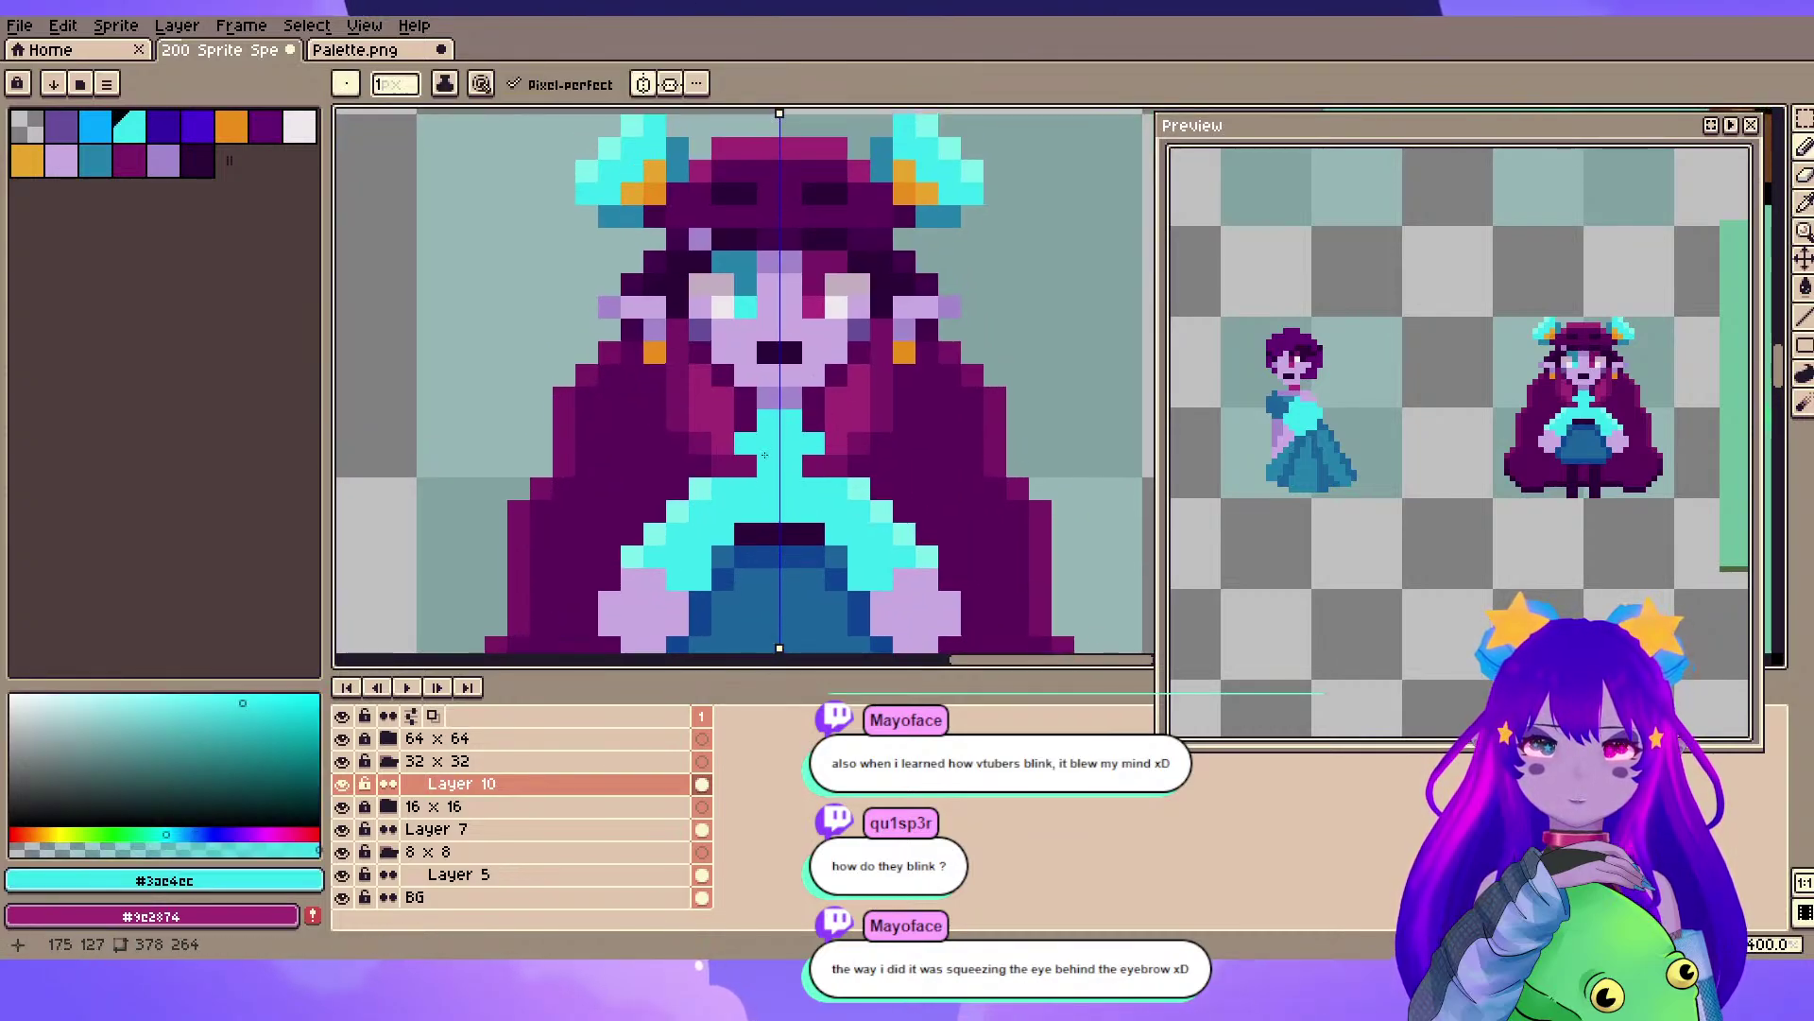
alt+click(617, 211)
click(746, 479)
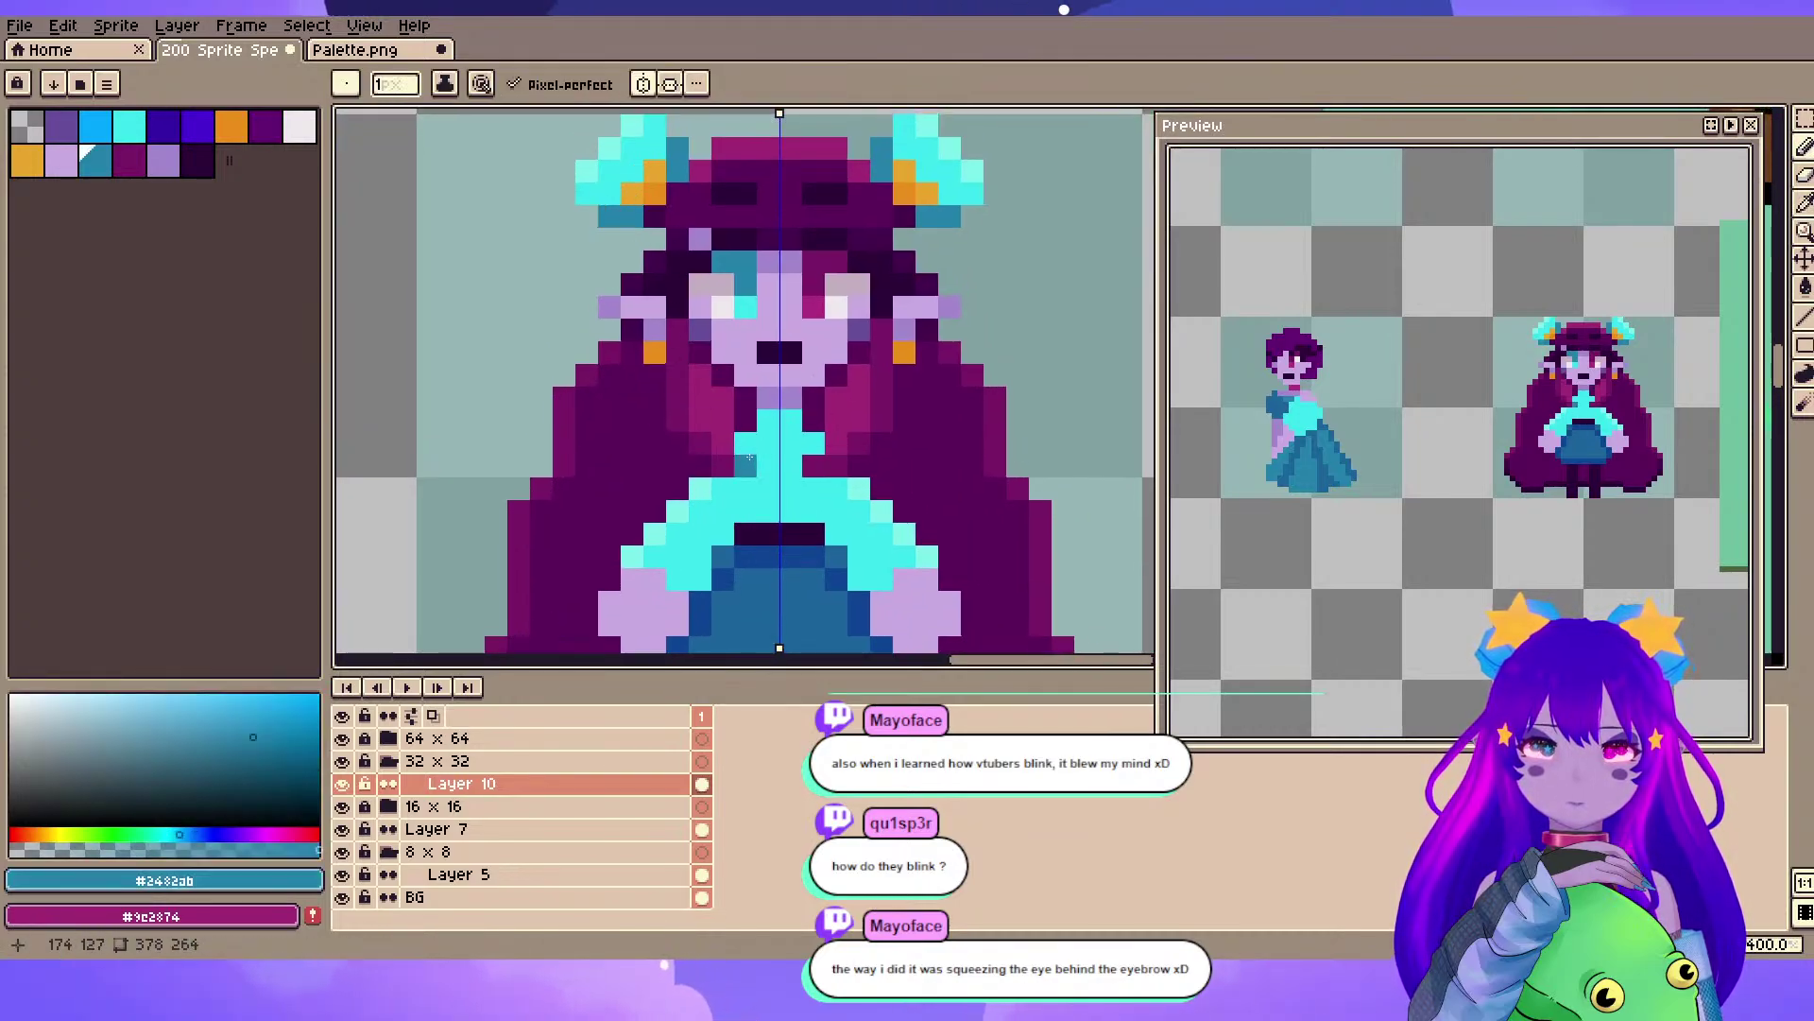
click(781, 510)
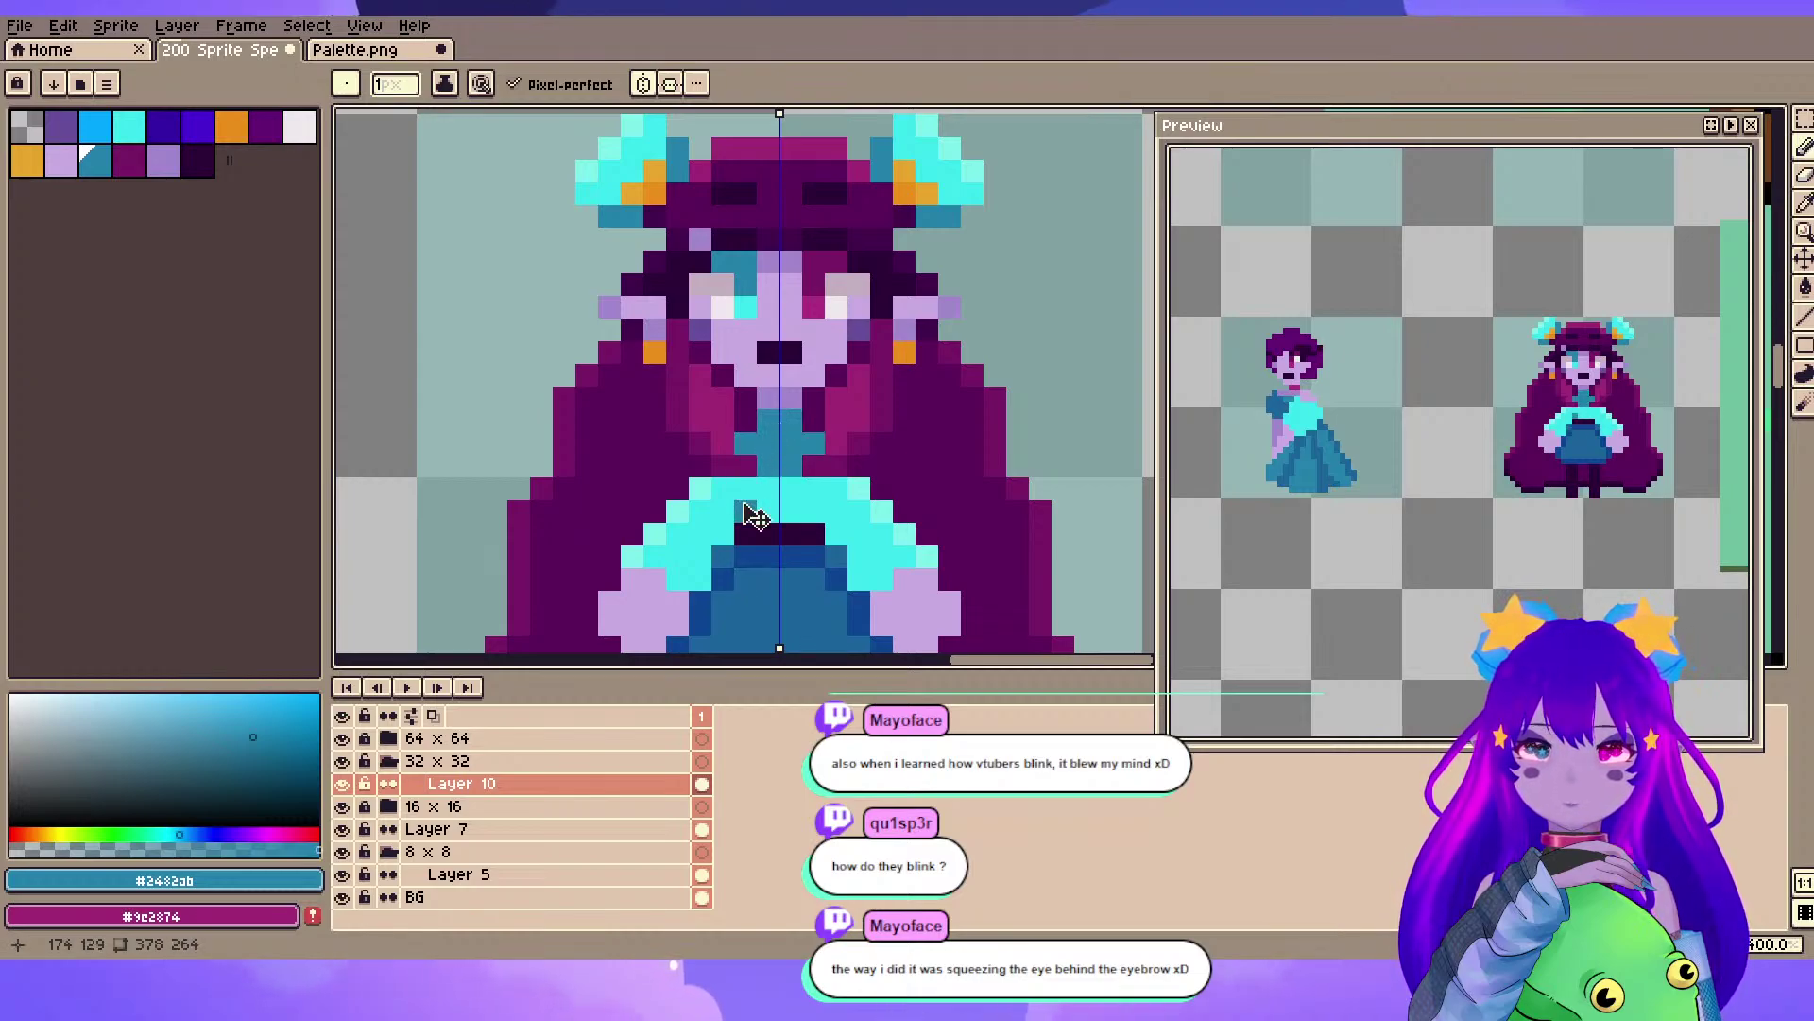
key(ctrl+z)
click(814, 512)
click(785, 414)
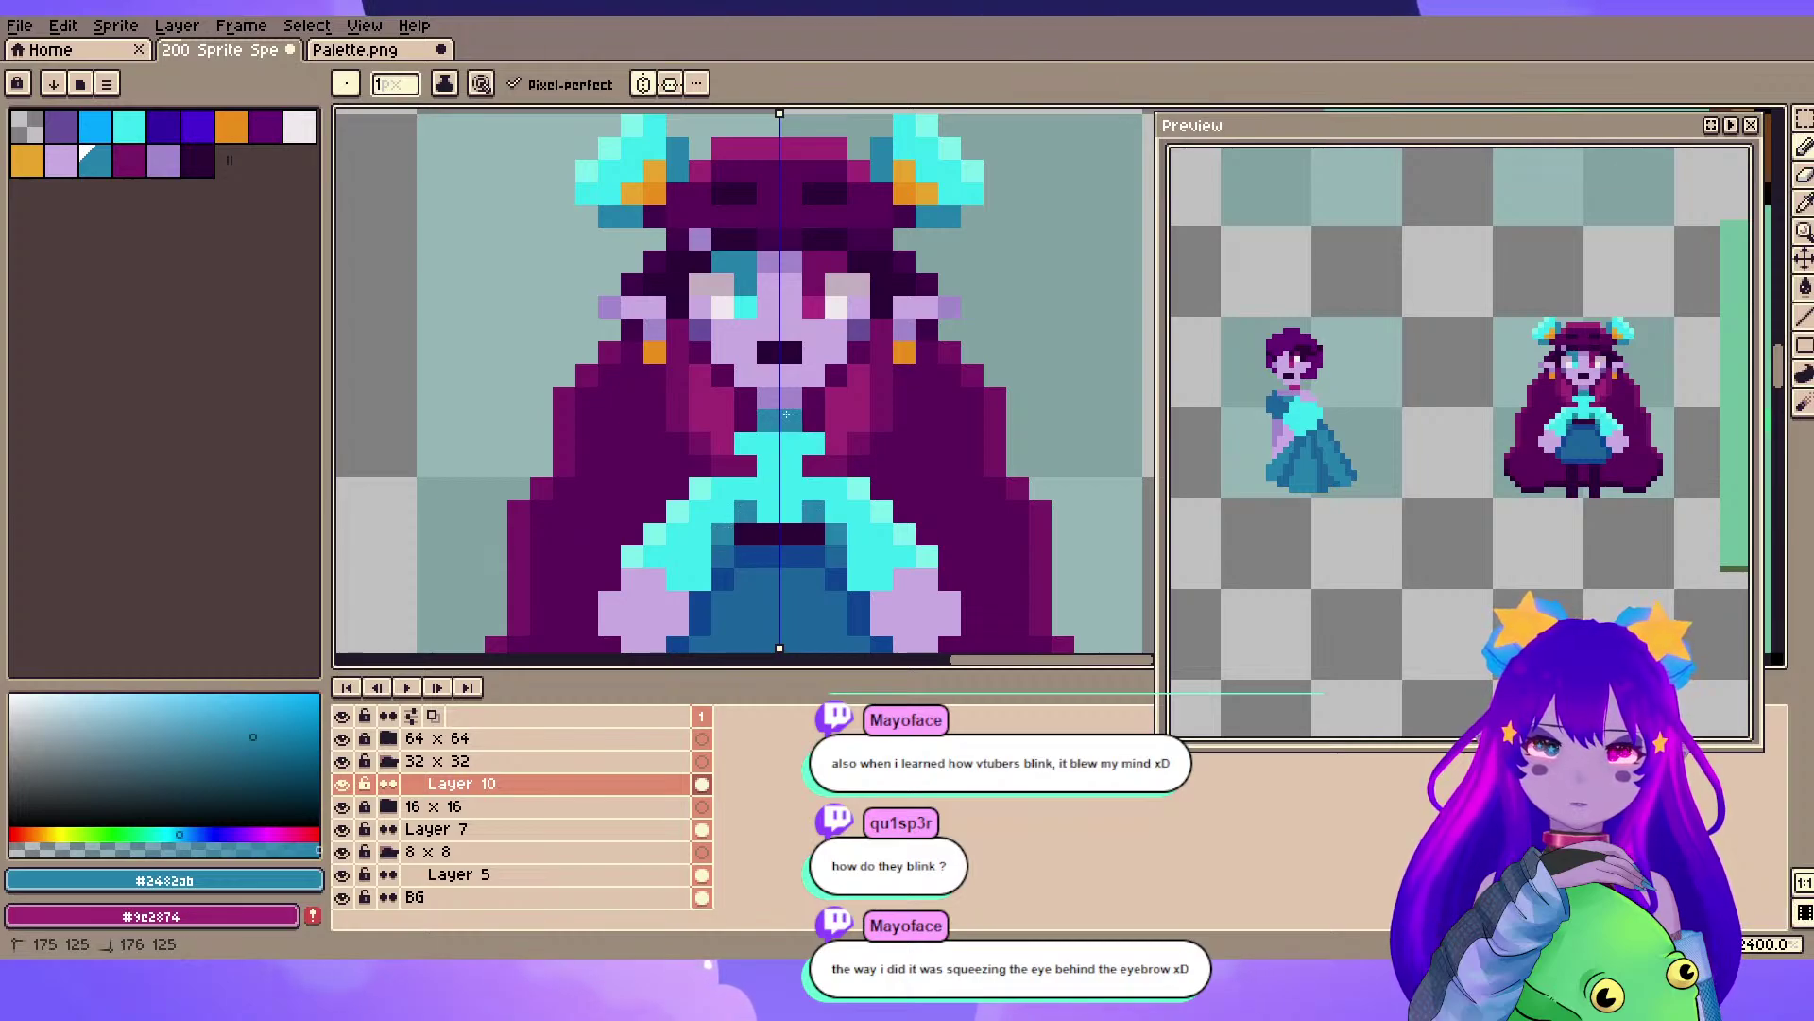
- Shade the blouse beside the neck piece with horn blue #2482ab and repaint the row above the belt in cyan #3ae4ec
alt+click(749, 511)
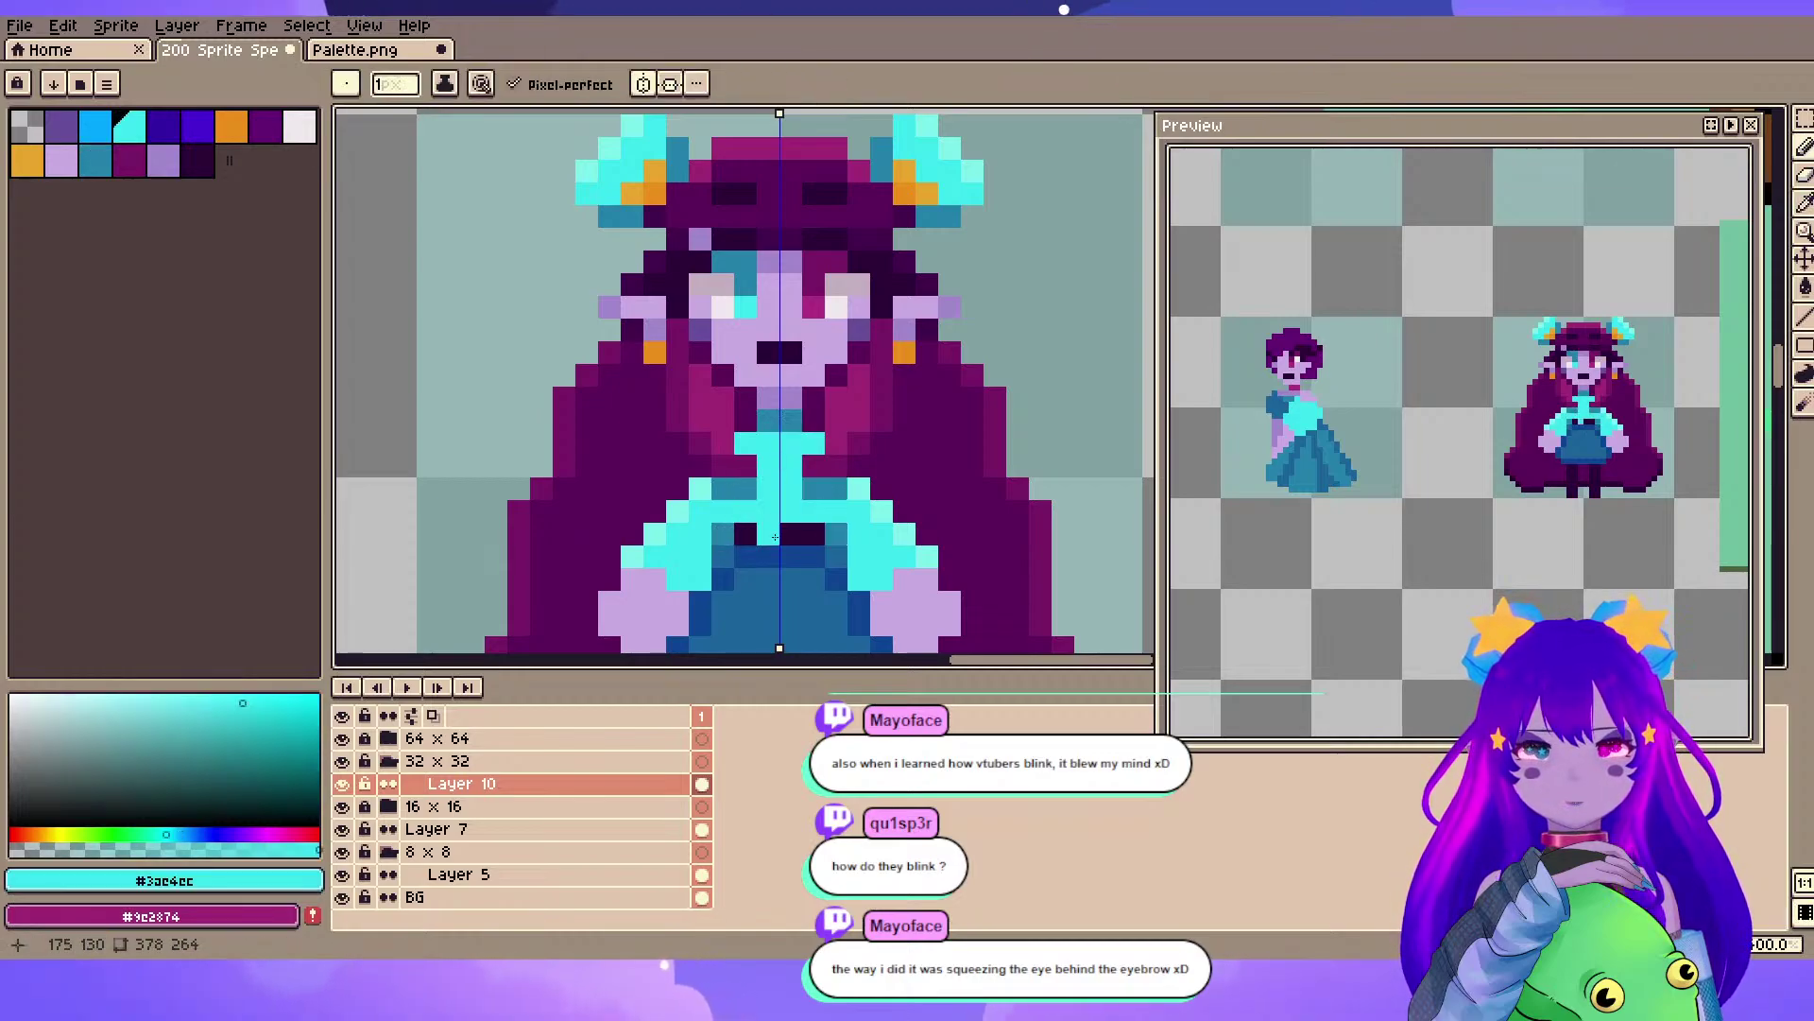
scroll(761, 563, down, 2)
alt+click(733, 538)
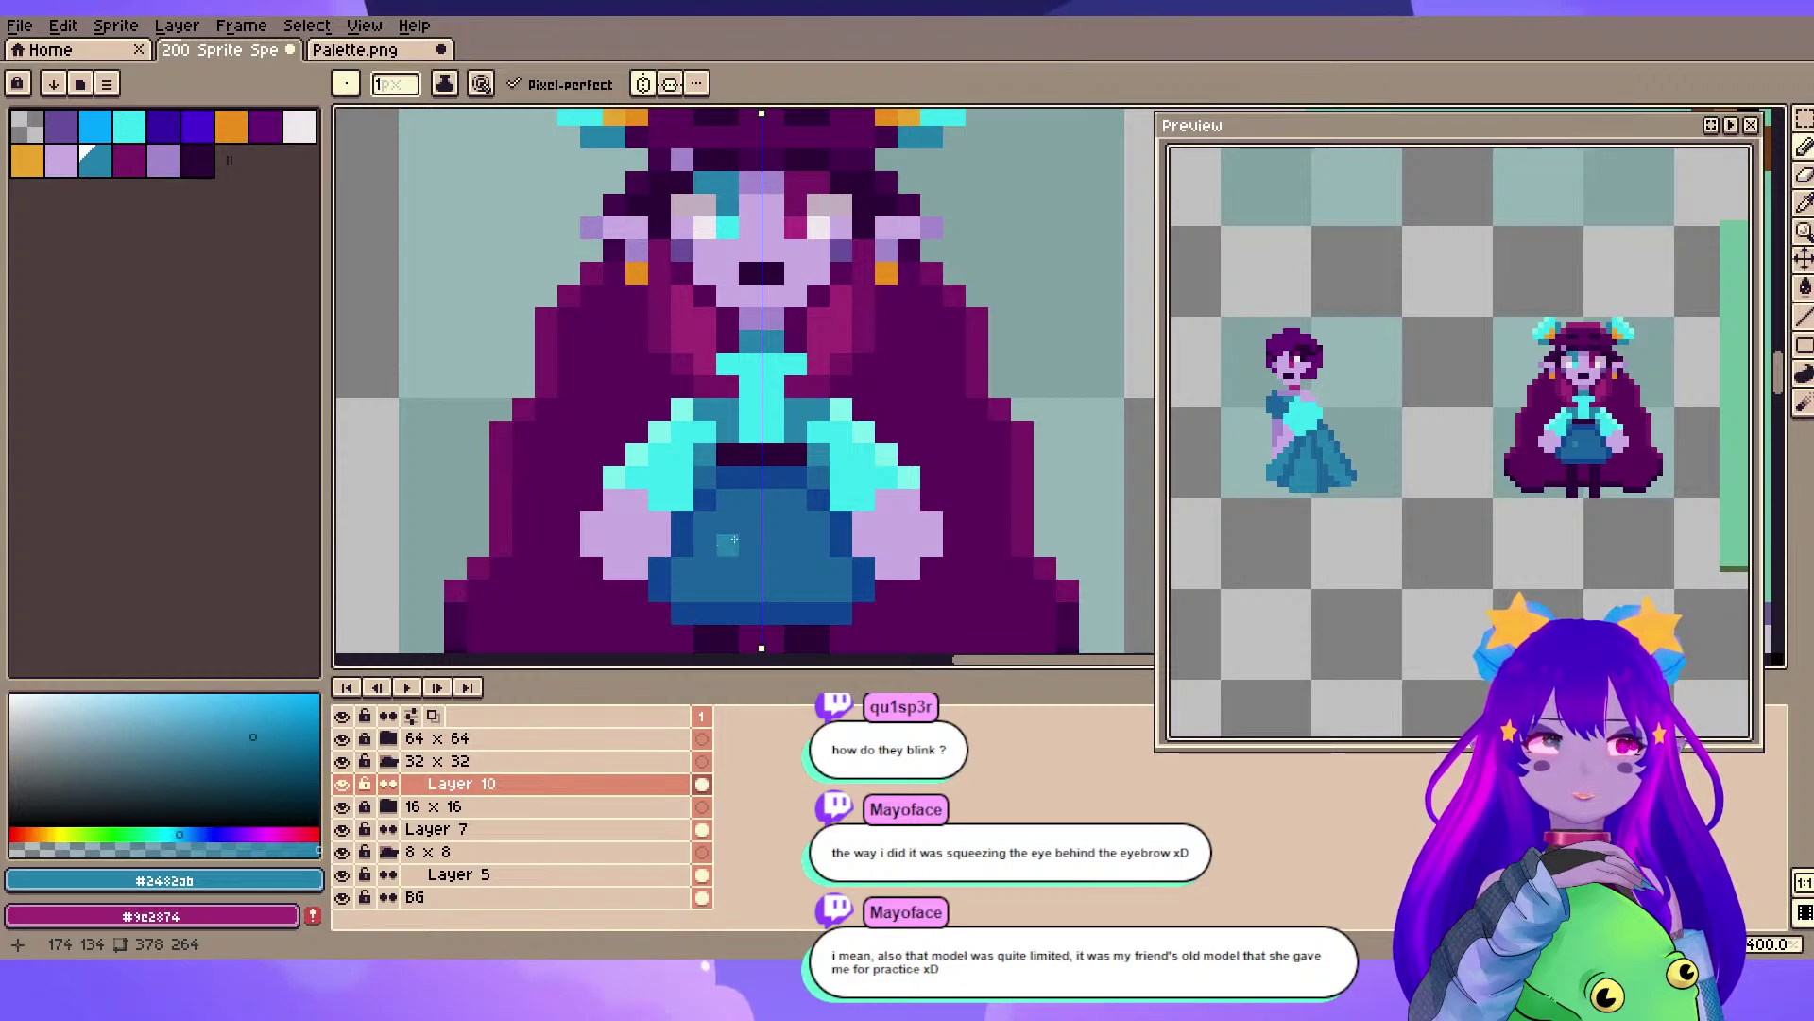
scroll(739, 542, up, 1)
drag(846, 368, 706, 442)
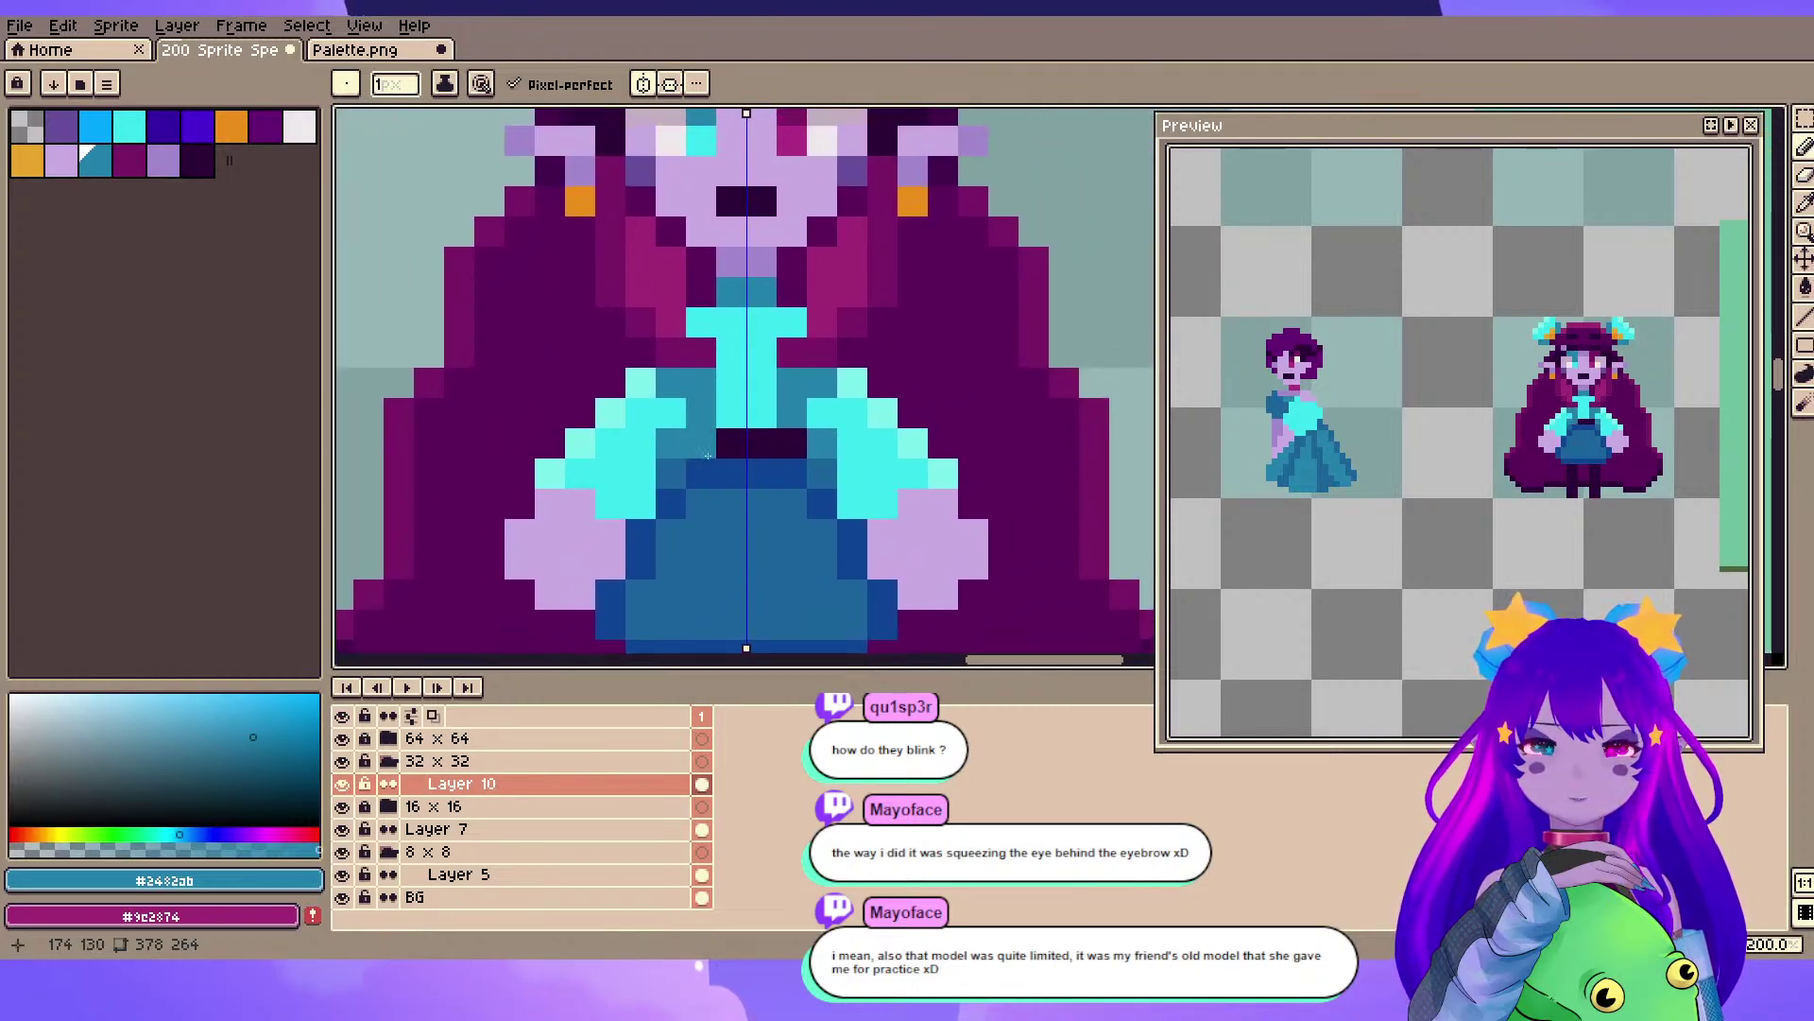
alt+click(724, 412)
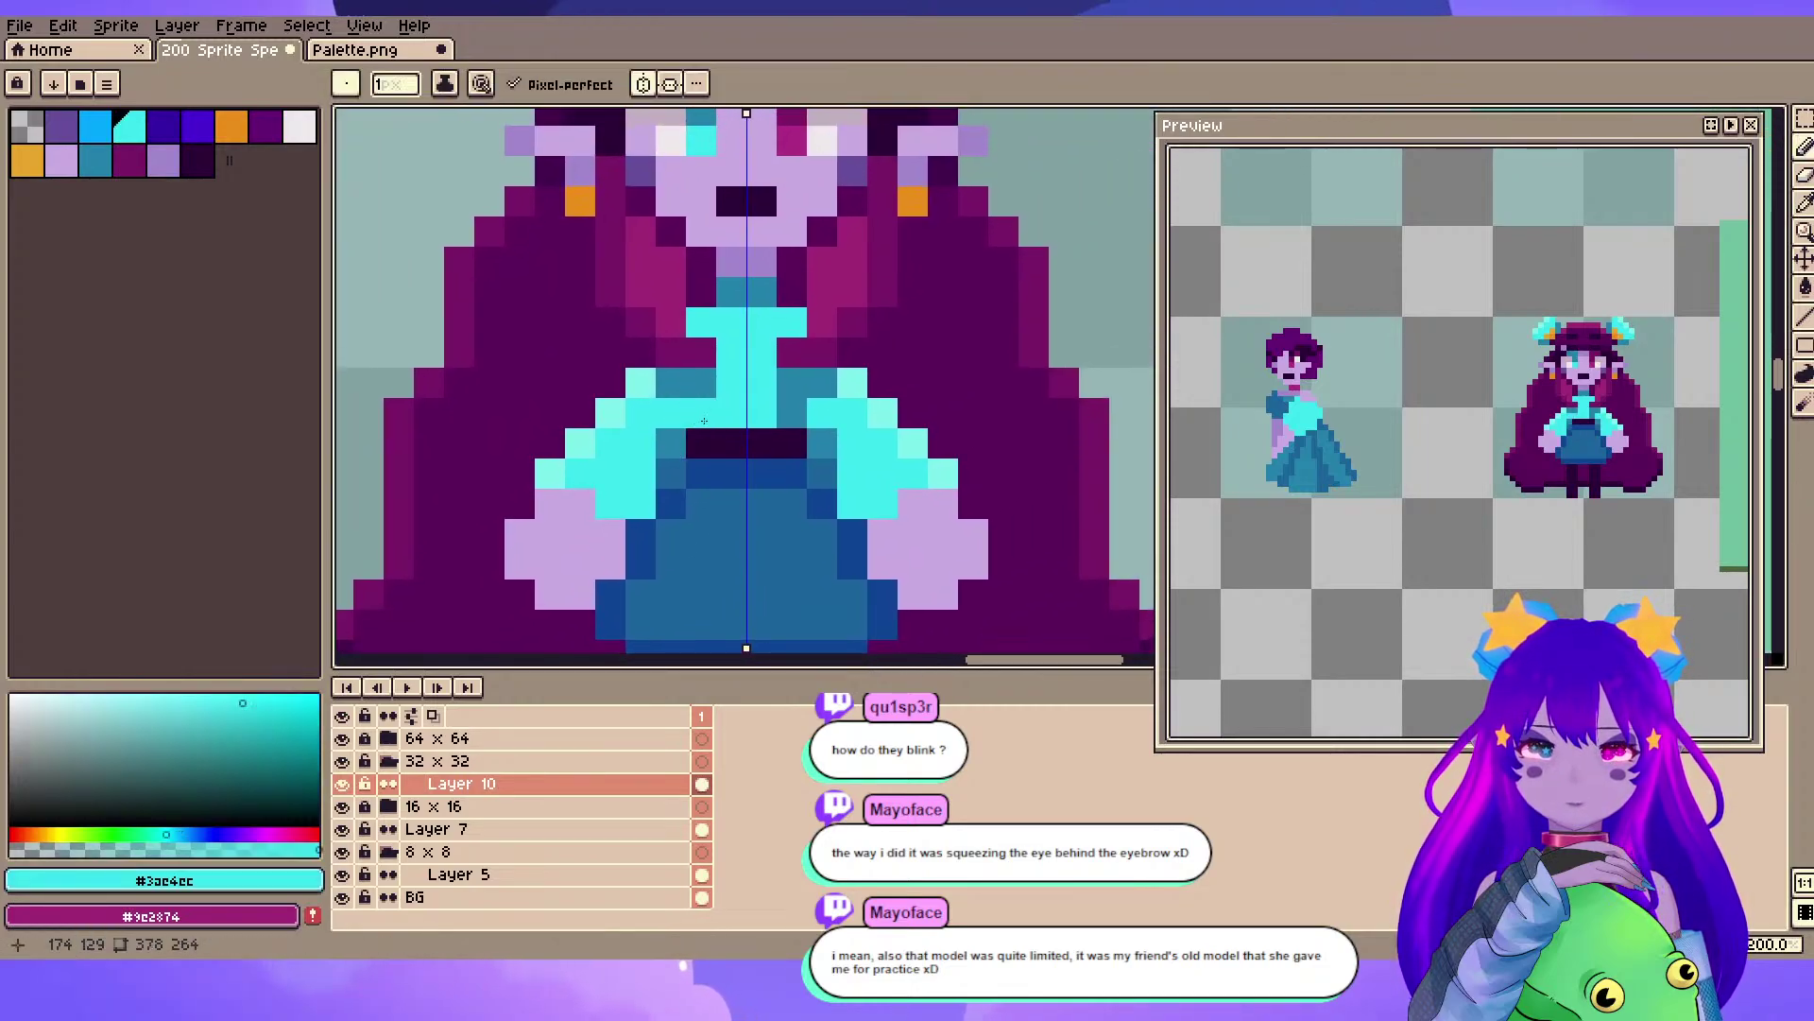
- Try the skirt blues #0f4494 and #1b649b on the pixels at the skirt's upper corners
alt+click(641, 535)
click(655, 511)
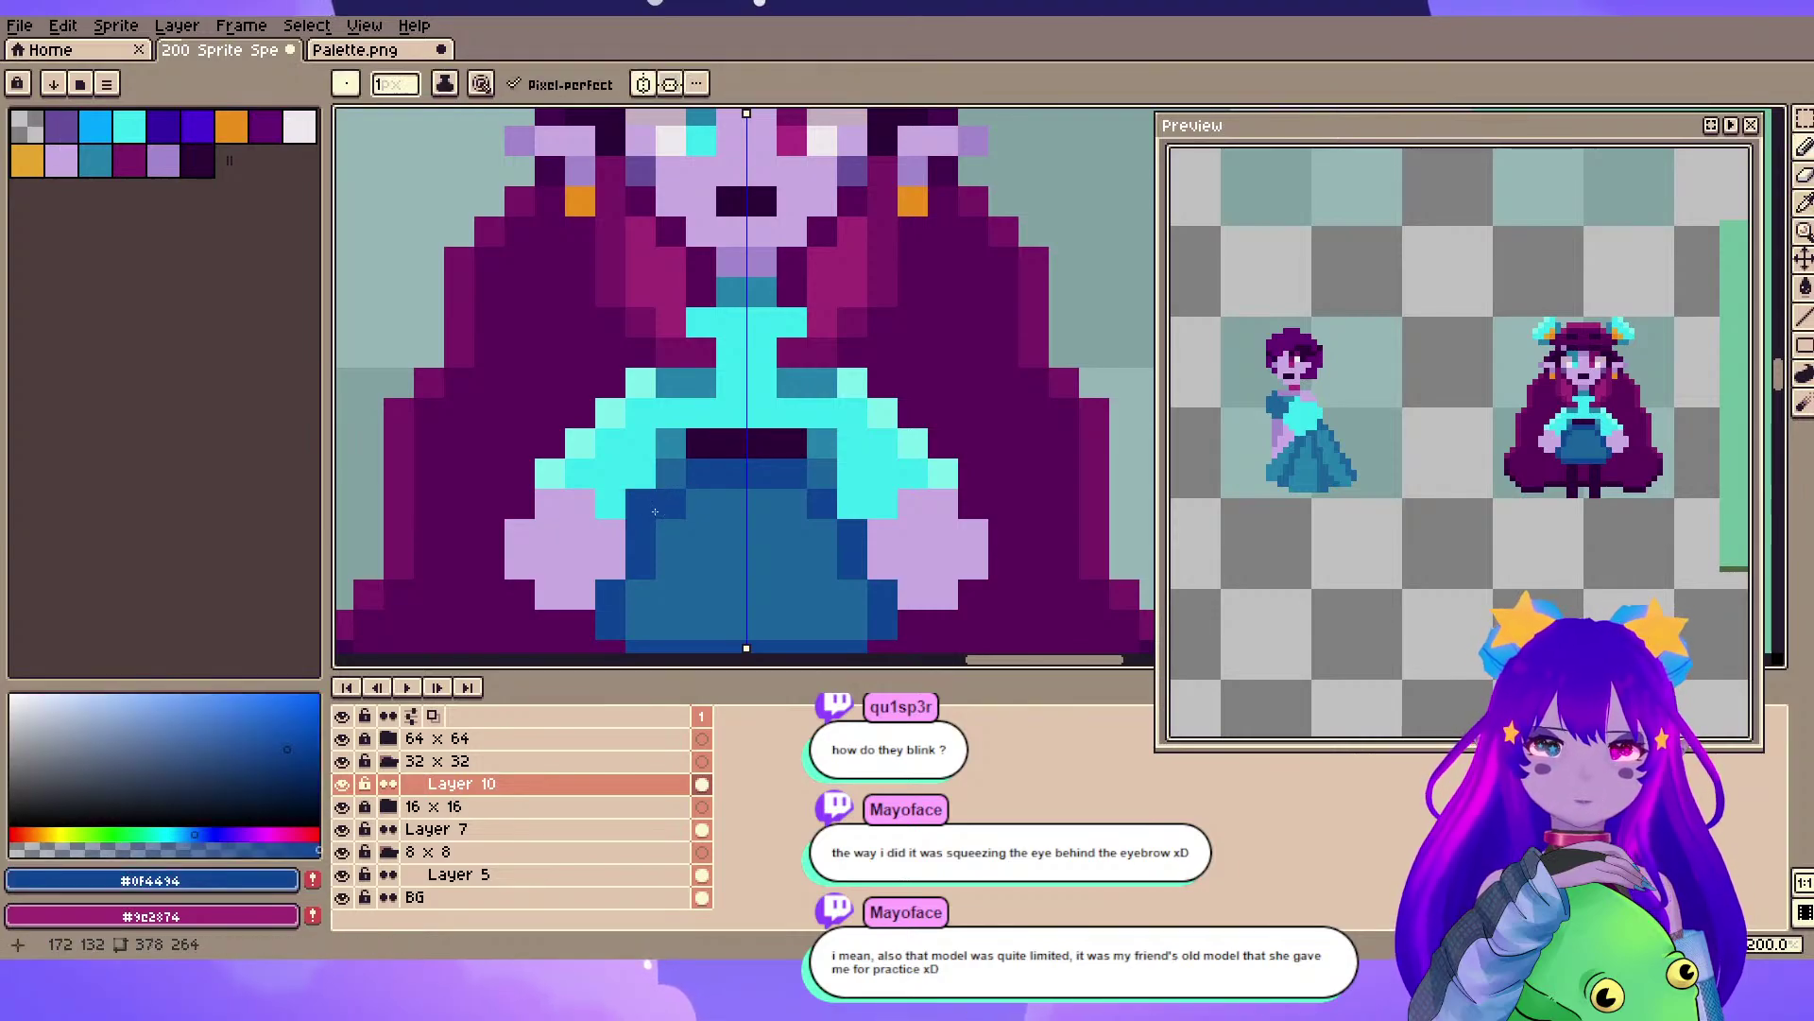
alt+click(665, 496)
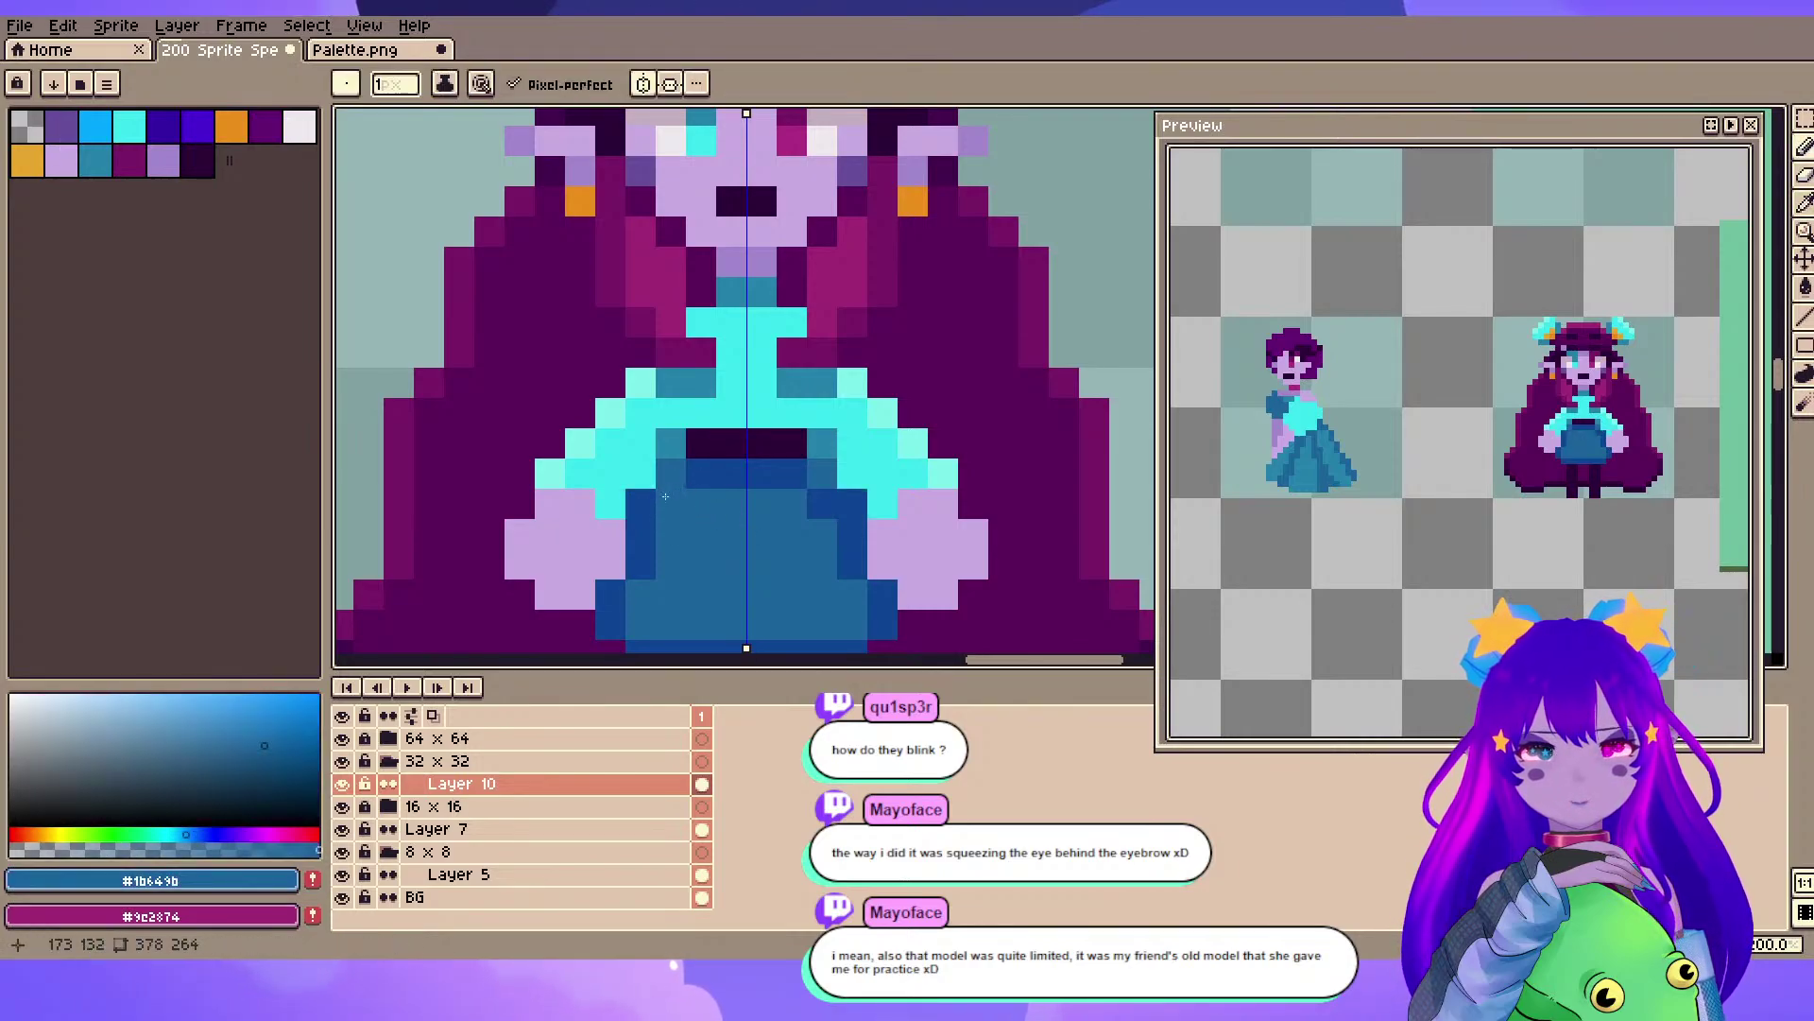
scroll(681, 592, down, 2)
key(v)
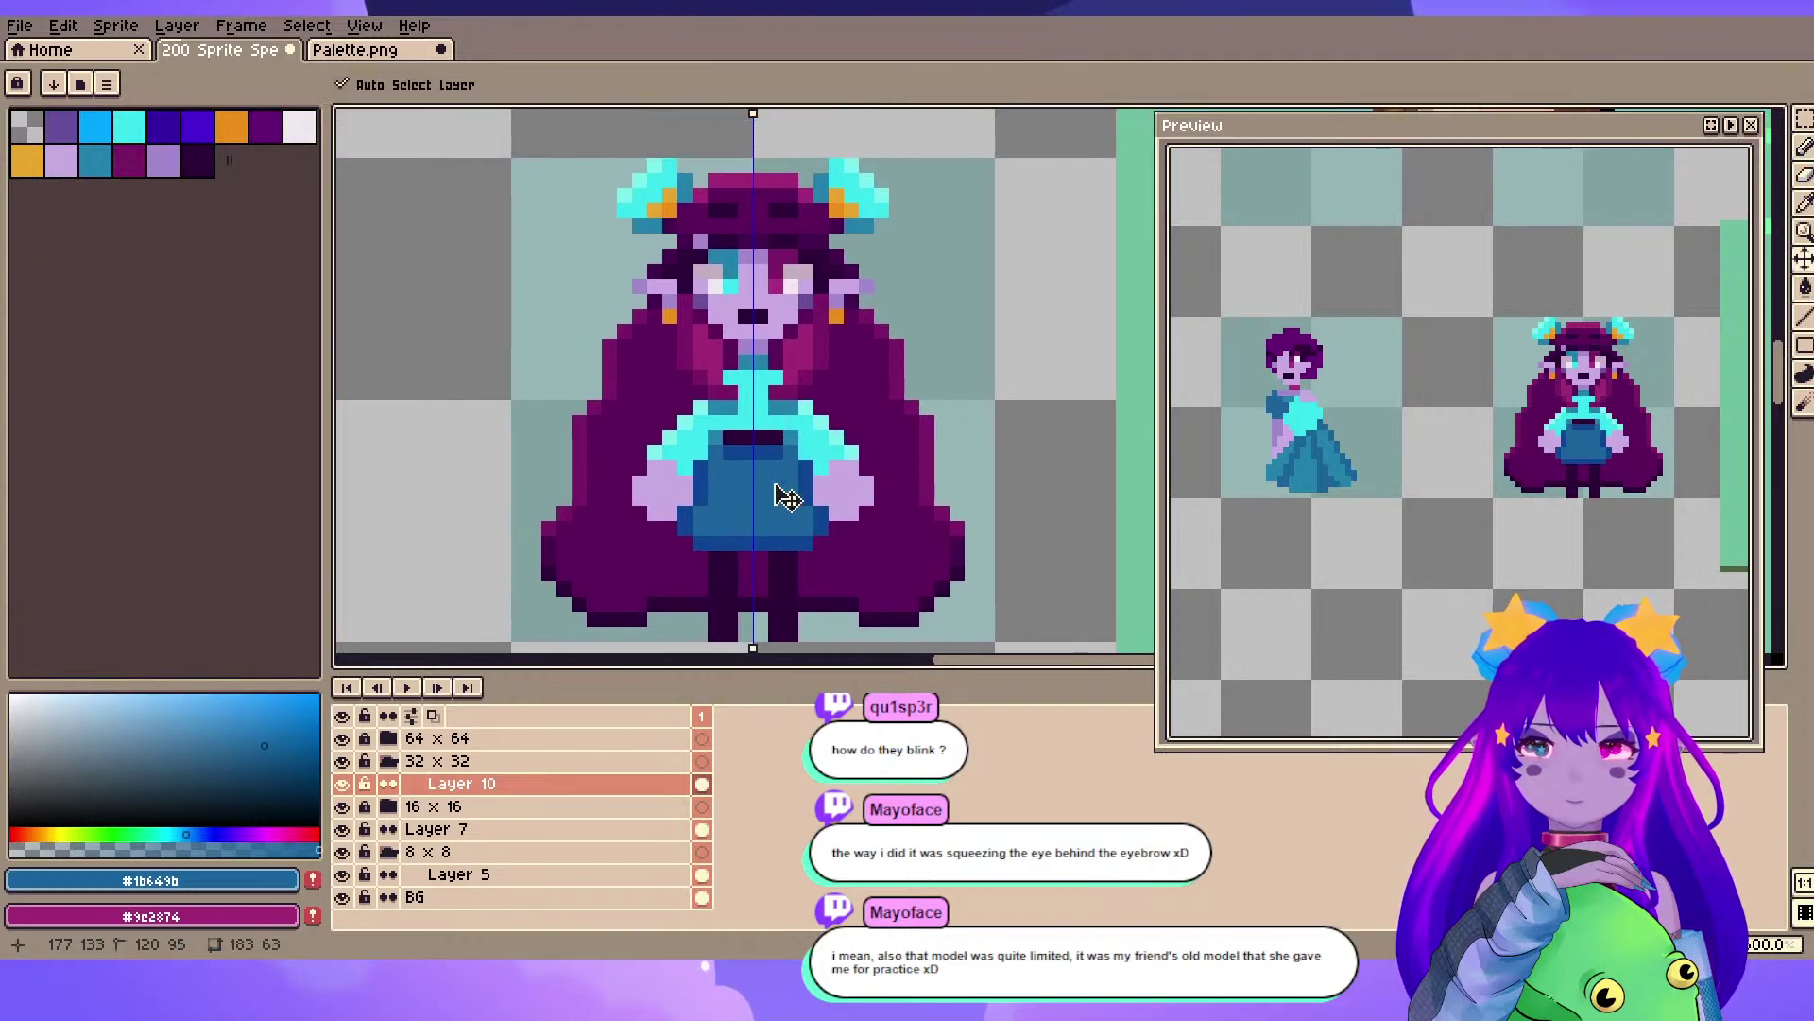
key(b)
scroll(799, 378, up, 2)
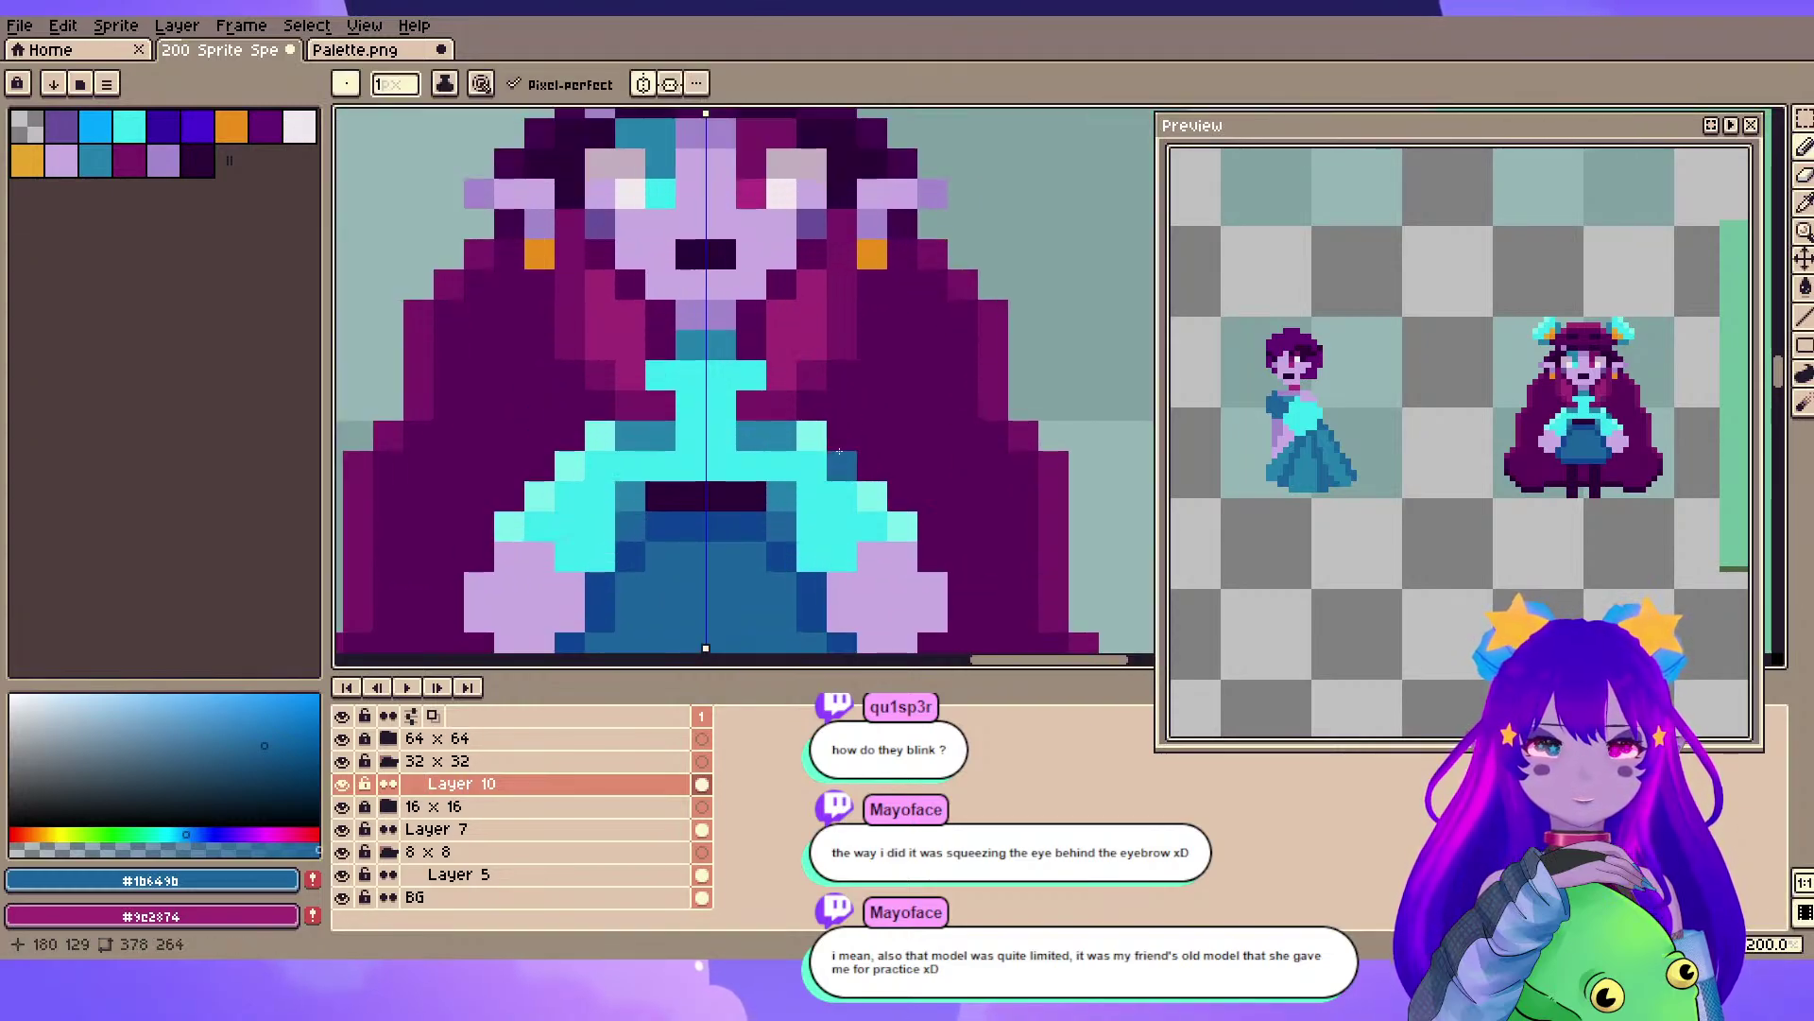
- Try a deeper blue of 227°92.52 on the skirt's hem, side edges and waist, then undo the recolouring
alt+click(652, 517)
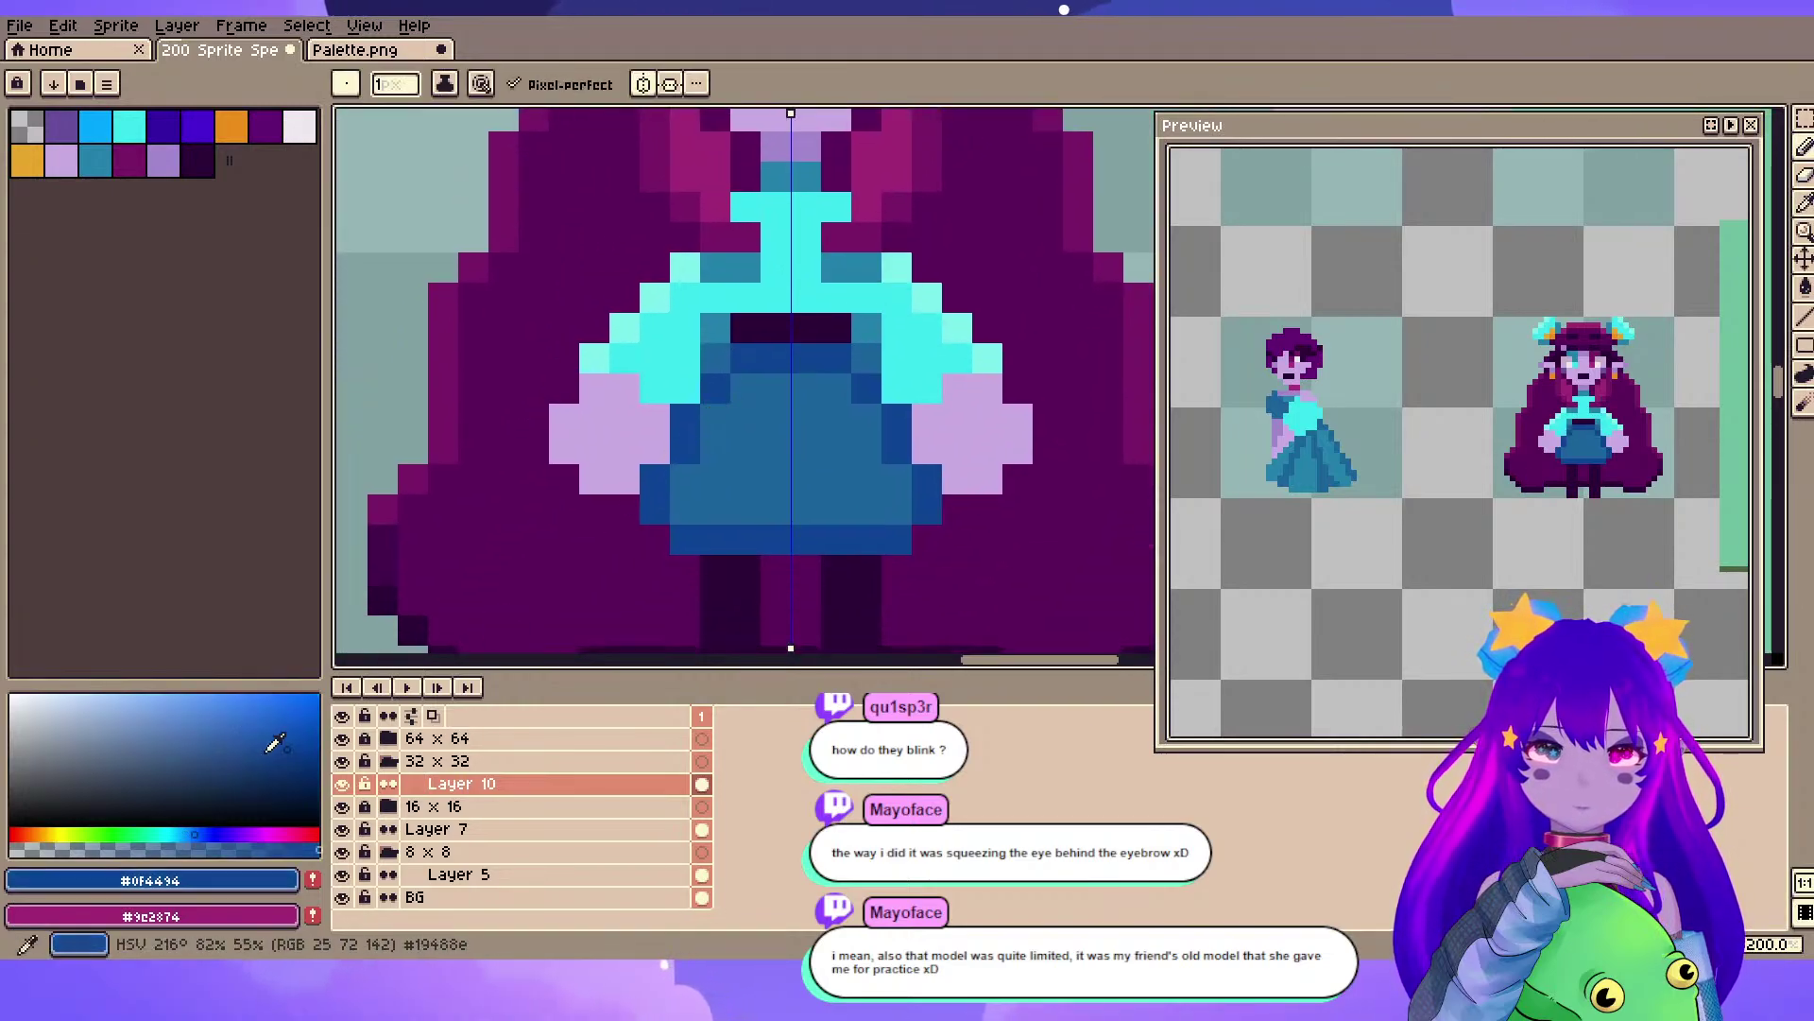
click(300, 765)
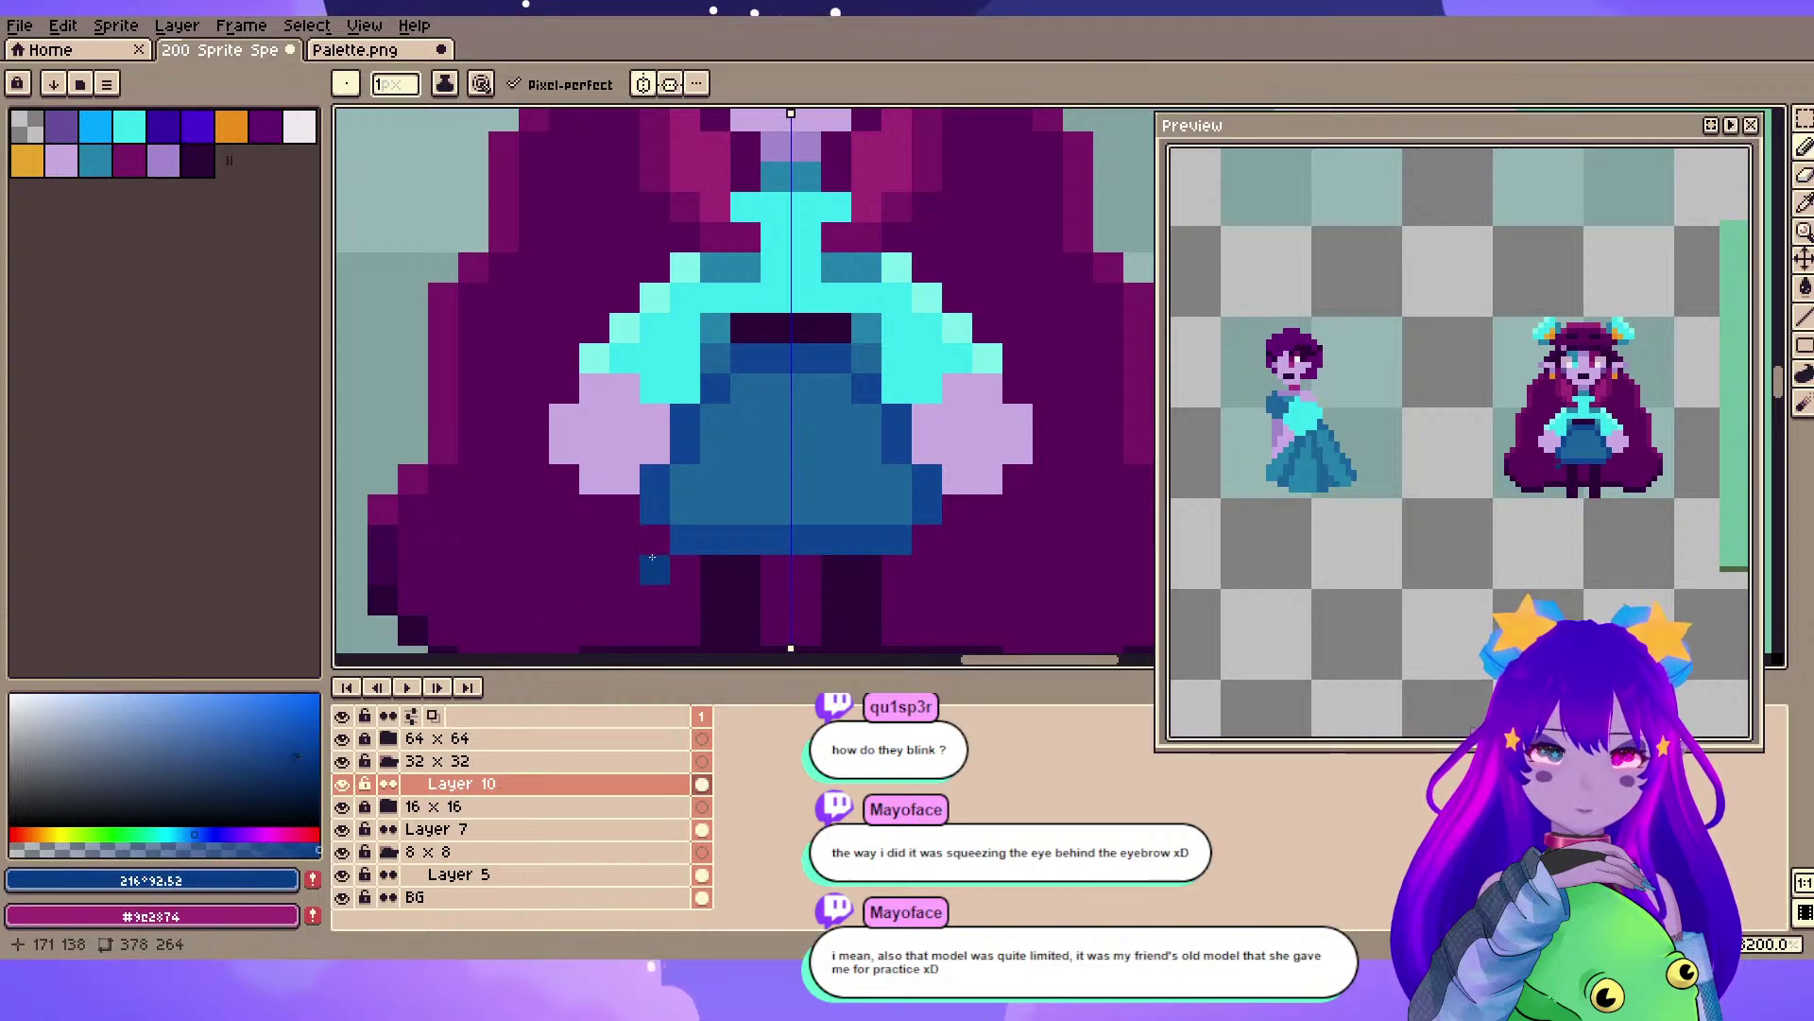
click(204, 834)
drag(680, 526, 785, 536)
key(ctrl+z)
drag(659, 492, 658, 507)
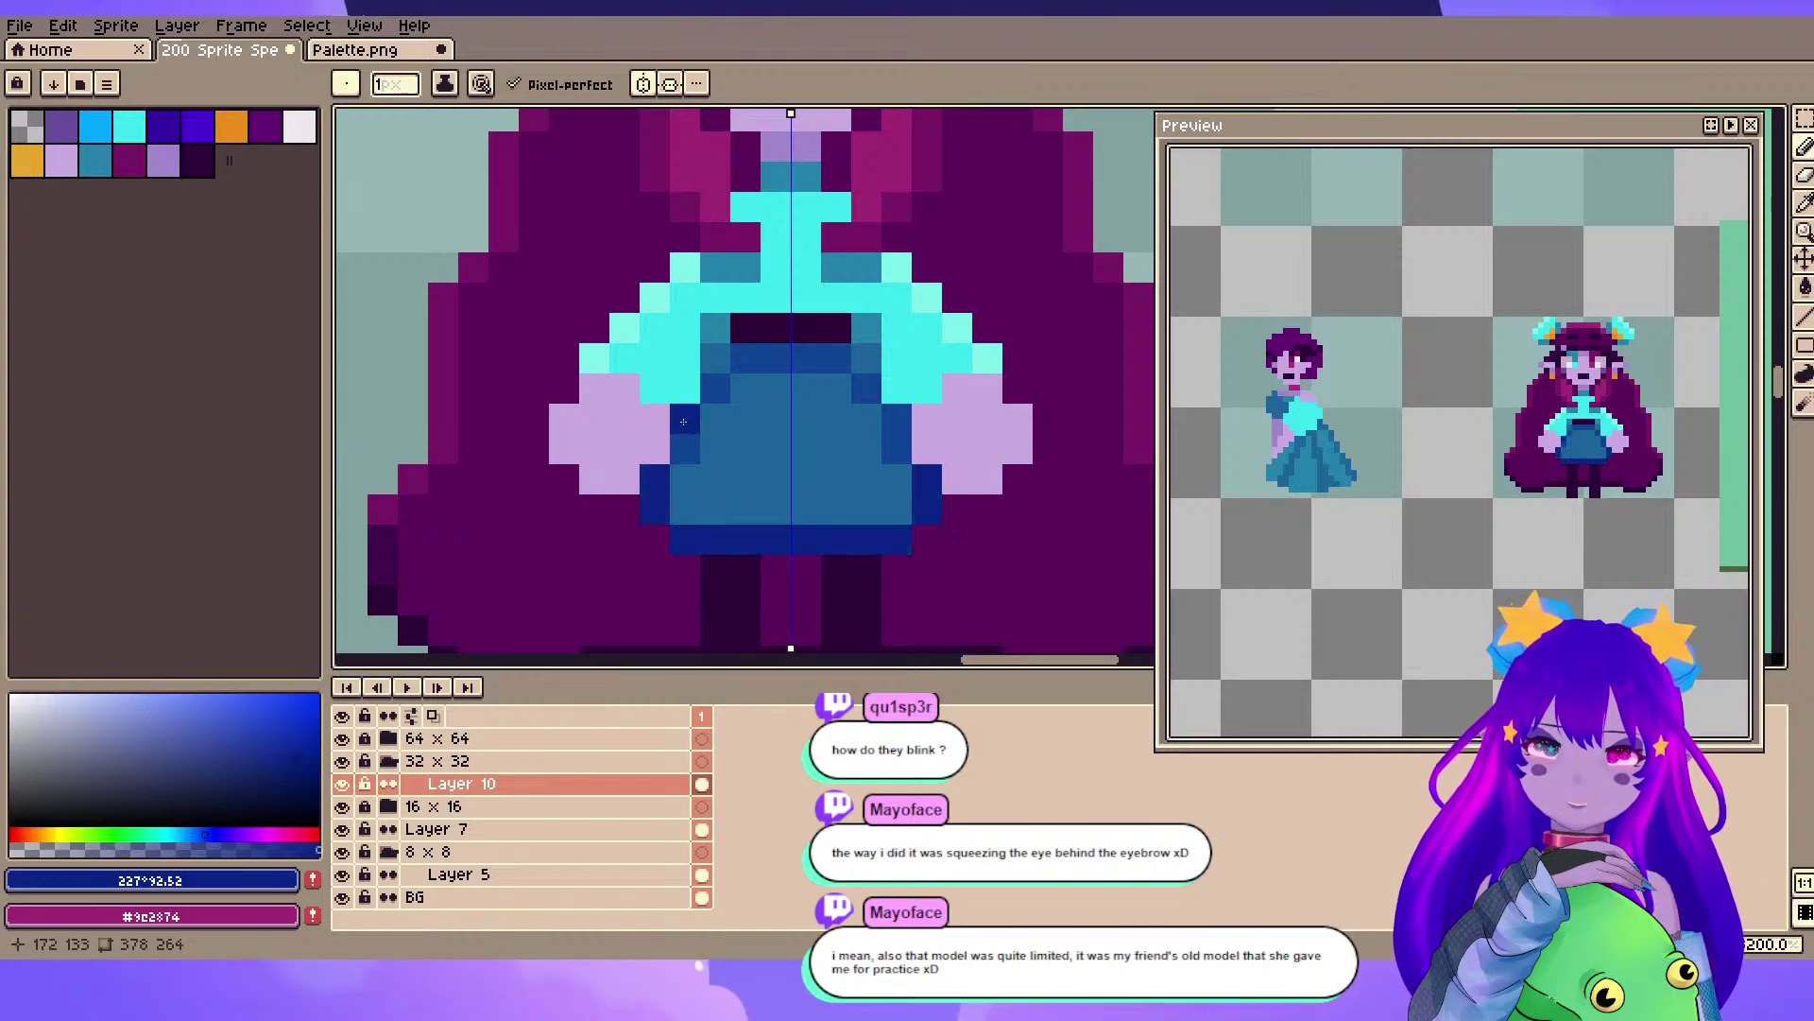
drag(685, 420, 685, 447)
click(716, 389)
scroll(715, 335, down, 1)
drag(716, 334, 667, 395)
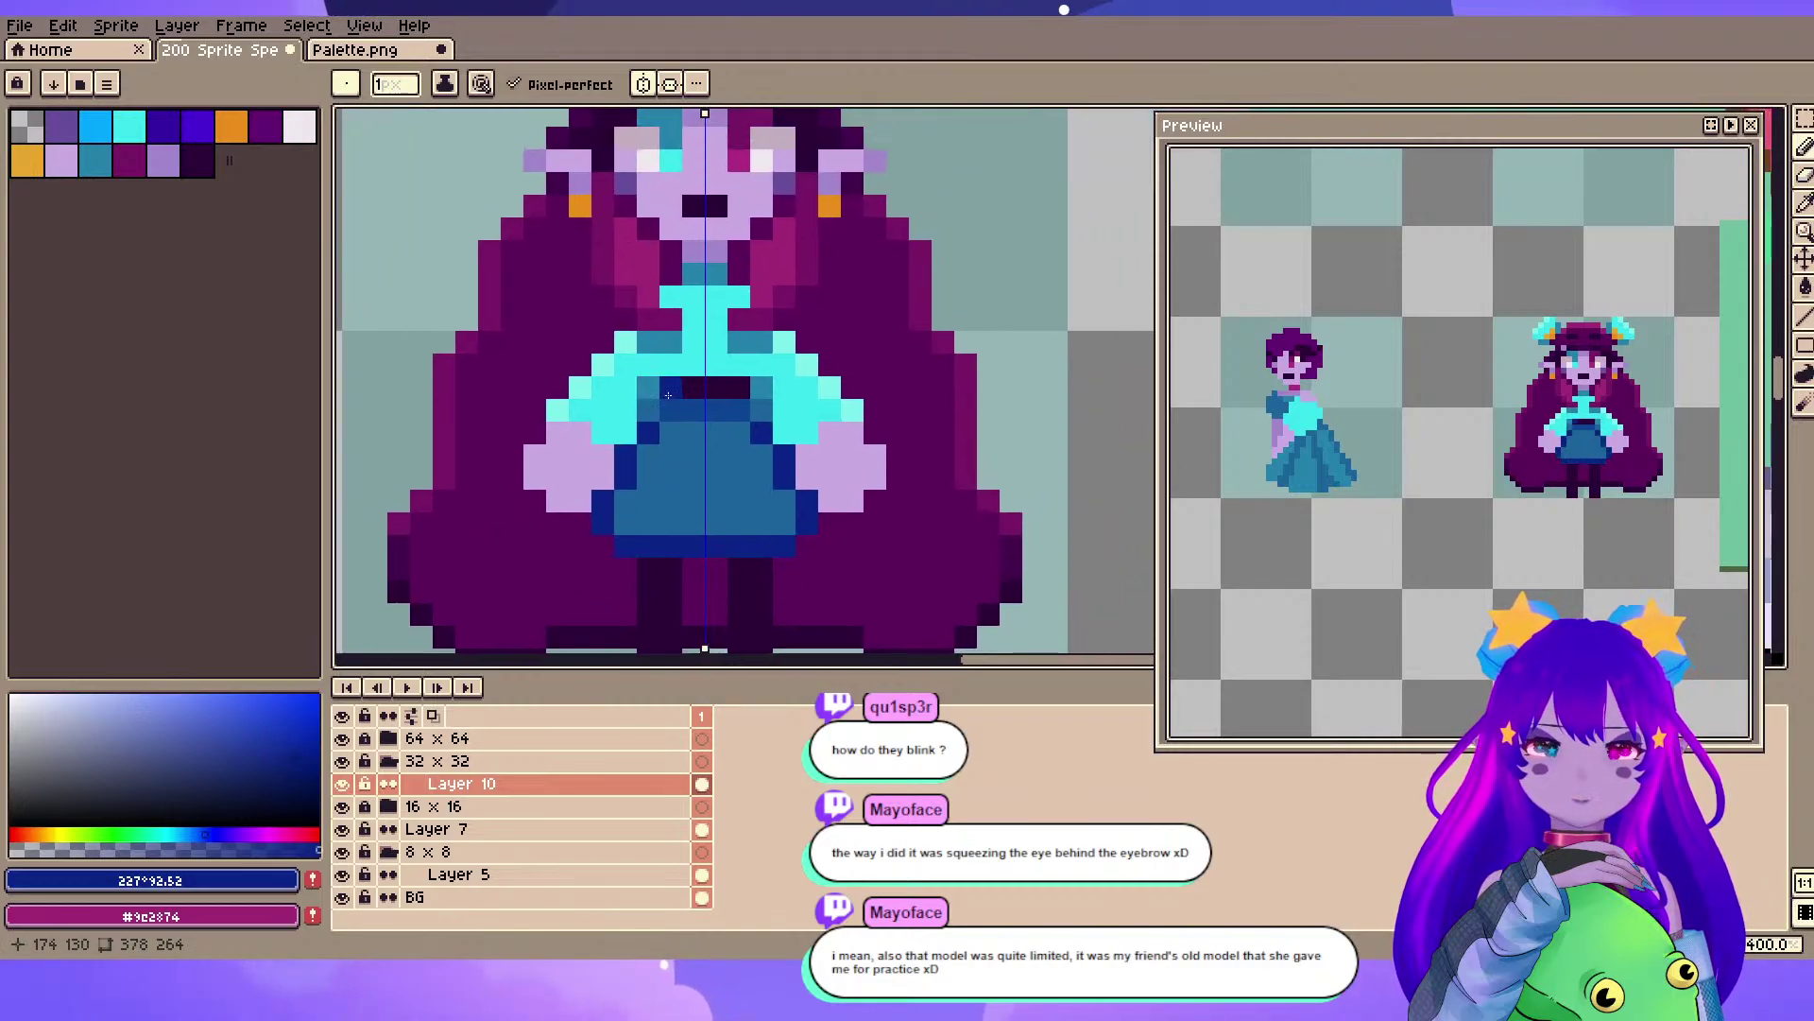
drag(728, 342, 767, 322)
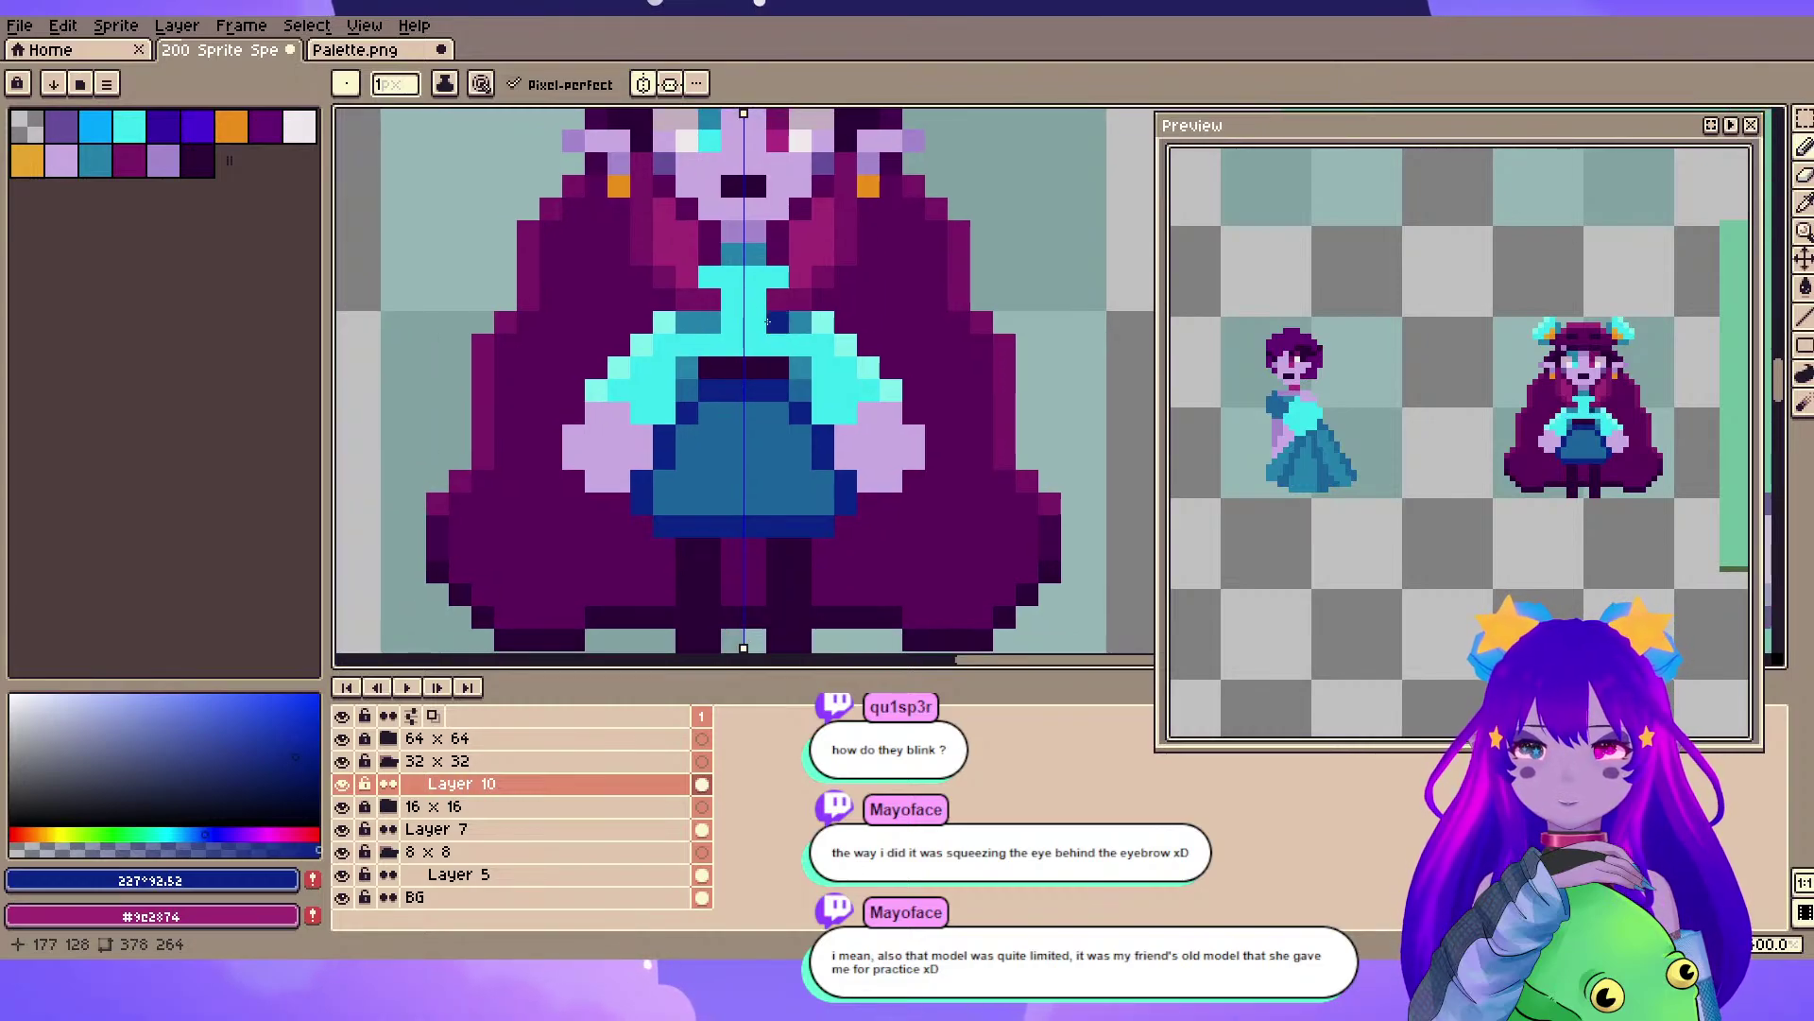
key(ctrl+z)
- Mix a darker skirt blue of 217°91.52 and repaint the skirt's hem, side edges and waist shading with it
key(o)
click(691, 513)
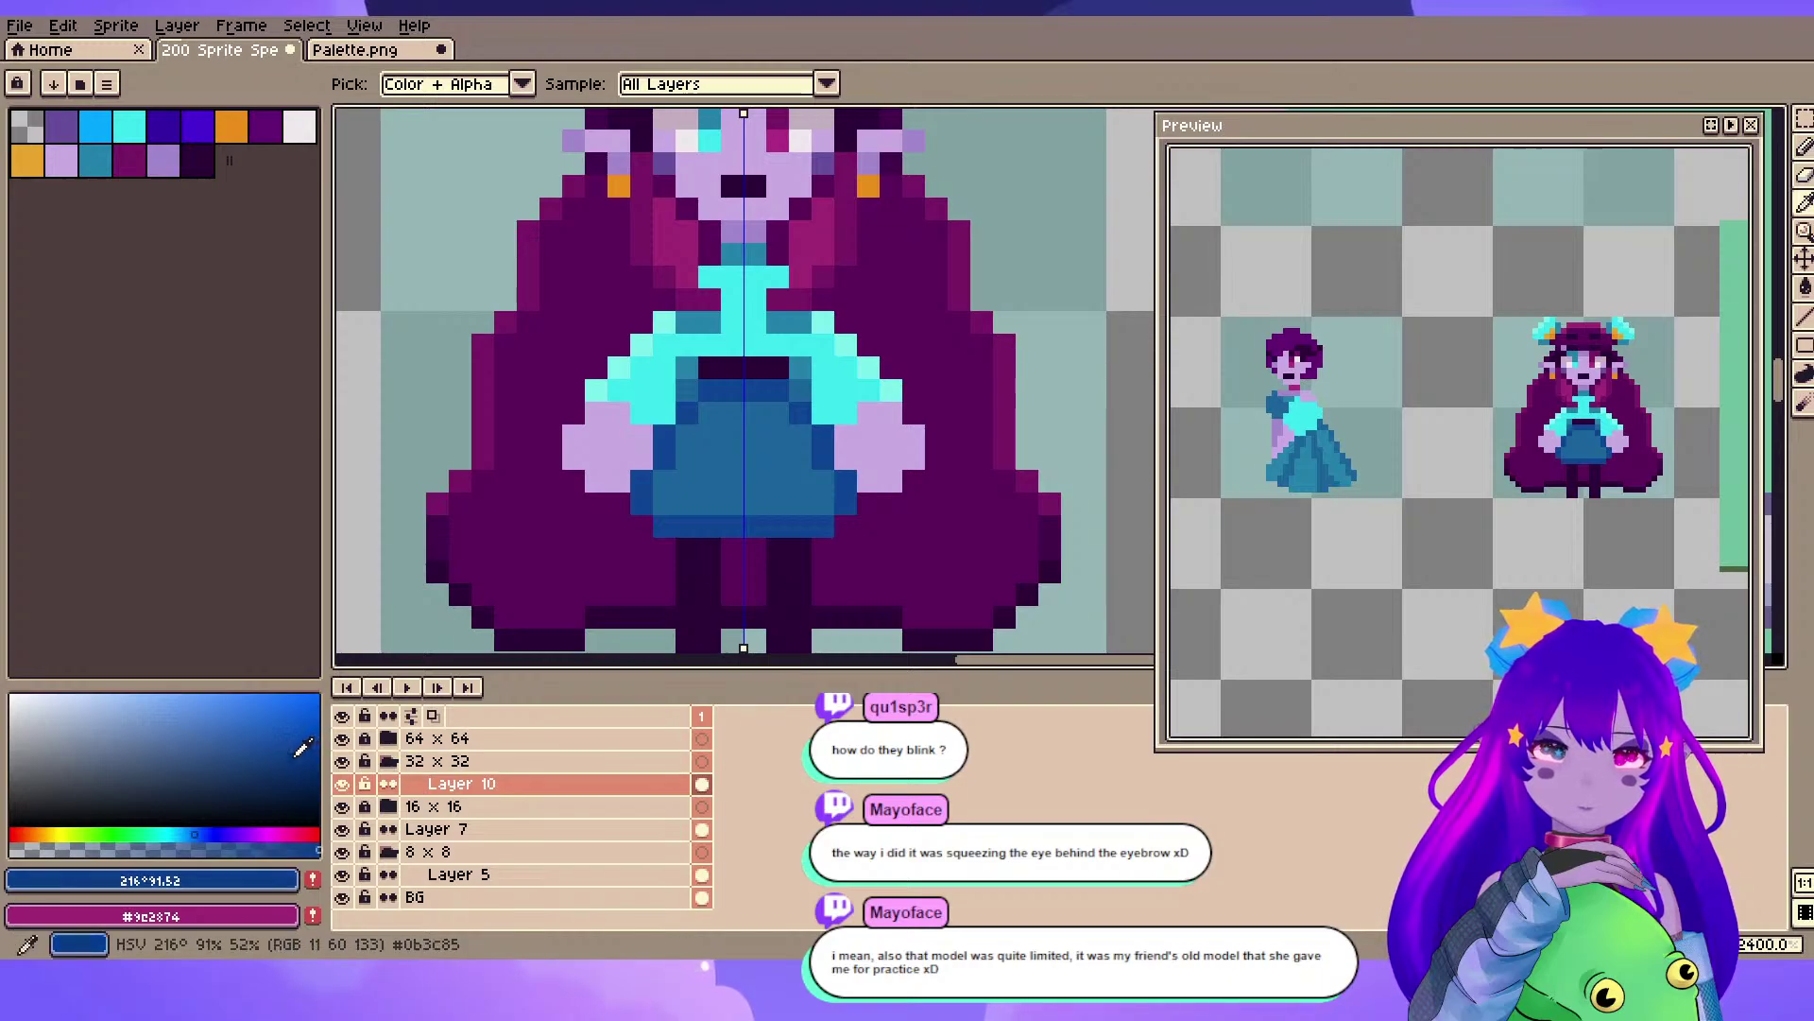
key(b)
click(286, 797)
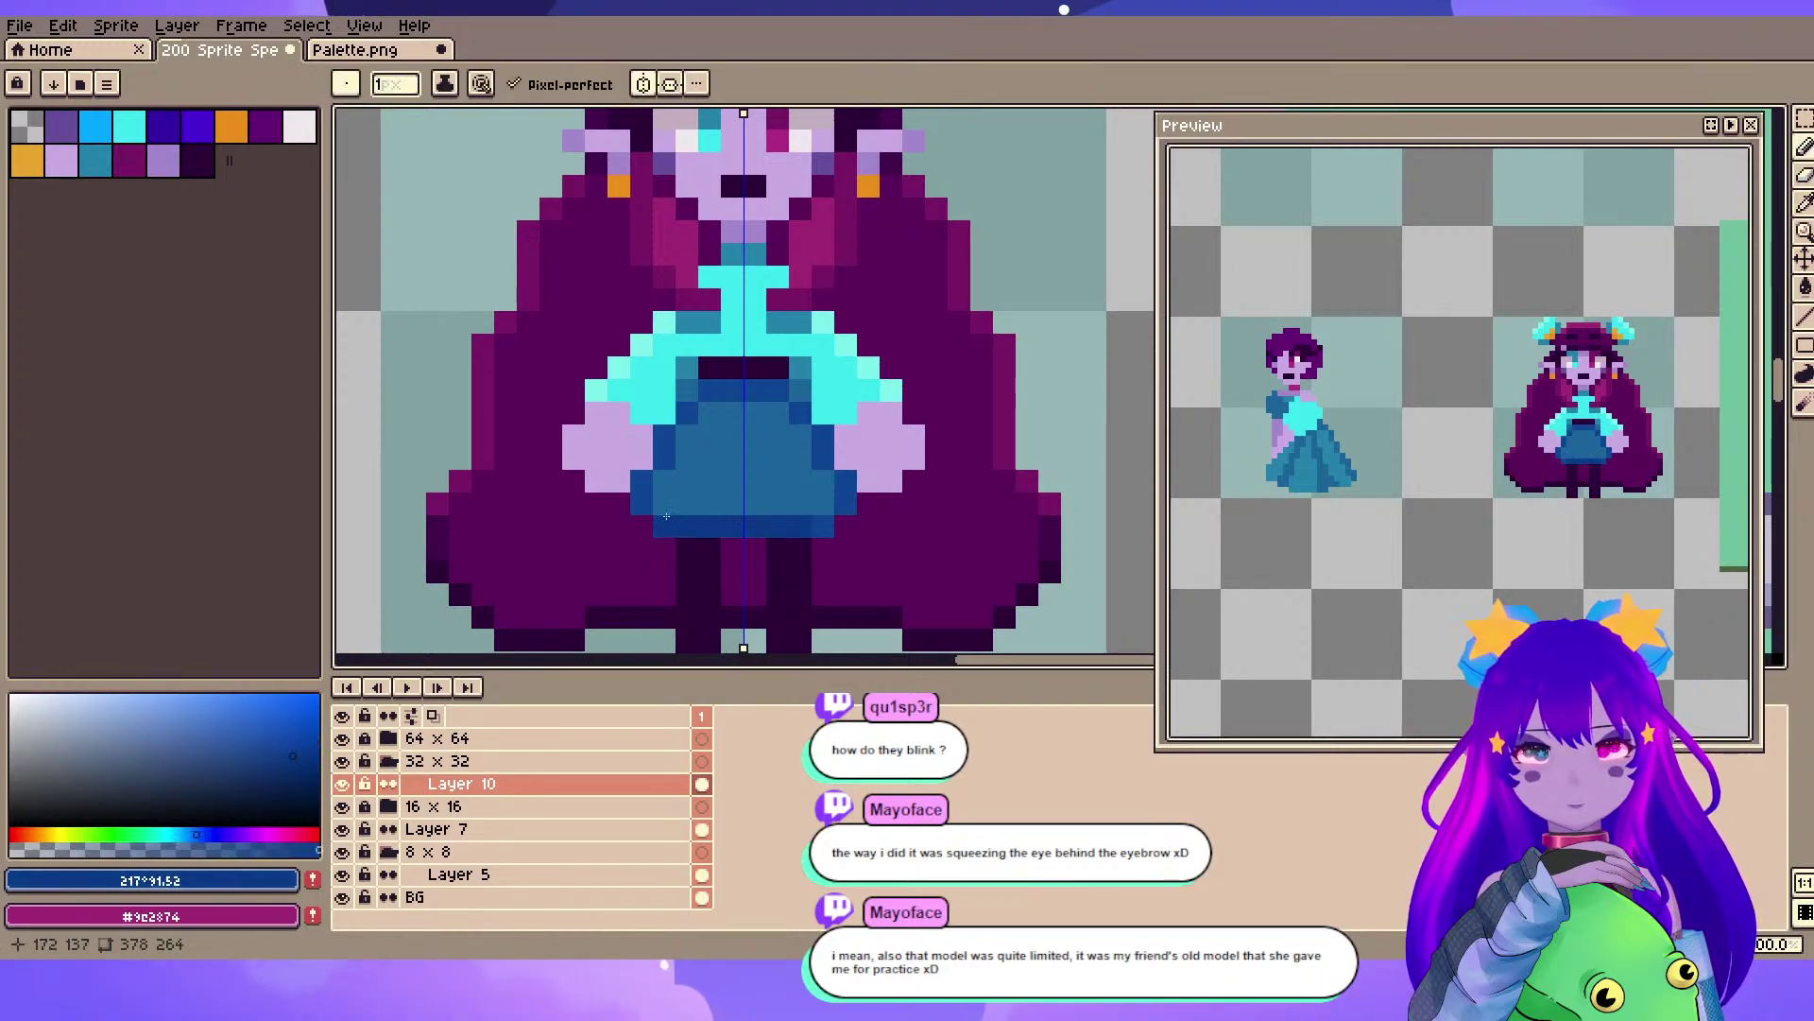
drag(664, 460, 666, 438)
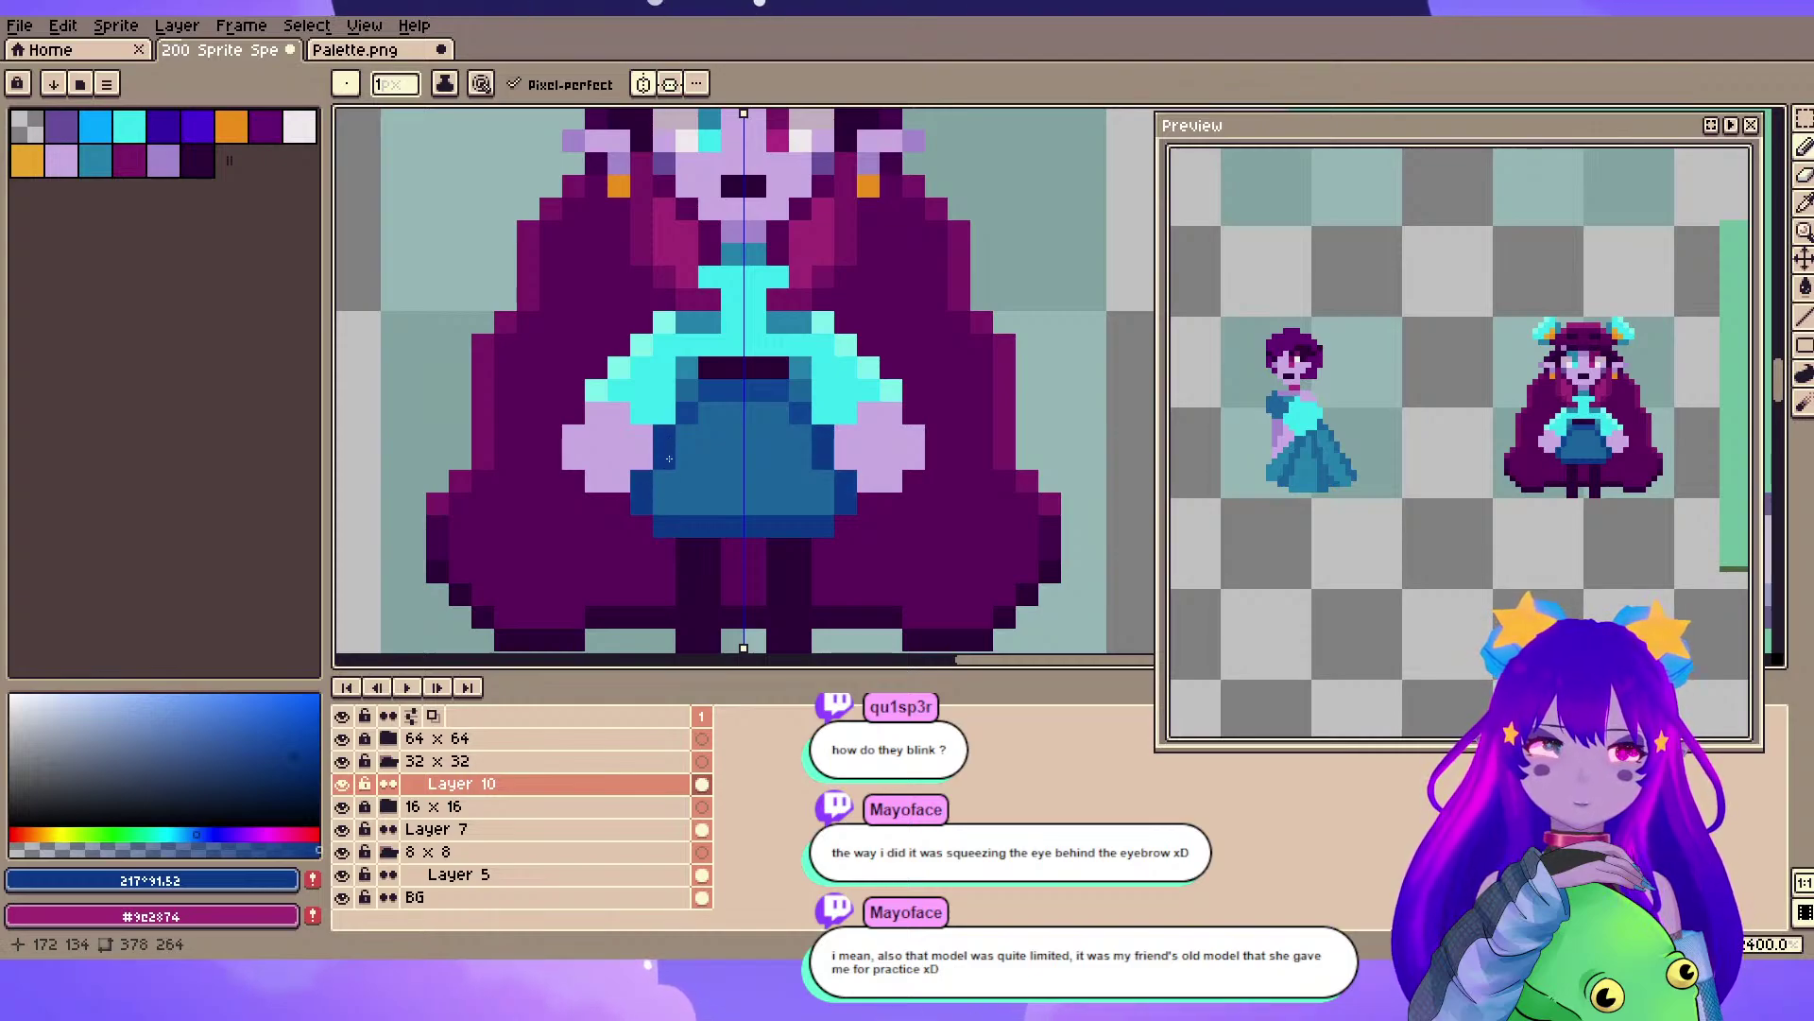
scroll(669, 459, up, 1)
click(700, 408)
mouse_move(730, 379)
mouse_down()
mouse_move(771, 360)
mouse_move(707, 422)
mouse_move(715, 329)
mouse_move(712, 380)
mouse_up()
- Try the hair purple #5b0d5a on the pixels beside the belt and the skirt's upper corners, then undo it
alt+click(539, 422)
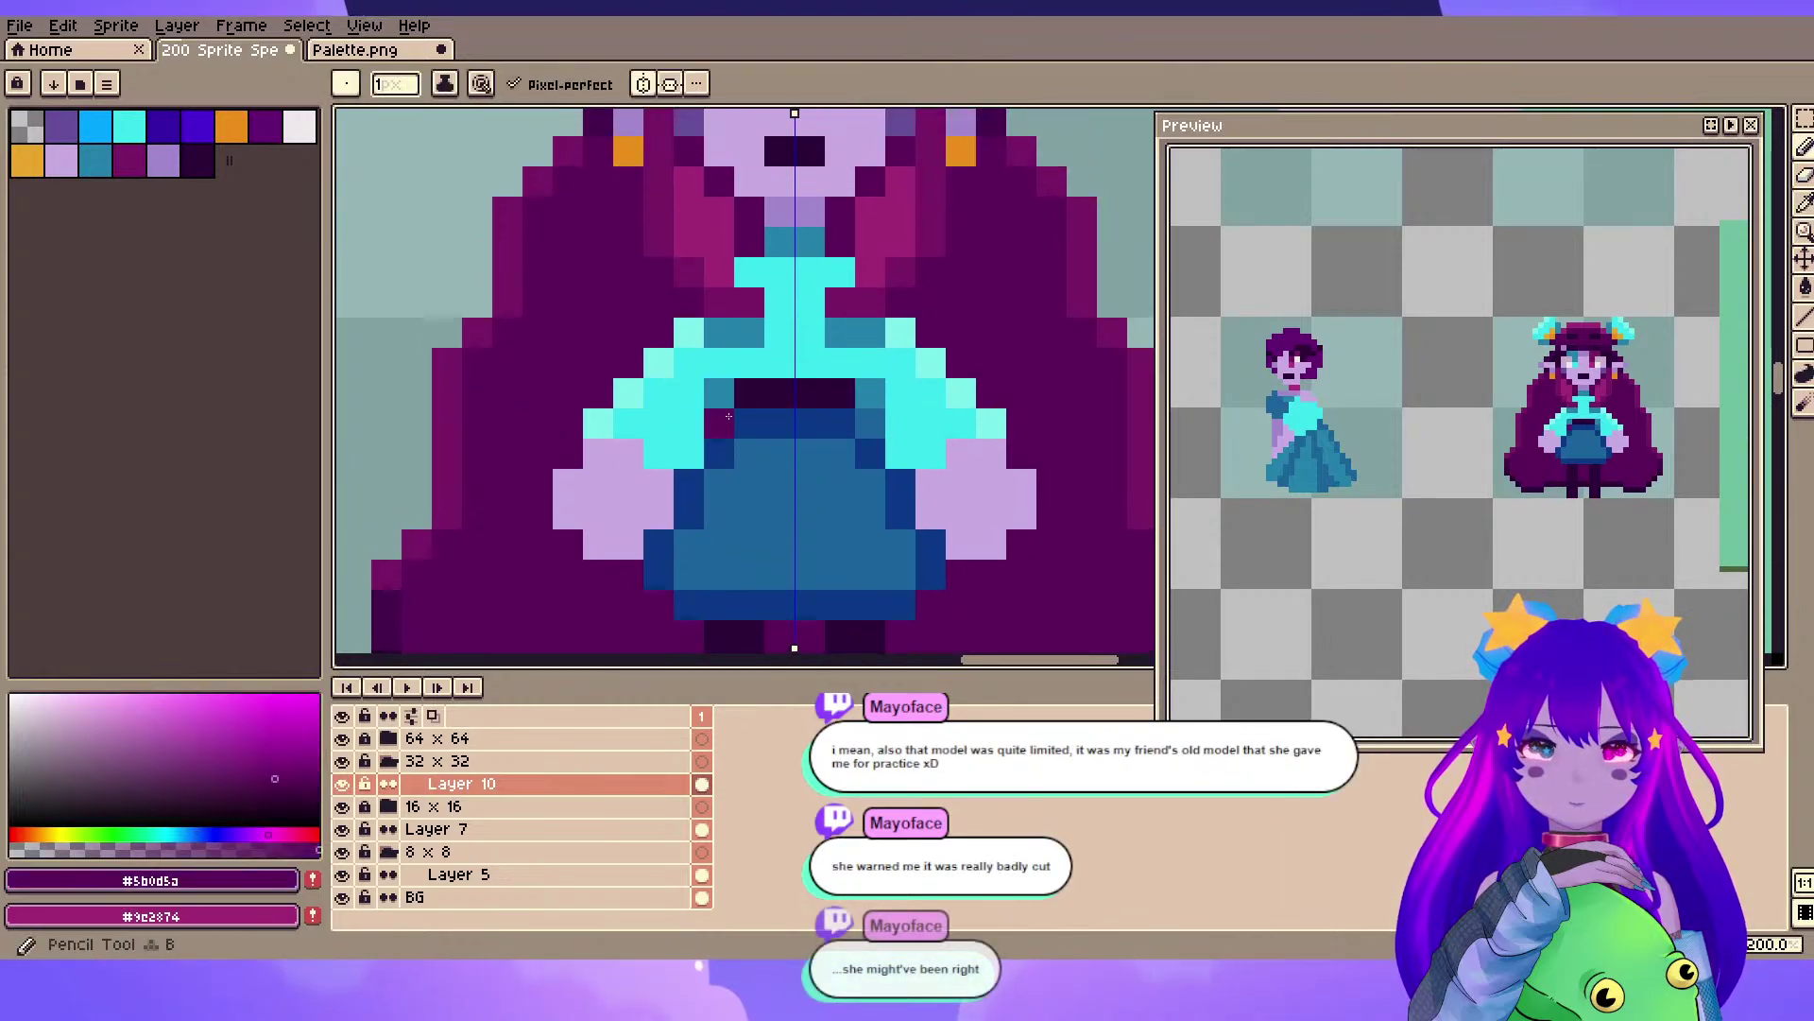
click(729, 417)
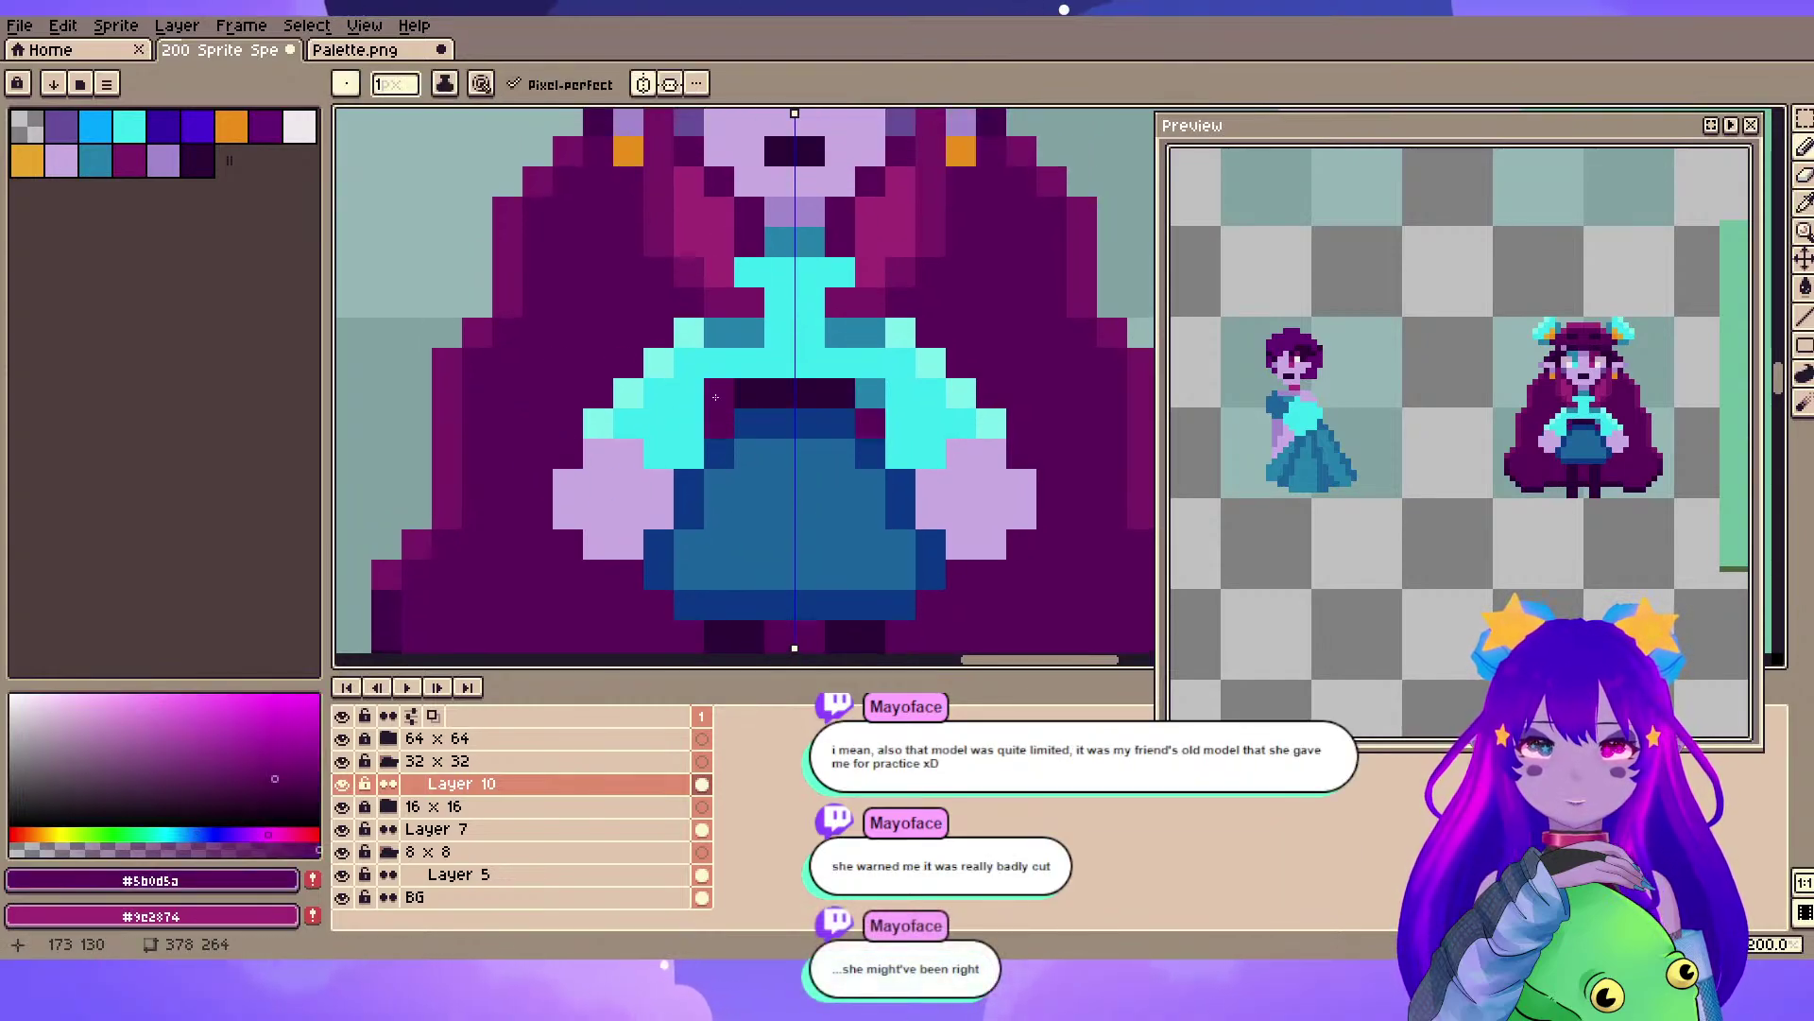
alt+click(720, 397)
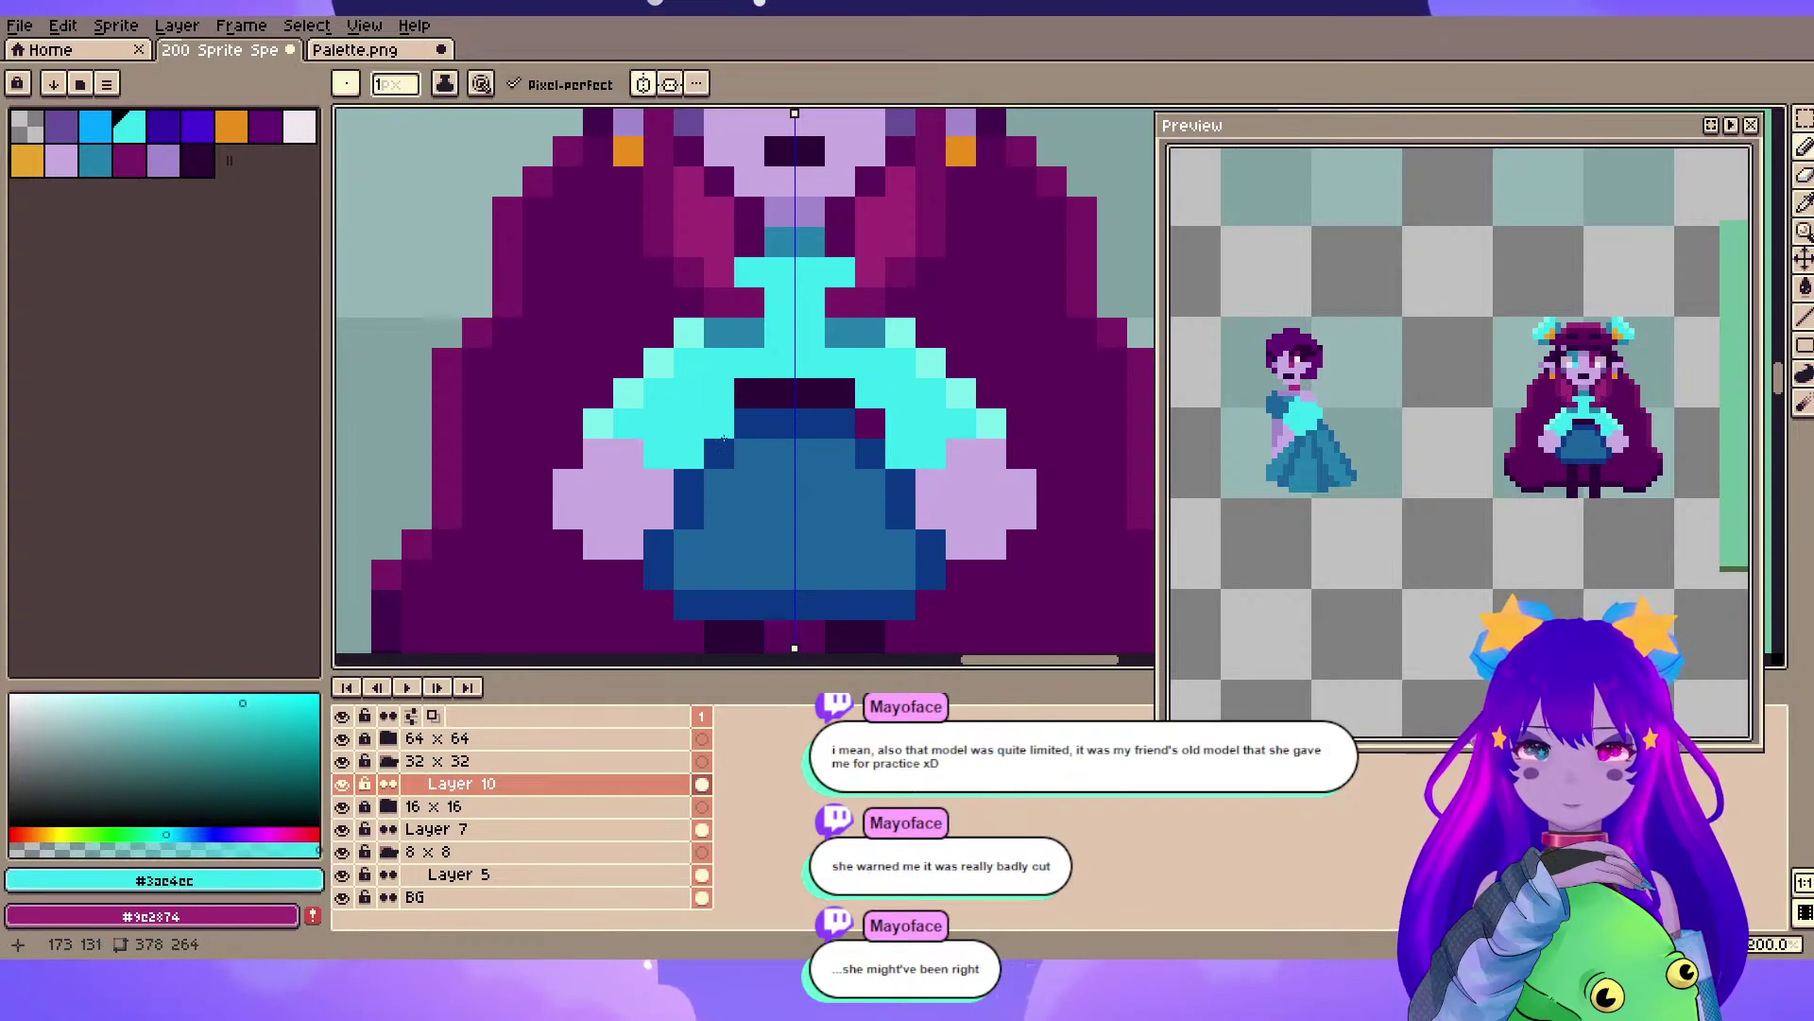
alt+click(722, 431)
click(690, 453)
scroll(682, 568, down, 2)
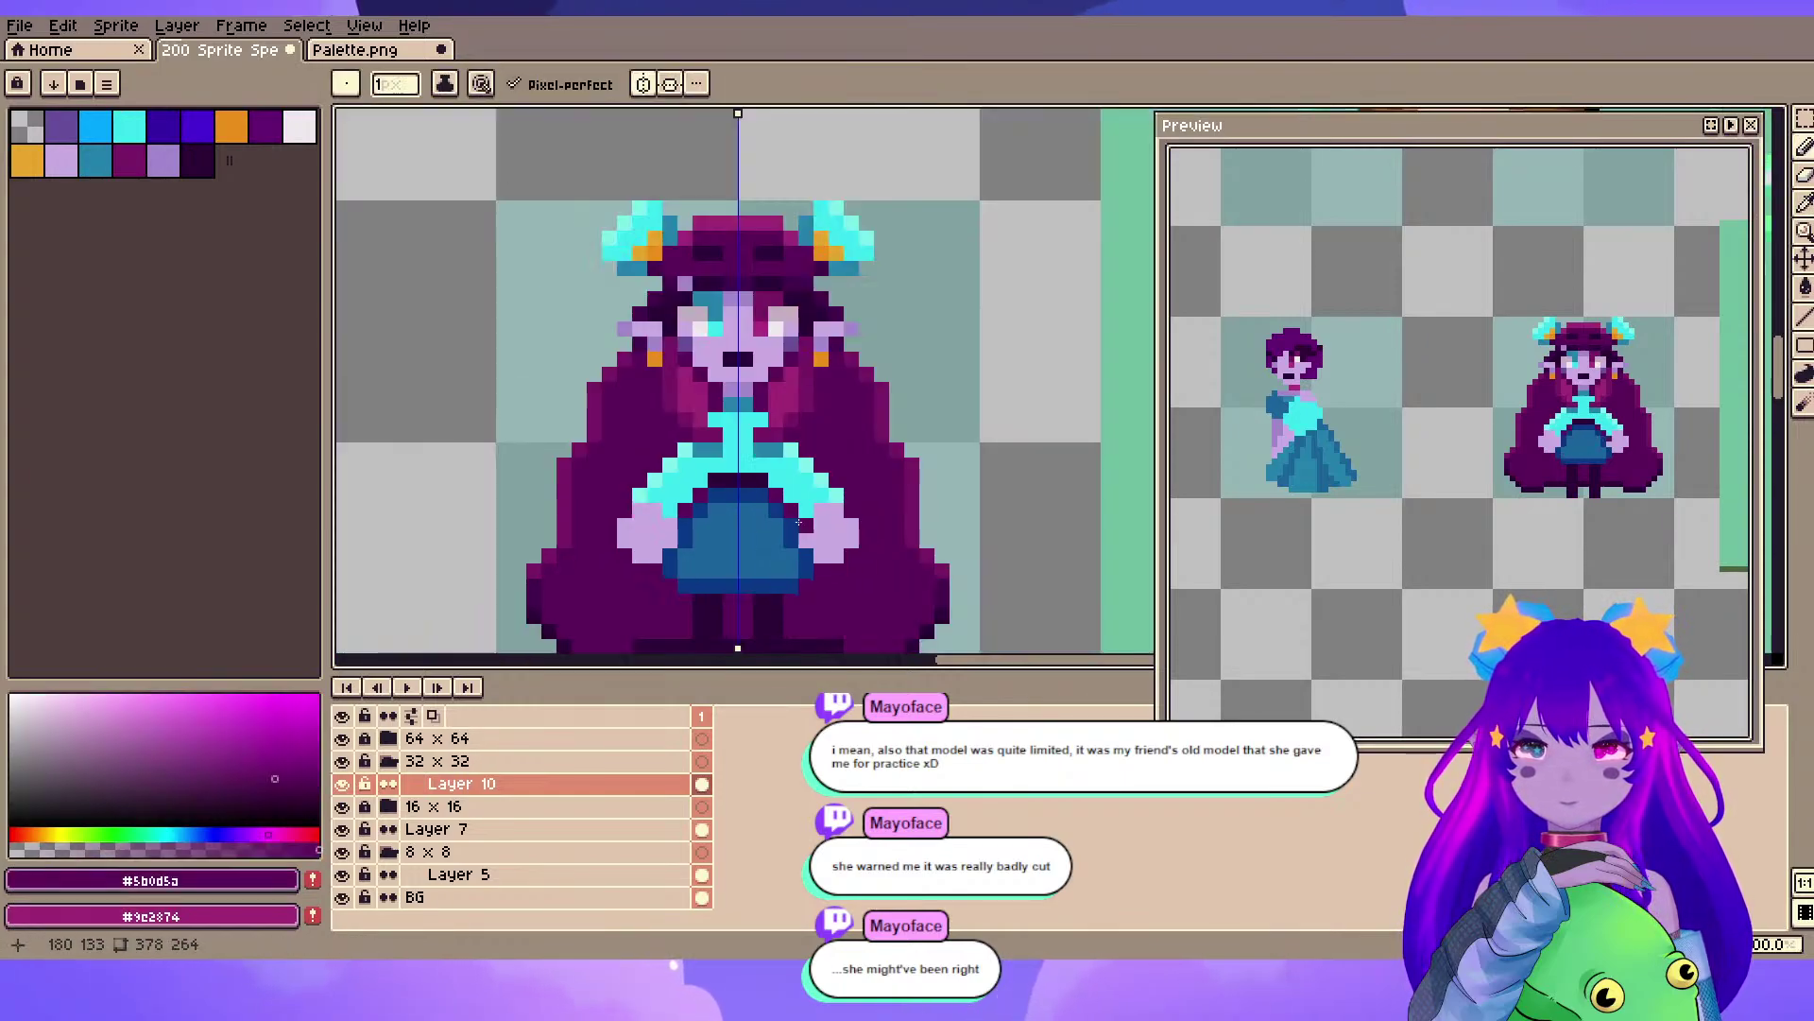
drag(772, 533, 855, 462)
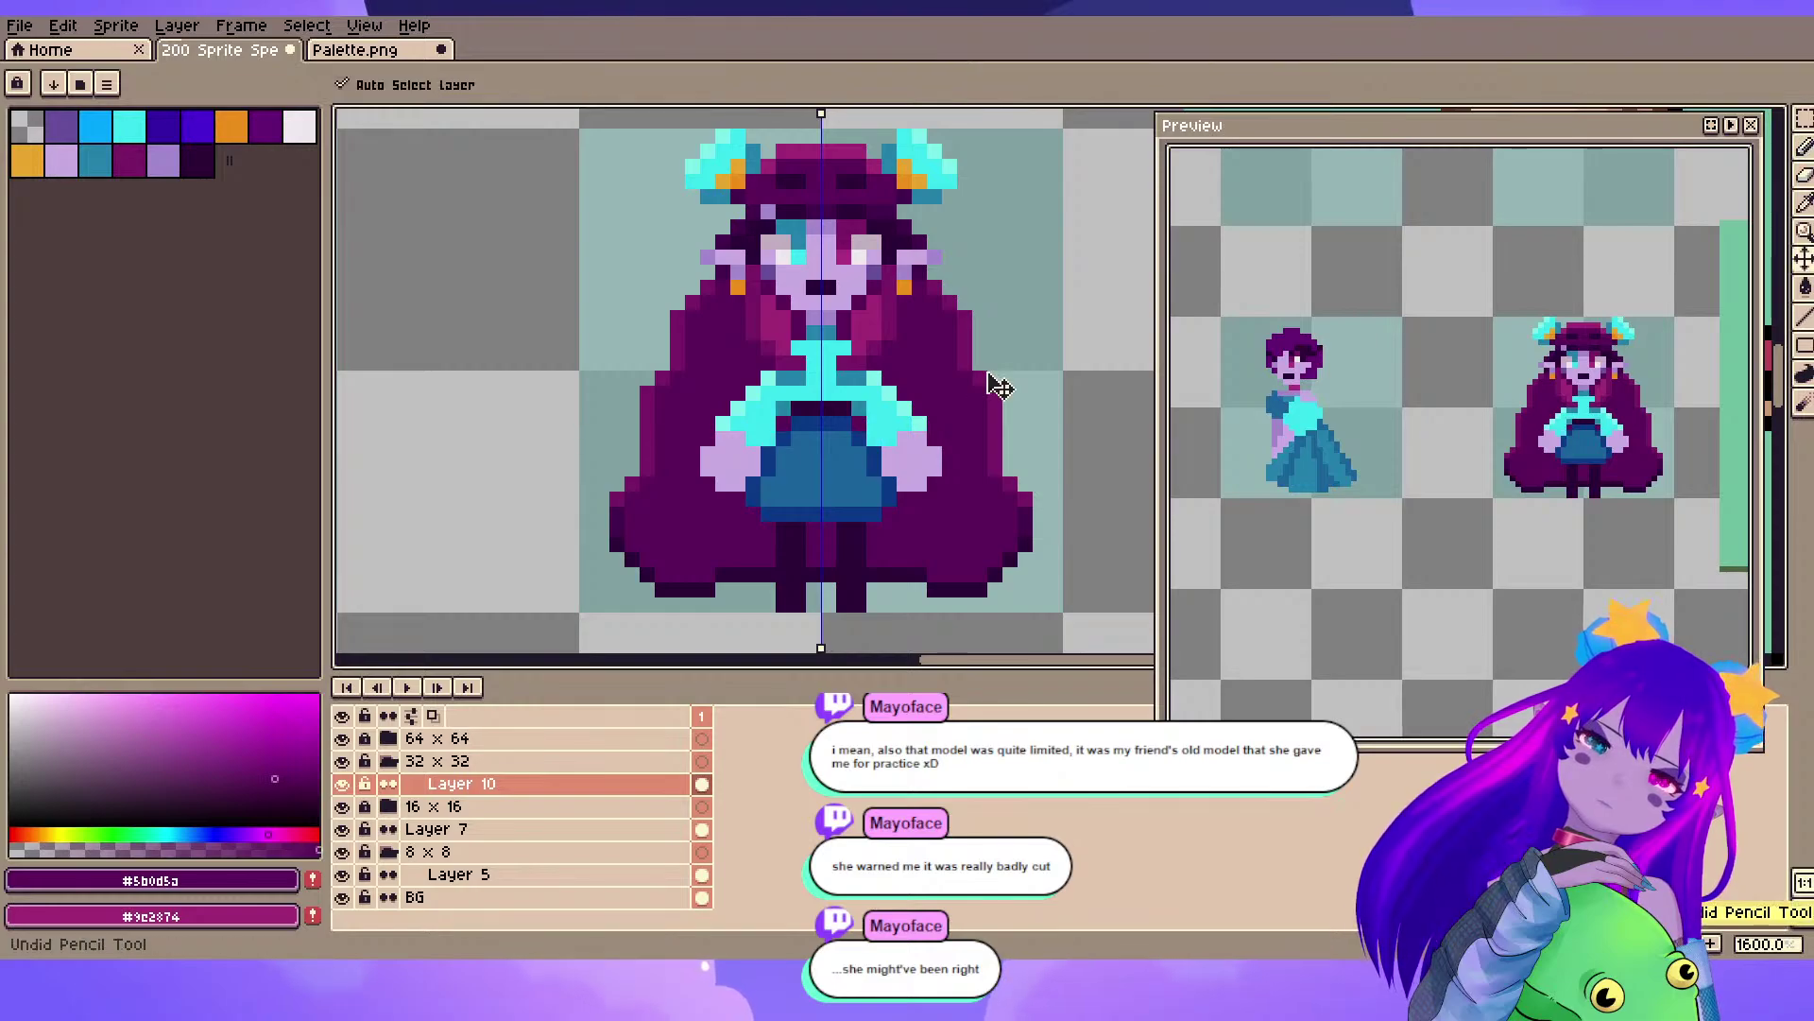
scroll(842, 409, up, 1)
- Sample the blouse cyan #3ae4ec and recolour the blouse pixels at both ends of the belt
alt+click(782, 427)
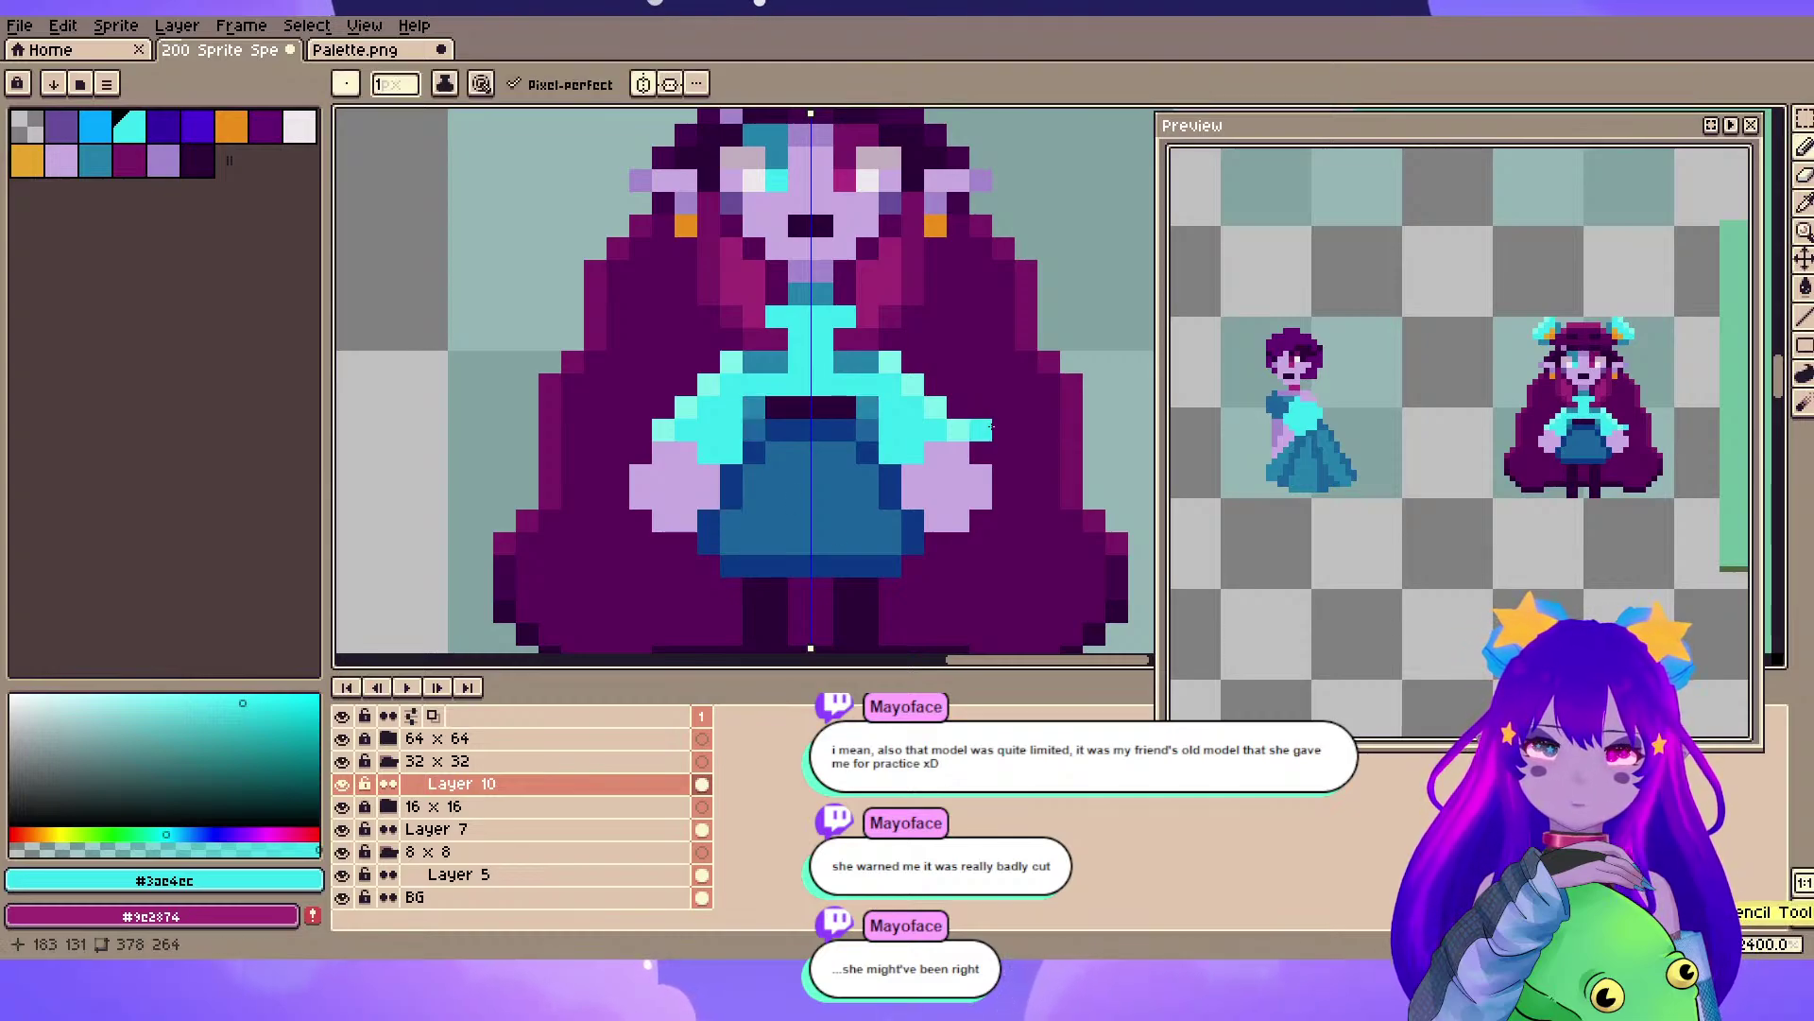
scroll(990, 427, down, 1)
scroll(970, 226, up, 2)
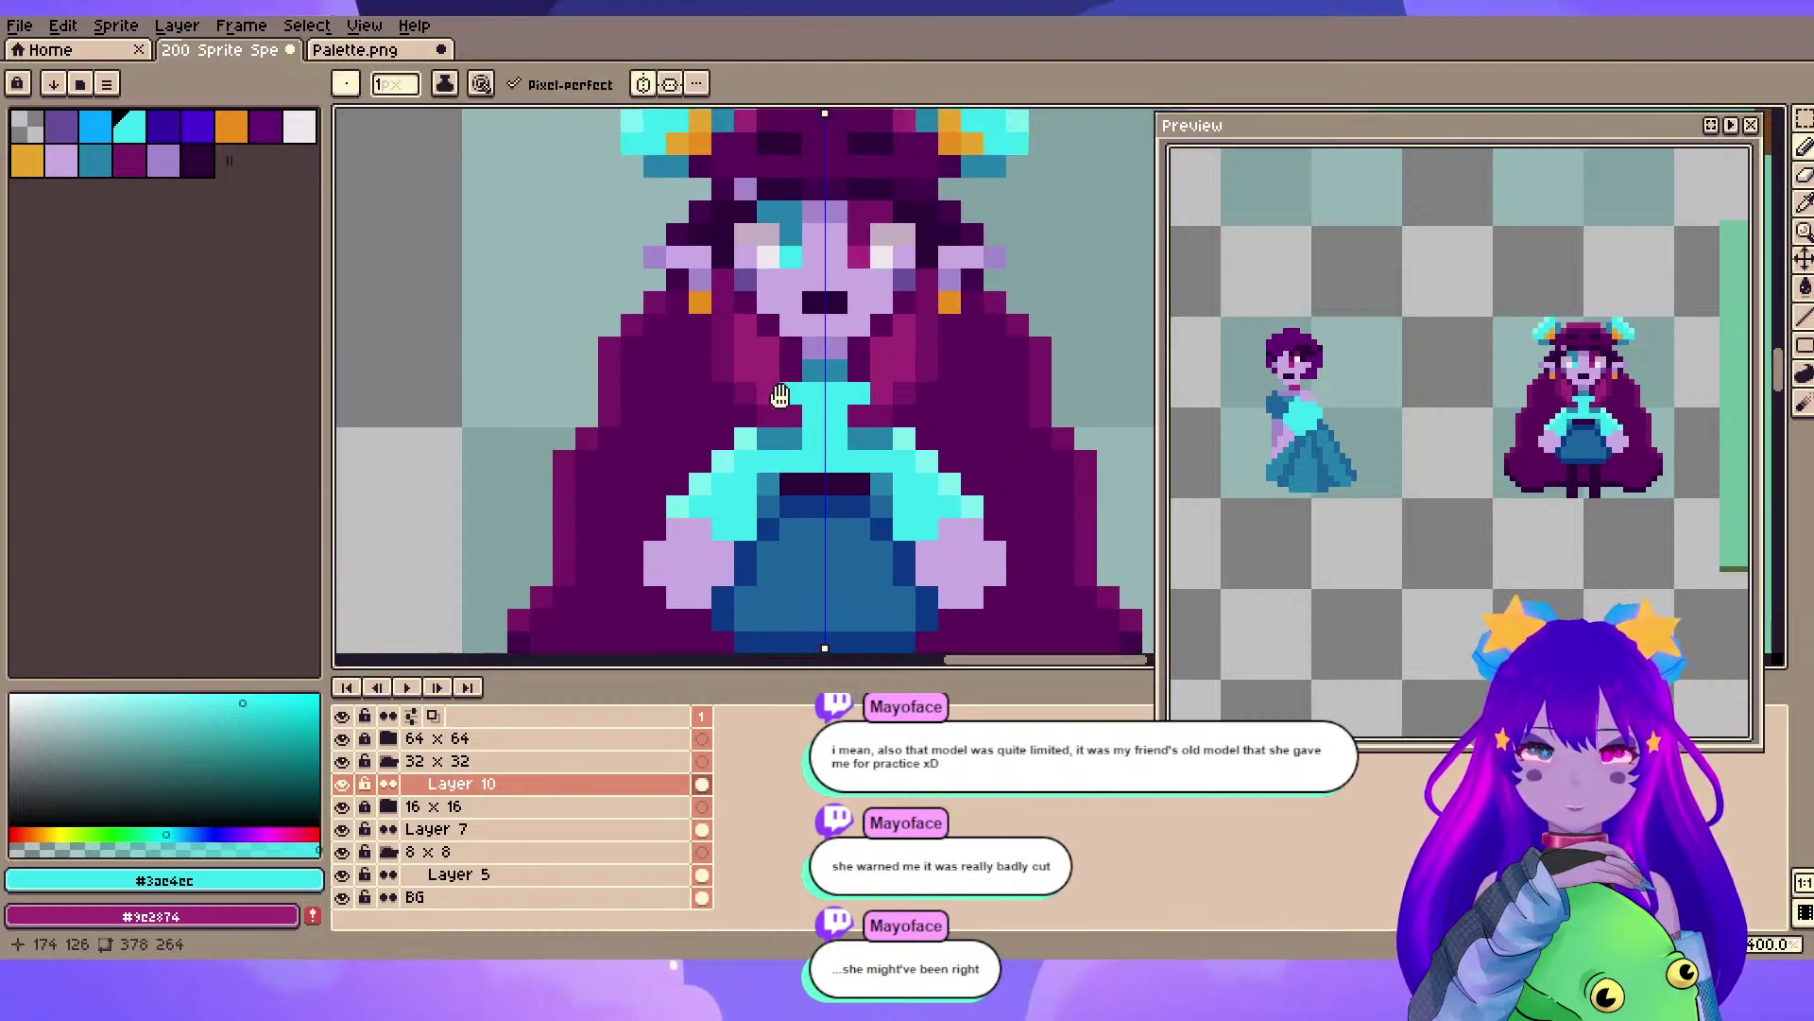
- Sample the hair magenta #9e2874 and examine the smaller sprites across the sheet to compare them with the long-haired character
key(alt)
alt+click(780, 357)
scroll(756, 378, down, 1)
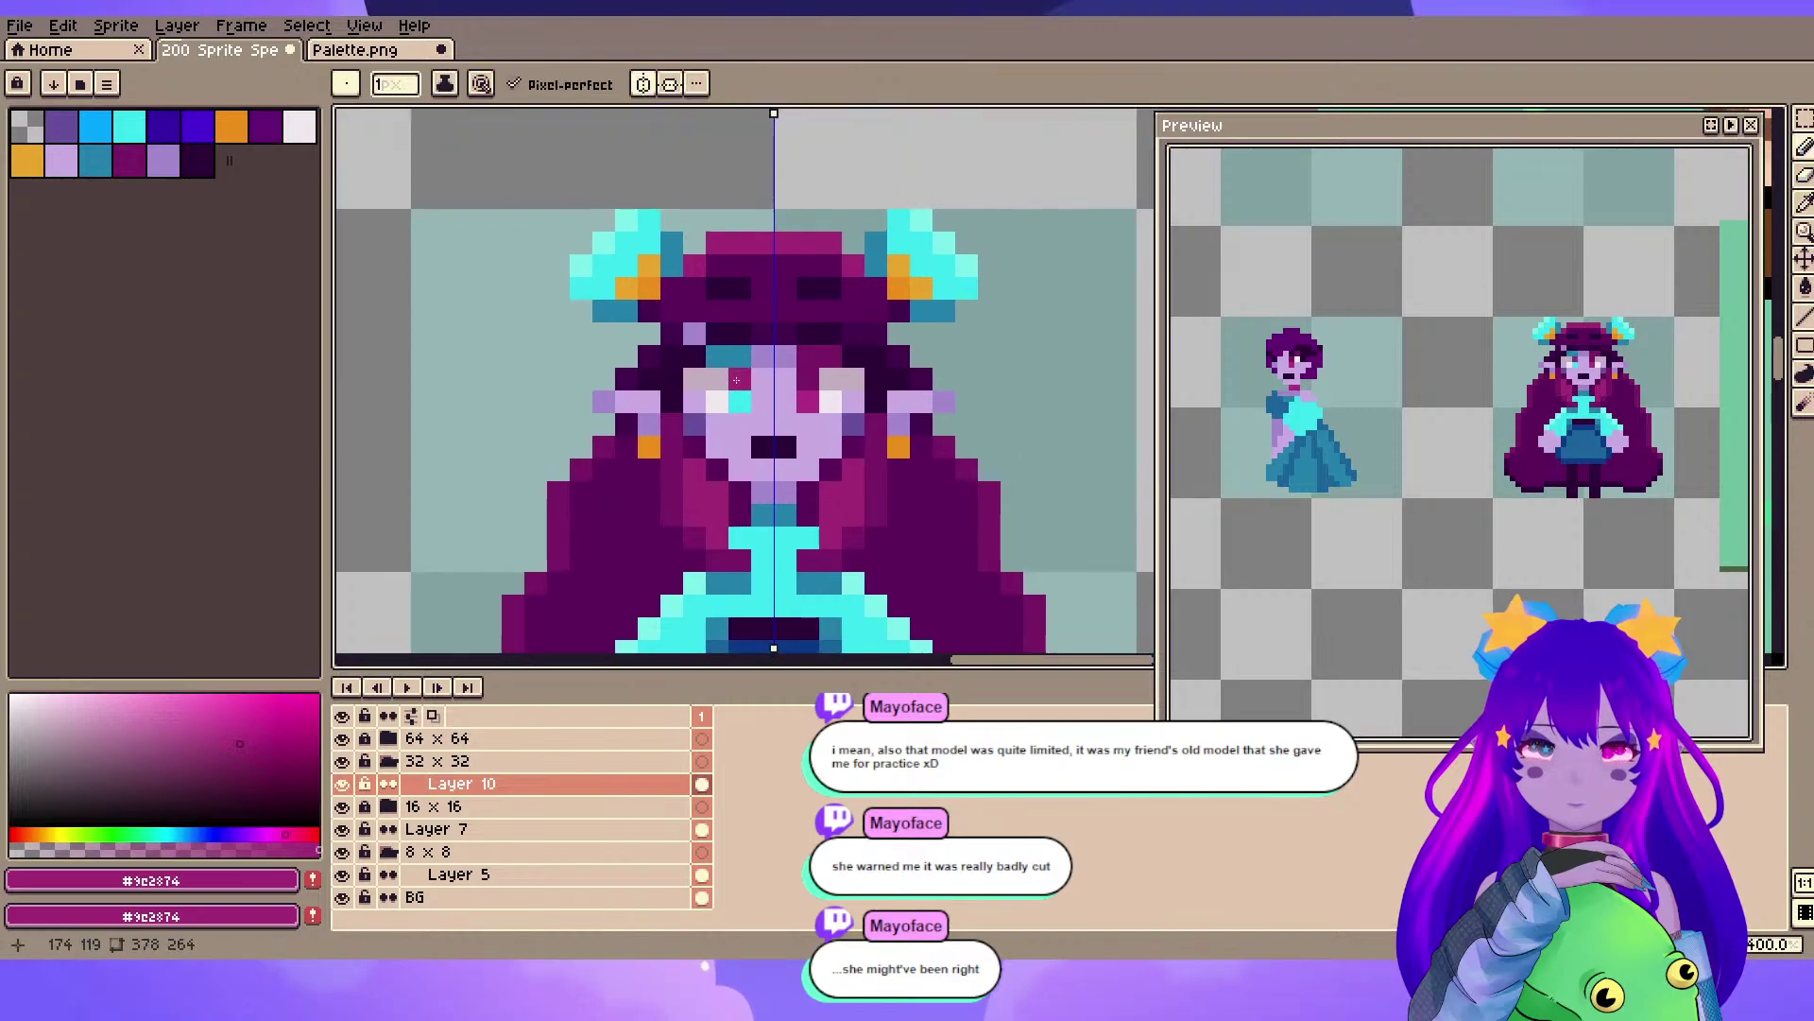
scroll(684, 395, down, 3)
drag(683, 395, 952, 273)
drag(485, 324, 756, 422)
drag(461, 271, 691, 403)
scroll(903, 358, up, 2)
drag(762, 563, 778, 324)
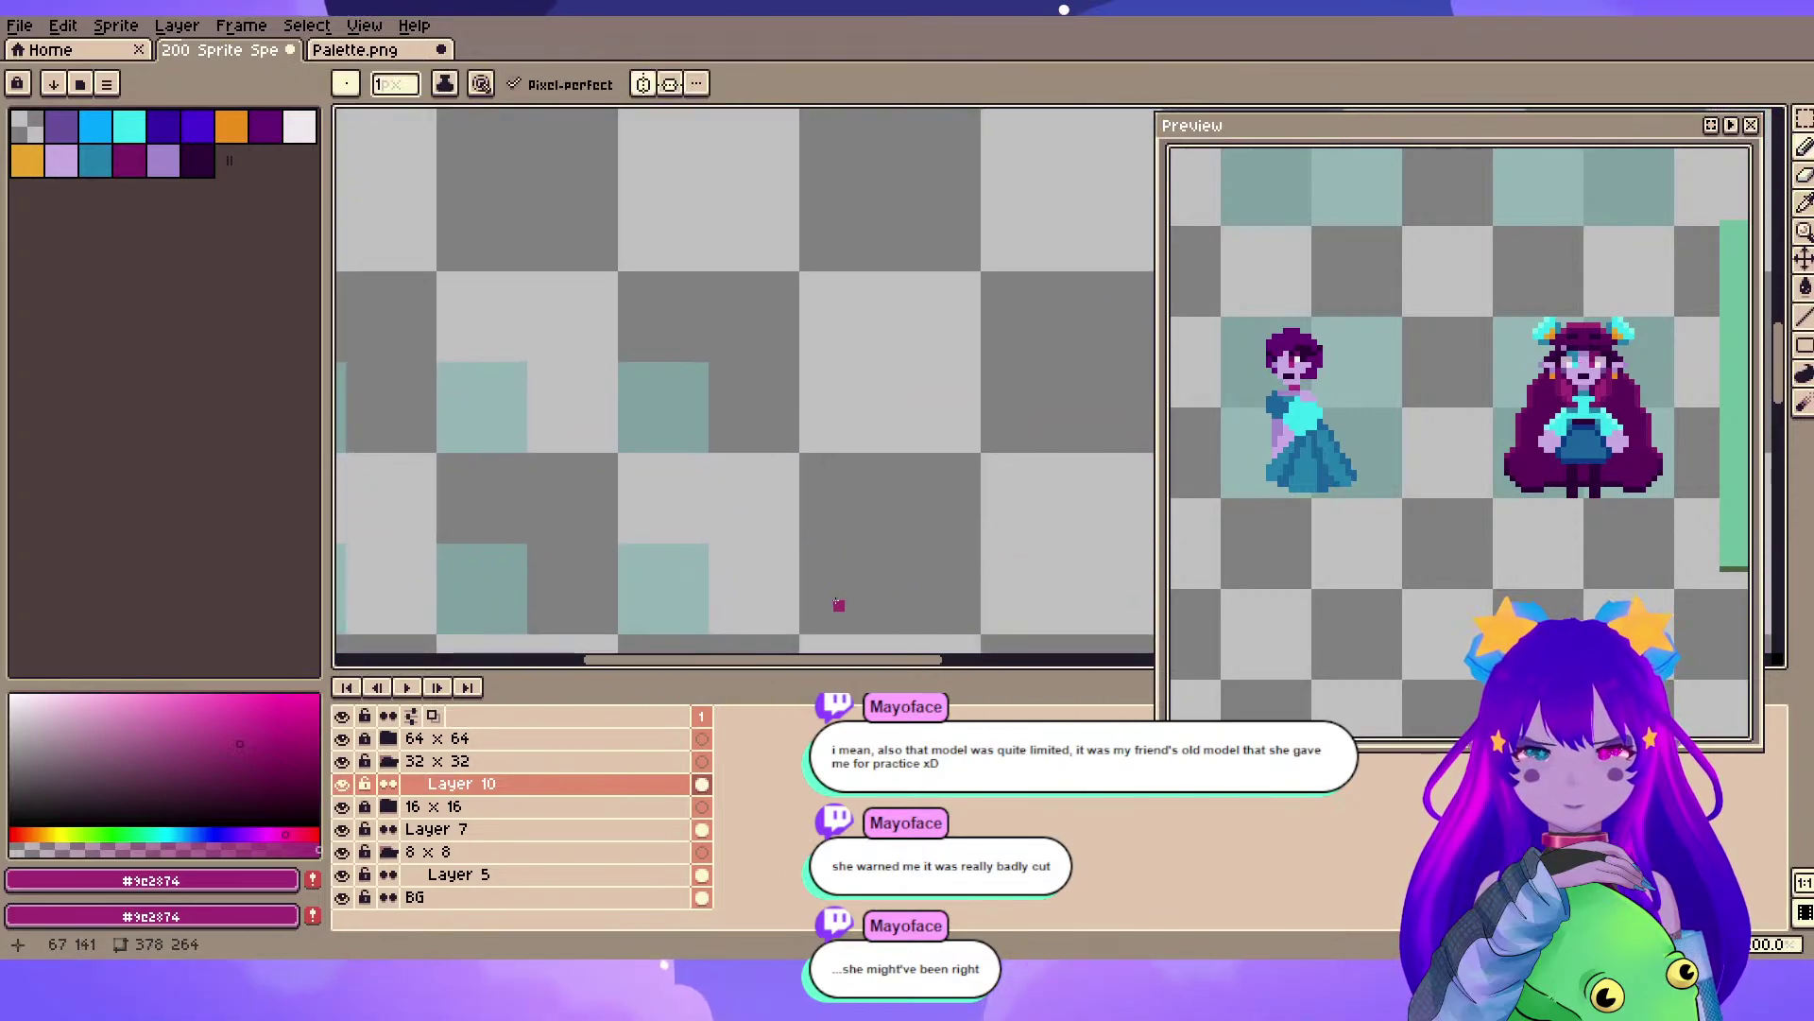
drag(838, 602, 694, 269)
scroll(569, 420, down, 2)
drag(571, 418, 869, 416)
scroll(870, 414, up, 2)
scroll(891, 380, down, 3)
drag(945, 247, 526, 427)
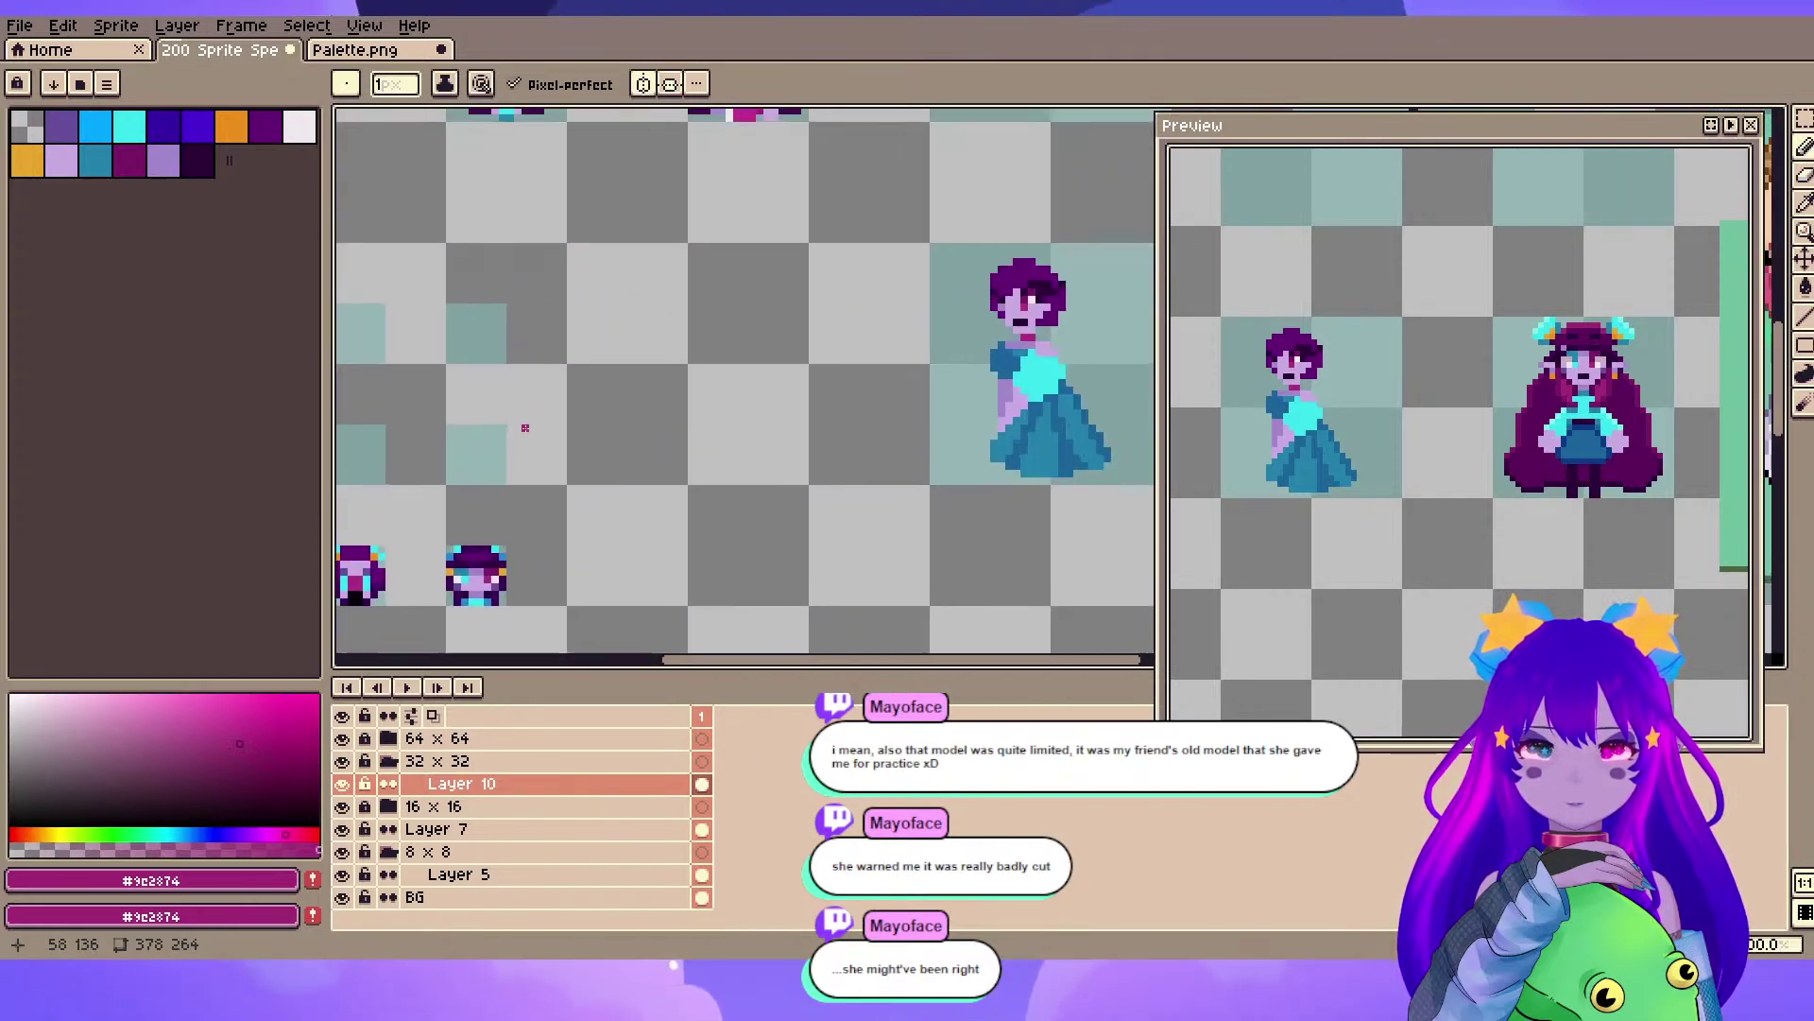
drag(901, 347, 501, 387)
scroll(887, 303, up, 3)
drag(851, 377, 771, 419)
- Save the sprite file and mix a lighter pink of 329°65.74 from the hair magenta
key(ctrl+s)
click(212, 726)
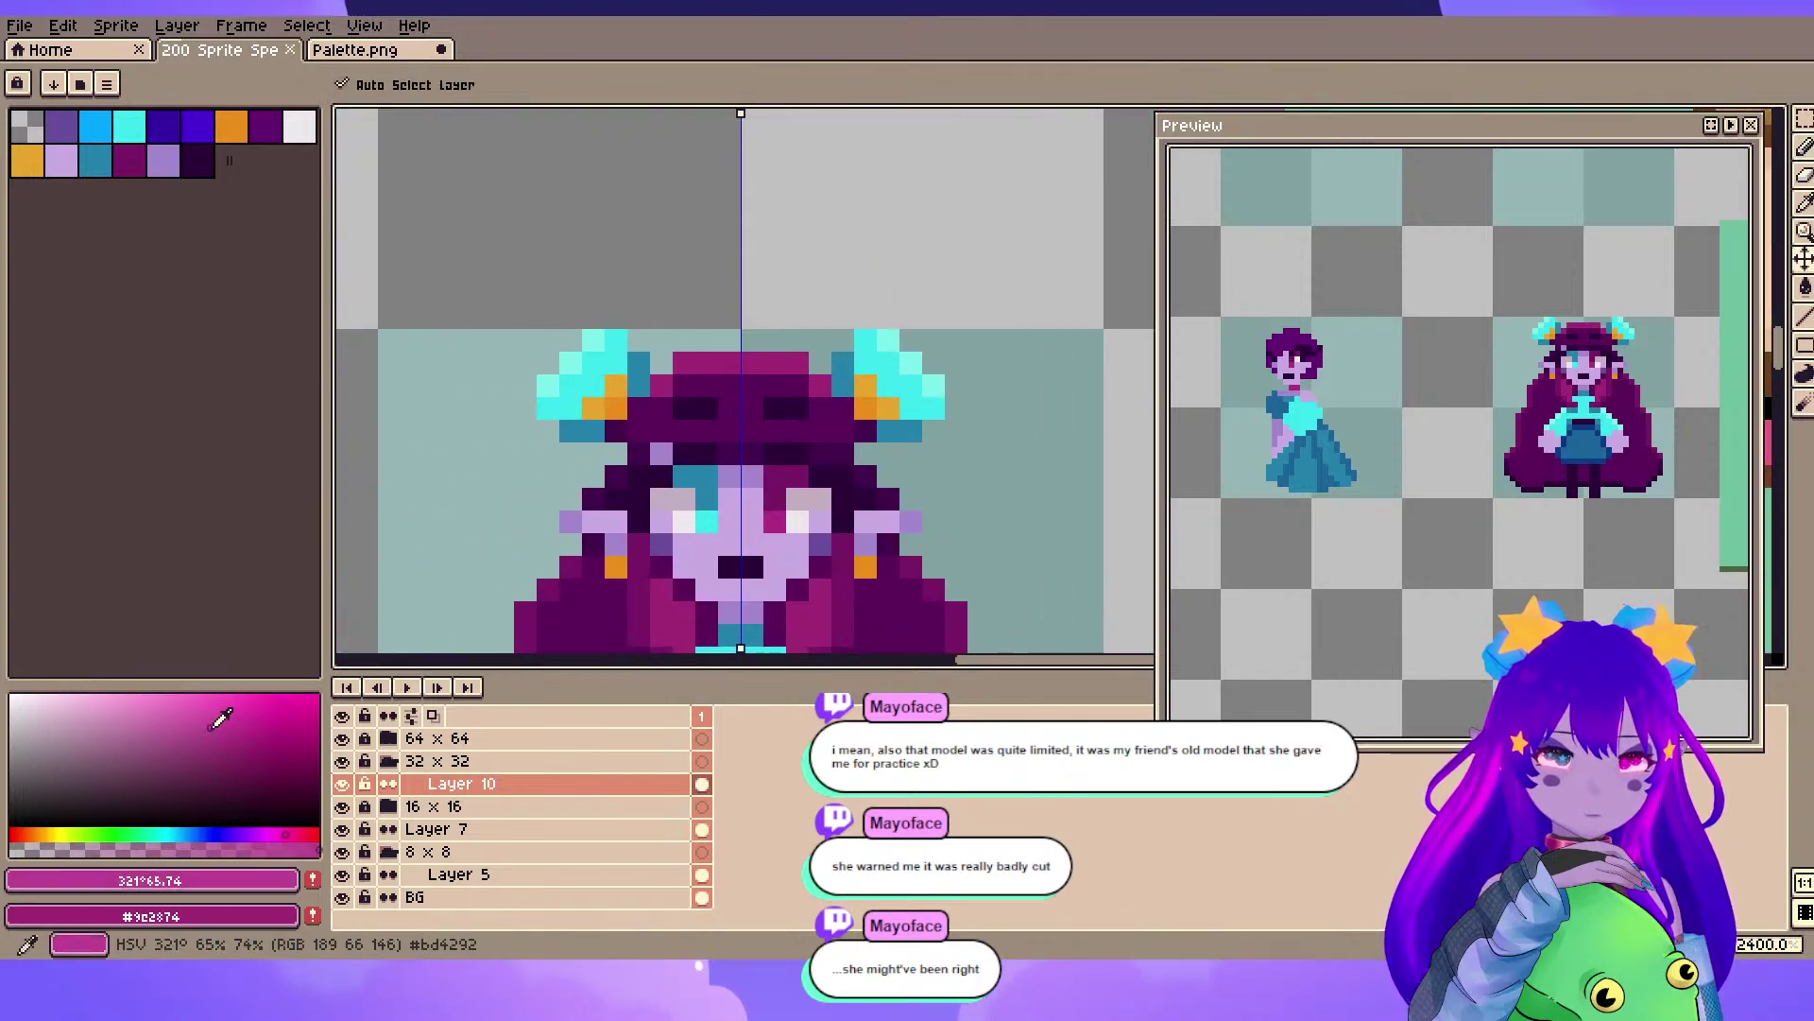
key(b)
- Turn off mirror symmetry and undo the trial pair of pink highlight pixels on the top hair
click(652, 434)
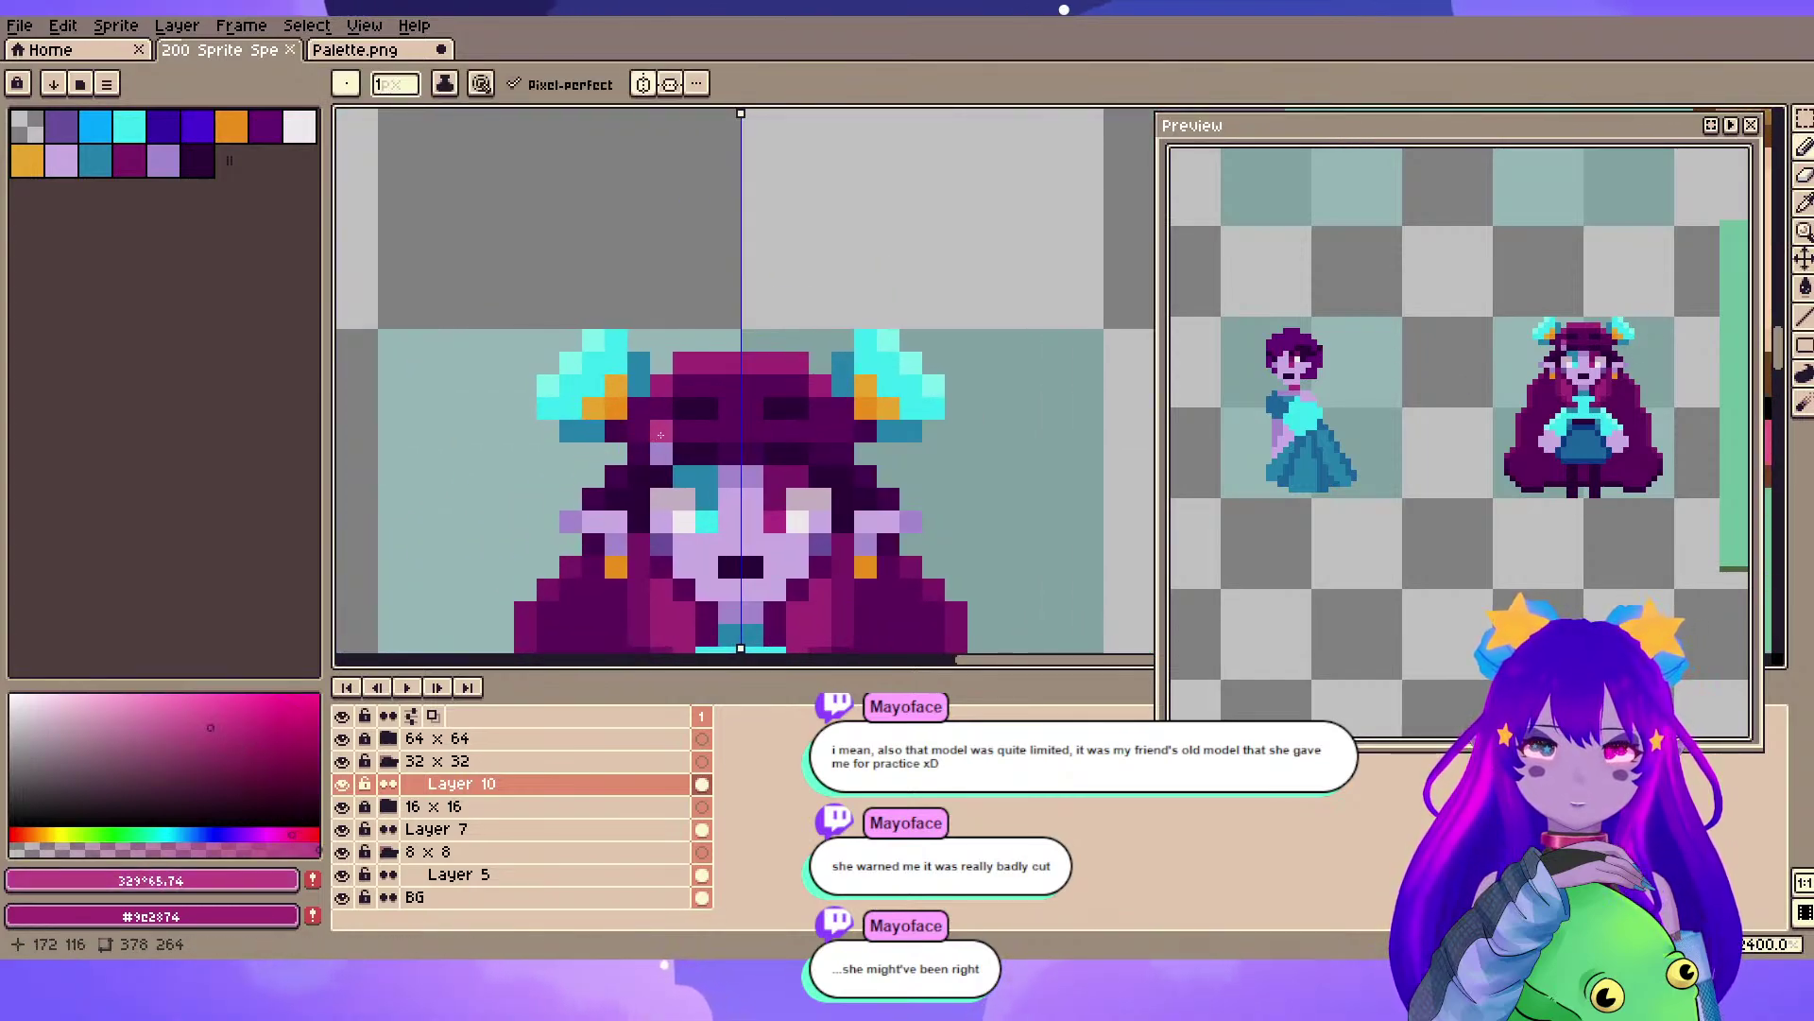
click(820, 408)
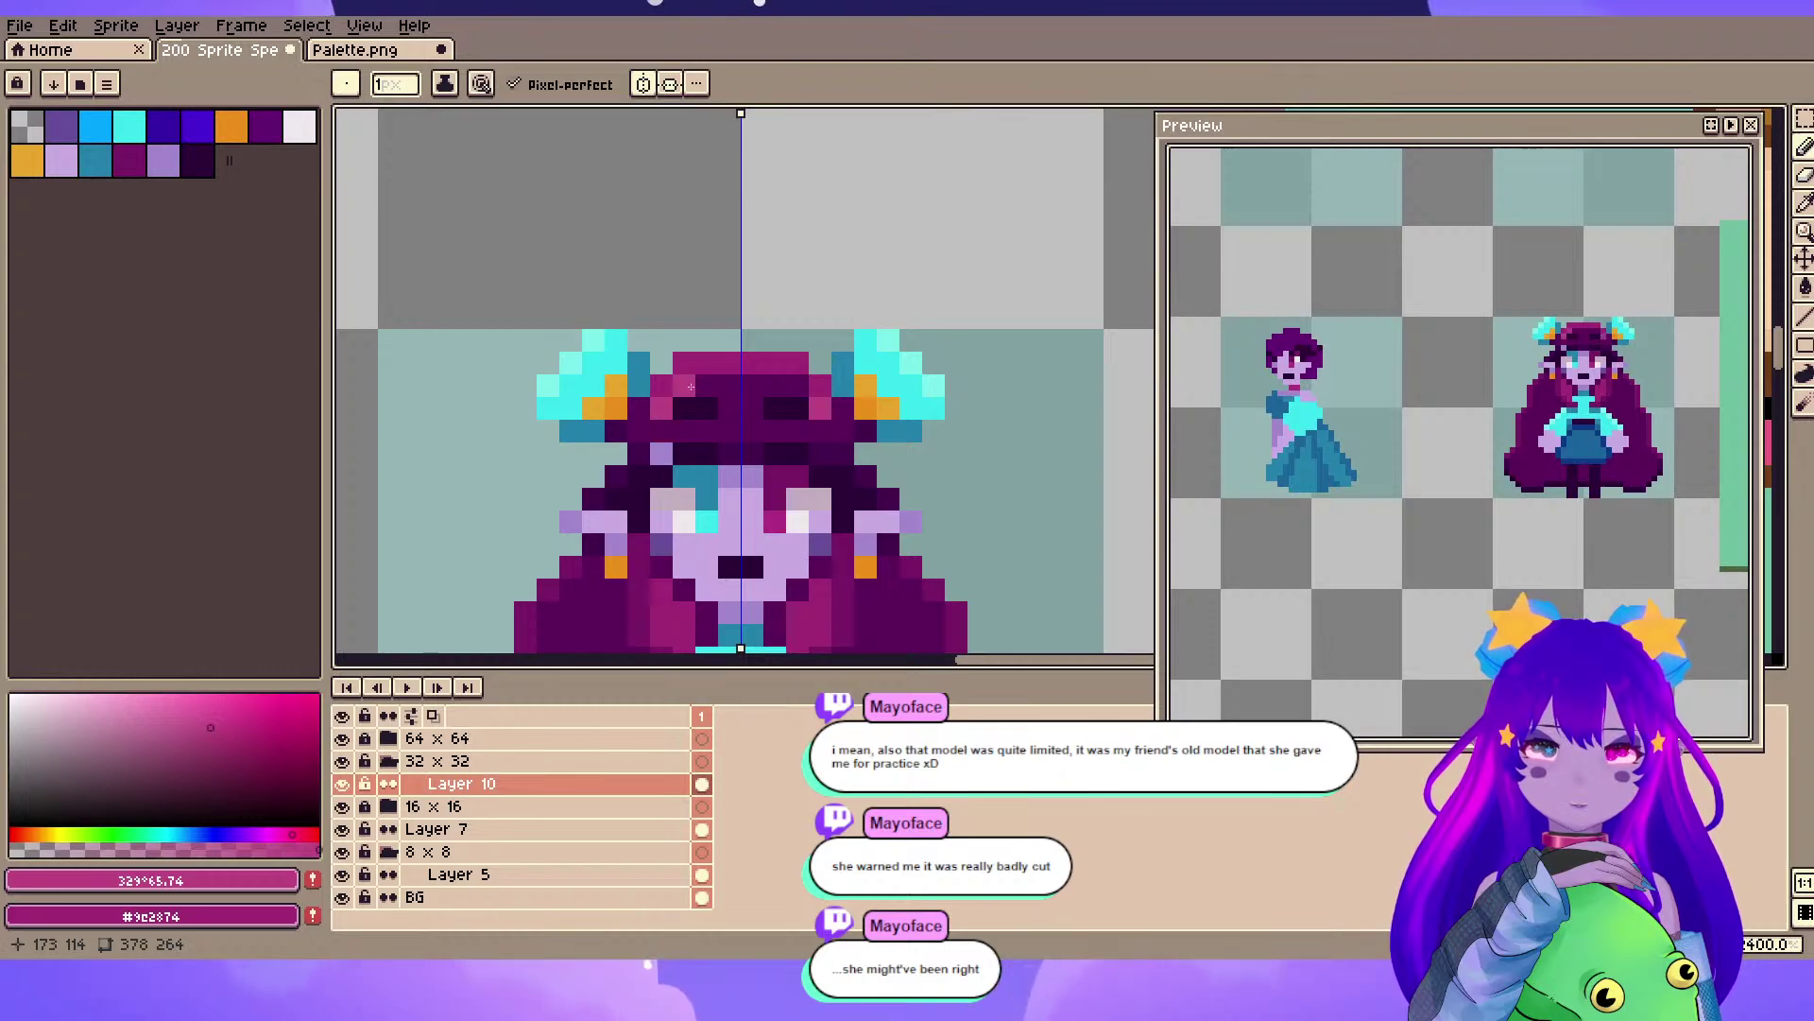
click(649, 86)
key(ctrl+z)
- Try scattering single lighter pink pixels across the top hair and fringe, then undo them
click(661, 406)
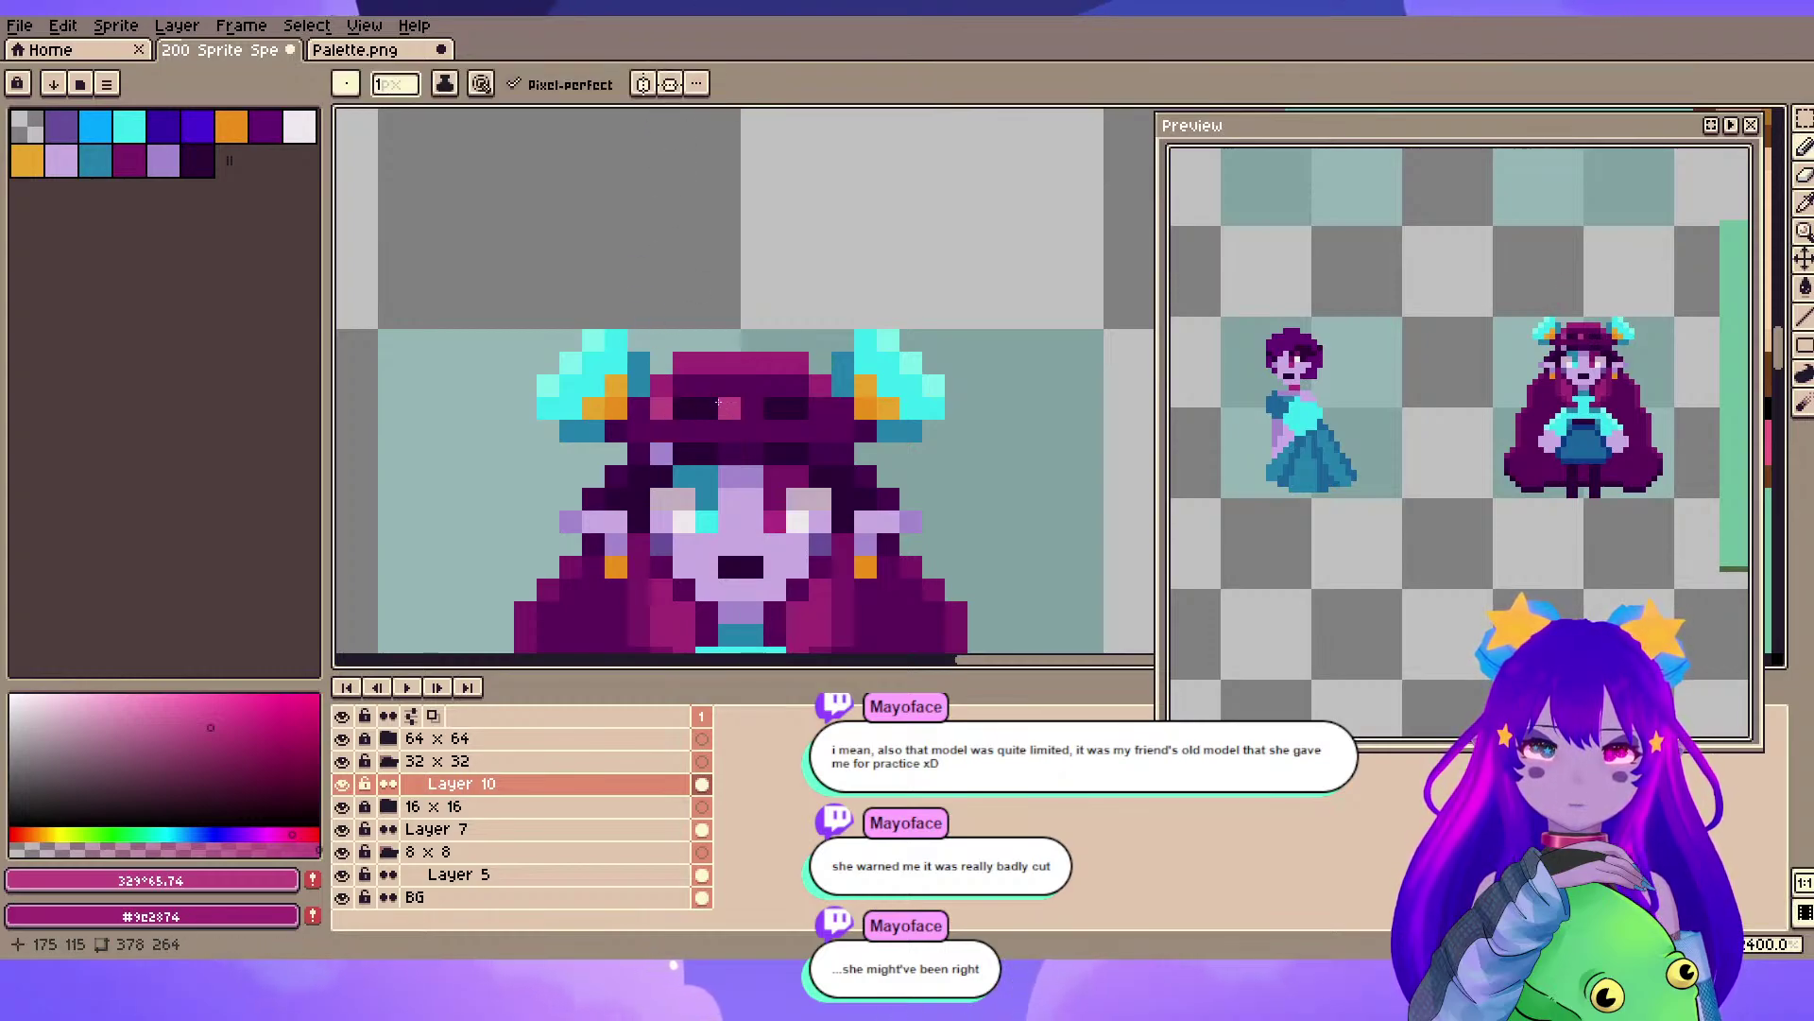
click(750, 404)
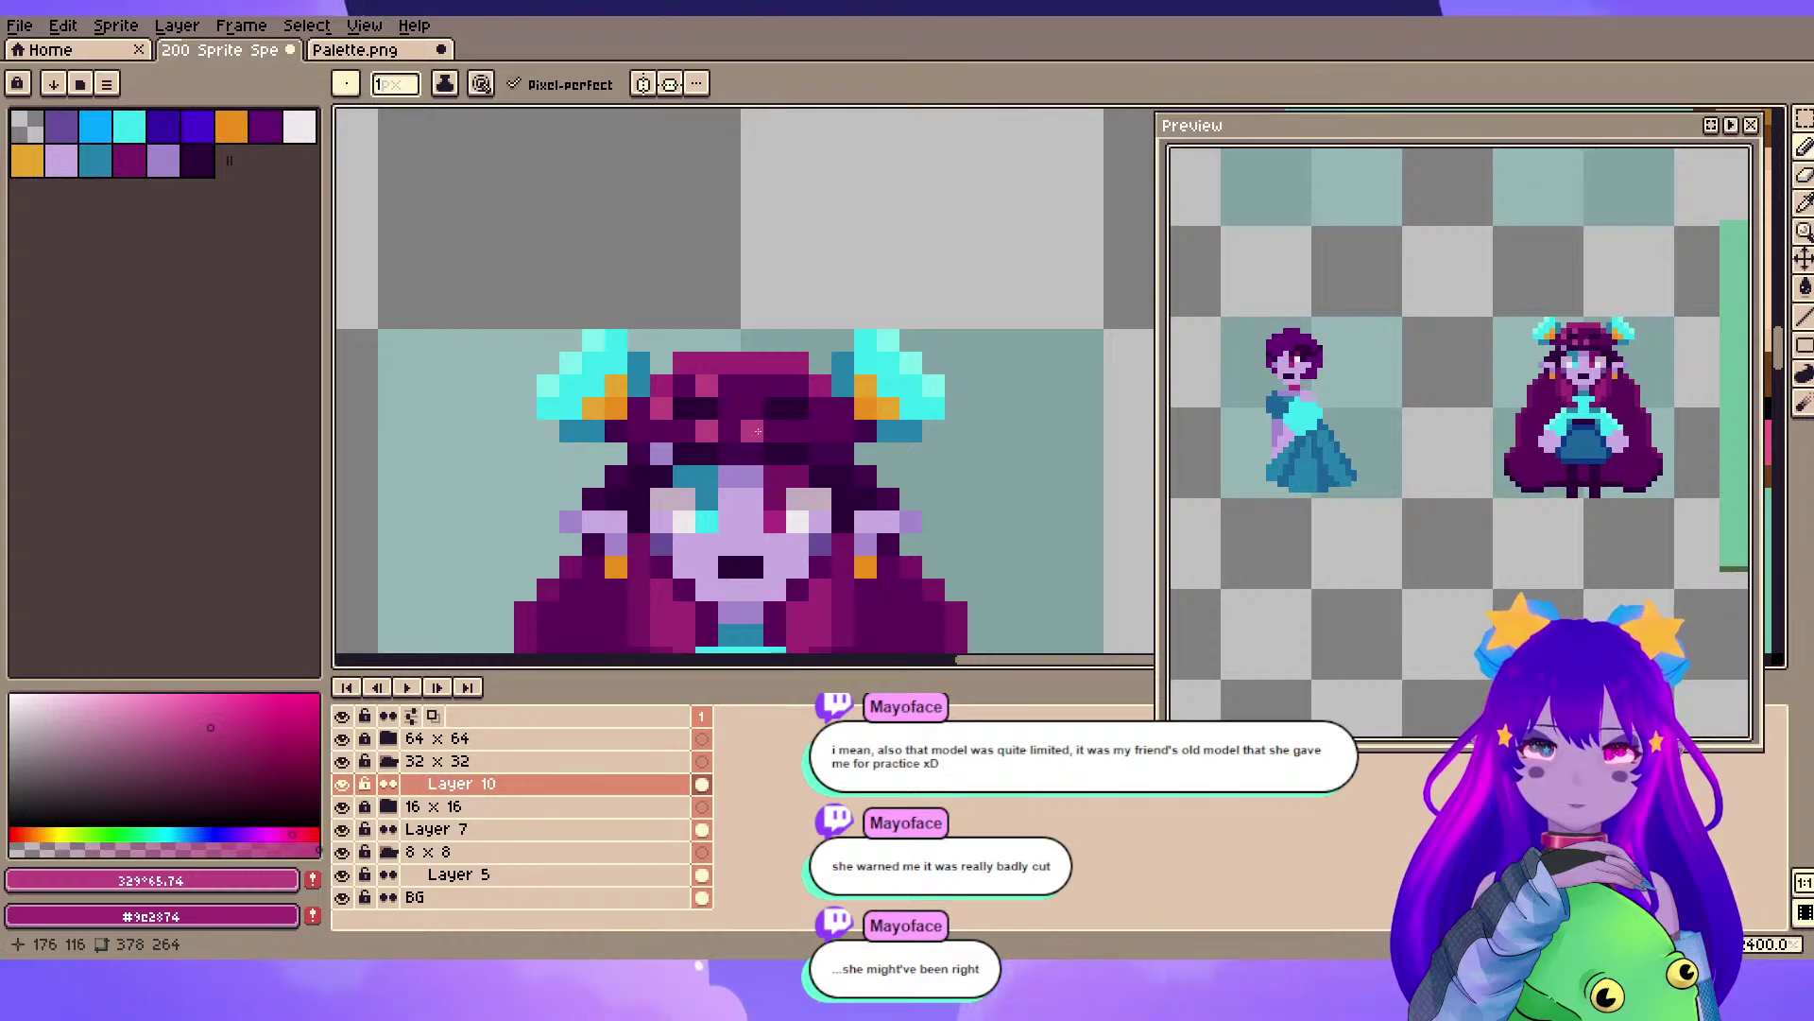
click(771, 431)
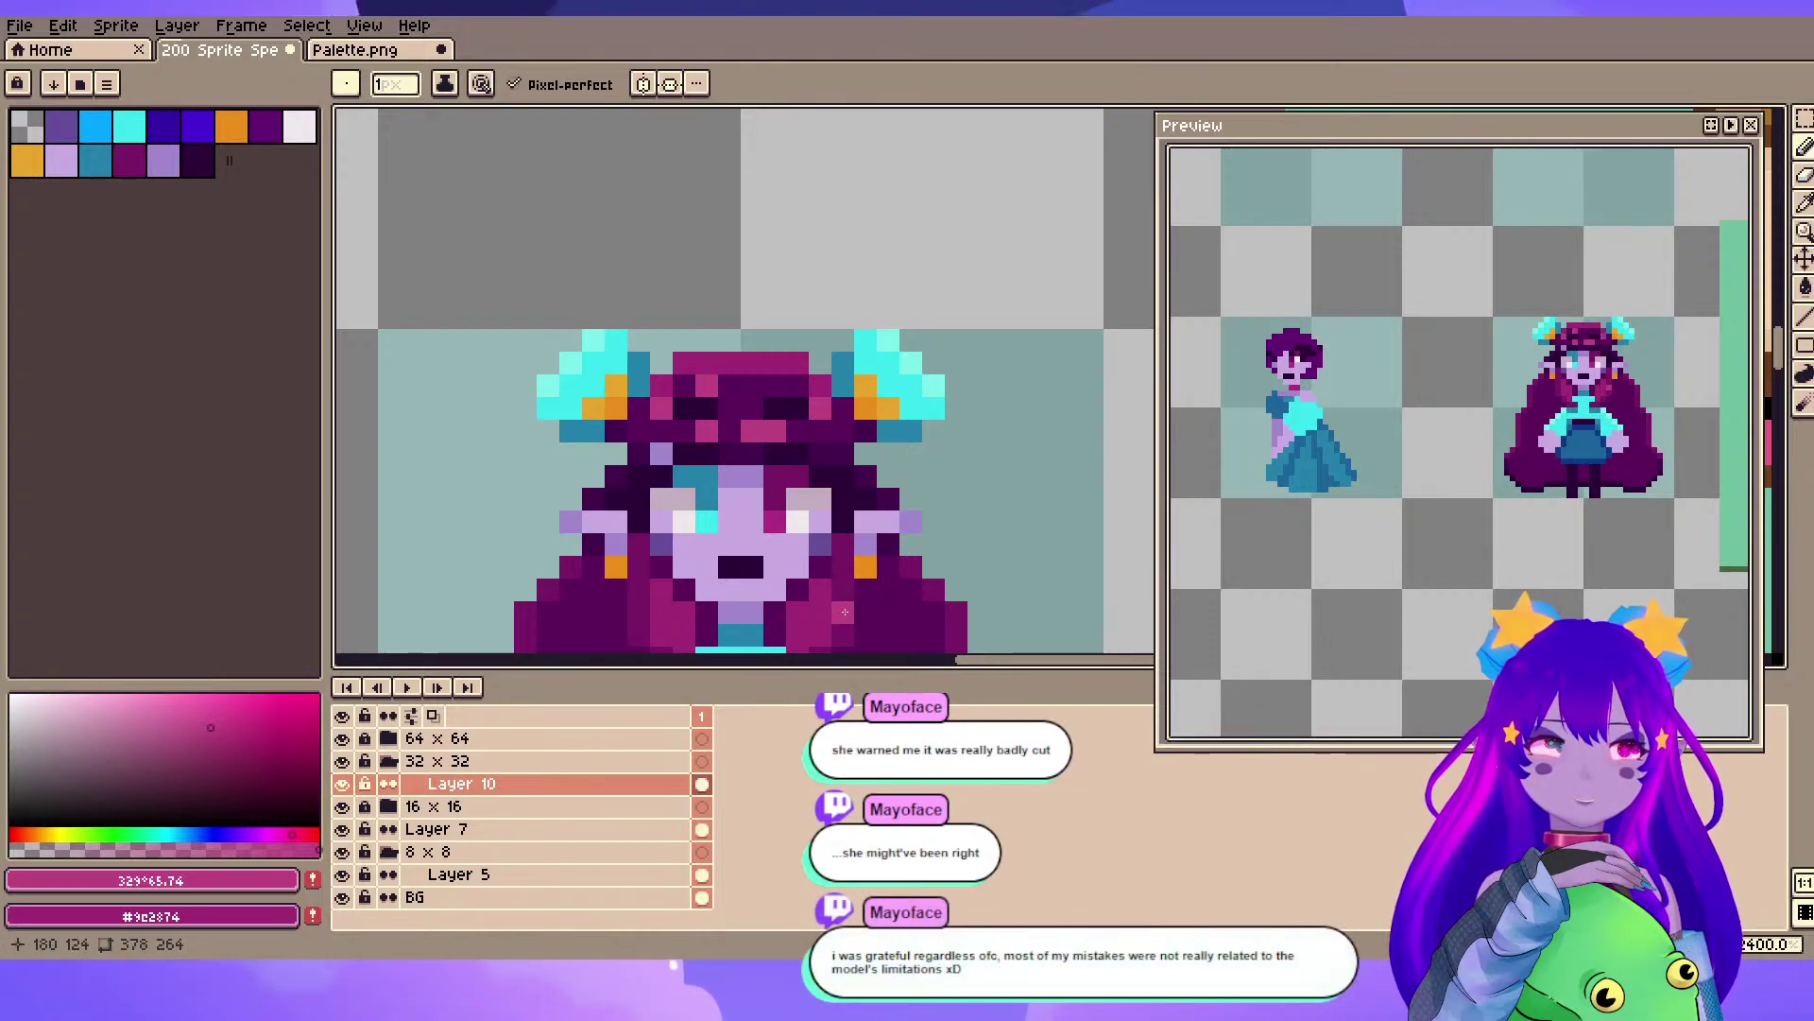
key(ctrl+z)
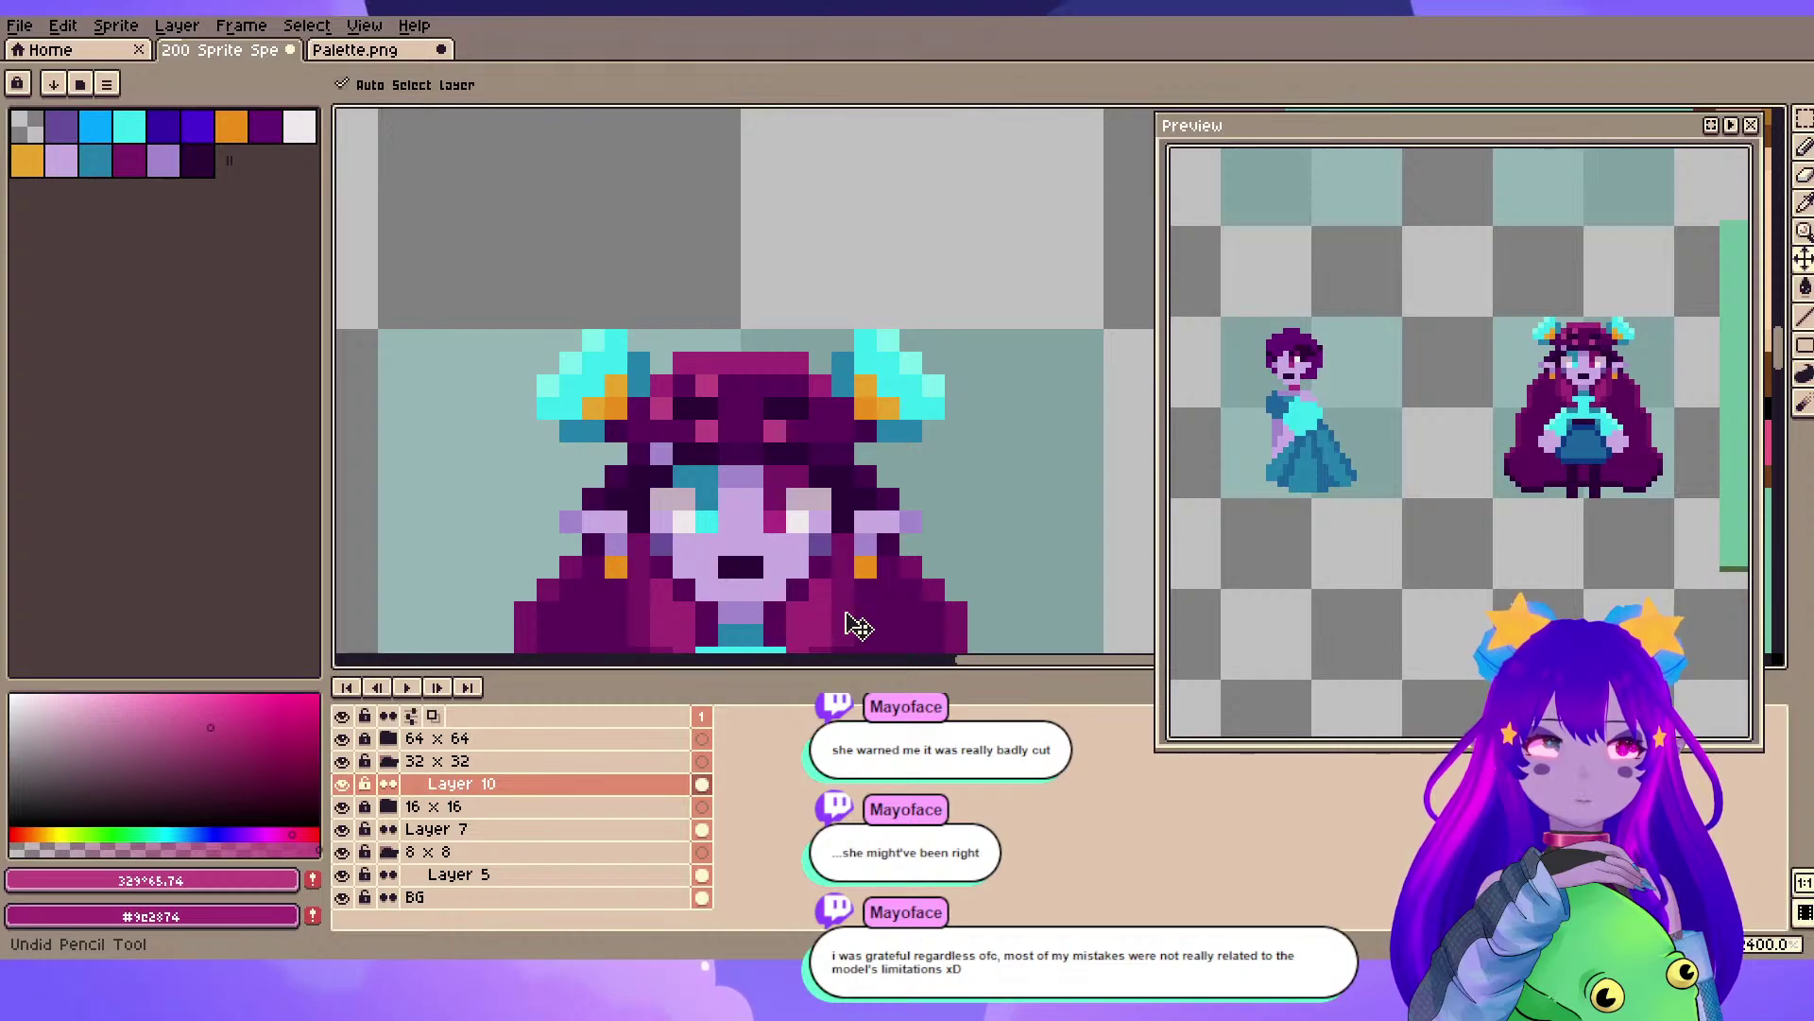
key(ctrl+z)
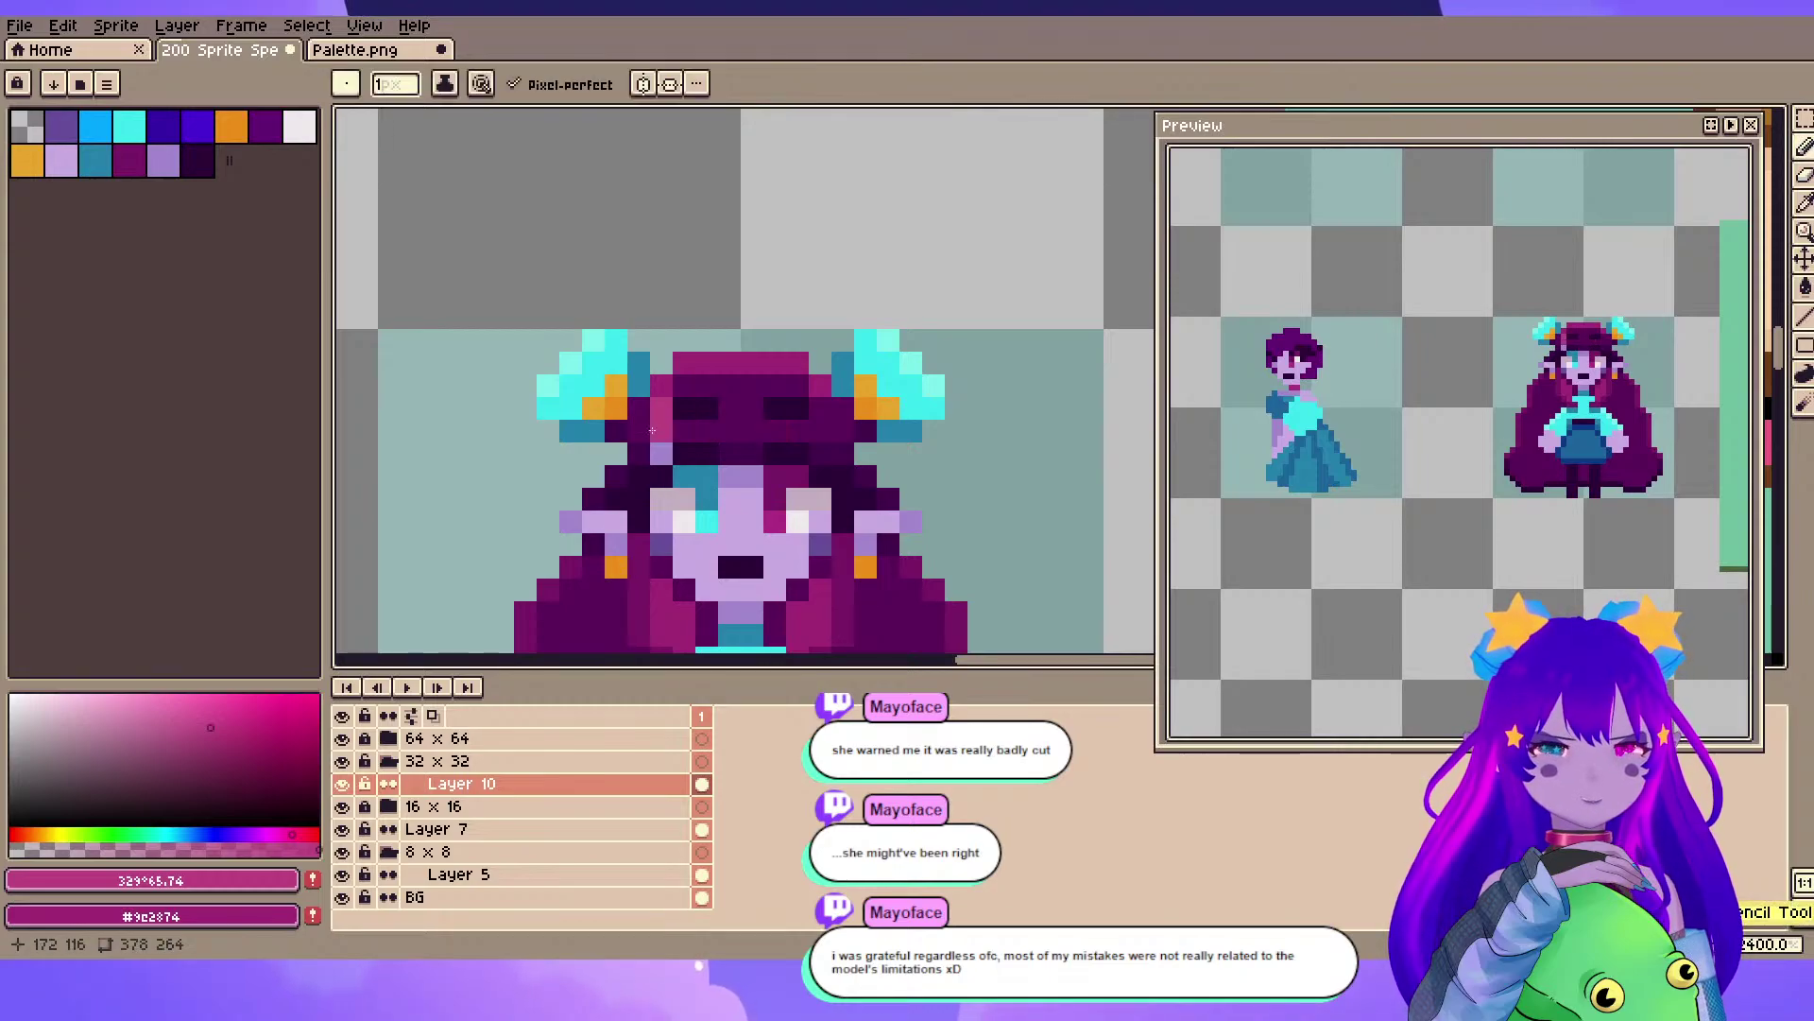
key(ctrl+z)
- Try more lighter pink highlight pixels along the top of the hair above the face, then undo them
scroll(693, 432, up, 1)
mouse_move(693, 432)
mouse_down()
mouse_move(711, 445)
mouse_move(668, 407)
mouse_up()
click(612, 390)
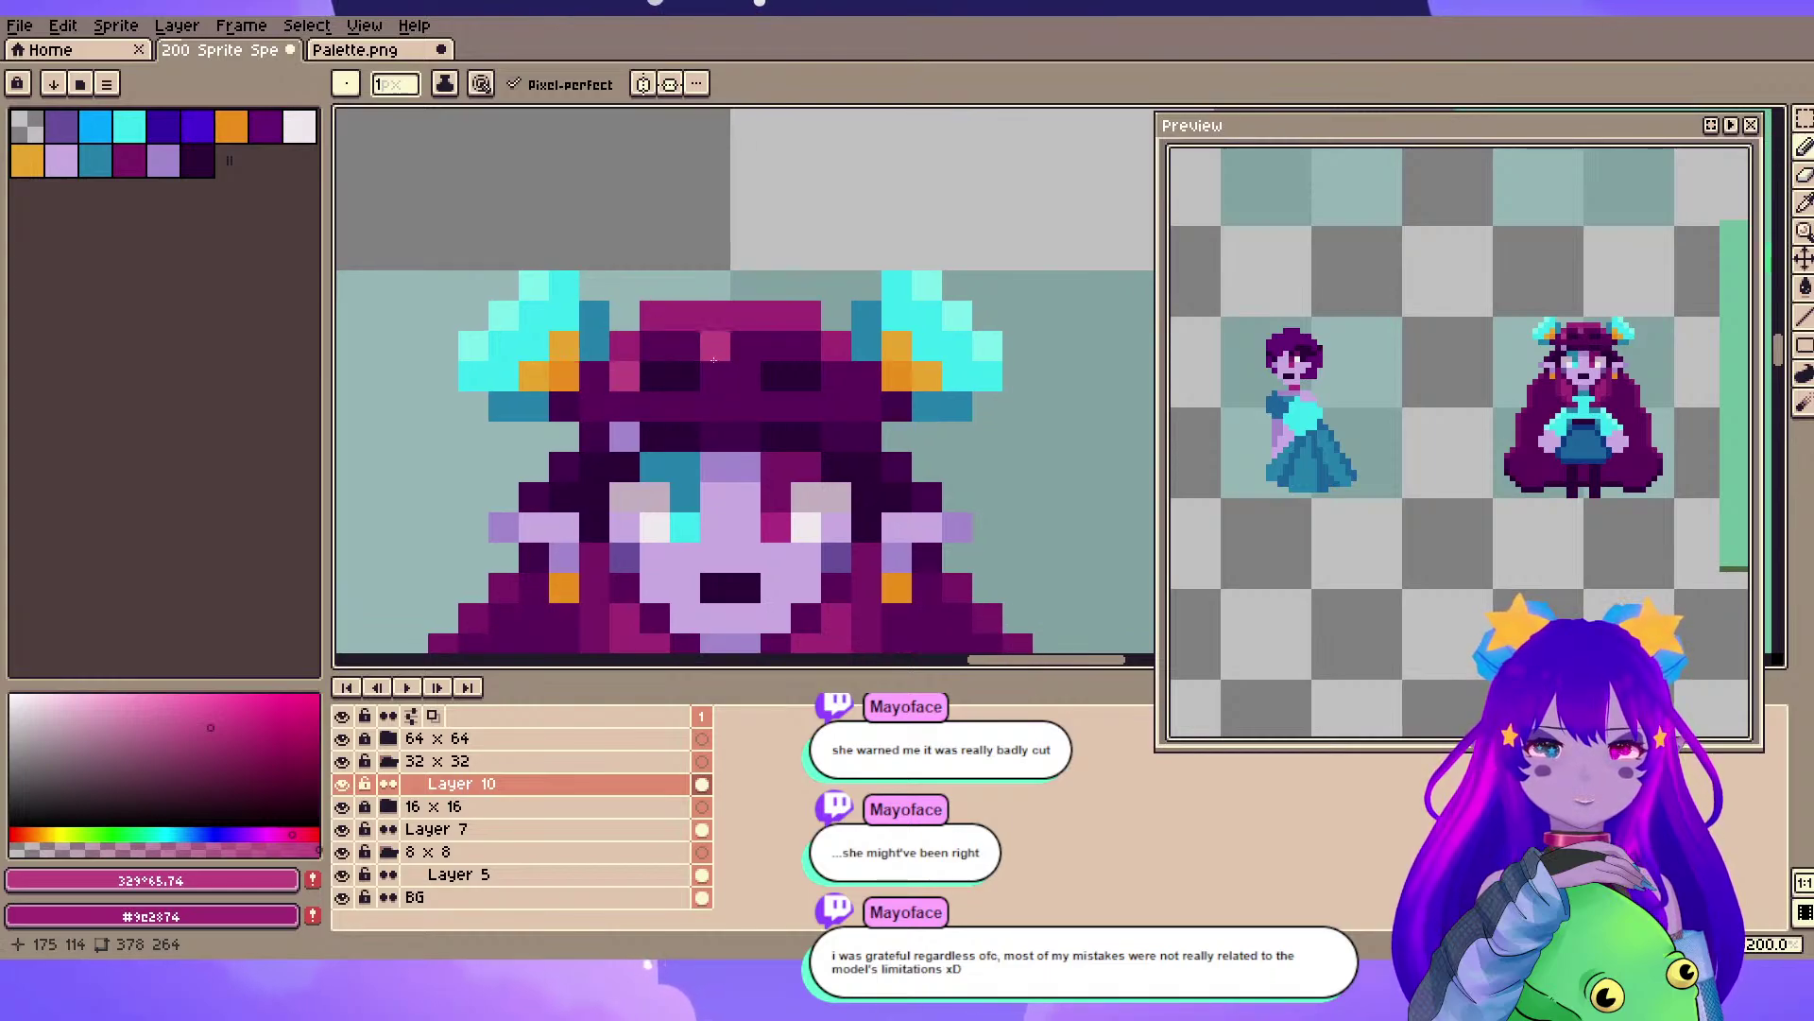
click(779, 399)
scroll(774, 362, down, 2)
scroll(776, 362, up, 2)
scroll(723, 392, down, 2)
drag(673, 376, 695, 237)
key(ctrl+z)
scroll(675, 192, down, 1)
- Shade the lower edges of both front hair locks with dark purple #2c0138 and touch the locks up with magenta #9e2874
alt+click(661, 300)
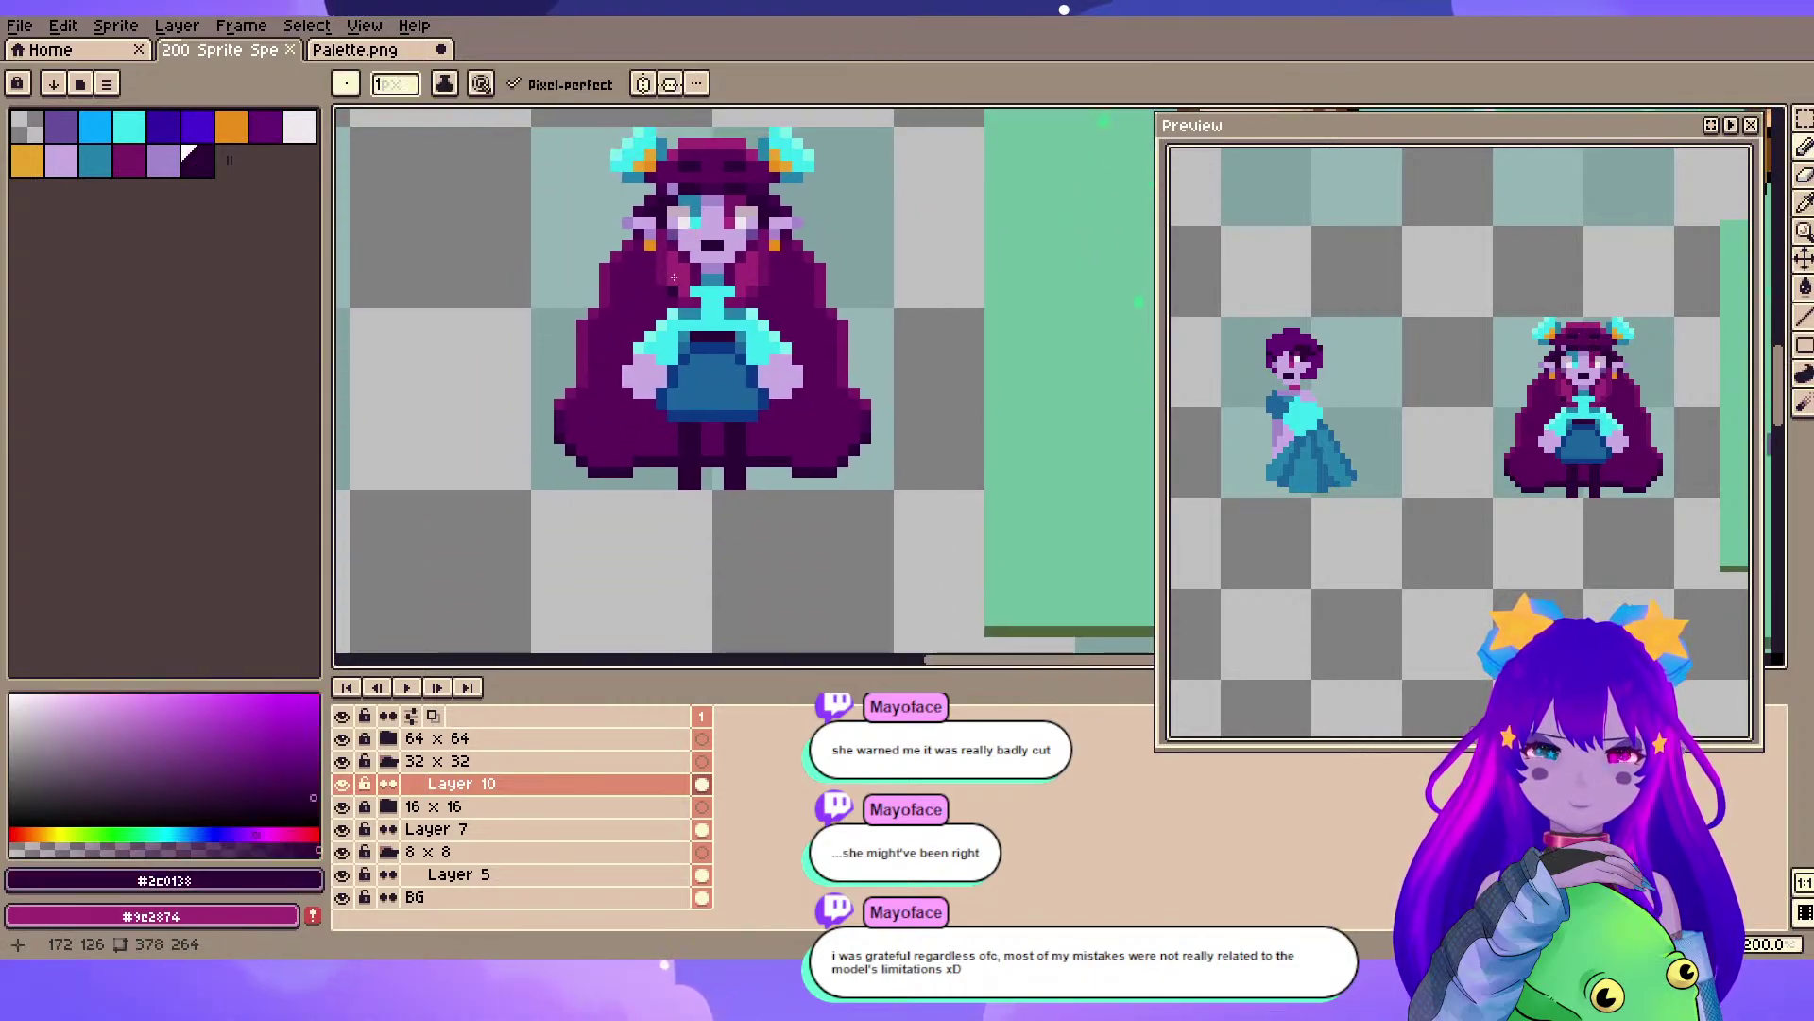
scroll(662, 299, up, 2)
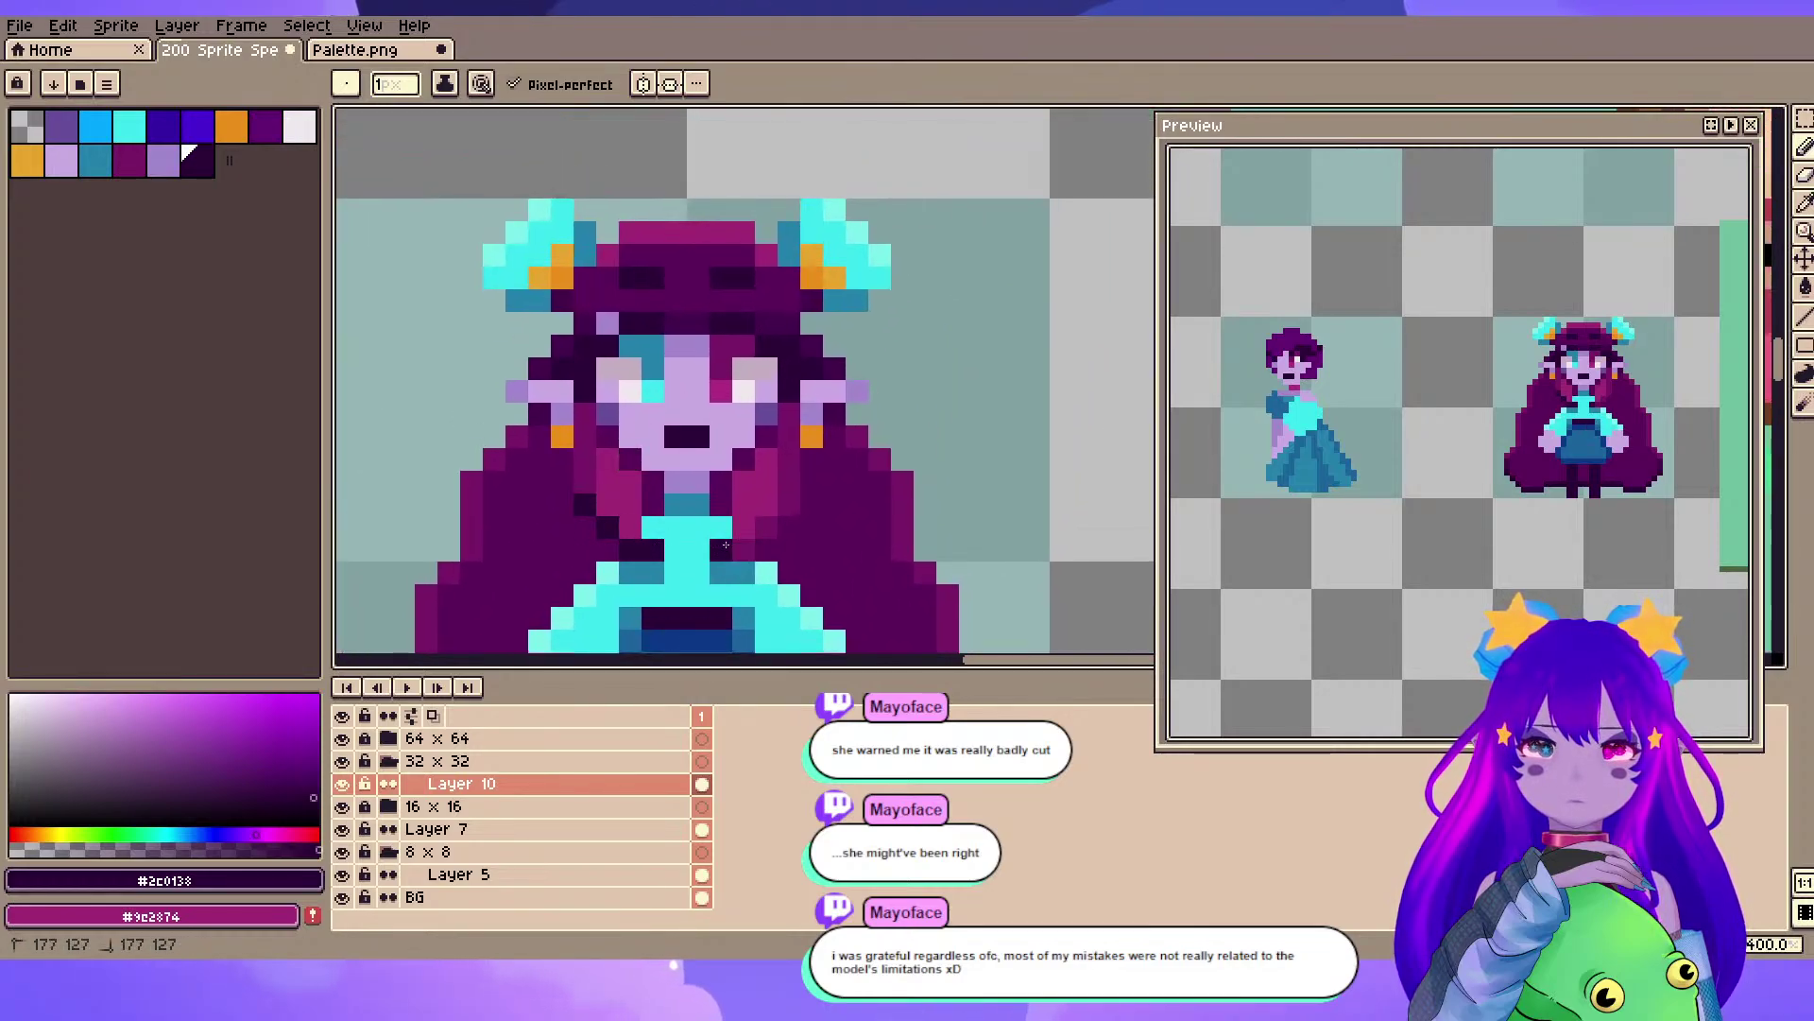
scroll(782, 508, down, 2)
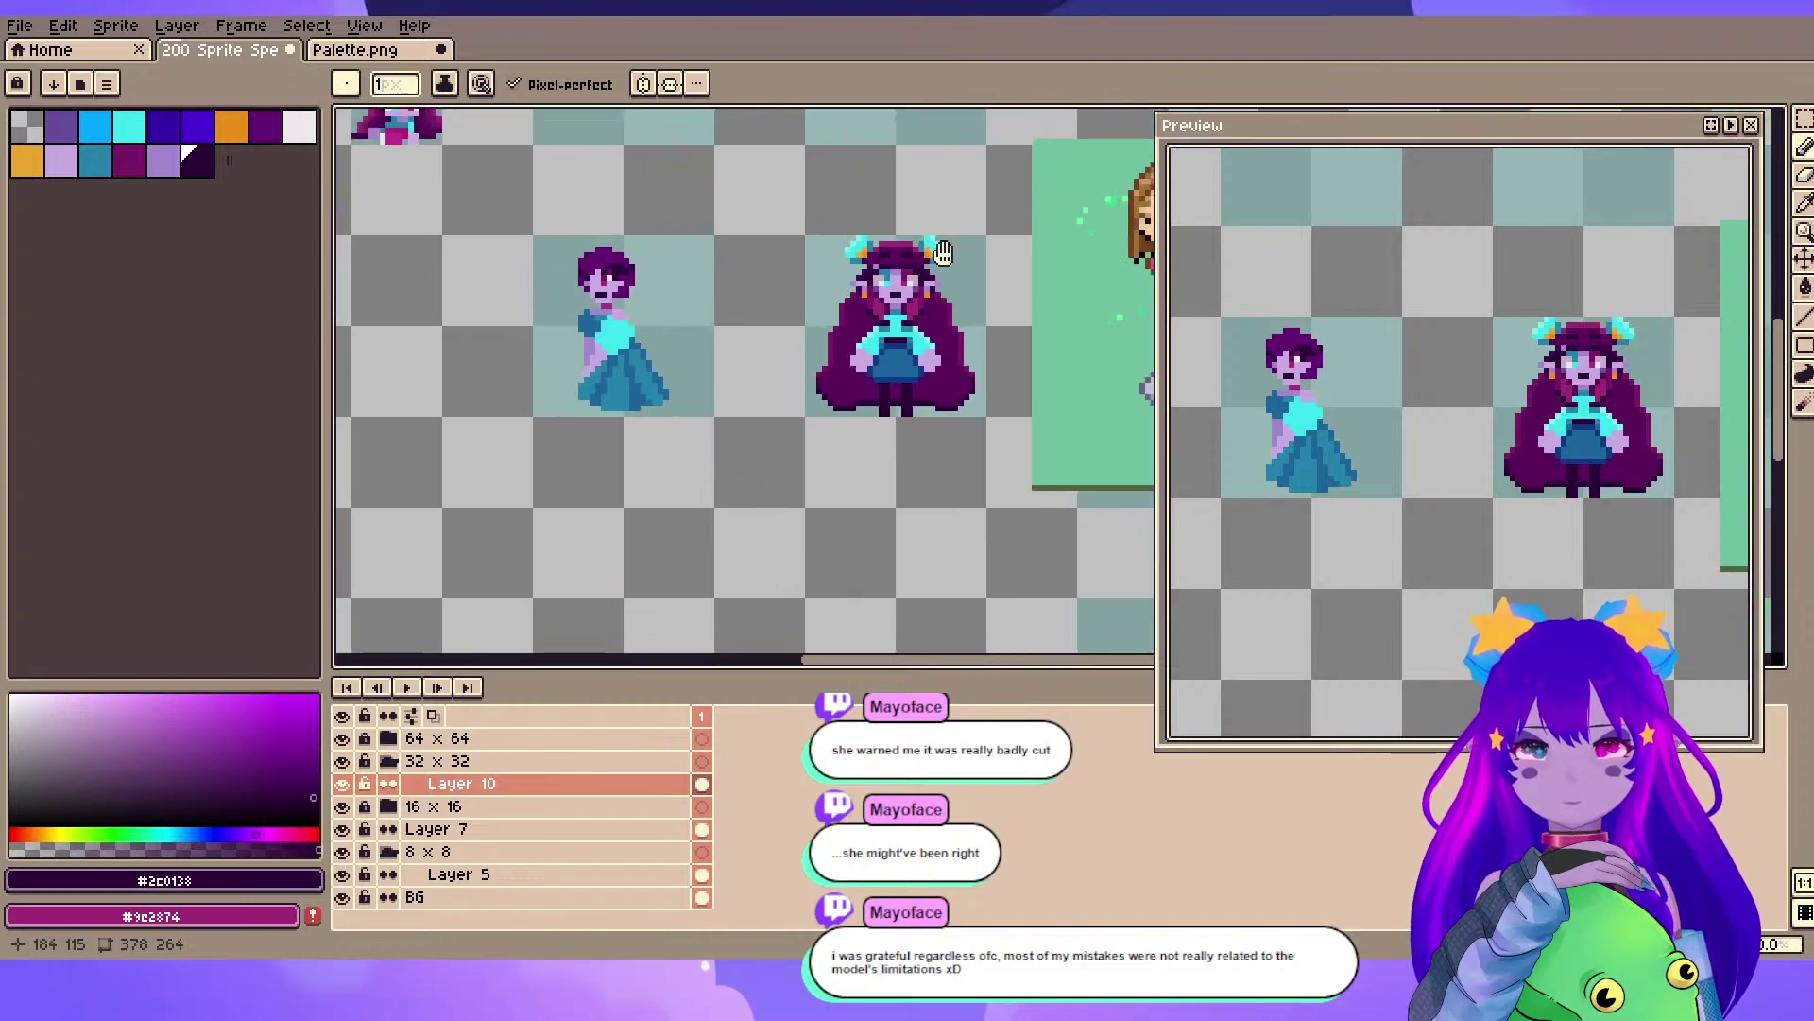
scroll(904, 485, up, 3)
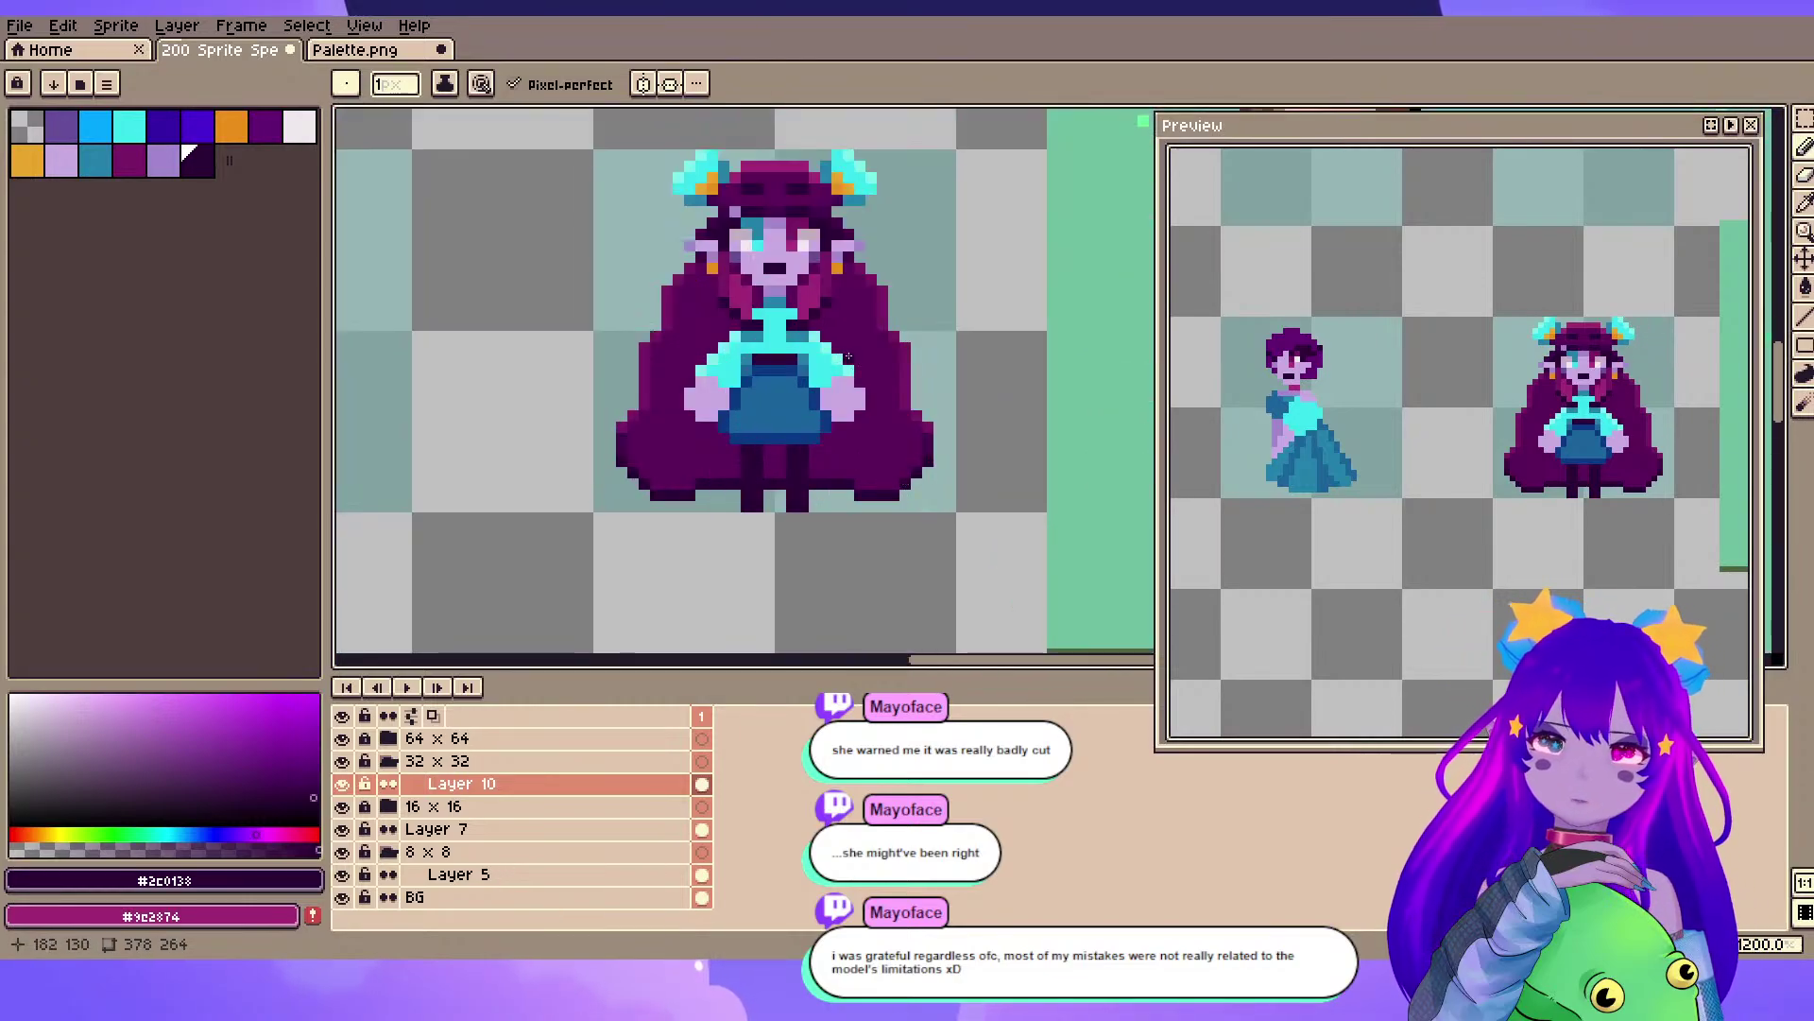
alt+click(839, 480)
drag(860, 444, 860, 423)
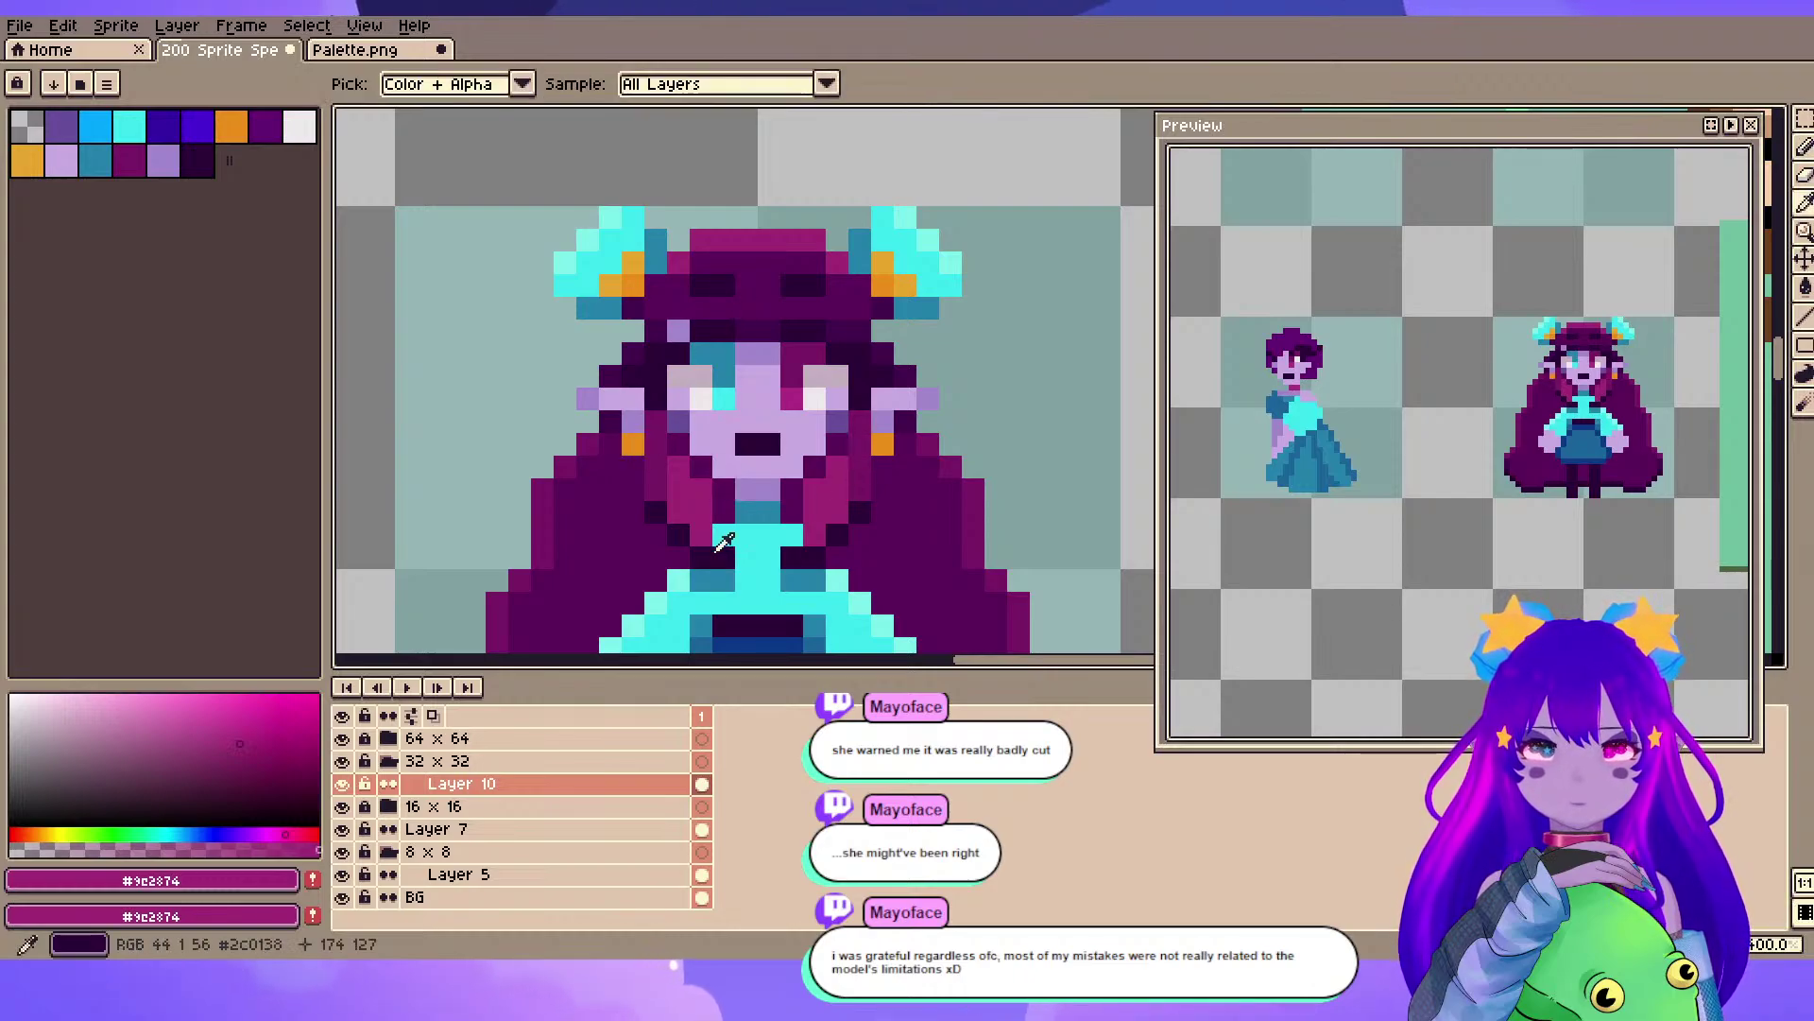
- Try dark #2c0138 pixels inside the front hair locks, undo them and save the sprite file
alt+click(702, 468)
click(837, 469)
click(814, 489)
key(ctrl+z)
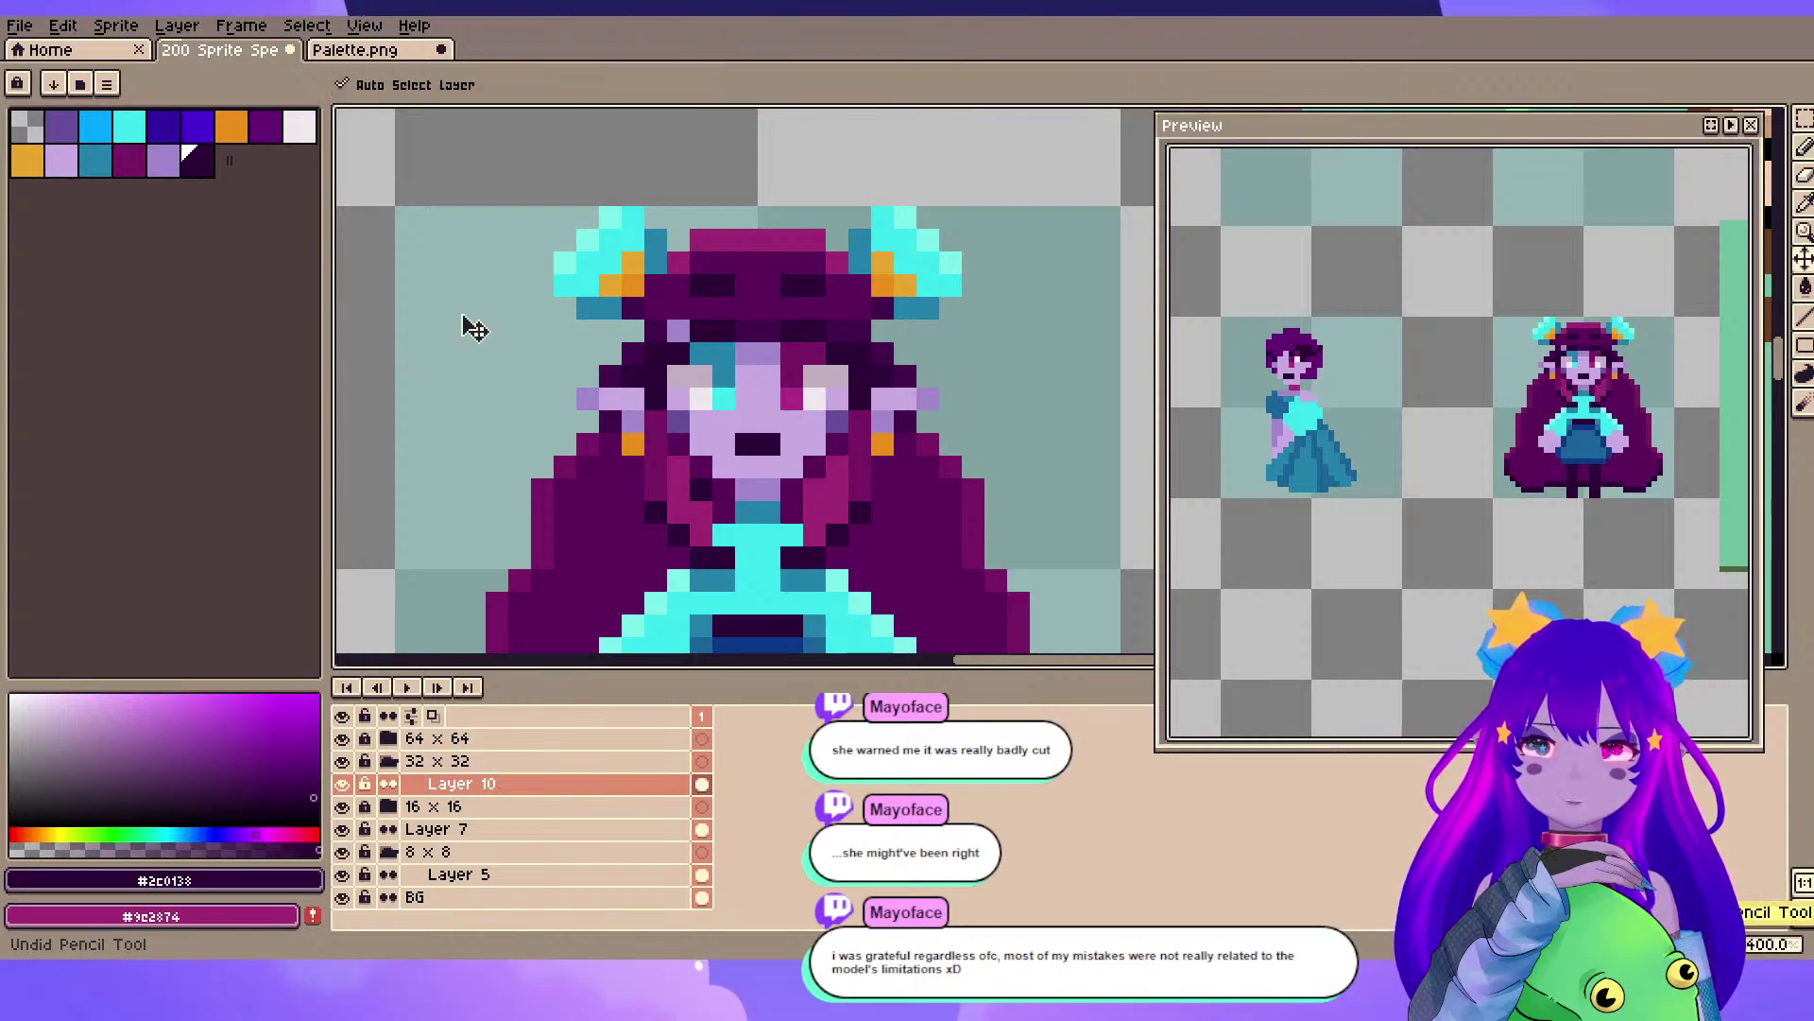
key(ctrl+s)
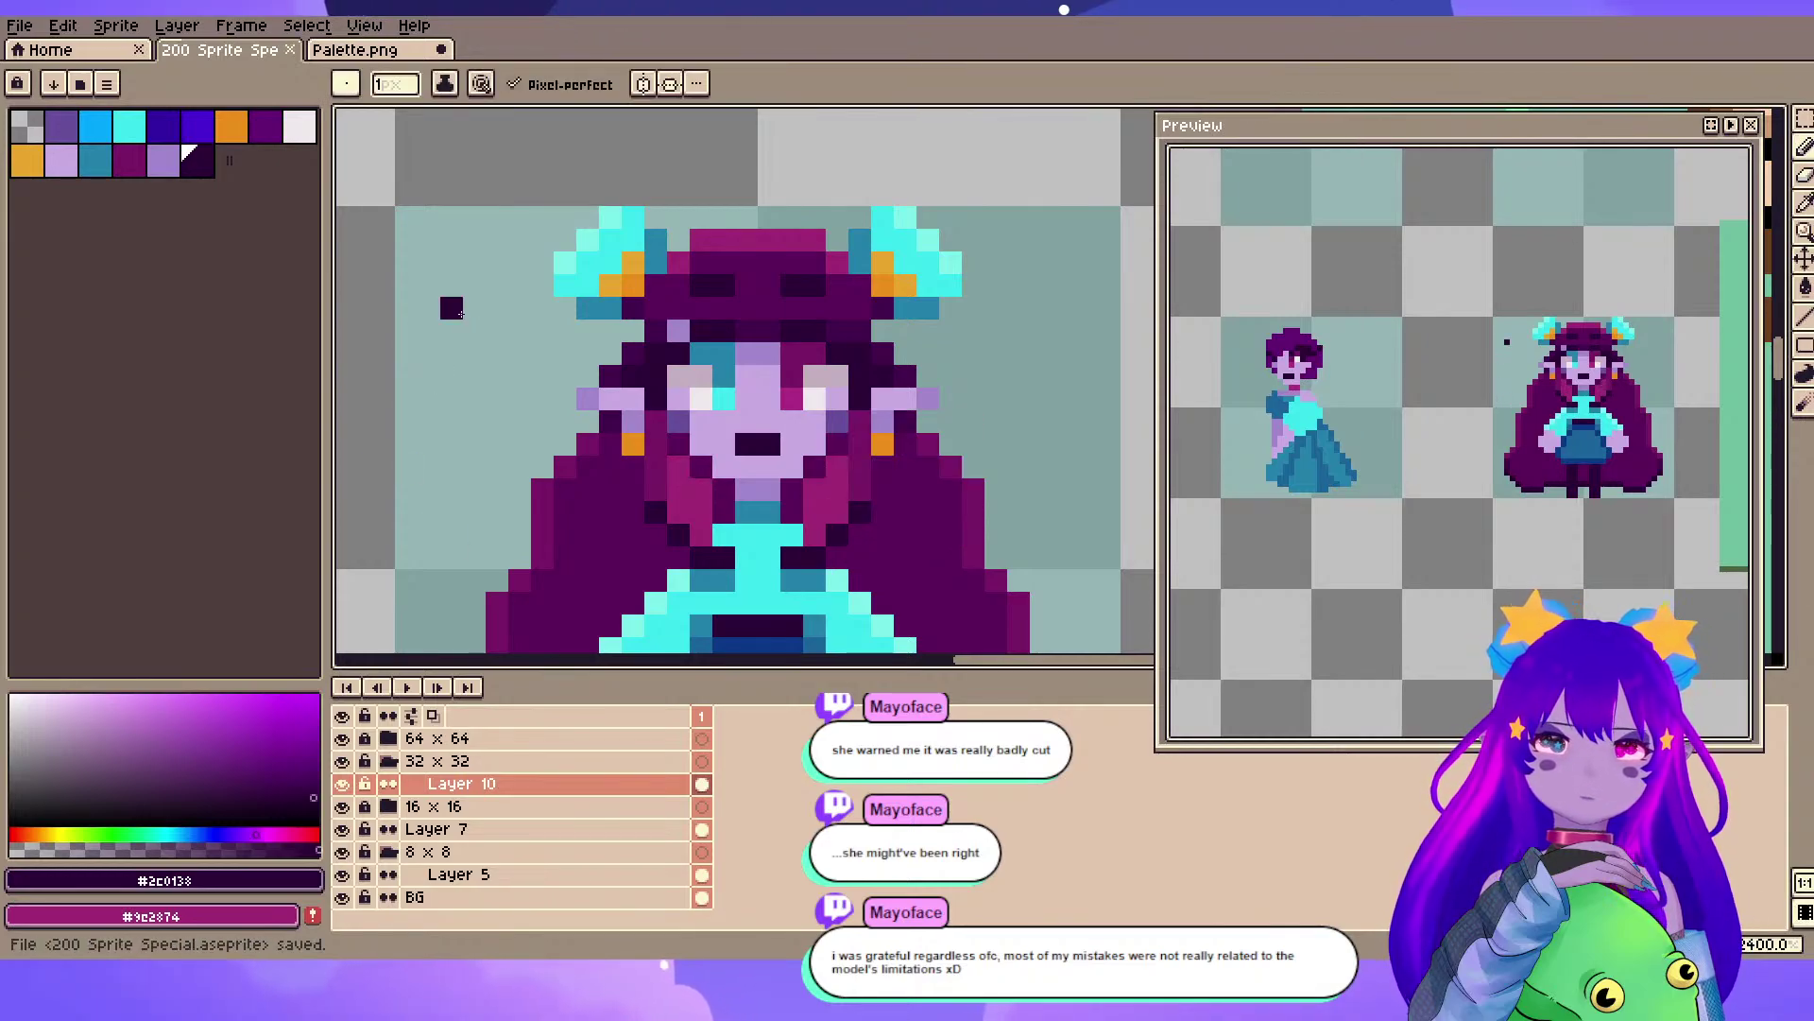
scroll(567, 293, down, 2)
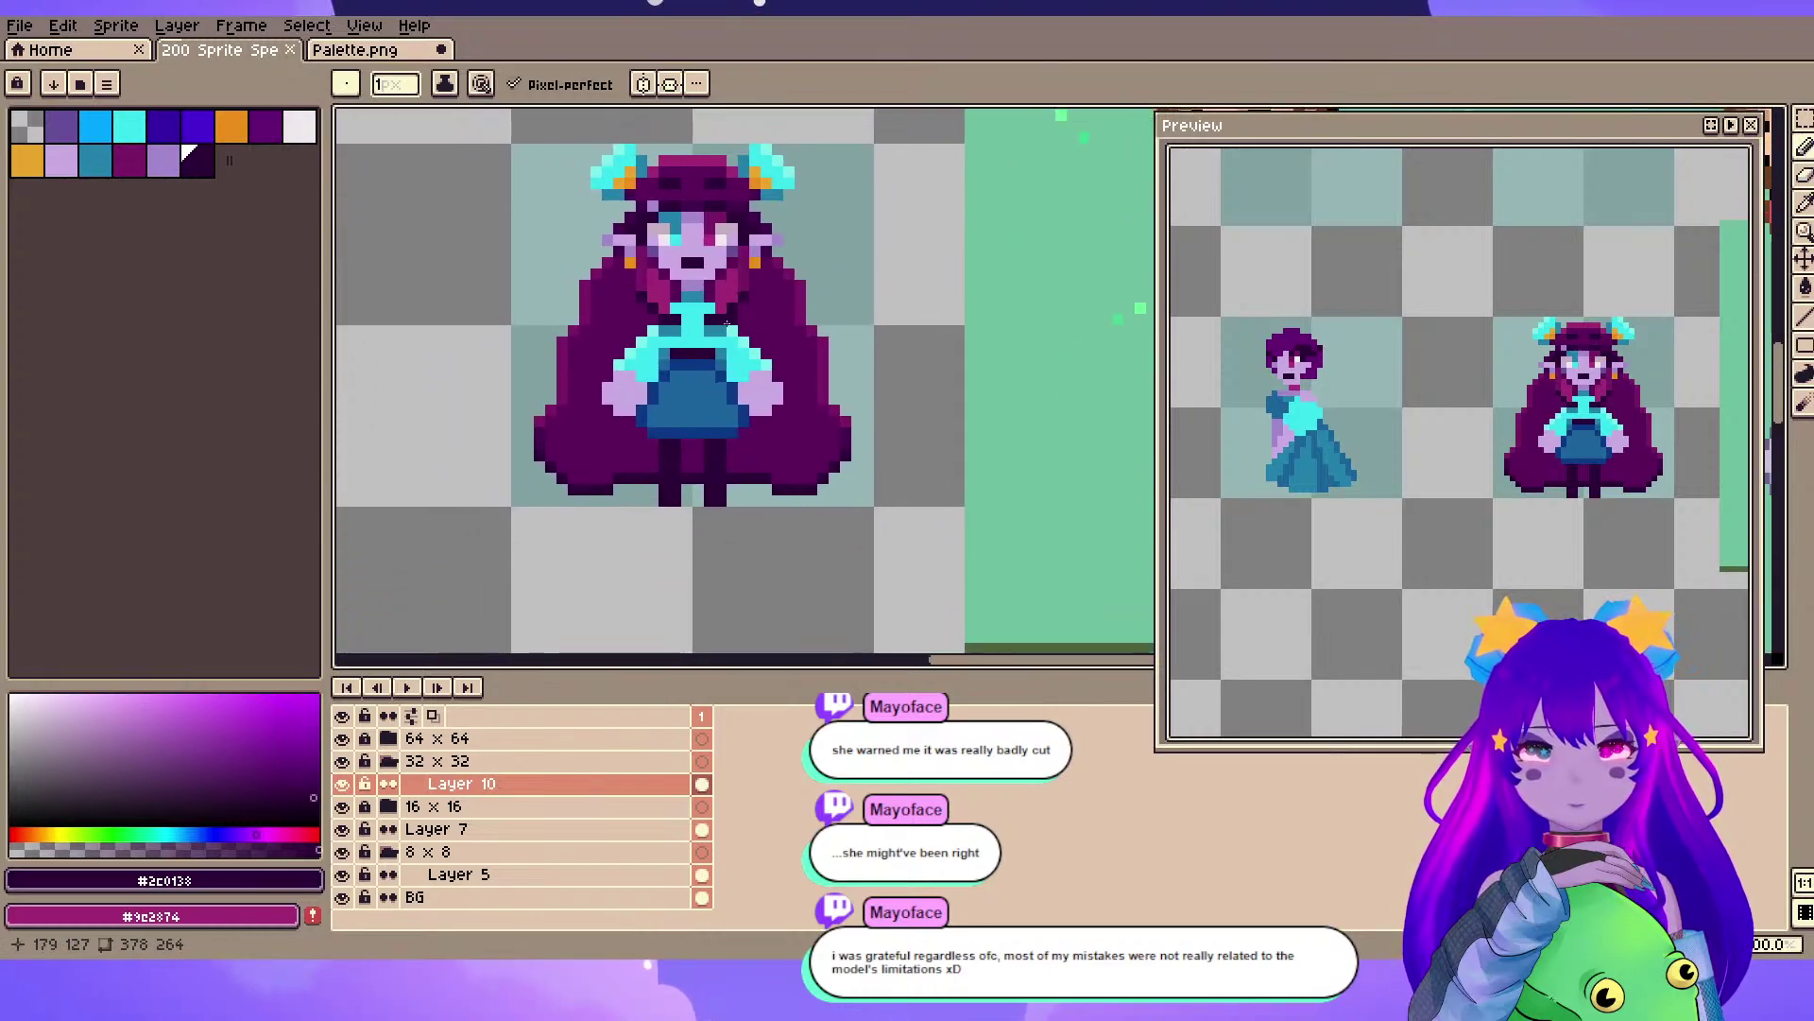
scroll(728, 323, up, 1)
drag(539, 272, 592, 314)
scroll(591, 314, up, 1)
alt+click(560, 356)
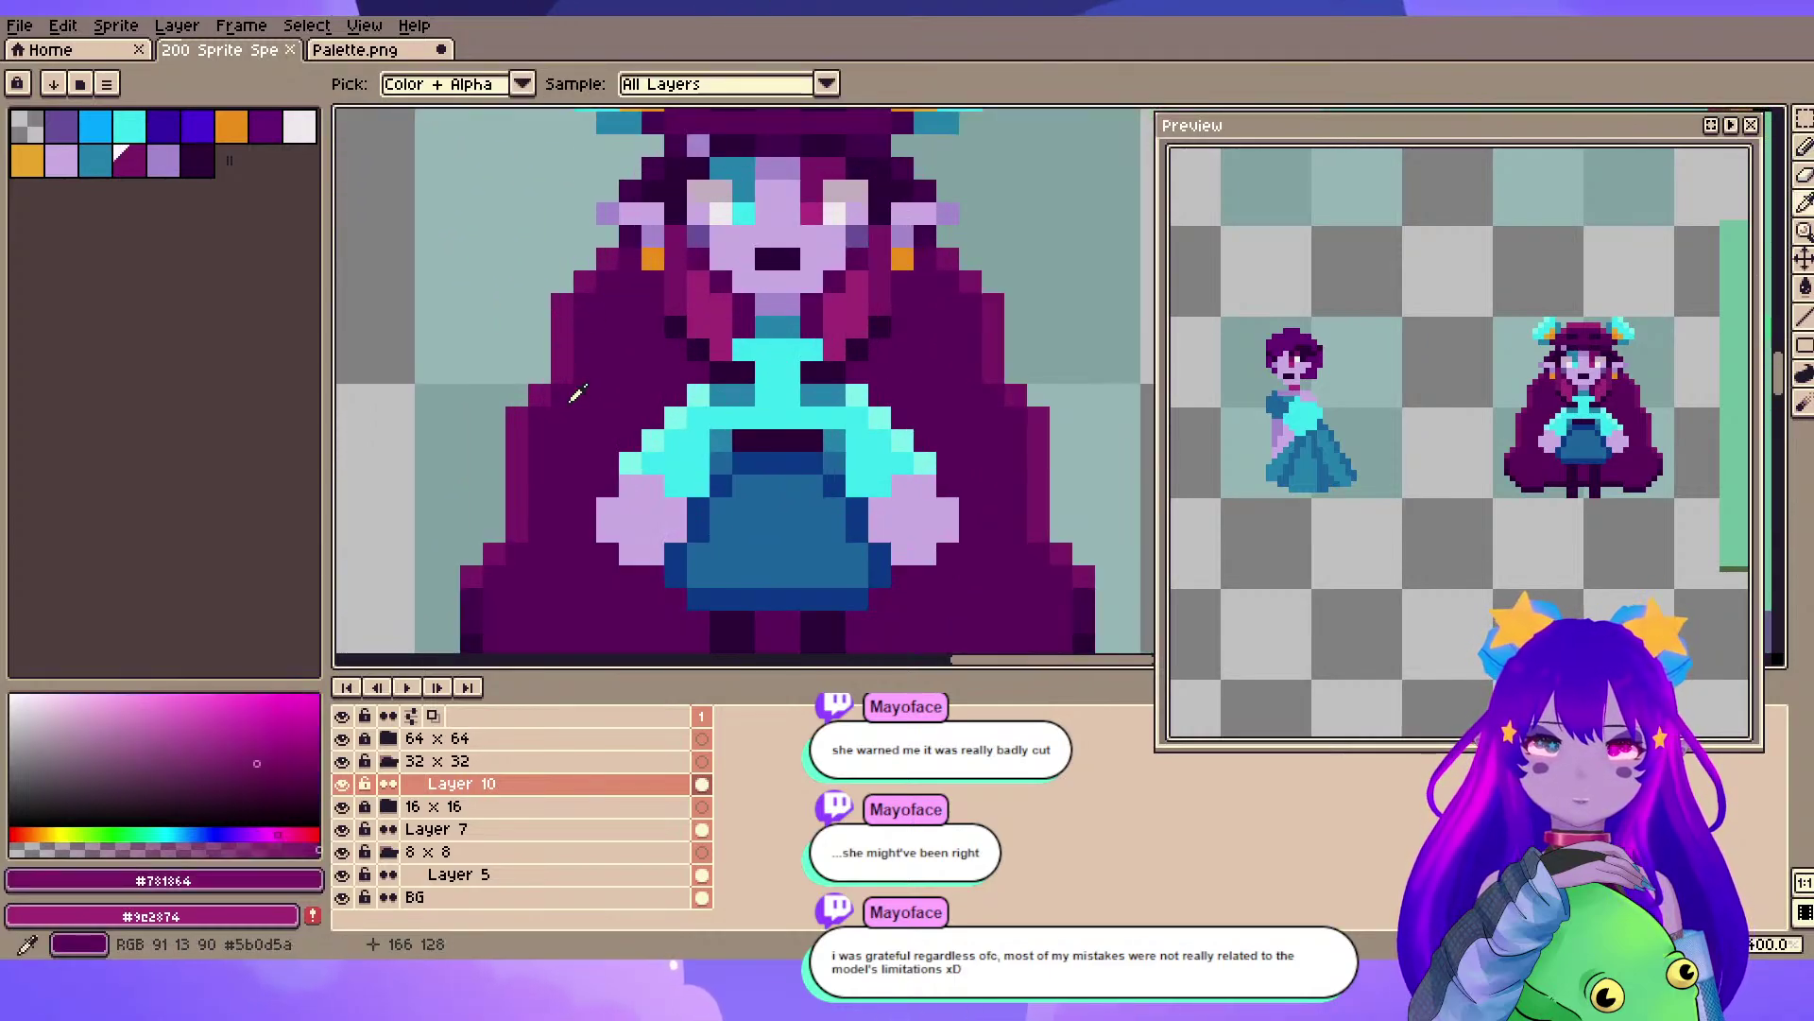
scroll(567, 383, down, 1)
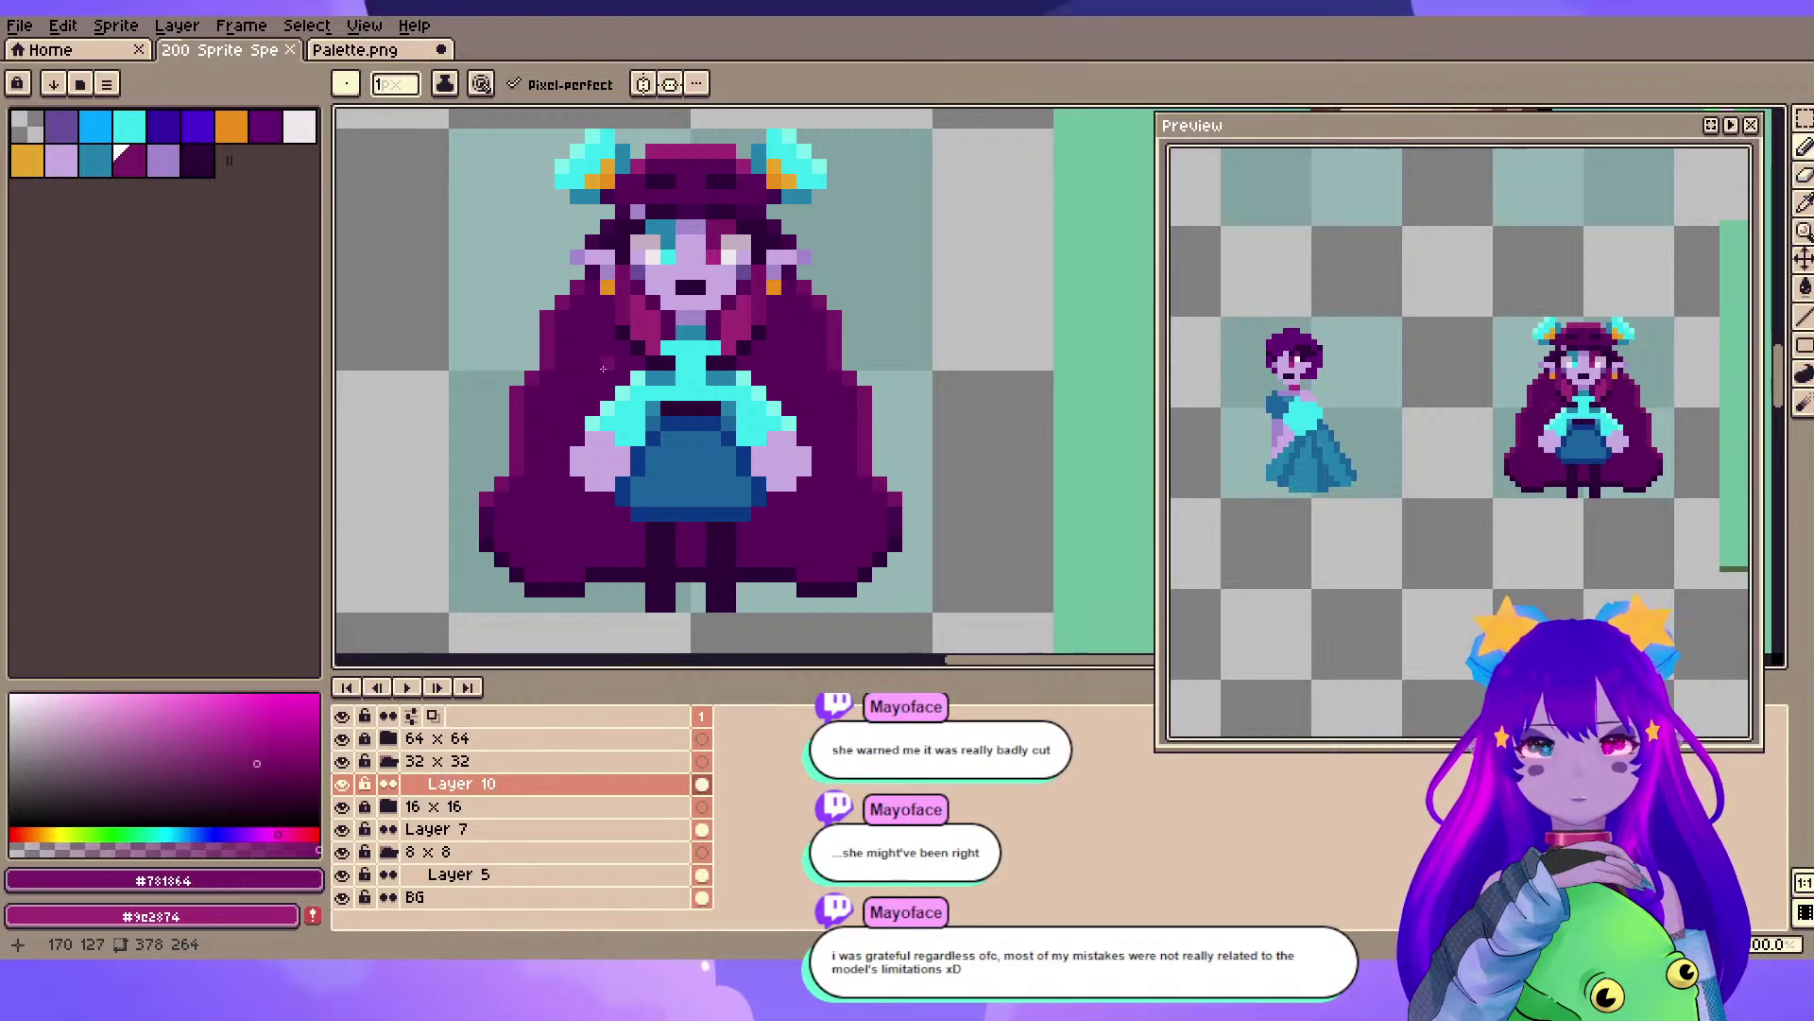
drag(664, 395, 708, 352)
- Save the file, set the brush size to 2 px and mix a darker purple of 274°96.13 from the leg colour #2c0138
key(plus)
key(ctrl+s)
scroll(630, 389, up, 1)
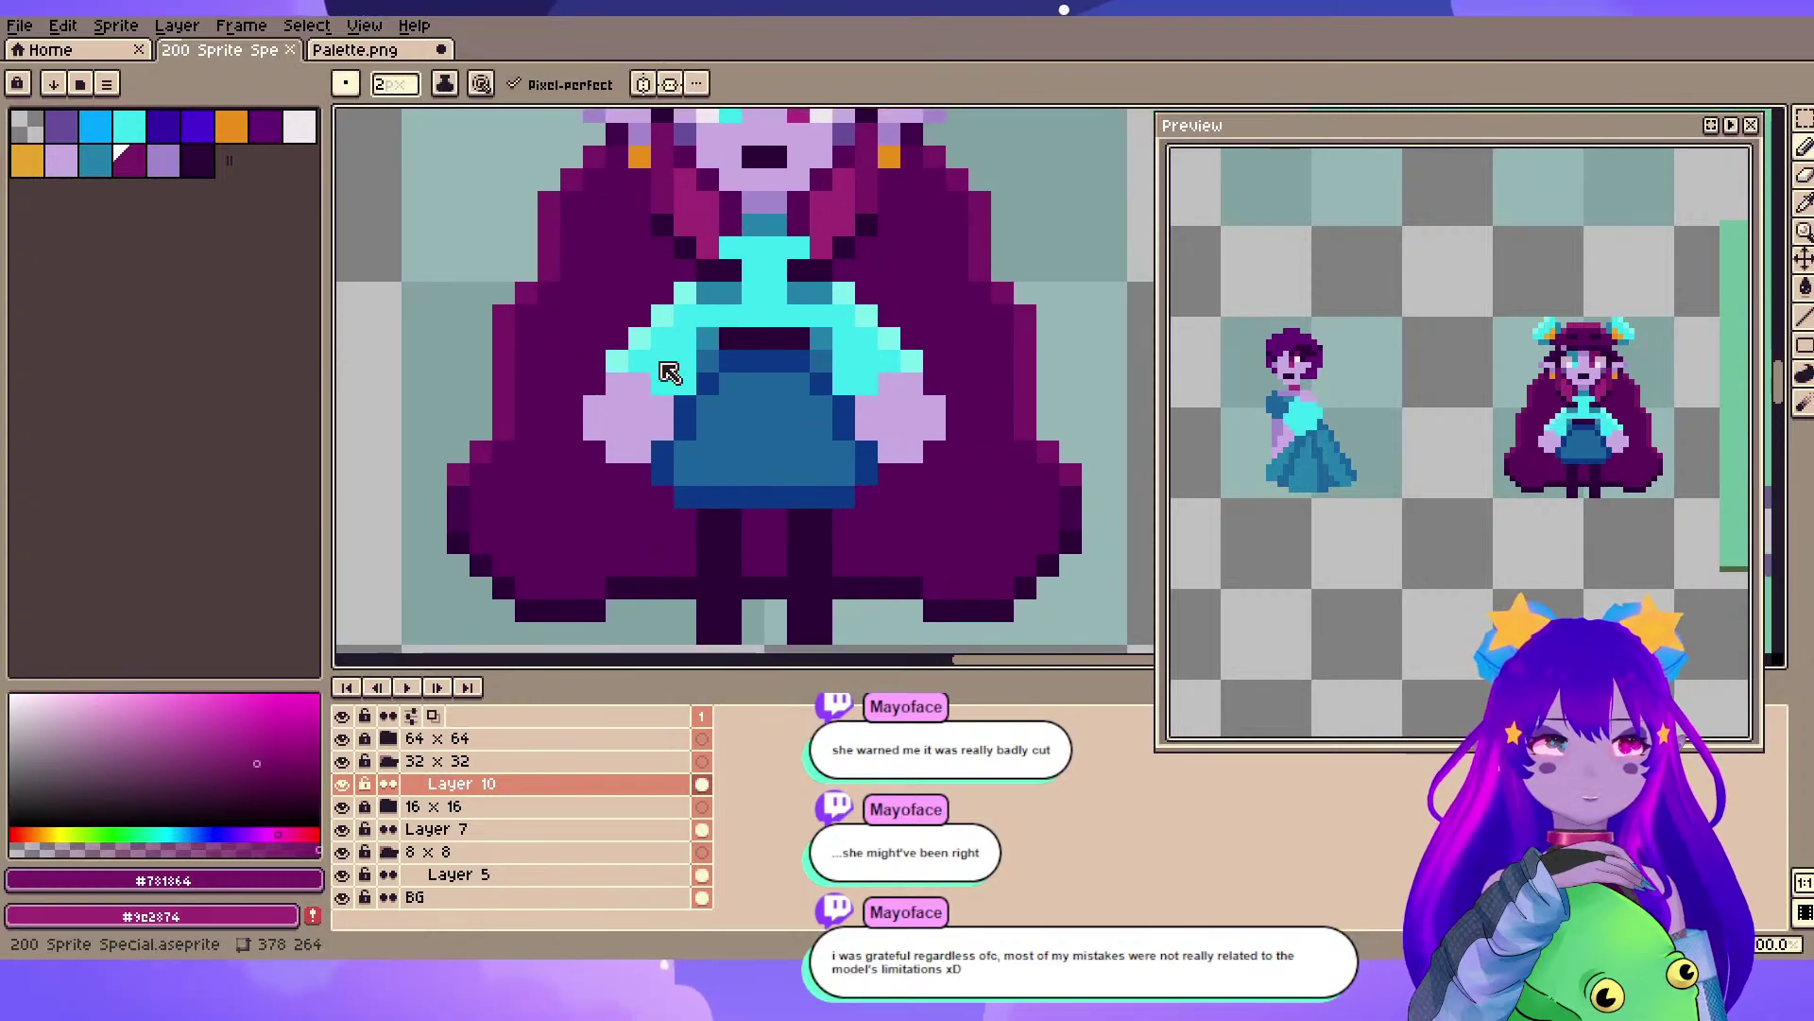
alt+click(775, 497)
alt+click(669, 352)
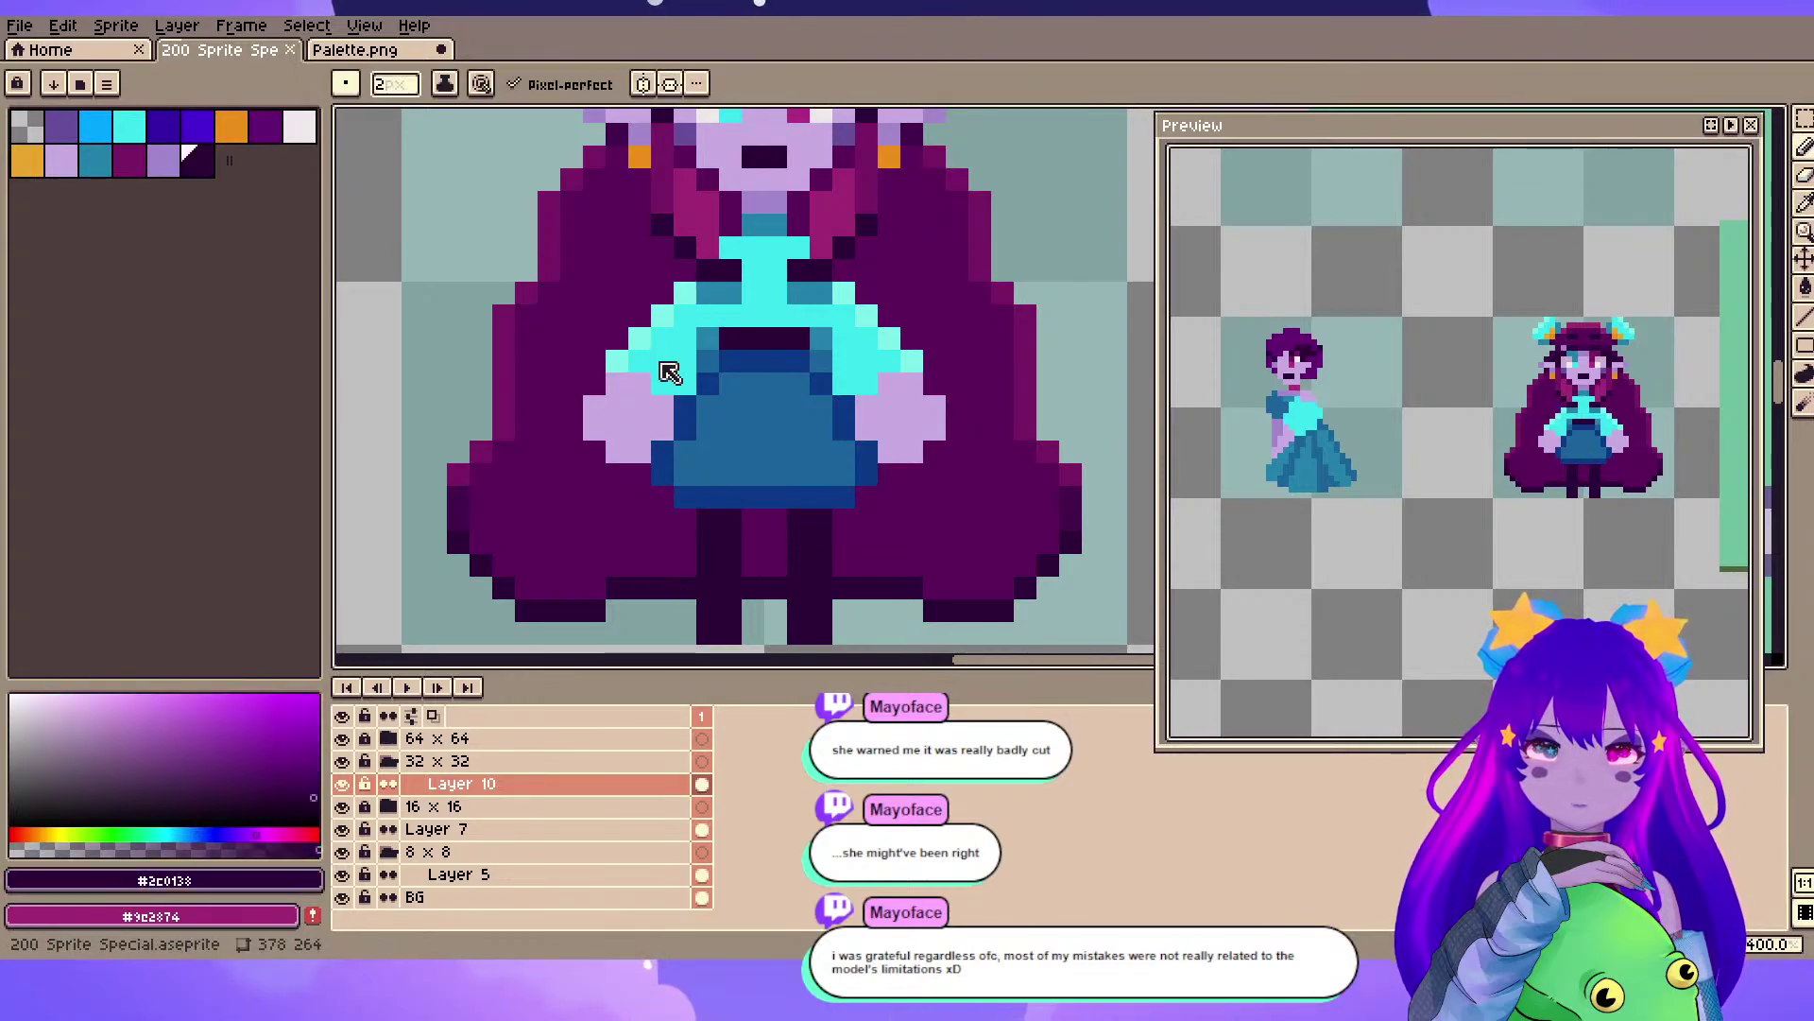
click(308, 808)
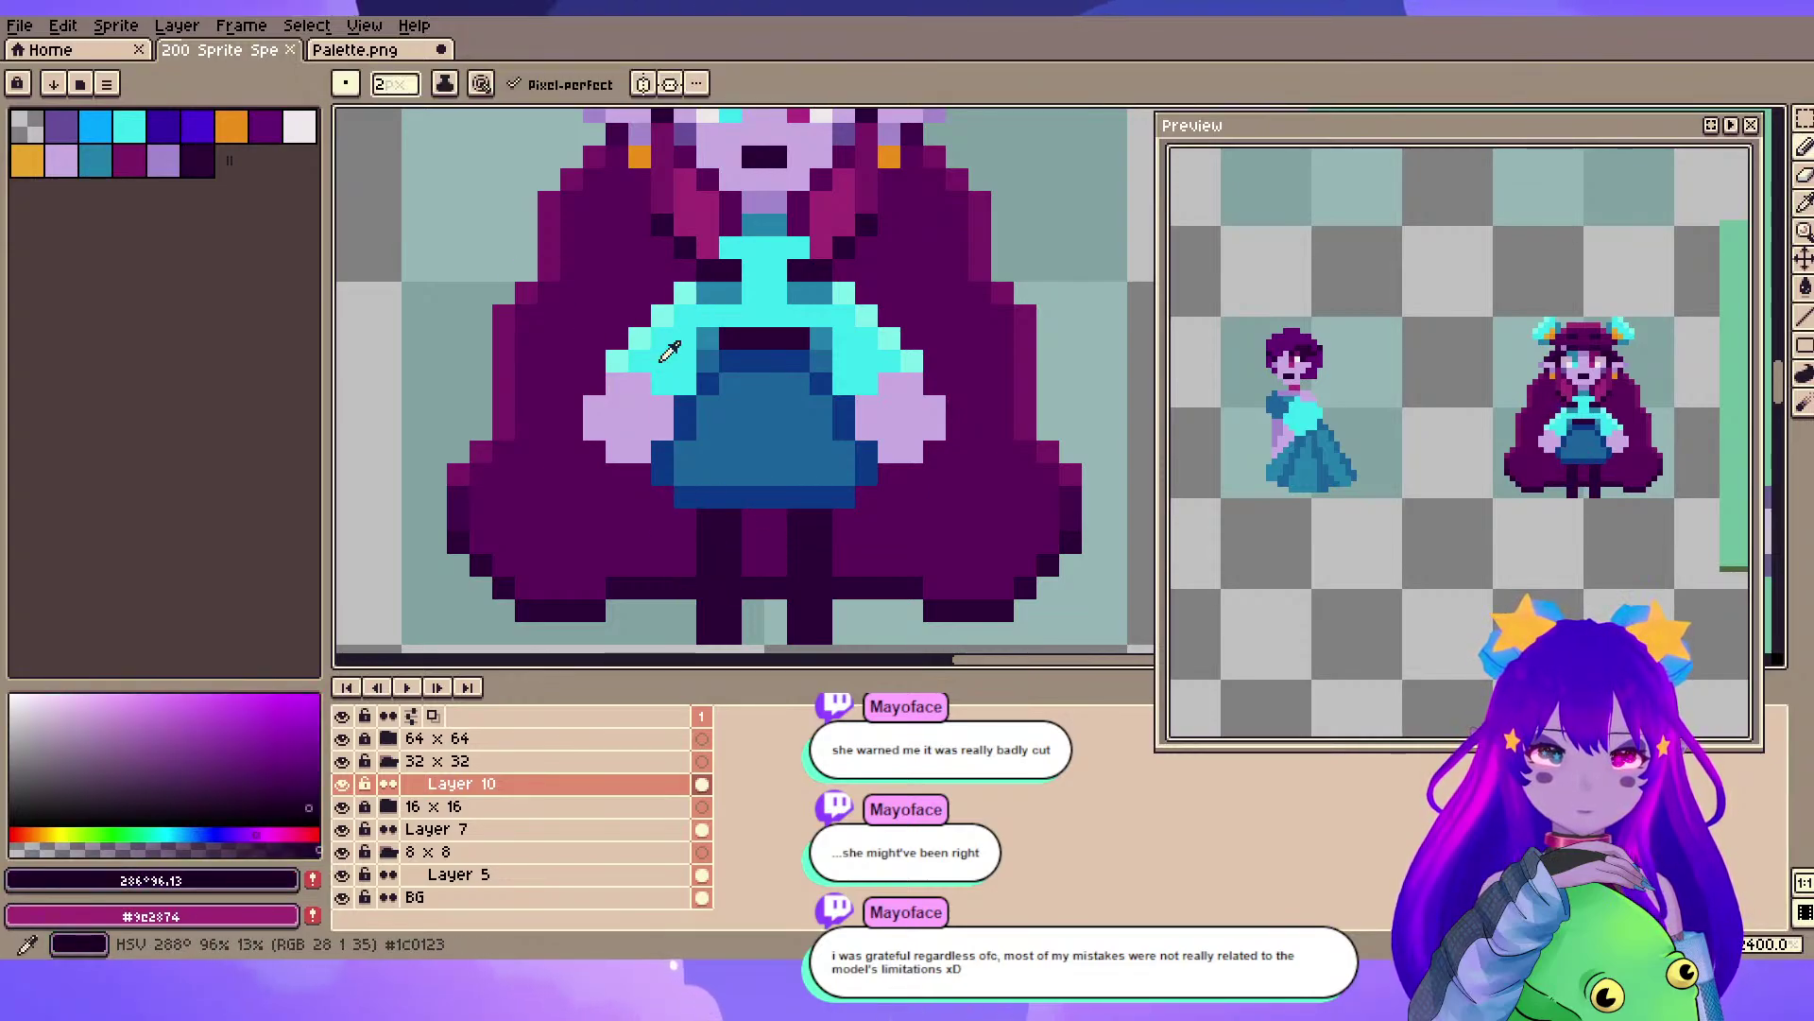
click(246, 835)
- Shade the tops of both legs just under the skirt with the mixed dark purple and save the file
click(730, 543)
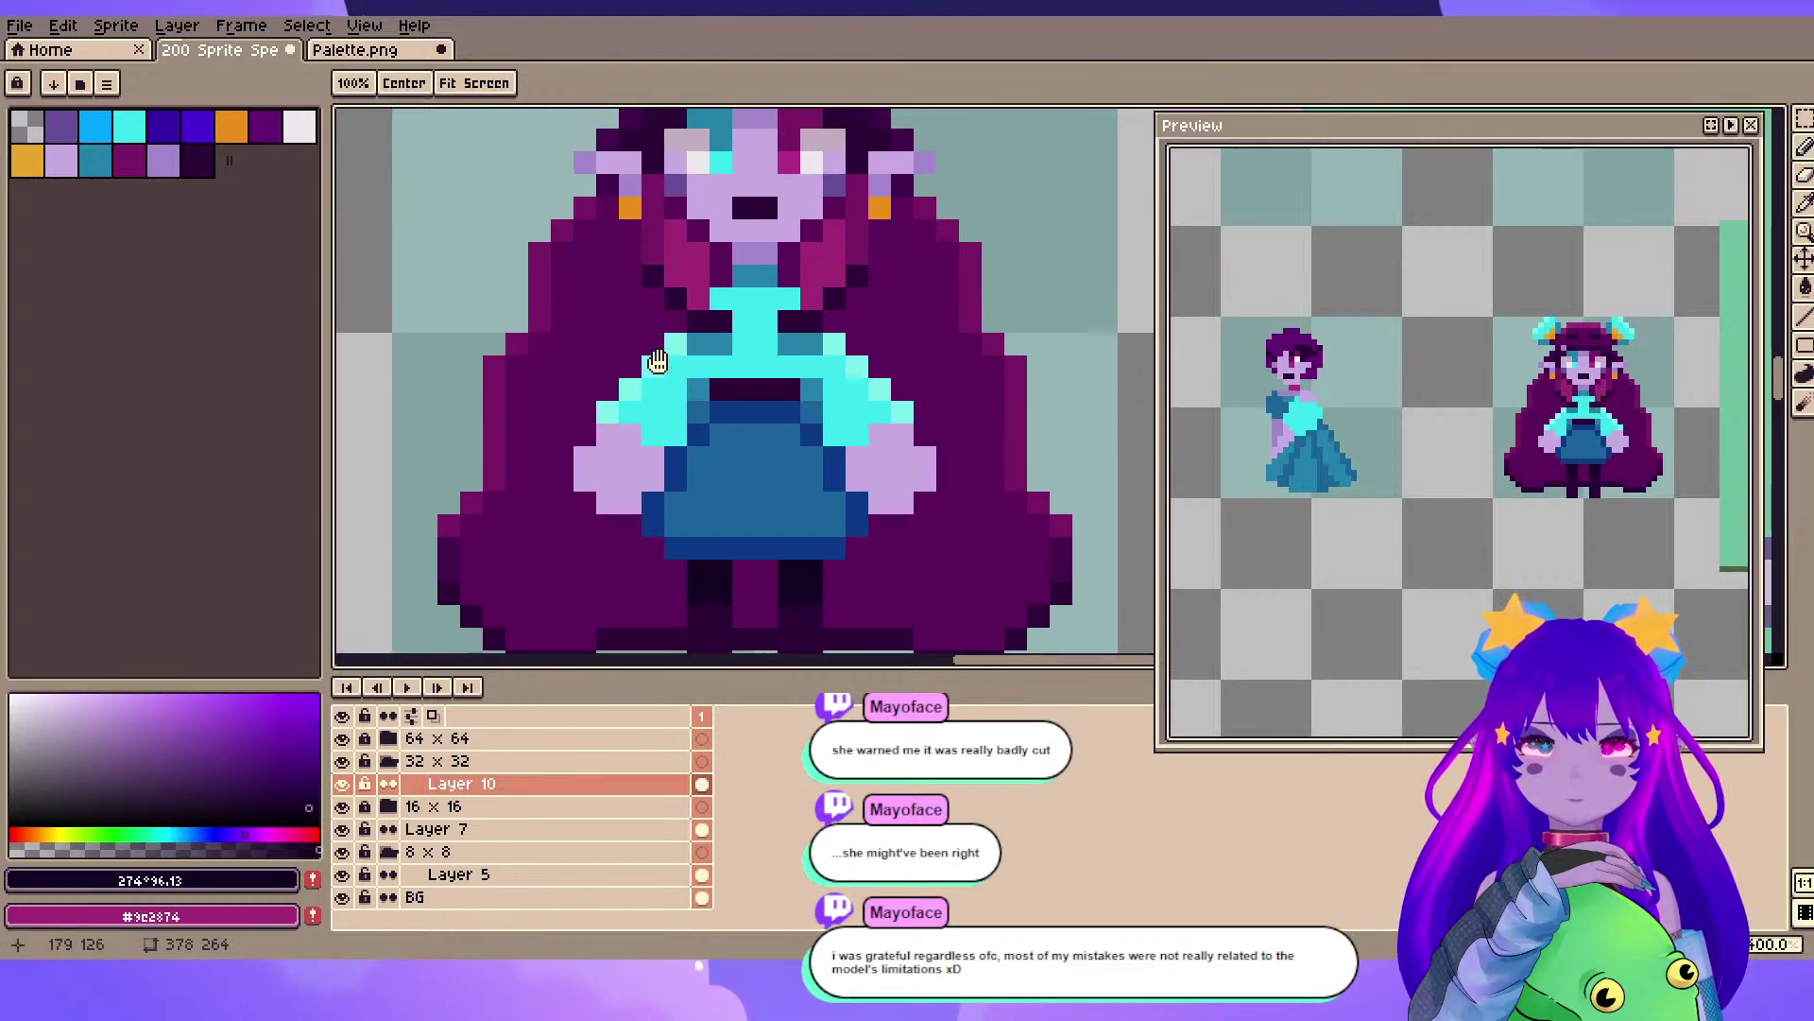
scroll(659, 363, up, 1)
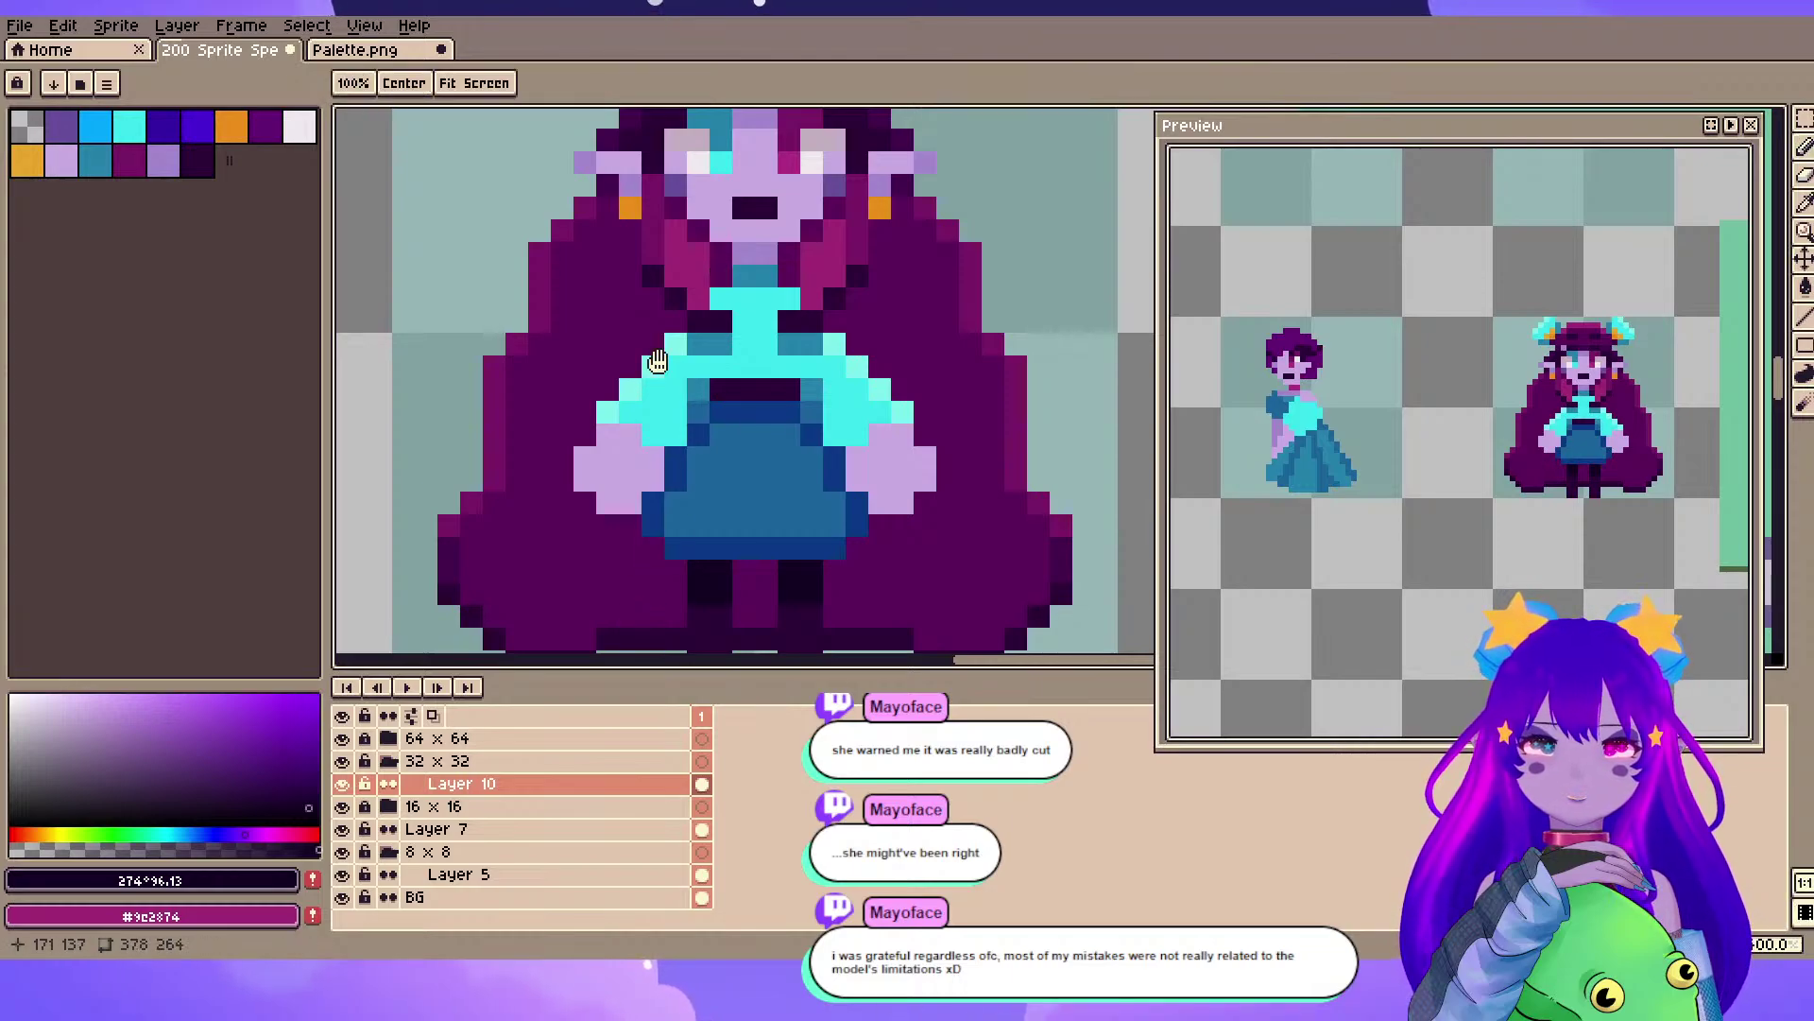
scroll(669, 371, down, 2)
key(ctrl+s)
drag(691, 349, 659, 361)
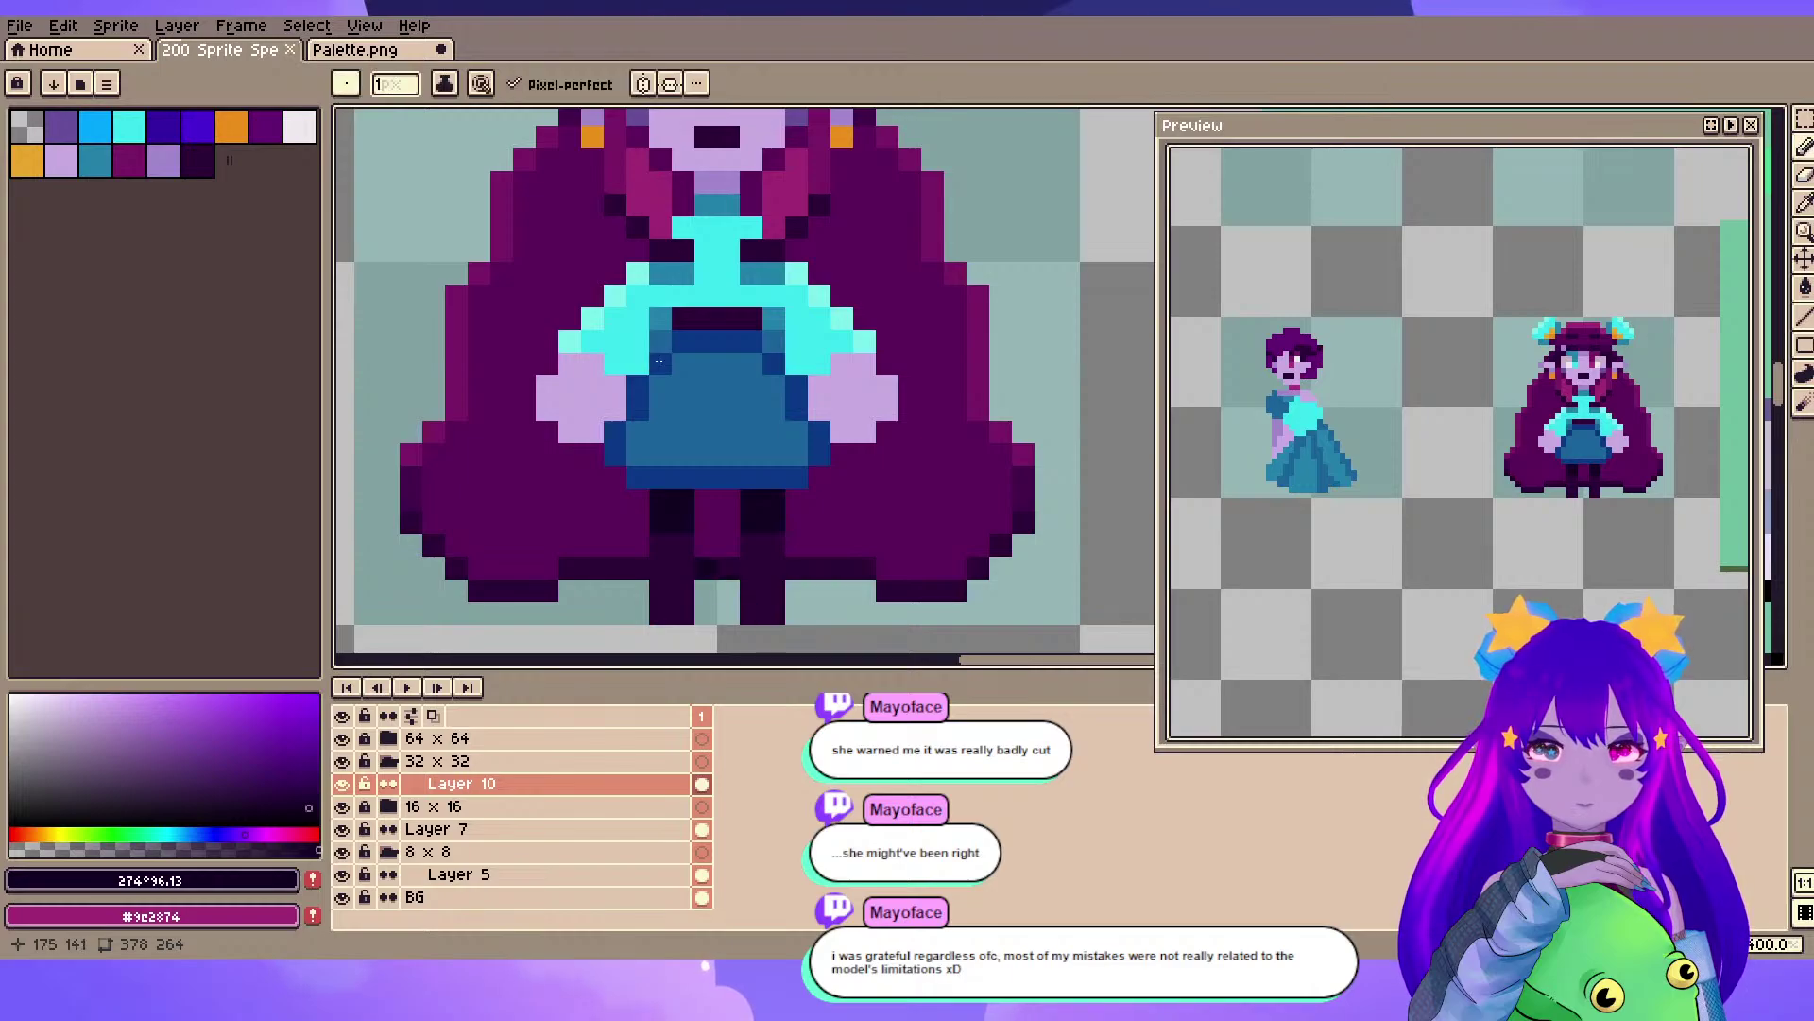
- Try 1 px highlight strokes in #781864 on one side of the long hair, then undo them
key(space)
drag(658, 361, 707, 438)
alt+click(504, 465)
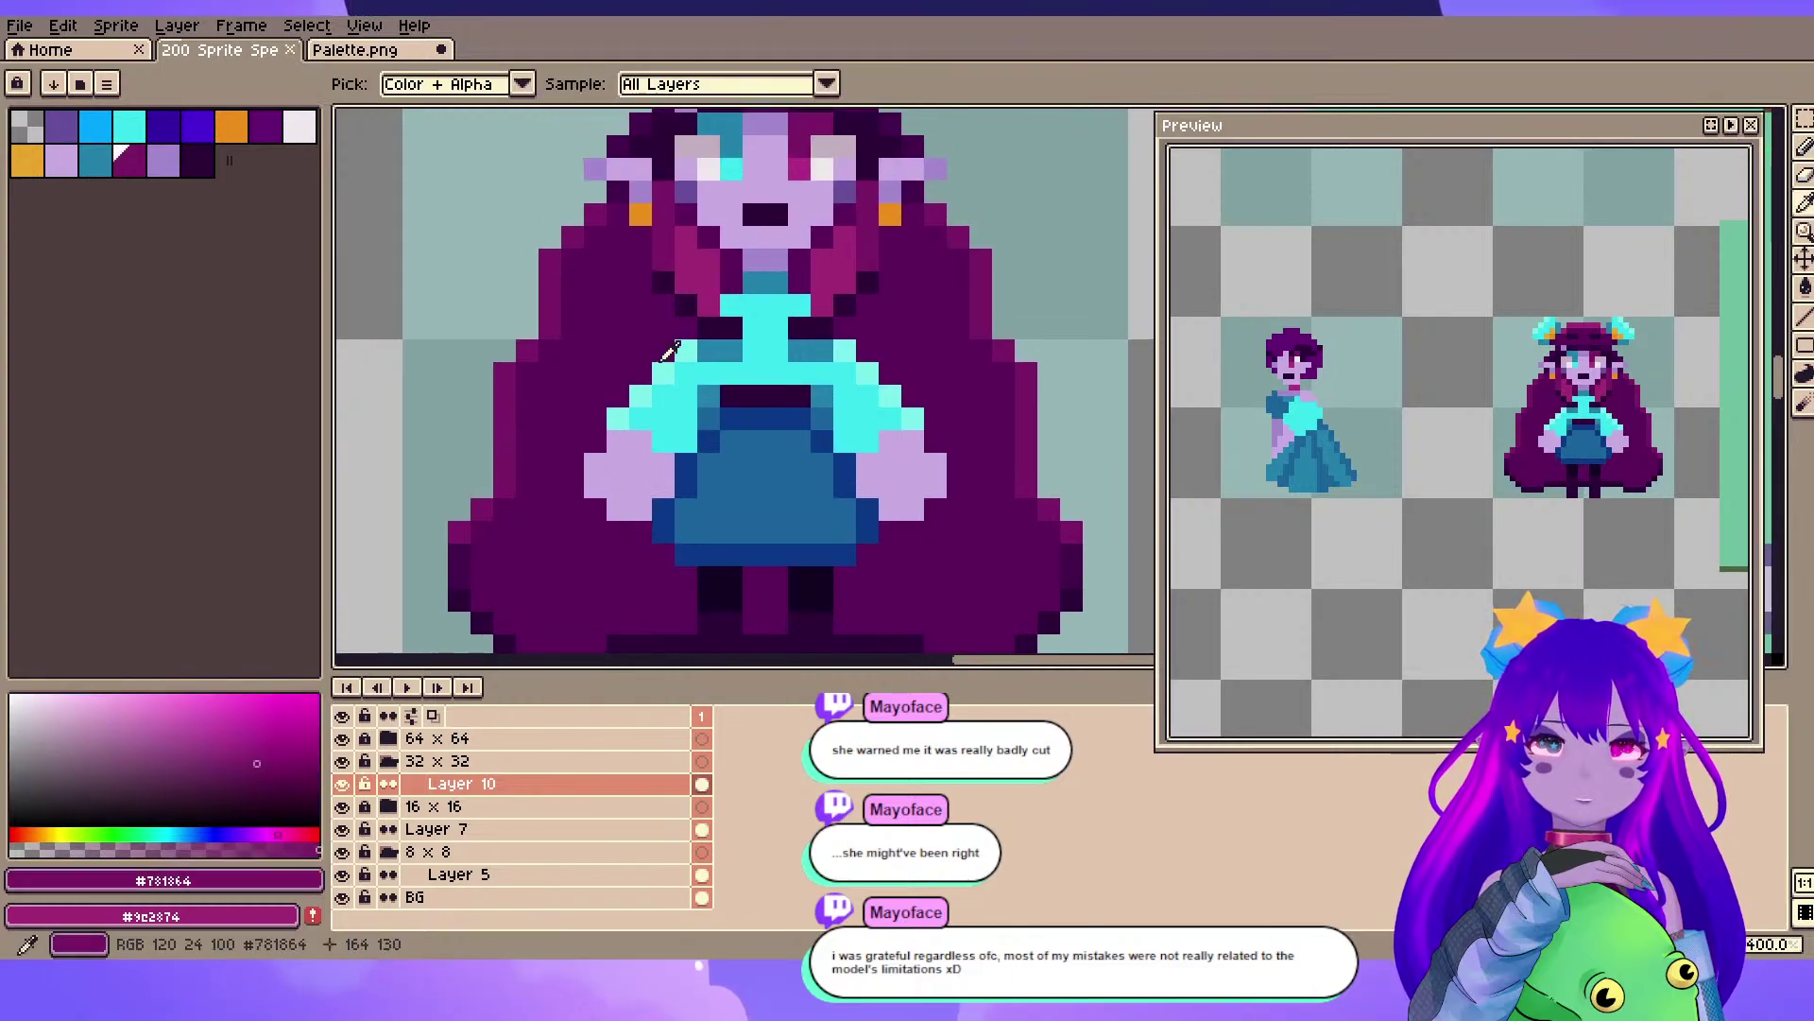
drag(527, 465, 527, 487)
key(ctrl+s)
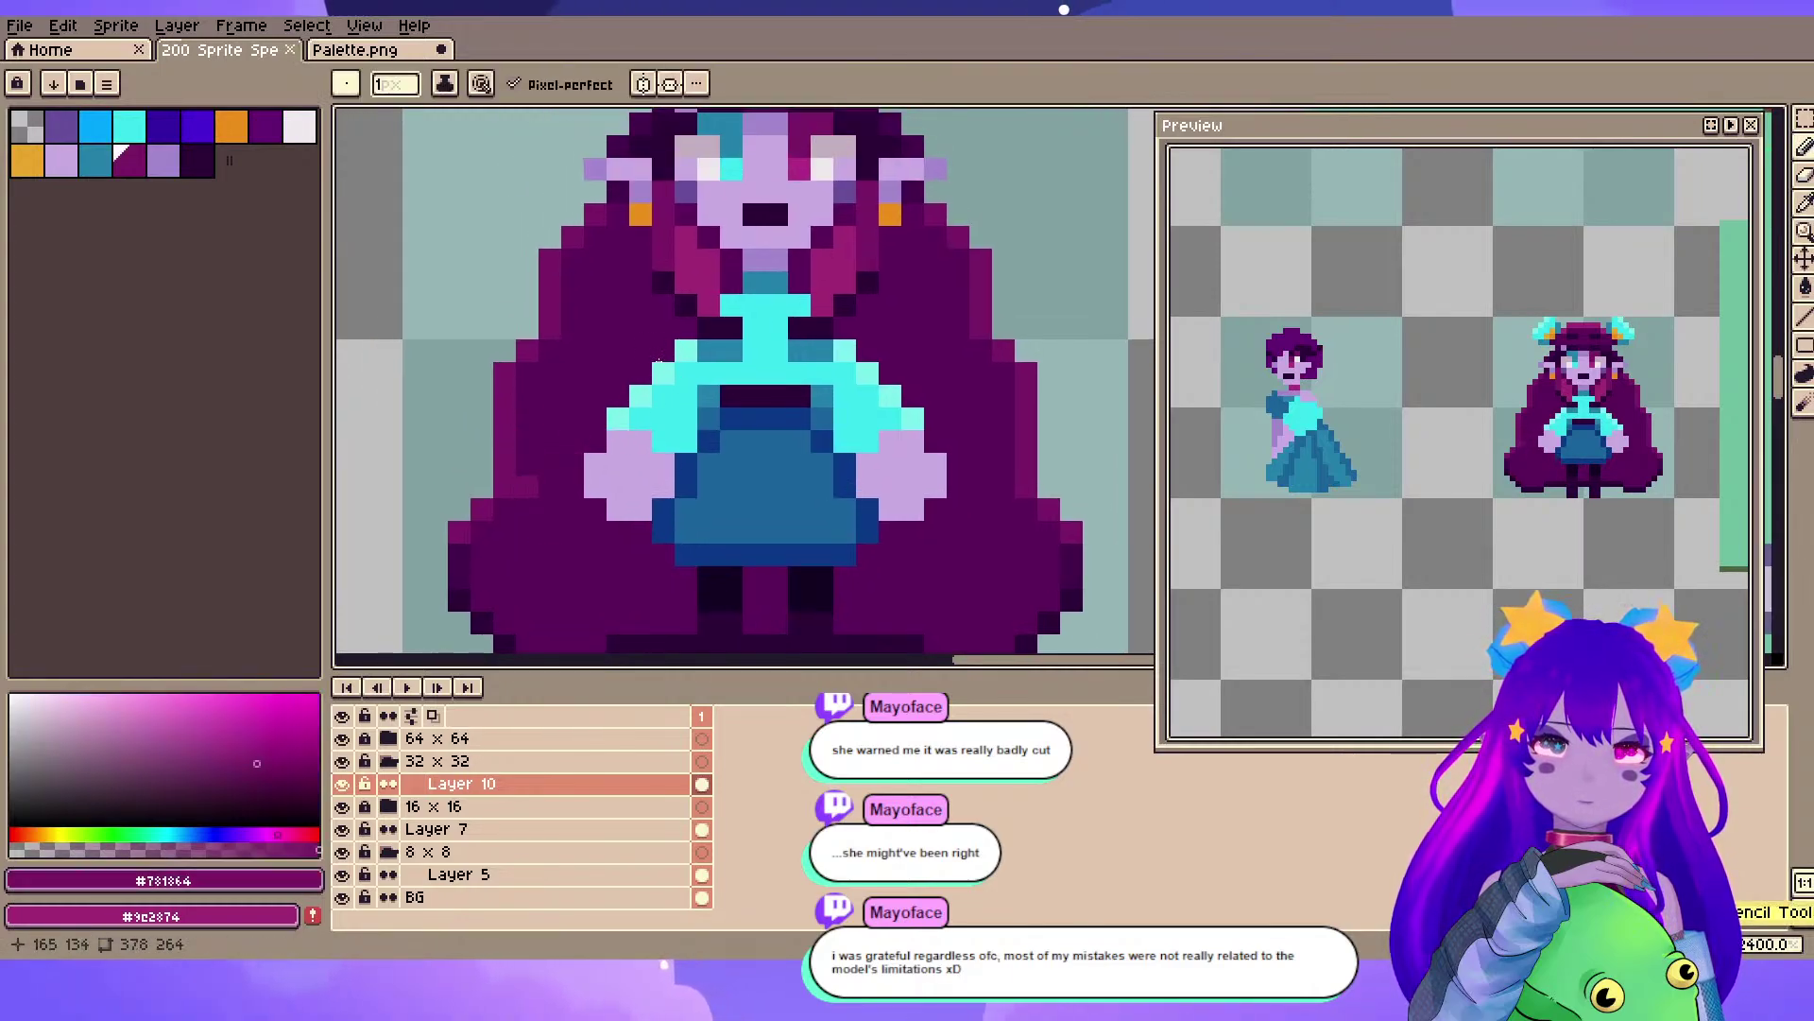
key(ctrl+z)
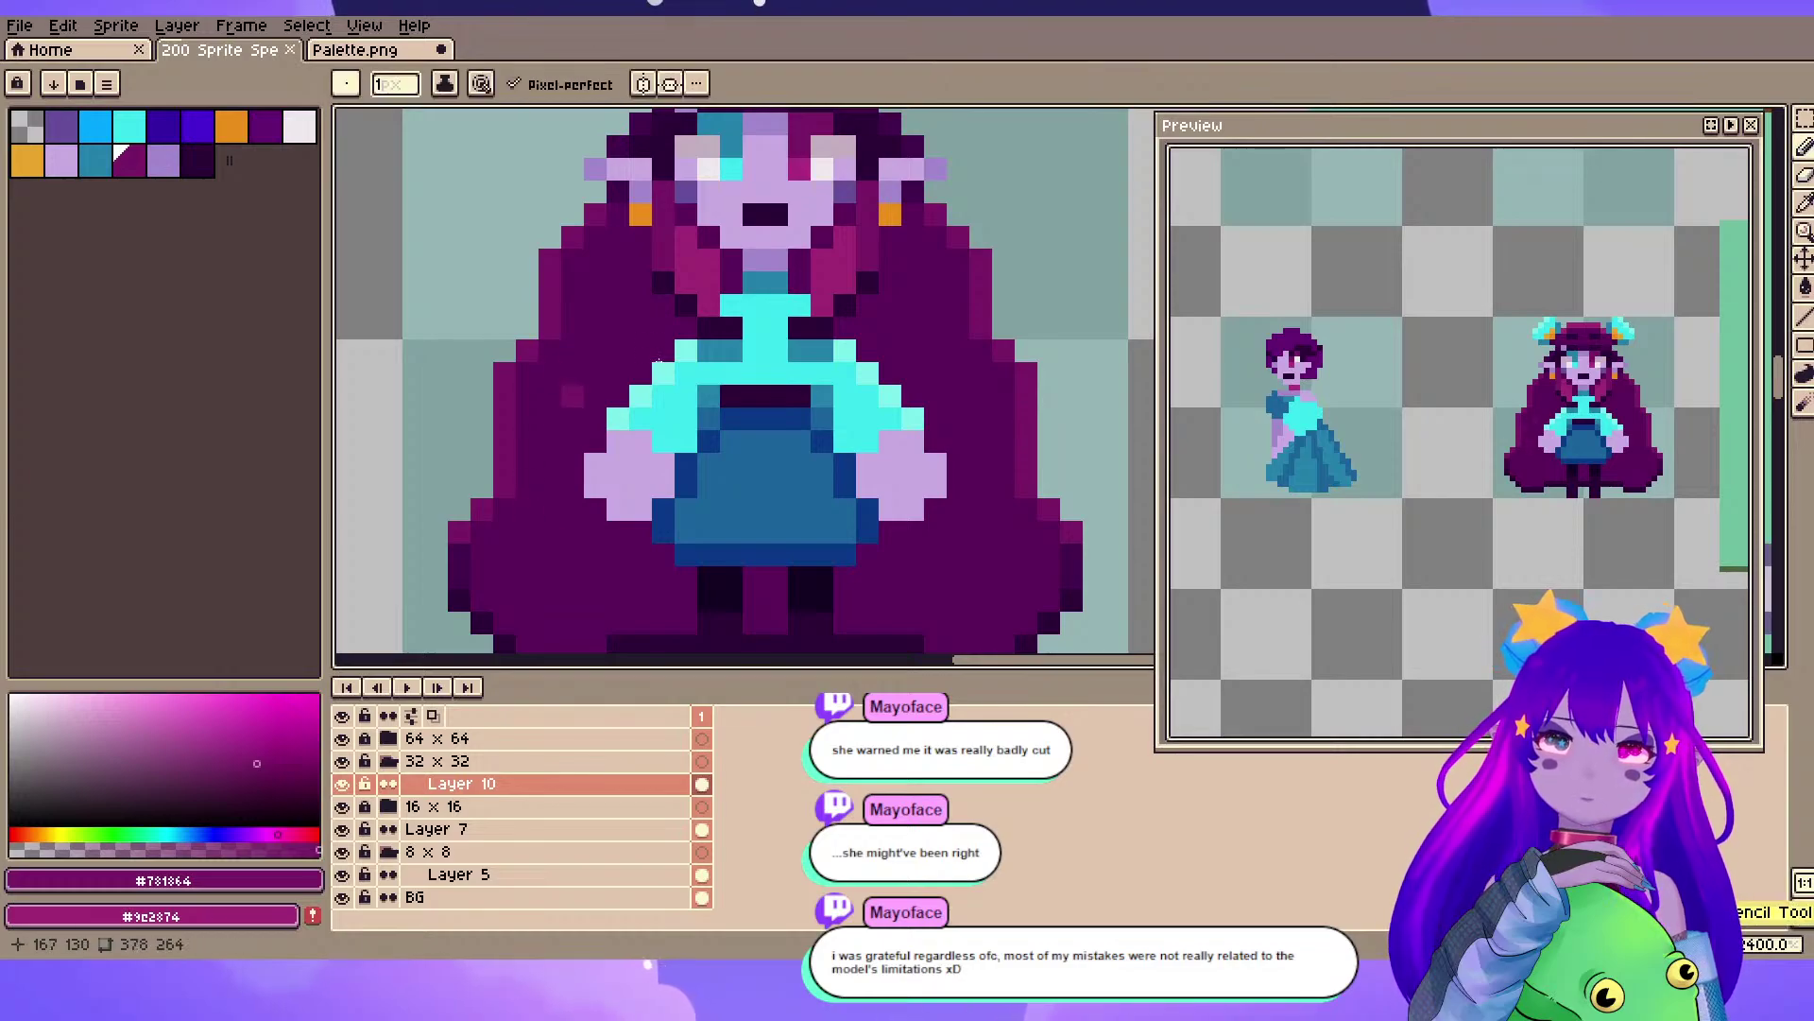
drag(550, 351, 595, 352)
key(ctrl+z)
- Turn on mirror symmetry and try #781864 fold lines in the long hair beside the shoulders and near the hem
click(643, 84)
click(527, 487)
key(ctrl+z)
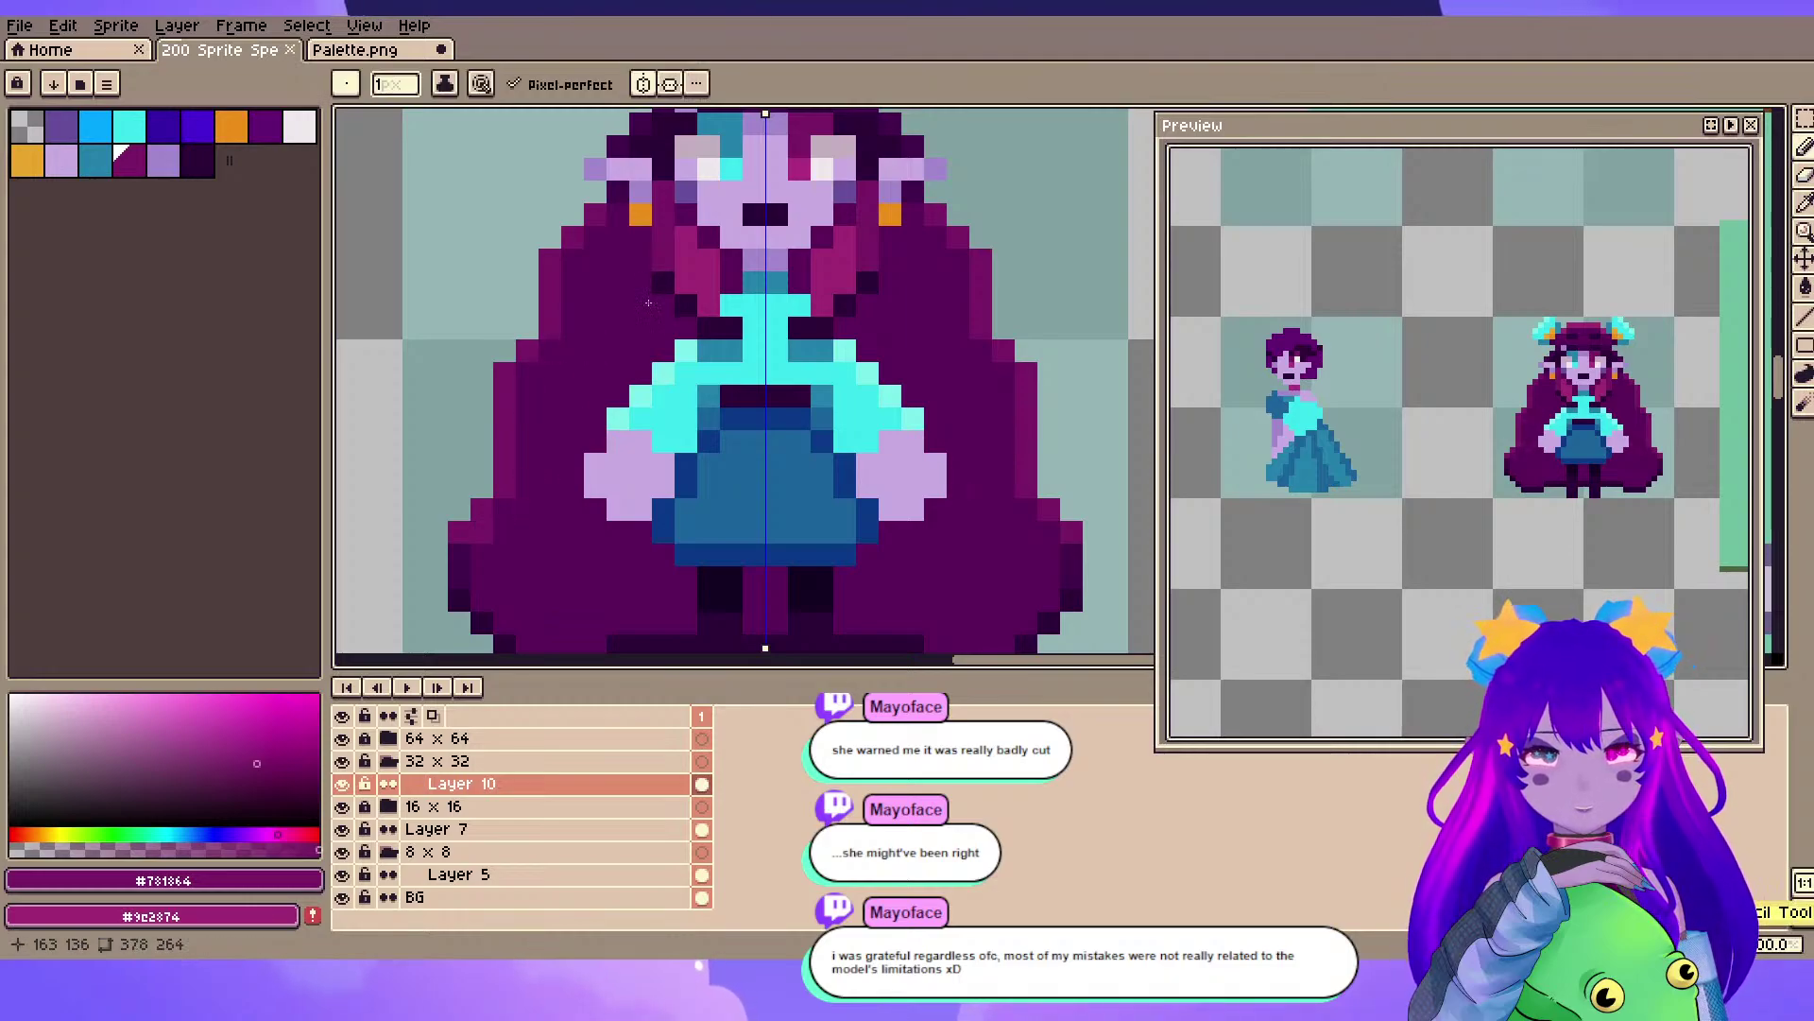
drag(482, 533, 572, 533)
alt+click(648, 303)
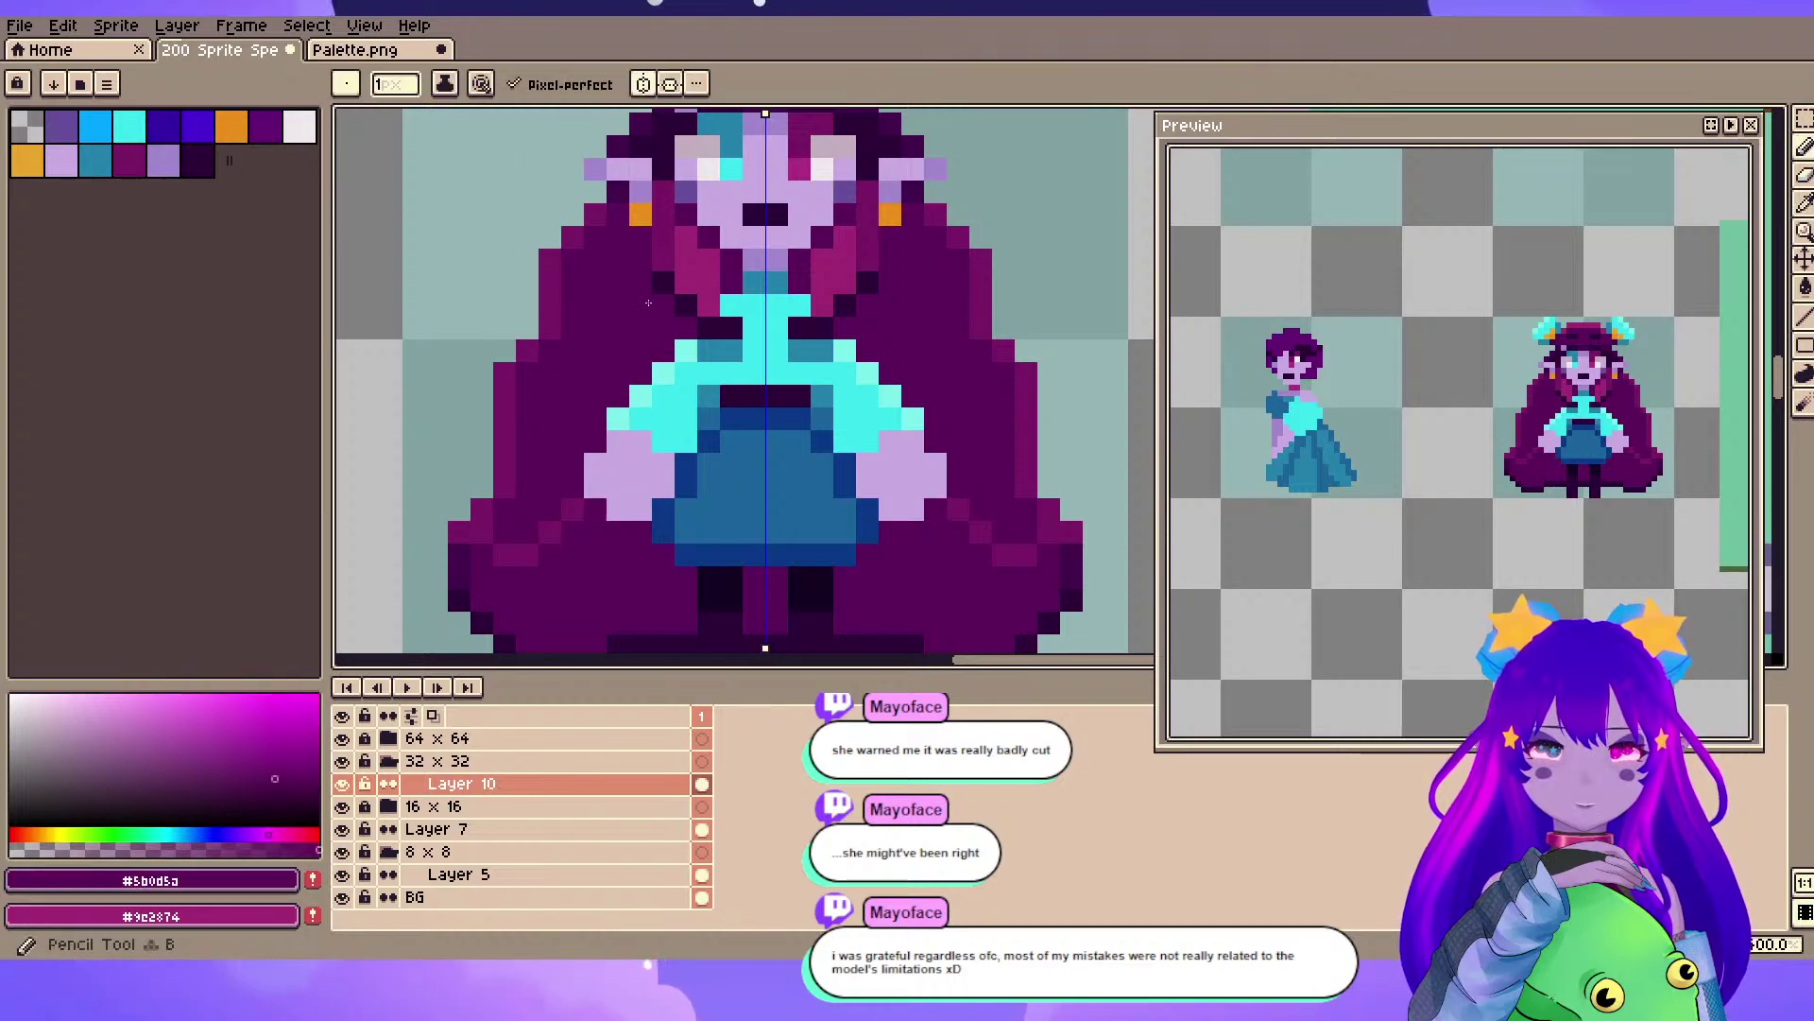
alt+click(550, 326)
drag(550, 329, 572, 374)
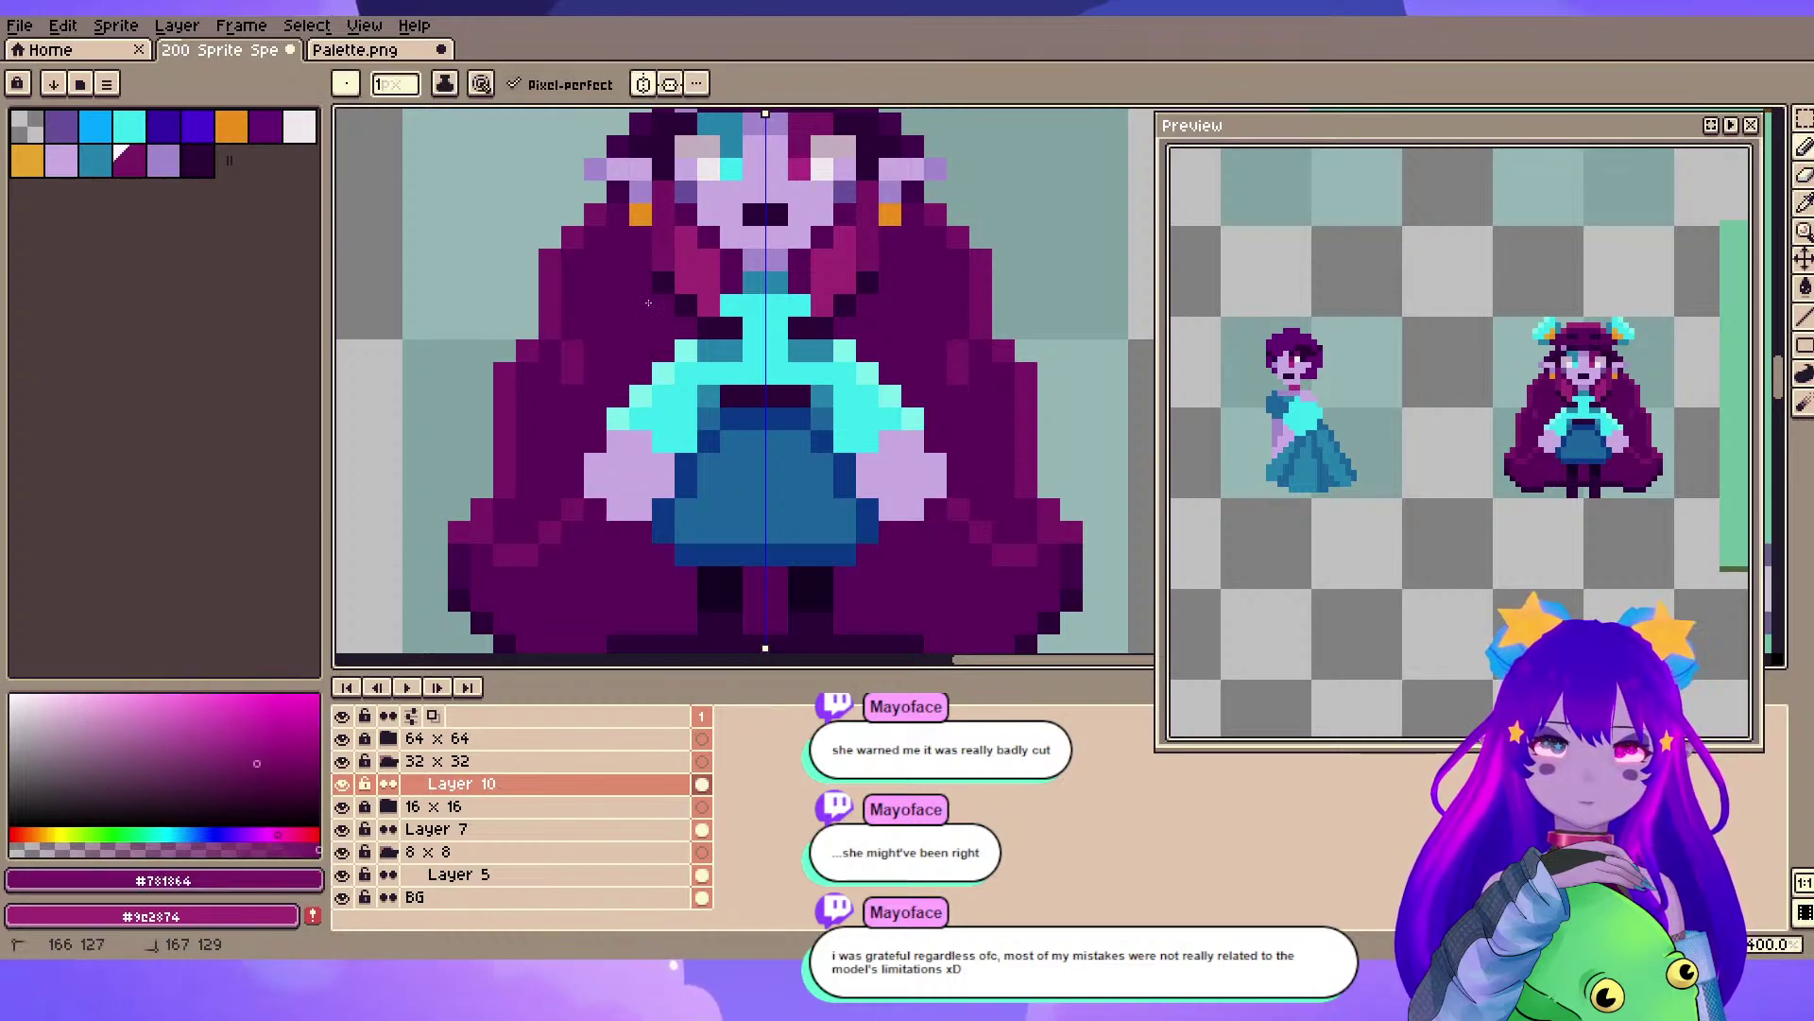
- Try filling the outer sections of the long hair with #781864, then undo the fill and the fold lines
key(g)
click(550, 459)
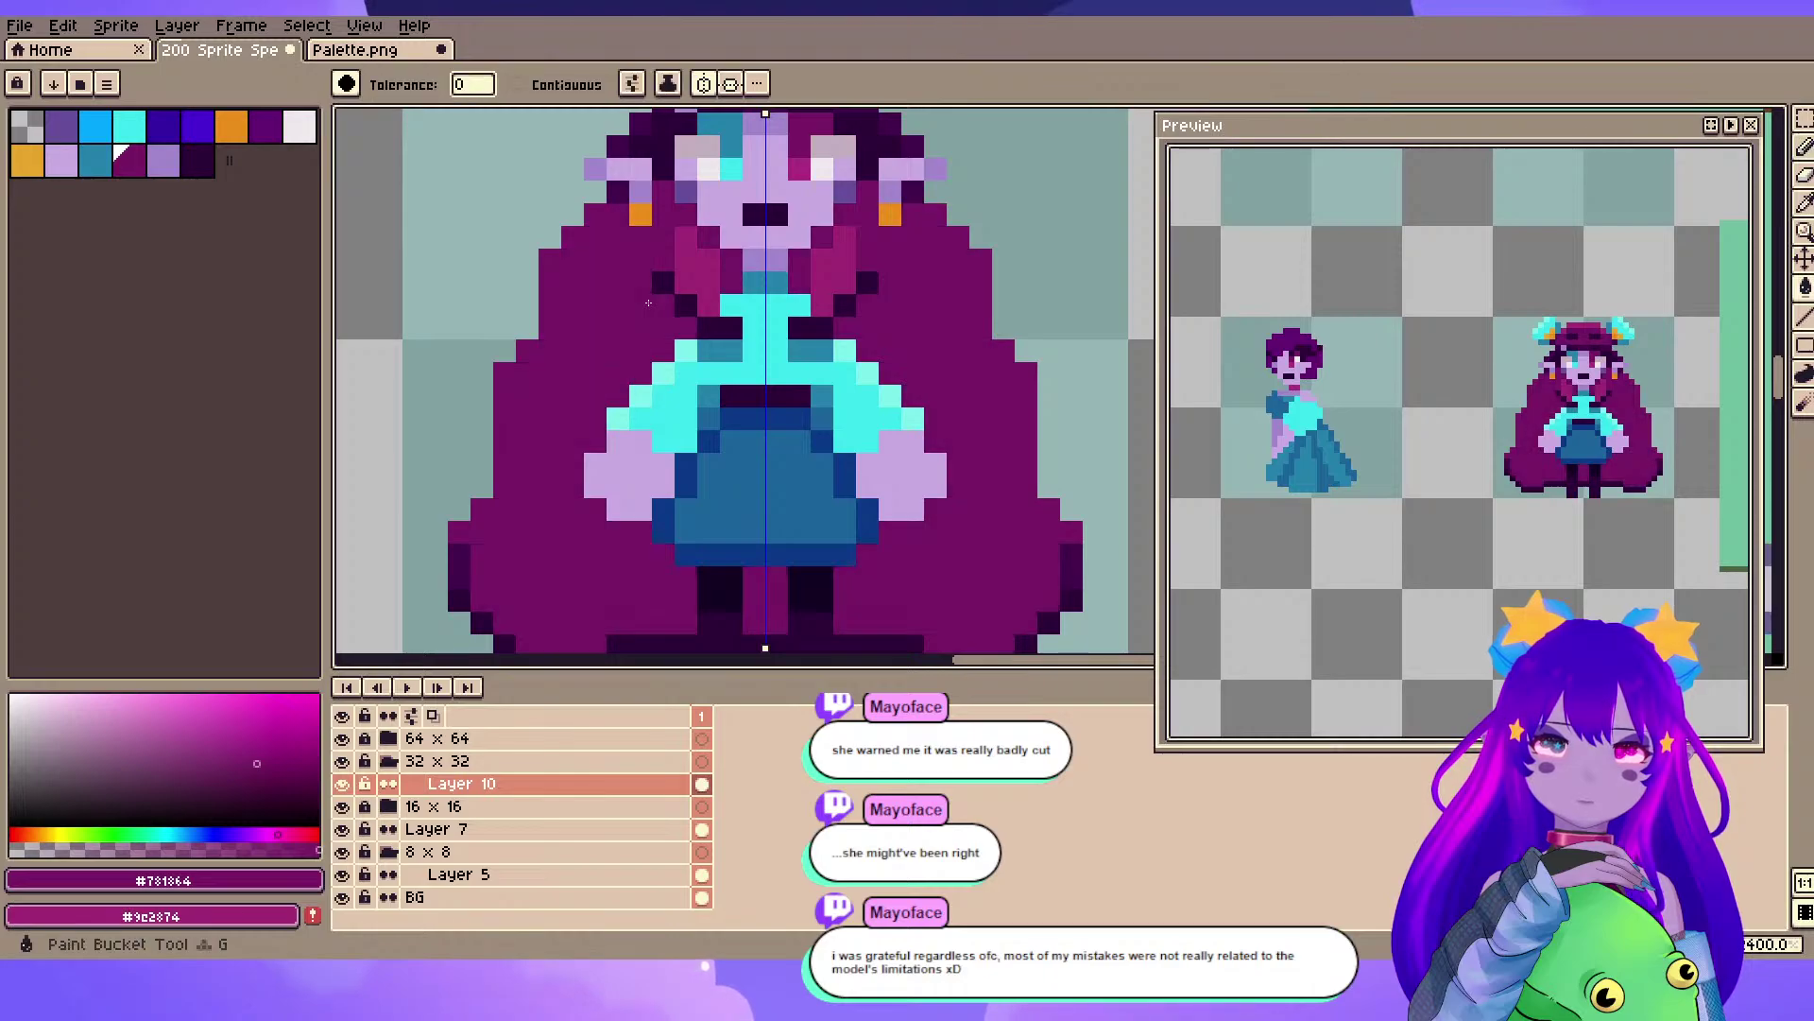
key(ctrl+z)
key(ctrl+y)
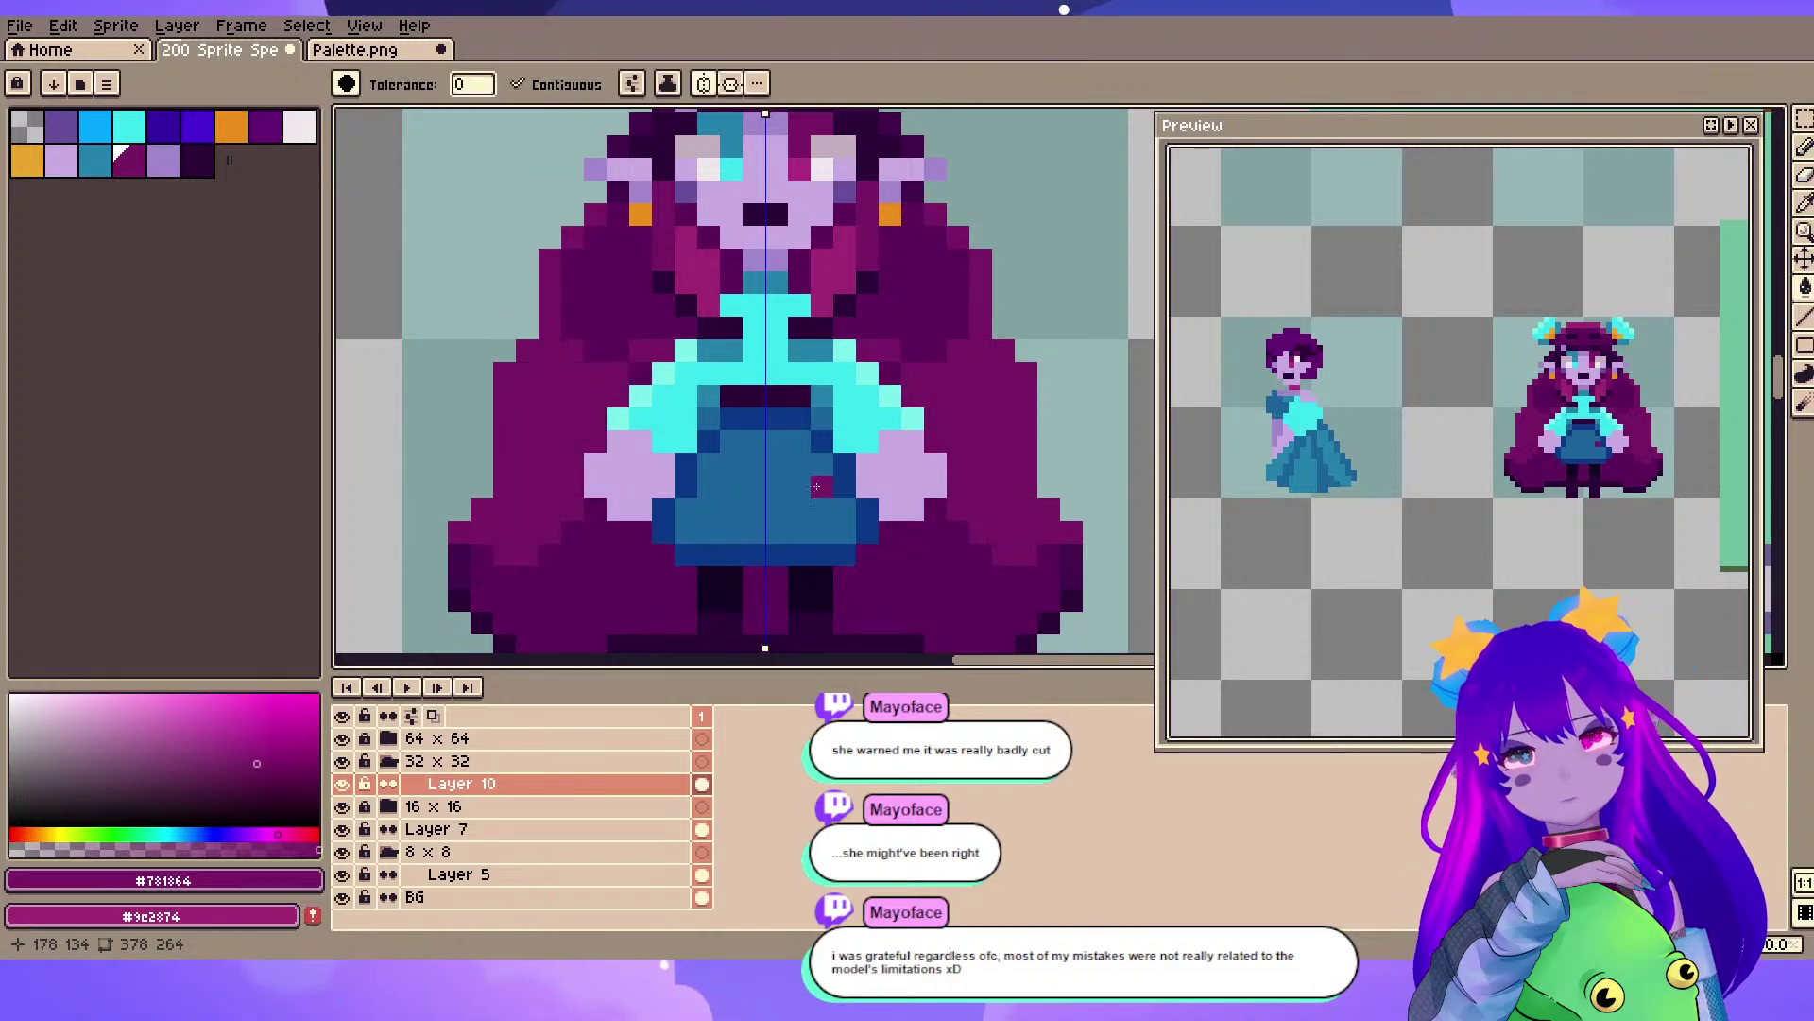
scroll(718, 389, down, 1)
key(v)
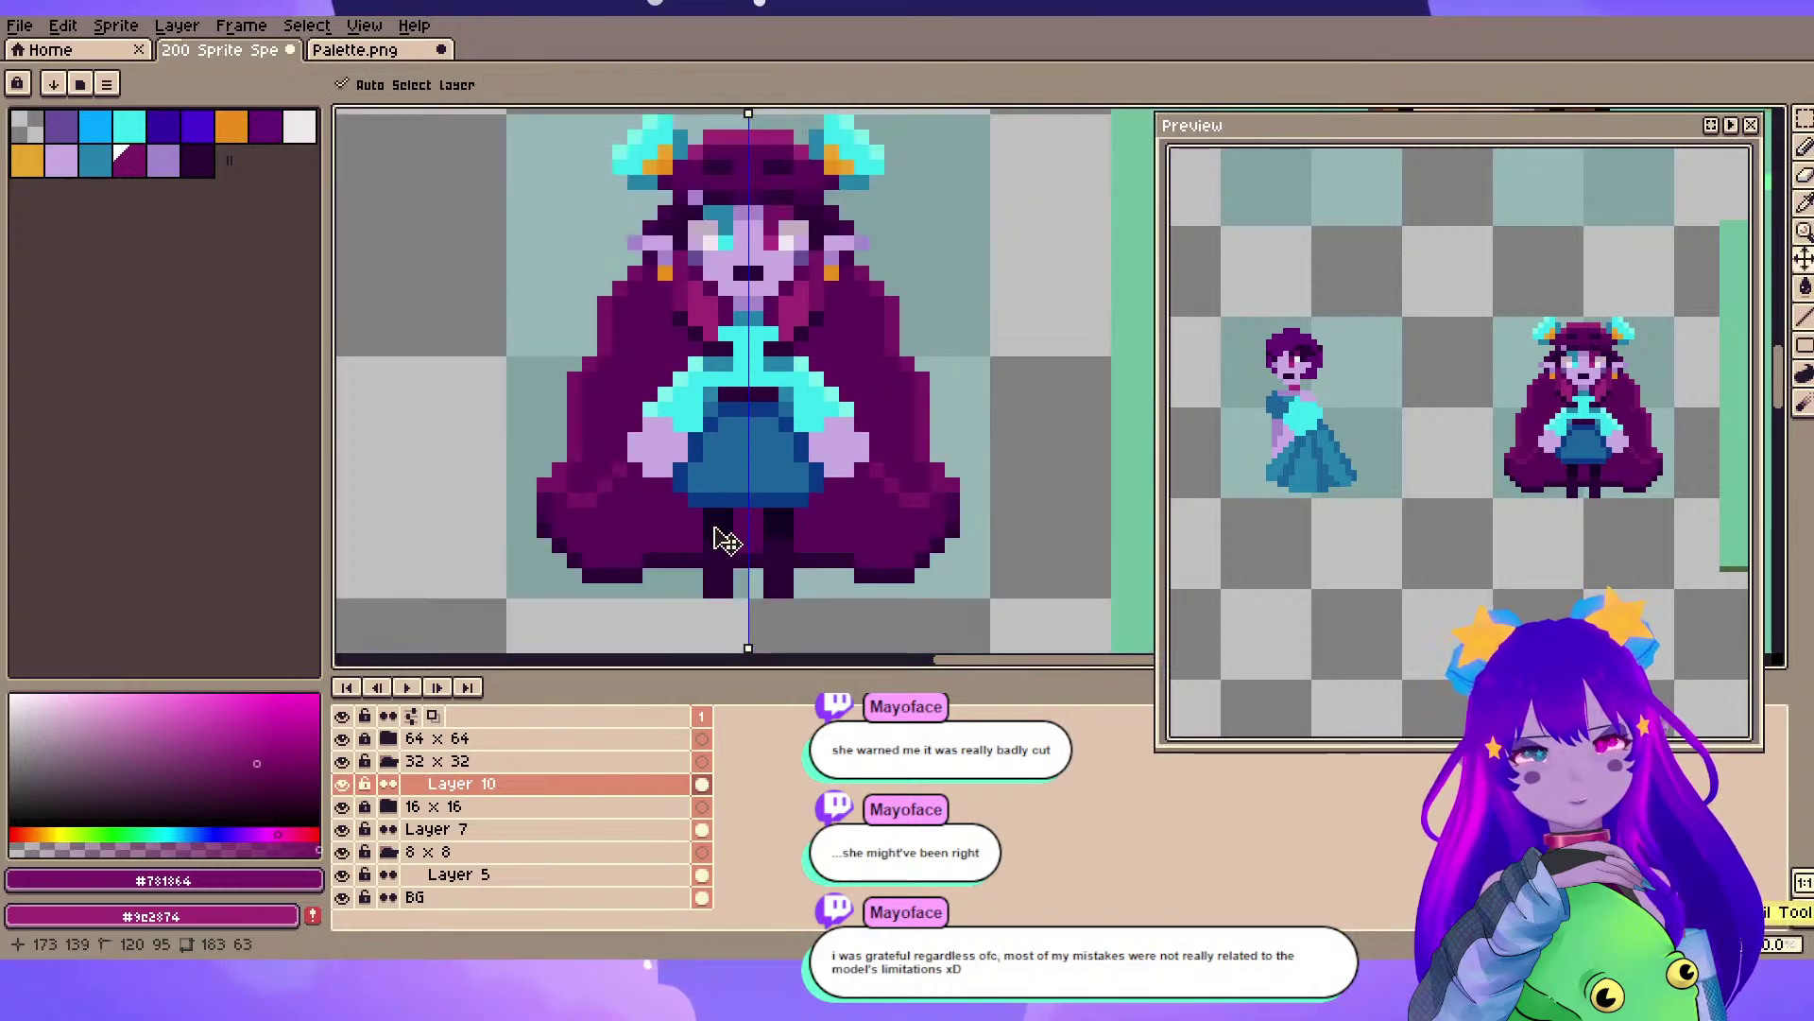
key(g)
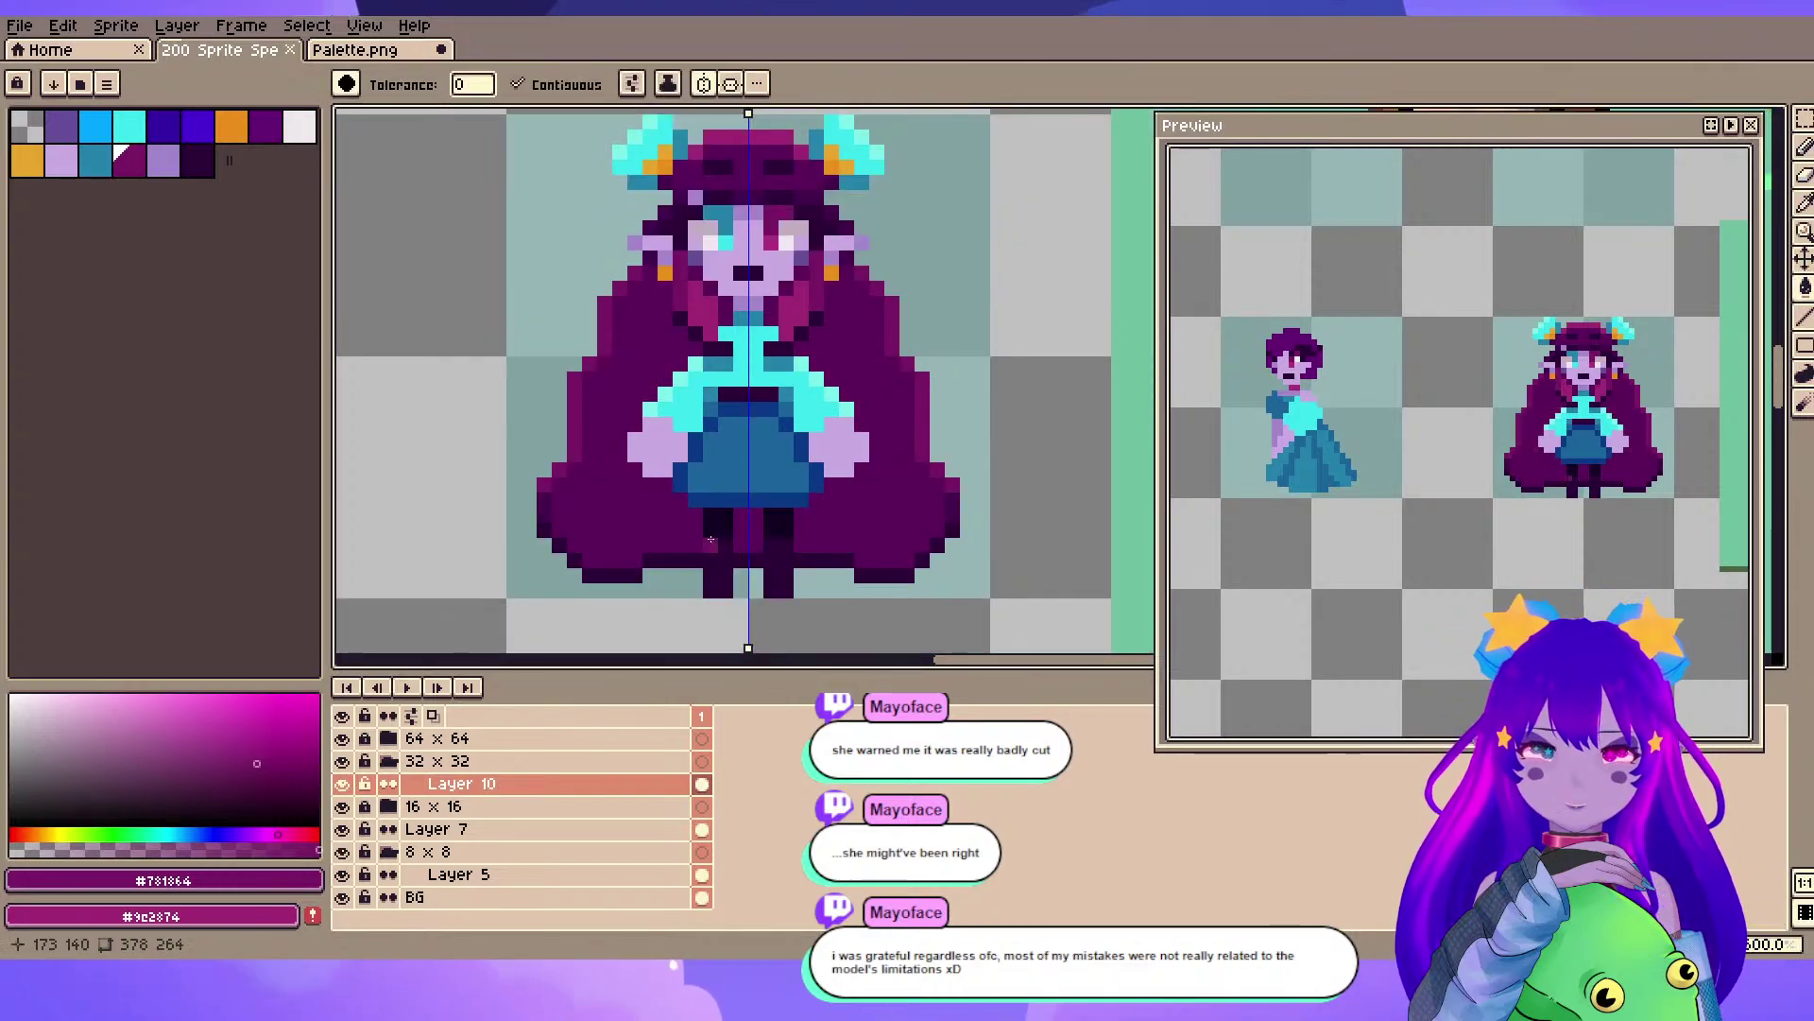
scroll(664, 529, up, 1)
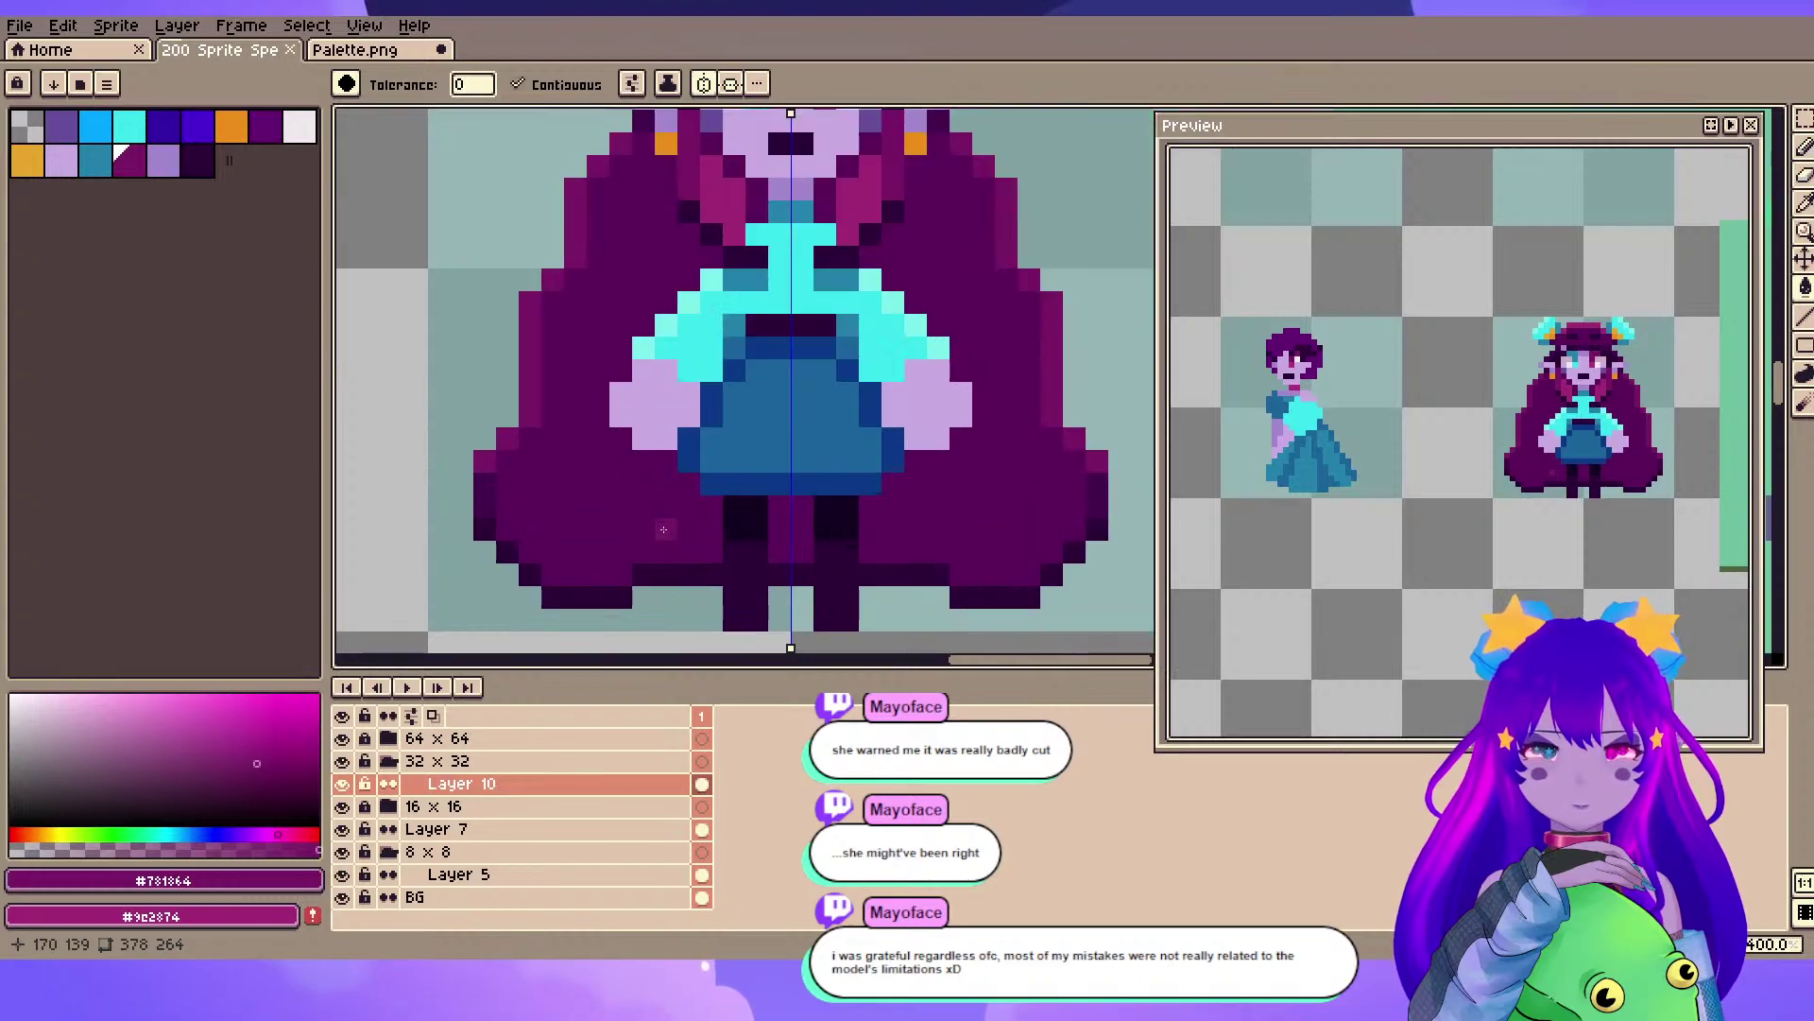
- Sample dark purple #2c0138, try filling the hair between the hands and hem behind the legs, then undo it
alt+click(663, 508)
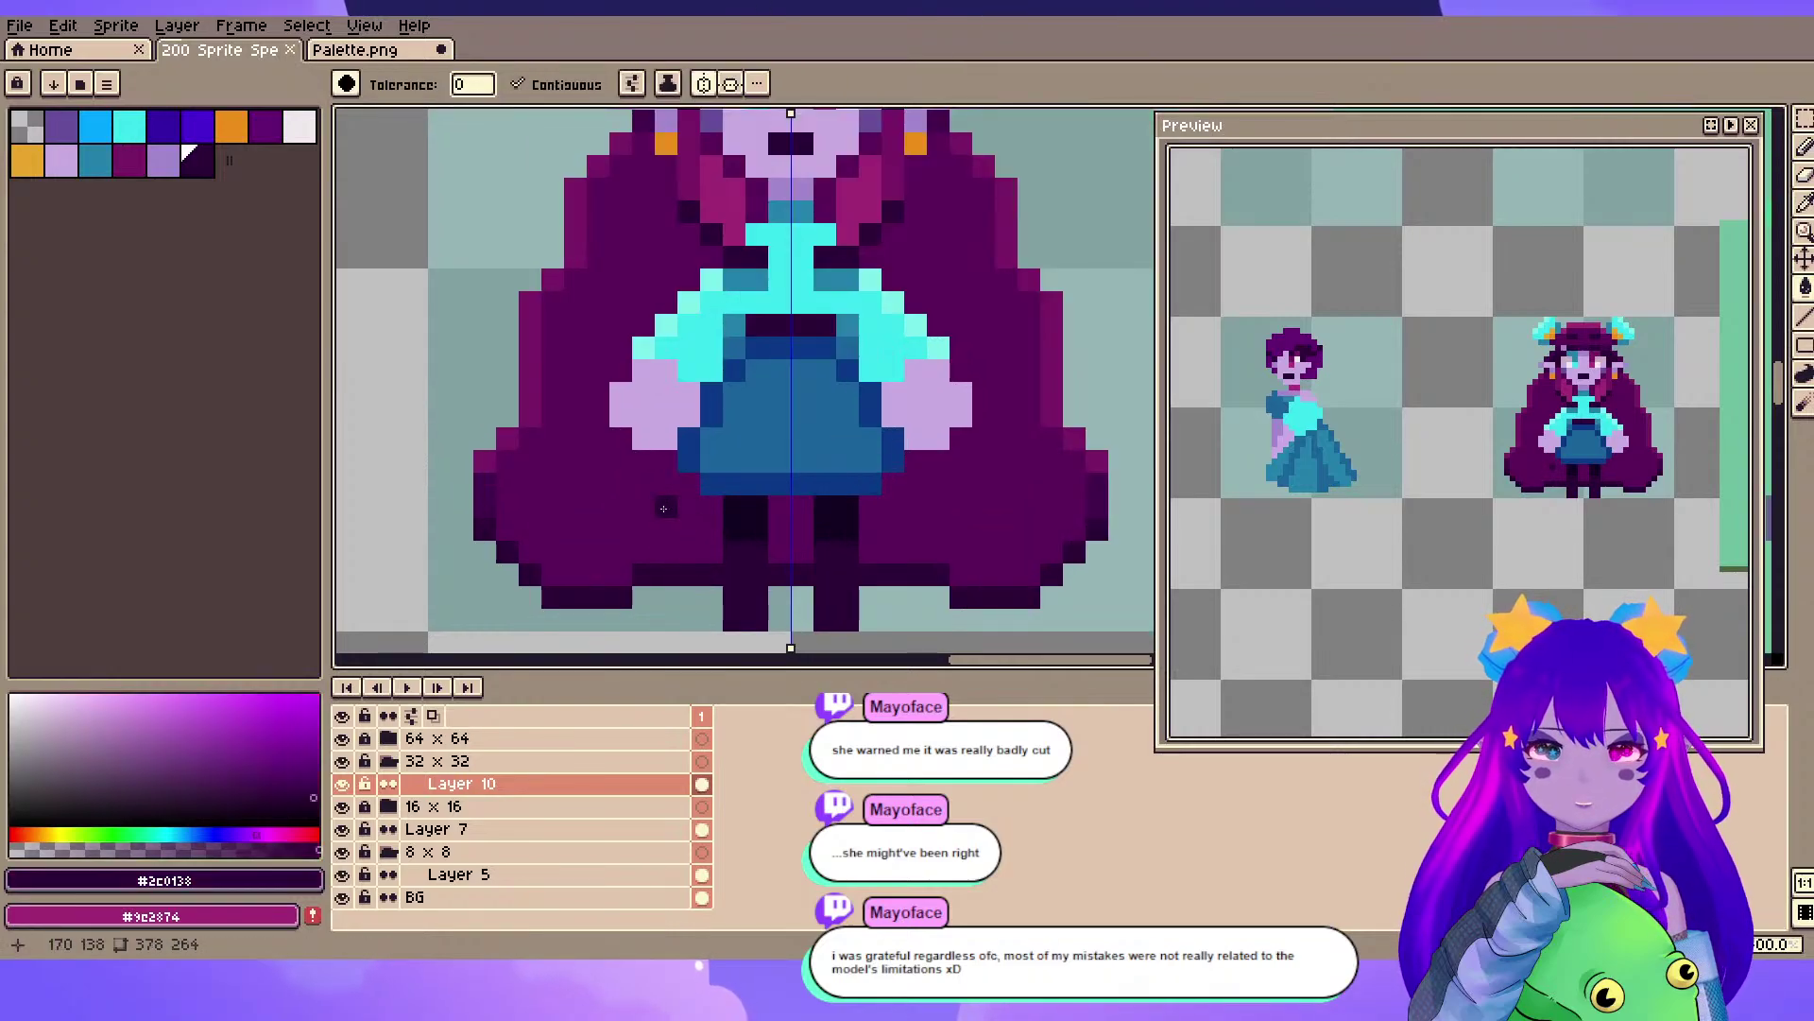
click(643, 460)
key(b)
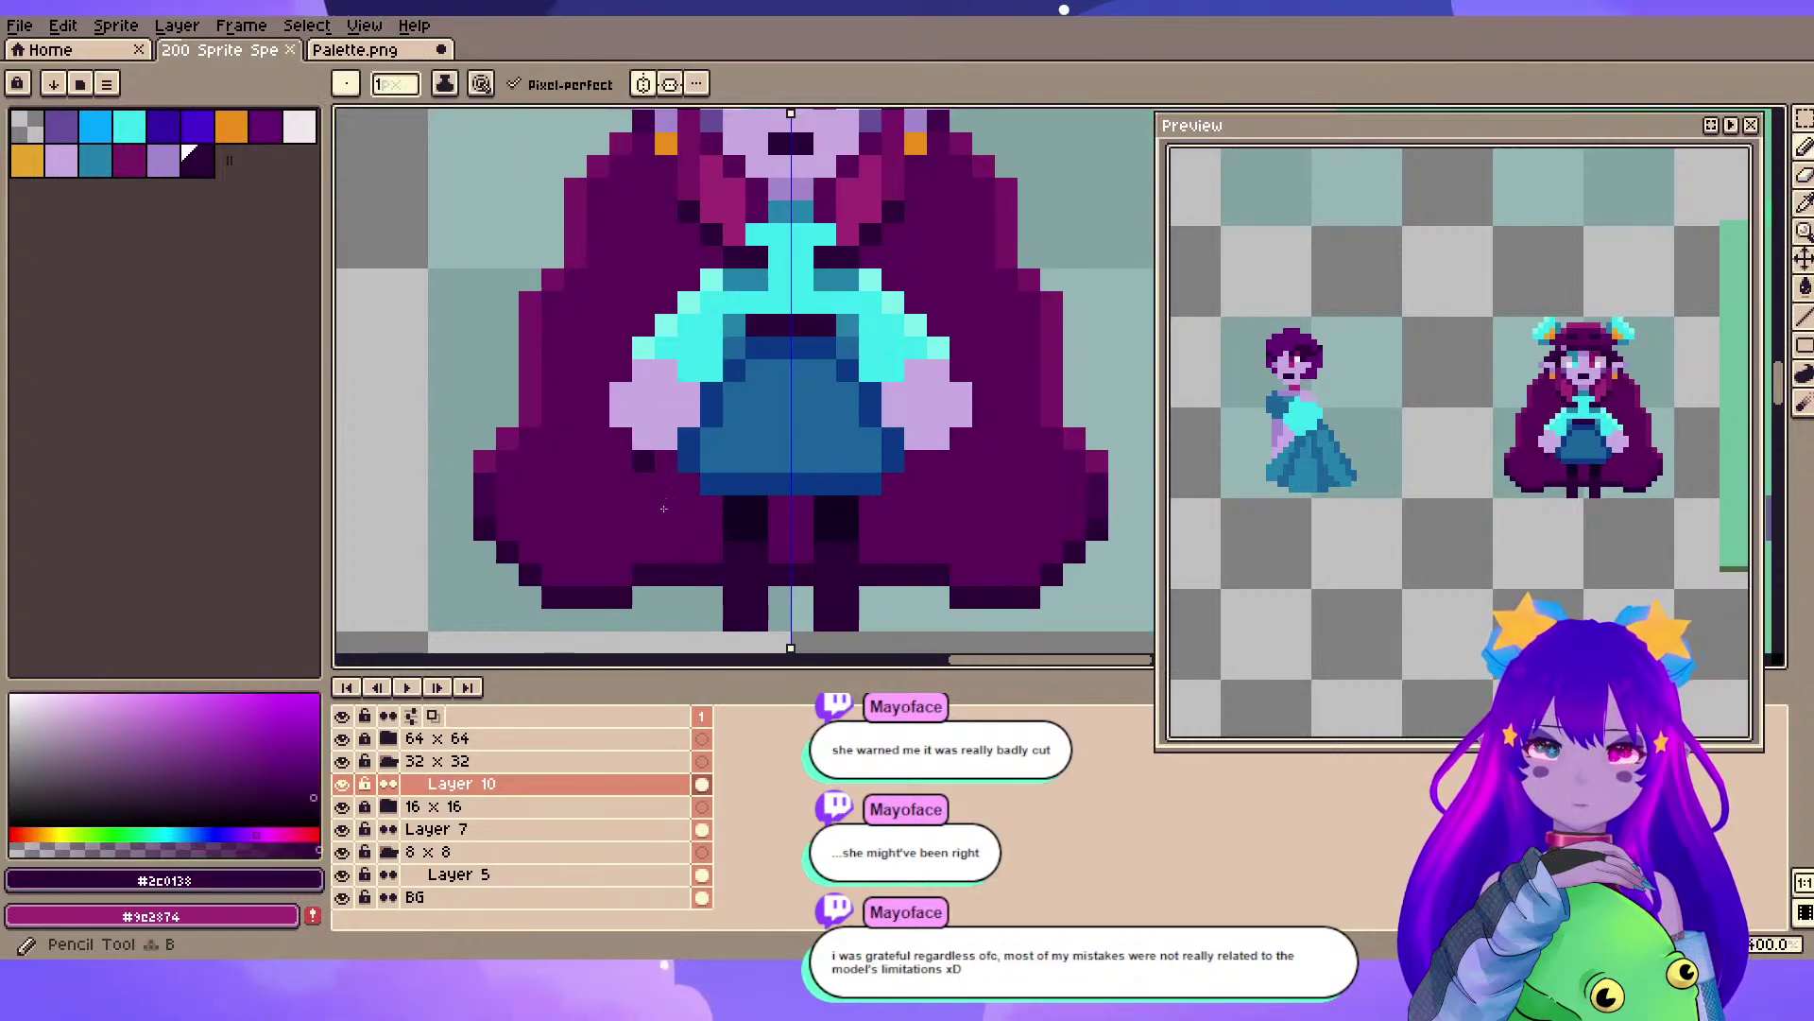
key(g)
click(663, 508)
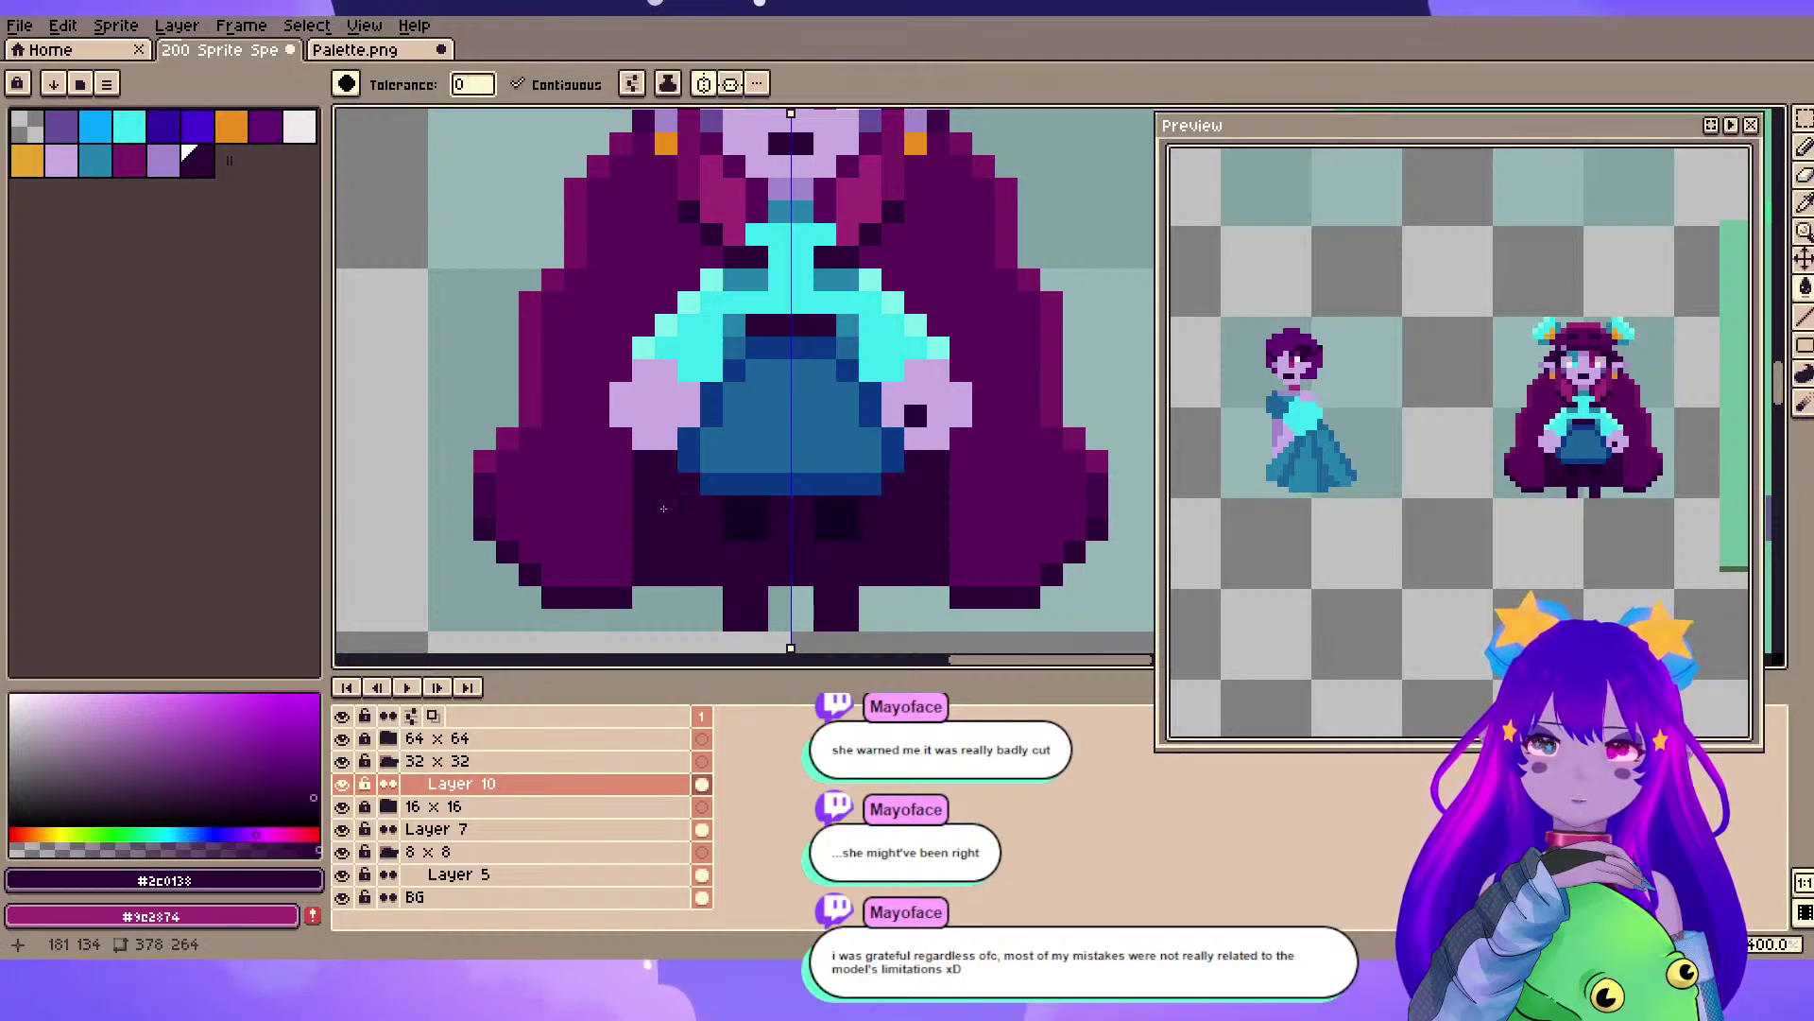
key(ctrl+z)
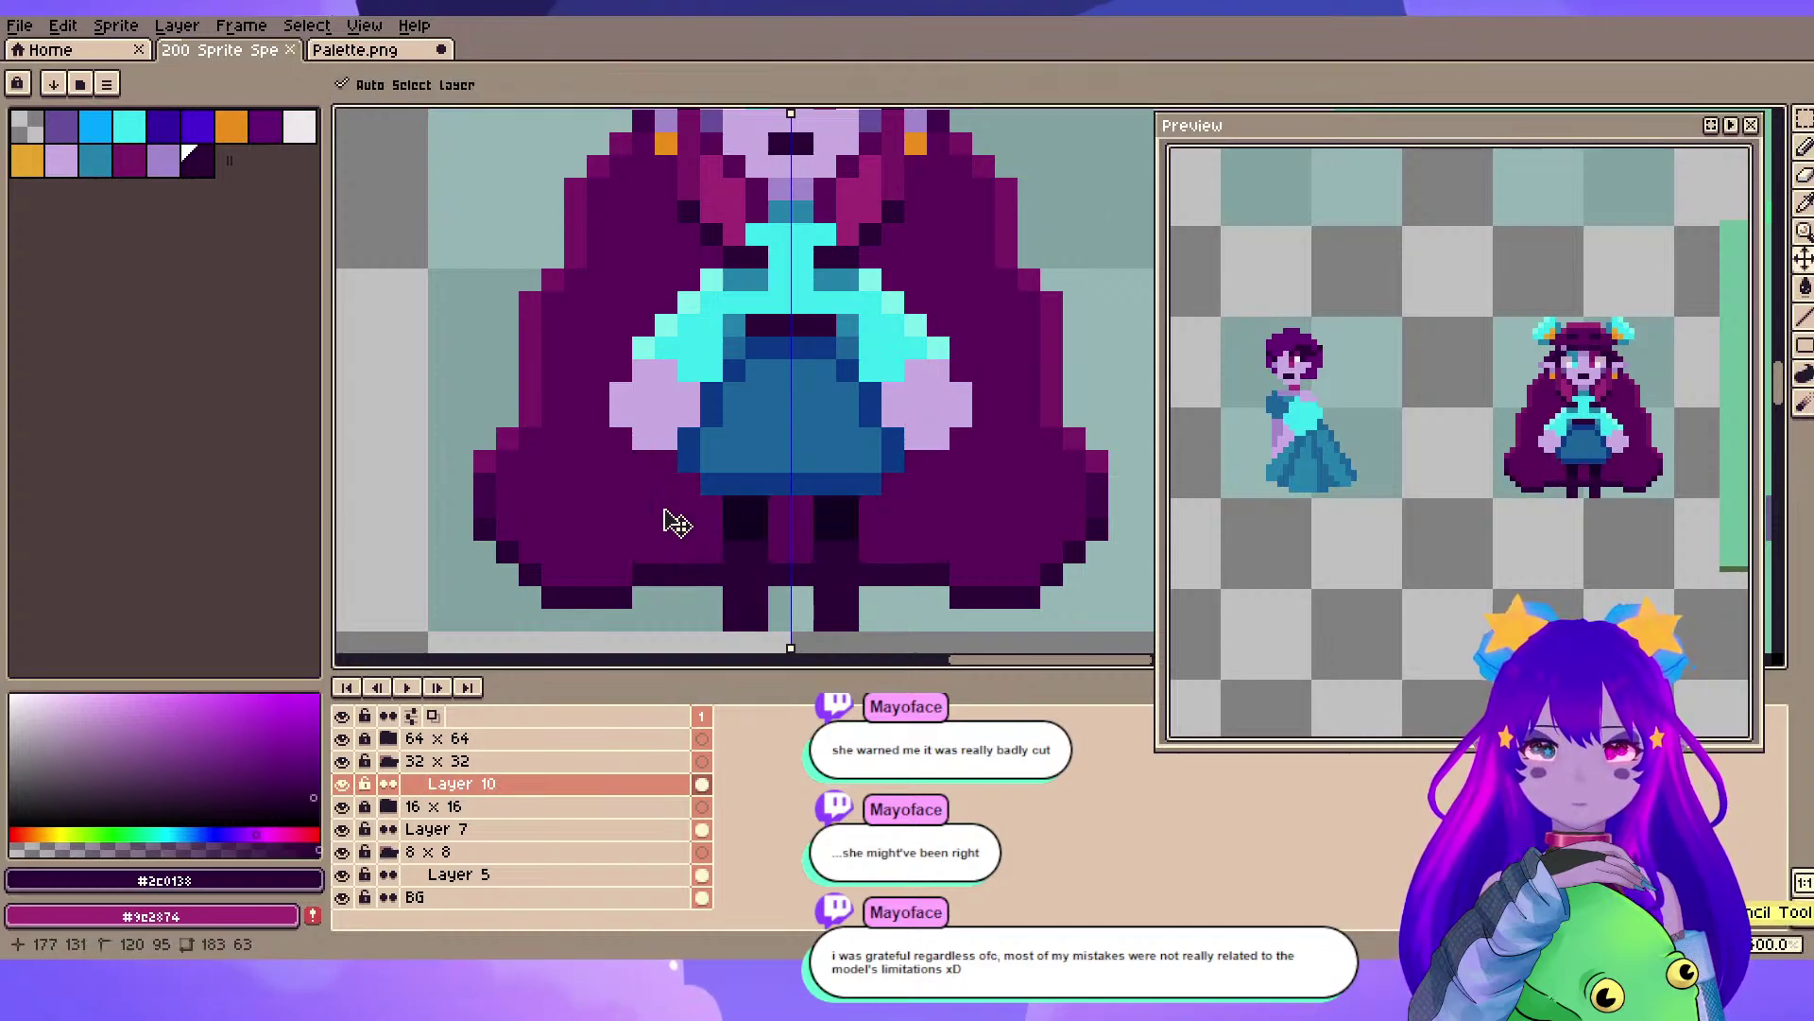
- Fill the lower hair below mirrored diagonal edges with #2c0138 and darken the hair between the front locks and sleeves
key(b)
key(g)
click(664, 509)
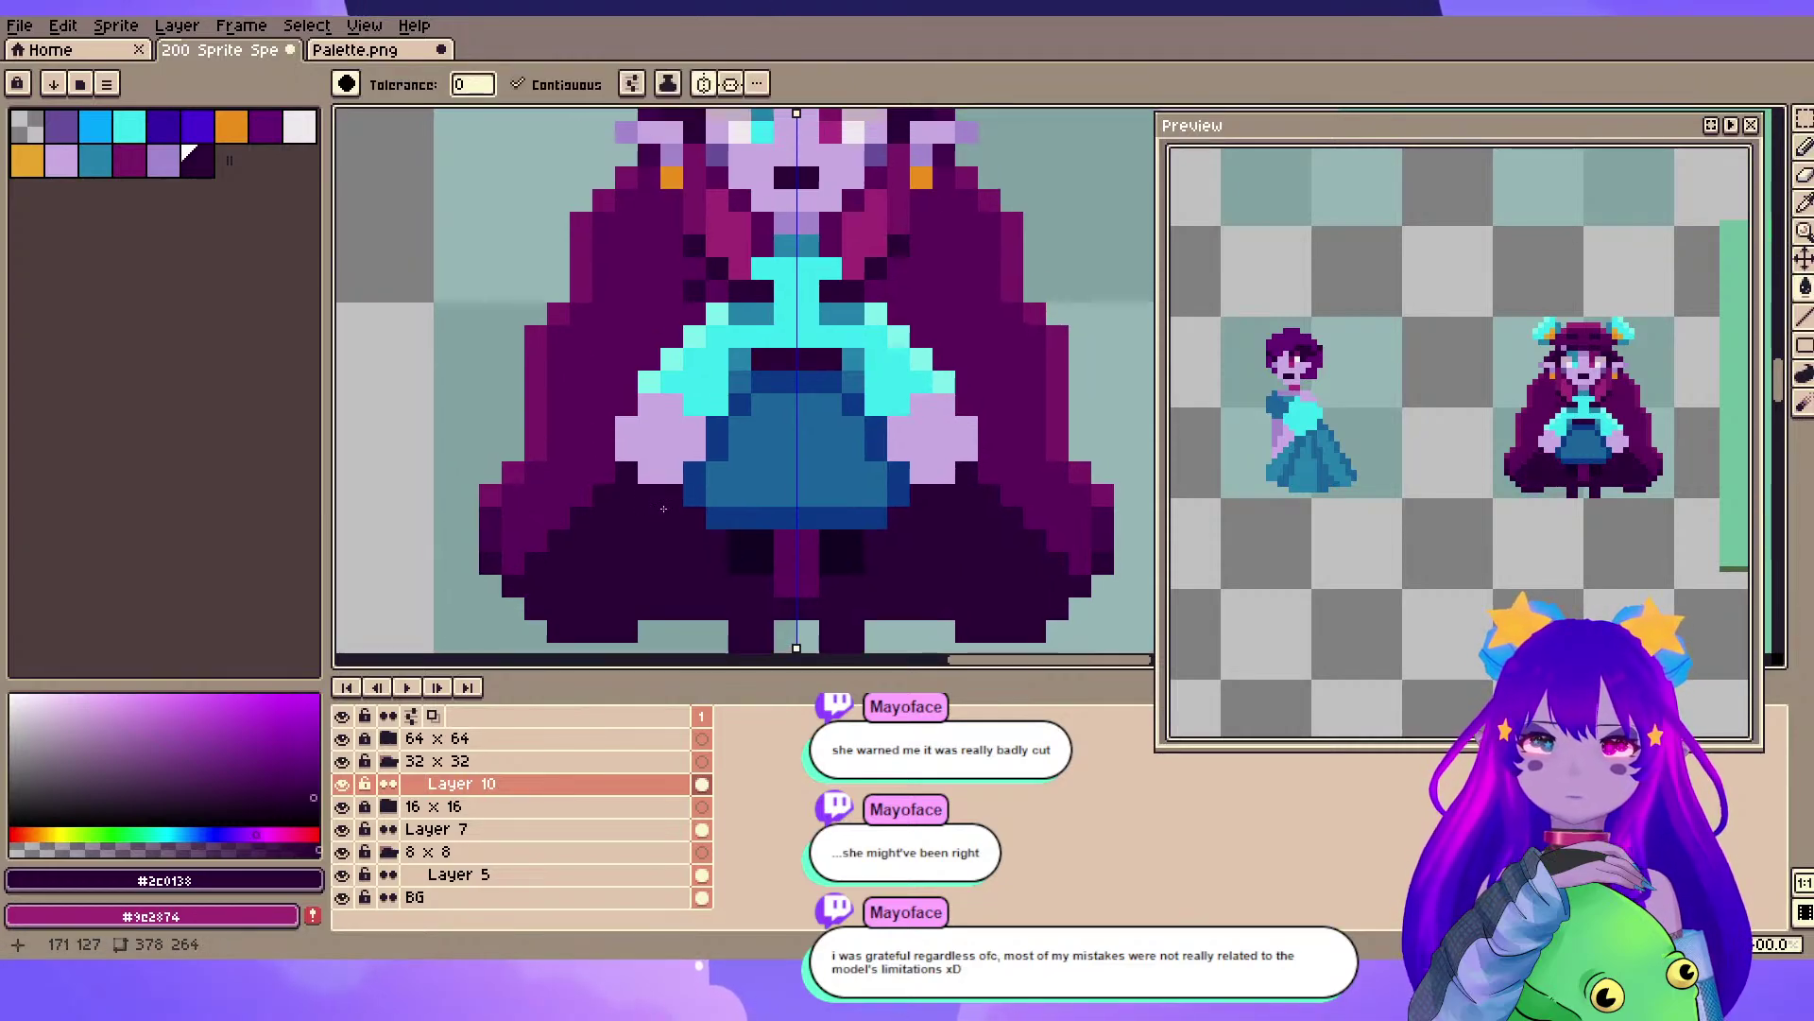
key(b)
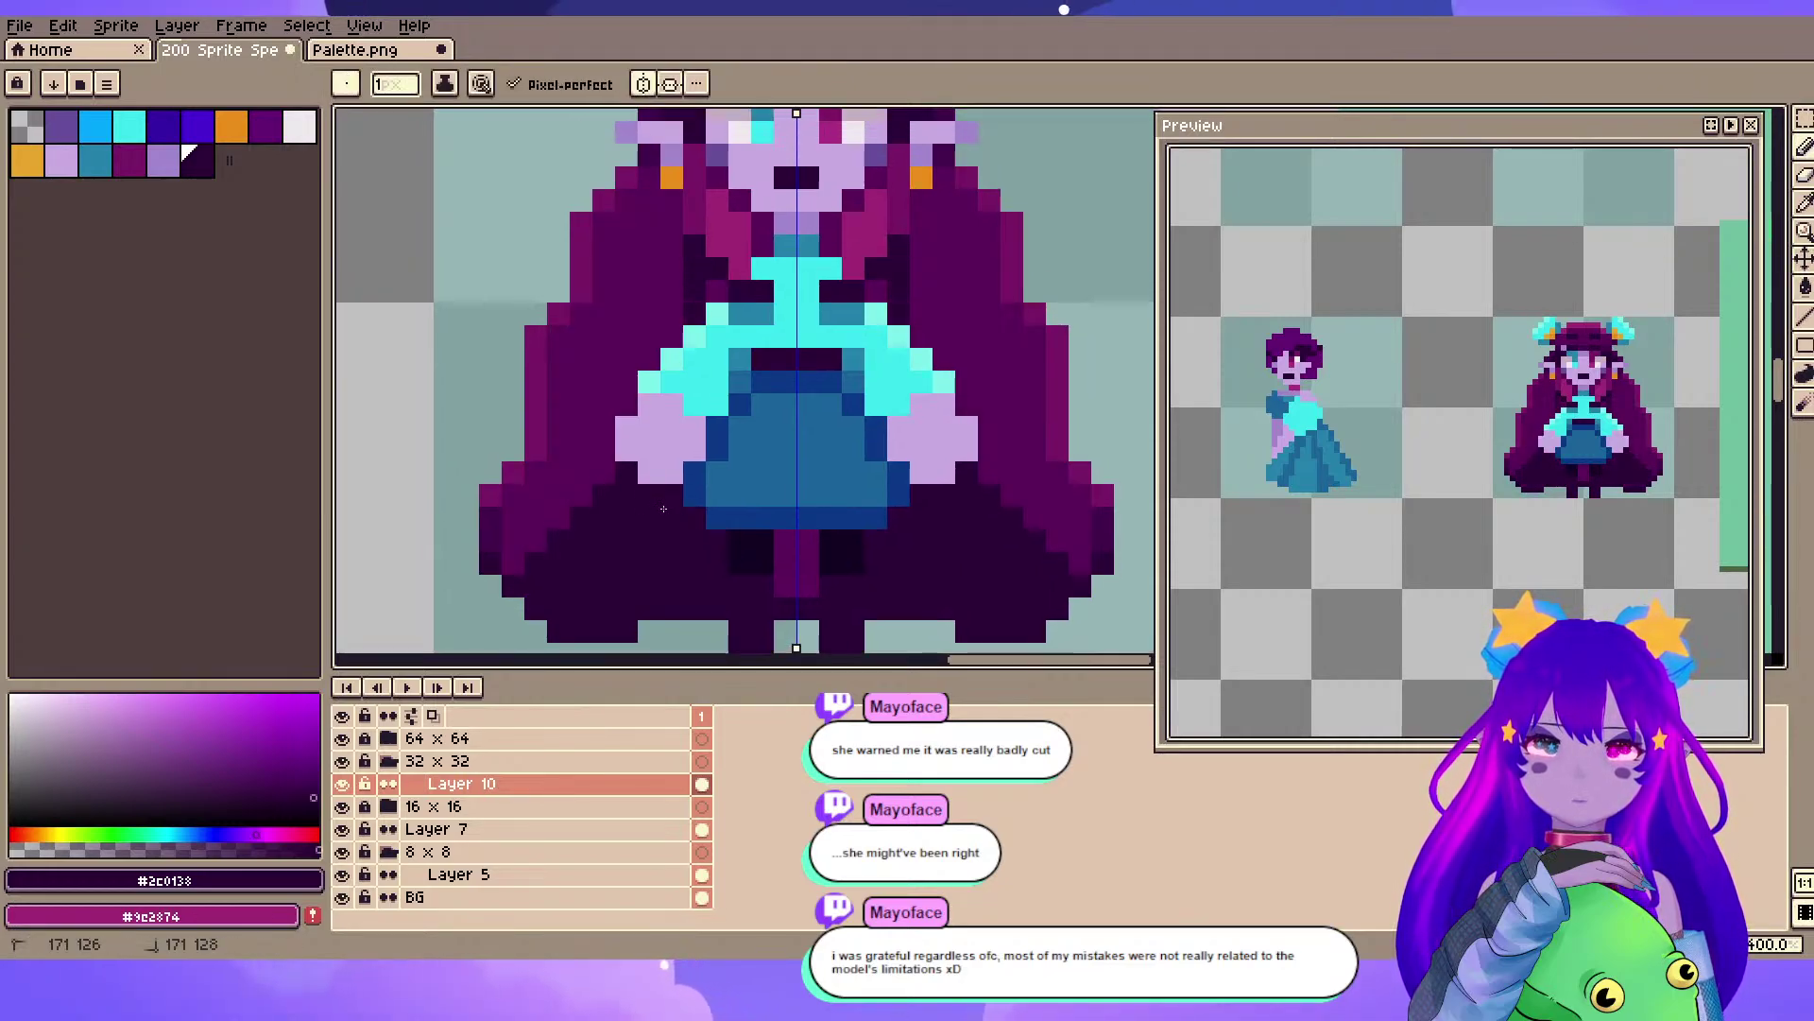
drag(672, 313, 672, 337)
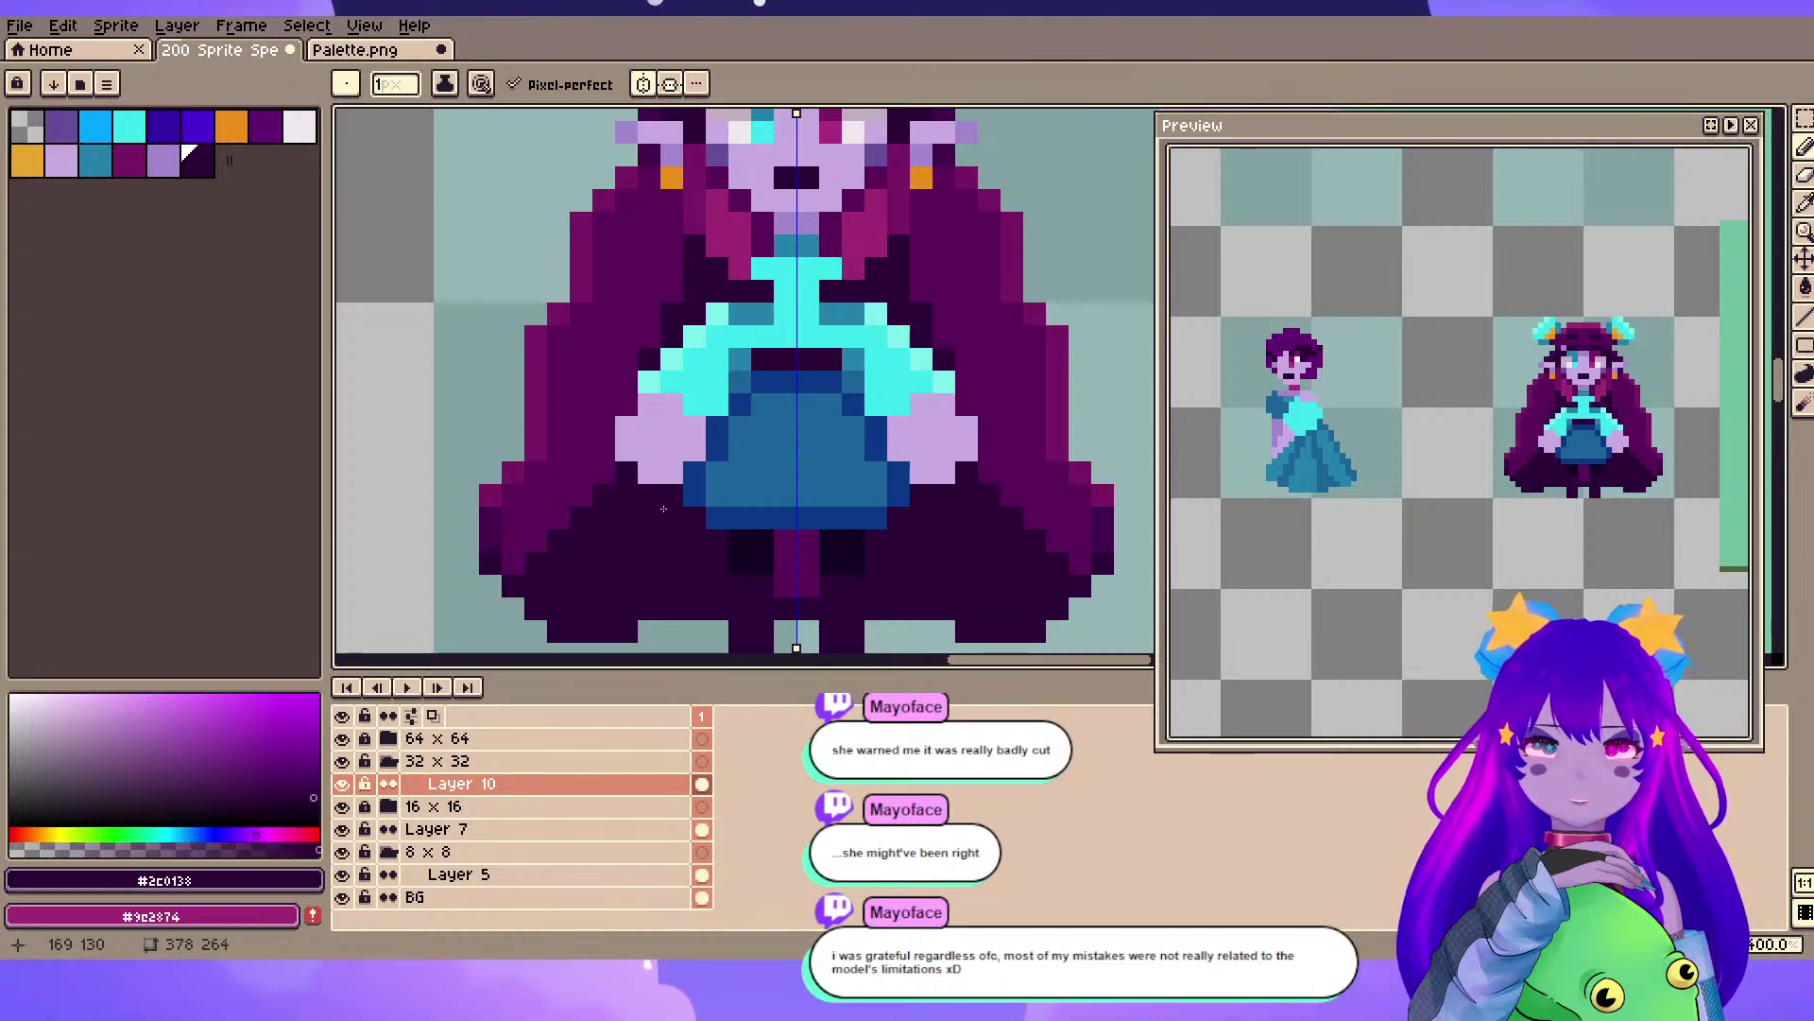
- Copy the long-haired 32 × 32 sprite with its dark shading, then undo the #2c0138 hair shading on the original
drag(604, 429, 604, 473)
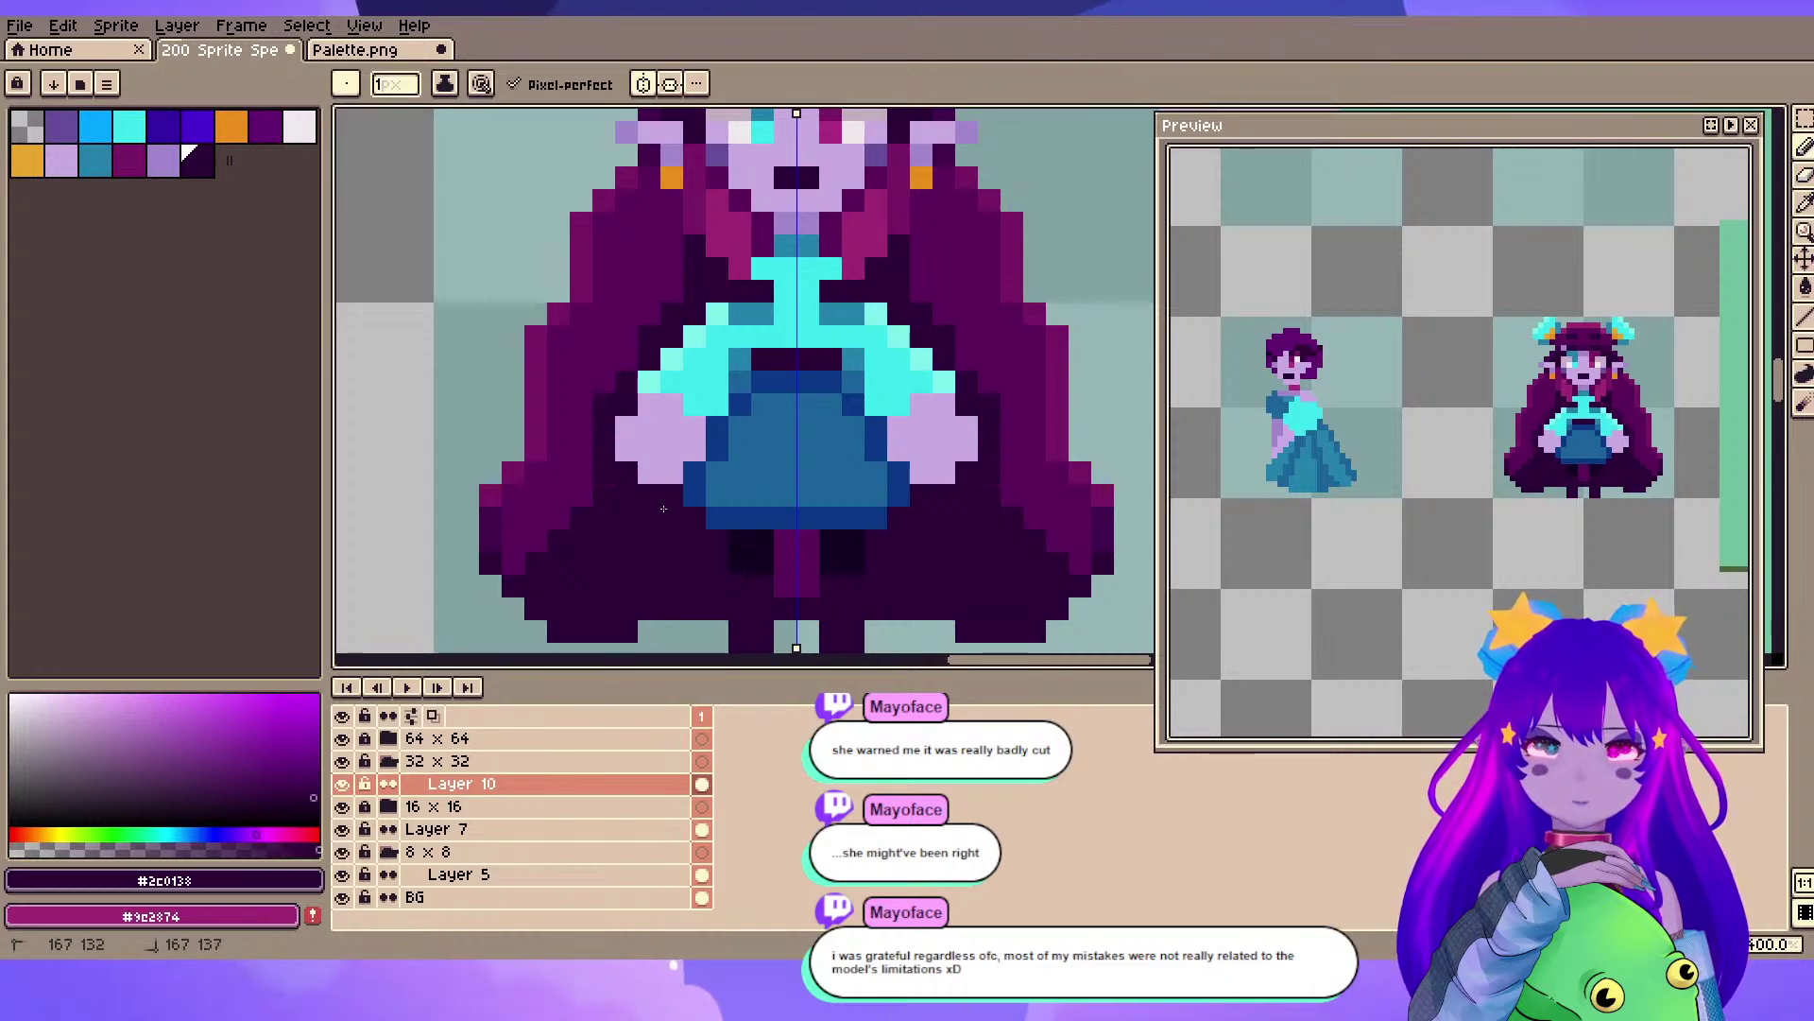
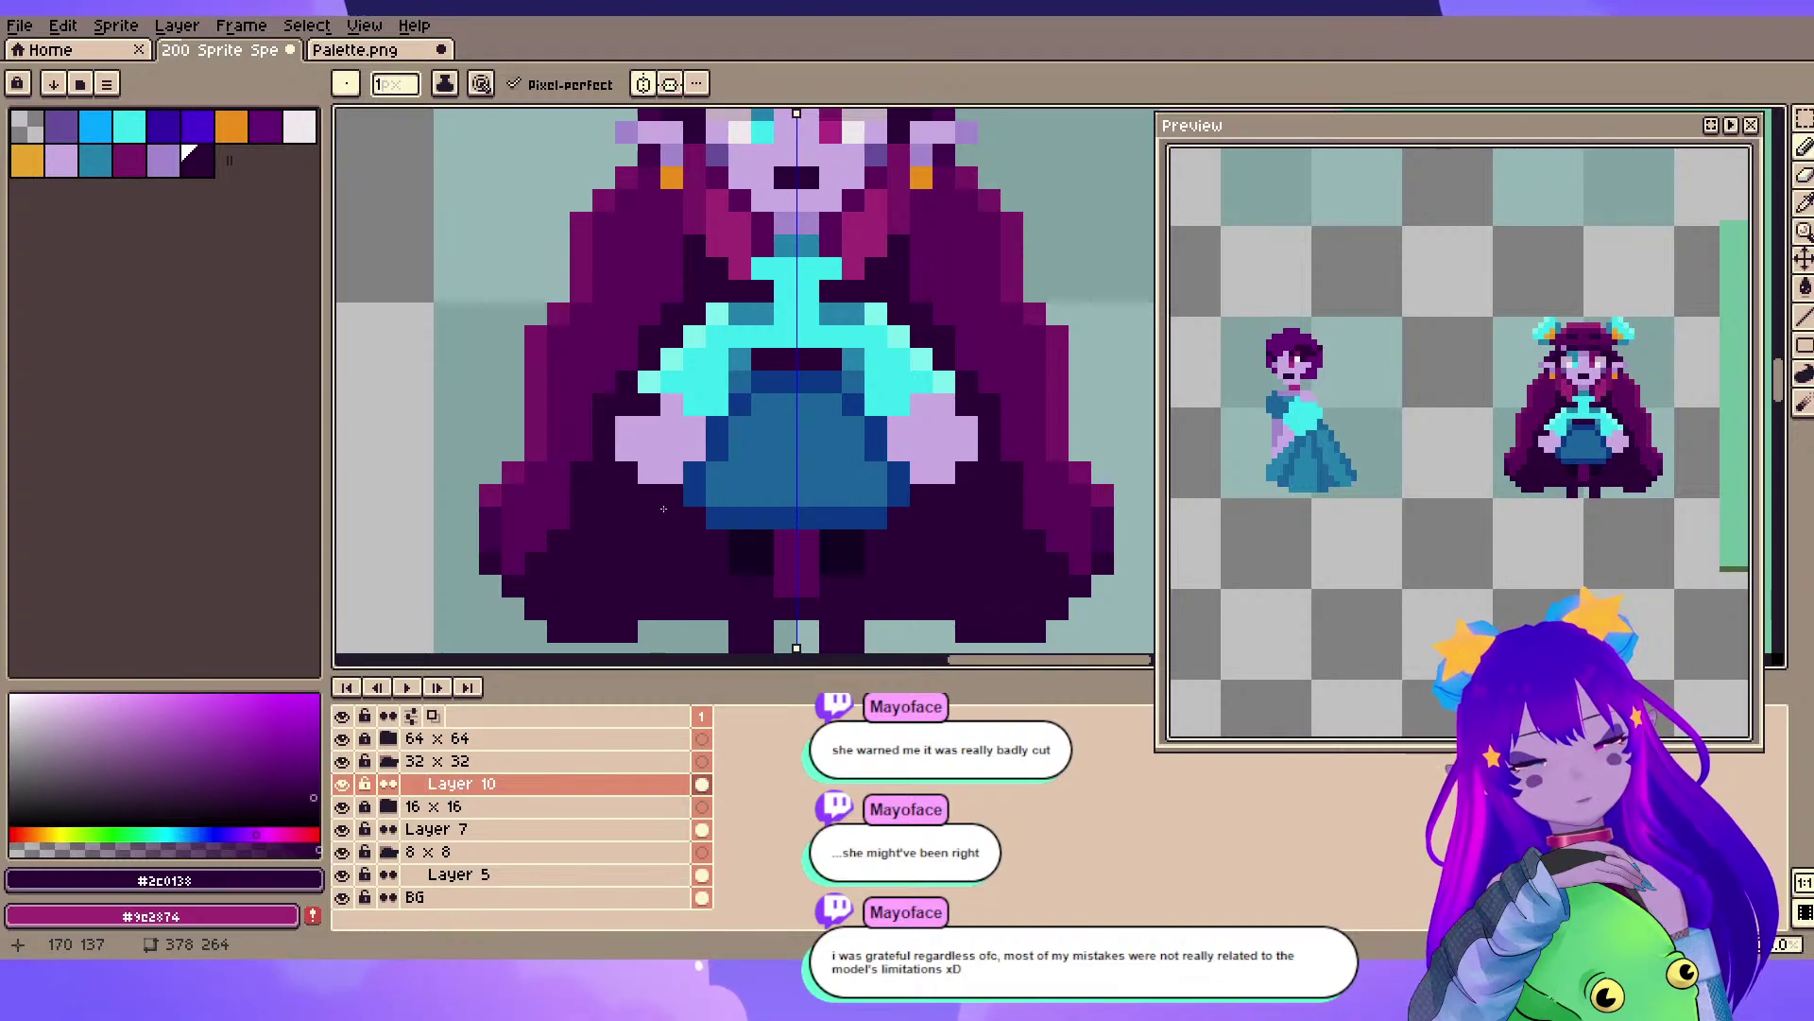
scroll(1257, 401, down, 1)
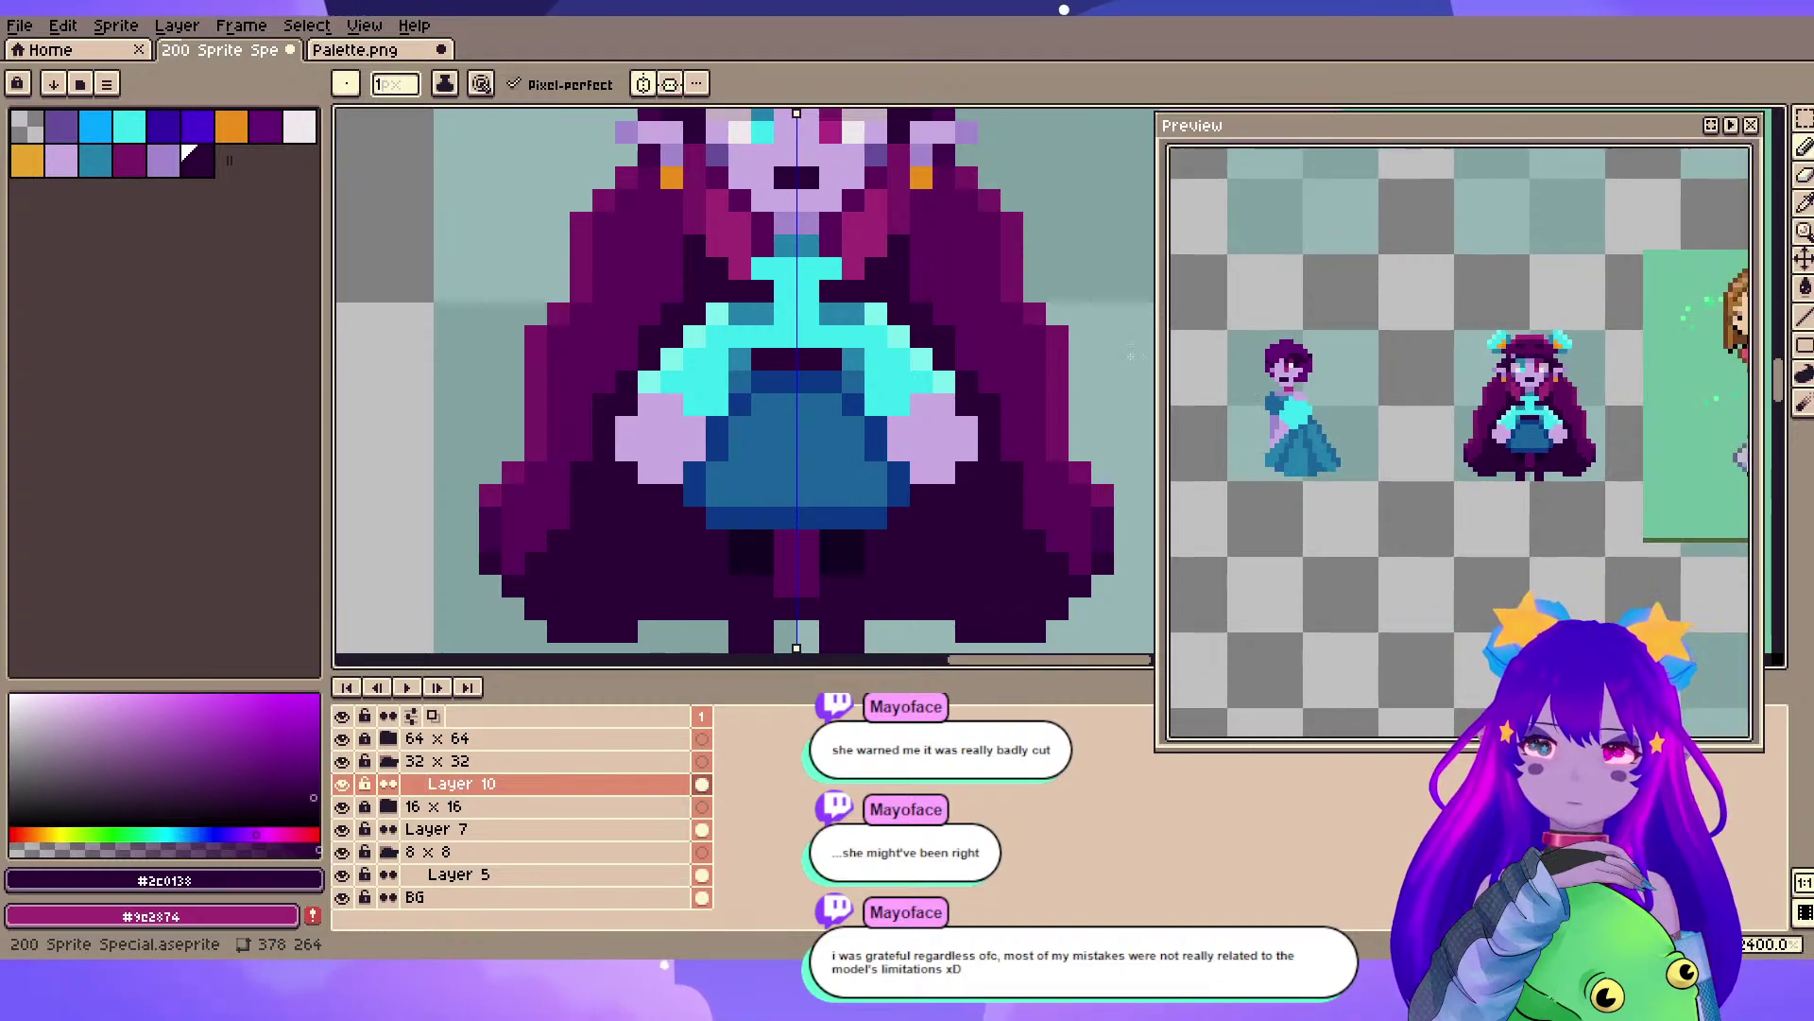
scroll(747, 459, down, 4)
scroll(936, 387, up, 1)
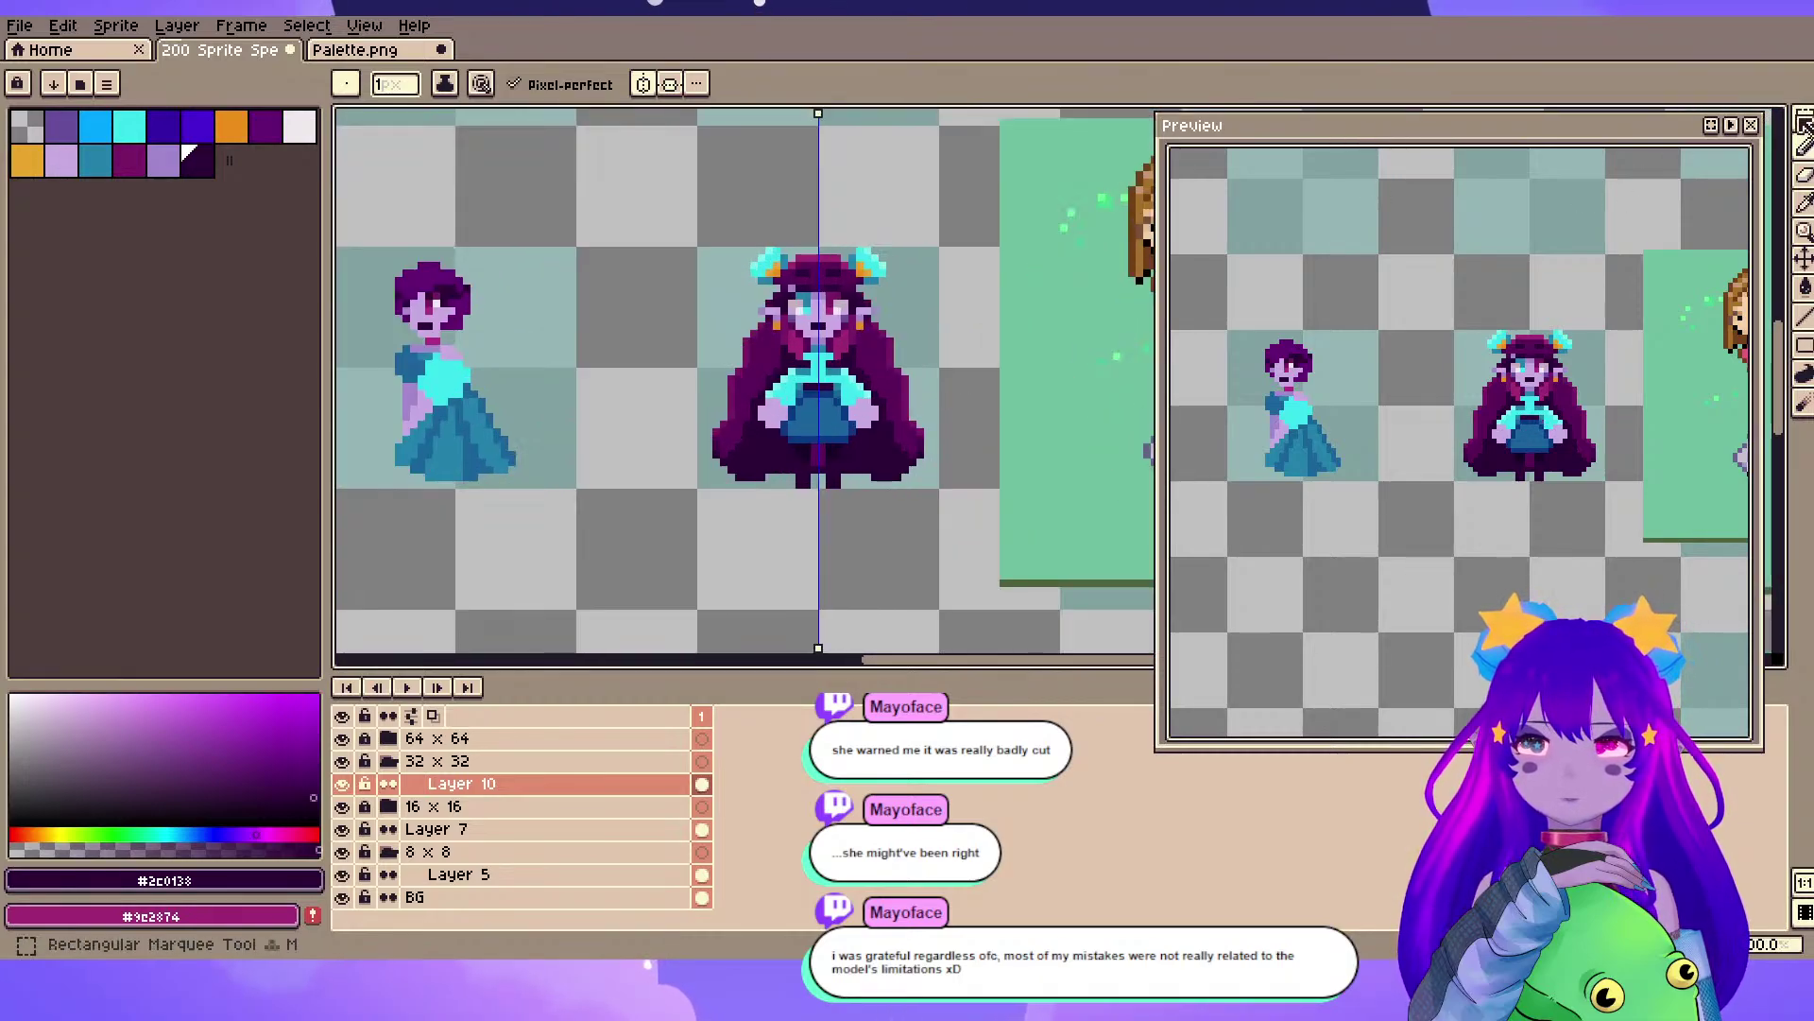
click(1803, 120)
drag(671, 191, 978, 517)
key(ctrl+z)
key(ctrl+z)
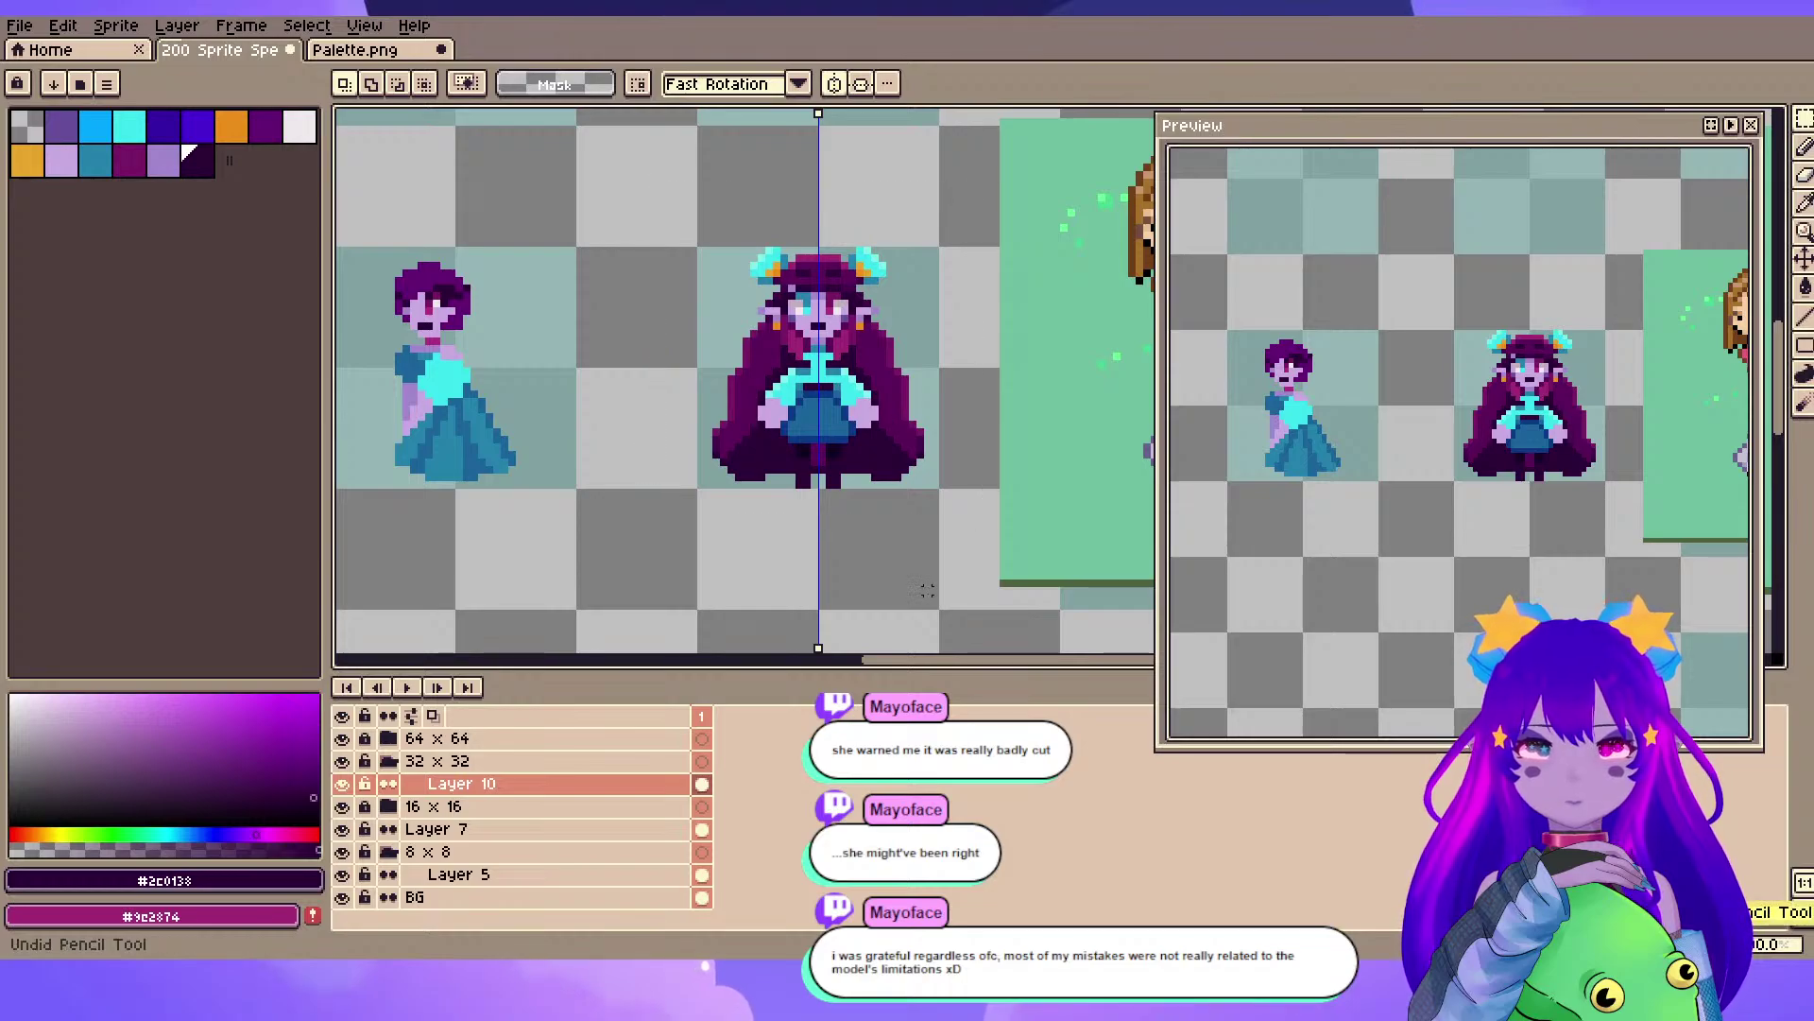
key(ctrl+z)
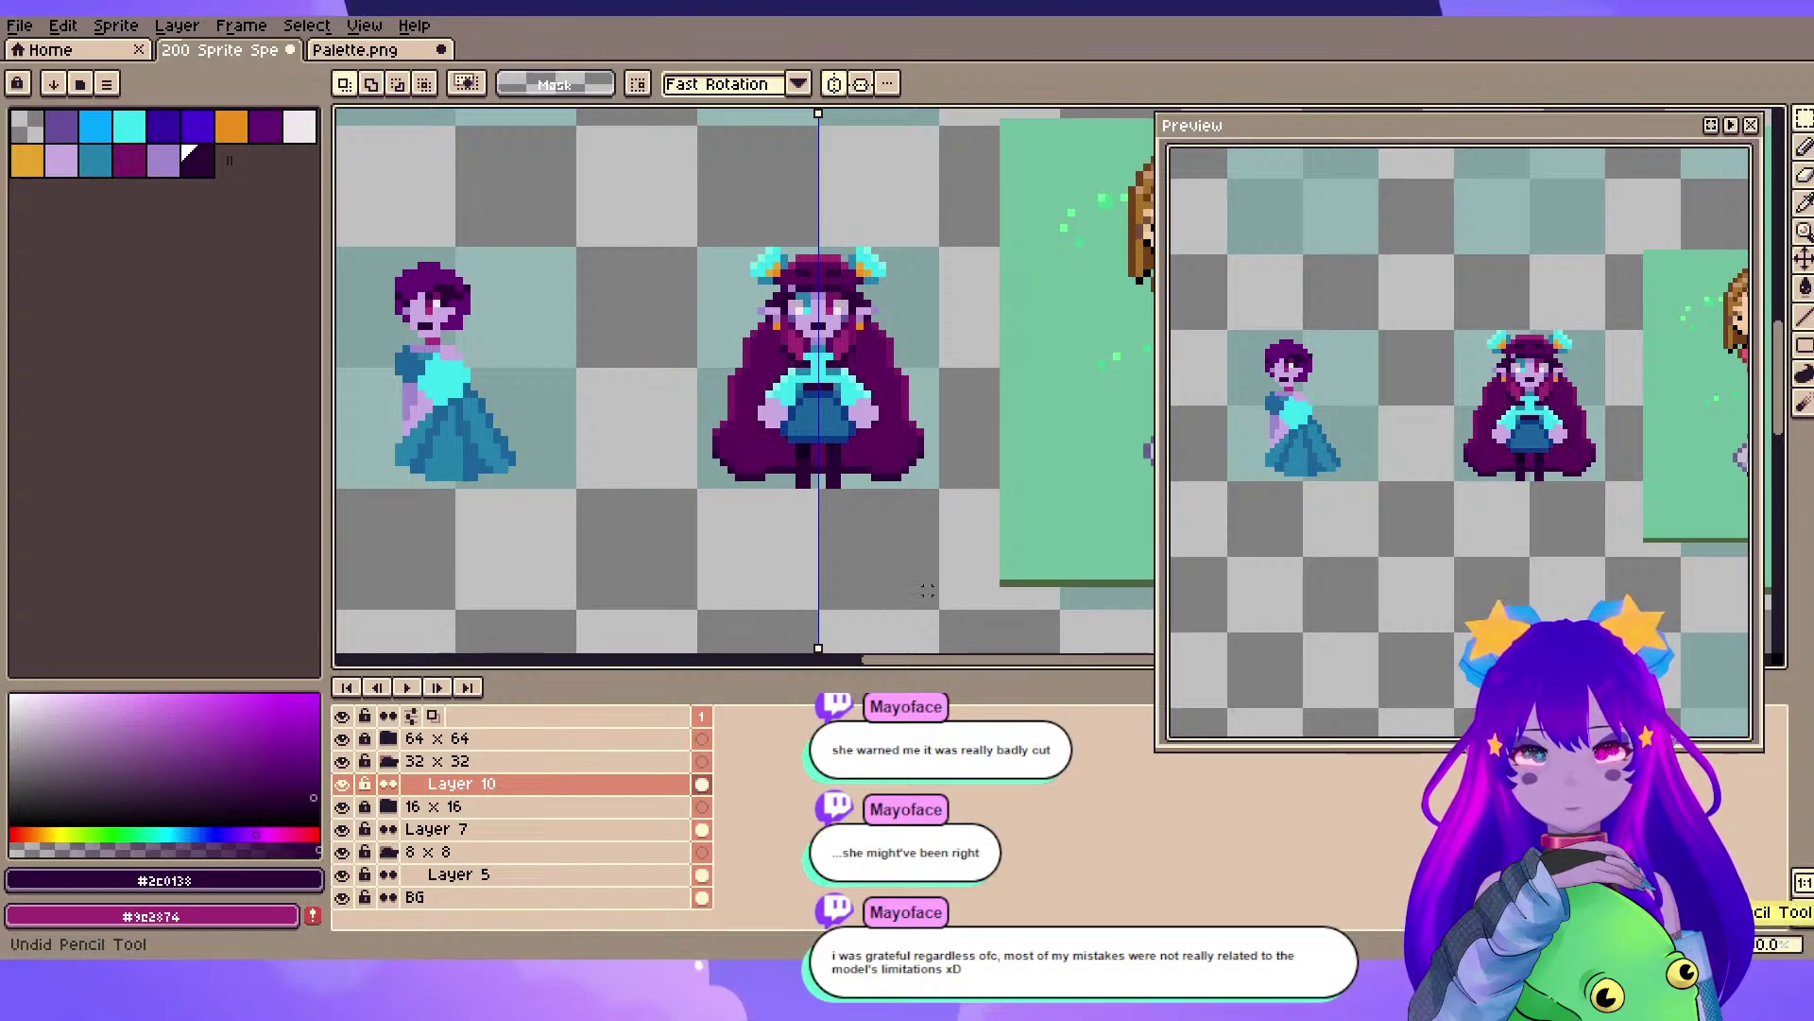
key(ctrl+y)
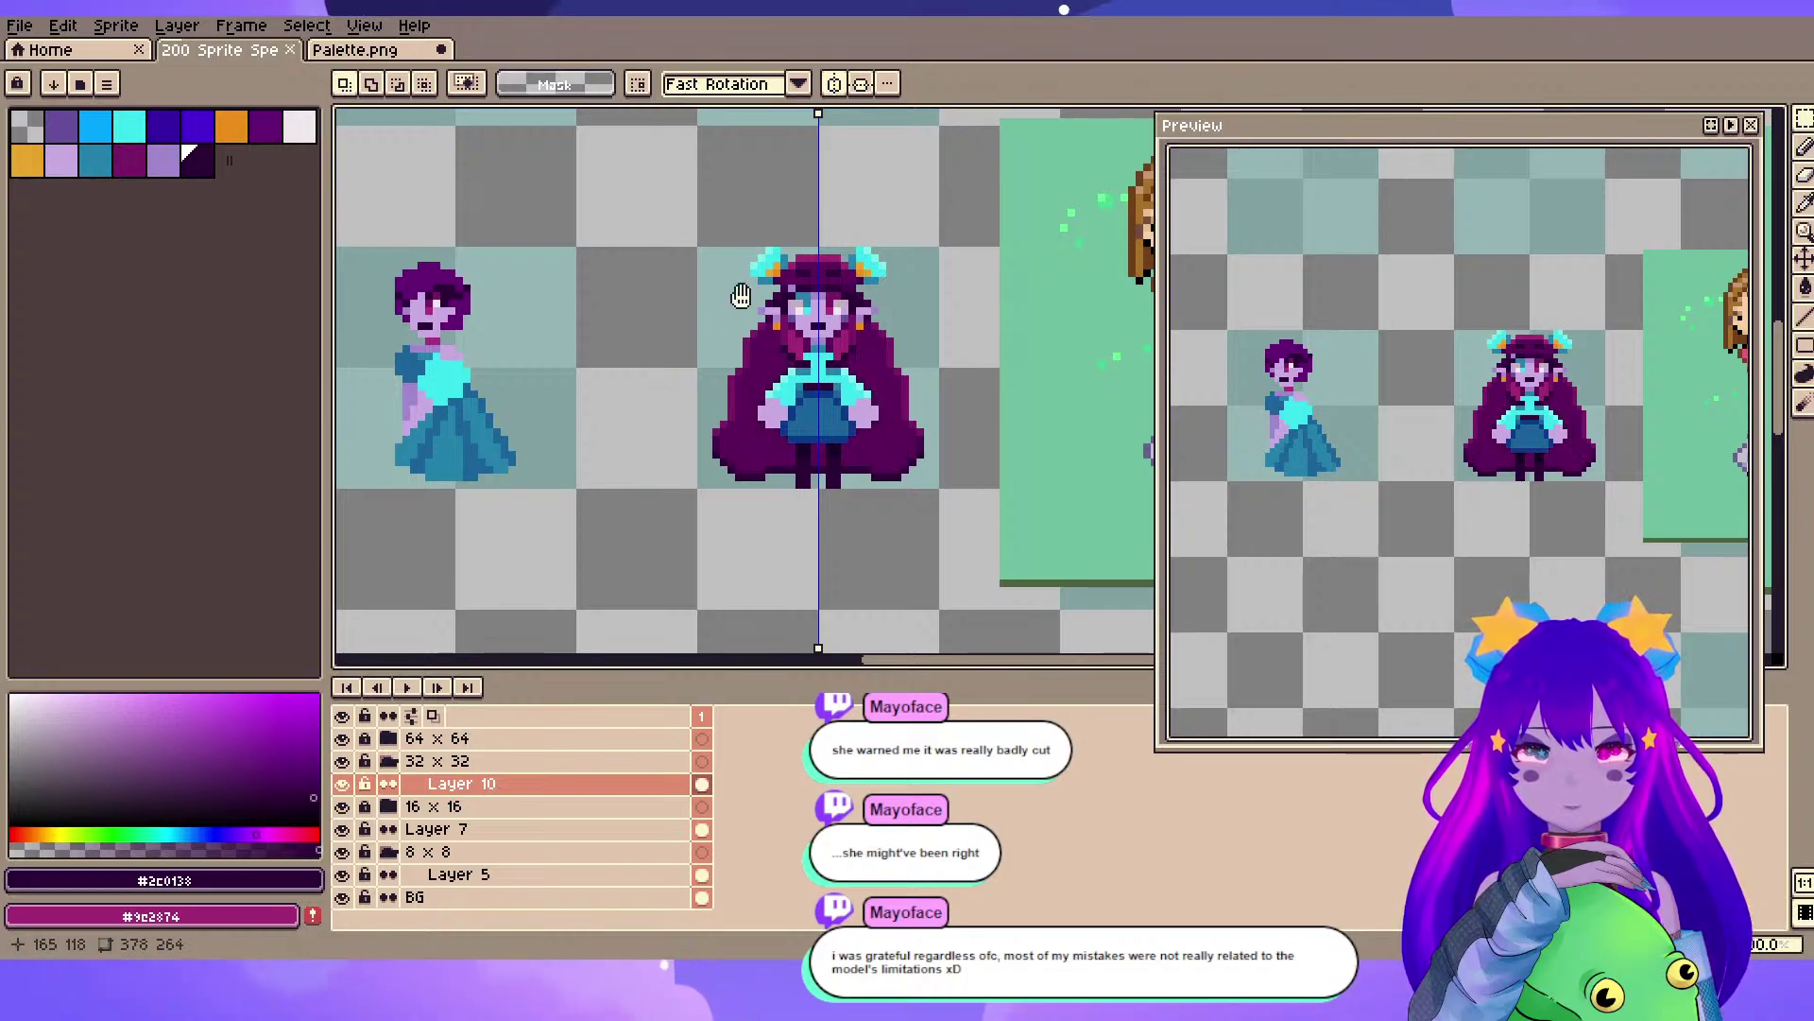
- Paste the copied dark-shaded sprite into the empty 32 × 32 slot directly above the original
drag(738, 296, 720, 427)
key(ctrl+v)
drag(831, 449, 831, 142)
click(872, 355)
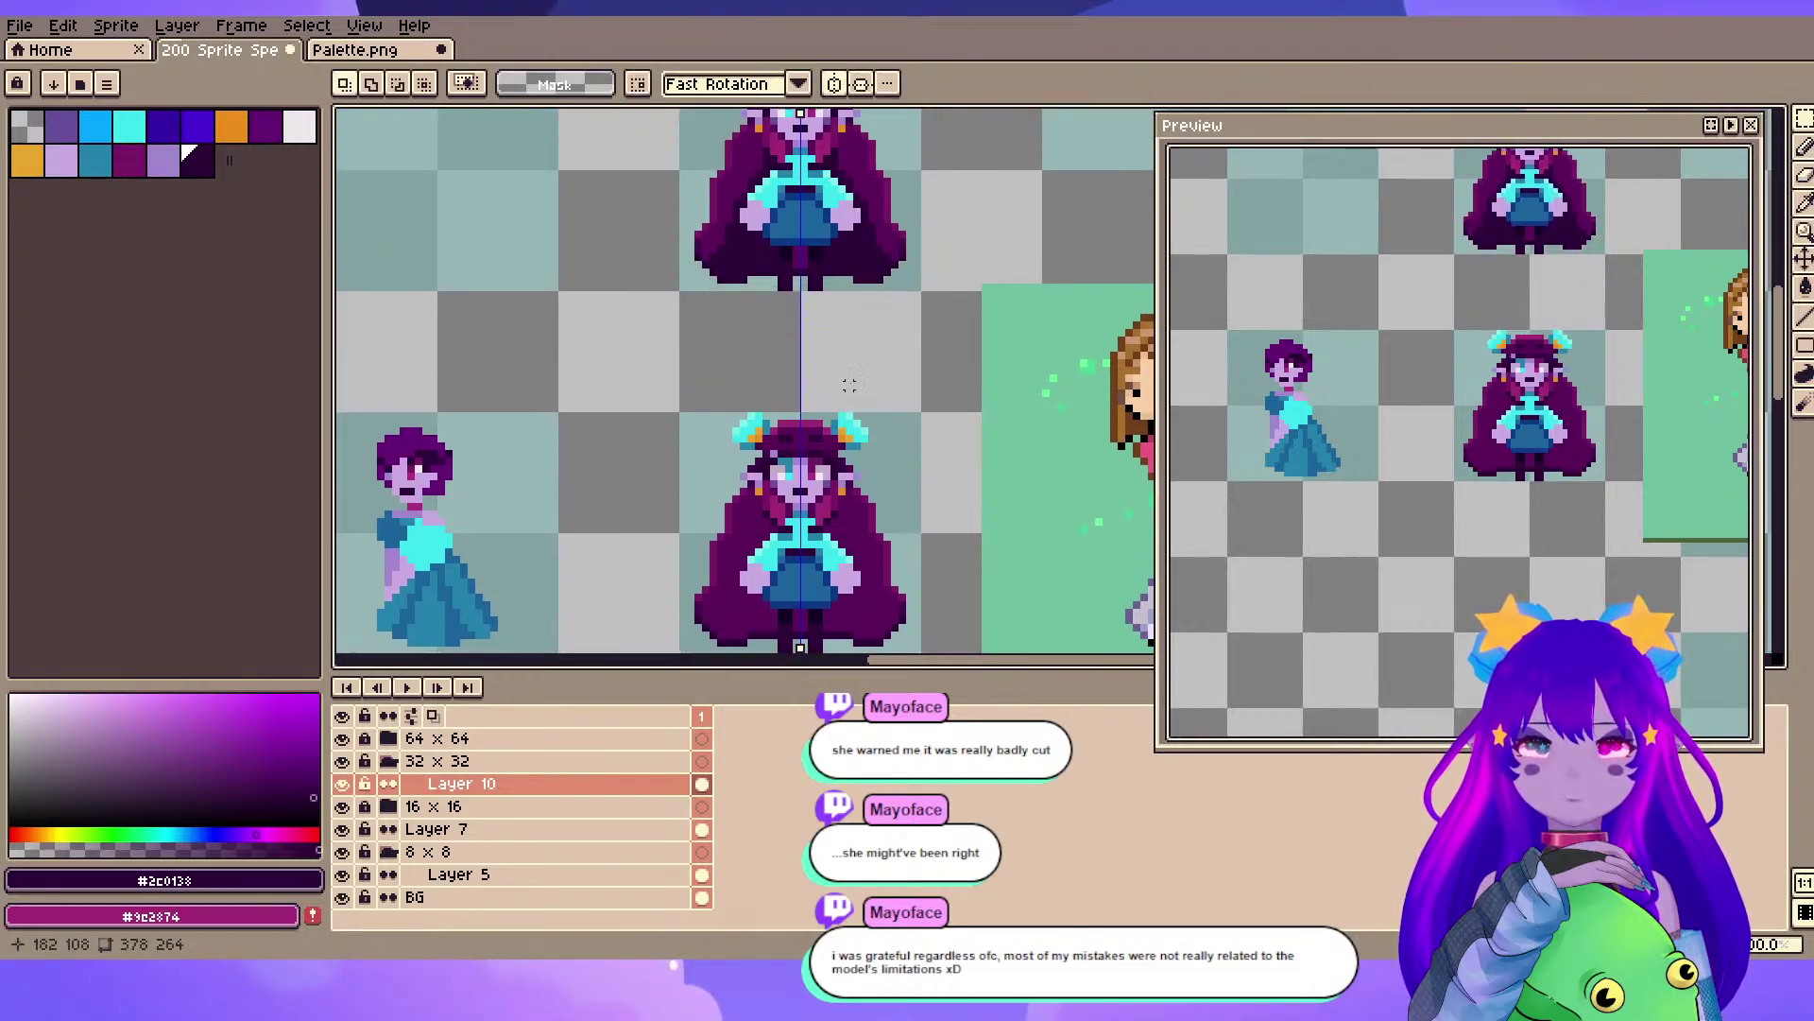
- Sample the magenta #9e2874 from the highlight on top of the hair for the pencil and save the sprite file
scroll(781, 490, up, 4)
scroll(780, 490, down, 1)
key(i)
click(819, 362)
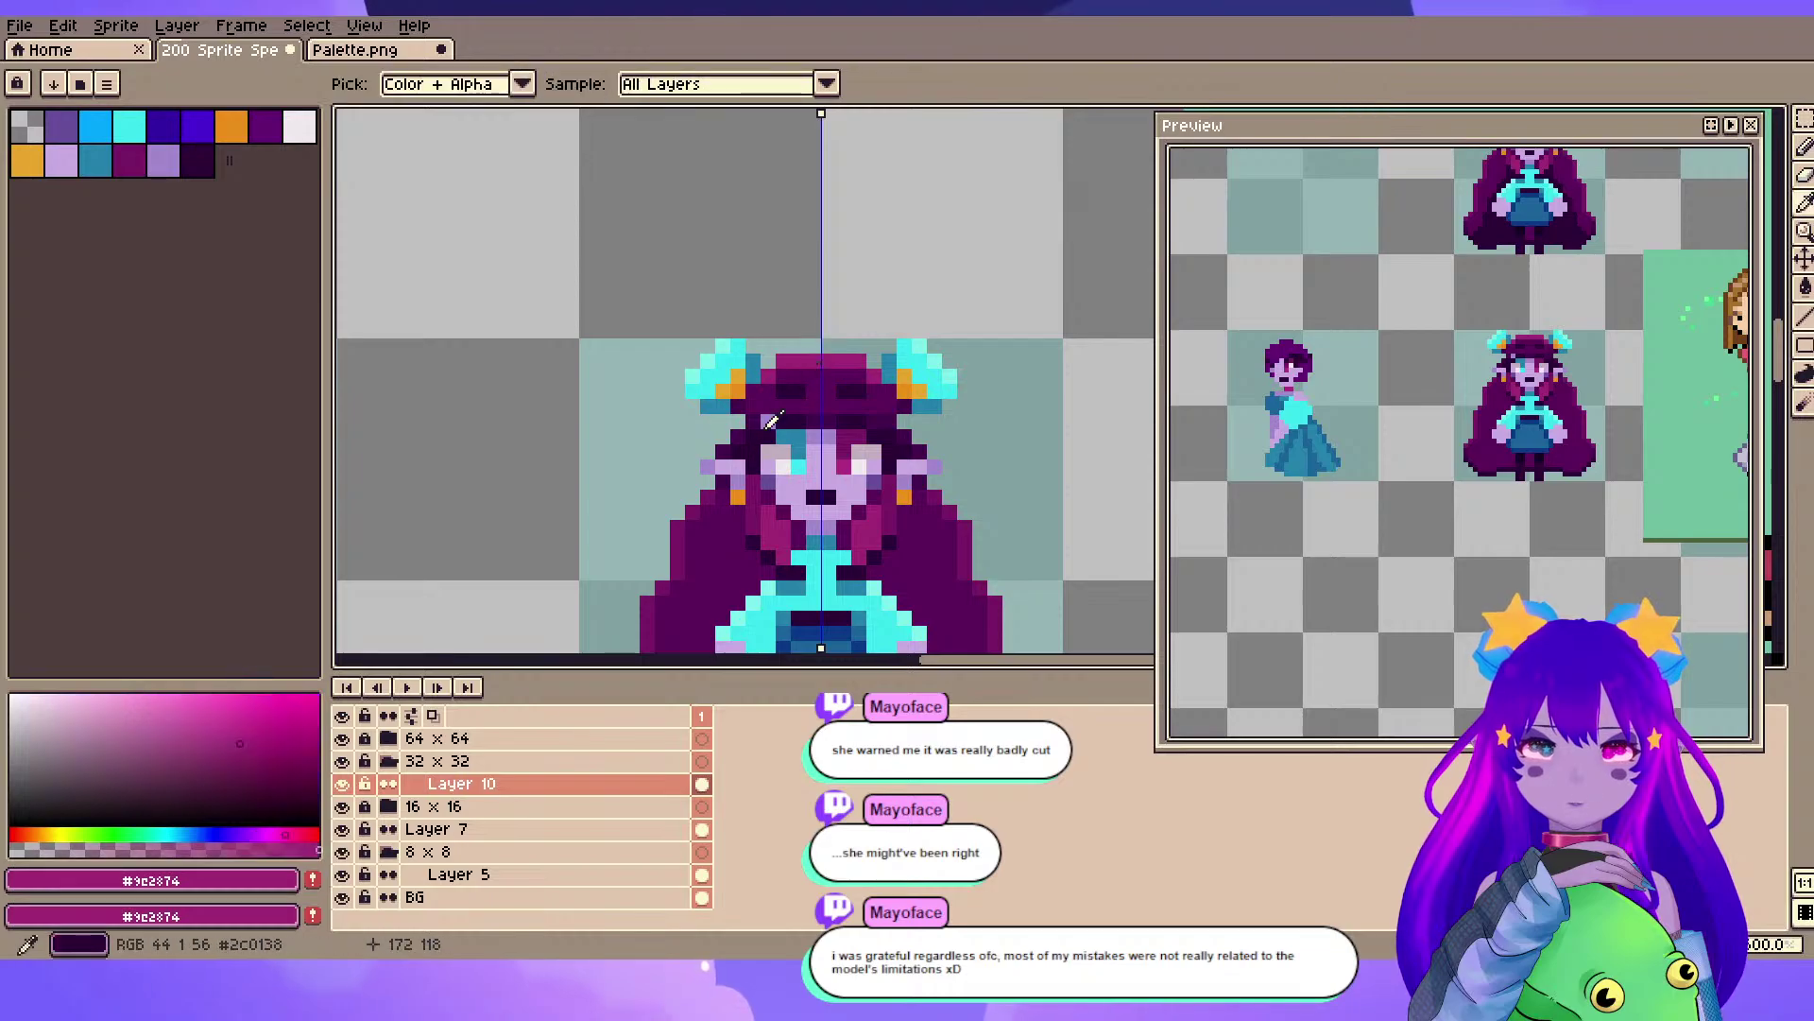
key(b)
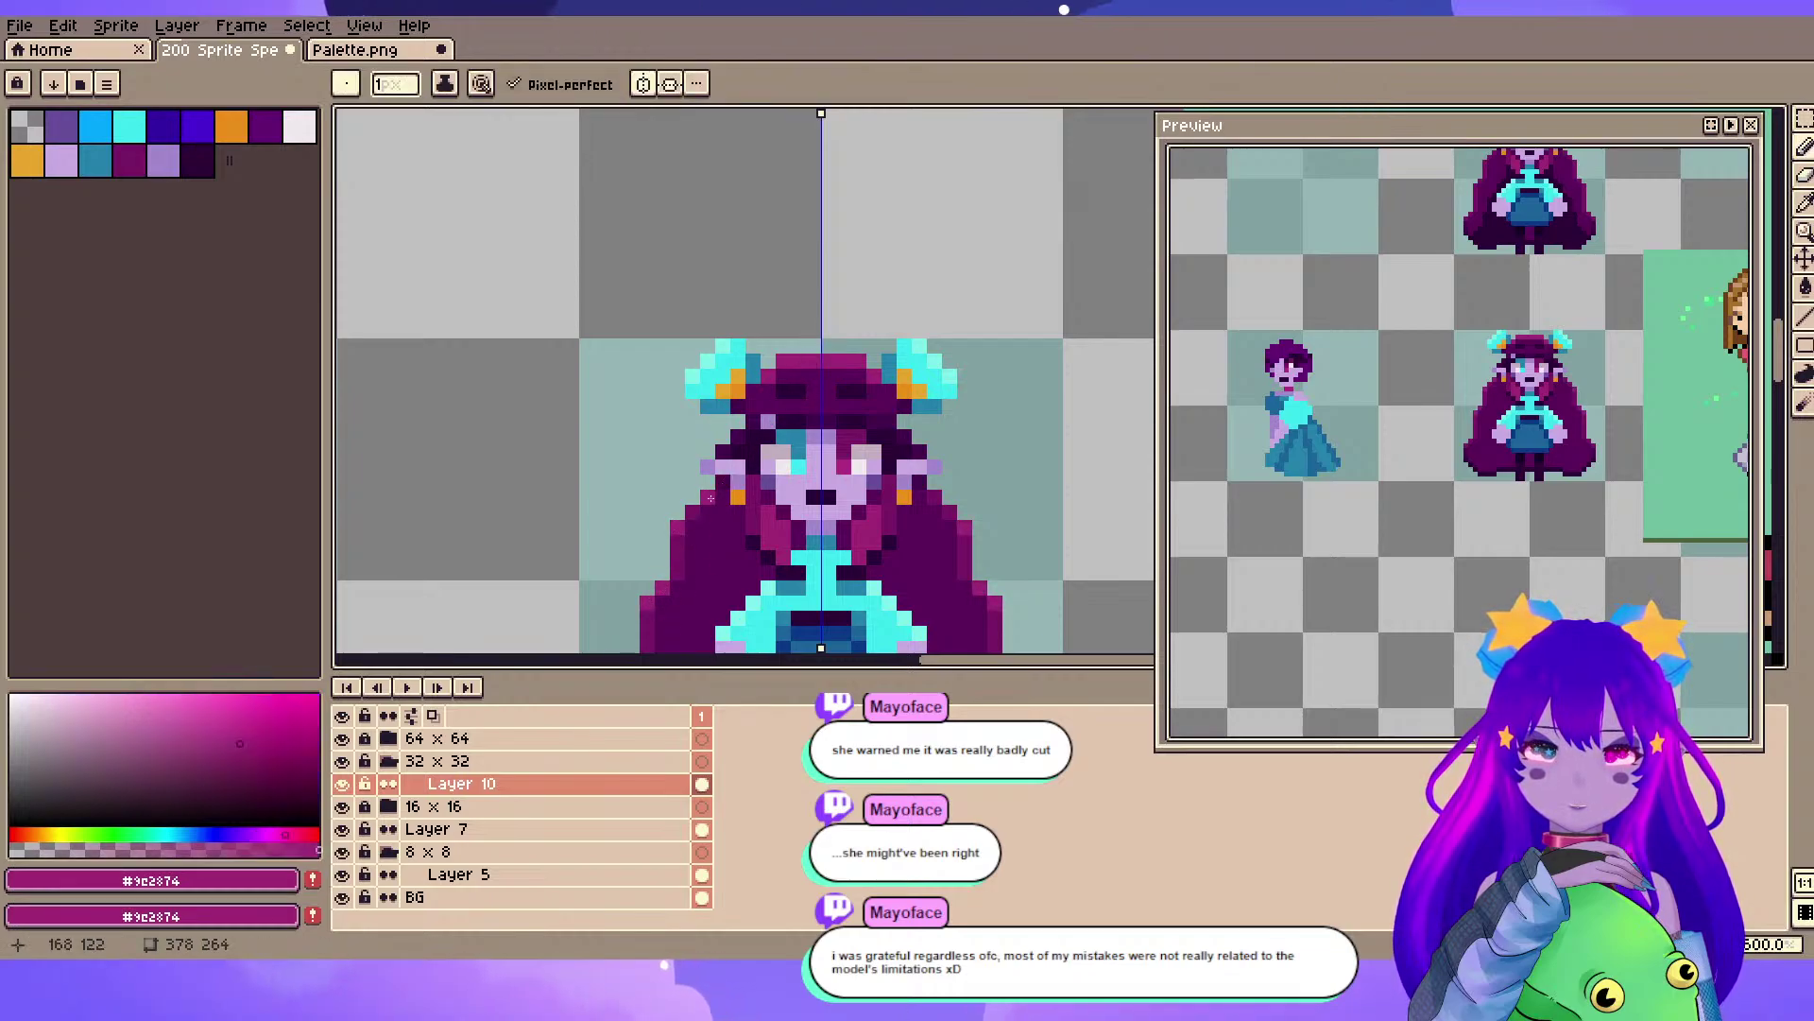
scroll(709, 539, down, 3)
scroll(742, 463, up, 2)
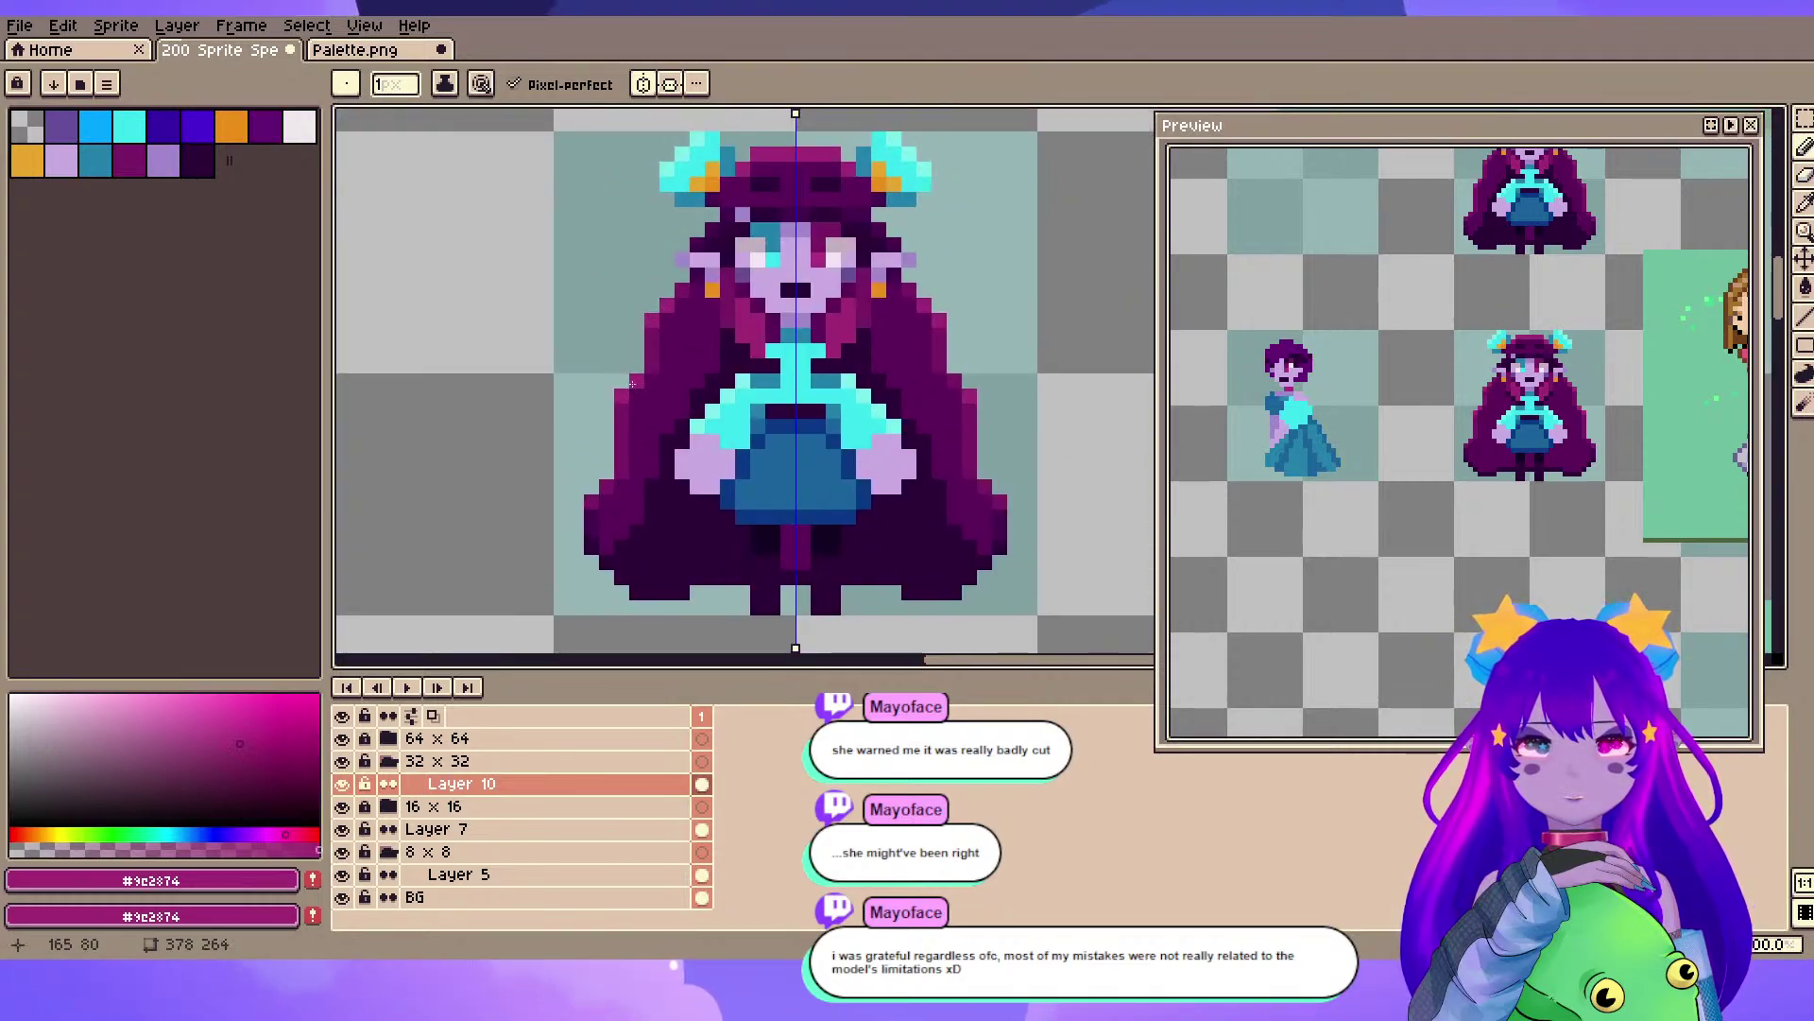
key(ctrl+s)
scroll(623, 406, down, 3)
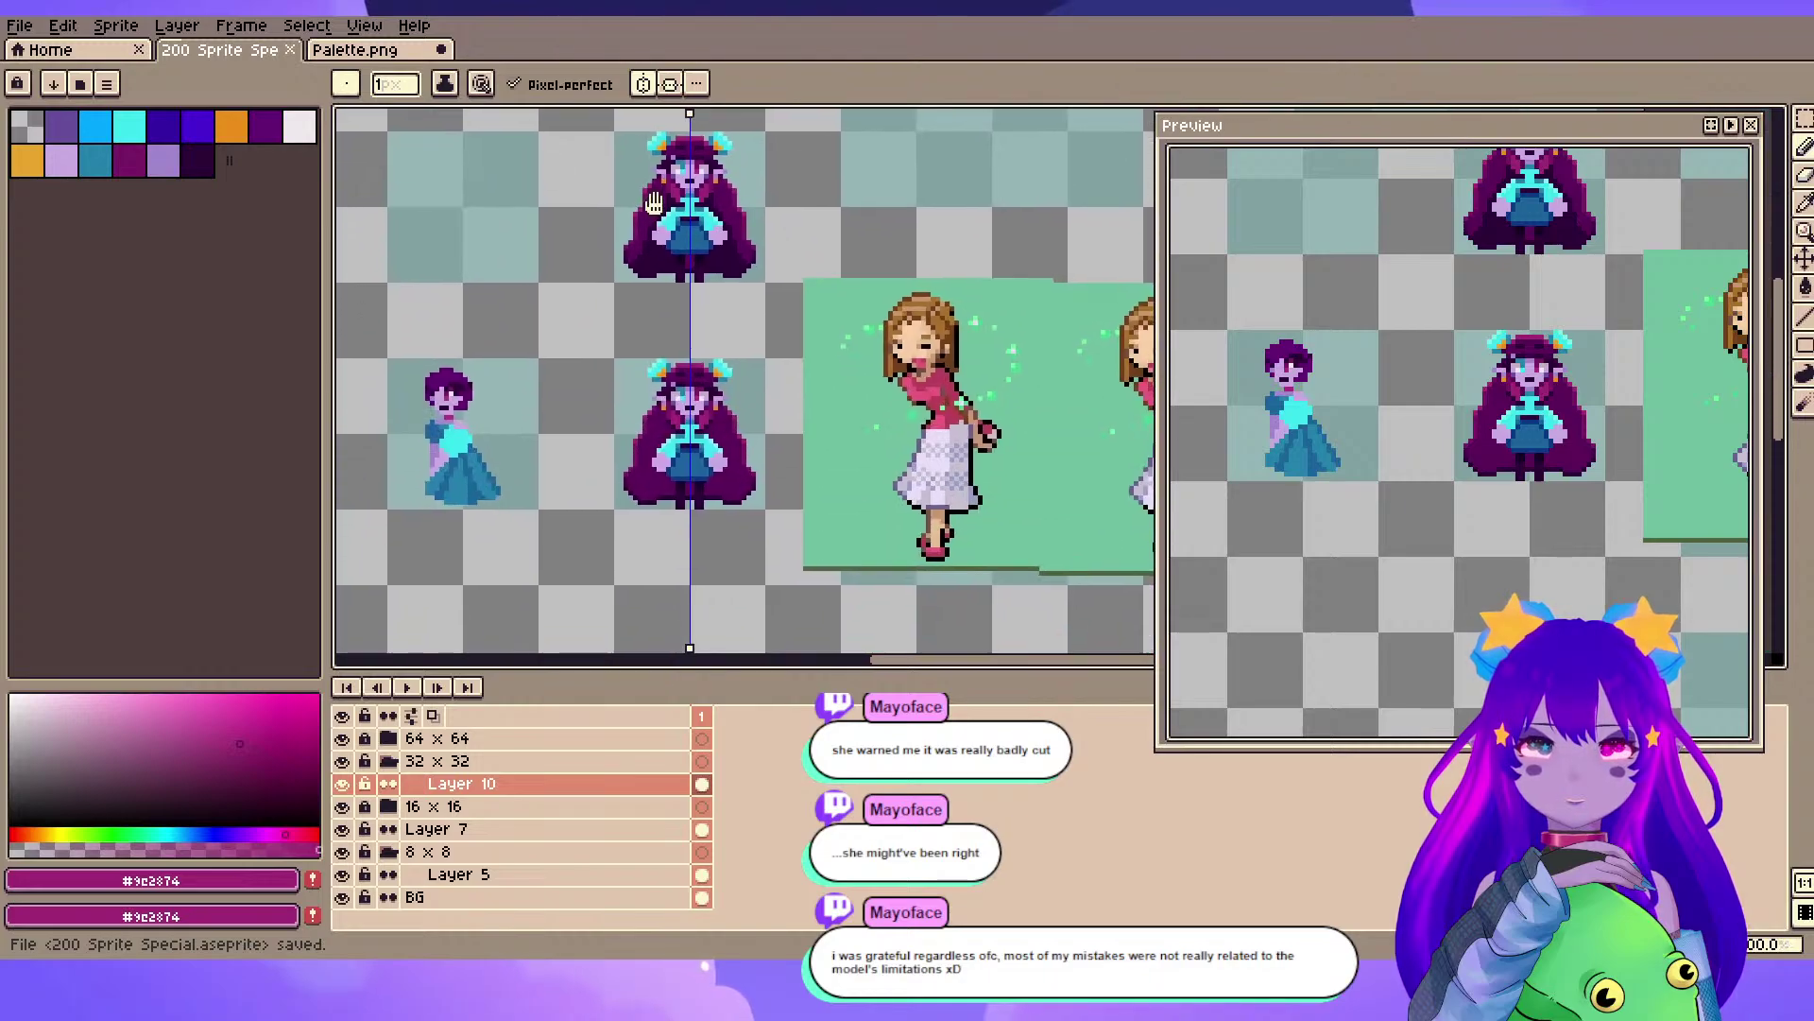
- Turn off mirror symmetry and save the sprite file
scroll(622, 351, up, 1)
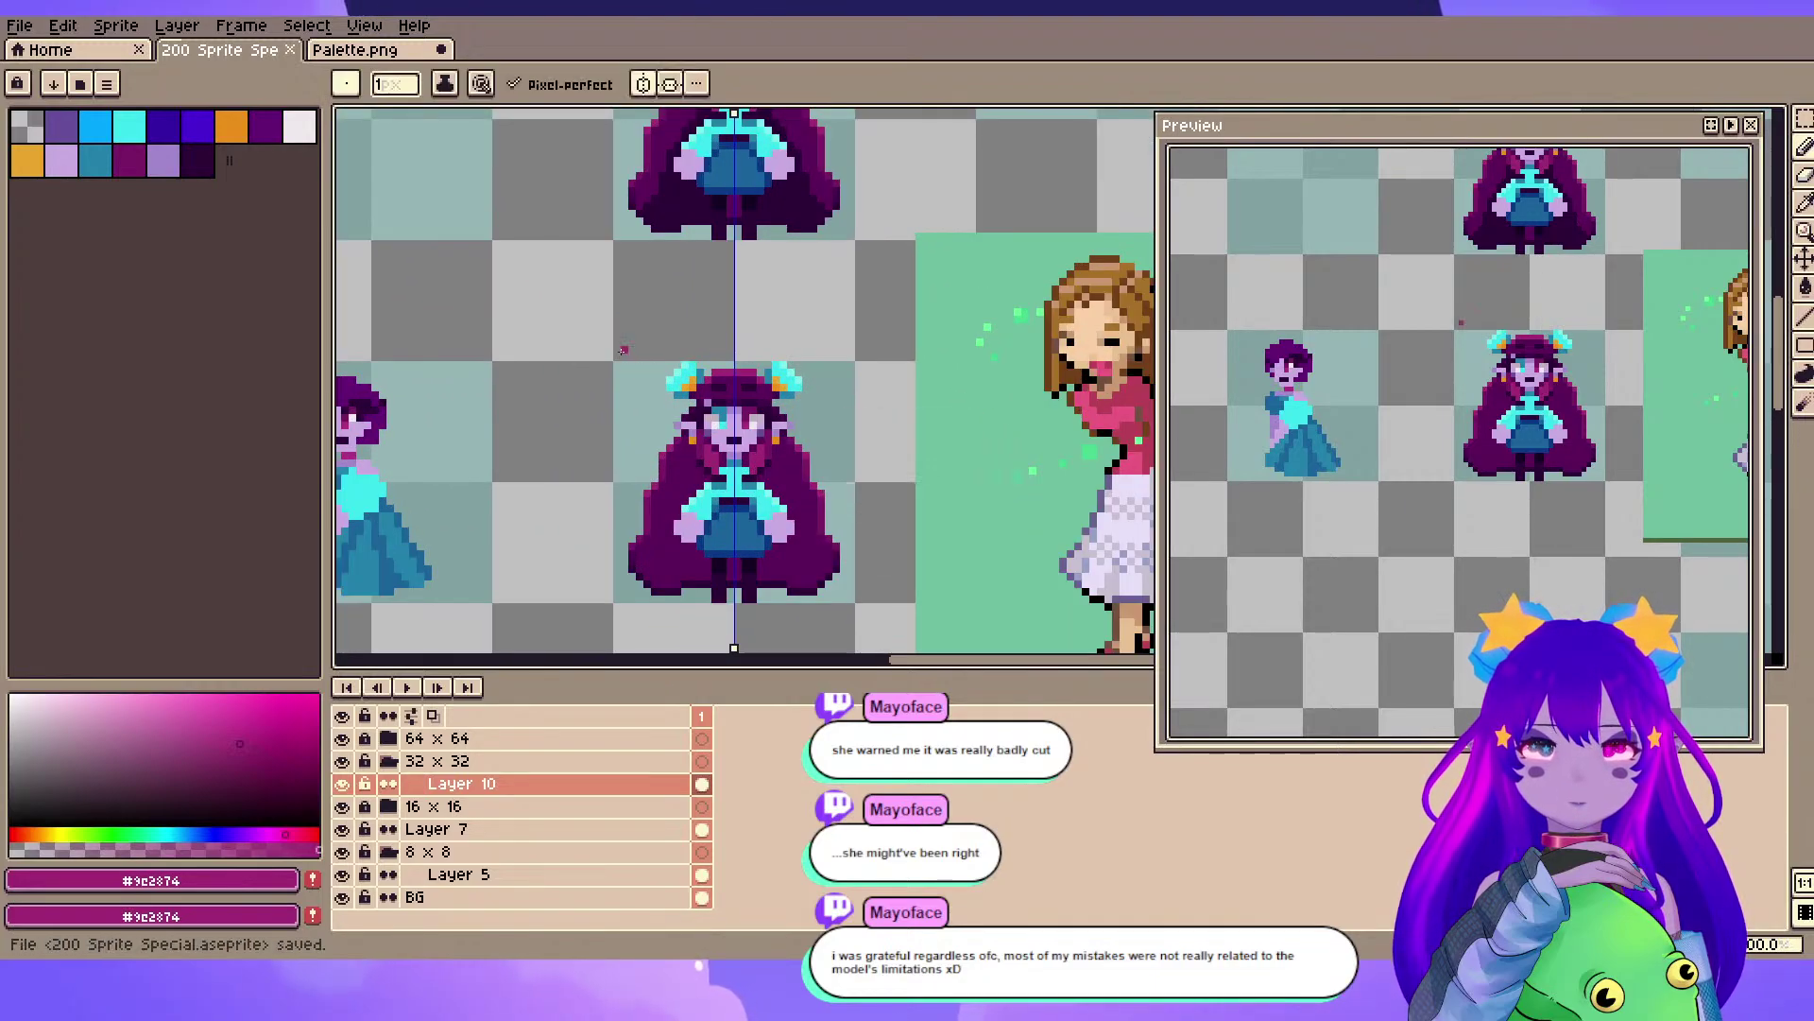
drag(707, 539, 768, 451)
scroll(847, 360, up, 1)
click(644, 86)
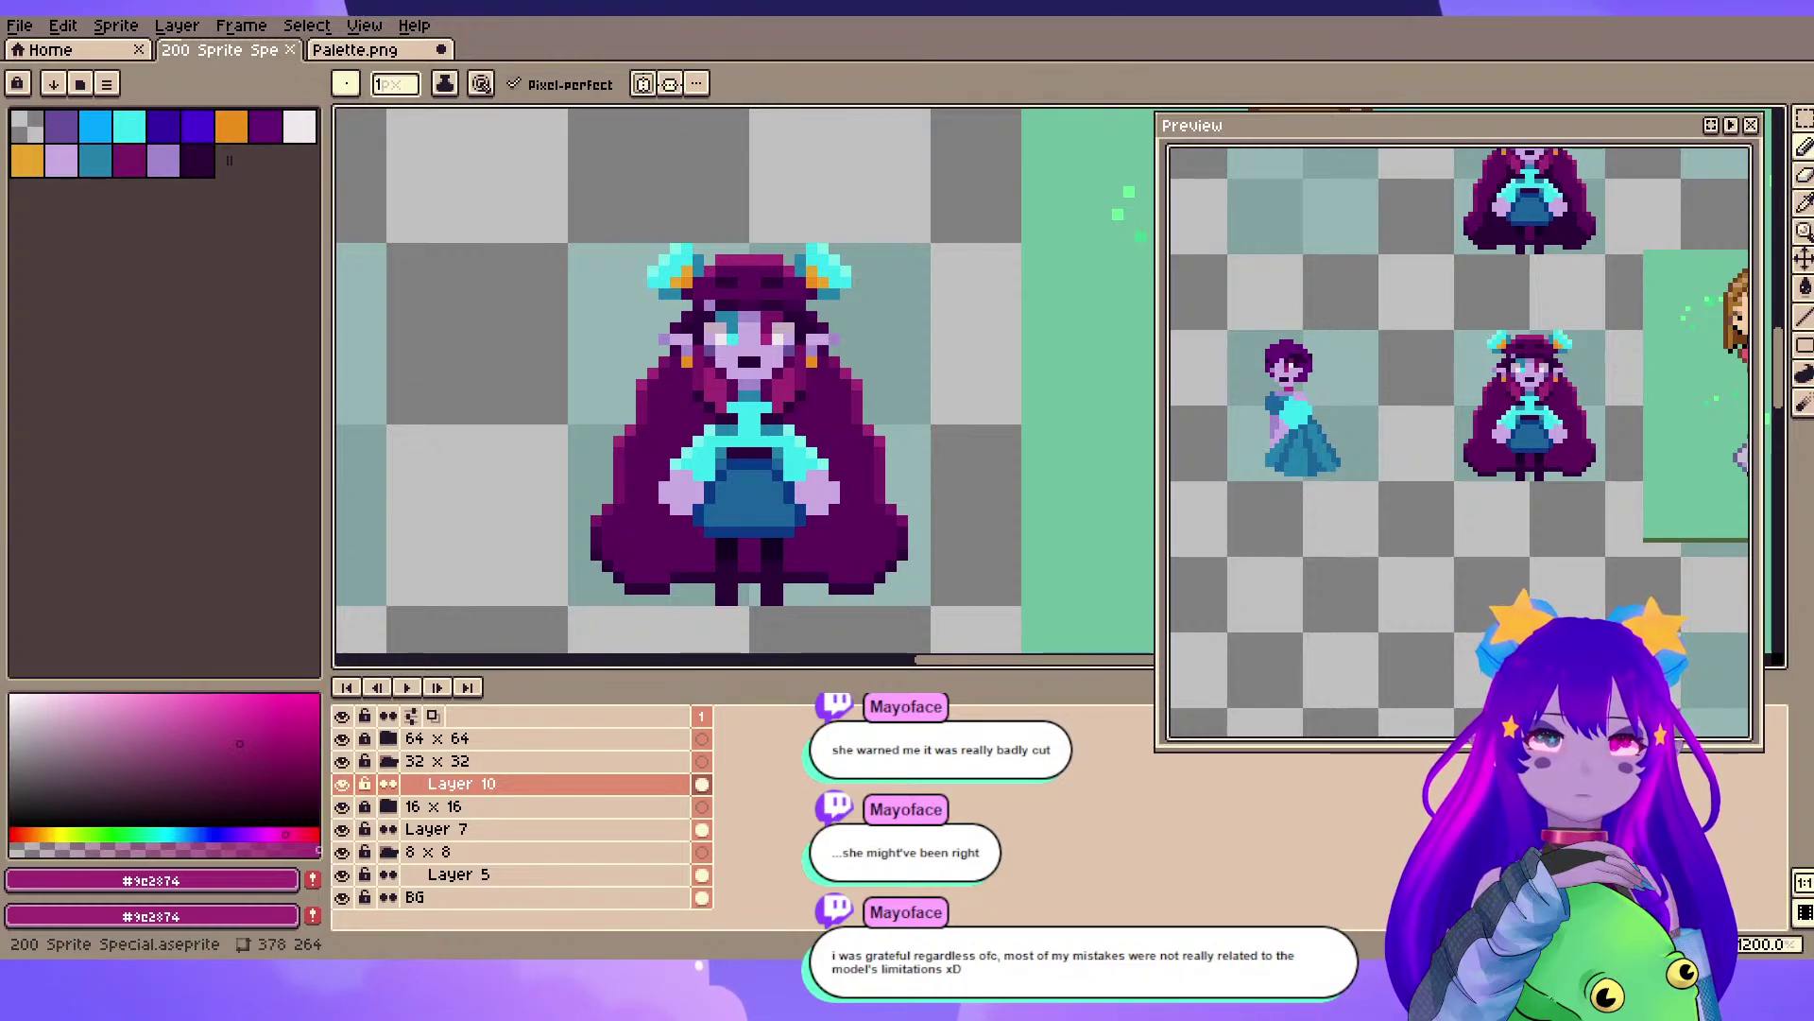
key(ctrl+s)
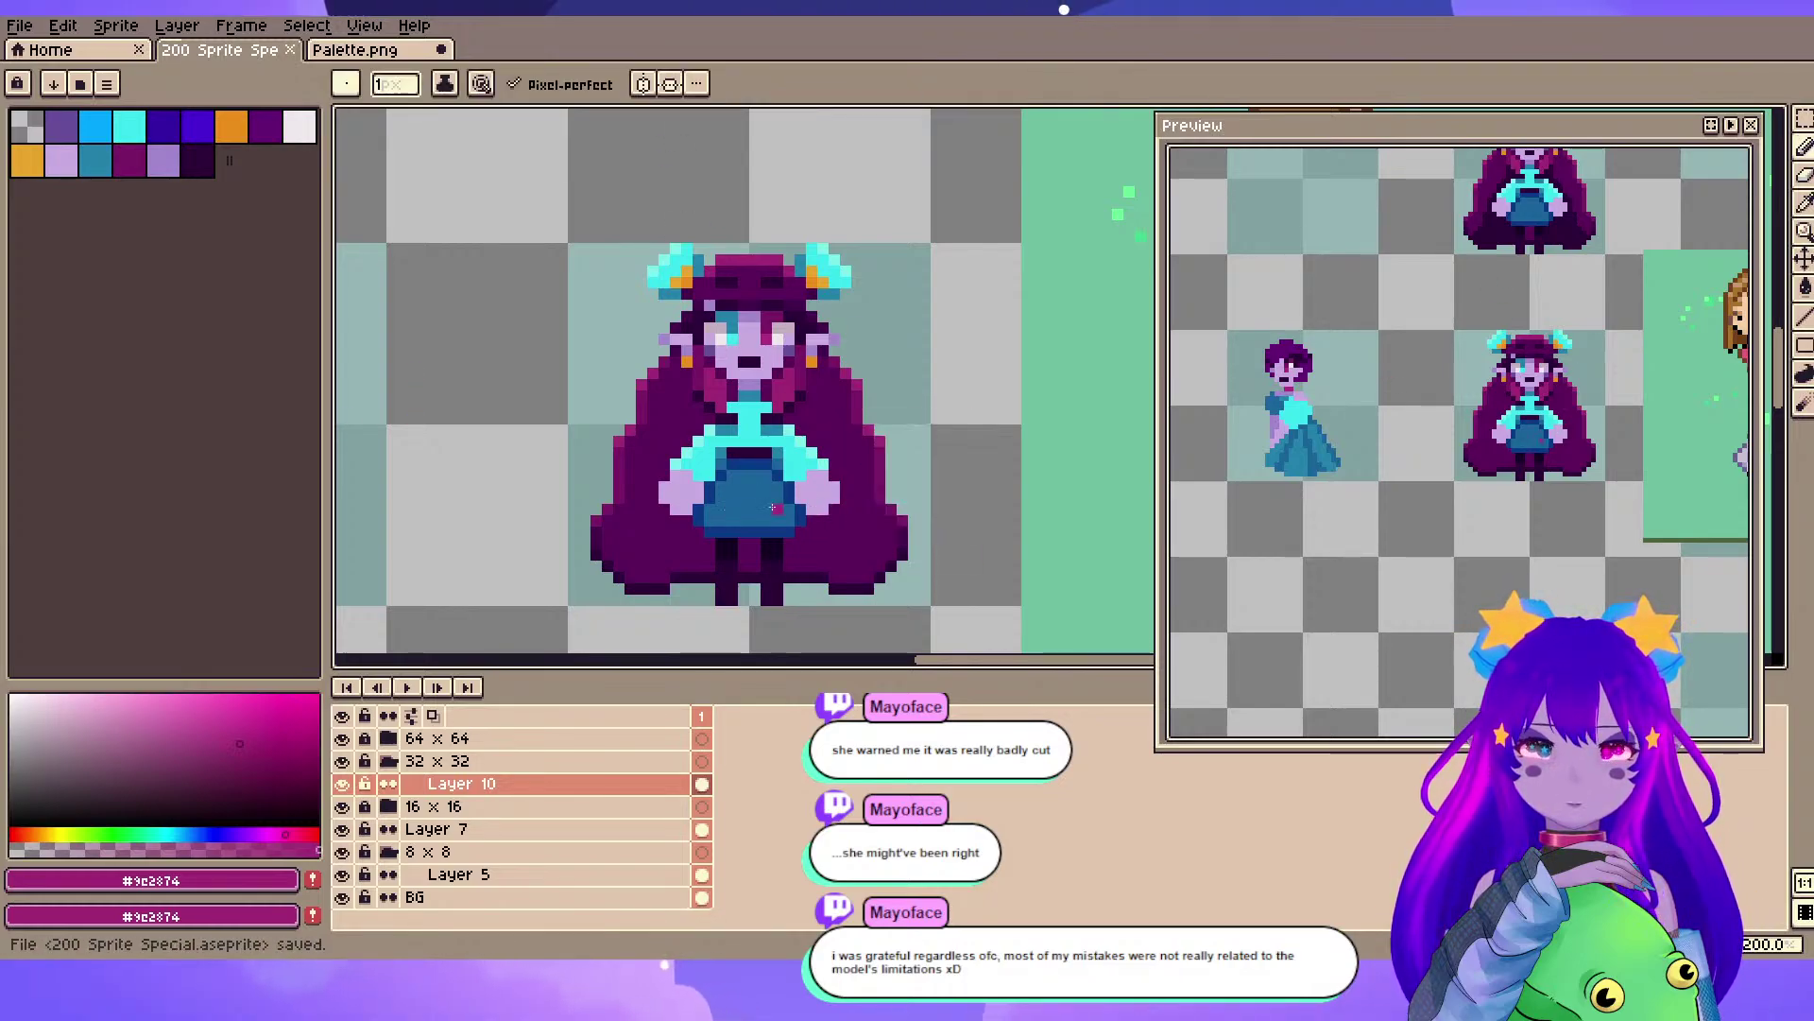
- Delete the 64 × 64 layer group
drag(760, 510, 750, 422)
click(1804, 119)
scroll(700, 361, down, 6)
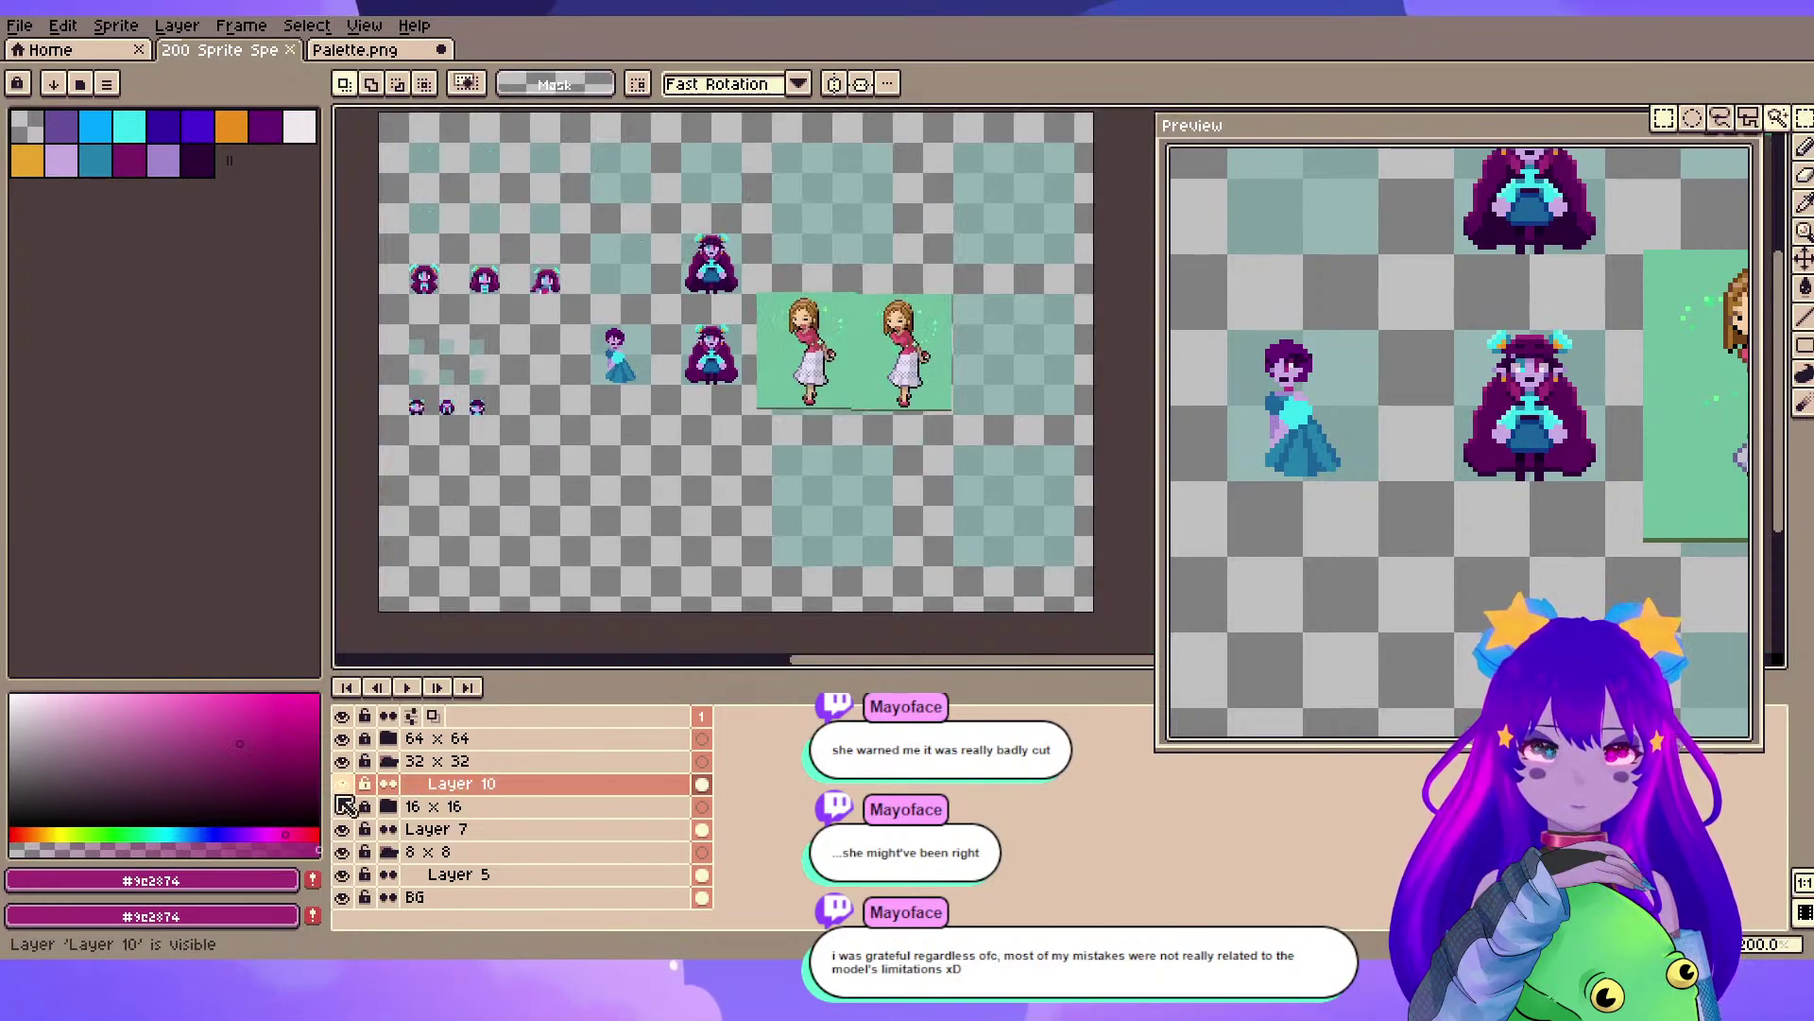
click(441, 743)
key(Delete)
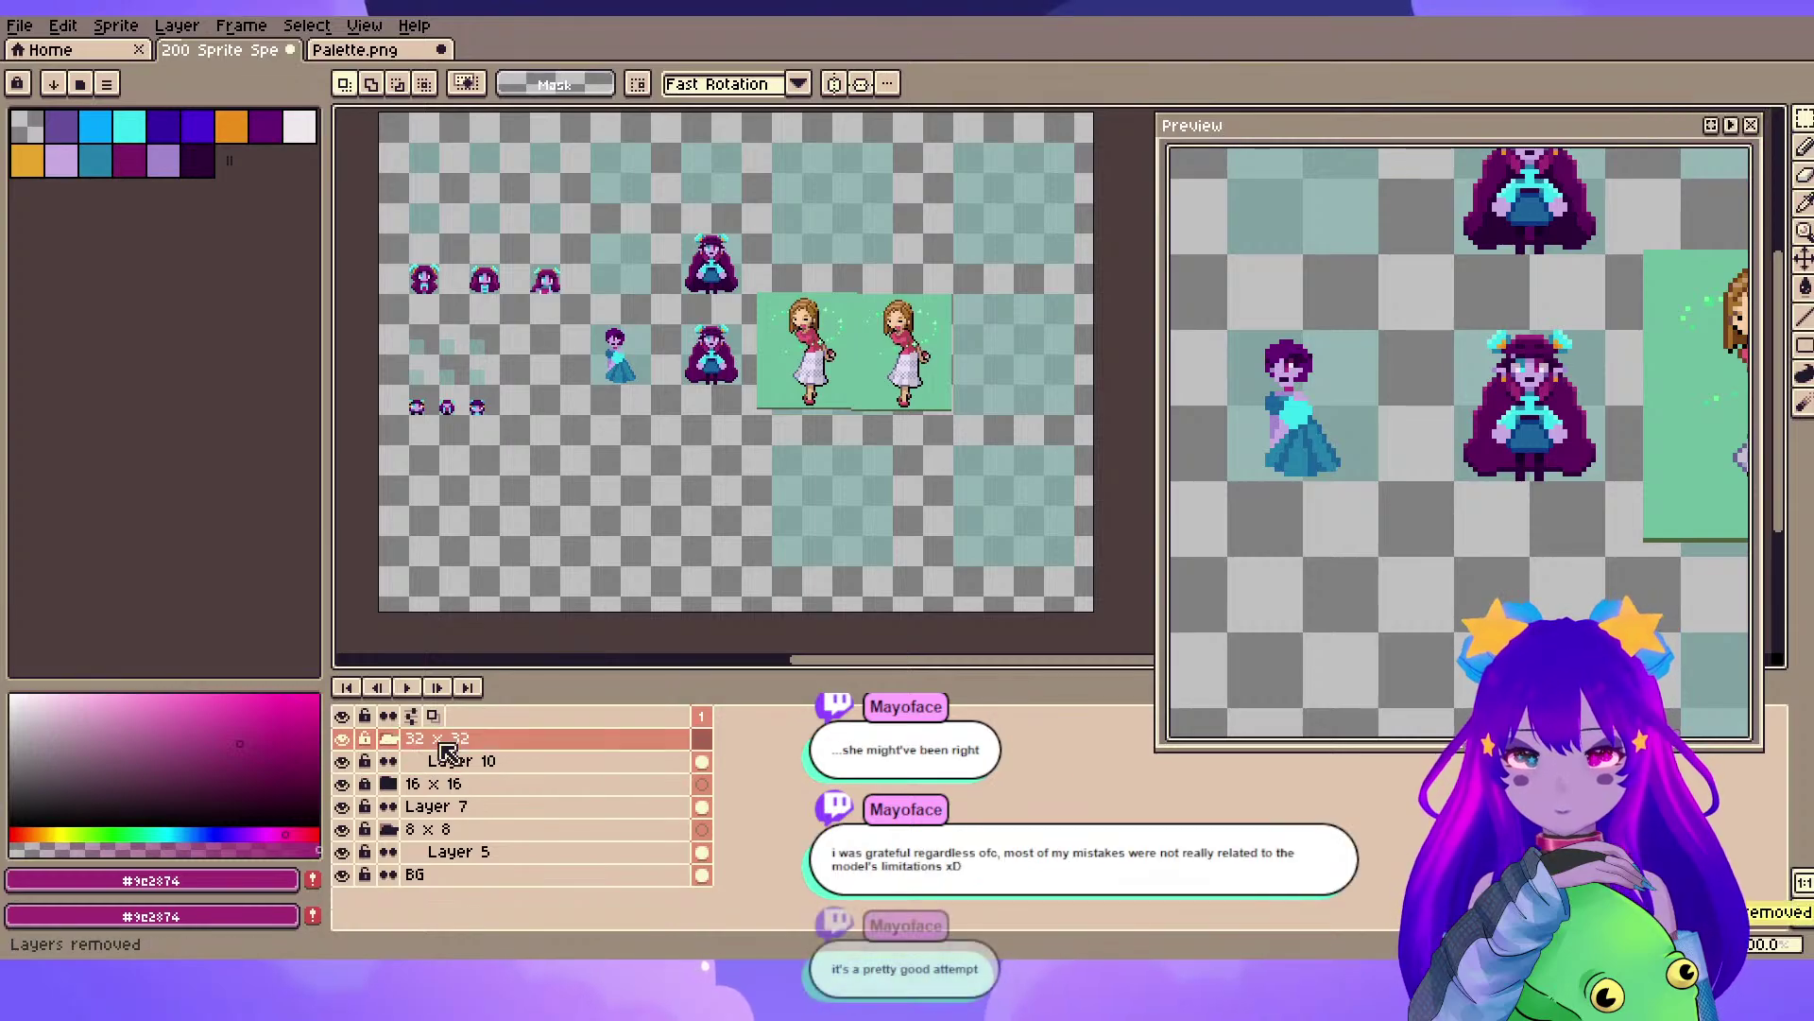
- Delete the two green reference pictures of the brown-haired girl from Layer 10 and save the file
click(342, 761)
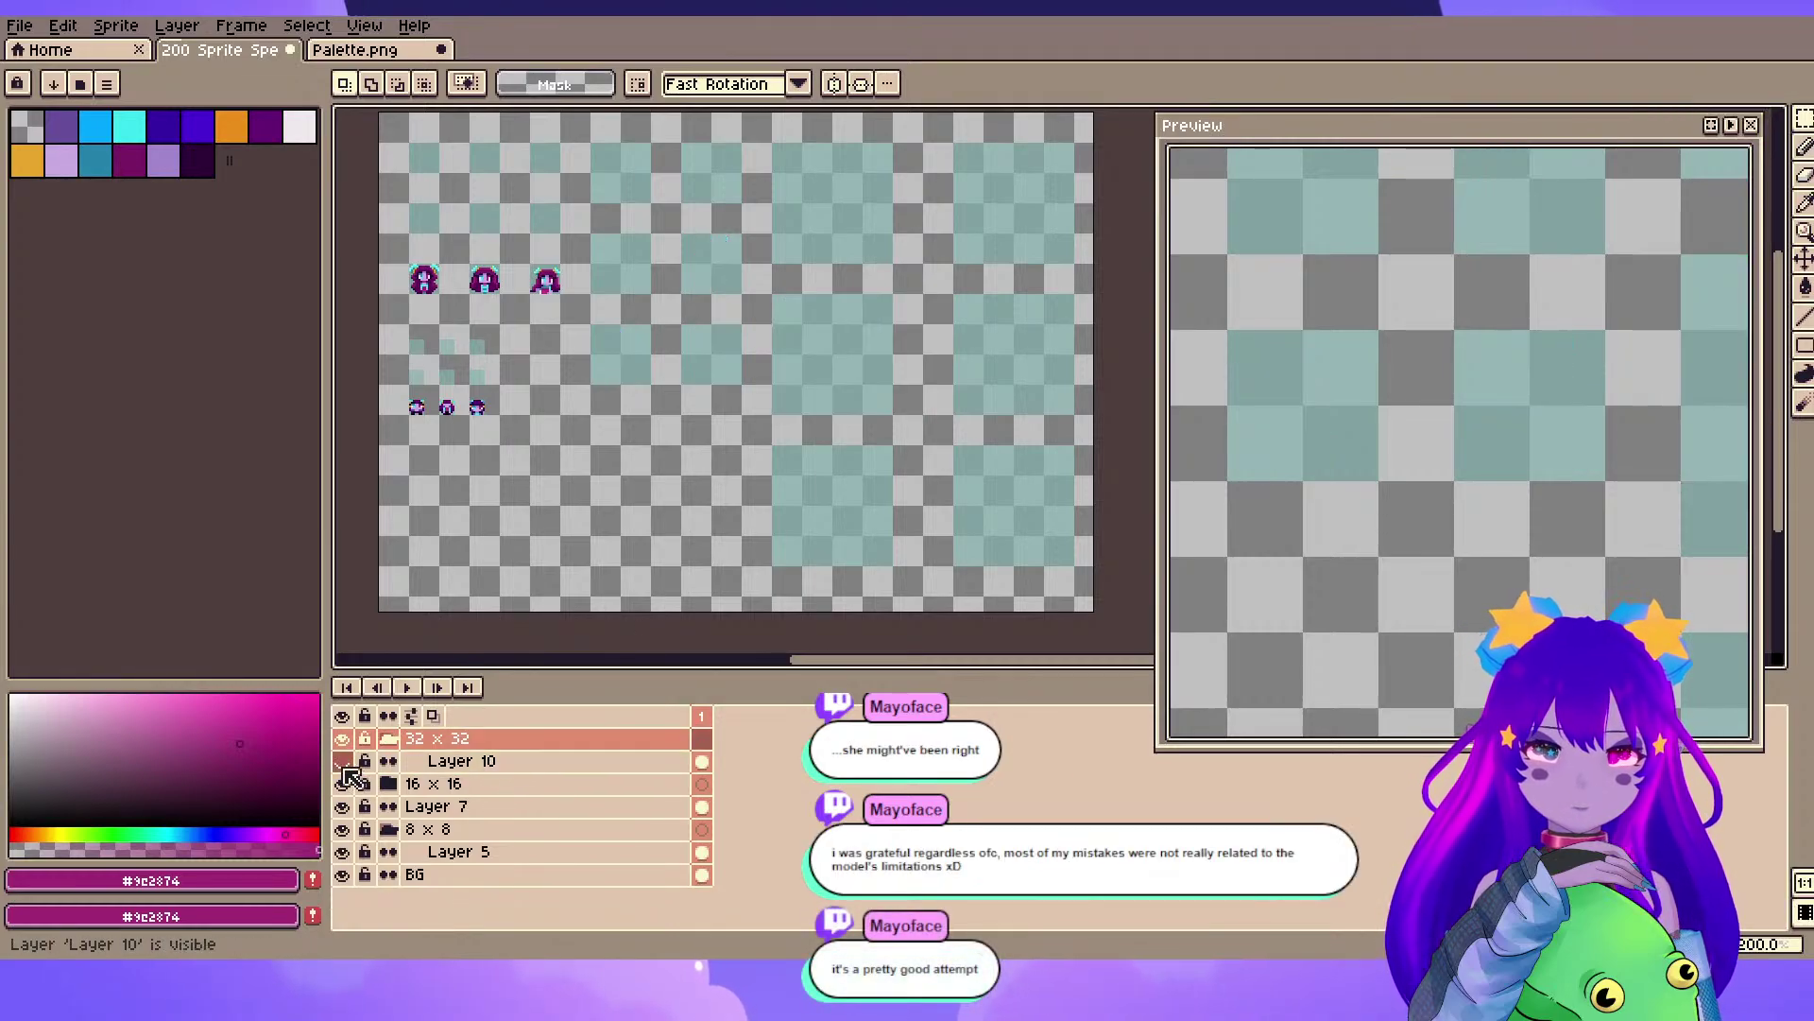
click(341, 760)
drag(747, 244, 1002, 513)
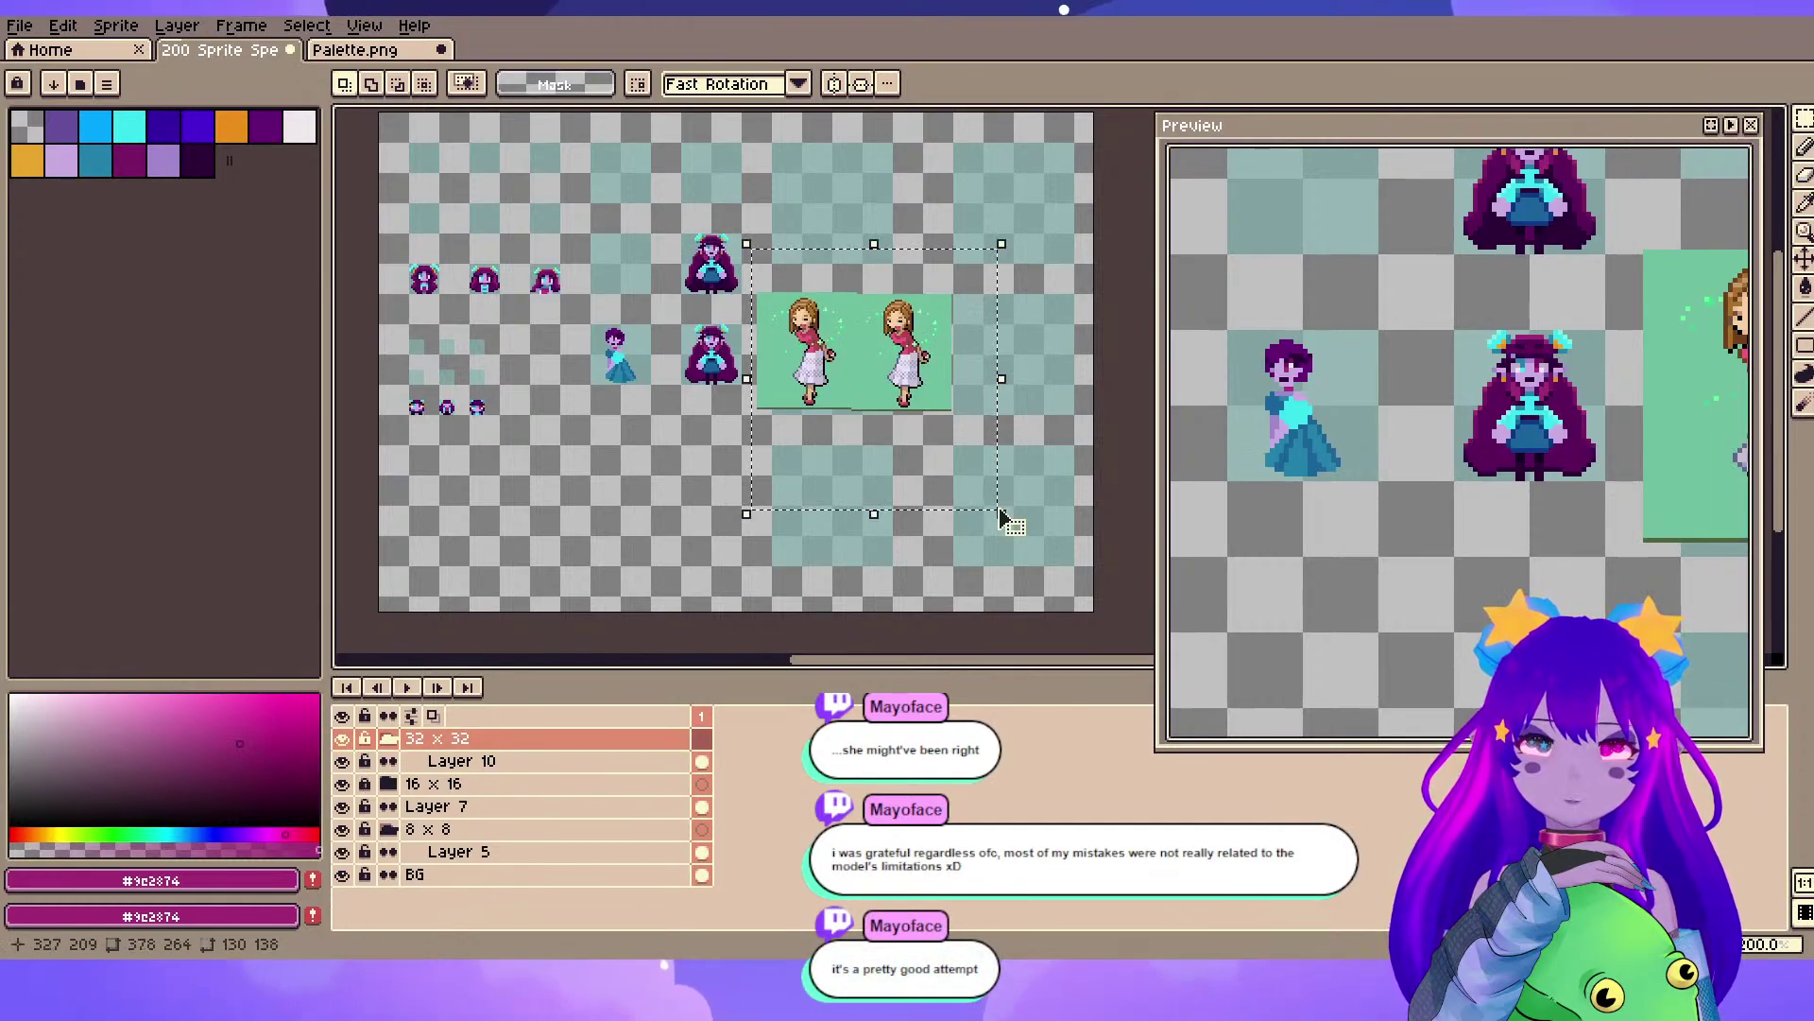
click(346, 762)
click(346, 762)
click(486, 761)
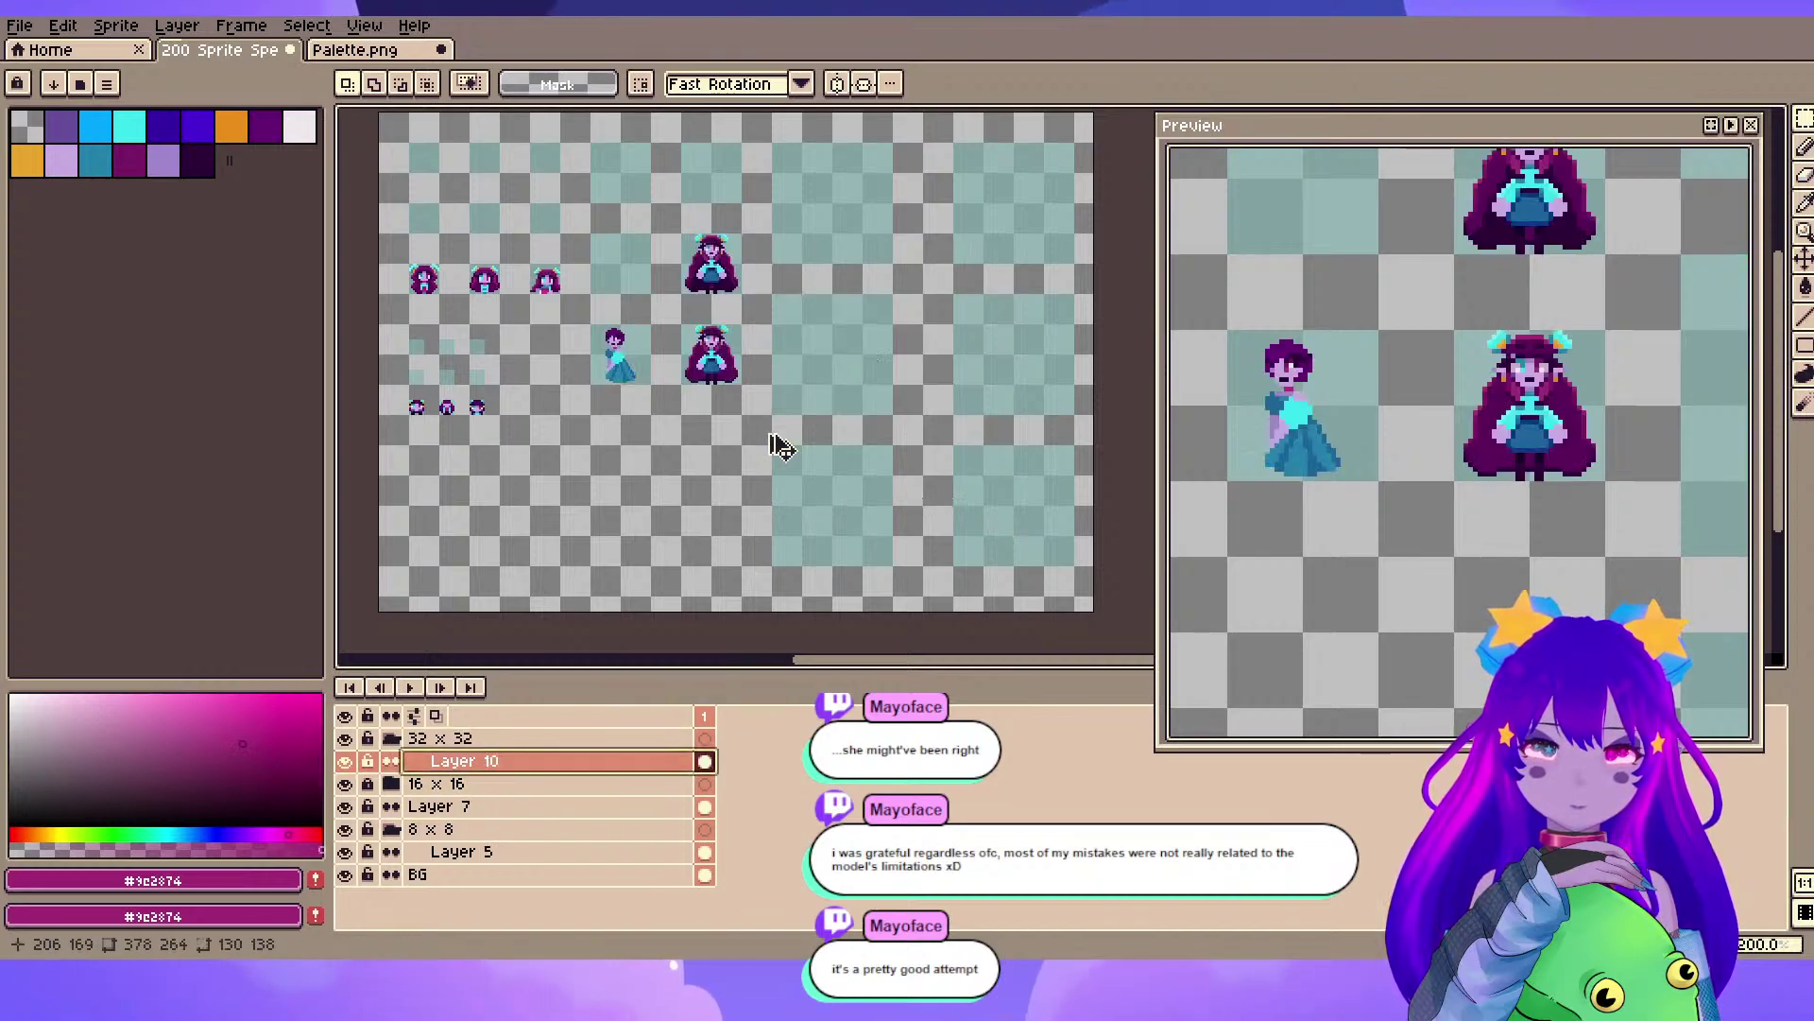
key(ctrl+s)
- Erase the short-haired figure in the blue dress from Layer 10 with a 9 px round eraser and save the file
scroll(753, 308, up, 3)
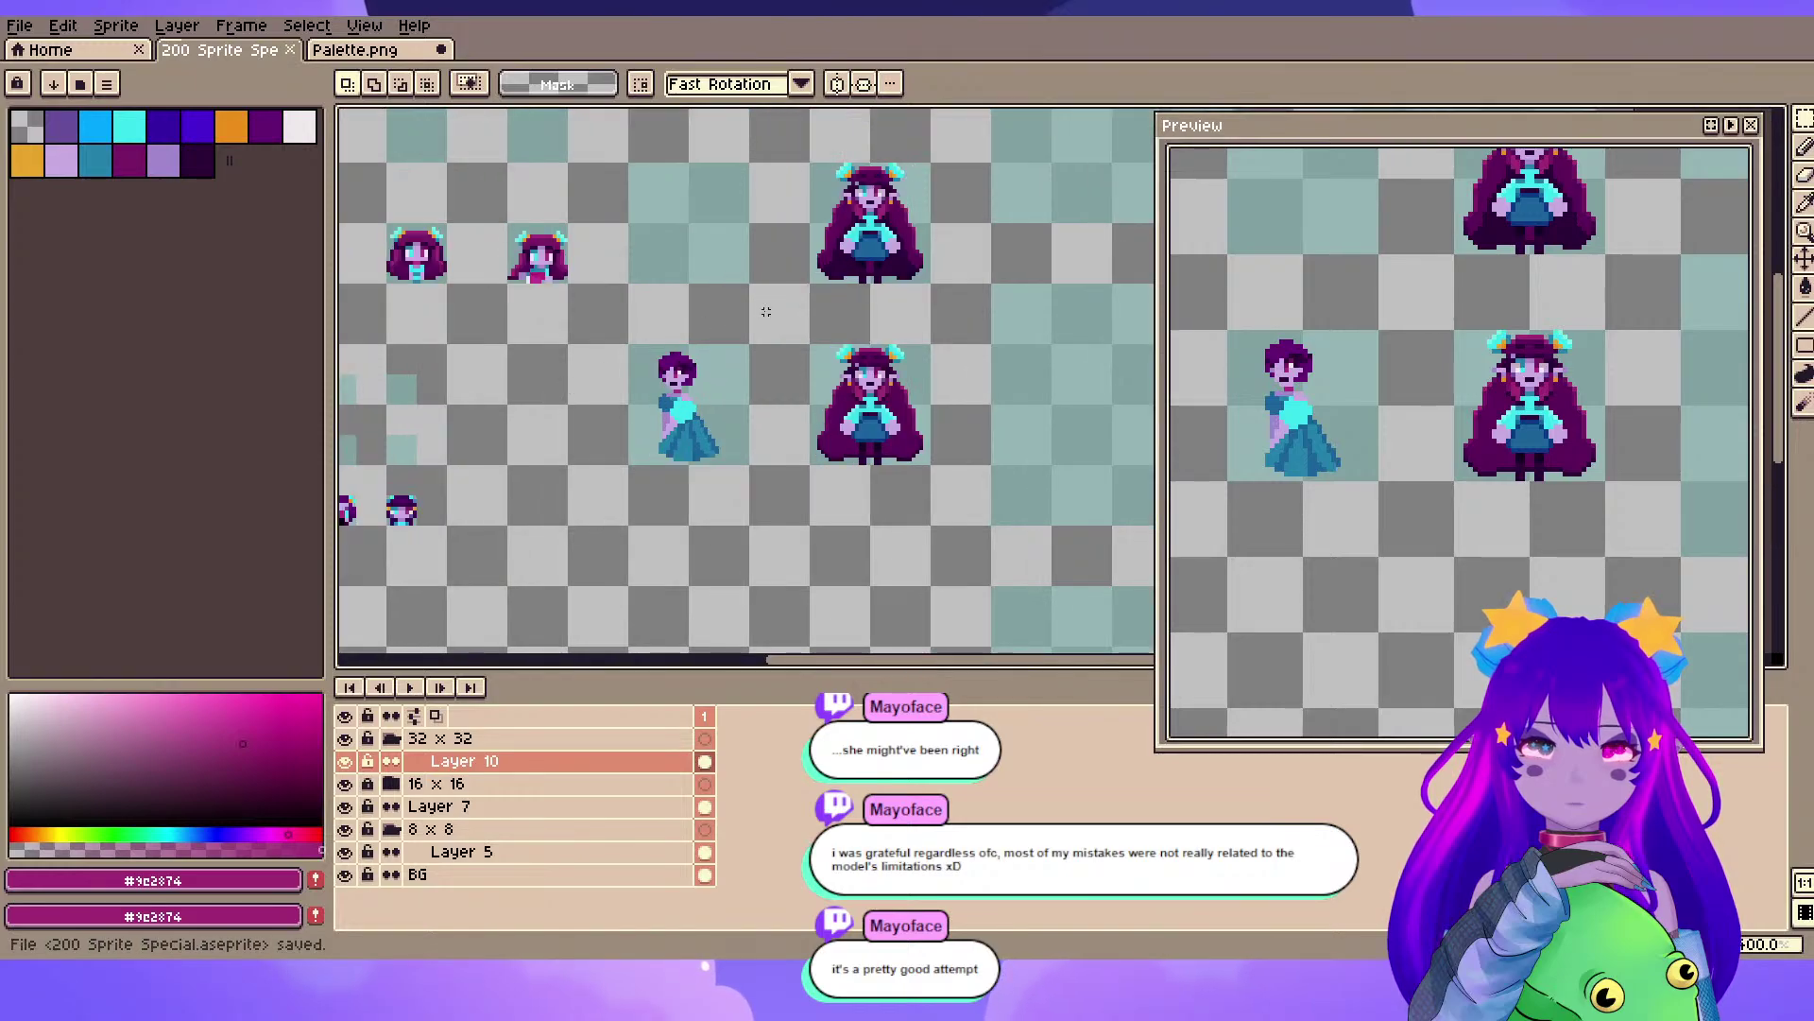
drag(815, 269, 936, 279)
click(346, 762)
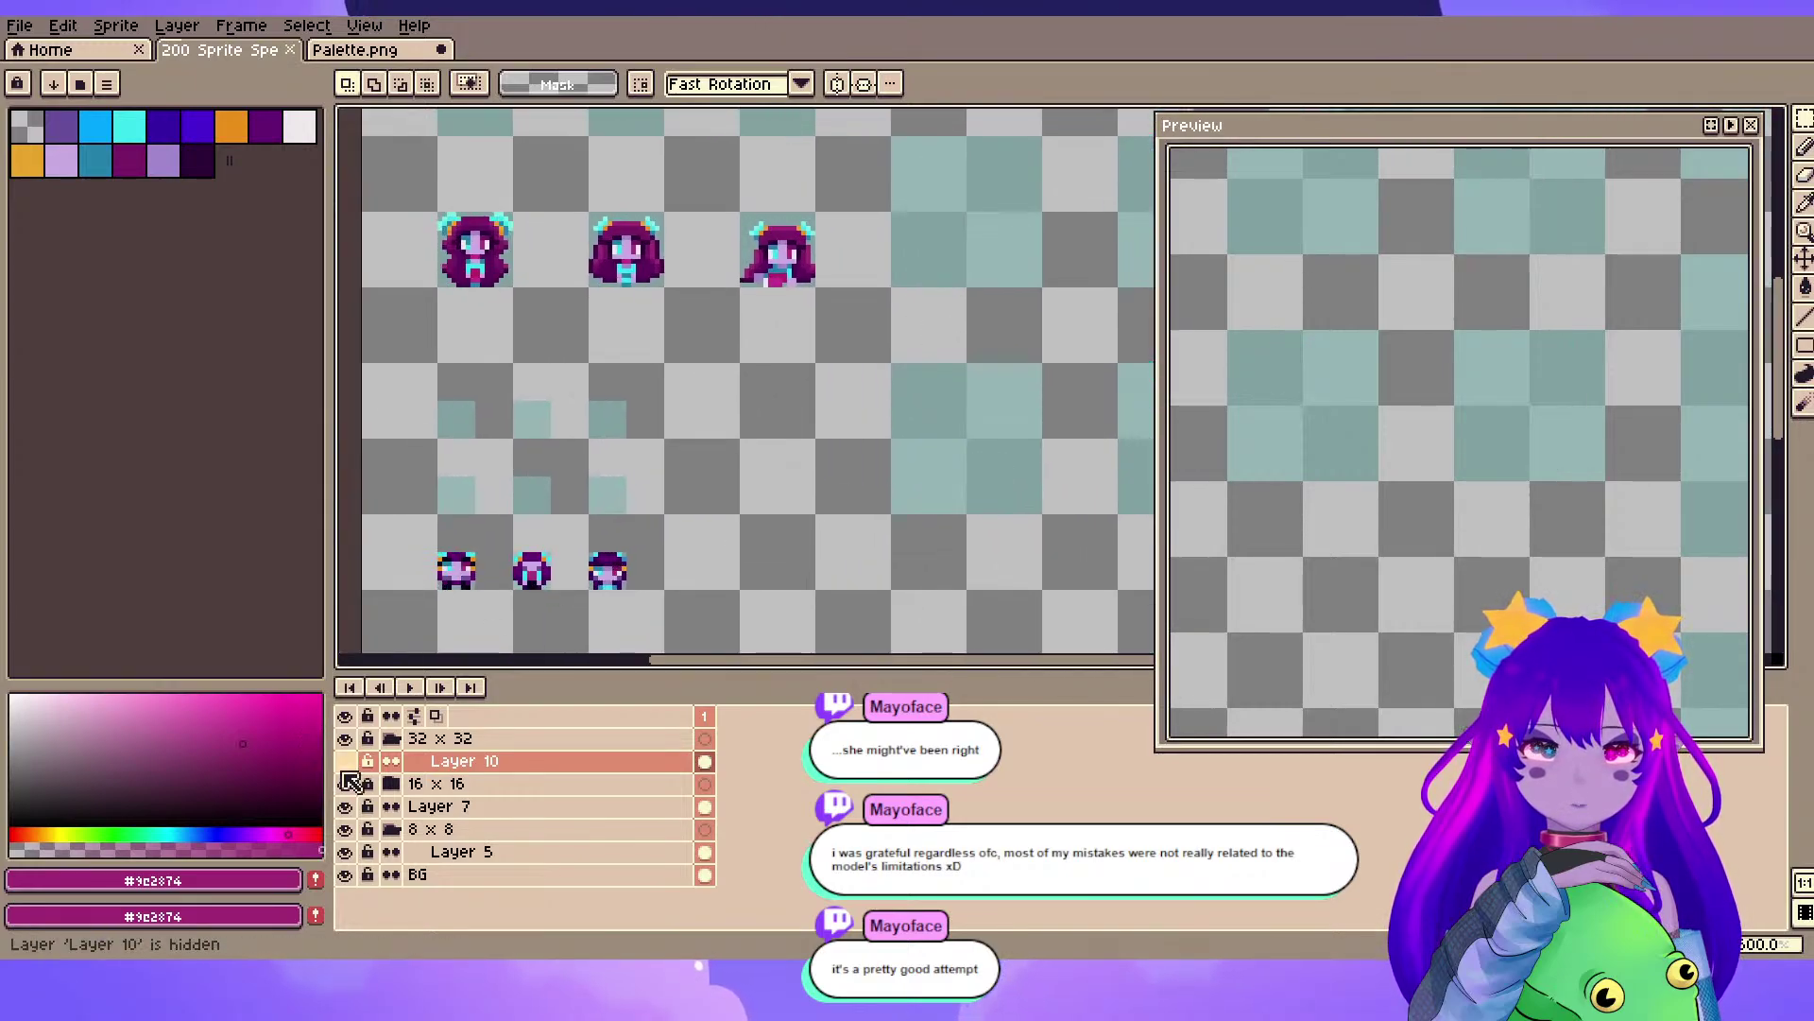
click(346, 764)
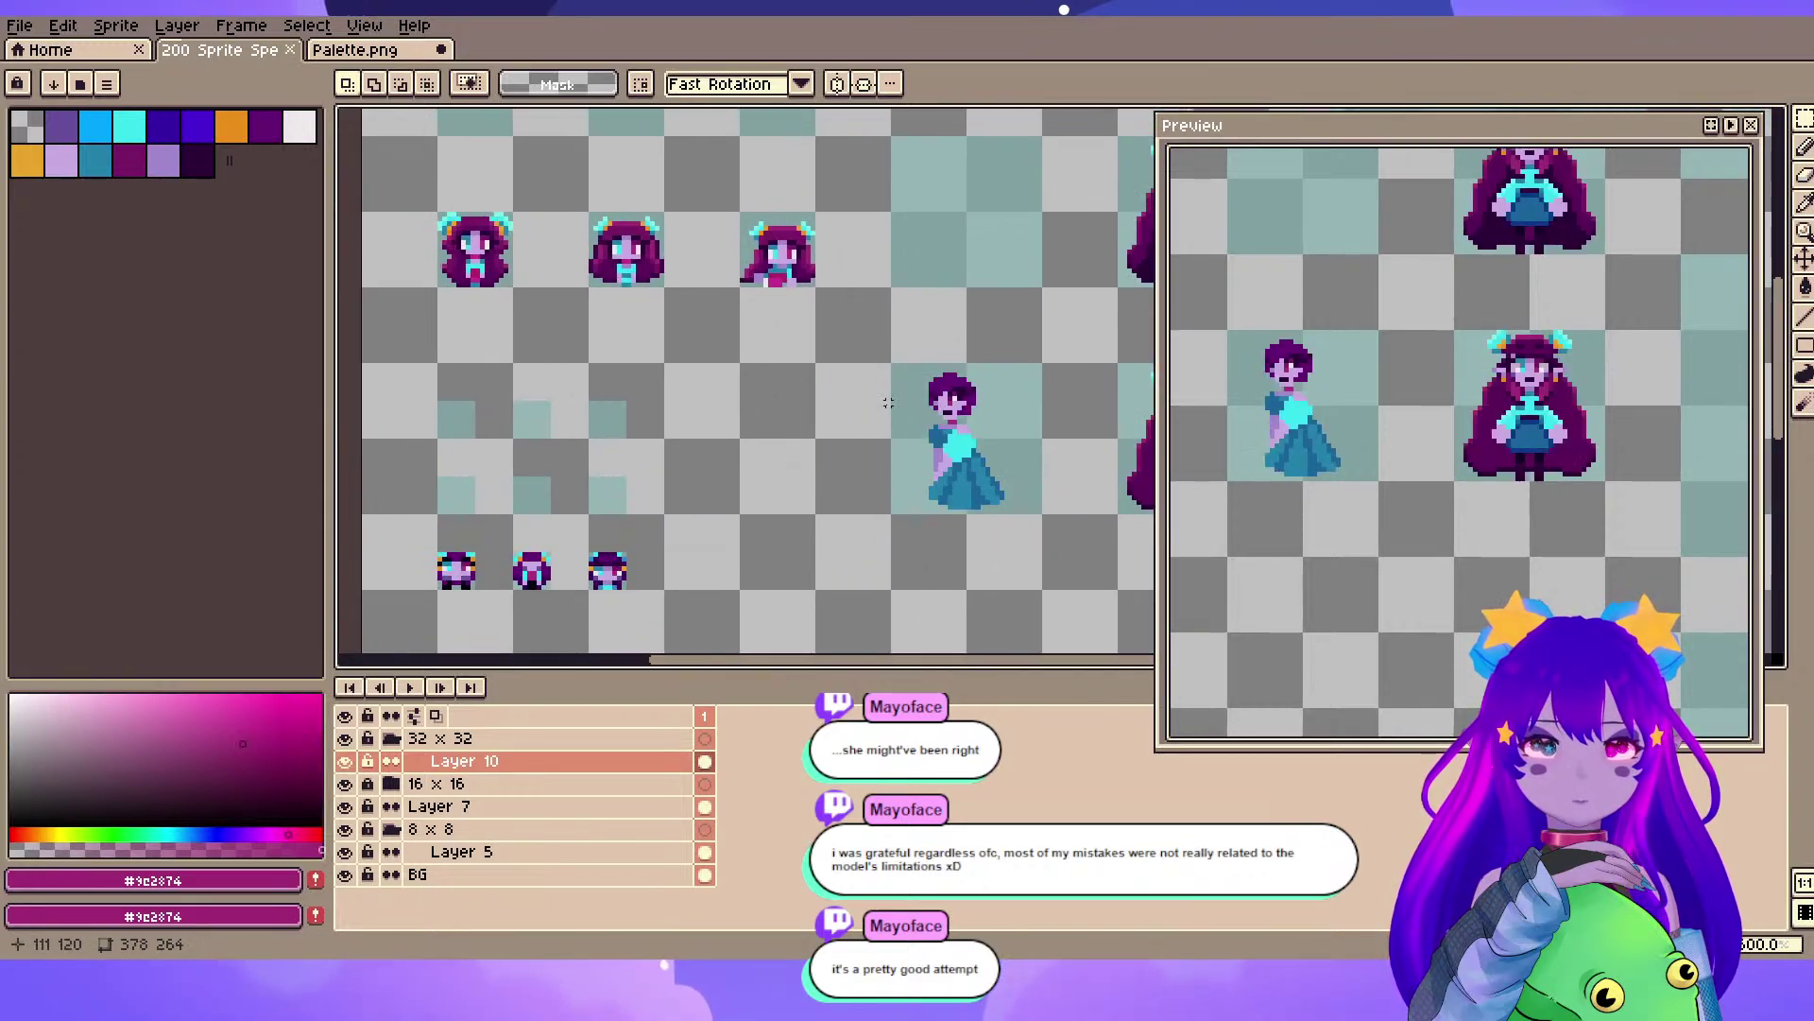
scroll(973, 421, up, 1)
drag(1008, 469, 924, 409)
key(e)
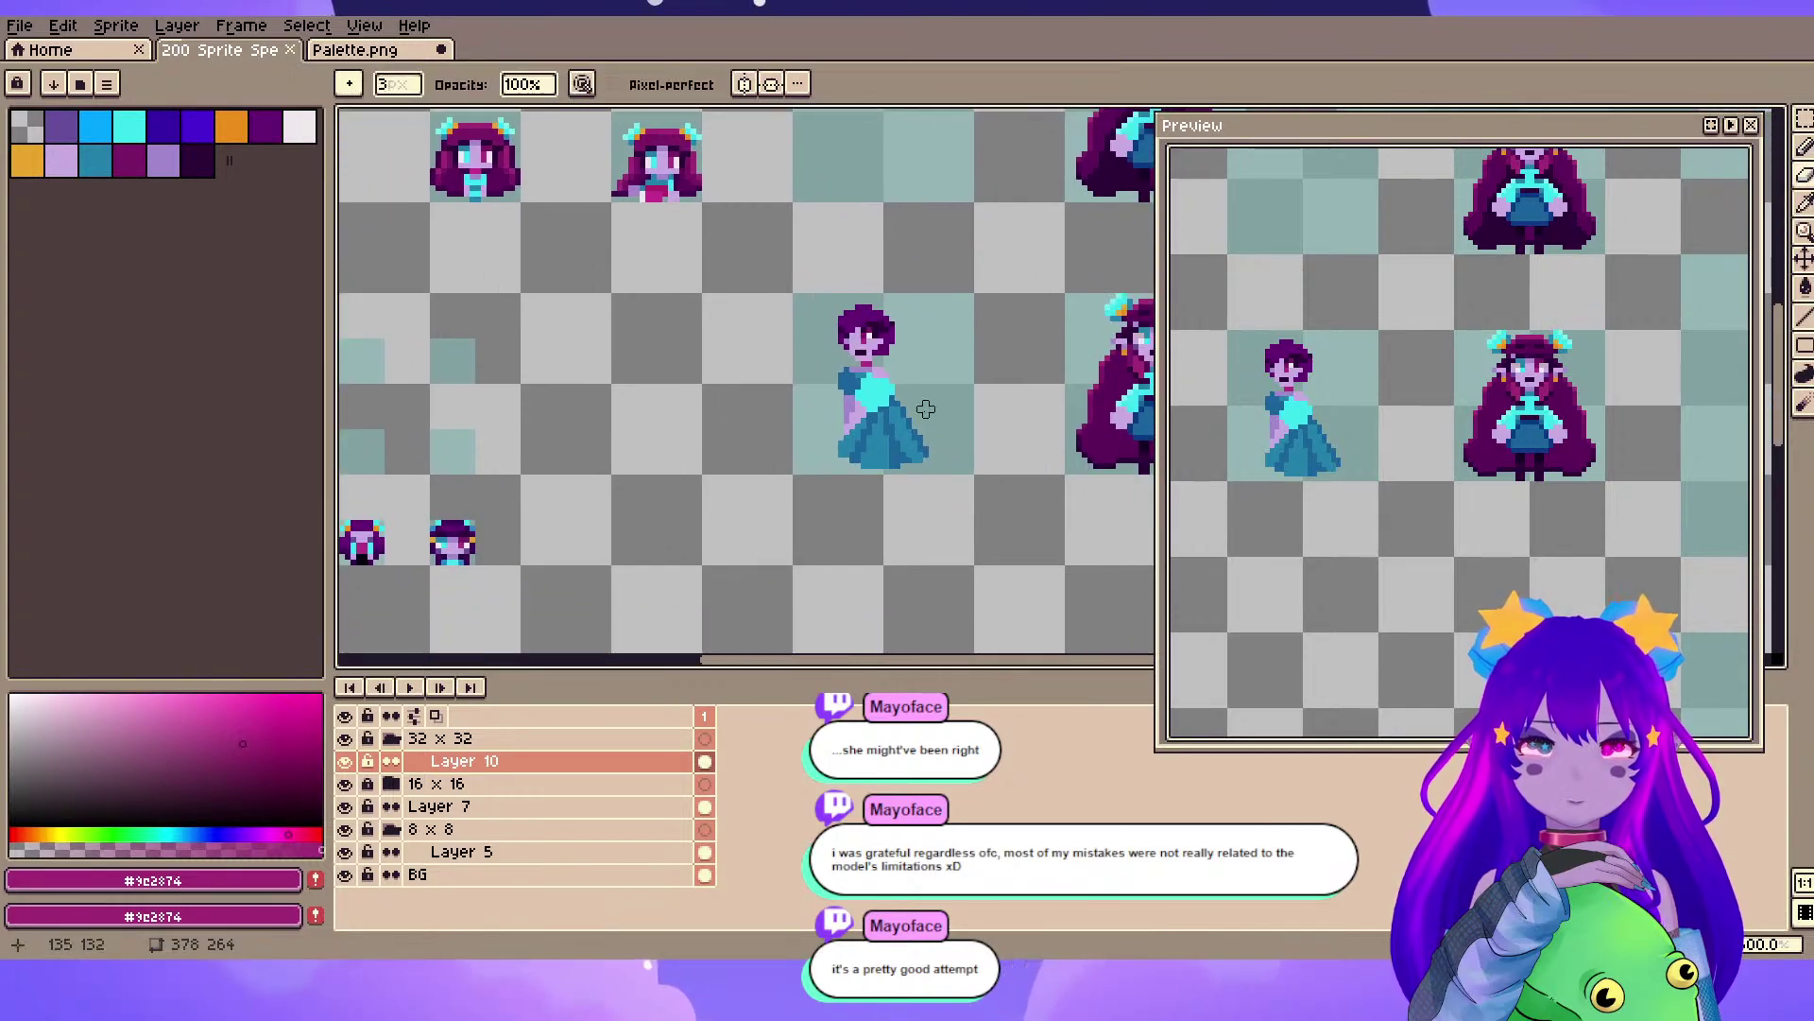
key(ctrl+z)
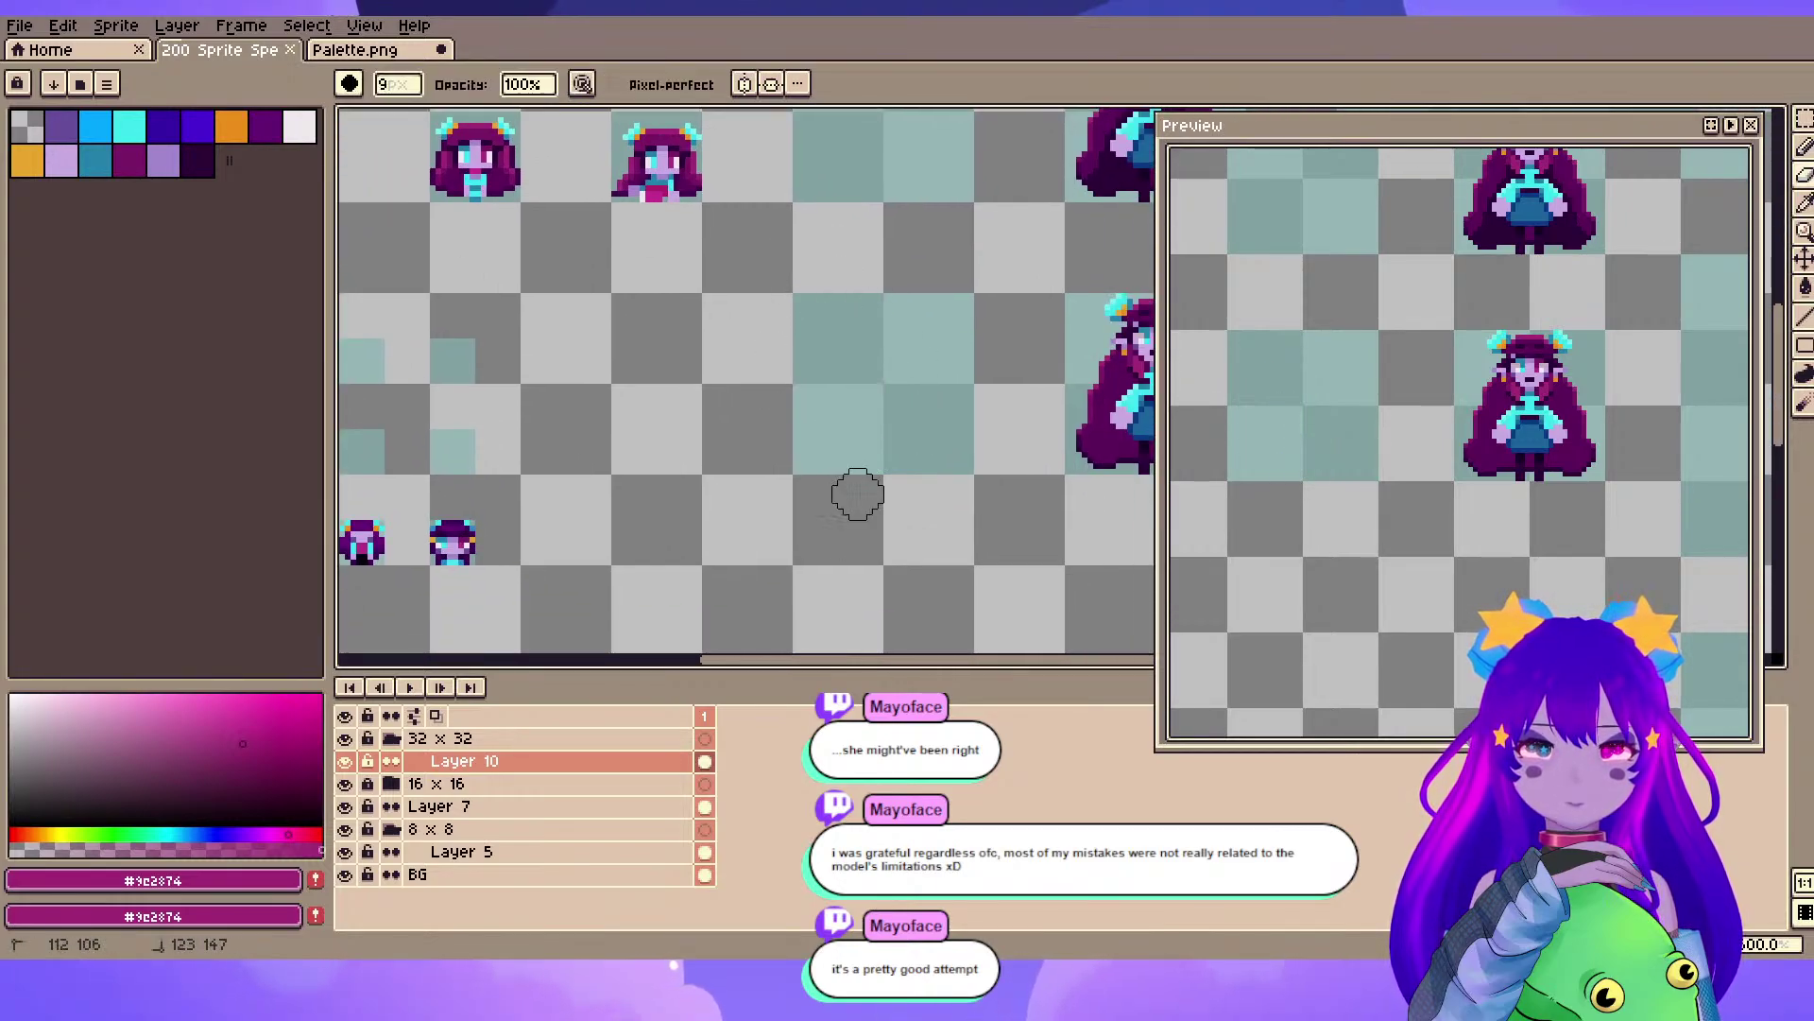
key(ctrl+s)
- Draw a number 1 in #9e2874 below the first 8 × 8 sprite with the 1 px pencil
scroll(829, 291, down, 2)
drag(767, 302, 850, 330)
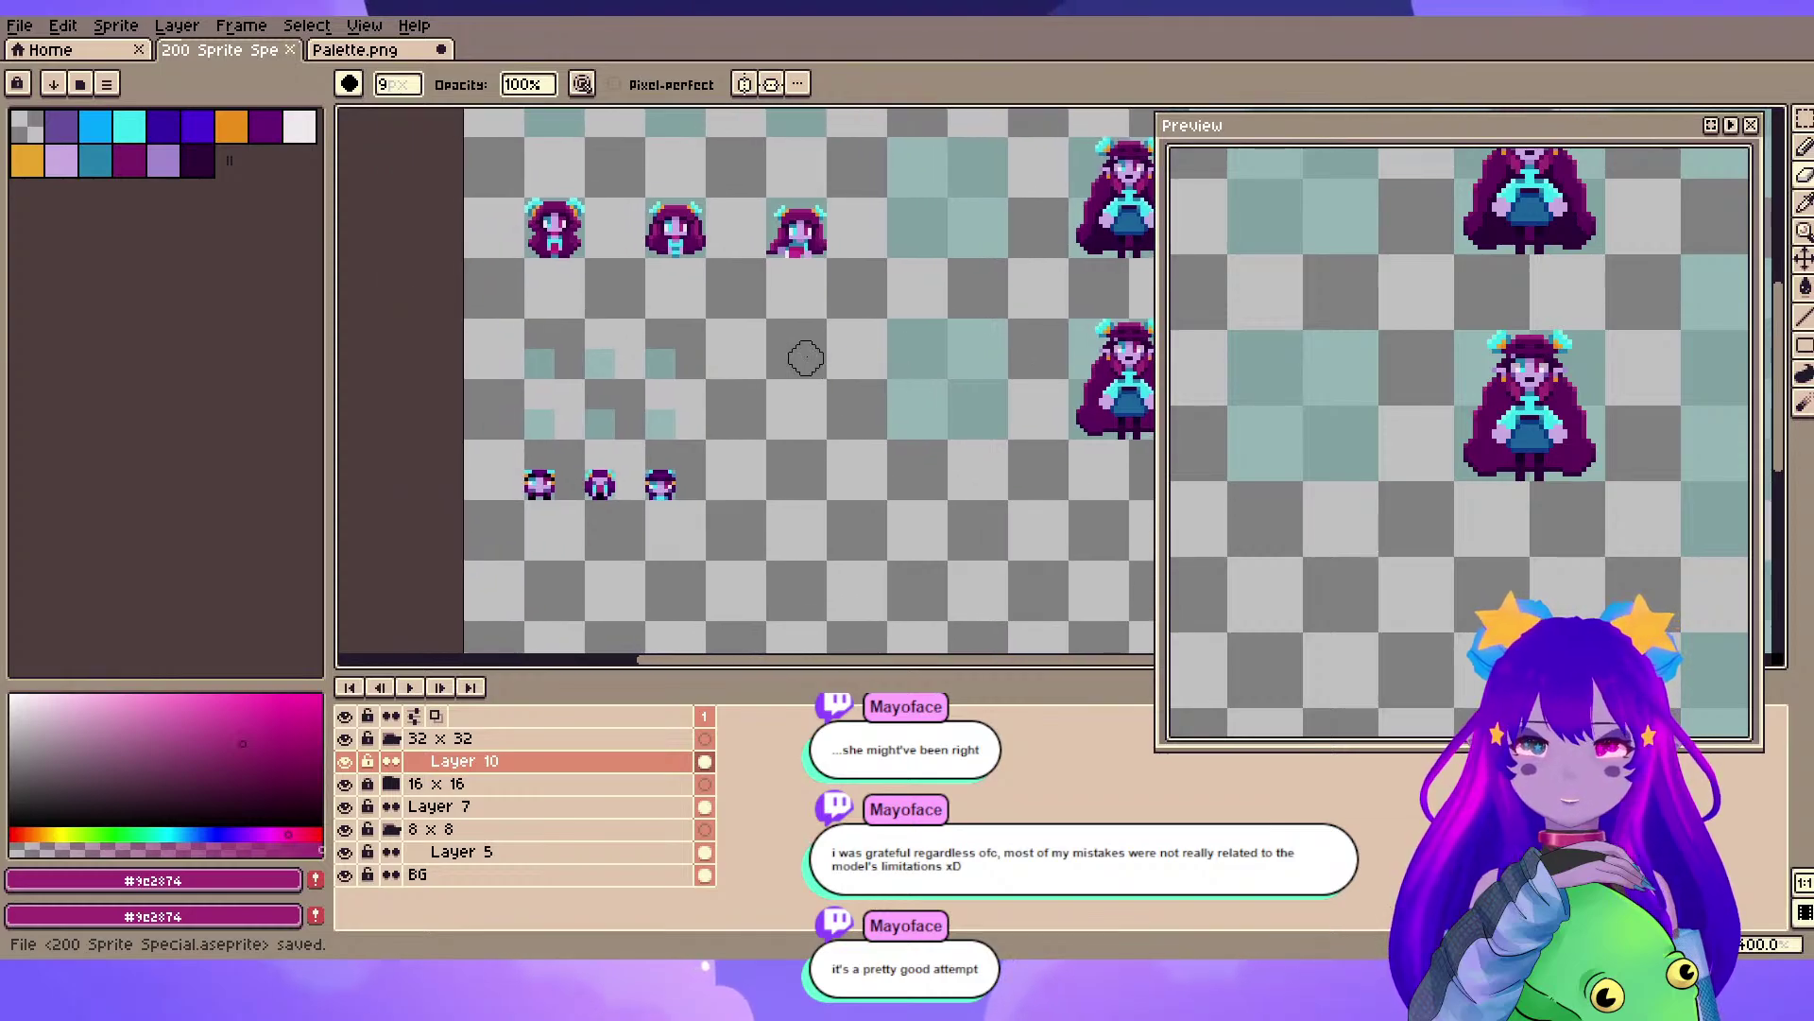
drag(1077, 330, 869, 400)
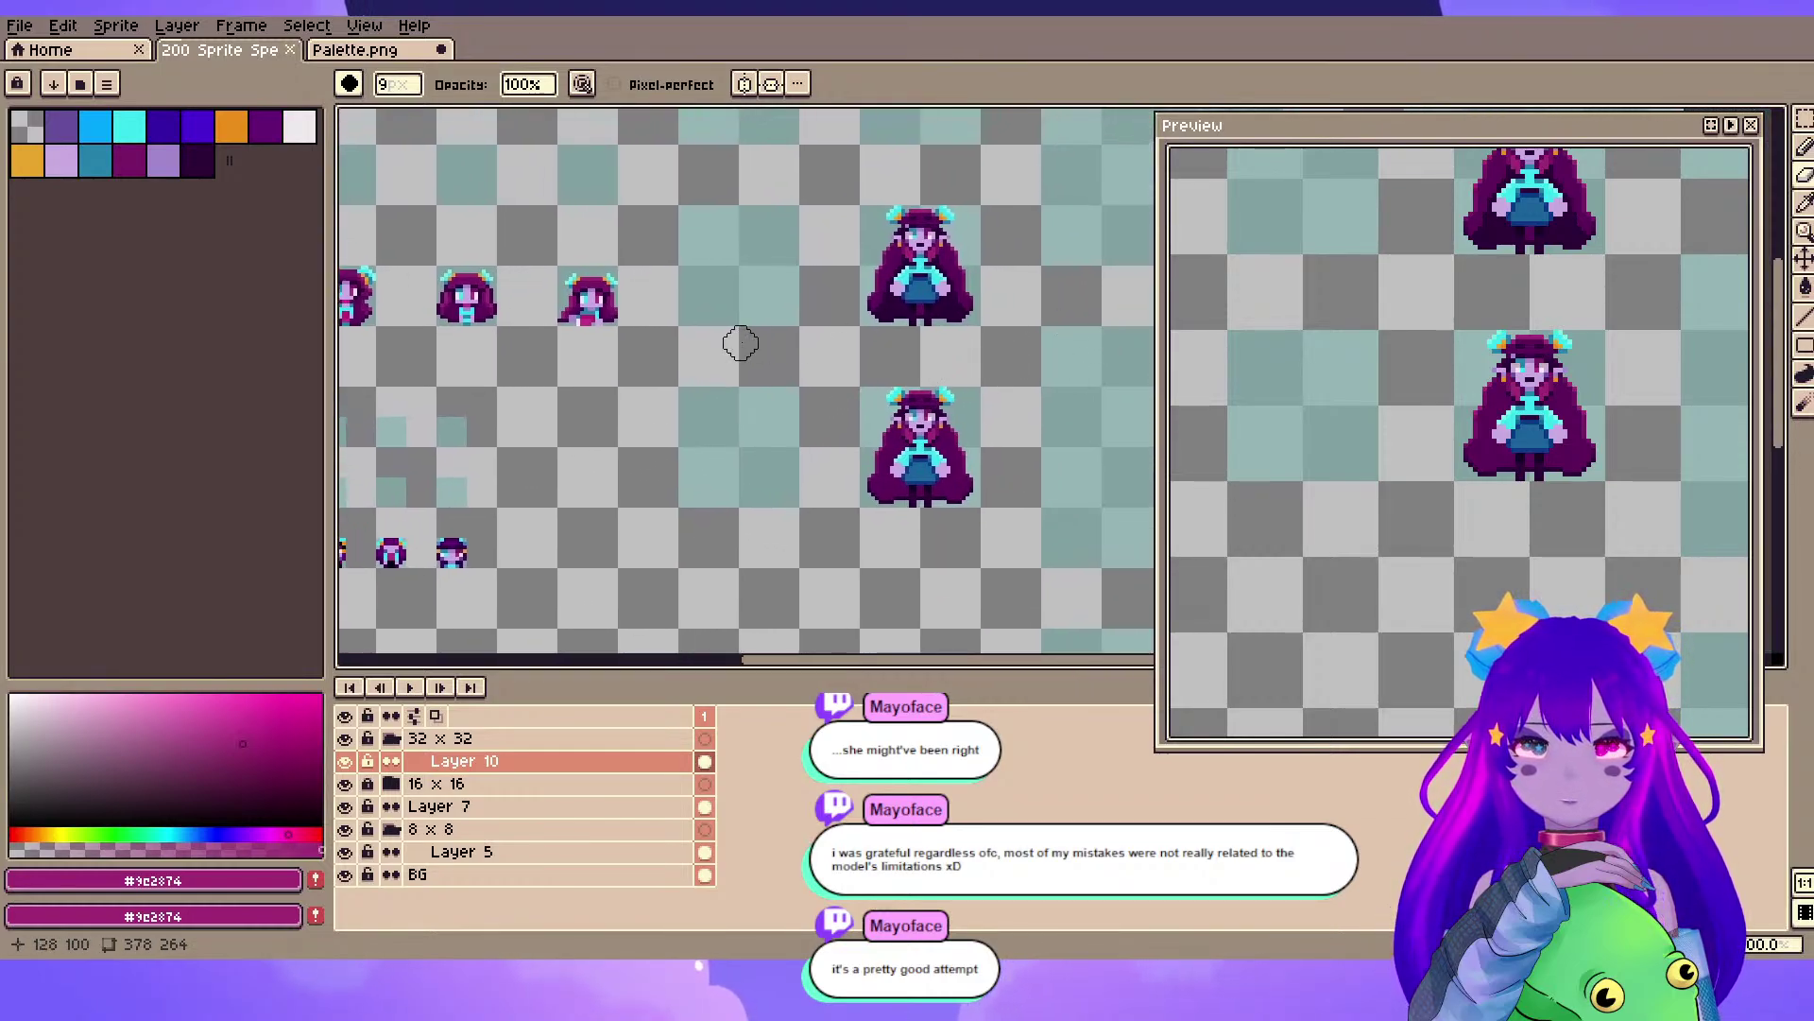
drag(741, 344, 1061, 296)
scroll(907, 363, up, 2)
drag(652, 486, 887, 185)
scroll(926, 355, up, 3)
scroll(879, 296, up, 1)
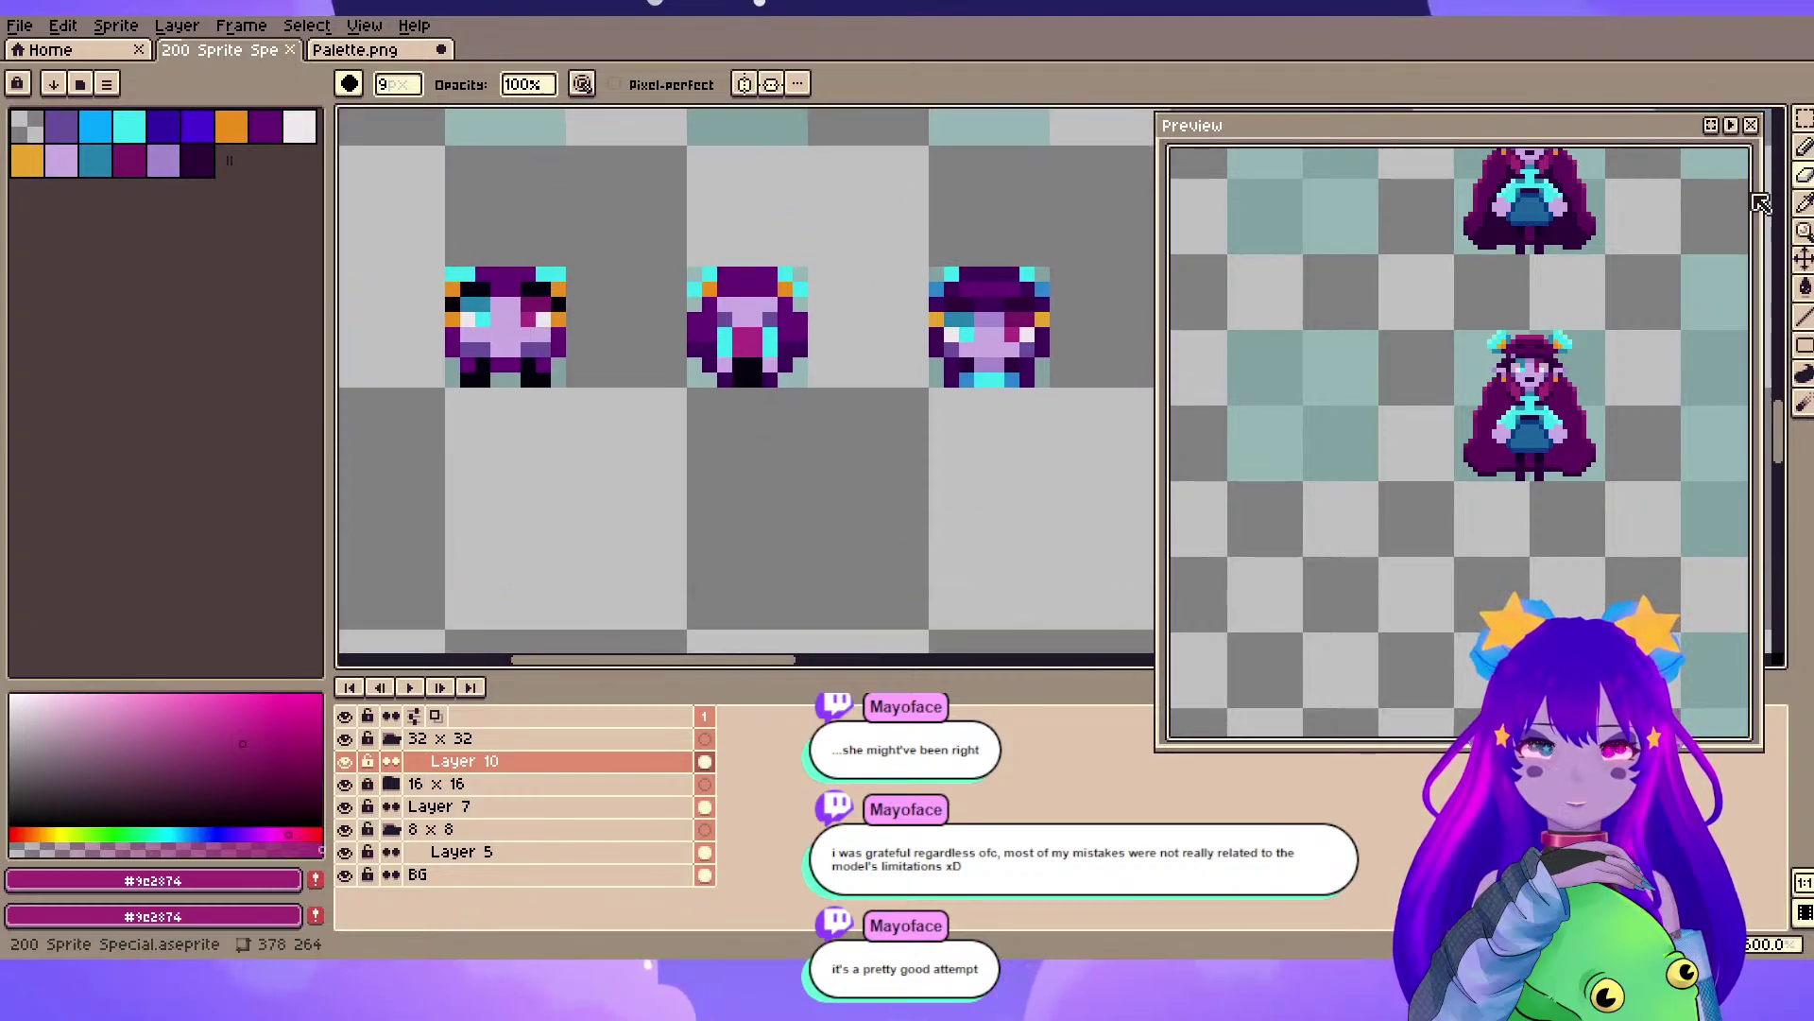
key(b)
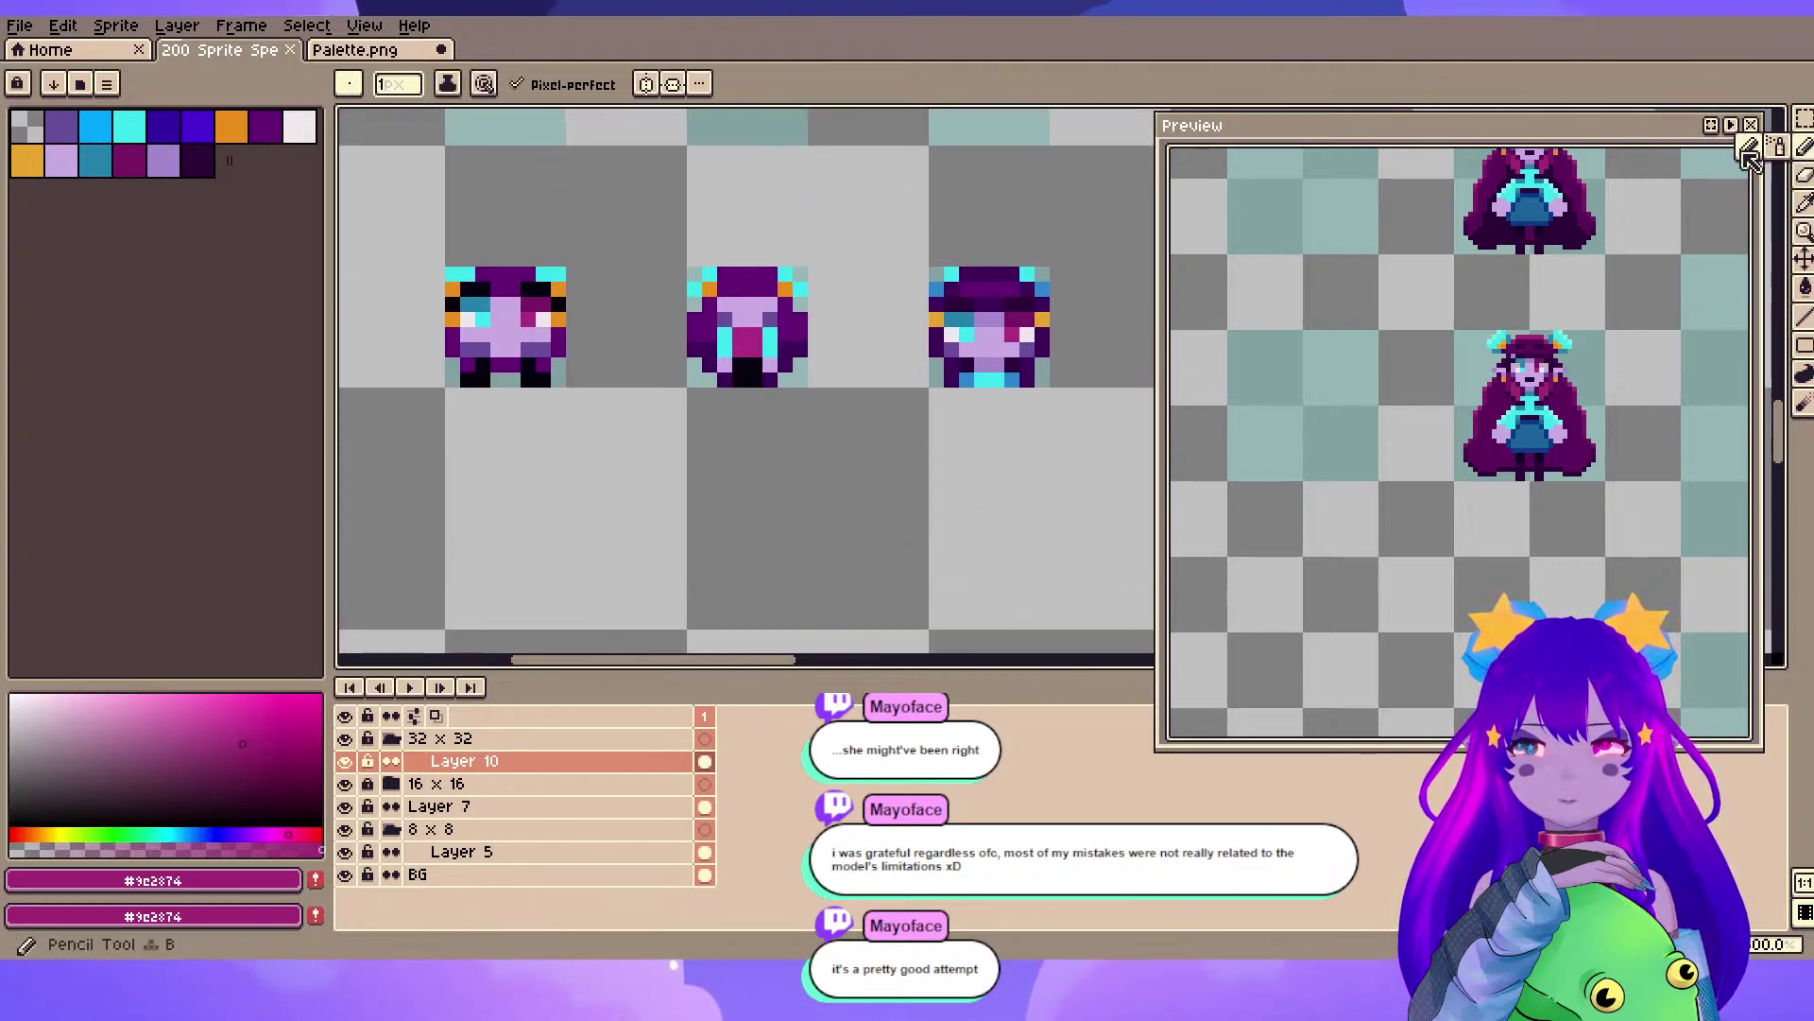
drag(512, 426, 512, 470)
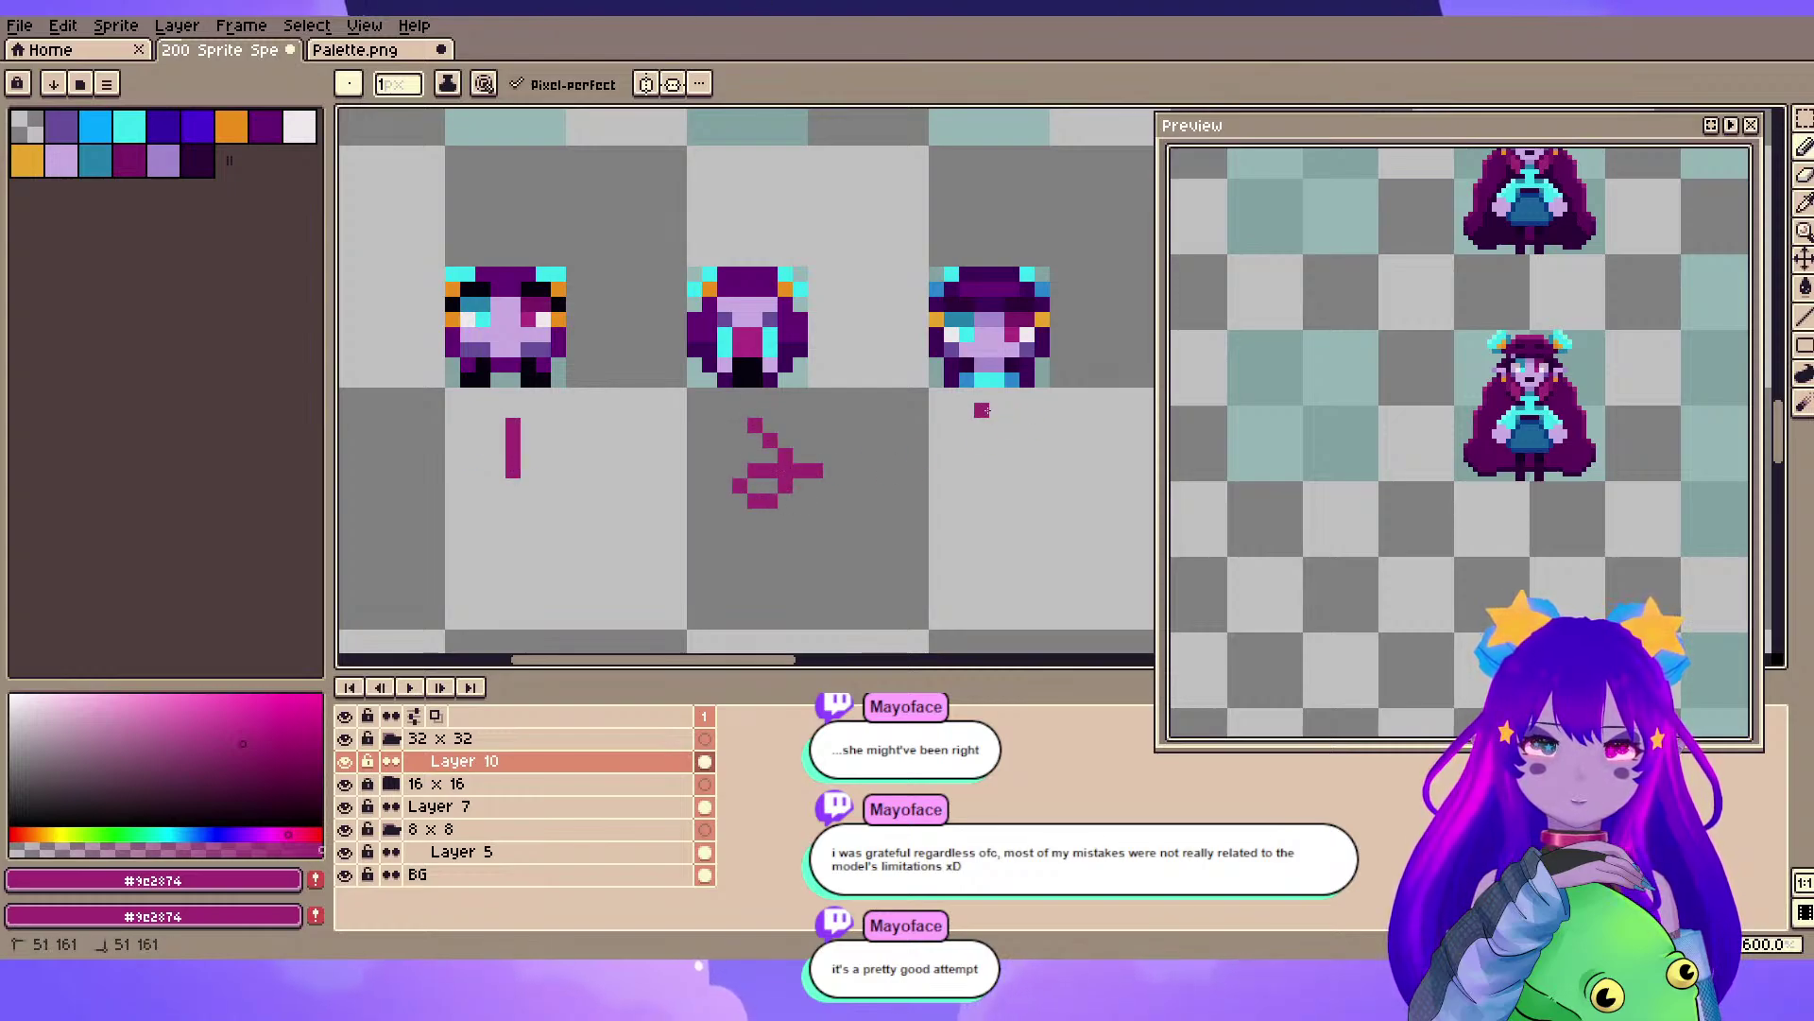
- Try a number below the third 8 × 8 sprite, then undo it together with the mark below the second sprite
drag(982, 410, 1012, 456)
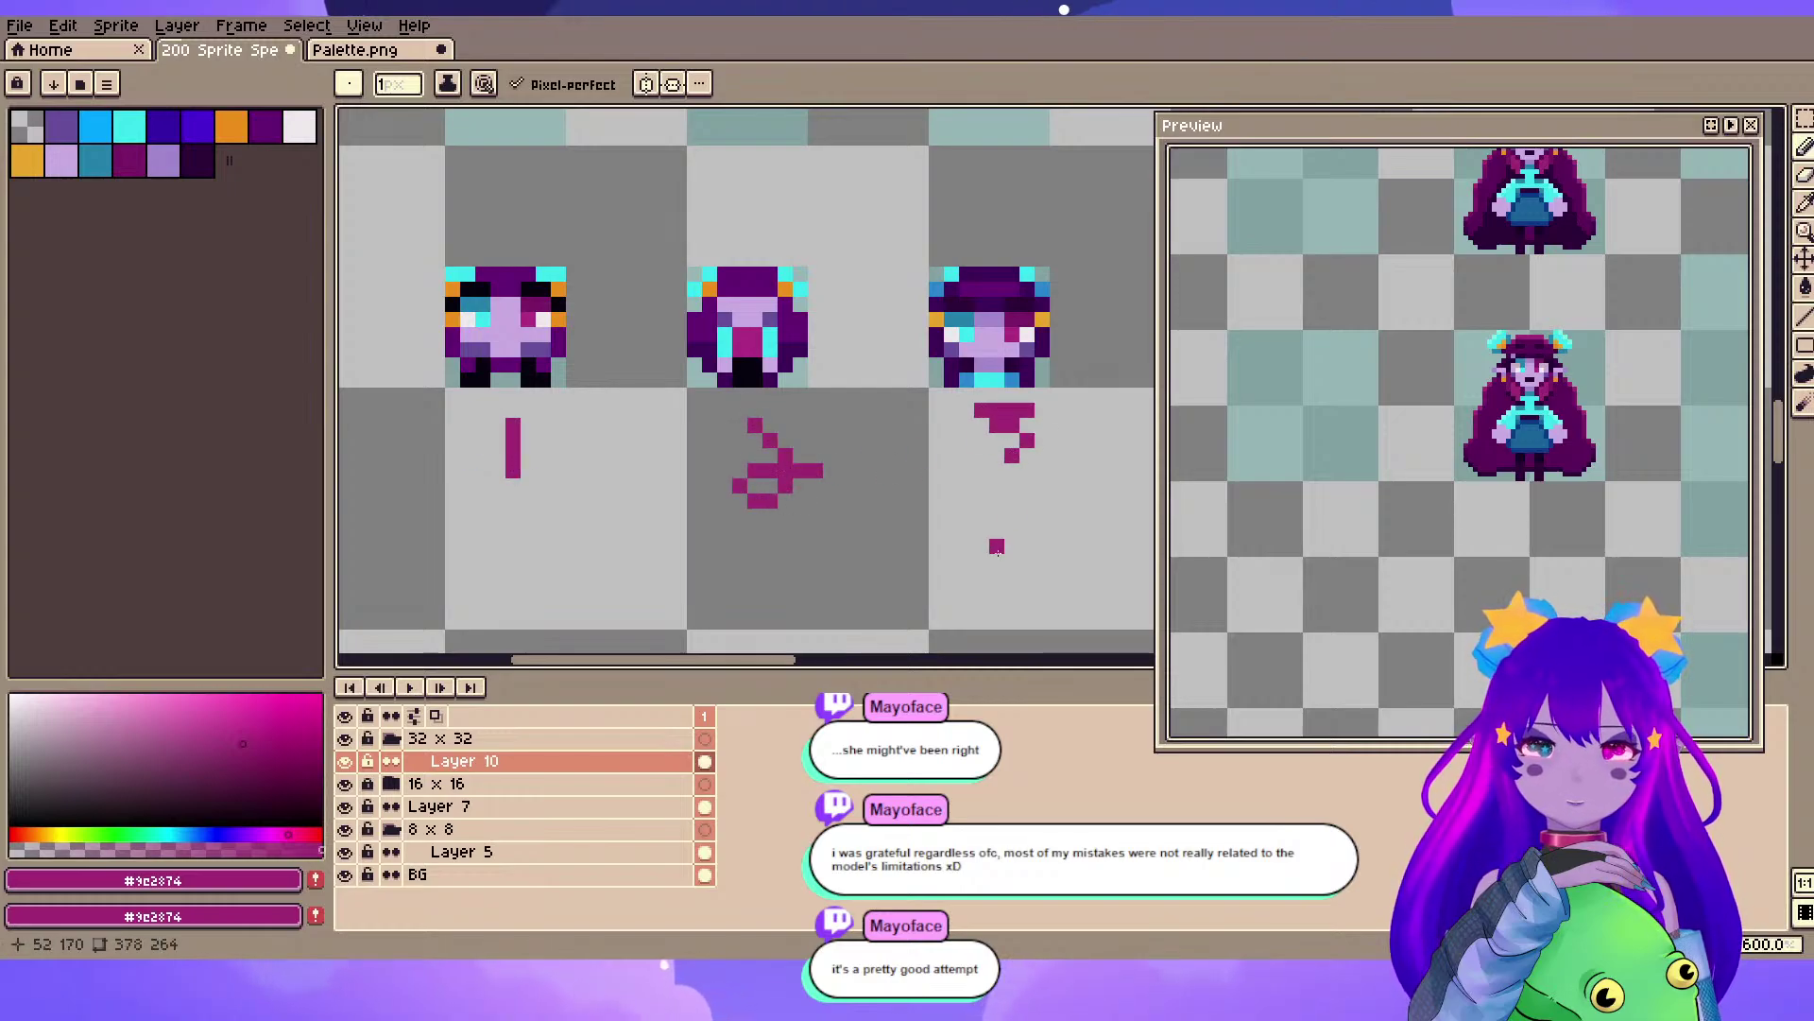
key(ctrl+z)
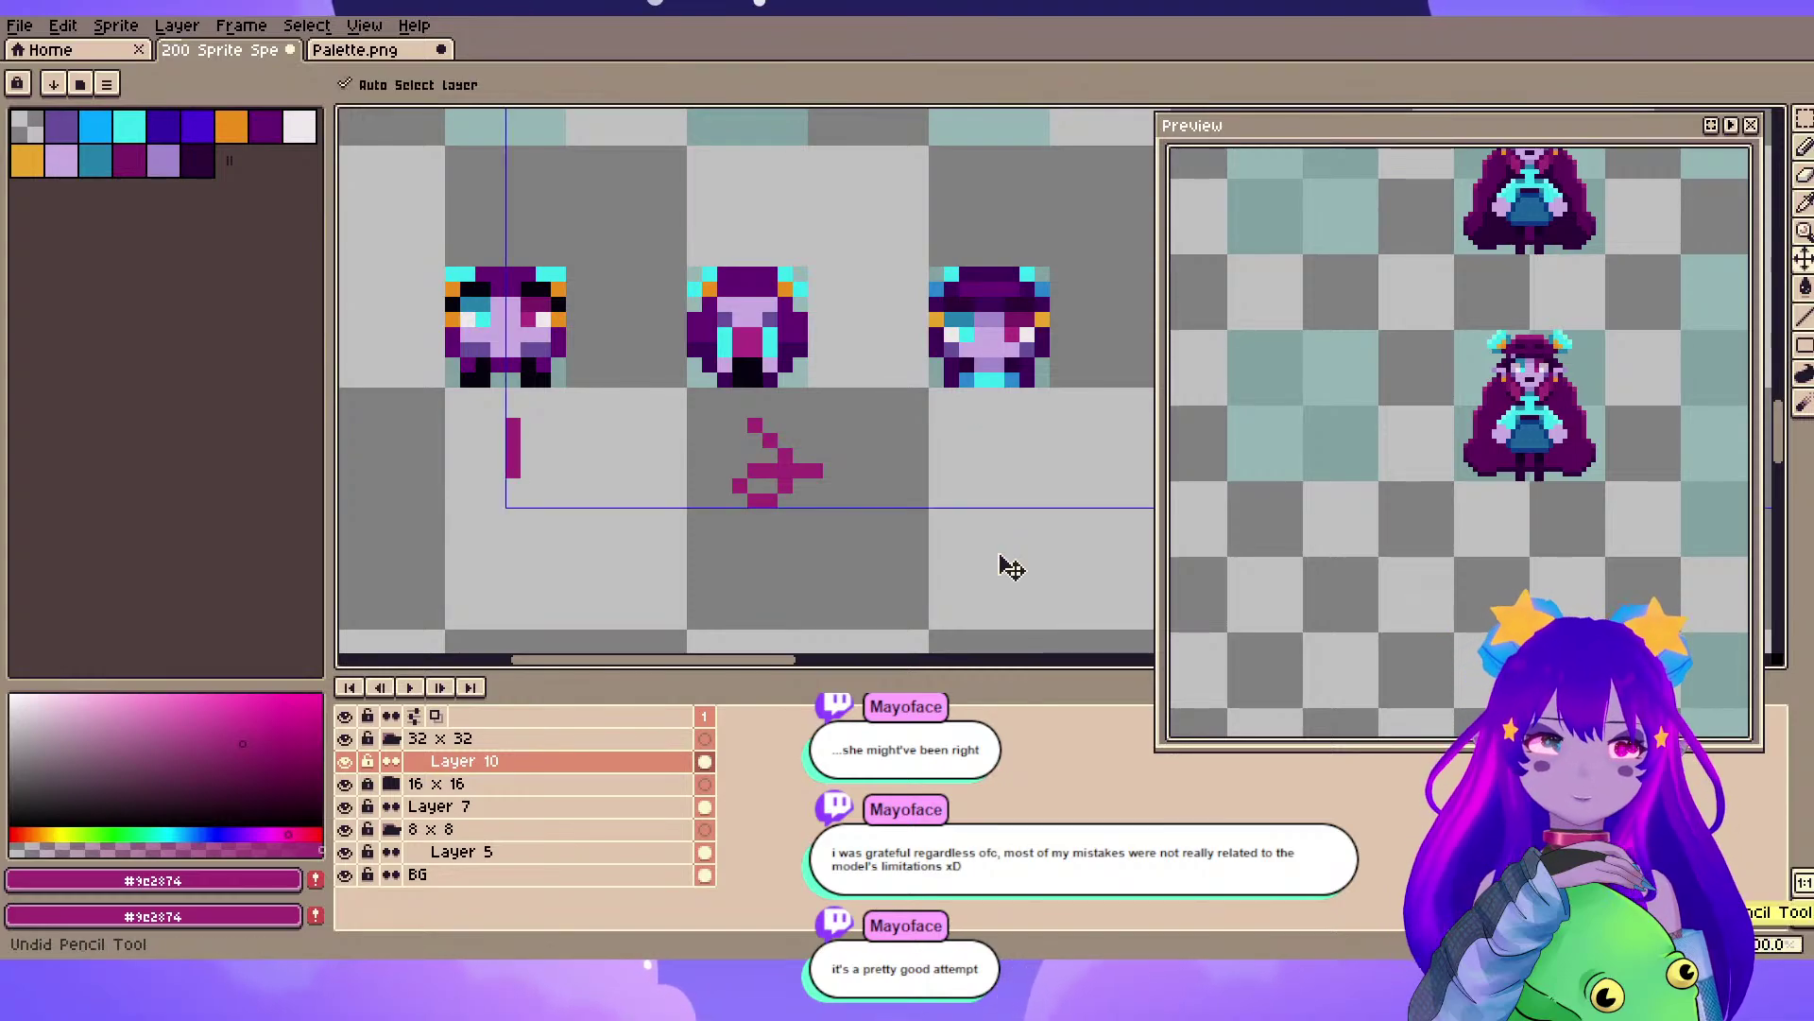
key(ctrl+z)
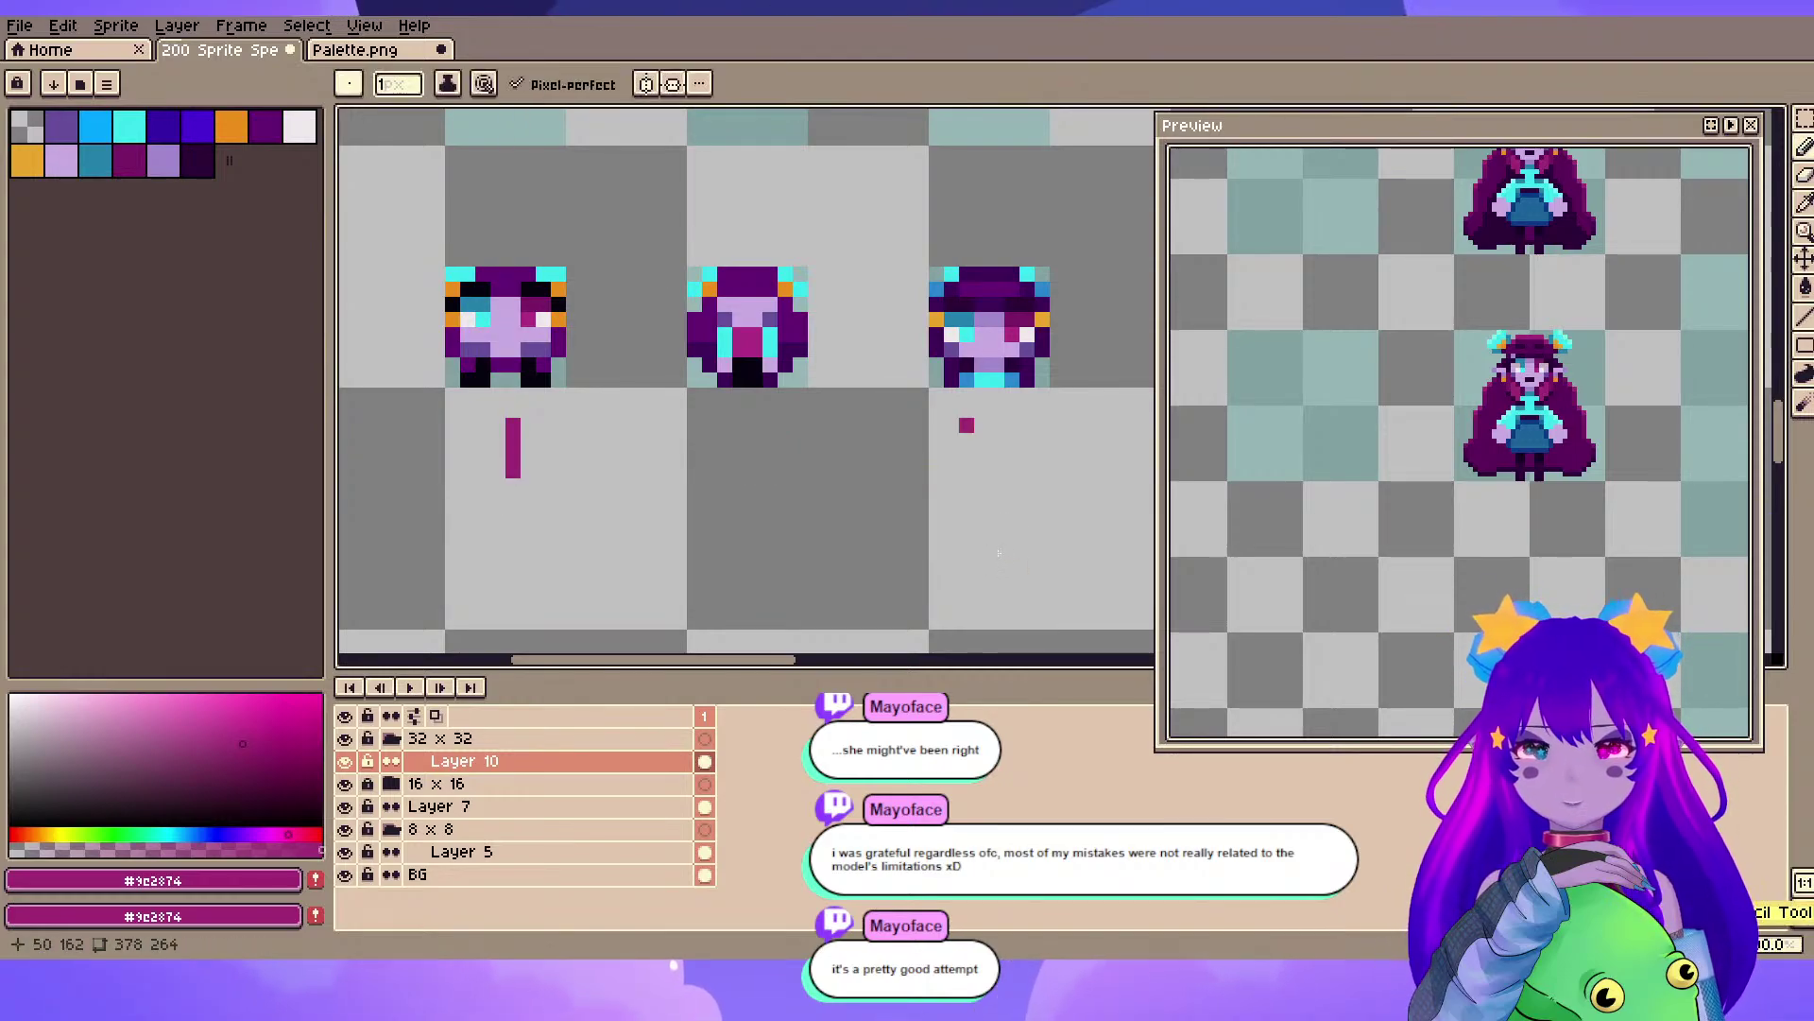
- Draw a number 3 in #9e2874 below the third 8 × 8 sprite with the 1 px pencil
key(ctrl+z)
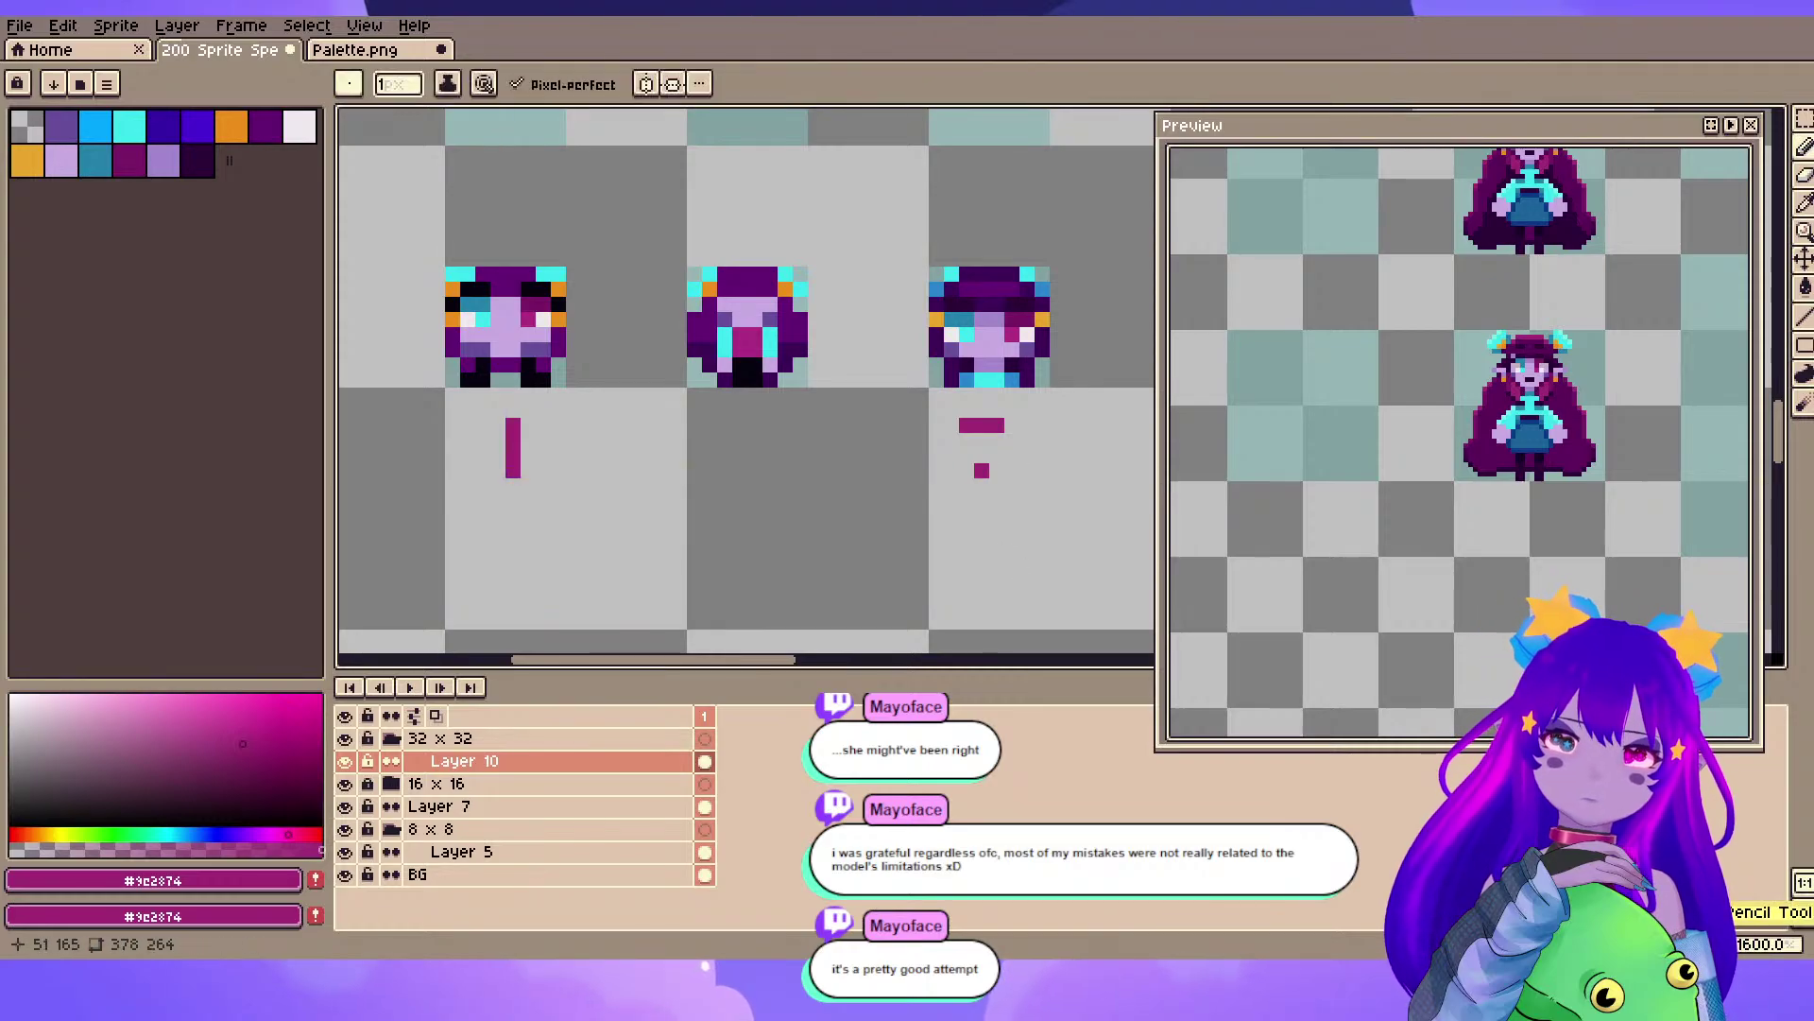
drag(981, 470, 1012, 455)
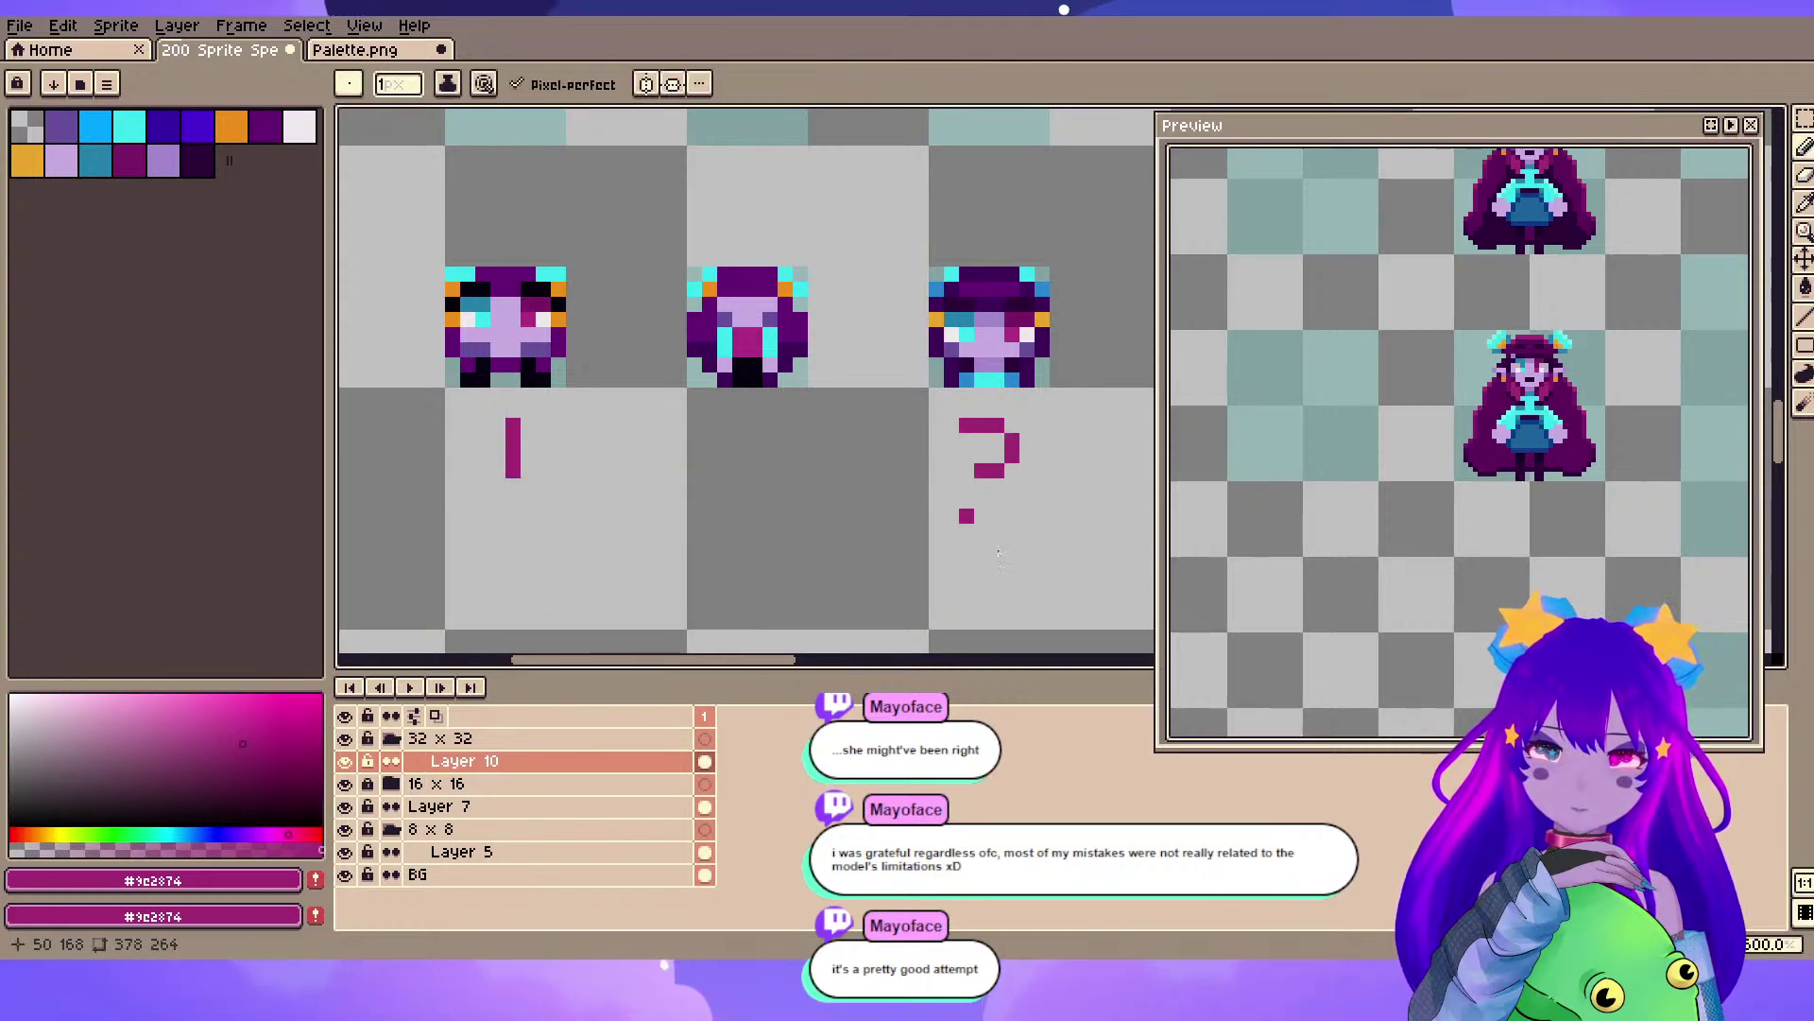
click(966, 515)
shift+click(997, 515)
drag(1012, 485, 1012, 501)
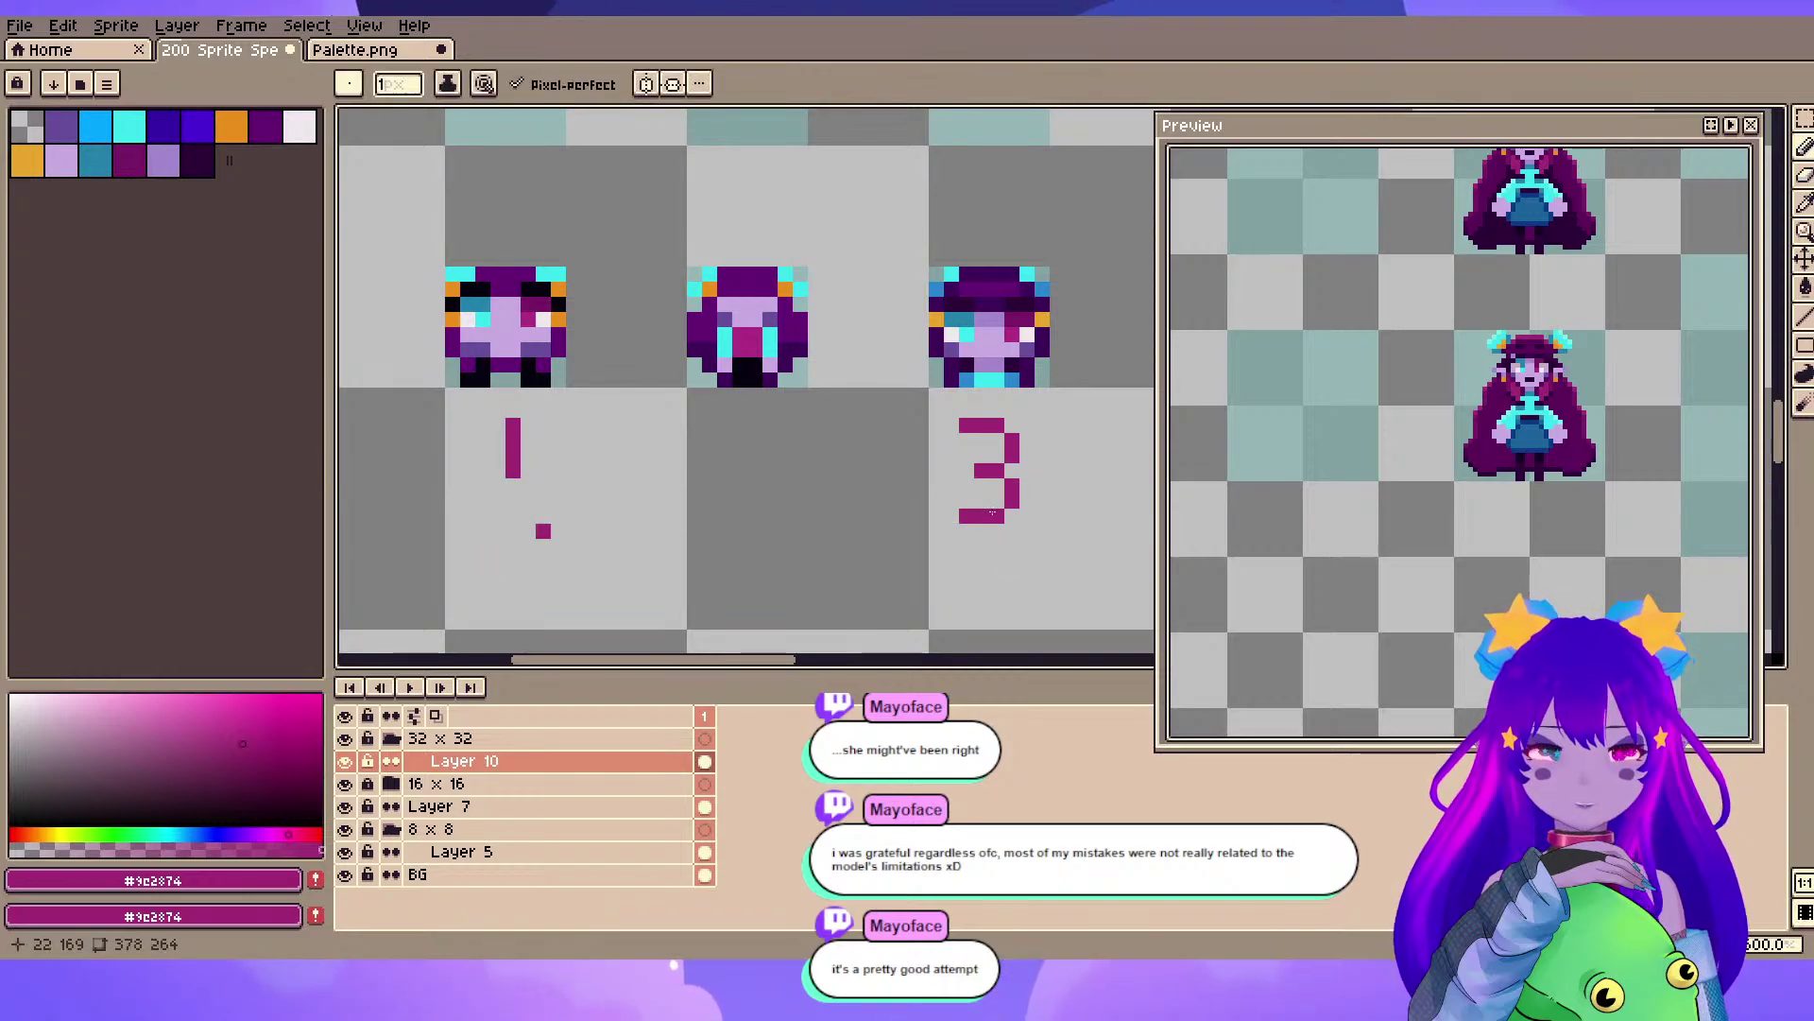
- Draw a number 2 in #9e2874 below the second 8 × 8 sprite with the 1 px pencil
drag(526, 530, 634, 551)
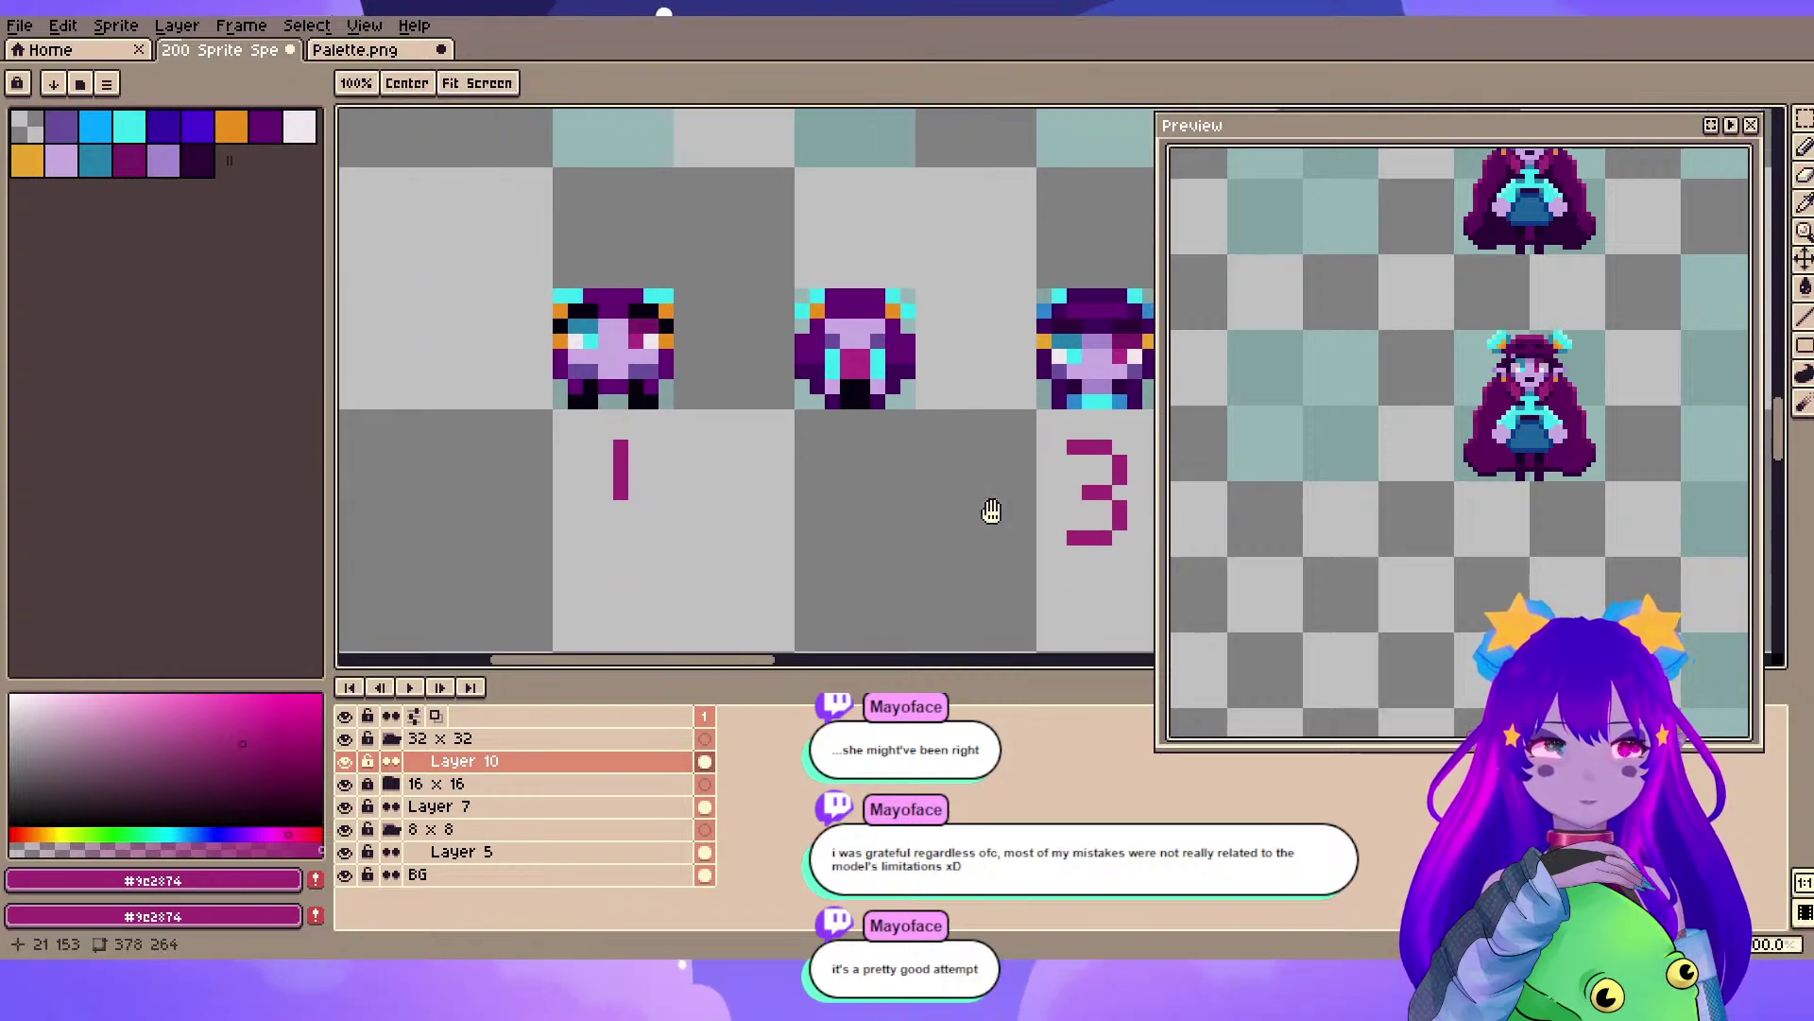
click(833, 447)
shift+click(863, 447)
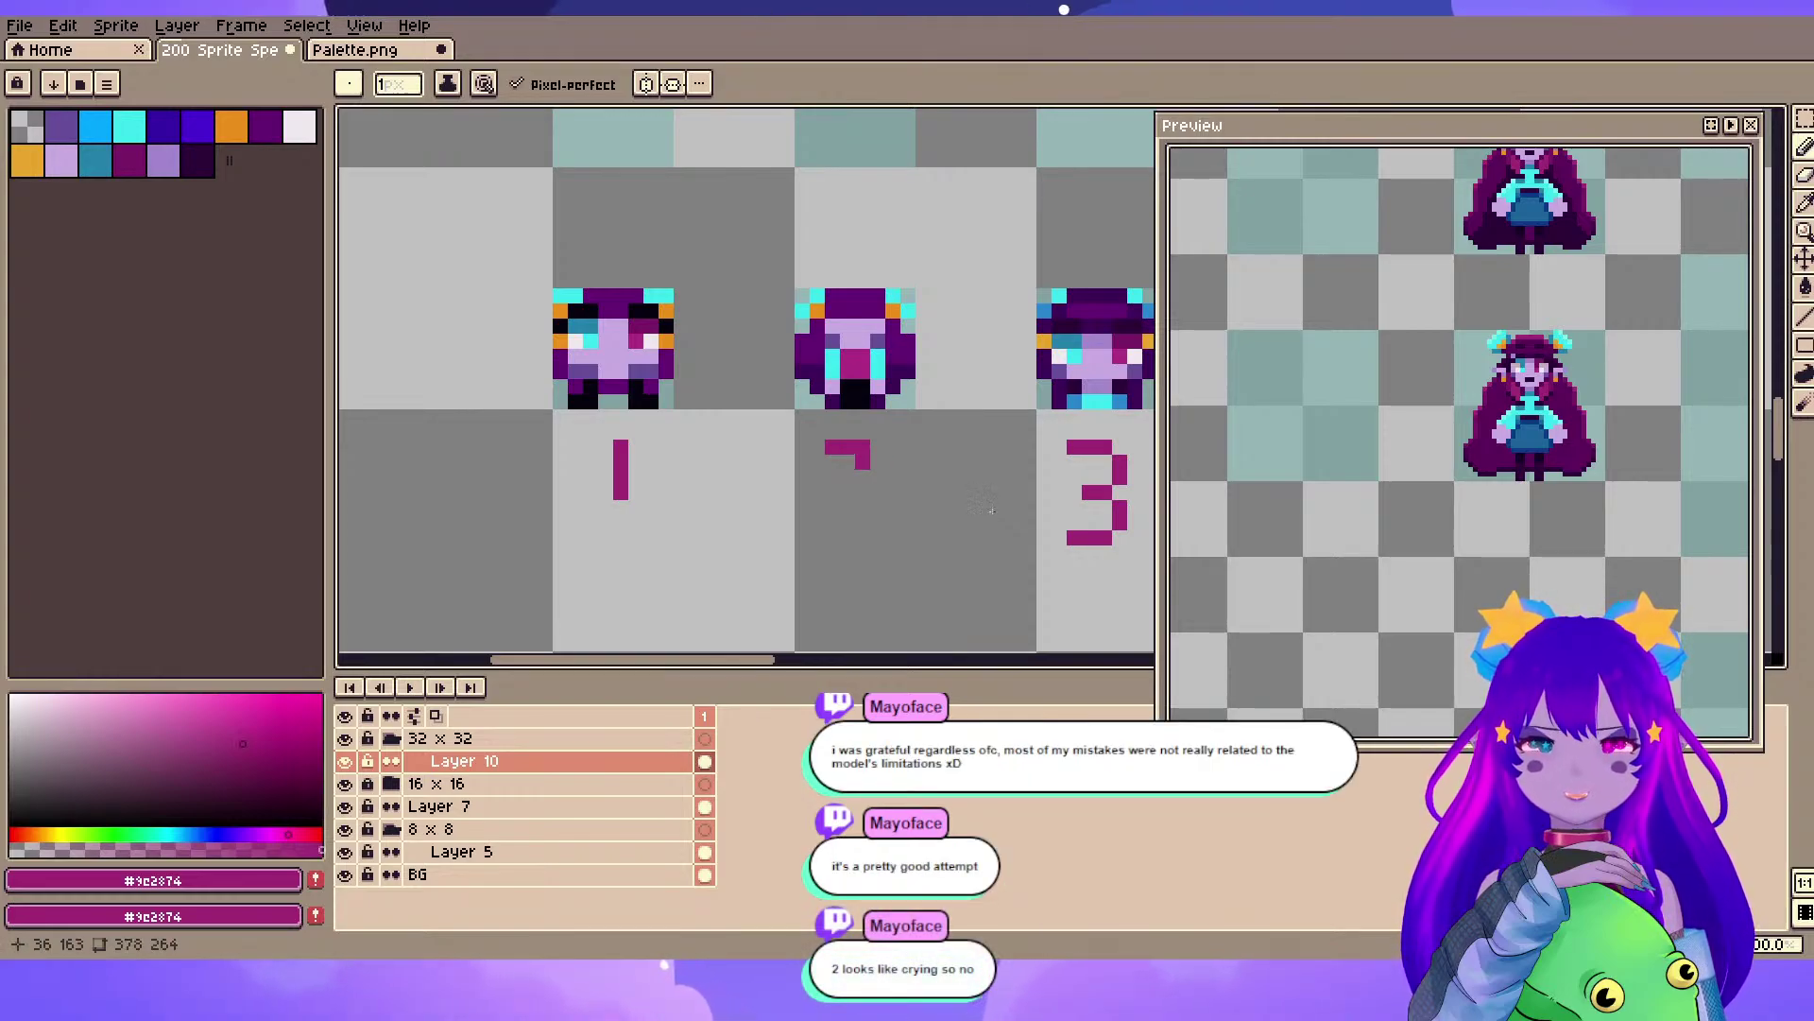
click(862, 493)
key(ctrl+z)
click(863, 478)
click(833, 507)
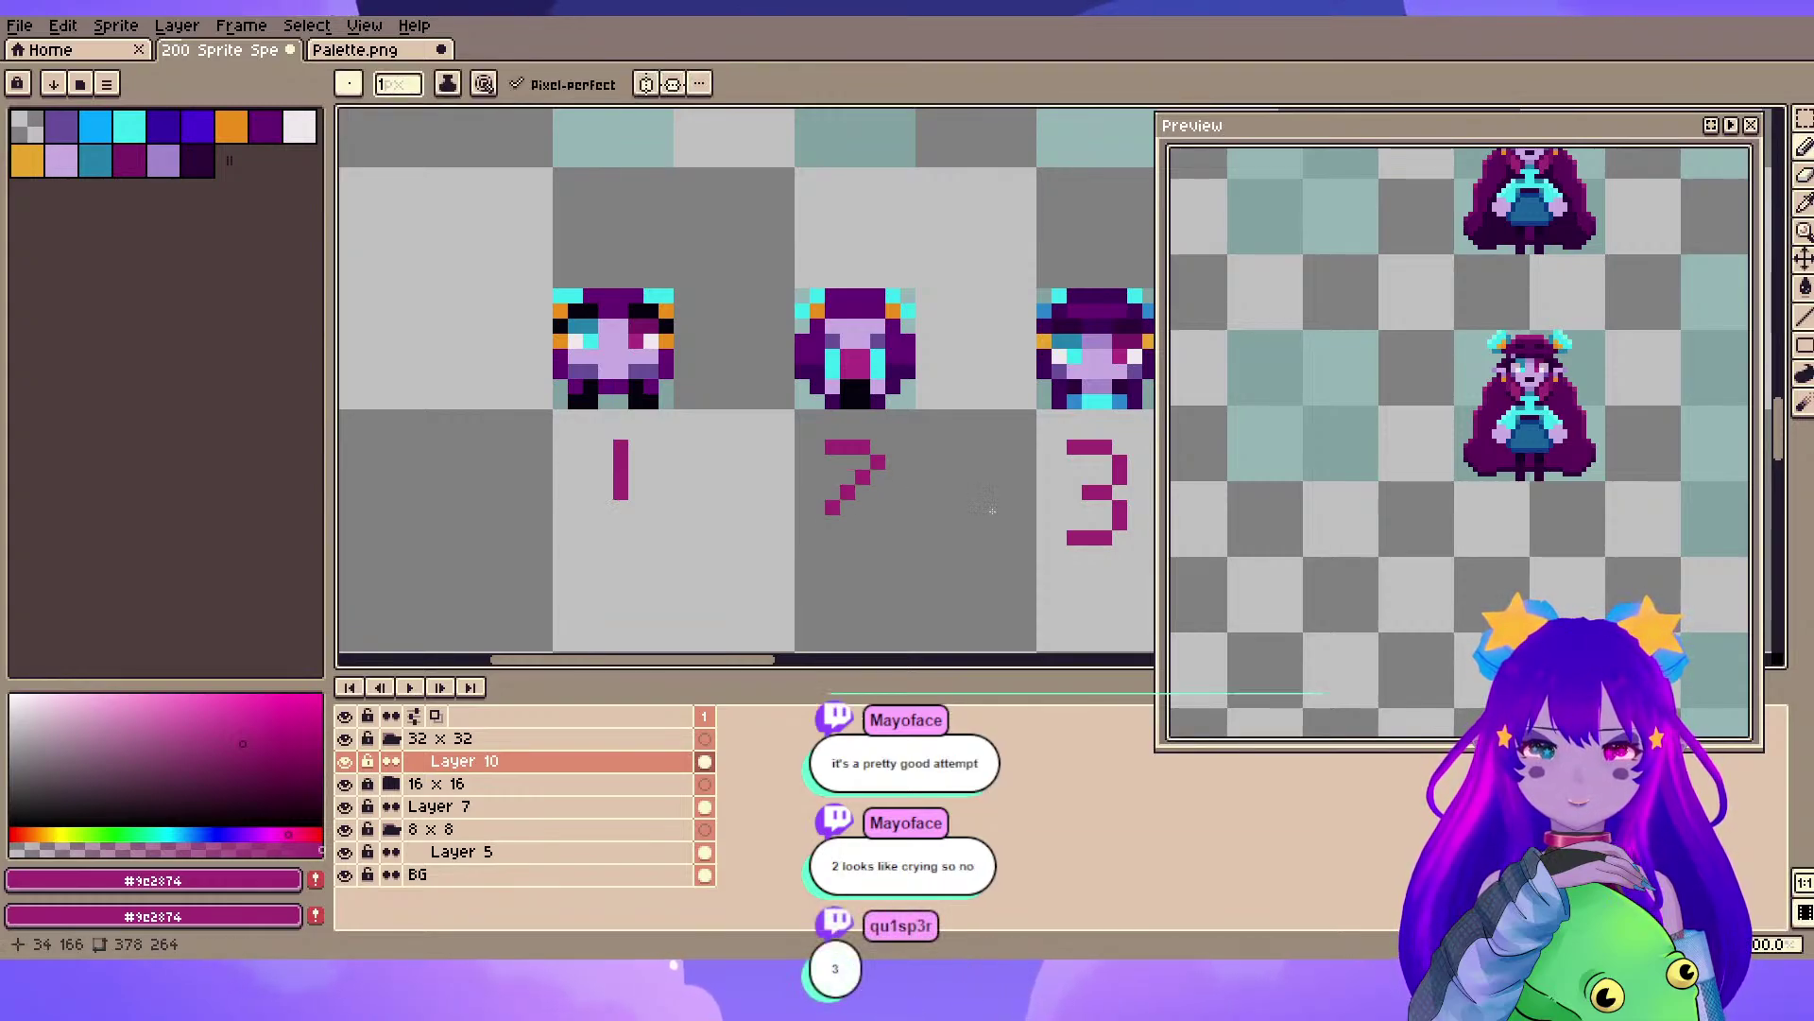
drag(840, 523, 886, 523)
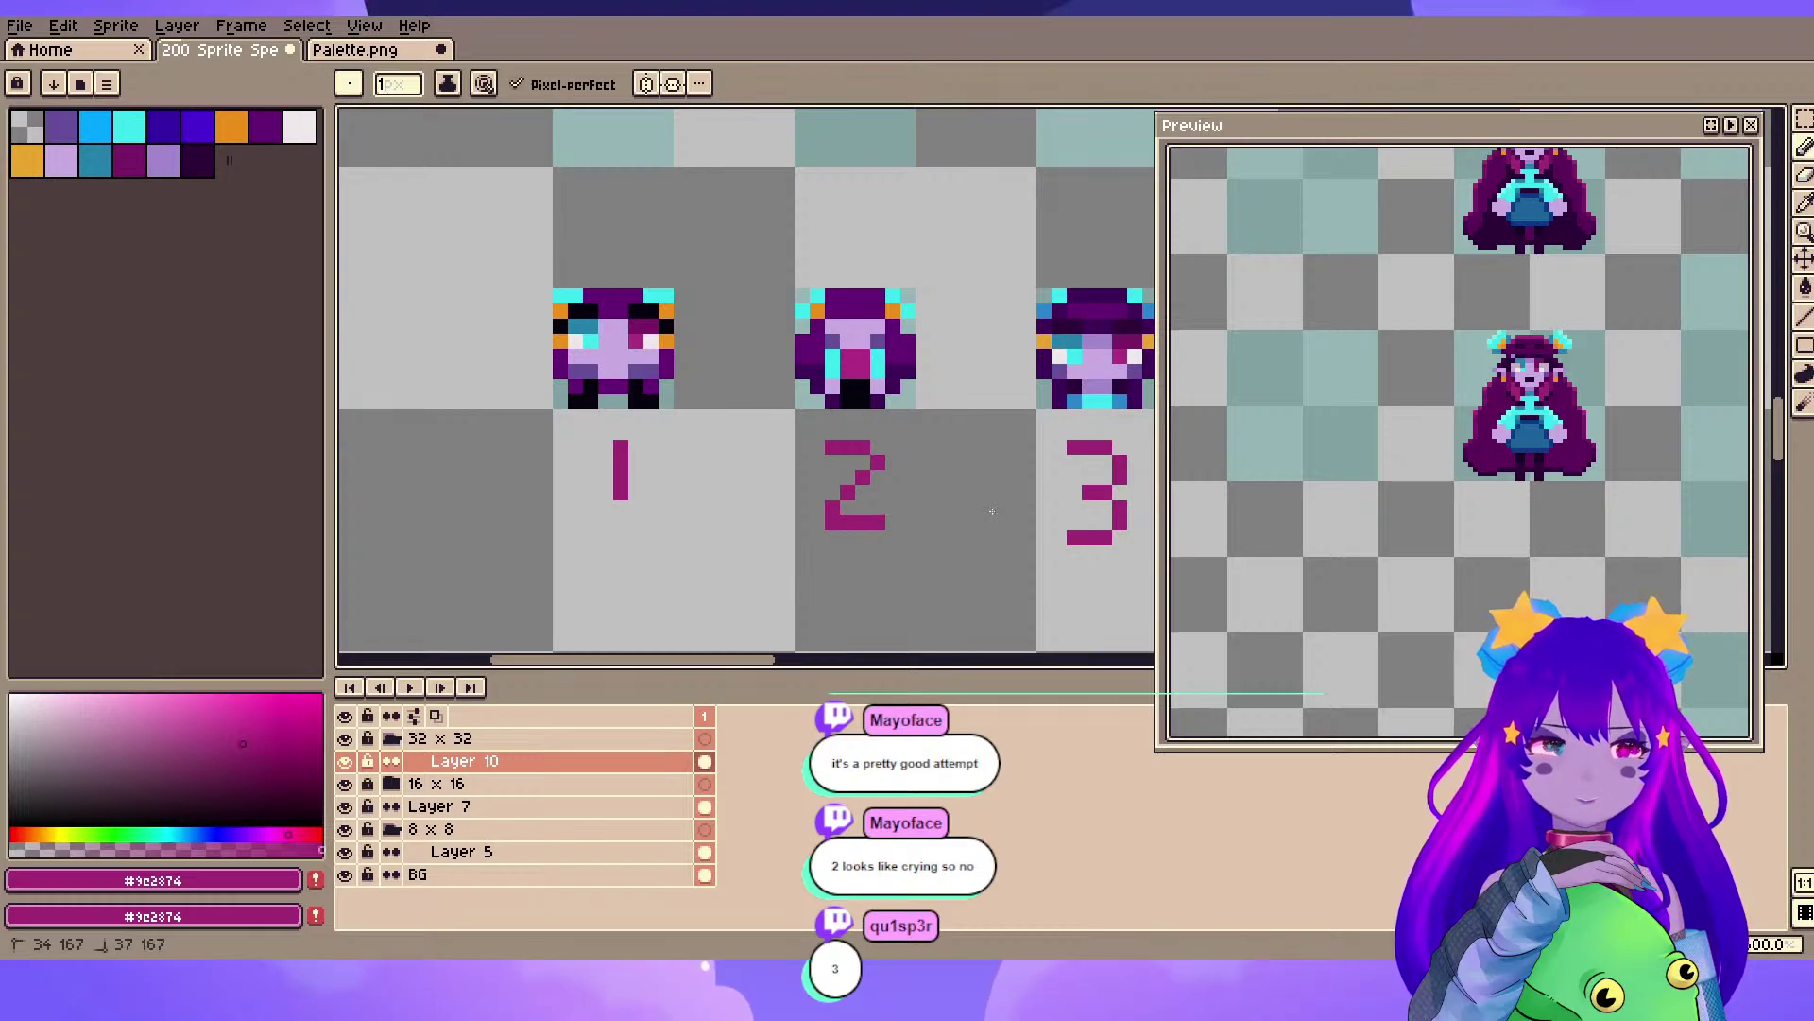
- Erase the lower-left corner pixel of the number 2 with a 1 px eraser
key(e)
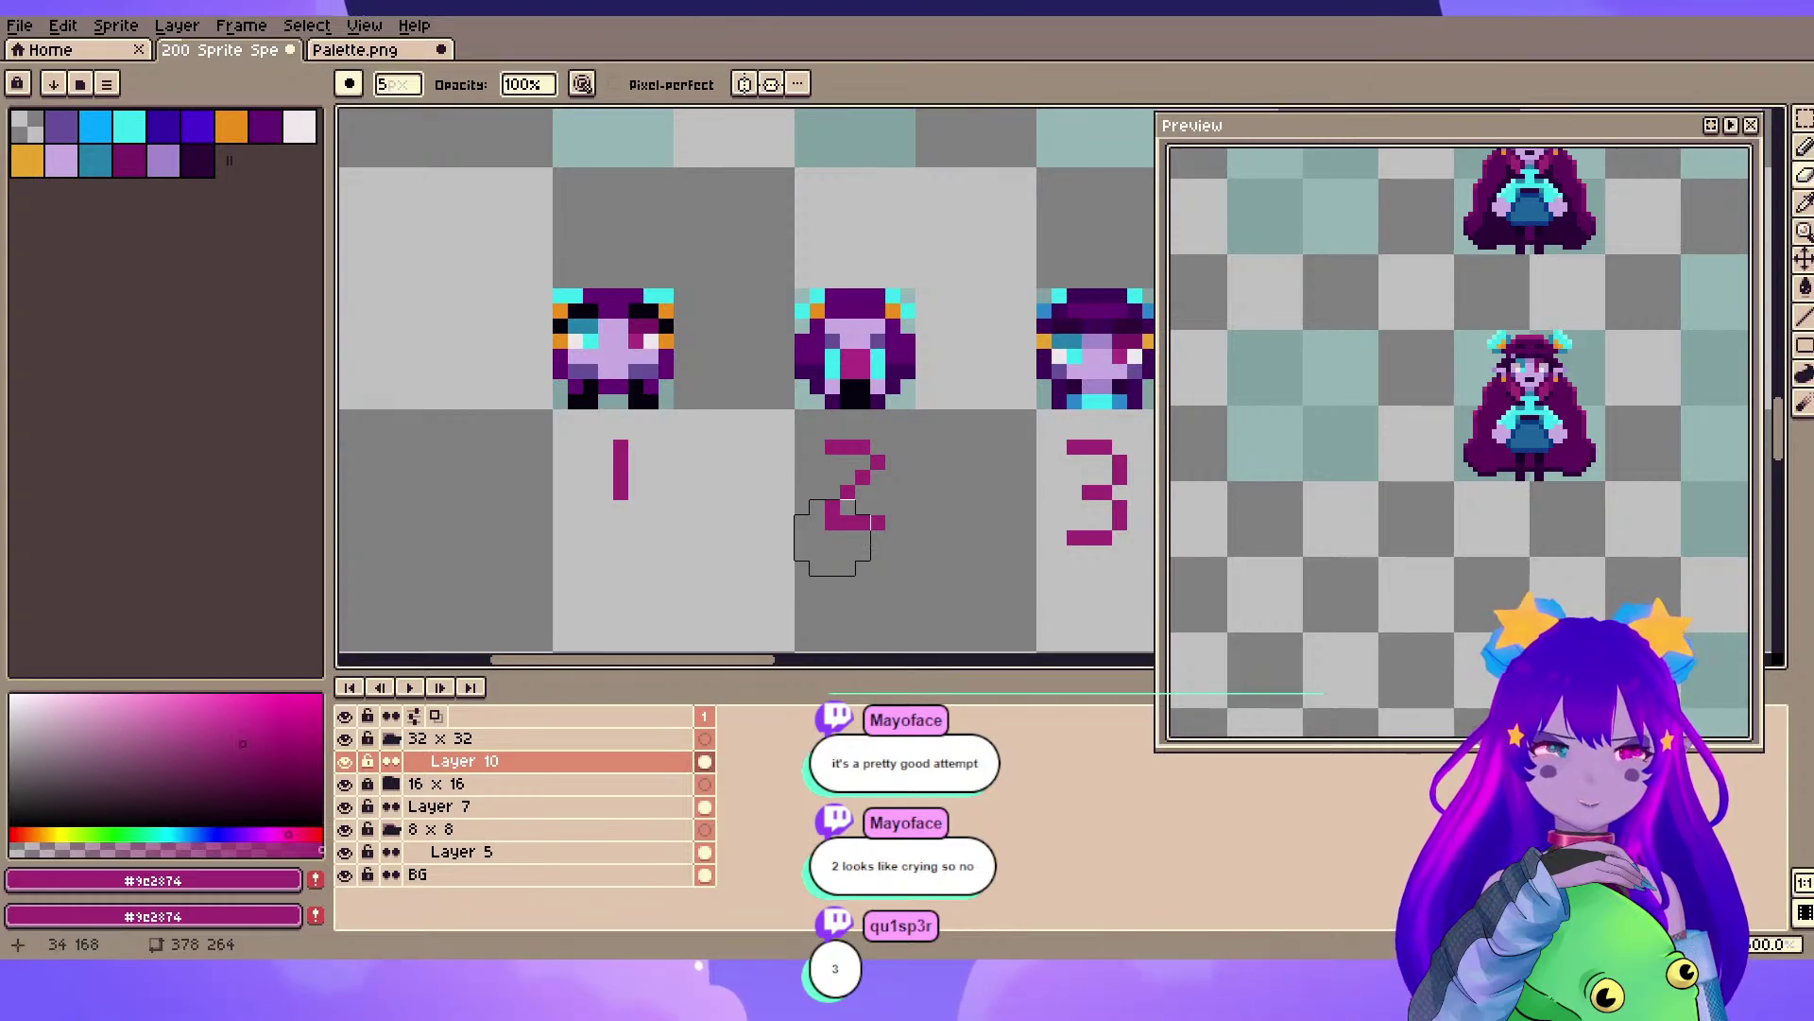
key(minus)
key(minus)
key(minus)
key(minus)
click(832, 522)
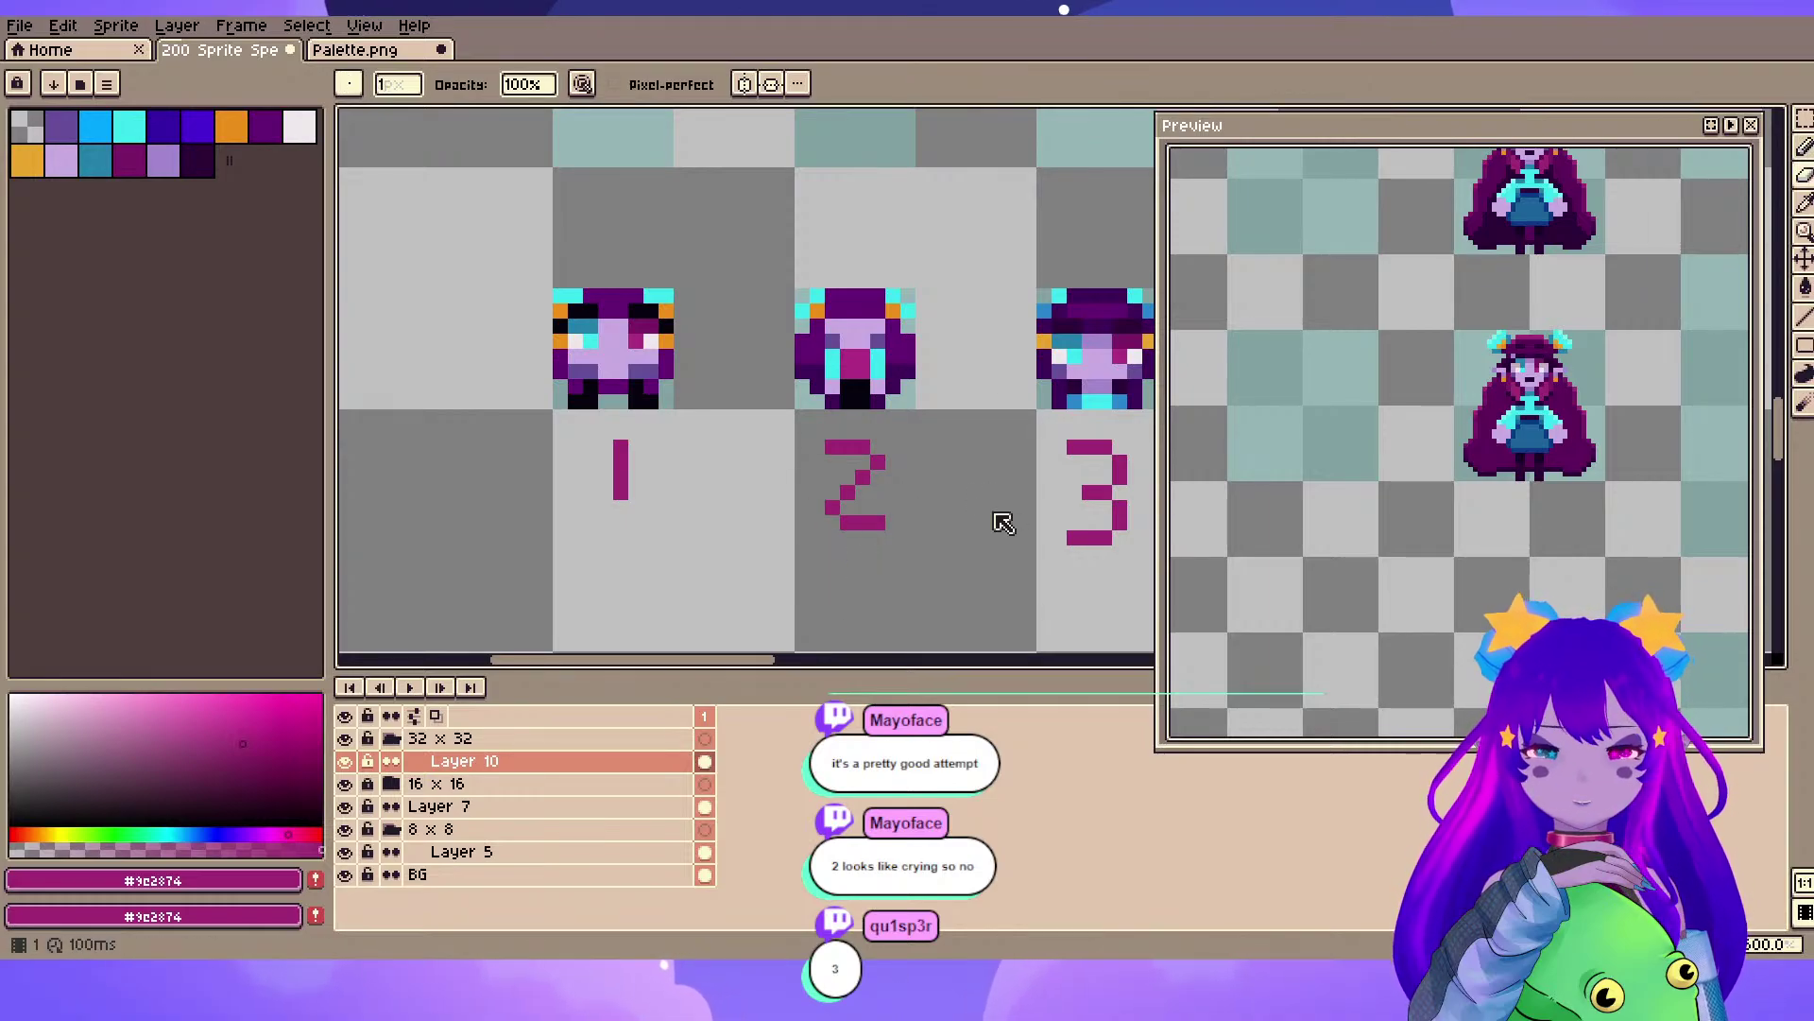
- Select the third 8 × 8 sprite on Layer 5 with a rectangular selection and copy it
drag(865, 435, 510, 448)
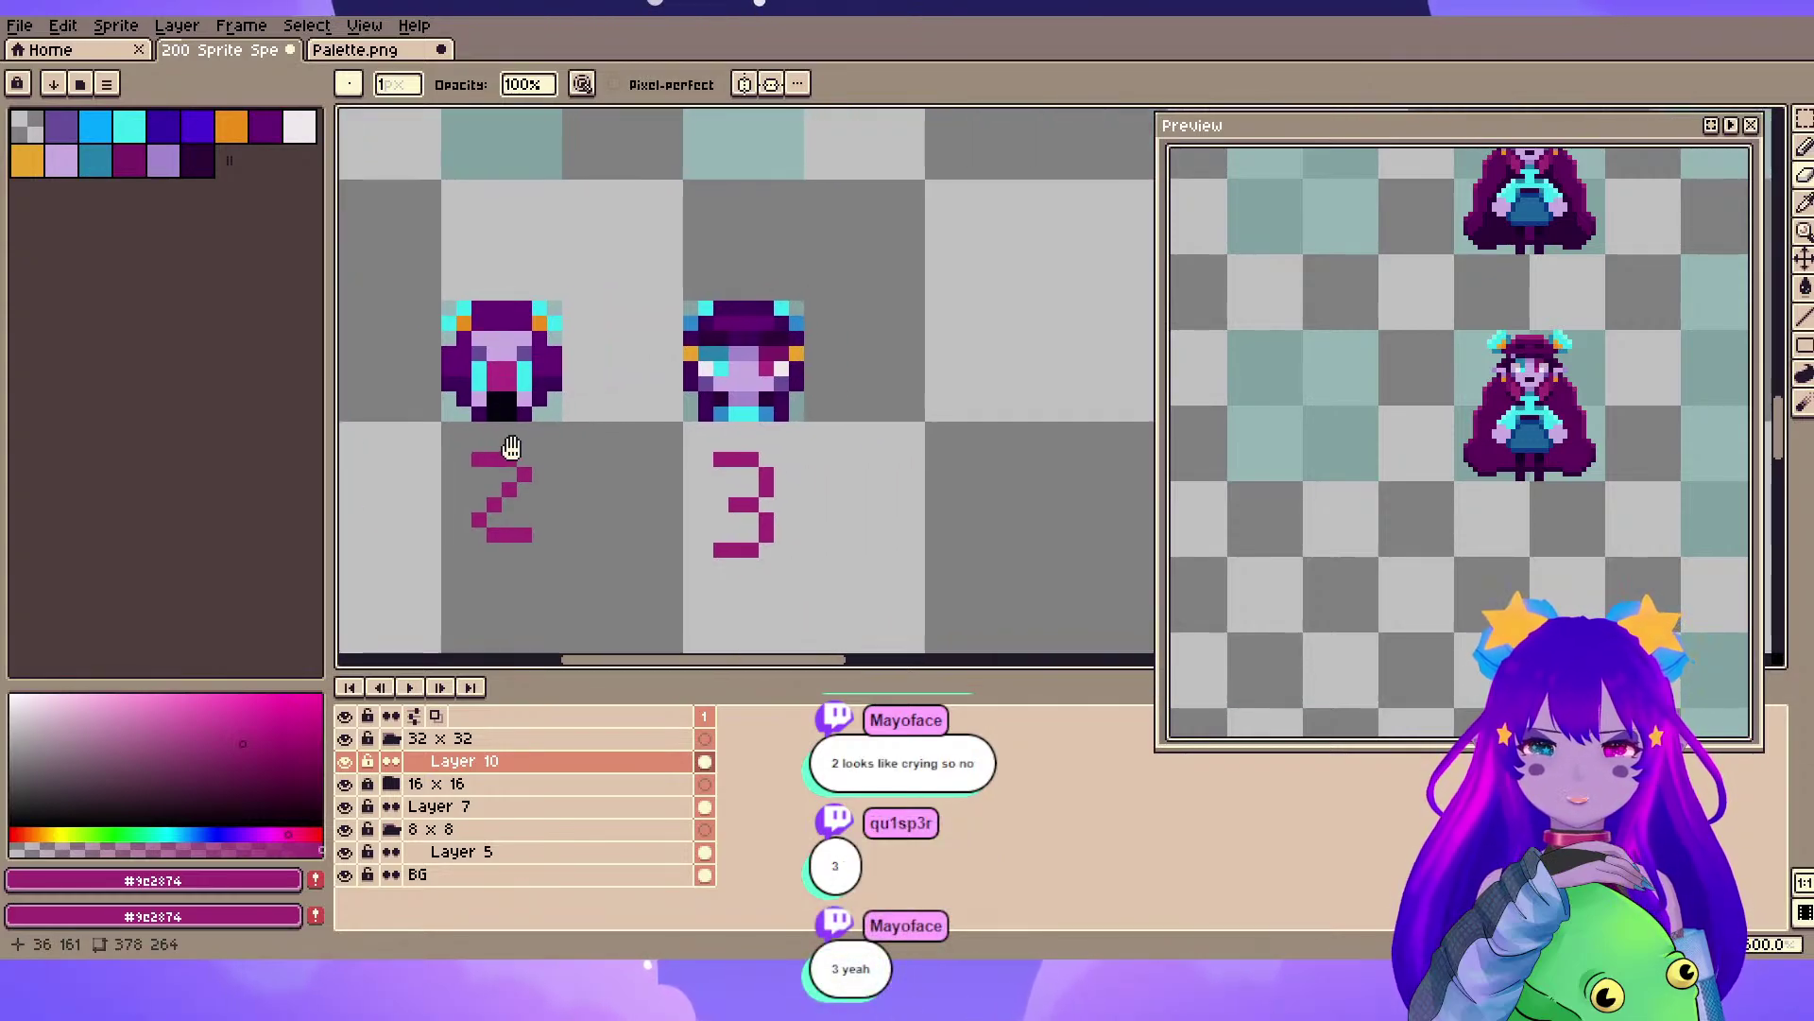
click(1805, 118)
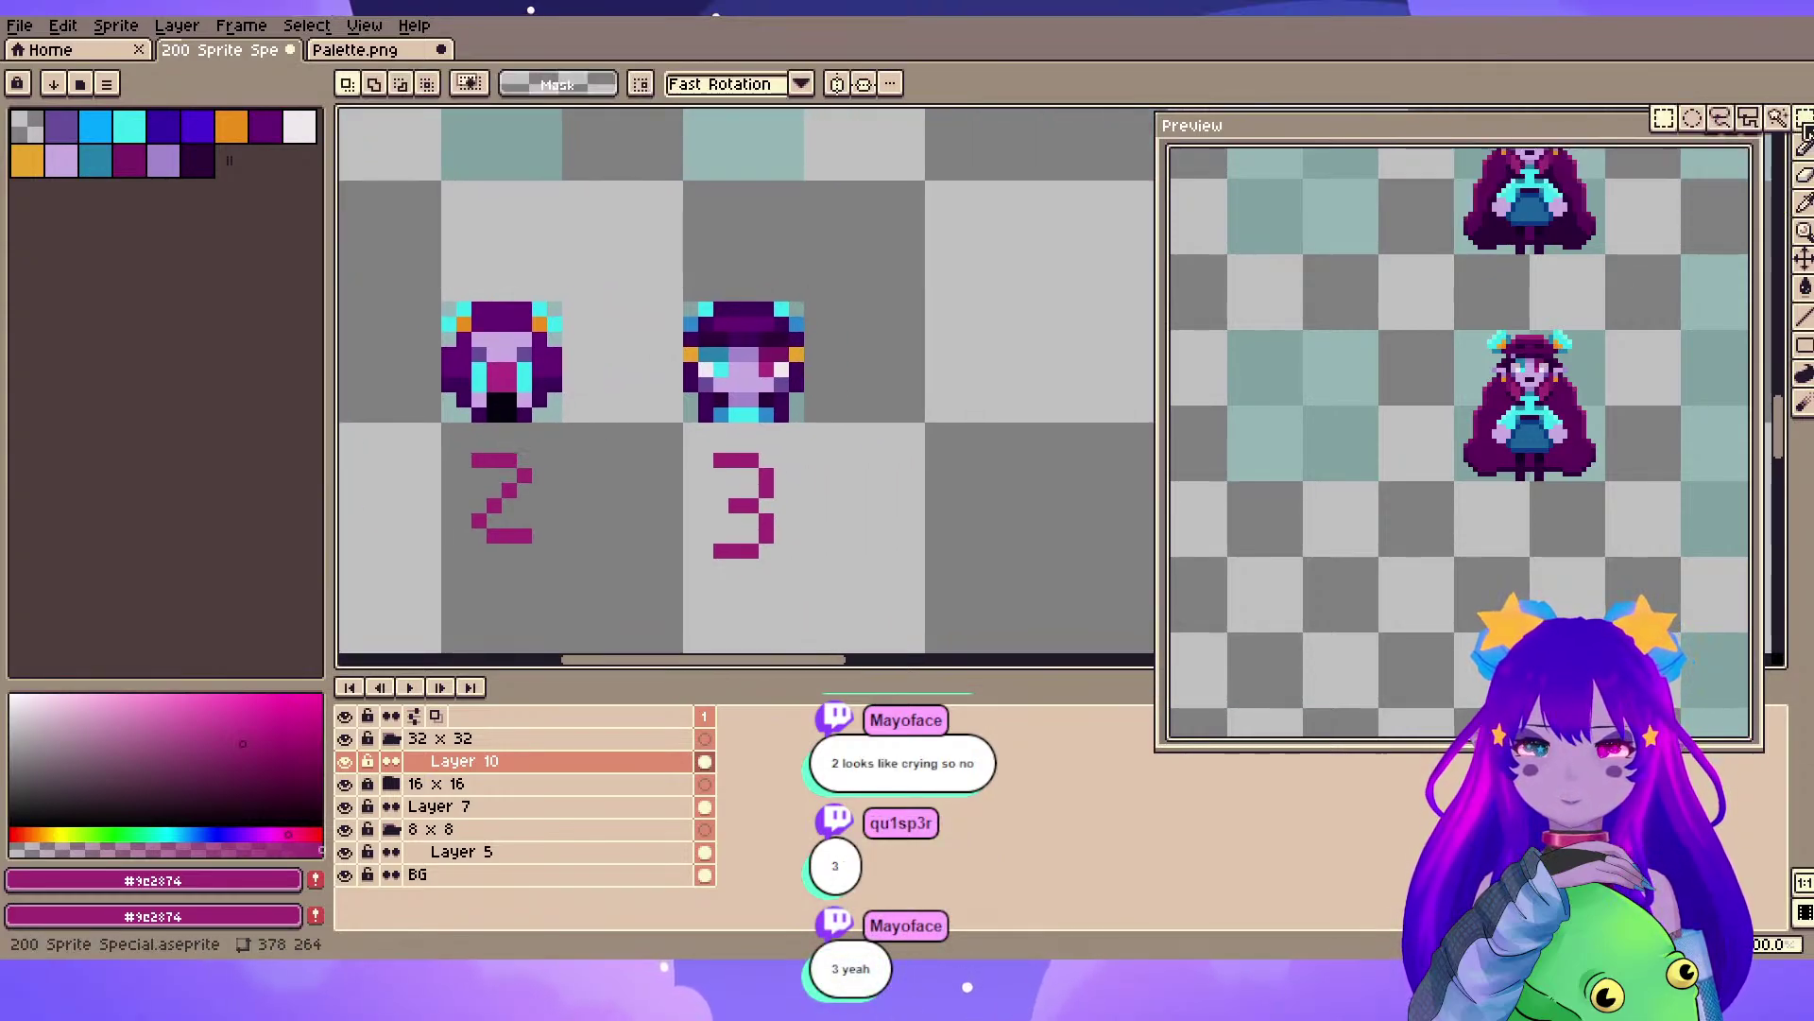
click(477, 852)
drag(646, 263, 869, 427)
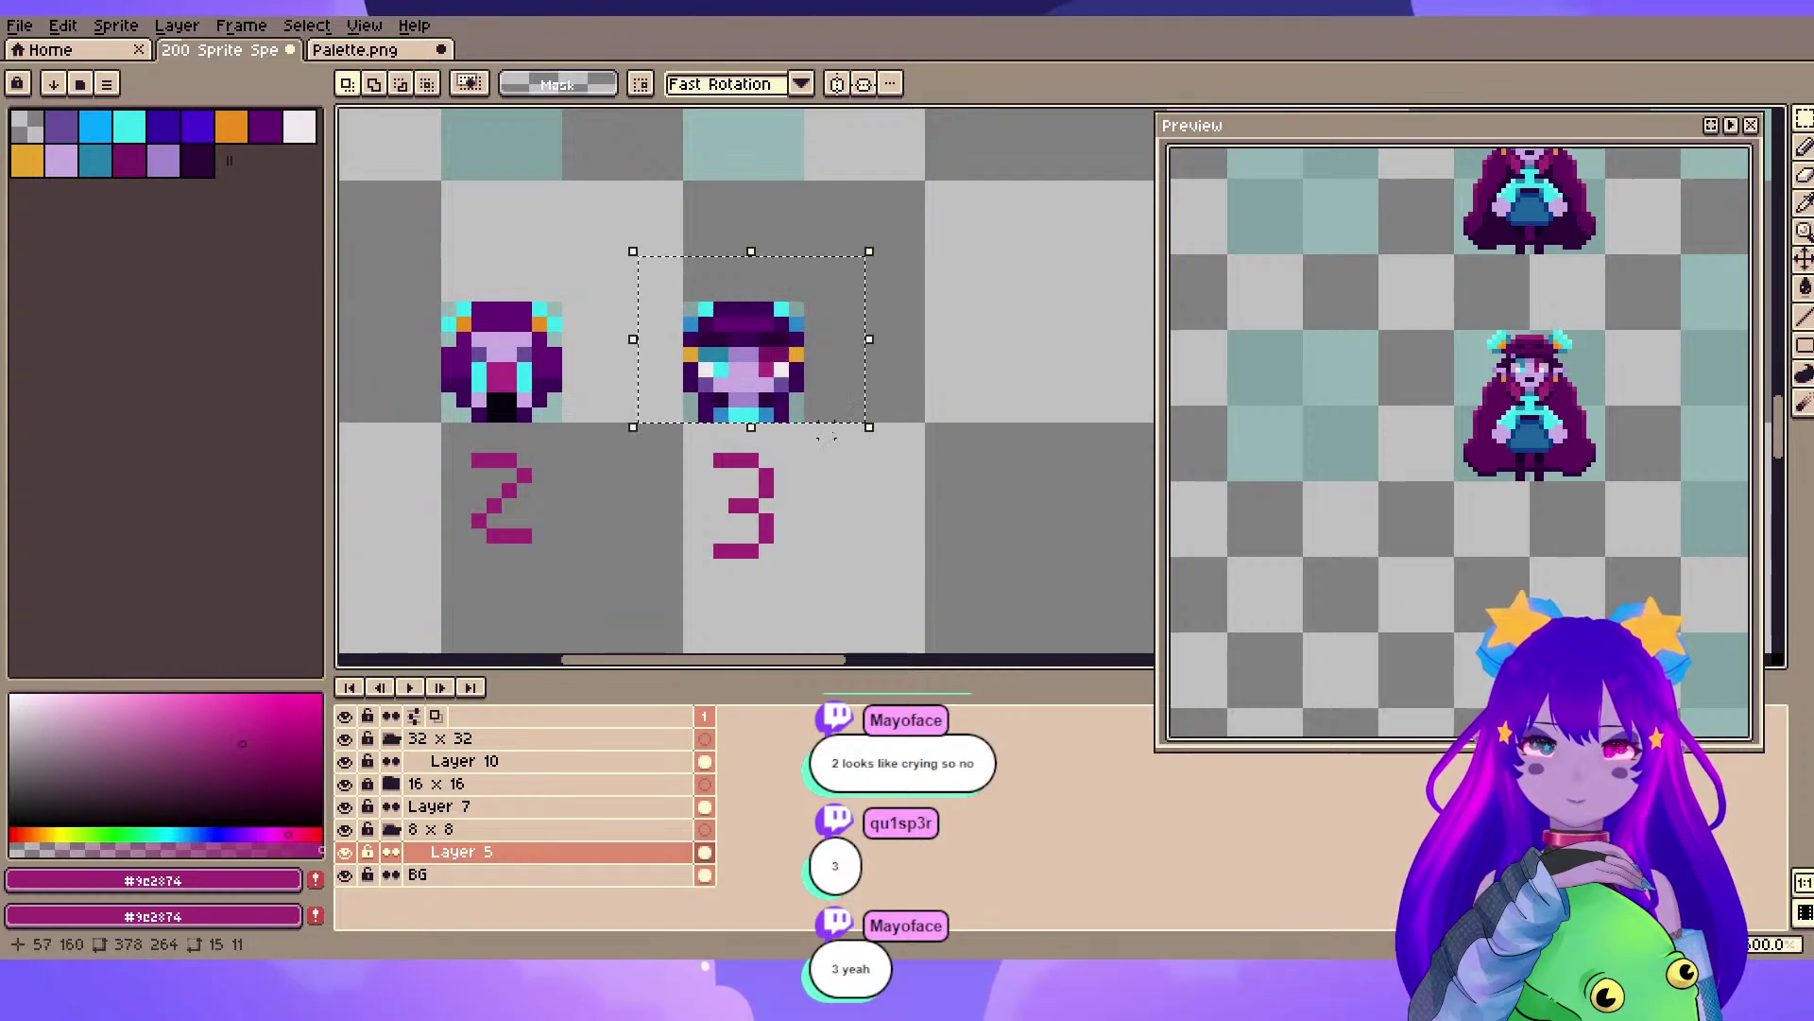
- Add a new layer and move it out of the 32 × 32 group to the top of the layer stack
click(459, 739)
key(shift+n)
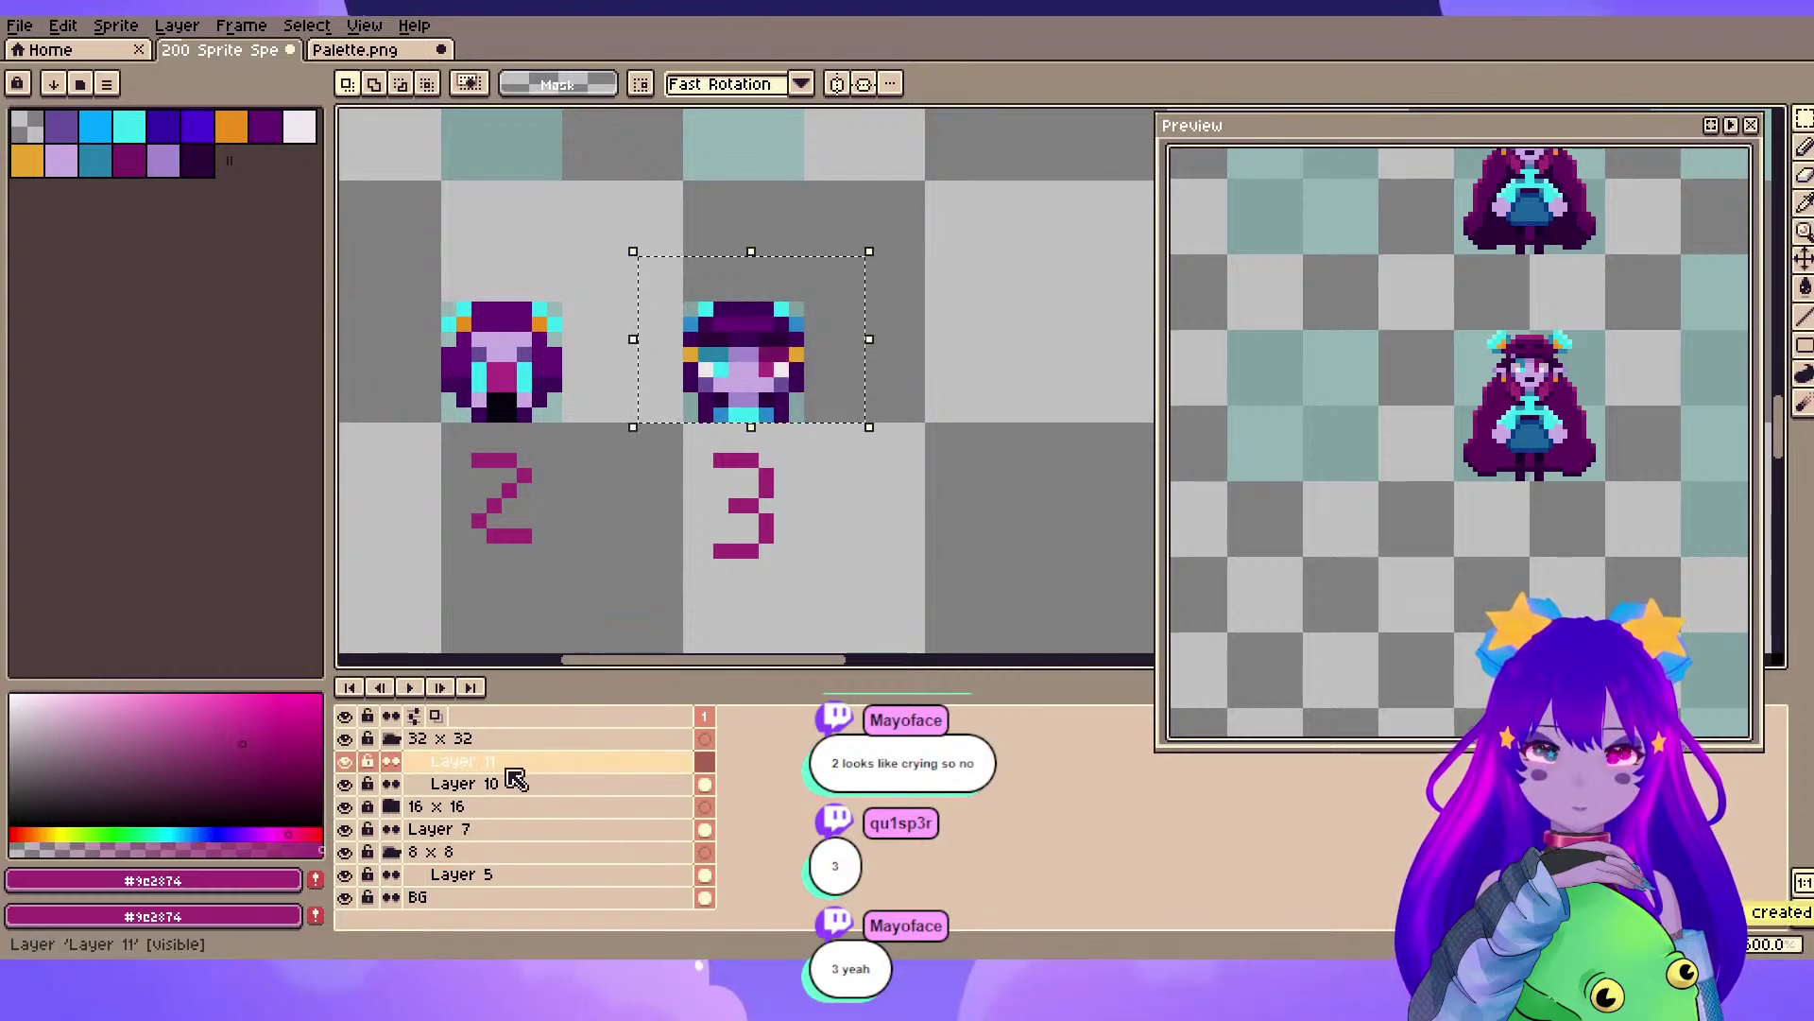
drag(492, 771, 489, 734)
- Paste the third 8 × 8 sprite onto Layer 11 in the empty area below the 32 × 32 guides, at about 113, 165, and deselect
scroll(945, 206, down, 2)
drag(831, 395, 851, 348)
key(ctrl+v)
scroll(710, 281, down, 3)
scroll(850, 315, up, 3)
scroll(855, 326, up, 2)
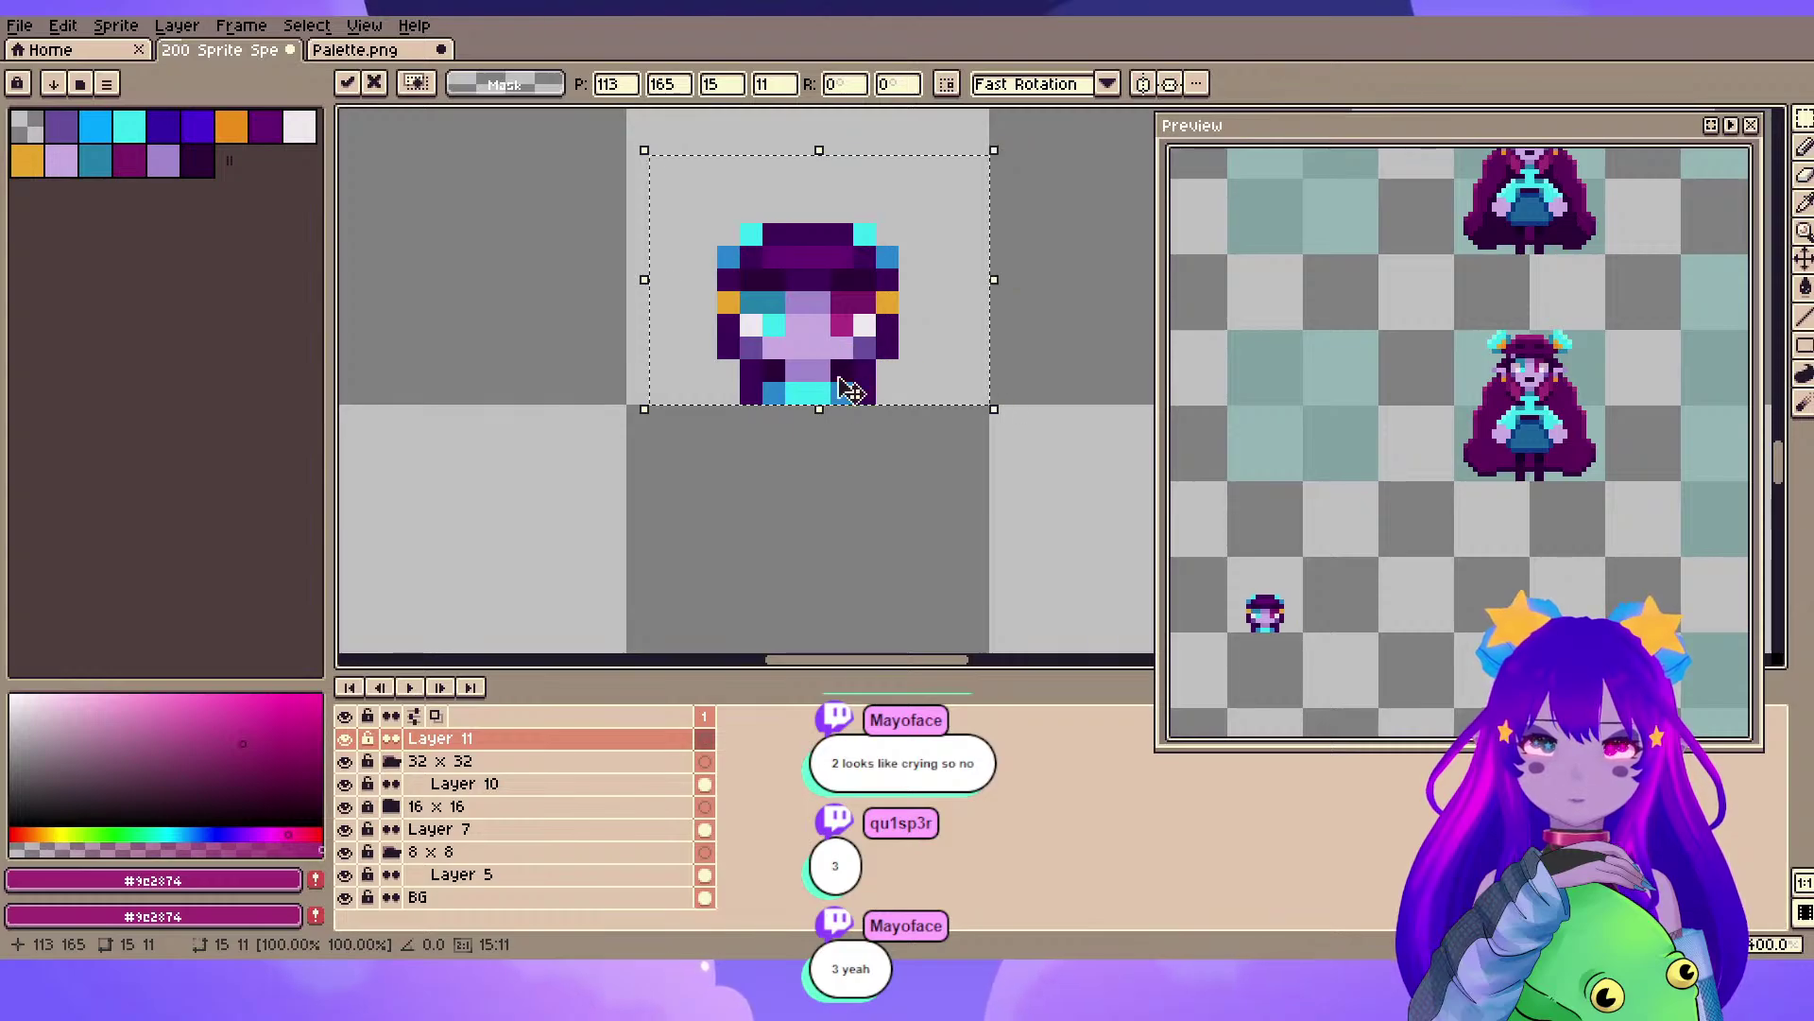
key(ctrl+d)
- Make Layer 7 active, close the preview window and look over the three 16 × 16 sprites
scroll(847, 396, down, 6)
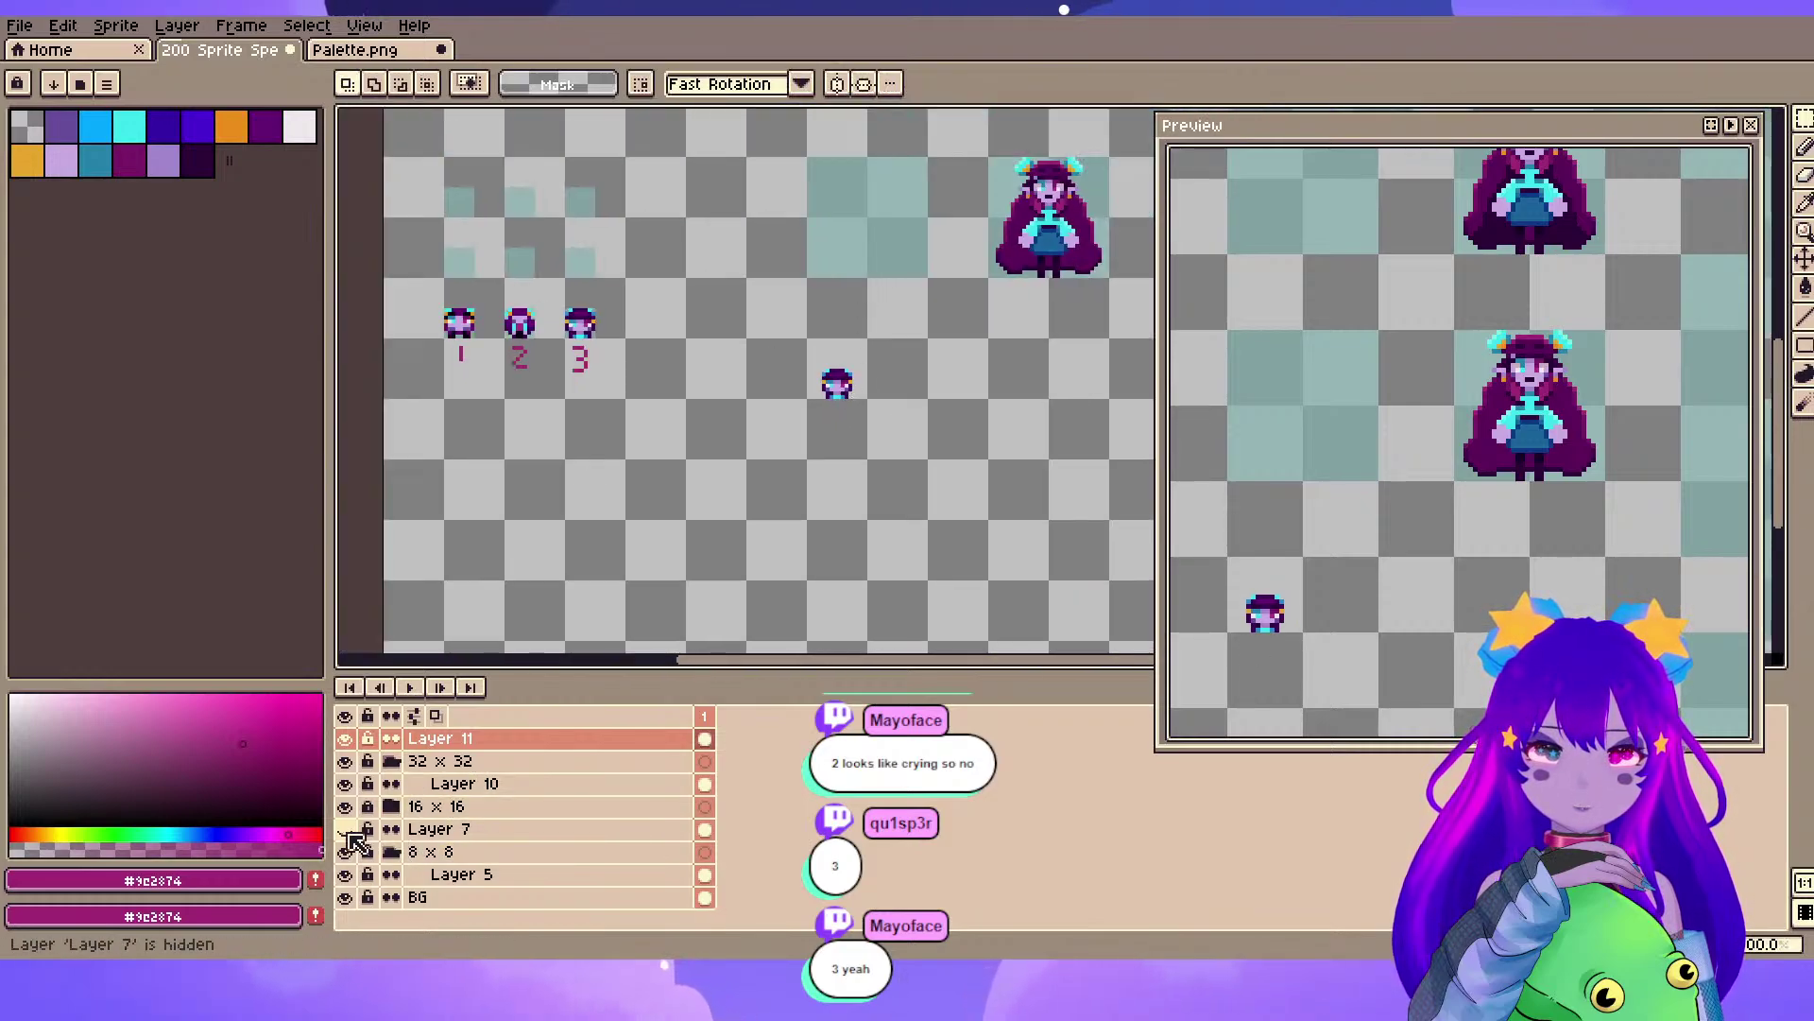
click(416, 829)
scroll(667, 395, up, 3)
scroll(667, 390, up, 1)
drag(668, 389, 723, 260)
scroll(730, 240, down, 1)
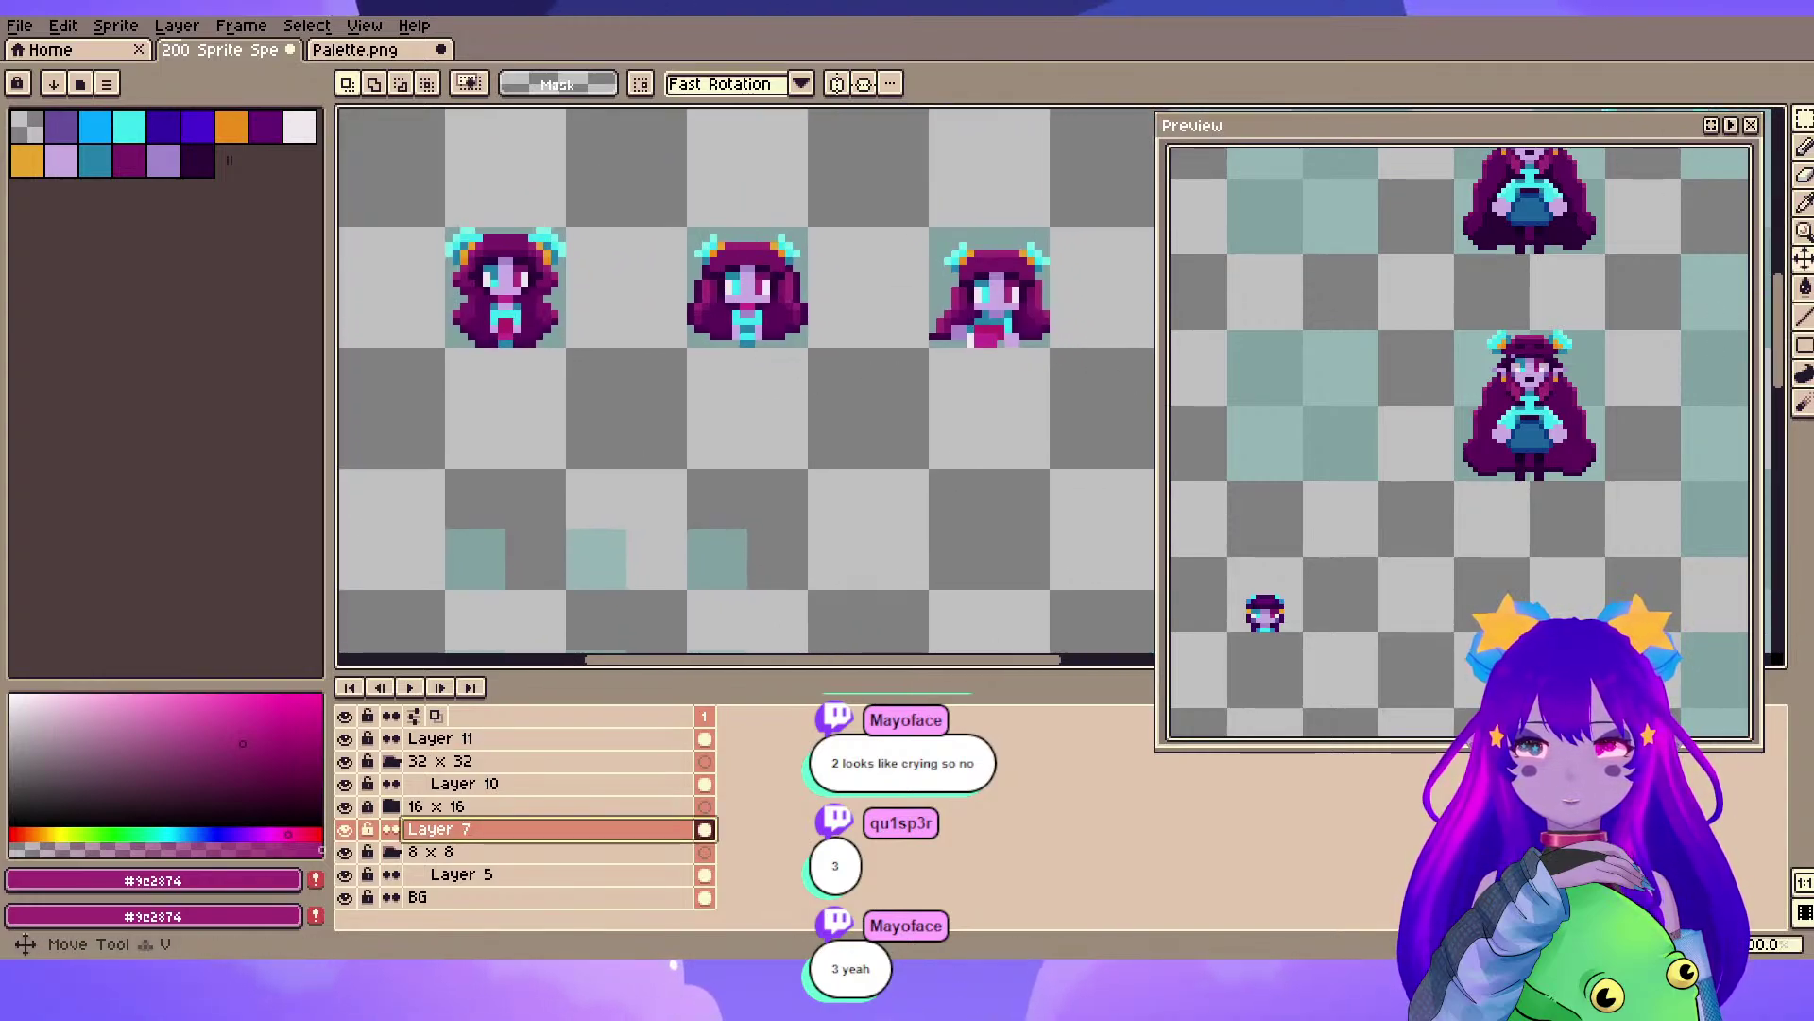
click(1751, 126)
scroll(899, 331, up, 2)
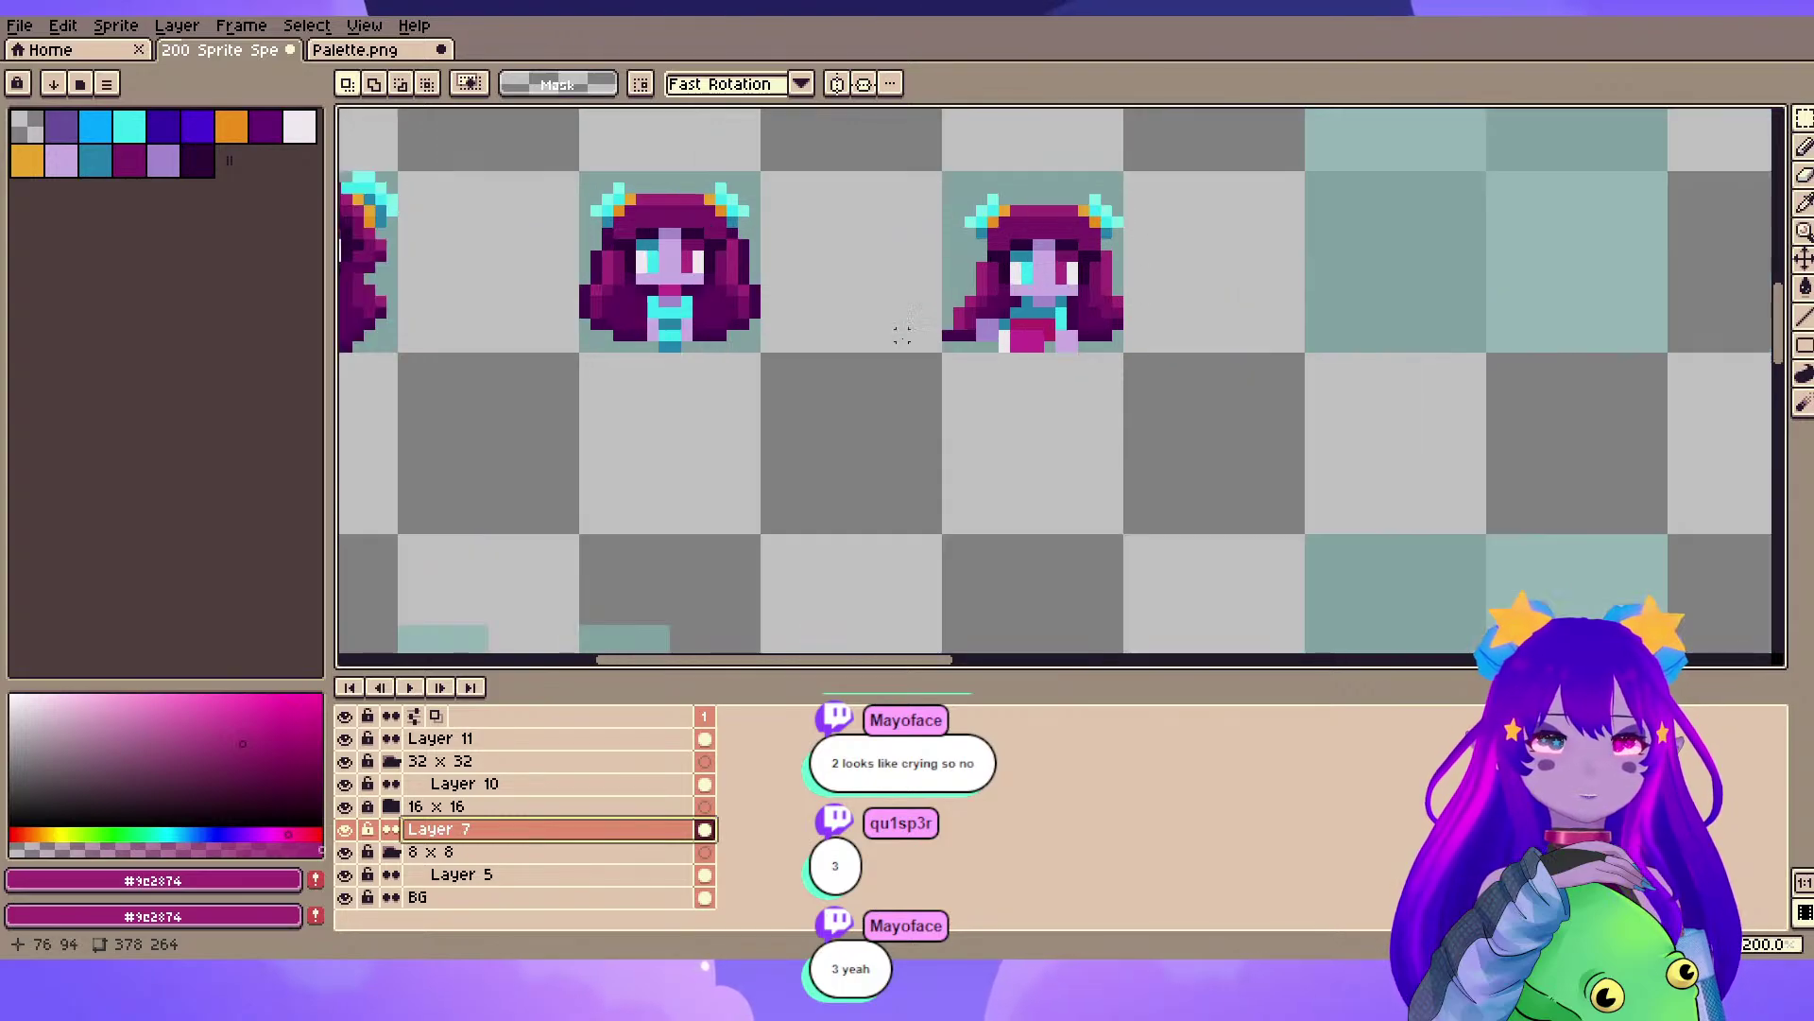
drag(944, 332, 1173, 400)
scroll(1256, 375, down, 1)
drag(1273, 489, 1104, 484)
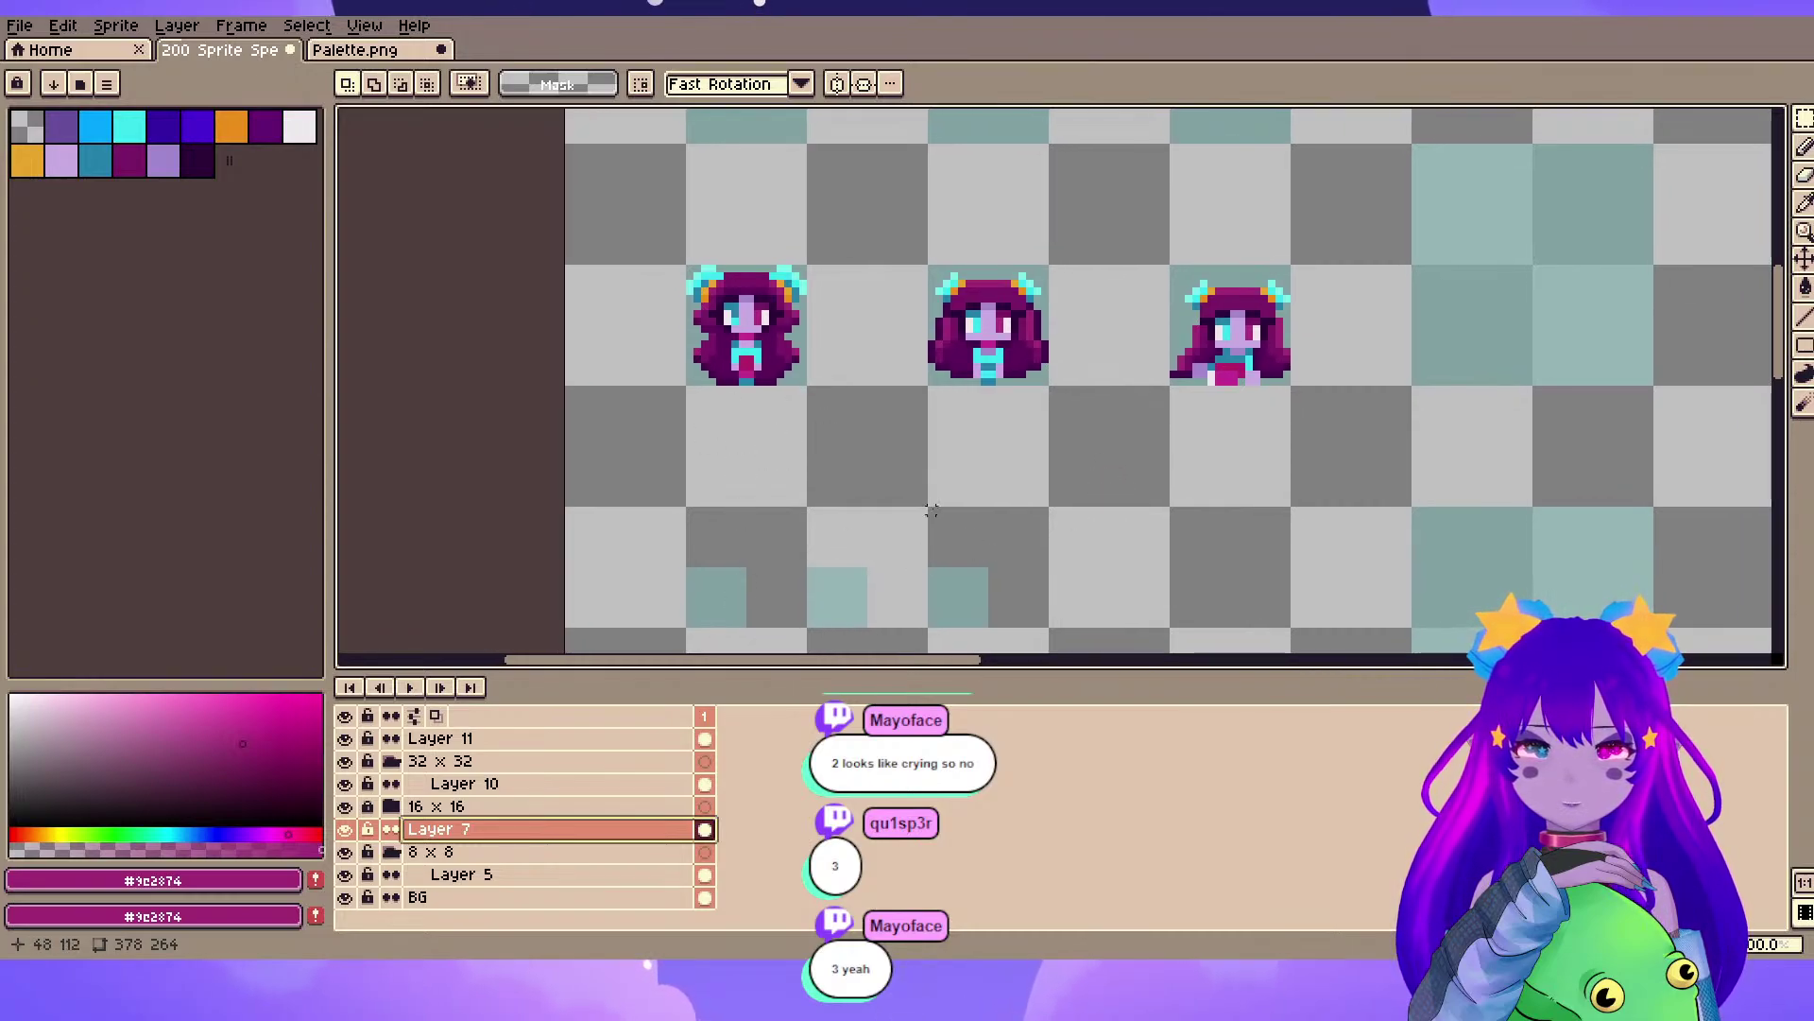
- Try to copy the numbers below the 8 × 8 sprites from Layer 5 to the 16 × 16 row, then undo the paste
drag(931, 532, 913, 194)
click(453, 874)
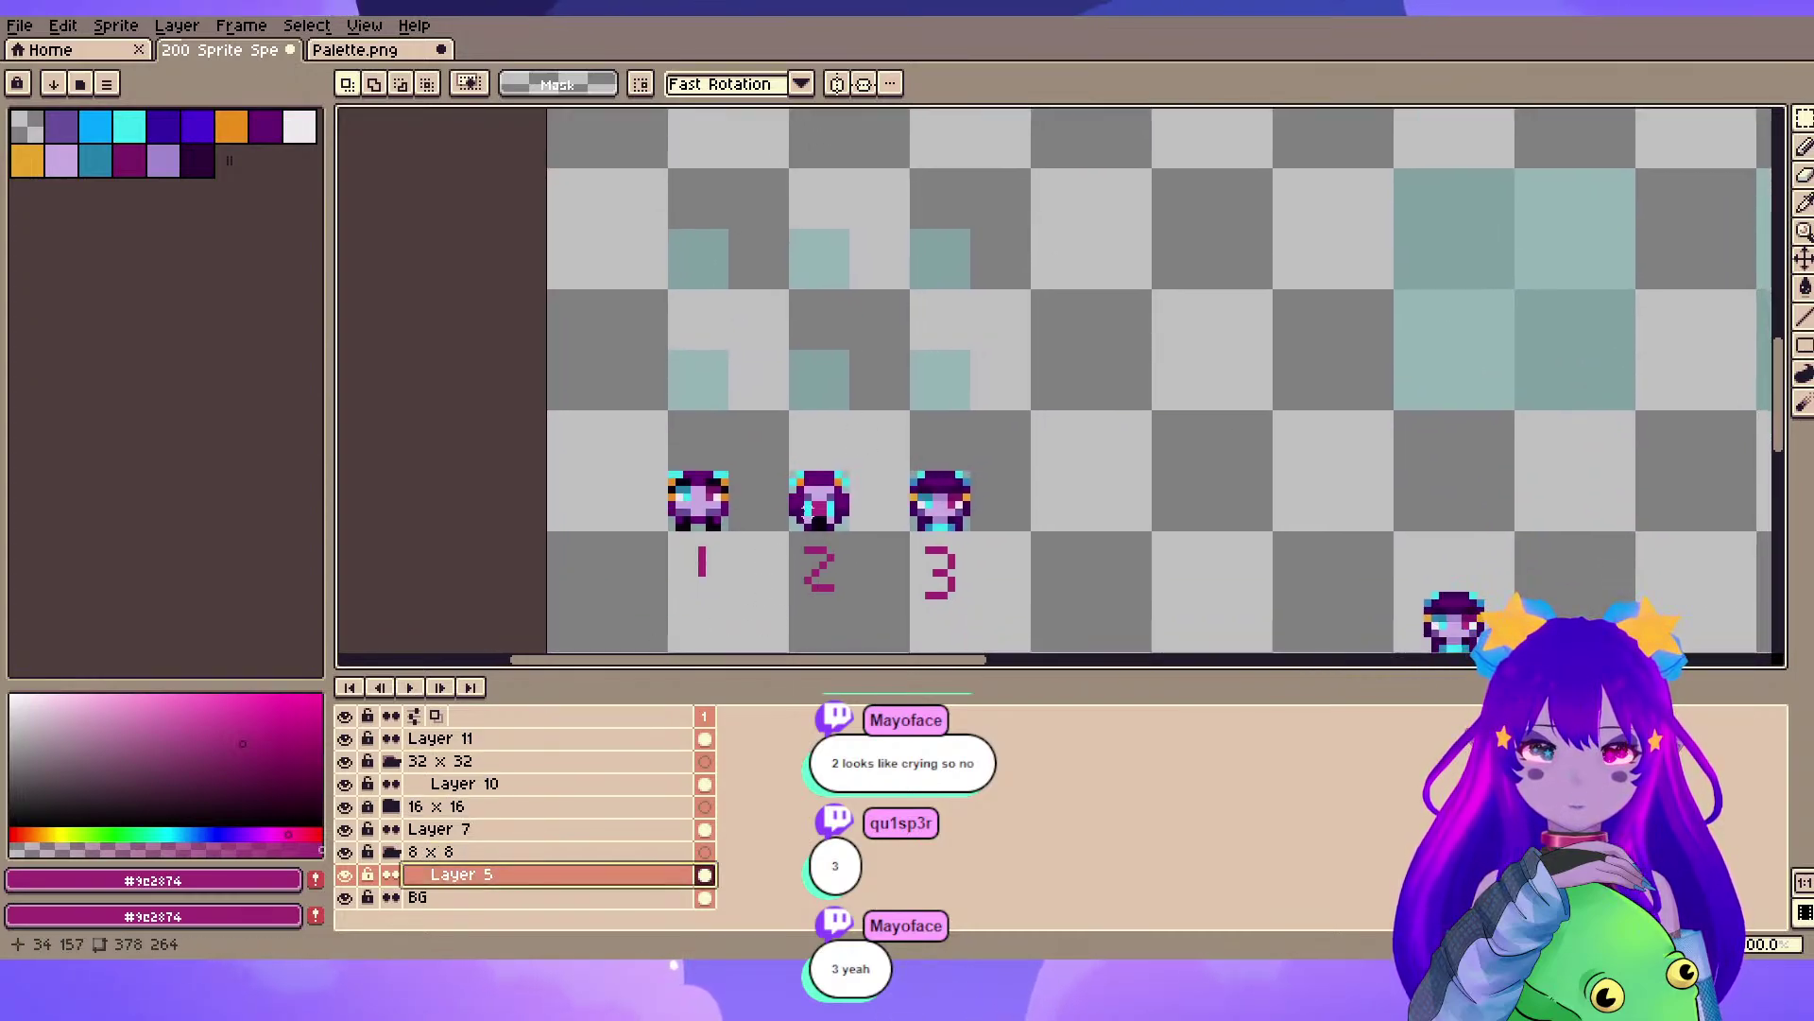
drag(656, 550, 1020, 627)
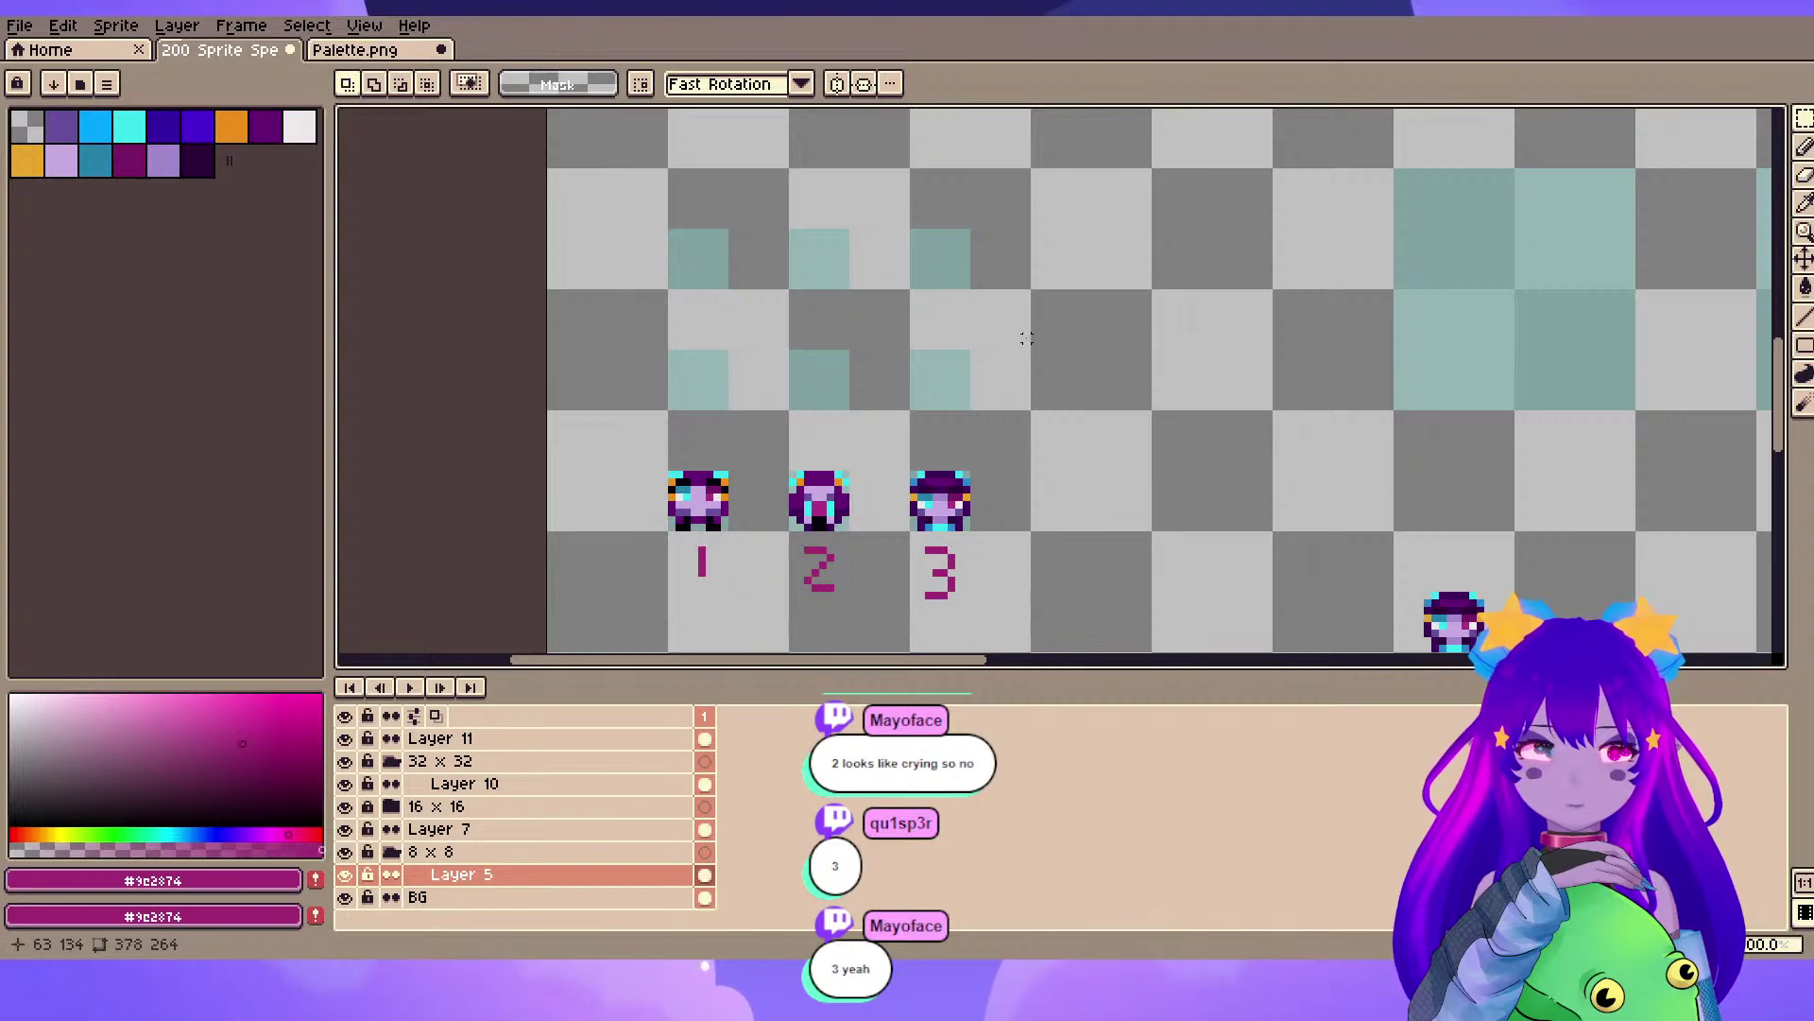
scroll(924, 290, up, 3)
key(ctrl+v)
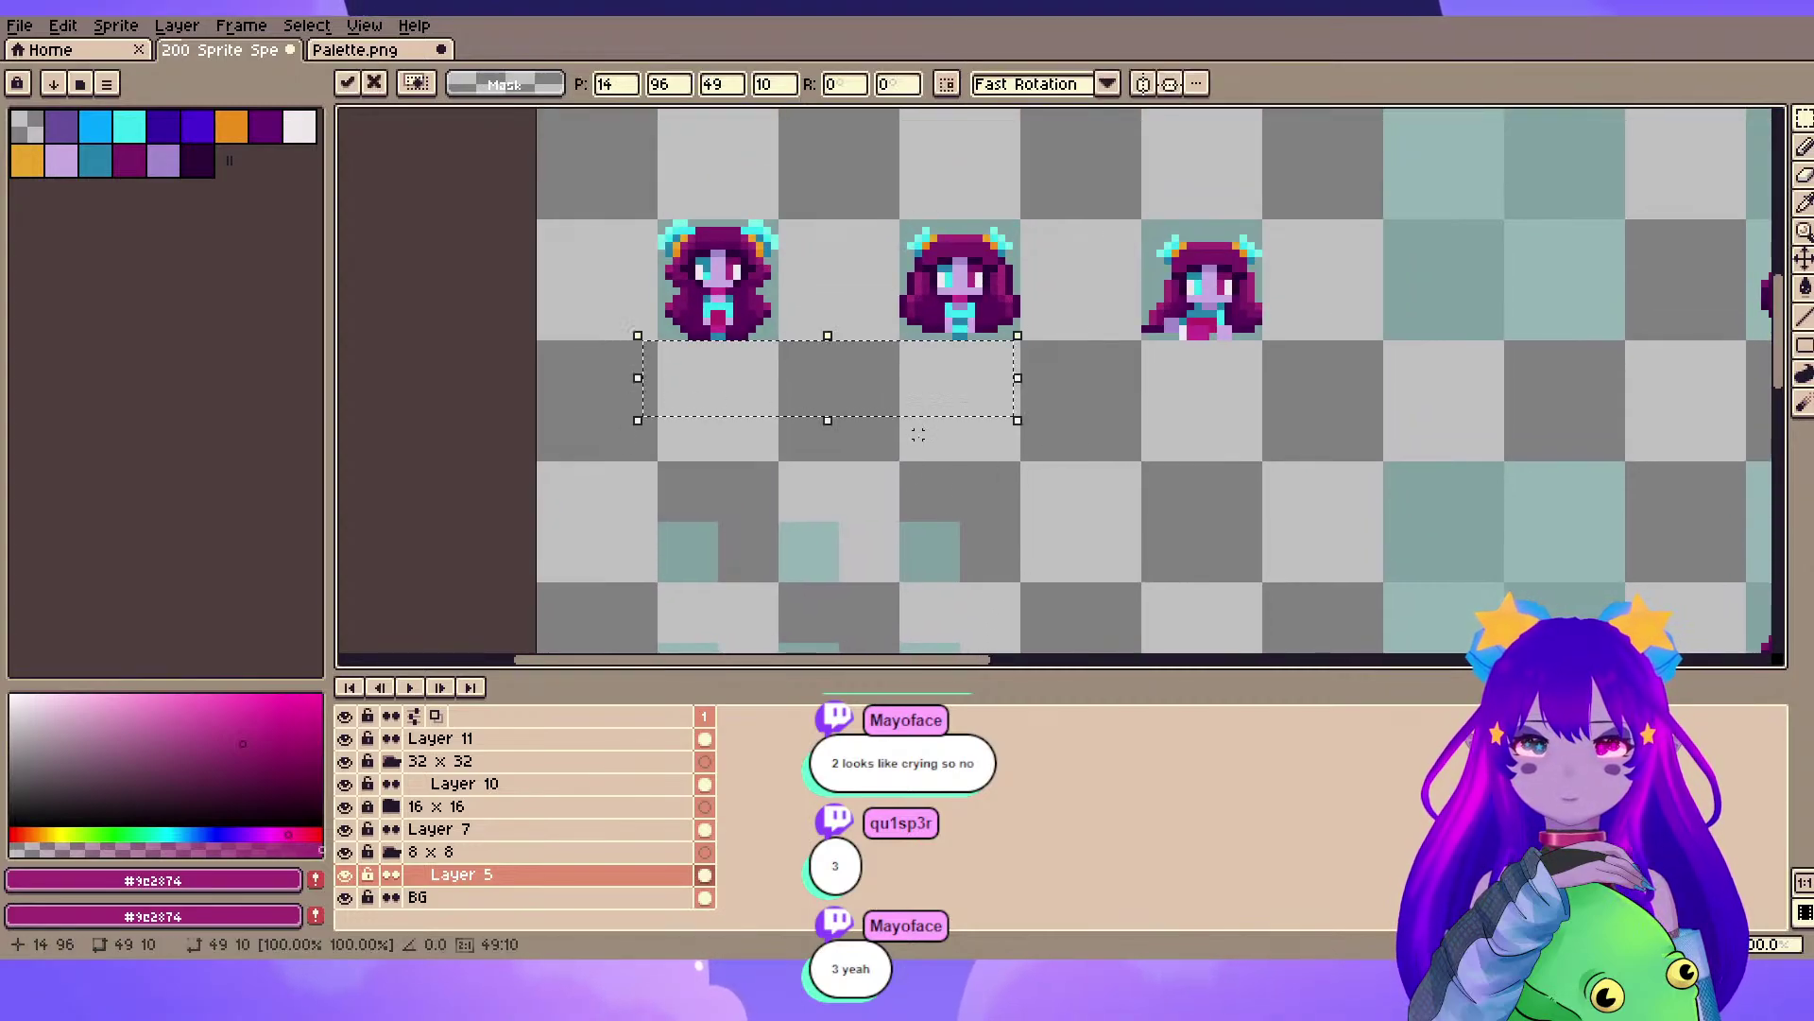
key(ctrl+z)
- Toggle the visibility of Layers 5, 7 and 10 to find the layer that holds the numbers
drag(948, 478, 921, 100)
click(345, 874)
click(345, 874)
click(346, 829)
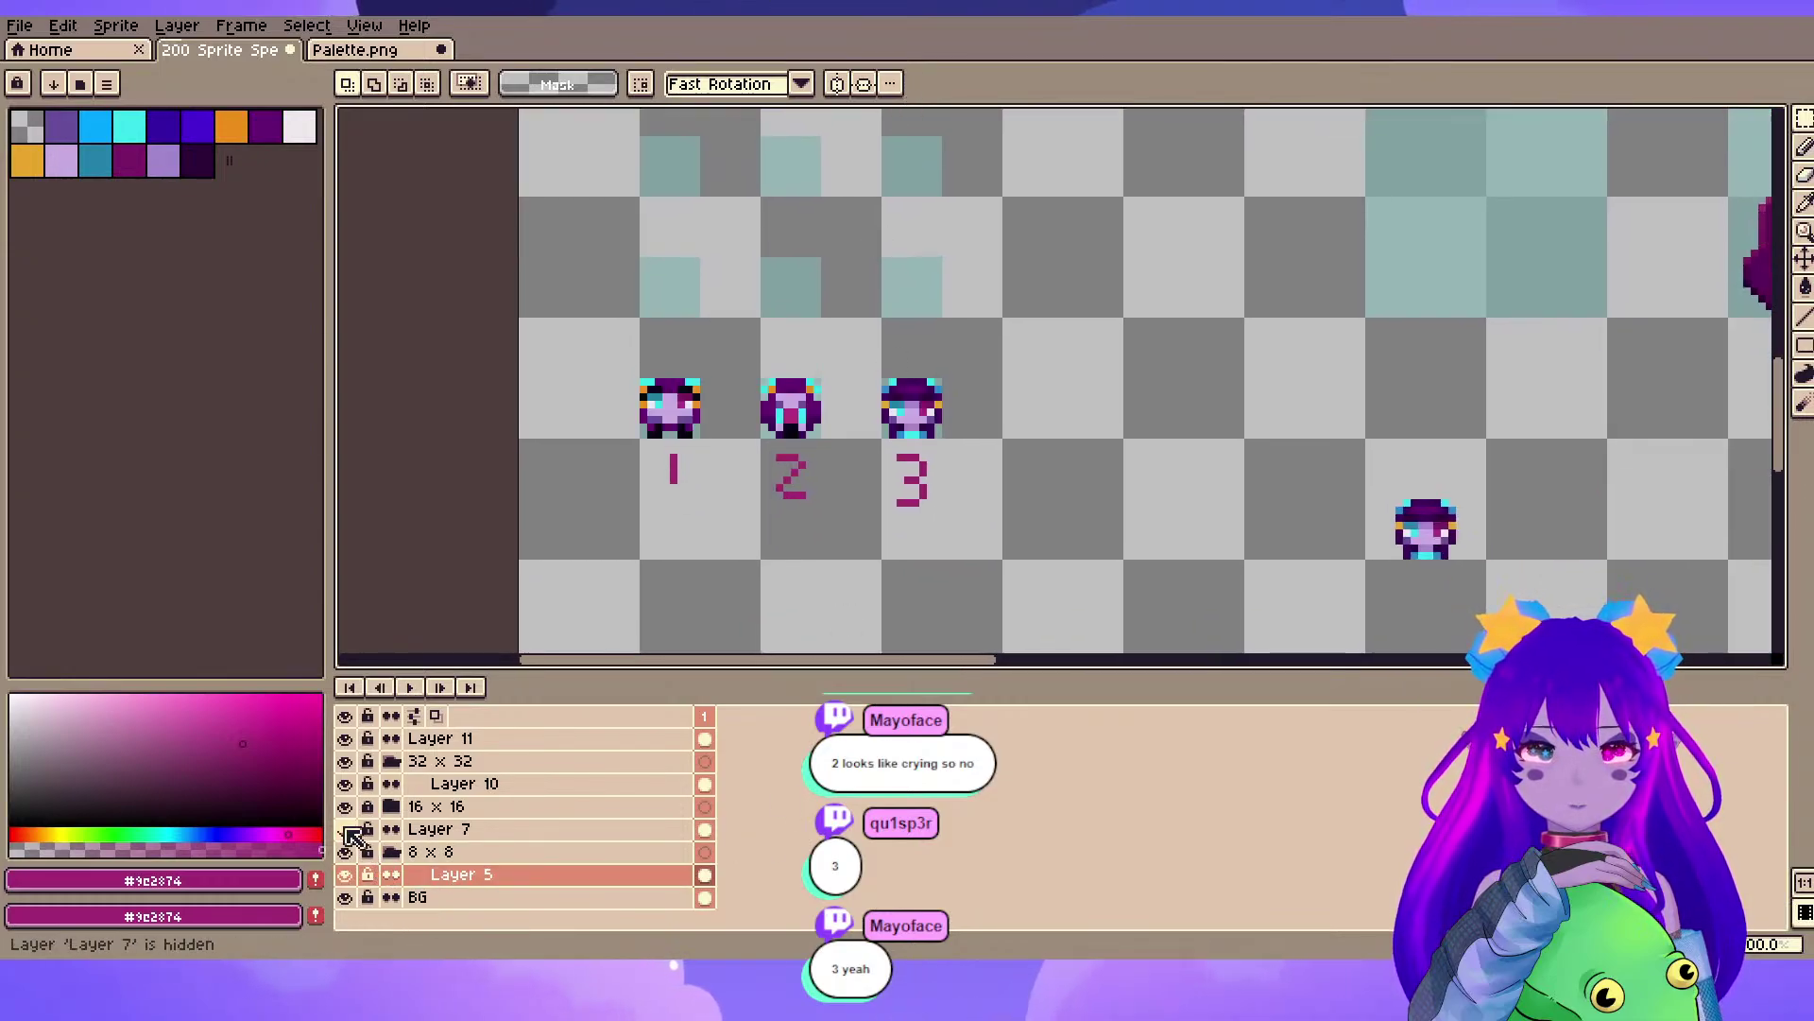
click(345, 784)
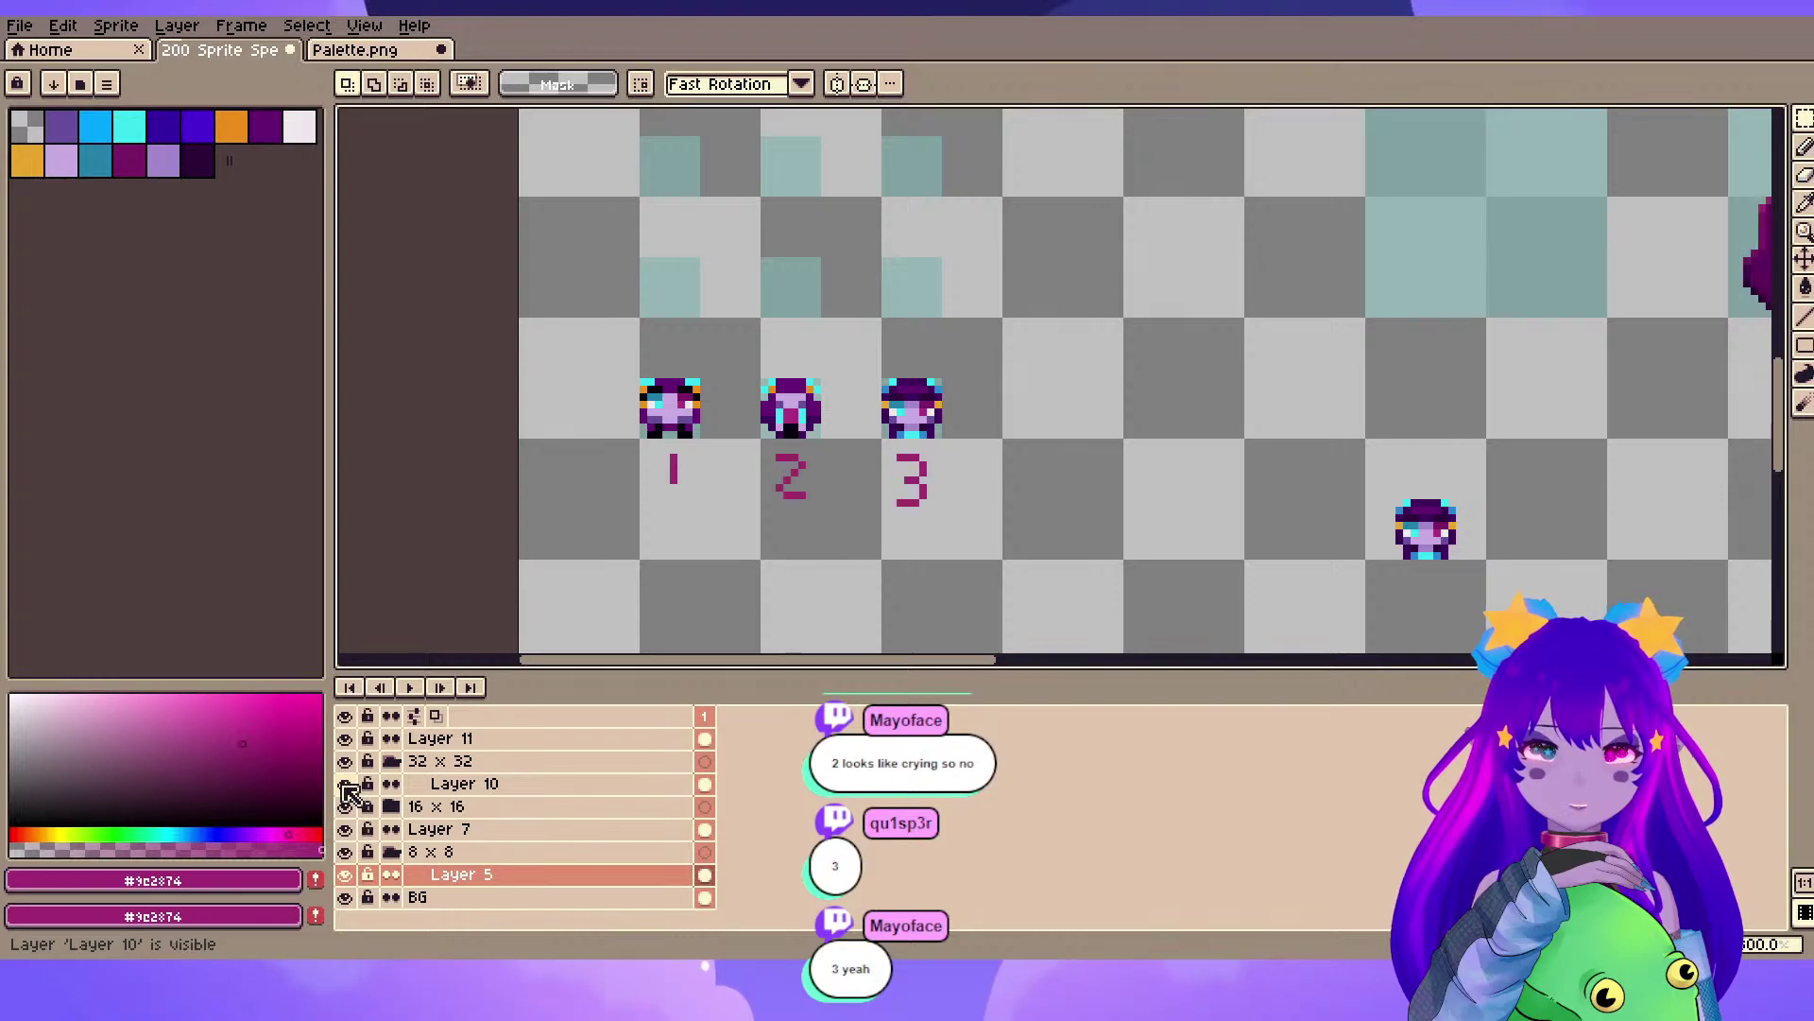
- Copy the numbers 1 to 3 from Layer 10, paste them onto Layer 11 and place the 1 below the first 16 × 16 sprite
click(526, 787)
drag(624, 458, 1085, 509)
scroll(968, 478, up, 5)
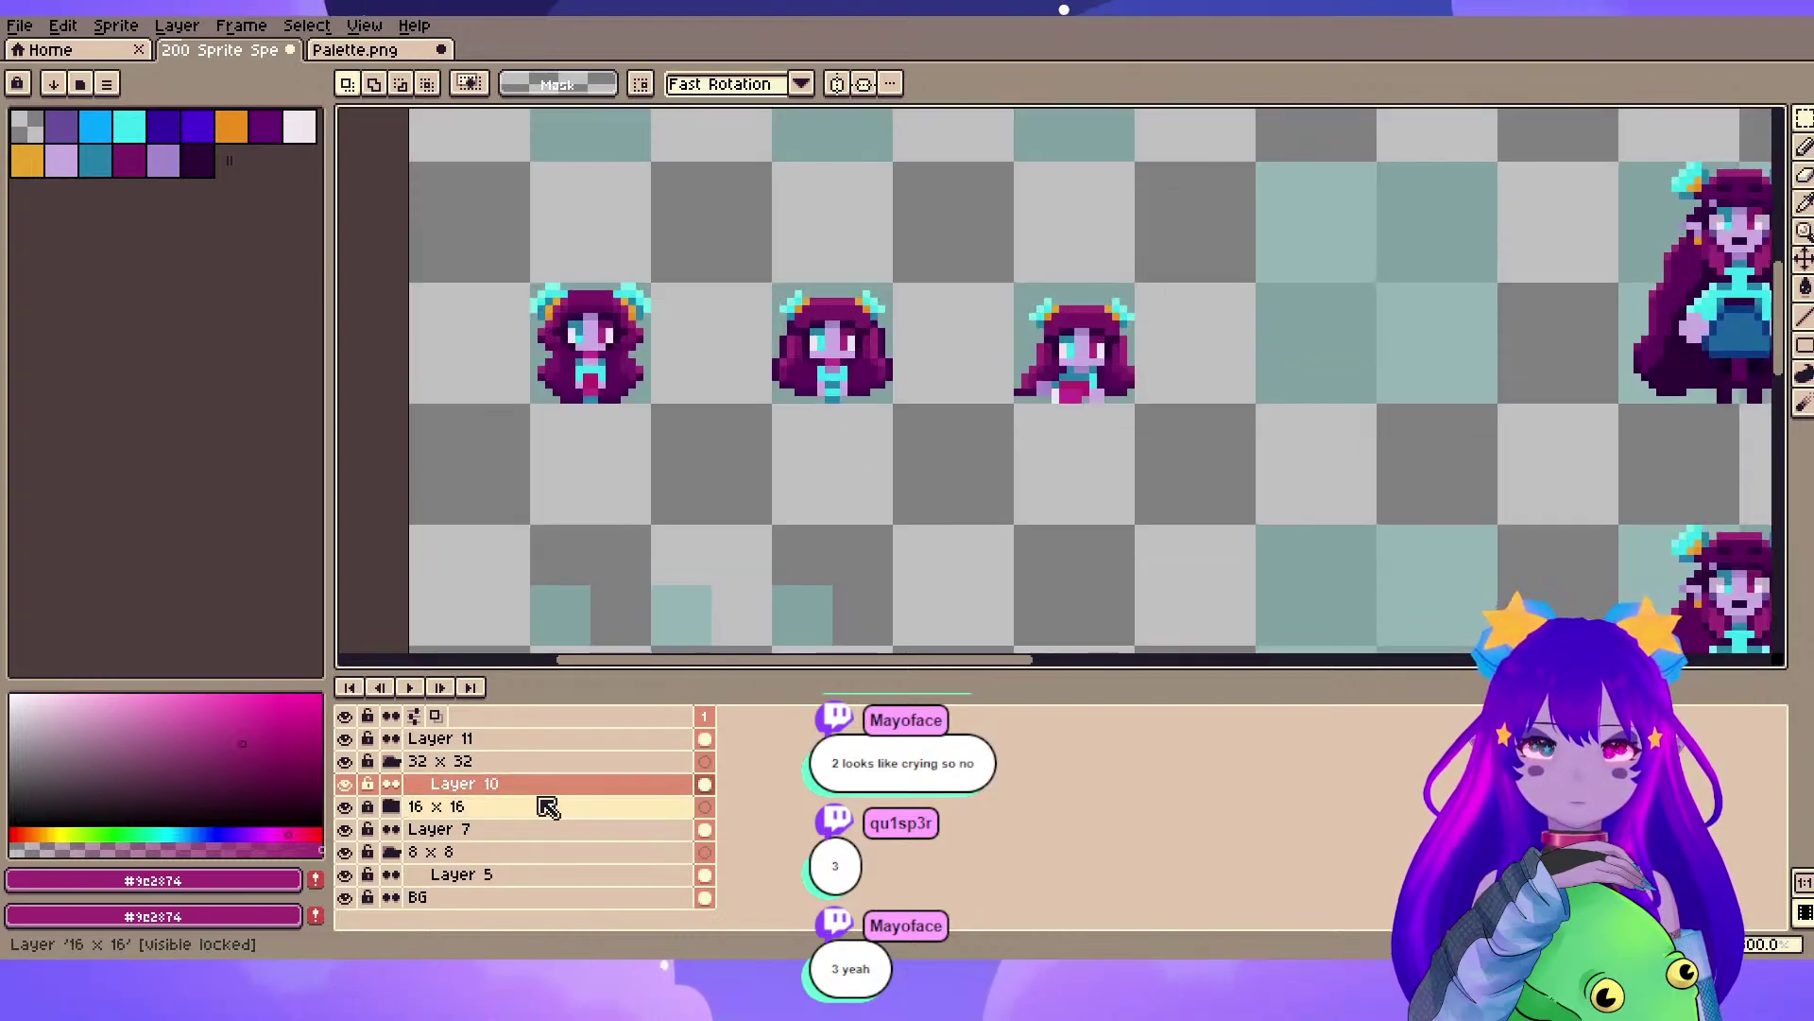
click(519, 740)
key(ctrl+v)
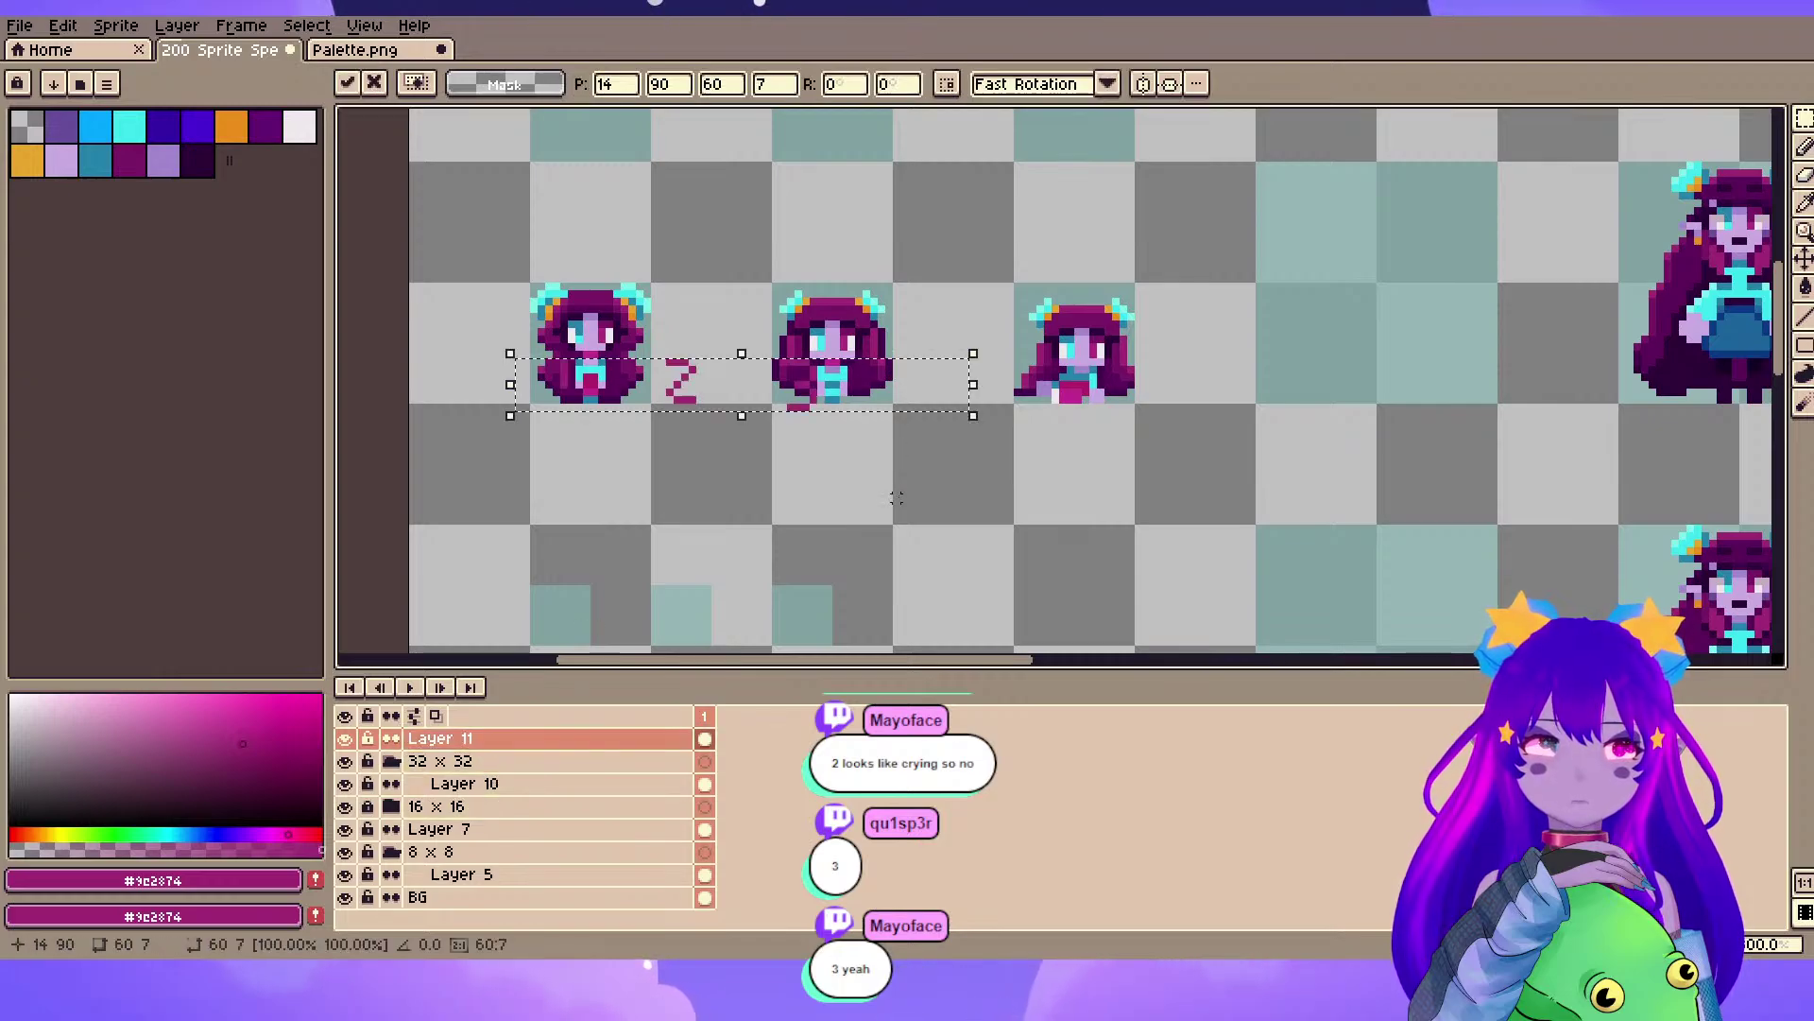
drag(867, 384, 897, 459)
click(971, 543)
- Move the copied numbers 2 and 3 below the second and third 16 × 16 sprites on Layer 11
drag(678, 400, 891, 539)
drag(810, 478, 931, 485)
click(927, 423)
drag(902, 407, 1086, 559)
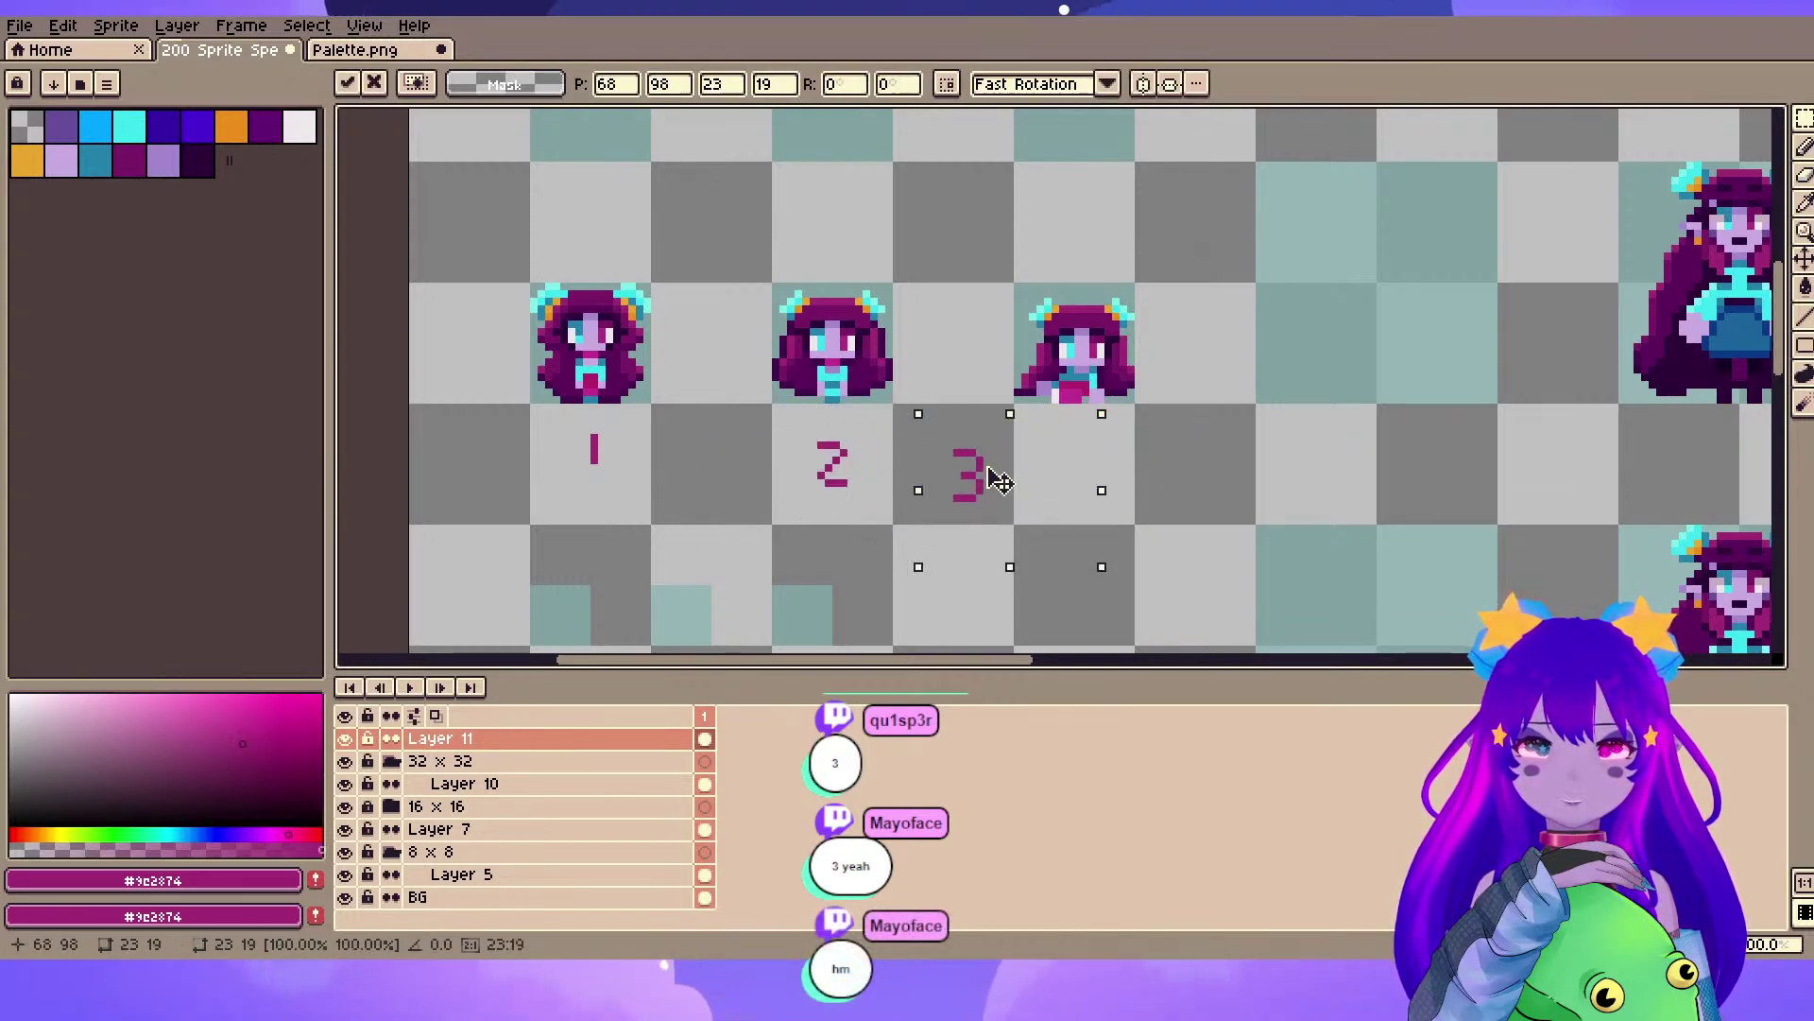
drag(973, 473, 1093, 474)
click(922, 548)
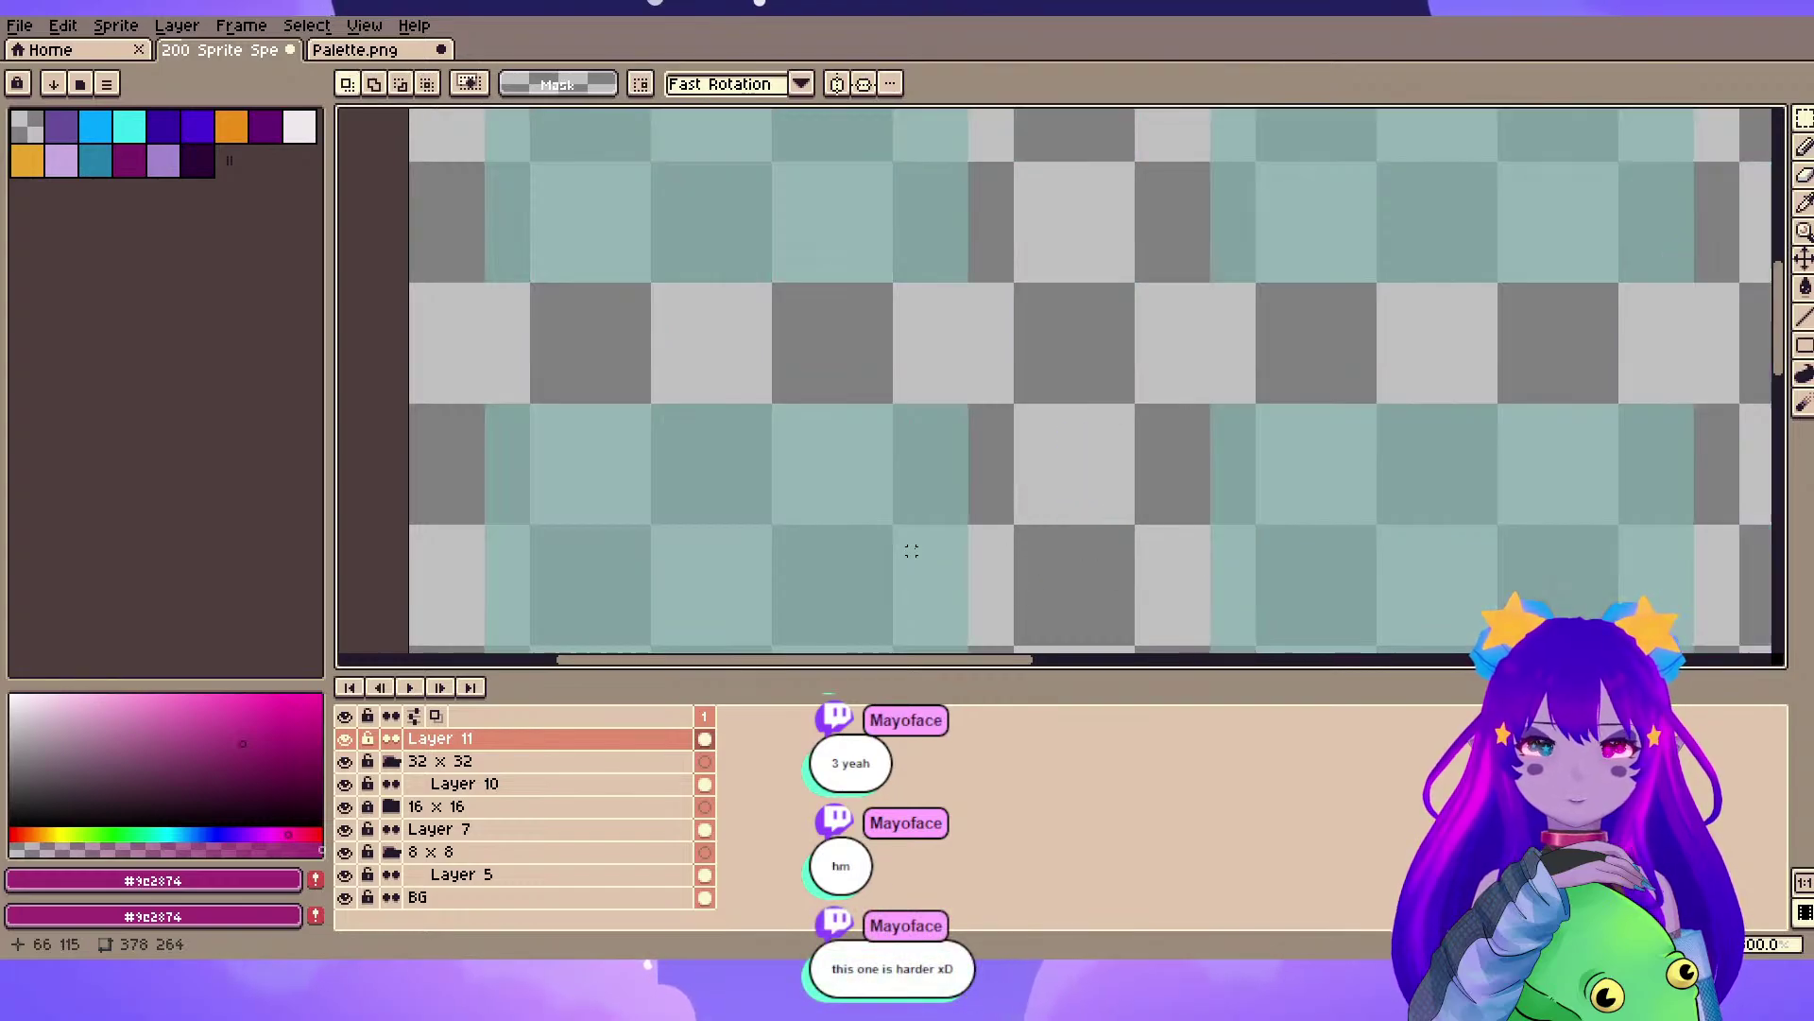
- Check the three 16 × 16 sprites on the horizontally mirrored canvas, then undo the canvas flip
scroll(1030, 424, down, 5)
drag(1455, 450, 1068, 368)
scroll(1091, 349, up, 6)
drag(1221, 298, 940, 329)
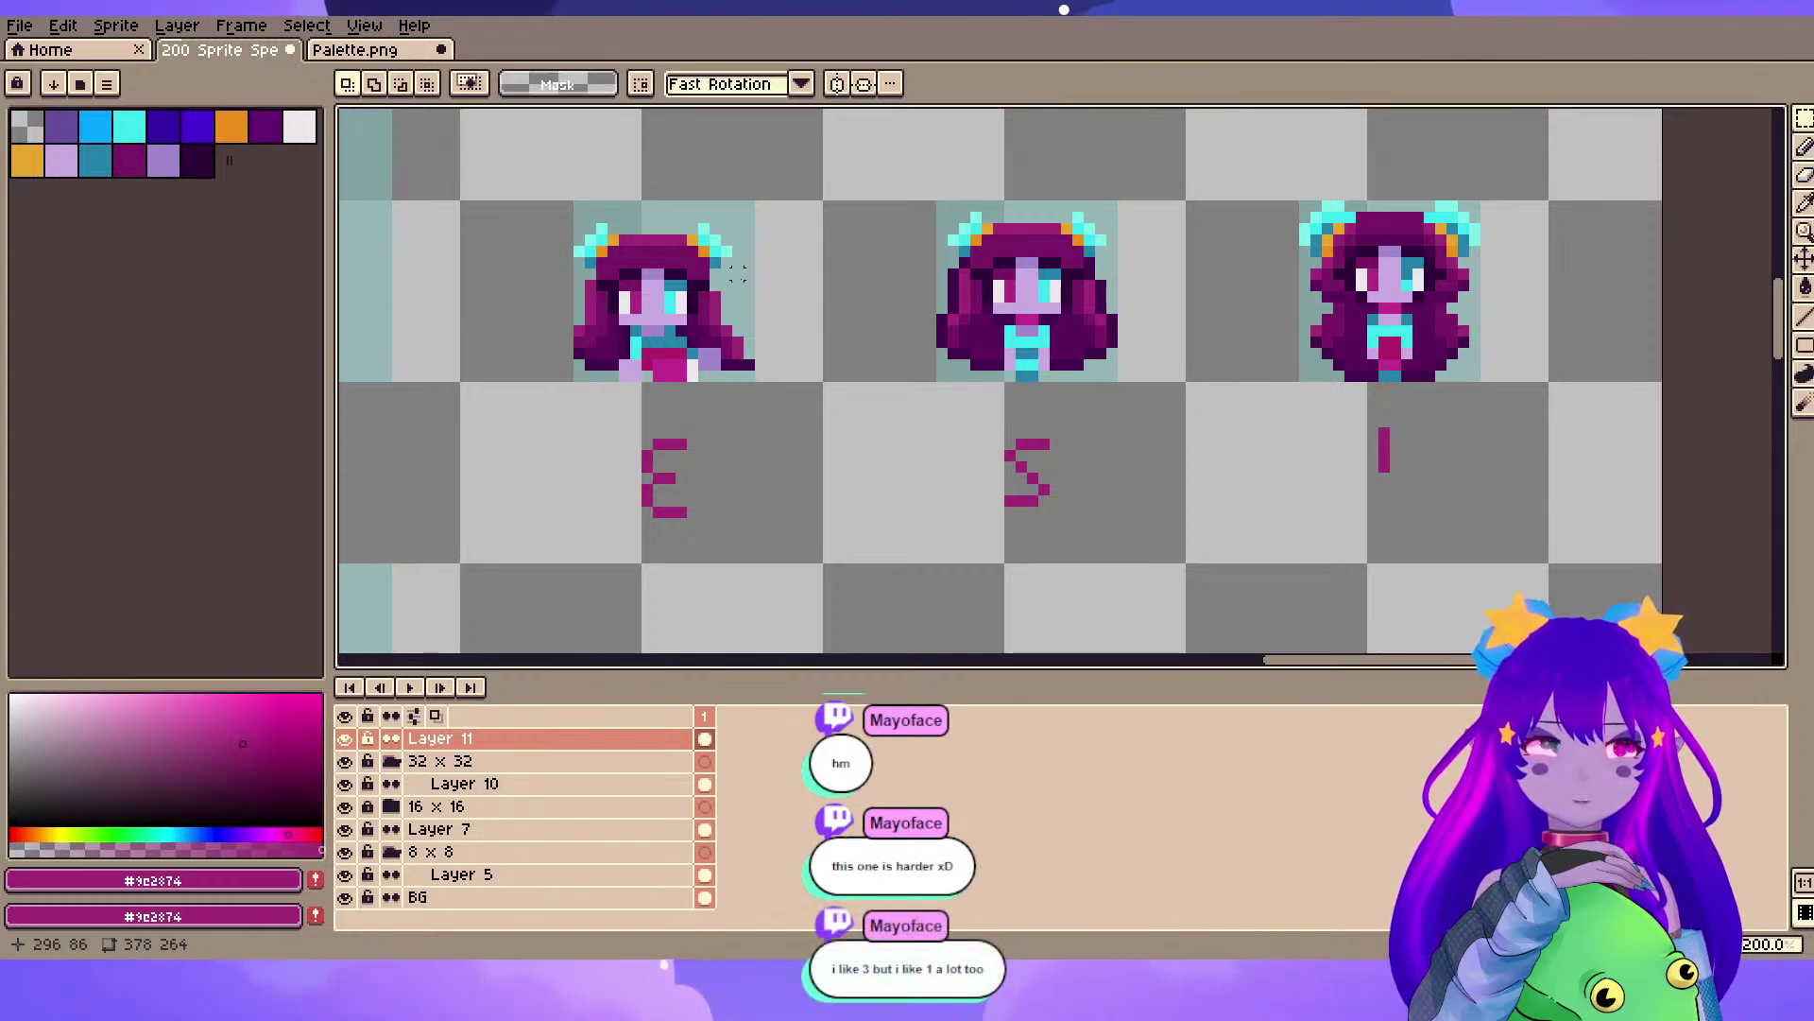
key(ctrl+z)
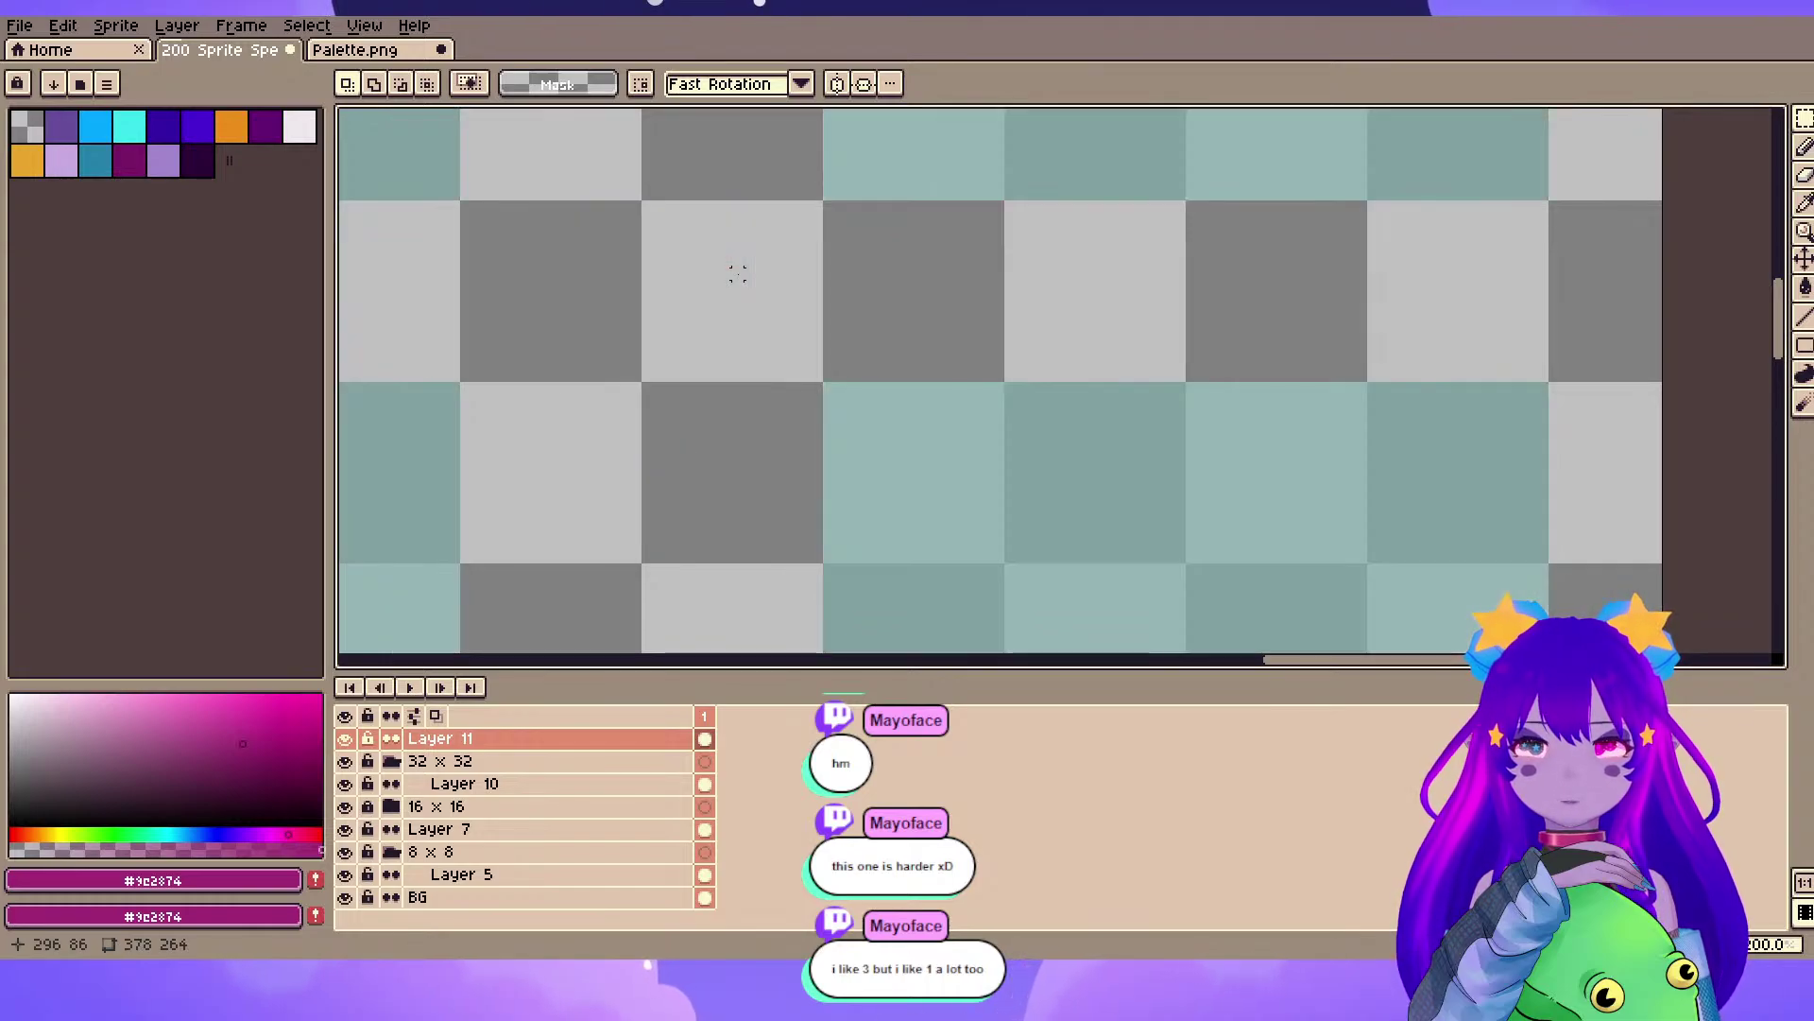
- Compare the three numbered 16 × 16 sprites side by side at close range
scroll(699, 297, down, 2)
scroll(685, 309, down, 2)
drag(685, 309, 1370, 302)
drag(542, 311, 1119, 362)
scroll(1174, 288, up, 4)
scroll(1118, 362, up, 1)
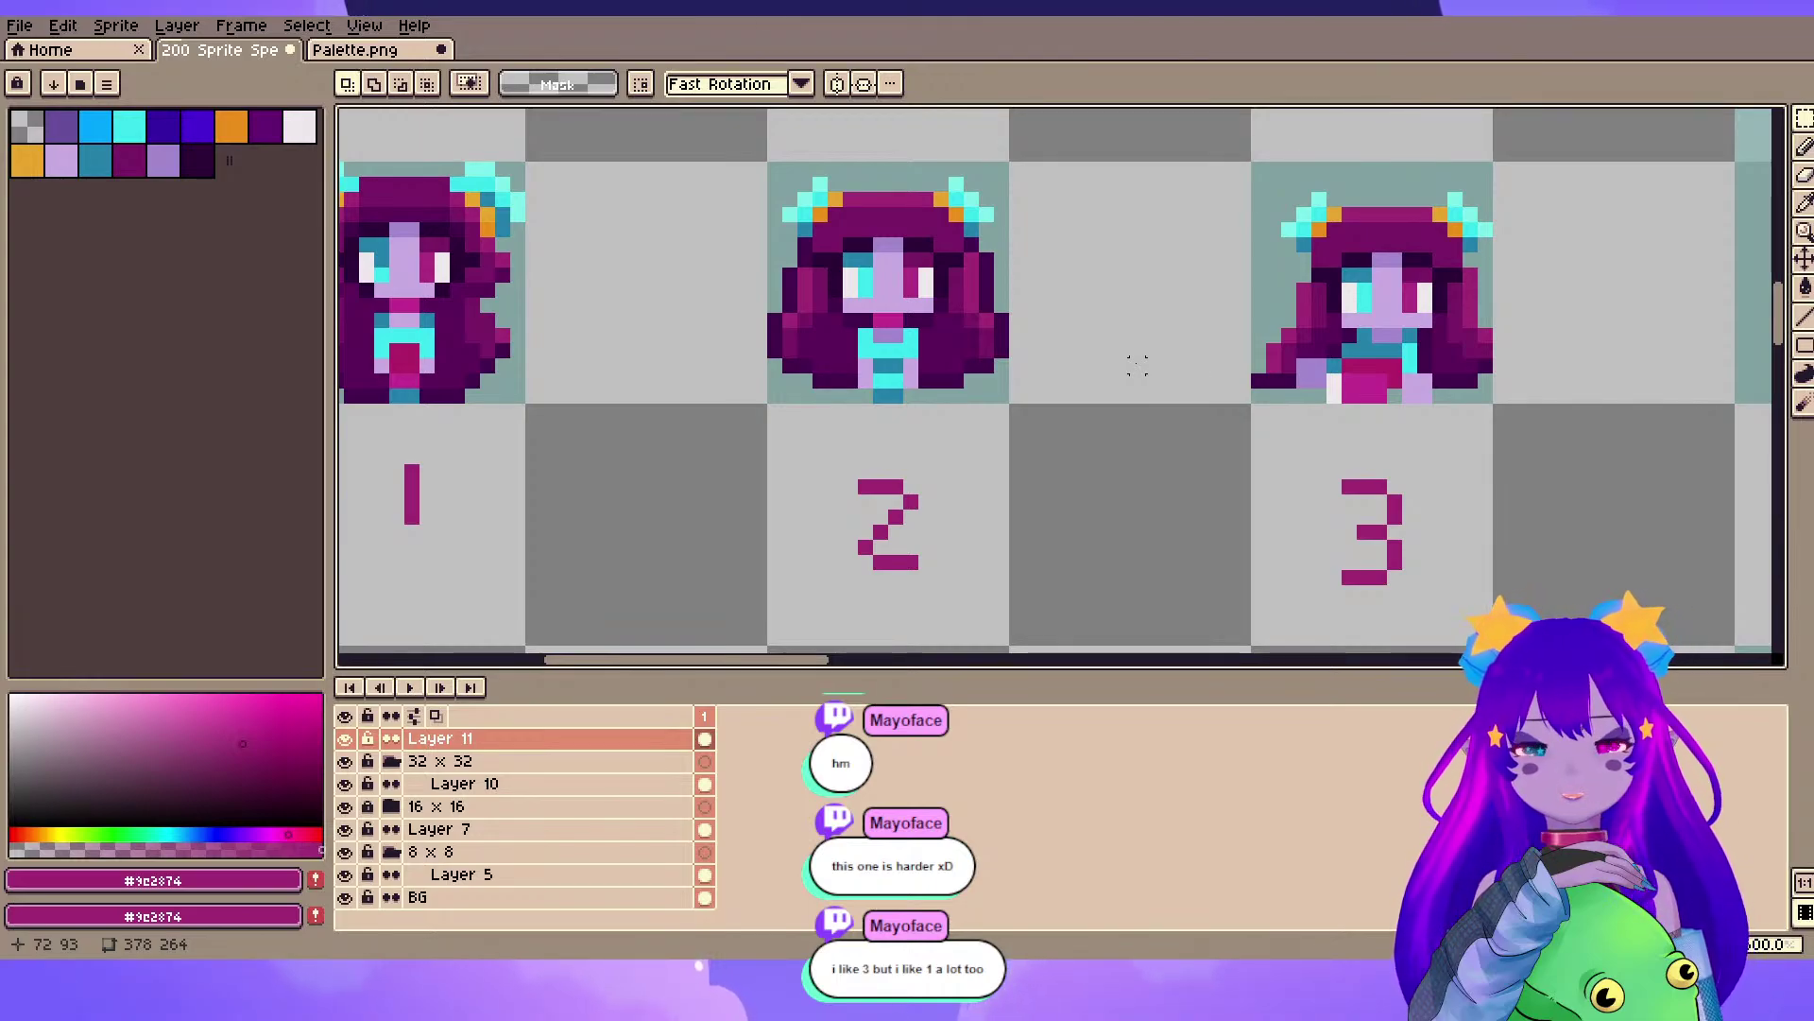
drag(1134, 425, 1188, 397)
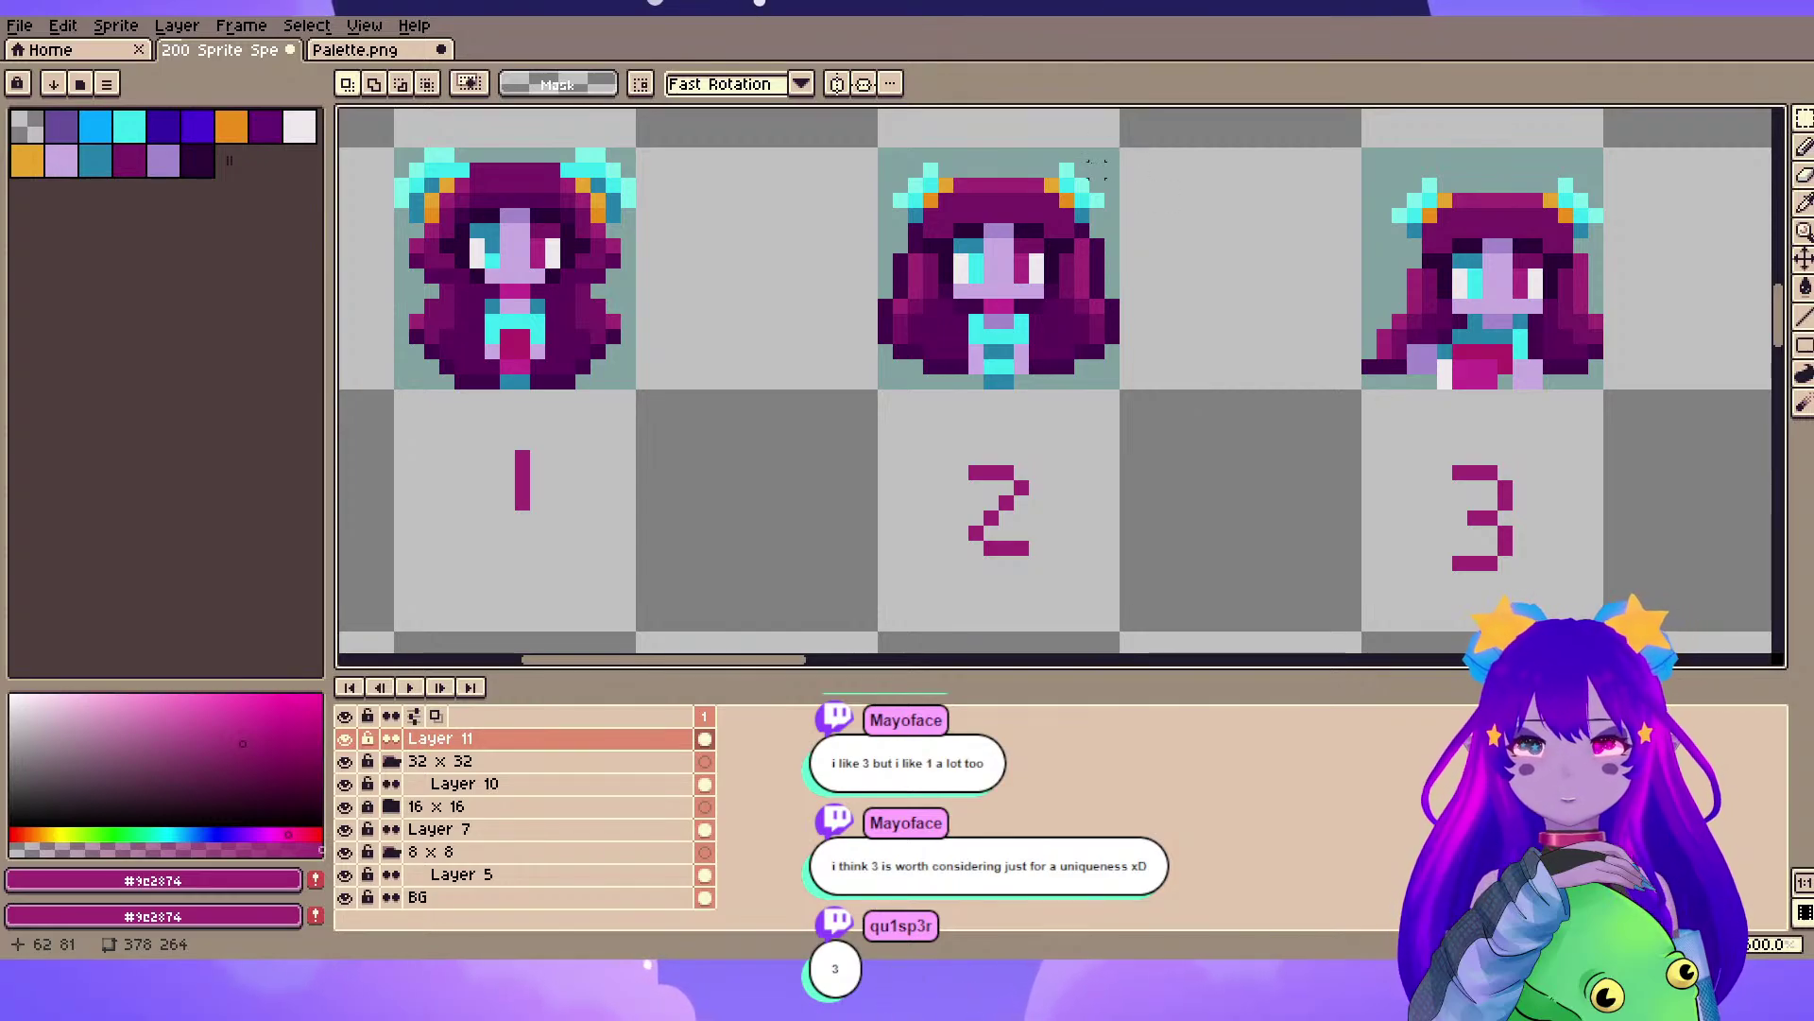
- Toggle the visibility of Layers 11, 10 and 5 to examine which sprites each one holds, inspecting the third 16 × 16 sprite and the separate 8 × 8 copy
drag(1363, 151, 1614, 397)
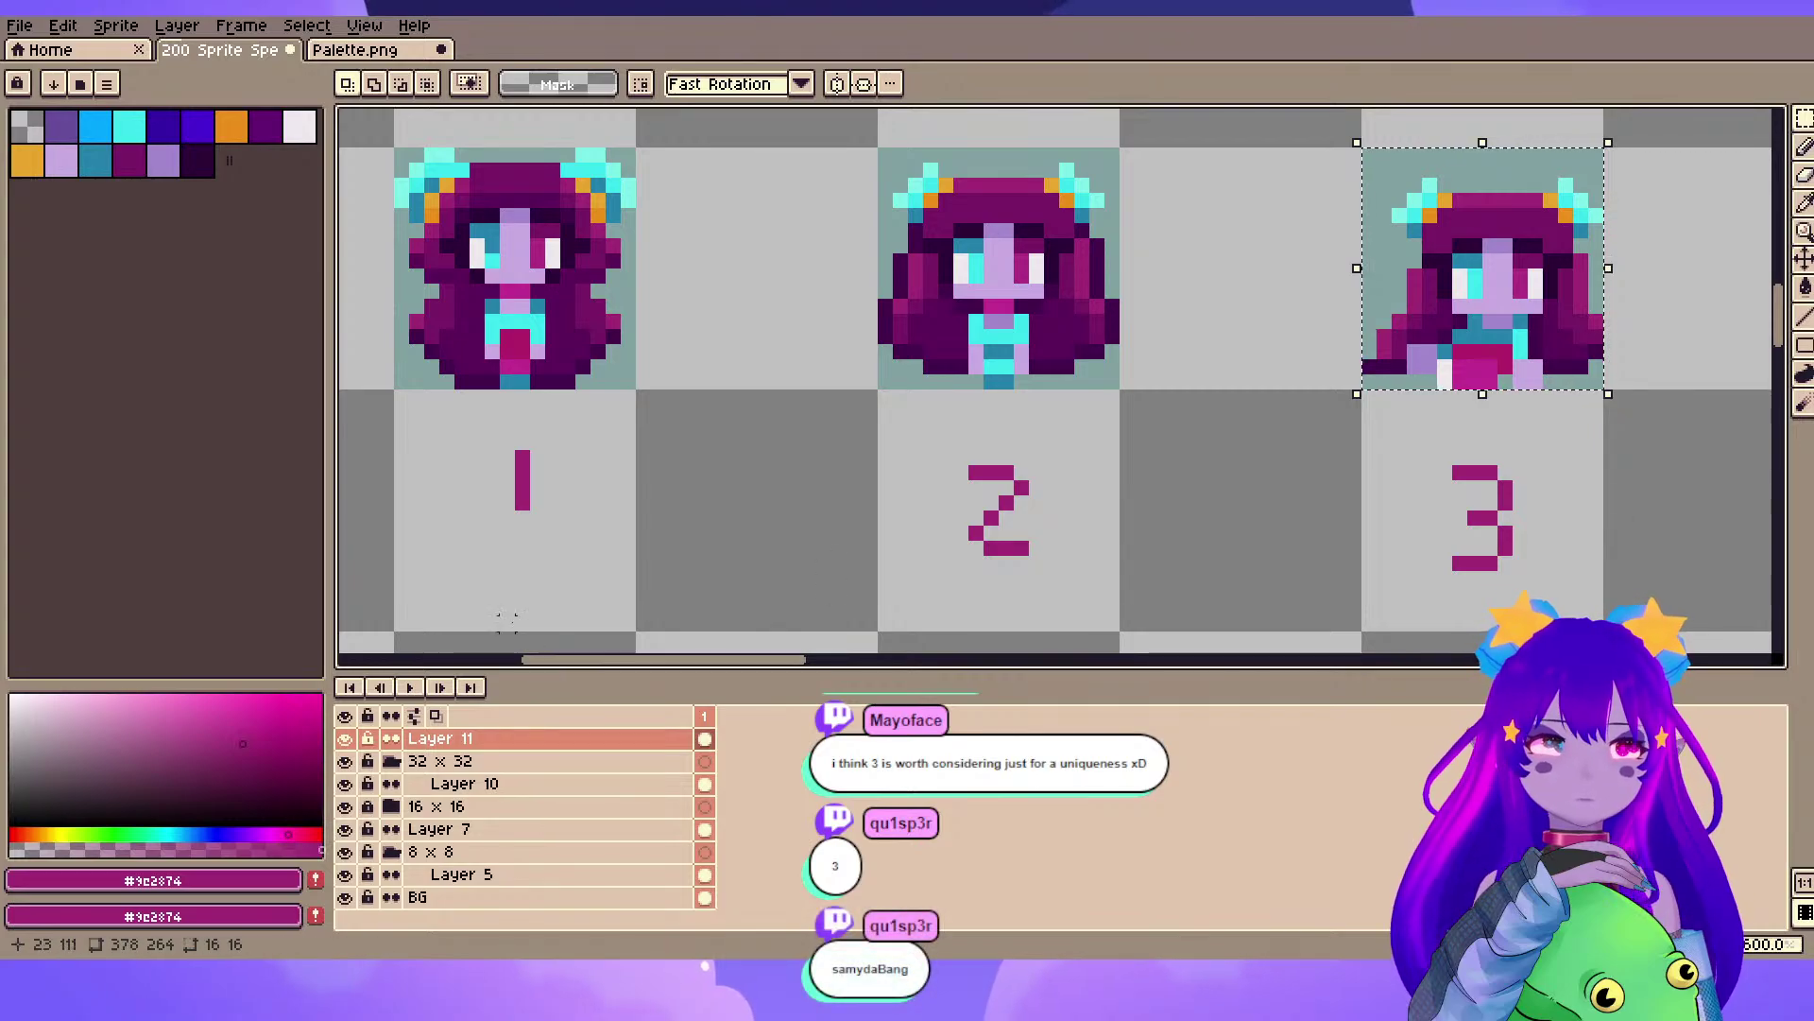
click(348, 742)
click(347, 742)
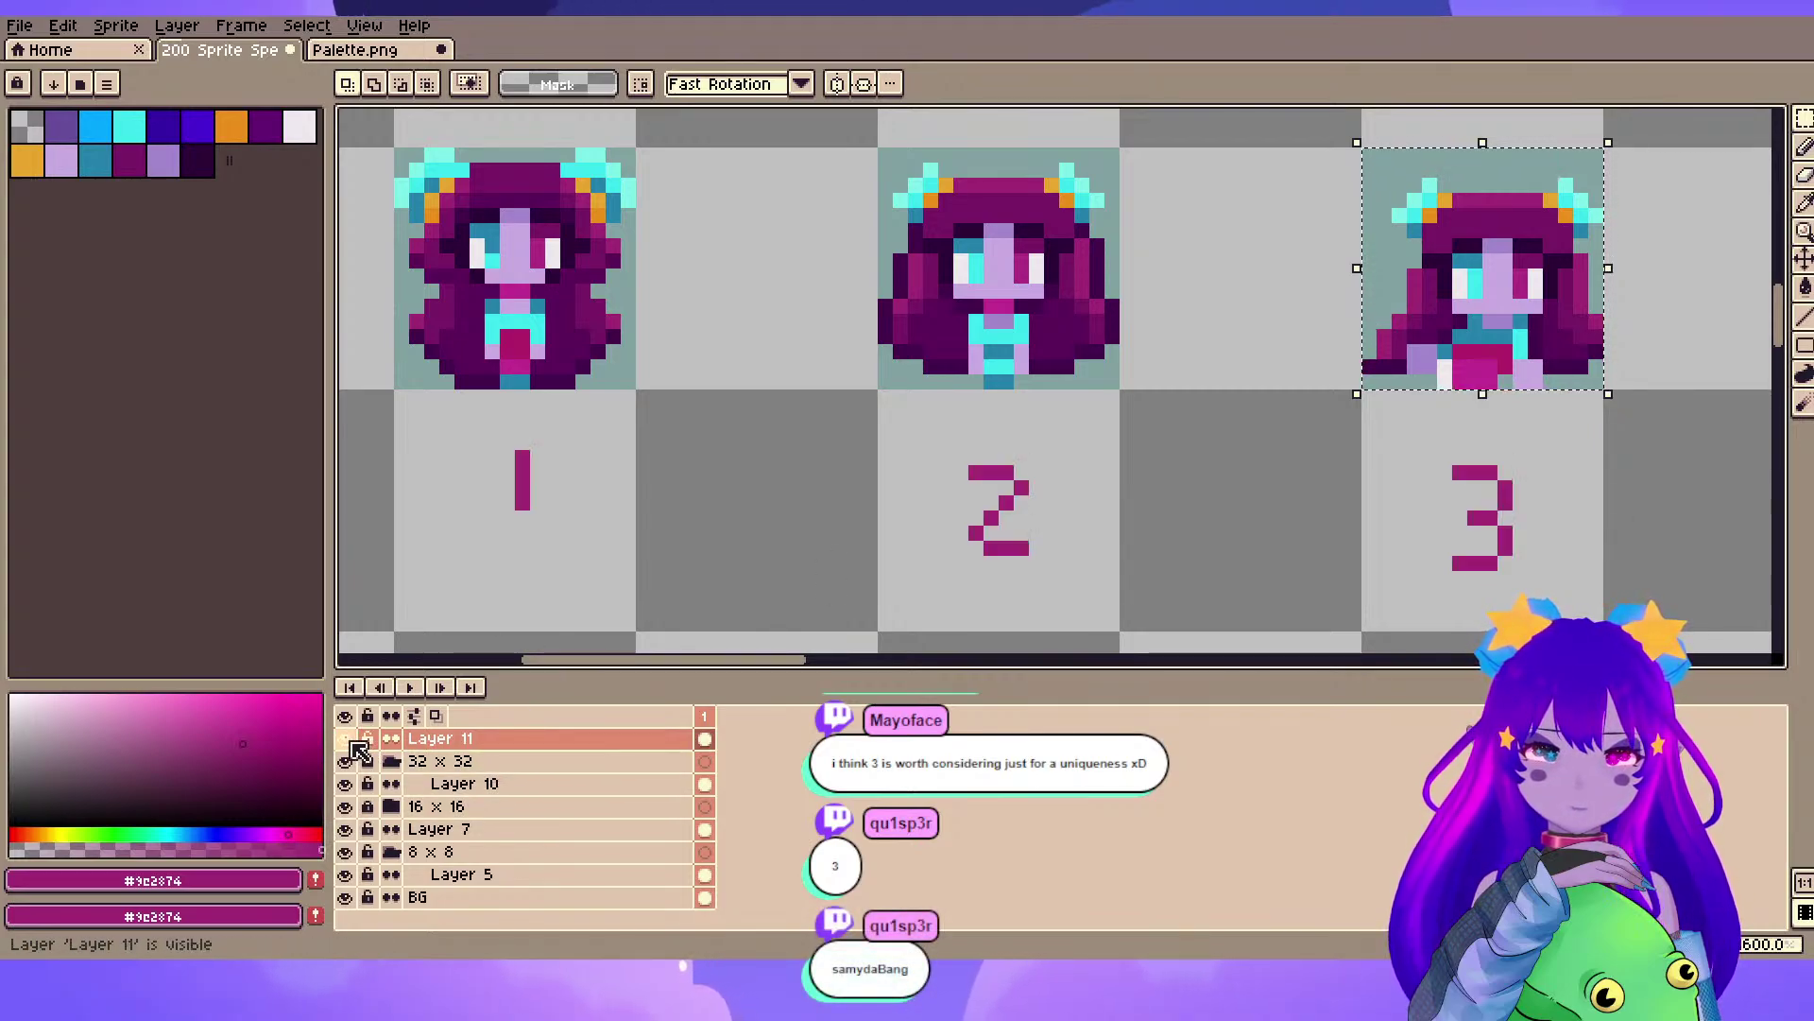
double_click(460, 787)
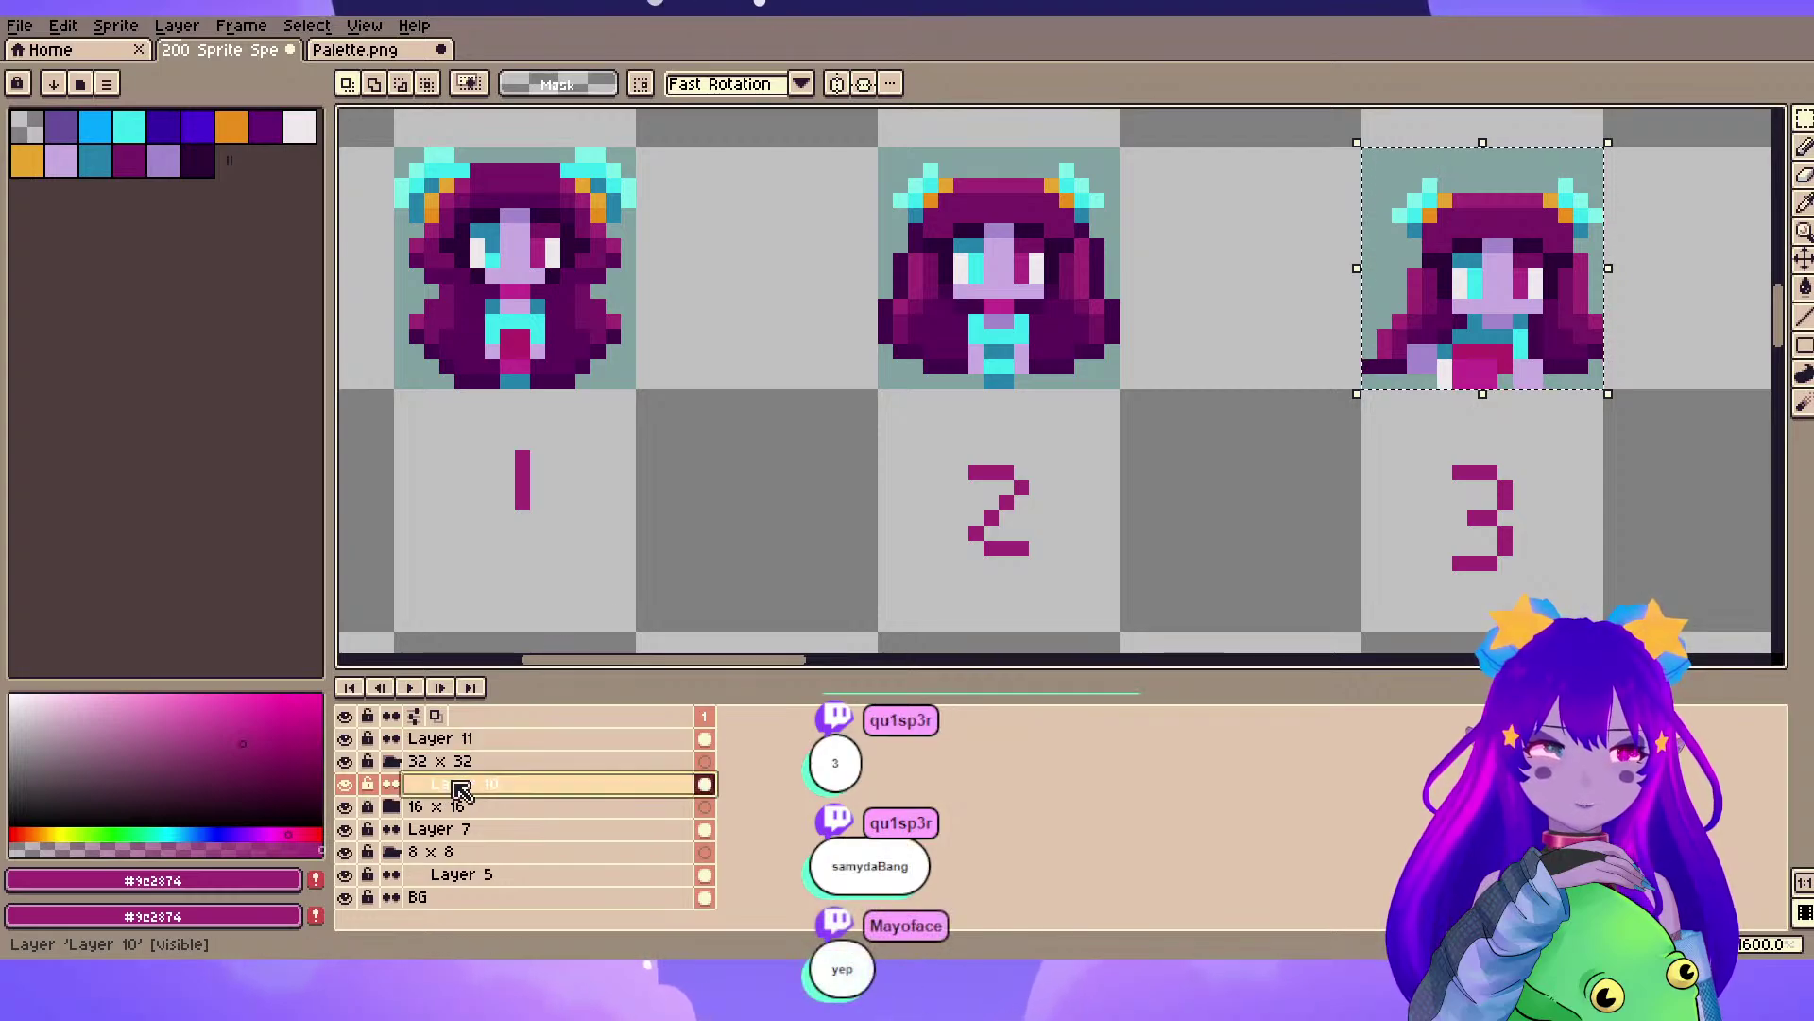
scroll(734, 350, down, 6)
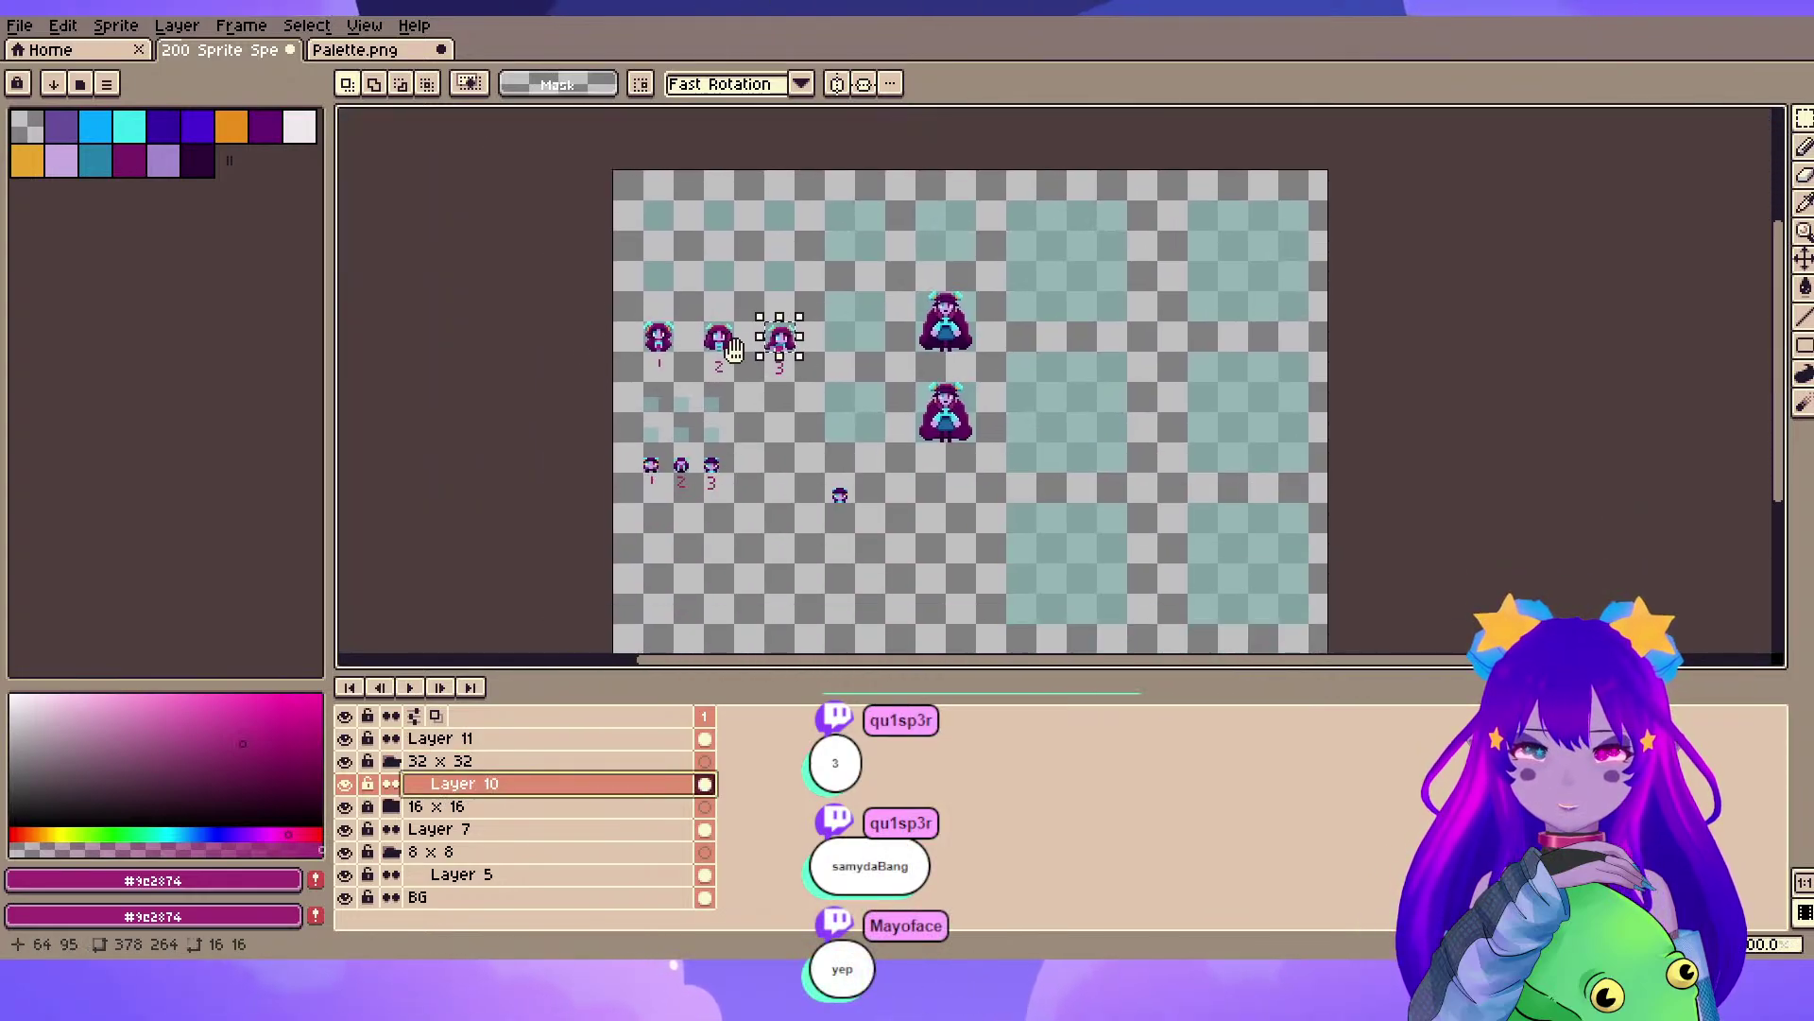
click(345, 829)
click(345, 829)
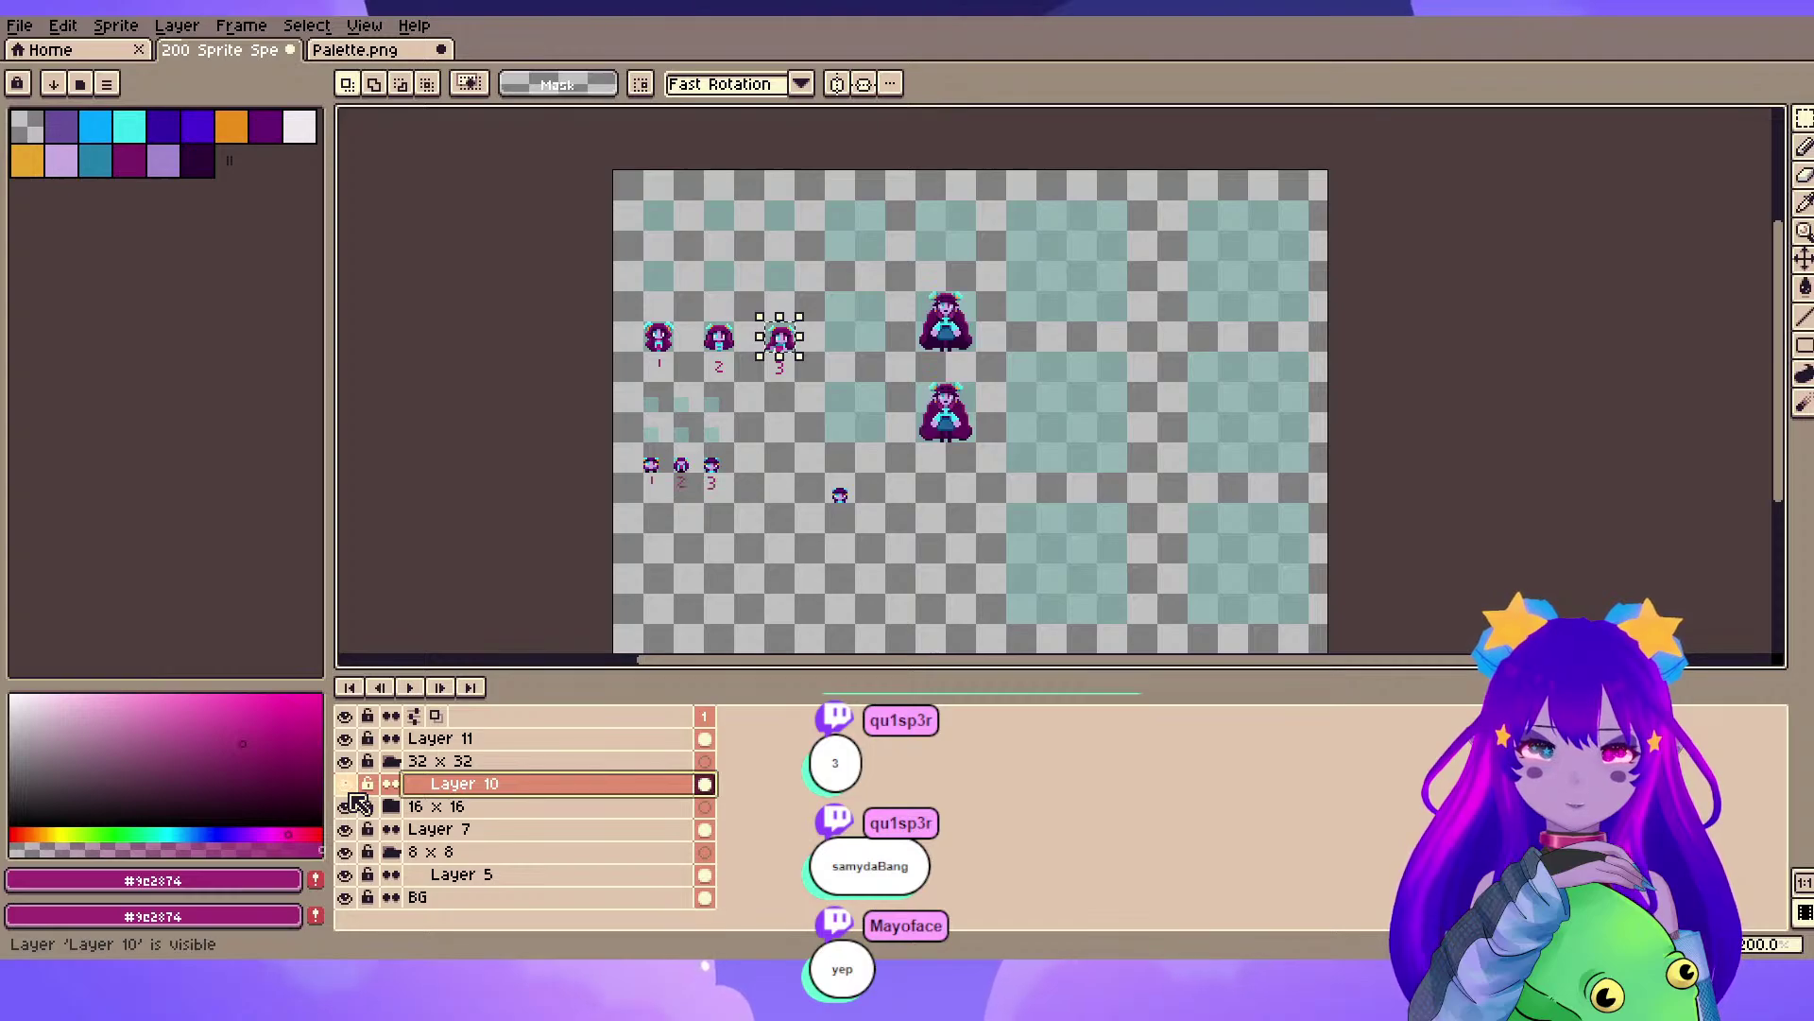
click(346, 875)
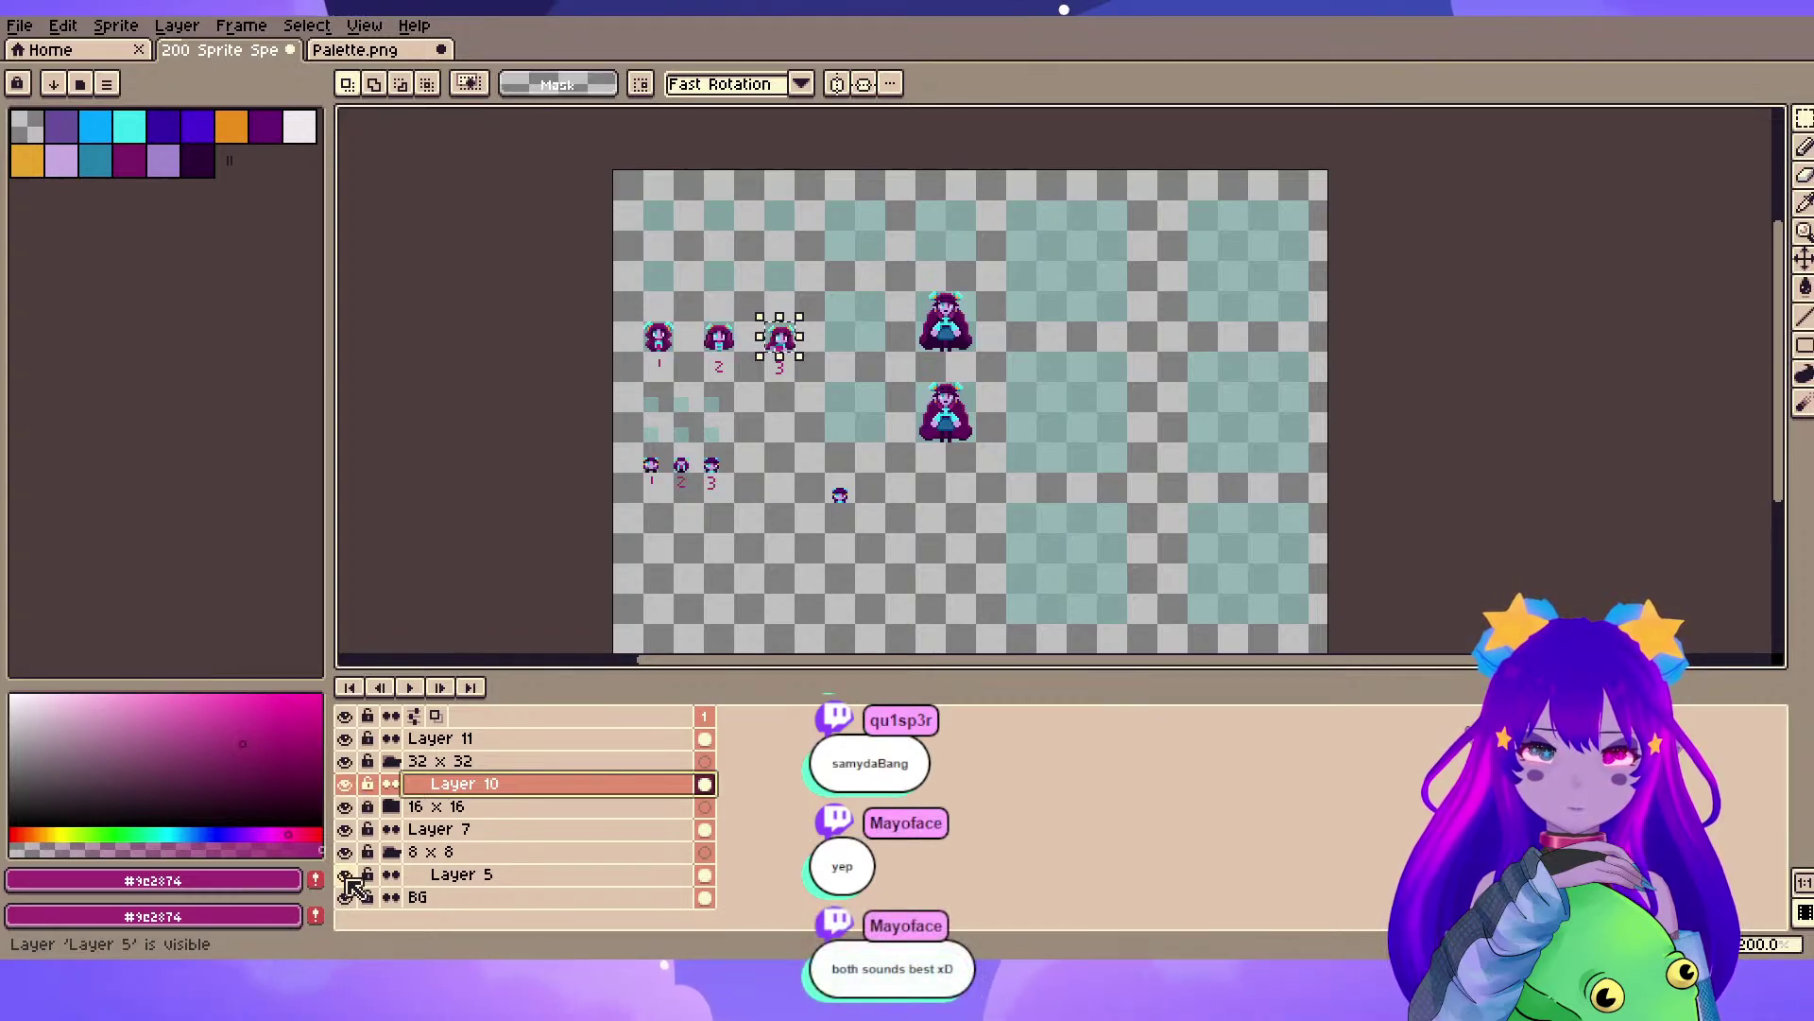
click(348, 743)
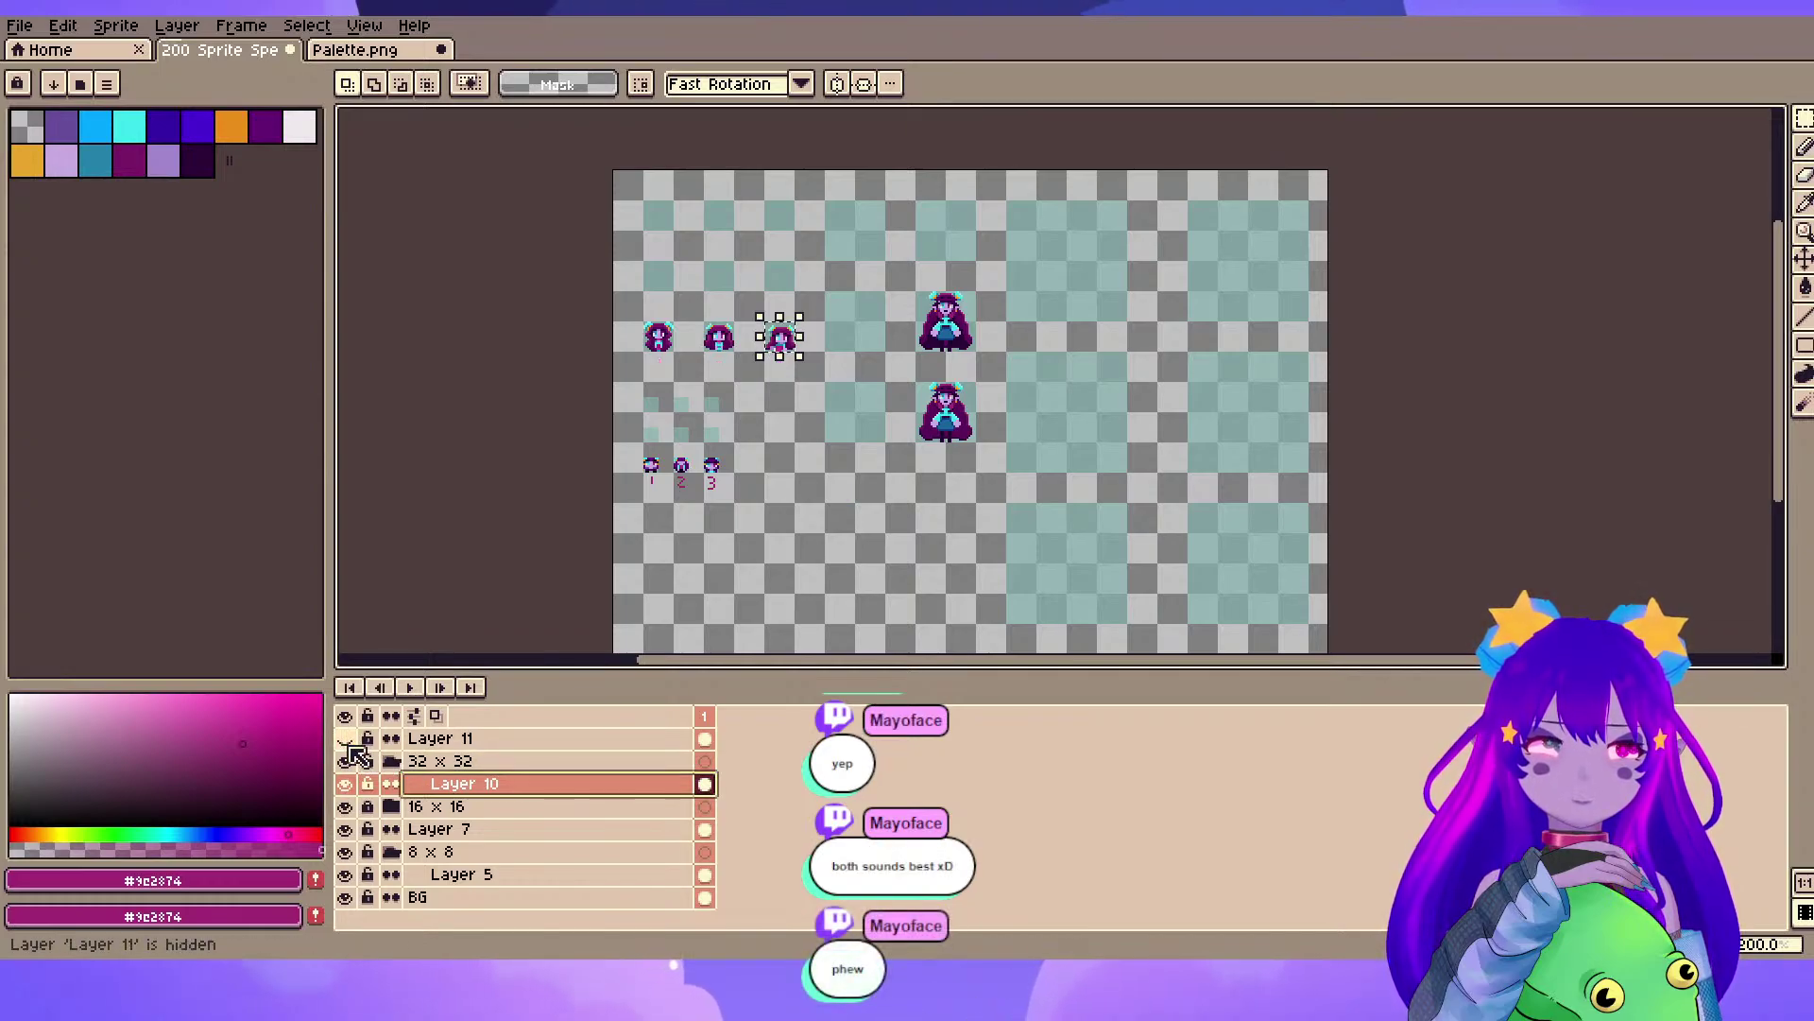
click(349, 745)
scroll(874, 468, up, 1)
drag(742, 511, 852, 574)
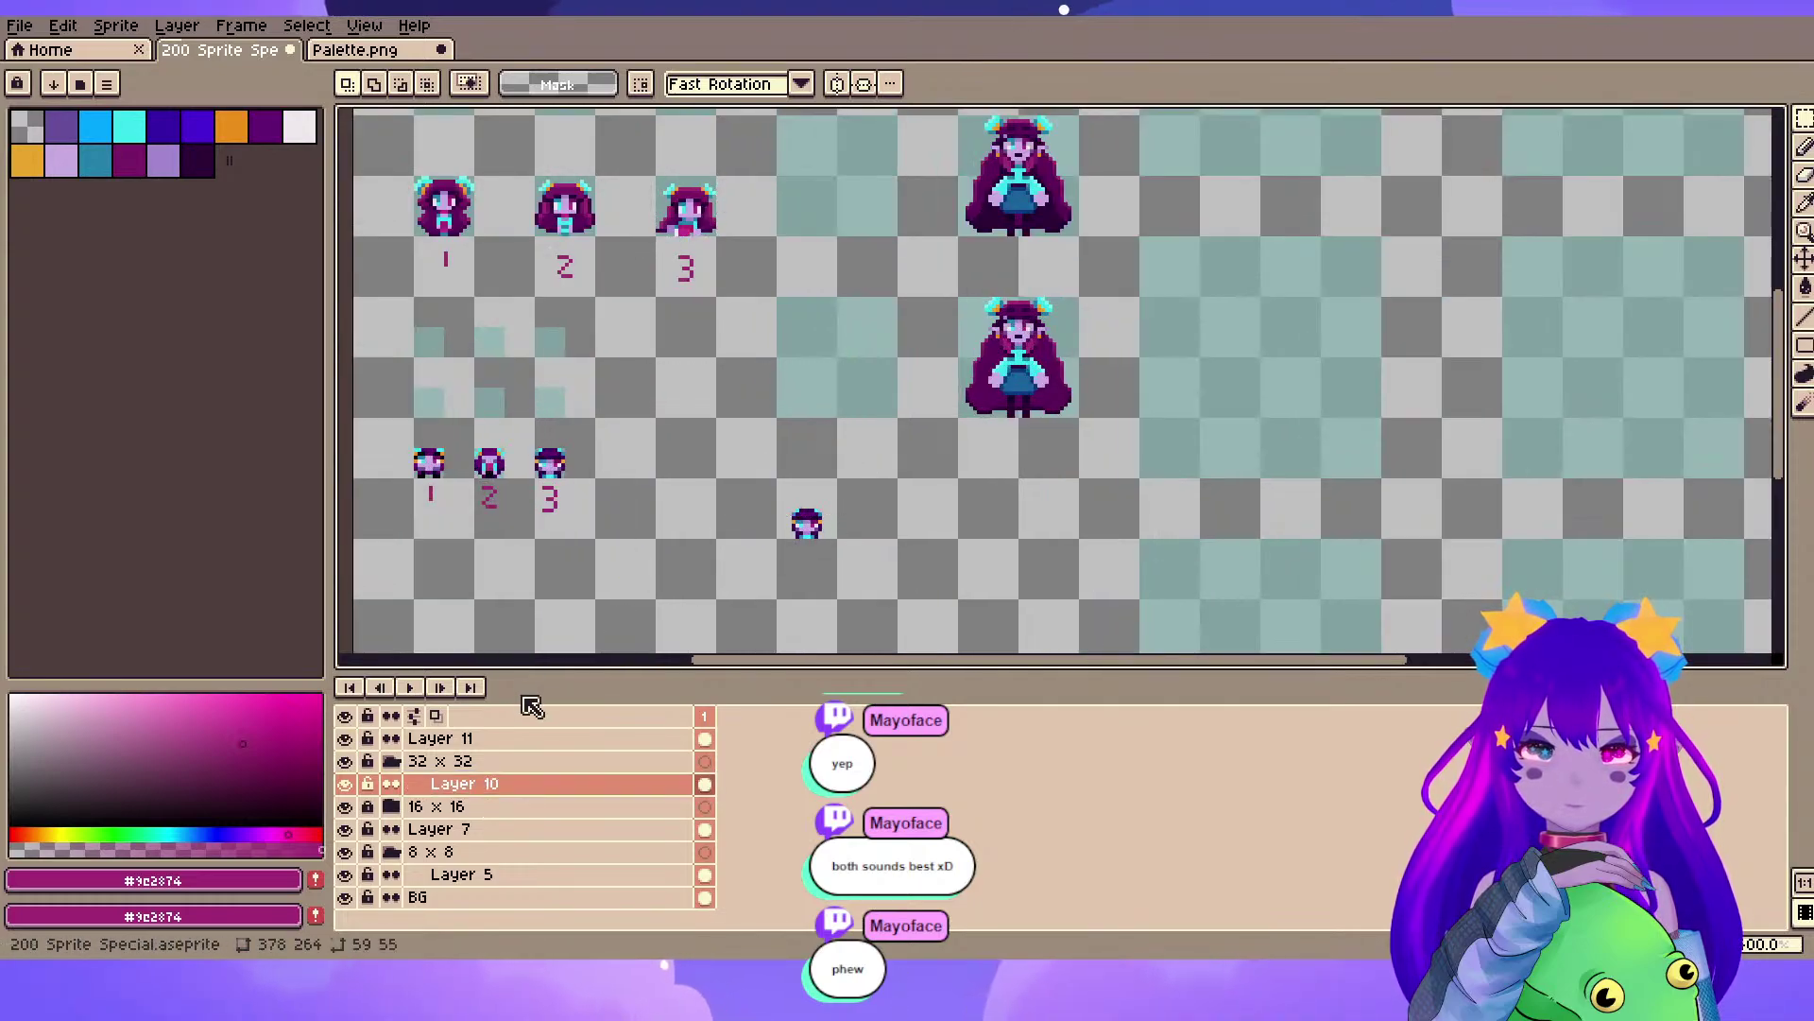
- Add a new layer above Layer 11 and try to paste the 59 × 55 px area around the separate 8 × 8 sprite onto it
click(495, 744)
key(shift+n)
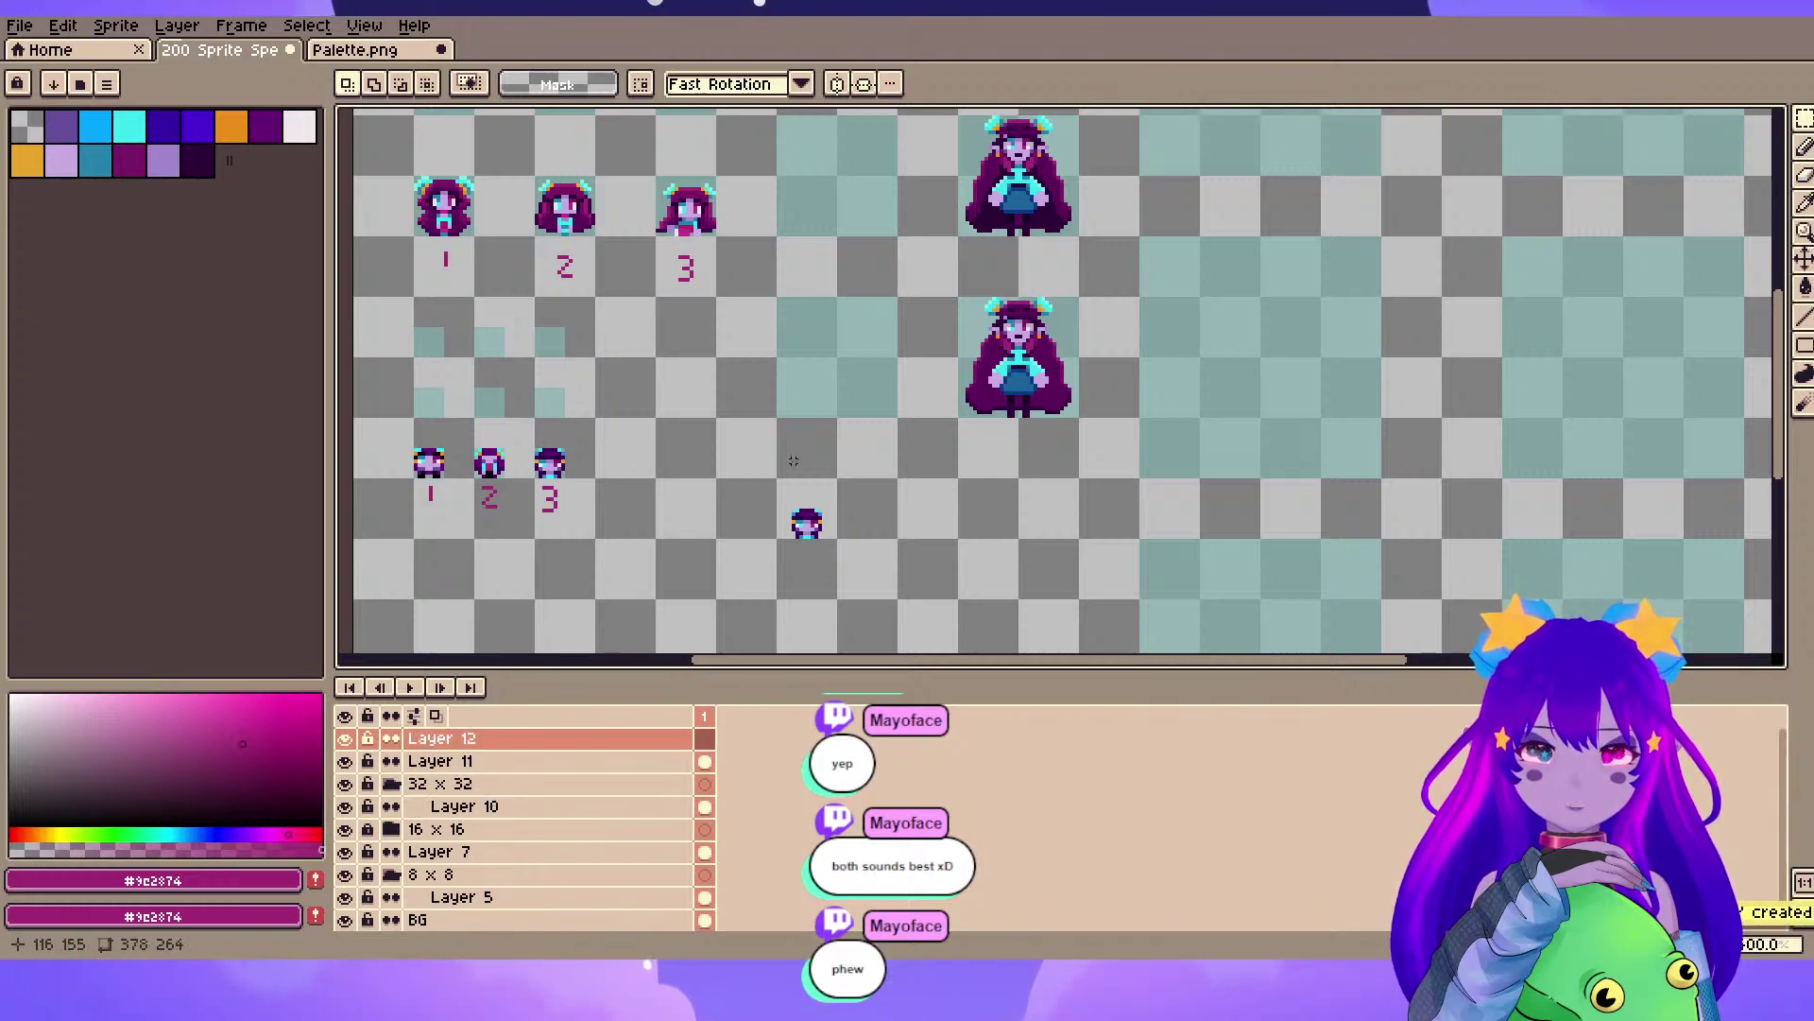
key(ctrl+v)
drag(802, 501, 852, 526)
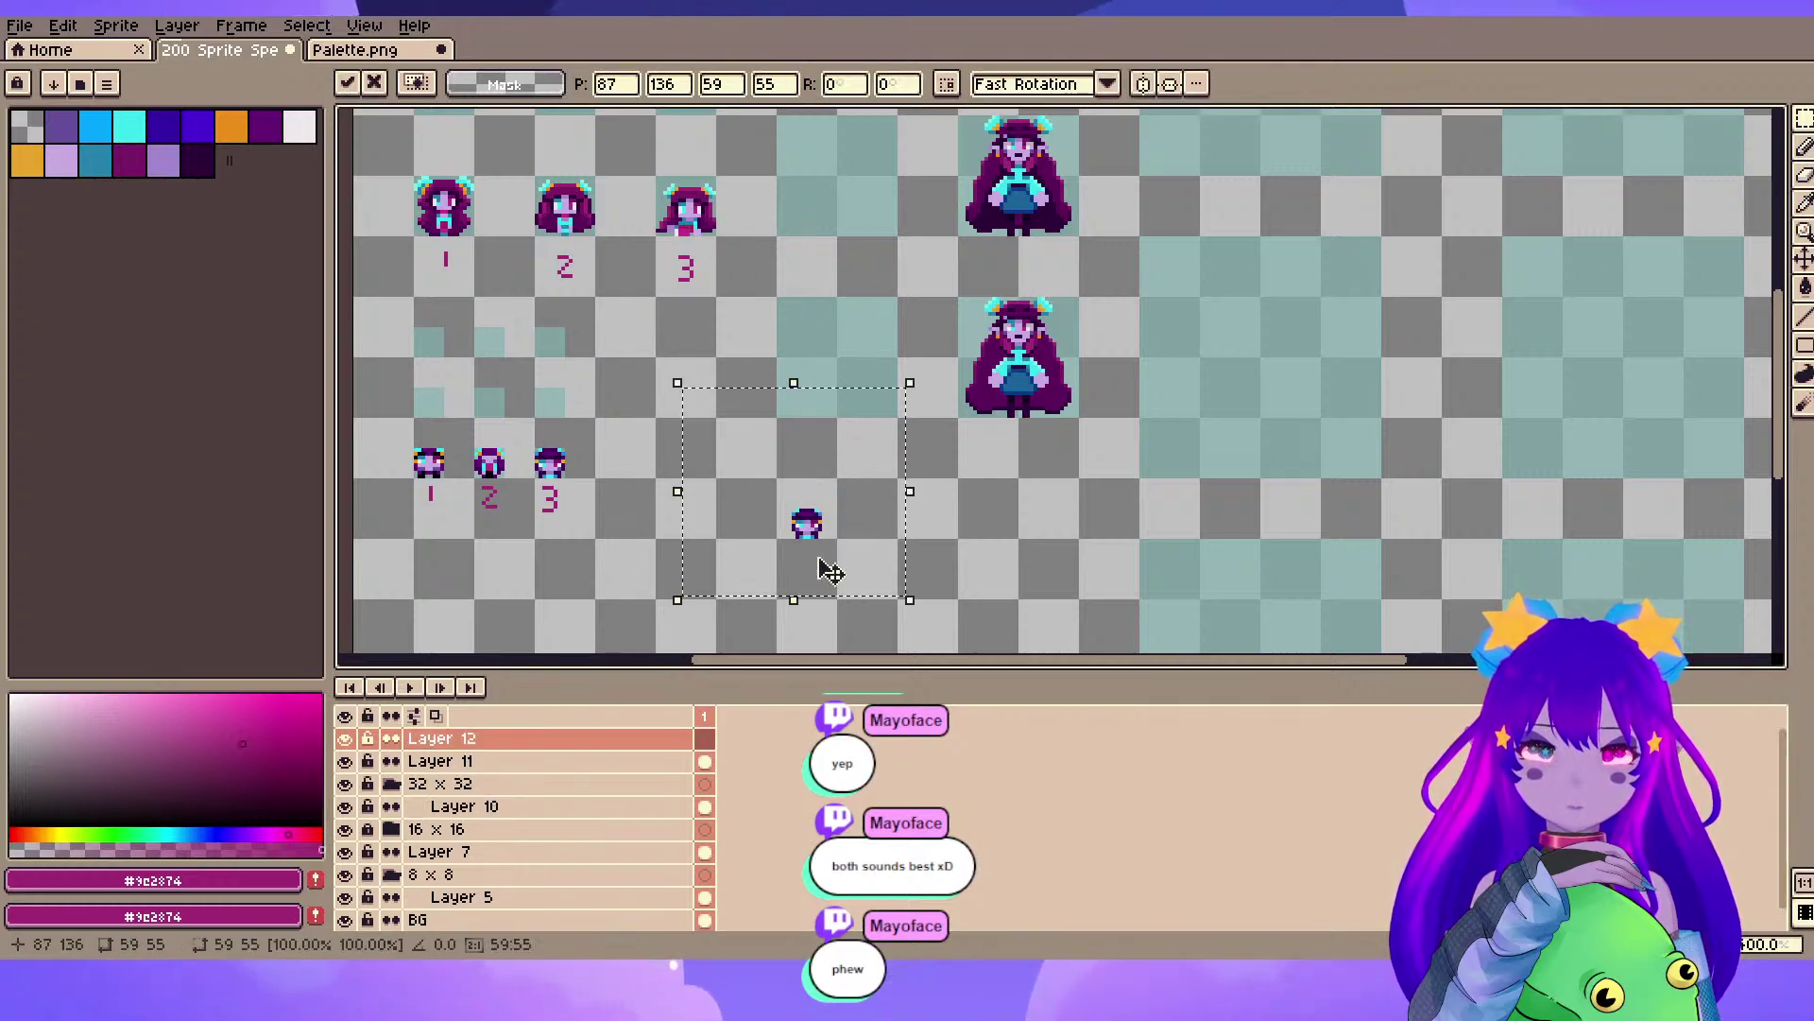
- Check the contents of the sprite layers by toggling their visibility, leave the 8 × 8 group and Layer 5 hidden, and clear the selection
click(346, 855)
click(346, 856)
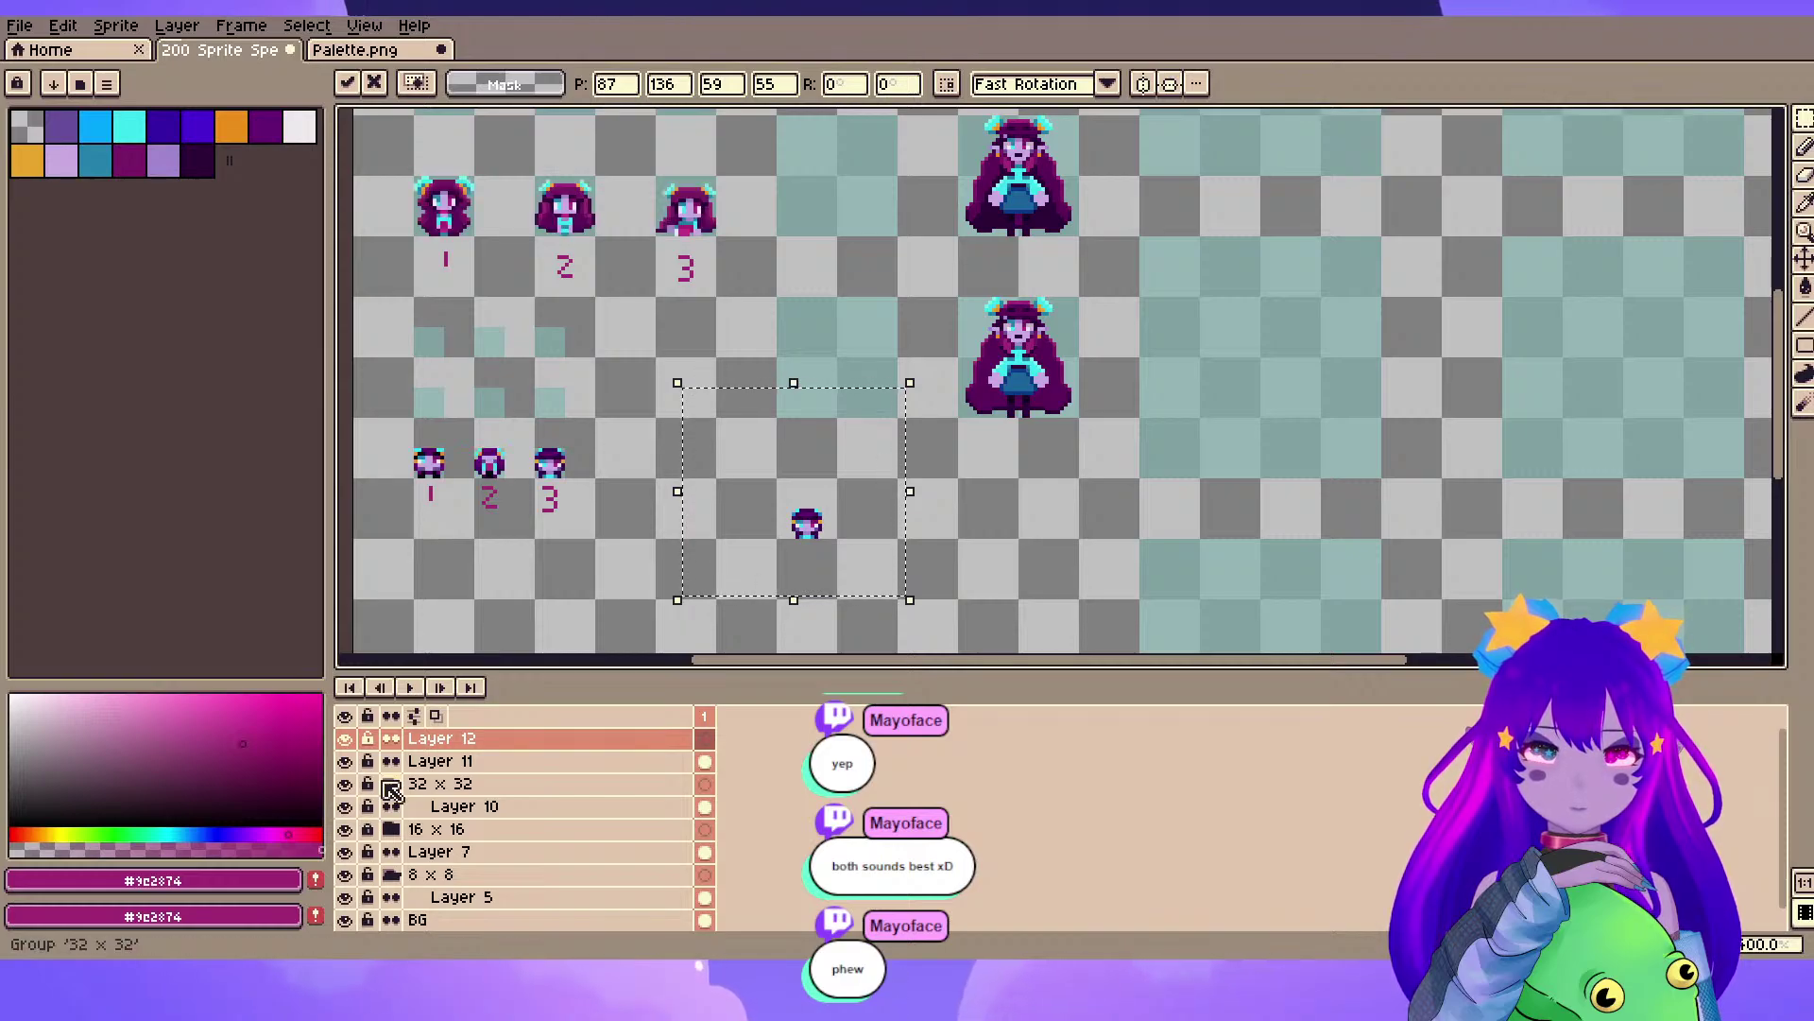
scroll(389, 879, down, 2)
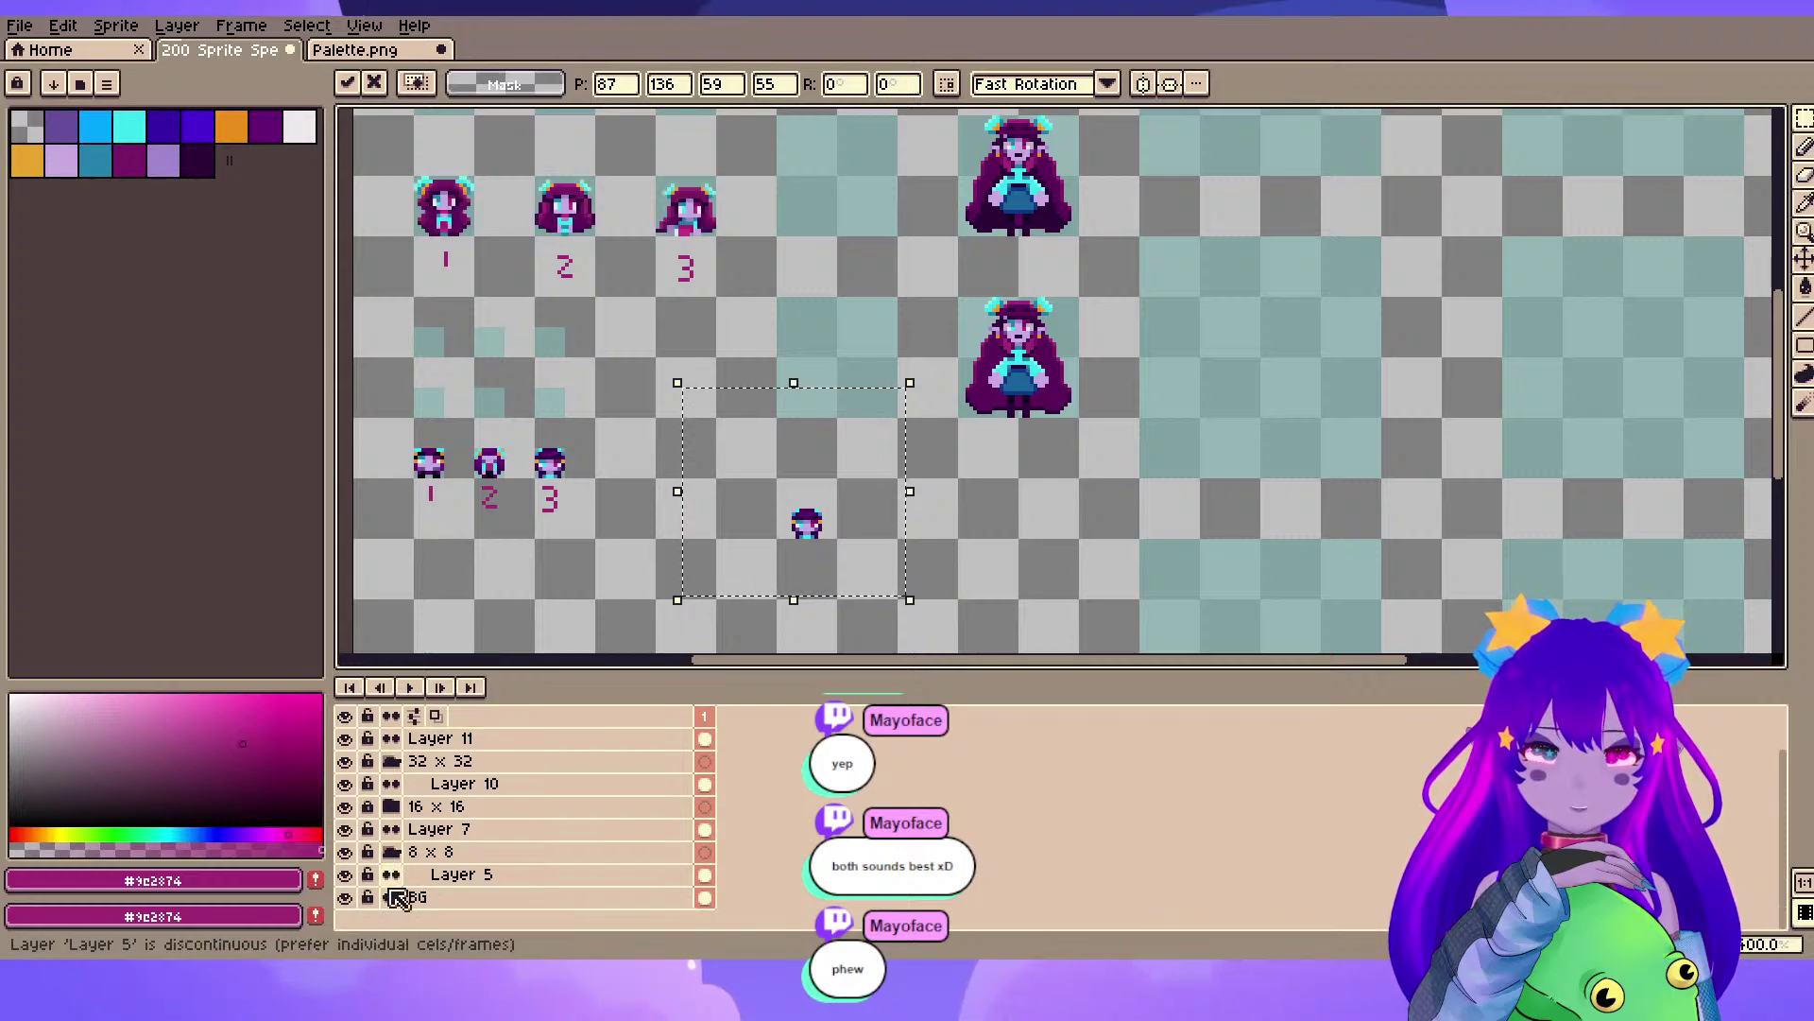
click(347, 854)
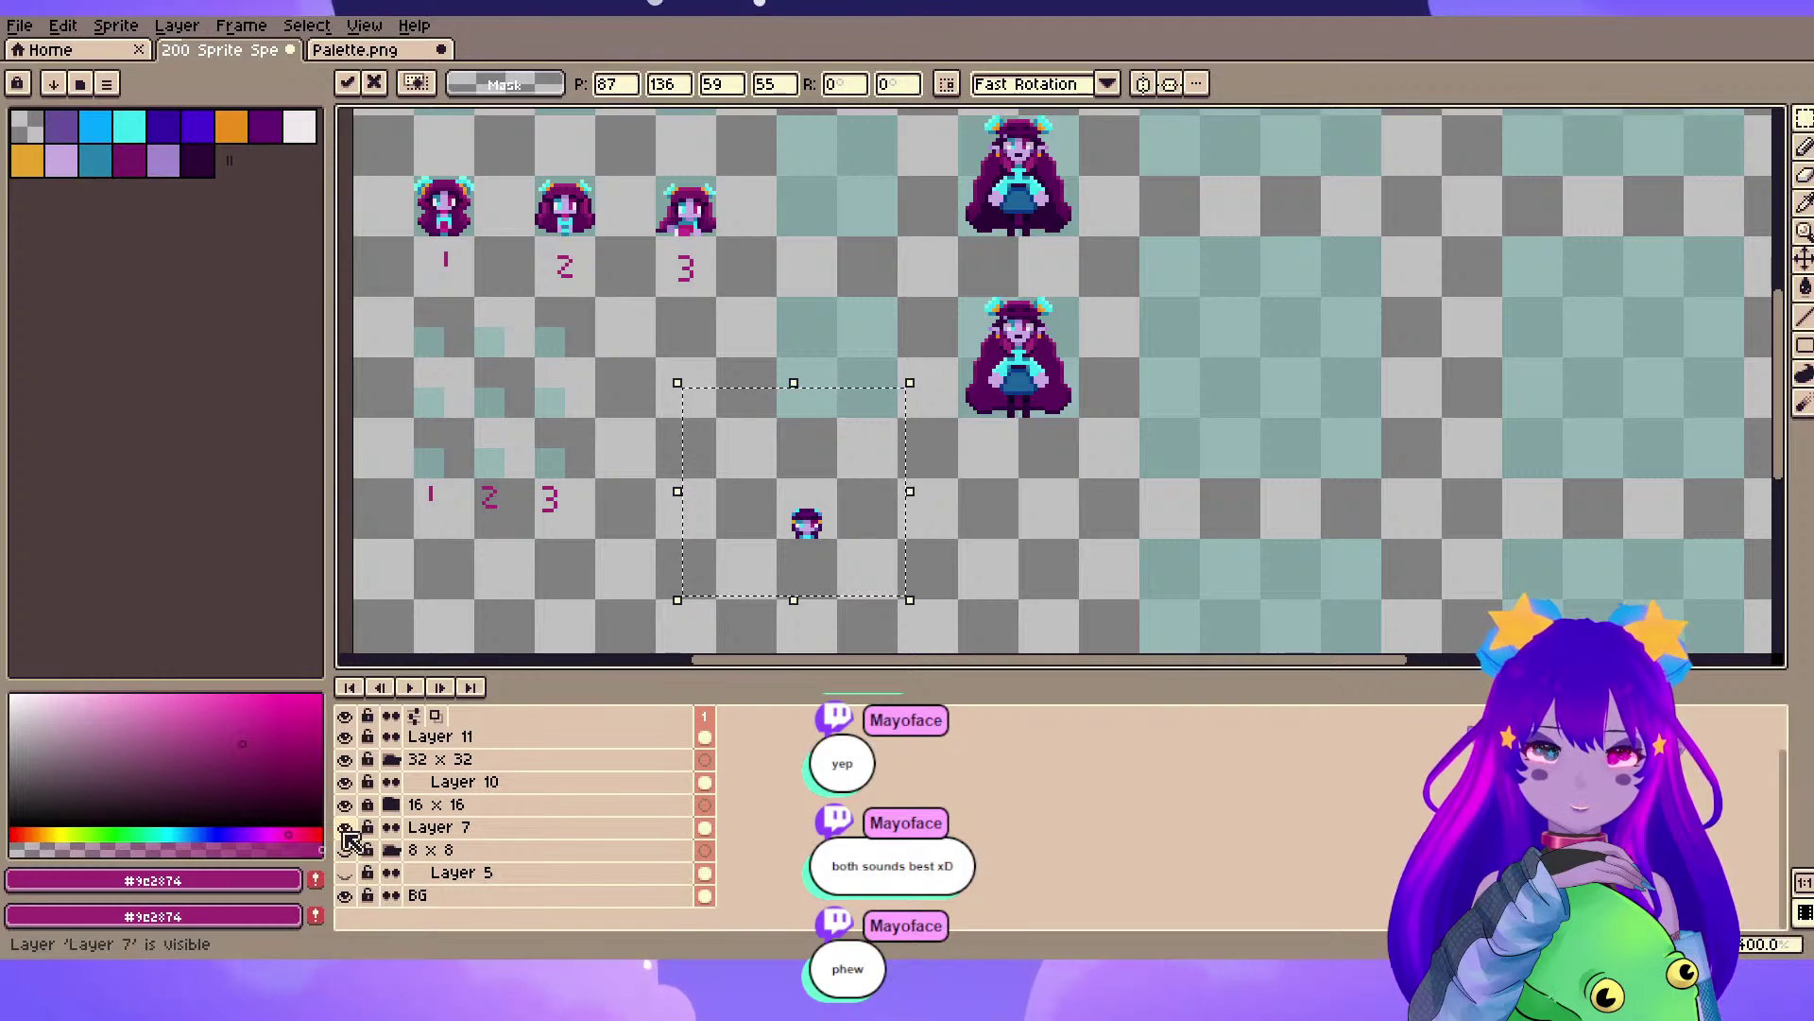
click(345, 827)
click(348, 804)
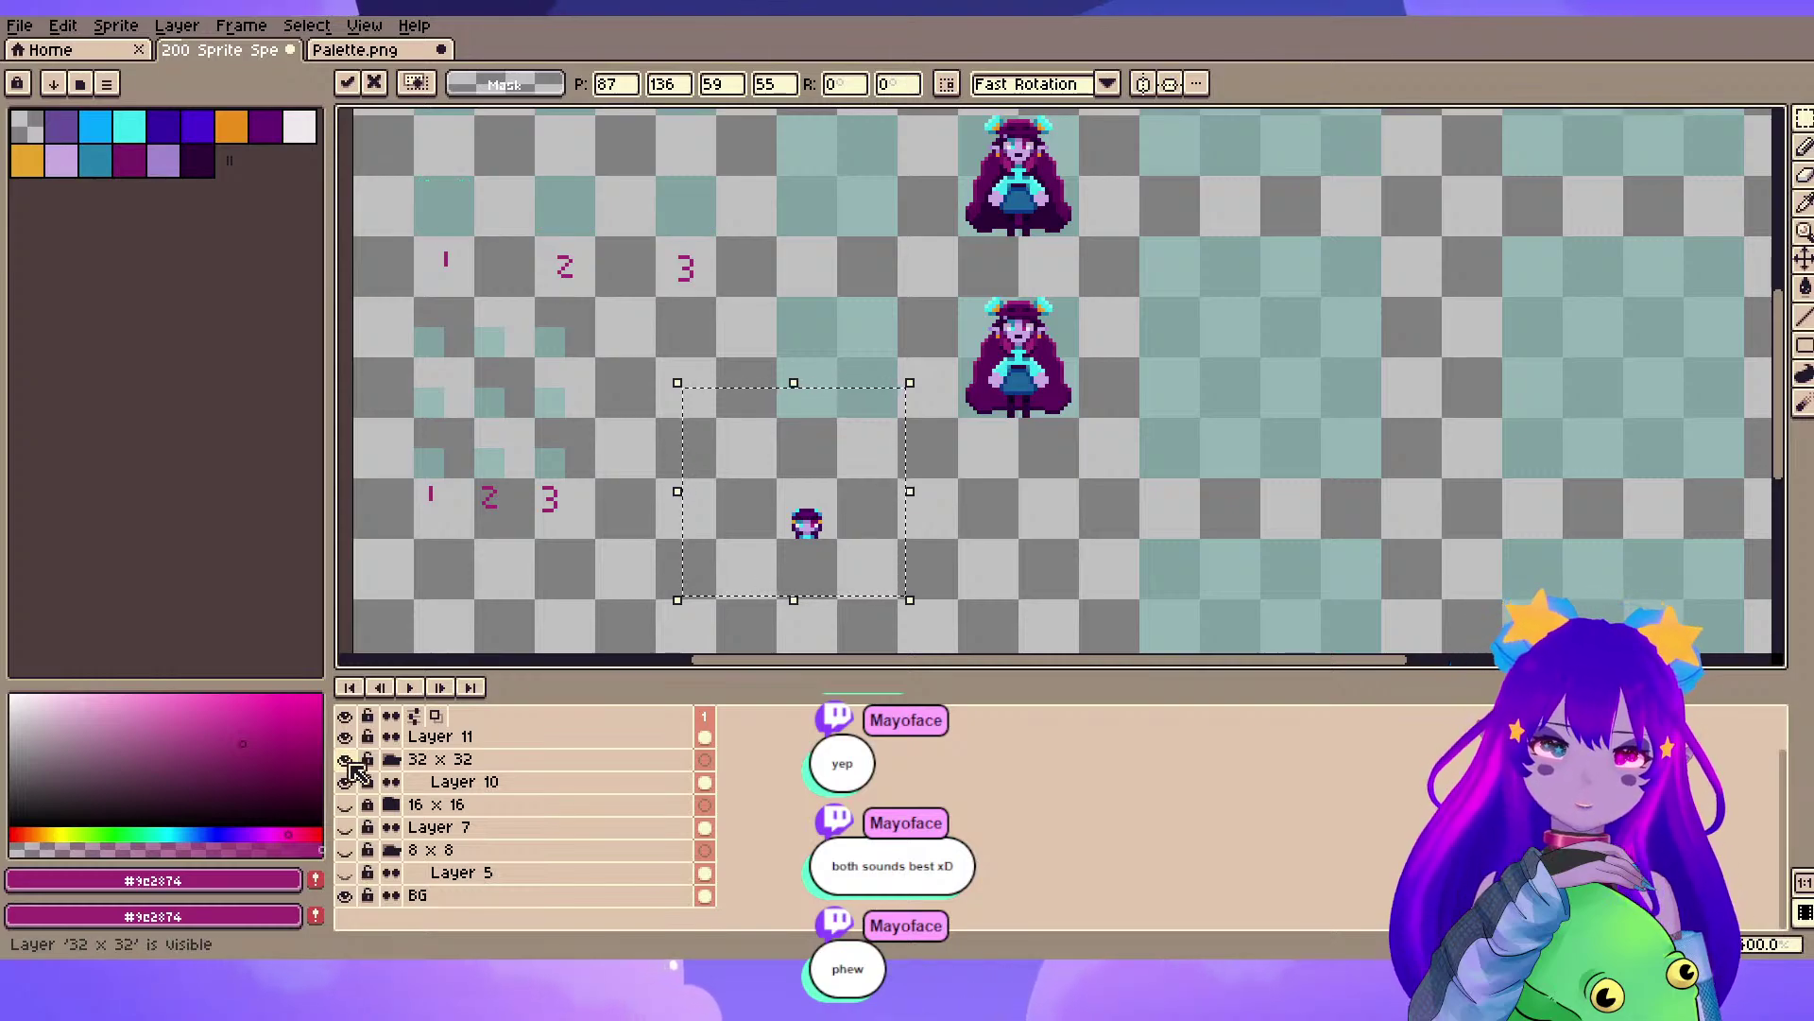
click(355, 782)
scroll(350, 763, up, 1)
click(348, 763)
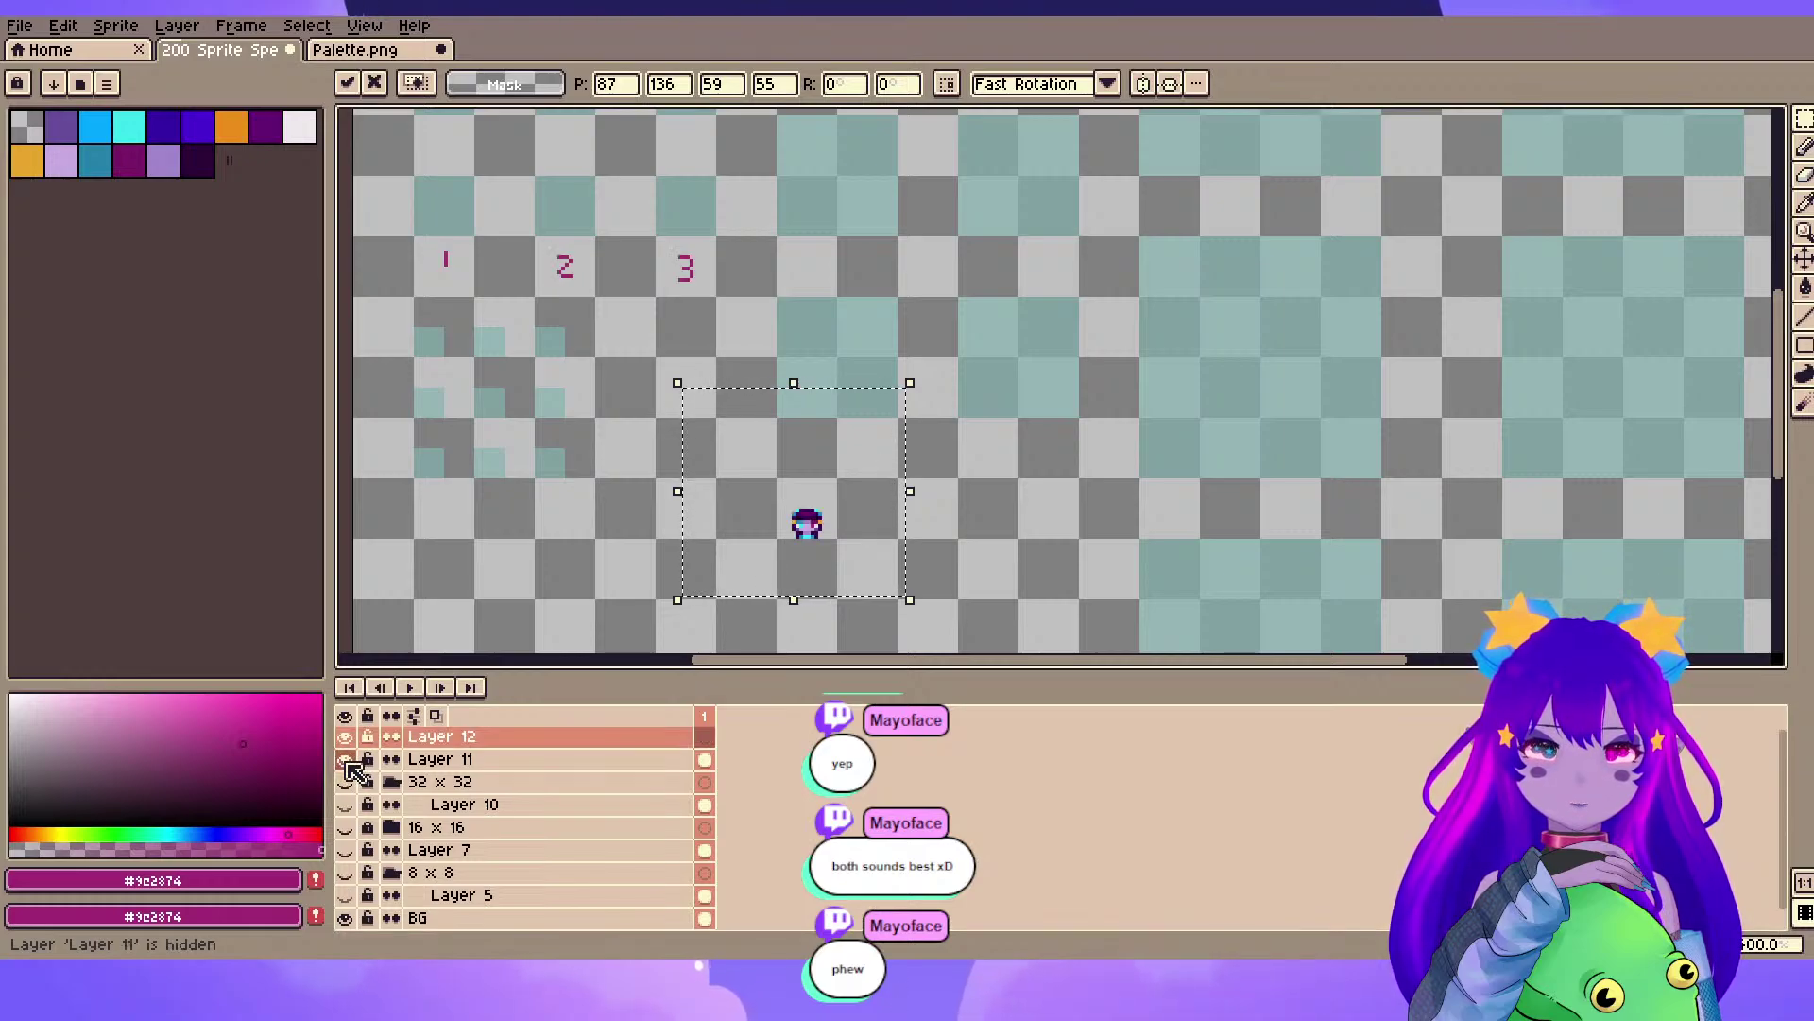
click(346, 761)
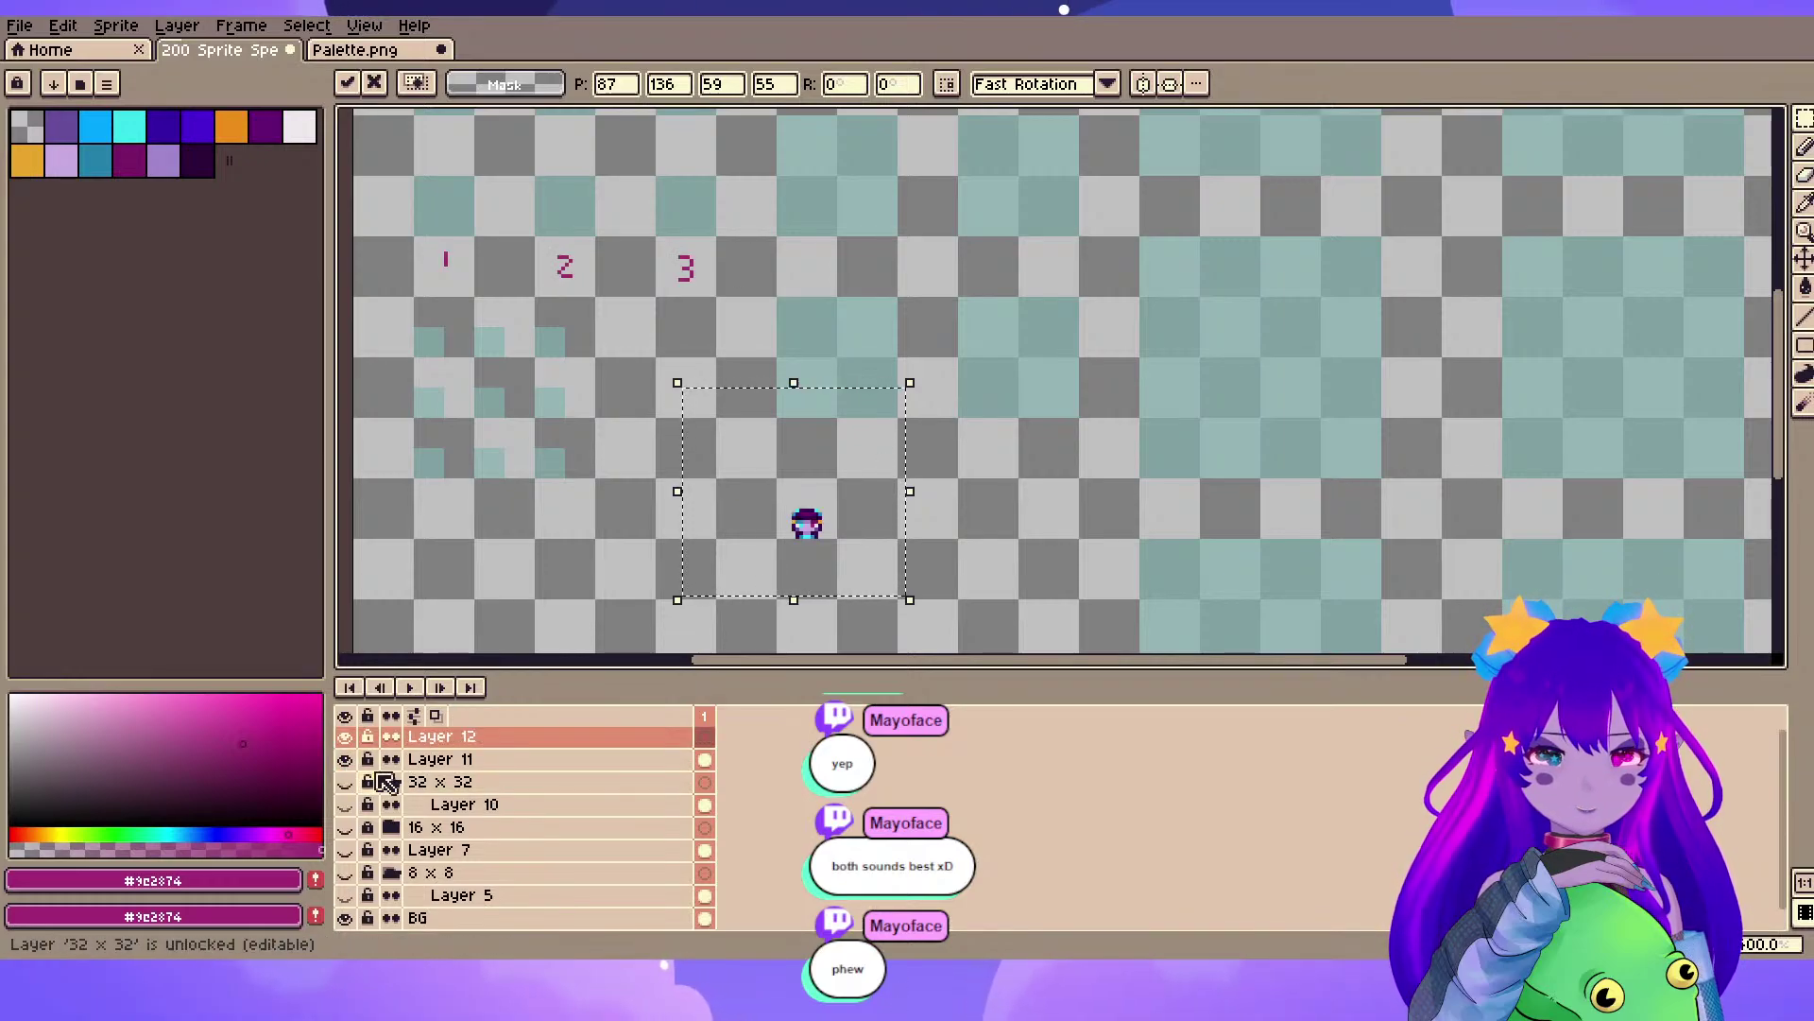
click(349, 783)
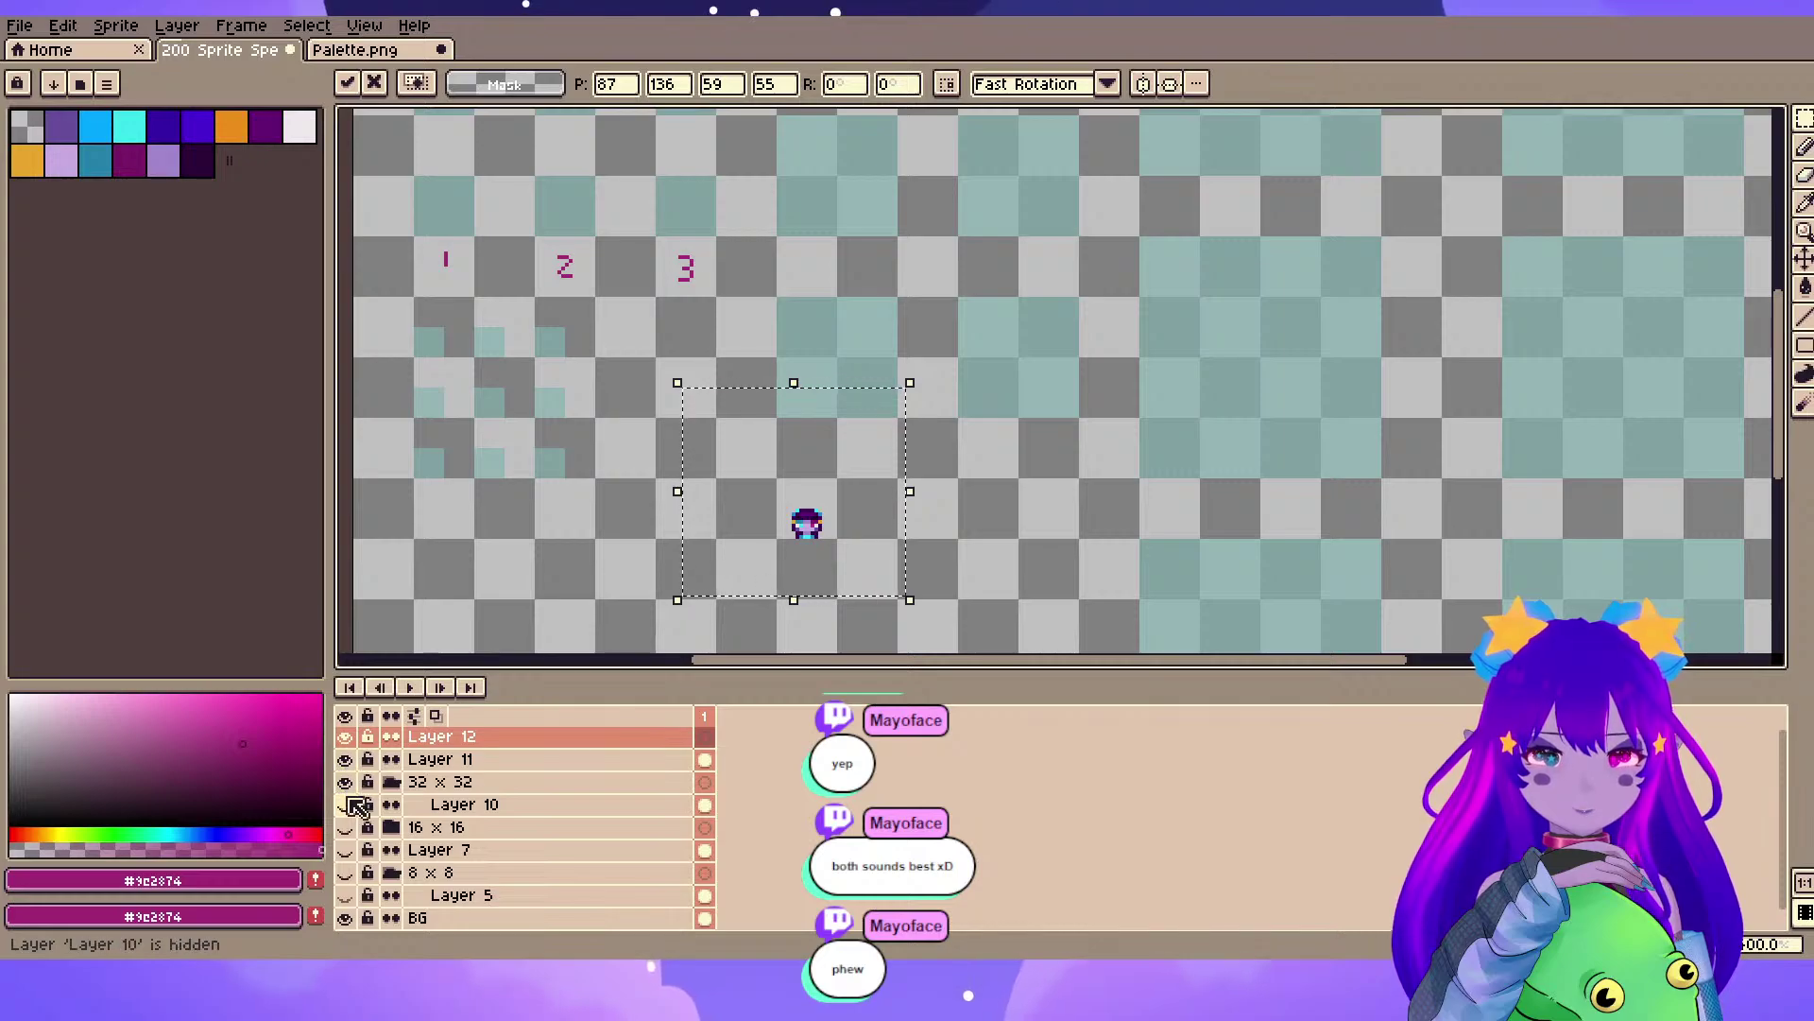
click(347, 850)
key(ctrl+d)
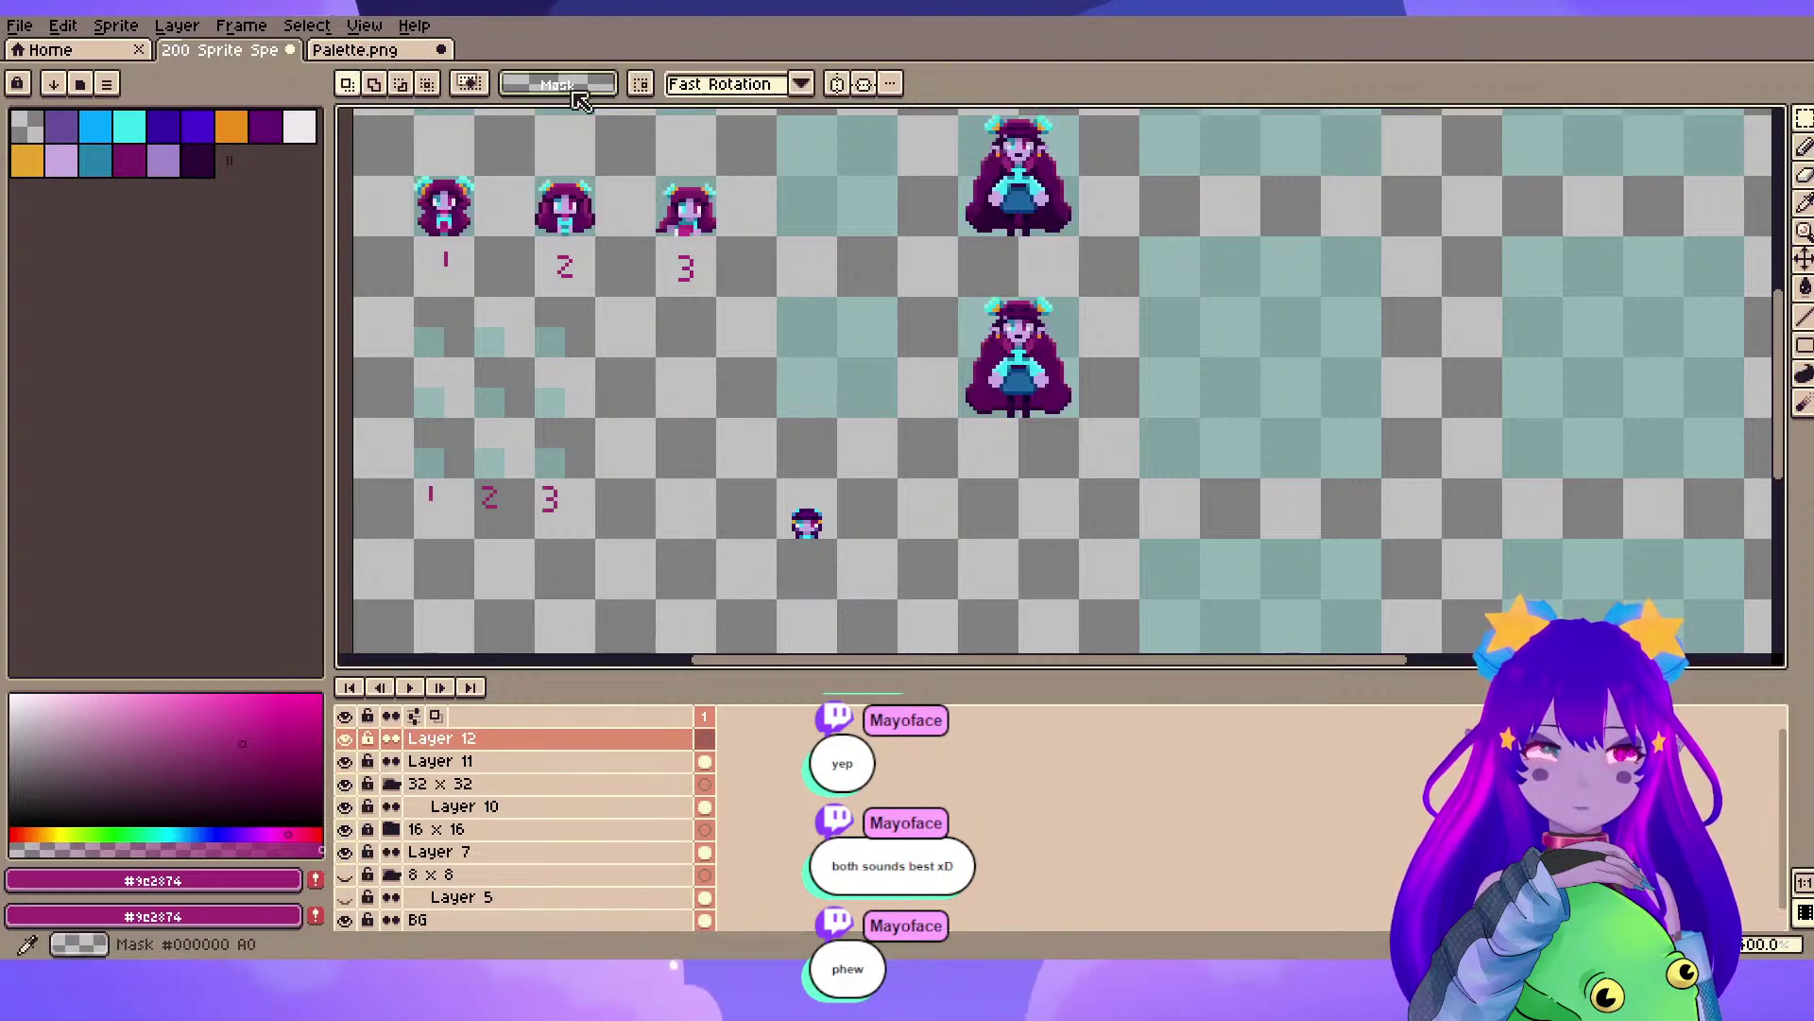
- Copy the third 16 × 16 sprite from Layer 7 and paste it above Layer 12
scroll(736, 294, up, 1)
drag(737, 294, 854, 378)
drag(746, 151, 871, 293)
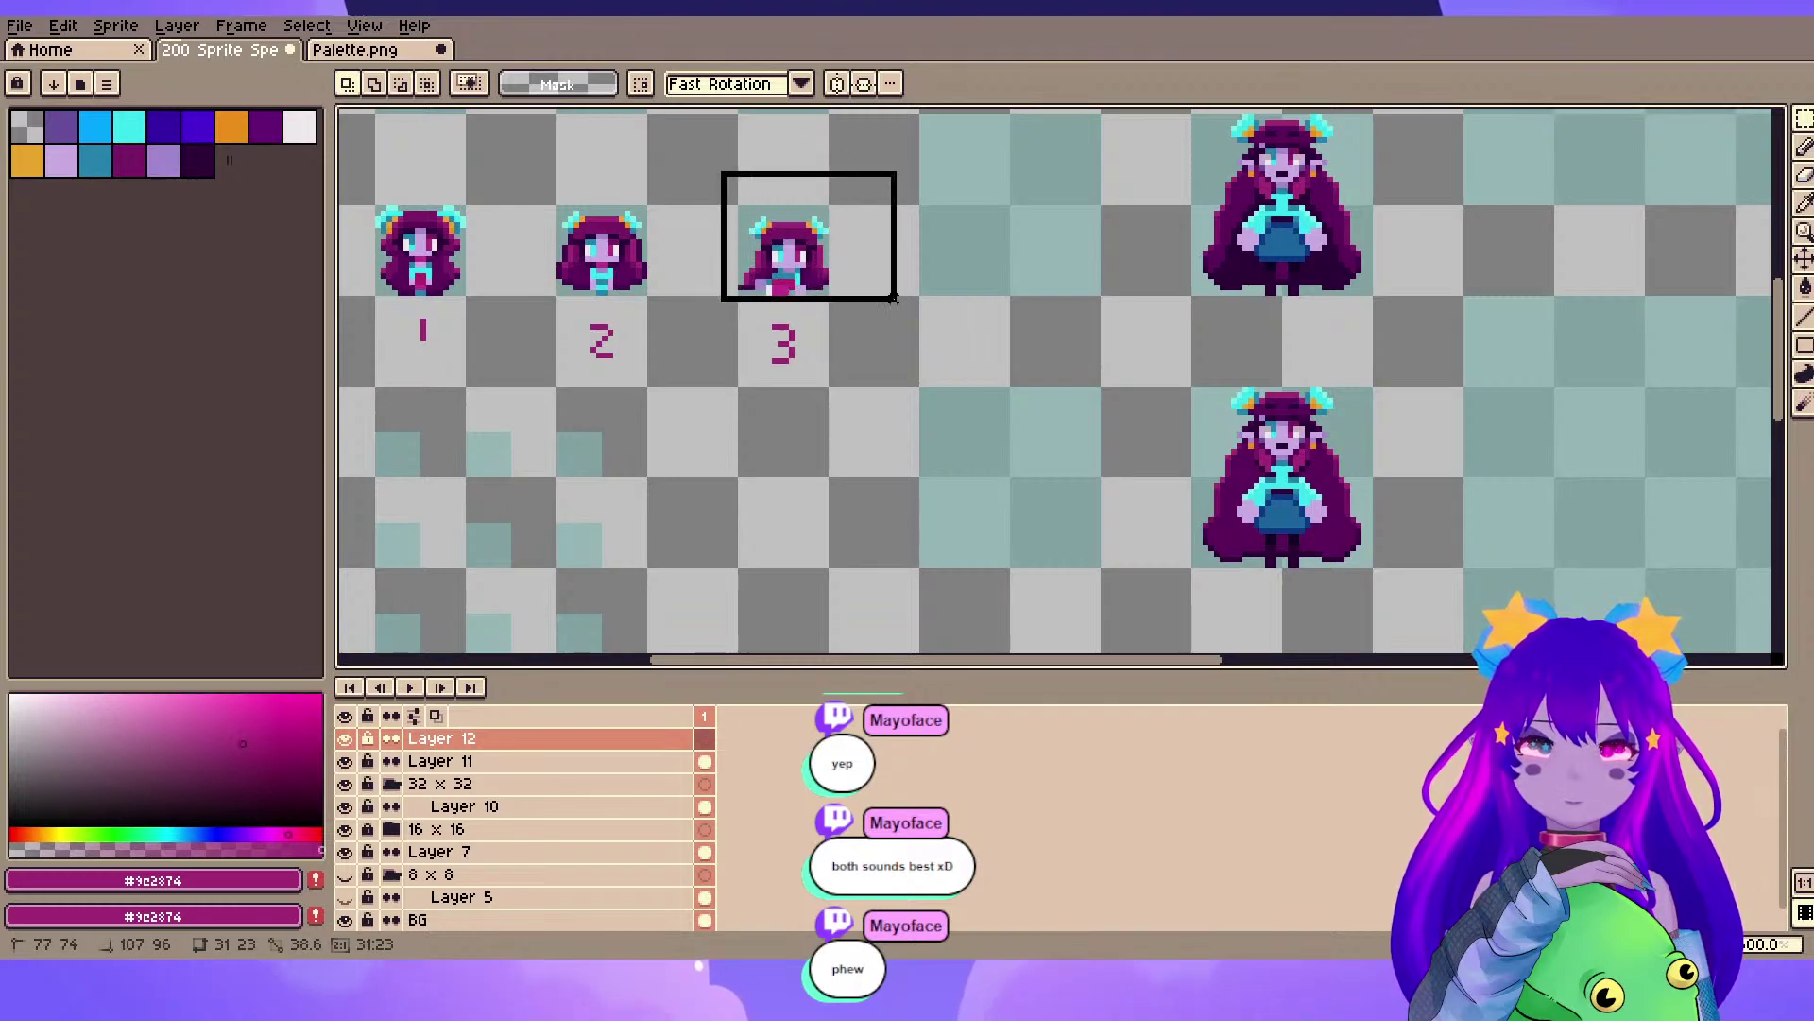
click(454, 852)
click(345, 851)
click(345, 851)
click(510, 761)
drag(1086, 554, 954, 274)
key(ctrl+v)
- Place the pasted third 16 × 16 sprite directly to the right of the separate 8 × 8 sprite, with their bases aligned
scroll(822, 391, down, 2)
drag(823, 390, 793, 492)
drag(691, 205, 892, 435)
scroll(845, 546, up, 3)
drag(845, 546, 804, 407)
scroll(805, 414, up, 1)
drag(917, 157, 876, 378)
click(842, 445)
scroll(842, 445, down, 3)
drag(842, 445, 1082, 598)
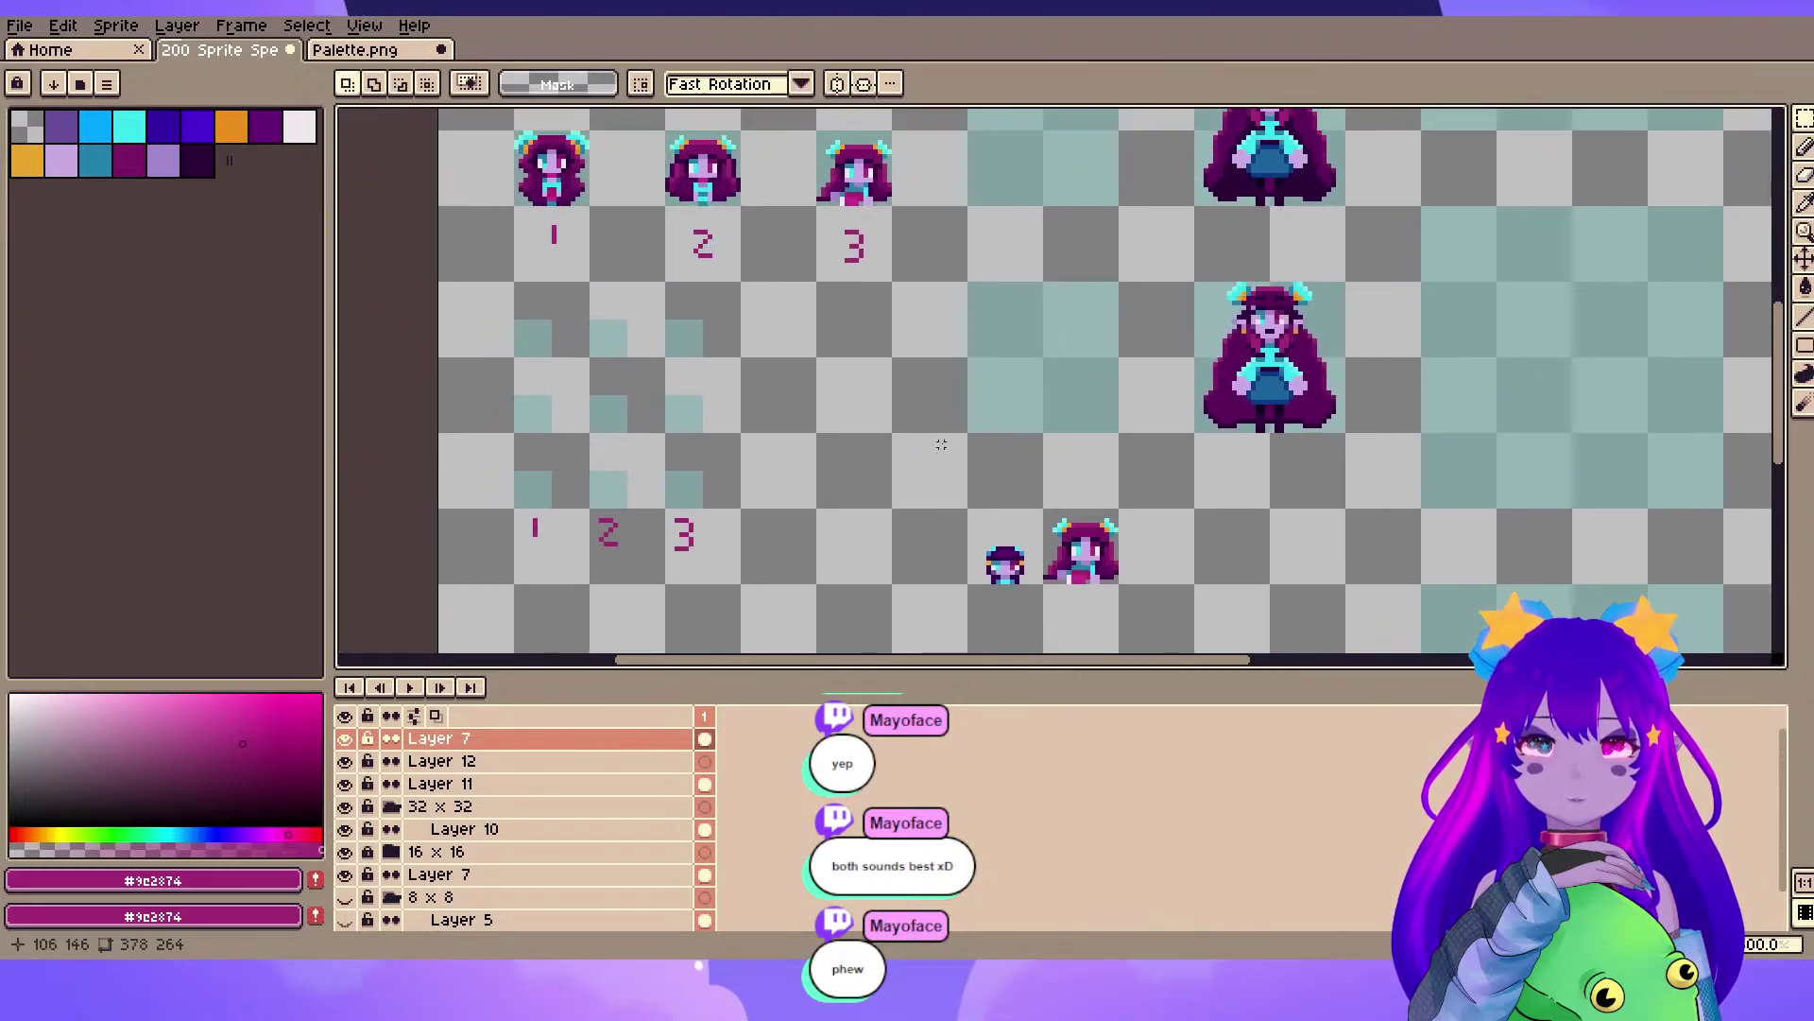
- Select the first 16 × 16 sprite with a marquee of about 25 × 17 px
drag(763, 291, 866, 388)
drag(656, 279, 683, 319)
scroll(682, 320, up, 1)
scroll(841, 301, up, 2)
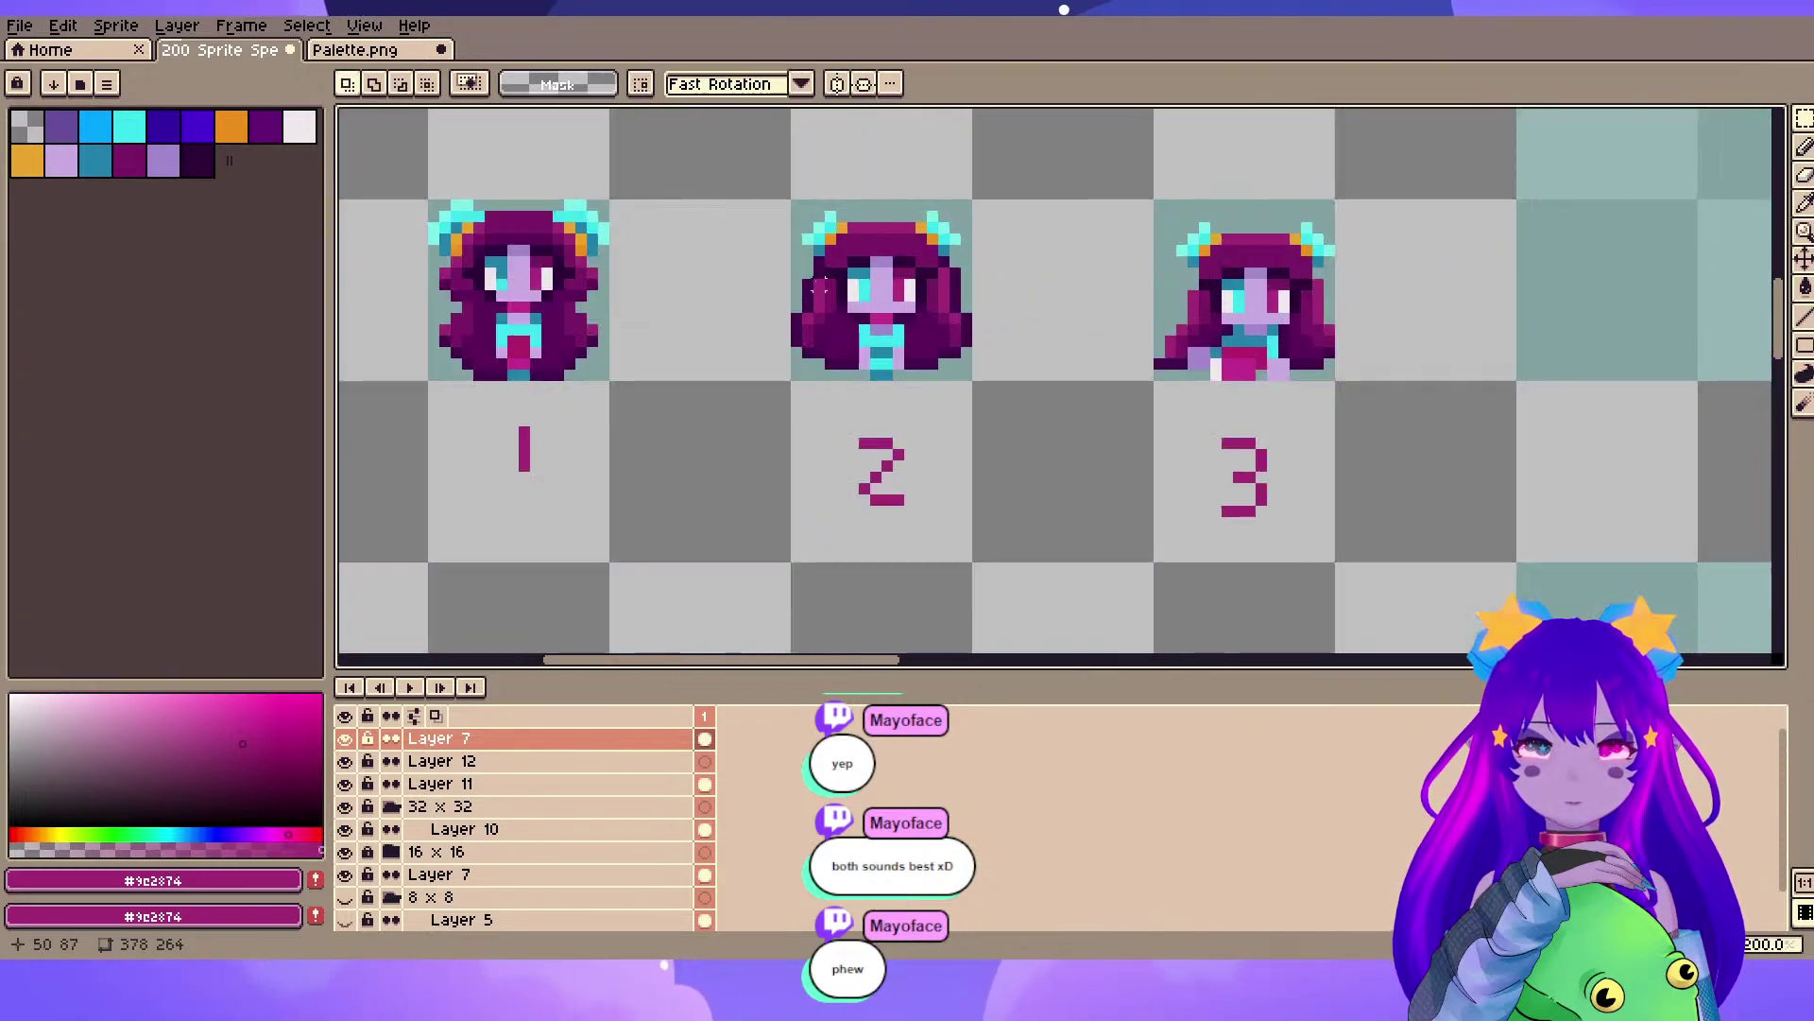
drag(983, 286, 1039, 333)
drag(477, 250, 671, 432)
drag(440, 193, 713, 435)
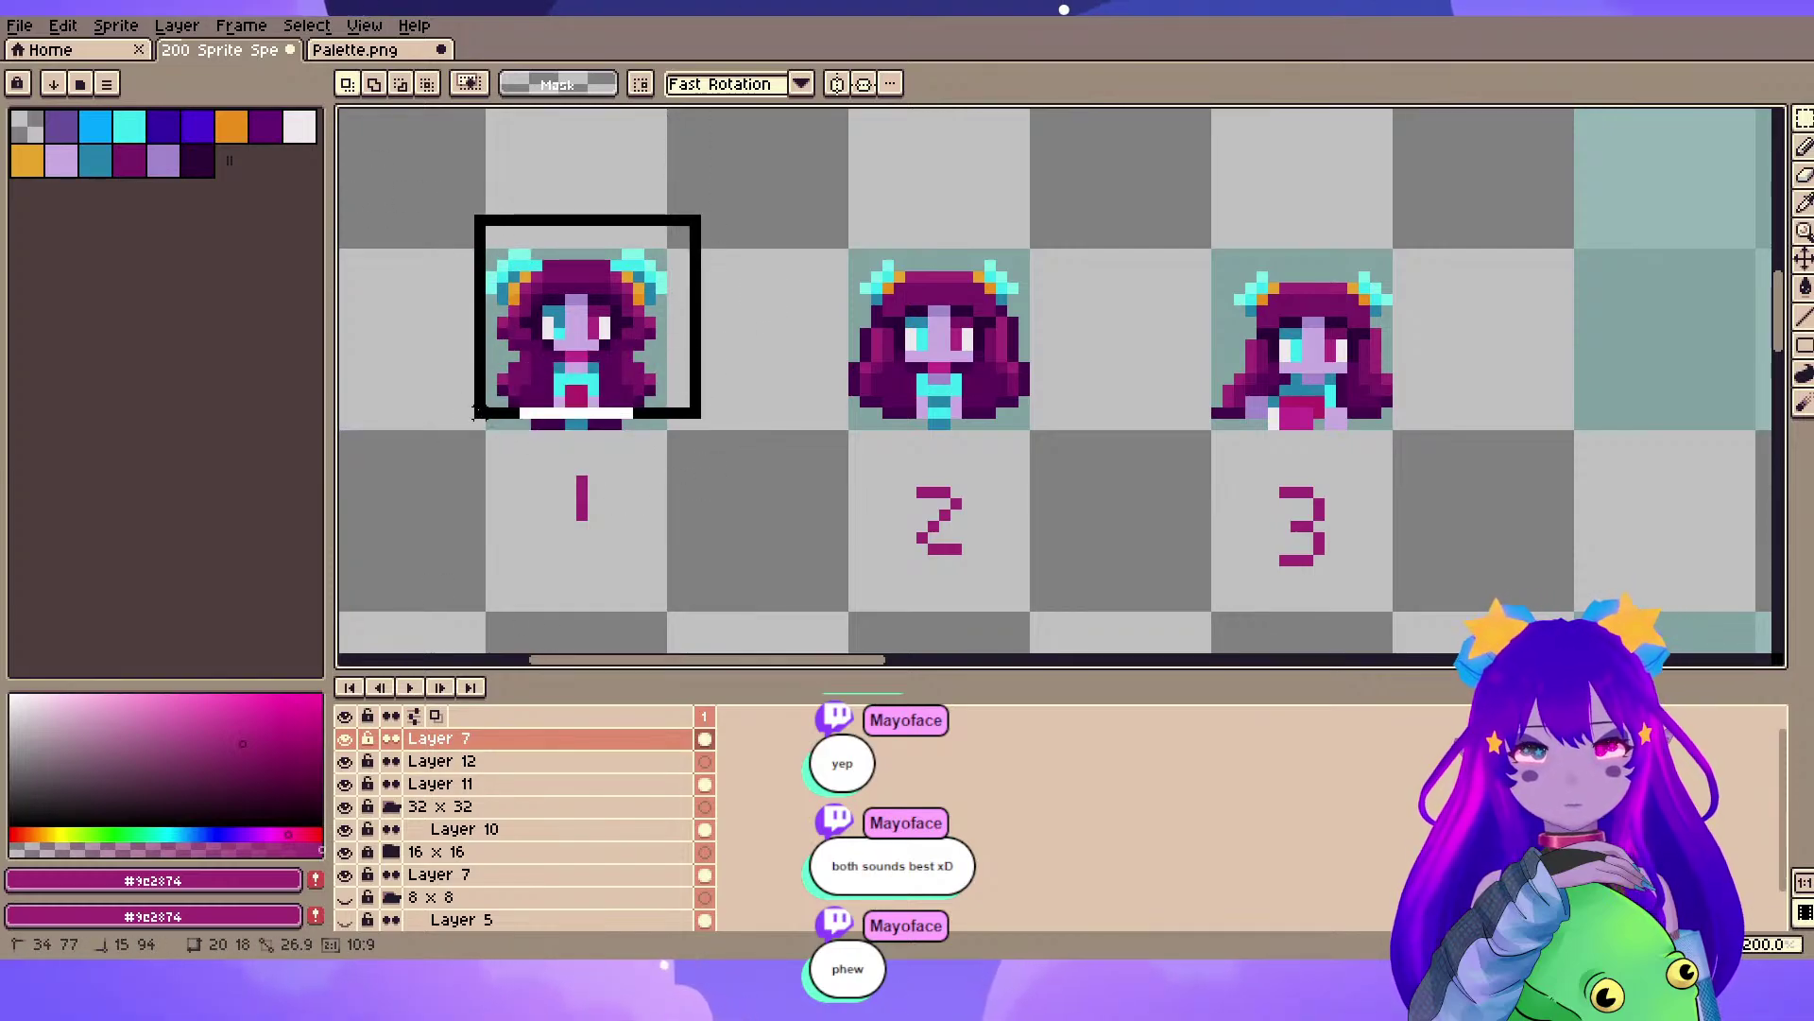
drag(468, 413, 456, 424)
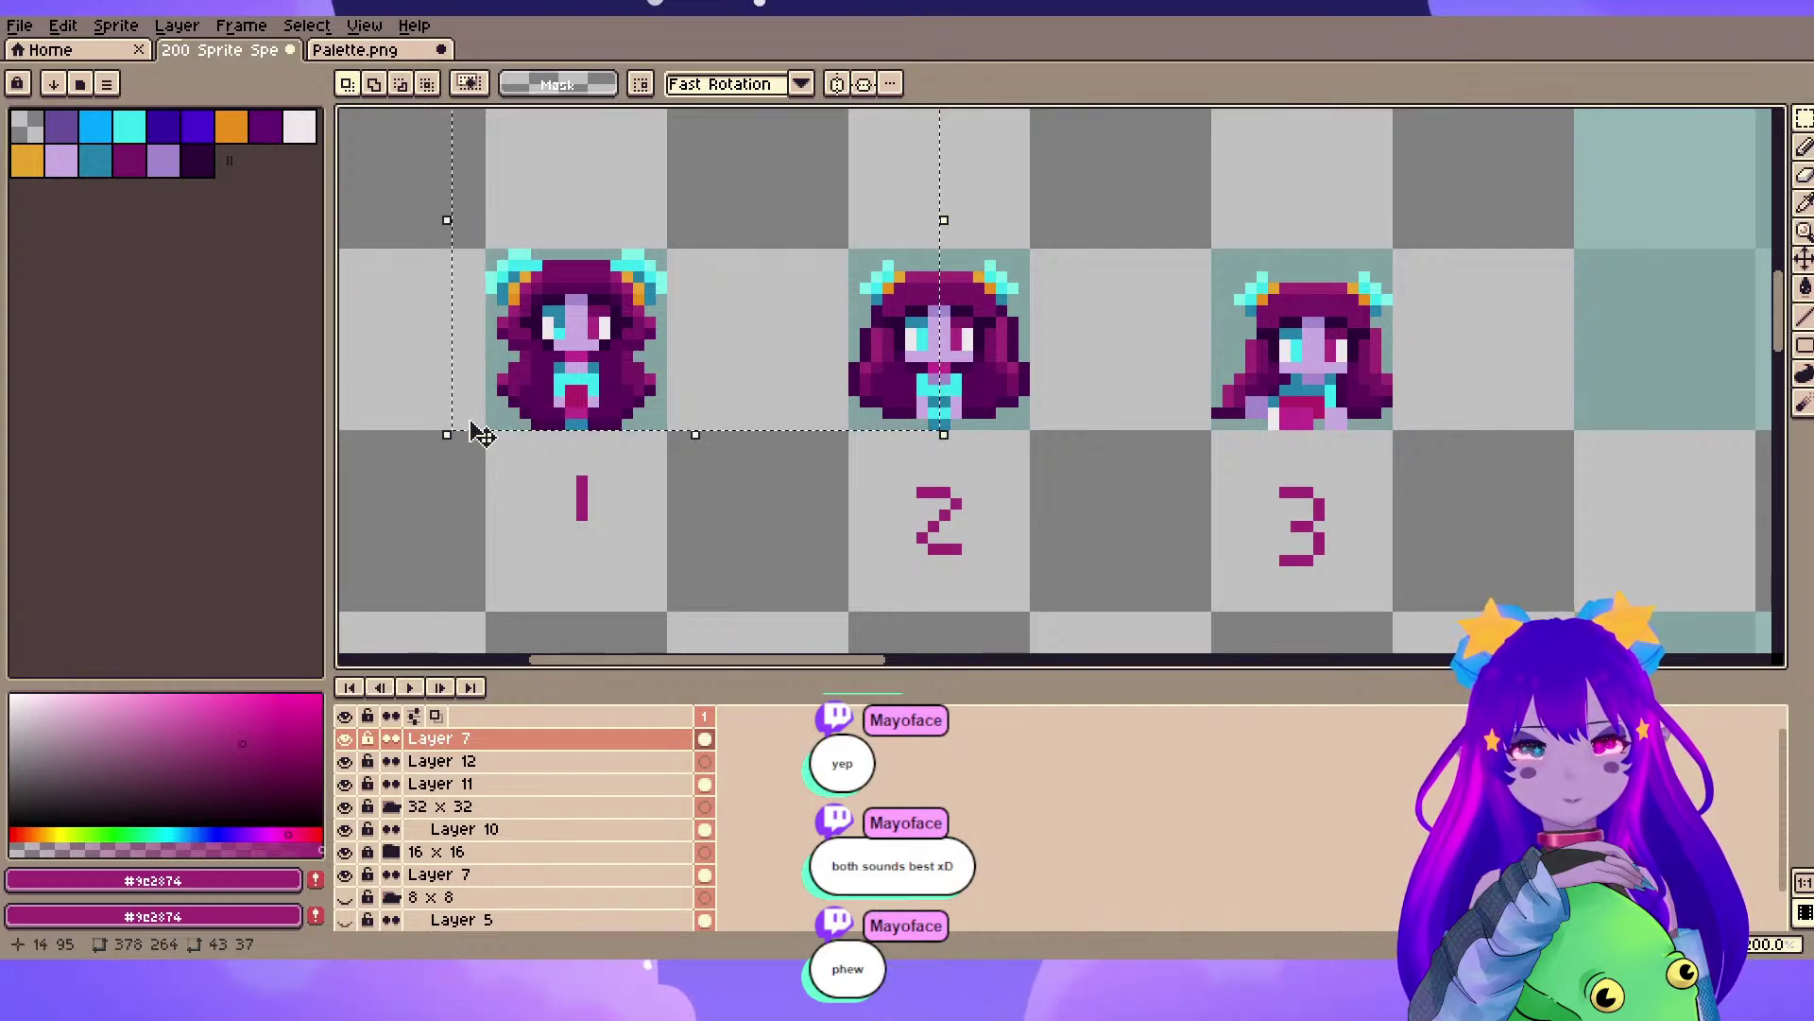
drag(485, 270, 709, 435)
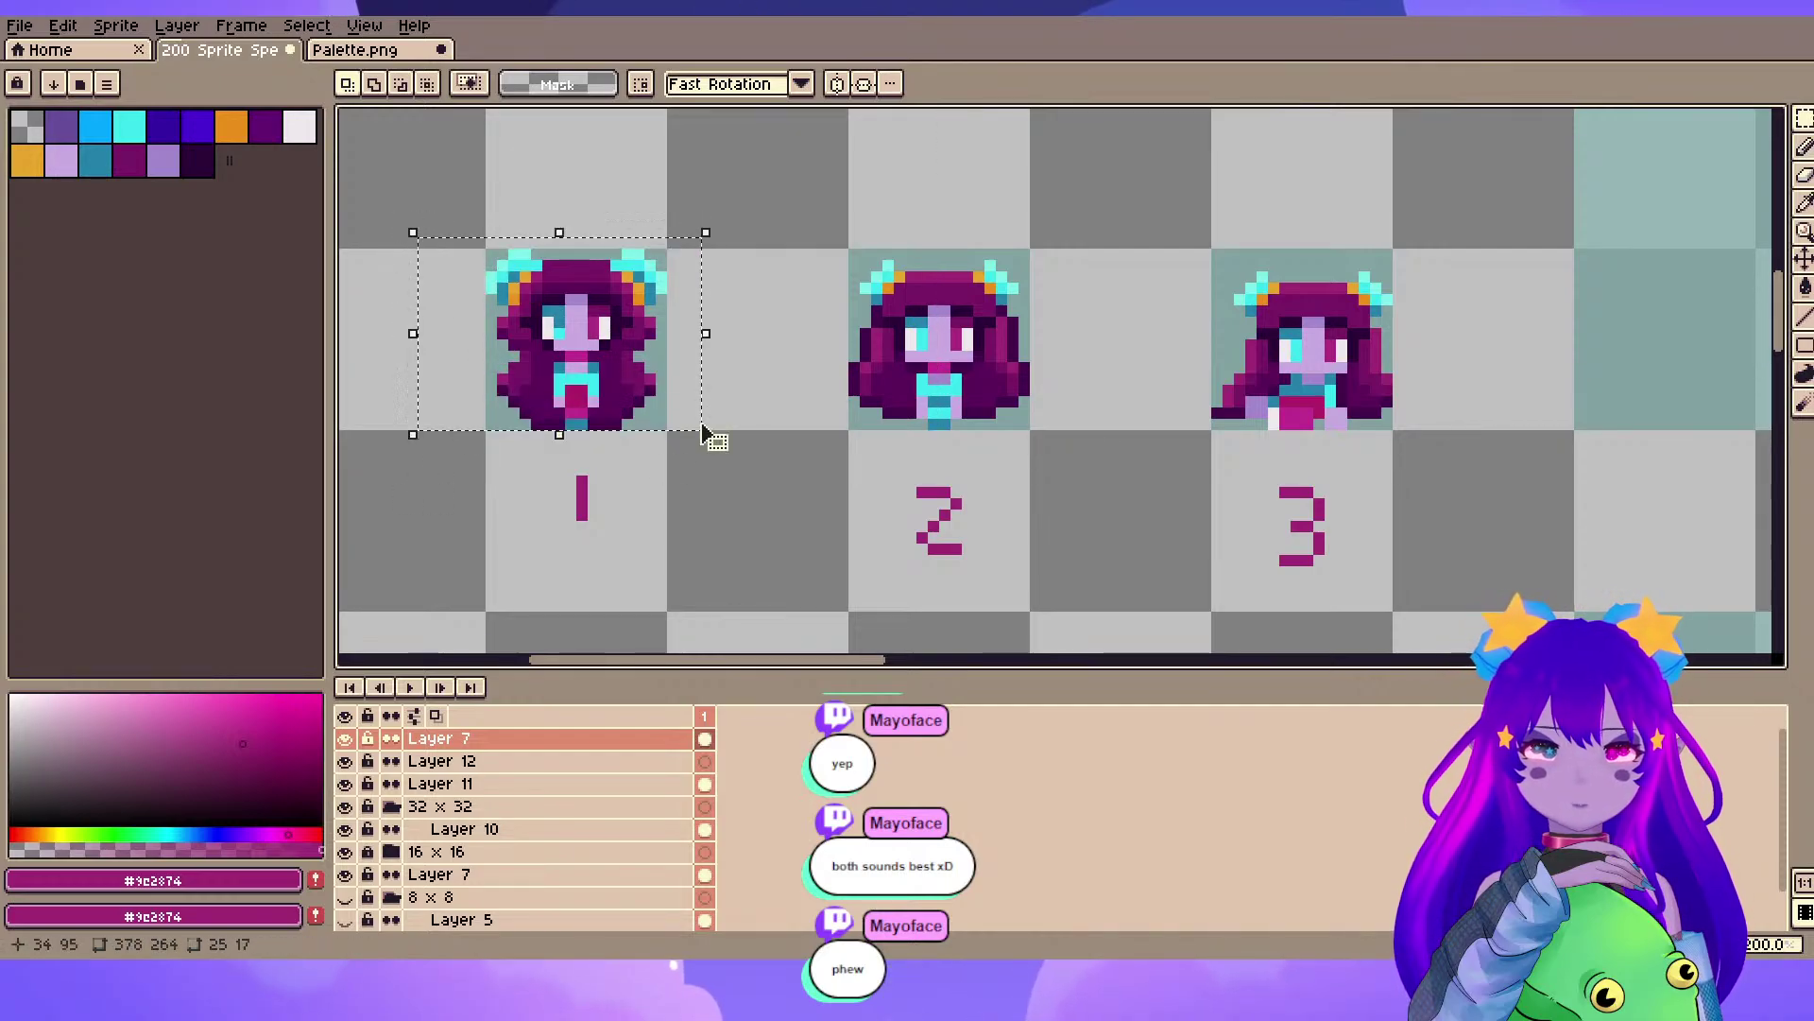
- Toggle the visibility of the 16 × 16 group, both Layer 7 entries and Layer 12 to examine which layer holds each 16 × 16 sprite
click(347, 874)
click(347, 874)
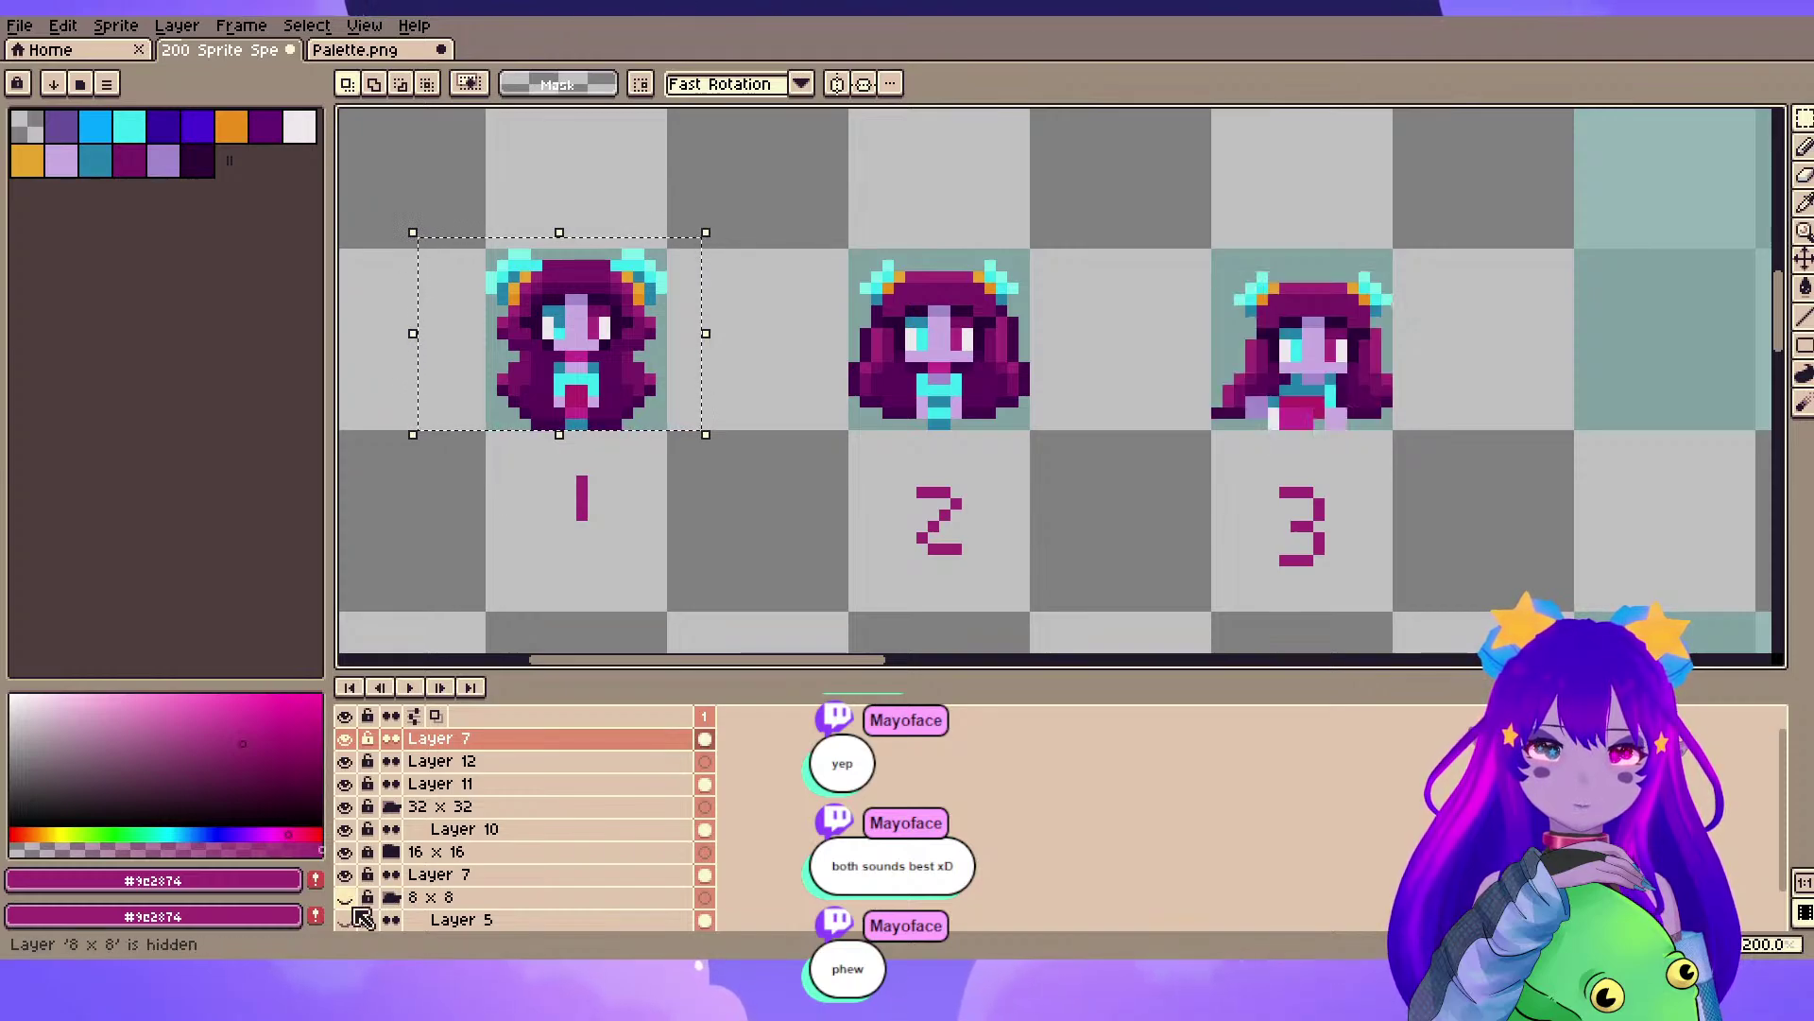
click(346, 853)
click(346, 853)
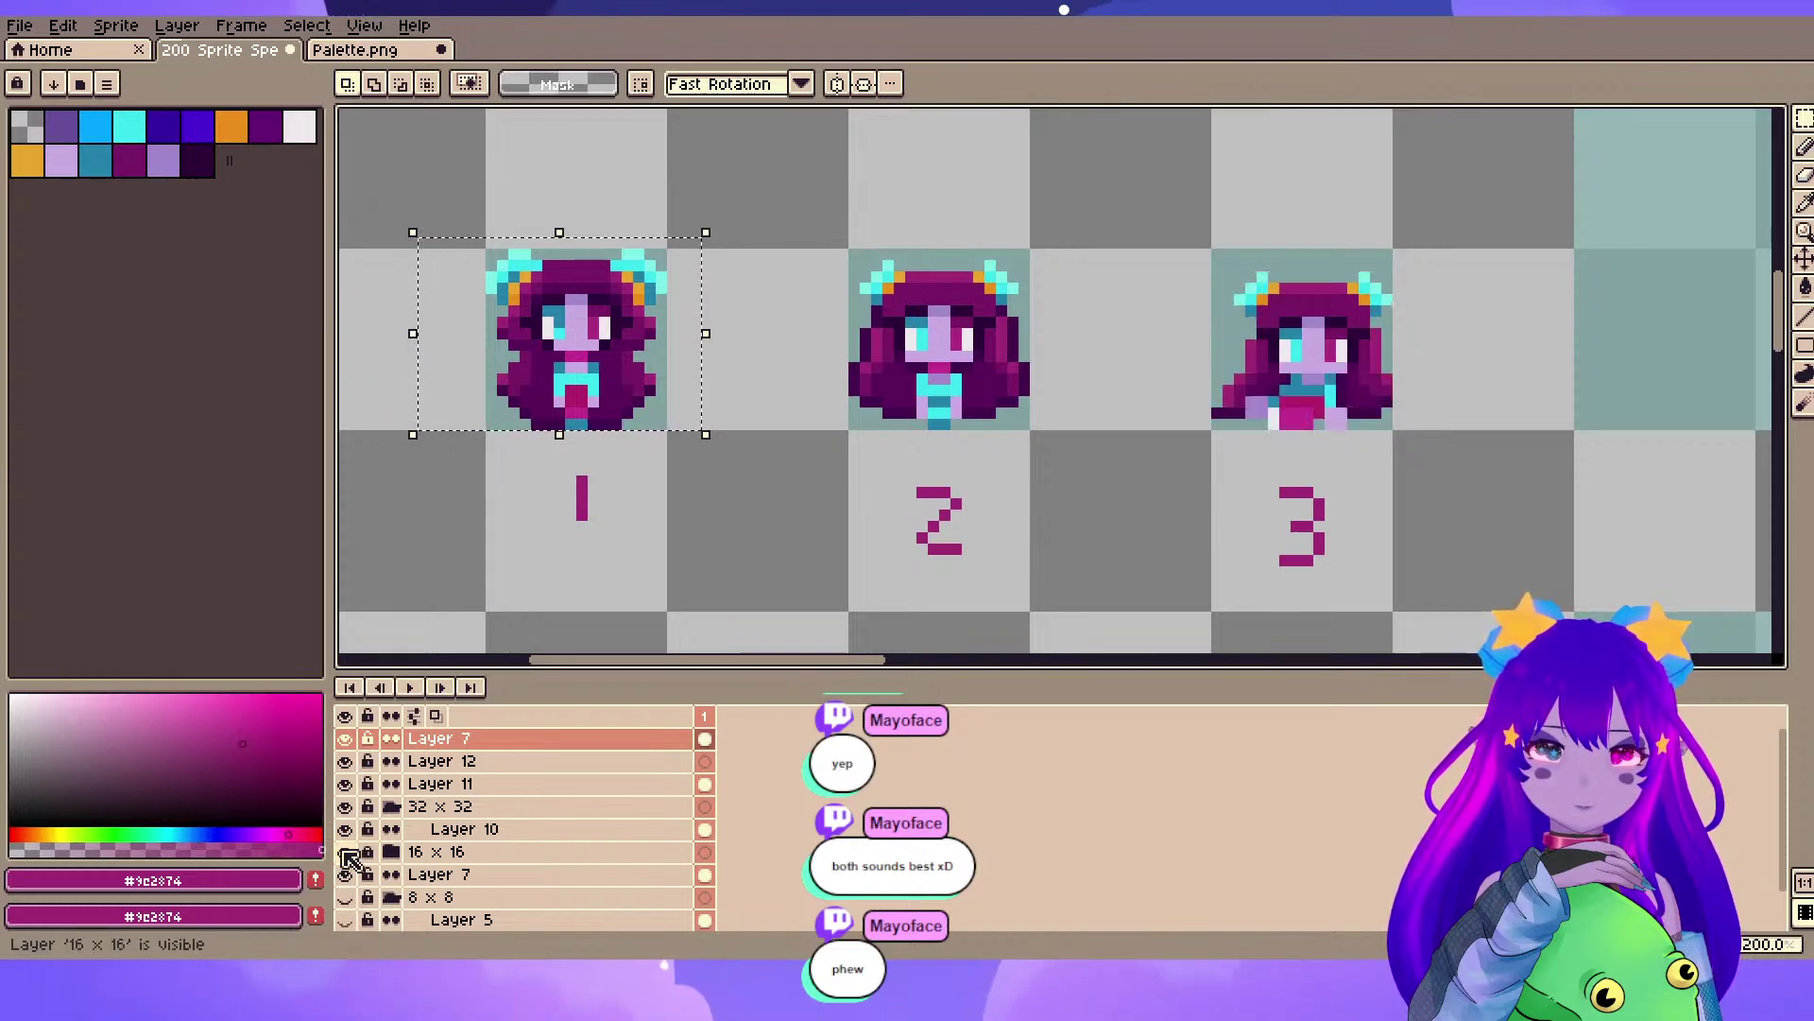
scroll(360, 860, down, 2)
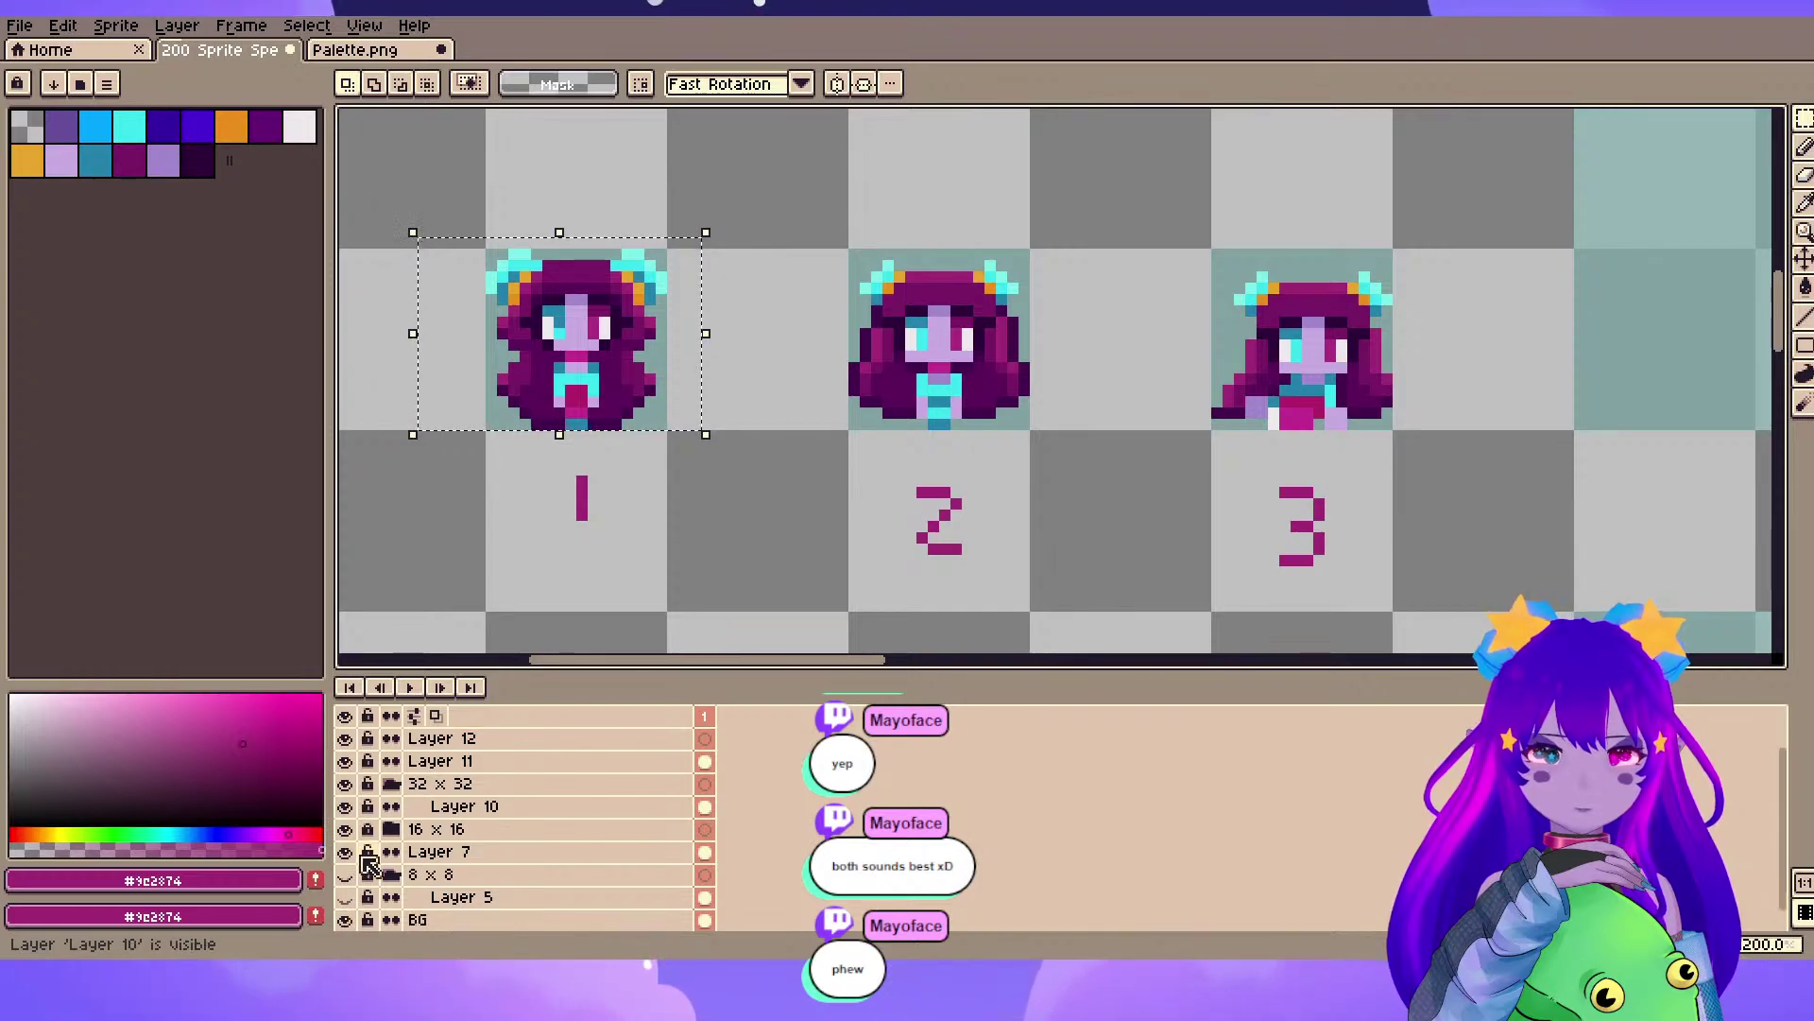
click(346, 871)
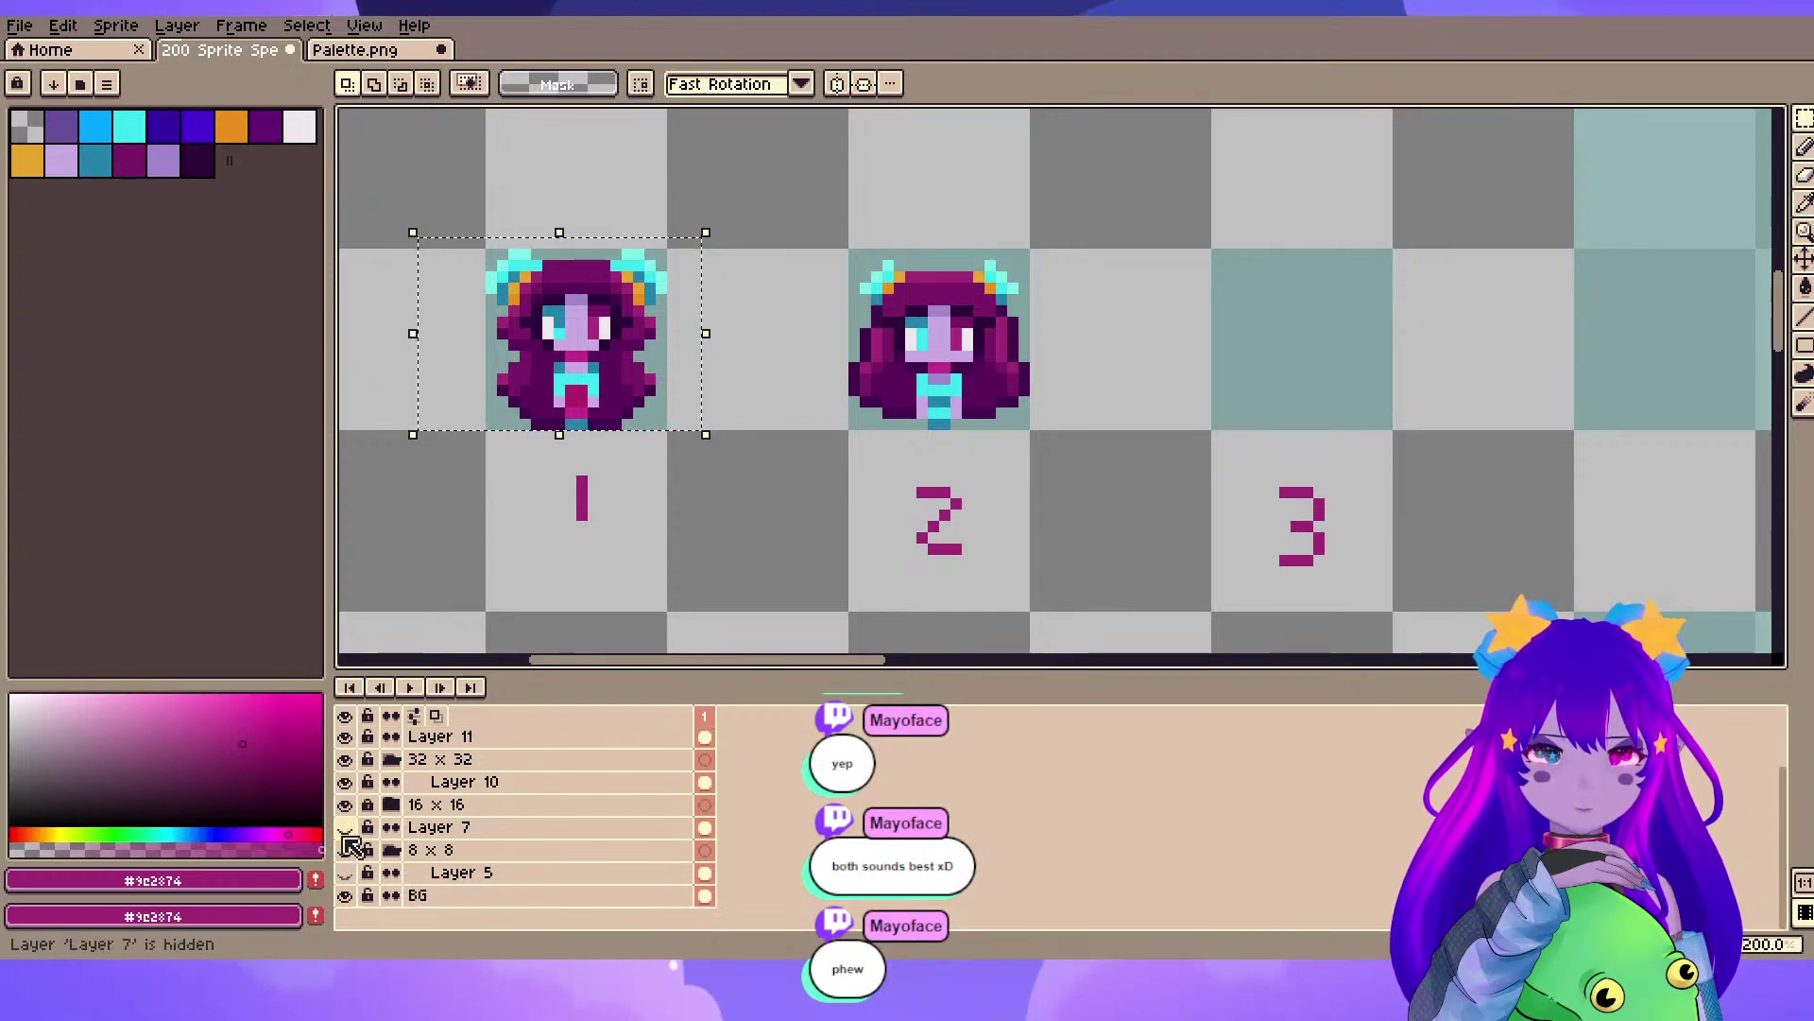
click(346, 828)
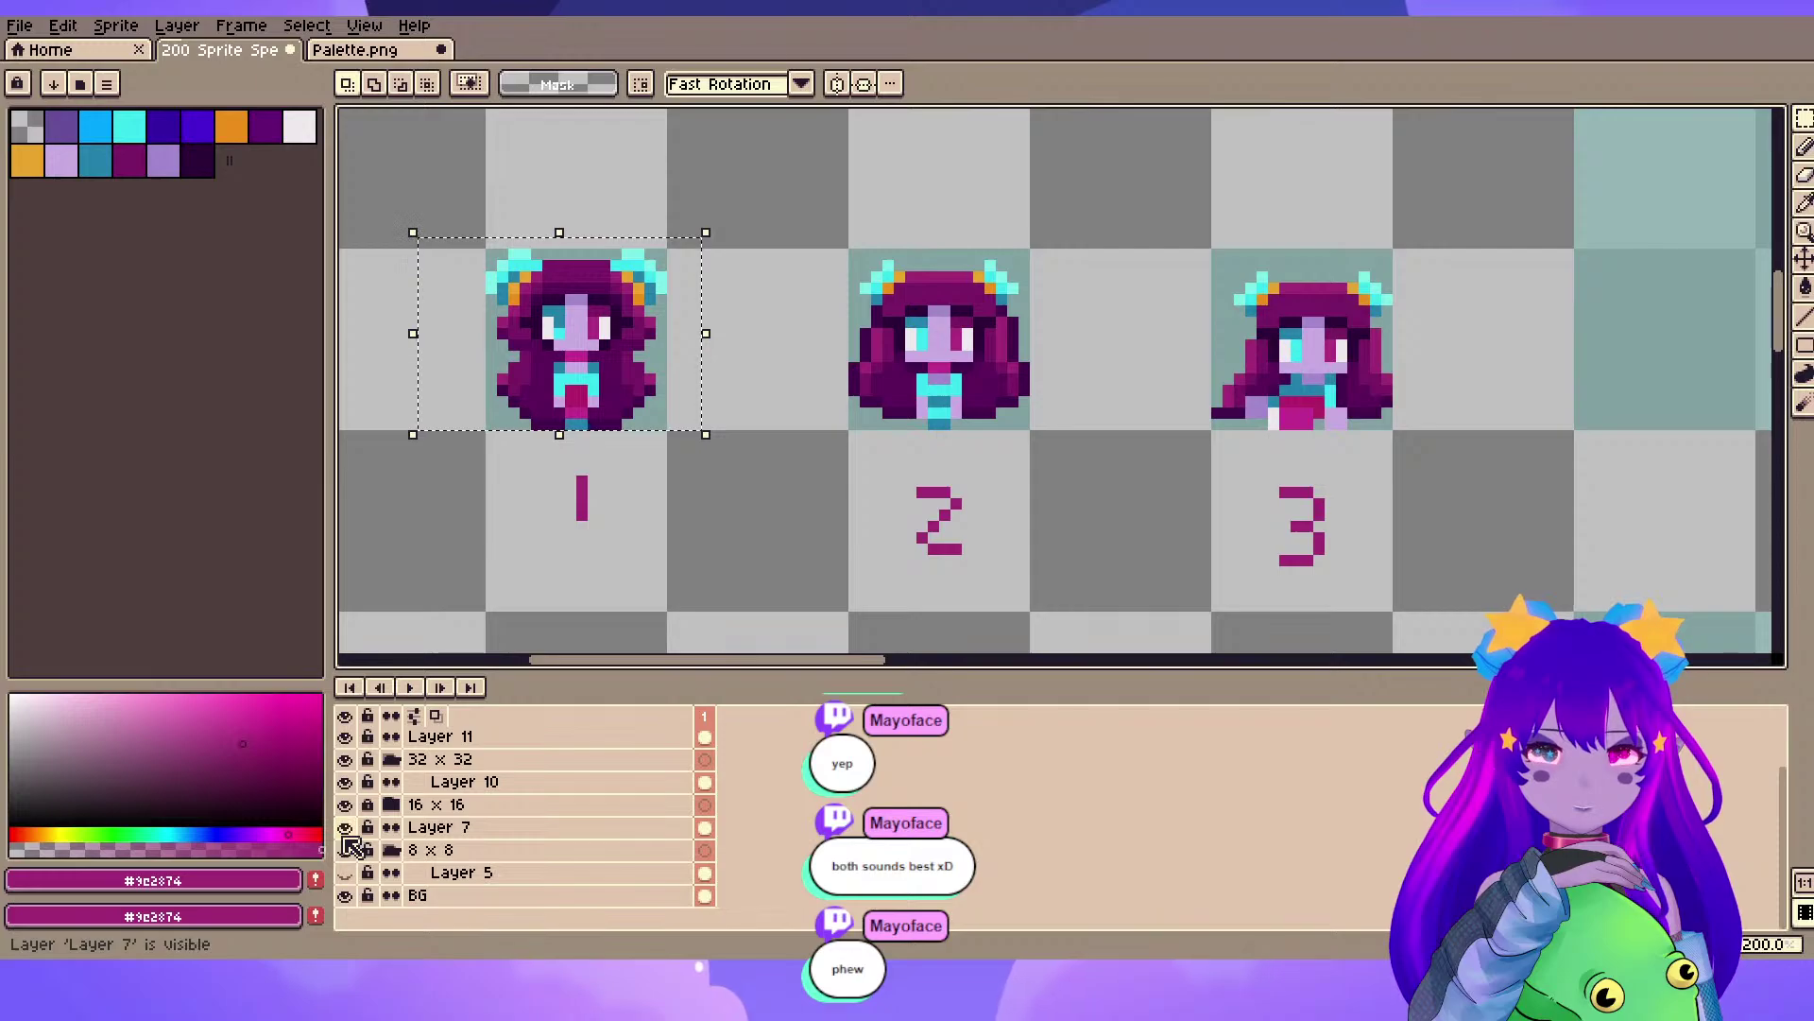
click(347, 768)
click(347, 744)
click(346, 744)
scroll(347, 747, up, 2)
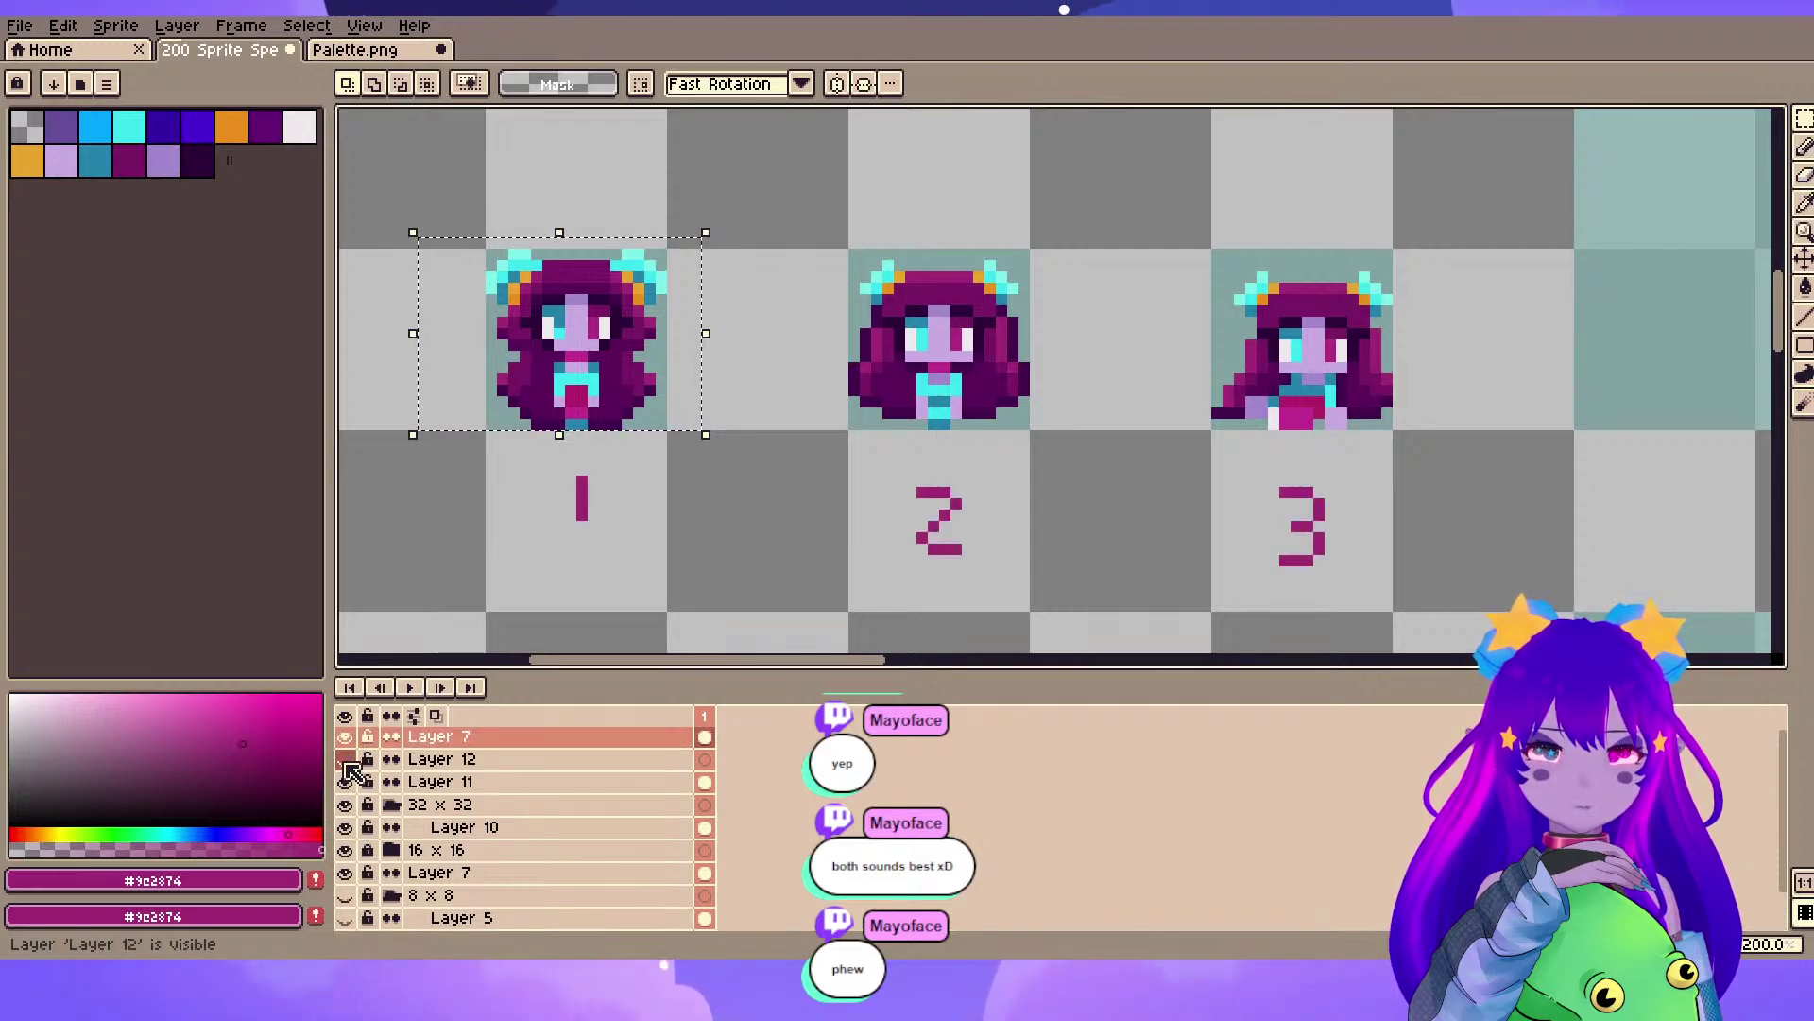
- Hide the topmost Layer 7 and the BG layer, make the Layer 7 below the 16 × 16 group active, and clear the selection
drag(344, 762, 347, 748)
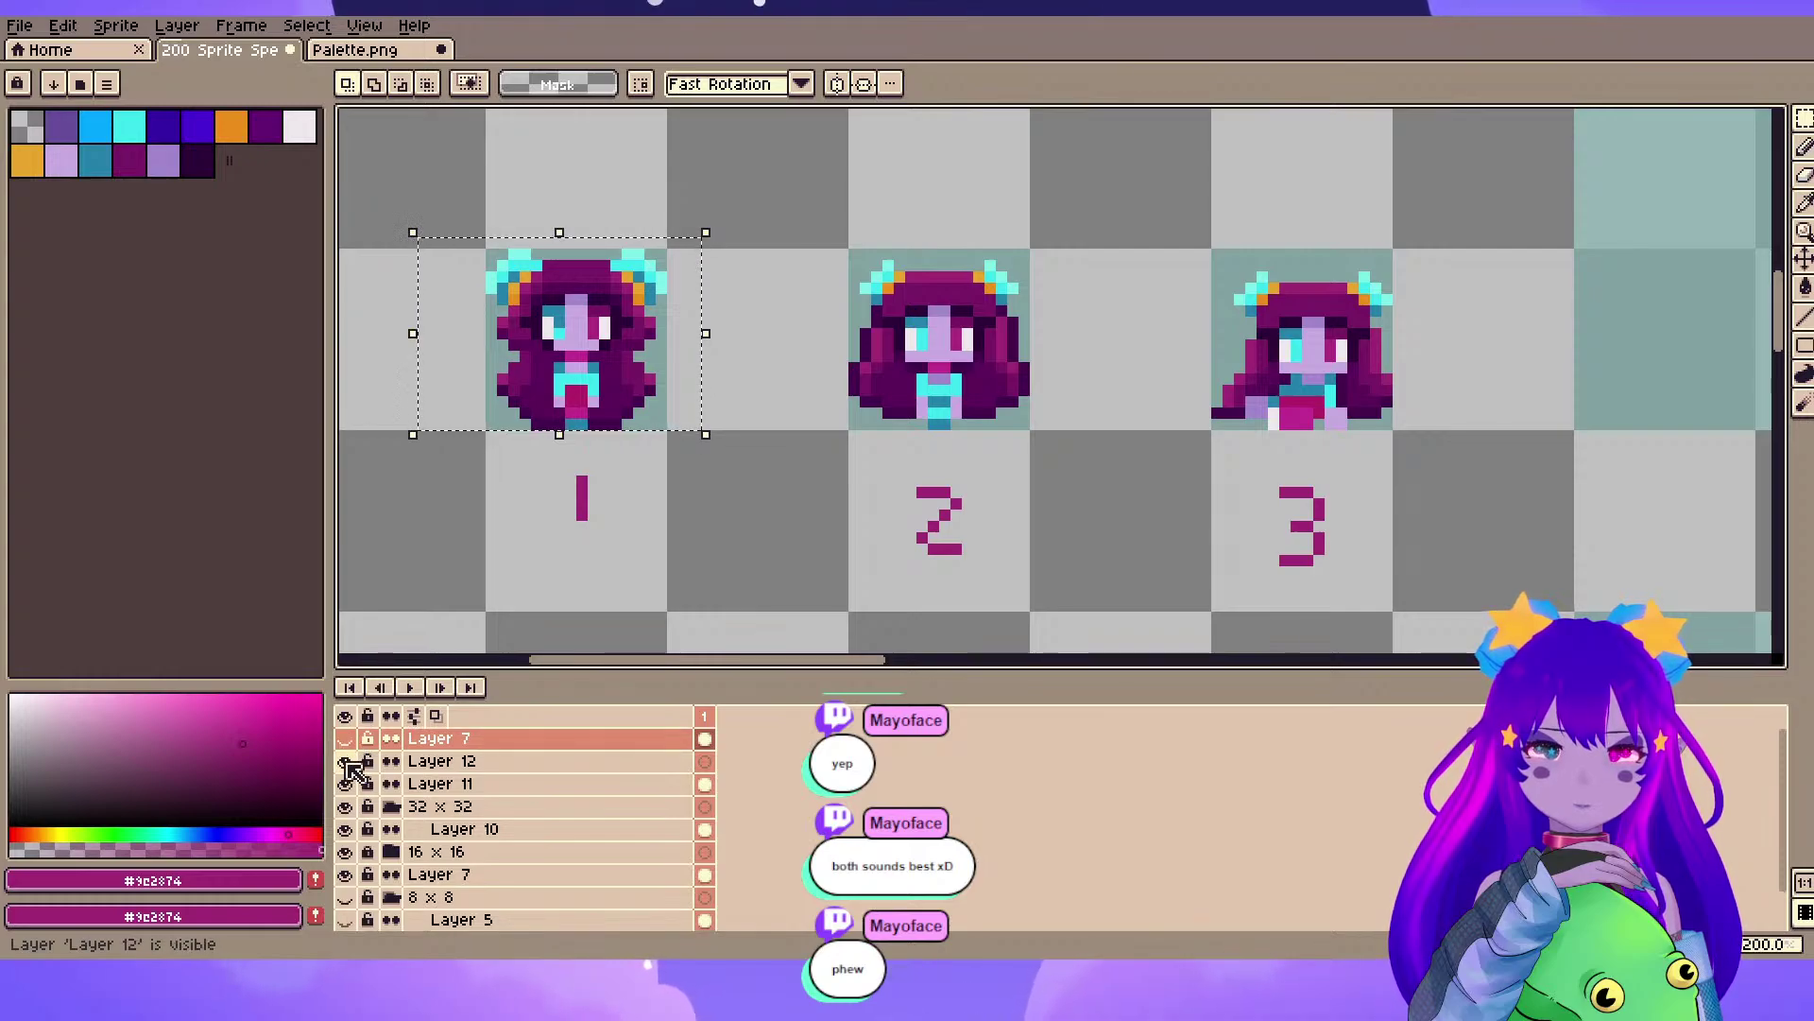
scroll(348, 880, down, 2)
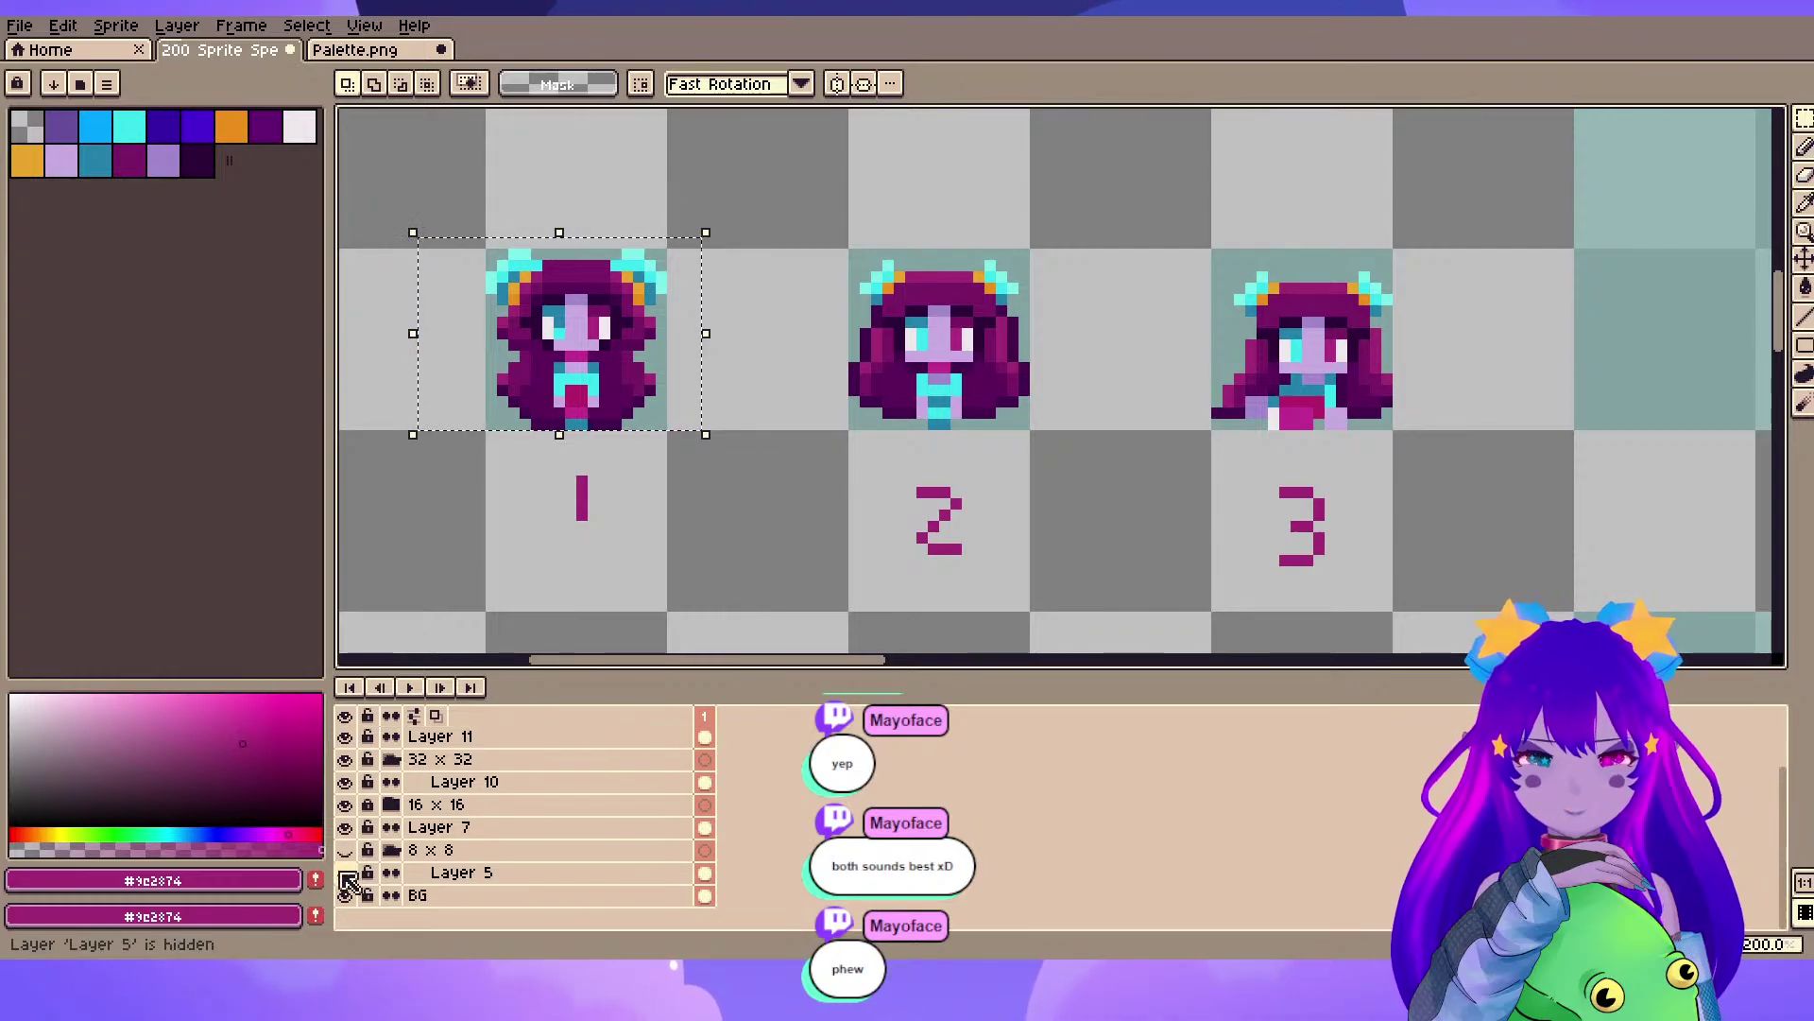
click(346, 896)
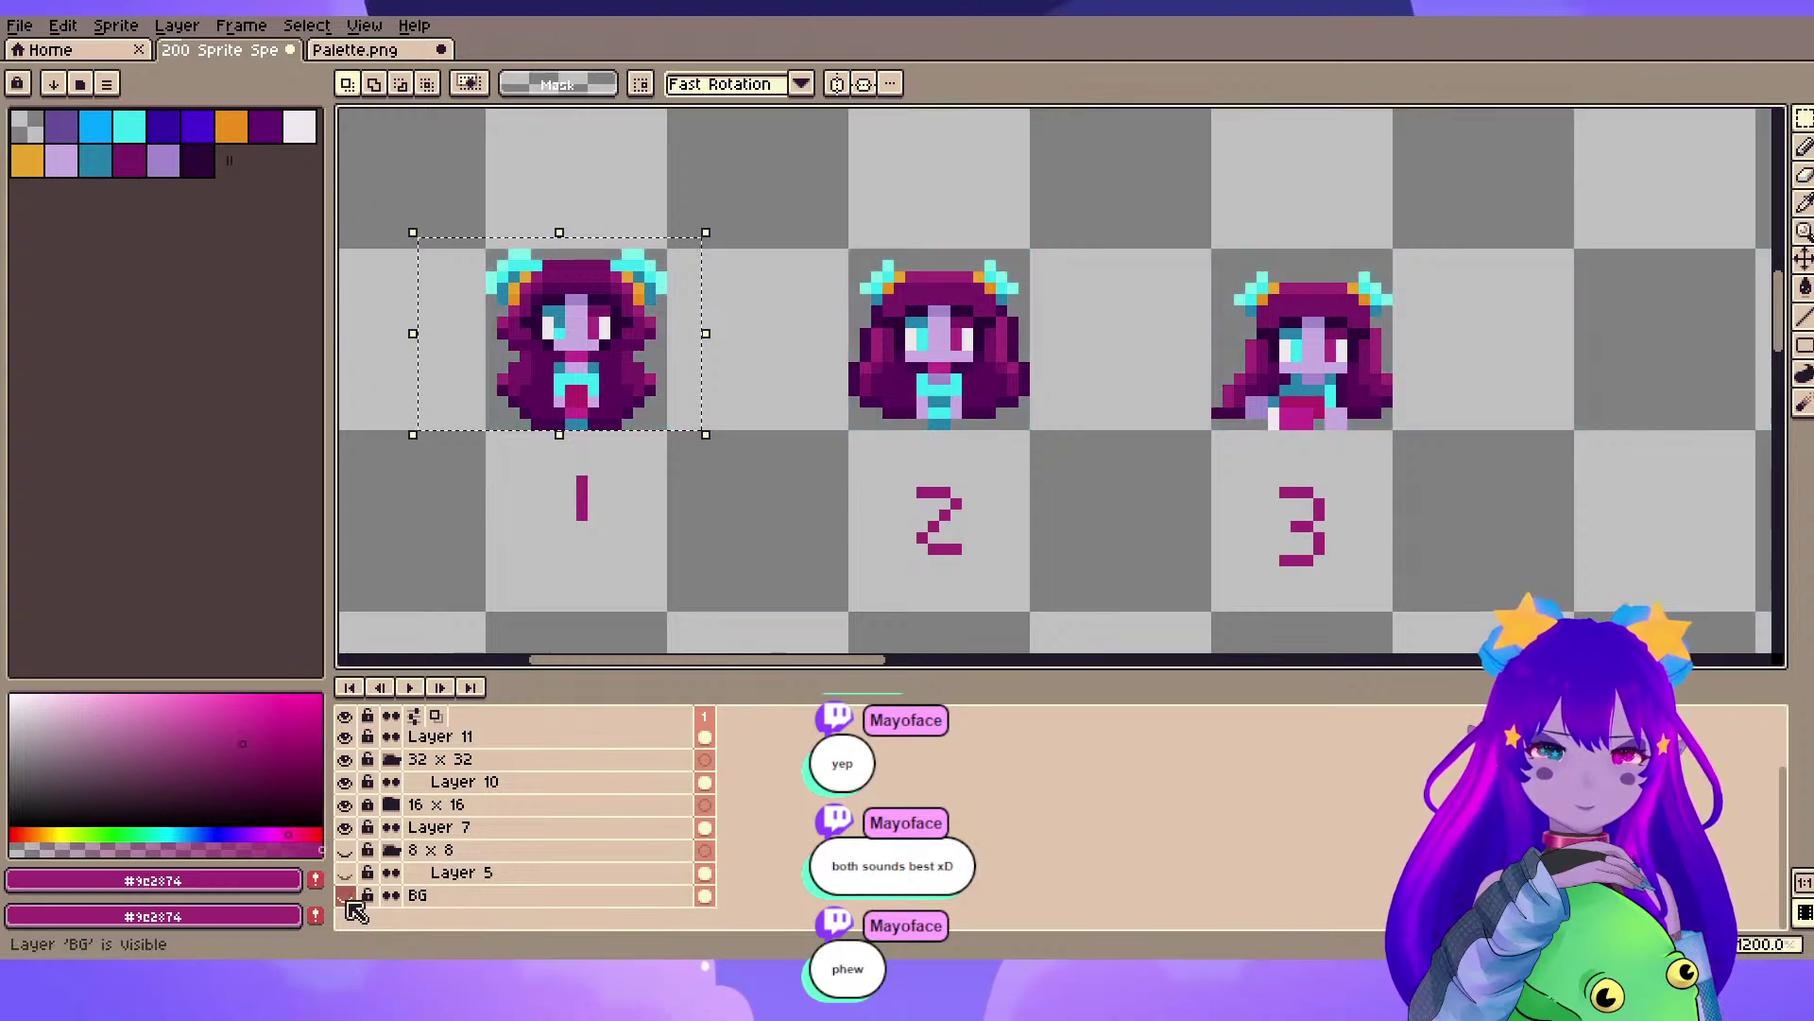
click(345, 828)
click(345, 828)
click(442, 828)
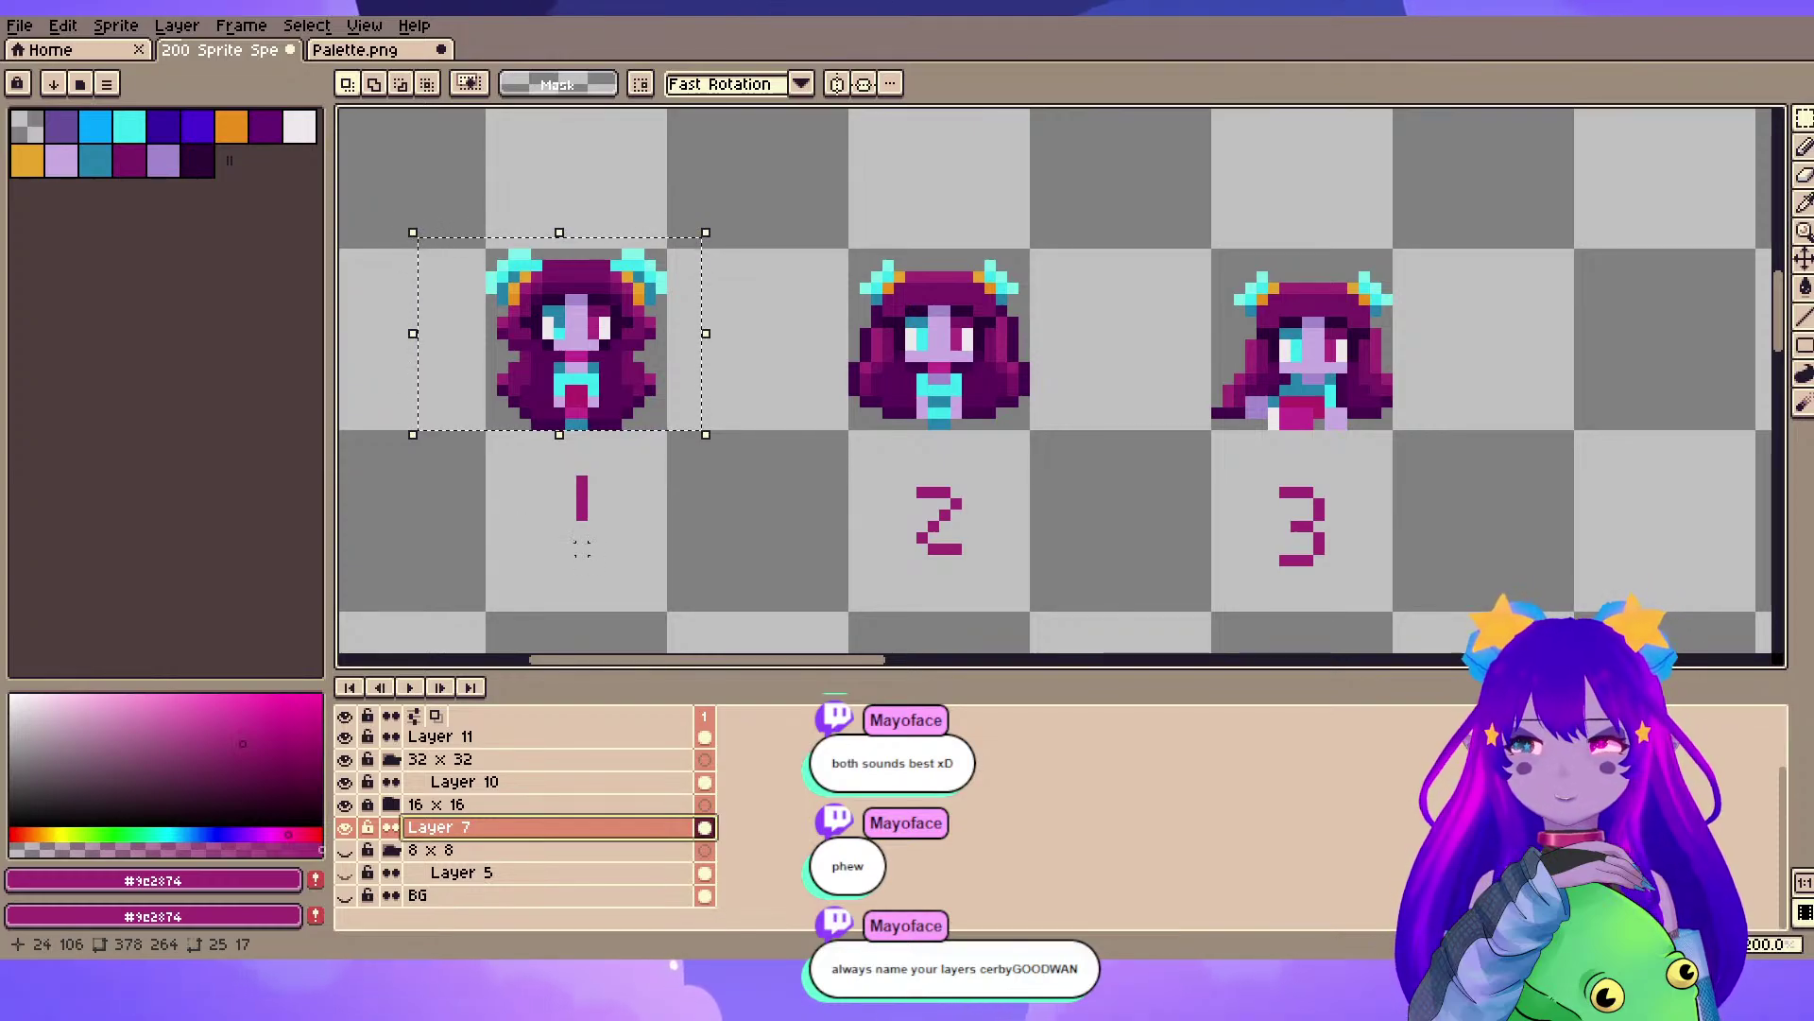
click(592, 174)
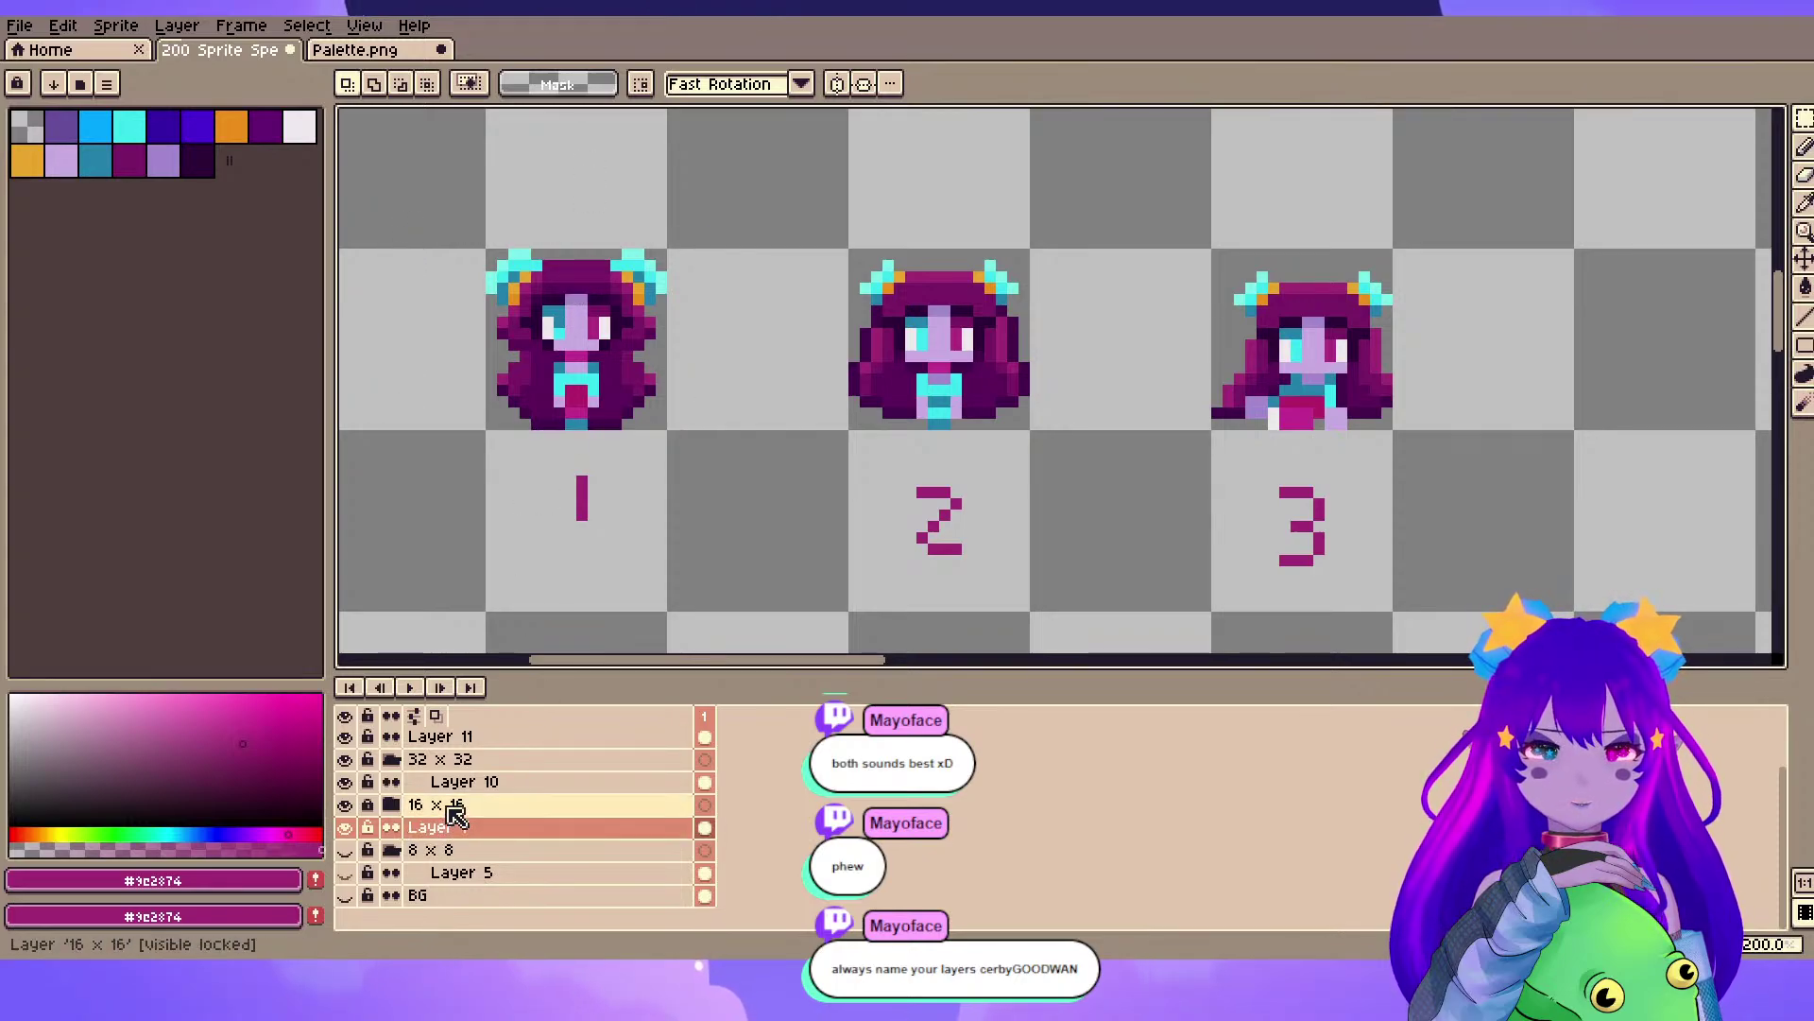
- Expand and collapse the 16 × 16 group and toggle its visibility to examine it against the Layer 7 below
drag(437, 828, 492, 811)
click(472, 831)
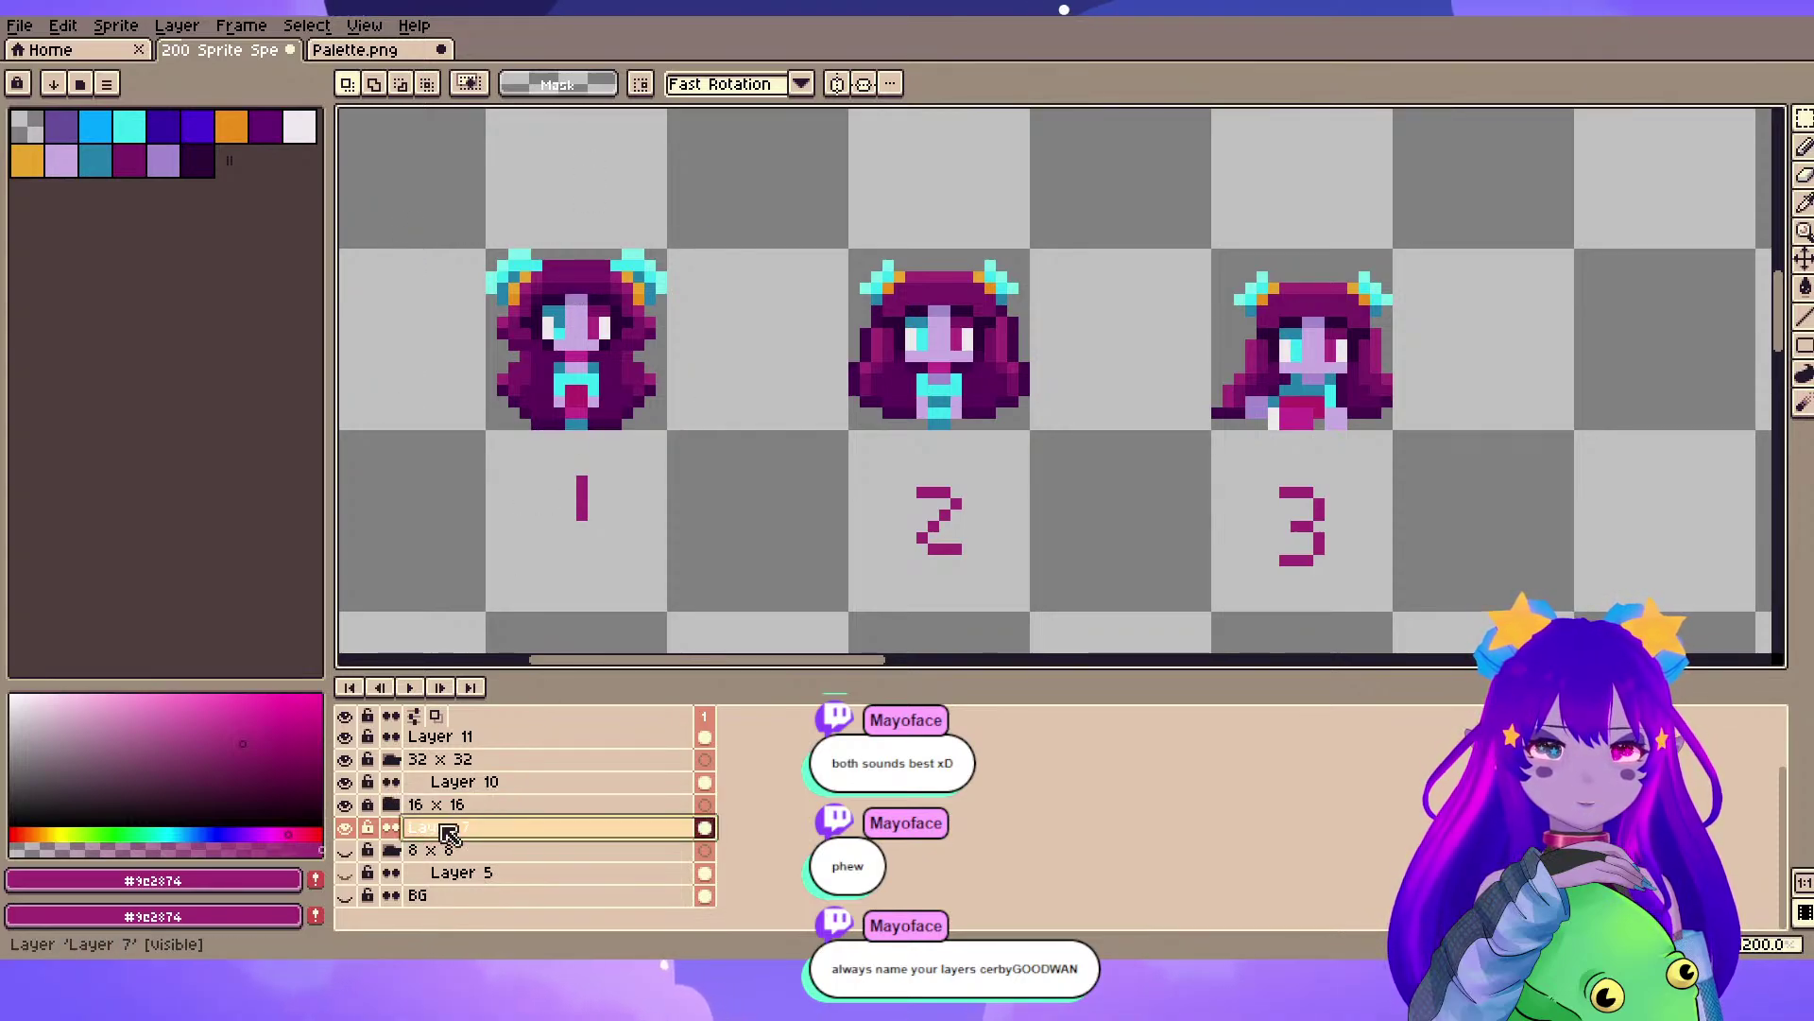
click(392, 805)
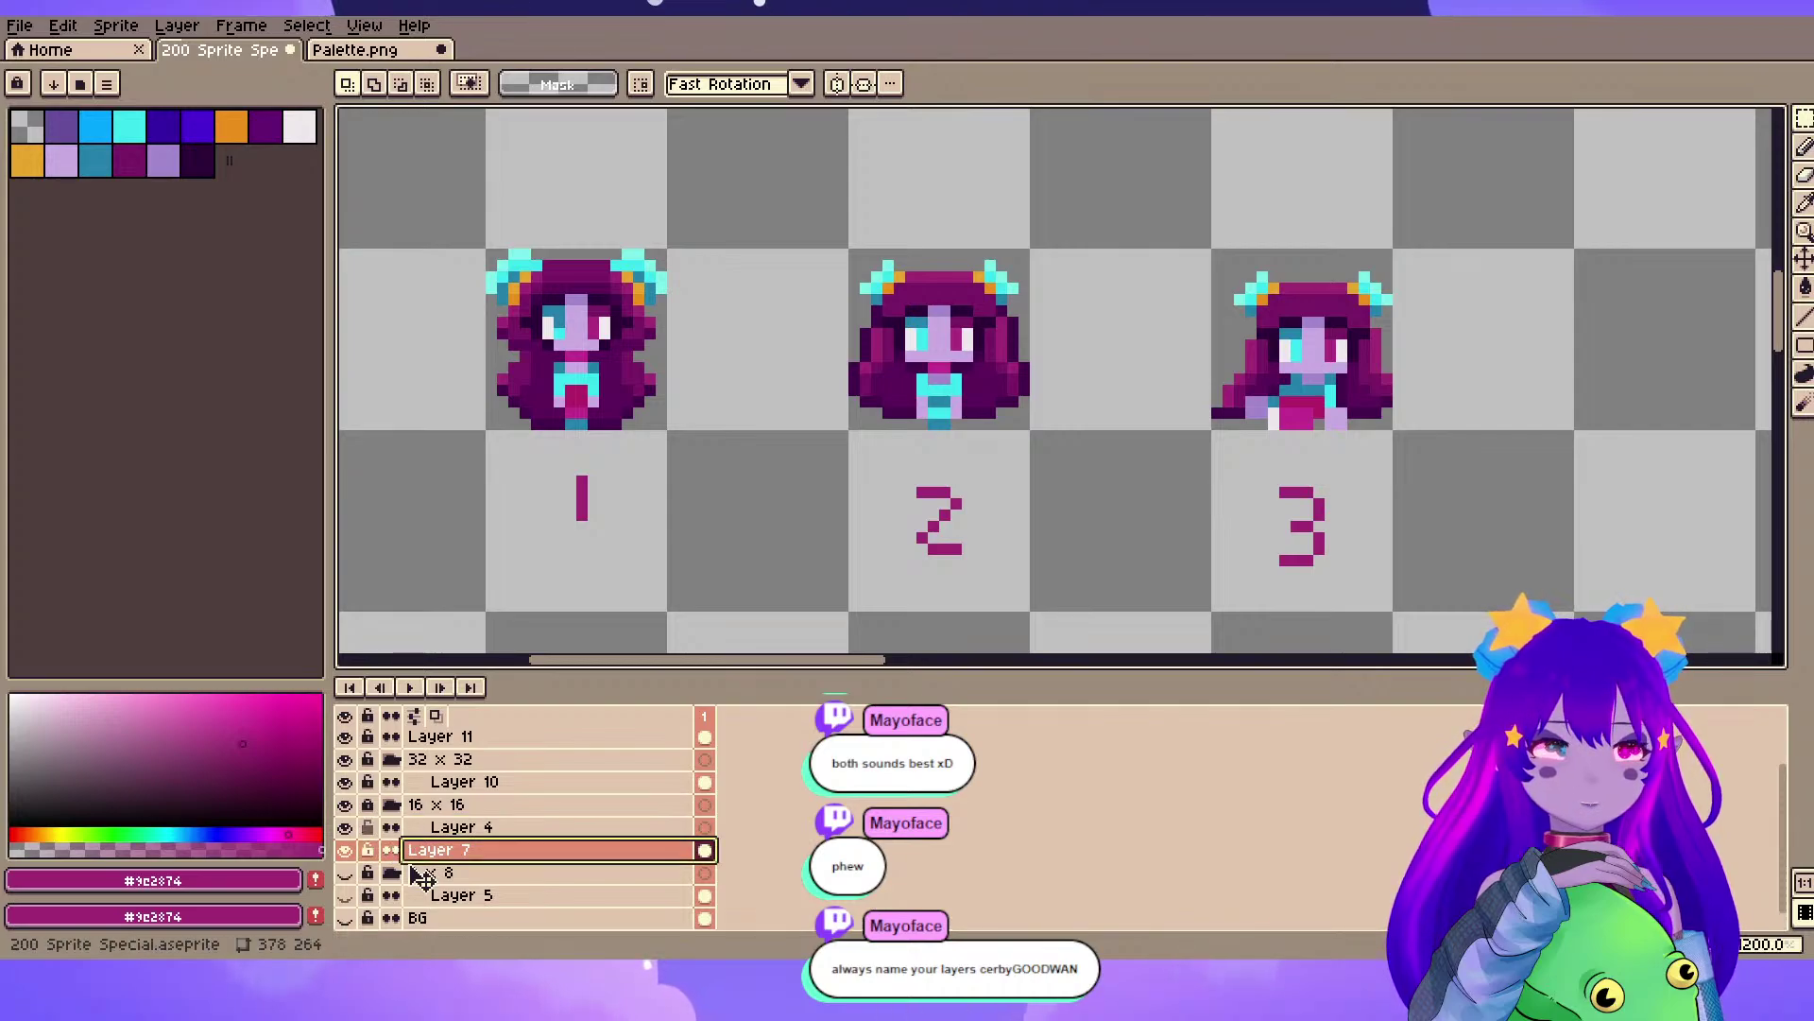
click(392, 805)
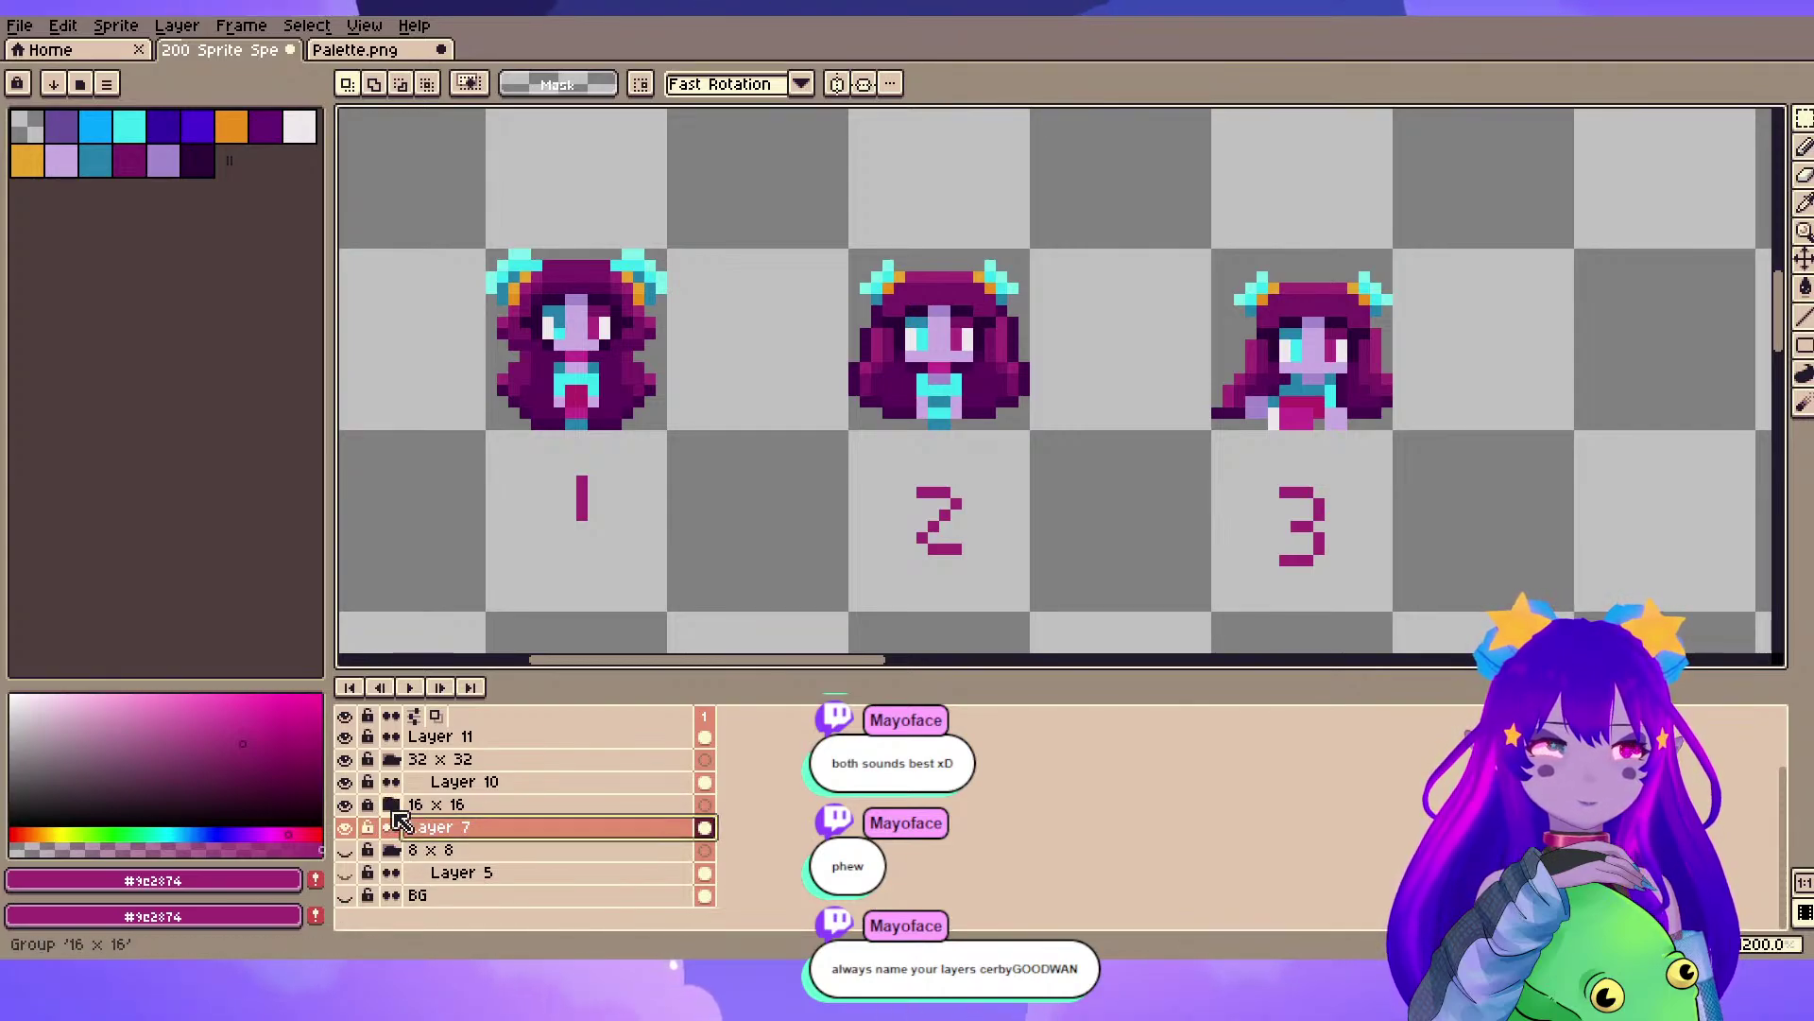
click(346, 806)
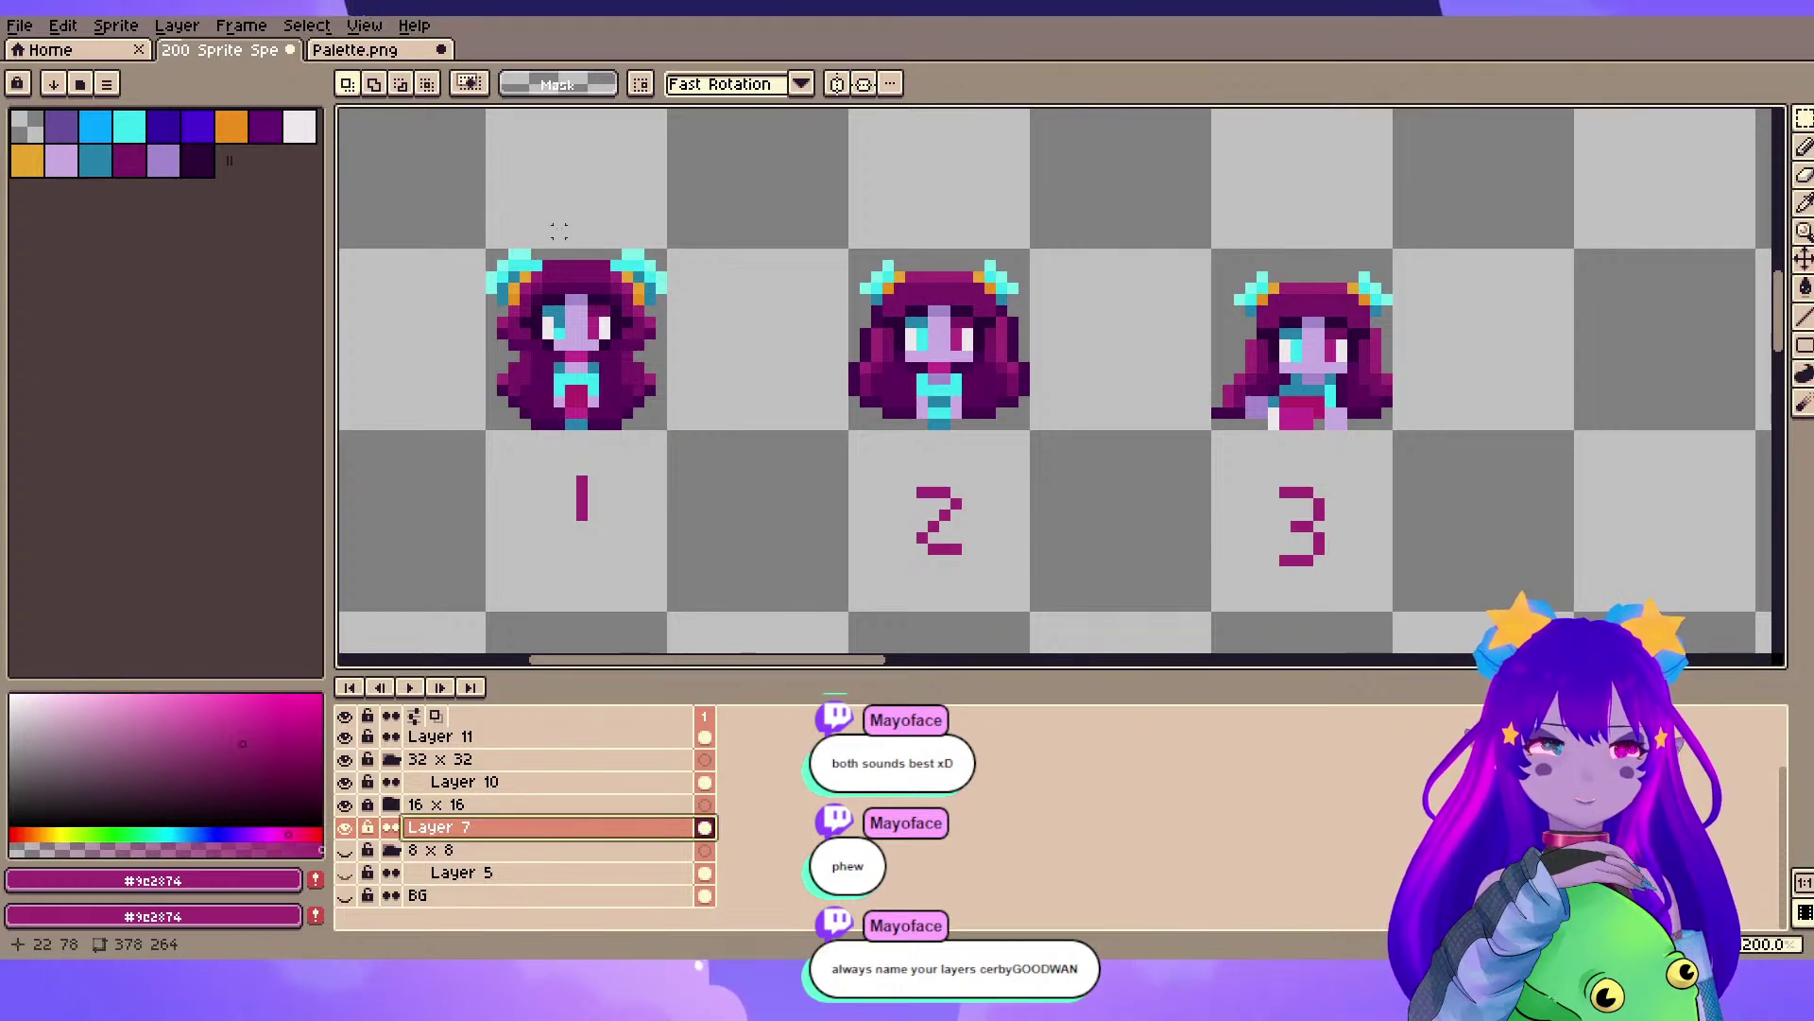
- Copy the first 16 × 16 sprite from Layer 7 using a marquee of about 24 × 22 px
drag(430, 181, 707, 426)
key(ctrl+d)
scroll(697, 603, down, 4)
drag(700, 607, 623, 423)
drag(886, 597, 738, 536)
scroll(587, 759, up, 1)
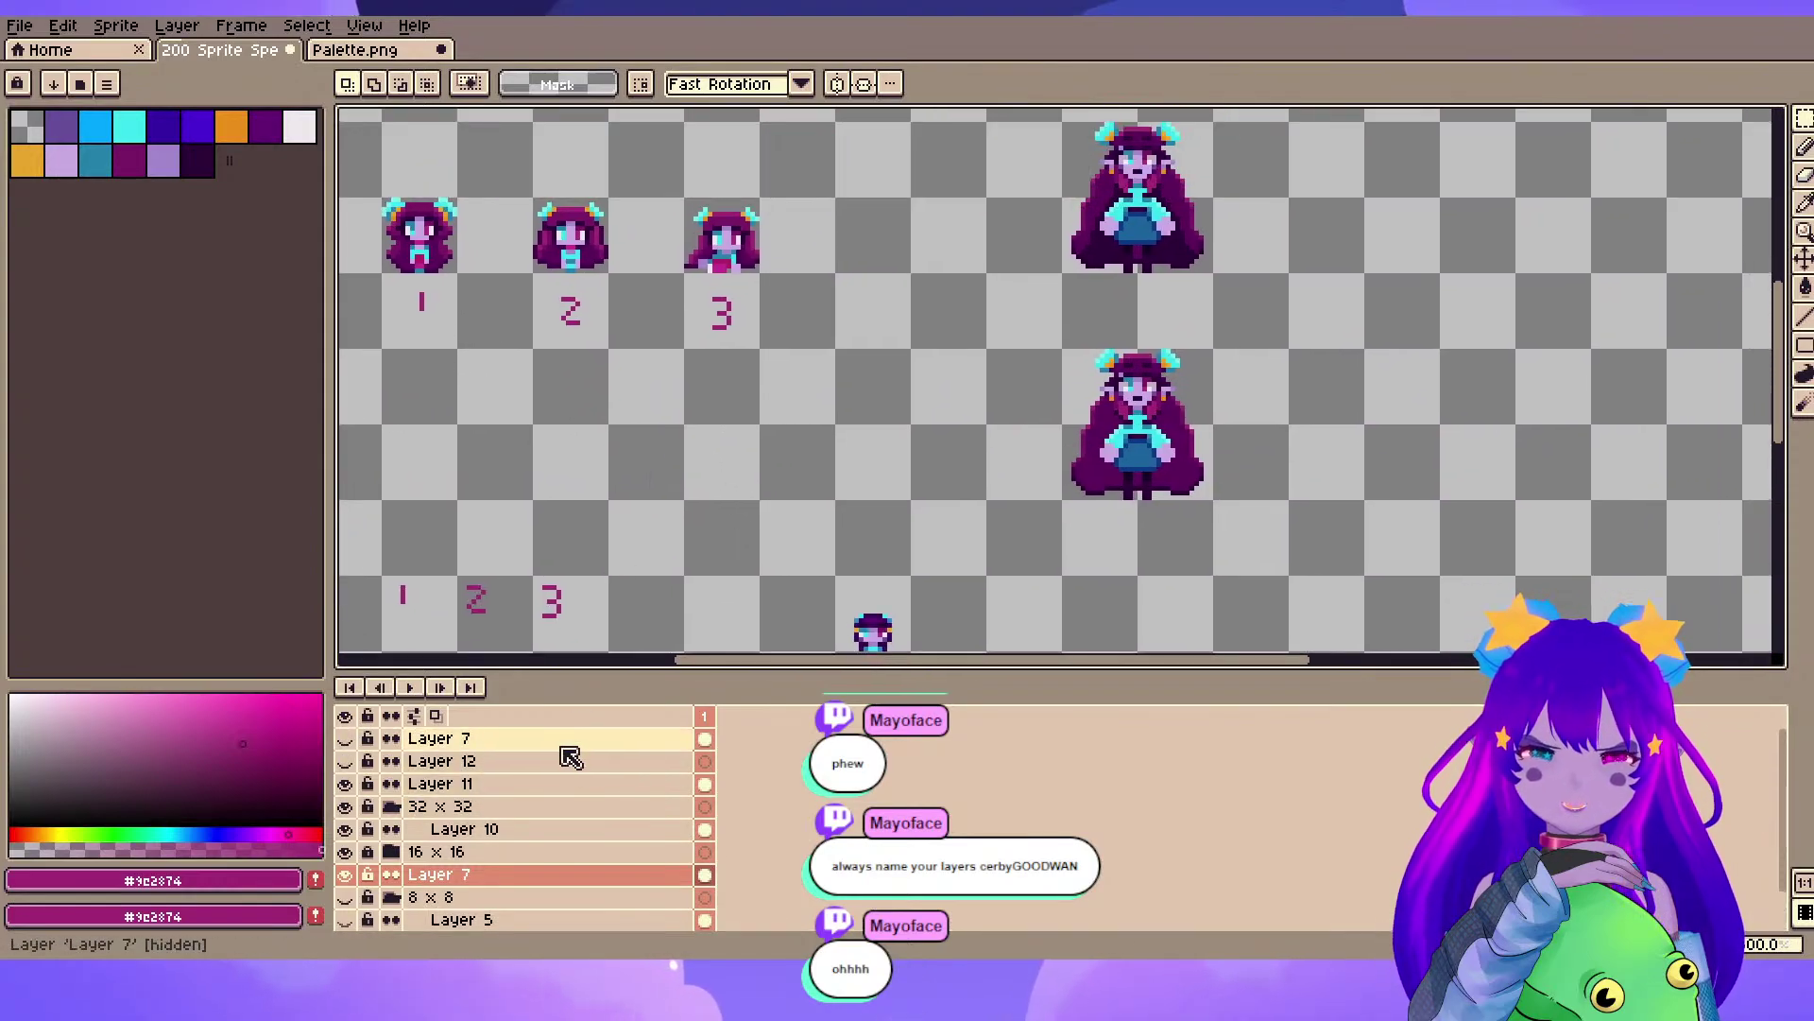
- Paste the copied first 16 × 16 sprite on Layer 11 and place it beyond the separate 8 × 8 sprite, with their bases aligned
click(563, 747)
drag(883, 519, 860, 382)
click(494, 784)
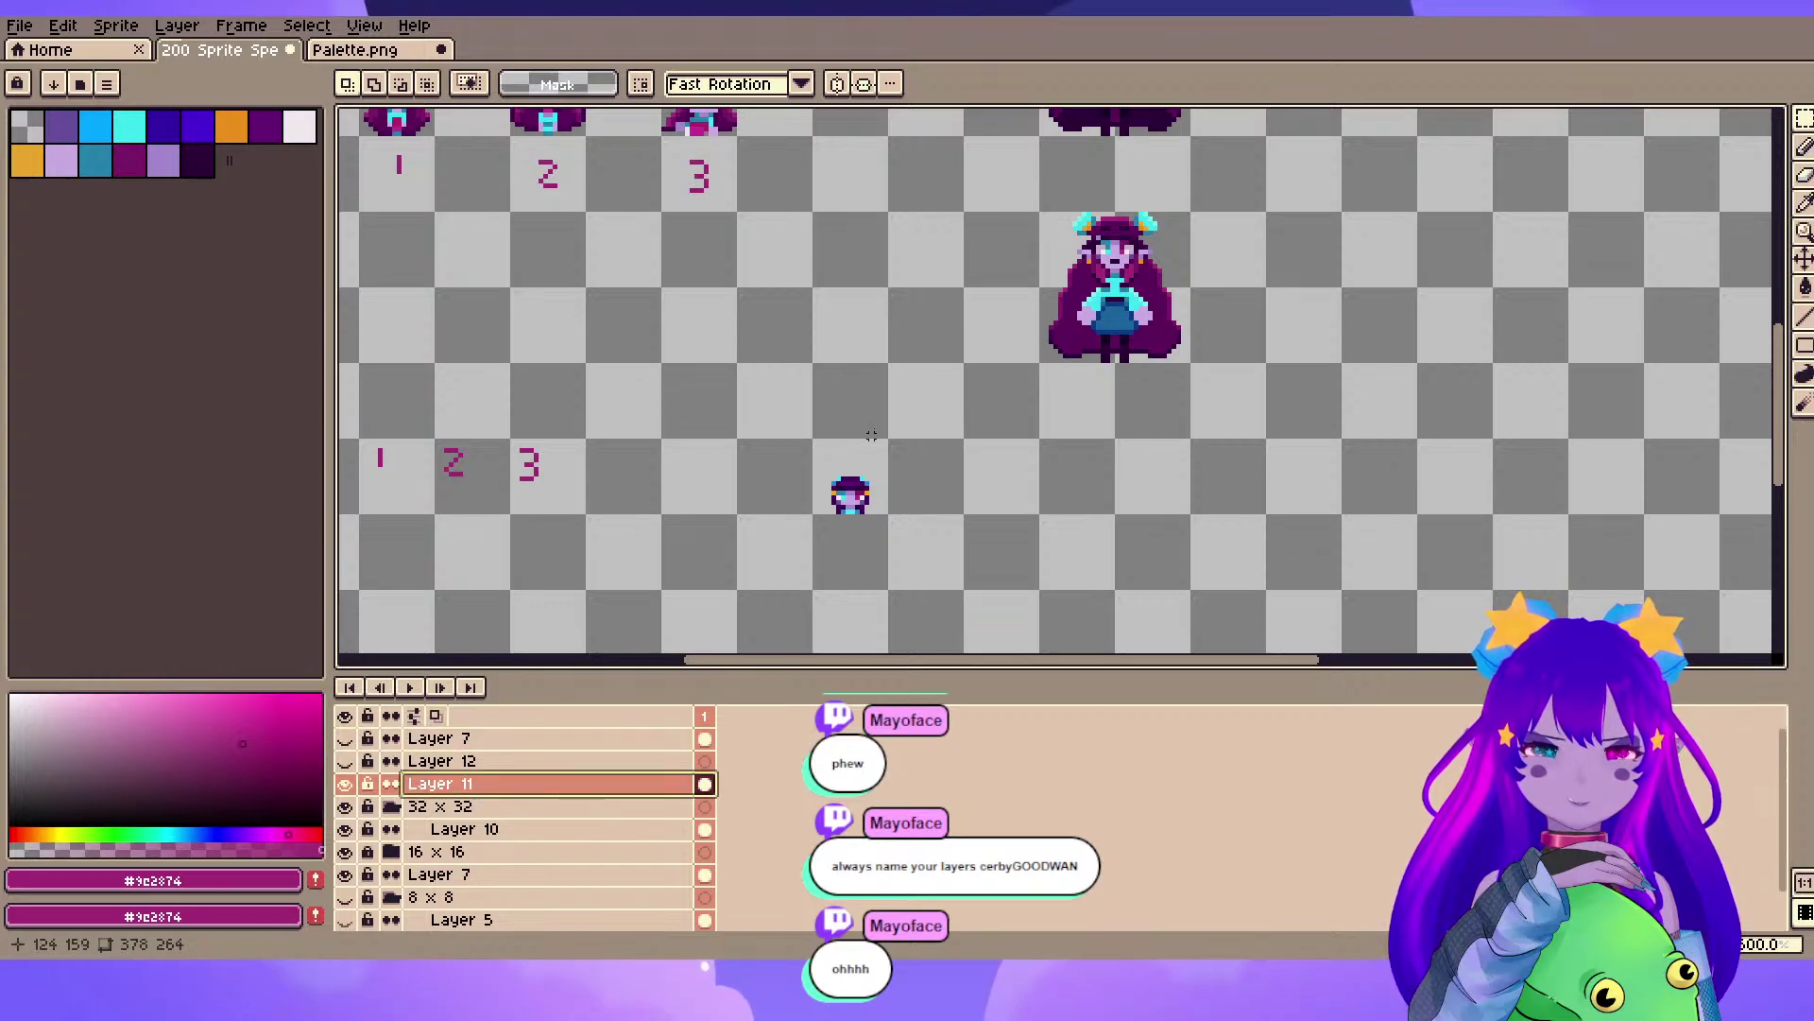
scroll(842, 464, down, 1)
key(ctrl+v)
drag(501, 171, 979, 475)
key(Return)
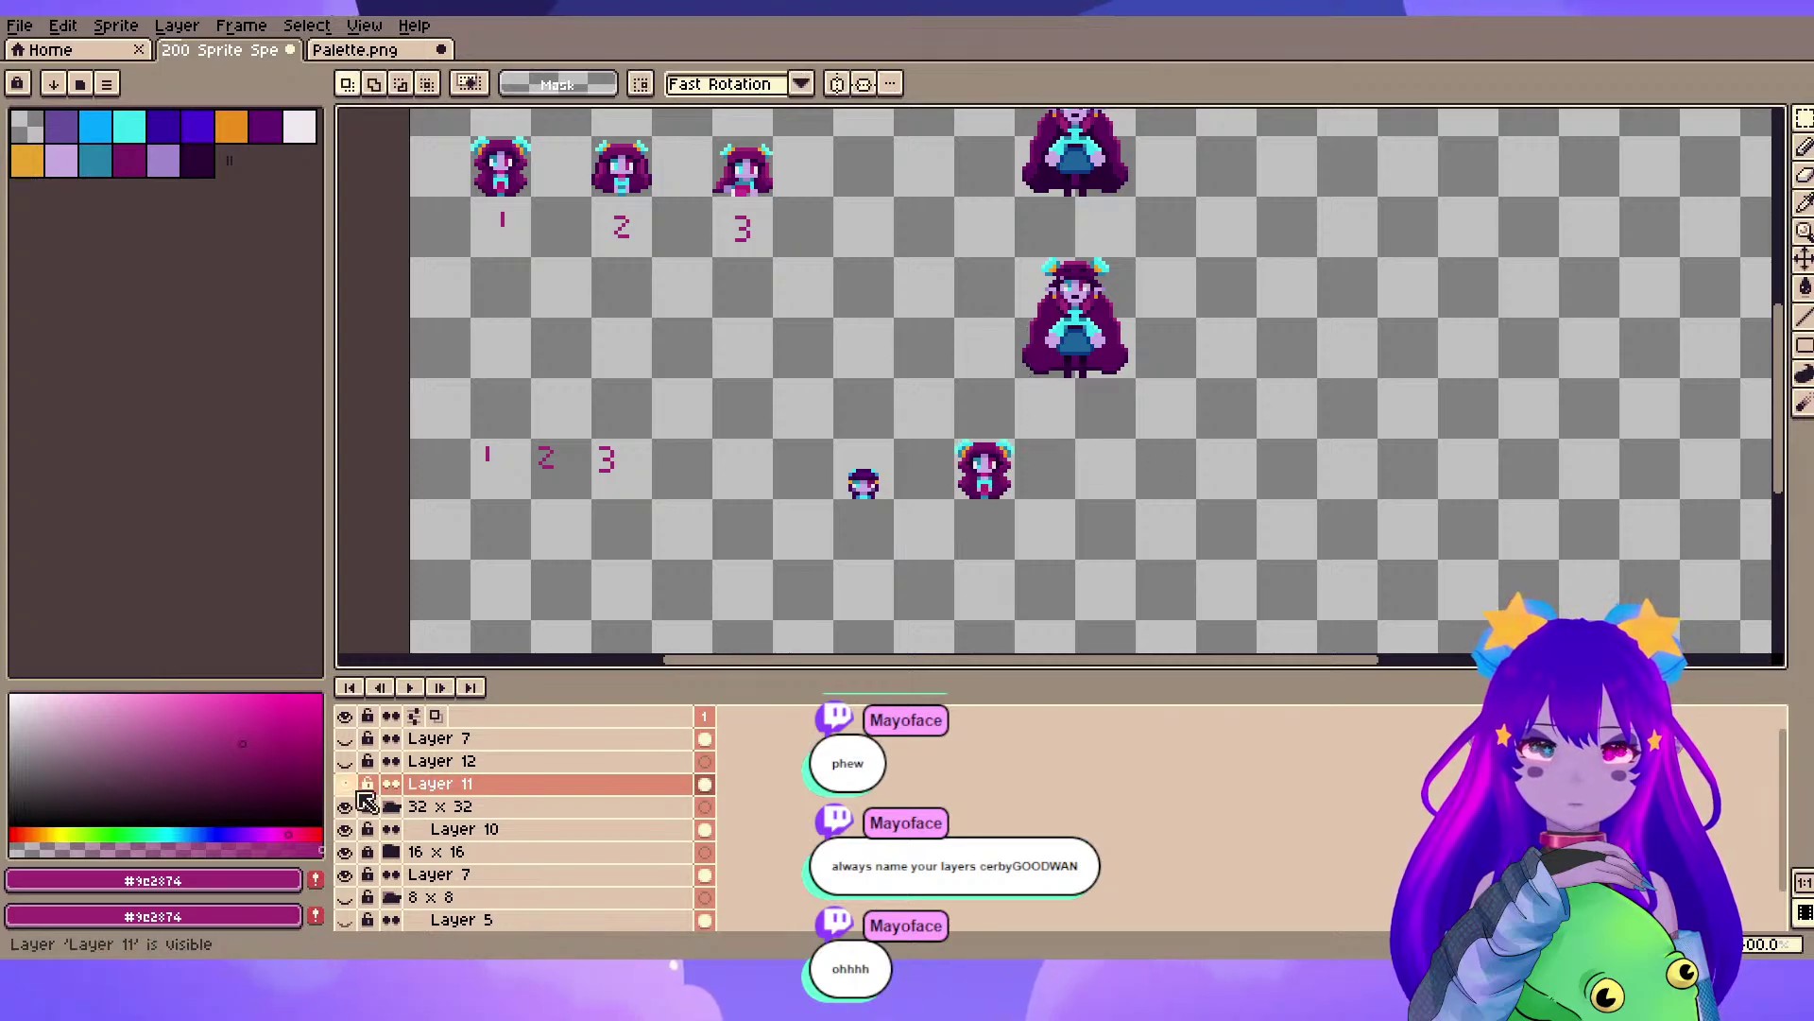
- Merge the topmost Layer 7 and Layer 12 down into Layer 11 and rename the merged layer Final
scroll(775, 574, up, 2)
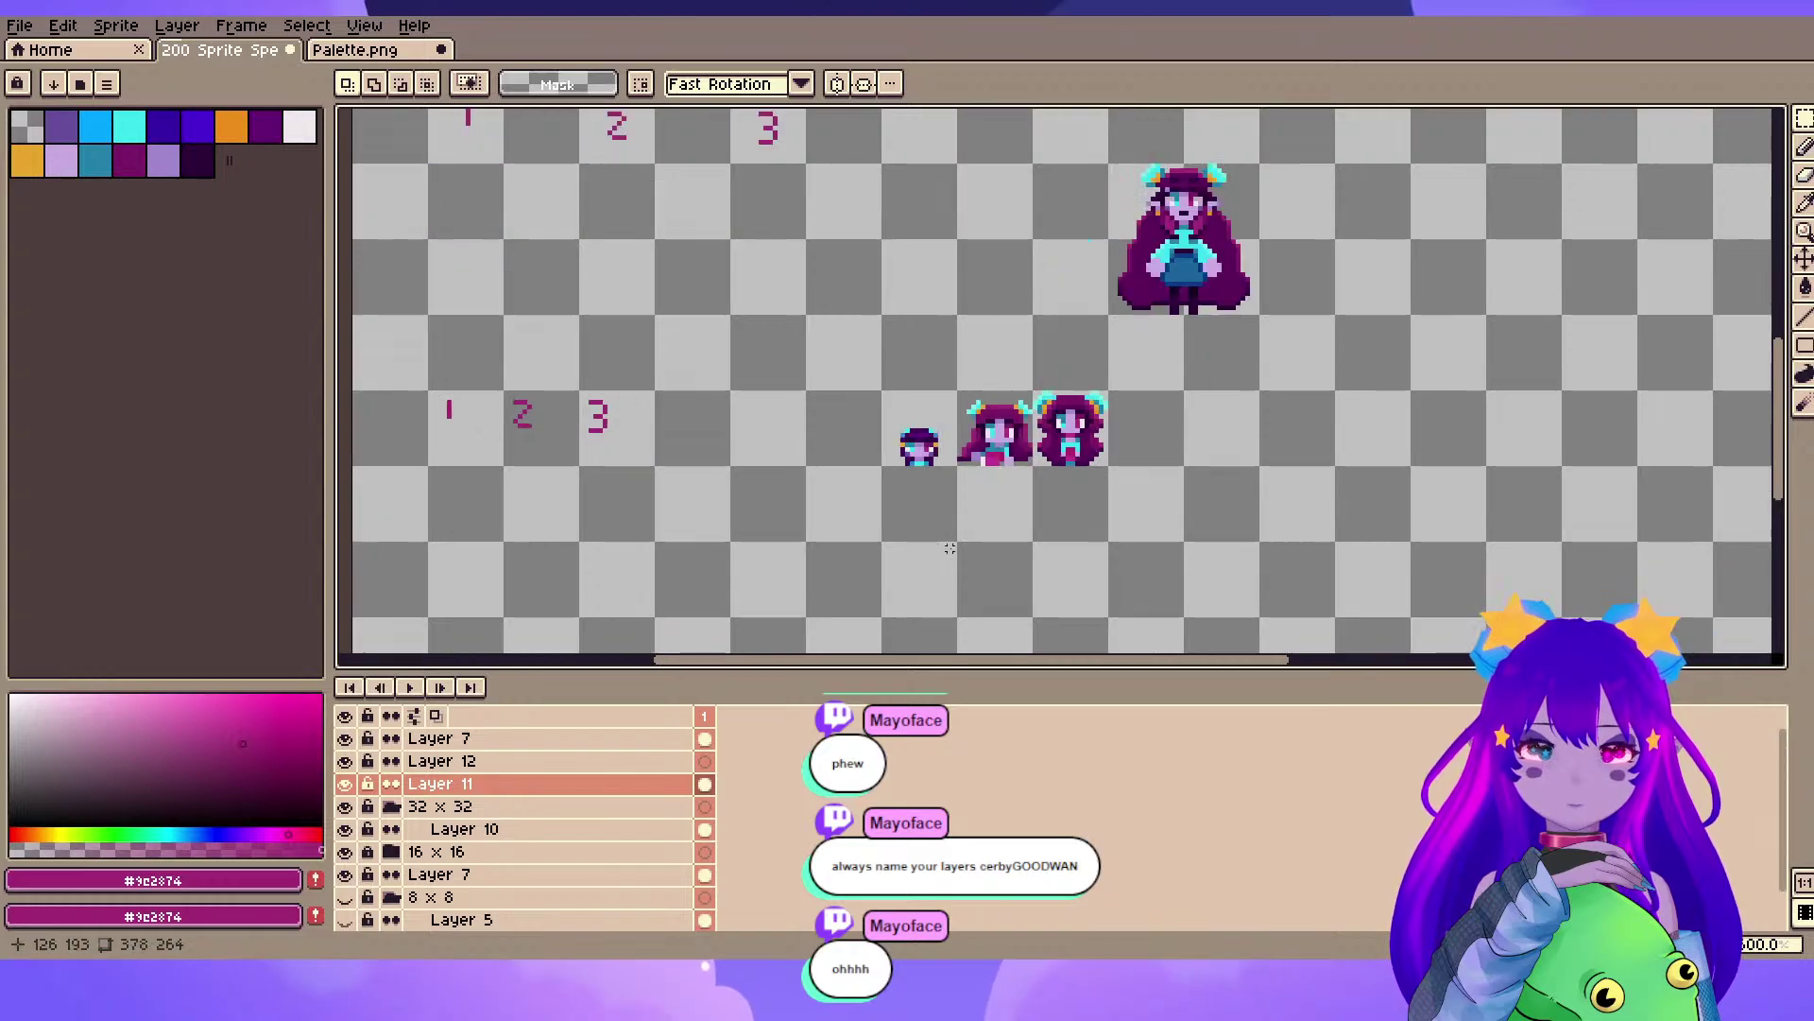
right_click(540, 744)
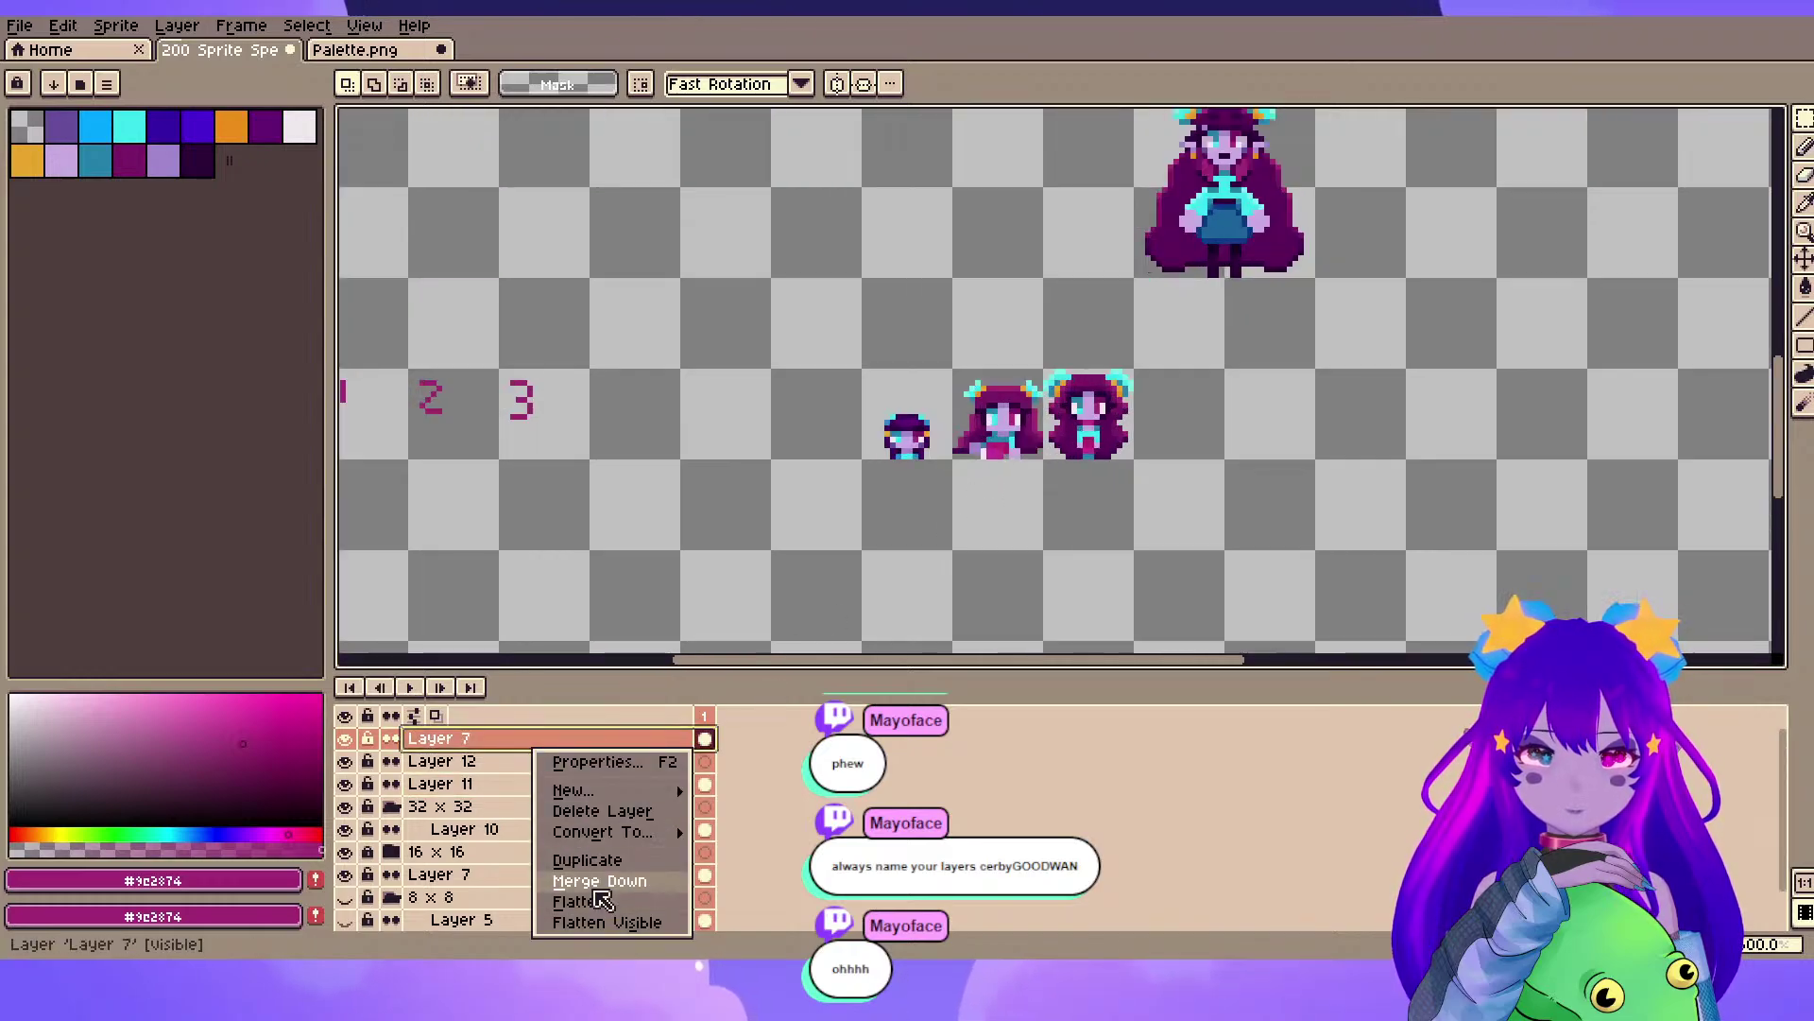
click(595, 810)
right_click(536, 751)
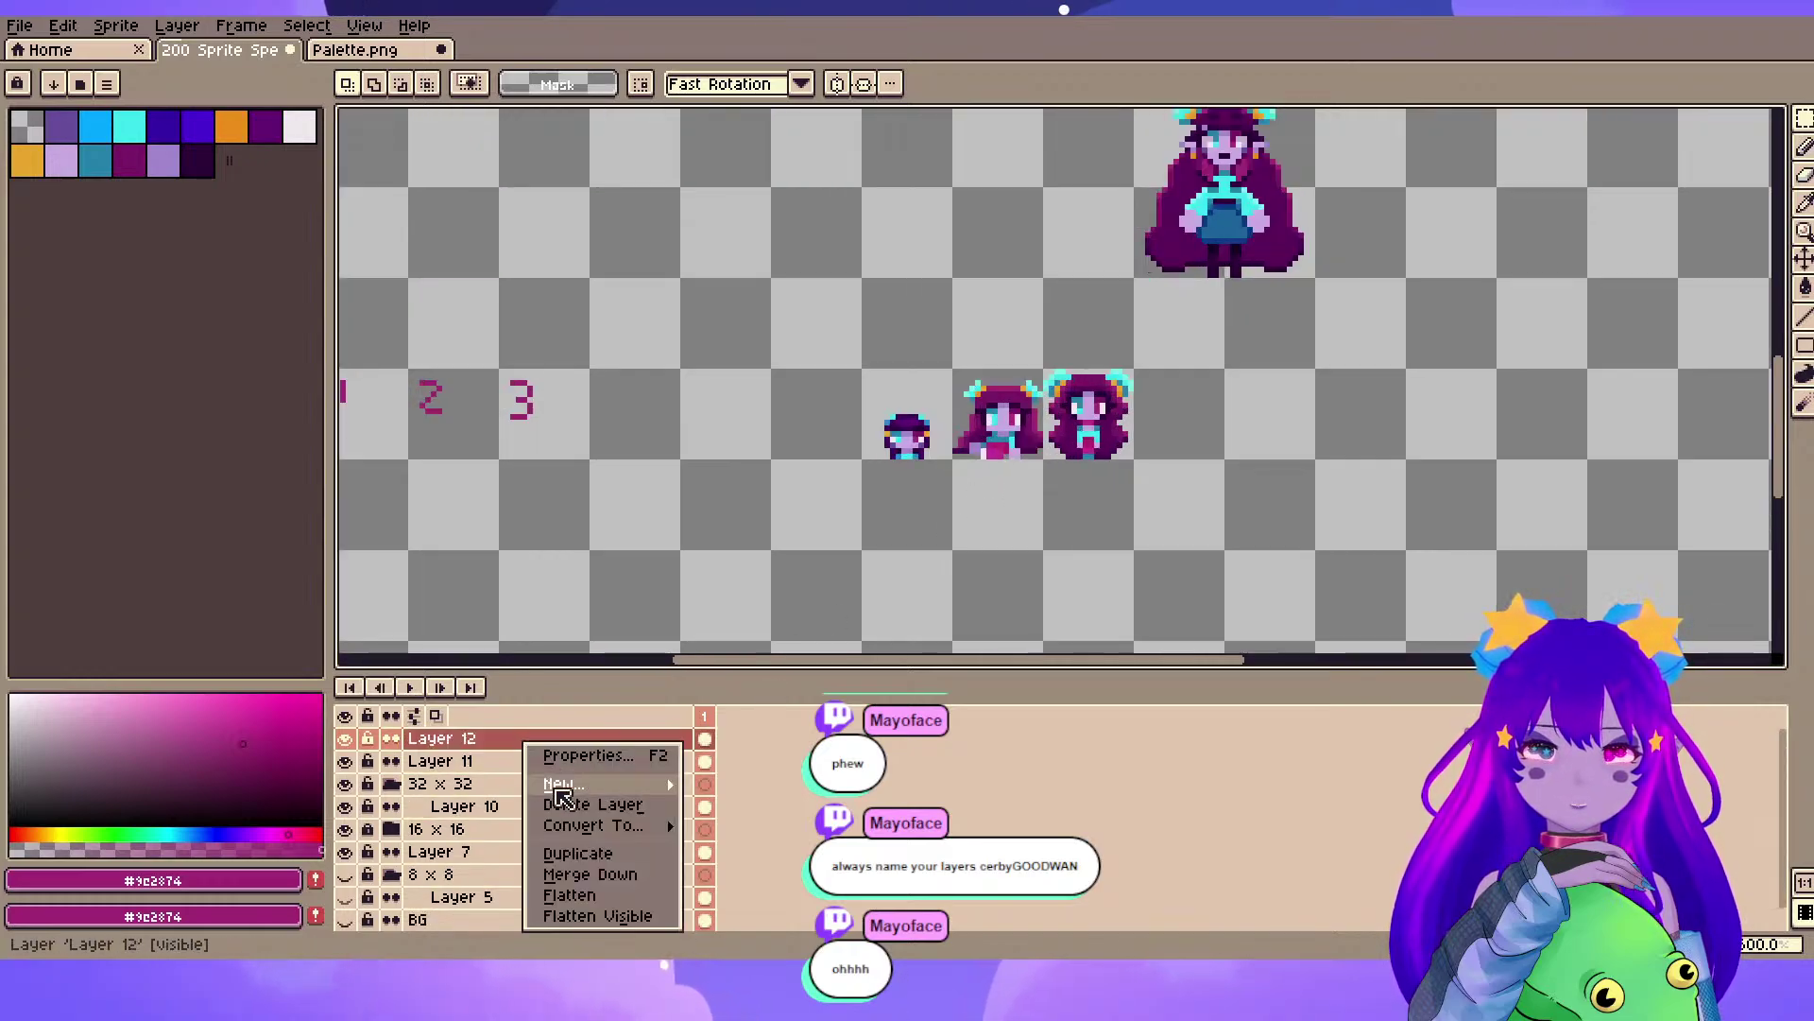
click(596, 816)
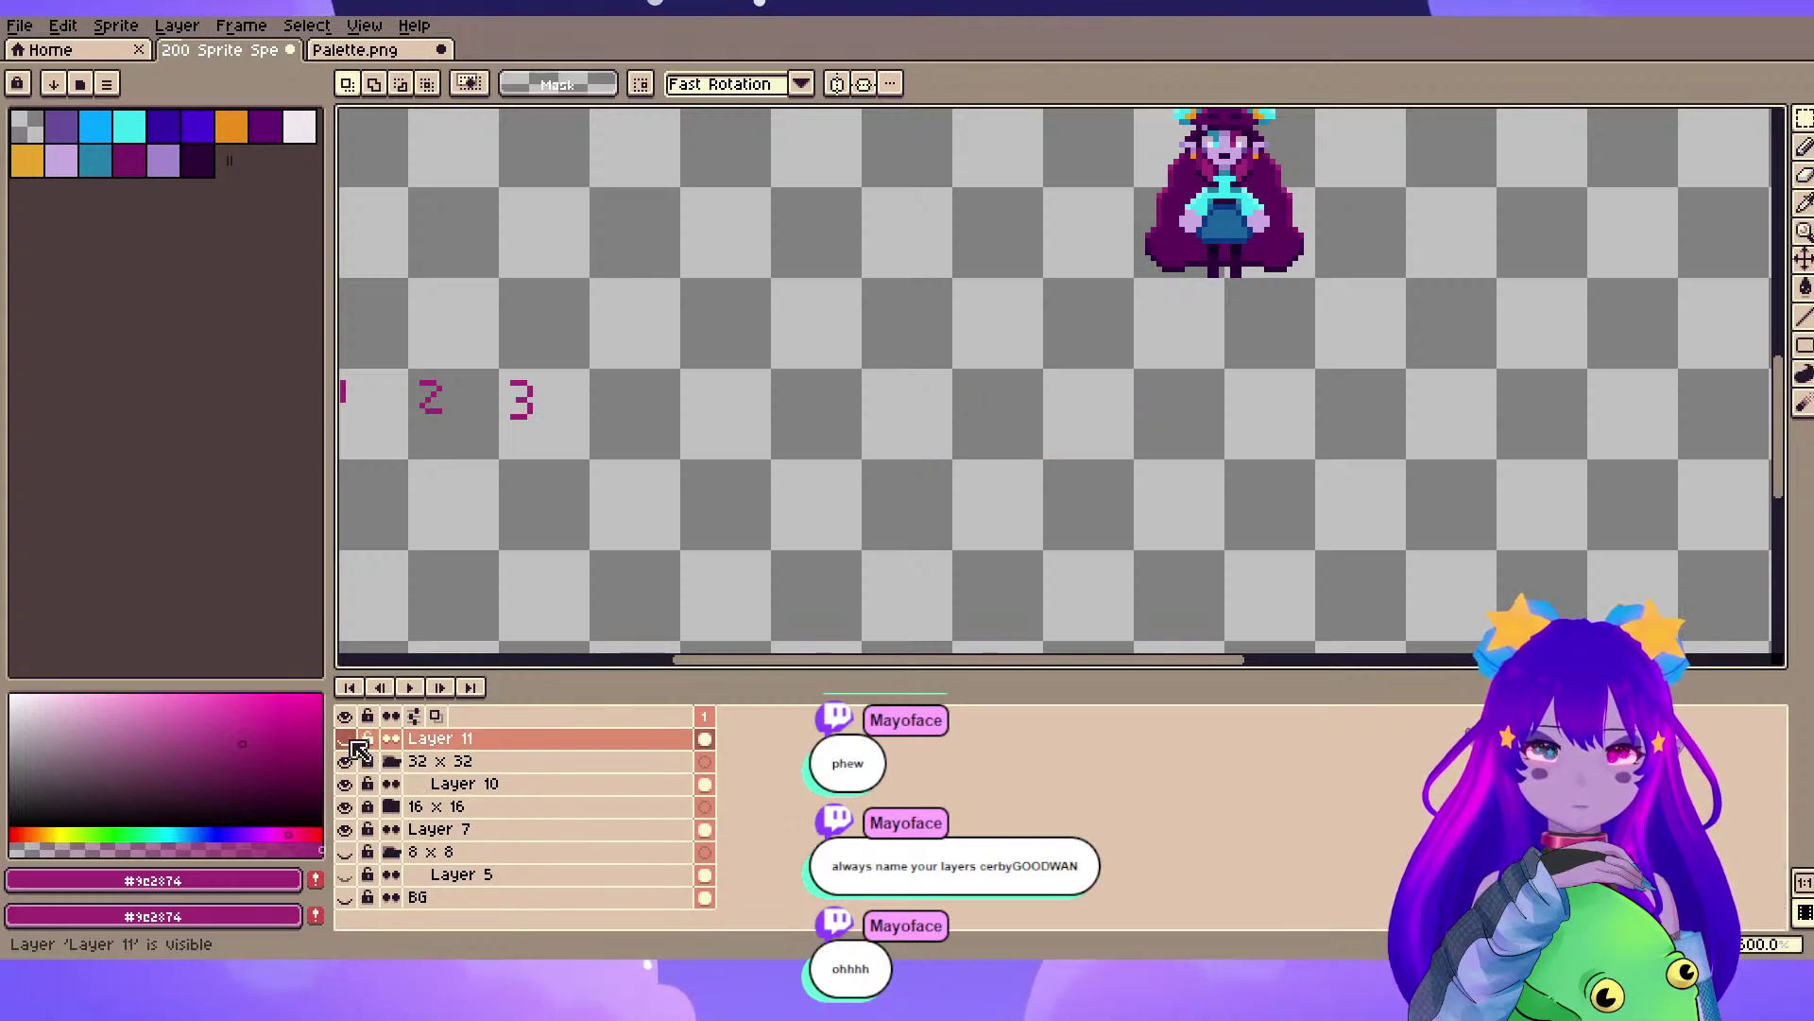
double_click(472, 742)
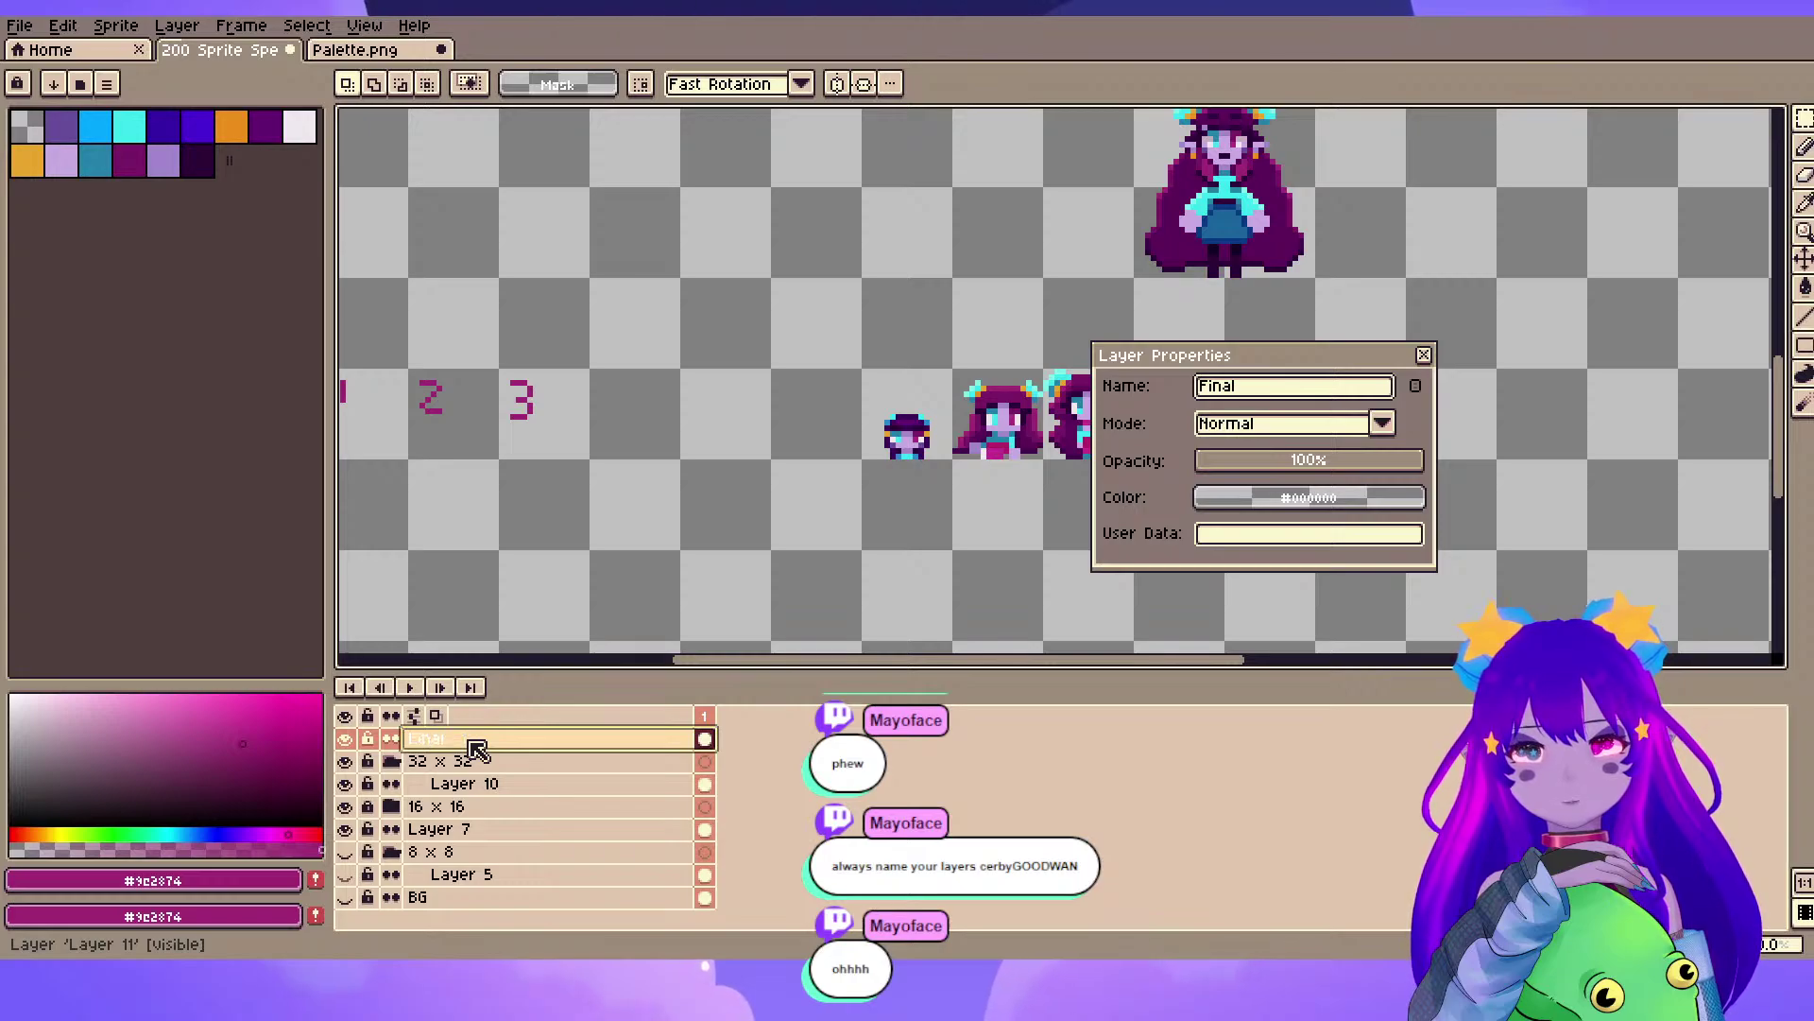
key(Return)
- On Layer 10, move the lower 32 × 32 sprite directly to the right of the upper one, with their feet aligned
click(469, 786)
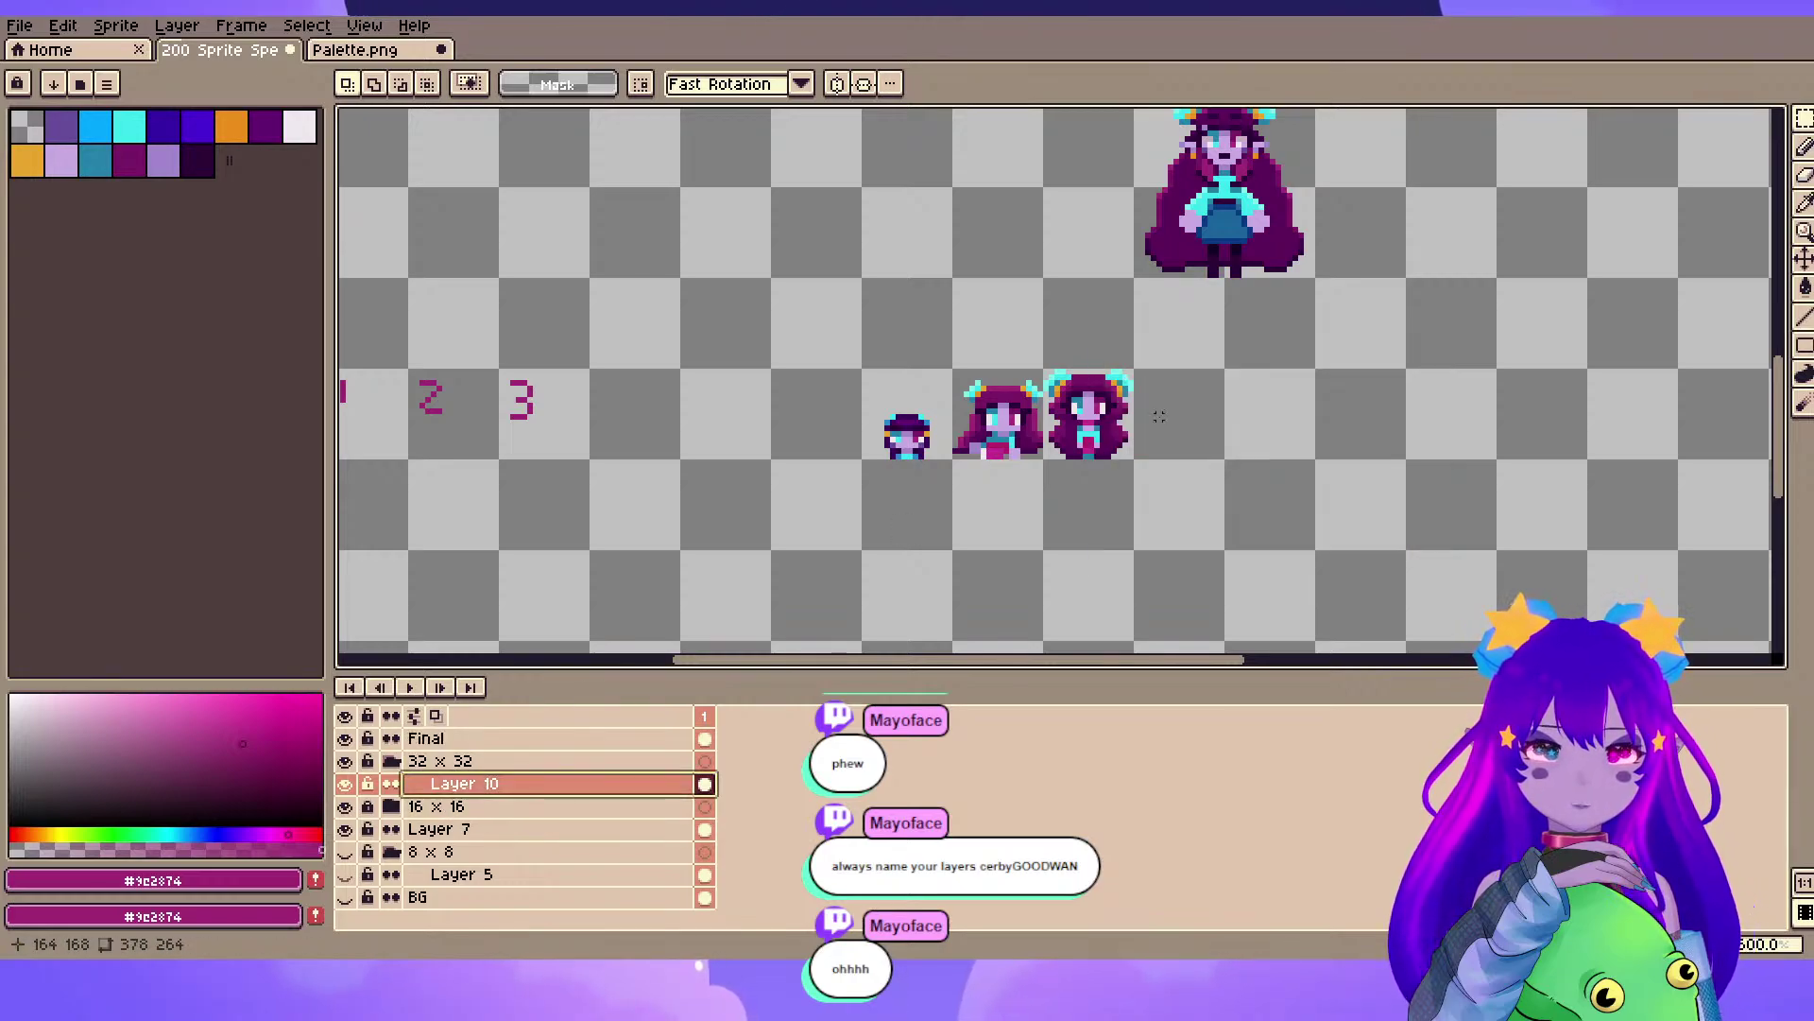
drag(1170, 337, 882, 587)
drag(968, 307, 933, 408)
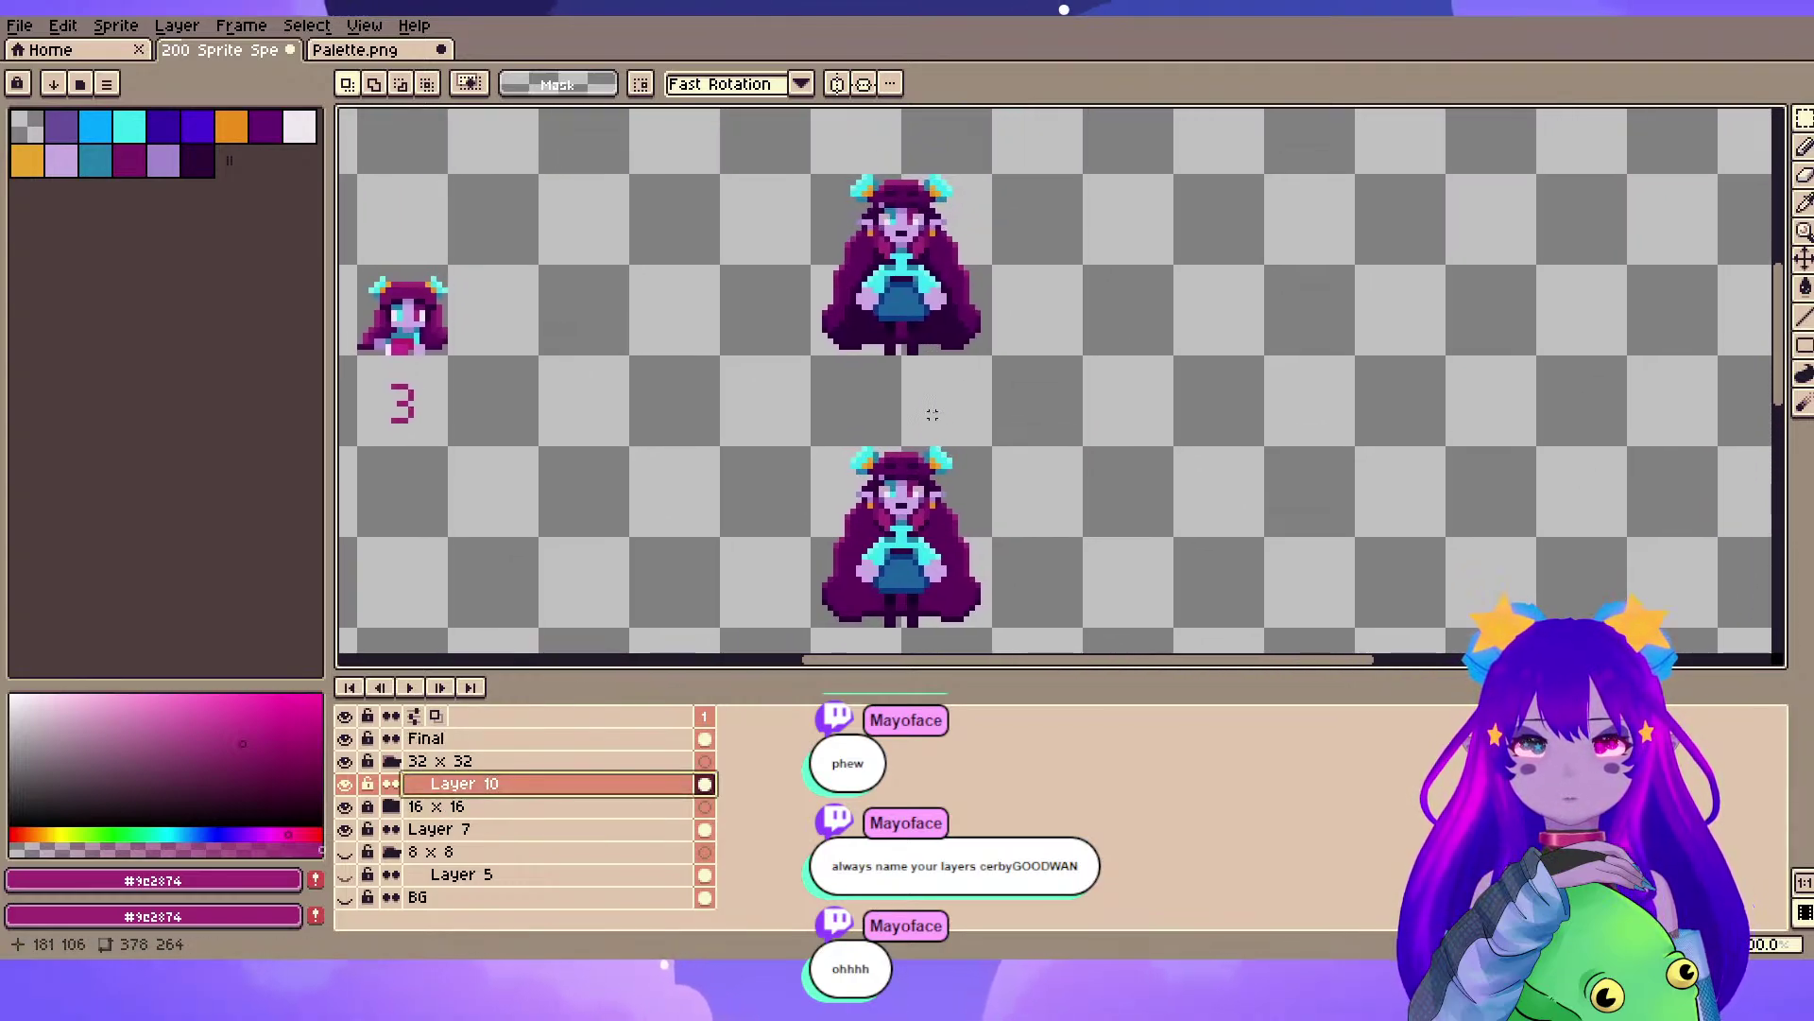
drag(740, 415, 1122, 632)
drag(959, 542, 1227, 274)
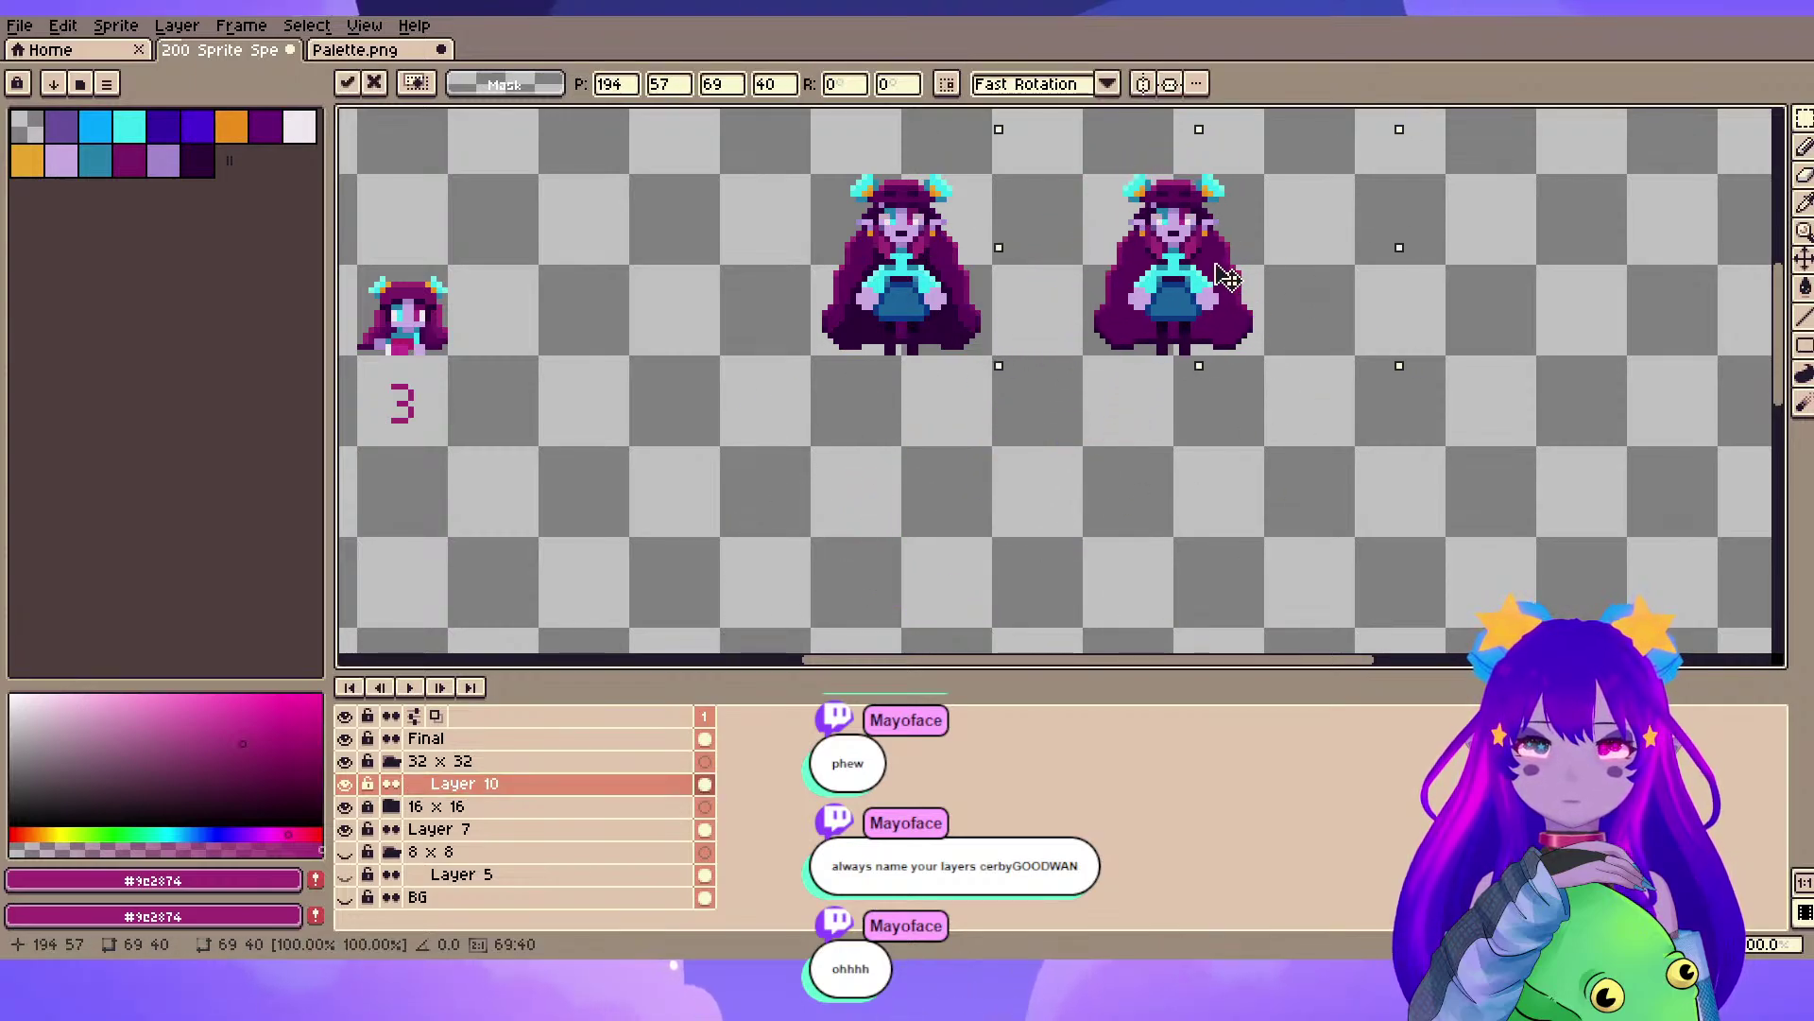
click(1153, 425)
scroll(1153, 425, up, 3)
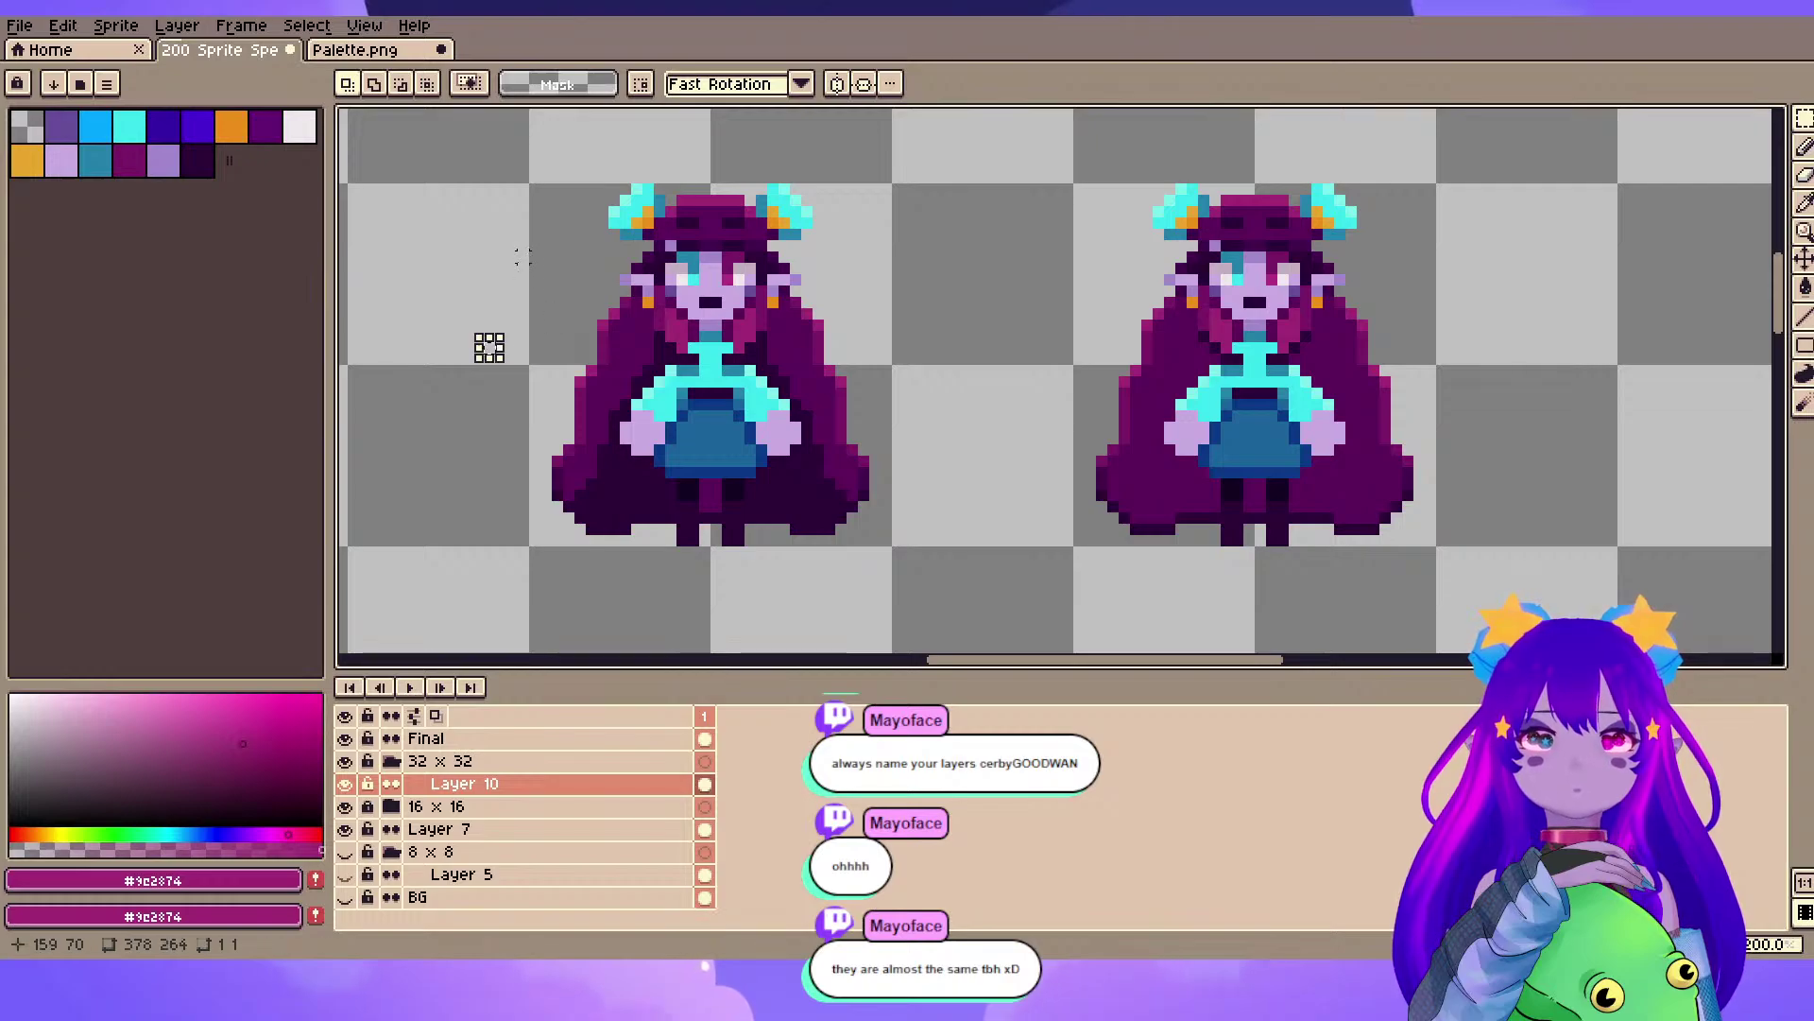
- Copy the right-hand 32 × 32 sprite from Layer 10 using a marquee of about 54 × 57 px
drag(470, 294, 945, 563)
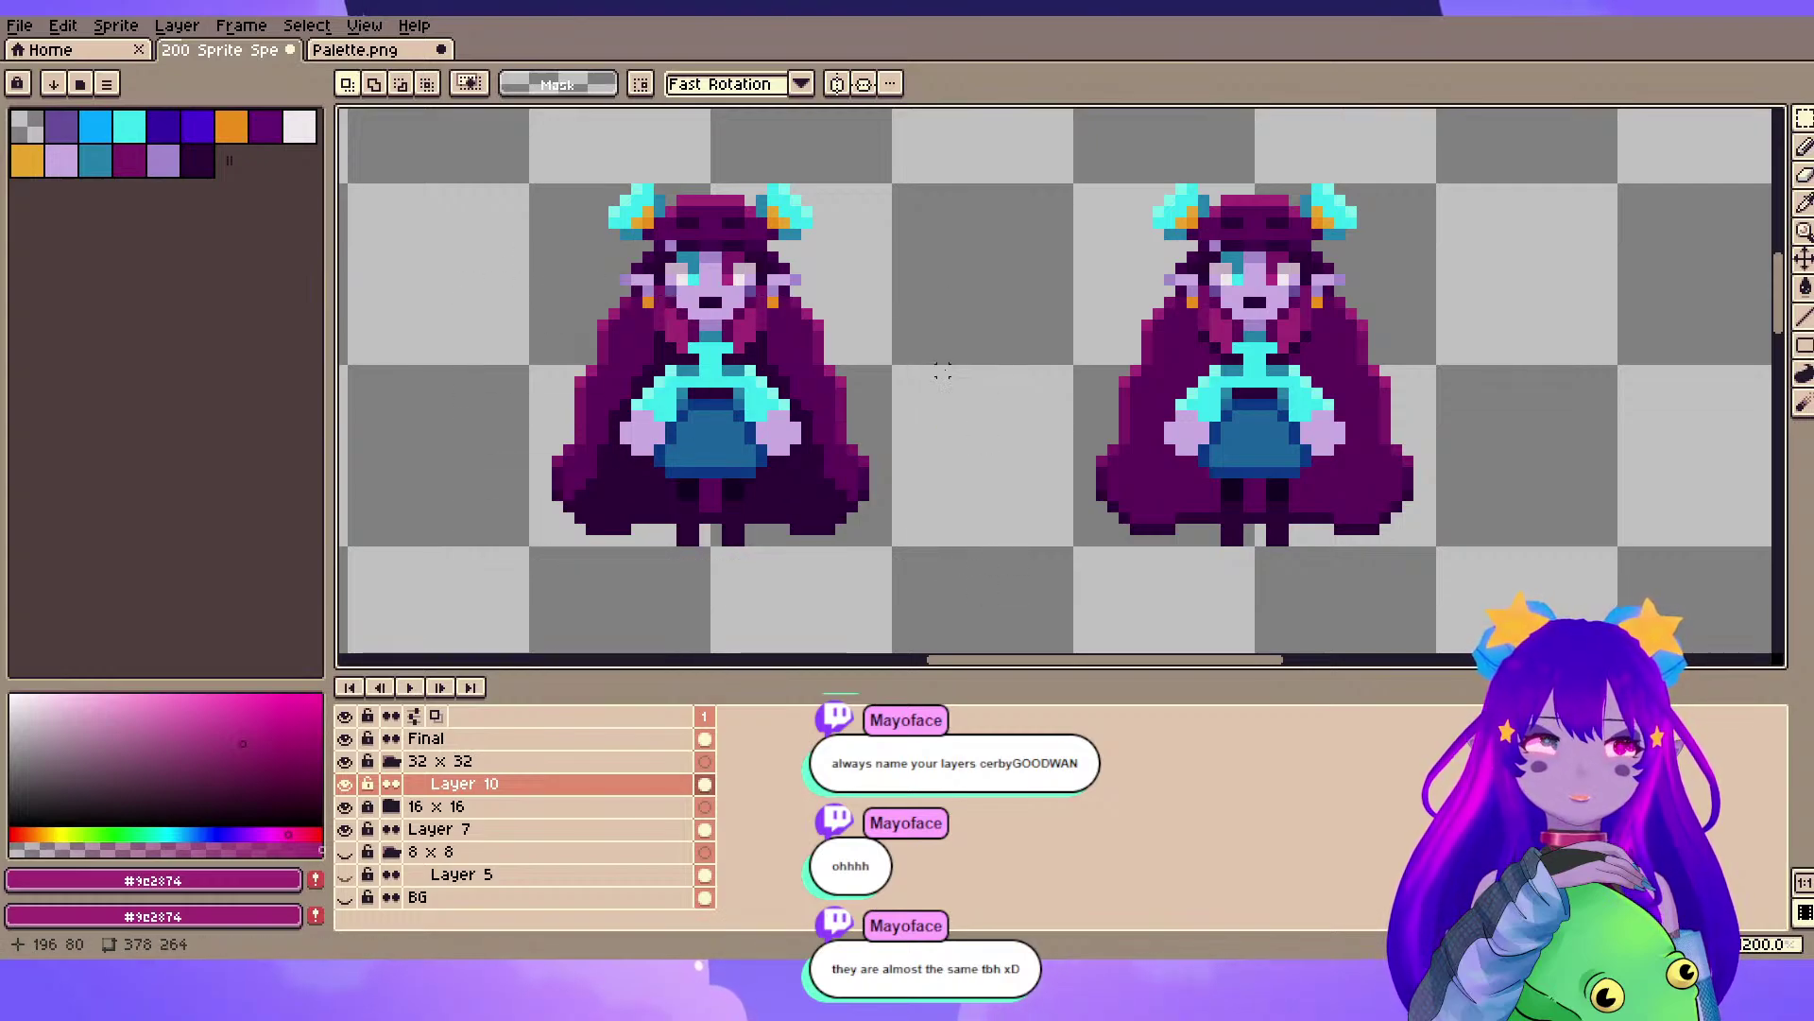
scroll(1065, 397, down, 3)
drag(1273, 349, 1325, 433)
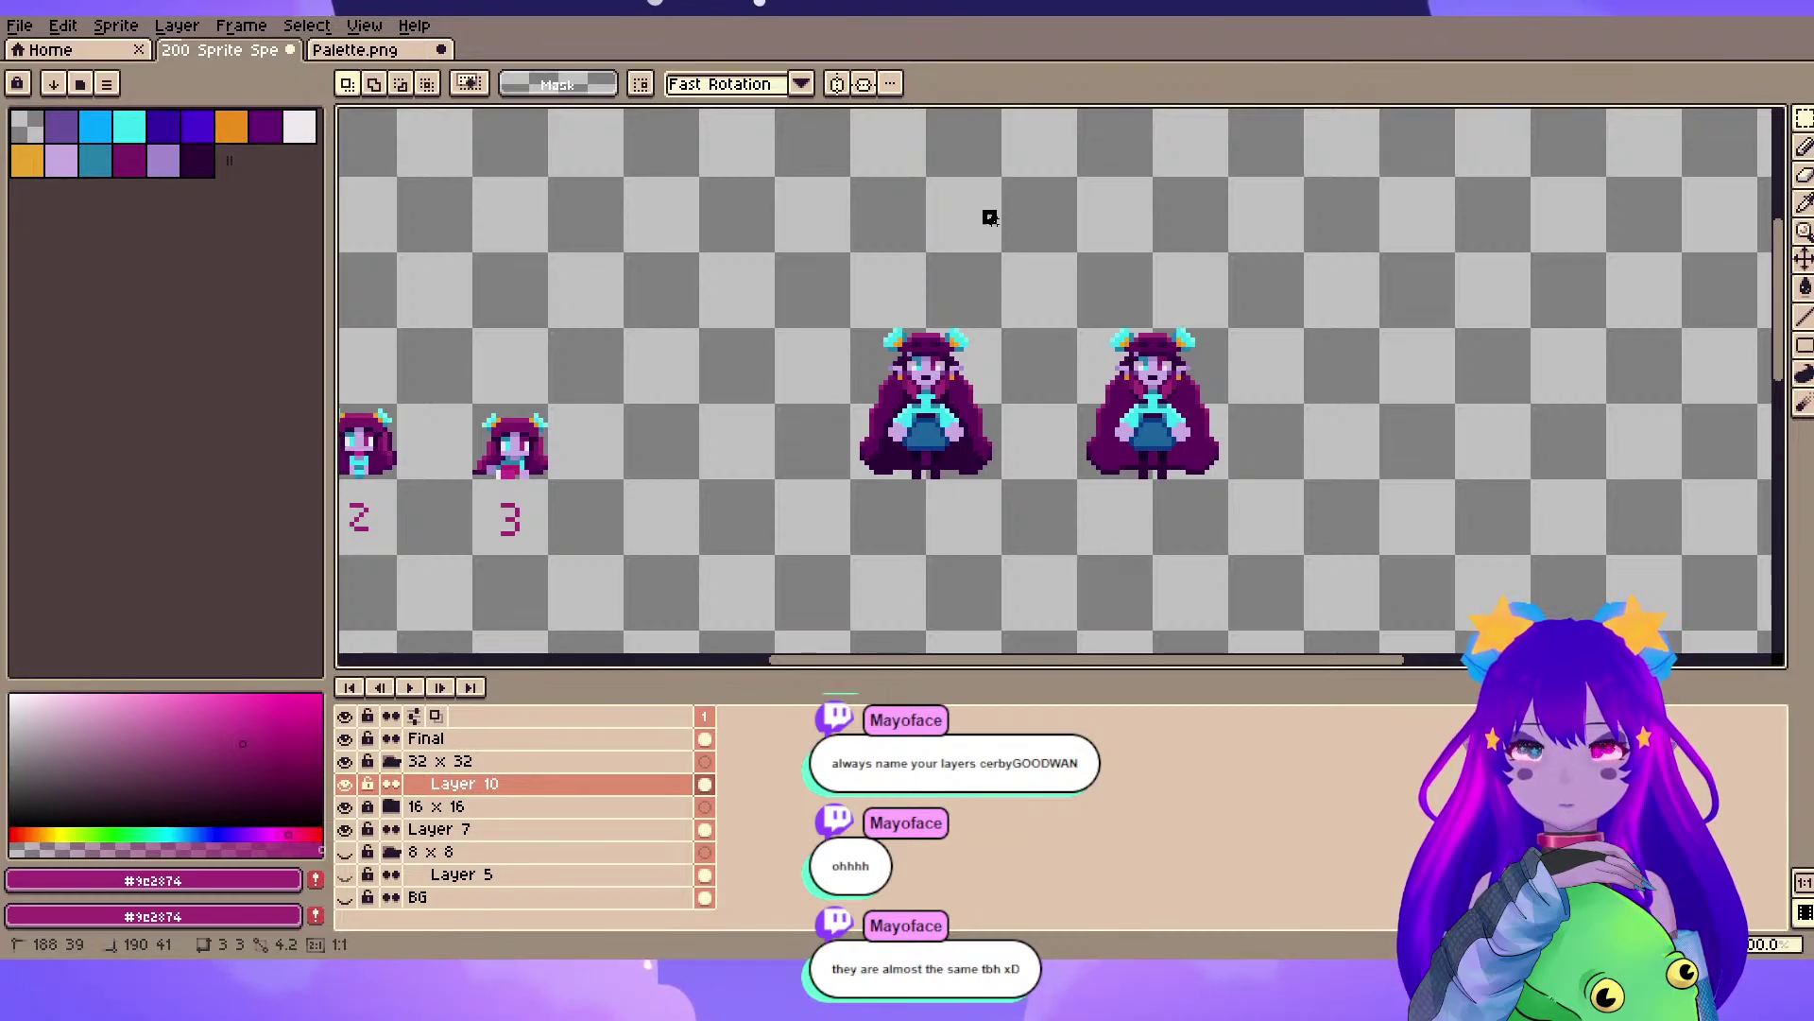
drag(983, 210, 1321, 562)
drag(1056, 217, 1315, 553)
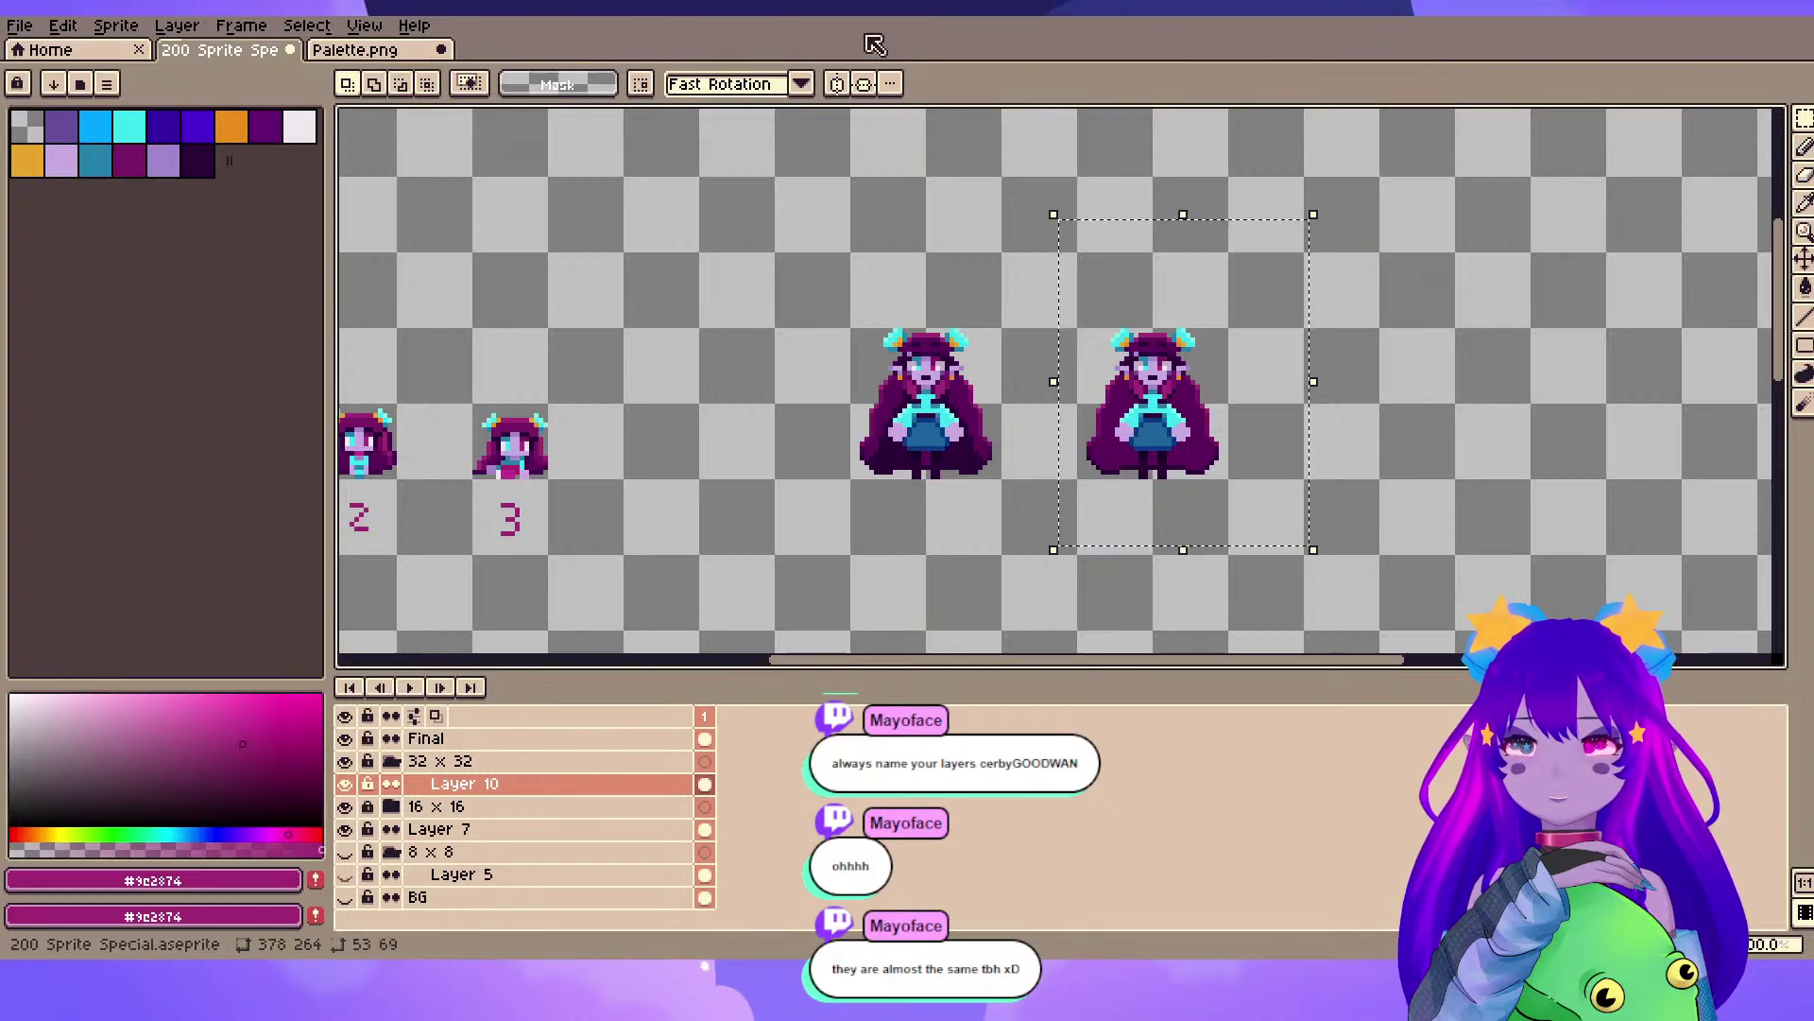
scroll(1400, 352, down, 1)
drag(1403, 352, 1180, 305)
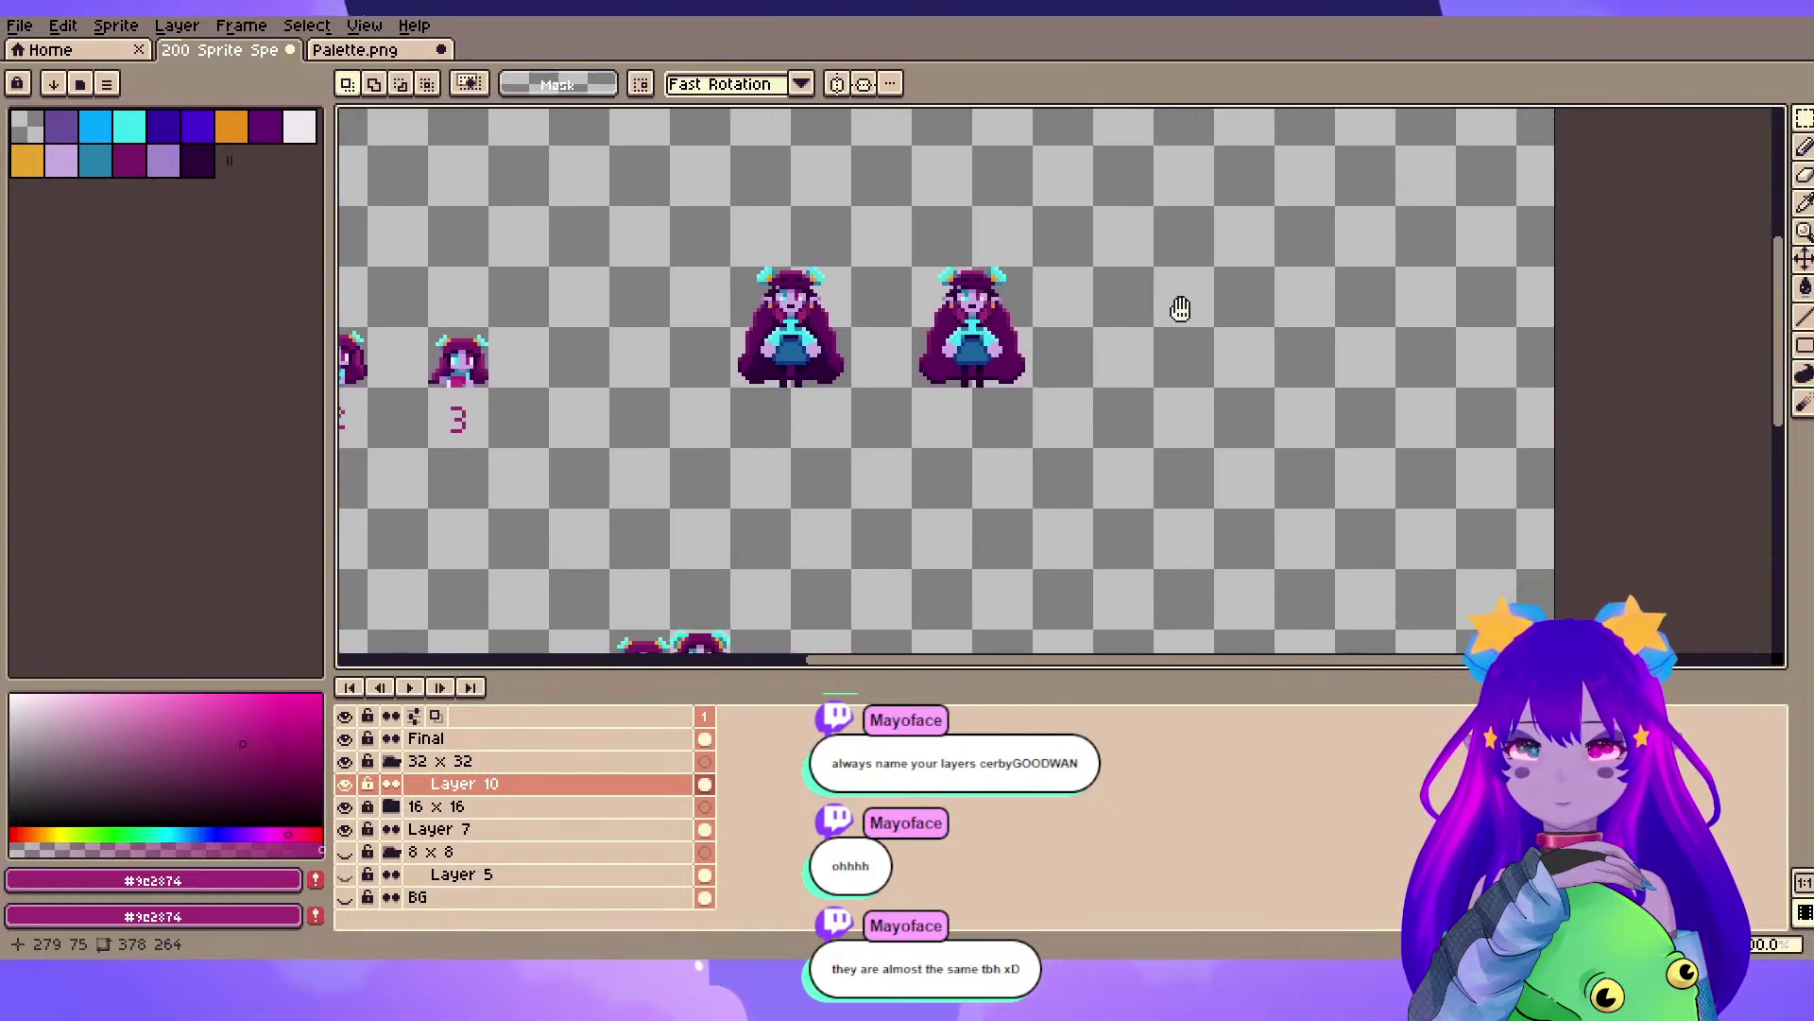
scroll(1154, 395, up, 1)
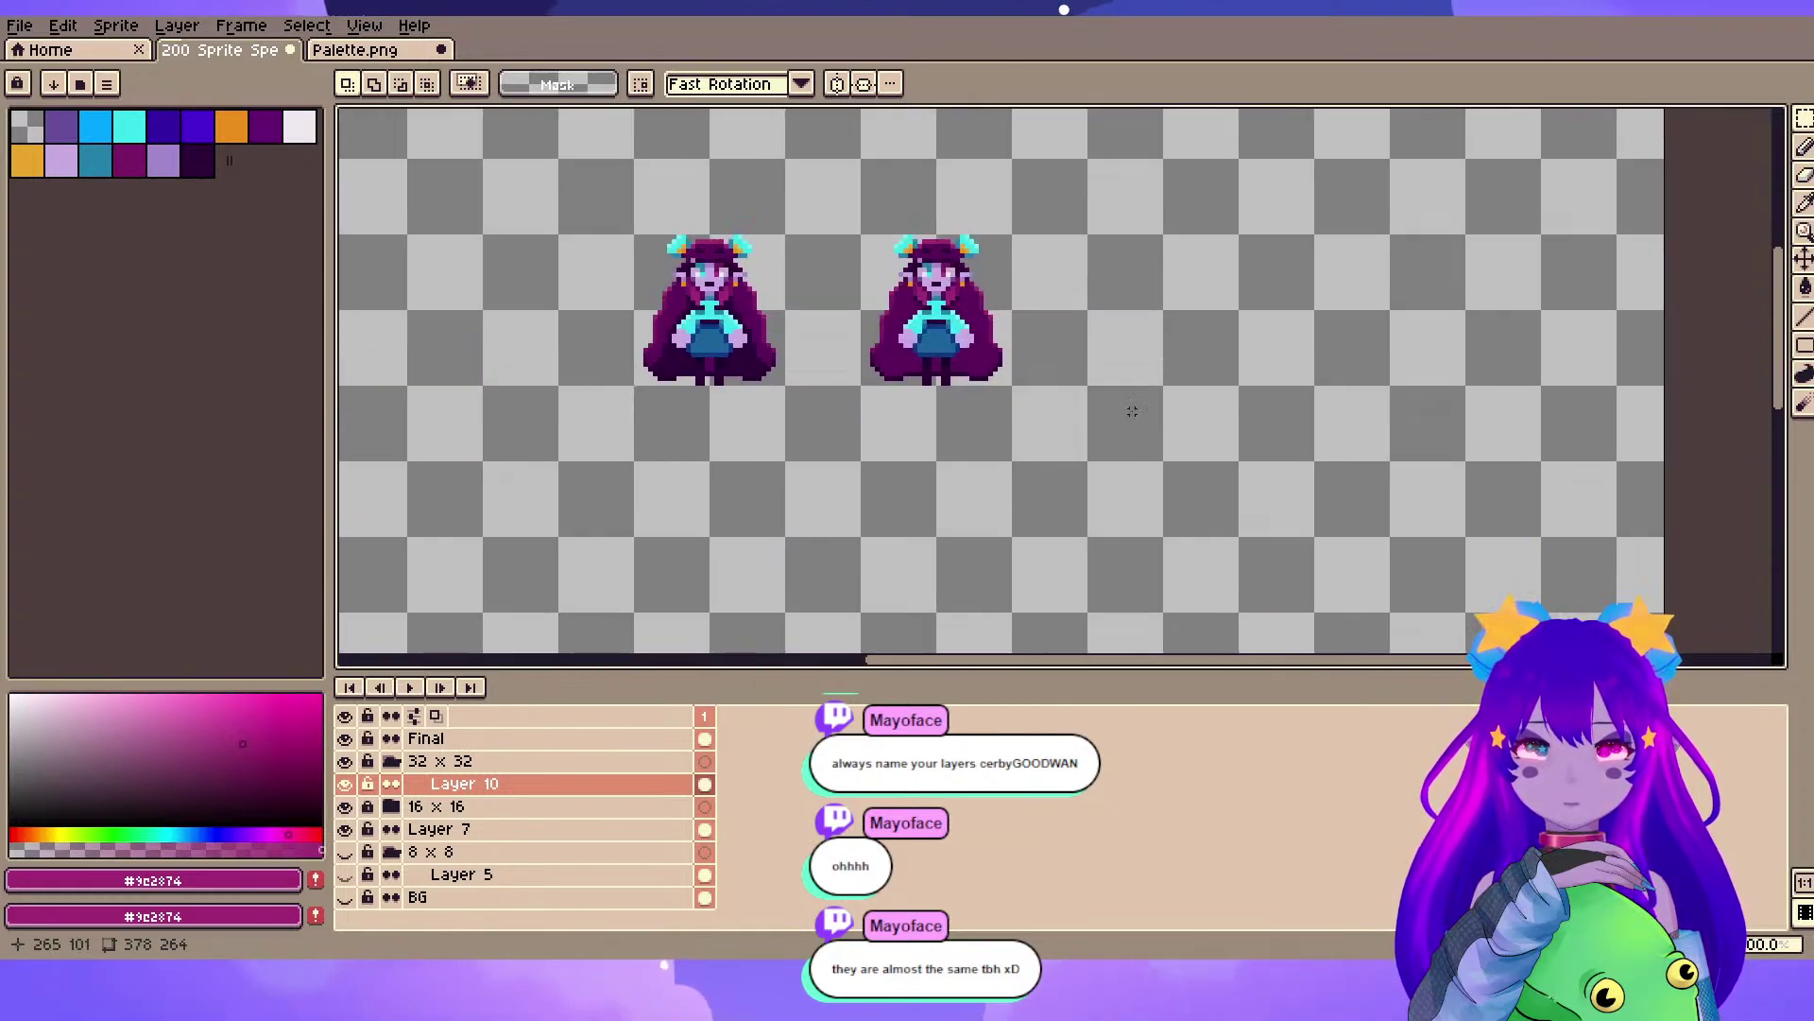
drag(809, 149, 1071, 507)
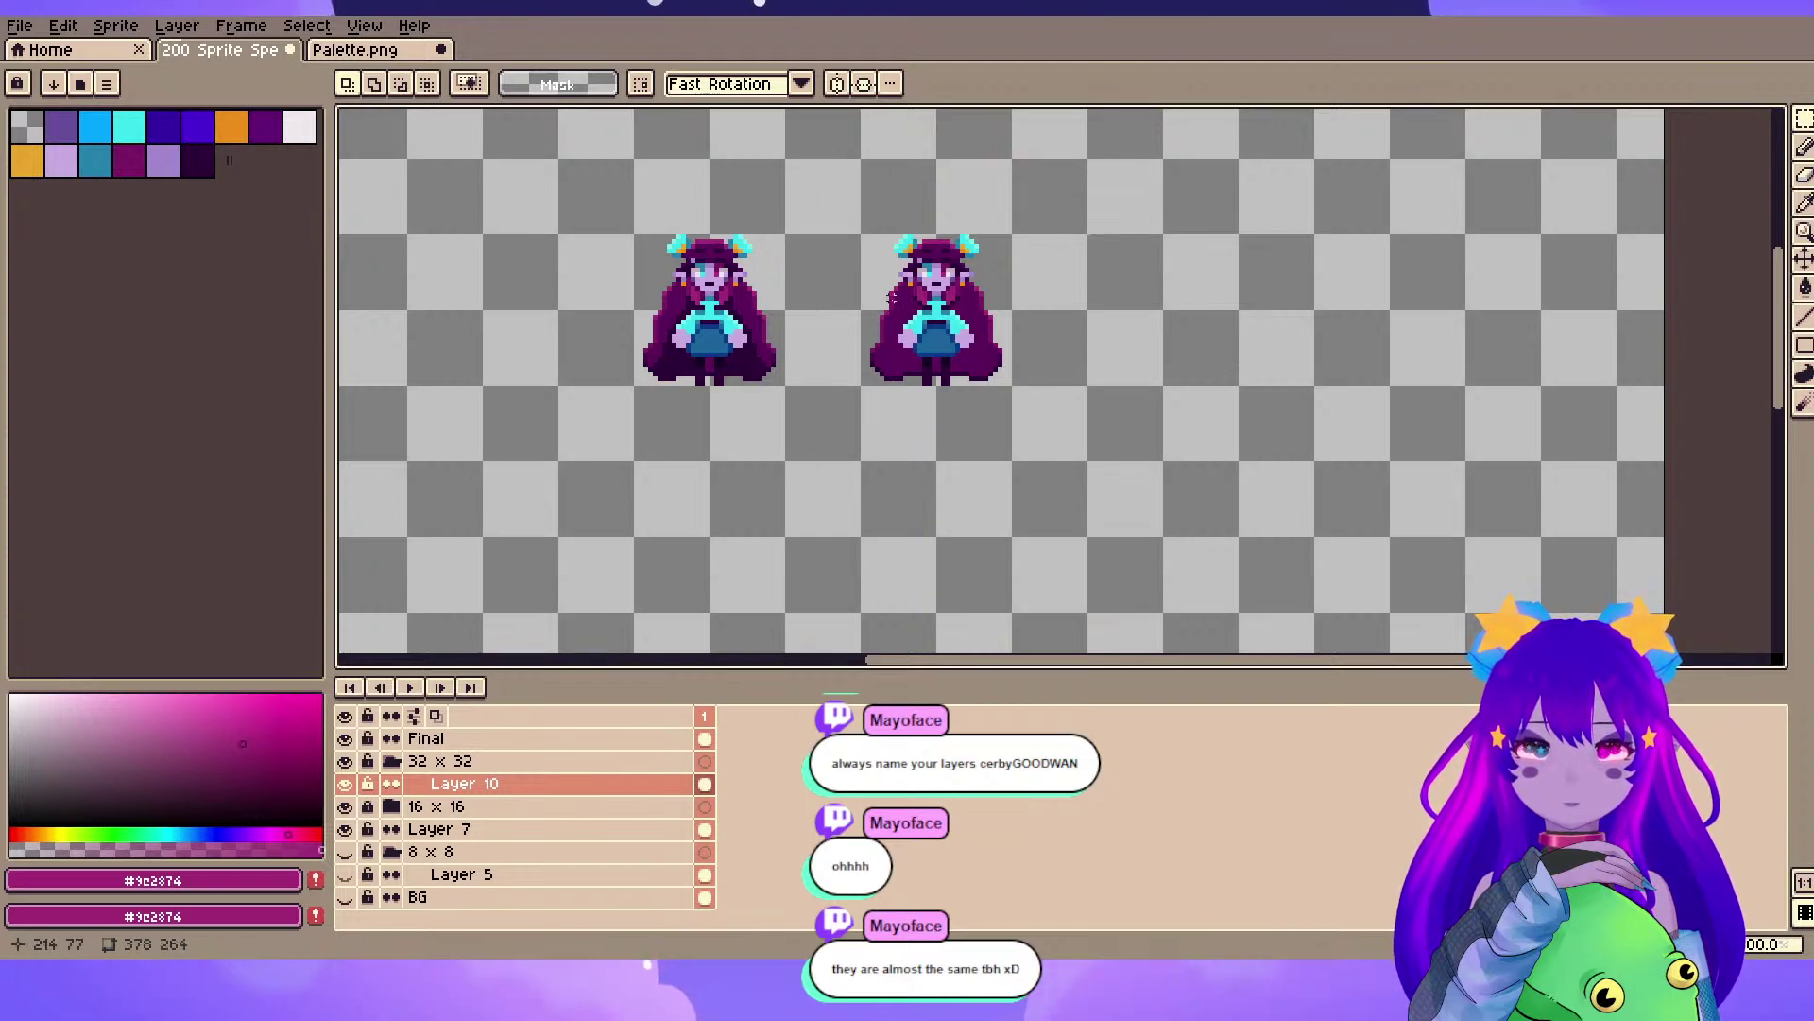
drag(896, 199, 1051, 389)
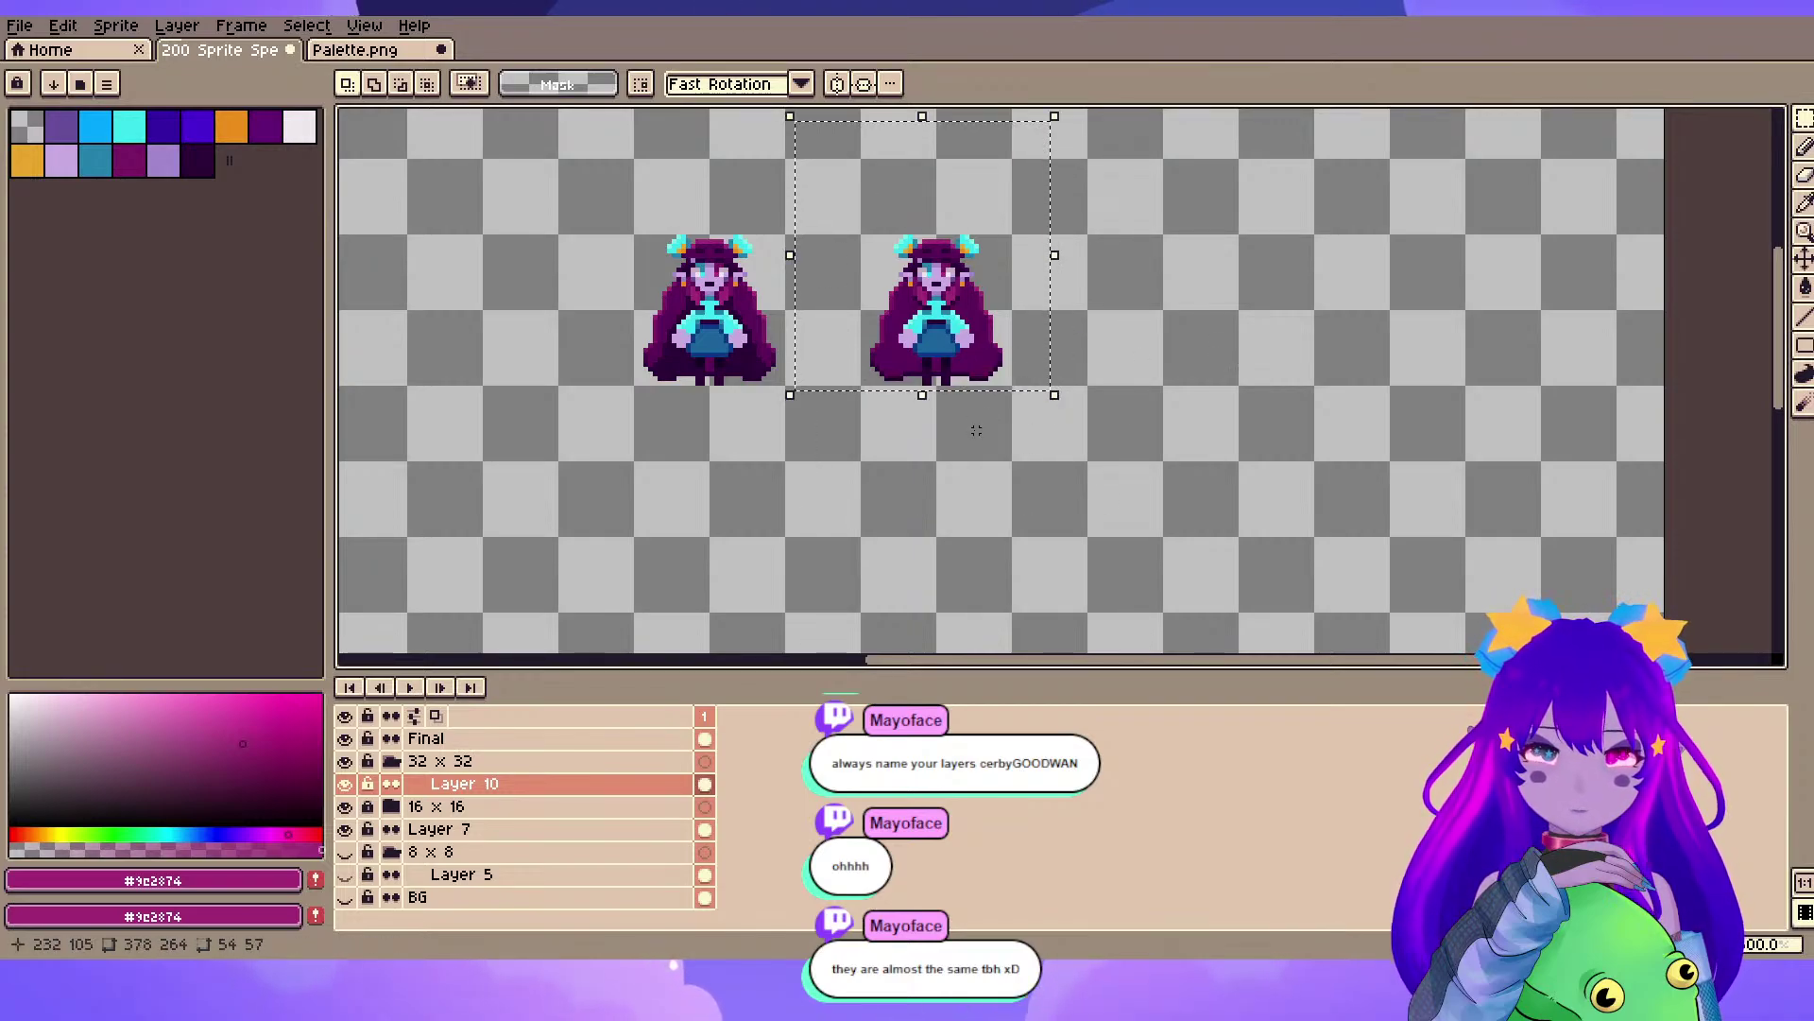
- Try pasting the copied 32 × 32 sprite on Layer 10 beside the collected 16 × 16 sprites, and undo the paste
scroll(957, 577, down, 3)
key(ctrl+v)
drag(989, 478, 806, 313)
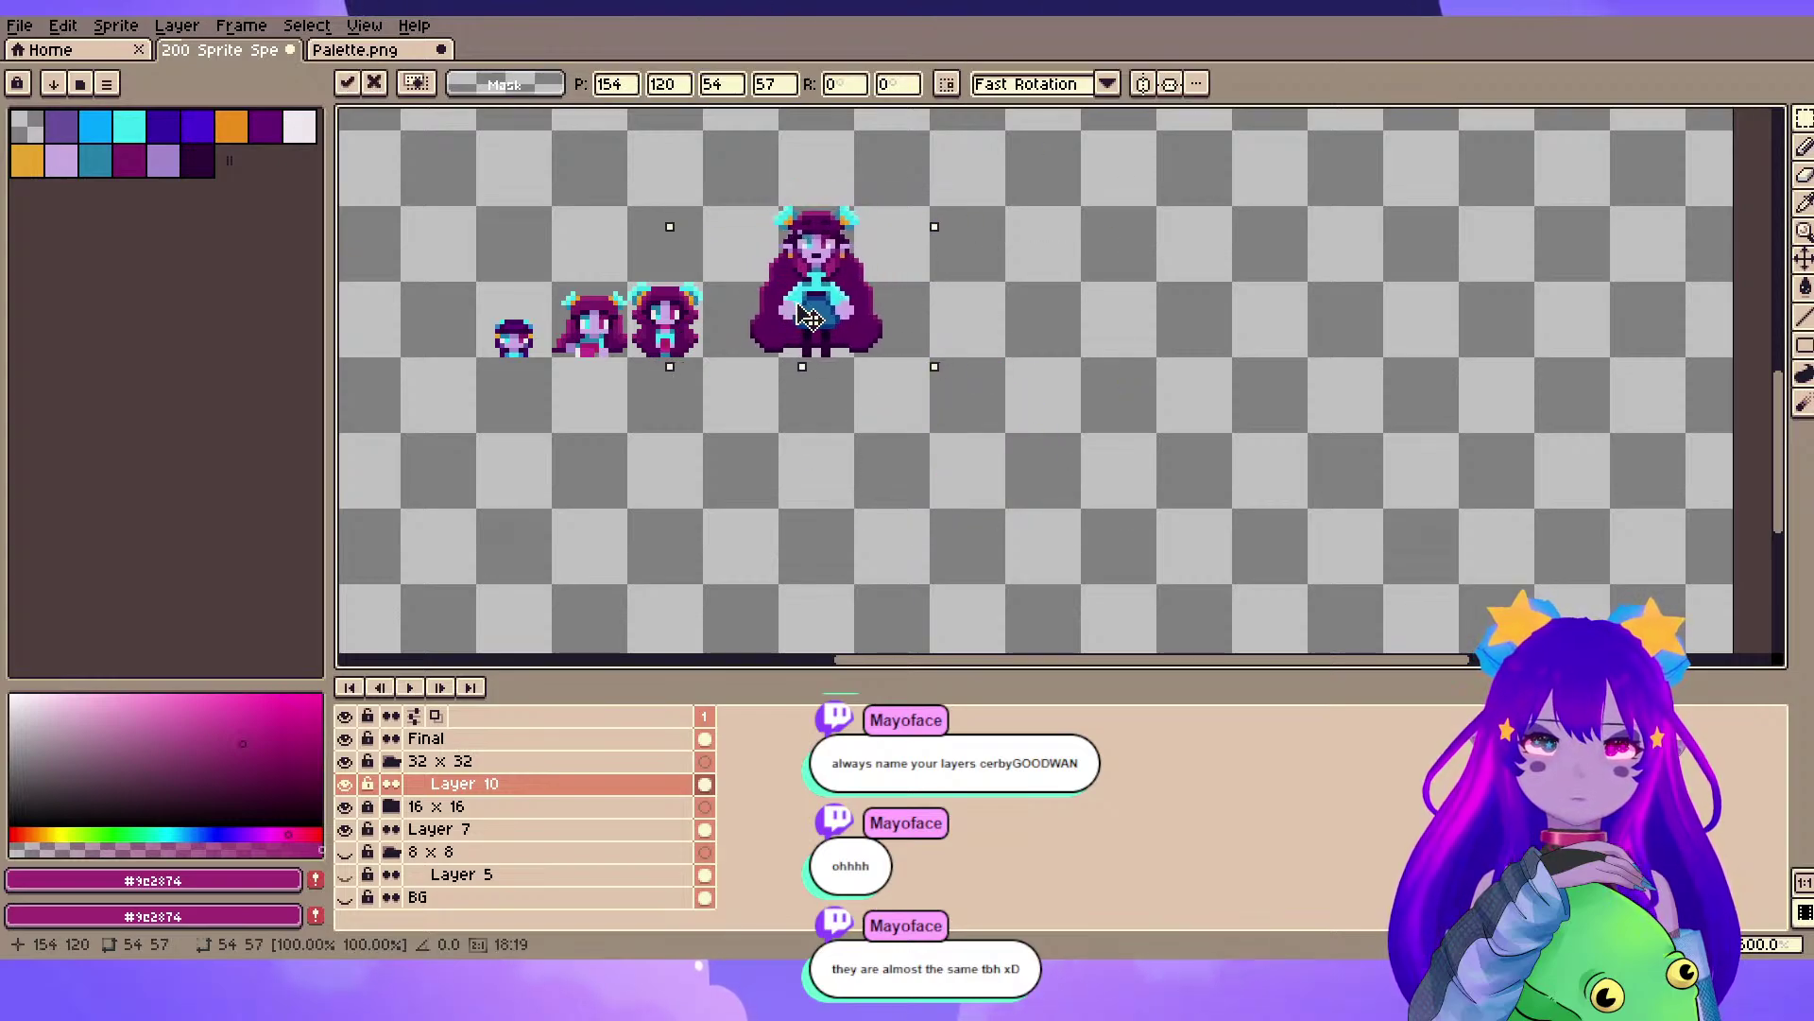
key(Return)
scroll(757, 353, up, 2)
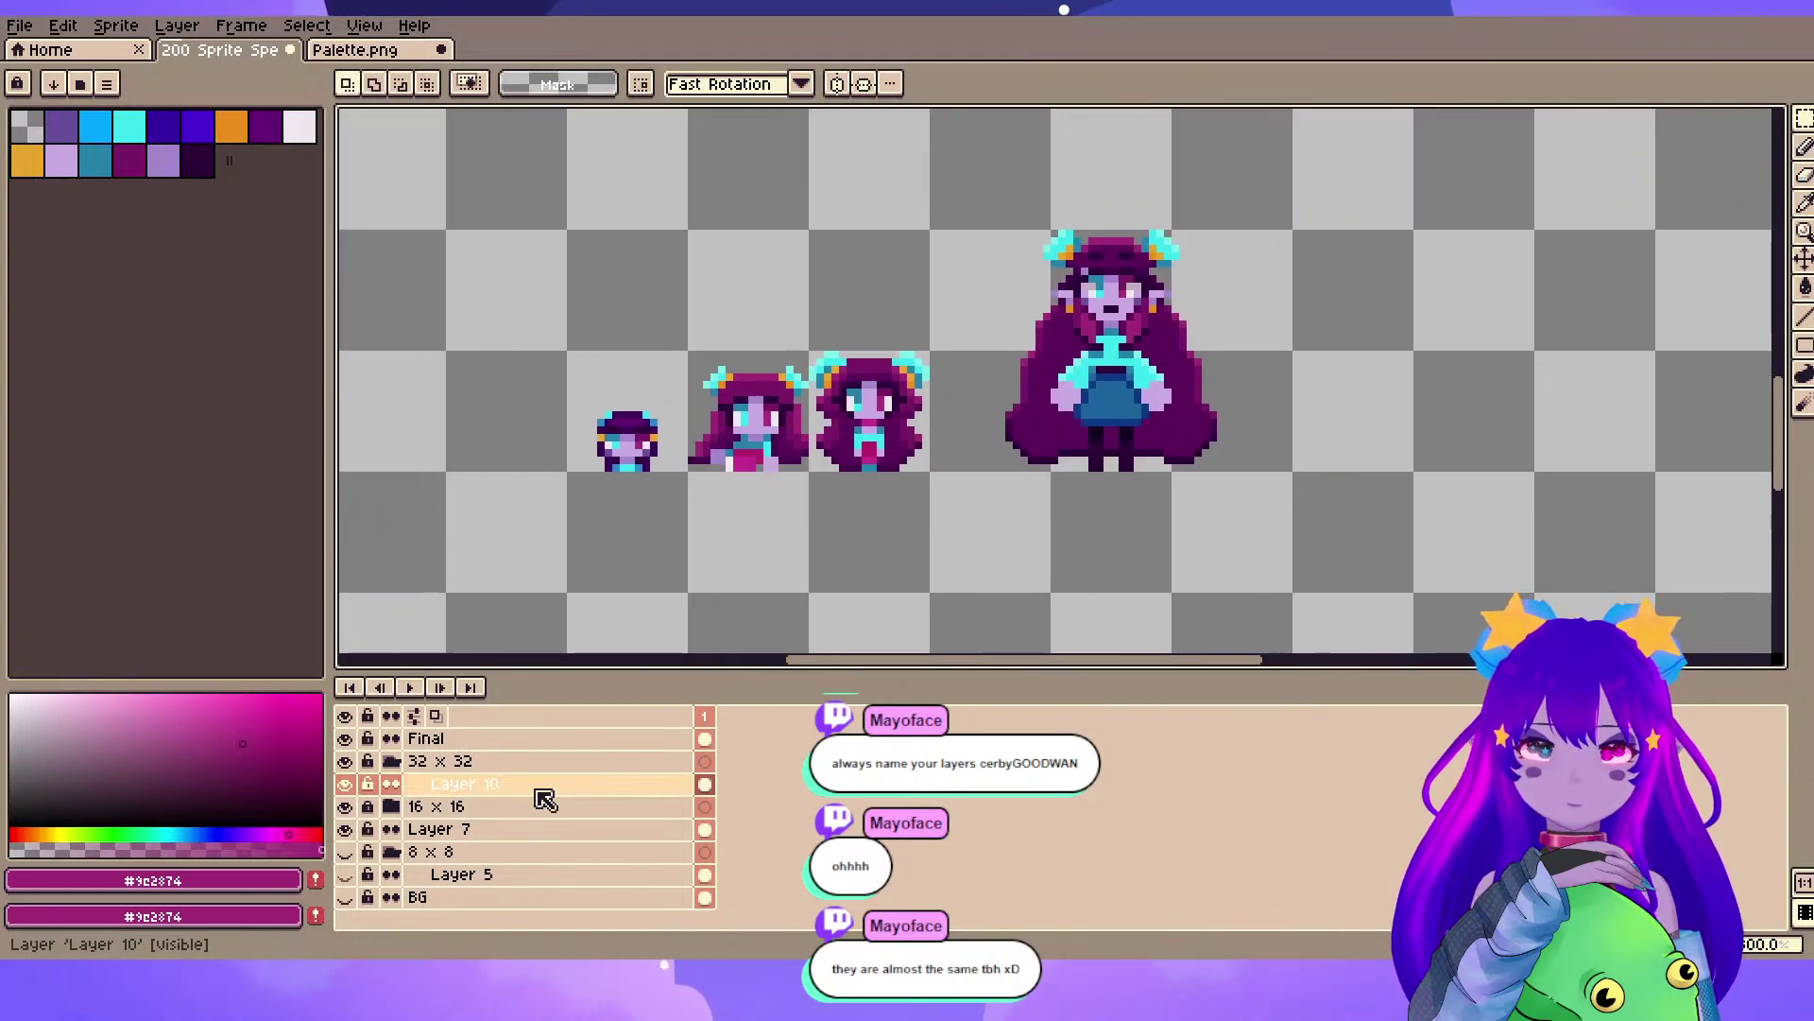
key(ctrl+z)
key(ctrl+z)
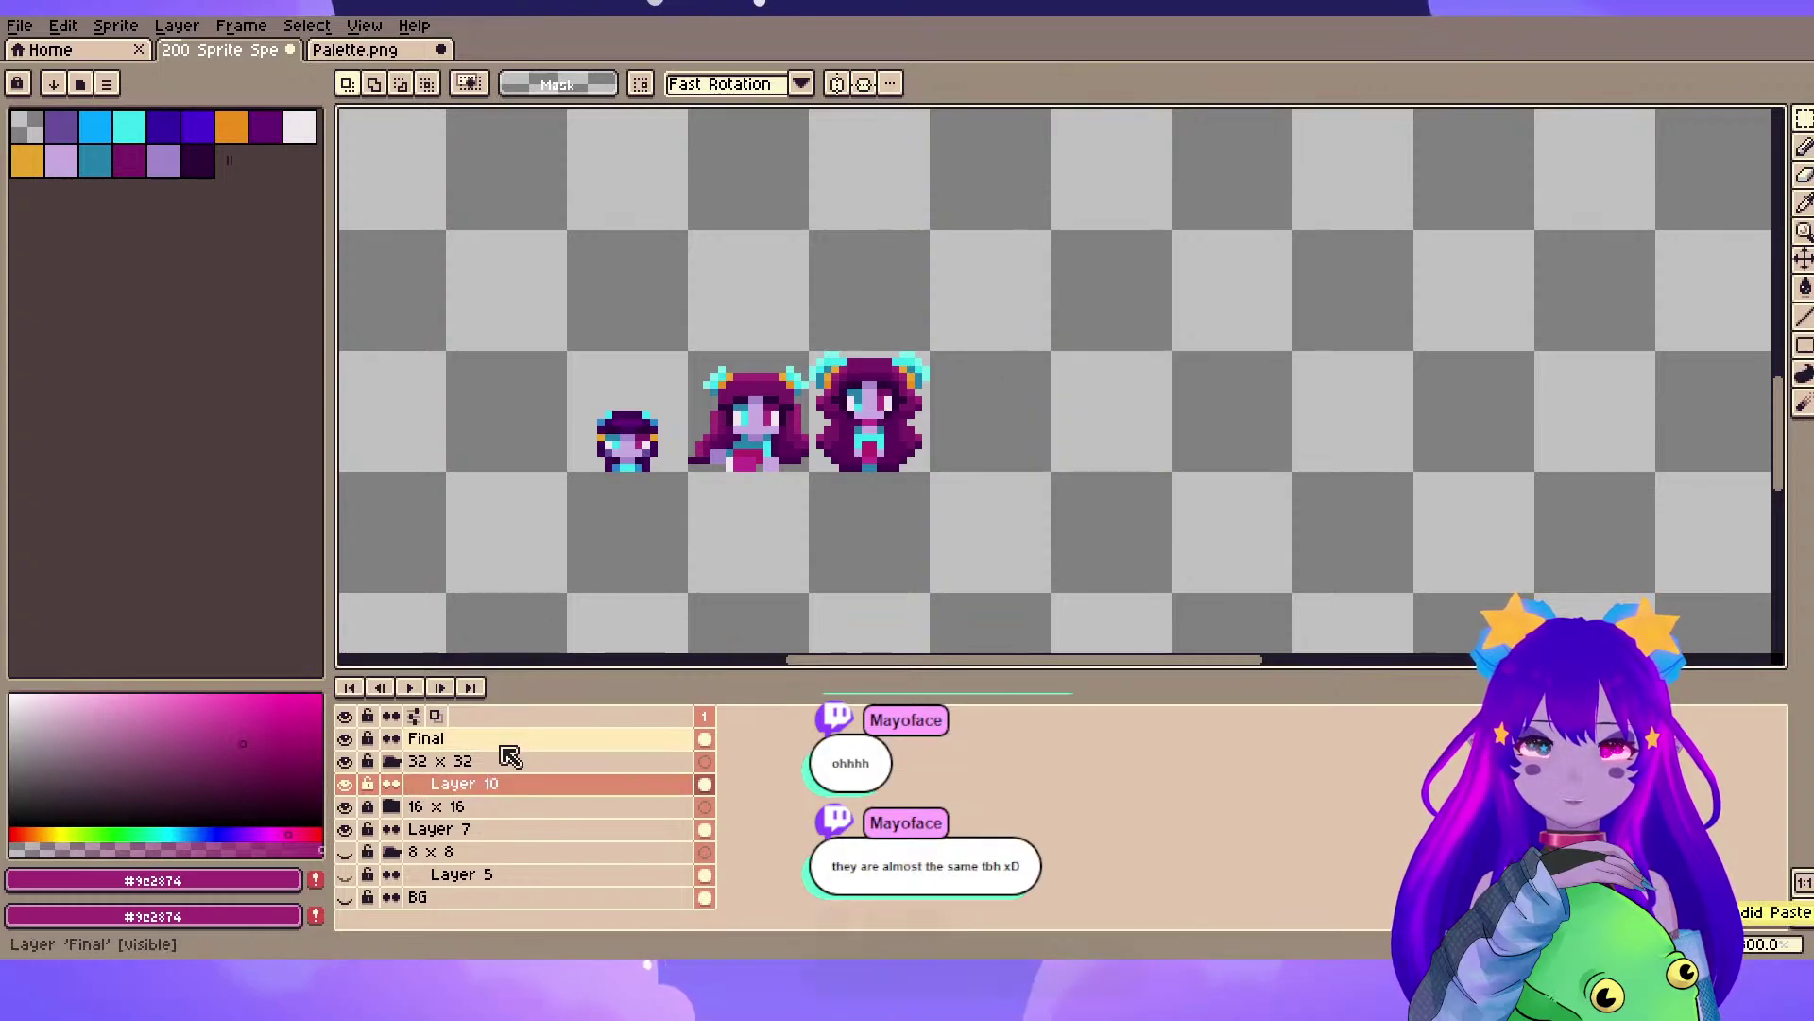
- Paste the copied 32 × 32 sprite on the Final layer, placing it right of the collected 16 × 16 sprites with bases aligned
click(488, 746)
key(ctrl+v)
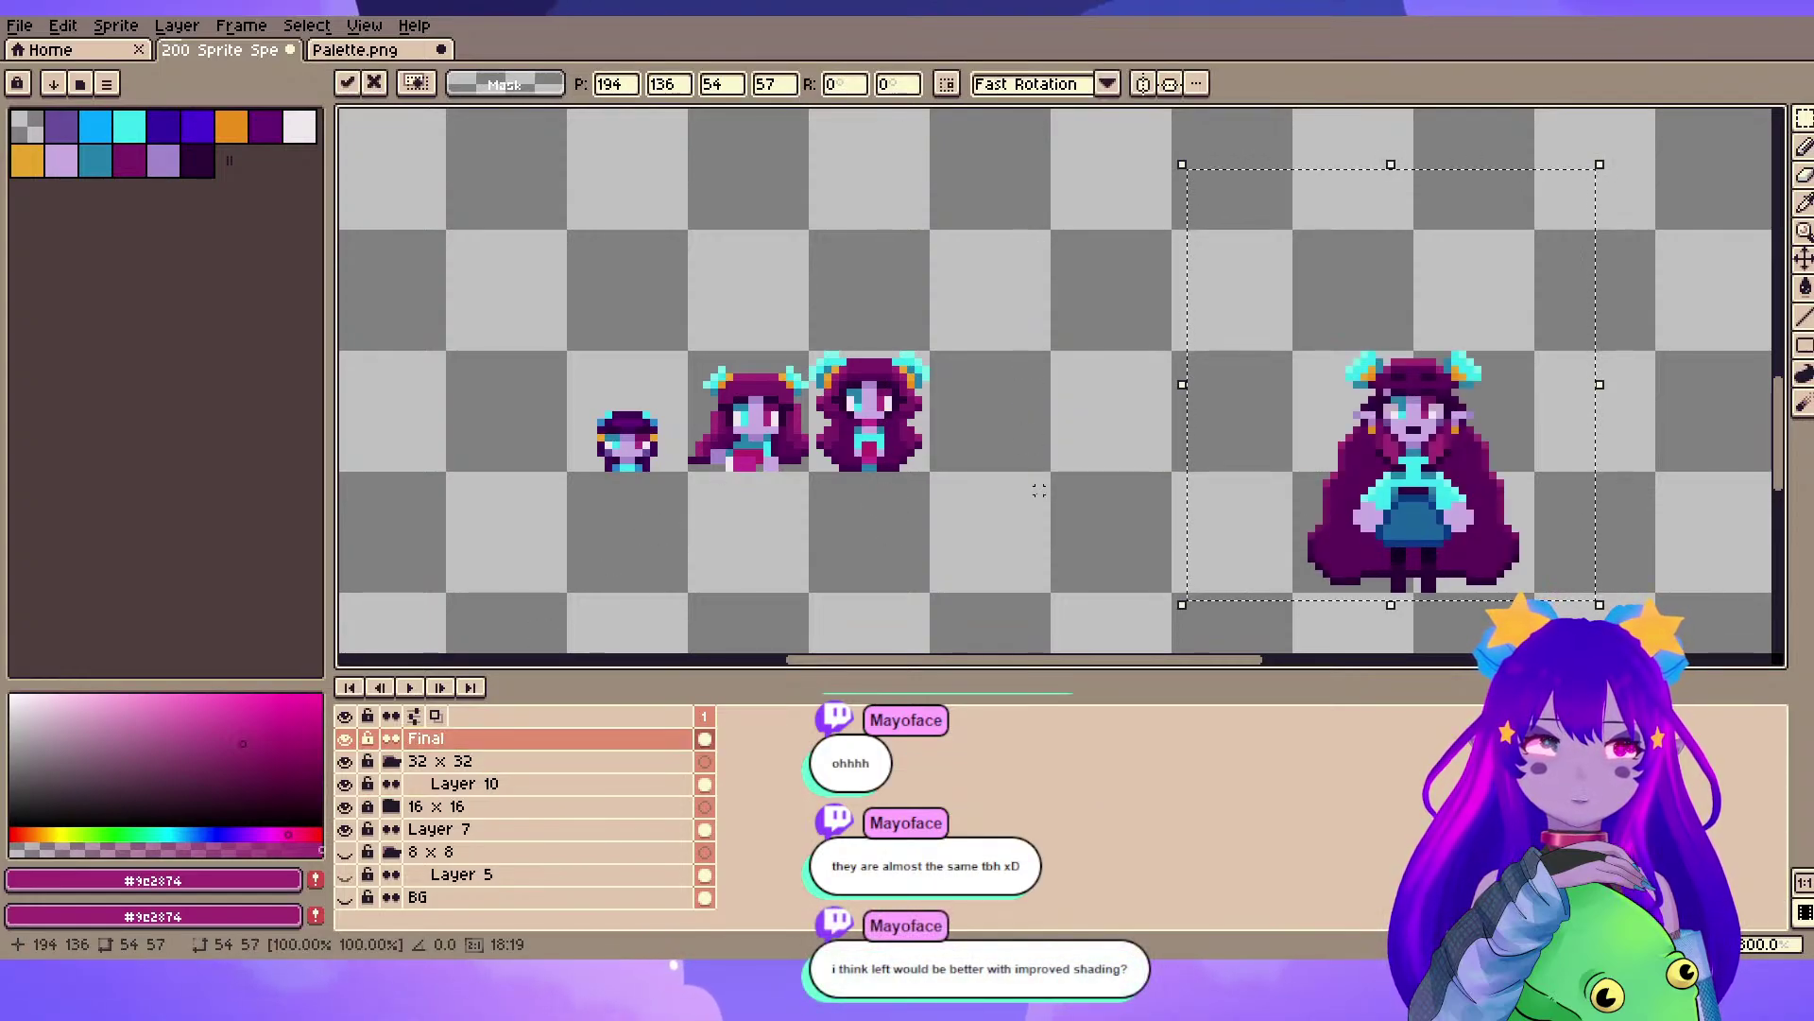
drag(1405, 509, 1104, 380)
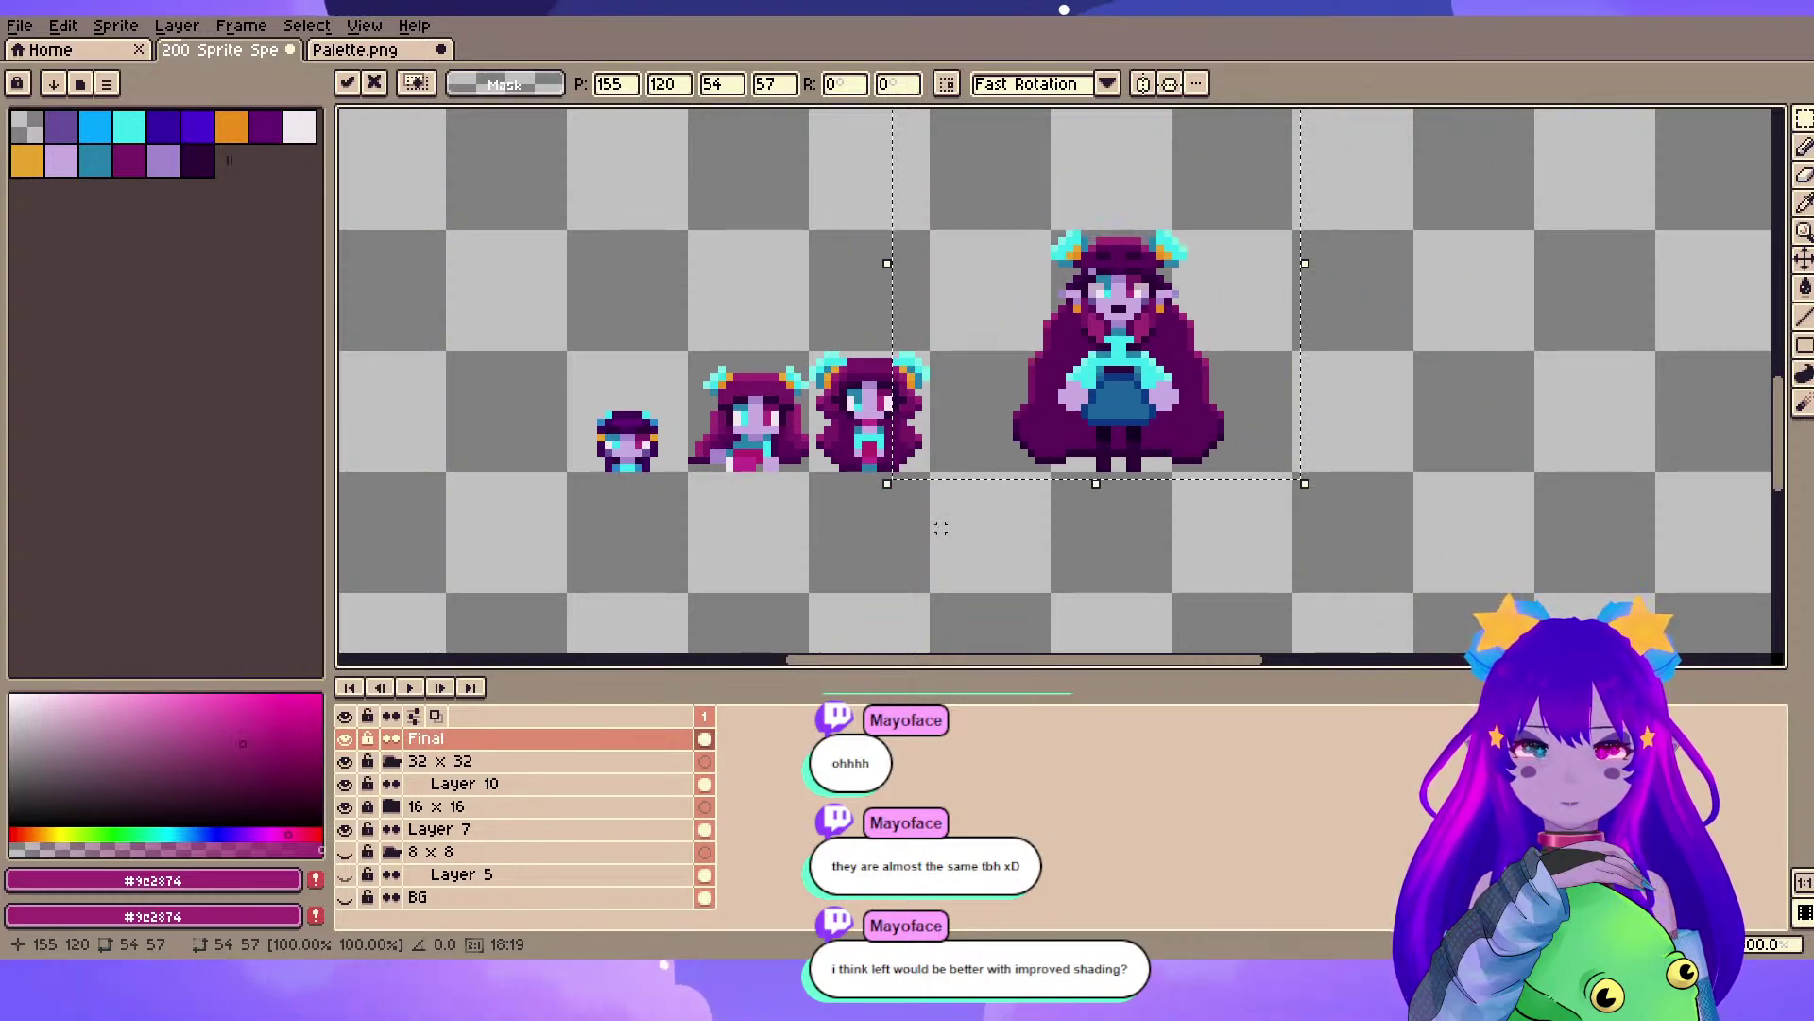
key(Return)
- Compare the shading of the two 32 × 32 sprites and examine the row of collected sprites at several zoom levels
scroll(940, 527, down, 3)
scroll(1096, 337, up, 5)
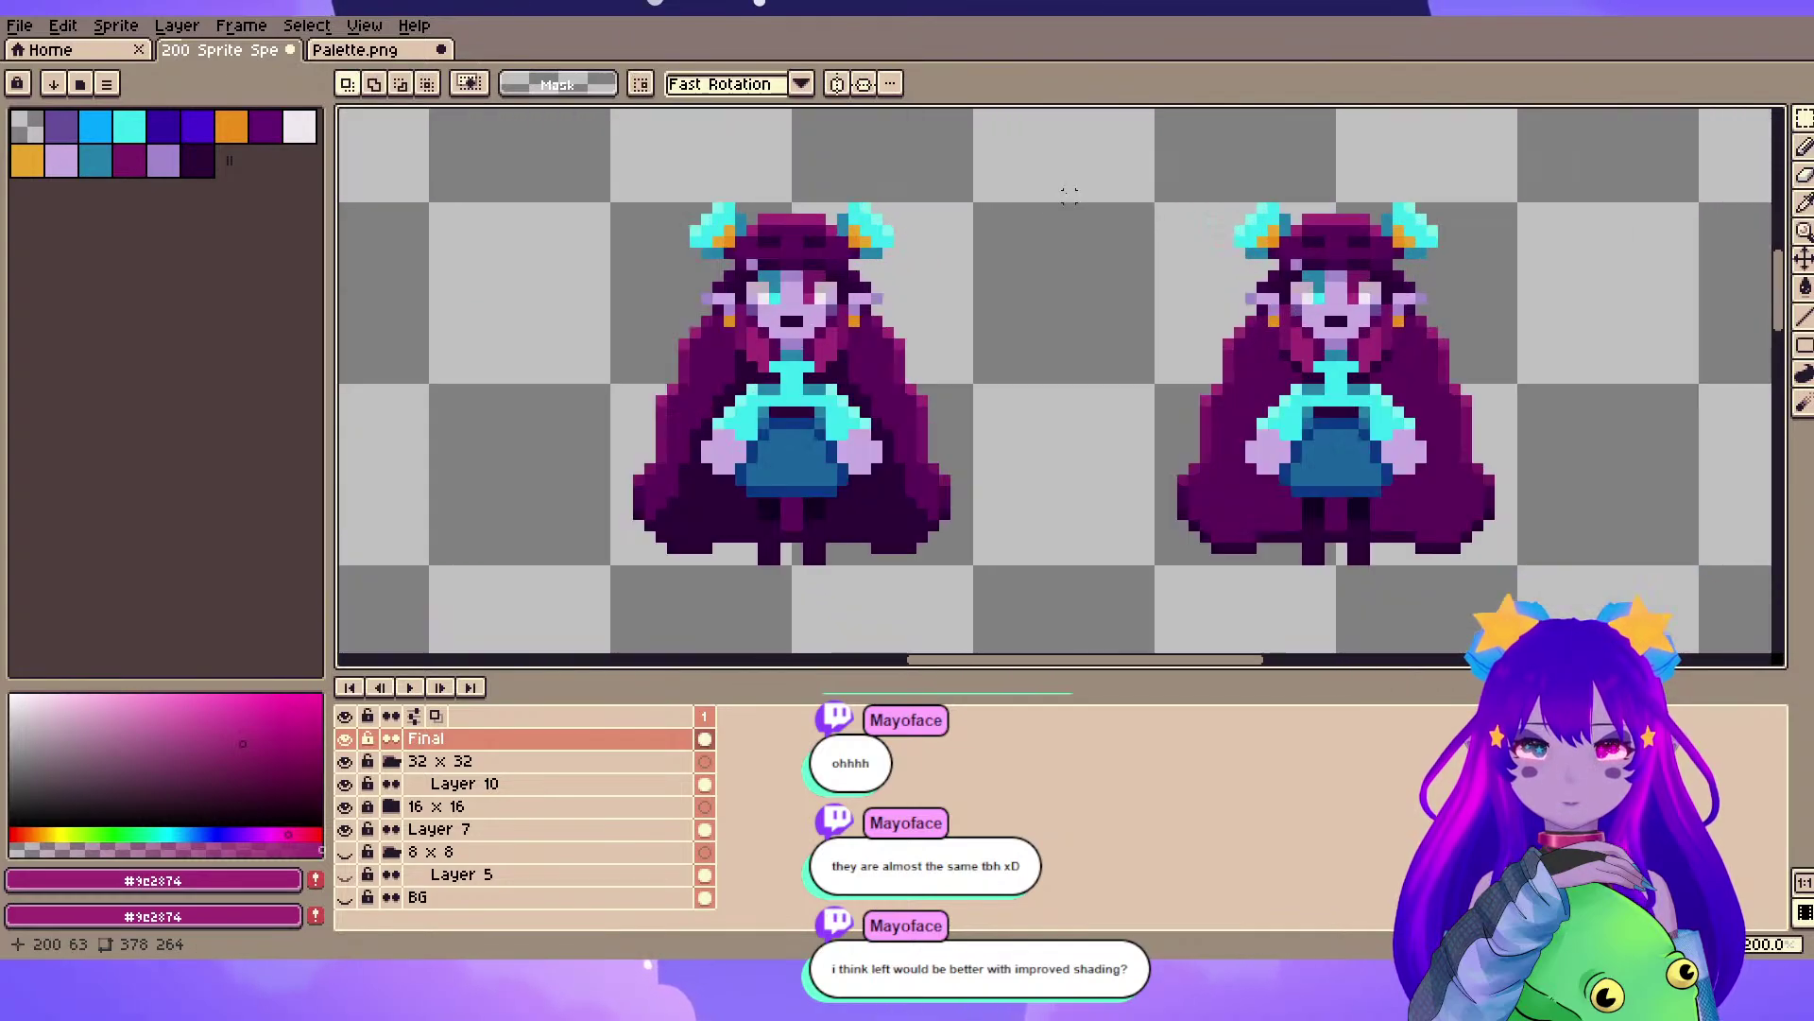
scroll(1057, 253, down, 3)
drag(996, 444, 1019, 391)
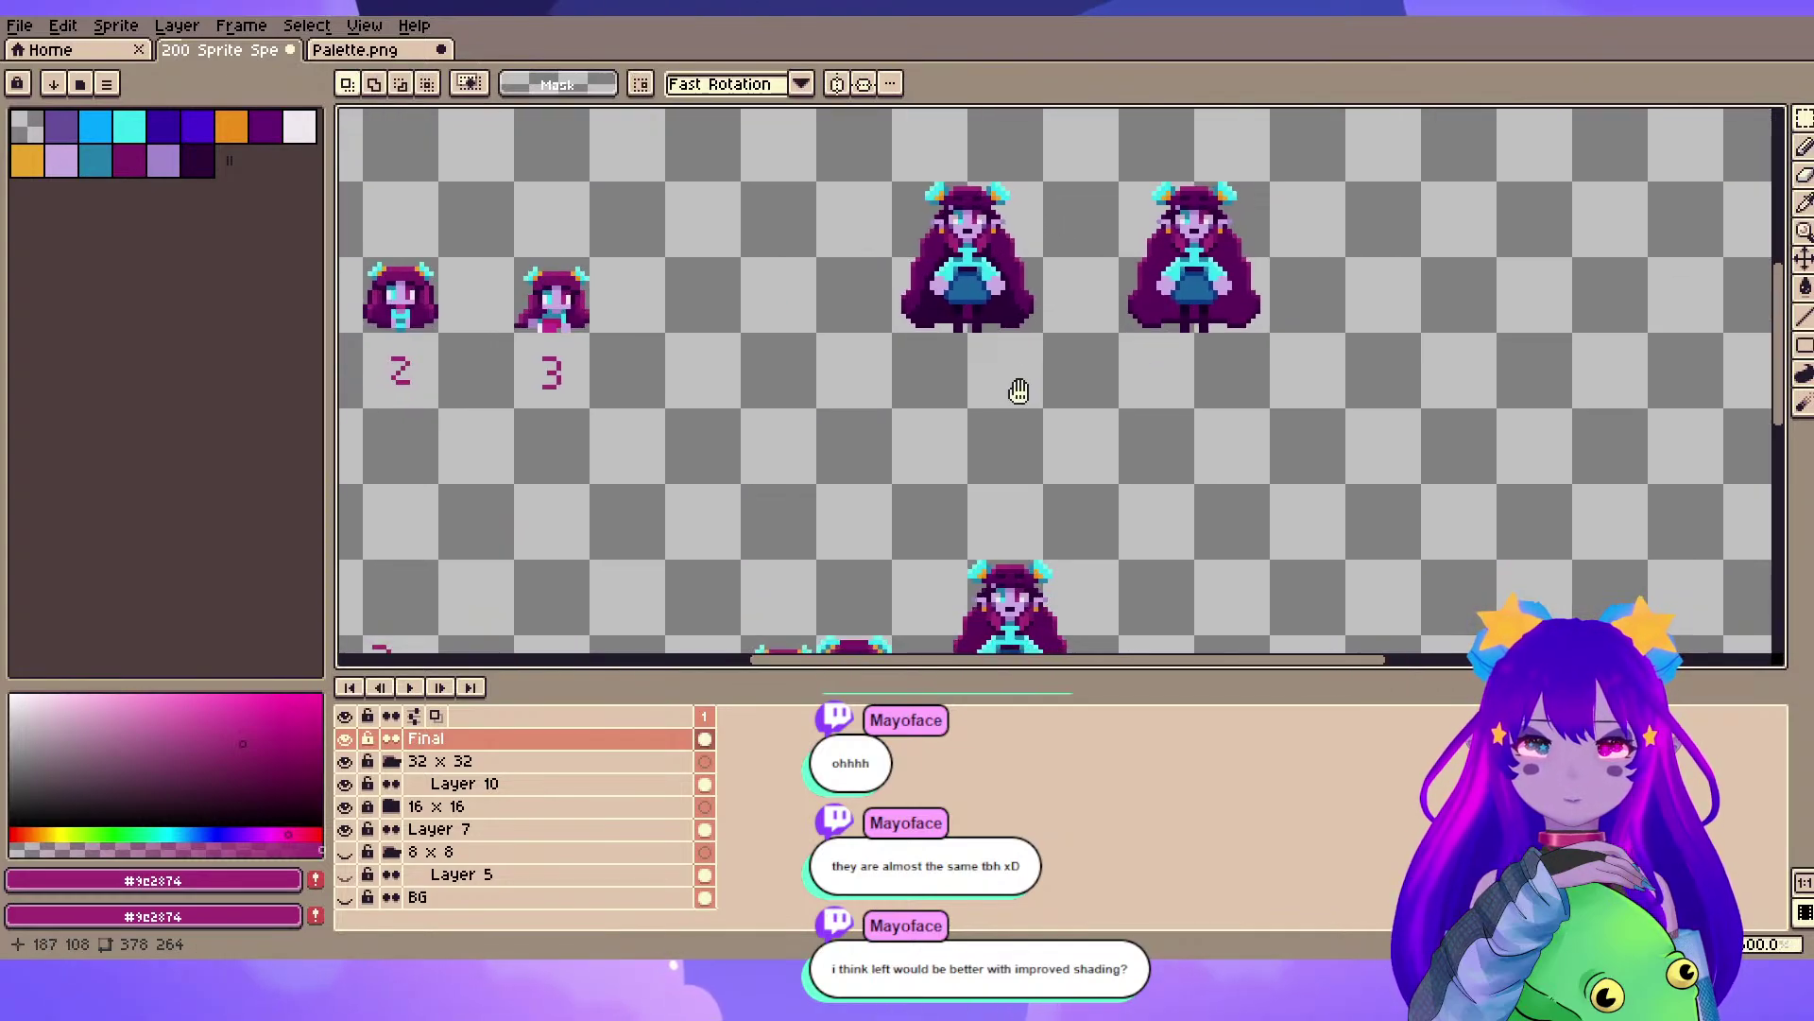
scroll(1021, 443, down, 2)
scroll(951, 259, up, 4)
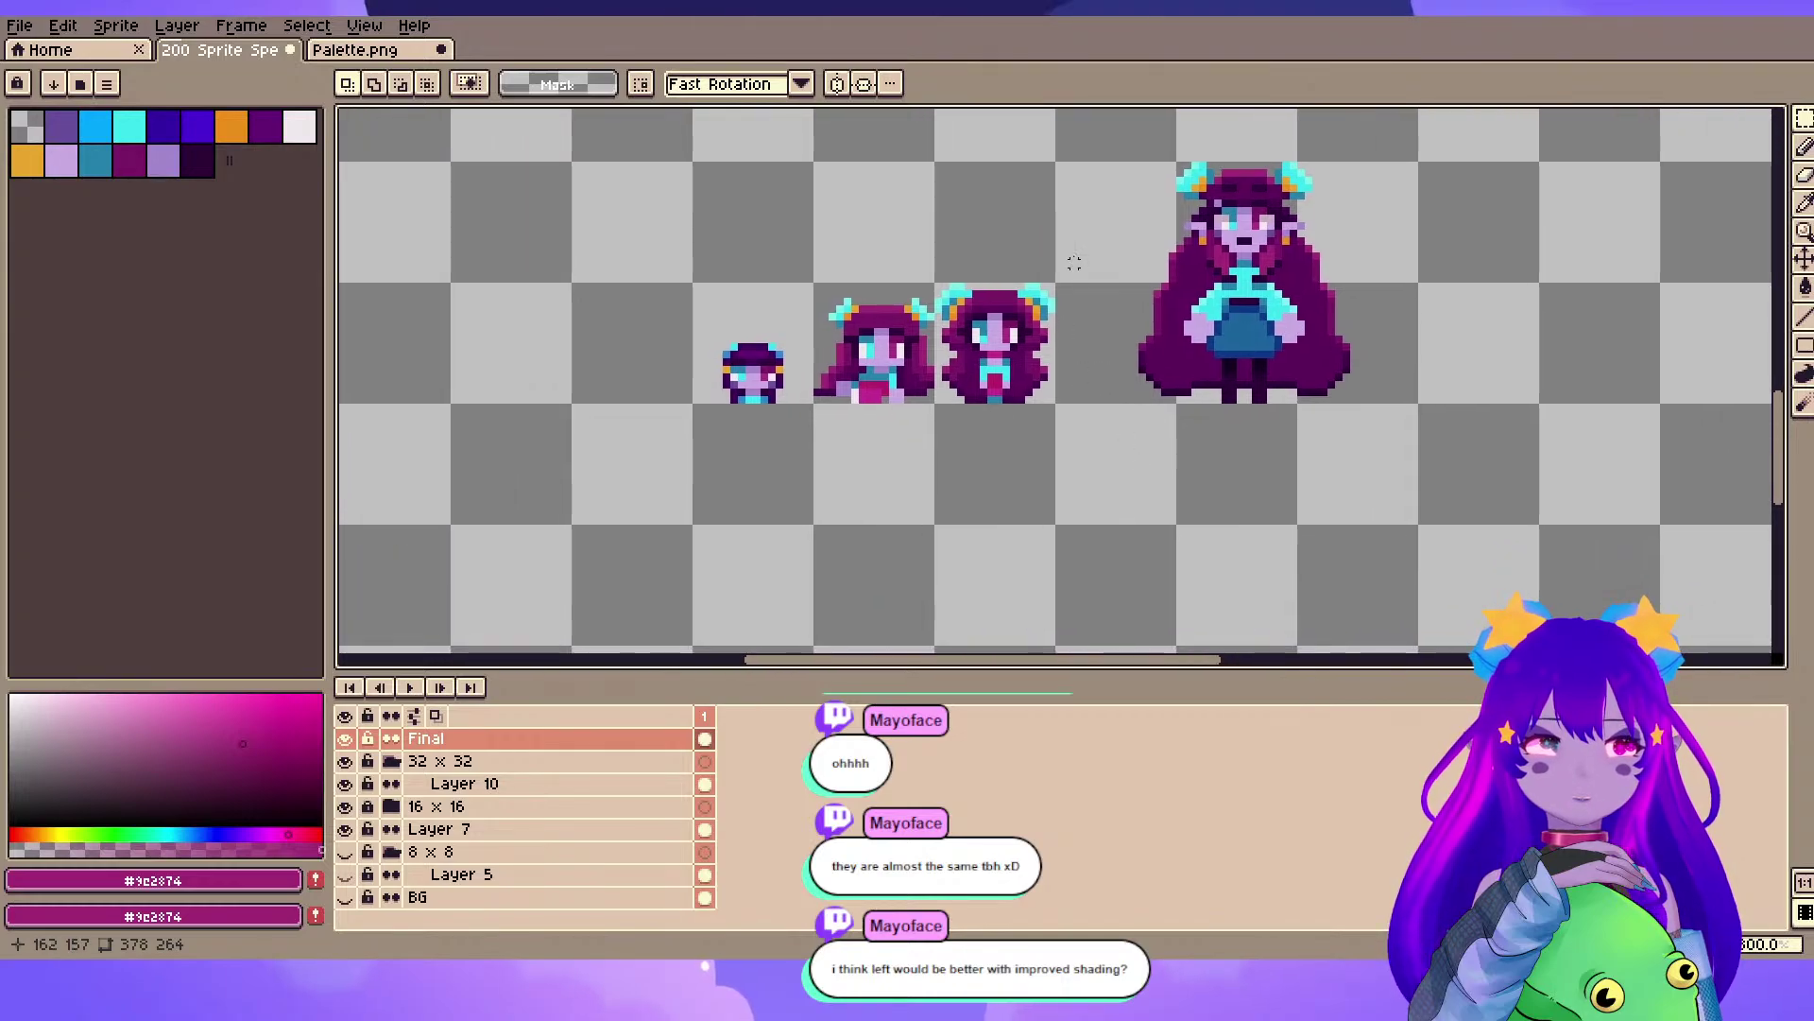
scroll(1086, 284, up, 1)
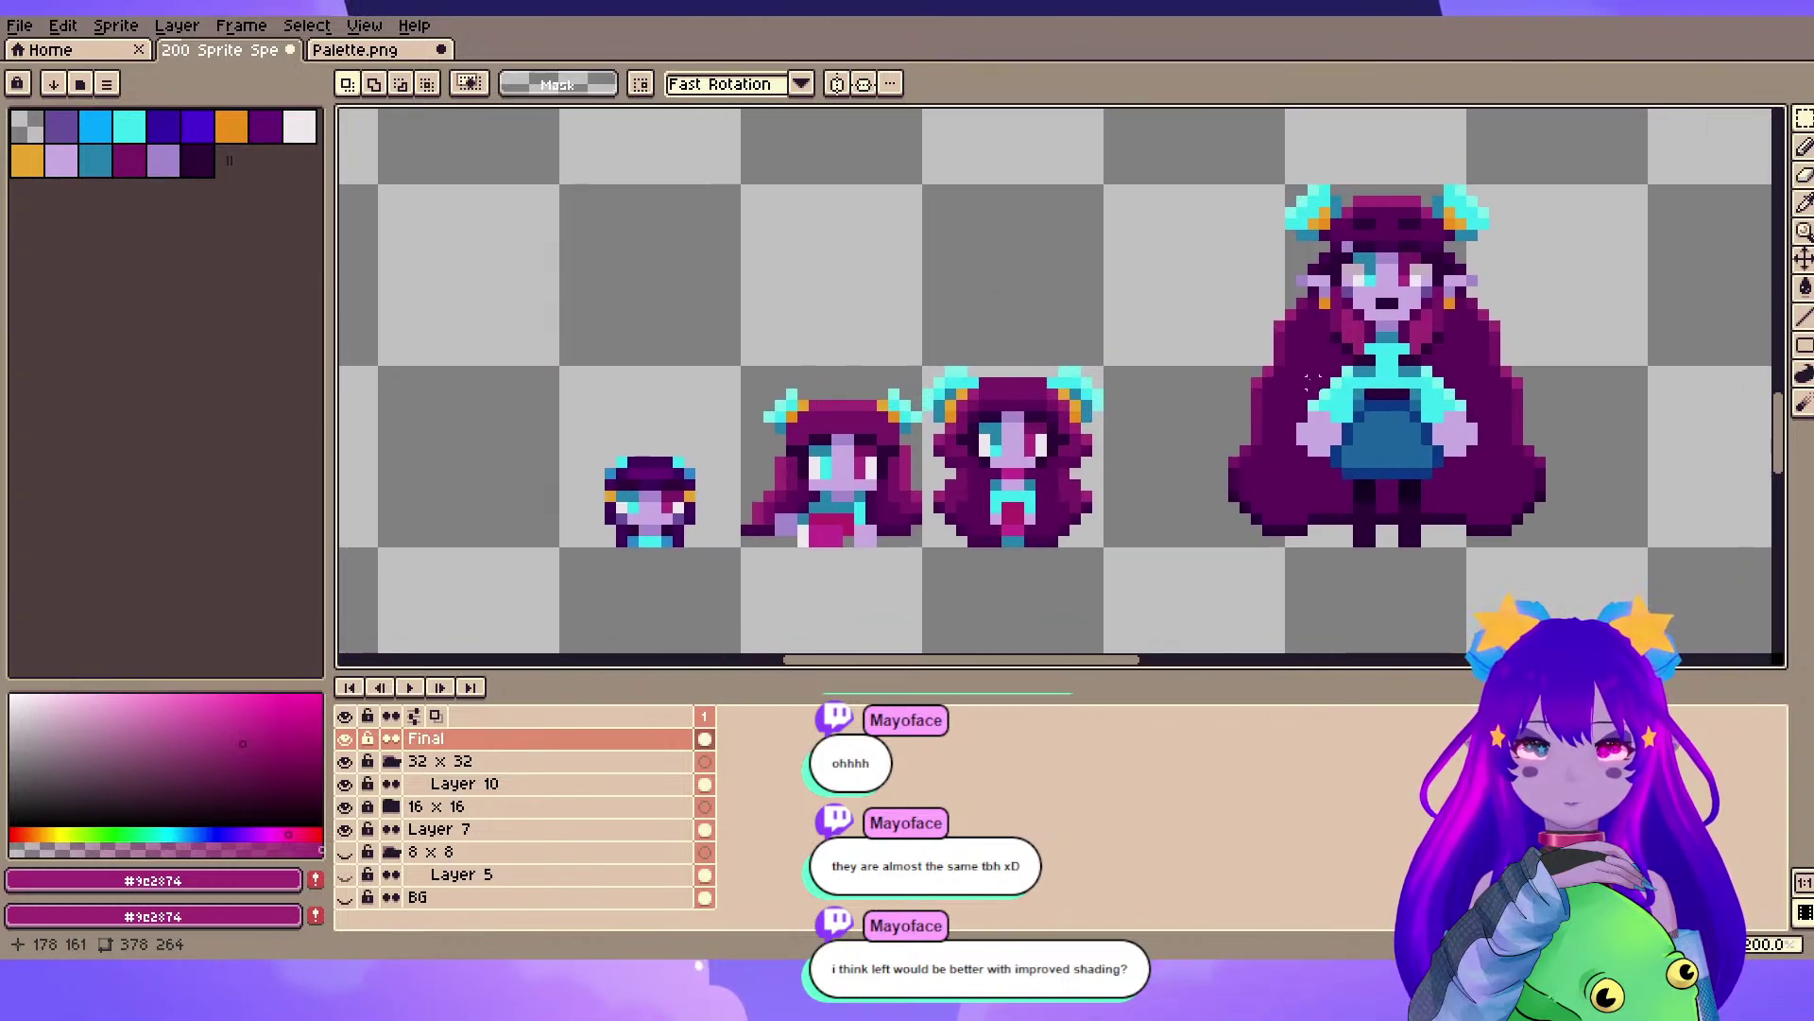
drag(747, 417, 806, 382)
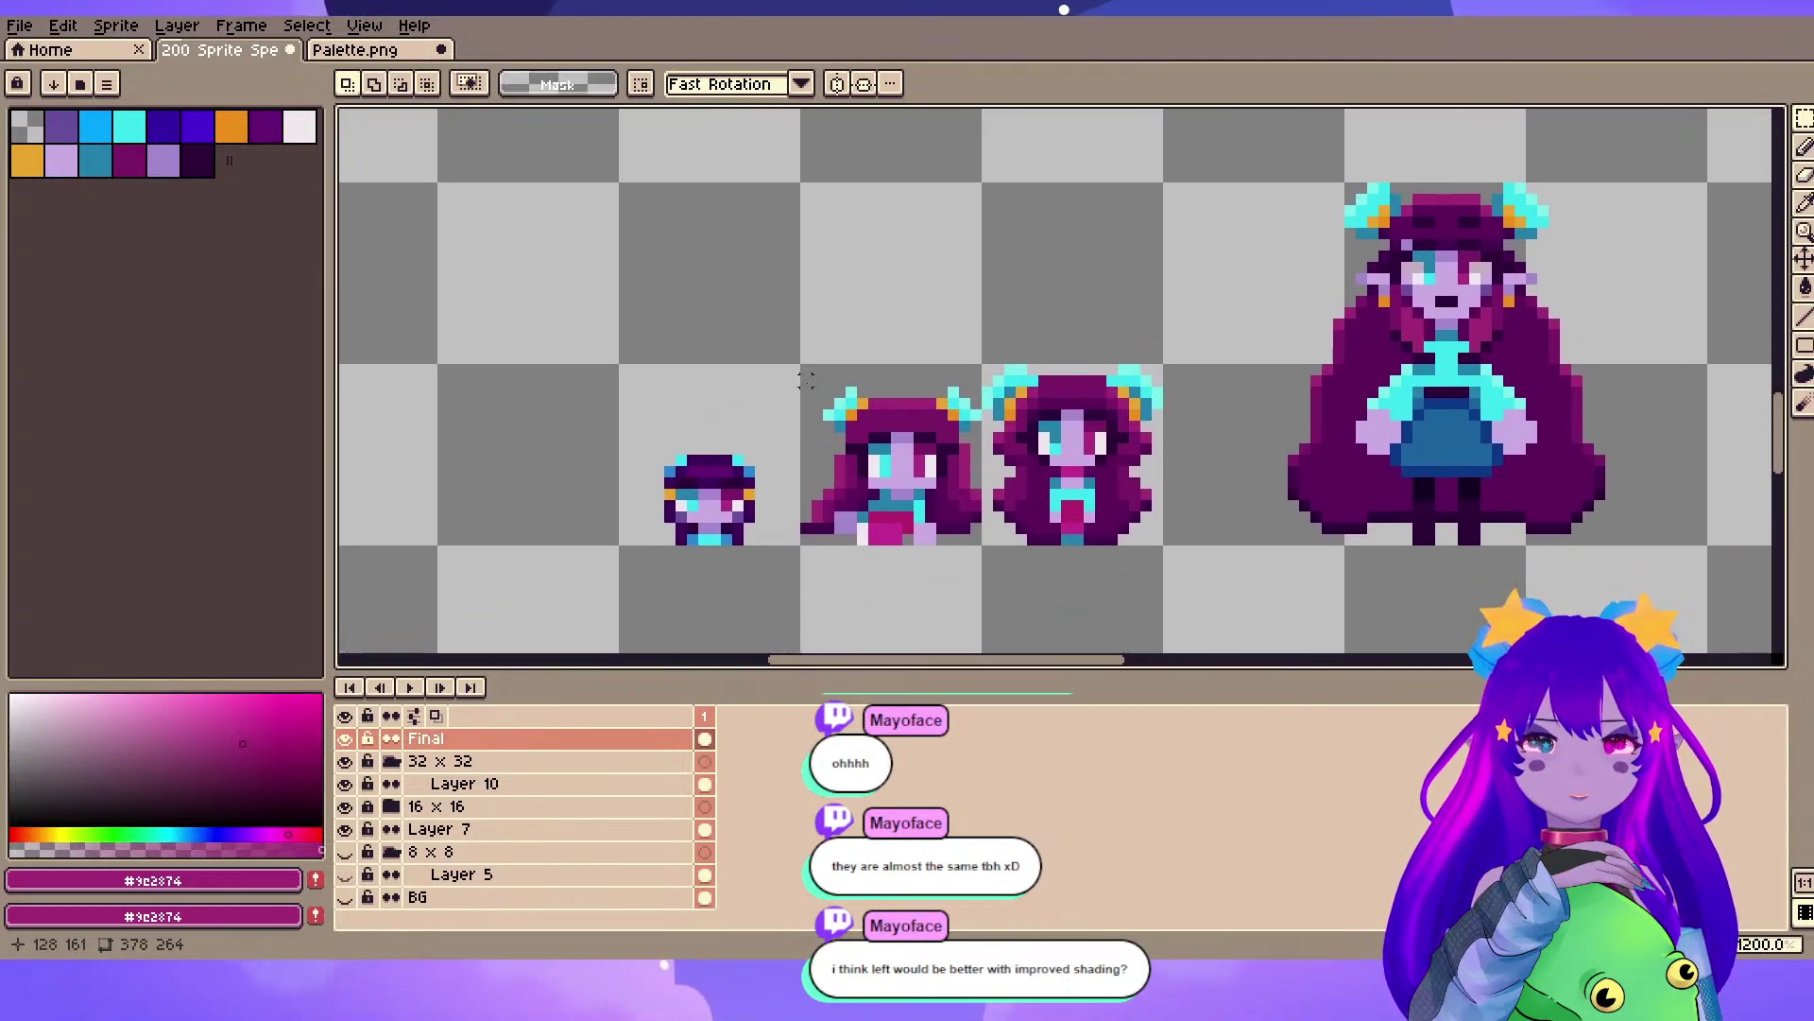
- Move the 8 × 8 sprite and the third 16 × 16 sprite in the collected row about 16 px to the left each
drag(572, 374, 767, 571)
drag(701, 479, 509, 467)
key(ctrl+d)
drag(750, 335, 979, 564)
drag(945, 496, 768, 482)
key(ctrl+d)
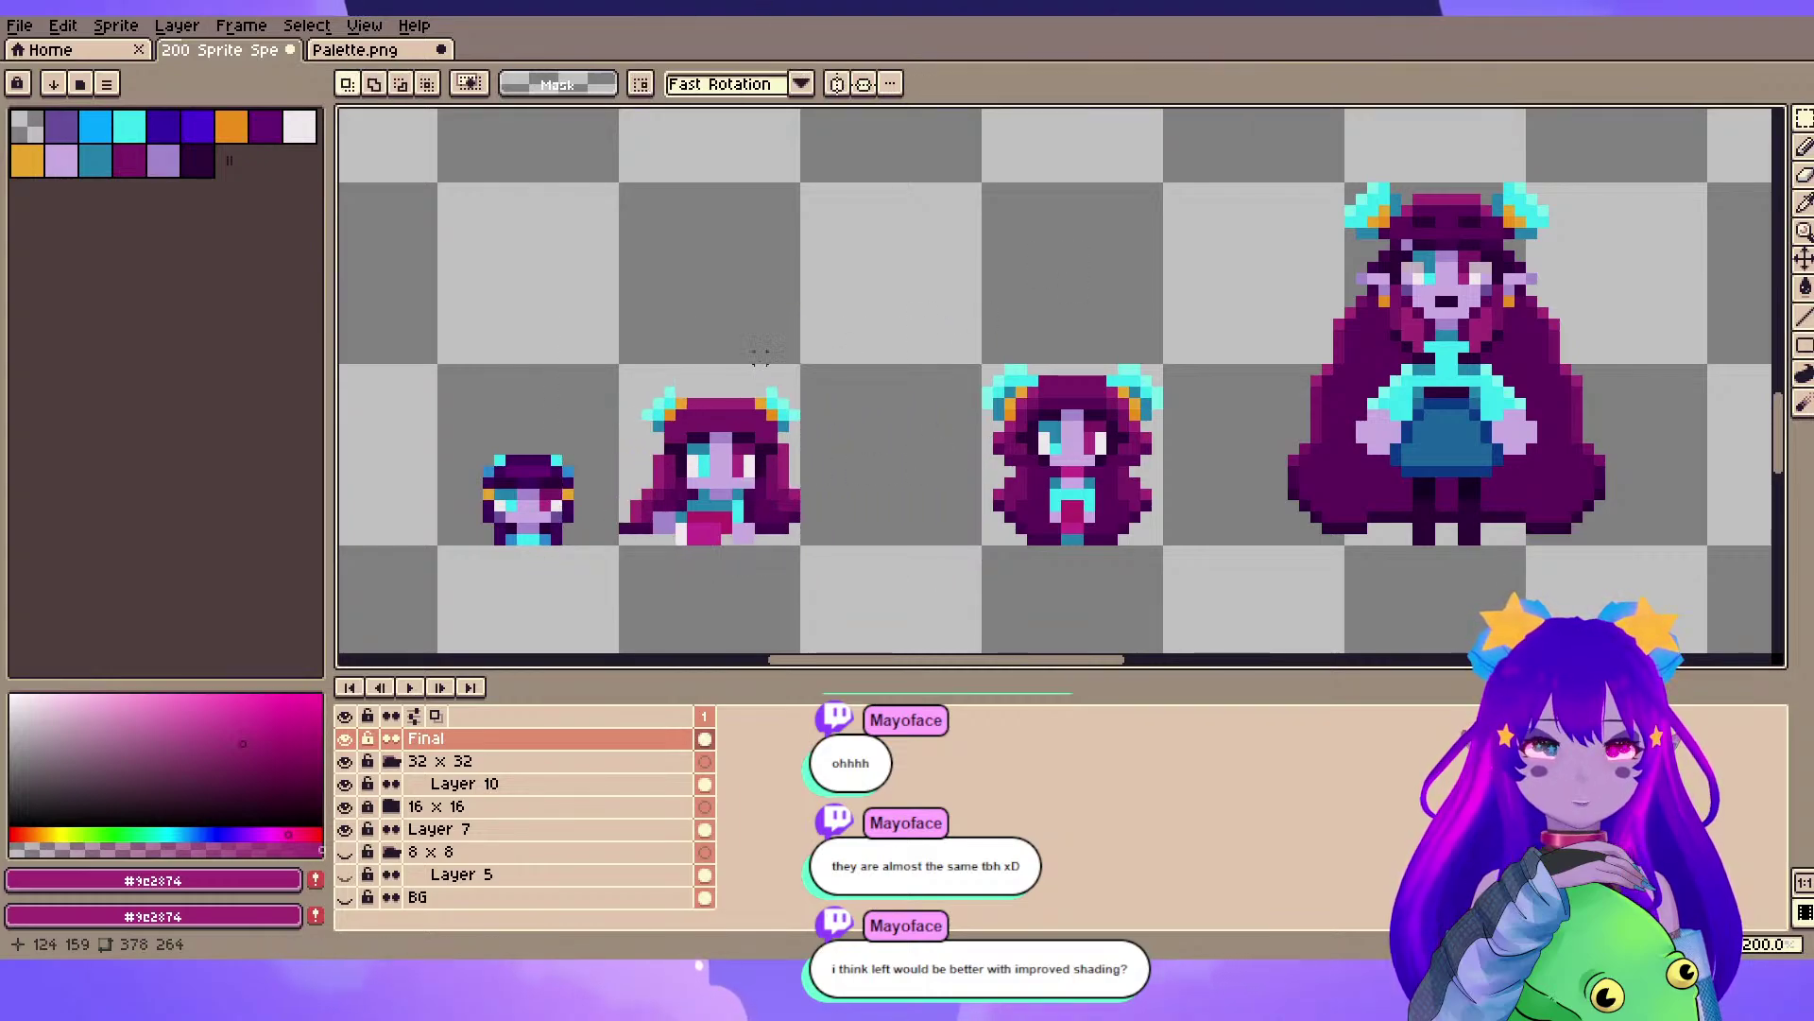
- Move the 8 × 8 sprite in the collected row another 16 px or so to the left, keeping its base aligned
scroll(823, 255, down, 1)
drag(572, 272, 740, 470)
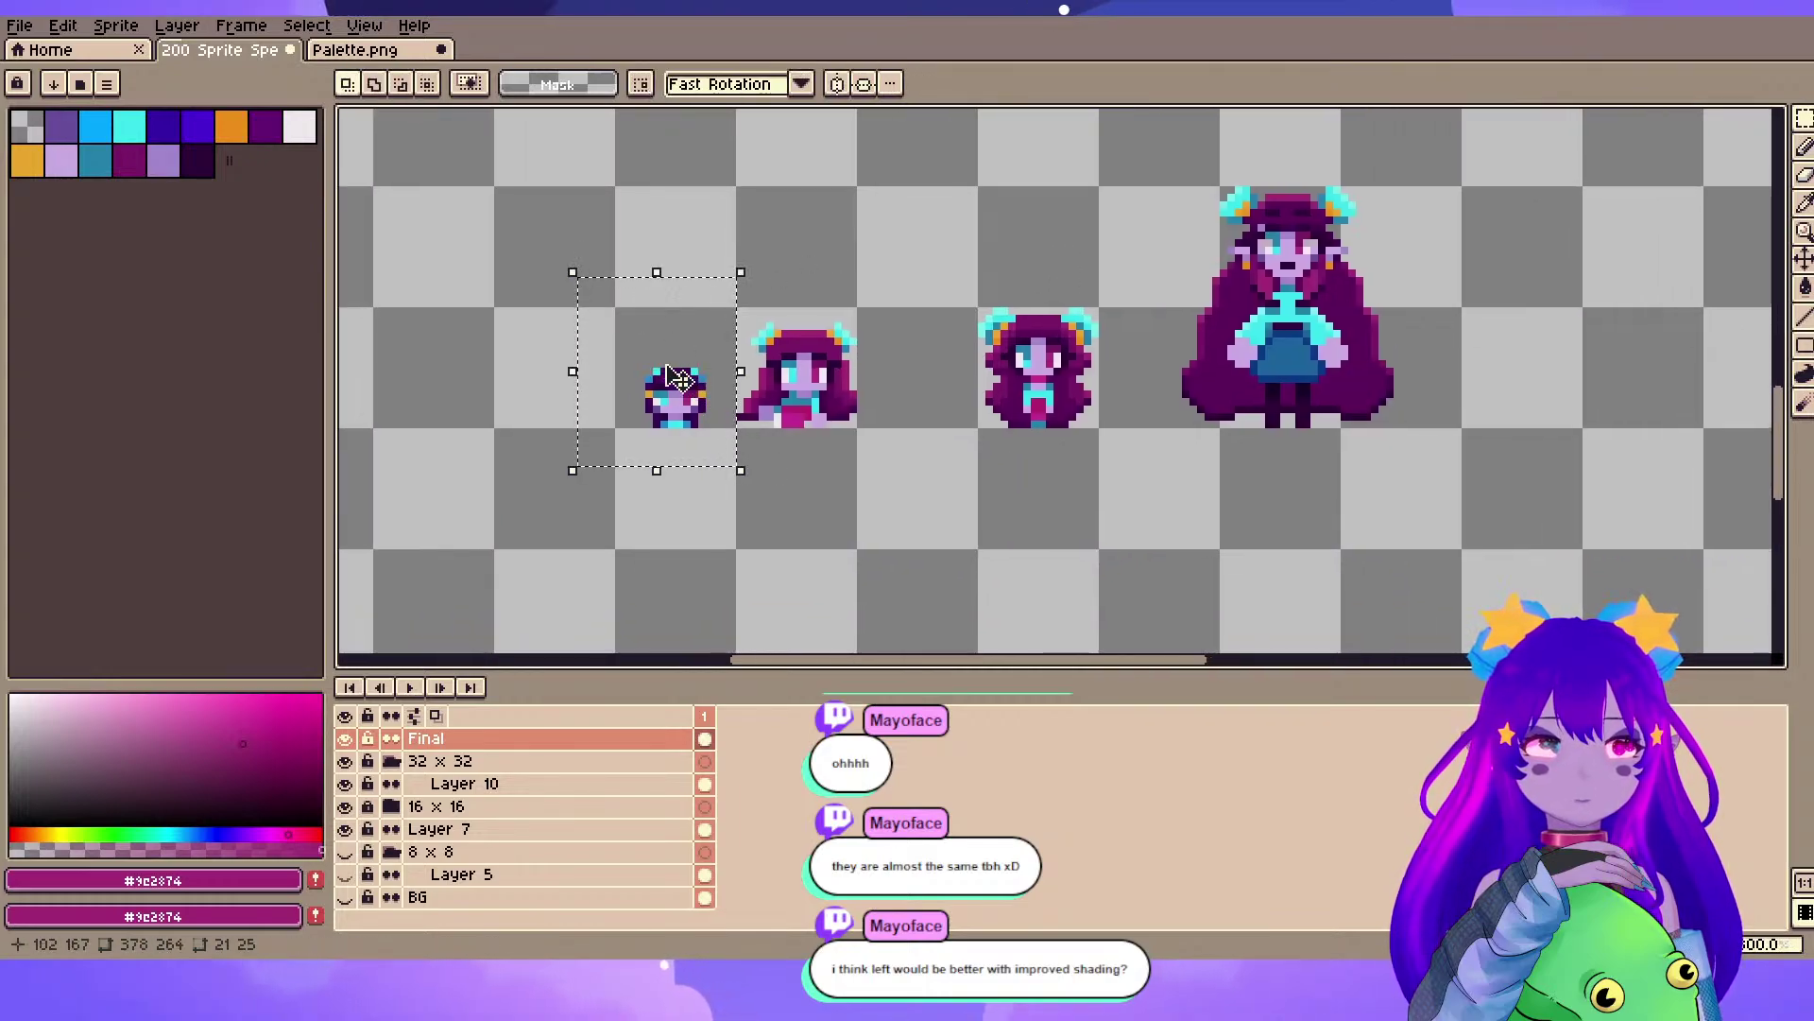
drag(696, 397, 581, 387)
drag(564, 380, 567, 389)
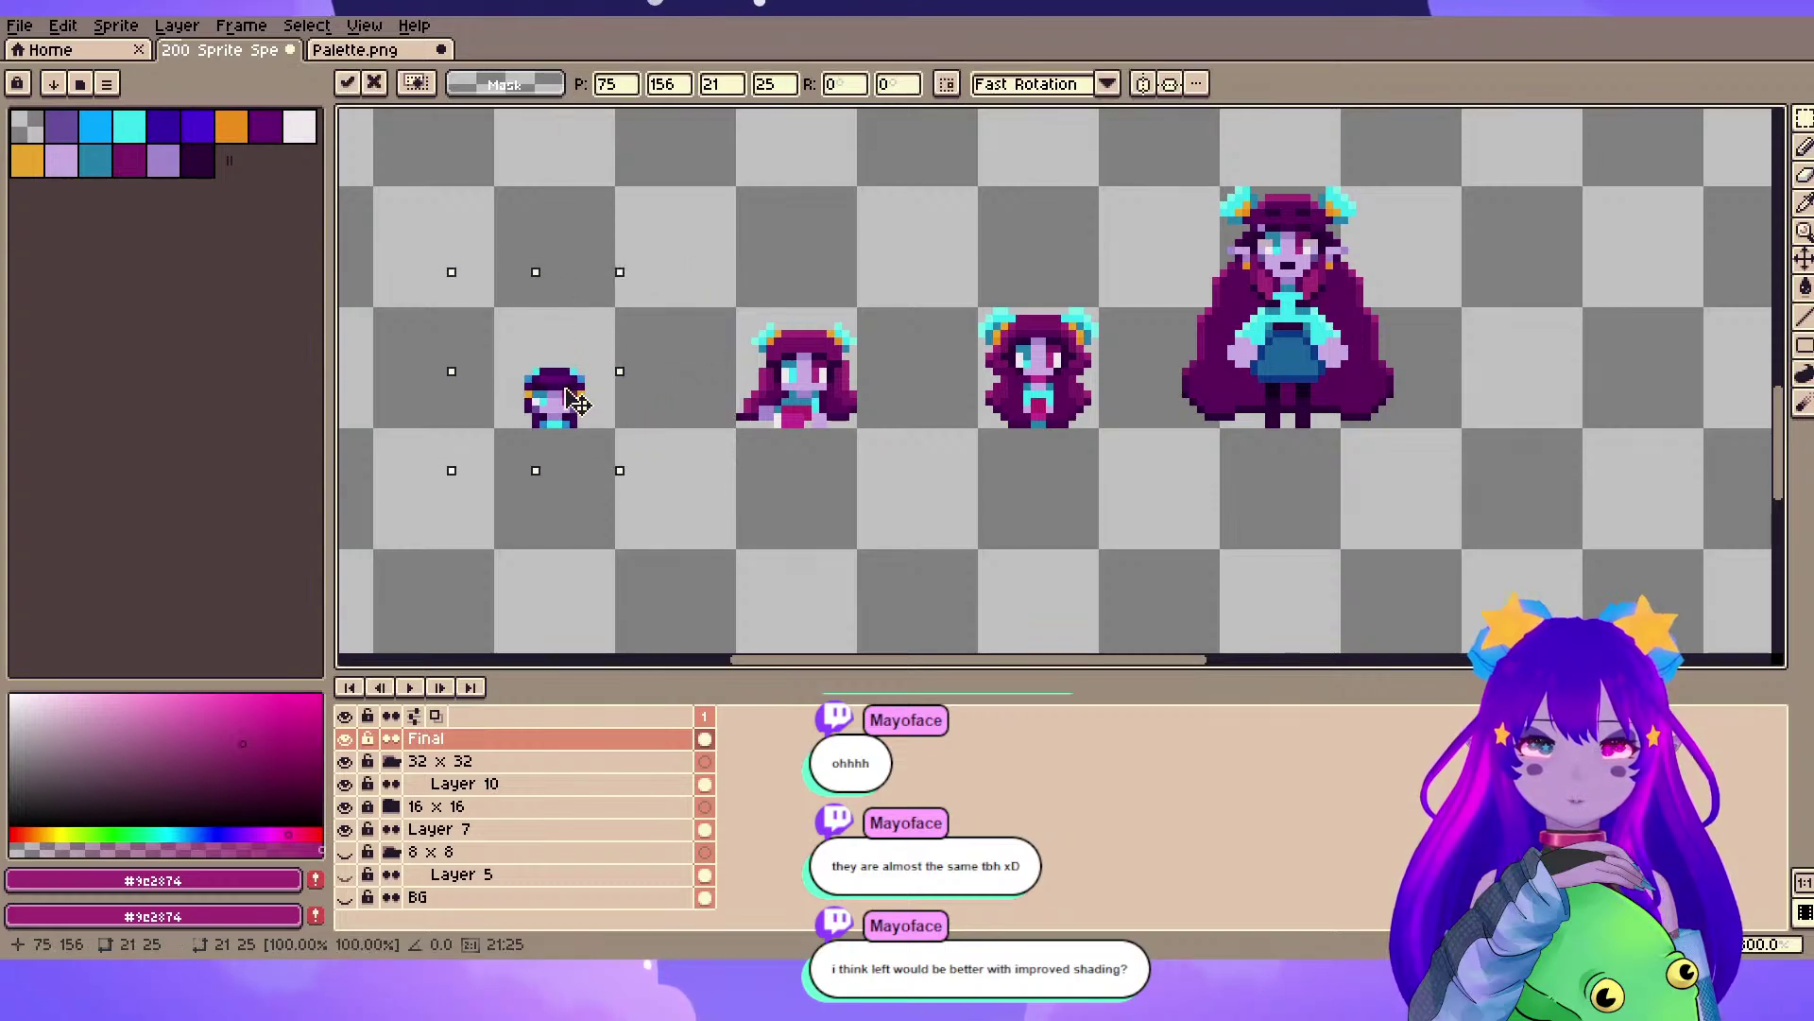
click(701, 251)
scroll(731, 288, up, 1)
drag(763, 295, 759, 342)
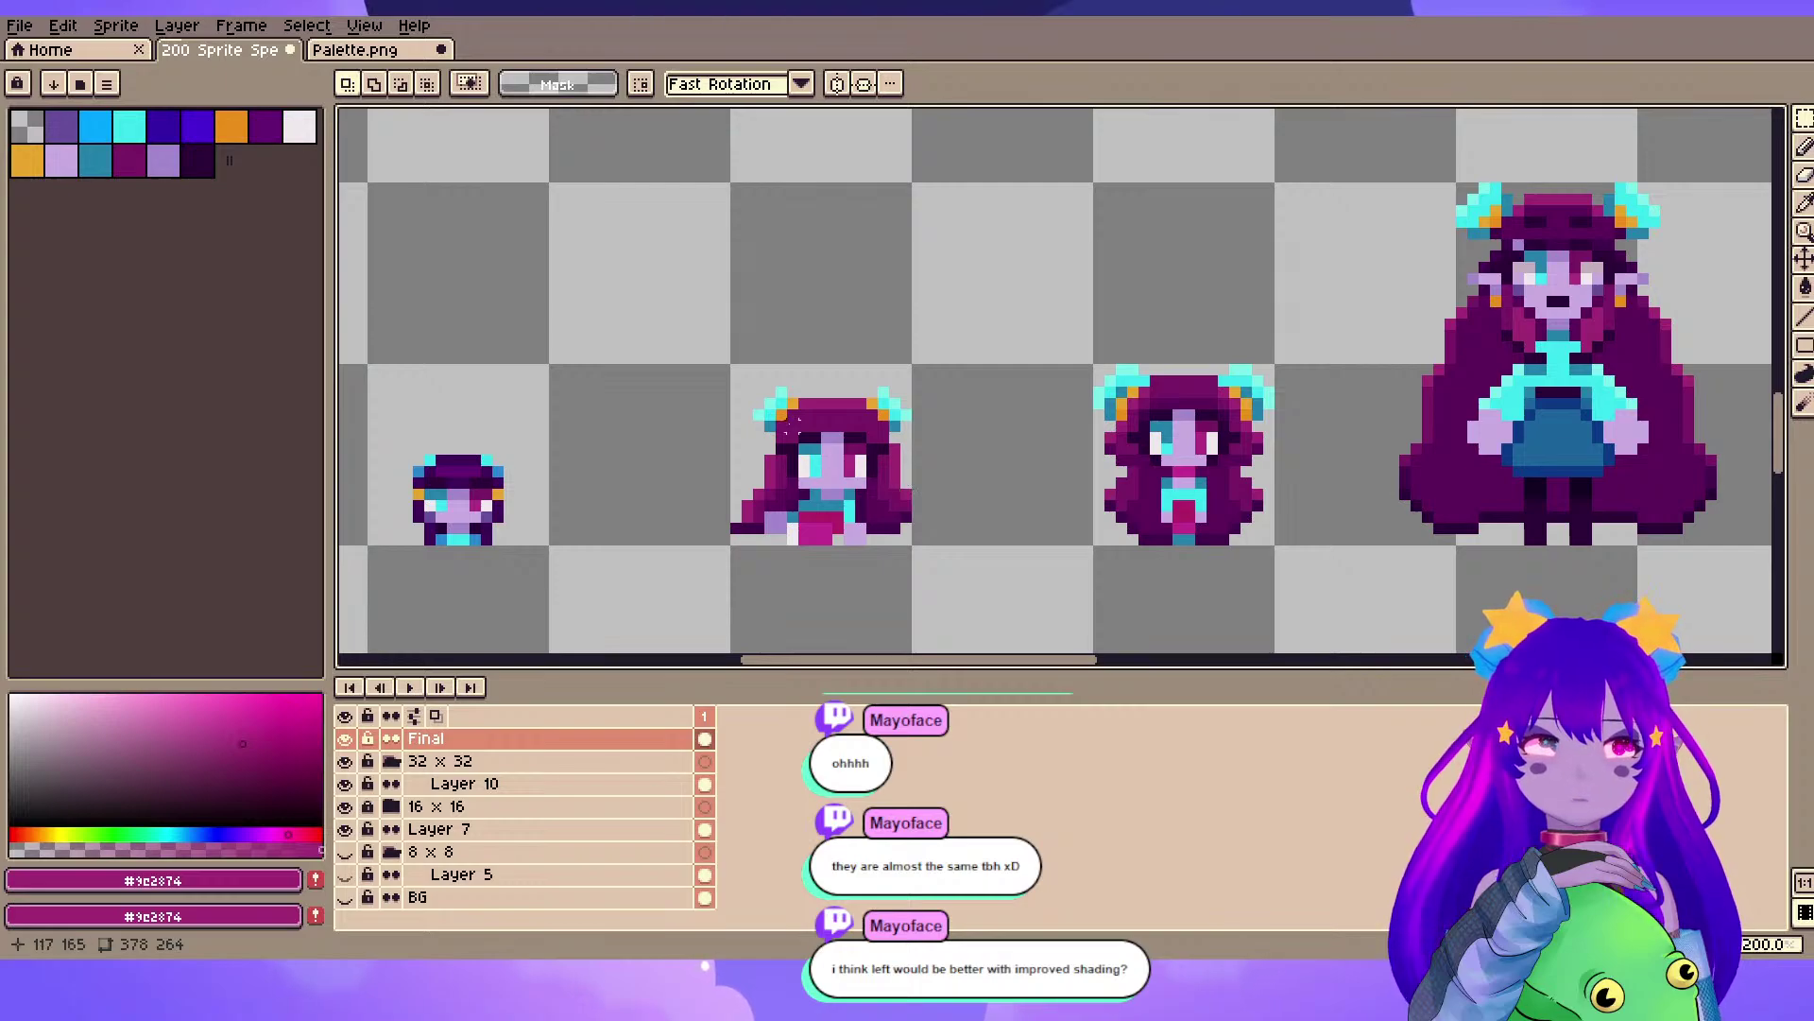